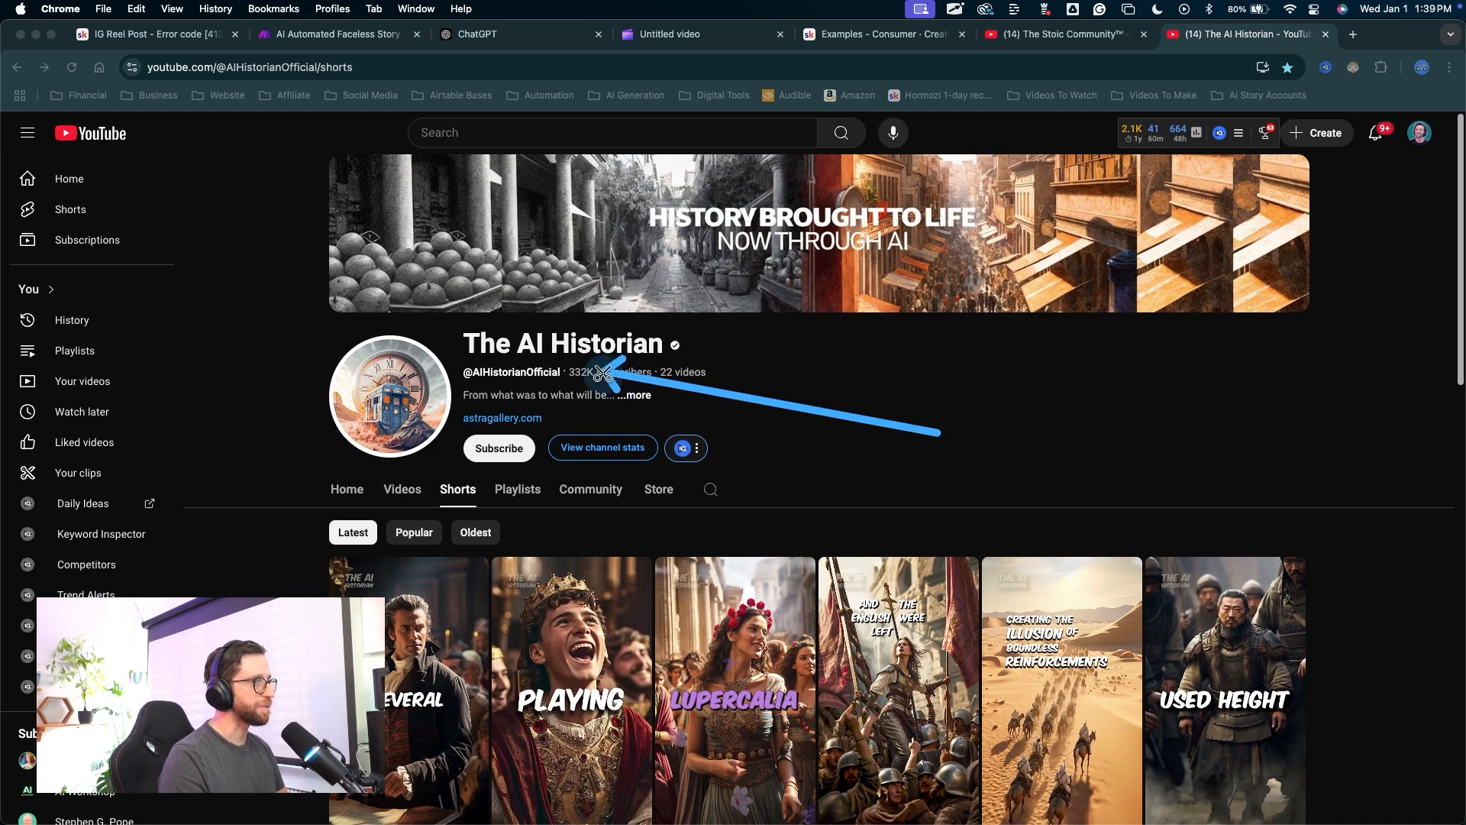
# Scroll through The AI Historian's Shorts, then bring up Tales from the Dark Side's Shorts page.
pyautogui.scroll(-7, 923, 501)
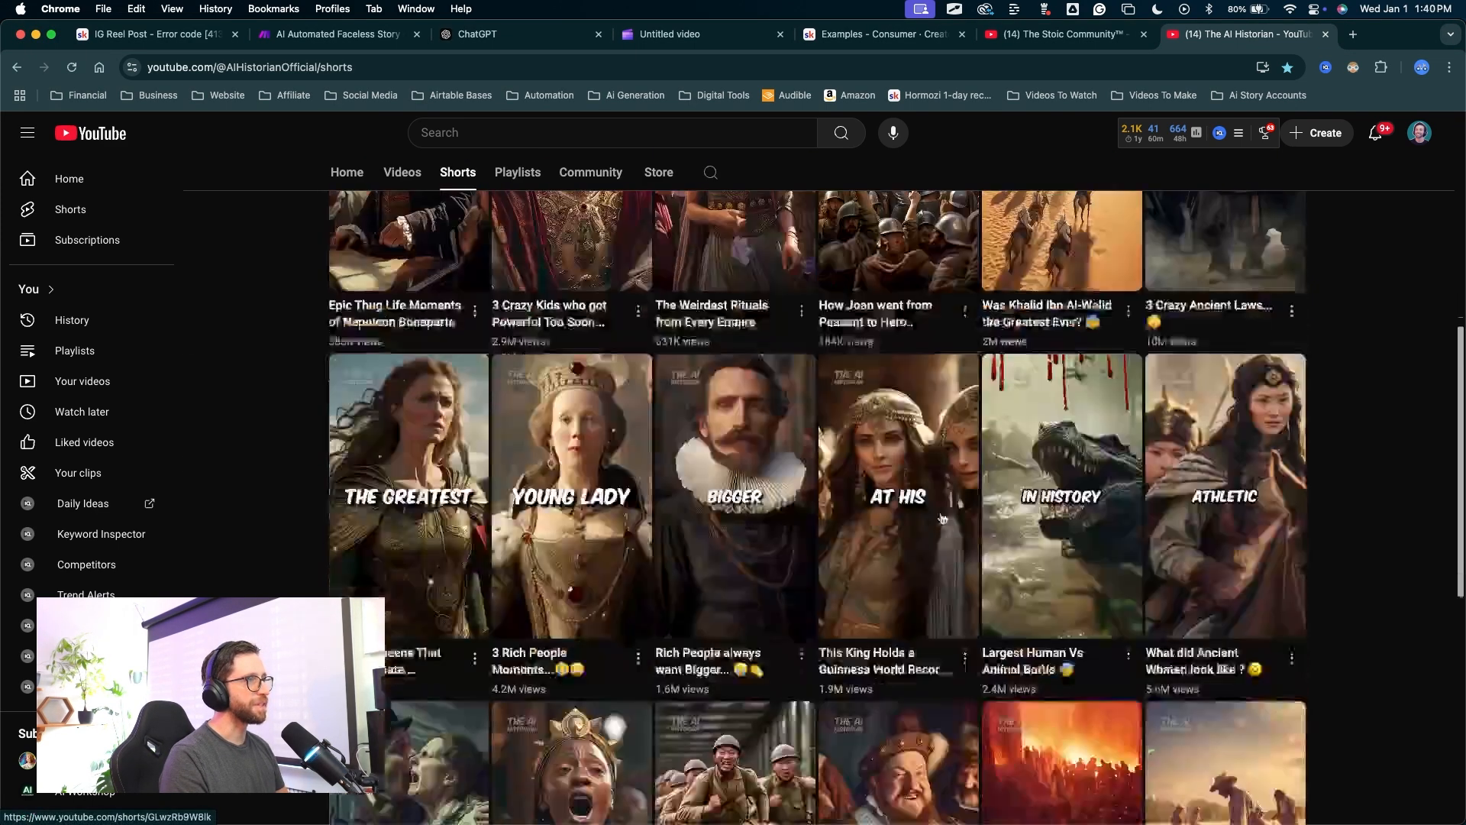
pyautogui.scroll(-3, 945, 504)
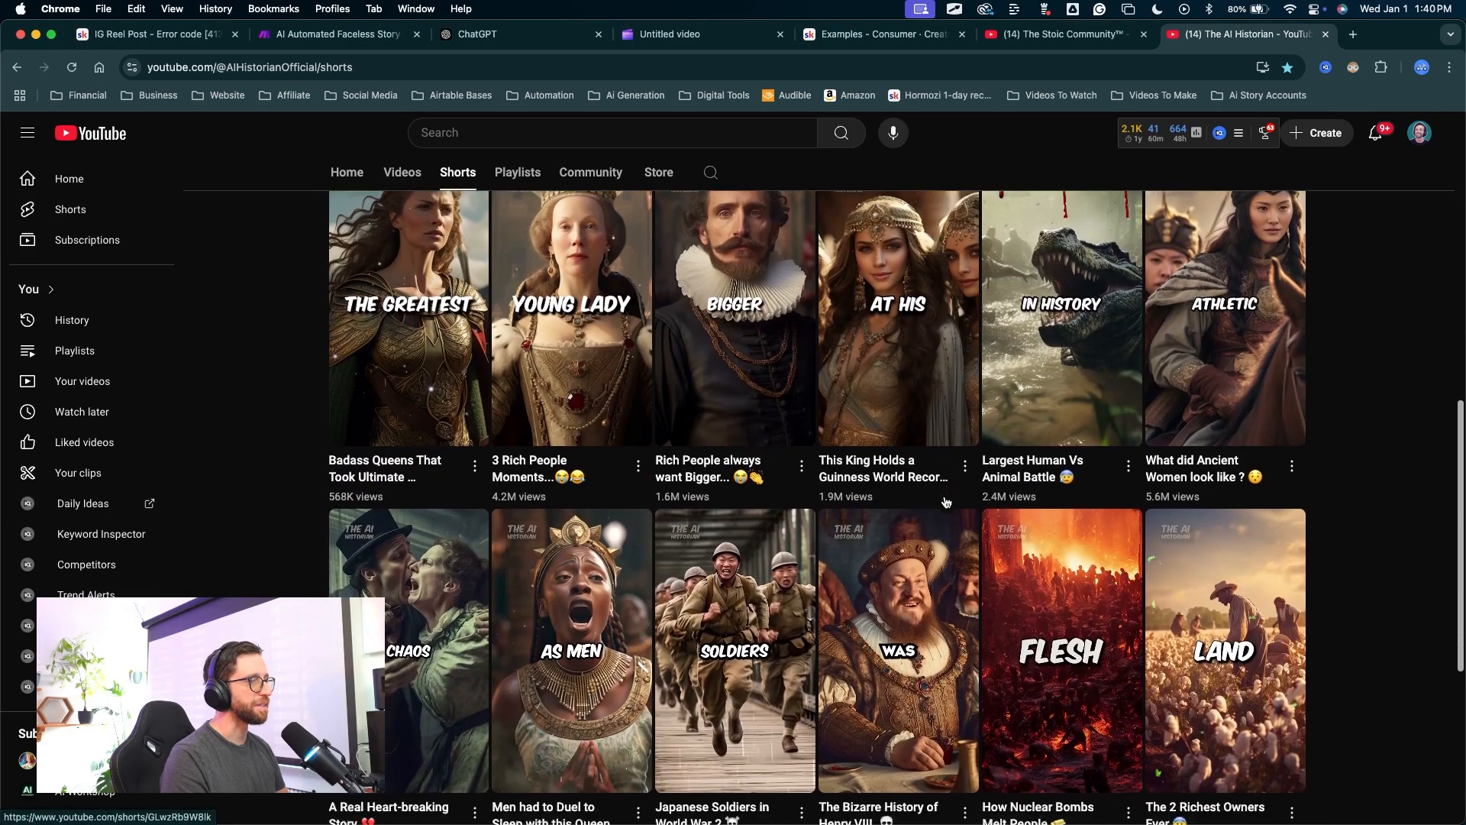
pyautogui.scroll(-2, 945, 501)
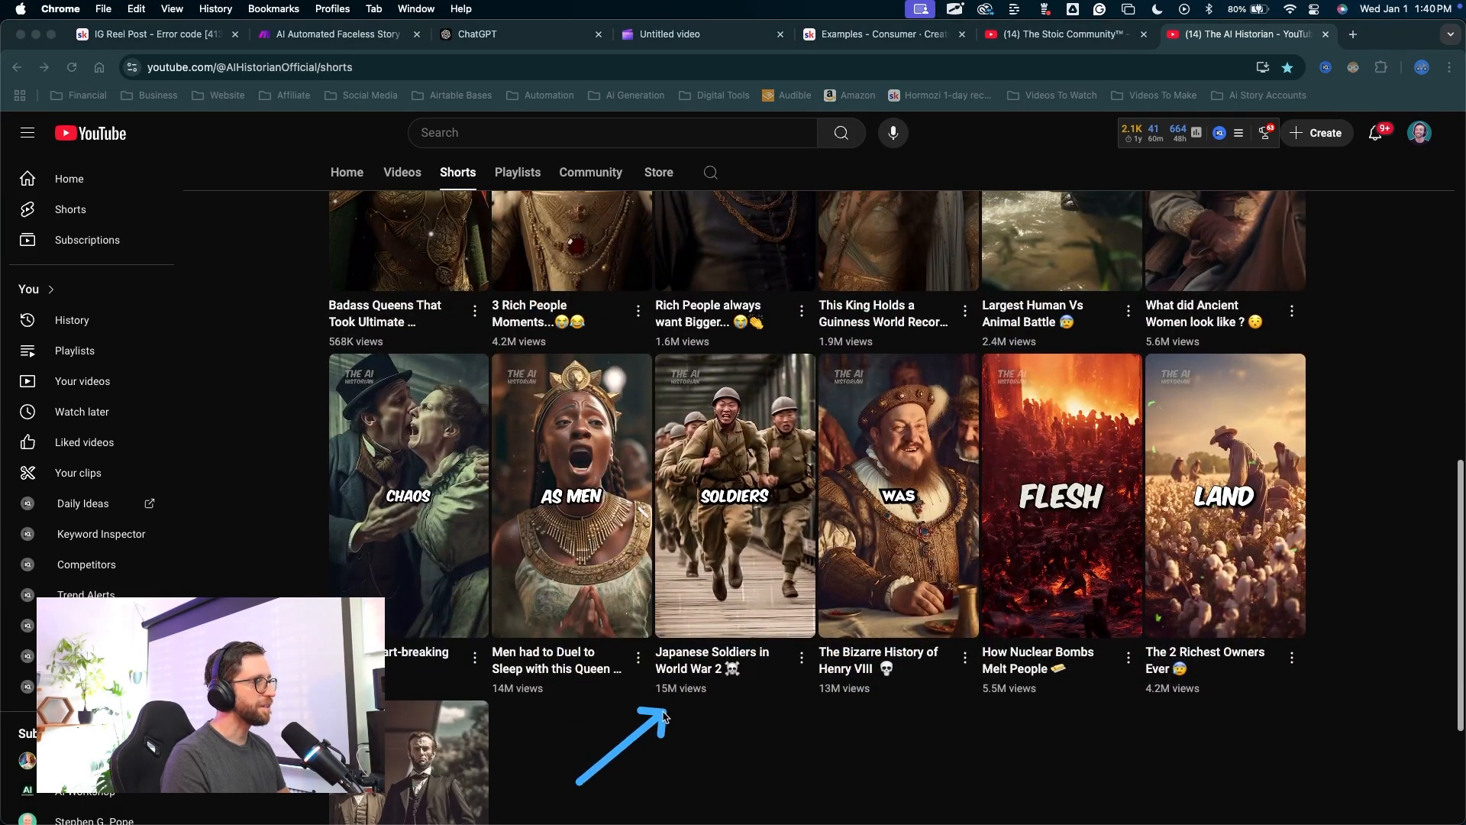
pyautogui.moveTo(663, 716)
pyautogui.mouseDown()
pyautogui.moveTo(1120, 710)
pyautogui.moveTo(1153, 695)
pyautogui.mouseUp()
pyautogui.press('Escape')
pyautogui.scroll(1, 726, 722)
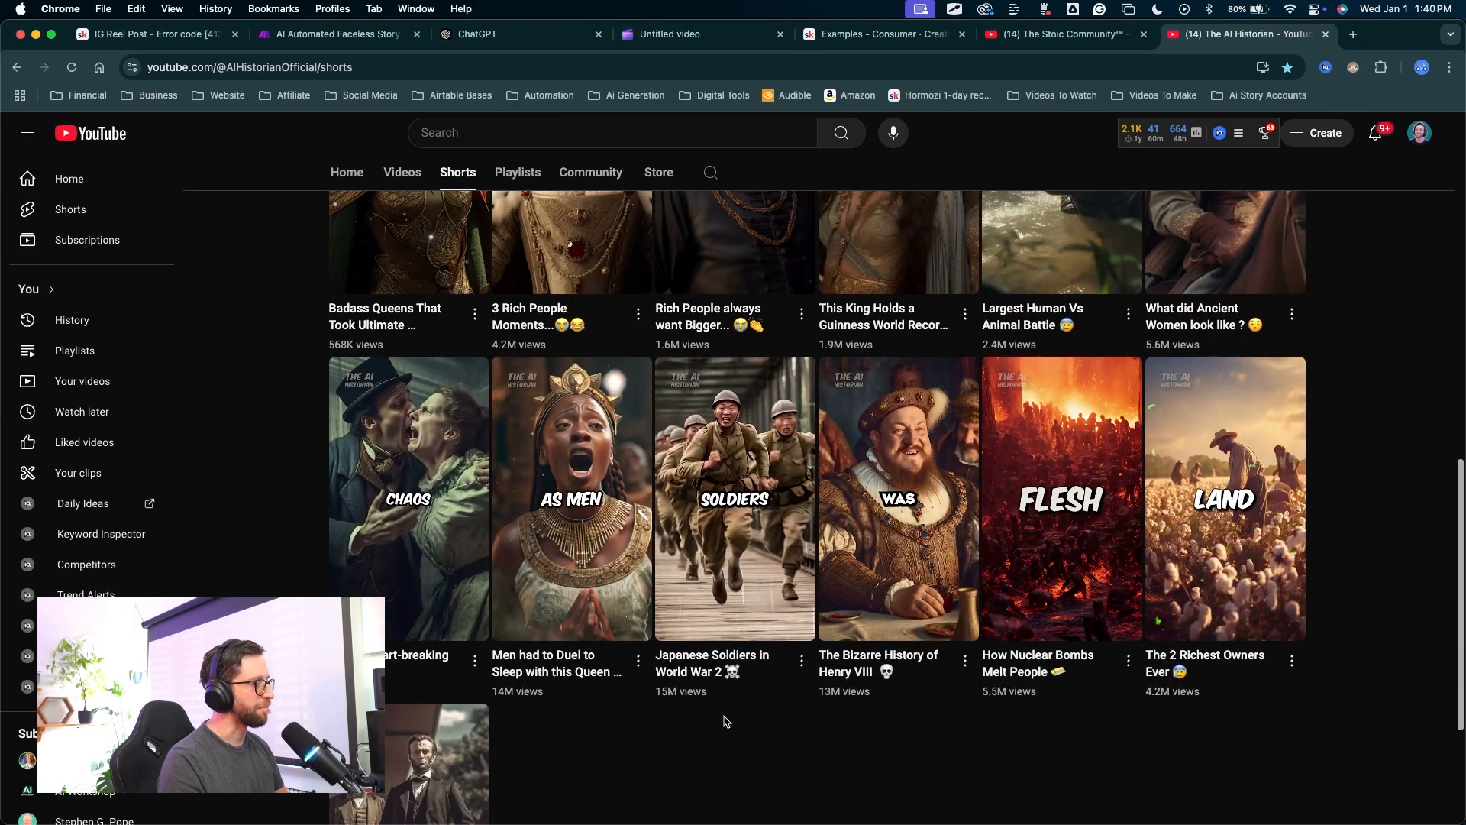
pyautogui.scroll(2, 727, 721)
pyautogui.scroll(1, 868, 559)
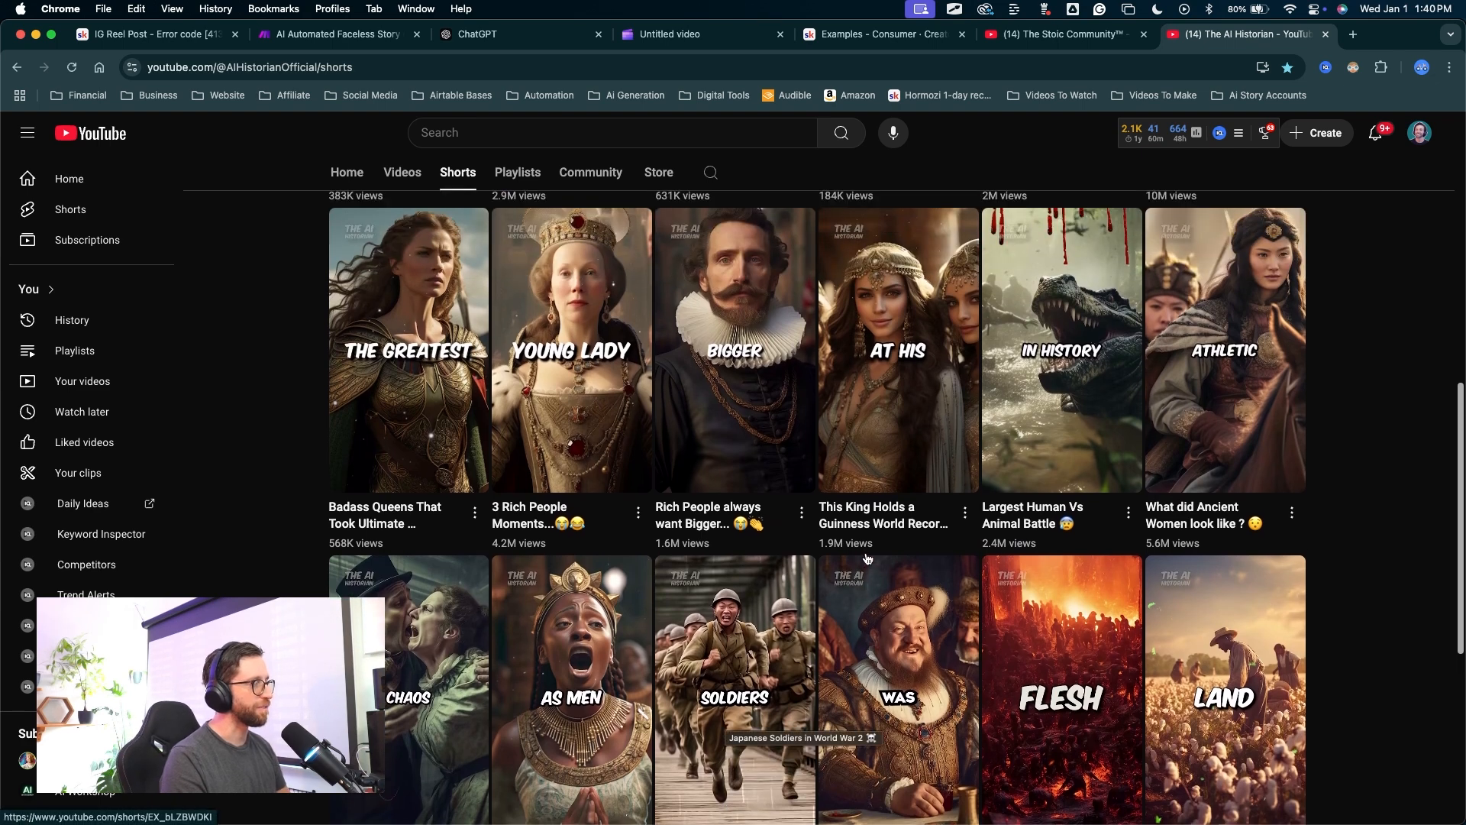
pyautogui.scroll(7, 867, 485)
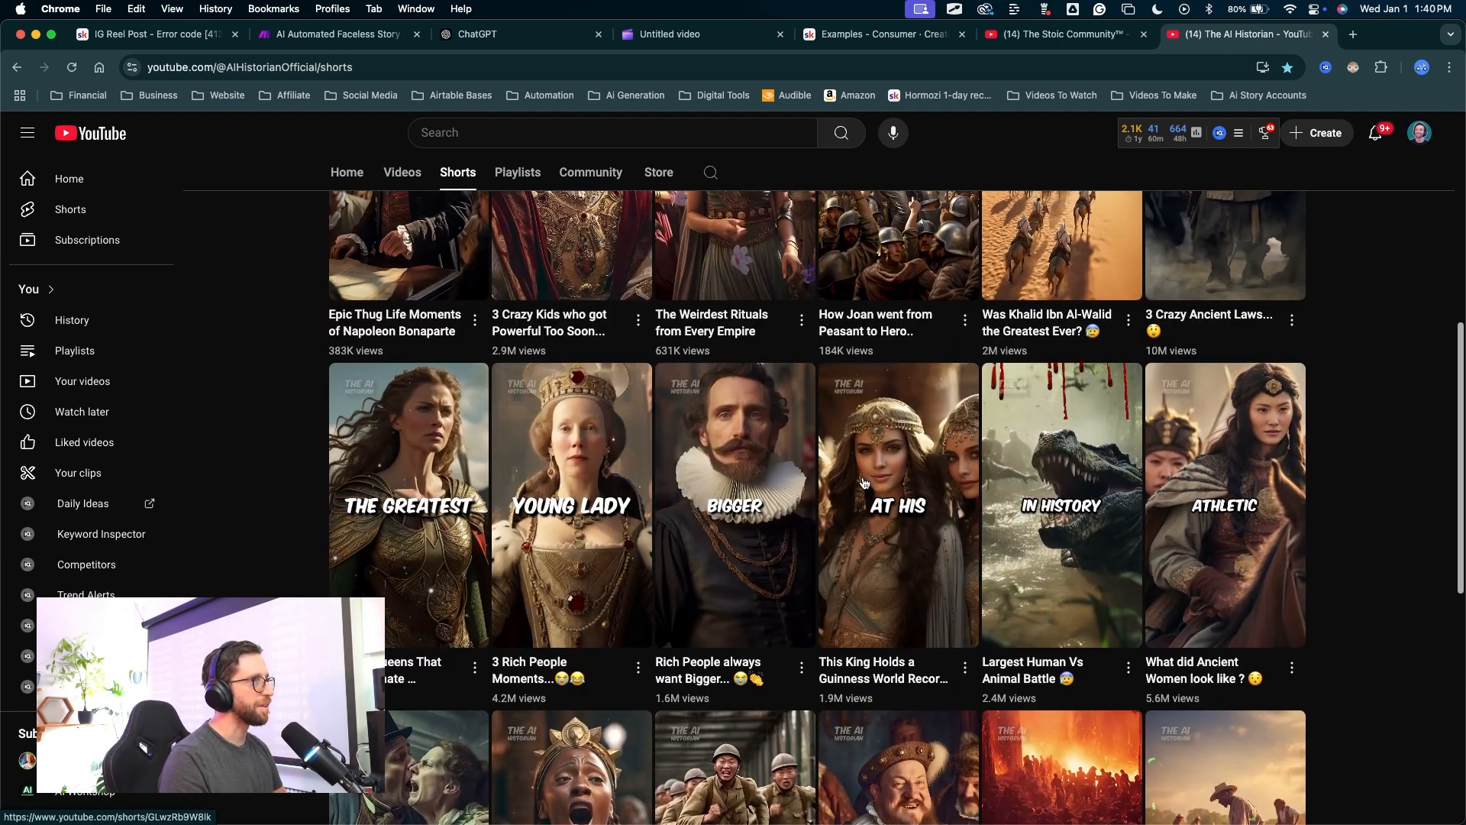
pyautogui.scroll(1, 864, 483)
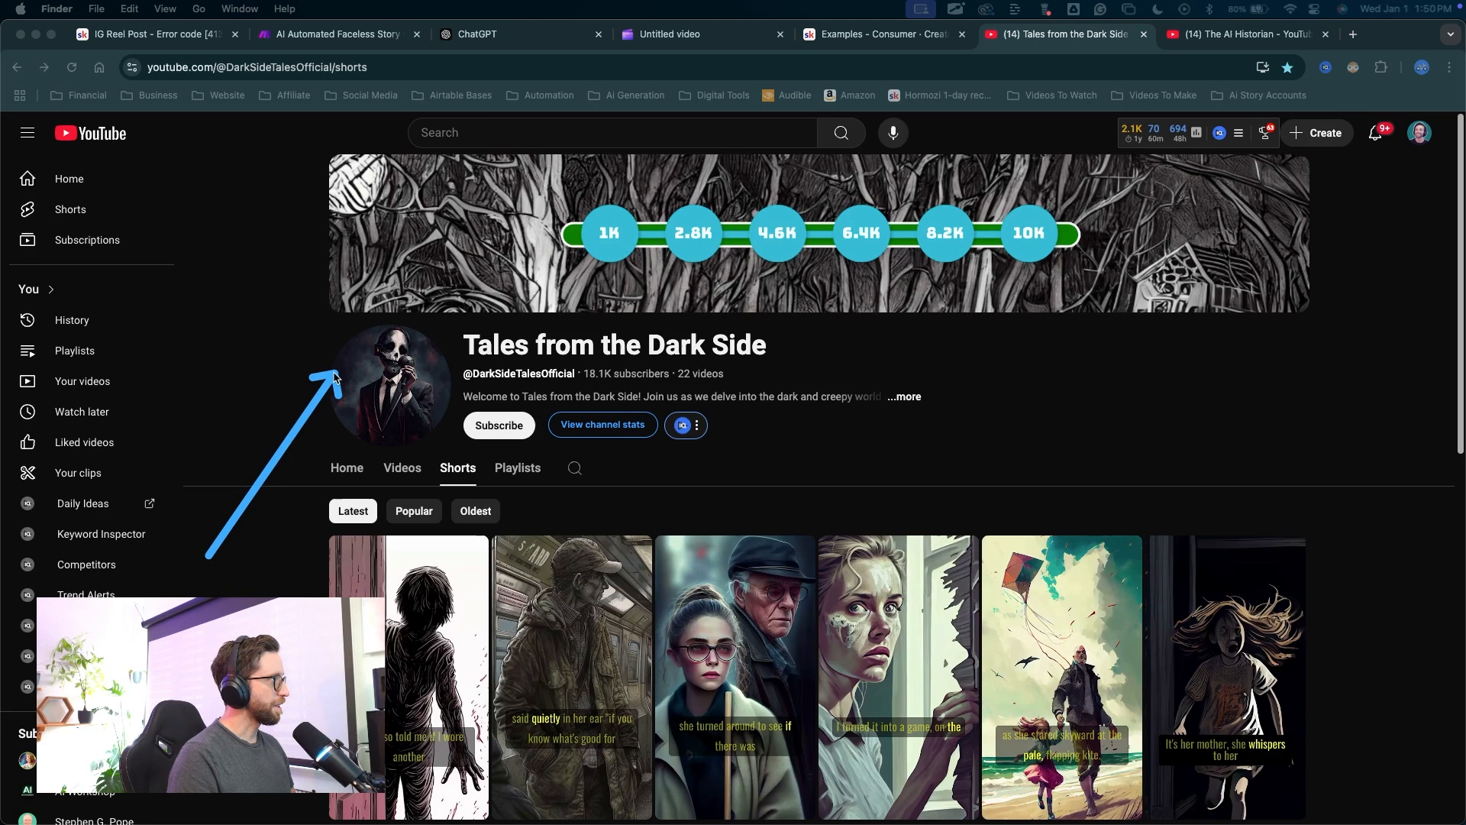
# Scroll the Tales from the Dark Side Shorts grid, then switch to Airtable's Stories table.
pyautogui.scroll(-3, 823, 468)
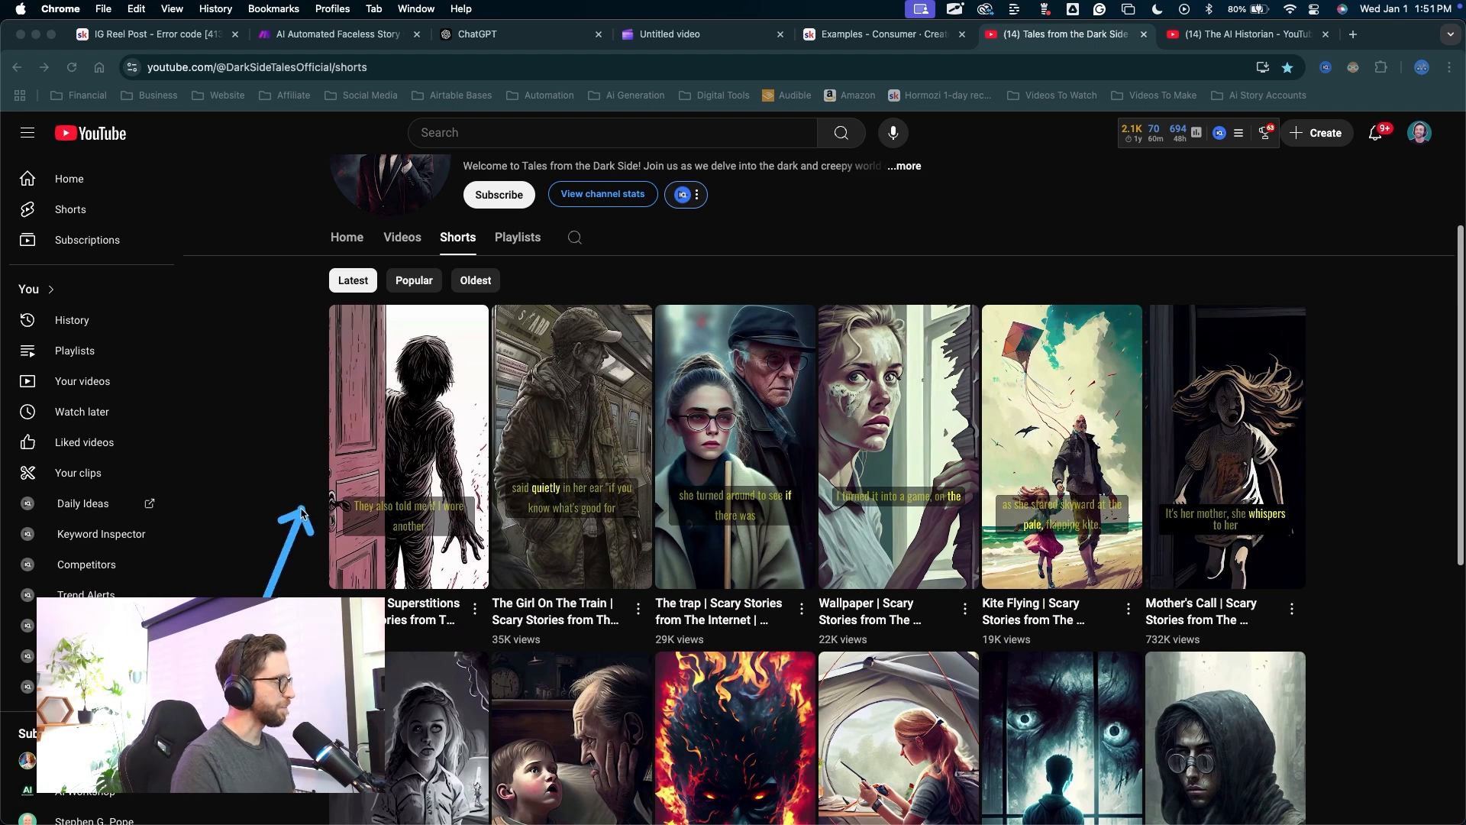
pyautogui.click(299, 527)
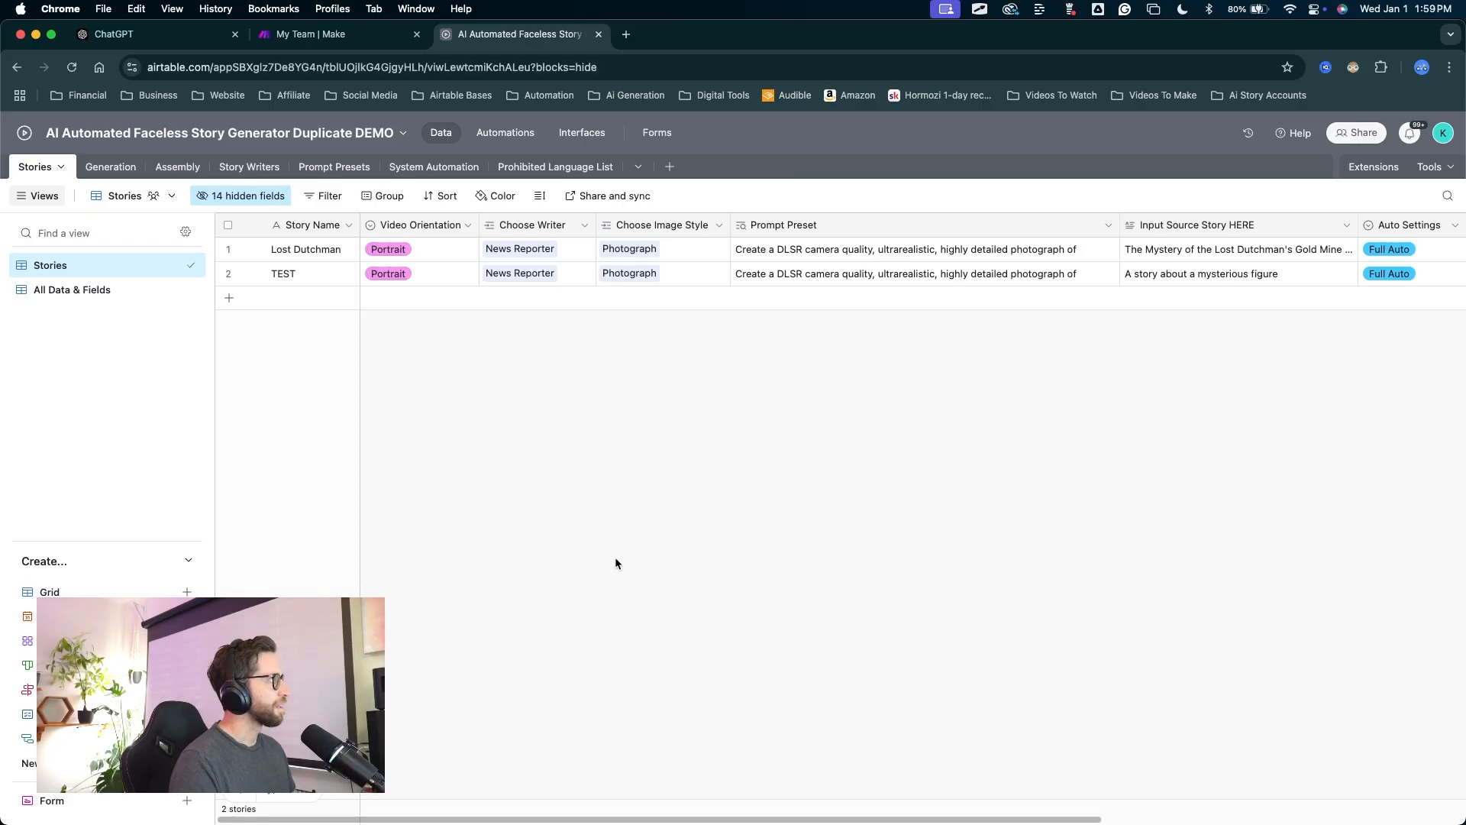
# Set the Creepy Glasses story to Portrait, News Reporter, Photograph, pasted source story, and Full Auto.
pyautogui.moveTo(385, 460); pyautogui.dragTo(307, 397)
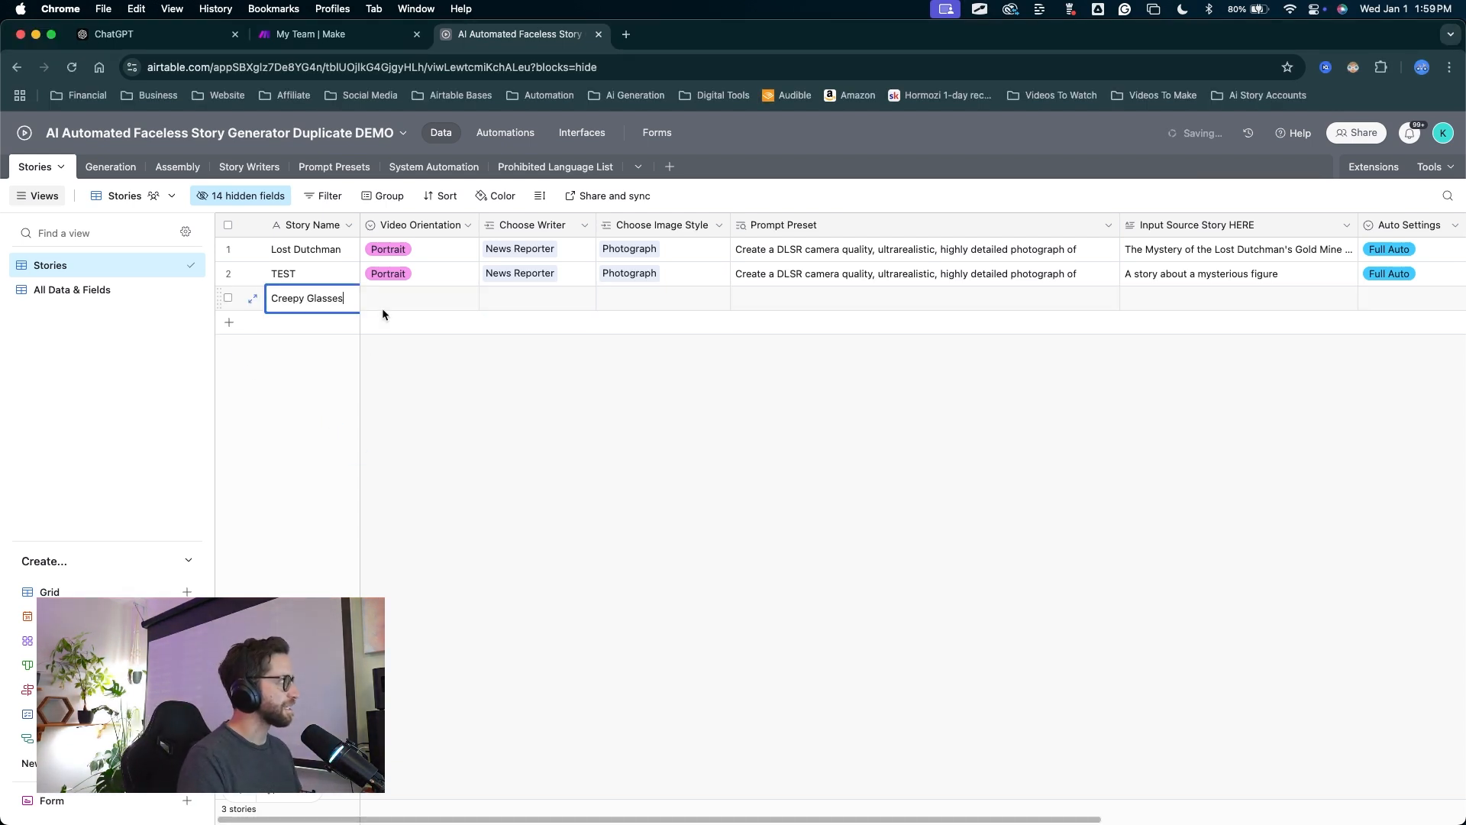
pyautogui.doubleClick(386, 299)
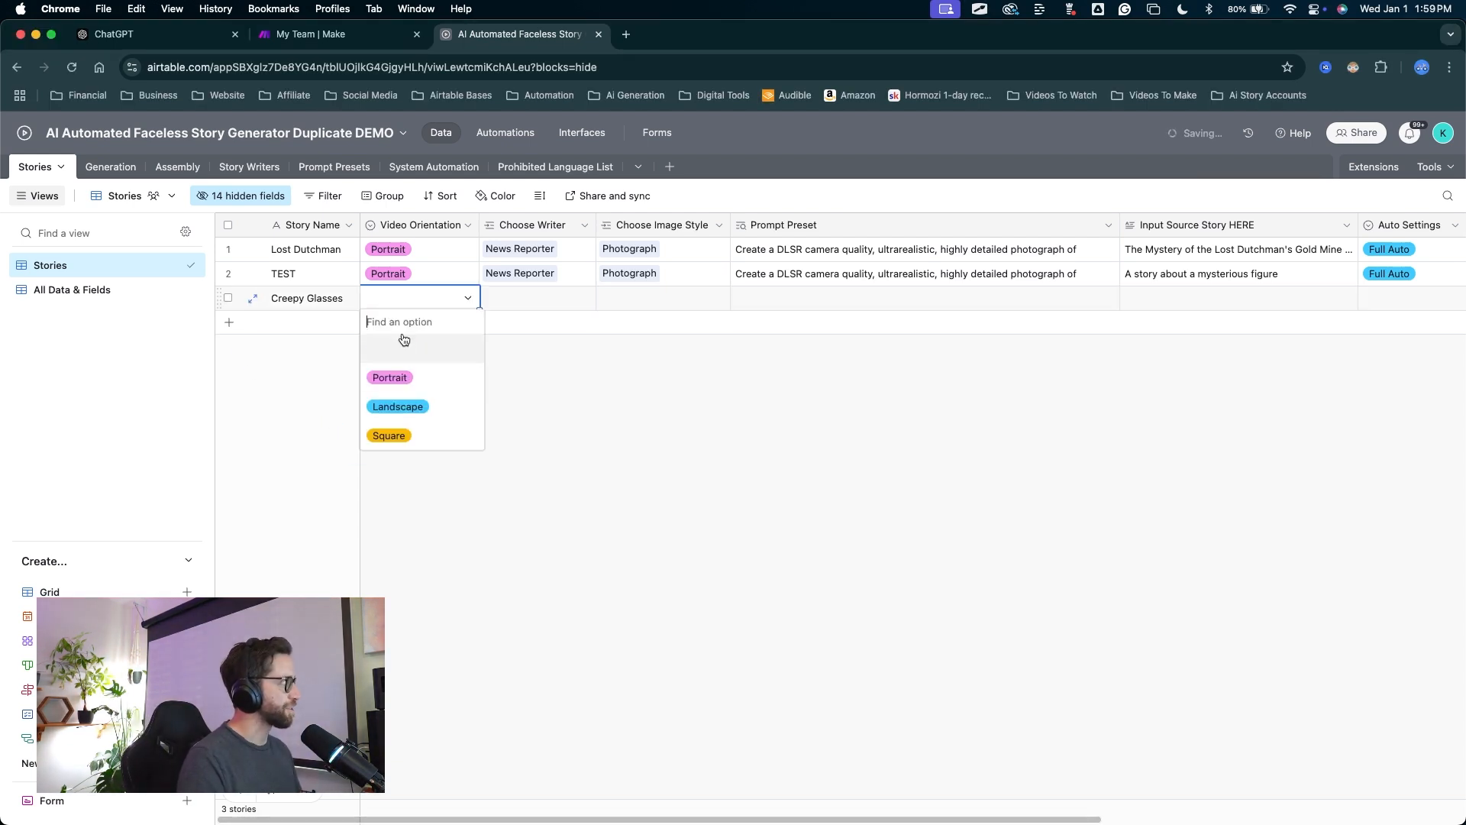
pyautogui.click(397, 380)
pyautogui.doubleClick(517, 297)
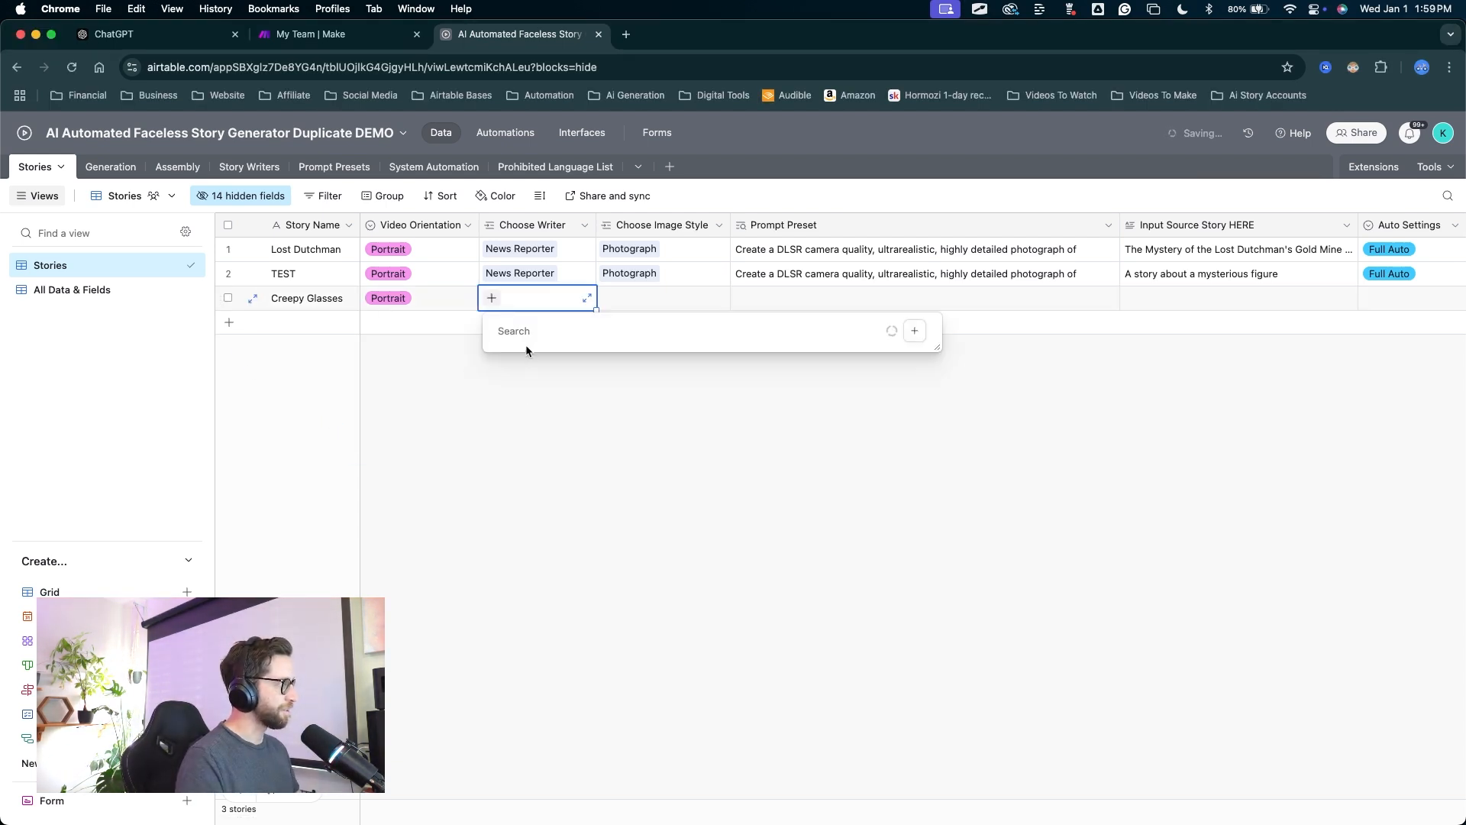
pyautogui.doubleClick(649, 298)
pyautogui.click(622, 392)
pyautogui.click(1176, 298)
pyautogui.hscroll(5, 1135, 349)
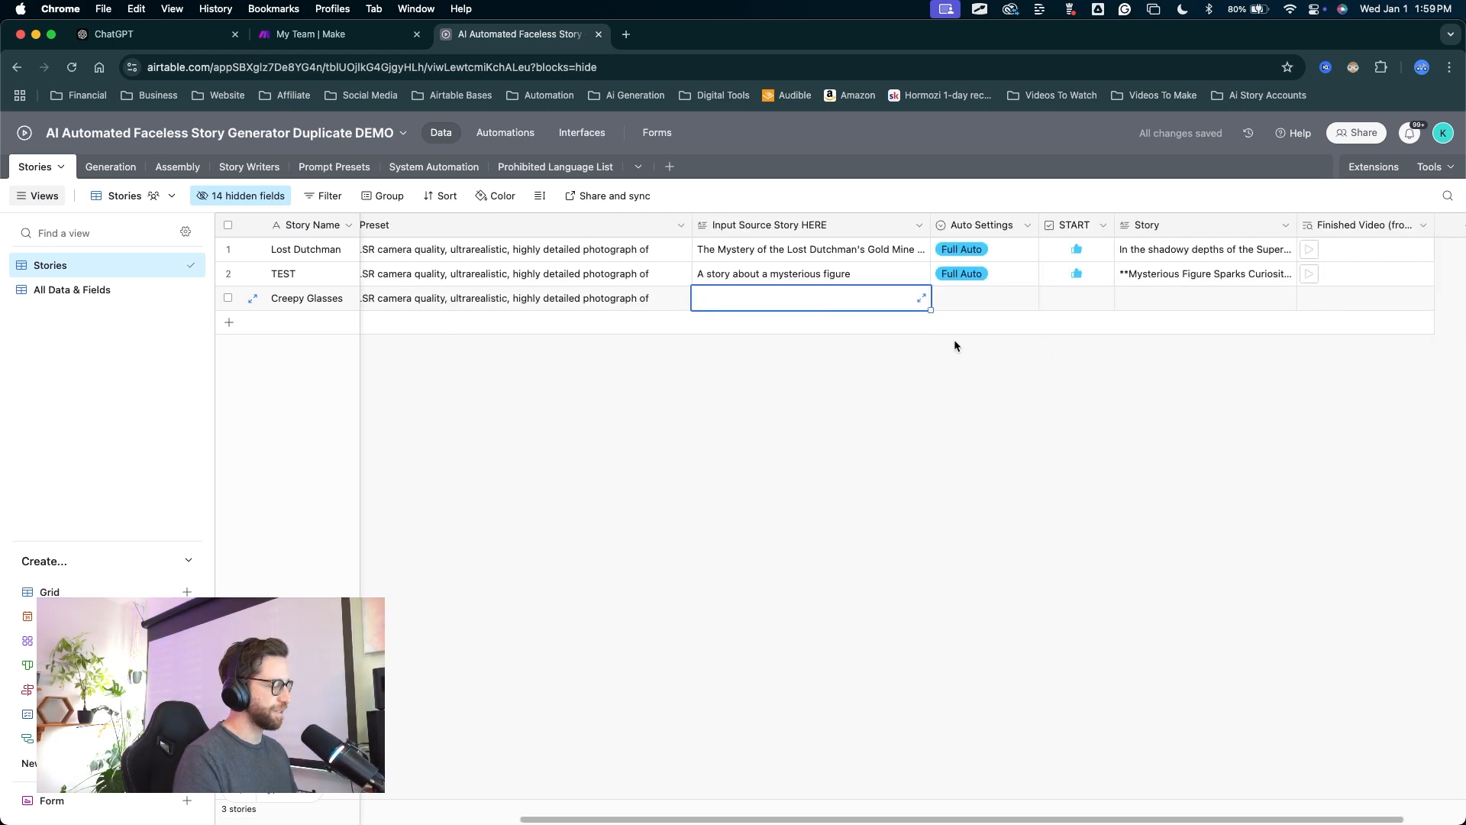
pyautogui.press('super+v')
pyautogui.click(850, 522)
pyautogui.doubleClick(951, 298)
pyautogui.click(963, 376)
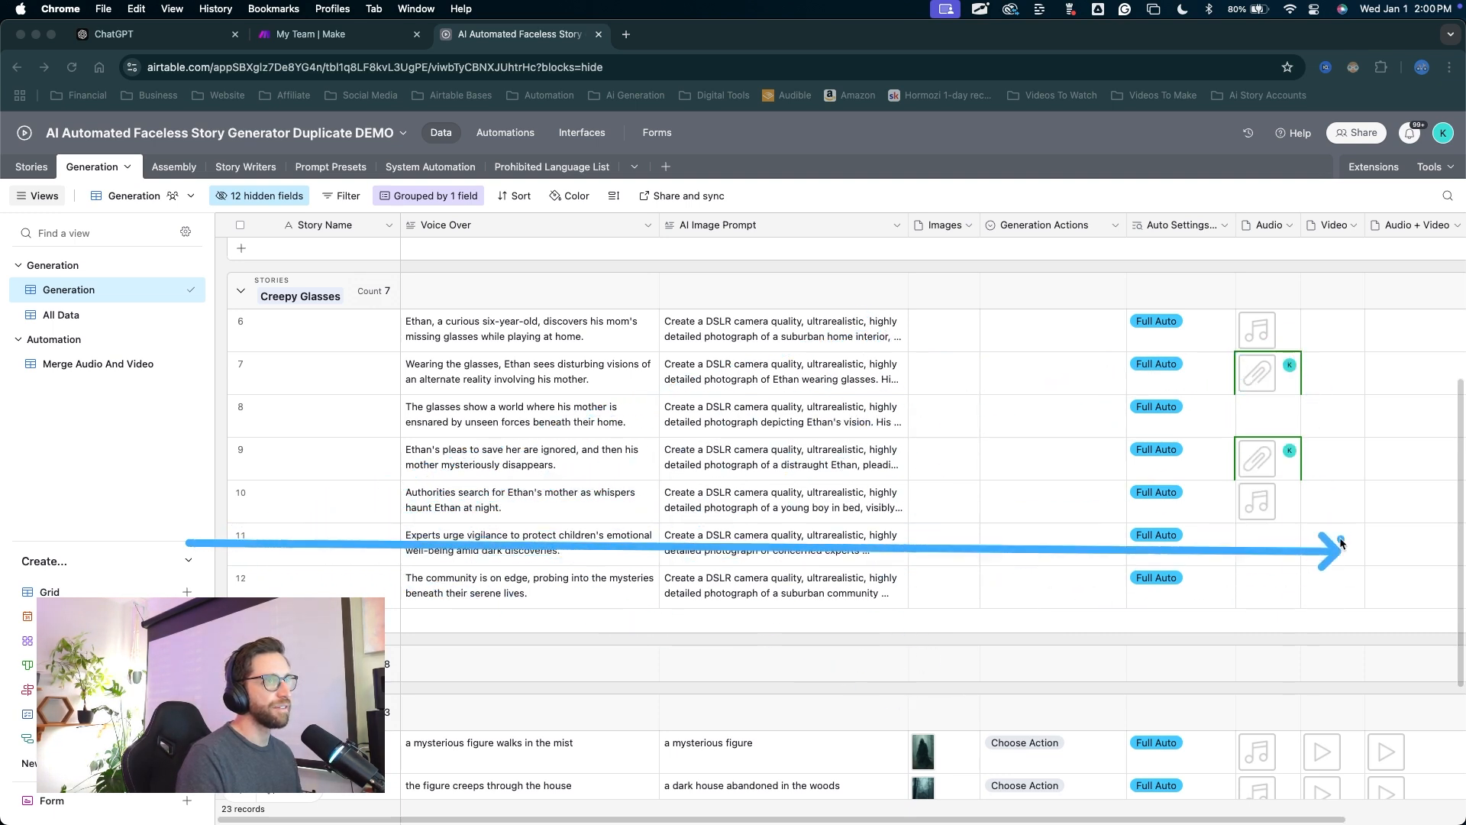
# Review the Assembly table and briefly preview the TEST story's music.
pyautogui.click(171, 169)
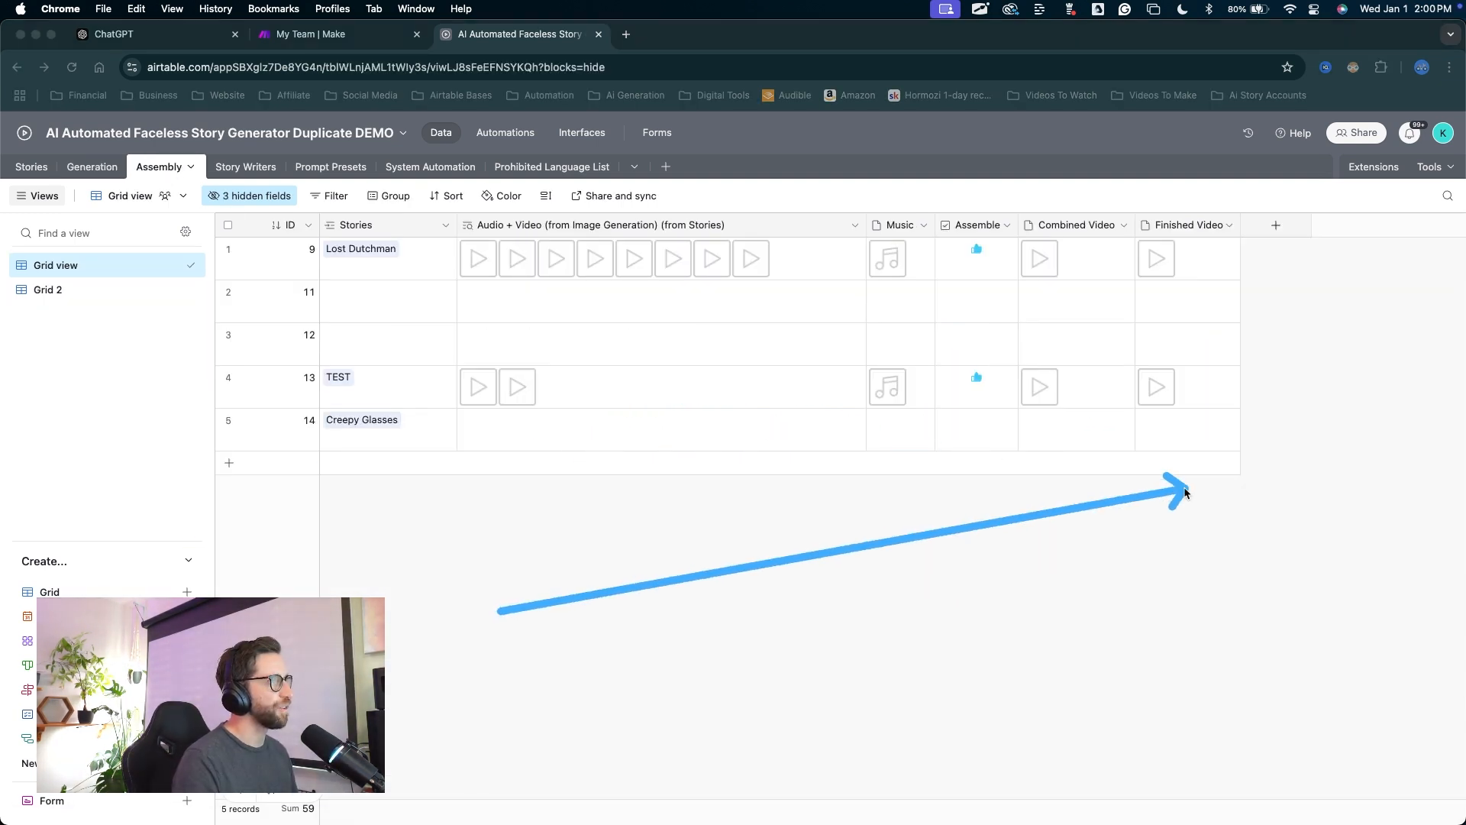
pyautogui.click(888, 391)
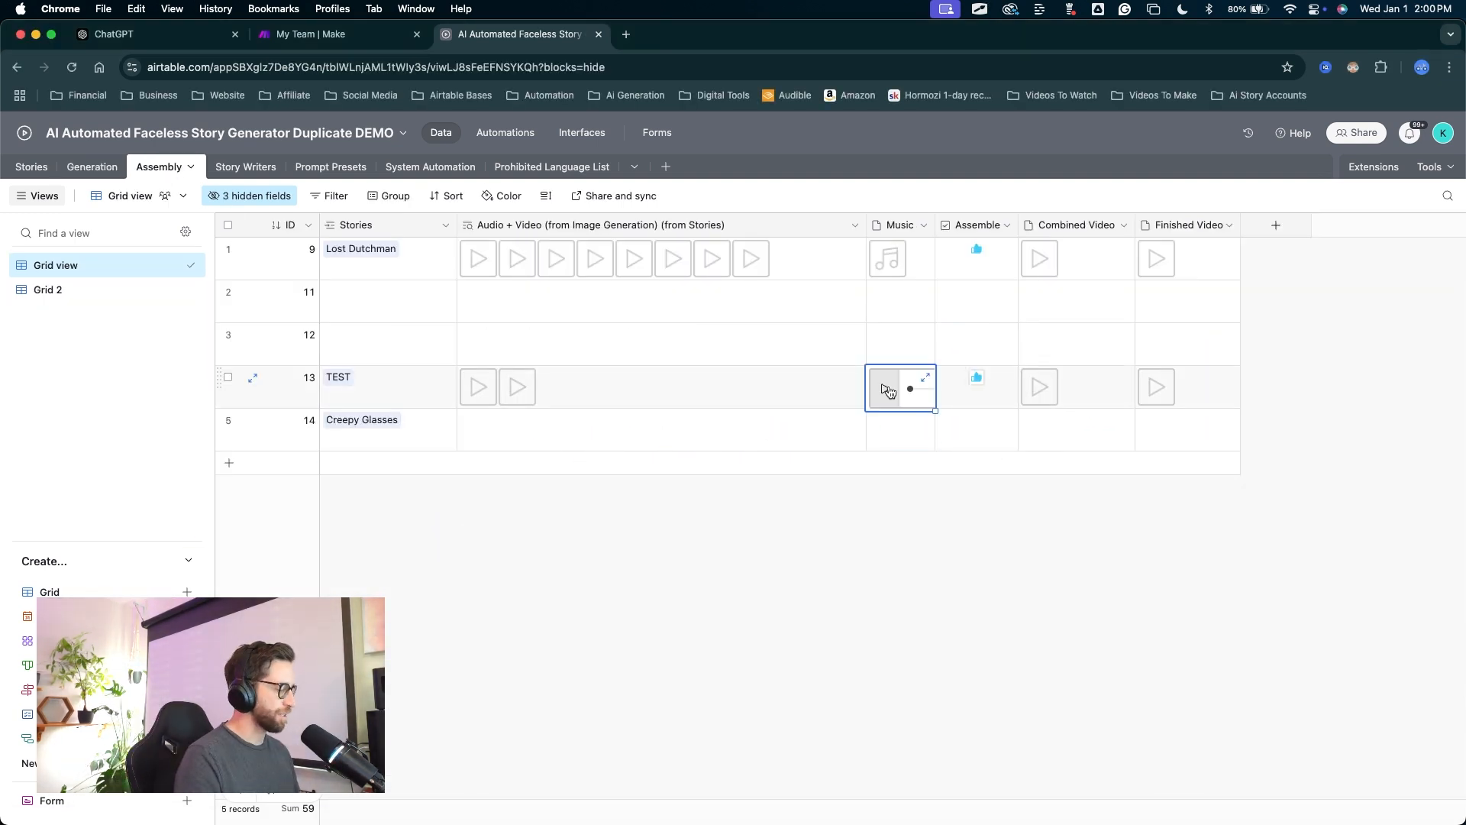
pyautogui.click(917, 495)
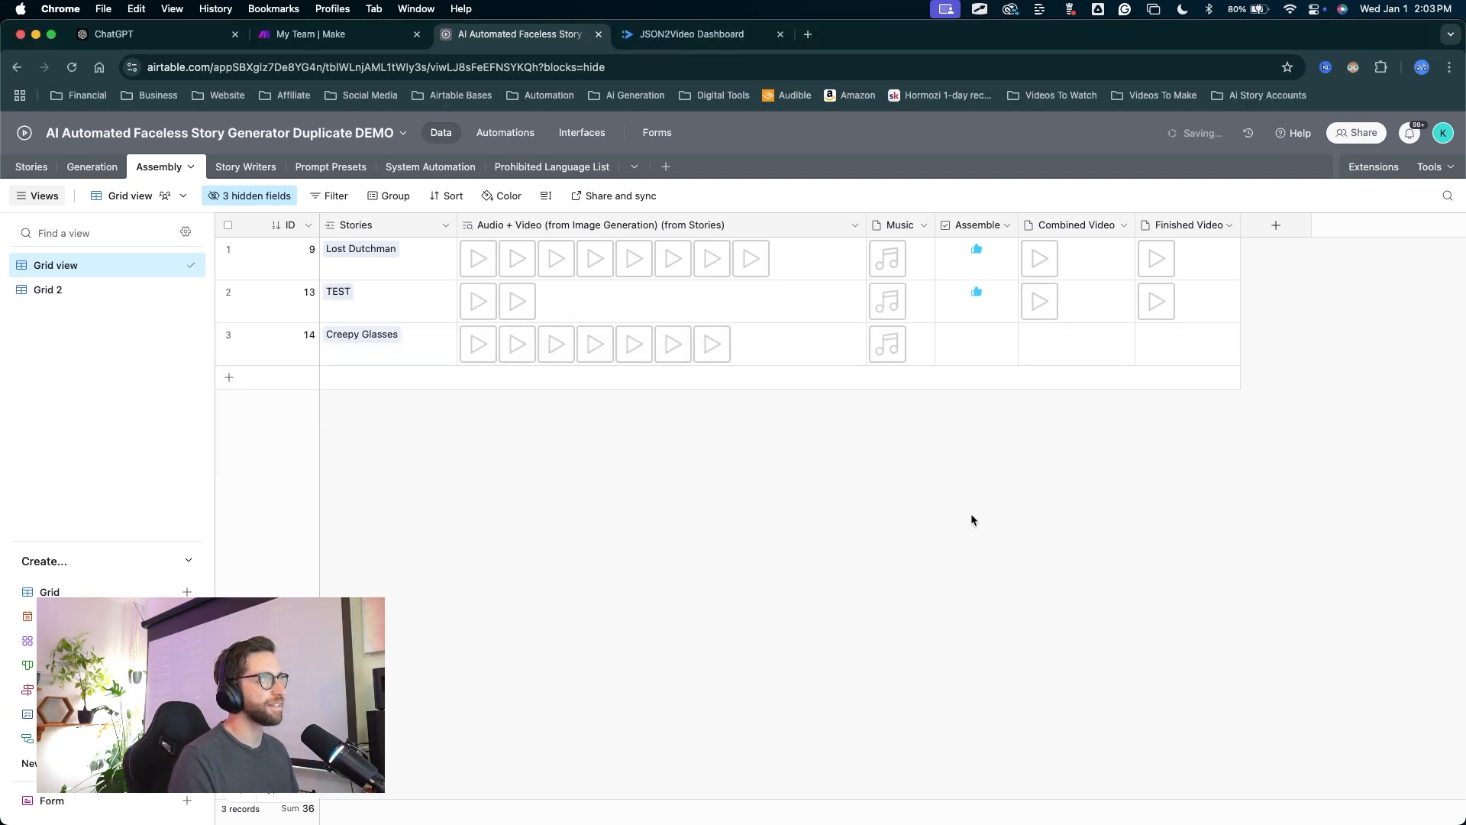
# Watch the 40-second Creepy Glasses finished video, then close the preview.
pyautogui.moveTo(1039, 494); pyautogui.dragTo(1151, 360)
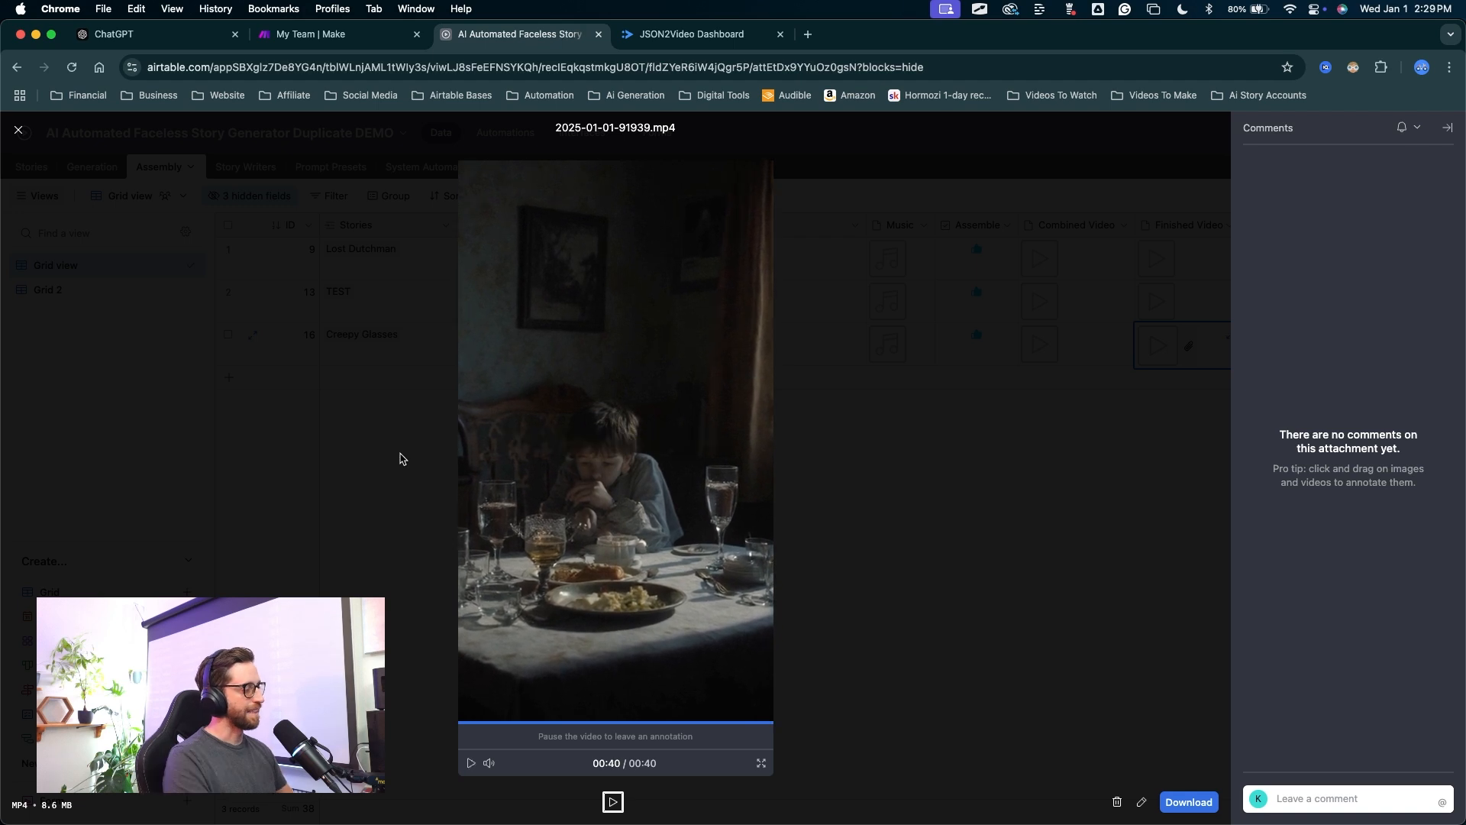
pyautogui.click(383, 523)
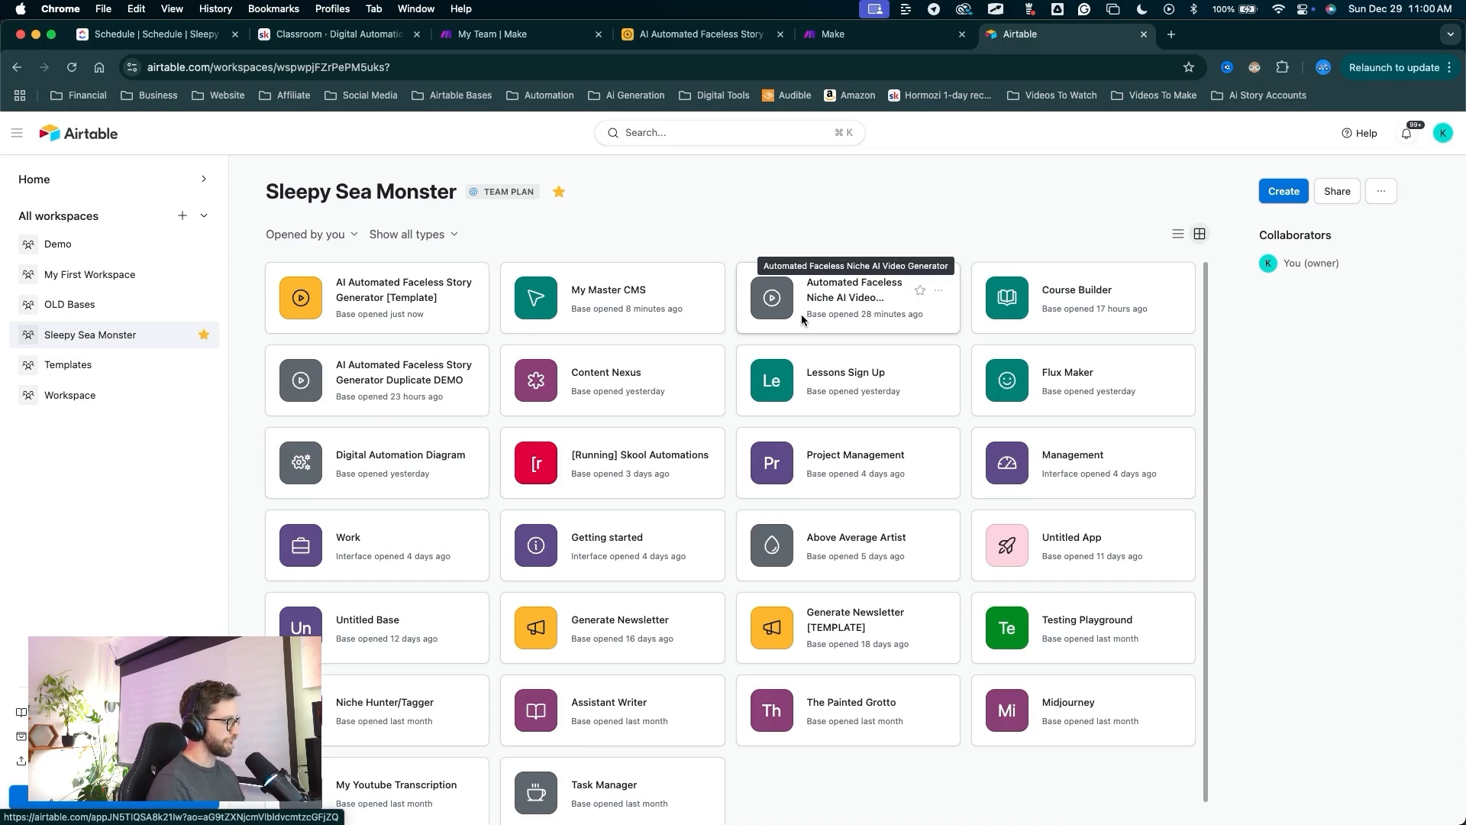
# Create a blank base from scratch and dismiss the getting started guide.
pyautogui.moveTo(201, 534)
pyautogui.mouseDown()
pyautogui.moveTo(371, 322)
pyautogui.moveTo(582, 710)
pyautogui.moveTo(1221, 314)
pyautogui.mouseUp()
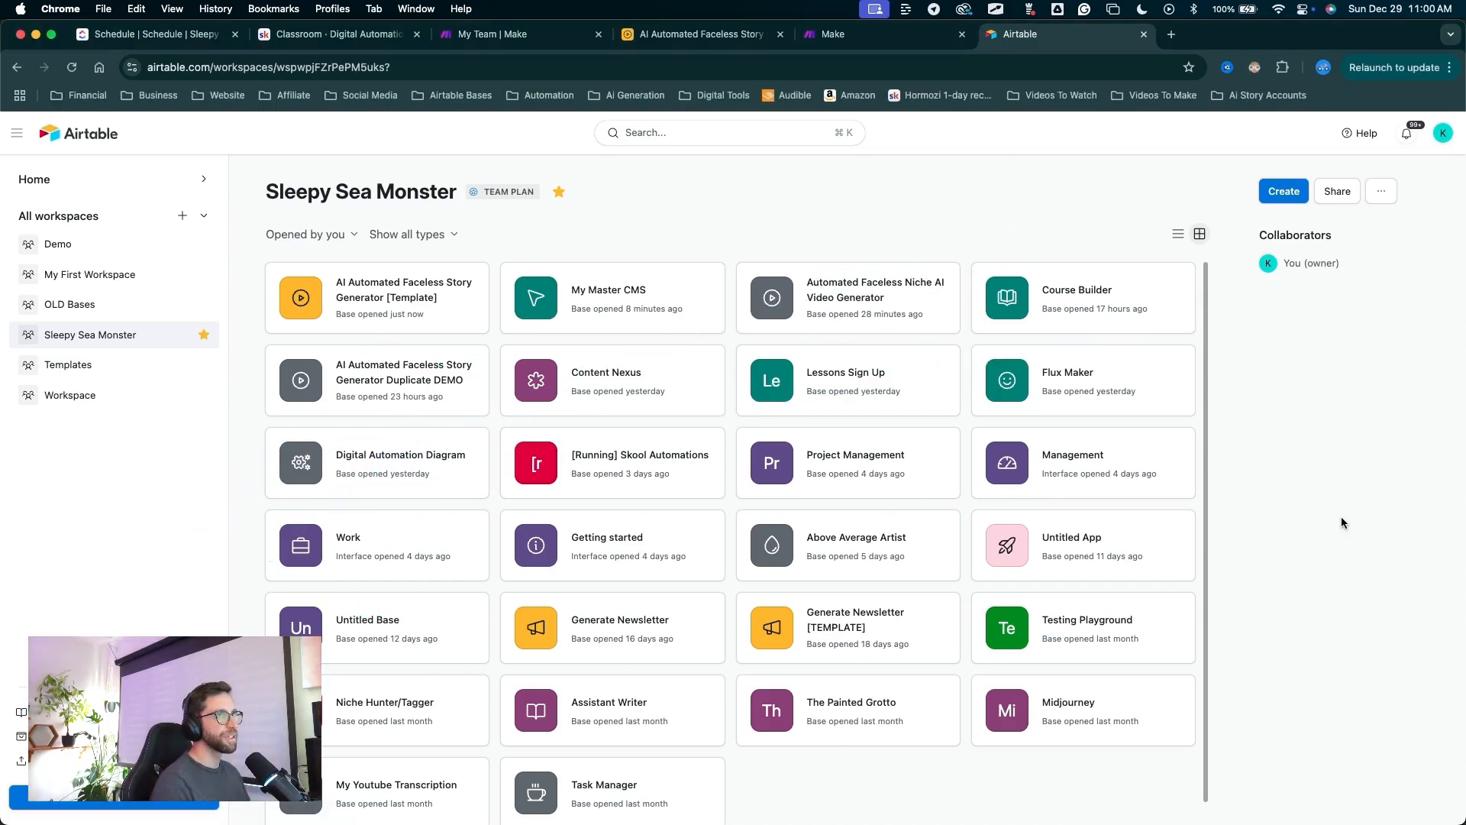
pyautogui.moveTo(1224, 566)
pyautogui.mouseDown()
pyautogui.moveTo(1268, 428)
pyautogui.moveTo(1284, 214)
pyautogui.mouseUp()
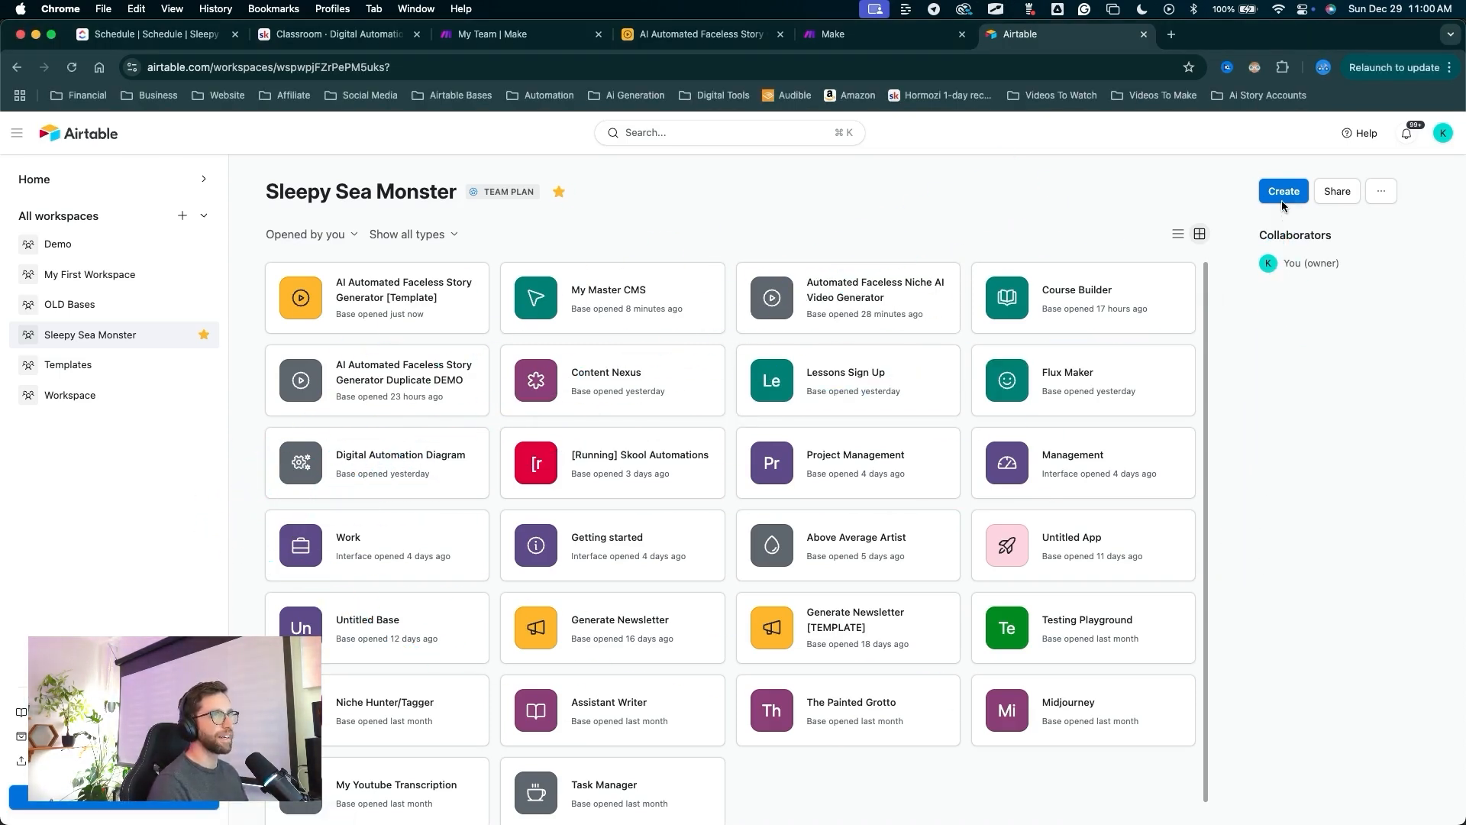
pyautogui.click(1283, 193)
pyautogui.moveTo(1363, 426); pyautogui.dragTo(862, 492)
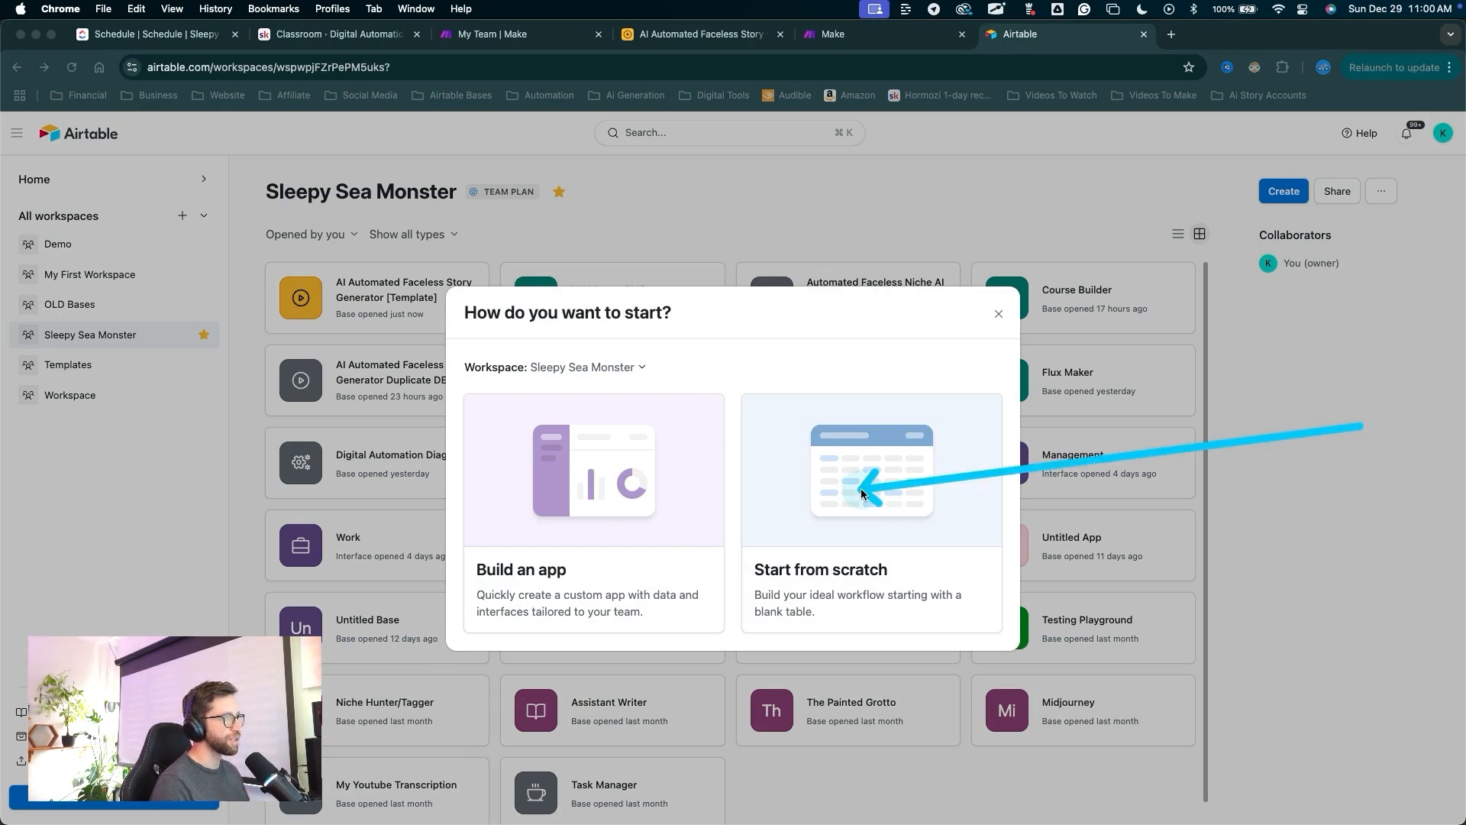
pyautogui.click(861, 492)
pyautogui.moveTo(1002, 510)
pyautogui.mouseDown()
pyautogui.moveTo(1260, 191)
pyautogui.moveTo(1432, 185)
pyautogui.mouseUp()
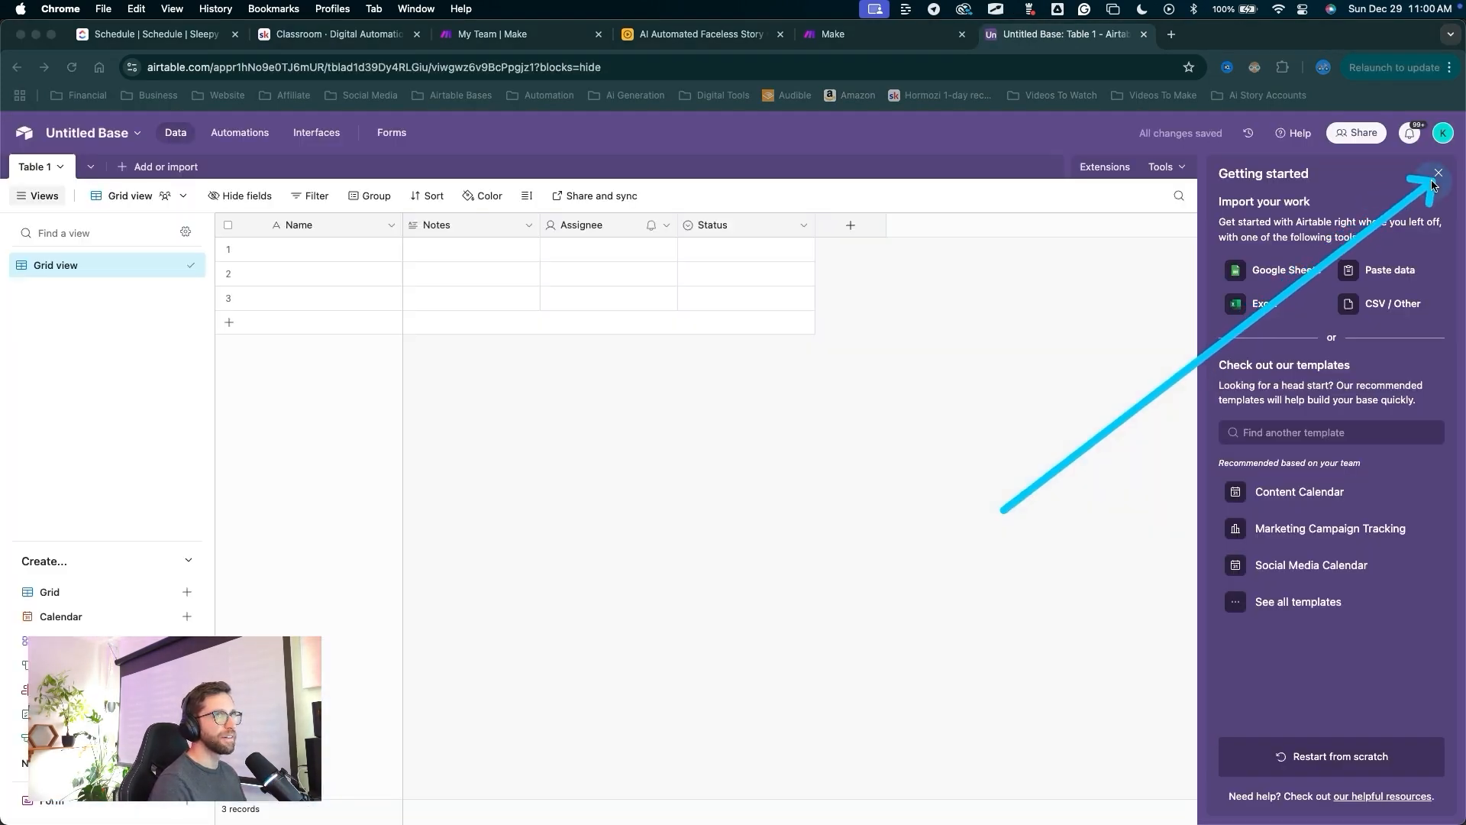
pyautogui.click(1437, 174)
# Delete the Notes, Assignee and Status fields, leaving only Name.
pyautogui.moveTo(657, 673)
pyautogui.mouseDown()
pyautogui.moveTo(481, 534)
pyautogui.moveTo(779, 255)
pyautogui.mouseUp()
pyautogui.click(717, 224)
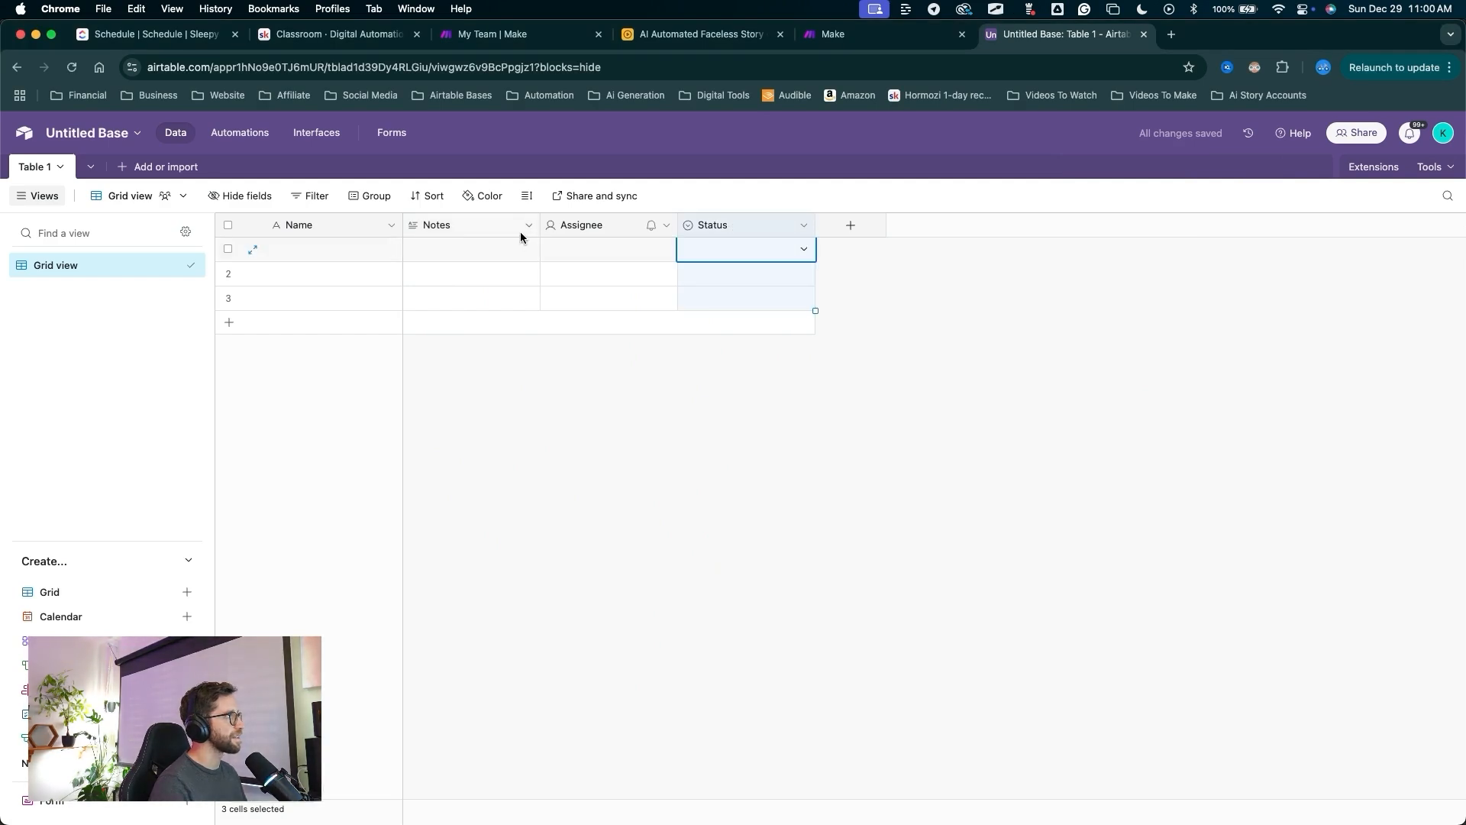
pyautogui.keyDown('shift'); pyautogui.click(458, 230); pyautogui.keyUp('shift')
pyautogui.rightClick(461, 221)
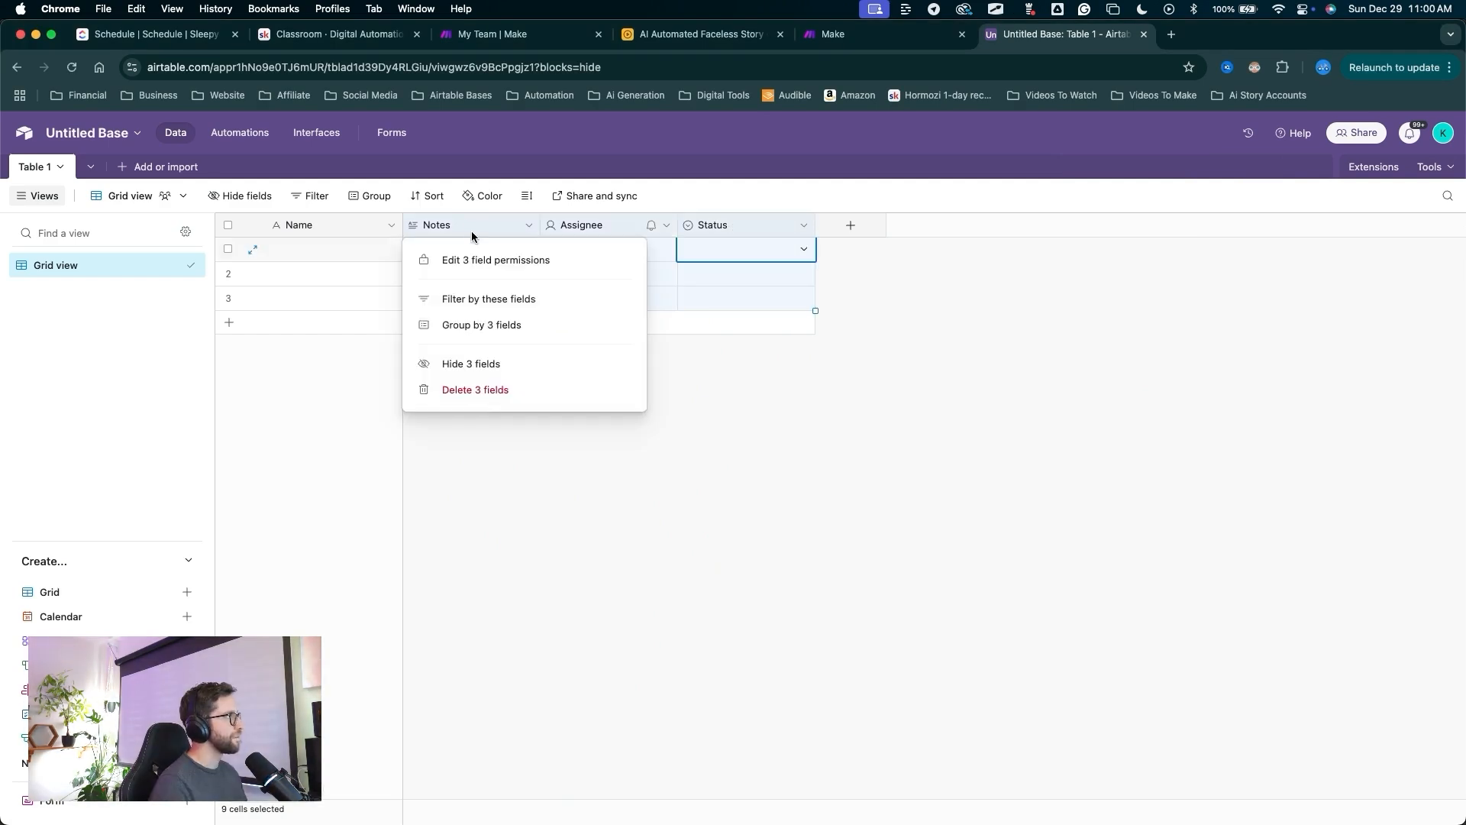
pyautogui.click(472, 391)
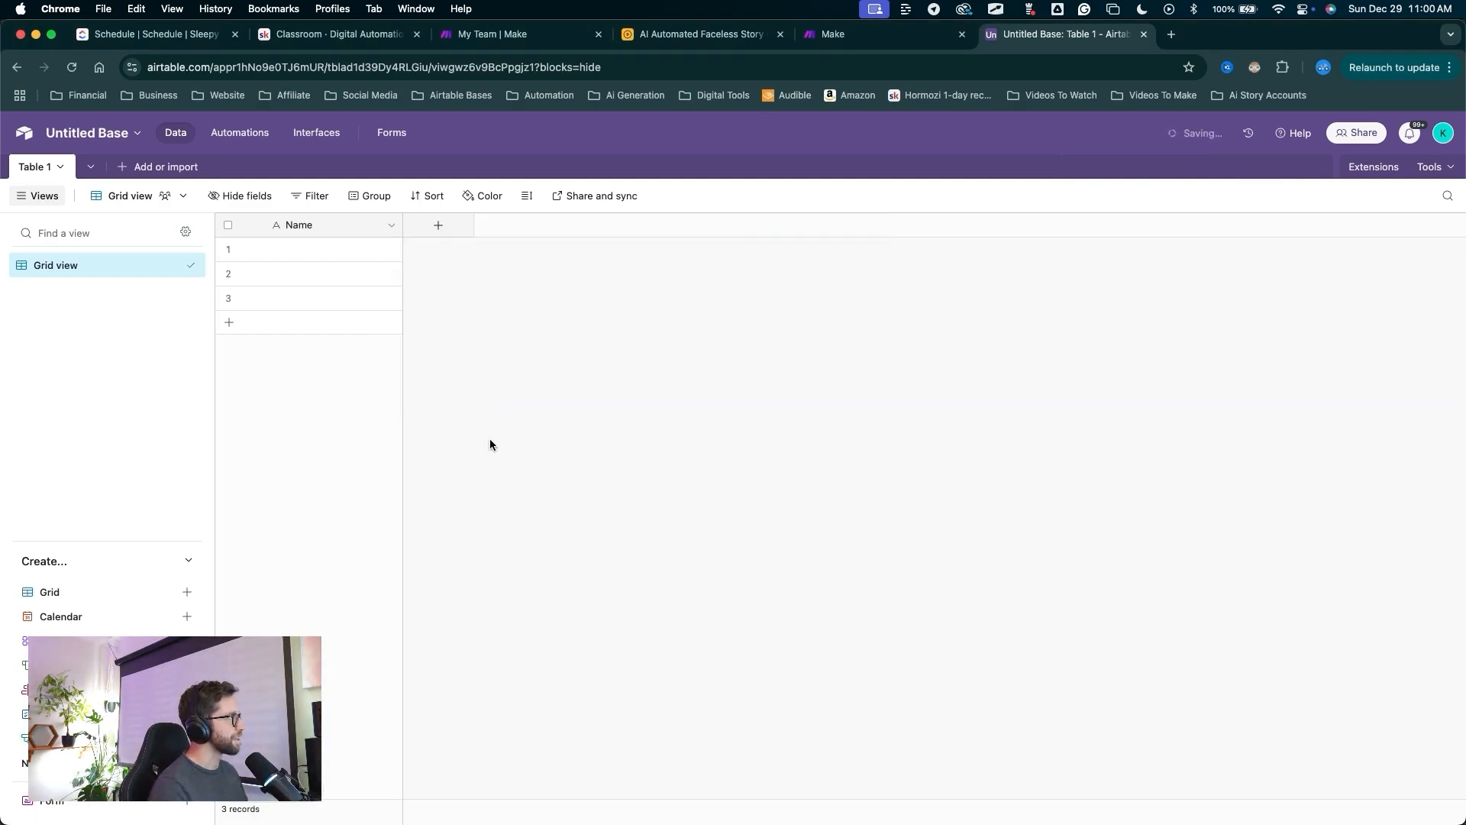
# Rename the base 'Ai Automated Faceless Story Generator Full Step by Step' and colour it dark grey.
pyautogui.moveTo(527, 508)
pyautogui.mouseDown()
pyautogui.moveTo(229, 193)
pyautogui.moveTo(197, 491)
pyautogui.moveTo(308, 223)
pyautogui.moveTo(203, 396)
pyautogui.moveTo(271, 222)
pyautogui.moveTo(269, 274)
pyautogui.mouseUp()
pyautogui.moveTo(346, 454)
pyautogui.mouseDown()
pyautogui.moveTo(117, 202)
pyautogui.moveTo(105, 132)
pyautogui.mouseUp()
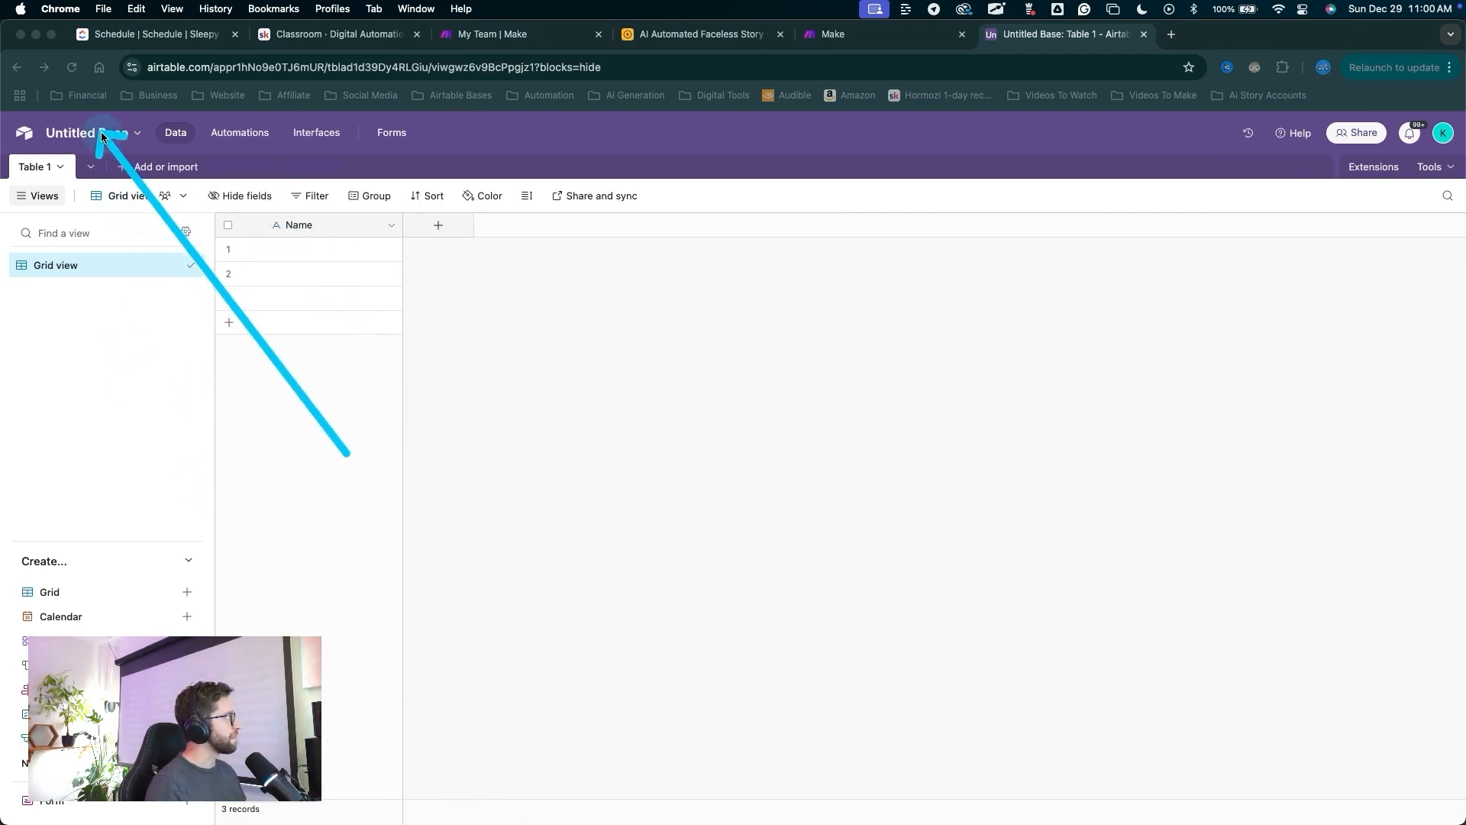
pyautogui.click(96, 133)
pyautogui.write('Ai Automated Faceless Story Generator')
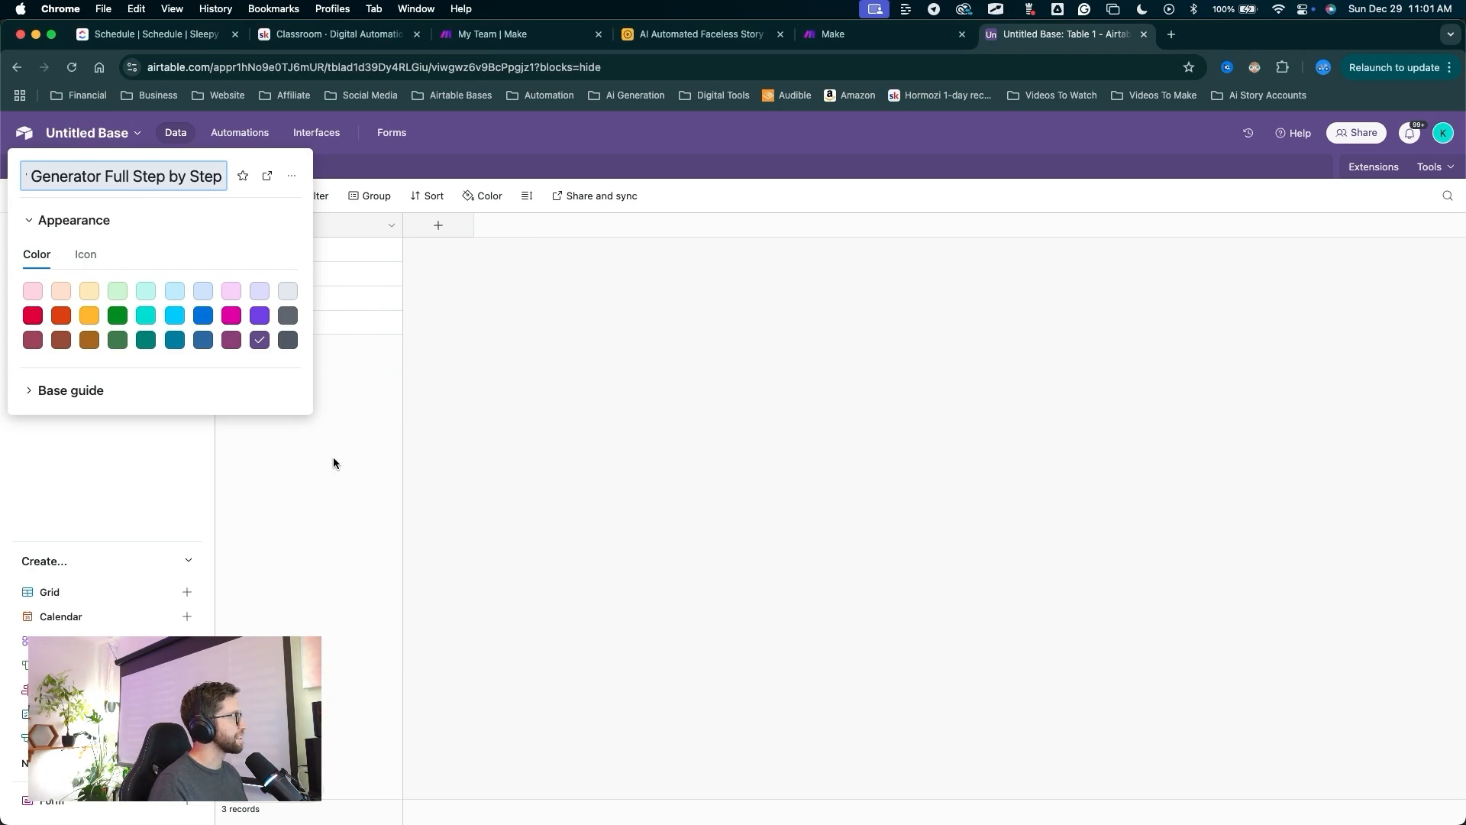
pyautogui.click(288, 340)
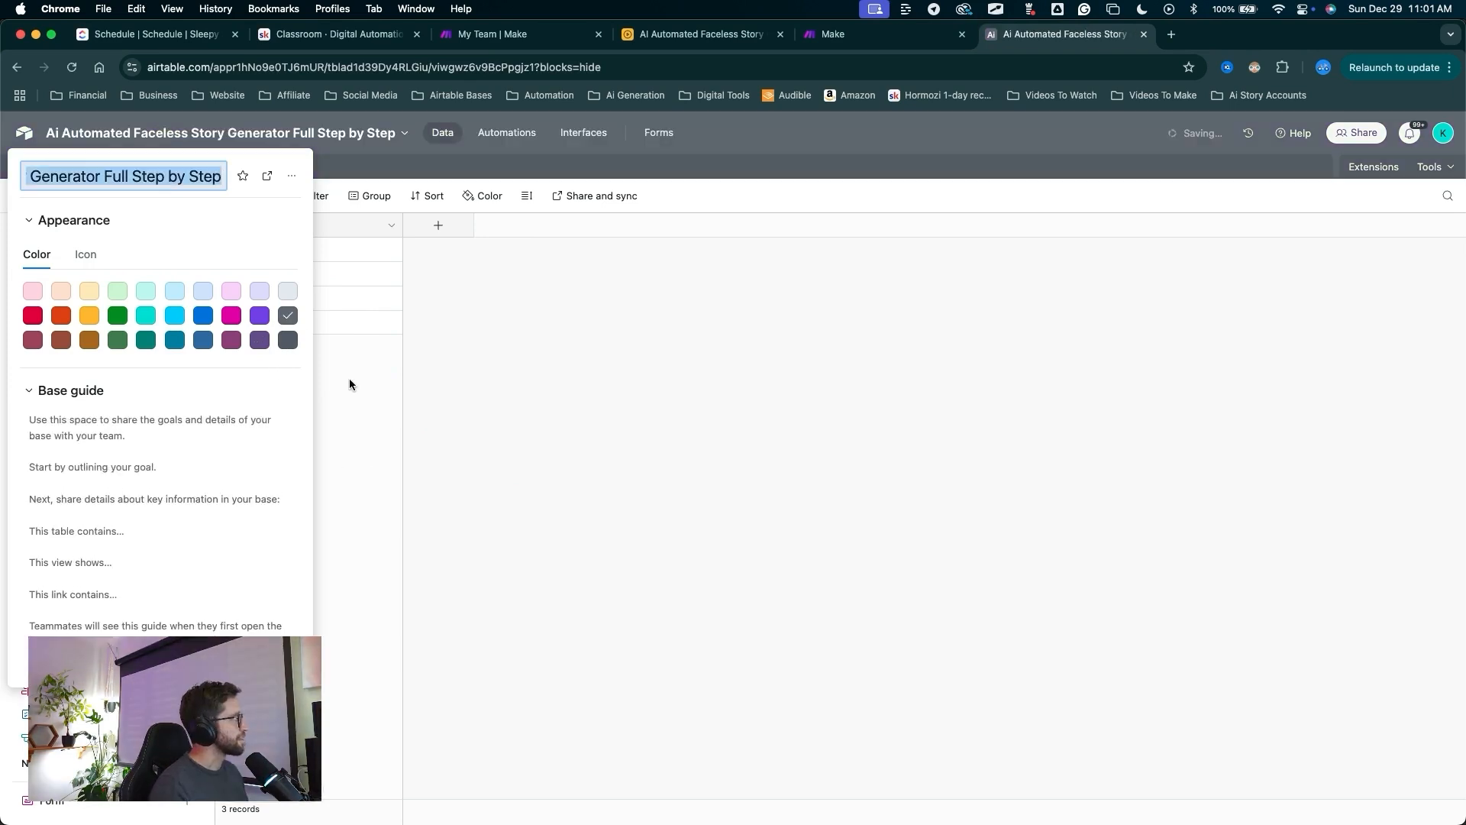
pyautogui.moveTo(572, 578)
pyautogui.mouseDown()
pyautogui.moveTo(236, 487)
pyautogui.moveTo(237, 168)
pyautogui.moveTo(1054, 377)
pyautogui.moveTo(445, 599)
pyautogui.moveTo(180, 330)
pyautogui.mouseUp()
pyautogui.moveTo(491, 481); pyautogui.dragTo(81, 200)
# Rename Table 1 to 'Stories'.
pyautogui.click(46, 168)
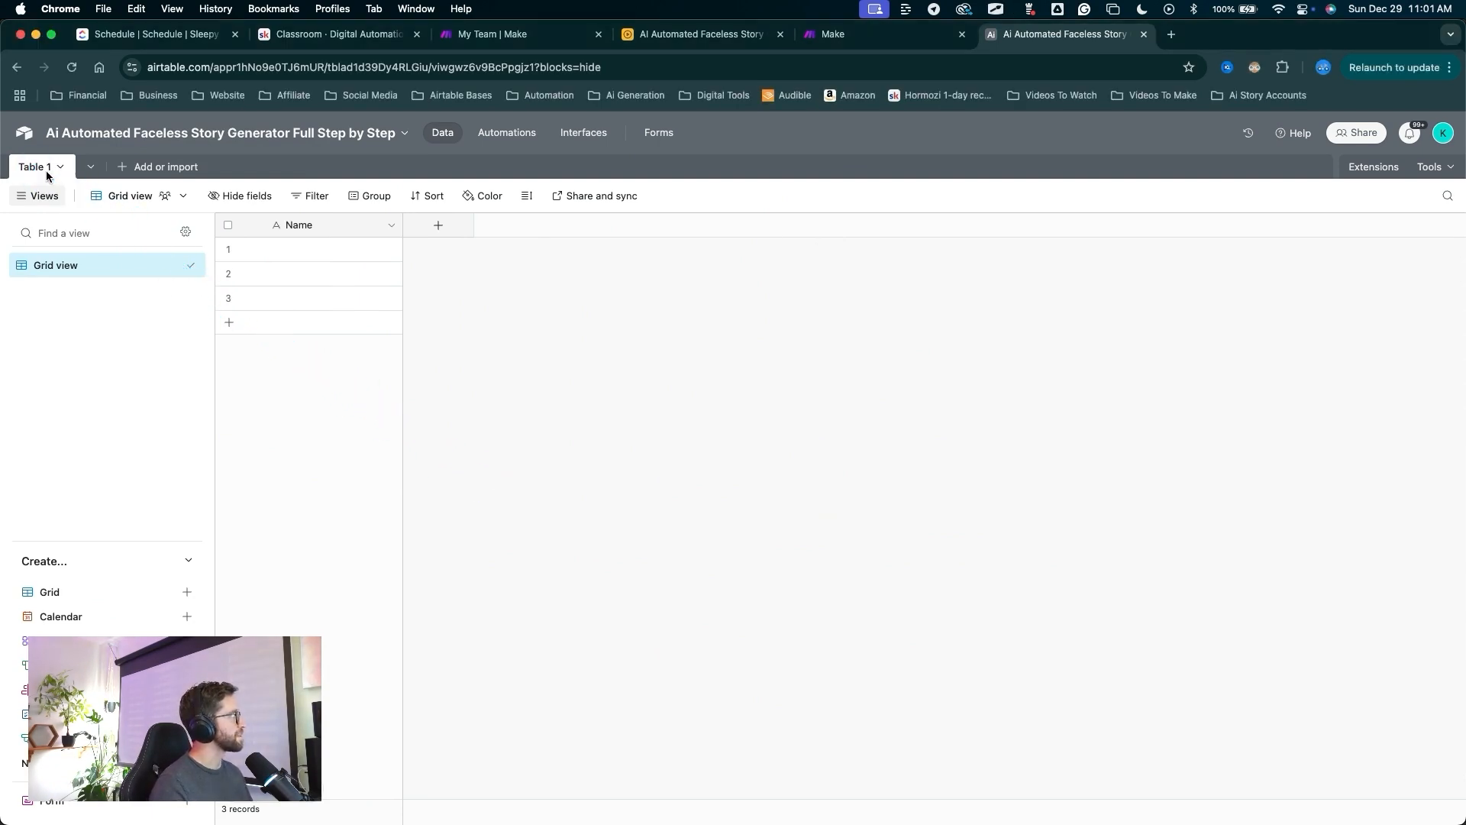
pyautogui.doubleClick(45, 168)
pyautogui.write('Stories')
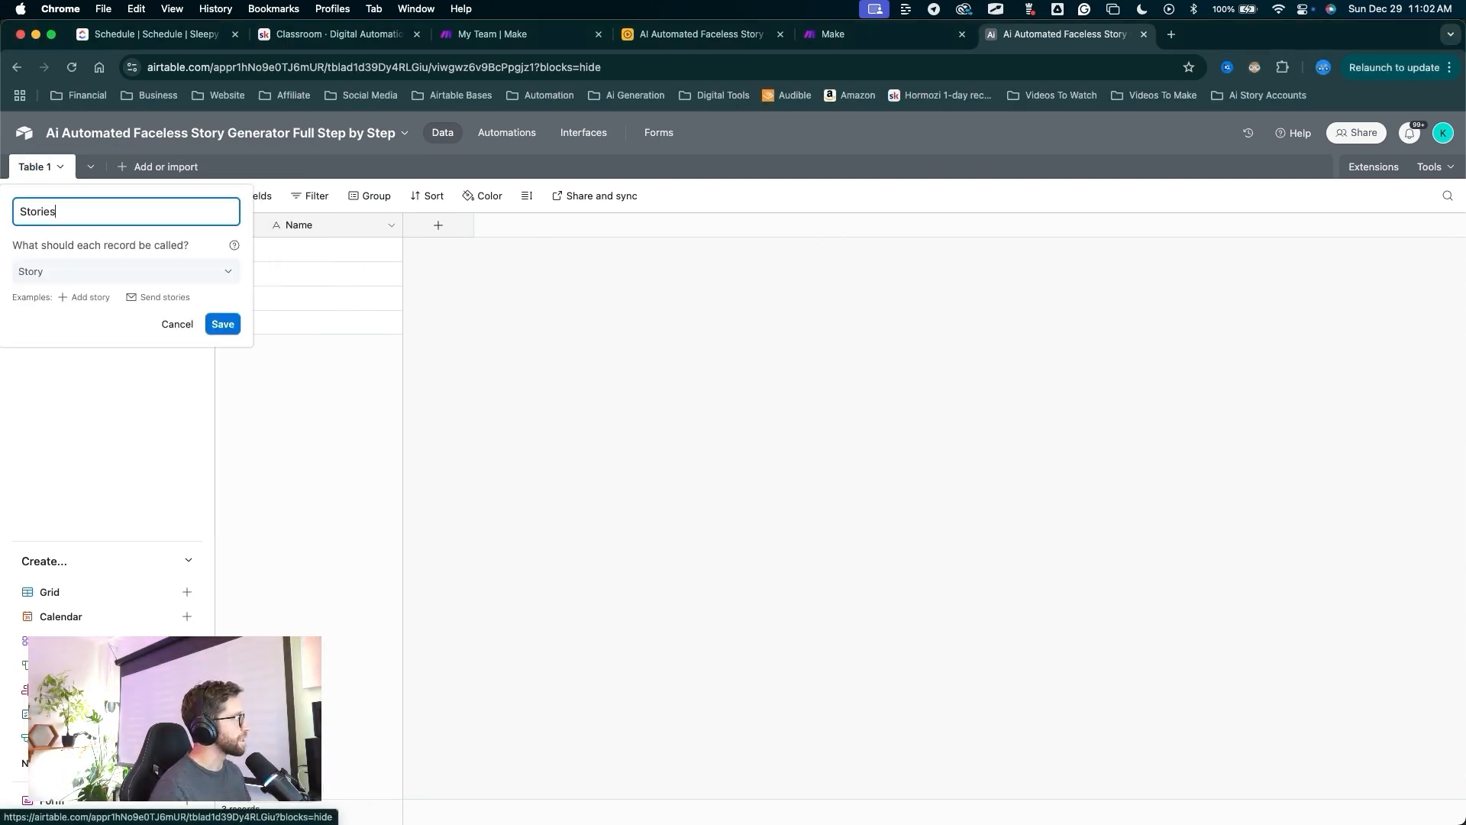
pyautogui.moveTo(311, 456); pyautogui.dragTo(224, 327)
pyautogui.click(222, 324)
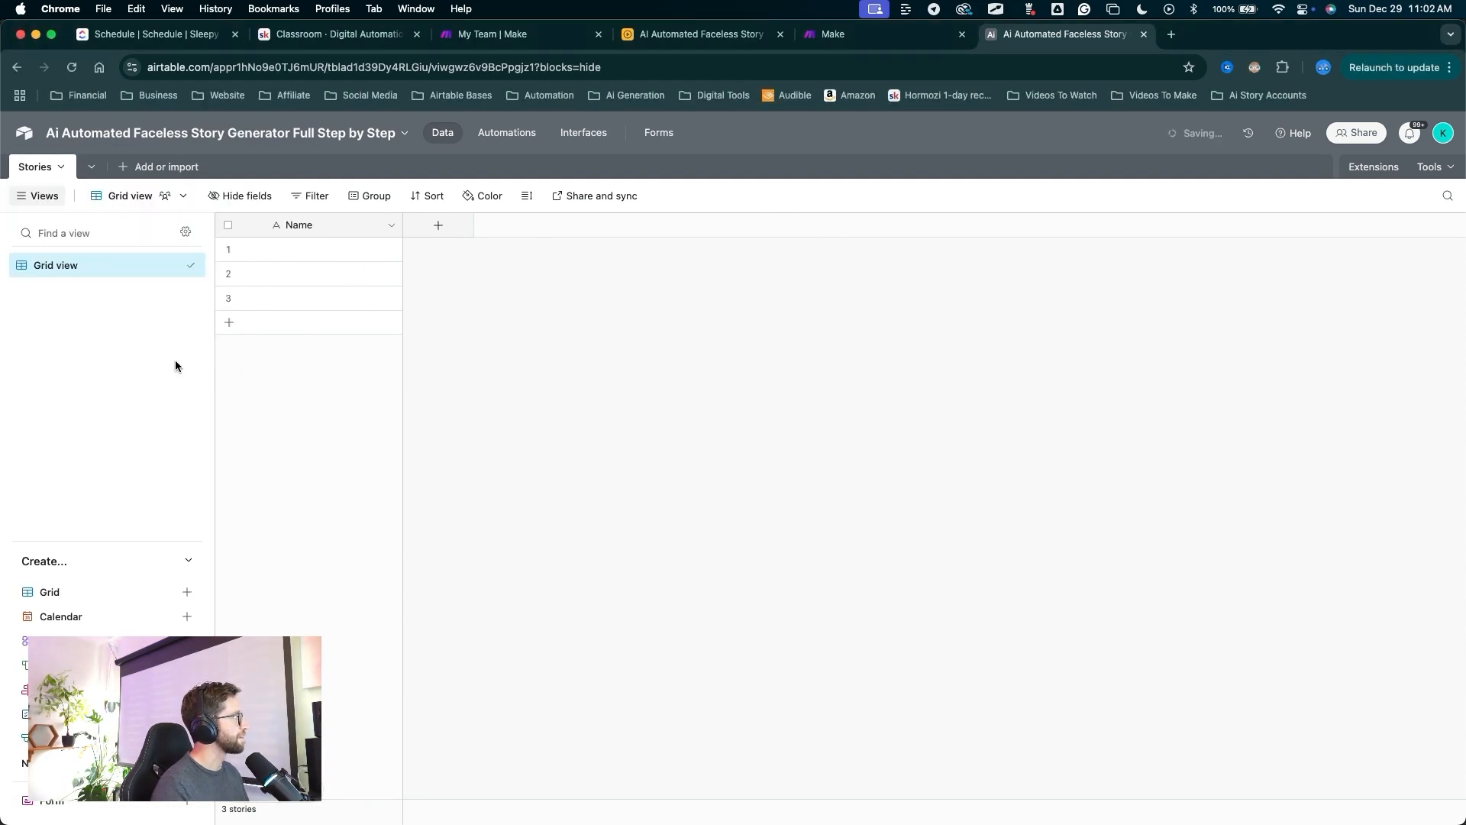
# Rename the grid view to 'All Stories'.
pyautogui.moveTo(210, 416)
pyautogui.mouseDown()
pyautogui.moveTo(85, 269)
pyautogui.moveTo(74, 275)
pyautogui.mouseUp()
pyautogui.click(74, 275)
pyautogui.doubleClick(66, 265)
pyautogui.write('All Stories')
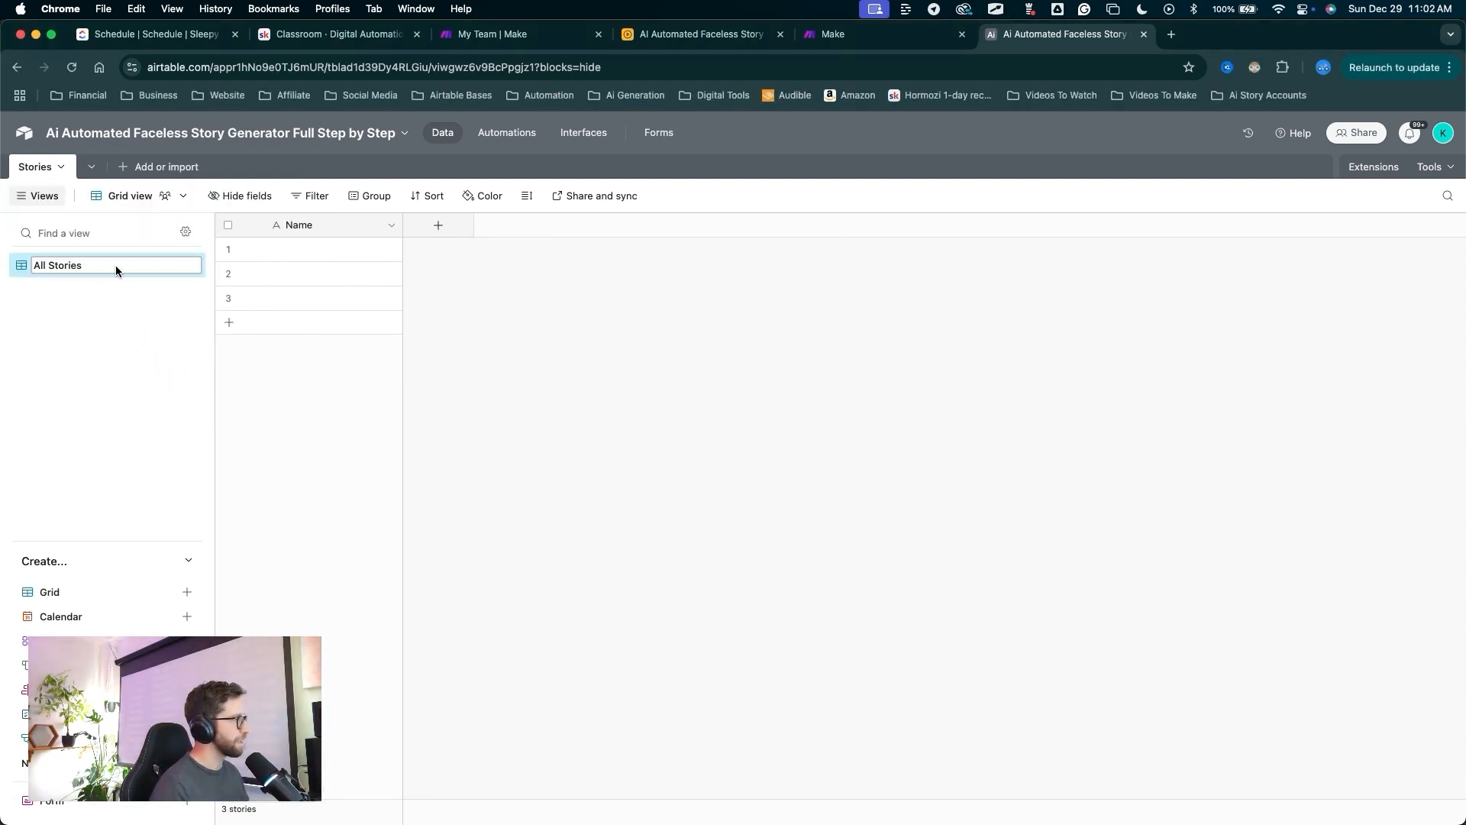
pyautogui.press('Return')
# Rename the primary Name field to 'Story Name'.
pyautogui.moveTo(345, 554); pyautogui.dragTo(312, 242)
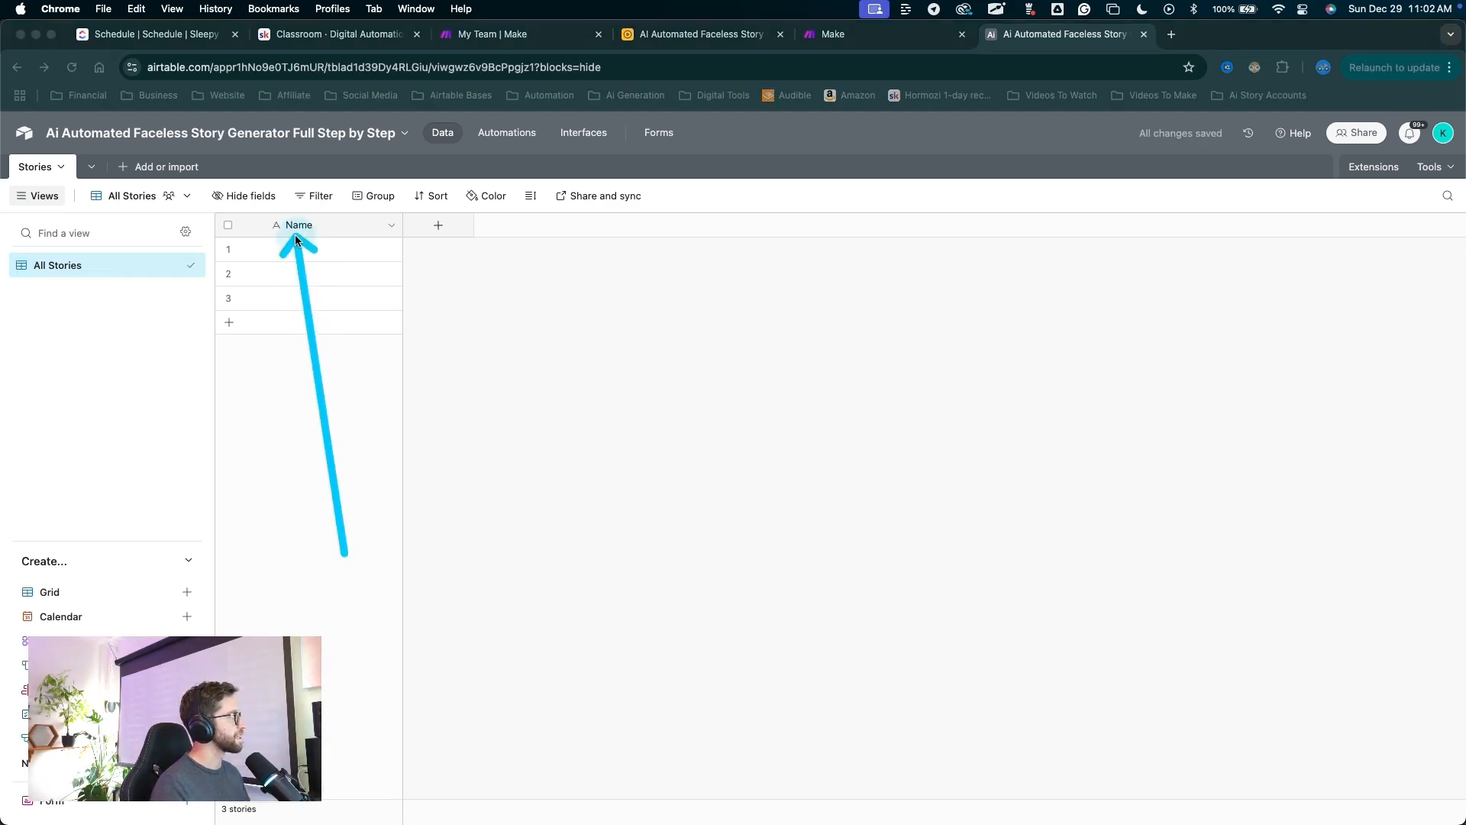
pyautogui.doubleClick(295, 232)
pyautogui.write('Story Name')
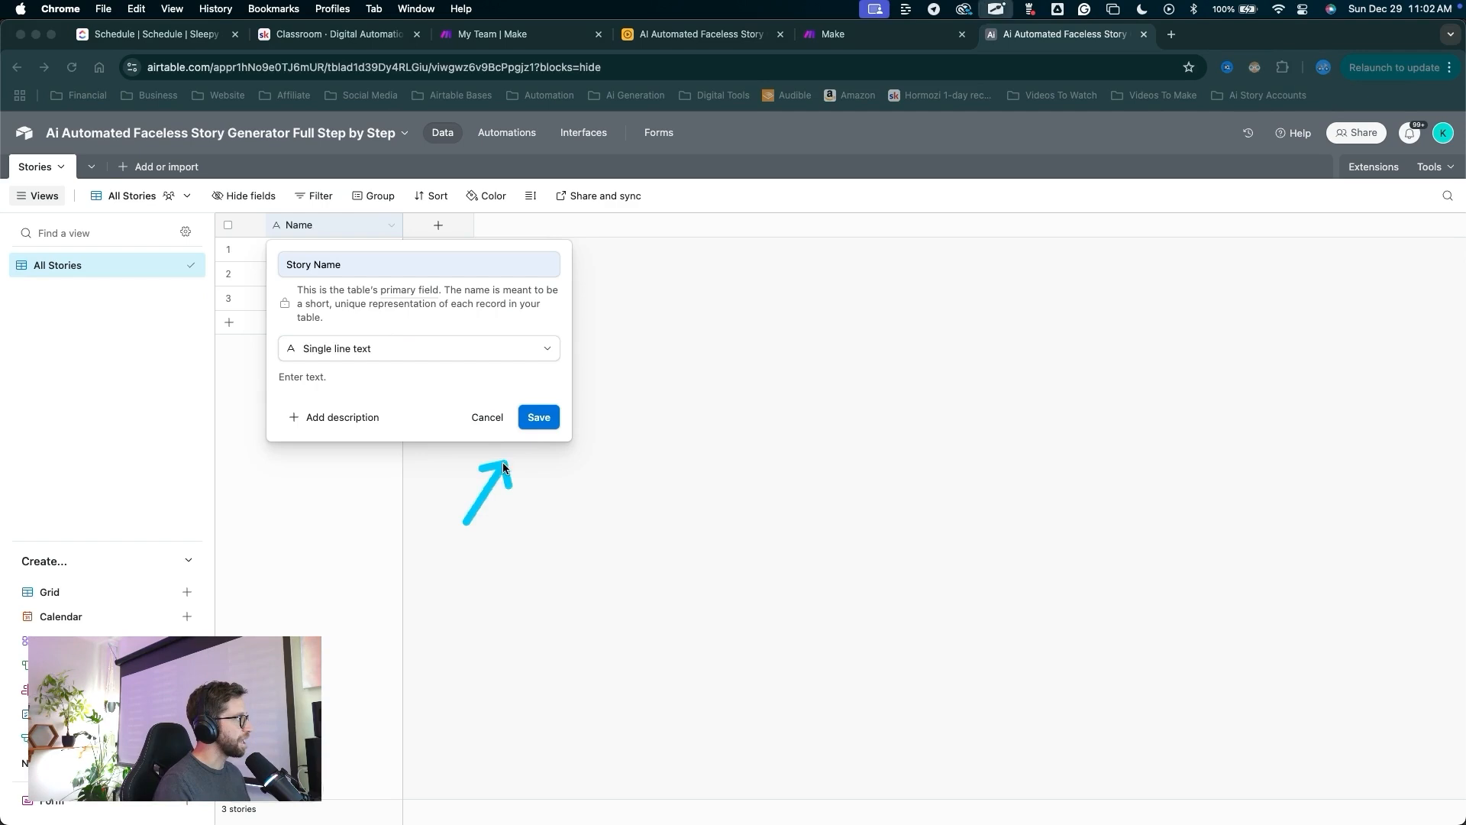
pyautogui.click(538, 419)
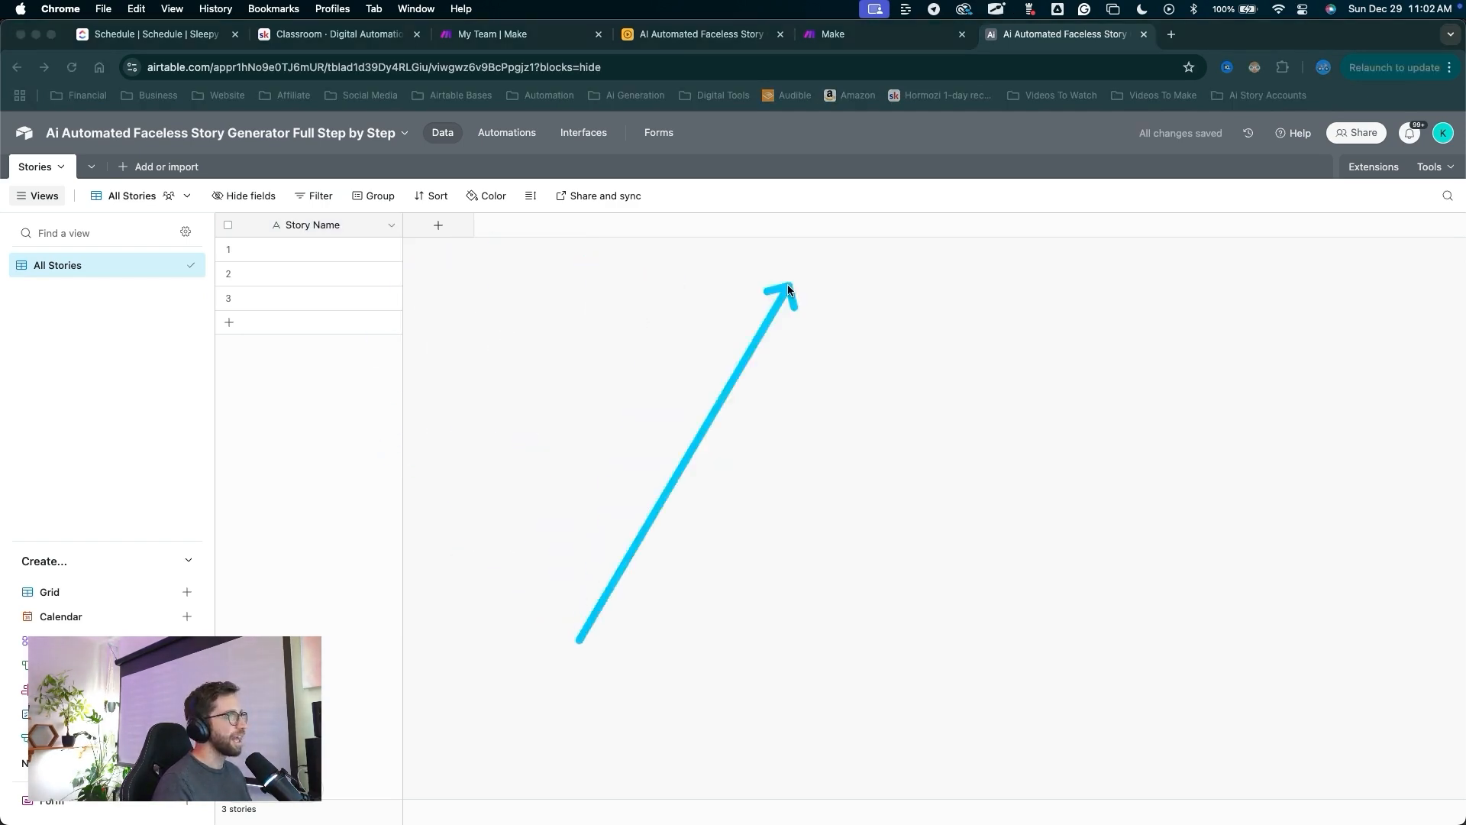
pyautogui.click(440, 228)
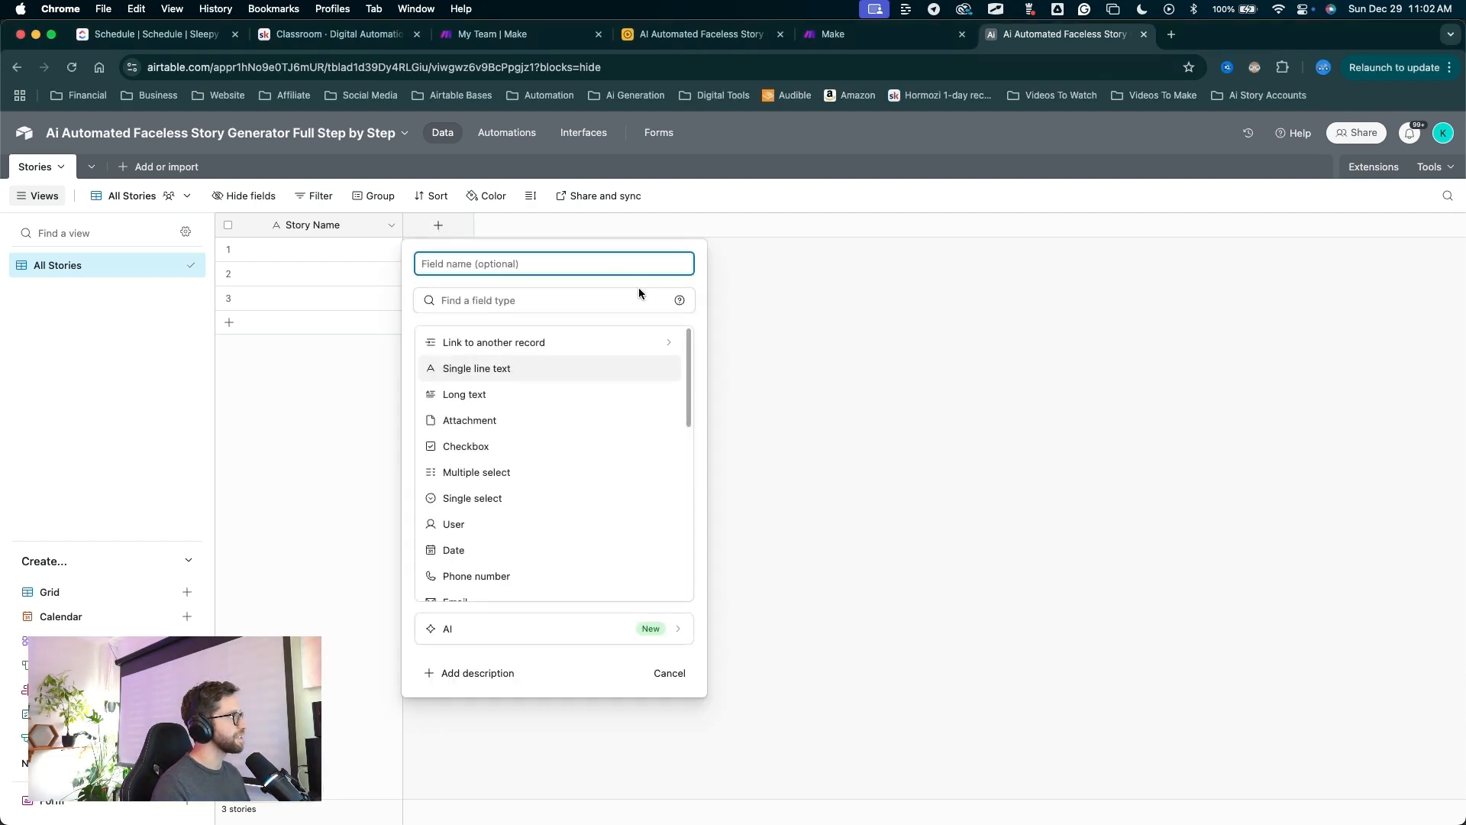
# Define a Video Orientation single-select field with choices Portrait, Landscape and Square.
pyautogui.write('V')
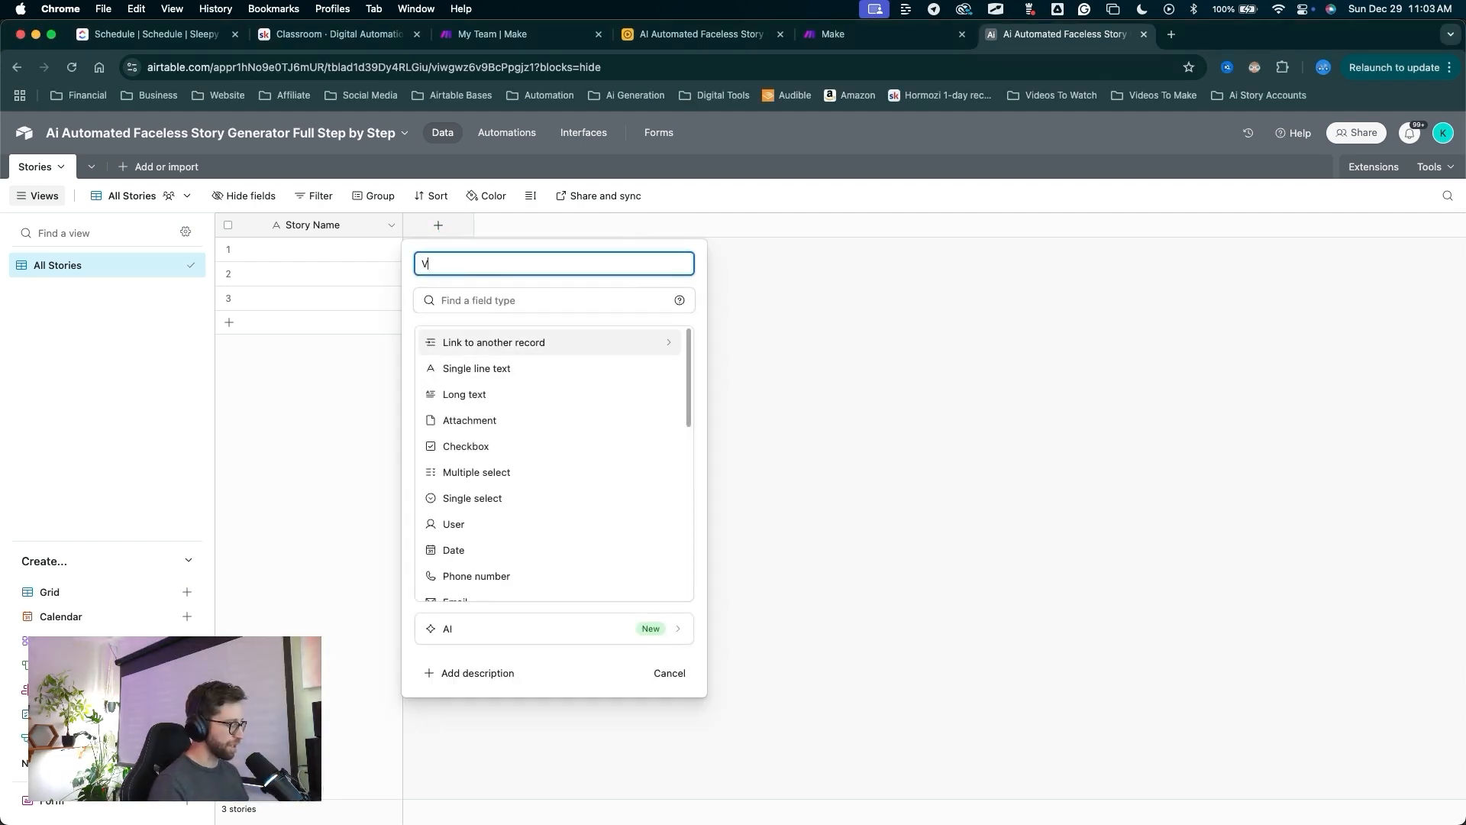
pyautogui.write('ideo Orientation')
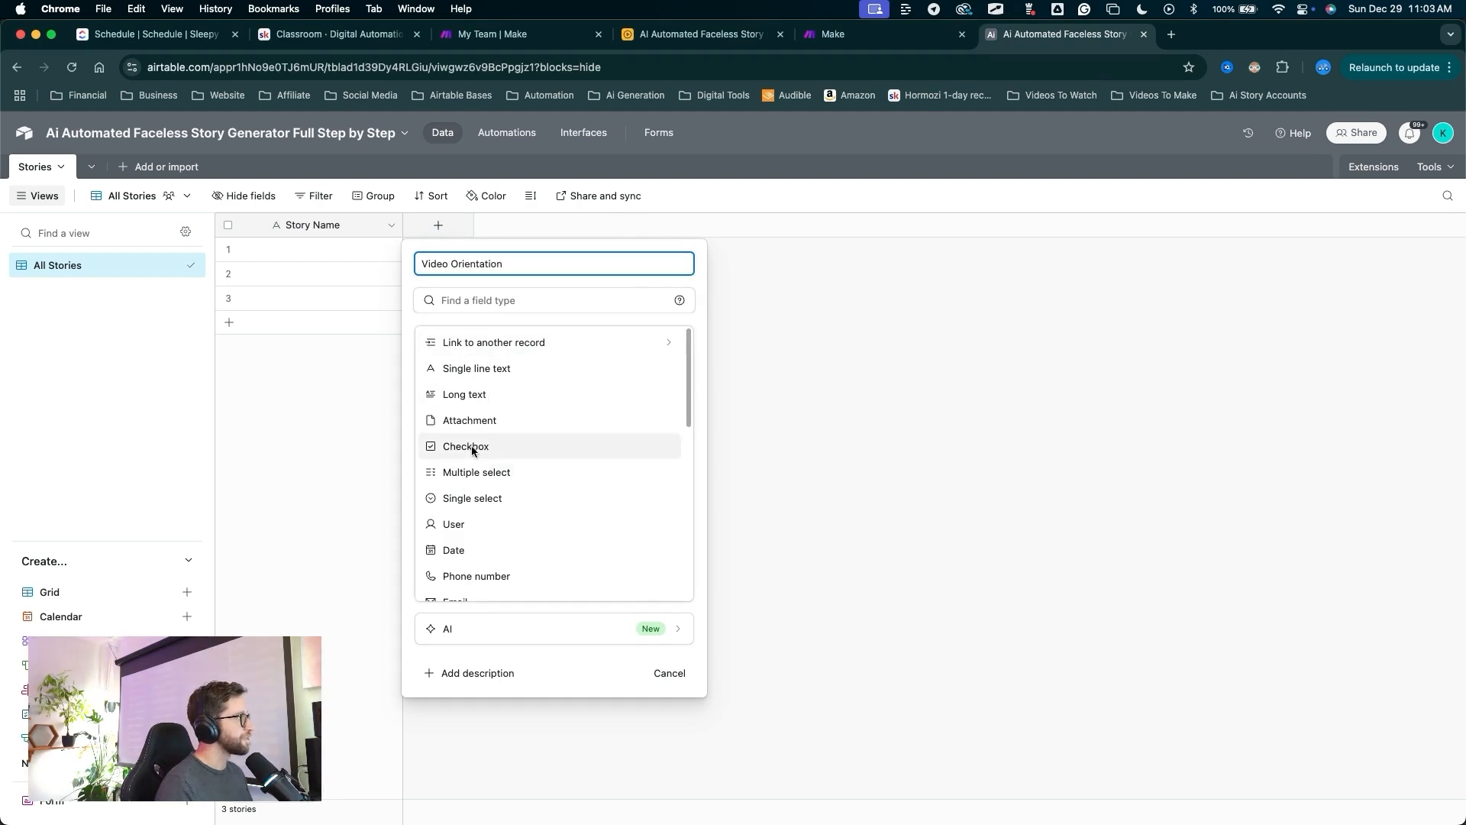
pyautogui.click(460, 495)
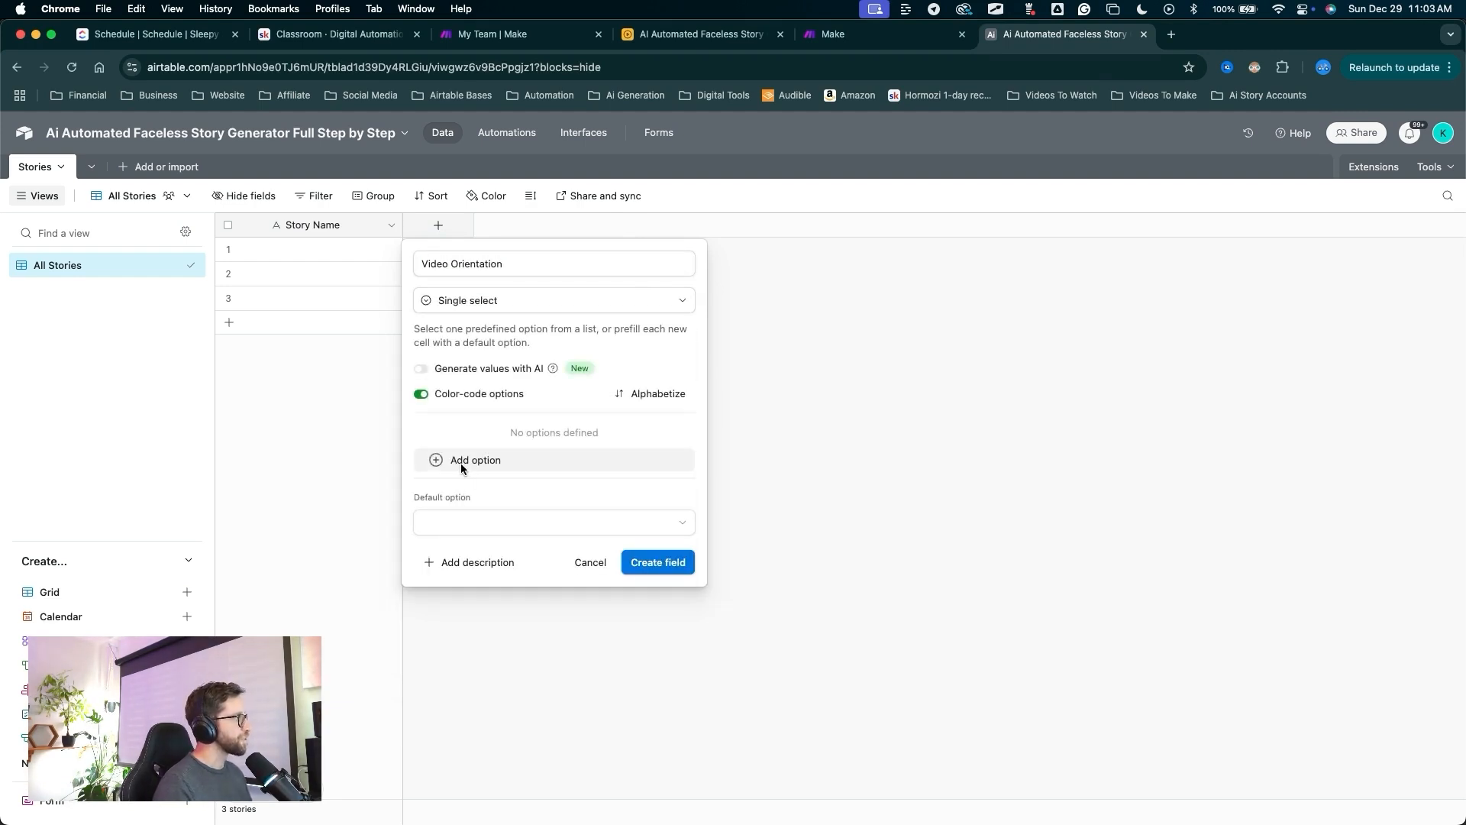
pyautogui.moveTo(456, 327); pyautogui.dragTo(456, 445)
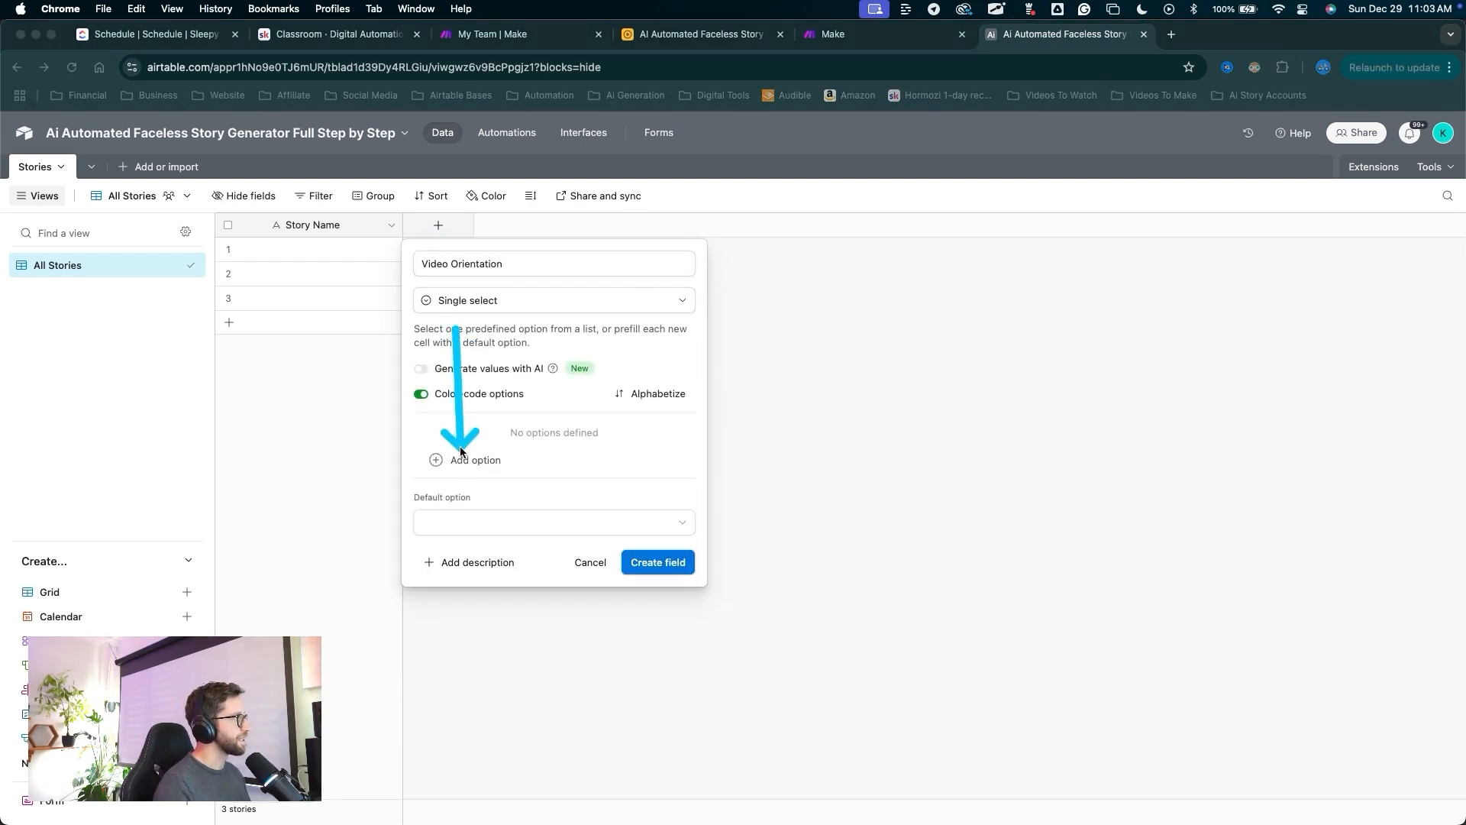
pyautogui.click(461, 459)
pyautogui.write('P')
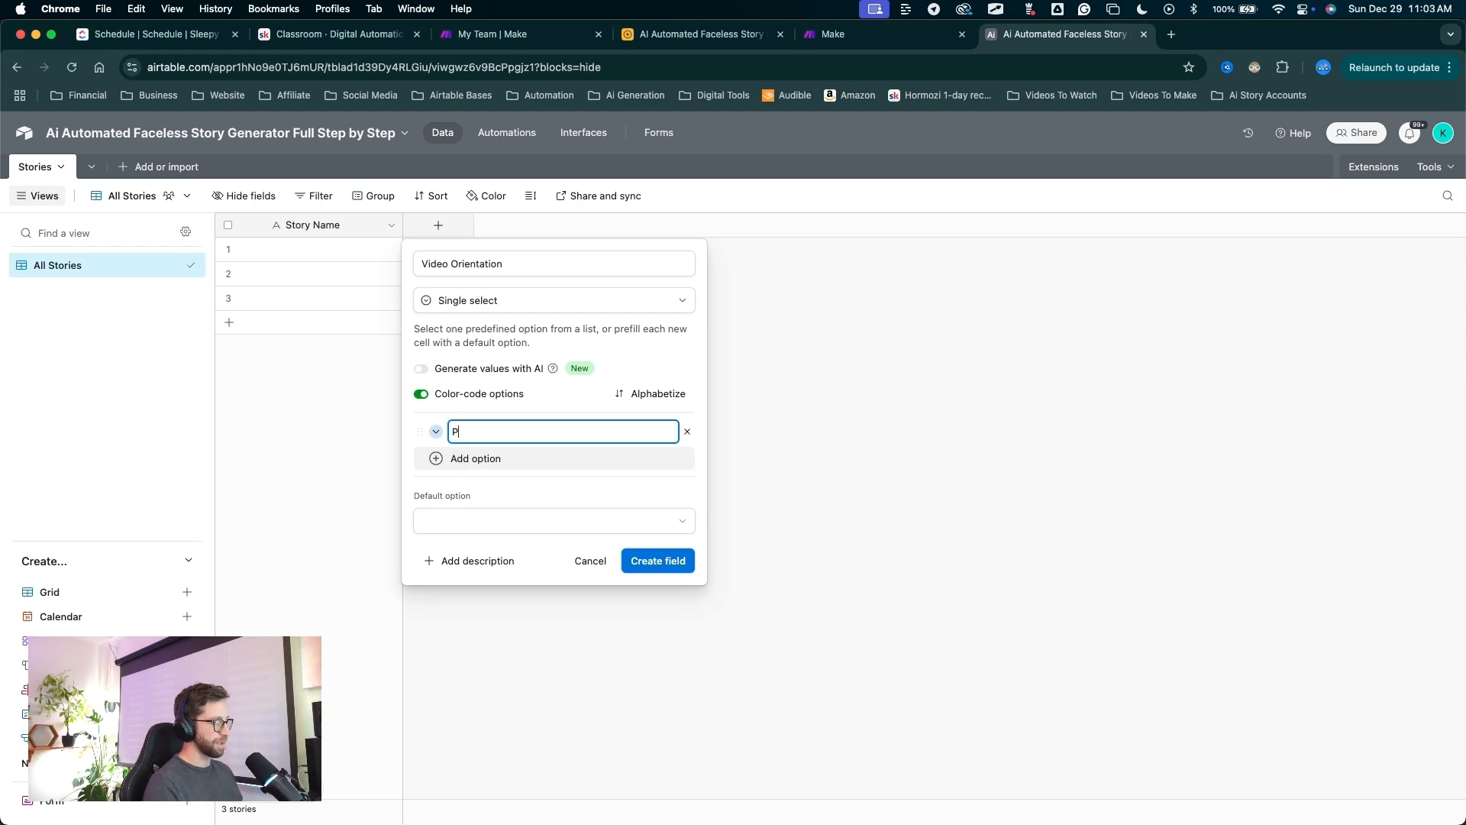
pyautogui.write('ortrait')
pyautogui.press('Return')
pyautogui.write('Landscape')
pyautogui.press('Return')
pyautogui.write('Square')
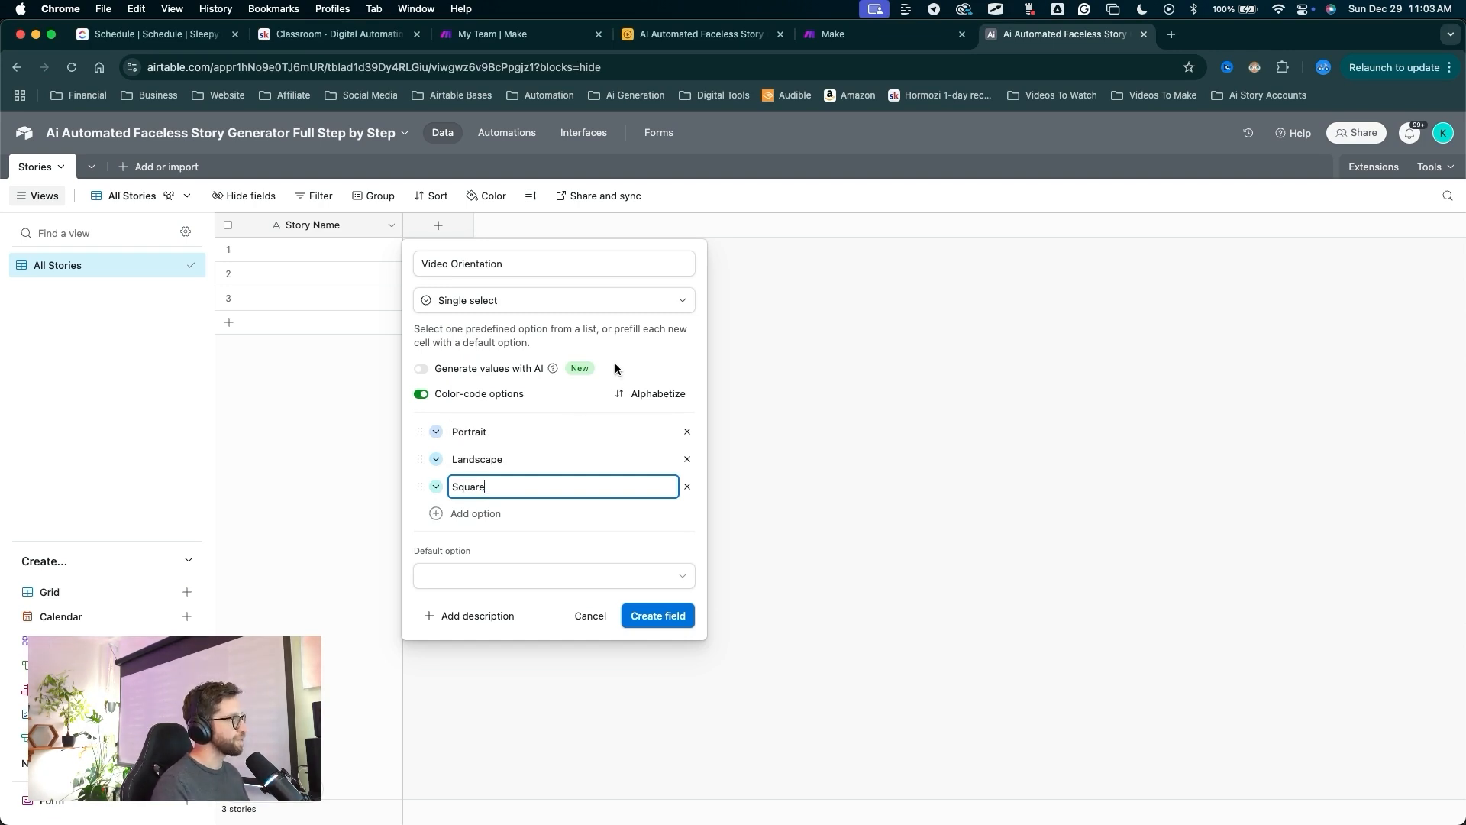
pyautogui.hotkey('ctrl', 'a')
pyautogui.moveTo(604, 342)
pyautogui.mouseDown()
pyautogui.moveTo(497, 414)
pyautogui.moveTo(507, 456)
pyautogui.moveTo(491, 487)
pyautogui.mouseUp()
# Colour the Portrait choice pink and create the Video Orientation field.
pyautogui.moveTo(436, 310); pyautogui.dragTo(439, 397)
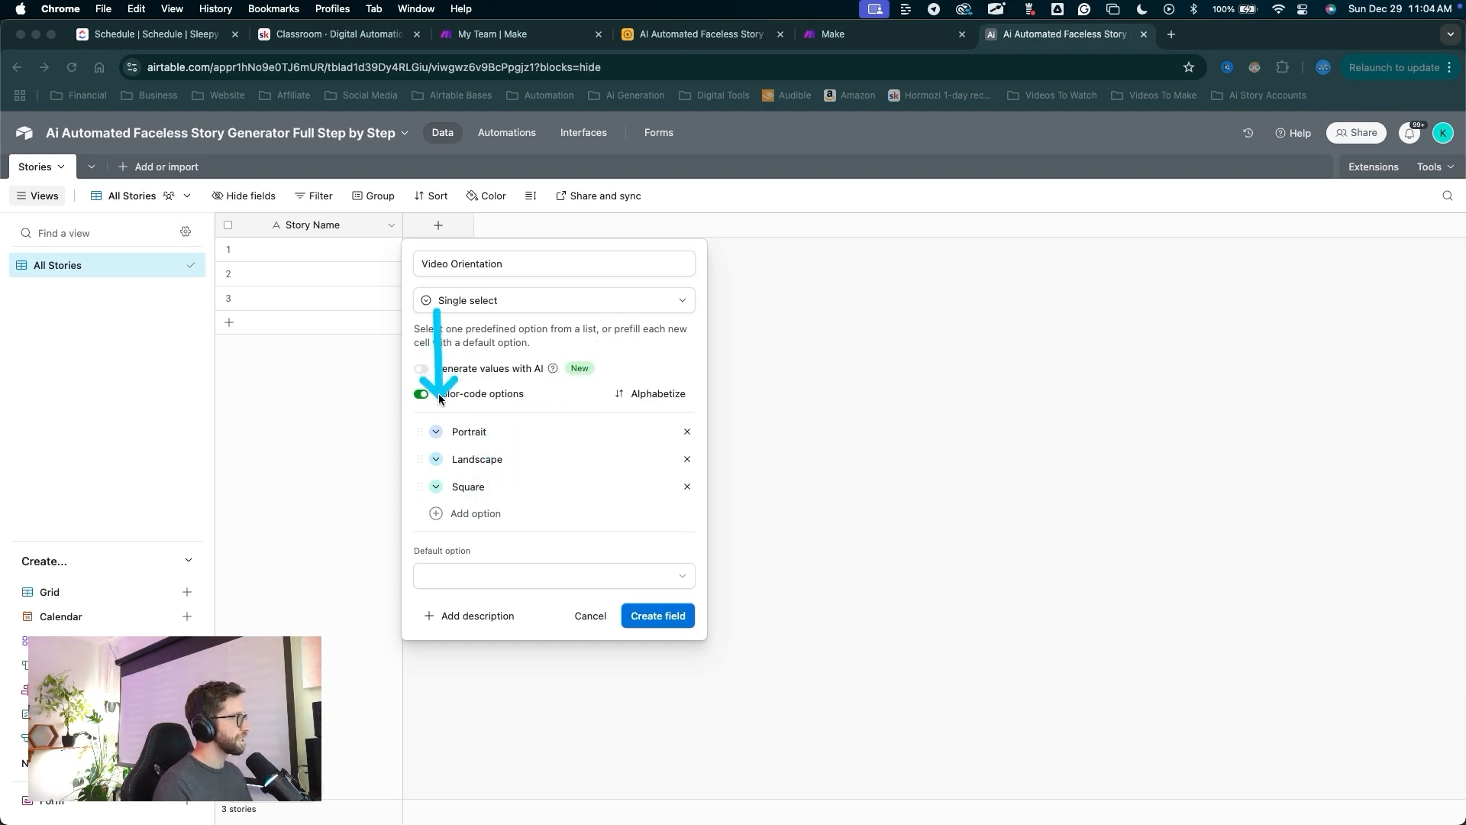
pyautogui.click(436, 431)
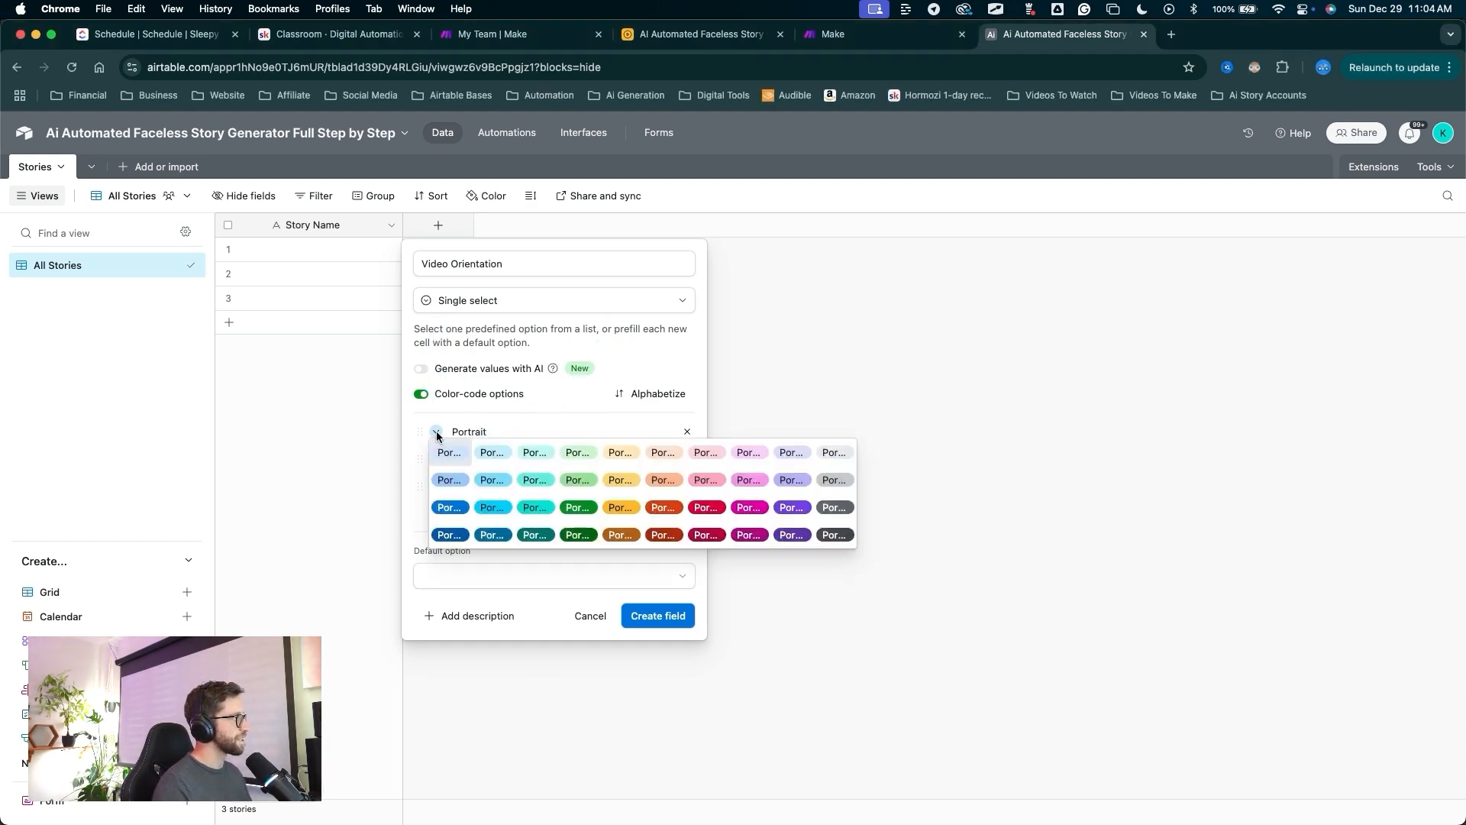
pyautogui.click(695, 480)
pyautogui.moveTo(578, 384)
pyautogui.mouseDown()
pyautogui.moveTo(517, 540)
pyautogui.moveTo(671, 611)
pyautogui.moveTo(638, 594)
pyautogui.mouseUp()
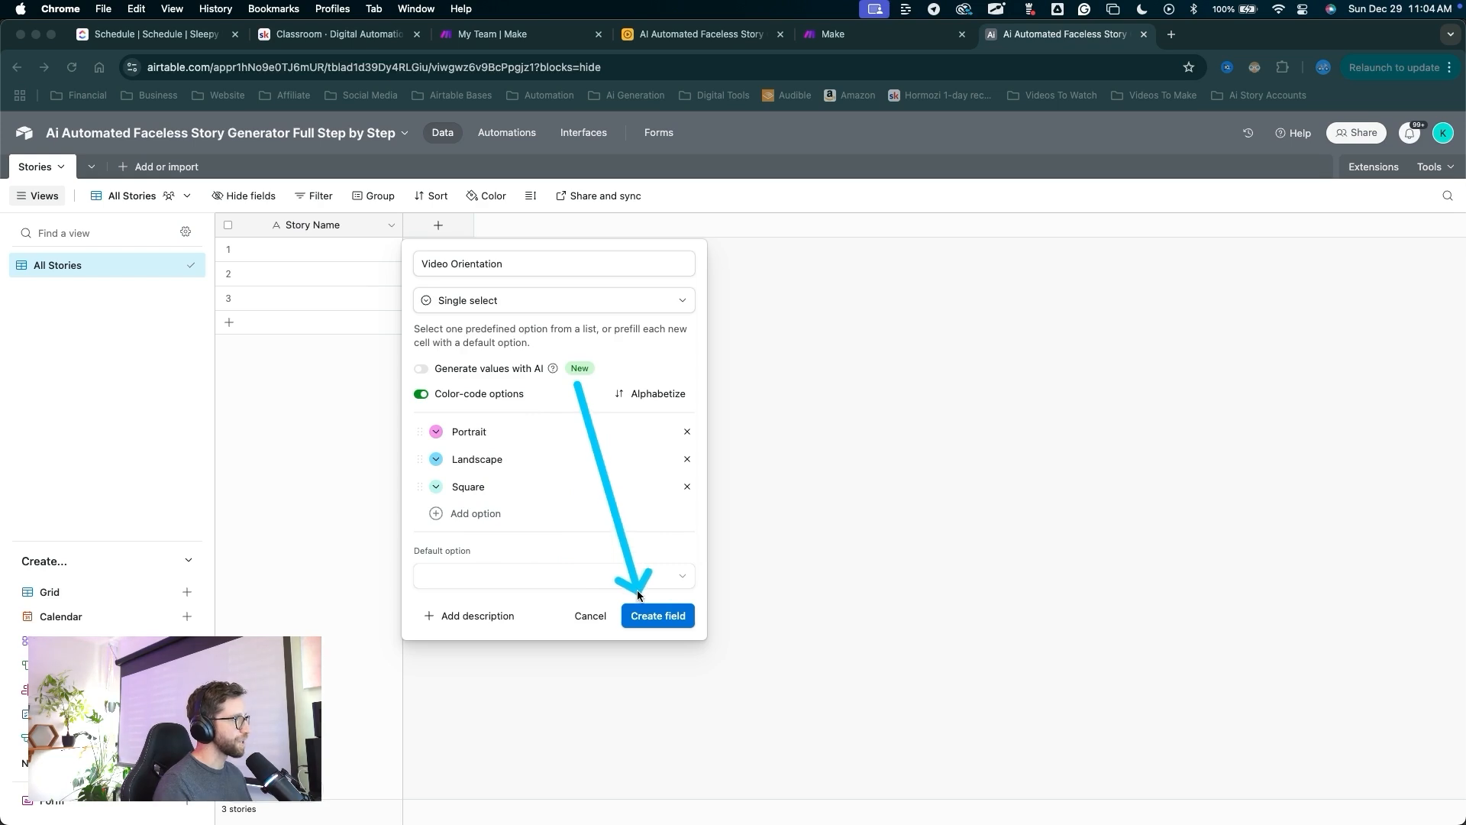
pyautogui.click(646, 615)
pyautogui.moveTo(524, 506)
pyautogui.mouseDown()
pyautogui.moveTo(457, 249)
pyautogui.moveTo(583, 244)
pyautogui.moveTo(578, 228)
pyautogui.mouseUp()
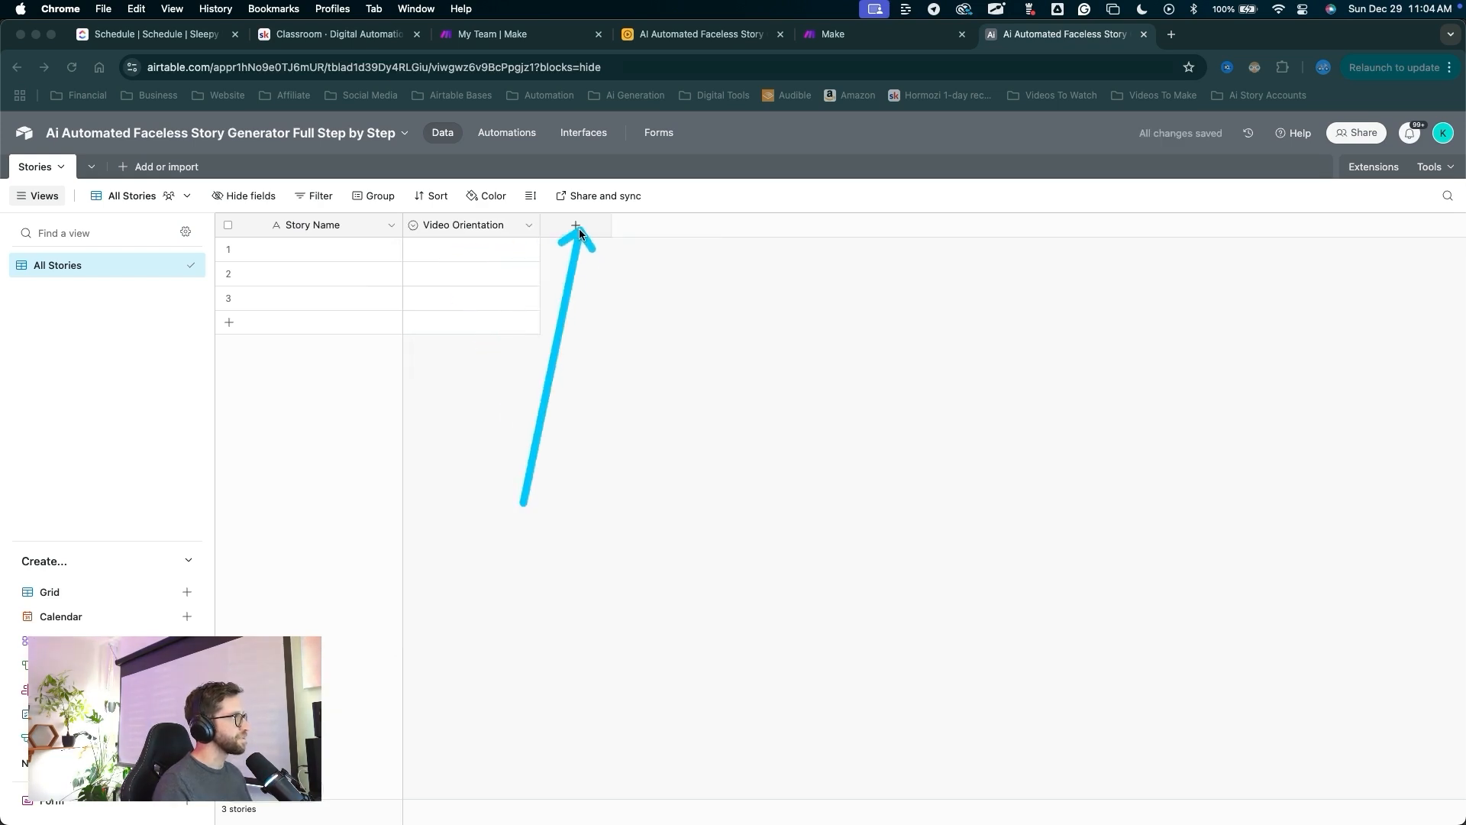
# Add a formula field and paste the SWITCH formula mapping orientations to 9:16, 16:9, 1:1.
pyautogui.click(578, 230)
pyautogui.moveTo(640, 348)
pyautogui.mouseDown()
pyautogui.moveTo(603, 493)
pyautogui.moveTo(611, 565)
pyautogui.mouseUp()
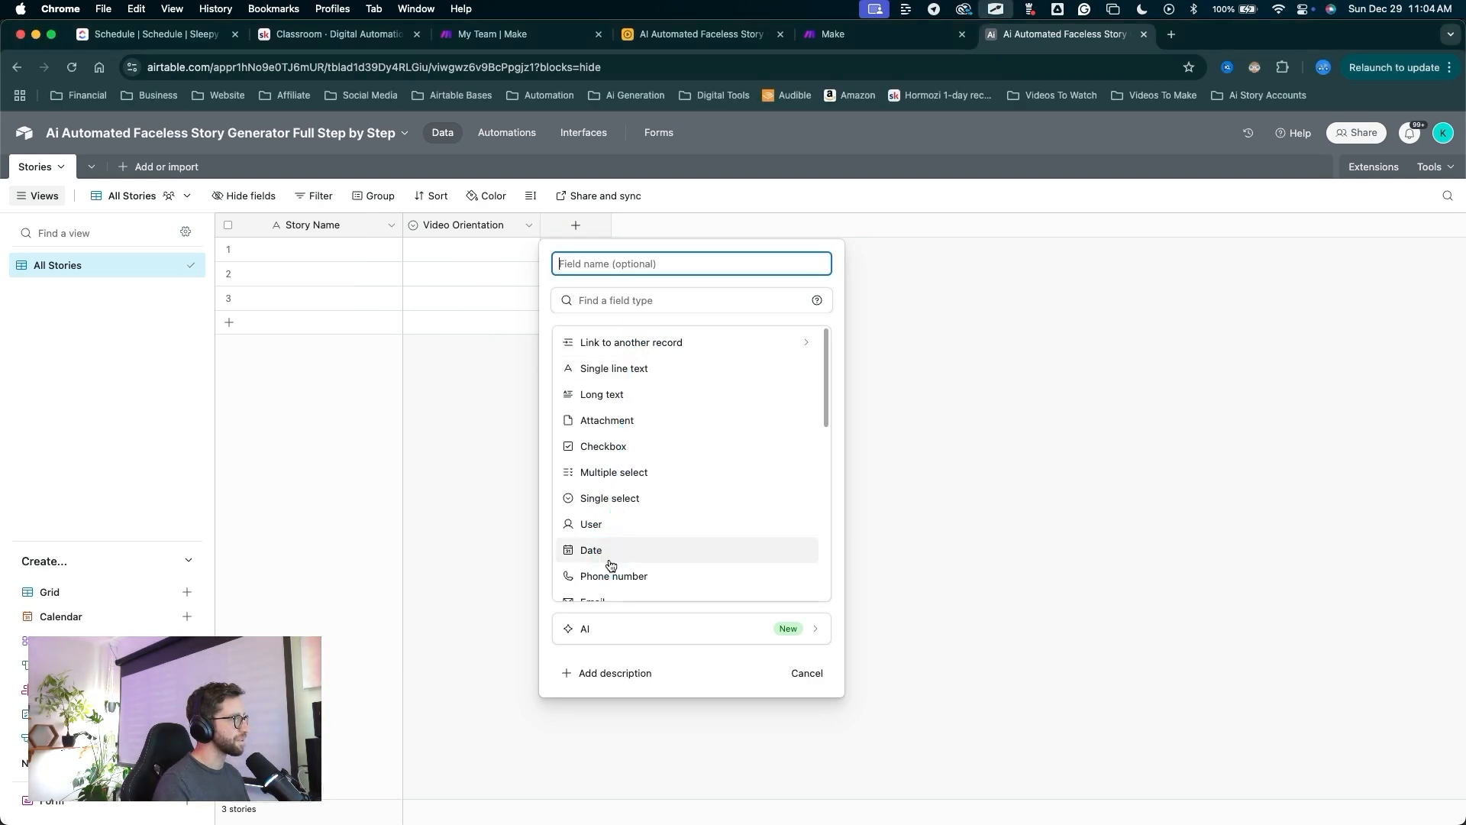
pyautogui.scroll(-5, 609, 566)
pyautogui.click(604, 537)
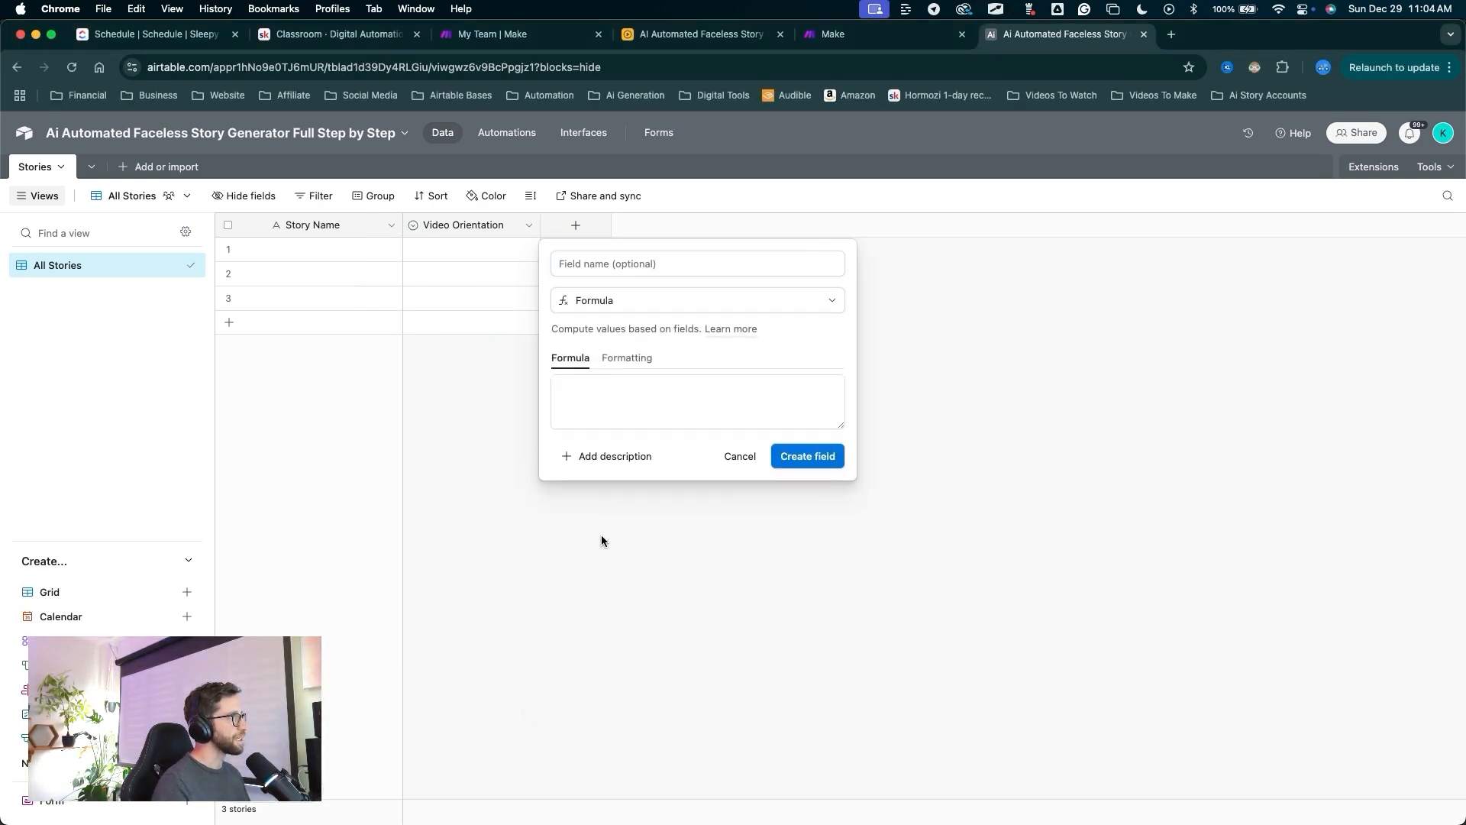
pyautogui.moveTo(599, 586)
pyautogui.mouseDown()
pyautogui.moveTo(571, 419)
pyautogui.moveTo(624, 370)
pyautogui.moveTo(600, 394)
pyautogui.mouseUp()
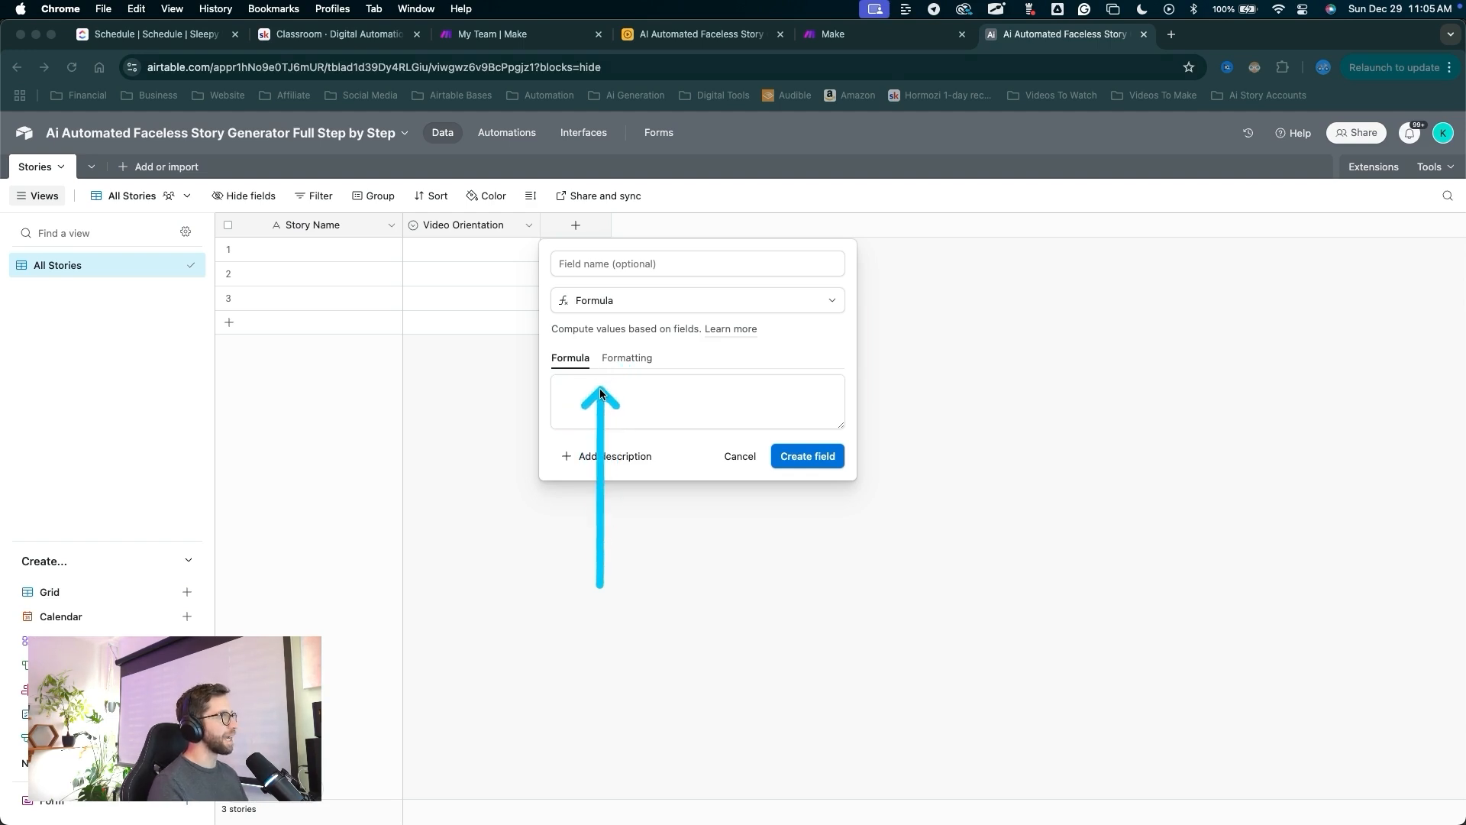
pyautogui.press('Escape')
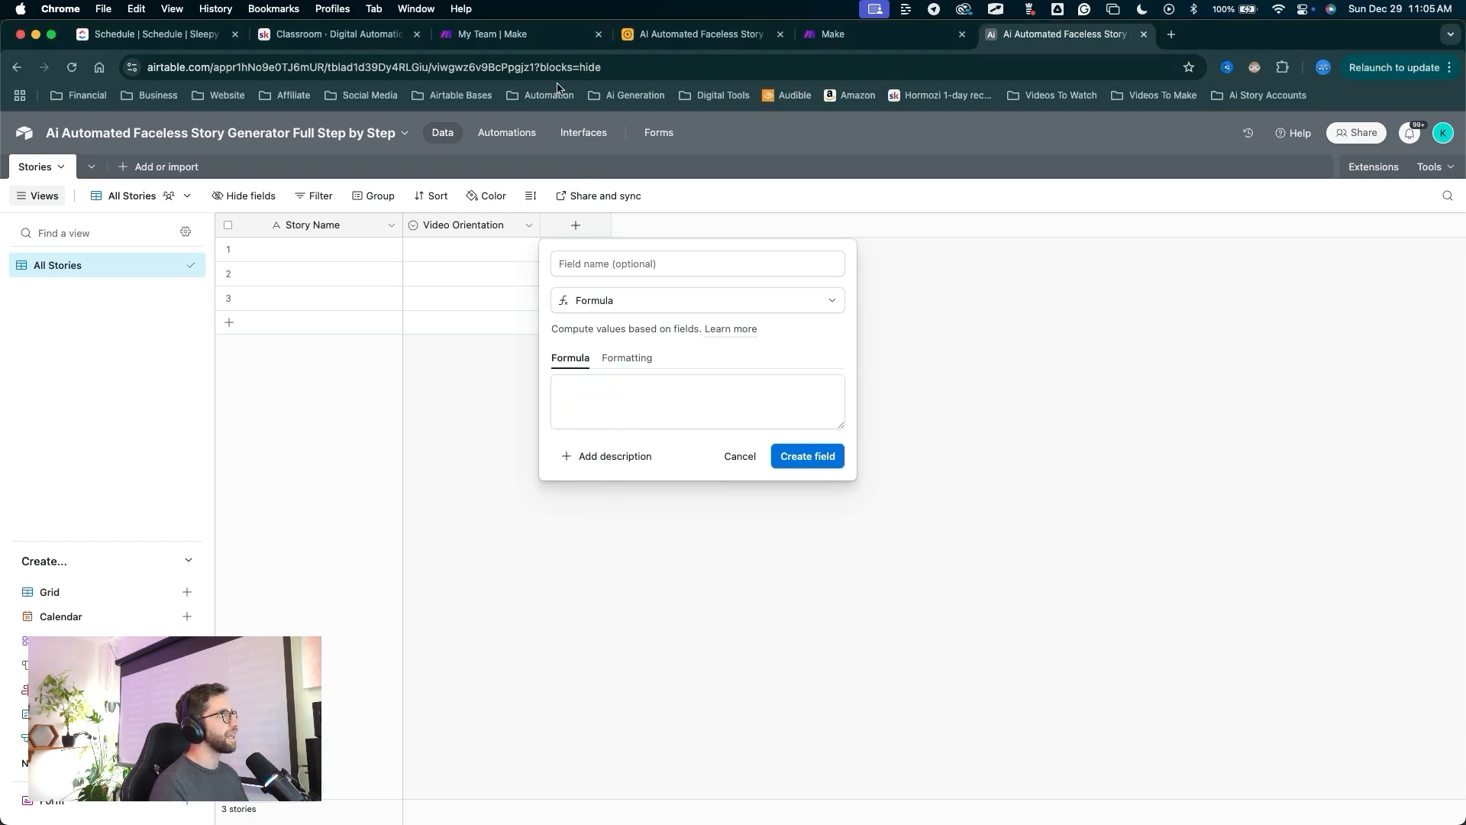
pyautogui.write('SWITCH(     {Video Orientation},     "Portrait", "9:16",     "Landscape", "16:9",     "Square", "1:1",     "" )')
pyautogui.moveTo(941, 467)
pyautogui.mouseDown()
pyautogui.moveTo(654, 451)
pyautogui.moveTo(572, 484)
pyautogui.moveTo(634, 607)
pyautogui.mouseUp()
pyautogui.press('Escape')
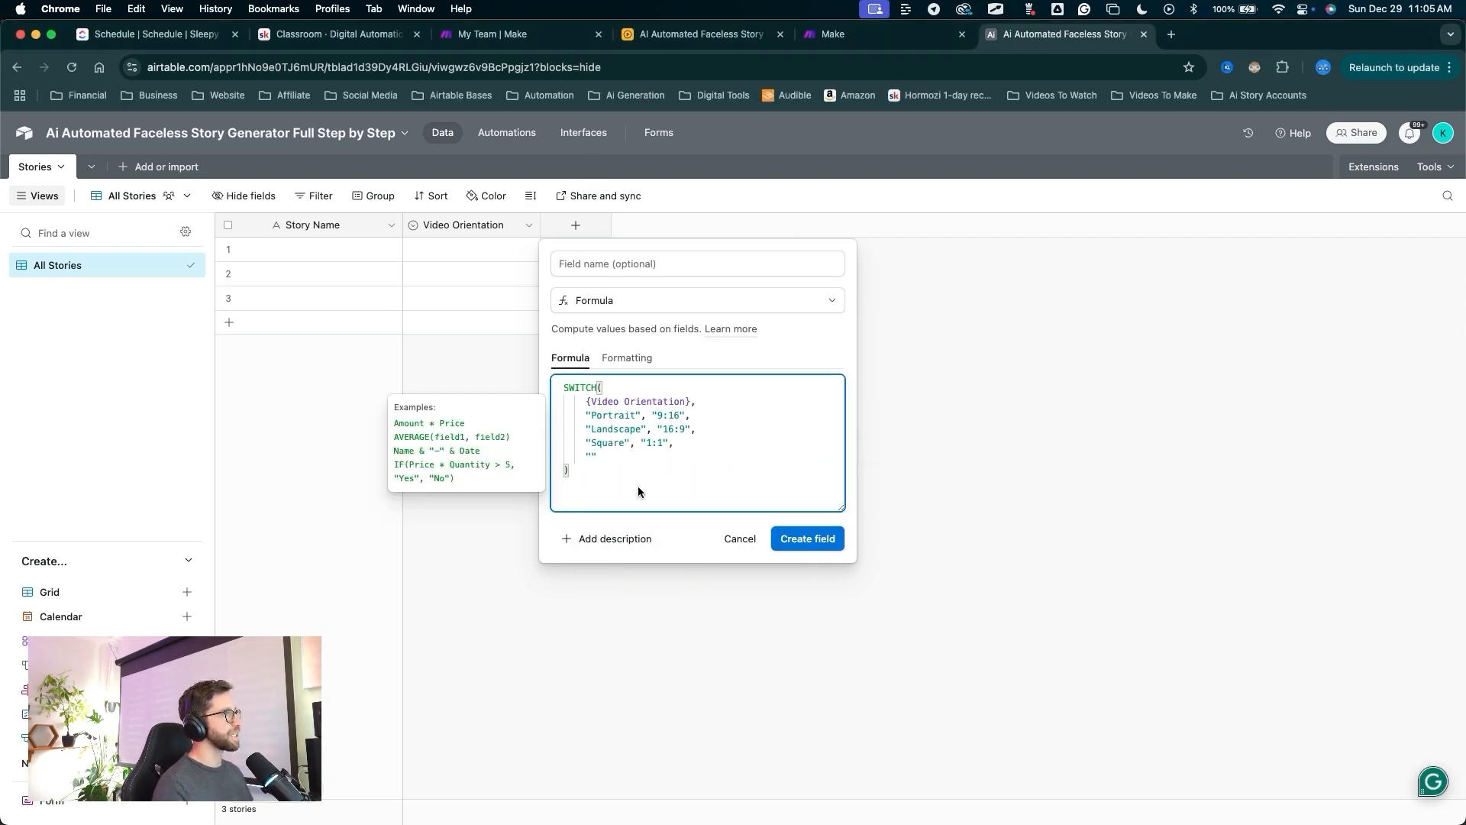
# Screenshot the formula box and copy the written-out SWITCH formula text.
pyautogui.press('super+shift+4')
pyautogui.moveTo(555, 378); pyautogui.dragTo(725, 500)
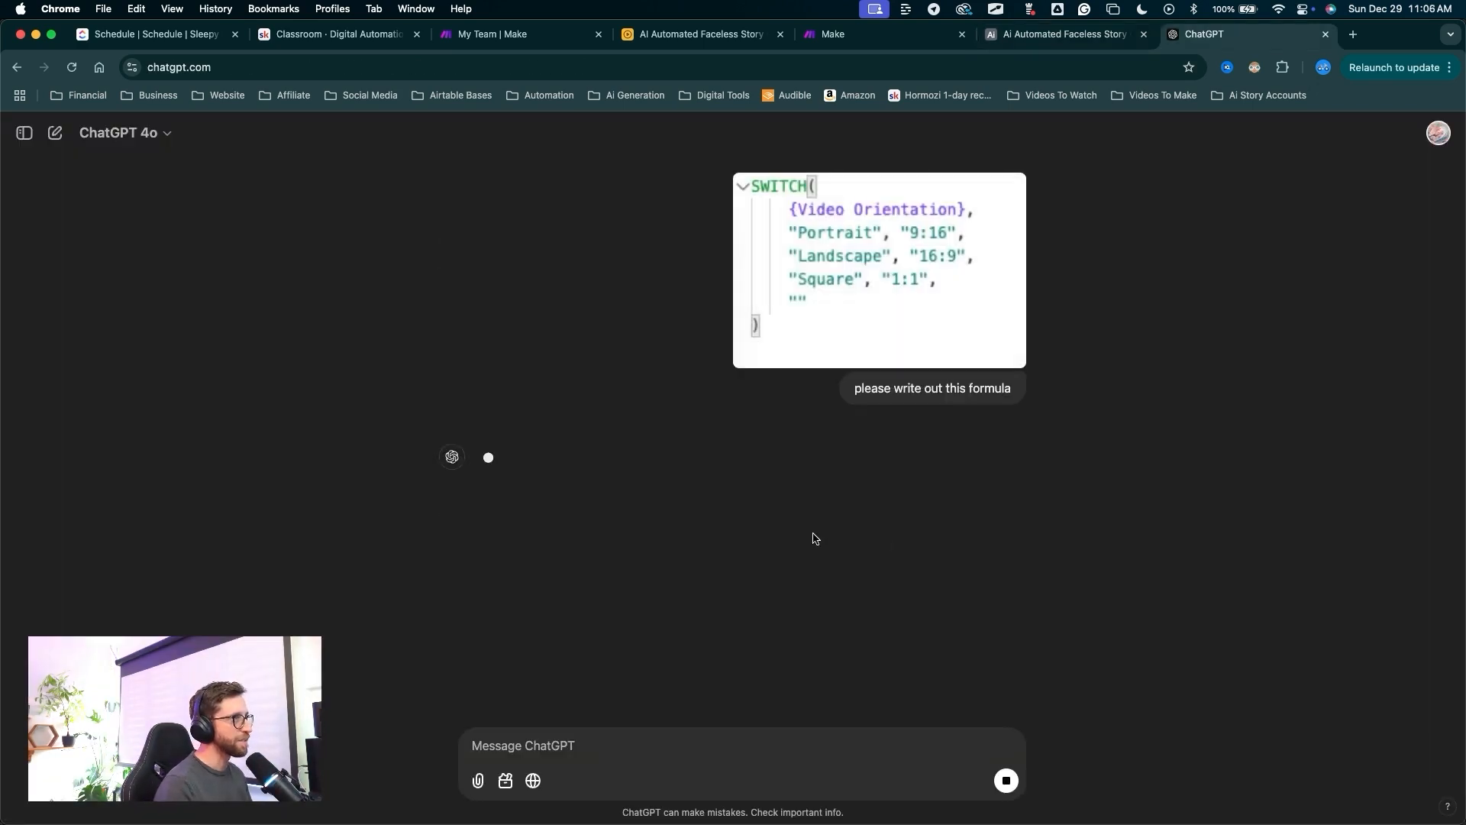
pyautogui.moveTo(1109, 416); pyautogui.dragTo(996, 347)
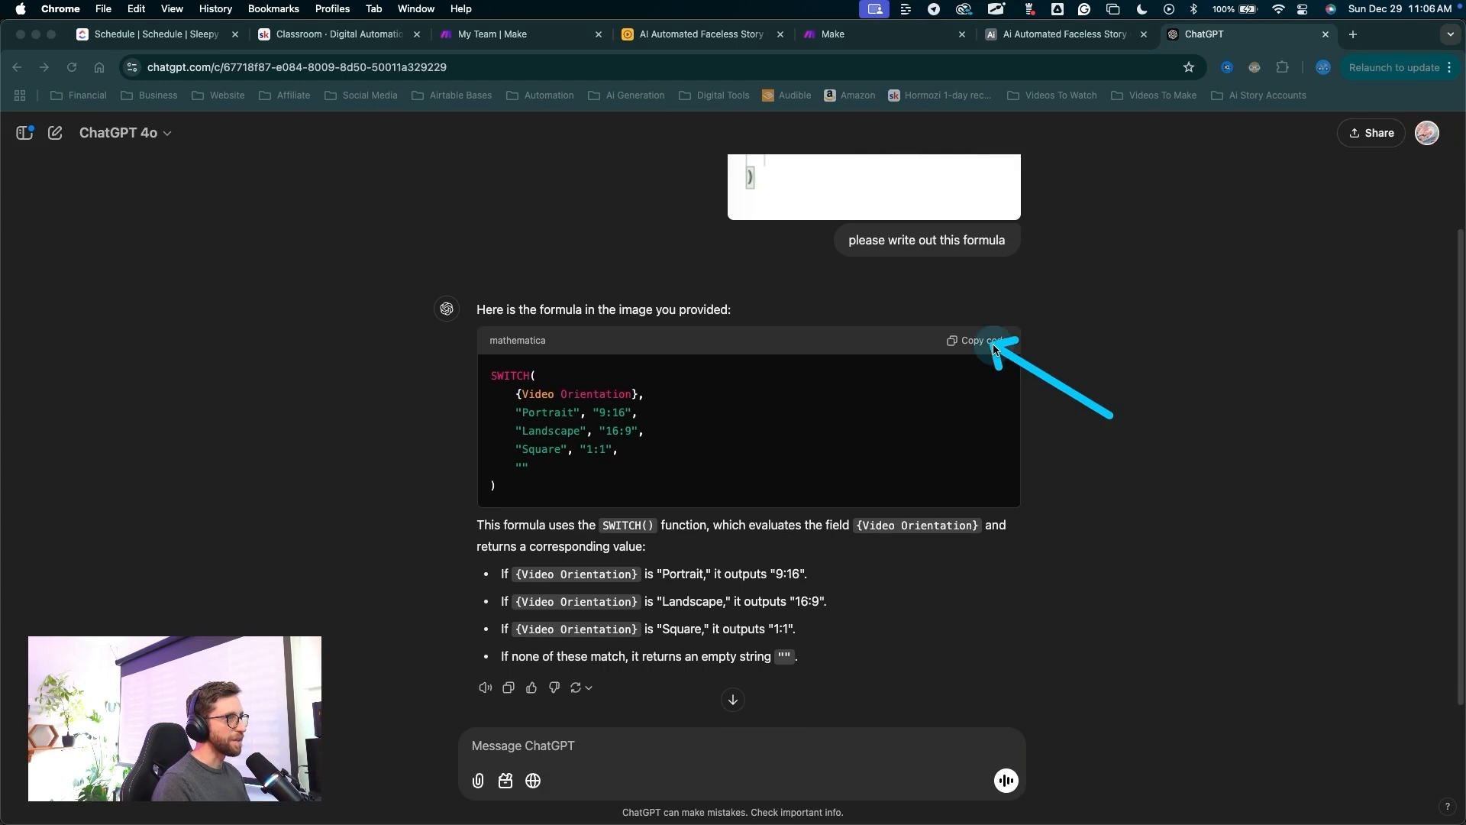
pyautogui.click(995, 349)
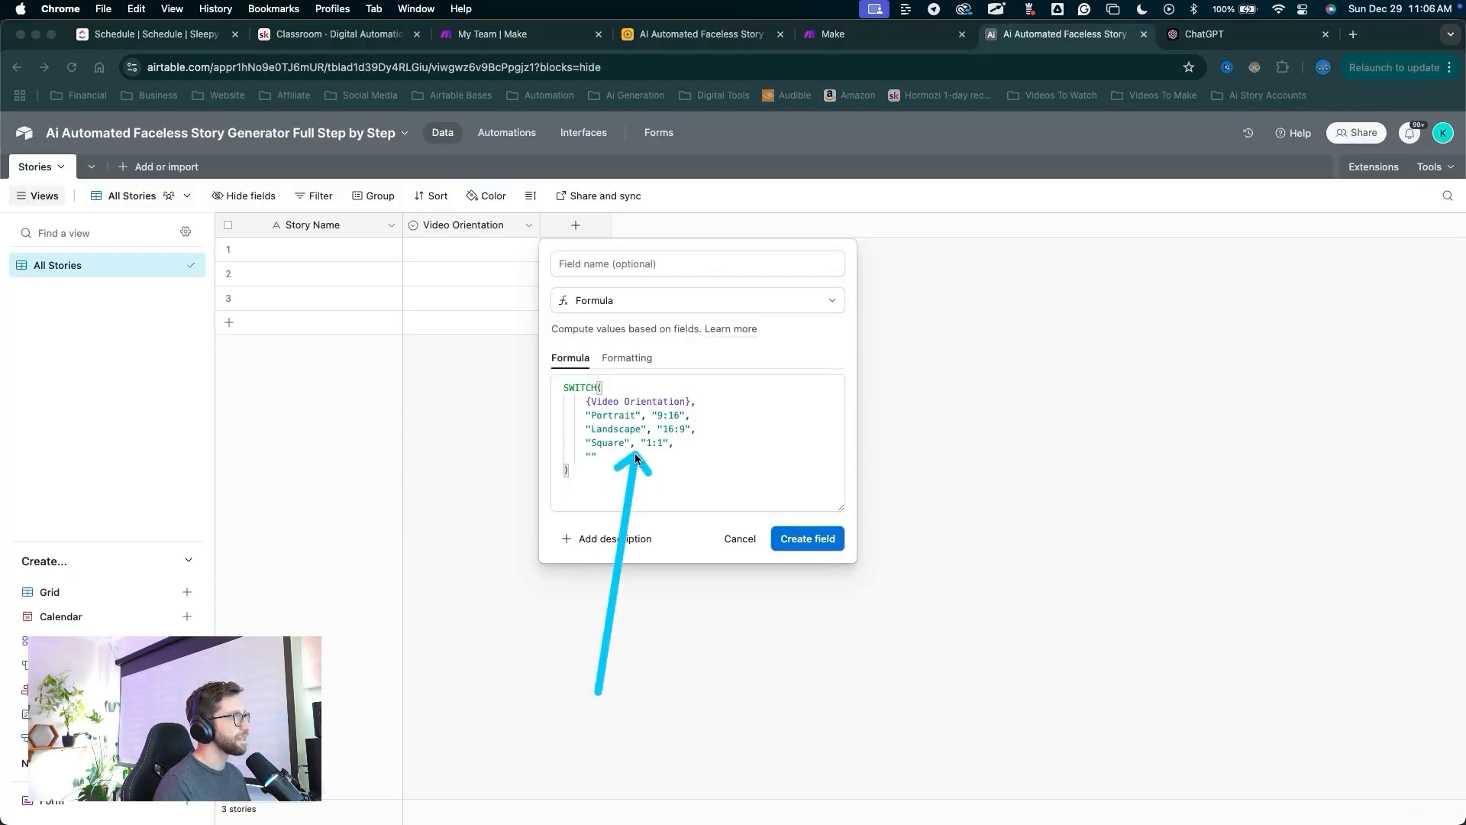
pyautogui.press('Escape')
# Name the formula field 'Aspect Ratio' and create it.
pyautogui.click(573, 261)
pyautogui.write('Aspect Ratio')
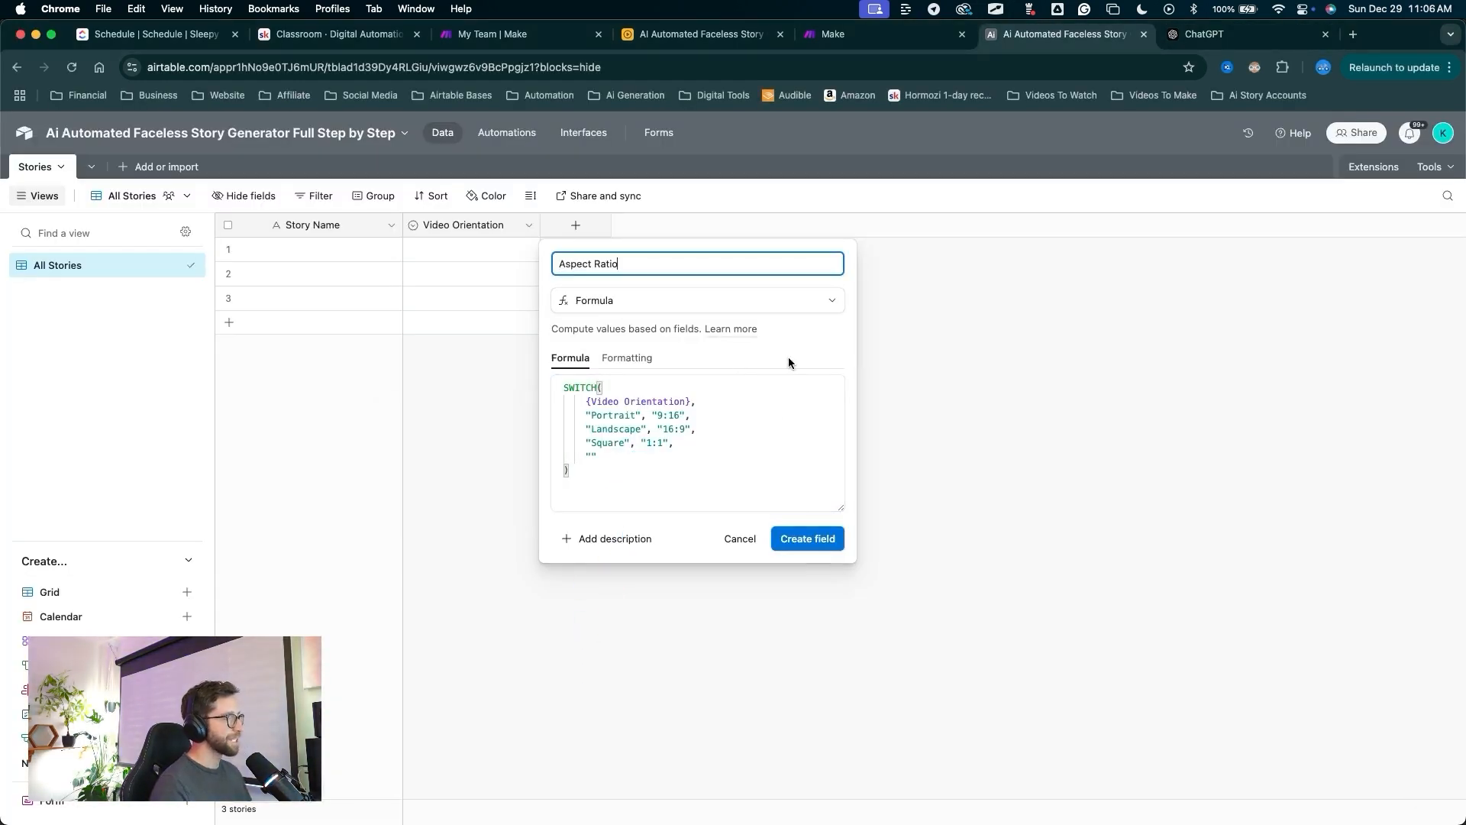
pyautogui.hotkey('ctrl', 'shift', 'a')
pyautogui.moveTo(709, 511)
pyautogui.mouseDown()
pyautogui.moveTo(652, 501)
pyautogui.moveTo(673, 388)
pyautogui.moveTo(629, 448)
pyautogui.moveTo(648, 446)
pyautogui.moveTo(644, 418)
pyautogui.moveTo(481, 249)
pyautogui.moveTo(651, 443)
pyautogui.moveTo(623, 429)
pyautogui.moveTo(675, 422)
pyautogui.moveTo(617, 422)
pyautogui.moveTo(624, 436)
pyautogui.moveTo(675, 432)
pyautogui.moveTo(612, 466)
pyautogui.moveTo(609, 434)
pyautogui.moveTo(605, 457)
pyautogui.moveTo(616, 433)
pyautogui.moveTo(625, 456)
pyautogui.moveTo(614, 479)
pyautogui.moveTo(677, 412)
pyautogui.moveTo(593, 471)
pyautogui.moveTo(648, 507)
pyautogui.moveTo(728, 422)
pyautogui.moveTo(607, 463)
pyautogui.moveTo(588, 426)
pyautogui.moveTo(613, 467)
pyautogui.moveTo(619, 398)
pyautogui.moveTo(697, 379)
pyautogui.moveTo(582, 229)
pyautogui.moveTo(718, 420)
pyautogui.moveTo(584, 477)
pyautogui.moveTo(645, 451)
pyautogui.moveTo(781, 476)
pyautogui.moveTo(791, 544)
pyautogui.mouseUp()
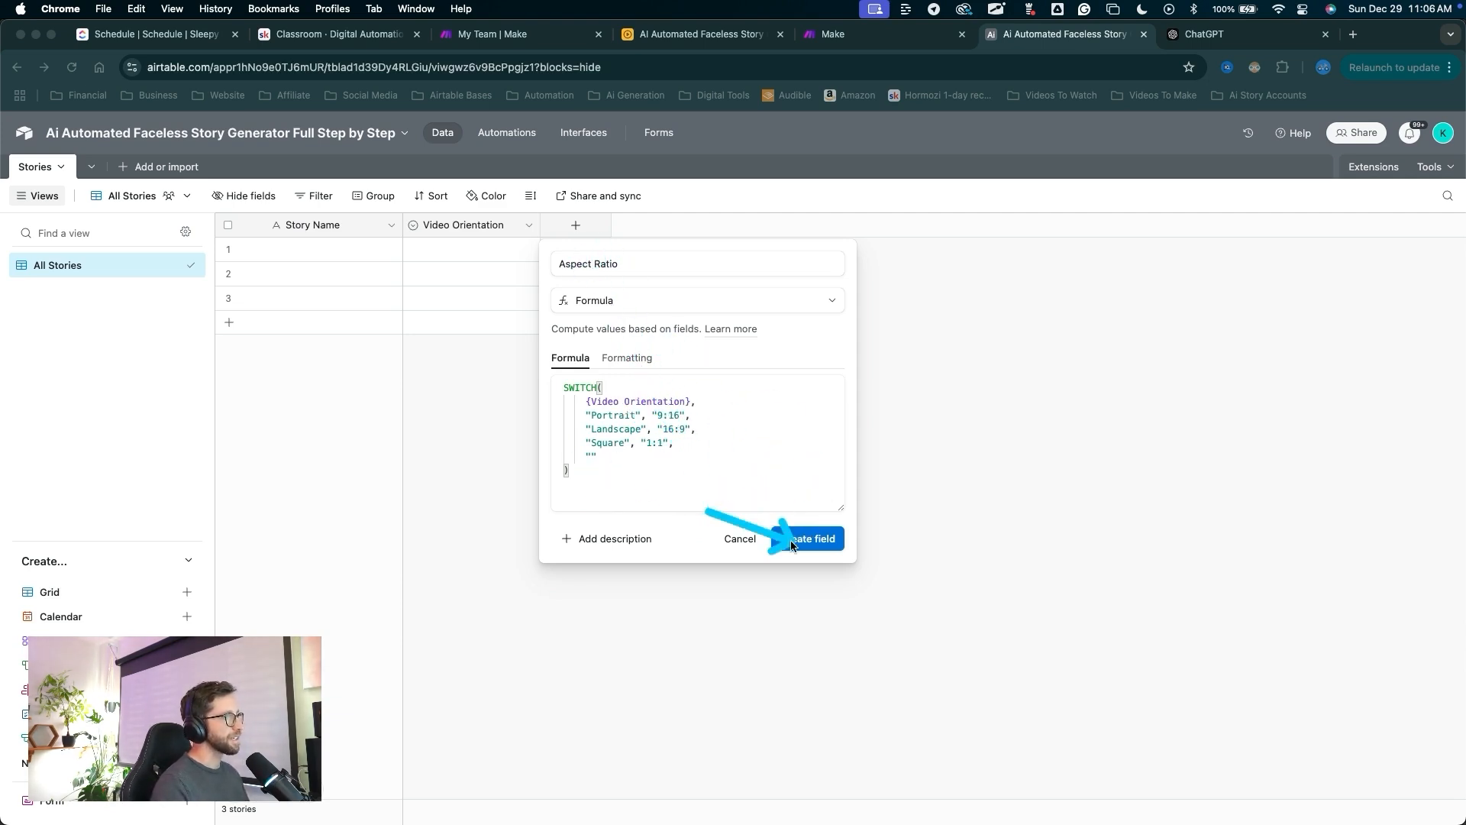
pyautogui.press('Escape')
pyautogui.click(796, 548)
pyautogui.moveTo(566, 514); pyautogui.dragTo(451, 251)
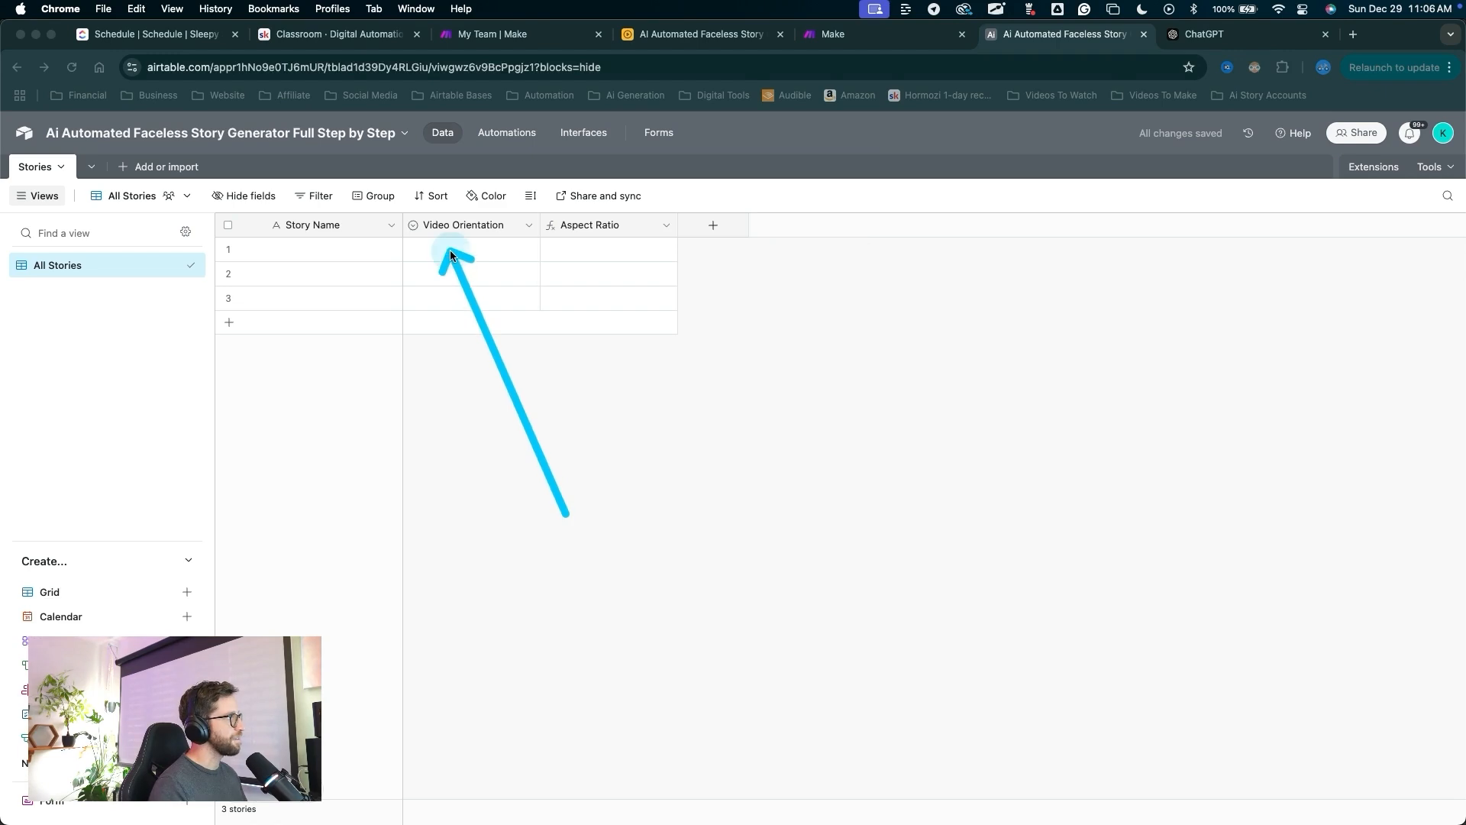
pyautogui.press('Escape')
# Set record 1's Video Orientation to Landscape, giving an Aspect Ratio of 16:9.
pyautogui.click(452, 254)
pyautogui.moveTo(497, 443)
pyautogui.mouseDown()
pyautogui.moveTo(439, 288)
pyautogui.moveTo(328, 229)
pyautogui.moveTo(309, 302)
pyautogui.moveTo(491, 309)
pyautogui.moveTo(463, 264)
pyautogui.mouseUp()
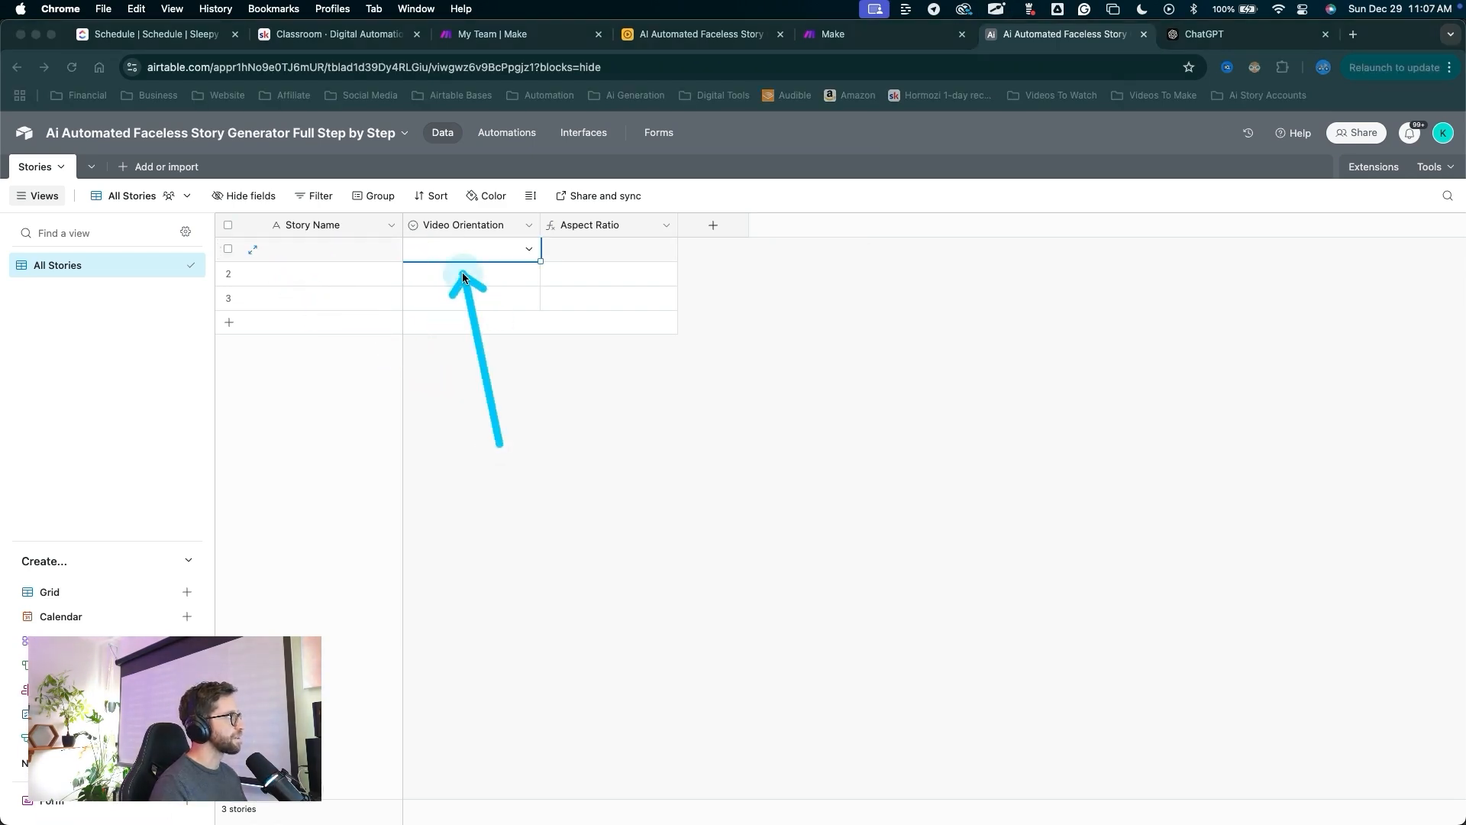
pyautogui.press('Escape')
pyautogui.click(466, 249)
pyautogui.click(437, 354)
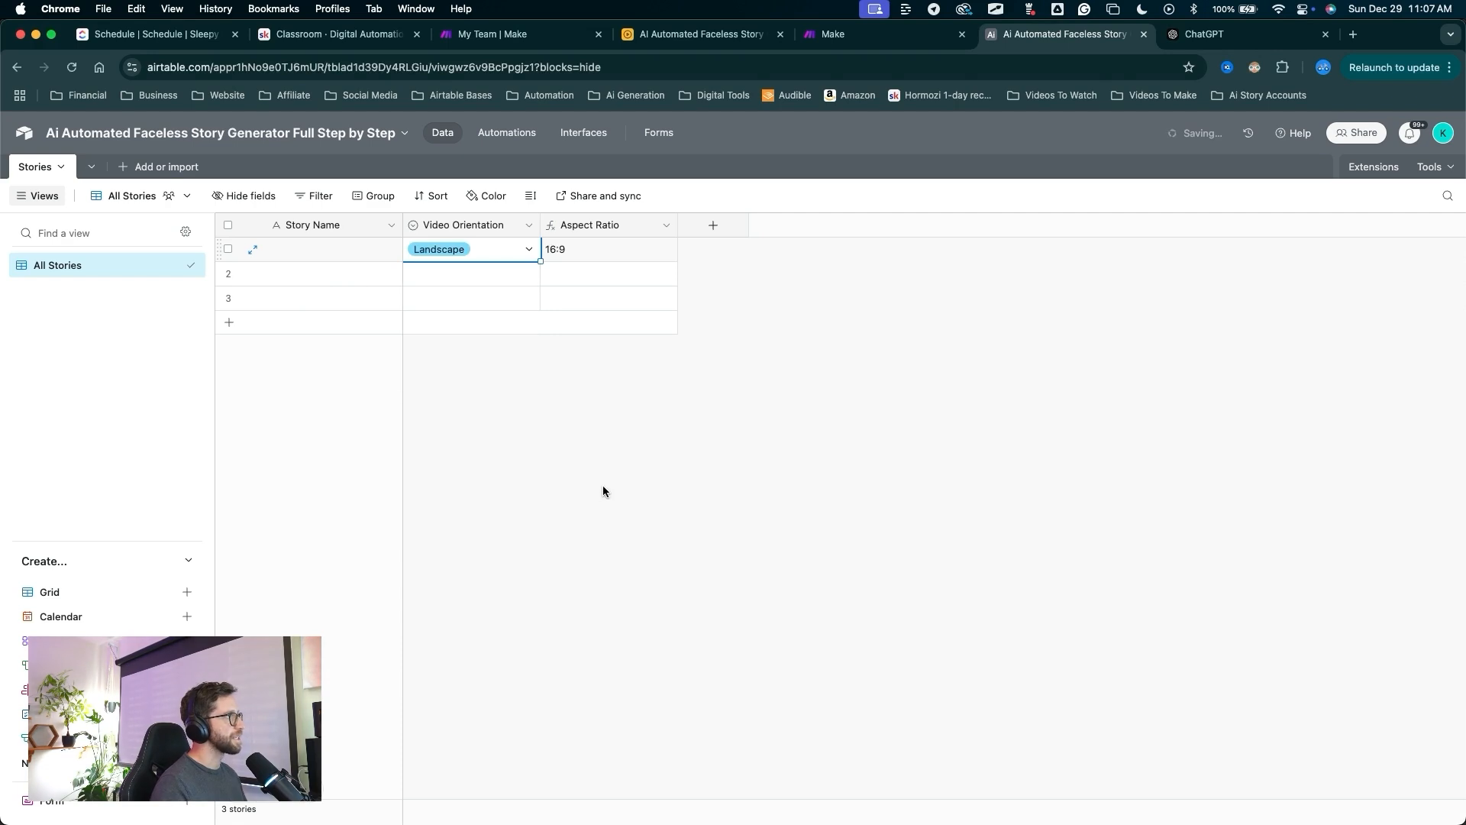
pyautogui.moveTo(597, 481); pyautogui.dragTo(557, 267)
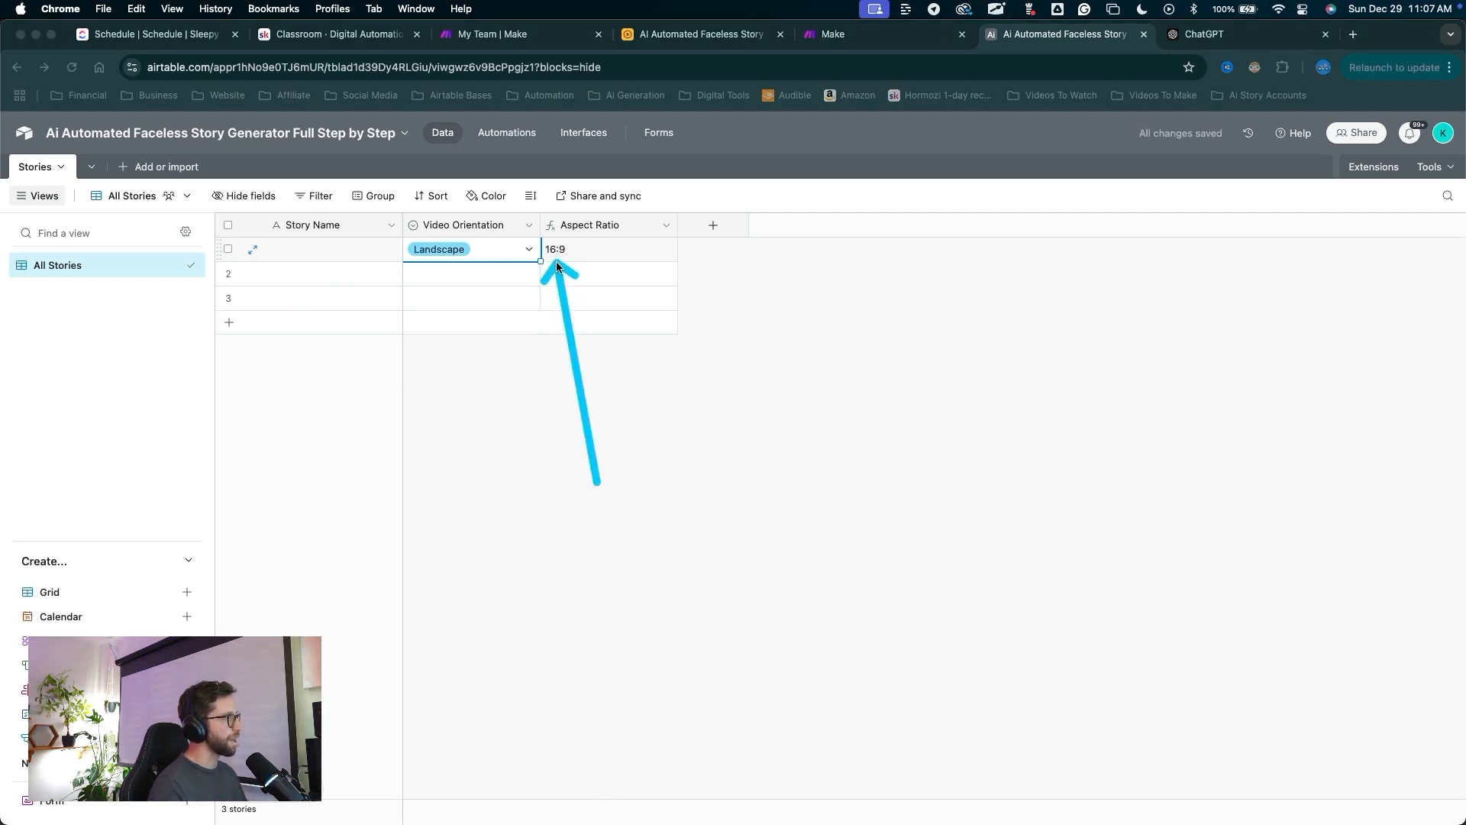
pyautogui.moveTo(722, 442); pyautogui.dragTo(713, 239)
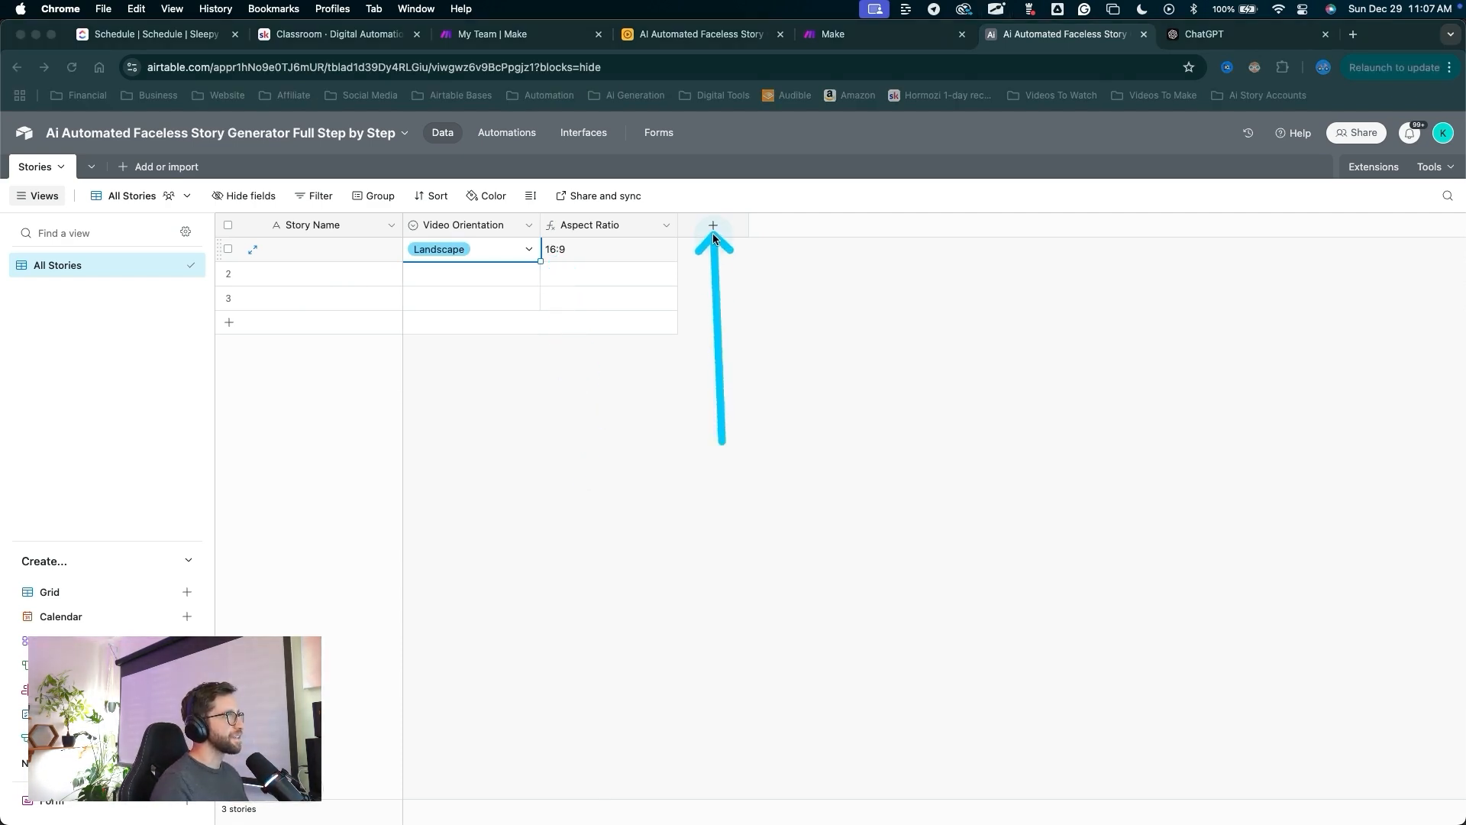
# Create a 'Flux-Realism Image Size' formula field with a SWITCH on Video Orientation.
pyautogui.click(713, 228)
pyautogui.write('Flux-Realism Image Size')
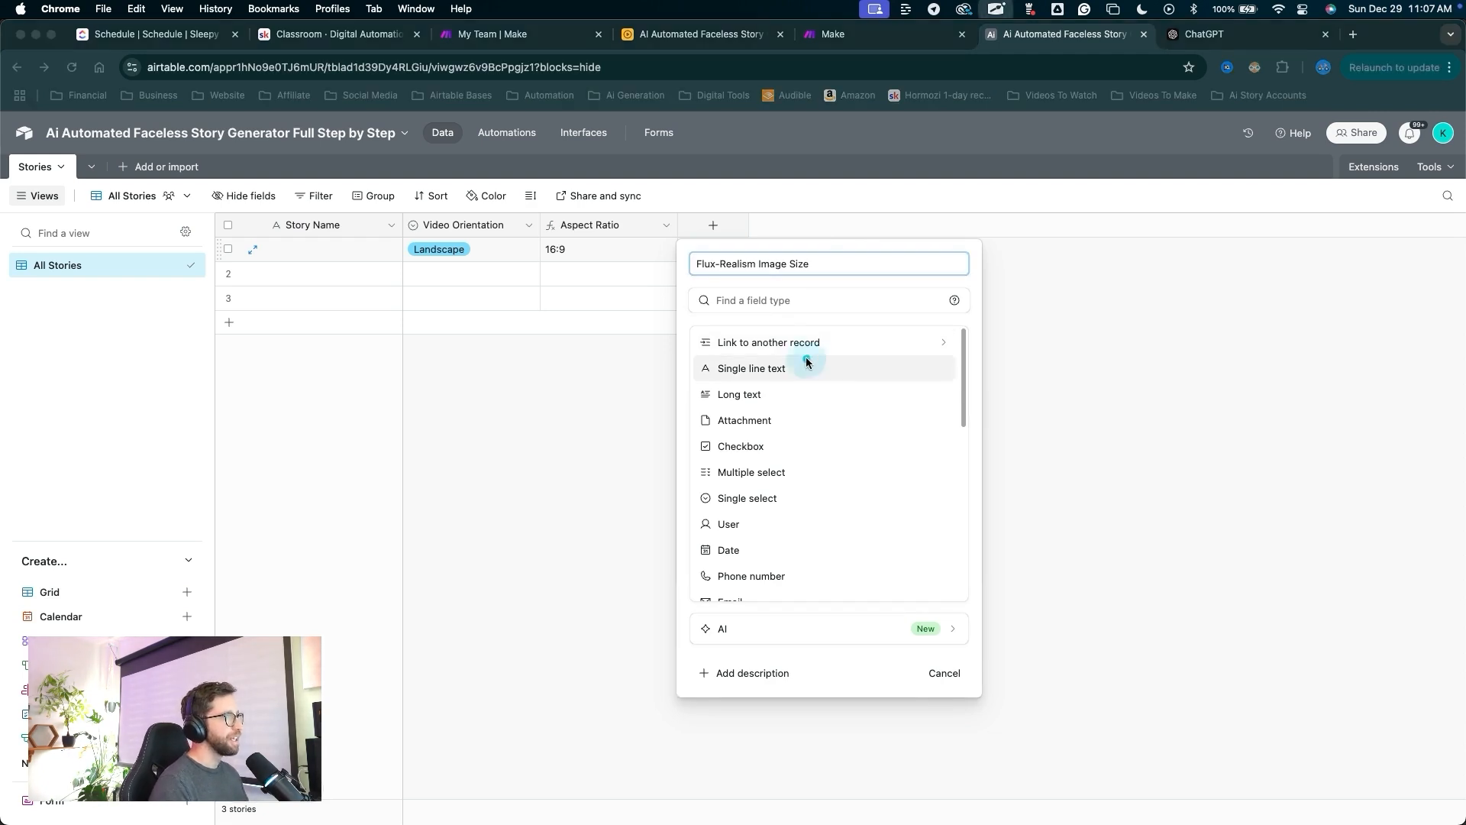
pyautogui.moveTo(768, 328); pyautogui.dragTo(758, 549)
pyautogui.scroll(-5, 840, 458)
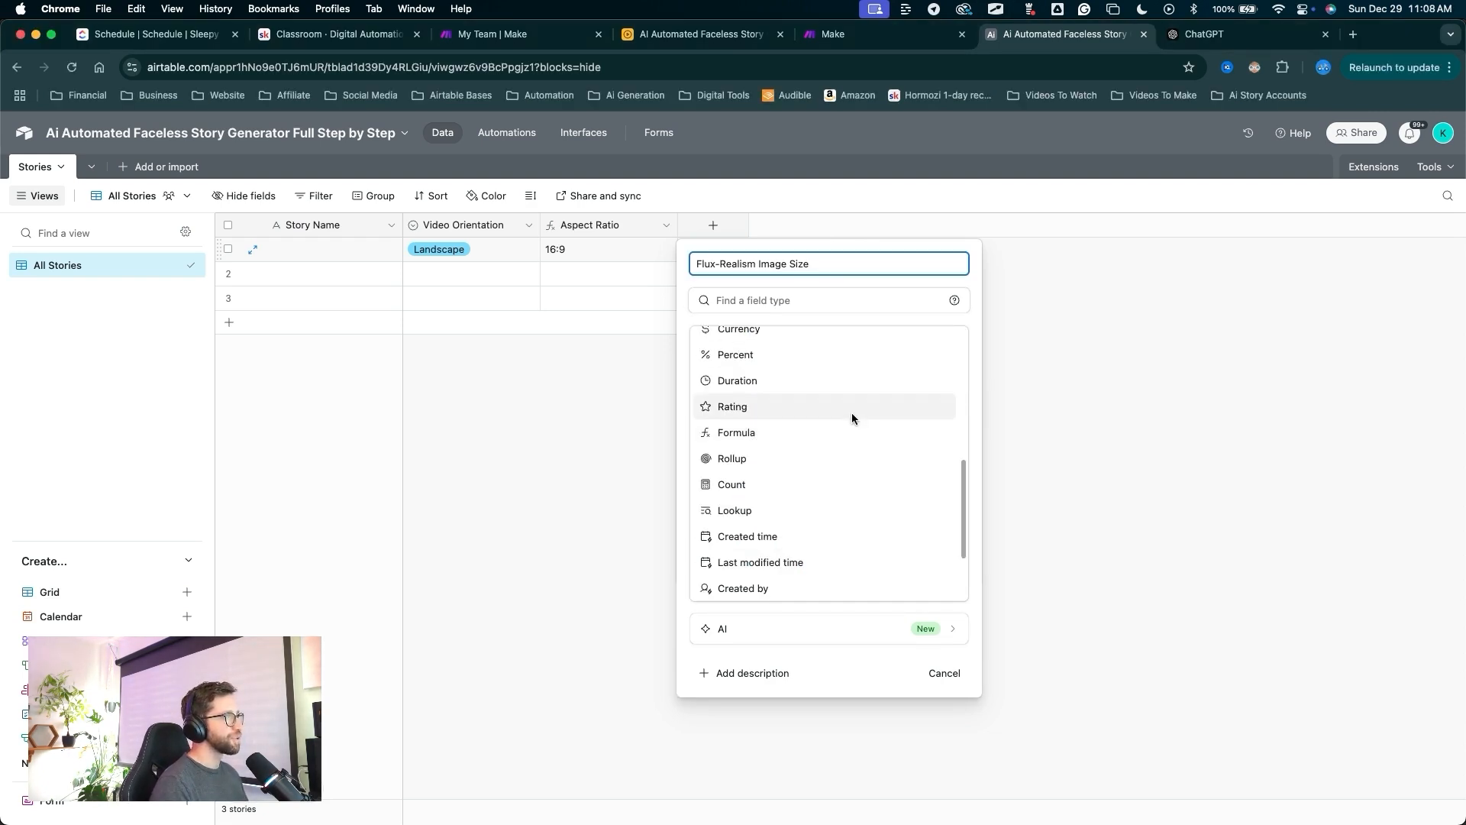
pyautogui.moveTo(950, 399); pyautogui.dragTo(756, 432)
pyautogui.click(753, 430)
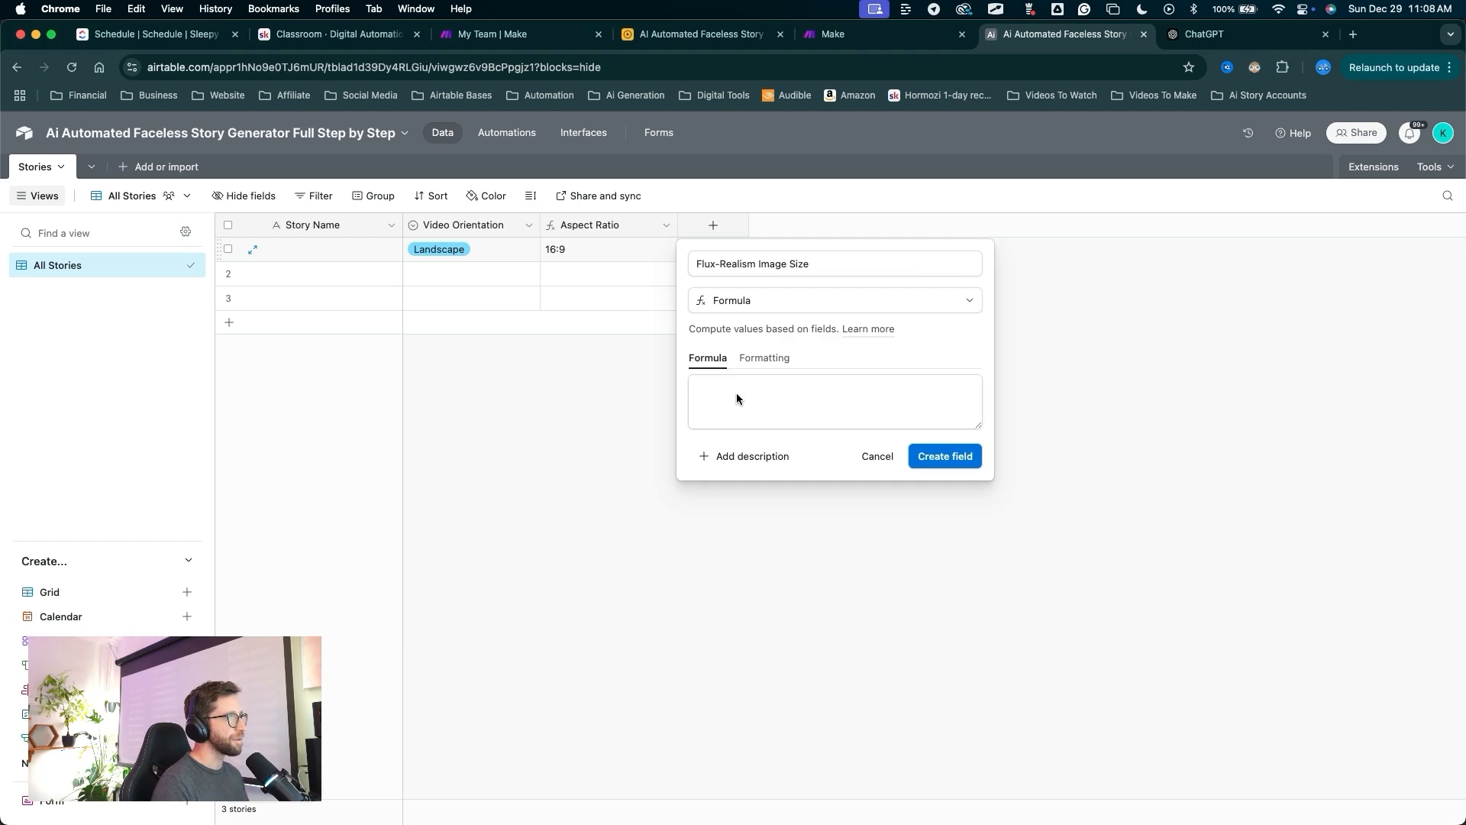
pyautogui.click(773, 404)
pyautogui.press('super+v')
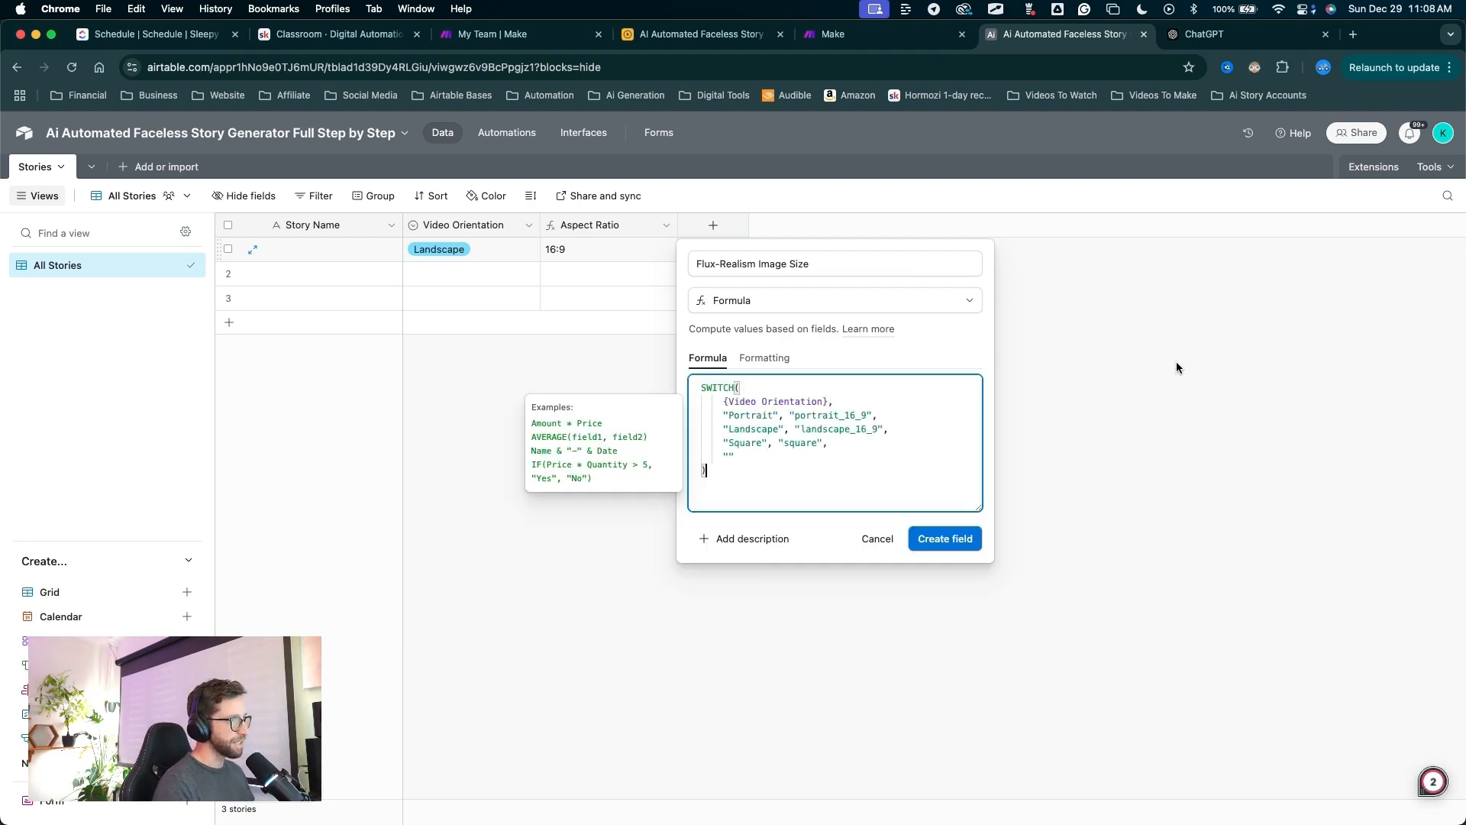
pyautogui.moveTo(1012, 363)
pyautogui.mouseDown()
pyautogui.moveTo(844, 372)
pyautogui.moveTo(753, 137)
pyautogui.moveTo(703, 288)
pyautogui.moveTo(766, 343)
pyautogui.moveTo(757, 399)
pyautogui.moveTo(739, 412)
pyautogui.moveTo(802, 386)
pyautogui.moveTo(746, 416)
pyautogui.moveTo(857, 412)
pyautogui.moveTo(753, 430)
pyautogui.moveTo(871, 425)
pyautogui.moveTo(796, 473)
pyautogui.moveTo(792, 500)
pyautogui.moveTo(901, 455)
pyautogui.moveTo(854, 469)
pyautogui.moveTo(851, 418)
pyautogui.moveTo(859, 440)
pyautogui.moveTo(754, 264)
pyautogui.moveTo(878, 465)
pyautogui.moveTo(826, 388)
pyautogui.moveTo(764, 508)
pyautogui.moveTo(752, 369)
pyautogui.moveTo(814, 393)
pyautogui.moveTo(817, 512)
pyautogui.moveTo(906, 419)
pyautogui.mouseUp()
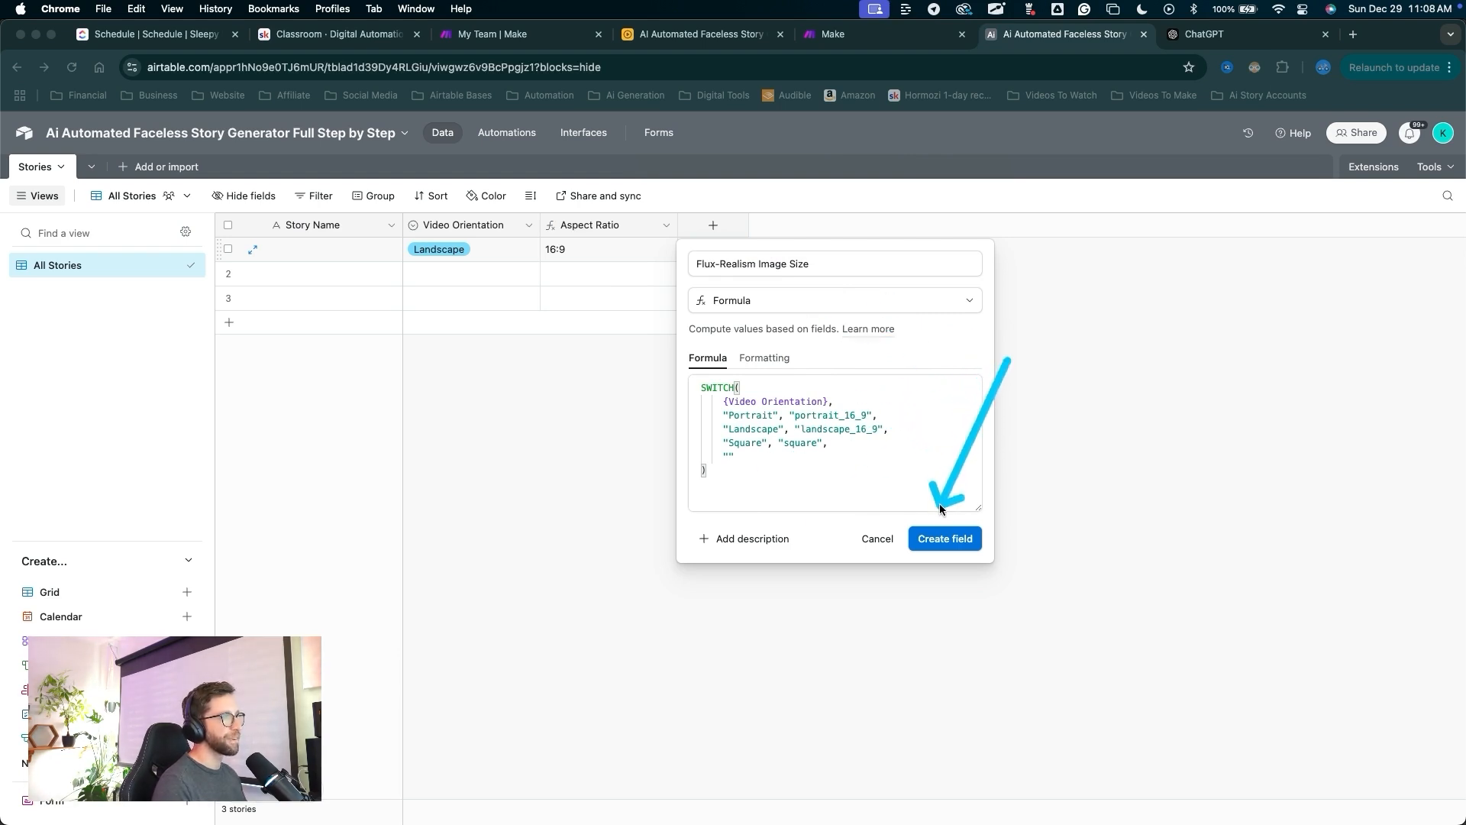
pyautogui.moveTo(939, 504); pyautogui.dragTo(940, 514)
pyautogui.click(943, 531)
pyautogui.moveTo(715, 530)
pyautogui.mouseDown()
pyautogui.moveTo(723, 262)
pyautogui.moveTo(463, 261)
pyautogui.mouseUp()
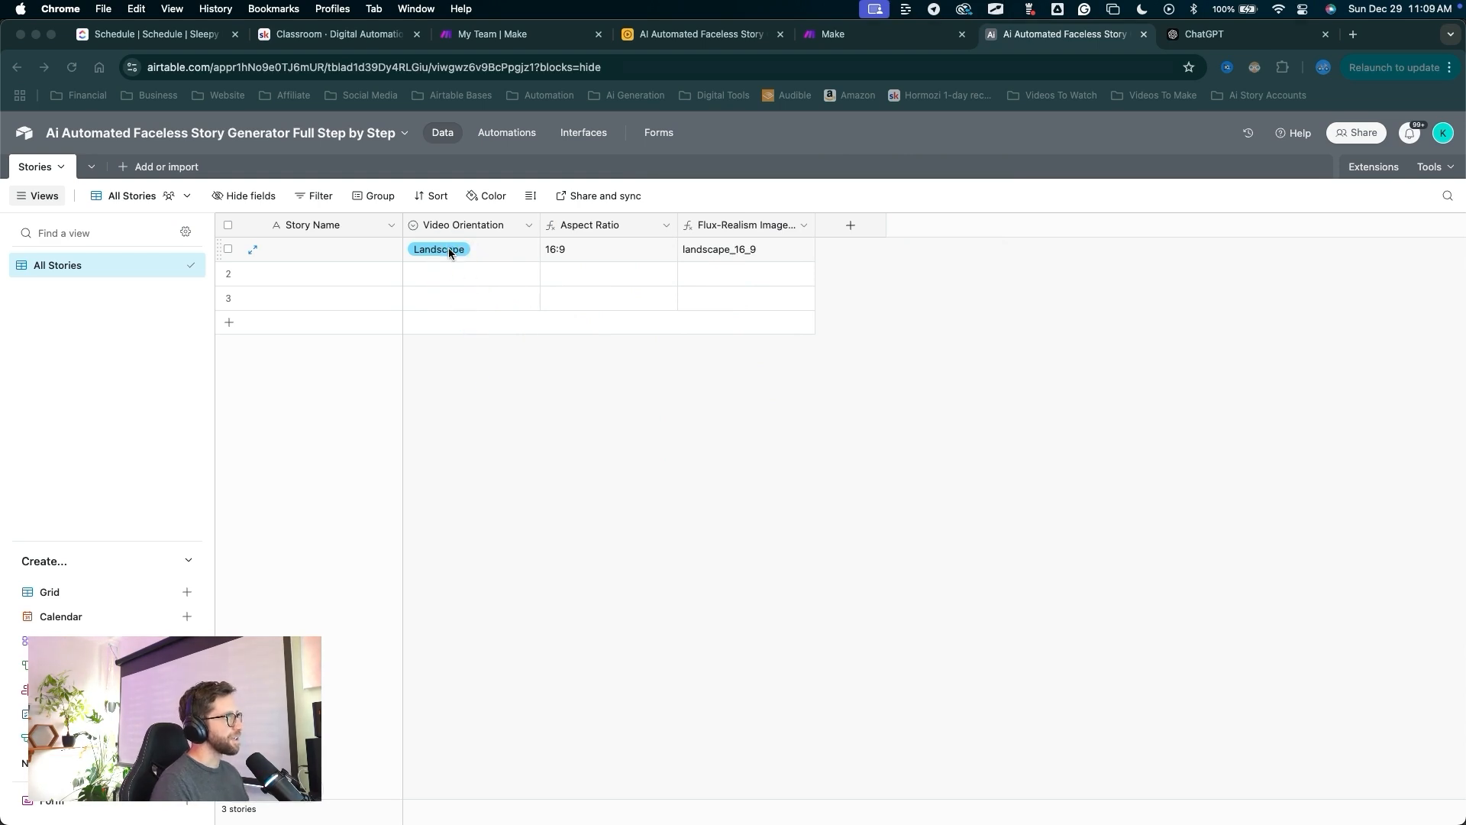
# Change record 1's orientation to Portrait, showing 9:16 and portrait_16_9.
pyautogui.click(447, 247)
pyautogui.click(448, 249)
pyautogui.click(448, 329)
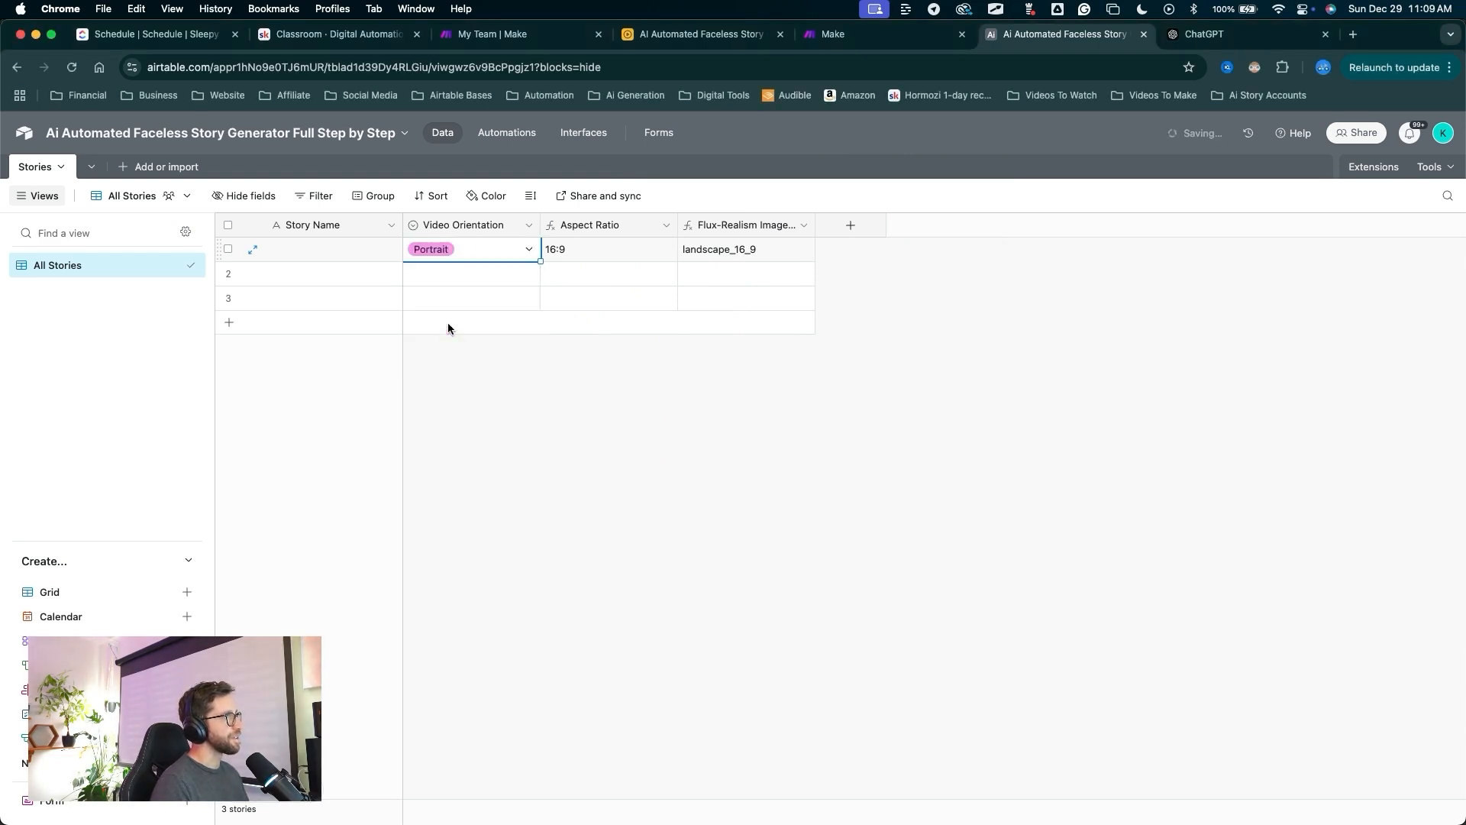
pyautogui.moveTo(672, 523)
pyautogui.mouseDown()
pyautogui.moveTo(691, 297)
pyautogui.moveTo(705, 260)
pyautogui.moveTo(748, 275)
pyautogui.mouseUp()
pyautogui.moveTo(853, 528); pyautogui.dragTo(851, 229)
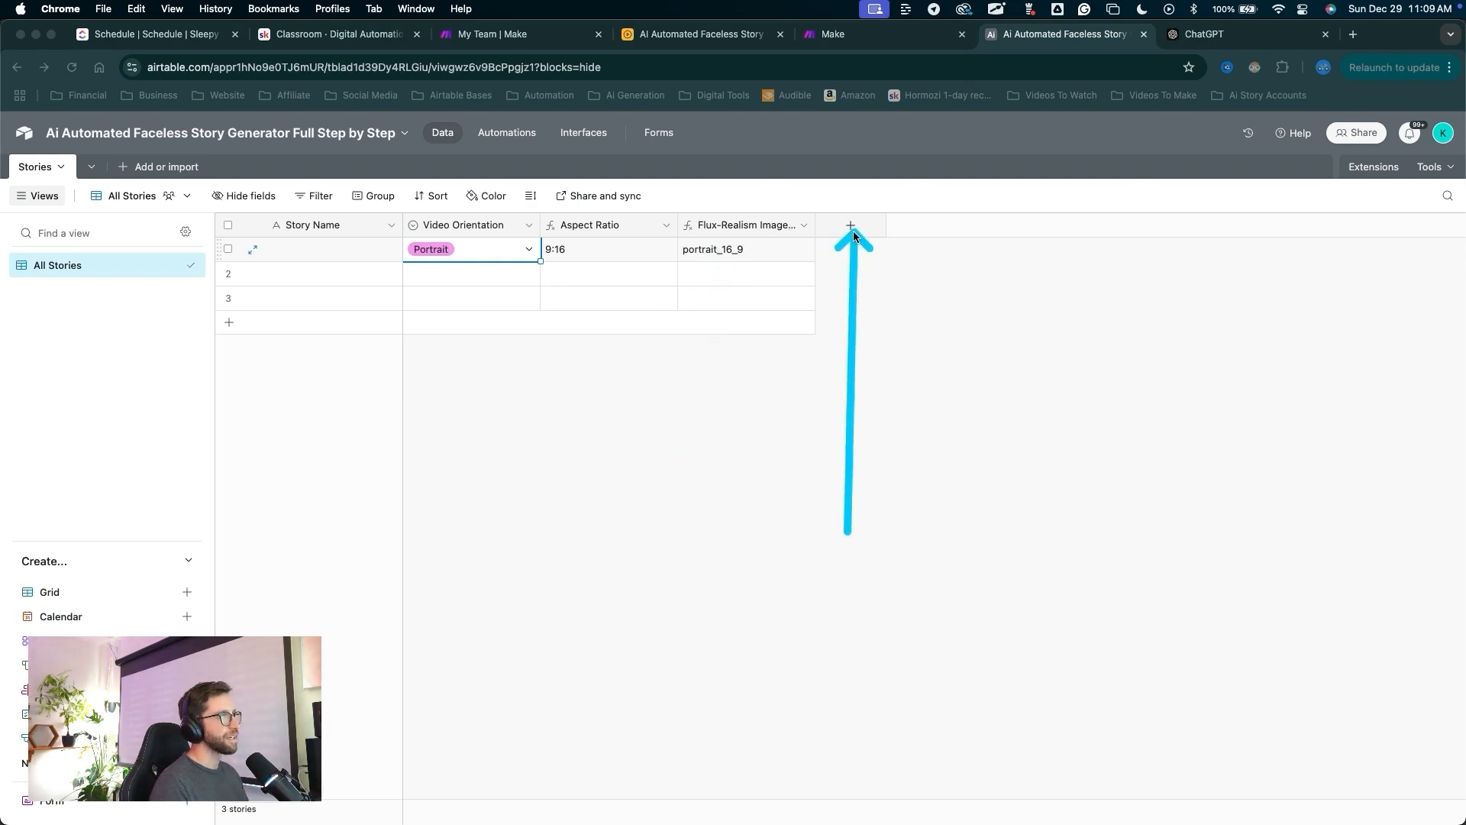
# Add a long text field named 'Inuput Story Source HERE' to Stories.
pyautogui.click(850, 227)
pyautogui.press('super+v')
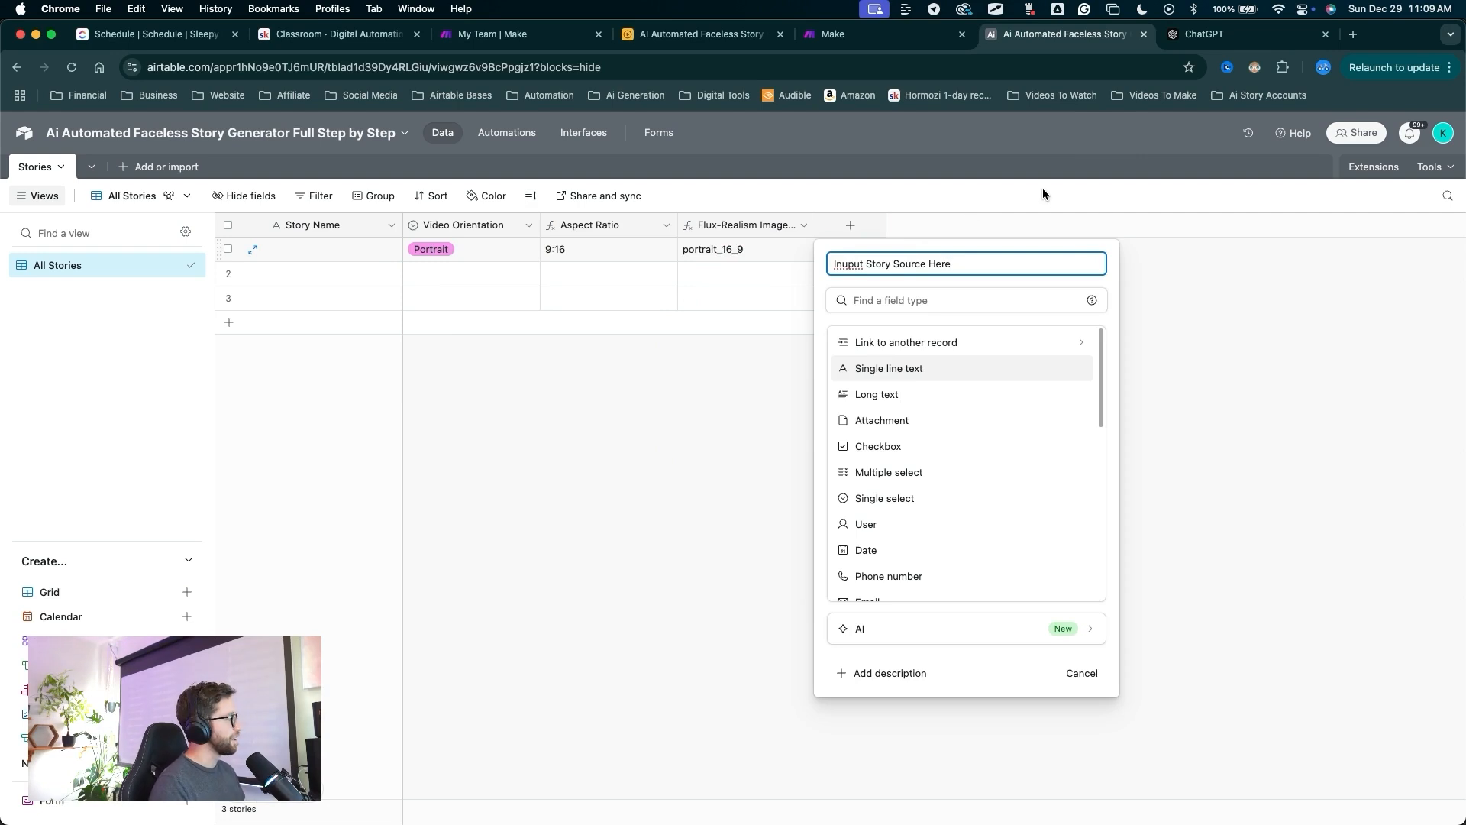
pyautogui.press('BackSpace')
pyautogui.write('ERE')
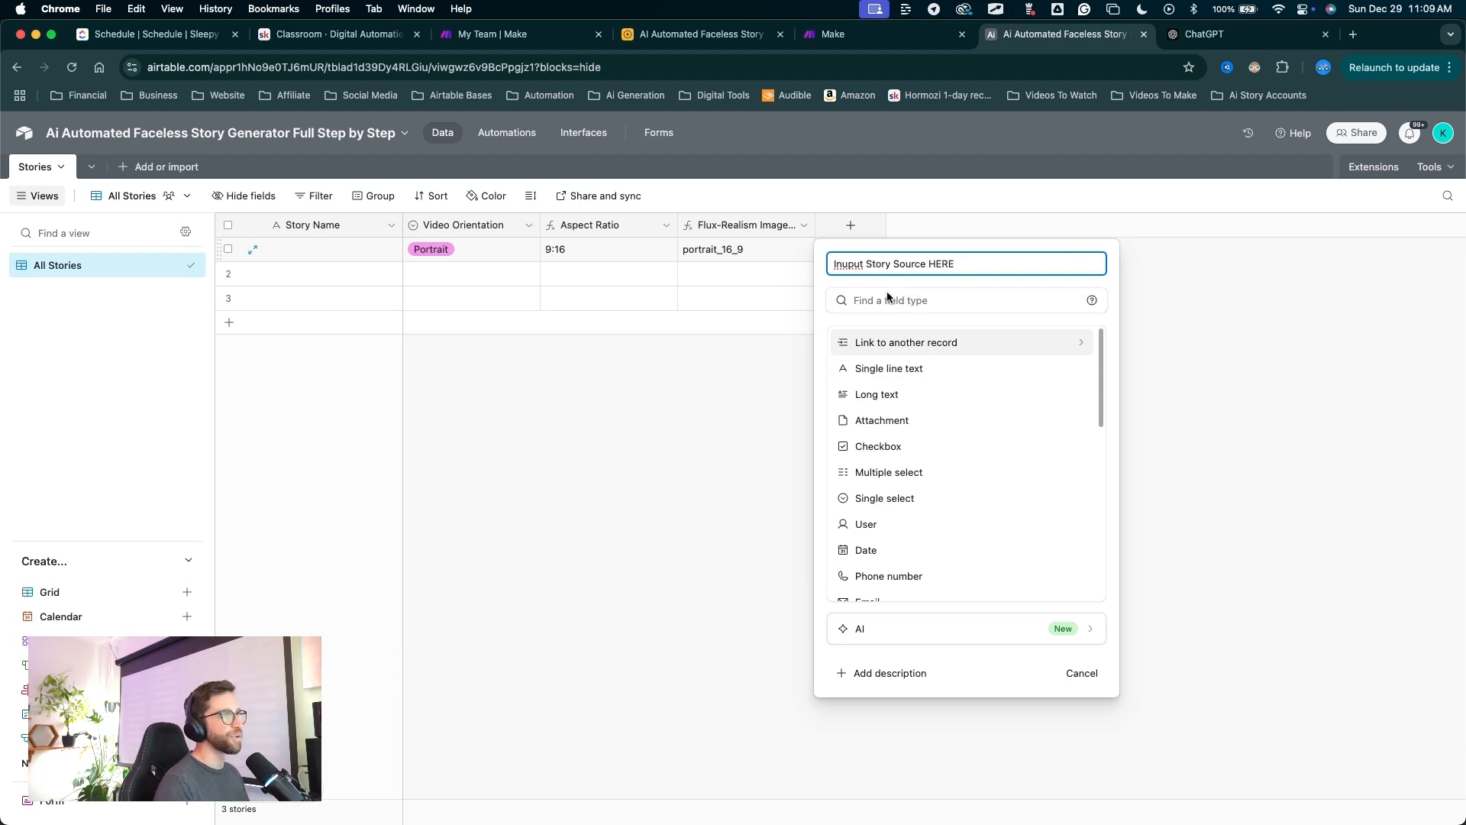
pyautogui.hotkey('ctrl', 'a')
pyautogui.moveTo(1031, 309); pyautogui.dragTo(888, 394)
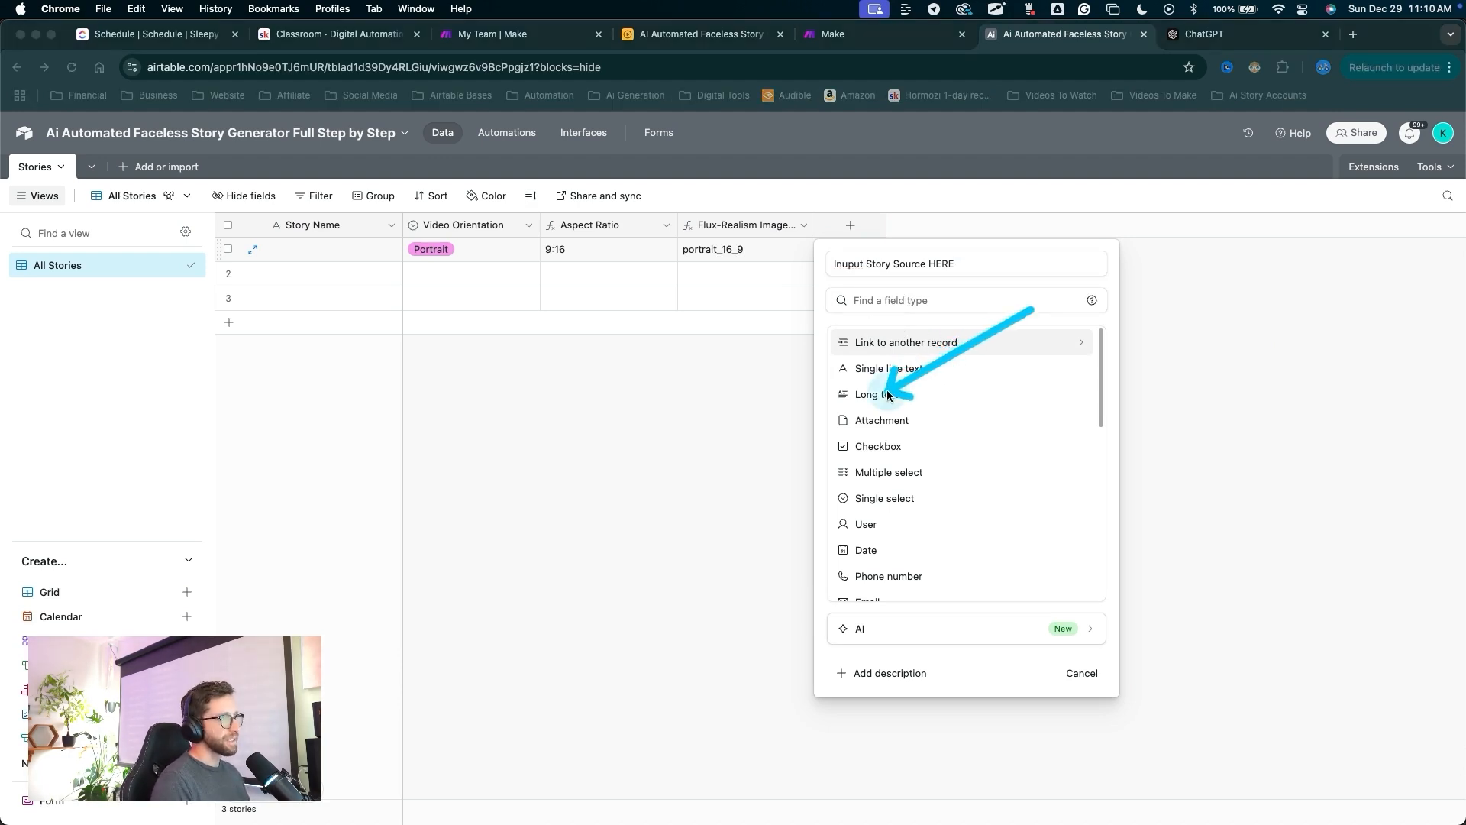
pyautogui.click(879, 396)
pyautogui.moveTo(1079, 596); pyautogui.dragTo(1154, 418)
pyautogui.click(1153, 417)
pyautogui.moveTo(964, 426); pyautogui.dragTo(986, 270)
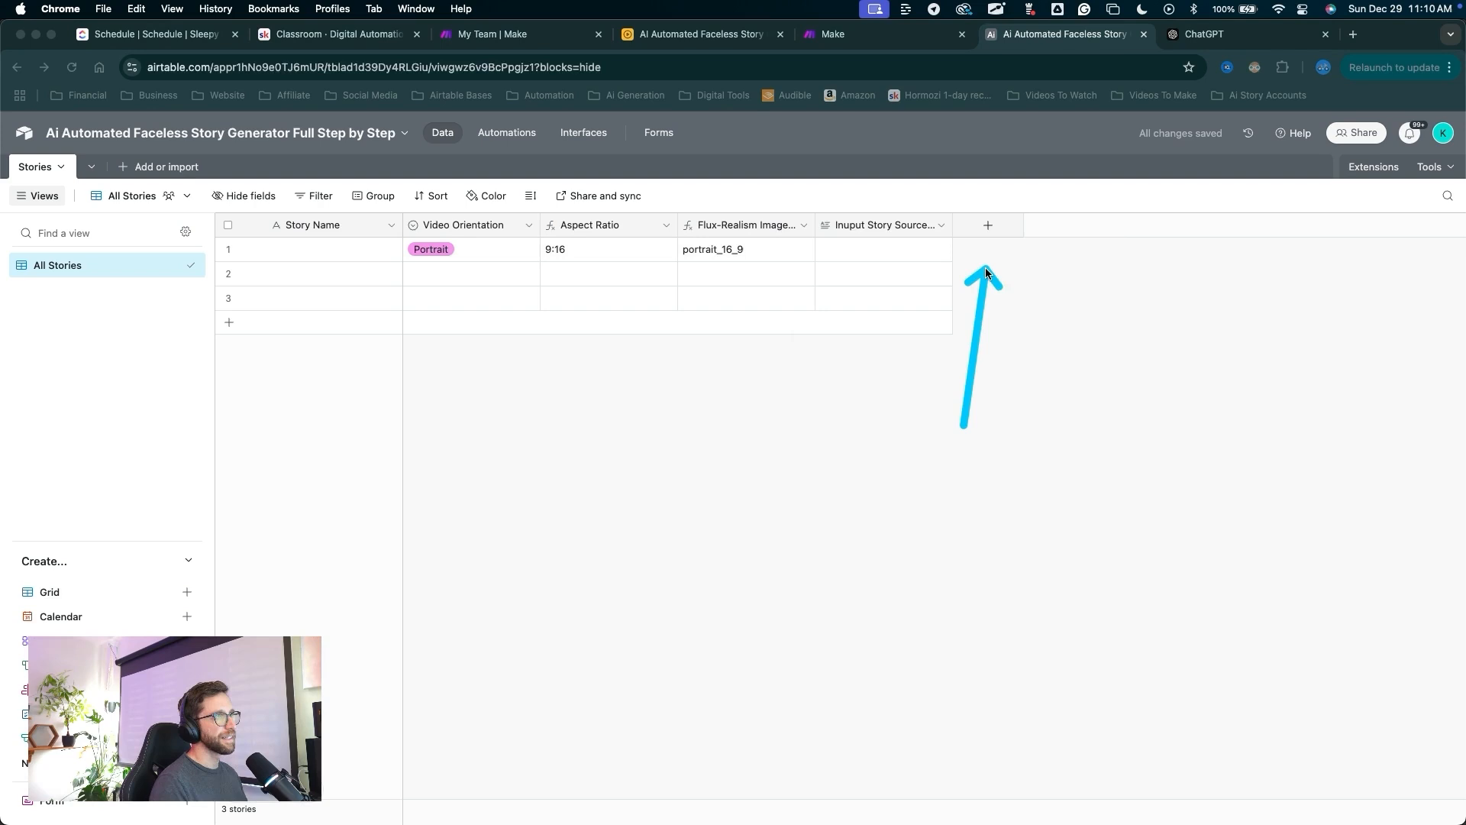
pyautogui.click(989, 230)
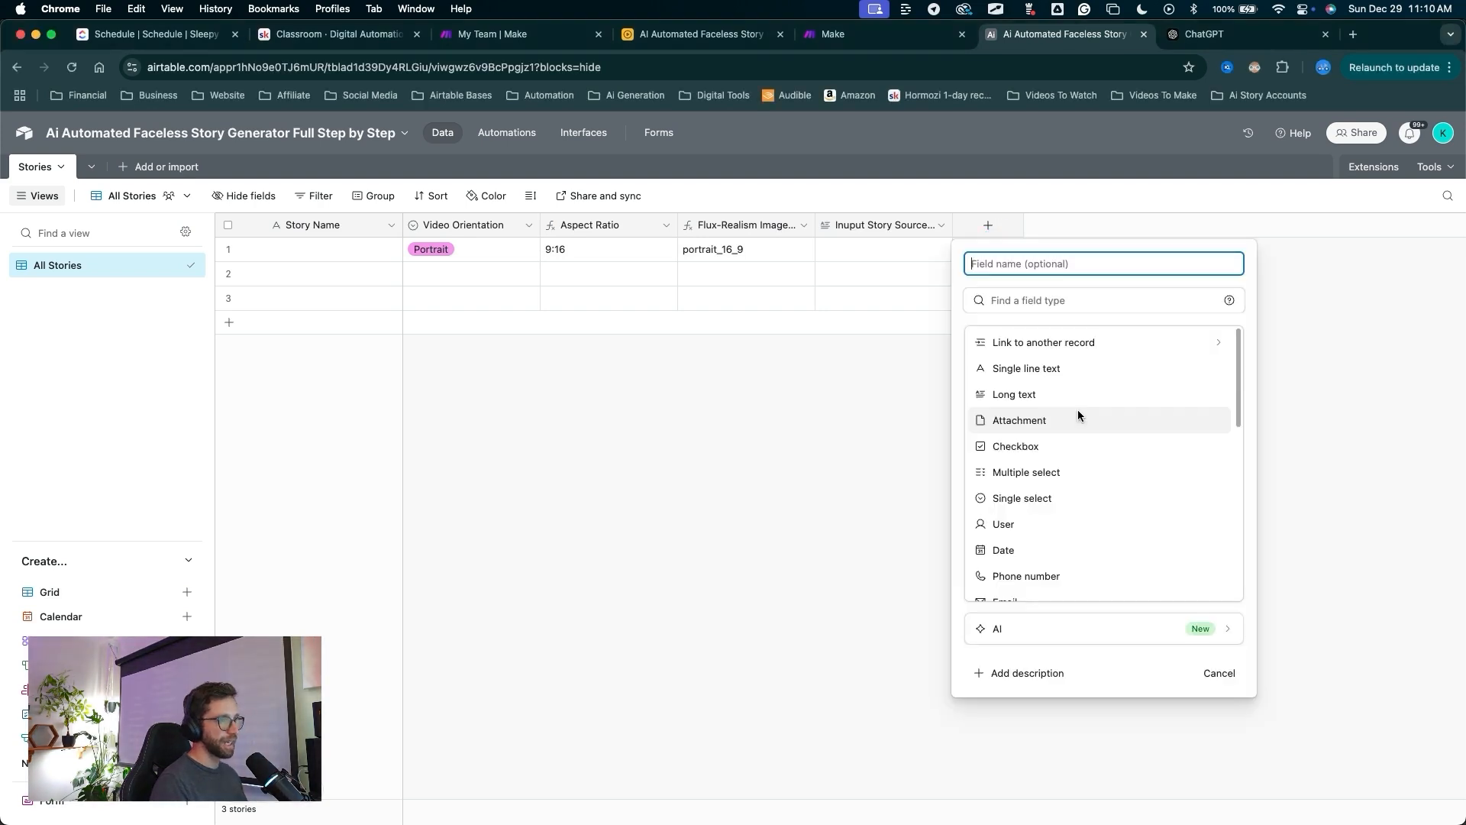
# Add a Created time field that records each row's creation time.
pyautogui.scroll(-10, 1000, 418)
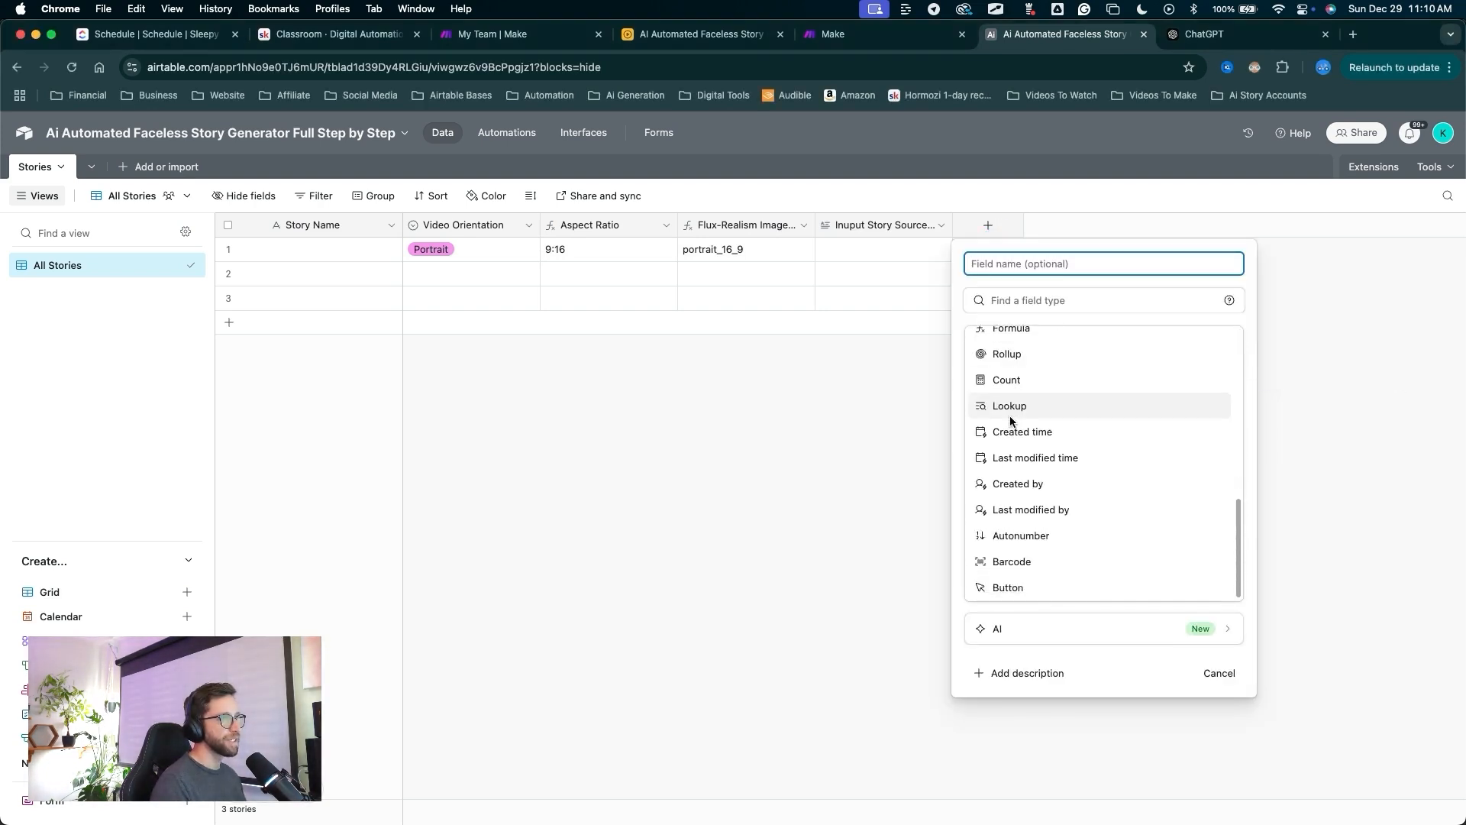
pyautogui.moveTo(1081, 531); pyautogui.dragTo(1029, 432)
pyautogui.press('Escape')
pyautogui.click(1029, 431)
pyautogui.moveTo(1073, 265); pyautogui.dragTo(1211, 526)
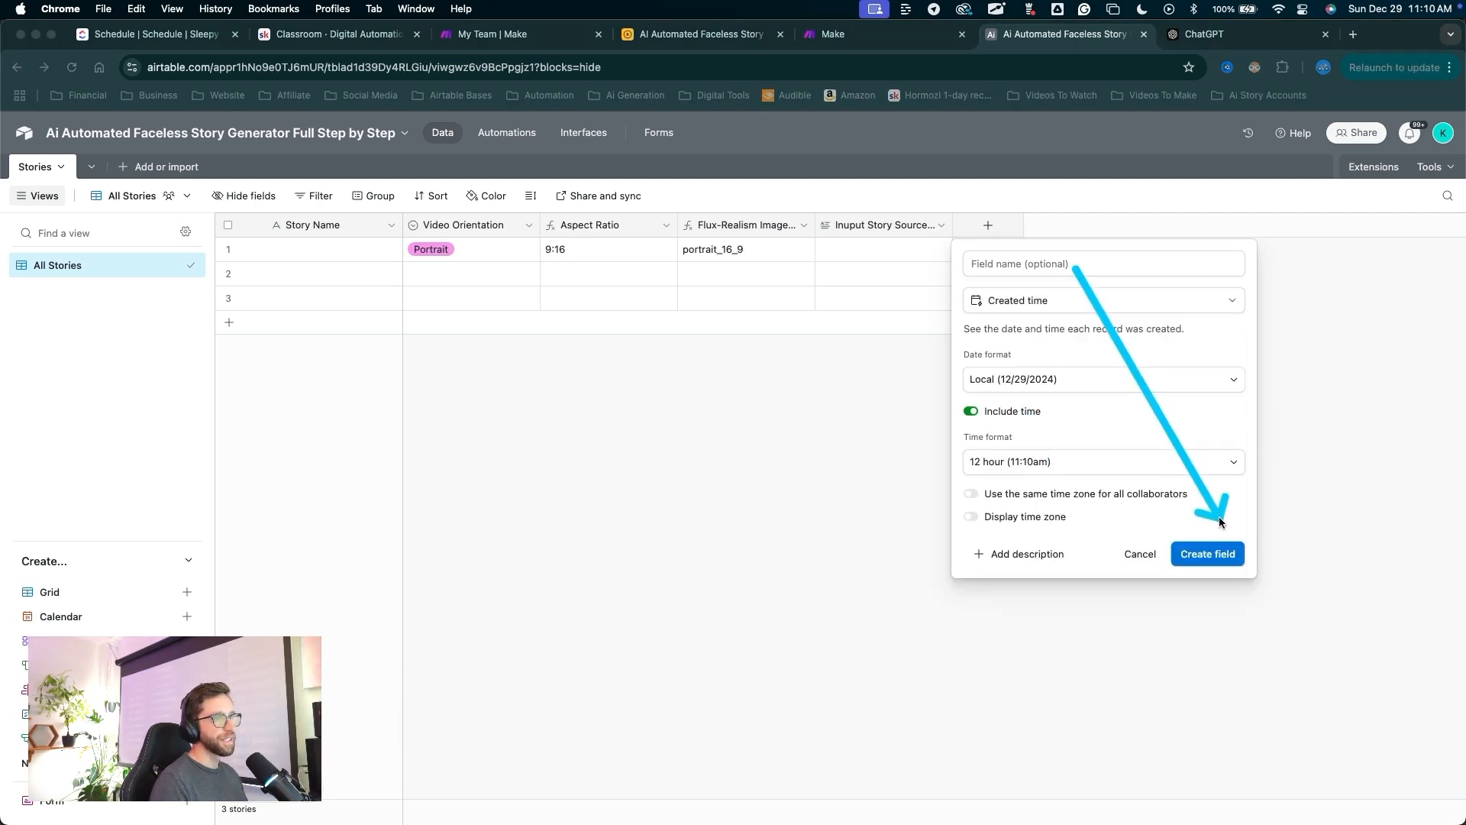
pyautogui.press('Escape')
pyautogui.click(1220, 553)
pyautogui.moveTo(1014, 504)
pyautogui.mouseDown()
pyautogui.moveTo(1006, 302)
pyautogui.moveTo(986, 255)
pyautogui.moveTo(313, 291)
pyautogui.moveTo(1140, 227)
pyautogui.mouseUp()
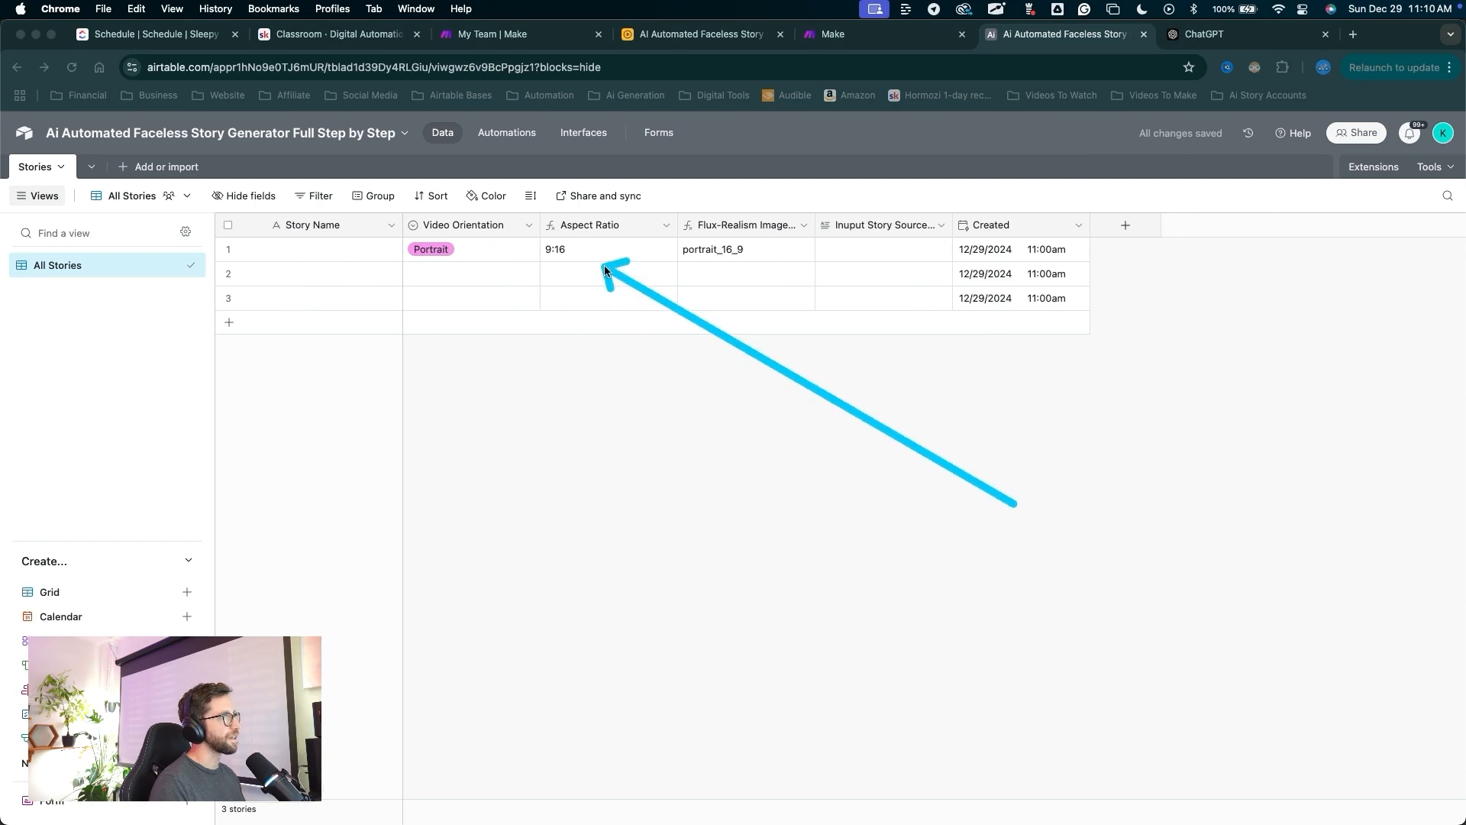
pyautogui.press('Escape')
# Add a Last Modified time field to Stories.
pyautogui.click(1125, 226)
pyautogui.scroll(-10, 1222, 459)
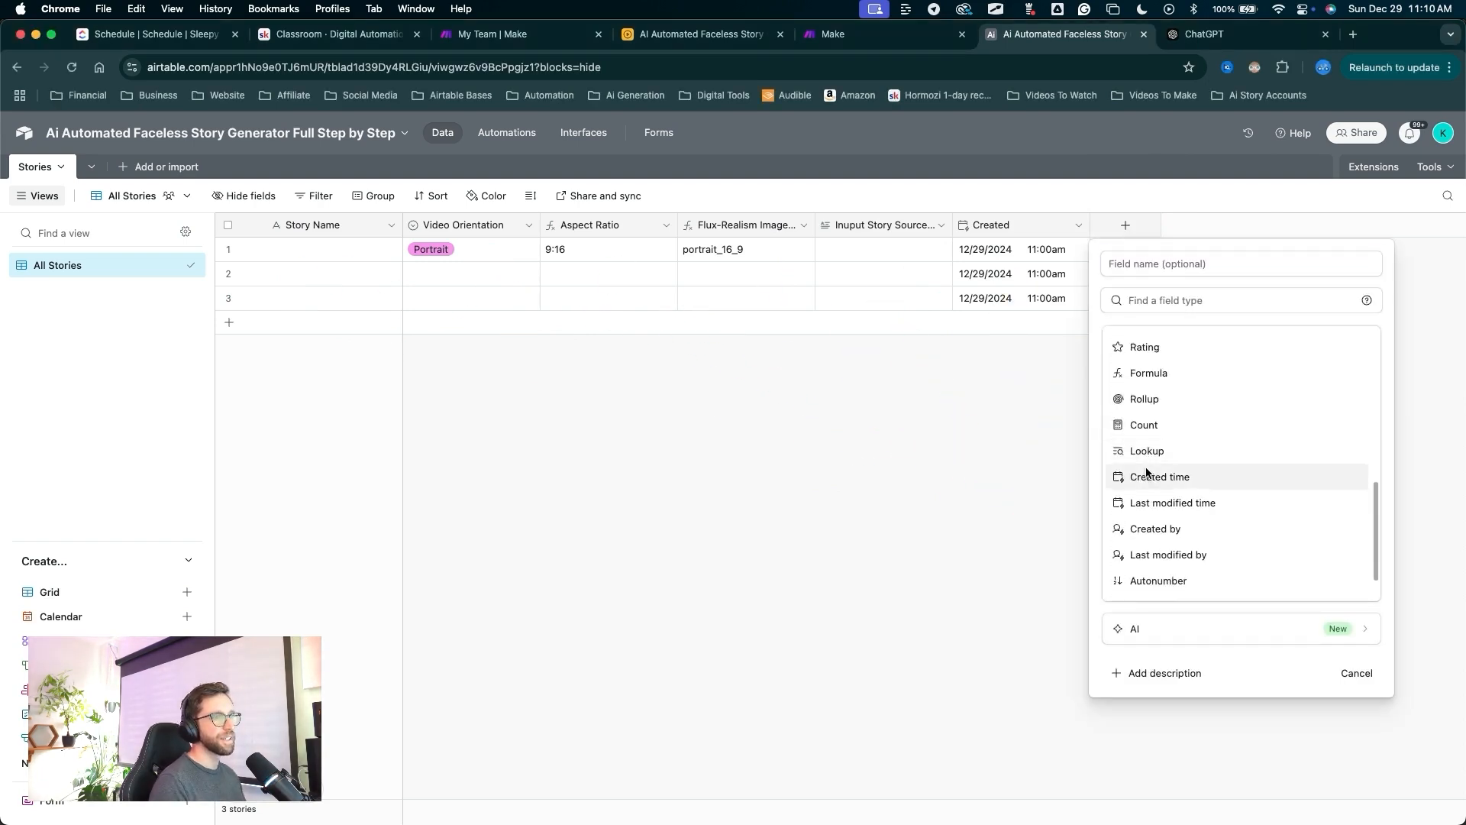
pyautogui.moveTo(1270, 327); pyautogui.dragTo(1165, 452)
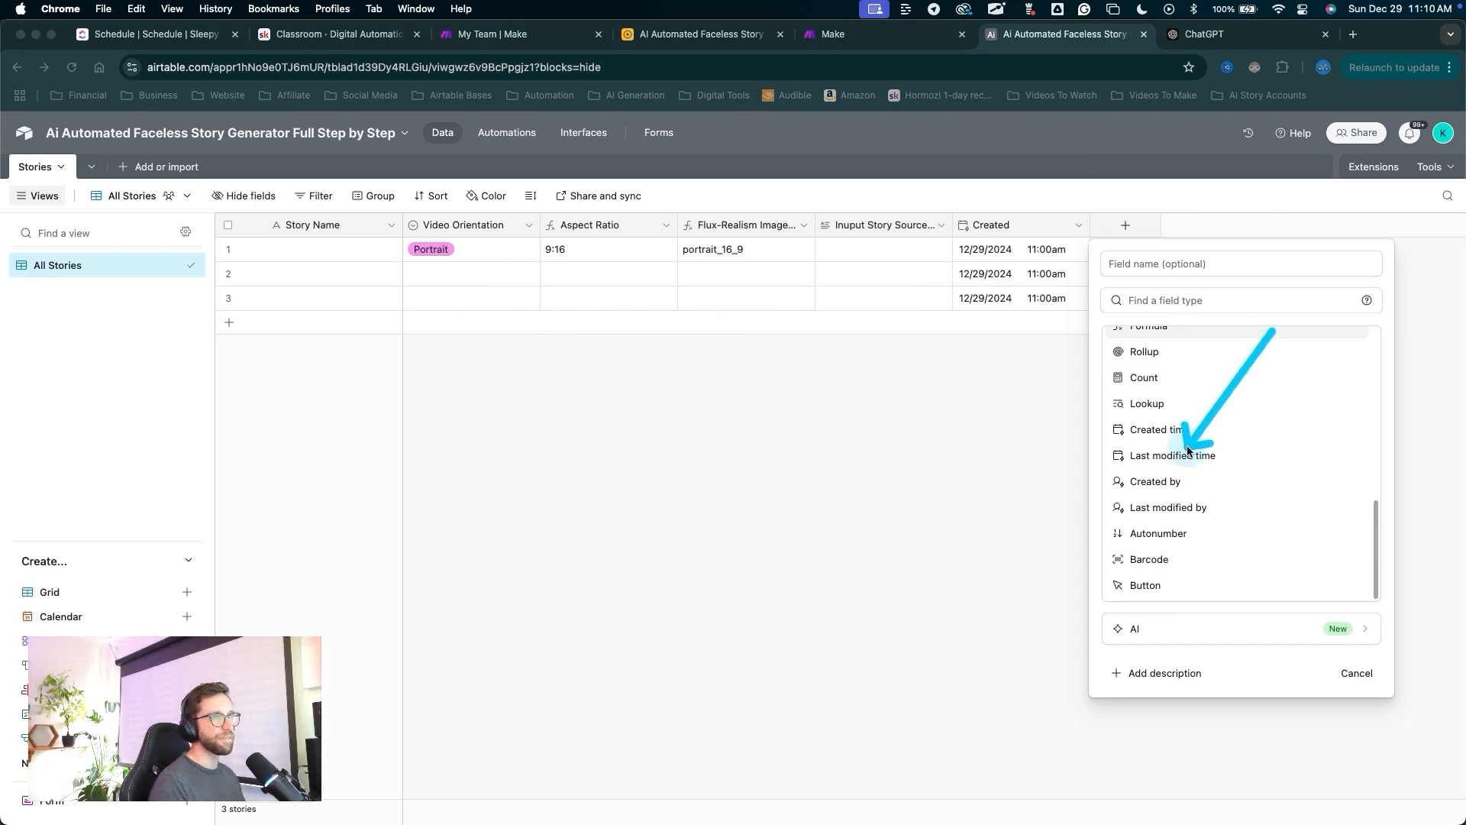
pyautogui.click(1188, 454)
pyautogui.click(1340, 470)
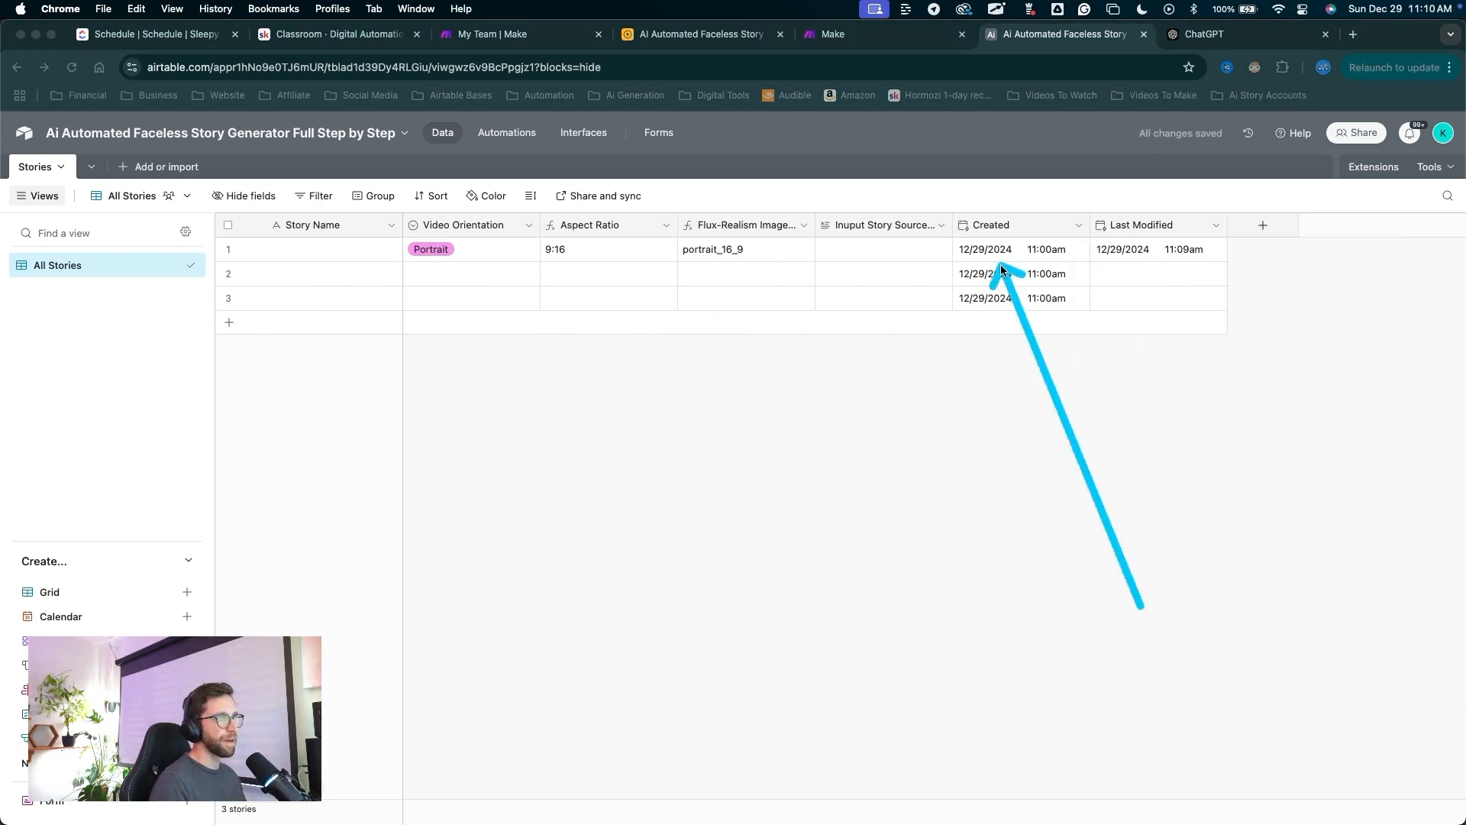
pyautogui.moveTo(1001, 267)
pyautogui.mouseDown()
pyautogui.moveTo(1176, 245)
pyautogui.moveTo(1066, 251)
pyautogui.moveTo(1151, 283)
pyautogui.mouseUp()
pyautogui.press('Escape')
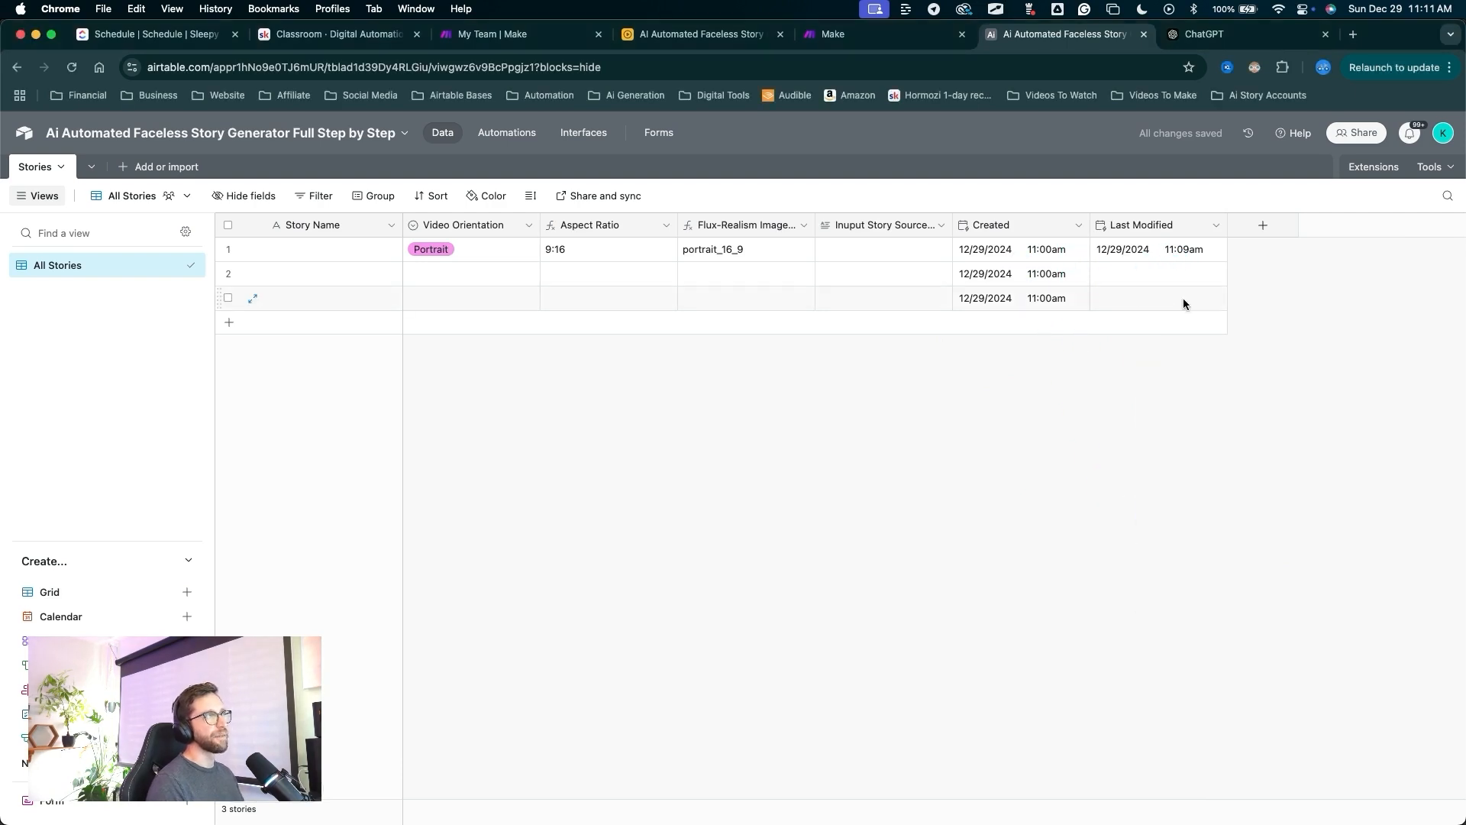
# Hide the Created and Last Modified columns from the All Stories view.
pyautogui.moveTo(1029, 358)
pyautogui.mouseDown()
pyautogui.moveTo(1025, 239)
pyautogui.moveTo(1160, 230)
pyautogui.moveTo(1023, 253)
pyautogui.moveTo(1128, 227)
pyautogui.moveTo(1019, 224)
pyautogui.mouseUp()
pyautogui.press('Escape')
pyautogui.click(1018, 224)
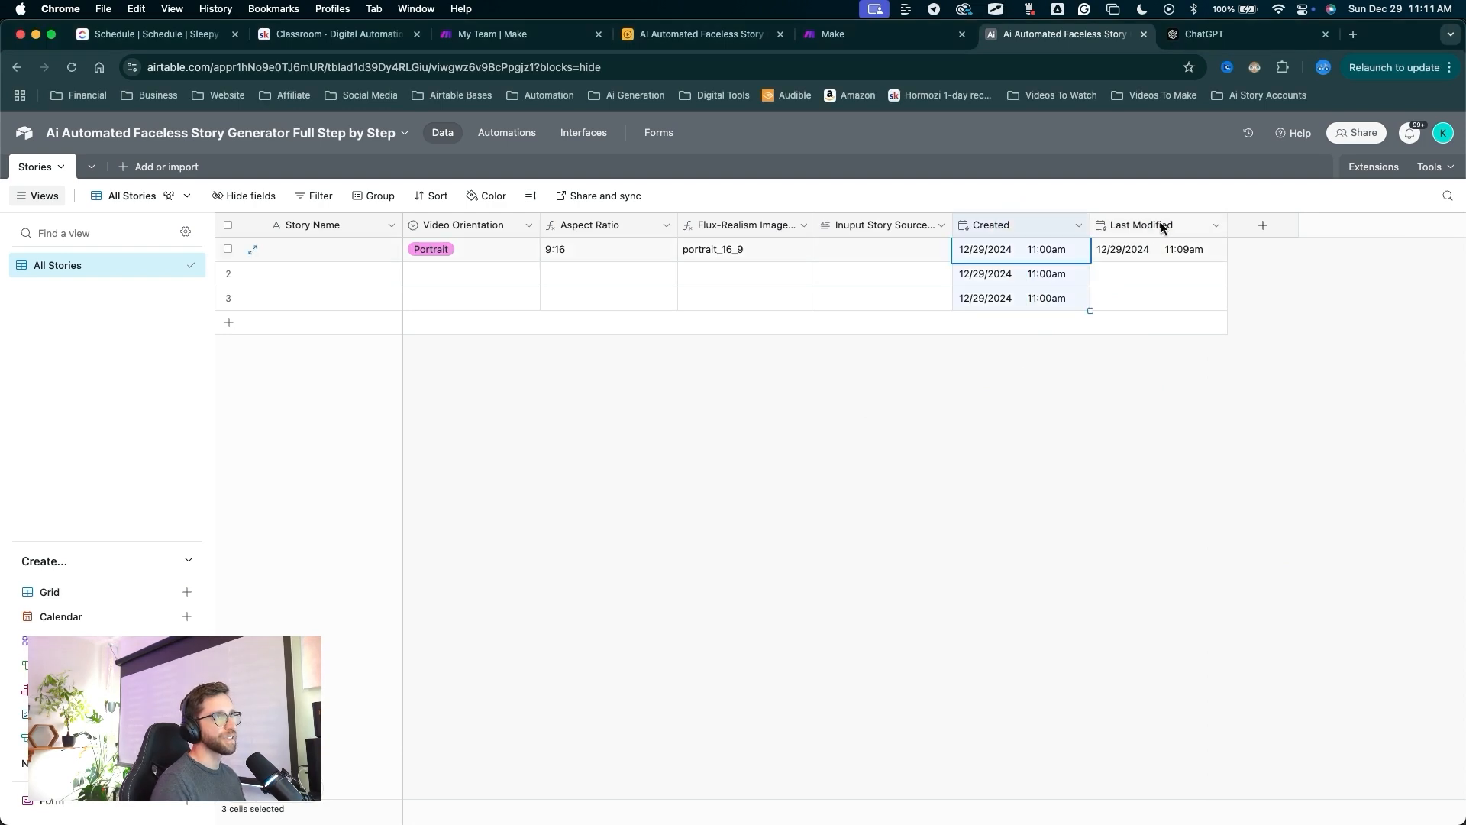
pyautogui.keyDown('shift'); pyautogui.click(1161, 228); pyautogui.keyUp('shift')
pyautogui.rightClick(1037, 226)
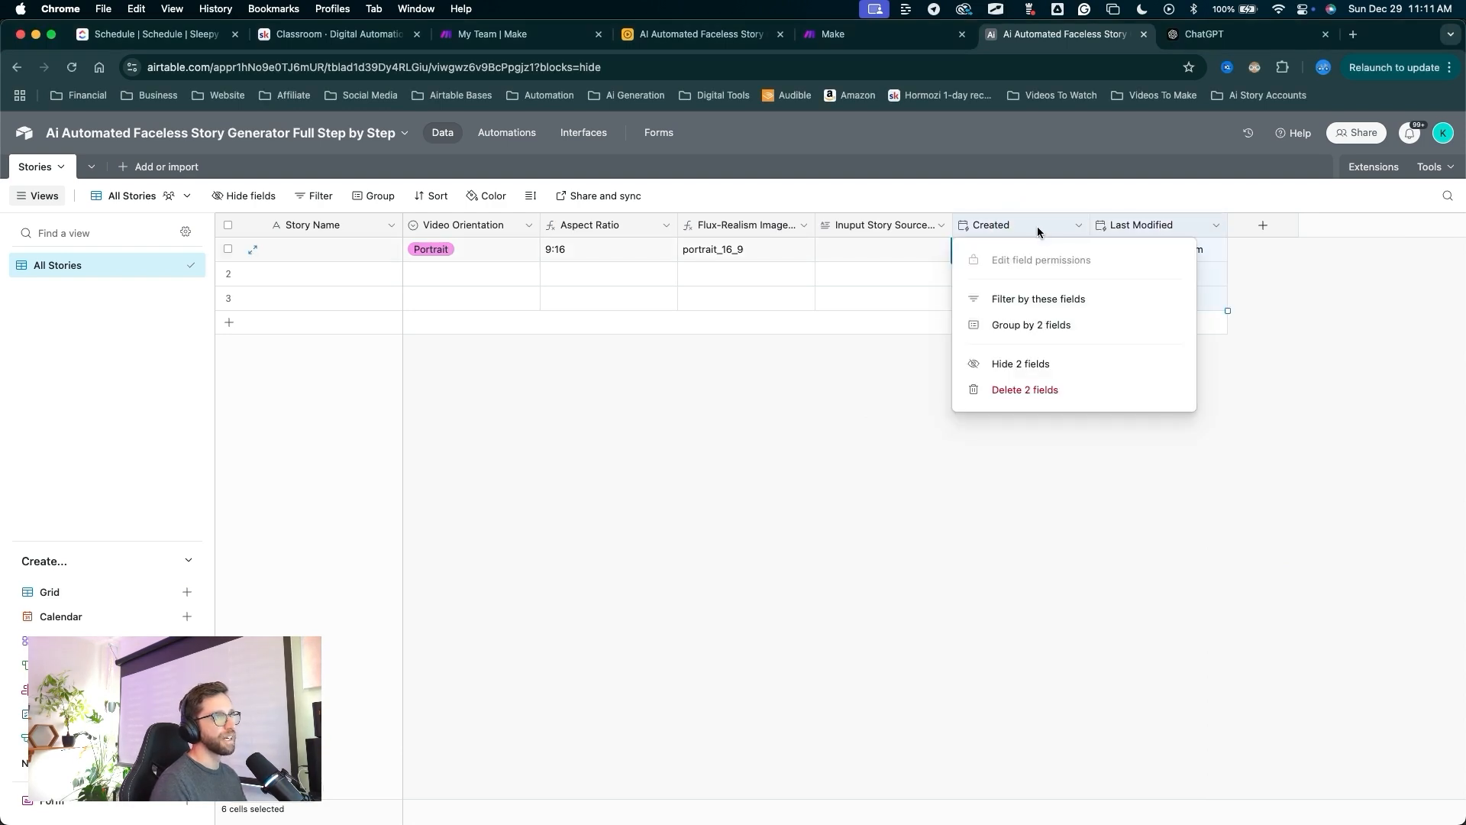
pyautogui.click(1012, 365)
pyautogui.moveTo(981, 508); pyautogui.dragTo(994, 235)
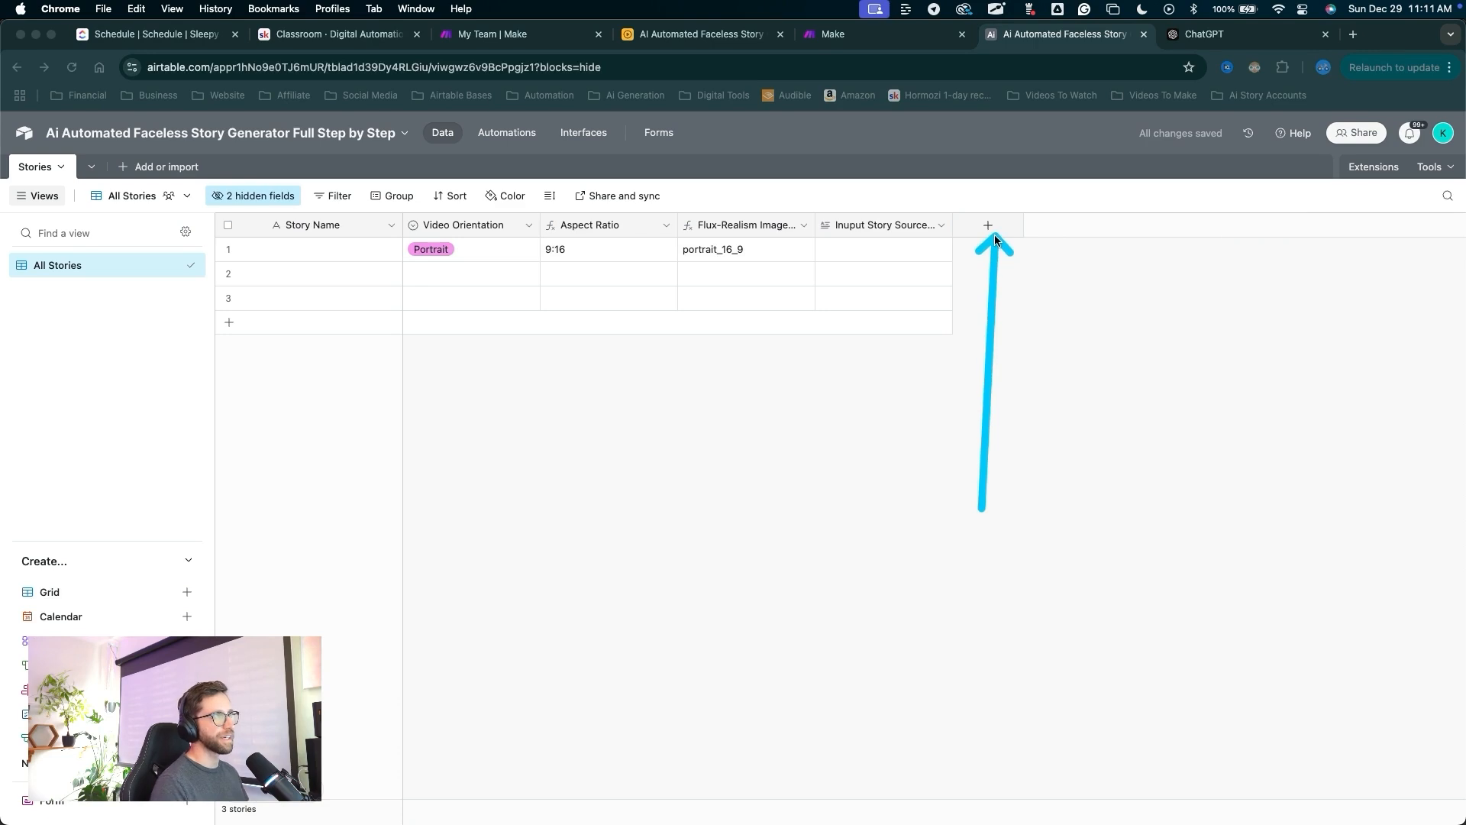
# Start a new single-select field named Auto Settings.
pyautogui.click(994, 228)
pyautogui.moveTo(1157, 348); pyautogui.dragTo(1056, 477)
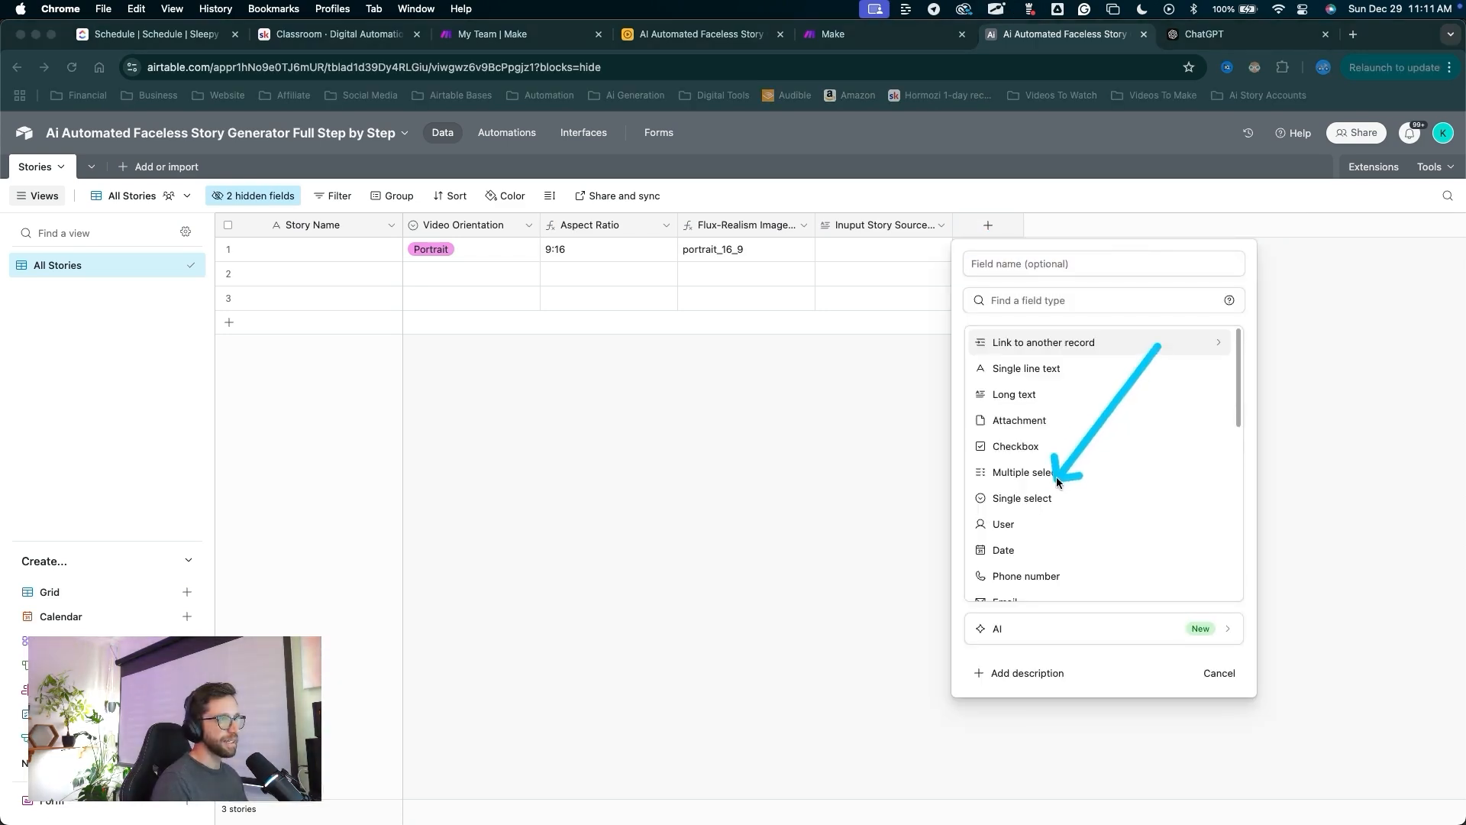
pyautogui.click(1040, 498)
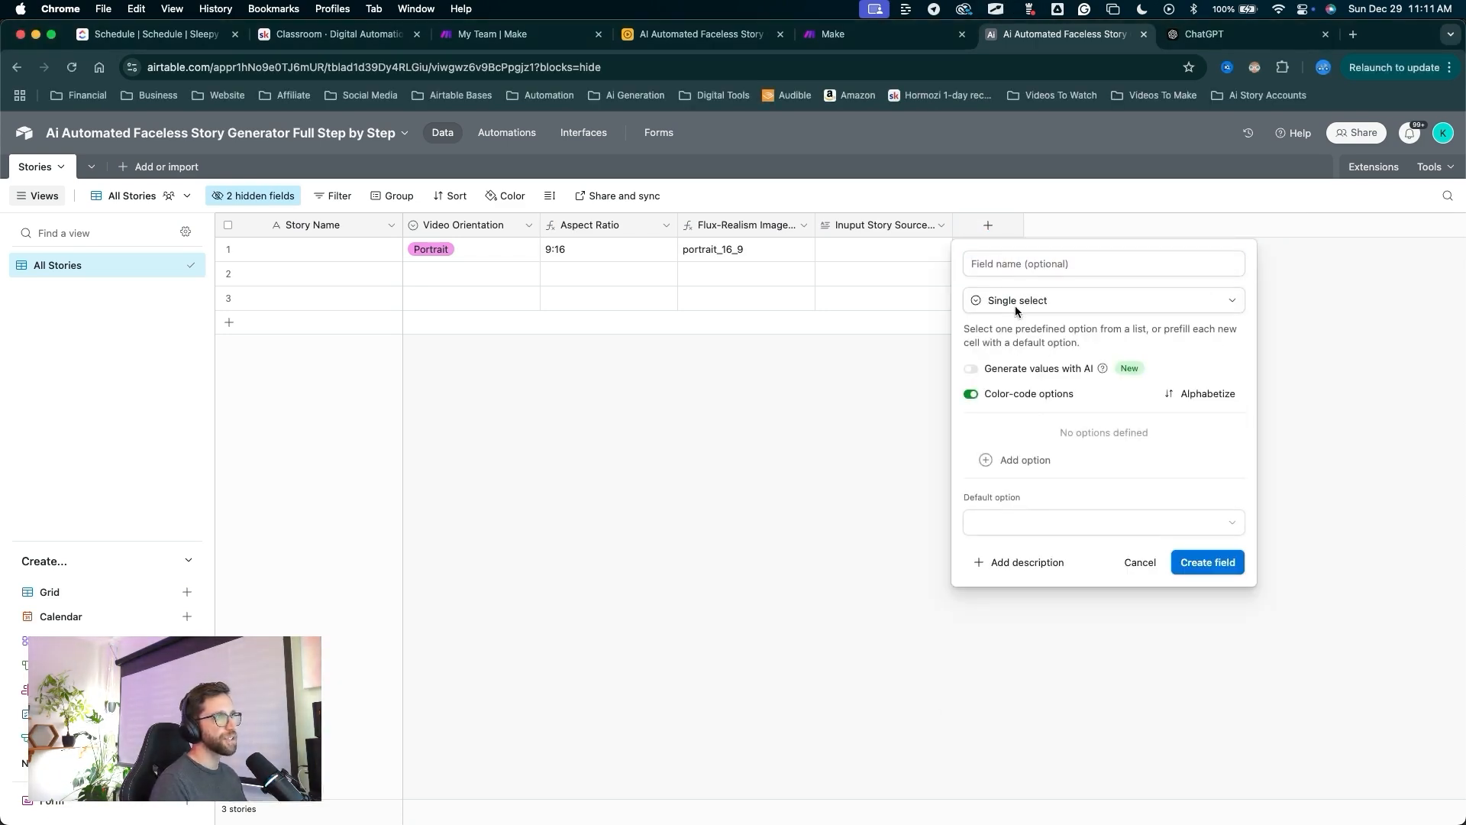
pyautogui.click(1012, 272)
pyautogui.write('Auot')
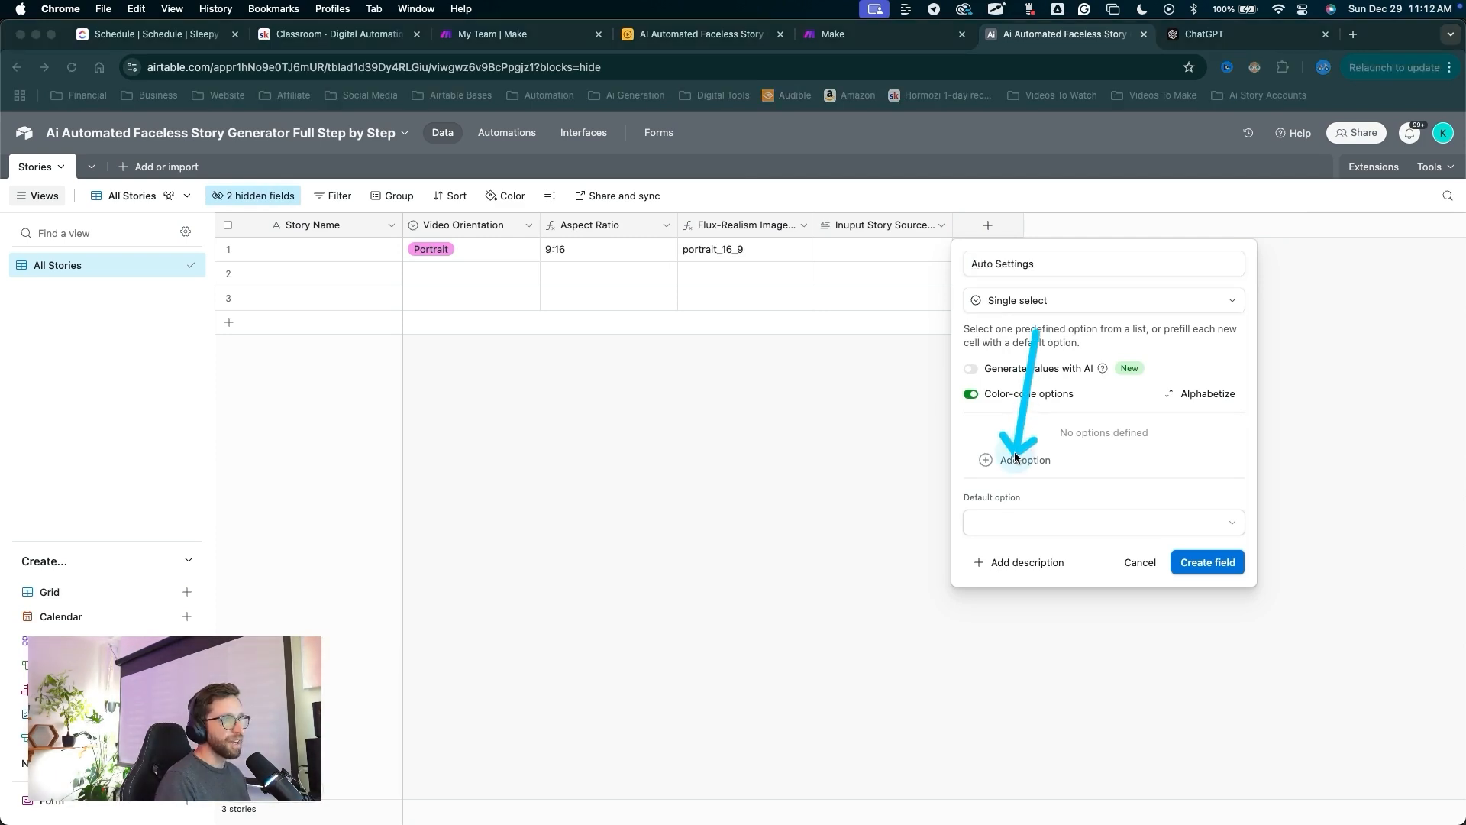
# Give it the options Full Auto, Semi Auto and Manual, then create the field.
pyautogui.click(1013, 456)
pyautogui.write('Full Auto')
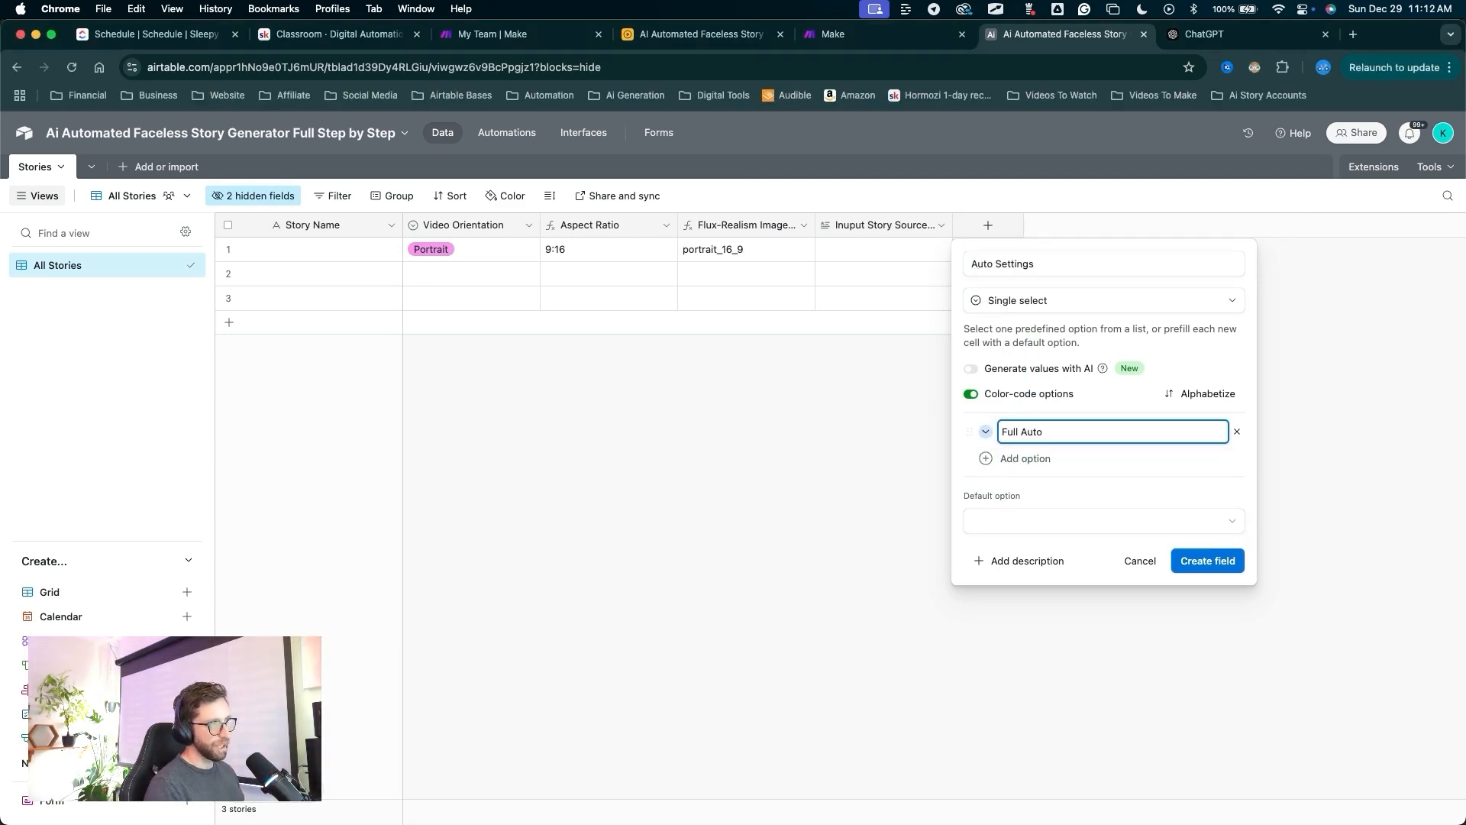
pyautogui.press('Return')
pyautogui.write('Semi Auto')
pyautogui.press('Return')
pyautogui.write('Manual')
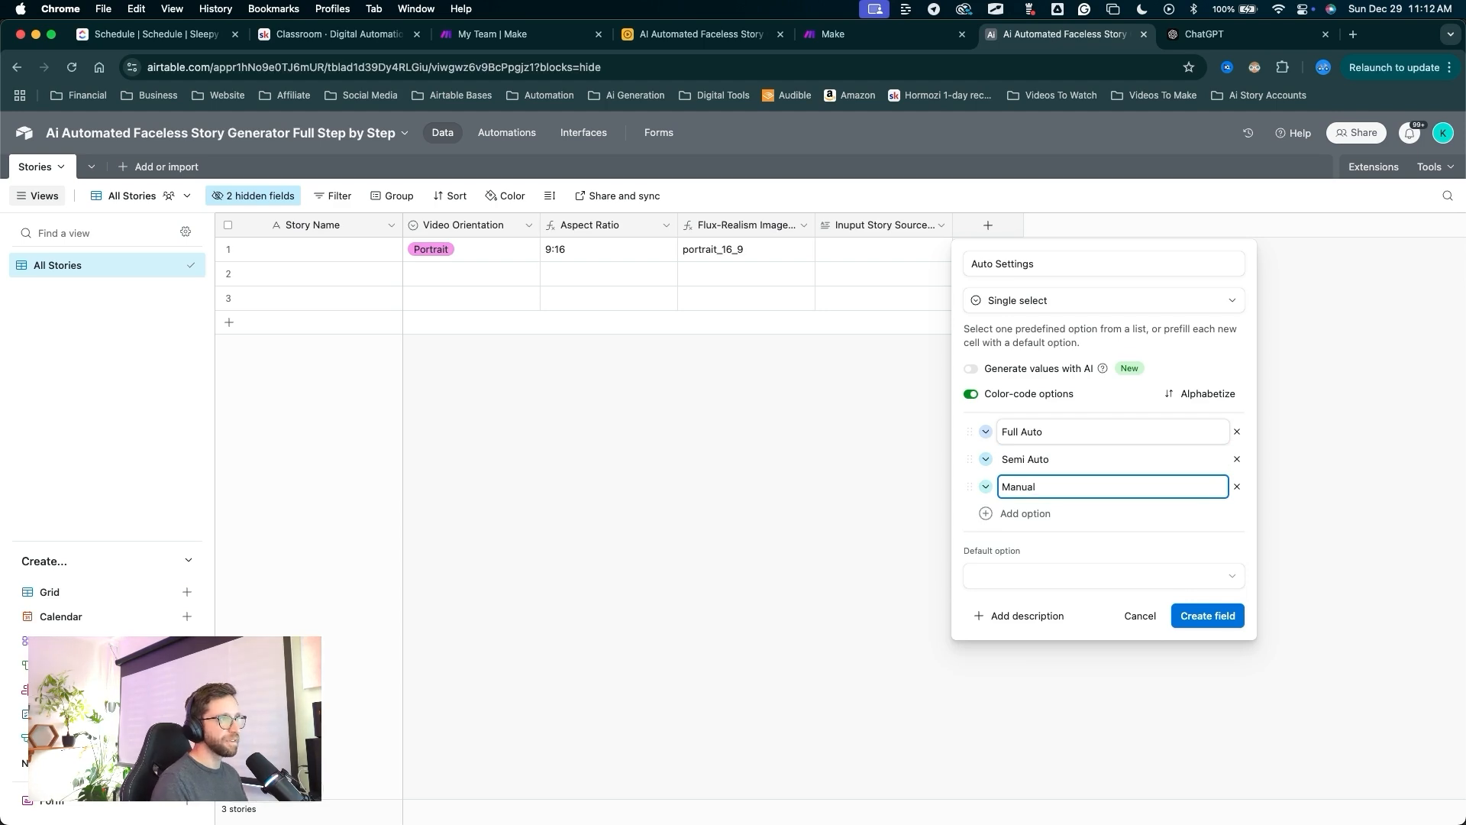
pyautogui.click(985, 431)
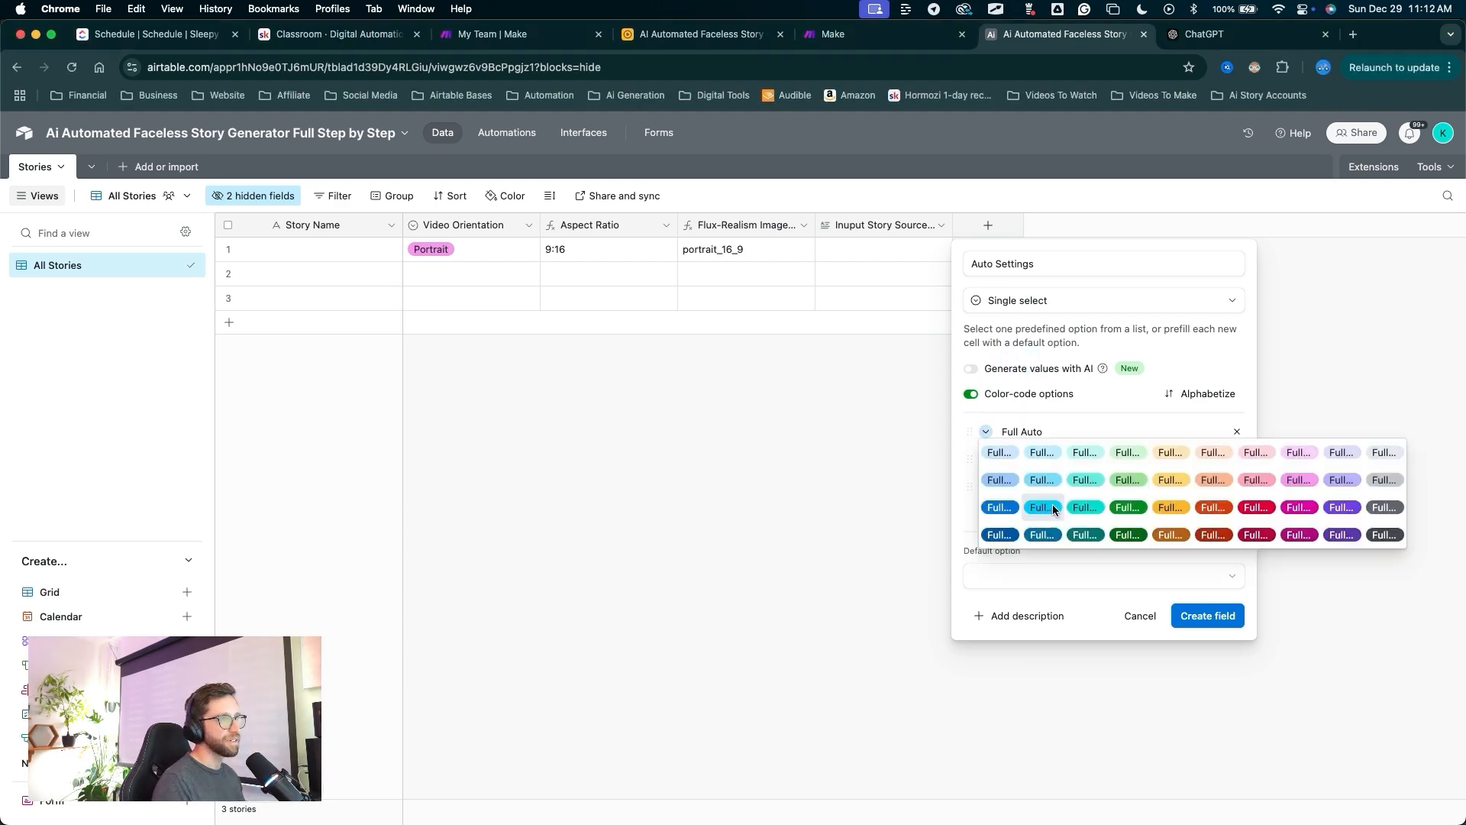
pyautogui.click(1043, 507)
pyautogui.click(1207, 616)
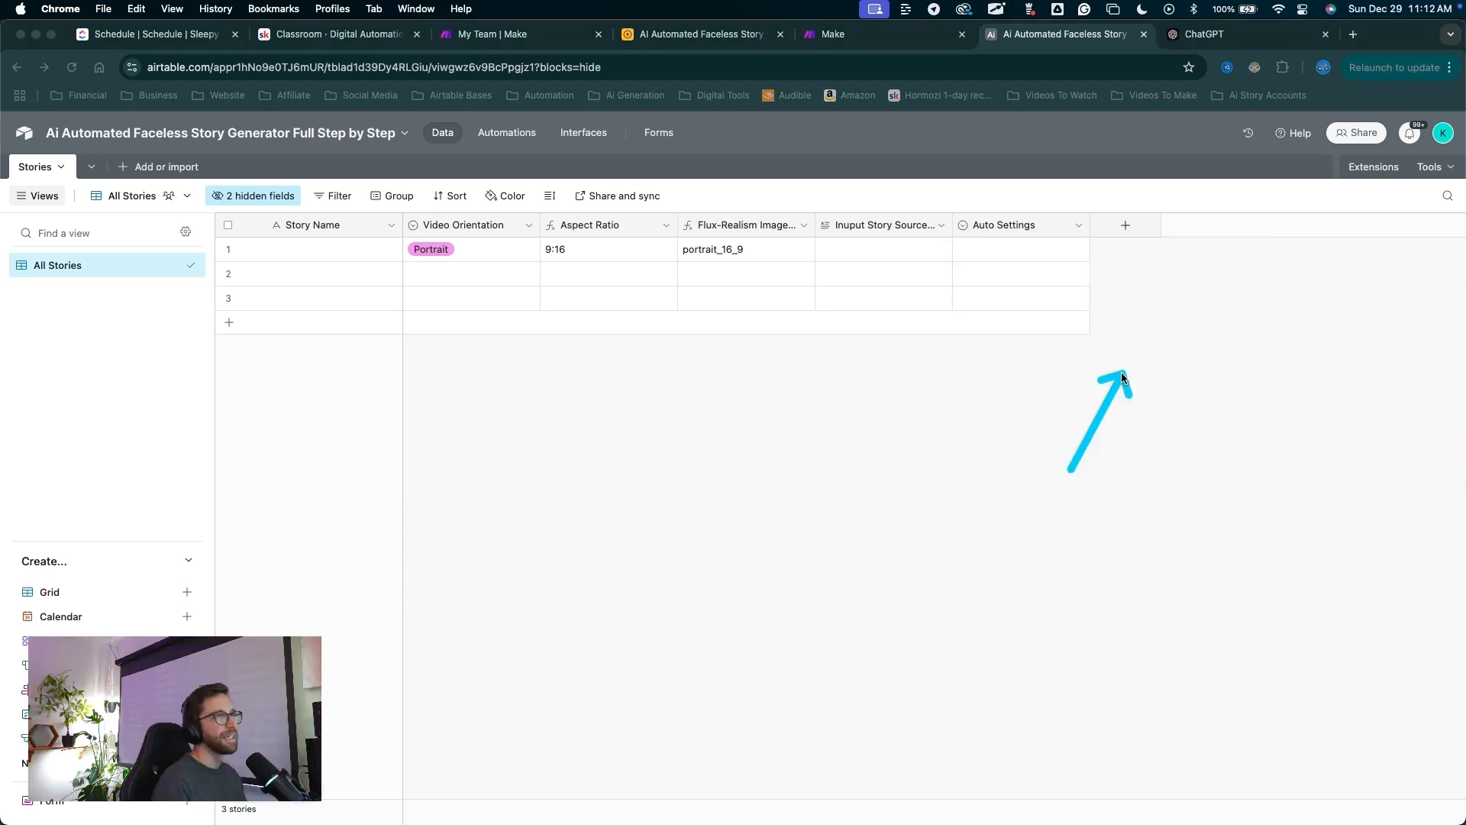
# Start a new formula field in Stories named Record ID.
pyautogui.click(1125, 229)
pyautogui.scroll(-1, 1136, 368)
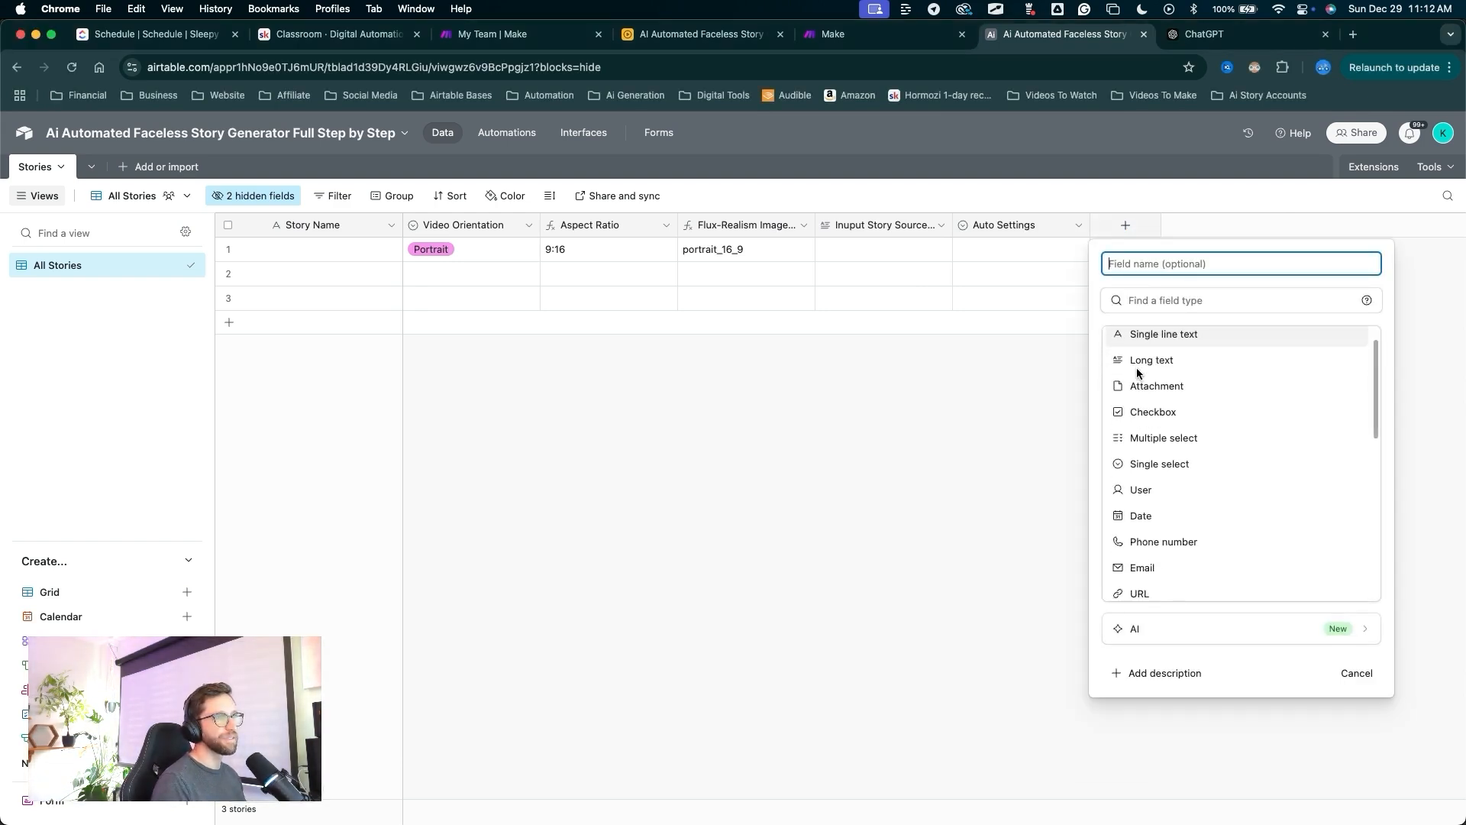
pyautogui.scroll(-5, 1137, 368)
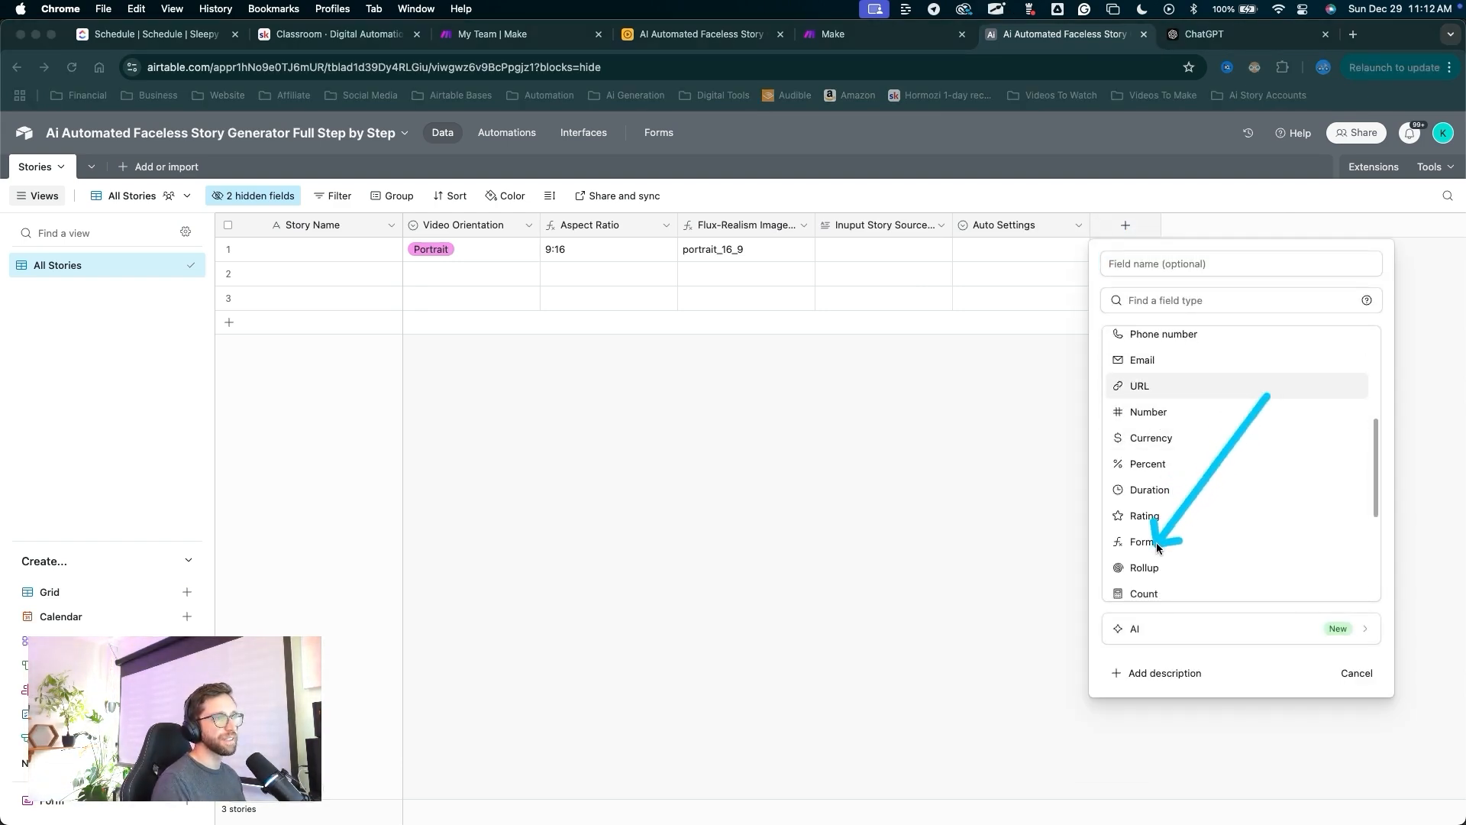
pyautogui.click(1156, 542)
pyautogui.click(1133, 268)
pyautogui.write('Record ID')
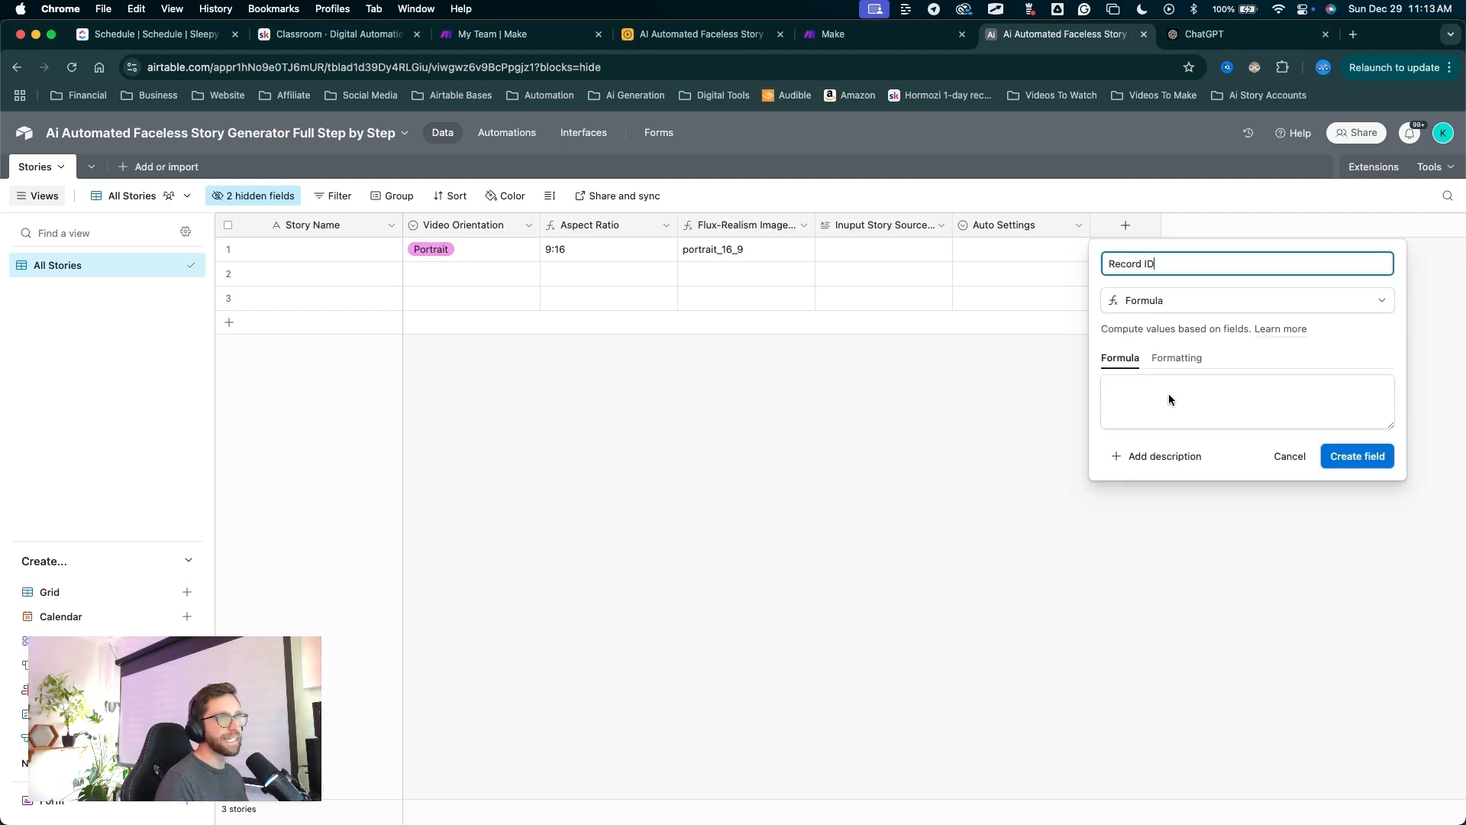
# Enter RECORD_ID() as the formula and create the field.
pyautogui.click(1127, 405)
pyautogui.write('rec')
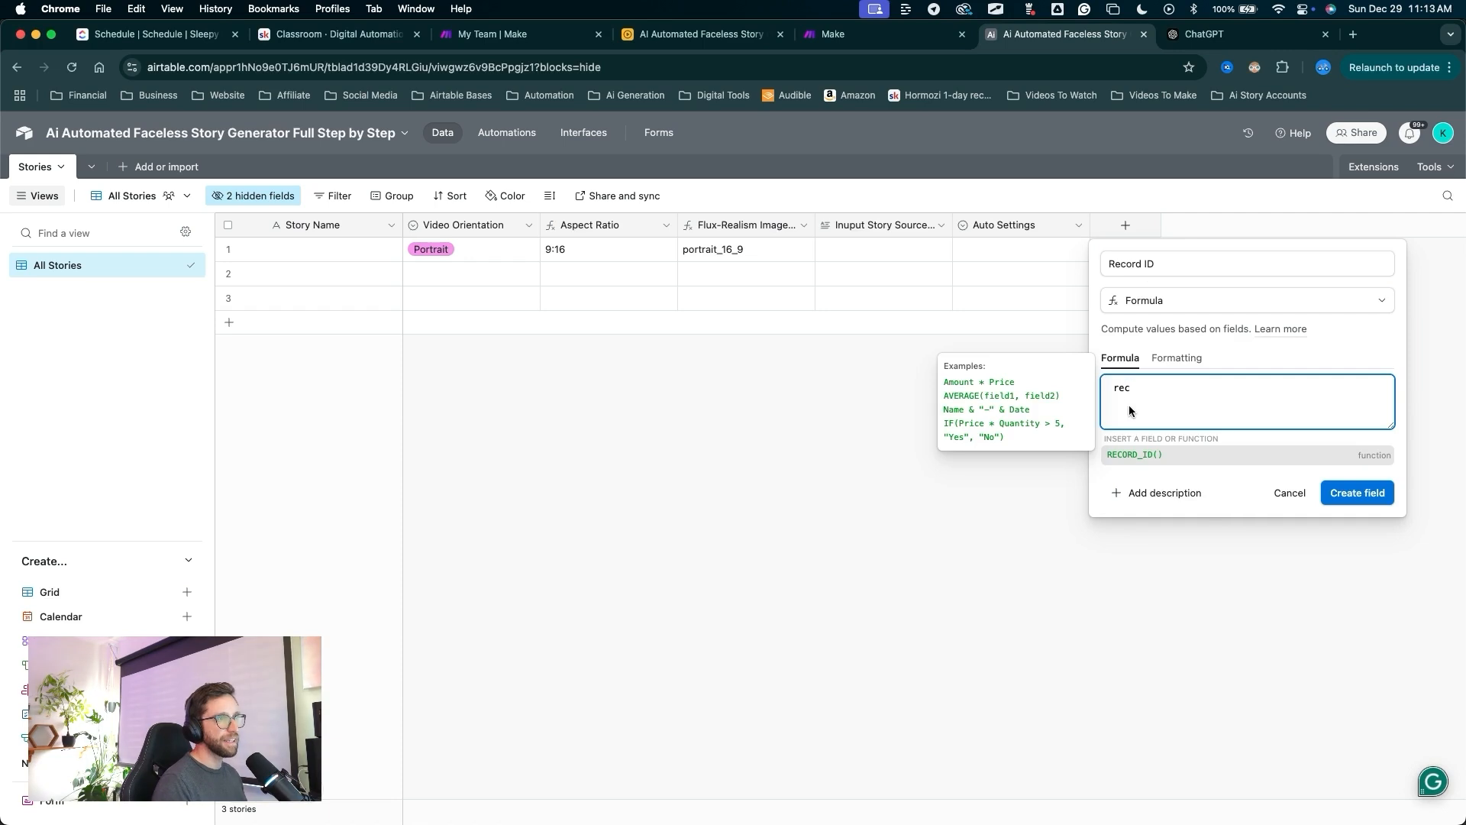
pyautogui.click(1146, 455)
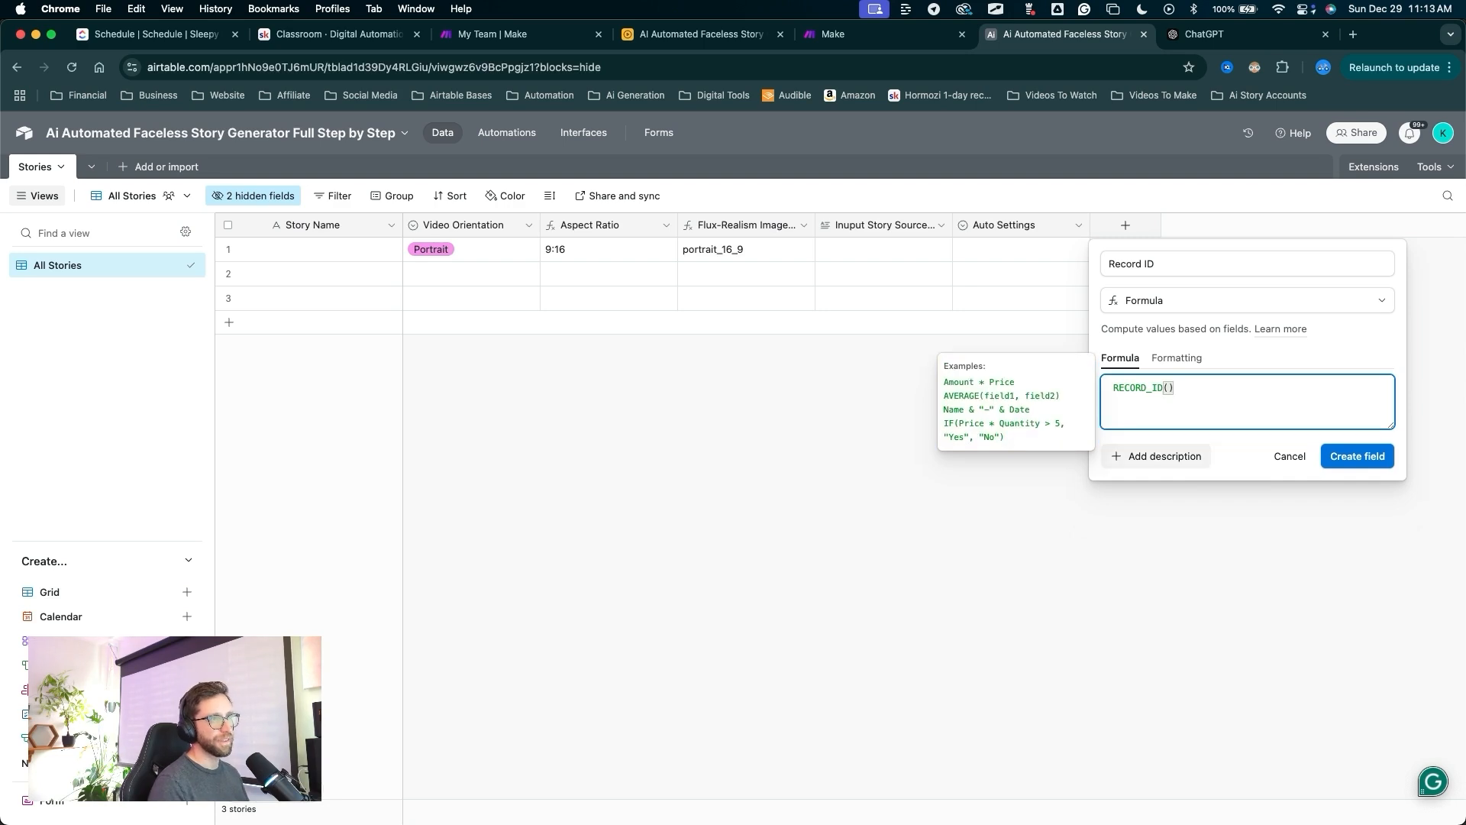
pyautogui.hotkey('ctrl', 'shift', 'a')
pyautogui.moveTo(1141, 665)
pyautogui.mouseDown()
pyautogui.moveTo(1142, 393)
pyautogui.moveTo(1302, 467)
pyautogui.moveTo(1318, 460)
pyautogui.mouseUp()
pyautogui.click(1318, 460)
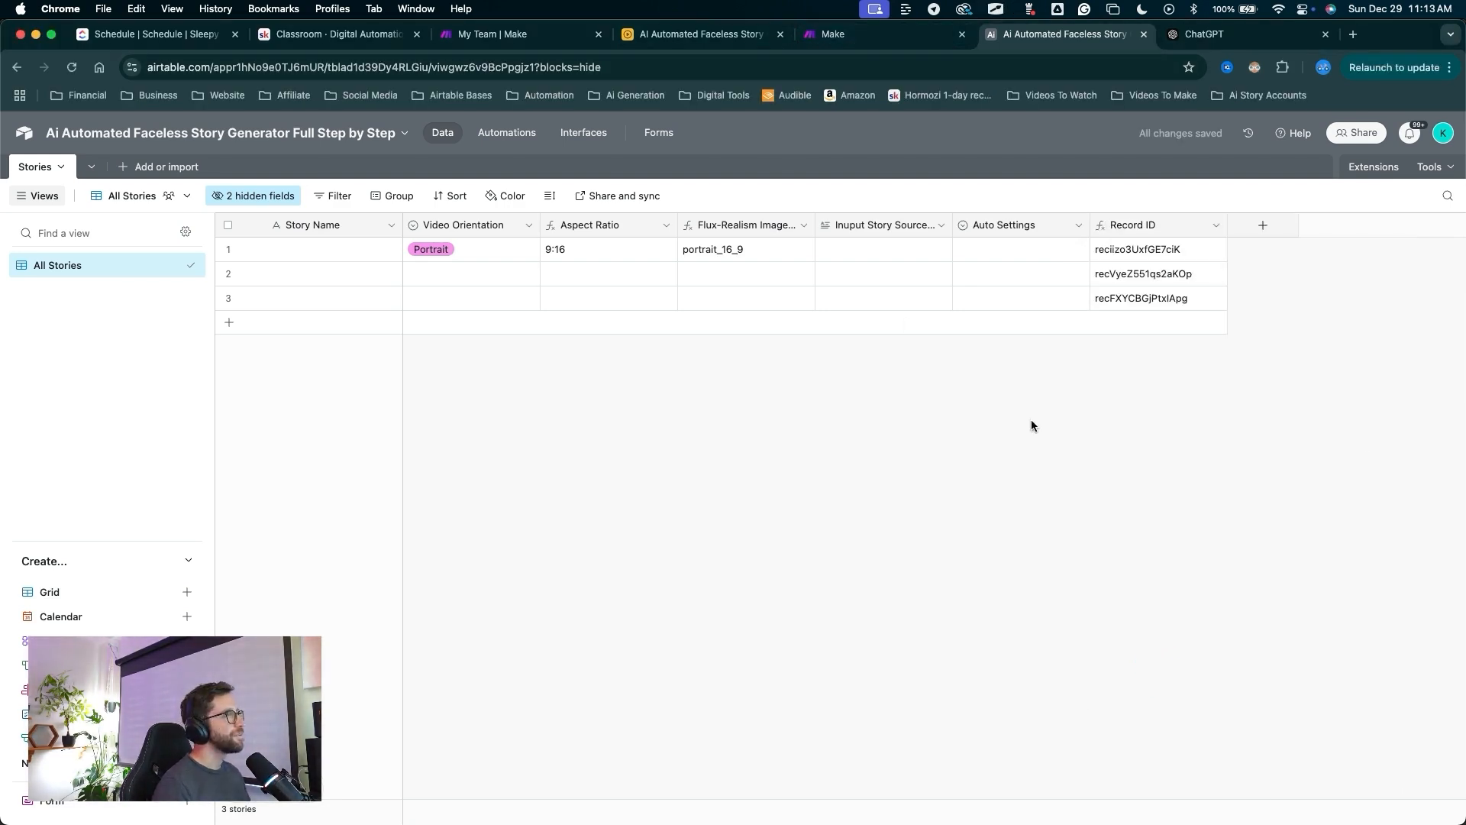
pyautogui.hotkey('ctrl', 'shift', 'a')
pyautogui.moveTo(775, 519)
pyautogui.mouseDown()
pyautogui.moveTo(15, 158)
pyautogui.moveTo(813, 289)
pyautogui.moveTo(203, 307)
pyautogui.moveTo(130, 170)
pyautogui.moveTo(82, 161)
pyautogui.moveTo(720, 192)
pyautogui.moveTo(601, 184)
pyautogui.moveTo(1117, 452)
pyautogui.moveTo(655, 601)
pyautogui.moveTo(513, 341)
pyautogui.moveTo(237, 203)
pyautogui.moveTo(42, 174)
pyautogui.moveTo(427, 391)
pyautogui.moveTo(133, 337)
pyautogui.moveTo(162, 527)
pyautogui.moveTo(200, 581)
pyautogui.moveTo(187, 598)
pyautogui.mouseUp()
# Create a new grid view named All Data.
pyautogui.click(187, 593)
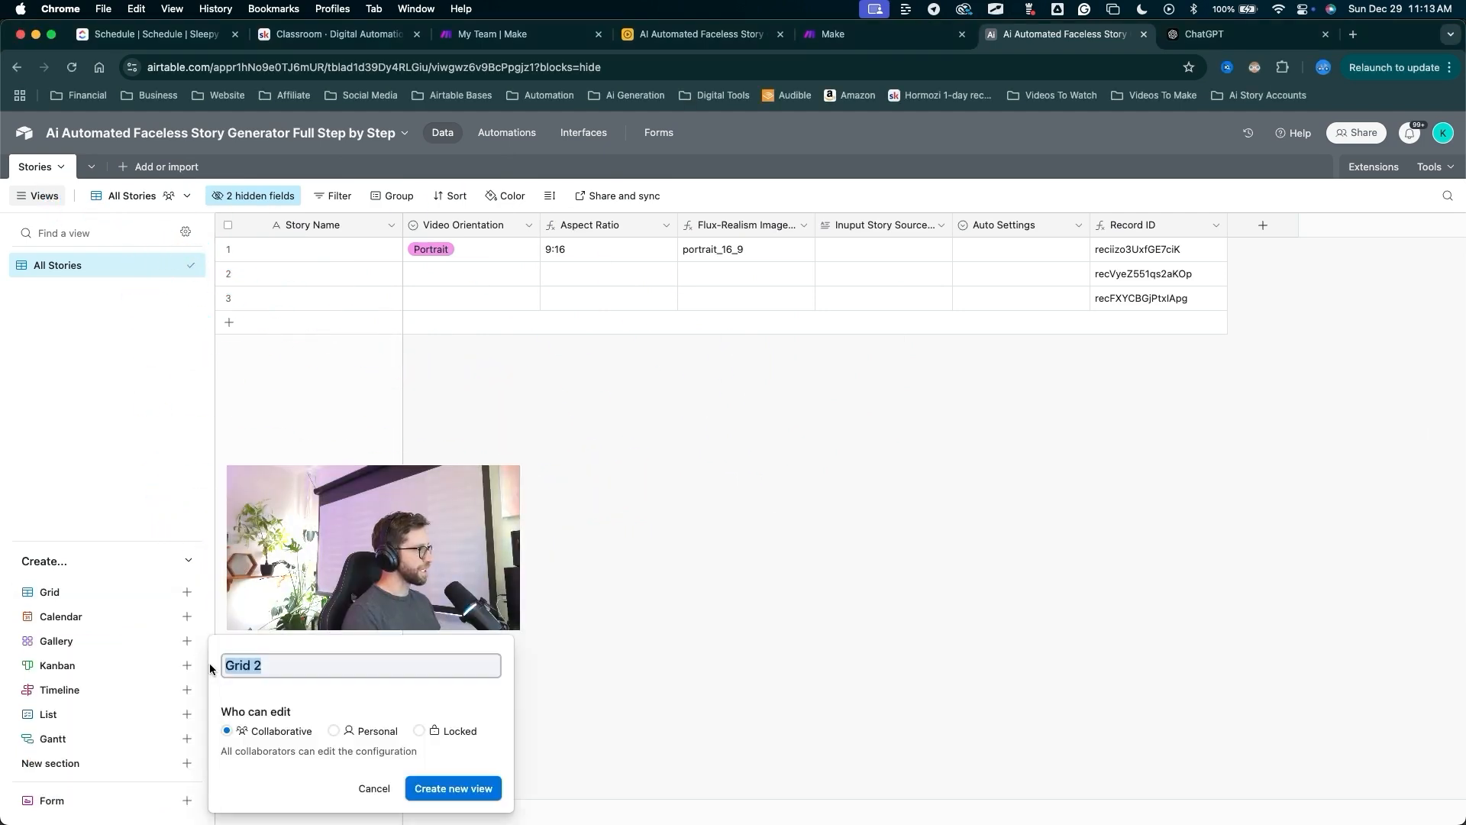
pyautogui.write('All Data')
pyautogui.moveTo(669, 595); pyautogui.dragTo(501, 779)
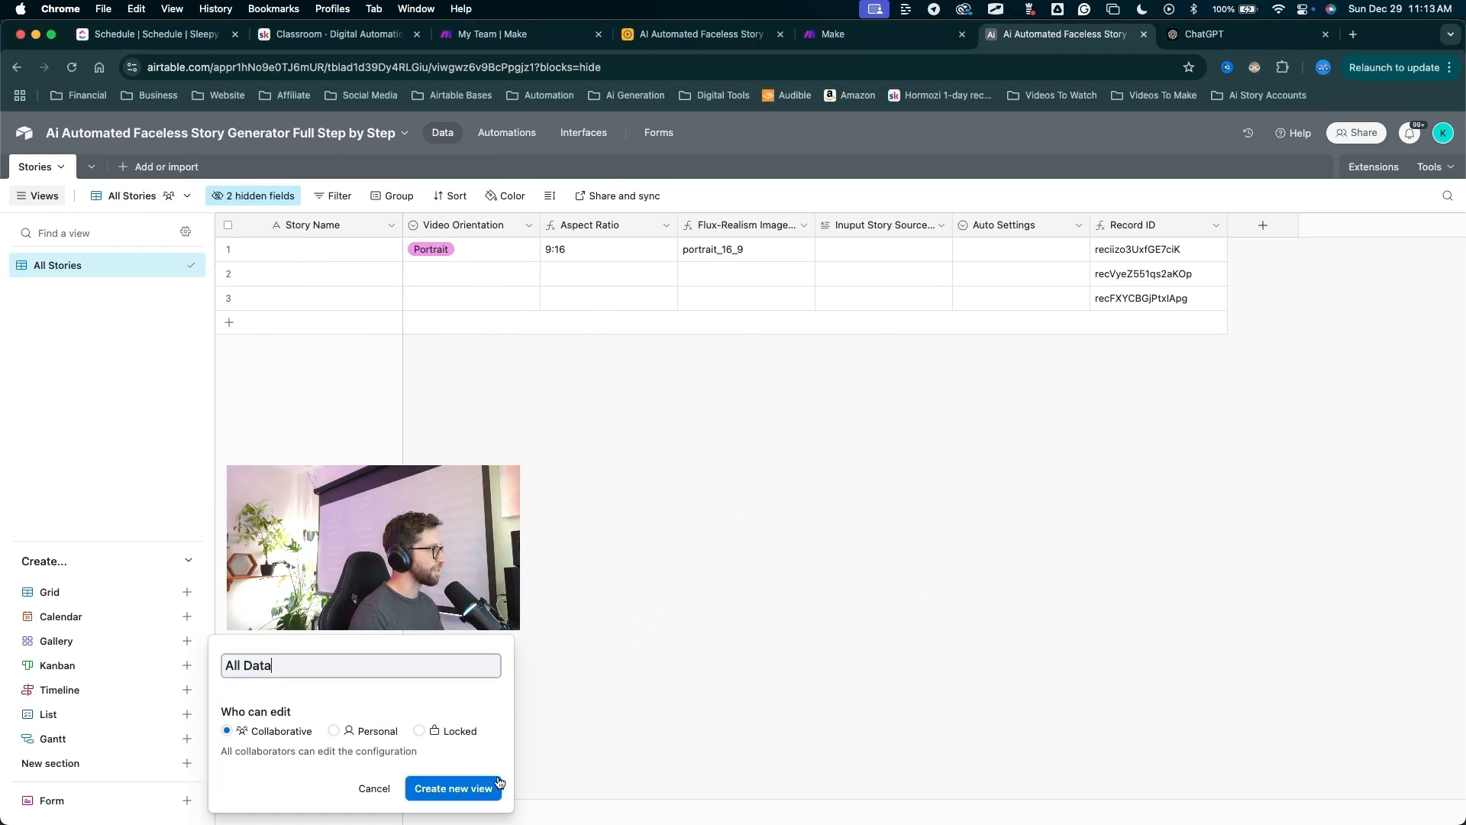
pyautogui.click(497, 786)
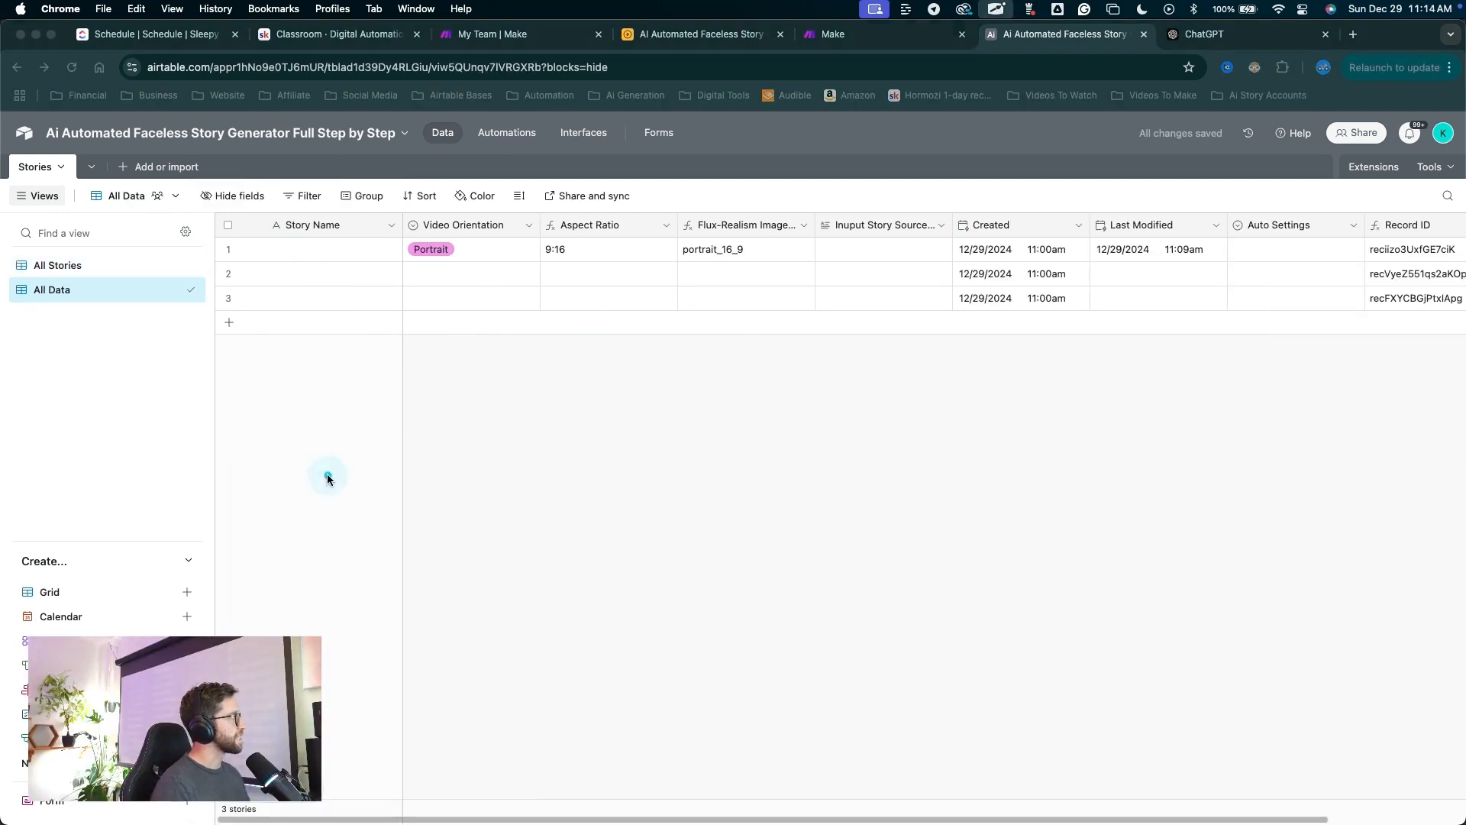
# Compare the All Stories and All Data views, finishing on All Stories.
pyautogui.moveTo(324, 473)
pyautogui.mouseDown()
pyautogui.moveTo(86, 281)
pyautogui.moveTo(76, 290)
pyautogui.mouseUp()
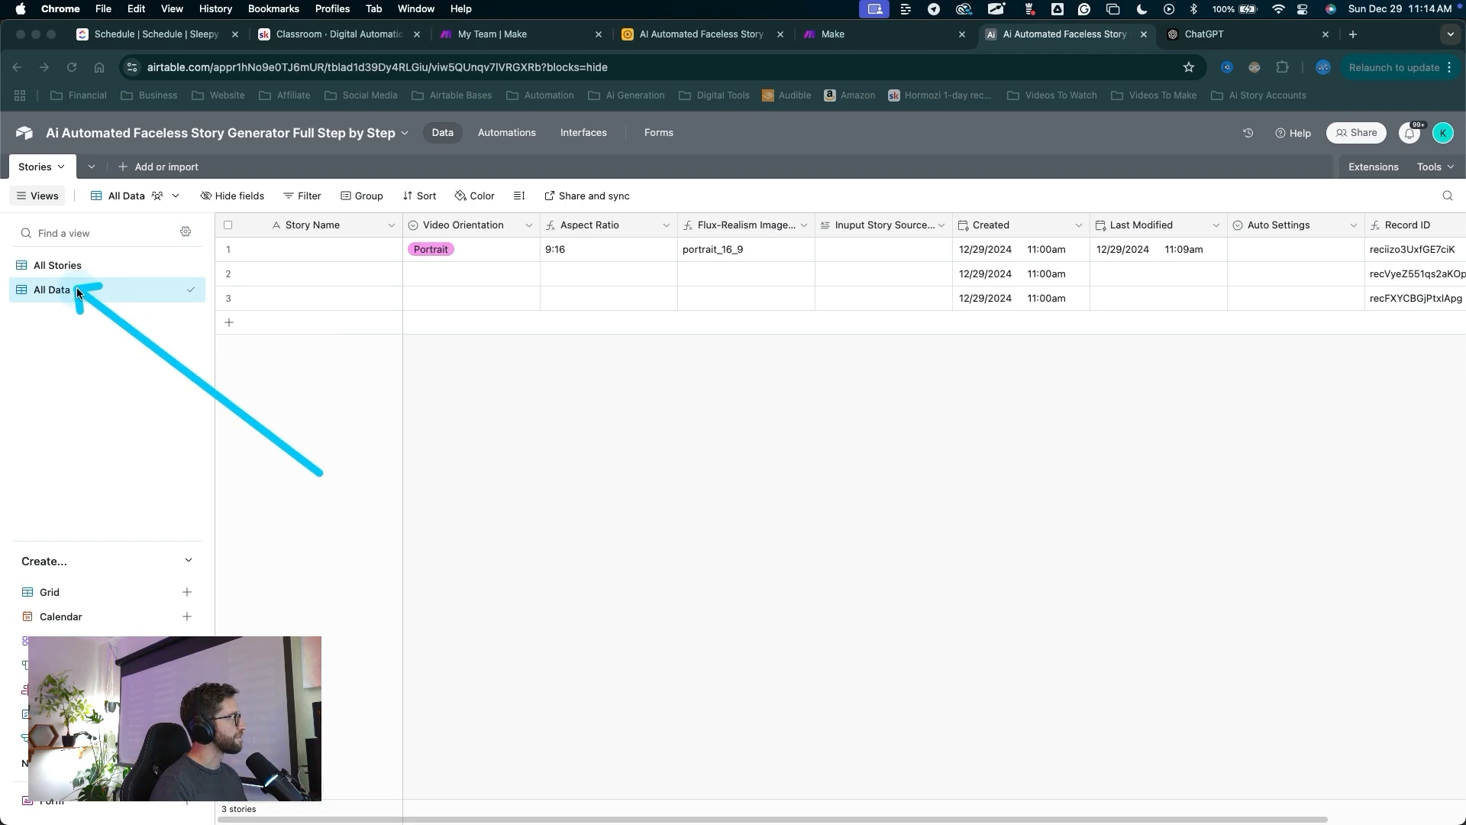
pyautogui.moveTo(79, 380)
pyautogui.mouseDown()
pyautogui.moveTo(54, 330)
pyautogui.moveTo(50, 200)
pyautogui.moveTo(466, 285)
pyautogui.moveTo(186, 196)
pyautogui.moveTo(65, 275)
pyautogui.mouseUp()
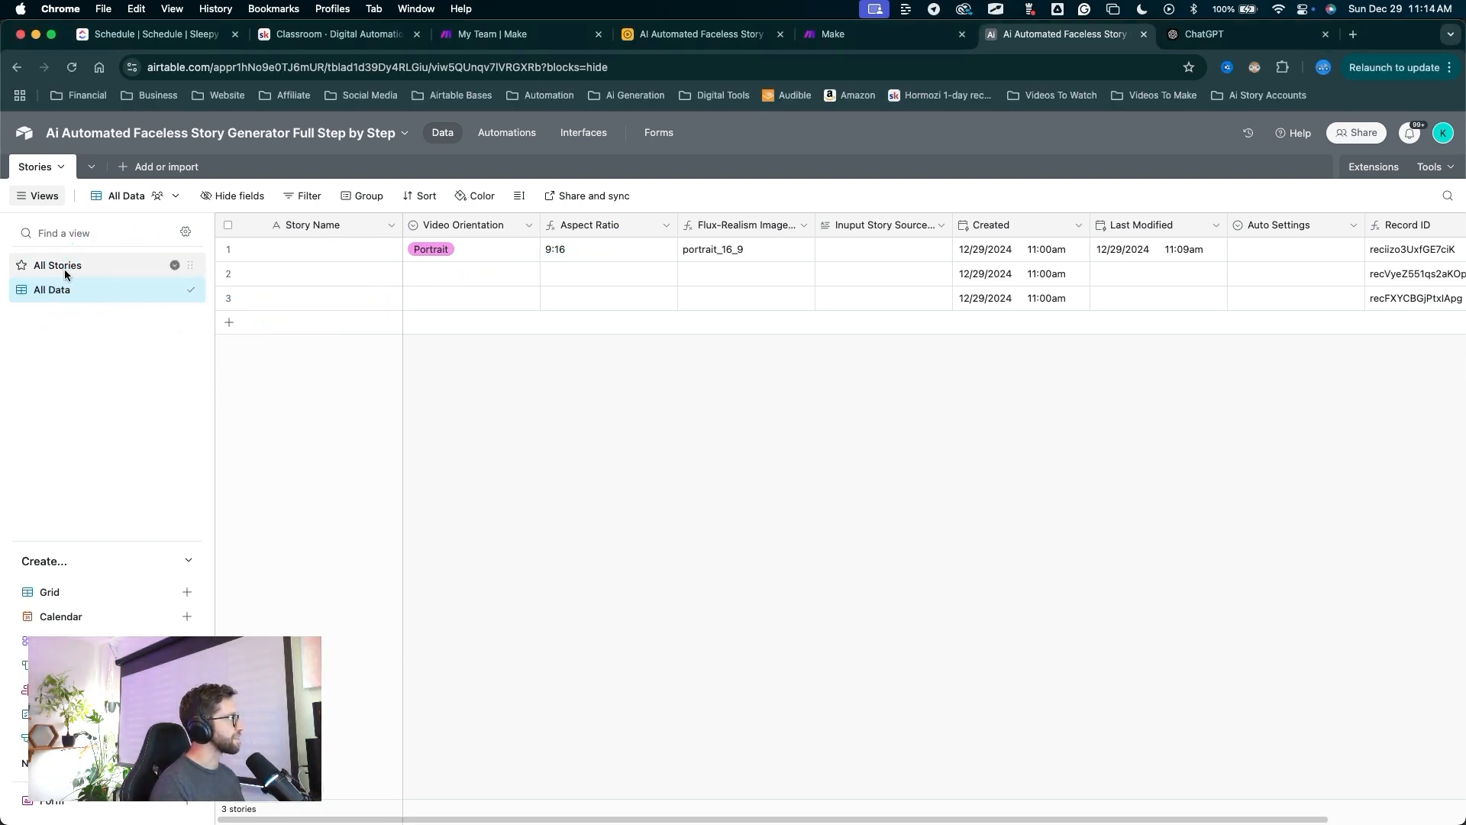
pyautogui.click(63, 268)
pyautogui.moveTo(250, 529)
pyautogui.mouseDown()
pyautogui.moveTo(261, 206)
pyautogui.moveTo(928, 260)
pyautogui.moveTo(871, 238)
pyautogui.moveTo(327, 233)
pyautogui.moveTo(73, 250)
pyautogui.moveTo(76, 262)
pyautogui.mouseUp()
pyautogui.click(66, 290)
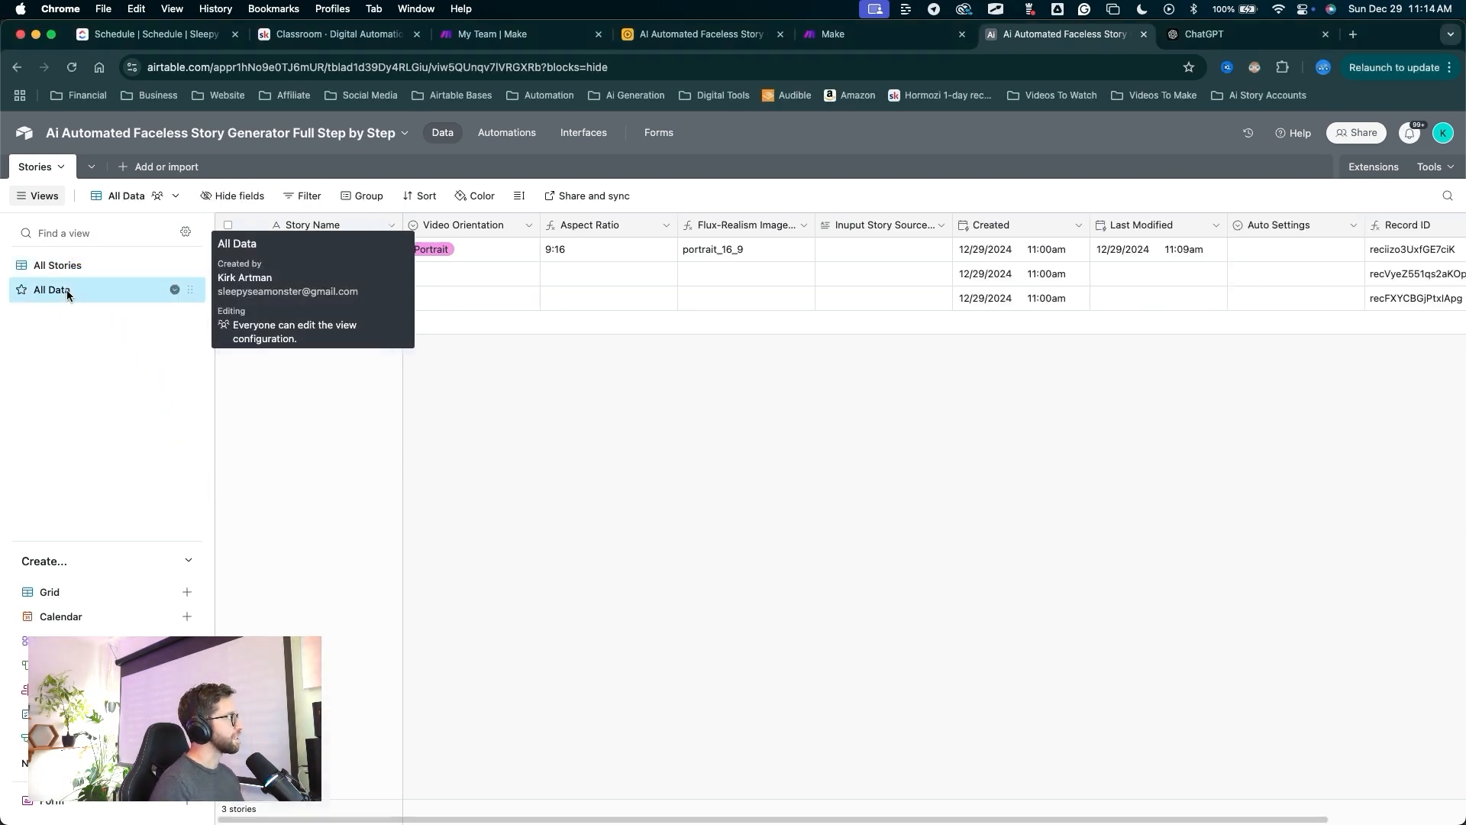
pyautogui.moveTo(399, 489)
pyautogui.mouseDown()
pyautogui.moveTo(1168, 455)
pyautogui.moveTo(761, 363)
pyautogui.moveTo(1054, 359)
pyautogui.moveTo(886, 382)
pyautogui.mouseUp()
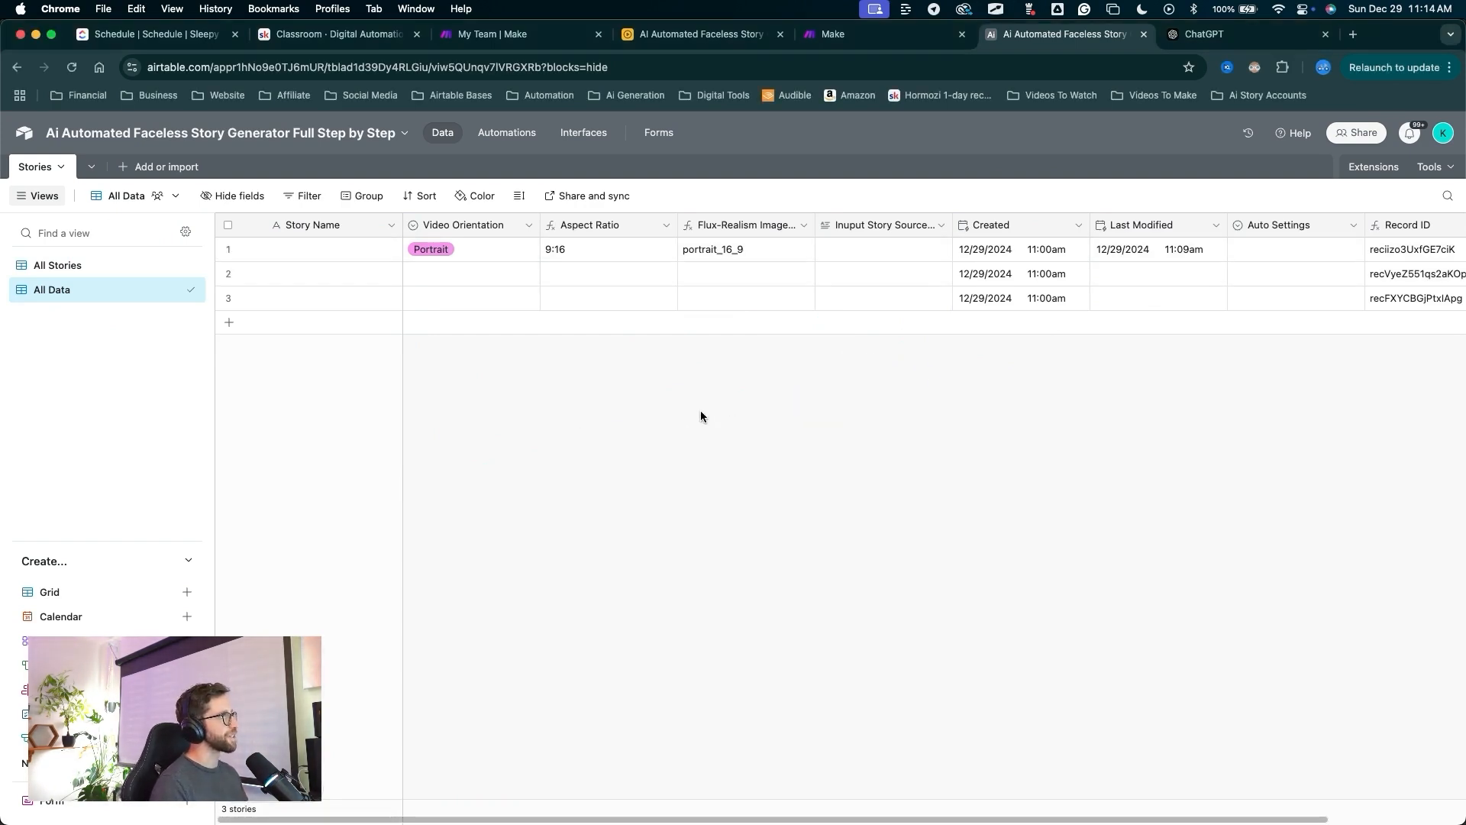
pyautogui.moveTo(642, 519)
pyautogui.mouseDown()
pyautogui.moveTo(81, 293)
pyautogui.moveTo(930, 312)
pyautogui.moveTo(718, 460)
pyautogui.moveTo(697, 527)
pyautogui.mouseUp()
pyautogui.moveTo(694, 537); pyautogui.dragTo(79, 263)
pyautogui.click(79, 263)
pyautogui.moveTo(291, 561)
pyautogui.mouseDown()
pyautogui.moveTo(55, 263)
pyautogui.moveTo(123, 173)
pyautogui.mouseUp()
# Create a new blank table named Generation.
pyautogui.click(123, 172)
pyautogui.click(168, 221)
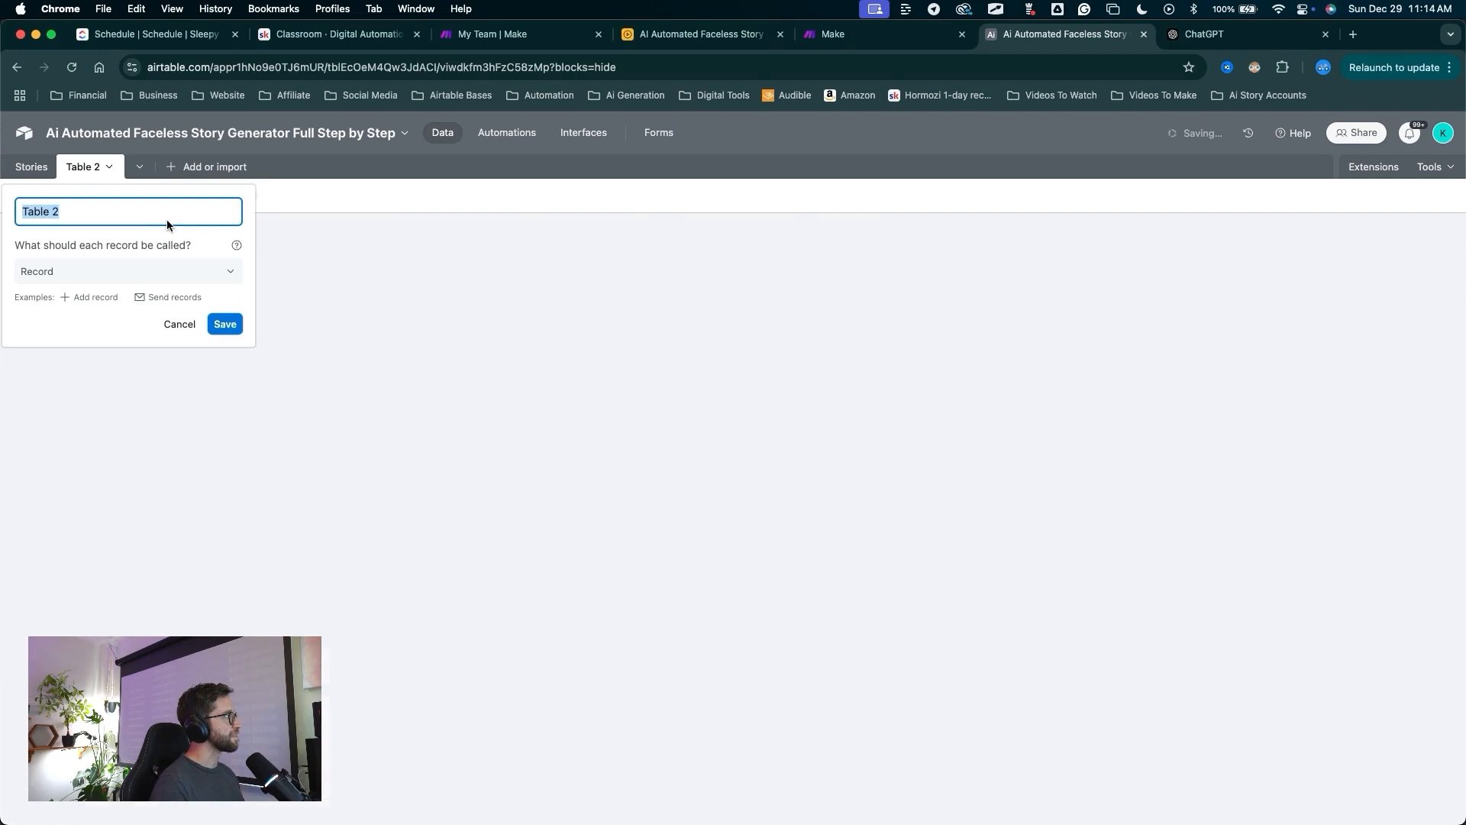
pyautogui.write('Generation')
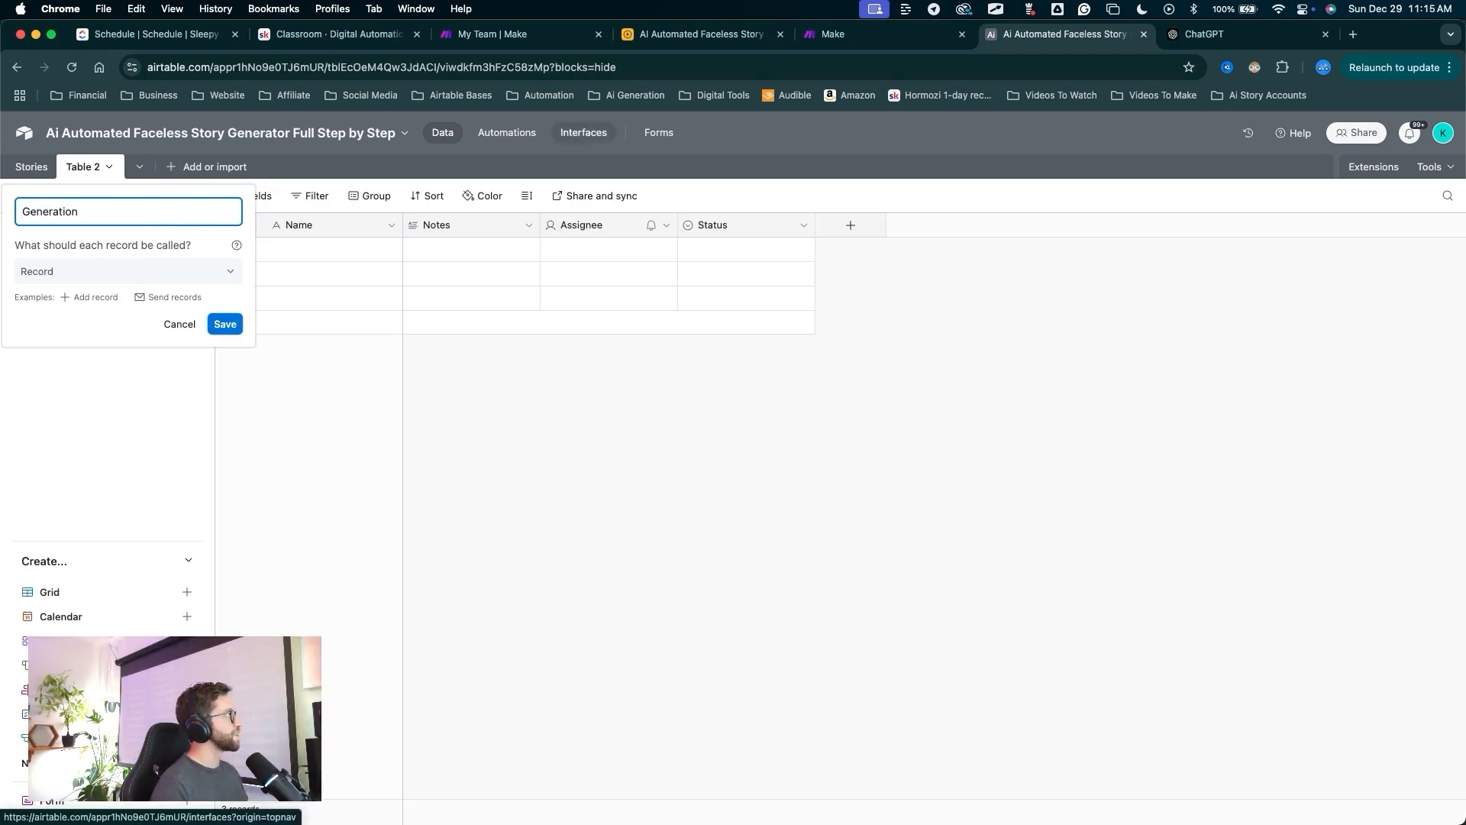
pyautogui.moveTo(244, 427); pyautogui.dragTo(229, 350)
pyautogui.click(225, 325)
pyautogui.moveTo(556, 627)
pyautogui.mouseDown()
pyautogui.moveTo(446, 236)
pyautogui.moveTo(717, 231)
pyautogui.mouseUp()
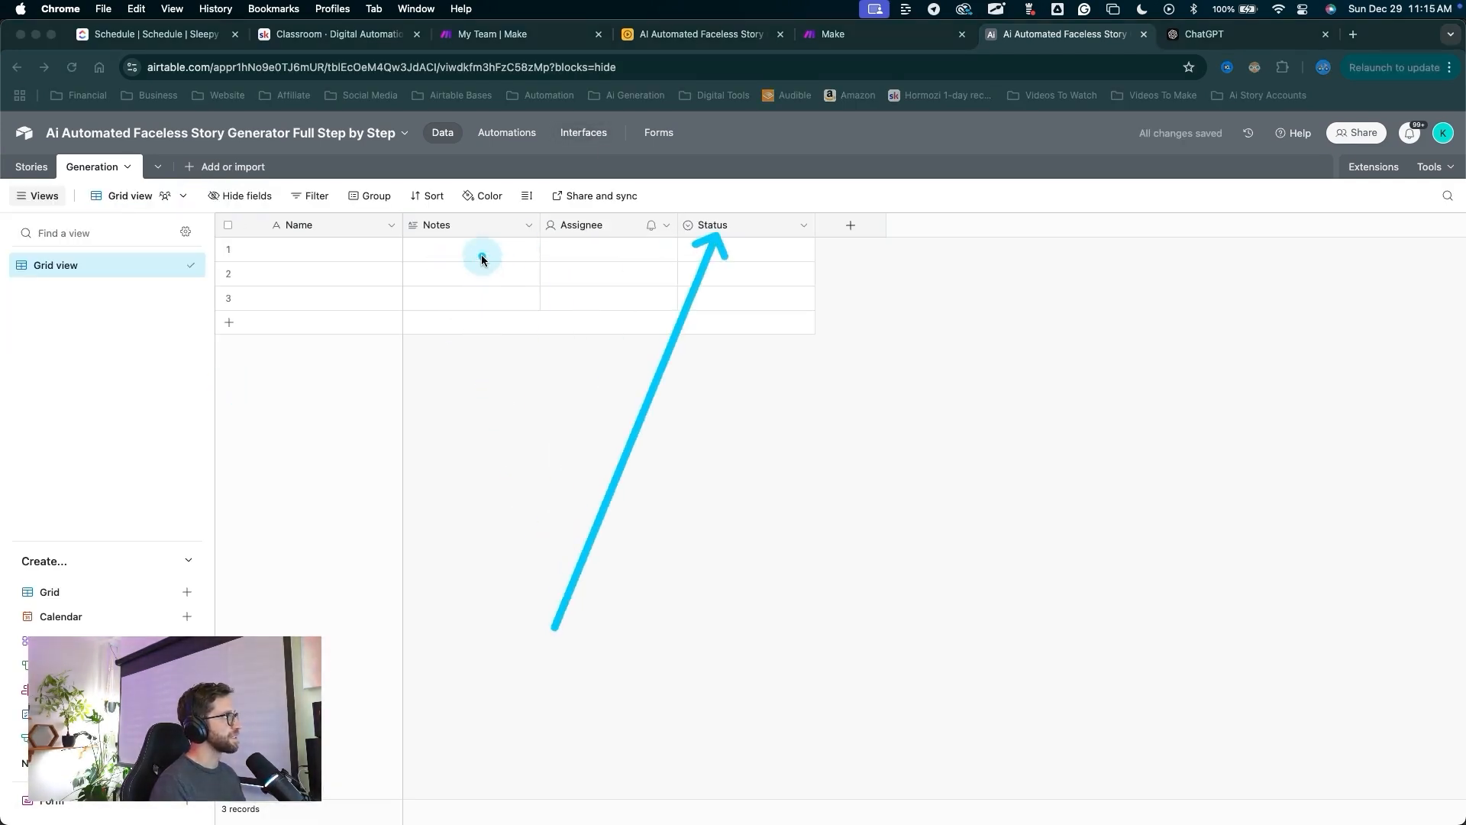
pyautogui.press('Escape')
# Delete the default Notes, Assignee and Status fields.
pyautogui.moveTo(463, 239); pyautogui.dragTo(722, 229)
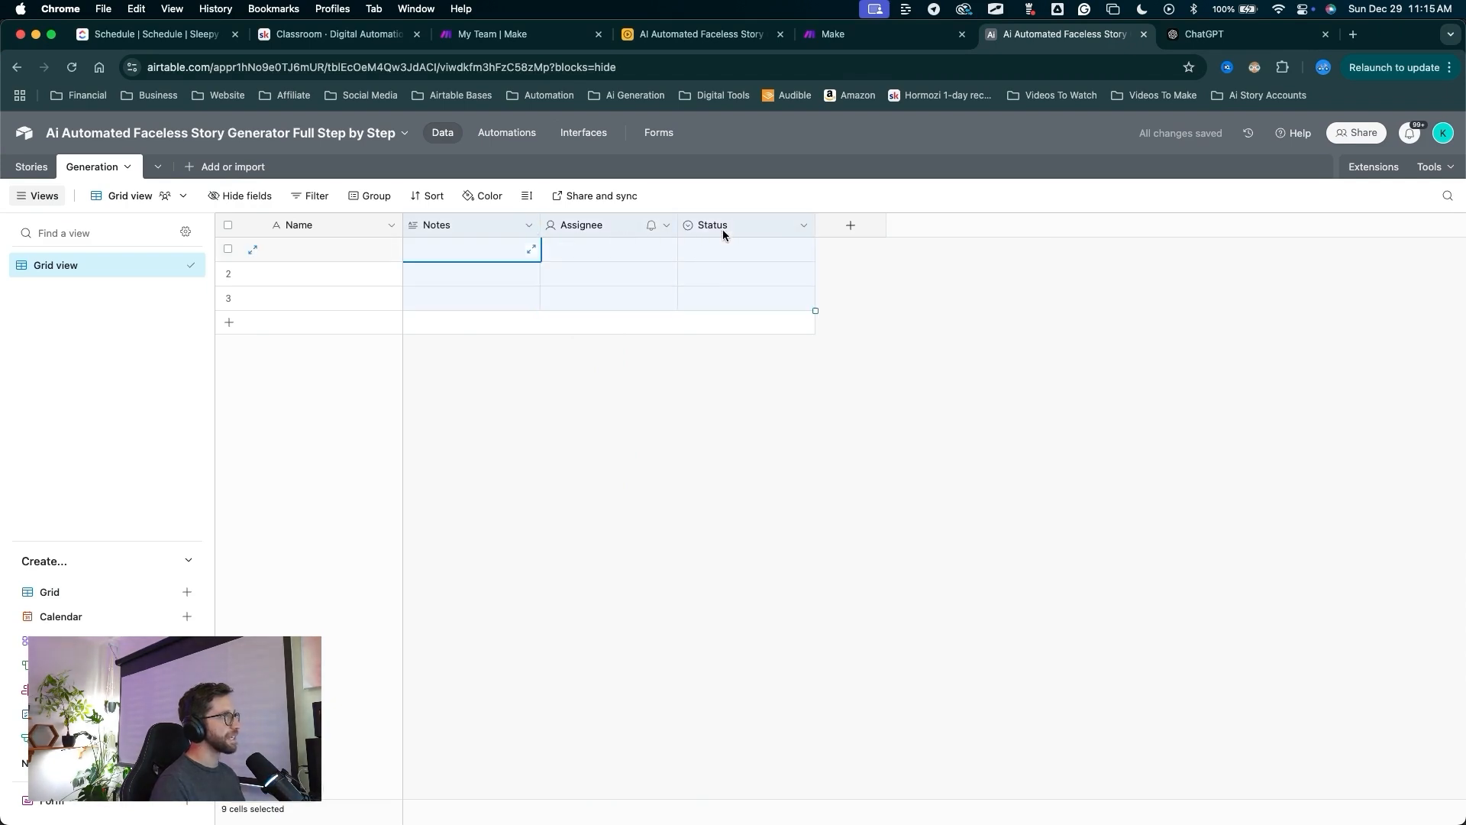
pyautogui.rightClick(461, 229)
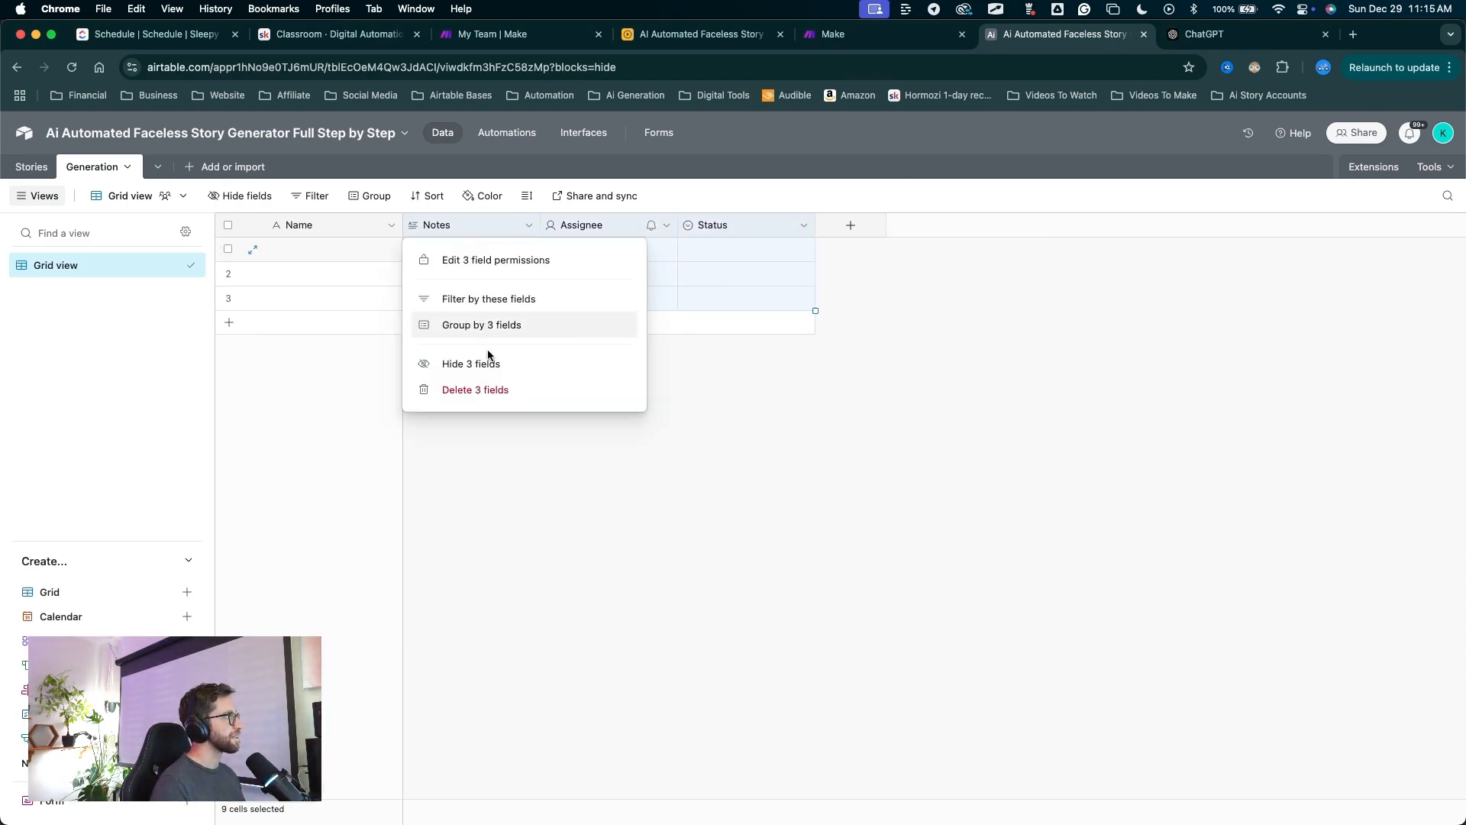
pyautogui.click(476, 389)
pyautogui.moveTo(494, 554)
pyautogui.mouseDown()
pyautogui.moveTo(406, 286)
pyautogui.moveTo(530, 229)
pyautogui.moveTo(606, 484)
pyautogui.moveTo(163, 278)
pyautogui.moveTo(88, 269)
pyautogui.mouseUp()
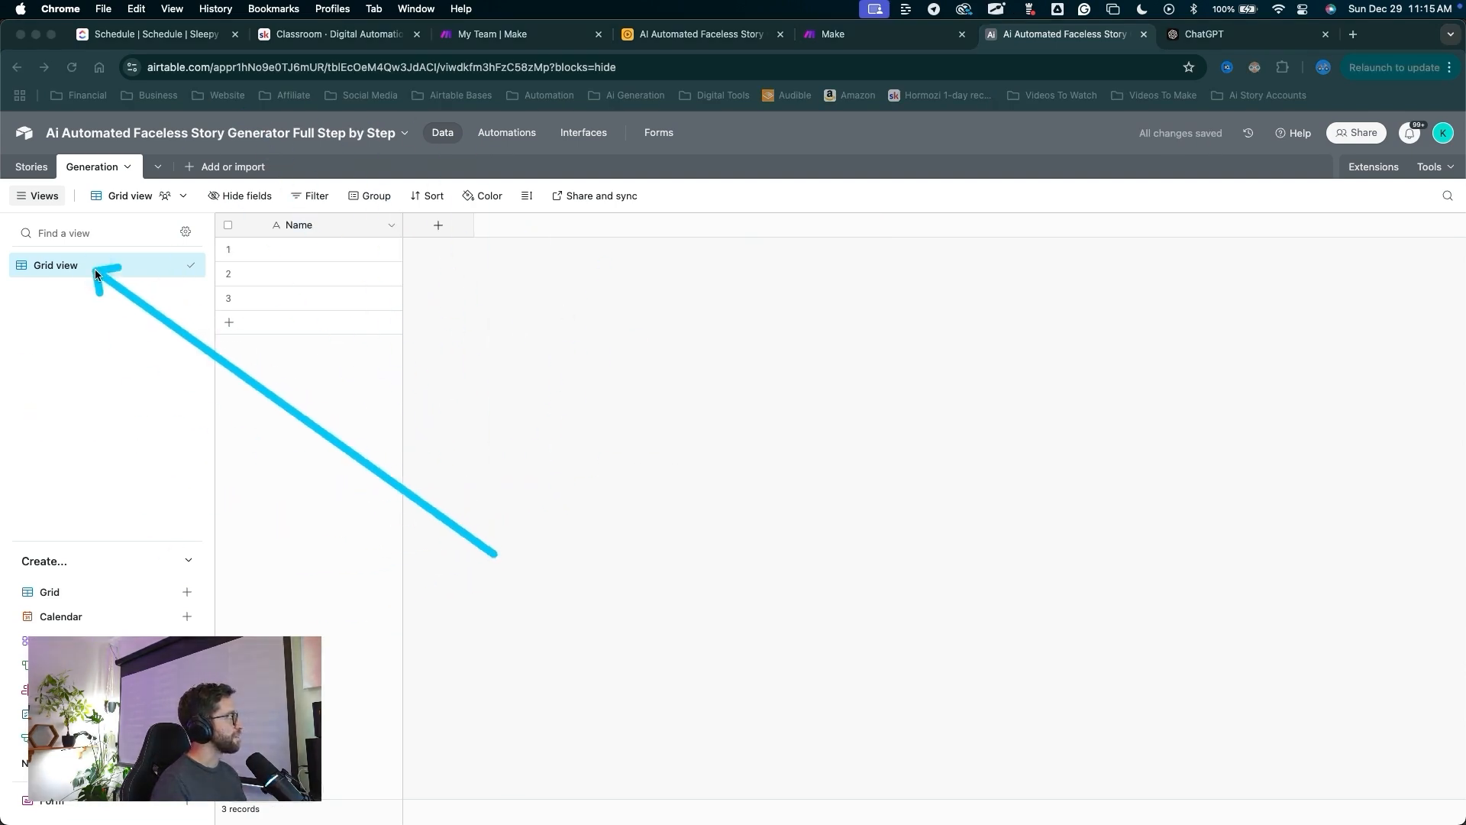
# Rename the grid view to Generation and the primary field to Story Name.
pyautogui.doubleClick(83, 267)
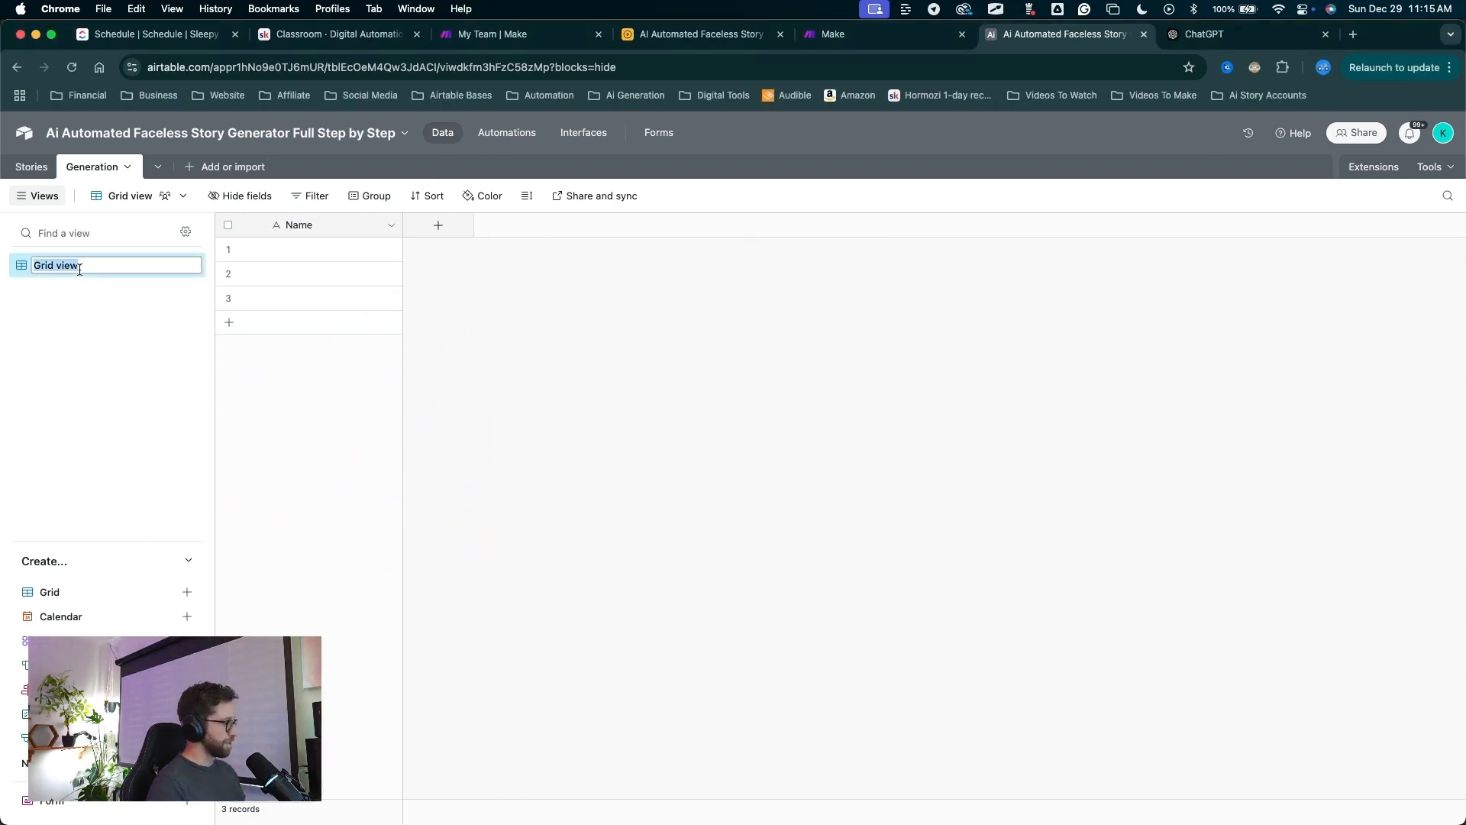
pyautogui.write('Generation')
pyautogui.press('Return')
pyautogui.moveTo(311, 526); pyautogui.dragTo(298, 238)
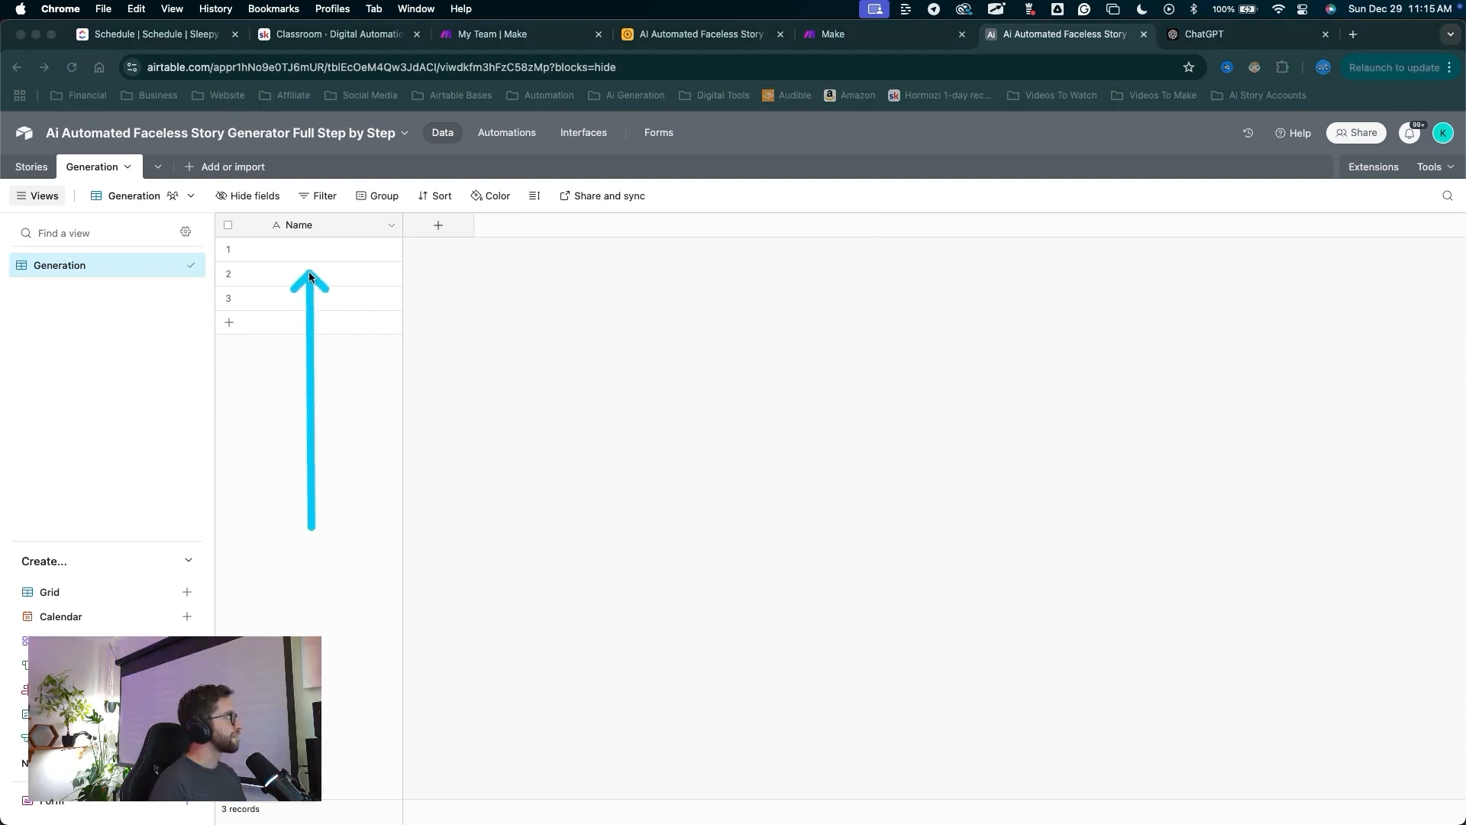
pyautogui.doubleClick(299, 229)
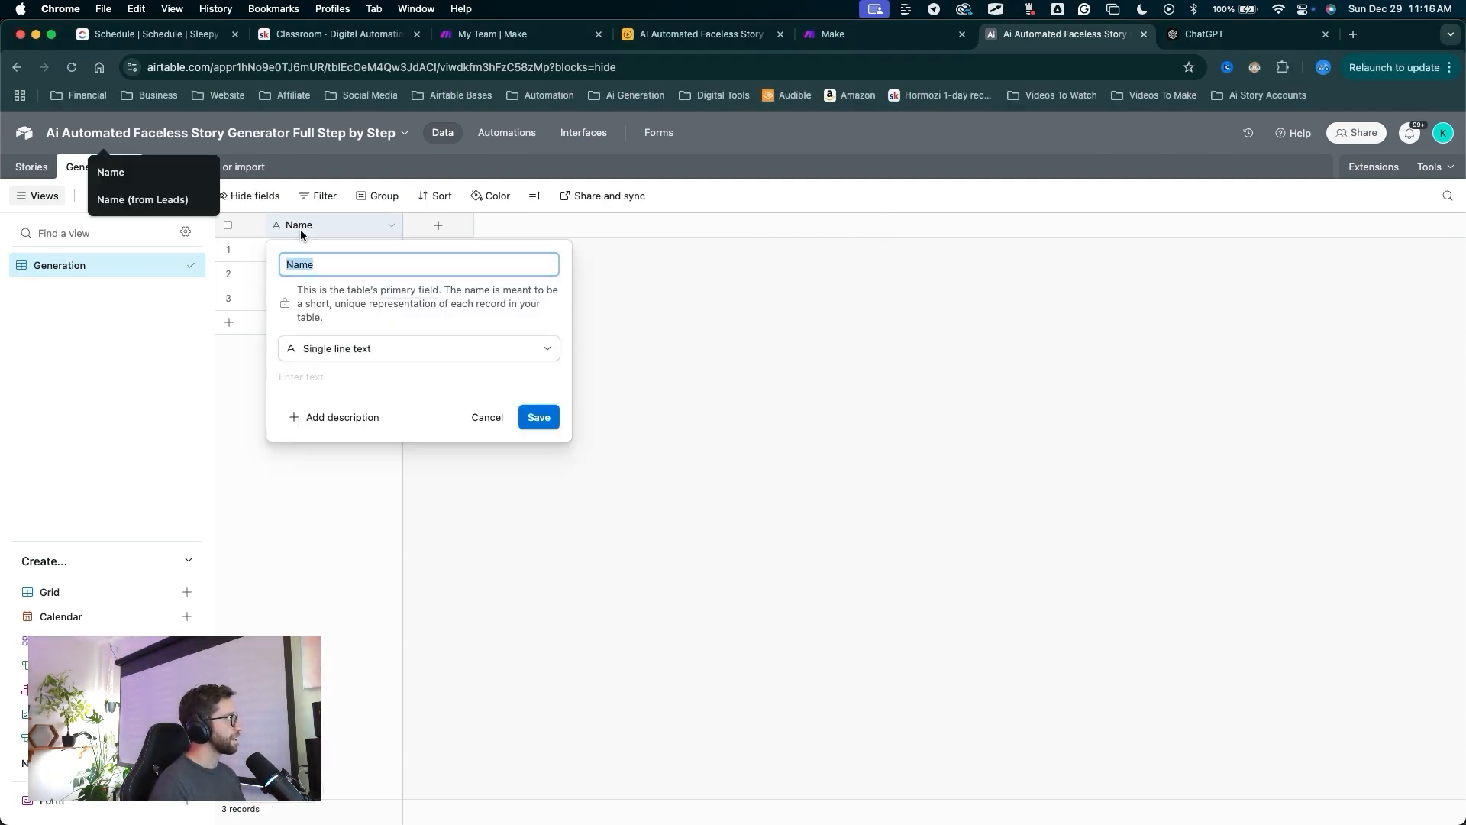
pyautogui.write('Story Name')
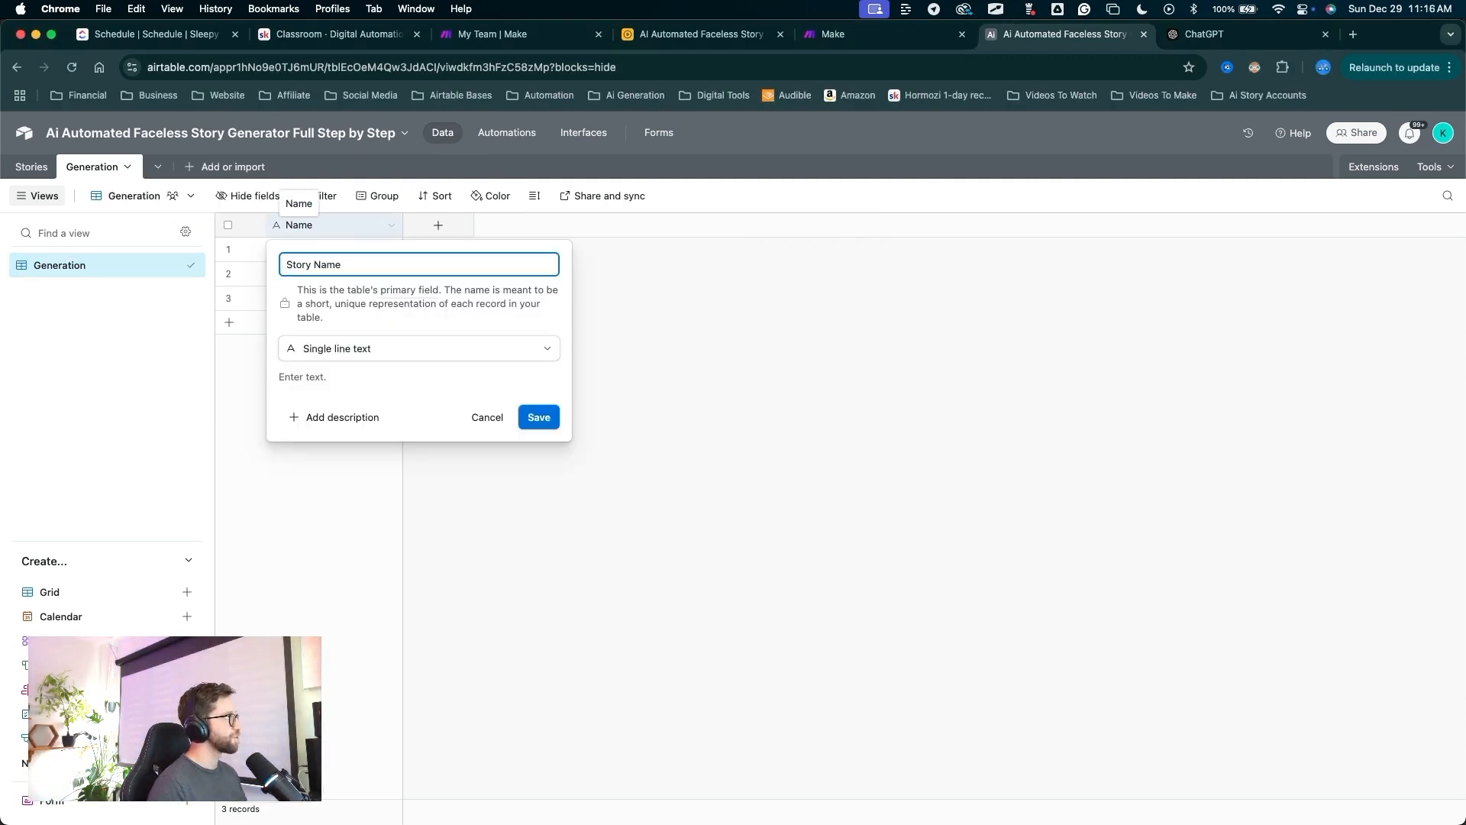
pyautogui.moveTo(526, 546); pyautogui.dragTo(538, 420)
pyautogui.click(538, 420)
pyautogui.moveTo(485, 522); pyautogui.dragTo(439, 230)
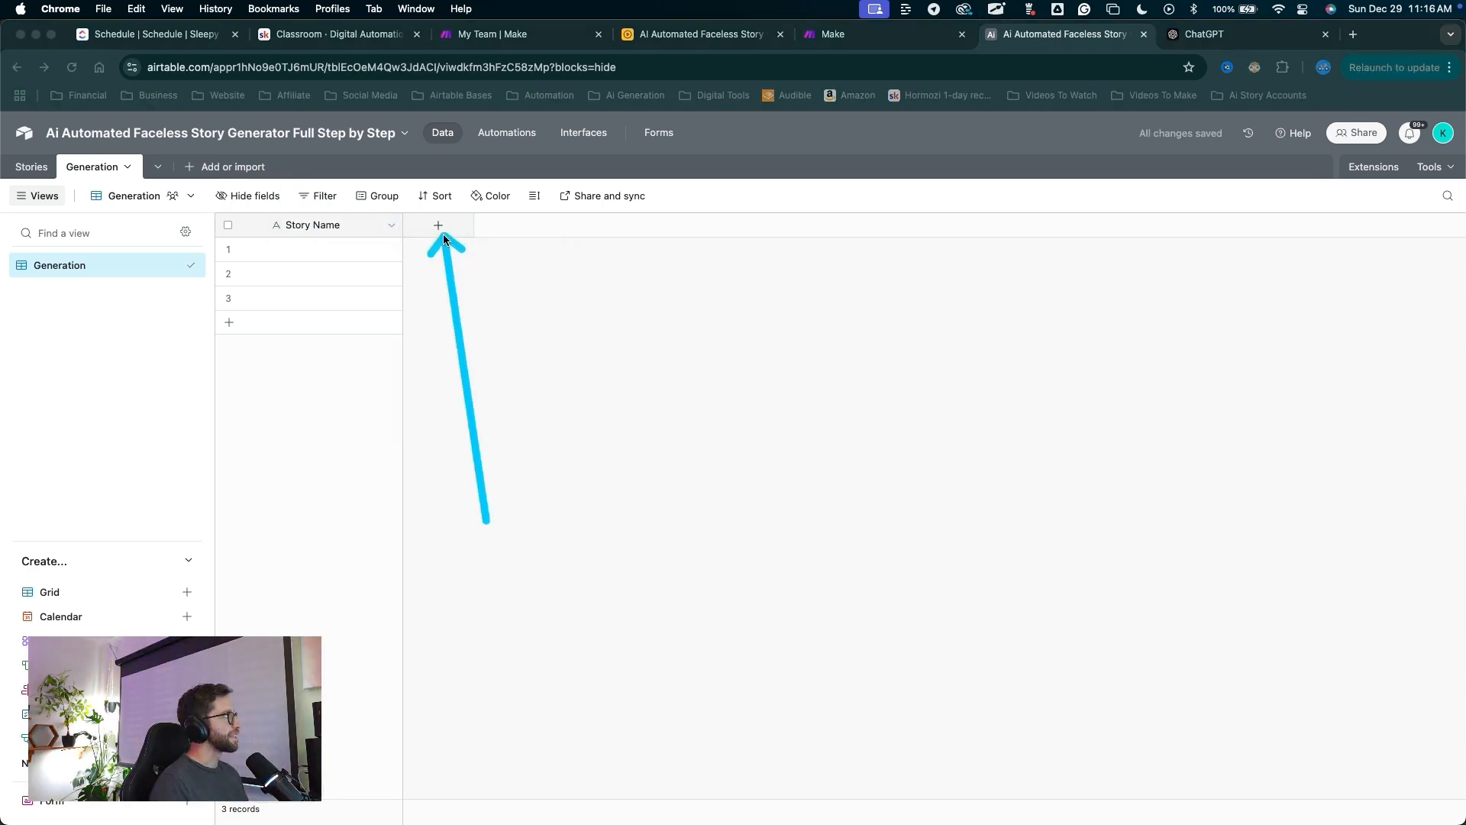
pyautogui.click(440, 229)
pyautogui.moveTo(637, 289); pyautogui.dragTo(478, 394)
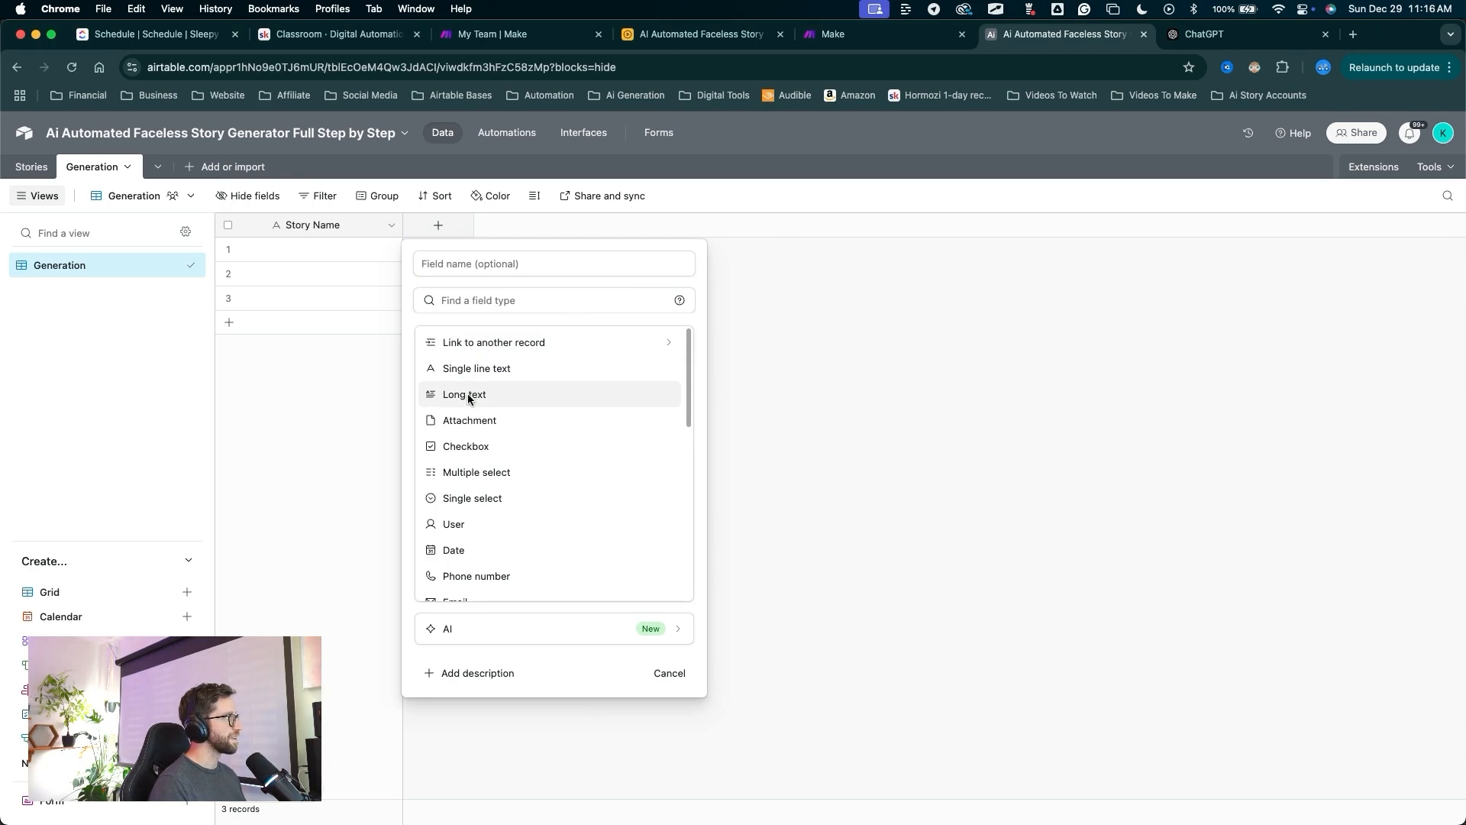
# Add a long text field named Voice Over to Generation.
pyautogui.click(468, 394)
pyautogui.click(452, 265)
pyautogui.write('Voice Over')
pyautogui.moveTo(656, 545); pyautogui.dragTo(724, 415)
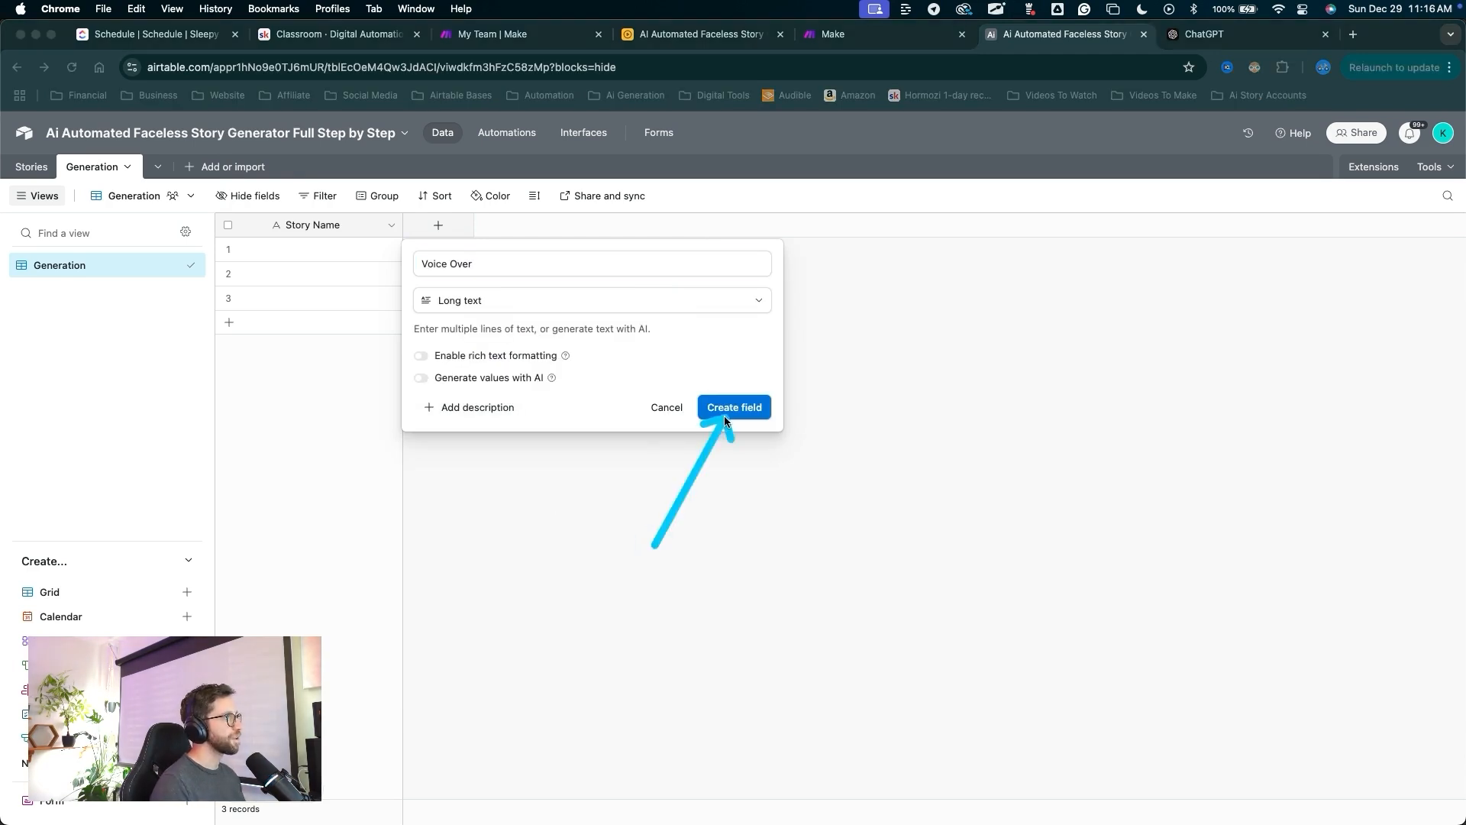
pyautogui.click(721, 416)
pyautogui.moveTo(582, 558); pyautogui.dragTo(583, 238)
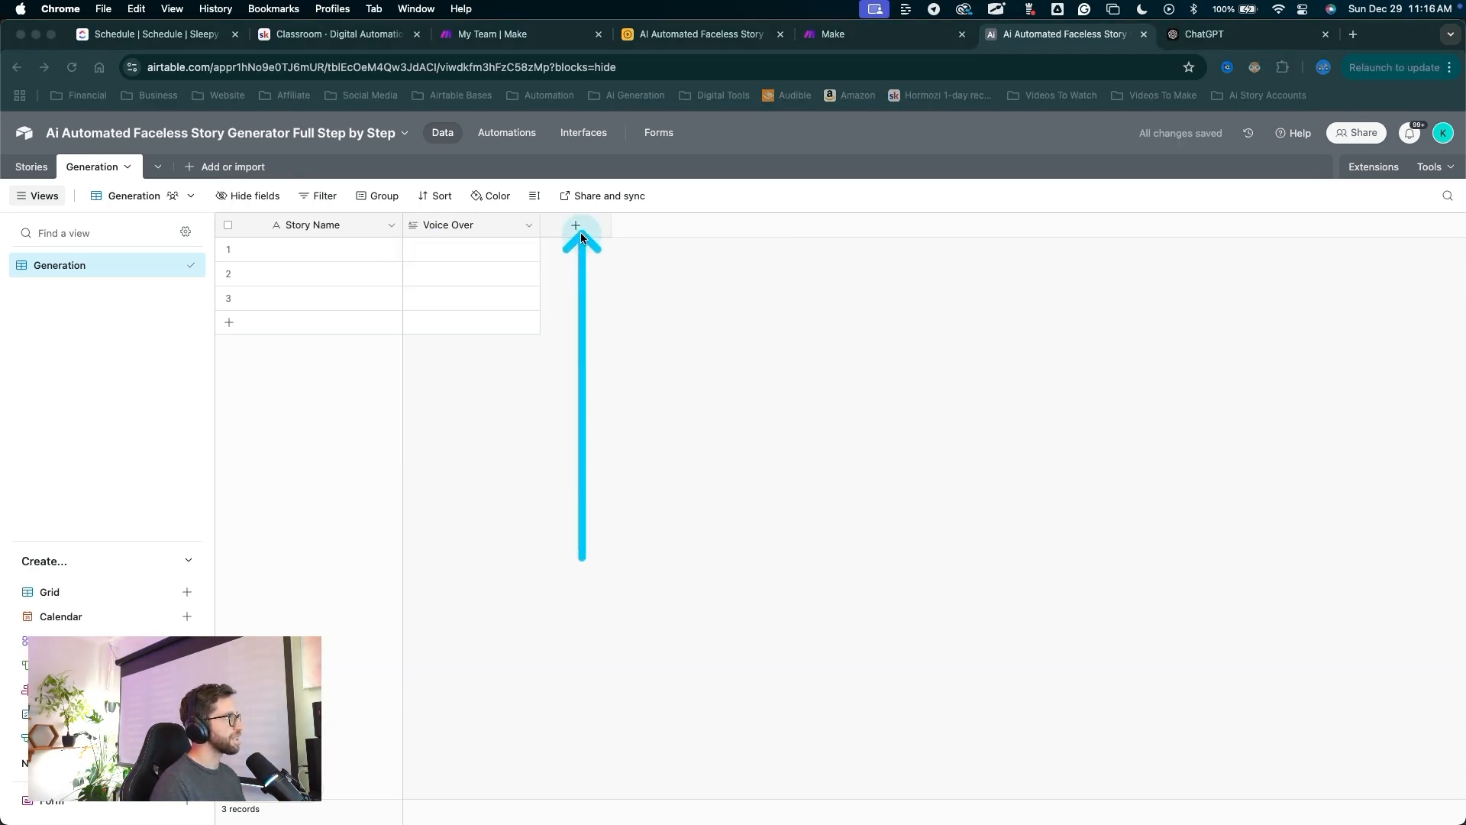
# Add a long text field named Ai Image Prompt.
pyautogui.click(575, 229)
pyautogui.write('Ai Image Prompt')
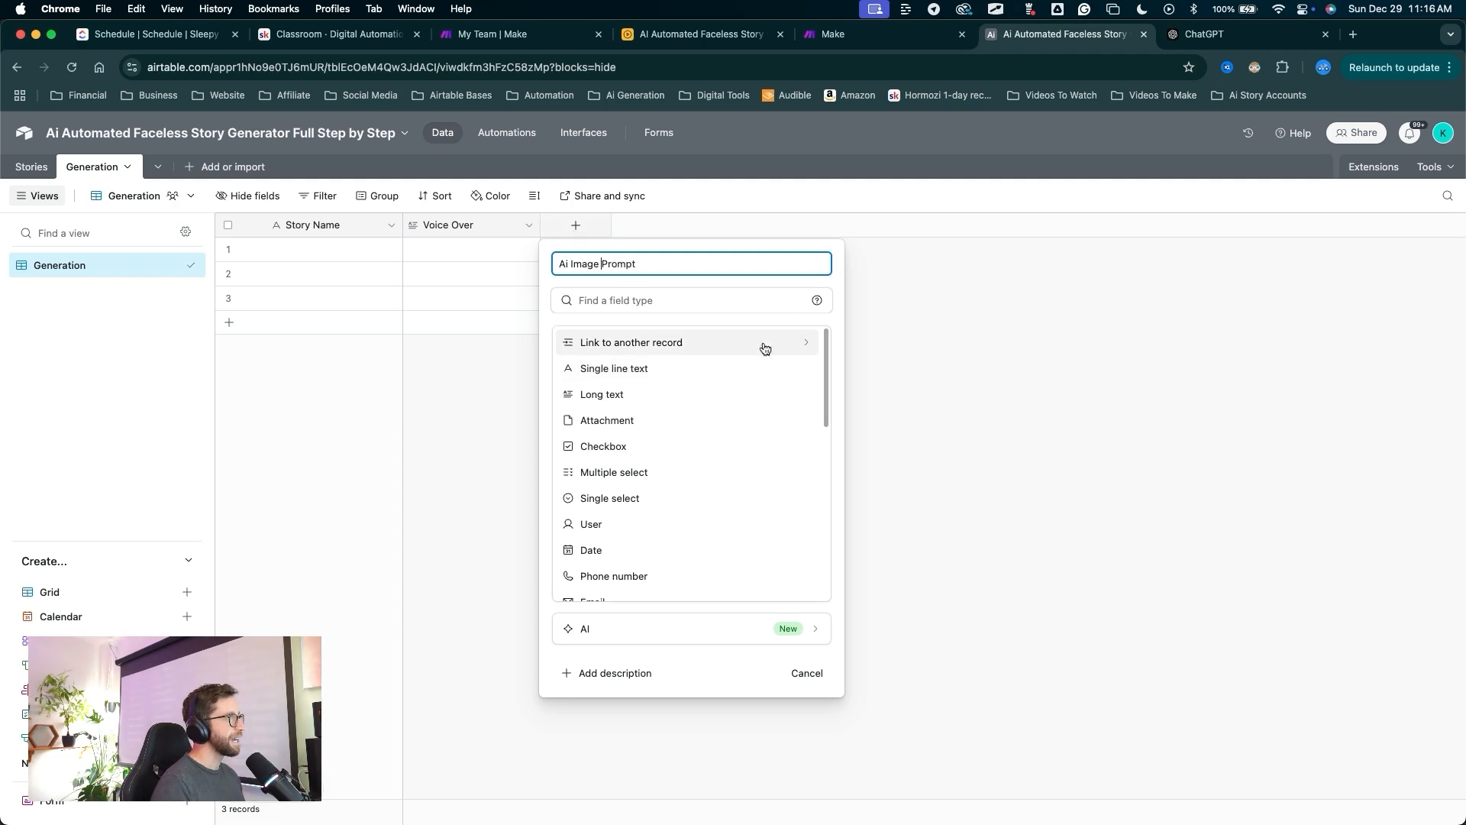
pyautogui.moveTo(748, 314)
pyautogui.mouseDown()
pyautogui.moveTo(649, 343)
pyautogui.moveTo(617, 387)
pyautogui.mouseUp()
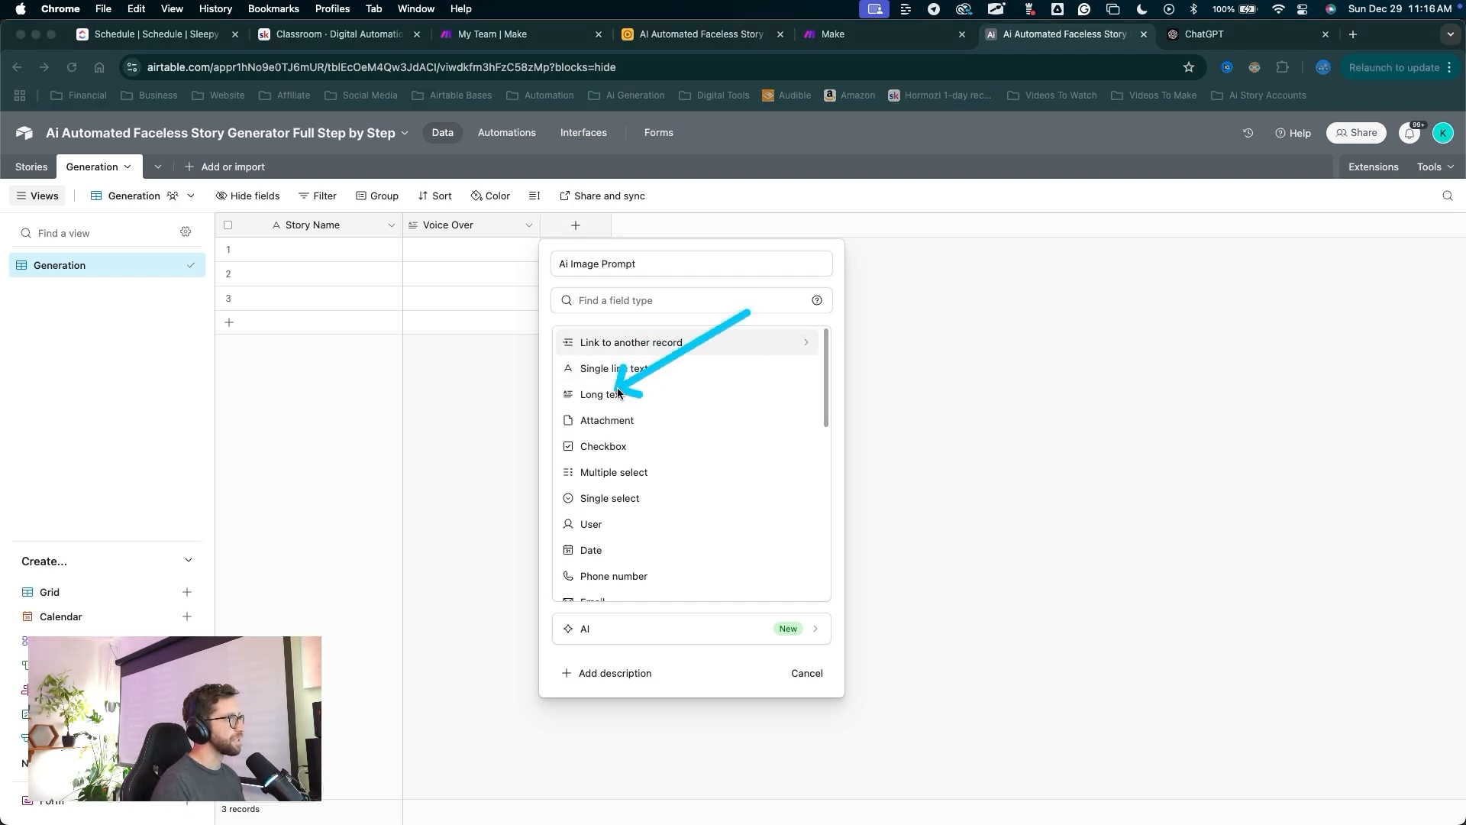
pyautogui.press('Escape')
pyautogui.click(613, 396)
pyautogui.moveTo(678, 615); pyautogui.dragTo(864, 414)
pyautogui.click(864, 412)
pyautogui.moveTo(689, 451); pyautogui.dragTo(711, 233)
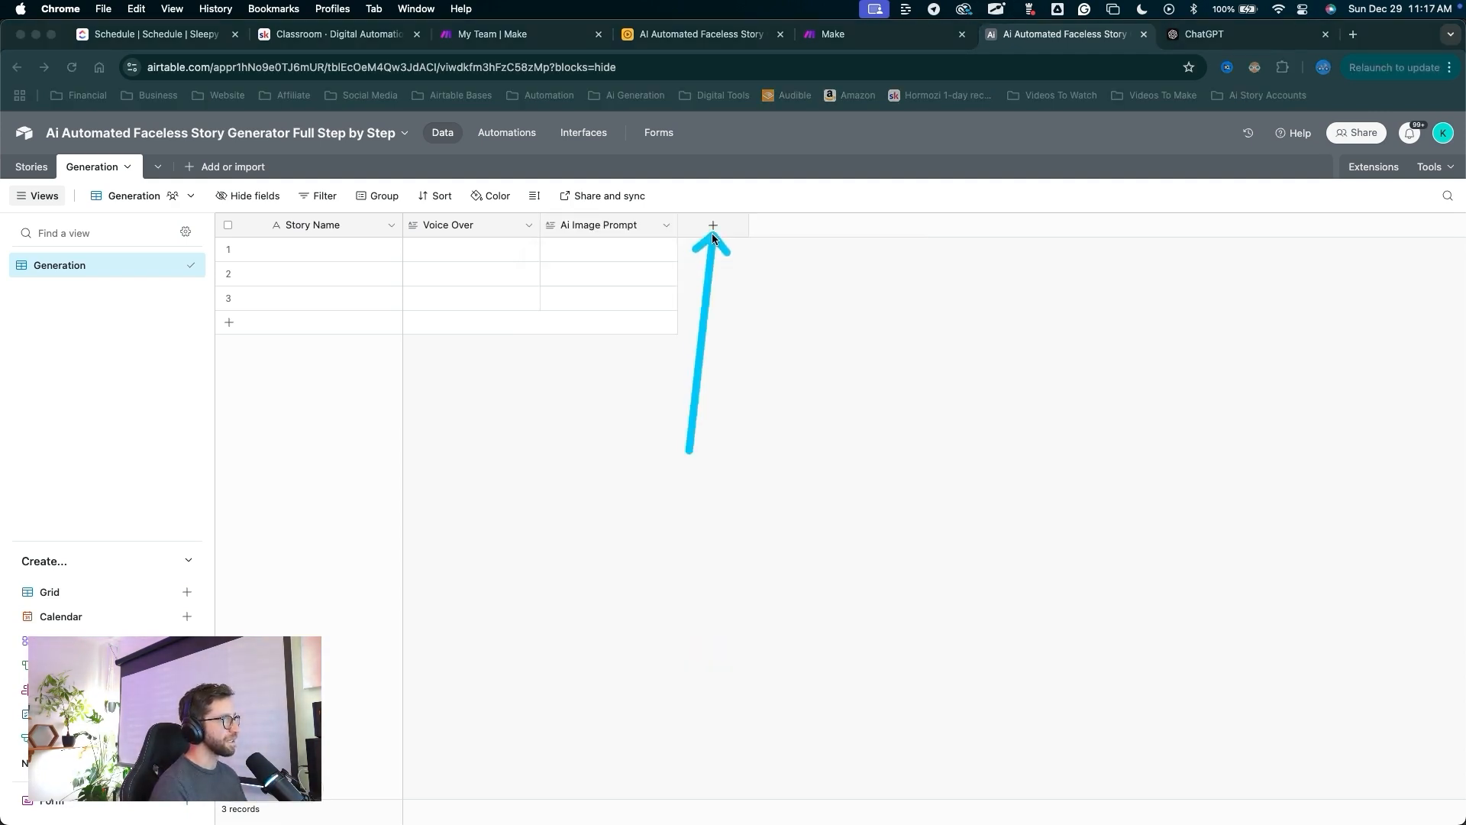
pyautogui.press('Escape')
# Add an attachment field named Image.
pyautogui.click(712, 226)
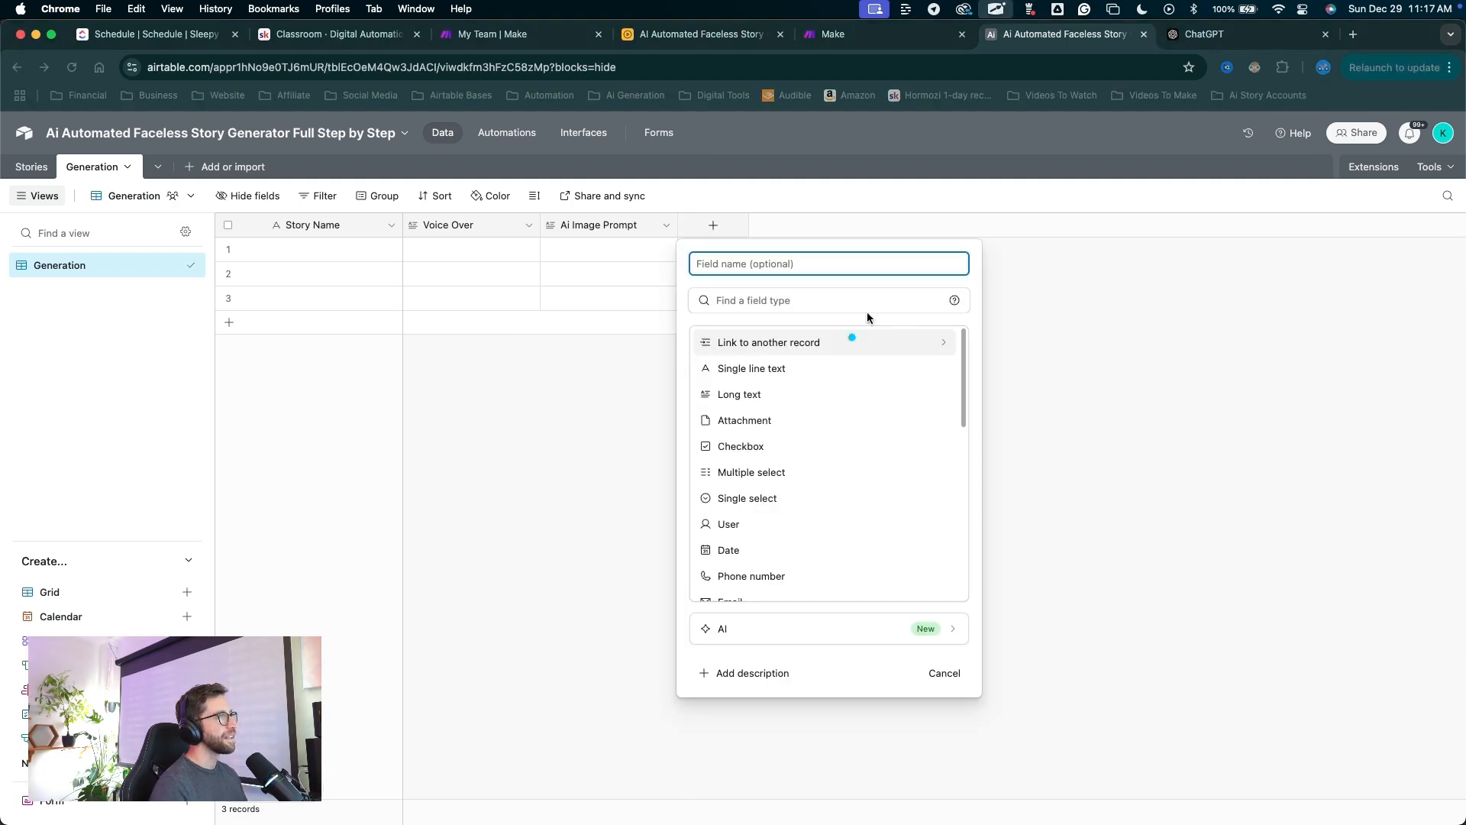
pyautogui.moveTo(878, 311); pyautogui.dragTo(768, 403)
pyautogui.press('Escape')
pyautogui.click(753, 419)
pyautogui.click(724, 269)
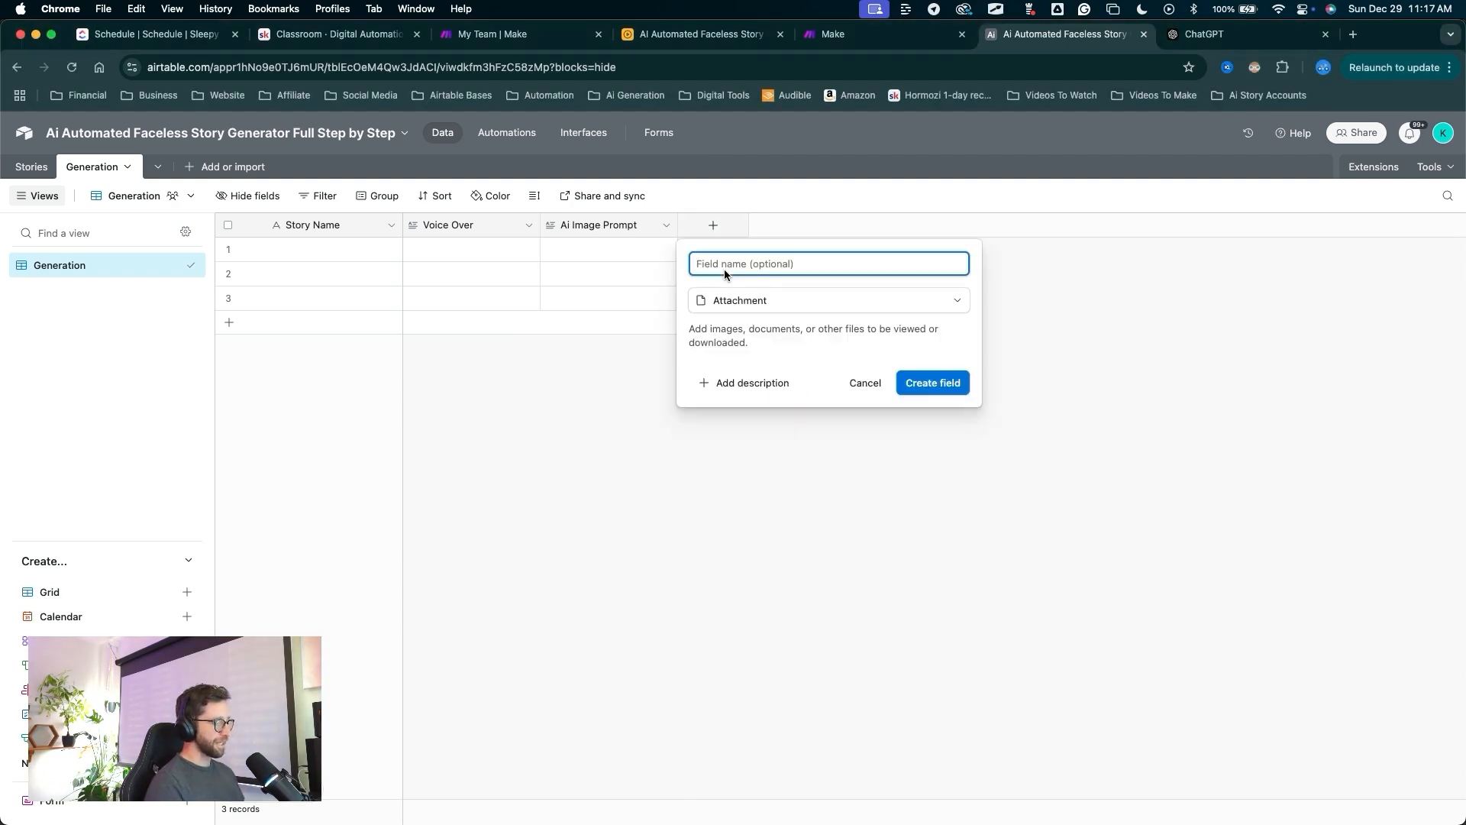
pyautogui.write('Image')
pyautogui.moveTo(854, 509); pyautogui.dragTo(895, 403)
pyautogui.press('Escape')
pyautogui.click(918, 381)
pyautogui.moveTo(818, 365); pyautogui.dragTo(837, 231)
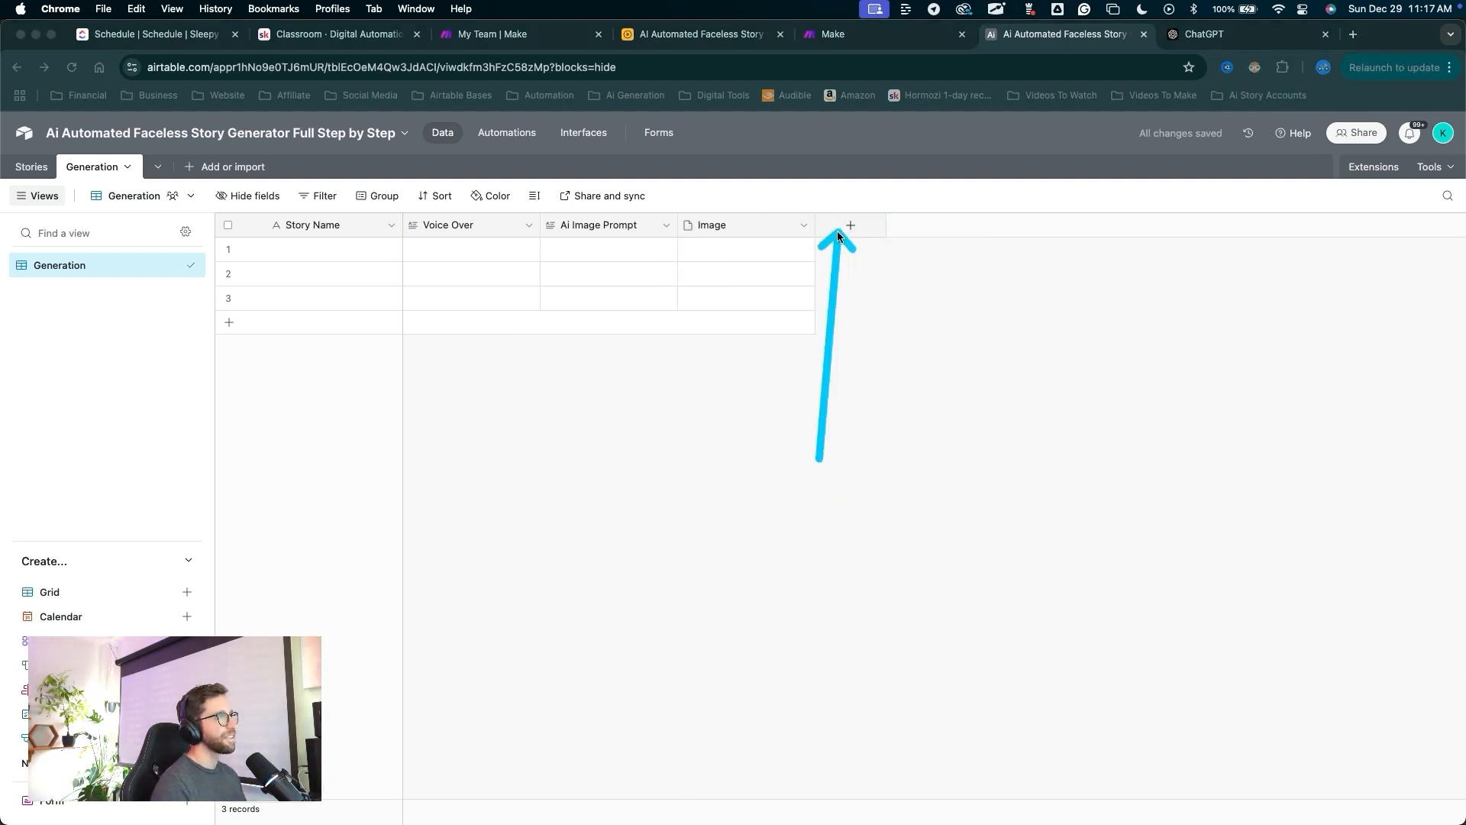
pyautogui.press('Escape')
# Start a new Generation Actions field of single-select type.
pyautogui.click(850, 226)
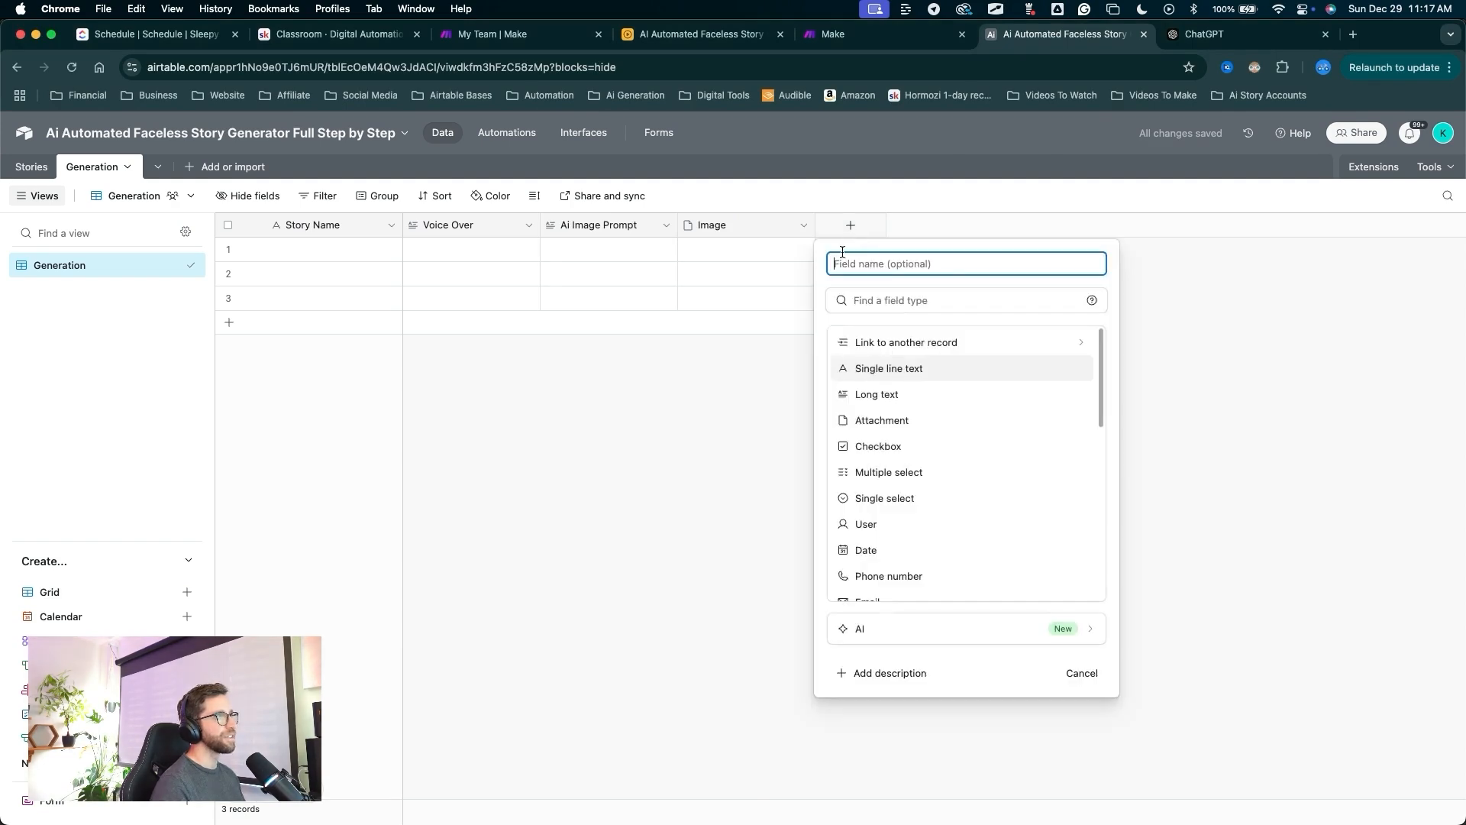
pyautogui.write('Generation Actions')
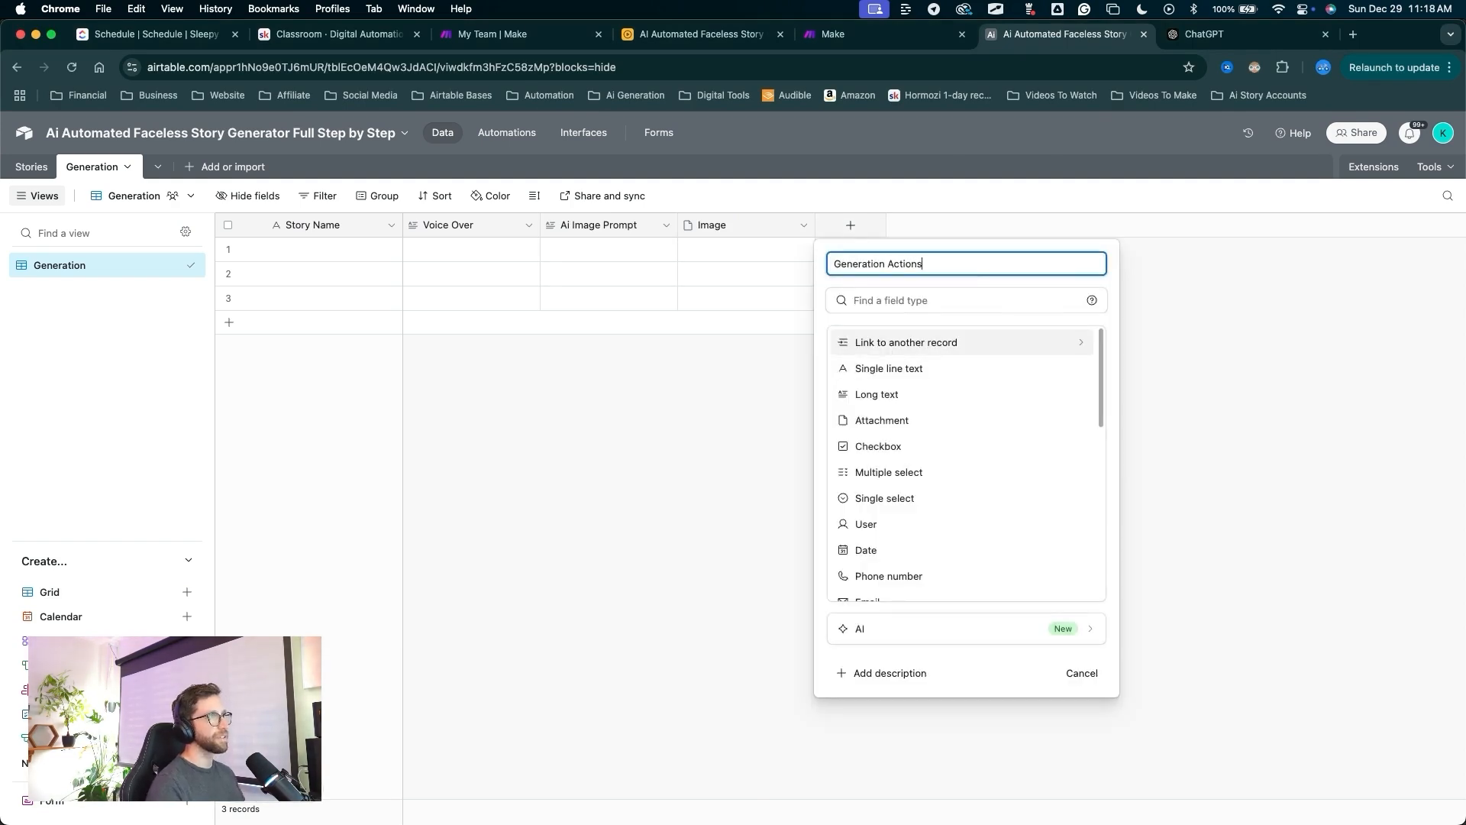
pyautogui.moveTo(990, 310); pyautogui.dragTo(901, 493)
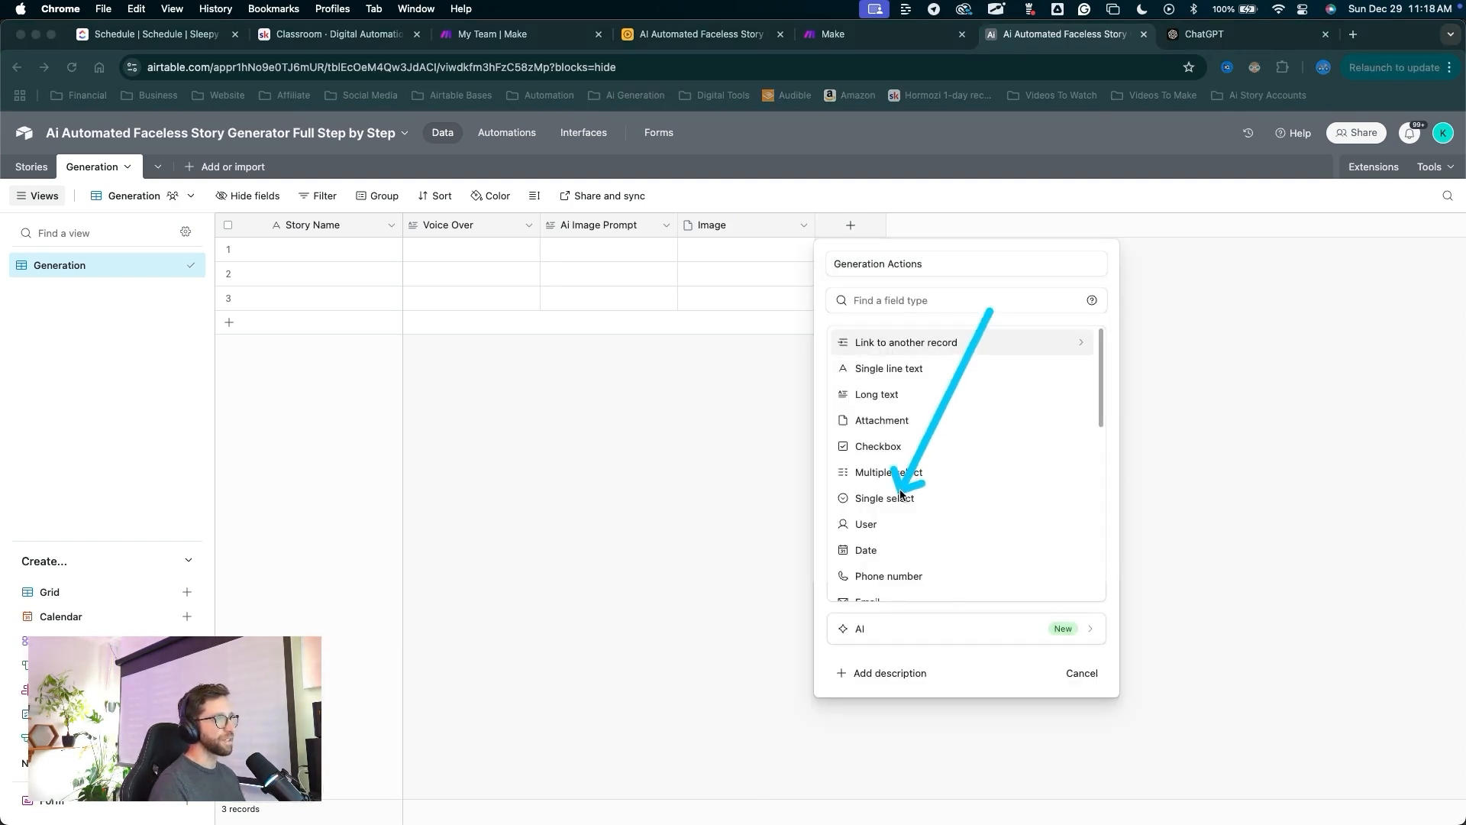
pyautogui.press('Escape')
pyautogui.click(896, 500)
pyautogui.moveTo(881, 315); pyautogui.dragTo(877, 459)
pyautogui.press('Escape')
# Give it the options Generate Image, Generate Audio, Generate Video and Merge Audio + Video, then create it.
pyautogui.click(878, 459)
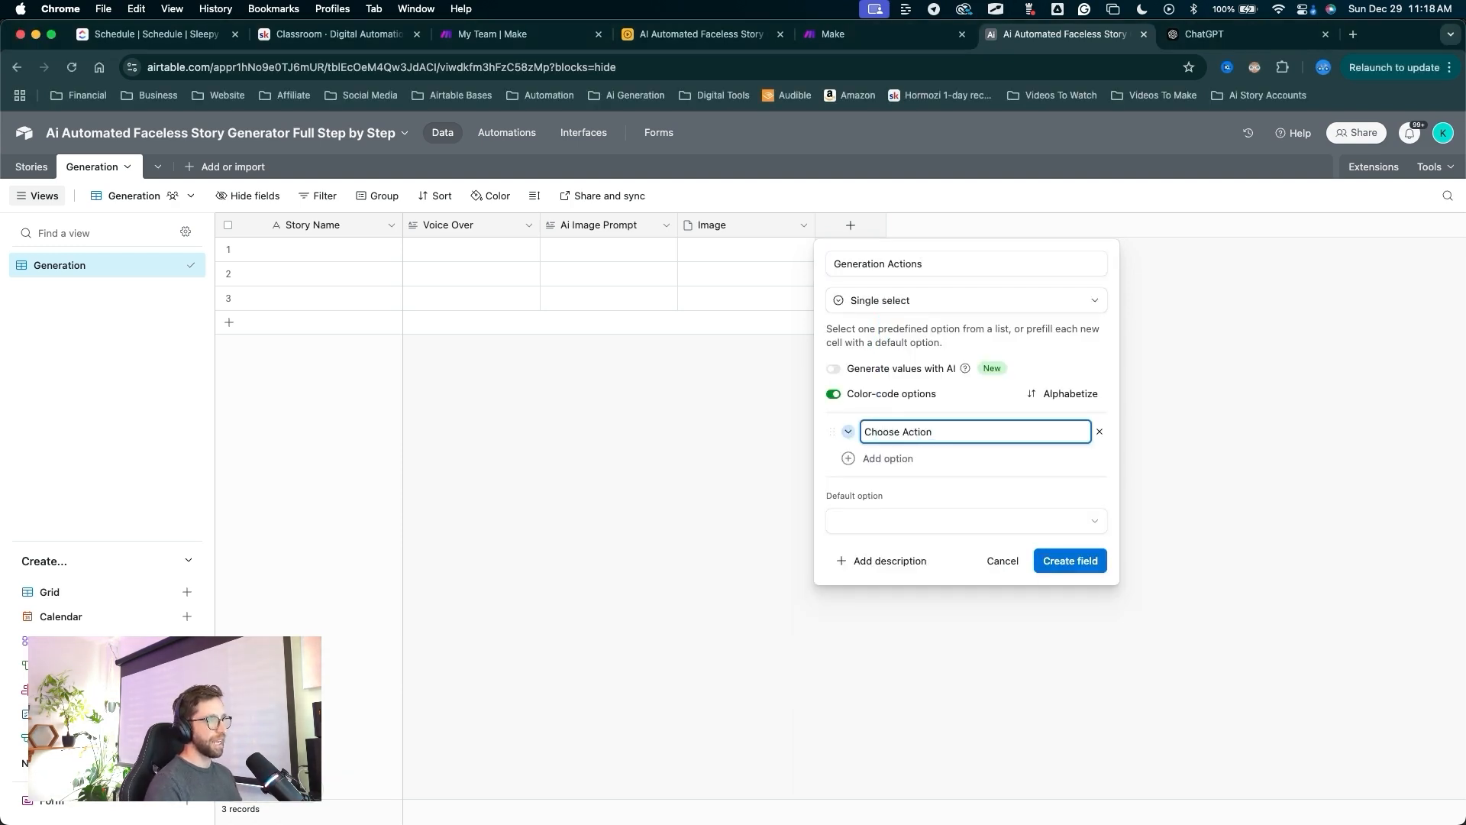
pyautogui.press('Return')
pyautogui.write('Generate Image')
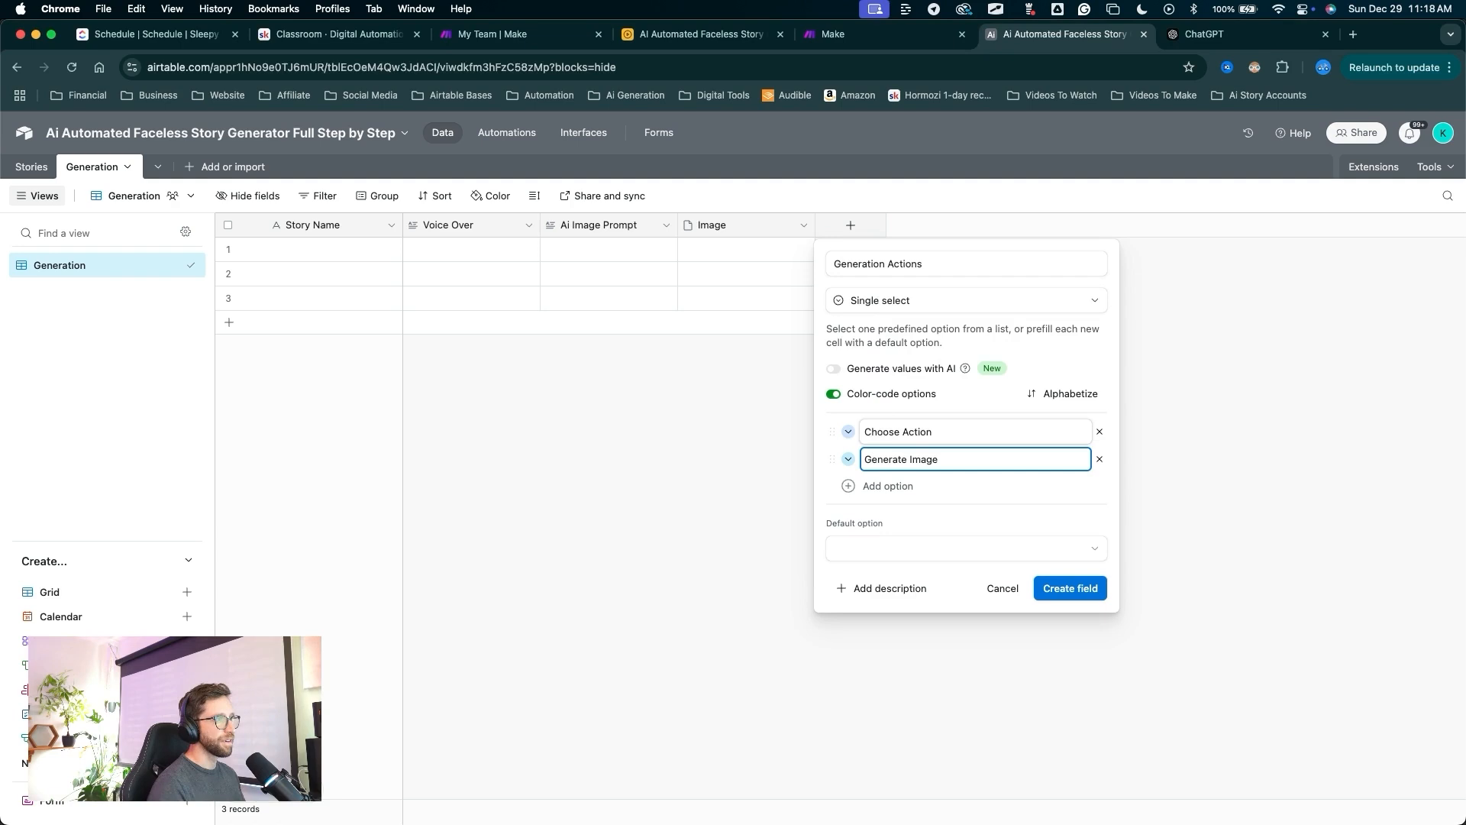
pyautogui.press('Return')
pyautogui.write('Generate Audio')
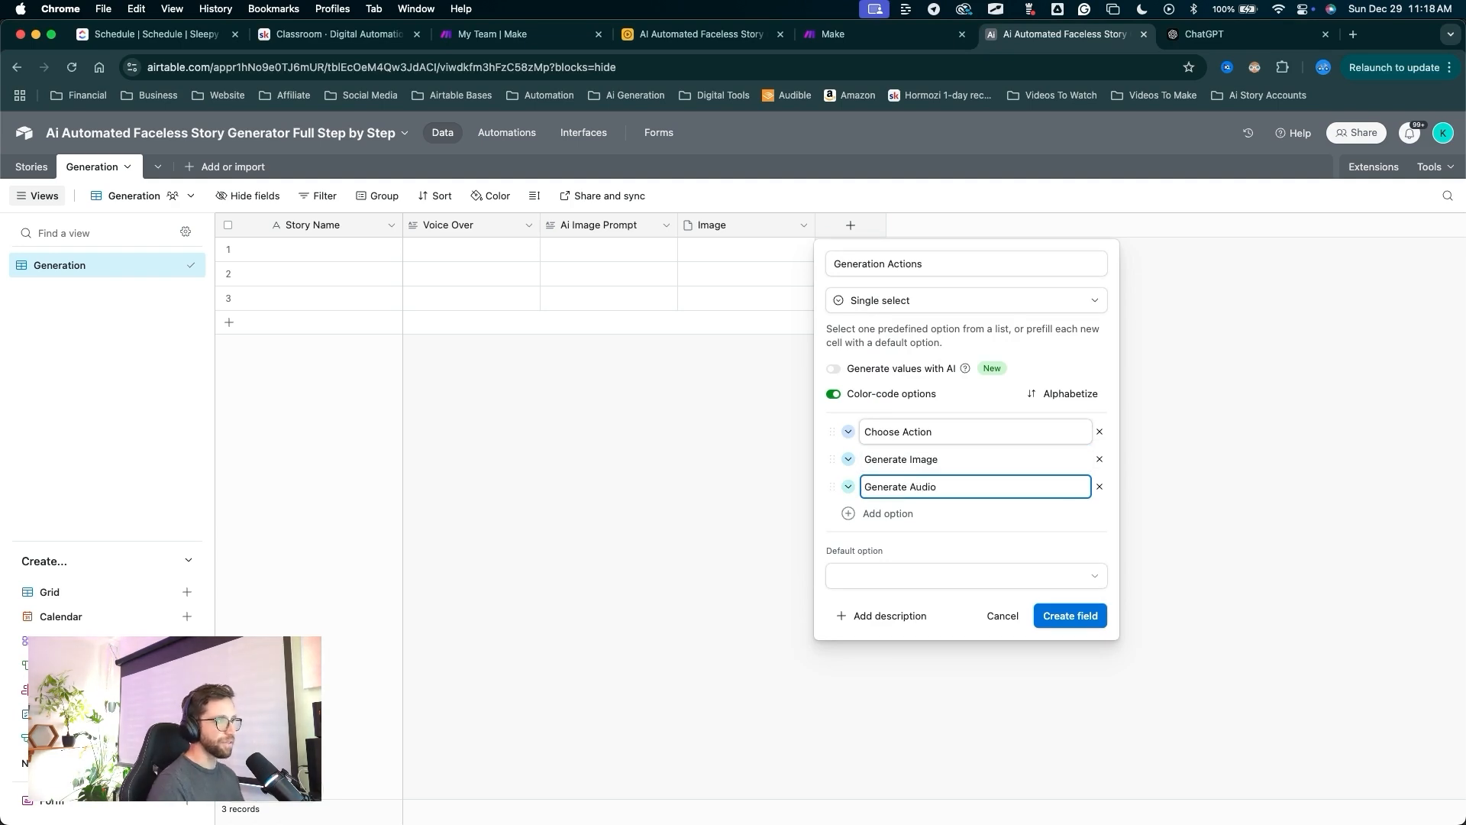
pyautogui.press('Return')
pyautogui.write('Generate Video')
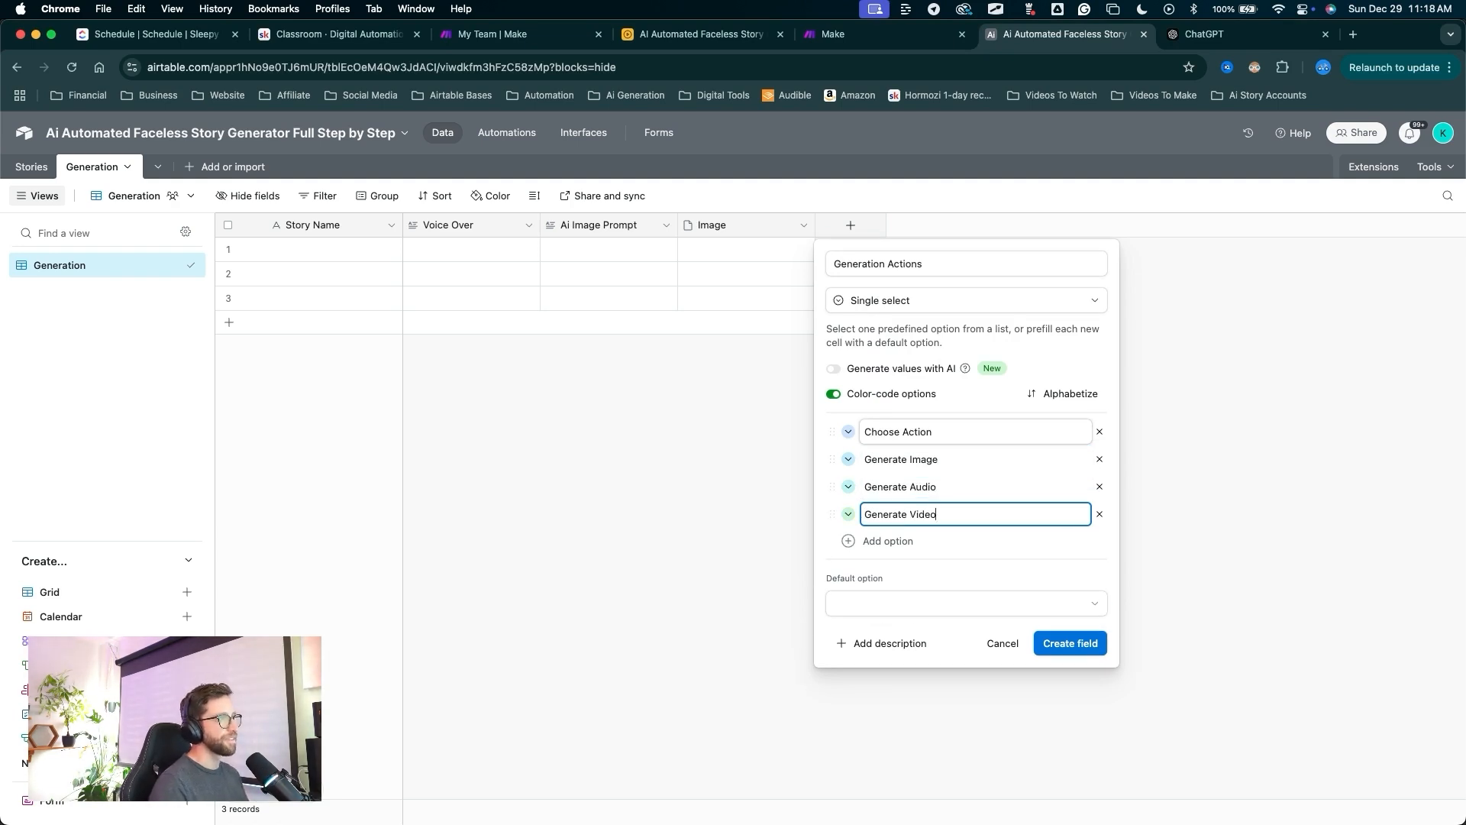
pyautogui.press('Return')
pyautogui.write('Merge Audio + Video')
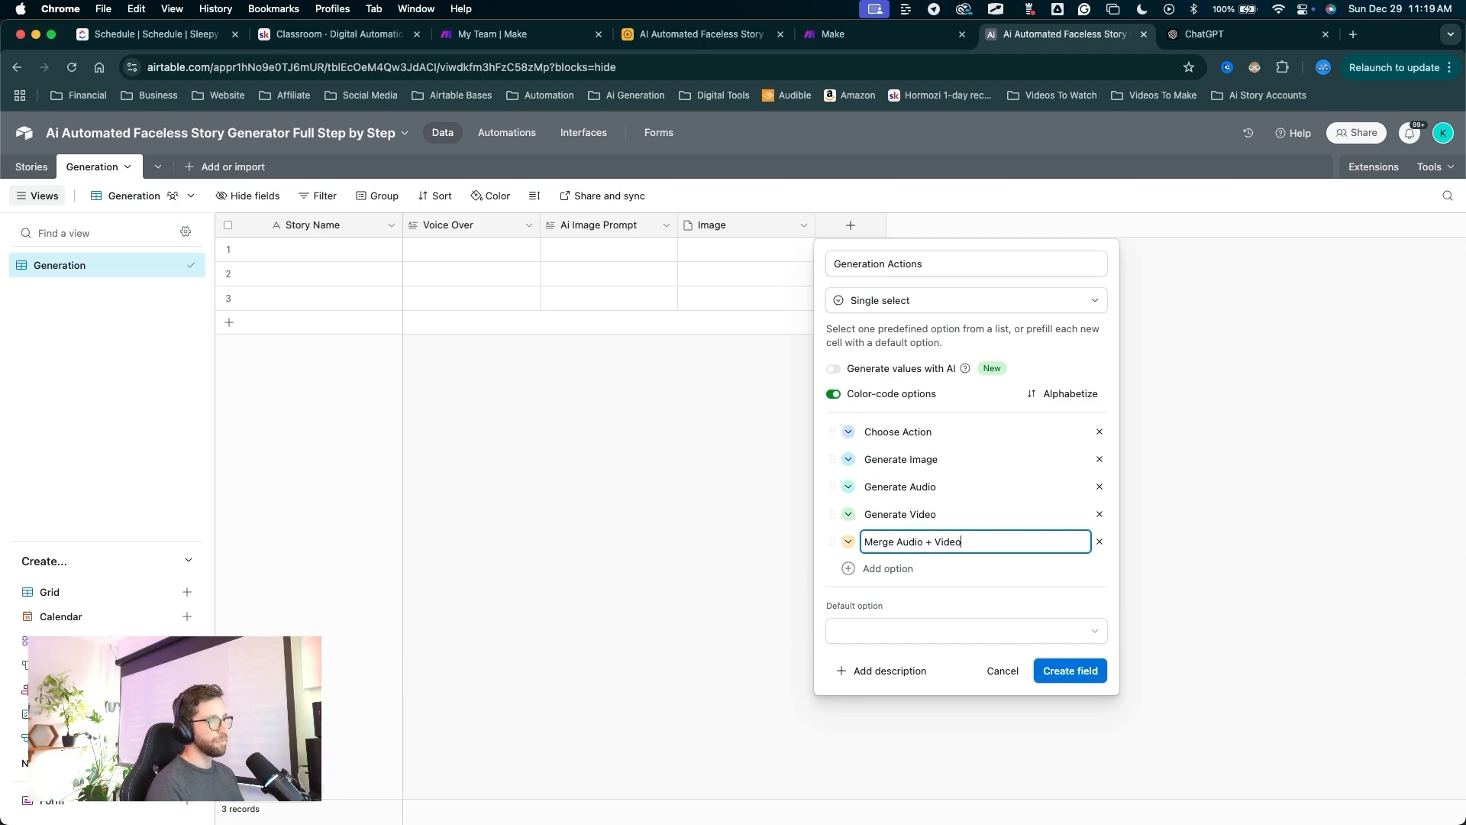
pyautogui.click(850, 430)
pyautogui.moveTo(1036, 479); pyautogui.dragTo(1063, 649)
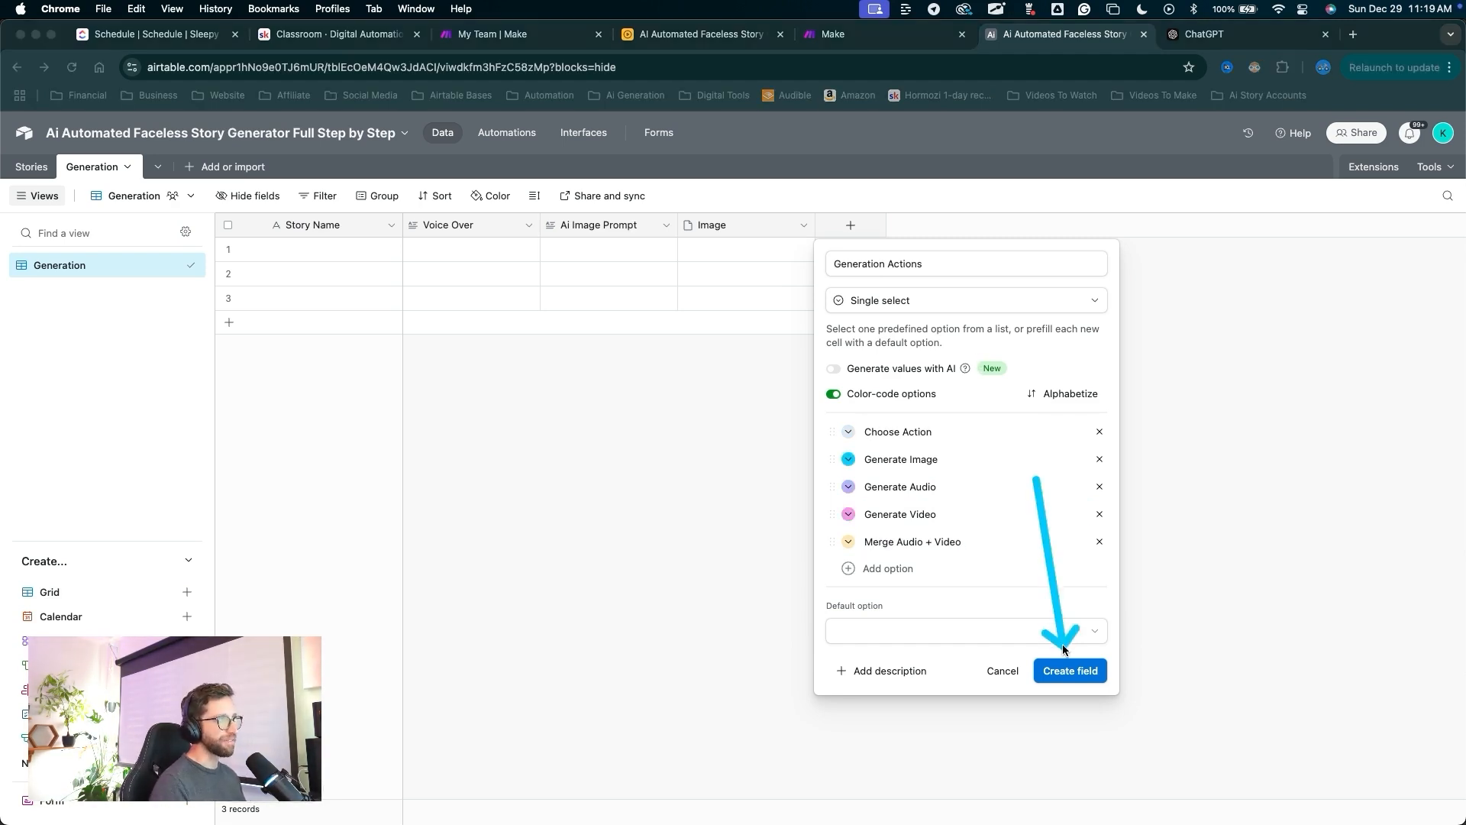
pyautogui.click(1066, 669)
# Add a Video attachment field.
pyautogui.moveTo(994, 463)
pyautogui.mouseDown()
pyautogui.moveTo(1014, 269)
pyautogui.moveTo(988, 233)
pyautogui.mouseUp()
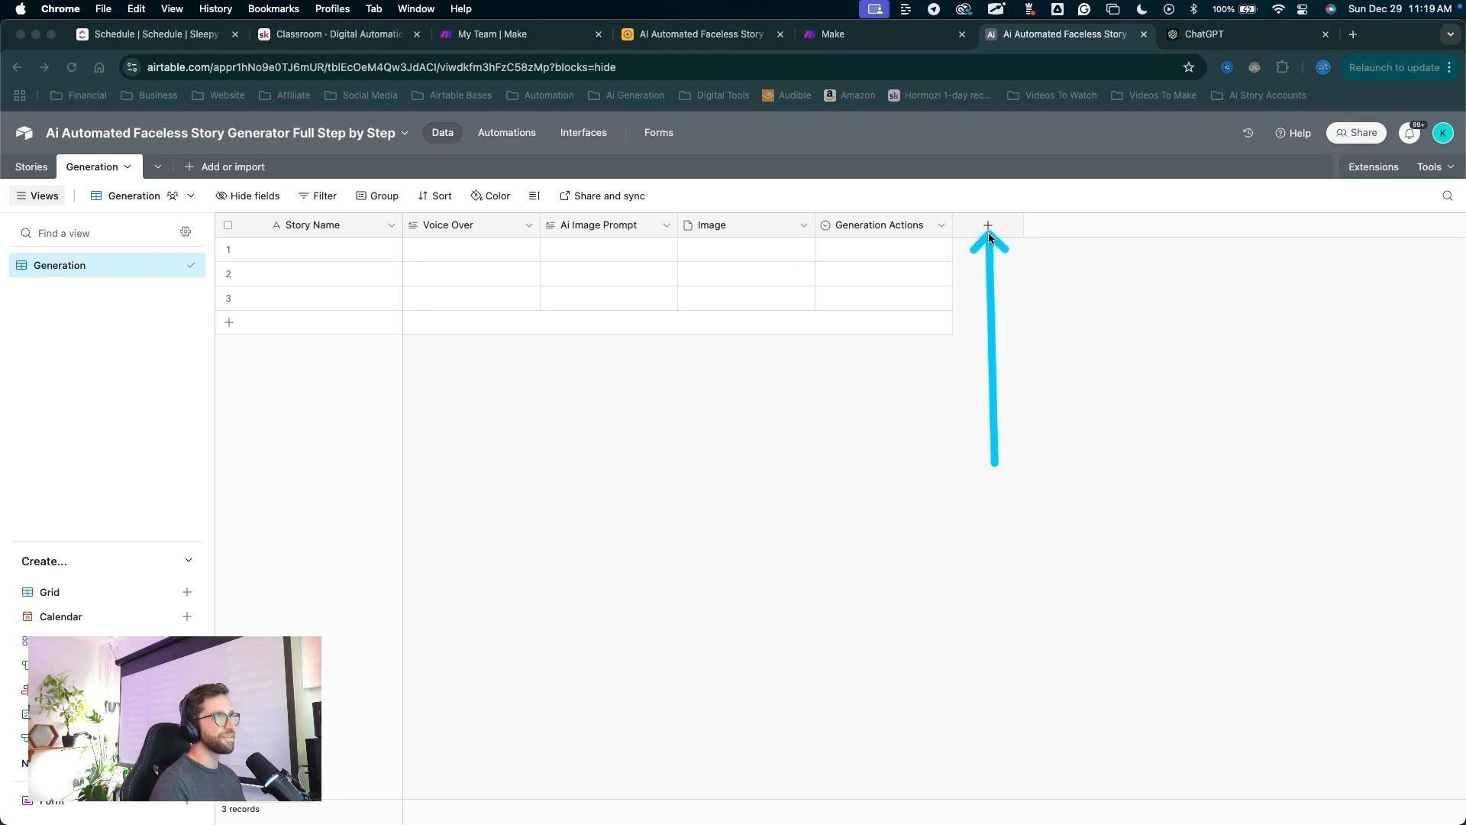
pyautogui.click(988, 232)
pyautogui.moveTo(1071, 336); pyautogui.dragTo(1047, 401)
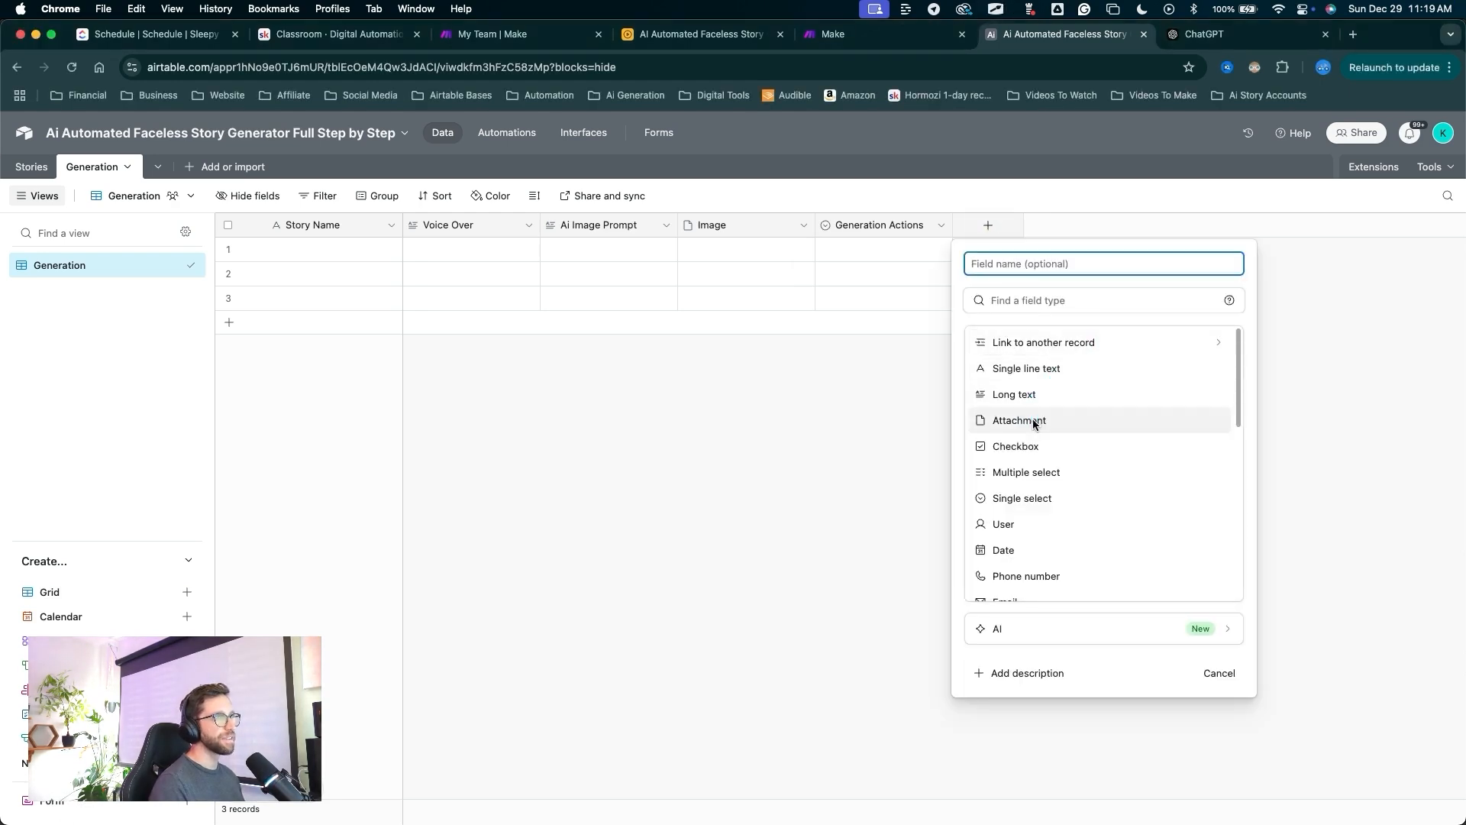
pyautogui.click(1032, 418)
pyautogui.click(996, 267)
pyautogui.write('Video')
pyautogui.moveTo(1059, 491); pyautogui.dragTo(1176, 387)
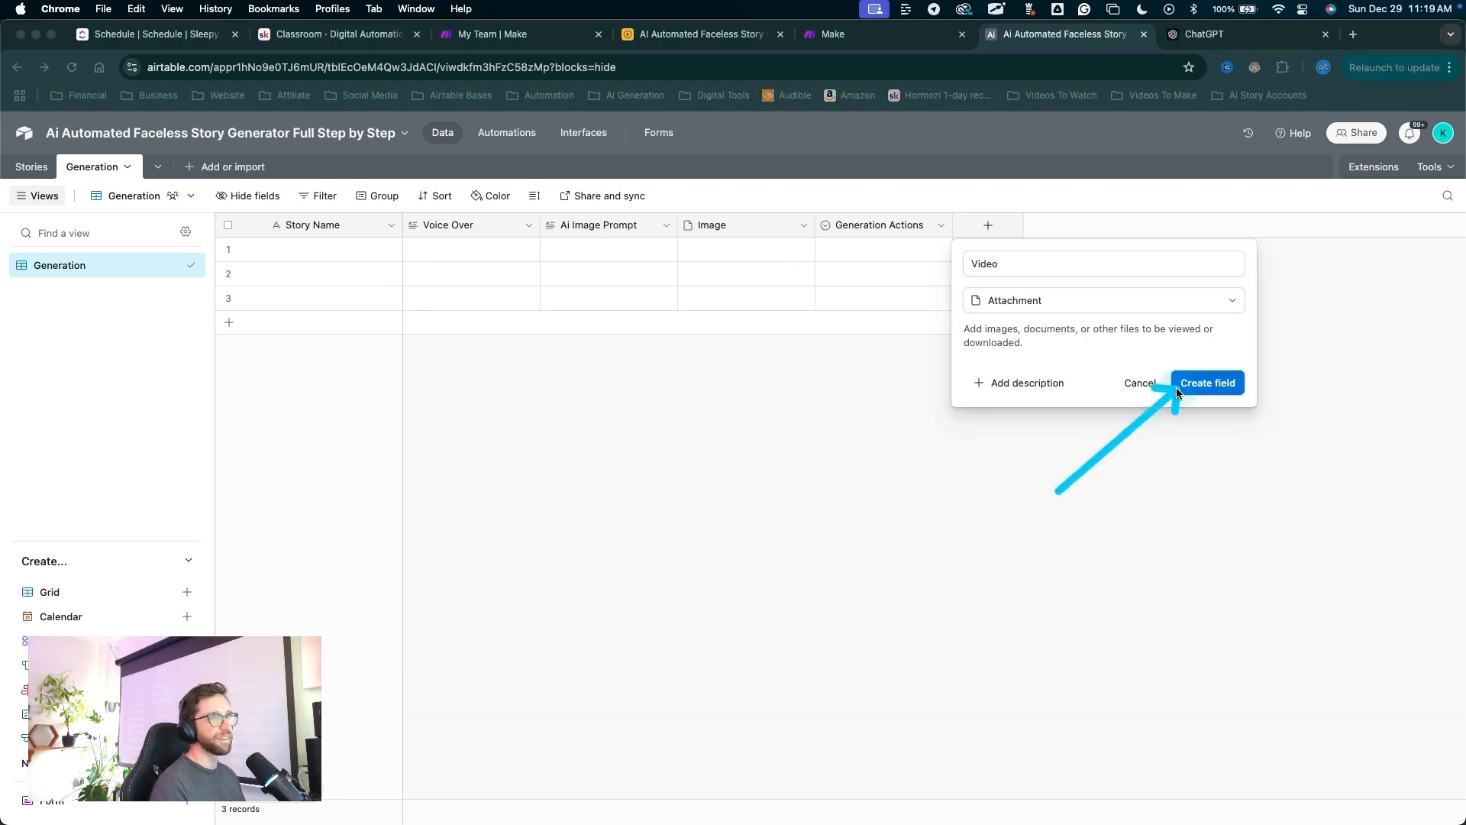
pyautogui.click(1176, 387)
# Add an Audio attachment field.
pyautogui.moveTo(1080, 507); pyautogui.dragTo(1120, 231)
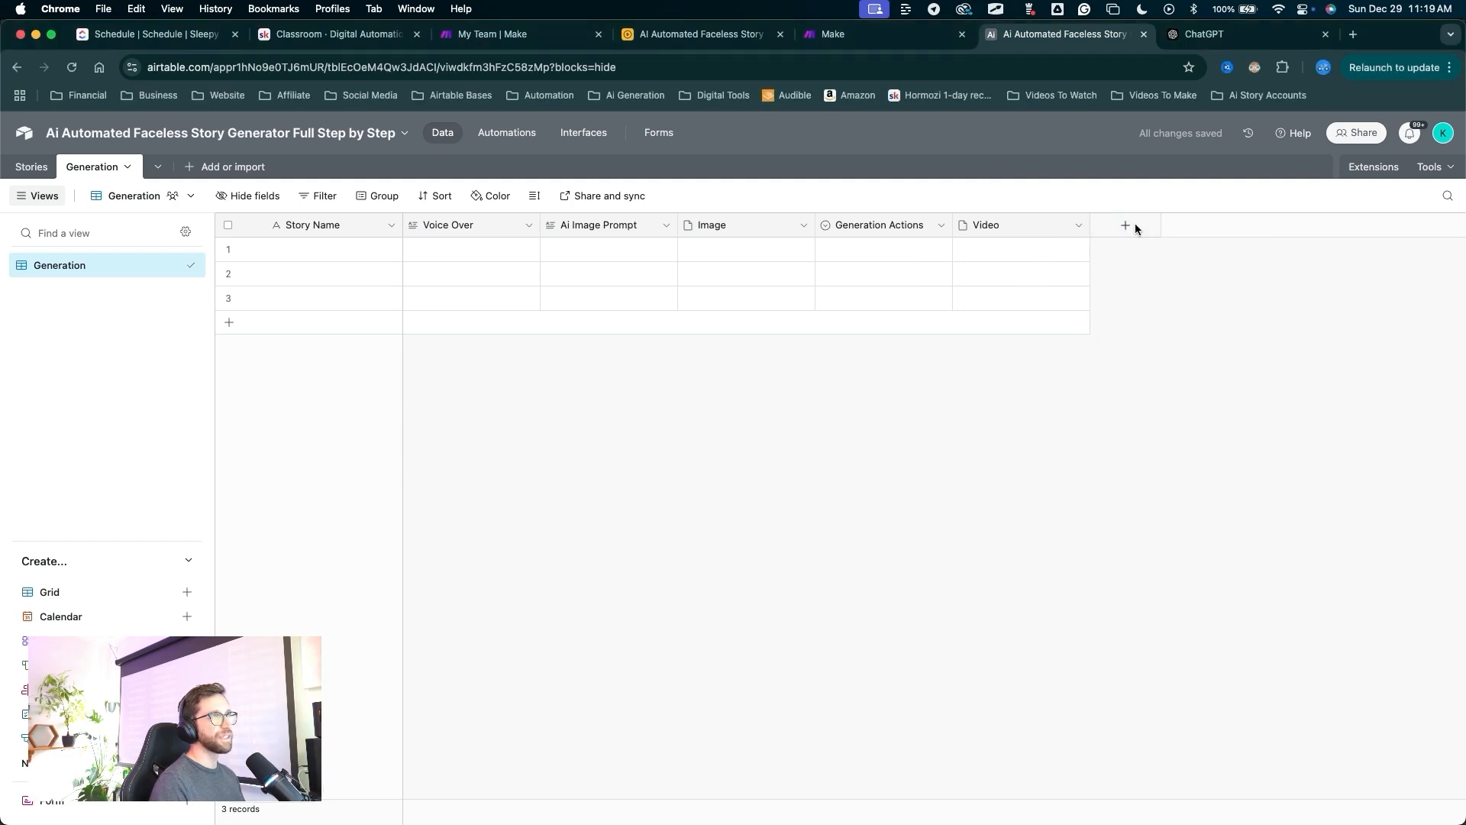
pyautogui.click(1130, 225)
pyautogui.write('Audio')
pyautogui.moveTo(1249, 329); pyautogui.dragTo(1157, 420)
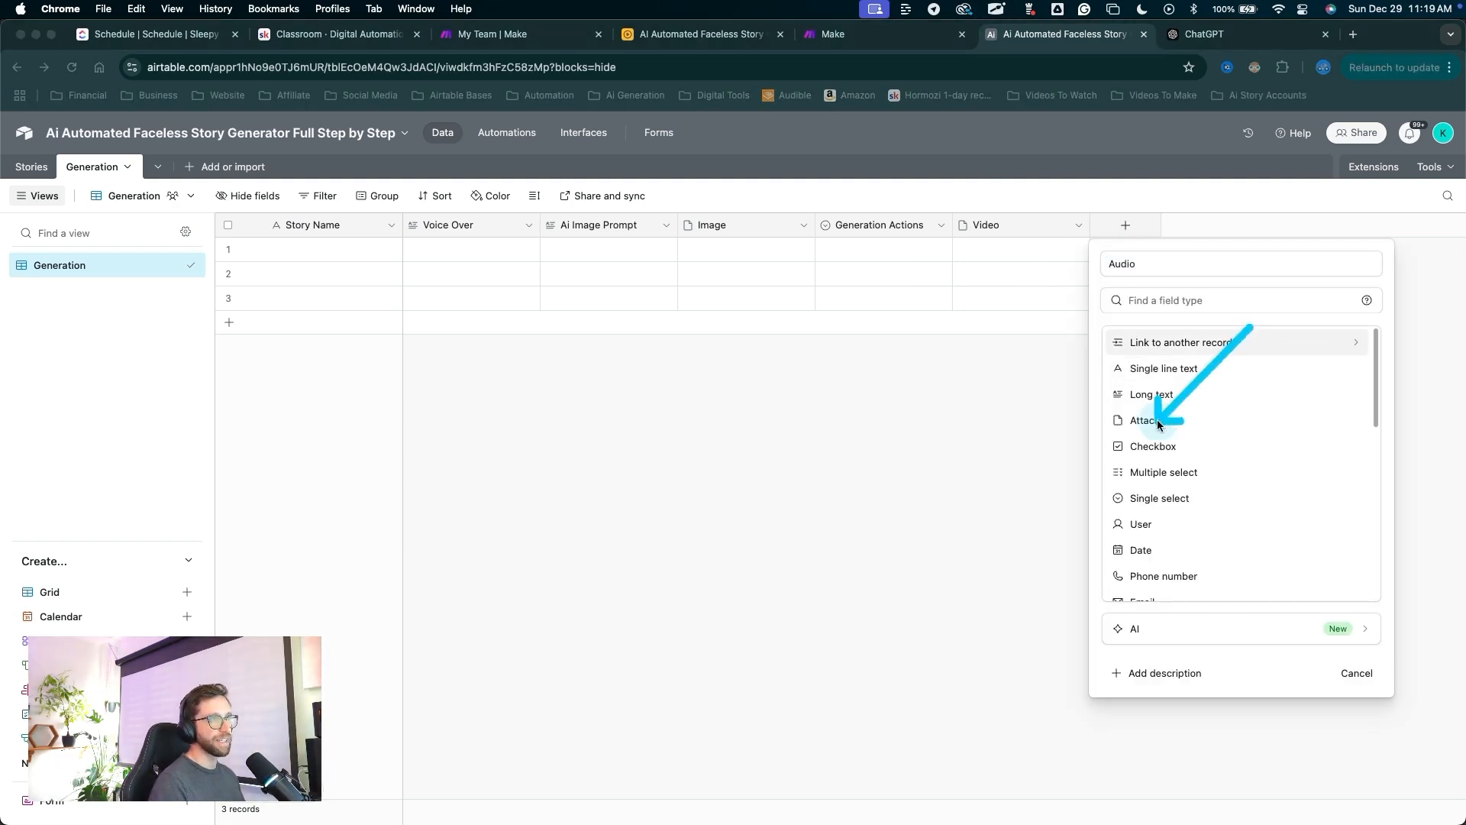
pyautogui.click(1156, 419)
pyautogui.moveTo(1198, 596)
pyautogui.mouseDown()
pyautogui.moveTo(1331, 411)
pyautogui.moveTo(1330, 388)
pyautogui.mouseUp()
pyautogui.click(1330, 388)
# Add an 'Audio + Video' attachment field.
pyautogui.moveTo(1153, 533); pyautogui.dragTo(1265, 236)
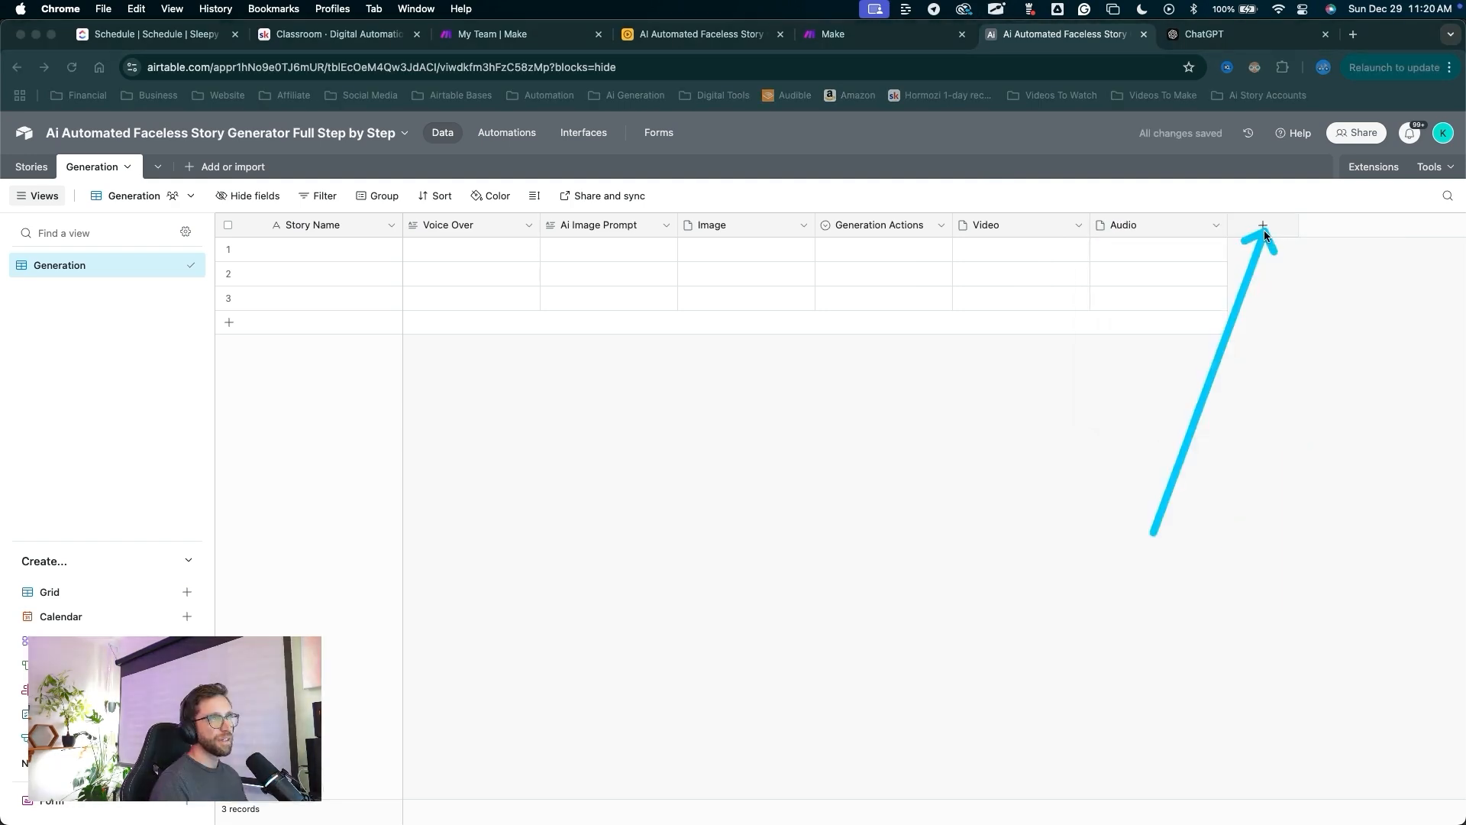
pyautogui.click(1261, 226)
pyautogui.click(1262, 227)
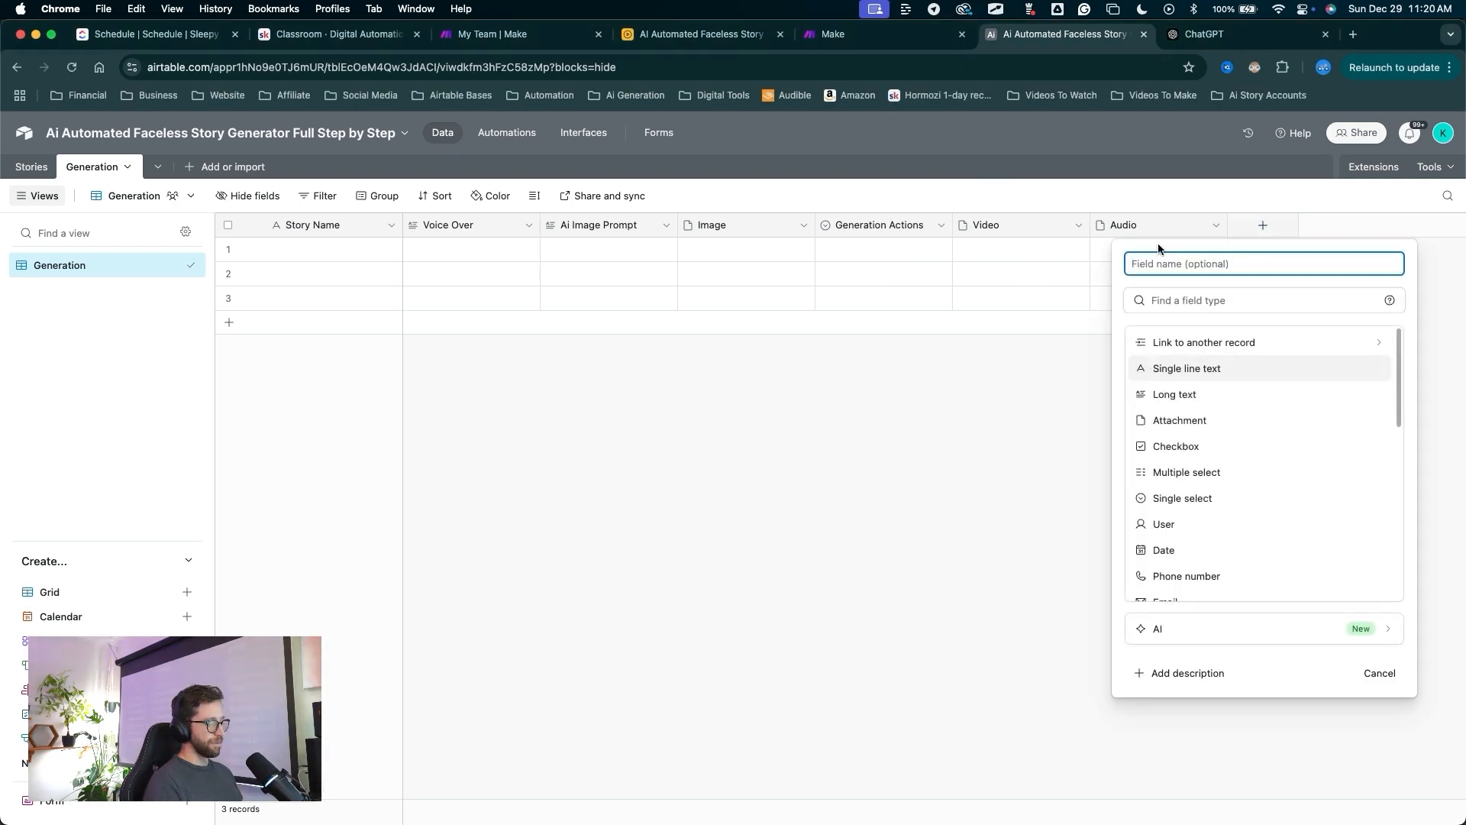
pyautogui.write('Audio + Video')
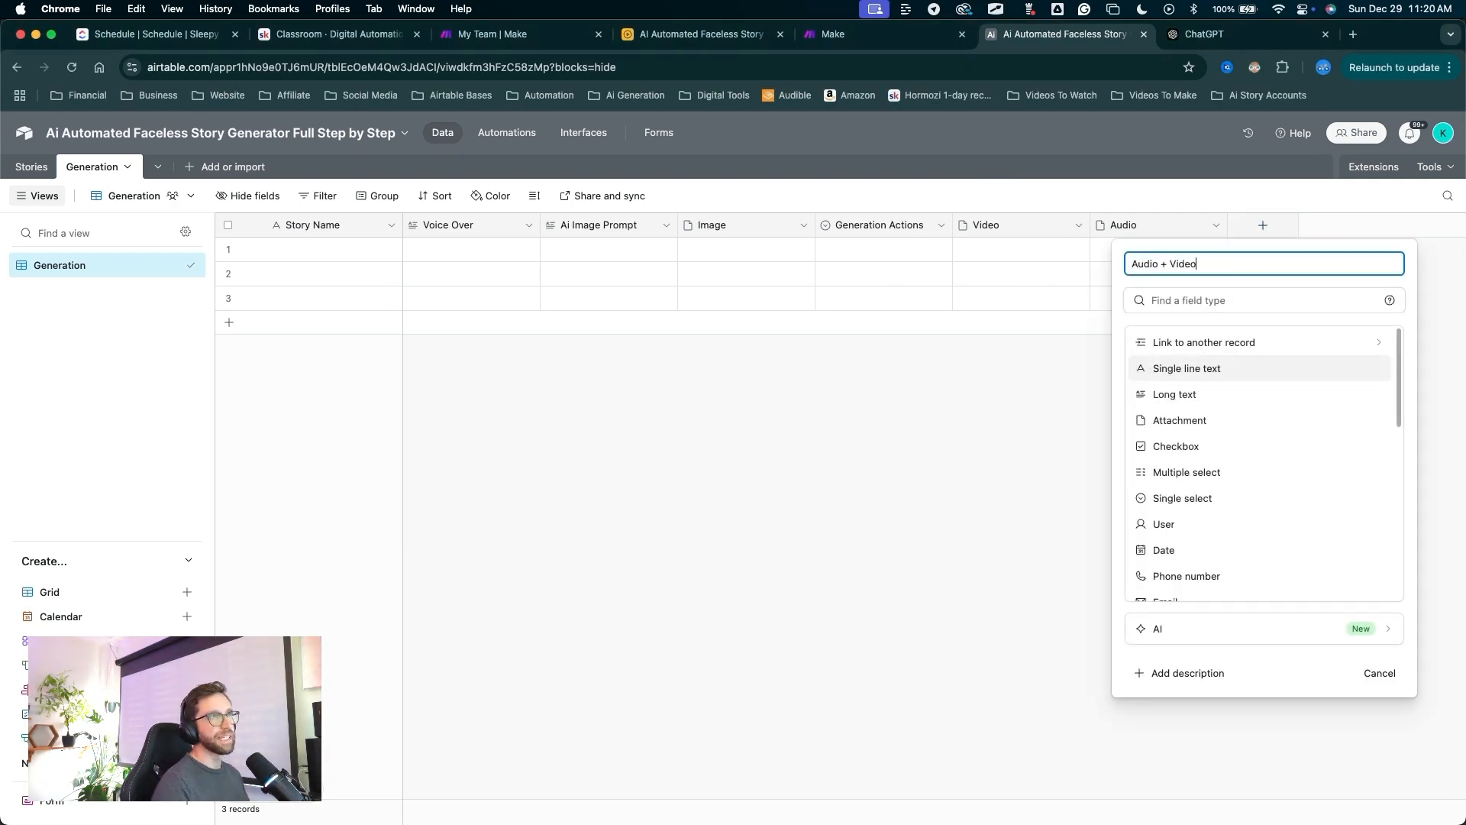
pyautogui.moveTo(1298, 321); pyautogui.dragTo(1234, 377)
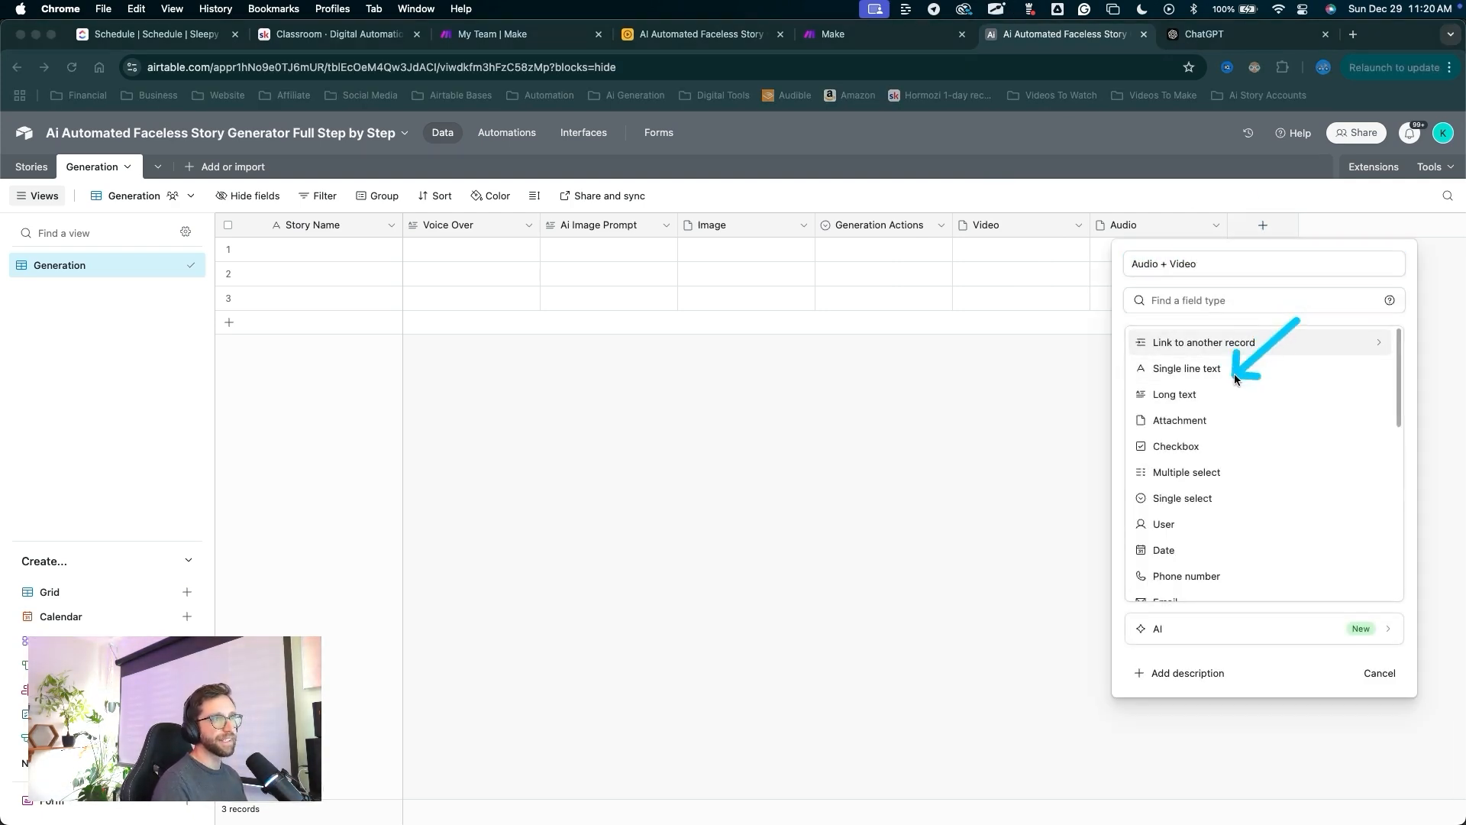
pyautogui.click(1203, 416)
pyautogui.moveTo(1225, 498)
pyautogui.mouseDown()
pyautogui.moveTo(1347, 389)
pyautogui.moveTo(1386, 223)
pyautogui.mouseUp()
pyautogui.click(1354, 392)
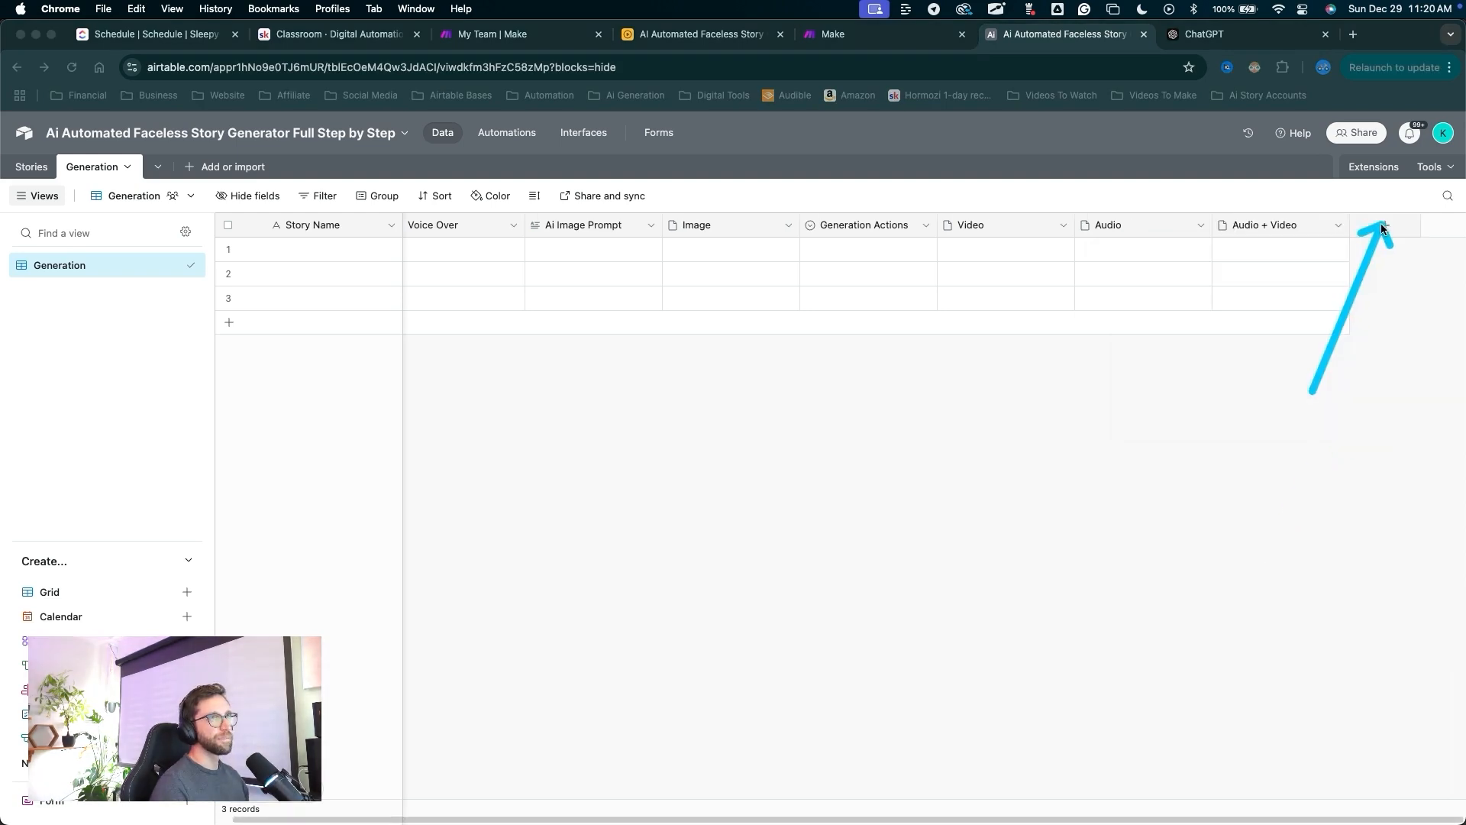
# Add a Request ID long text field.
pyautogui.click(1386, 224)
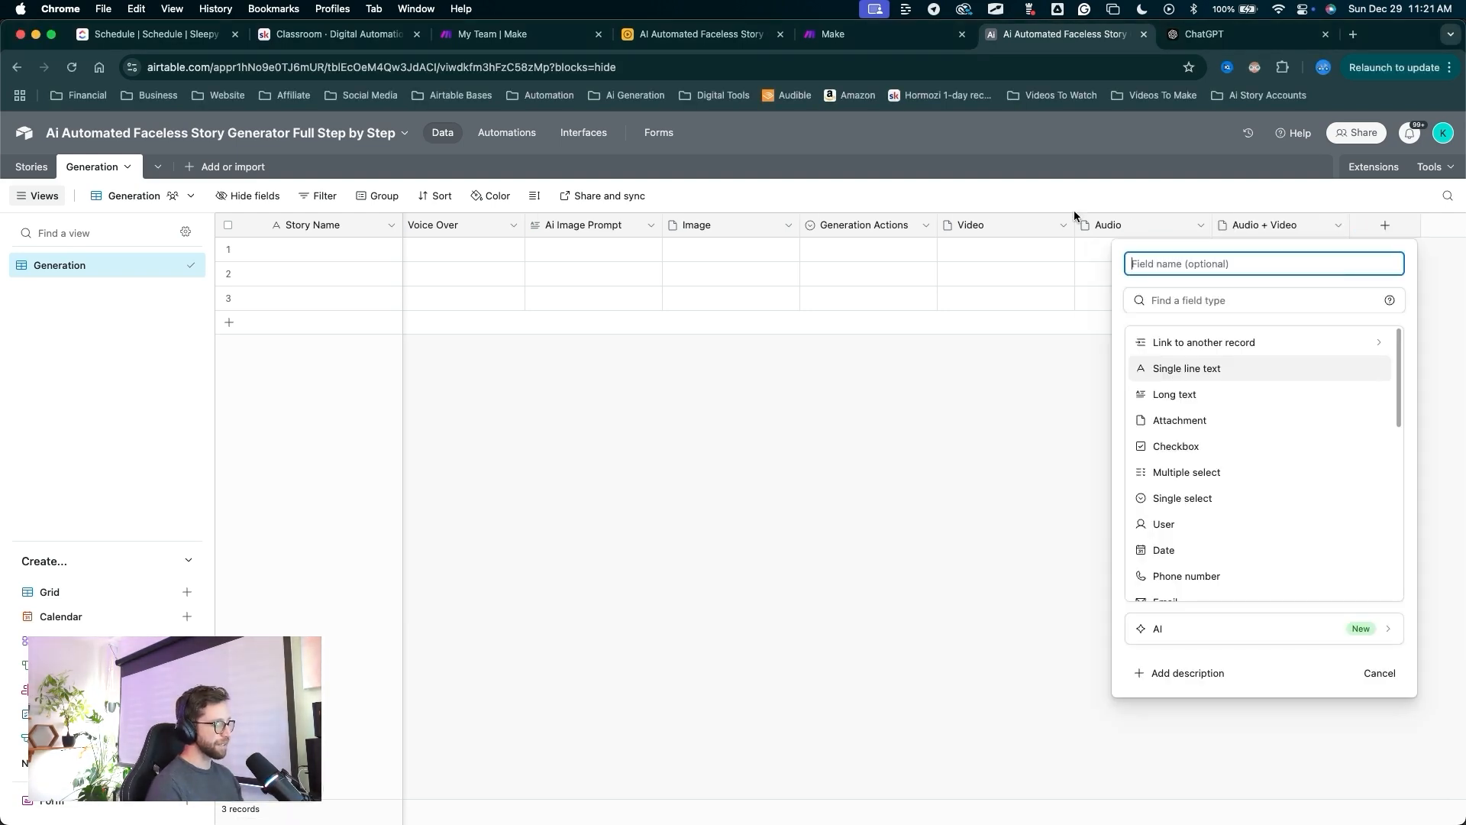
pyautogui.write('Request ID')
pyautogui.click(1237, 300)
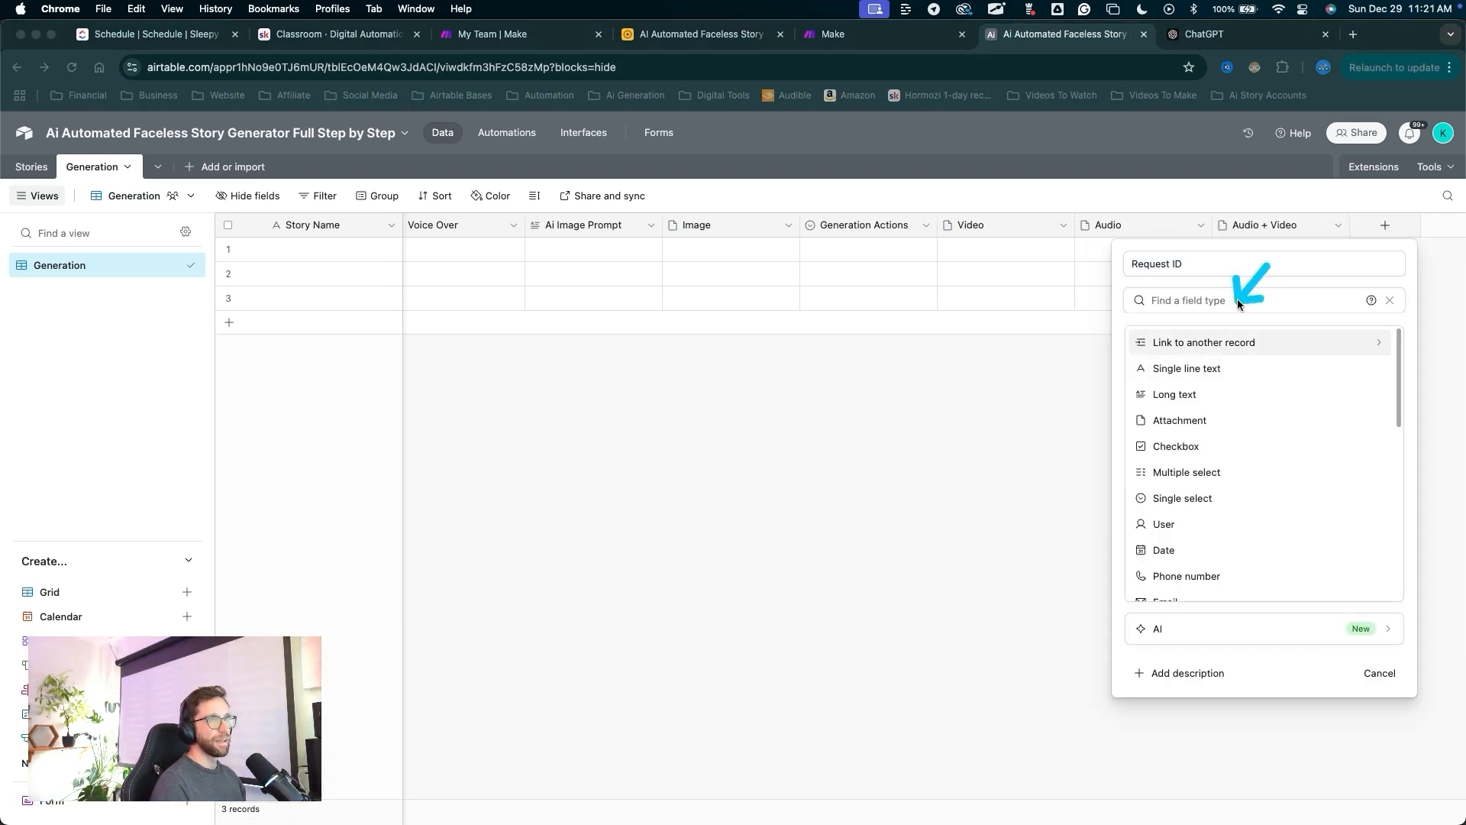
pyautogui.click(1188, 393)
pyautogui.moveTo(1308, 563); pyautogui.dragTo(1342, 456)
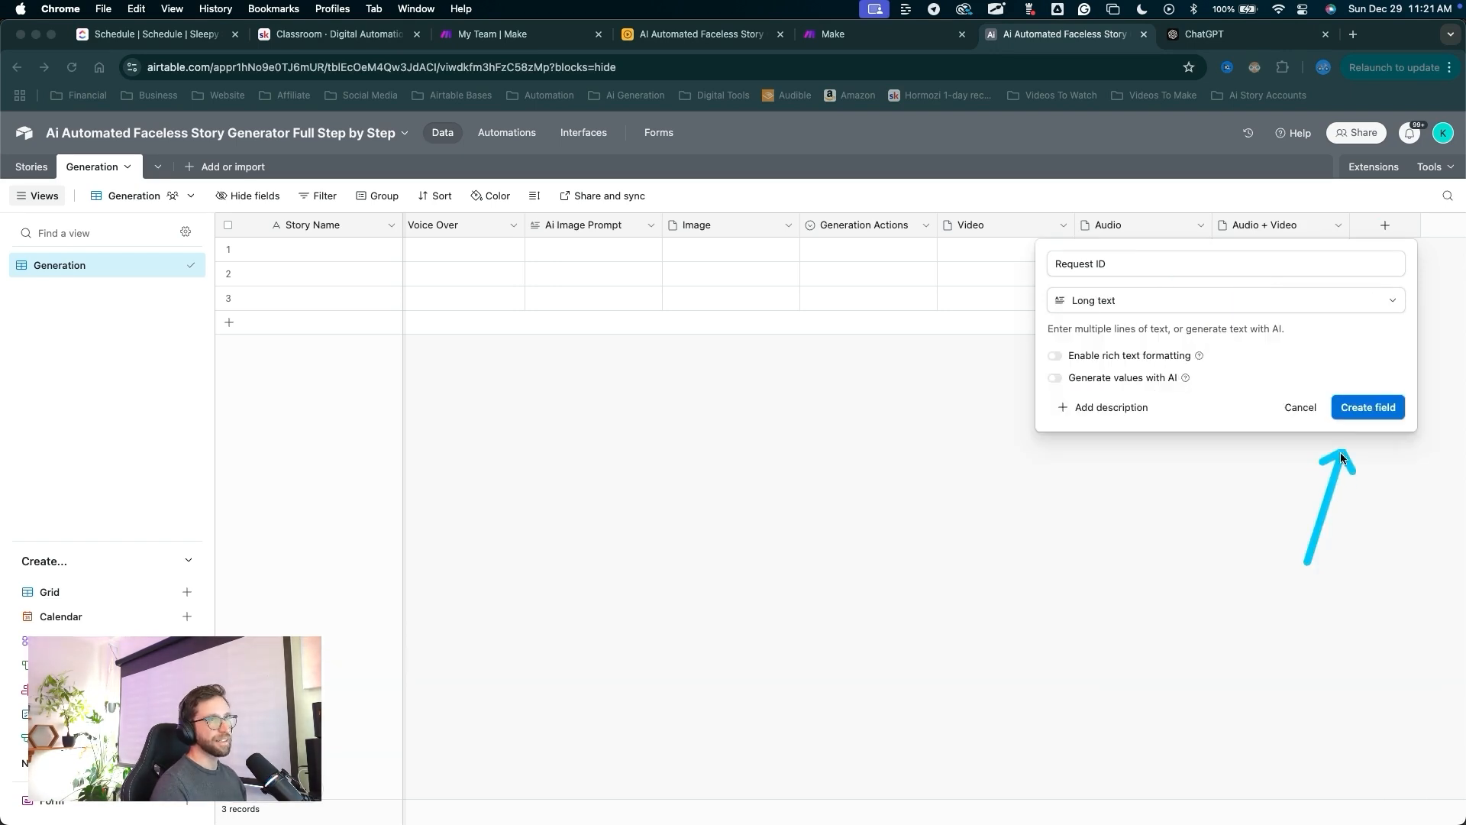
pyautogui.click(1361, 419)
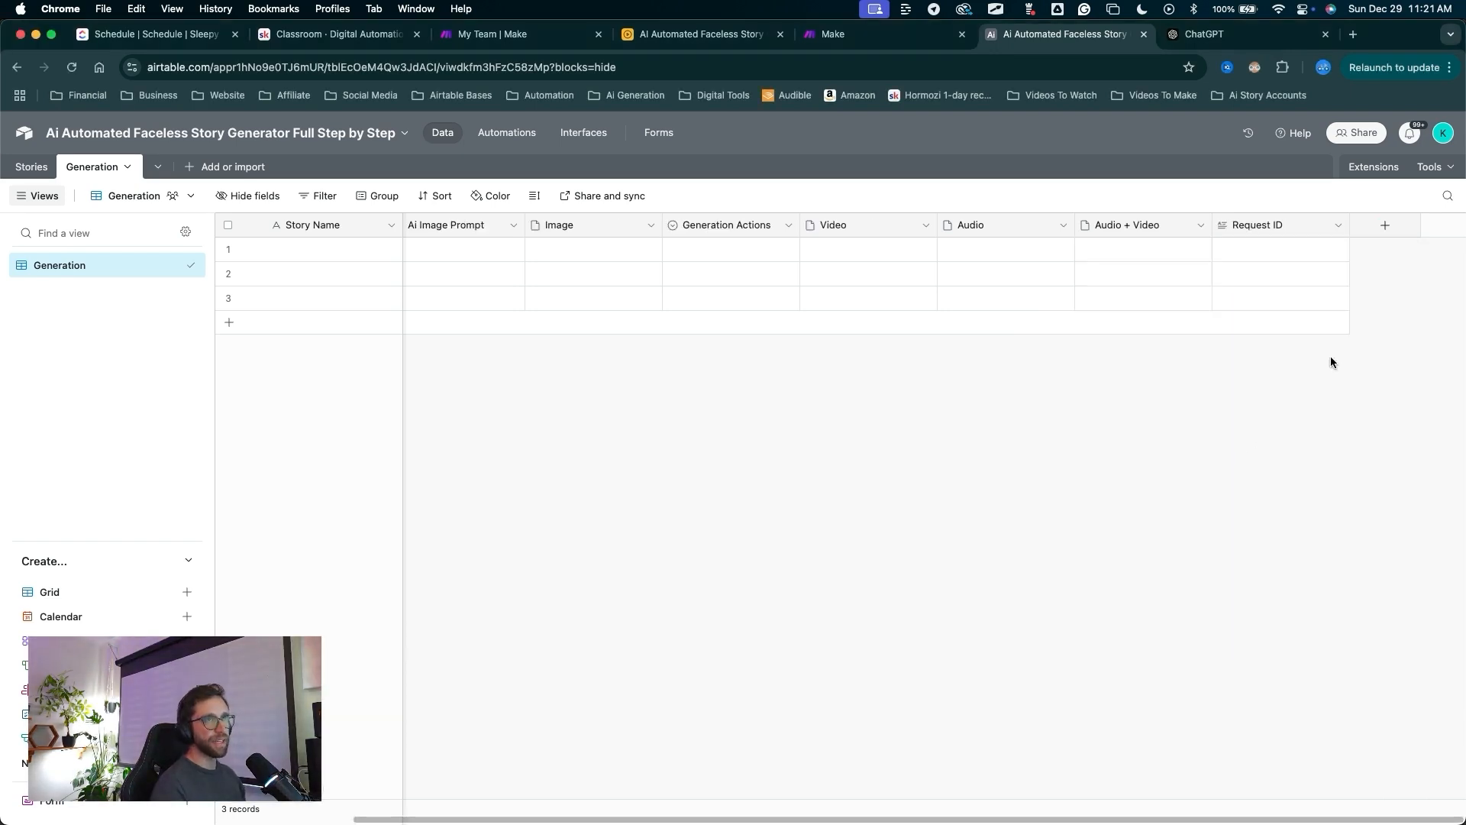
# Add a Created field recording each record's creation time.
pyautogui.moveTo(1317, 420); pyautogui.dragTo(1363, 267)
pyautogui.click(1384, 226)
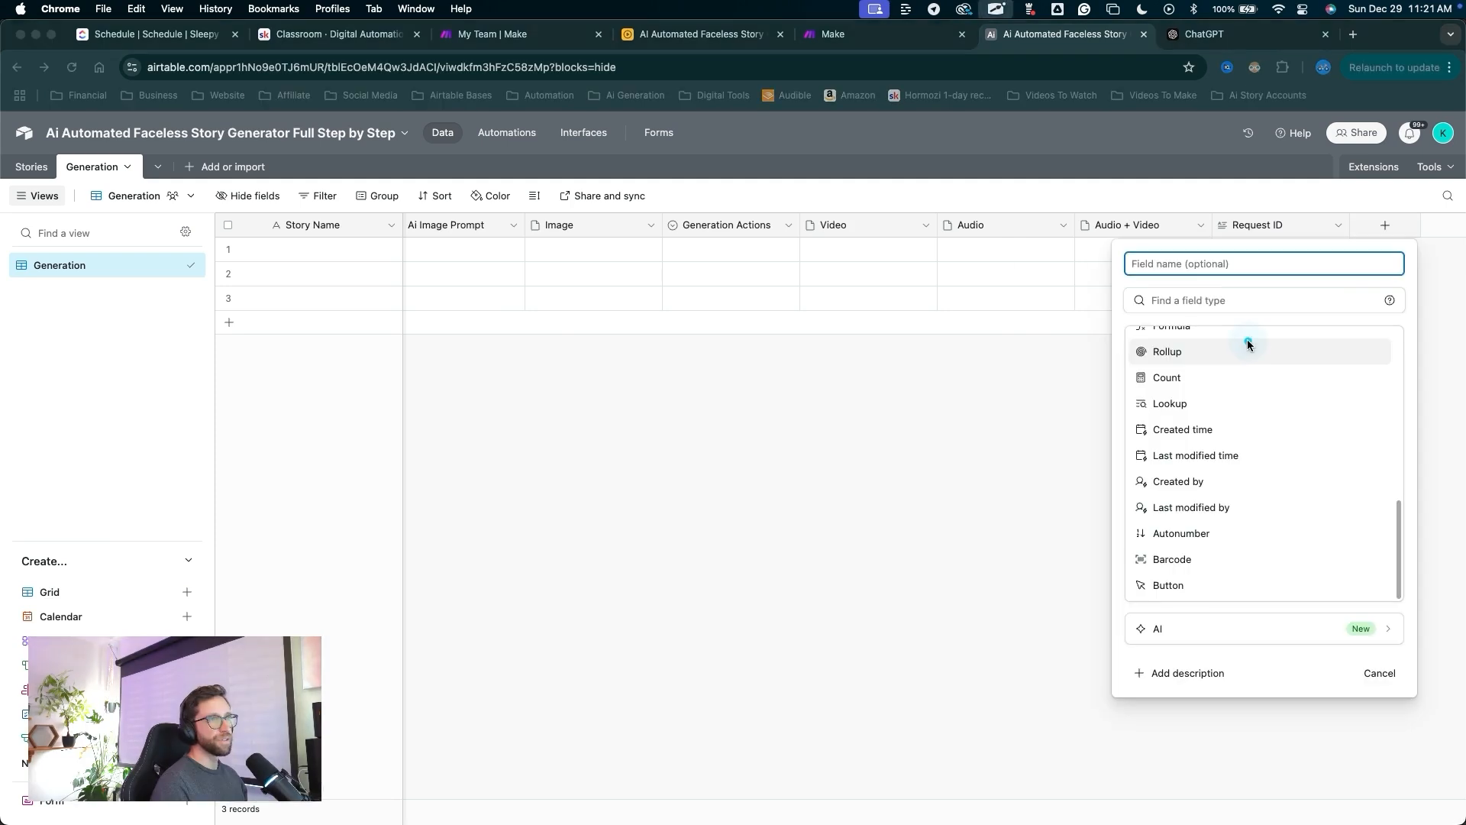
pyautogui.moveTo(1247, 341); pyautogui.dragTo(1205, 439)
pyautogui.click(1203, 430)
pyautogui.moveTo(1371, 268)
pyautogui.mouseDown()
pyautogui.moveTo(1362, 507)
pyautogui.moveTo(1378, 550)
pyautogui.mouseUp()
pyautogui.click(1379, 552)
pyautogui.moveTo(1335, 458); pyautogui.dragTo(1396, 231)
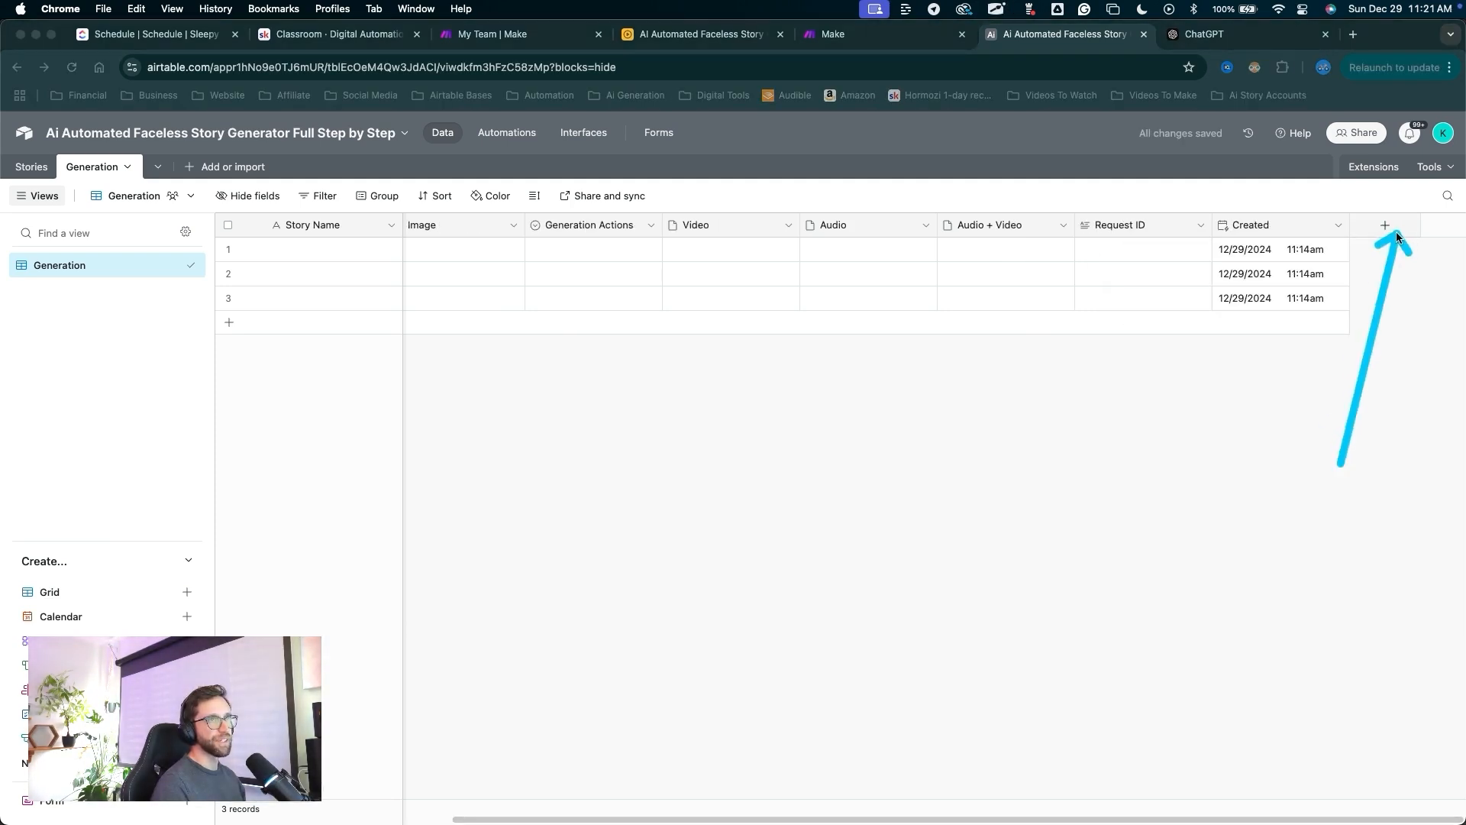
# Create a 'Record ID' formula field with the formula RECORD_ID().
pyautogui.click(1390, 228)
pyautogui.write('Record ID')
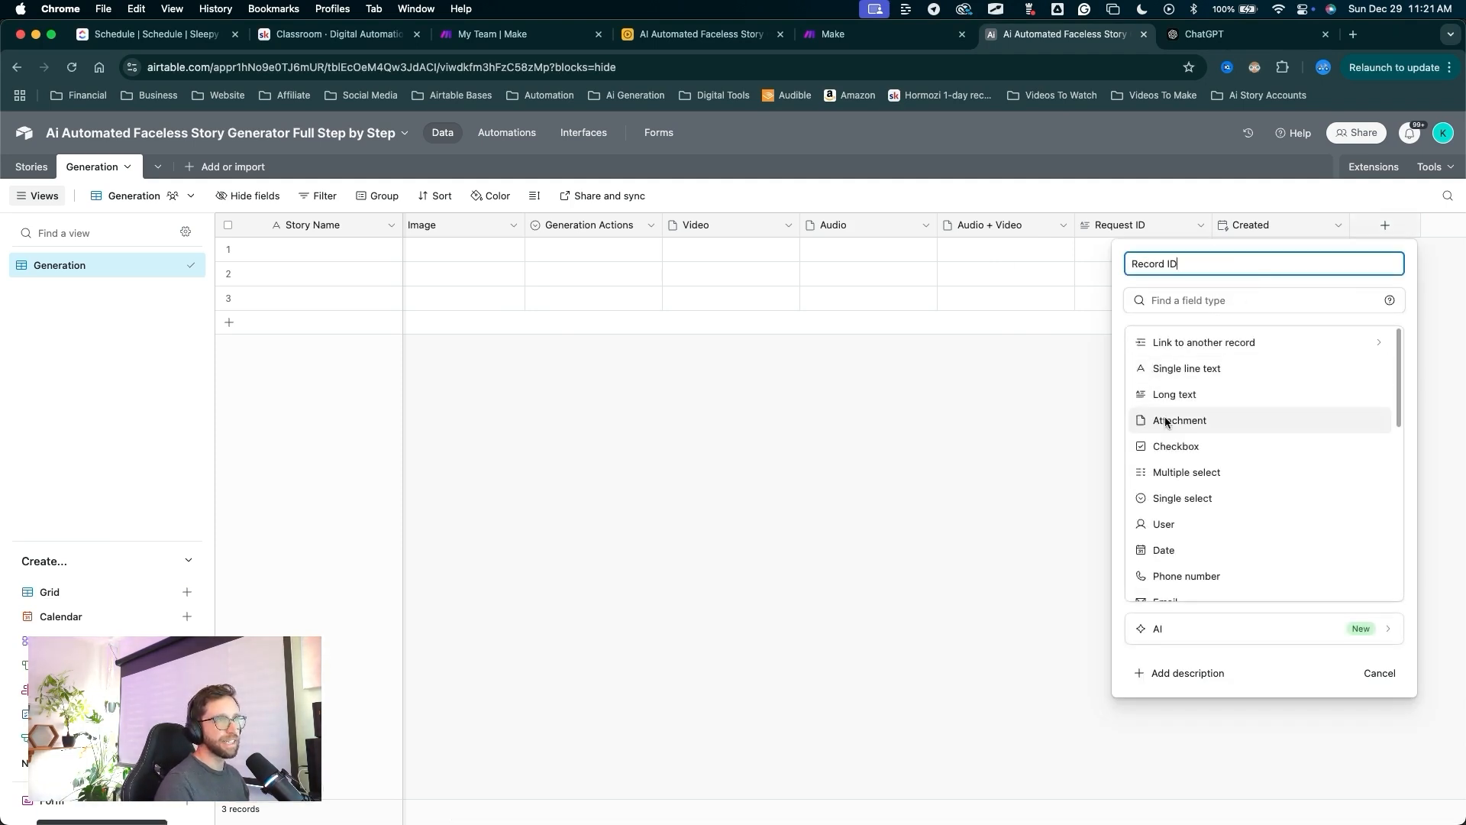
pyautogui.scroll(-5, 1176, 428)
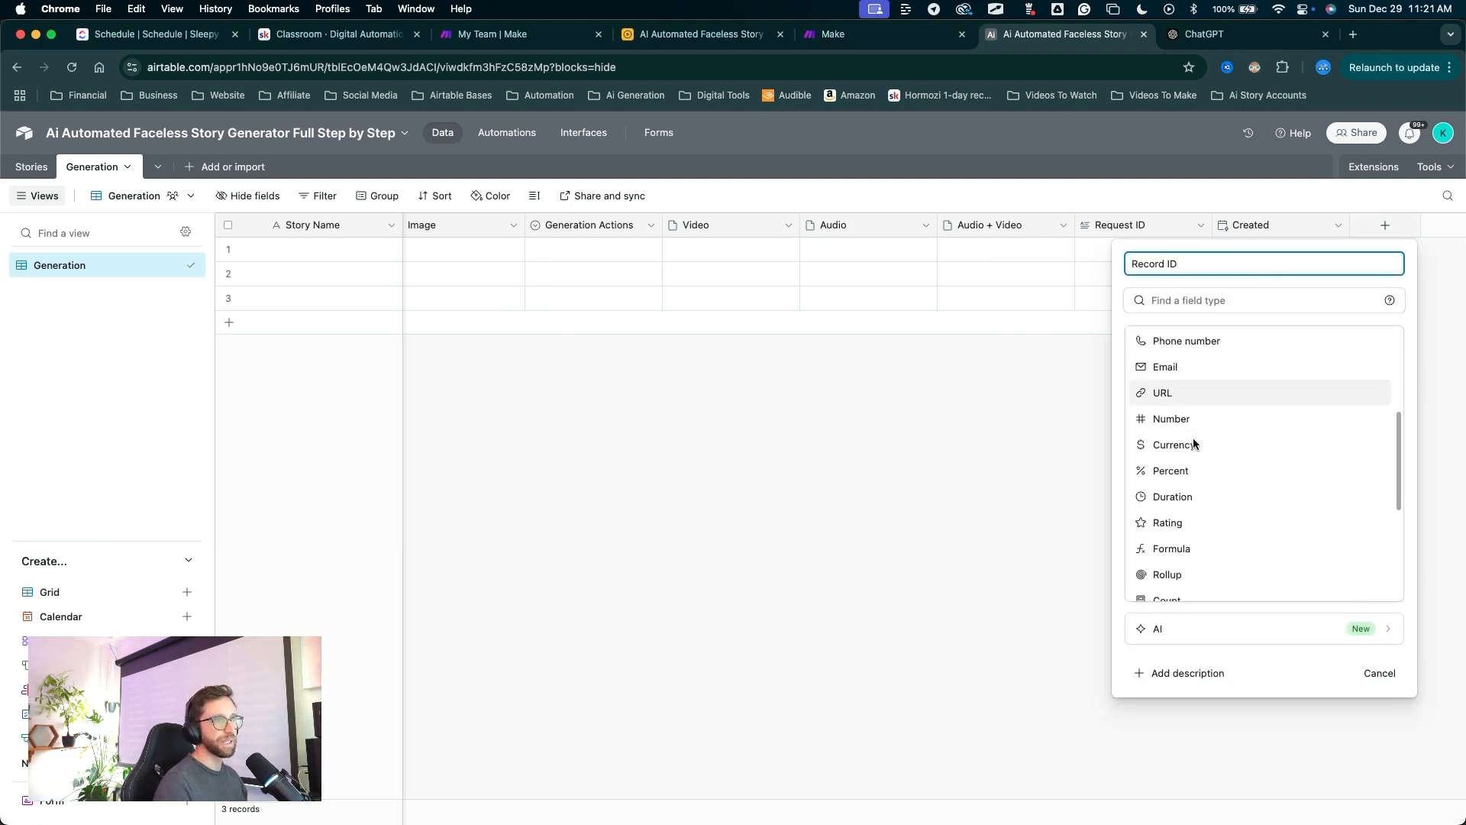
pyautogui.moveTo(1189, 345); pyautogui.dragTo(1180, 513)
pyautogui.click(1176, 505)
pyautogui.moveTo(1163, 646); pyautogui.dragTo(1162, 402)
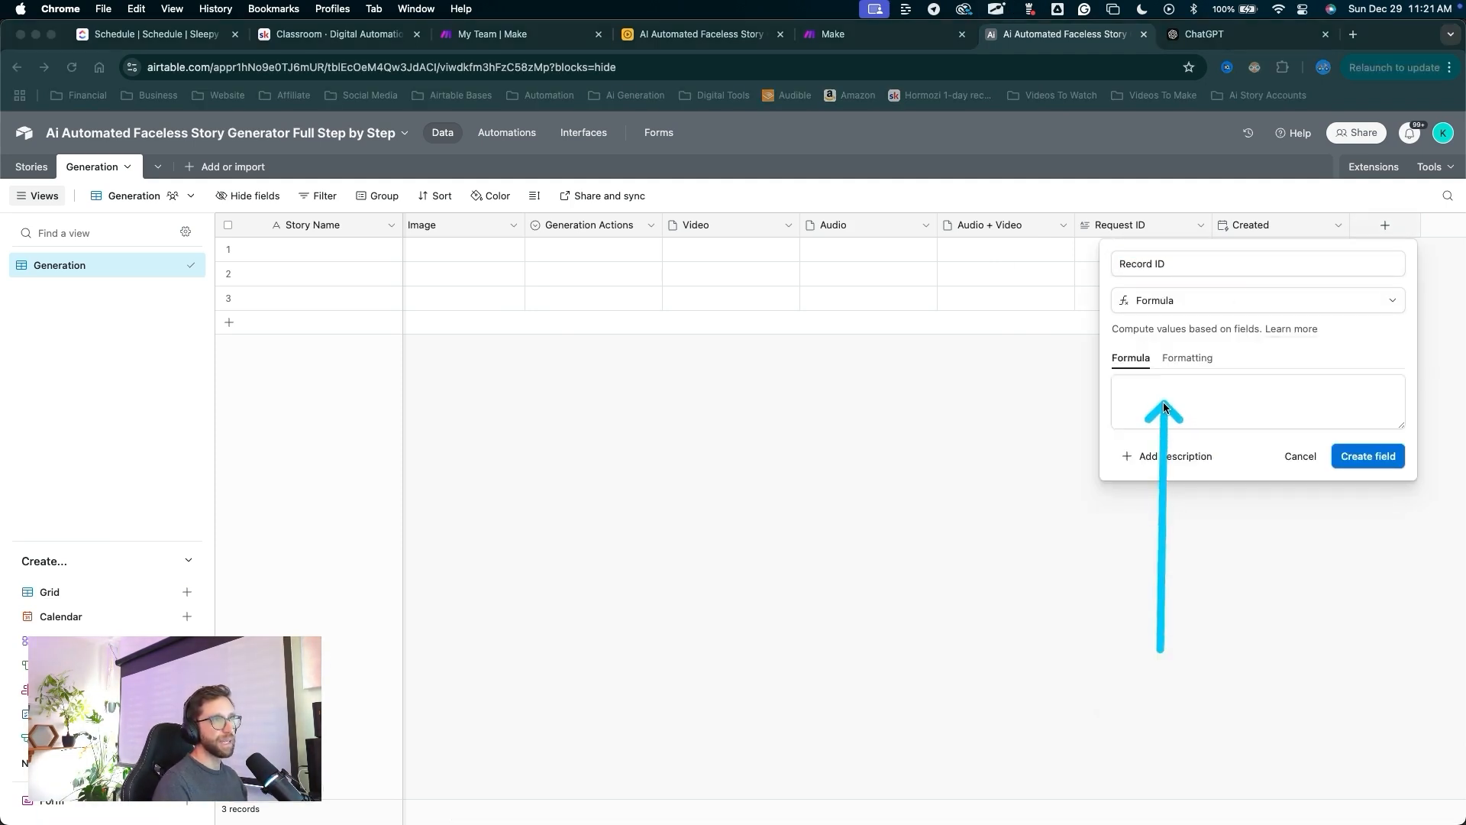
pyautogui.click(1162, 402)
pyautogui.write('re')
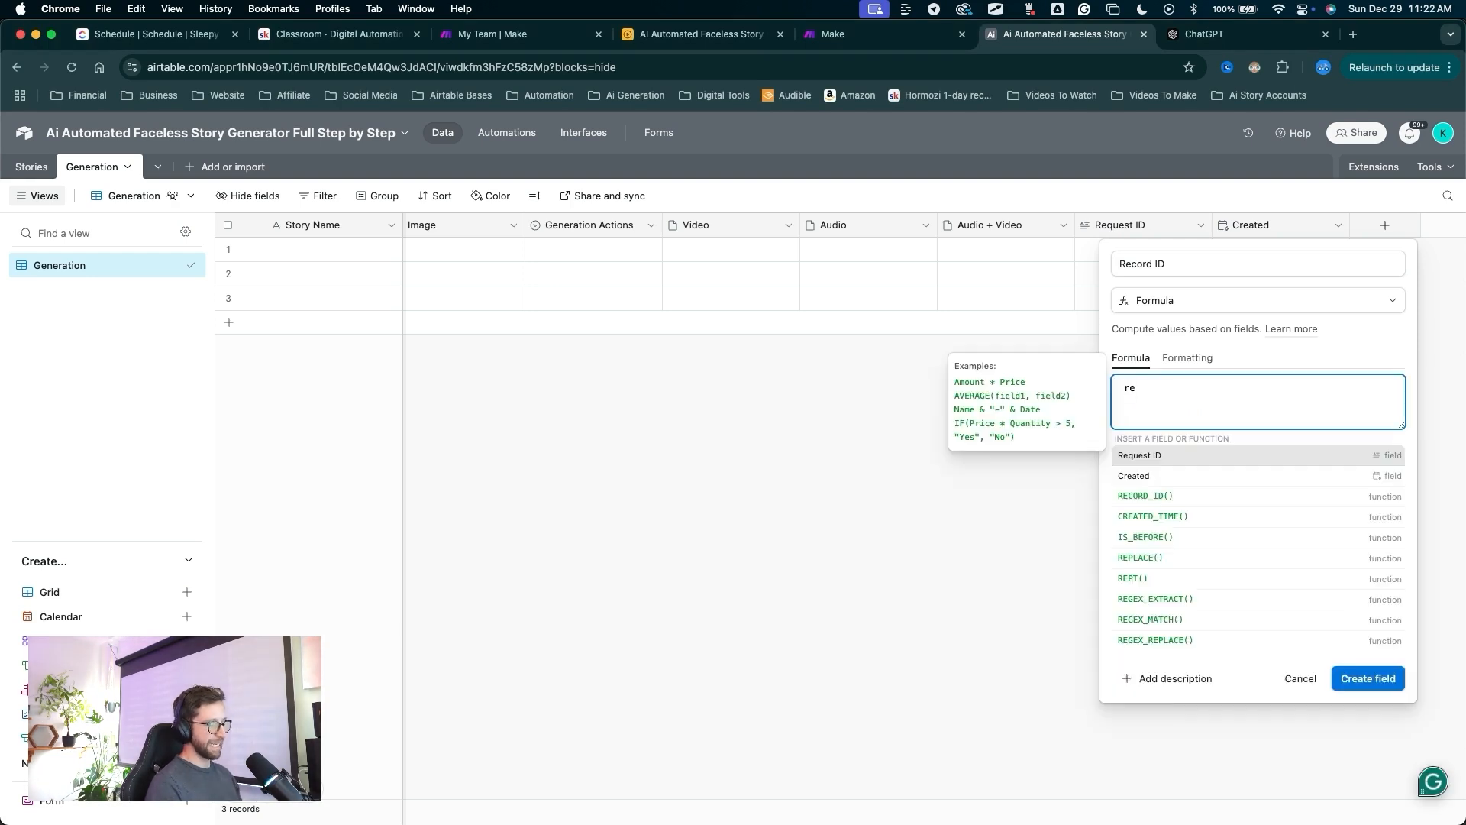
pyautogui.write('c')
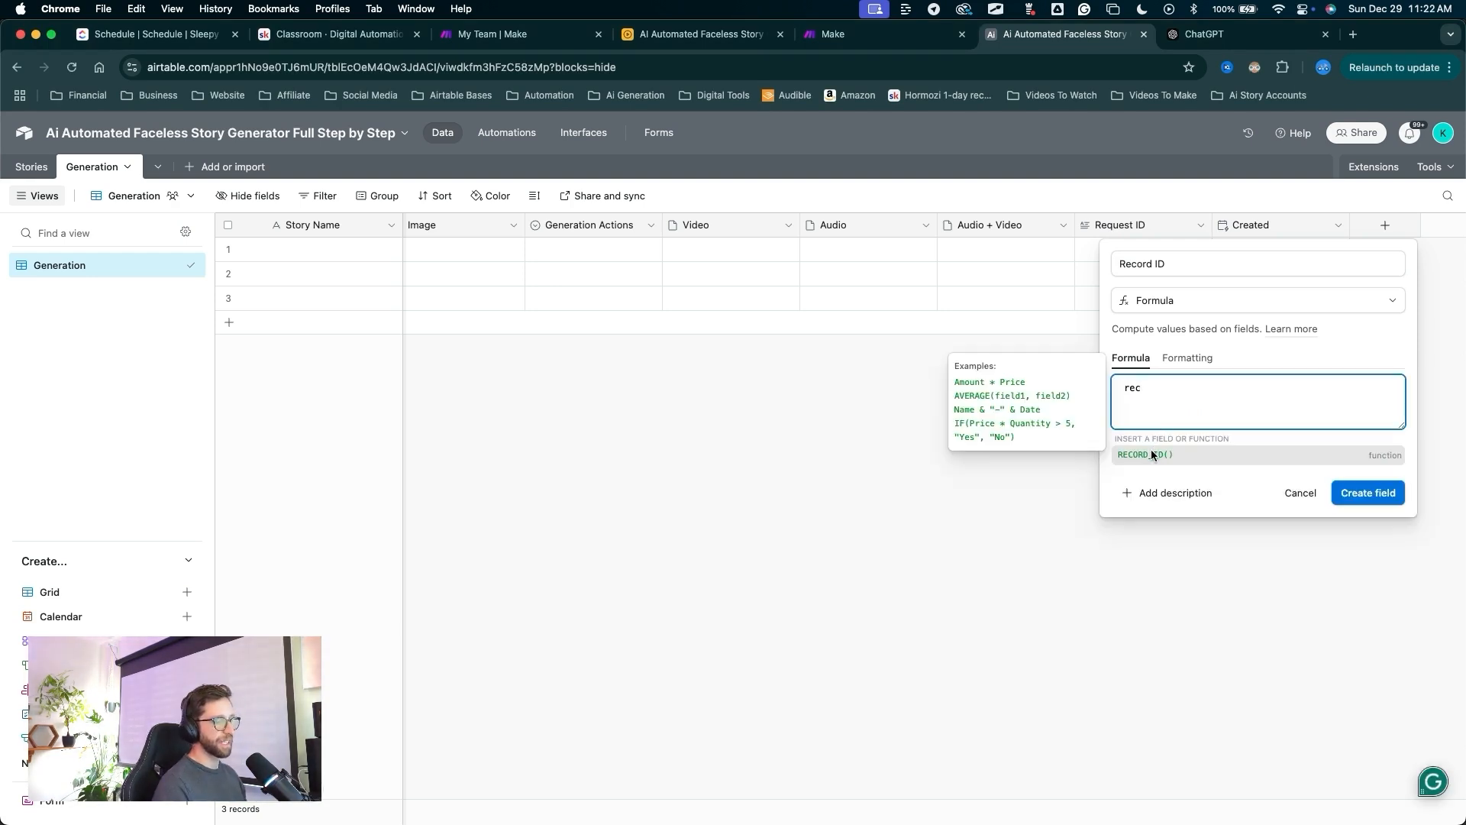
pyautogui.click(1162, 456)
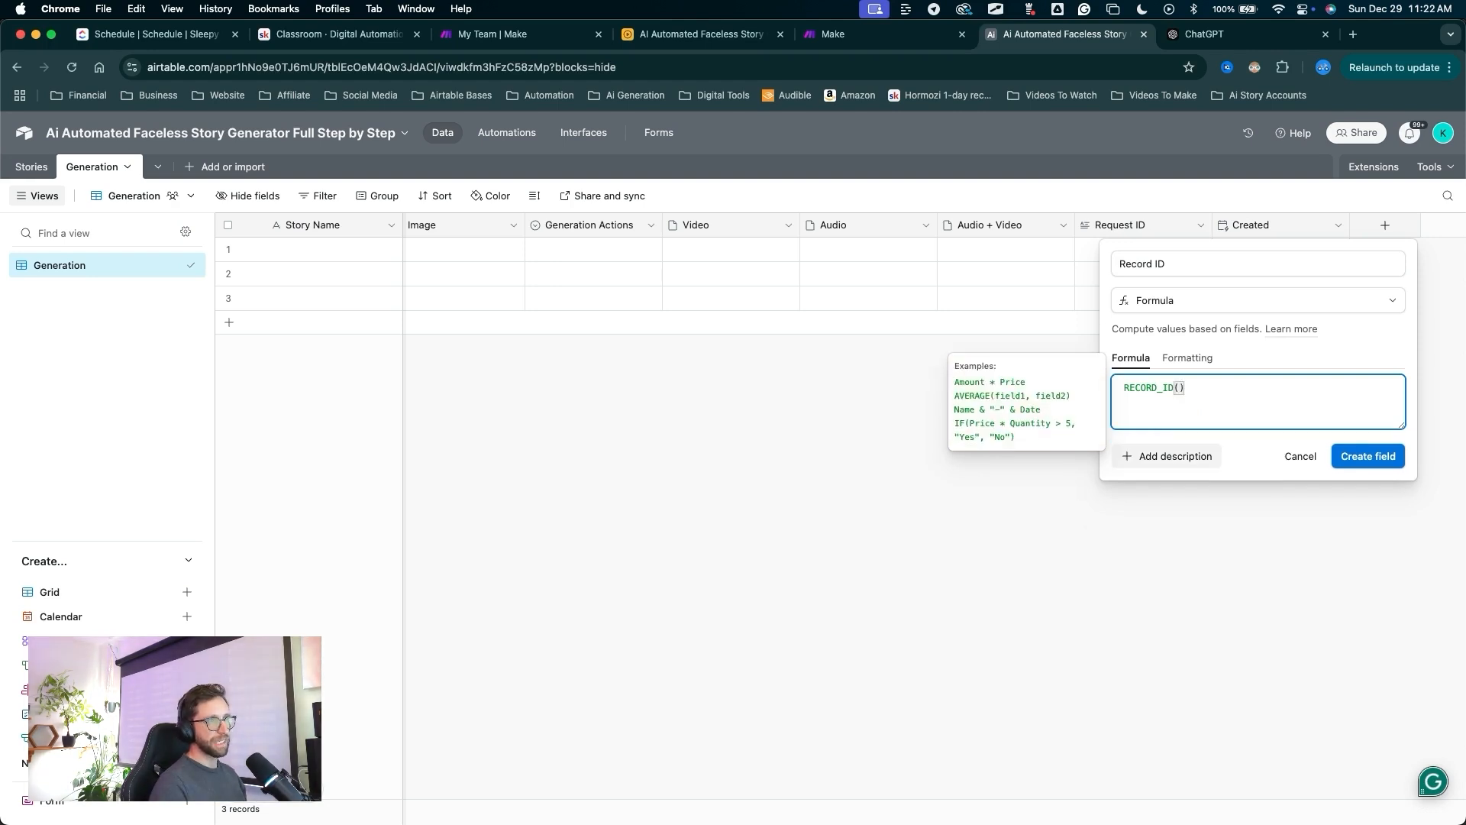
pyautogui.moveTo(1203, 537); pyautogui.dragTo(1184, 395)
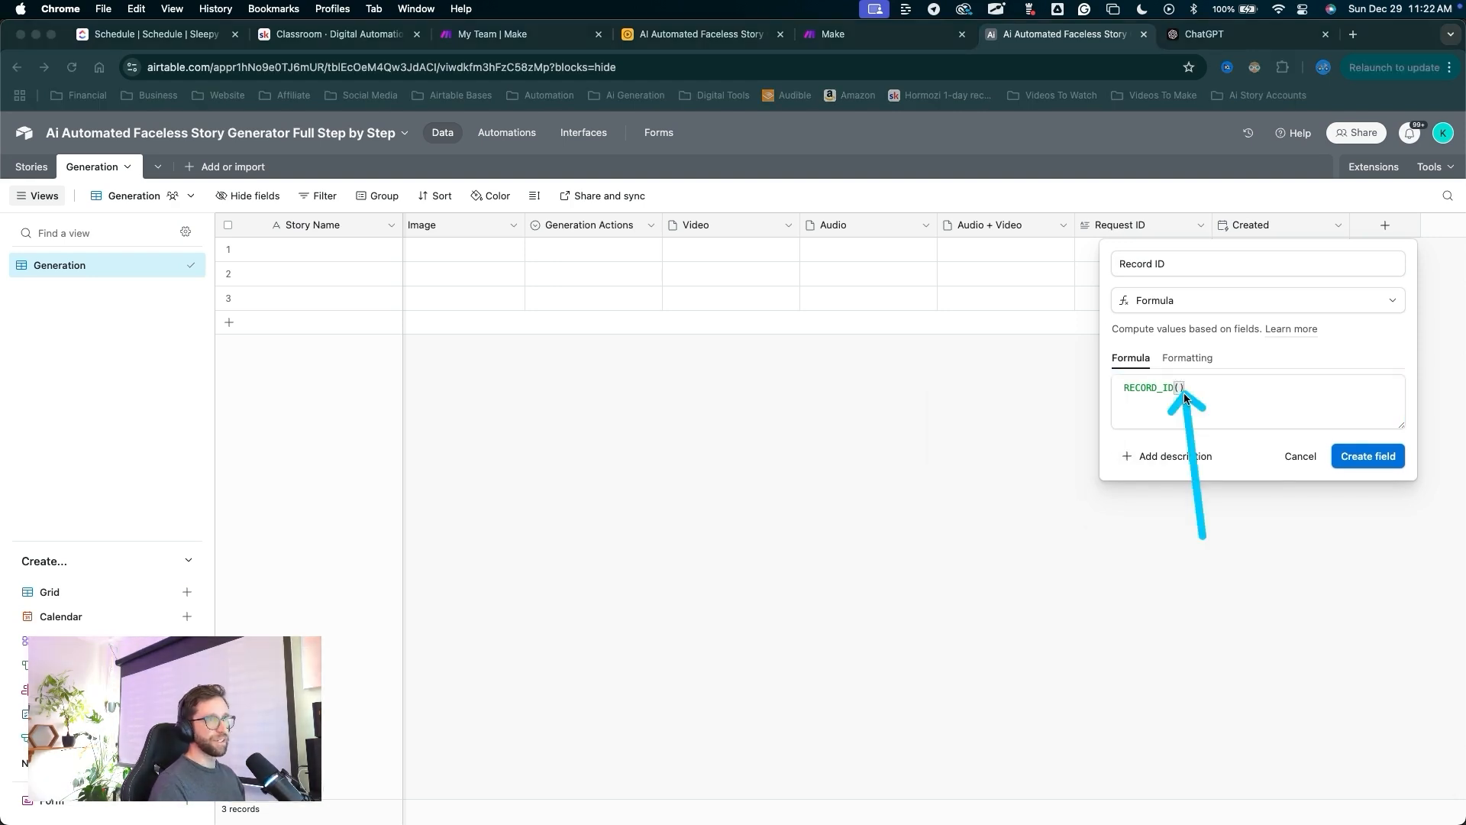
pyautogui.moveTo(1202, 537); pyautogui.dragTo(1360, 478)
pyautogui.click(1347, 461)
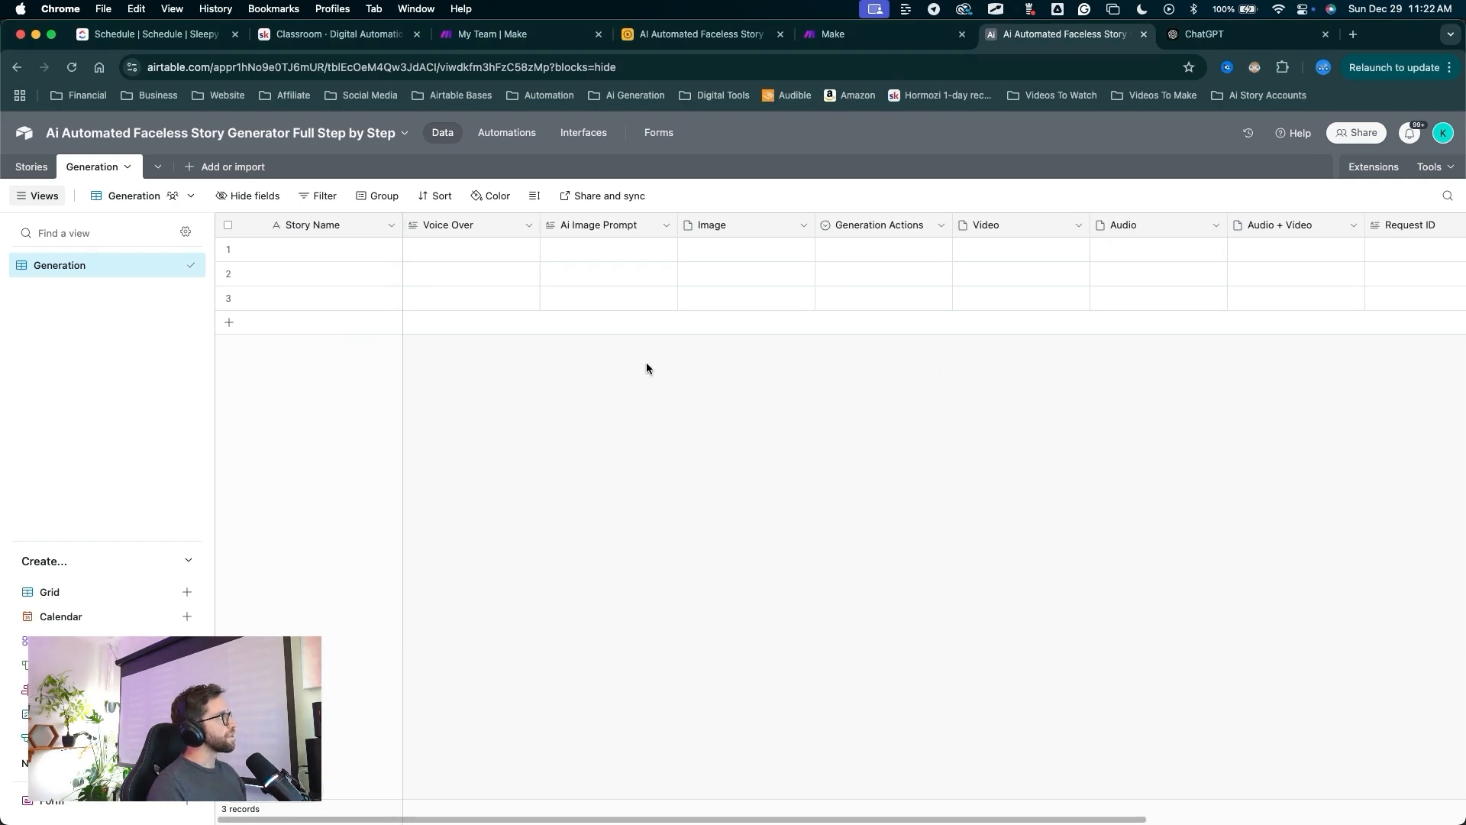
# Review the Generation table's three empty records.
pyautogui.moveTo(775, 481)
pyautogui.mouseDown()
pyautogui.moveTo(46, 263)
pyautogui.moveTo(46, 130)
pyautogui.moveTo(48, 164)
pyautogui.mouseUp()
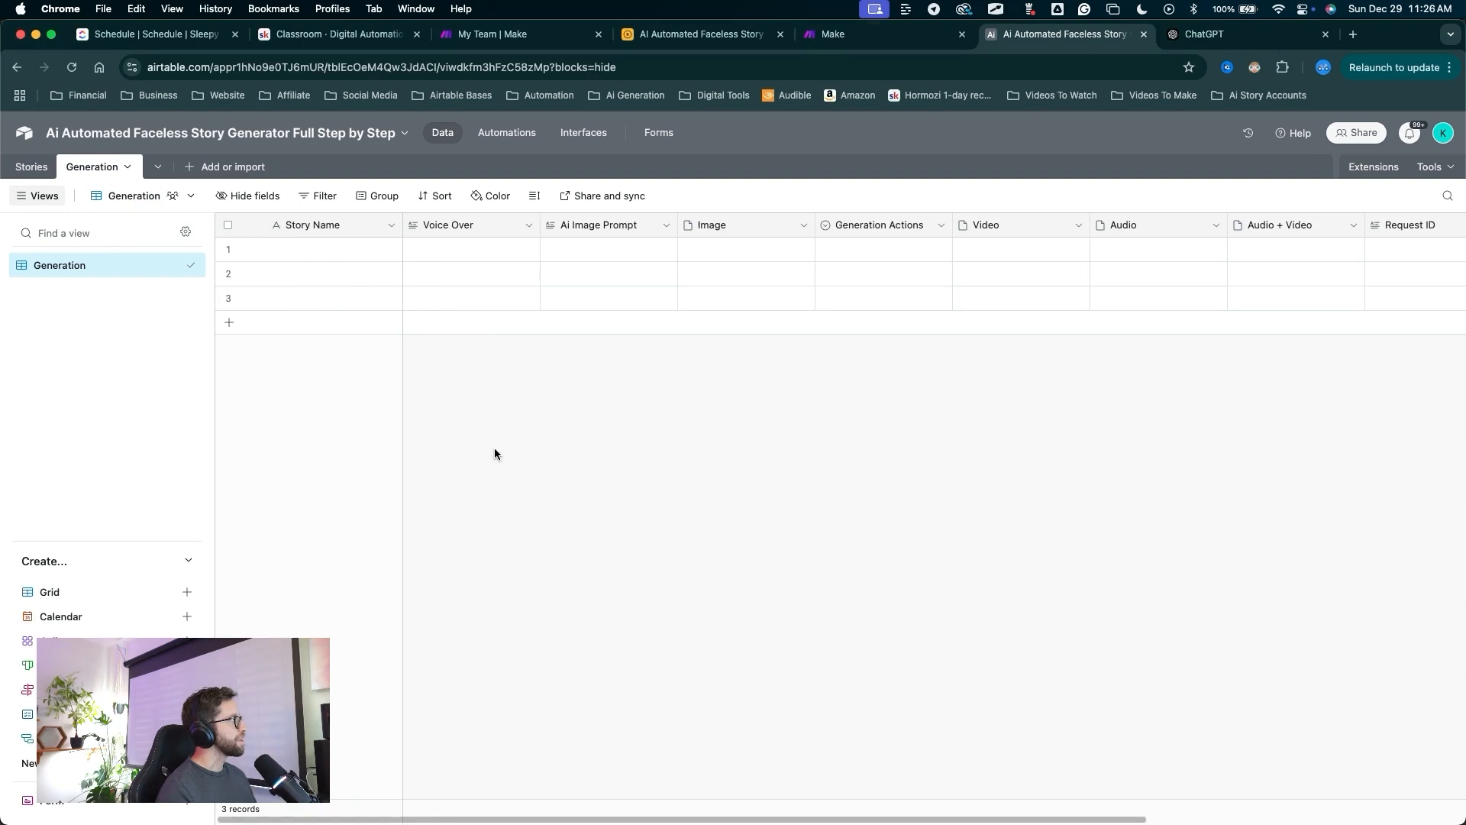
pyautogui.moveTo(500, 452)
pyautogui.mouseDown()
pyautogui.moveTo(344, 233)
pyautogui.moveTo(106, 186)
pyautogui.moveTo(318, 203)
pyautogui.moveTo(416, 239)
pyautogui.moveTo(352, 228)
pyautogui.mouseUp()
pyautogui.press('Escape')
pyautogui.hotkey('ctrl', 'a')
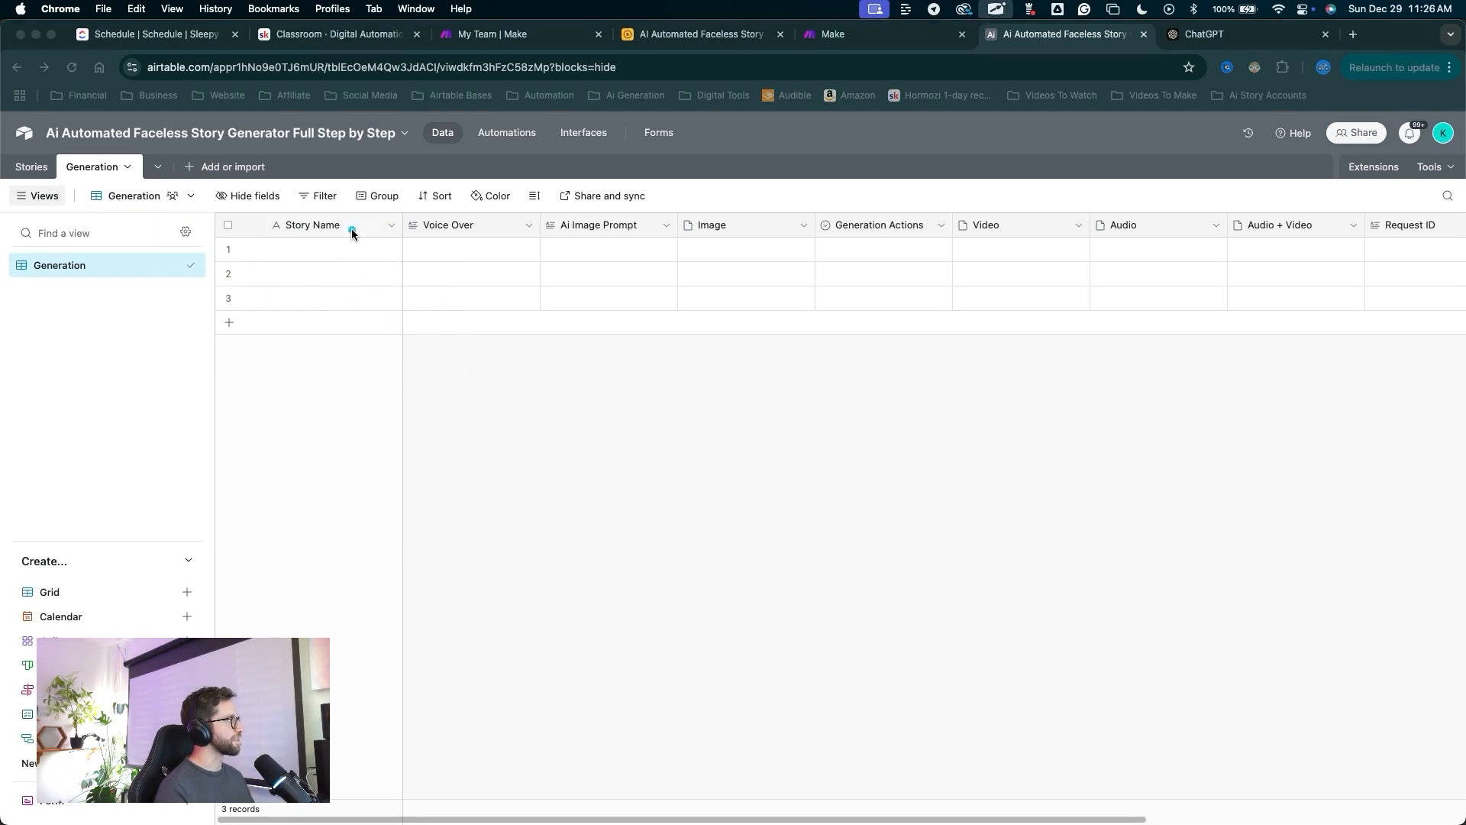
pyautogui.moveTo(370, 346); pyautogui.dragTo(323, 227)
pyautogui.press('Escape')
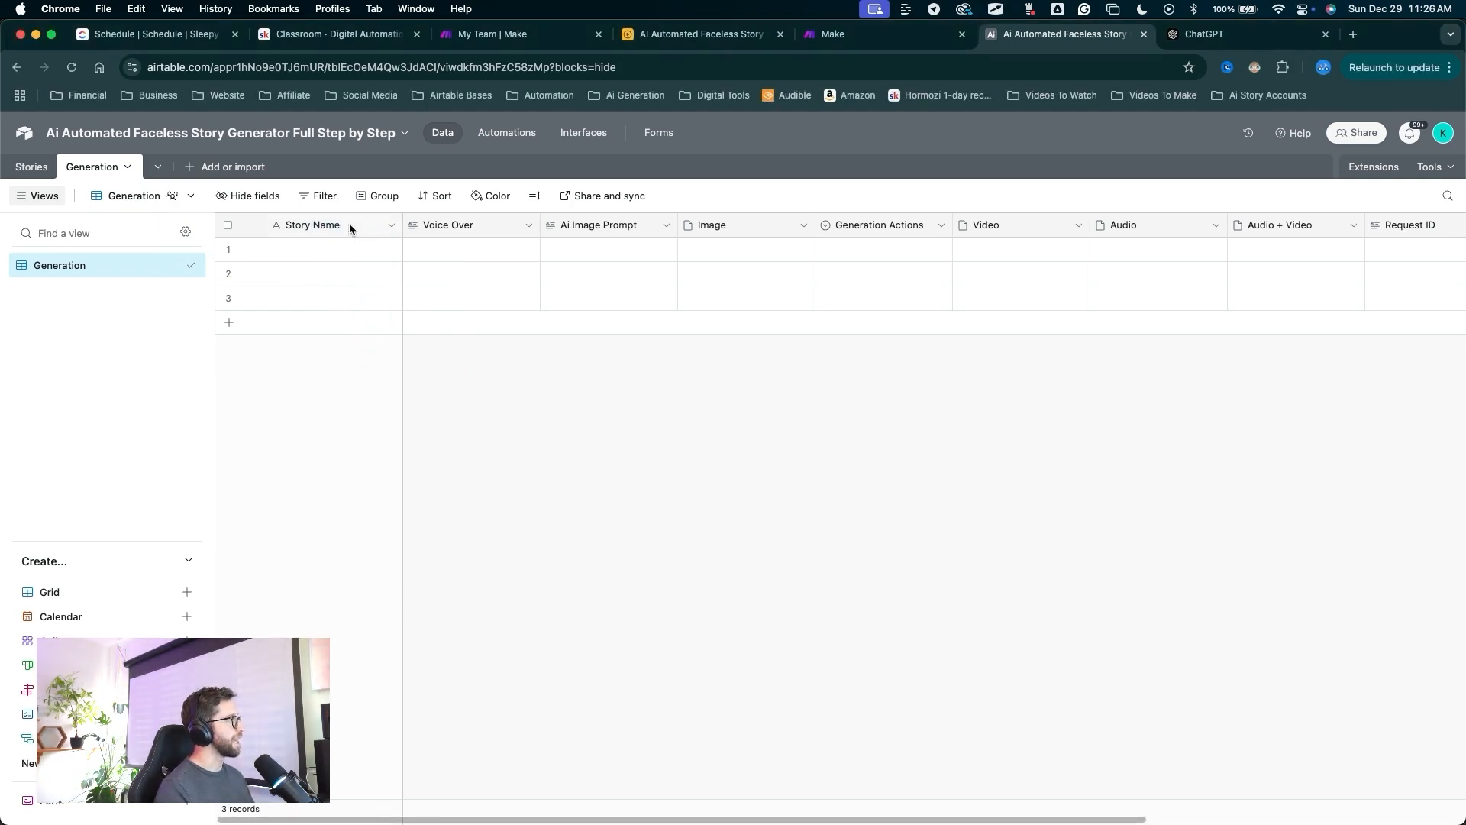
# Insert a field right of Story Name that links to the Stories table.
pyautogui.rightClick(349, 225)
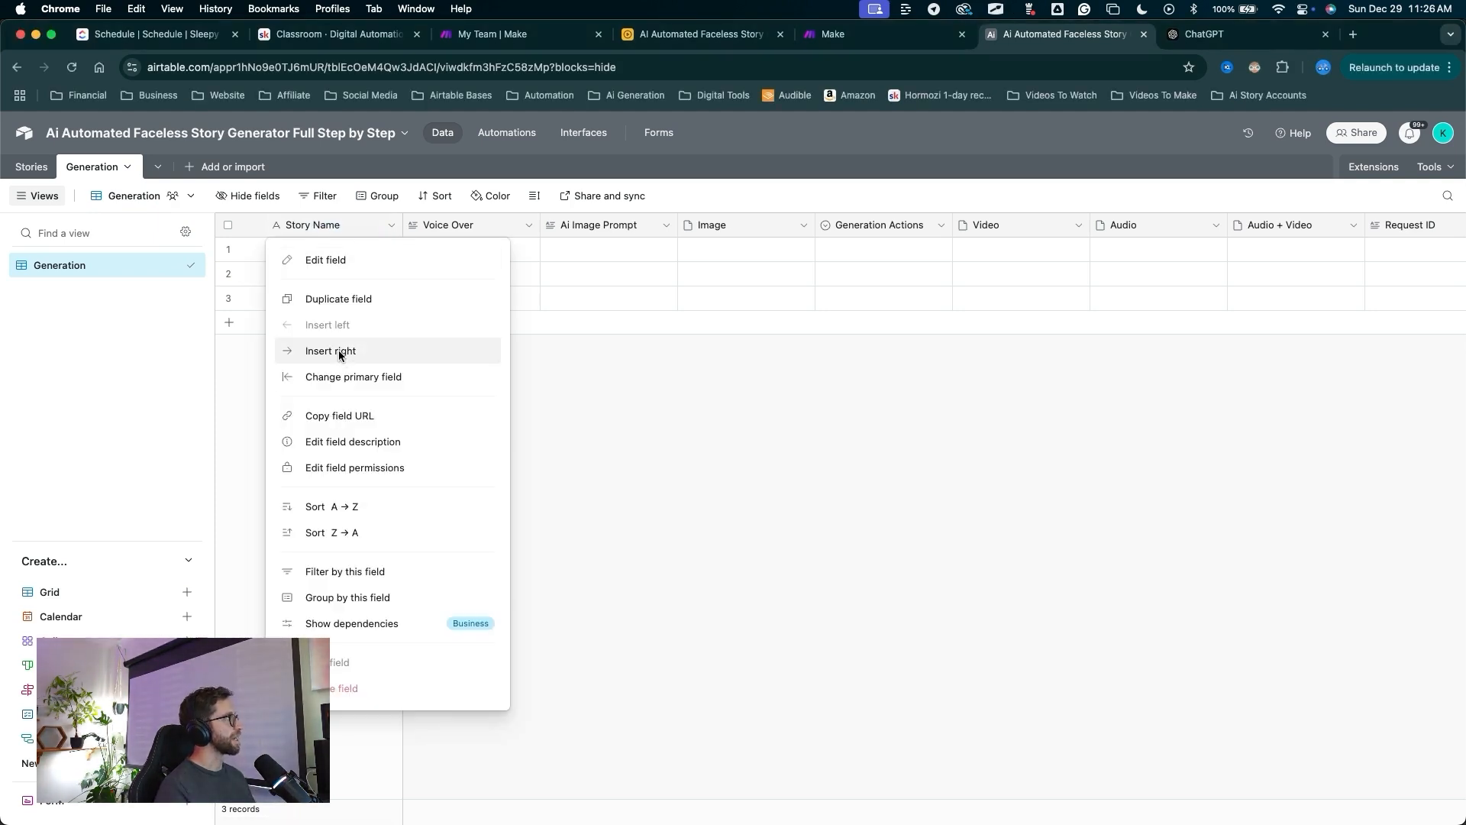
pyautogui.click(339, 352)
pyautogui.hotkey('ctrl', 'a')
pyautogui.moveTo(344, 443); pyautogui.dragTo(357, 309)
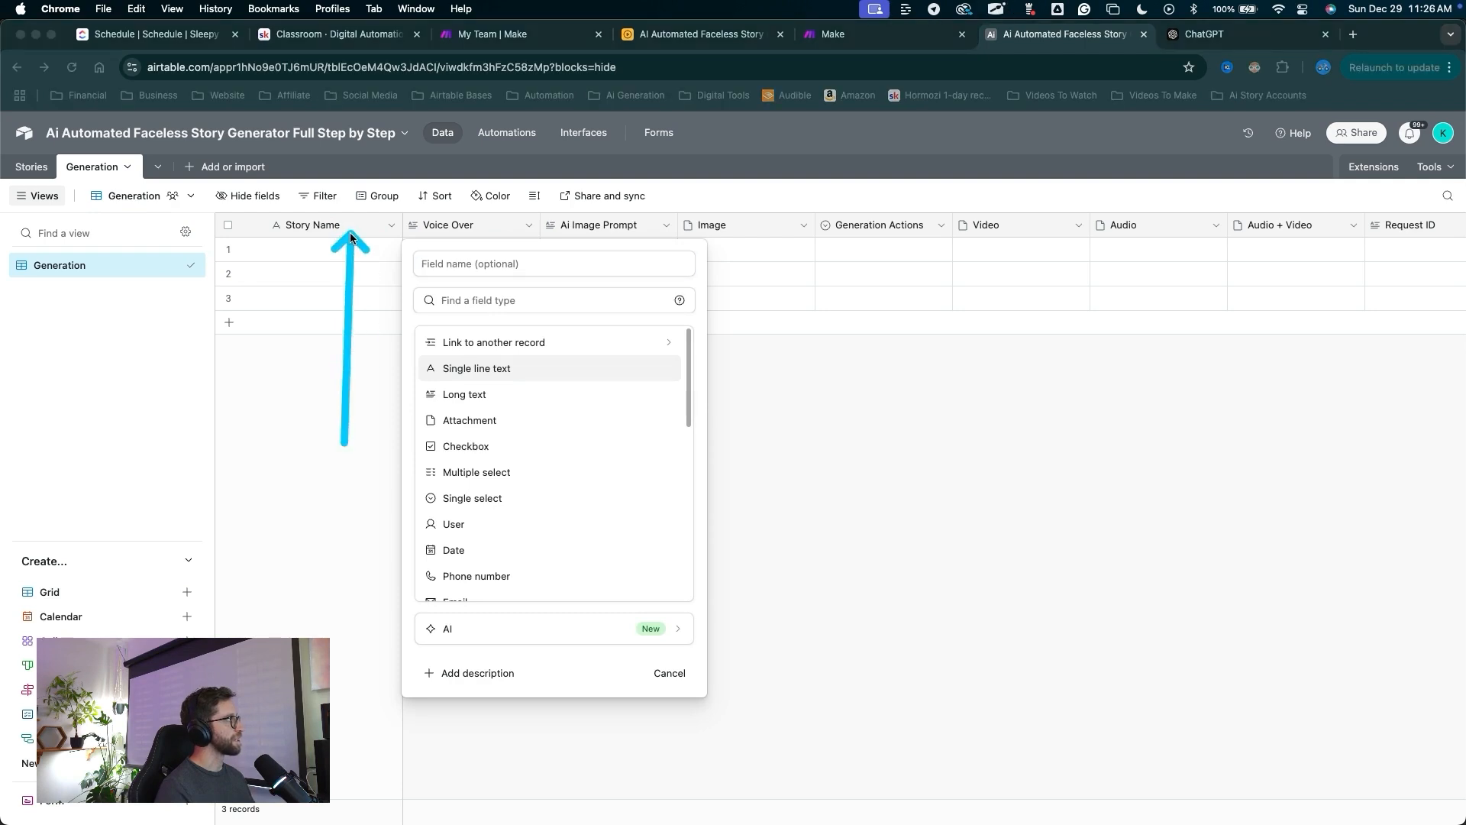
pyautogui.moveTo(350, 232)
pyautogui.mouseDown()
pyautogui.moveTo(337, 229)
pyautogui.moveTo(440, 229)
pyautogui.moveTo(405, 226)
pyautogui.moveTo(469, 327)
pyautogui.mouseUp()
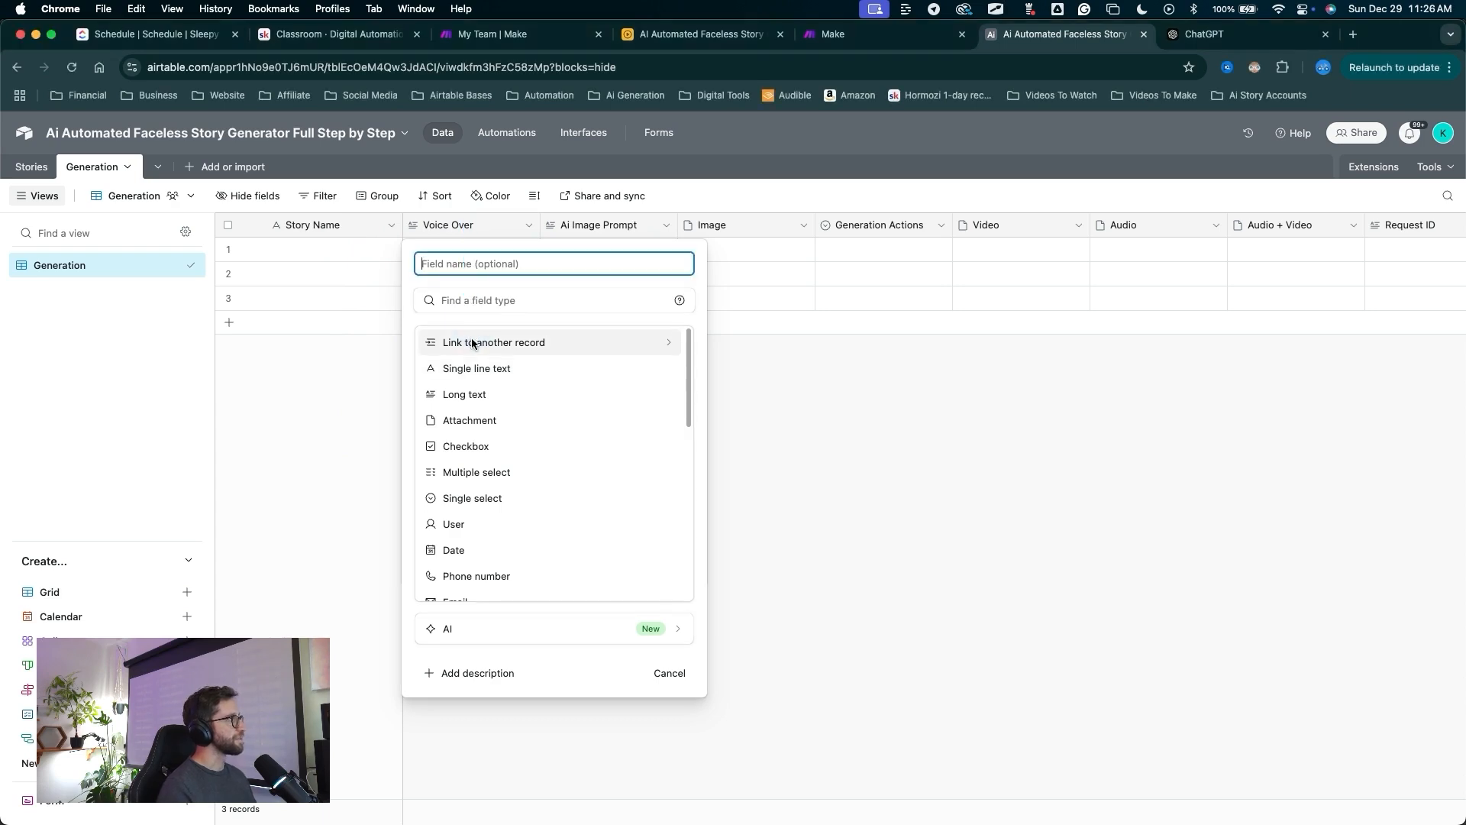
pyautogui.click(470, 340)
pyautogui.moveTo(441, 520)
pyautogui.mouseDown()
pyautogui.moveTo(431, 349)
pyautogui.moveTo(19, 149)
pyautogui.mouseUp()
pyautogui.click(440, 330)
pyautogui.moveTo(444, 271); pyautogui.dragTo(422, 353)
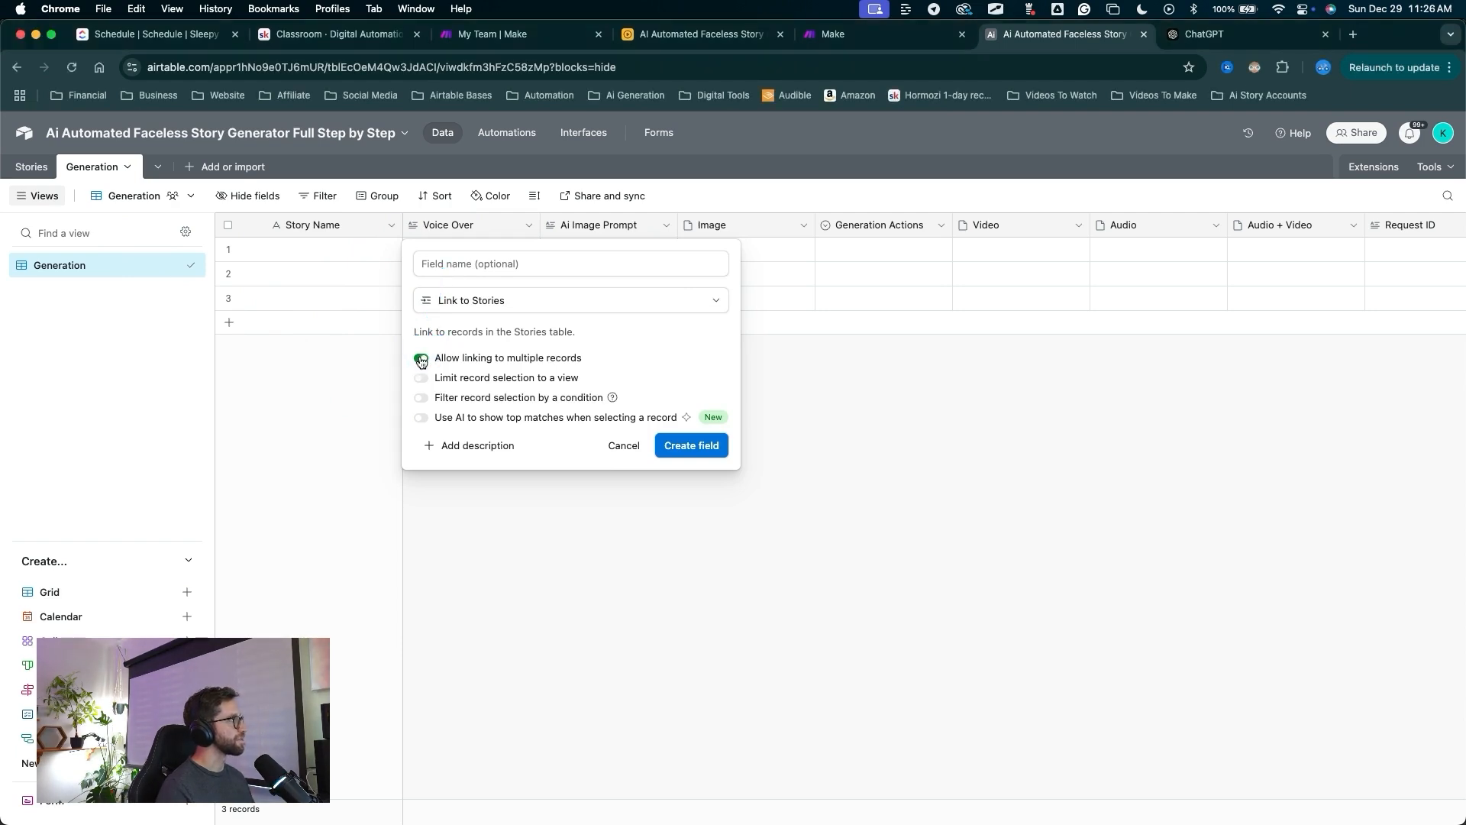
pyautogui.moveTo(495, 264); pyautogui.dragTo(676, 434)
pyautogui.click(676, 437)
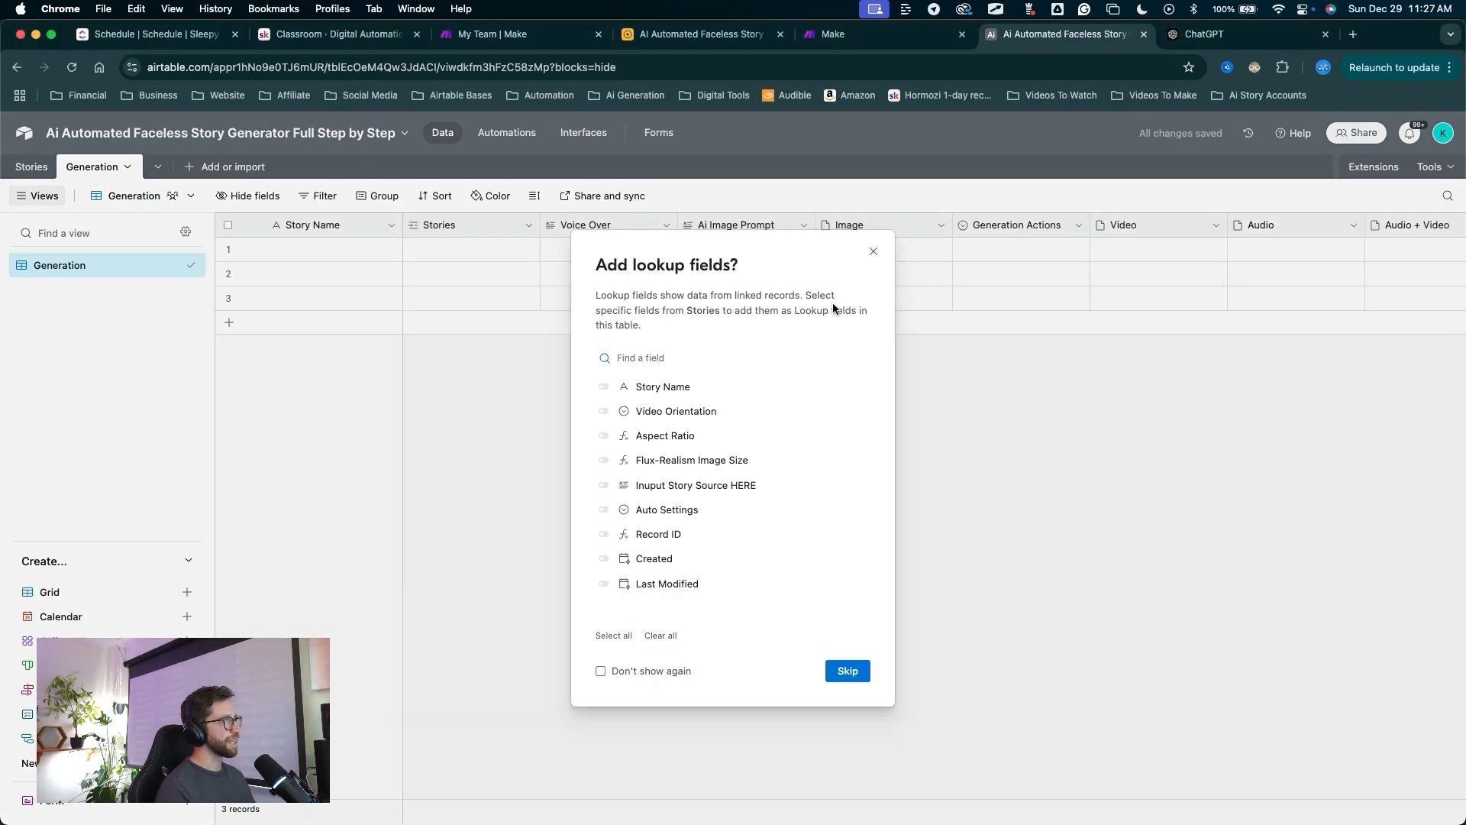
# Add Video Orientation, Aspect Ratio, Flux-Realism Image Size, Auto Settings and Record ID lookup fields.
pyautogui.moveTo(841, 412)
pyautogui.mouseDown()
pyautogui.moveTo(718, 264)
pyautogui.moveTo(673, 334)
pyautogui.moveTo(640, 458)
pyautogui.moveTo(735, 582)
pyautogui.moveTo(369, 297)
pyautogui.moveTo(30, 181)
pyautogui.moveTo(531, 307)
pyautogui.moveTo(718, 284)
pyautogui.moveTo(708, 371)
pyautogui.moveTo(606, 409)
pyautogui.mouseUp()
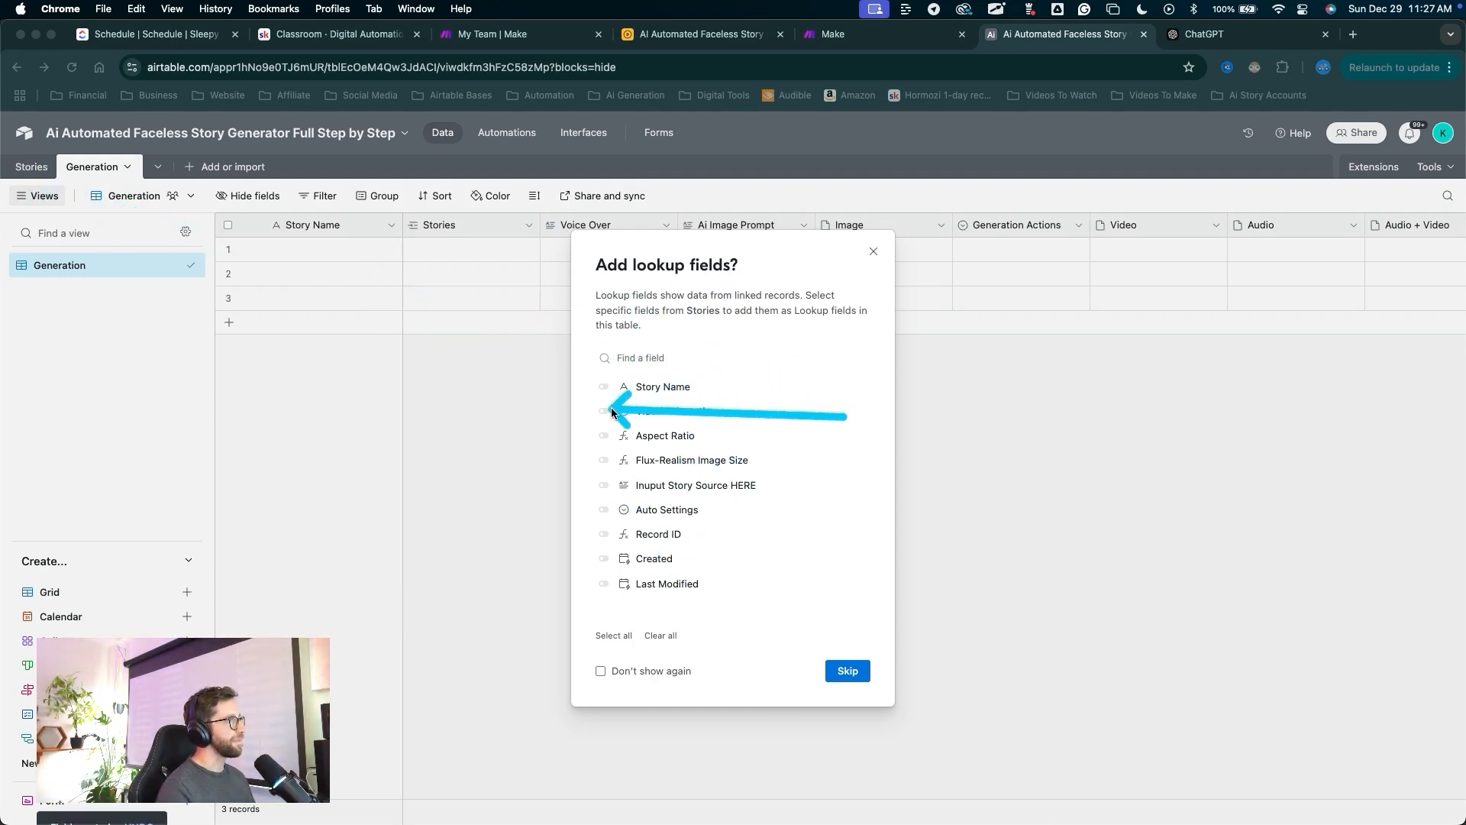
pyautogui.click(604, 410)
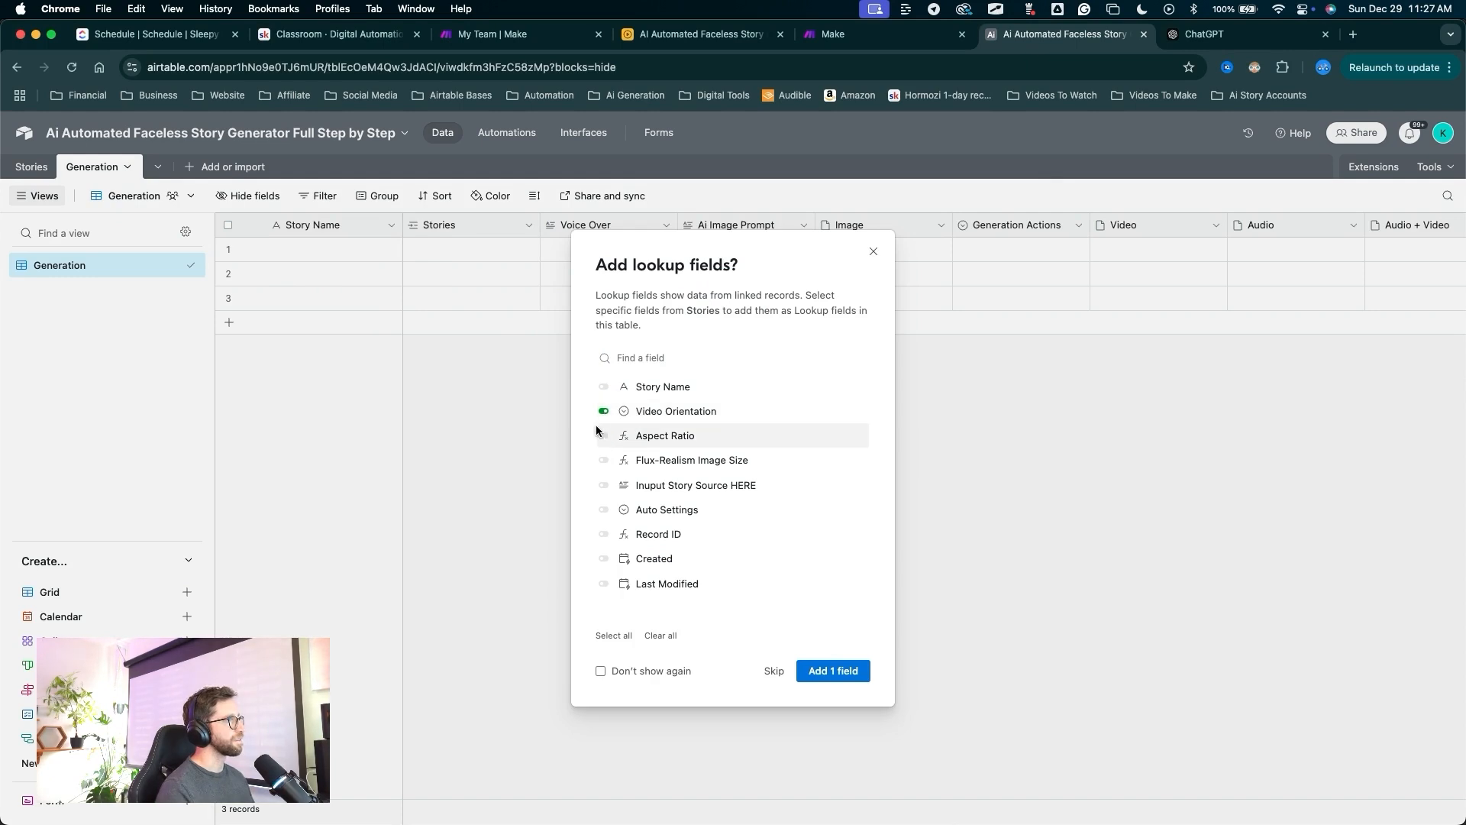
pyautogui.click(603, 435)
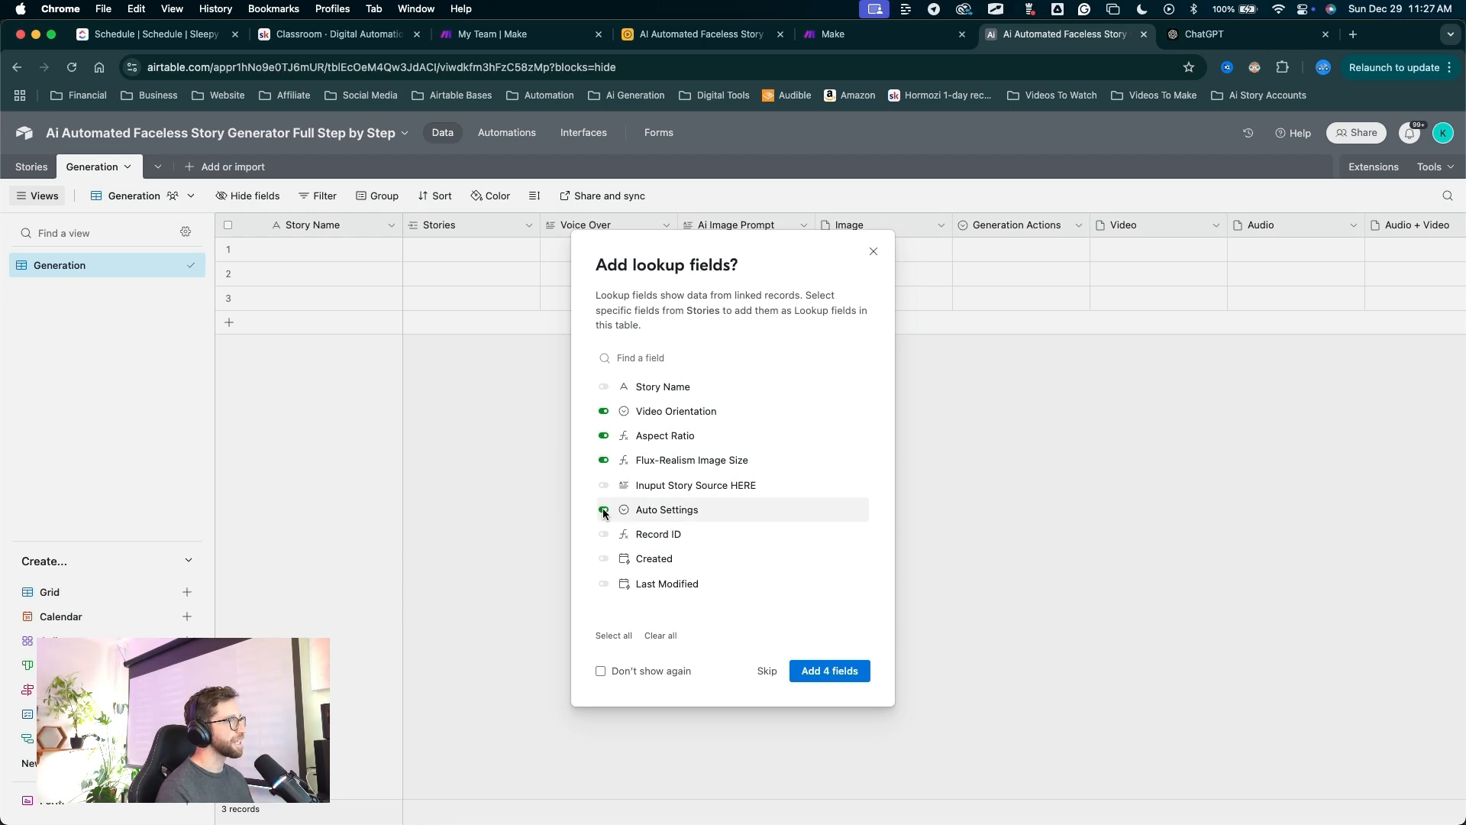
pyautogui.click(603, 510)
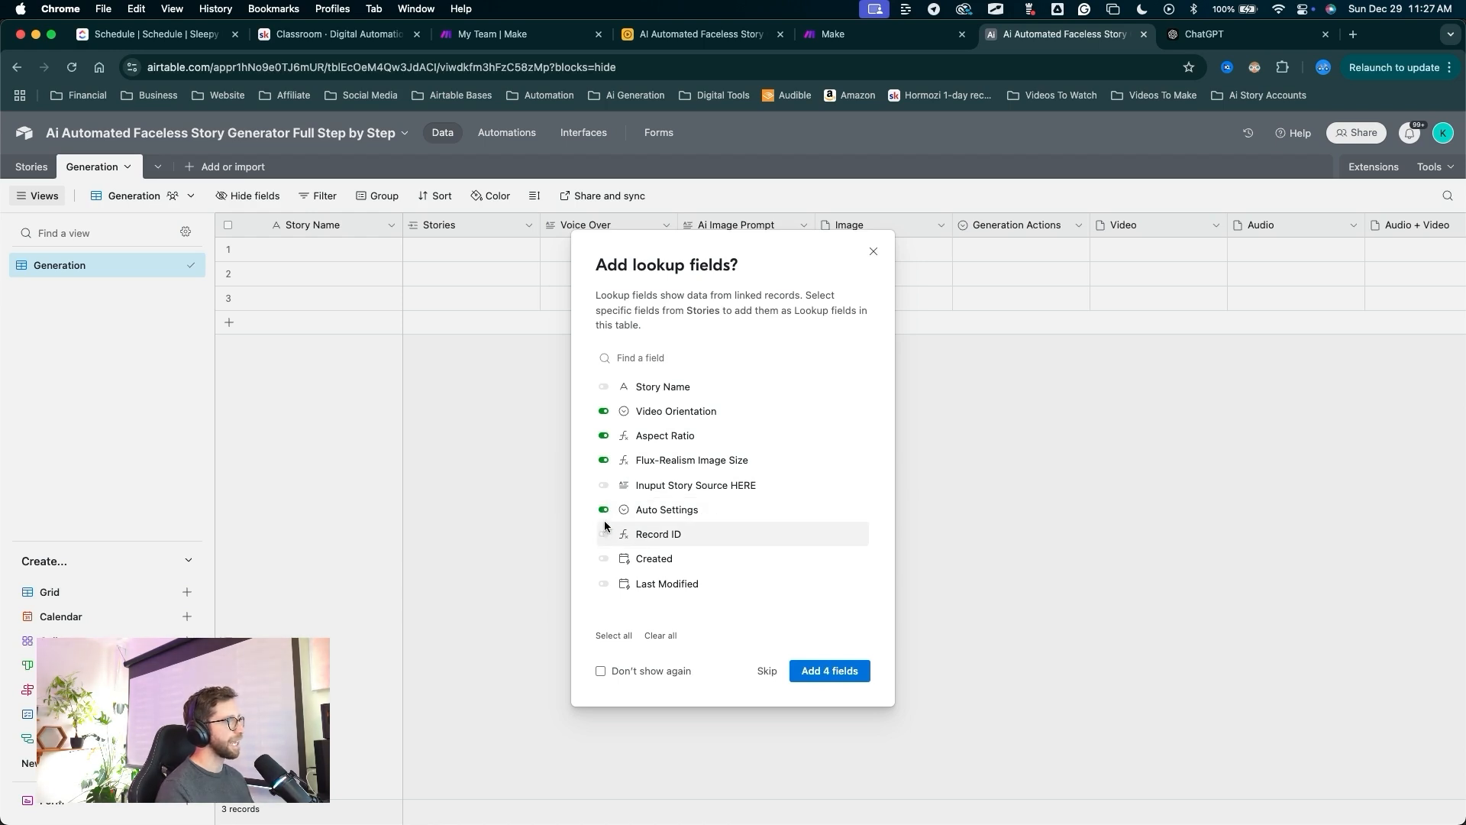
pyautogui.click(826, 670)
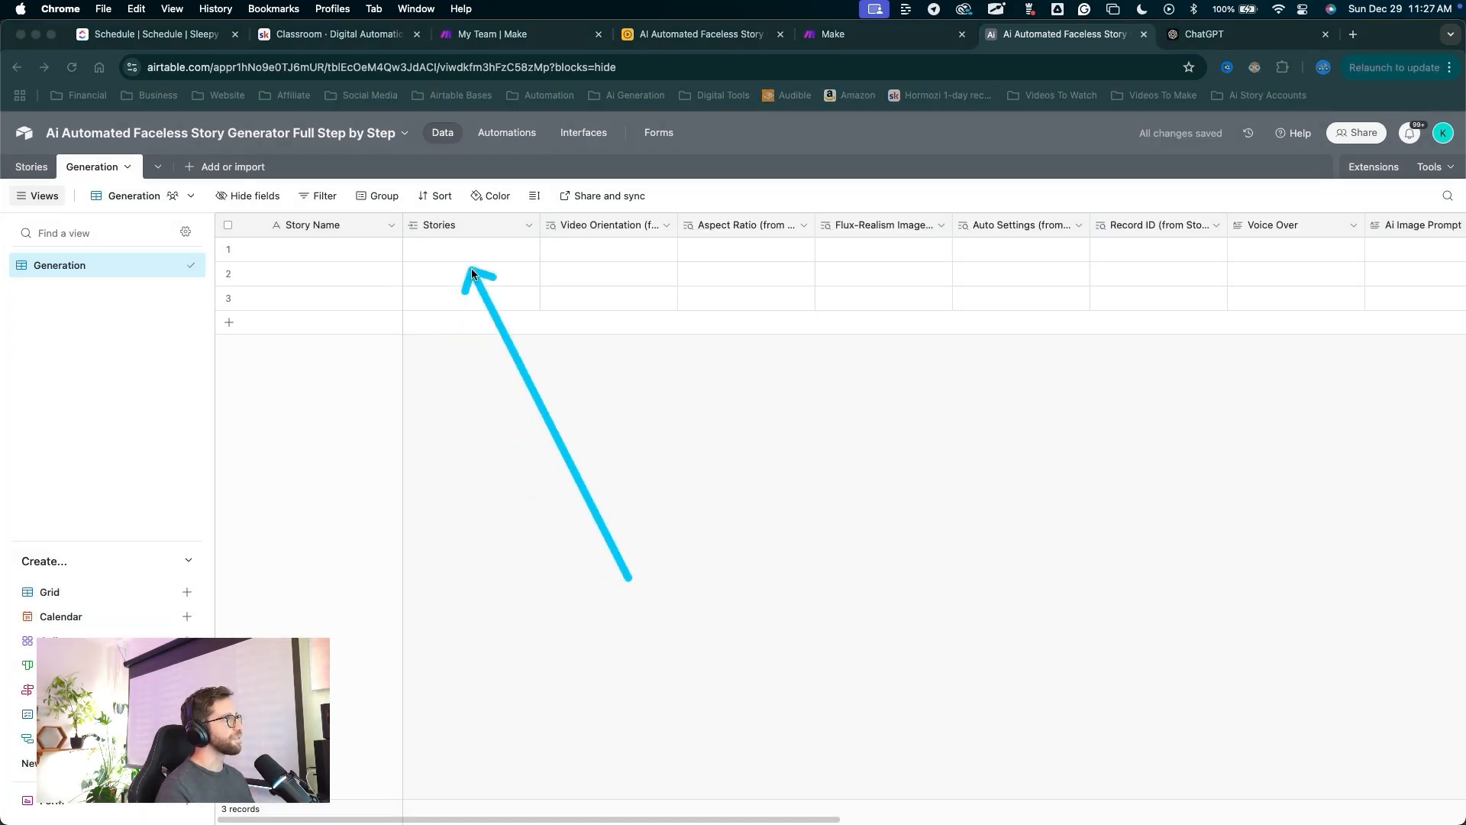
# Widen the Video Orientation, Aspect Ratio and Flux-Realism Image Size lookup columns.
pyautogui.moveTo(864, 232)
pyautogui.mouseDown()
pyautogui.moveTo(1162, 229)
pyautogui.moveTo(410, 223)
pyautogui.moveTo(60, 187)
pyautogui.moveTo(26, 153)
pyautogui.moveTo(597, 409)
pyautogui.mouseUp()
pyautogui.moveTo(679, 224); pyautogui.dragTo(737, 223)
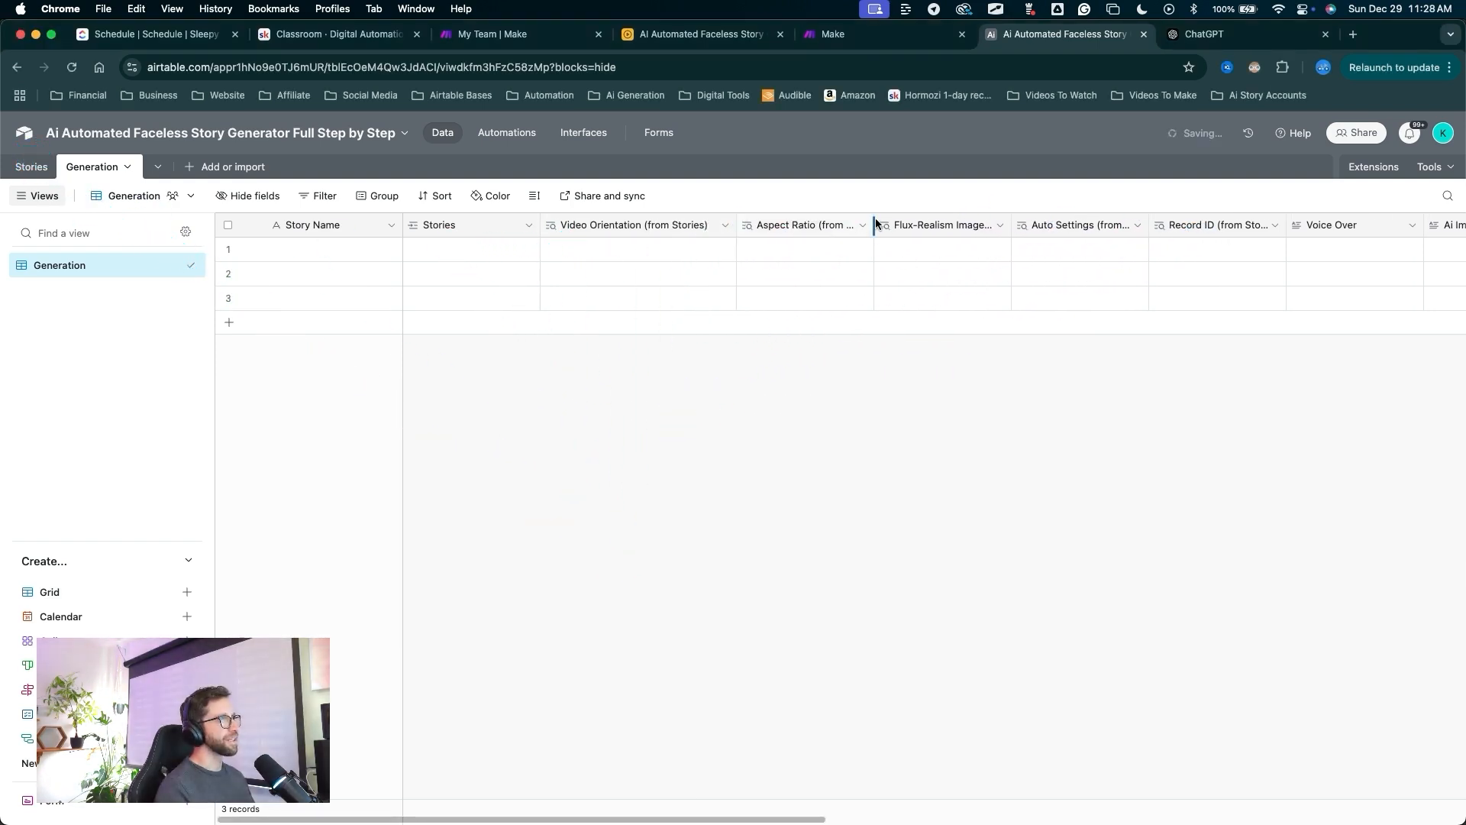
pyautogui.moveTo(874, 224); pyautogui.dragTo(910, 224)
pyautogui.moveTo(1050, 231); pyautogui.dragTo(1137, 226)
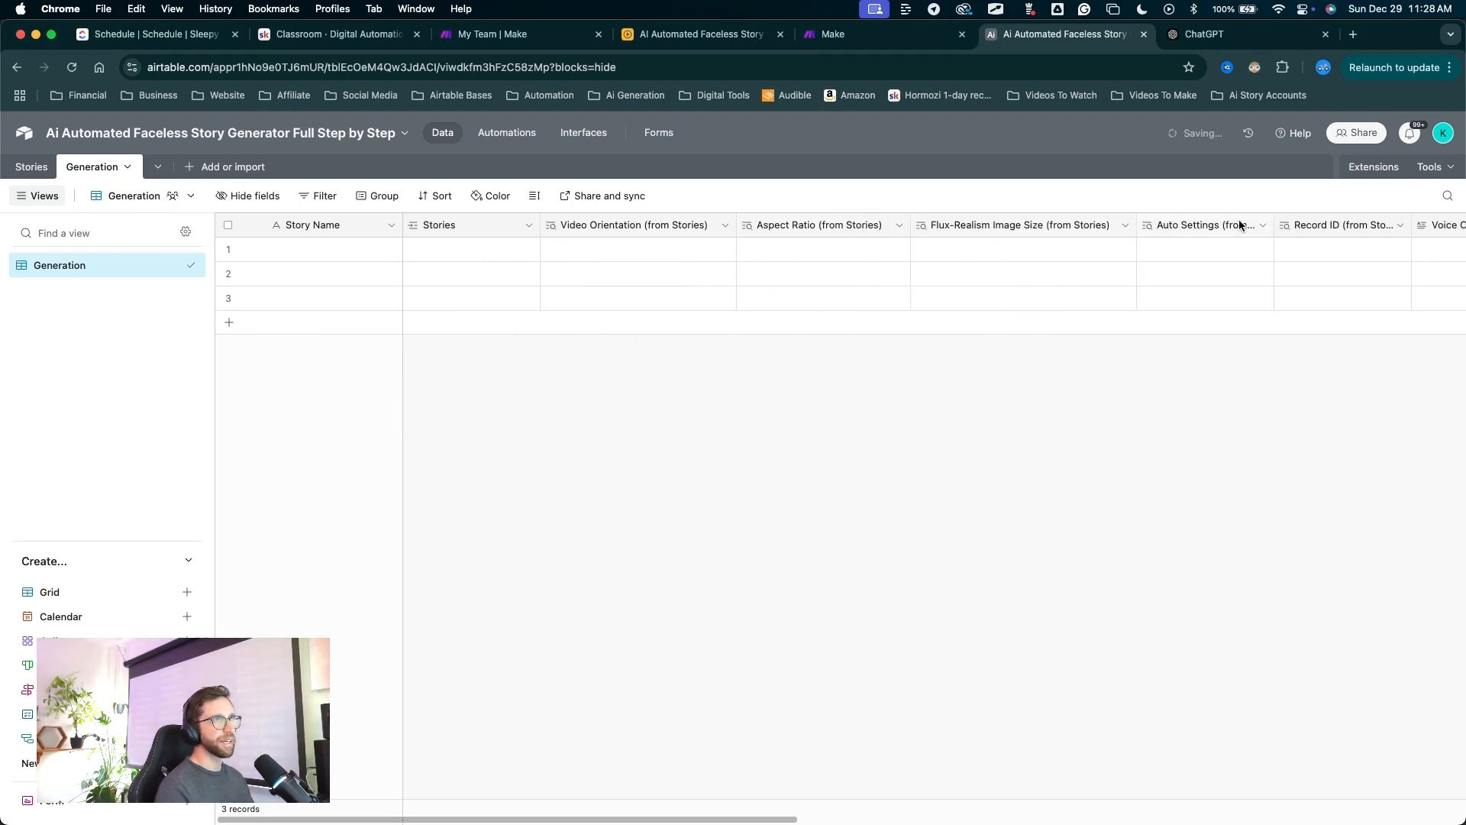
pyautogui.moveTo(1275, 225); pyautogui.dragTo(1312, 227)
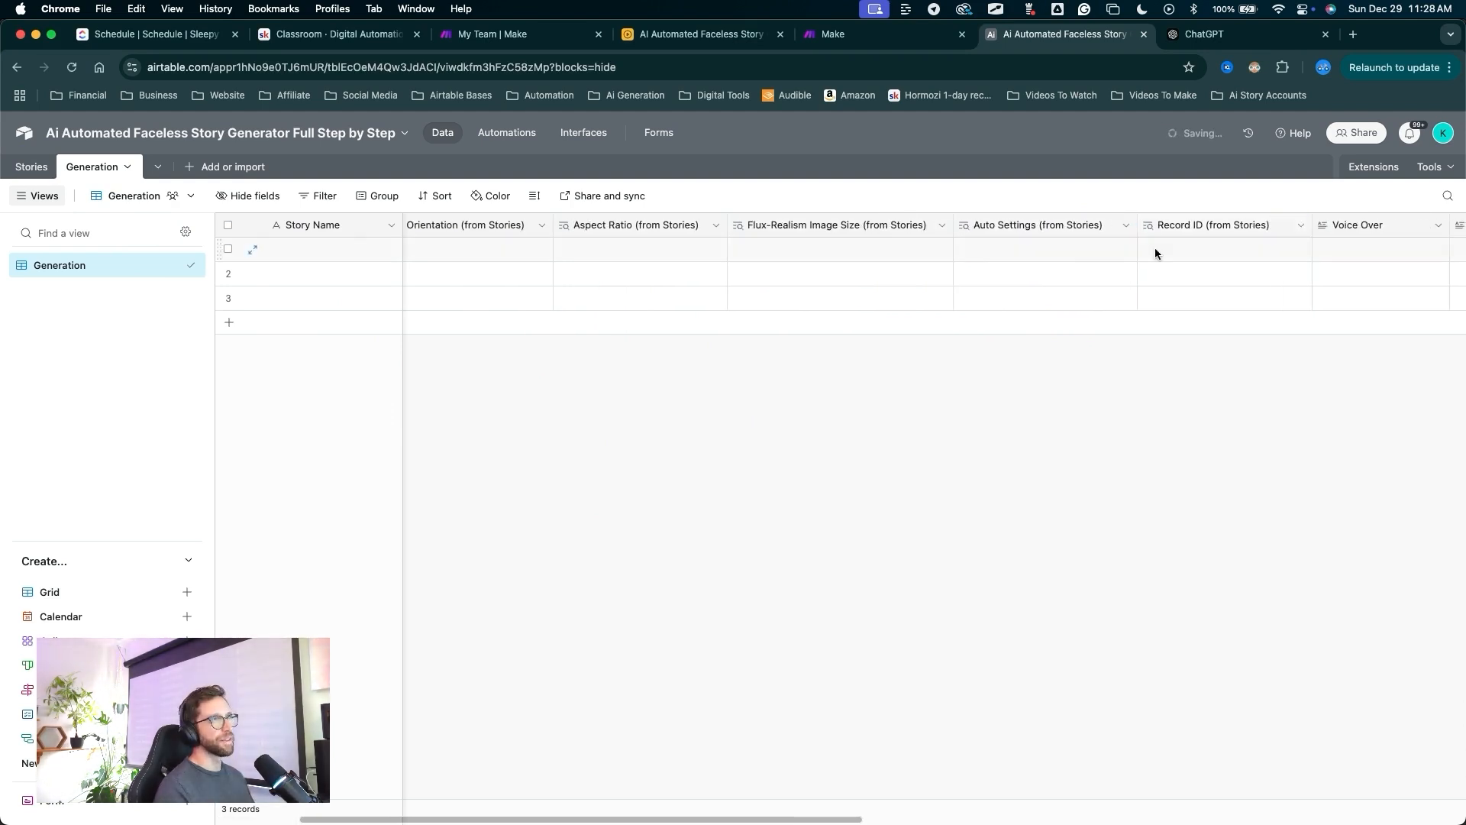
pyautogui.hscroll(-5, 901, 272)
pyautogui.moveTo(641, 542)
pyautogui.mouseDown()
pyautogui.moveTo(613, 298)
pyautogui.moveTo(657, 233)
pyautogui.moveTo(845, 245)
pyautogui.moveTo(1367, 233)
pyautogui.moveTo(453, 240)
pyautogui.moveTo(605, 255)
pyautogui.moveTo(838, 222)
pyautogui.moveTo(1363, 239)
pyautogui.moveTo(478, 229)
pyautogui.moveTo(665, 245)
pyautogui.moveTo(567, 294)
pyautogui.moveTo(799, 254)
pyautogui.moveTo(1127, 269)
pyautogui.moveTo(1414, 217)
pyautogui.moveTo(611, 261)
pyautogui.moveTo(628, 293)
pyautogui.mouseUp()
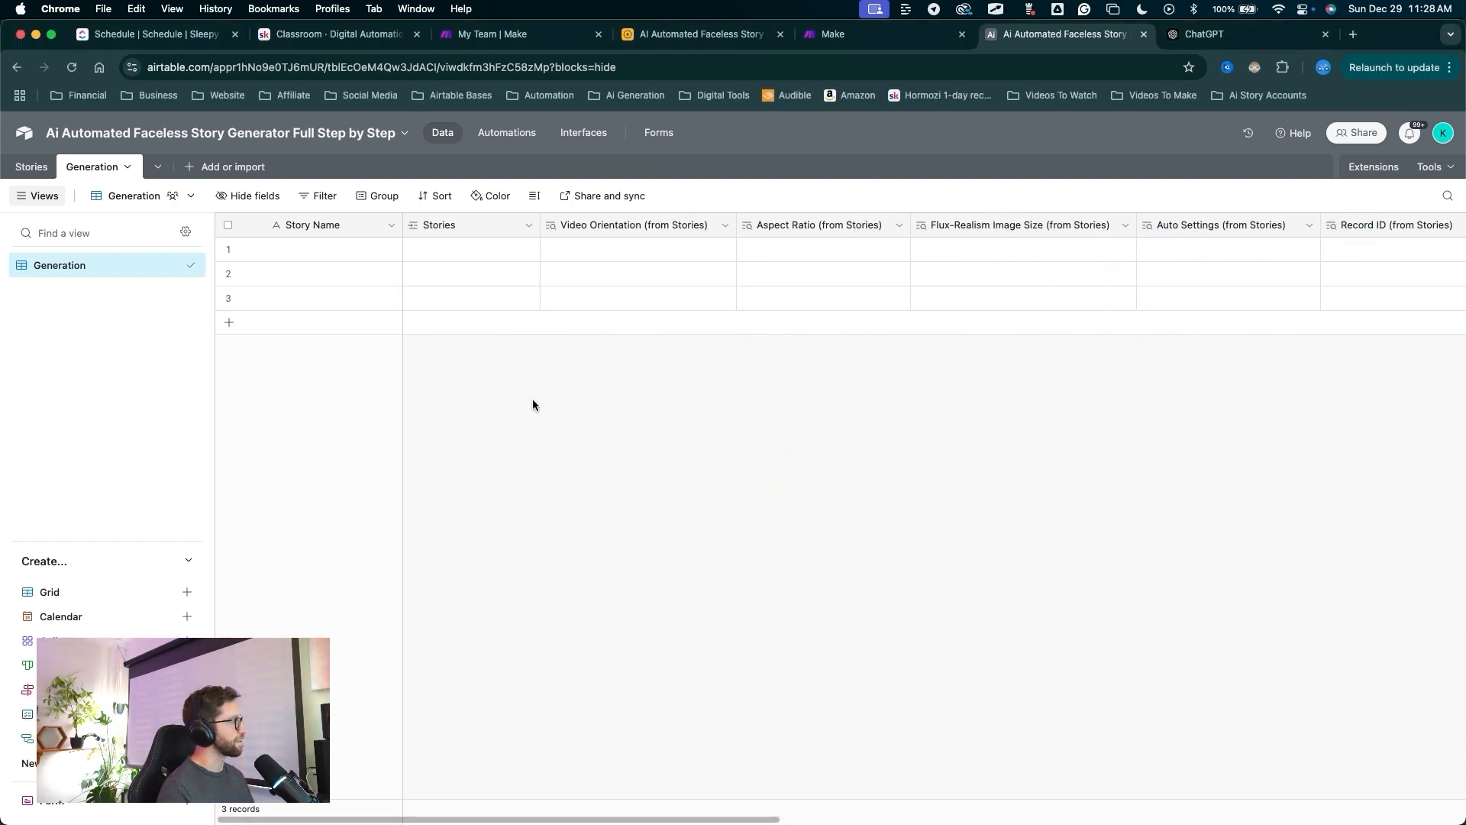
pyautogui.moveTo(463, 515); pyautogui.dragTo(427, 328)
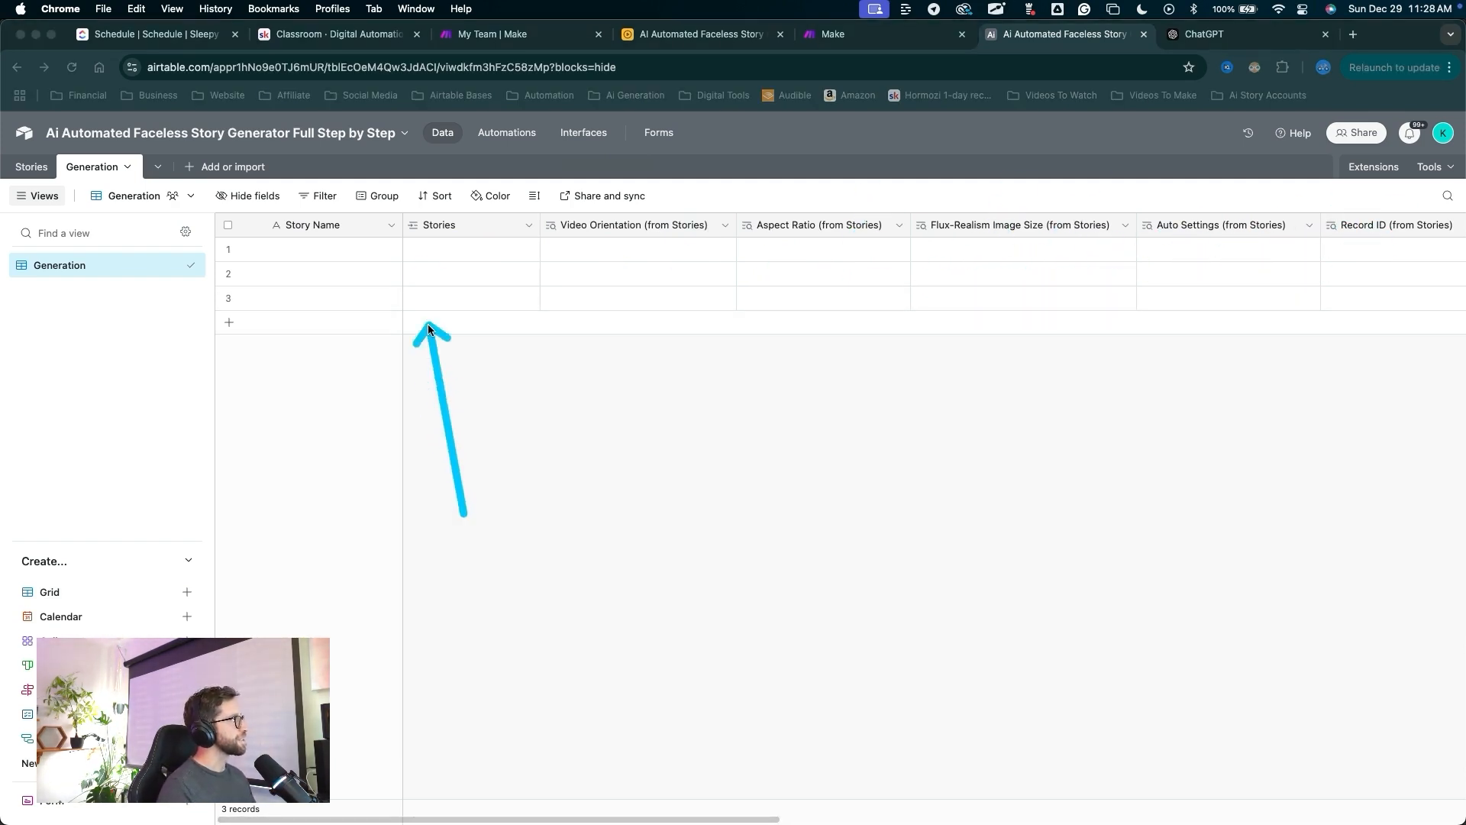
pyautogui.moveTo(418, 260)
pyautogui.mouseDown()
pyautogui.moveTo(49, 171)
pyautogui.moveTo(301, 255)
pyautogui.moveTo(433, 264)
pyautogui.moveTo(416, 257)
pyautogui.mouseUp()
# Link row 1 to the first Unnamed story, pulling in Portrait, 9:16 and portrait_16_9.
pyautogui.click(414, 254)
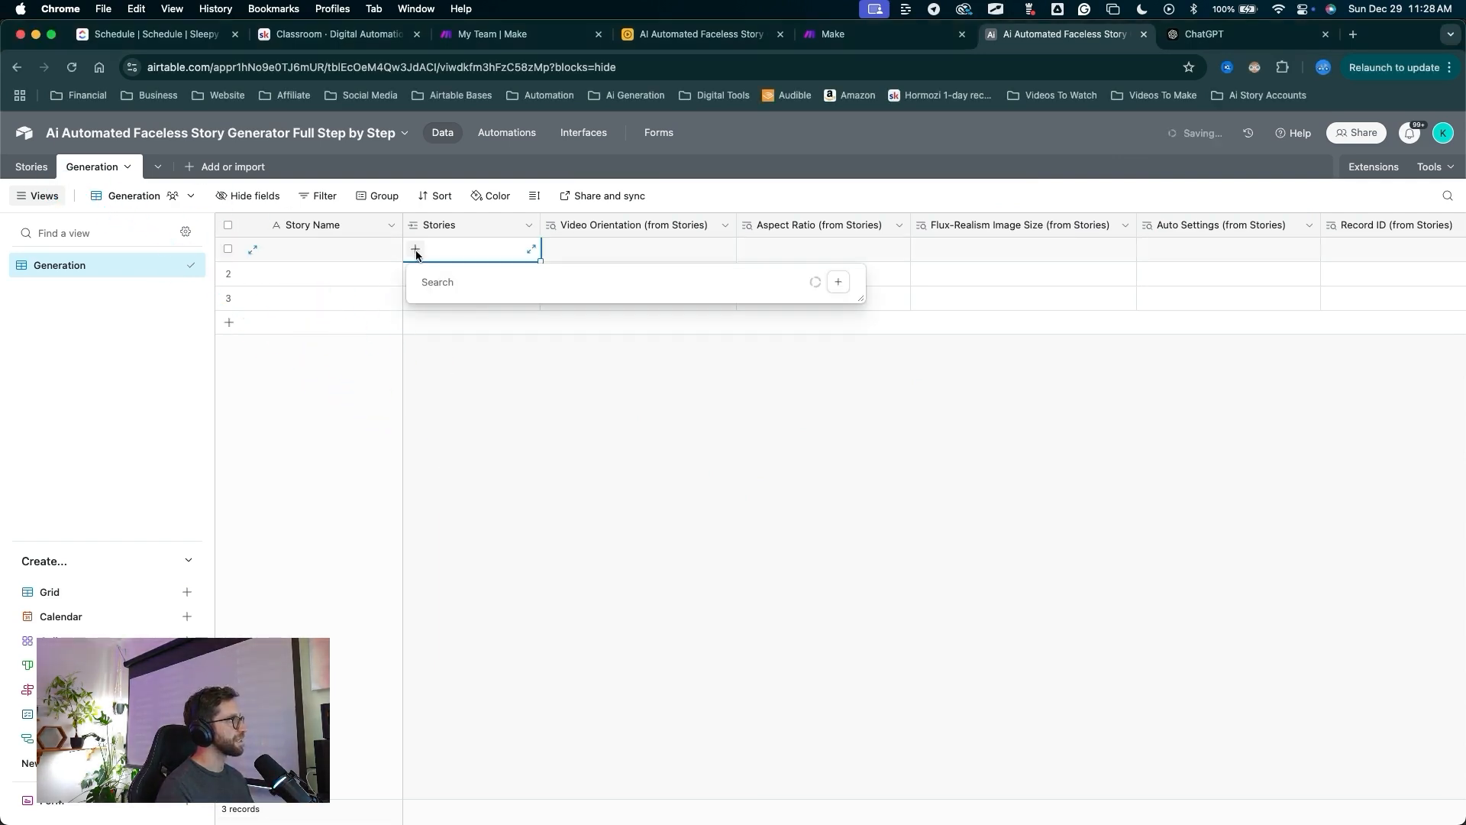
pyautogui.moveTo(452, 441)
pyautogui.mouseDown()
pyautogui.moveTo(451, 321)
pyautogui.moveTo(545, 353)
pyautogui.moveTo(459, 348)
pyautogui.mouseUp()
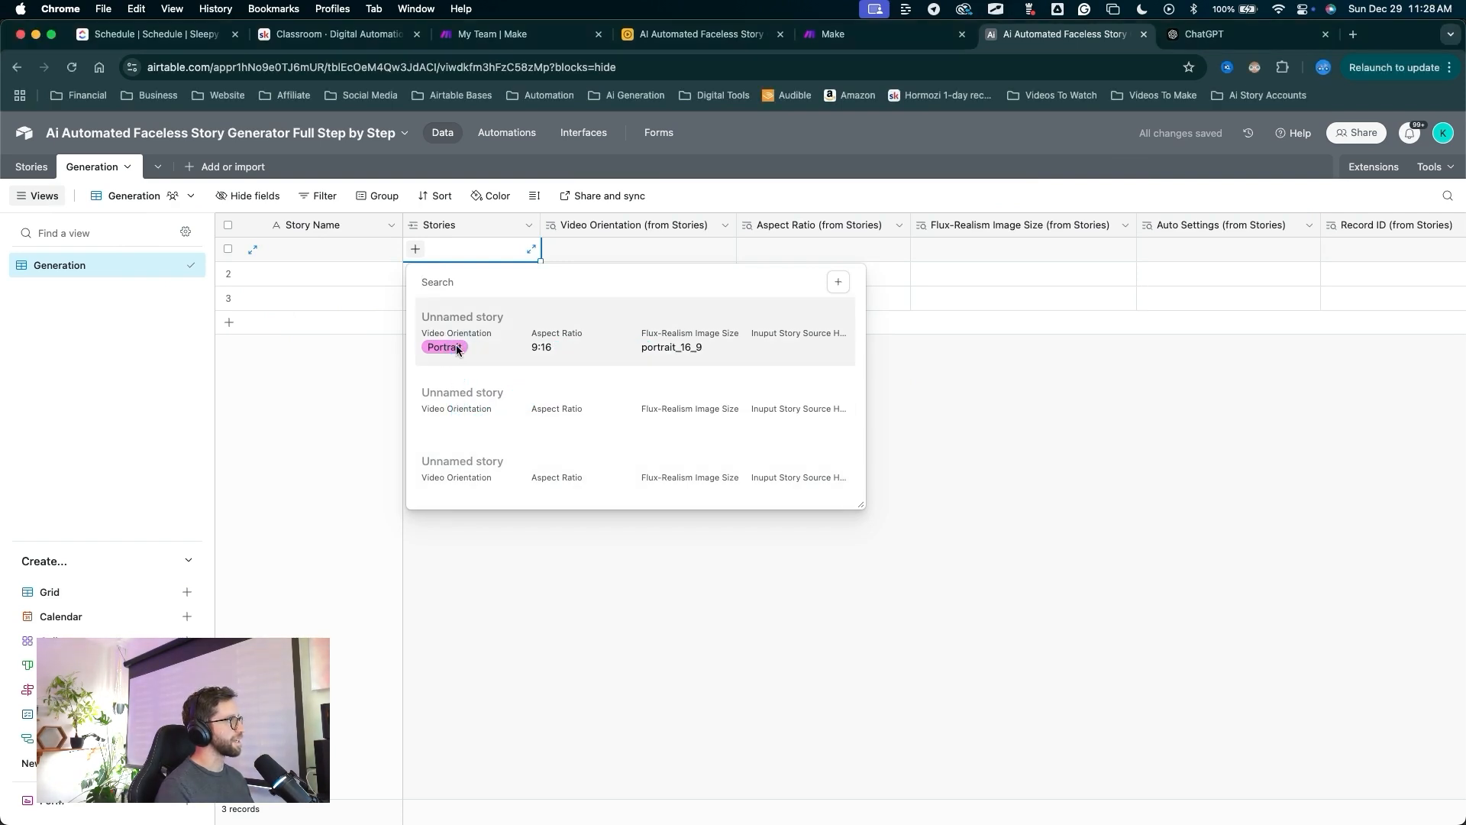
pyautogui.click(456, 345)
pyautogui.moveTo(601, 569); pyautogui.dragTo(597, 504)
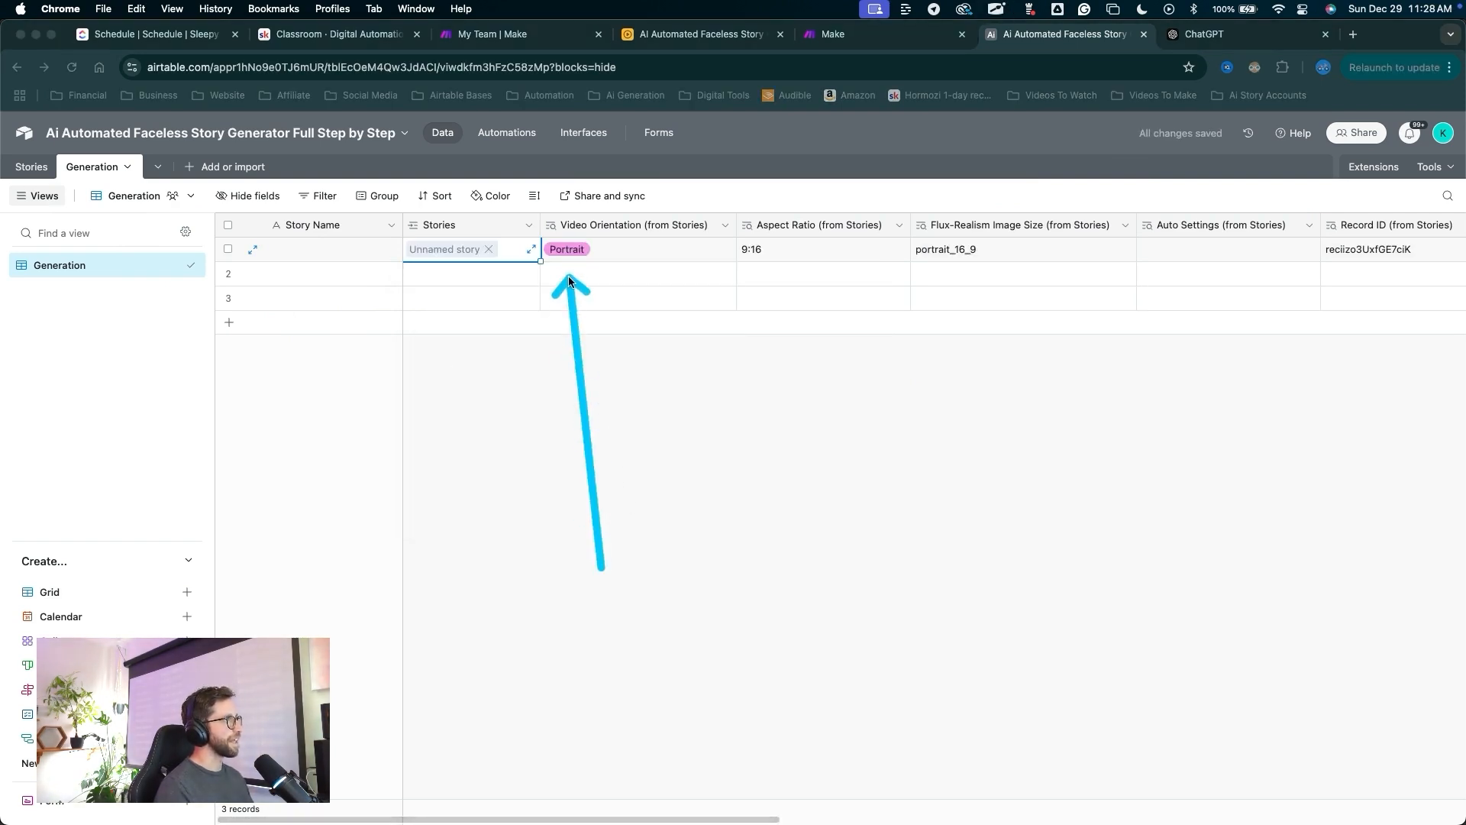
pyautogui.moveTo(570, 256)
pyautogui.mouseDown()
pyautogui.moveTo(978, 249)
pyautogui.moveTo(267, 238)
pyautogui.moveTo(96, 164)
pyautogui.moveTo(288, 232)
pyautogui.moveTo(1115, 256)
pyautogui.mouseUp()
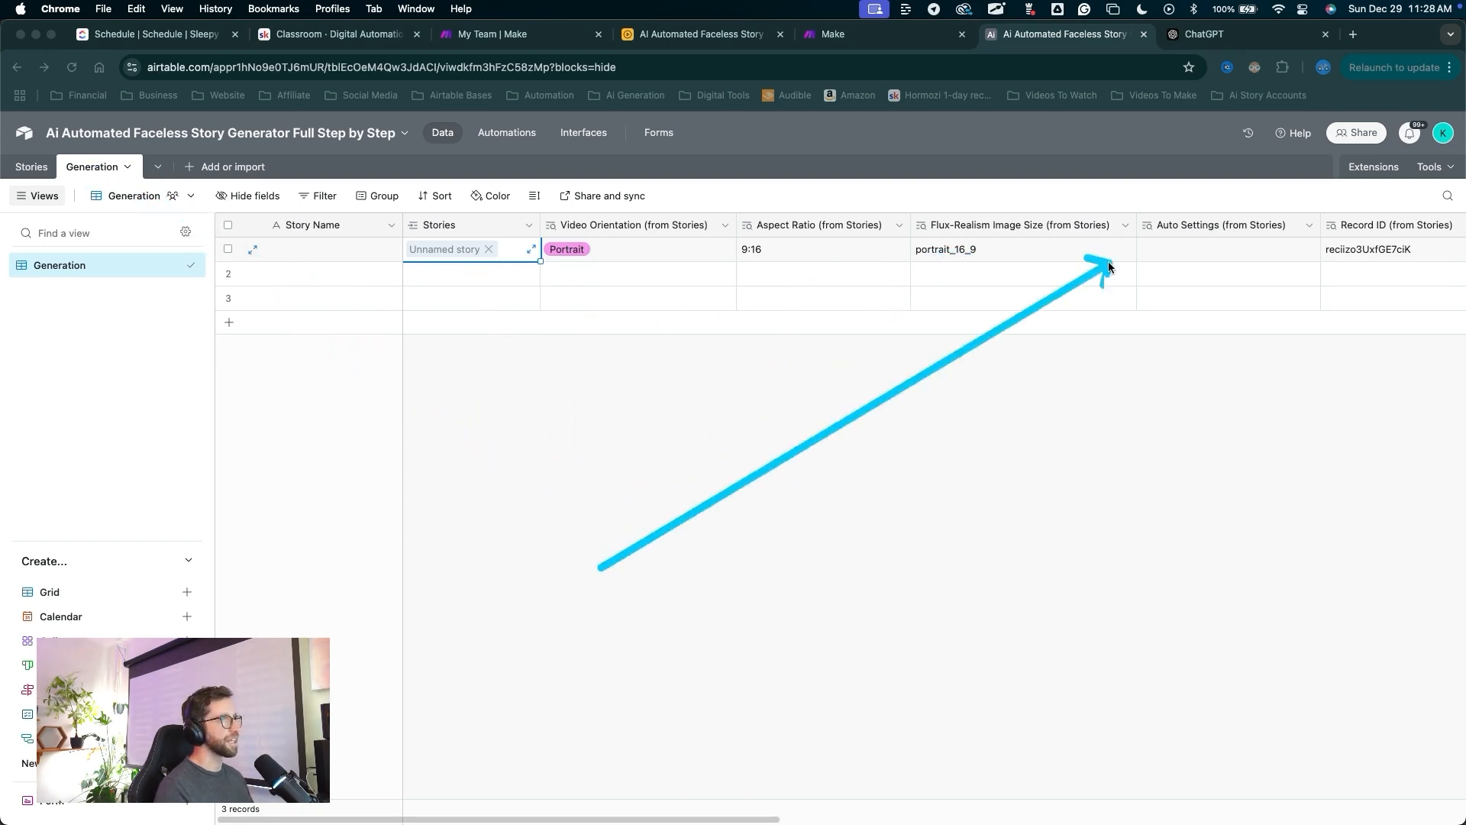
pyautogui.moveTo(697, 527)
pyautogui.mouseDown()
pyautogui.moveTo(590, 248)
pyautogui.moveTo(829, 261)
pyautogui.moveTo(1345, 242)
pyautogui.moveTo(66, 191)
pyautogui.mouseUp()
# Set row 1's Auto Settings to Full Auto in Stories, then return to Generation.
pyautogui.click(33, 168)
pyautogui.moveTo(900, 507); pyautogui.dragTo(970, 260)
pyautogui.click(970, 258)
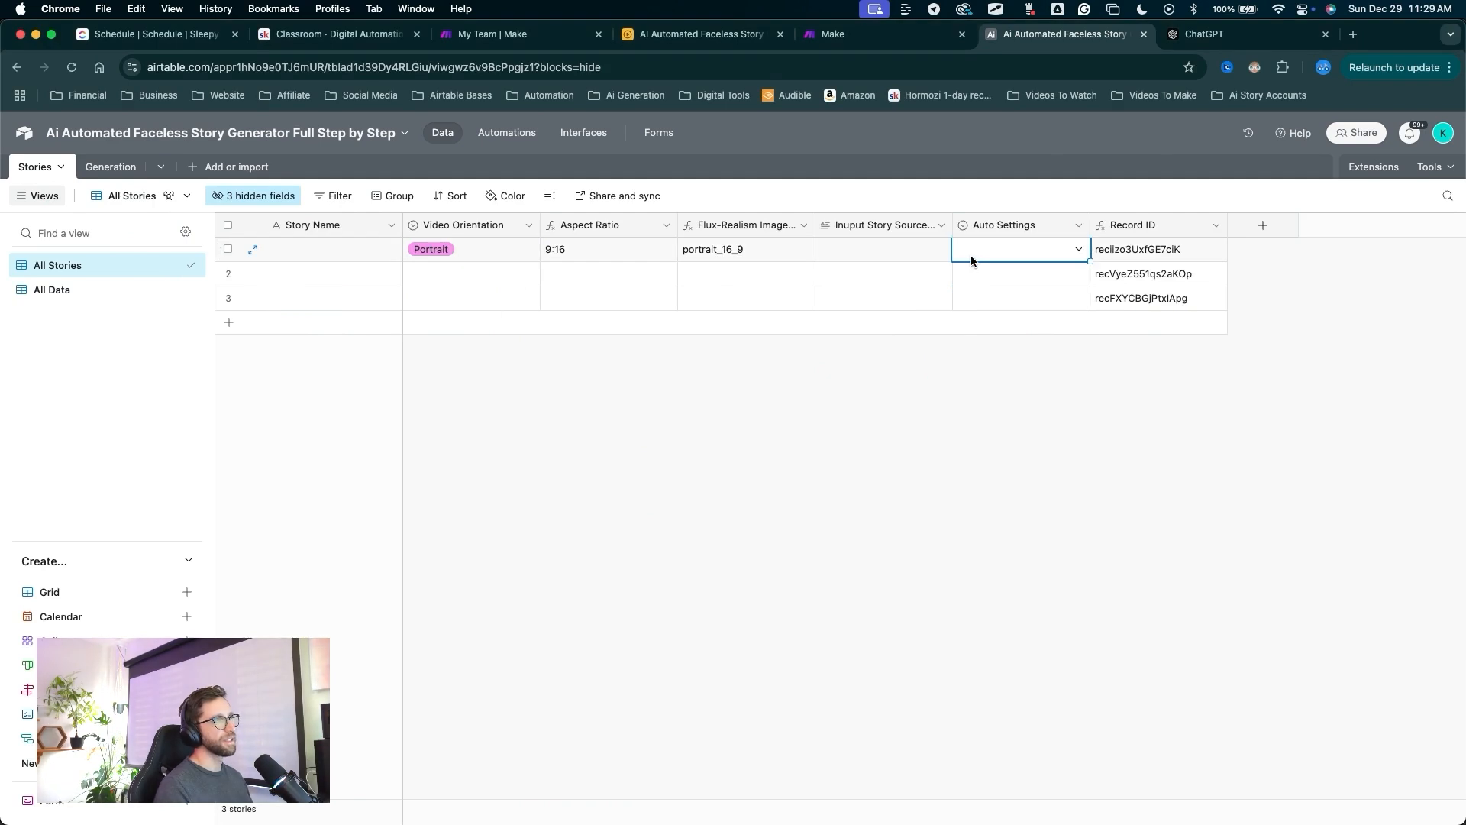
pyautogui.click(970, 258)
pyautogui.click(985, 328)
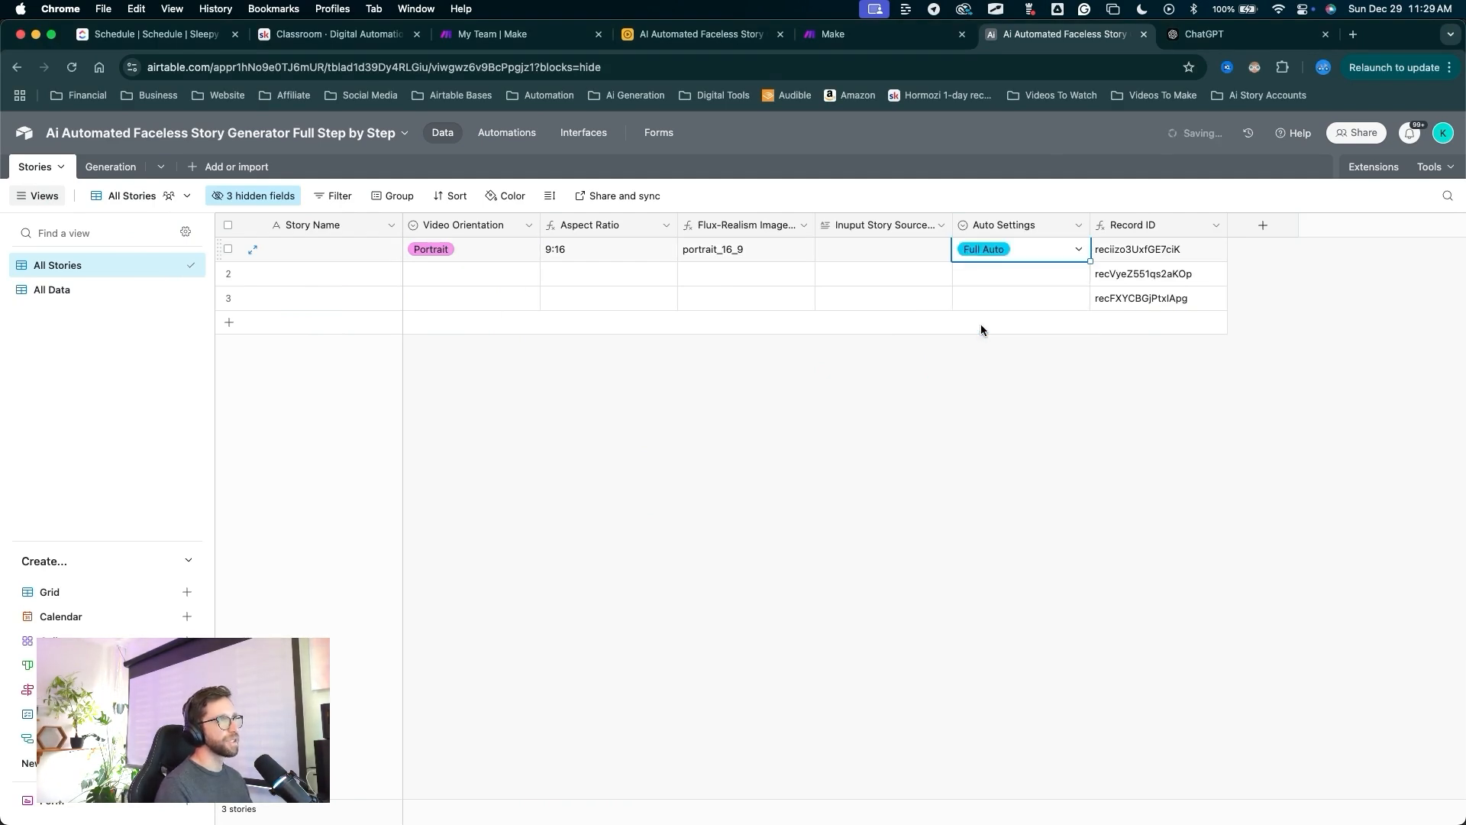
pyautogui.moveTo(644, 517)
pyautogui.mouseDown()
pyautogui.moveTo(221, 193)
pyautogui.moveTo(87, 166)
pyautogui.moveTo(102, 165)
pyautogui.mouseUp()
pyautogui.doubleClick(107, 165)
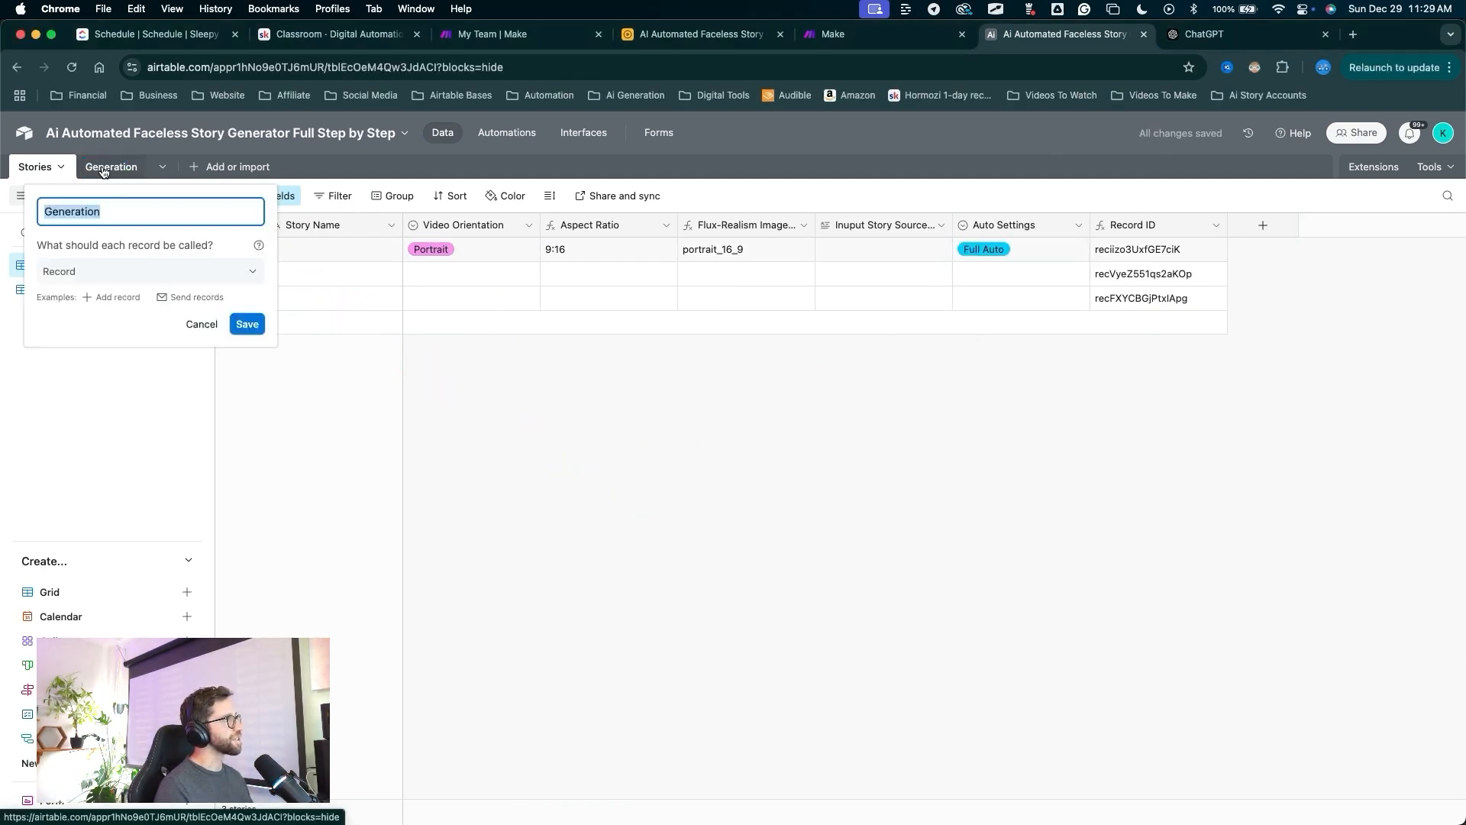
pyautogui.moveTo(1138, 469)
pyautogui.mouseDown()
pyautogui.moveTo(1196, 293)
pyautogui.moveTo(1263, 183)
pyautogui.moveTo(1145, 239)
pyautogui.moveTo(1180, 260)
pyautogui.moveTo(76, 109)
pyautogui.moveTo(955, 284)
pyautogui.mouseUp()
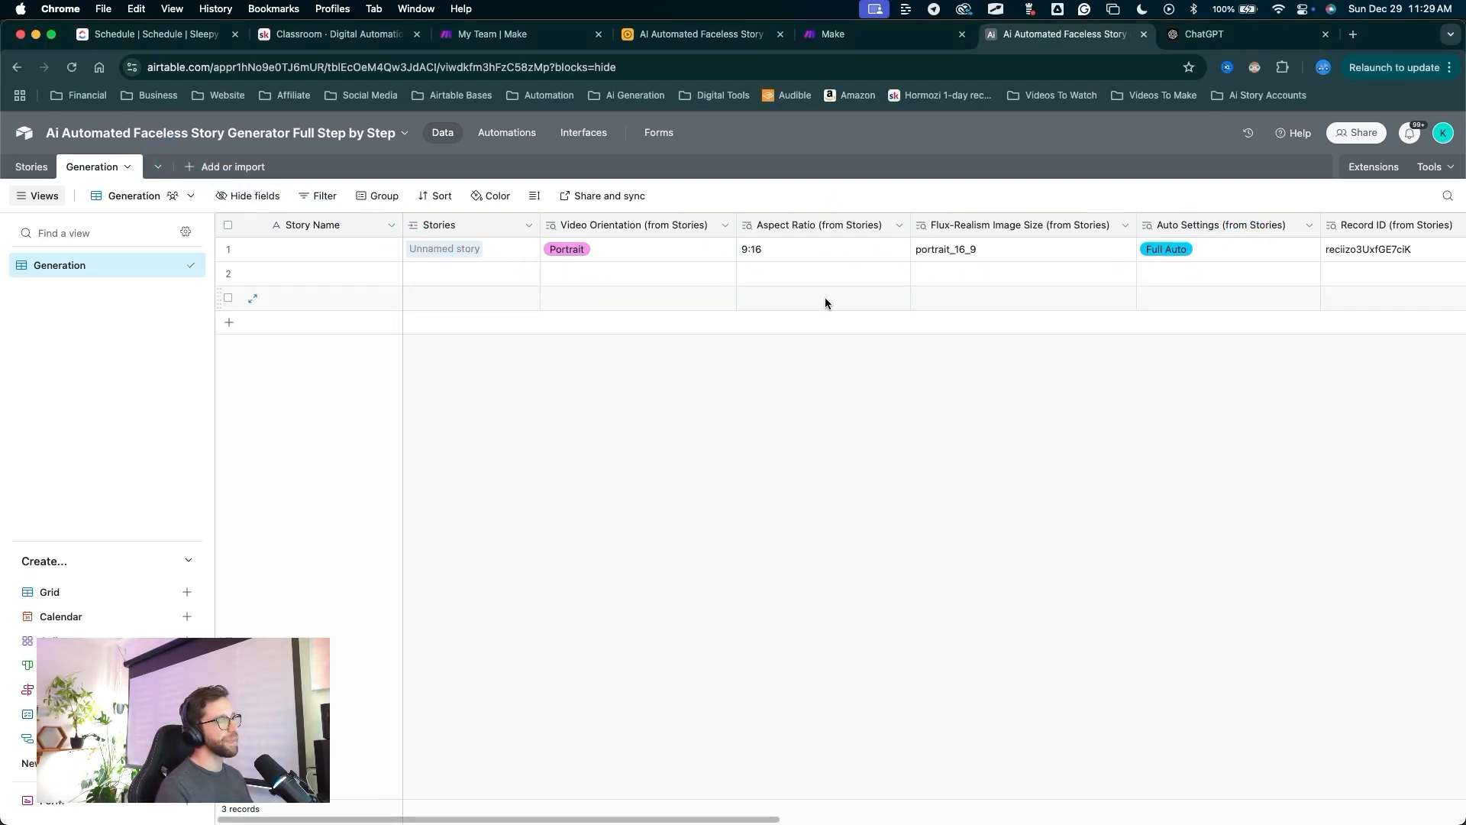
# Remove the linked story from row 1's Stories cell.
pyautogui.click(443, 252)
pyautogui.moveTo(488, 498); pyautogui.dragTo(443, 273)
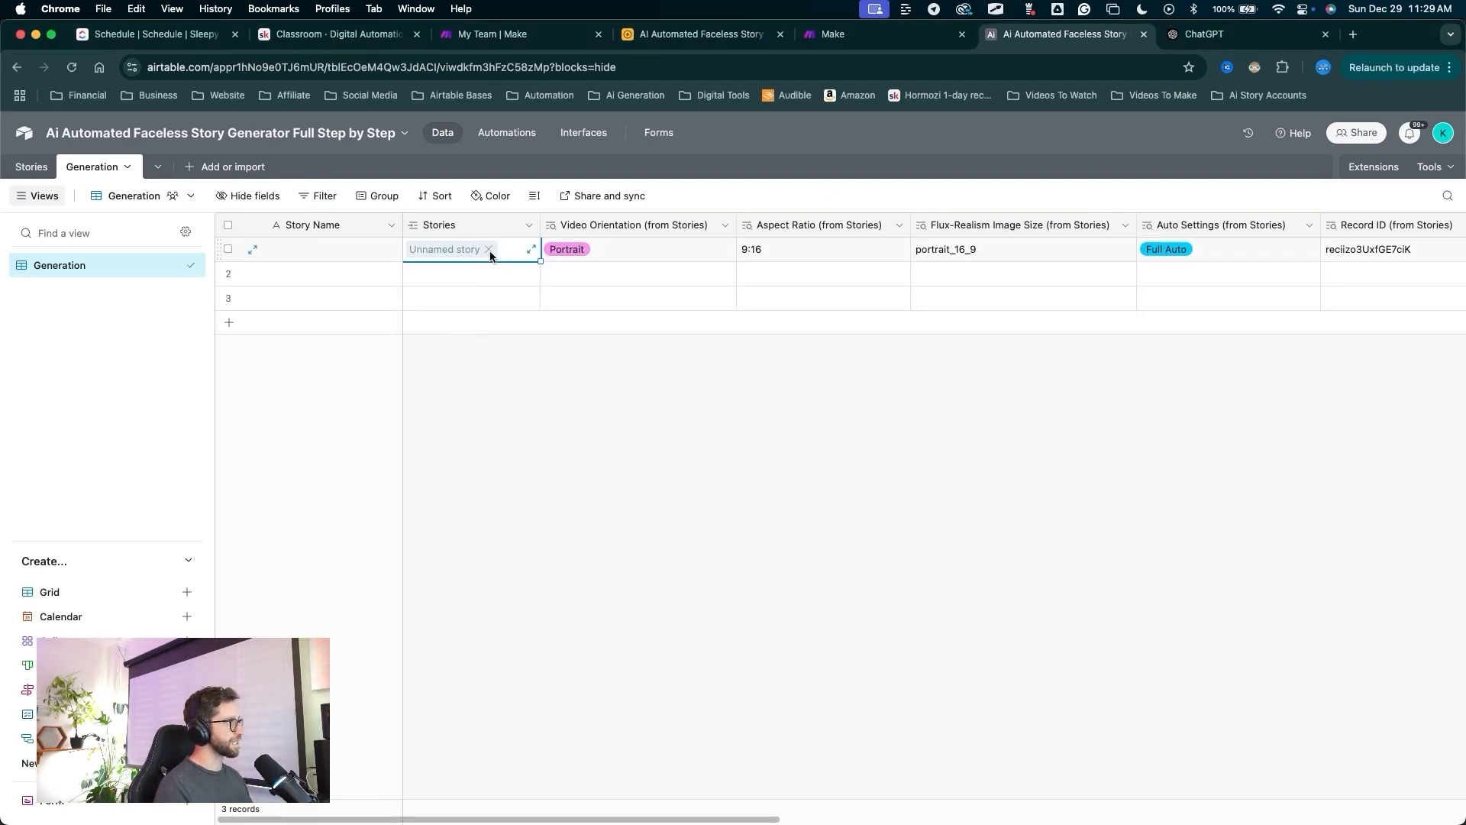
pyautogui.moveTo(527, 554)
pyautogui.mouseDown()
pyautogui.moveTo(480, 261)
pyautogui.moveTo(994, 262)
pyautogui.moveTo(393, 243)
pyautogui.mouseUp()
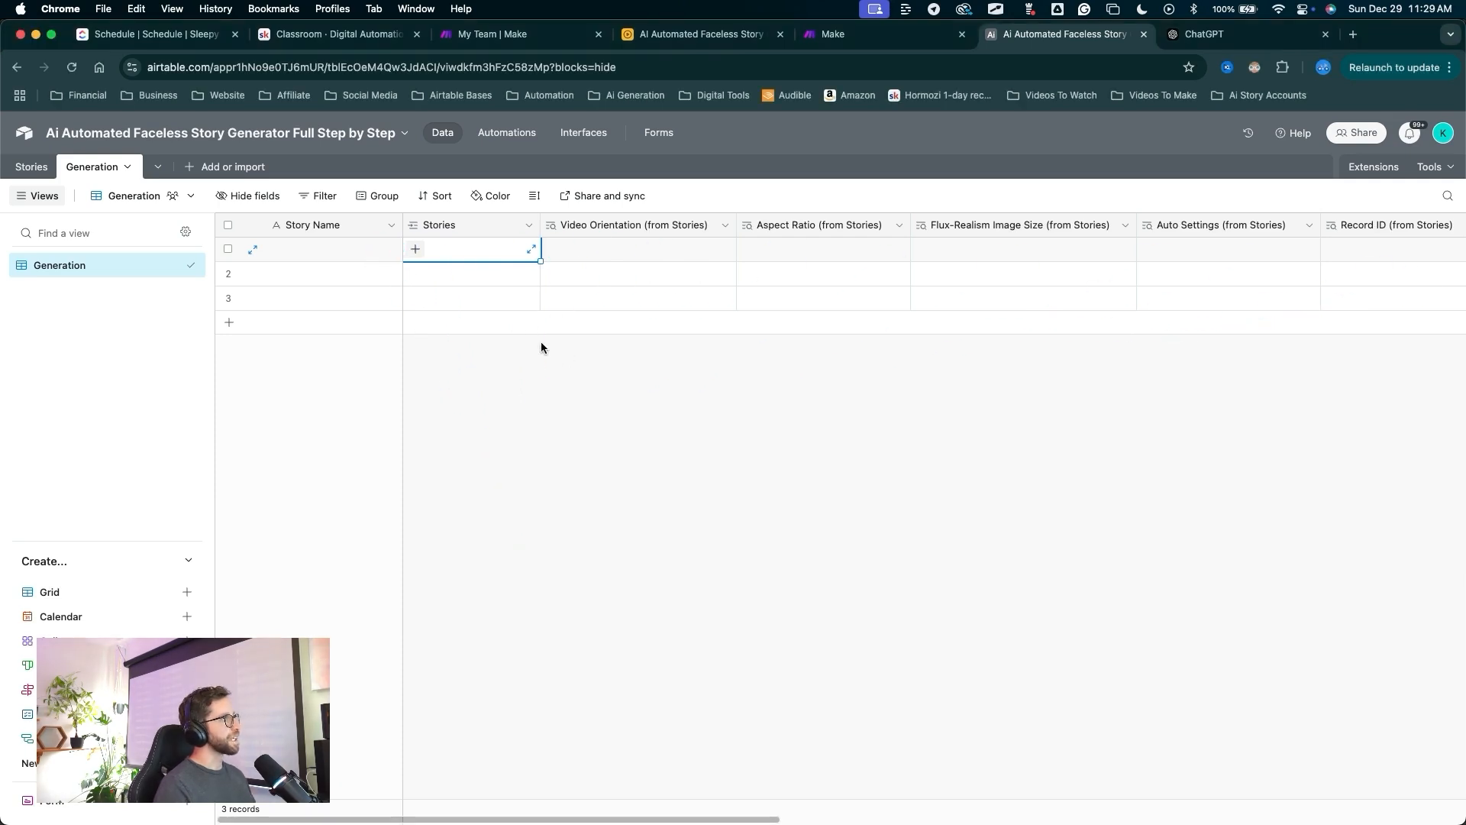
# Hide the Stories column and its five lookup fields from this view.
pyautogui.moveTo(479, 226); pyautogui.dragTo(1240, 396)
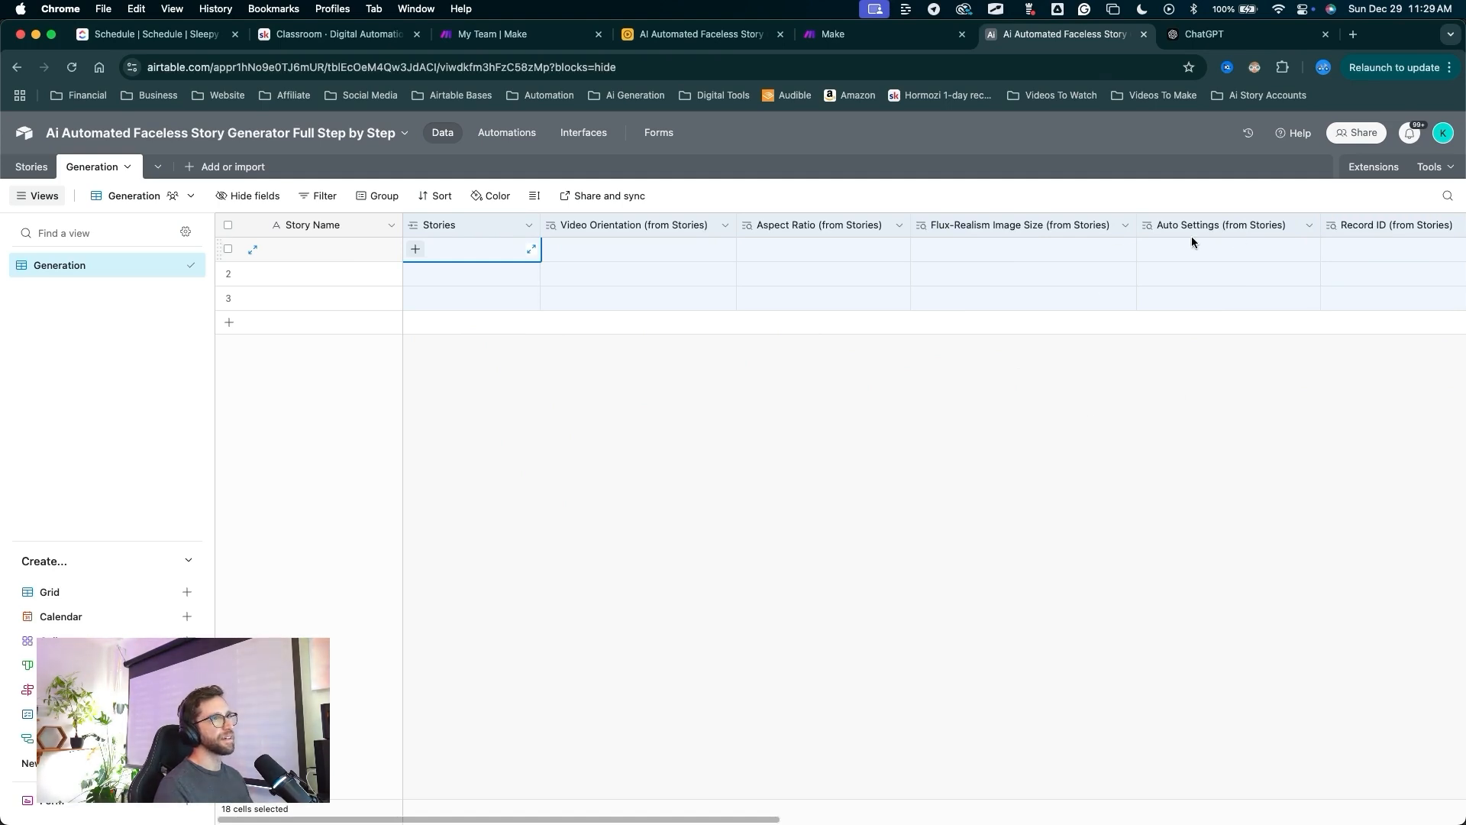
pyautogui.rightClick(963, 226)
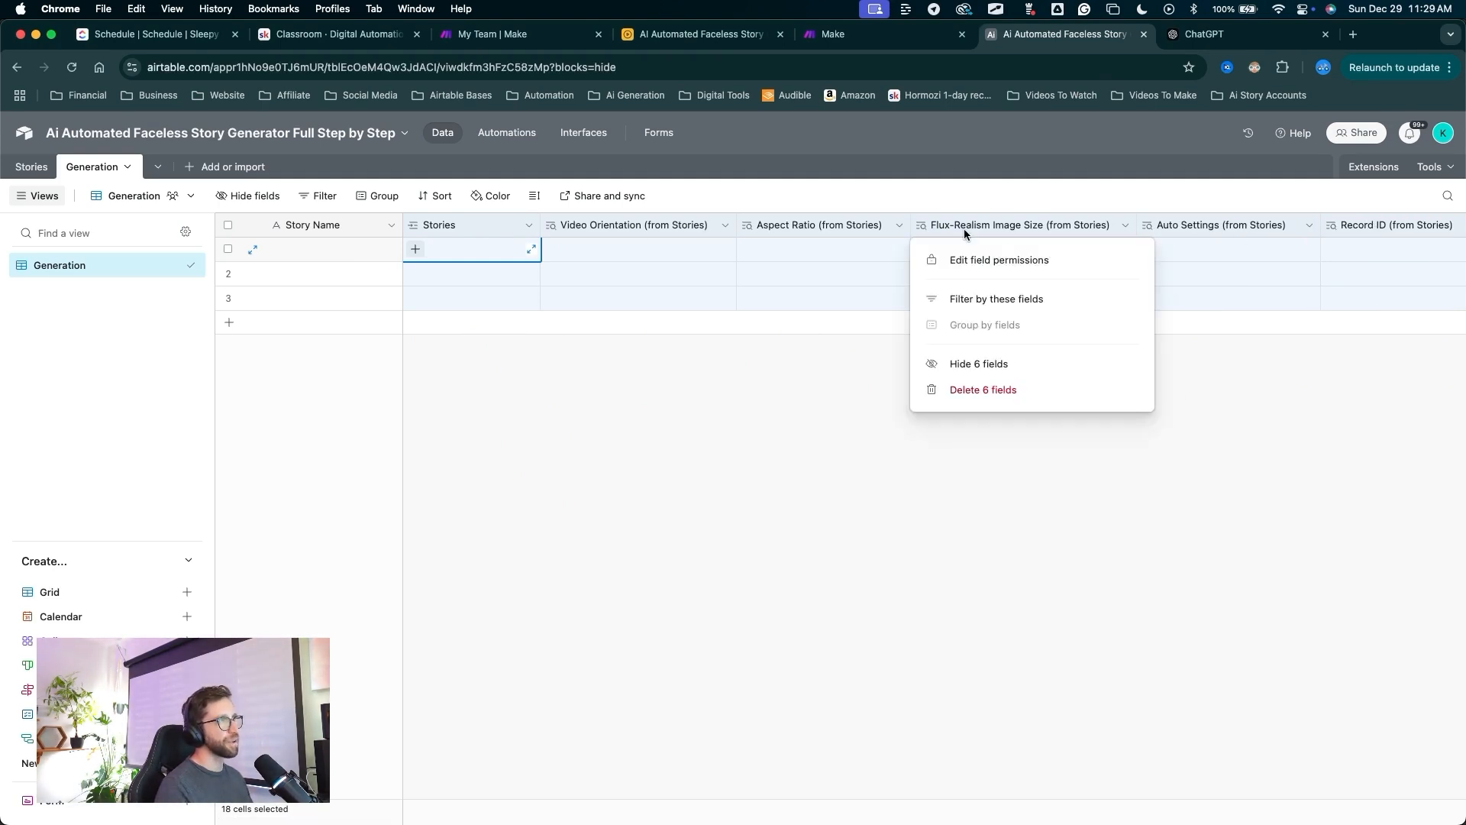
pyautogui.click(968, 364)
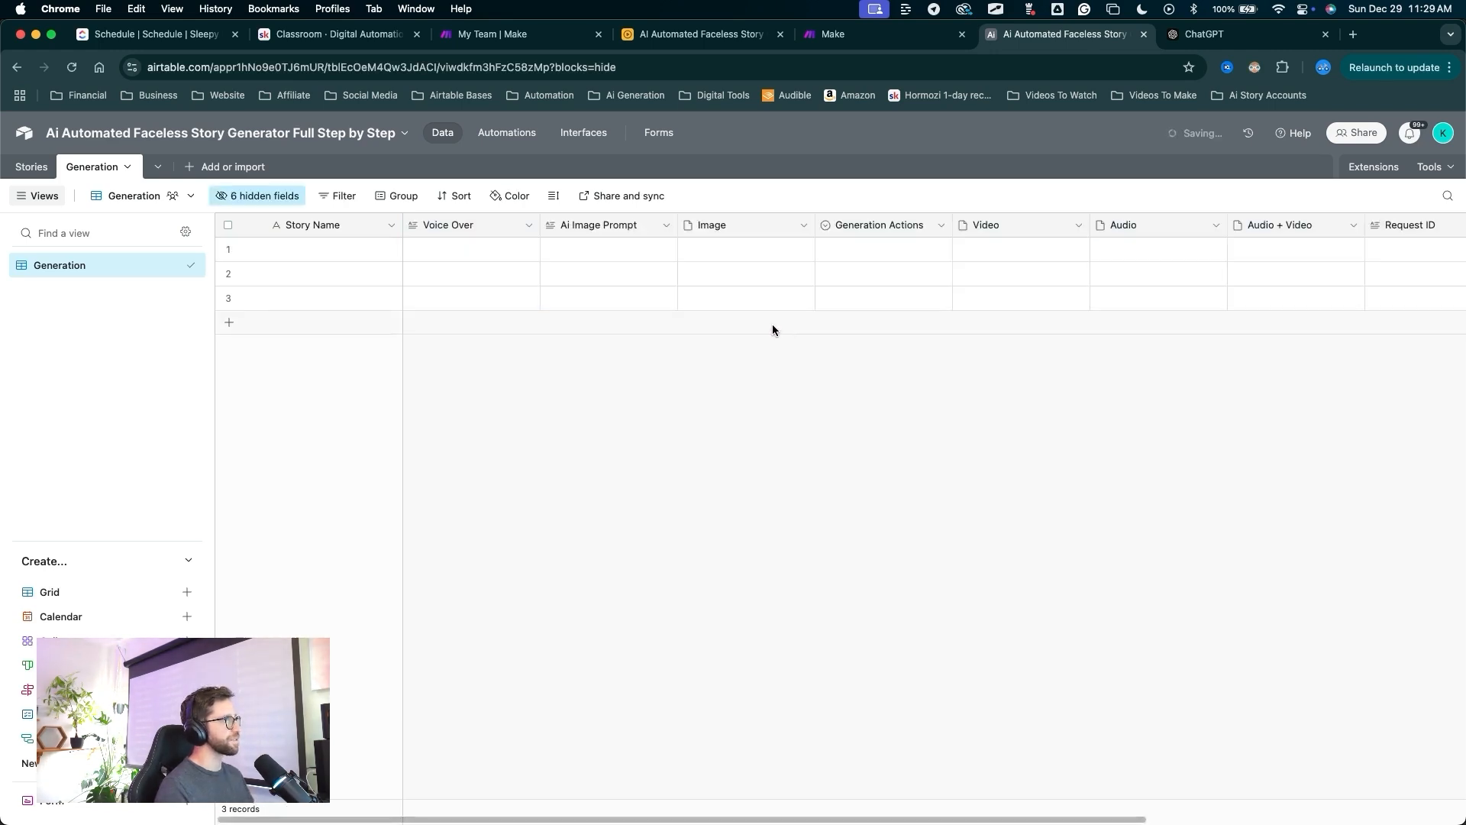
pyautogui.moveTo(547, 523)
pyautogui.mouseDown()
pyautogui.moveTo(309, 197)
pyautogui.moveTo(97, 179)
pyautogui.moveTo(313, 490)
pyautogui.moveTo(371, 282)
pyautogui.moveTo(337, 357)
pyautogui.mouseUp()
pyautogui.moveTo(956, 527)
pyautogui.mouseDown()
pyautogui.moveTo(234, 362)
pyautogui.moveTo(84, 260)
pyautogui.moveTo(188, 592)
pyautogui.mouseUp()
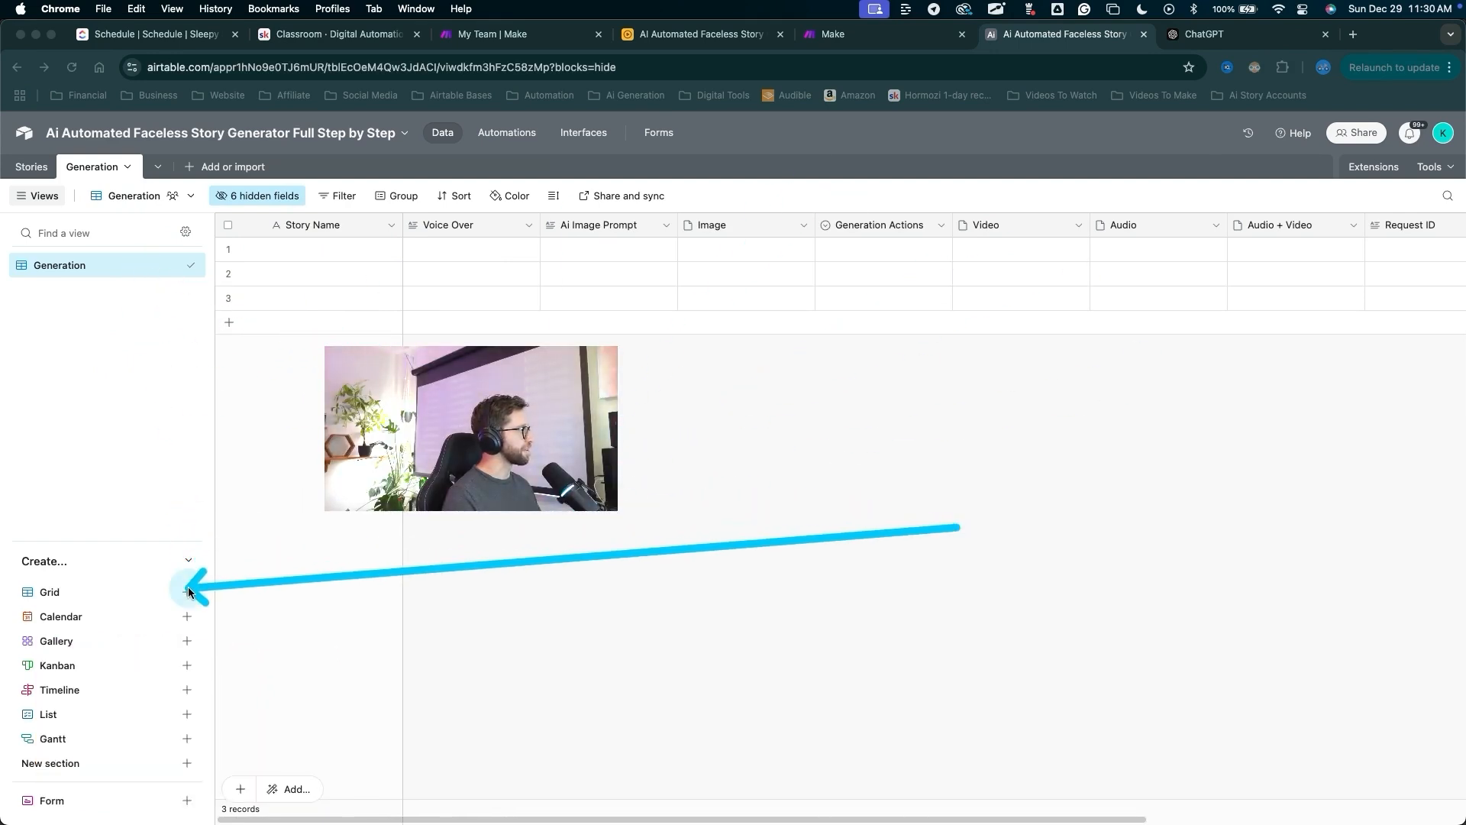
# Create a new grid view named 'All Data' that displays every field.
pyautogui.click(187, 592)
pyautogui.write('All')
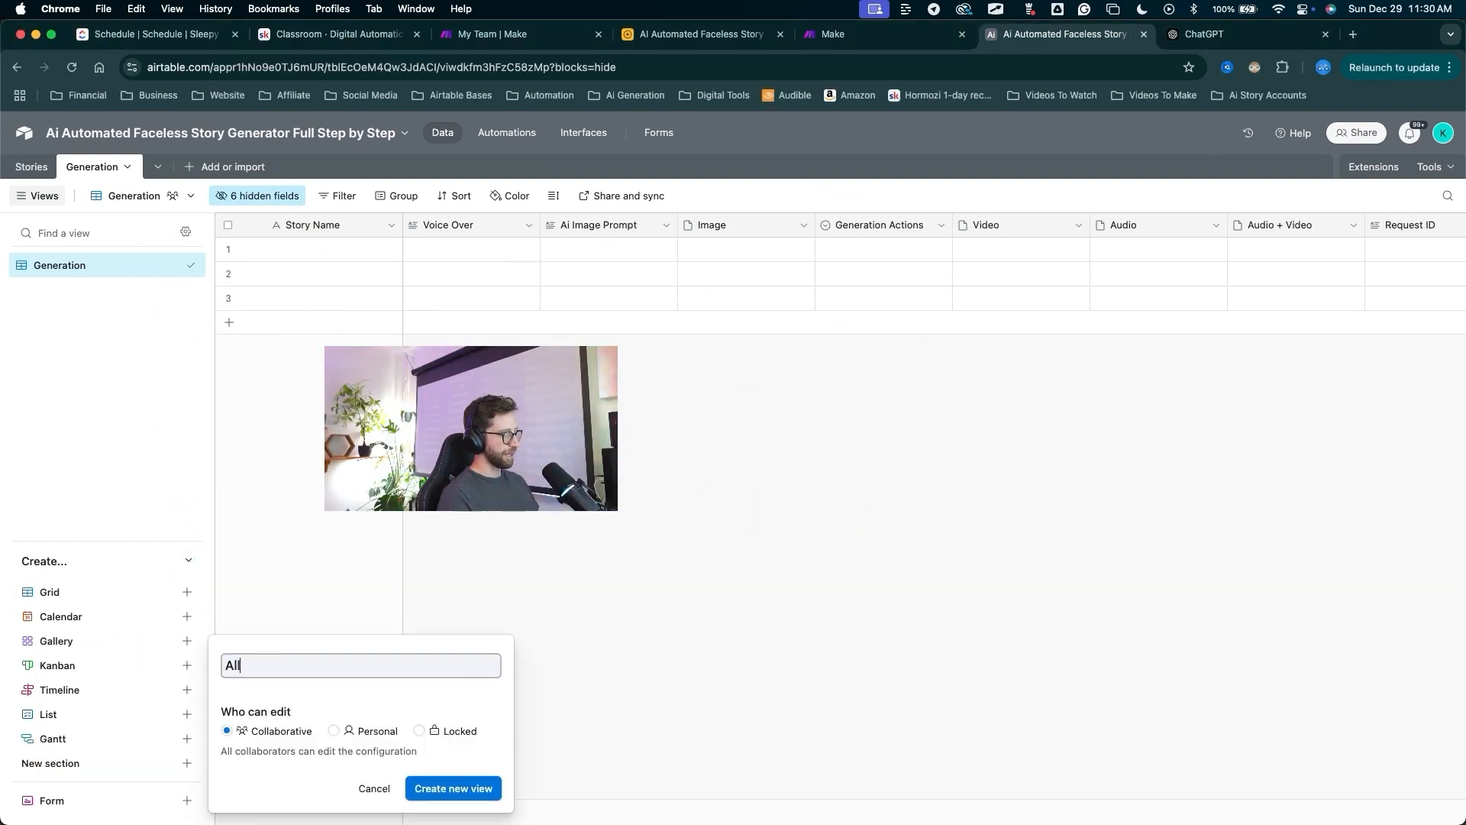
pyautogui.write(' Data')
pyautogui.press('Return')
pyautogui.moveTo(541, 564)
pyautogui.mouseDown()
pyautogui.moveTo(195, 290)
pyautogui.moveTo(136, 308)
pyautogui.moveTo(69, 290)
pyautogui.moveTo(259, 305)
pyautogui.moveTo(805, 239)
pyautogui.moveTo(1339, 262)
pyautogui.moveTo(1361, 226)
pyautogui.moveTo(649, 152)
pyautogui.moveTo(448, 260)
pyautogui.mouseUp()
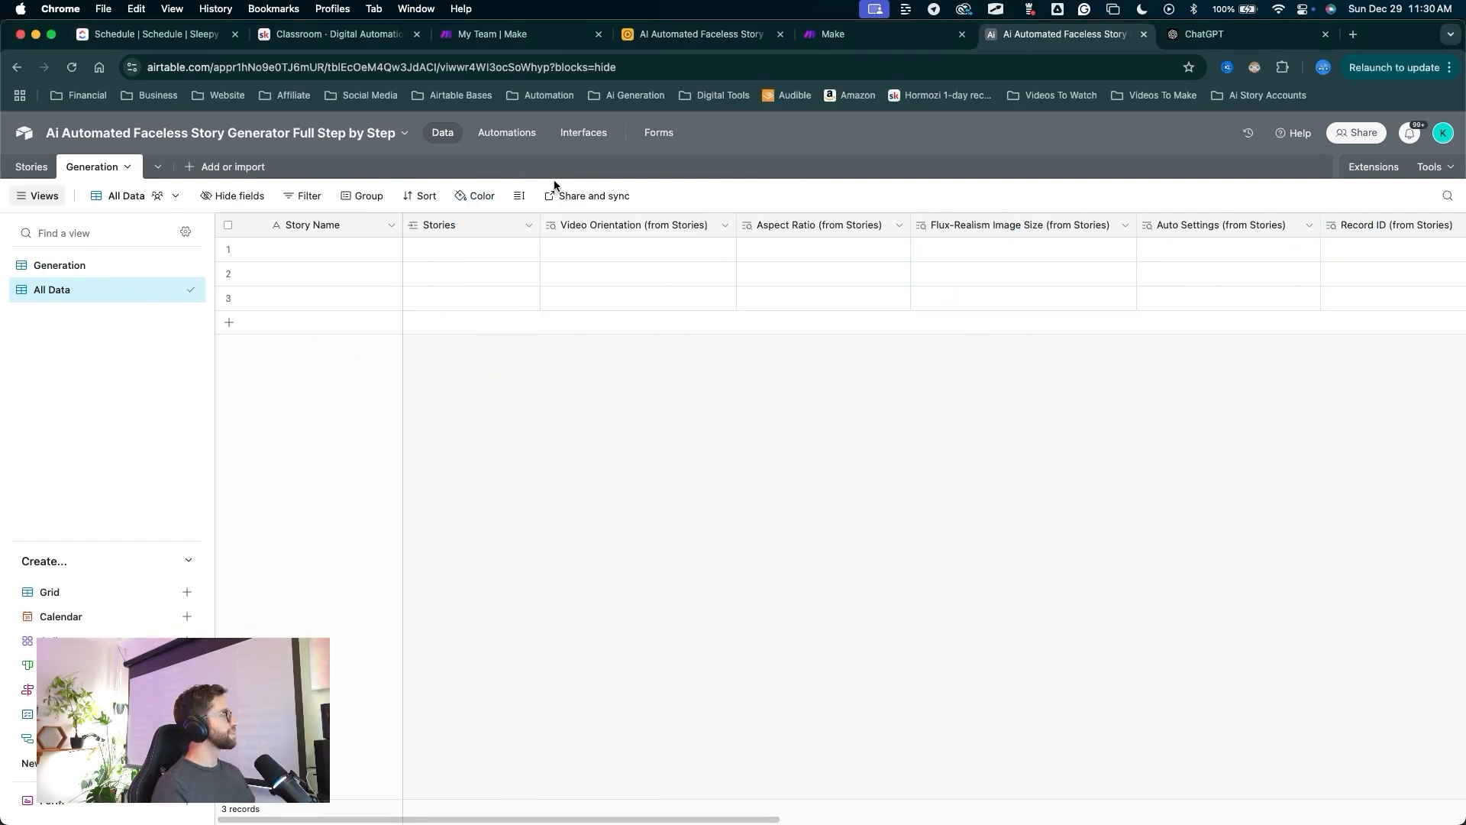
pyautogui.moveTo(491, 550); pyautogui.dragTo(194, 177)
# Create a blank table from scratch named Assembly.
pyautogui.click(194, 171)
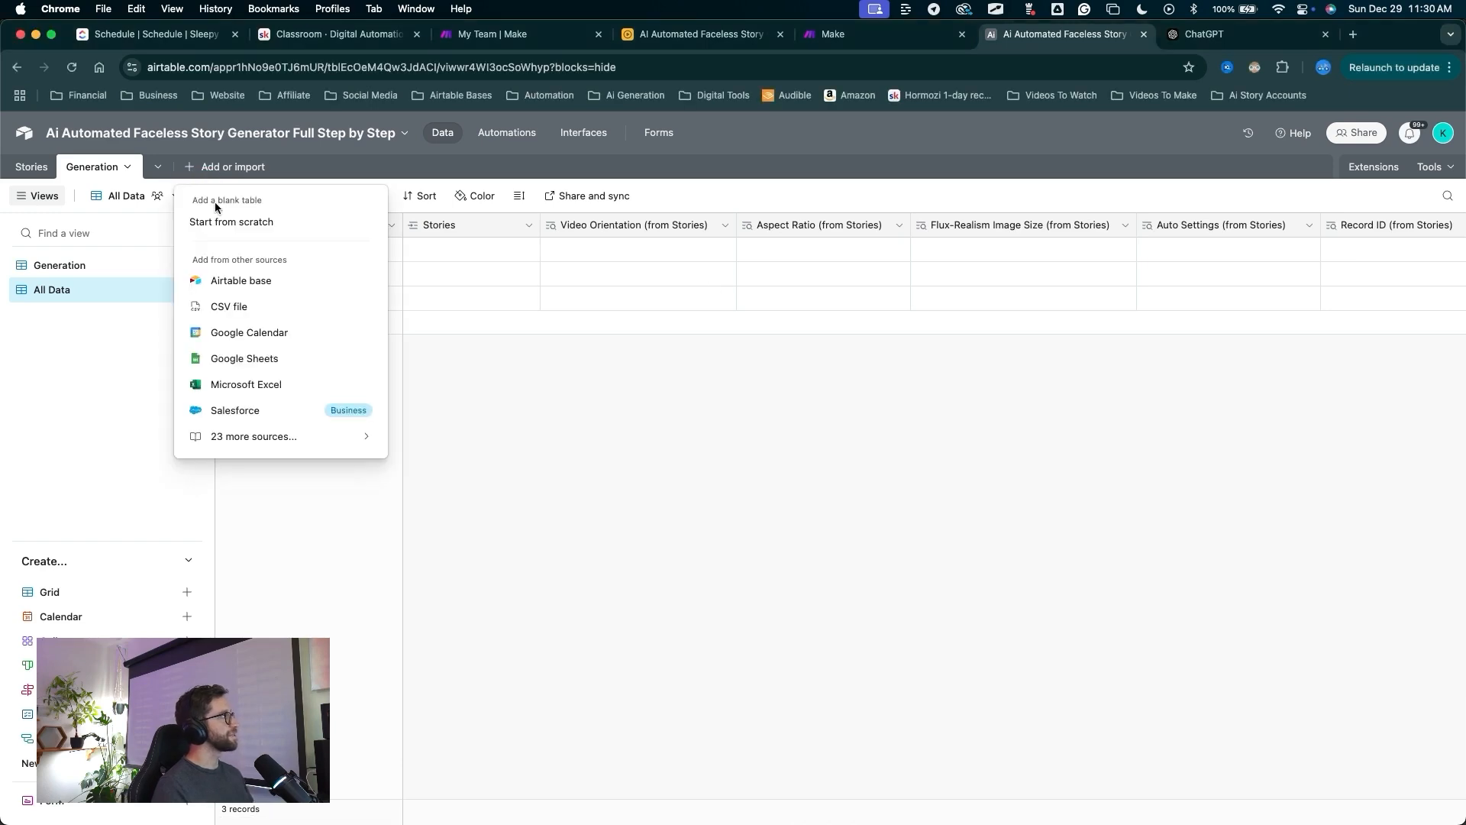
pyautogui.click(231, 221)
pyautogui.write('Assembly')
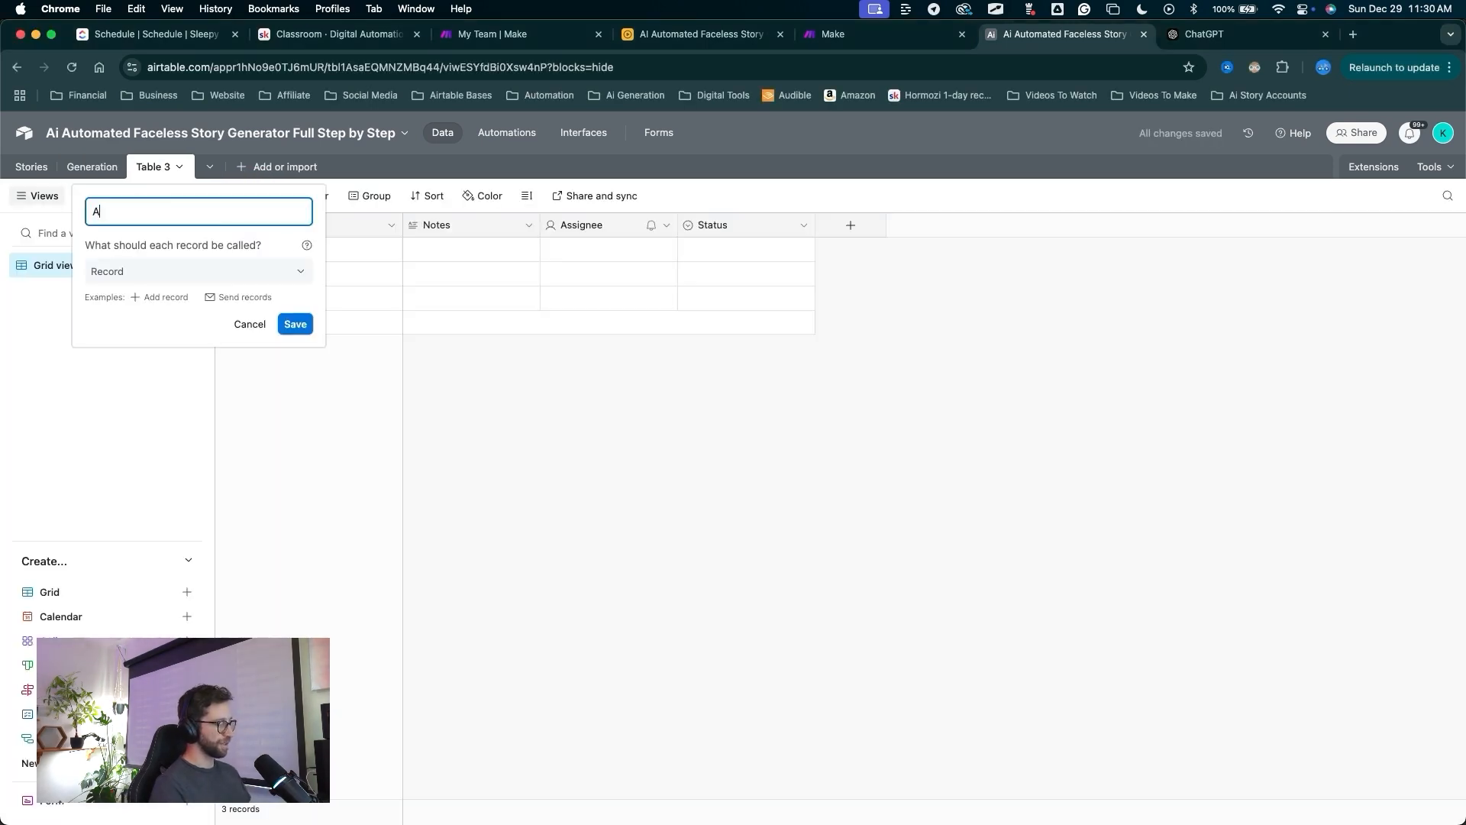
pyautogui.press('Return')
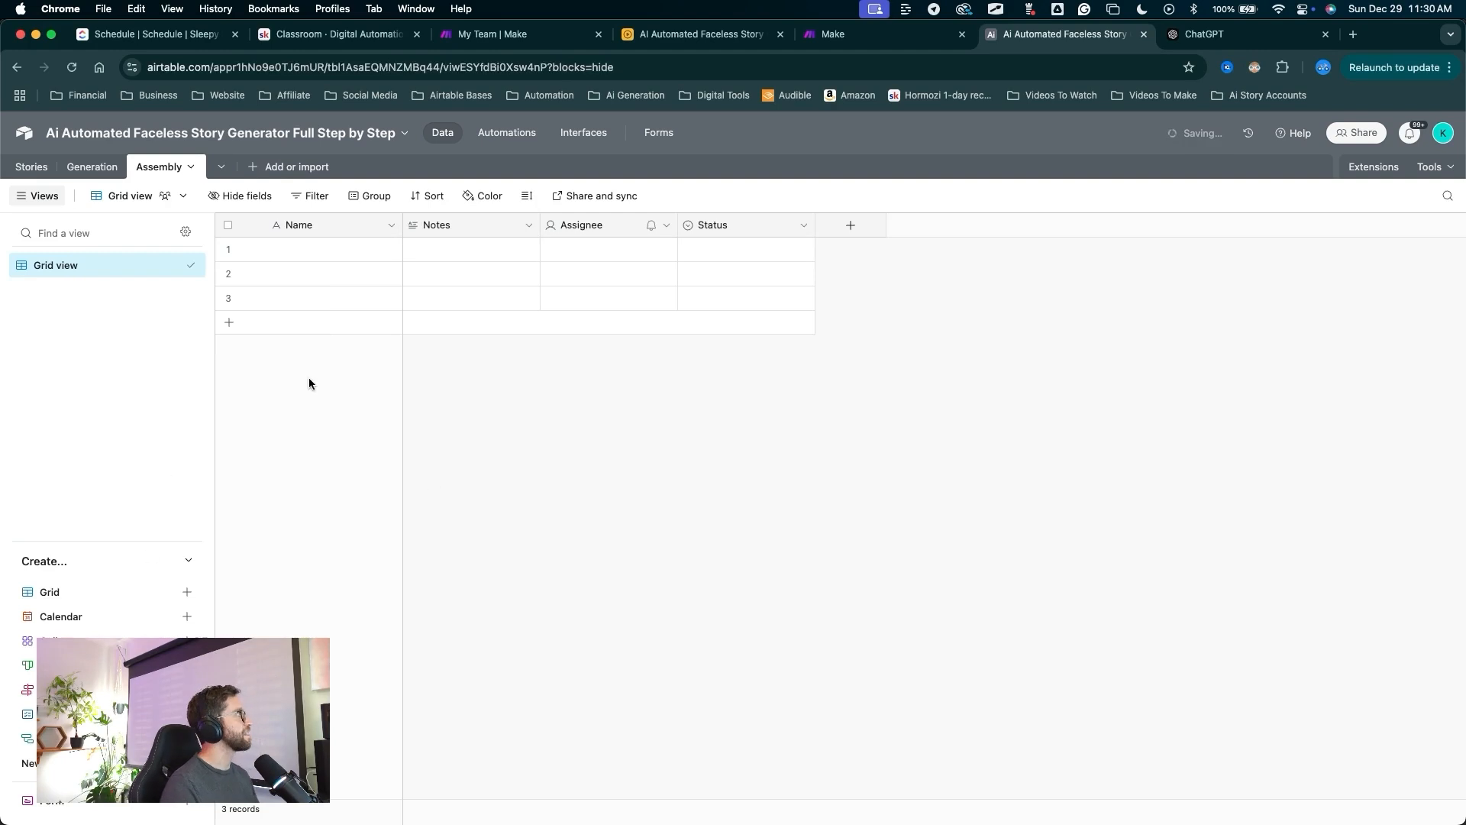
# Delete the default Notes, Assignee and Status fields from Assembly.
pyautogui.click(507, 232)
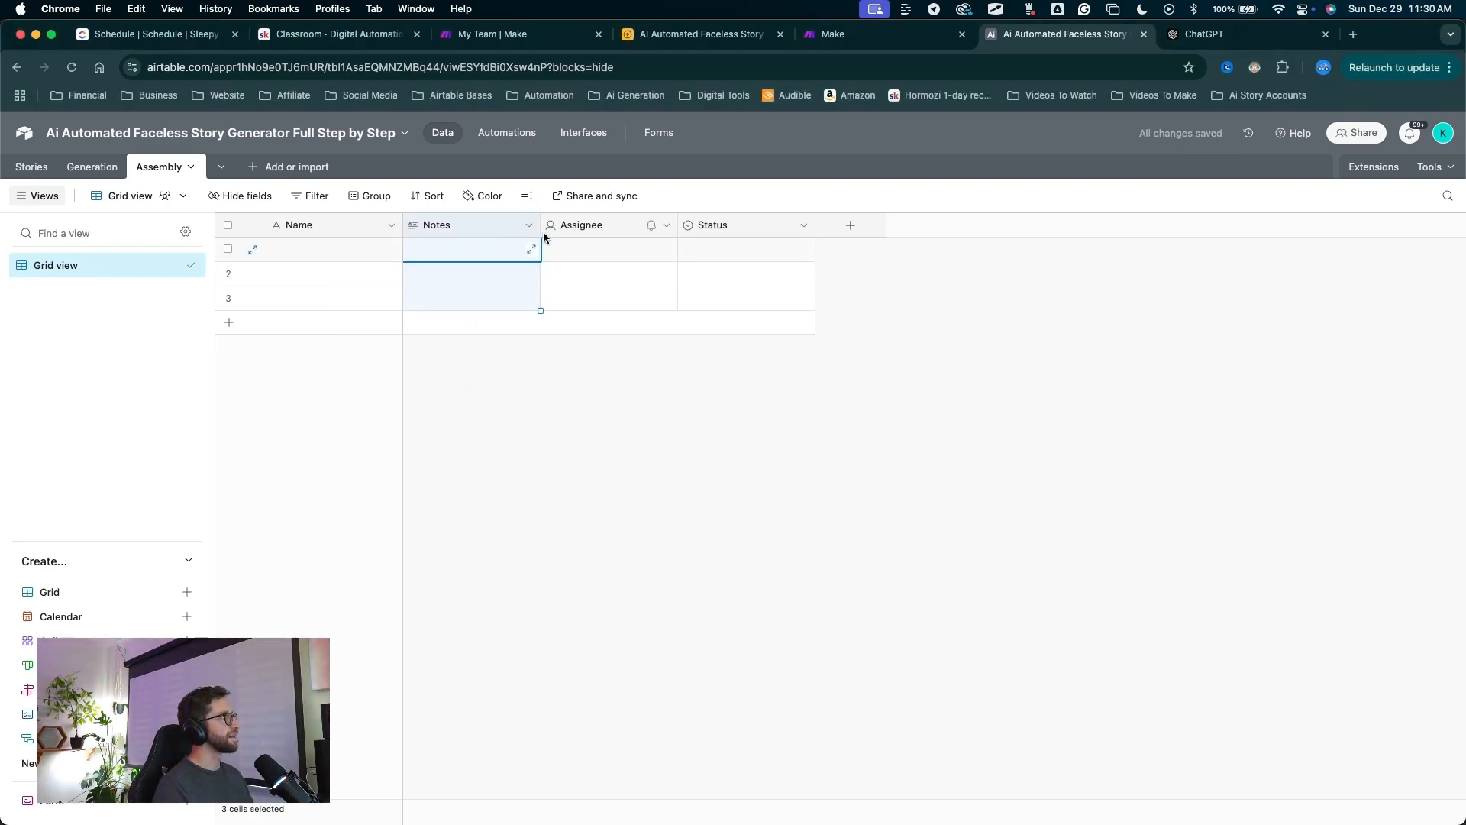
pyautogui.keyDown('shift'); pyautogui.click(722, 229); pyautogui.keyUp('shift')
pyautogui.rightClick(722, 229)
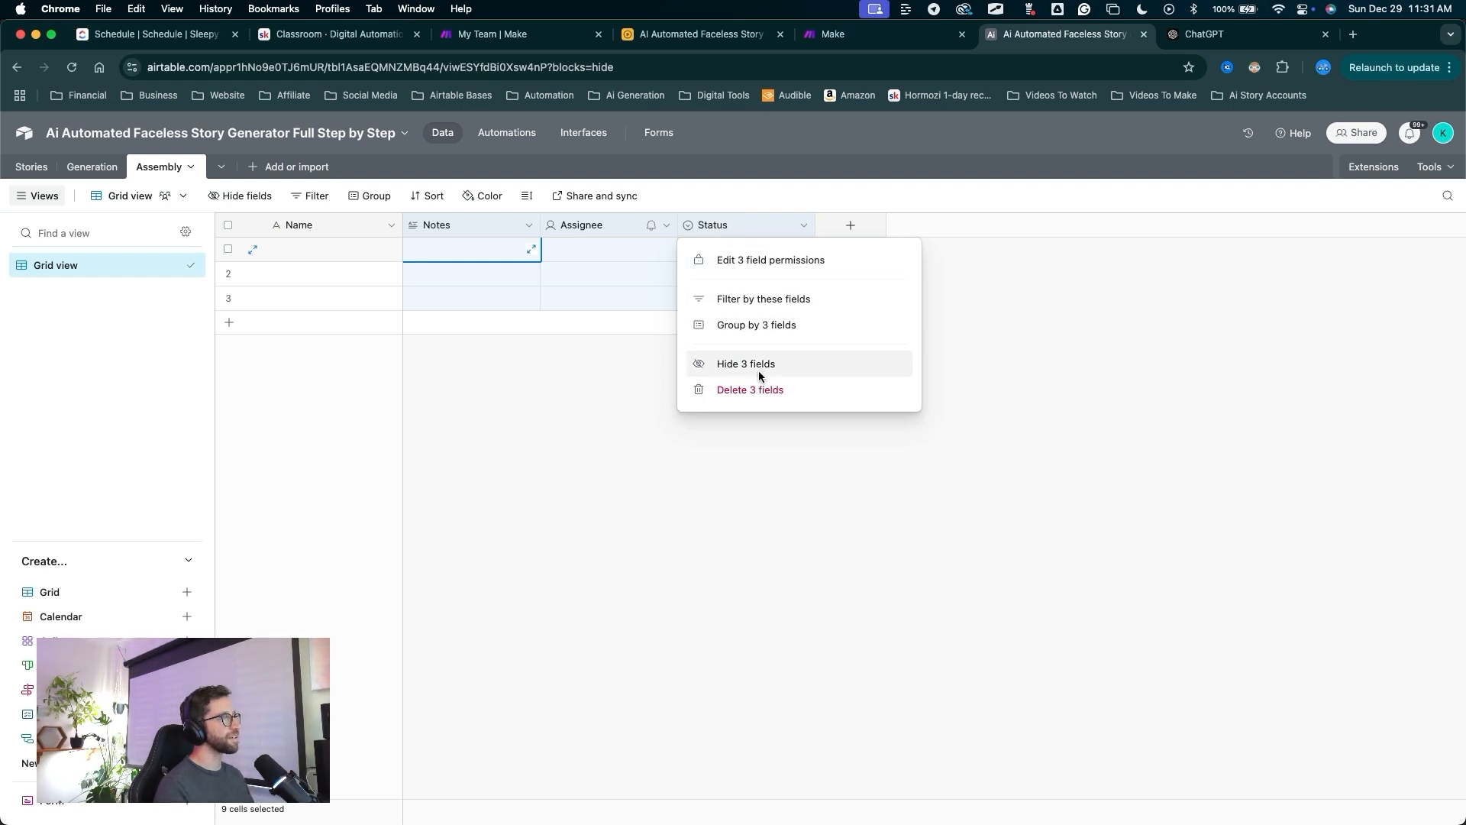
pyautogui.click(741, 389)
pyautogui.moveTo(465, 415); pyautogui.dragTo(79, 265)
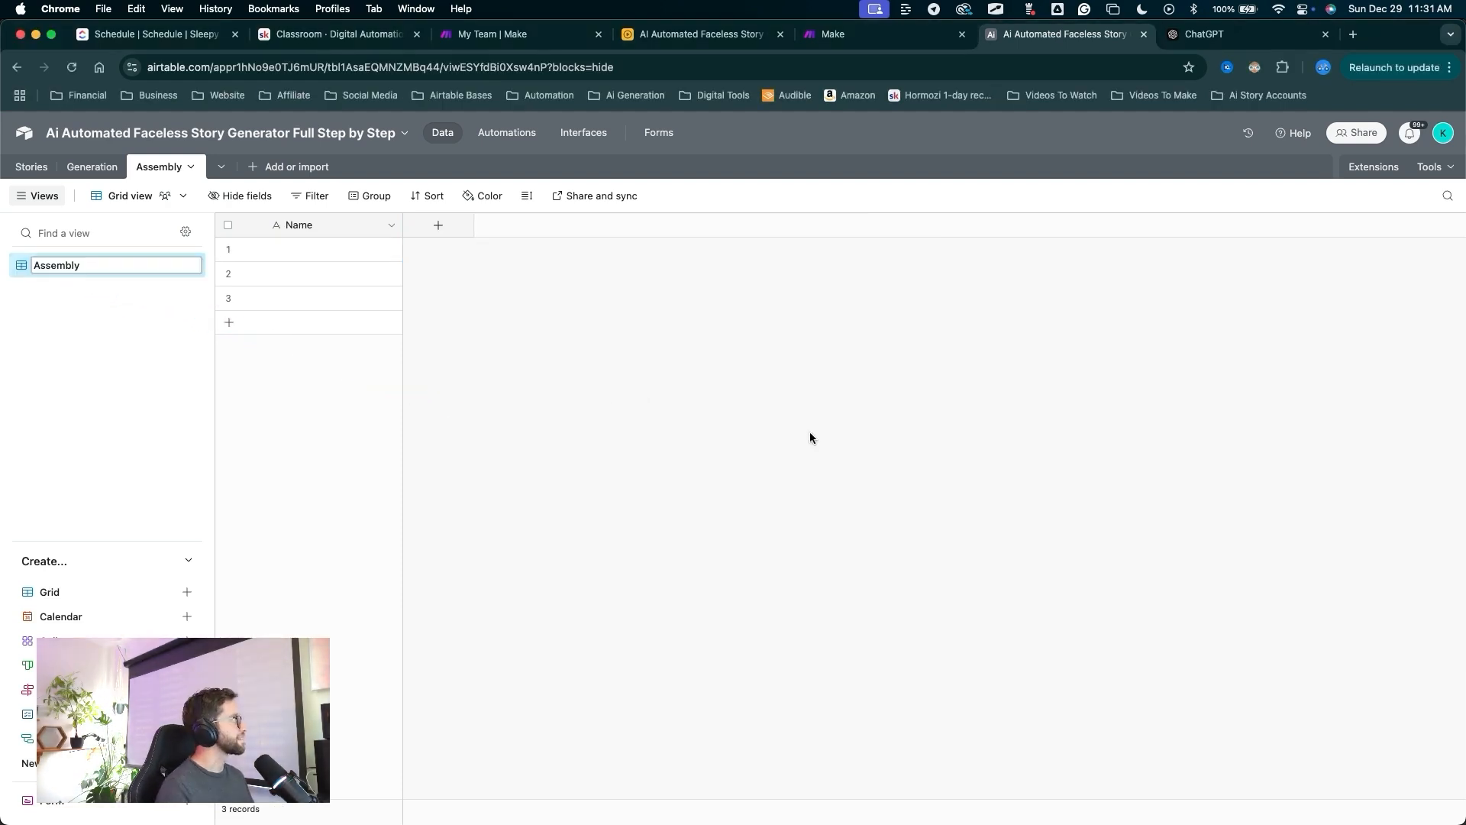
pyautogui.moveTo(332, 480); pyautogui.dragTo(327, 353)
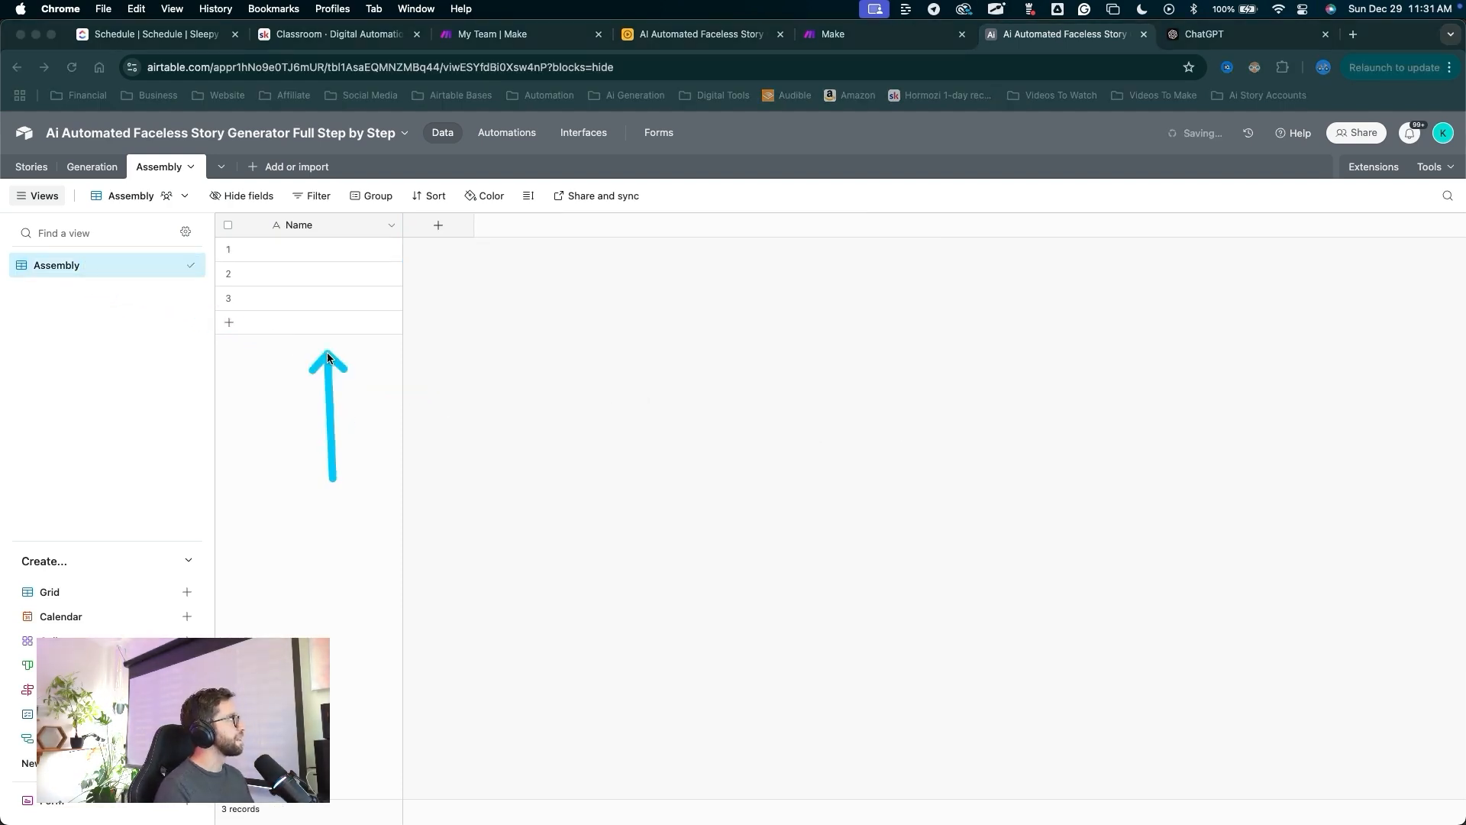
# Rename the Assembly primary field to ID, make it Autonumber, and narrow its column.
pyautogui.doubleClick(305, 229)
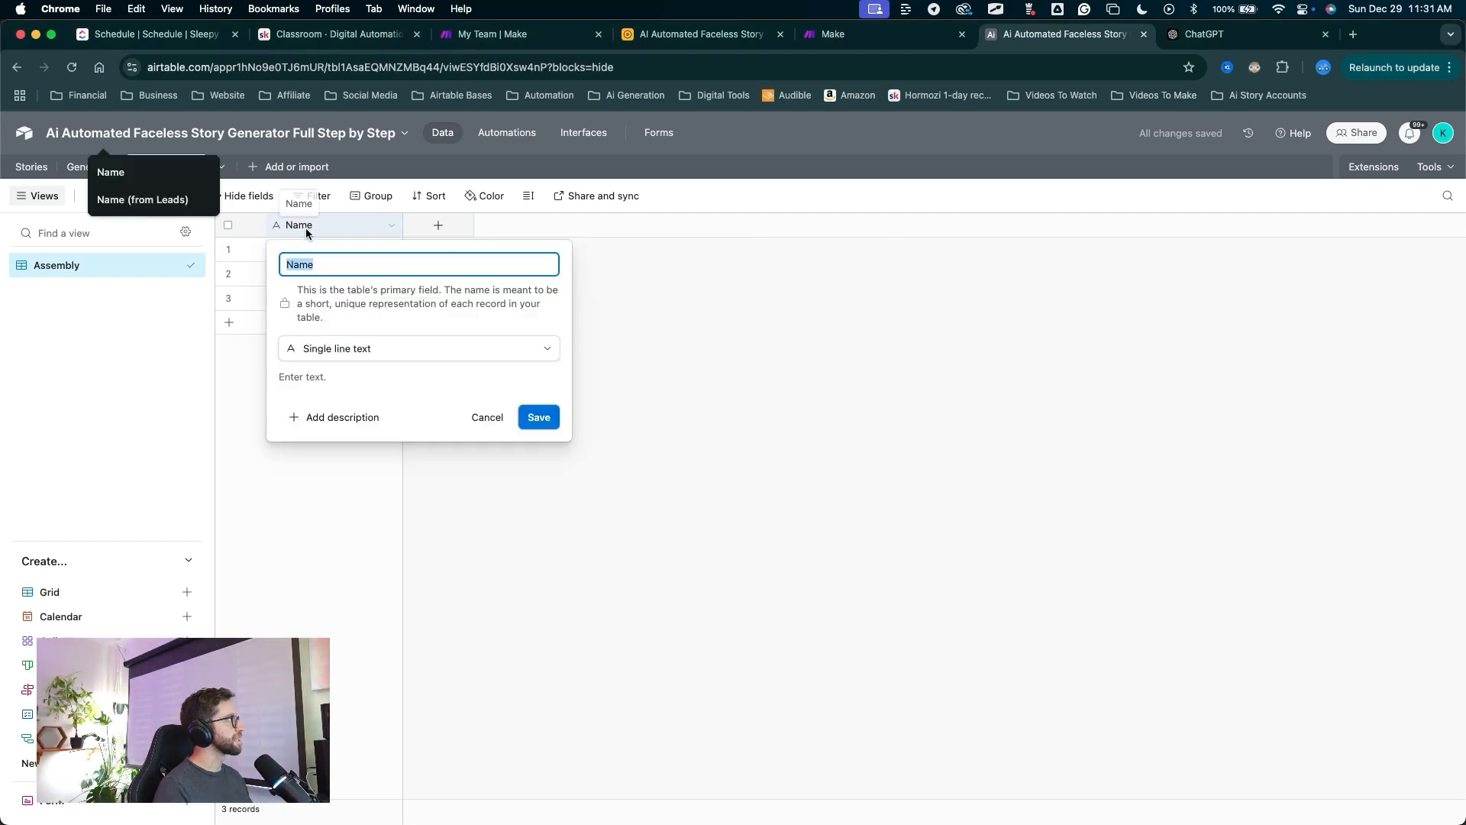
pyautogui.write('ID')
pyautogui.click(513, 348)
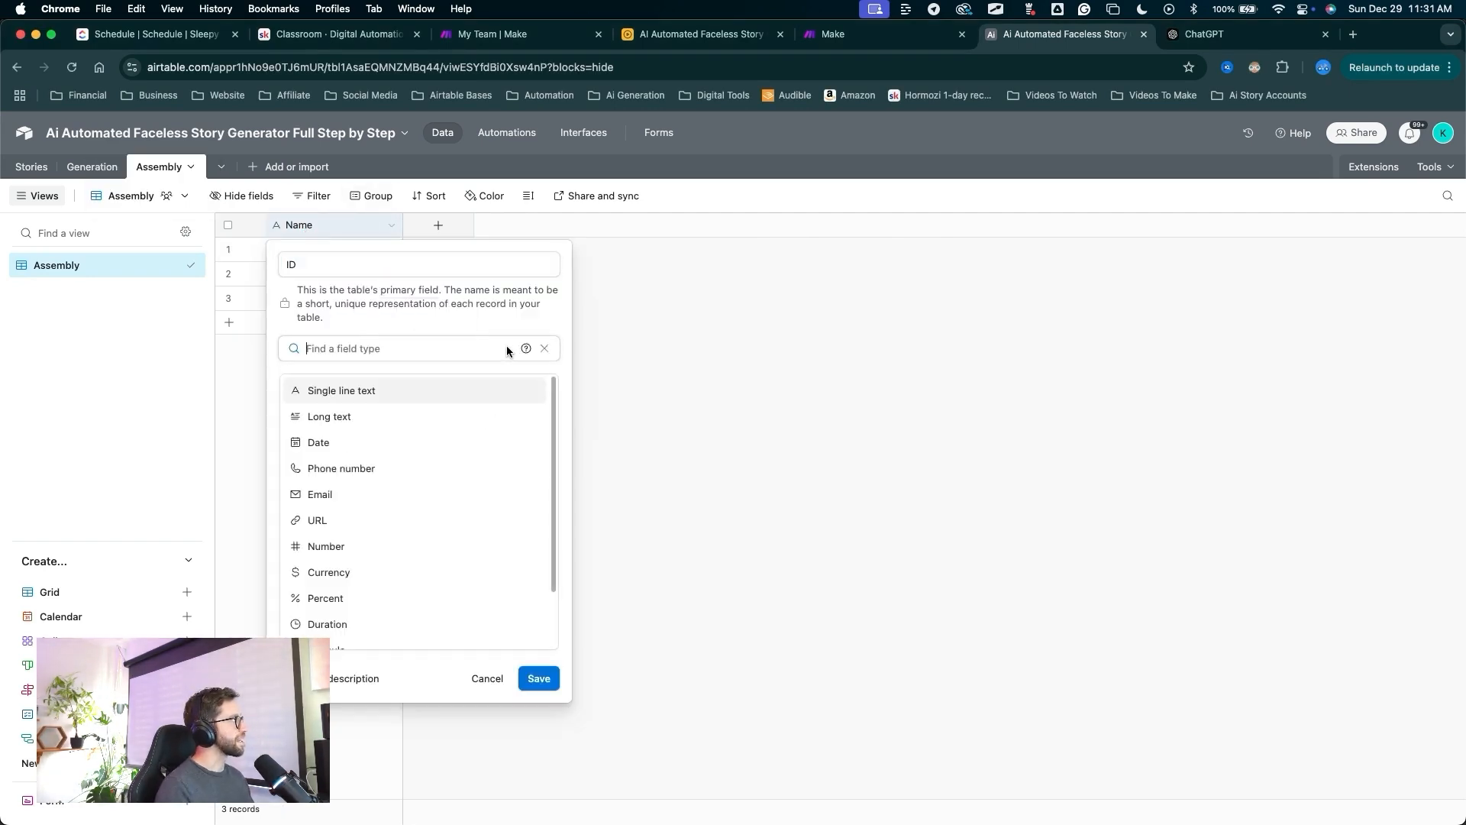
pyautogui.scroll(-2, 420, 481)
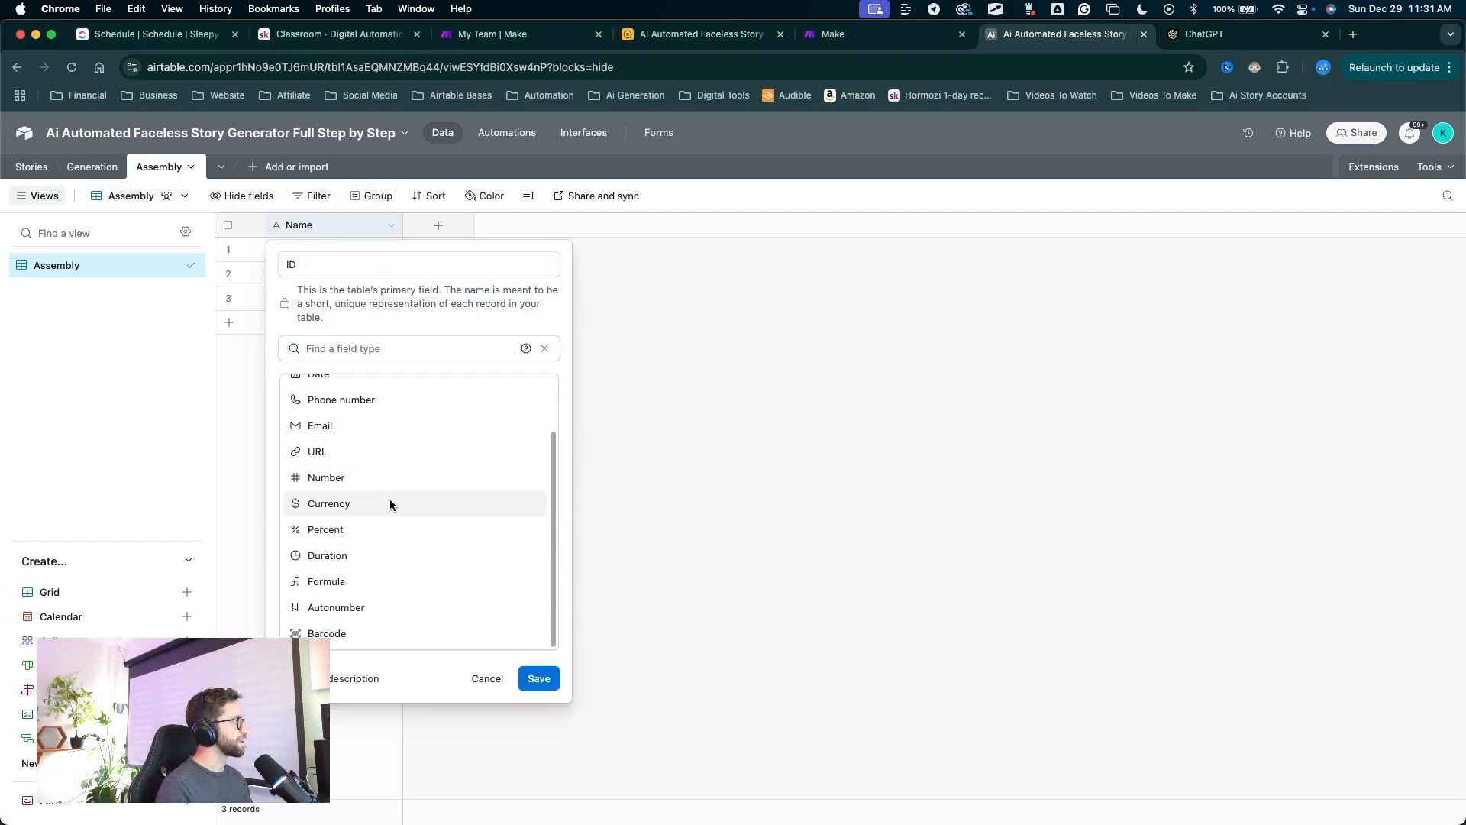
pyautogui.moveTo(424, 447); pyautogui.dragTo(361, 589)
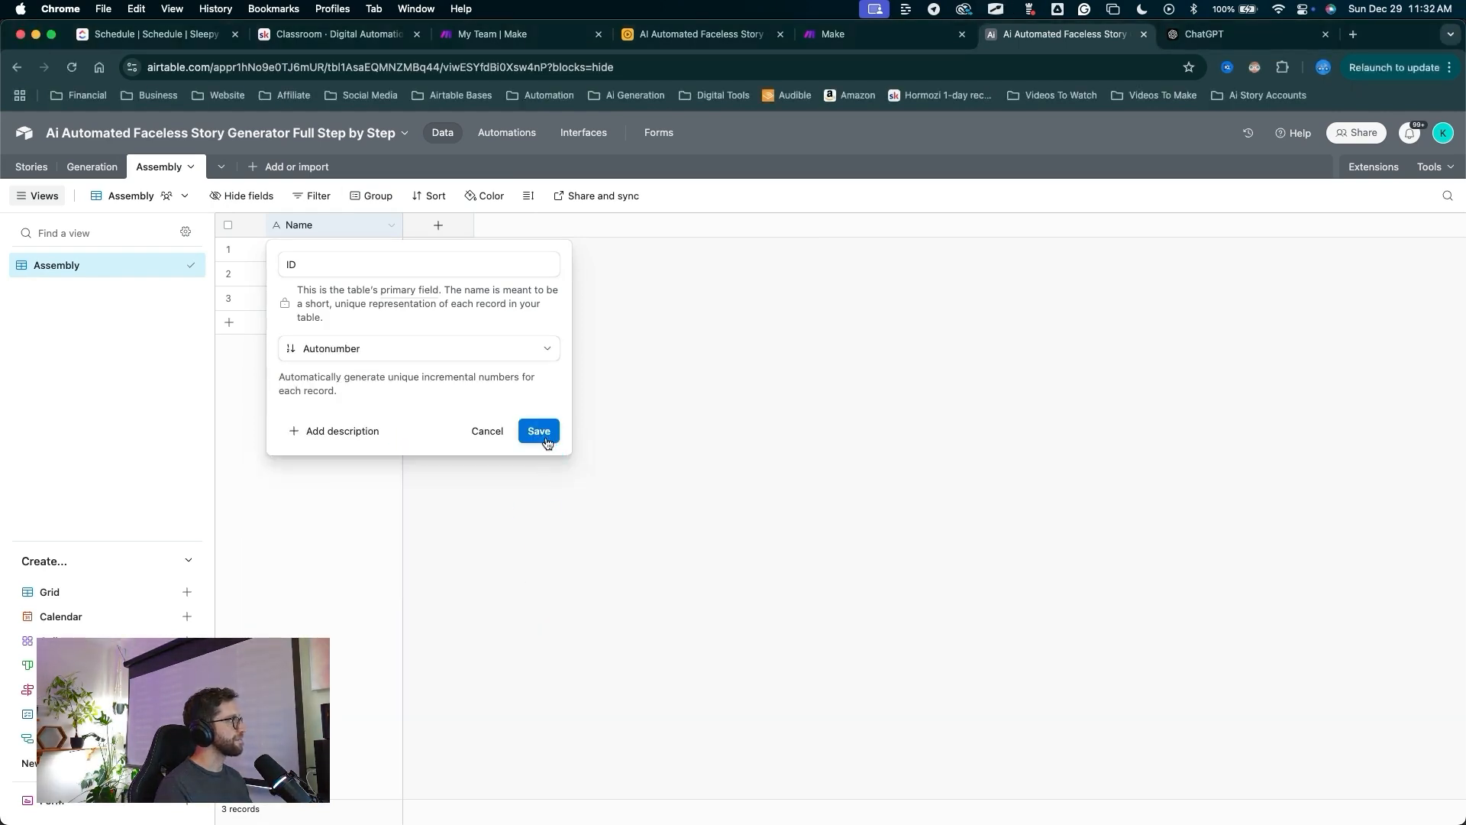
pyautogui.click(539, 432)
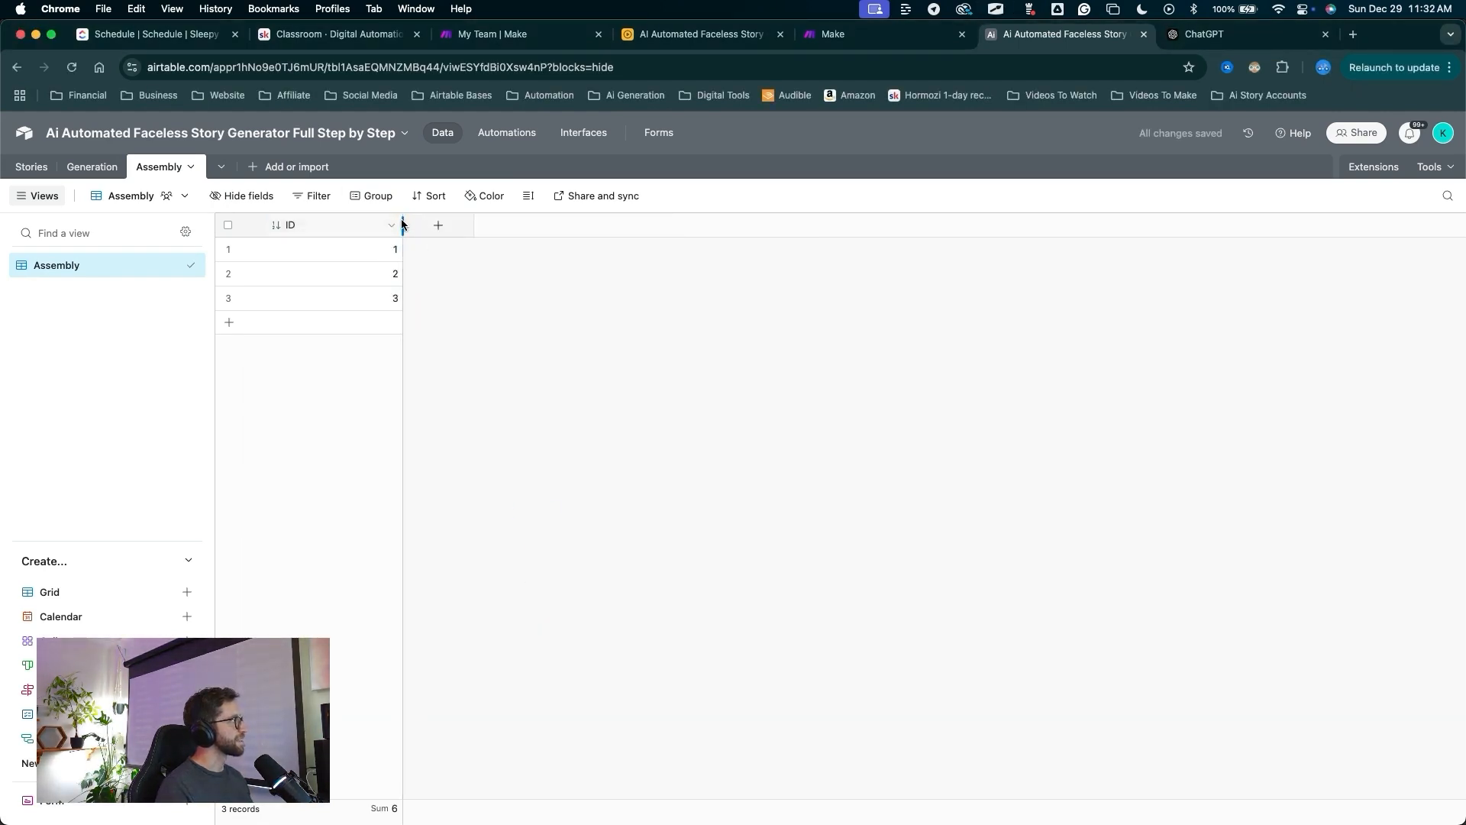
pyautogui.moveTo(402, 223); pyautogui.dragTo(317, 226)
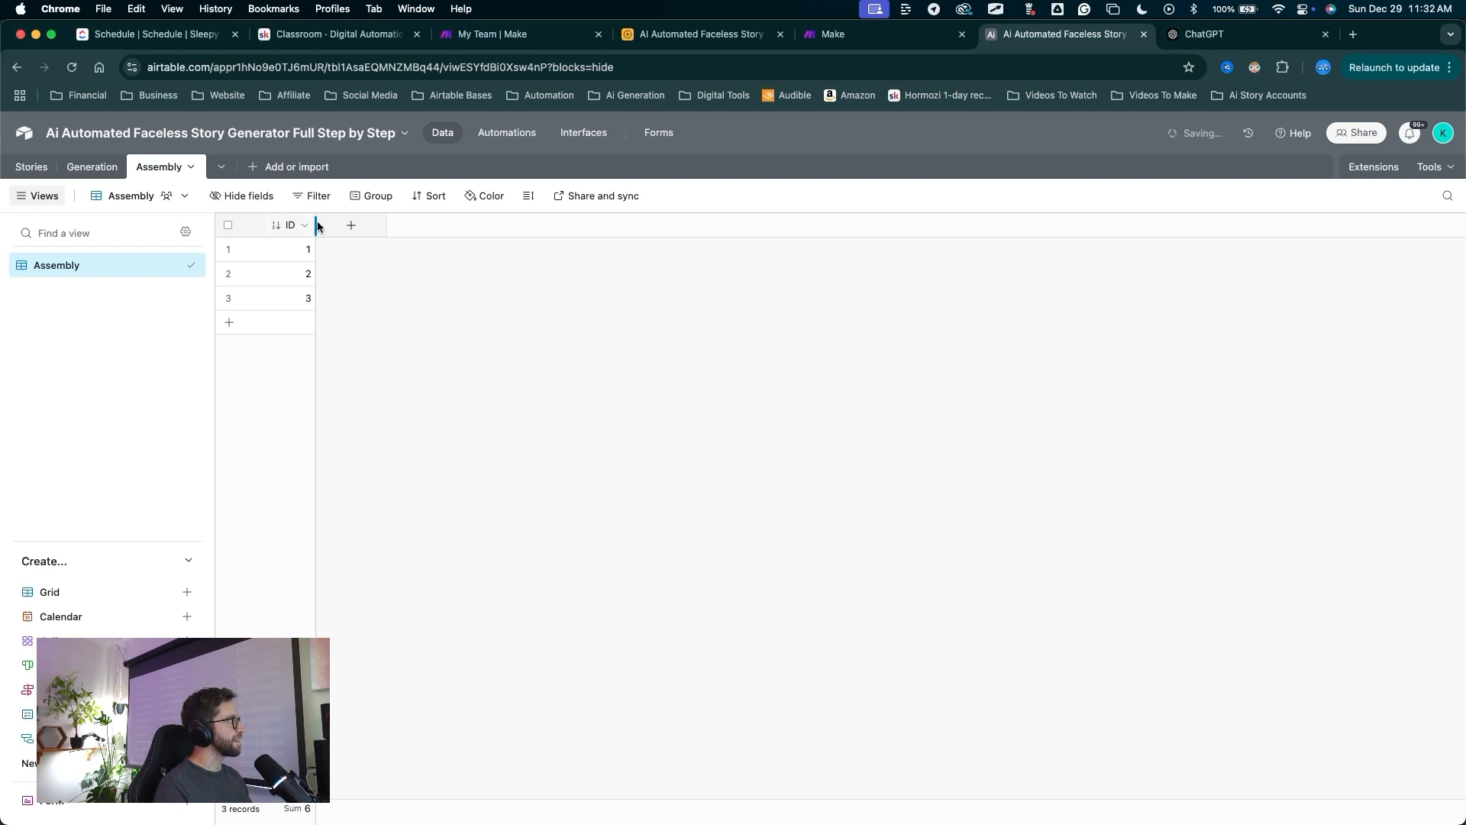
# Add a Music attachment field to the Assembly table.
pyautogui.click(353, 229)
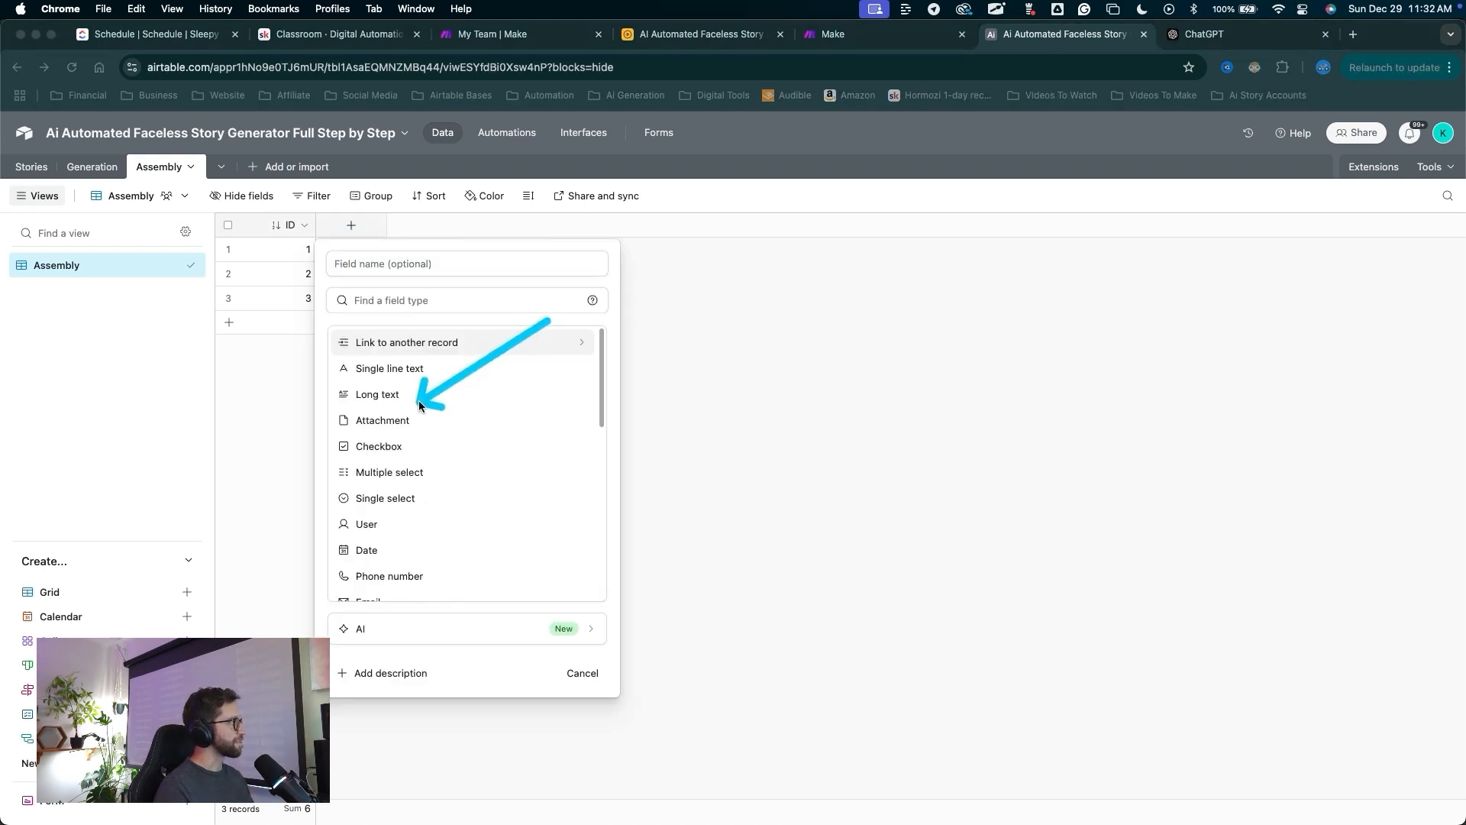
pyautogui.moveTo(418, 400); pyautogui.dragTo(404, 416)
pyautogui.press('Escape')
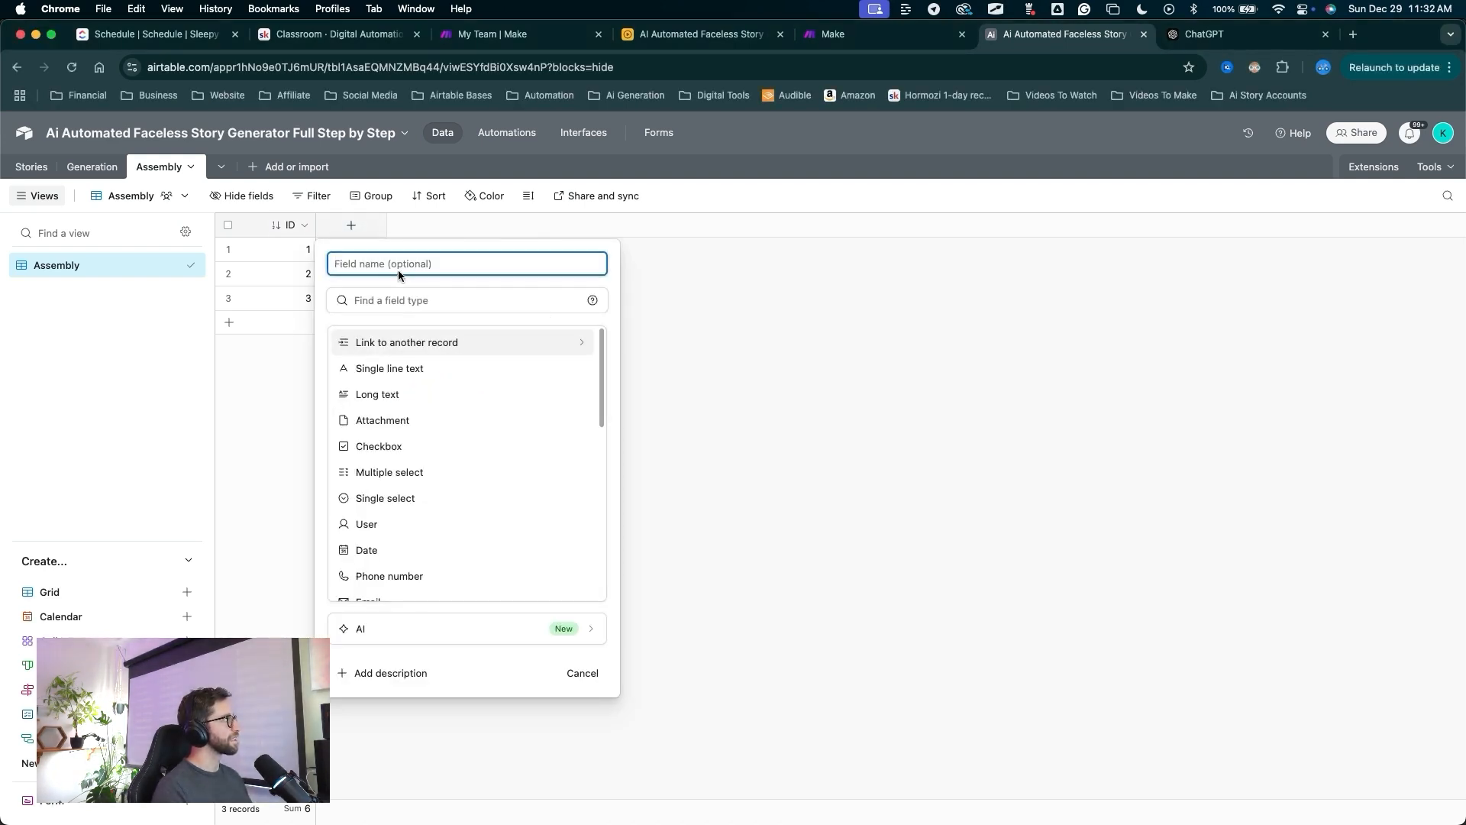
pyautogui.click(382, 420)
pyautogui.click(372, 268)
pyautogui.write('Music')
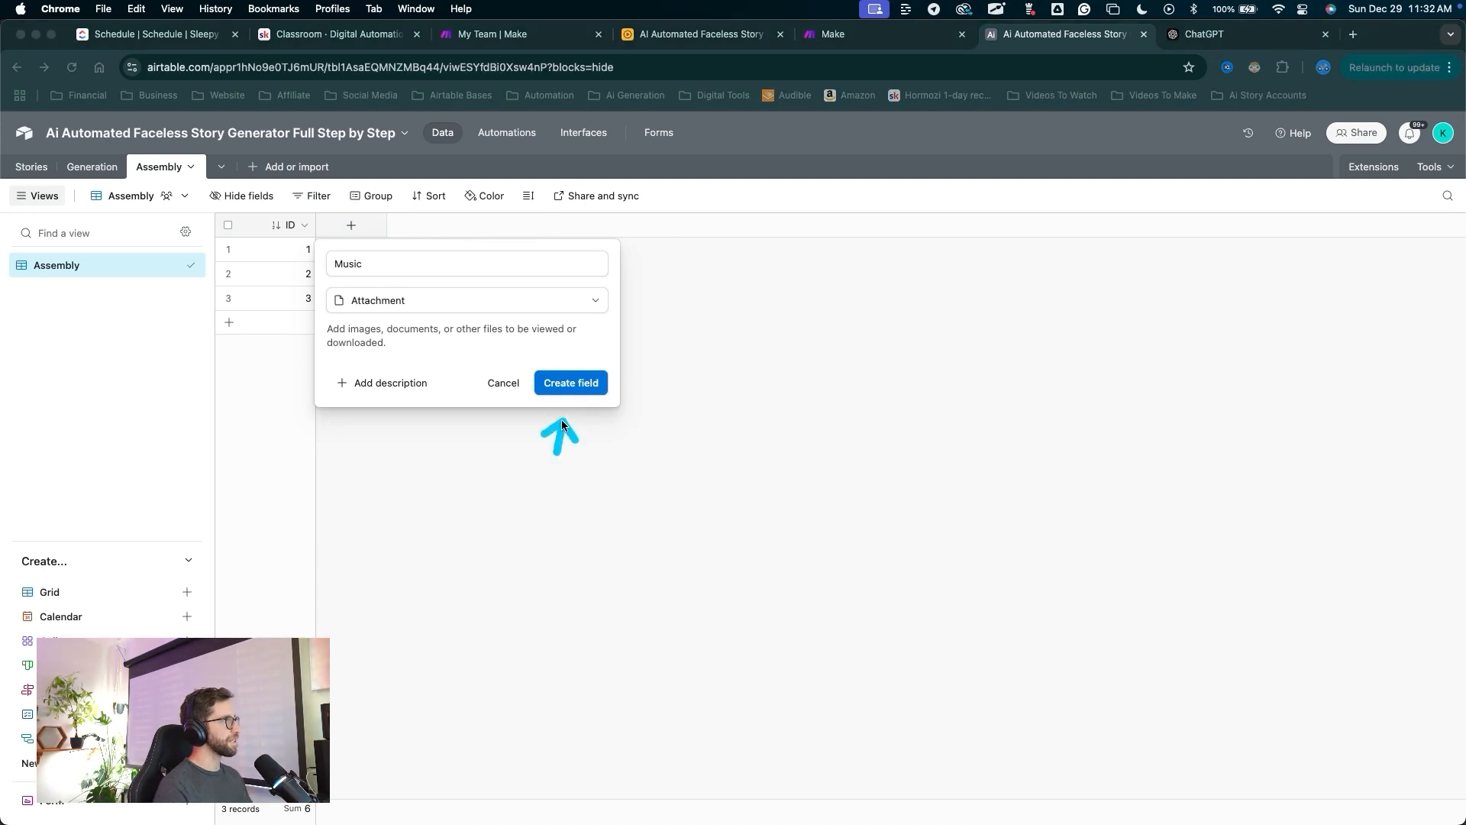
pyautogui.click(567, 383)
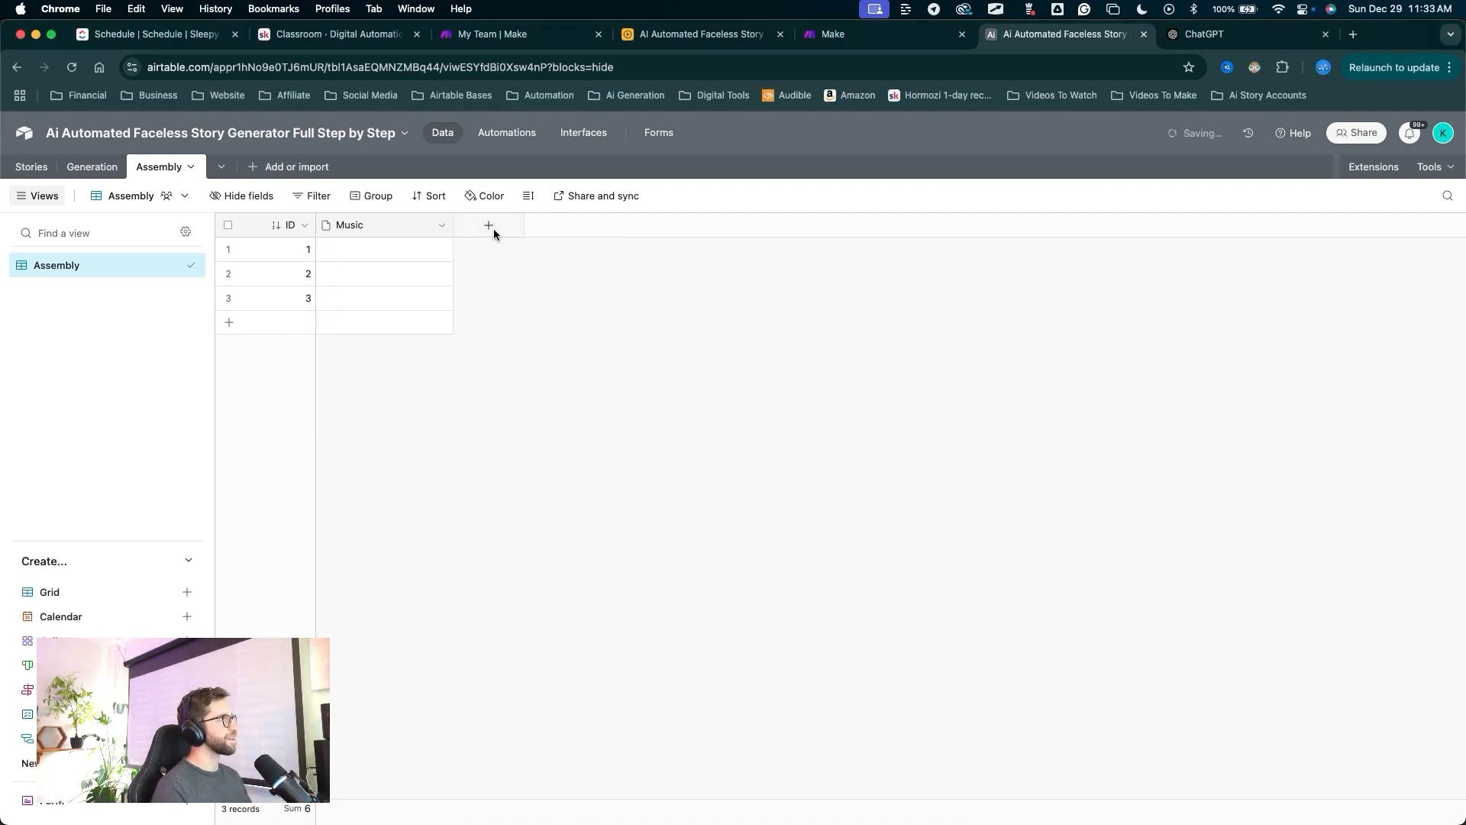
# Name a new field Assemble, make it a Checkbox with a light-blue thumbs-up style.
pyautogui.click(491, 226)
pyautogui.write('Asse')
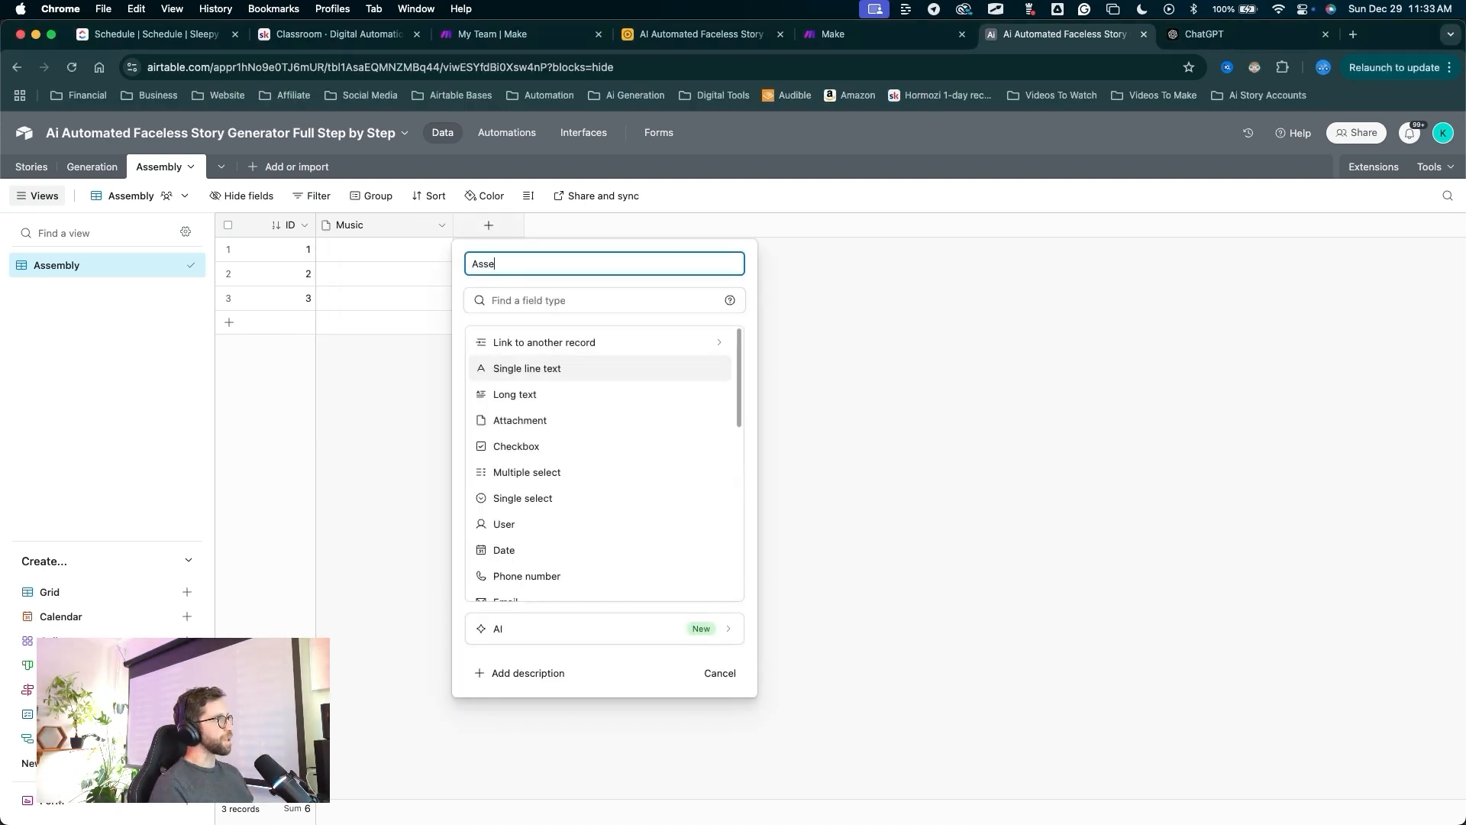
pyautogui.write('mble')
pyautogui.moveTo(628, 366); pyautogui.dragTo(547, 455)
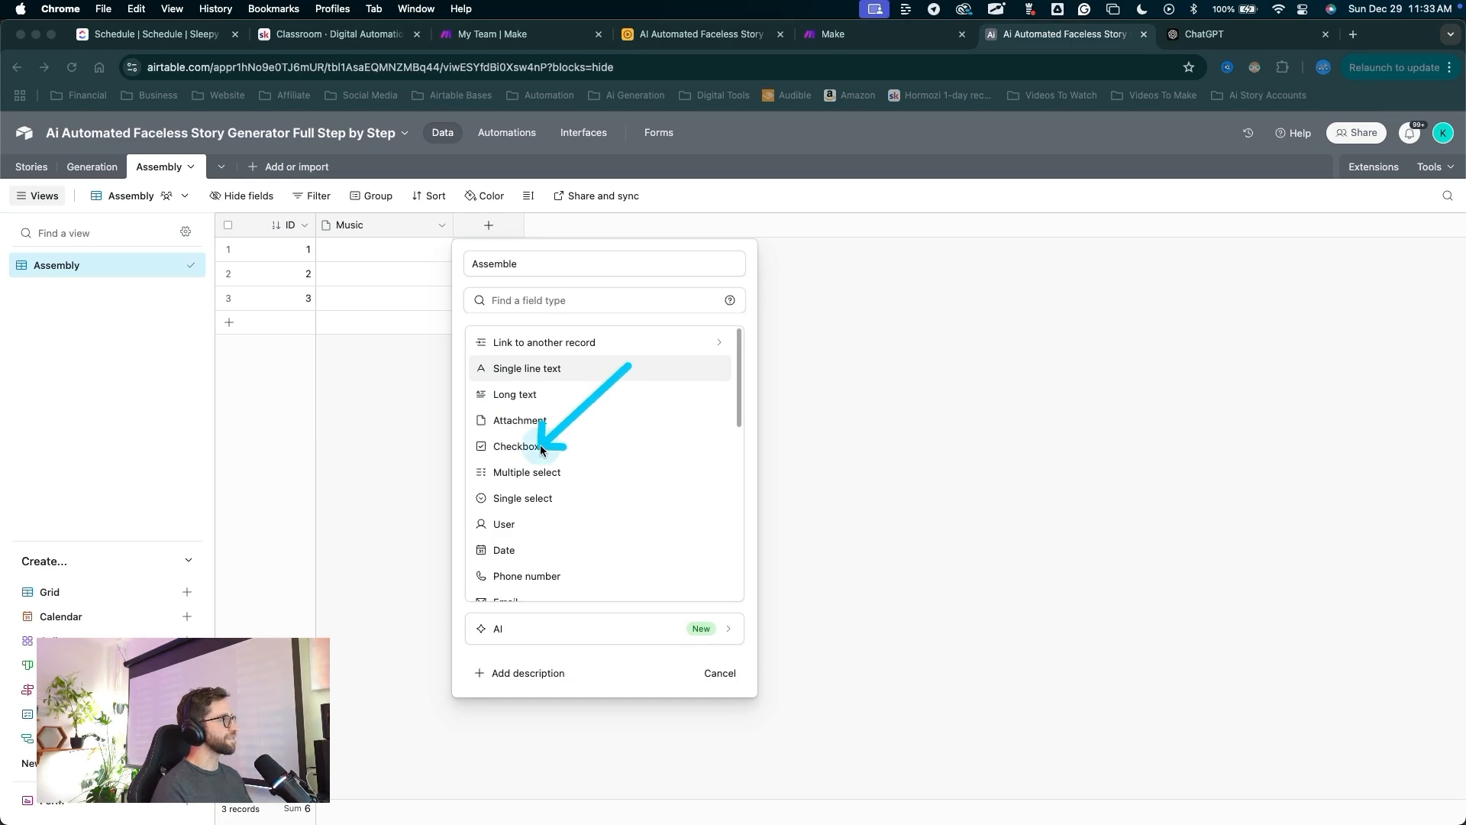
pyautogui.click(539, 445)
pyautogui.moveTo(573, 356); pyautogui.dragTo(507, 337)
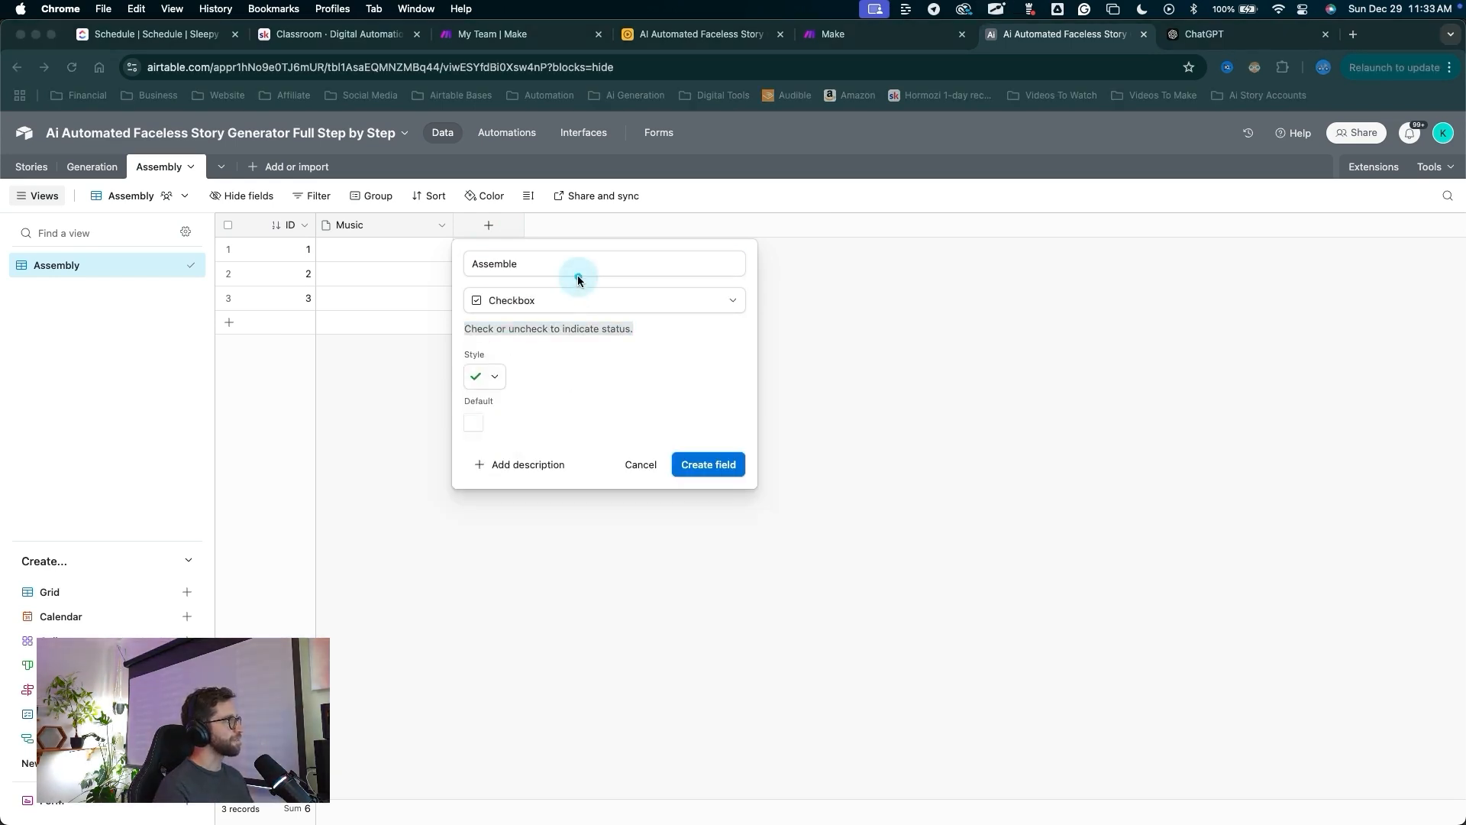
pyautogui.moveTo(577, 275); pyautogui.dragTo(497, 373)
pyautogui.click(495, 376)
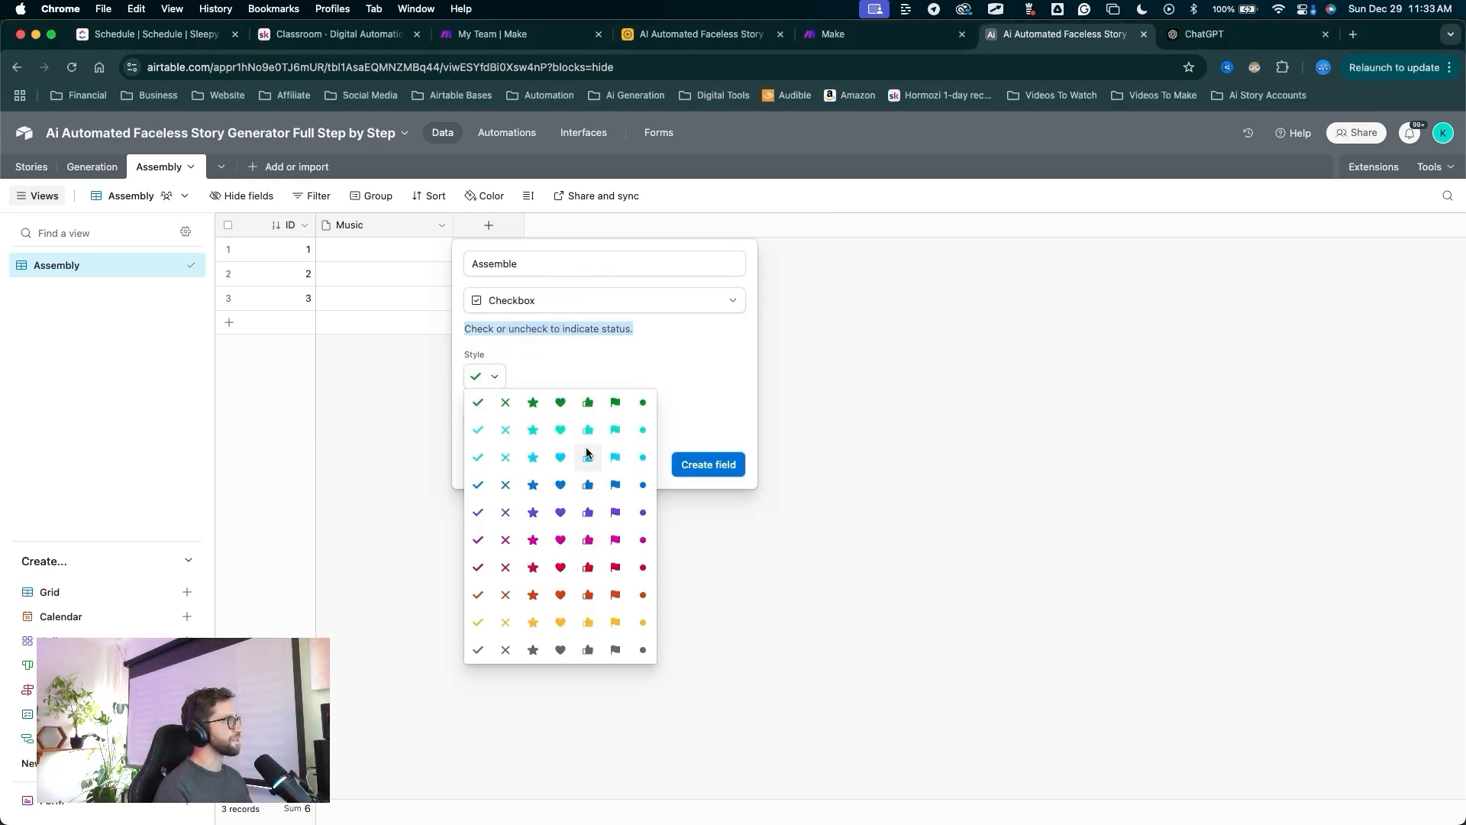
pyautogui.click(588, 456)
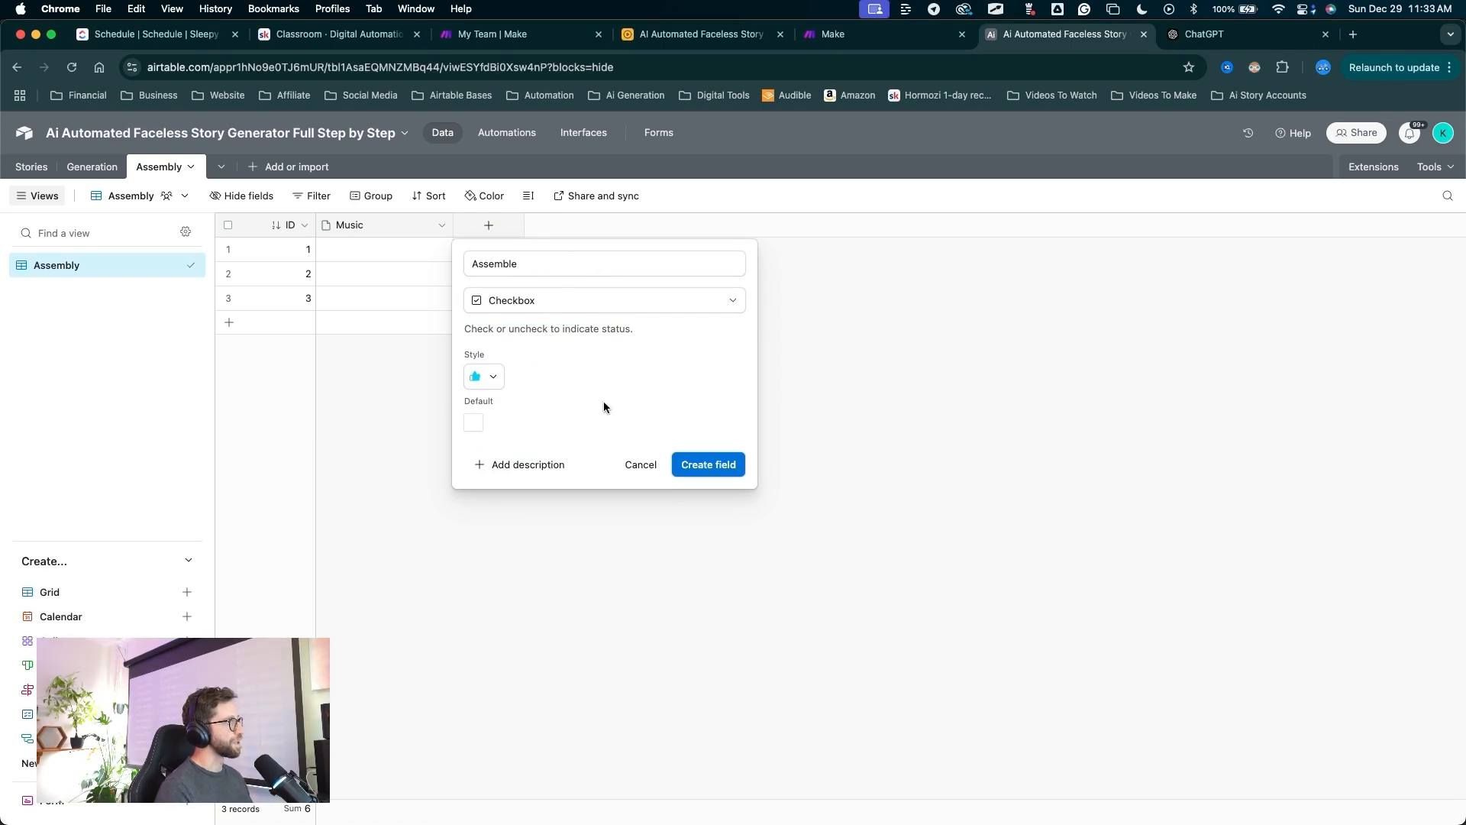
# Leave Assemble unchecked by default and create the field.
pyautogui.moveTo(668, 364); pyautogui.dragTo(510, 414)
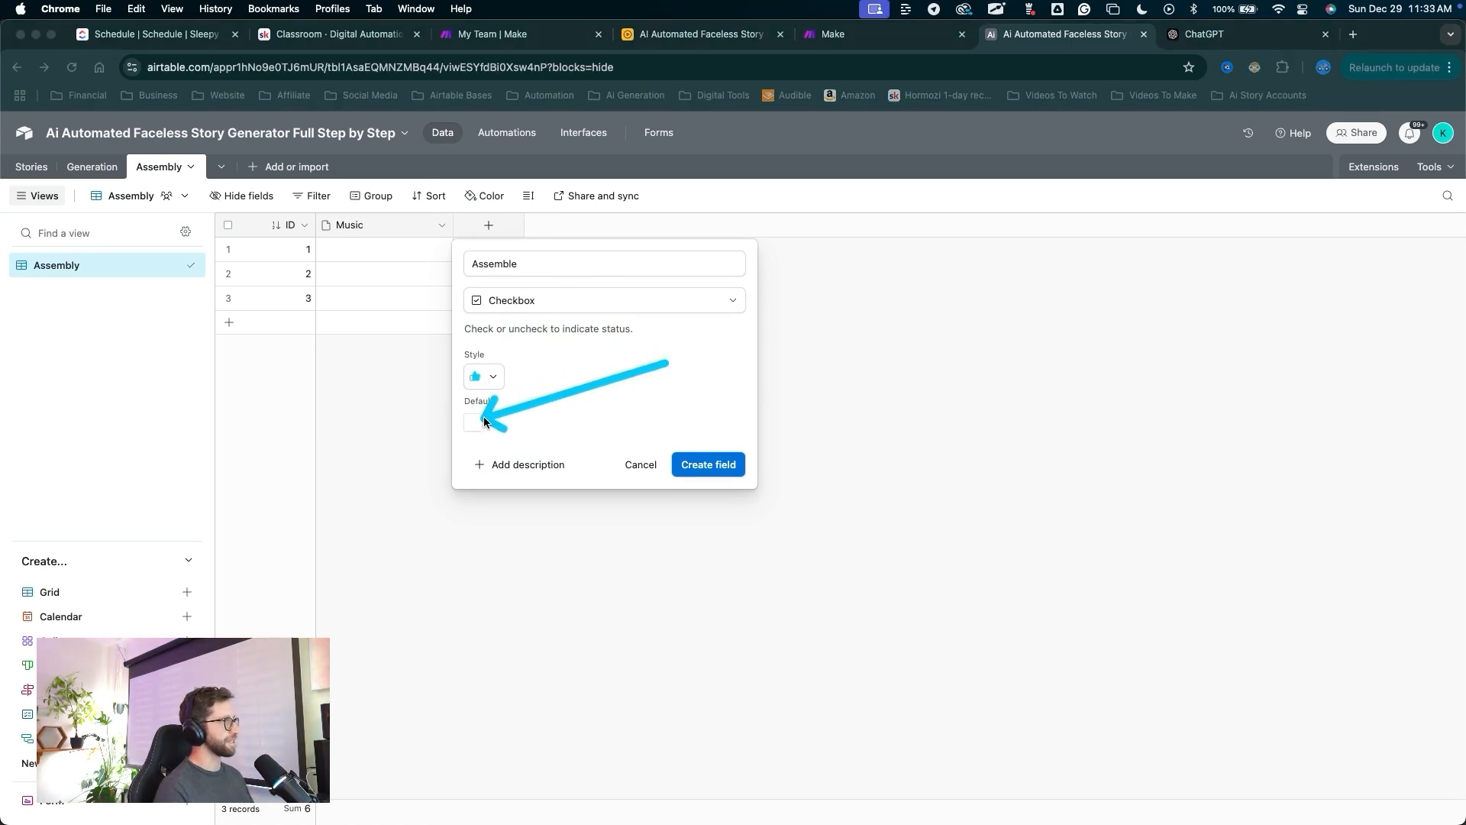
pyautogui.click(479, 422)
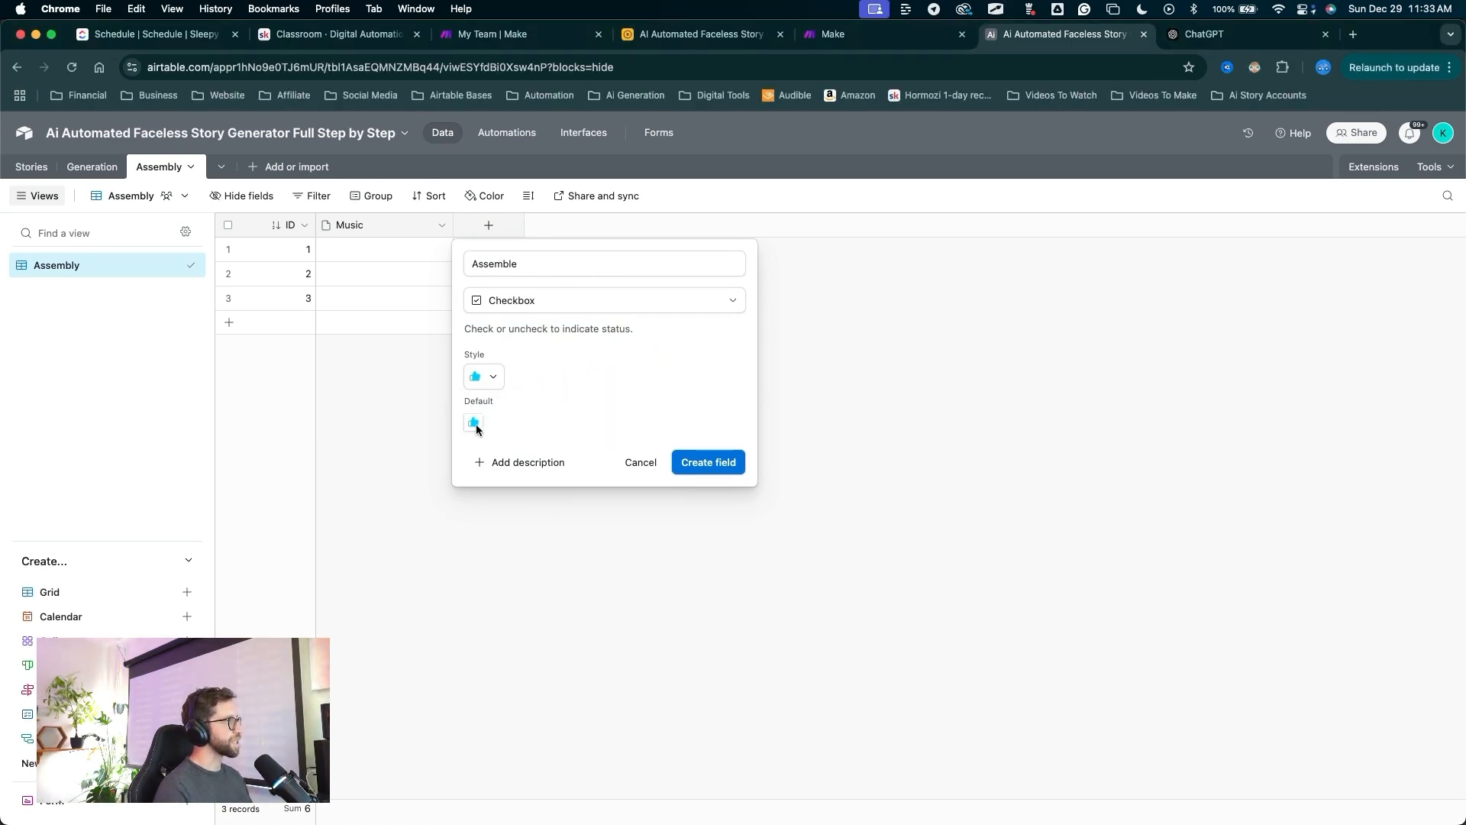
pyautogui.click(475, 425)
pyautogui.hotkey('ctrl', 'a')
pyautogui.moveTo(593, 371); pyautogui.dragTo(487, 426)
pyautogui.hotkey('ctrl', 'a')
pyautogui.hotkey('ctrl', 'a')
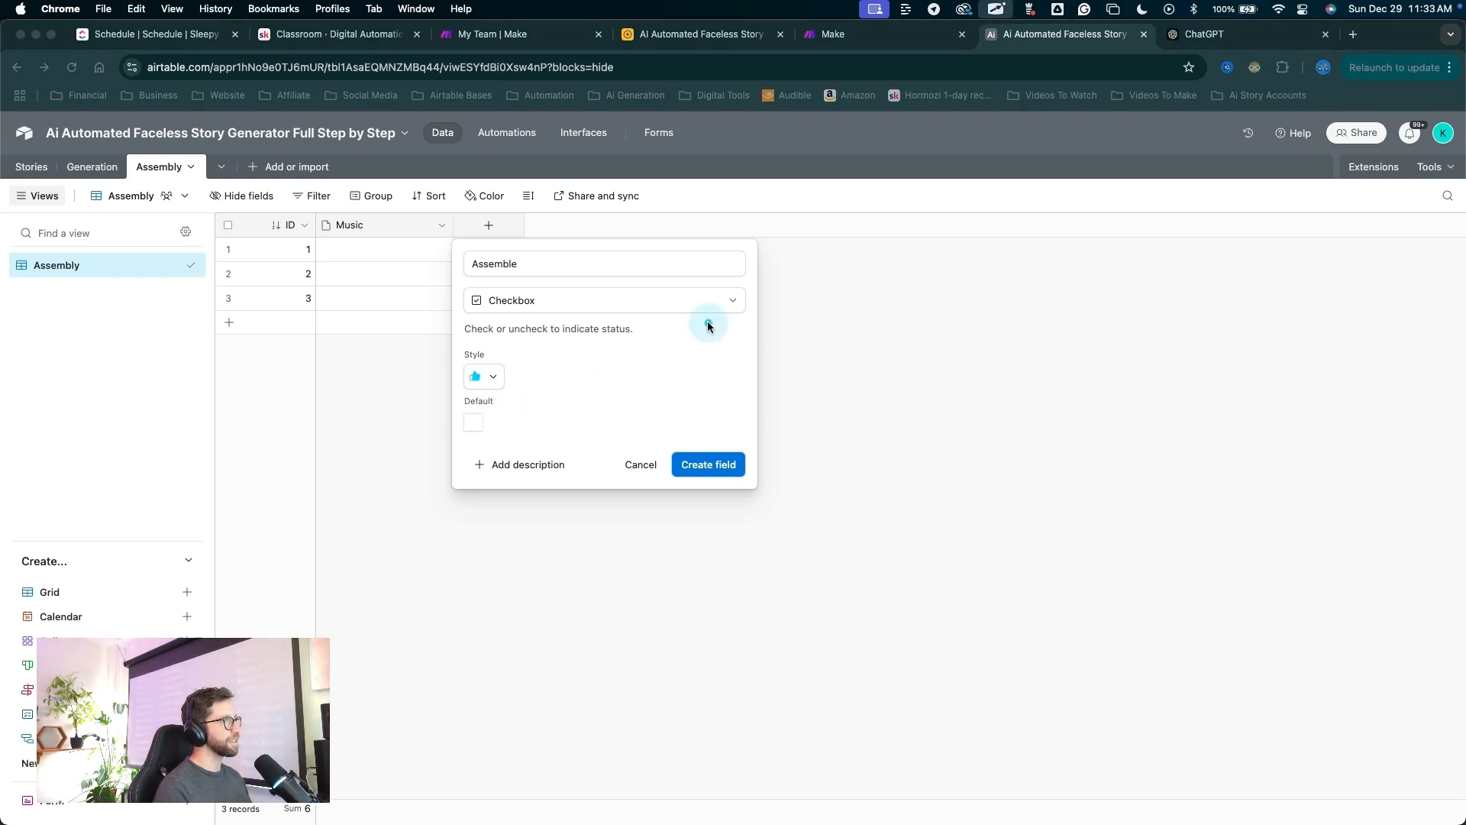
pyautogui.moveTo(707, 321); pyautogui.dragTo(710, 456)
pyautogui.hotkey('ctrl', 'a')
pyautogui.click(709, 464)
pyautogui.hotkey('ctrl', 'a')
pyautogui.moveTo(661, 517); pyautogui.dragTo(631, 241)
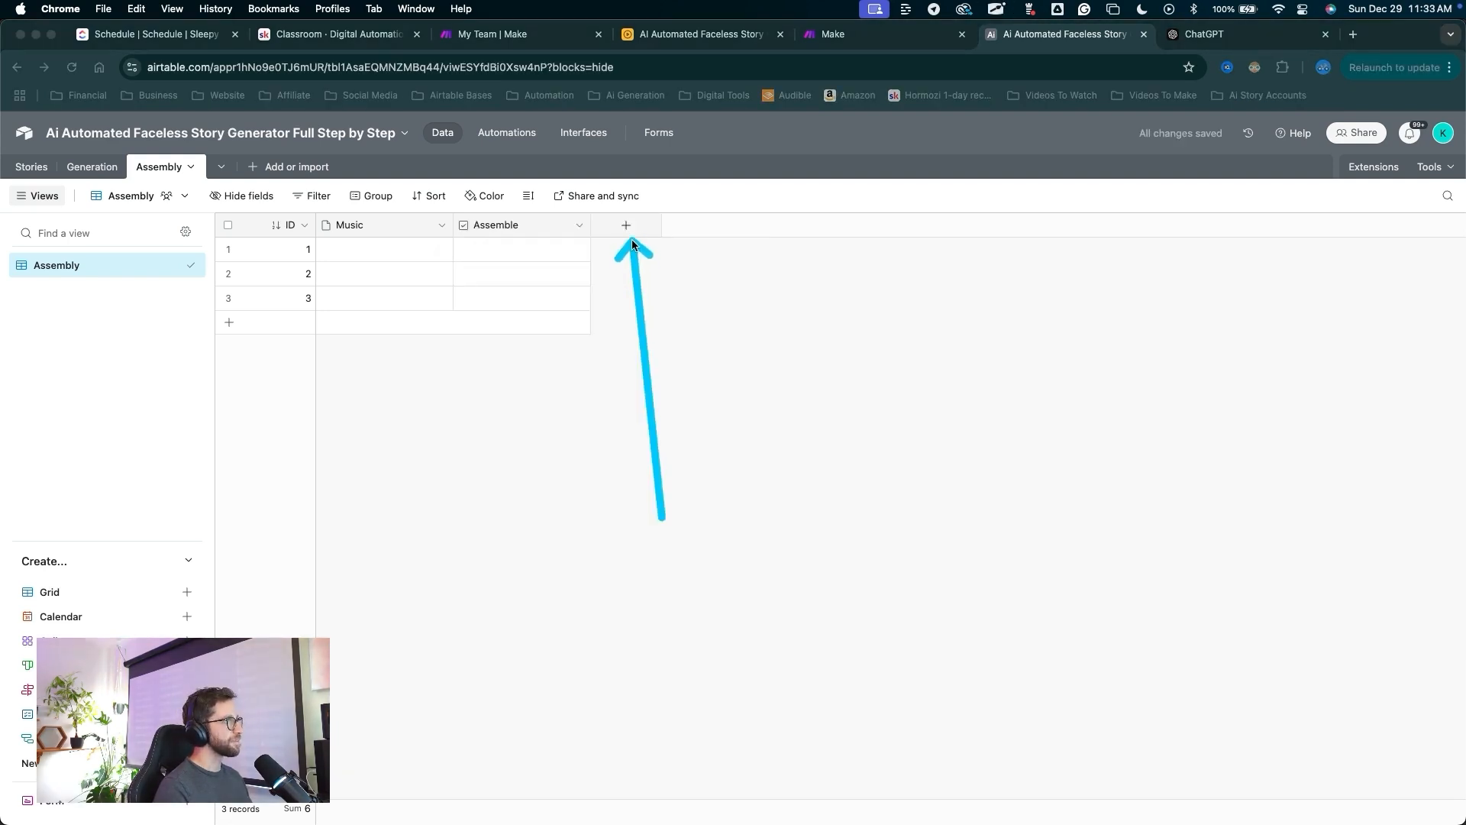
# Add a Combined Video attachment field to the Assembly table.
pyautogui.hotkey('ctrl', 'a')
pyautogui.click(626, 230)
pyautogui.write('Combined Video')
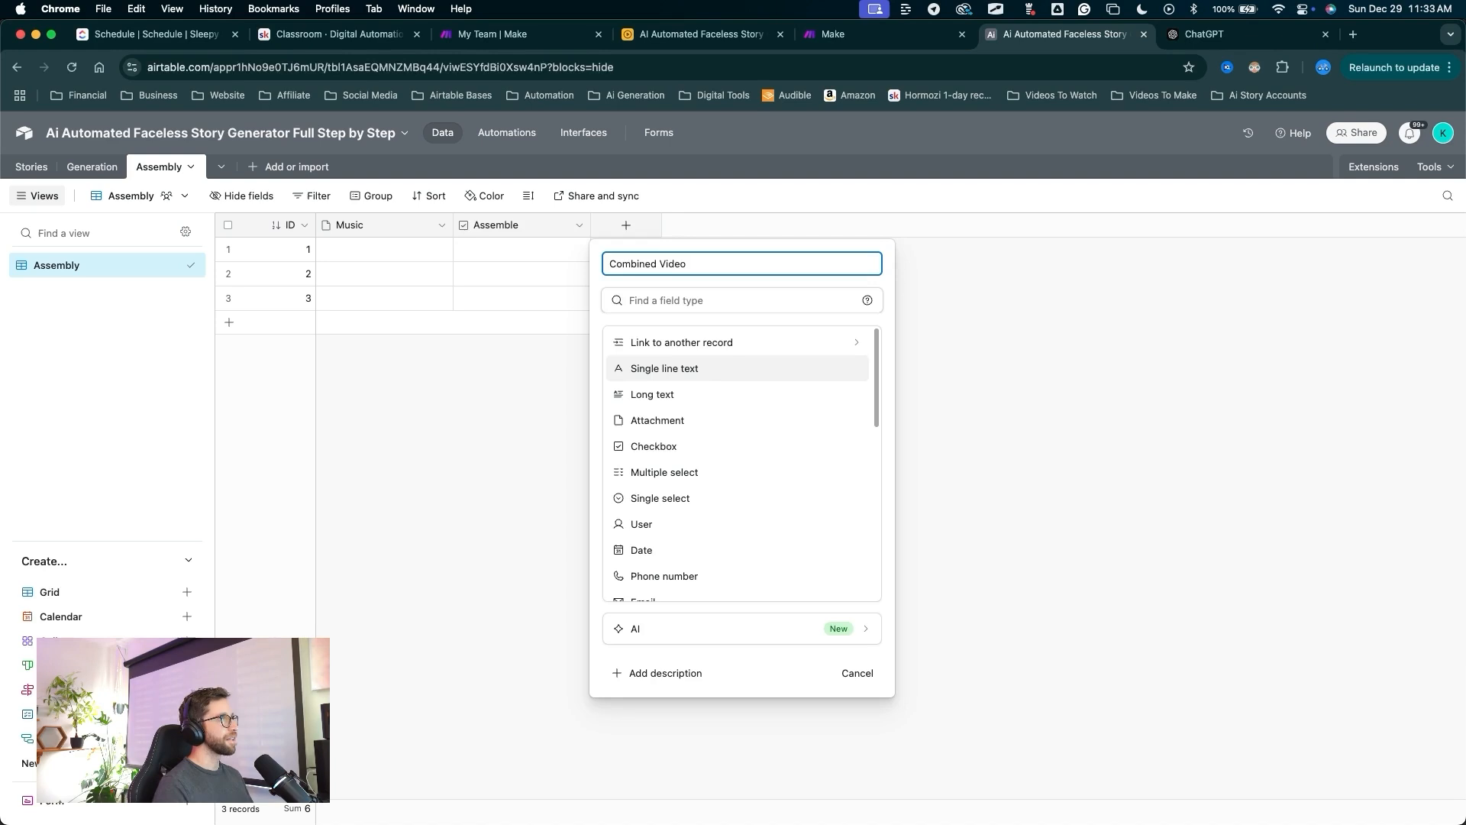
pyautogui.hotkey('ctrl', 'a')
pyautogui.moveTo(759, 319); pyautogui.dragTo(655, 418)
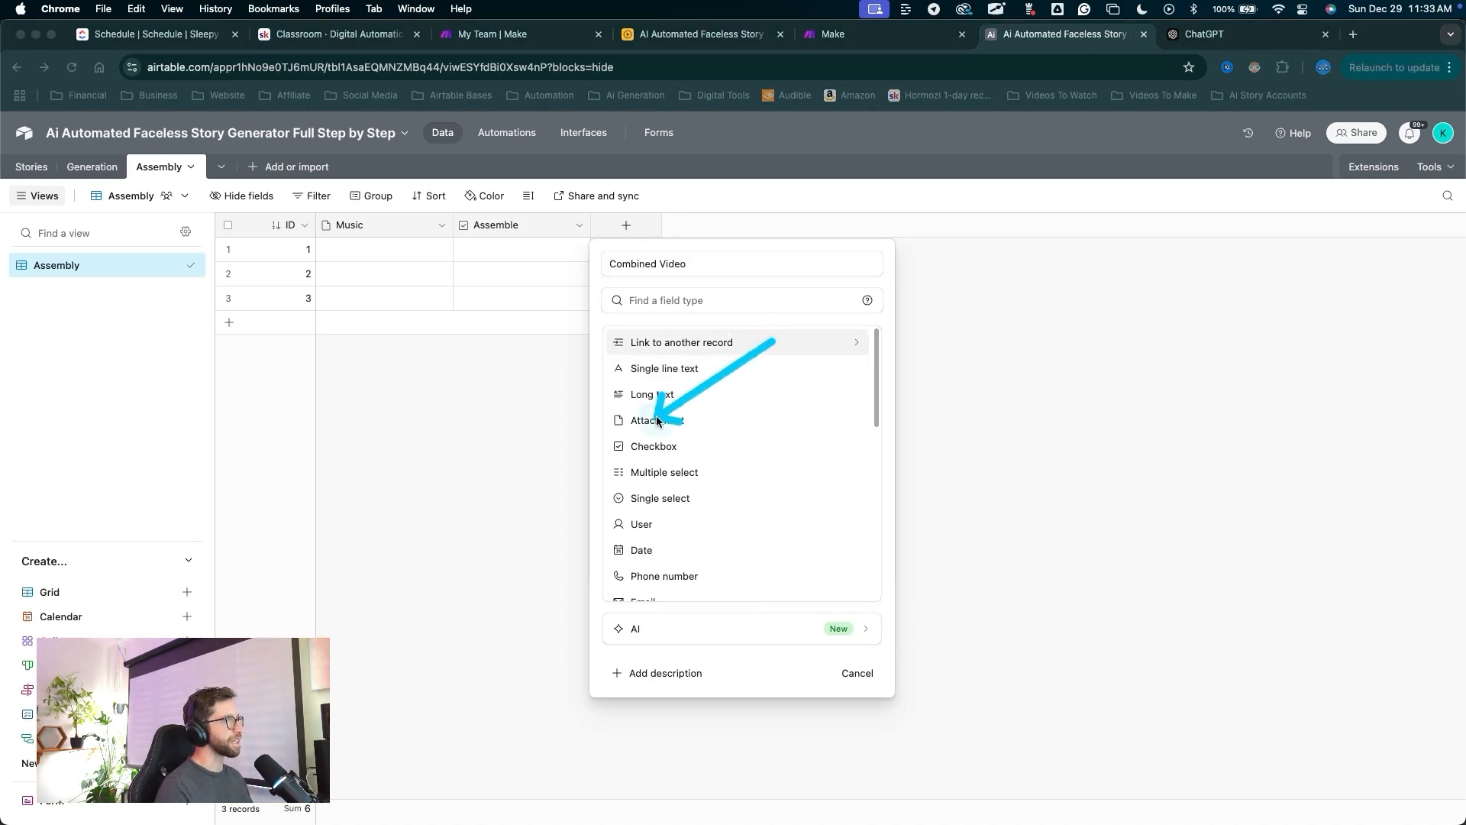
pyautogui.hotkey('ctrl', 'a')
pyautogui.click(657, 420)
pyautogui.moveTo(844, 489); pyautogui.dragTo(842, 386)
pyautogui.hotkey('ctrl', 'a')
pyautogui.click(841, 382)
pyautogui.moveTo(764, 458); pyautogui.dragTo(756, 233)
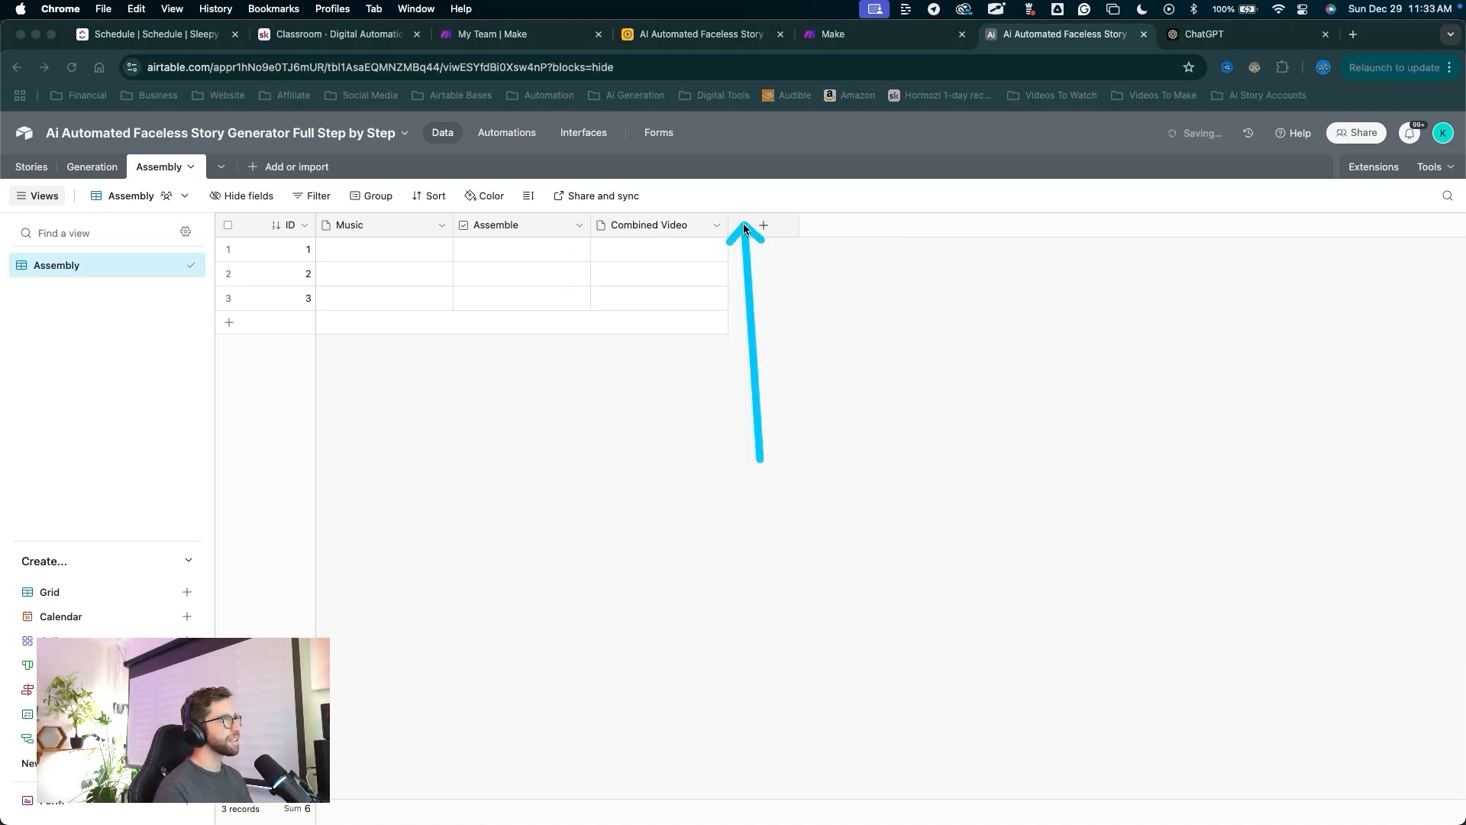
# Add a Finished Video attachment field.
pyautogui.hotkey('ctrl', 'a')
pyautogui.click(764, 225)
pyautogui.write('Fin')
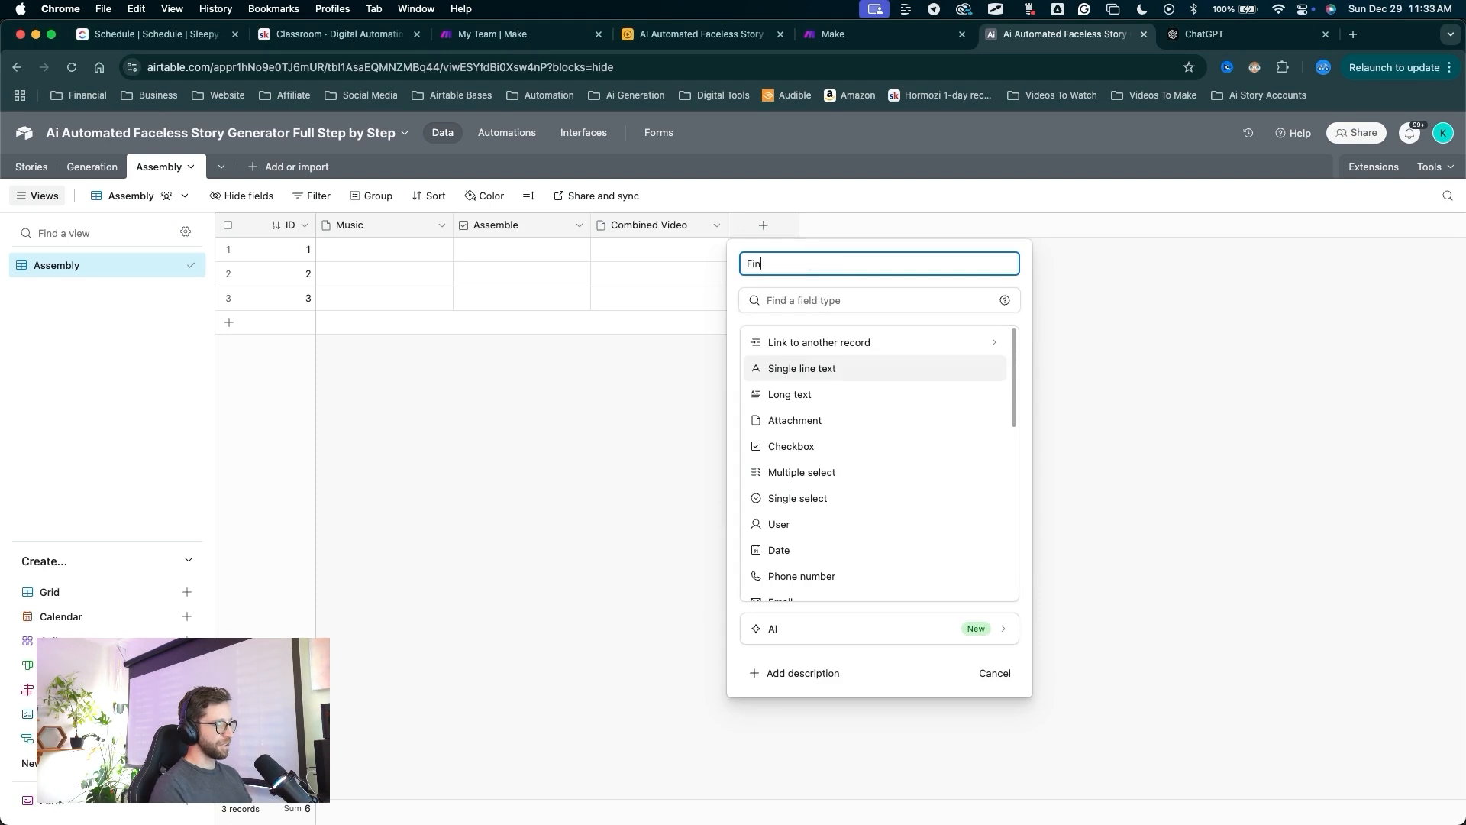
pyautogui.moveTo(914, 349); pyautogui.dragTo(863, 355)
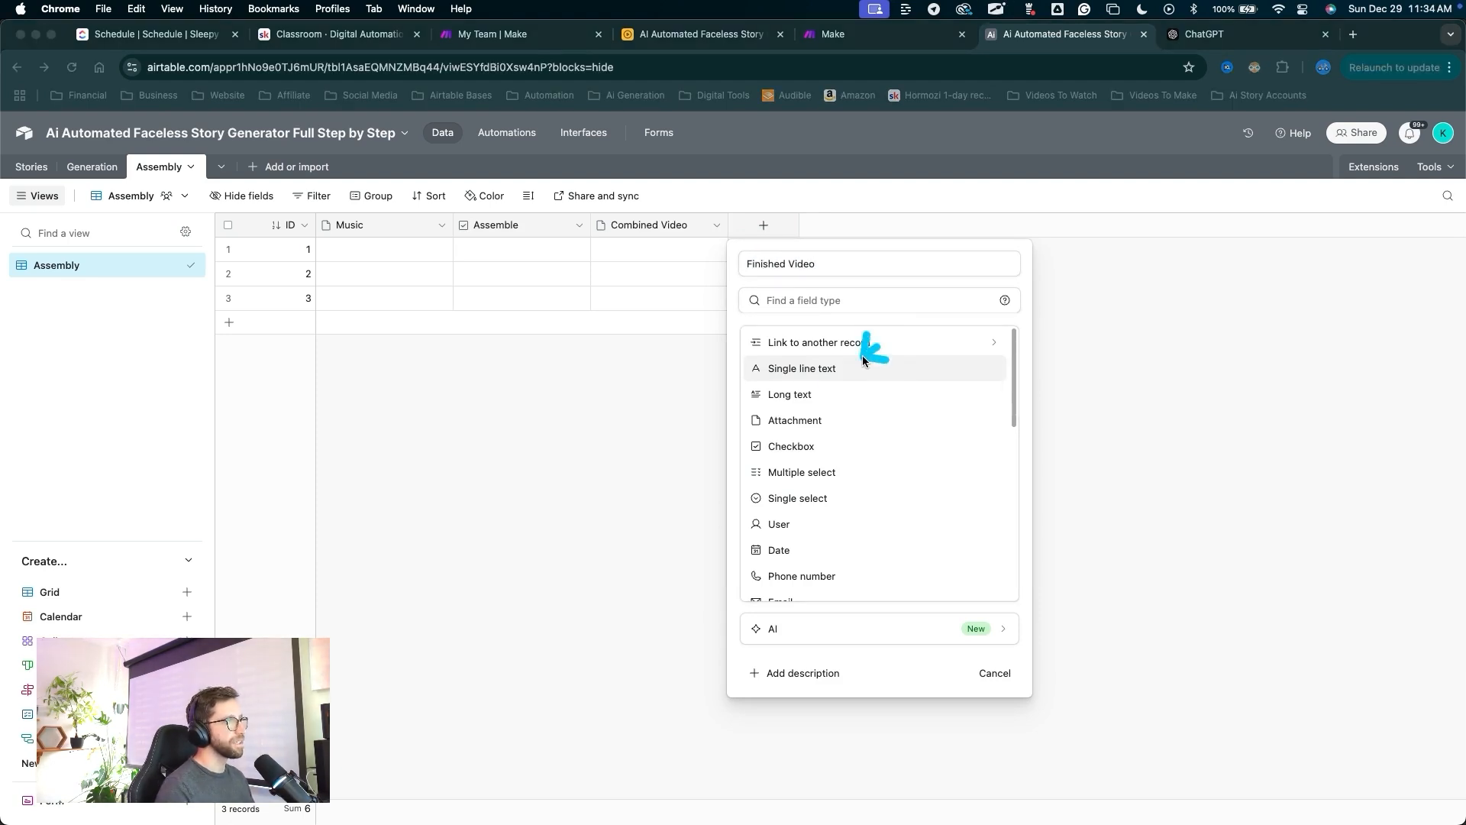
pyautogui.hotkey('ctrl', 'a')
pyautogui.click(799, 420)
pyautogui.moveTo(916, 491); pyautogui.dragTo(955, 385)
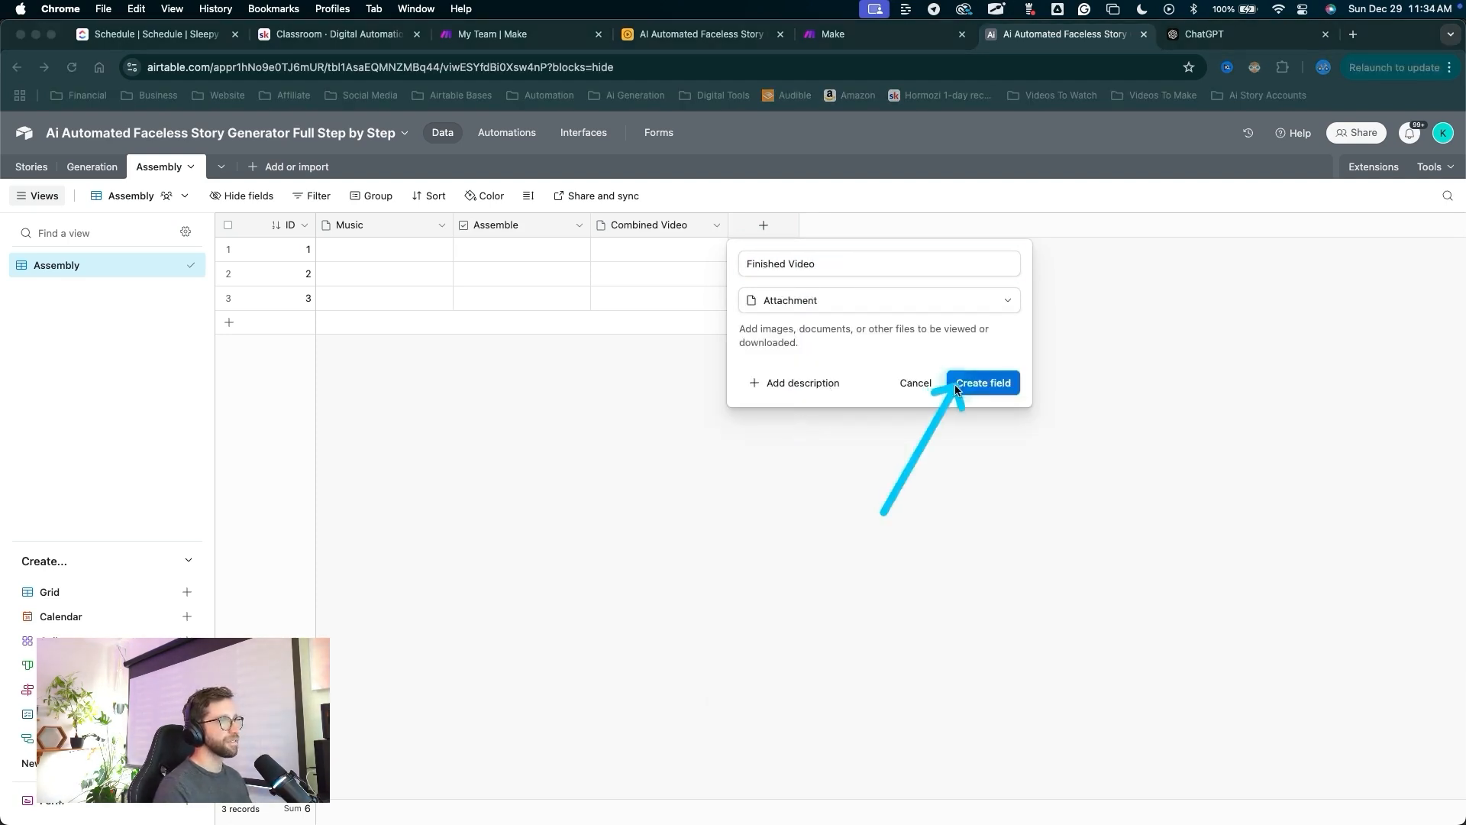
pyautogui.hotkey('ctrl', 'a')
pyautogui.click(958, 382)
pyautogui.moveTo(840, 531)
pyautogui.mouseDown()
pyautogui.moveTo(203, 419)
pyautogui.moveTo(16, 138)
pyautogui.moveTo(149, 171)
pyautogui.moveTo(113, 279)
pyautogui.moveTo(2, 248)
pyautogui.moveTo(161, 206)
pyautogui.moveTo(471, 295)
pyautogui.mouseUp()
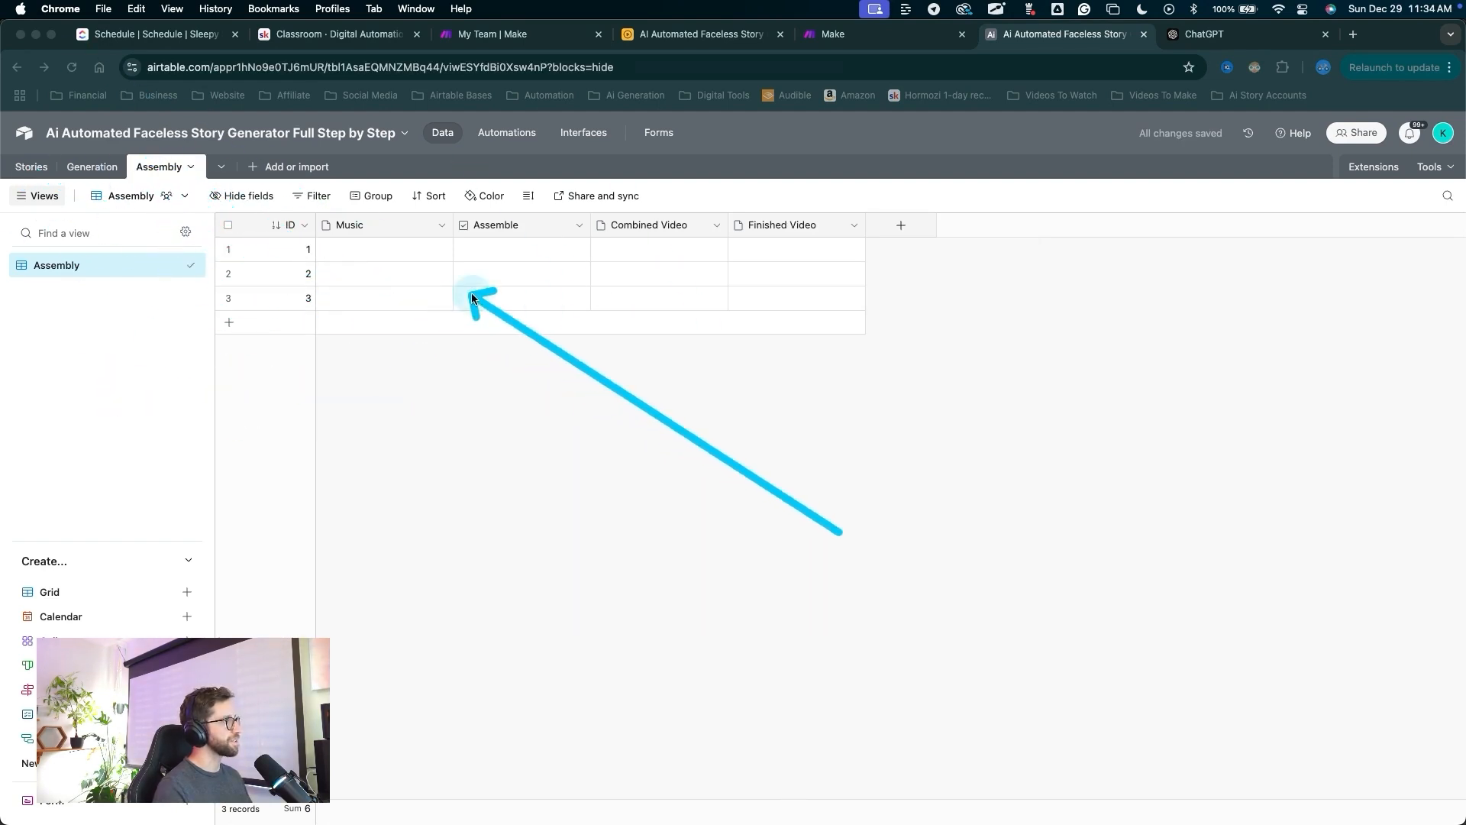
# Add a Record ID formula field using RECORD_ID().
pyautogui.hotkey('ctrl', 'a')
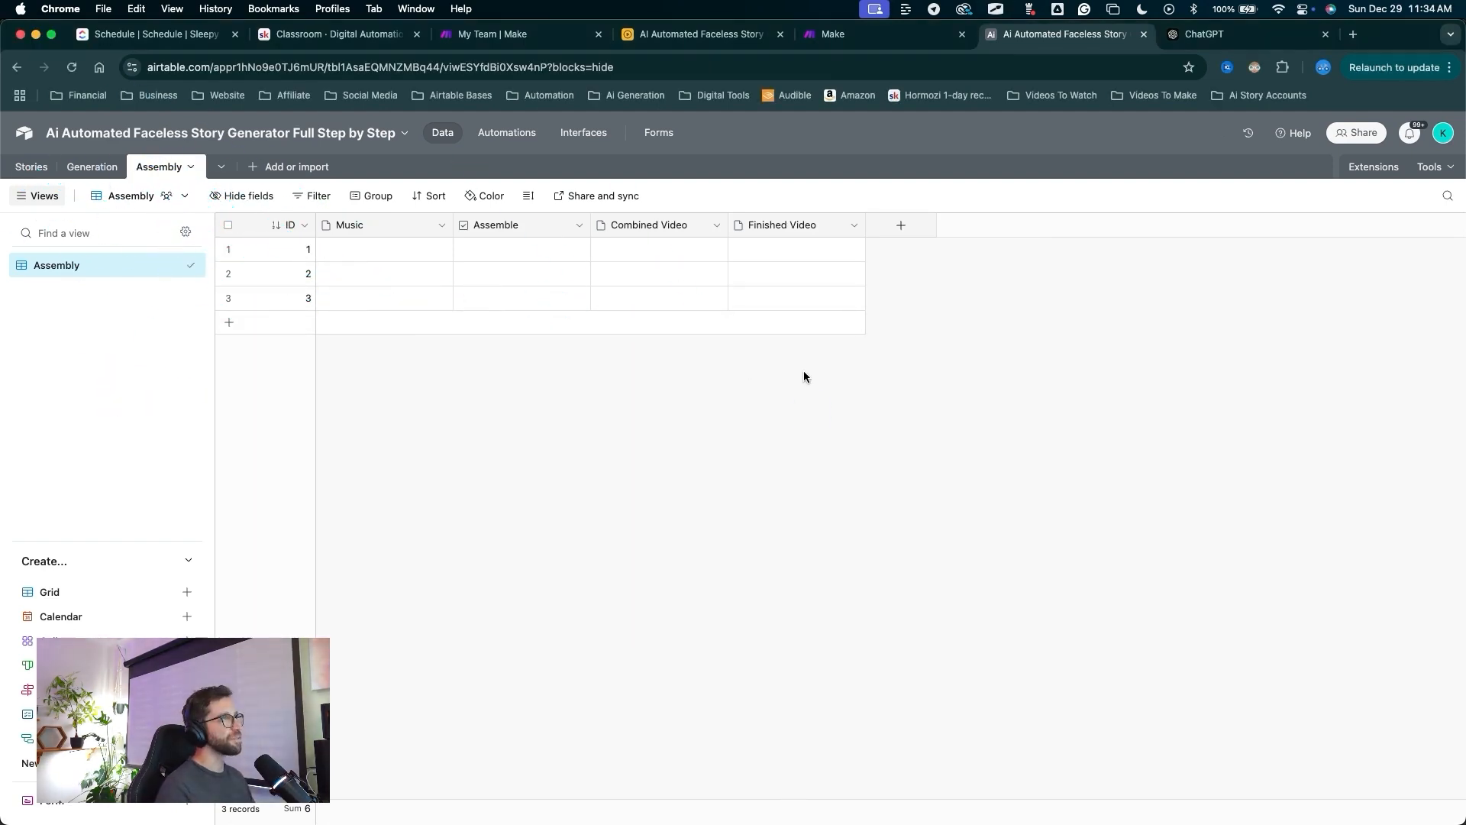
pyautogui.moveTo(811, 432)
pyautogui.mouseDown()
pyautogui.moveTo(900, 222)
pyautogui.moveTo(904, 236)
pyautogui.mouseUp()
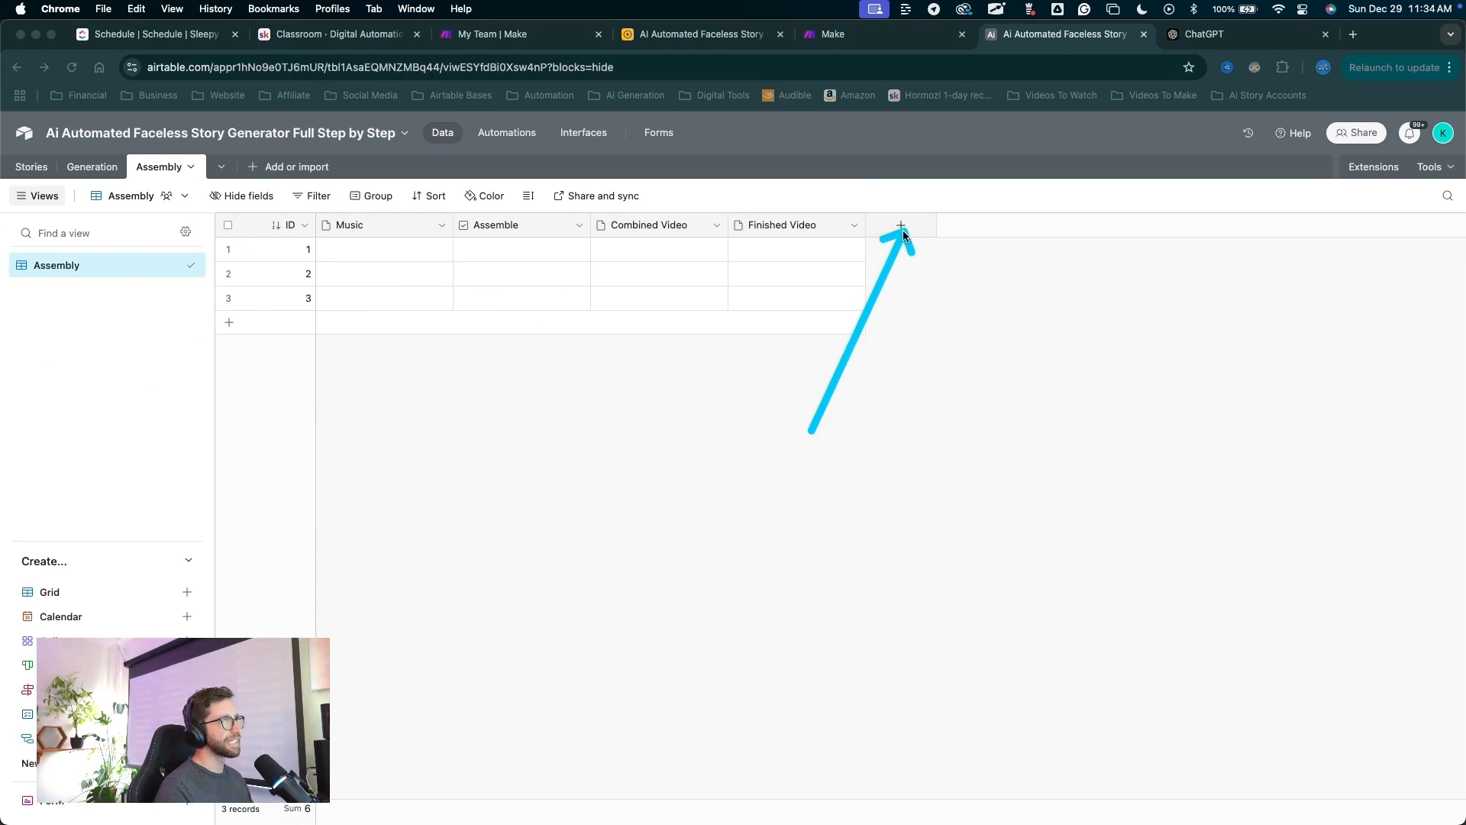
pyautogui.click(902, 229)
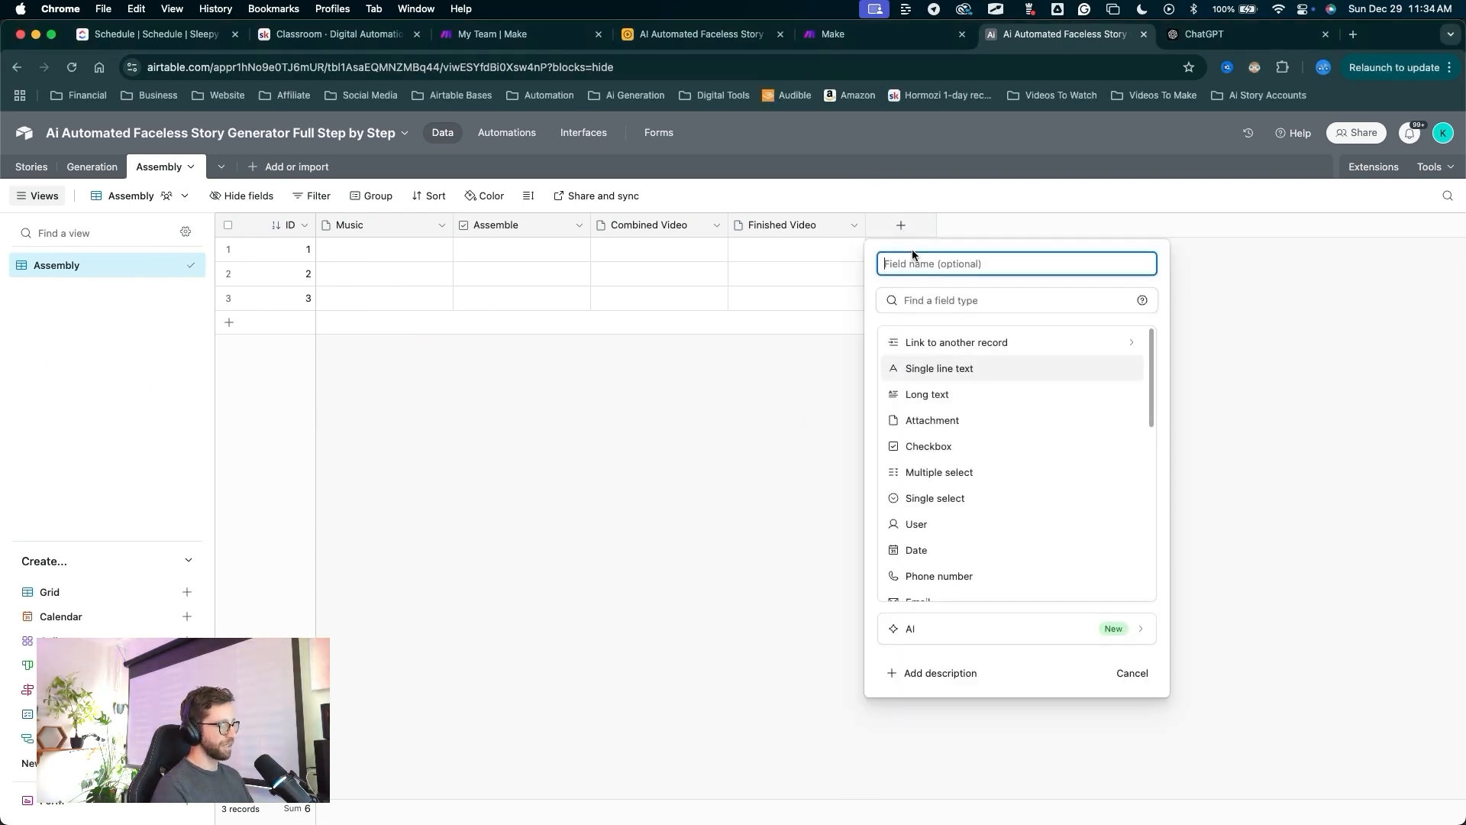
pyautogui.write('Record ID')
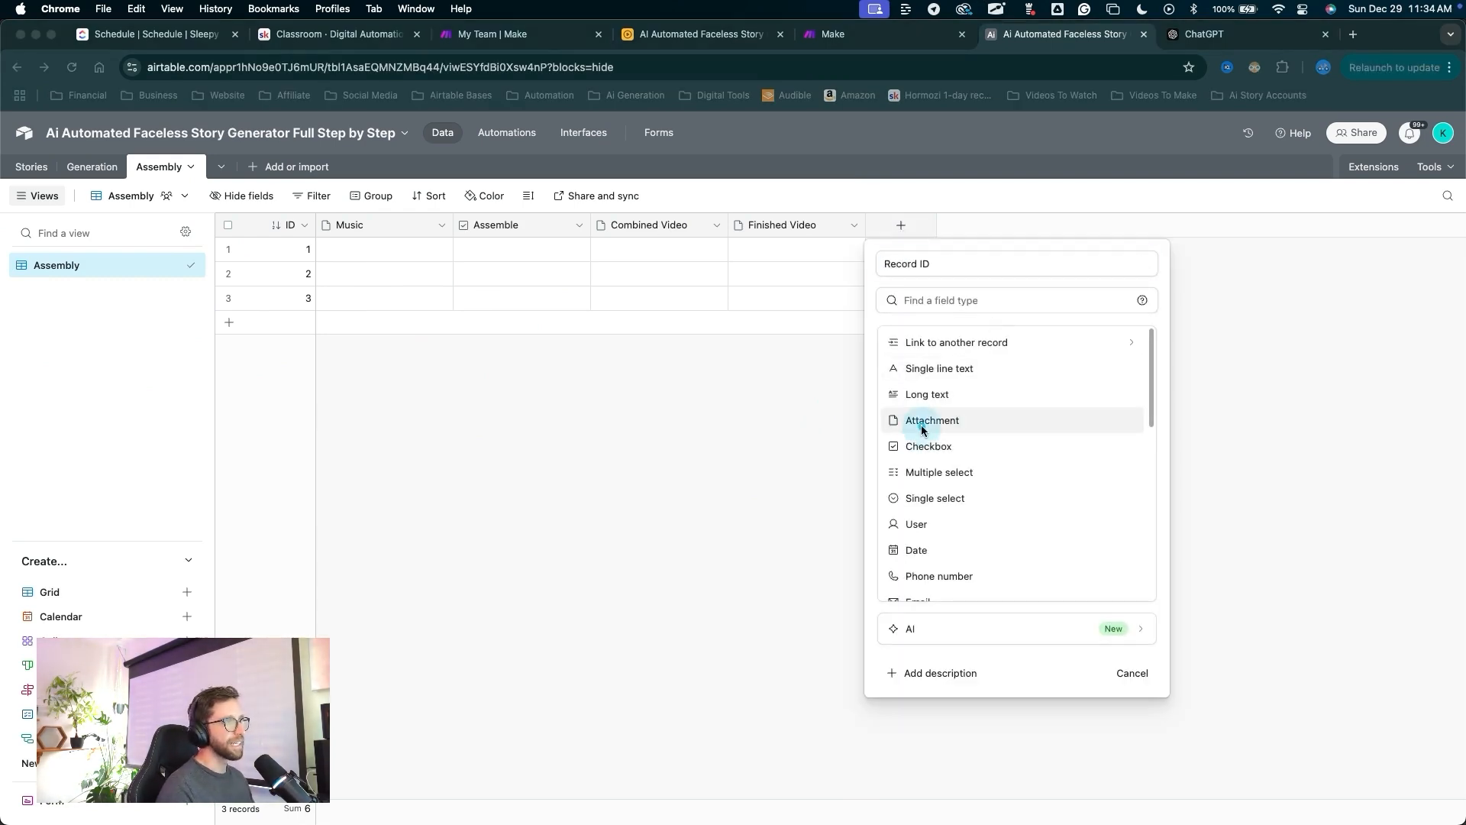
pyautogui.moveTo(922, 430)
pyautogui.mouseDown()
pyautogui.moveTo(926, 544)
pyautogui.moveTo(893, 582)
pyautogui.moveTo(900, 401)
pyautogui.mouseUp()
pyautogui.scroll(-5, 928, 459)
pyautogui.click(932, 452)
pyautogui.click(899, 400)
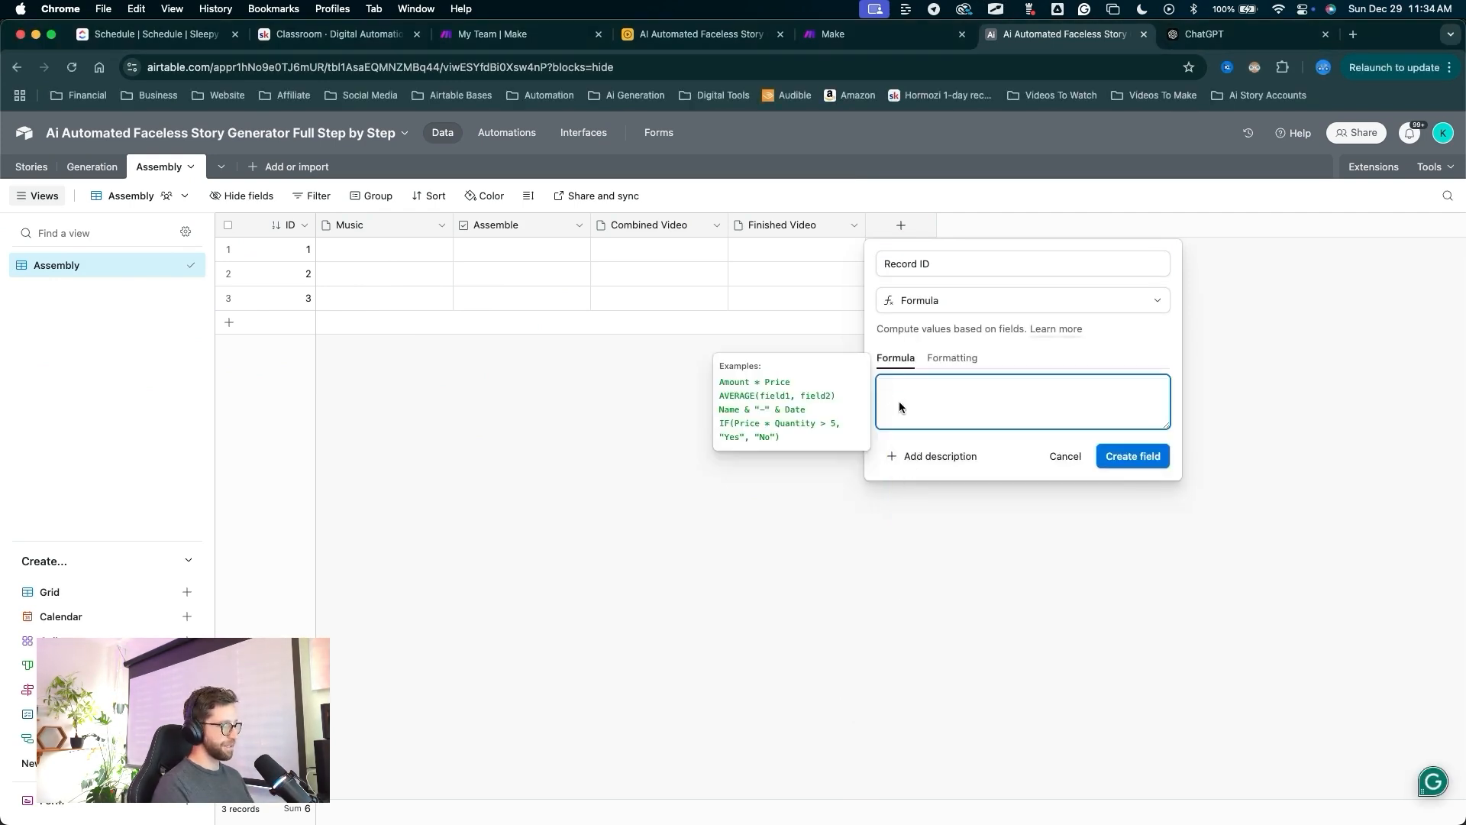
pyautogui.write('rec')
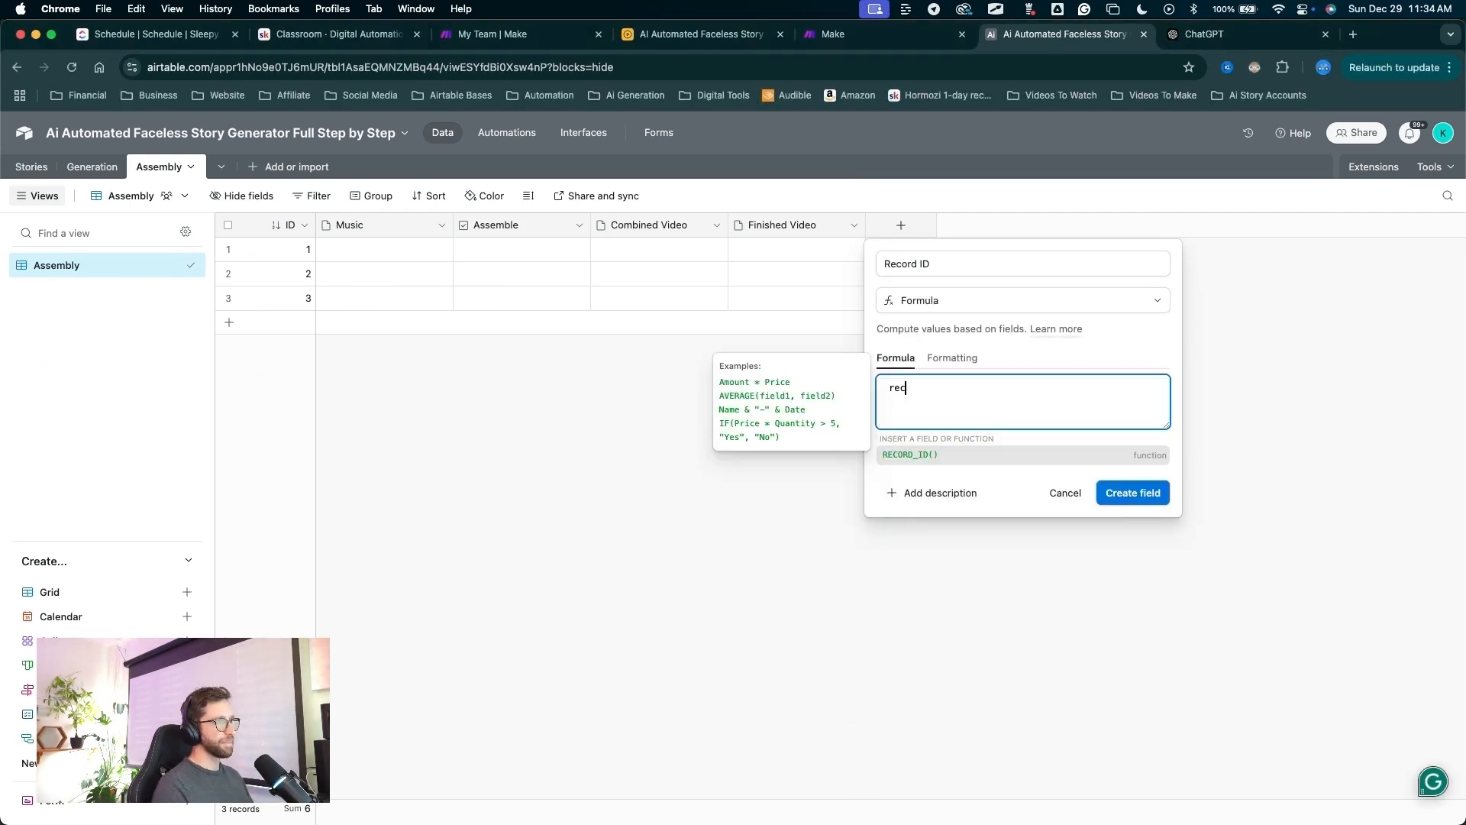
pyautogui.click(923, 454)
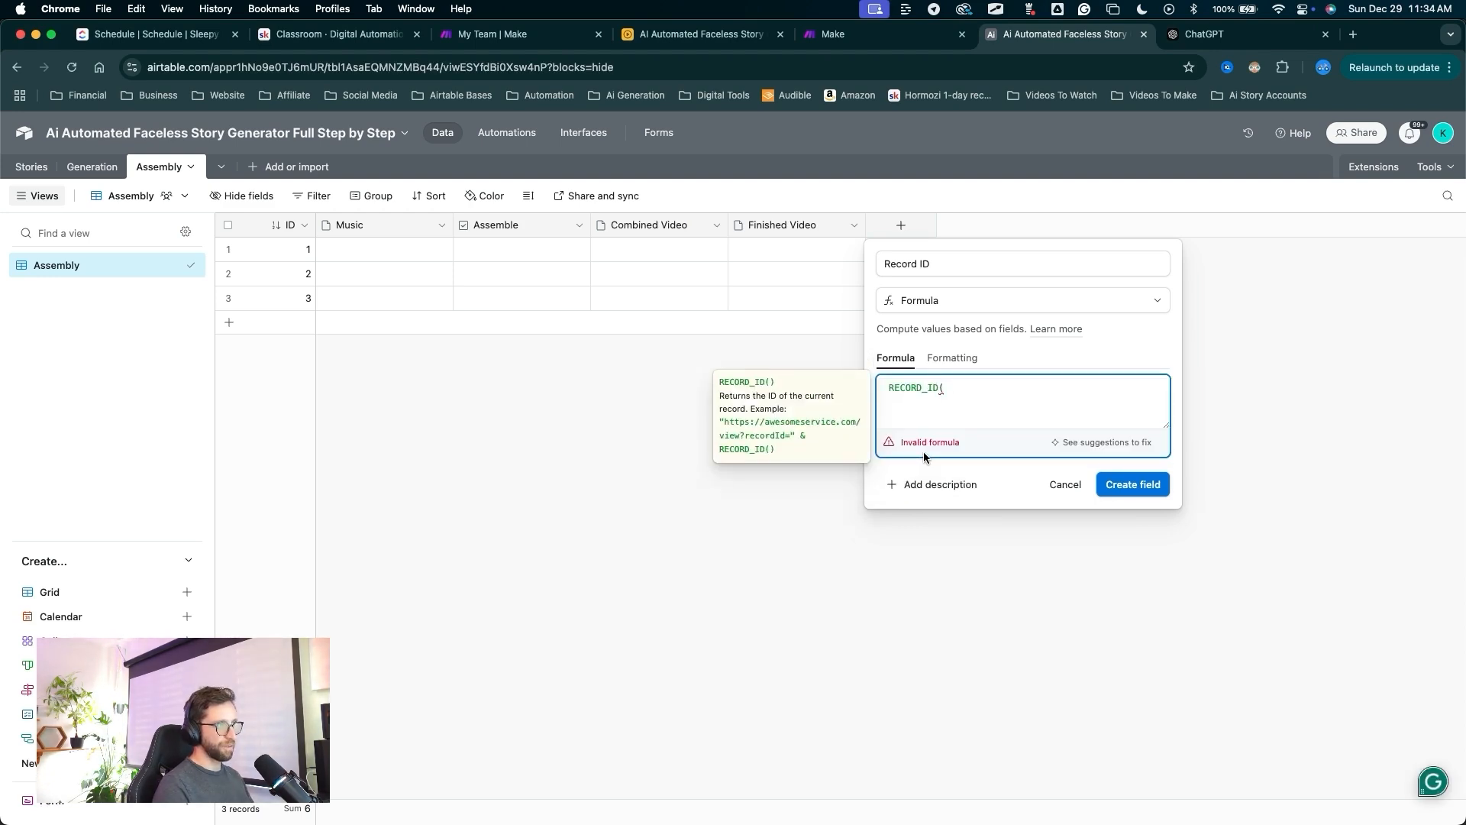
pyautogui.moveTo(1036, 608); pyautogui.dragTo(1129, 486)
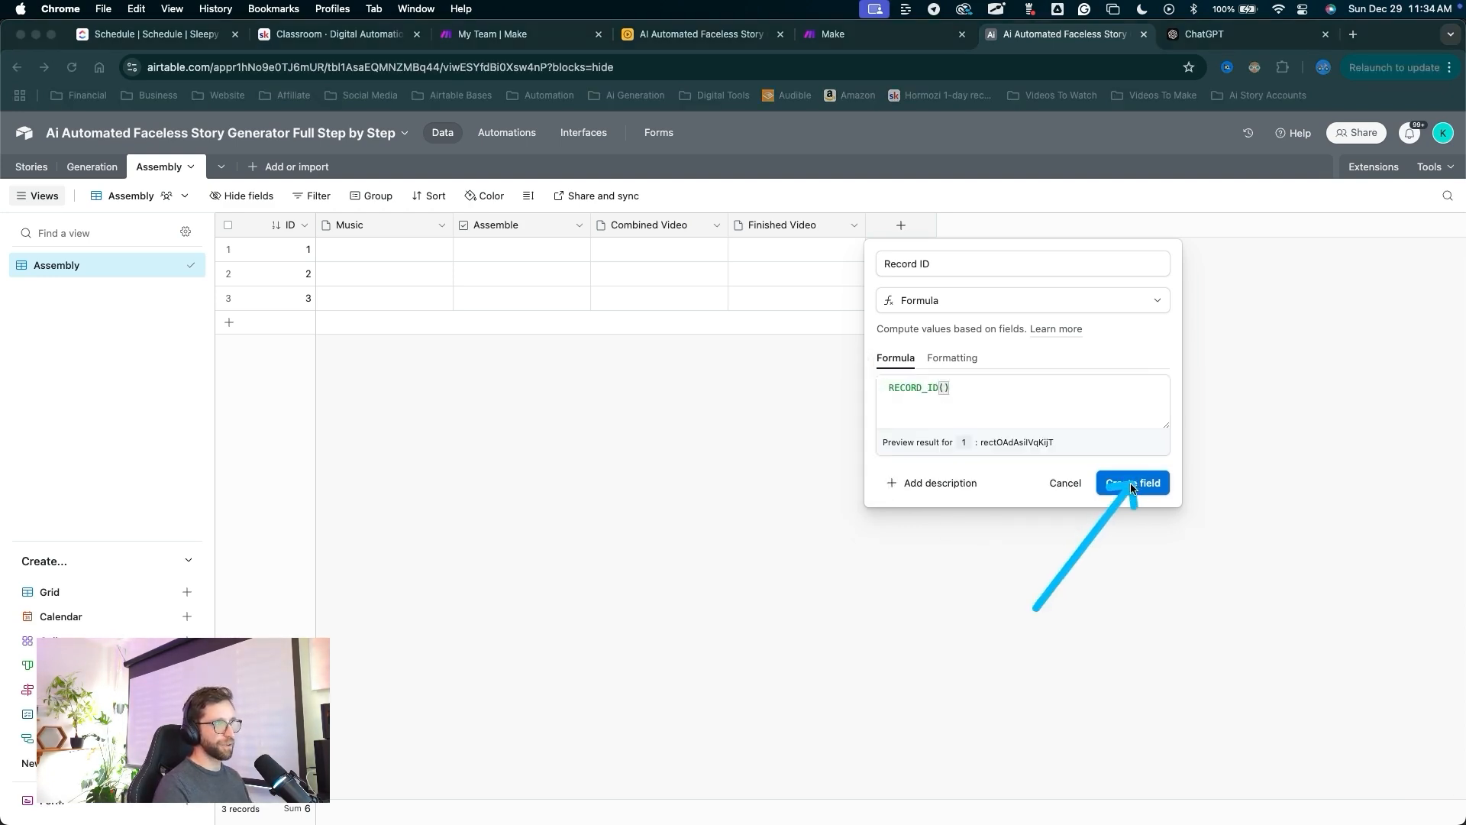
pyautogui.click(1129, 483)
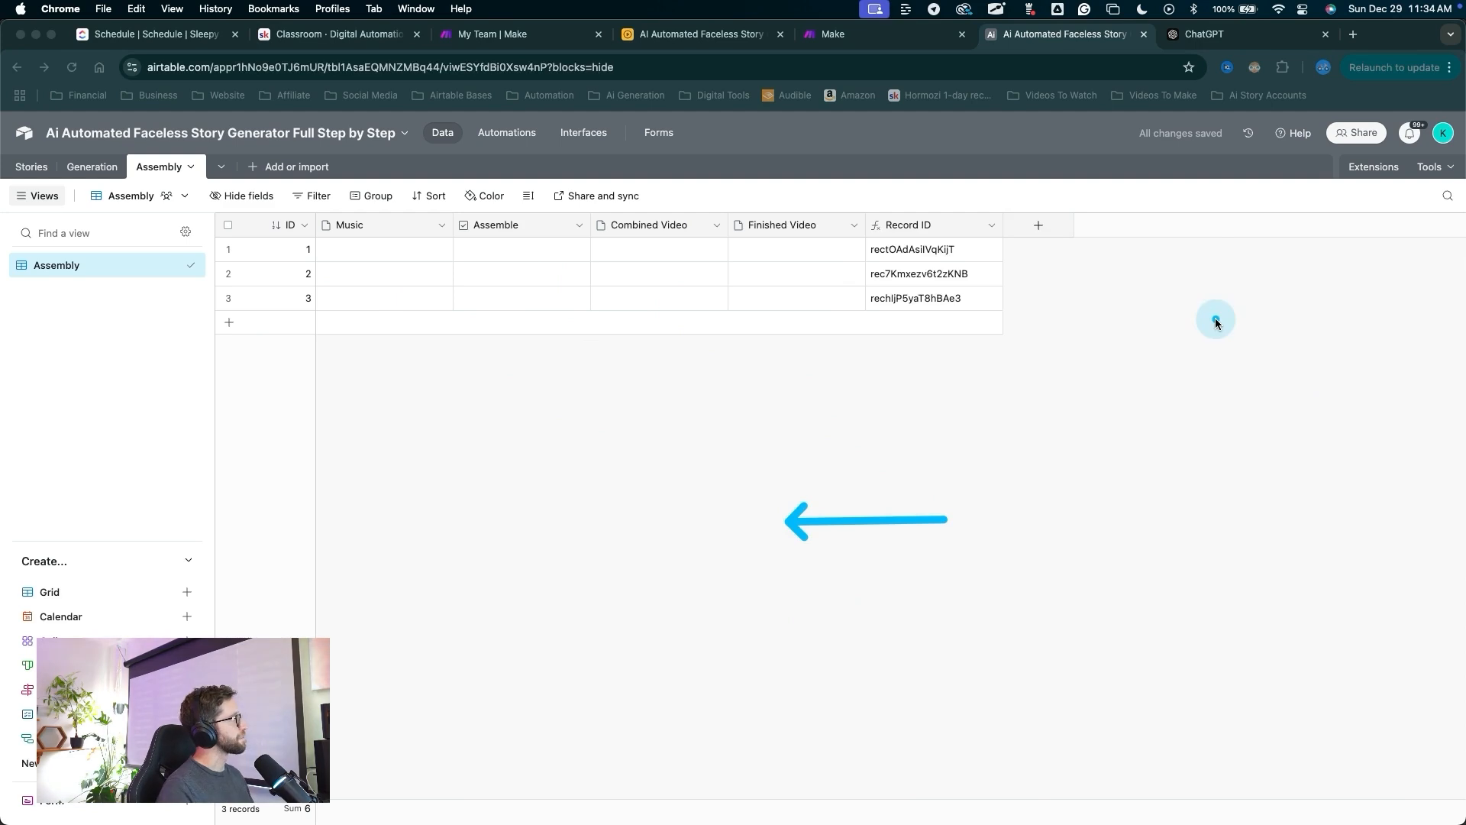
pyautogui.press('Escape')
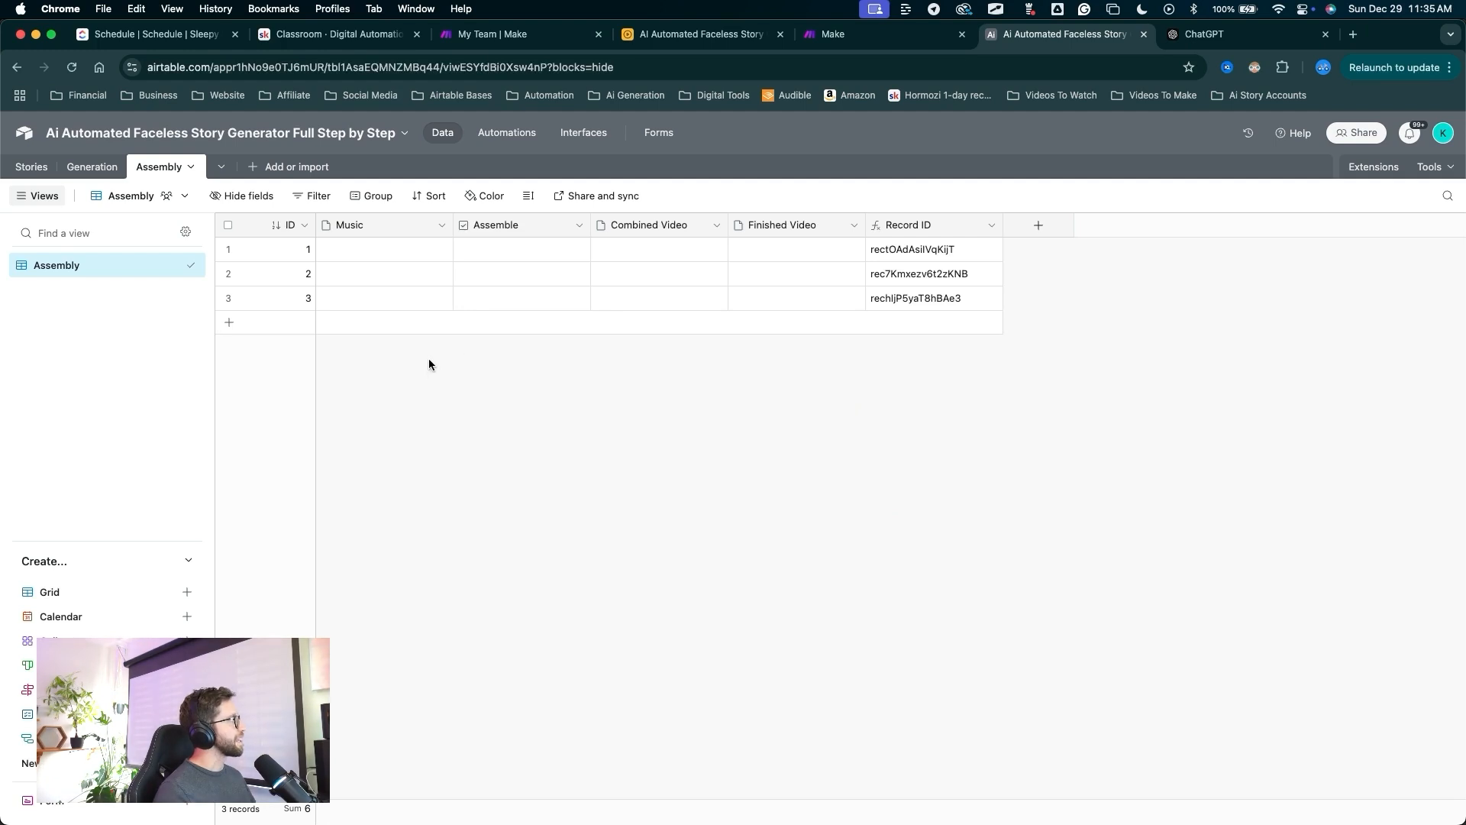
pyautogui.hotkey('ctrl', 'alt', 'a')
pyautogui.moveTo(461, 387); pyautogui.dragTo(115, 174)
# In Generation, link rows 1 and 2 to the first Unnamed story.
pyautogui.press('Escape')
pyautogui.click(106, 171)
pyautogui.hotkey('ctrl', 'alt', 'a')
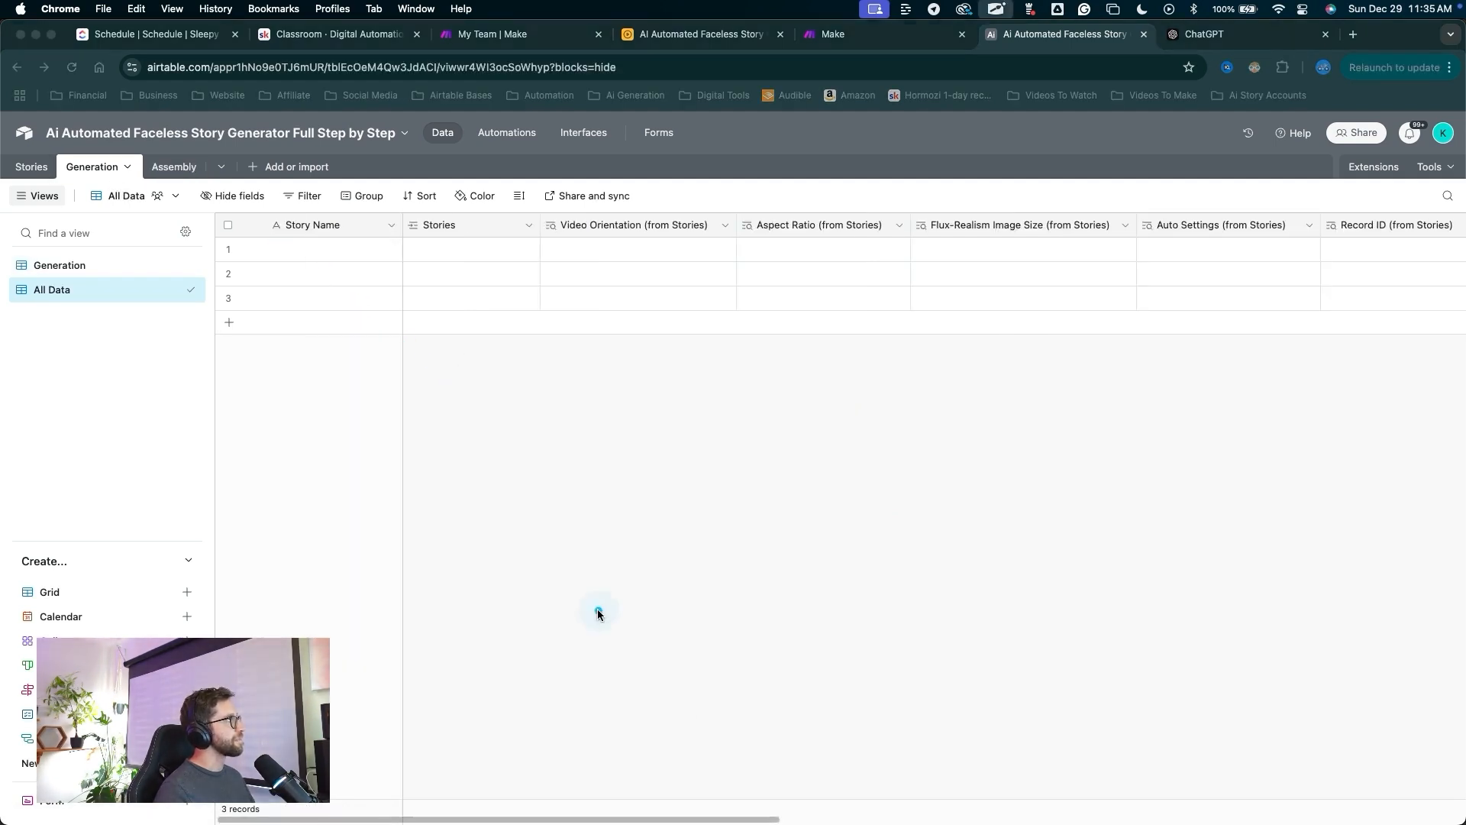
pyautogui.moveTo(516, 566)
pyautogui.mouseDown()
pyautogui.moveTo(440, 343)
pyautogui.moveTo(447, 254)
pyautogui.mouseUp()
pyautogui.press('Escape')
pyautogui.click(445, 254)
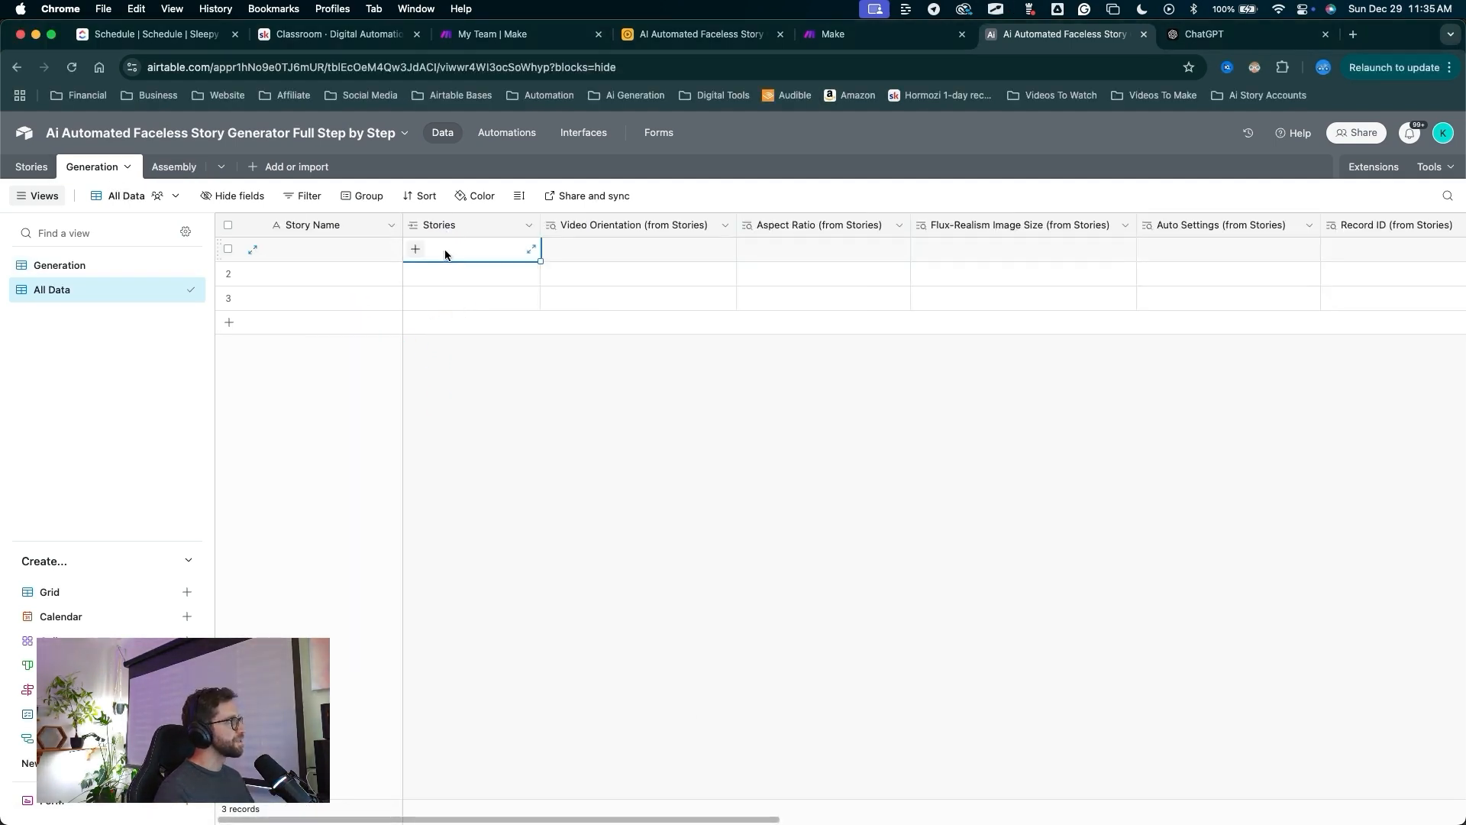
pyautogui.click(414, 250)
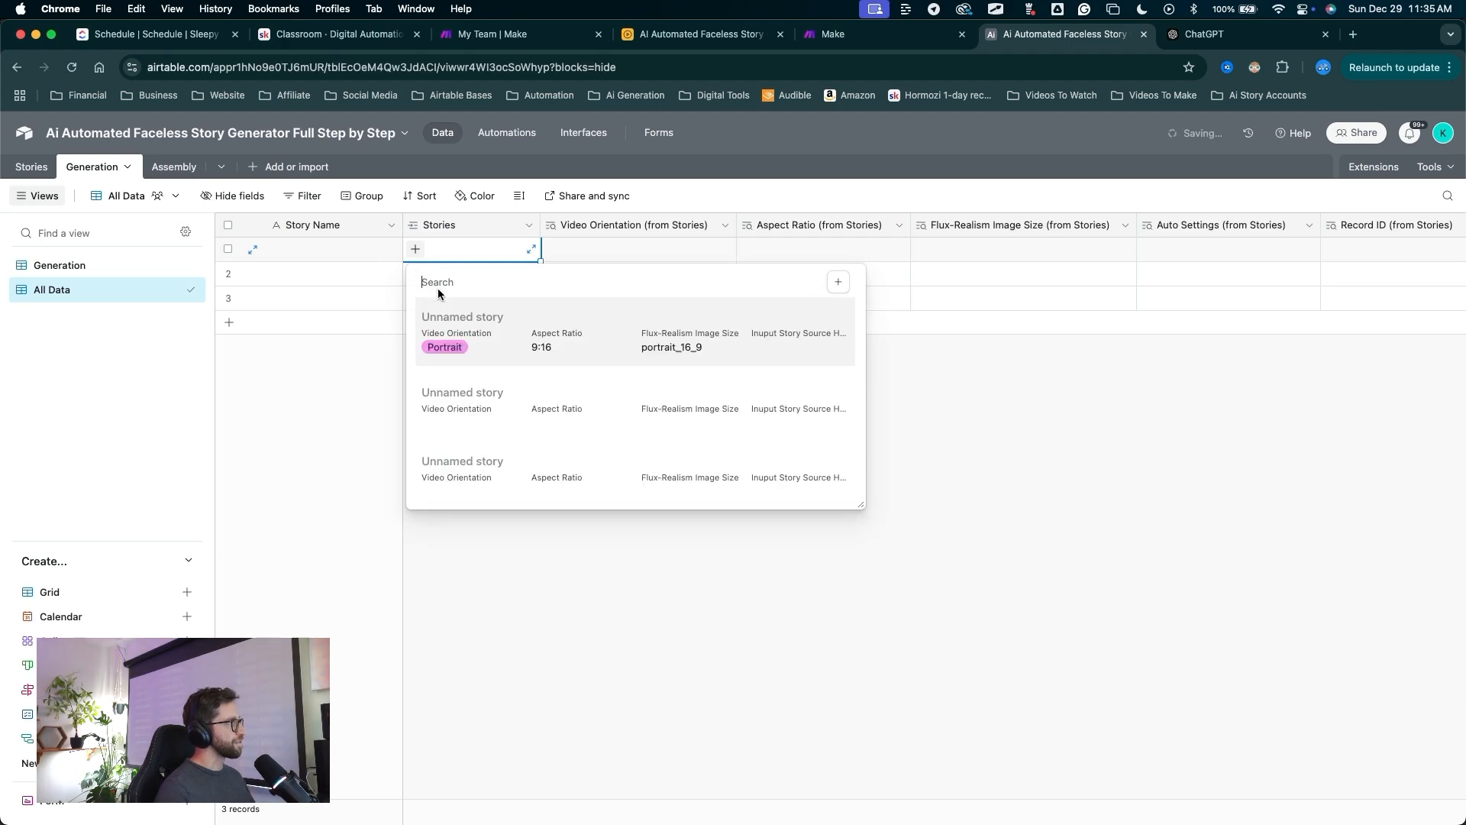
pyautogui.click(449, 332)
pyautogui.click(427, 278)
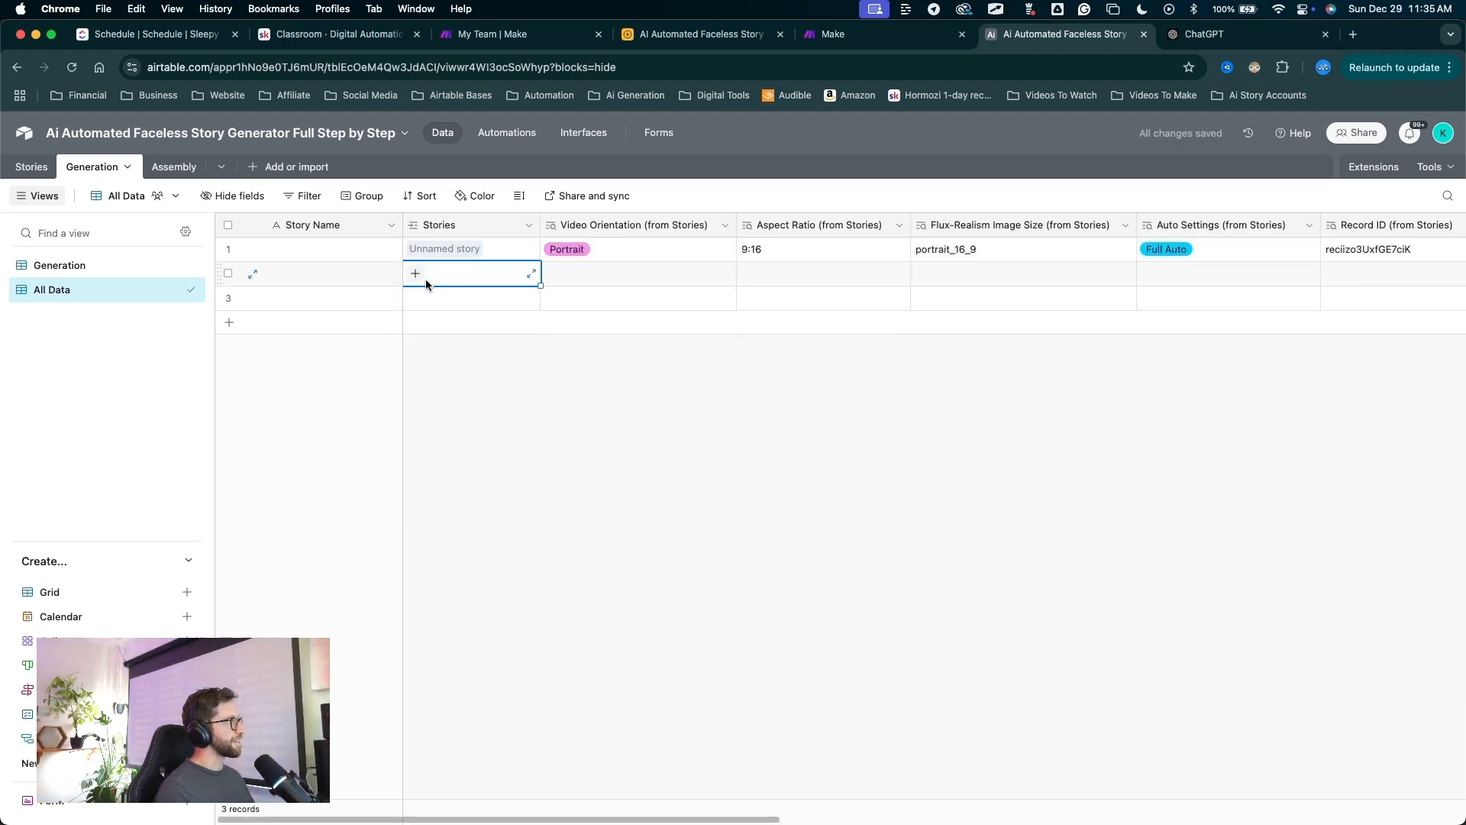
pyautogui.click(415, 274)
pyautogui.click(417, 345)
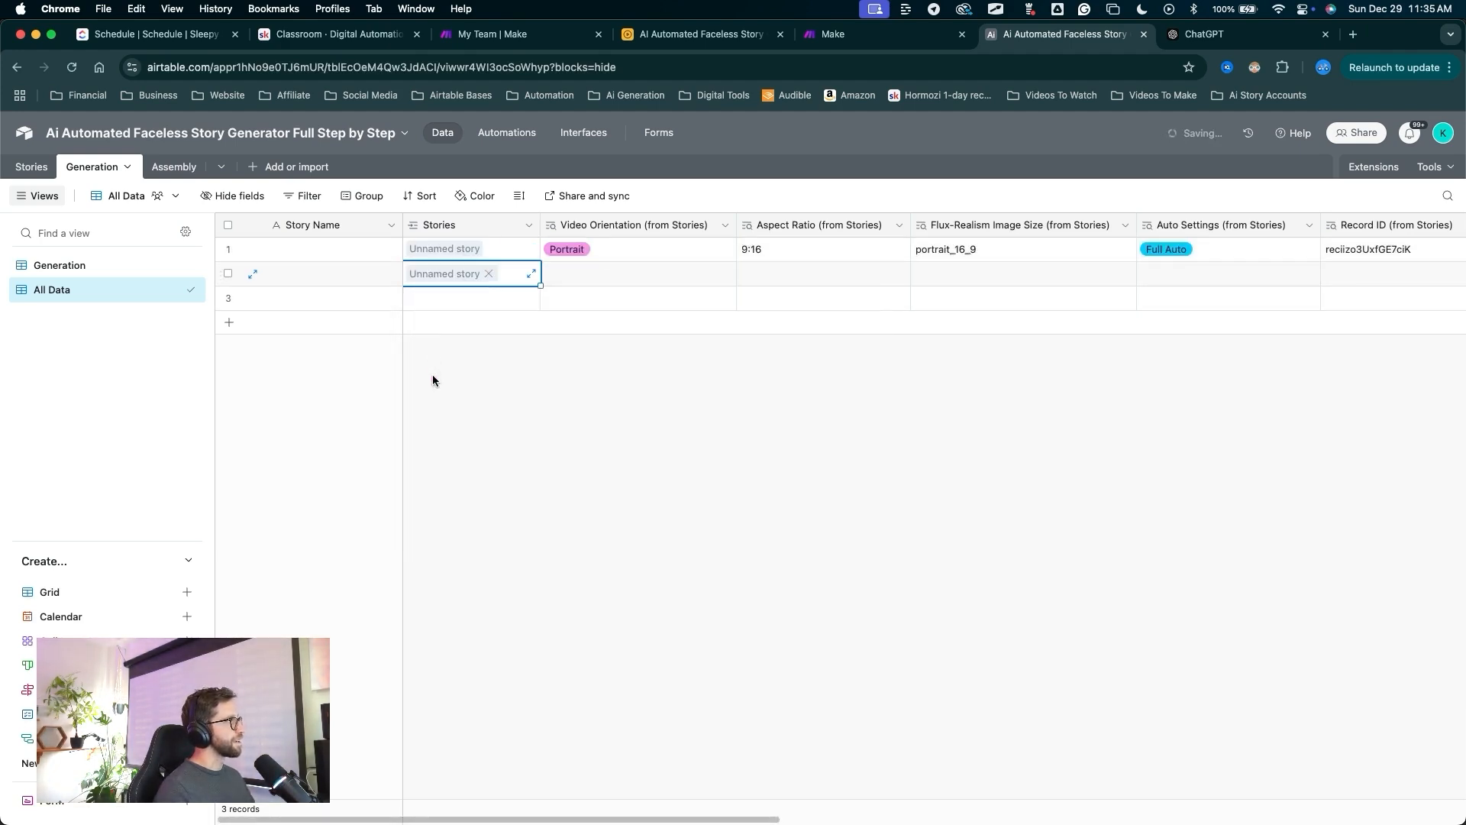
# Check the lookup columns, then remove the Unnamed story link from rows 1 and 2.
pyautogui.moveTo(483, 645)
pyautogui.mouseDown()
pyautogui.moveTo(462, 288)
pyautogui.moveTo(449, 378)
pyautogui.mouseUp()
pyautogui.hscroll(5, 726, 461)
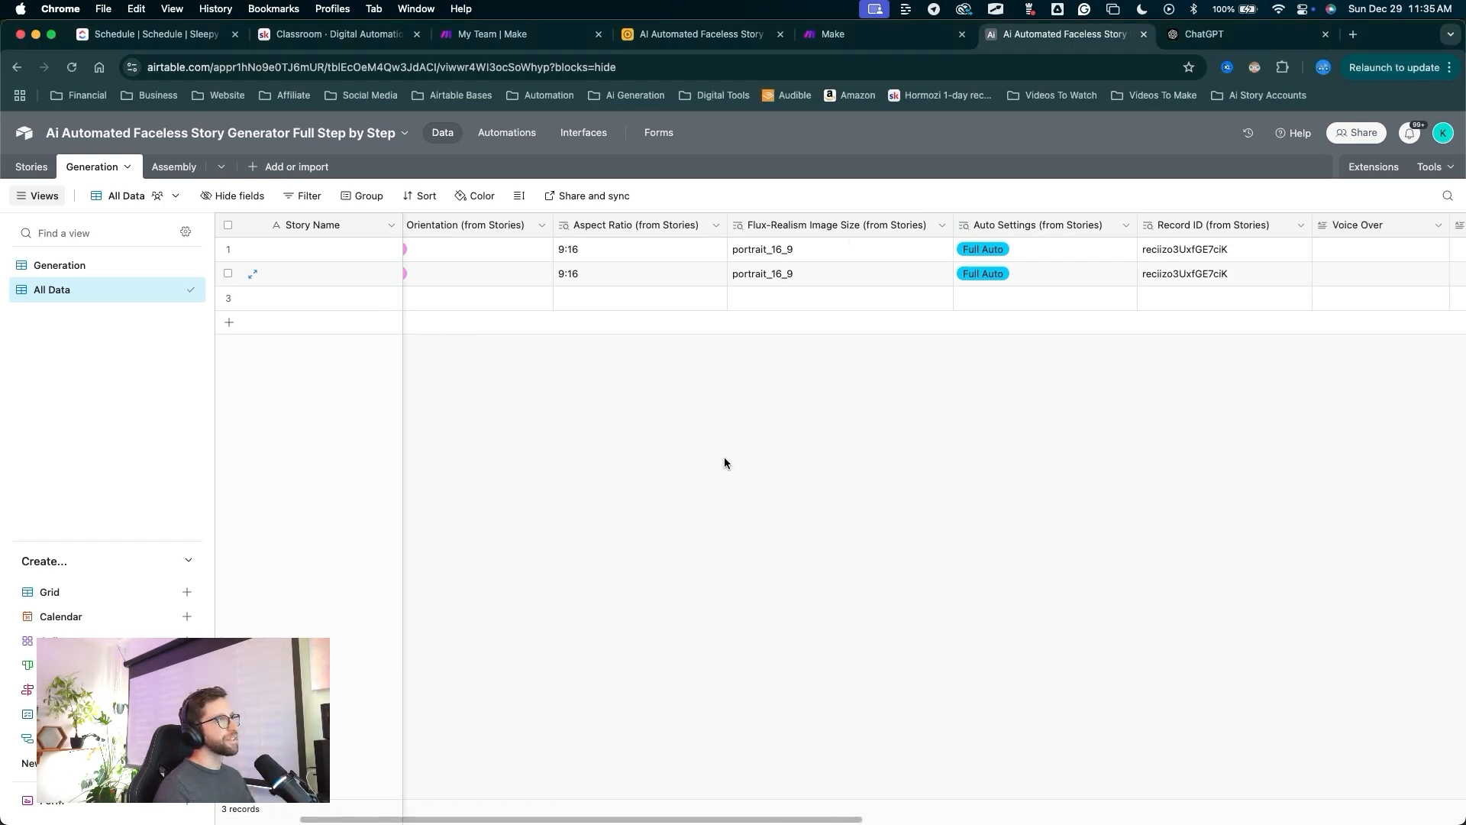
pyautogui.moveTo(747, 528); pyautogui.dragTo(738, 258)
pyautogui.hscroll(-5, 725, 458)
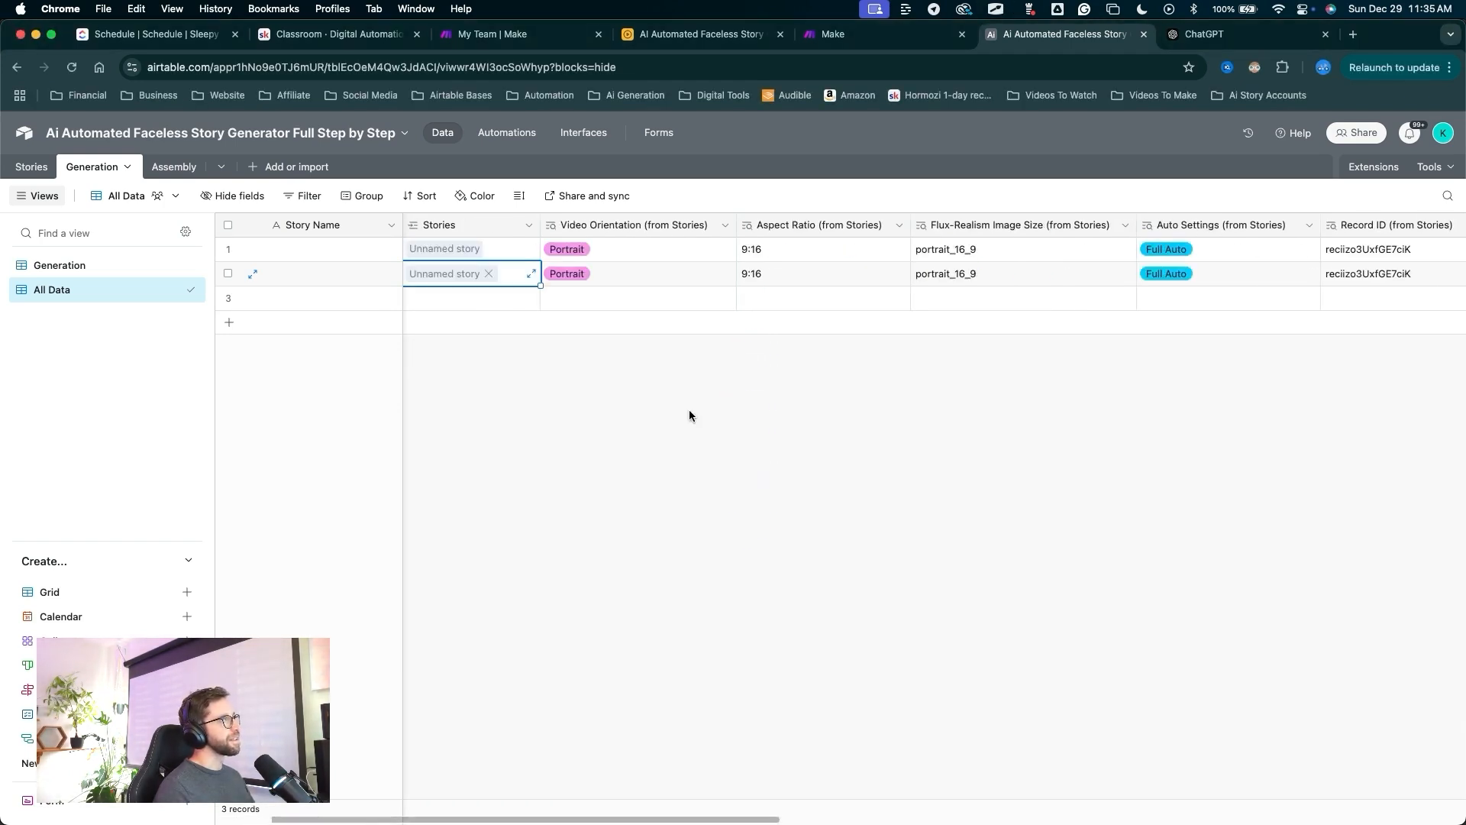
pyautogui.moveTo(603, 507)
pyautogui.mouseDown()
pyautogui.moveTo(547, 366)
pyautogui.moveTo(484, 274)
pyautogui.mouseUp()
pyautogui.hscroll(10, 985, 425)
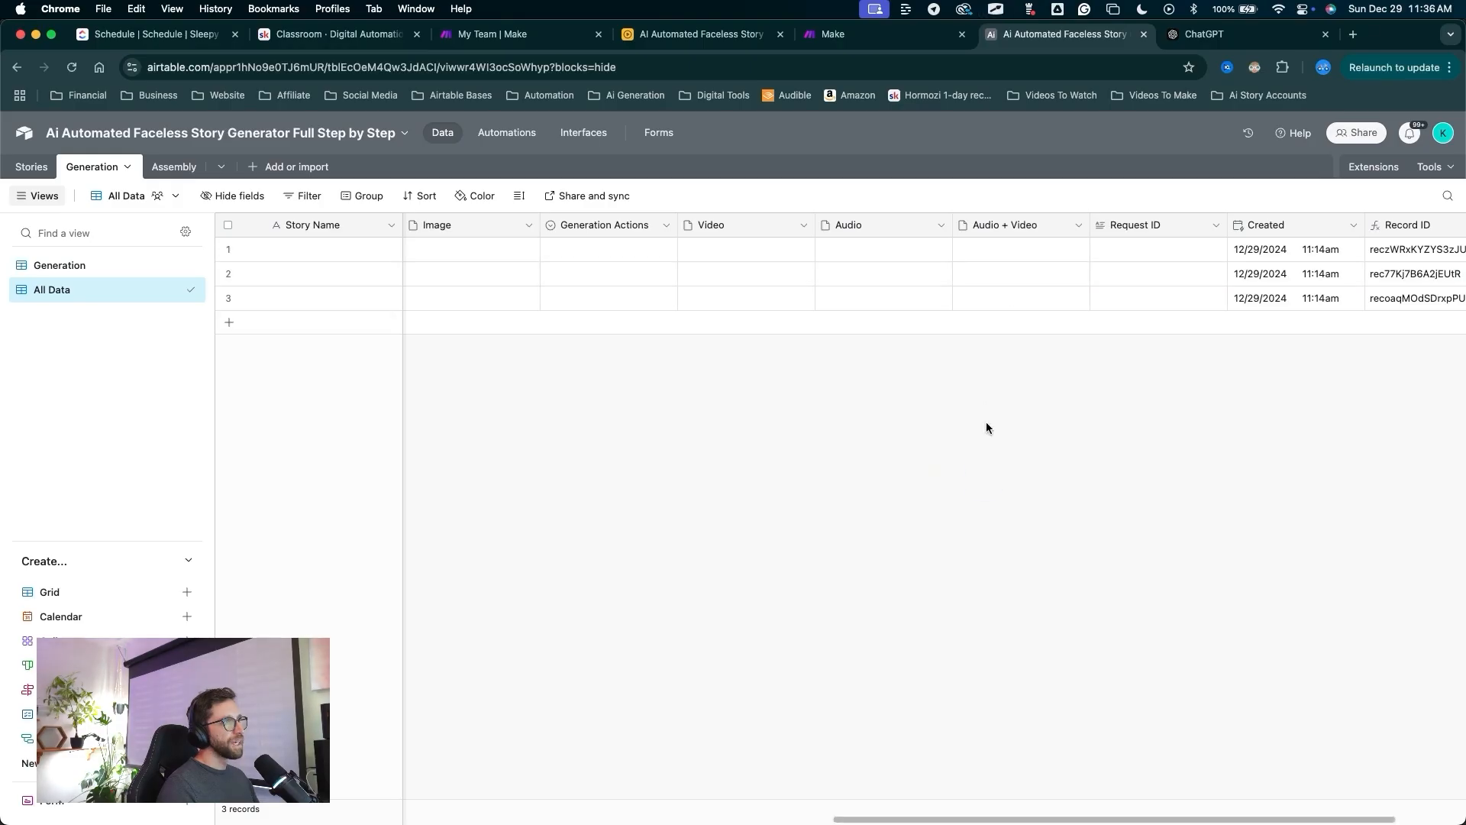
pyautogui.moveTo(984, 481)
pyautogui.mouseDown()
pyautogui.moveTo(1001, 321)
pyautogui.moveTo(991, 231)
pyautogui.moveTo(1003, 488)
pyautogui.moveTo(990, 572)
pyautogui.mouseUp()
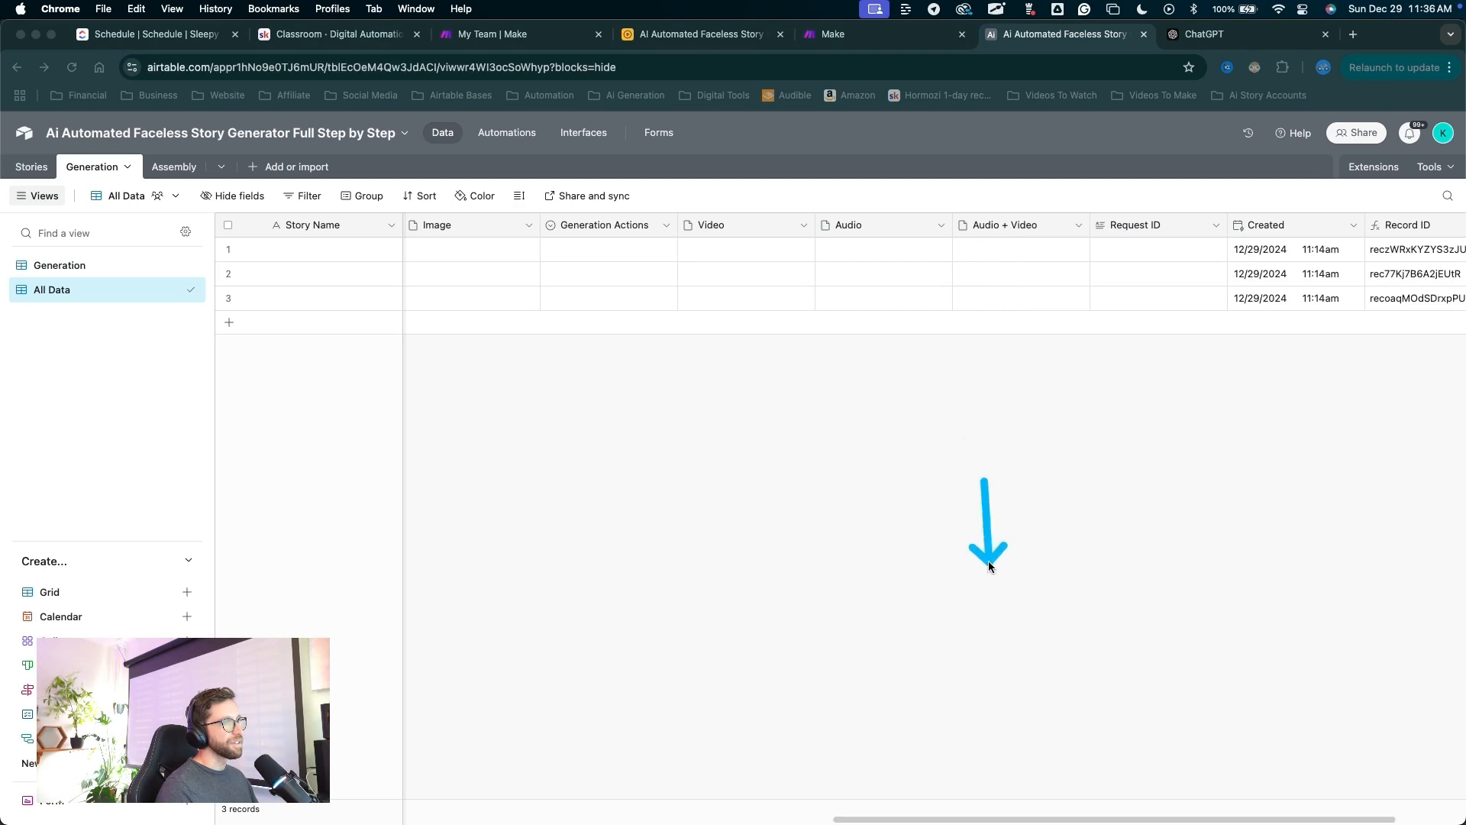
pyautogui.press('Escape')
pyautogui.hscroll(-10, 873, 310)
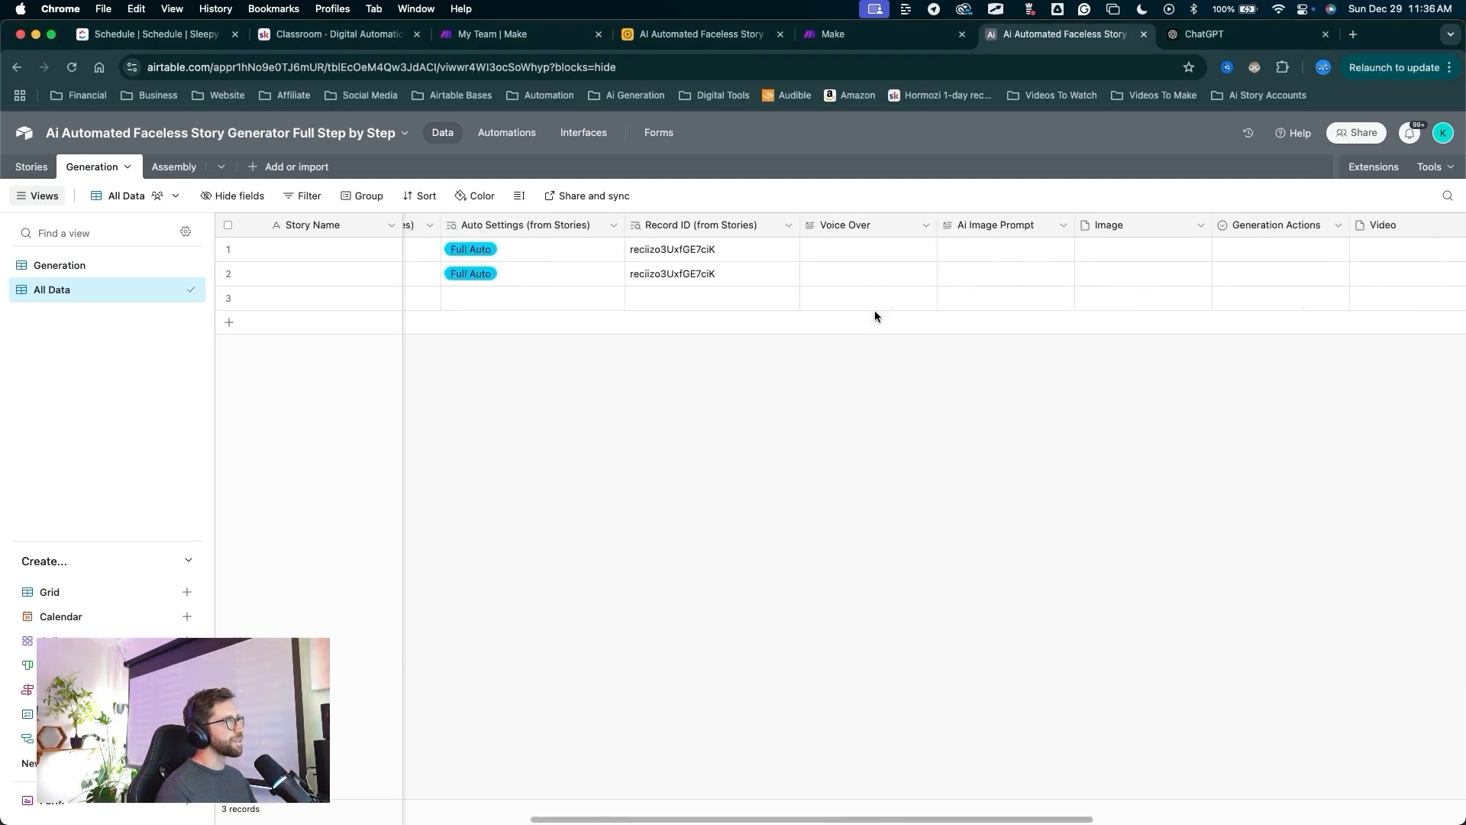
pyautogui.moveTo(649, 564)
pyautogui.mouseDown()
pyautogui.moveTo(451, 269)
pyautogui.moveTo(463, 282)
pyautogui.mouseUp()
pyautogui.press('Escape')
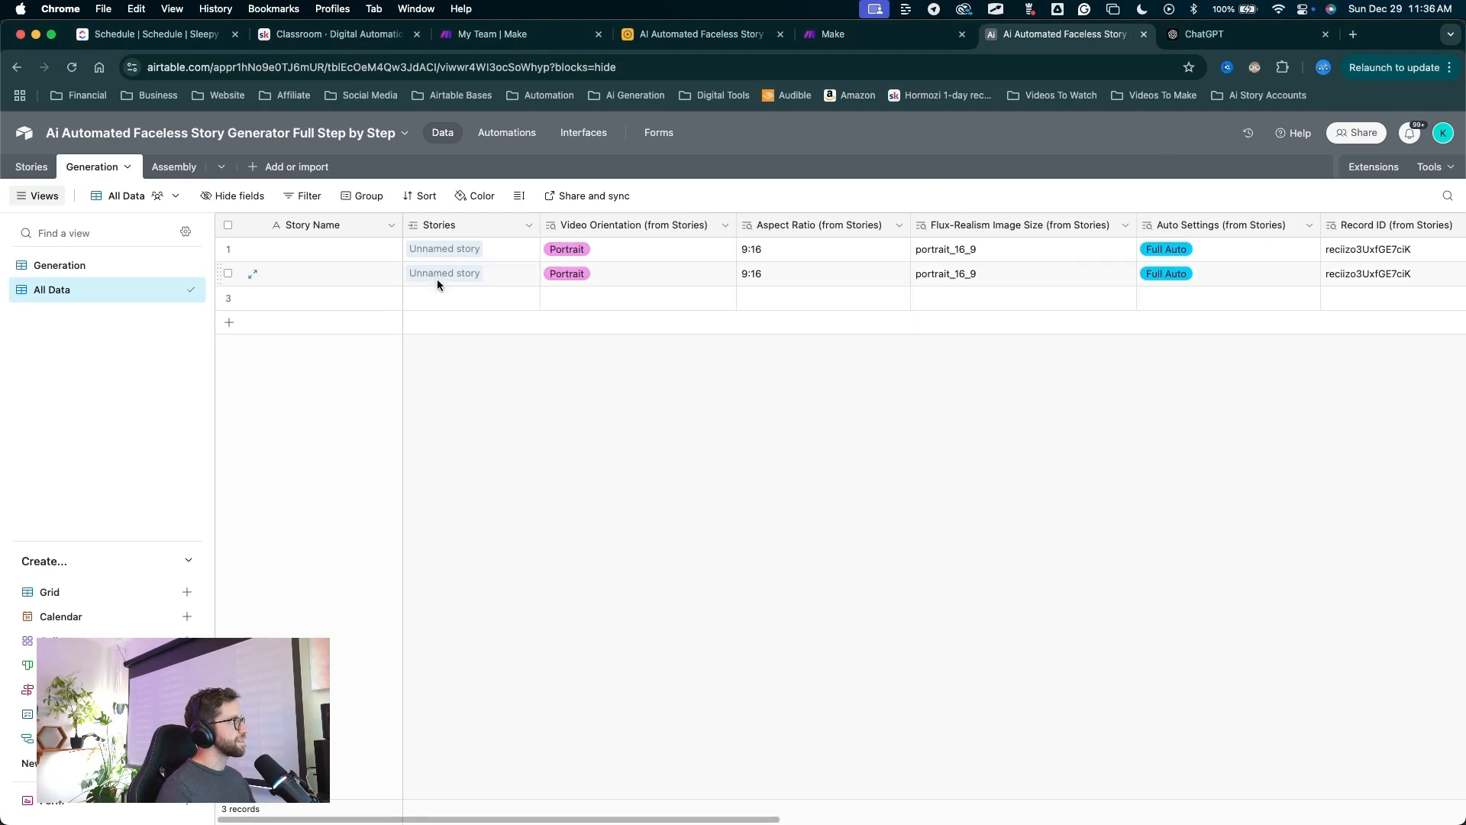
pyautogui.click(488, 250)
pyautogui.click(486, 276)
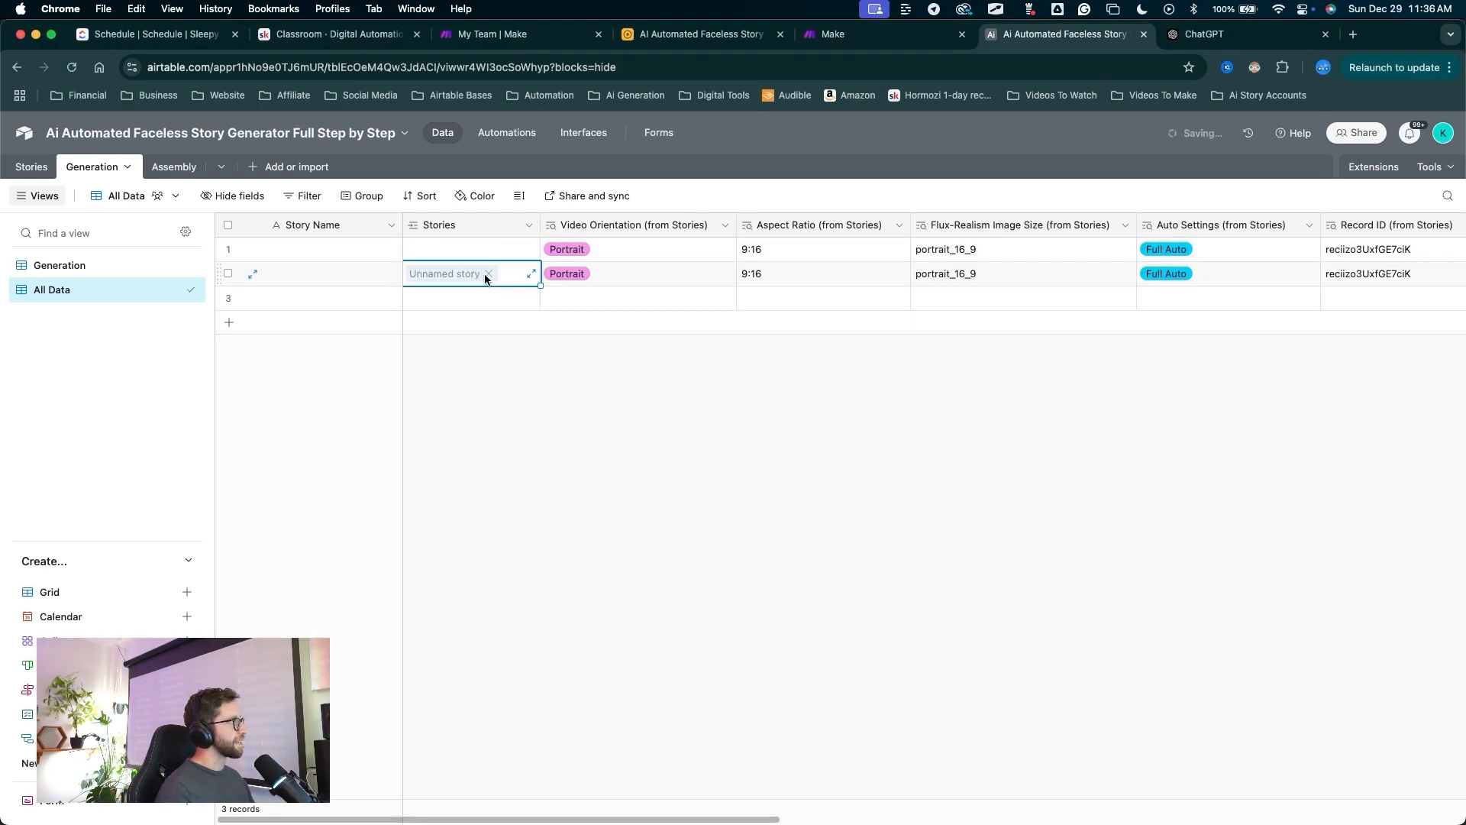
pyautogui.click(488, 274)
pyautogui.moveTo(478, 392); pyautogui.dragTo(463, 275)
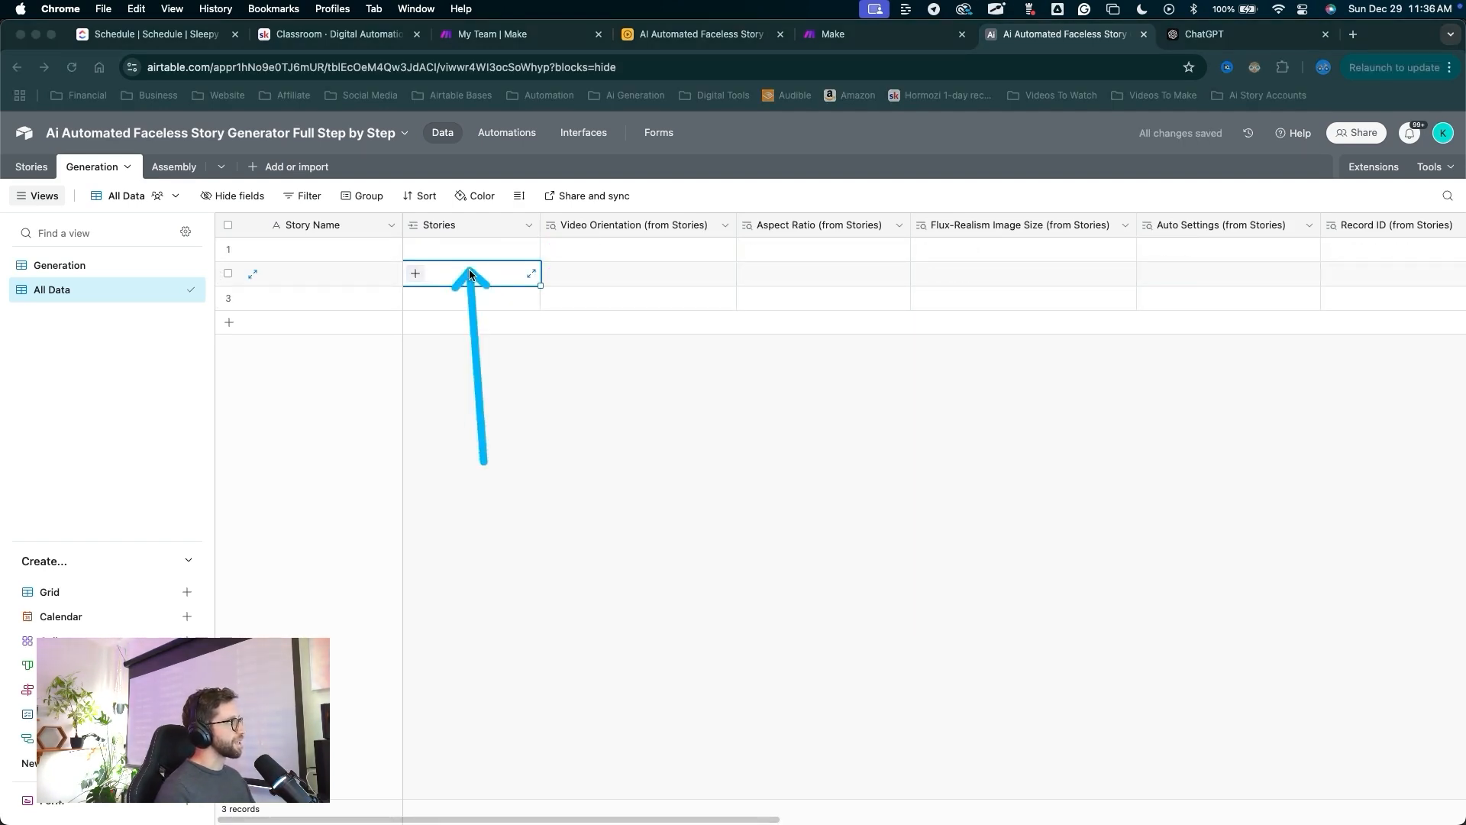
pyautogui.moveTo(653, 504)
pyautogui.mouseDown()
pyautogui.moveTo(202, 186)
pyautogui.moveTo(42, 175)
pyautogui.mouseUp()
pyautogui.press('Escape')
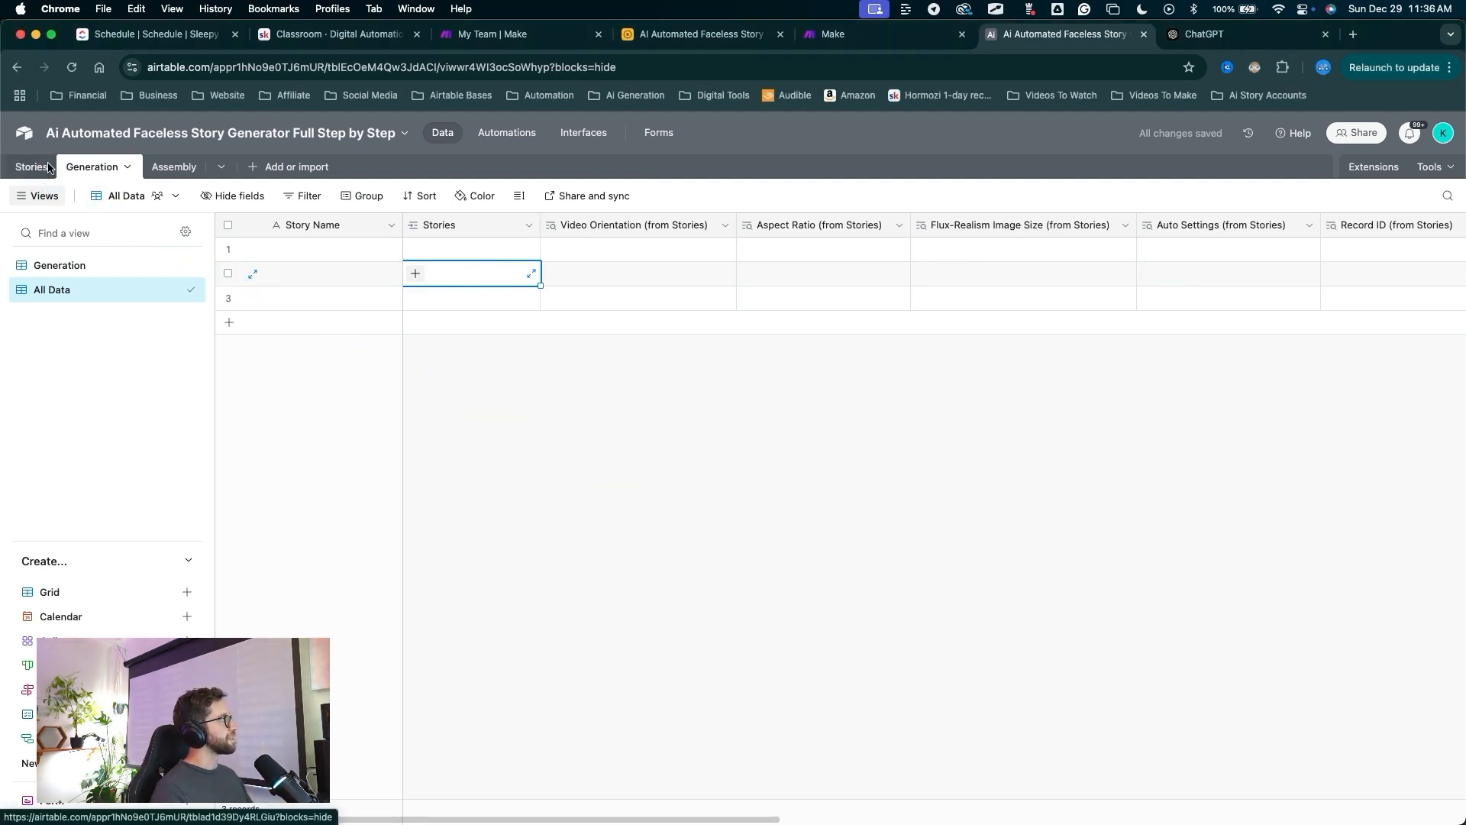
pyautogui.click(48, 167)
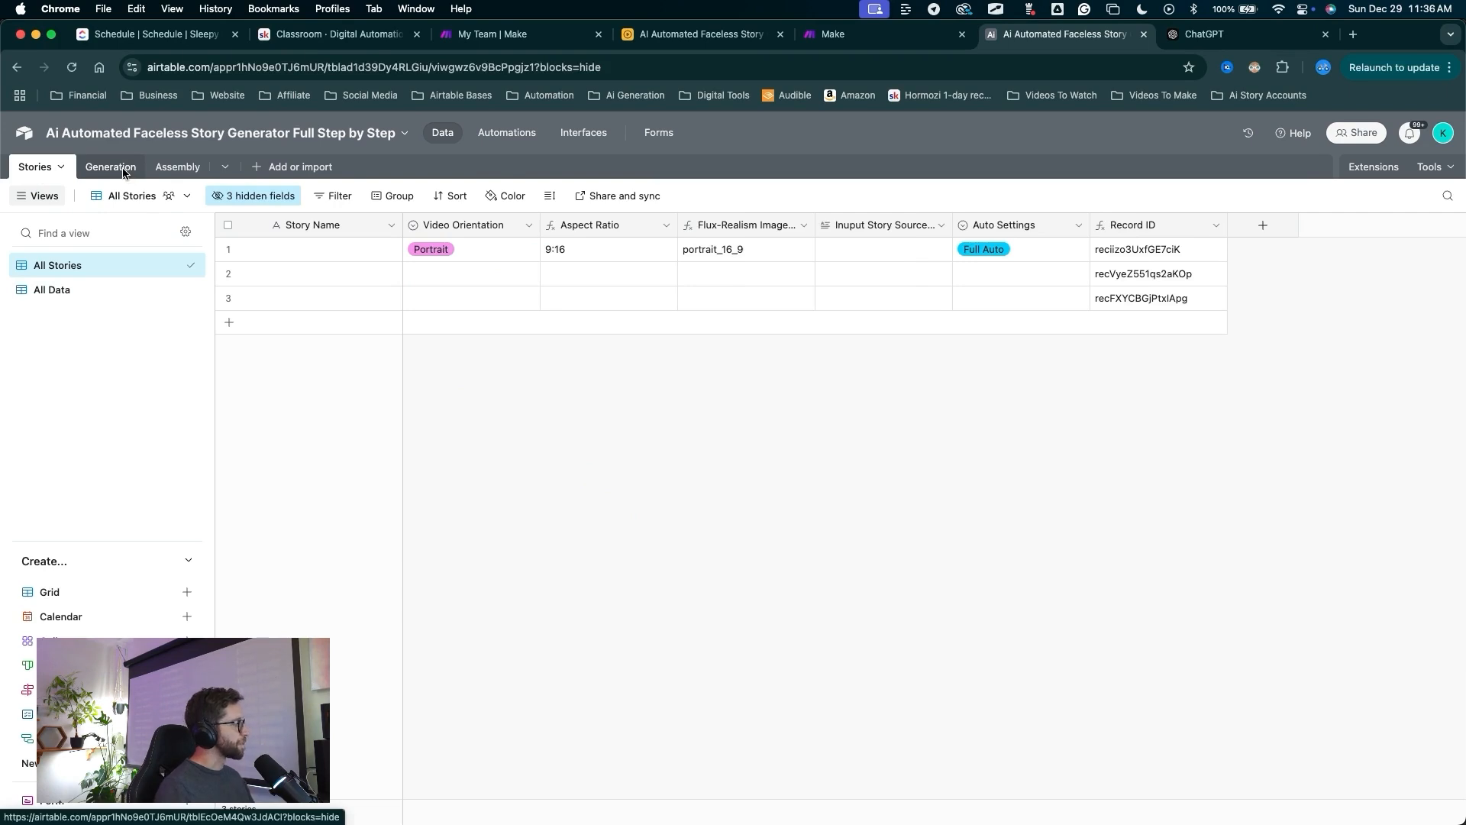
# Open the Stories table's All Data view and scroll to the Generation column.
pyautogui.moveTo(626, 424); pyautogui.dragTo(126, 170)
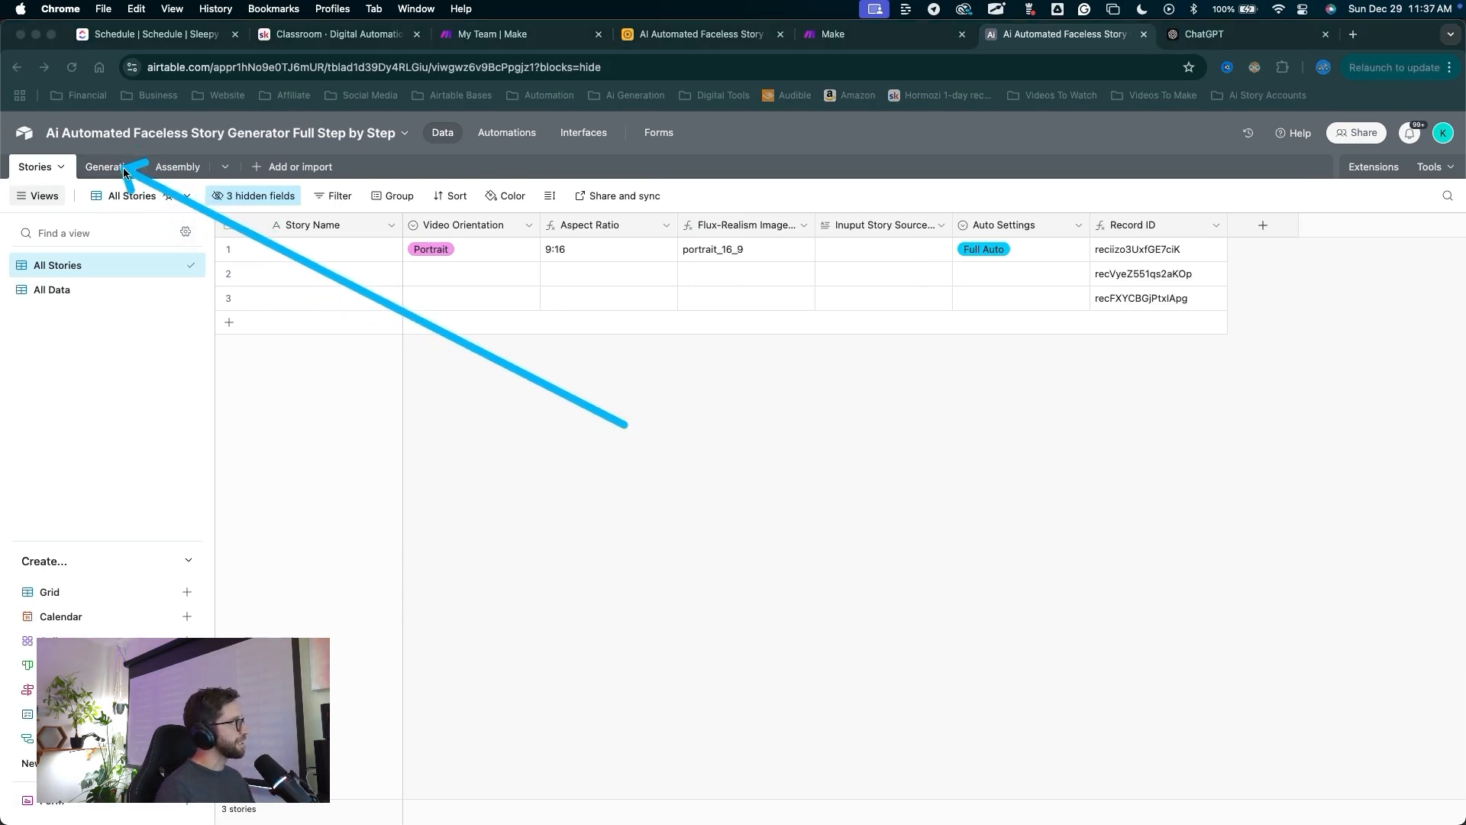
pyautogui.moveTo(122, 168)
pyautogui.mouseDown()
pyautogui.moveTo(103, 168)
pyautogui.moveTo(70, 291)
pyautogui.mouseUp()
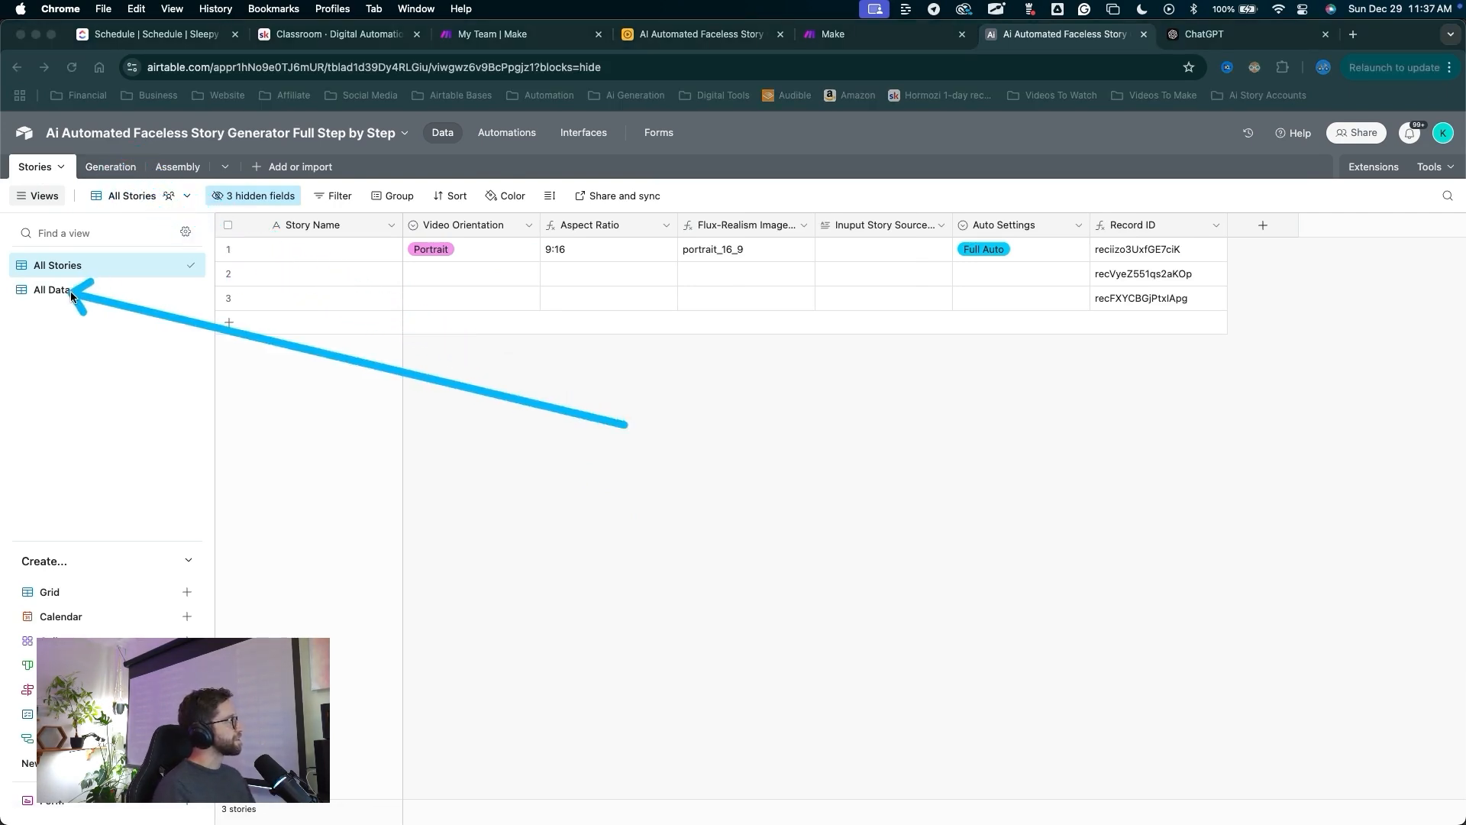
pyautogui.click(66, 291)
pyautogui.hscroll(3, 741, 351)
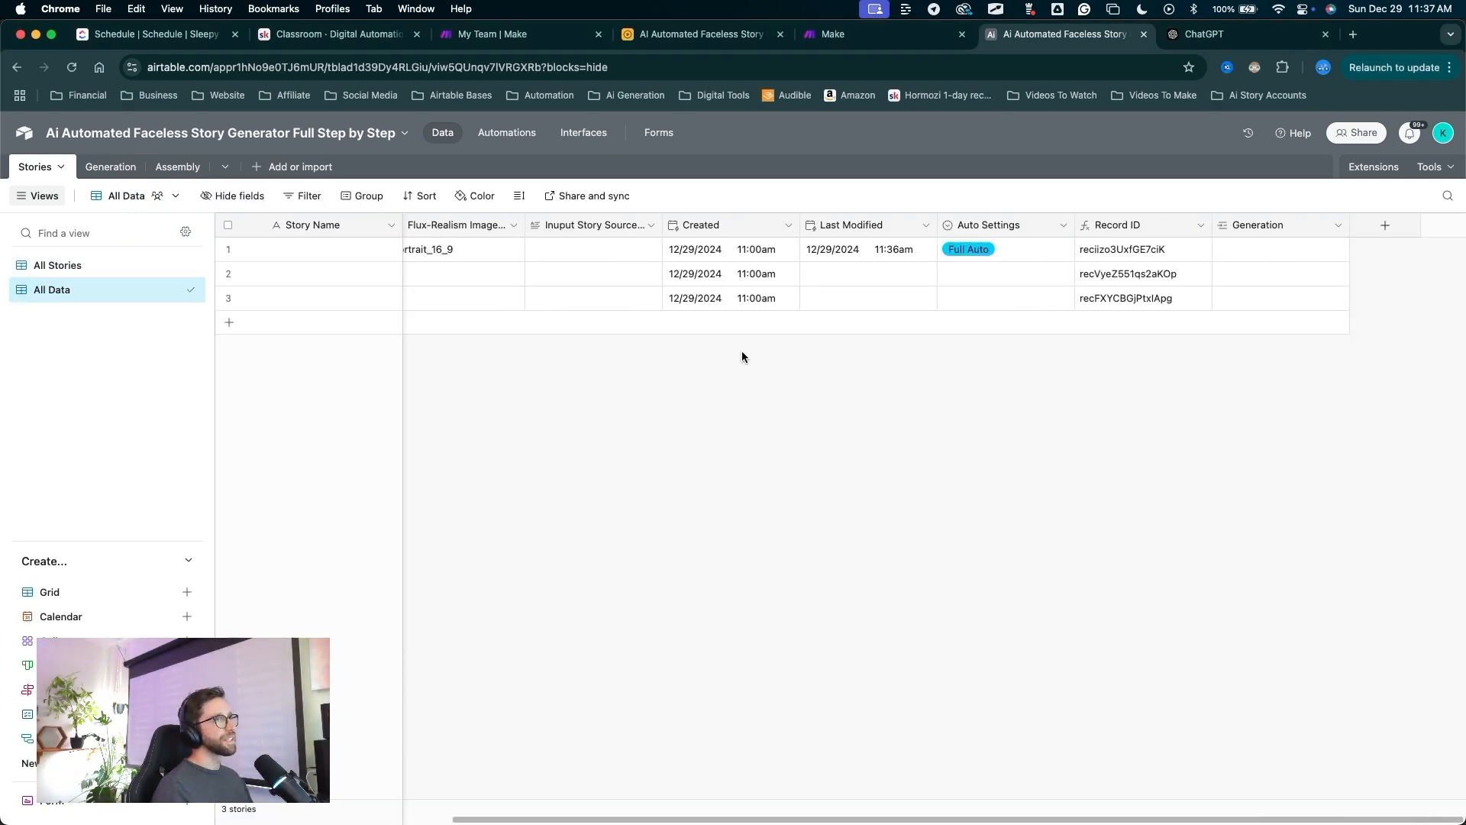
pyautogui.moveTo(1095, 534)
pyautogui.mouseDown()
pyautogui.moveTo(1281, 322)
pyautogui.moveTo(1285, 252)
pyautogui.moveTo(1248, 230)
pyautogui.moveTo(1236, 230)
pyautogui.moveTo(1253, 242)
pyautogui.moveTo(222, 224)
pyautogui.moveTo(53, 171)
pyautogui.moveTo(708, 172)
pyautogui.moveTo(1225, 220)
pyautogui.mouseUp()
# Add an Audio + Video lookup field from the Generation link.
pyautogui.rightClick(1261, 224)
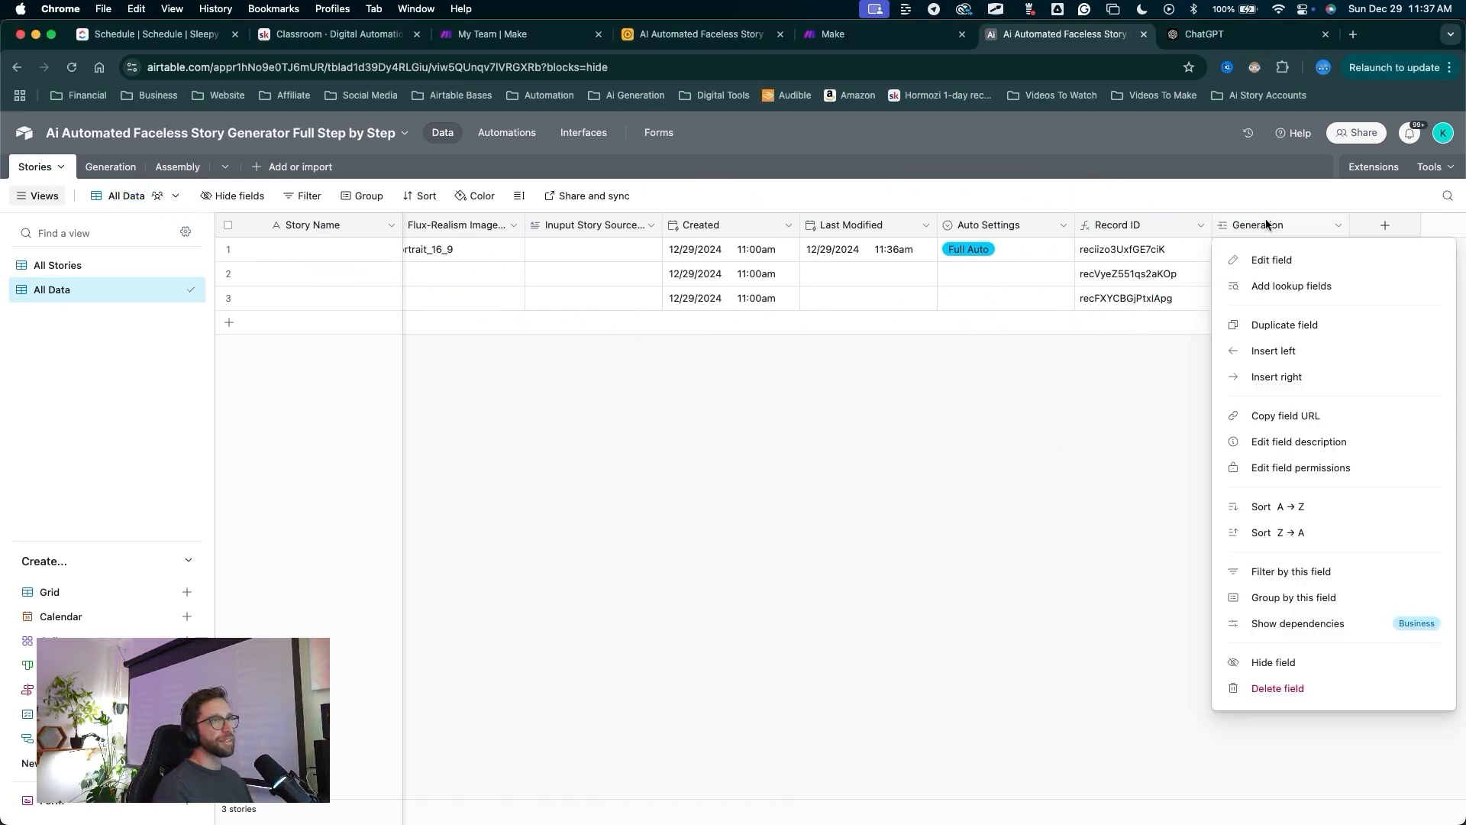
pyautogui.moveTo(1084, 477); pyautogui.dragTo(1272, 295)
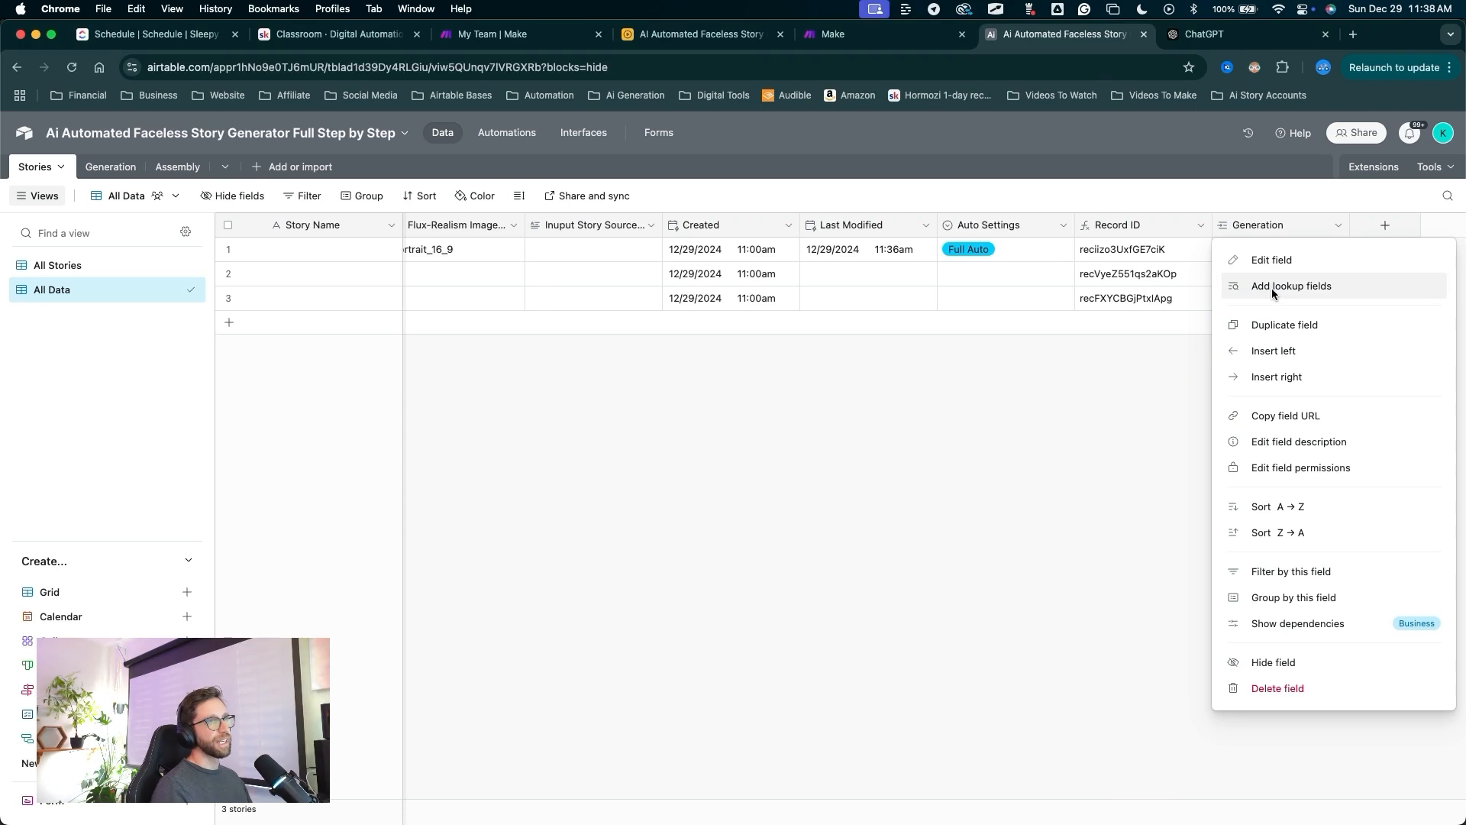
pyautogui.click(1271, 289)
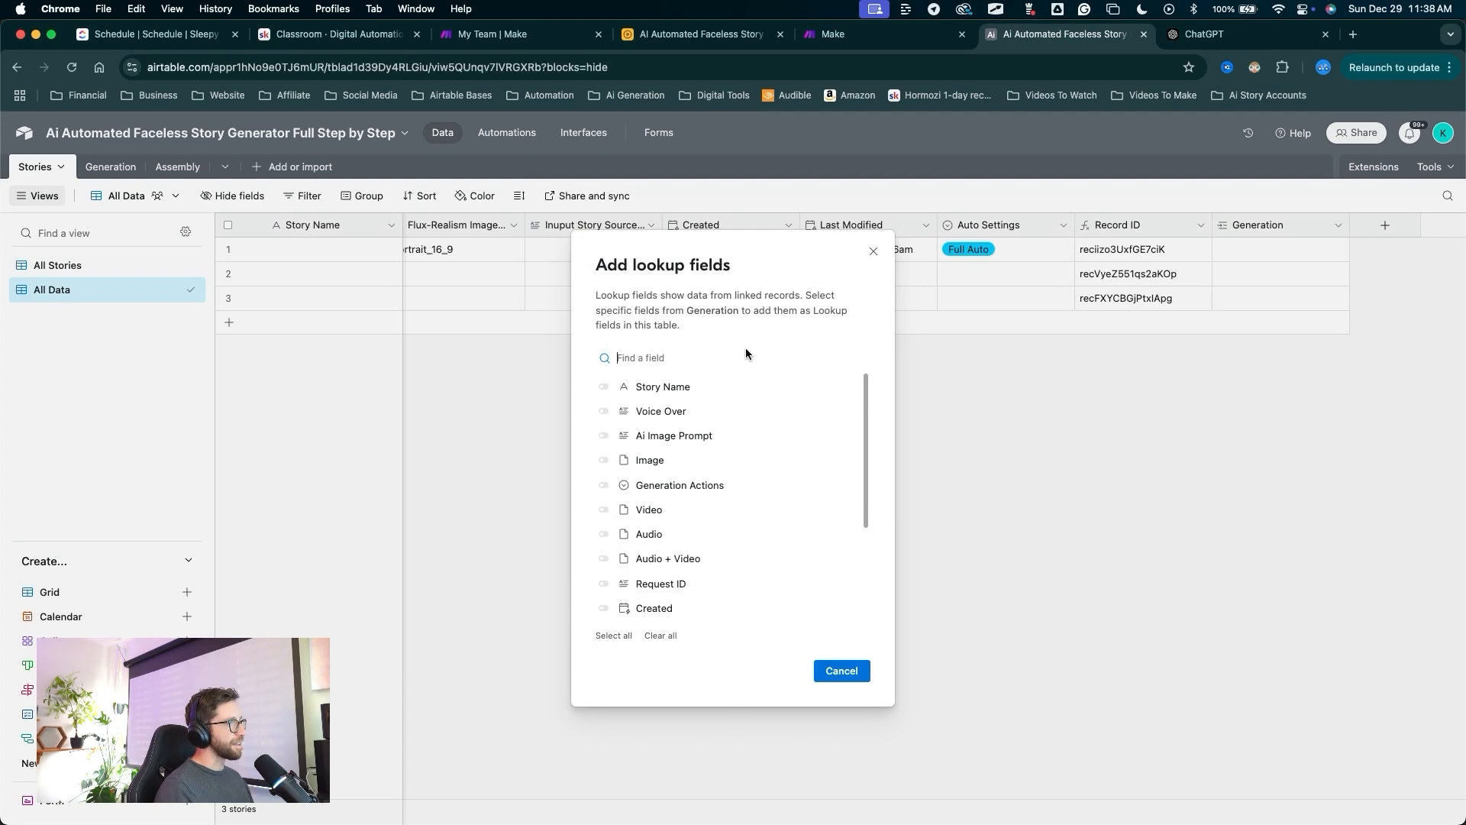
pyautogui.moveTo(745, 347); pyautogui.dragTo(609, 559)
pyautogui.press('Escape')
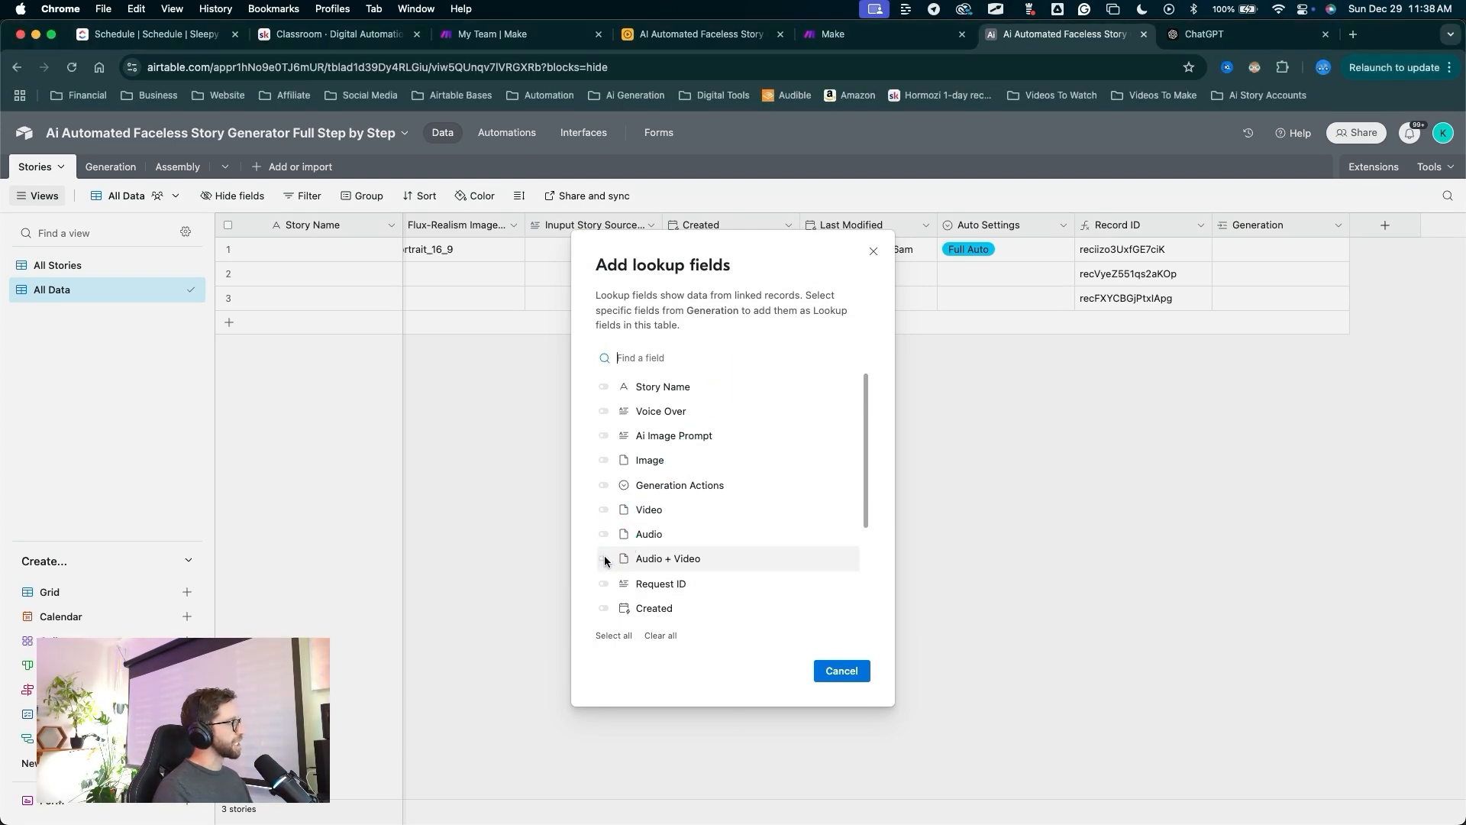
pyautogui.click(604, 560)
pyautogui.moveTo(771, 459); pyautogui.dragTo(819, 658)
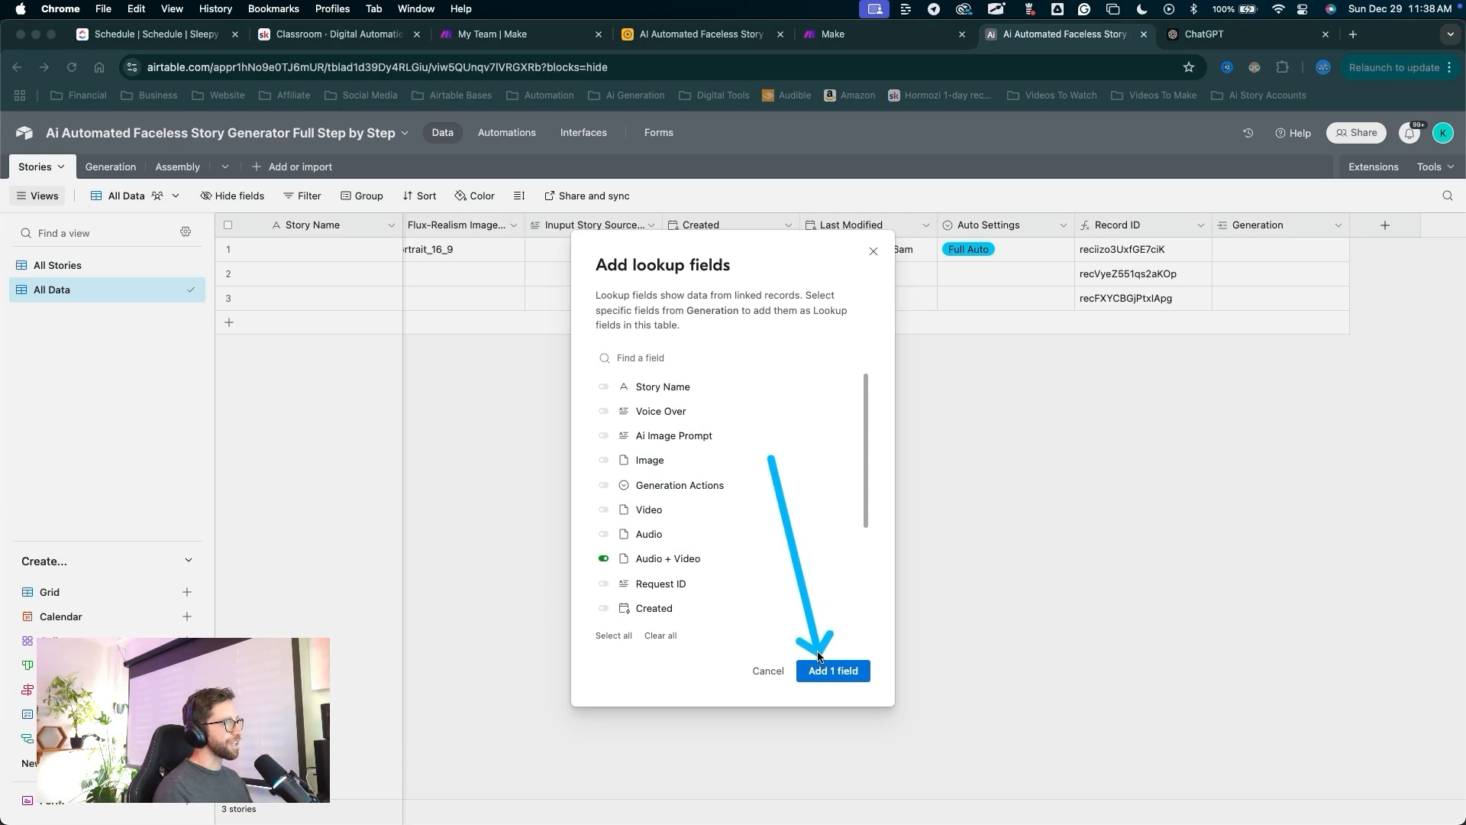
pyautogui.press('Escape')
pyautogui.click(823, 669)
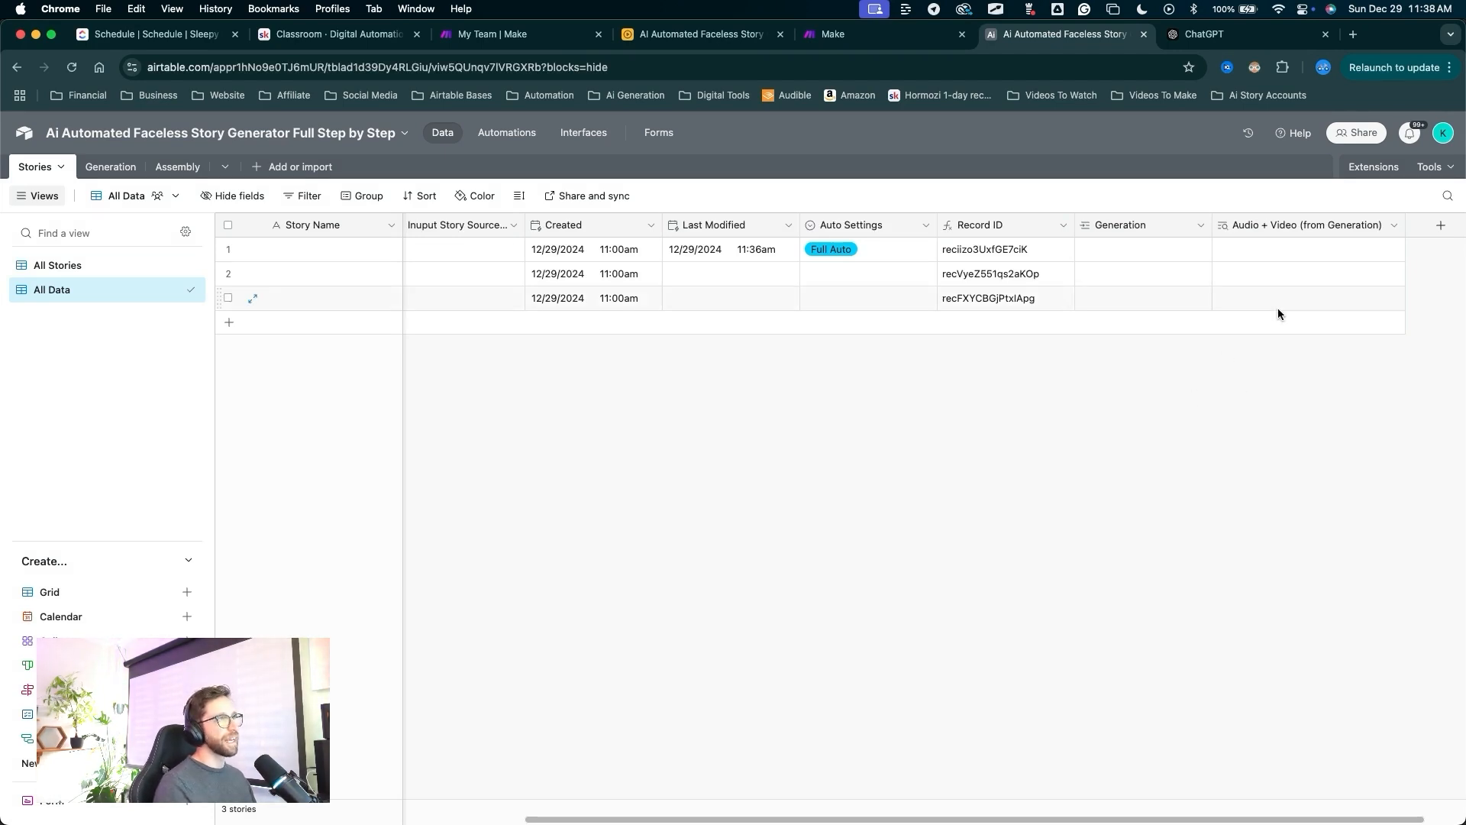
# Widen the Audio + Video (from Generation) column.
pyautogui.moveTo(1149, 485)
pyautogui.mouseDown()
pyautogui.moveTo(1093, 249)
pyautogui.moveTo(1348, 238)
pyautogui.moveTo(1245, 270)
pyautogui.moveTo(1358, 234)
pyautogui.moveTo(1299, 249)
pyautogui.moveTo(1218, 305)
pyautogui.mouseUp()
pyautogui.press('Escape')
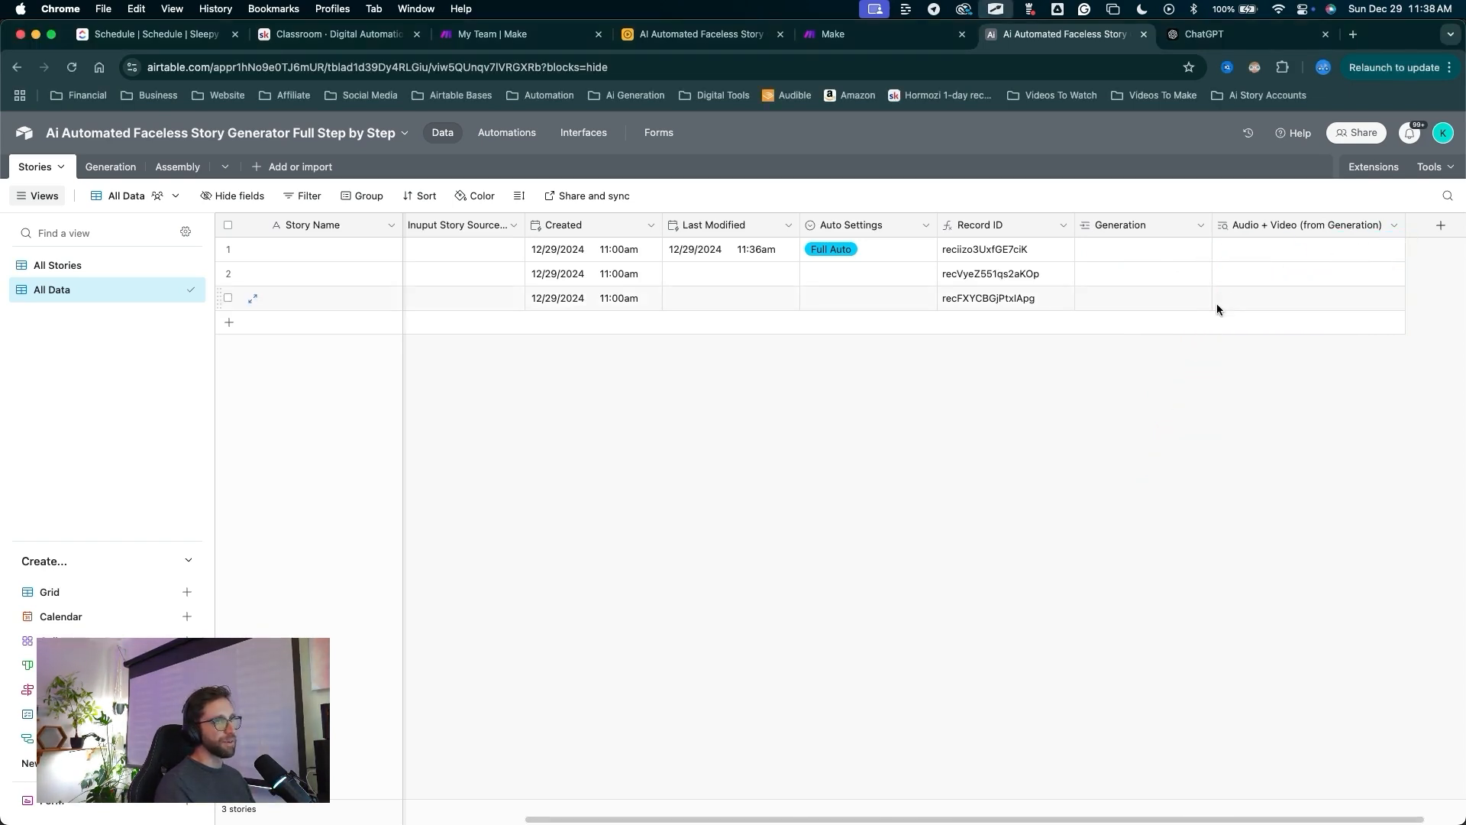
pyautogui.hscroll(1, 1219, 307)
pyautogui.moveTo(1353, 229); pyautogui.dragTo(1367, 229)
pyautogui.moveTo(1093, 456)
pyautogui.mouseDown()
pyautogui.moveTo(1259, 255)
pyautogui.moveTo(1129, 262)
pyautogui.moveTo(58, 174)
pyautogui.moveTo(451, 419)
pyautogui.moveTo(1079, 255)
pyautogui.moveTo(1103, 355)
pyautogui.moveTo(975, 473)
pyautogui.mouseUp()
pyautogui.press('Escape')
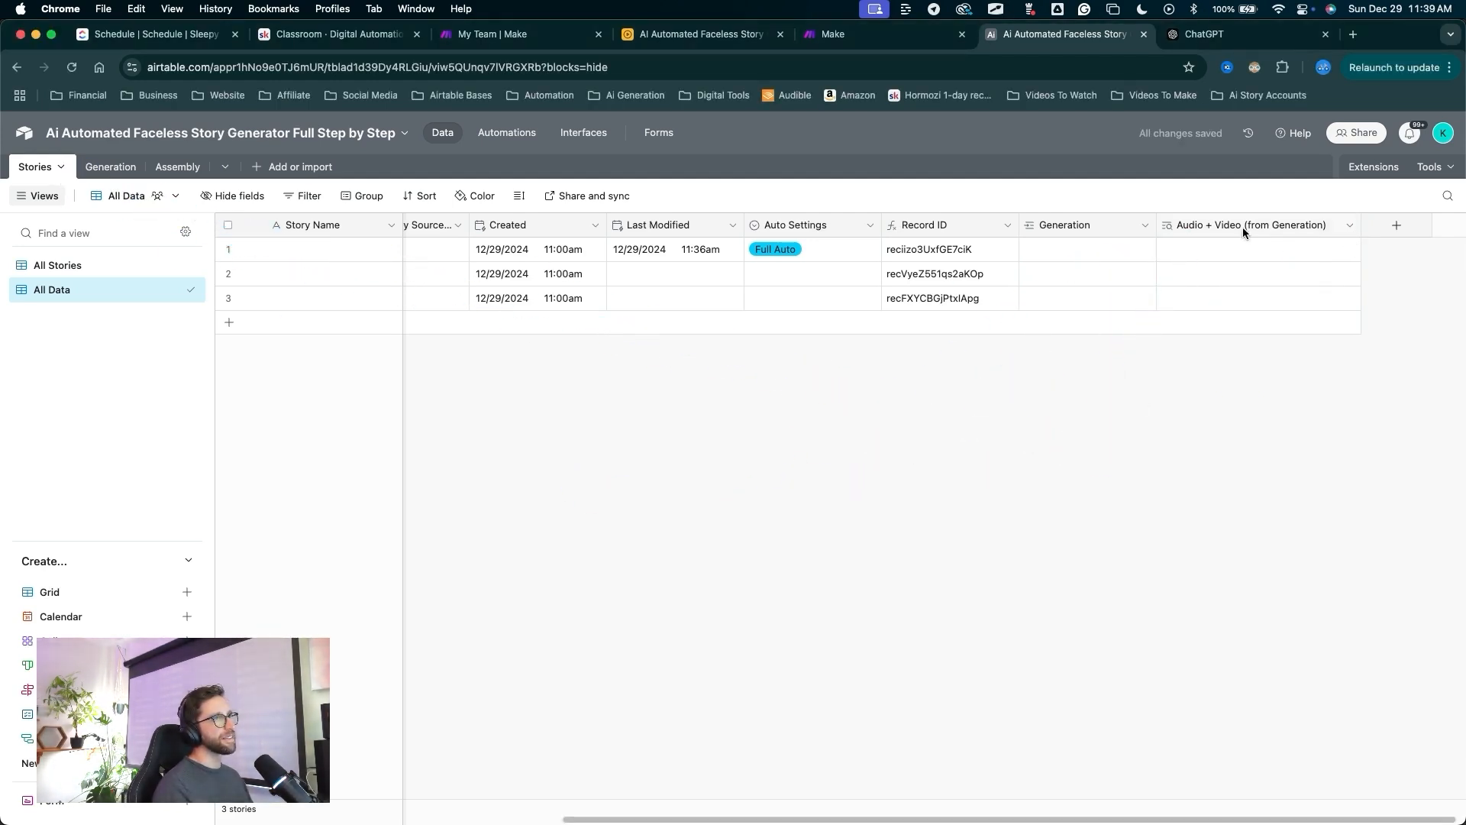
pyautogui.moveTo(256, 477)
pyautogui.mouseDown()
pyautogui.moveTo(153, 225)
pyautogui.moveTo(172, 170)
pyautogui.mouseUp()
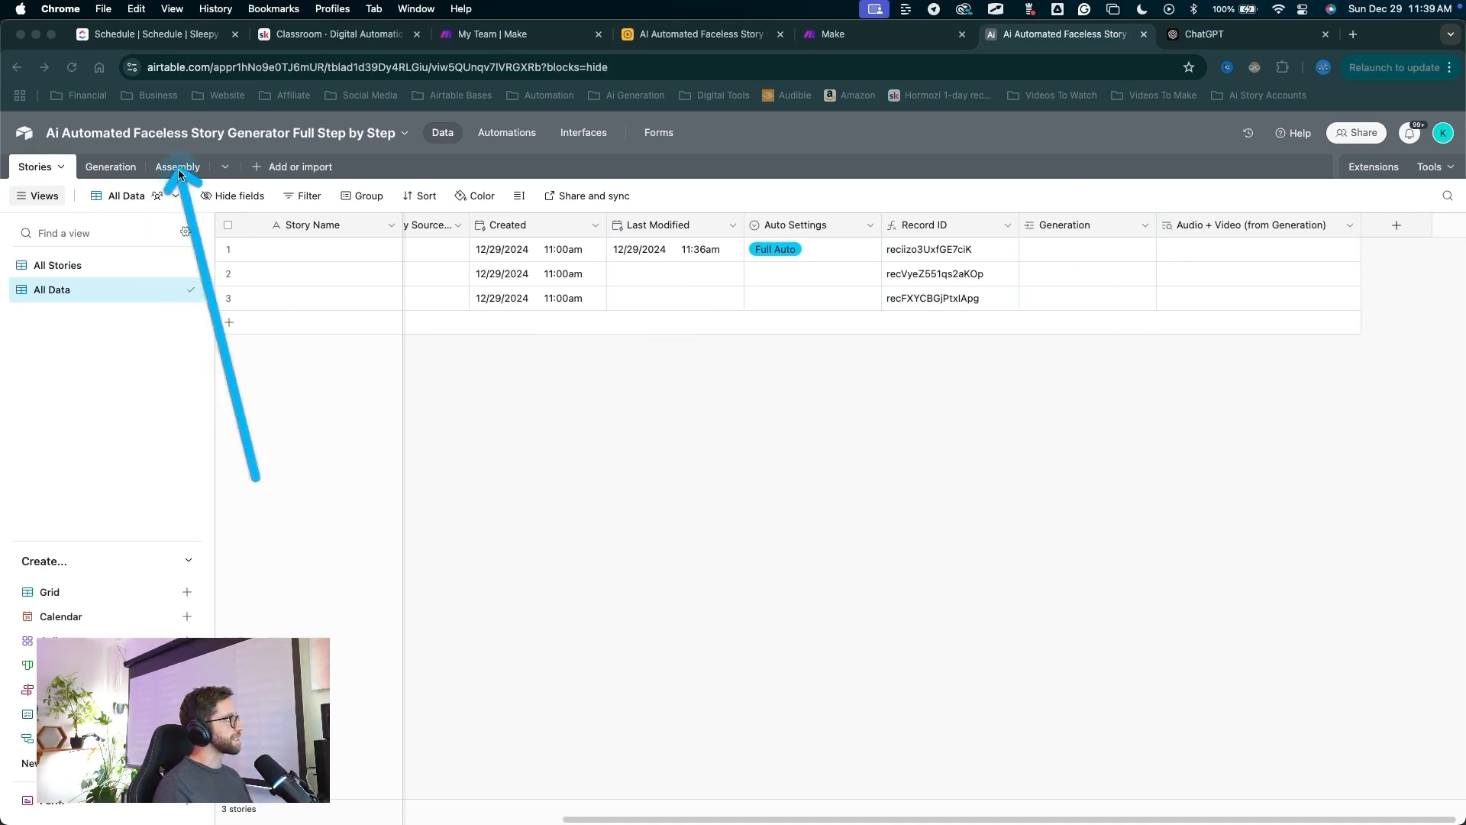
pyautogui.press('Escape')
pyautogui.moveTo(186, 455); pyautogui.dragTo(177, 171)
# In Assembly, insert a Stories link field to the right of ID.
pyautogui.press('Escape')
pyautogui.doubleClick(177, 172)
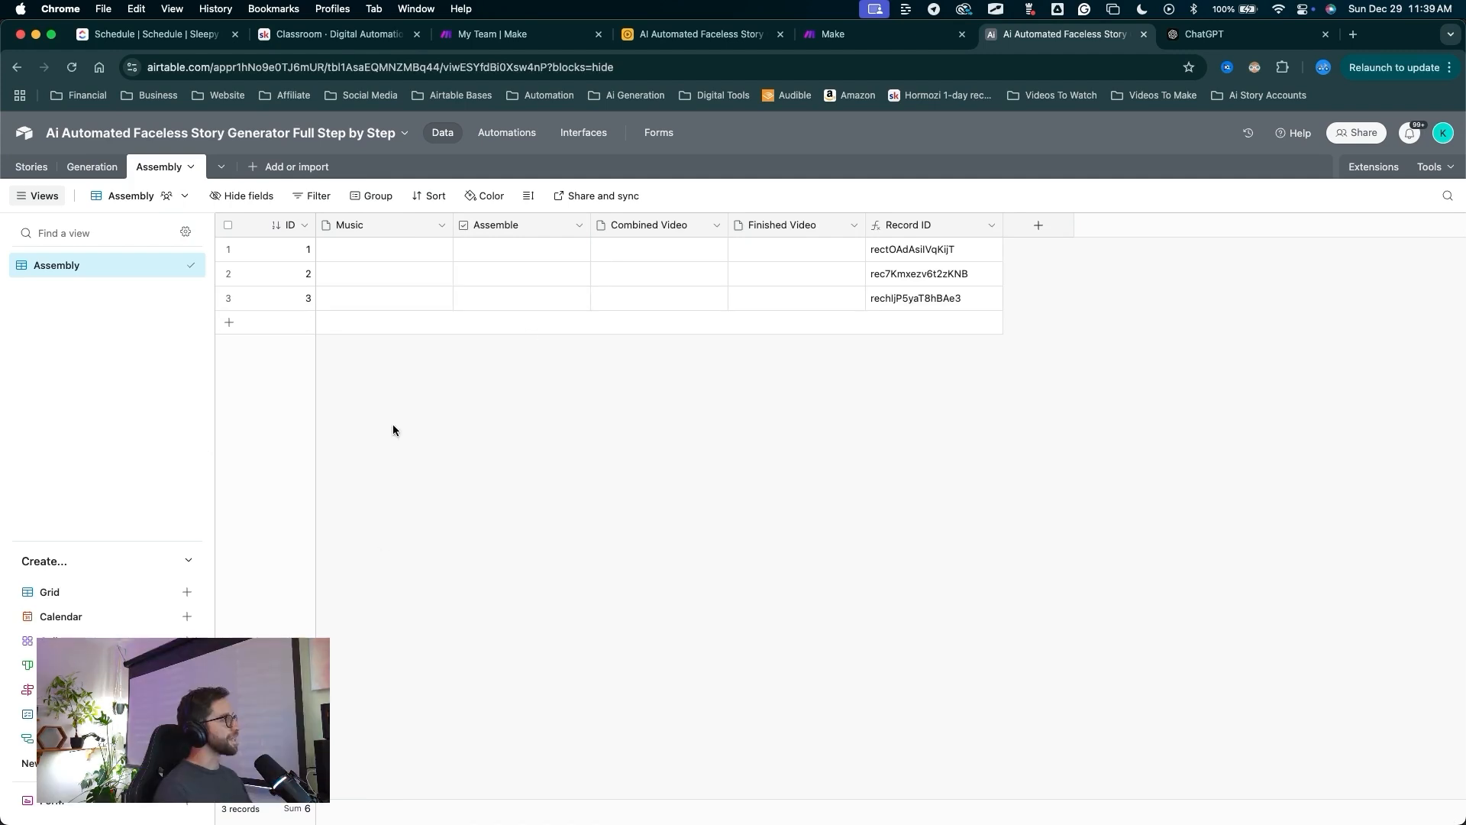
pyautogui.moveTo(364, 406); pyautogui.dragTo(286, 231)
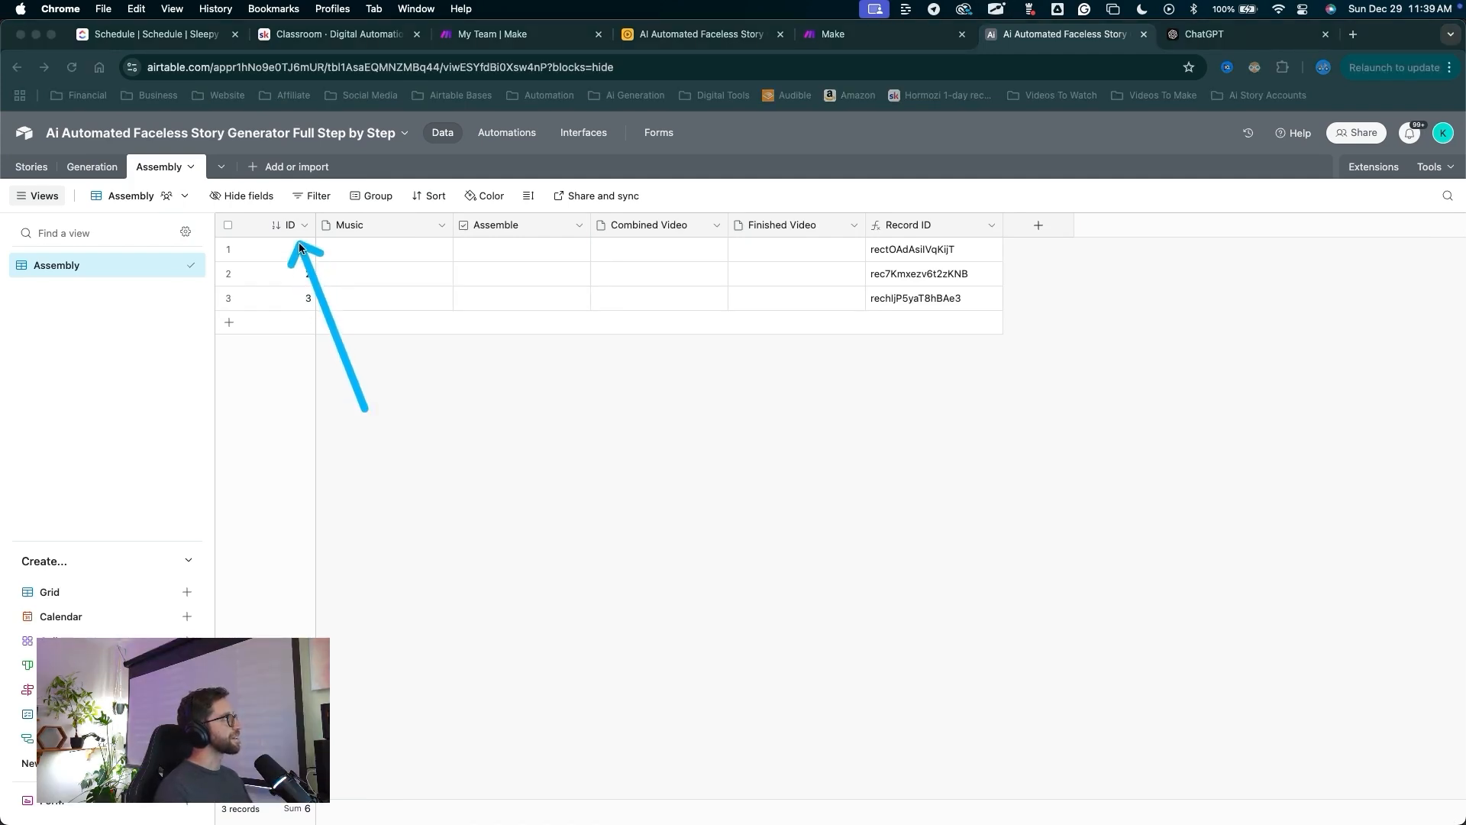
pyautogui.rightClick(286, 226)
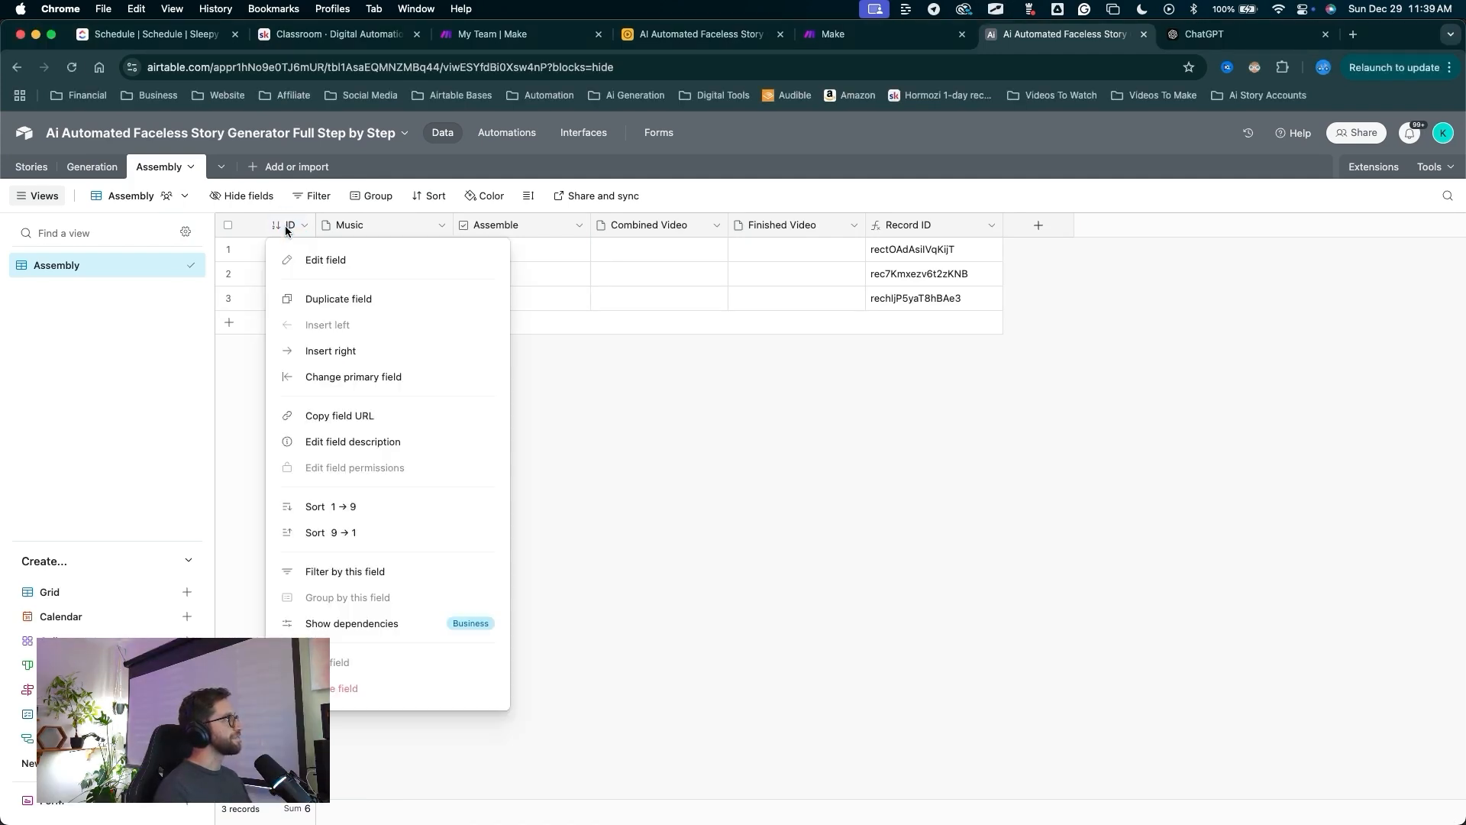
pyautogui.click(329, 346)
pyautogui.moveTo(546, 512)
pyautogui.mouseDown()
pyautogui.moveTo(429, 349)
pyautogui.moveTo(441, 345)
pyautogui.mouseUp()
pyautogui.click(441, 345)
pyautogui.moveTo(573, 327)
pyautogui.mouseDown()
pyautogui.moveTo(407, 303)
pyautogui.moveTo(333, 349)
pyautogui.mouseUp()
pyautogui.click(366, 339)
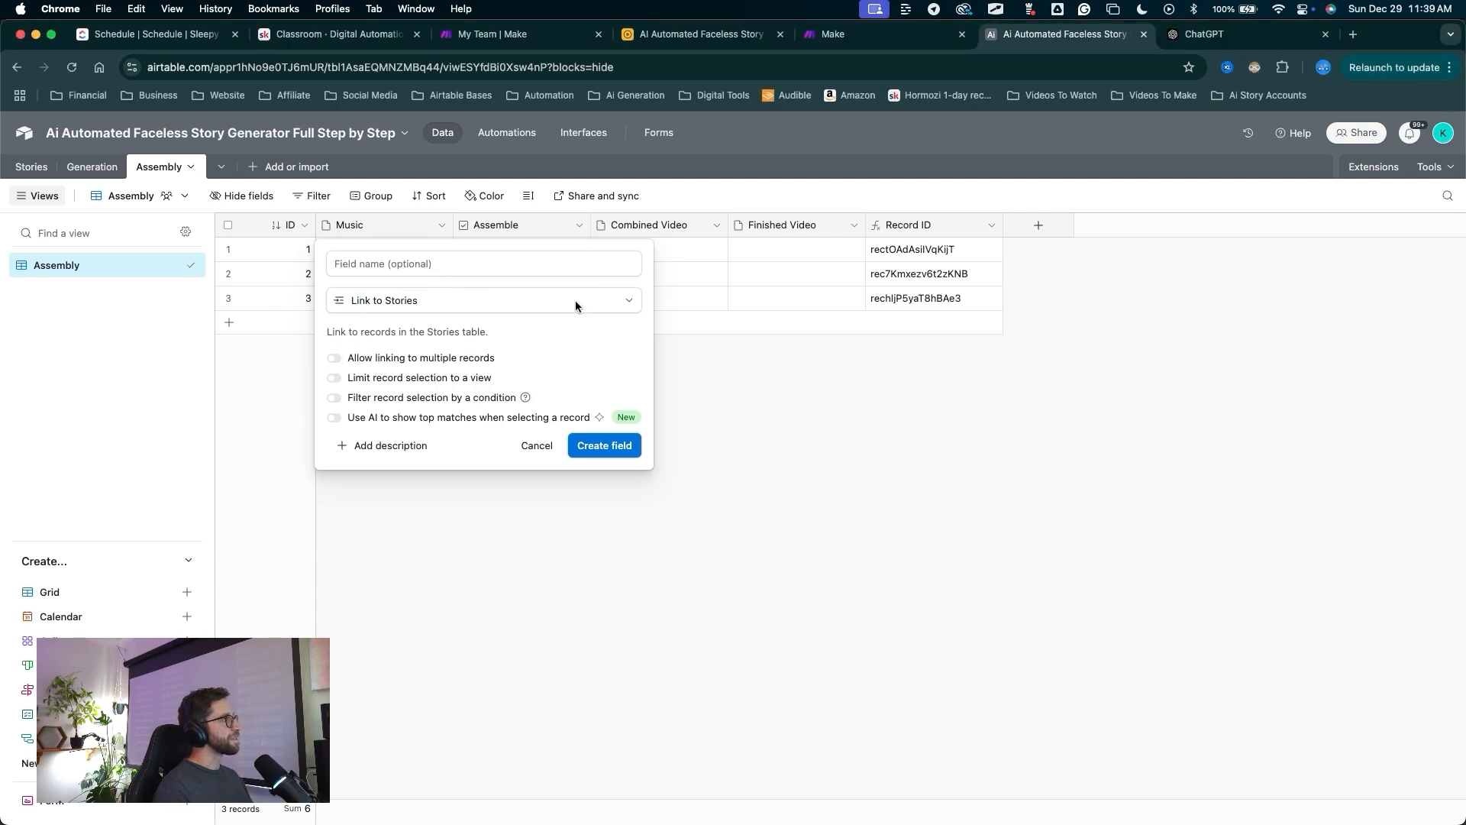
pyautogui.moveTo(588, 278); pyautogui.dragTo(601, 432)
pyautogui.click(604, 445)
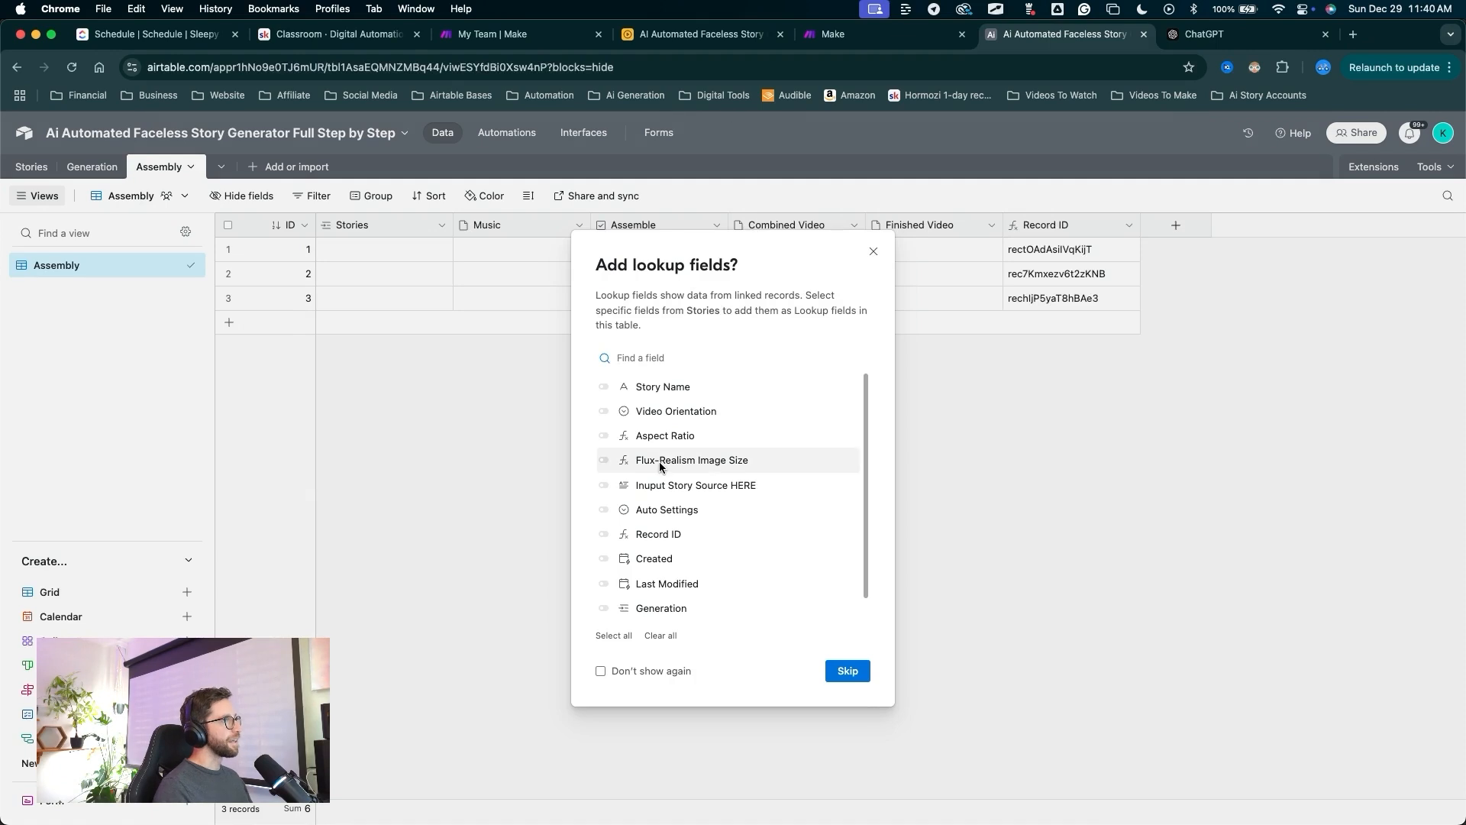
# Add an Audio + Video (from Generation) lookup through Stories and widen its column.
pyautogui.scroll(-1, 660, 461)
pyautogui.moveTo(811, 413); pyautogui.dragTo(778, 457)
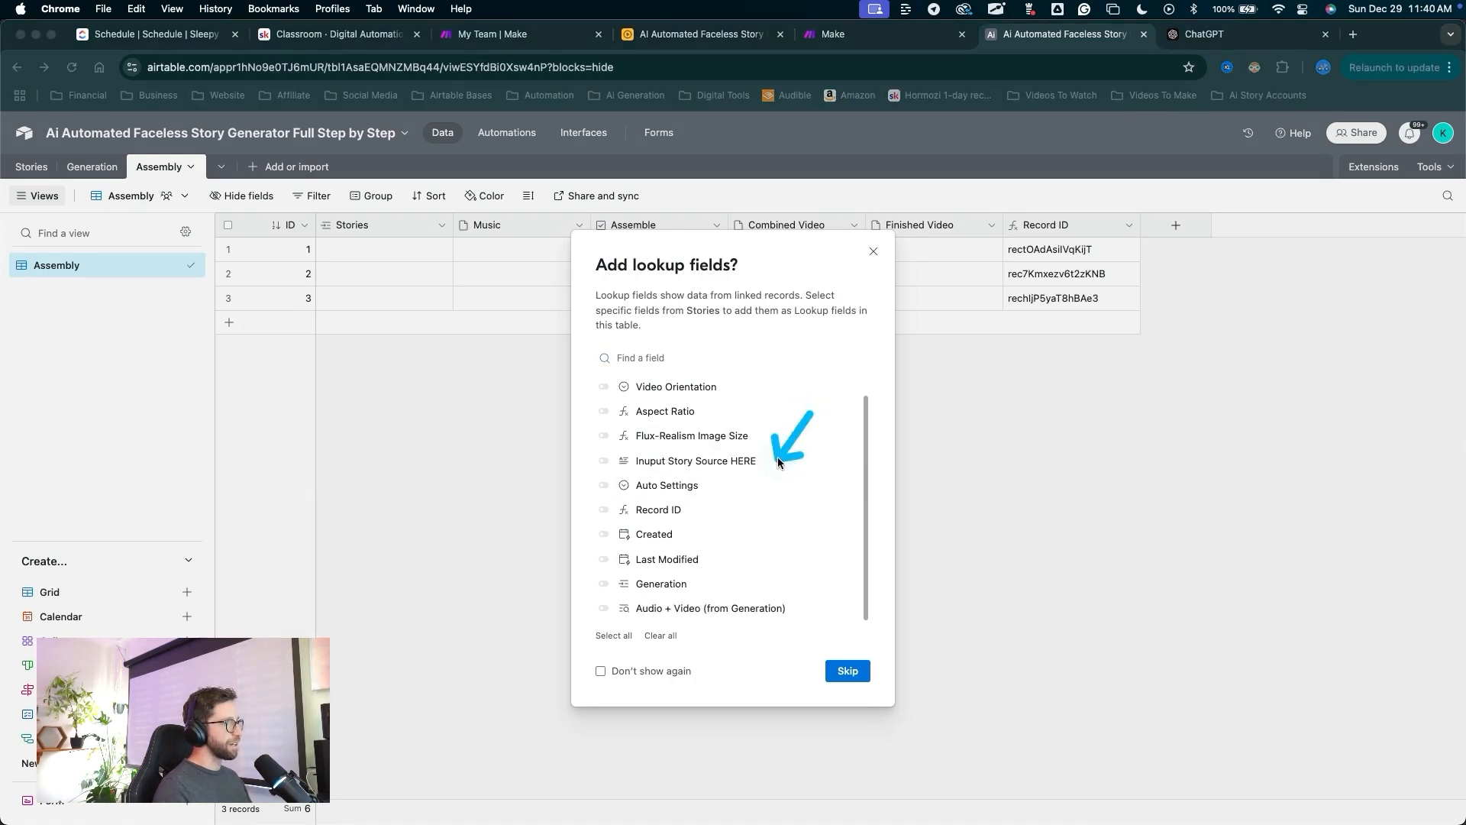
pyautogui.moveTo(674, 592); pyautogui.dragTo(709, 607)
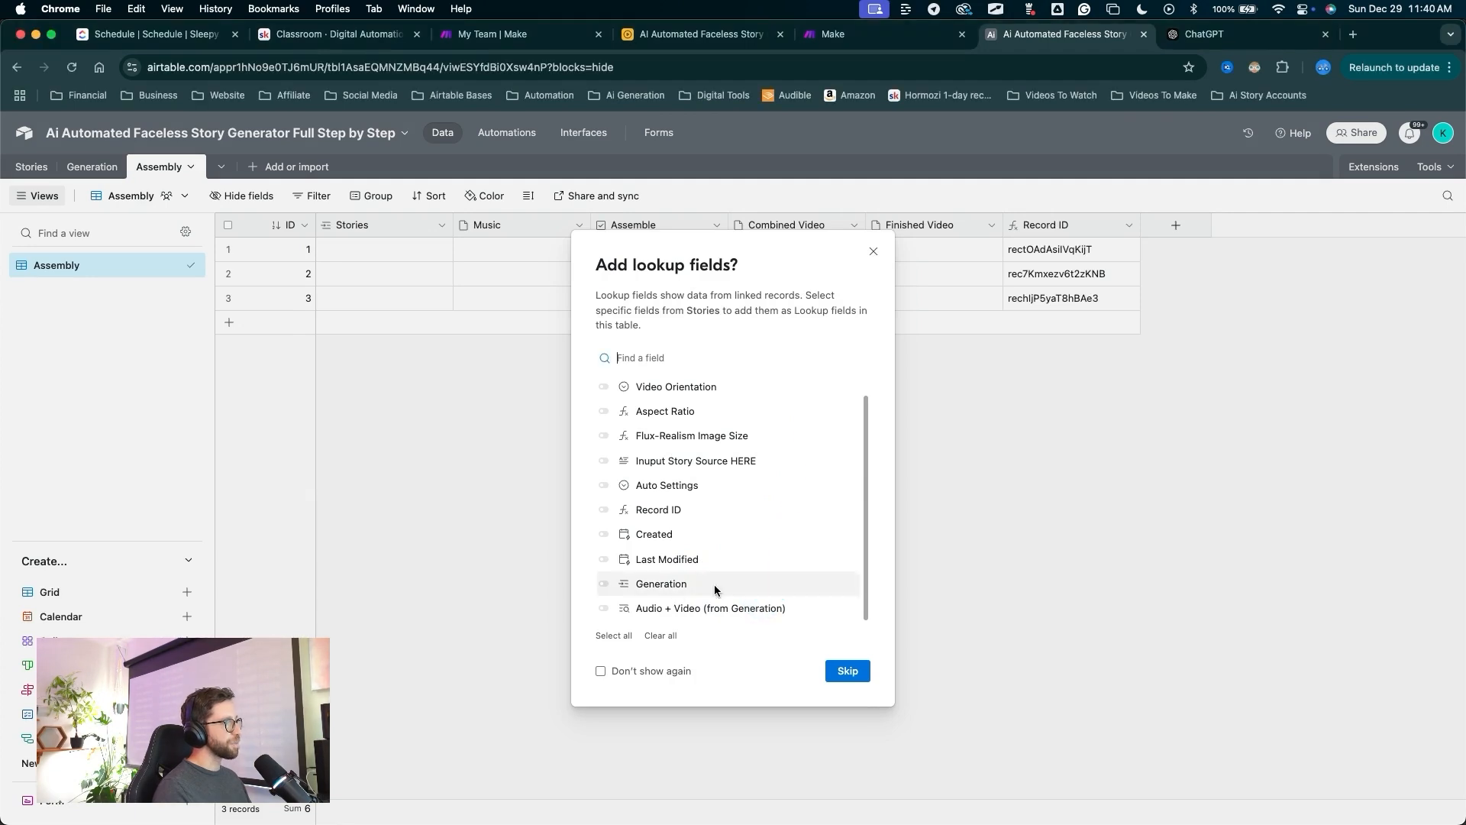
pyautogui.click(603, 608)
pyautogui.moveTo(829, 500); pyautogui.dragTo(828, 600)
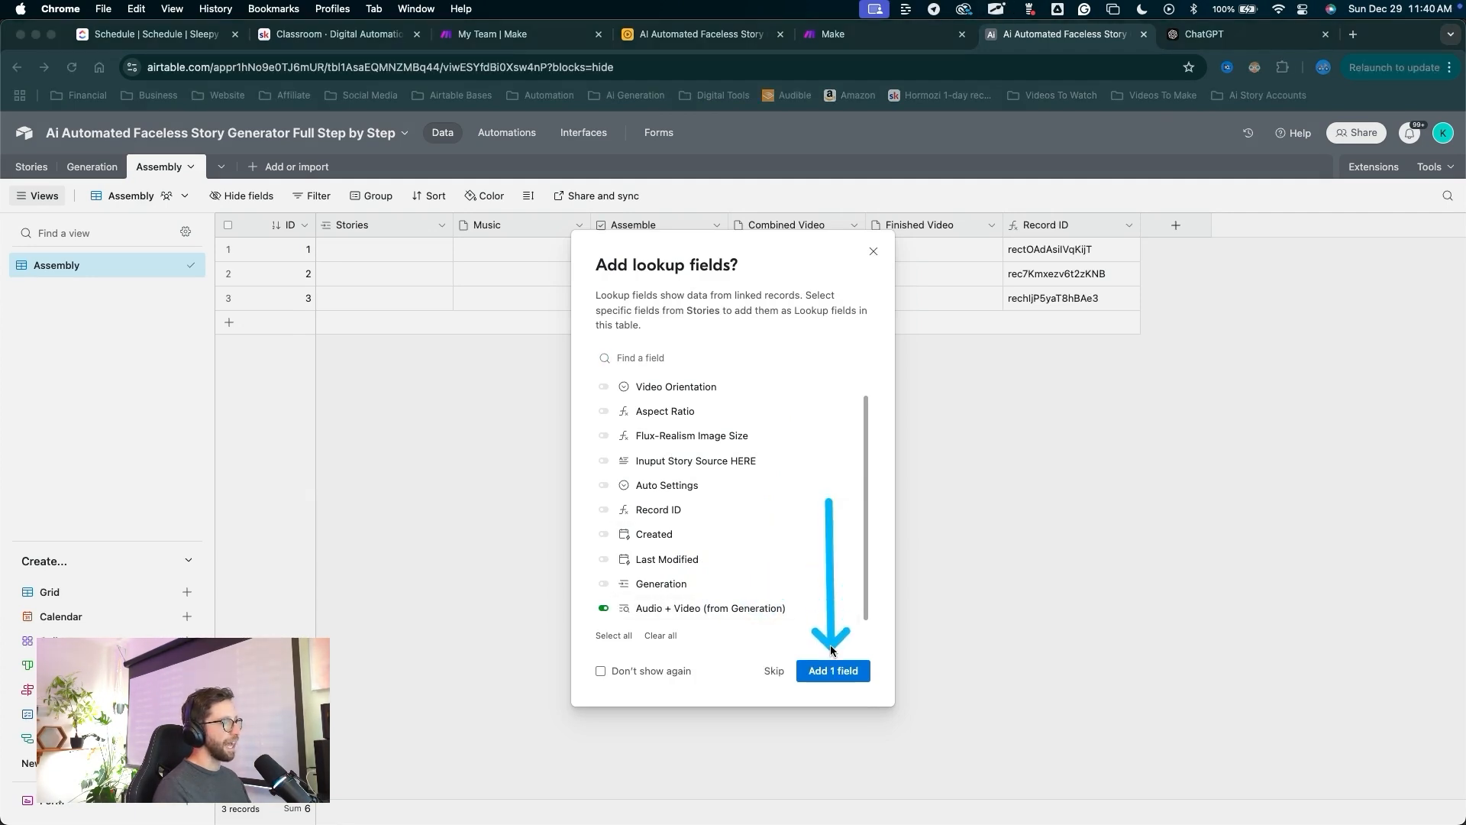
pyautogui.click(832, 669)
pyautogui.moveTo(661, 241); pyautogui.dragTo(718, 242)
pyautogui.moveTo(563, 476)
pyautogui.mouseDown()
pyautogui.moveTo(521, 268)
pyautogui.moveTo(502, 253)
pyautogui.moveTo(538, 231)
pyautogui.moveTo(682, 229)
pyautogui.mouseUp()
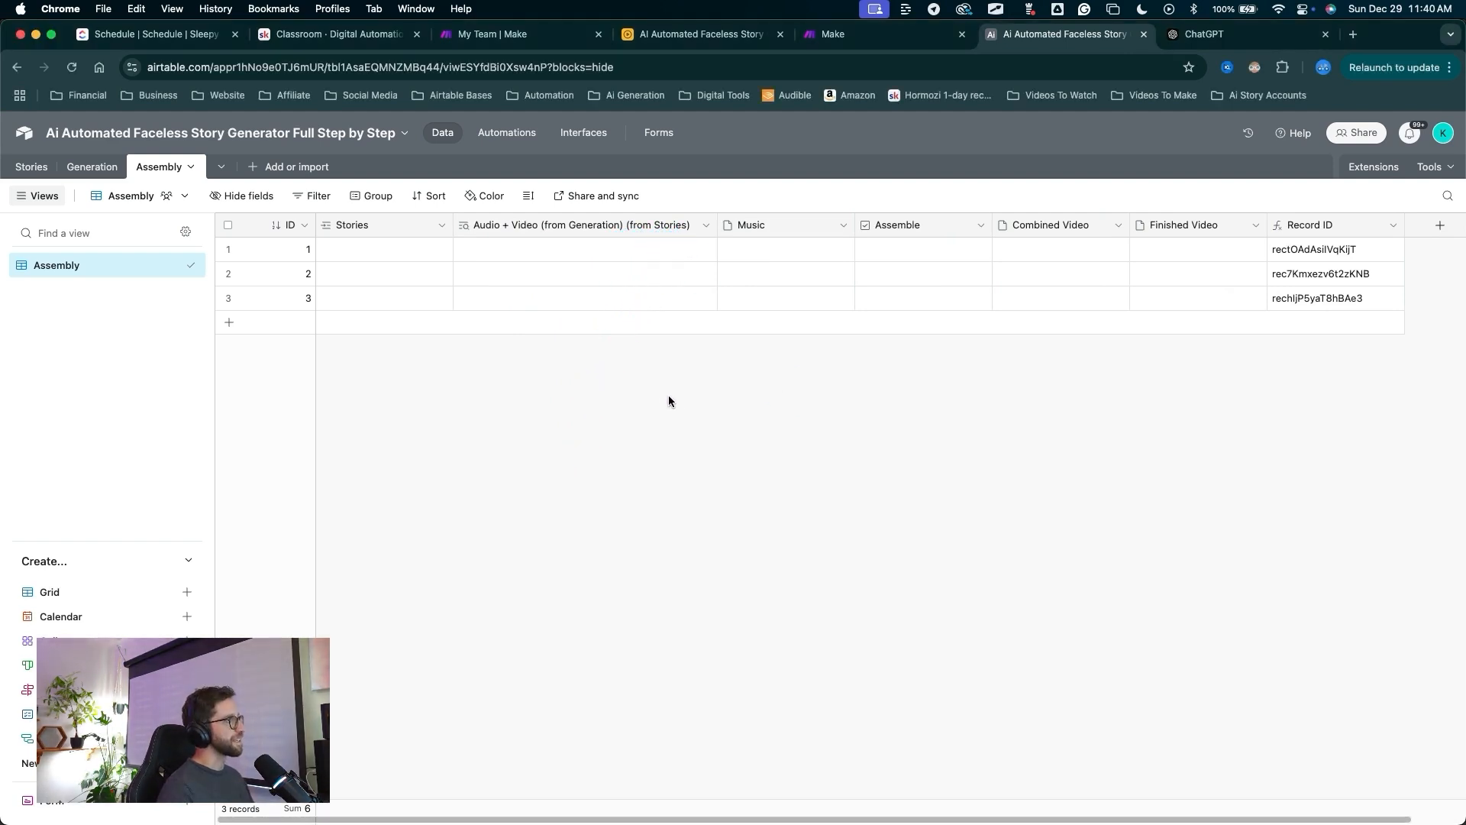
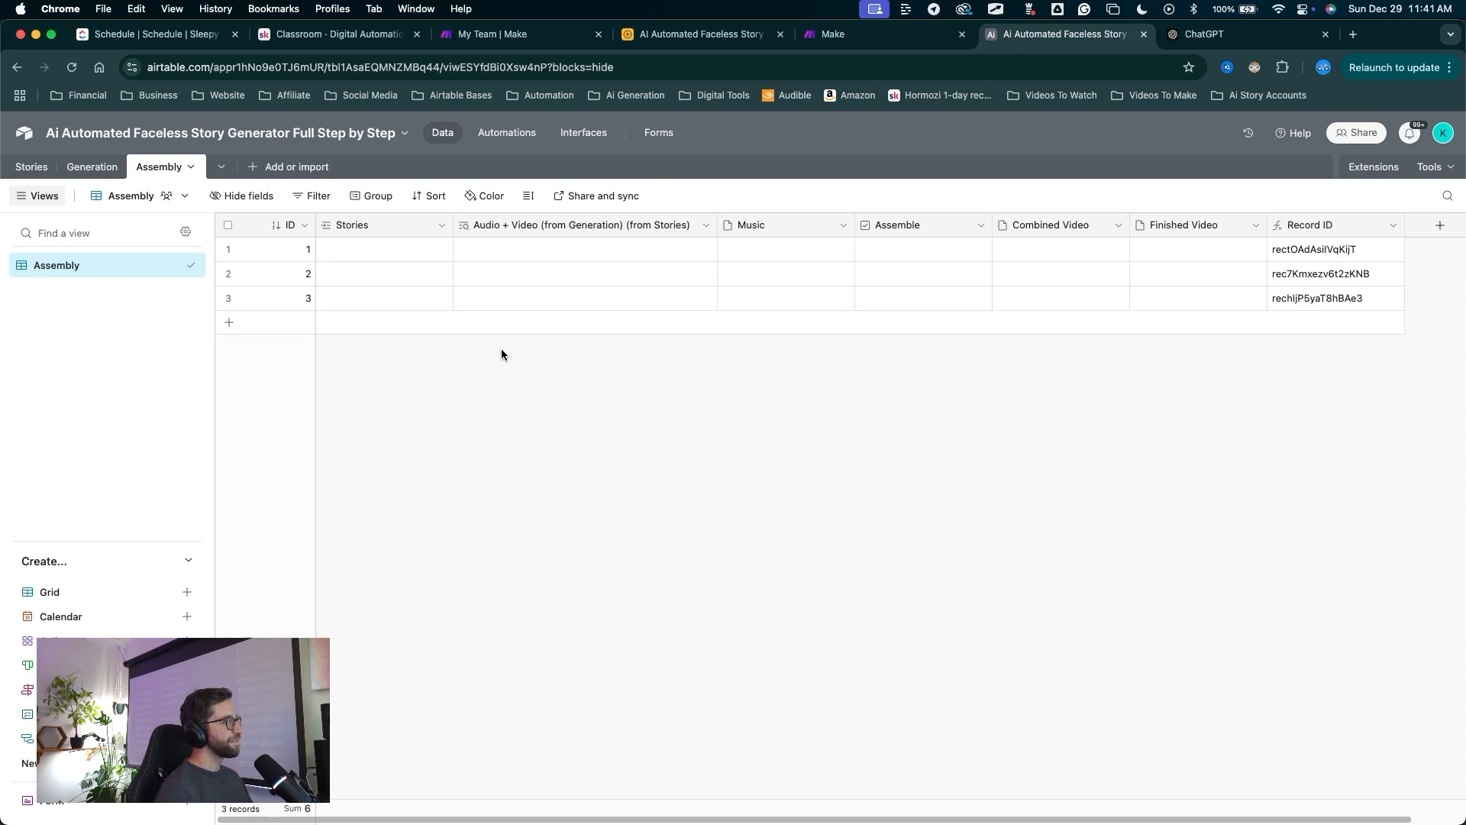
# Hide the Stories and Audio + Video (from Generation) columns in the Assembly view.
pyautogui.moveTo(443, 492)
pyautogui.mouseDown()
pyautogui.moveTo(379, 236)
pyautogui.moveTo(510, 230)
pyautogui.mouseUp()
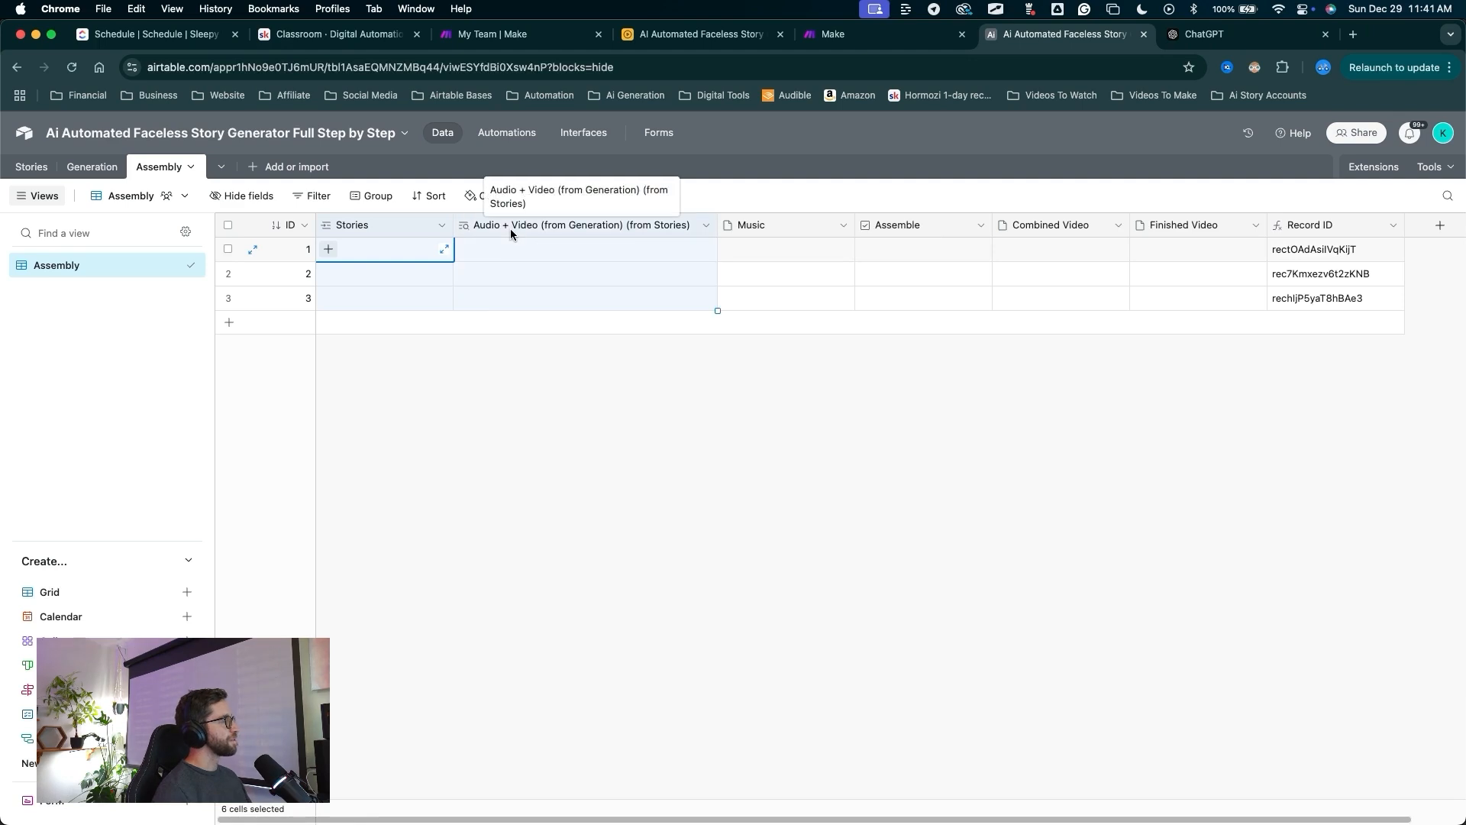
pyautogui.rightClick(510, 227)
pyautogui.click(546, 369)
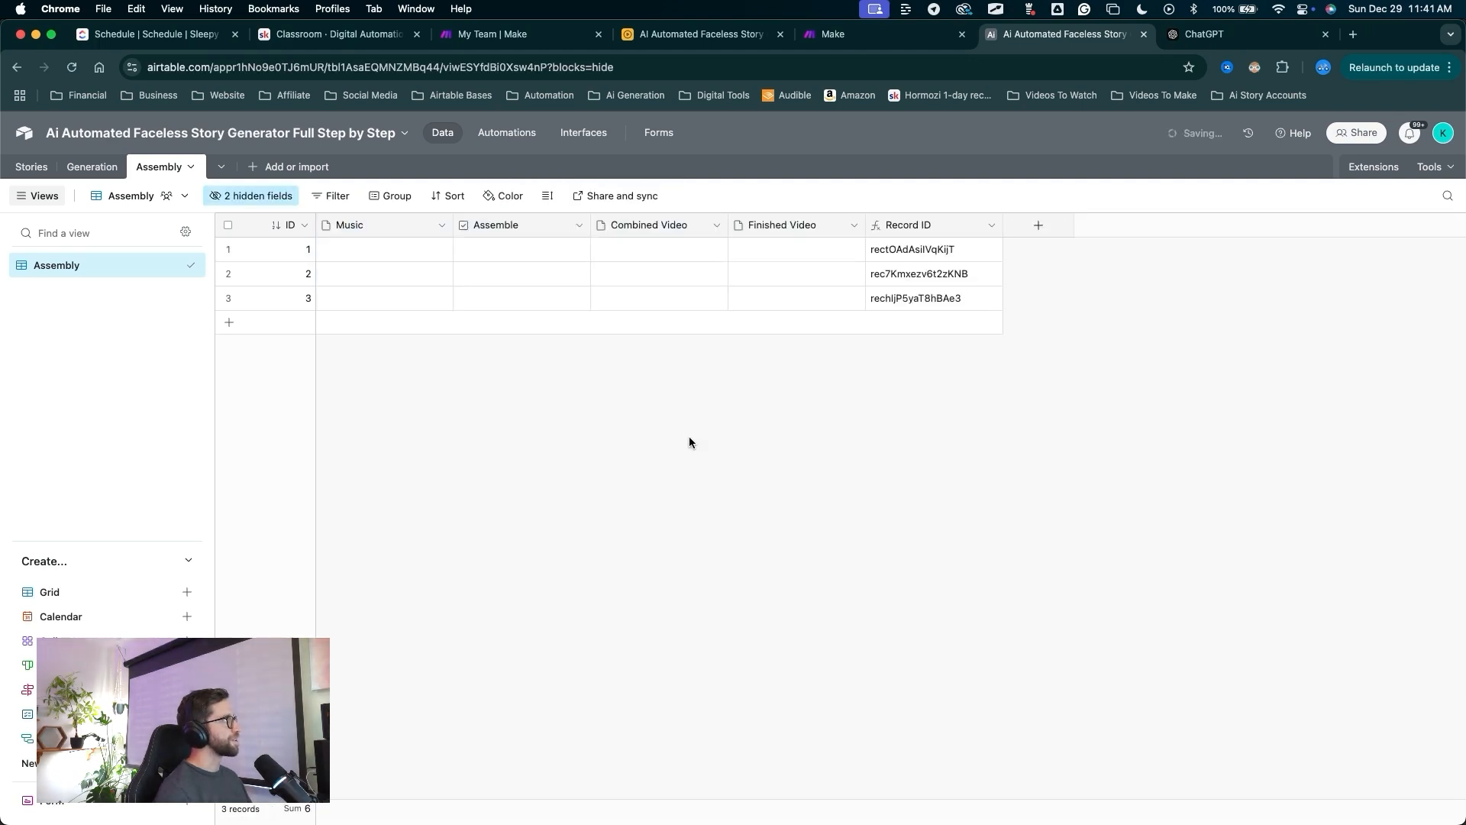
# Create a grid view named 'All Data' showing every field, then return to the Assembly view.
pyautogui.moveTo(526, 482)
pyautogui.mouseDown()
pyautogui.moveTo(220, 304)
pyautogui.moveTo(219, 507)
pyautogui.moveTo(183, 600)
pyautogui.mouseUp()
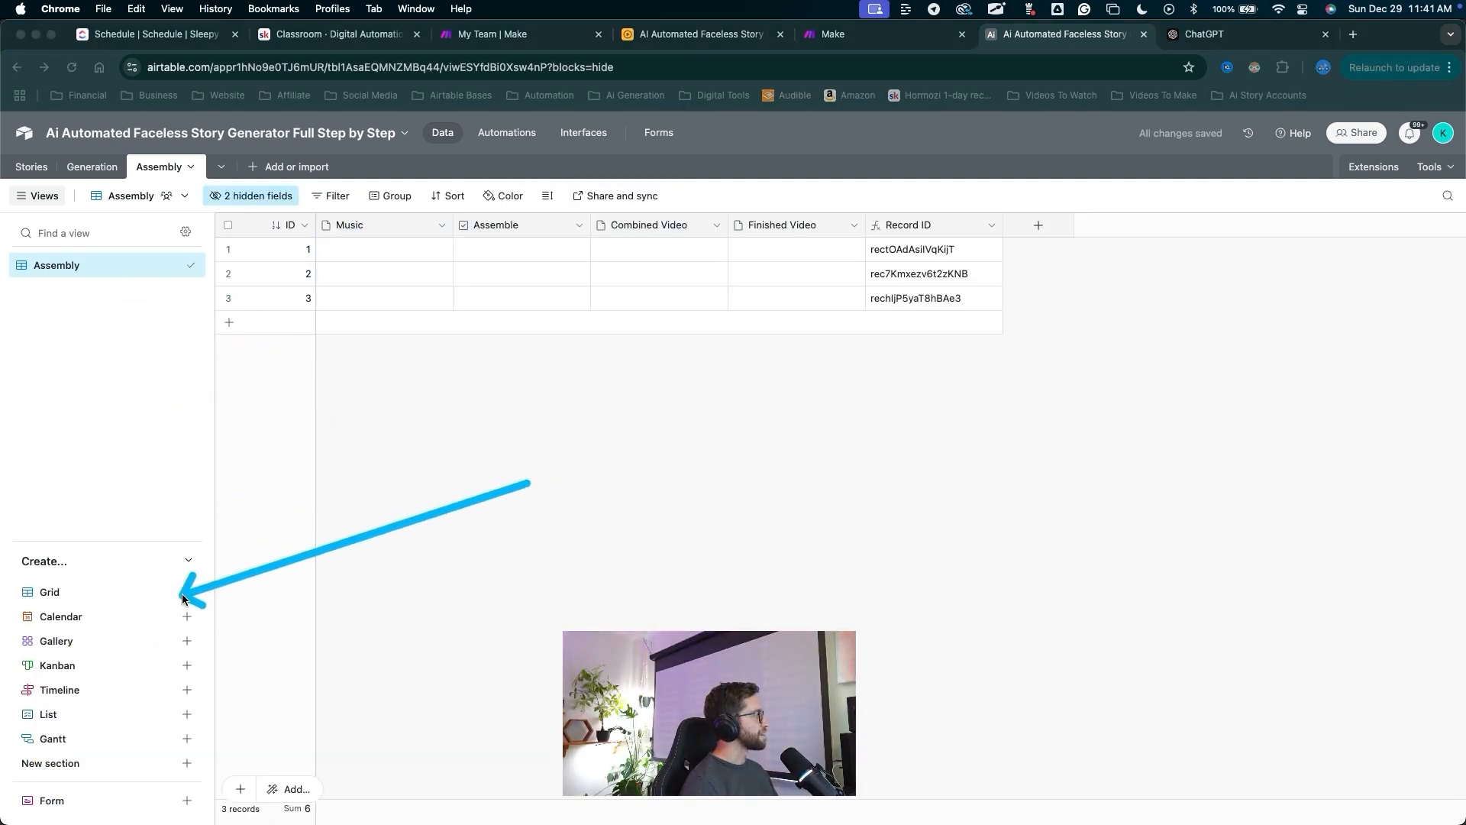
pyautogui.click(189, 593)
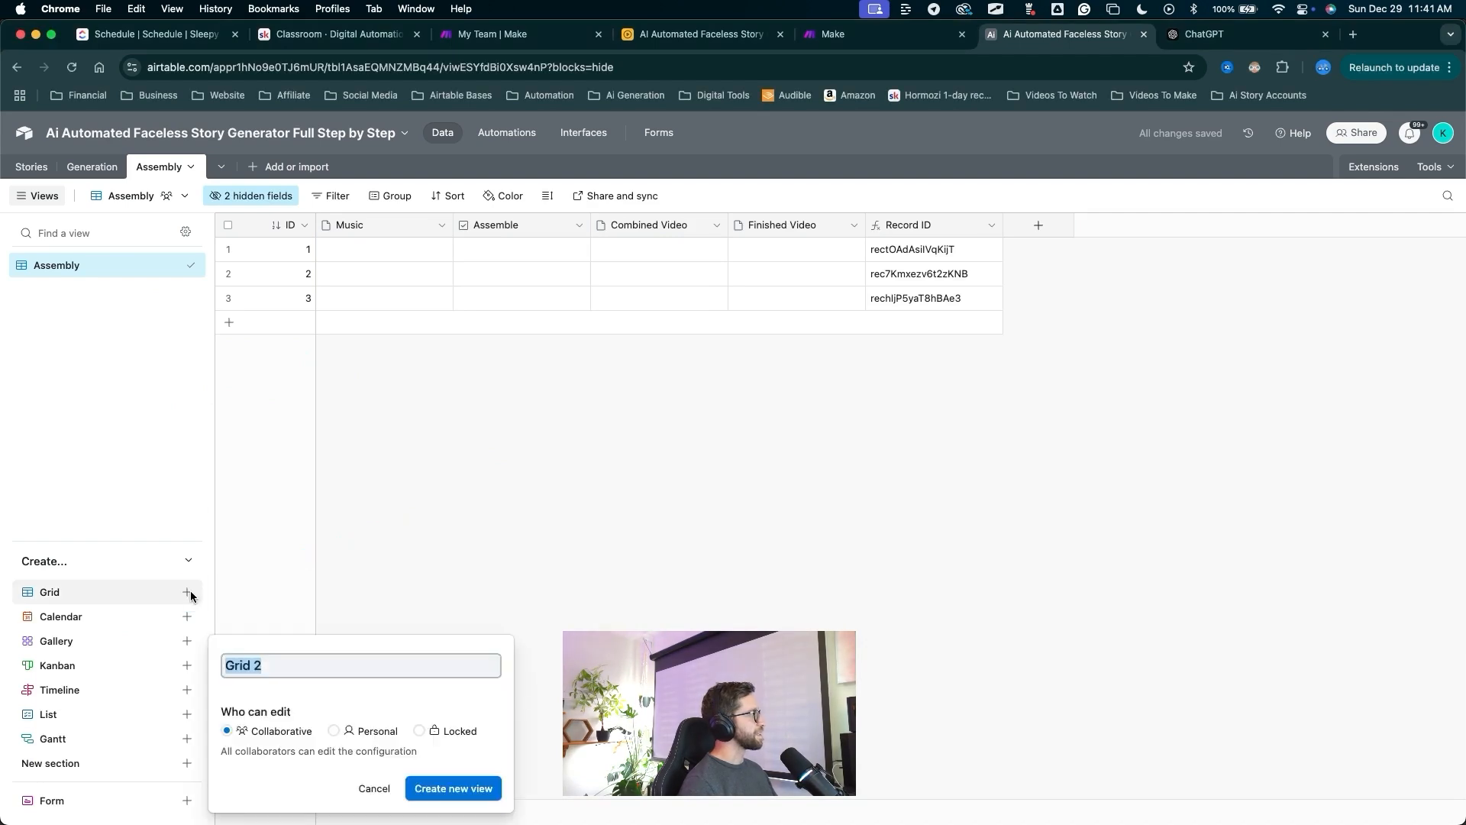
pyautogui.write('All Data')
pyautogui.press('Return')
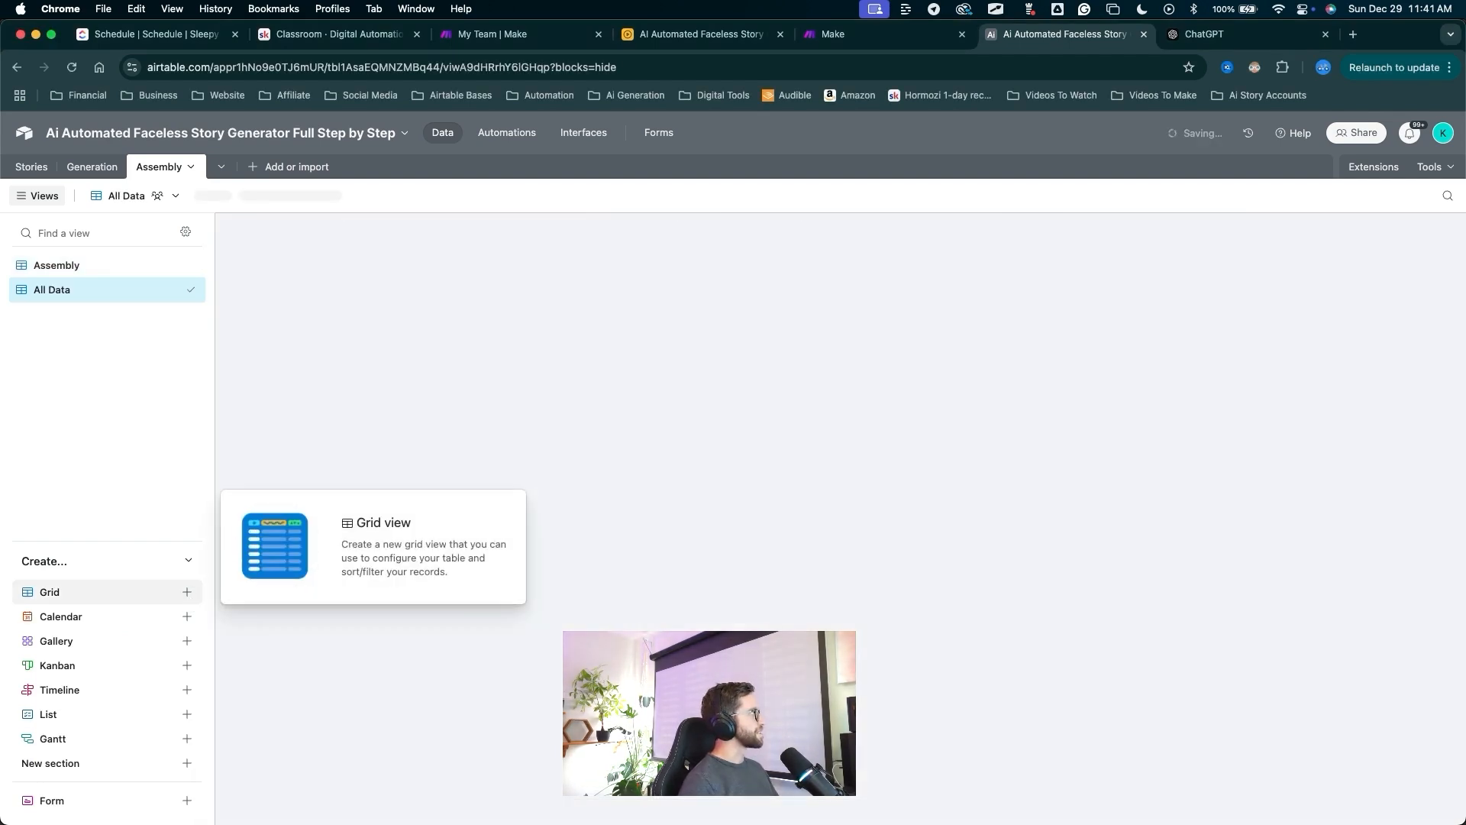
pyautogui.moveTo(439, 542)
pyautogui.mouseDown()
pyautogui.moveTo(416, 504)
pyautogui.moveTo(645, 256)
pyautogui.moveTo(389, 262)
pyautogui.mouseUp()
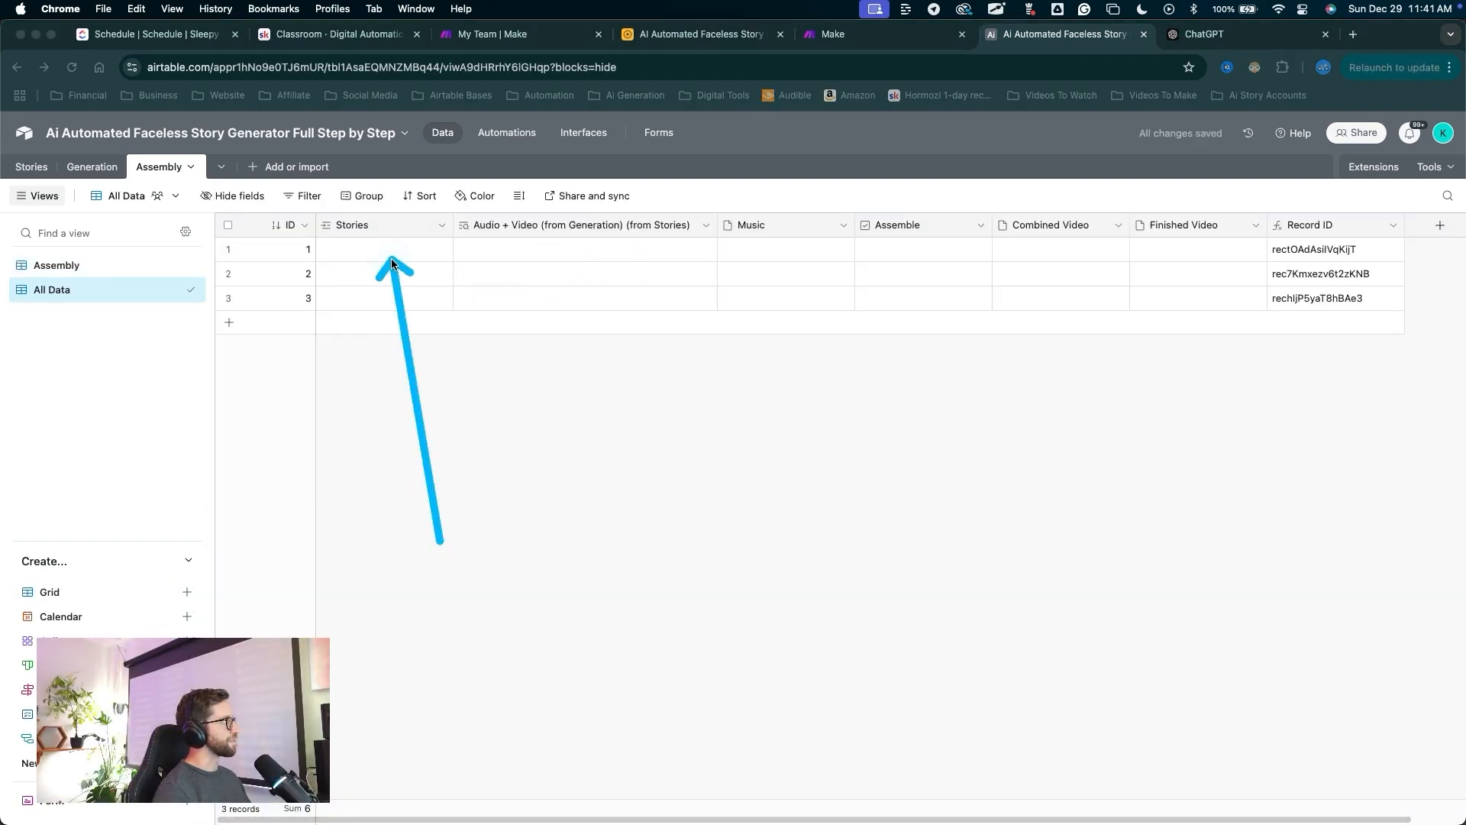
pyautogui.click(84, 263)
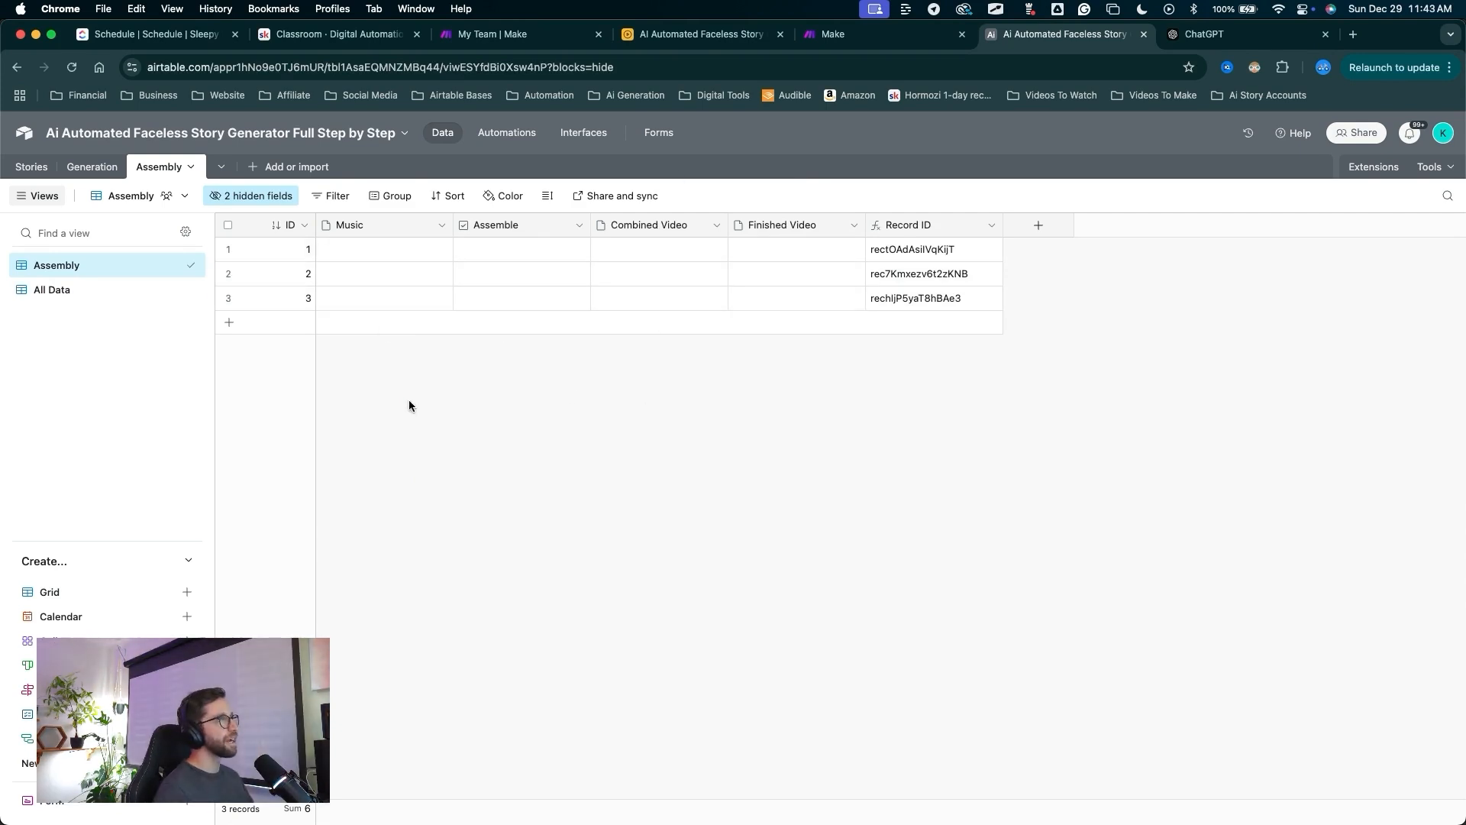
pyautogui.hotkey('ctrl', 'a')
pyautogui.moveTo(395, 442)
pyautogui.mouseDown()
pyautogui.moveTo(242, 186)
pyautogui.moveTo(256, 170)
pyautogui.mouseUp()
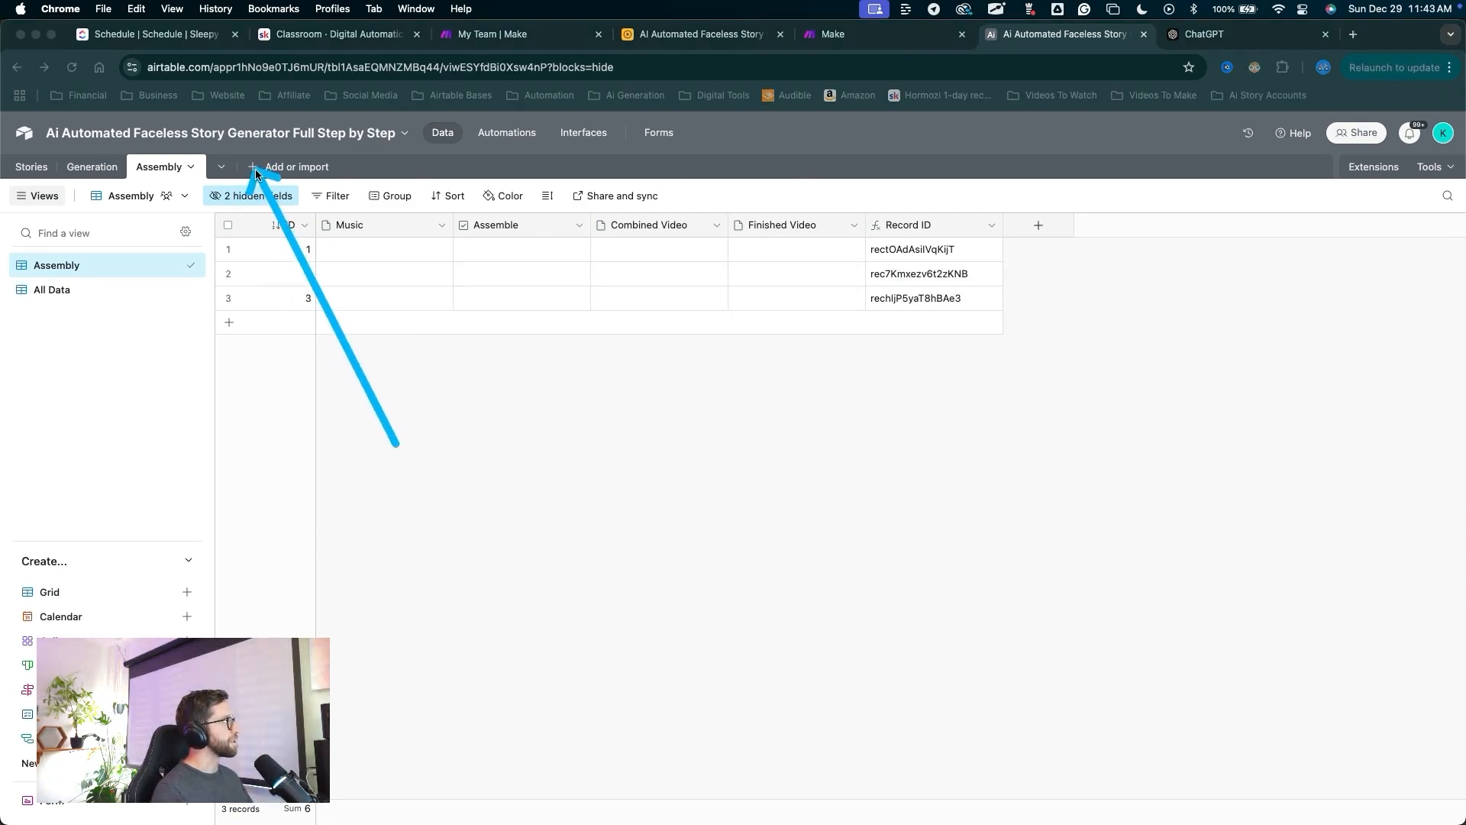
# Create a blank table named 'Story Writers'.
pyautogui.hotkey('ctrl', 'a')
pyautogui.click(256, 168)
pyautogui.click(301, 220)
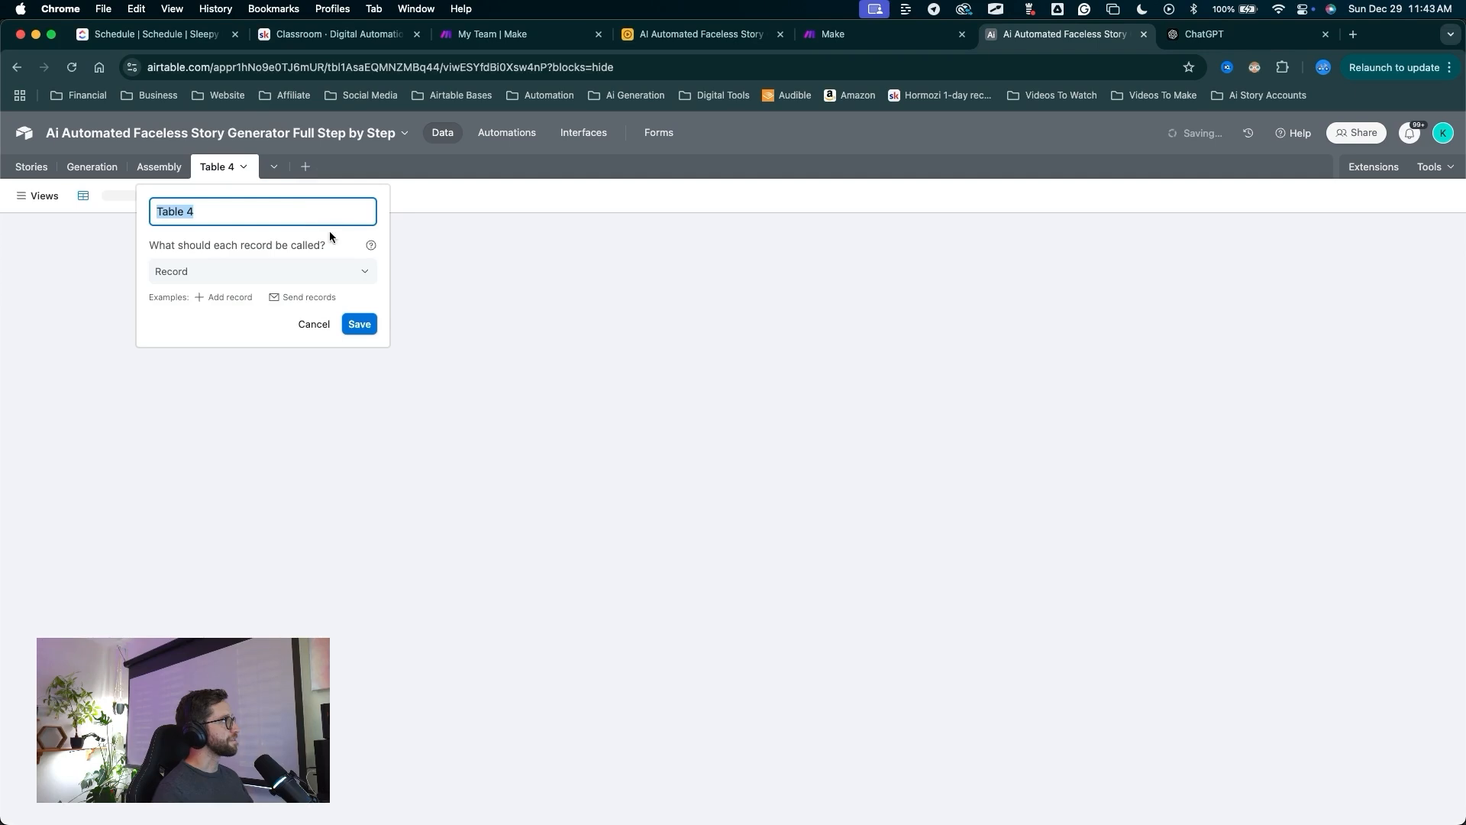
pyautogui.write('Story Writers')
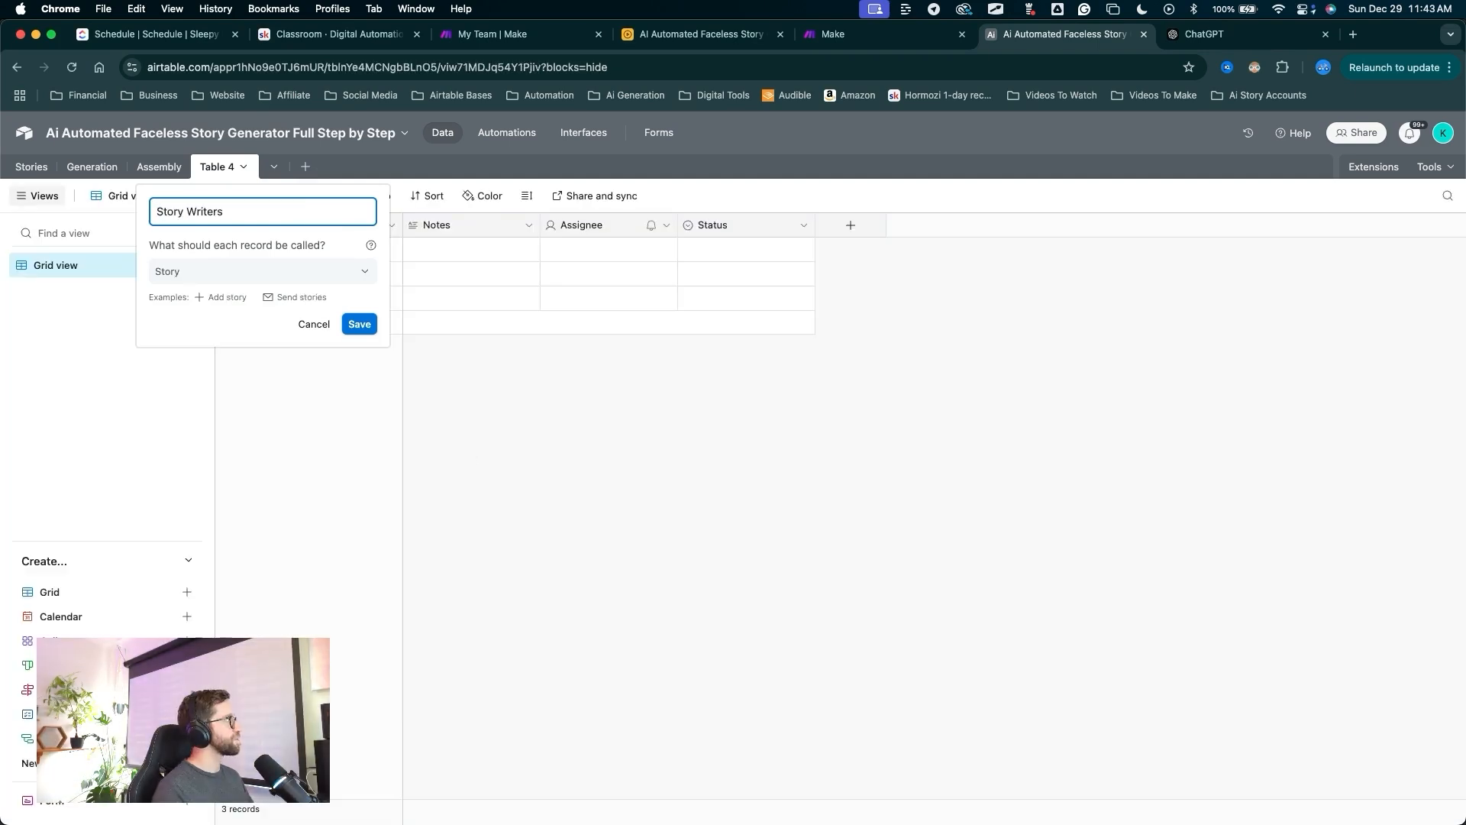
pyautogui.hotkey('ctrl', 'a')
pyautogui.moveTo(373, 505)
pyautogui.mouseDown()
pyautogui.moveTo(383, 429)
pyautogui.moveTo(352, 330)
pyautogui.mouseUp()
pyautogui.hotkey('ctrl', 'a')
pyautogui.click(359, 324)
# Delete the Notes, Assignee and Status fields and rename the view to 'Writers'.
pyautogui.hotkey('ctrl', 'a')
pyautogui.moveTo(485, 569)
pyautogui.mouseDown()
pyautogui.moveTo(649, 197)
pyautogui.moveTo(693, 216)
pyautogui.mouseUp()
pyautogui.hotkey('ctrl', 'a')
pyautogui.click(478, 226)
pyautogui.keyDown('shift'); pyautogui.click(707, 224); pyautogui.keyUp('shift')
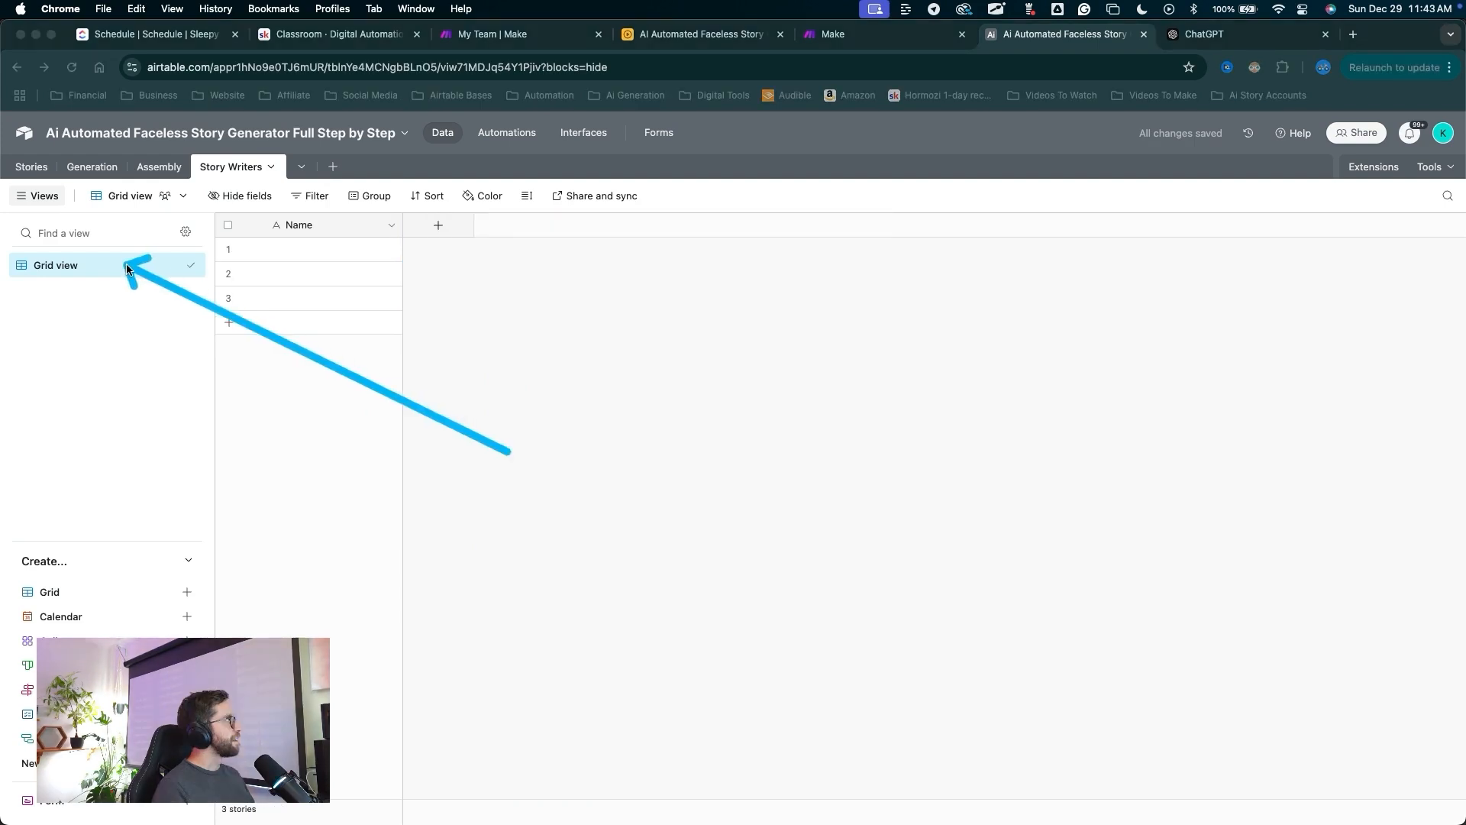
pyautogui.moveTo(126, 263); pyautogui.dragTo(87, 264)
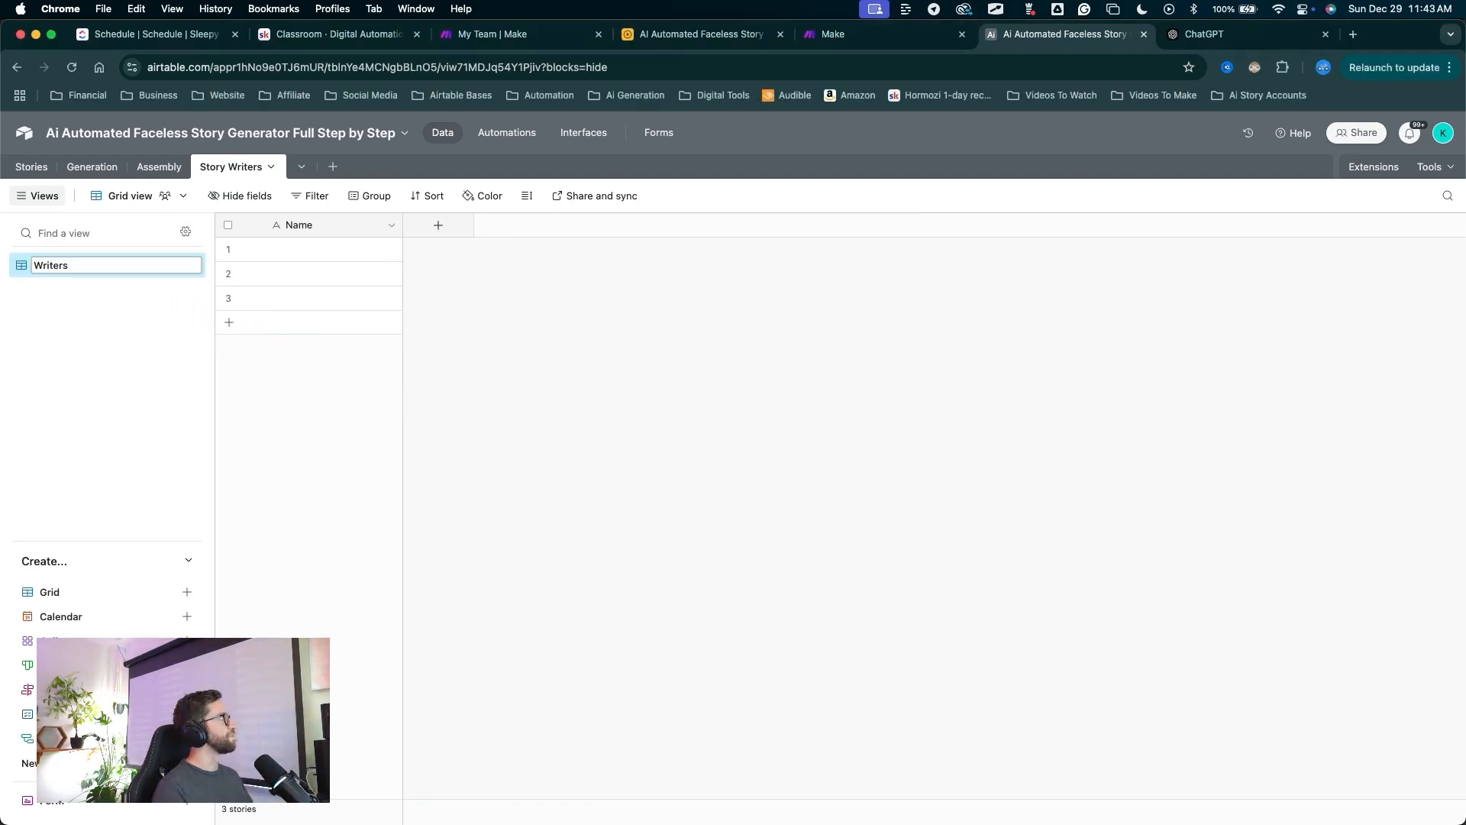
pyautogui.press('Return')
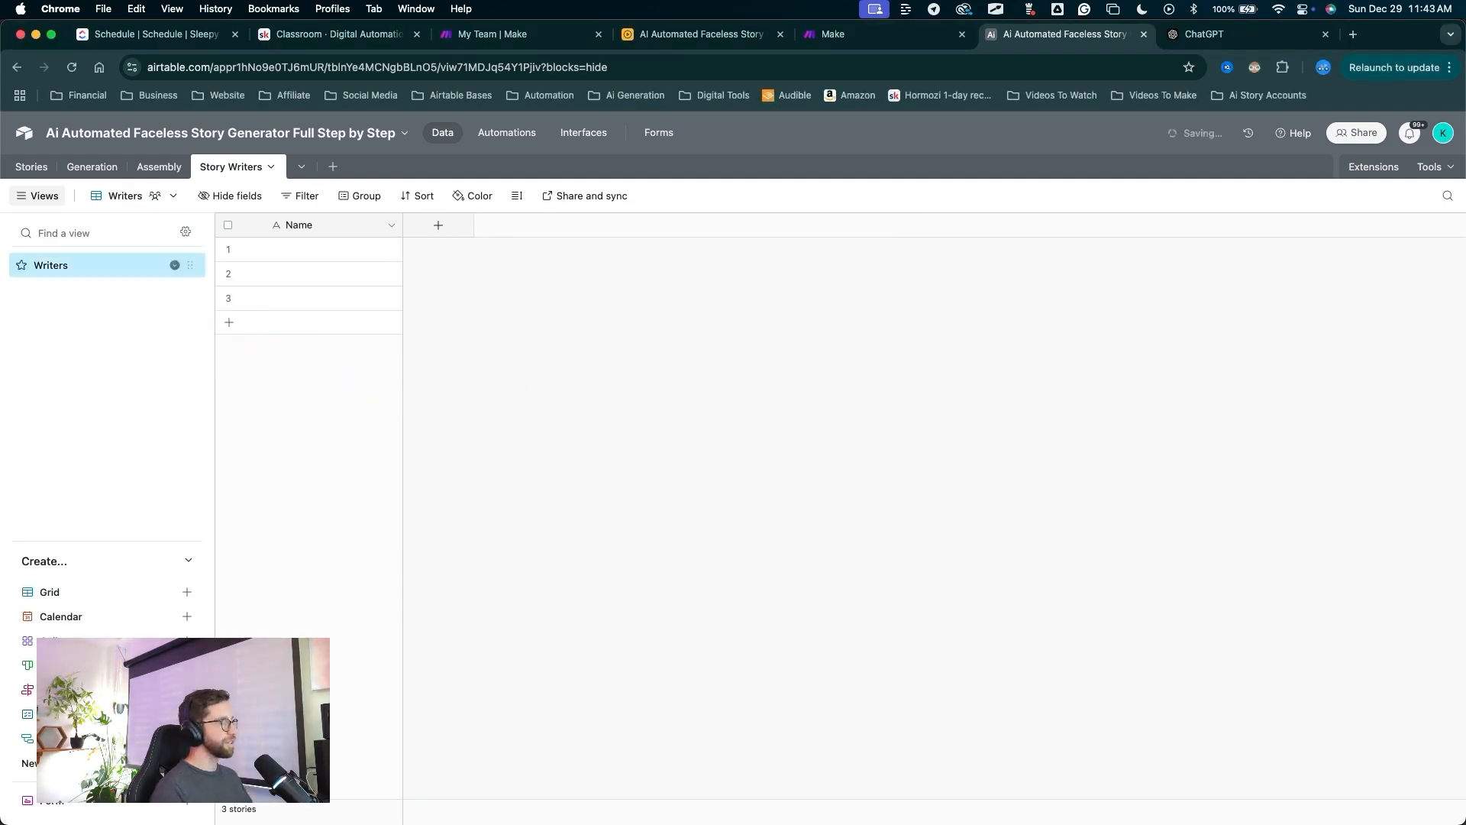
# Add a long-text field named 'Writer Instructions' beside Name.
pyautogui.moveTo(522, 520); pyautogui.dragTo(318, 237)
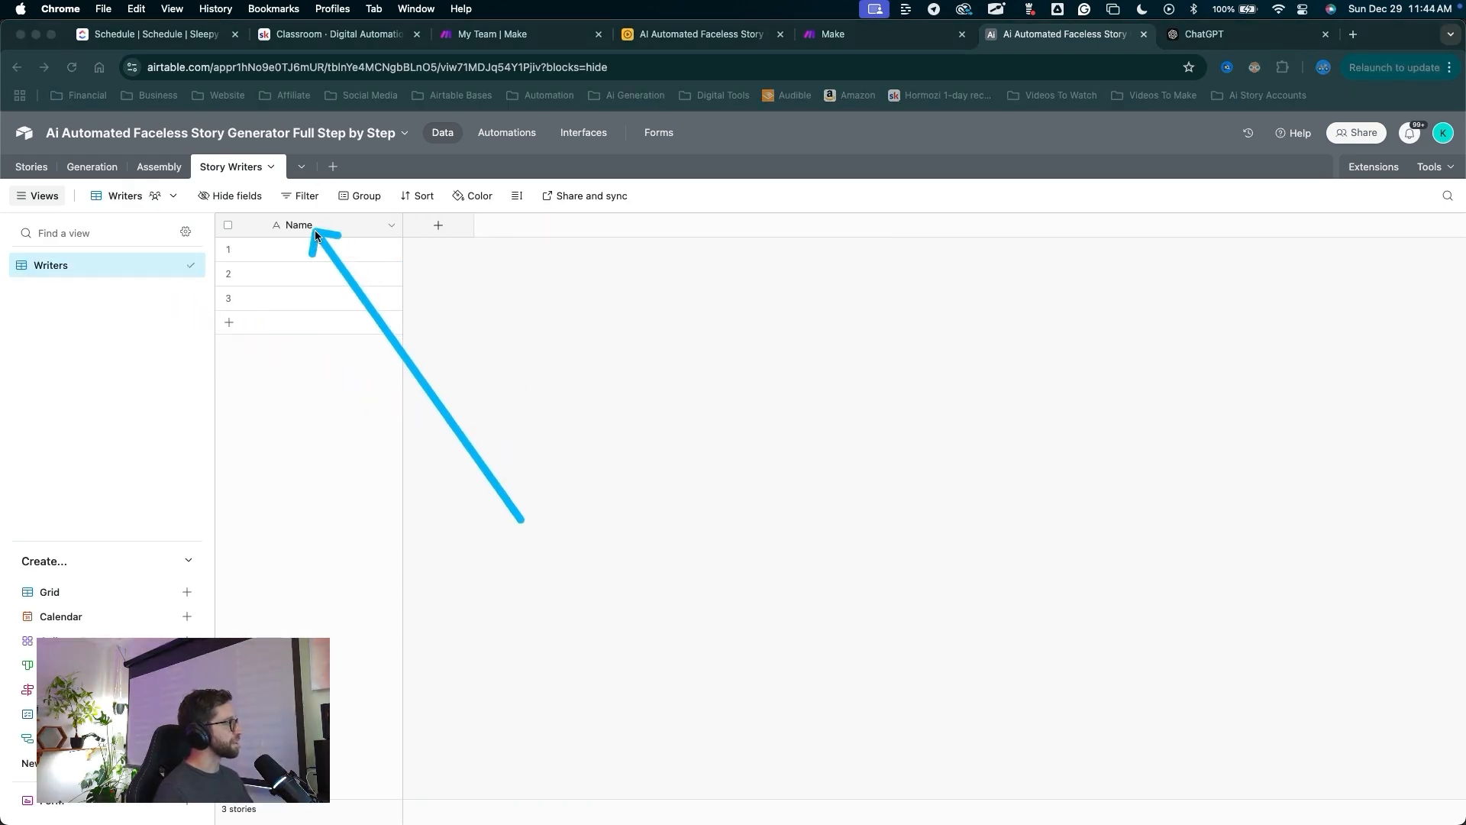
pyautogui.moveTo(481, 472); pyautogui.dragTo(441, 234)
pyautogui.moveTo(460, 334); pyautogui.dragTo(437, 229)
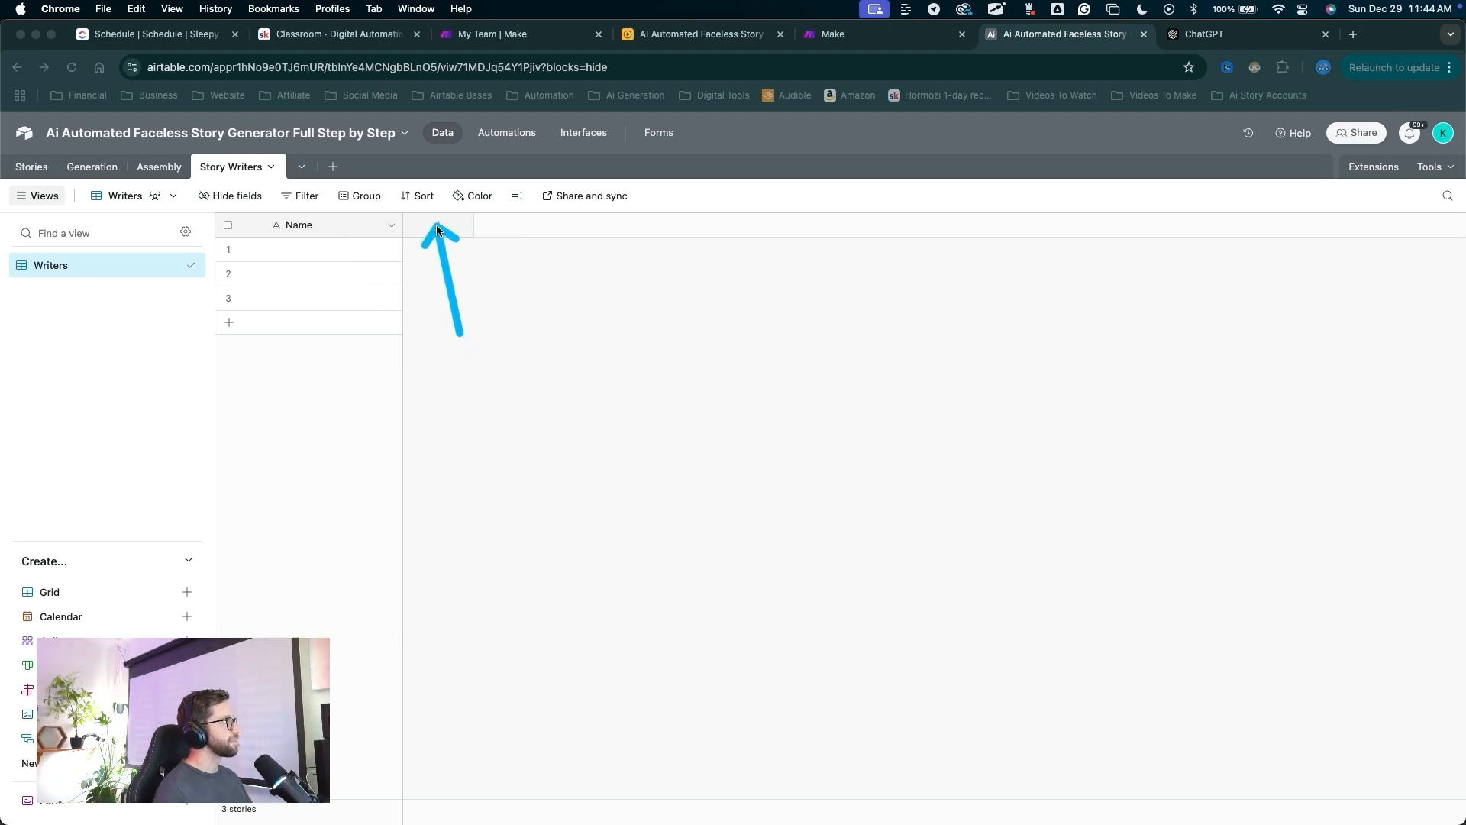
pyautogui.click(438, 224)
pyautogui.write('Wroter')
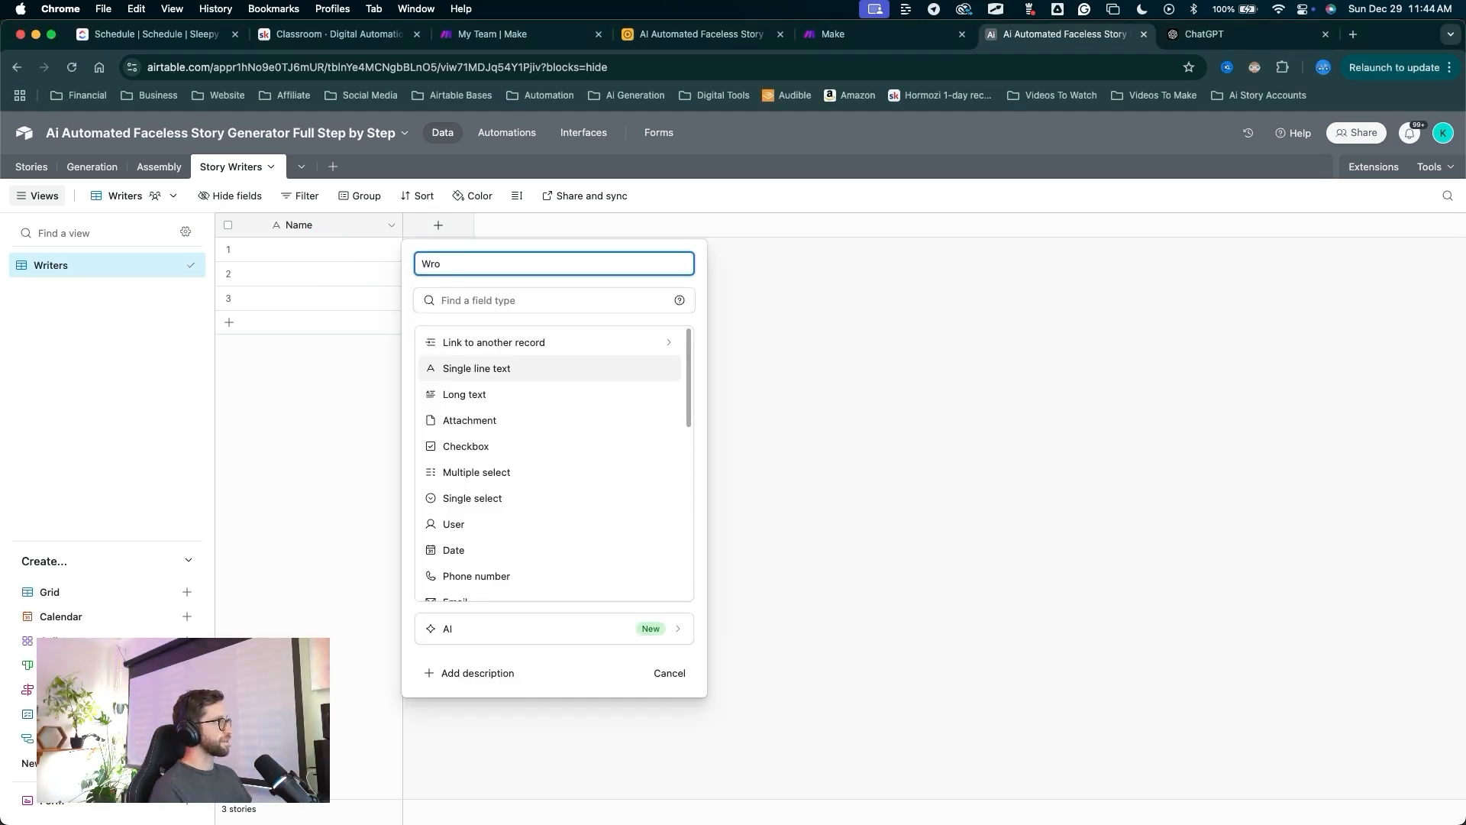
pyautogui.press('BackSpace')
pyautogui.write('iter Instructions')
pyautogui.moveTo(678, 317); pyautogui.dragTo(485, 388)
pyautogui.click(485, 395)
pyautogui.moveTo(632, 610); pyautogui.dragTo(749, 426)
pyautogui.click(736, 409)
pyautogui.moveTo(586, 483); pyautogui.dragTo(575, 226)
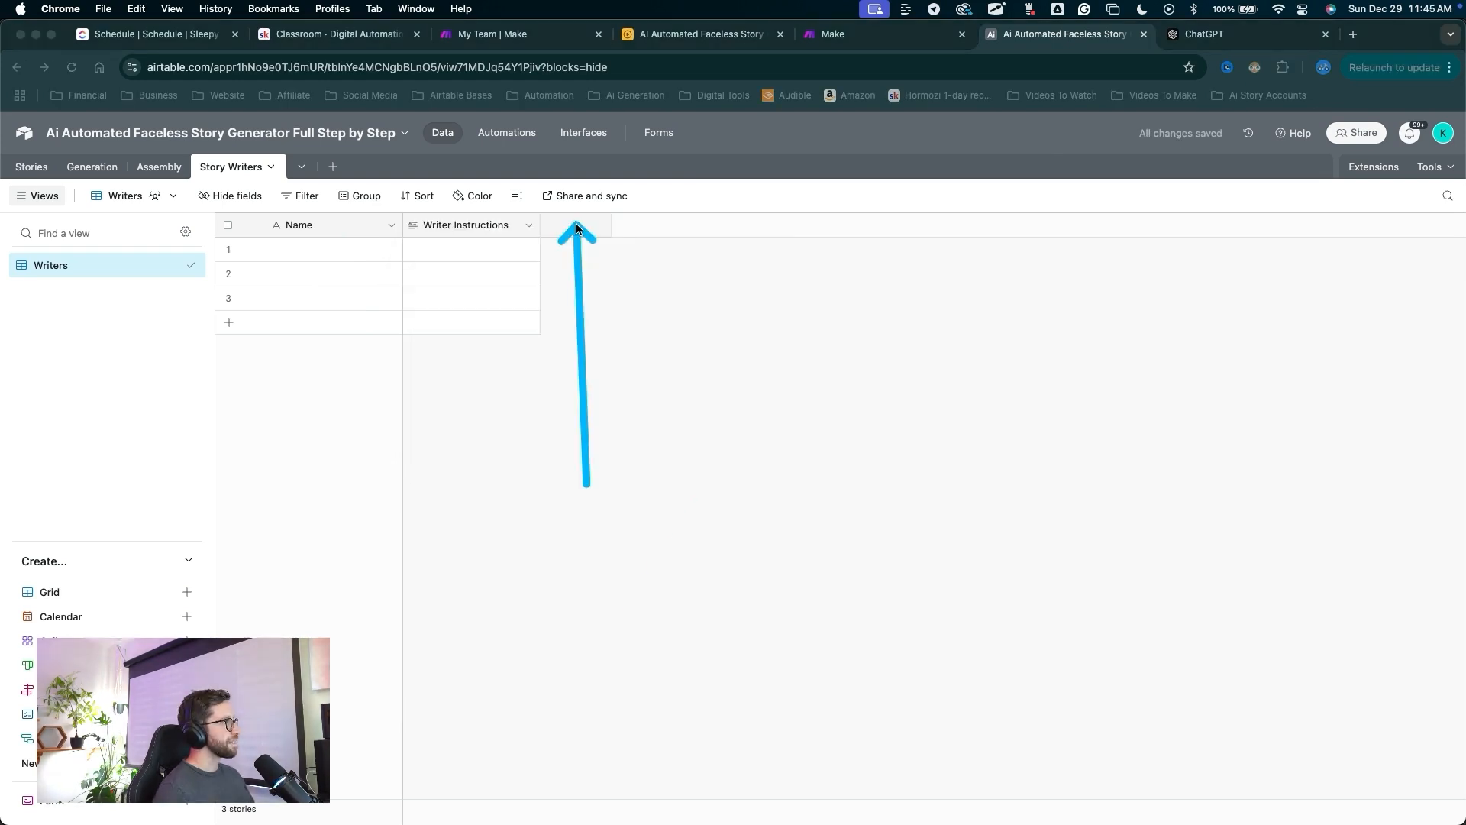
pyautogui.click(577, 227)
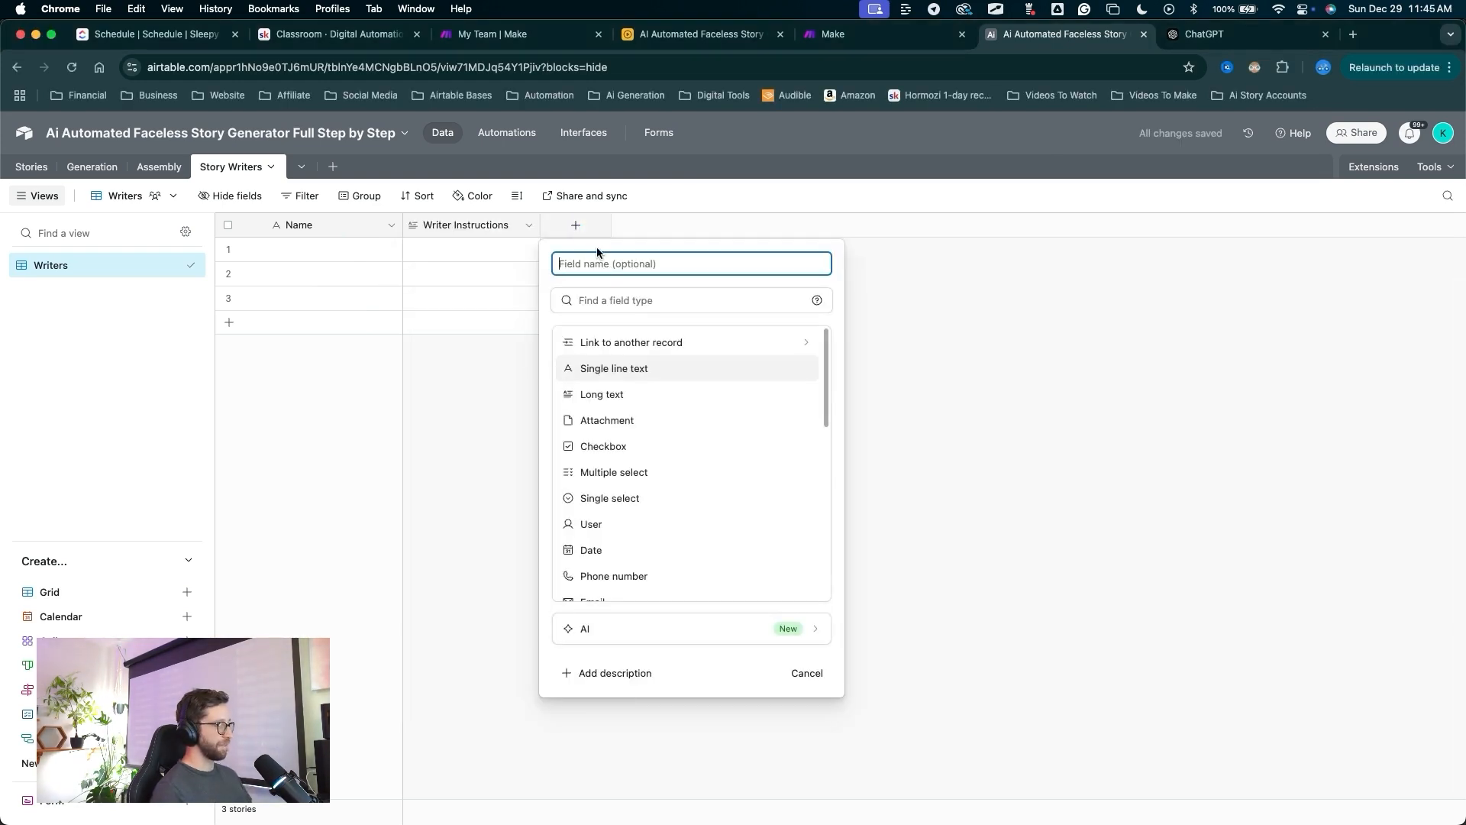
# Add a 'Record ID' formula field using RECORD_ID() to show each row's record ID.
pyautogui.write('Record ID')
pyautogui.scroll(-3, 616, 520)
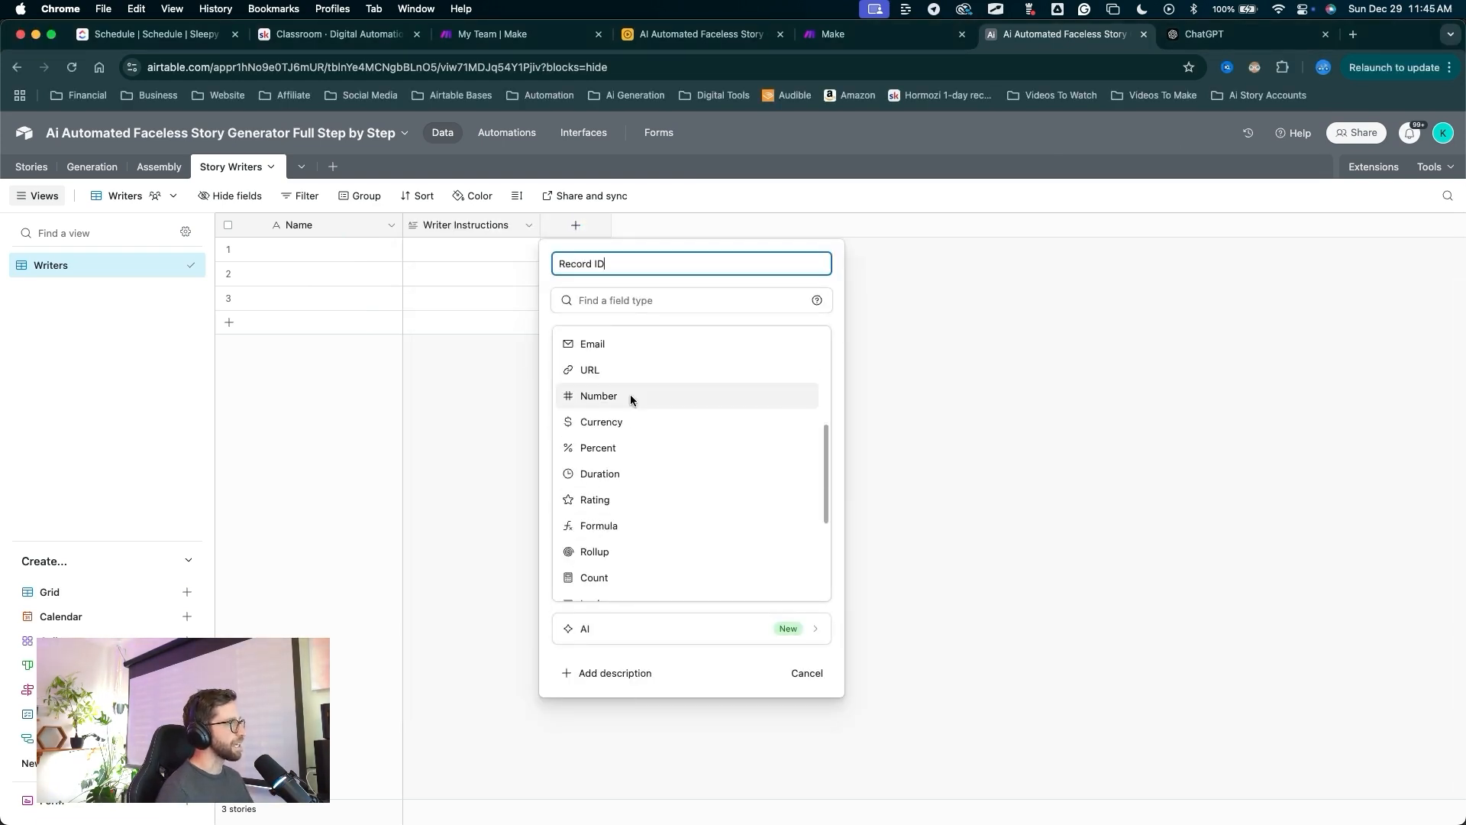
pyautogui.click(605, 525)
pyautogui.click(609, 417)
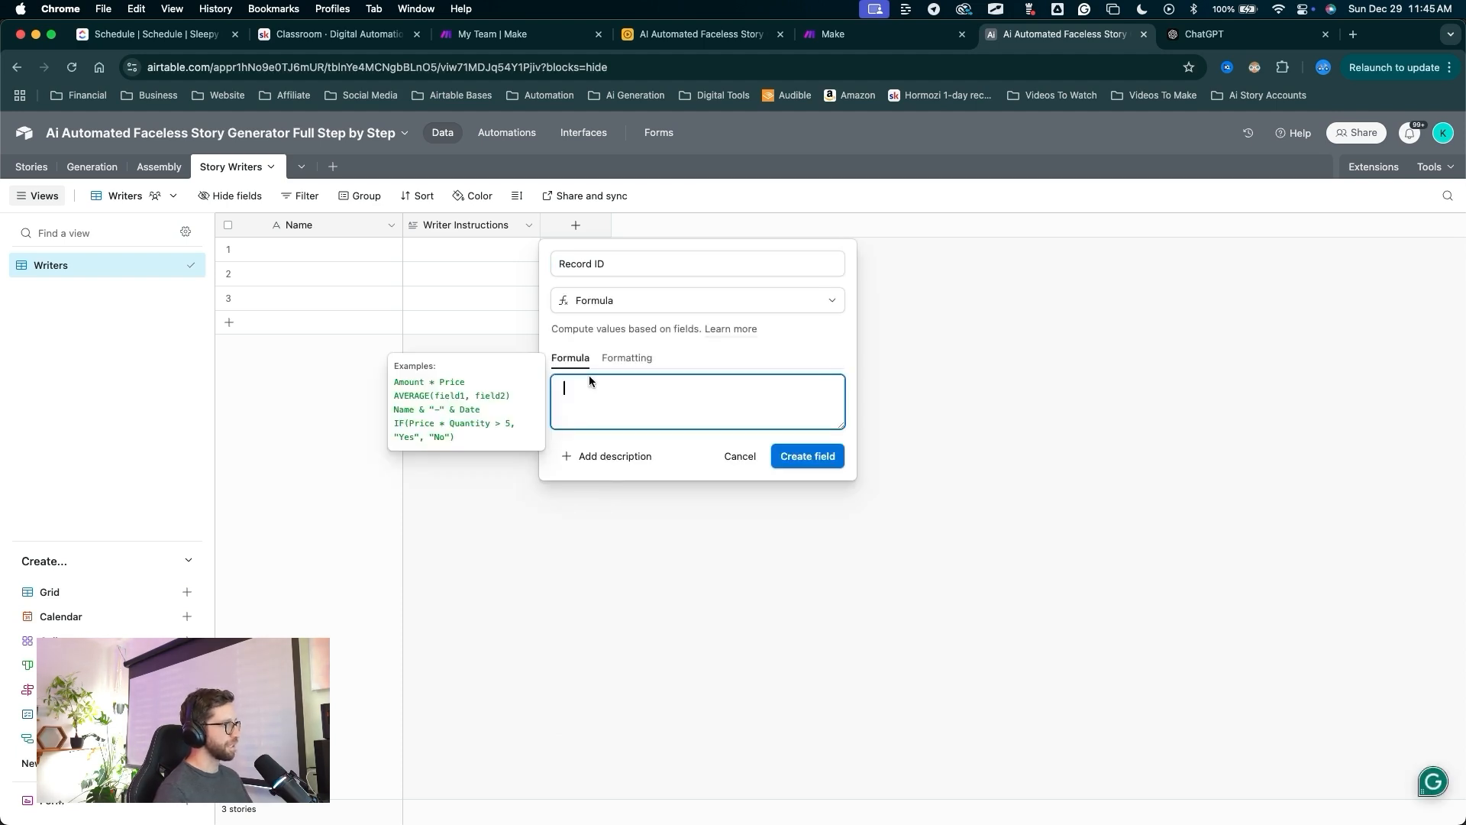
pyautogui.write('rec')
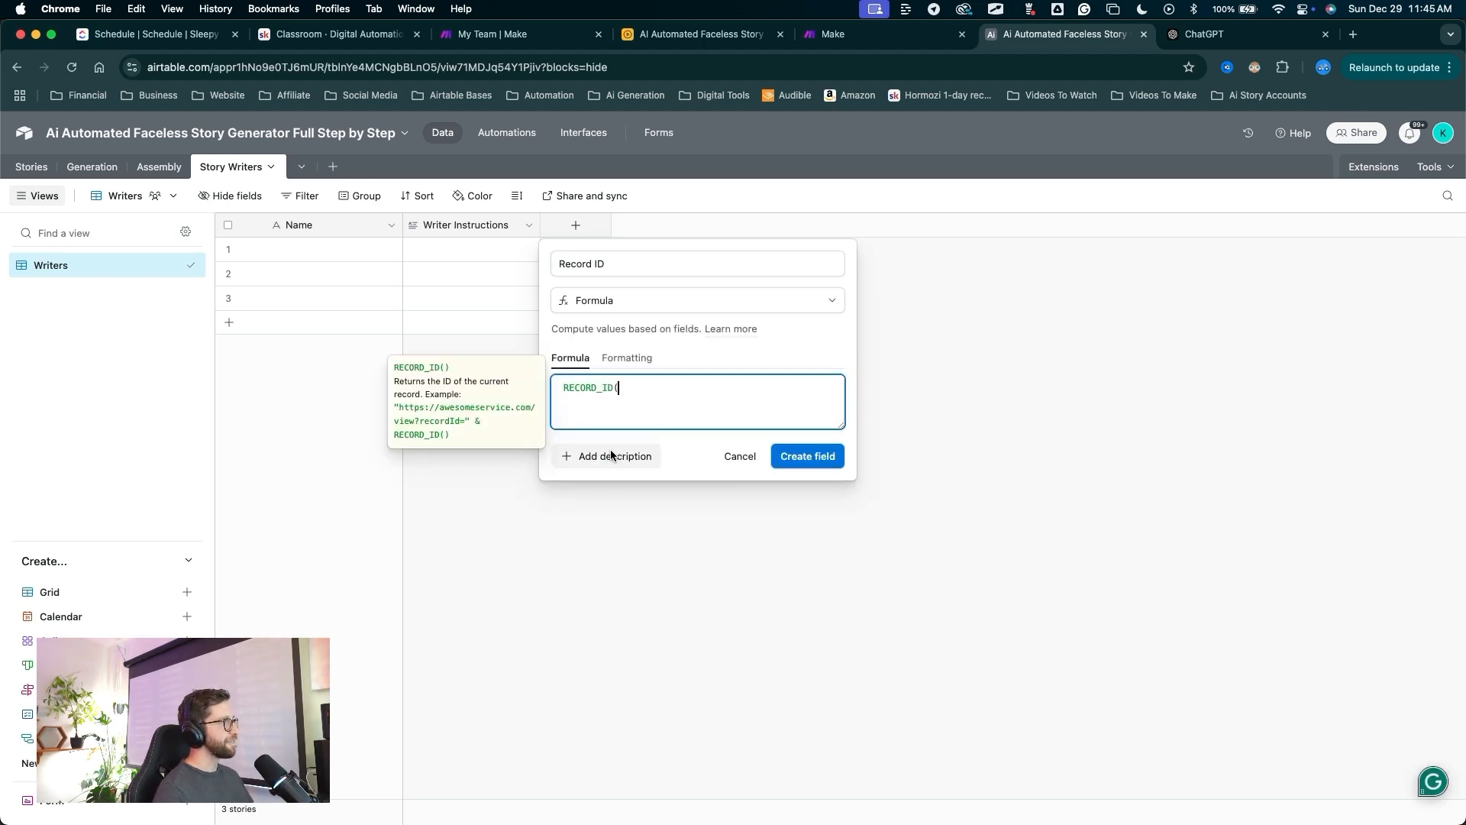
pyautogui.click(612, 443)
pyautogui.write(')')
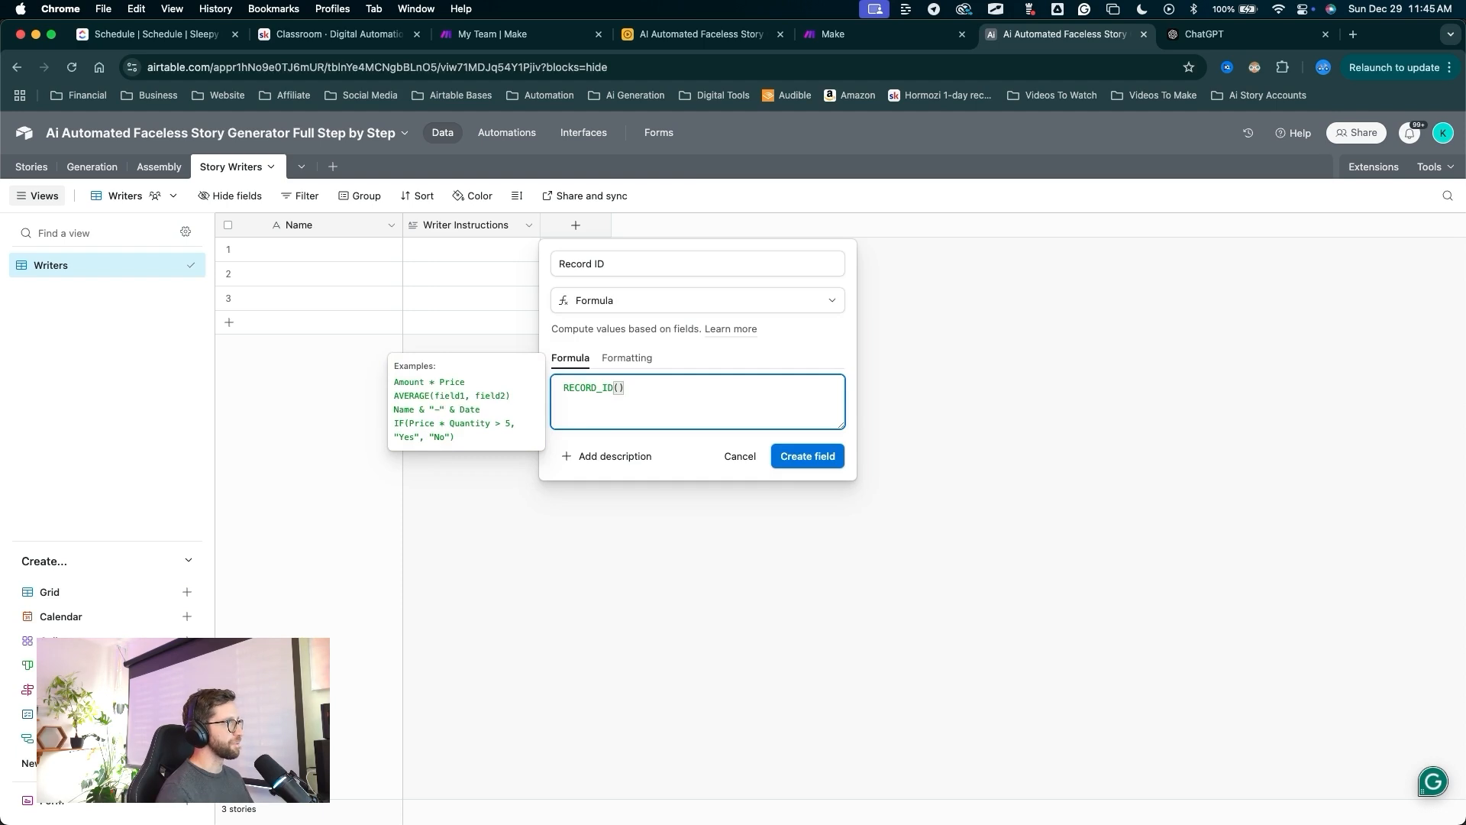
pyautogui.moveTo(718, 607); pyautogui.dragTo(788, 481)
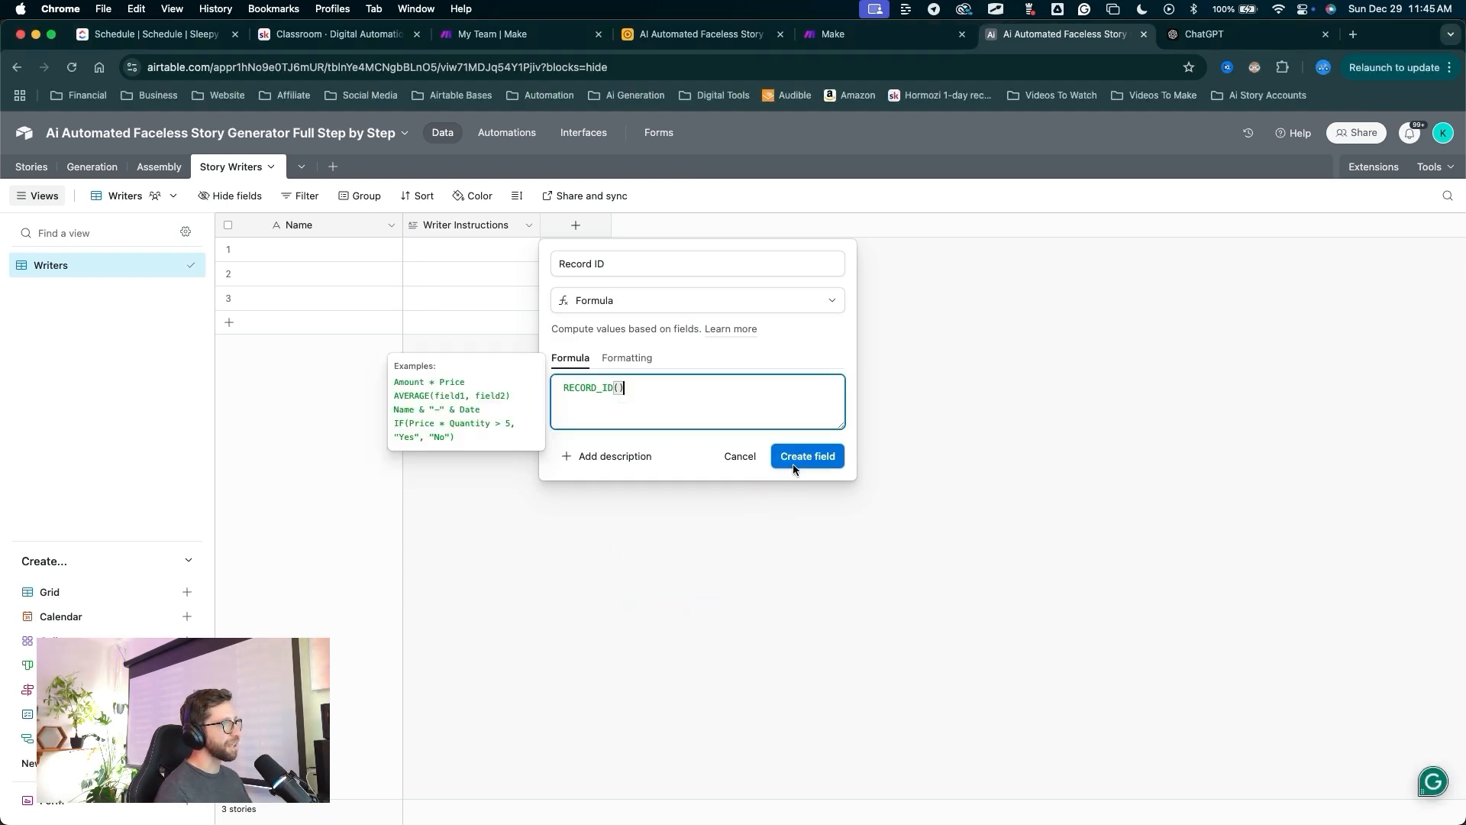
pyautogui.click(807, 456)
pyautogui.moveTo(687, 569)
pyautogui.mouseDown()
pyautogui.moveTo(276, 252)
pyautogui.moveTo(233, 175)
pyautogui.moveTo(313, 161)
pyautogui.moveTo(39, 171)
pyautogui.mouseUp()
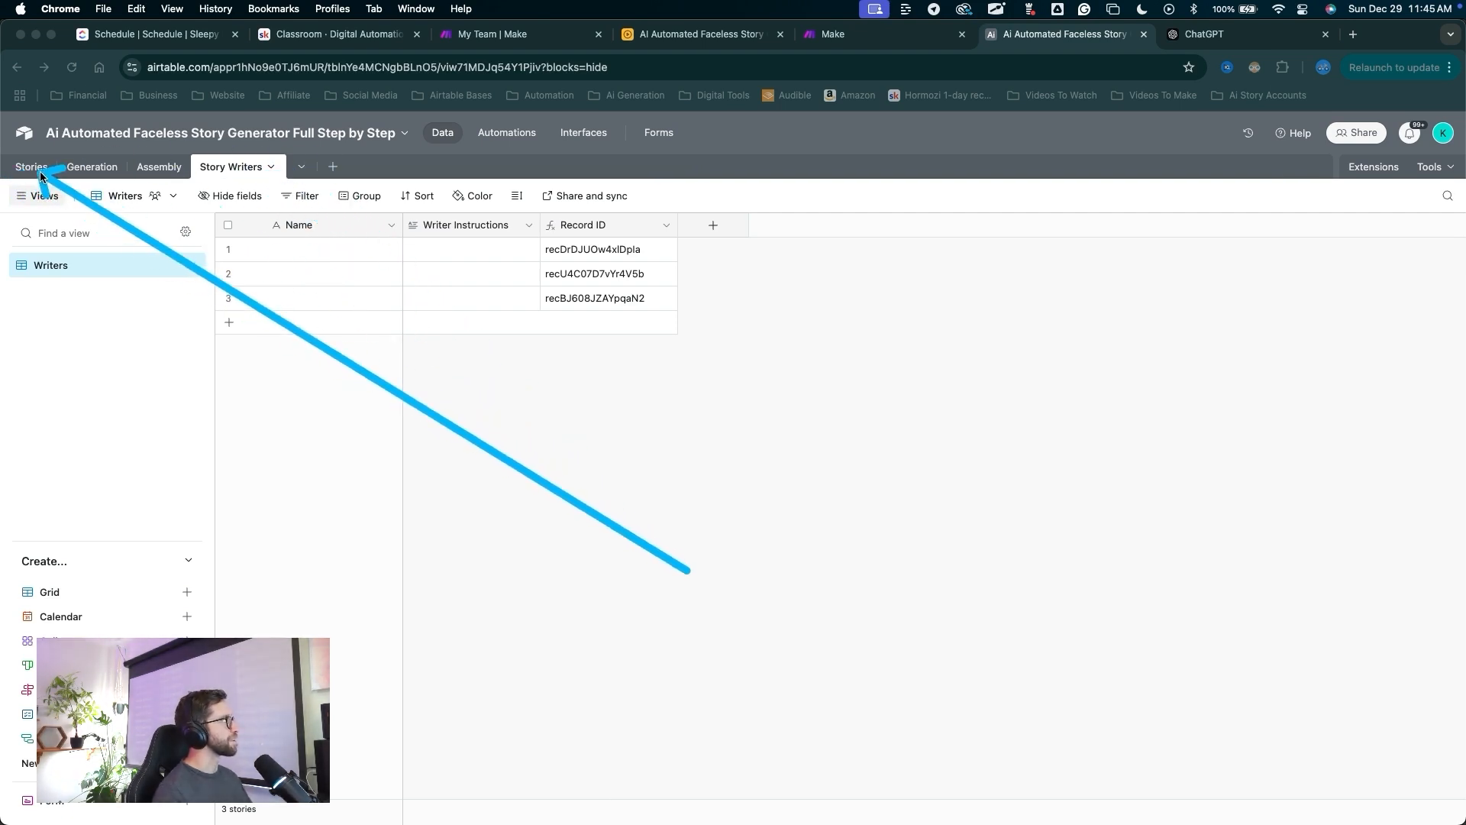
pyautogui.press('Escape')
pyautogui.moveTo(609, 521)
pyautogui.mouseDown()
pyautogui.moveTo(31, 141)
pyautogui.moveTo(38, 170)
pyautogui.mouseUp()
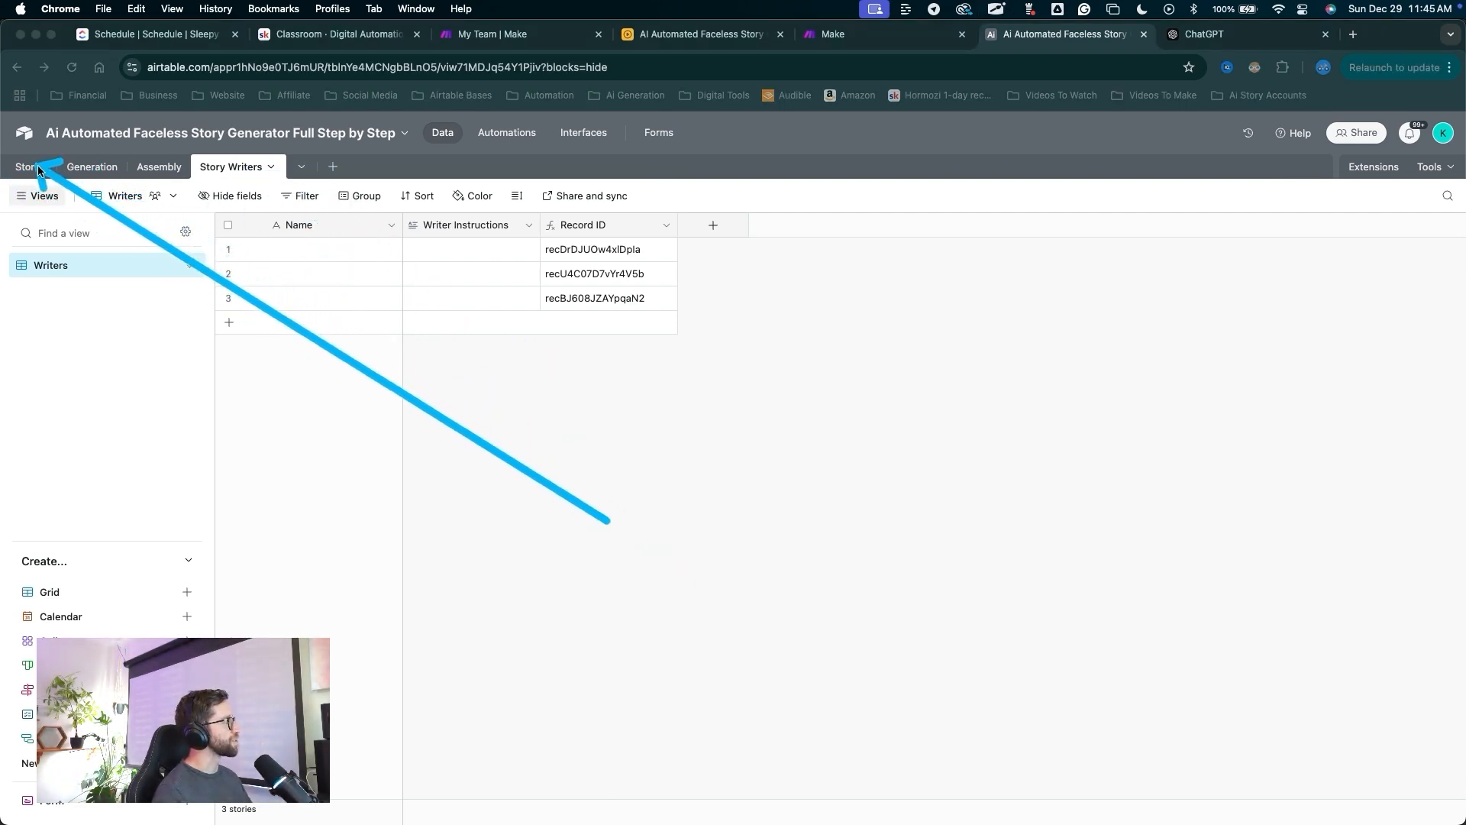
# Switch to the Stories table's All Data view and widen the Flux-Realism Image Size column.
pyautogui.press('Escape')
pyautogui.click(34, 167)
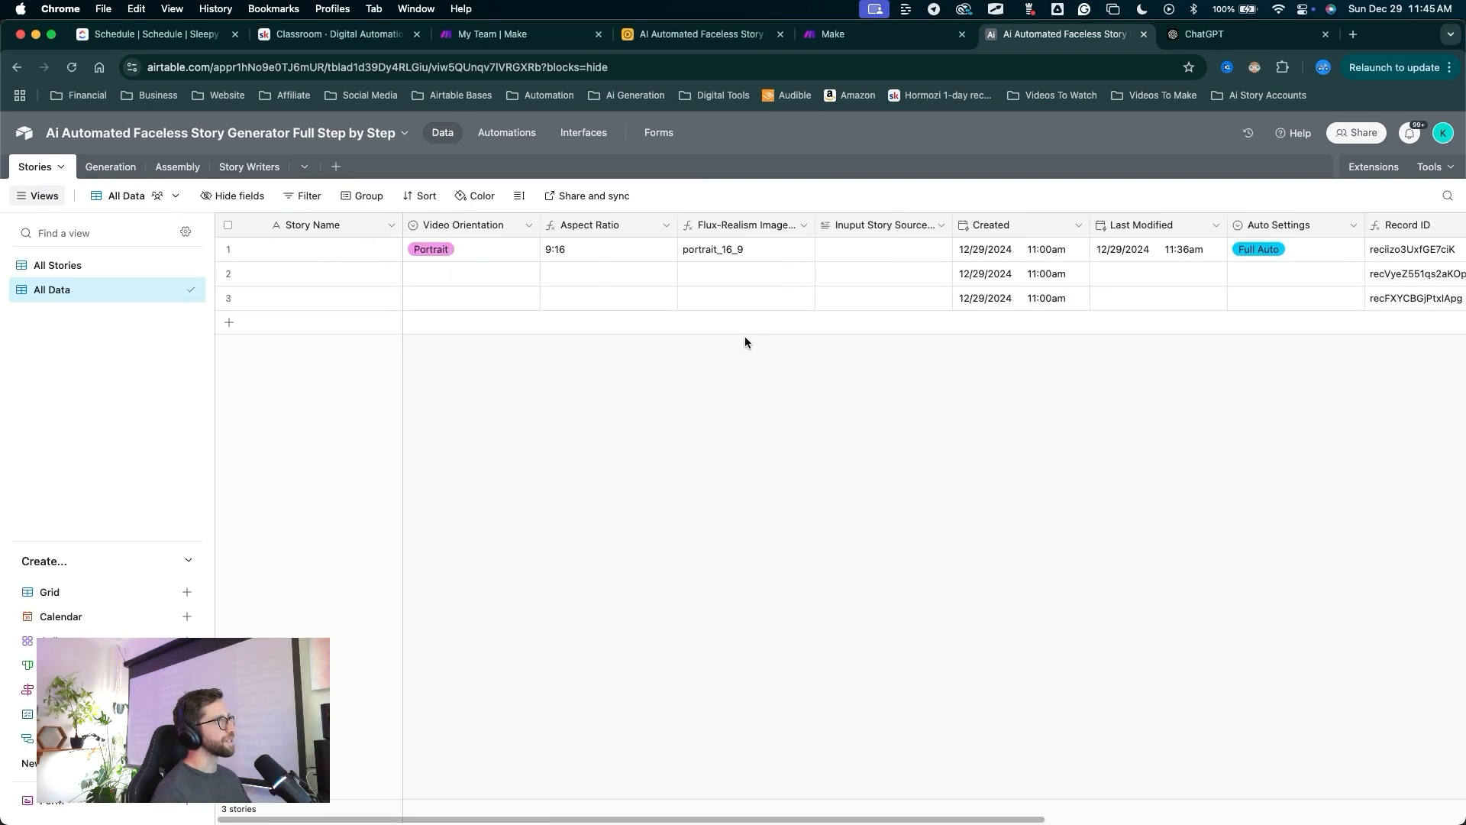
pyautogui.press('Tab')
pyautogui.press('Tab')
pyautogui.press('Tab')
pyautogui.press('Tab')
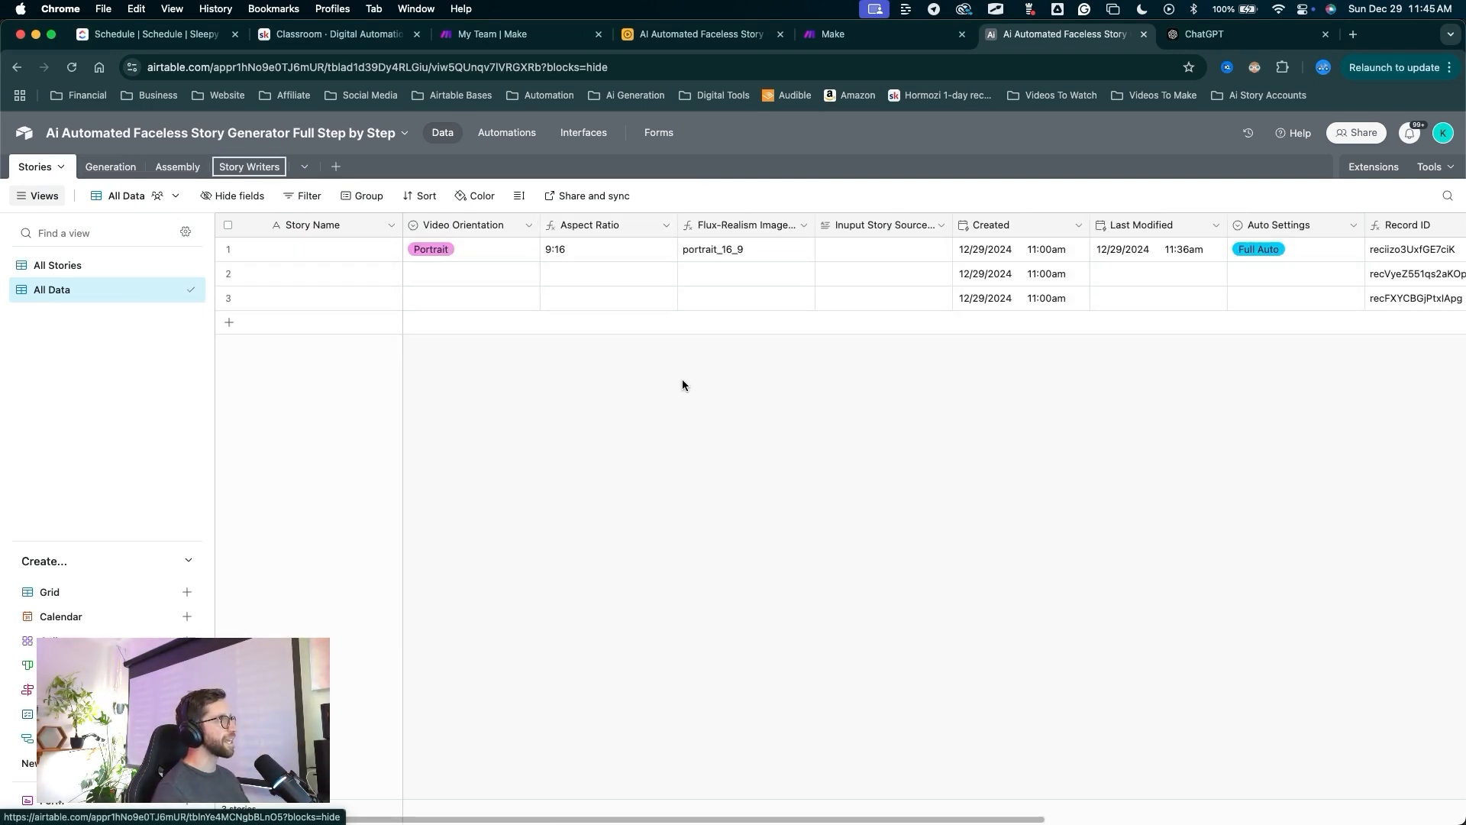
pyautogui.moveTo(641, 494); pyautogui.dragTo(124, 294)
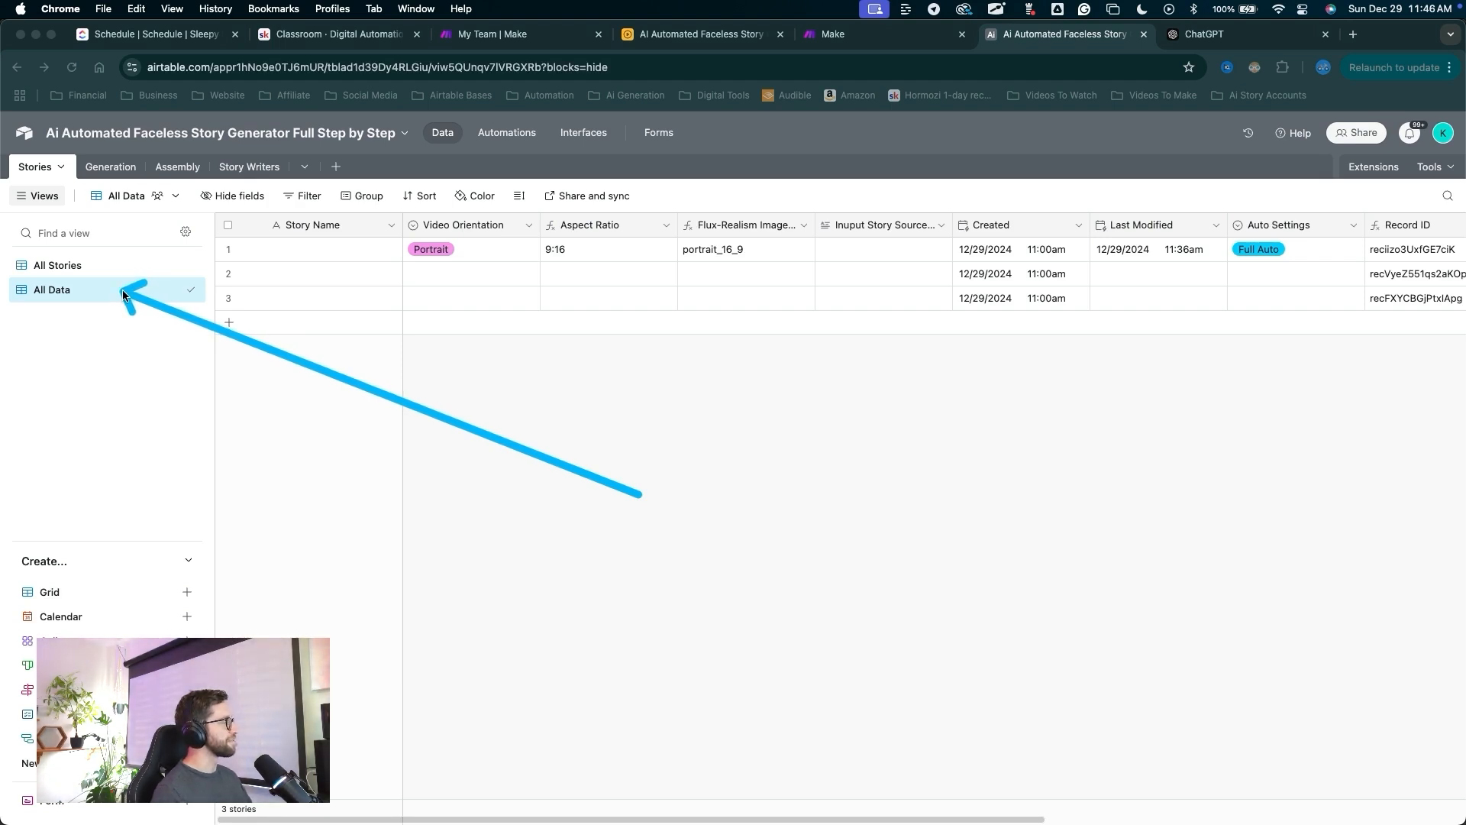
pyautogui.moveTo(638, 496)
pyautogui.mouseDown()
pyautogui.moveTo(643, 243)
pyautogui.moveTo(857, 295)
pyautogui.moveTo(723, 320)
pyautogui.moveTo(982, 222)
pyautogui.moveTo(899, 344)
pyautogui.moveTo(759, 288)
pyautogui.moveTo(122, 323)
pyautogui.moveTo(43, 268)
pyautogui.moveTo(61, 291)
pyautogui.moveTo(386, 285)
pyautogui.moveTo(603, 227)
pyautogui.moveTo(874, 227)
pyautogui.moveTo(769, 234)
pyautogui.moveTo(847, 228)
pyautogui.mouseUp()
pyautogui.moveTo(806, 371); pyautogui.dragTo(799, 315)
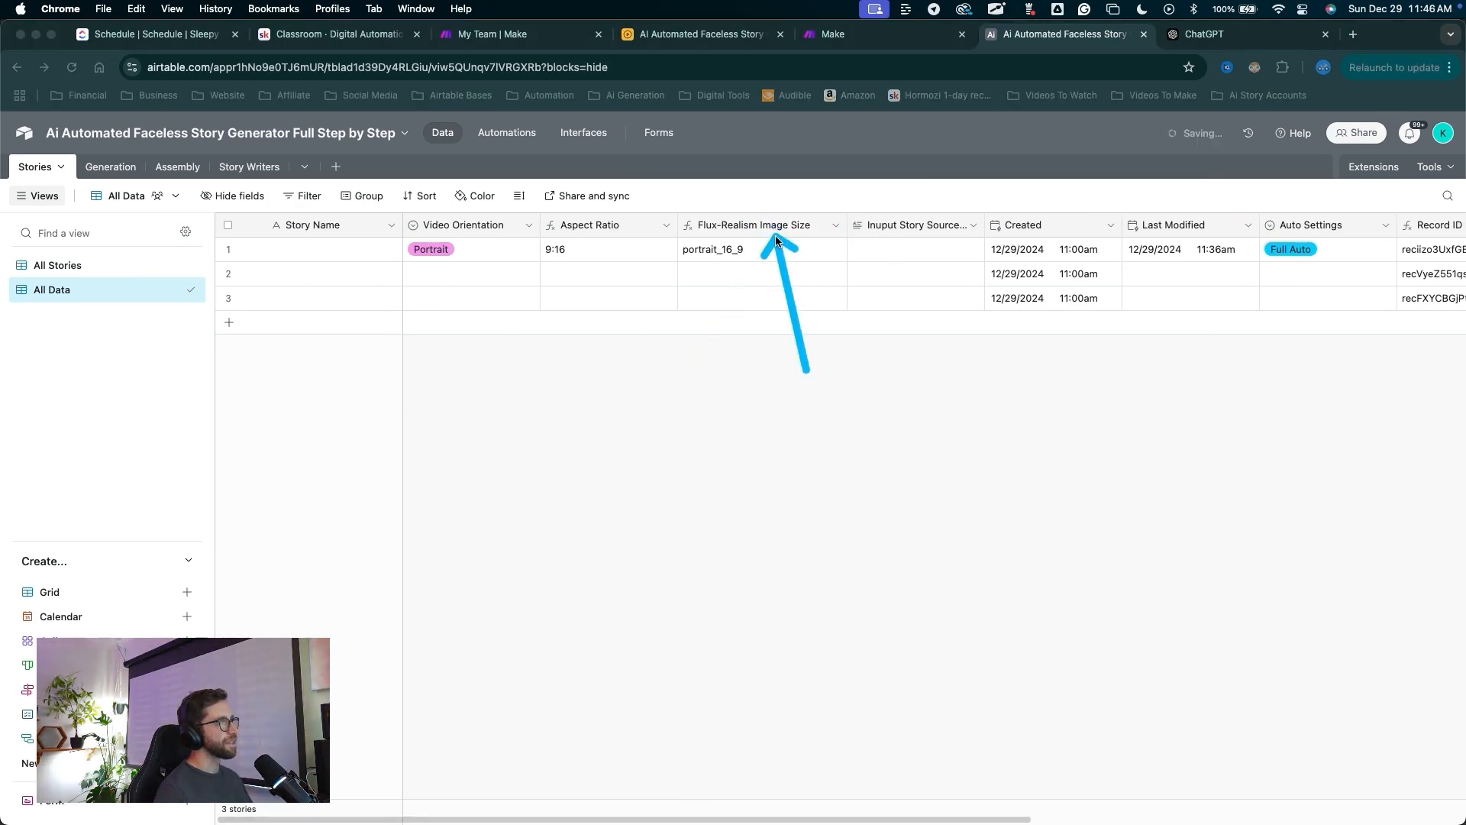
pyautogui.moveTo(776, 240); pyautogui.dragTo(784, 236)
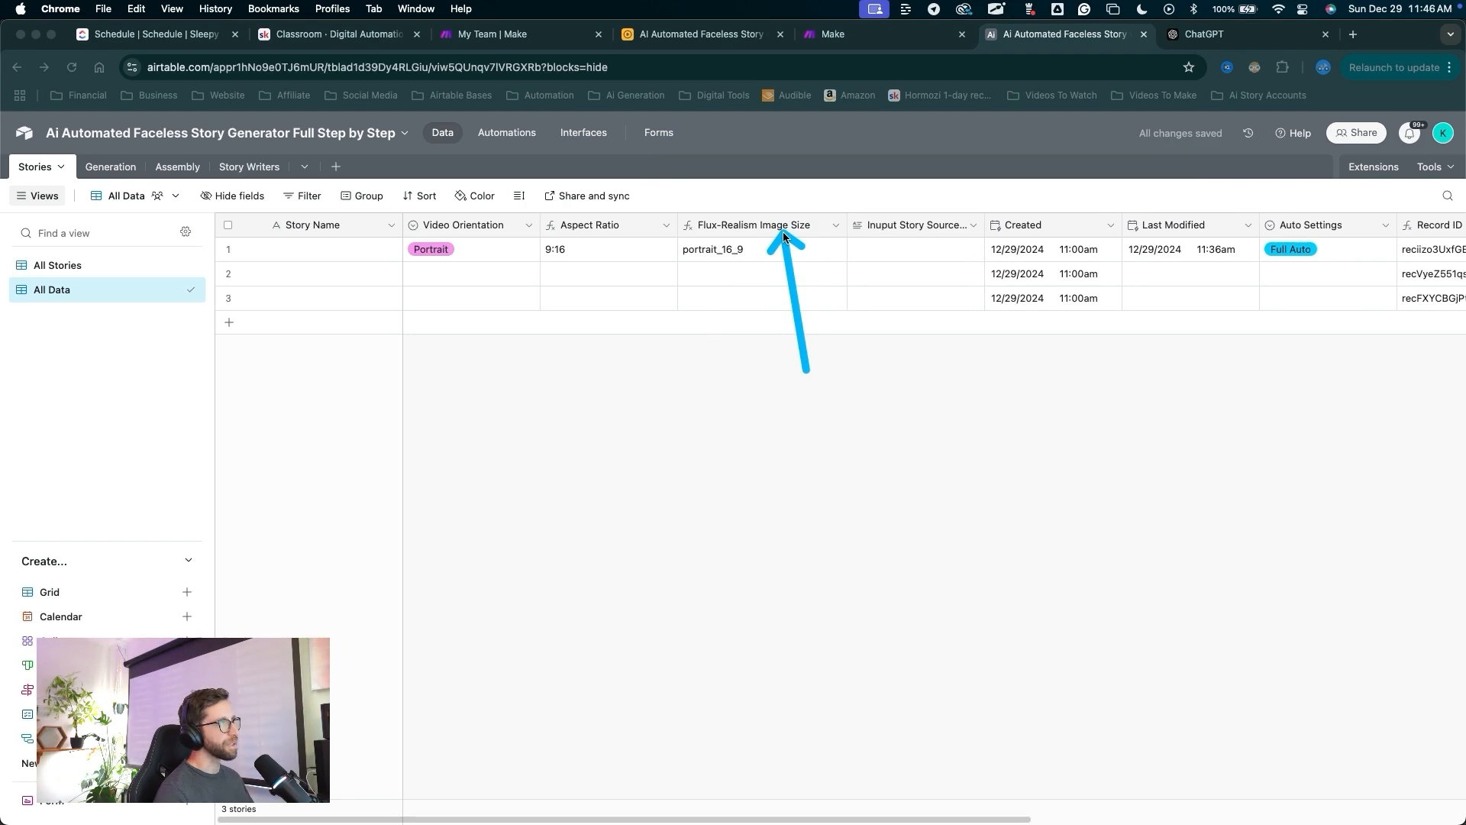
# Insert a 'Choose Writer' field after Flux-Realism Image Size, linking to Story Writers.
pyautogui.rightClick(784, 236)
pyautogui.click(745, 356)
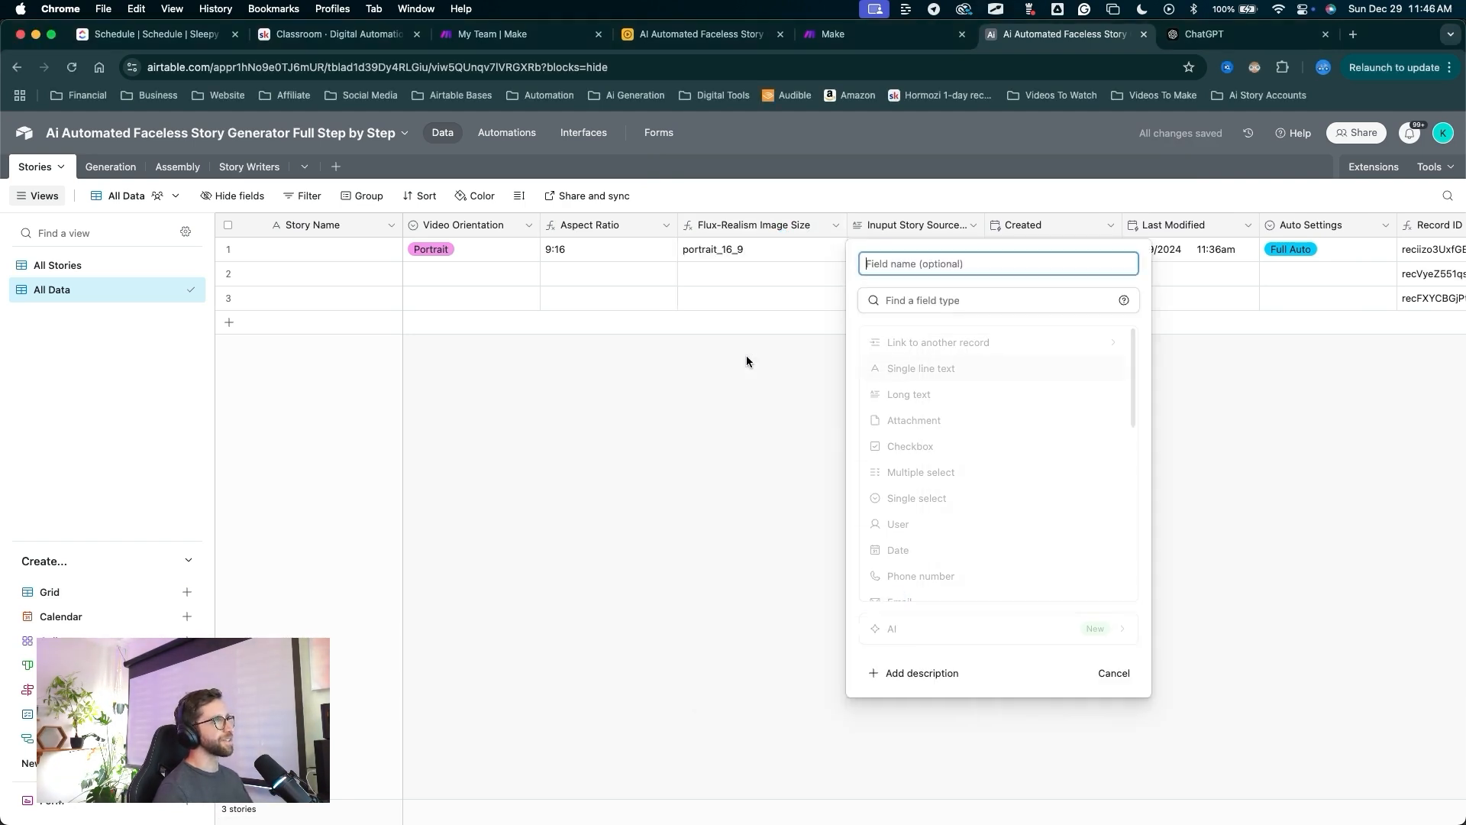
pyautogui.moveTo(1074, 565); pyautogui.dragTo(970, 355)
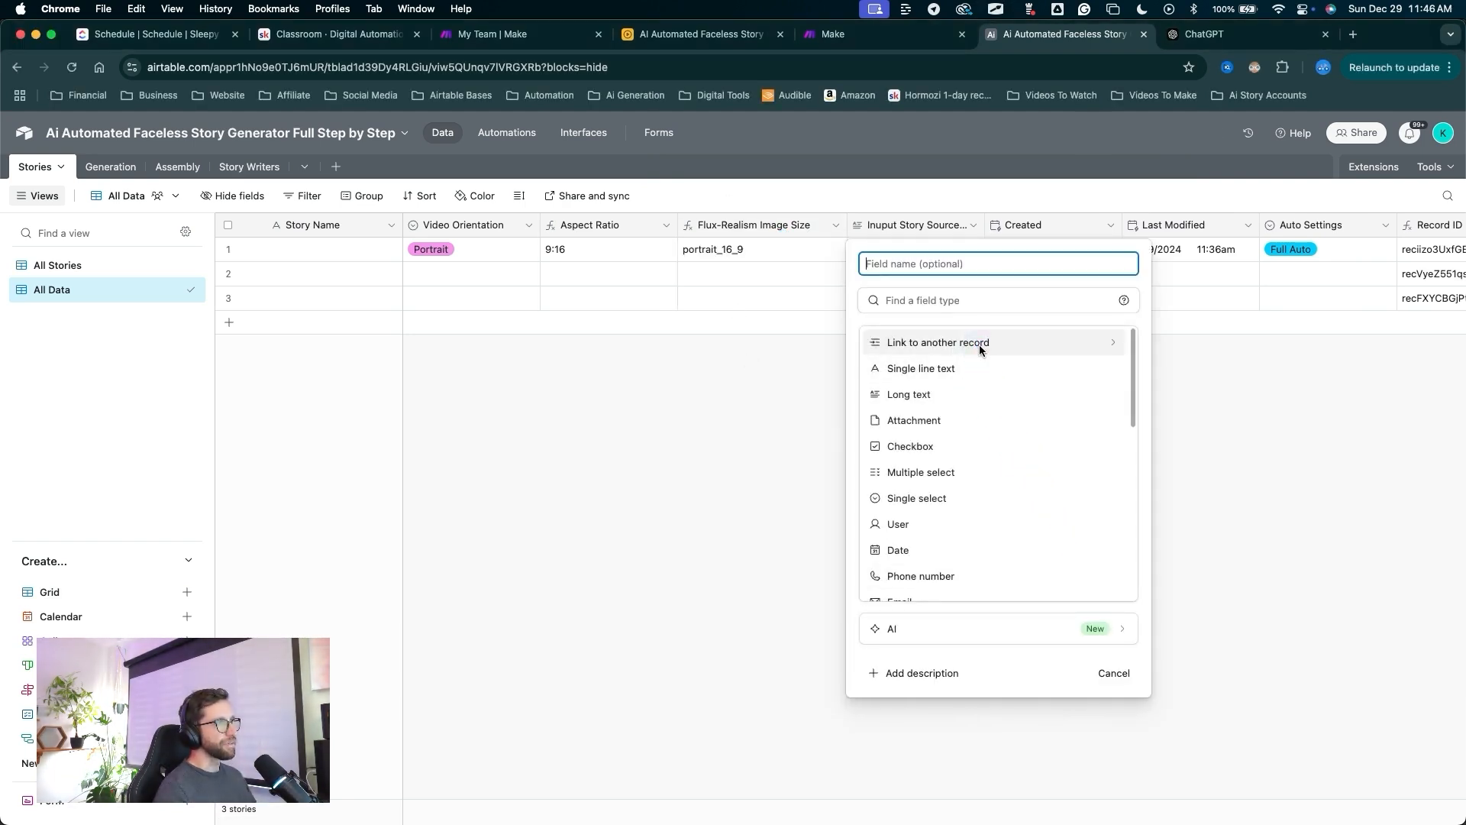
pyautogui.click(979, 346)
pyautogui.click(895, 258)
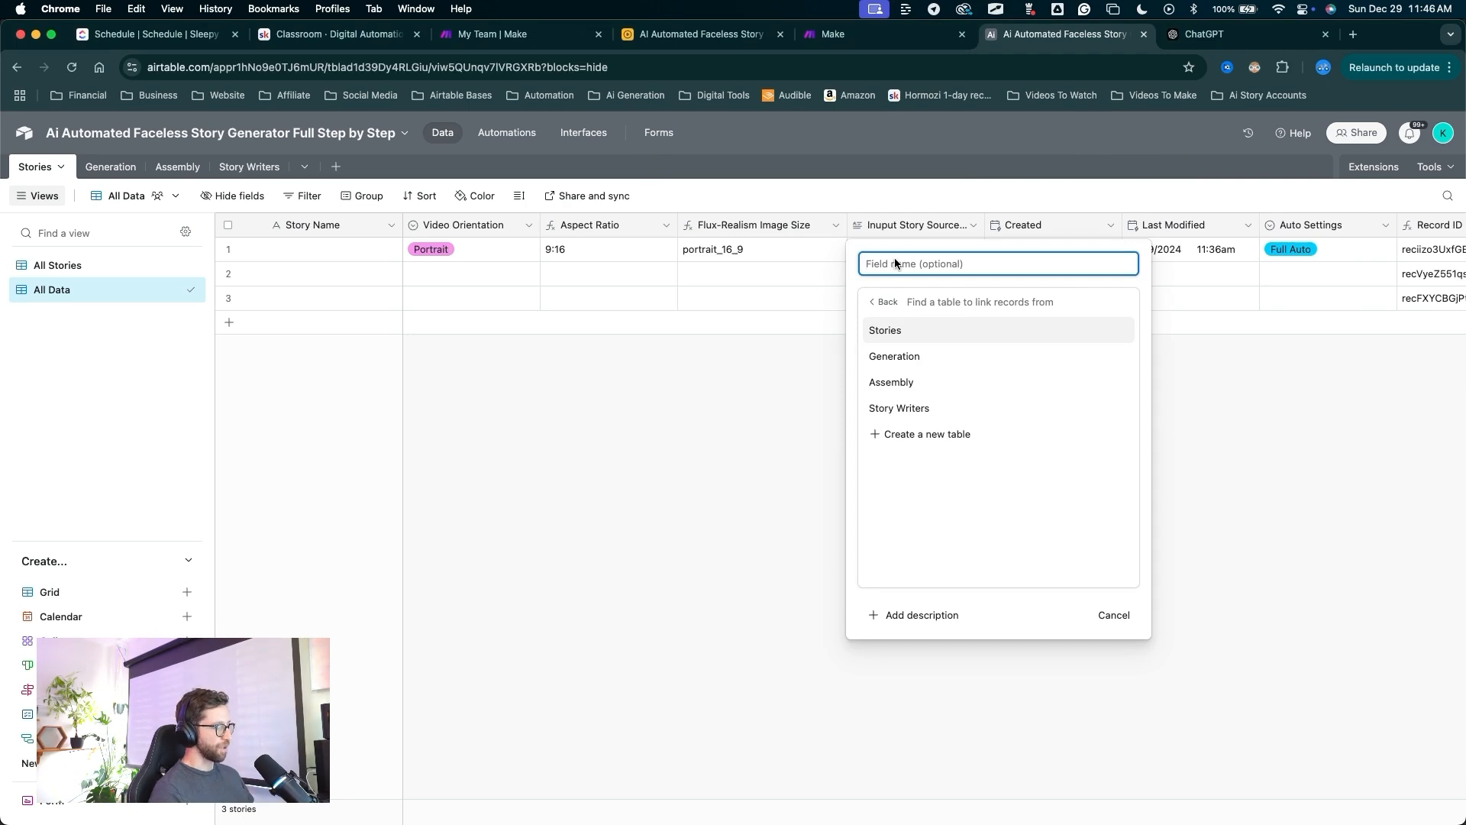
pyautogui.write('Choose Wroter')
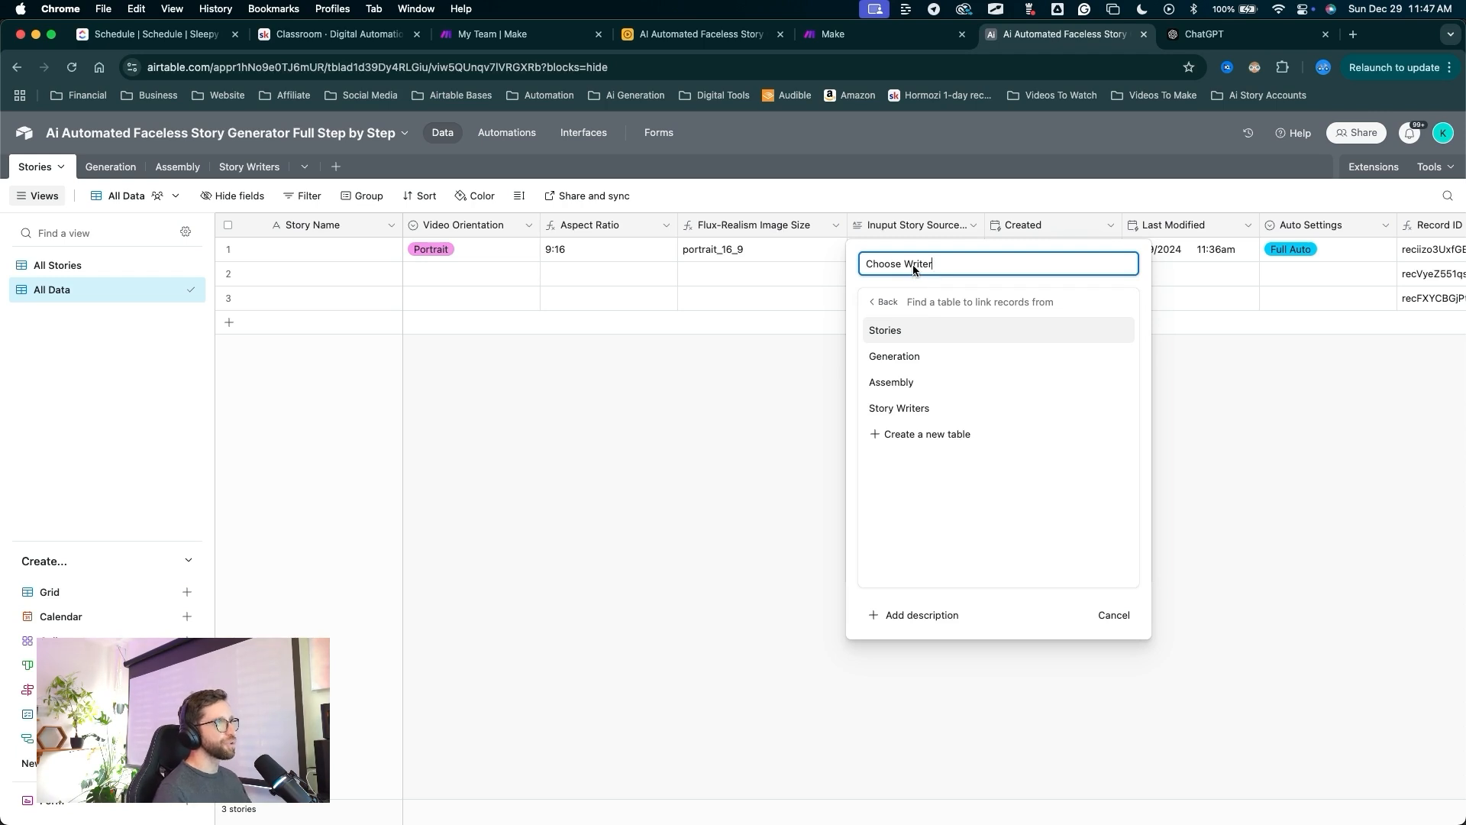
pyautogui.moveTo(1048, 301); pyautogui.dragTo(1005, 354)
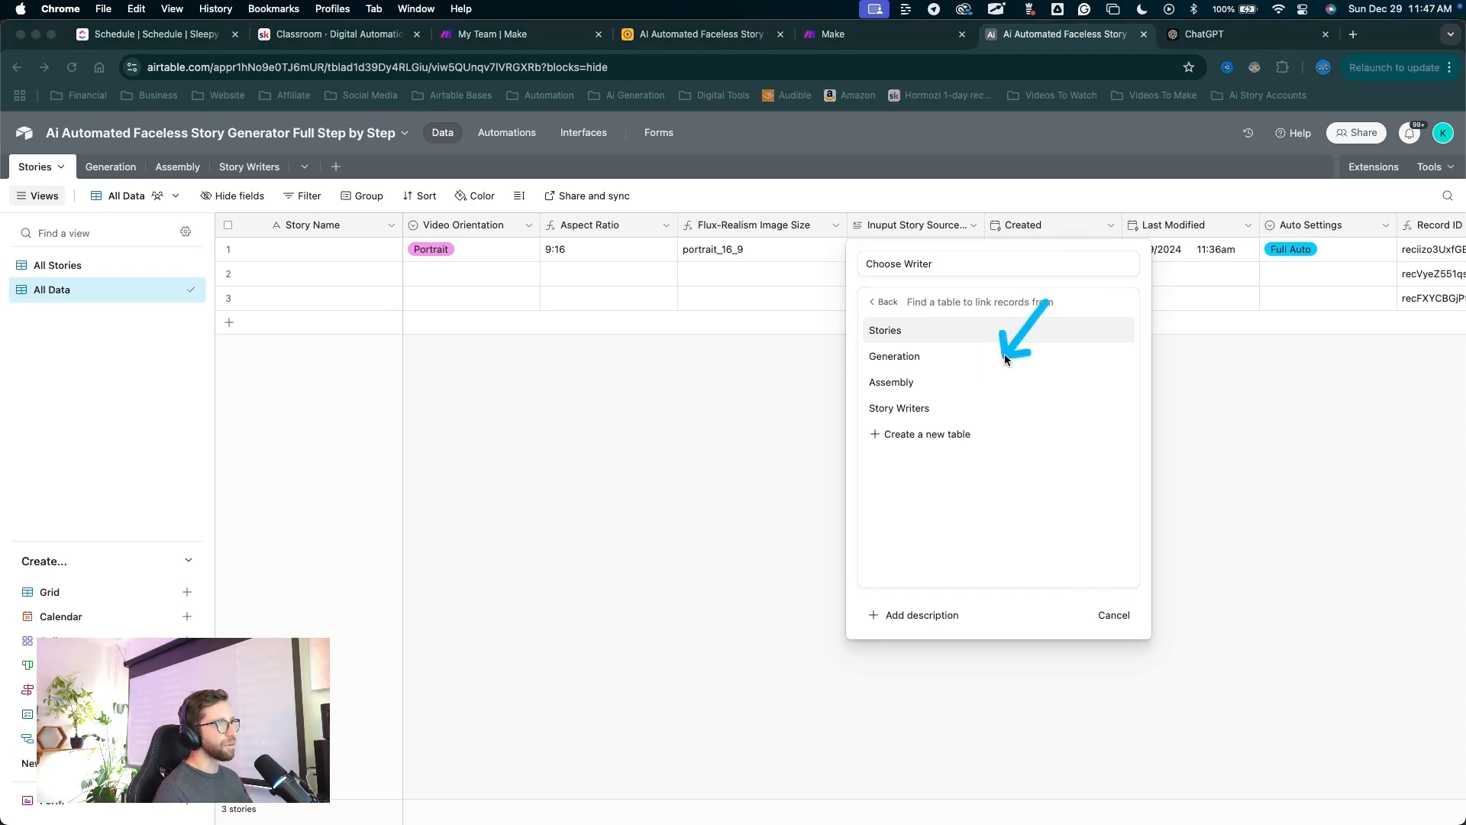
pyautogui.click(926, 410)
pyautogui.moveTo(856, 245); pyautogui.dragTo(865, 357)
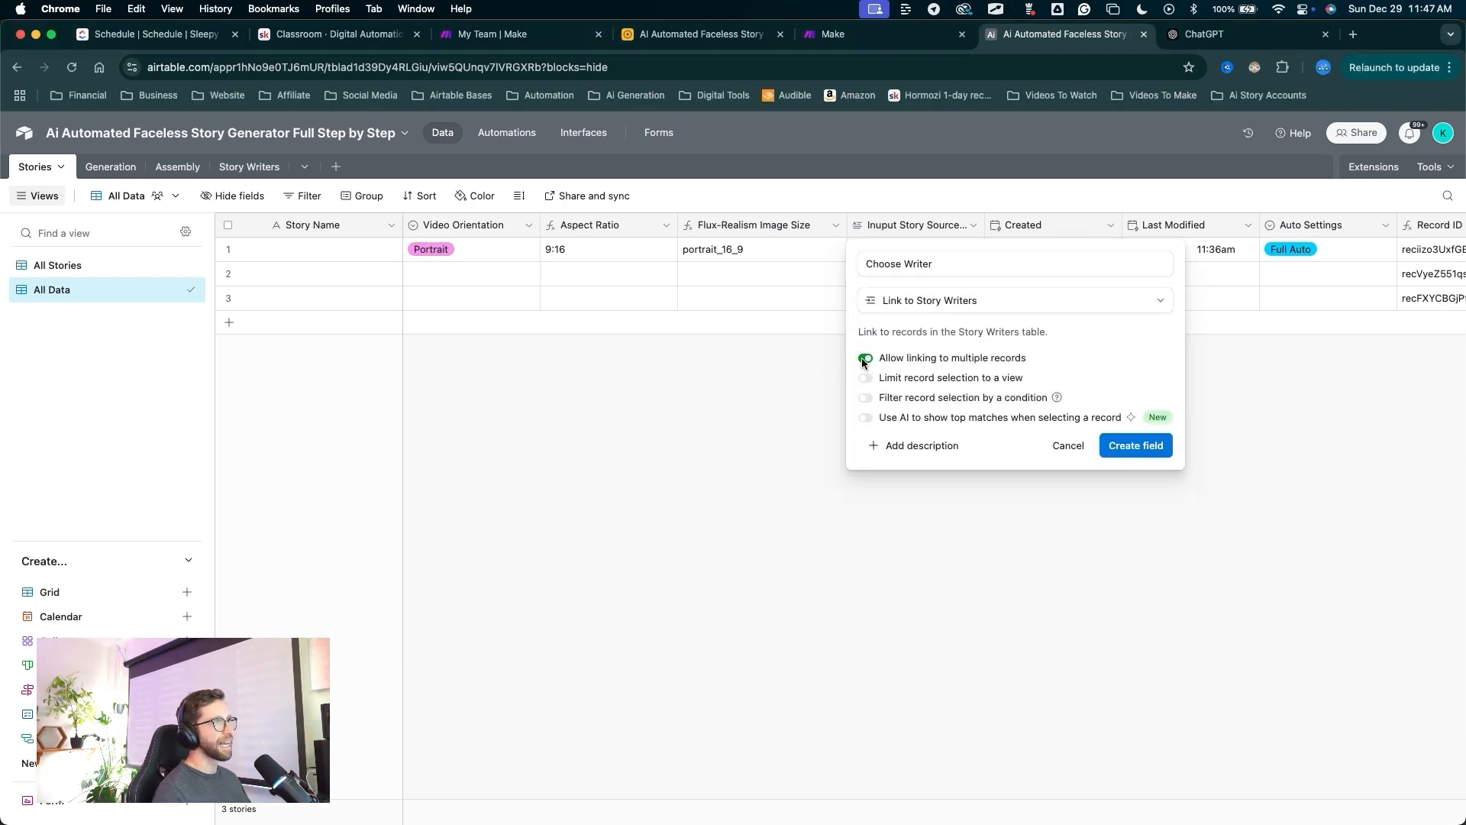
pyautogui.moveTo(1055, 585); pyautogui.dragTo(1098, 475)
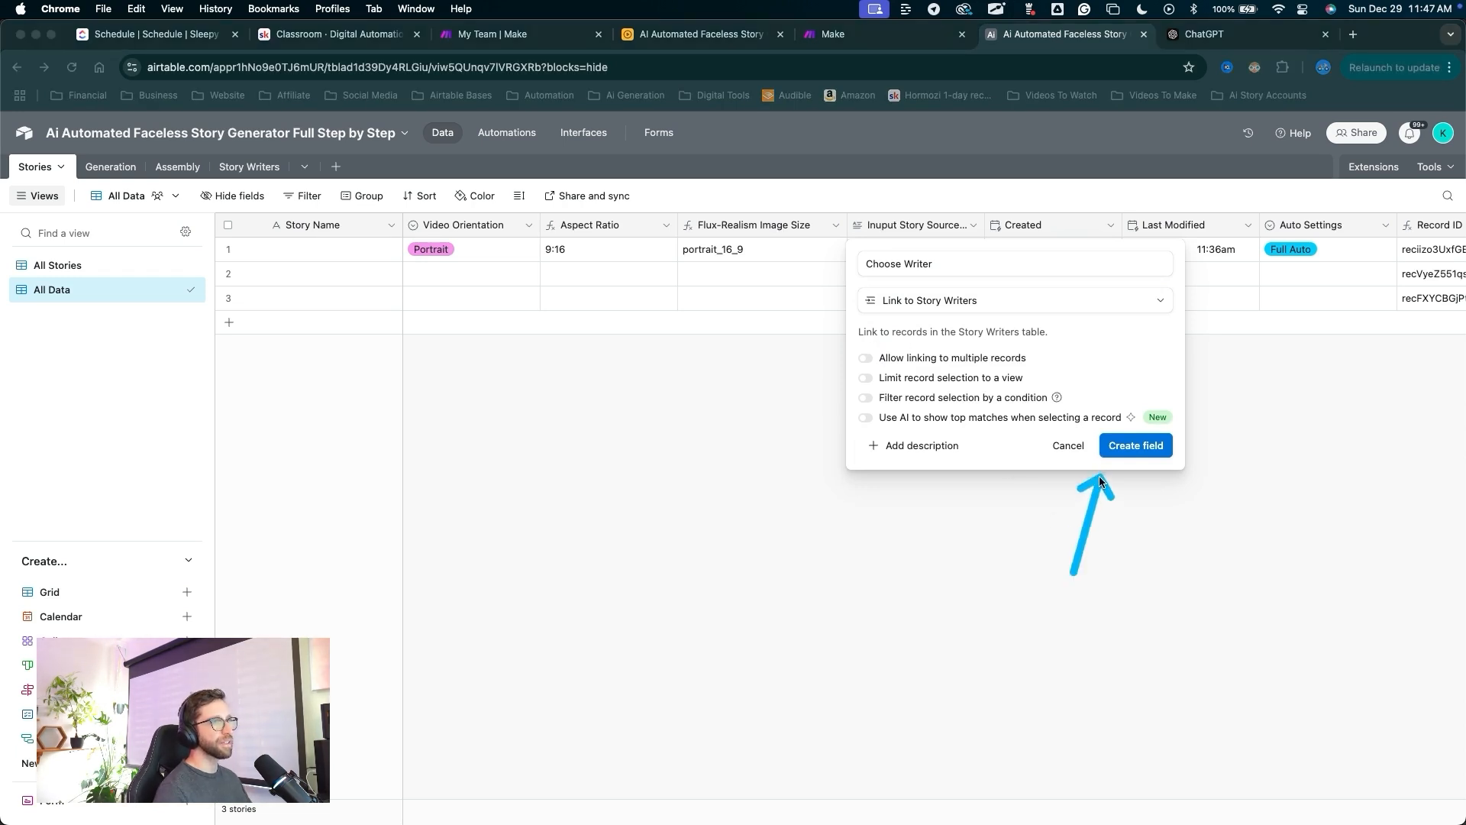
pyautogui.click(1119, 451)
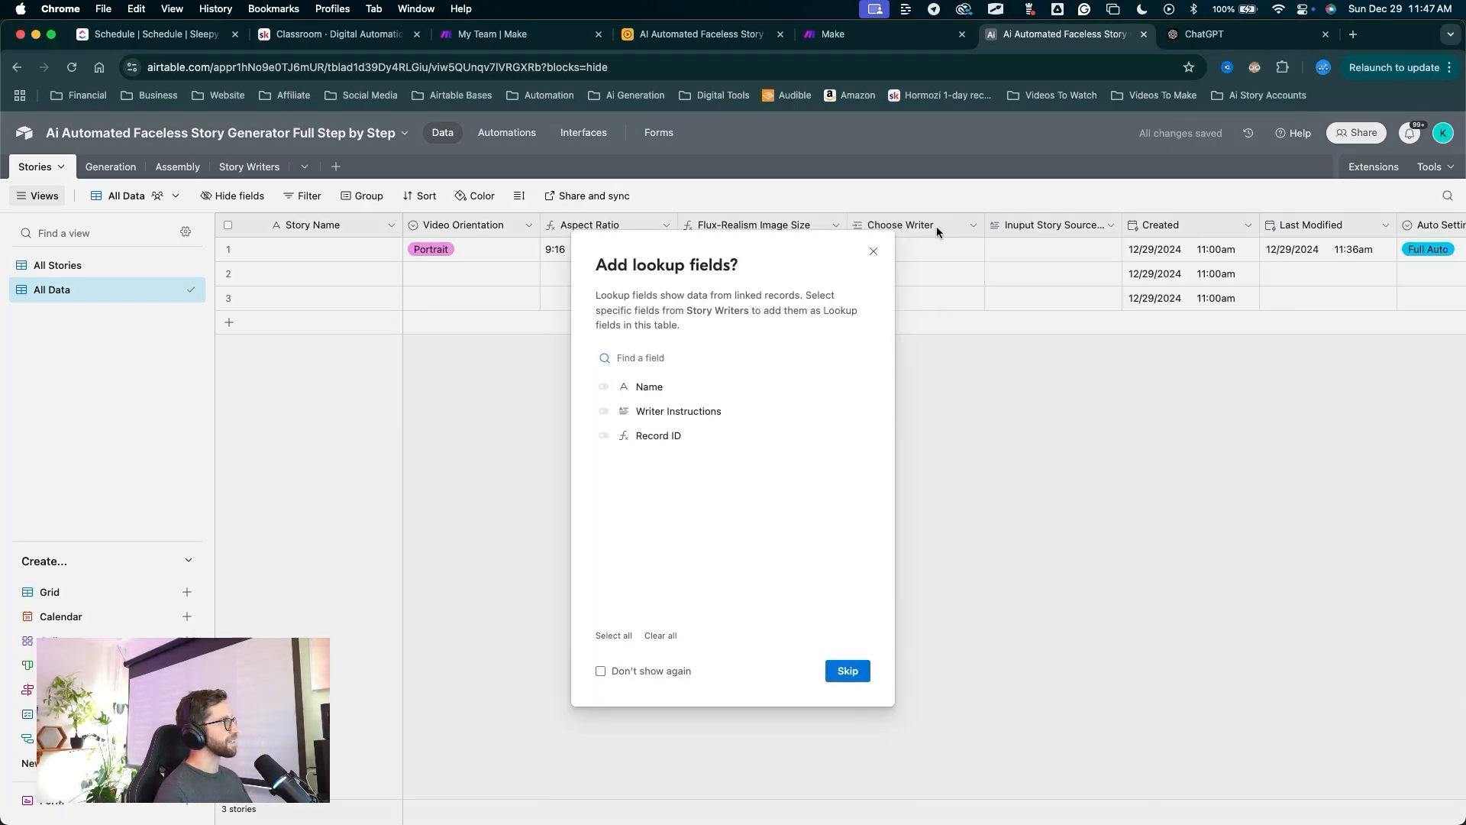
# Add a Writer Instructions lookup through Choose Writer and widen its column.
pyautogui.moveTo(754, 281); pyautogui.dragTo(676, 358)
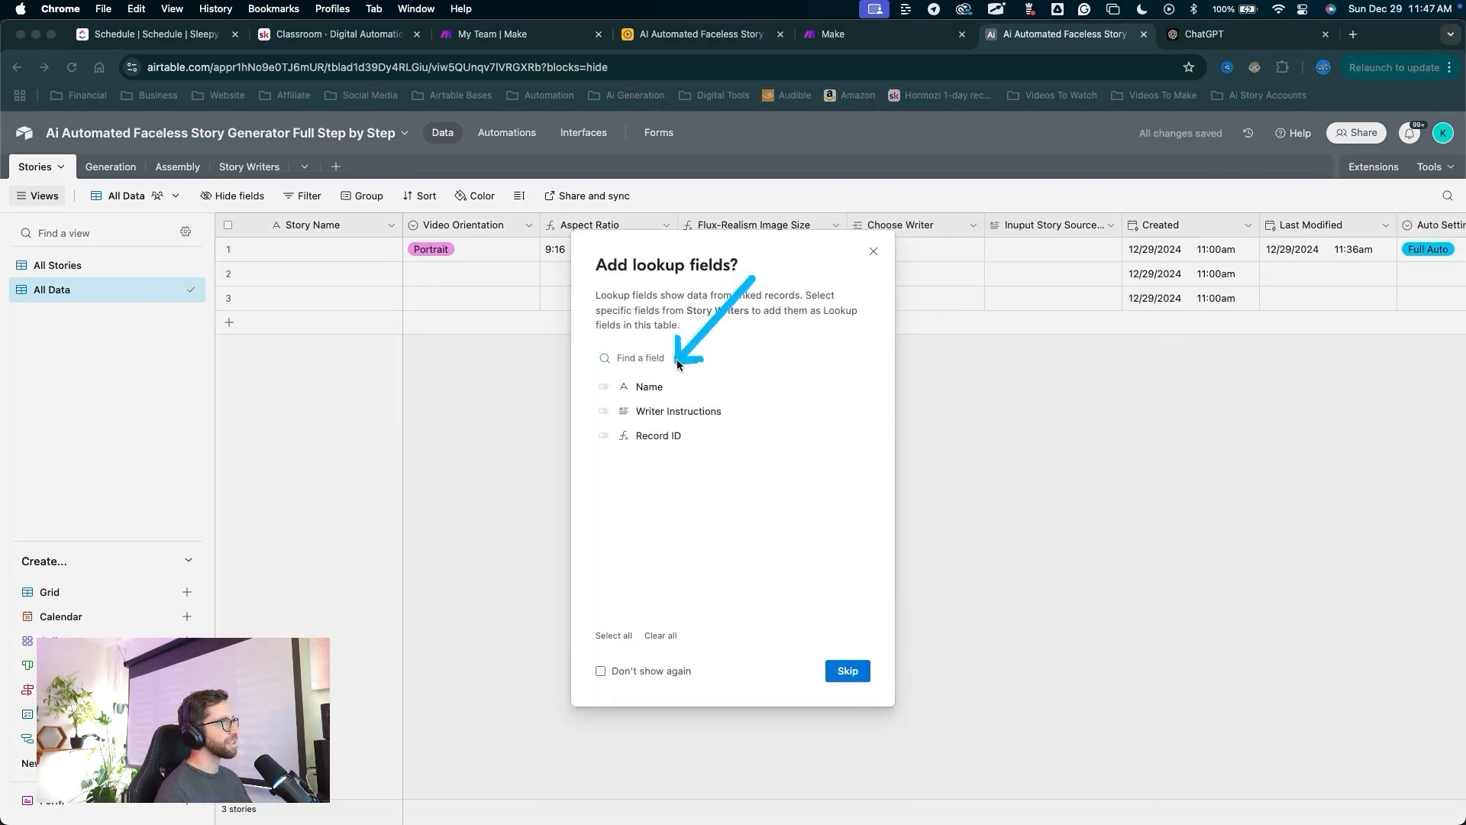
pyautogui.click(611, 415)
pyautogui.moveTo(791, 393)
pyautogui.mouseDown()
pyautogui.moveTo(843, 615)
pyautogui.moveTo(834, 650)
pyautogui.mouseUp()
pyautogui.click(833, 669)
pyautogui.moveTo(1121, 230); pyautogui.dragTo(1221, 230)
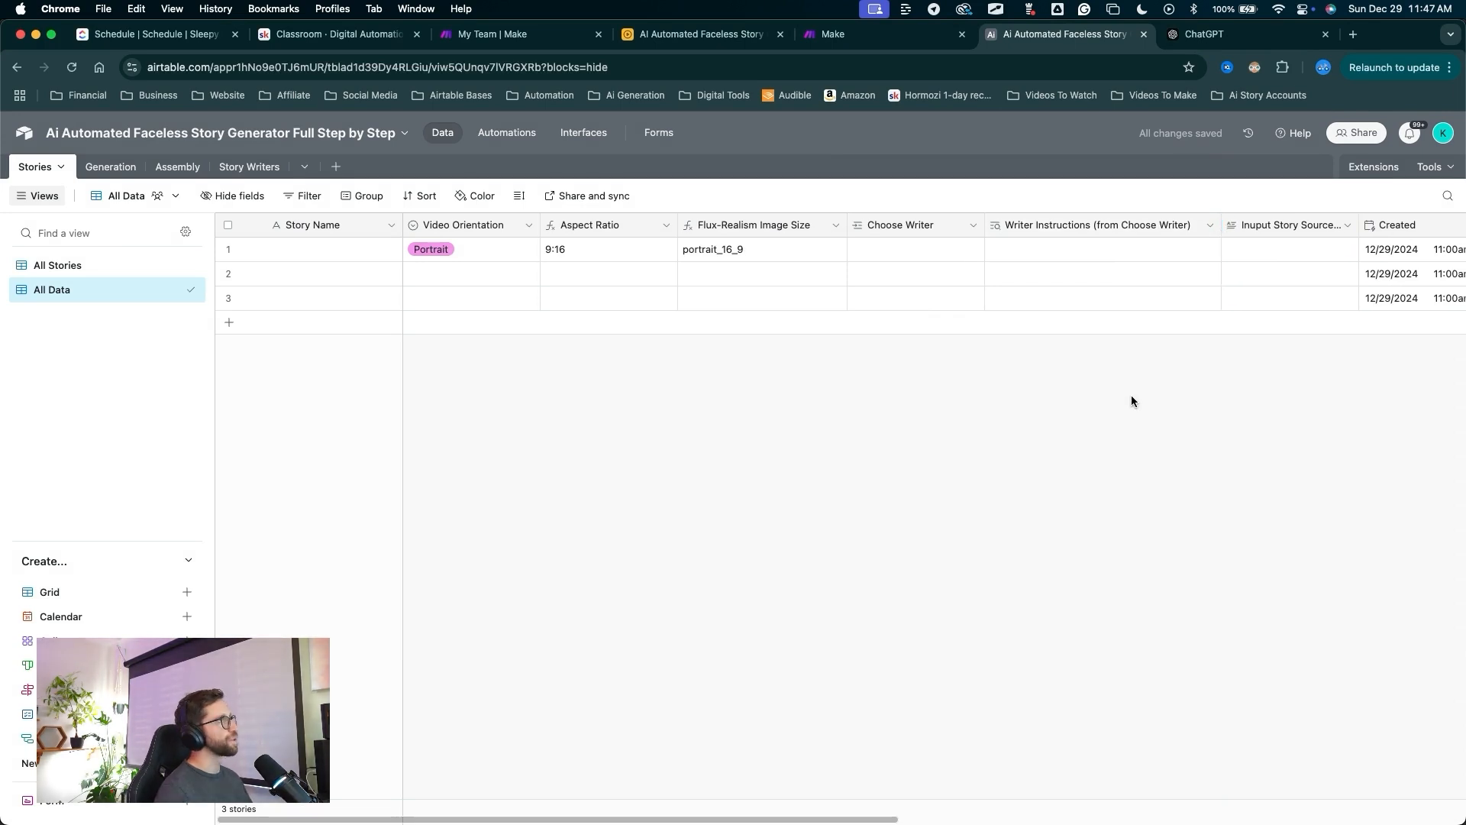
pyautogui.hotkey('ctrl', 'a')
pyautogui.moveTo(1117, 487)
pyautogui.mouseDown()
pyautogui.moveTo(908, 228)
pyautogui.moveTo(1160, 216)
pyautogui.mouseUp()
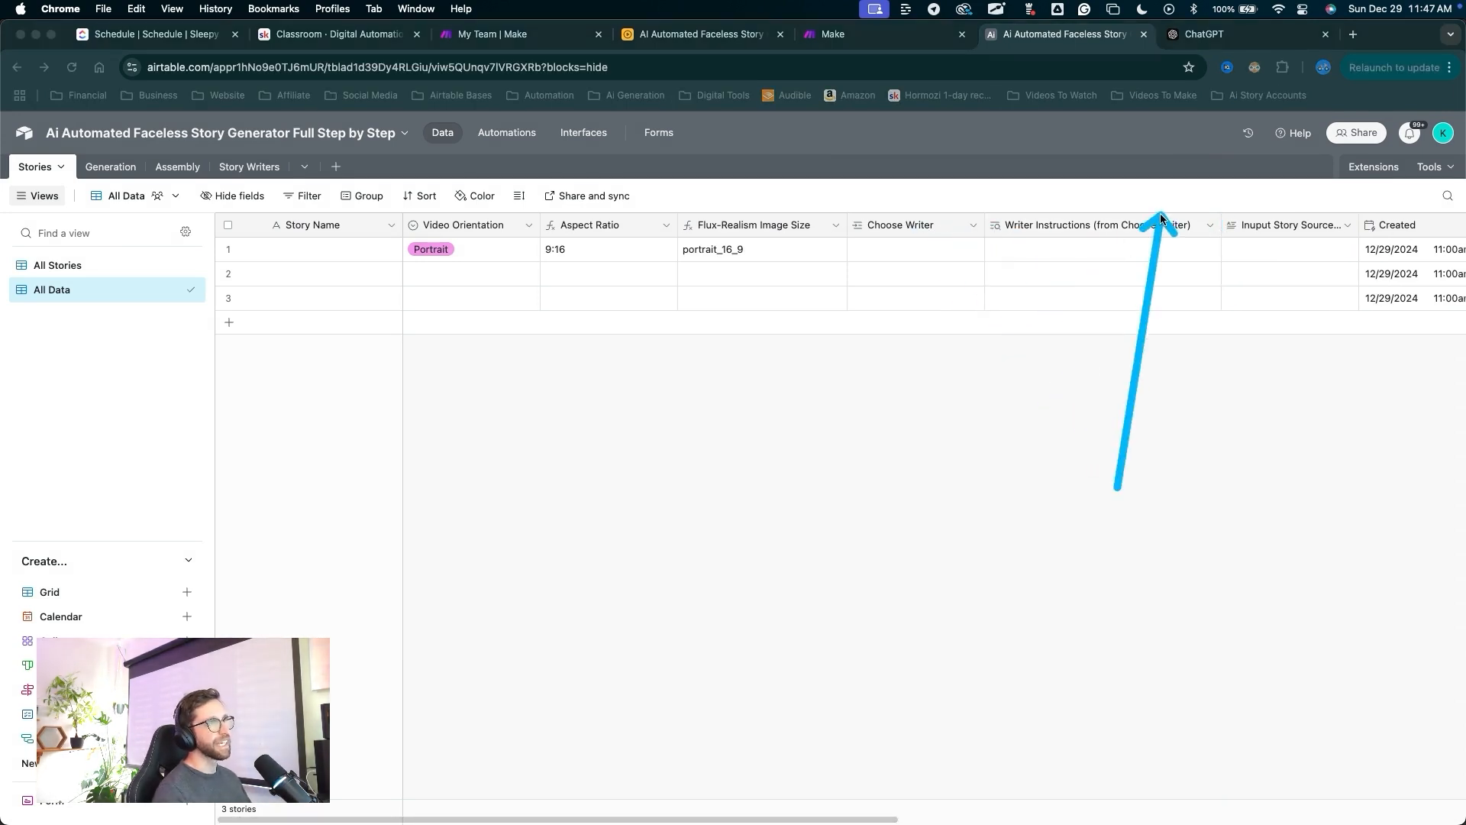
pyautogui.press('Escape')
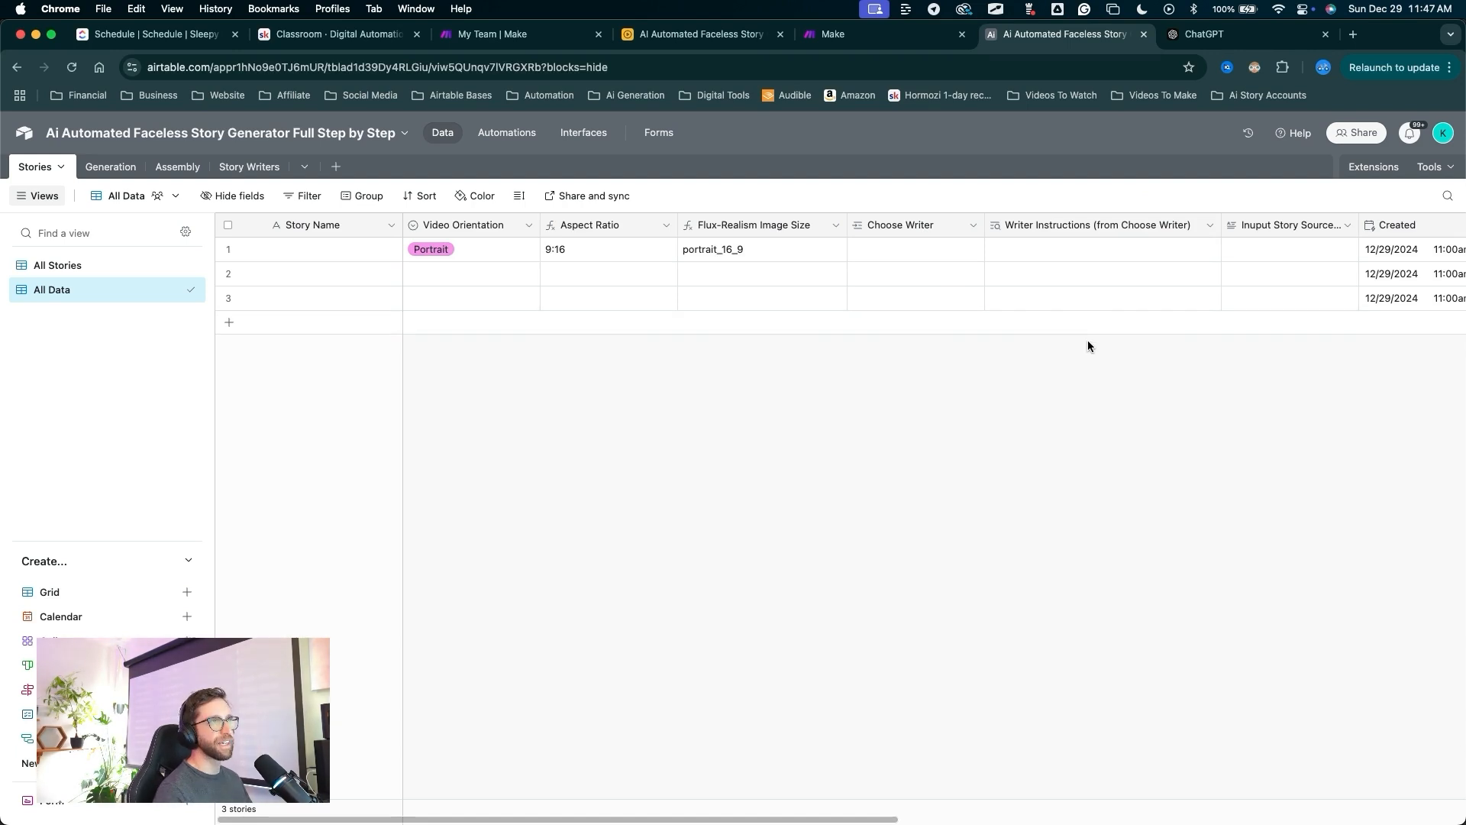
pyautogui.hscroll(5, 1087, 341)
# Rename the lookup field to 'Story Writer Instructions' and save it.
pyautogui.hotkey('ctrl', 'a')
pyautogui.moveTo(769, 434); pyautogui.dragTo(733, 224)
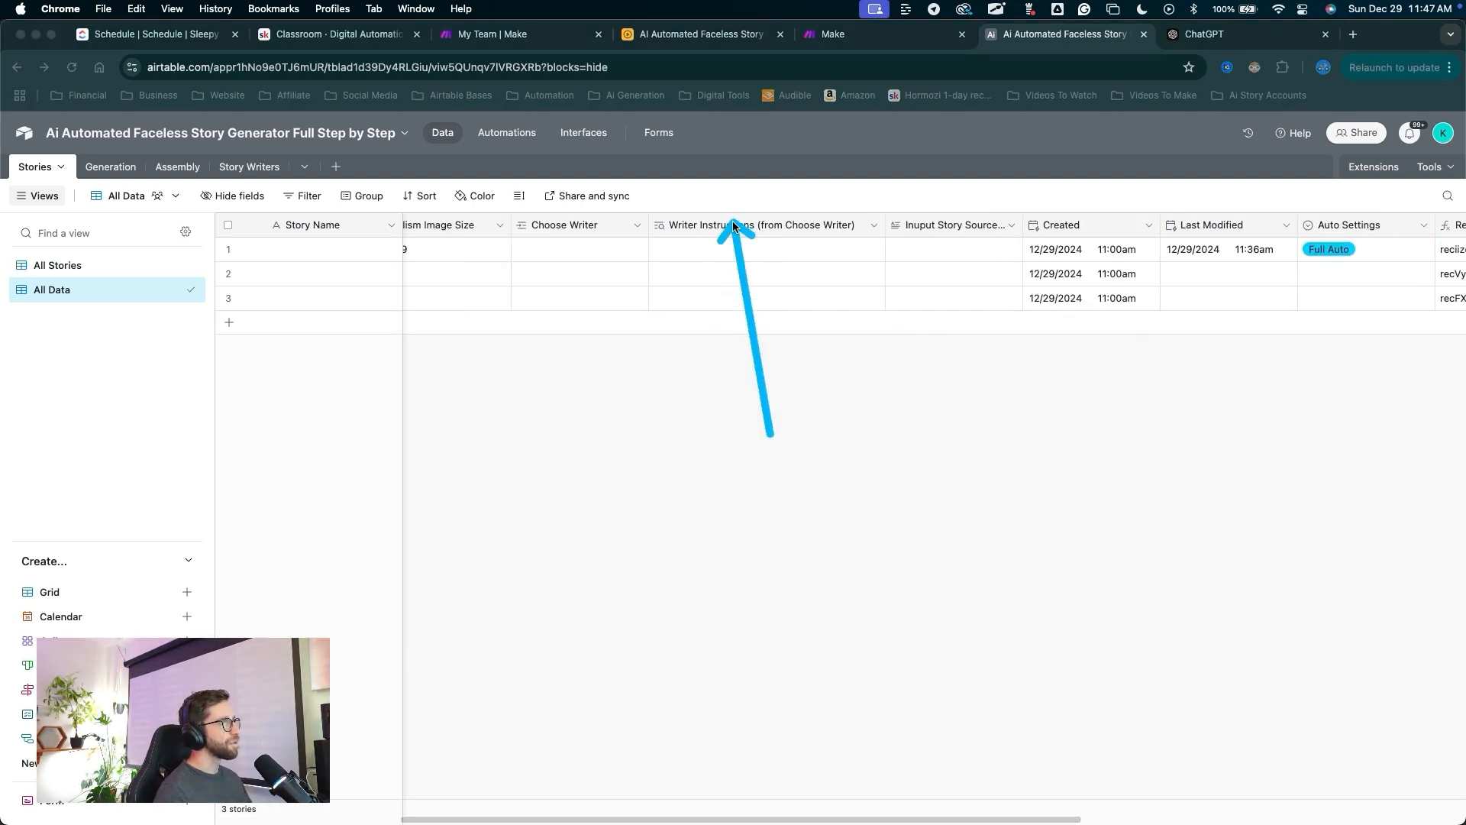
pyautogui.press('Escape')
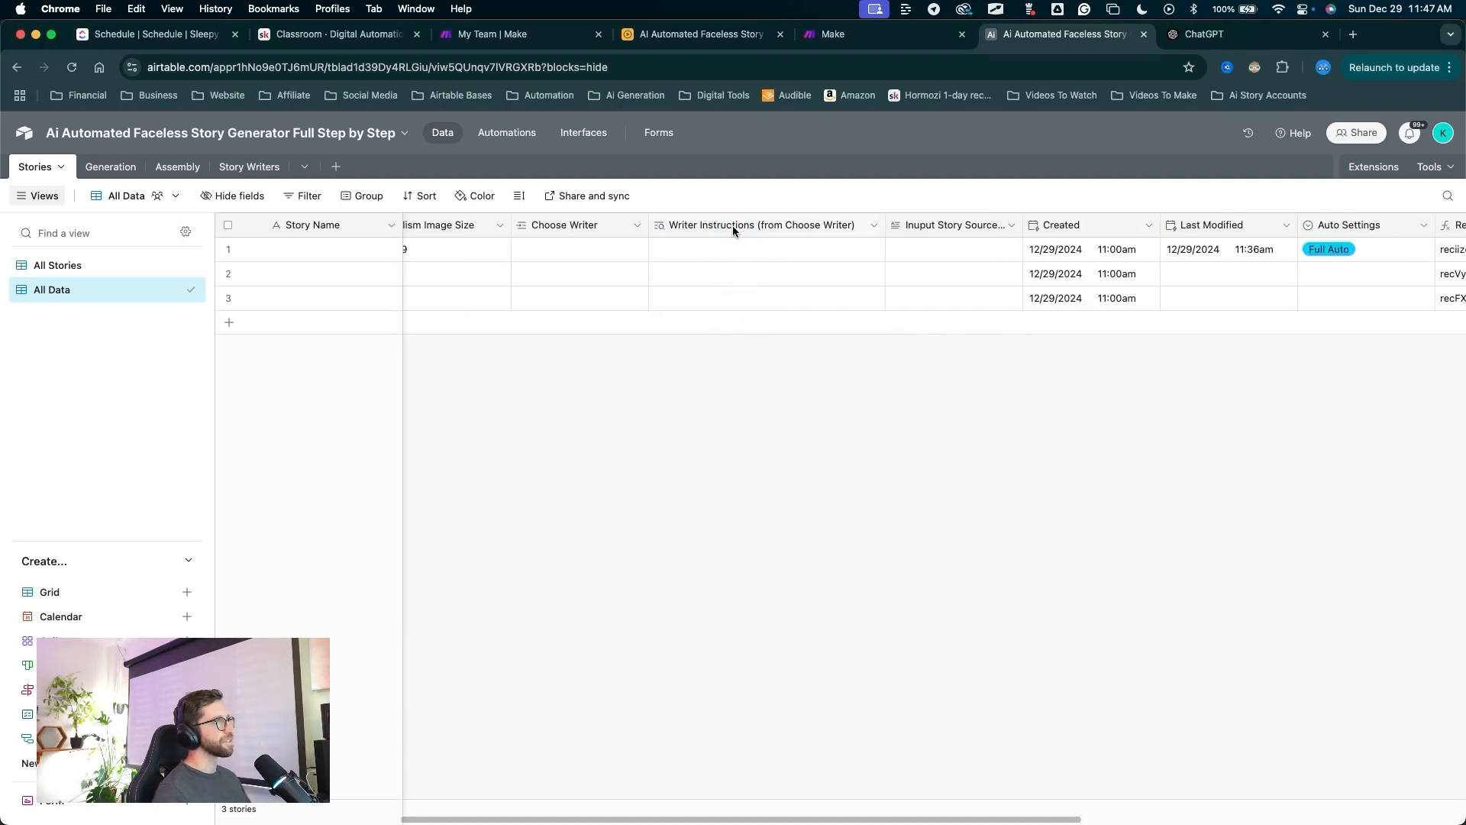
pyautogui.doubleClick(732, 226)
pyautogui.write('Story Writer')
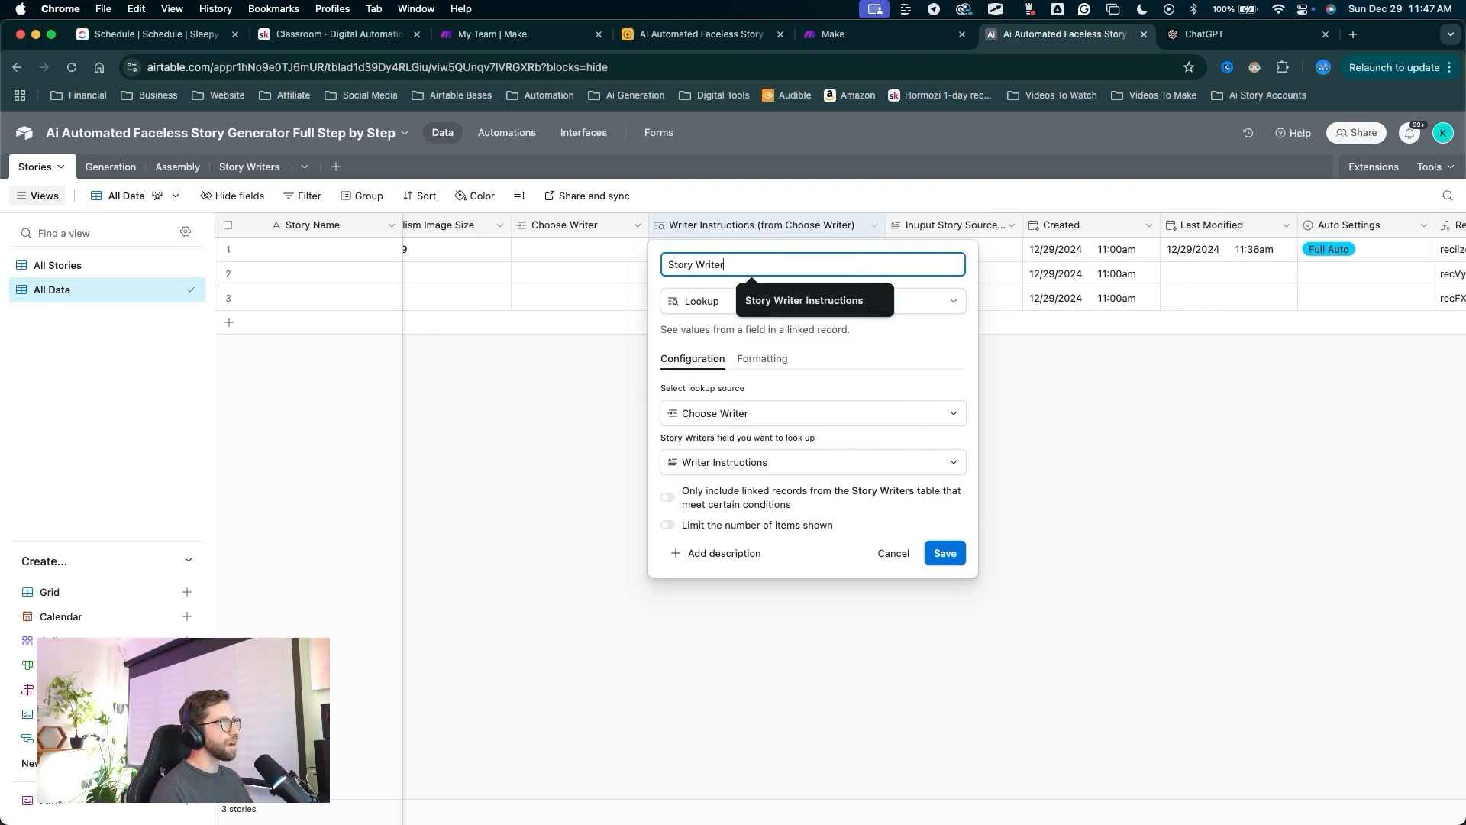
pyautogui.press('Down')
pyautogui.press('Return')
pyautogui.hotkey('ctrl', 'a')
pyautogui.moveTo(861, 338); pyautogui.dragTo(940, 533)
pyautogui.press('Escape')
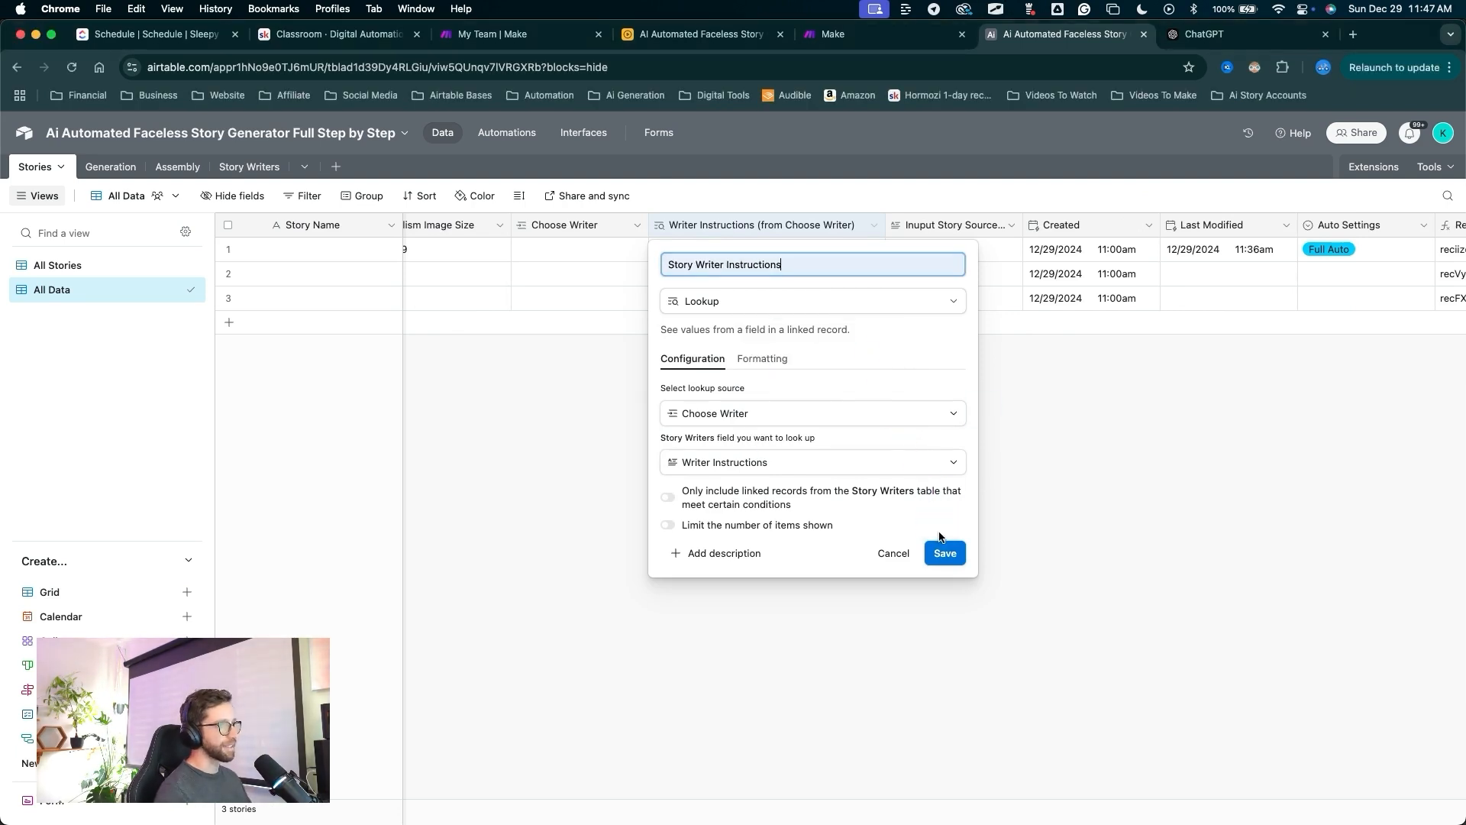
pyautogui.click(944, 551)
pyautogui.moveTo(632, 488)
pyautogui.mouseDown()
pyautogui.moveTo(262, 222)
pyautogui.moveTo(245, 179)
pyautogui.moveTo(41, 165)
pyautogui.moveTo(252, 182)
pyautogui.moveTo(30, 160)
pyautogui.moveTo(297, 179)
pyautogui.moveTo(620, 314)
pyautogui.moveTo(631, 291)
pyautogui.moveTo(480, 278)
pyautogui.moveTo(399, 183)
pyautogui.moveTo(340, 170)
pyautogui.mouseUp()
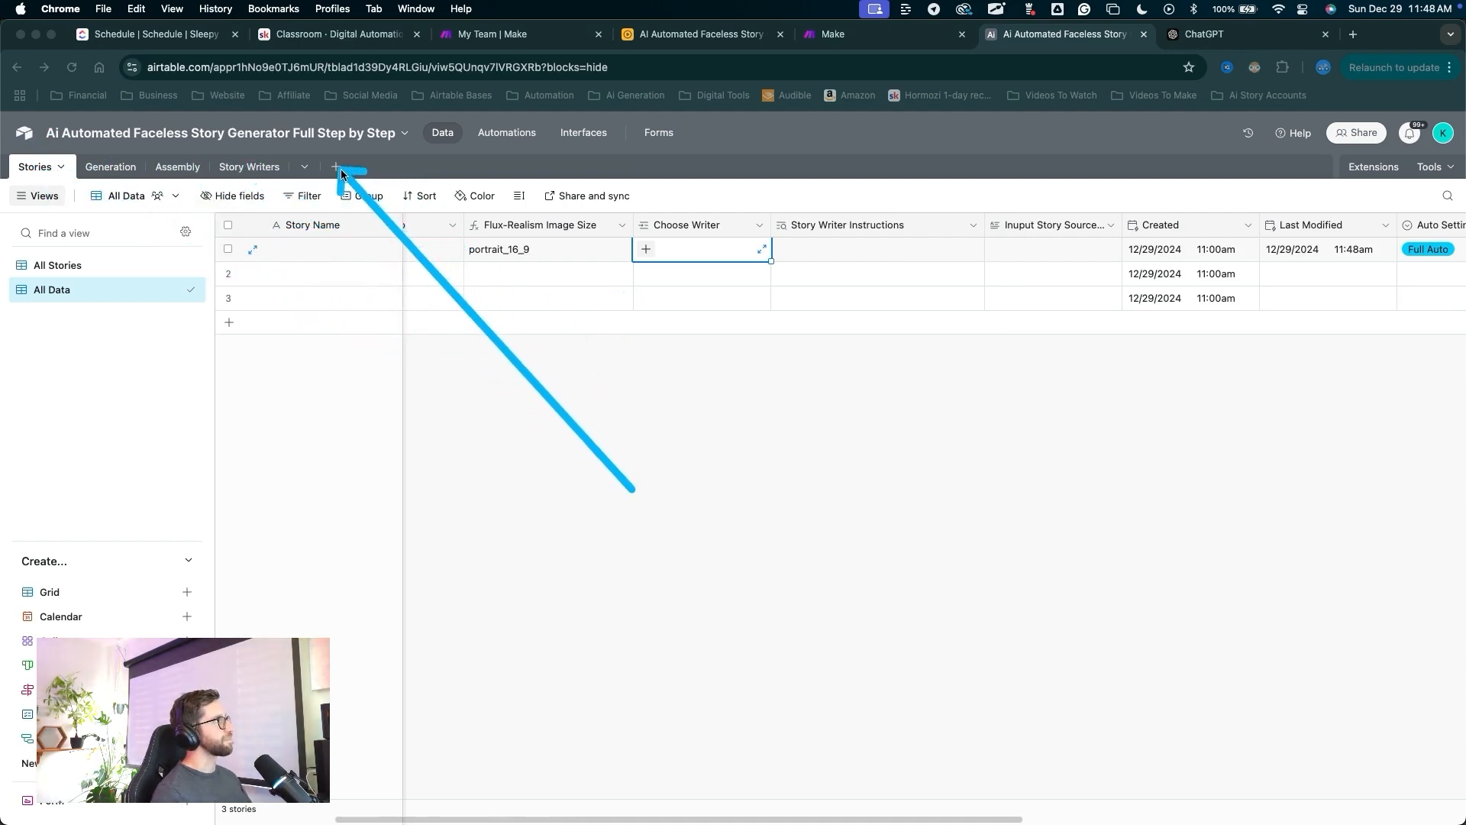
# Create a blank table named 'Prompt Presets' and rename its primary field to 'Preset Name'.
pyautogui.click(337, 168)
pyautogui.click(384, 223)
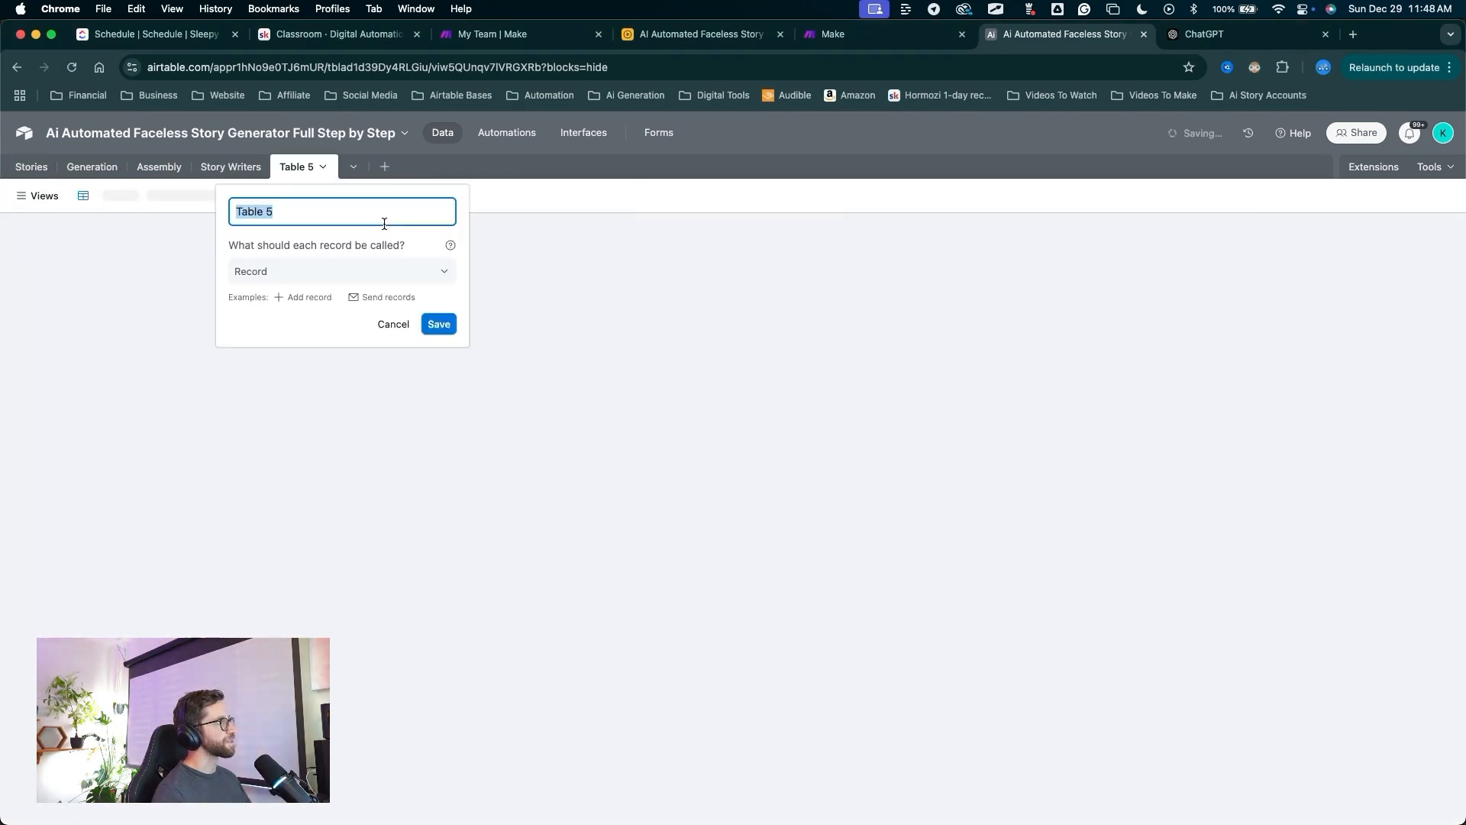
pyautogui.write('Prompt Presets')
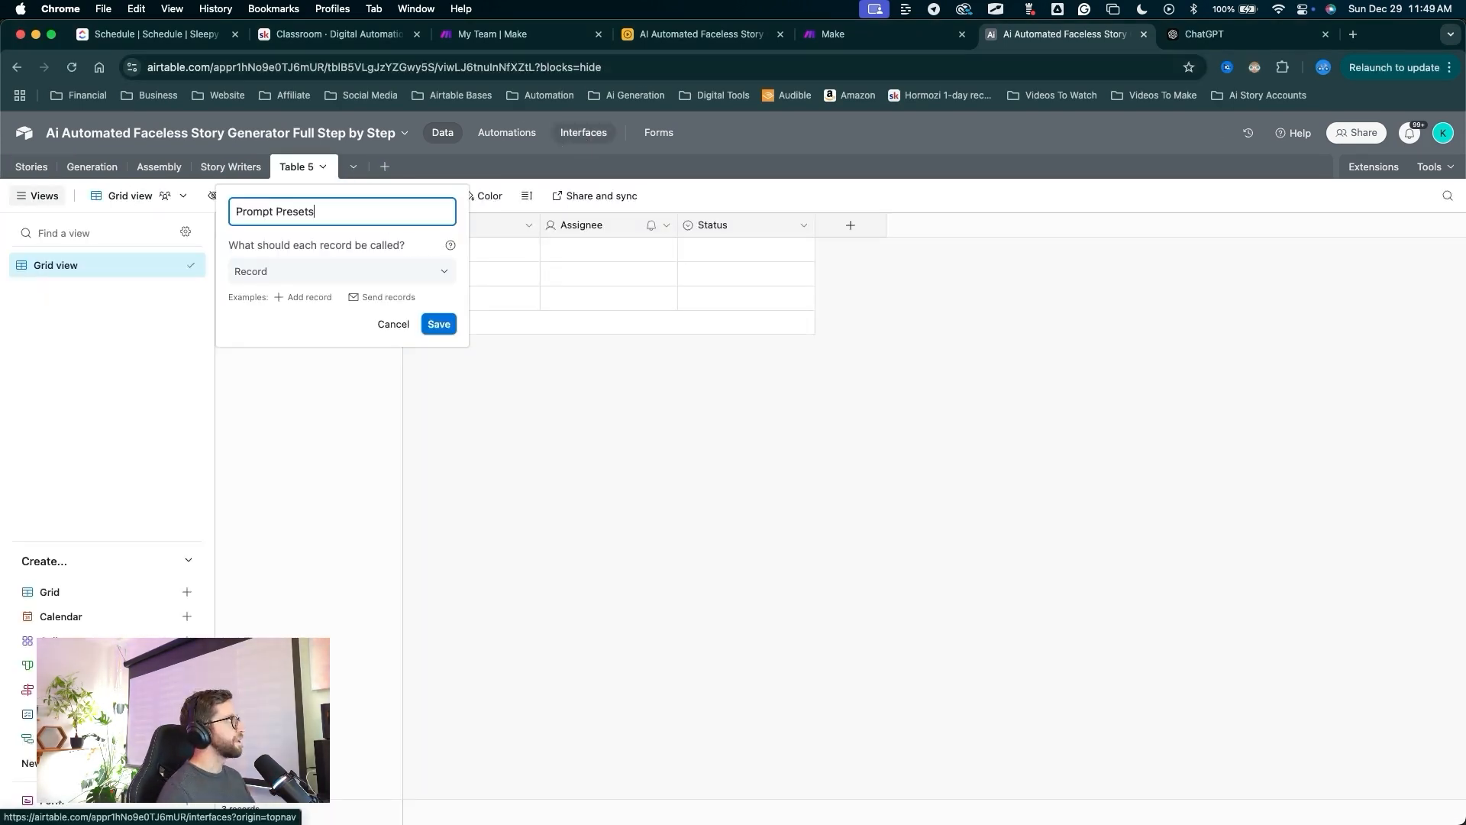
pyautogui.moveTo(463, 435); pyautogui.dragTo(439, 336)
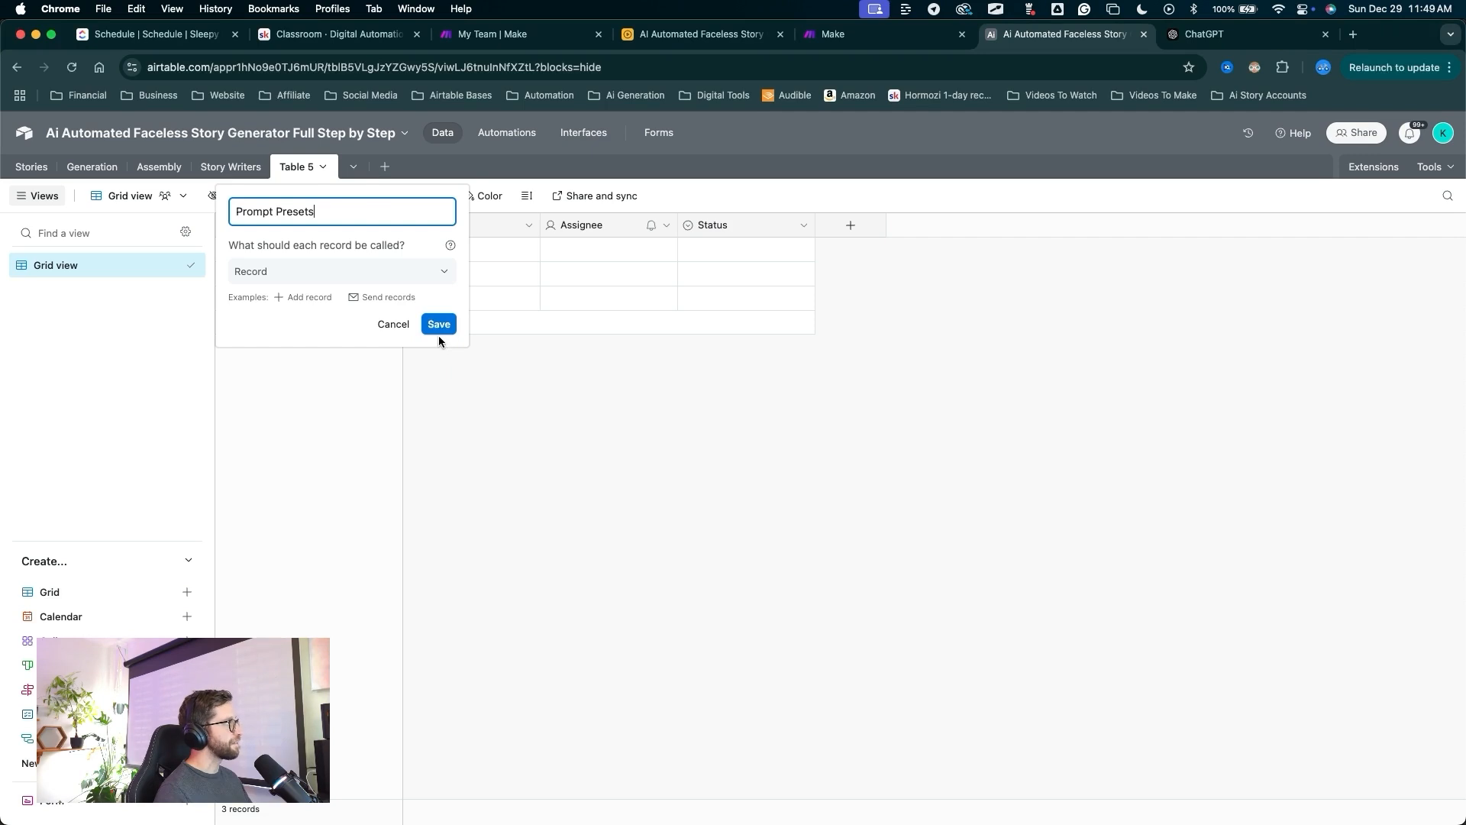
pyautogui.click(440, 332)
pyautogui.click(743, 391)
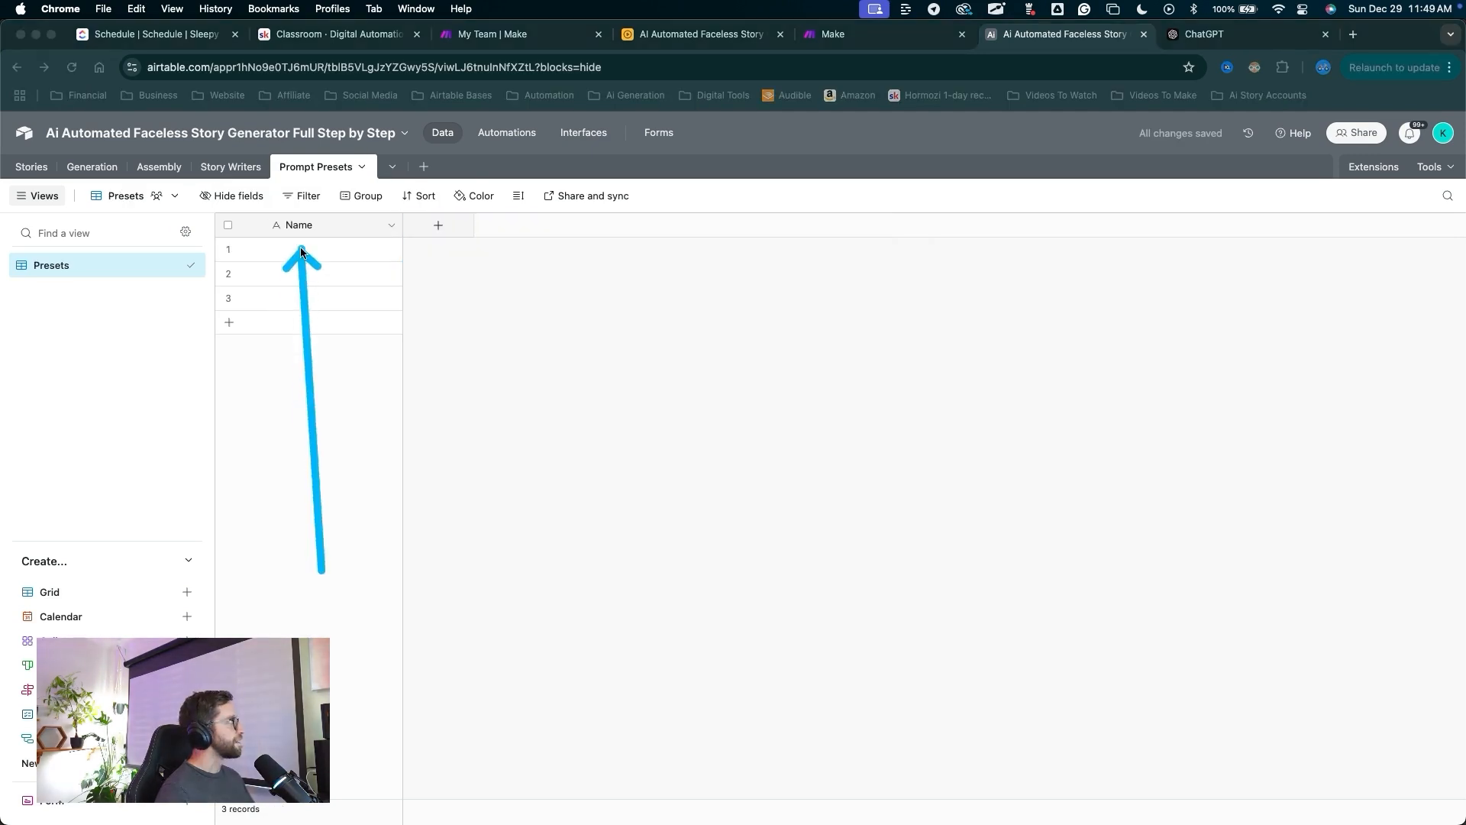
pyautogui.doubleClick(301, 226)
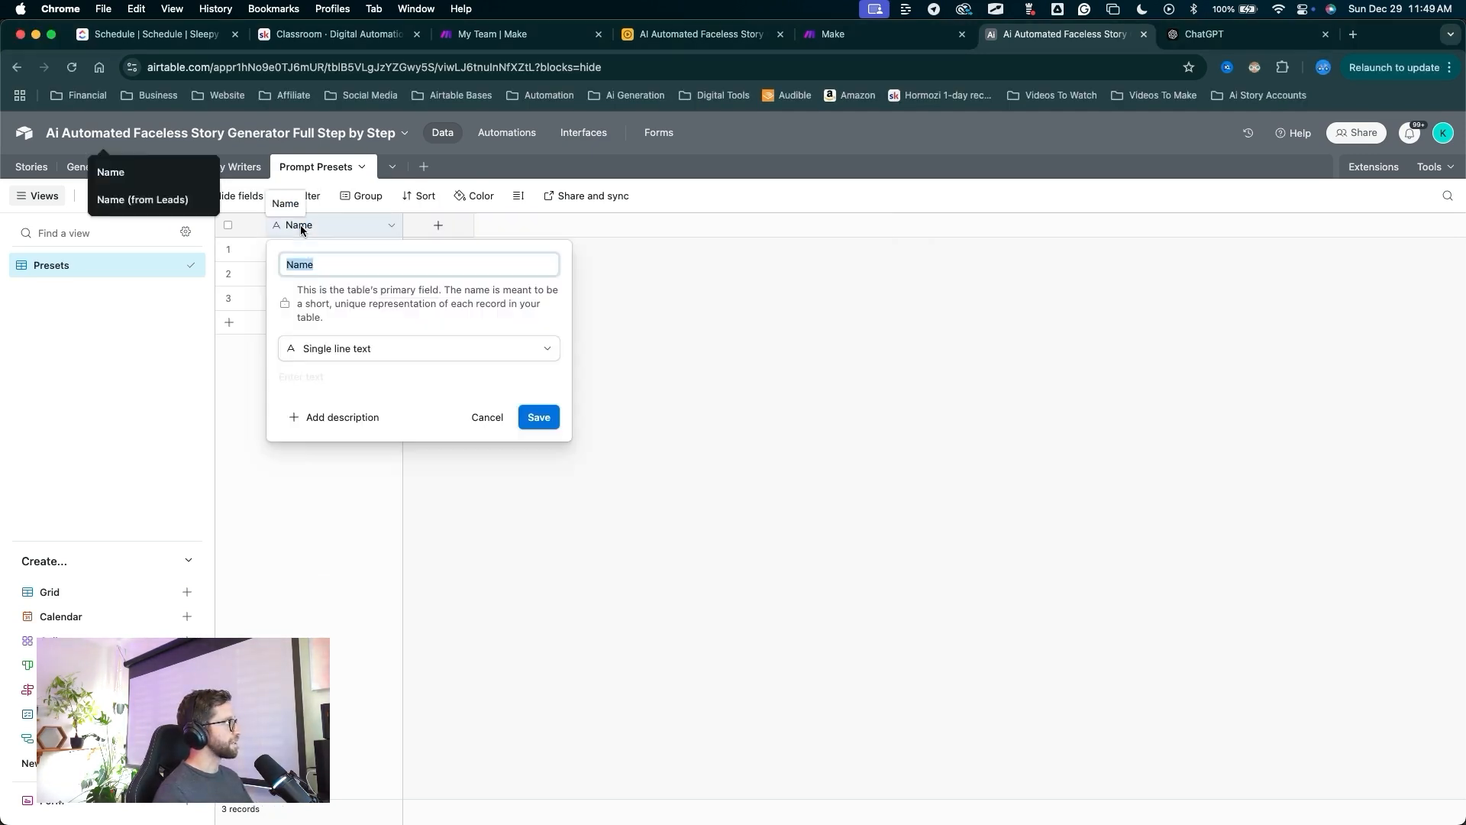
pyautogui.write('Preset Name')
pyautogui.moveTo(510, 547); pyautogui.dragTo(543, 425)
pyautogui.click(539, 417)
# Add a single-select 'Type' field with options Image, Style and Genre preset.
pyautogui.moveTo(487, 513); pyautogui.dragTo(447, 240)
pyautogui.click(442, 231)
pyautogui.write('Type')
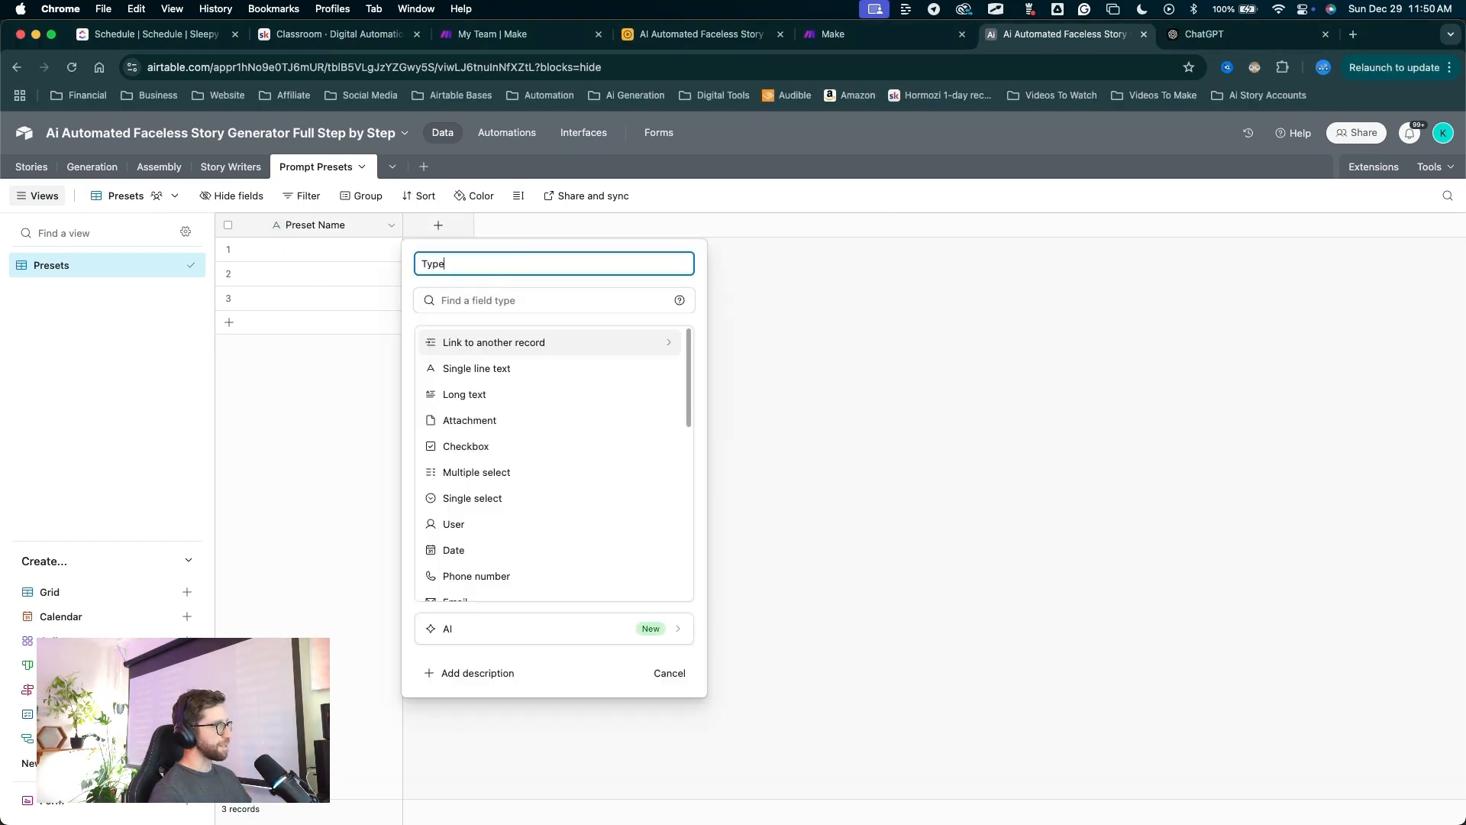
pyautogui.moveTo(511, 350); pyautogui.dragTo(475, 495)
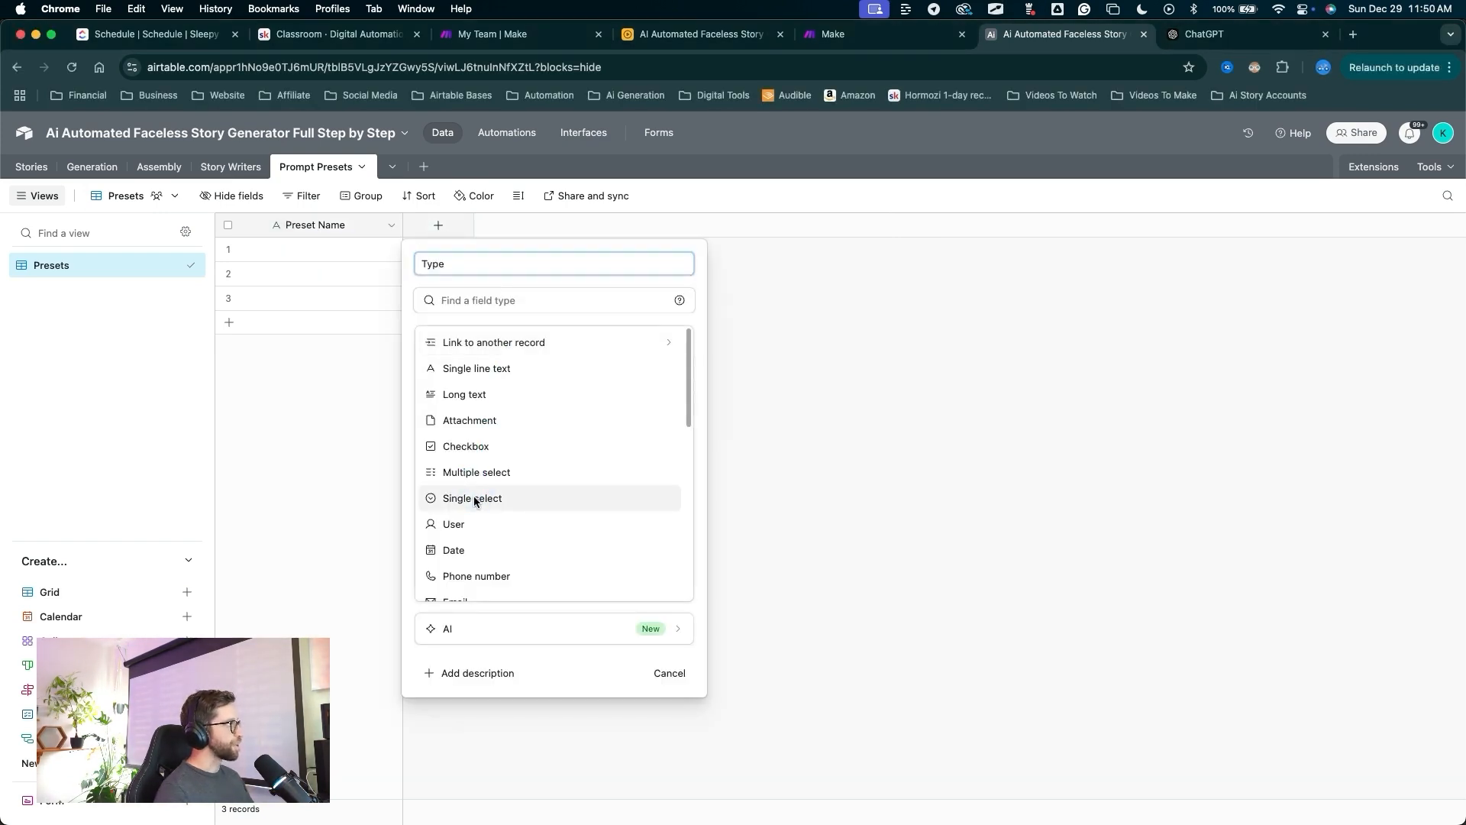
pyautogui.click(475, 497)
pyautogui.moveTo(495, 366); pyautogui.dragTo(475, 441)
pyautogui.click(473, 450)
pyautogui.write('Image')
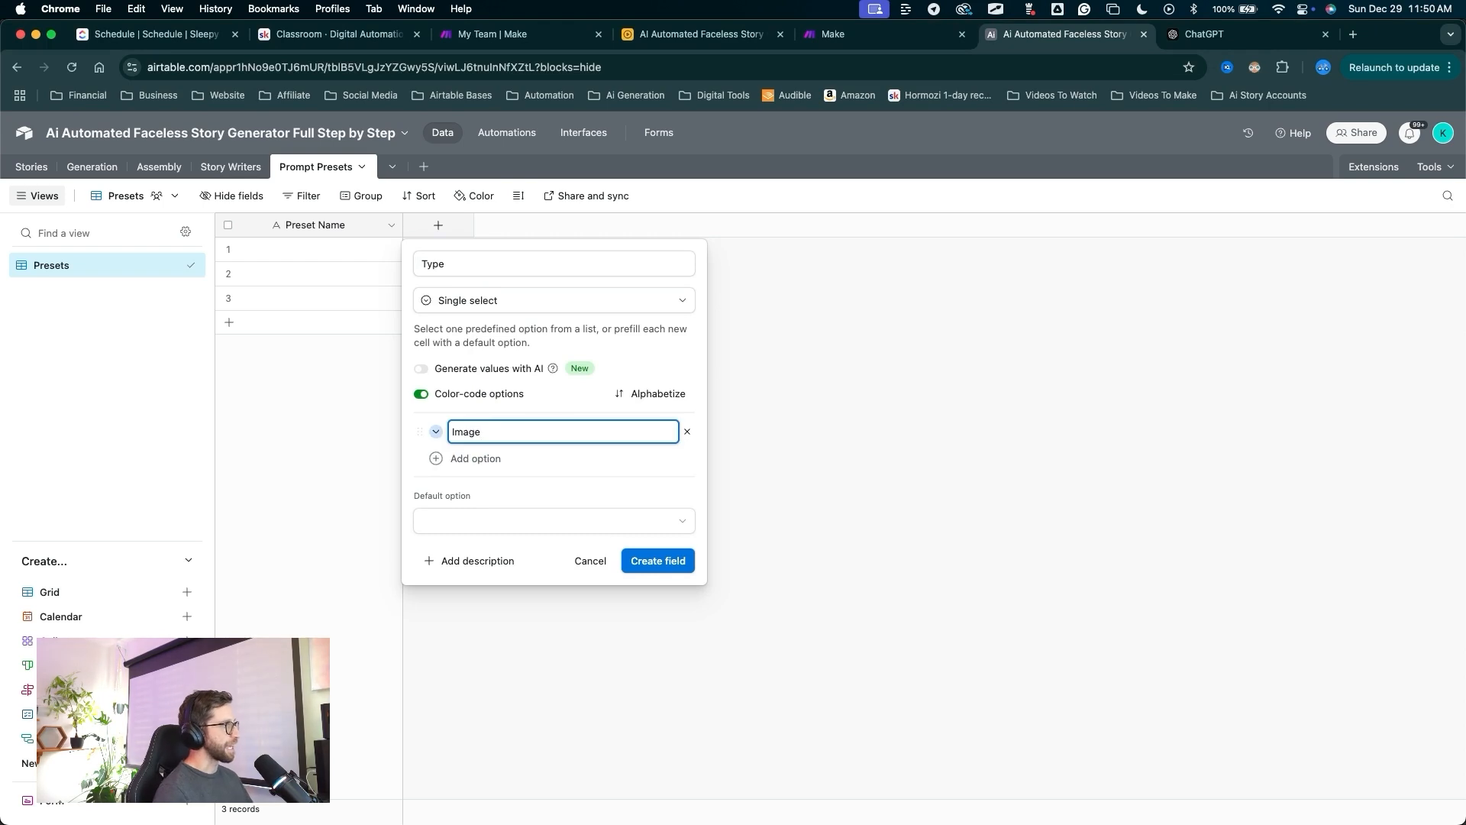
pyautogui.press('Return')
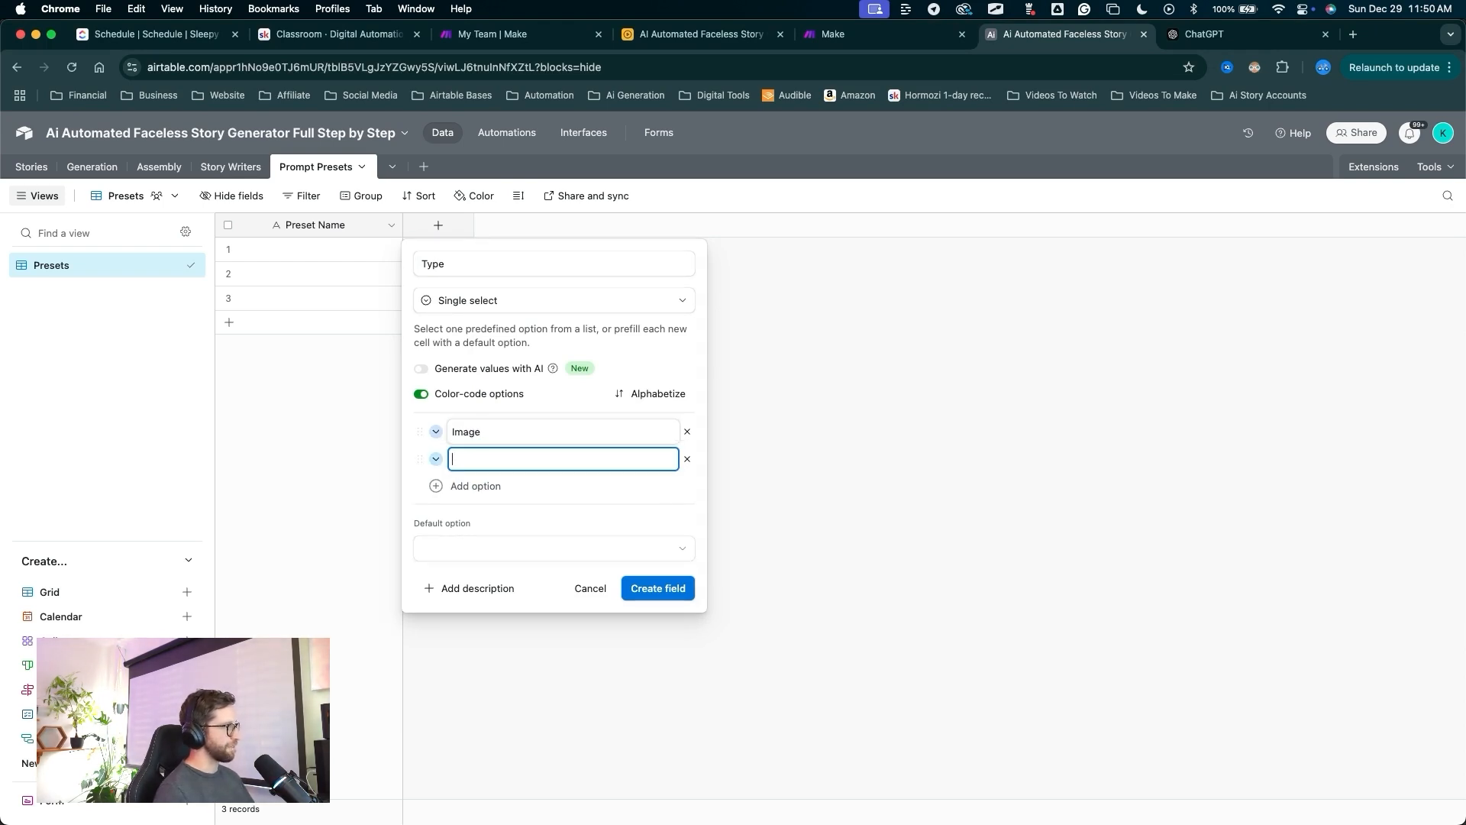
pyautogui.write('Style')
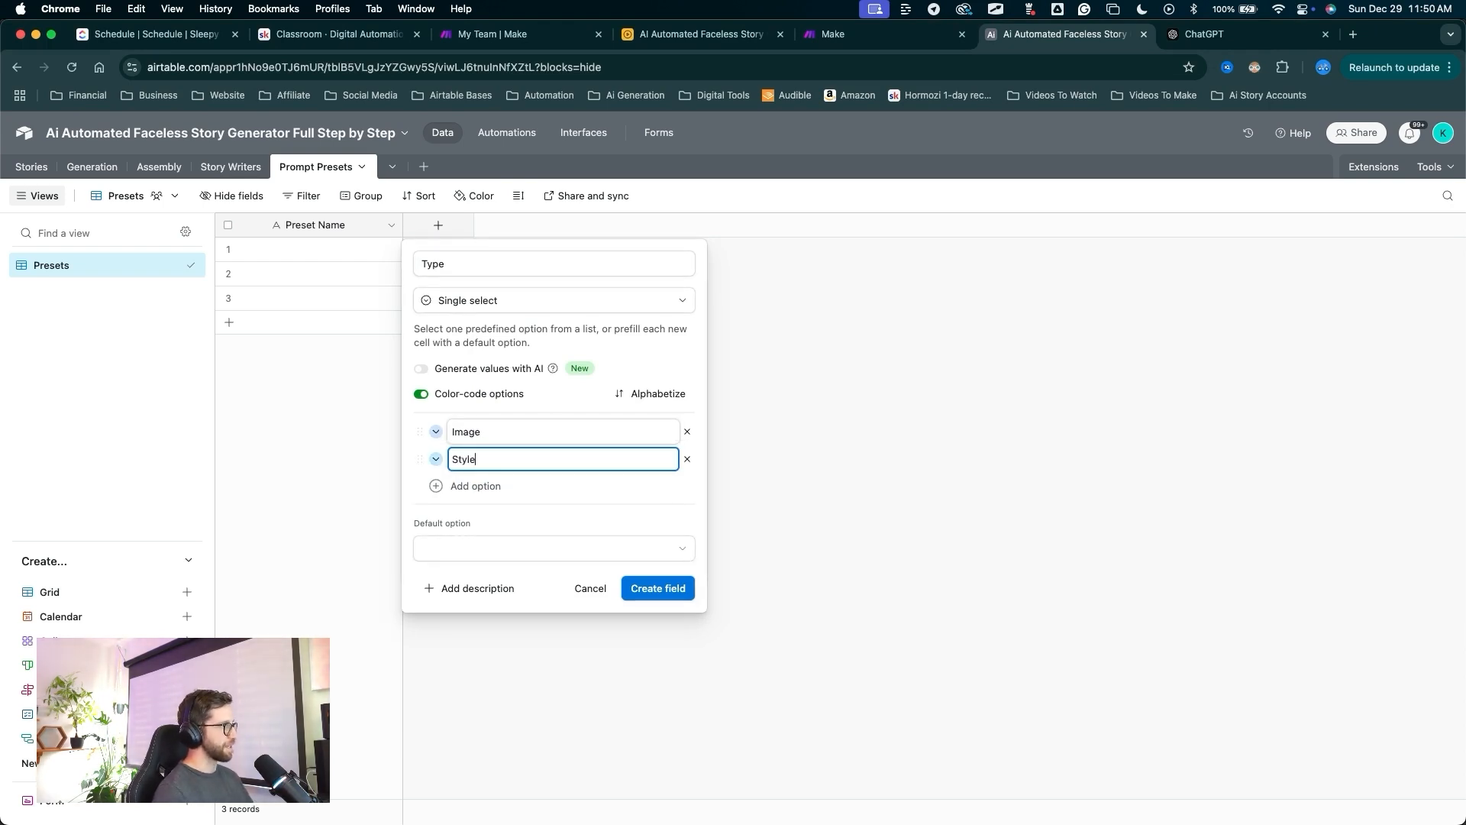
pyautogui.press('Return')
pyautogui.write('Genre preset')
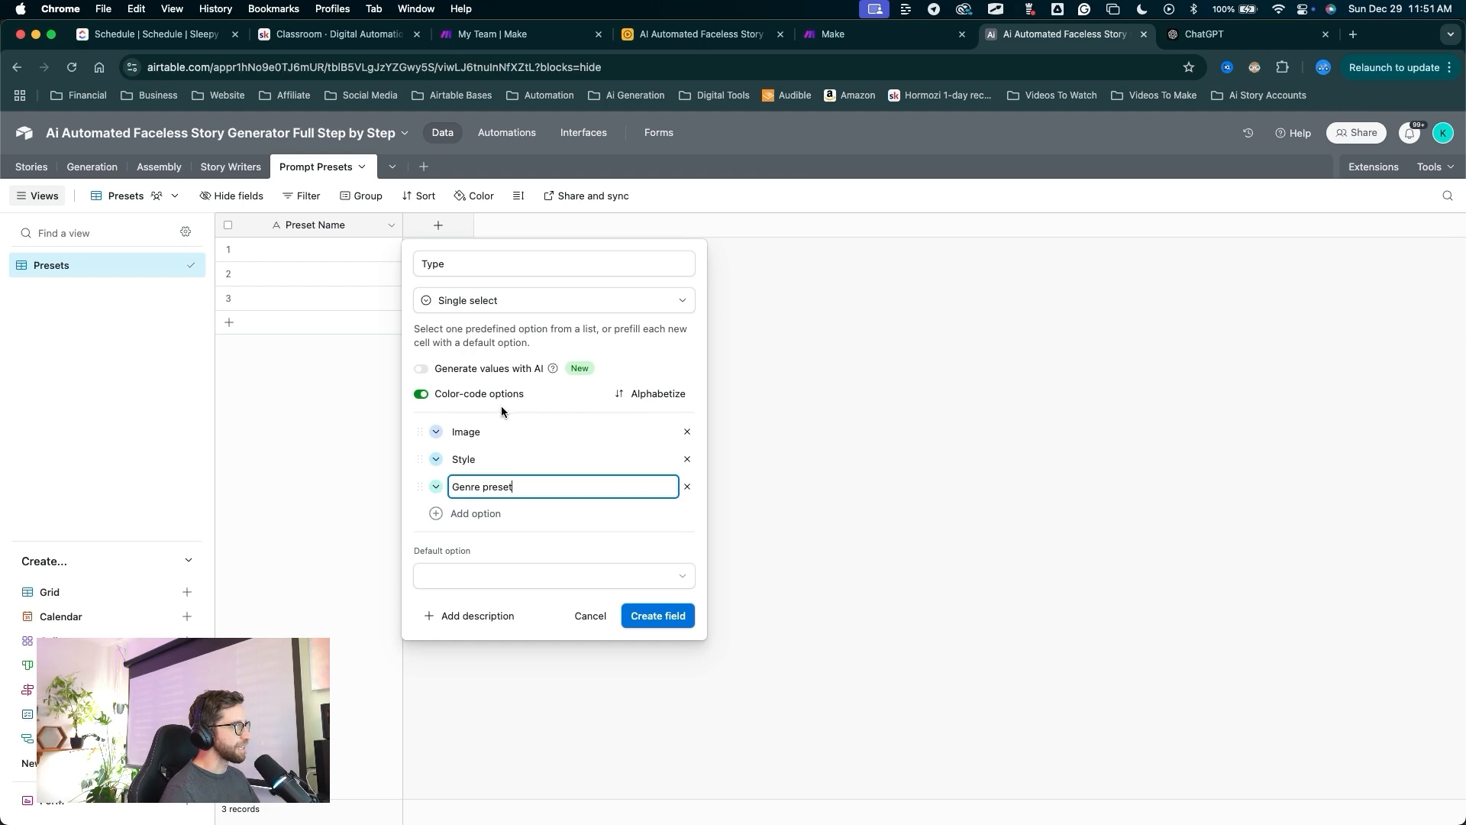
pyautogui.click(436, 432)
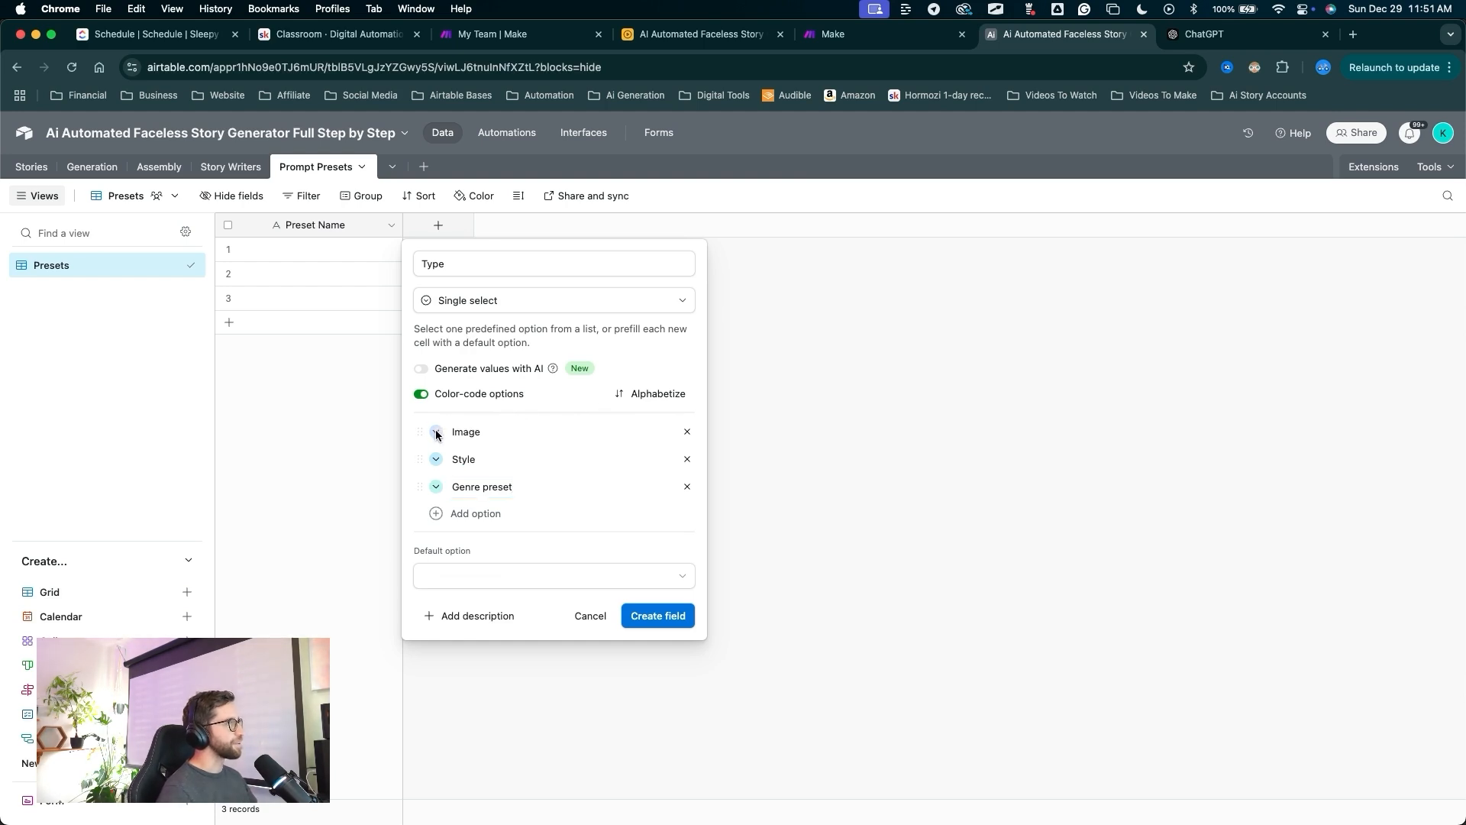
pyautogui.click(594, 480)
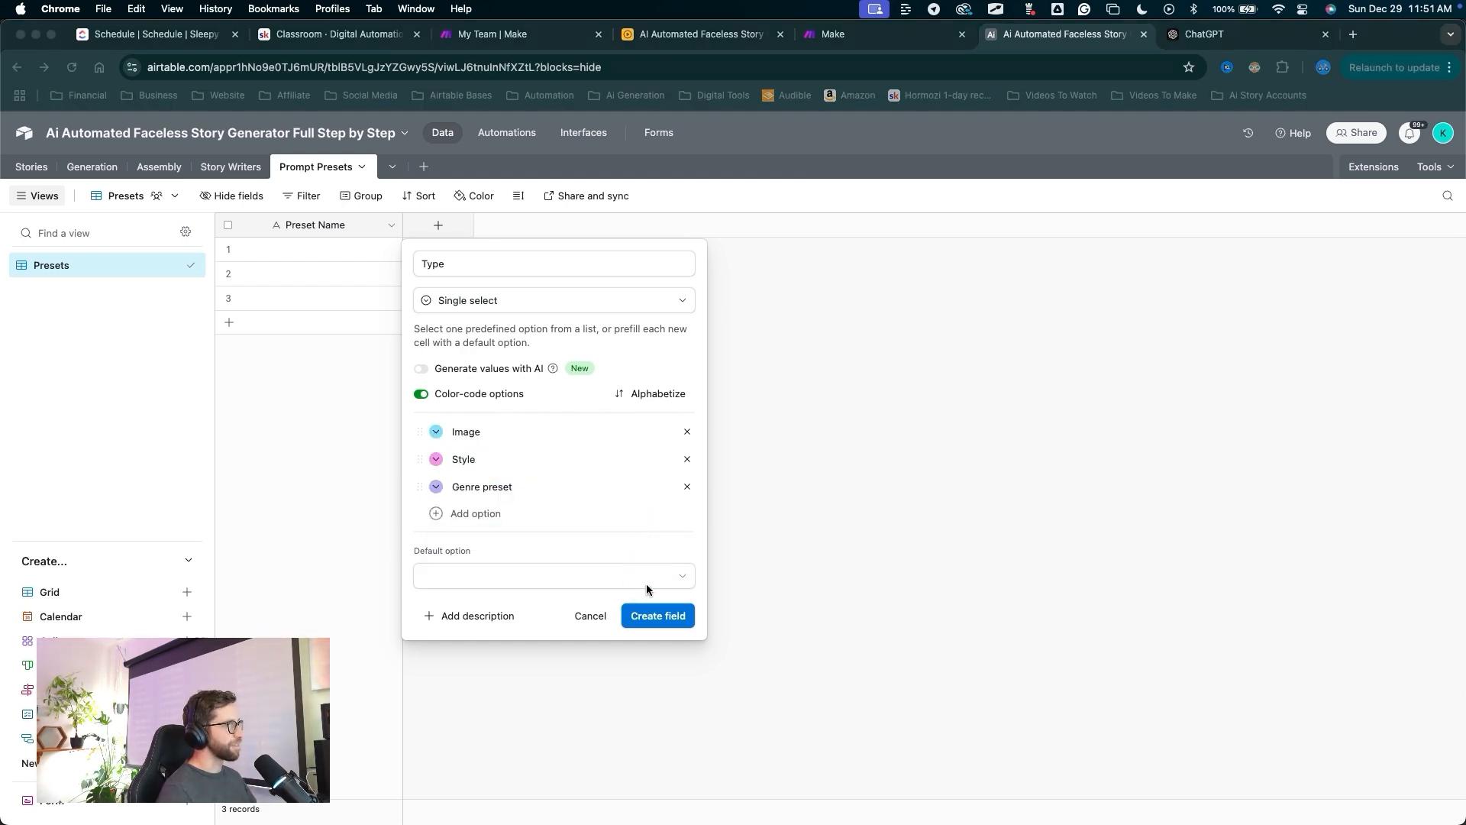
pyautogui.click(658, 616)
# Add a long-text field named 'Prompt', then go back to the Stories table.
pyautogui.click(576, 225)
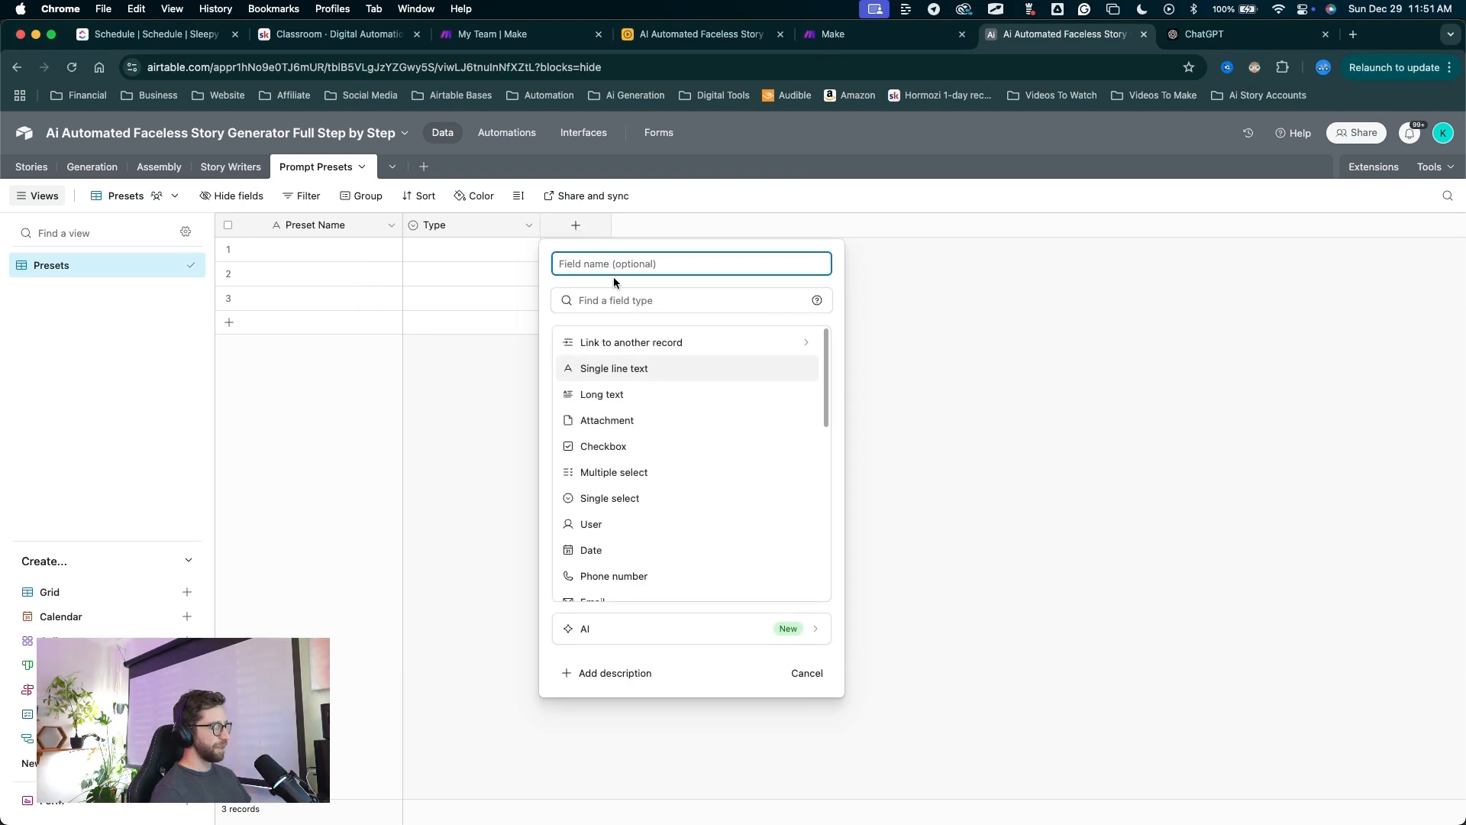
pyautogui.write('Prompt')
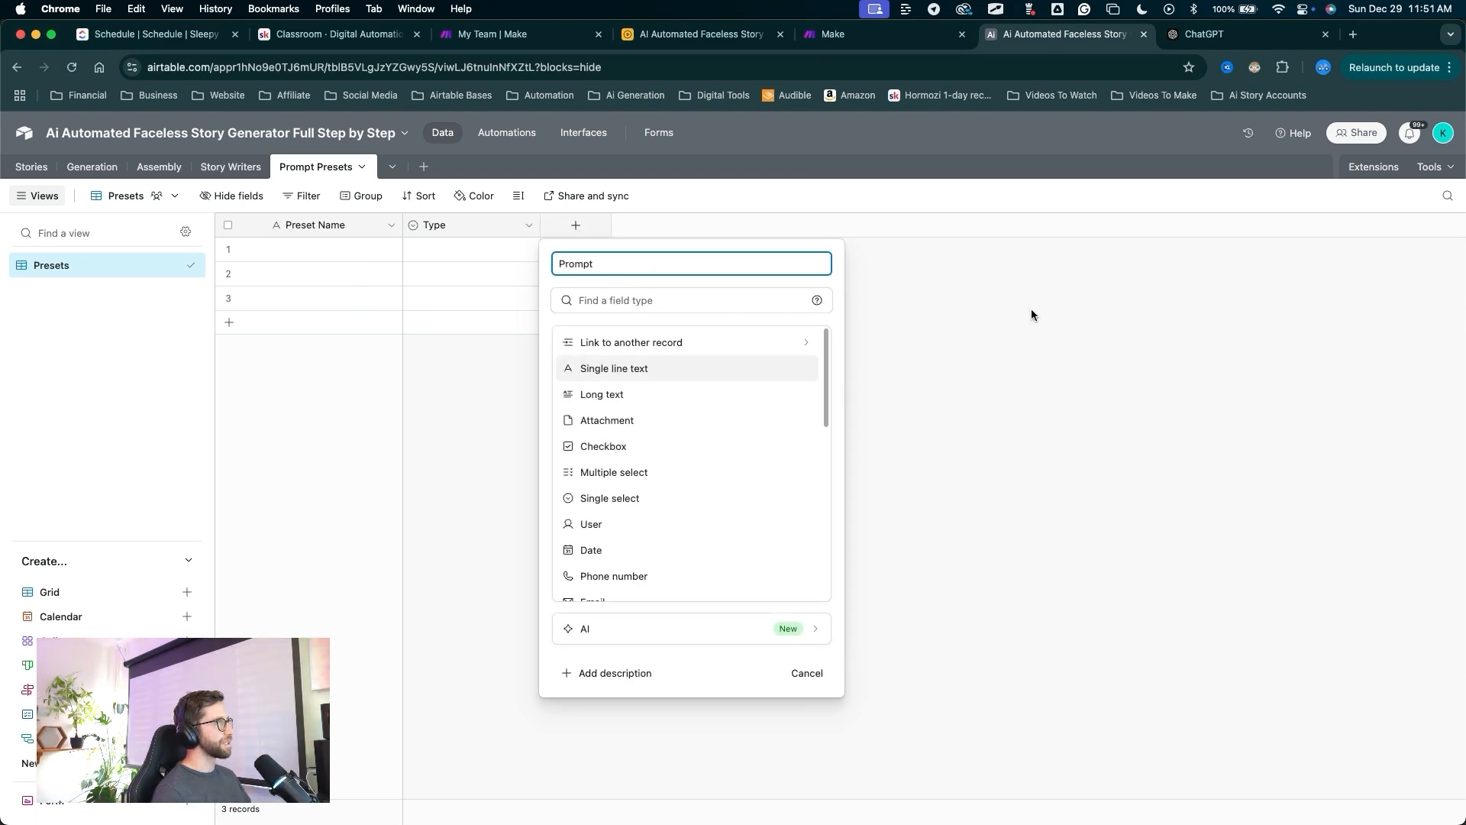
pyautogui.click(631, 395)
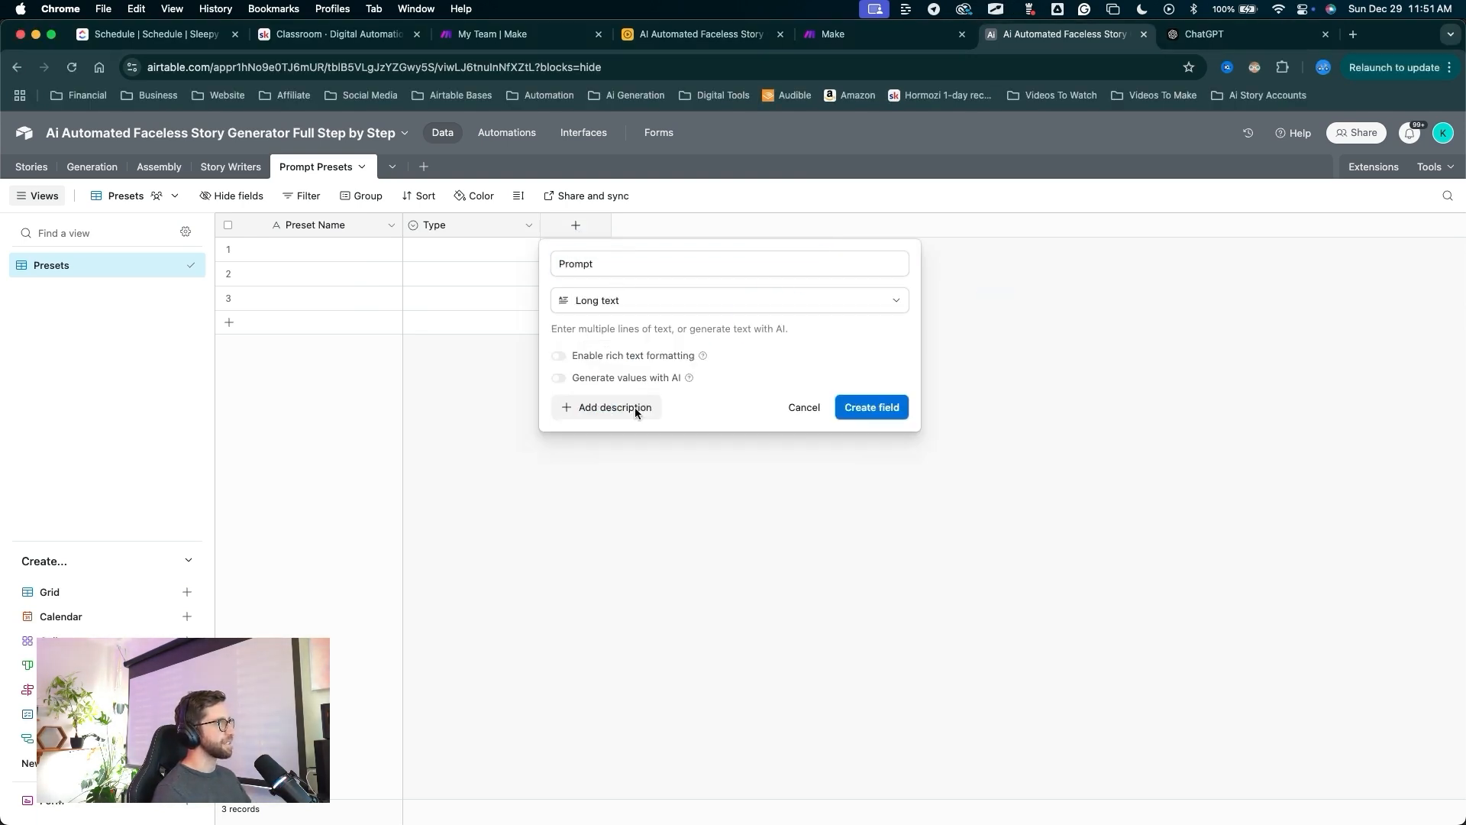
pyautogui.click(868, 411)
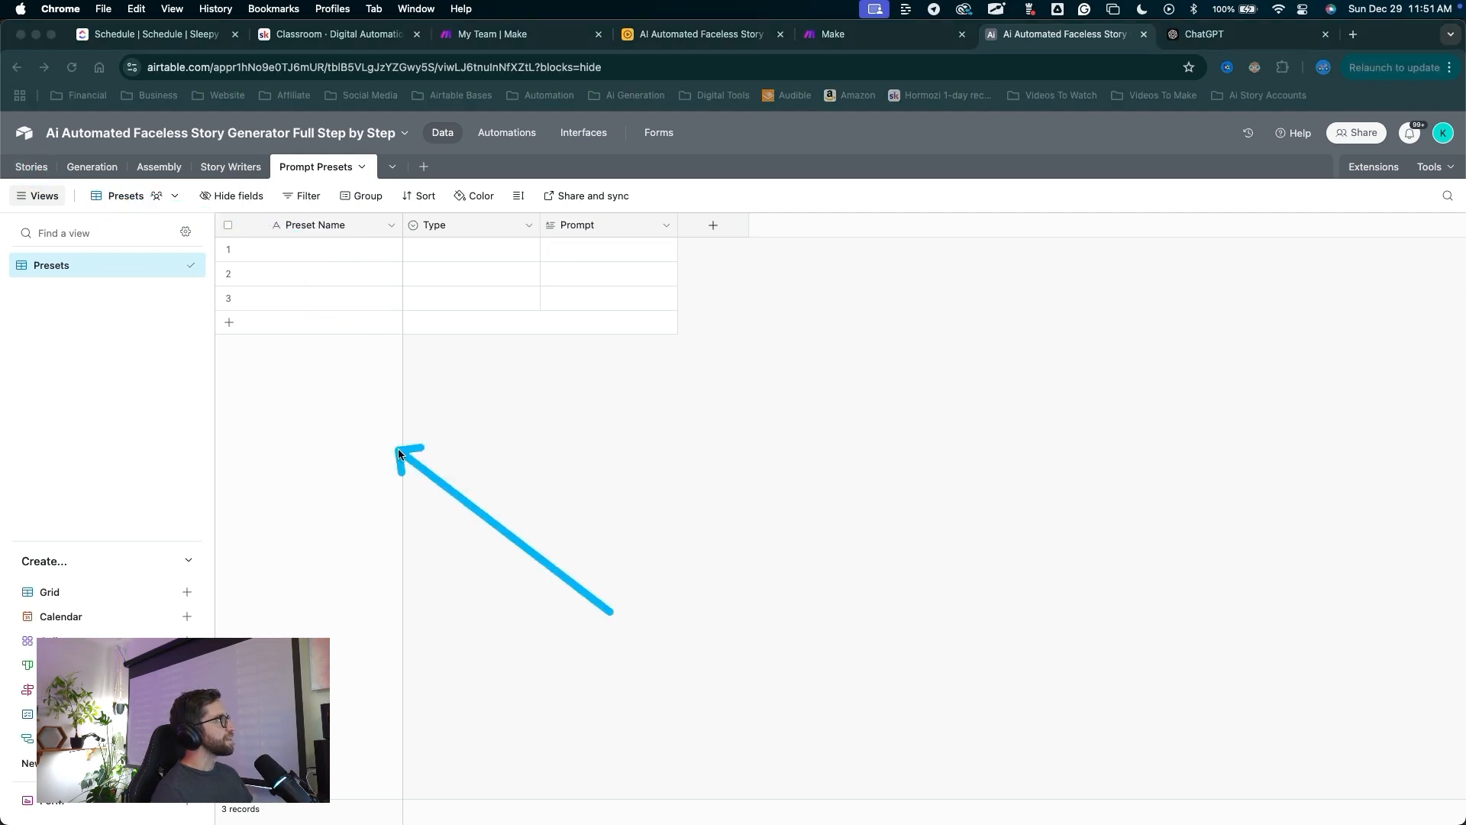
pyautogui.click(34, 167)
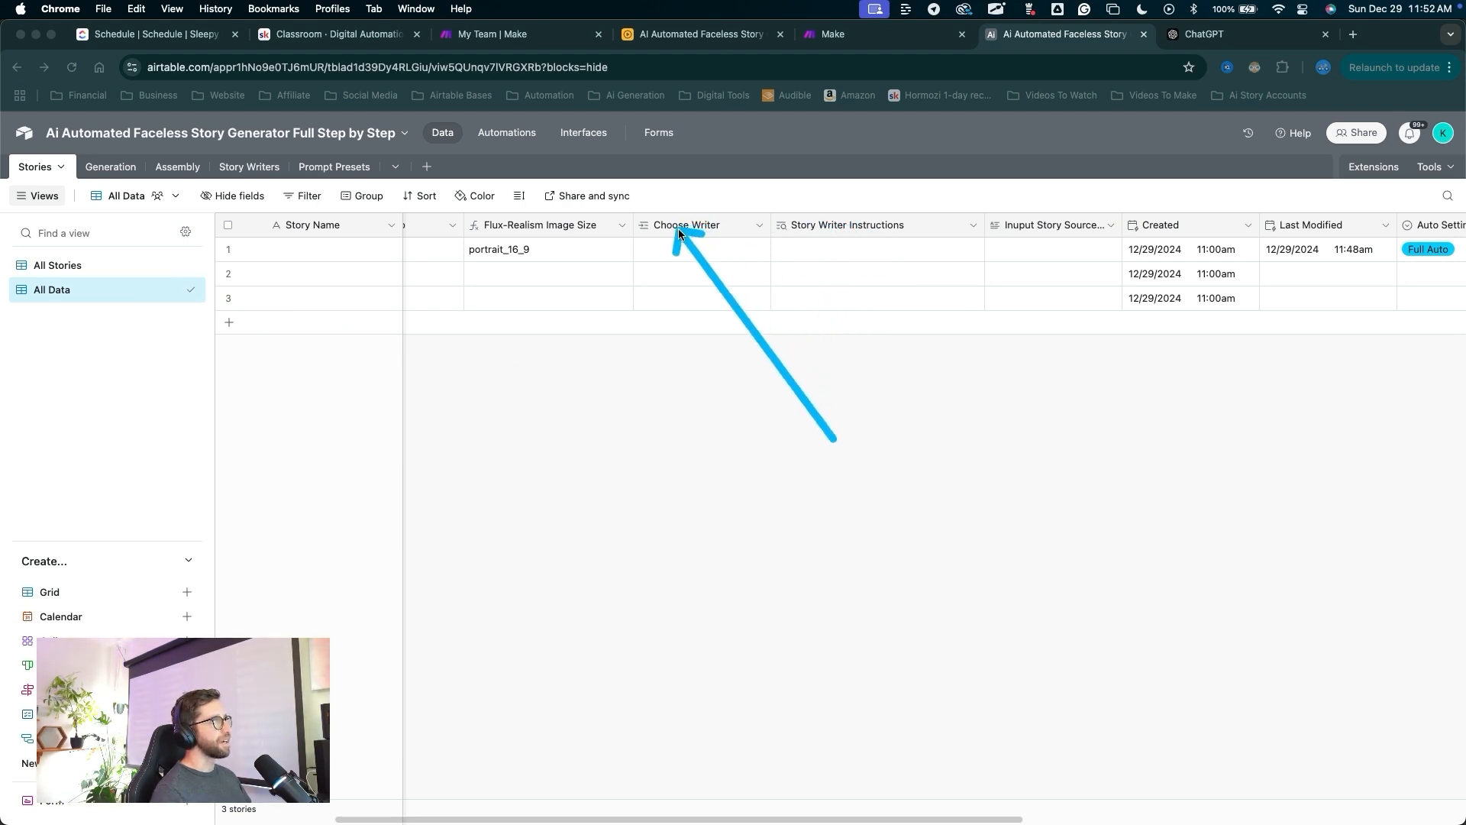
# Insert a single-record Choose Image Style field linking to Prompt Presets, right of Story Writer Instructions.
pyautogui.moveTo(1013, 237); pyautogui.dragTo(1066, 236)
pyautogui.press('Escape')
pyautogui.moveTo(1125, 232); pyautogui.dragTo(1162, 232)
pyautogui.moveTo(932, 386); pyautogui.dragTo(919, 228)
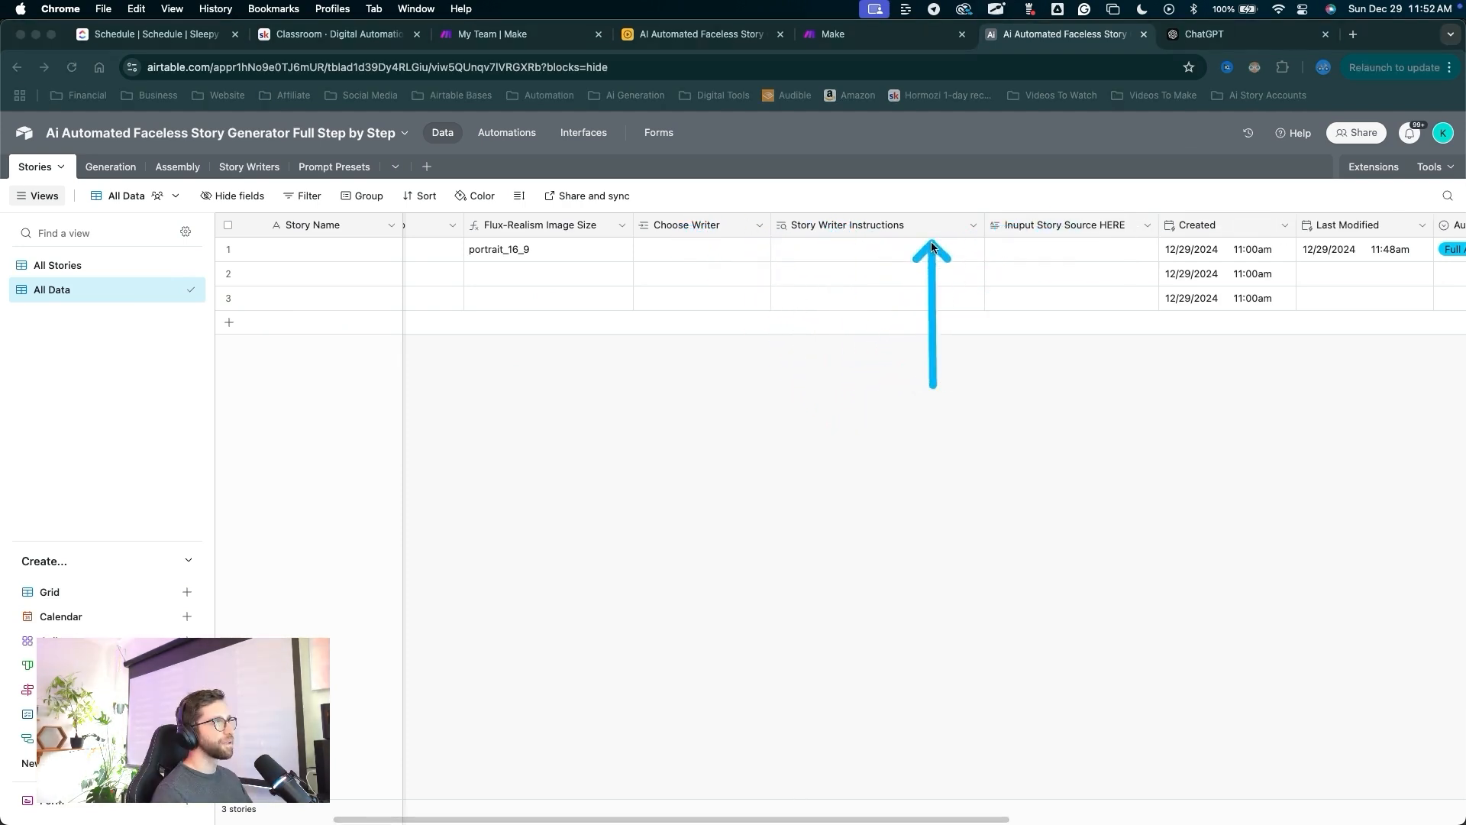
pyautogui.press('Escape')
pyautogui.rightClick(918, 227)
pyautogui.click(827, 350)
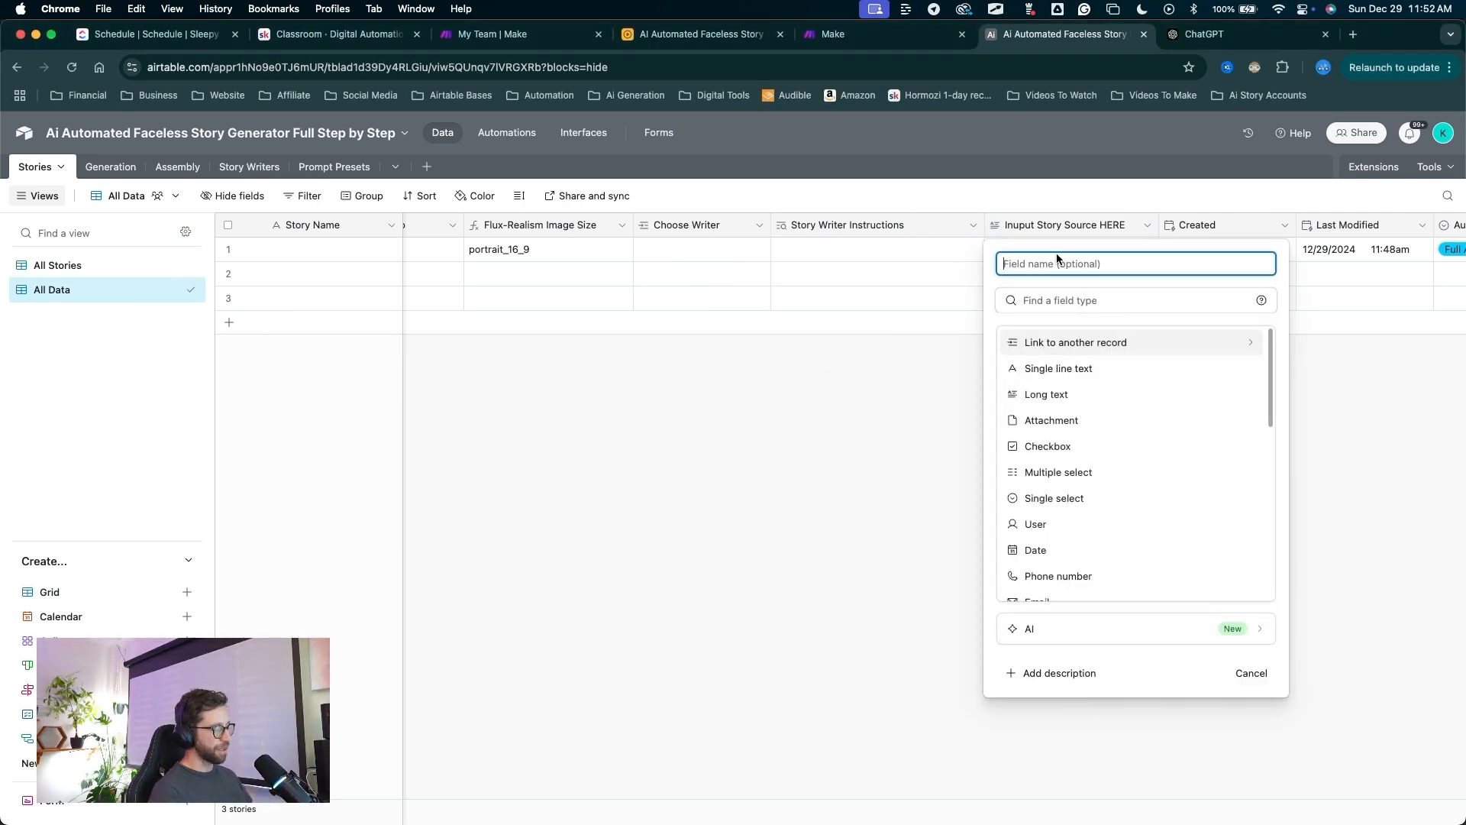
pyautogui.write('Choose')
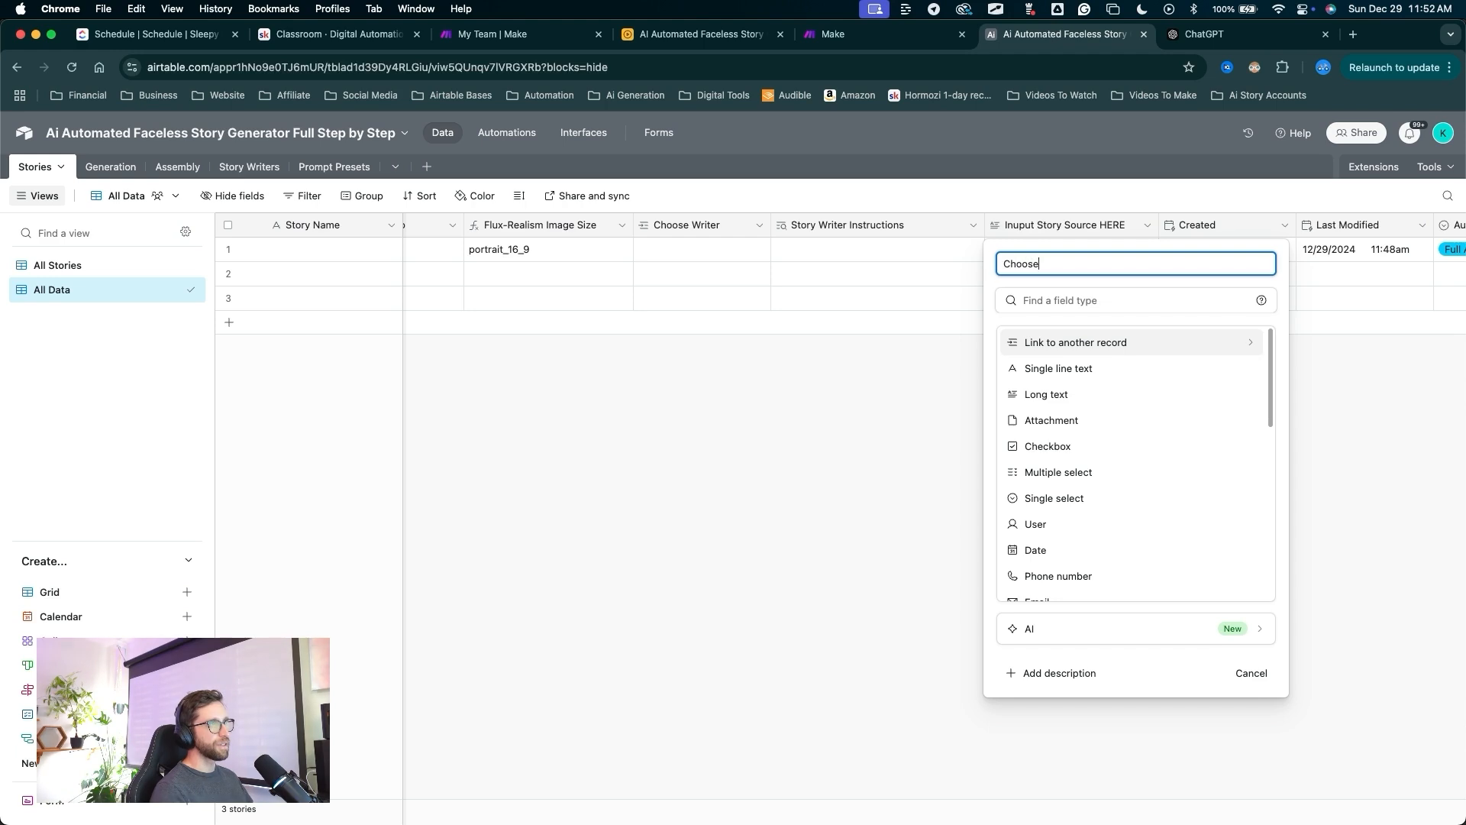
pyautogui.write(' Image Style')
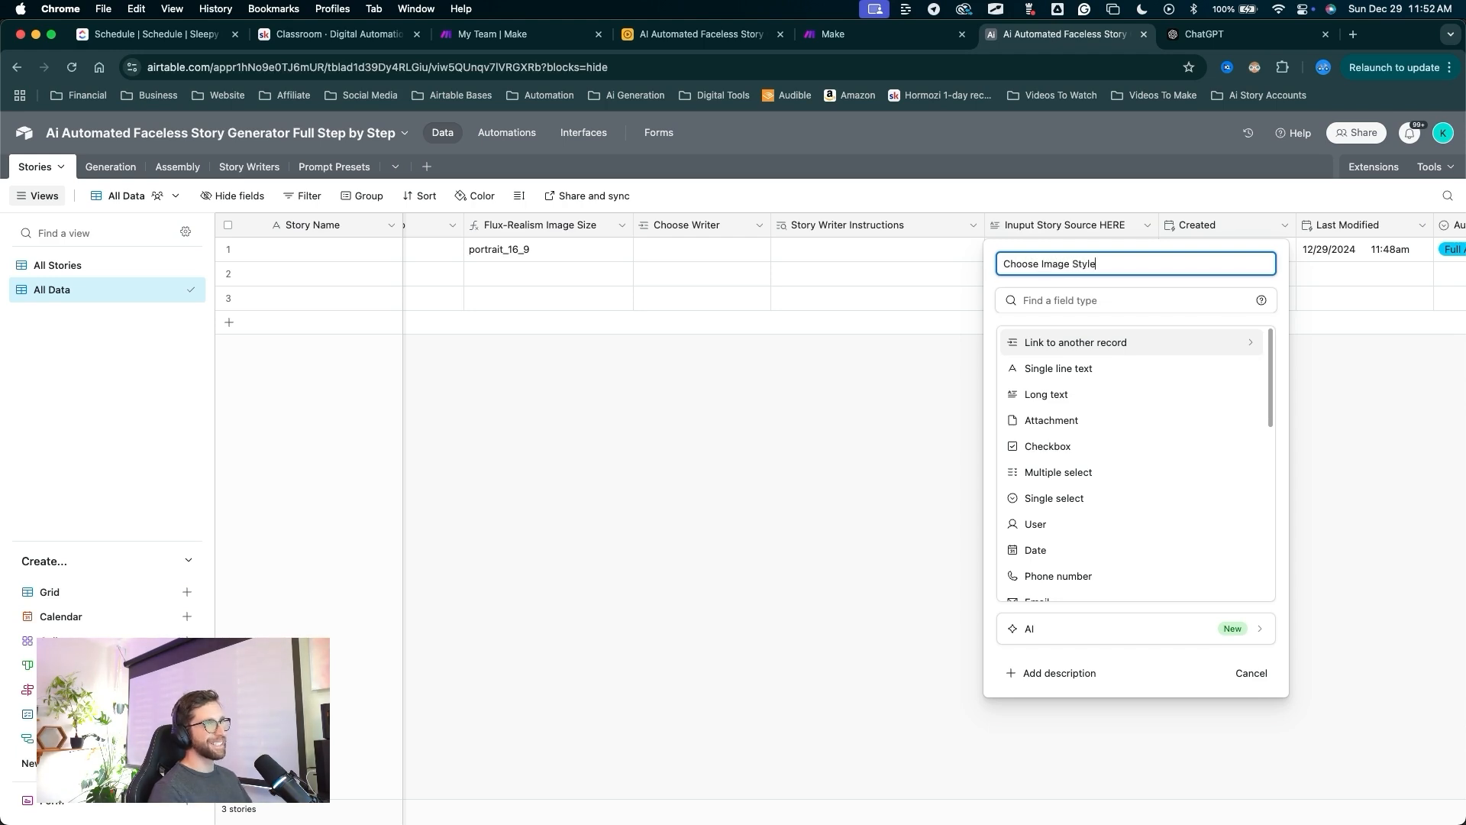
pyautogui.click(1095, 344)
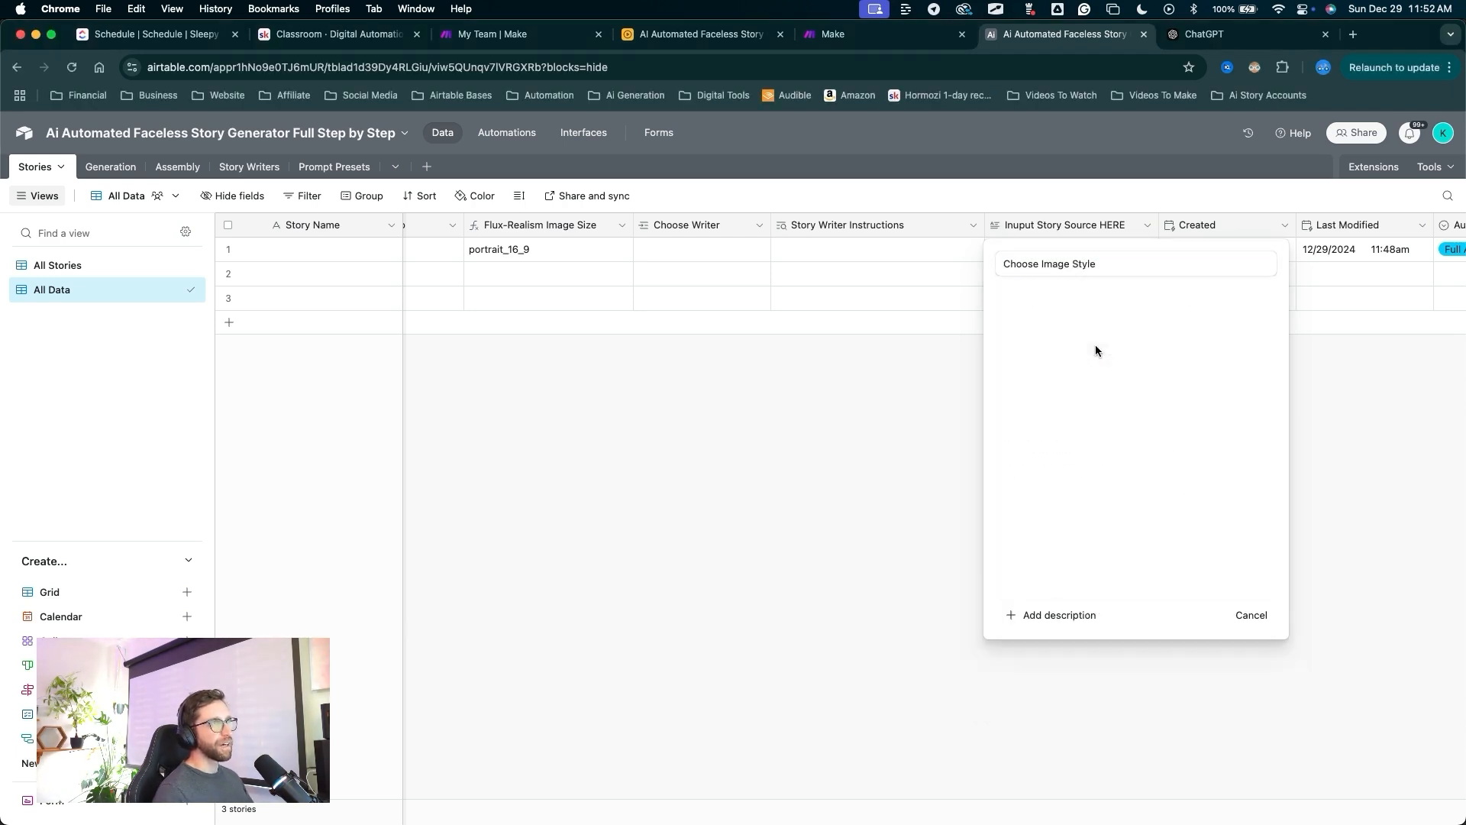
pyautogui.moveTo(1159, 286); pyautogui.dragTo(1072, 426)
pyautogui.click(1073, 429)
pyautogui.moveTo(991, 256); pyautogui.dragTo(1001, 345)
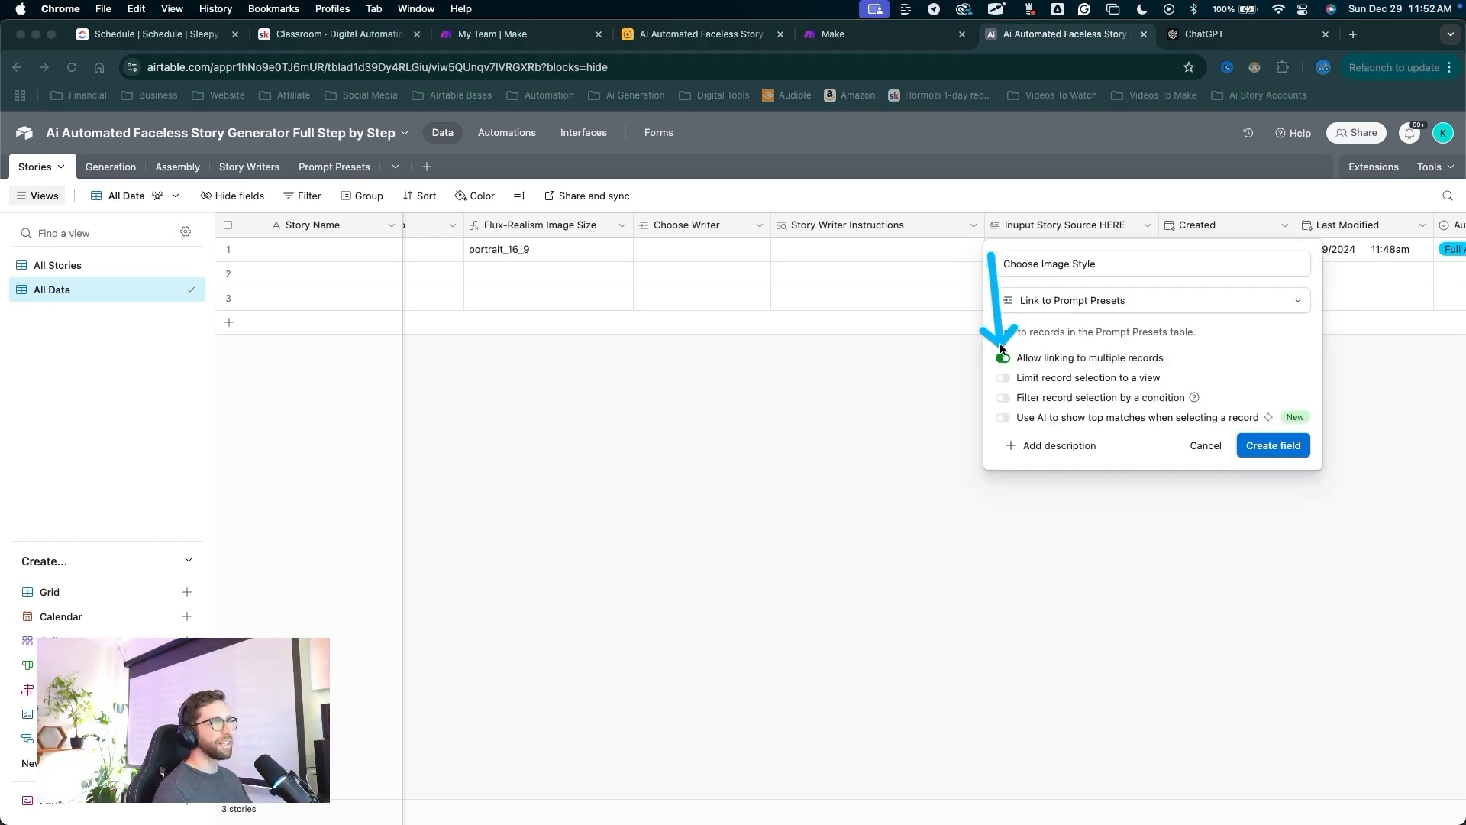
pyautogui.click(1003, 358)
pyautogui.moveTo(1191, 297); pyautogui.dragTo(1252, 435)
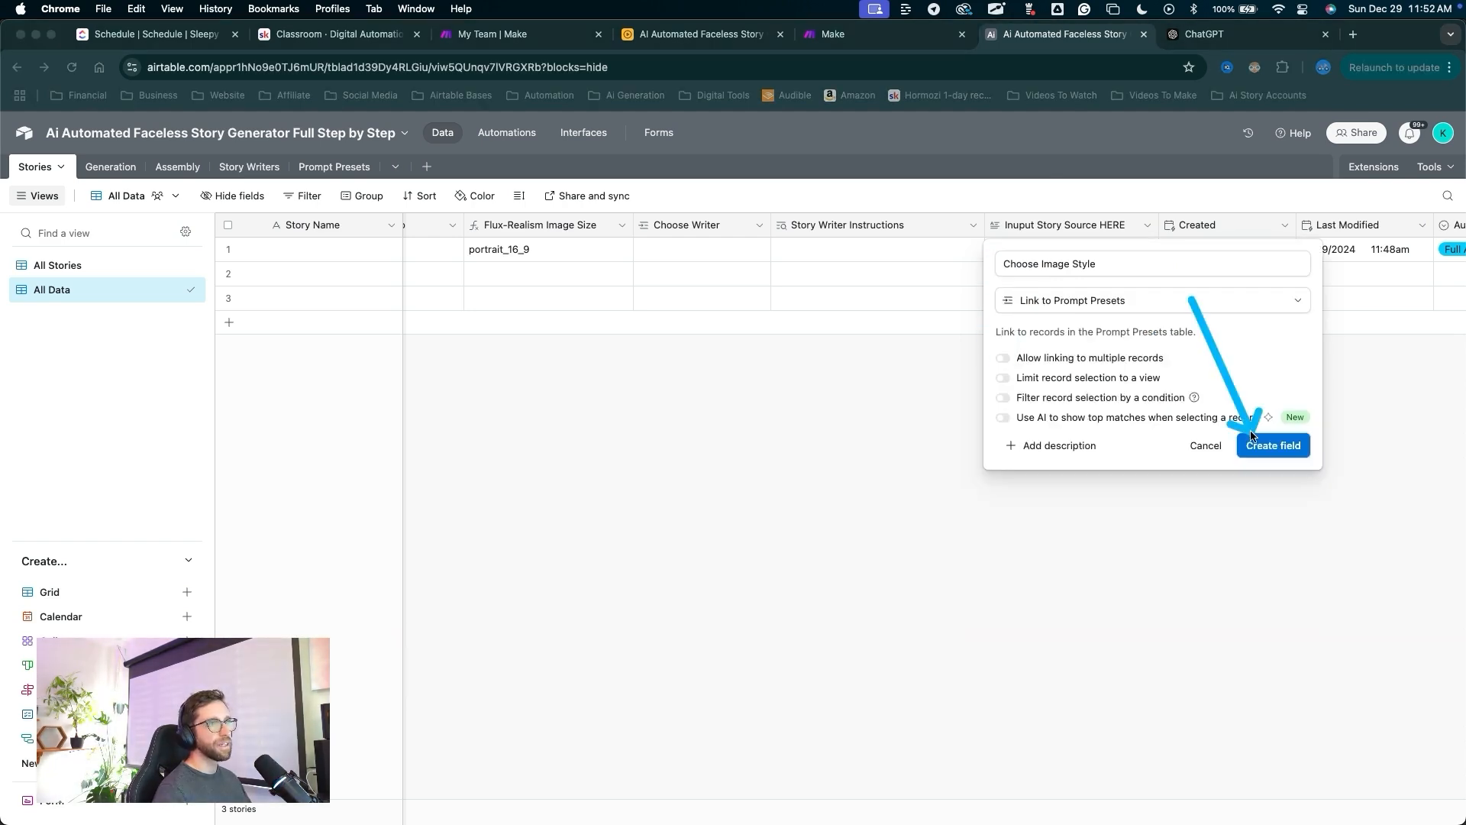
pyautogui.click(1260, 445)
# Add Type and Prompt lookup fields from the linked preset and widen both columns.
pyautogui.moveTo(802, 295)
pyautogui.mouseDown()
pyautogui.moveTo(603, 427)
pyautogui.moveTo(579, 419)
pyautogui.moveTo(615, 401)
pyautogui.moveTo(608, 430)
pyautogui.mouseUp()
pyautogui.click(603, 435)
pyautogui.click(603, 411)
pyautogui.moveTo(814, 337); pyautogui.dragTo(815, 618)
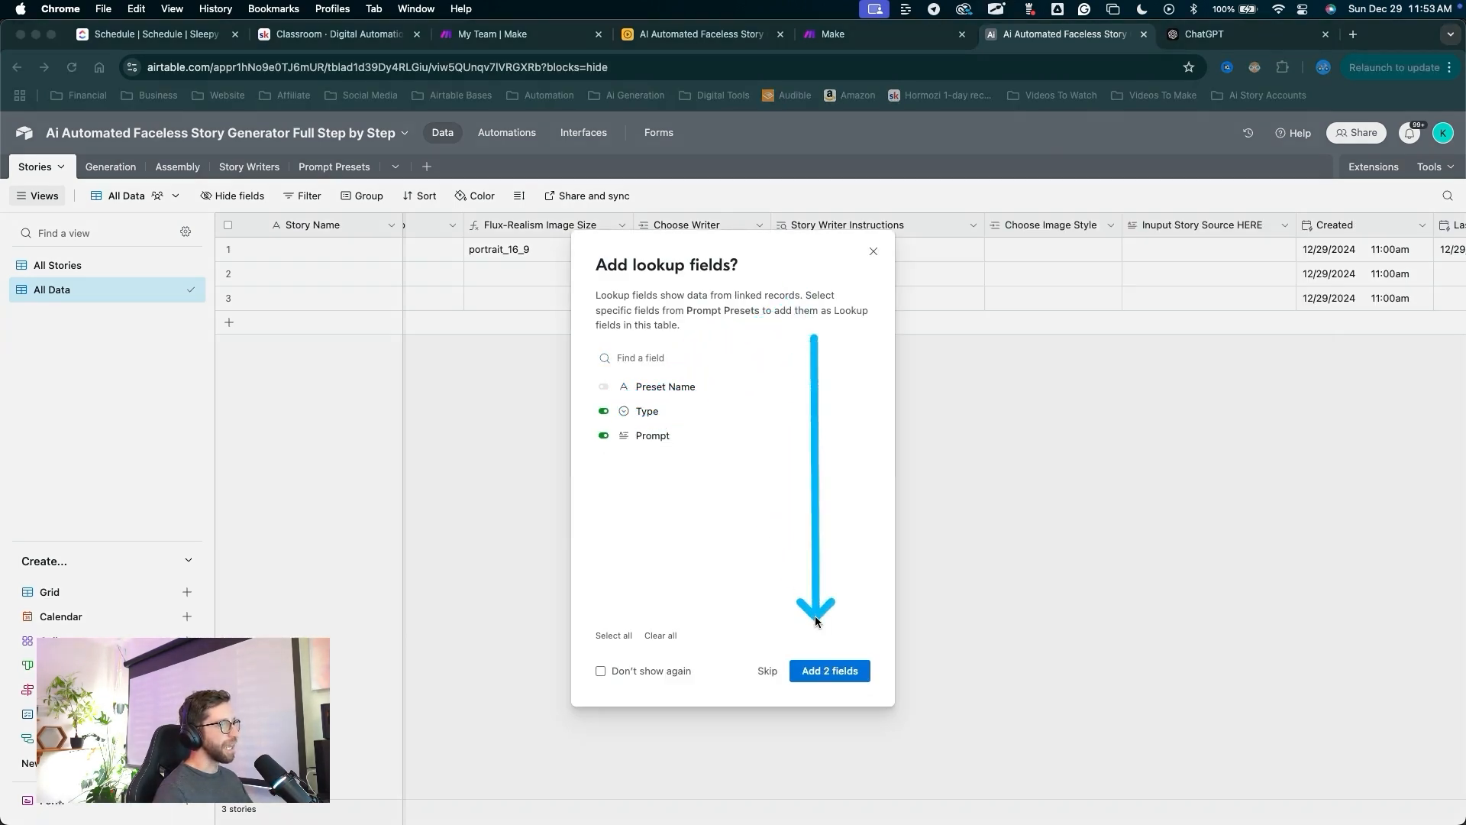
pyautogui.click(829, 671)
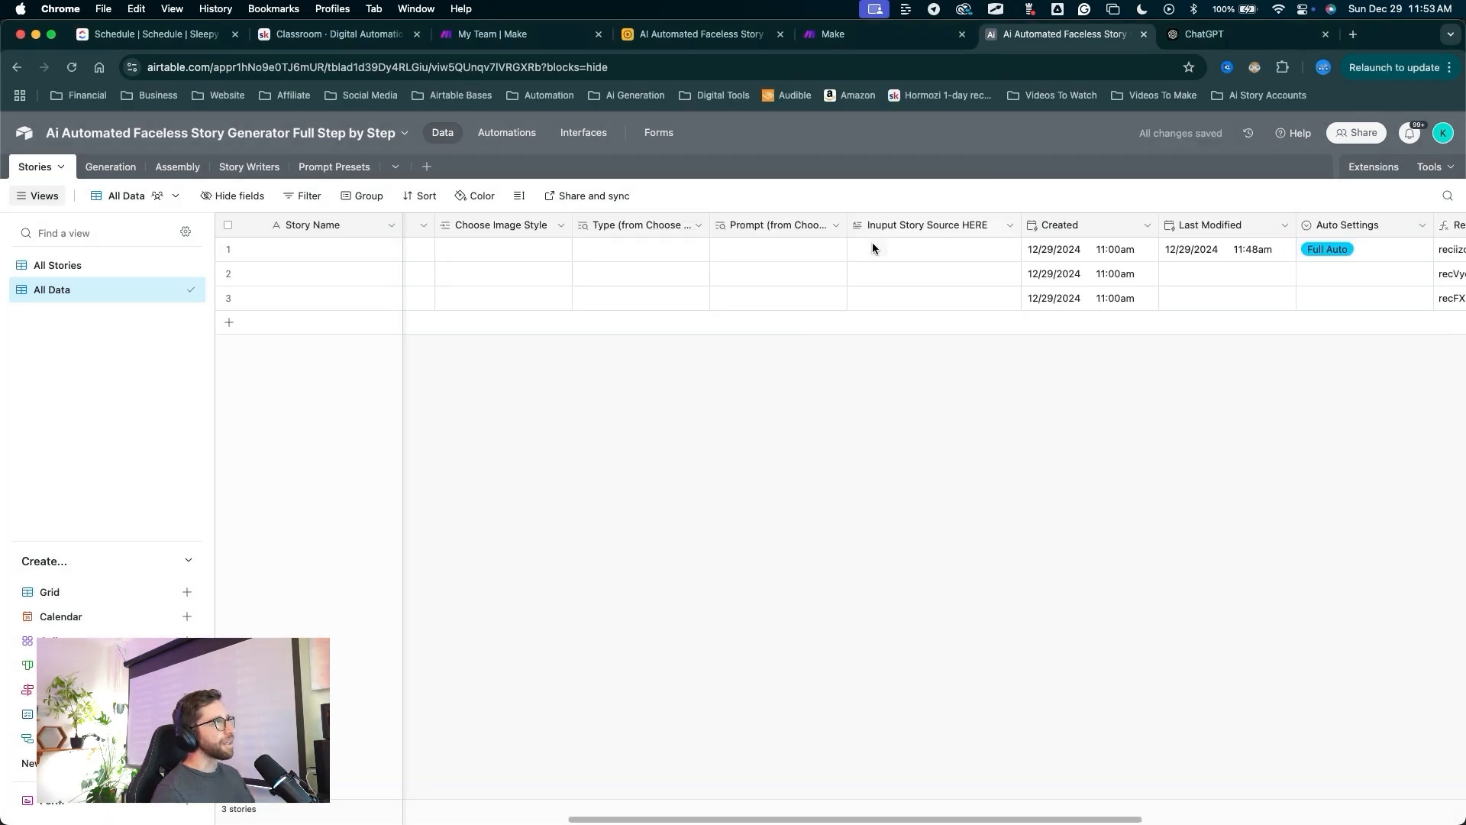
pyautogui.moveTo(707, 230); pyautogui.dragTo(778, 229)
pyautogui.moveTo(916, 229); pyautogui.dragTo(980, 229)
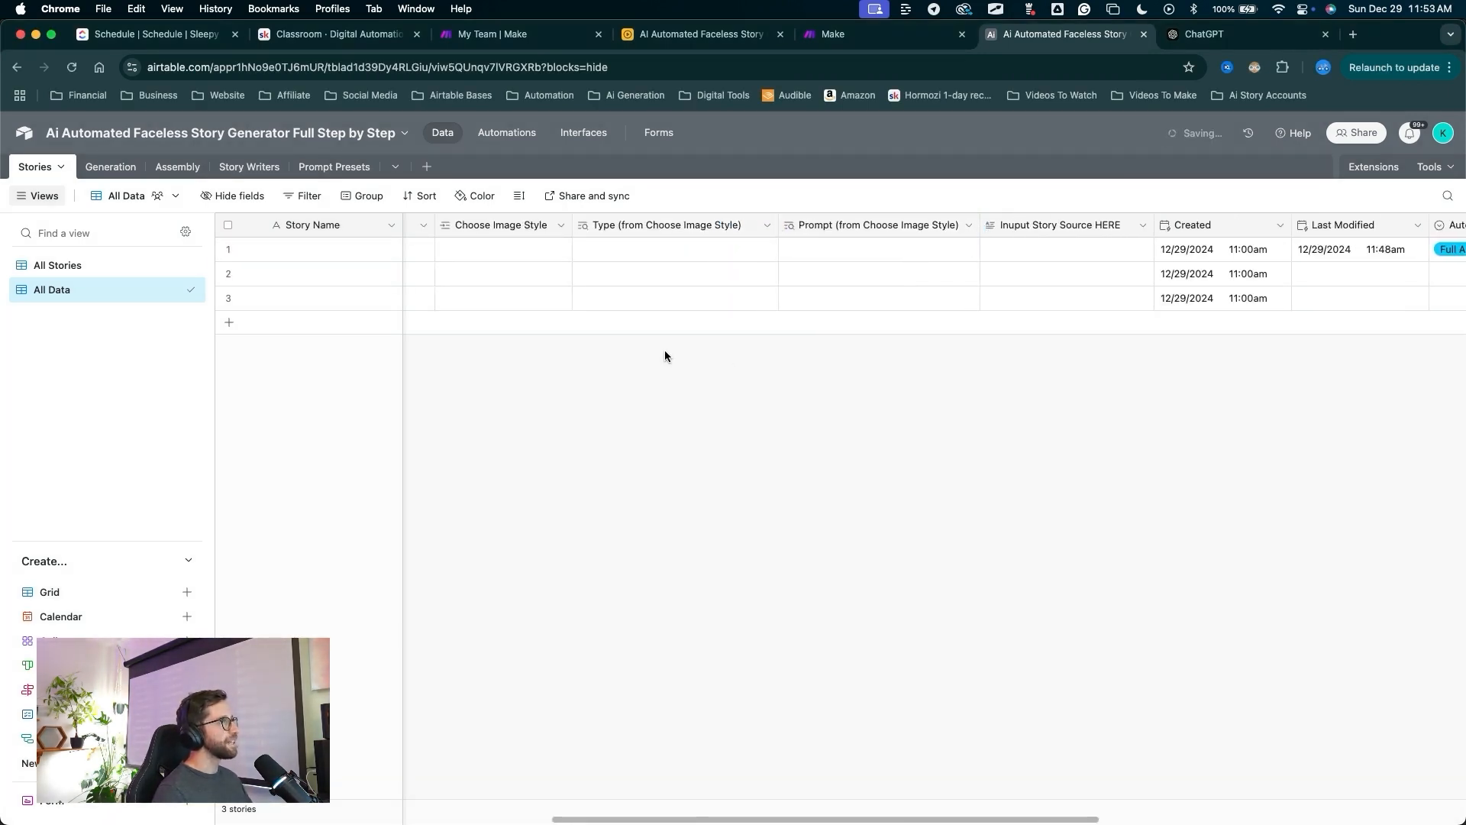
# Rename the two lookup columns to Type and Prompt Preset.
pyautogui.doubleClick(651, 227)
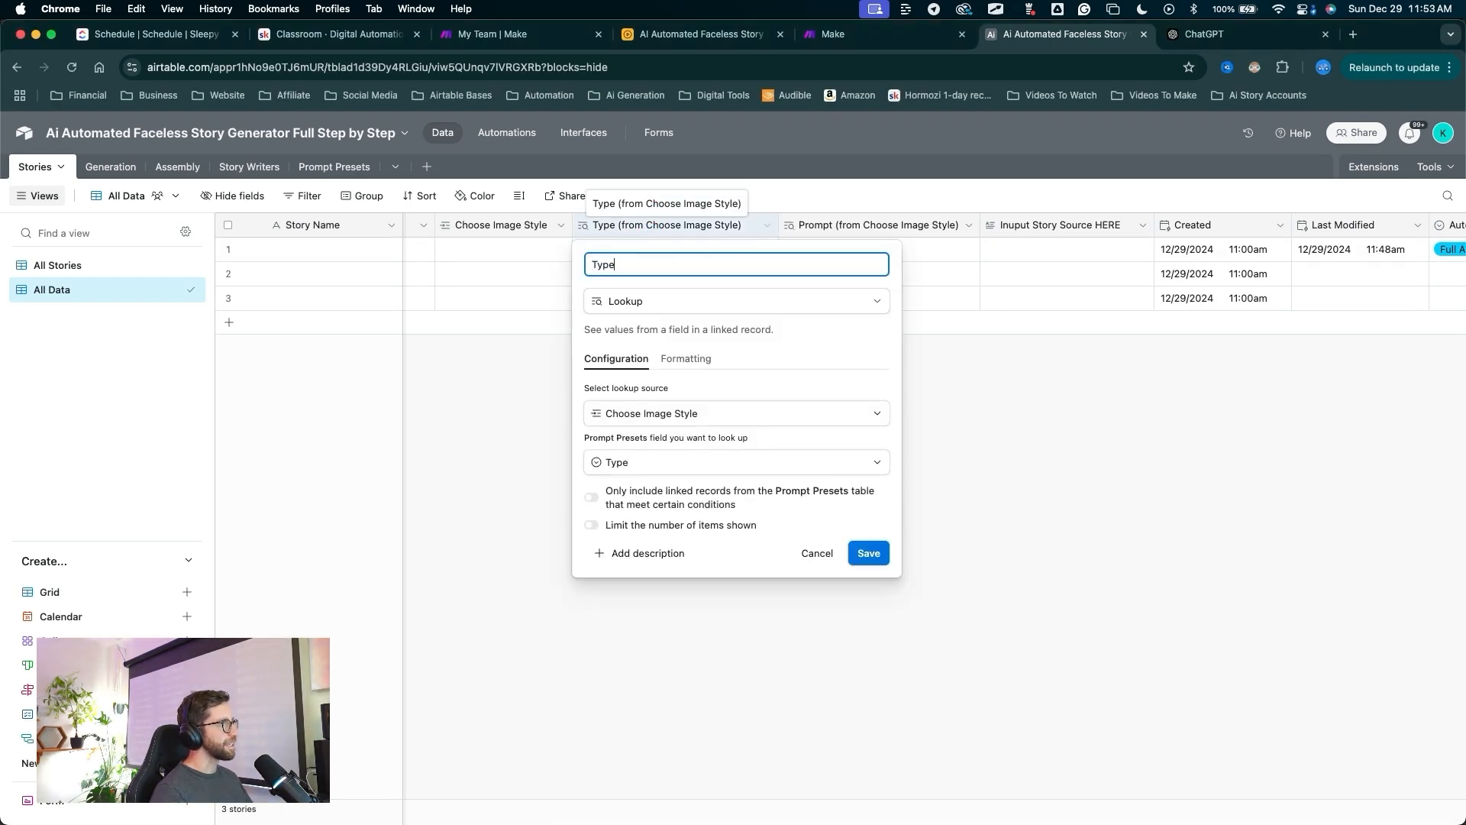
pyautogui.click(869, 552)
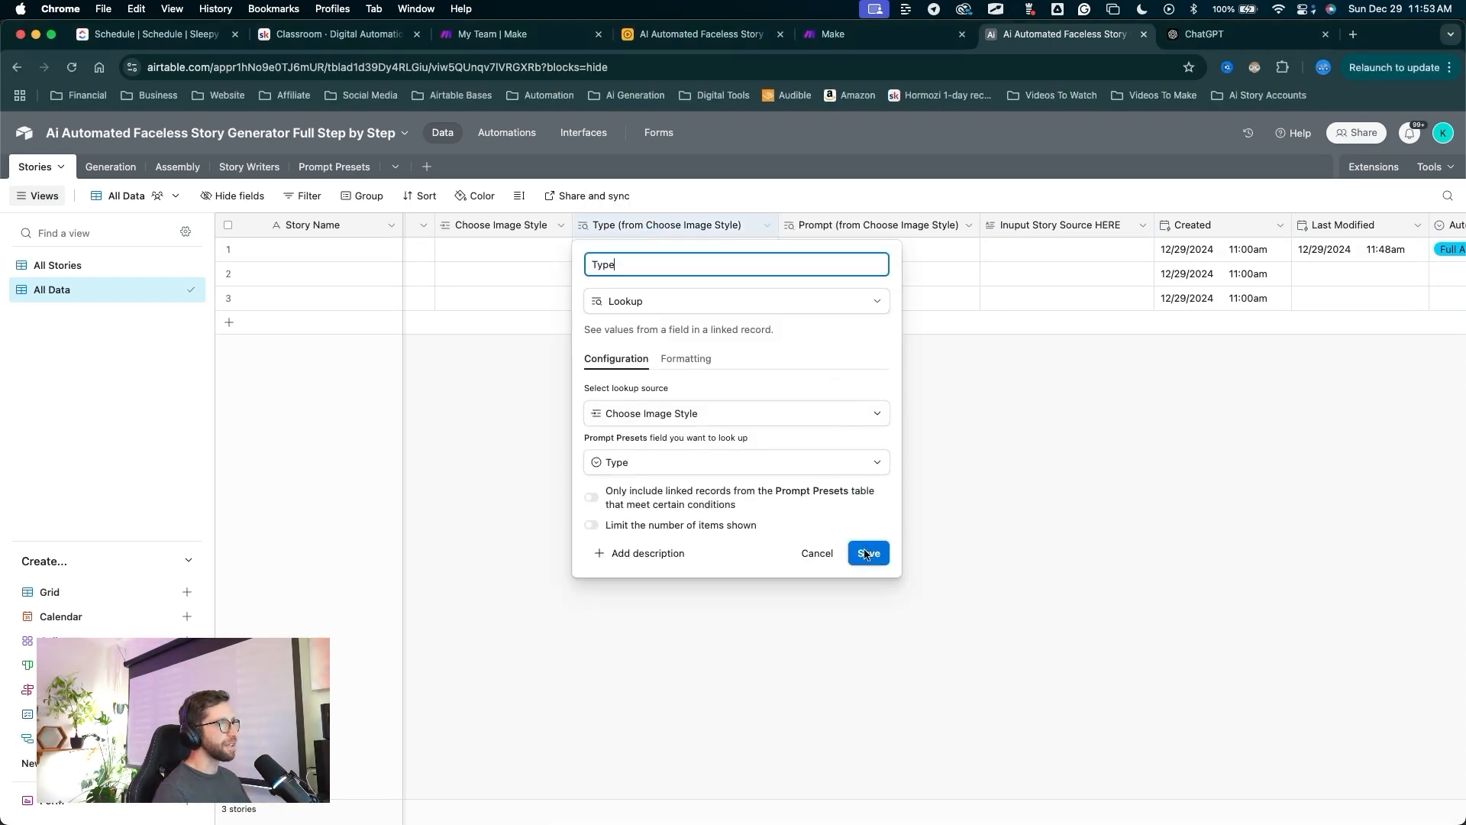
pyautogui.doubleClick(846, 228)
pyautogui.write('Prompt')
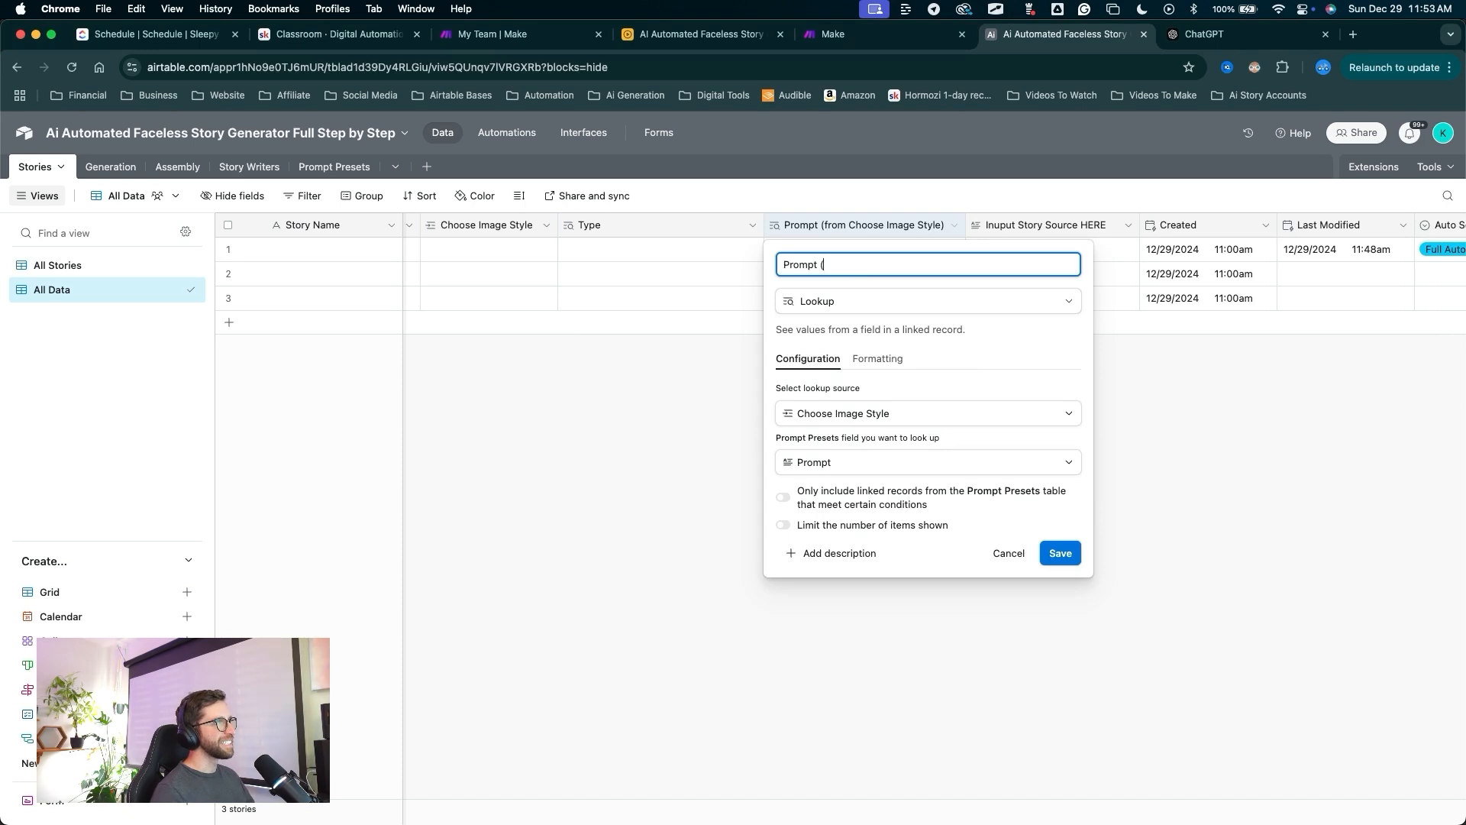
pyautogui.write(' Pres')
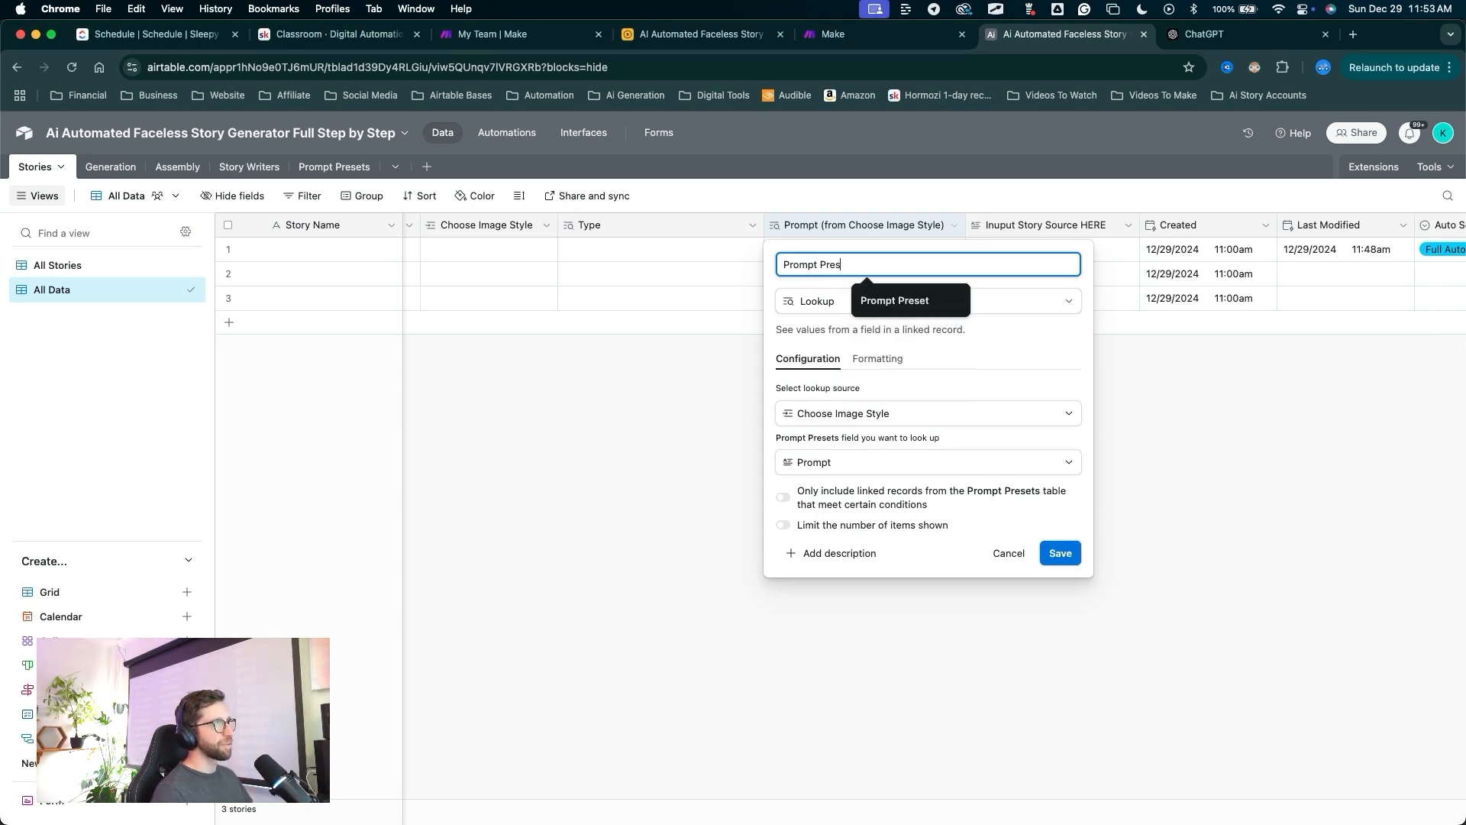
pyautogui.write('et')
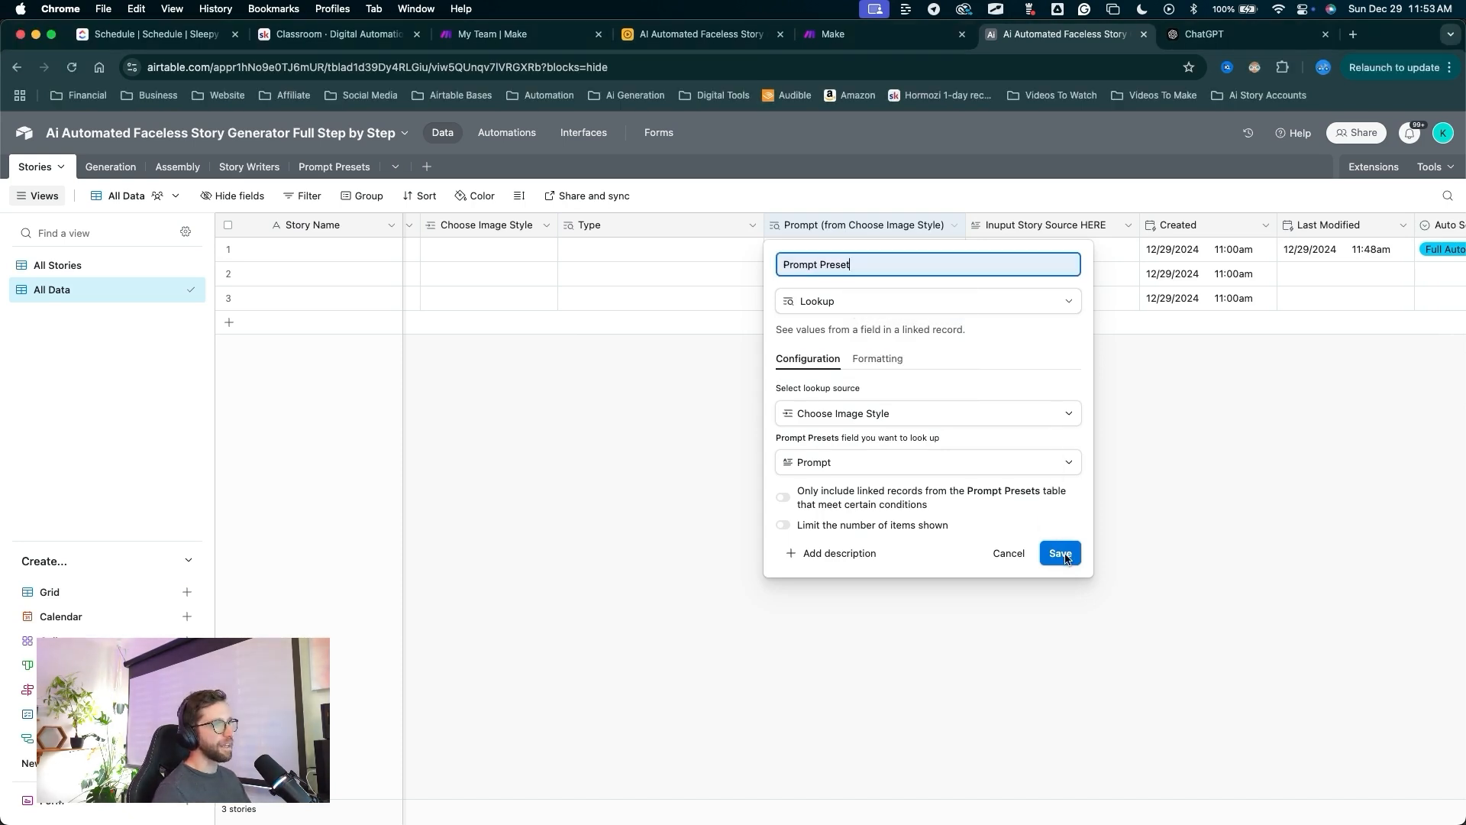
pyautogui.click(1060, 553)
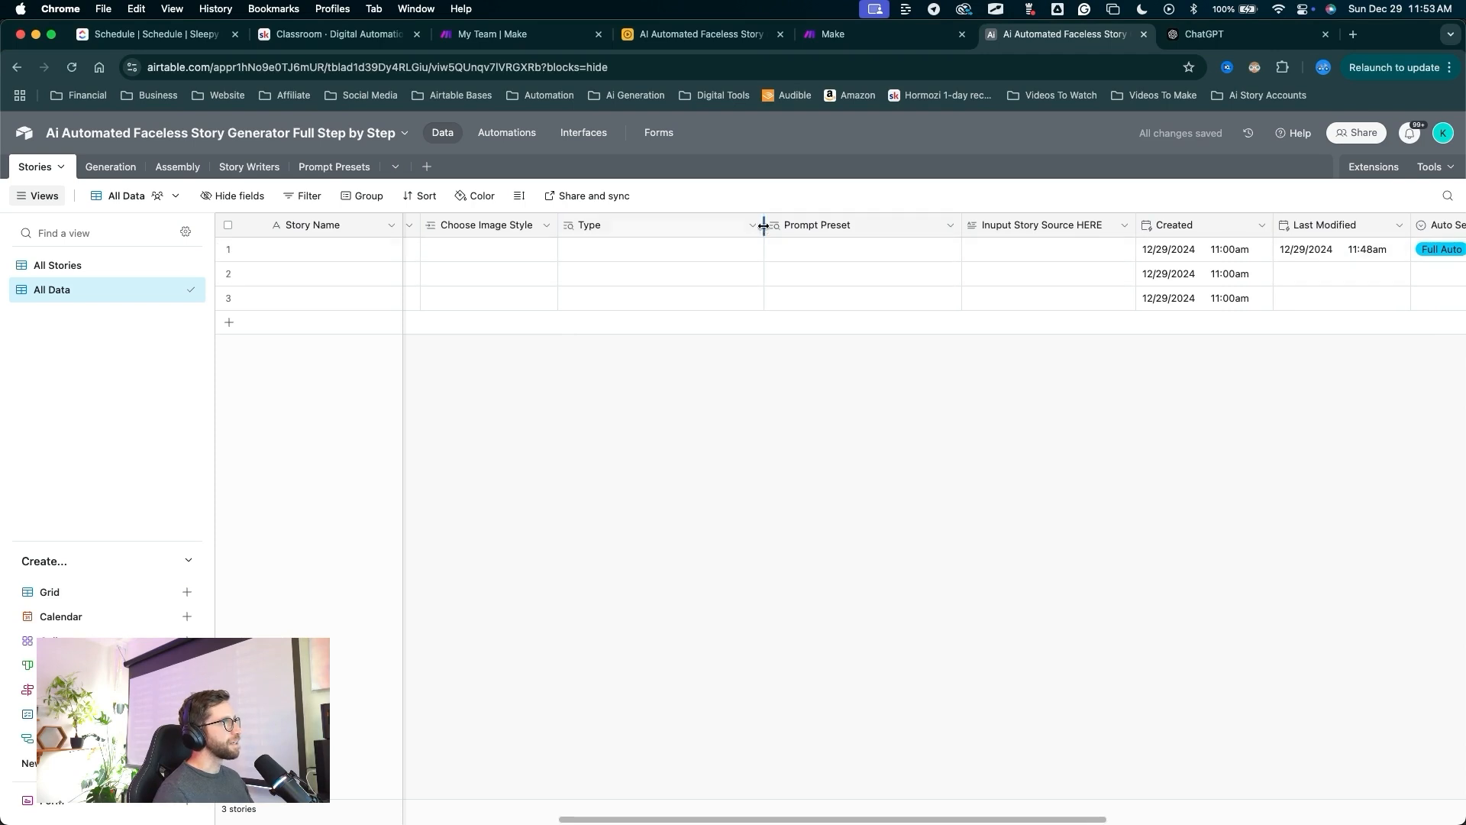
# Drag the Type column narrower.
pyautogui.moveTo(763, 225); pyautogui.dragTo(652, 222)
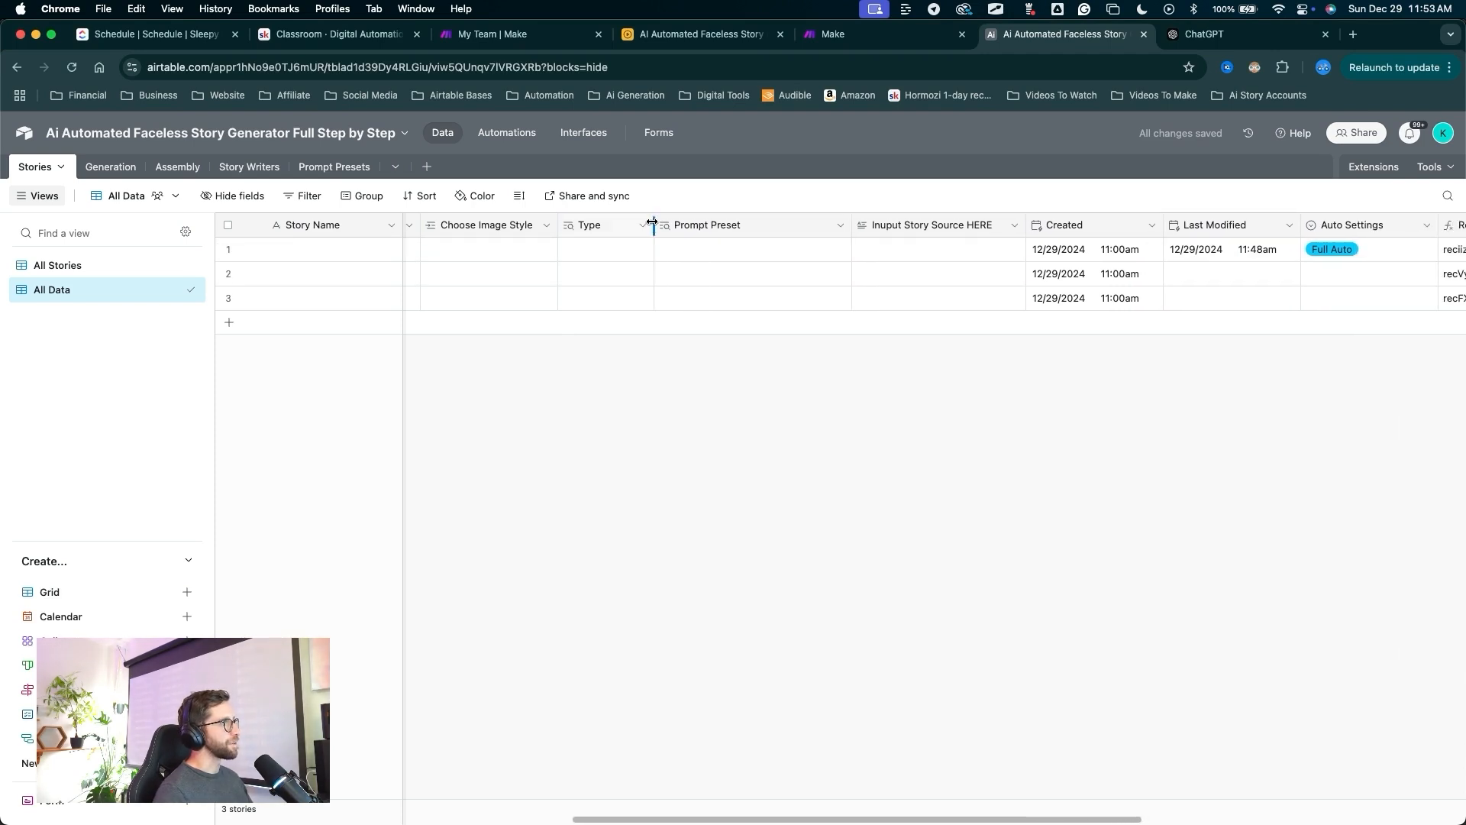
pyautogui.hscroll(-6, 923, 368)
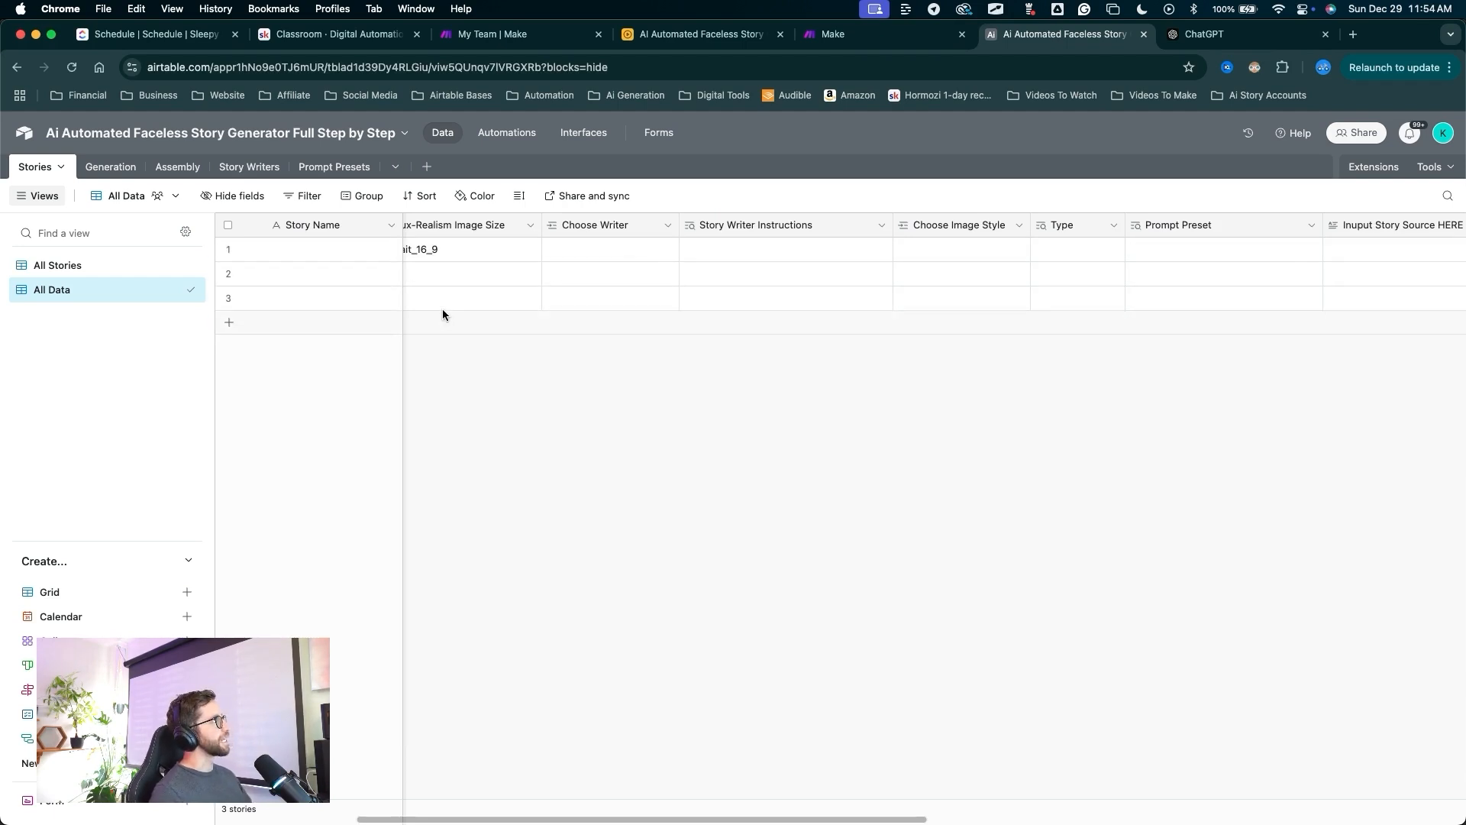
pyautogui.moveTo(549, 440); pyautogui.dragTo(260, 177)
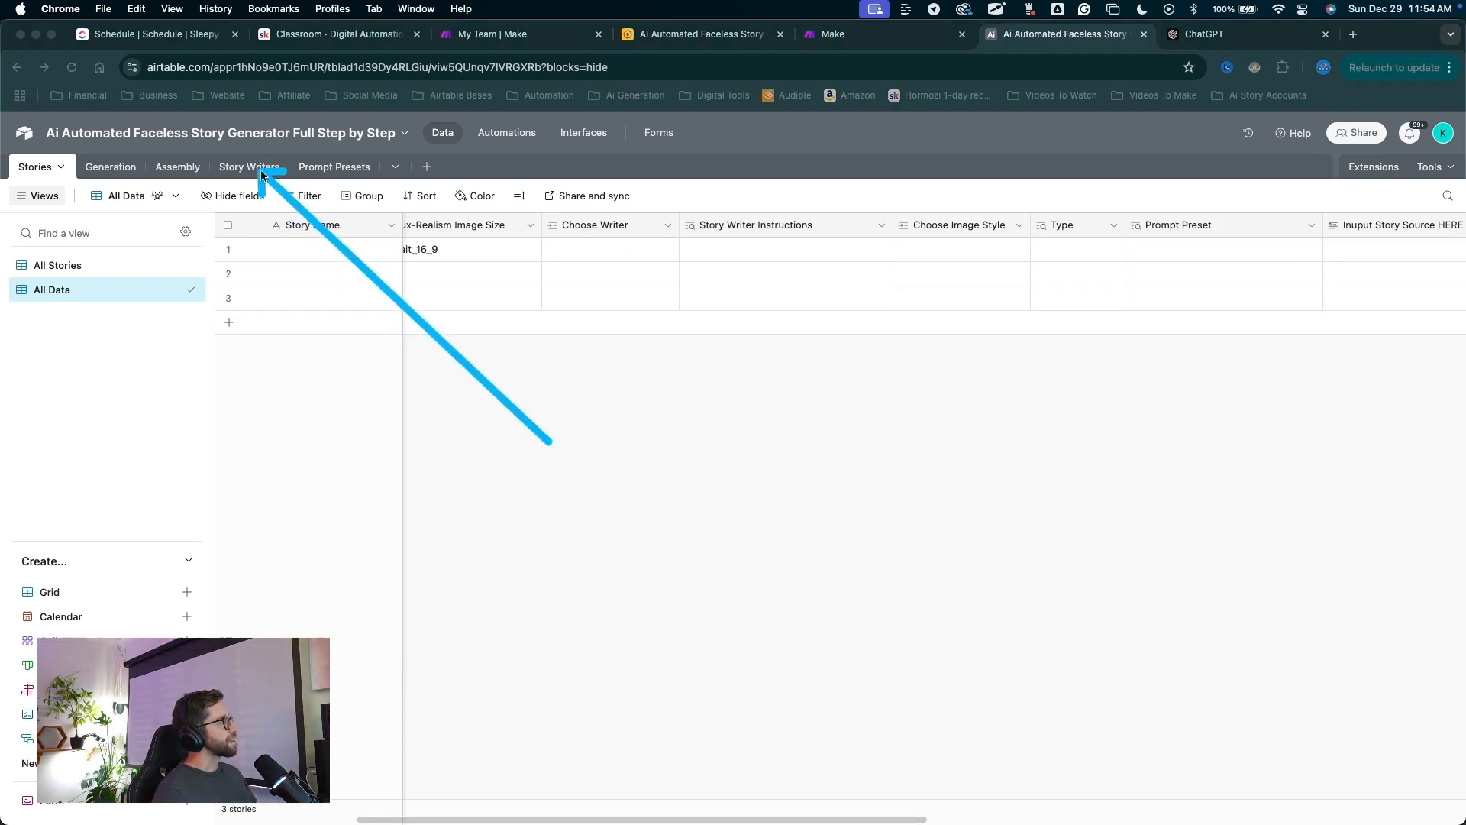
# In Story Writers, enter Cryptid Story Teller and Fantasy Writer as the second and third names.
pyautogui.click(261, 172)
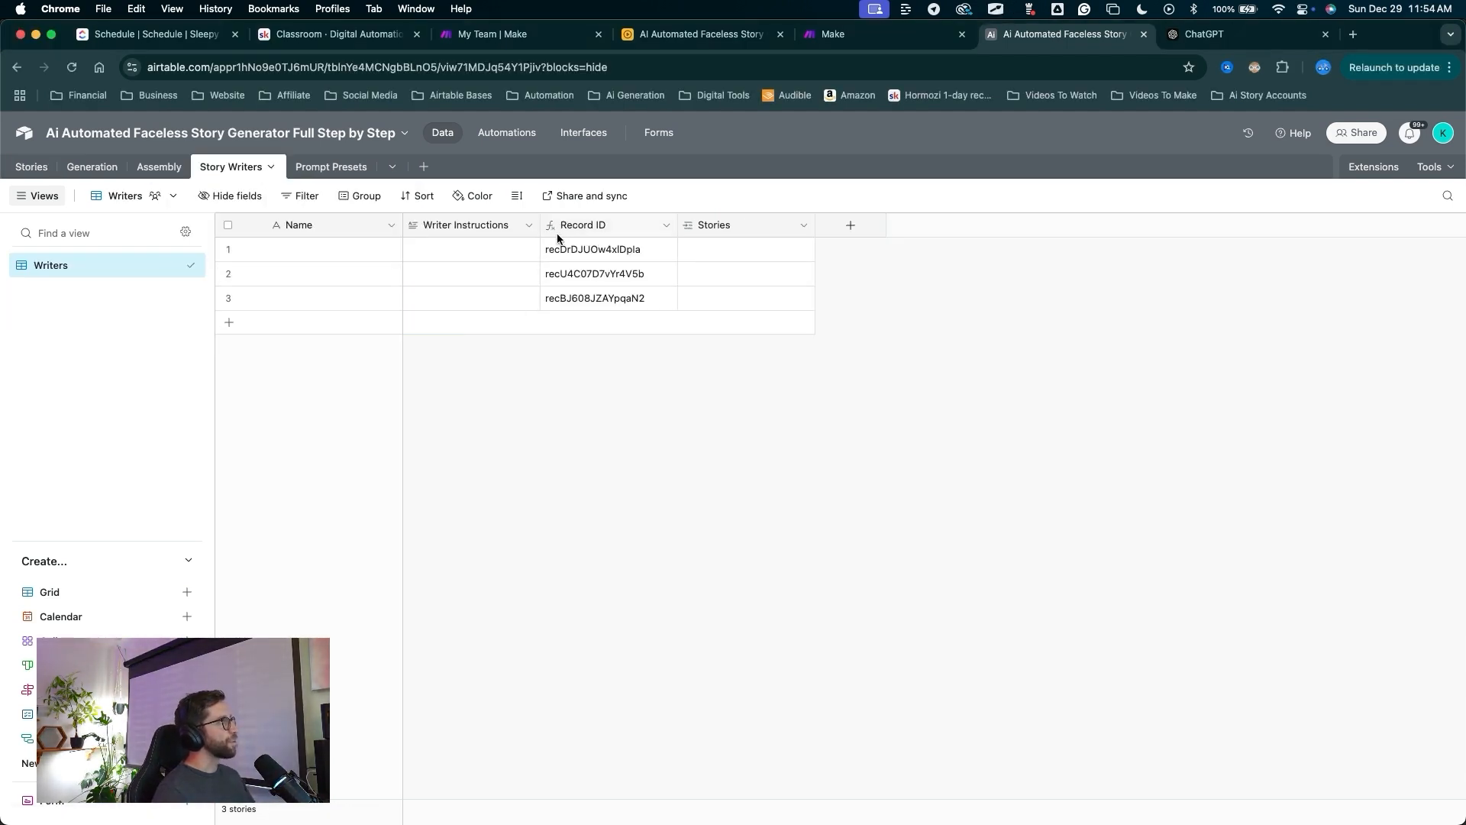
pyautogui.moveTo(540, 225); pyautogui.dragTo(878, 229)
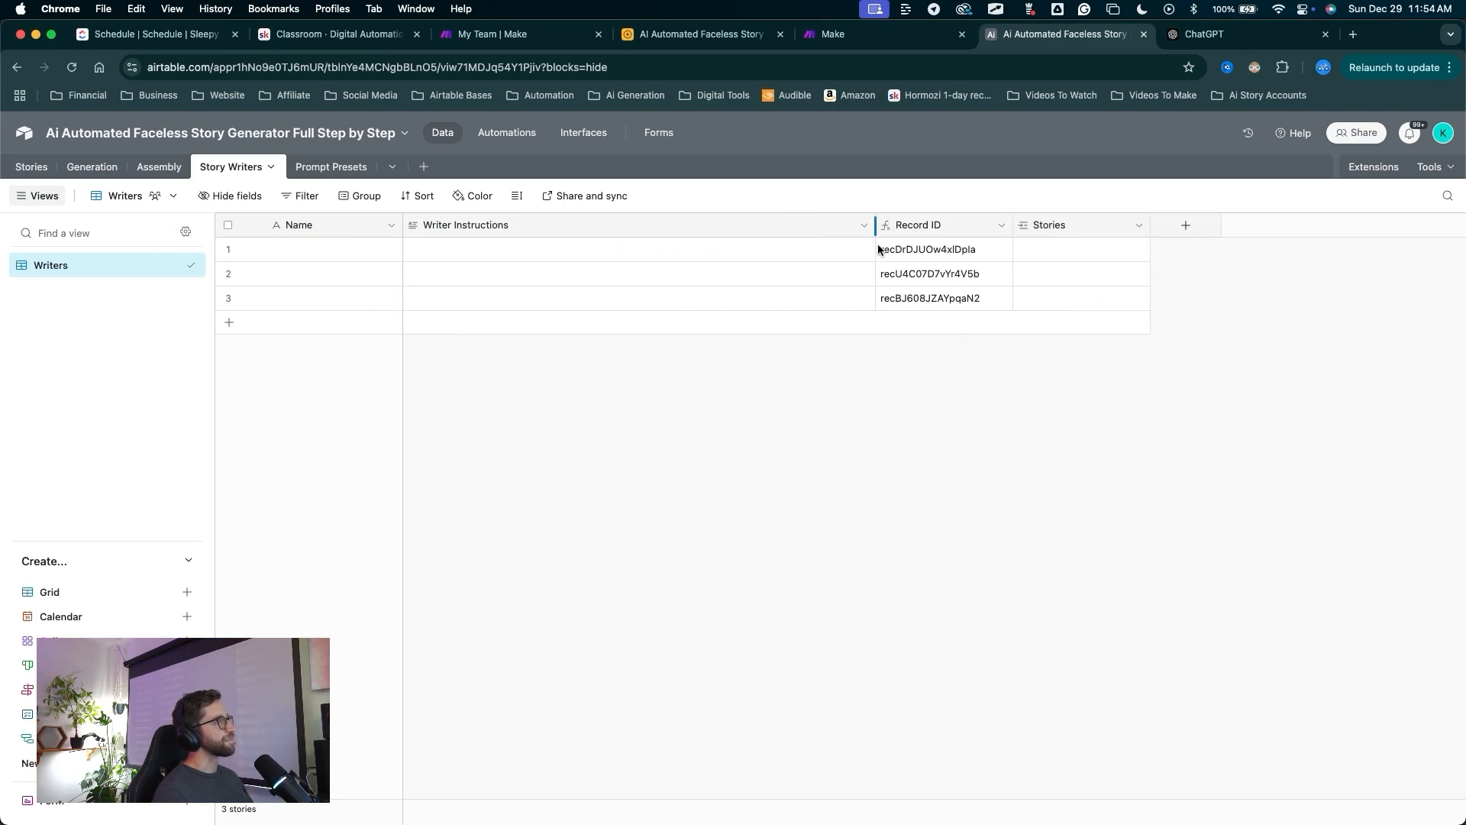
pyautogui.moveTo(663, 531)
pyautogui.mouseDown()
pyautogui.moveTo(540, 301)
pyautogui.moveTo(419, 262)
pyautogui.moveTo(645, 276)
pyautogui.moveTo(366, 268)
pyautogui.moveTo(391, 263)
pyautogui.moveTo(402, 248)
pyautogui.moveTo(390, 245)
pyautogui.moveTo(429, 253)
pyautogui.mouseUp()
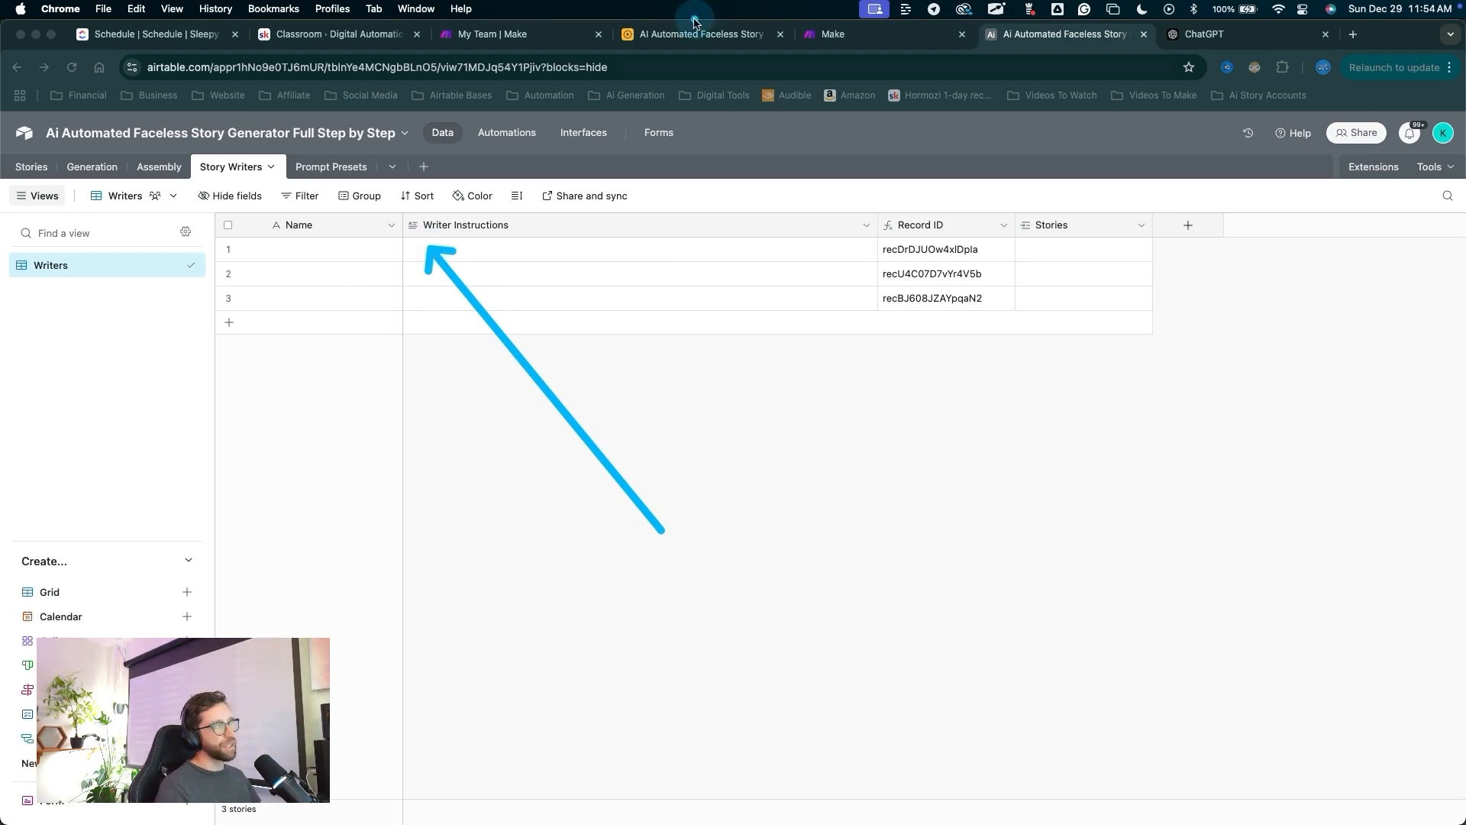
pyautogui.press('Escape')
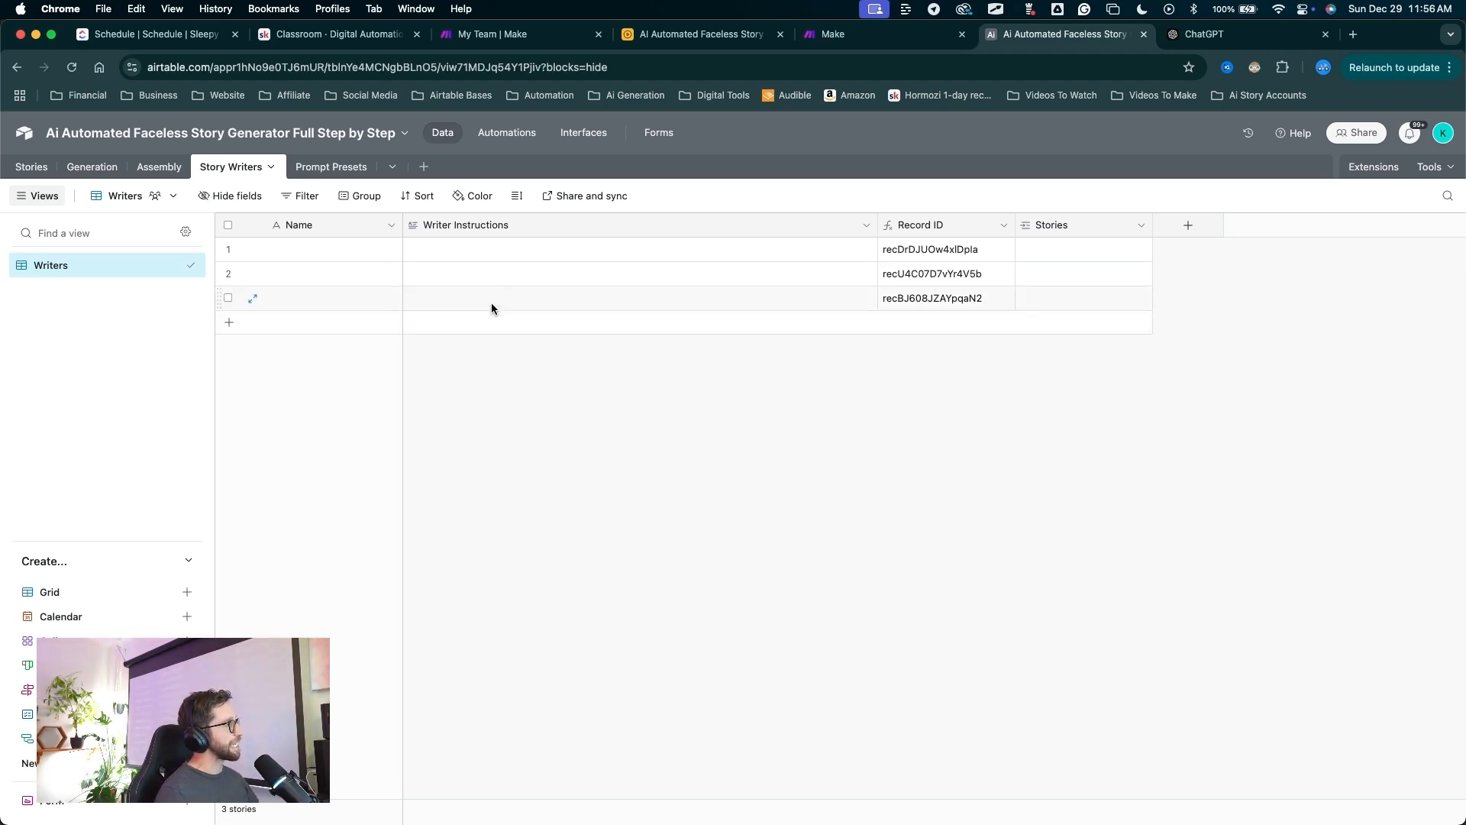
pyautogui.moveTo(460, 462)
pyautogui.mouseDown()
pyautogui.moveTo(277, 189)
pyautogui.moveTo(327, 268)
pyautogui.moveTo(311, 248)
pyautogui.mouseUp()
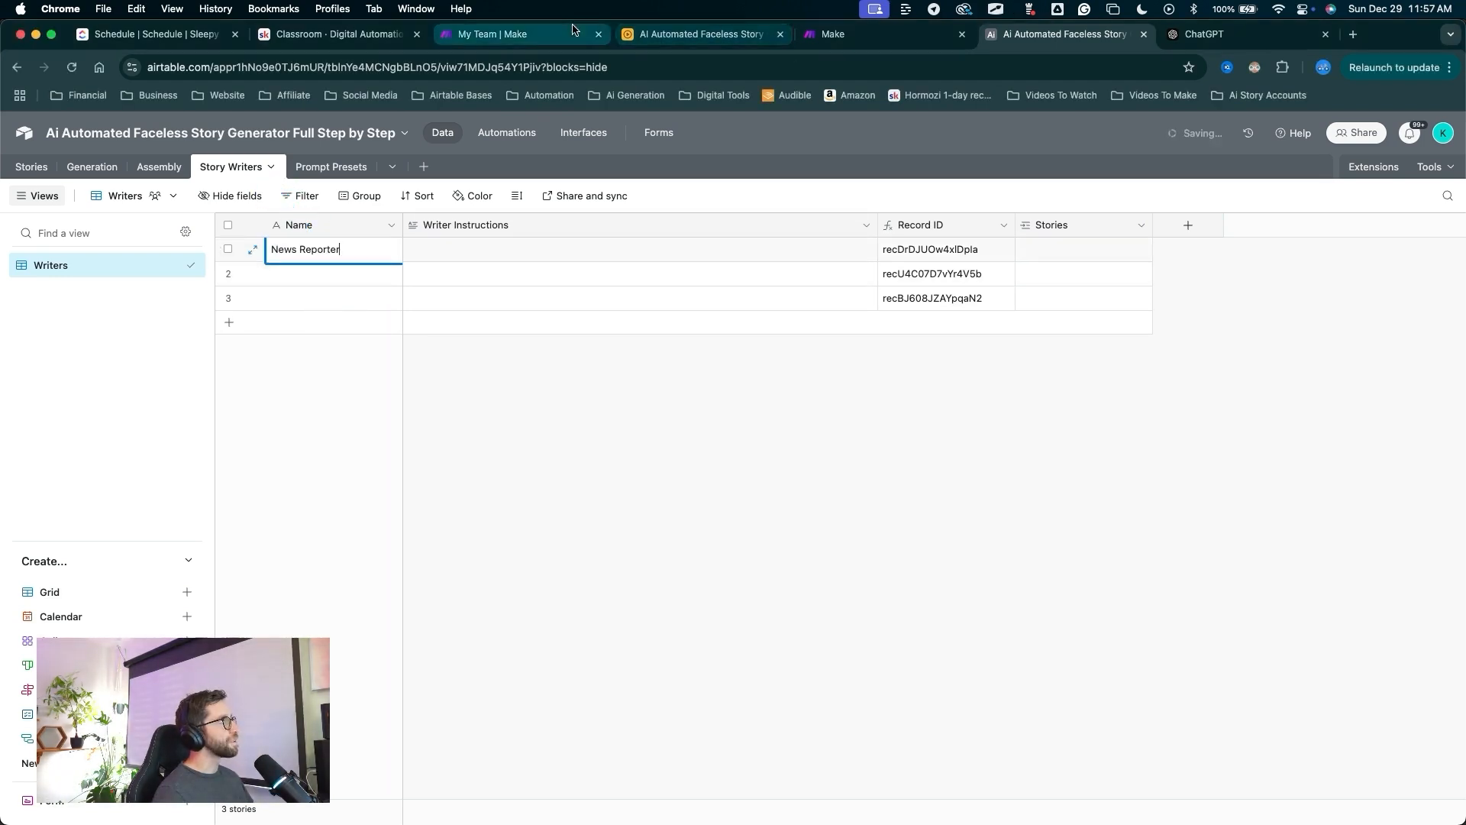
pyautogui.click(291, 275)
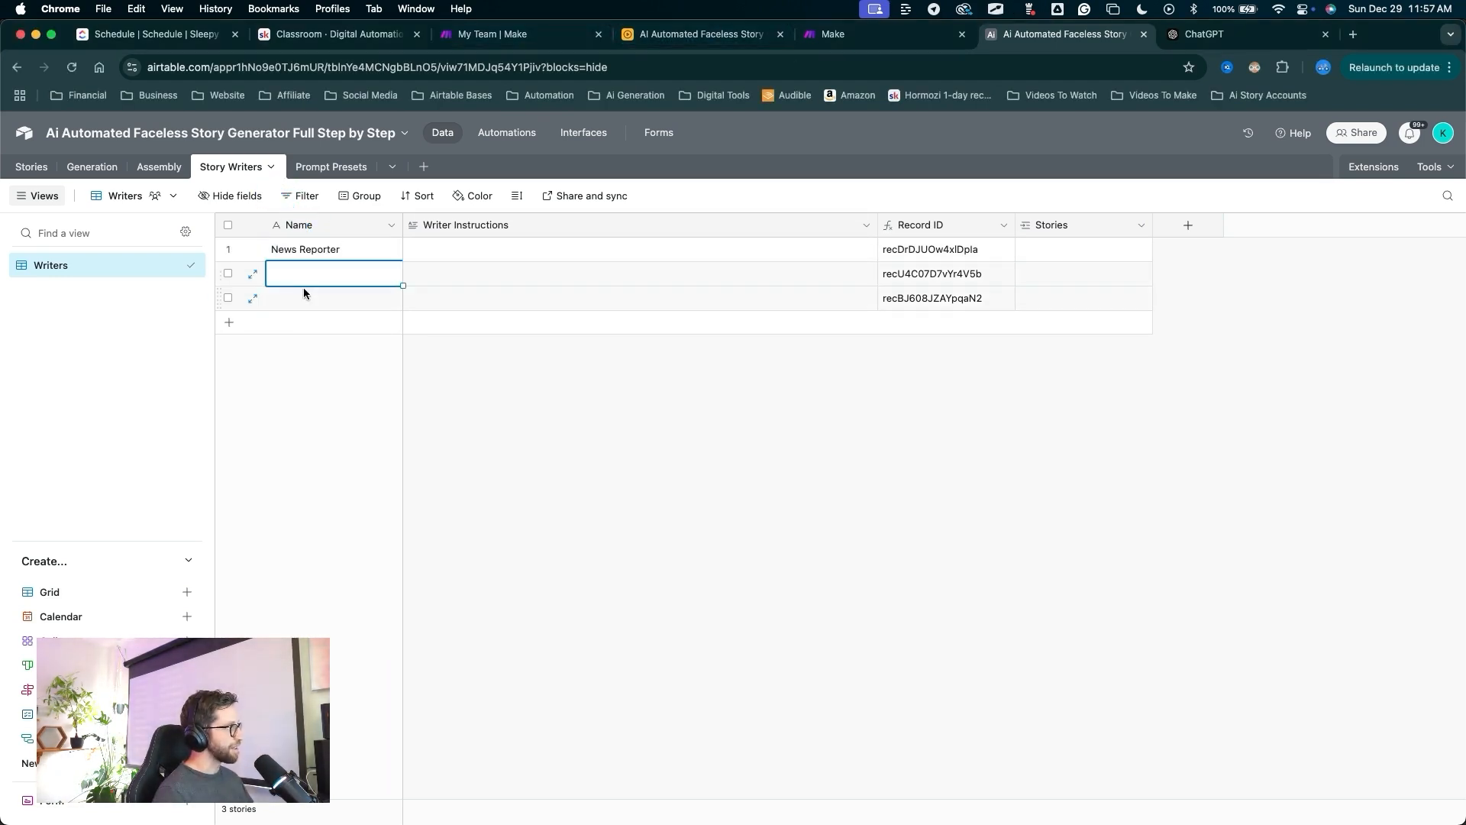
pyautogui.write('Cryptid Story Teller')
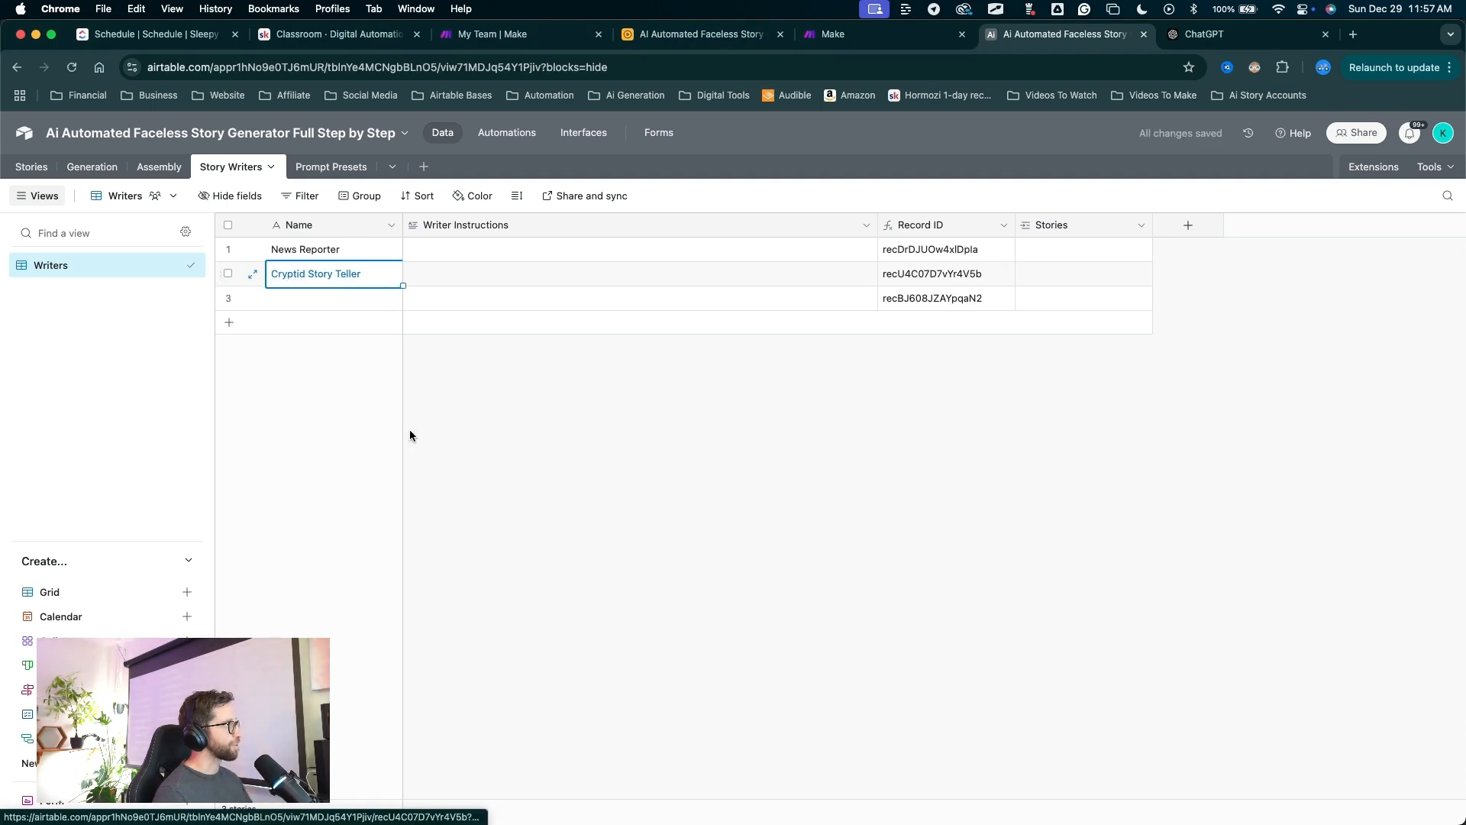
pyautogui.click(510, 387)
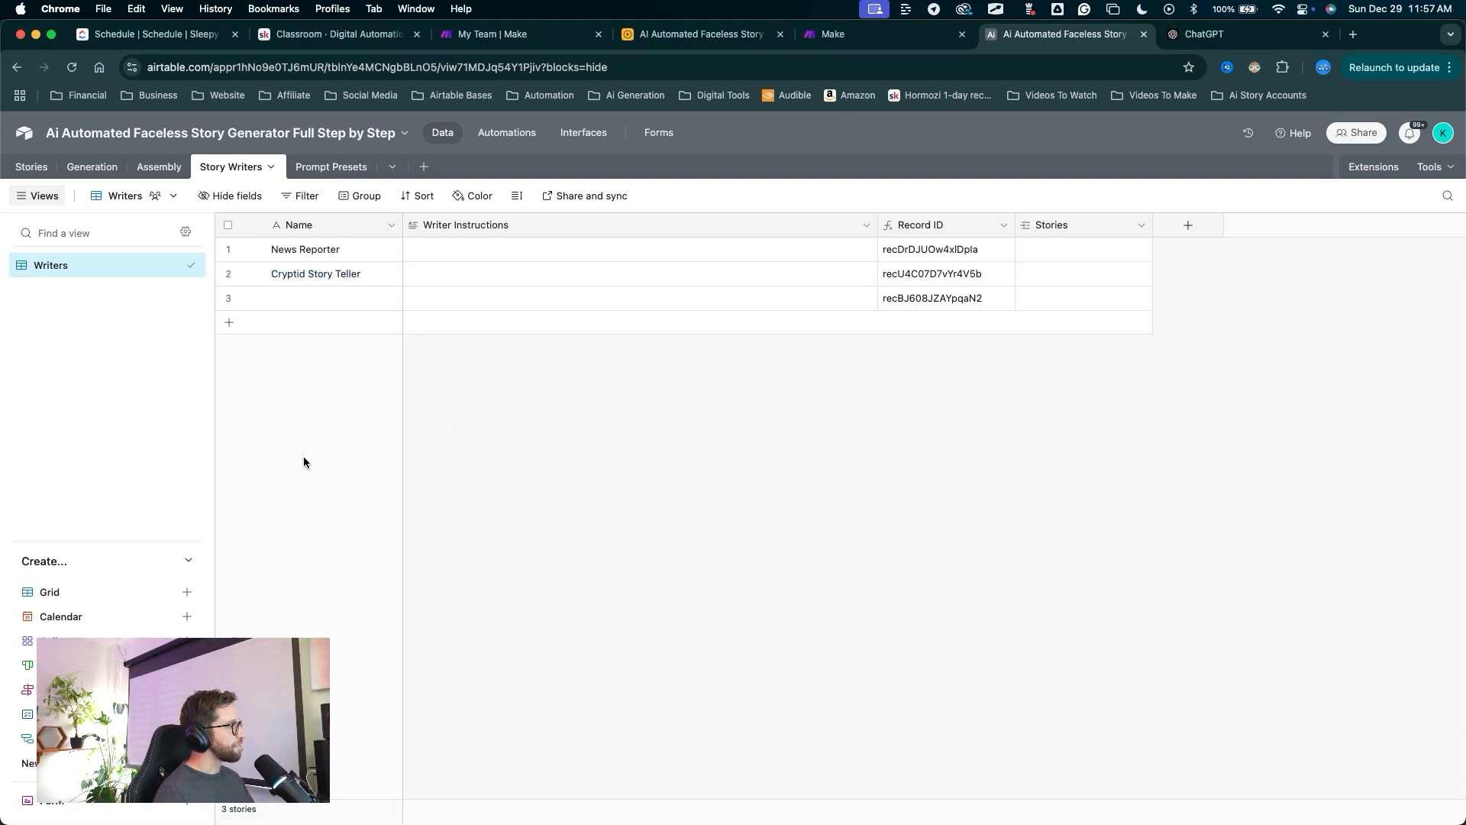
pyautogui.click(312, 301)
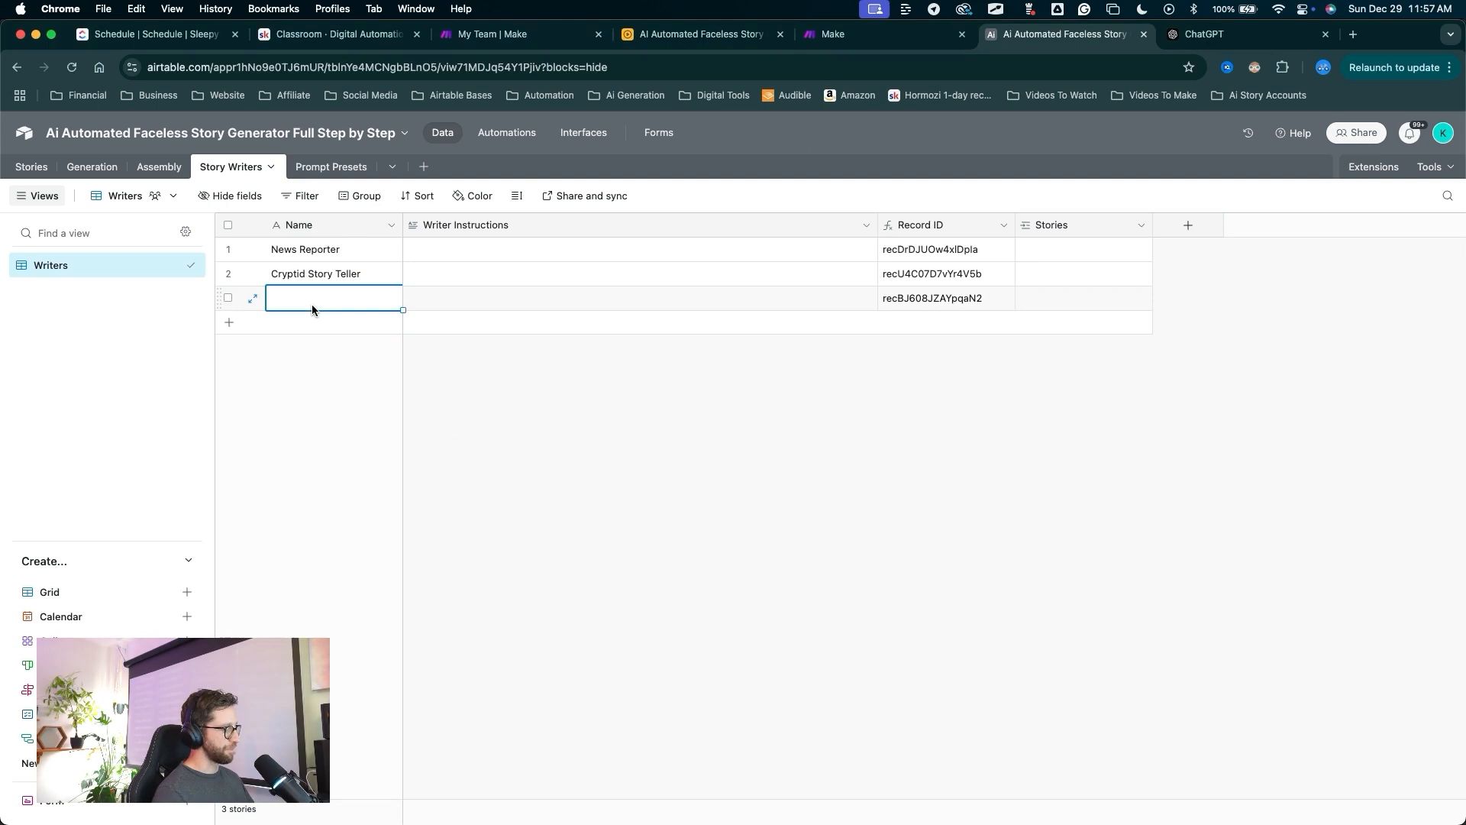
pyautogui.write('Fantasy Writer')
# Paste each writer's instructions into the Writer Instructions cells for News Reporter, Cryptid Story Teller and Fantasy Writer.
pyautogui.click(507, 250)
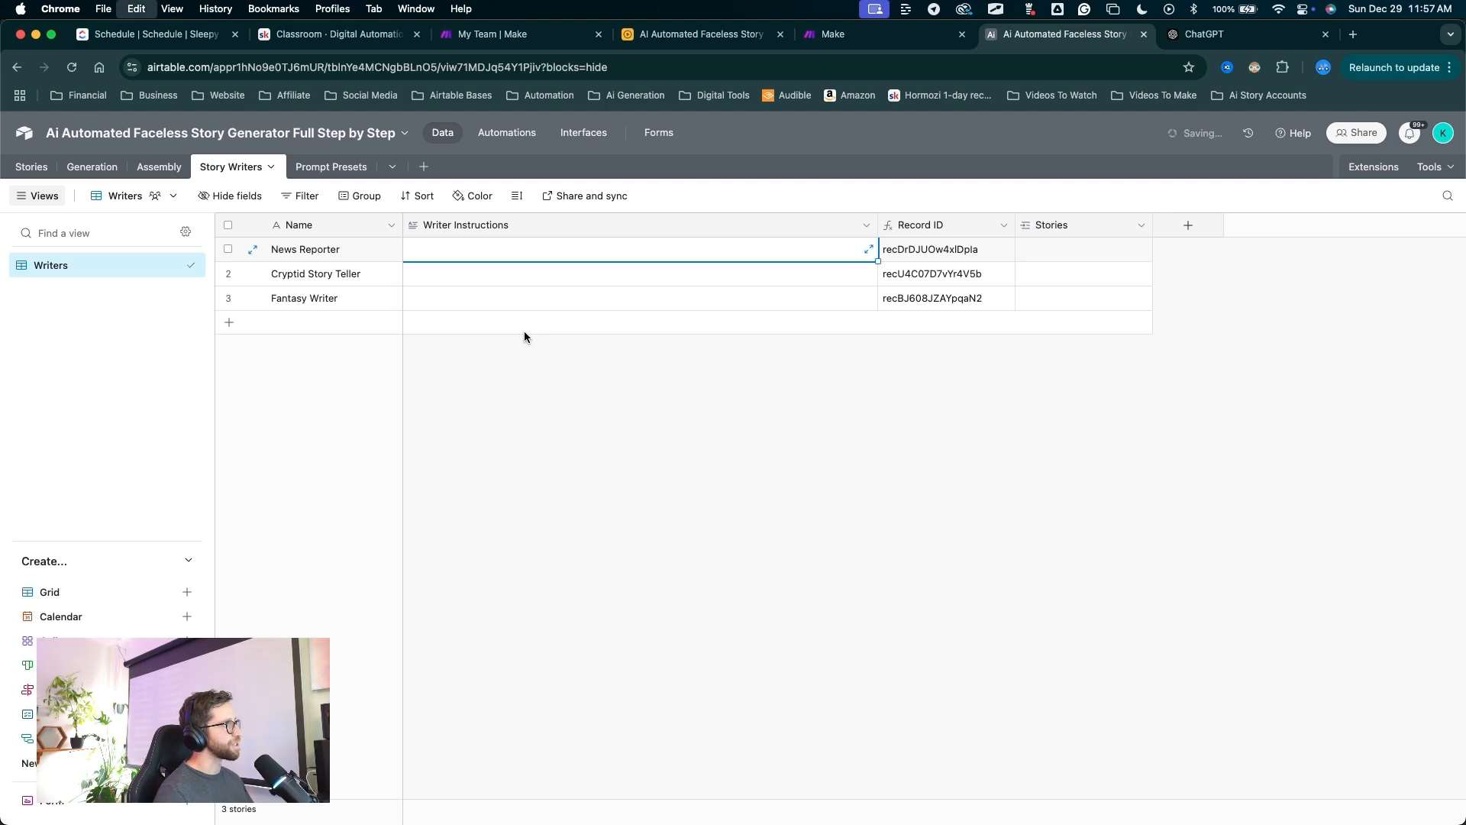
pyautogui.press('super+v')
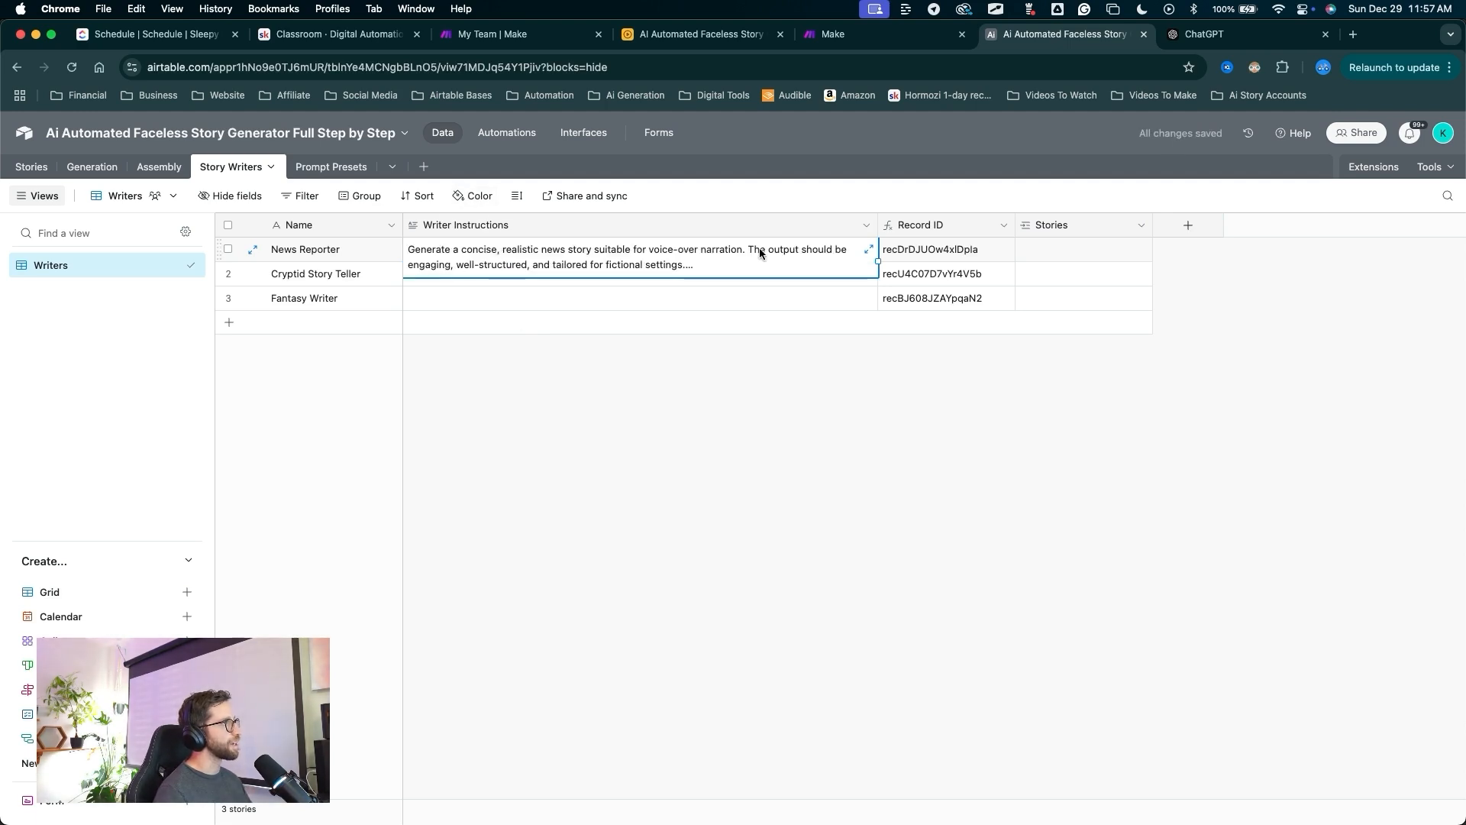
pyautogui.click(868, 249)
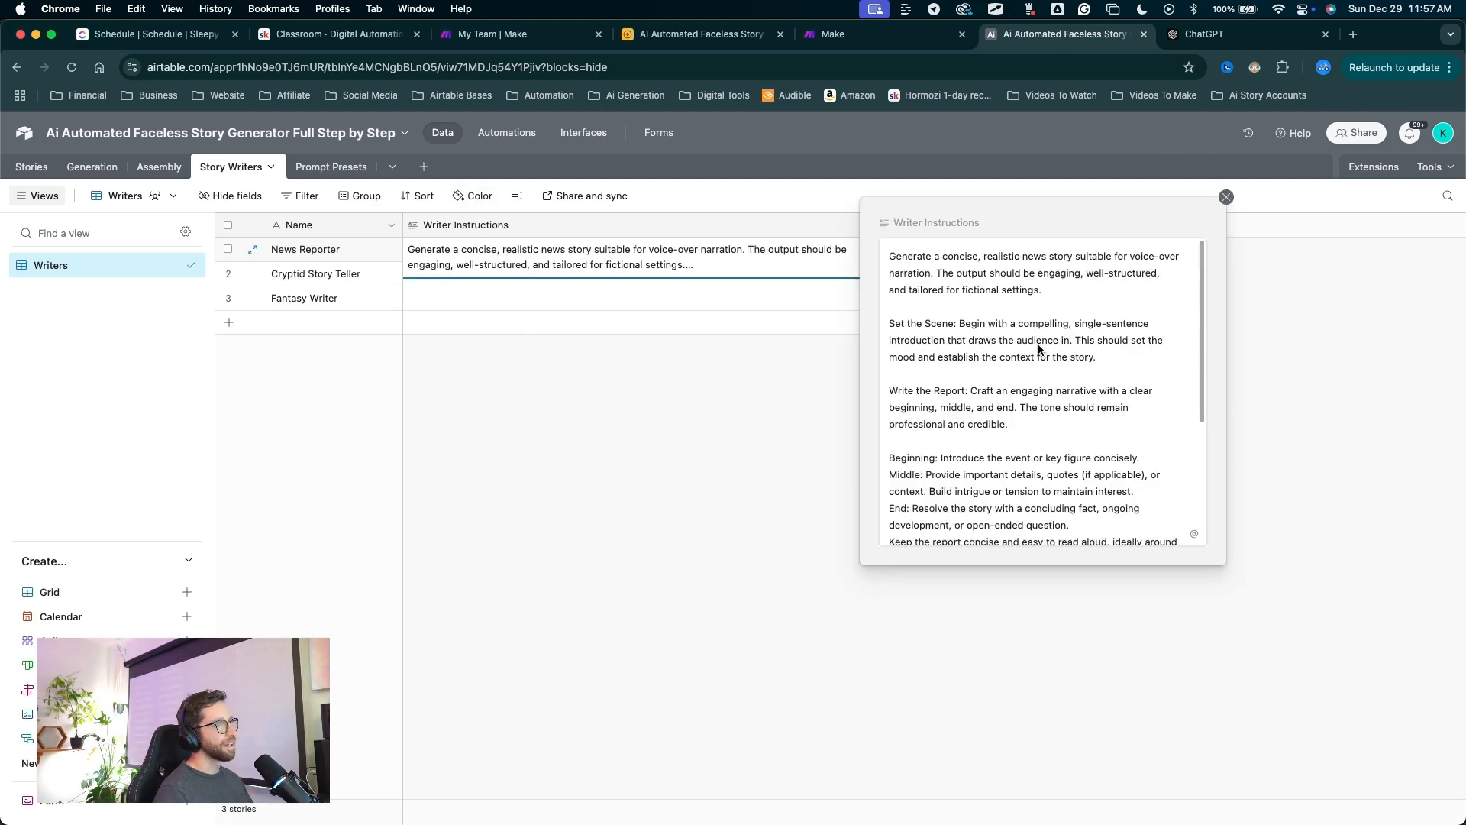
pyautogui.click(1226, 197)
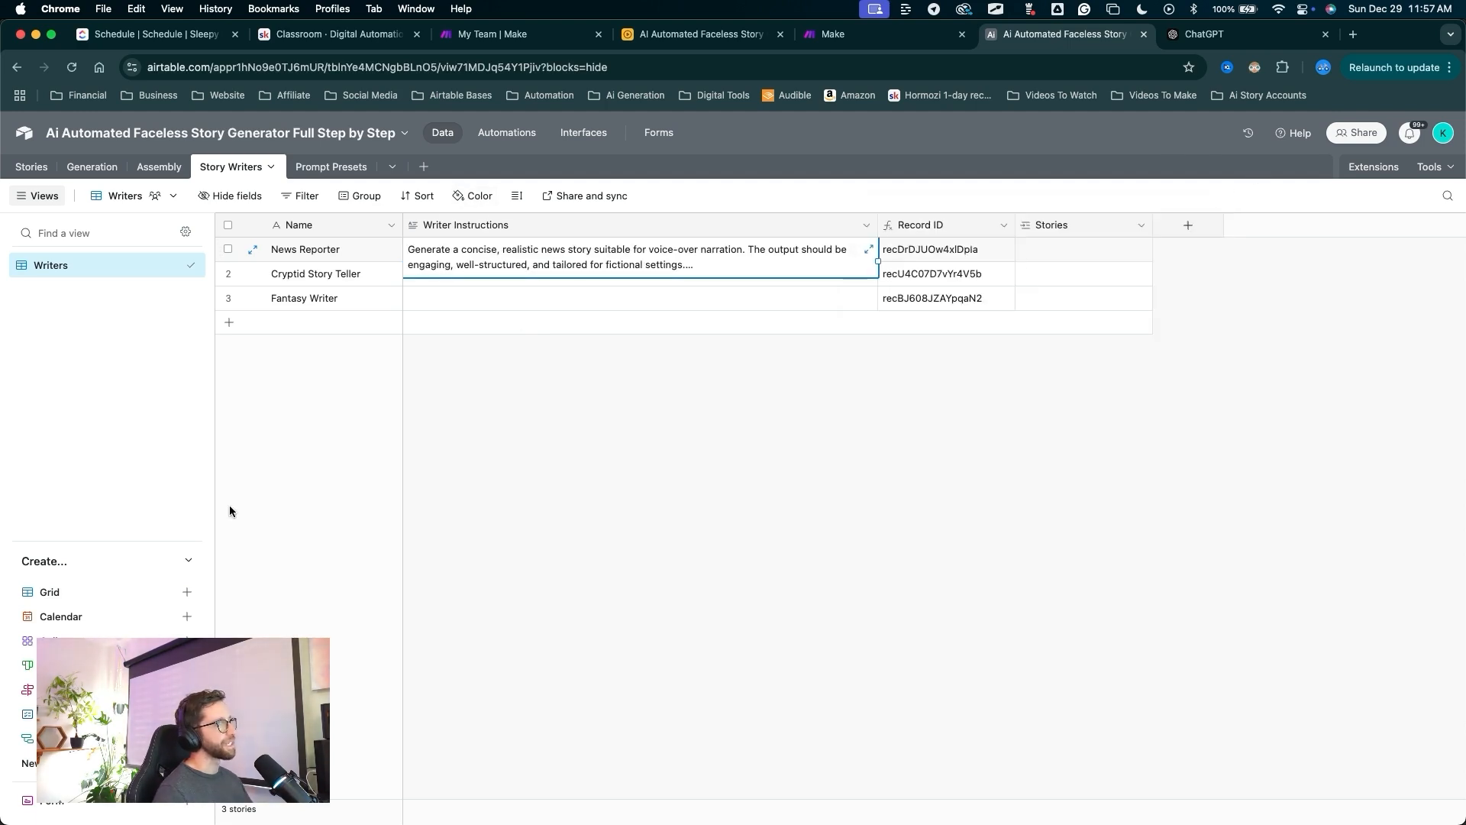
pyautogui.click(504, 278)
pyautogui.press('super+v')
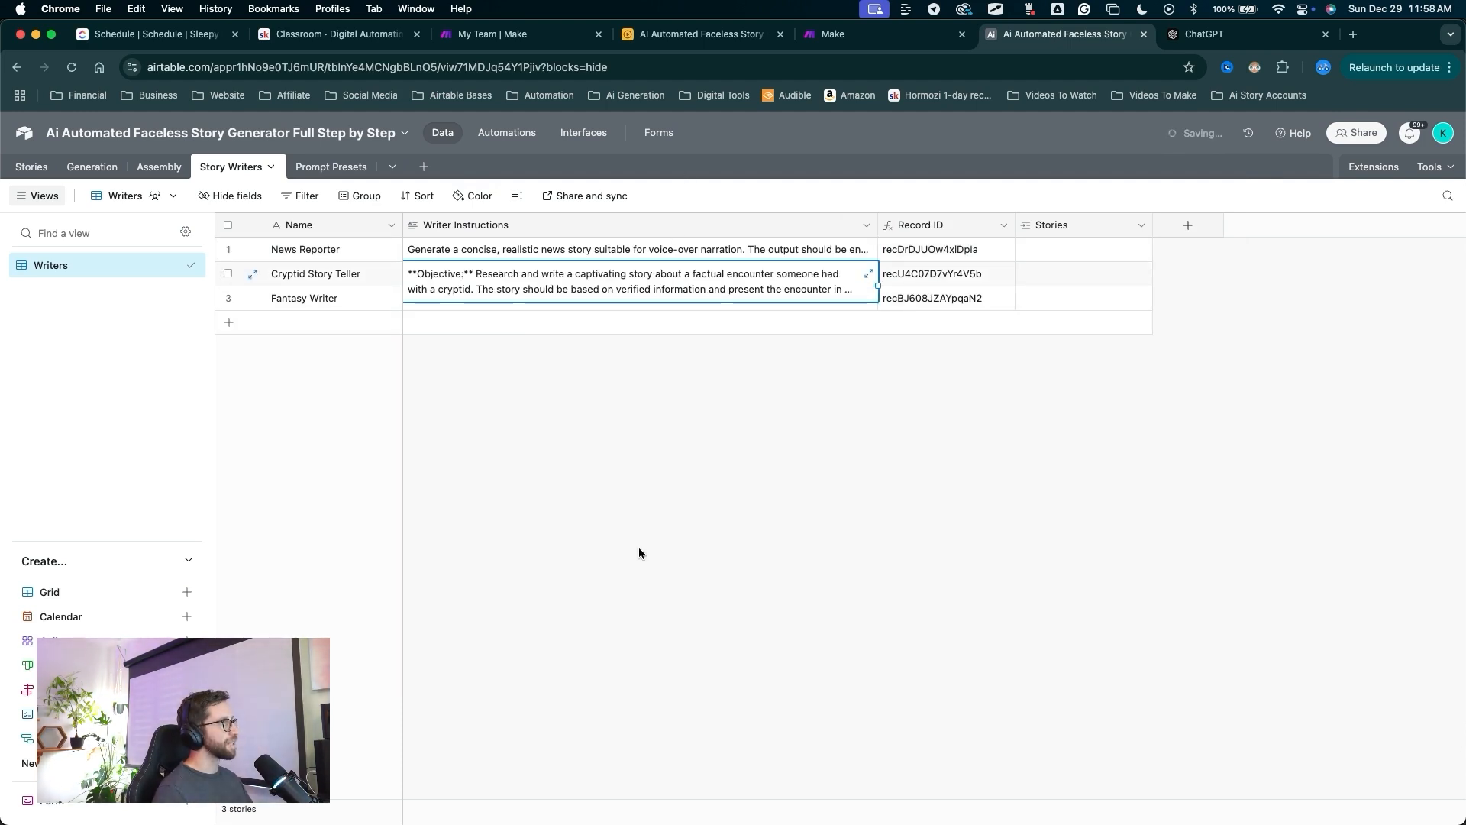
pyautogui.click(576, 540)
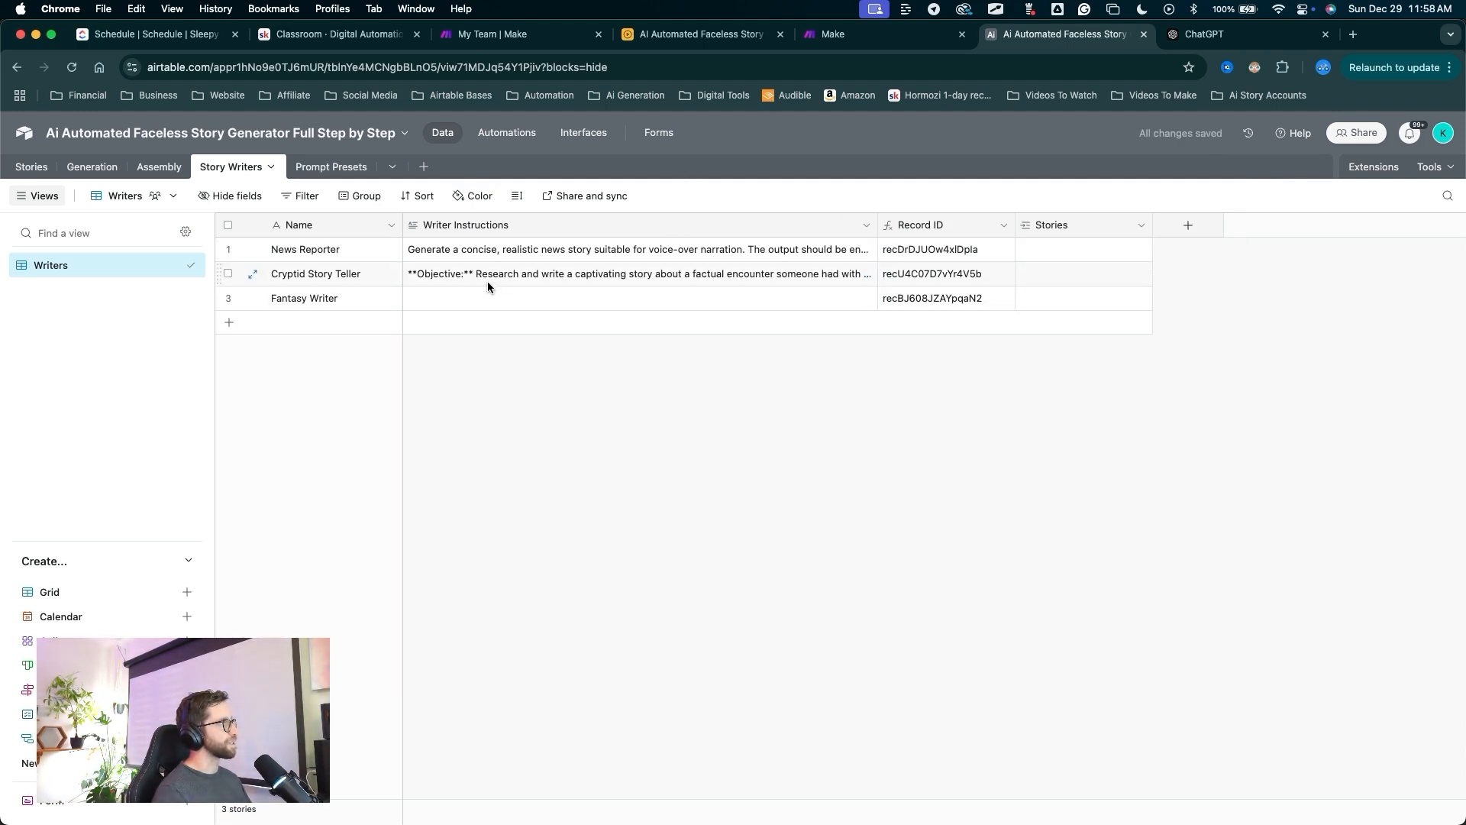
pyautogui.moveTo(519, 498)
pyautogui.mouseDown()
pyautogui.moveTo(450, 291)
pyautogui.moveTo(317, 285)
pyautogui.moveTo(425, 269)
pyautogui.mouseUp()
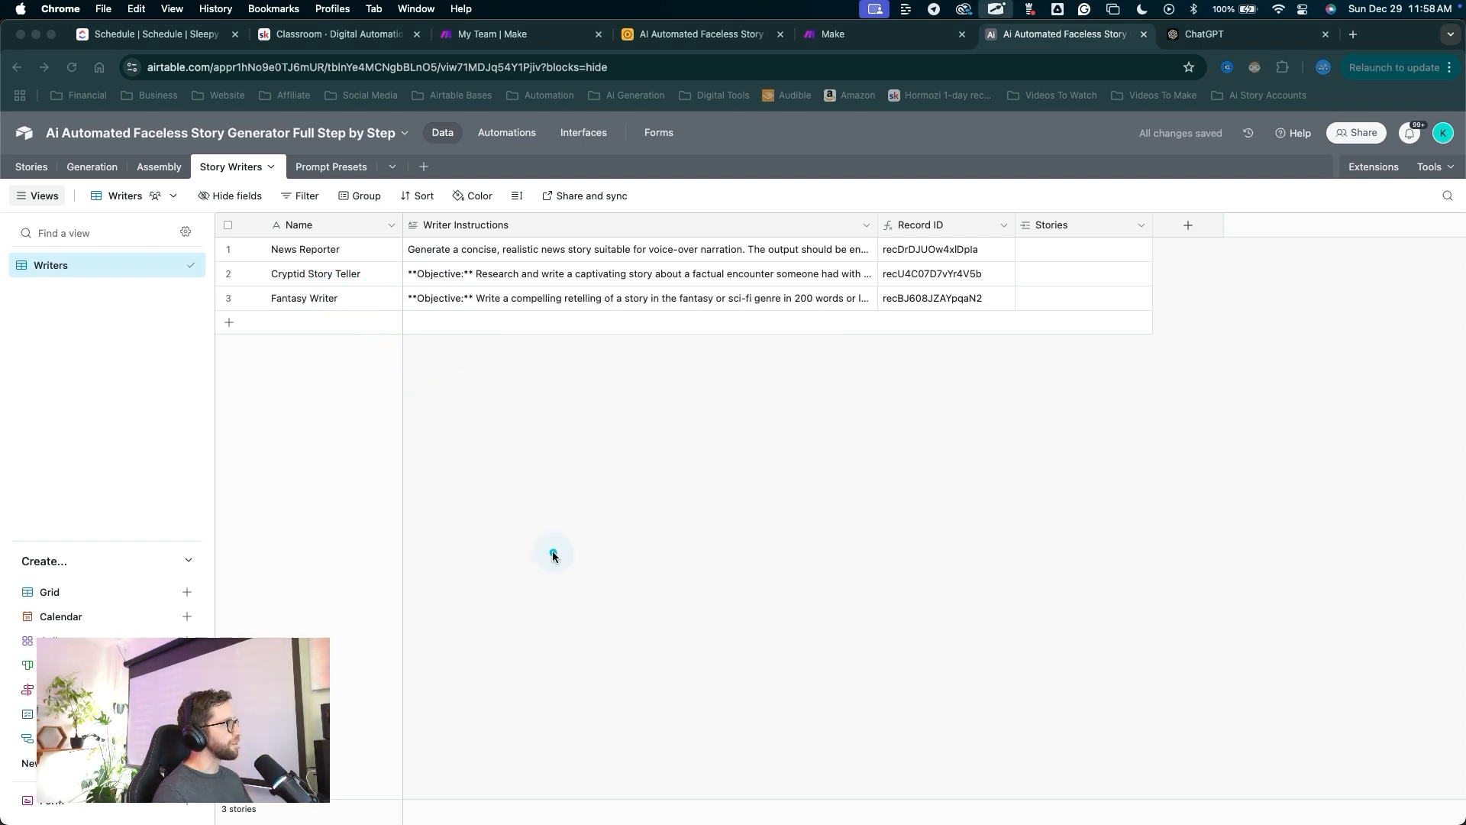
pyautogui.moveTo(544, 578)
pyautogui.mouseDown()
pyautogui.moveTo(393, 327)
pyautogui.moveTo(447, 289)
pyautogui.moveTo(455, 306)
pyautogui.moveTo(655, 299)
pyautogui.mouseUp()
pyautogui.press('Escape')
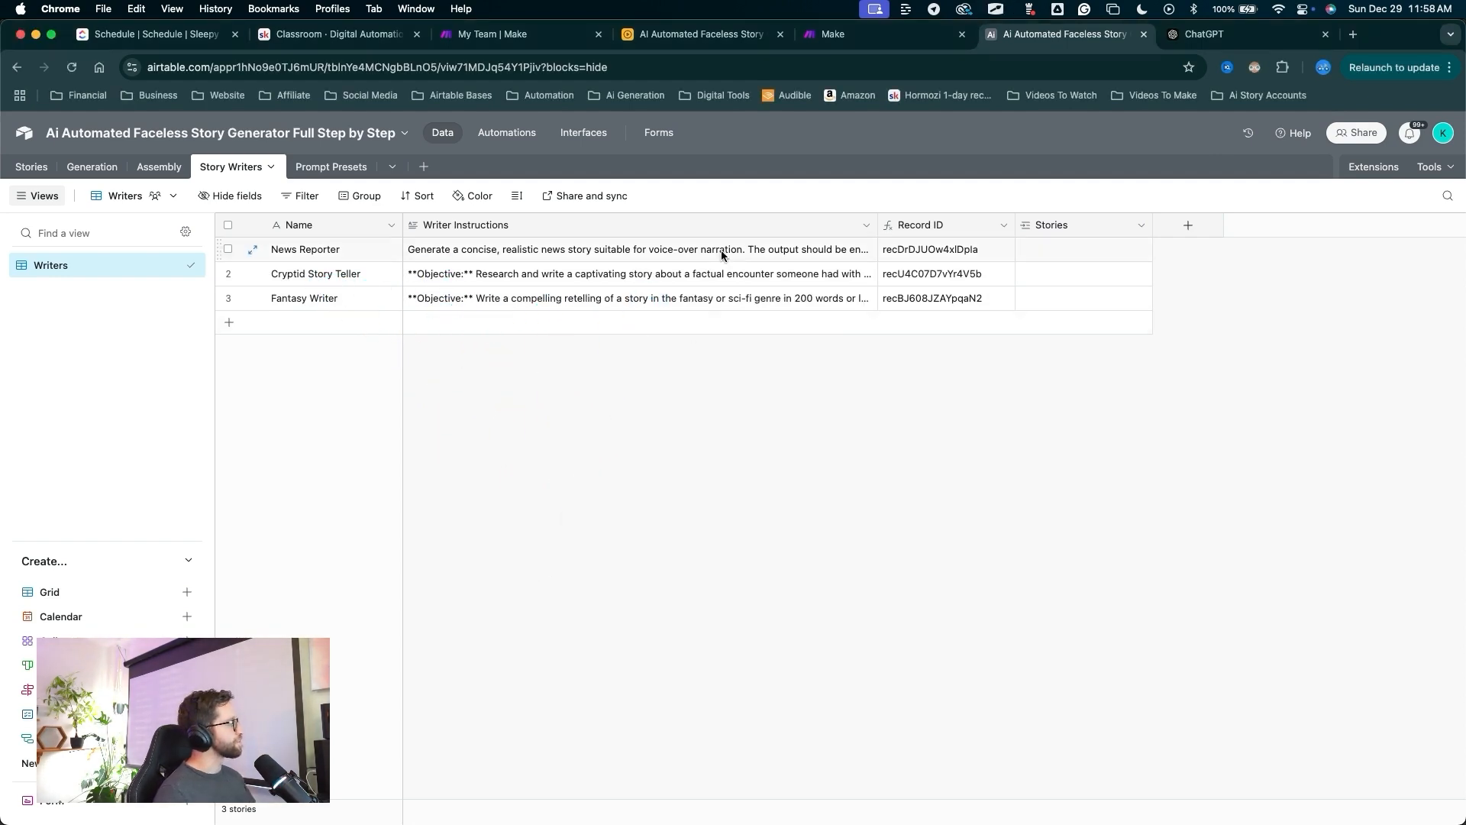
pyautogui.moveTo(632, 557)
pyautogui.mouseDown()
pyautogui.moveTo(405, 425)
pyautogui.moveTo(588, 265)
pyautogui.moveTo(243, 188)
pyautogui.moveTo(252, 174)
pyautogui.moveTo(386, 213)
pyautogui.moveTo(514, 434)
pyautogui.moveTo(400, 190)
pyautogui.moveTo(399, 288)
pyautogui.moveTo(576, 300)
pyautogui.moveTo(569, 330)
pyautogui.mouseUp()
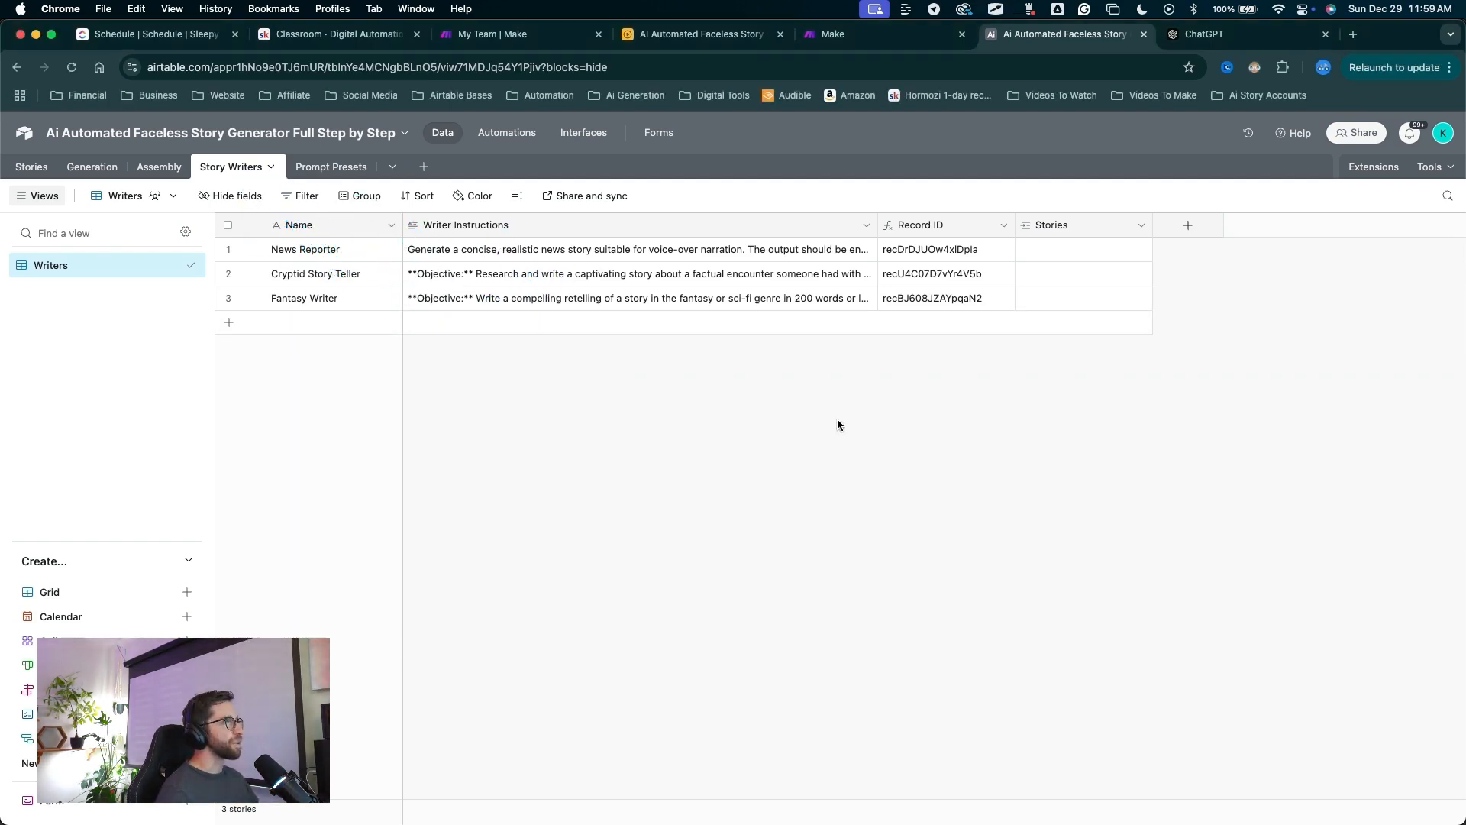
pyautogui.moveTo(816, 549)
pyautogui.mouseDown()
pyautogui.moveTo(1053, 246)
pyautogui.moveTo(1052, 227)
pyautogui.mouseUp()
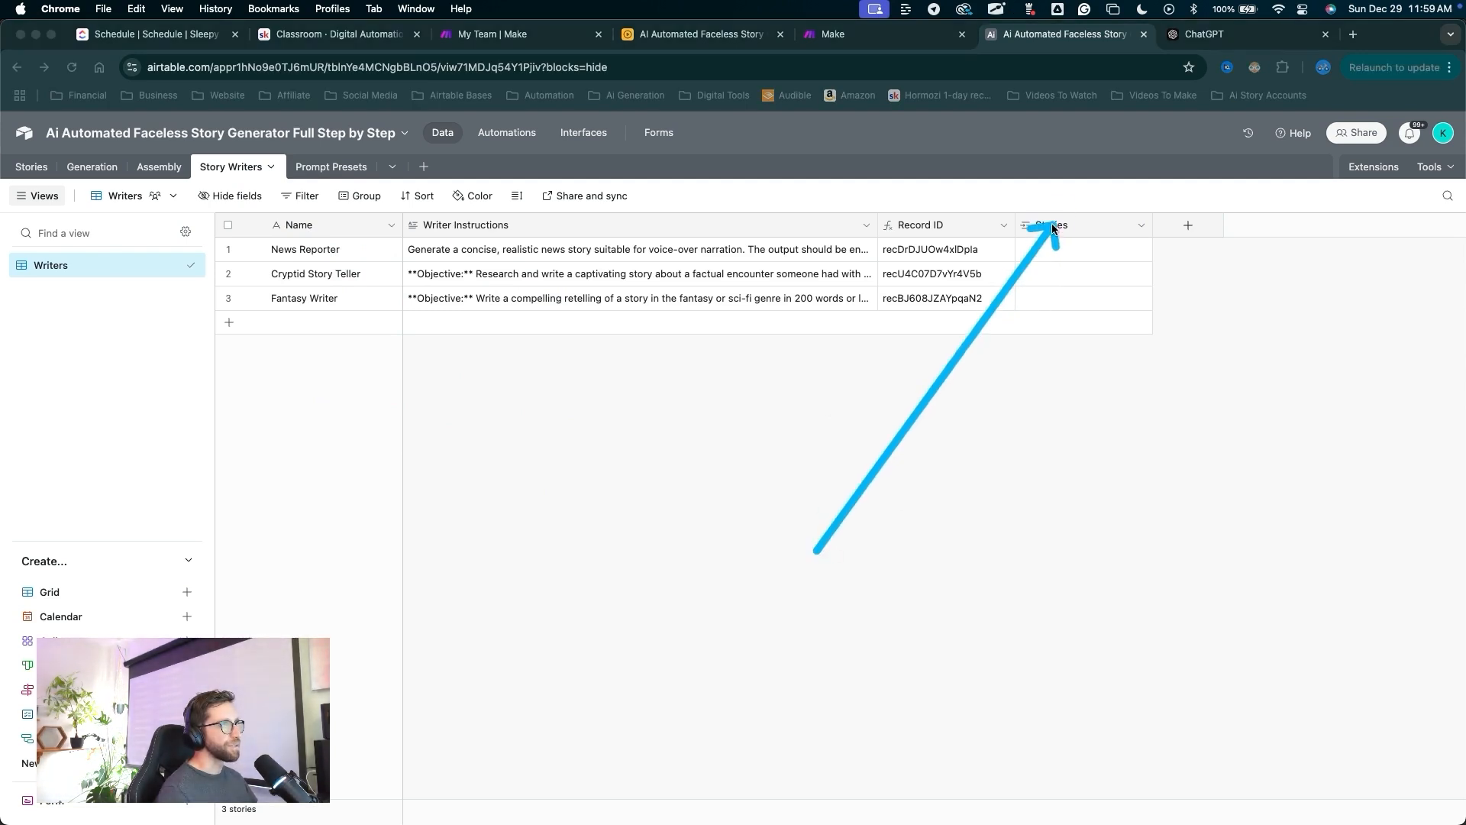
# Hide the Stories field in the Writers view.
pyautogui.rightClick(1051, 224)
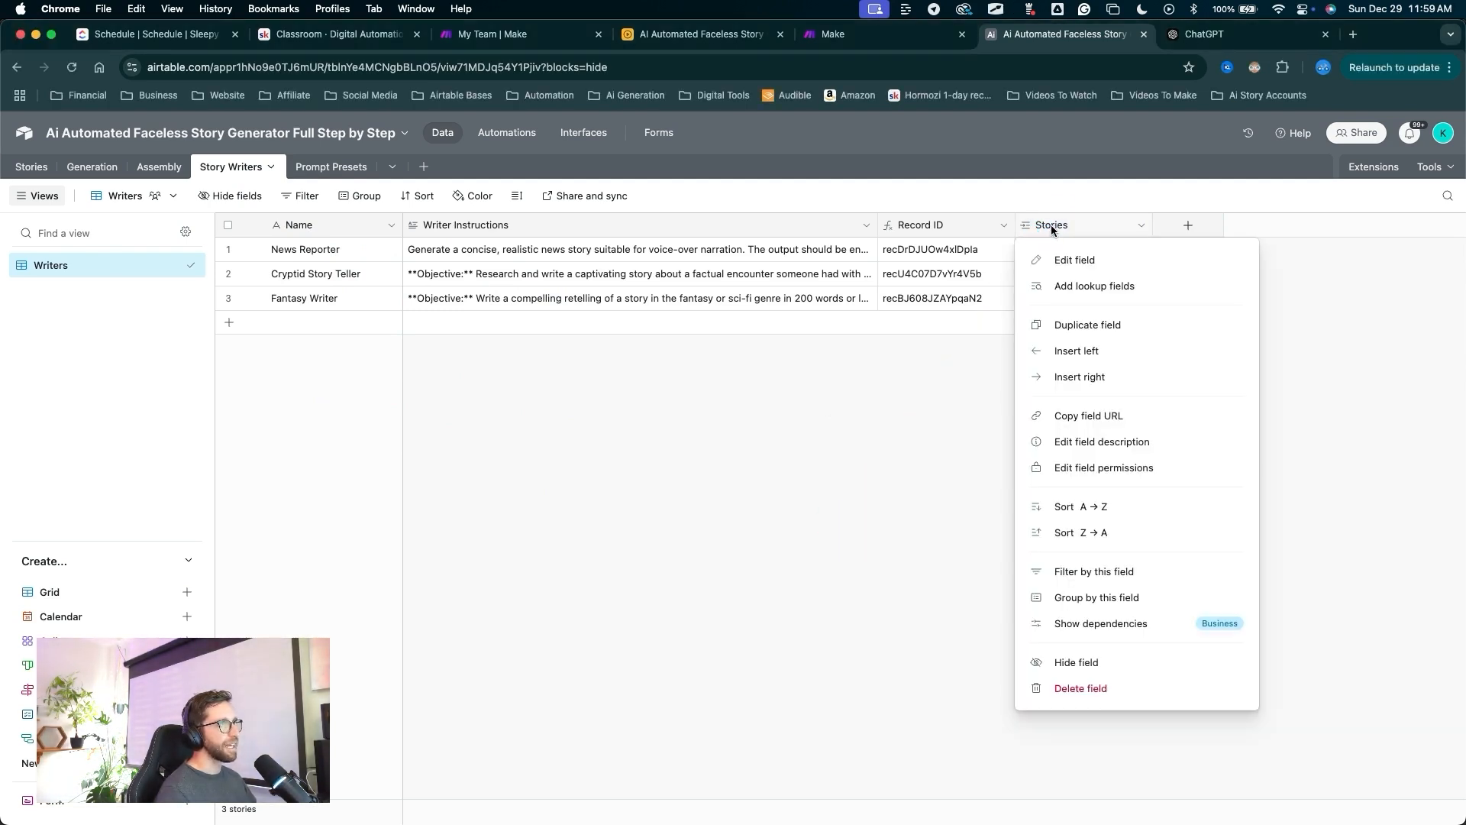
pyautogui.click(1075, 662)
pyautogui.moveTo(592, 556)
pyautogui.mouseDown()
pyautogui.moveTo(114, 286)
pyautogui.moveTo(168, 564)
pyautogui.moveTo(195, 599)
pyautogui.mouseUp()
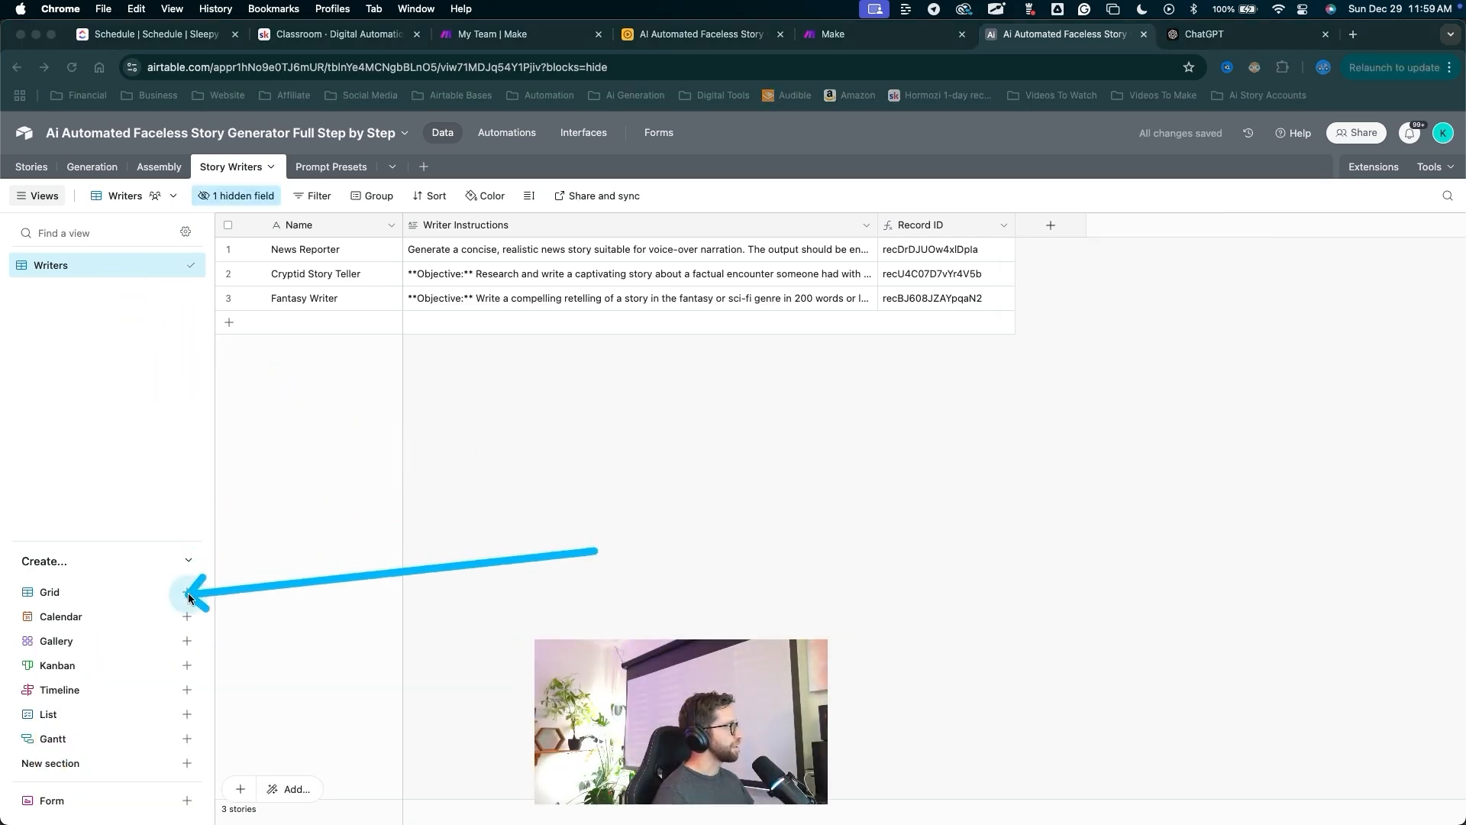
# Create a new grid view named All Data.
pyautogui.click(187, 593)
pyautogui.write('All Data')
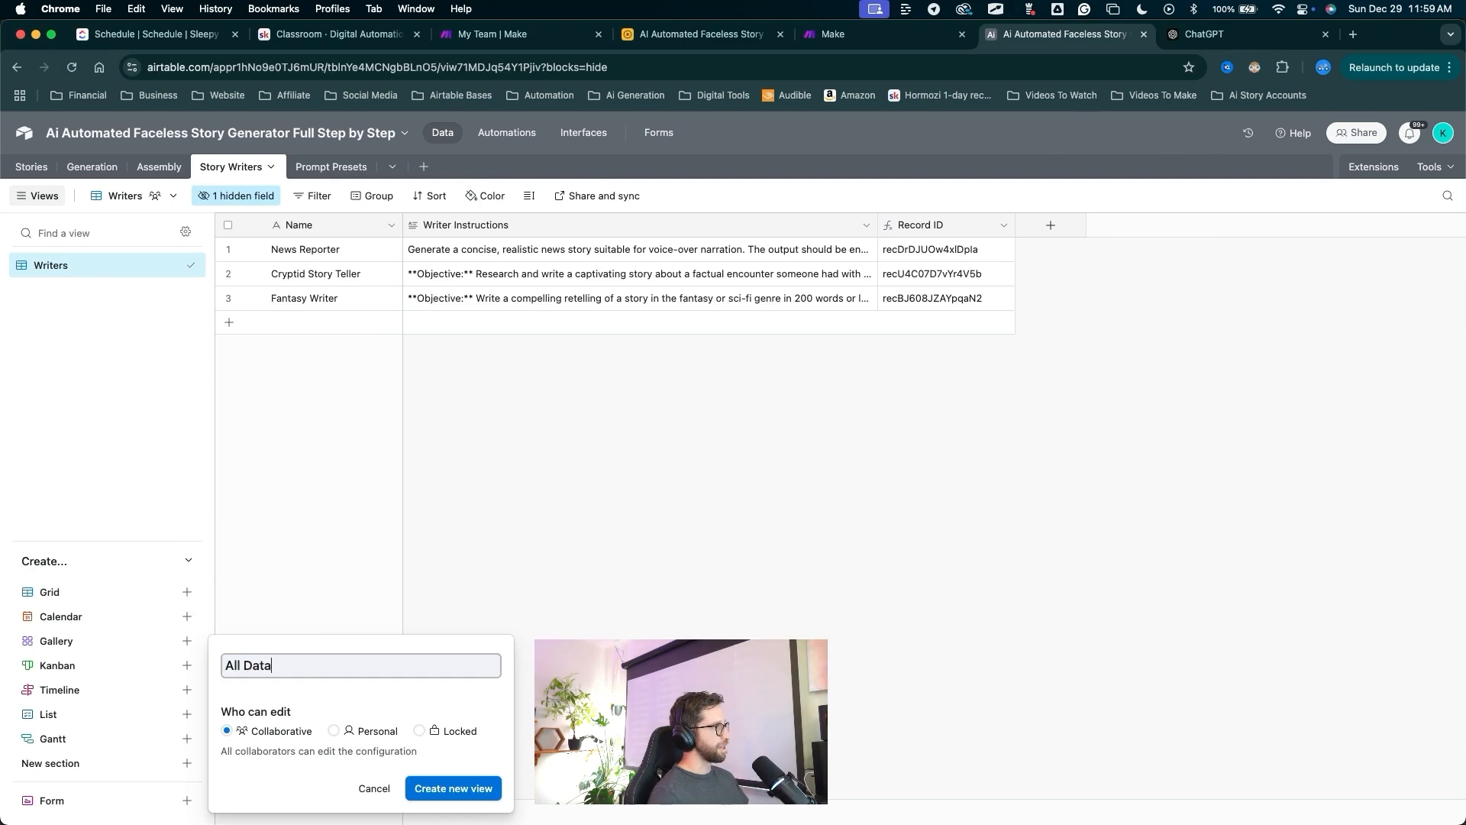
pyautogui.press('Return')
pyautogui.moveTo(412, 566)
pyautogui.mouseDown()
pyautogui.moveTo(290, 221)
pyautogui.moveTo(237, 149)
pyautogui.moveTo(233, 179)
pyautogui.moveTo(331, 171)
pyautogui.mouseUp()
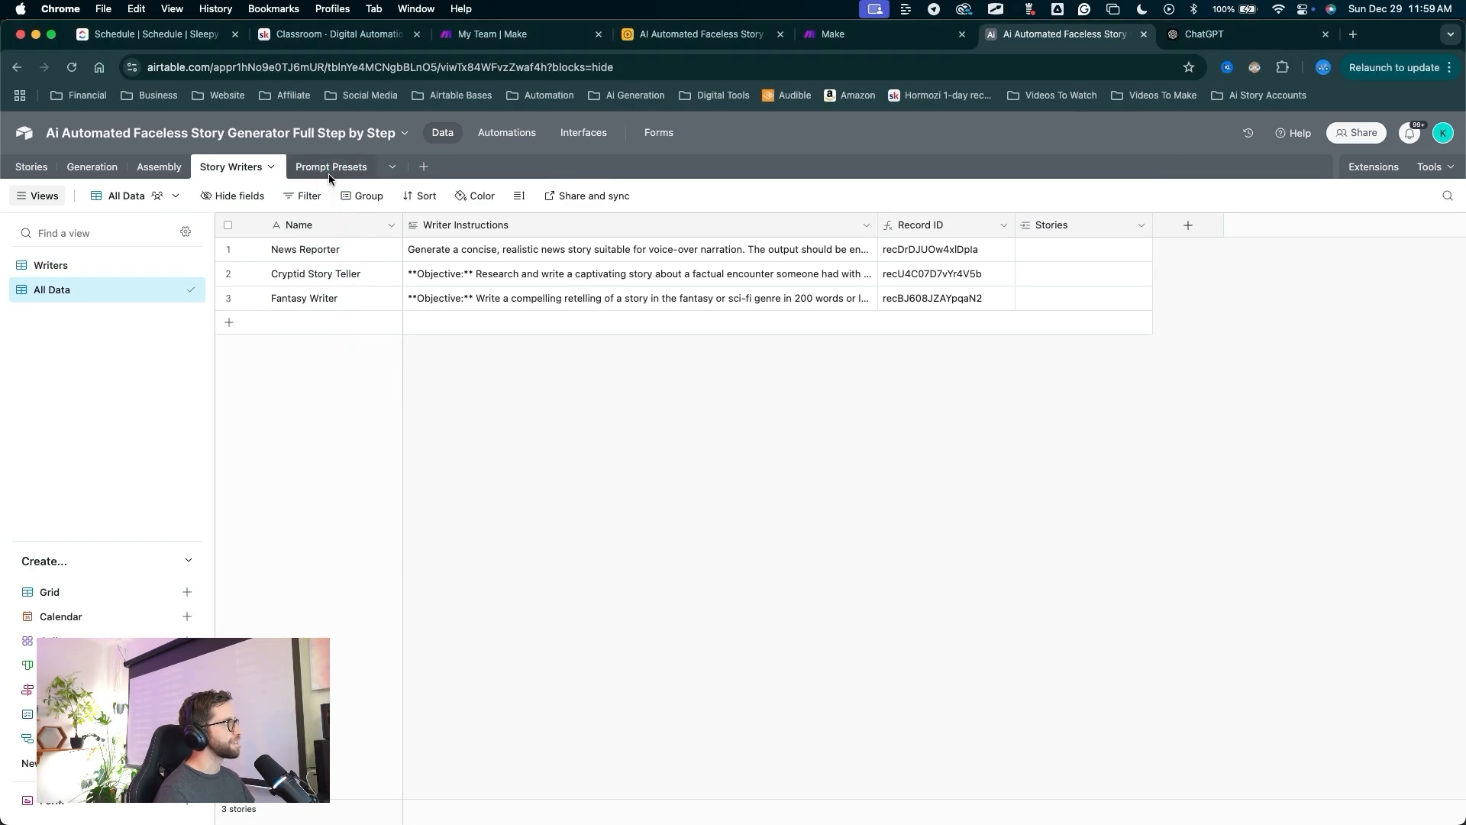
# Paste the copied presets into Prompt Presets, letting the table expand to fit.
pyautogui.click(329, 170)
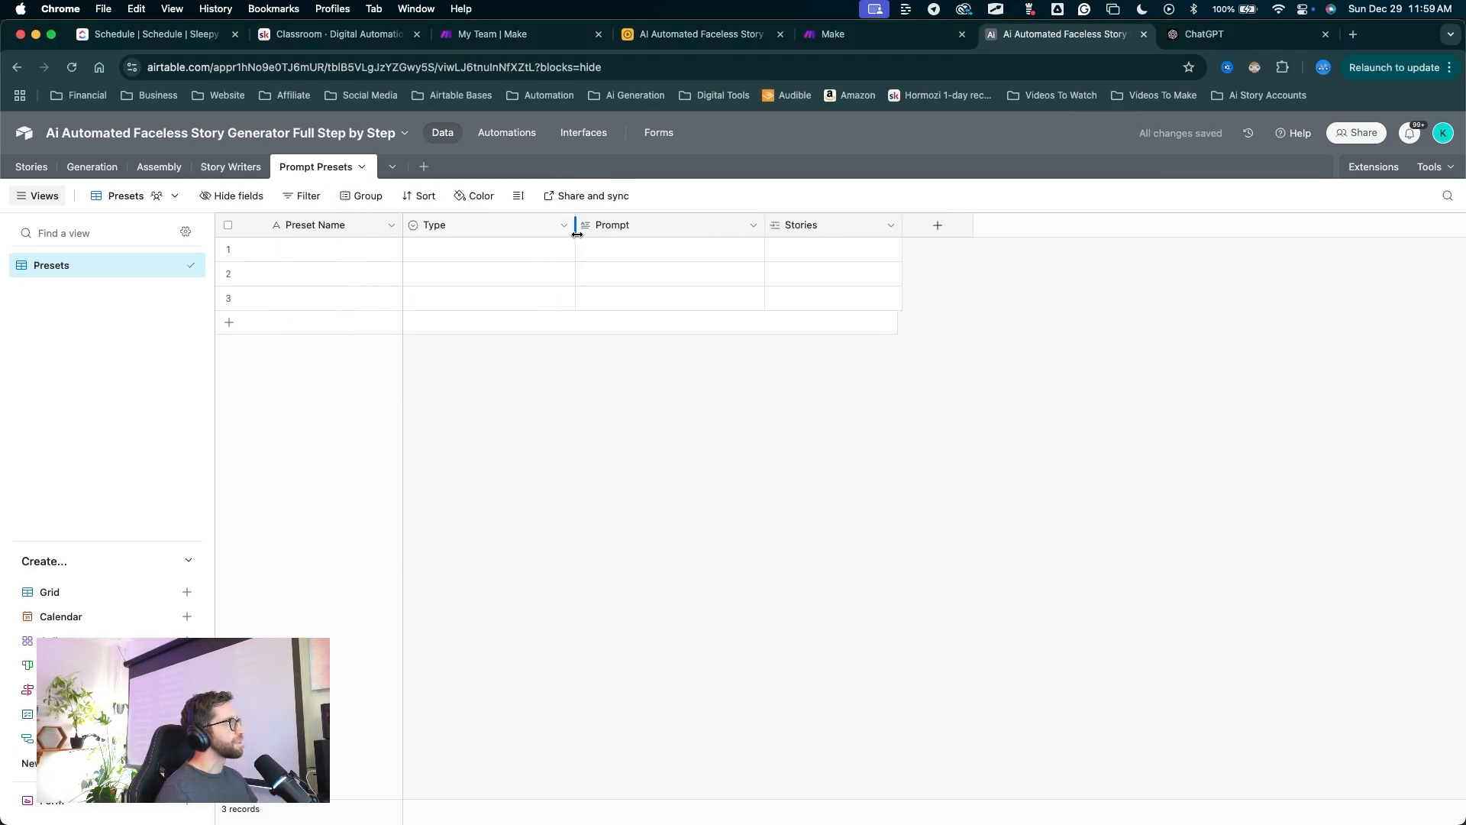
pyautogui.moveTo(588, 236); pyautogui.dragTo(651, 255)
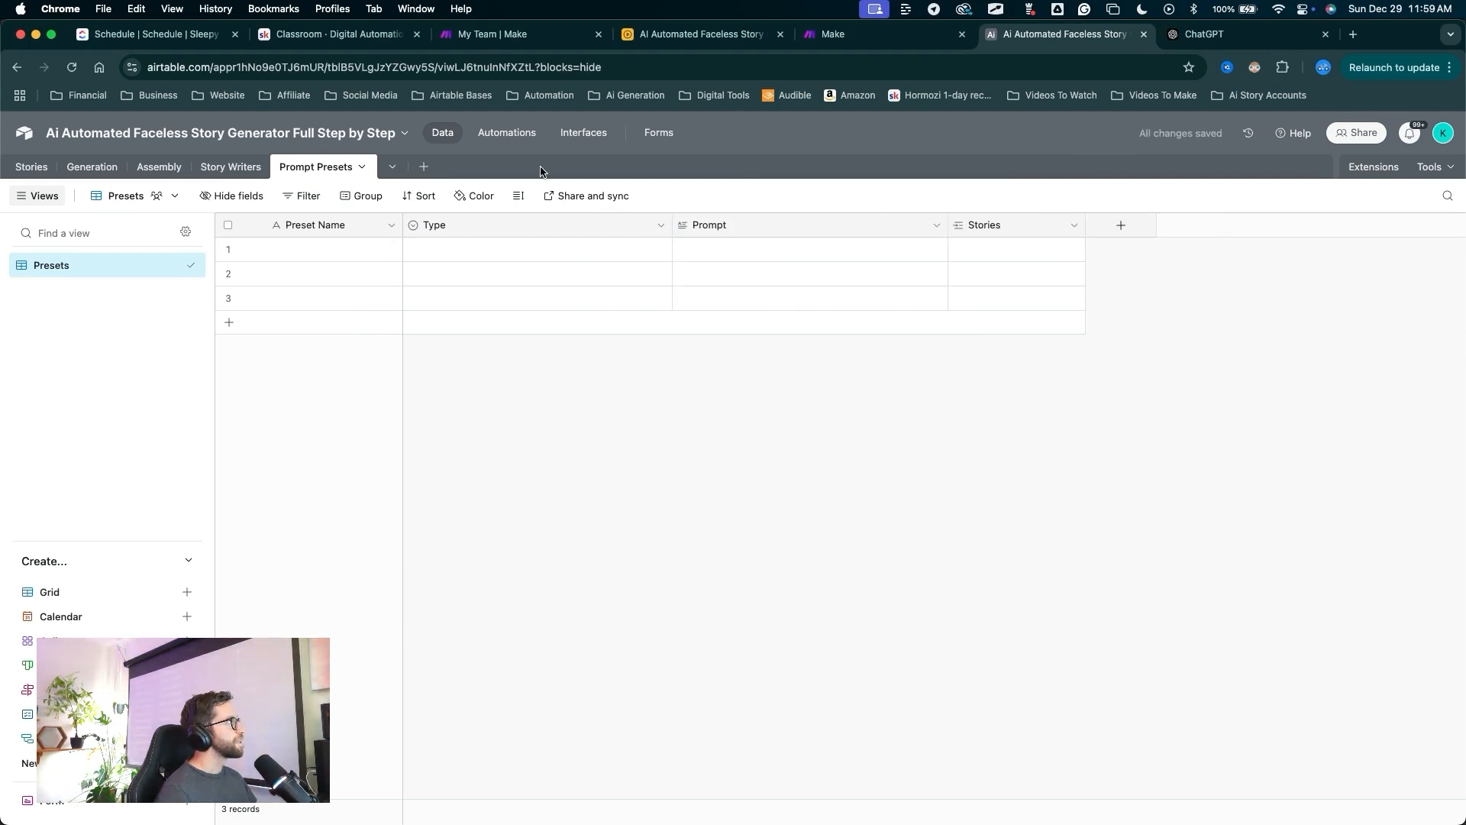
pyautogui.click(673, 32)
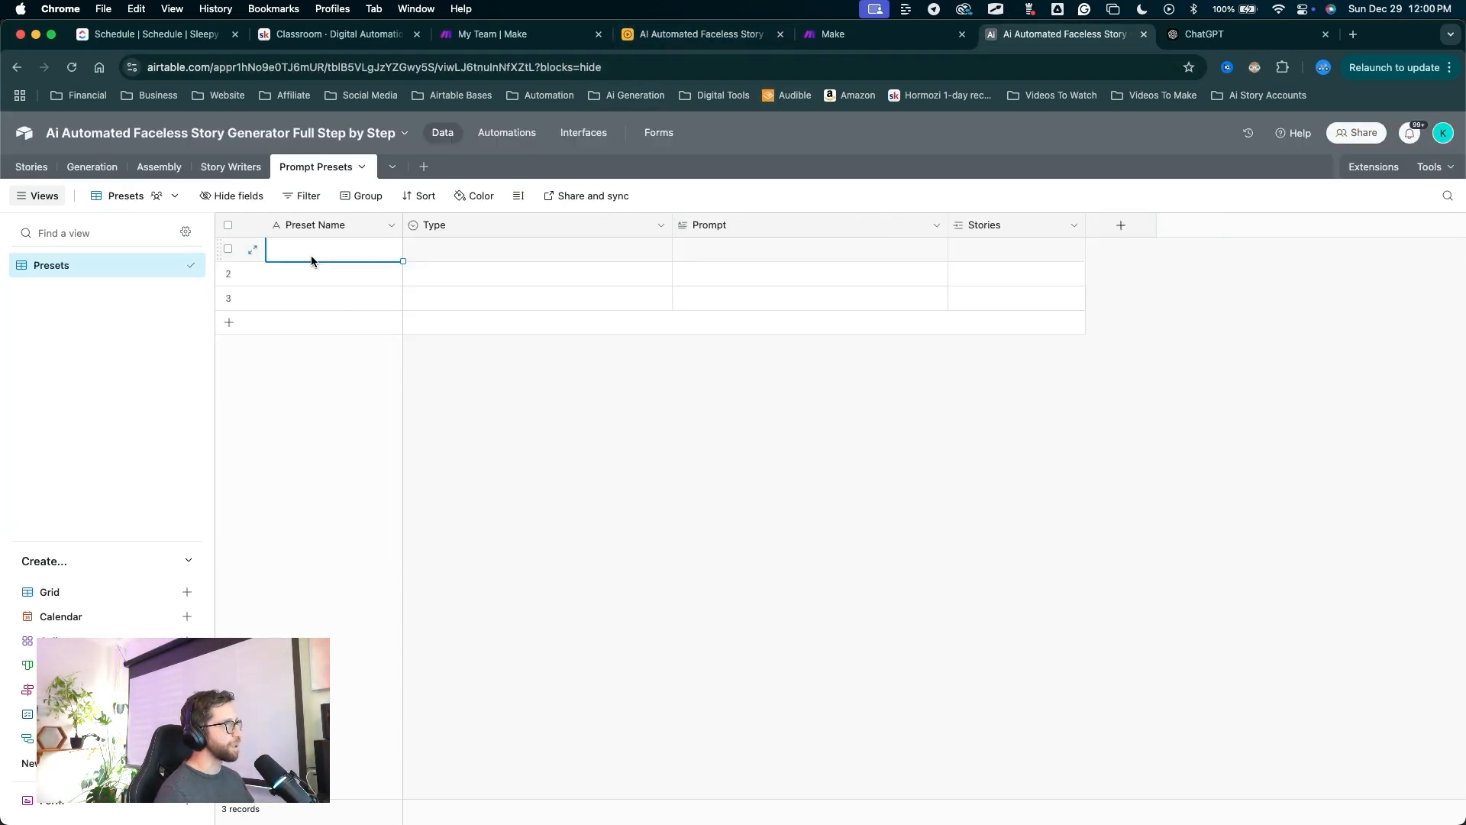
pyautogui.press('super+v')
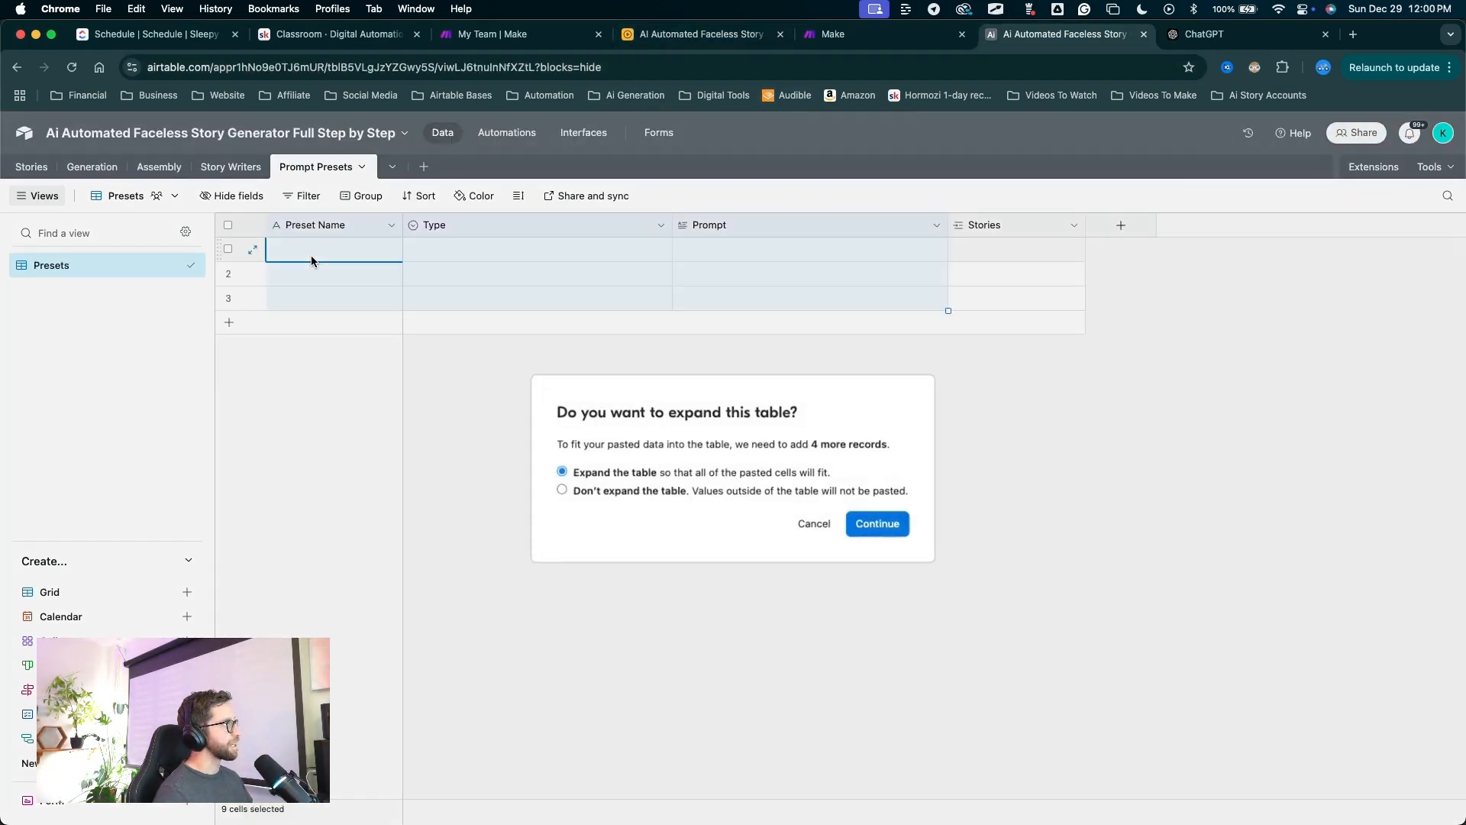
pyautogui.click(857, 523)
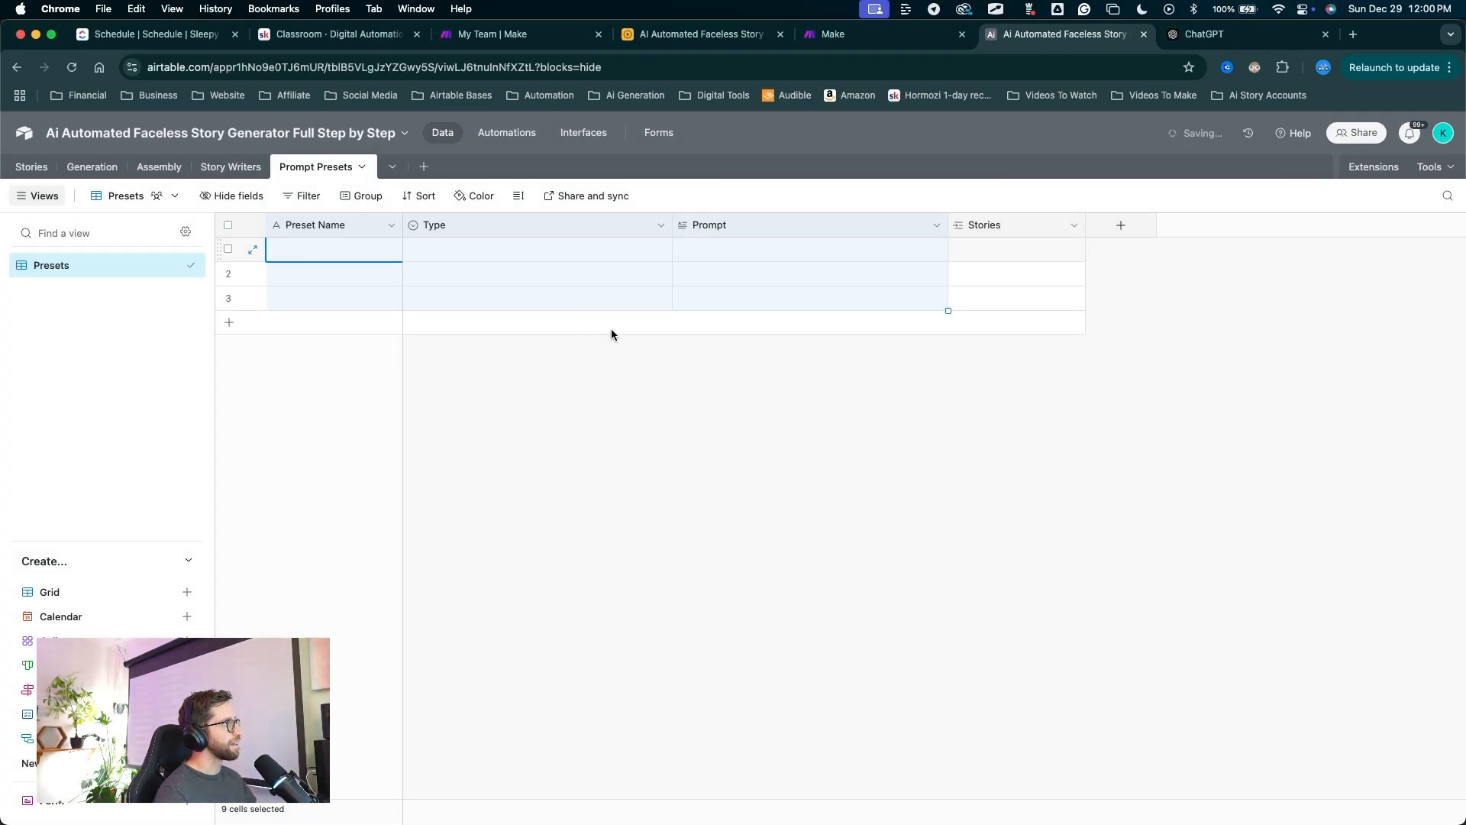
pyautogui.moveTo(672, 237); pyautogui.dragTo(521, 244)
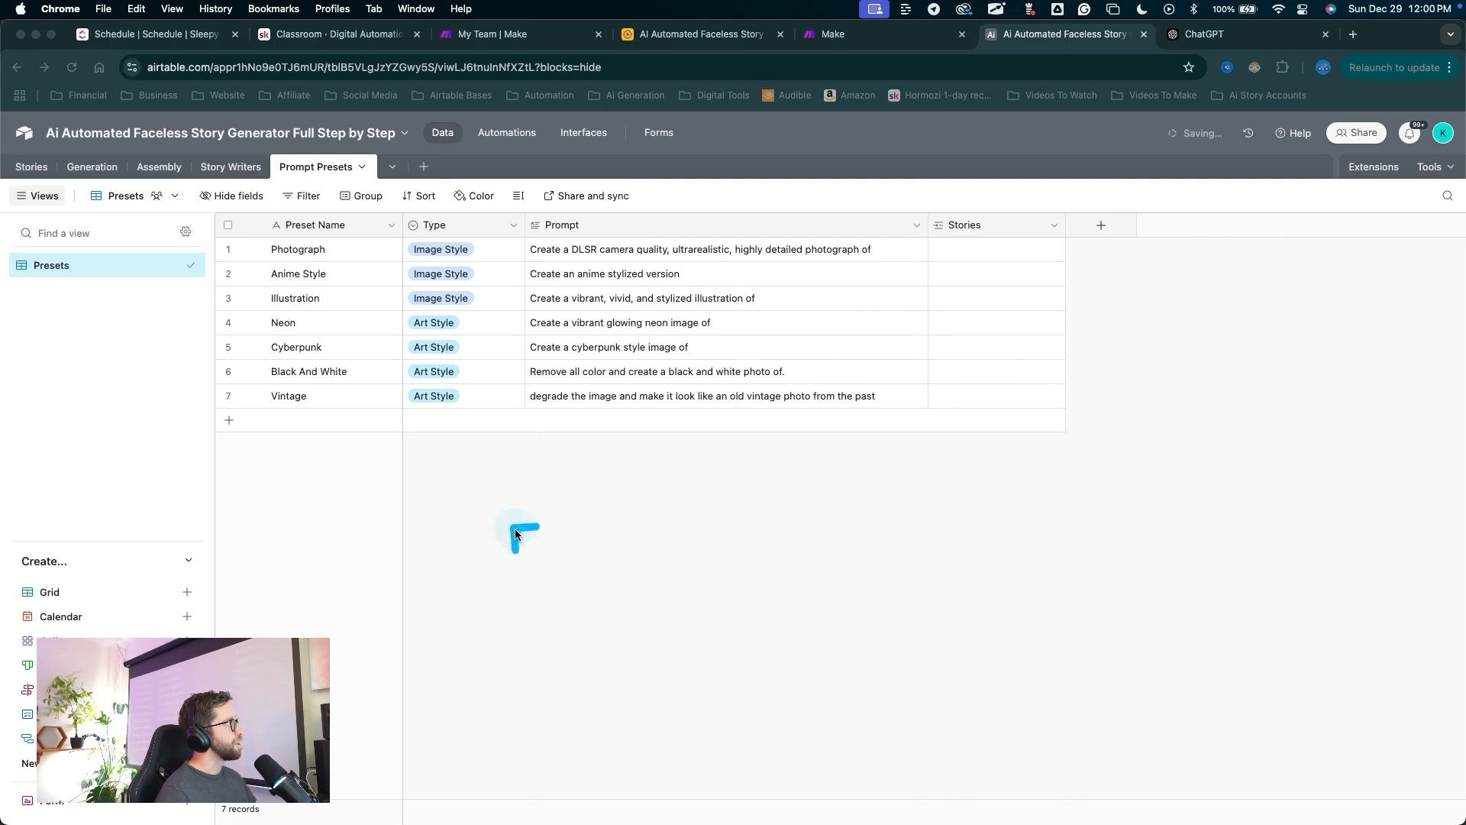
pyautogui.moveTo(519, 531)
pyautogui.mouseDown()
pyautogui.moveTo(299, 236)
pyautogui.moveTo(375, 386)
pyautogui.moveTo(326, 246)
pyautogui.moveTo(745, 248)
pyautogui.moveTo(696, 372)
pyautogui.moveTo(612, 333)
pyautogui.moveTo(611, 262)
pyautogui.moveTo(625, 290)
pyautogui.moveTo(284, 252)
pyautogui.moveTo(340, 228)
pyautogui.moveTo(408, 262)
pyautogui.moveTo(433, 250)
pyautogui.mouseUp()
pyautogui.press('Escape')
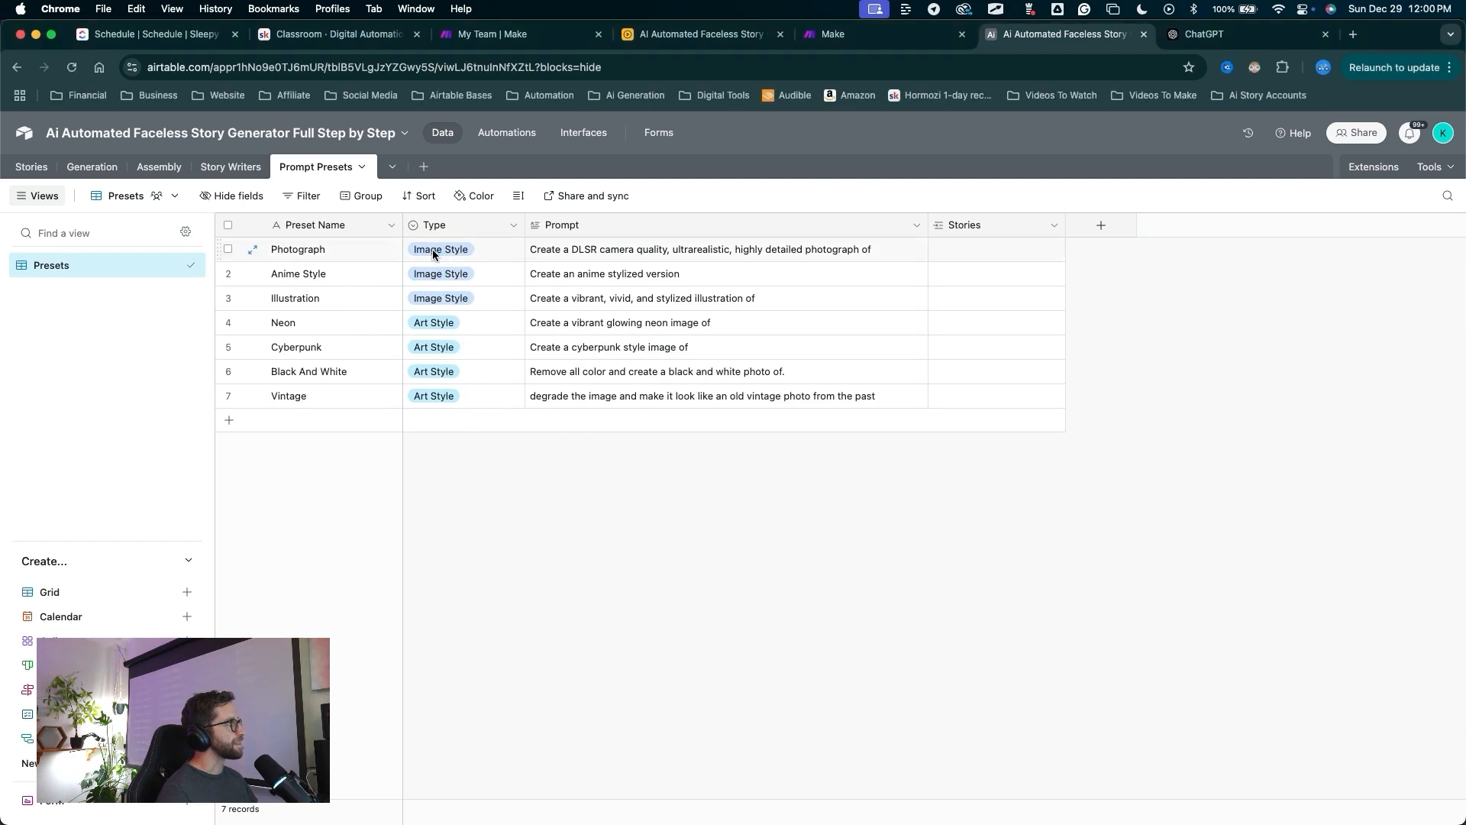
# Set the Type of Photograph, Anime Style and Illustration to Image.
pyautogui.click(433, 255)
pyautogui.click(429, 328)
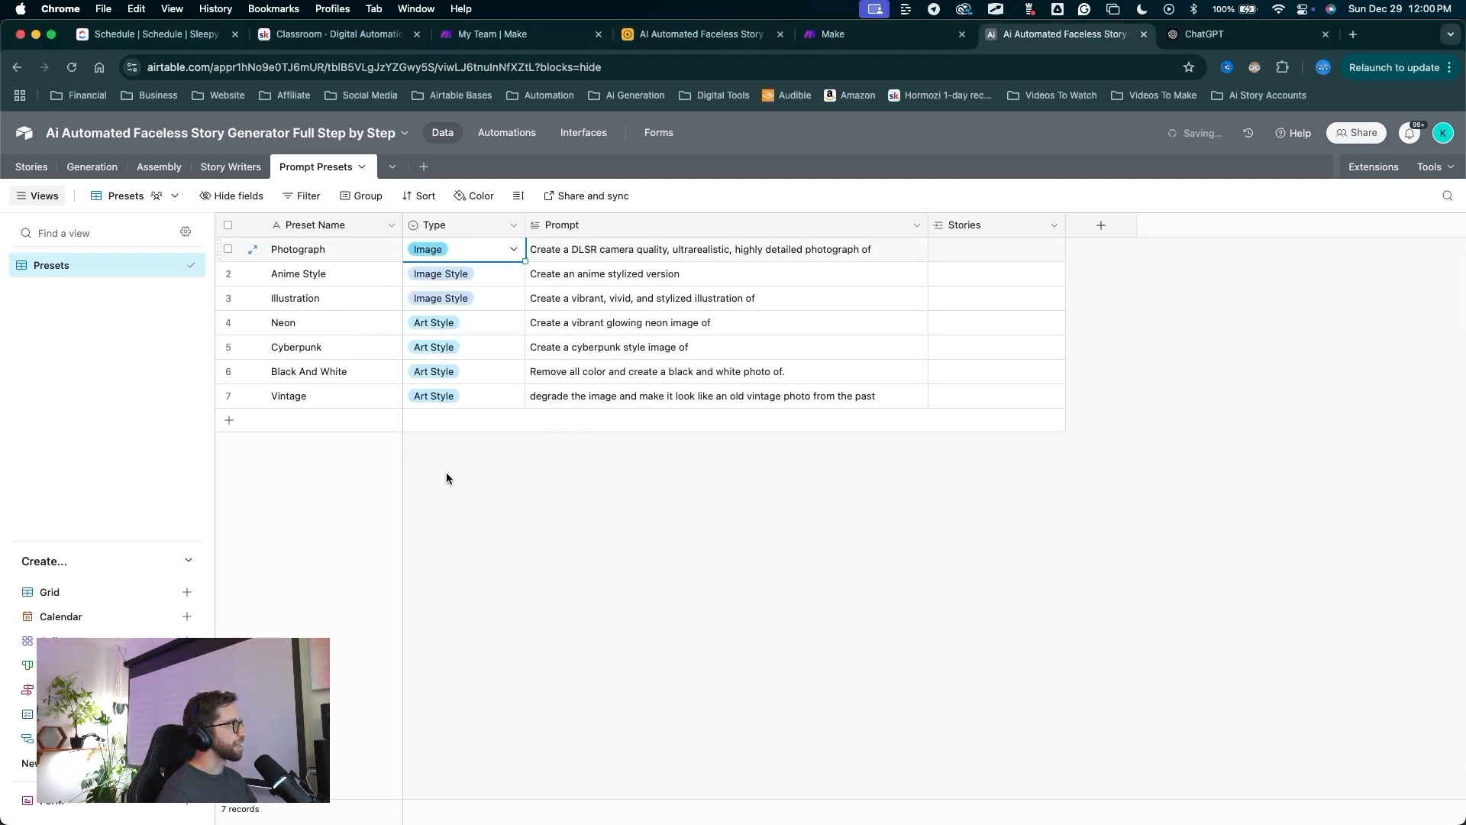
pyautogui.click(440, 274)
pyautogui.click(428, 347)
pyautogui.click(440, 298)
pyautogui.click(447, 374)
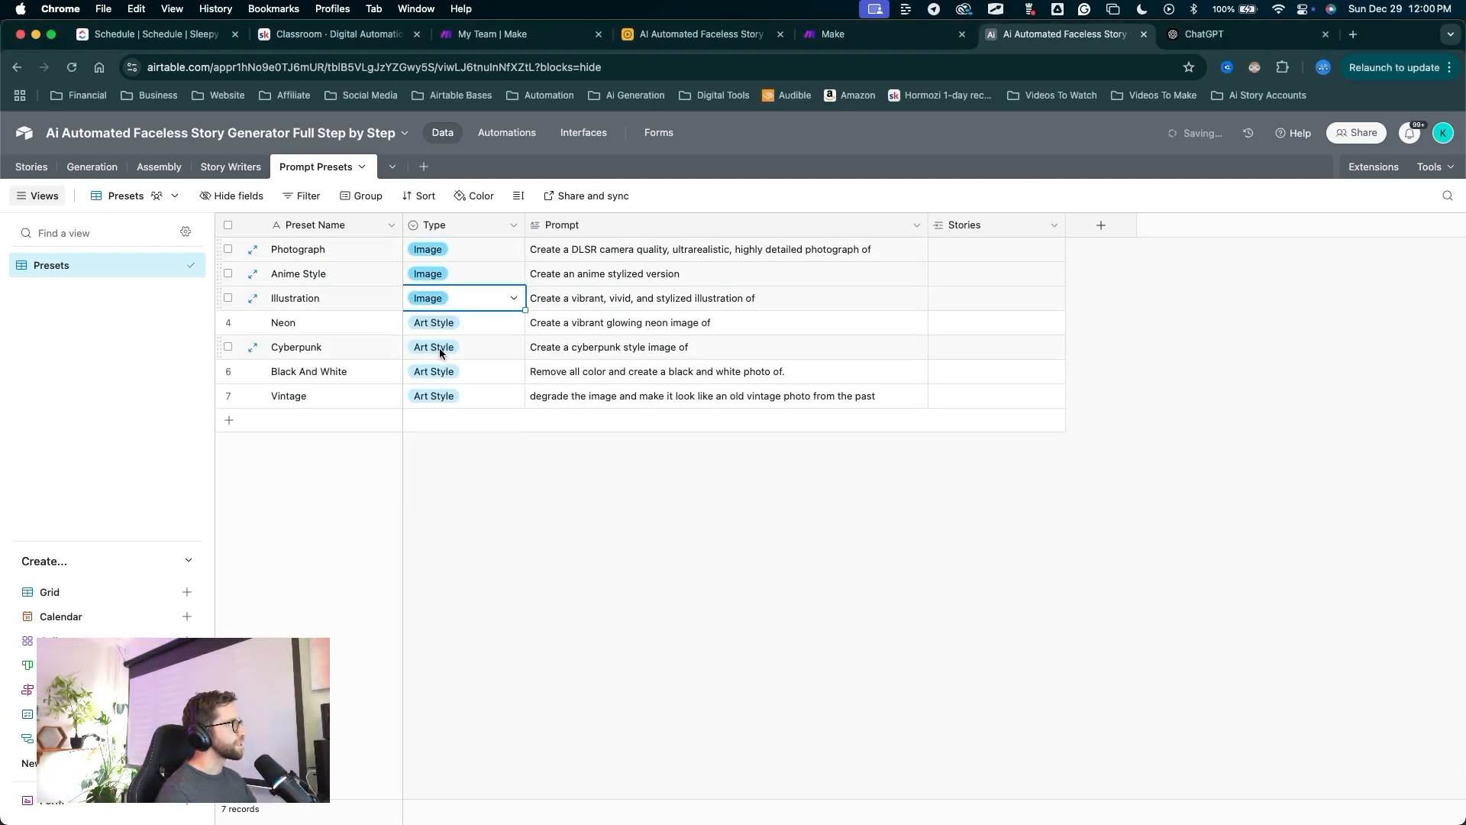
pyautogui.moveTo(437, 627)
pyautogui.mouseDown()
pyautogui.moveTo(432, 391)
pyautogui.moveTo(344, 336)
pyautogui.moveTo(329, 374)
pyautogui.moveTo(473, 392)
pyautogui.mouseUp()
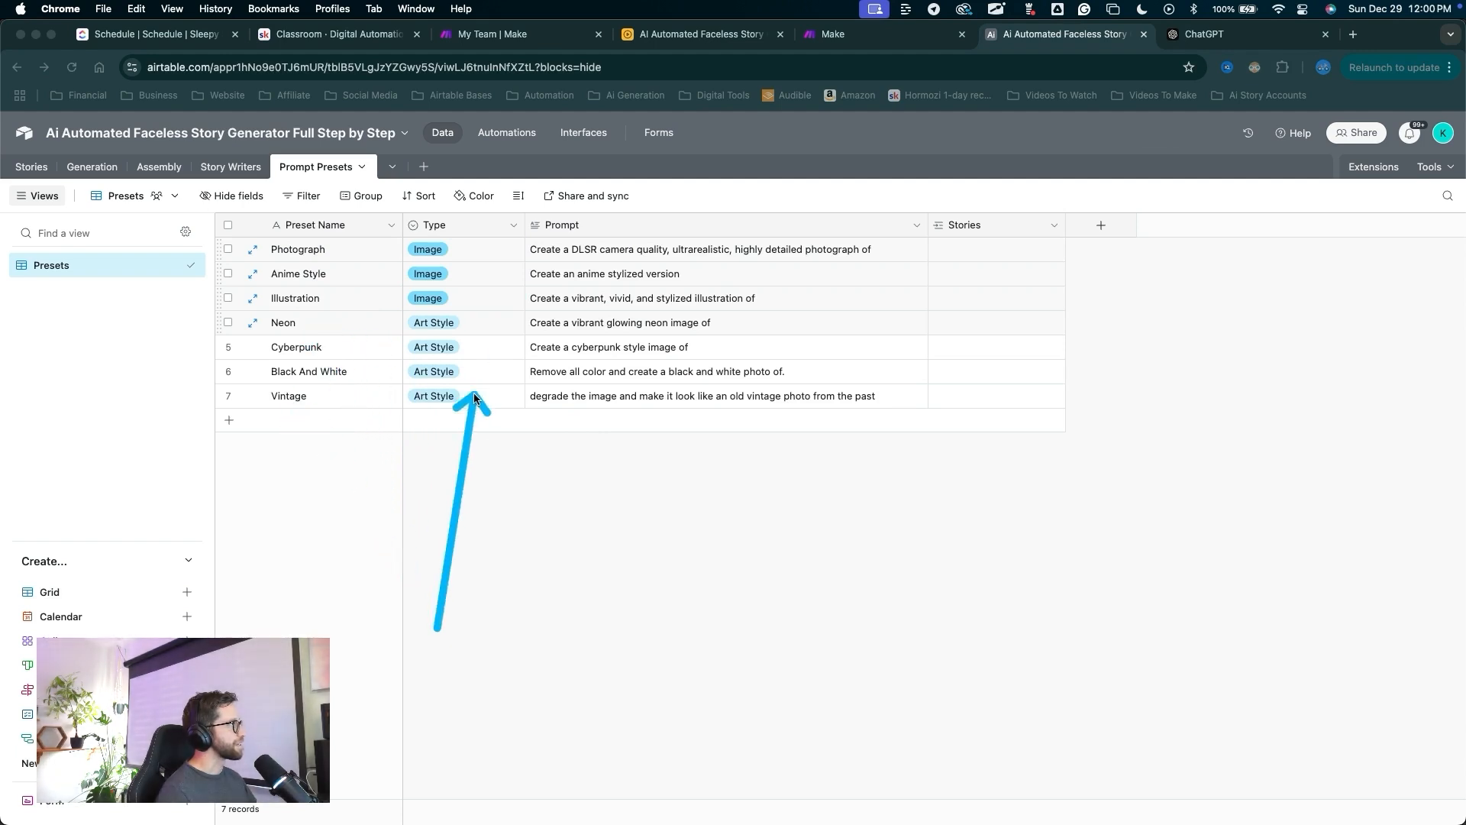
pyautogui.press('Escape')
pyautogui.moveTo(468, 714)
pyautogui.mouseDown()
pyautogui.moveTo(458, 275)
pyautogui.moveTo(419, 236)
pyautogui.moveTo(432, 395)
pyautogui.moveTo(426, 277)
pyautogui.moveTo(451, 336)
pyautogui.moveTo(507, 223)
pyautogui.moveTo(614, 348)
pyautogui.moveTo(524, 275)
pyautogui.moveTo(608, 359)
pyautogui.moveTo(544, 263)
pyautogui.moveTo(584, 290)
pyautogui.moveTo(521, 225)
pyautogui.moveTo(718, 267)
pyautogui.moveTo(733, 255)
pyautogui.moveTo(314, 263)
pyautogui.moveTo(513, 269)
pyautogui.moveTo(559, 242)
pyautogui.moveTo(544, 260)
pyautogui.mouseUp()
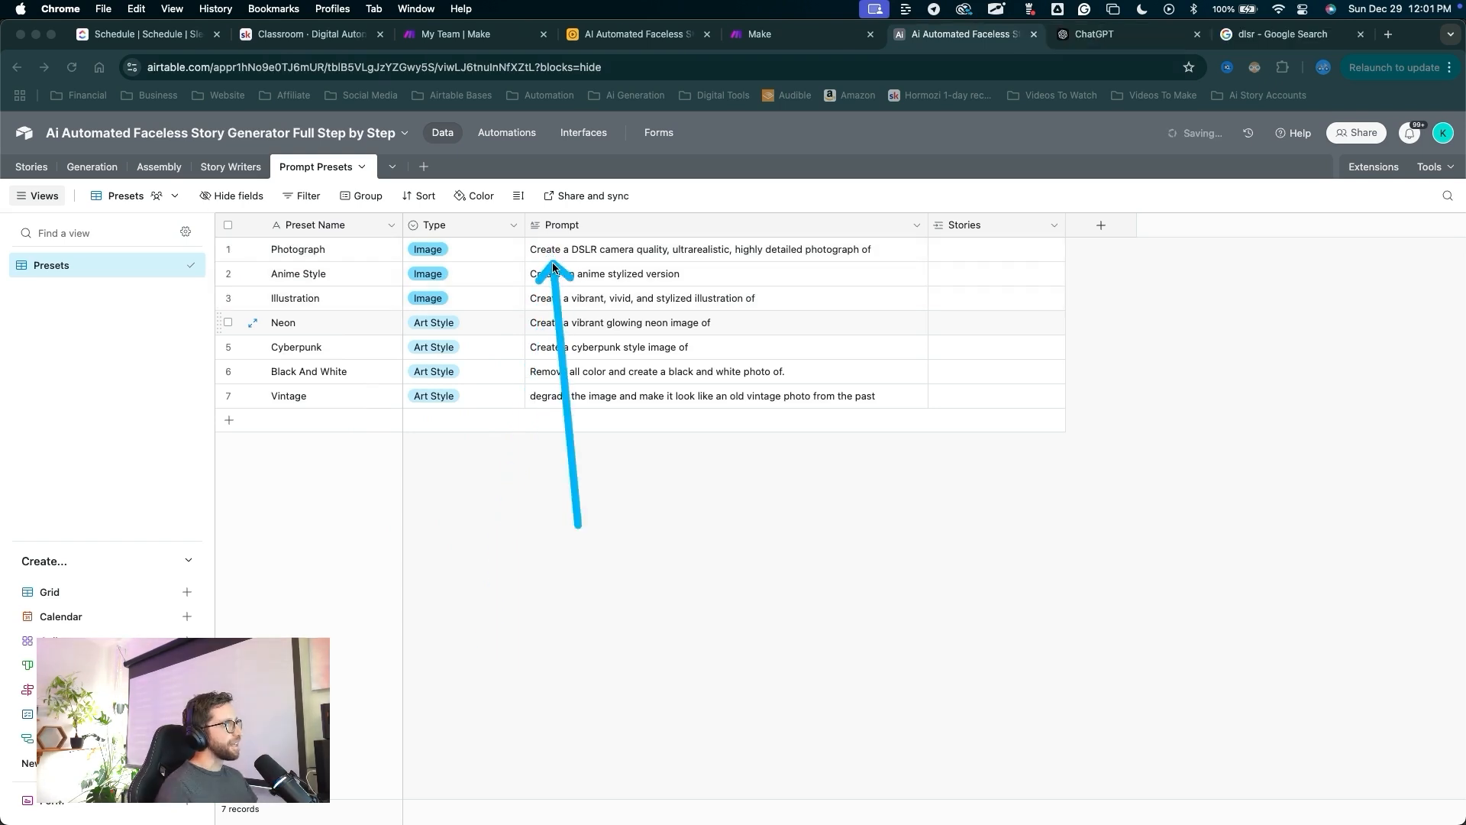
pyautogui.moveTo(553, 267)
pyautogui.mouseDown()
pyautogui.moveTo(929, 256)
pyautogui.moveTo(694, 428)
pyautogui.moveTo(1007, 304)
pyautogui.moveTo(880, 253)
pyautogui.moveTo(927, 240)
pyautogui.moveTo(919, 258)
pyautogui.moveTo(353, 387)
pyautogui.moveTo(936, 386)
pyautogui.moveTo(872, 341)
pyautogui.moveTo(688, 412)
pyautogui.moveTo(381, 225)
pyautogui.moveTo(347, 373)
pyautogui.moveTo(400, 388)
pyautogui.moveTo(390, 210)
pyautogui.moveTo(611, 395)
pyautogui.moveTo(393, 229)
pyautogui.moveTo(336, 423)
pyautogui.moveTo(332, 131)
pyautogui.moveTo(337, 426)
pyautogui.moveTo(604, 330)
pyautogui.moveTo(632, 456)
pyautogui.moveTo(658, 361)
pyautogui.mouseUp()
pyautogui.press('Escape')
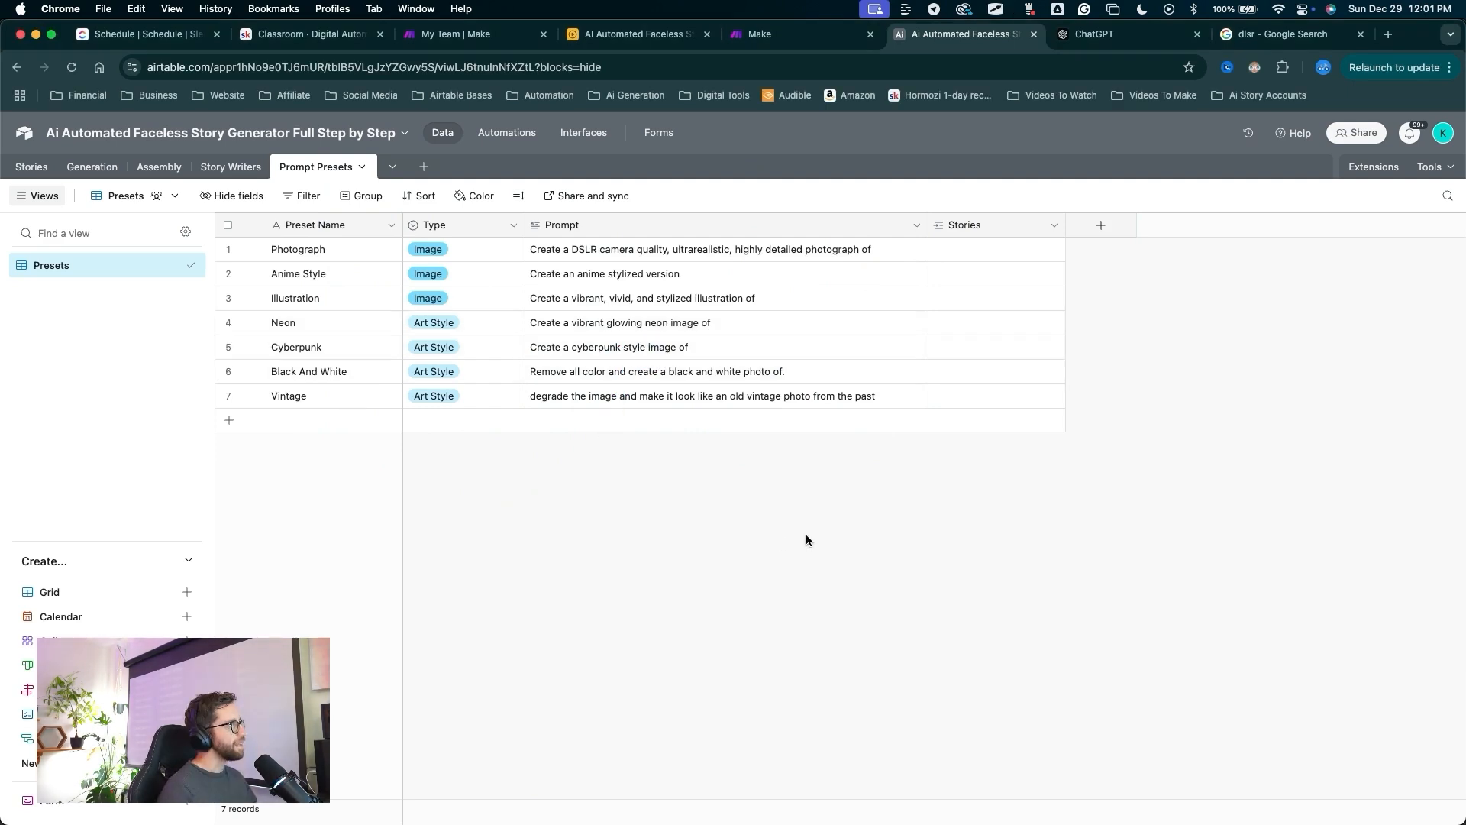
pyautogui.moveTo(613, 502)
pyautogui.mouseDown()
pyautogui.moveTo(933, 224)
pyautogui.moveTo(957, 233)
pyautogui.mouseUp()
pyautogui.press('Escape')
pyautogui.rightClick(963, 226)
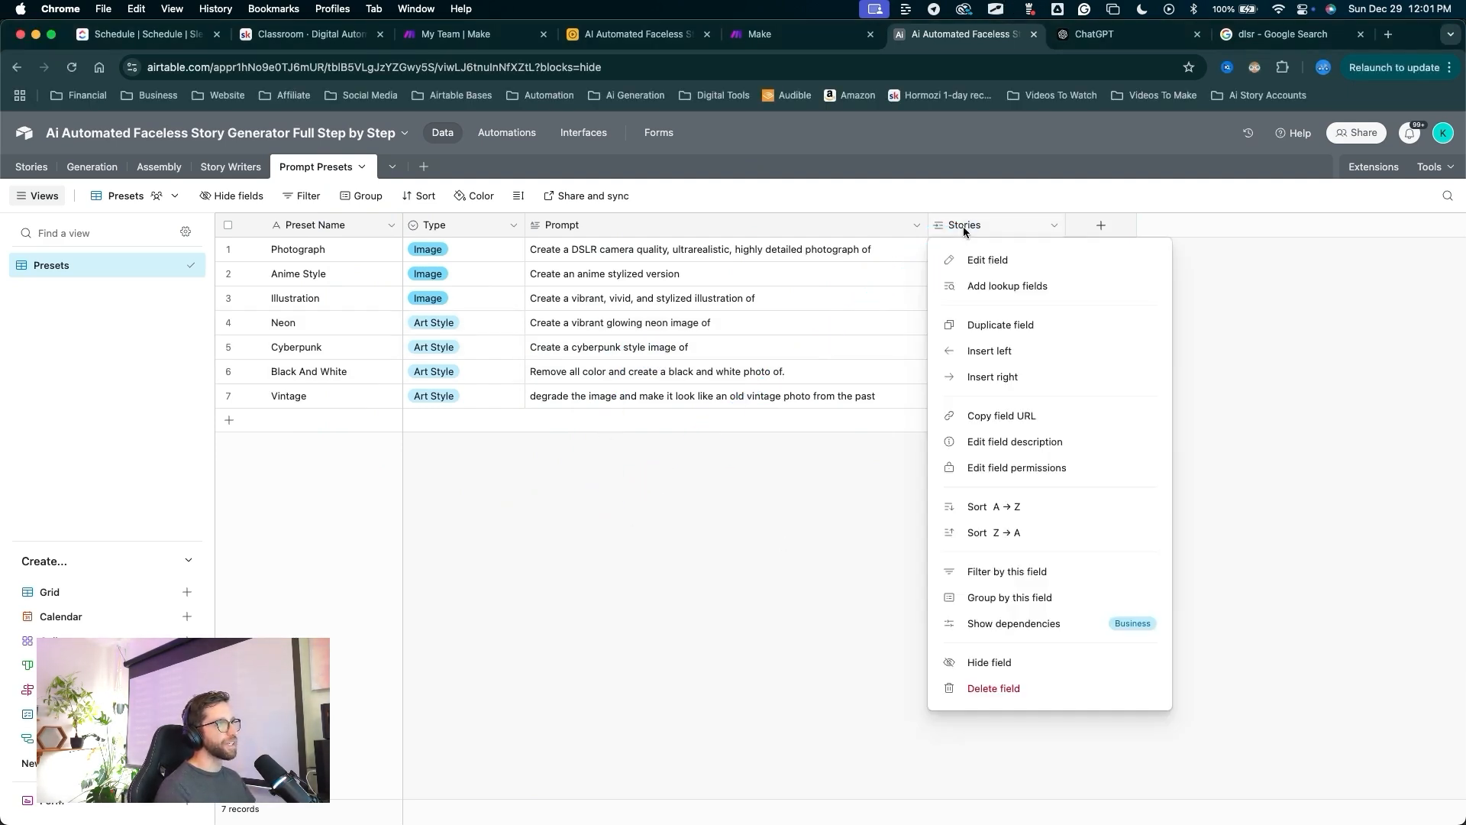
pyautogui.click(954, 658)
pyautogui.moveTo(820, 619)
pyautogui.mouseDown()
pyautogui.moveTo(205, 402)
pyautogui.moveTo(187, 584)
pyautogui.mouseUp()
pyautogui.press('Escape')
pyautogui.click(187, 591)
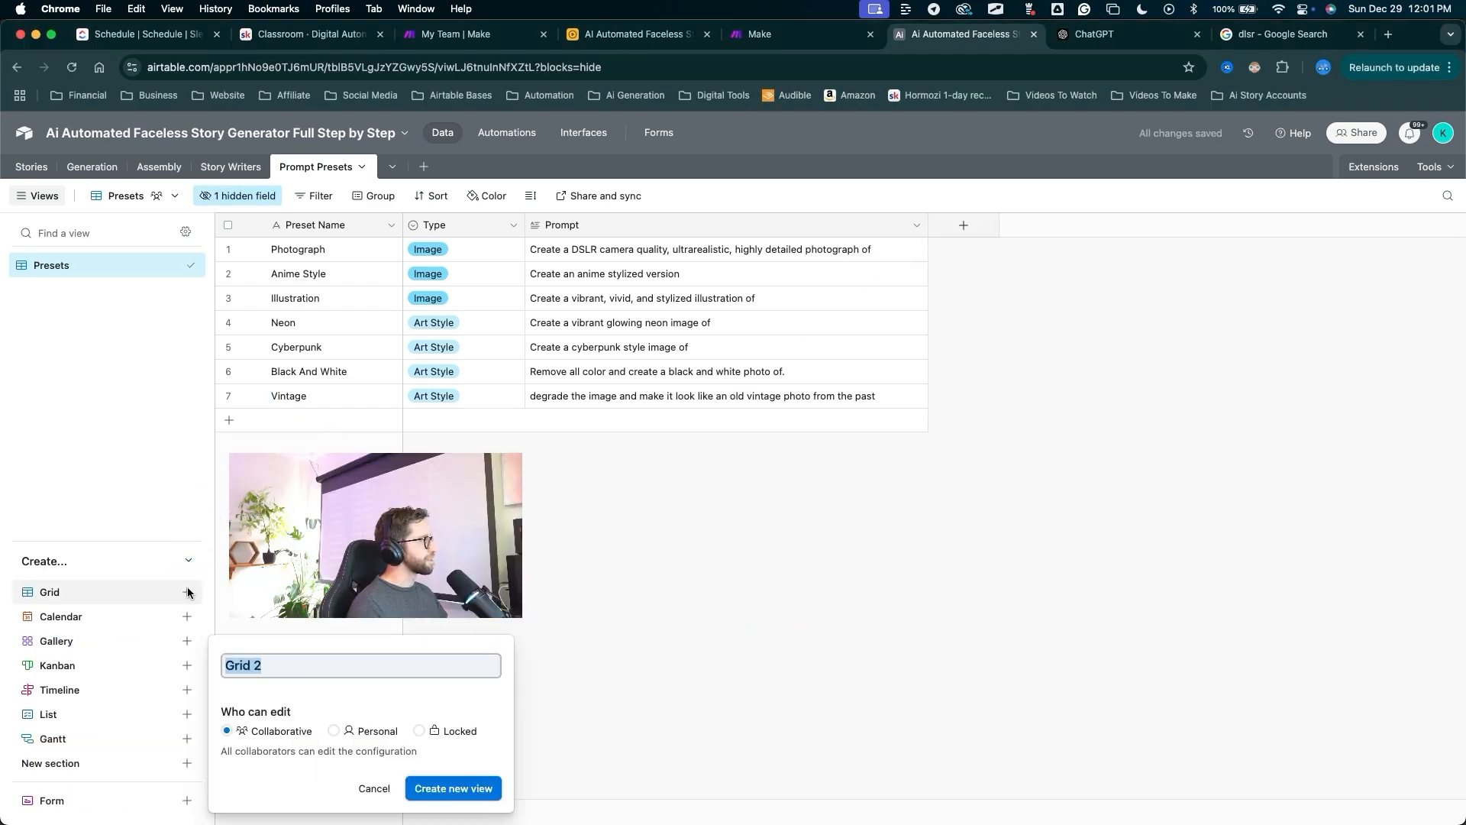
pyautogui.write('All Data')
pyautogui.press('Return')
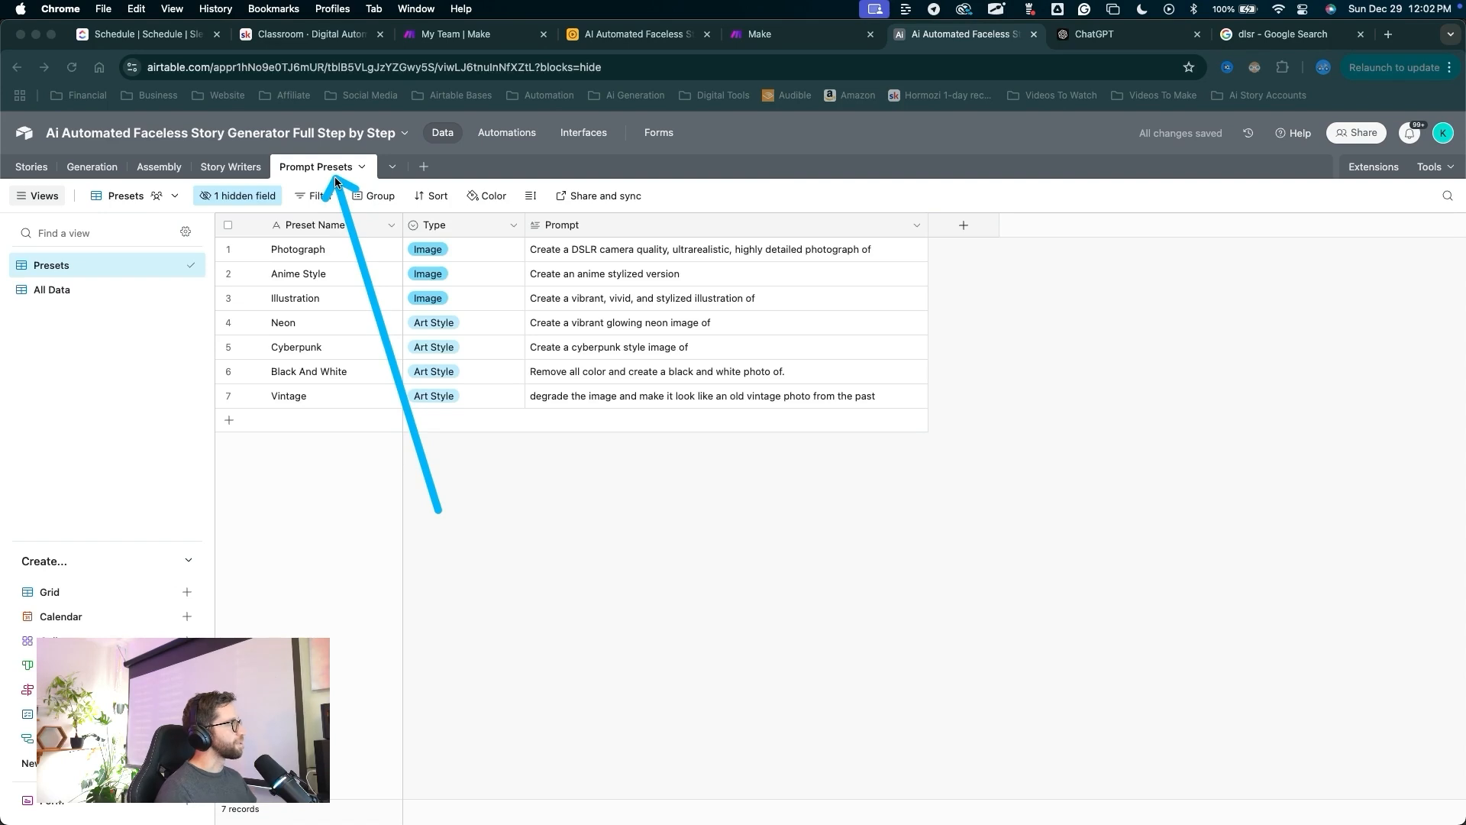
pyautogui.moveTo(336, 182); pyautogui.dragTo(328, 170)
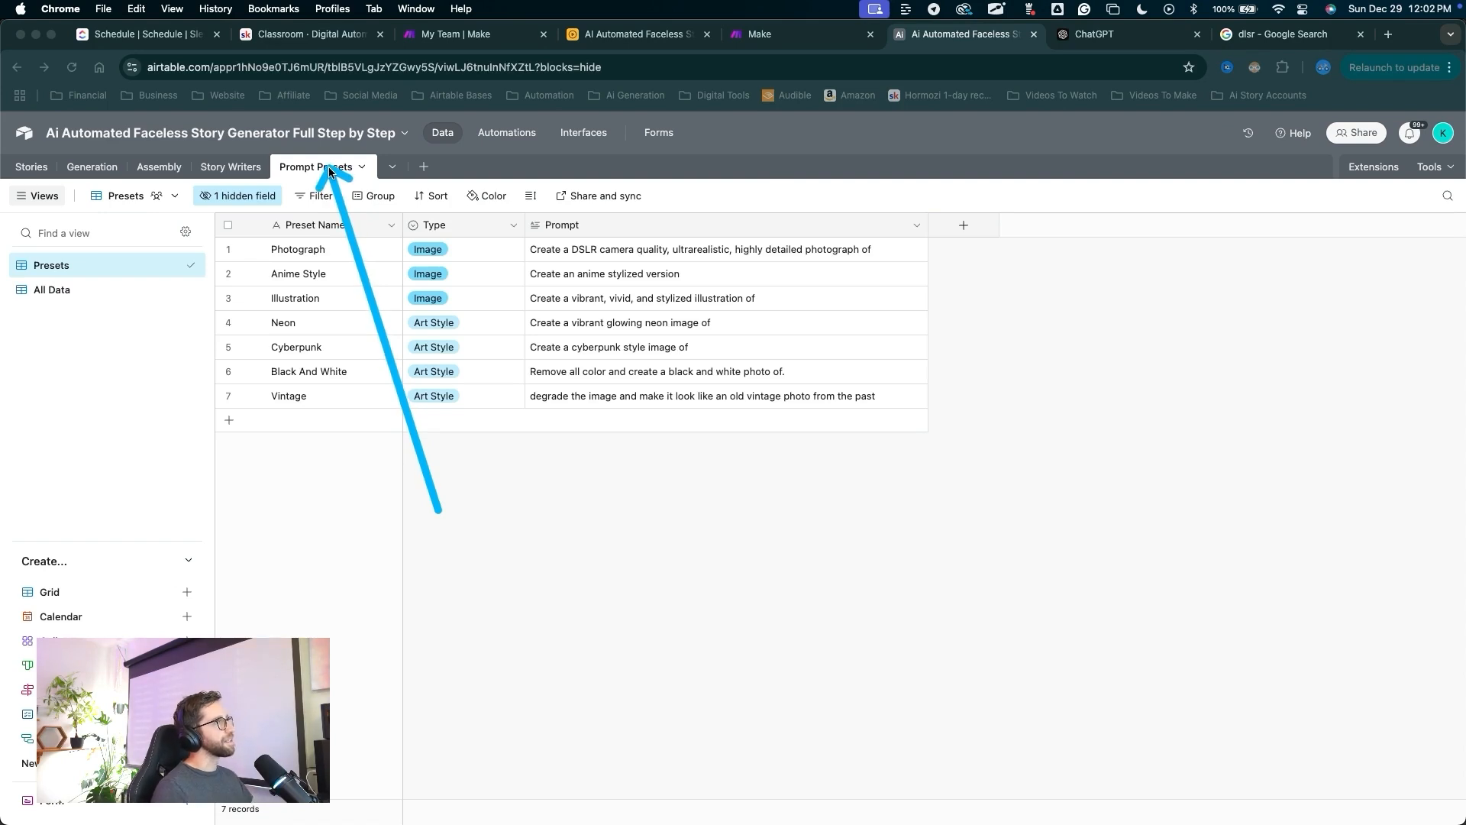
pyautogui.press('Escape')
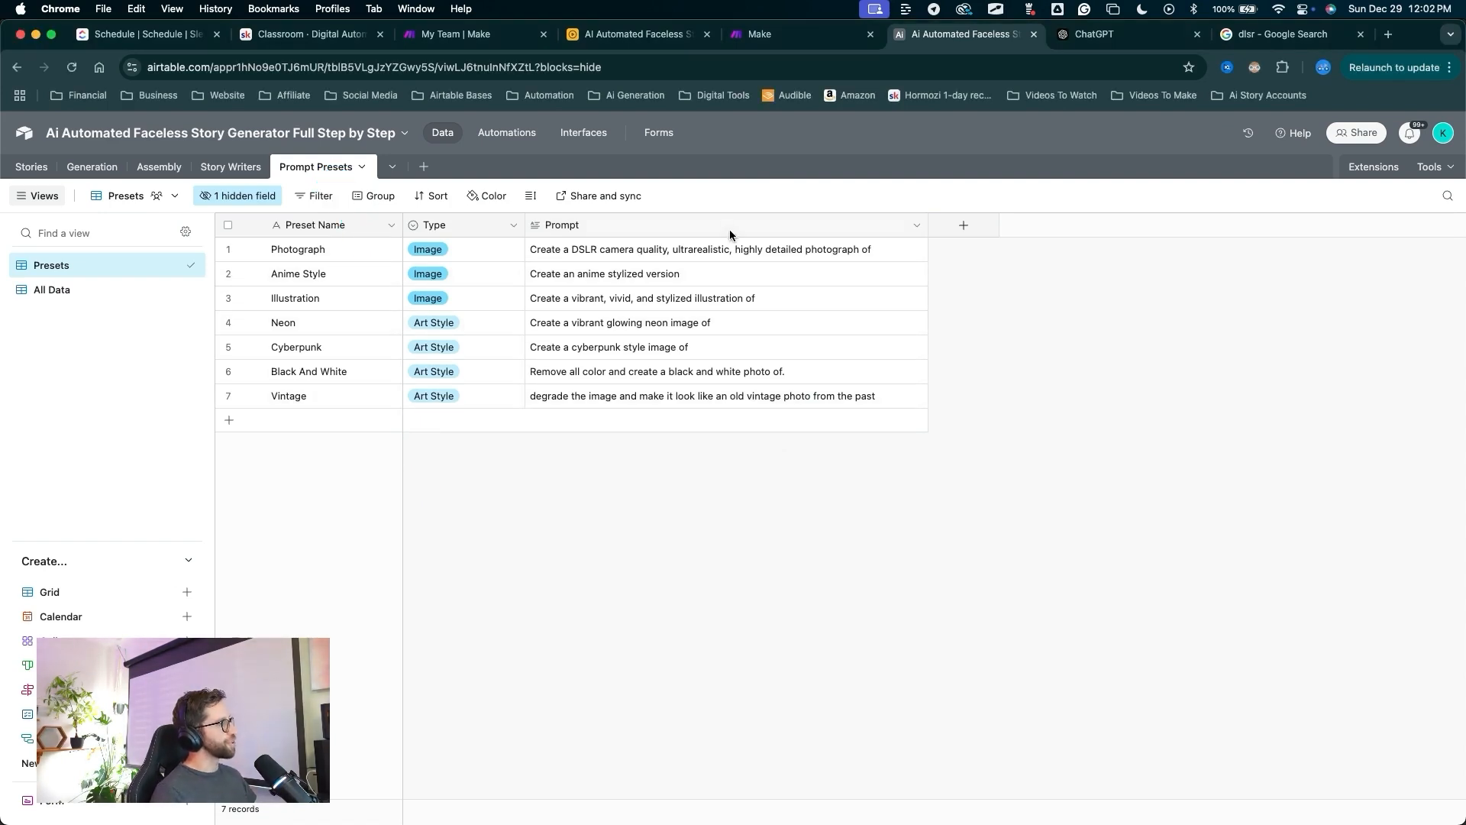
pyautogui.hotkey('ctrl', 'a')
pyautogui.moveTo(540, 542); pyautogui.dragTo(424, 170)
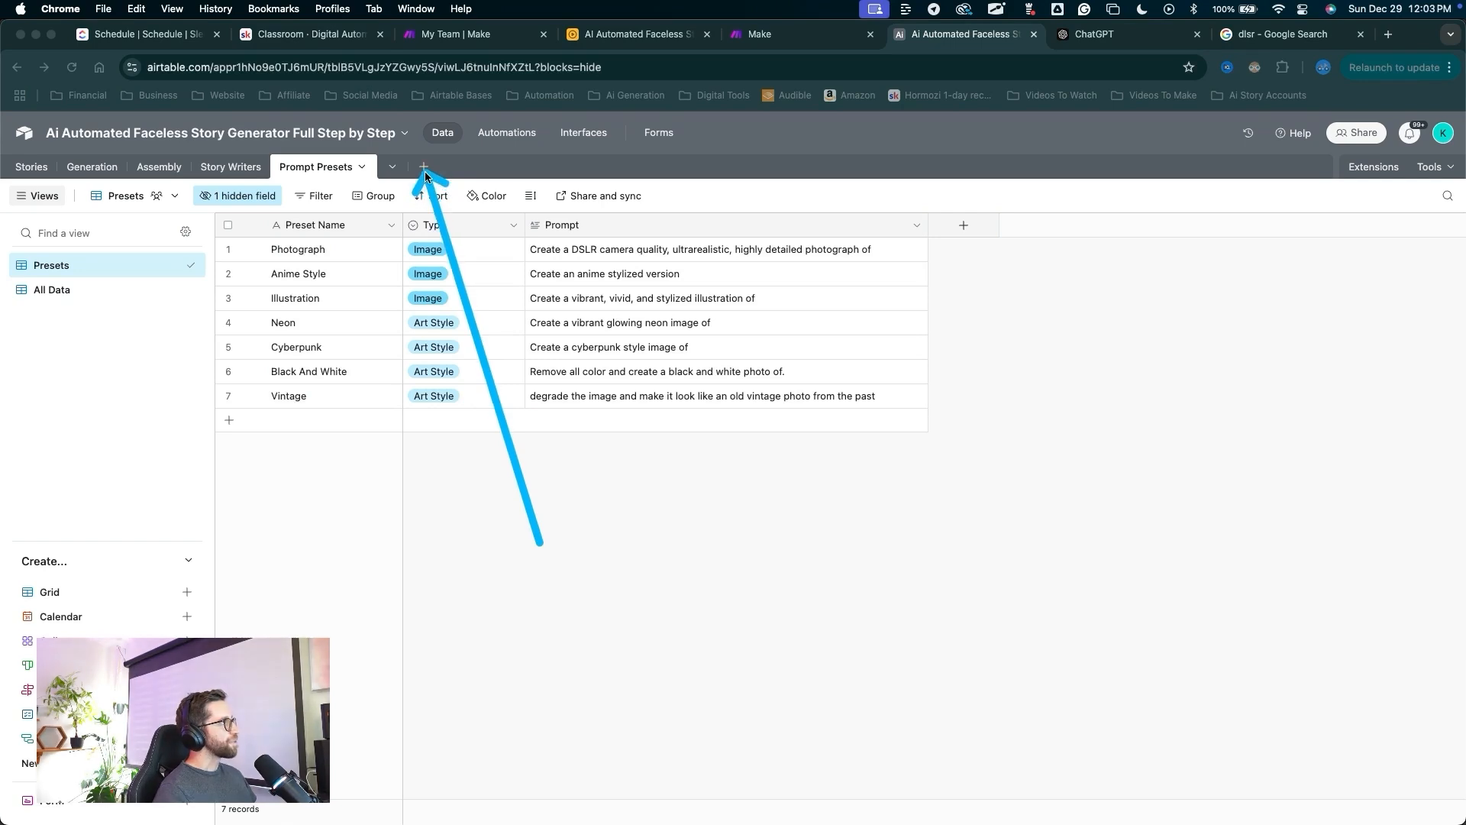
pyautogui.press('Escape')
# Create a blank table from scratch named System Automation.
pyautogui.click(425, 169)
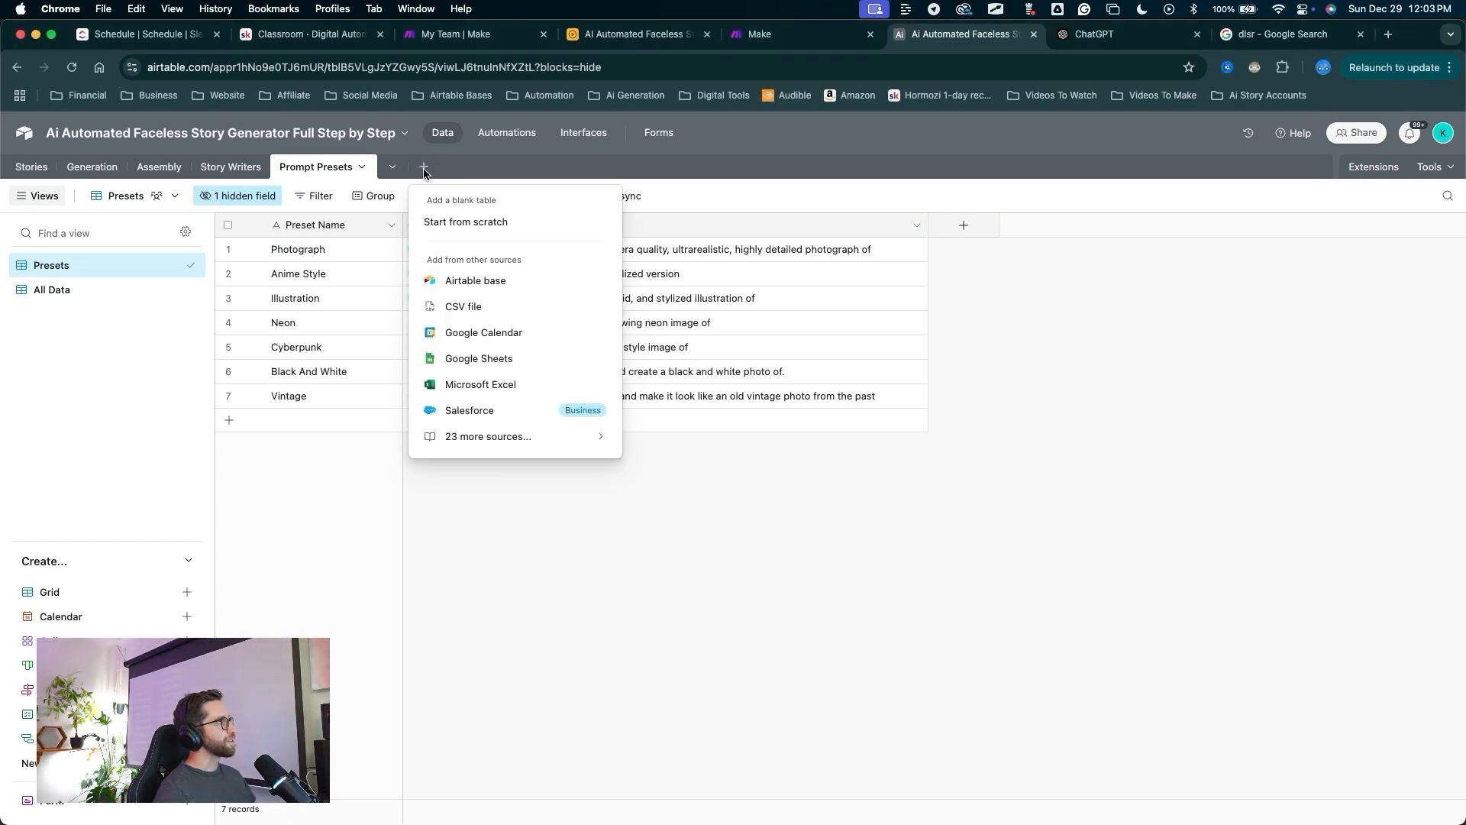
pyautogui.click(468, 219)
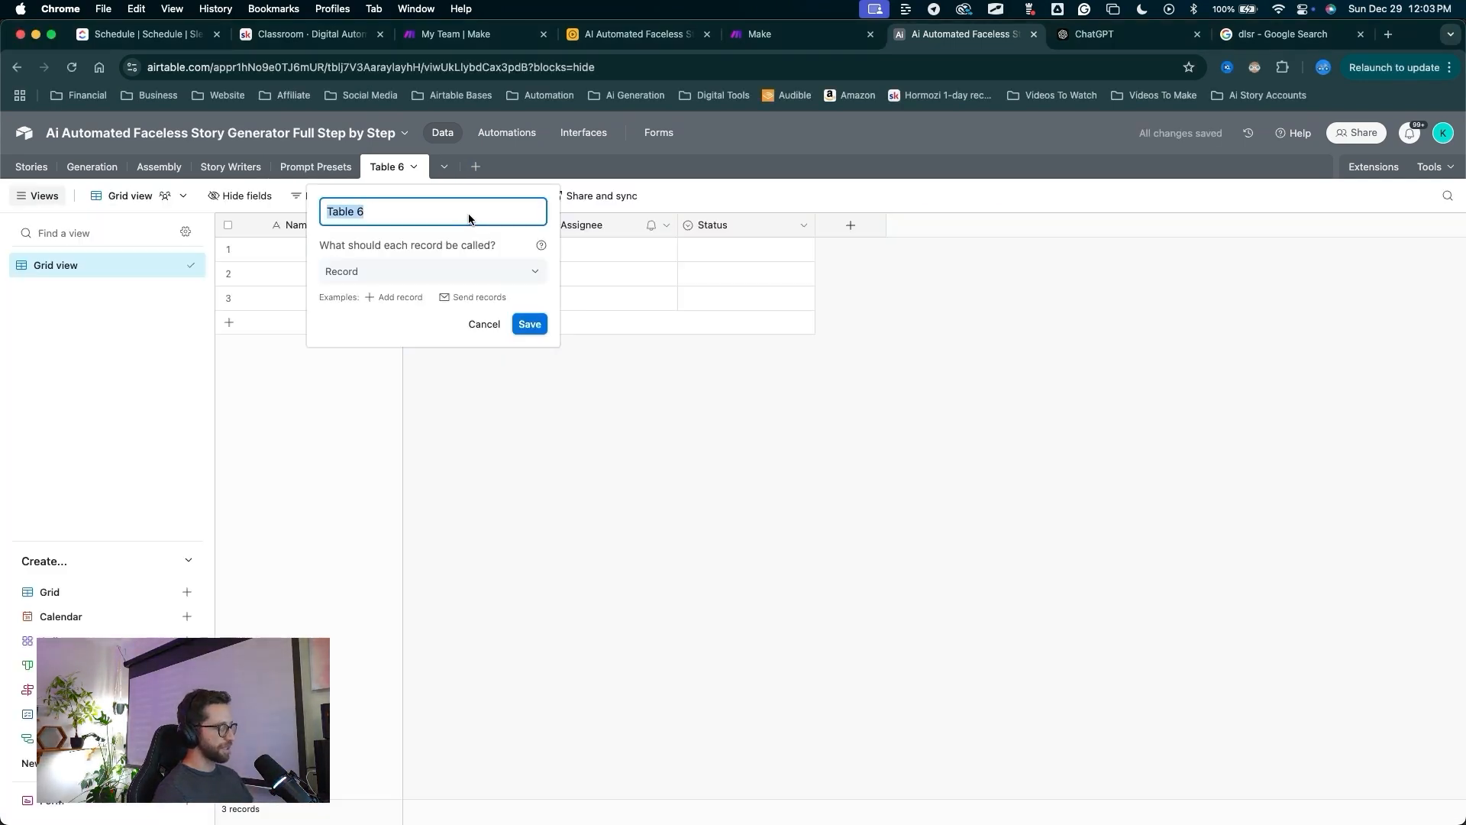
pyautogui.write('System Automation')
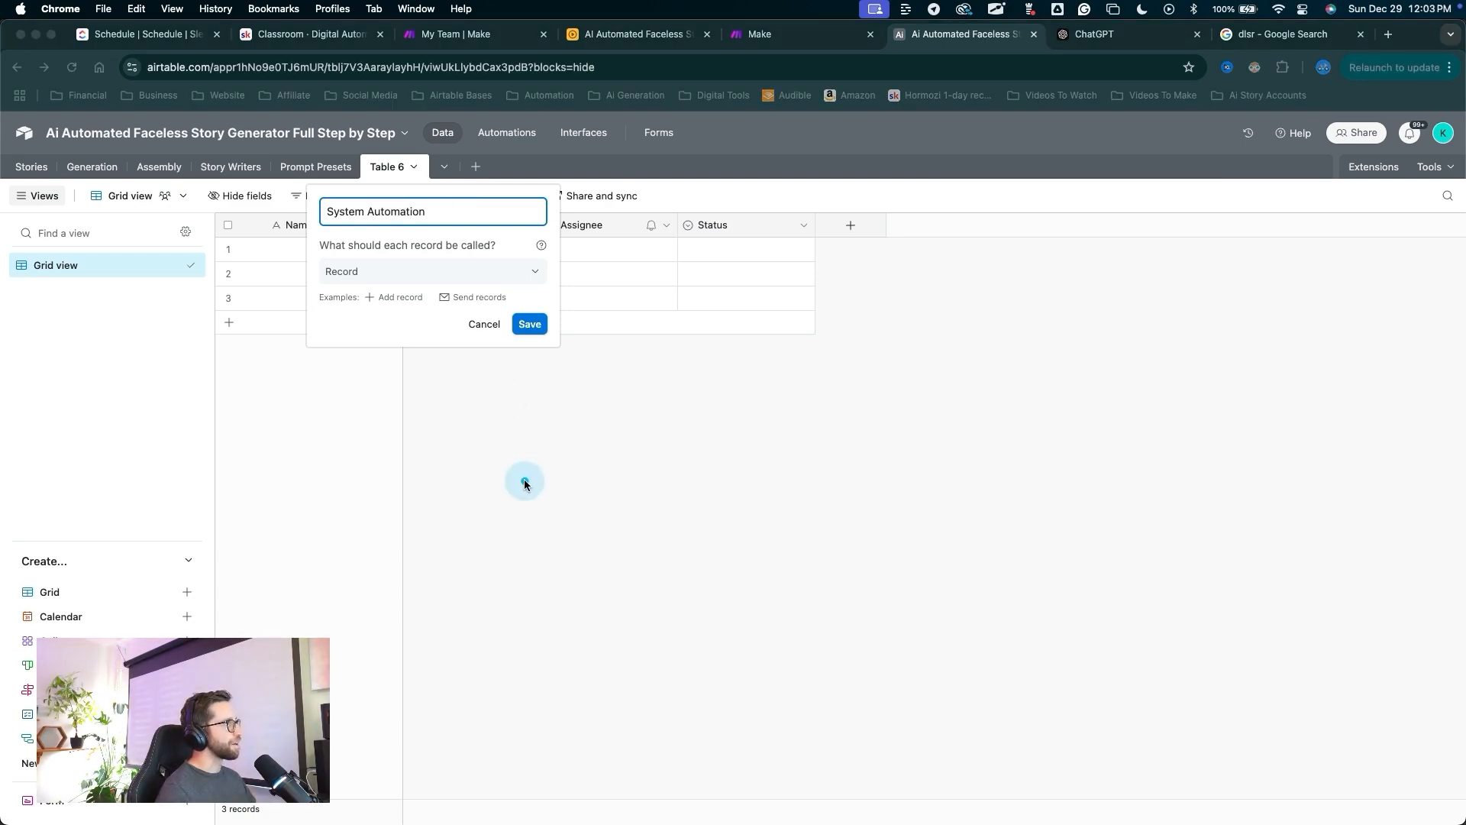
pyautogui.moveTo(524, 481)
pyautogui.mouseDown()
pyautogui.moveTo(529, 333)
pyautogui.moveTo(481, 222)
pyautogui.moveTo(697, 245)
pyautogui.mouseUp()
pyautogui.click(530, 330)
# Delete the default Notes, Assignee and Status fields and rename Grid view to System.
pyautogui.click(504, 231)
pyautogui.moveTo(672, 452); pyautogui.dragTo(114, 289)
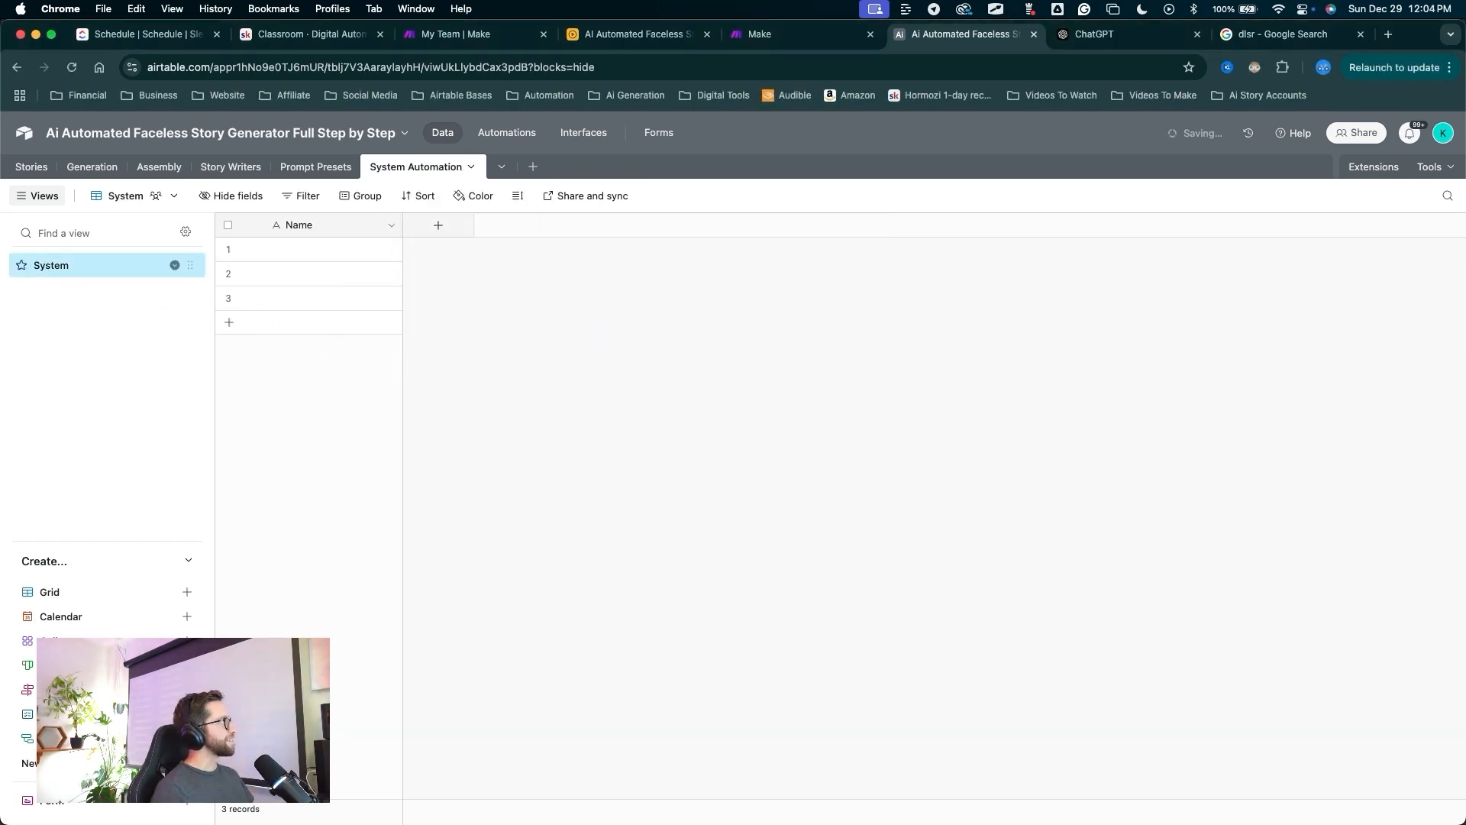
pyautogui.moveTo(393, 534)
pyautogui.mouseDown()
pyautogui.moveTo(288, 301)
pyautogui.moveTo(298, 223)
pyautogui.mouseUp()
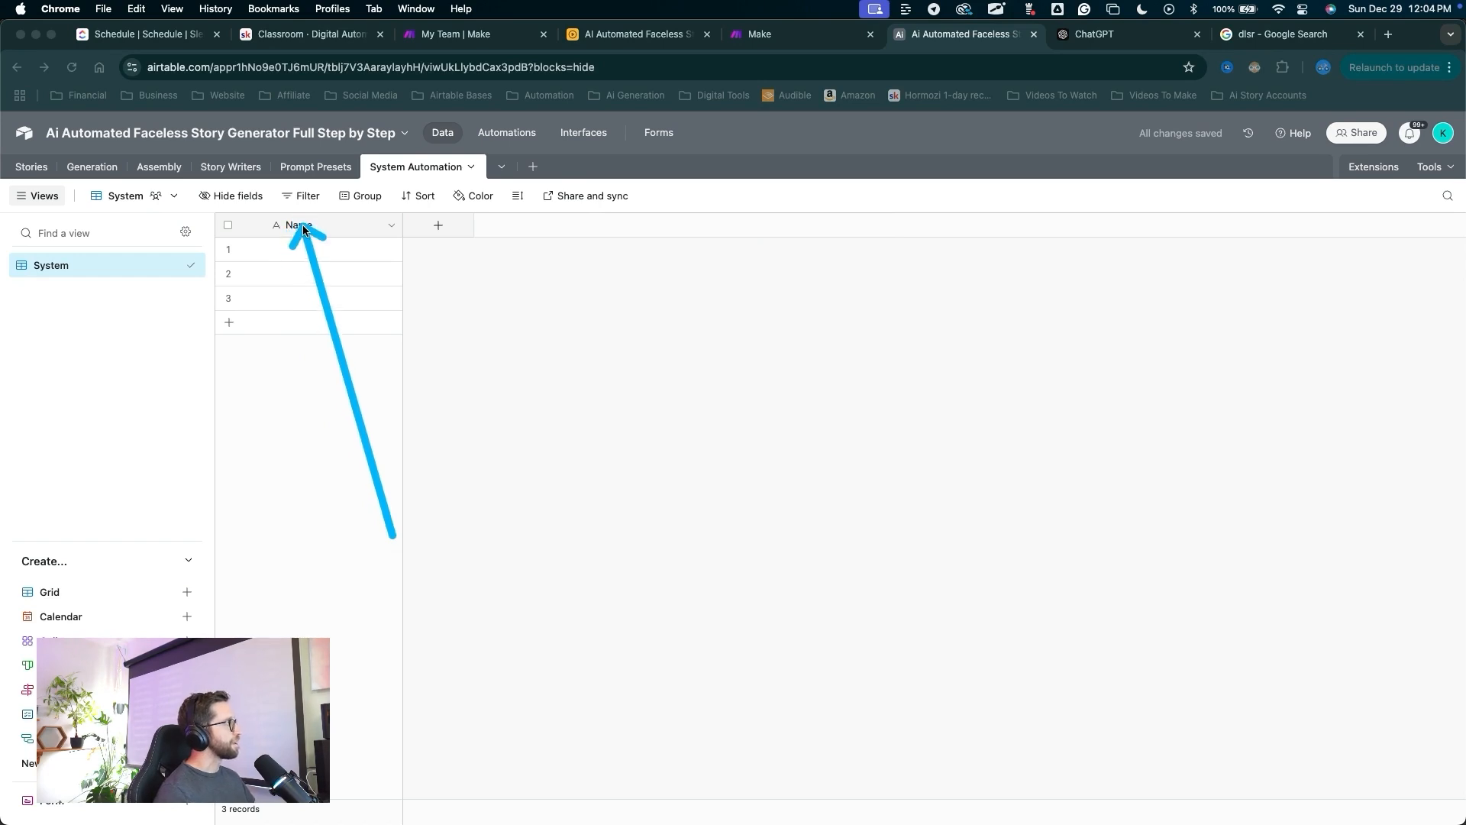
pyautogui.moveTo(393, 534)
pyautogui.mouseDown()
pyautogui.moveTo(409, 245)
pyautogui.moveTo(439, 229)
pyautogui.mouseUp()
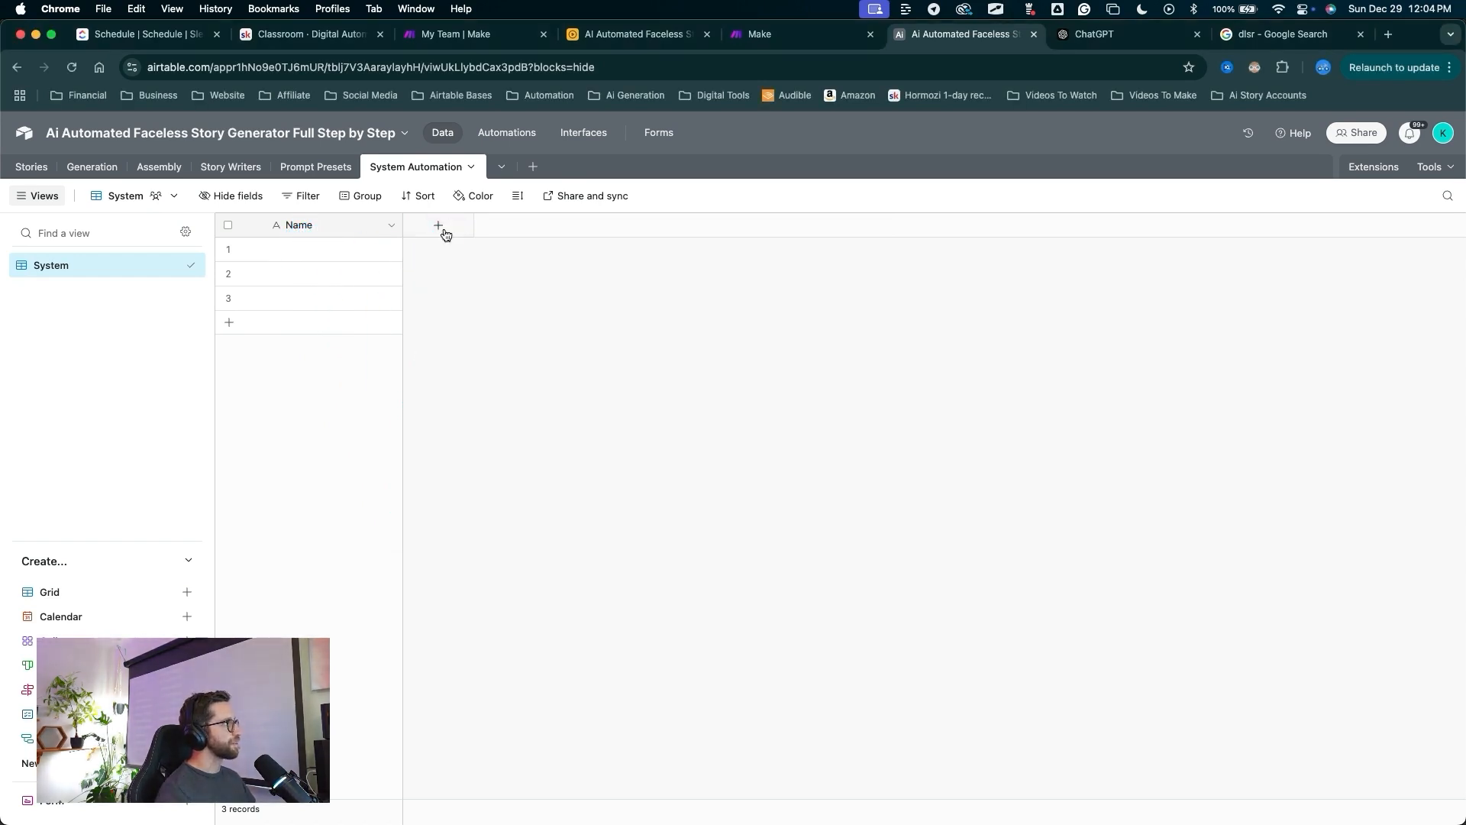
# Add long-text fields System Instructions and Version Control.
pyautogui.click(443, 228)
pyautogui.write('System Instr')
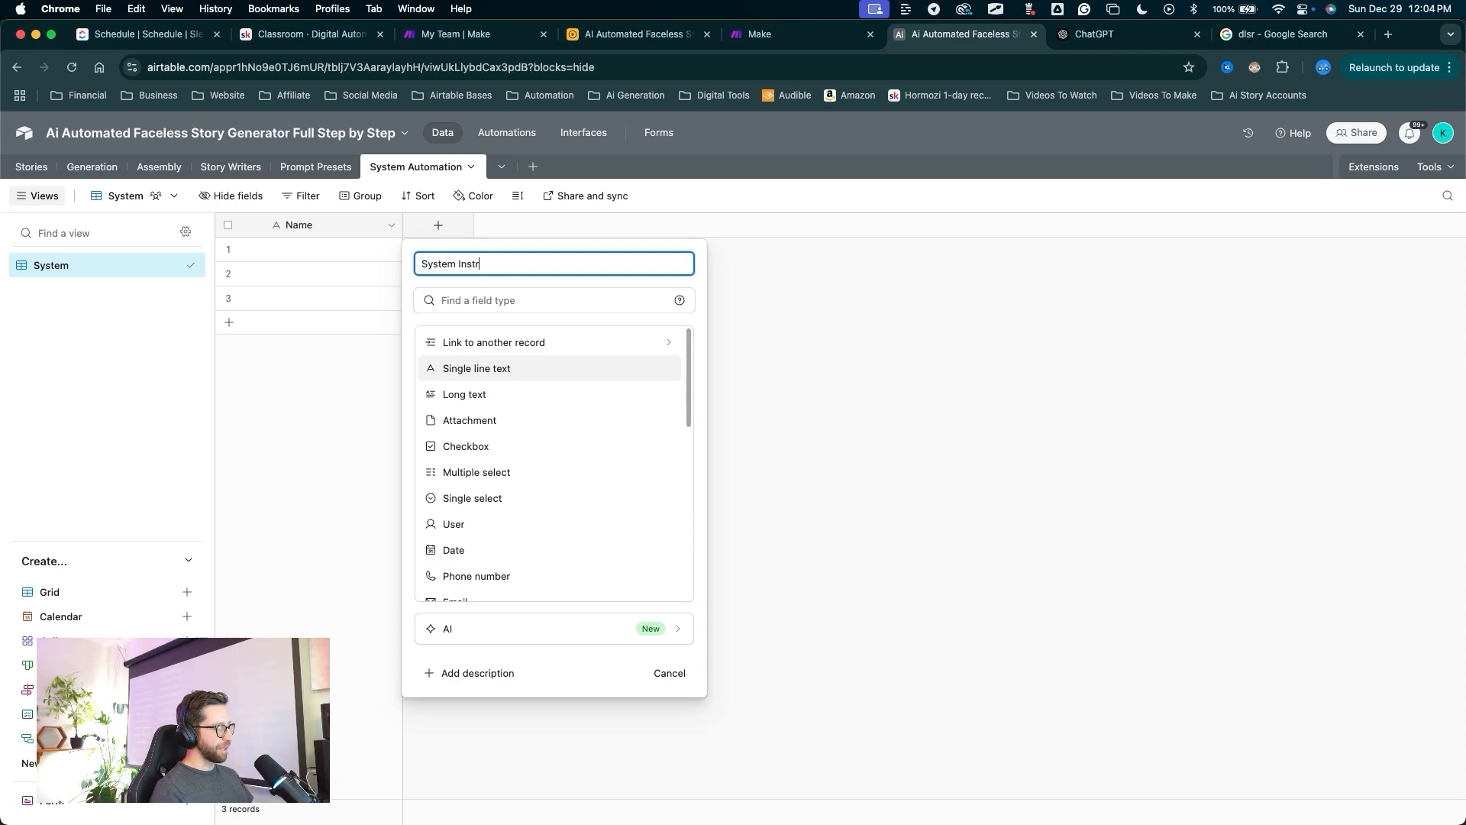
pyautogui.write('uctions')
pyautogui.click(465, 394)
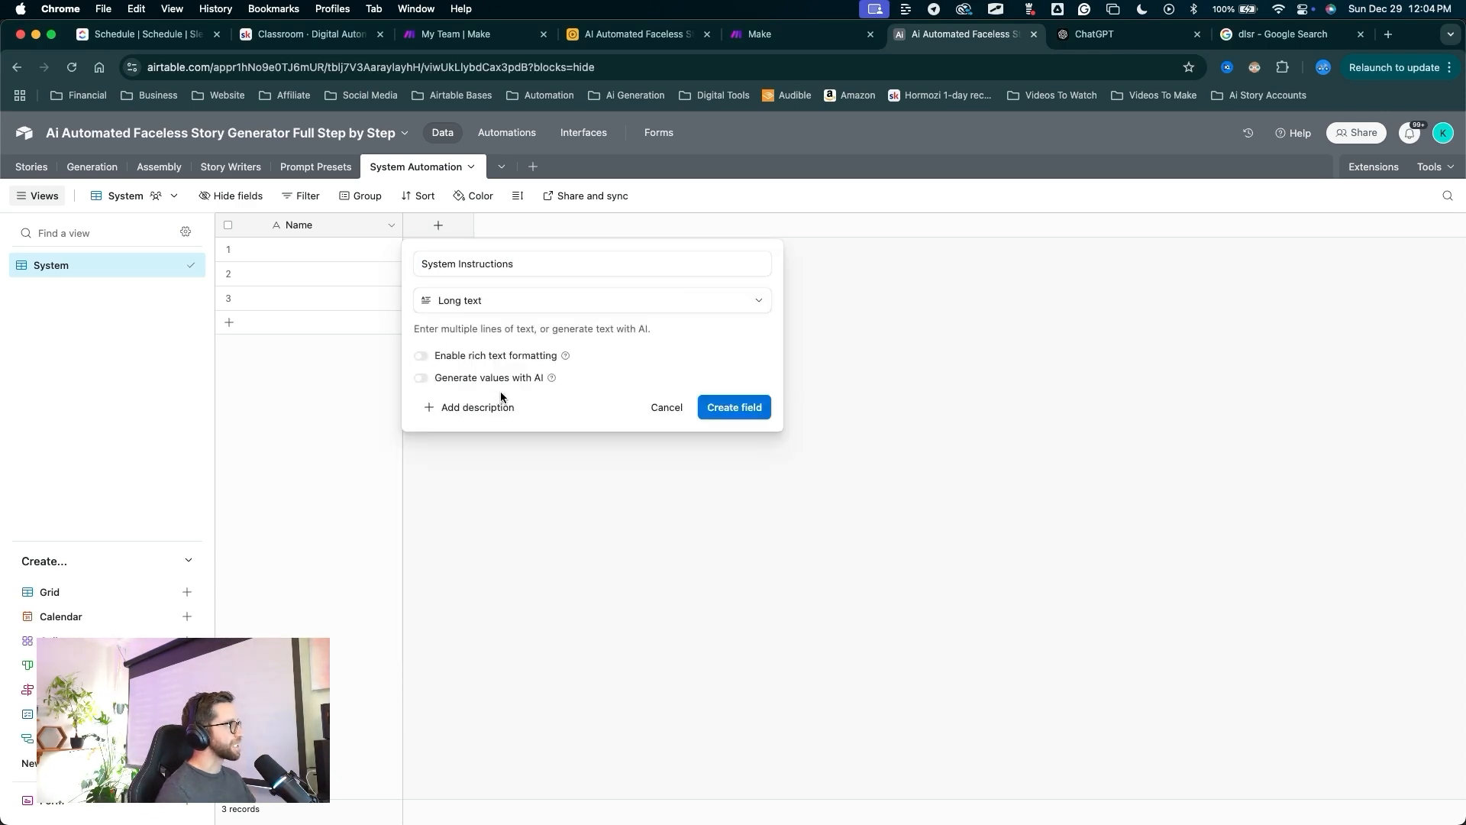
pyautogui.moveTo(608, 550); pyautogui.dragTo(644, 506)
pyautogui.click(703, 418)
pyautogui.moveTo(519, 527); pyautogui.dragTo(565, 226)
pyautogui.click(573, 225)
pyautogui.write('V')
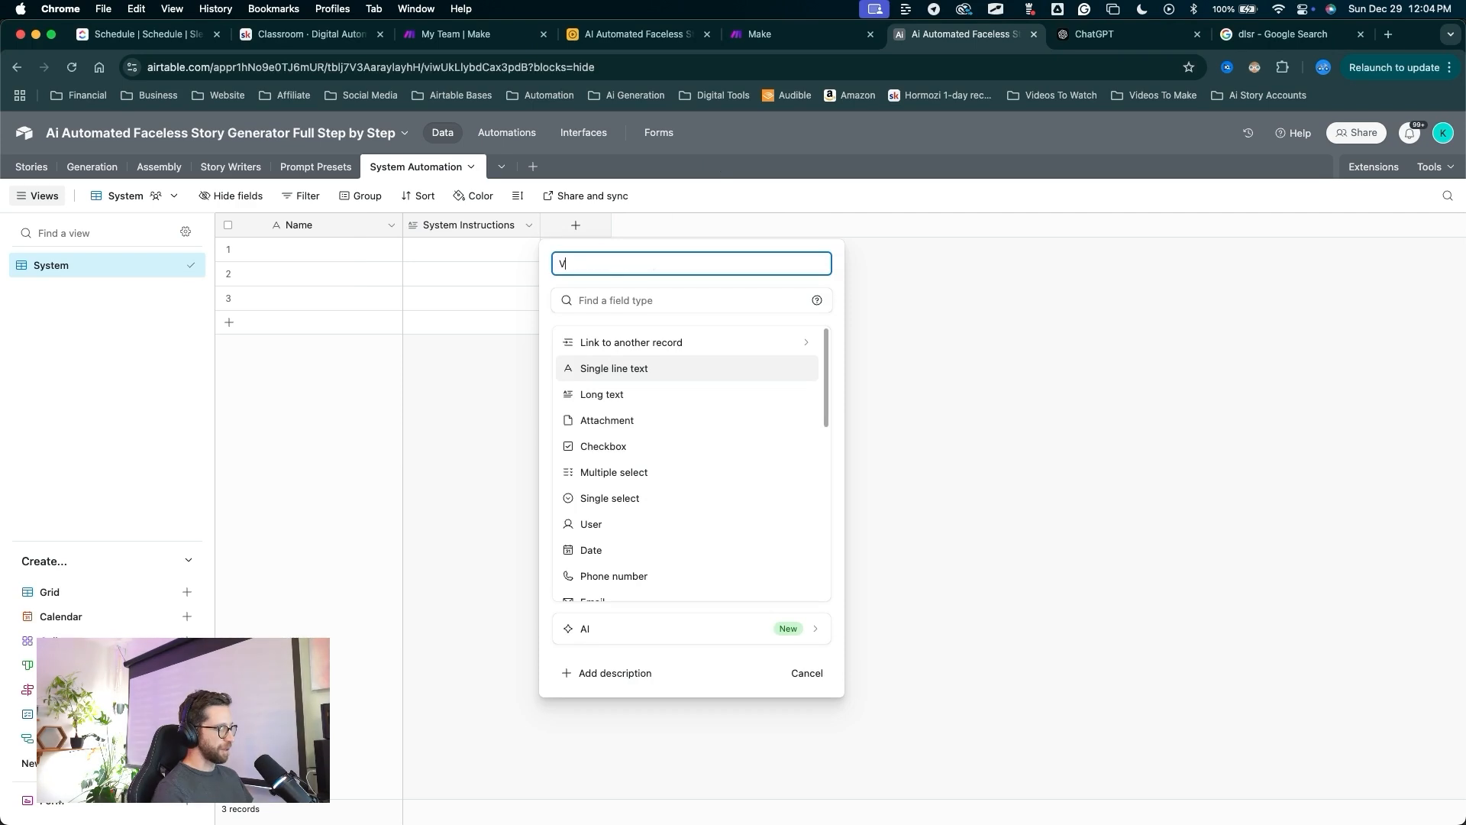
pyautogui.write('ersion Control')
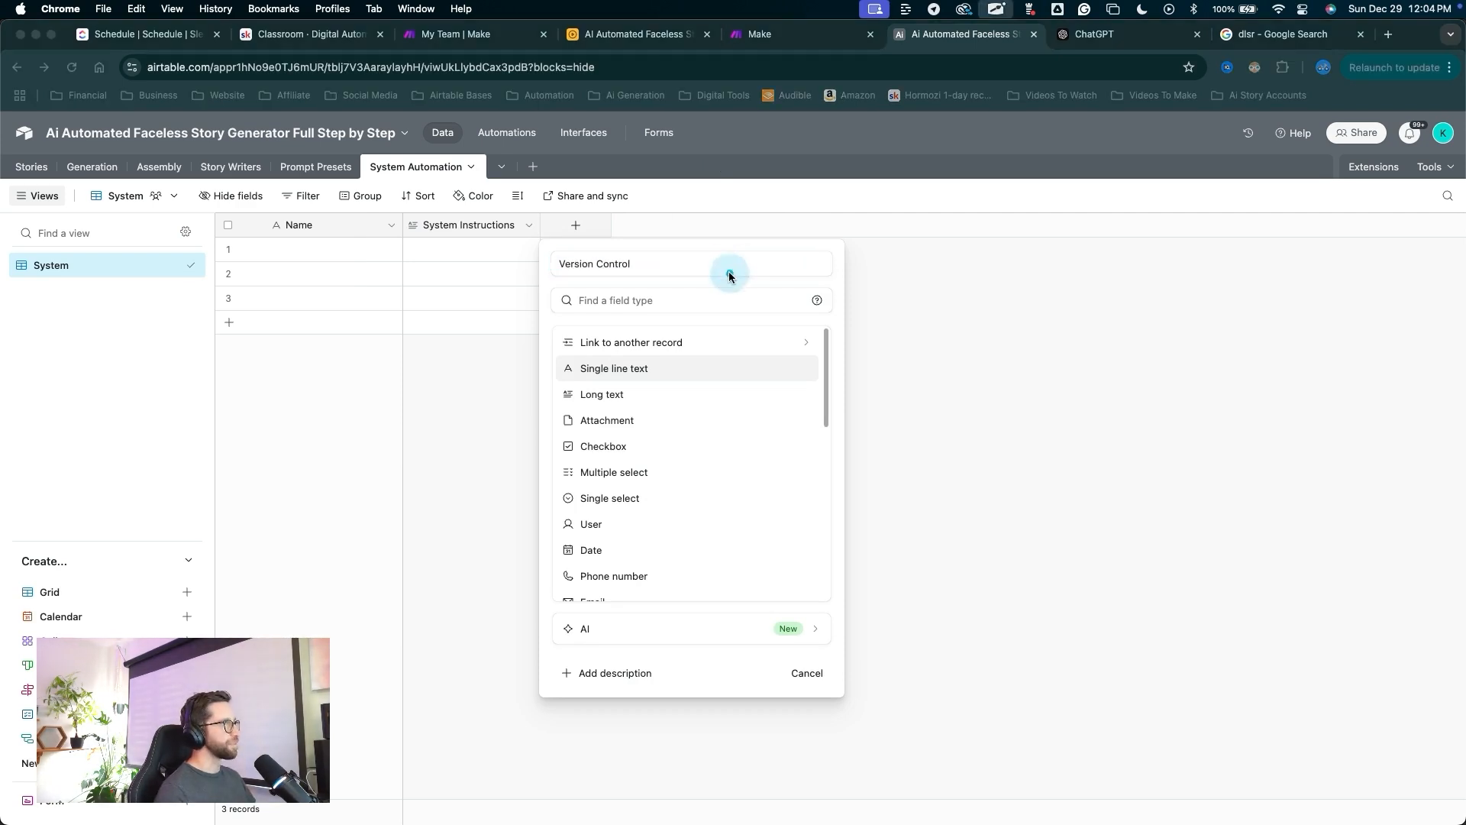
pyautogui.moveTo(729, 278); pyautogui.dragTo(599, 386)
pyautogui.click(599, 394)
pyautogui.moveTo(794, 512); pyautogui.dragTo(846, 422)
pyautogui.click(870, 406)
pyautogui.moveTo(746, 508); pyautogui.dragTo(716, 233)
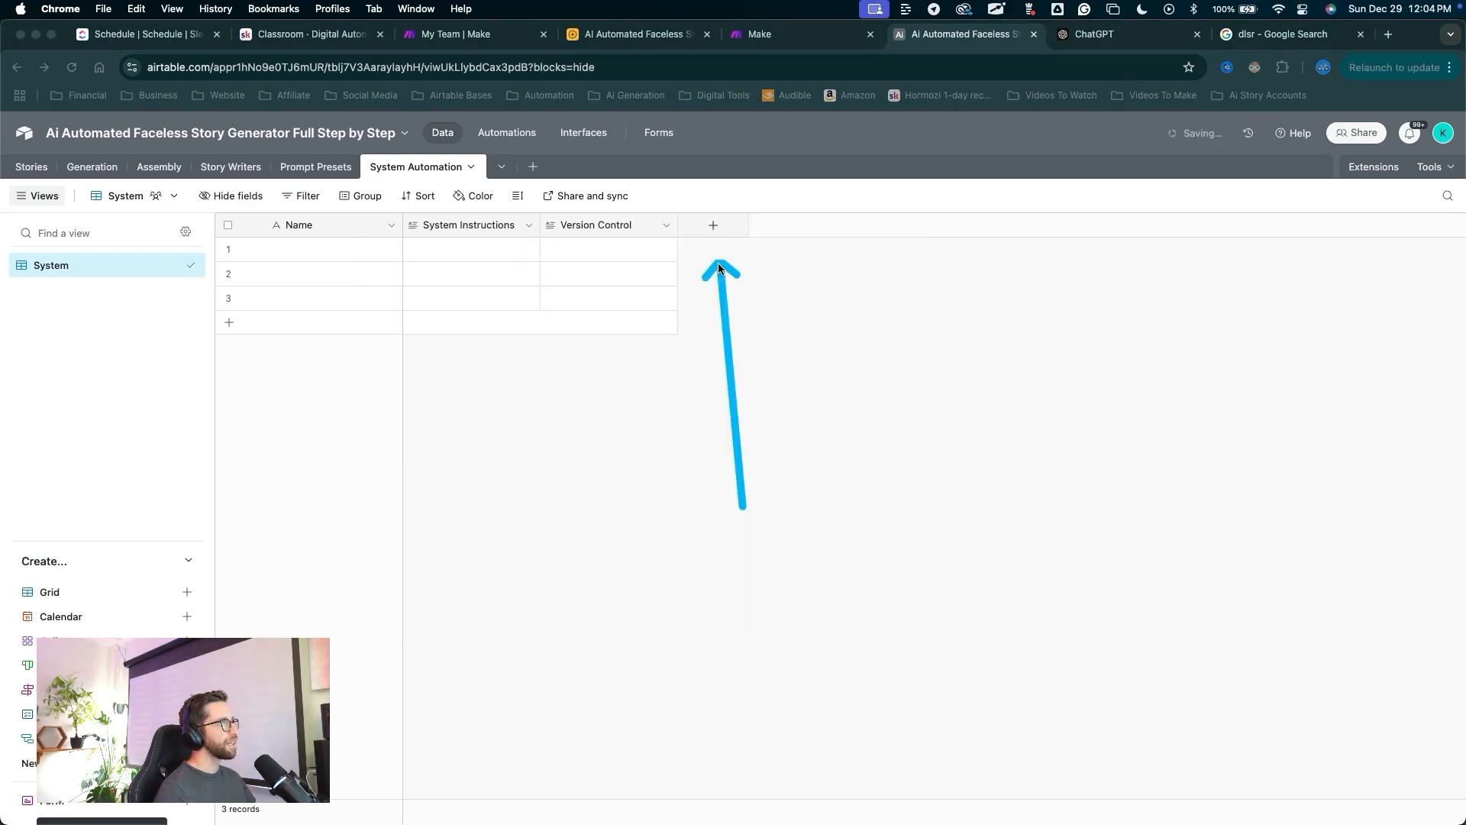
# Add a System Label single-select field with choices JSON, Research, Fact Check and System.
pyautogui.click(714, 227)
pyautogui.moveTo(885, 140)
pyautogui.mouseDown()
pyautogui.moveTo(795, 328)
pyautogui.moveTo(808, 370)
pyautogui.moveTo(747, 452)
pyautogui.moveTo(740, 495)
pyautogui.mouseUp()
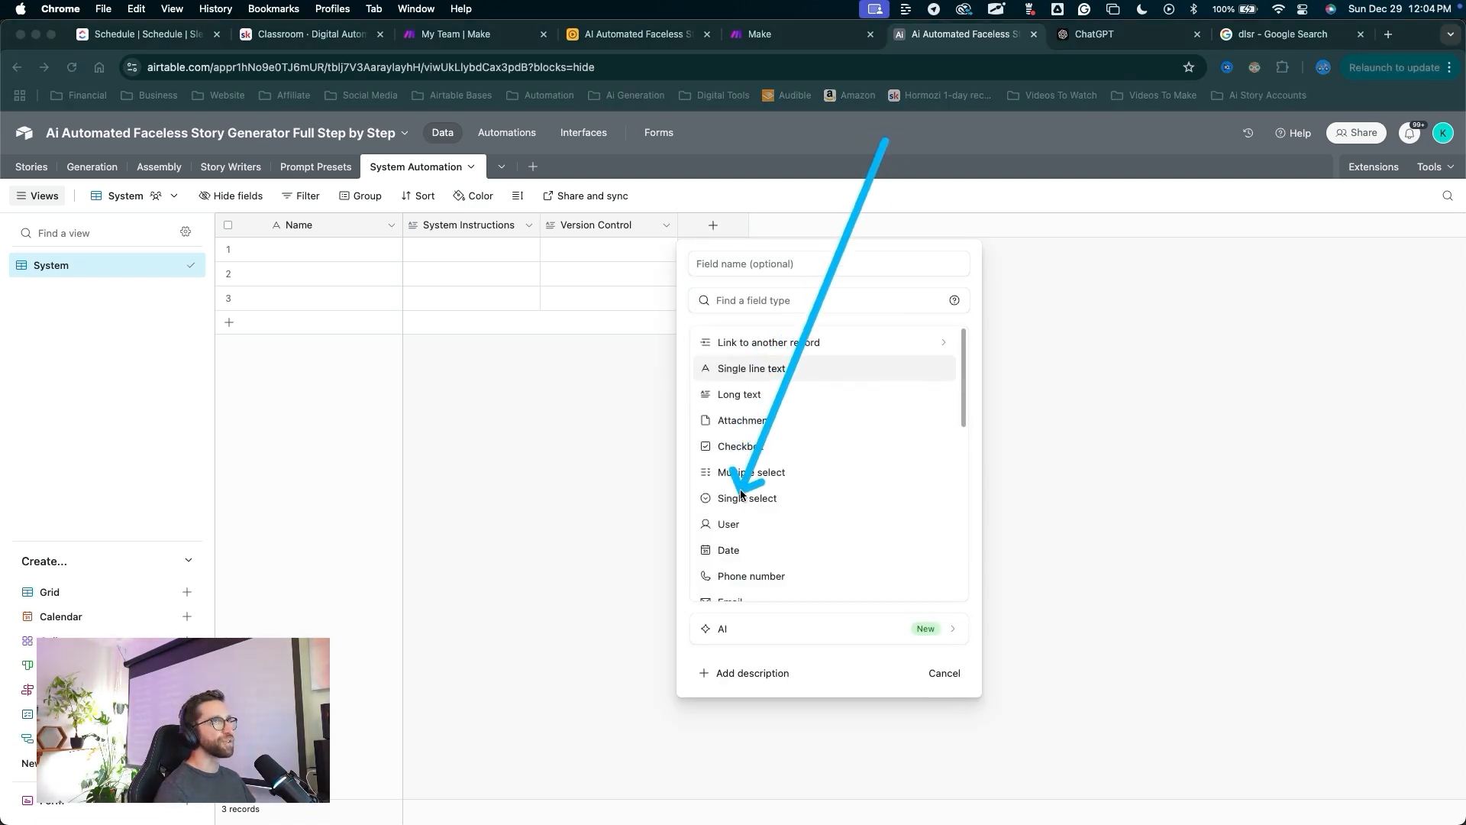
pyautogui.click(741, 495)
pyautogui.moveTo(769, 191); pyautogui.dragTo(727, 249)
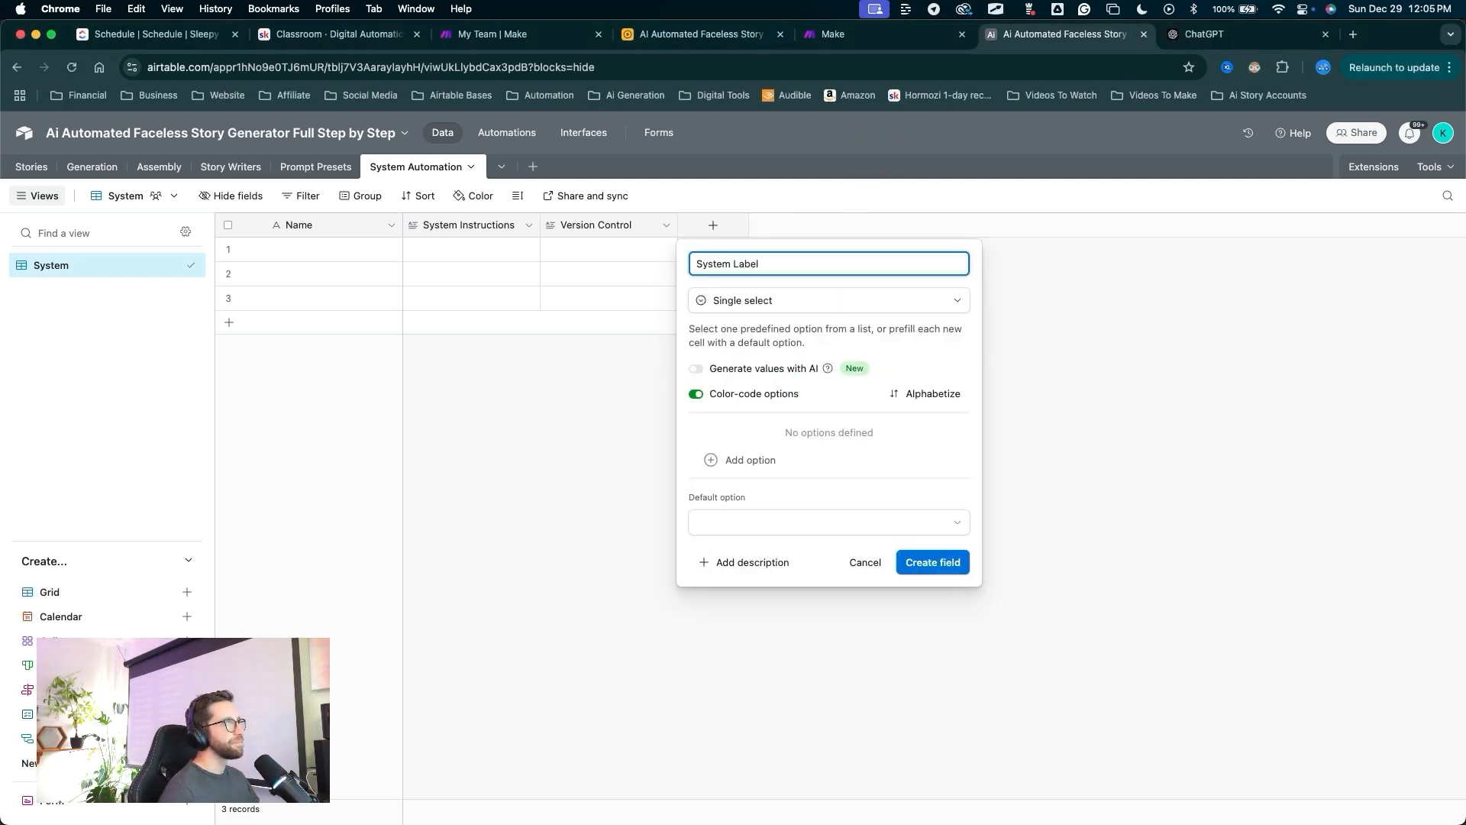
pyautogui.moveTo(768, 319); pyautogui.dragTo(766, 348)
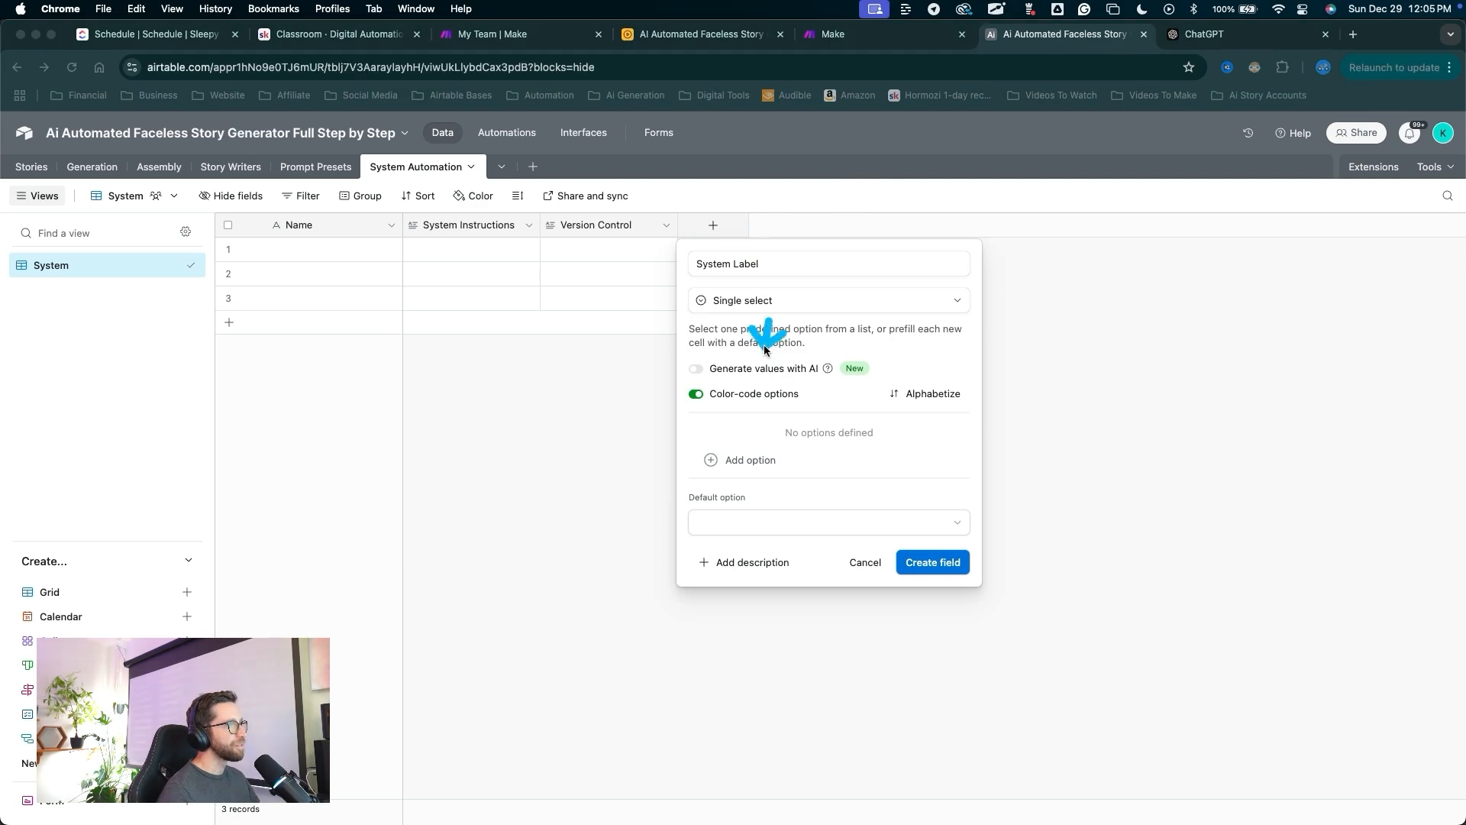
pyautogui.click(742, 460)
pyautogui.write('JSON')
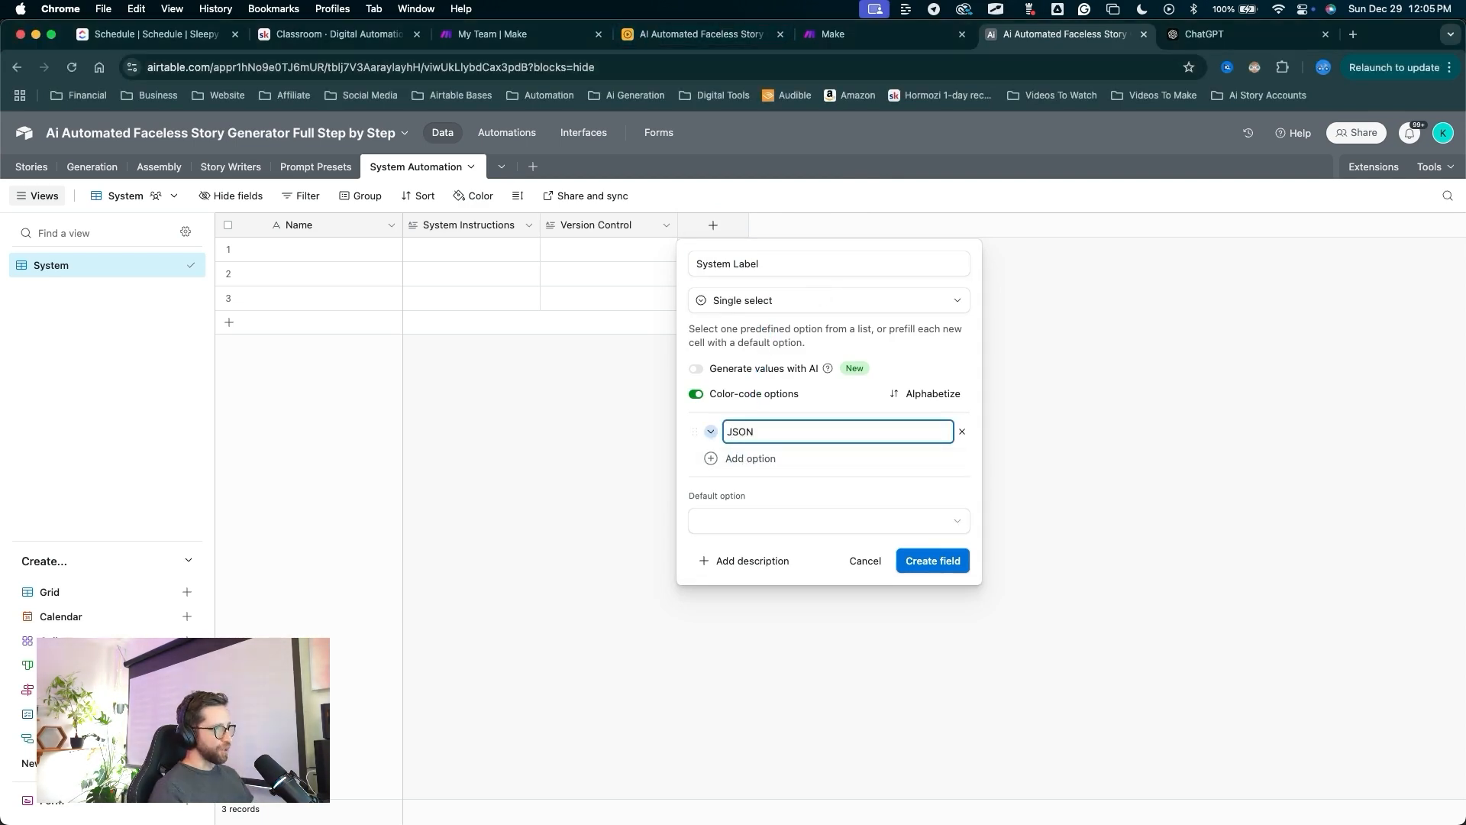
pyautogui.press('Return')
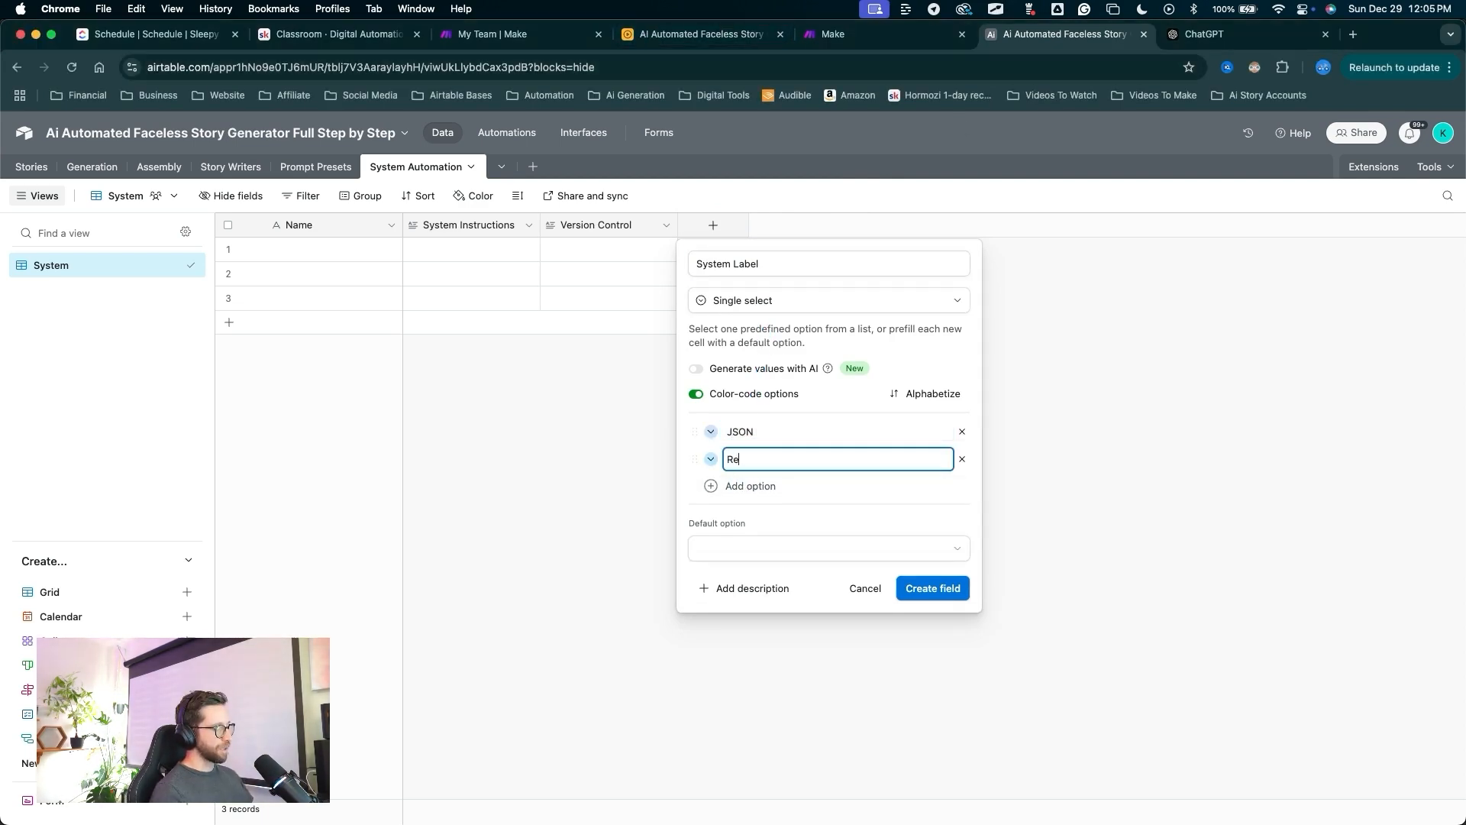
pyautogui.write('Research')
pyautogui.press('Return')
pyautogui.write('Fa')
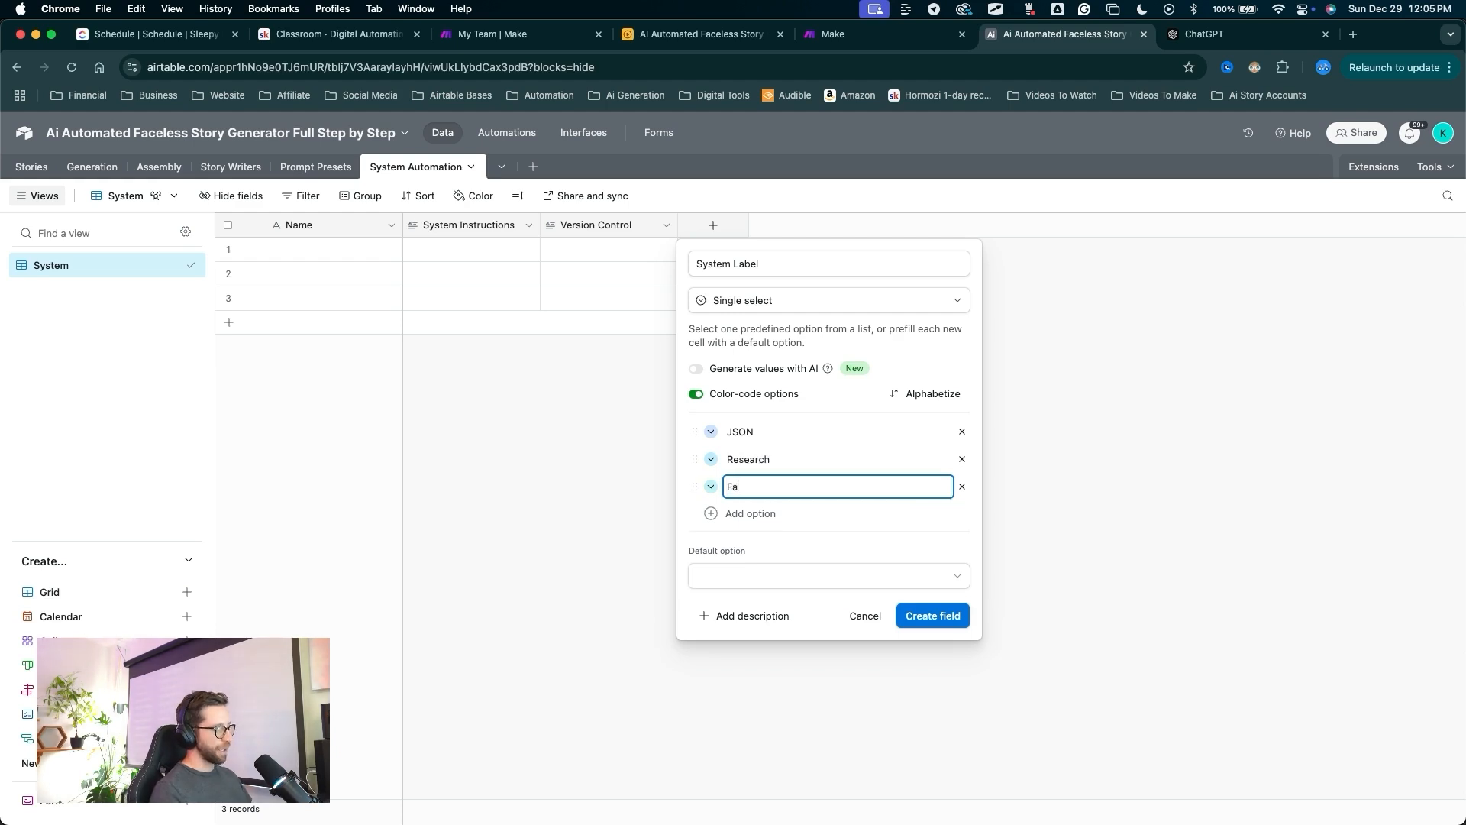
pyautogui.write('ct Check')
pyautogui.press('Return')
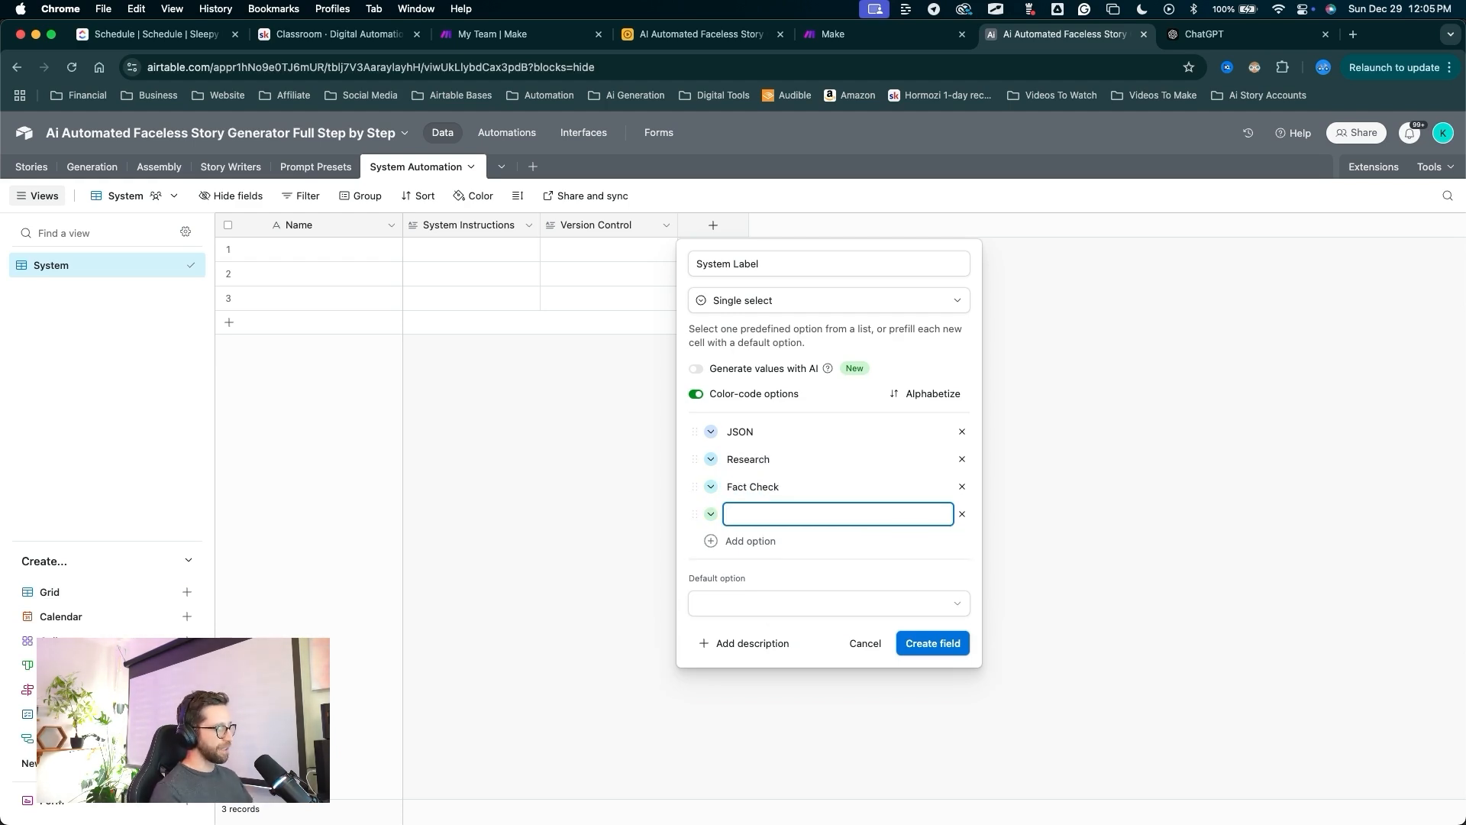
pyautogui.write('Syst')
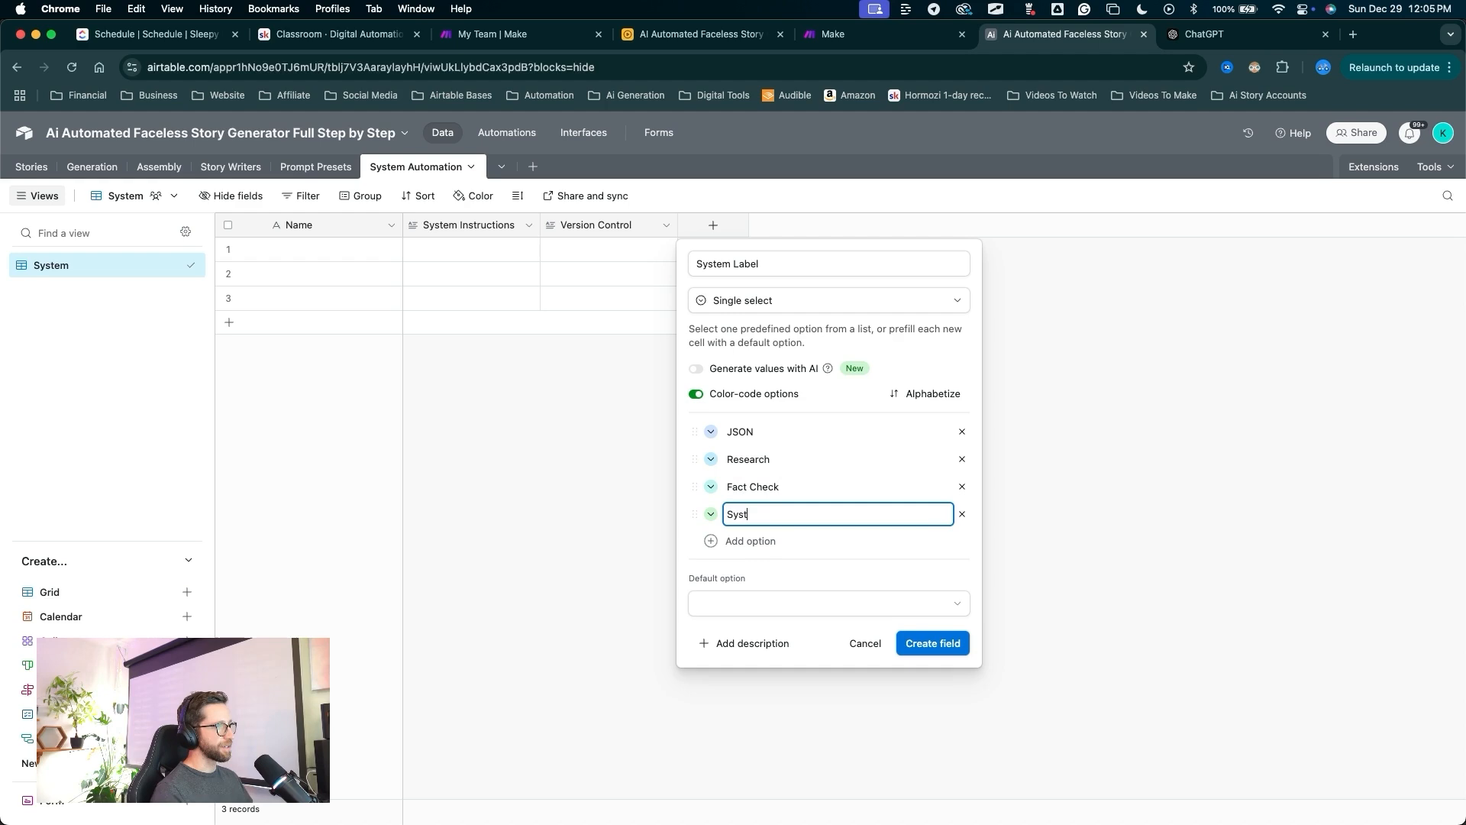
pyautogui.write('em')
pyautogui.click(711, 431)
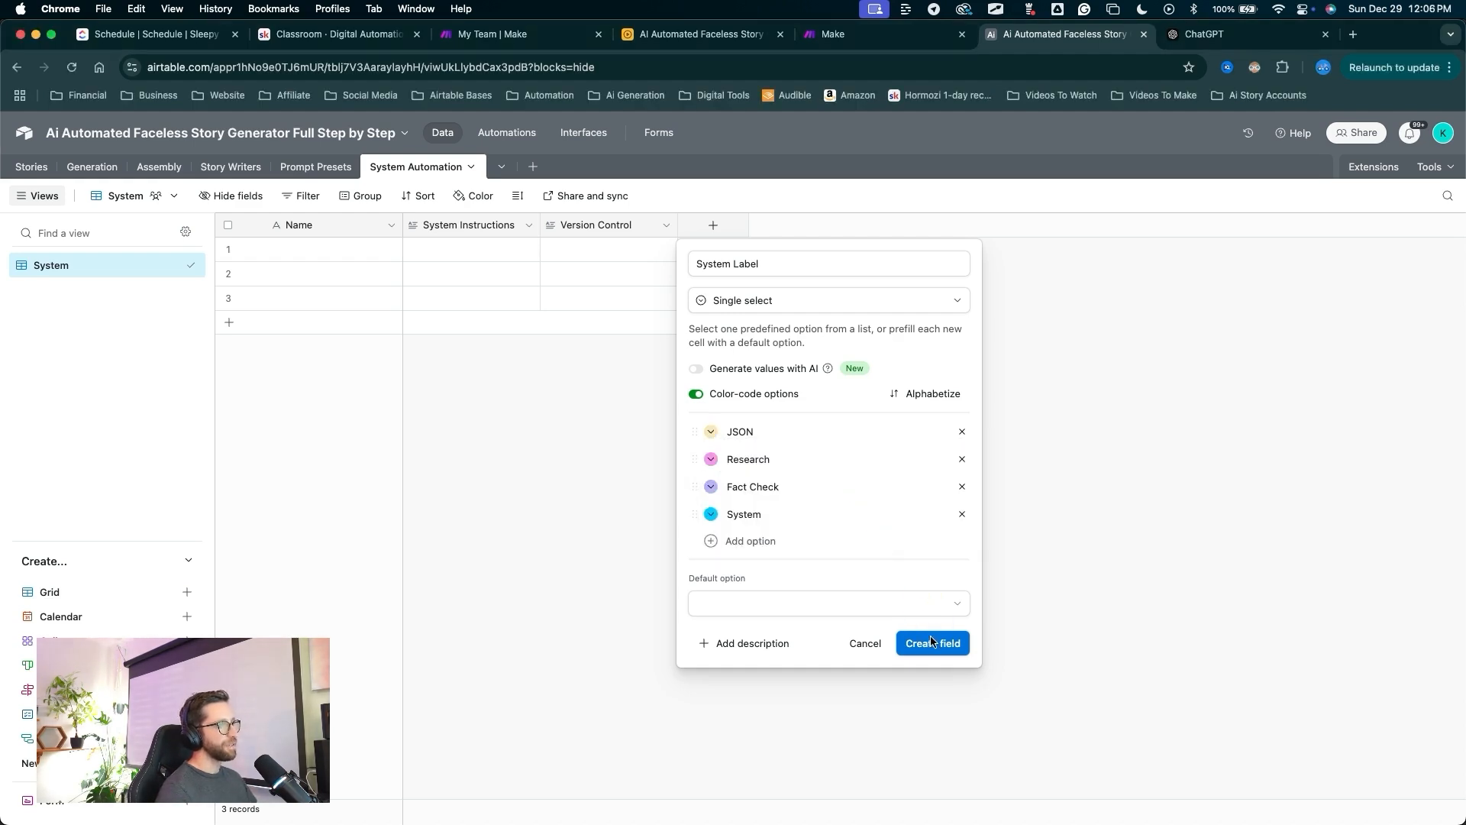
pyautogui.click(931, 641)
# Add a Record ID formula field using RECORD_ID() and add a fourth record.
pyautogui.click(857, 228)
pyautogui.write('Re')
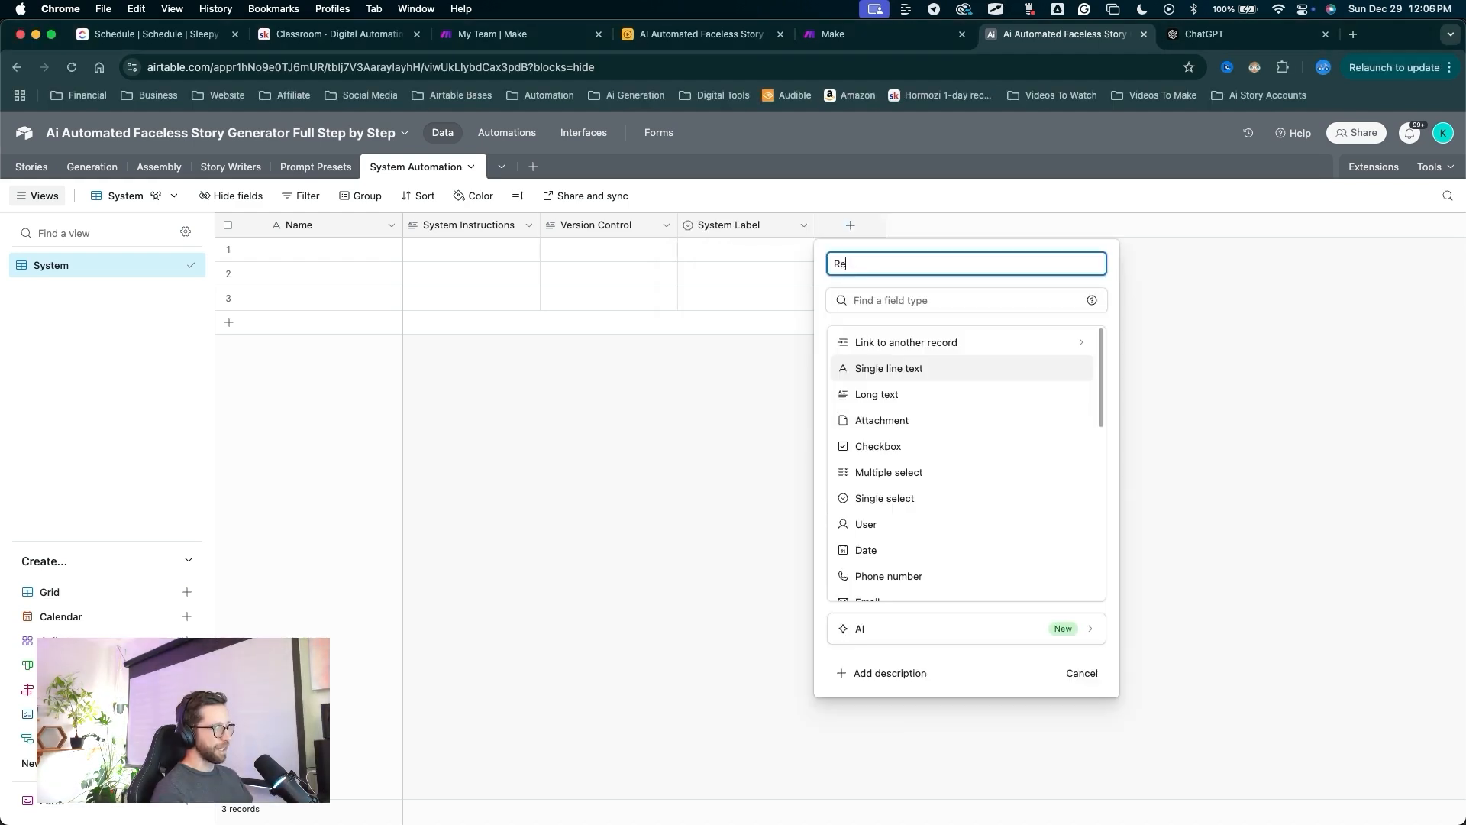
pyautogui.write('oc')
pyautogui.press('BackSpace')
pyautogui.press('BackSpace')
pyautogui.write('cord ID')
pyautogui.scroll(-4, 886, 451)
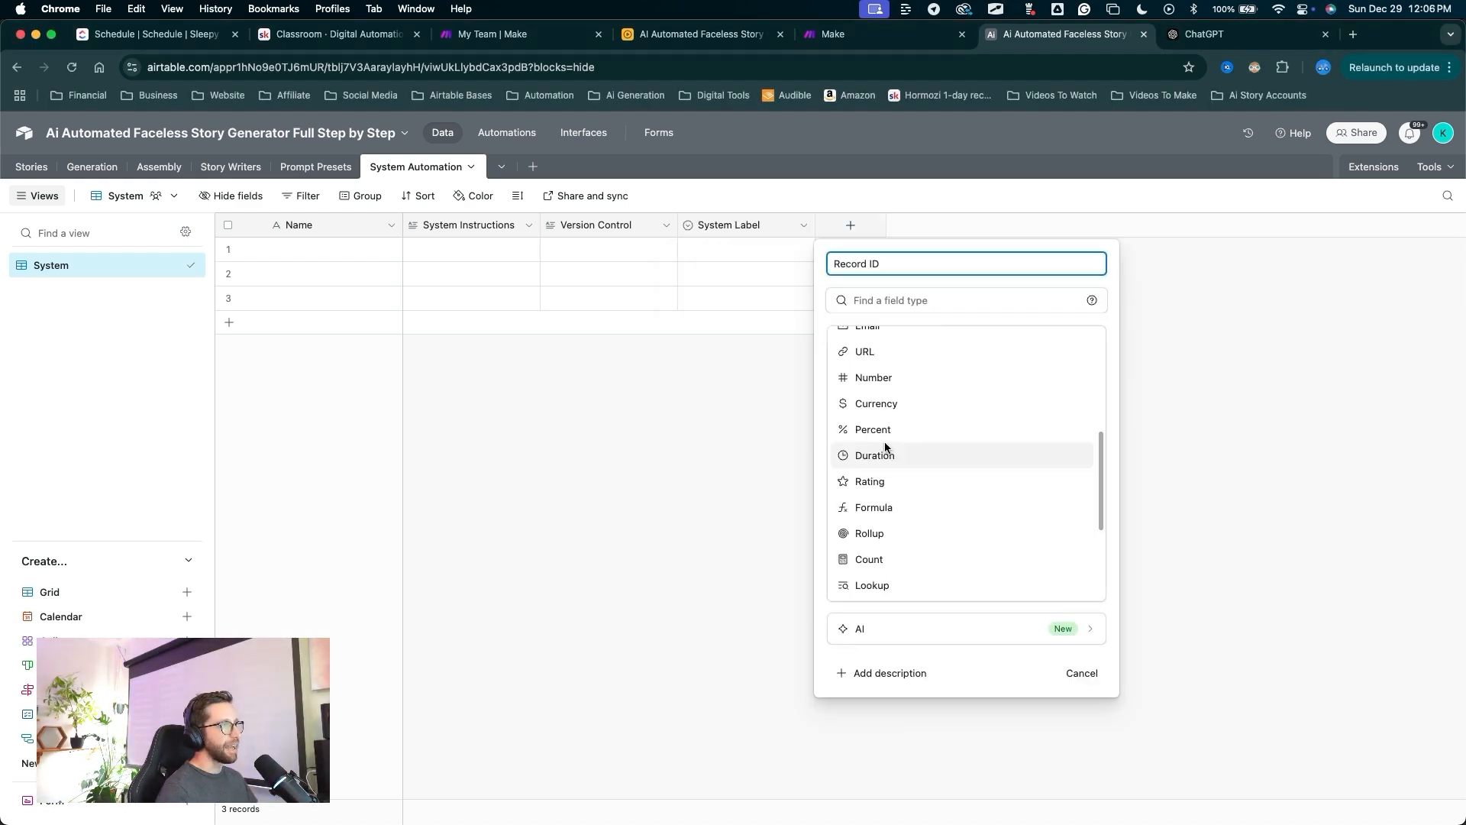
pyautogui.hotkey('ctrl', 'a')
pyautogui.moveTo(939, 380); pyautogui.dragTo(898, 460)
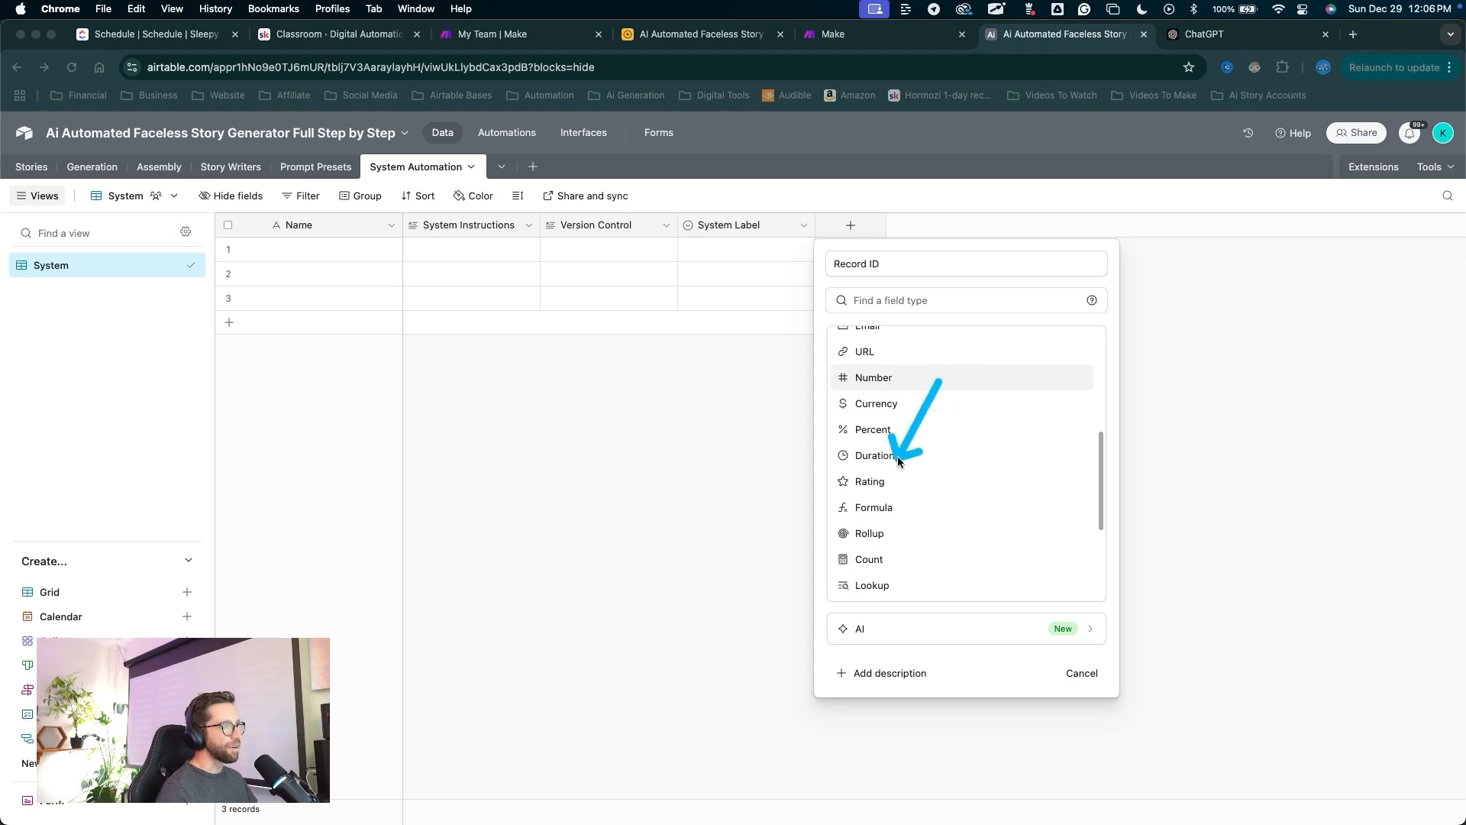
pyautogui.click(875, 507)
pyautogui.click(859, 390)
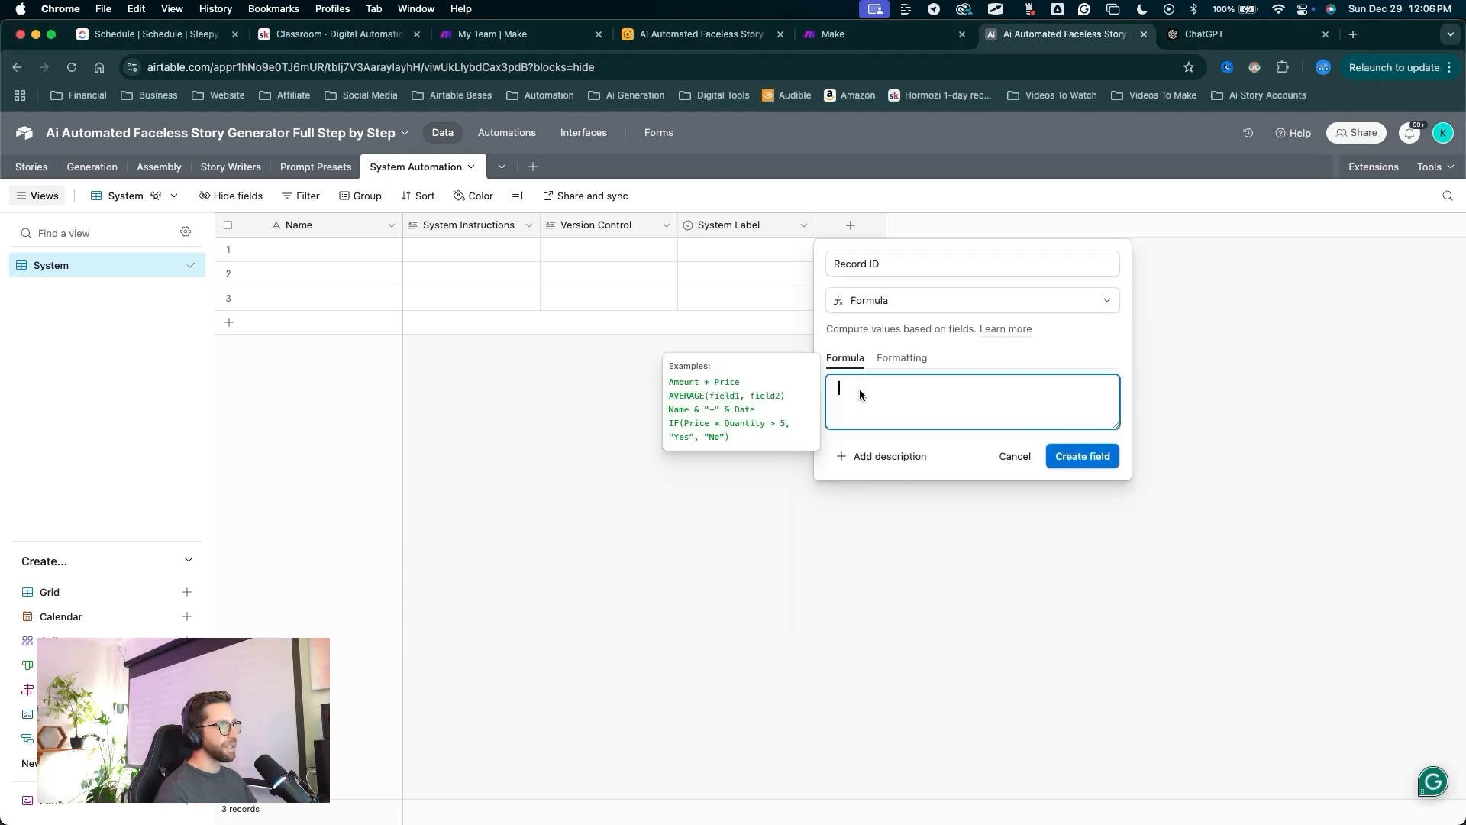
pyautogui.write('rec')
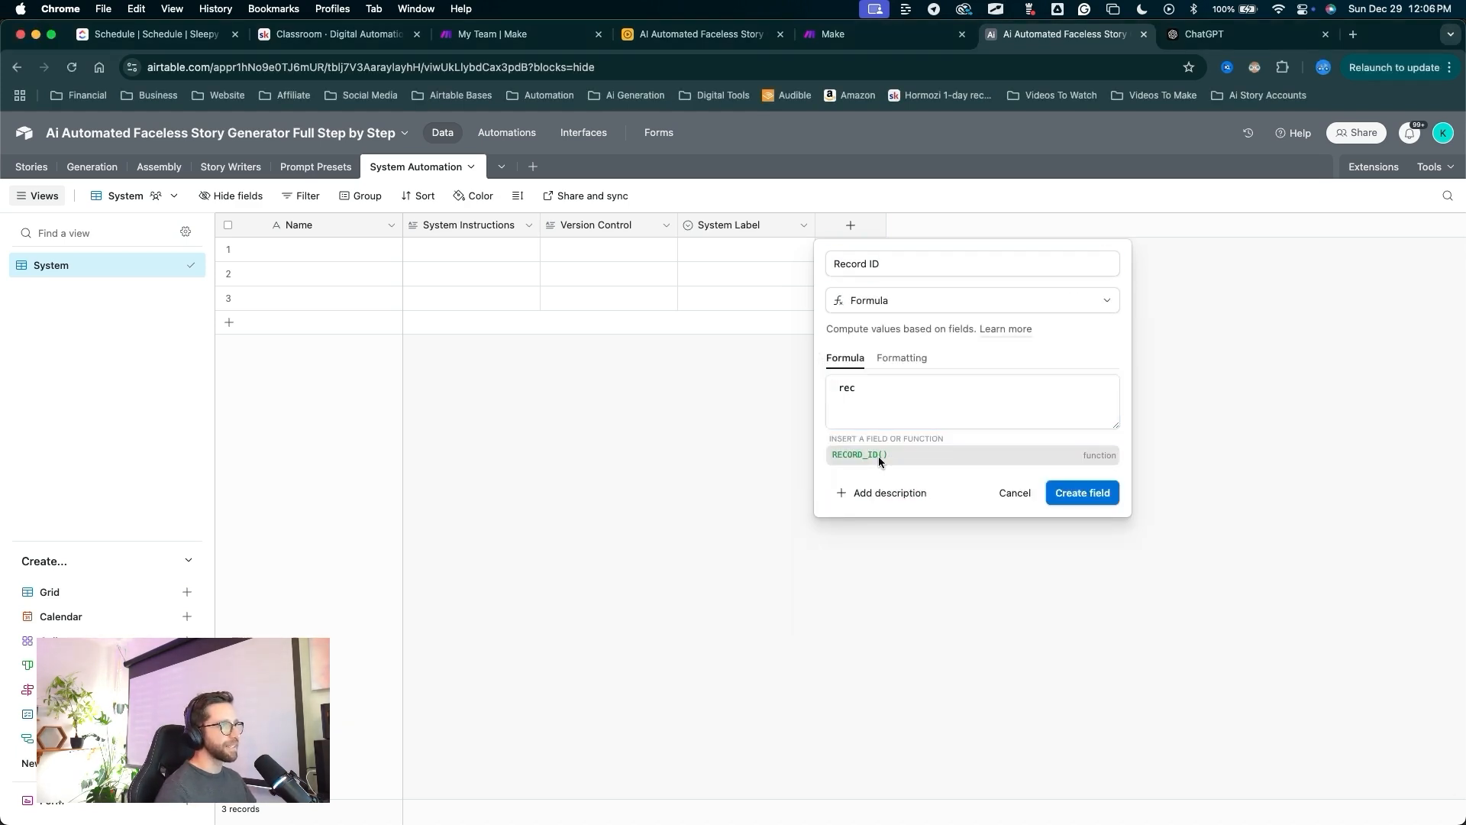
pyautogui.click(878, 456)
pyautogui.write(')')
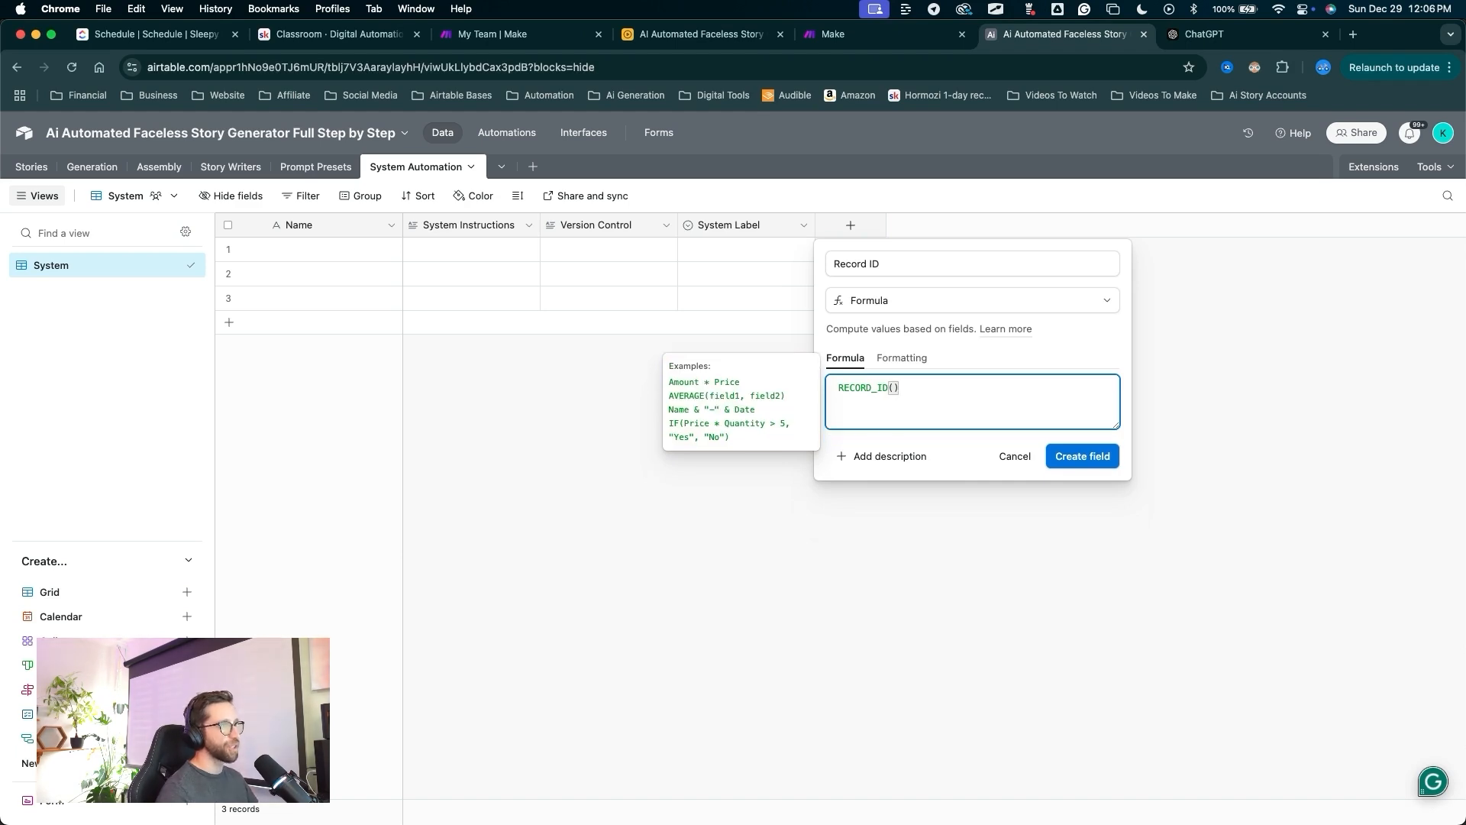
pyautogui.moveTo(938, 569)
pyautogui.mouseDown()
pyautogui.moveTo(889, 393)
pyautogui.moveTo(981, 458)
pyautogui.moveTo(1050, 467)
pyautogui.mouseUp()
pyautogui.click(1054, 461)
pyautogui.moveTo(676, 456)
pyautogui.mouseDown()
pyautogui.moveTo(406, 343)
pyautogui.moveTo(225, 324)
pyautogui.mouseUp()
pyautogui.click(228, 323)
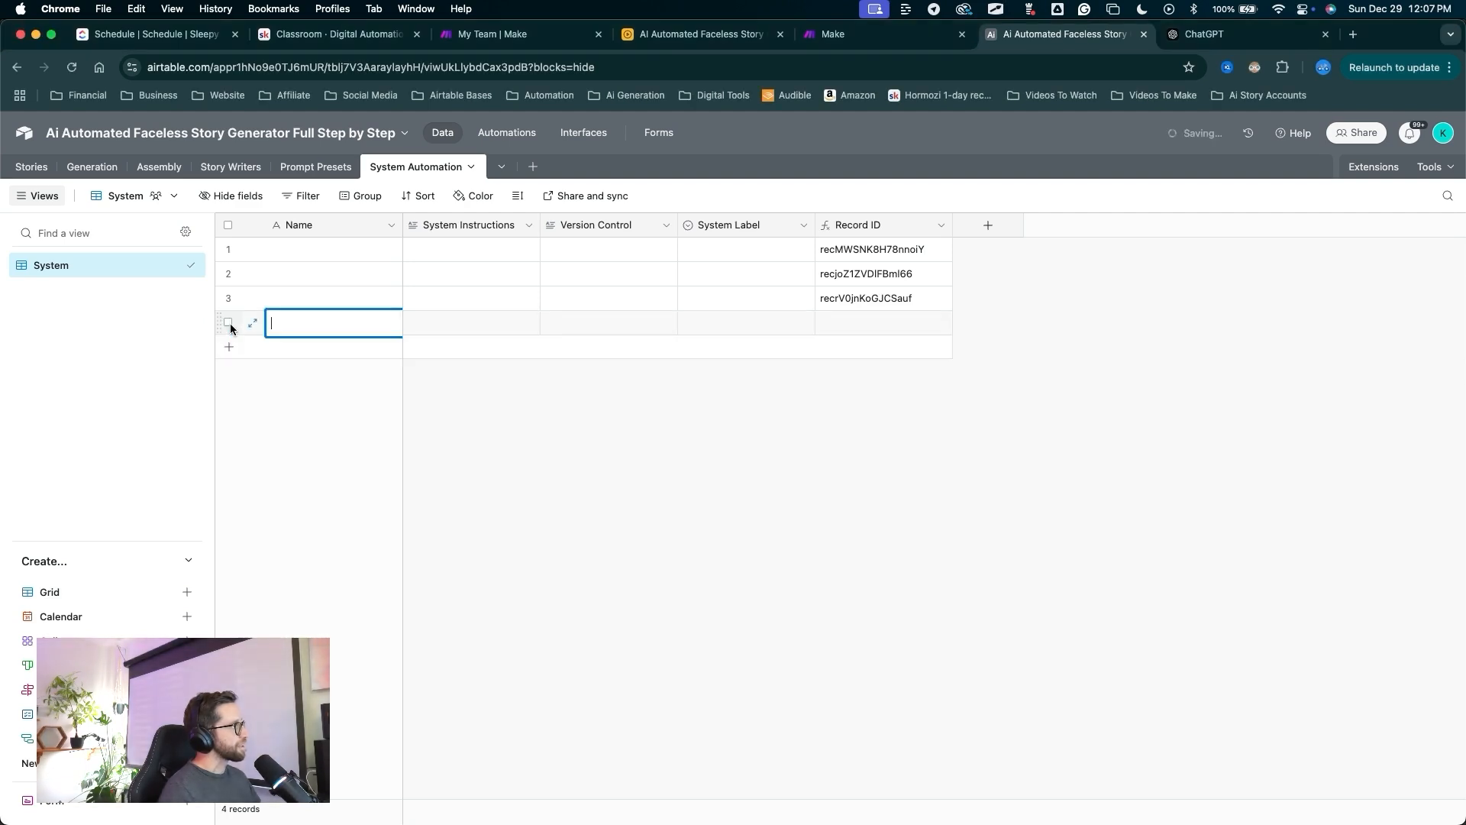
# Set the four records' System Label to JSON, Research, Fact Check and System.
pyautogui.click(447, 511)
pyautogui.moveTo(518, 540); pyautogui.dragTo(314, 355)
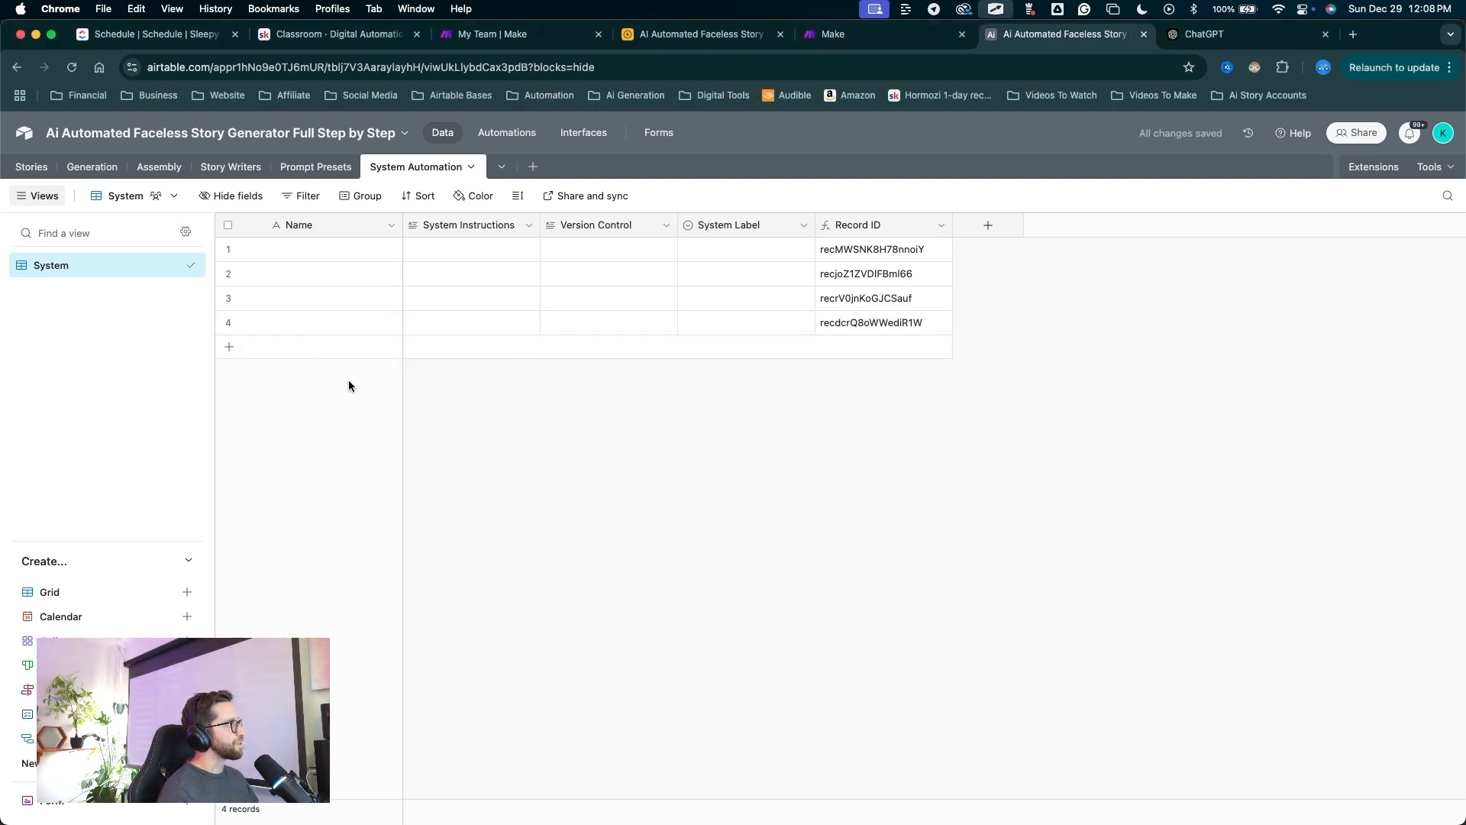
pyautogui.moveTo(654, 469); pyautogui.dragTo(721, 226)
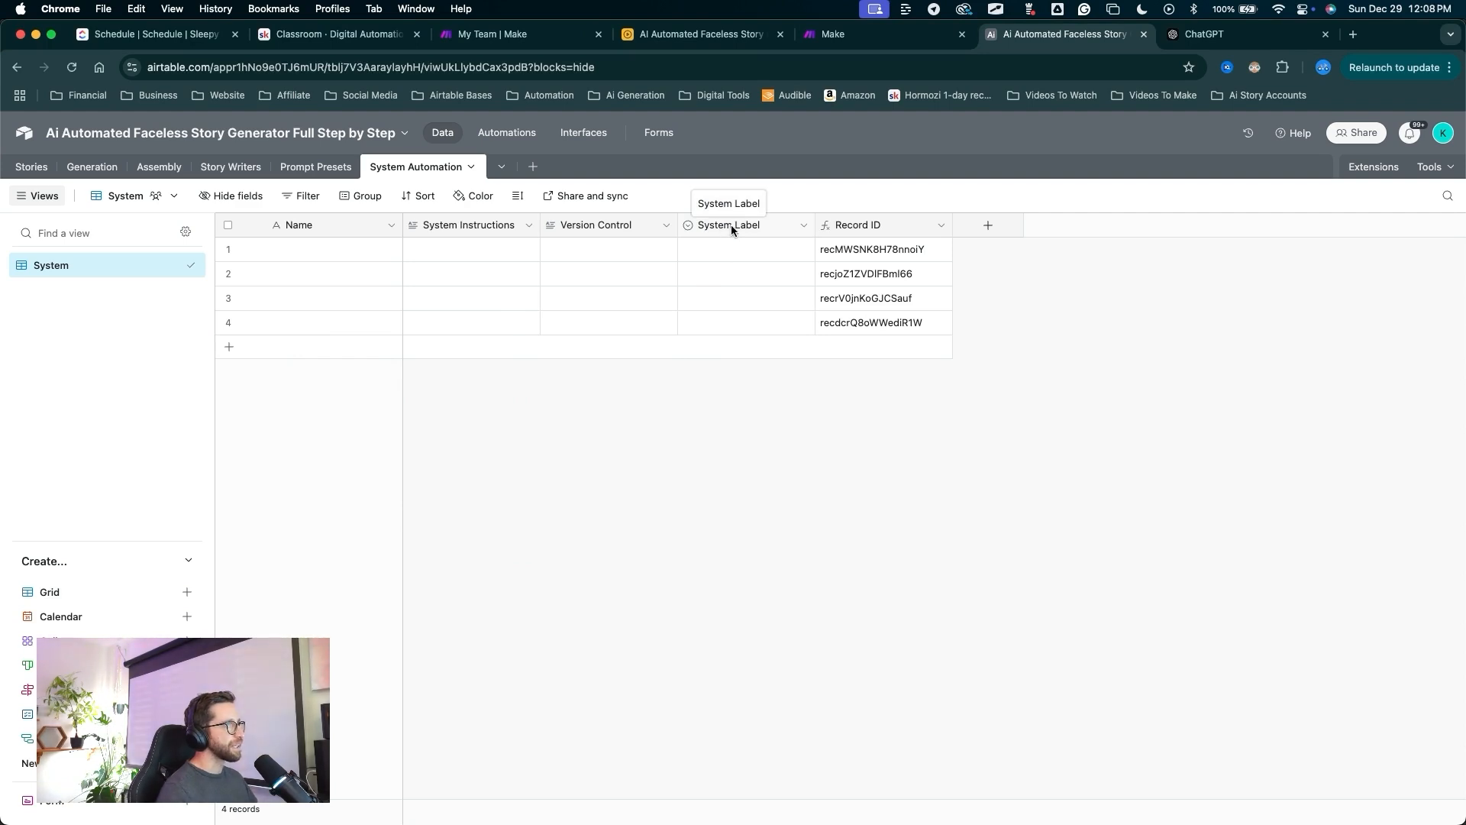
pyautogui.click(731, 255)
pyautogui.click(730, 250)
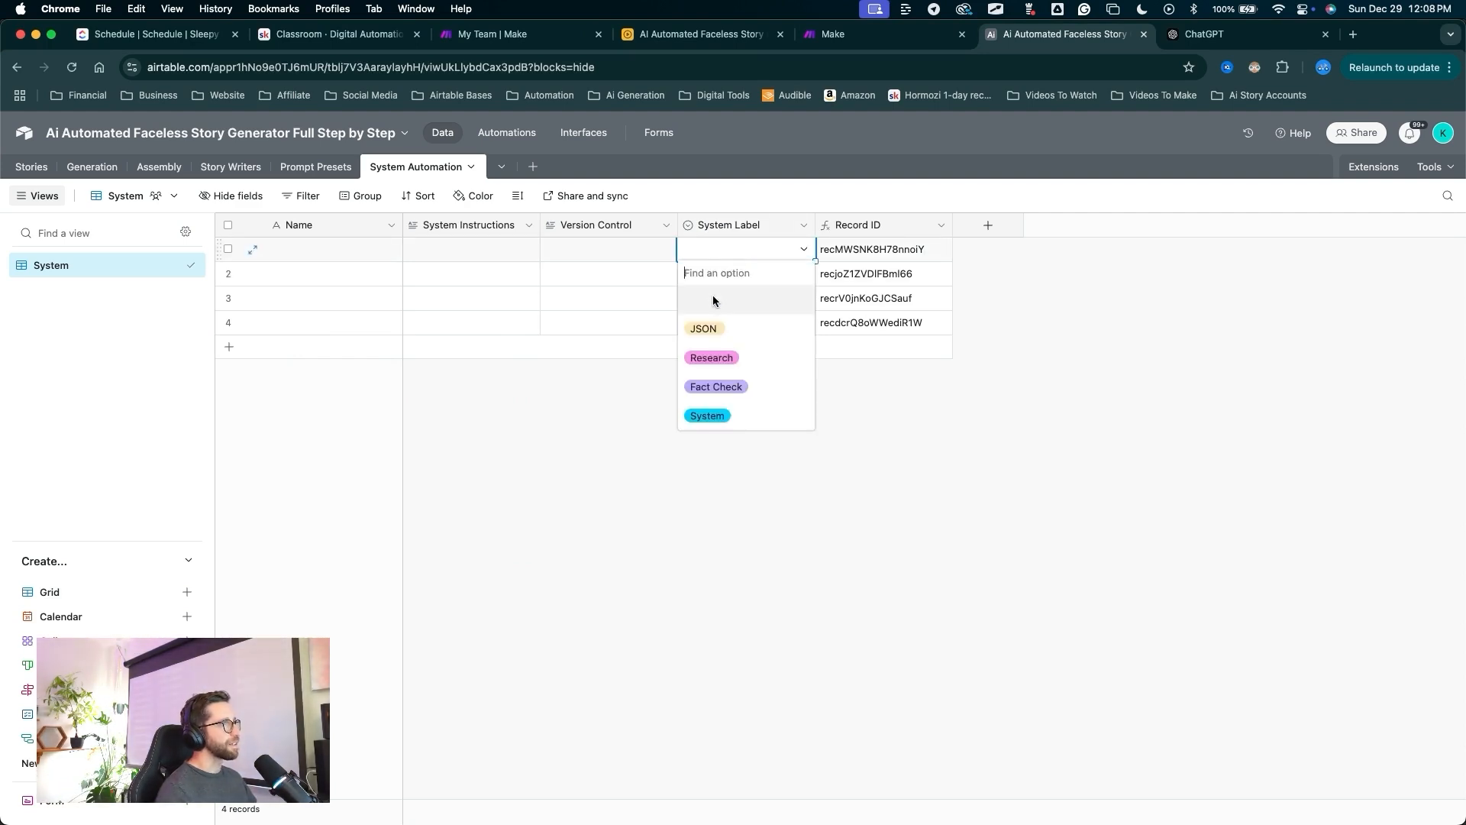
pyautogui.click(706, 326)
pyautogui.doubleClick(709, 277)
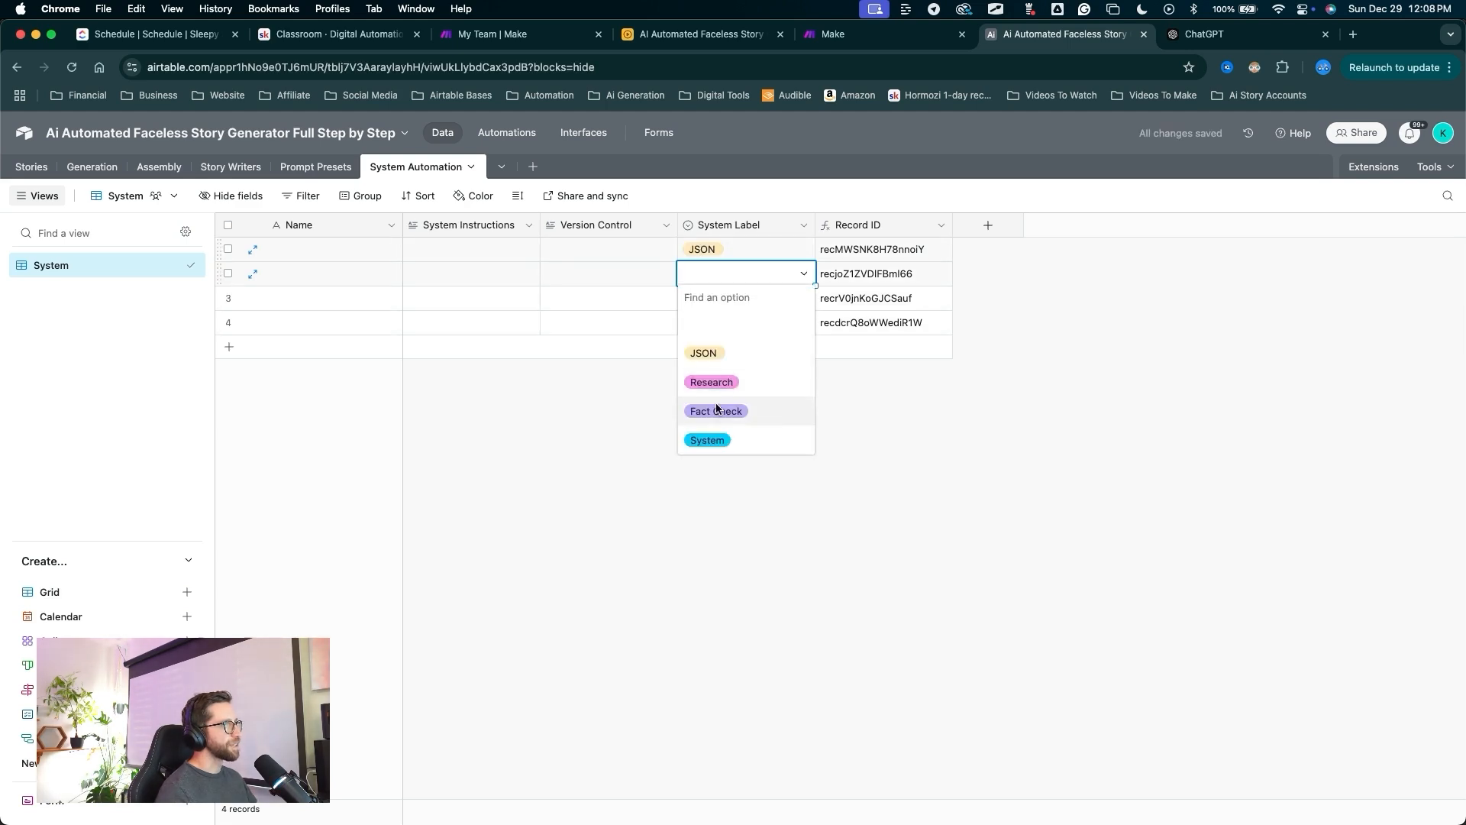
pyautogui.click(715, 384)
pyautogui.click(710, 305)
pyautogui.click(710, 304)
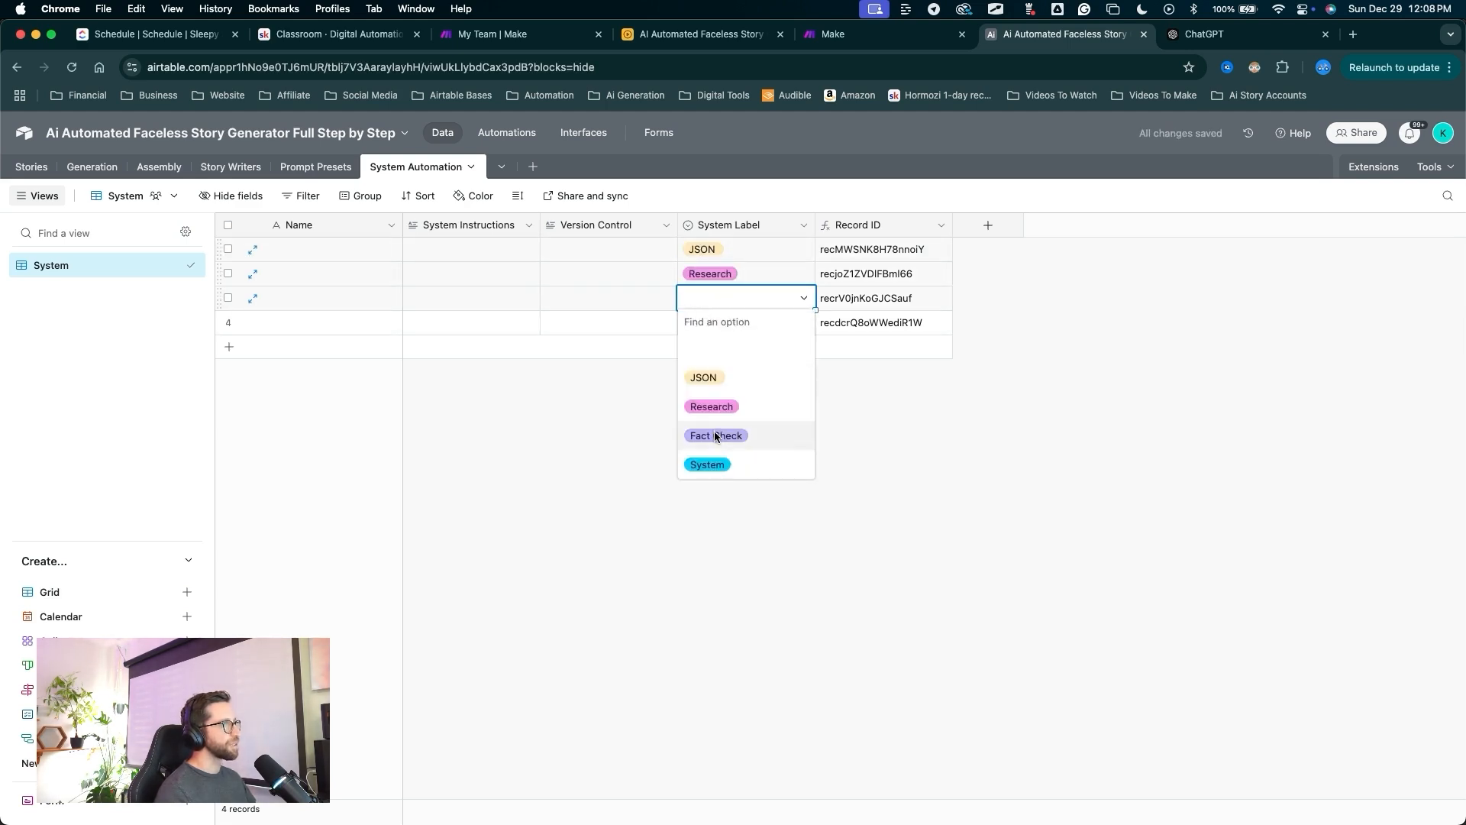
pyautogui.click(713, 431)
pyautogui.click(713, 326)
pyautogui.click(713, 325)
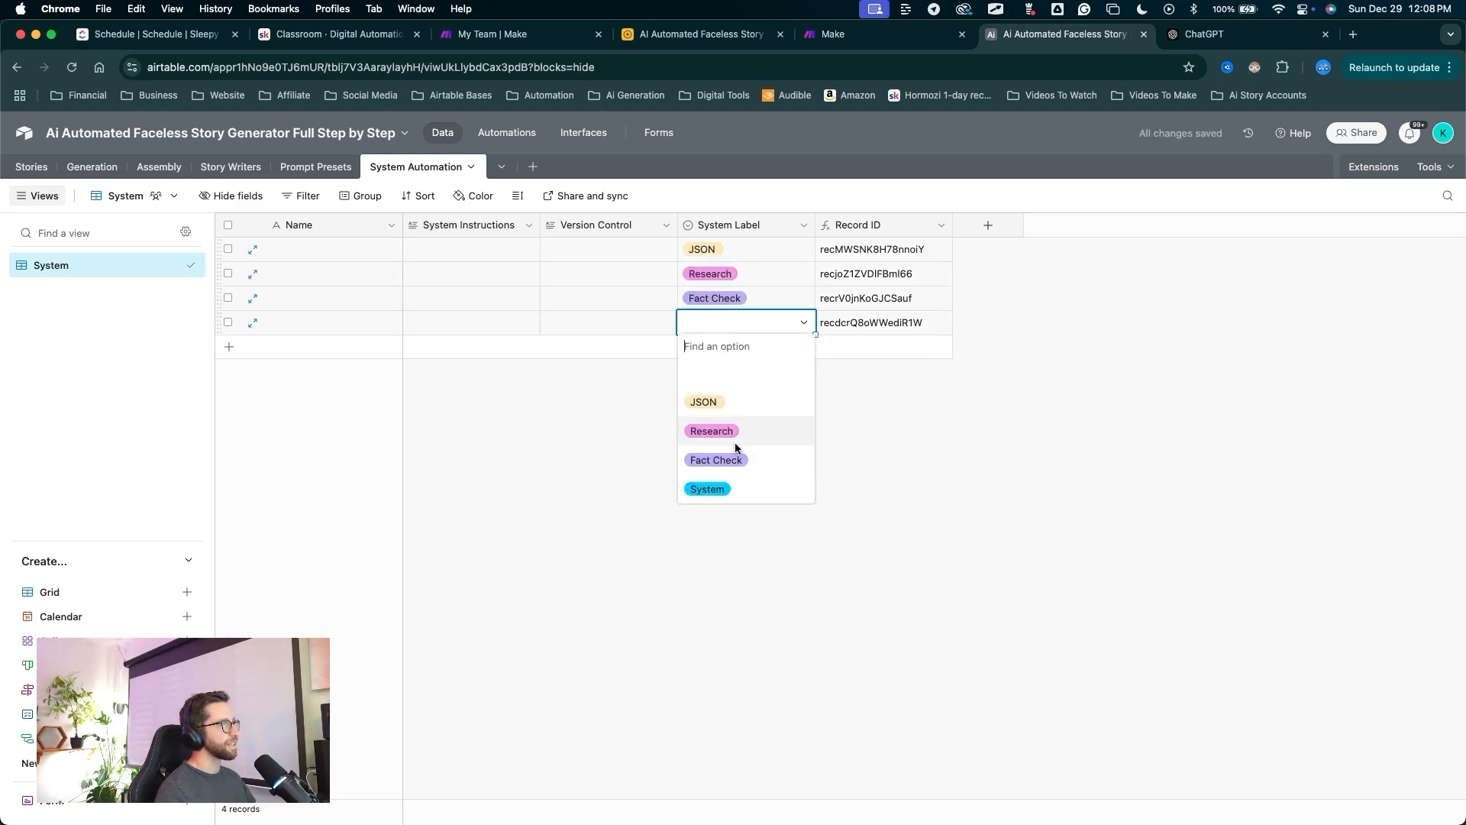
pyautogui.click(708, 488)
# Name the first three records JSONbot, researchBot and factCheckerBot.
pyautogui.moveTo(595, 464); pyautogui.dragTo(331, 259)
pyautogui.click(331, 255)
pyautogui.write('JSONbot')
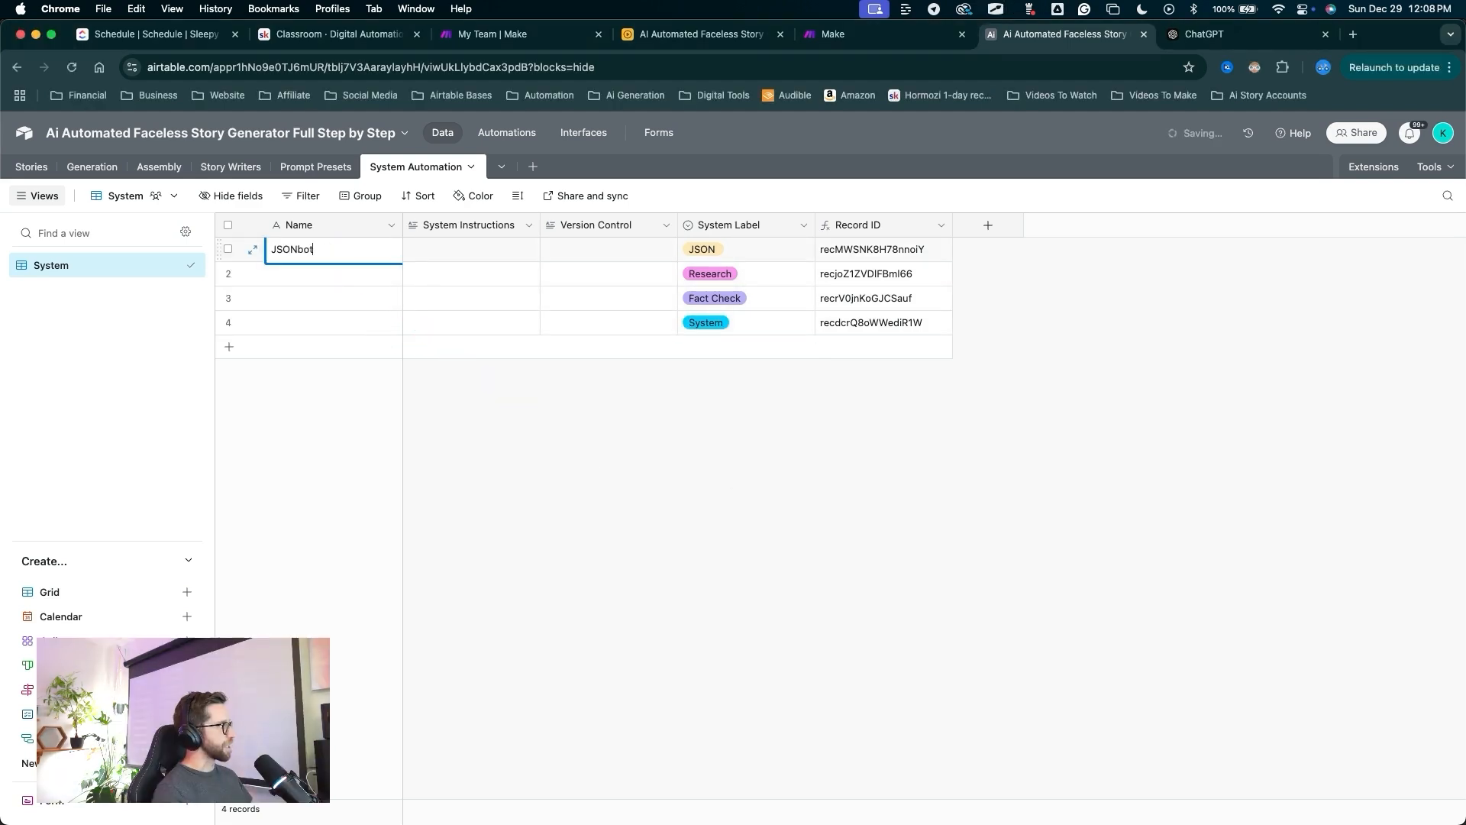
pyautogui.press('Return')
pyautogui.write('researchBot')
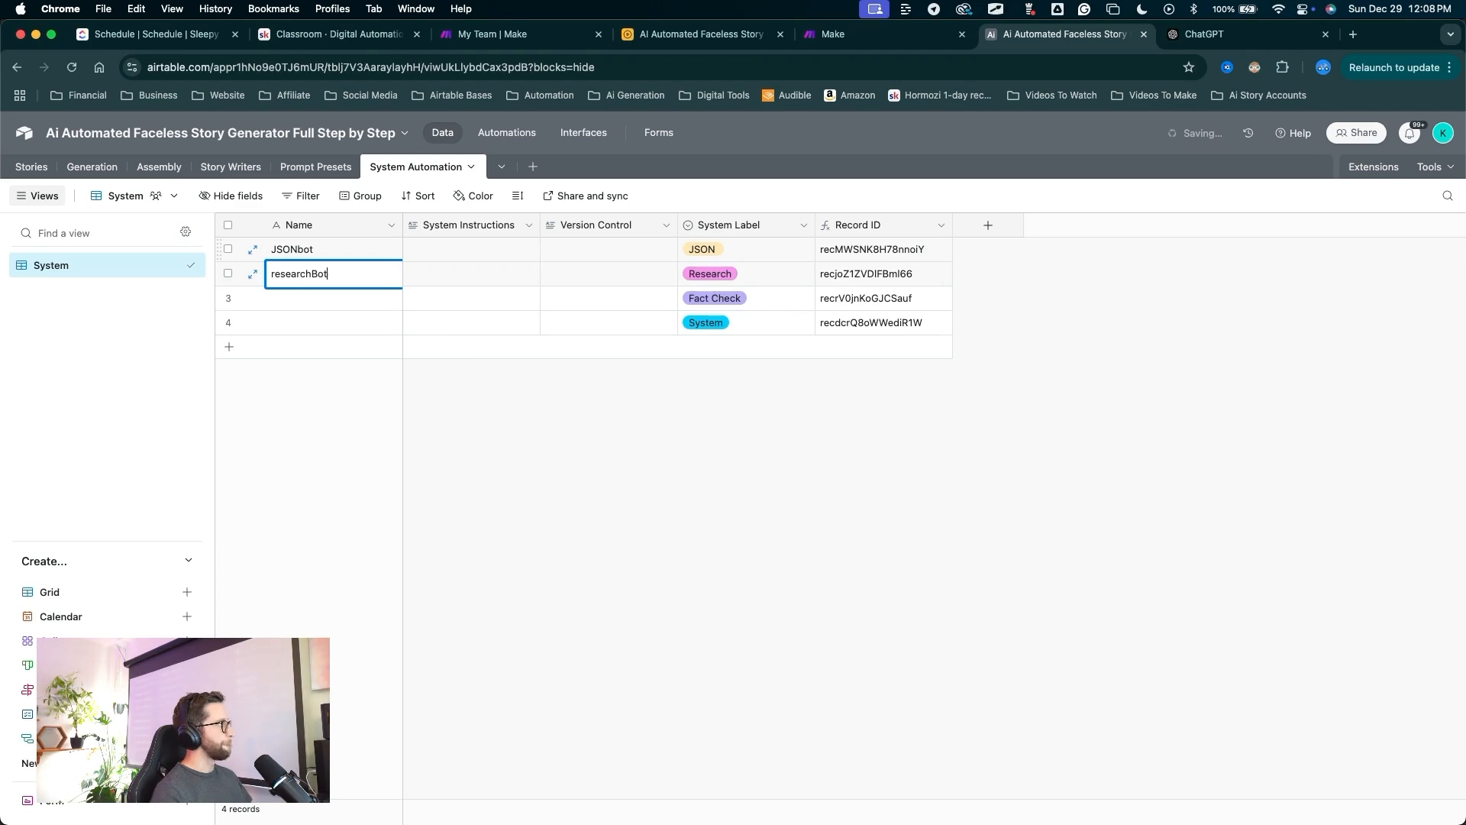
pyautogui.press('Return')
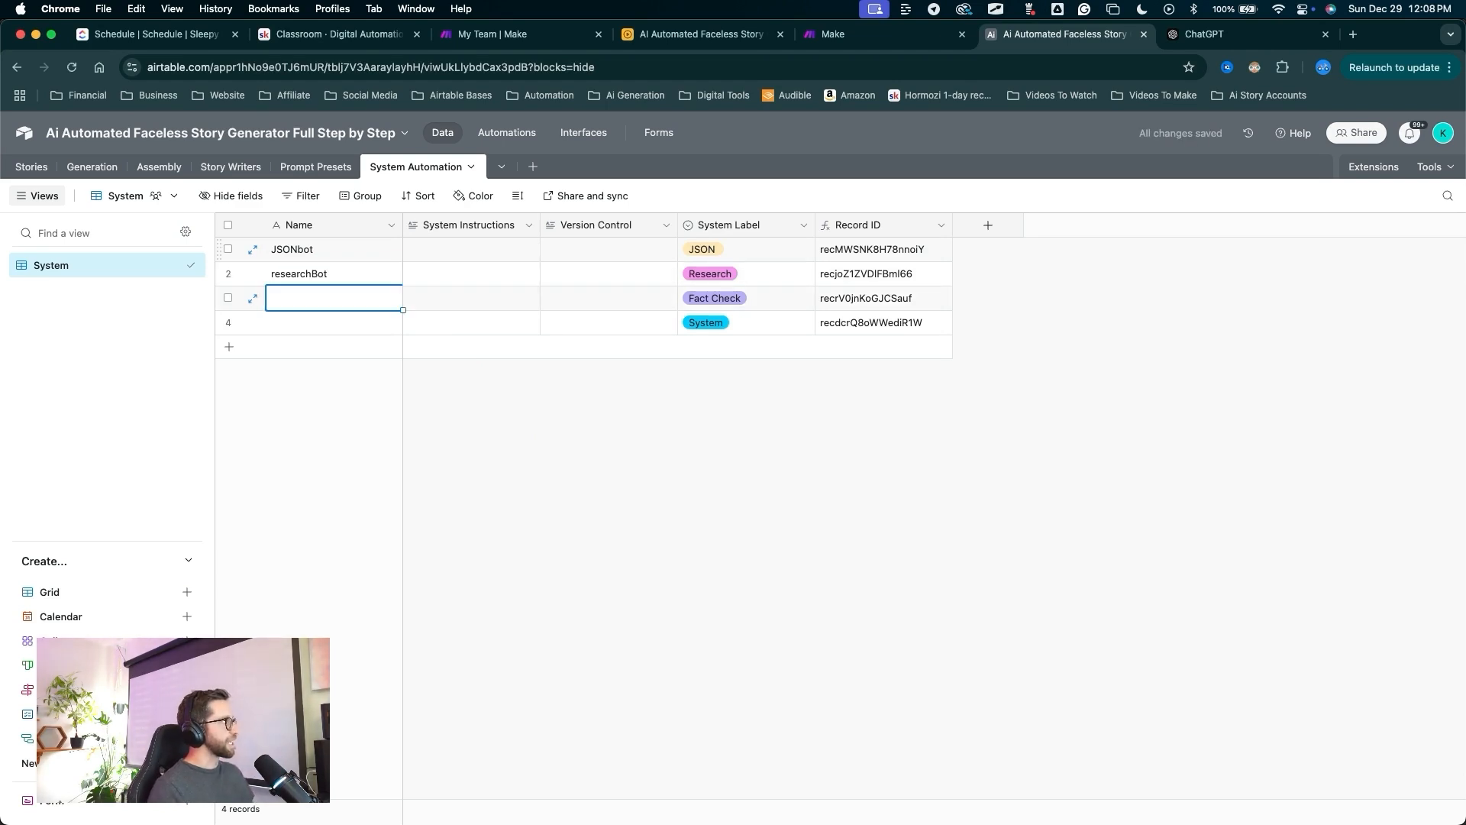
pyautogui.write('factCheckerBot')
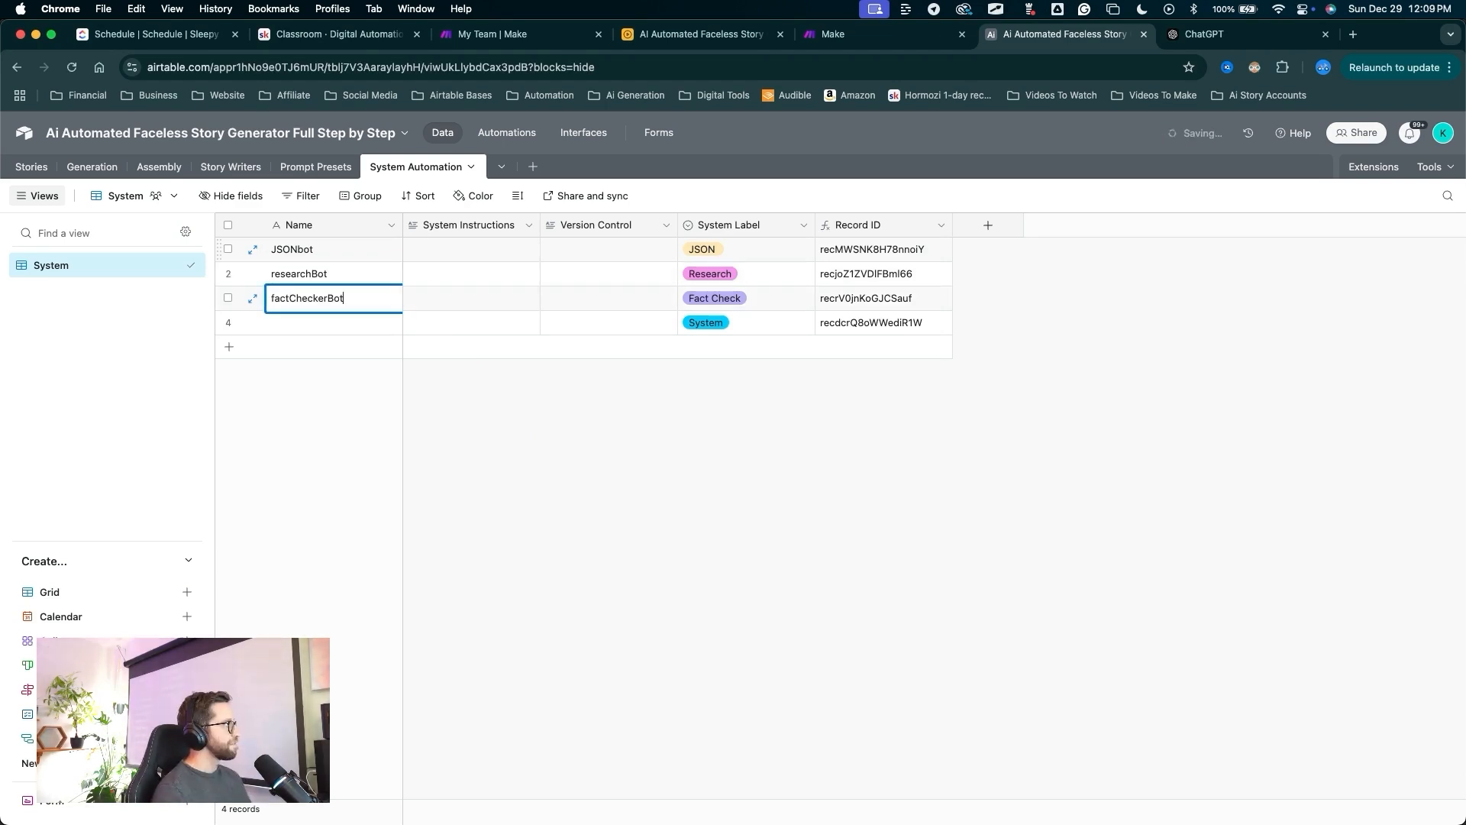
pyautogui.press('Return')
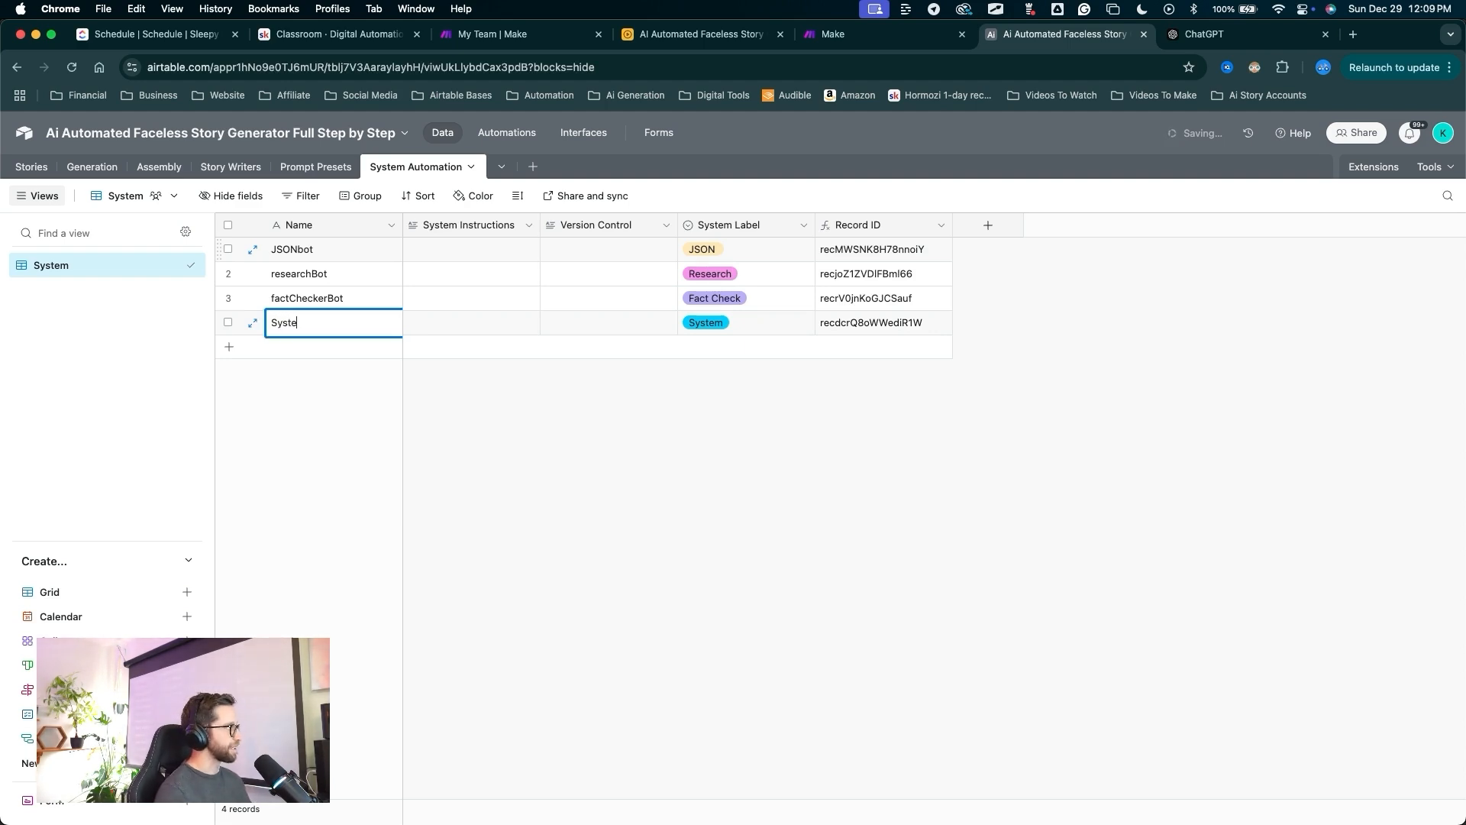
# Widen the System Instructions column and paste the image-prompt generation text into JSONbot's instructions.
pyautogui.moveTo(539, 224); pyautogui.dragTo(694, 247)
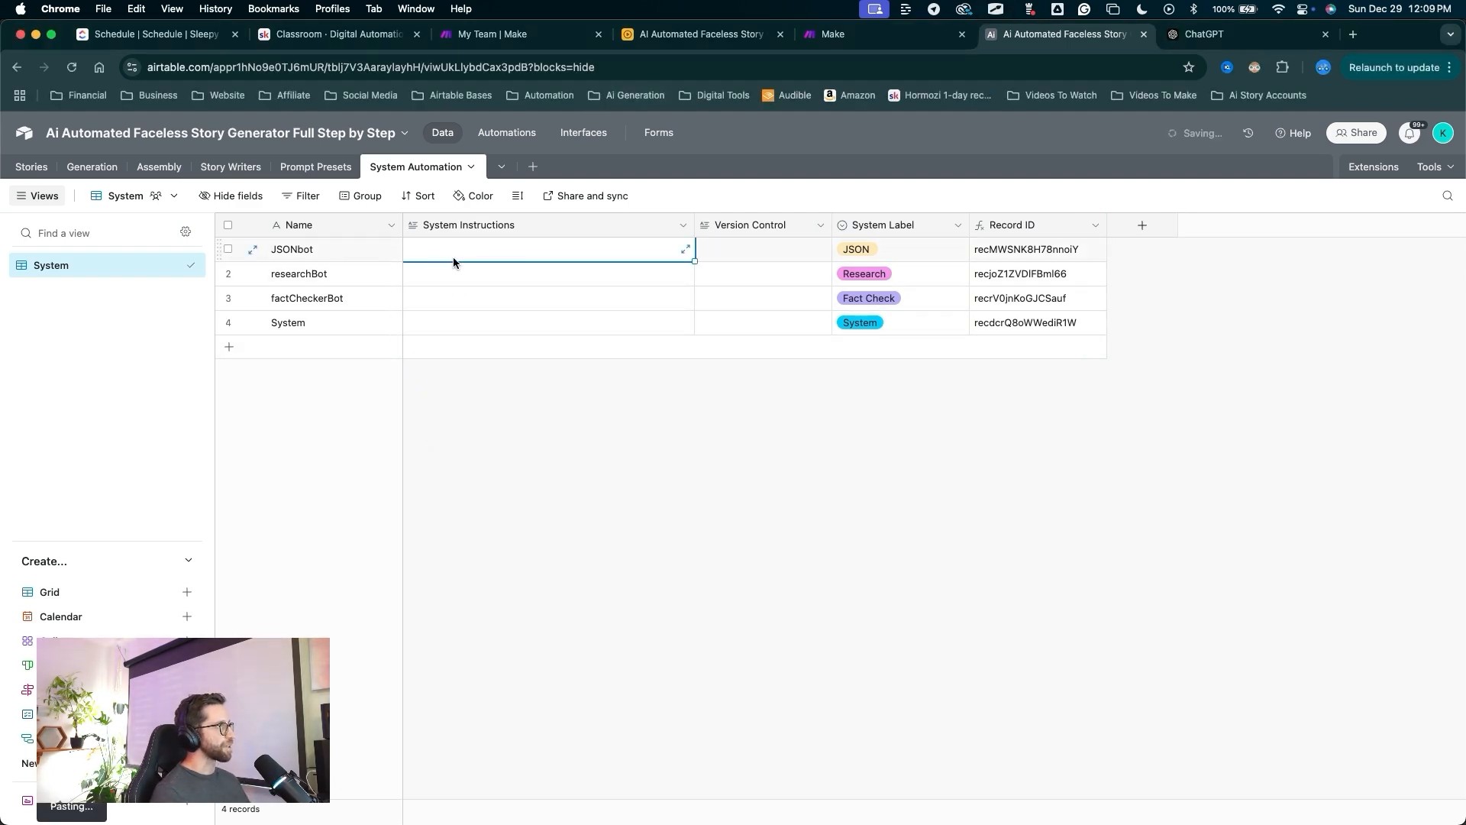
pyautogui.press('super+v')
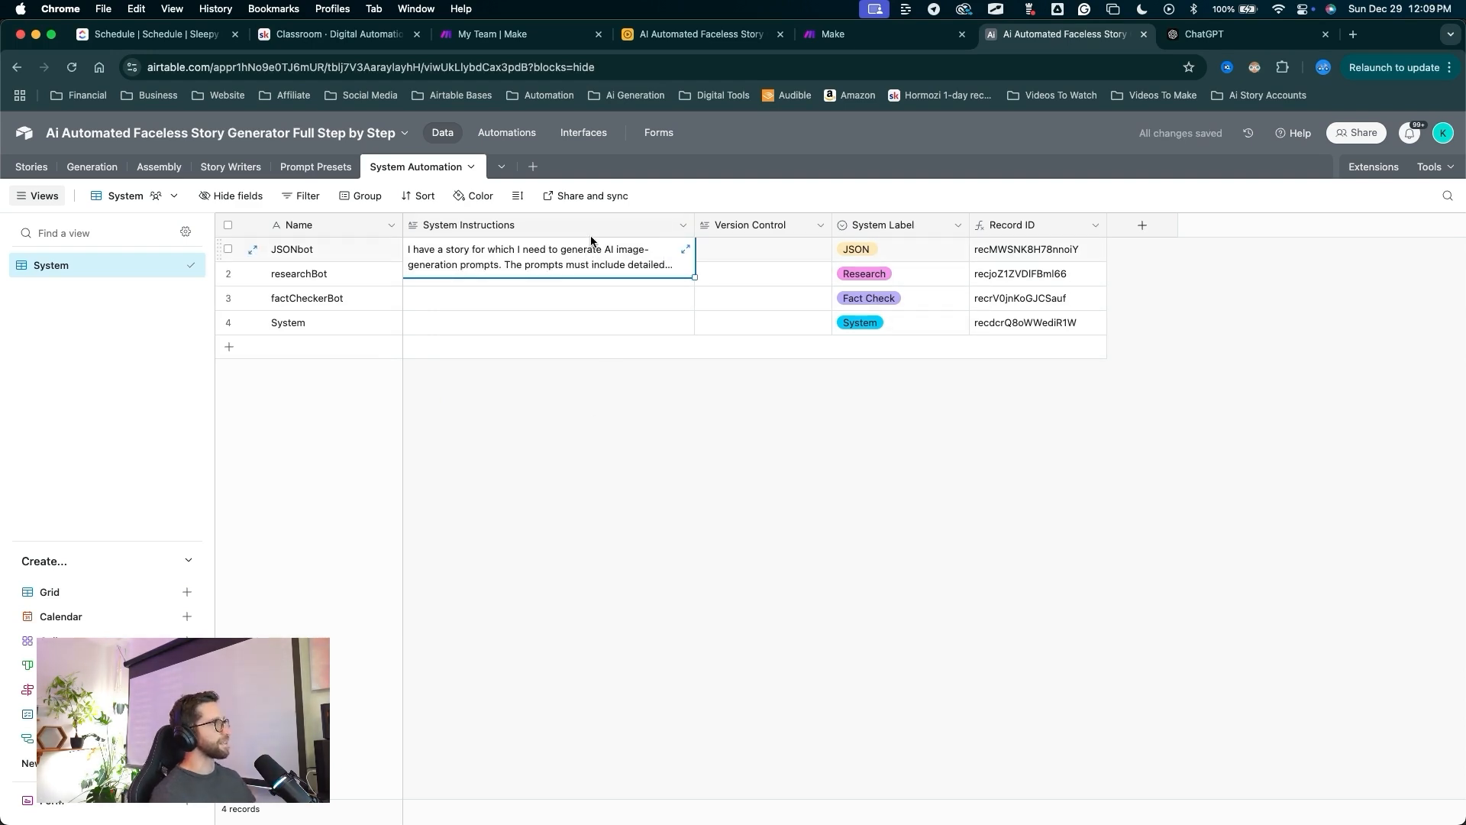
pyautogui.moveTo(546, 522)
pyautogui.mouseDown()
pyautogui.moveTo(553, 240)
pyautogui.moveTo(544, 258)
pyautogui.mouseUp()
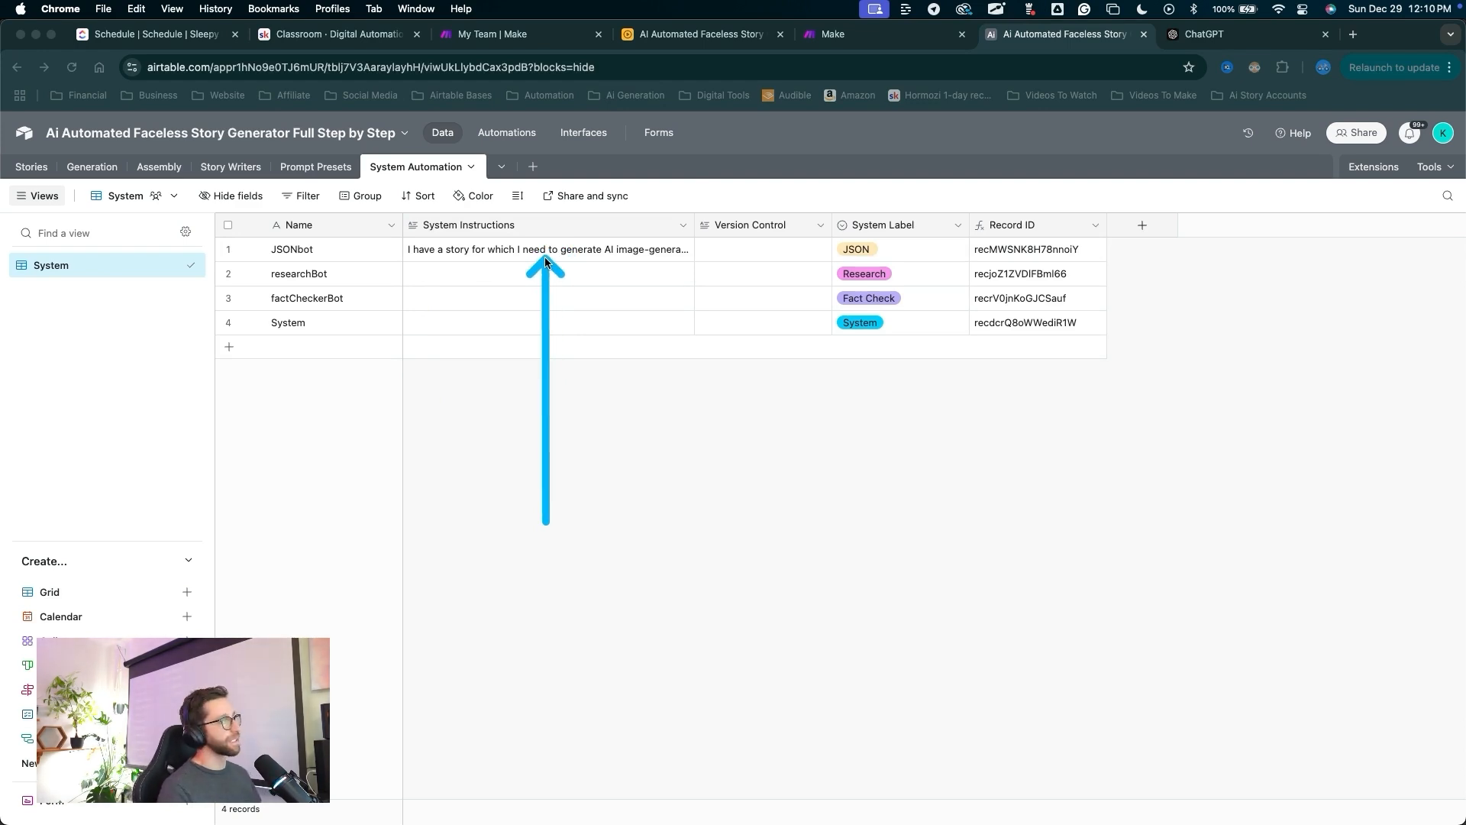
pyautogui.moveTo(572, 465)
pyautogui.mouseDown()
pyautogui.moveTo(391, 315)
pyautogui.moveTo(389, 290)
pyautogui.moveTo(351, 280)
pyautogui.moveTo(409, 290)
pyautogui.moveTo(370, 304)
pyautogui.moveTo(818, 262)
pyautogui.moveTo(834, 307)
pyautogui.moveTo(363, 372)
pyautogui.moveTo(1043, 5)
pyautogui.moveTo(793, 196)
pyautogui.moveTo(974, 450)
pyautogui.mouseUp()
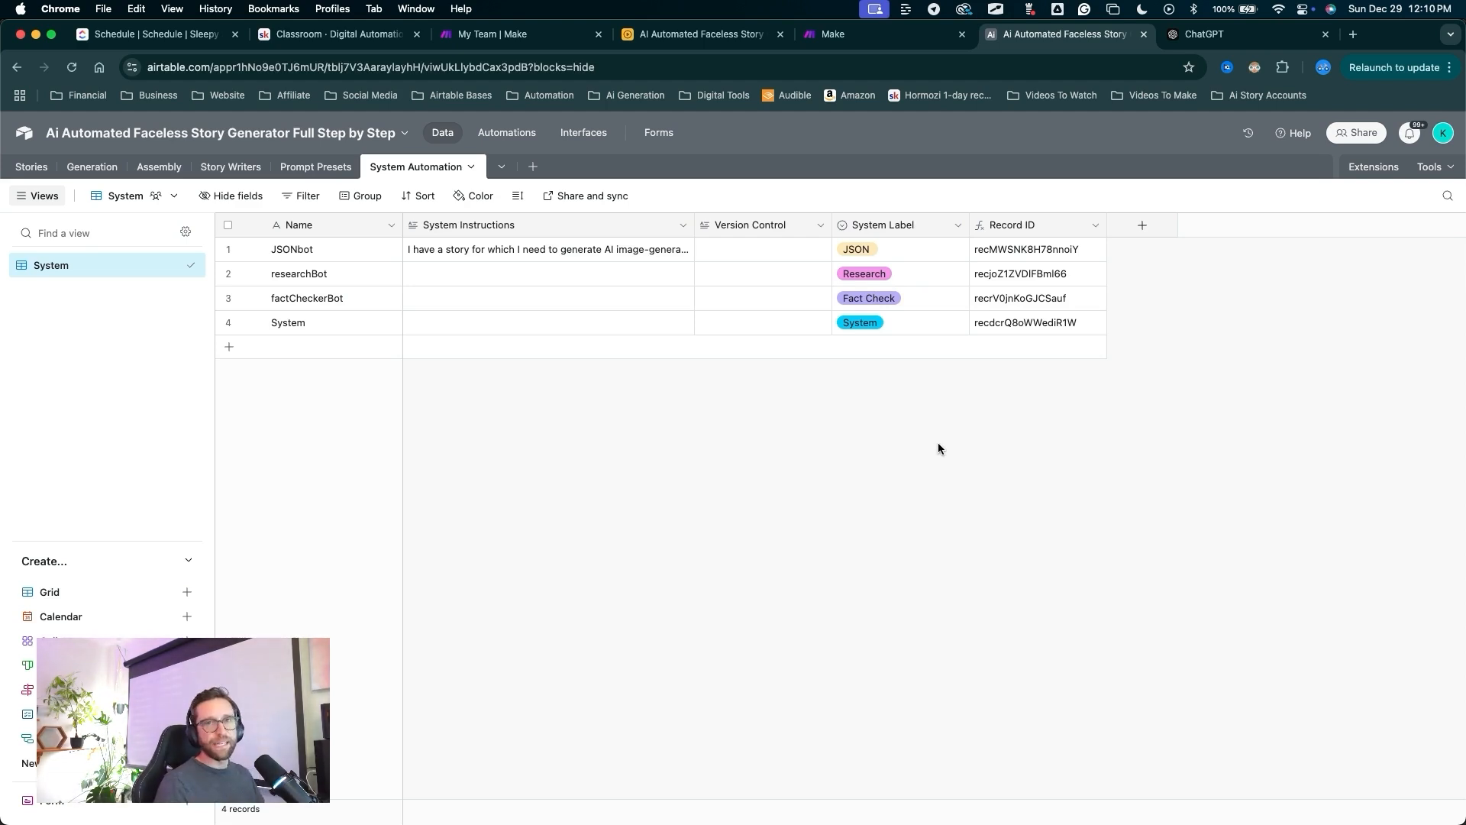
pyautogui.moveTo(719, 595)
pyautogui.mouseDown()
pyautogui.moveTo(535, 457)
pyautogui.moveTo(351, 280)
pyautogui.moveTo(433, 301)
pyautogui.moveTo(534, 285)
pyautogui.moveTo(491, 262)
pyautogui.mouseUp()
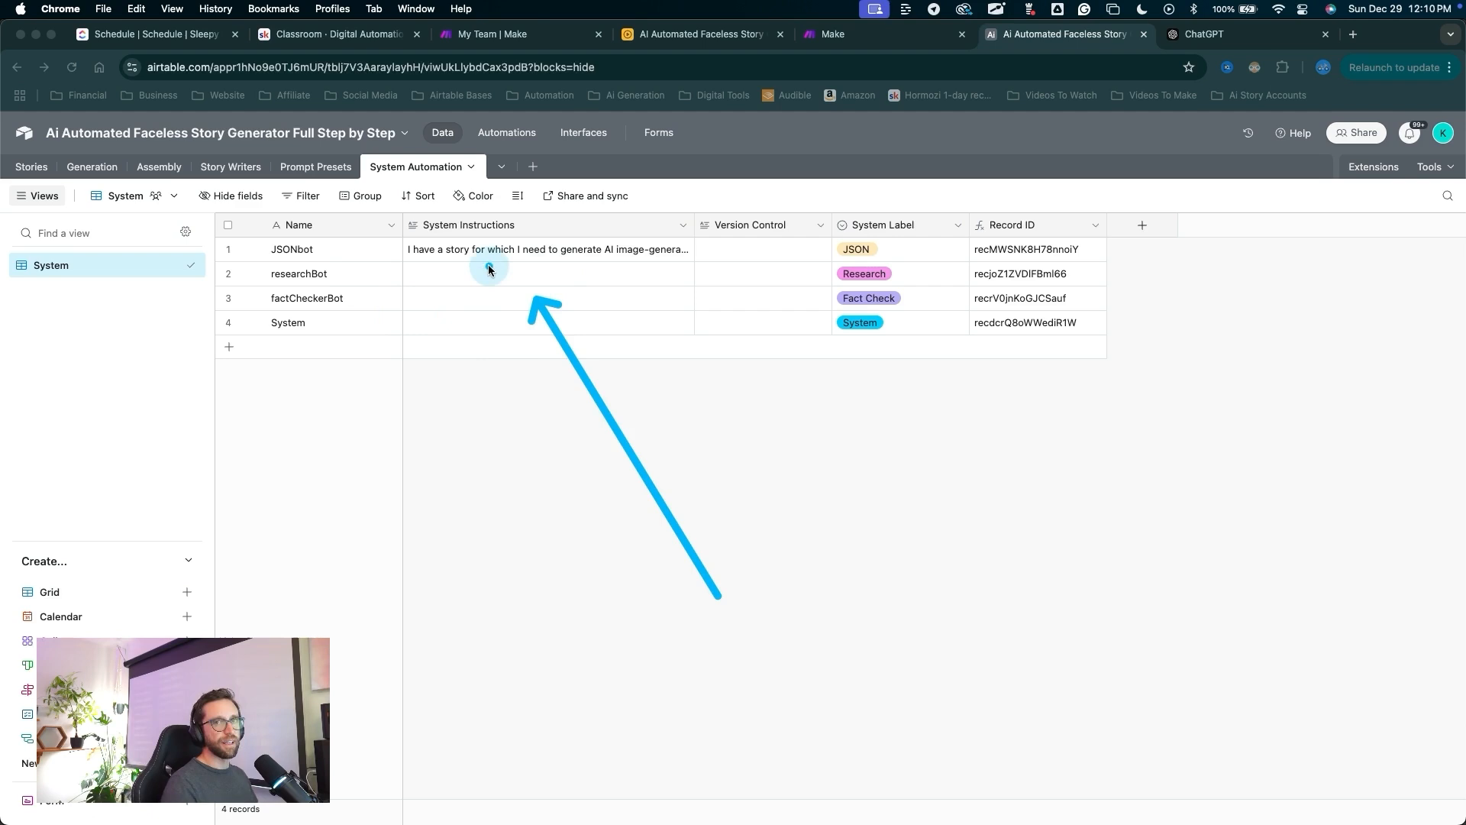
pyautogui.moveTo(518, 522); pyautogui.dragTo(474, 307)
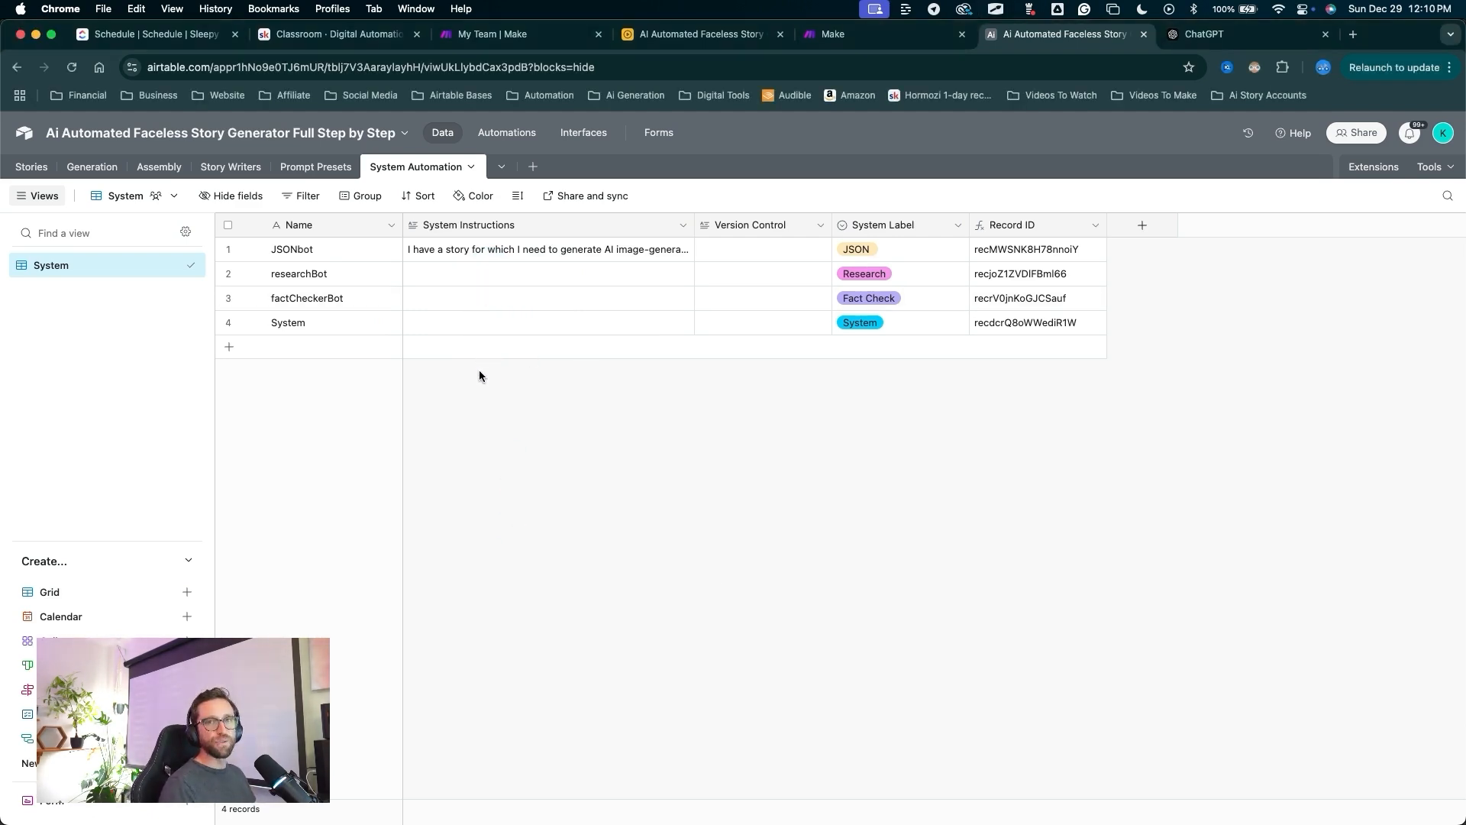
pyautogui.moveTo(450, 544)
pyautogui.mouseDown()
pyautogui.moveTo(478, 327)
pyautogui.moveTo(452, 275)
pyautogui.moveTo(451, 320)
pyautogui.mouseUp()
pyautogui.press('Escape')
pyautogui.moveTo(507, 484)
pyautogui.mouseDown()
pyautogui.moveTo(351, 249)
pyautogui.moveTo(353, 298)
pyautogui.mouseUp()
pyautogui.press('Escape')
pyautogui.moveTo(583, 553)
pyautogui.mouseDown()
pyautogui.moveTo(360, 328)
pyautogui.moveTo(442, 330)
pyautogui.mouseUp()
pyautogui.press('Escape')
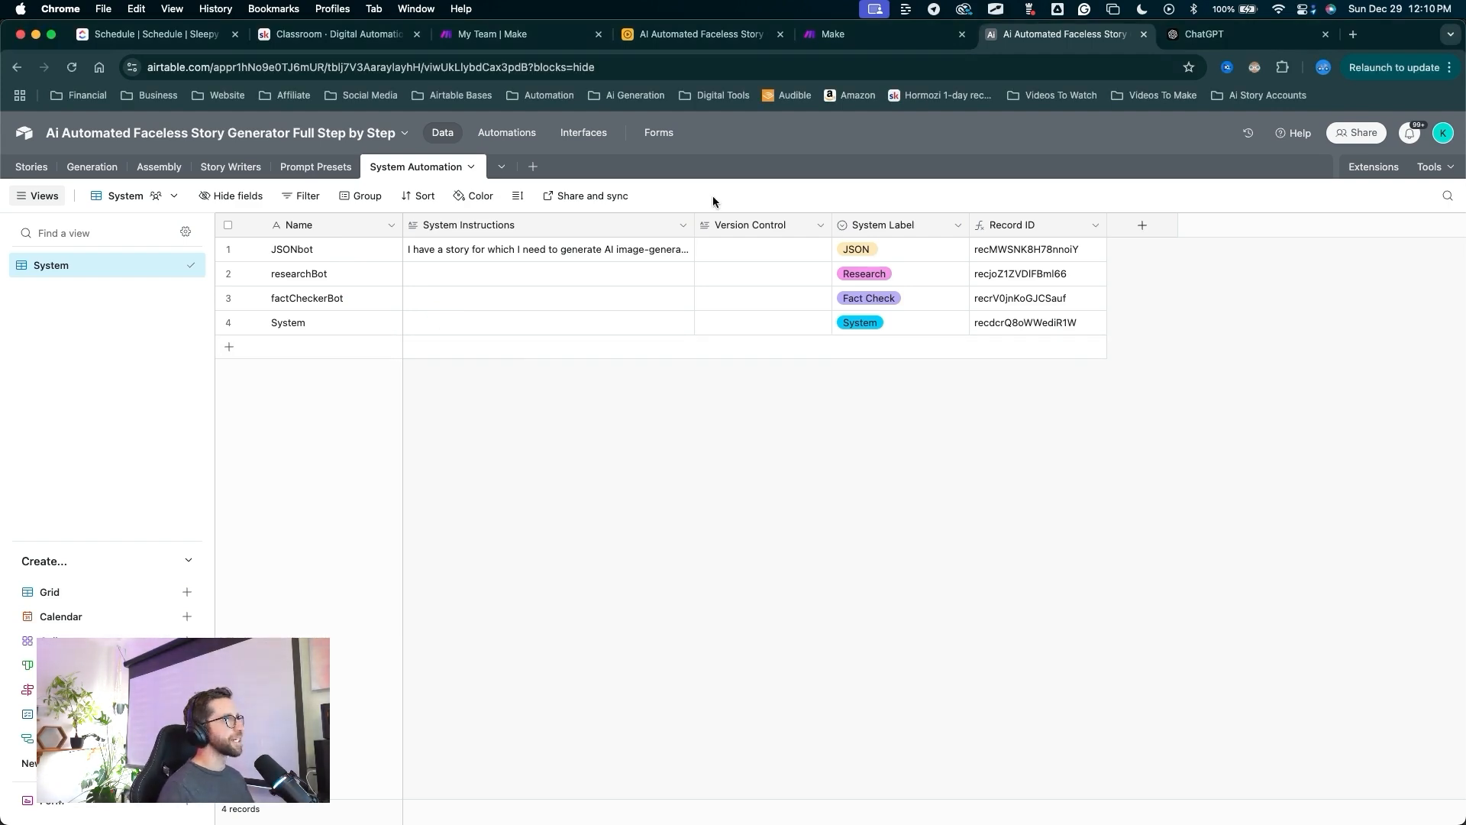
pyautogui.moveTo(567, 513); pyautogui.dragTo(519, 382)
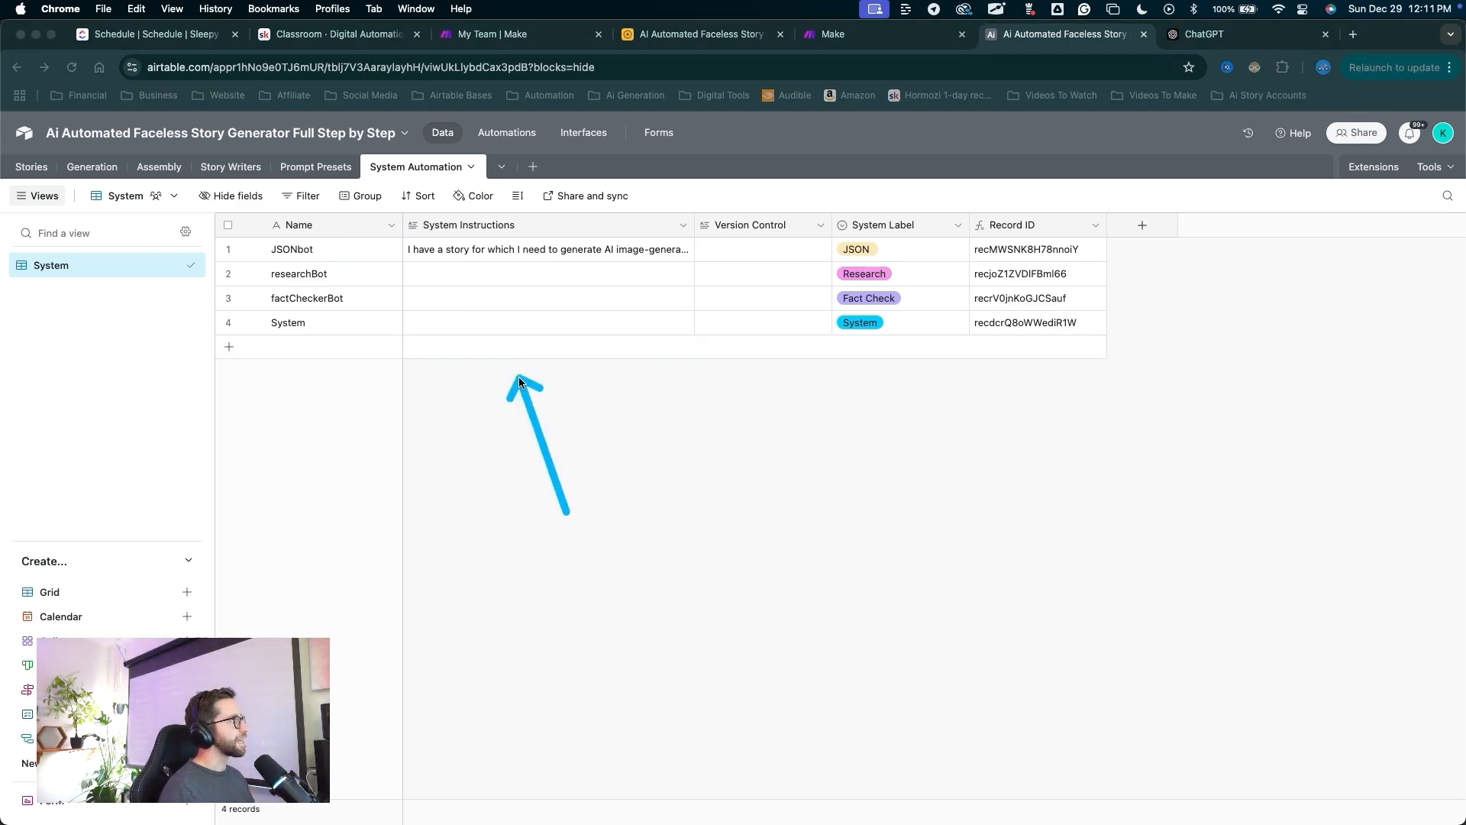
# Paste the no-AI-words, no-hashtags, no-emojis instructions ending 'in this list:' into the System record.
pyautogui.press('Escape')
pyautogui.click(504, 323)
pyautogui.click(685, 324)
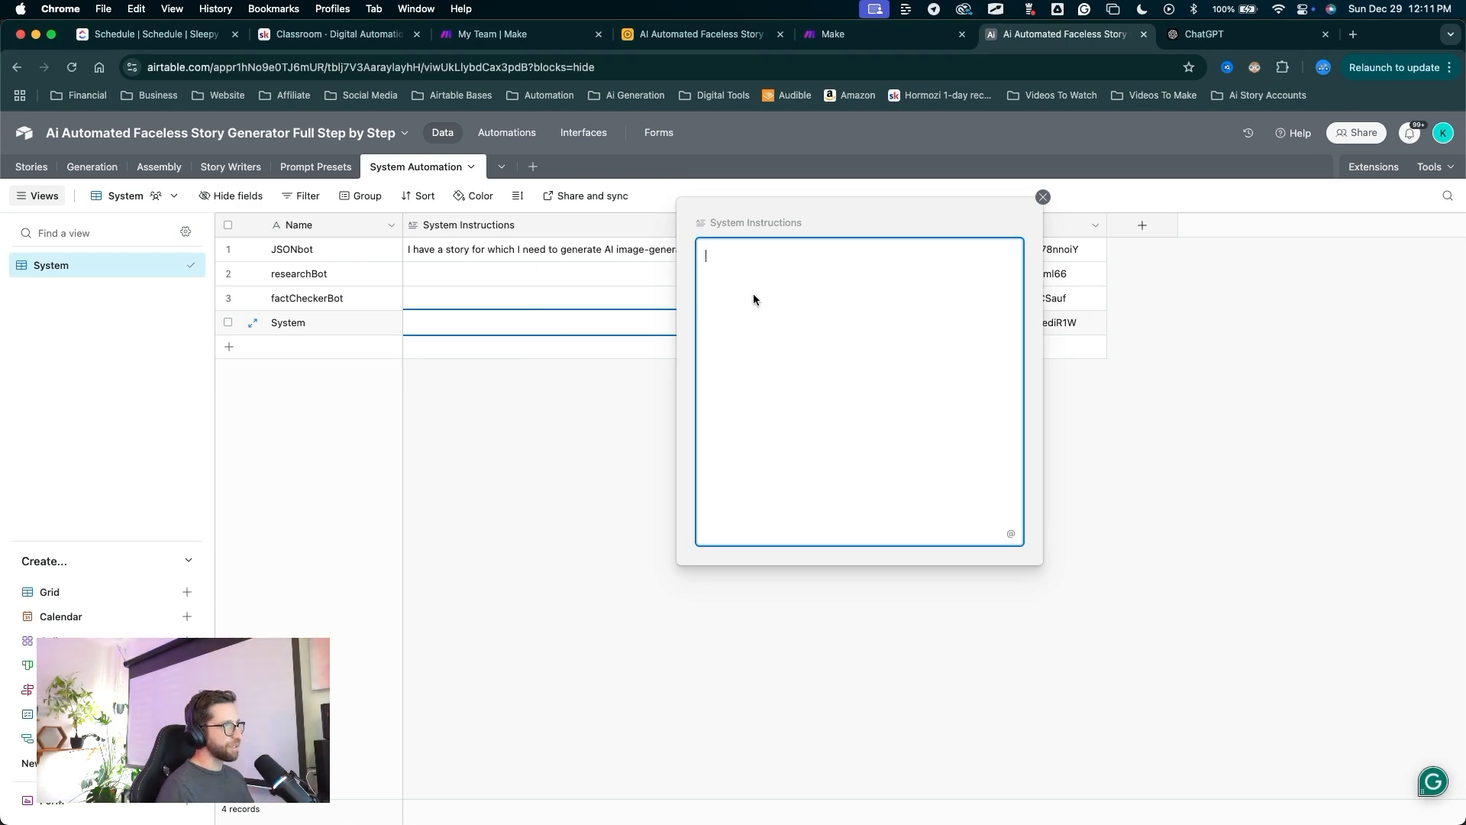
pyautogui.write('Do not use ai-sounding words. Write as if a human is speaking. Do not use hashtags. Do not use emojis.  Do not use the words and phrases in this list:')
pyautogui.hotkey('ctrl', 'a')
pyautogui.moveTo(917, 452)
pyautogui.mouseDown()
pyautogui.moveTo(758, 304)
pyautogui.moveTo(854, 352)
pyautogui.moveTo(800, 343)
pyautogui.moveTo(769, 290)
pyautogui.moveTo(771, 351)
pyautogui.moveTo(853, 282)
pyautogui.mouseUp()
pyautogui.press('Escape')
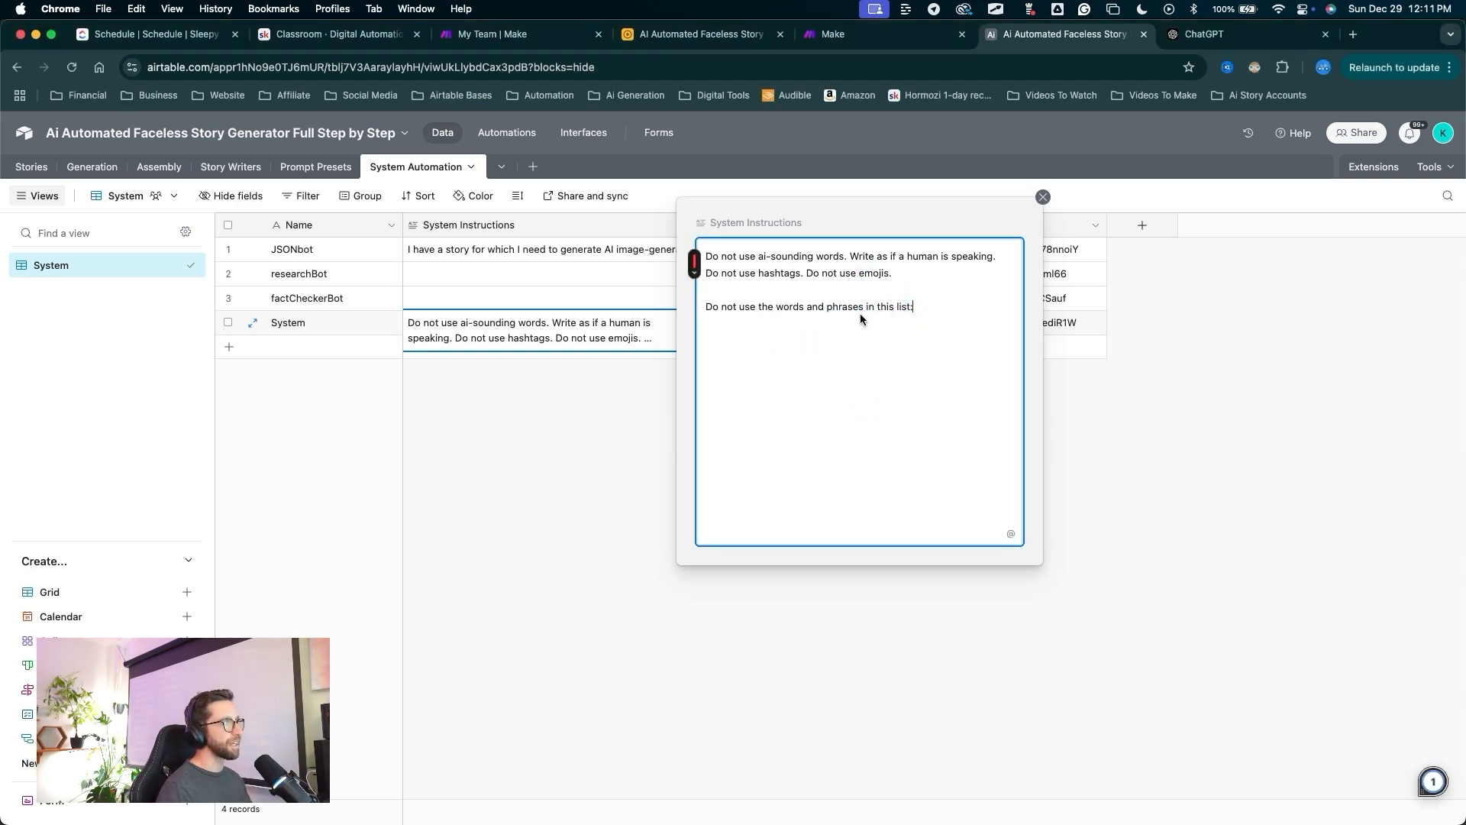
pyautogui.moveTo(831, 473)
pyautogui.mouseDown()
pyautogui.moveTo(759, 389)
pyautogui.moveTo(859, 317)
pyautogui.moveTo(878, 328)
pyautogui.moveTo(737, 328)
pyautogui.moveTo(943, 336)
pyautogui.moveTo(834, 322)
pyautogui.moveTo(929, 324)
pyautogui.mouseUp()
pyautogui.click(970, 376)
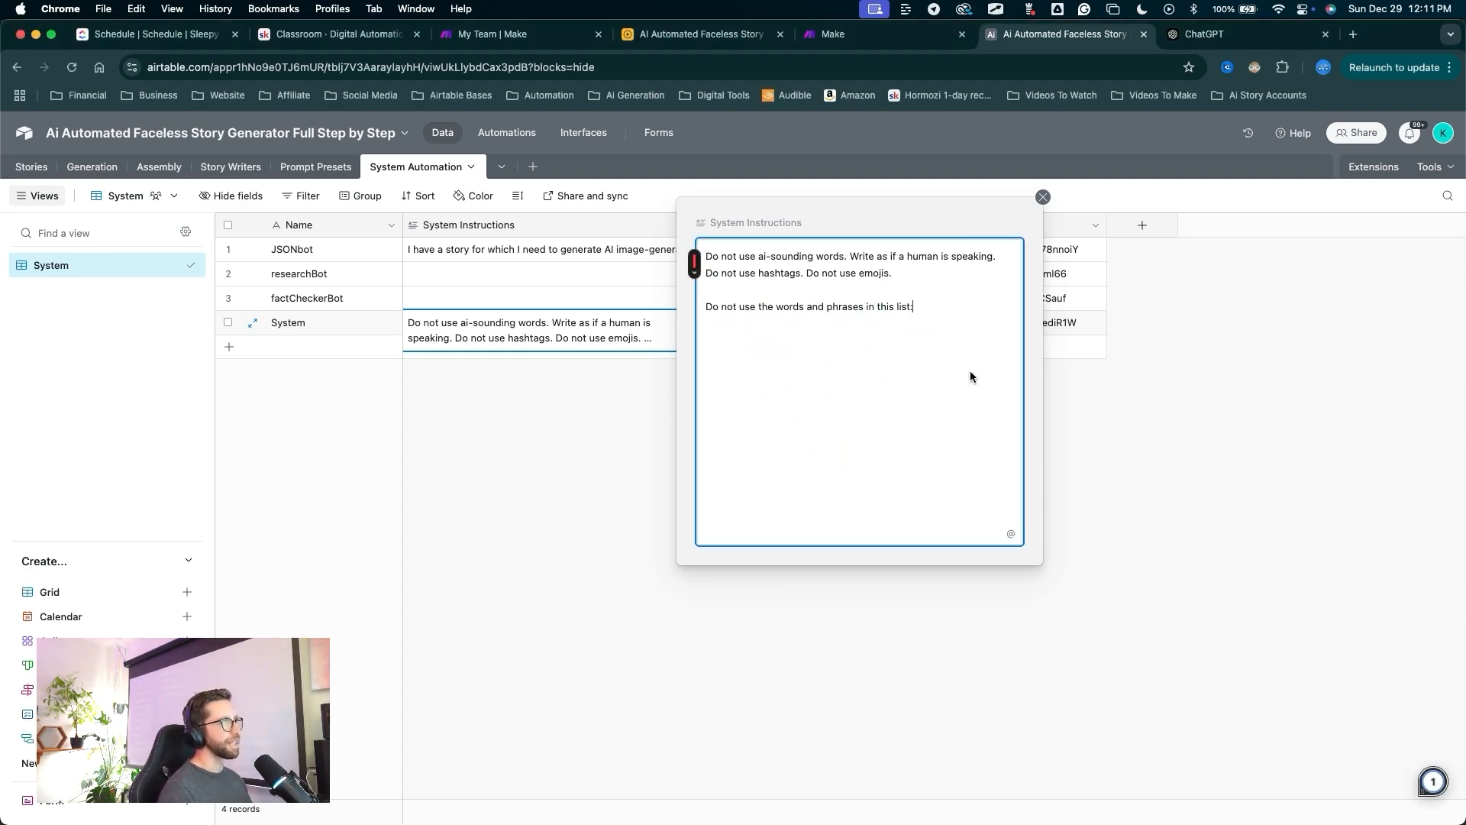
pyautogui.click(1041, 197)
pyautogui.moveTo(629, 611)
pyautogui.mouseDown()
pyautogui.moveTo(187, 409)
pyautogui.moveTo(965, 556)
pyautogui.moveTo(416, 190)
pyautogui.moveTo(491, 157)
pyautogui.moveTo(538, 181)
pyautogui.moveTo(531, 172)
pyautogui.mouseUp()
# Create a new blank table named Prohibited Language List.
pyautogui.click(532, 168)
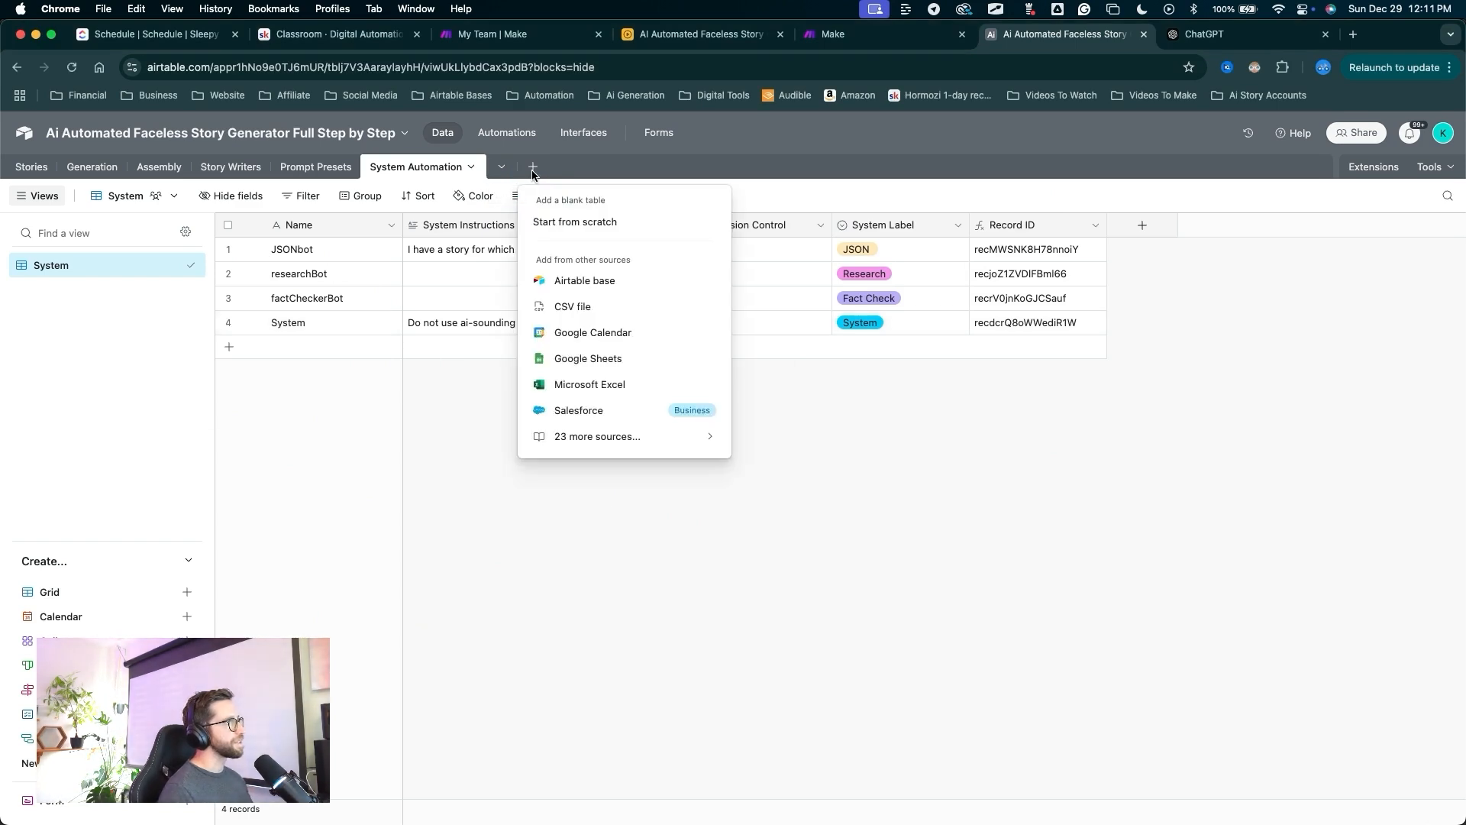
pyautogui.click(583, 222)
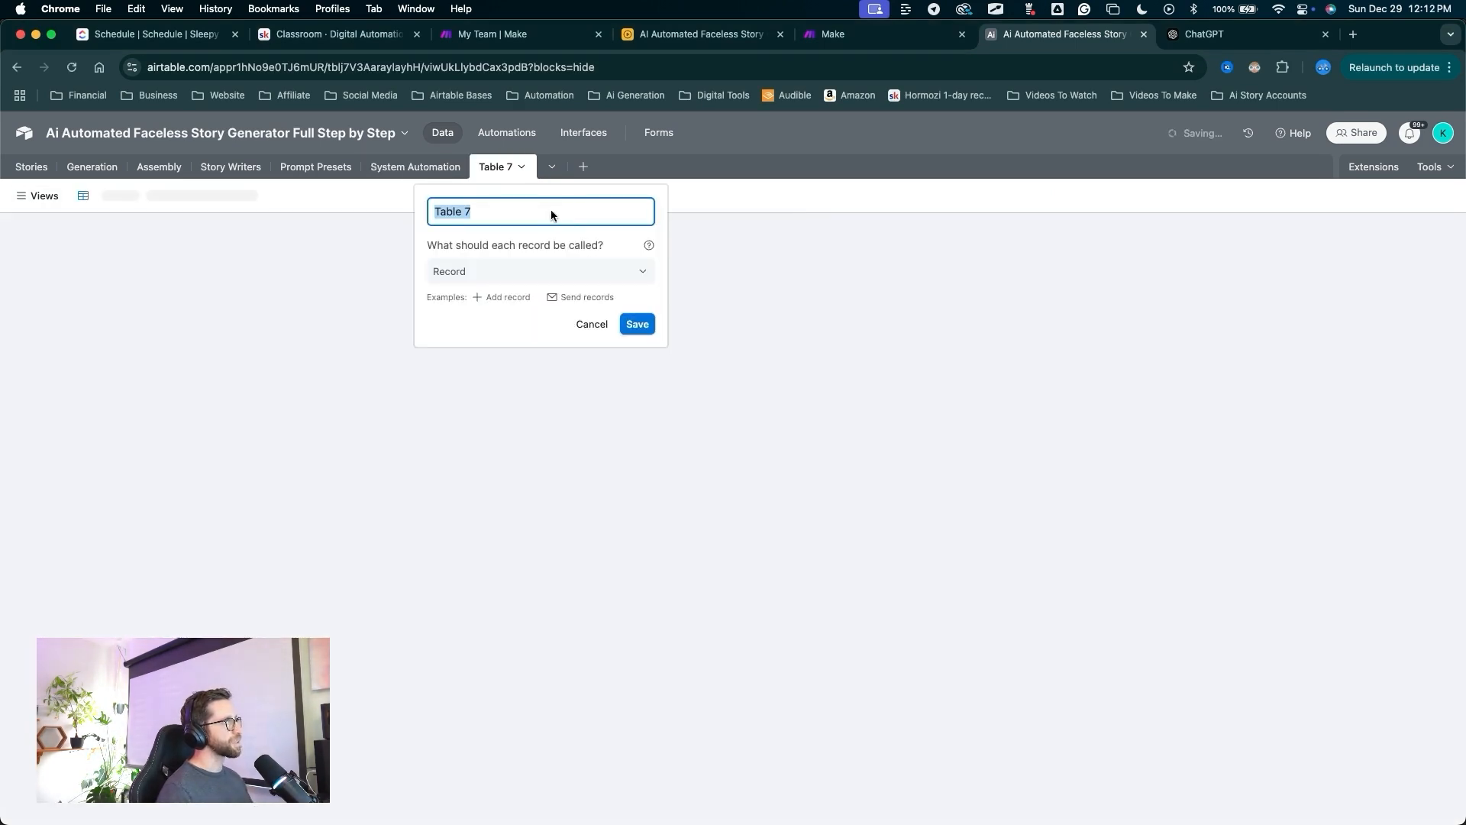
pyautogui.write('Prohibited Language List')
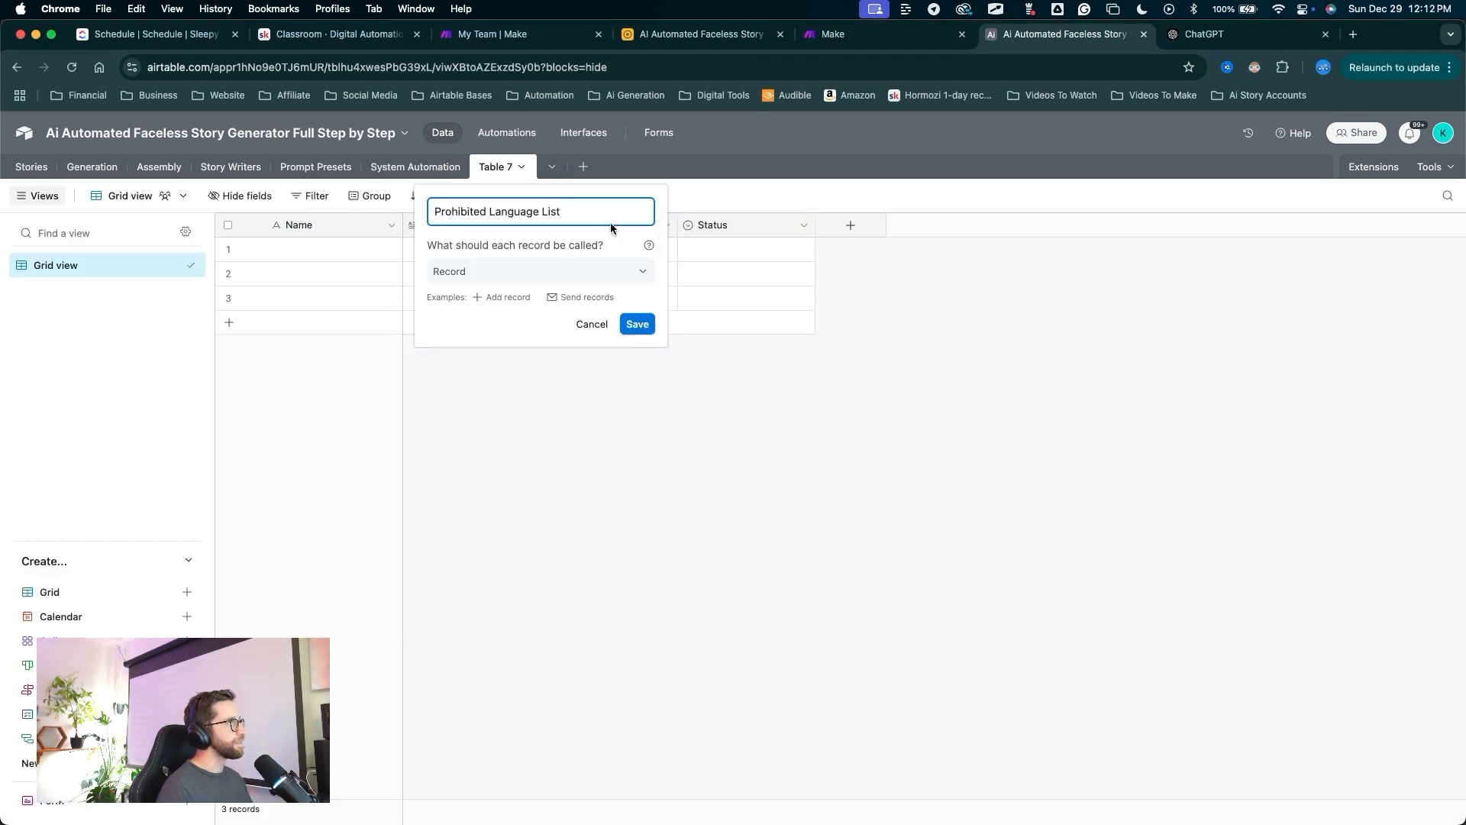
pyautogui.moveTo(641, 418); pyautogui.dragTo(646, 341)
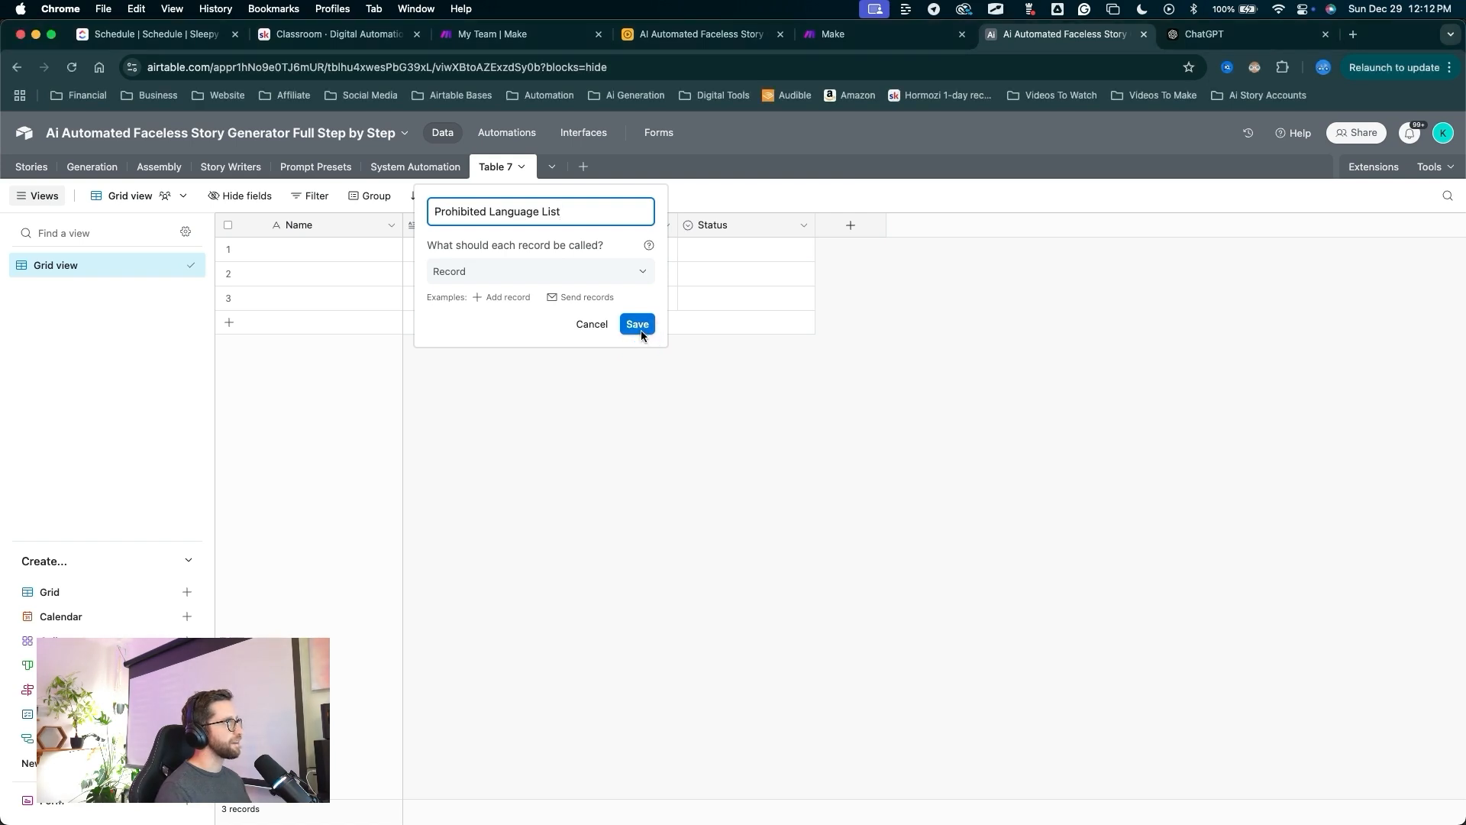
pyautogui.click(641, 327)
# Delete the Assignee and Status columns and rename the grid view to Phrases.
pyautogui.moveTo(520, 551)
pyautogui.mouseDown()
pyautogui.moveTo(457, 242)
pyautogui.moveTo(712, 227)
pyautogui.moveTo(595, 234)
pyautogui.moveTo(704, 238)
pyautogui.mouseUp()
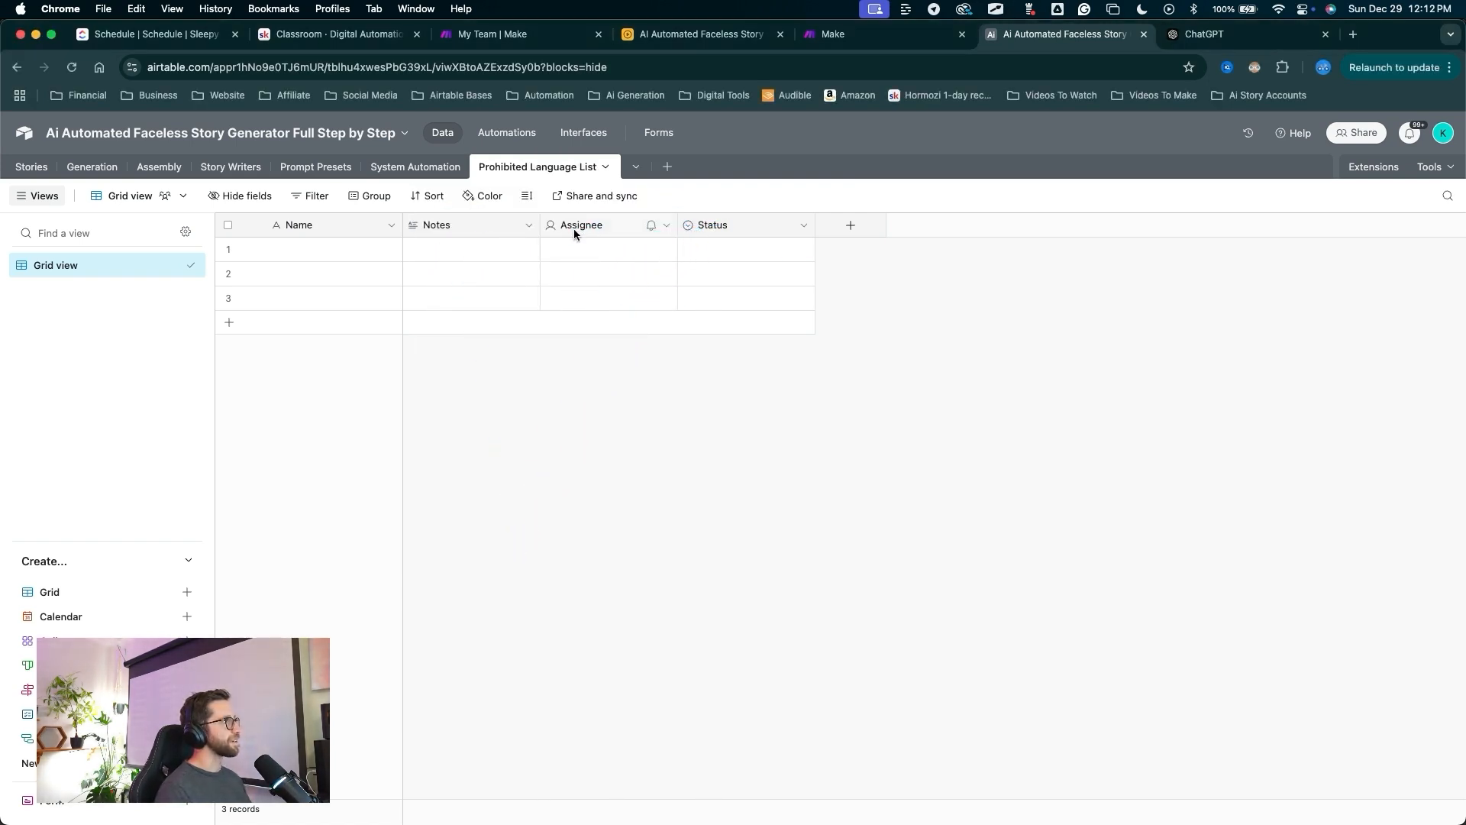
pyautogui.click(579, 227)
pyautogui.keyDown('shift'); pyautogui.click(695, 226); pyautogui.keyUp('shift')
pyautogui.rightClick(699, 223)
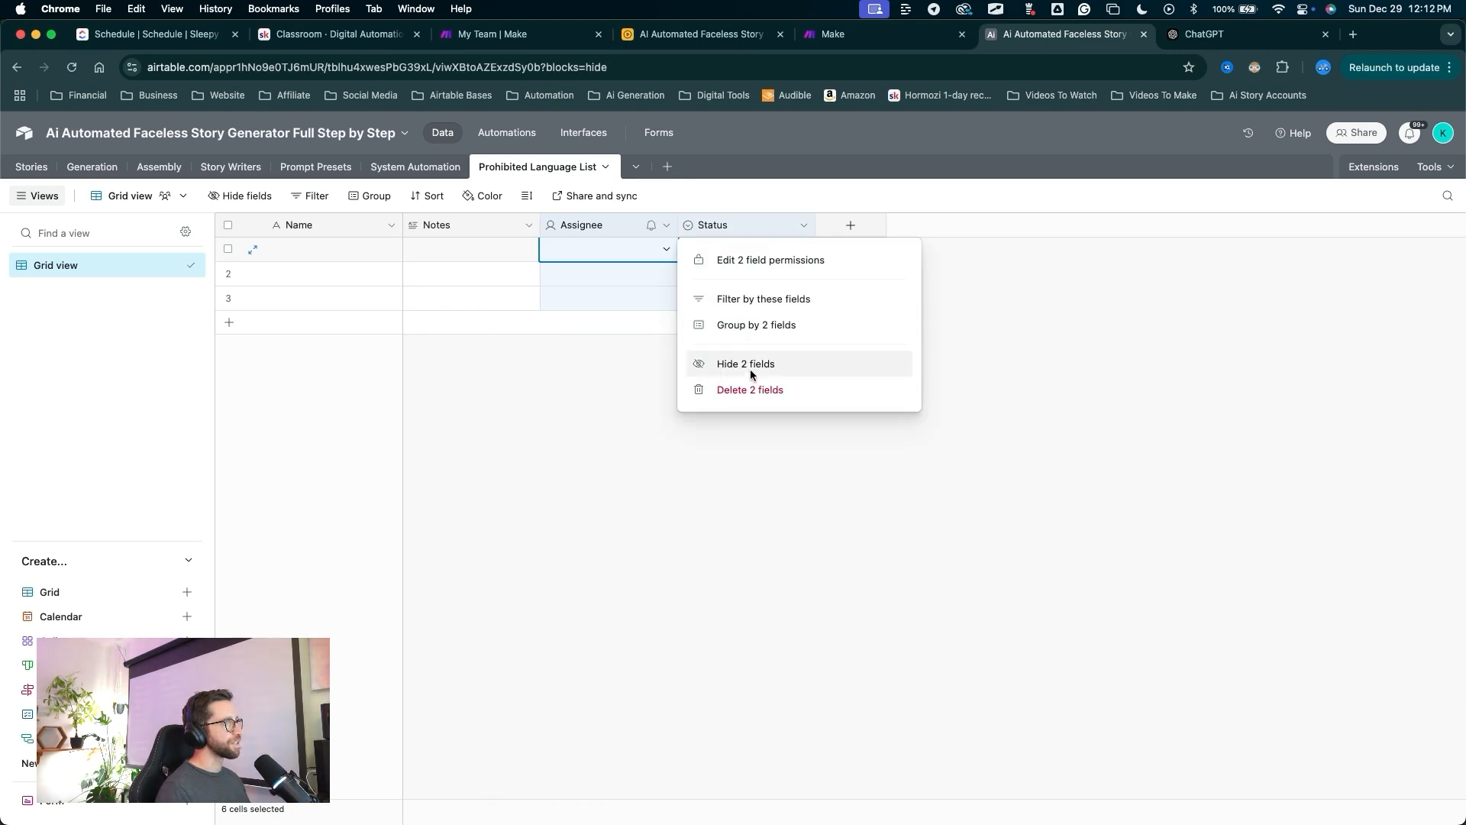
pyautogui.click(748, 391)
pyautogui.doubleClick(67, 268)
pyautogui.write('Phrases')
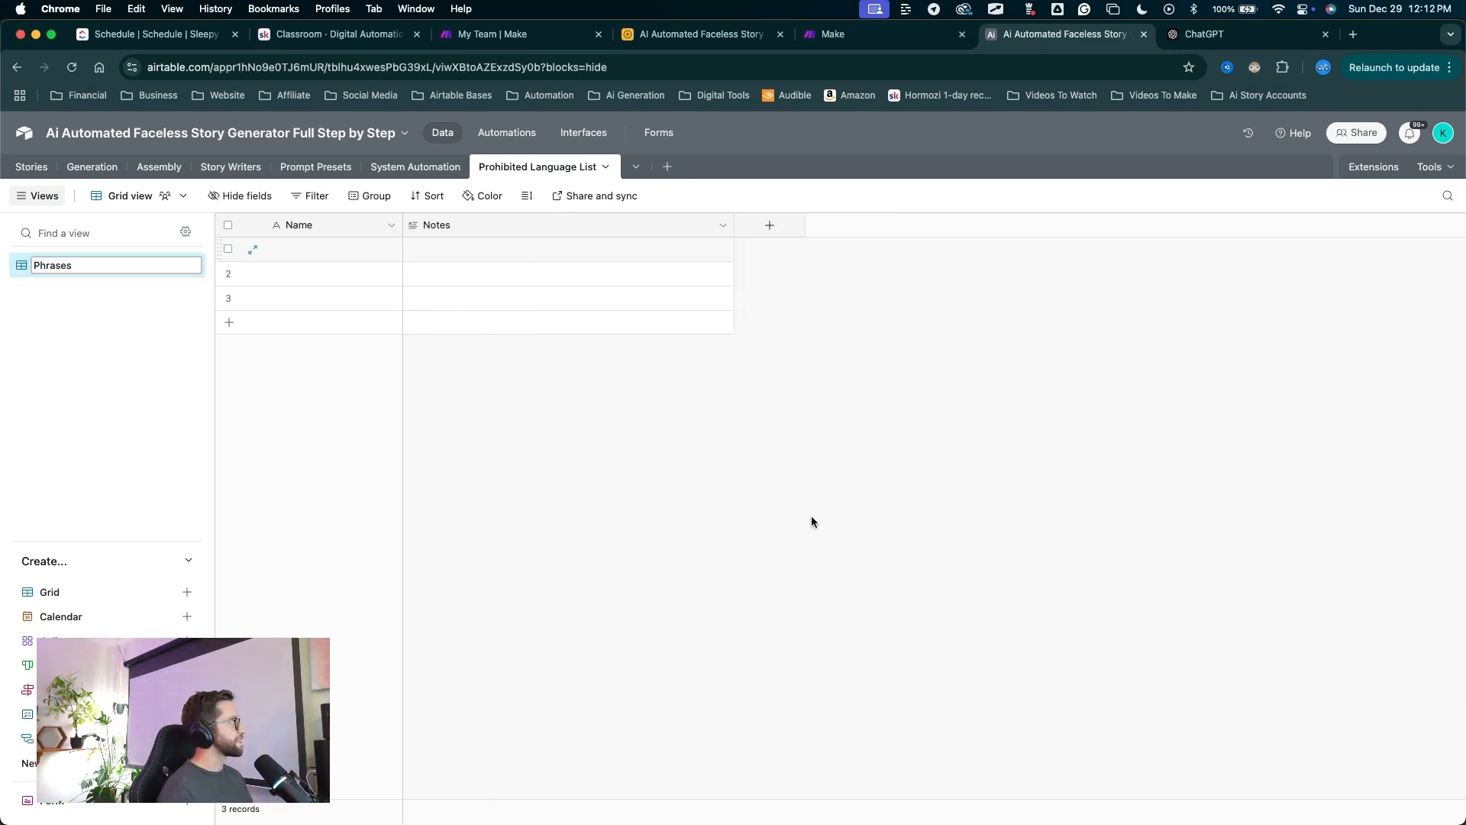
pyautogui.press('Return')
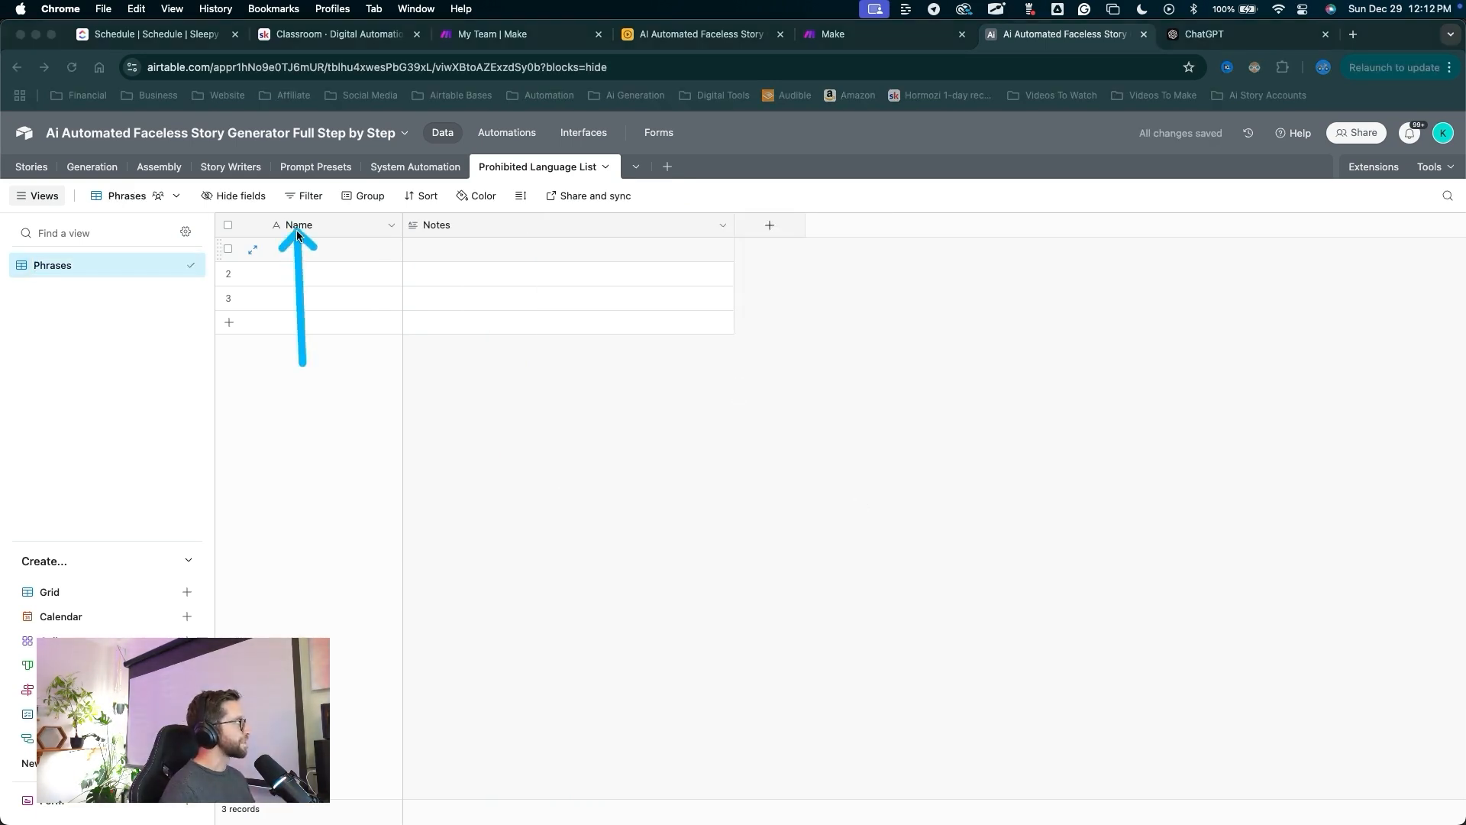
# Rename the primary field to Phrase and widen its column.
pyautogui.doubleClick(296, 227)
pyautogui.write('Phrase')
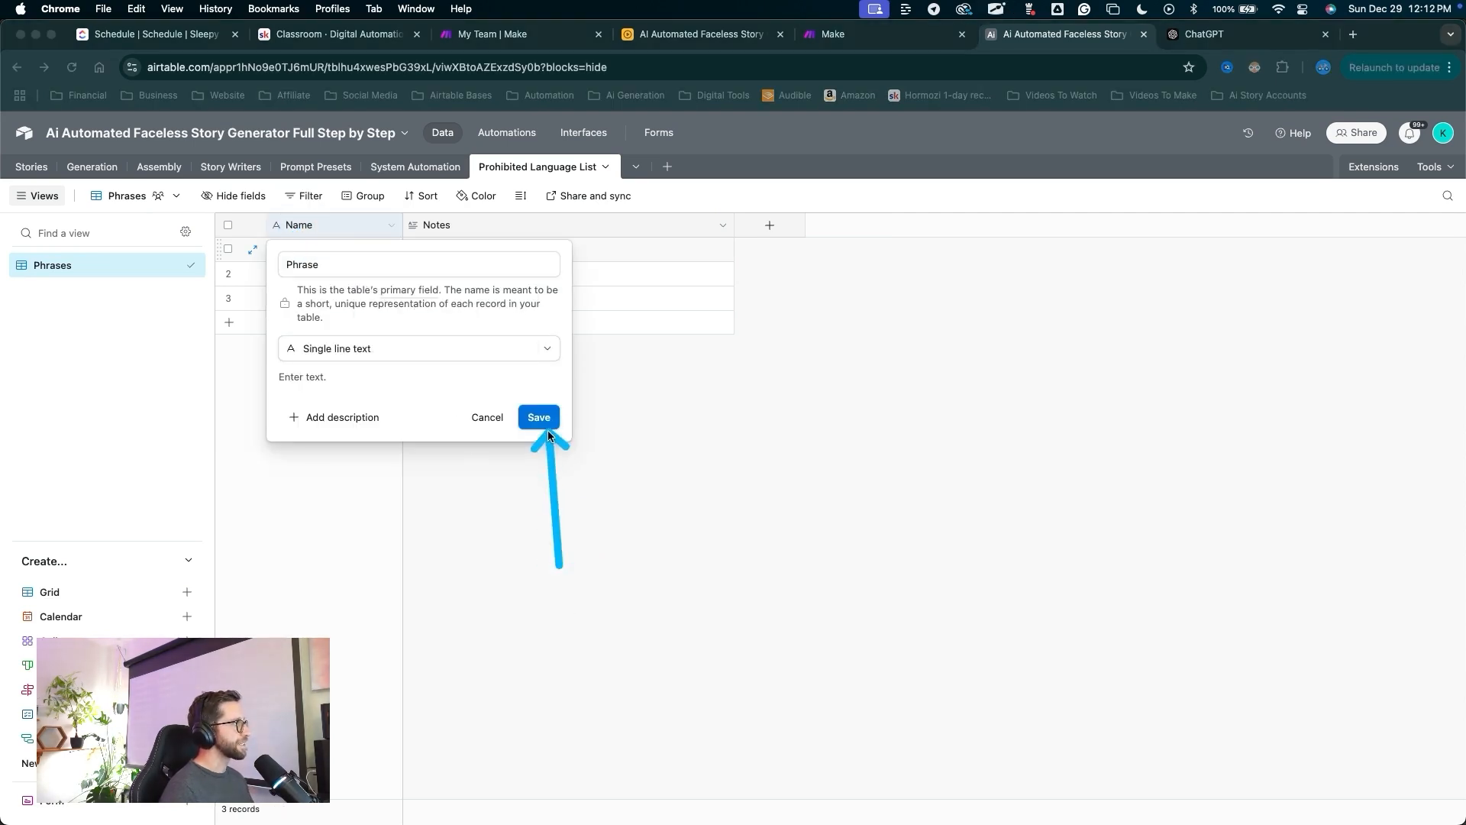
pyautogui.click(543, 421)
pyautogui.moveTo(450, 239); pyautogui.dragTo(471, 361)
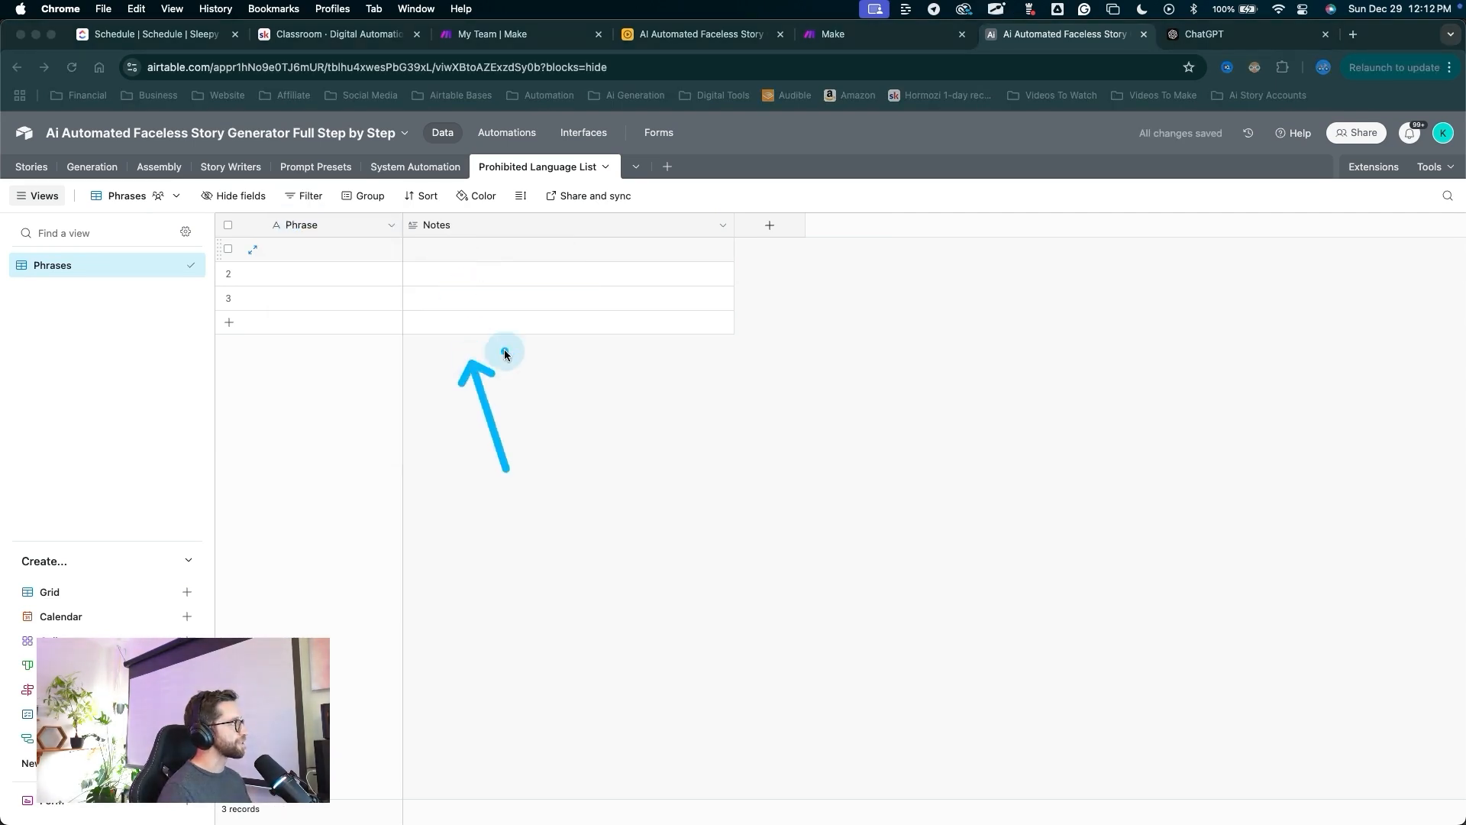
pyautogui.press('Escape')
pyautogui.moveTo(403, 229); pyautogui.dragTo(469, 235)
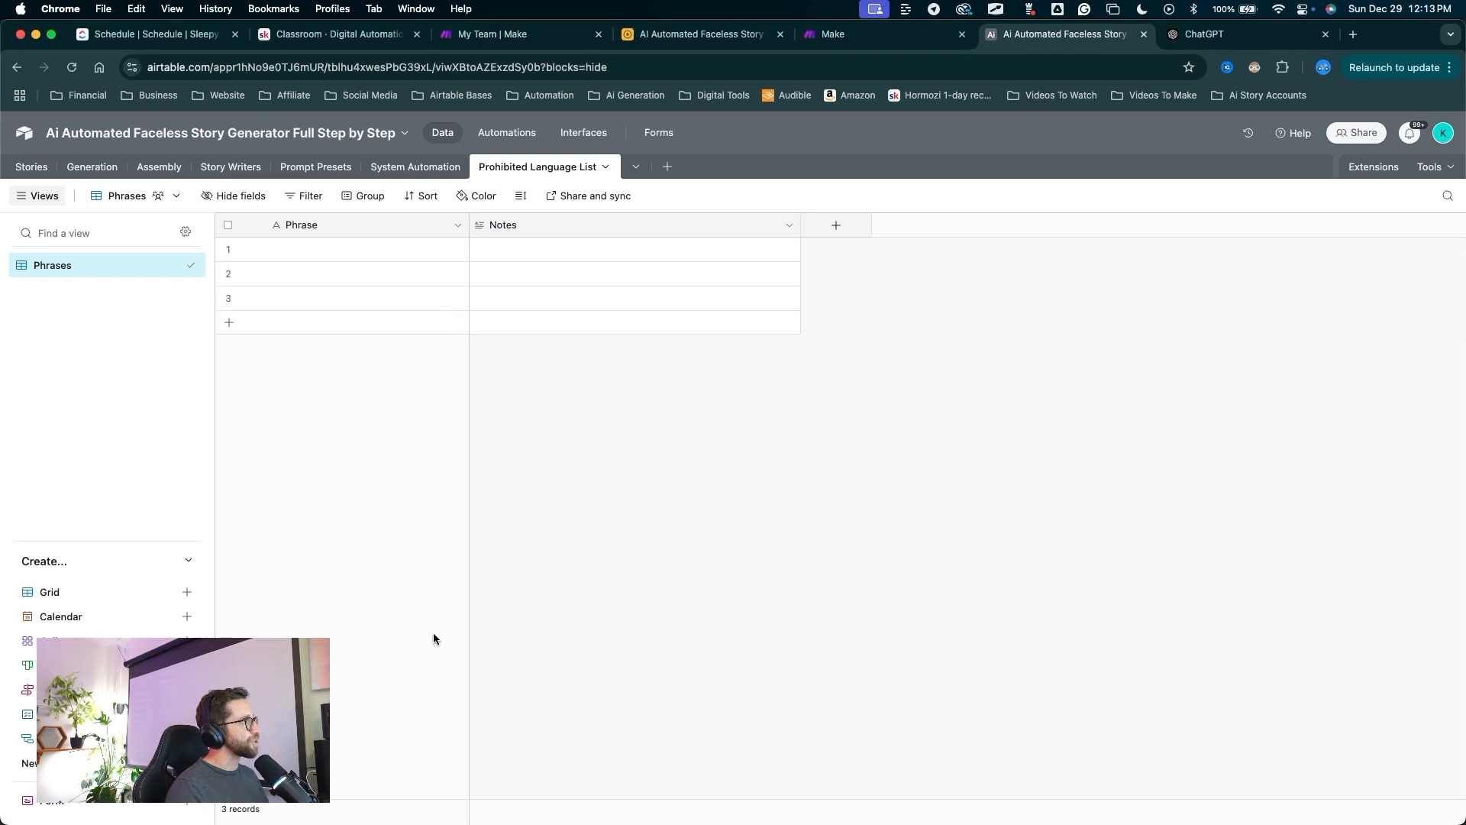
# Paste the 116 prohibited phrases into the Phrase column, expanding the table to fit them.
pyautogui.click(319, 254)
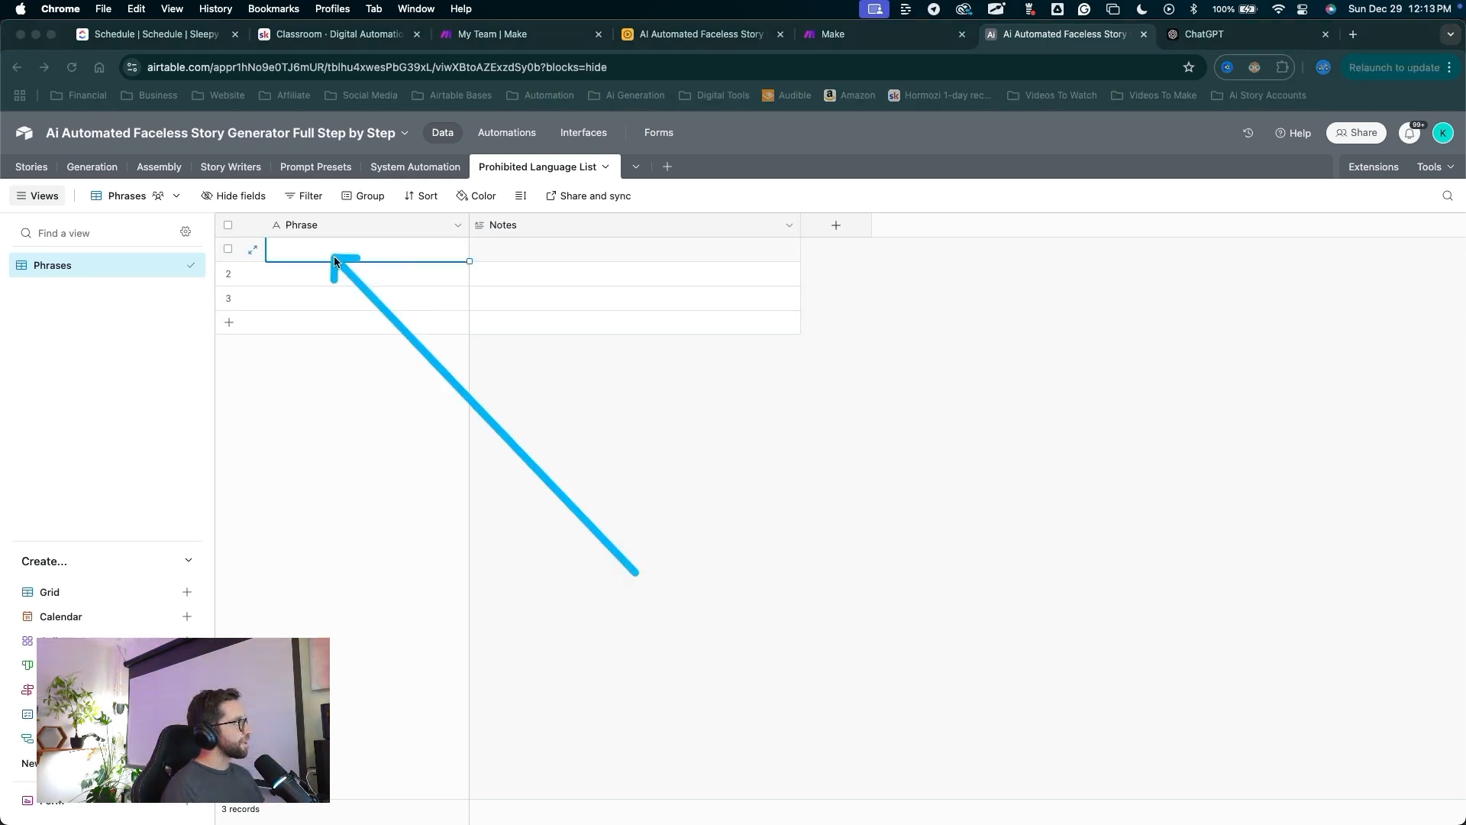
pyautogui.press('super+v')
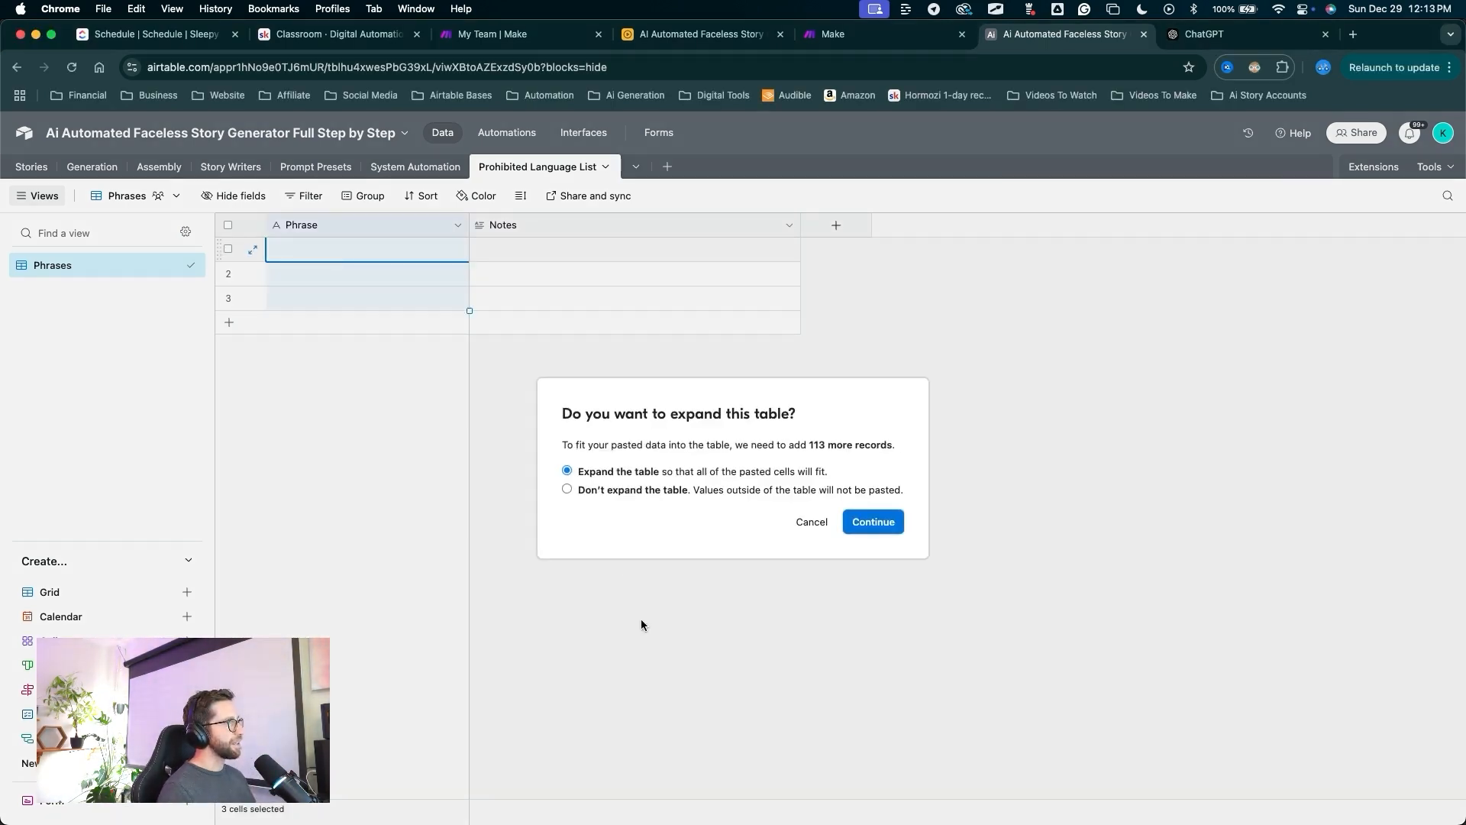
pyautogui.moveTo(678, 777)
pyautogui.mouseDown()
pyautogui.moveTo(599, 503)
pyautogui.moveTo(569, 474)
pyautogui.moveTo(855, 525)
pyautogui.moveTo(852, 538)
pyautogui.mouseUp()
pyautogui.click(873, 522)
pyautogui.moveTo(898, 262)
pyautogui.mouseDown()
pyautogui.moveTo(432, 250)
pyautogui.moveTo(370, 402)
pyautogui.moveTo(372, 686)
pyautogui.mouseUp()
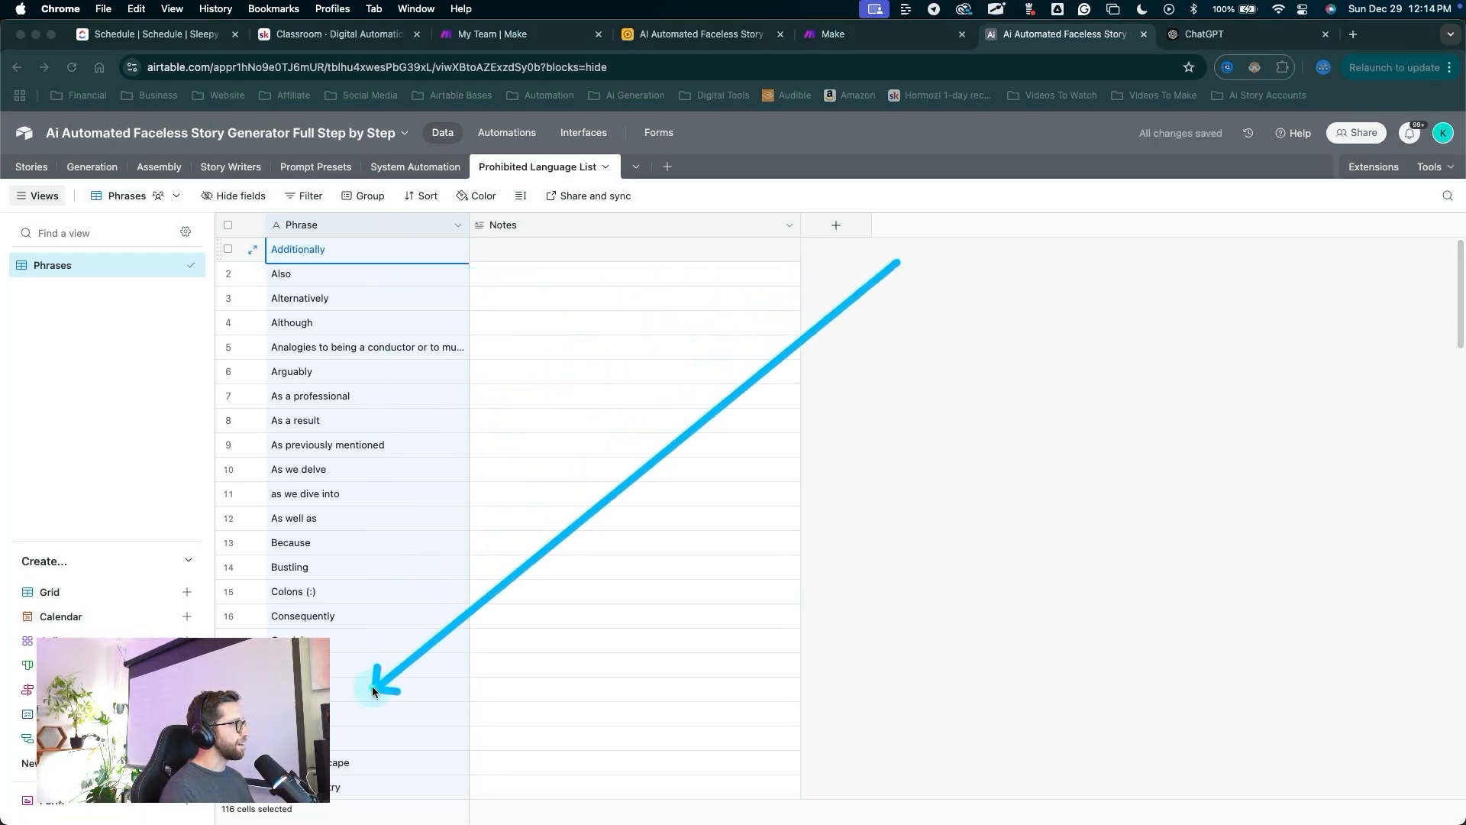
pyautogui.scroll(-10, 406, 615)
pyautogui.scroll(-20, 409, 622)
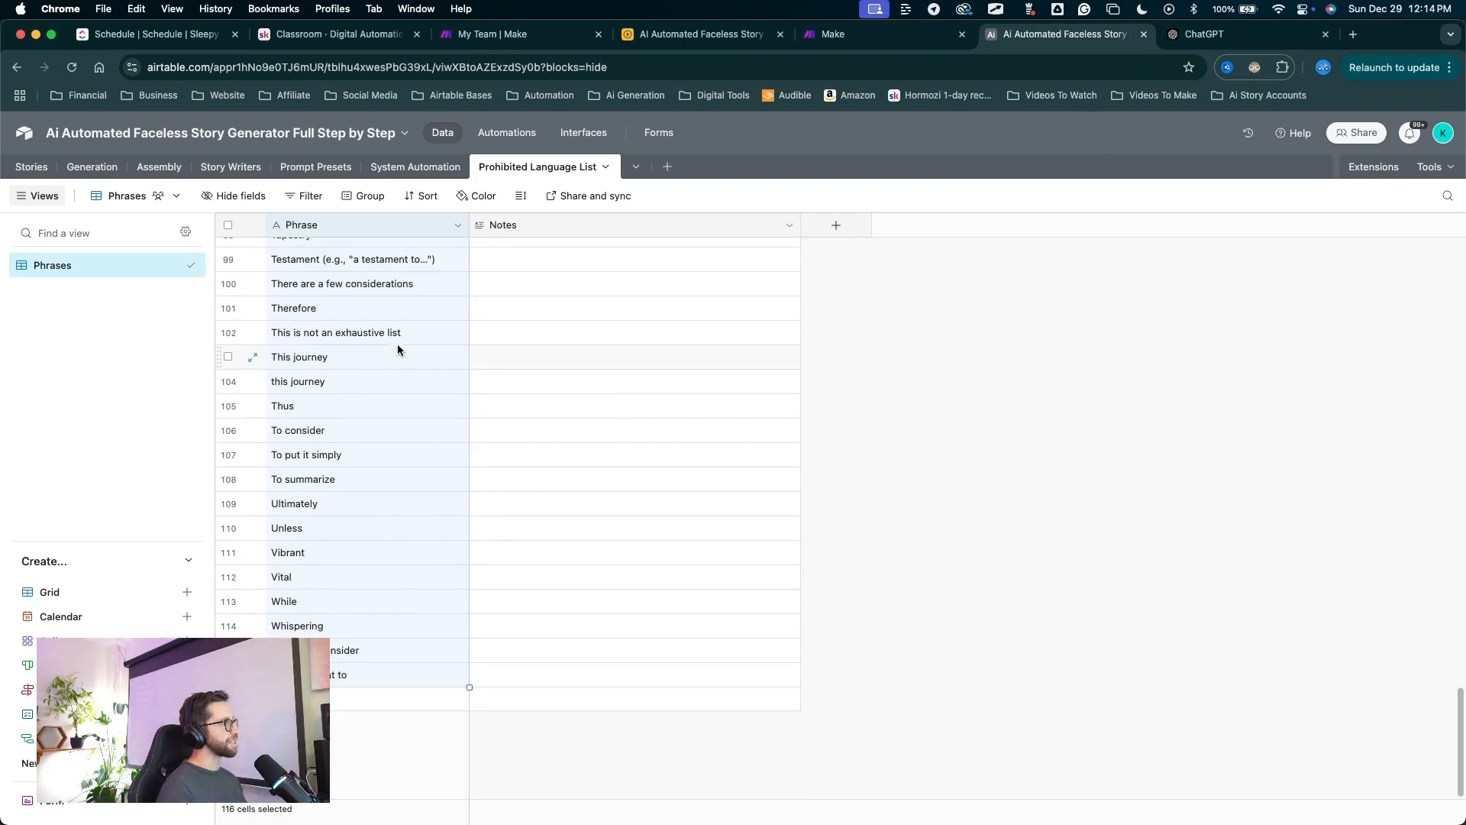
pyautogui.scroll(20, 439, 321)
pyautogui.scroll(5, 443, 324)
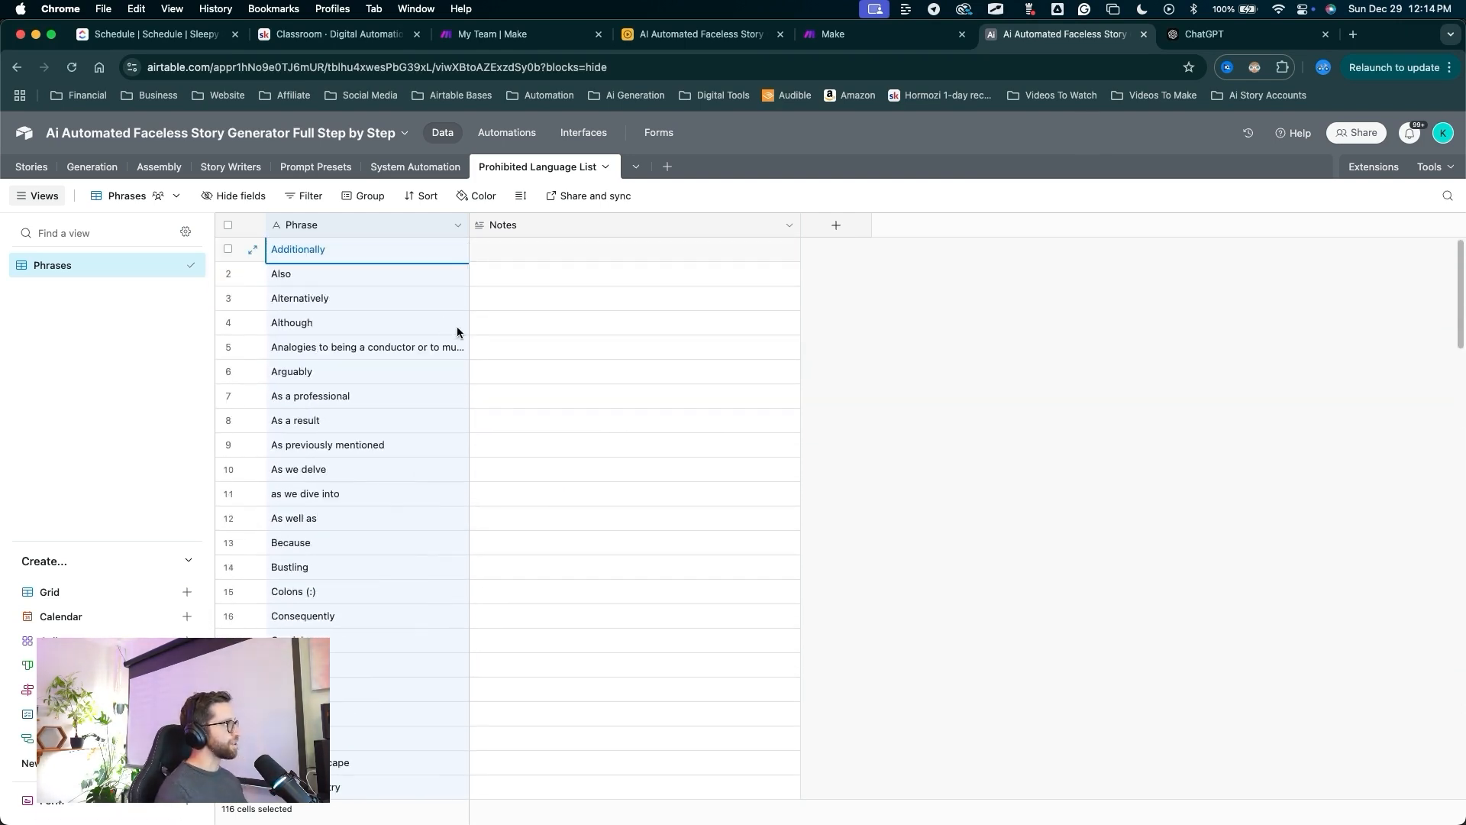
# Open the first phrase record's Notes cell.
pyautogui.doubleClick(545, 245)
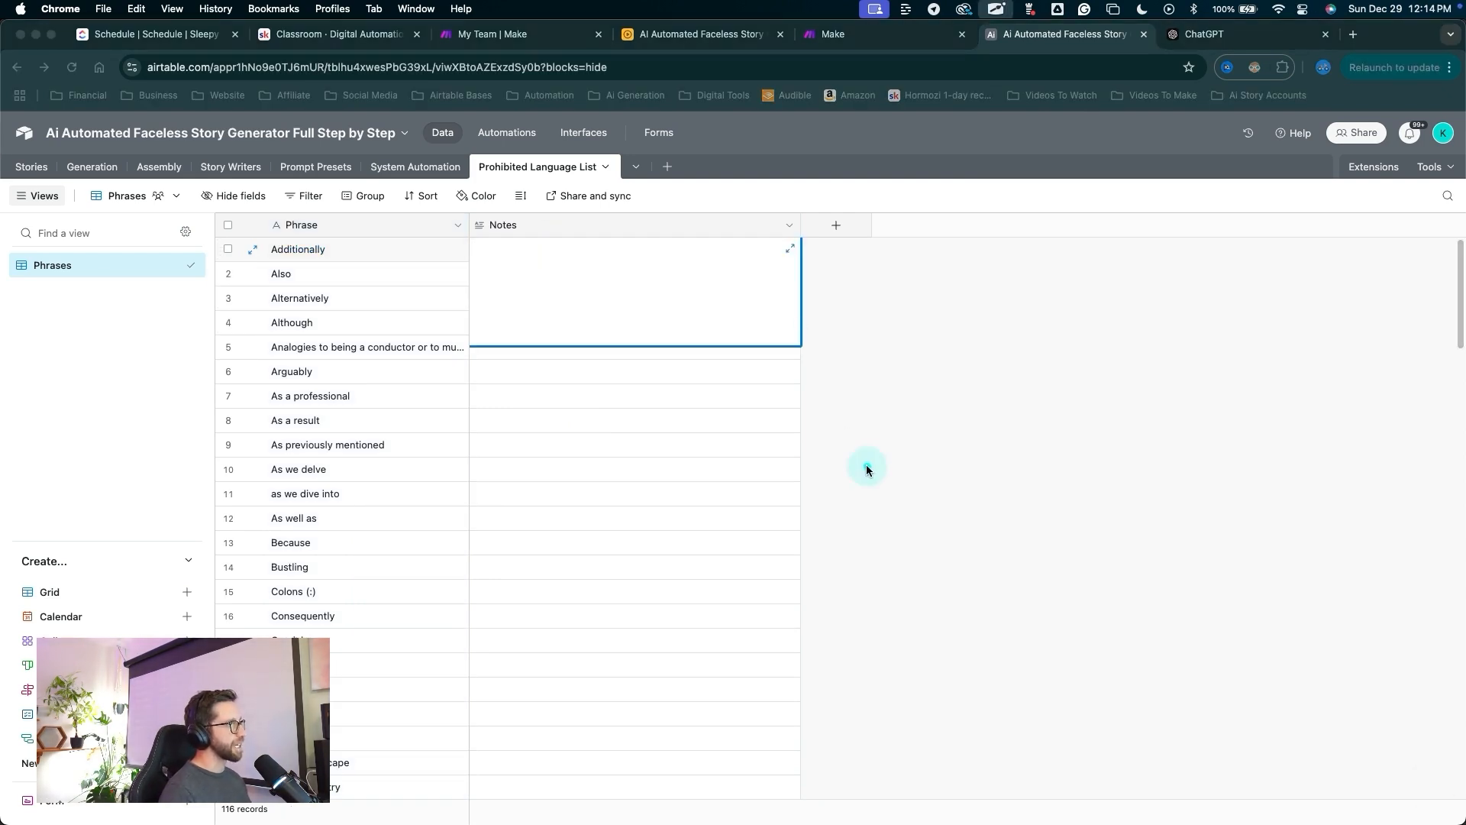
pyautogui.moveTo(857, 538); pyautogui.dragTo(585, 293)
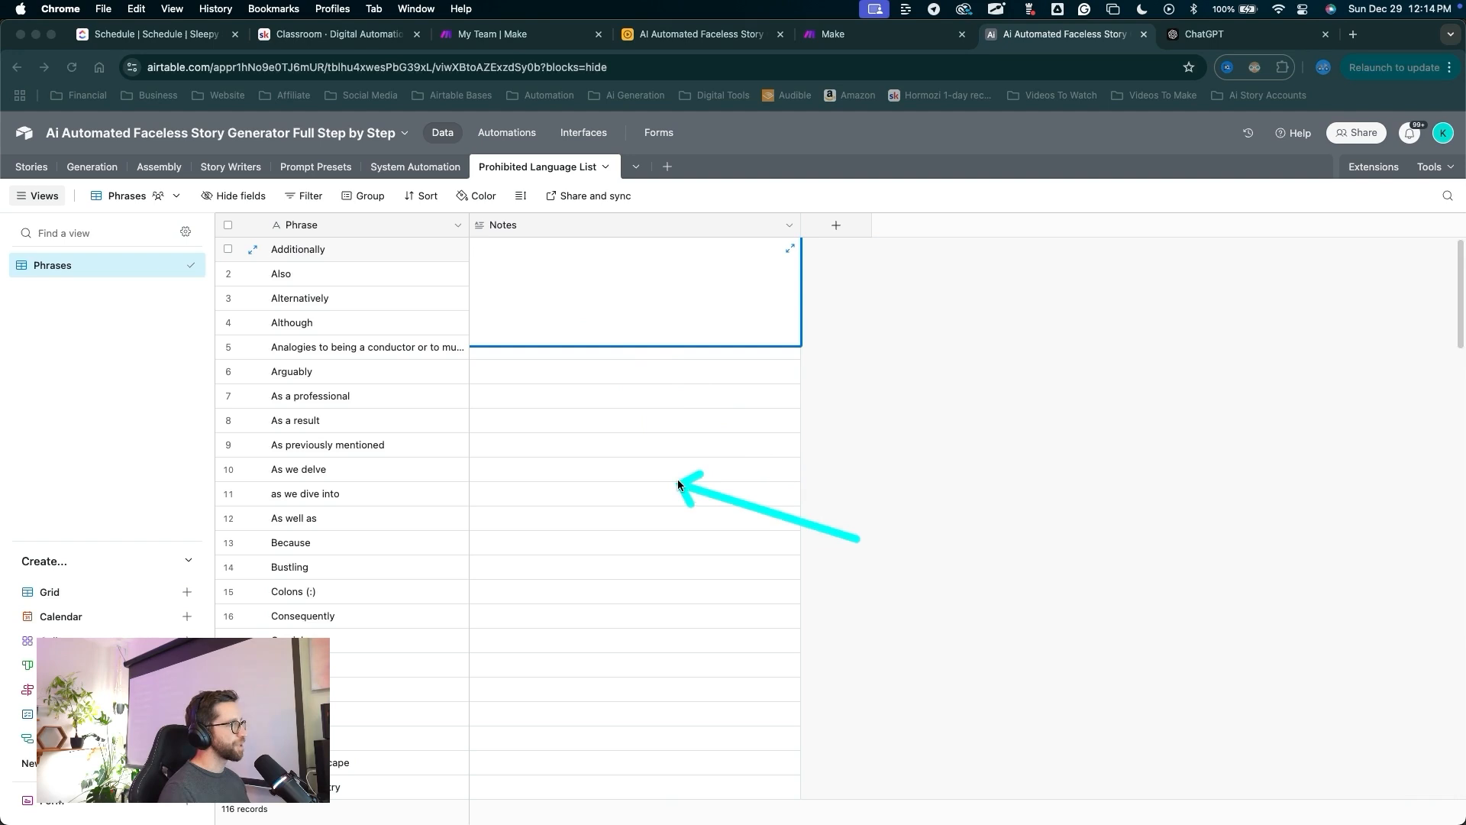
pyautogui.moveTo(884, 638); pyautogui.dragTo(469, 301)
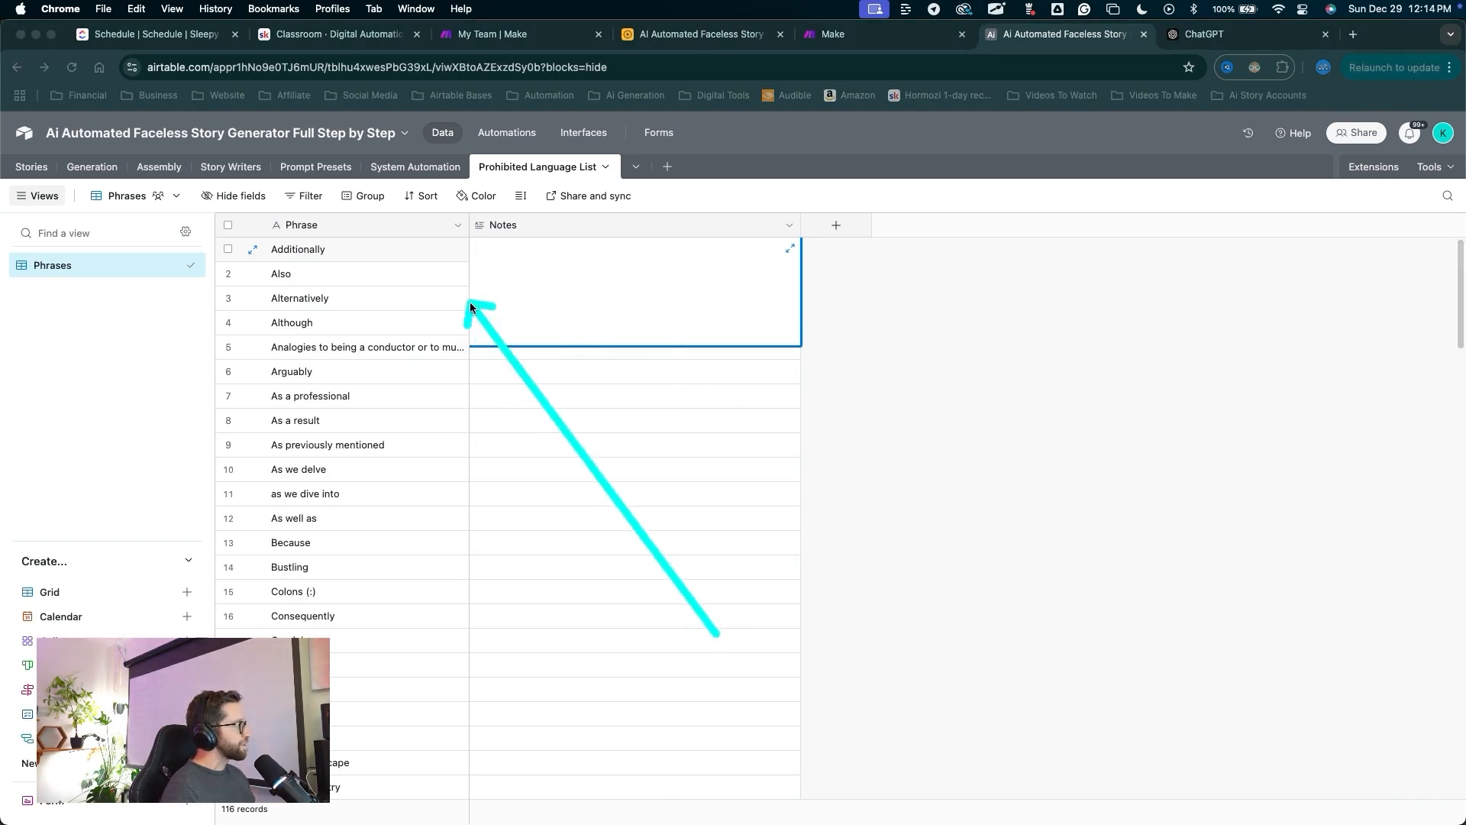
pyautogui.moveTo(727, 612); pyautogui.dragTo(438, 614)
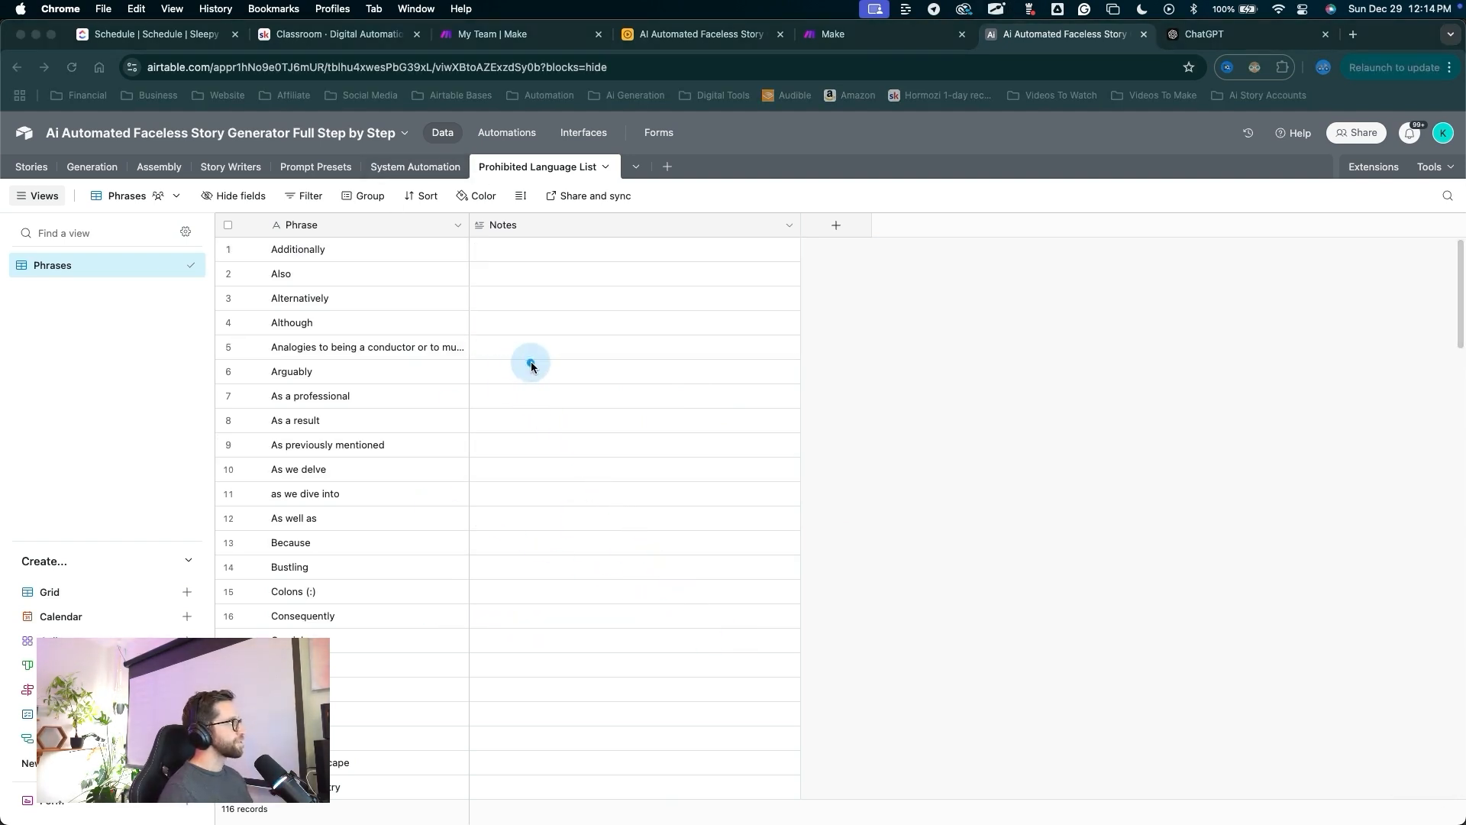
pyautogui.moveTo(503, 448); pyautogui.dragTo(423, 204)
# Sort the Phrases view by Phrase A → Z with automatic sorting.
pyautogui.click(423, 199)
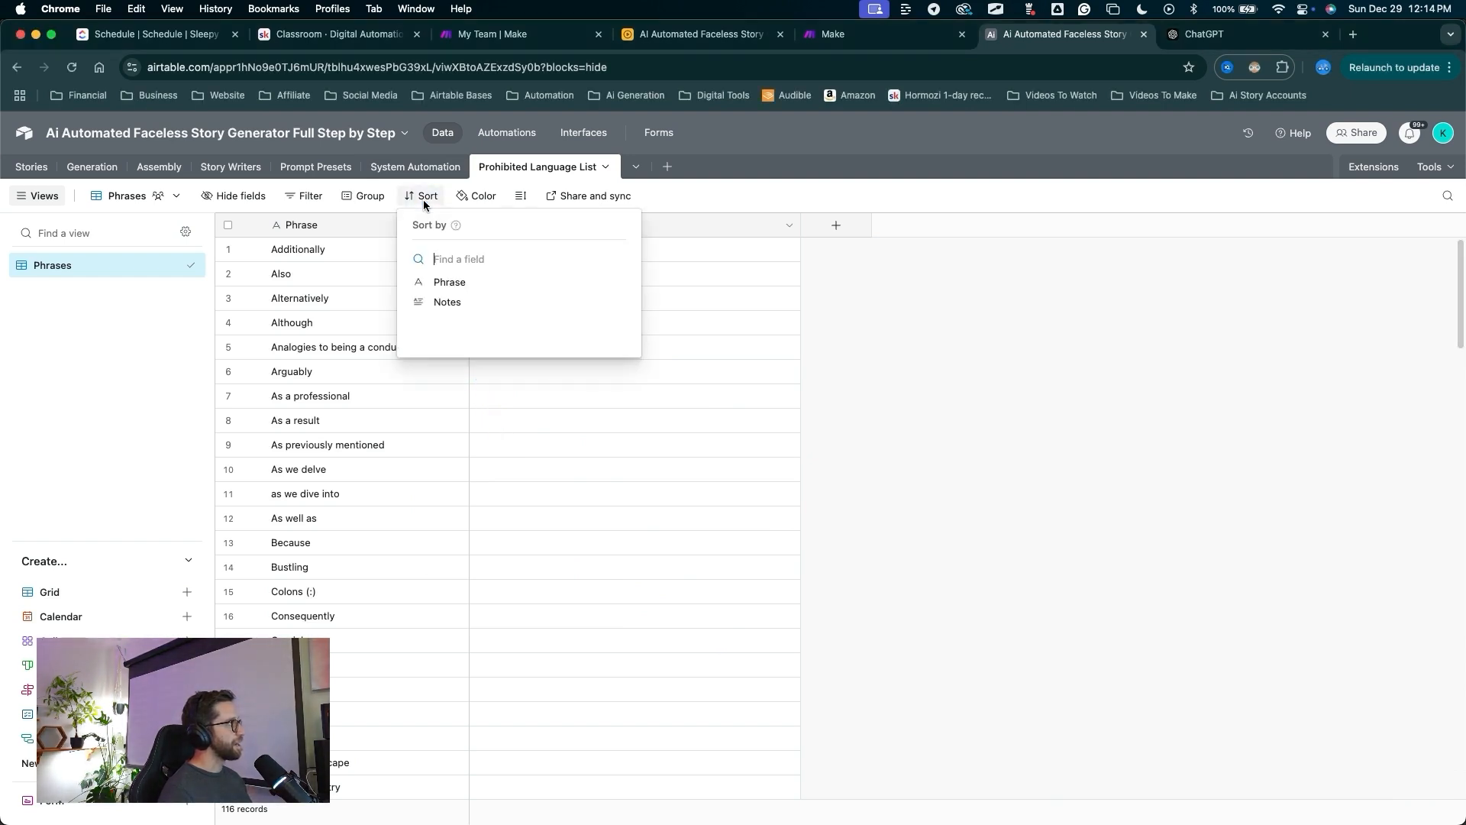
pyautogui.click(449, 283)
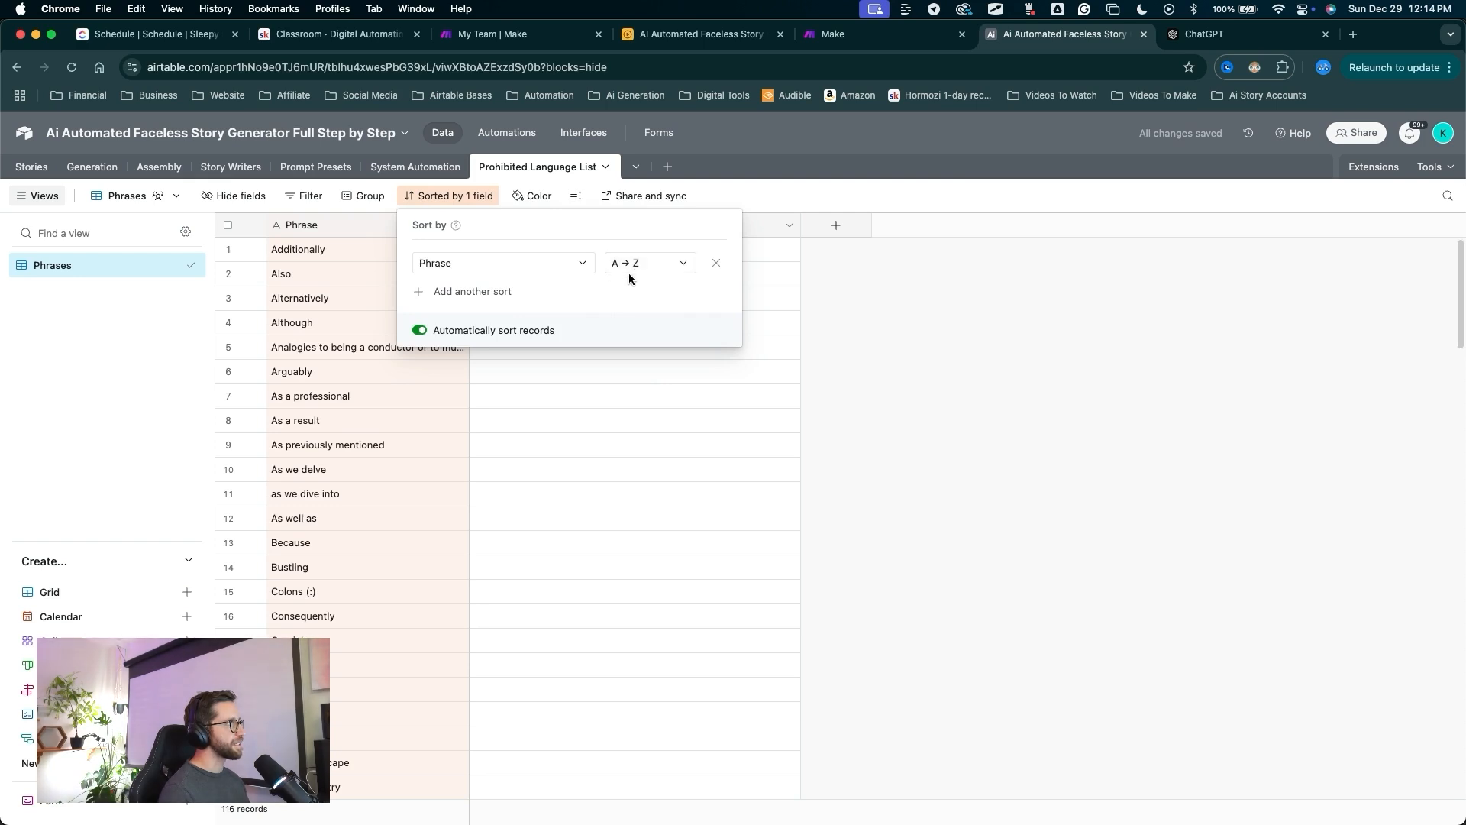
pyautogui.click(757, 313)
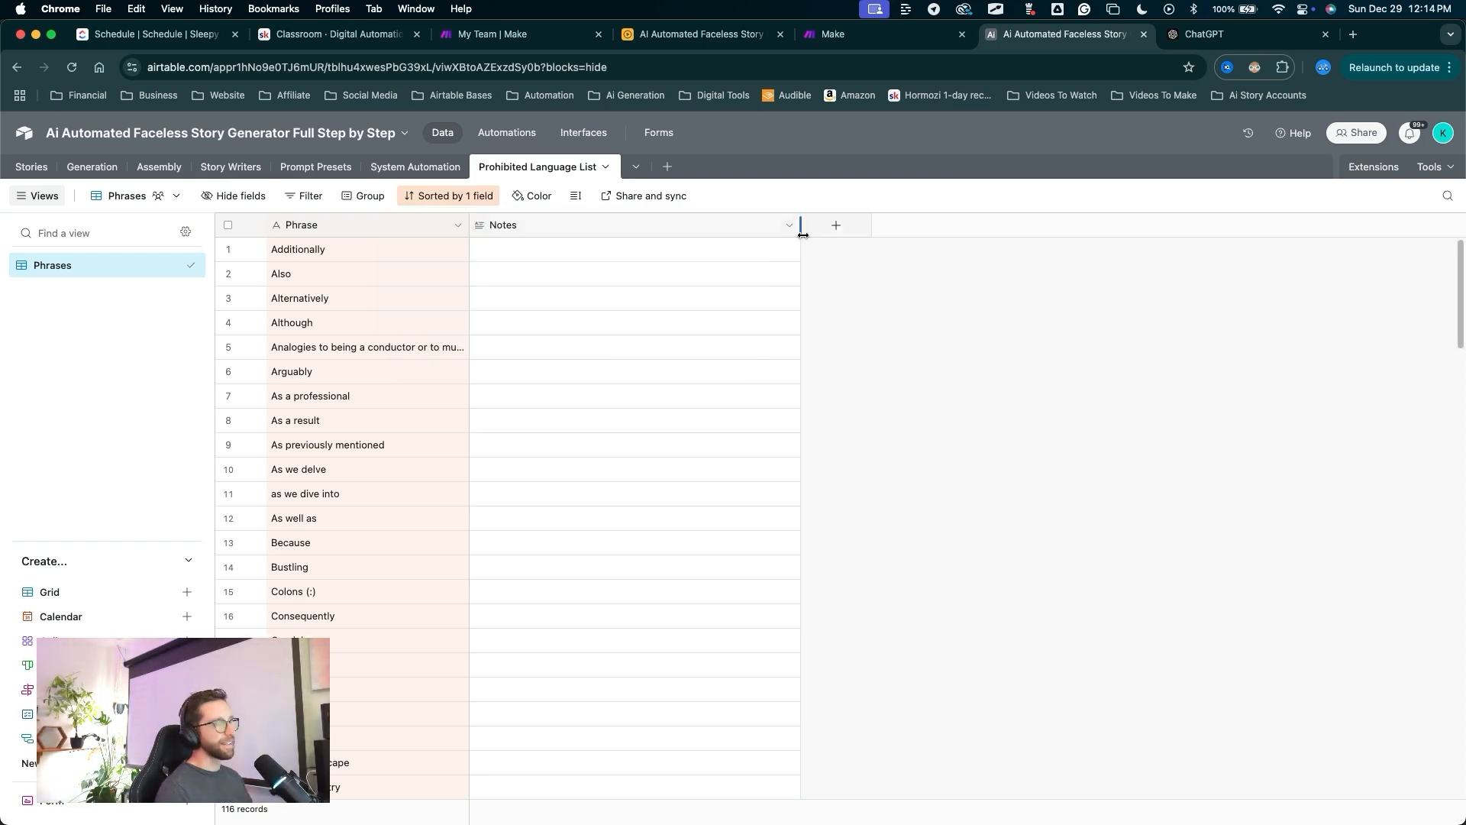
pyautogui.moveTo(820, 576)
pyautogui.mouseDown()
pyautogui.moveTo(577, 256)
pyautogui.moveTo(558, 189)
pyautogui.moveTo(527, 172)
pyautogui.mouseUp()
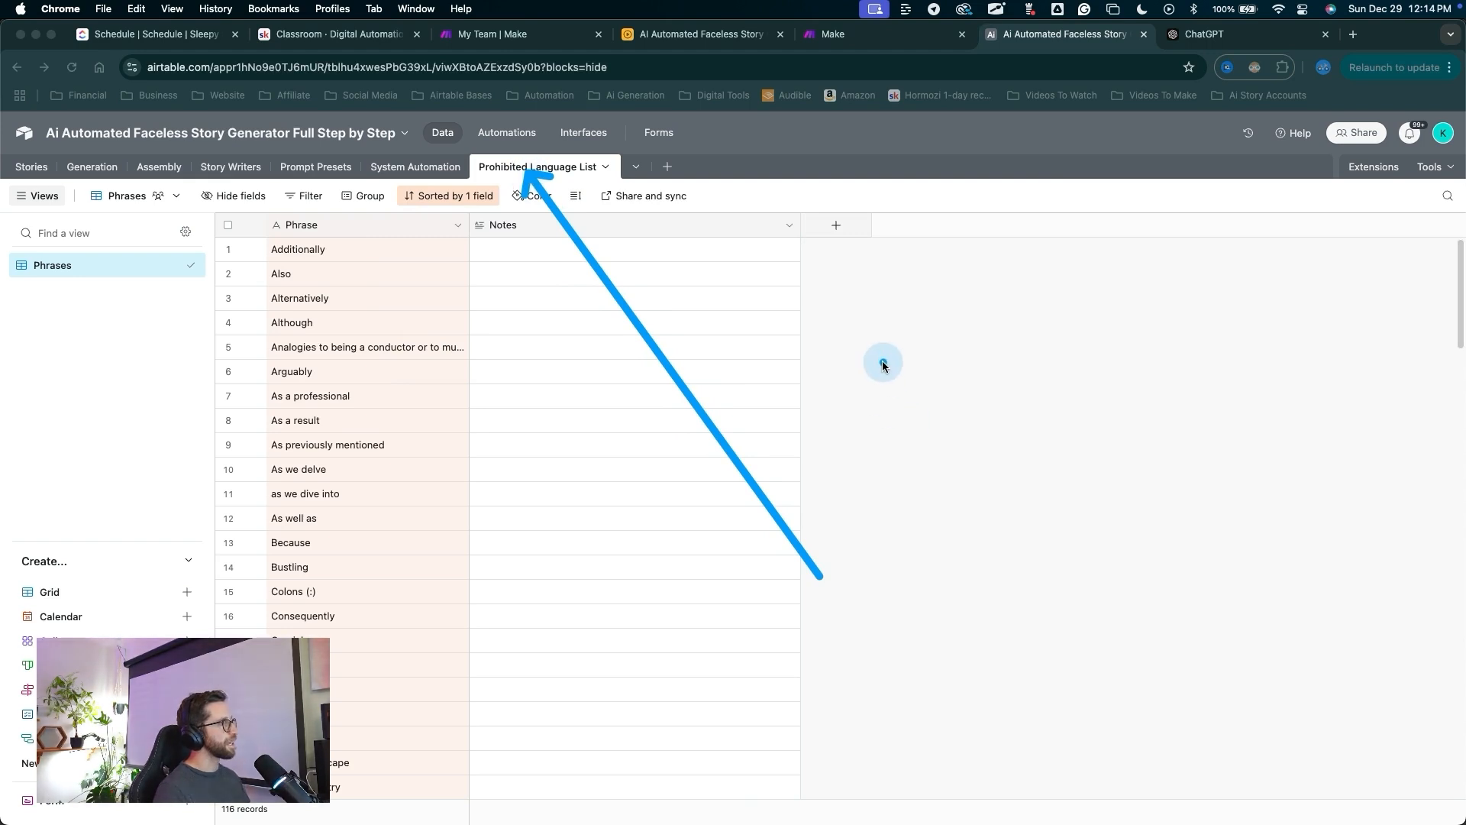
pyautogui.moveTo(520, 311)
pyautogui.mouseDown()
pyautogui.moveTo(424, 191)
pyautogui.moveTo(369, 170)
pyautogui.moveTo(249, 175)
pyautogui.mouseUp()
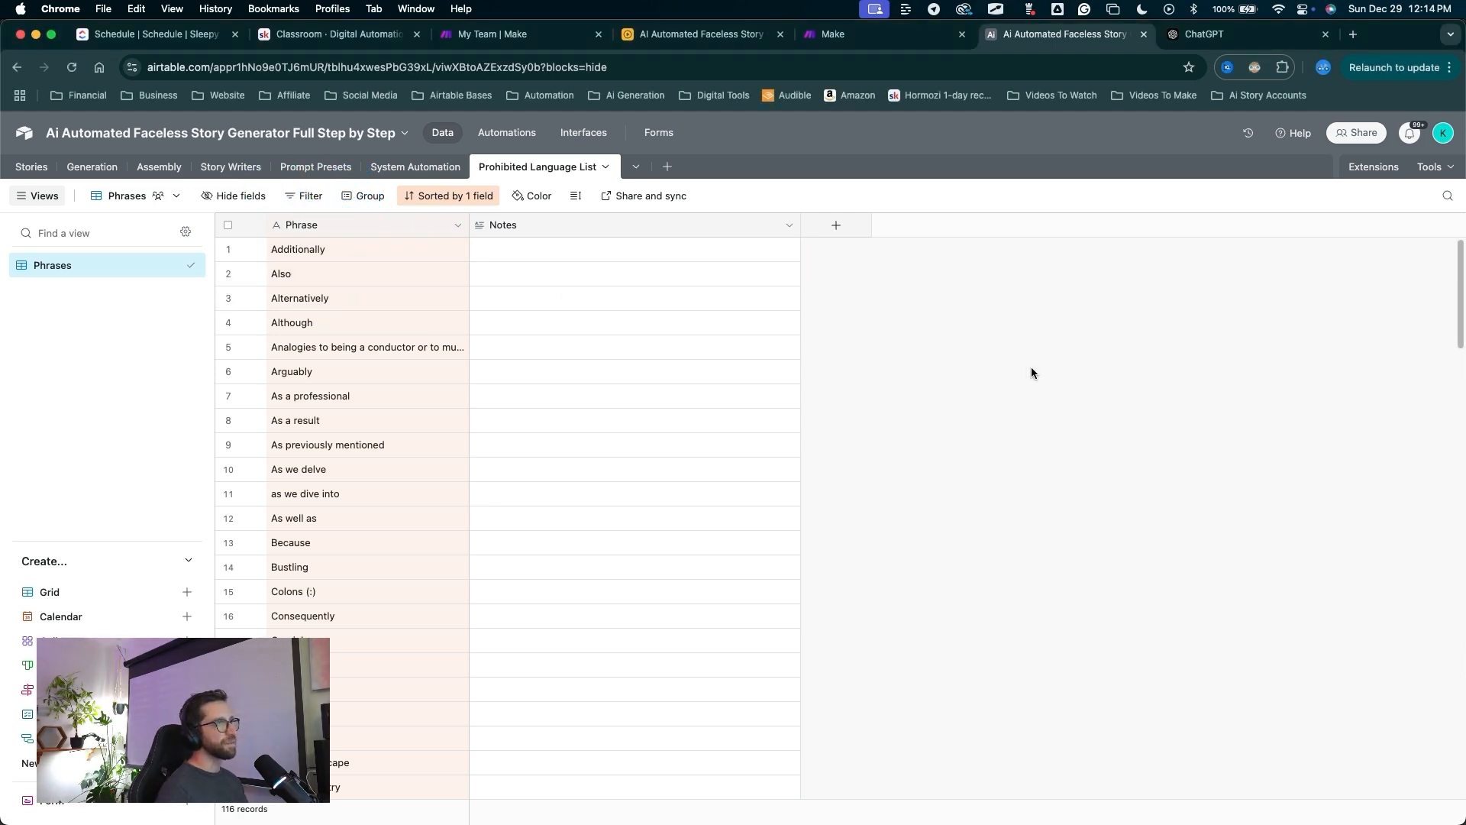
pyautogui.moveTo(627, 635)
pyautogui.mouseDown()
pyautogui.moveTo(355, 233)
pyautogui.moveTo(203, 168)
pyautogui.moveTo(26, 155)
pyautogui.moveTo(31, 177)
pyautogui.moveTo(203, 166)
pyautogui.moveTo(33, 170)
pyautogui.moveTo(196, 171)
pyautogui.moveTo(58, 163)
pyautogui.moveTo(190, 152)
pyautogui.moveTo(91, 181)
pyautogui.moveTo(69, 136)
pyautogui.moveTo(62, 203)
pyautogui.mouseUp()
pyautogui.press('Escape')
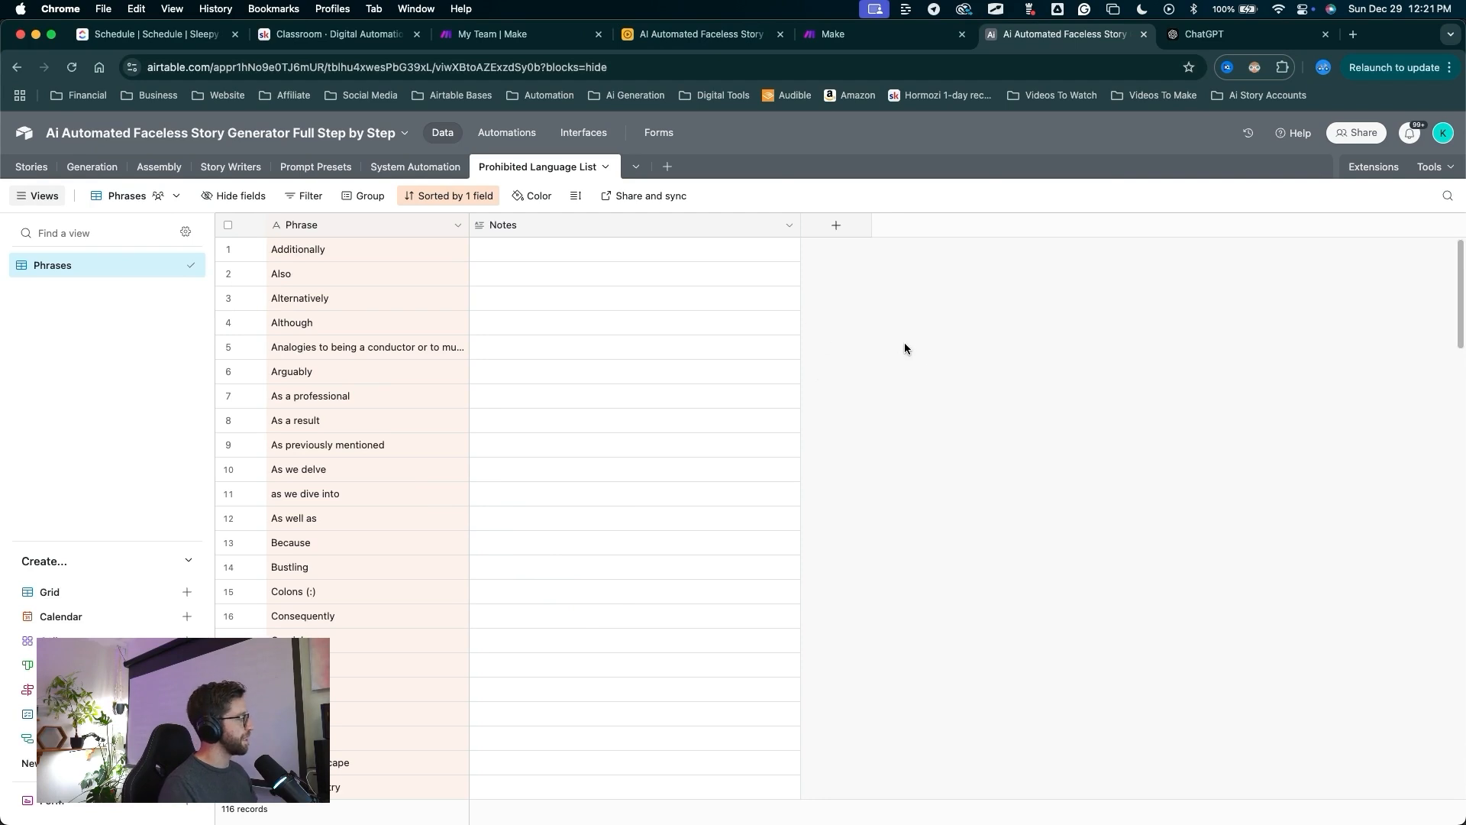
pyautogui.moveTo(798, 407); pyautogui.dragTo(78, 181)
# Switch to the Stories table.
pyautogui.click(49, 167)
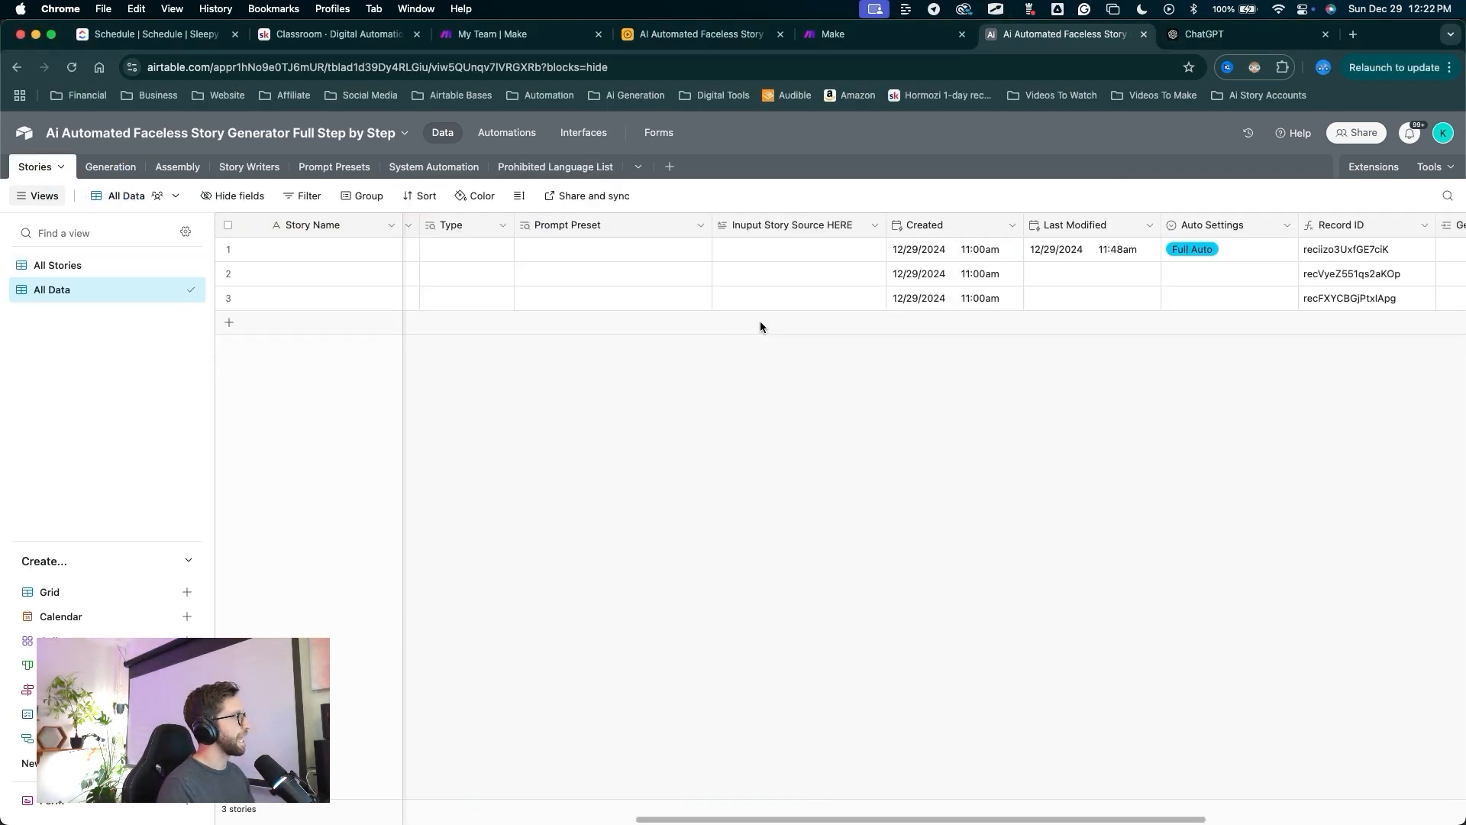
pyautogui.moveTo(720, 423)
pyautogui.mouseDown()
pyautogui.moveTo(578, 235)
pyautogui.moveTo(792, 235)
pyautogui.mouseUp()
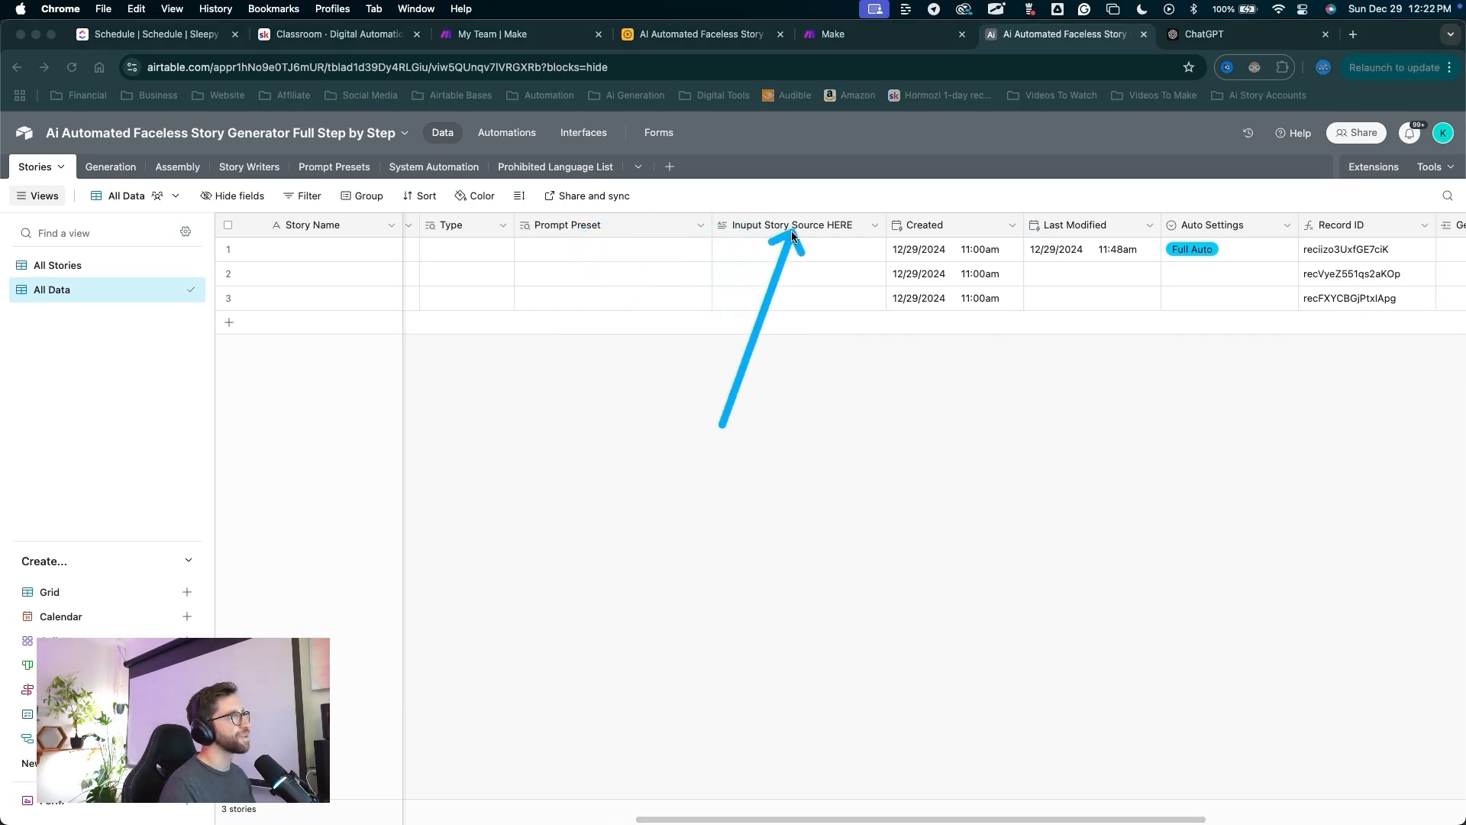
pyautogui.moveTo(814, 527)
pyautogui.mouseDown()
pyautogui.moveTo(409, 305)
pyautogui.moveTo(57, 172)
pyautogui.moveTo(27, 191)
pyautogui.moveTo(60, 285)
pyautogui.mouseUp()
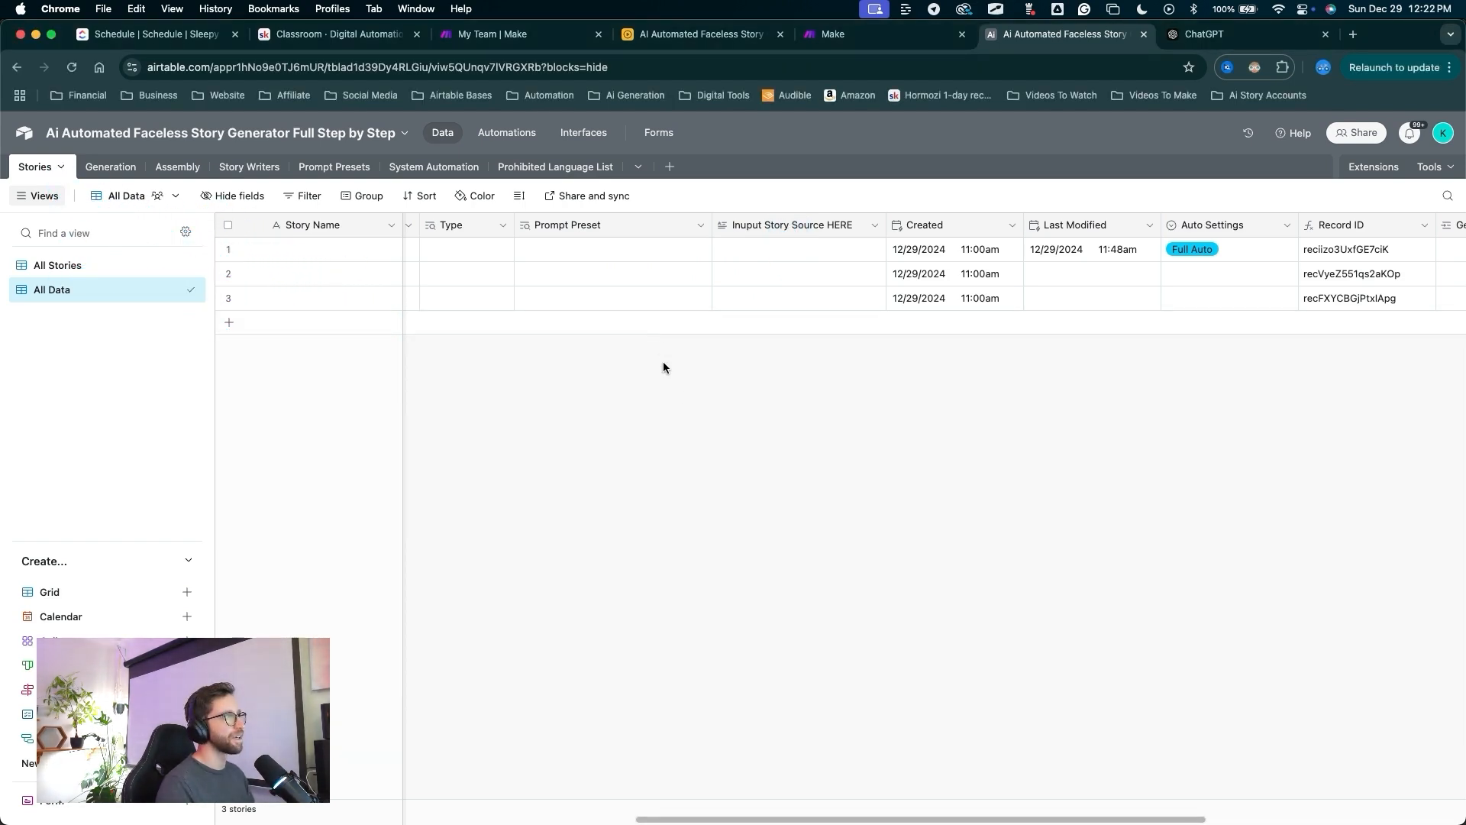
pyautogui.moveTo(696, 426); pyautogui.dragTo(657, 231)
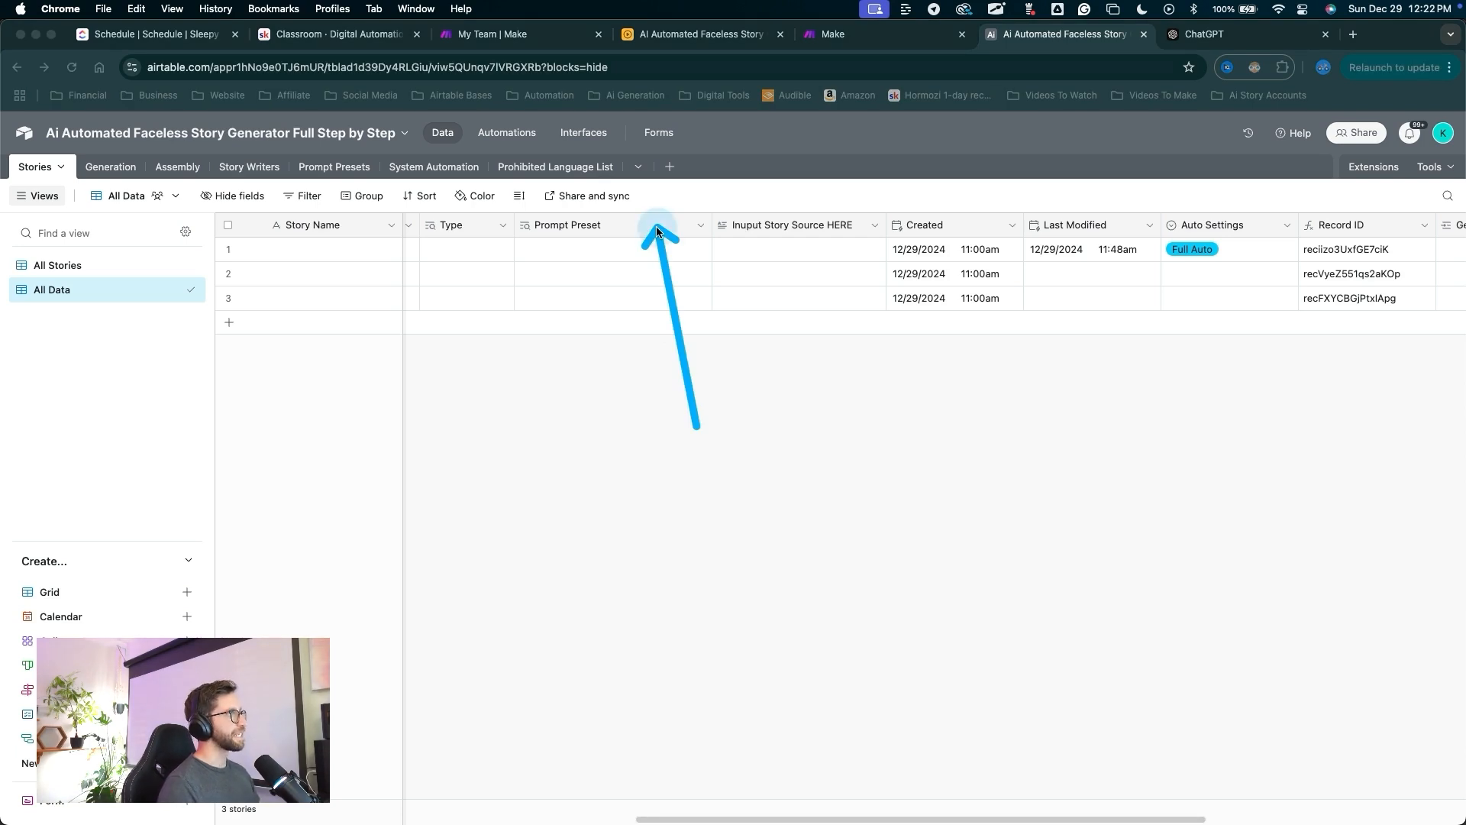
# Insert a JSONbot field right of Prompt Preset linking to System Automation records.
pyautogui.rightClick(657, 226)
pyautogui.click(584, 350)
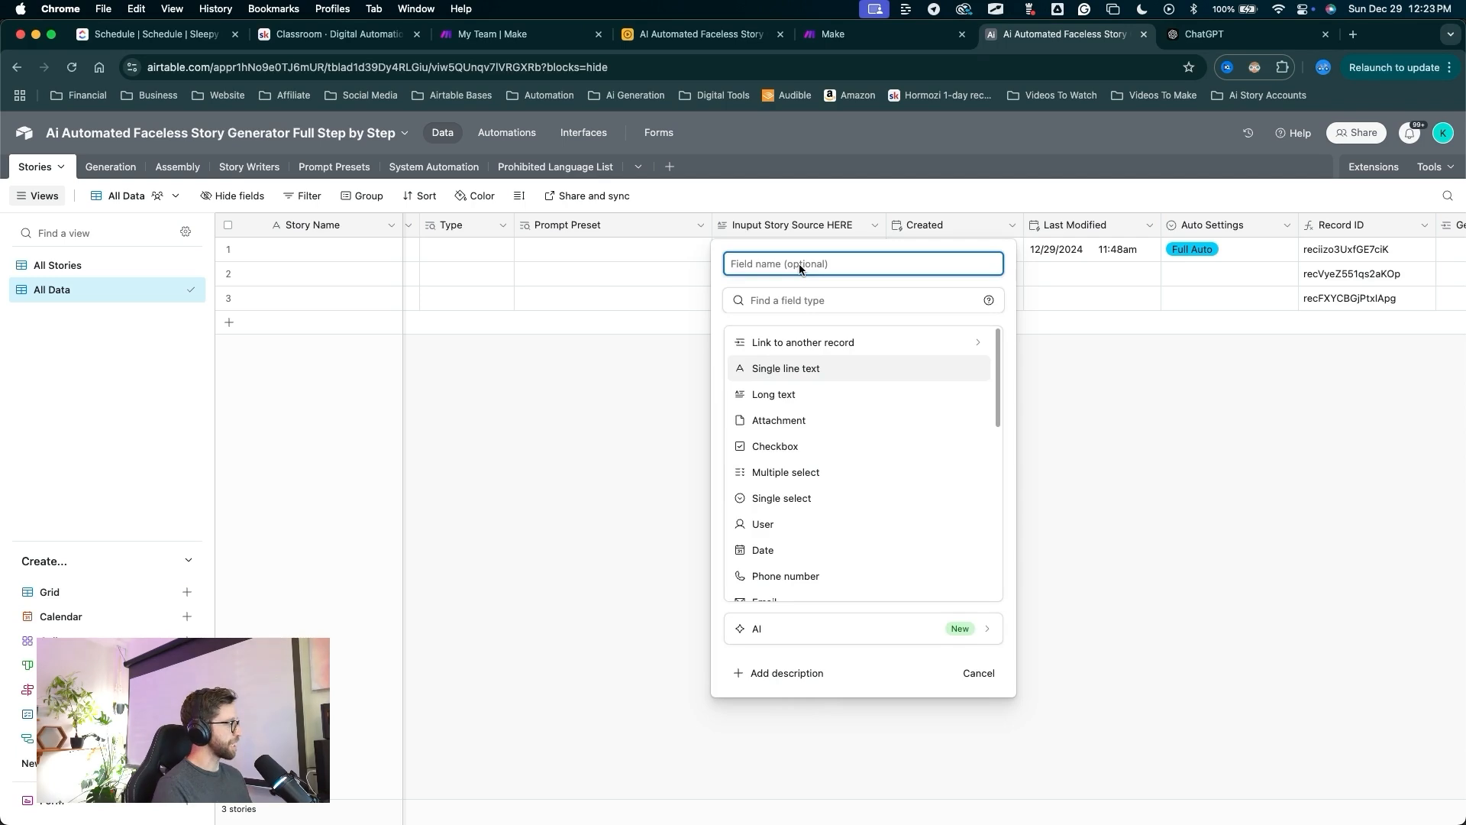
pyautogui.write('JOSN')
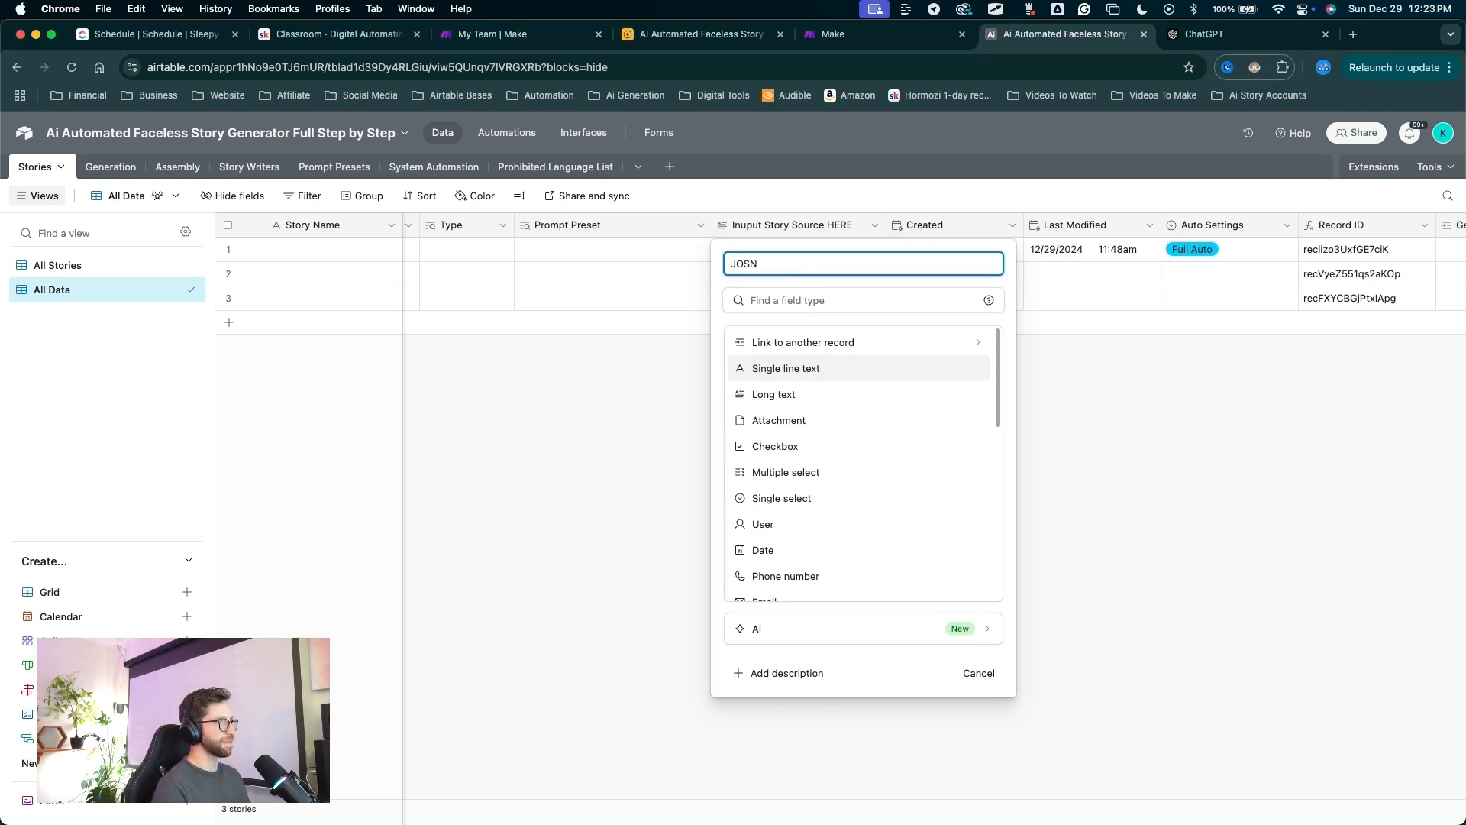
pyautogui.press('BackSpace')
pyautogui.press('BackSpace')
pyautogui.press('BackSpace')
pyautogui.write('SONbot')
pyautogui.moveTo(879, 460)
pyautogui.mouseDown()
pyautogui.moveTo(833, 351)
pyautogui.moveTo(794, 443)
pyautogui.mouseUp()
pyautogui.click(831, 349)
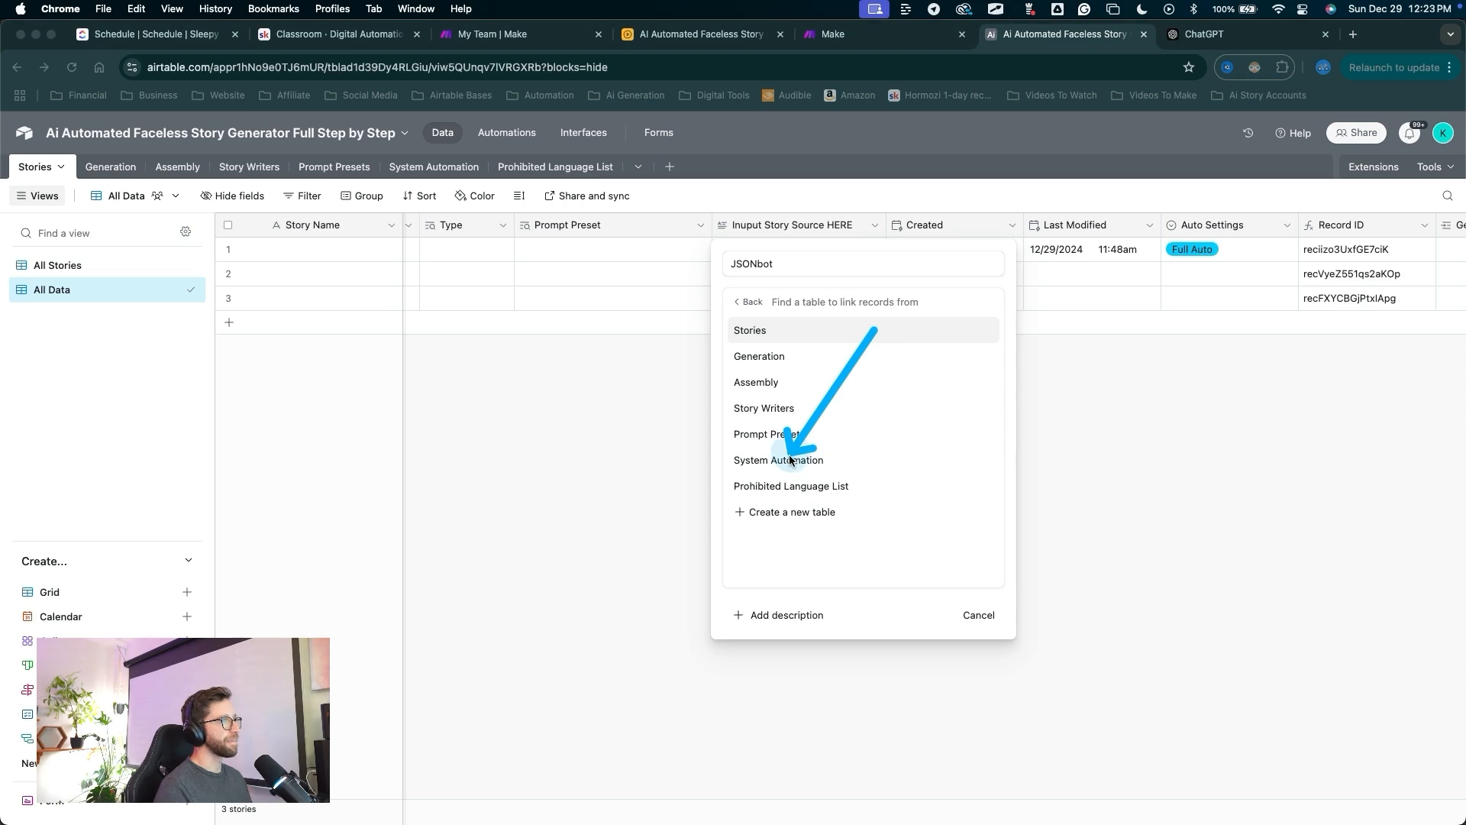
pyautogui.click(791, 460)
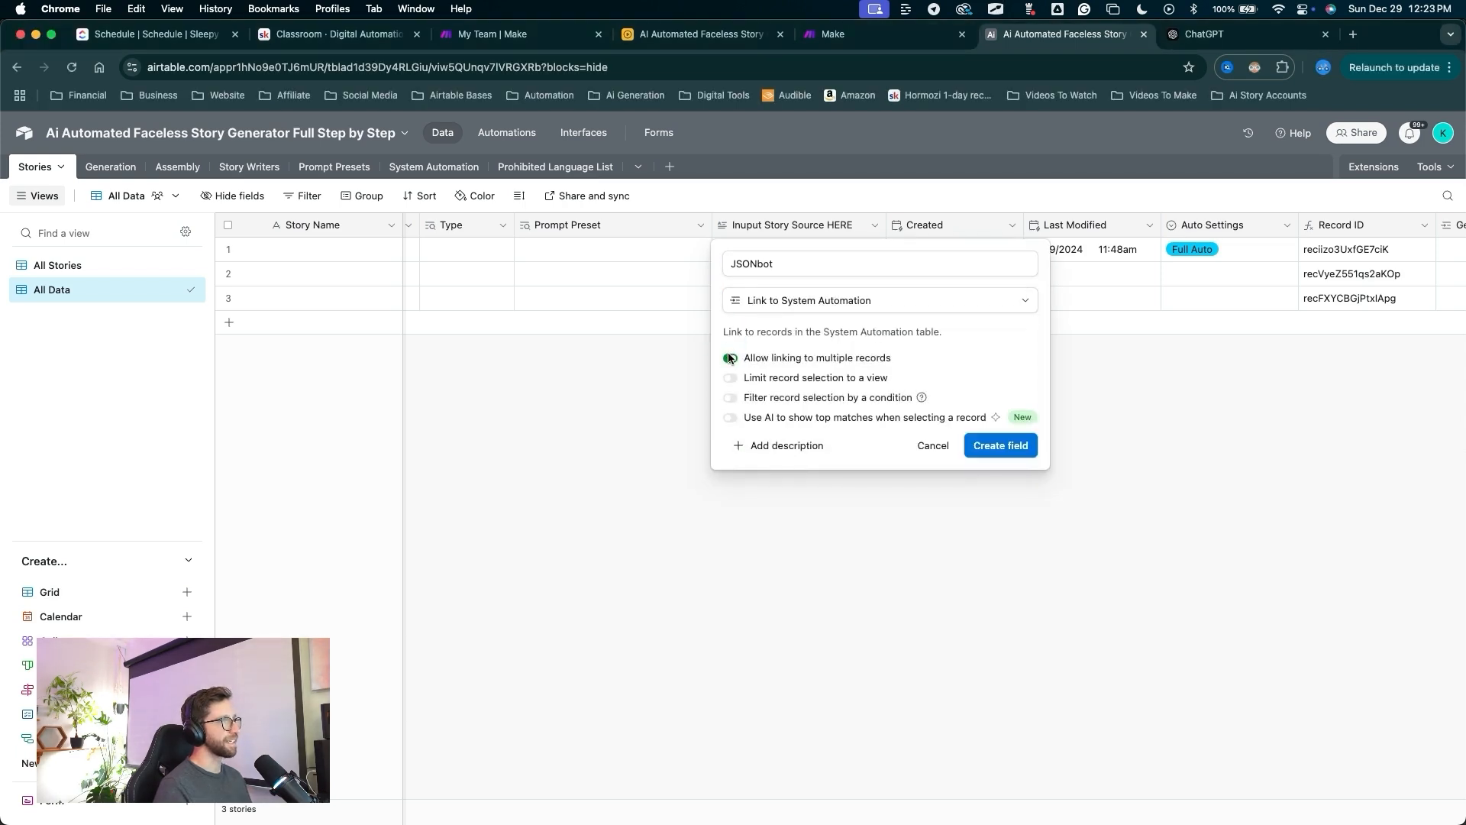
pyautogui.moveTo(987, 327); pyautogui.dragTo(985, 424)
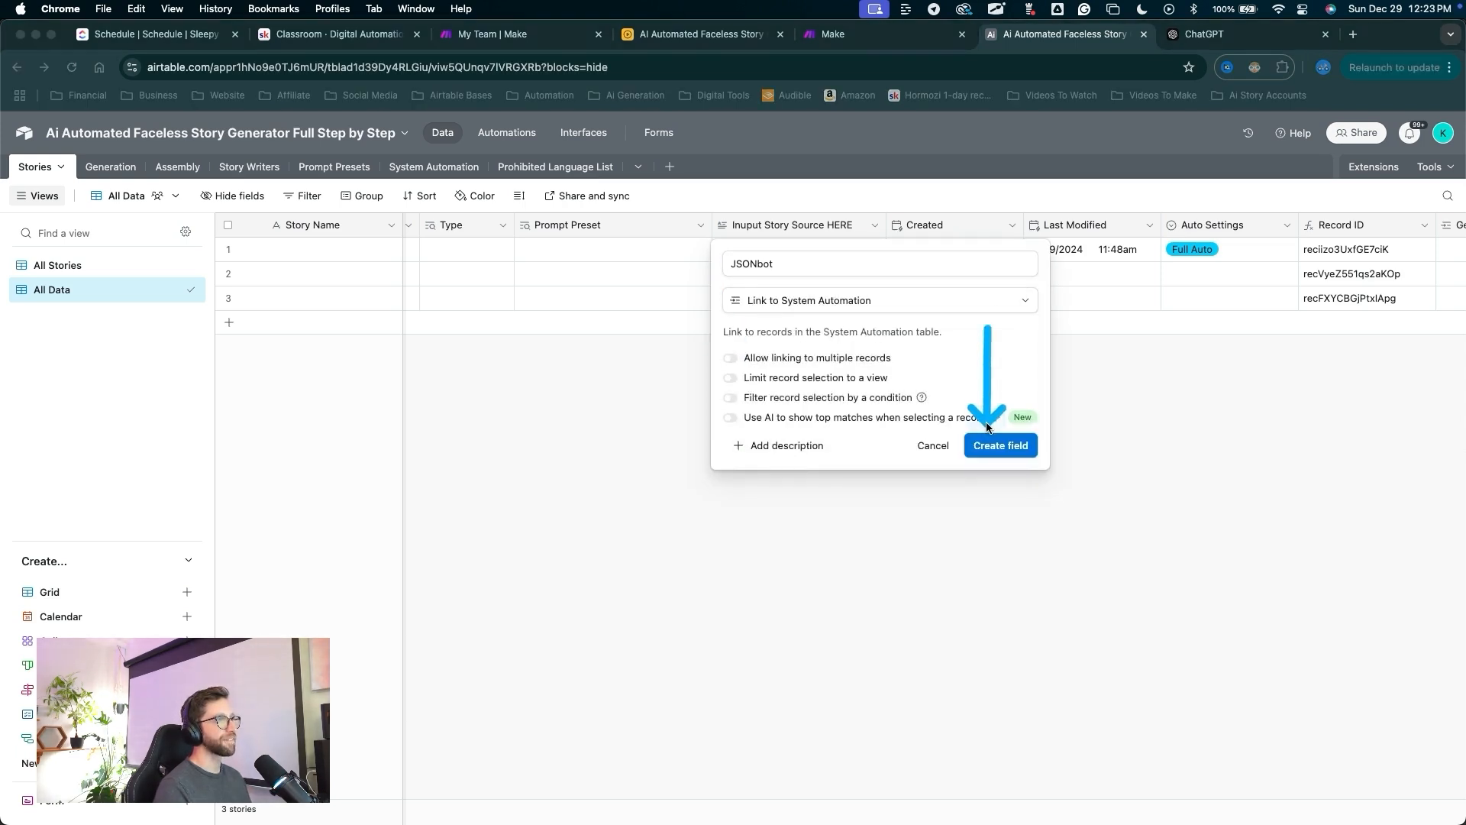
pyautogui.click(985, 447)
pyautogui.moveTo(781, 229)
pyautogui.mouseDown()
pyautogui.moveTo(704, 331)
pyautogui.moveTo(627, 399)
pyautogui.mouseUp()
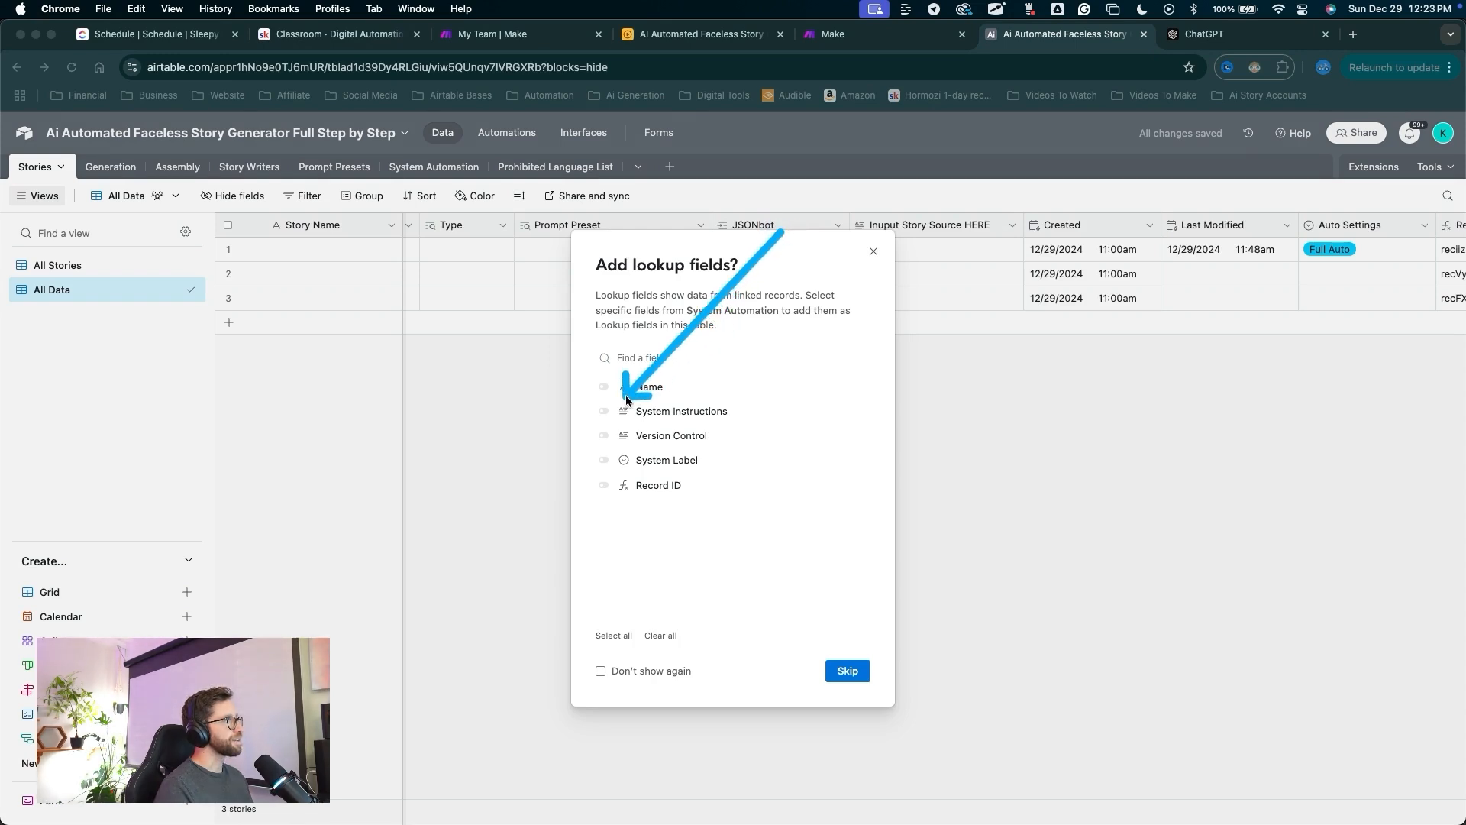
# Add System Instructions and System Label lookup fields from JSONbot and widen the label column.
pyautogui.click(603, 411)
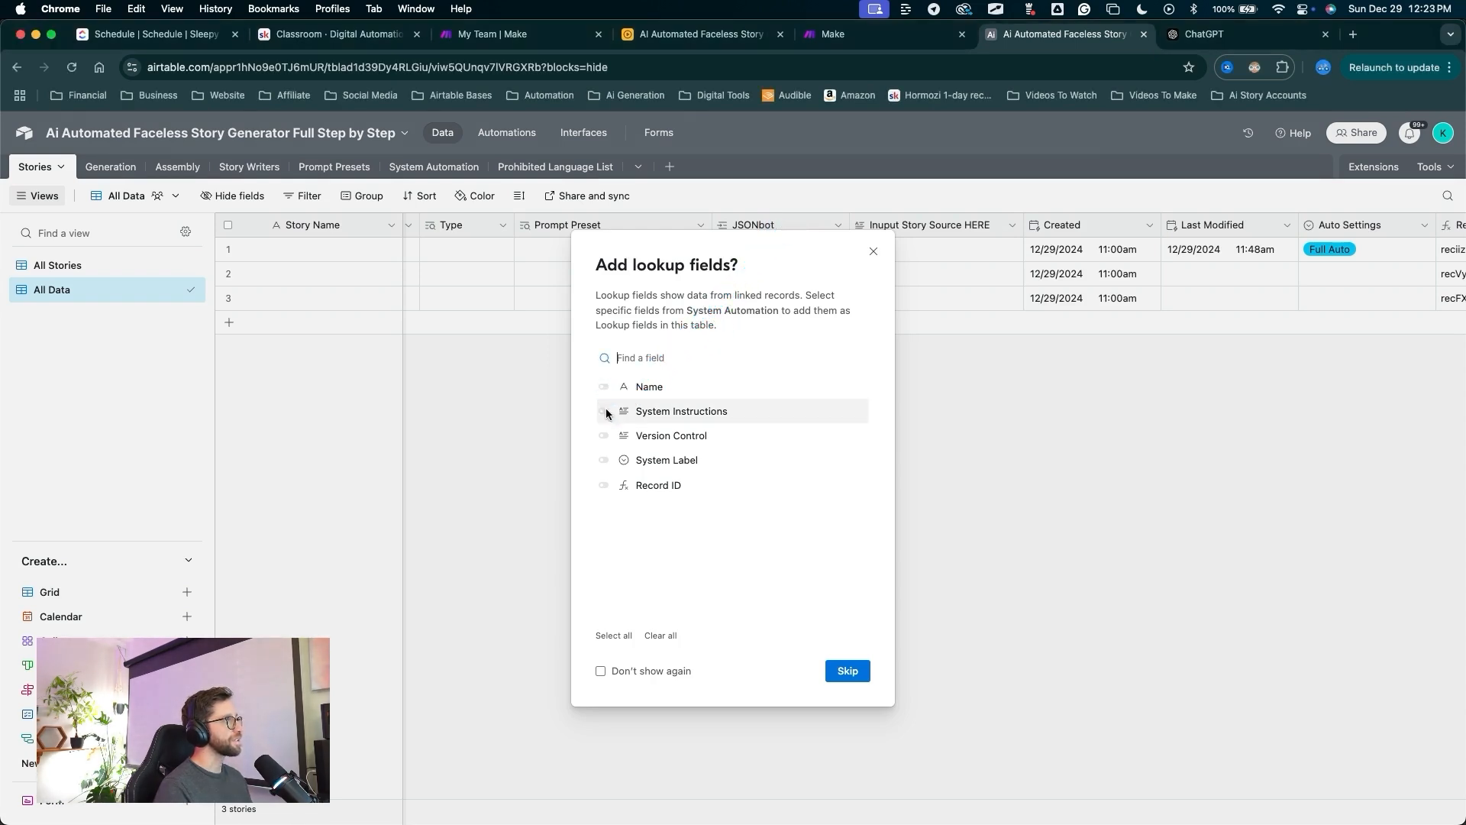
pyautogui.moveTo(685, 355)
pyautogui.mouseDown()
pyautogui.moveTo(588, 435)
pyautogui.moveTo(599, 451)
pyautogui.mouseUp()
pyautogui.click(603, 459)
pyautogui.click(834, 670)
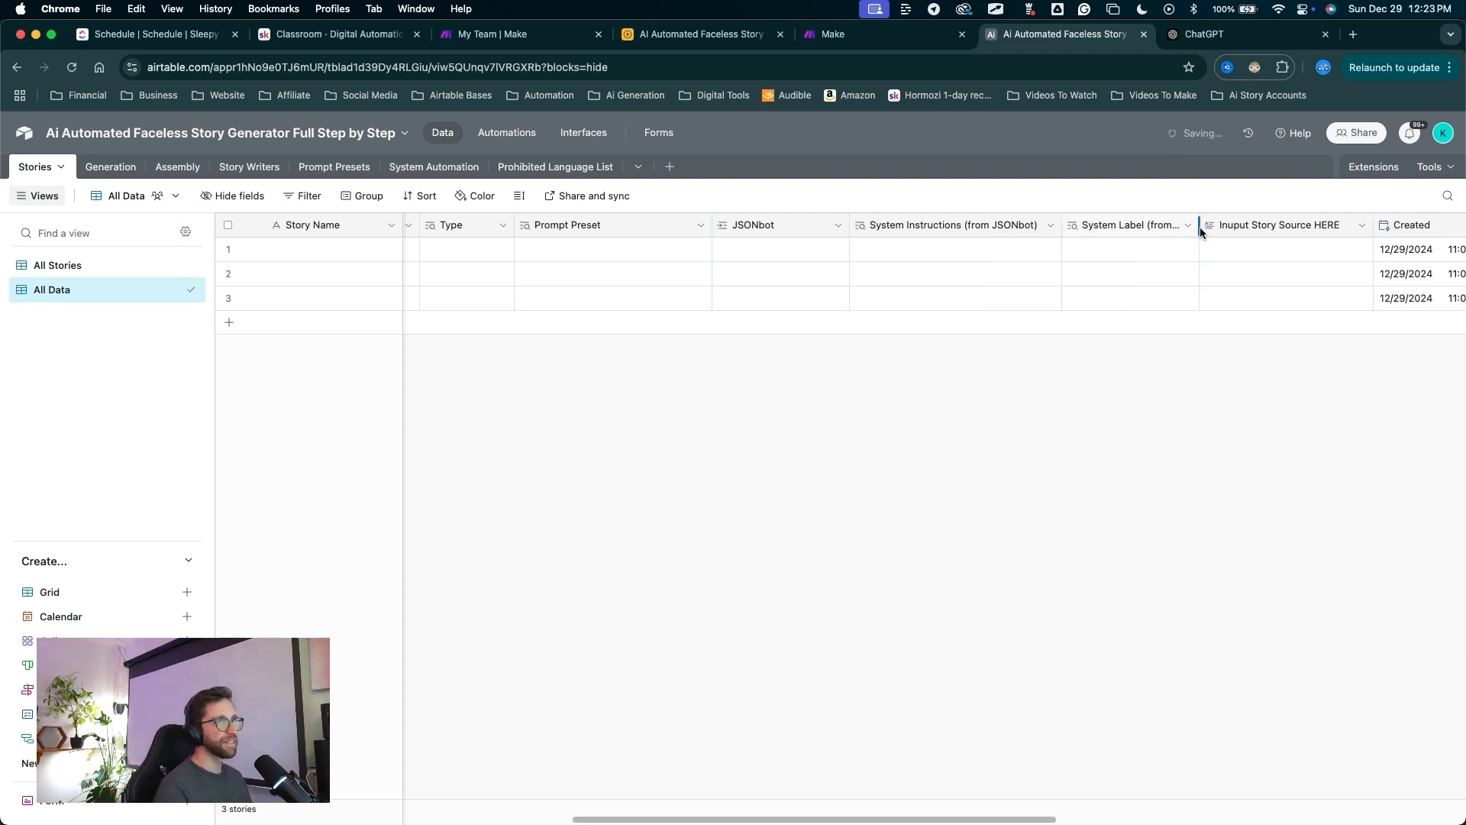
pyautogui.moveTo(1199, 226); pyautogui.dragTo(1226, 222)
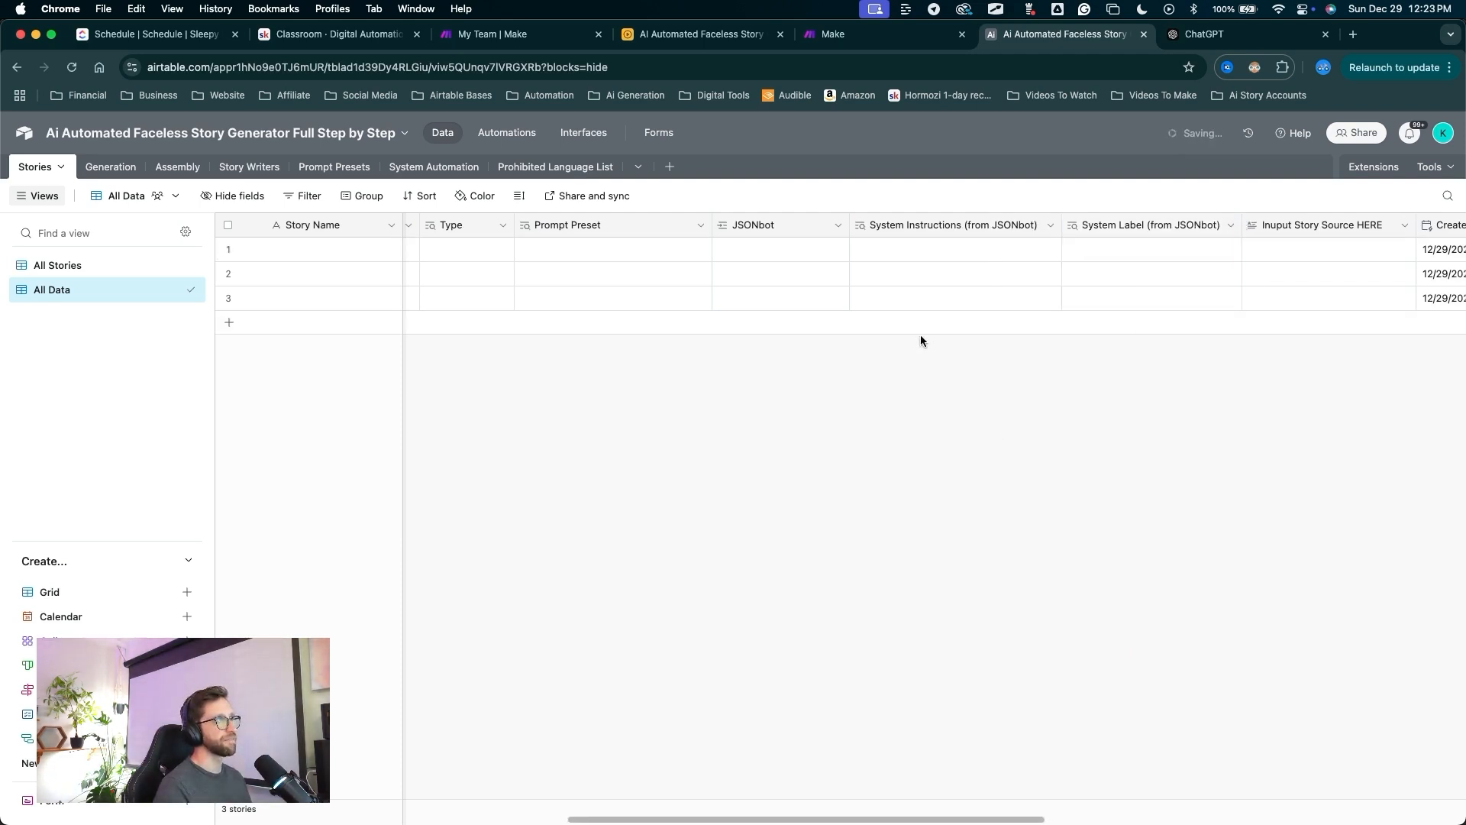
pyautogui.moveTo(940, 424); pyautogui.dragTo(956, 241)
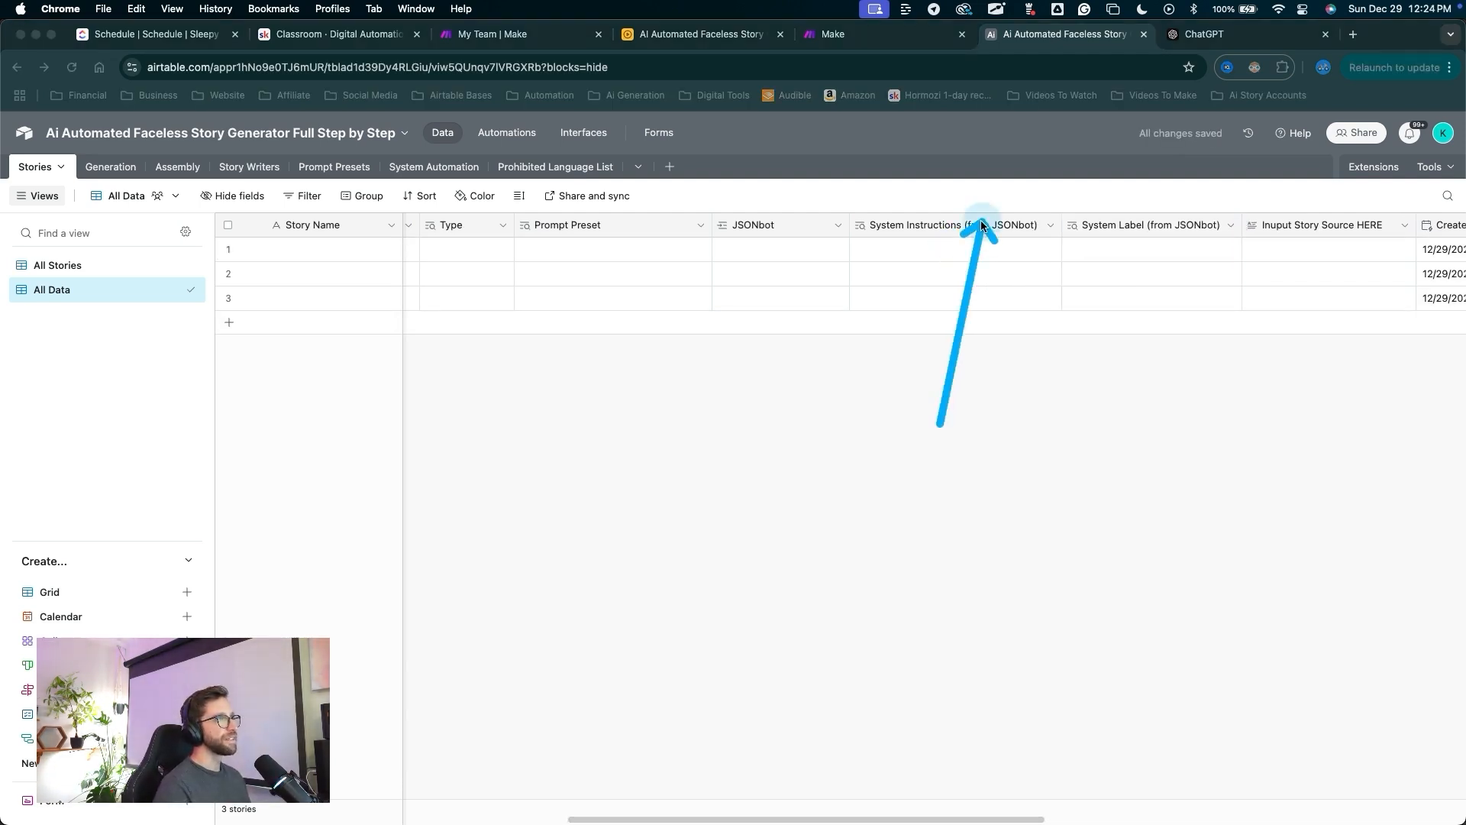
# Rename the two JSONbot lookups to JSONbot Instructions and System Label.
pyautogui.doubleClick(975, 224)
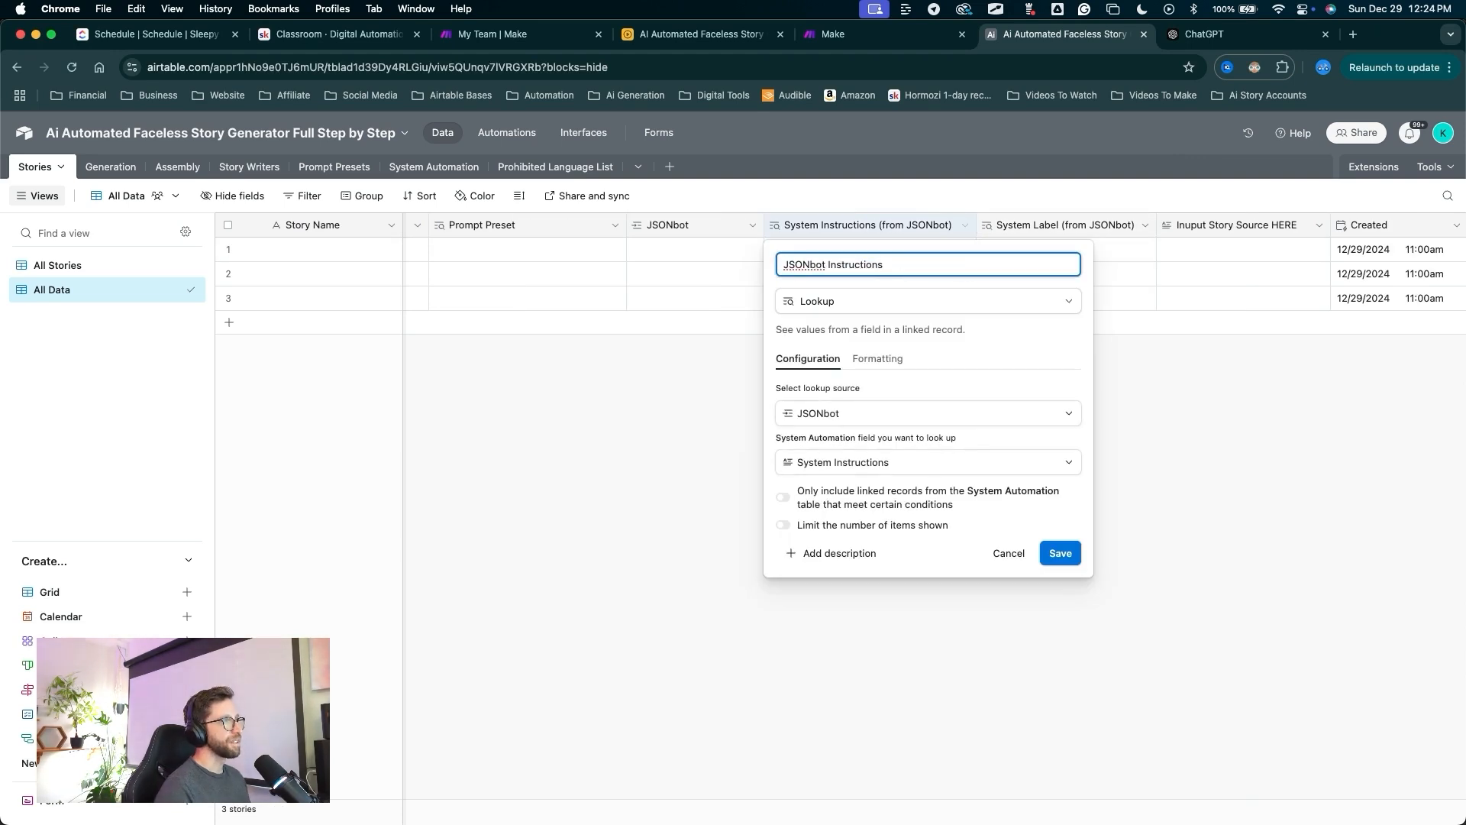
pyautogui.moveTo(1037, 392); pyautogui.dragTo(1064, 471)
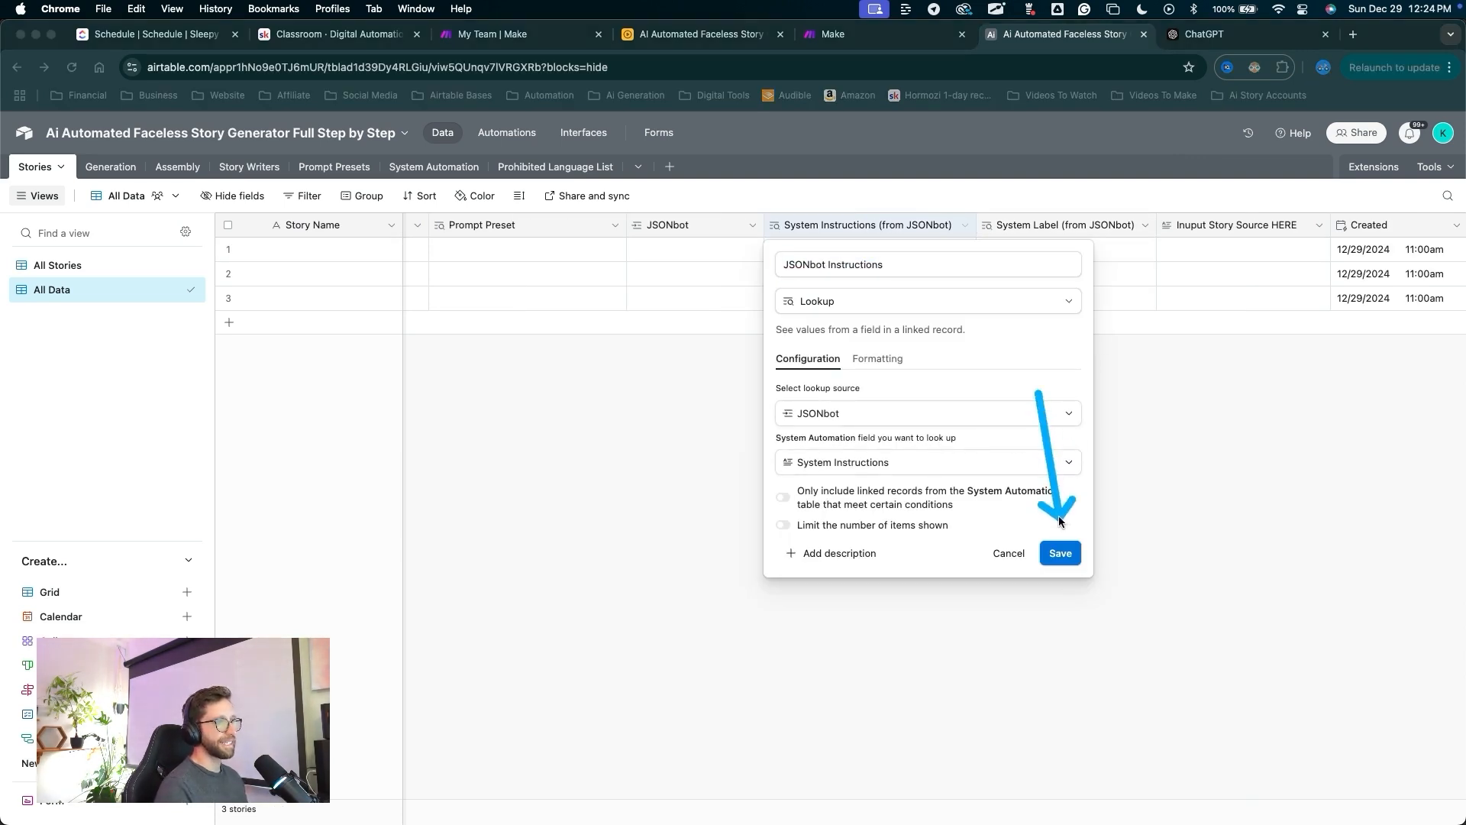
pyautogui.moveTo(1059, 522); pyautogui.dragTo(1062, 539)
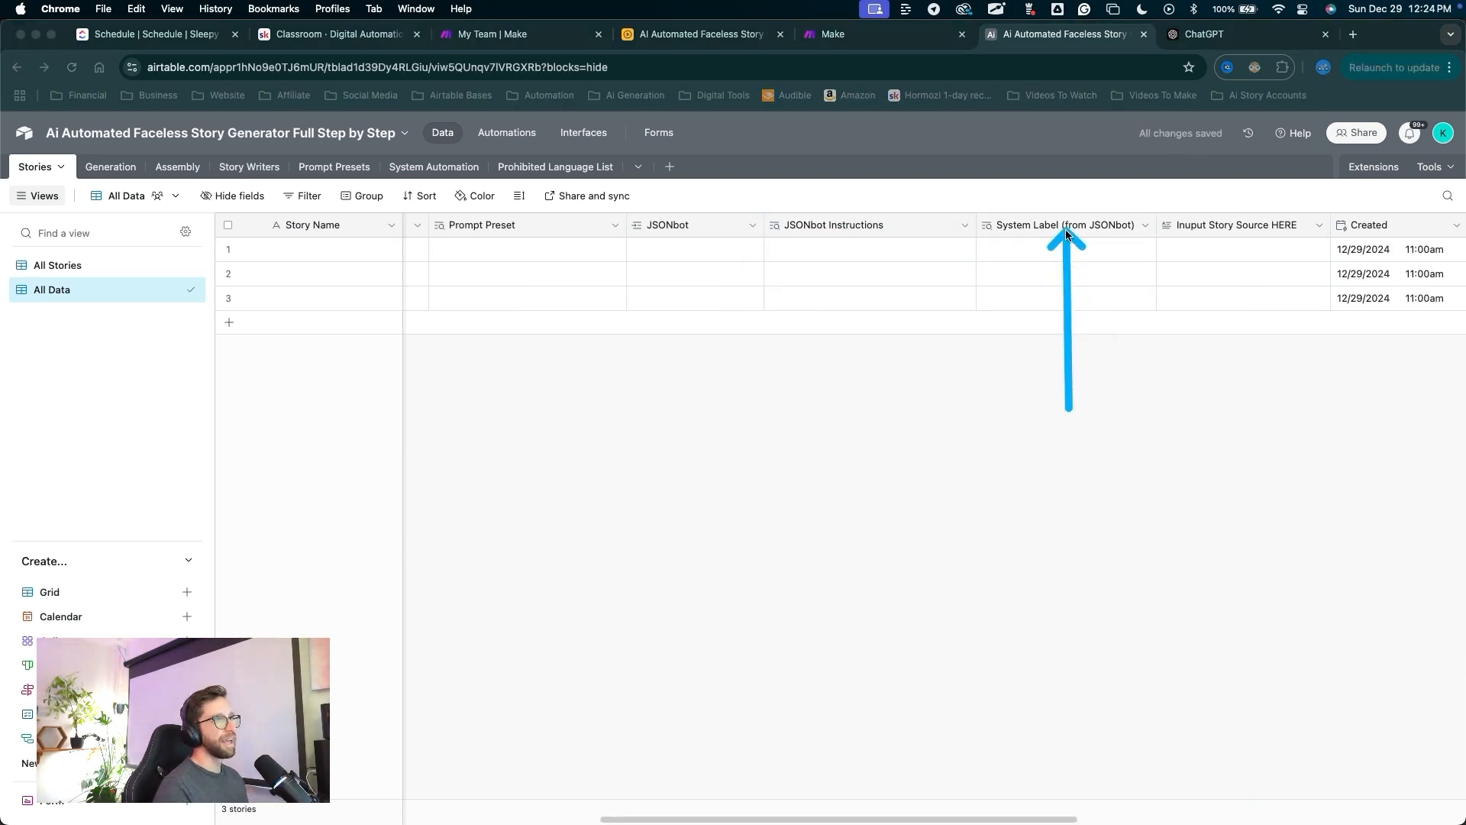
pyautogui.doubleClick(1065, 228)
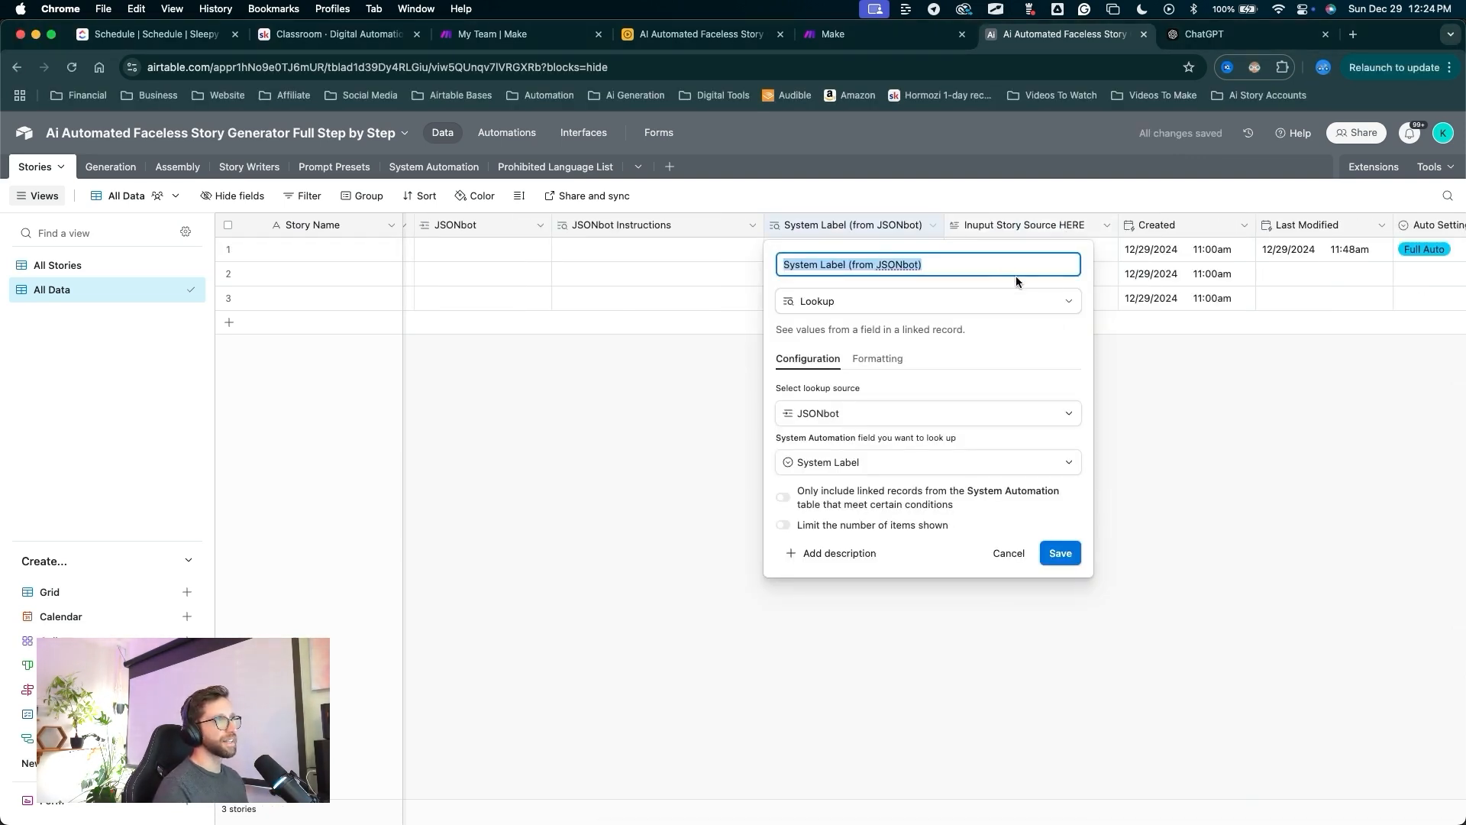
pyautogui.click(974, 267)
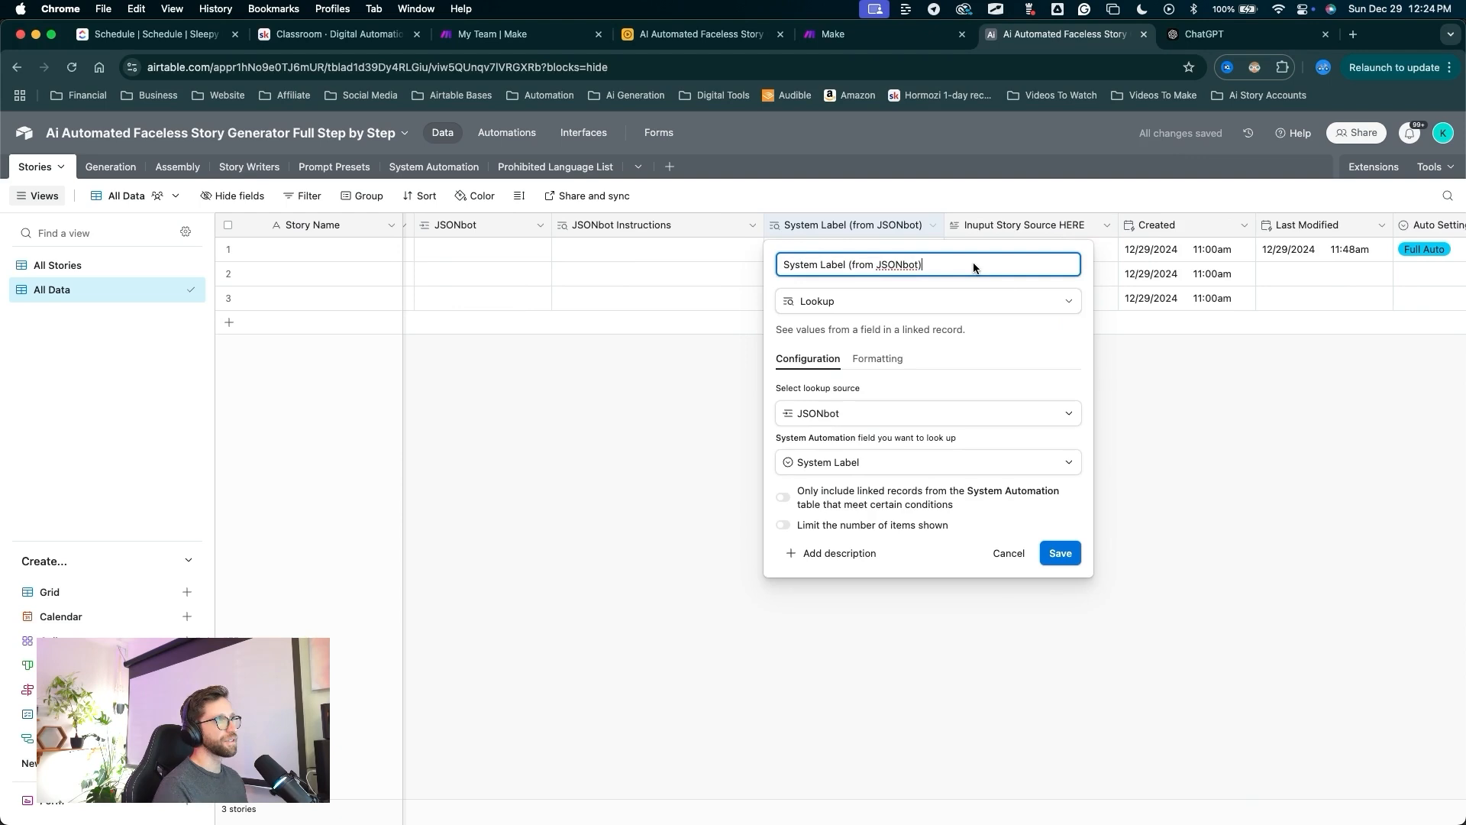
pyautogui.moveTo(1000, 399); pyautogui.dragTo(1066, 524)
pyautogui.moveTo(943, 227); pyautogui.dragTo(897, 232)
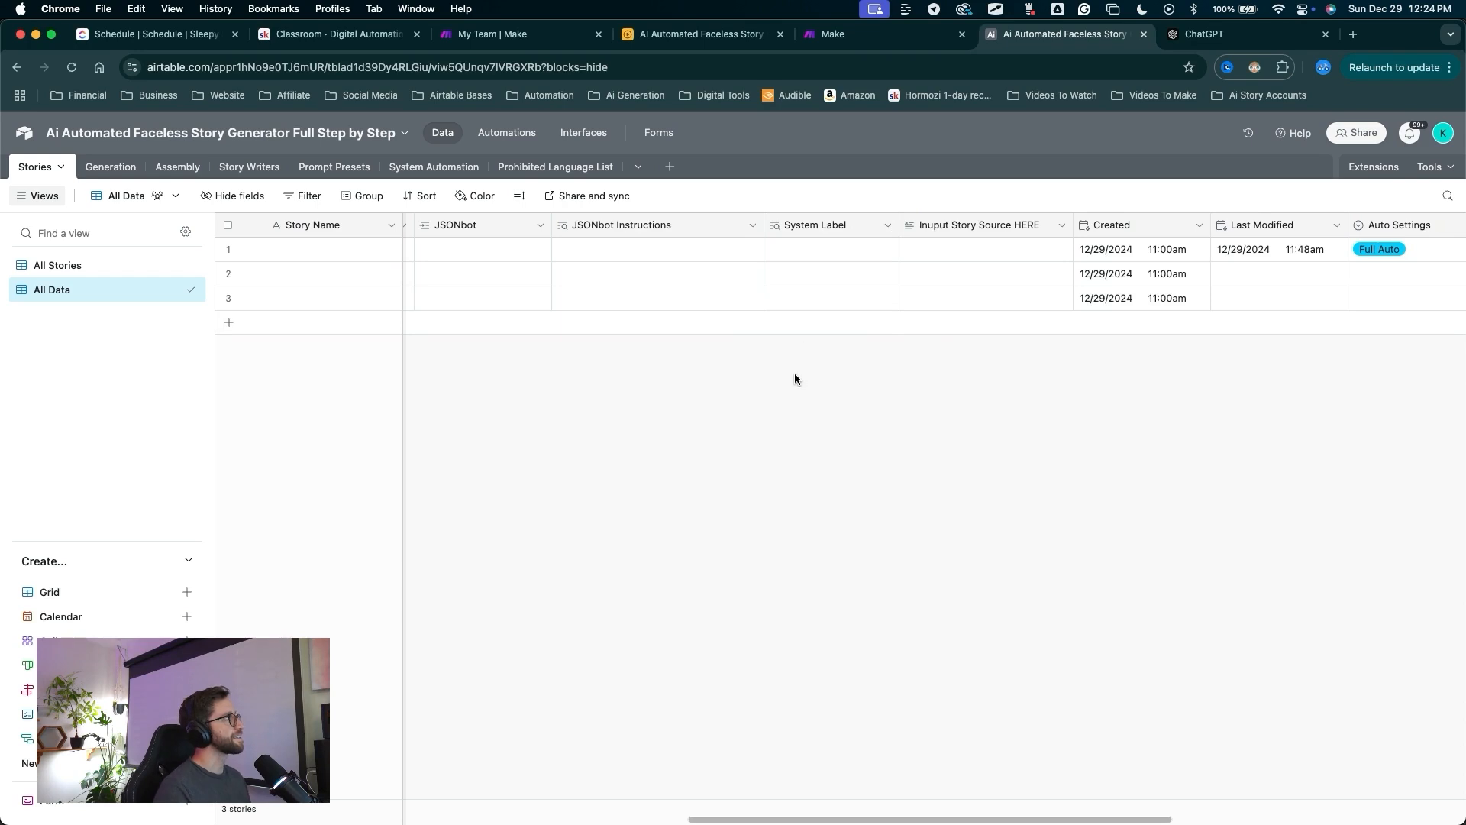
pyautogui.moveTo(871, 419); pyautogui.dragTo(845, 229)
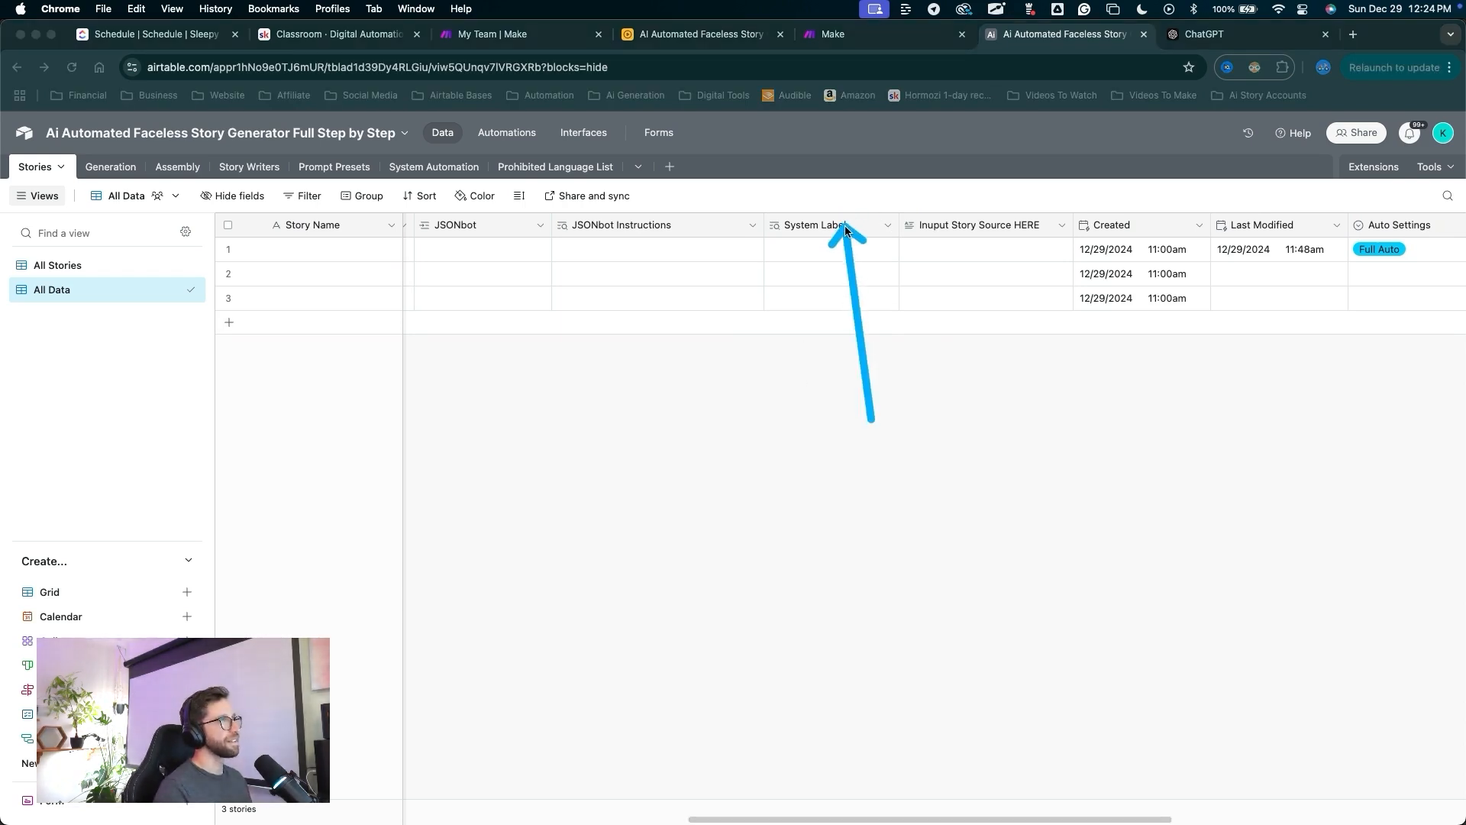
# Insert a System field right of System Label linking to System Automation.
pyautogui.rightClick(840, 226)
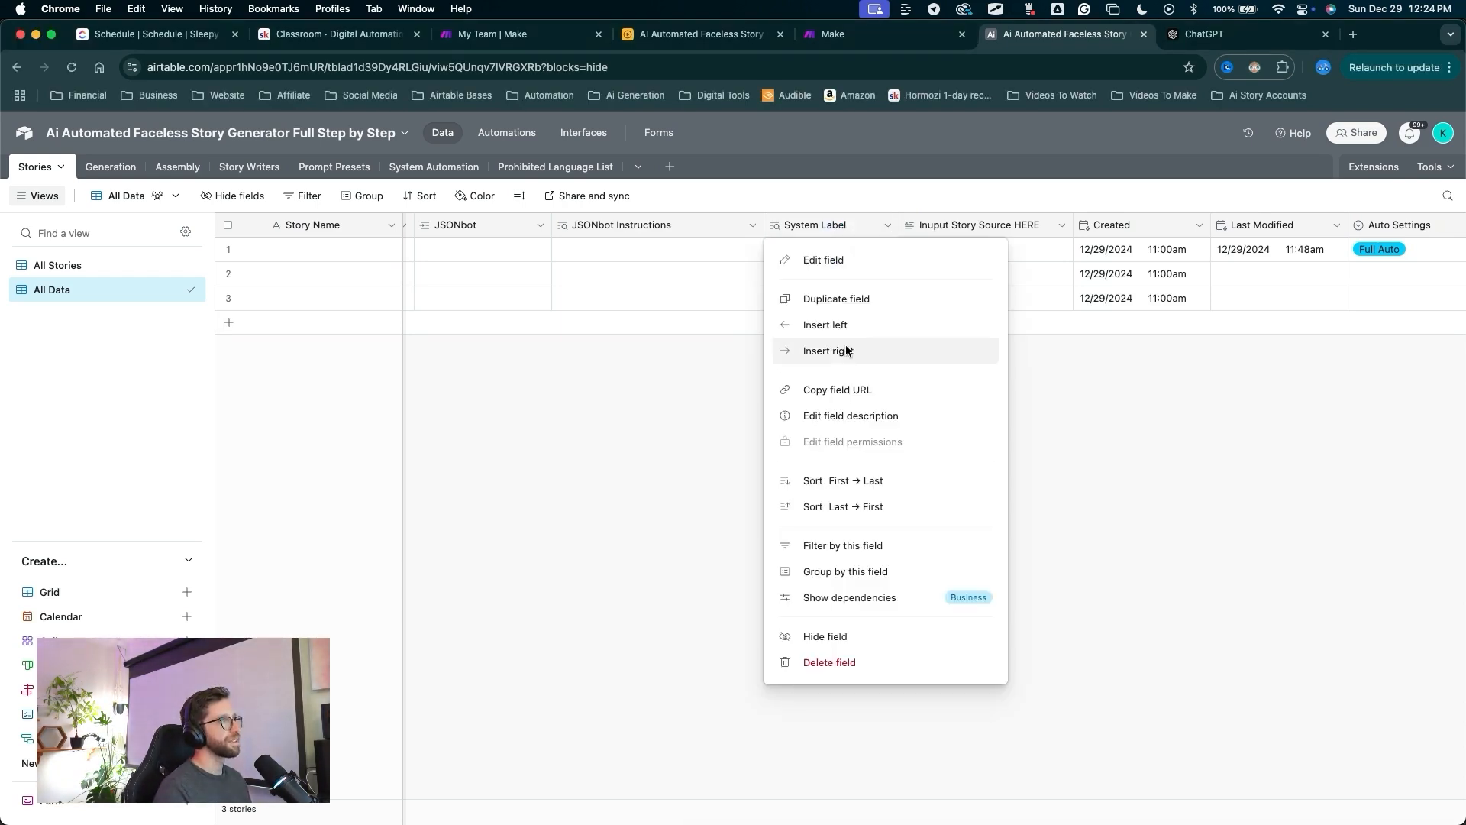
pyautogui.click(843, 344)
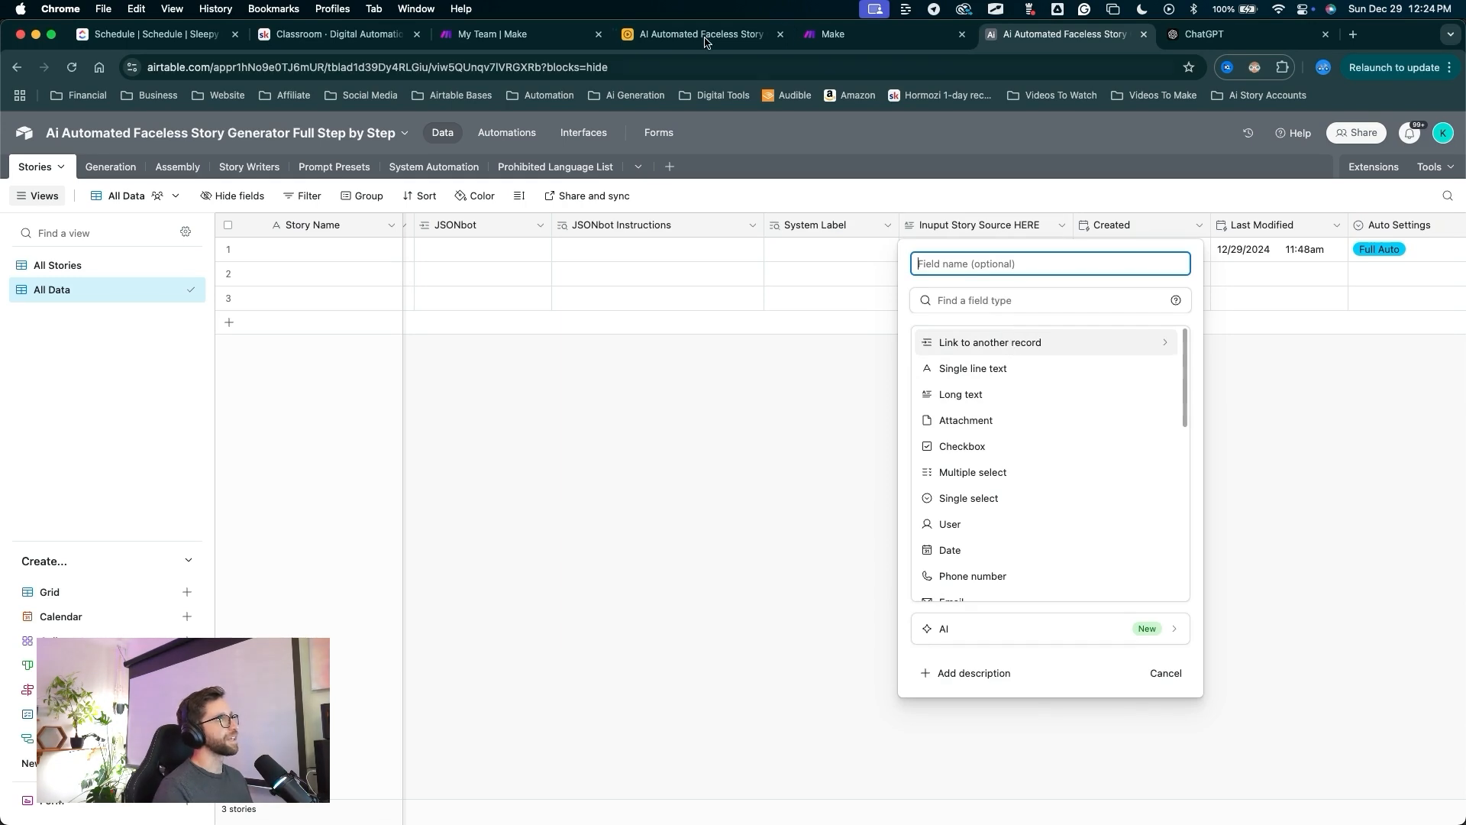
pyautogui.write('System')
pyautogui.moveTo(1087, 479)
pyautogui.mouseDown()
pyautogui.moveTo(1036, 349)
pyautogui.moveTo(993, 457)
pyautogui.mouseUp()
pyautogui.click(1034, 347)
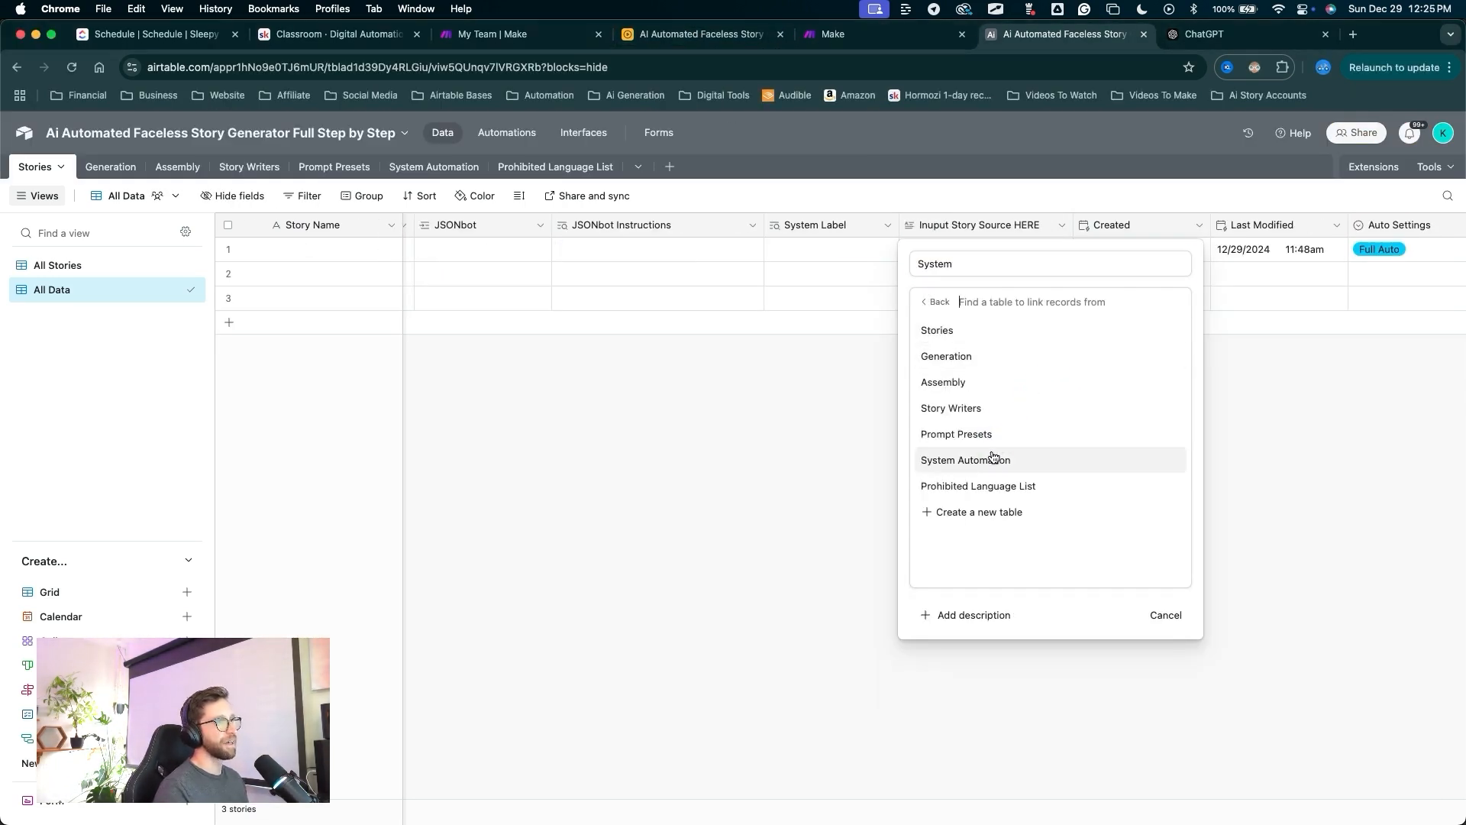
pyautogui.click(993, 456)
pyautogui.moveTo(888, 262); pyautogui.dragTo(914, 351)
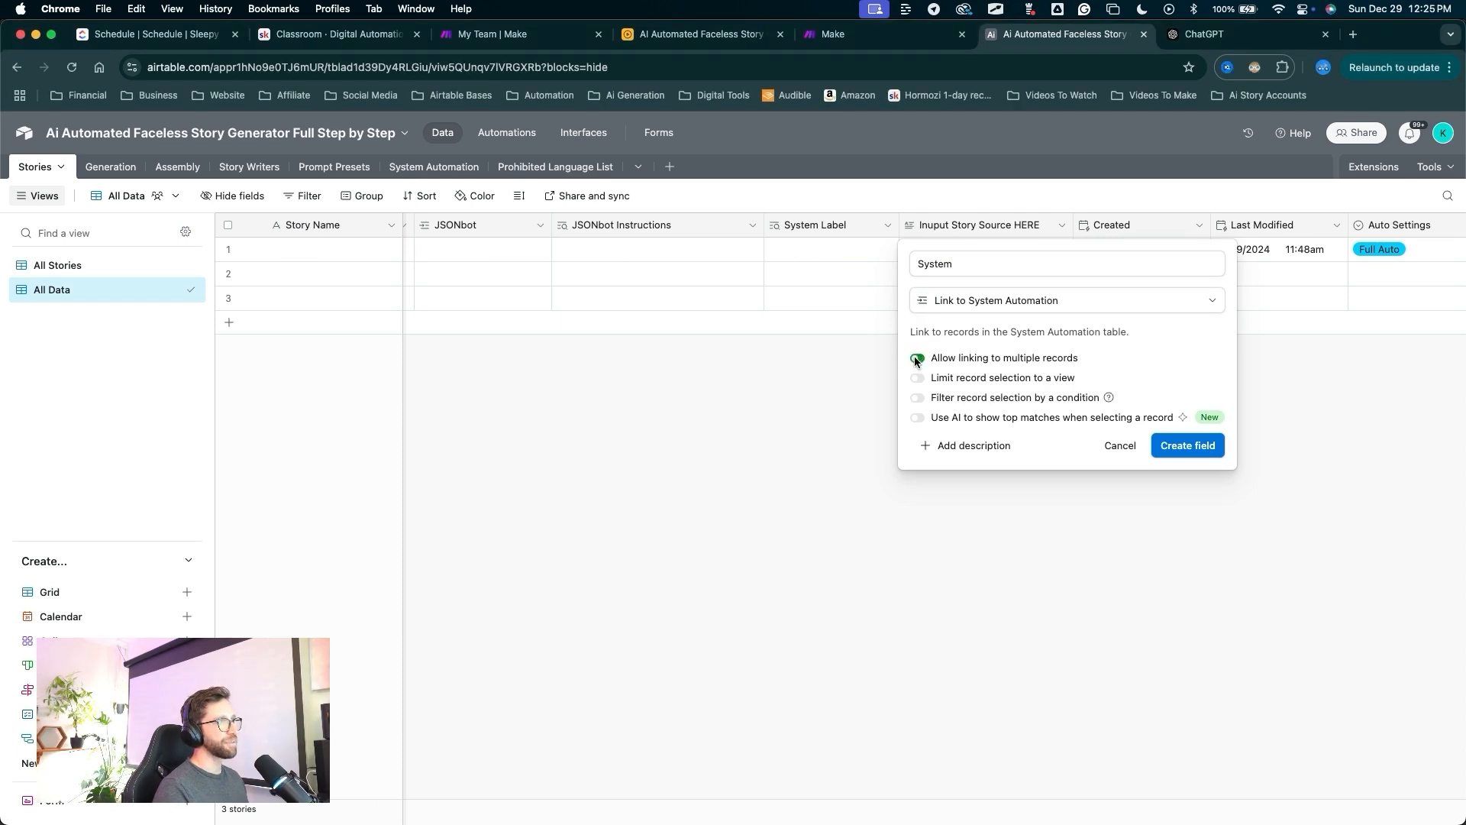
pyautogui.click(1187, 445)
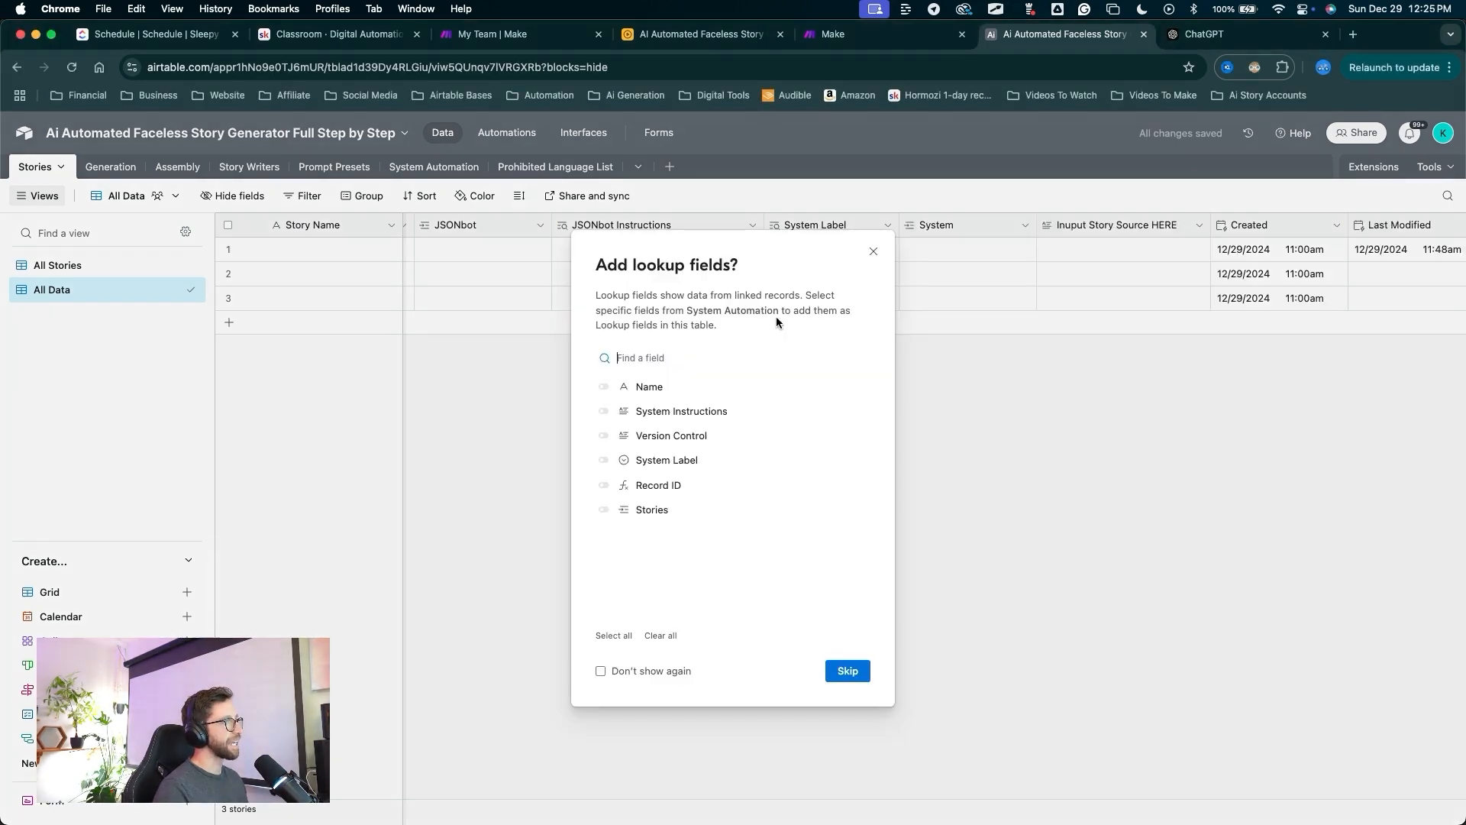
# Add System Instructions and System Label lookups from System, renaming the instructions one System Instructions.
pyautogui.moveTo(775, 316); pyautogui.dragTo(626, 403)
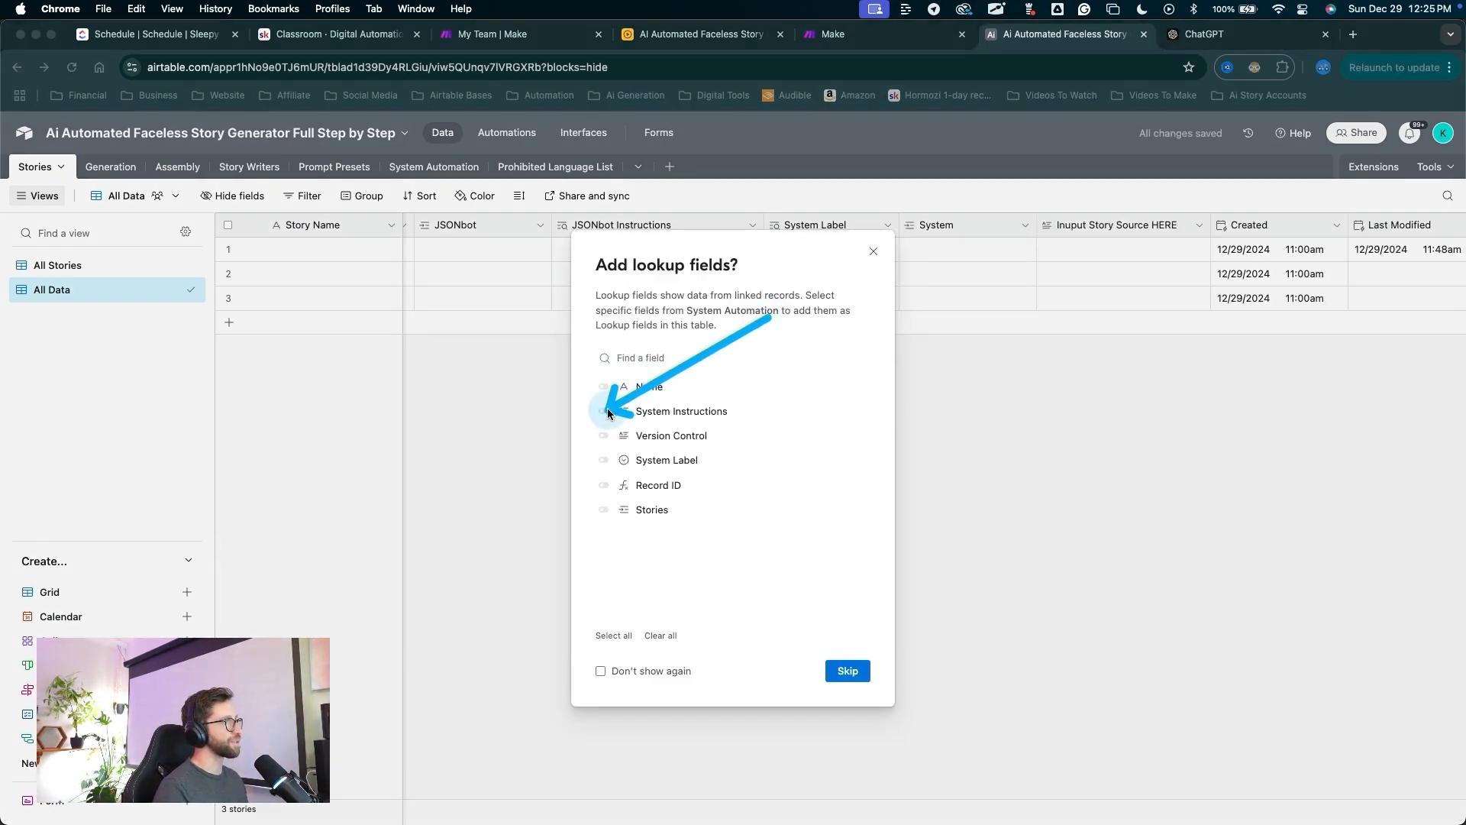
pyautogui.click(605, 411)
pyautogui.moveTo(763, 583); pyautogui.dragTo(617, 488)
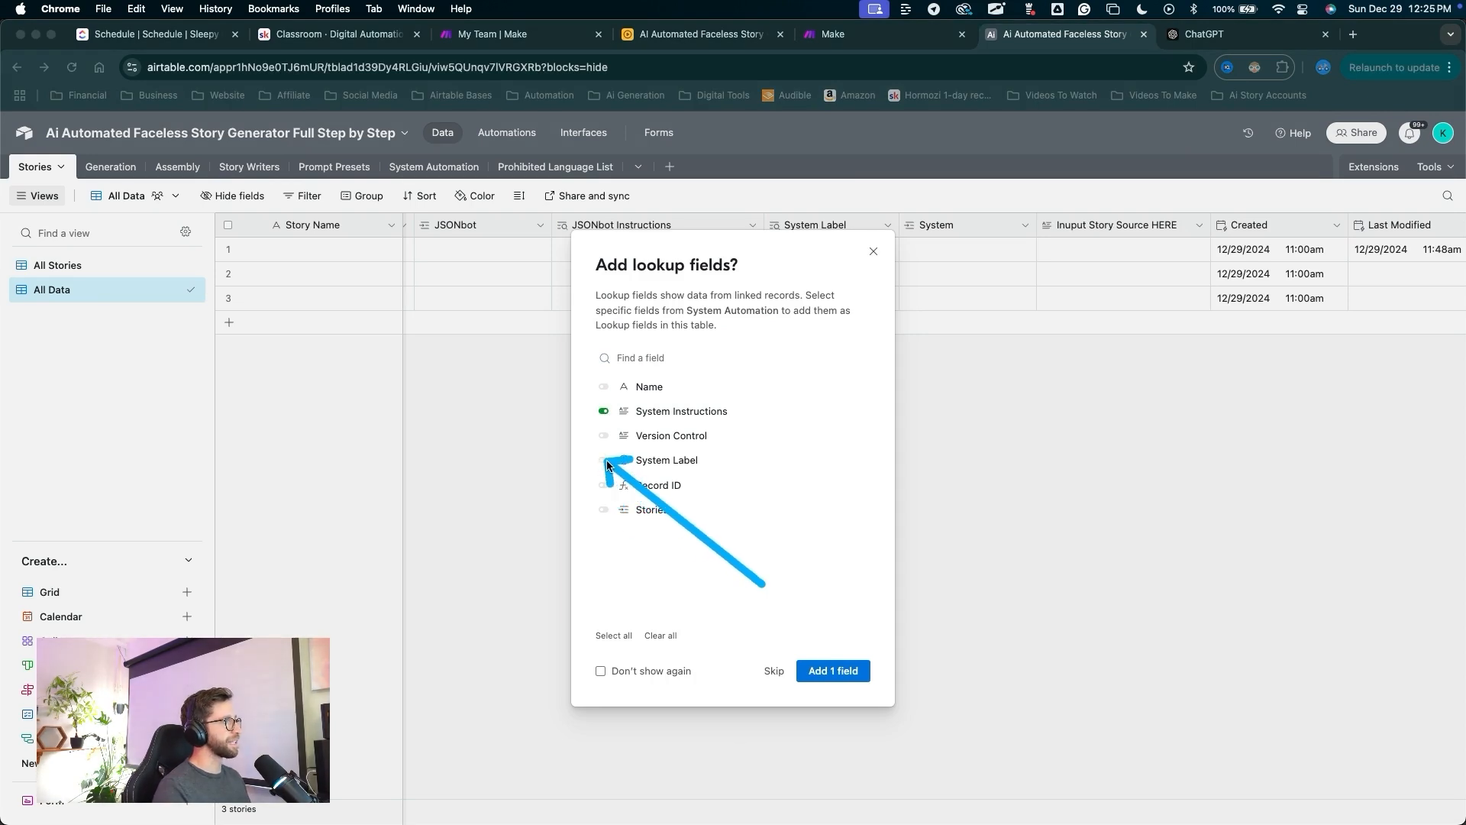
pyautogui.click(836, 658)
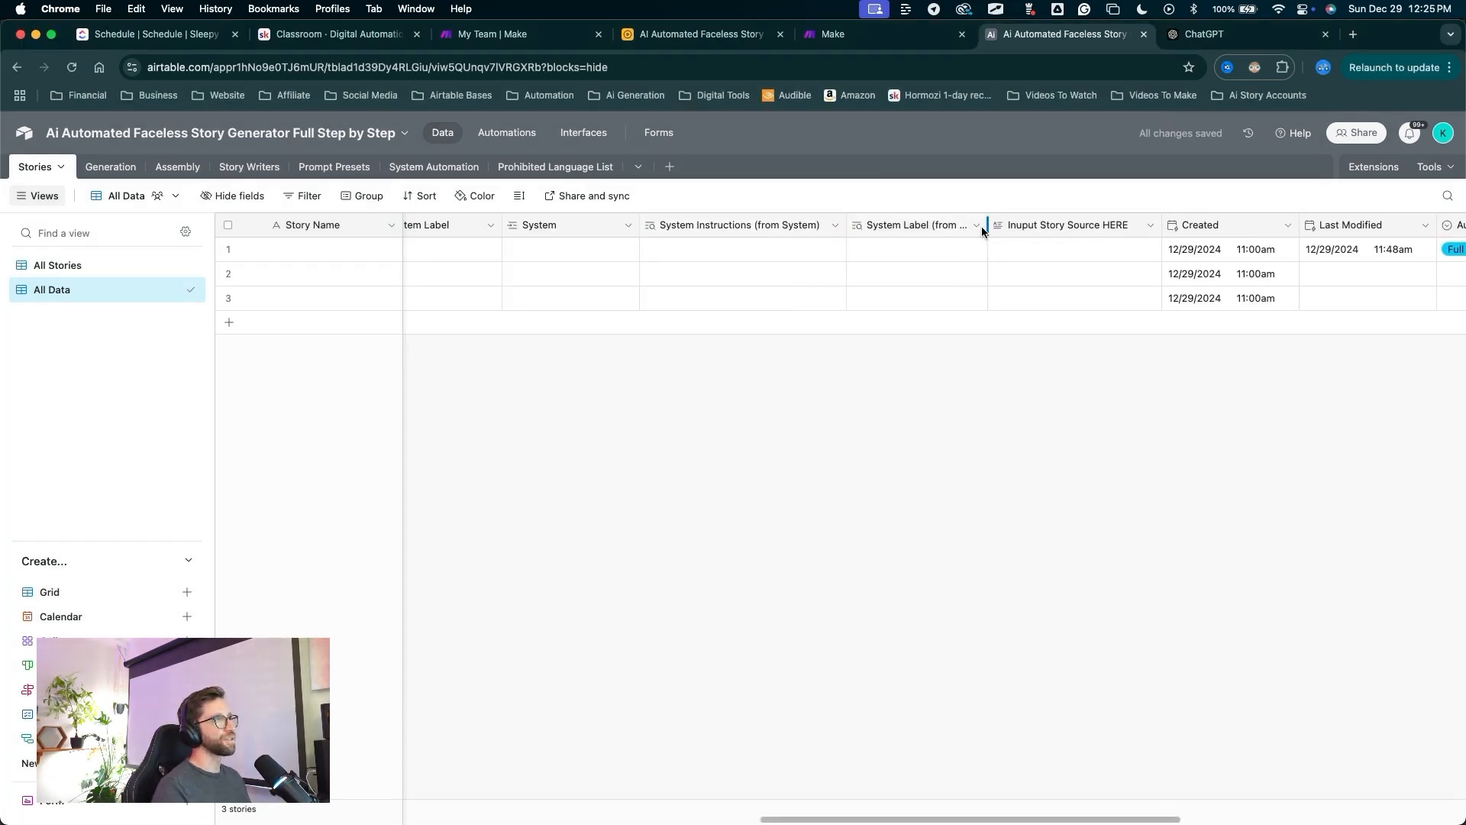
pyautogui.moveTo(983, 225); pyautogui.dragTo(1029, 226)
pyautogui.moveTo(723, 436); pyautogui.dragTo(750, 227)
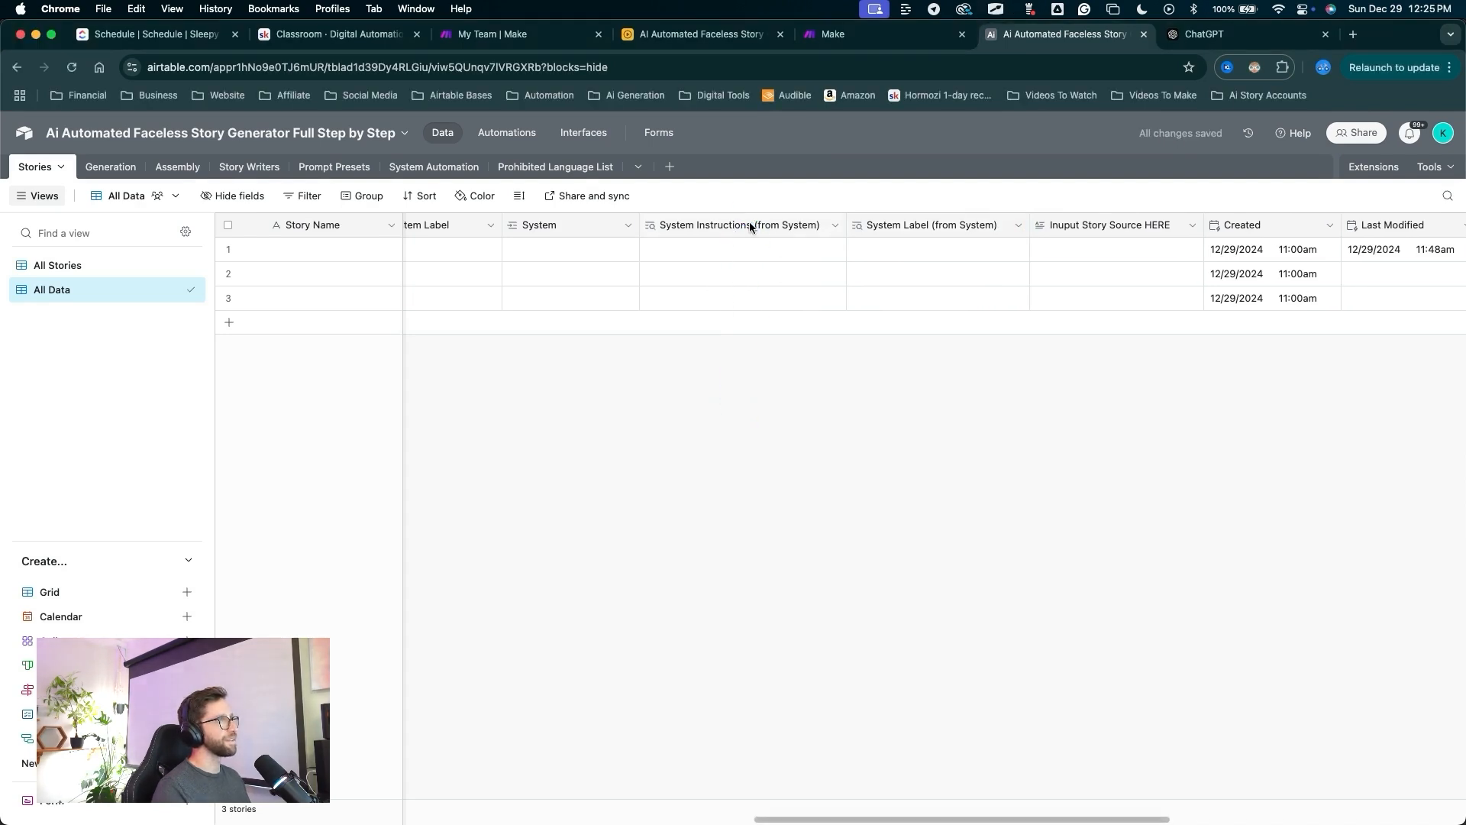
pyautogui.doubleClick(749, 225)
pyautogui.press('BackSpace')
pyautogui.press('BackSpace')
pyautogui.press('BackSpace')
pyautogui.press('BackSpace')
pyautogui.press('BackSpace')
pyautogui.press('BackSpace')
pyautogui.press('BackSpace')
pyautogui.press('BackSpace')
pyautogui.press('BackSpace')
pyautogui.press('BackSpace')
pyautogui.press('BackSpace')
pyautogui.press('BackSpace')
pyautogui.press('BackSpace')
pyautogui.press('BackSpace')
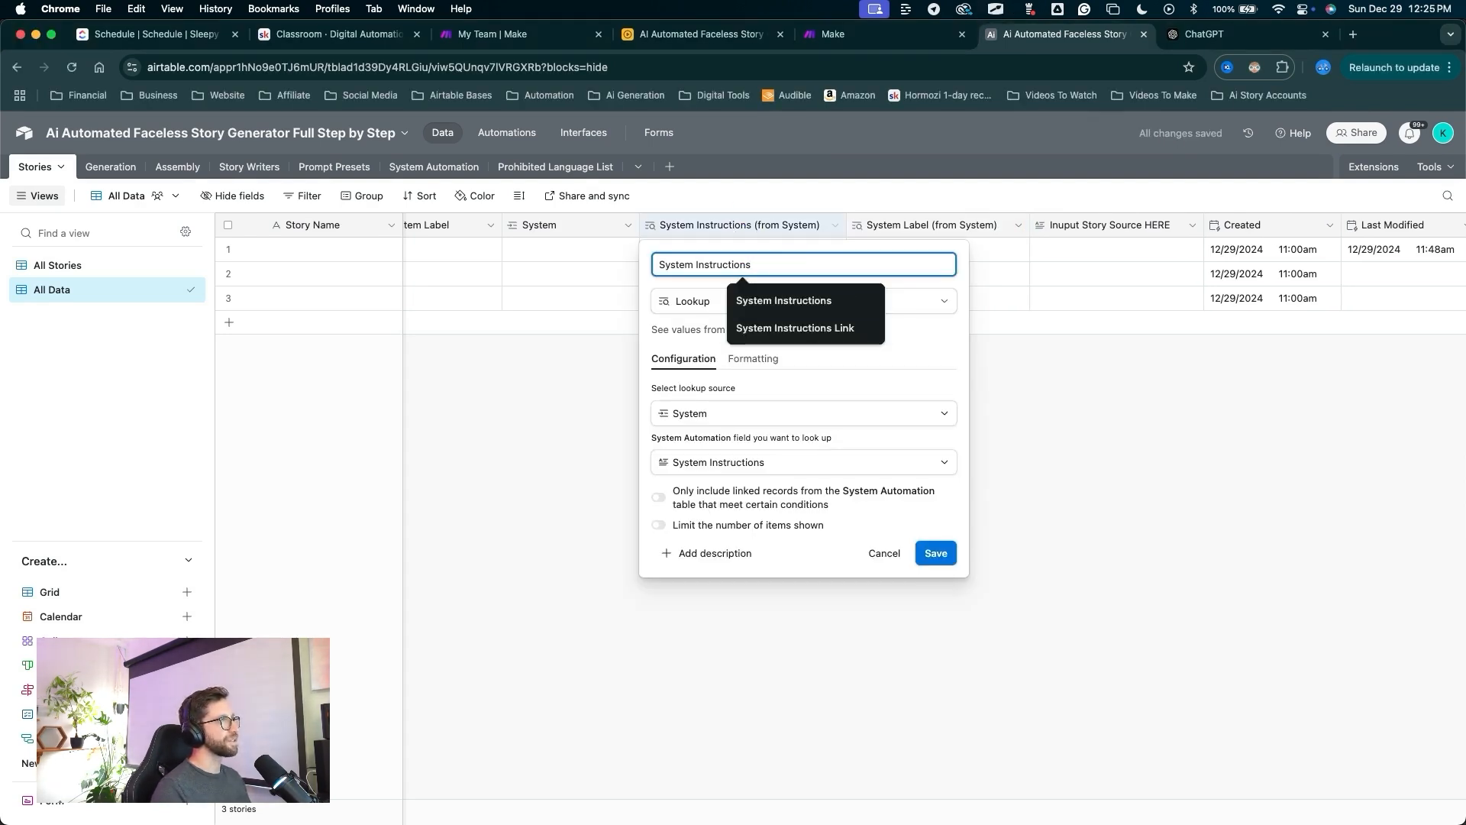
pyautogui.moveTo(941, 666); pyautogui.dragTo(929, 565)
pyautogui.click(936, 553)
pyautogui.moveTo(990, 419); pyautogui.dragTo(996, 229)
# Scroll to the end of the Stories grid and drag Record ID toward the Assembly column.
pyautogui.press('Escape')
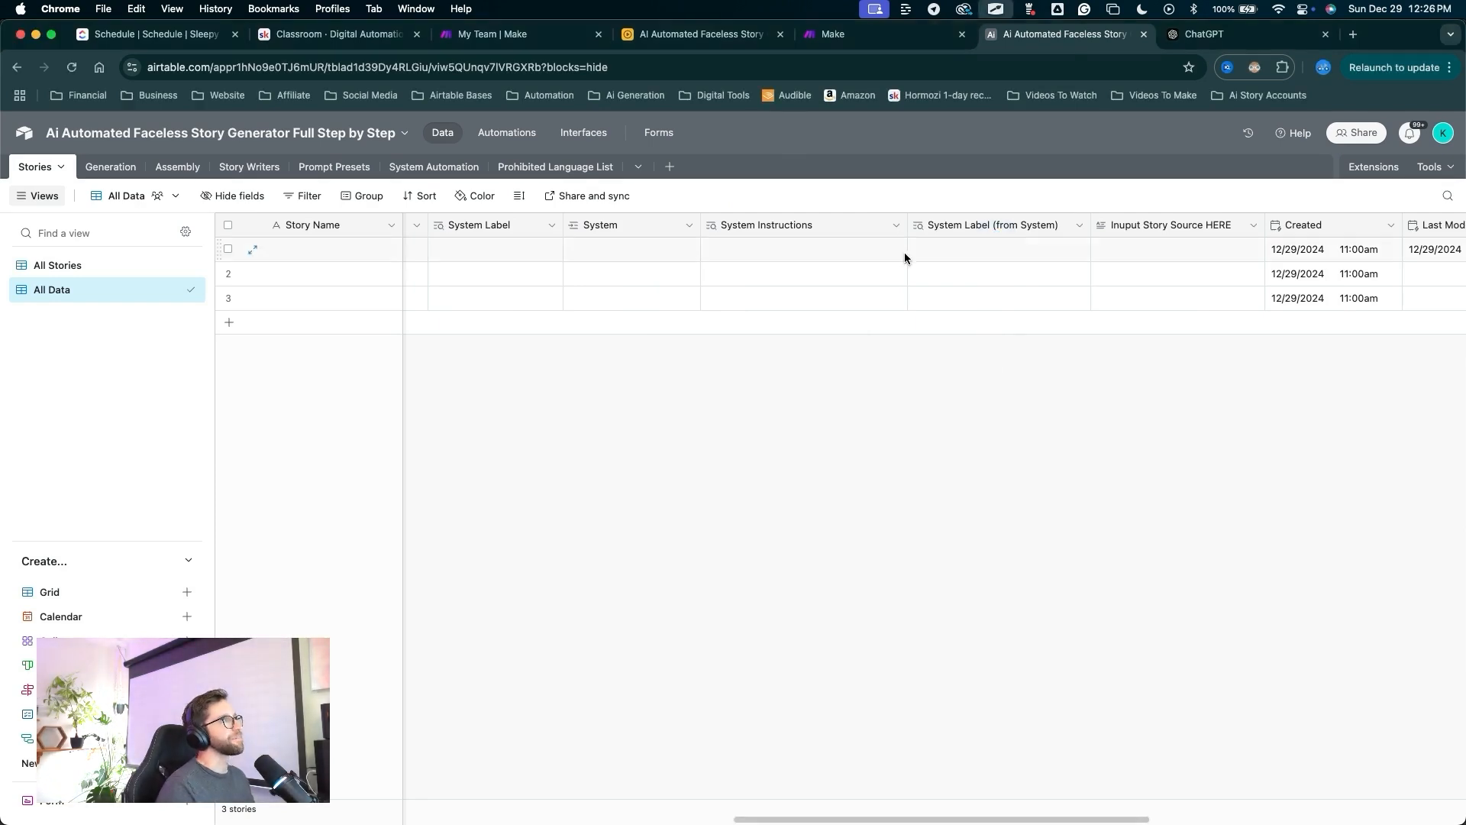
pyautogui.hscroll(-10, 941, 336)
pyautogui.hscroll(2, 941, 336)
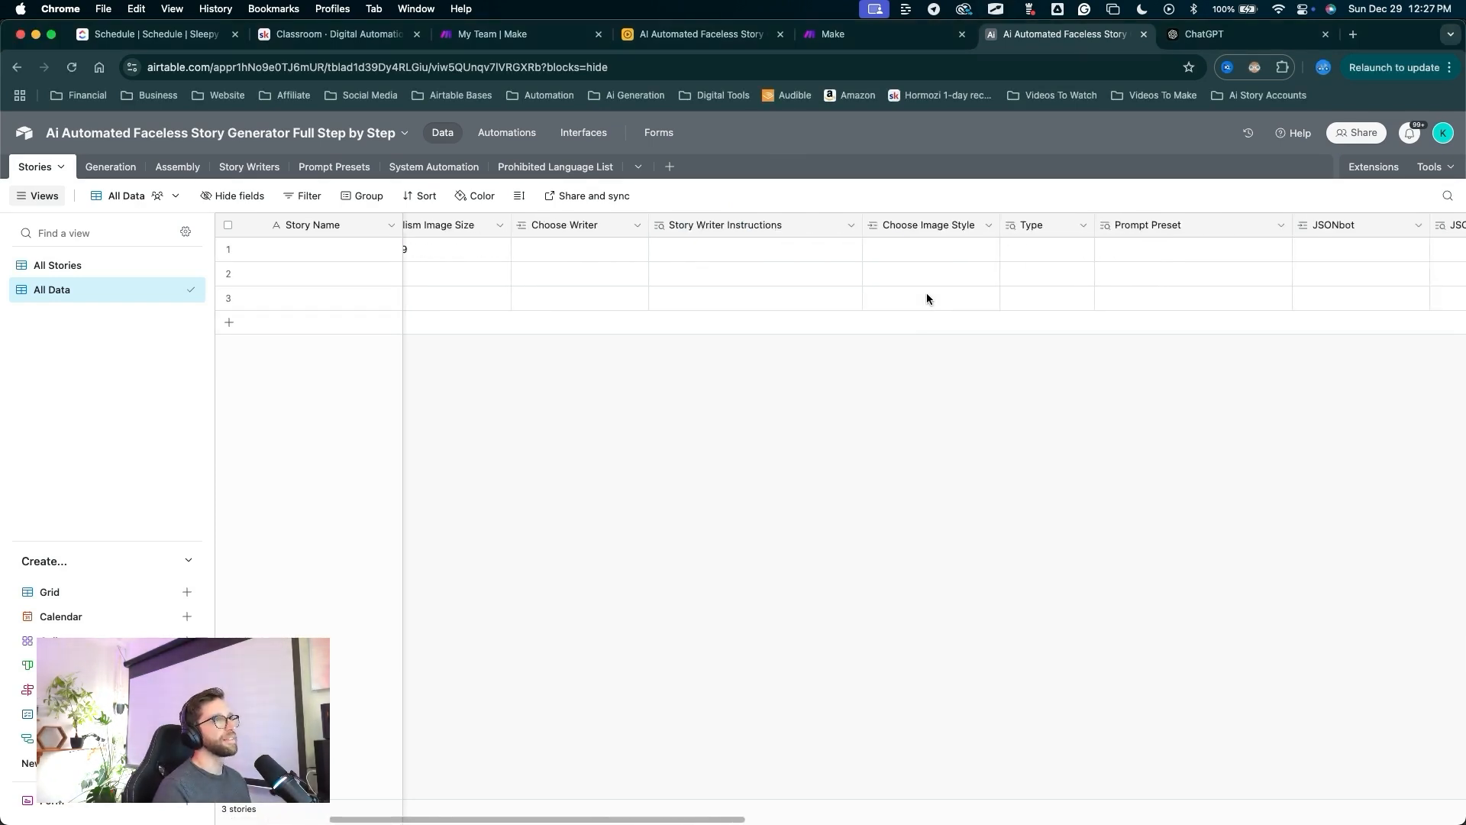
pyautogui.hscroll(8, 927, 298)
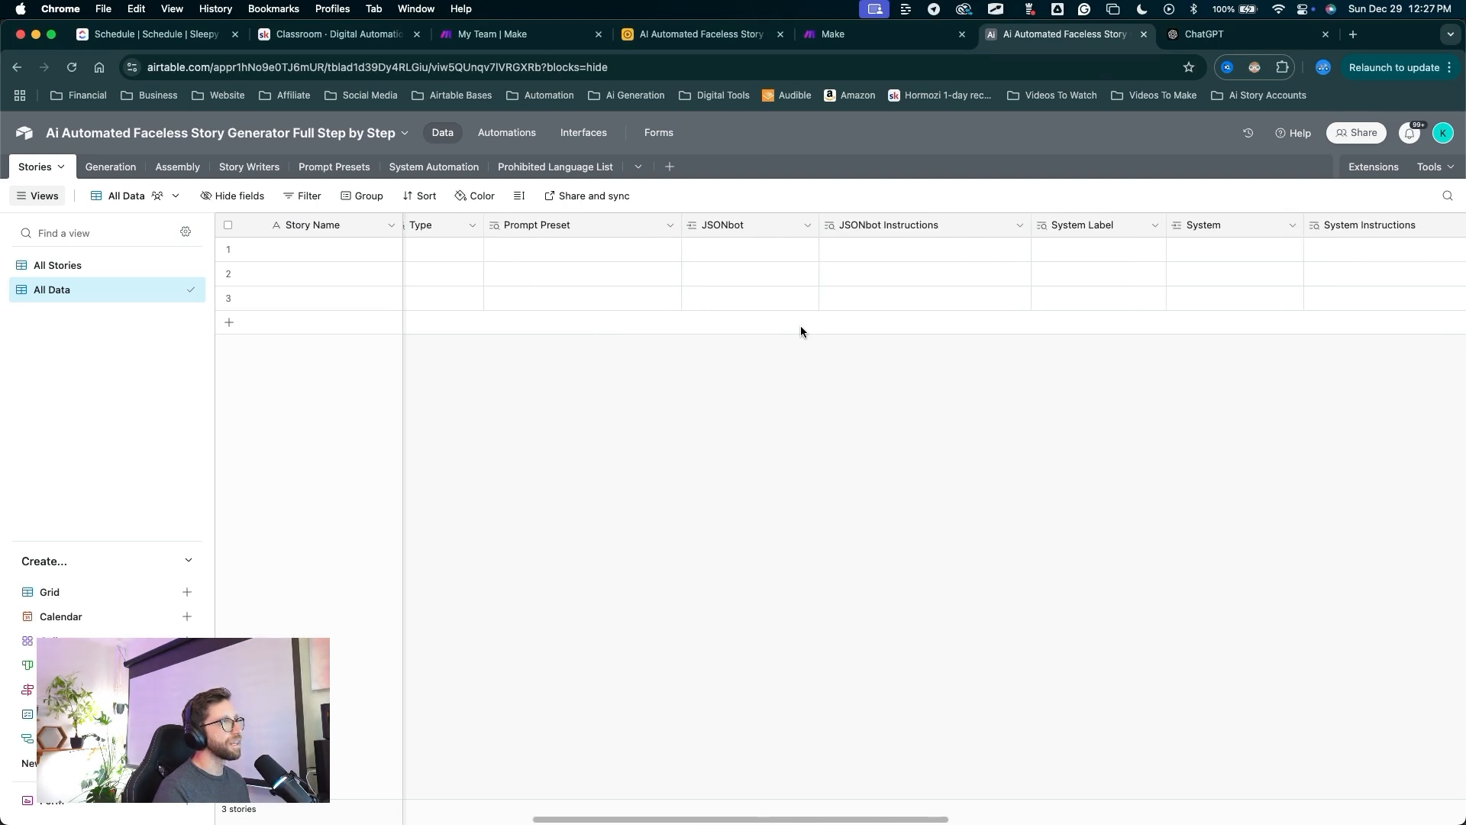
pyautogui.hscroll(10, 800, 325)
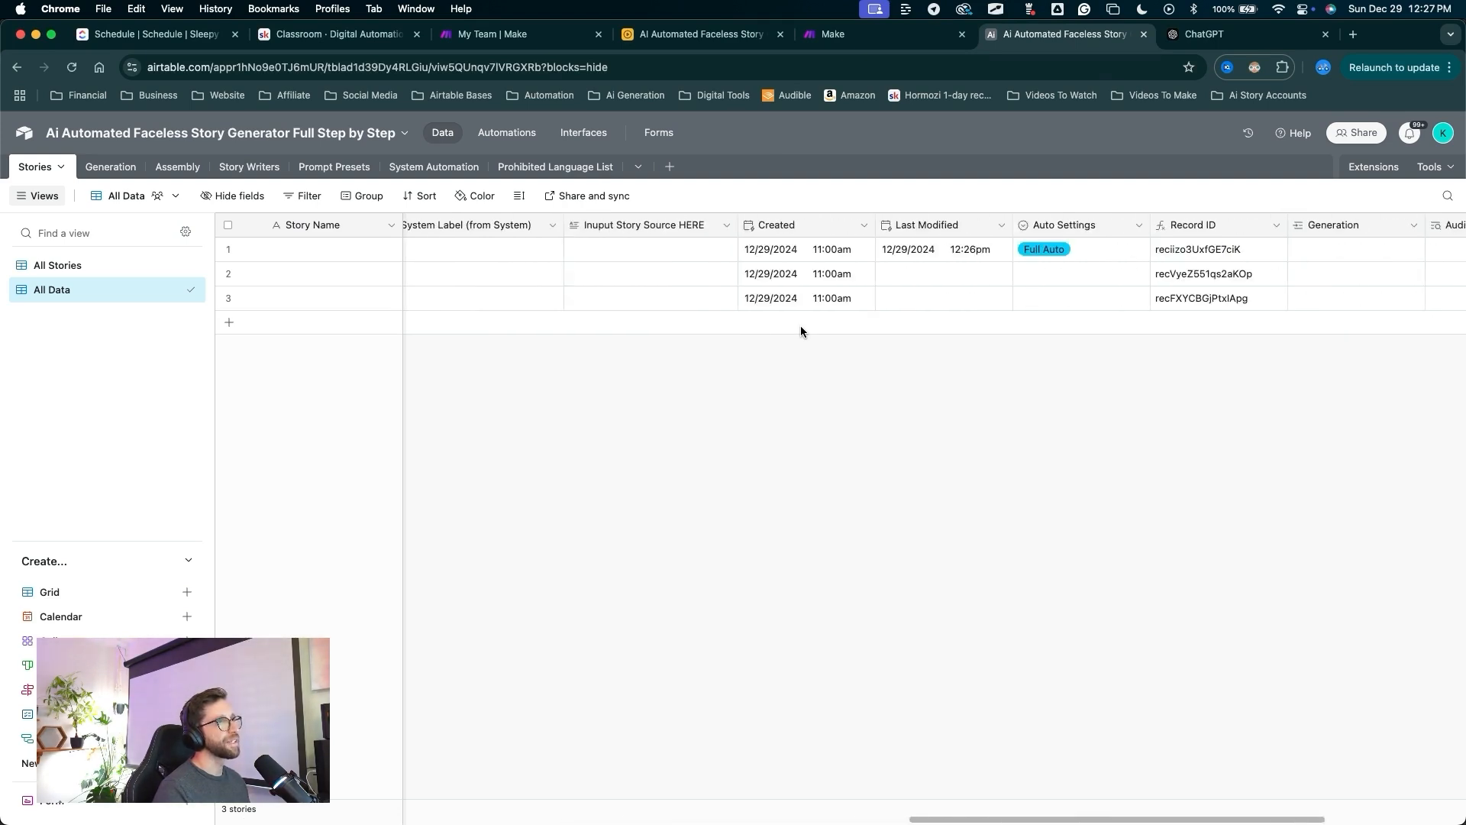
pyautogui.hscroll(5, 800, 325)
pyautogui.moveTo(610, 568)
pyautogui.mouseDown()
pyautogui.moveTo(544, 516)
pyautogui.moveTo(413, 248)
pyautogui.moveTo(618, 211)
pyautogui.moveTo(725, 231)
pyautogui.moveTo(586, 227)
pyautogui.moveTo(840, 222)
pyautogui.moveTo(782, 204)
pyautogui.mouseUp()
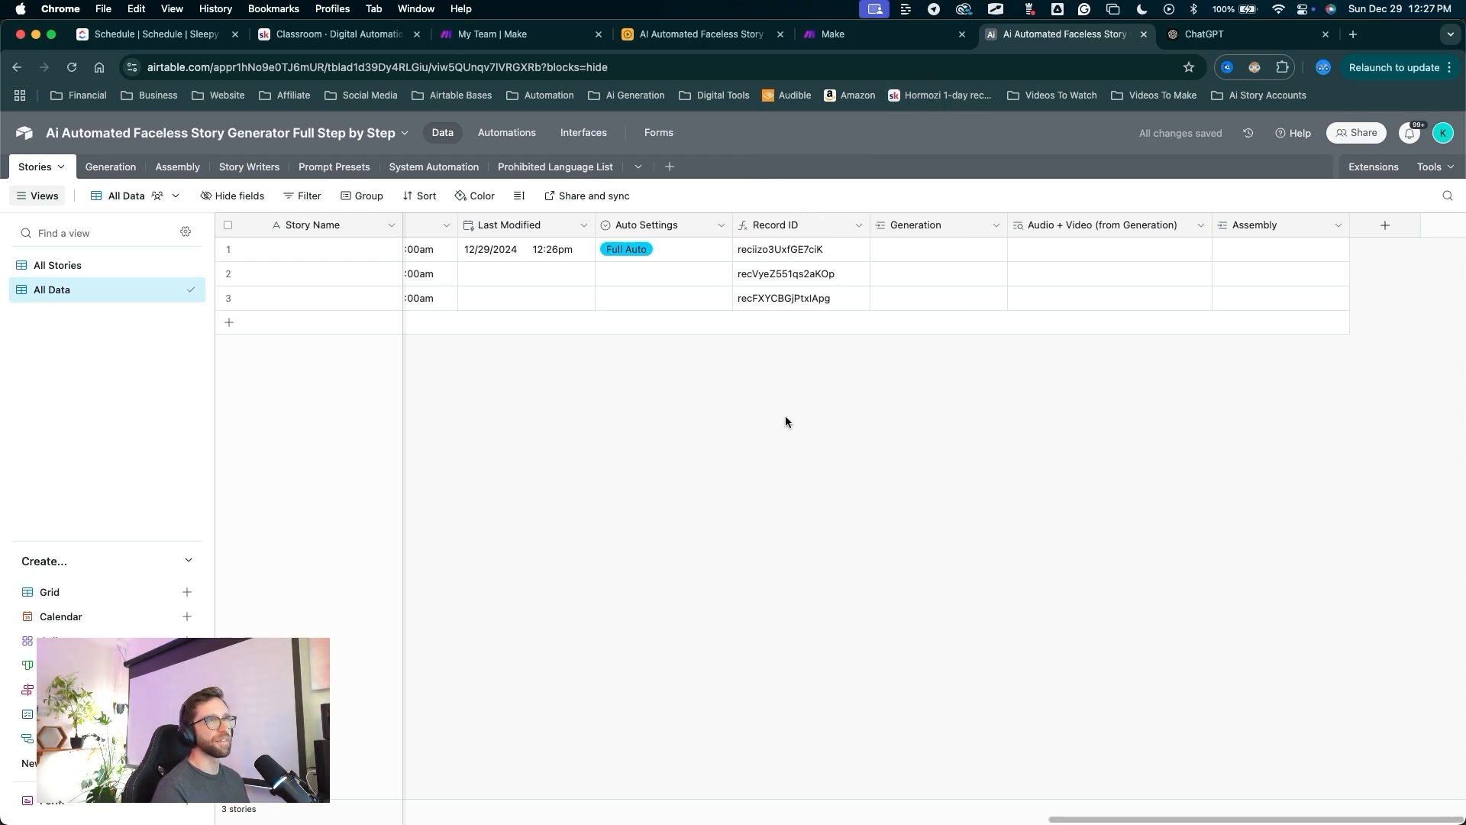
pyautogui.moveTo(825, 481); pyautogui.dragTo(699, 281)
pyautogui.moveTo(768, 622)
pyautogui.mouseDown()
pyautogui.moveTo(782, 233)
pyautogui.moveTo(1322, 214)
pyautogui.mouseUp()
pyautogui.moveTo(1142, 478); pyautogui.dragTo(1253, 246)
# Adjust the column order until Record ID sits last, right after Assembly.
pyautogui.hscroll(-10, 707, 336)
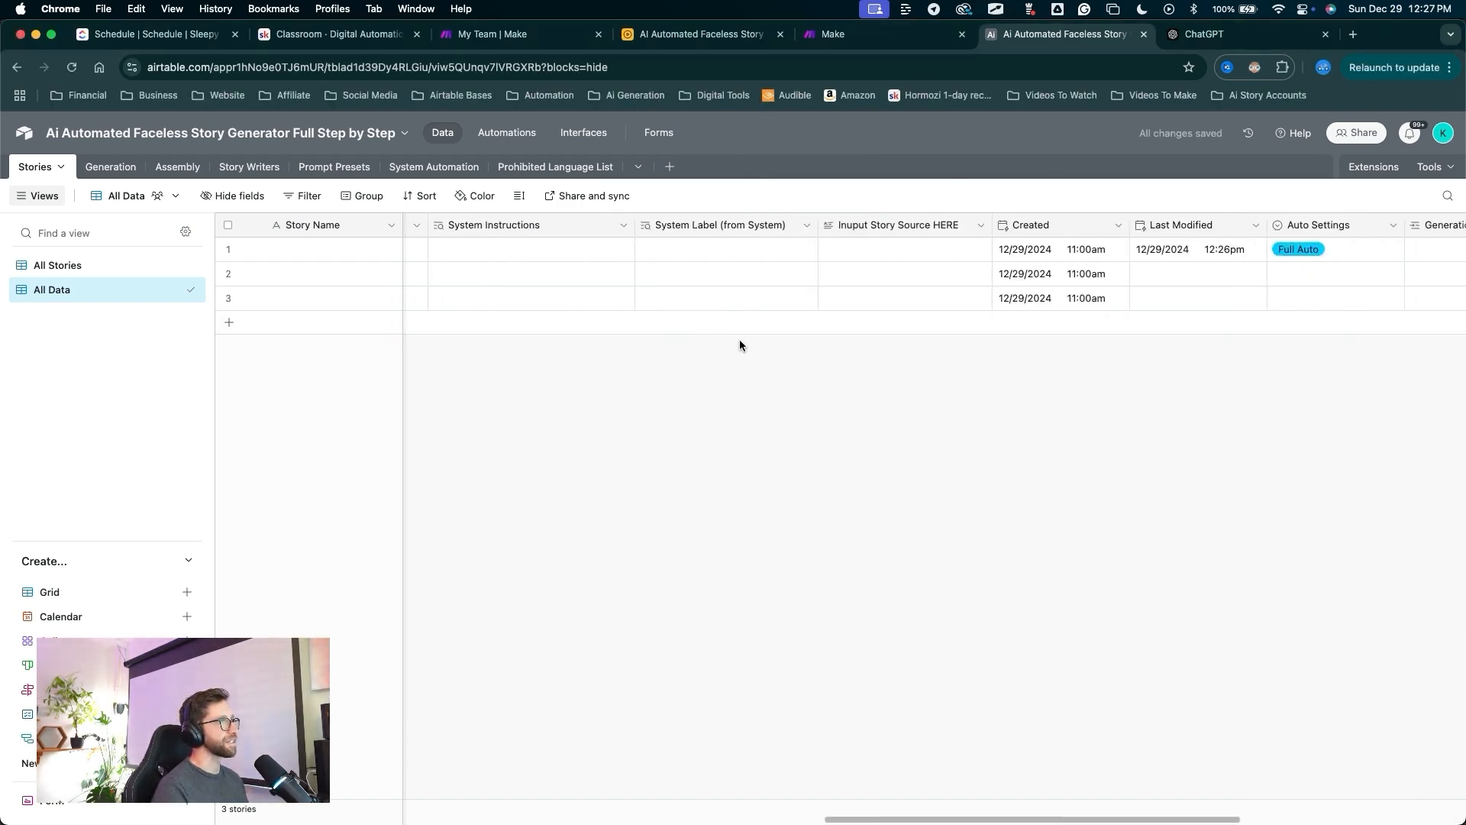
pyautogui.hscroll(10, 800, 342)
pyautogui.moveTo(1123, 534)
pyautogui.mouseDown()
pyautogui.moveTo(1250, 382)
pyautogui.moveTo(1204, 222)
pyautogui.mouseUp()
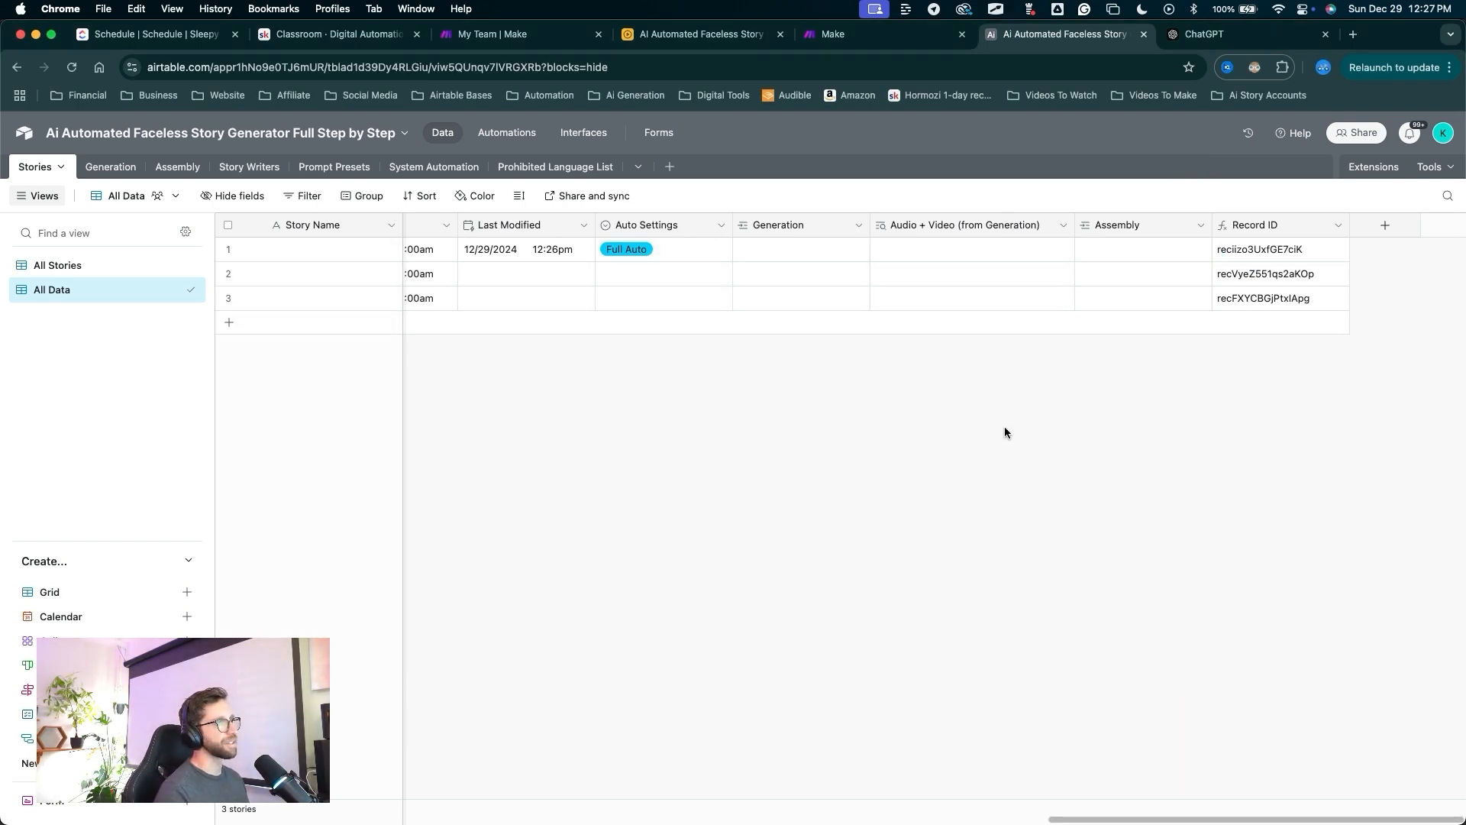
pyautogui.moveTo(671, 497)
pyautogui.mouseDown()
pyautogui.moveTo(560, 264)
pyautogui.moveTo(744, 486)
pyautogui.moveTo(778, 282)
pyautogui.mouseUp()
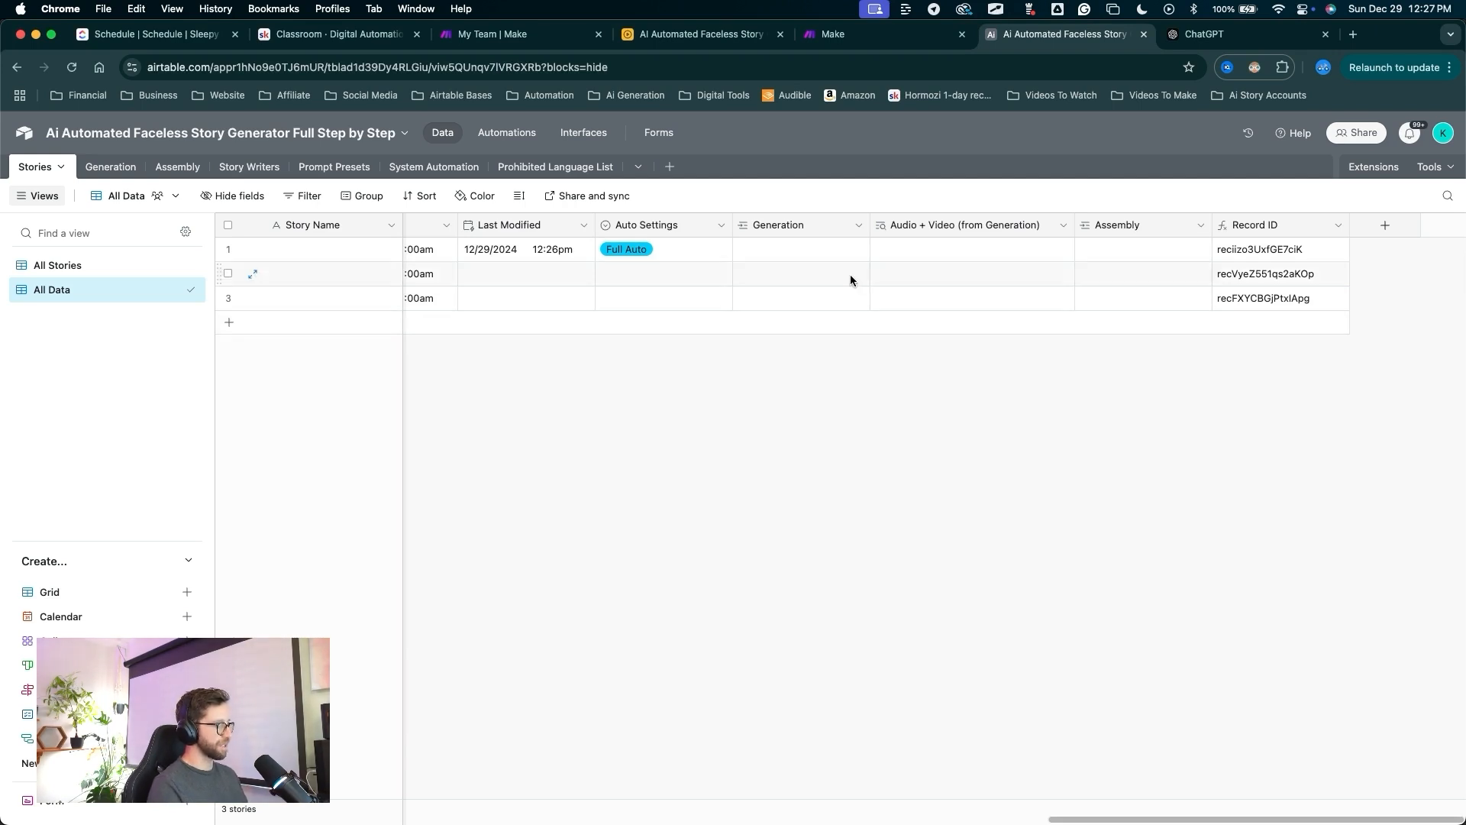
pyautogui.hscroll(-2, 962, 300)
pyautogui.moveTo(920, 524); pyautogui.dragTo(144, 290)
pyautogui.moveTo(1097, 509)
pyautogui.mouseDown()
pyautogui.moveTo(1189, 198)
pyautogui.moveTo(1342, 207)
pyautogui.moveTo(1283, 229)
pyautogui.moveTo(867, 220)
pyautogui.moveTo(1329, 241)
pyautogui.moveTo(1204, 272)
pyautogui.mouseUp()
pyautogui.moveTo(855, 226); pyautogui.dragTo(847, 275)
pyautogui.hscroll(-2, 879, 329)
pyautogui.moveTo(907, 443); pyautogui.dragTo(901, 369)
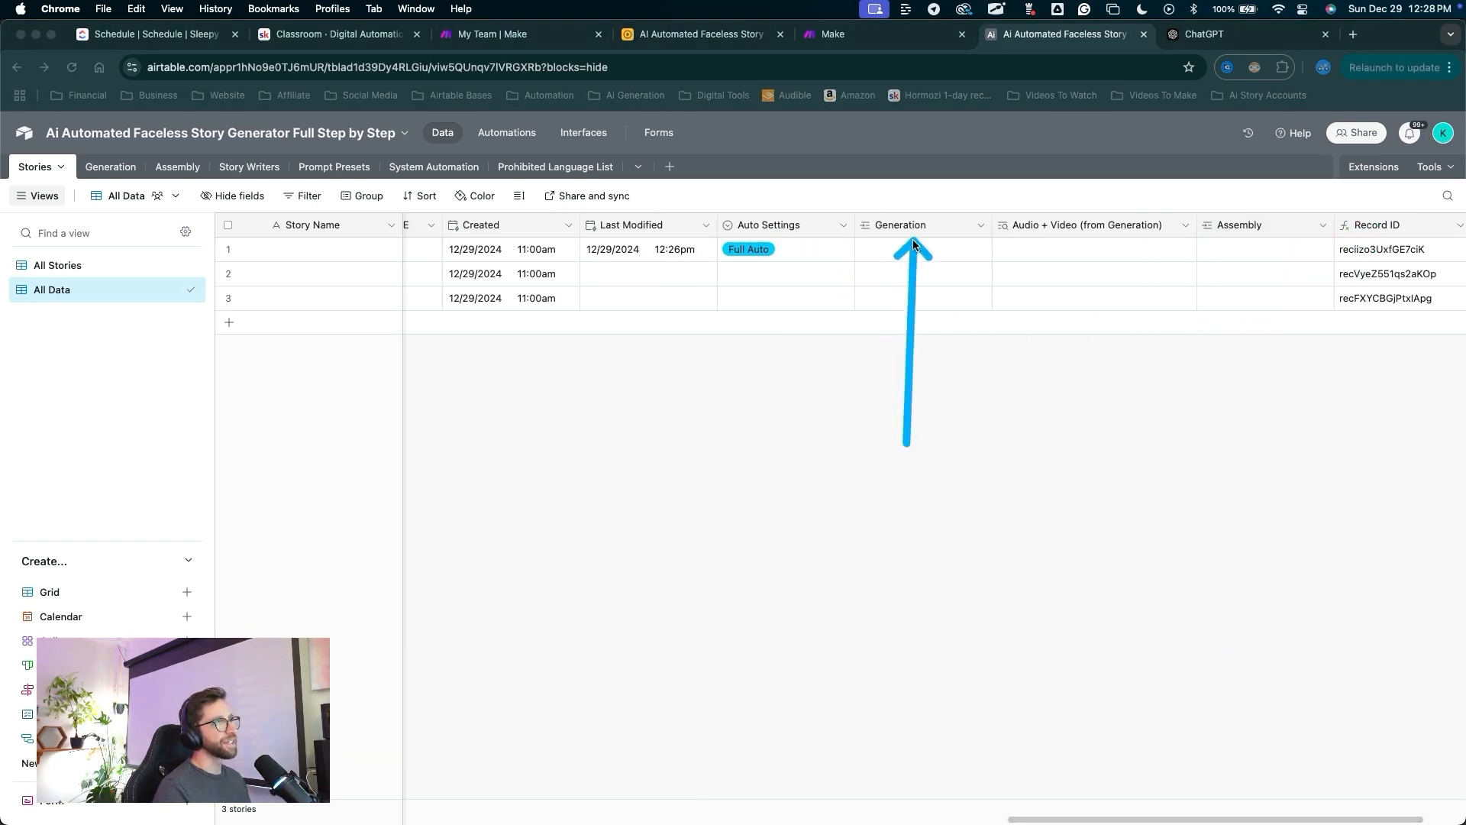
pyautogui.moveTo(913, 243)
pyautogui.mouseDown()
pyautogui.moveTo(1078, 228)
pyautogui.moveTo(1212, 241)
pyautogui.mouseUp()
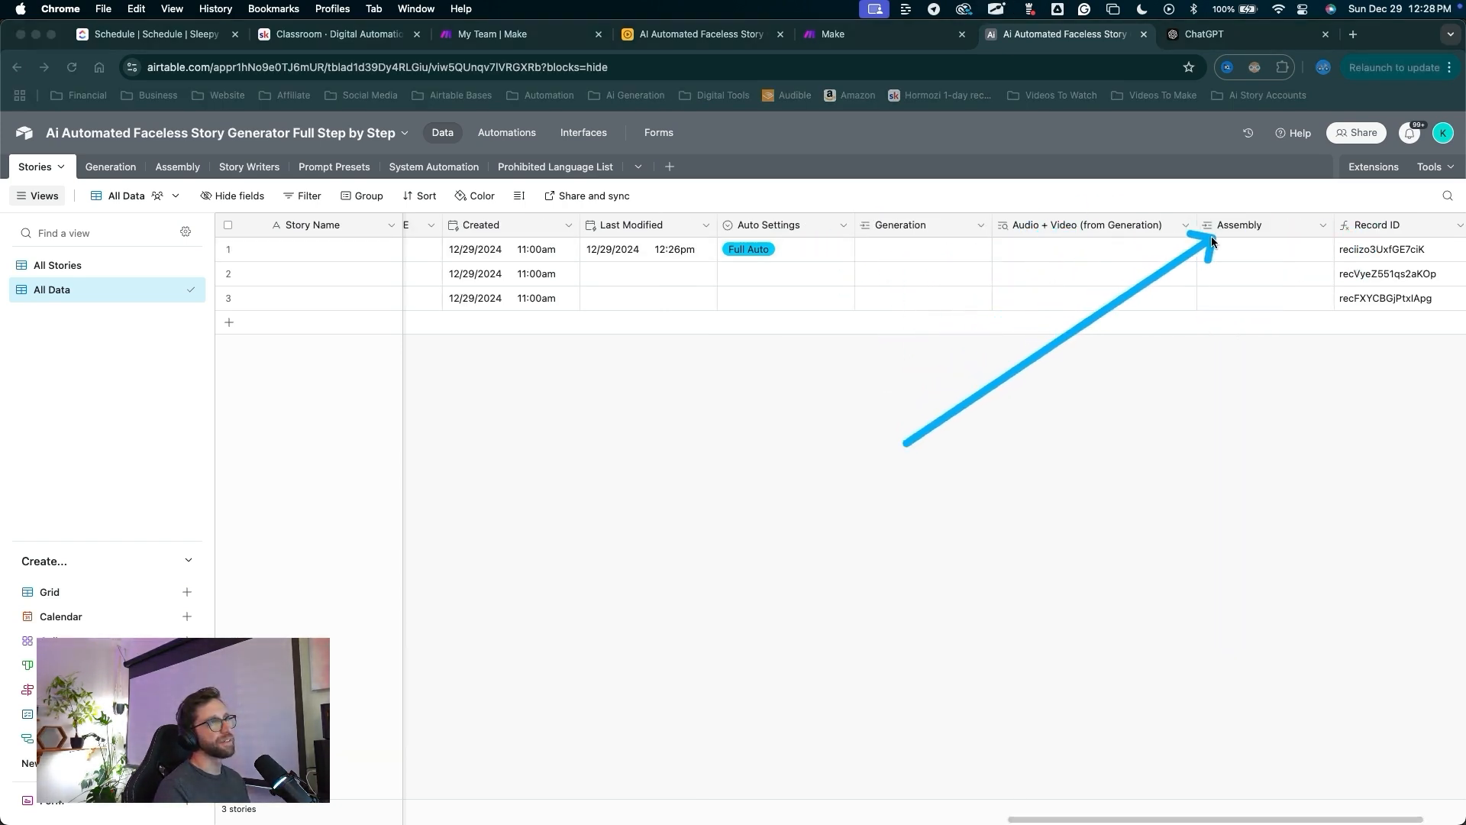
pyautogui.press('Escape')
pyautogui.click(891, 226)
pyautogui.keyDown('shift'); pyautogui.click(1051, 222); pyautogui.keyUp('shift')
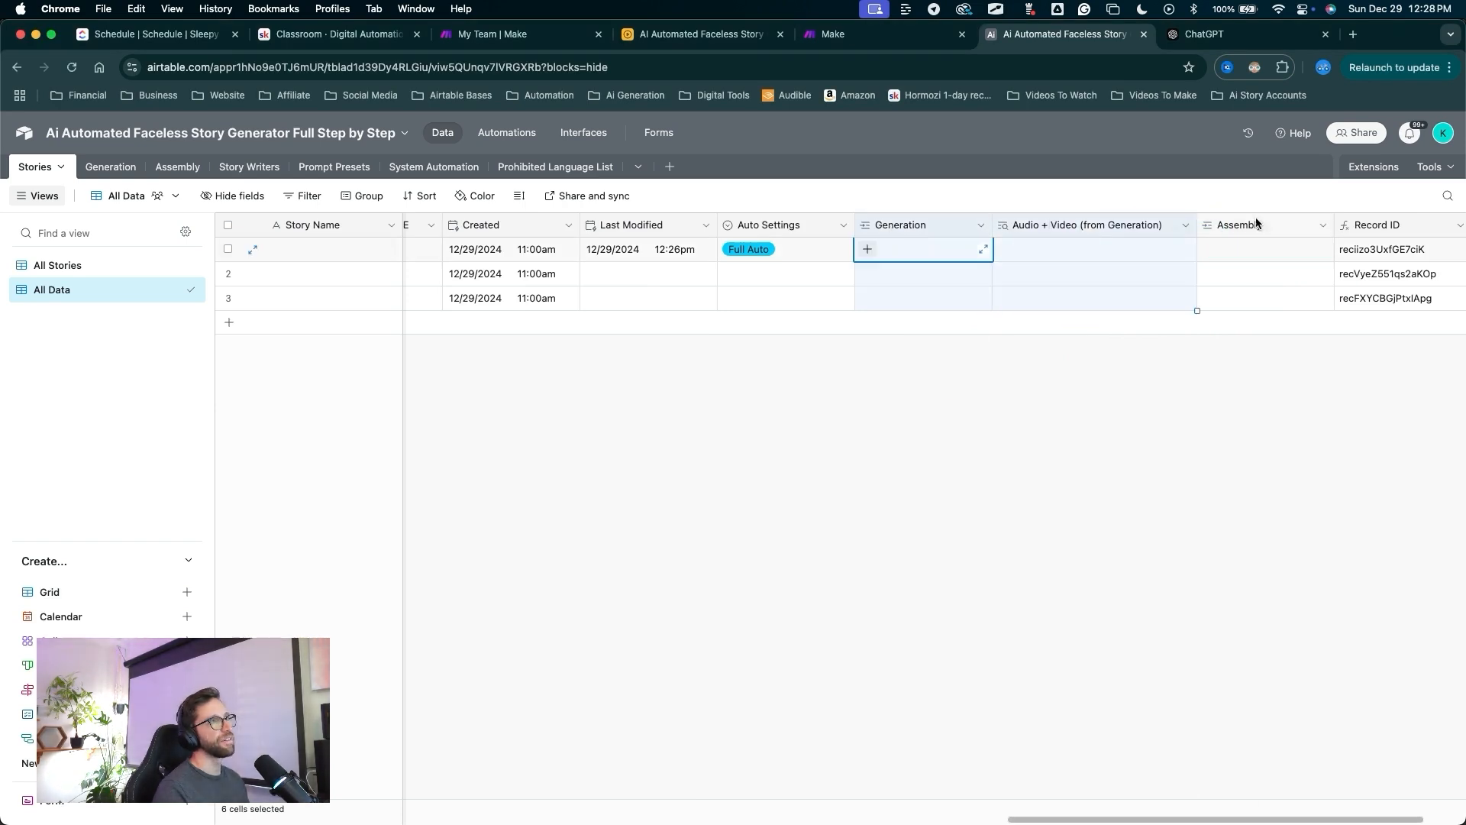
pyautogui.keyDown('shift'); pyautogui.click(1258, 224); pyautogui.keyUp('shift')
pyautogui.moveTo(933, 231); pyautogui.dragTo(821, 225)
pyautogui.hscroll(5, 822, 437)
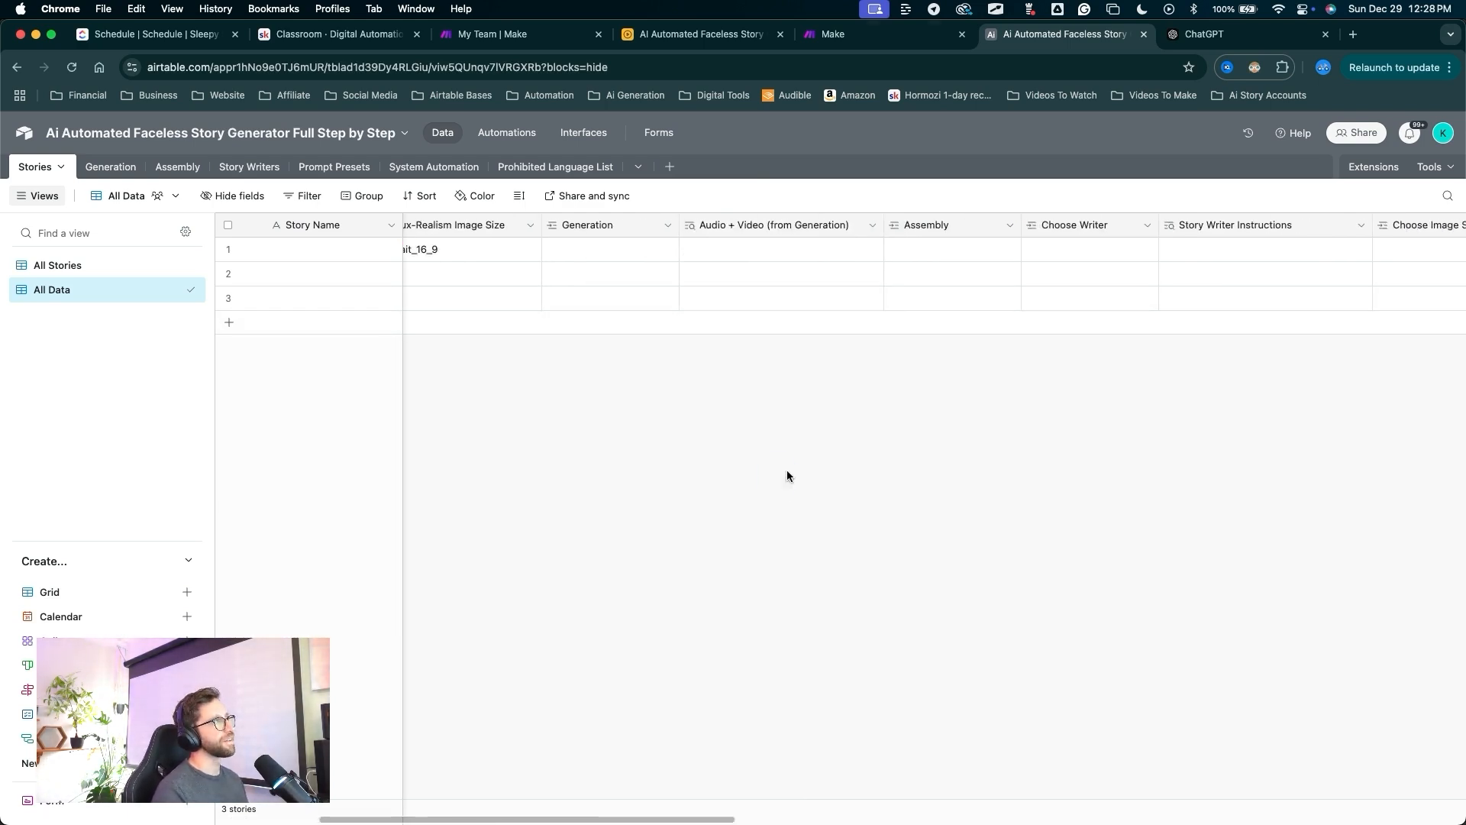
pyautogui.moveTo(752, 478); pyautogui.dragTo(615, 324)
pyautogui.moveTo(558, 241)
pyautogui.mouseDown()
pyautogui.moveTo(1286, 223)
pyautogui.moveTo(617, 225)
pyautogui.mouseUp()
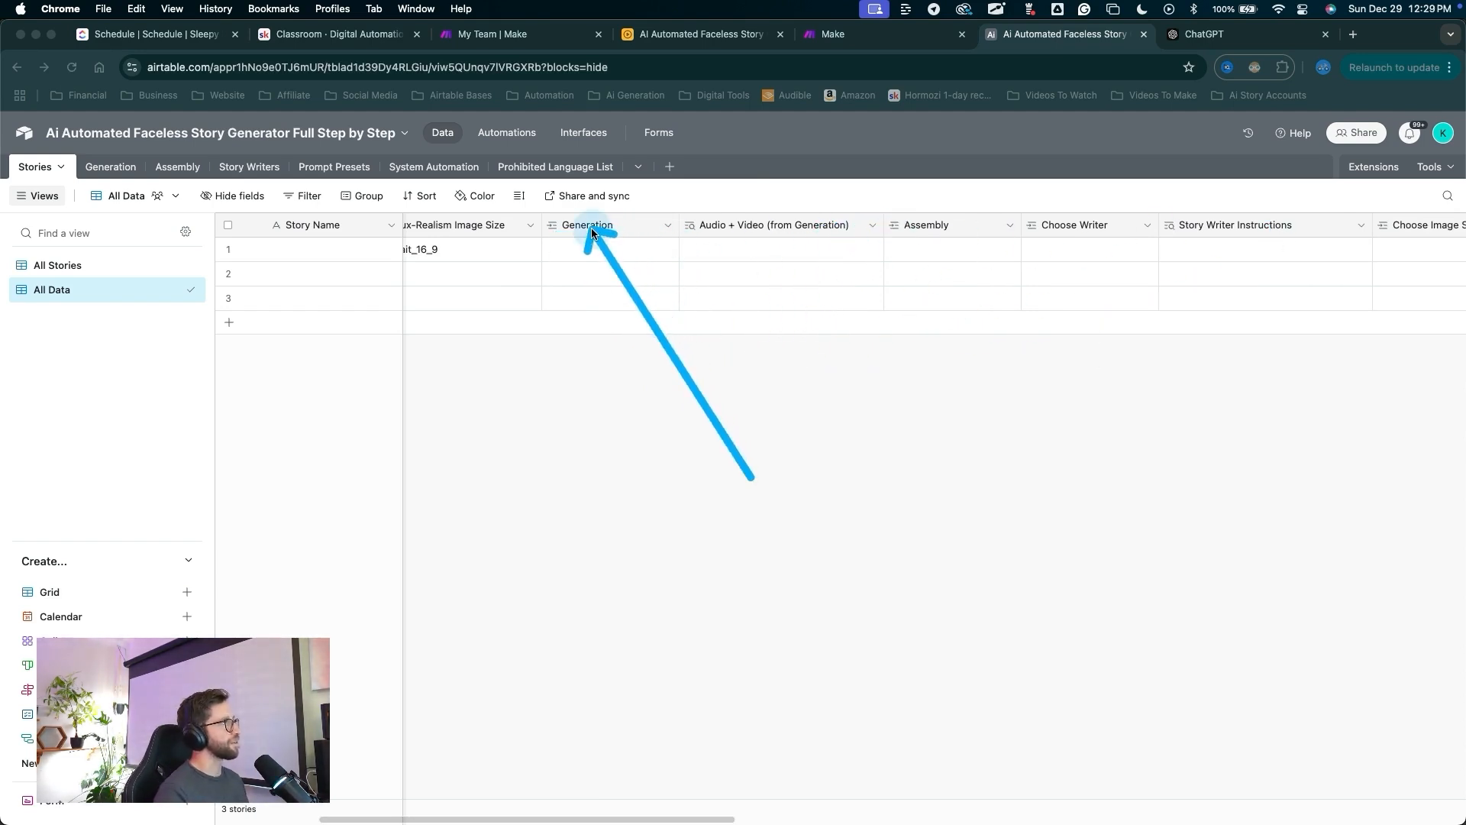
pyautogui.hscroll(-3, 626, 306)
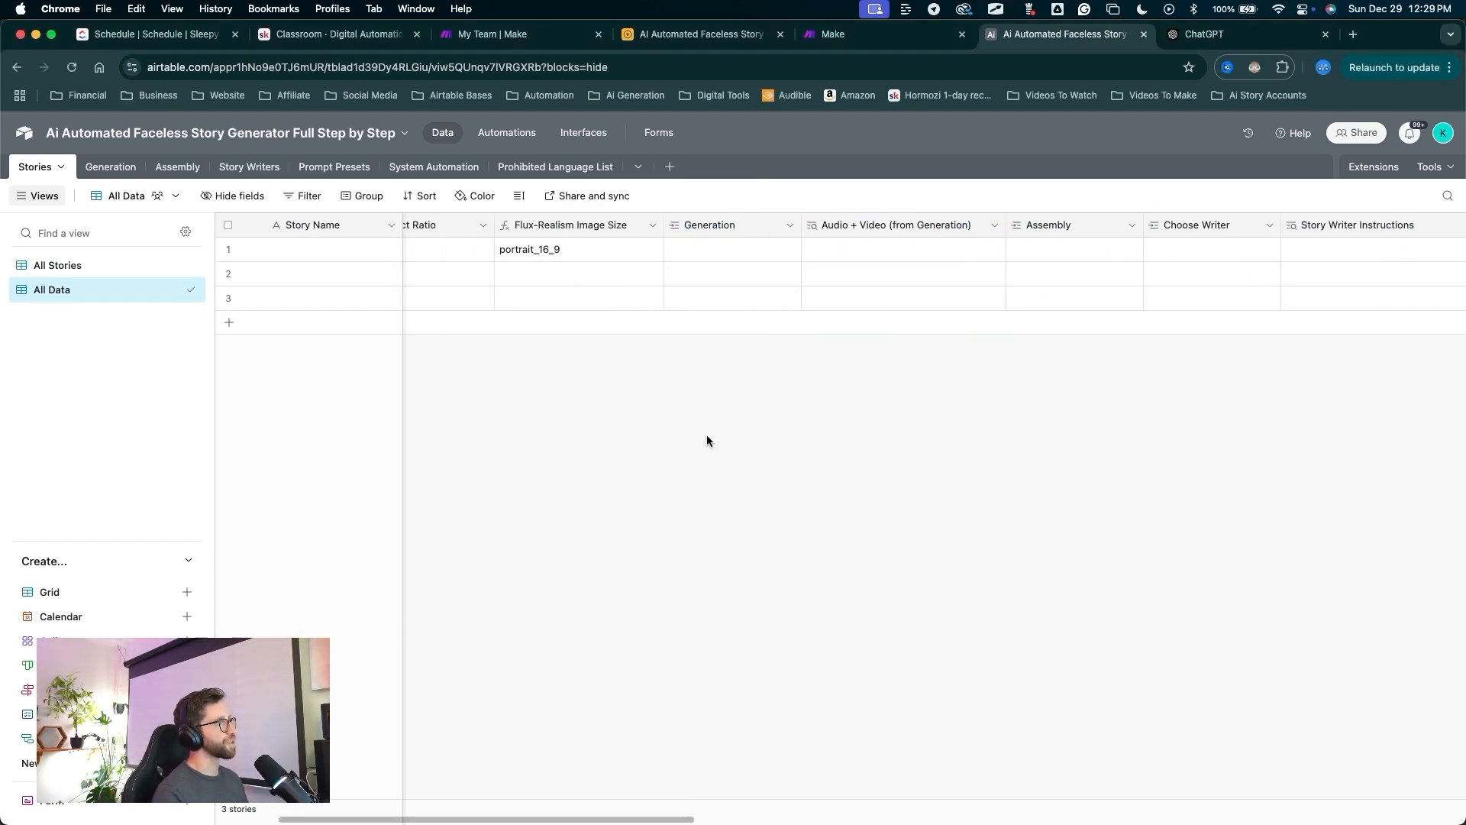
pyautogui.moveTo(607, 504)
pyautogui.mouseDown()
pyautogui.moveTo(66, 200)
pyautogui.moveTo(48, 170)
pyautogui.moveTo(92, 191)
pyautogui.mouseUp()
pyautogui.hscroll(-3, 556, 346)
pyautogui.moveTo(480, 569)
pyautogui.mouseDown()
pyautogui.moveTo(489, 233)
pyautogui.moveTo(766, 190)
pyautogui.moveTo(540, 243)
pyautogui.moveTo(801, 243)
pyautogui.moveTo(713, 345)
pyautogui.moveTo(294, 290)
pyautogui.moveTo(393, 278)
pyautogui.moveTo(28, 171)
pyautogui.moveTo(462, 369)
pyautogui.mouseUp()
pyautogui.hscroll(2, 697, 410)
pyautogui.moveTo(781, 426)
pyautogui.mouseDown()
pyautogui.moveTo(884, 262)
pyautogui.moveTo(1130, 243)
pyautogui.moveTo(818, 255)
pyautogui.moveTo(905, 229)
pyautogui.mouseUp()
pyautogui.moveTo(460, 509); pyautogui.dragTo(139, 180)
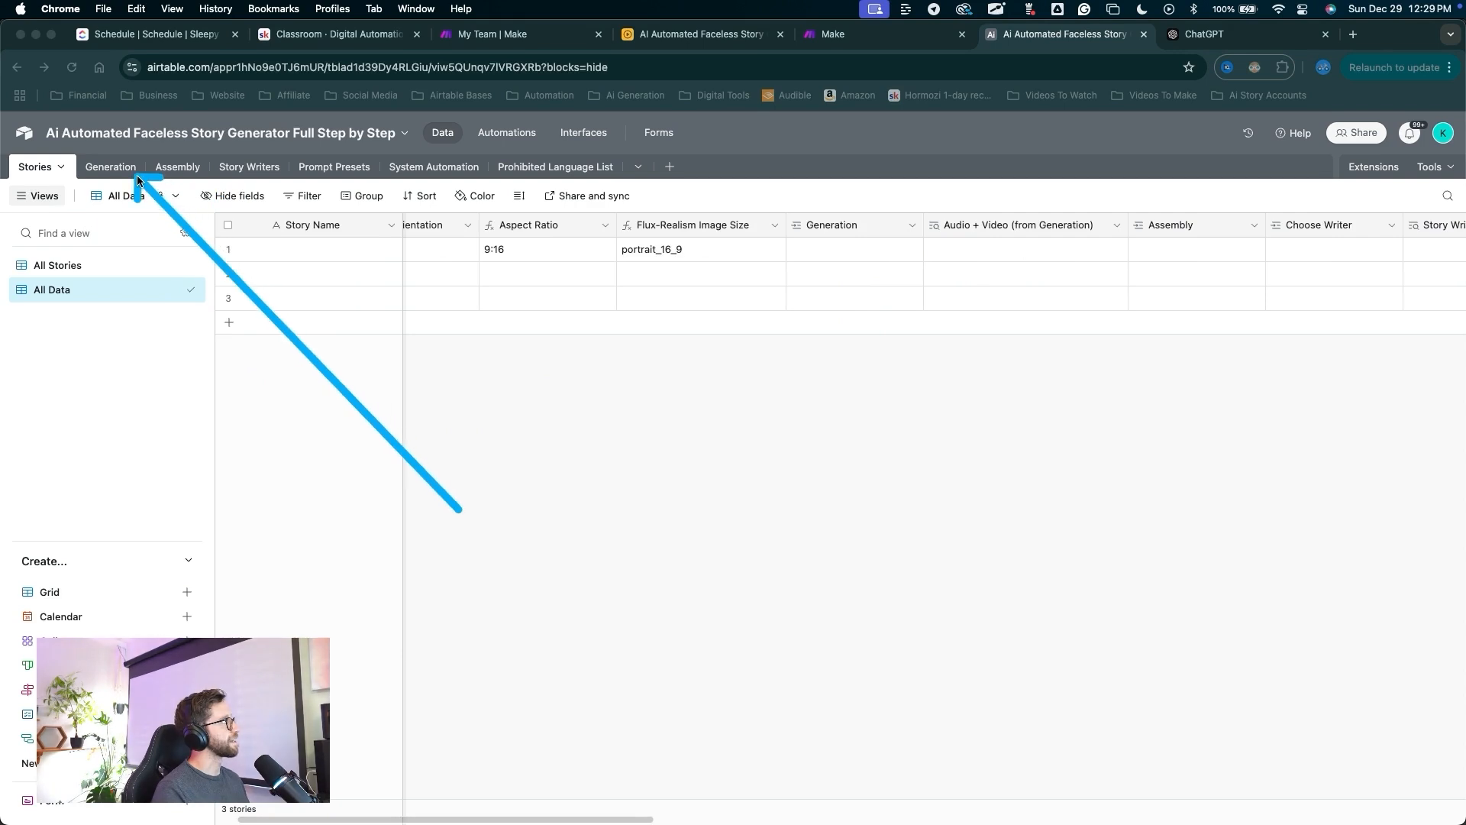
pyautogui.moveTo(1166, 500)
pyautogui.mouseDown()
pyautogui.moveTo(1307, 272)
pyautogui.moveTo(1214, 244)
pyautogui.mouseUp()
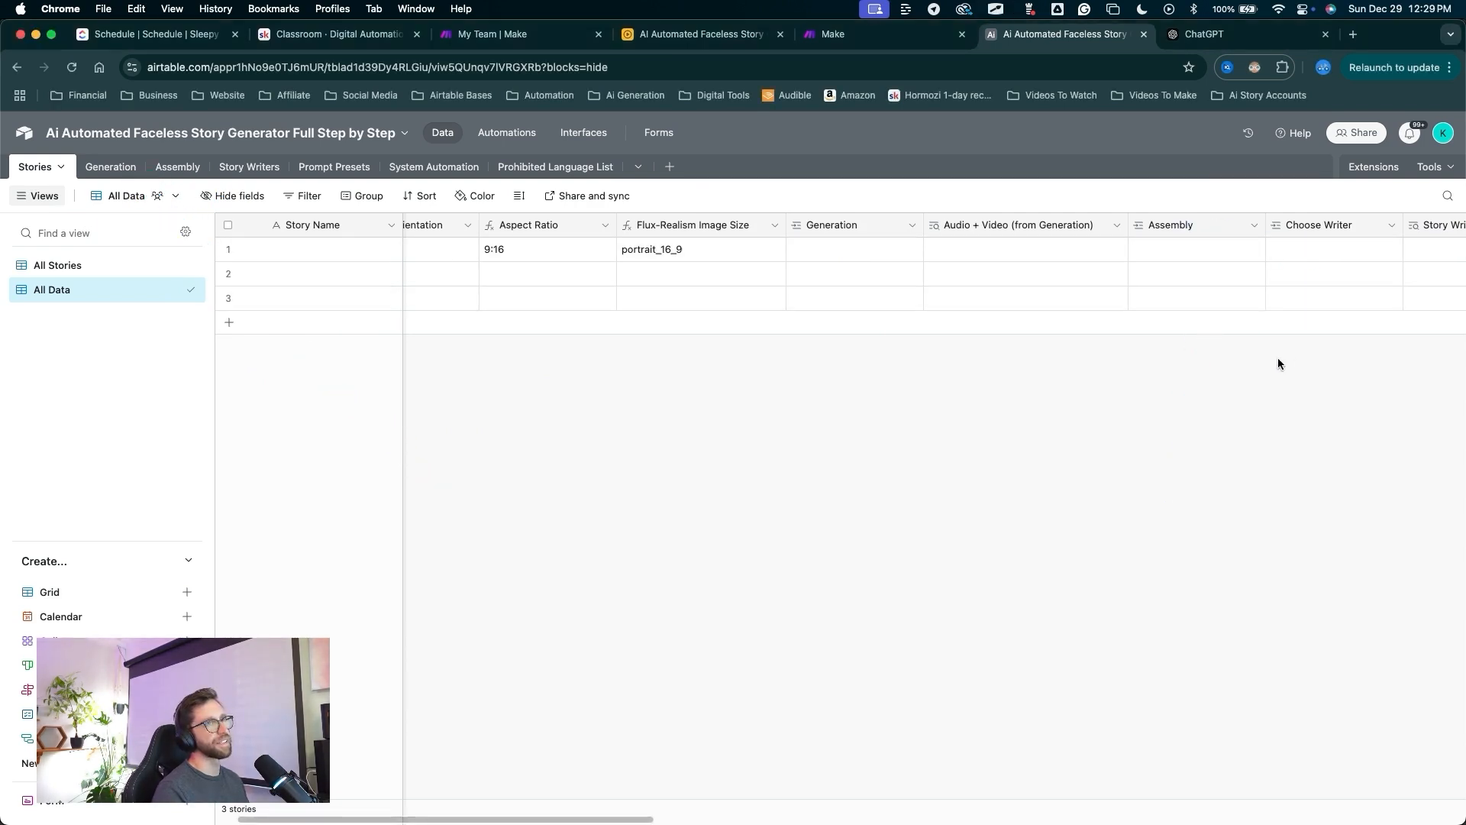
pyautogui.hscroll(10, 1222, 364)
pyautogui.moveTo(569, 482)
pyautogui.mouseDown()
pyautogui.moveTo(606, 237)
pyautogui.moveTo(1060, 235)
pyautogui.moveTo(1139, 269)
pyautogui.mouseUp()
pyautogui.hscroll(1, 1124, 351)
pyautogui.hscroll(10, 1124, 351)
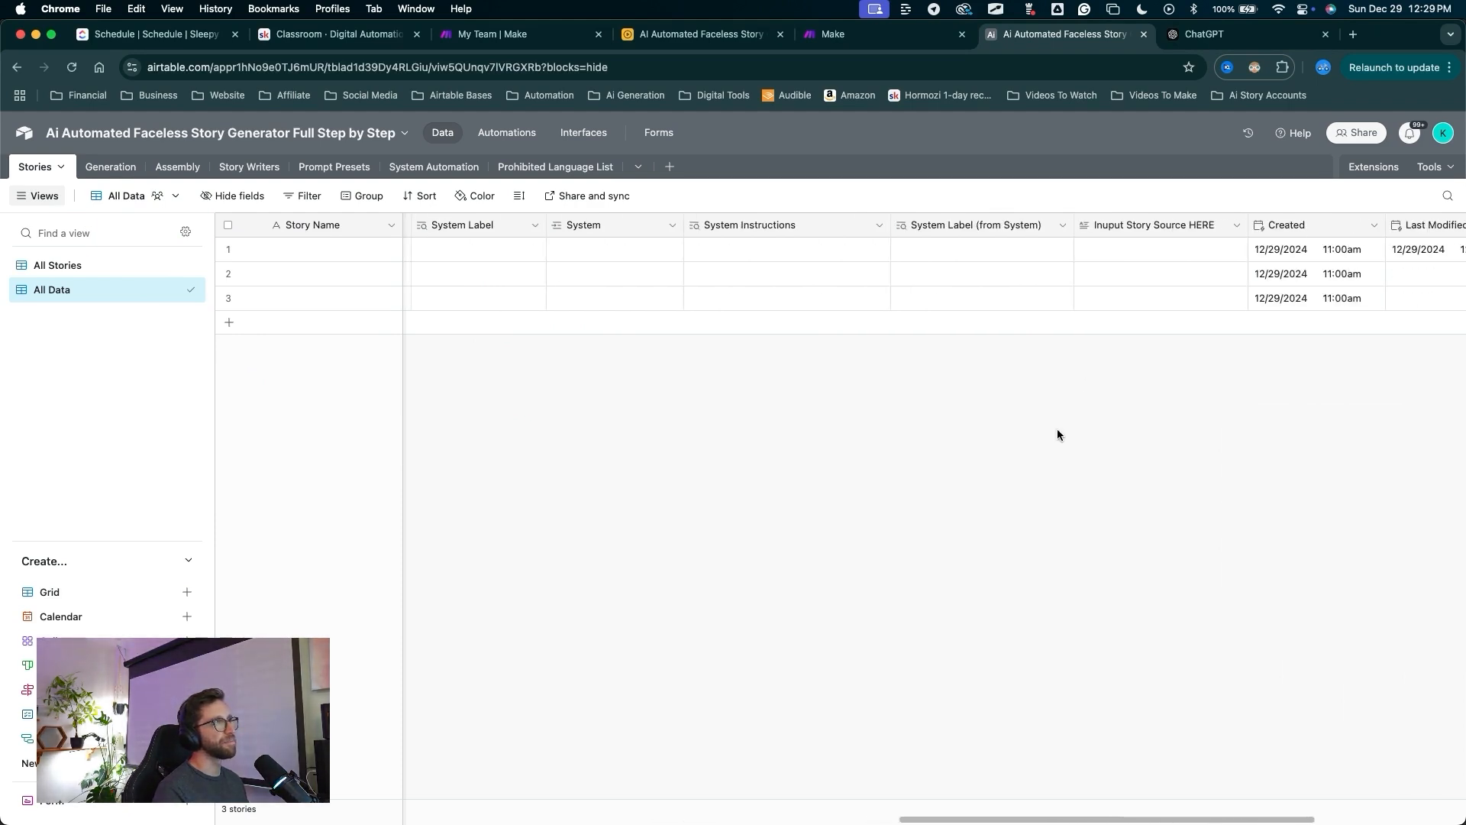
pyautogui.hscroll(-15, 965, 474)
pyautogui.moveTo(672, 510); pyautogui.dragTo(569, 180)
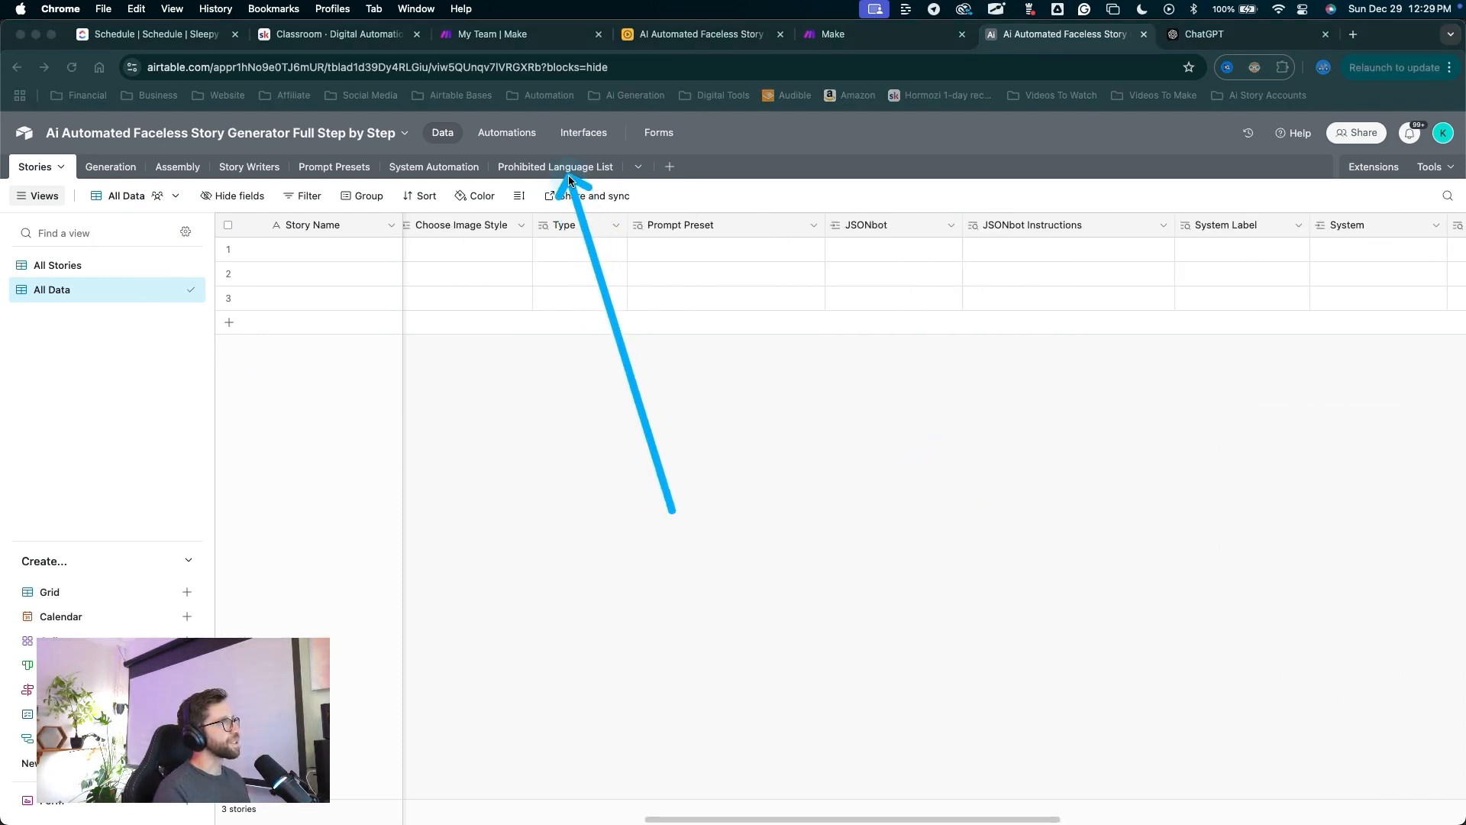
pyautogui.hscroll(-5, 954, 278)
pyautogui.hscroll(4, 955, 278)
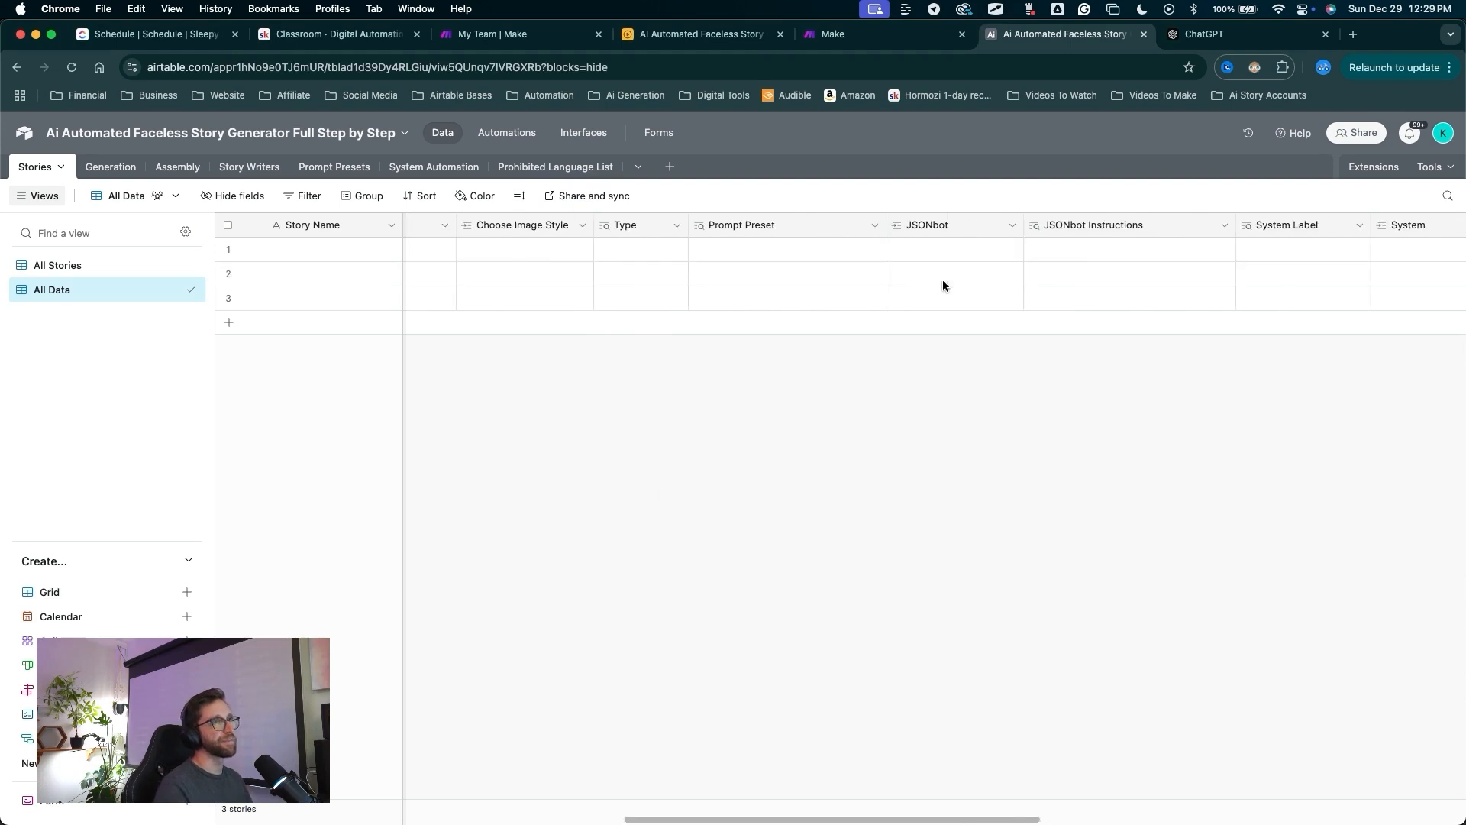
pyautogui.hscroll(10, 943, 284)
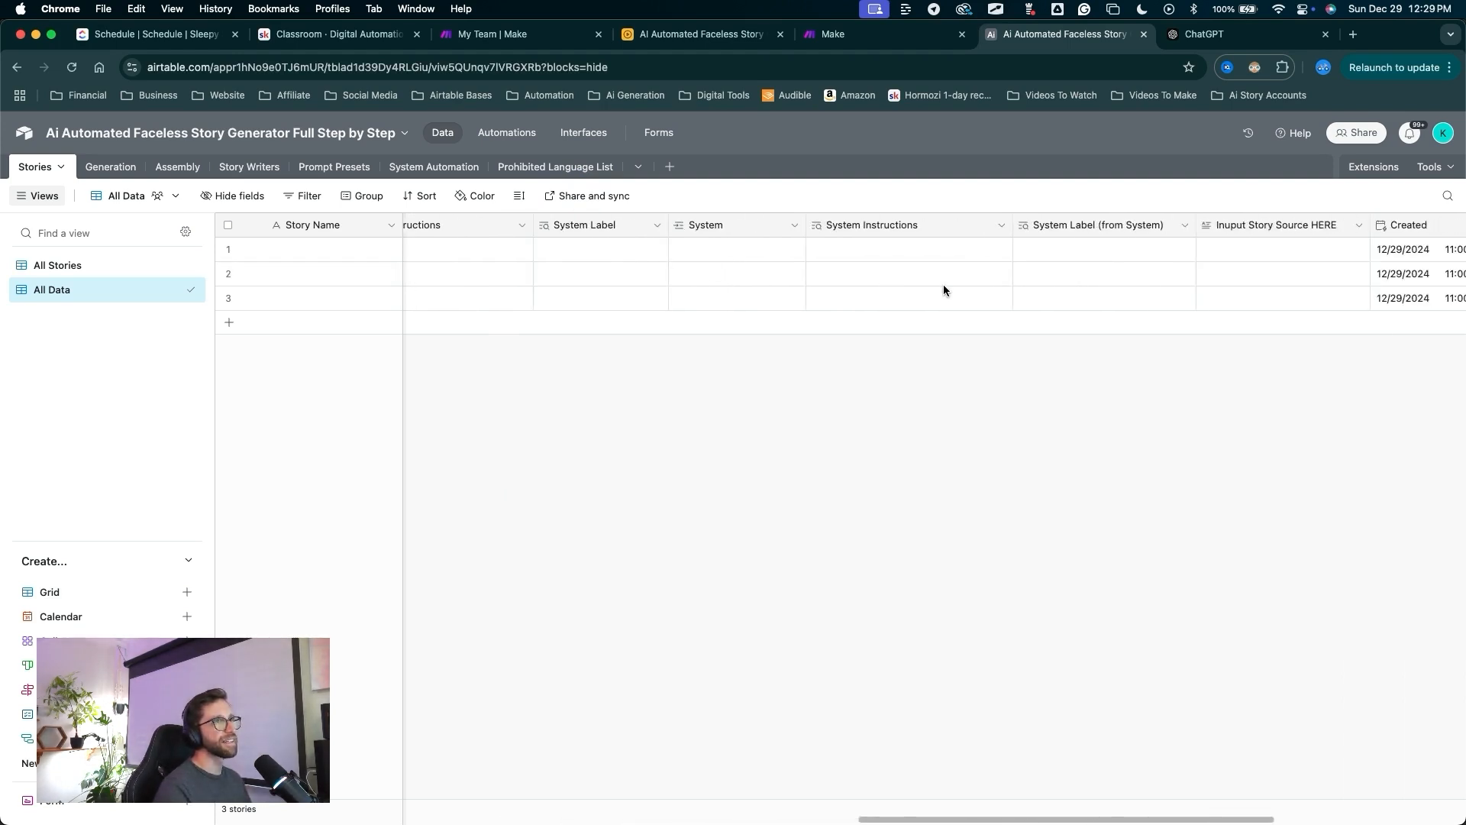
pyautogui.hscroll(5, 943, 288)
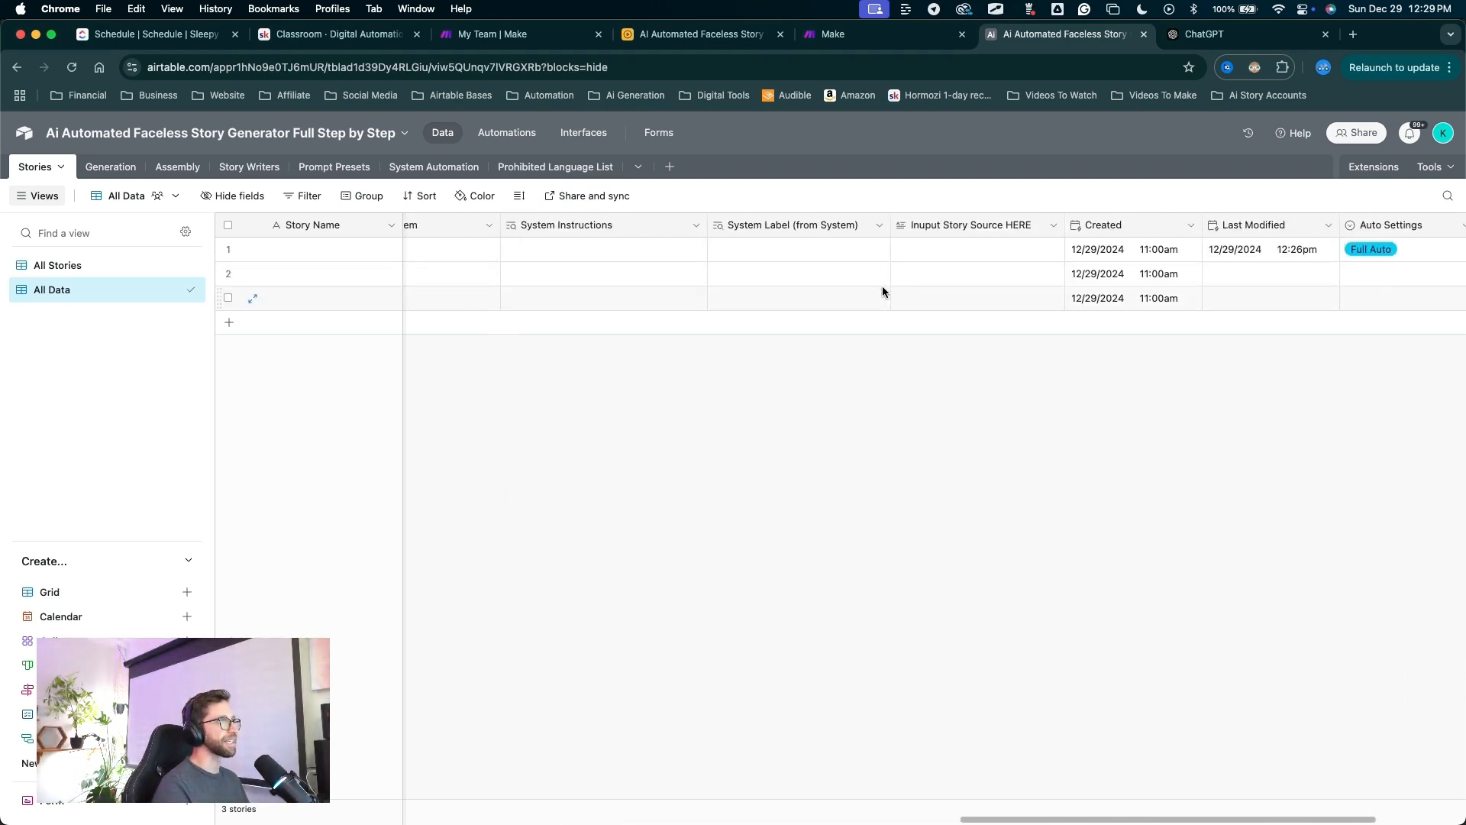
pyautogui.hscroll(-3, 885, 313)
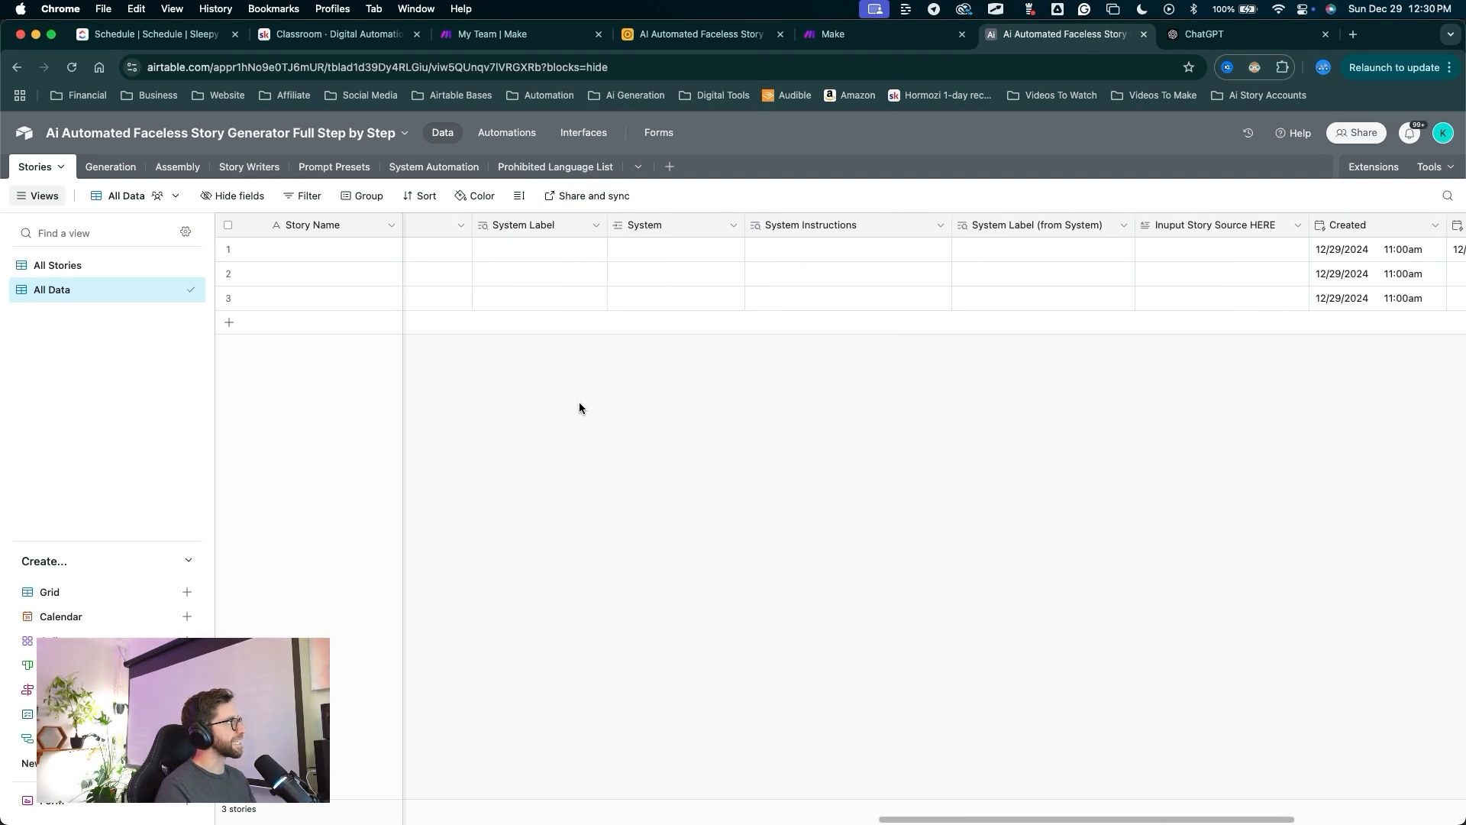
pyautogui.moveTo(580, 403); pyautogui.dragTo(443, 173)
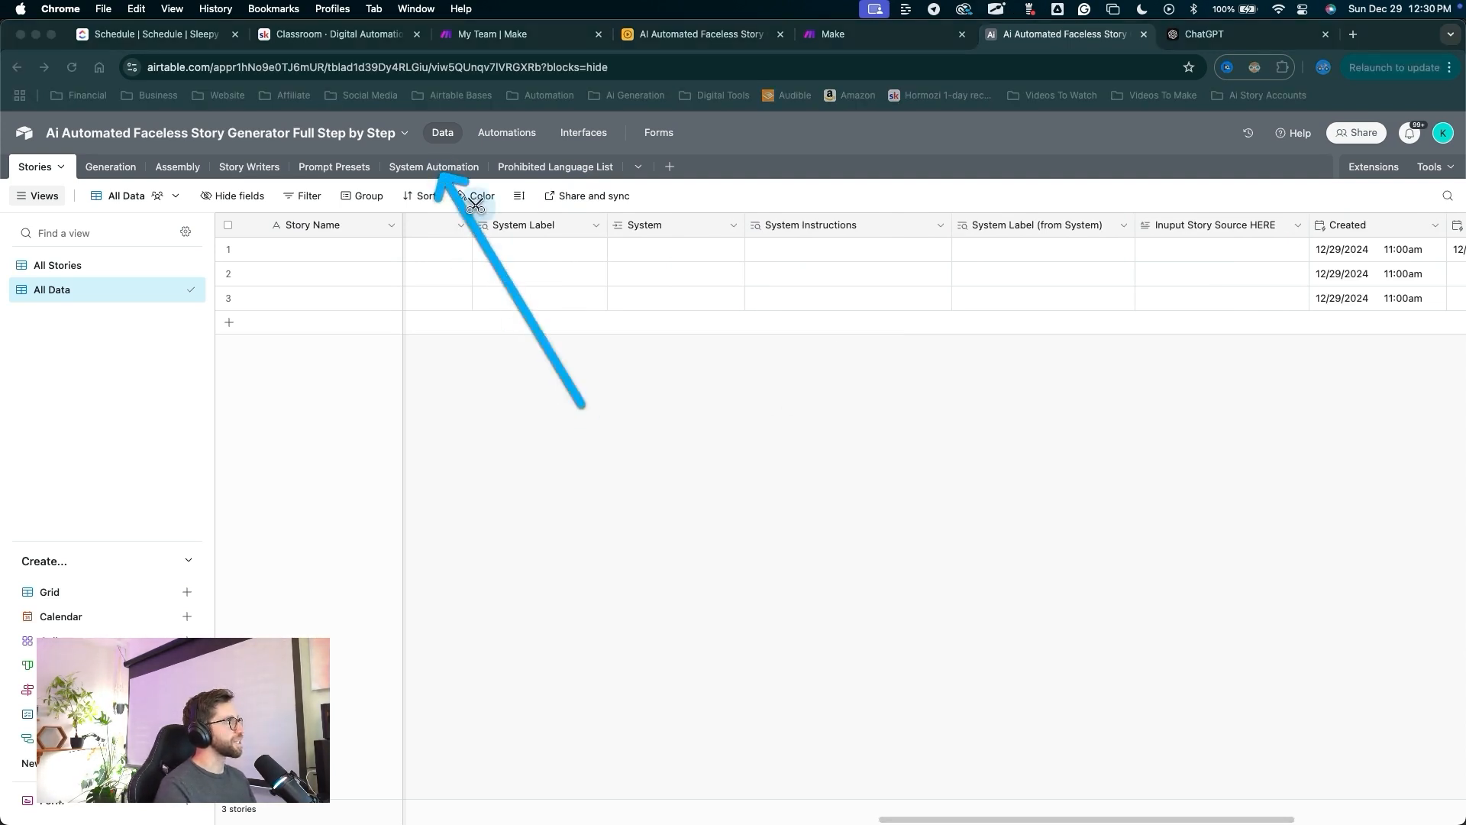
pyautogui.moveTo(608, 446)
pyautogui.mouseDown()
pyautogui.moveTo(491, 278)
pyautogui.moveTo(441, 174)
pyautogui.mouseUp()
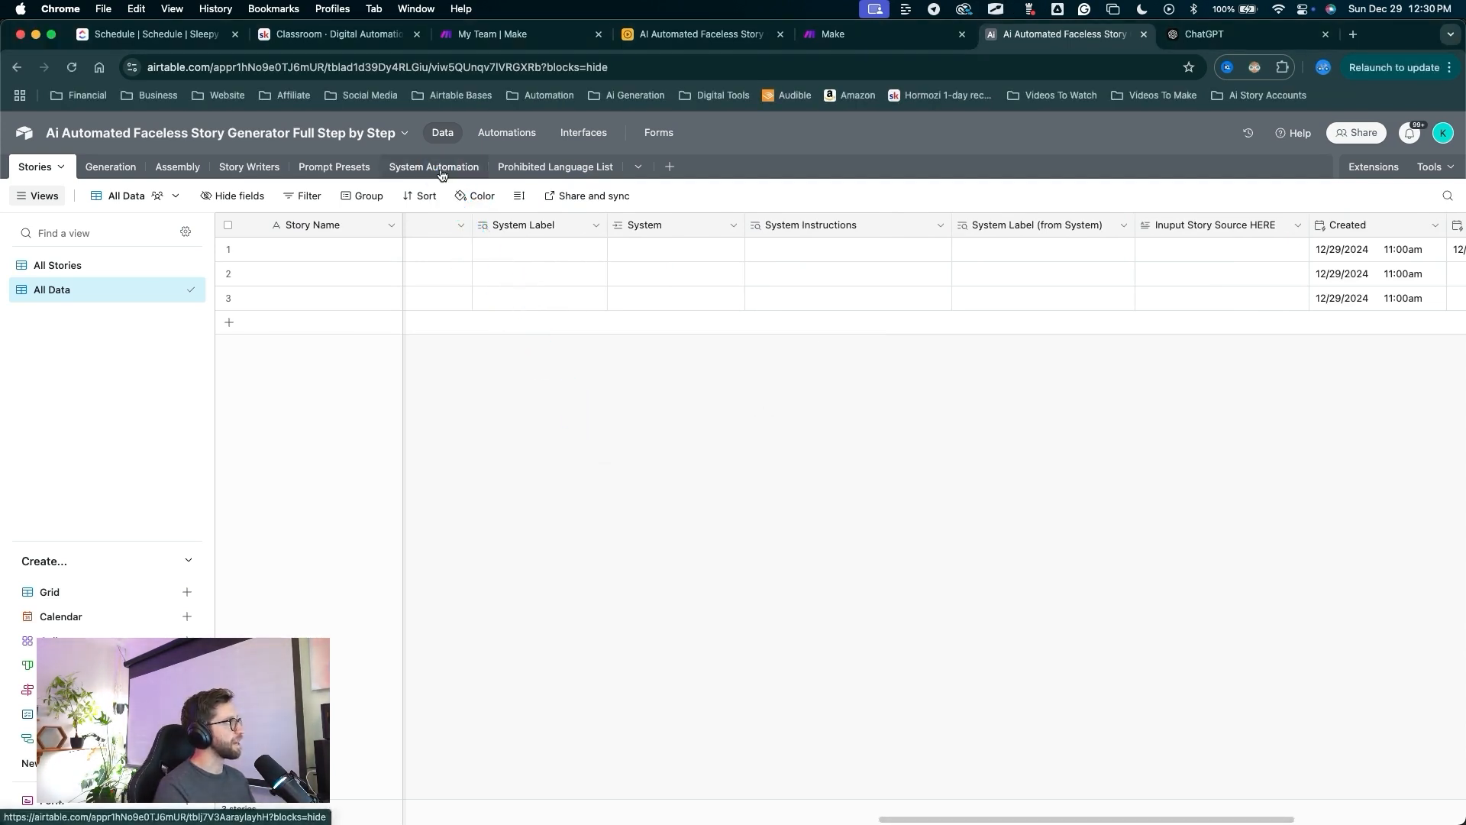
# Hide the Stories and Stories 2 fields in the System Automation table.
pyautogui.click(441, 168)
pyautogui.moveTo(1029, 533)
pyautogui.mouseDown()
pyautogui.moveTo(985, 412)
pyautogui.moveTo(981, 243)
pyautogui.moveTo(1130, 262)
pyautogui.moveTo(1260, 223)
pyautogui.moveTo(1288, 232)
pyautogui.moveTo(1119, 222)
pyautogui.moveTo(1302, 223)
pyautogui.moveTo(1116, 221)
pyautogui.moveTo(1314, 235)
pyautogui.moveTo(1187, 219)
pyautogui.mouseUp()
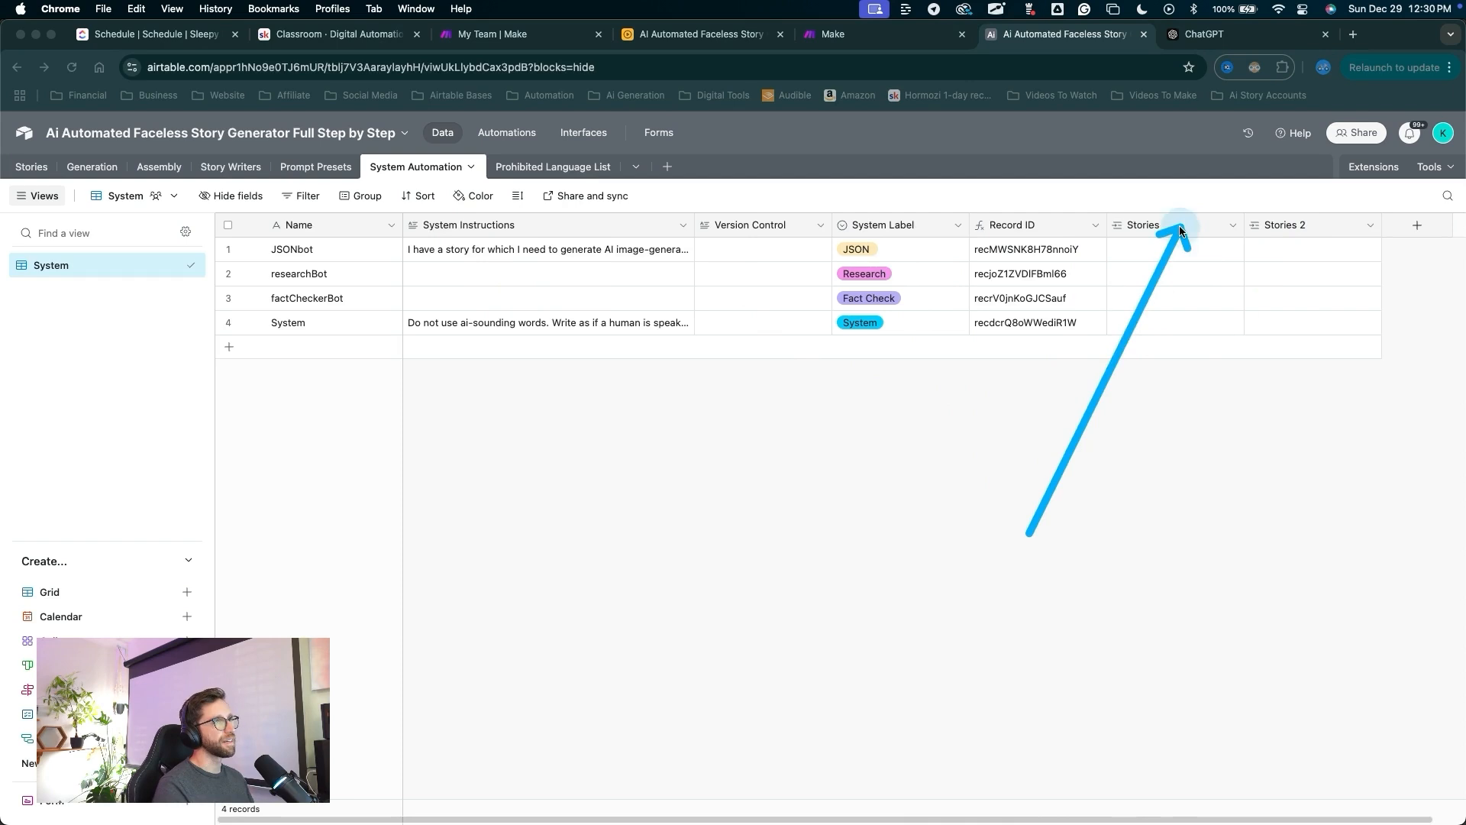
pyautogui.click(1186, 225)
pyautogui.keyDown('shift'); pyautogui.click(1264, 232); pyautogui.keyUp('shift')
pyautogui.rightClick(1167, 229)
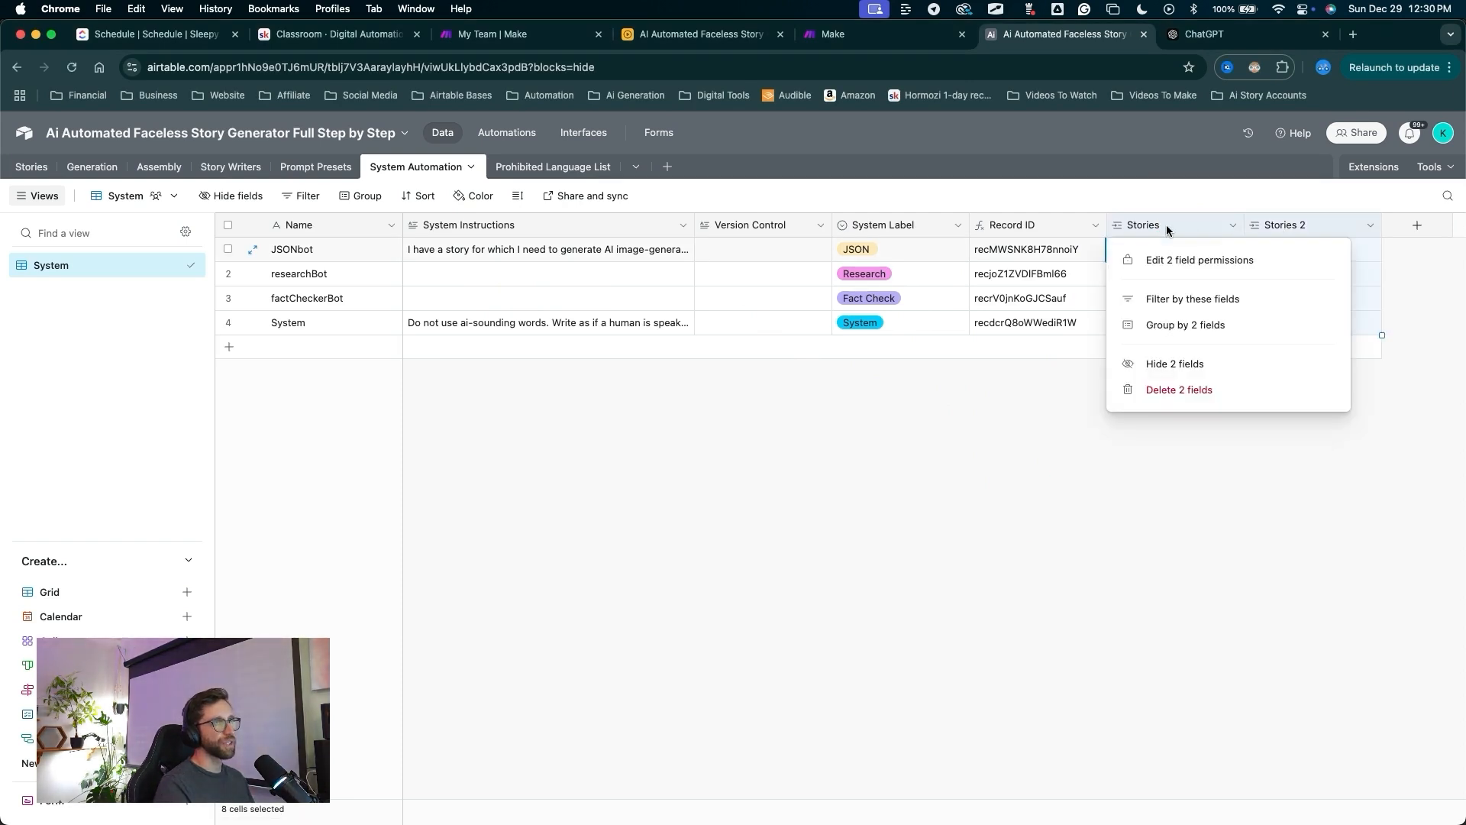
pyautogui.click(1174, 373)
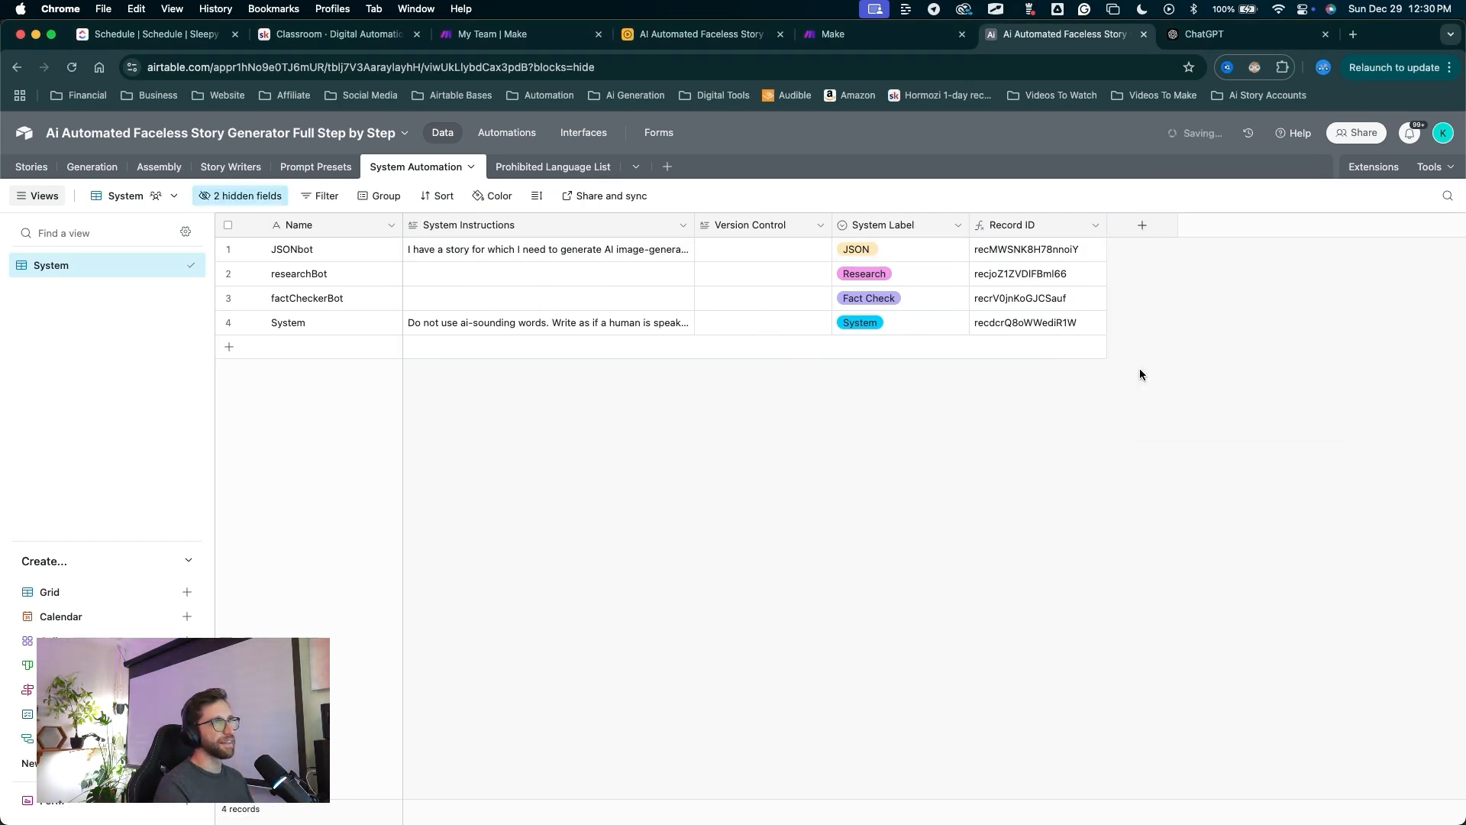
# Create a new grid view named 'All Data', fixing the stray trailing letter in its name.
pyautogui.moveTo(780, 407)
pyautogui.mouseDown()
pyautogui.moveTo(298, 571)
pyautogui.moveTo(206, 584)
pyautogui.mouseUp()
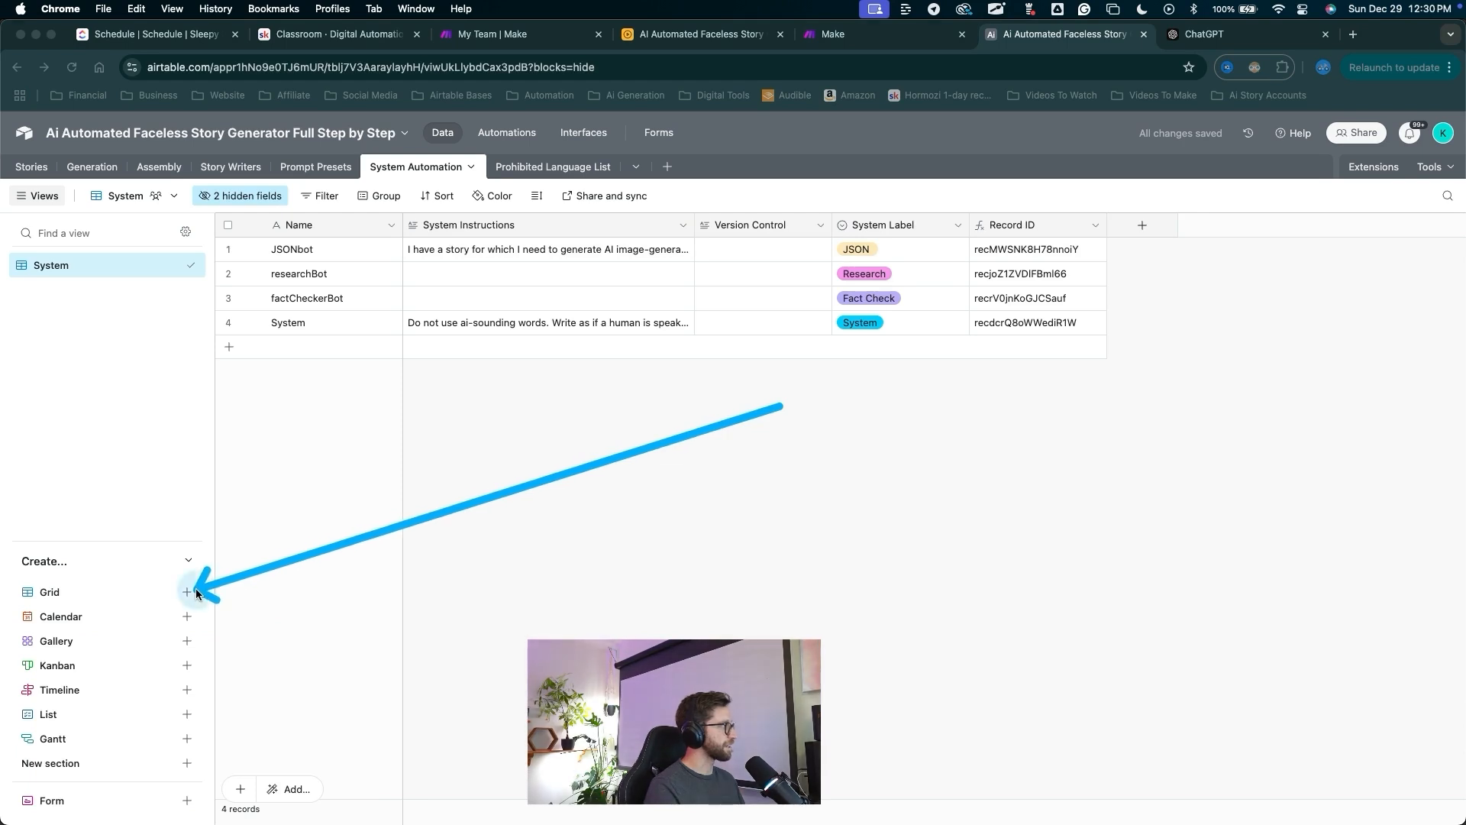
pyautogui.click(187, 591)
pyautogui.write('All Dataq')
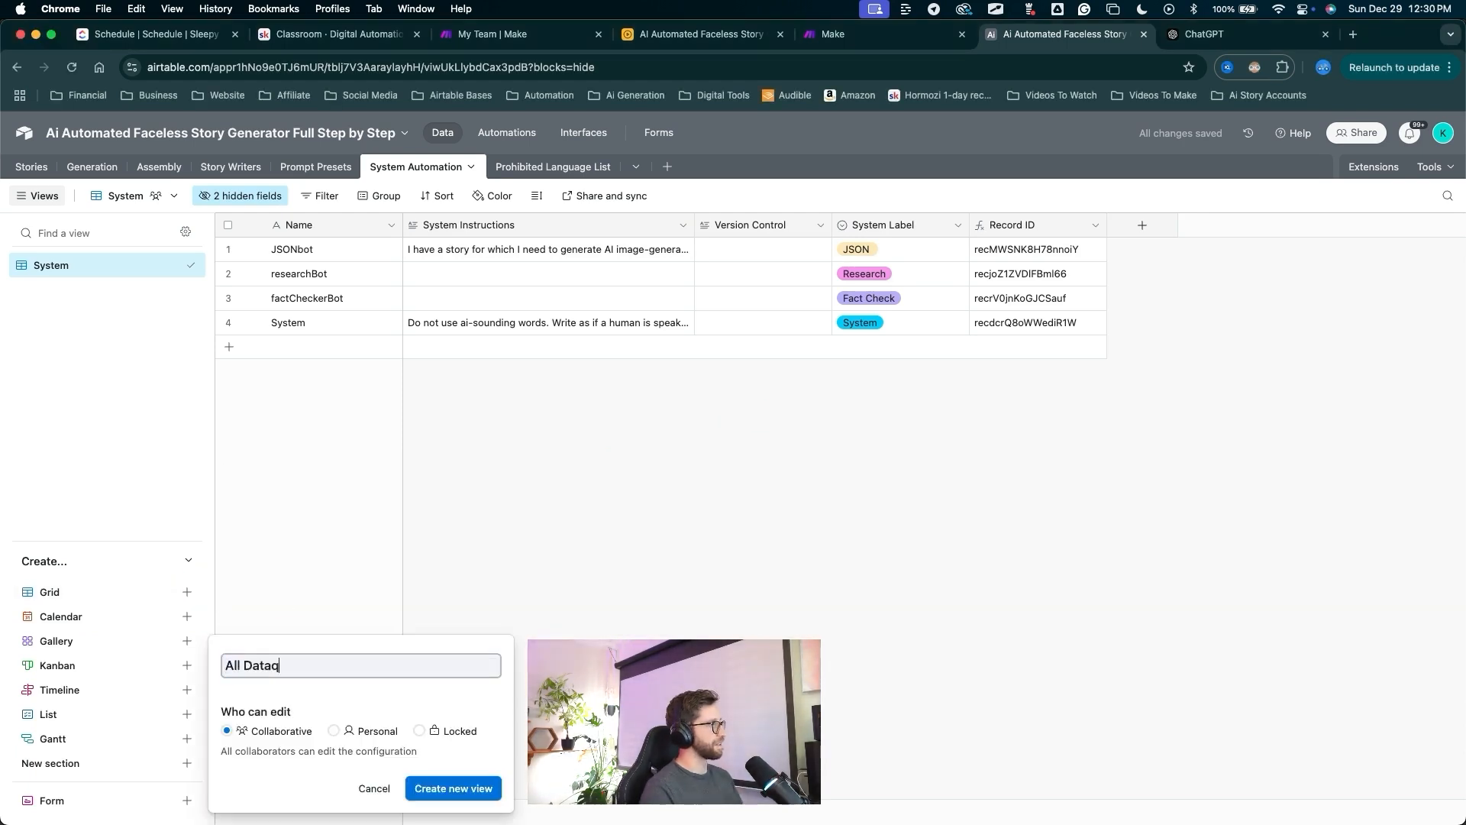
pyautogui.press('Return')
pyautogui.doubleClick(84, 290)
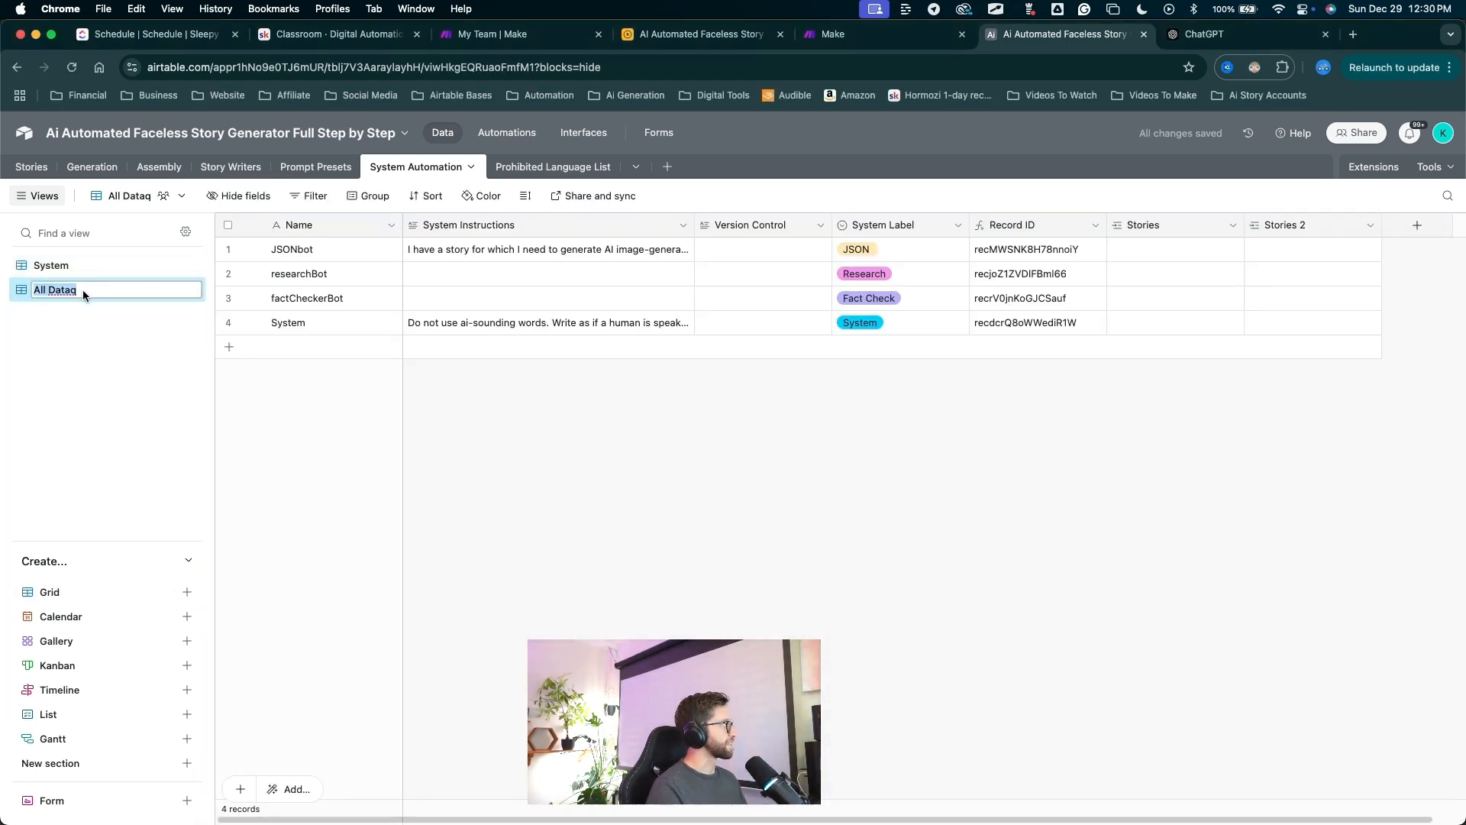
pyautogui.press('BackSpace')
pyautogui.press('Return')
# Check the All Data view's columns, including Stories and Stories 2, and begin a new field.
pyautogui.moveTo(1034, 533)
pyautogui.mouseDown()
pyautogui.moveTo(1135, 318)
pyautogui.moveTo(1219, 219)
pyautogui.mouseUp()
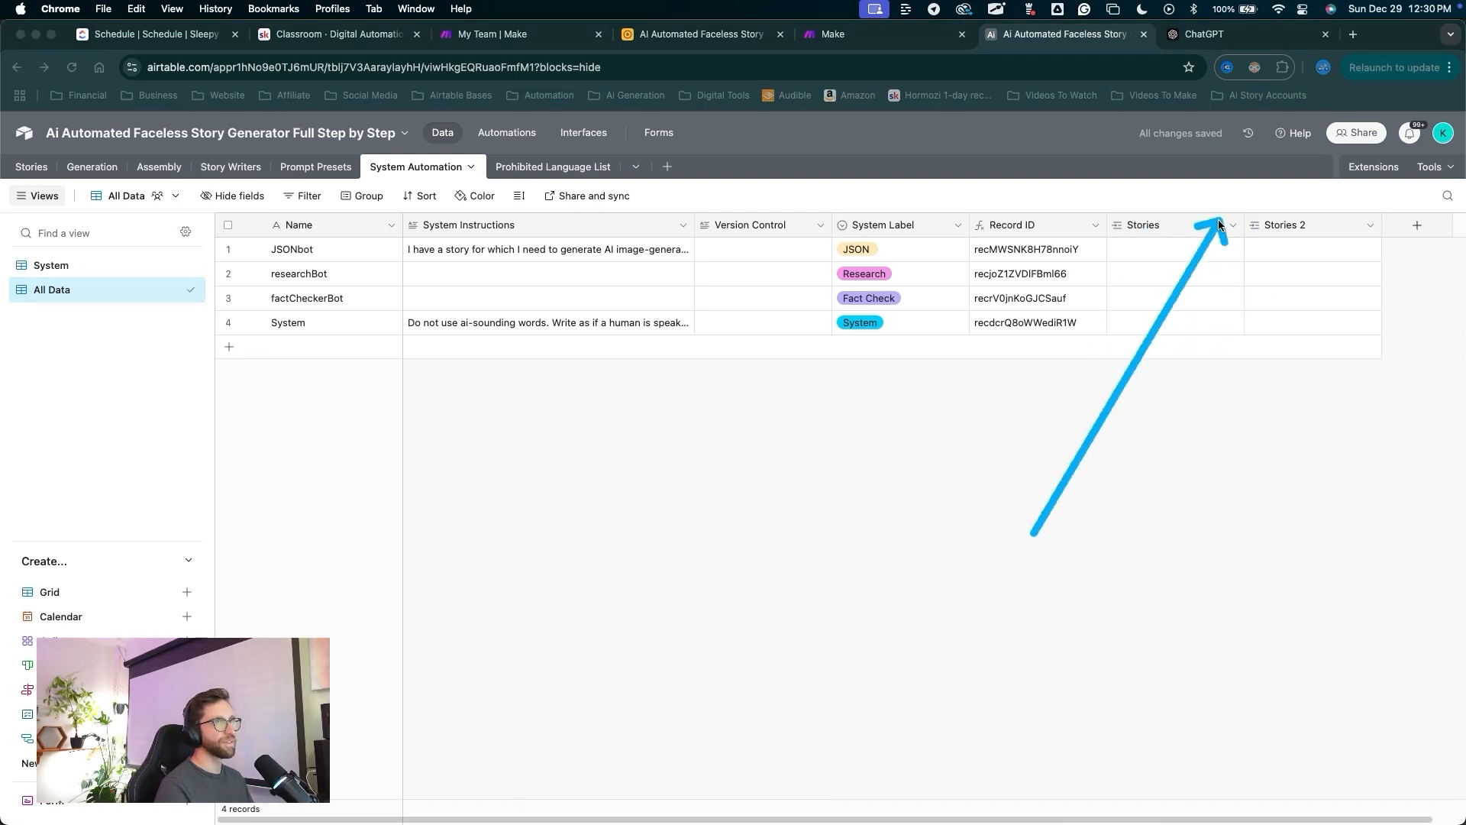
pyautogui.press('Escape')
pyautogui.moveTo(824, 573); pyautogui.dragTo(191, 292)
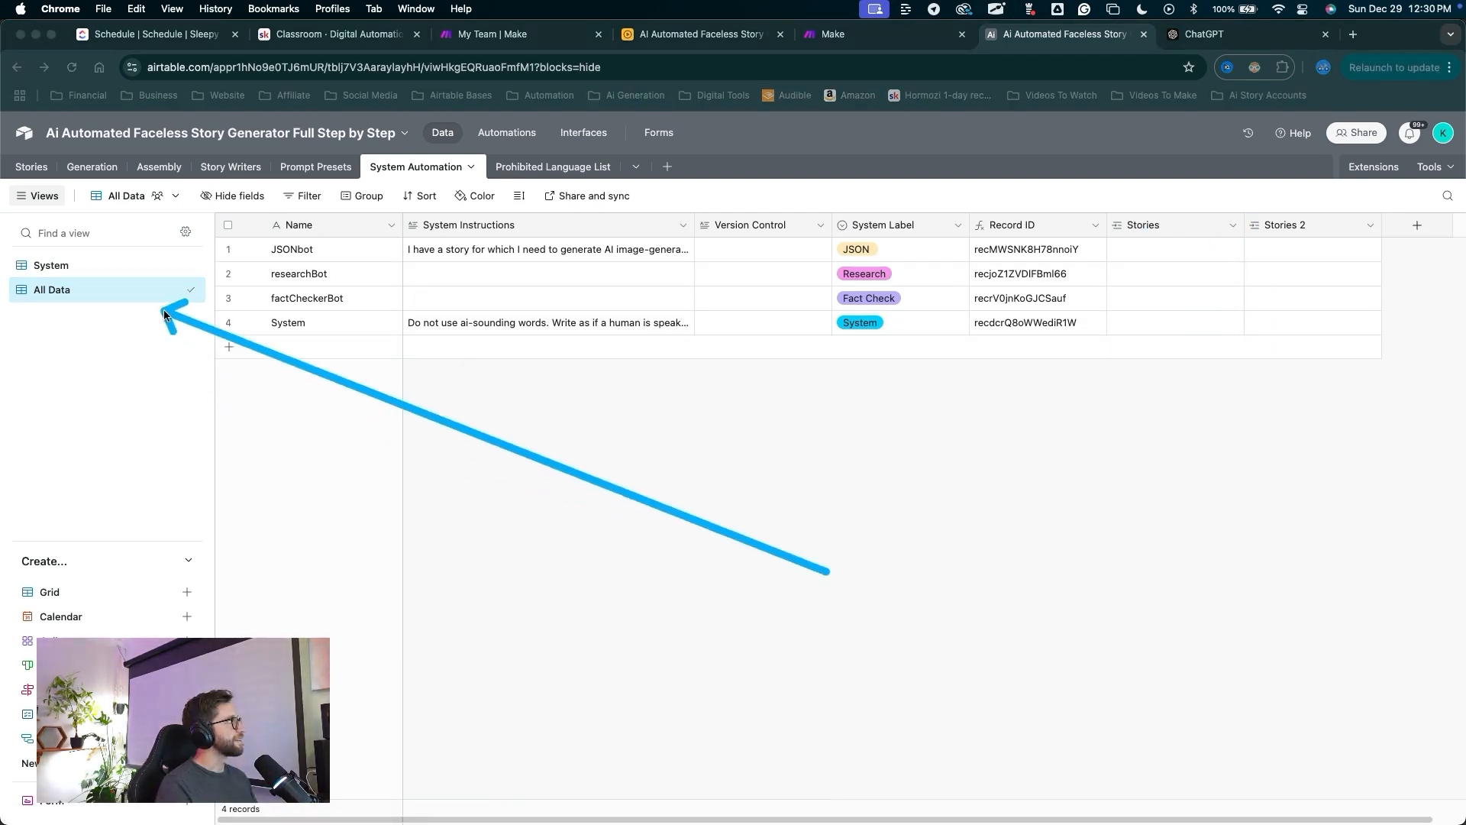
pyautogui.moveTo(1298, 510); pyautogui.dragTo(1395, 282)
pyautogui.press('Escape')
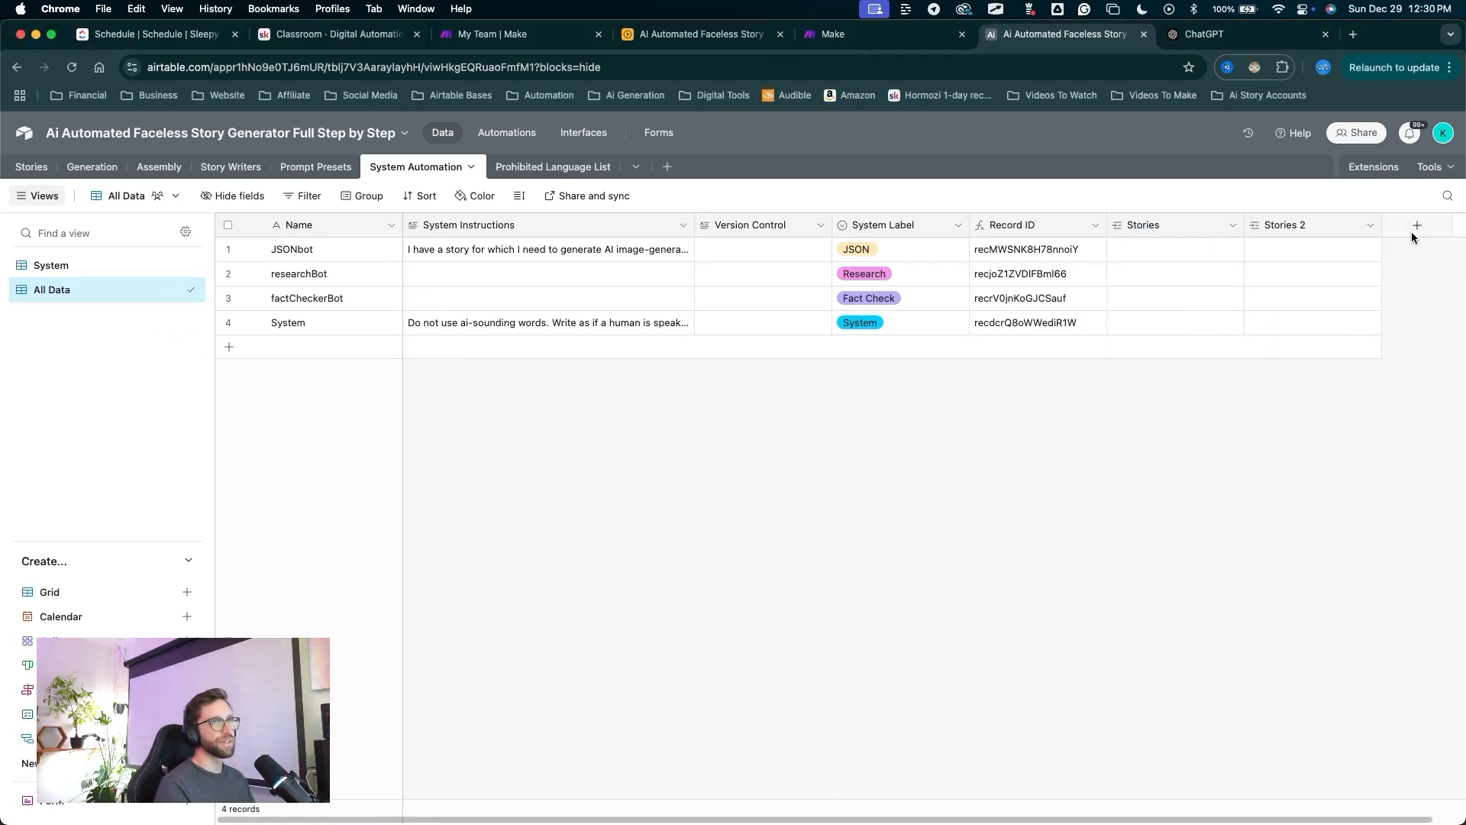
pyautogui.click(1412, 227)
# Make the new field a link to Prohibited Language List, allowing multiple linked records.
pyautogui.moveTo(1280, 425); pyautogui.dragTo(1217, 332)
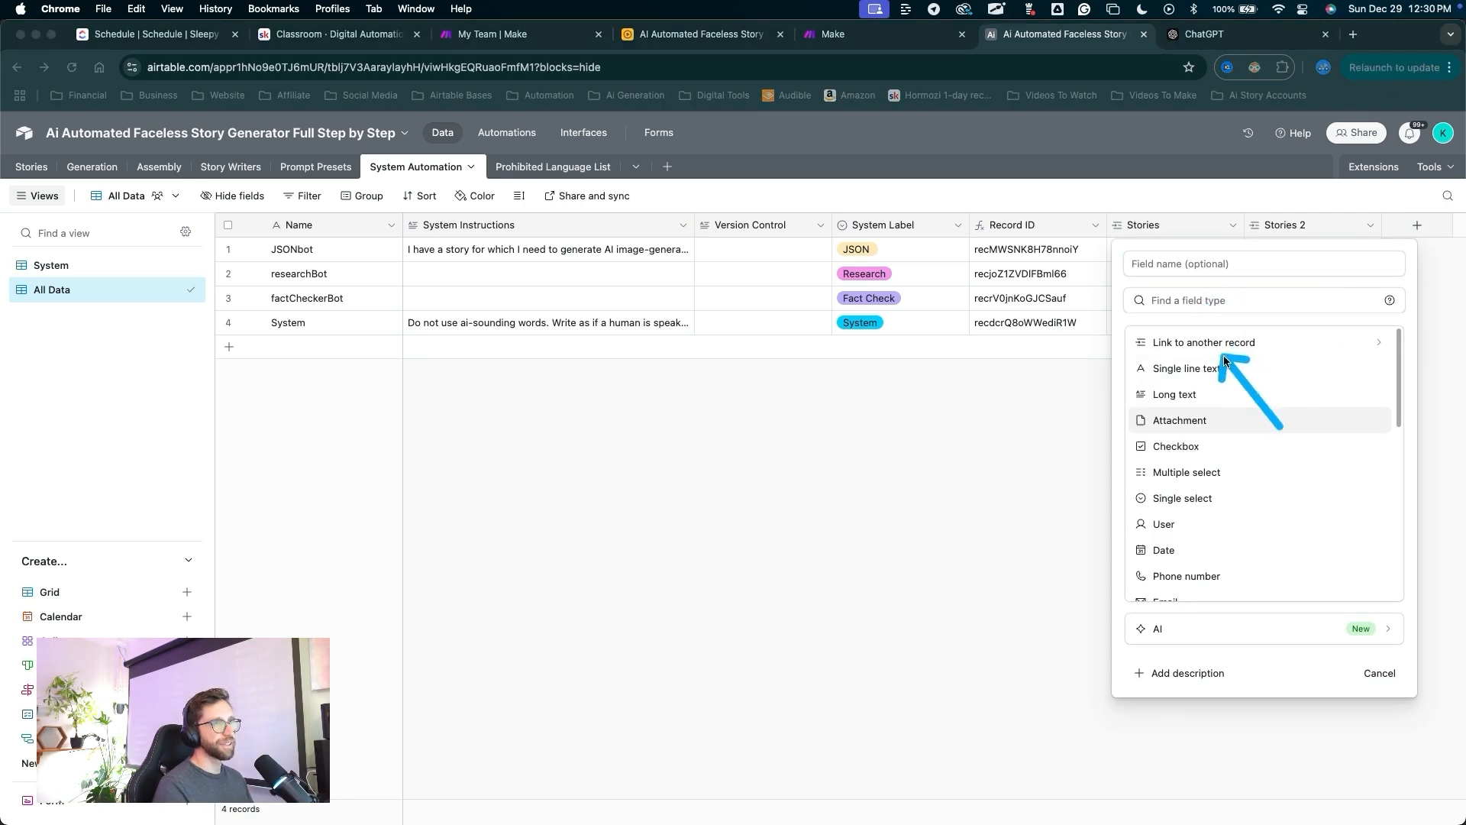
pyautogui.press('Escape')
pyautogui.click(1221, 342)
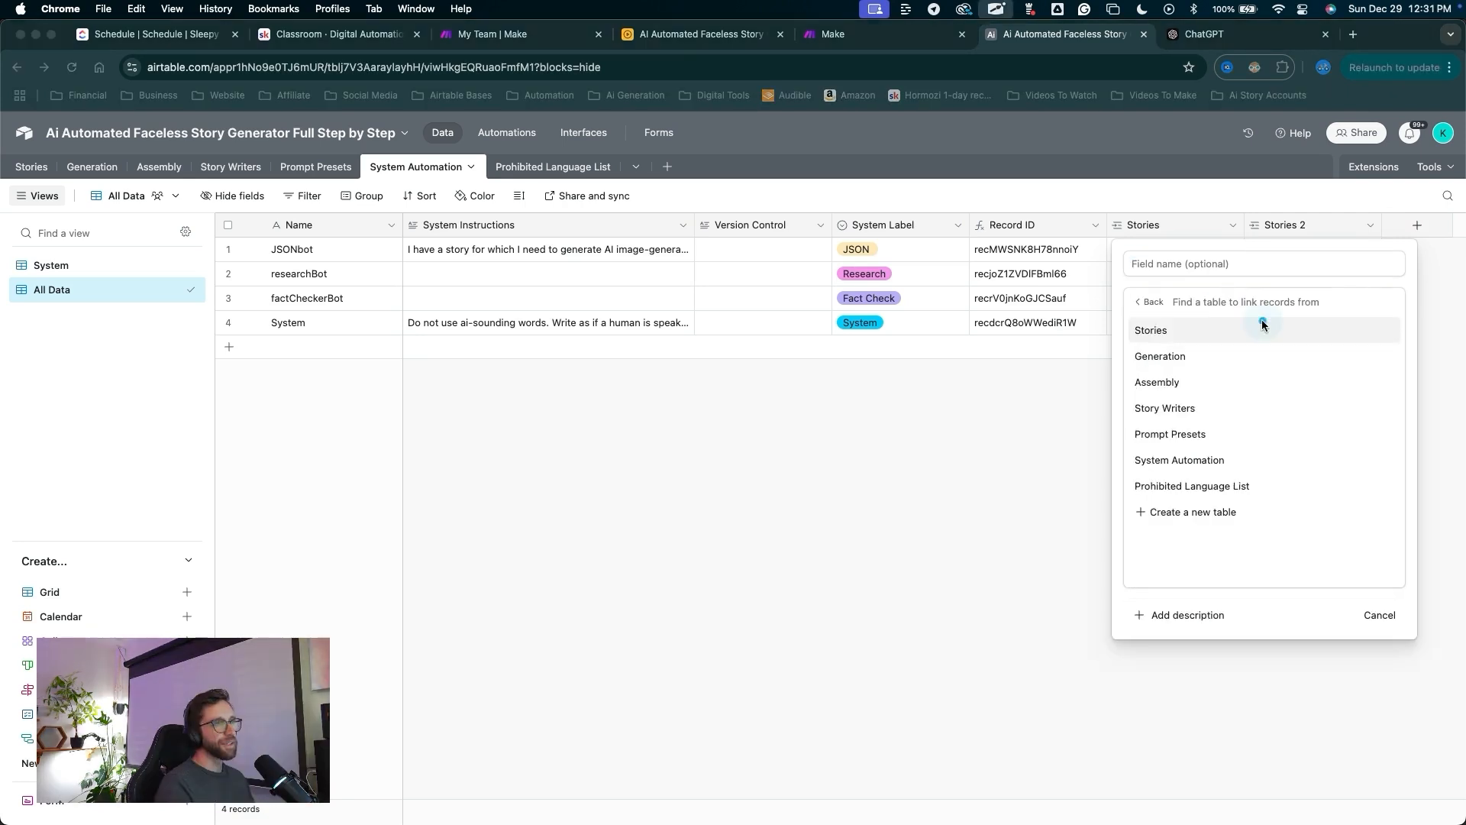
pyautogui.press('Escape')
pyautogui.click(1200, 488)
pyautogui.moveTo(1098, 259); pyautogui.dragTo(1097, 341)
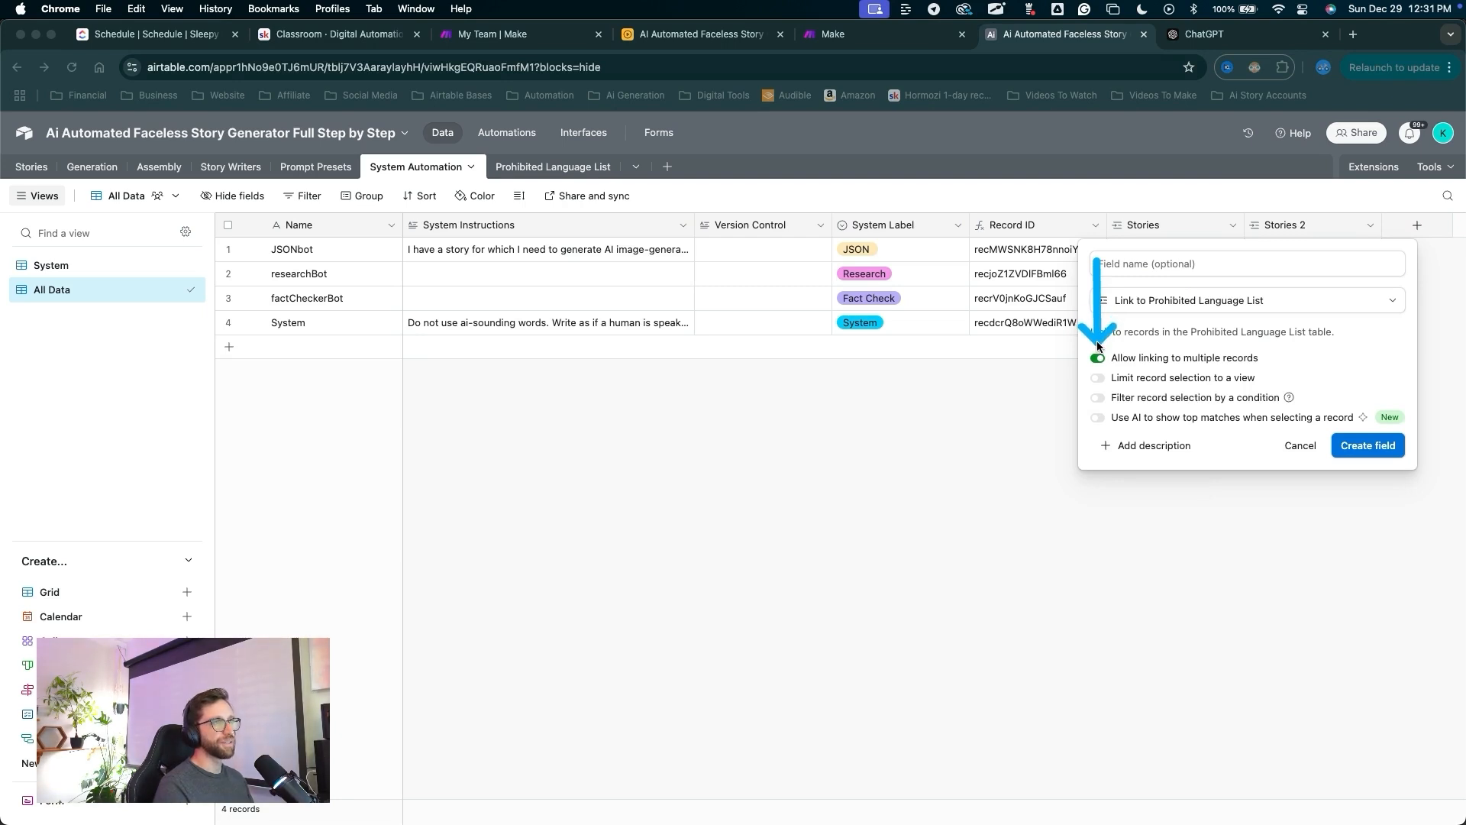
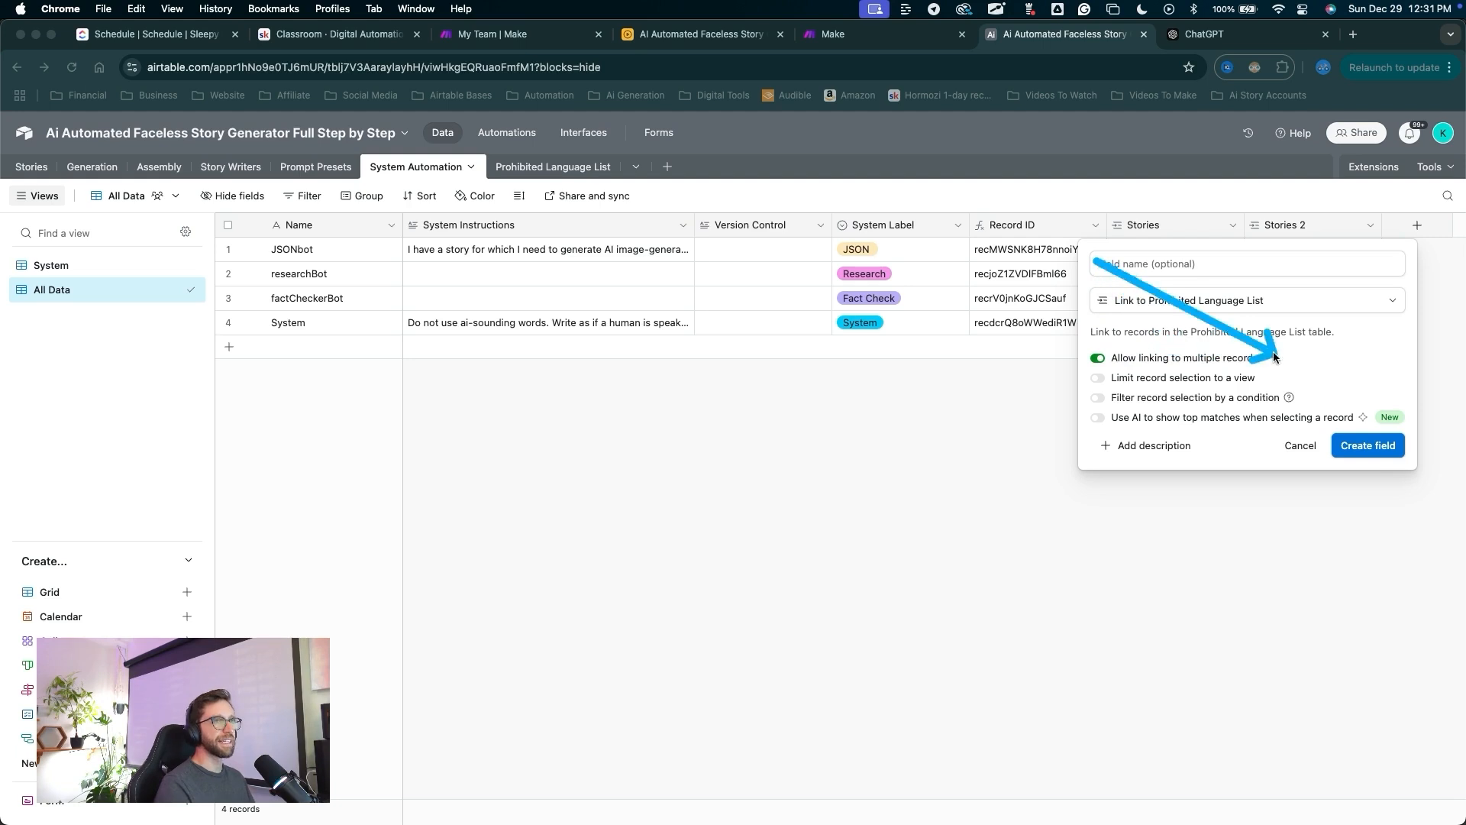
# Create the Prohibited Language List link field with a Phrase lookup column.
pyautogui.click(1344, 443)
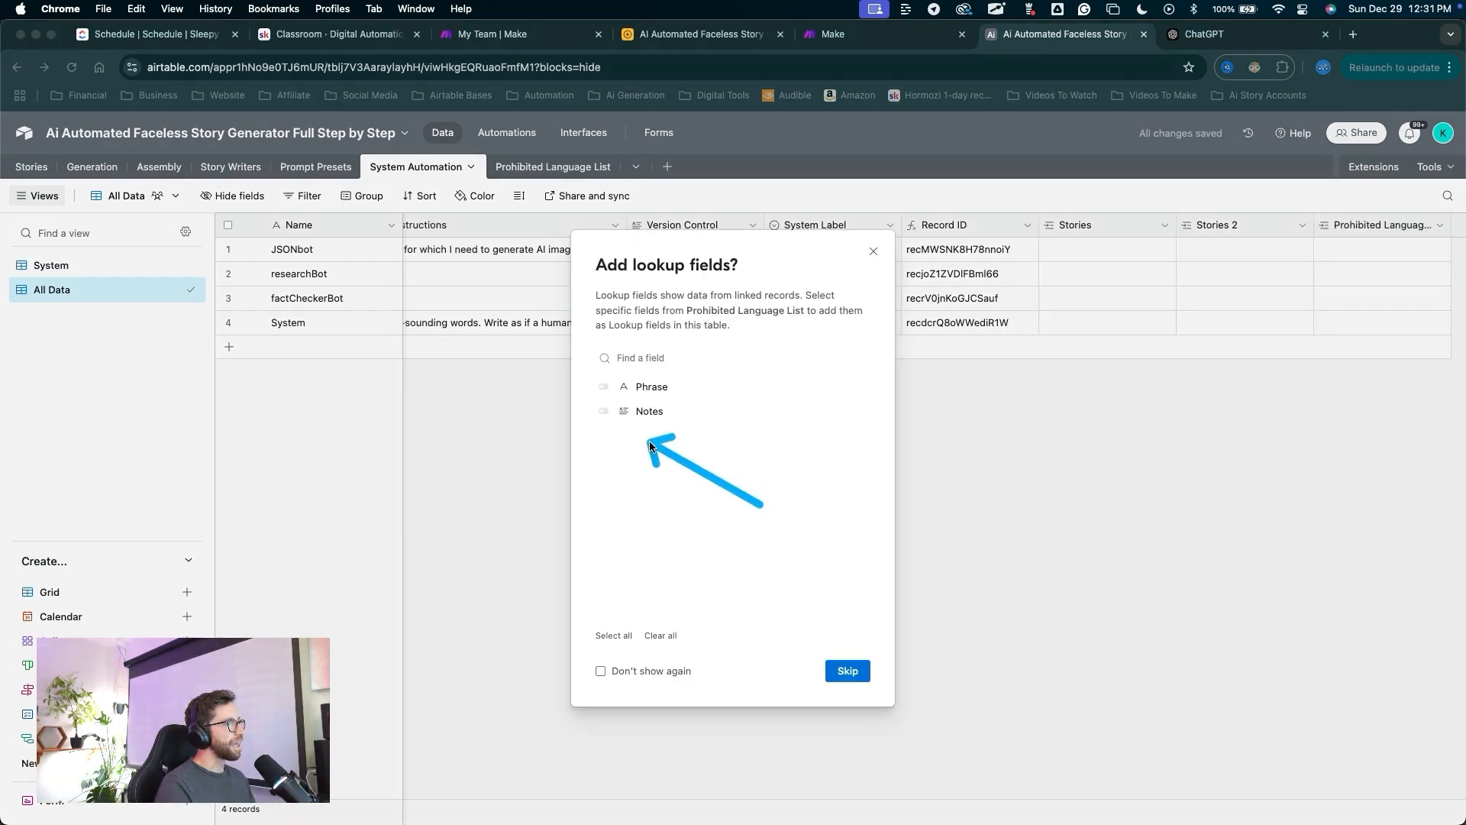
pyautogui.click(607, 387)
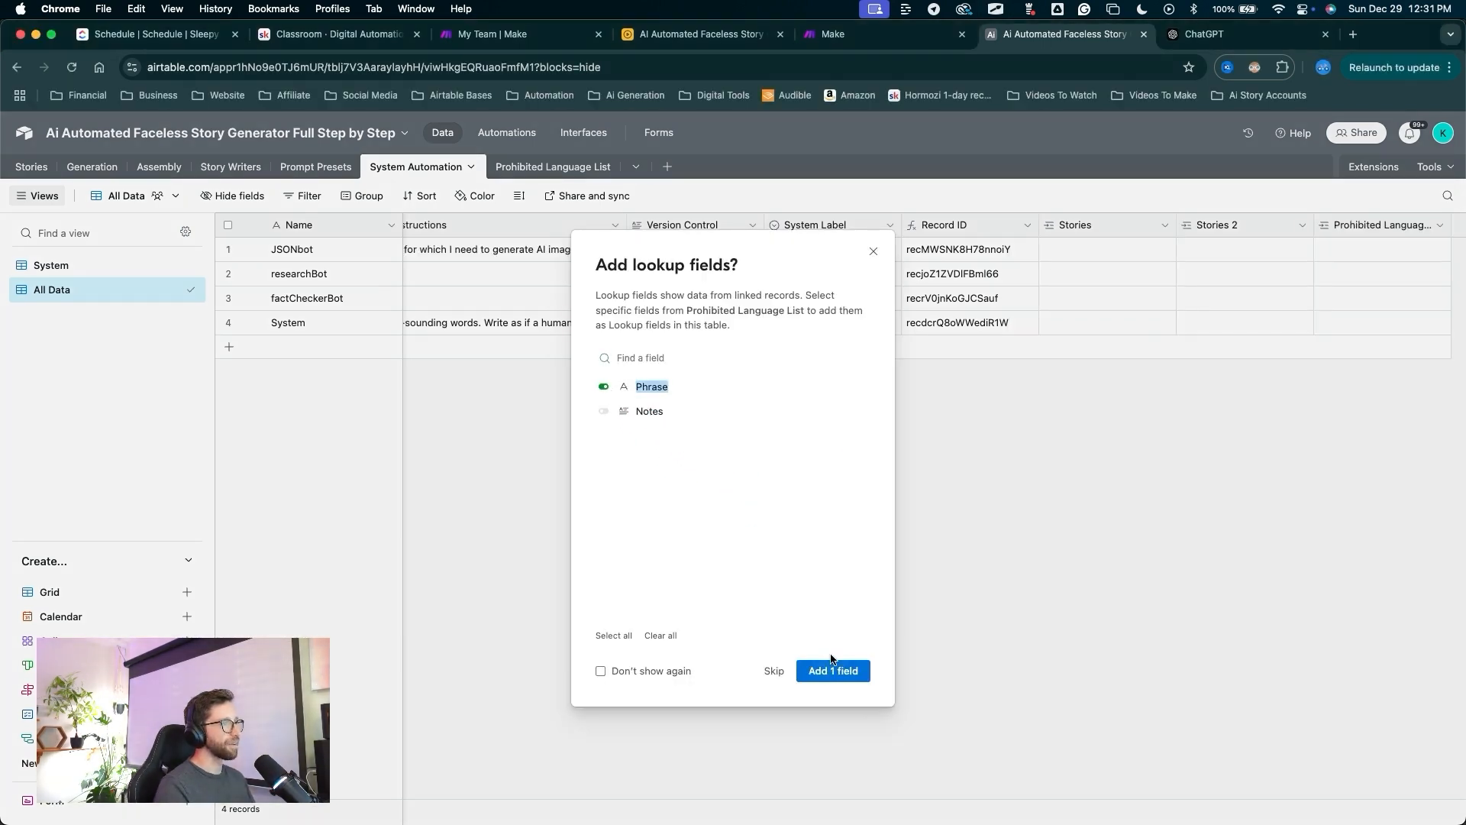
pyautogui.click(829, 672)
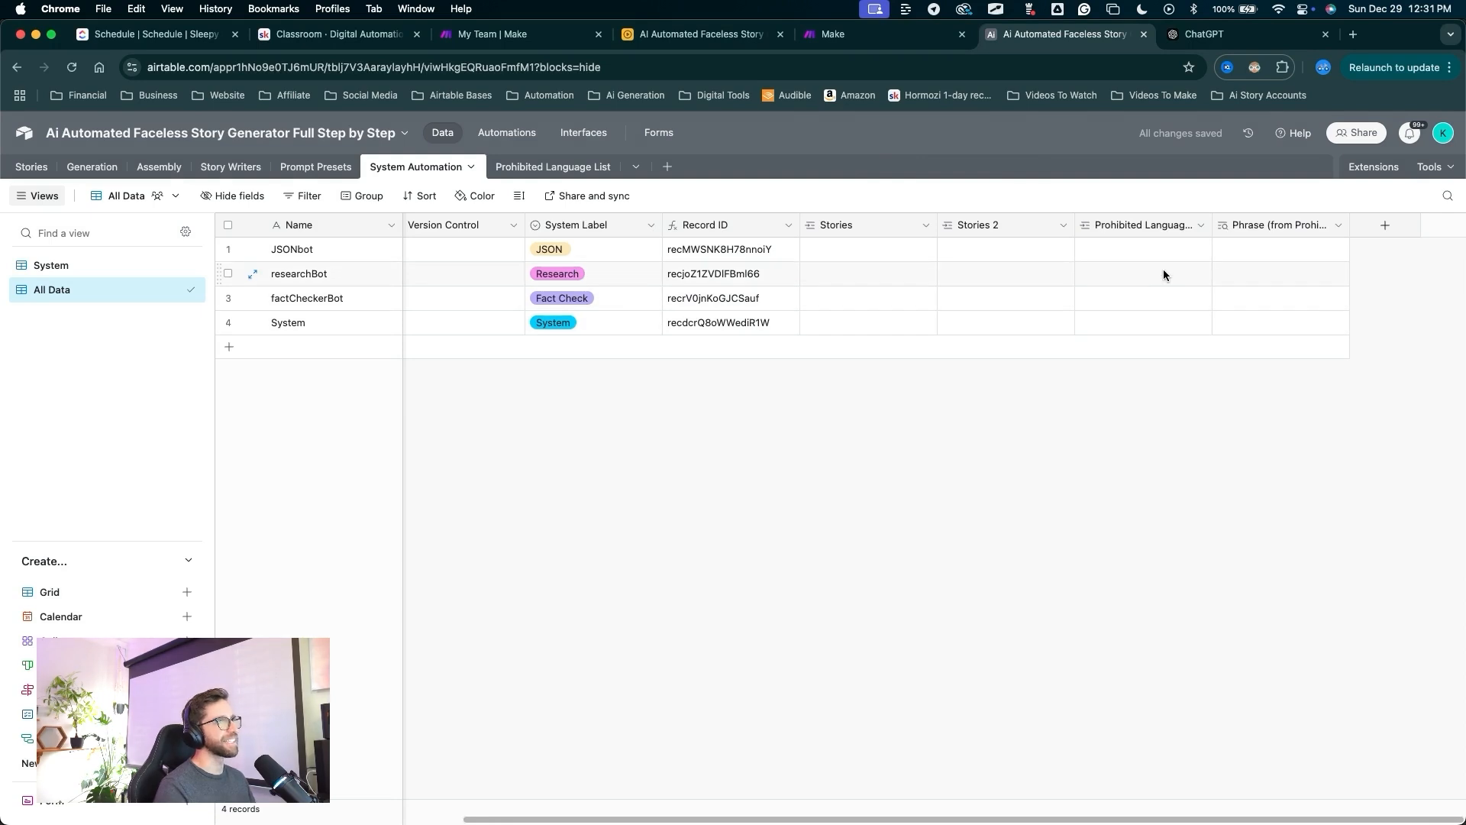
# Switch to the Prohibited Language List table.
pyautogui.moveTo(1061, 657)
pyautogui.mouseDown()
pyautogui.moveTo(283, 340)
pyautogui.moveTo(539, 309)
pyautogui.moveTo(565, 327)
pyautogui.moveTo(787, 336)
pyautogui.mouseUp()
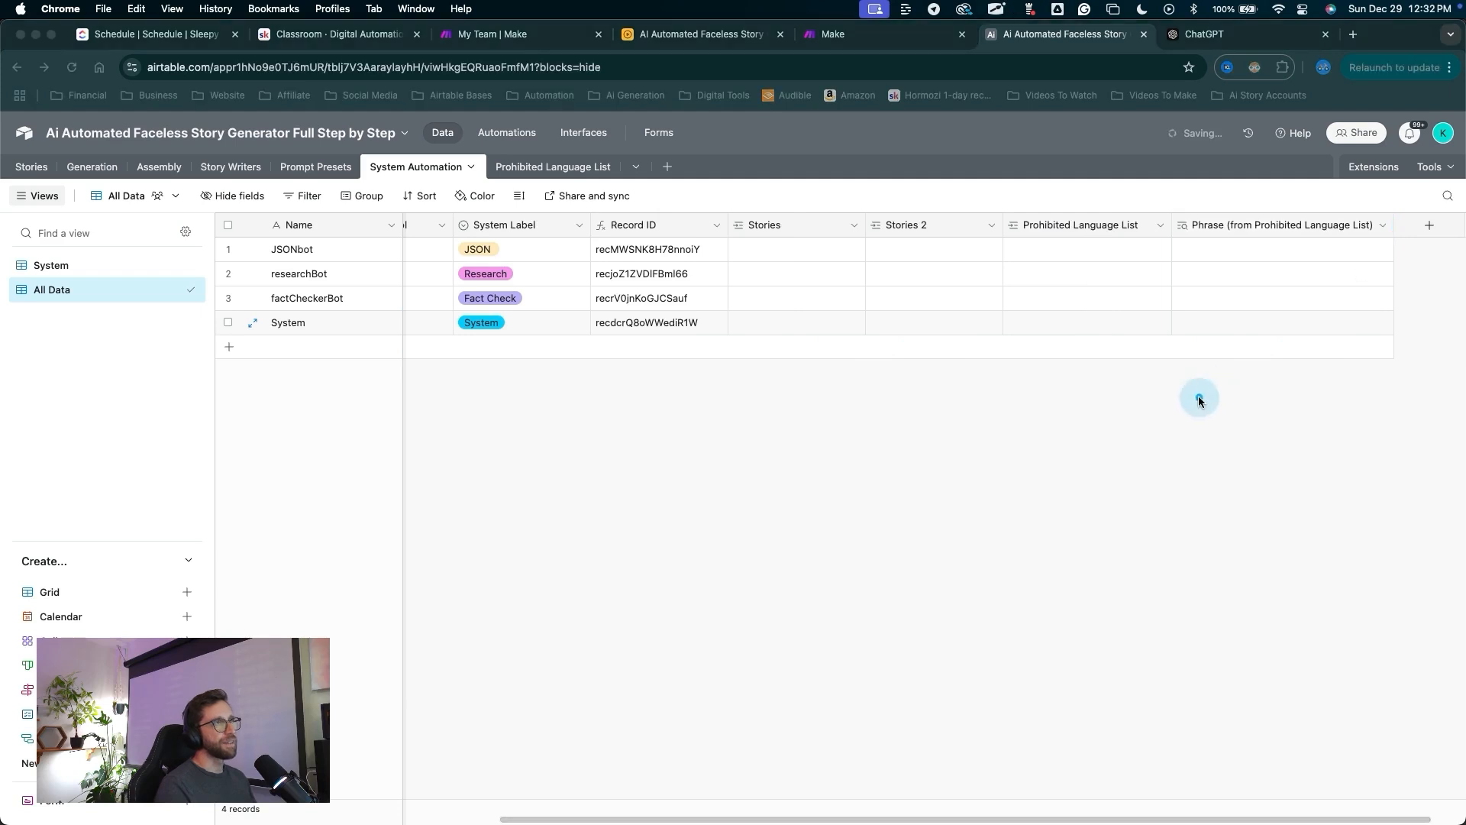
pyautogui.moveTo(1146, 428)
pyautogui.mouseDown()
pyautogui.moveTo(1140, 241)
pyautogui.moveTo(1352, 264)
pyautogui.mouseUp()
pyautogui.moveTo(856, 565)
pyautogui.mouseDown()
pyautogui.moveTo(573, 245)
pyautogui.moveTo(566, 177)
pyautogui.mouseUp()
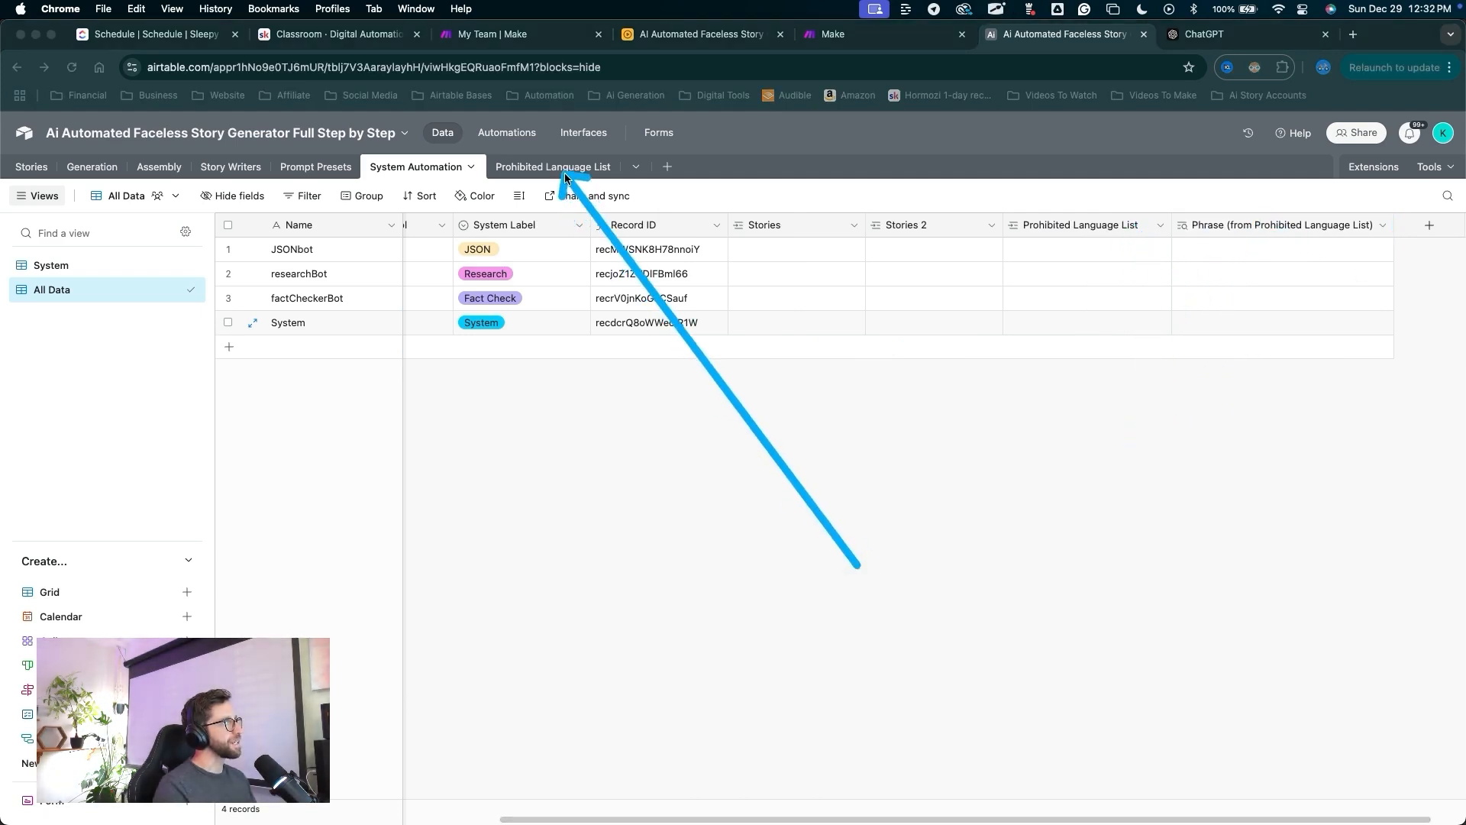
pyautogui.click(566, 177)
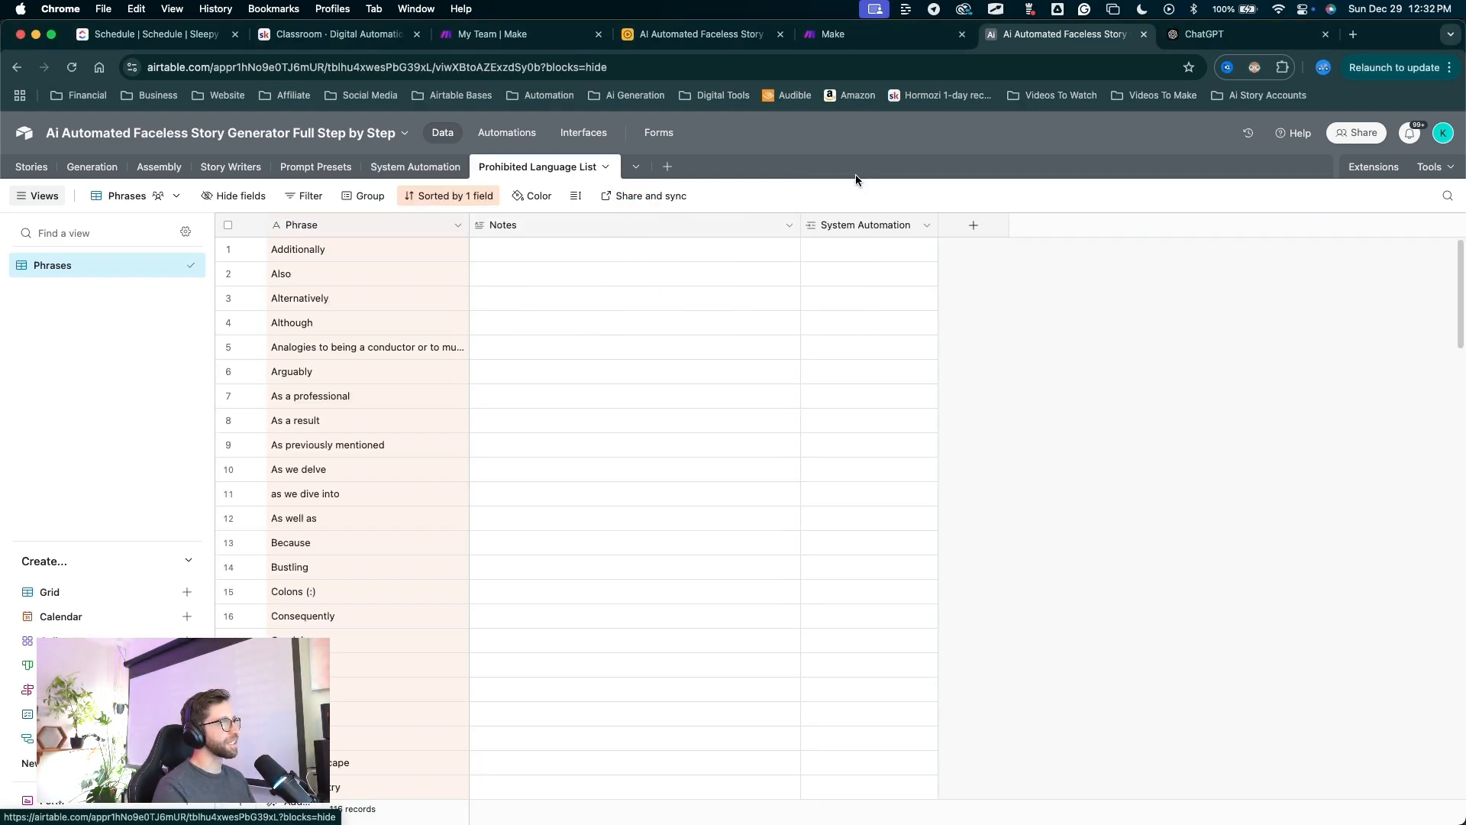
# Hide the System Automation column in the phrases view.
pyautogui.hotkey('ctrl', 'a')
pyautogui.press('Escape')
pyautogui.hotkey('ctrl', 'a')
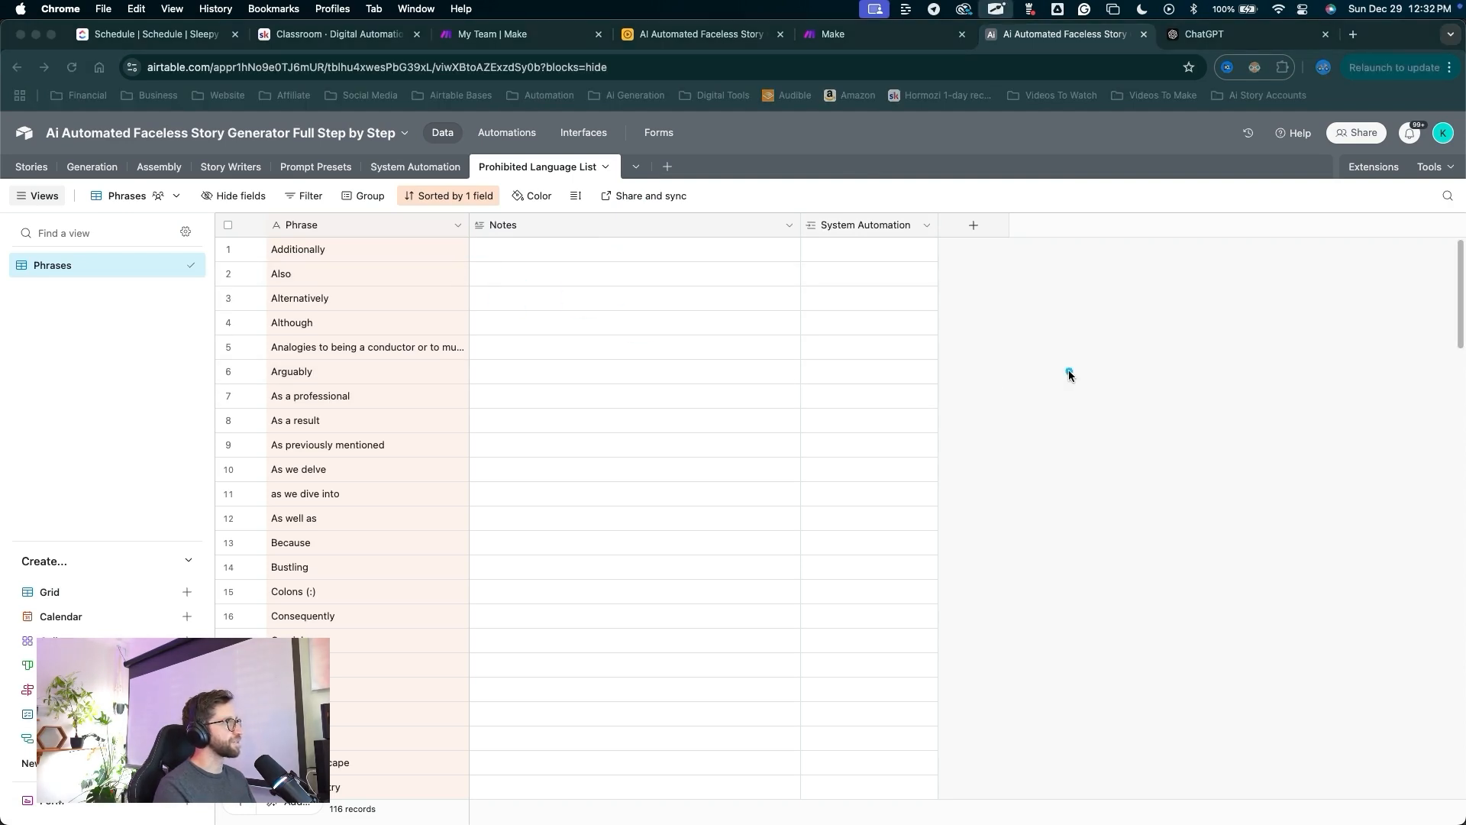
pyautogui.moveTo(1044, 365)
pyautogui.mouseDown()
pyautogui.moveTo(486, 229)
pyautogui.moveTo(811, 208)
pyautogui.moveTo(860, 417)
pyautogui.moveTo(837, 233)
pyautogui.moveTo(468, 209)
pyautogui.moveTo(840, 239)
pyautogui.mouseUp()
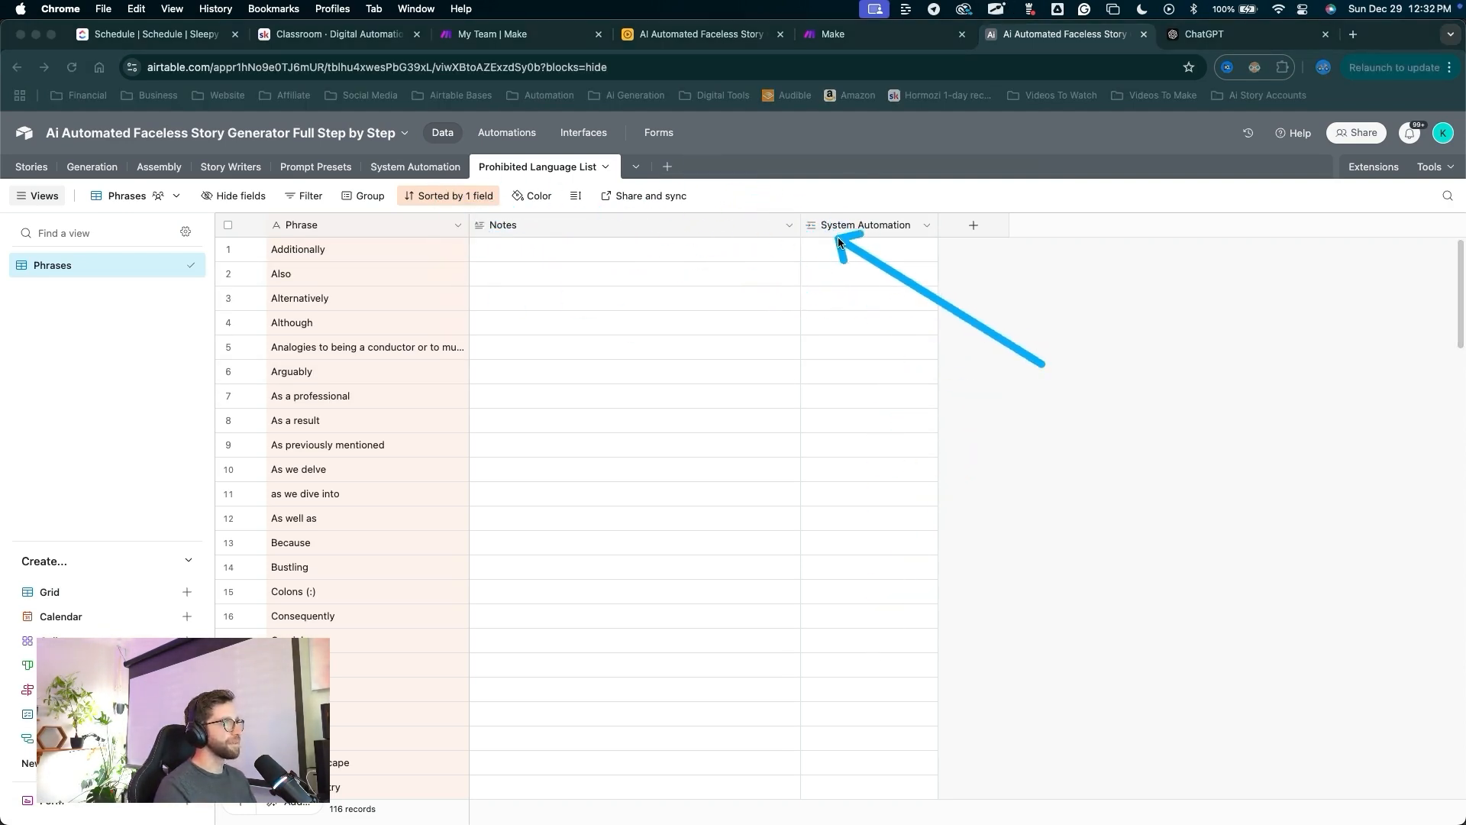
pyautogui.press('Escape')
pyautogui.click(846, 226)
pyautogui.rightClick(847, 226)
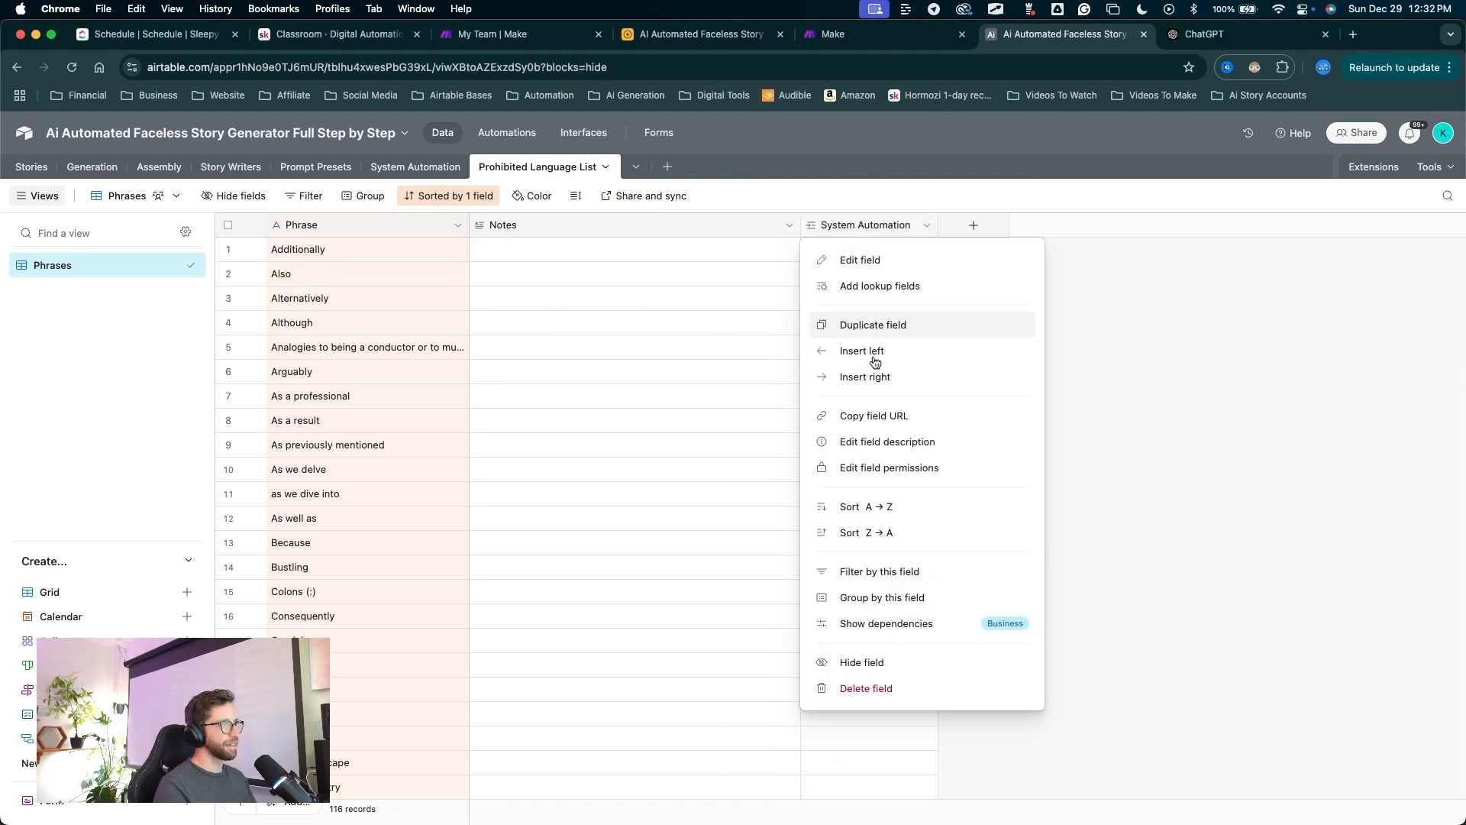
pyautogui.click(861, 662)
# Add a new grid view named 'All Data'.
pyautogui.moveTo(491, 308); pyautogui.dragTo(182, 581)
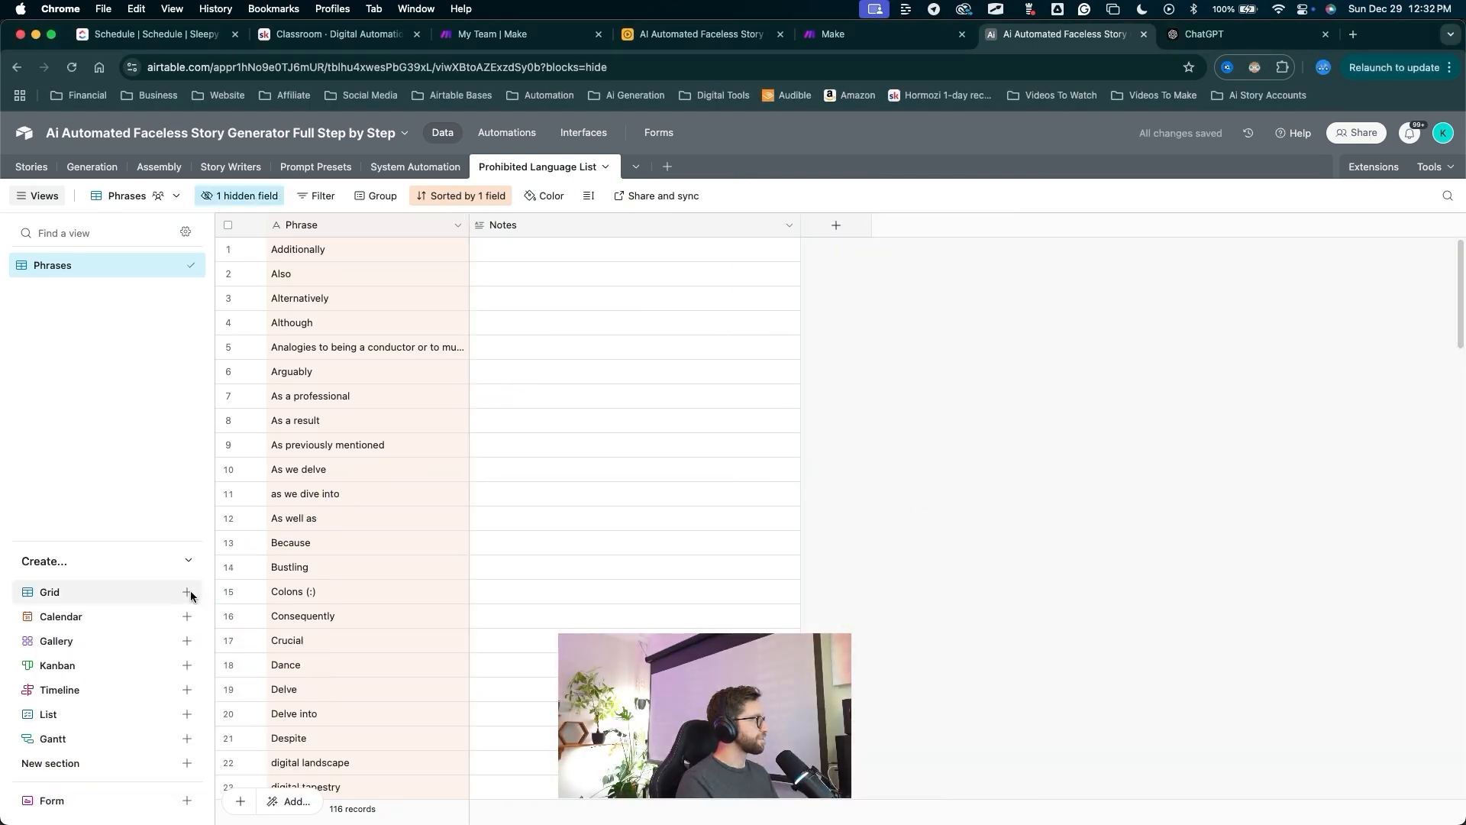
pyautogui.click(187, 592)
pyautogui.write('All Data')
pyautogui.press('Return')
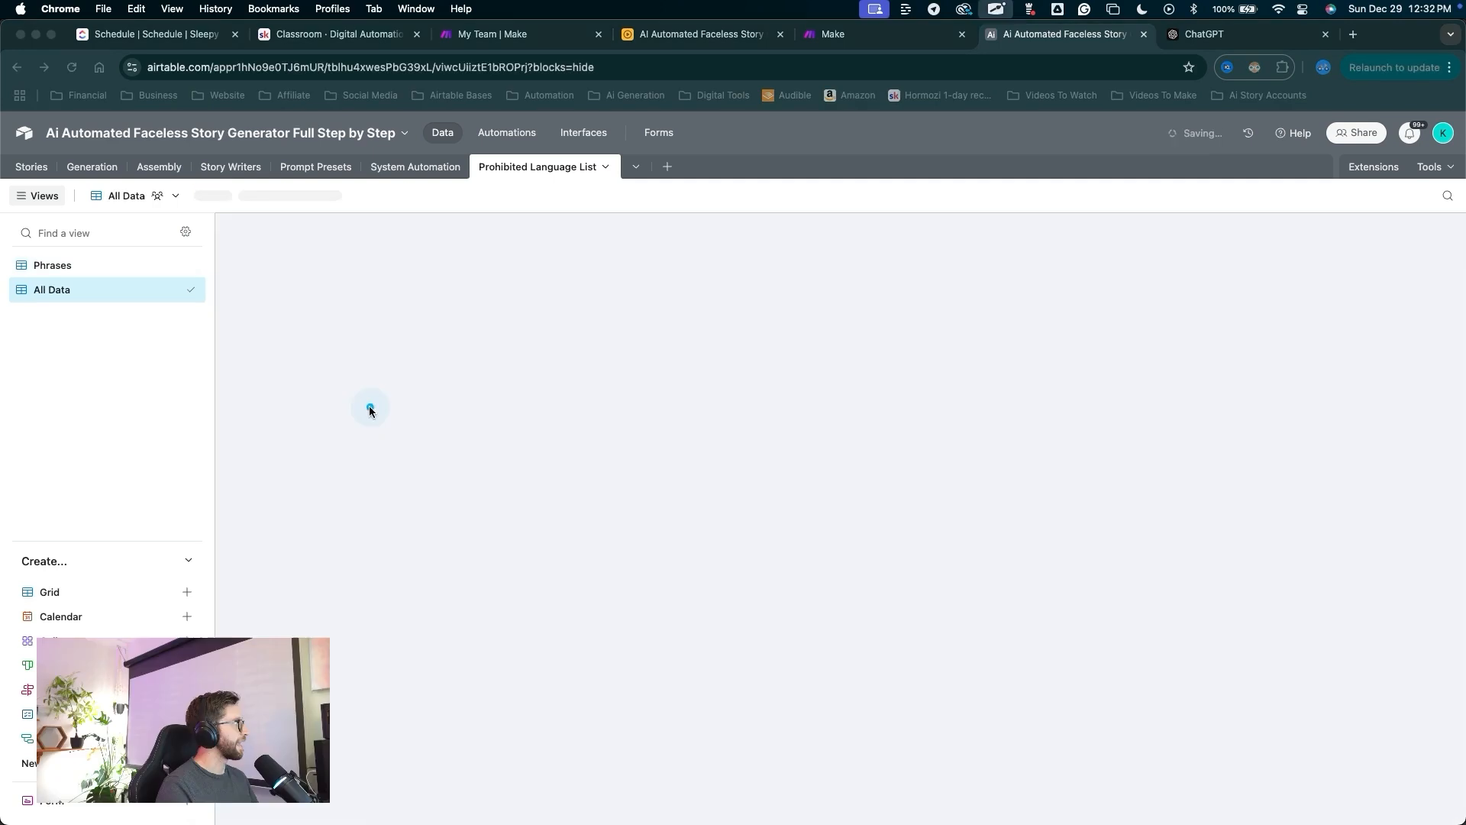
# Link row 1's phrase 'Additionally' to the System record.
pyautogui.moveTo(311, 436)
pyautogui.mouseDown()
pyautogui.moveTo(60, 297)
pyautogui.moveTo(985, 250)
pyautogui.mouseUp()
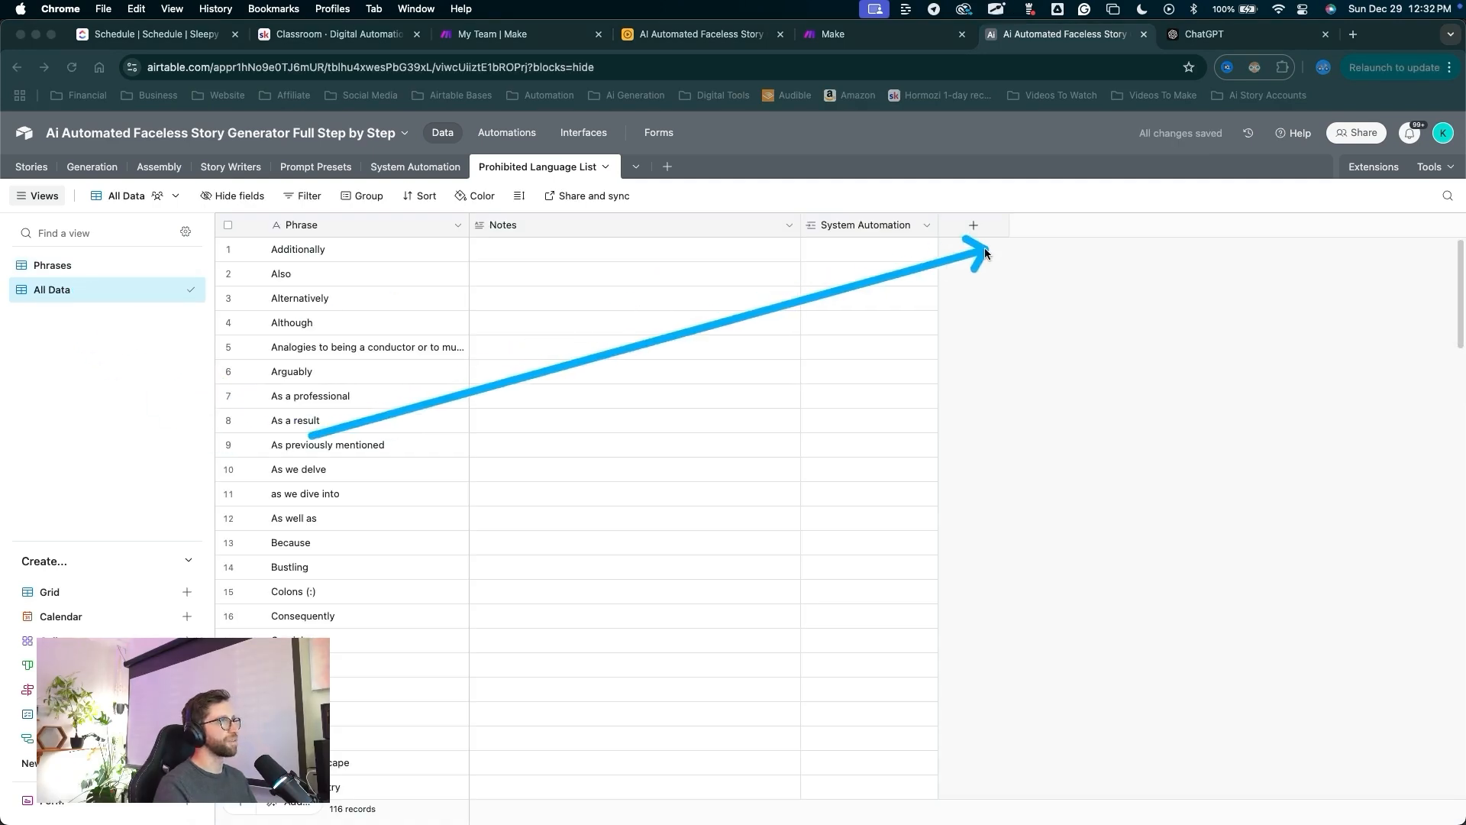
pyautogui.moveTo(633, 303)
pyautogui.mouseDown()
pyautogui.moveTo(397, 626)
pyautogui.moveTo(932, 215)
pyautogui.moveTo(802, 255)
pyautogui.moveTo(847, 255)
pyautogui.moveTo(735, 258)
pyautogui.moveTo(427, 165)
pyautogui.moveTo(815, 253)
pyautogui.mouseUp()
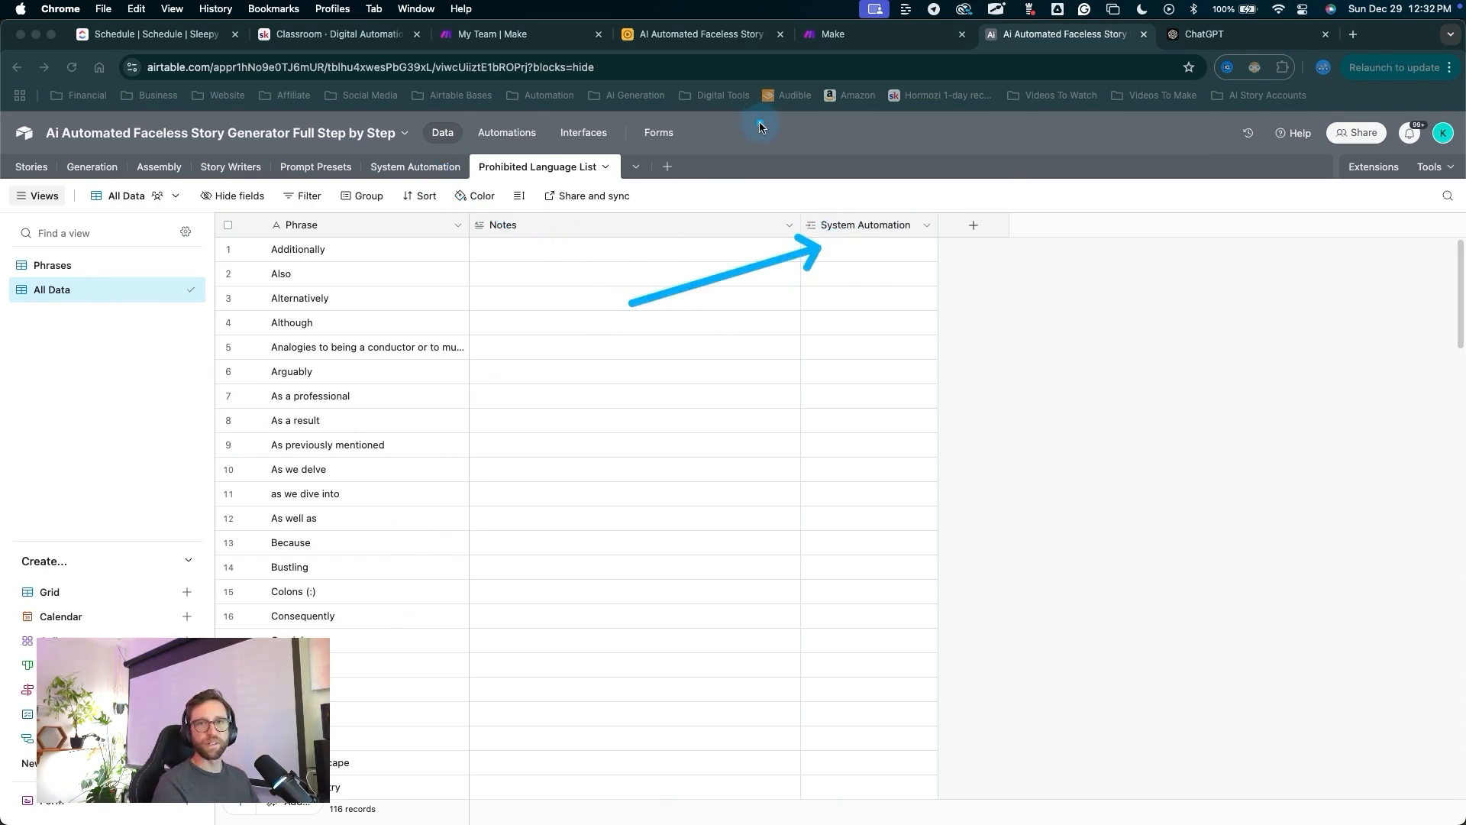
pyautogui.click(915, 372)
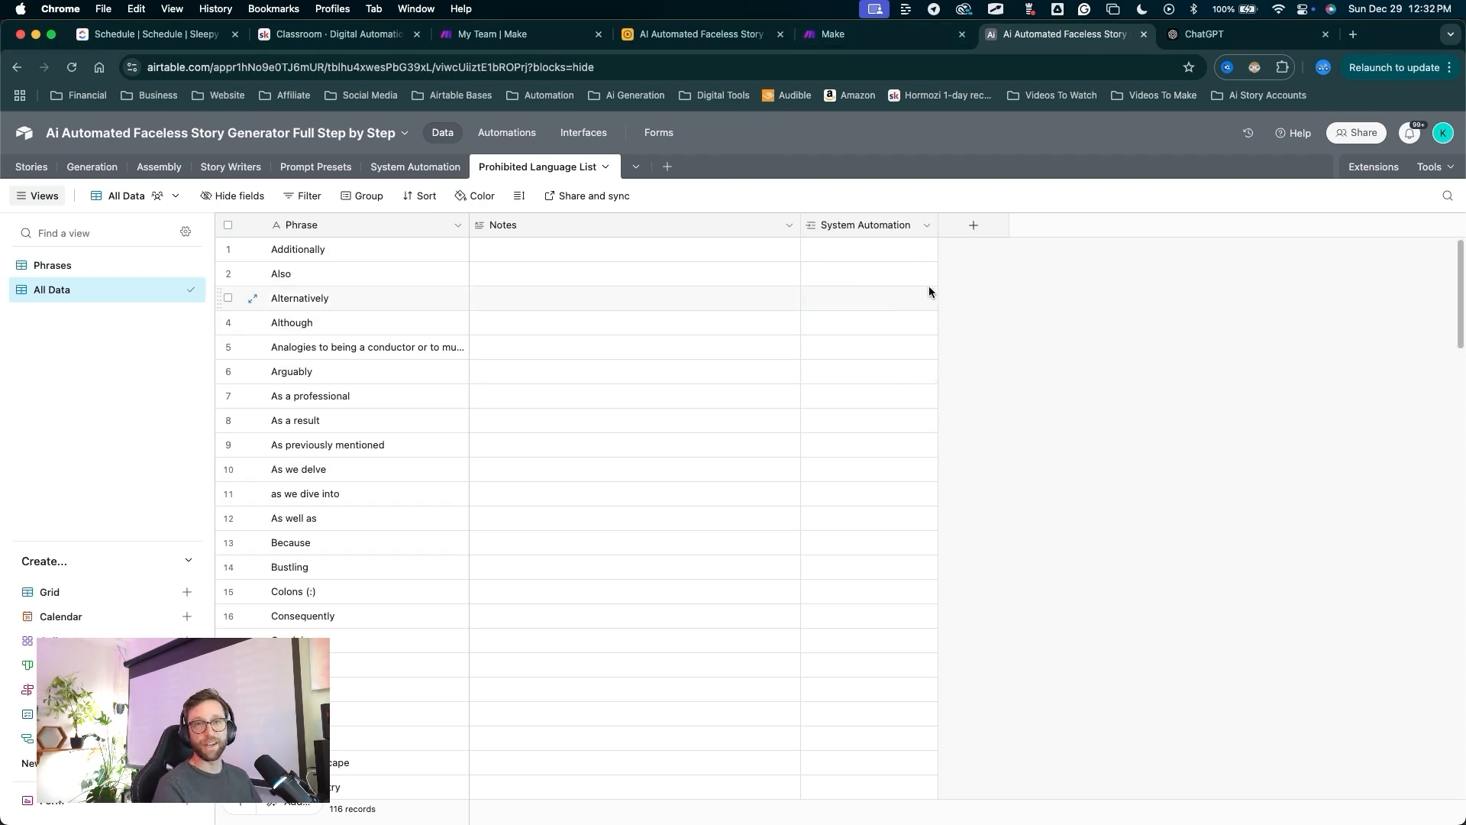
pyautogui.moveTo(998, 390); pyautogui.dragTo(856, 246)
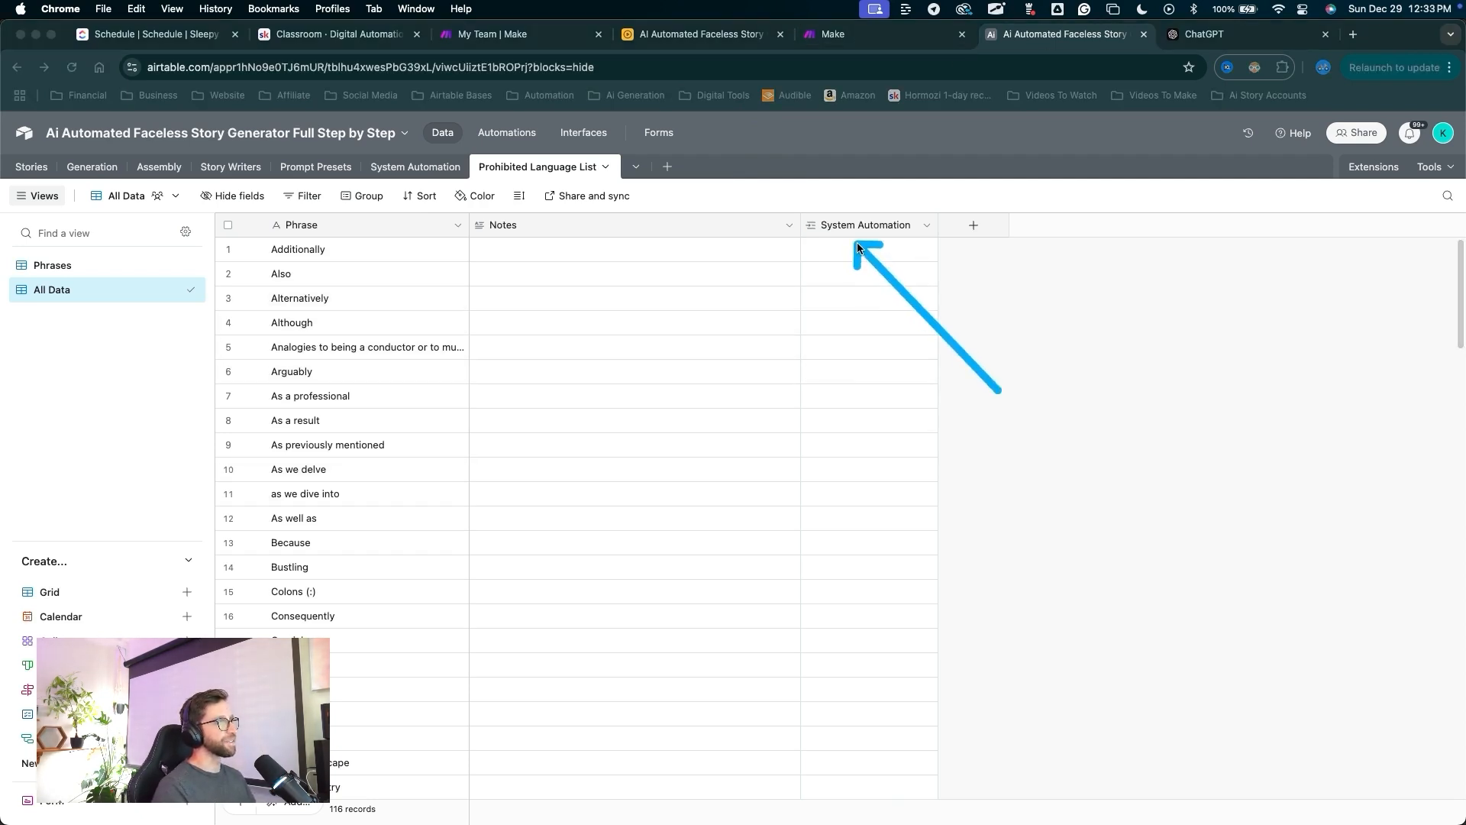
pyautogui.click(845, 255)
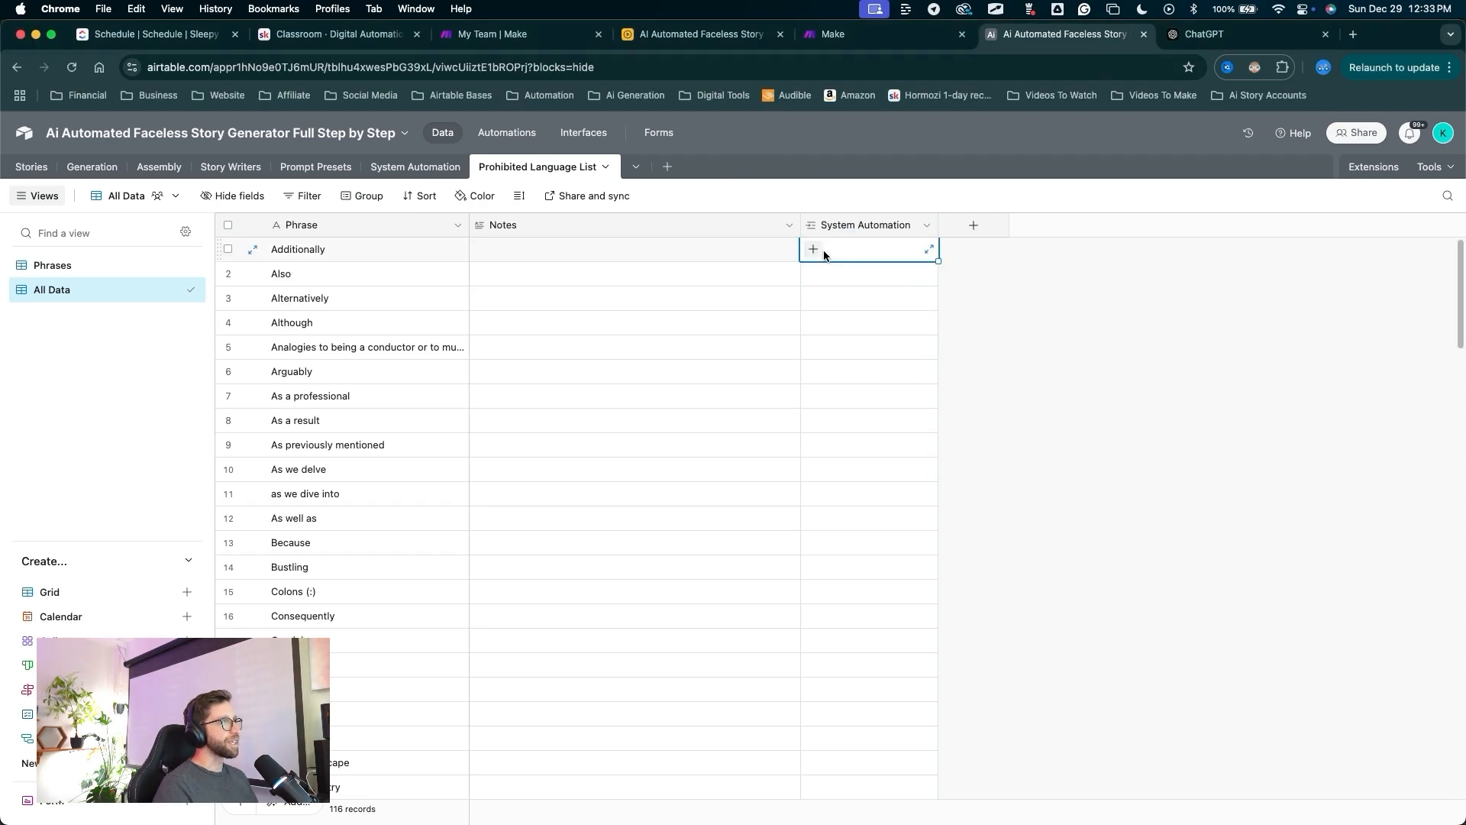
pyautogui.click(814, 250)
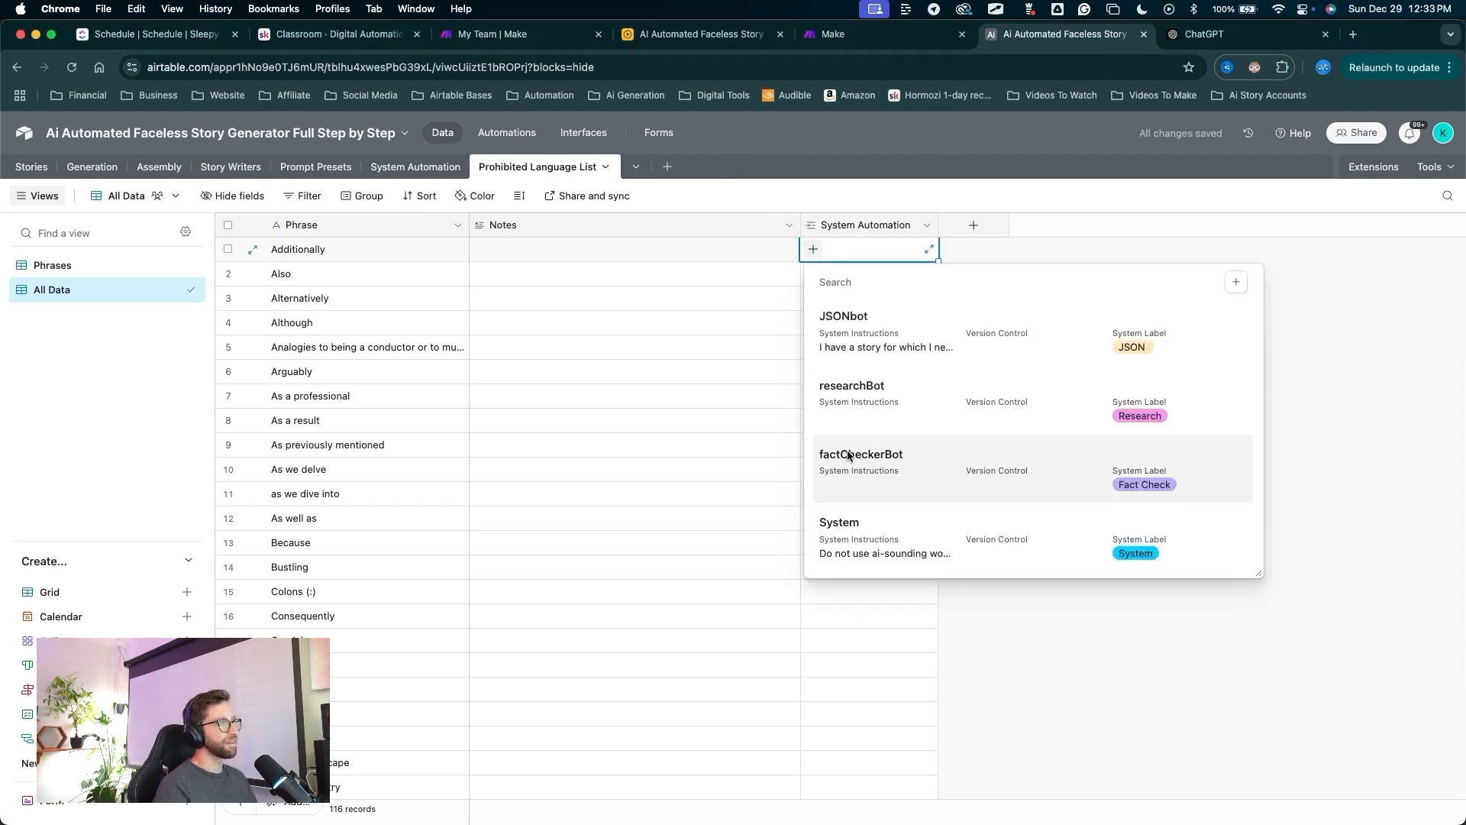
pyautogui.click(861, 533)
pyautogui.moveTo(1008, 456)
pyautogui.mouseDown()
pyautogui.moveTo(831, 252)
pyautogui.moveTo(845, 439)
pyautogui.moveTo(838, 771)
pyautogui.moveTo(840, 758)
pyautogui.mouseUp()
pyautogui.press('Escape')
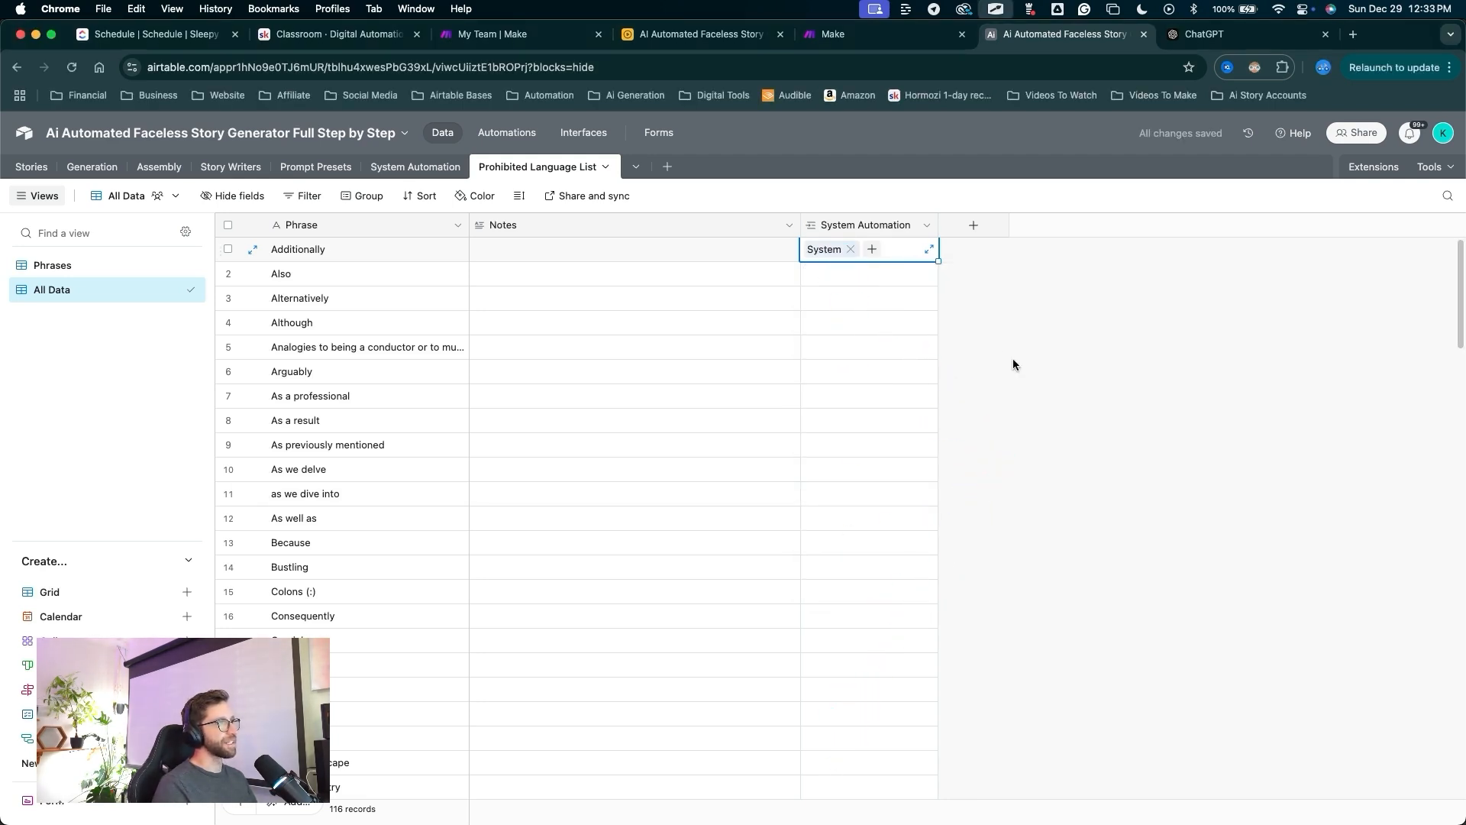
# Fill the System link down through all 116 phrase rows.
pyautogui.moveTo(938, 261); pyautogui.dragTo(923, 672)
pyautogui.scroll(-3, 913, 615)
pyautogui.scroll(-15, 919, 619)
pyautogui.scroll(-7, 923, 628)
pyautogui.scroll(-8, 923, 641)
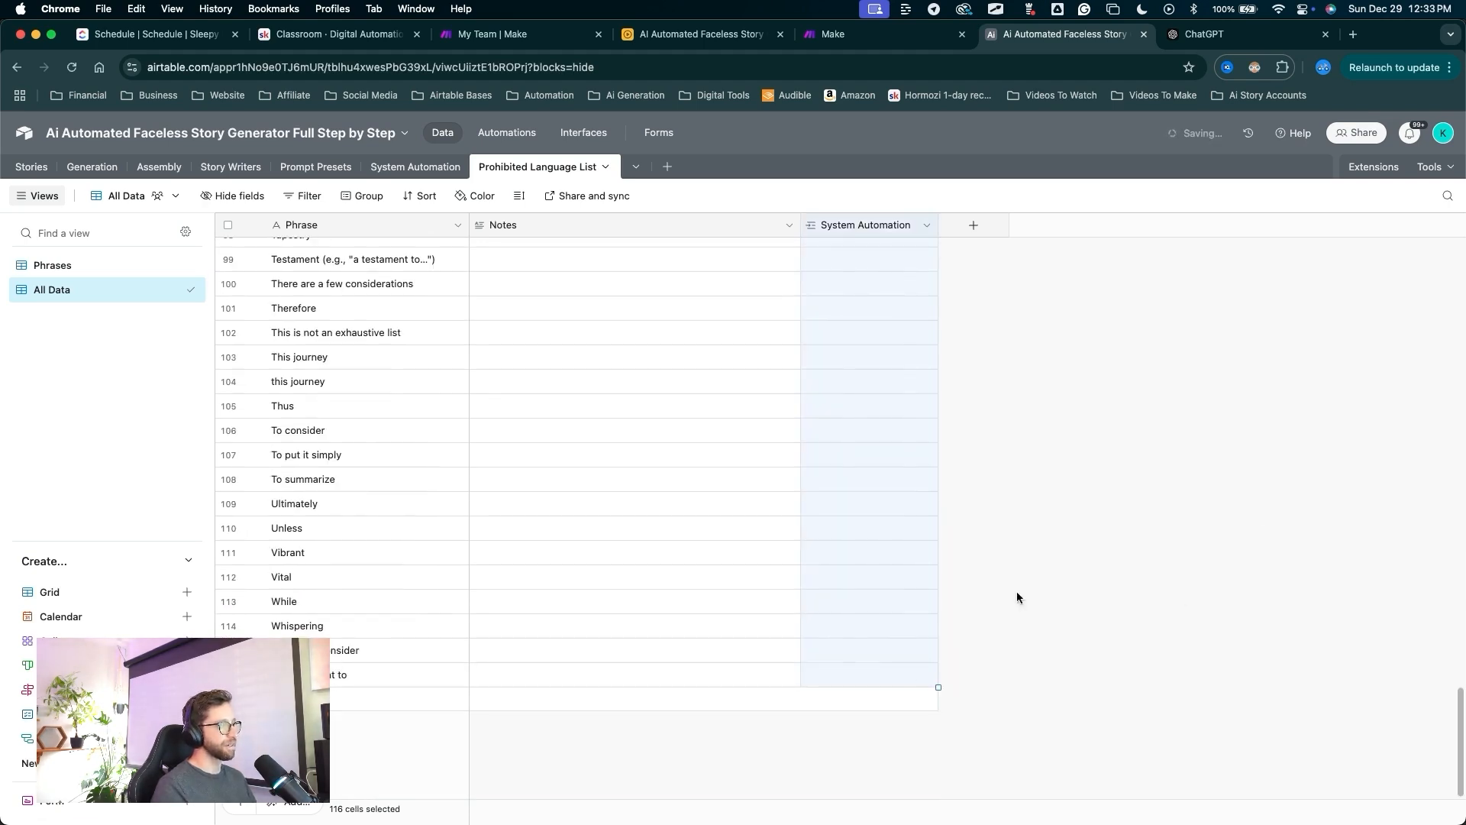
pyautogui.hotkey('ctrl', 'a')
pyautogui.moveTo(1069, 726)
pyautogui.mouseDown()
pyautogui.moveTo(825, 268)
pyautogui.moveTo(841, 530)
pyautogui.moveTo(823, 724)
pyautogui.mouseUp()
pyautogui.press('Escape')
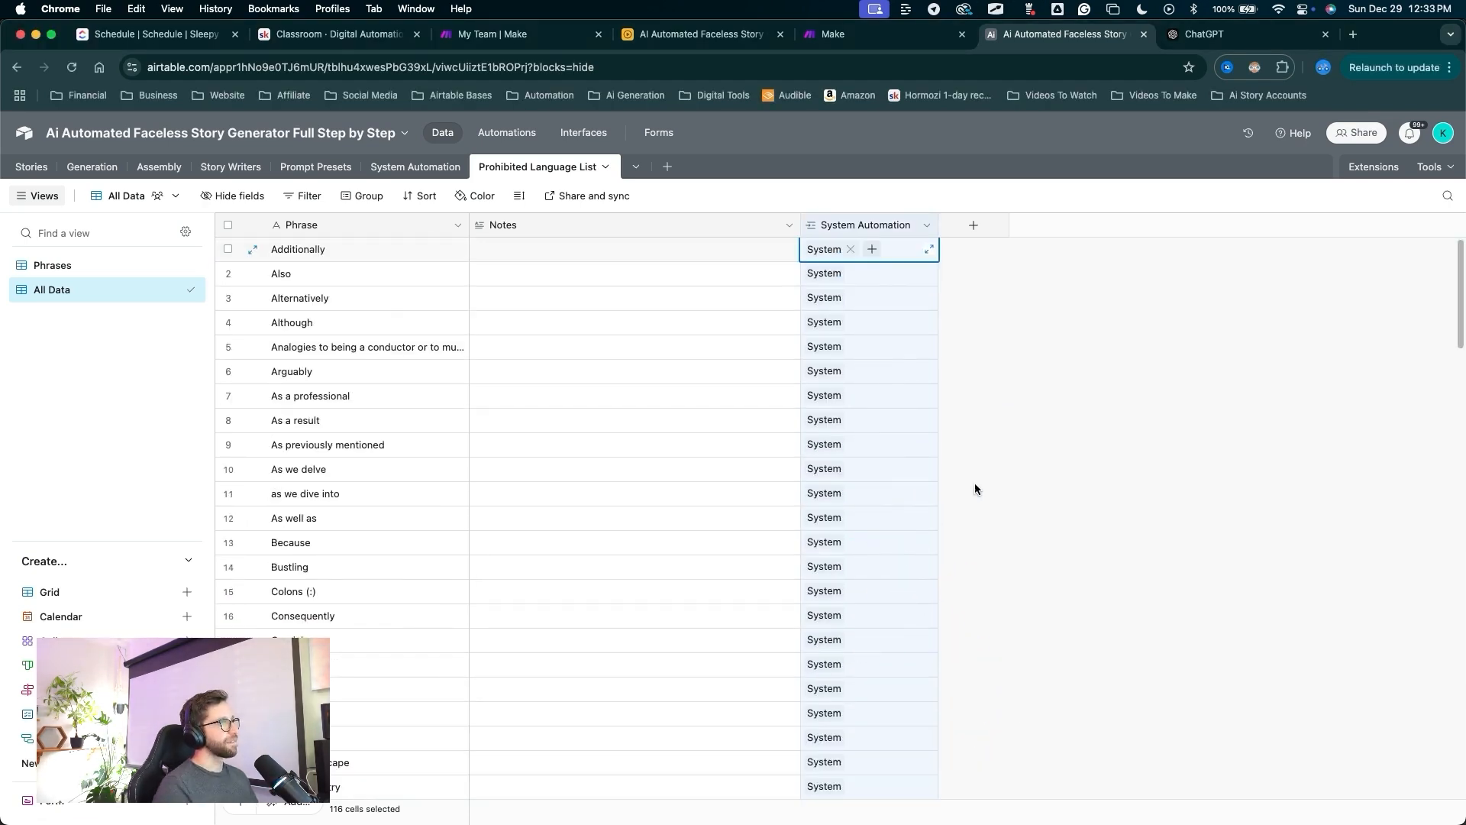
pyautogui.hotkey('ctrl', 'a')
pyautogui.moveTo(626, 533); pyautogui.dragTo(416, 177)
pyautogui.press('Escape')
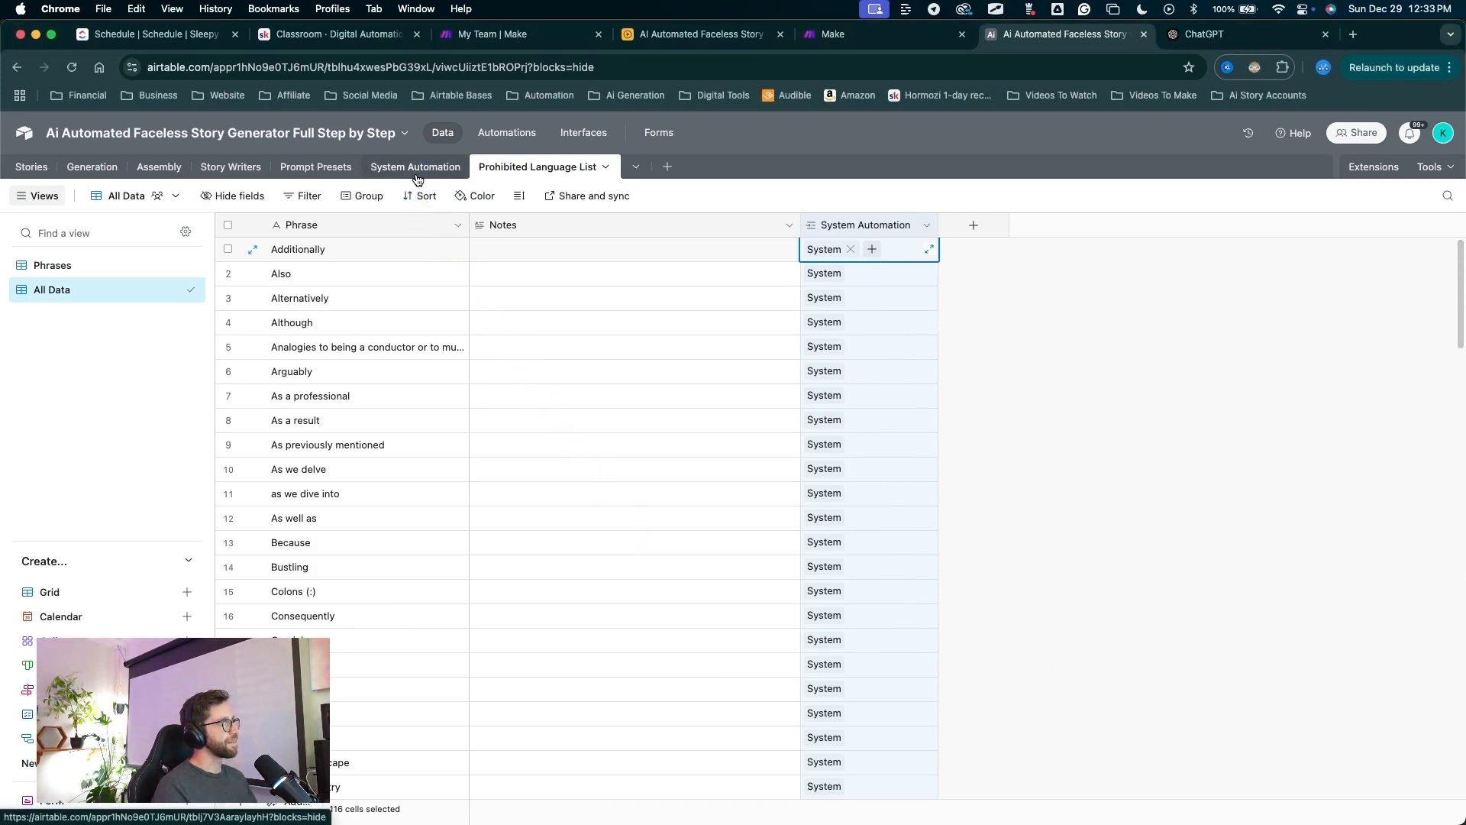
# Go to the System Automation table to see the linked phrases.
pyautogui.click(416, 168)
pyautogui.hotkey('ctrl', 'a')
pyautogui.moveTo(961, 628)
pyautogui.mouseDown()
pyautogui.moveTo(1083, 241)
pyautogui.moveTo(1103, 319)
pyautogui.moveTo(1122, 330)
pyautogui.mouseUp()
pyautogui.moveTo(1213, 505)
pyautogui.mouseDown()
pyautogui.moveTo(1224, 231)
pyautogui.moveTo(1239, 328)
pyautogui.moveTo(304, 318)
pyautogui.moveTo(378, 332)
pyautogui.moveTo(387, 303)
pyautogui.moveTo(1240, 320)
pyautogui.mouseUp()
# Expand the System row's Phrase lookup cell and scroll through all the phrases.
pyautogui.press('Escape')
pyautogui.click(1308, 328)
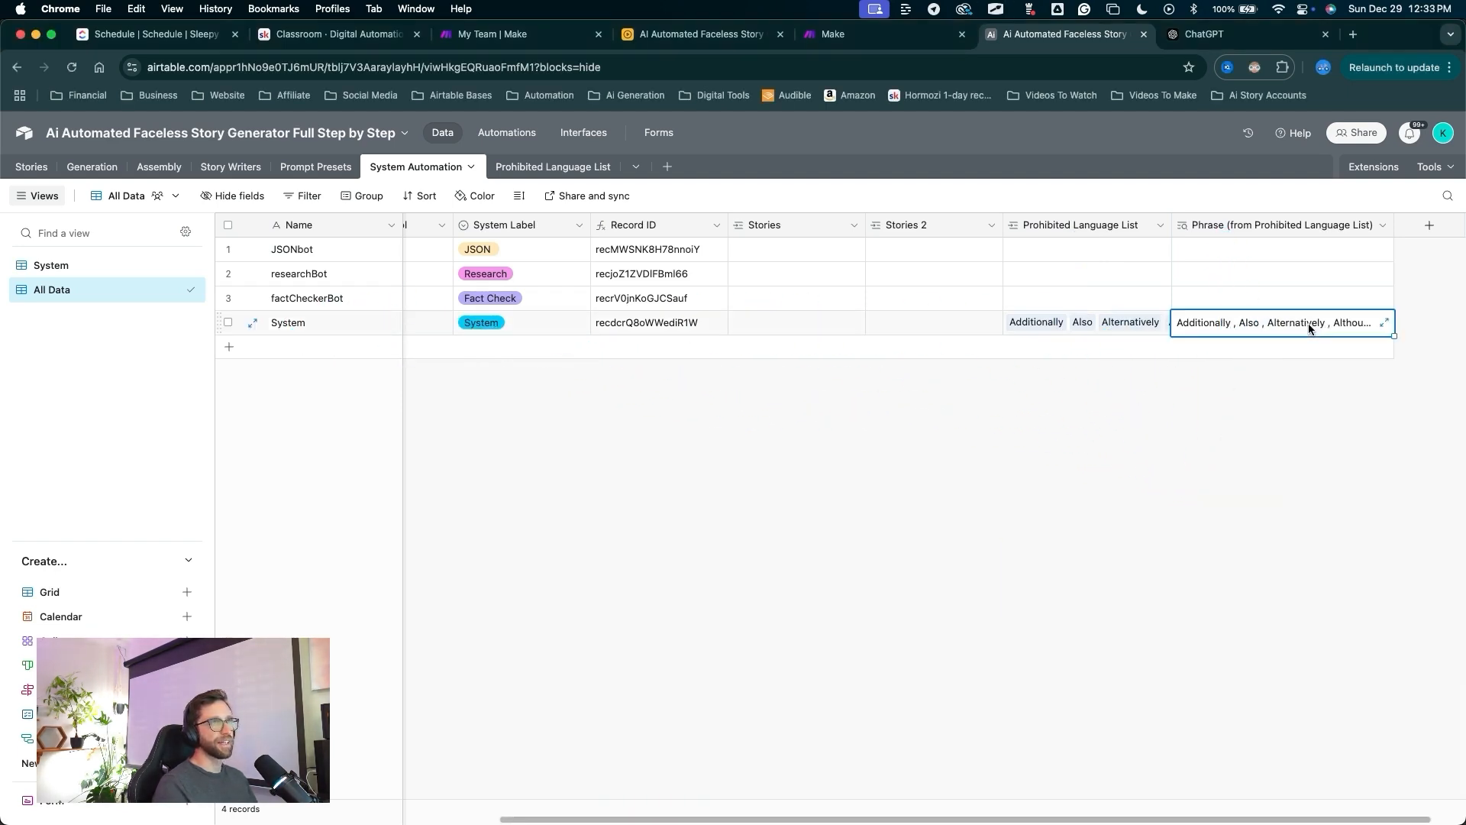
pyautogui.click(1385, 323)
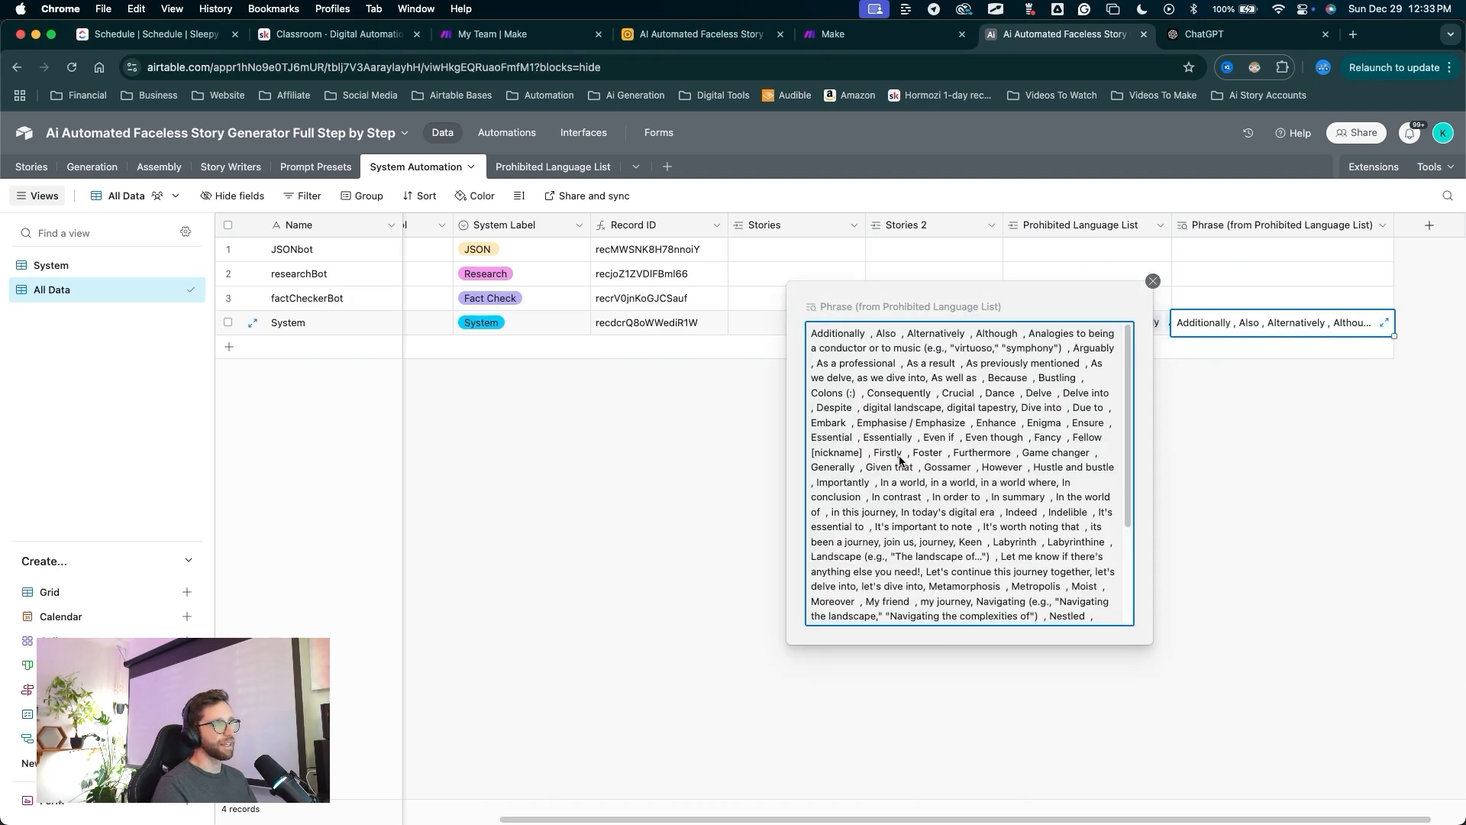
pyautogui.scroll(-4, 899, 461)
pyautogui.scroll(-4, 899, 460)
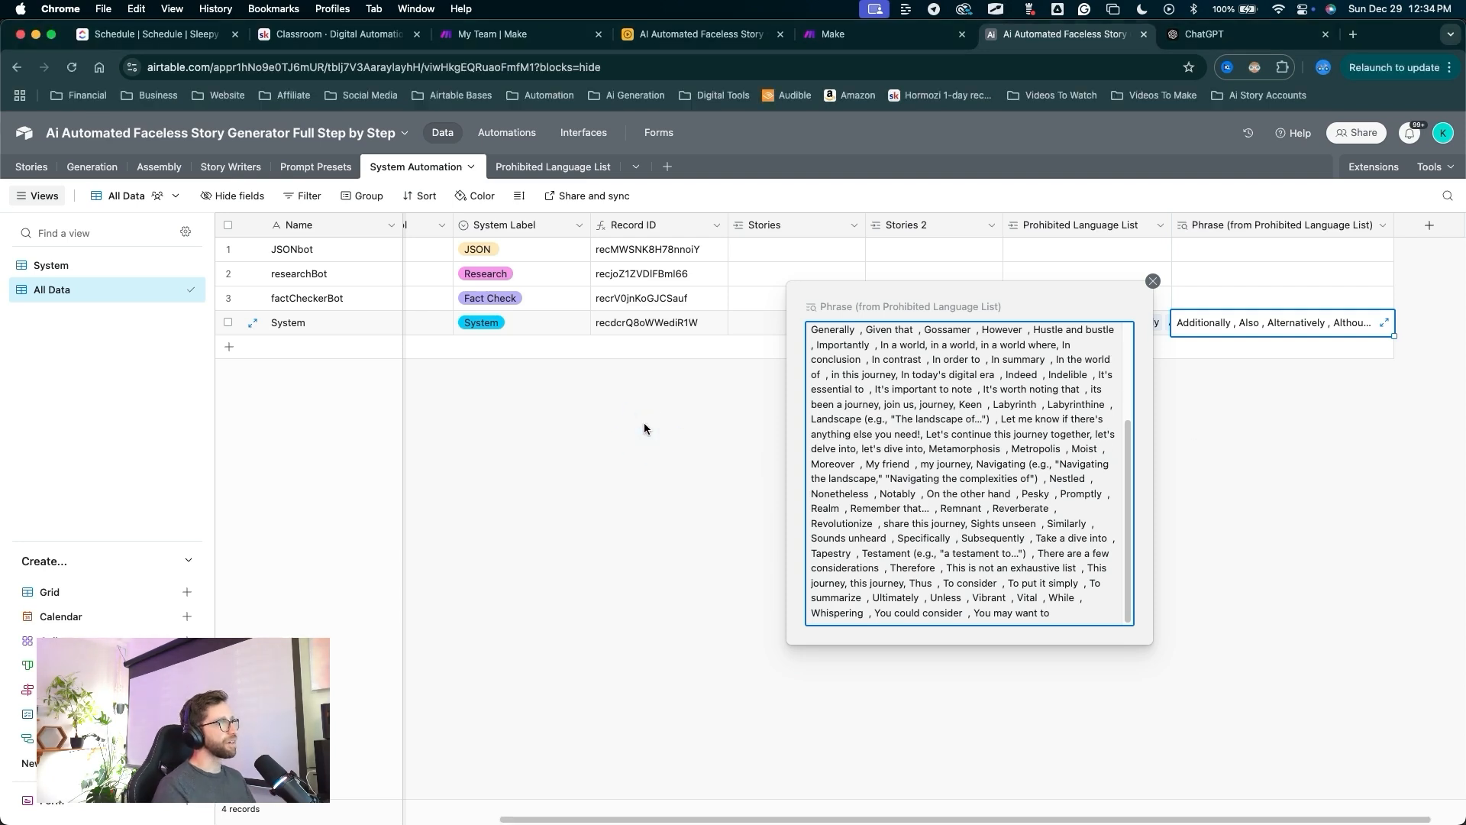
pyautogui.click(709, 415)
# Switch the System Automation table to its System view.
pyautogui.hscroll(-5, 701, 413)
pyautogui.hotkey('ctrl', 'a')
pyautogui.moveTo(661, 476); pyautogui.dragTo(628, 342)
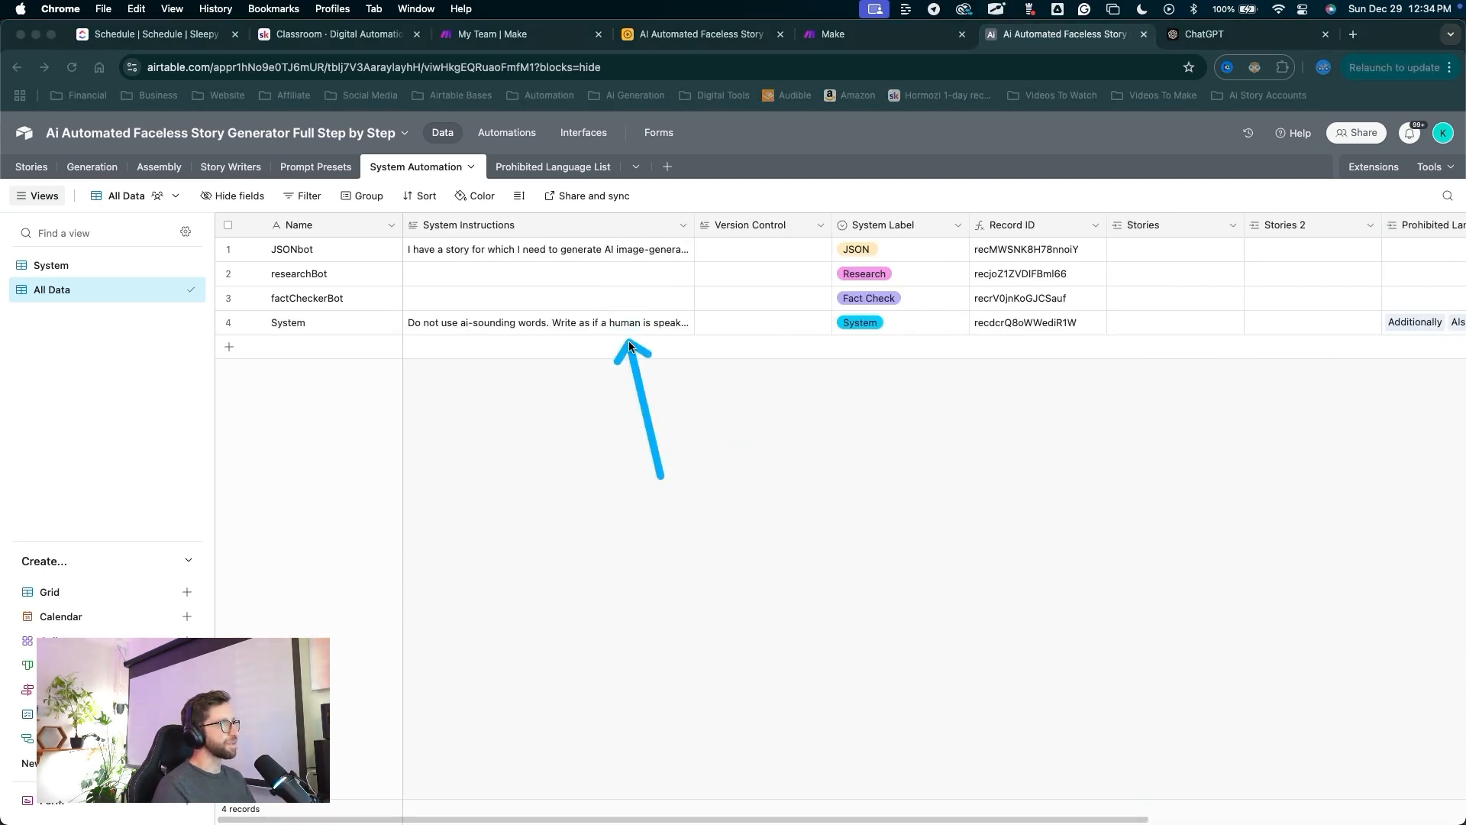
pyautogui.moveTo(777, 502)
pyautogui.mouseDown()
pyautogui.moveTo(709, 368)
pyautogui.moveTo(786, 336)
pyautogui.moveTo(901, 315)
pyautogui.moveTo(1369, 346)
pyautogui.moveTo(1290, 359)
pyautogui.mouseUp()
pyautogui.moveTo(738, 563); pyautogui.dragTo(71, 273)
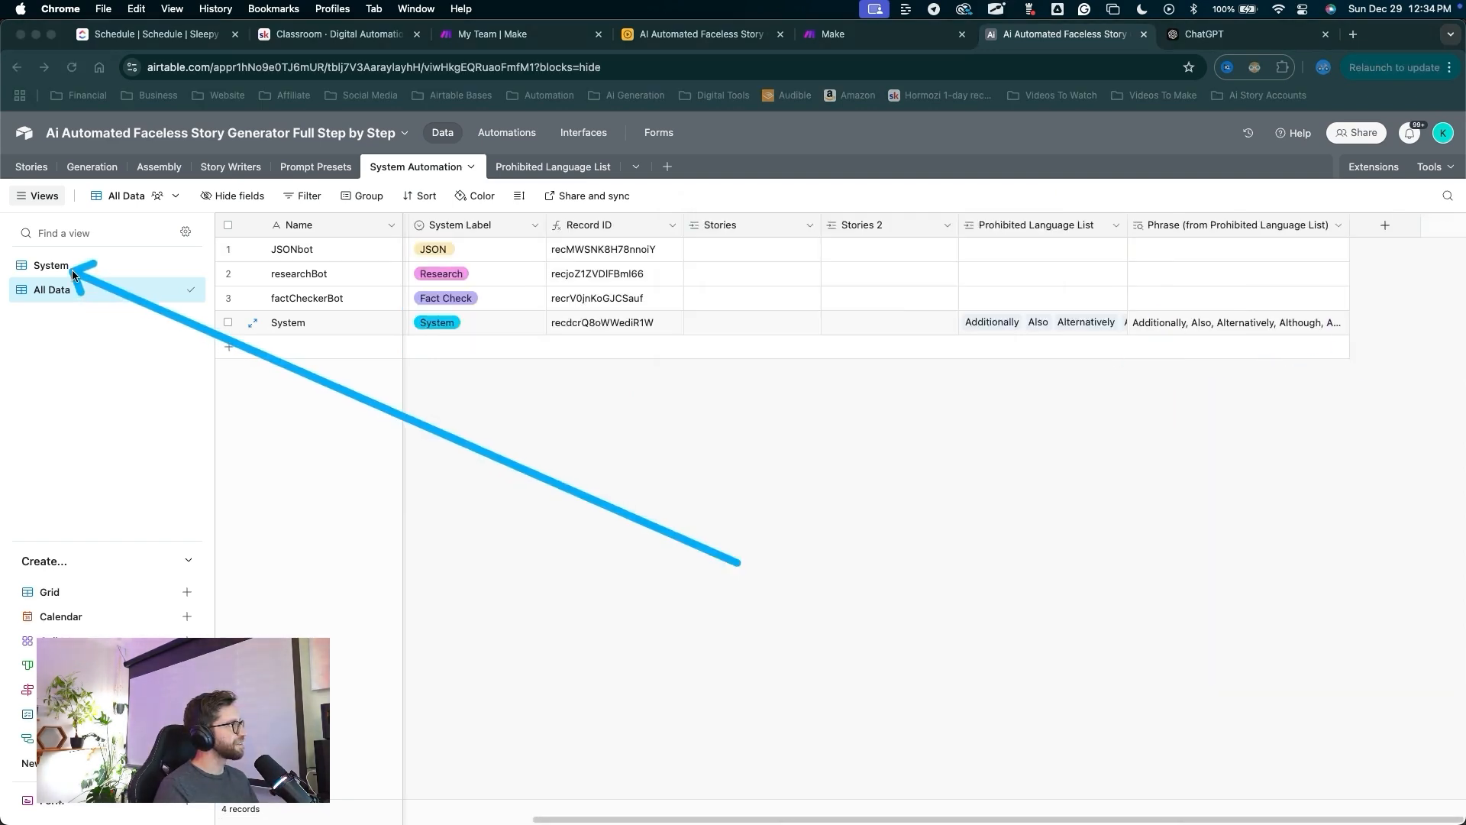
pyautogui.click(68, 265)
pyautogui.click(67, 266)
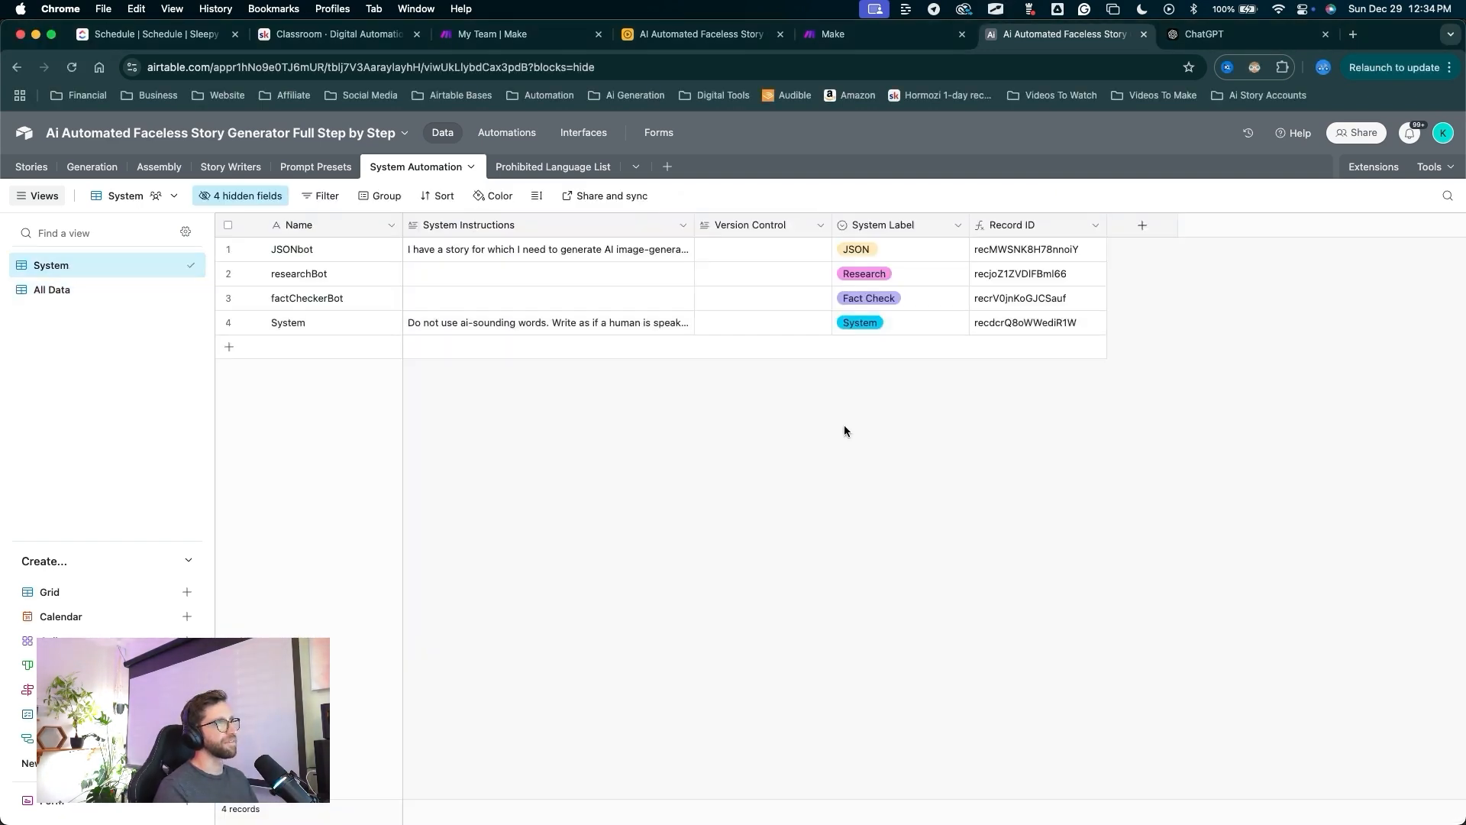
# Open the Stories table.
pyautogui.moveTo(921, 543)
pyautogui.mouseDown()
pyautogui.moveTo(1178, 203)
pyautogui.moveTo(818, 383)
pyautogui.moveTo(616, 448)
pyautogui.moveTo(749, 281)
pyautogui.moveTo(527, 288)
pyautogui.mouseUp()
pyautogui.press('Escape')
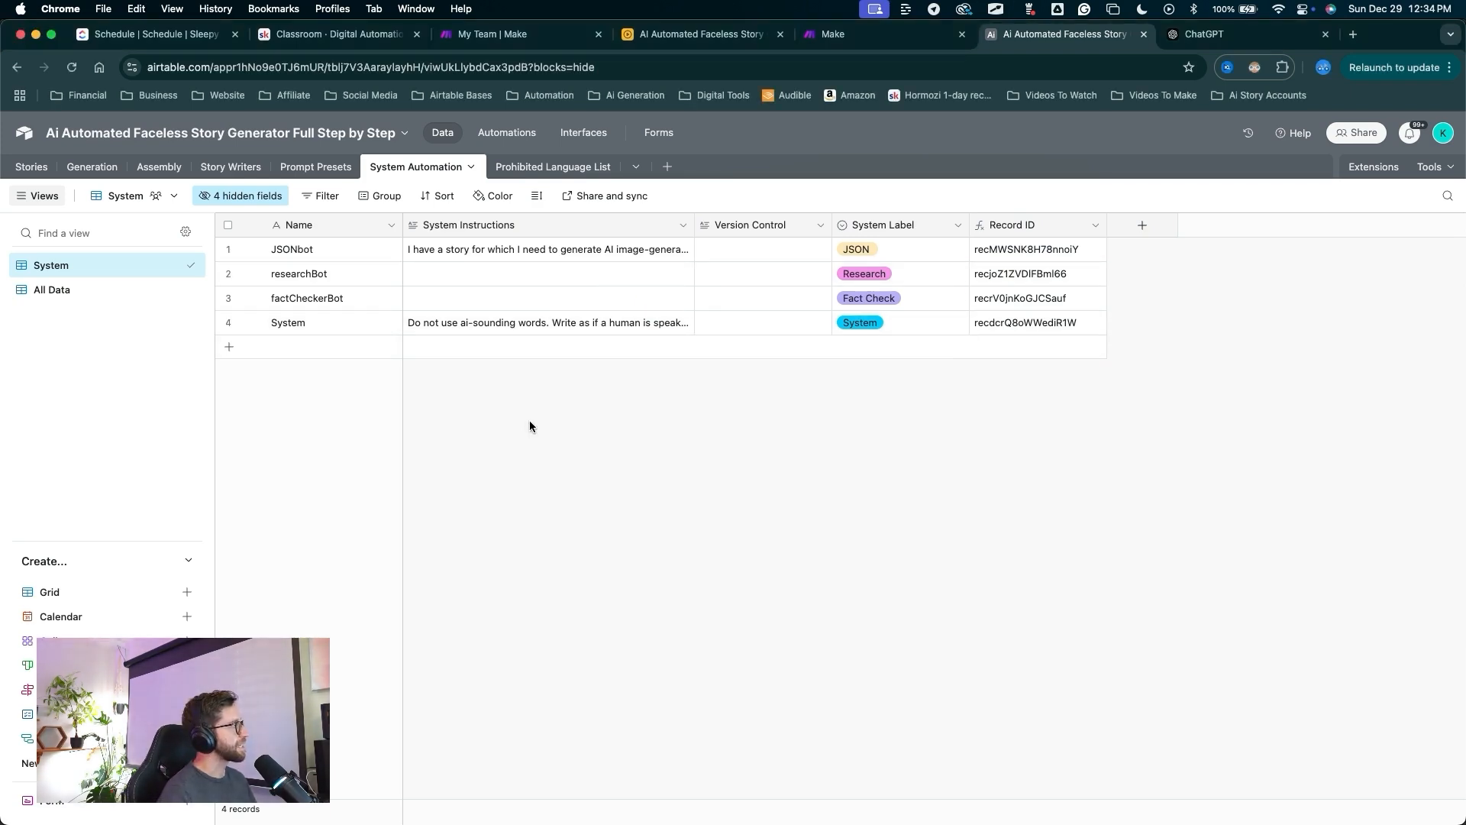
pyautogui.moveTo(522, 424); pyautogui.dragTo(33, 156)
pyautogui.press('Escape')
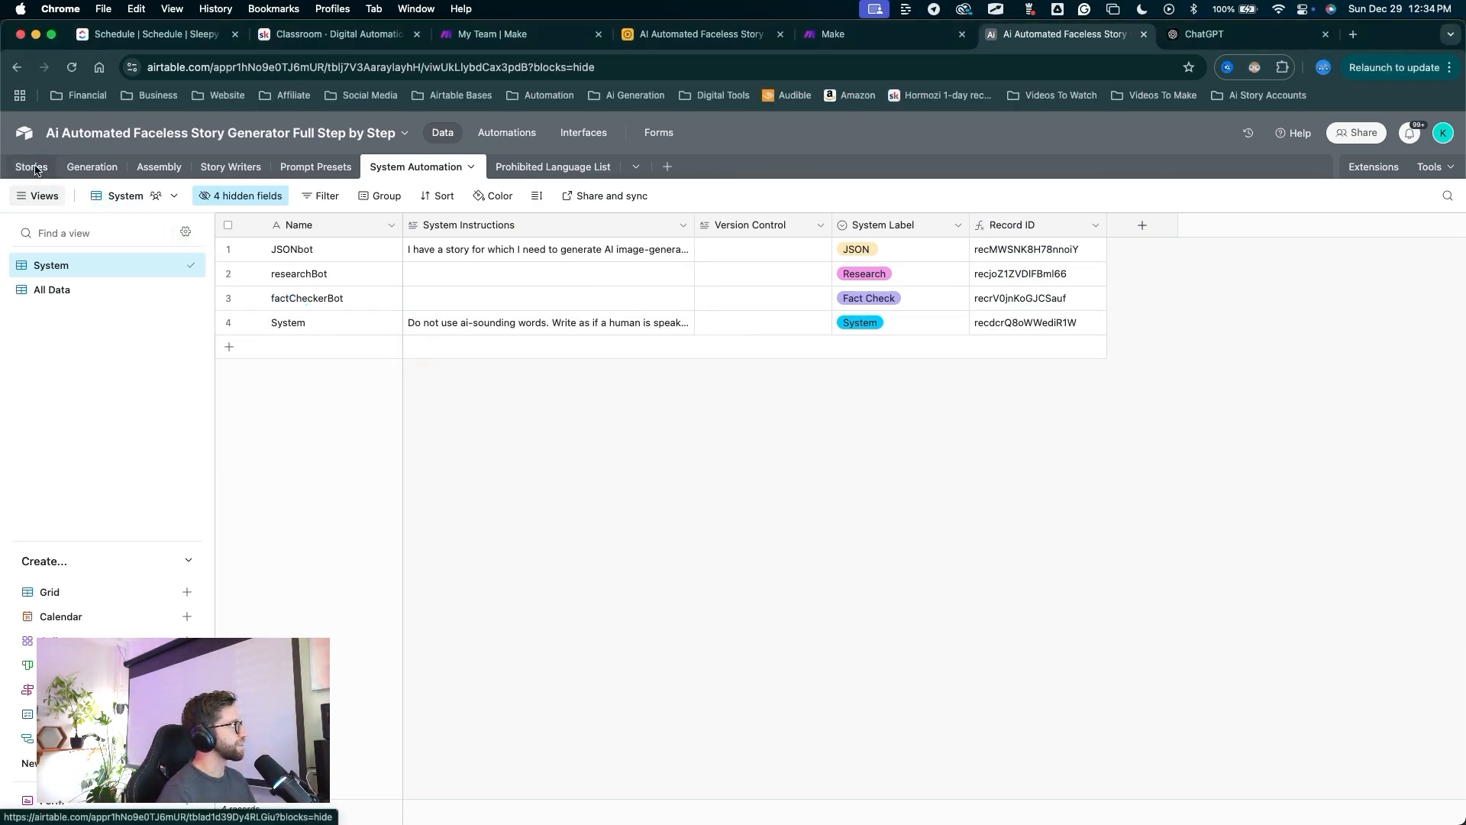
pyautogui.click(33, 168)
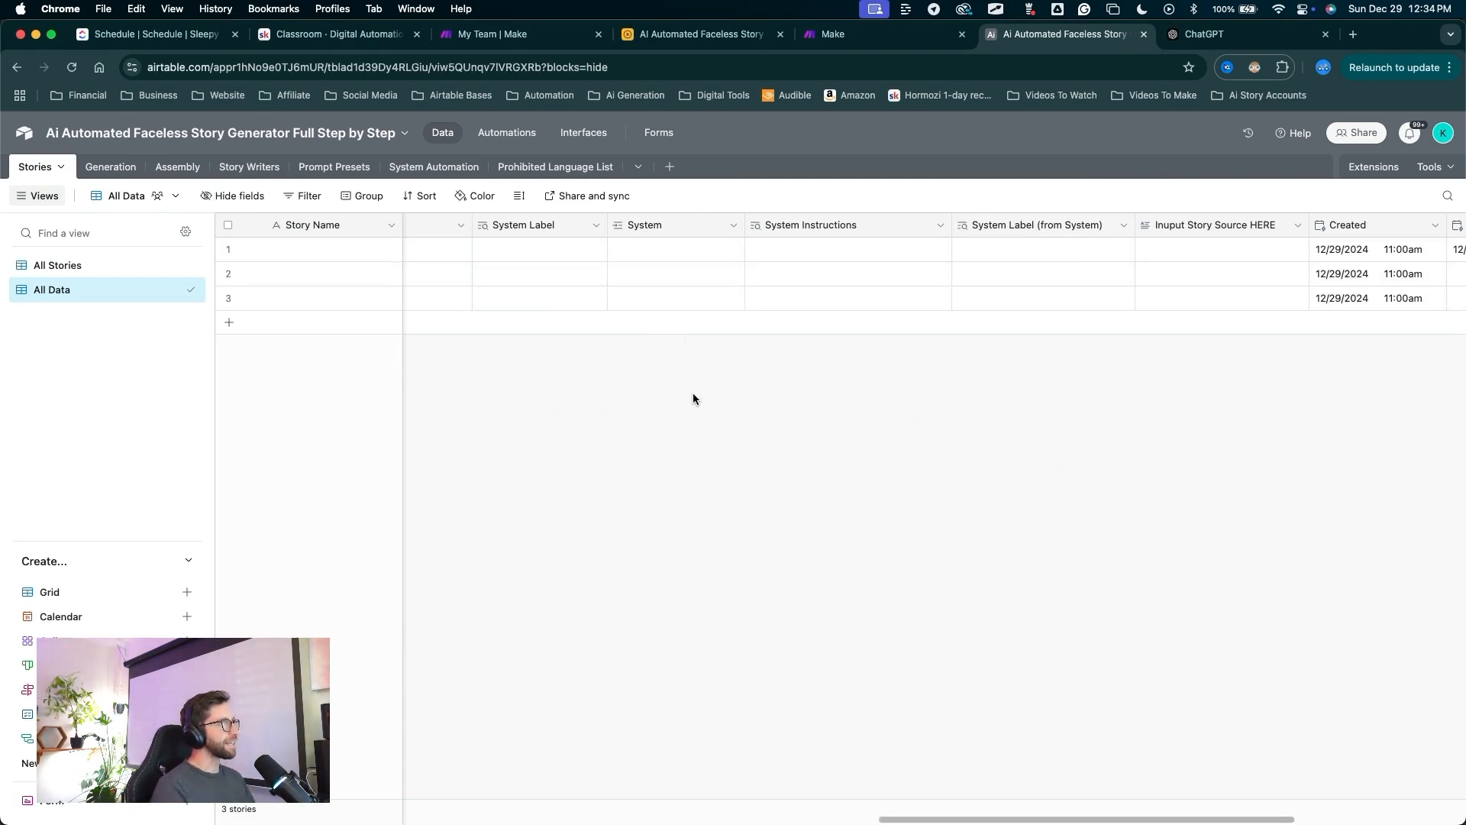
# Add a Phrase lookup field from the System link in the Stories table.
pyautogui.hscroll(1, 730, 358)
pyautogui.hscroll(-3, 730, 358)
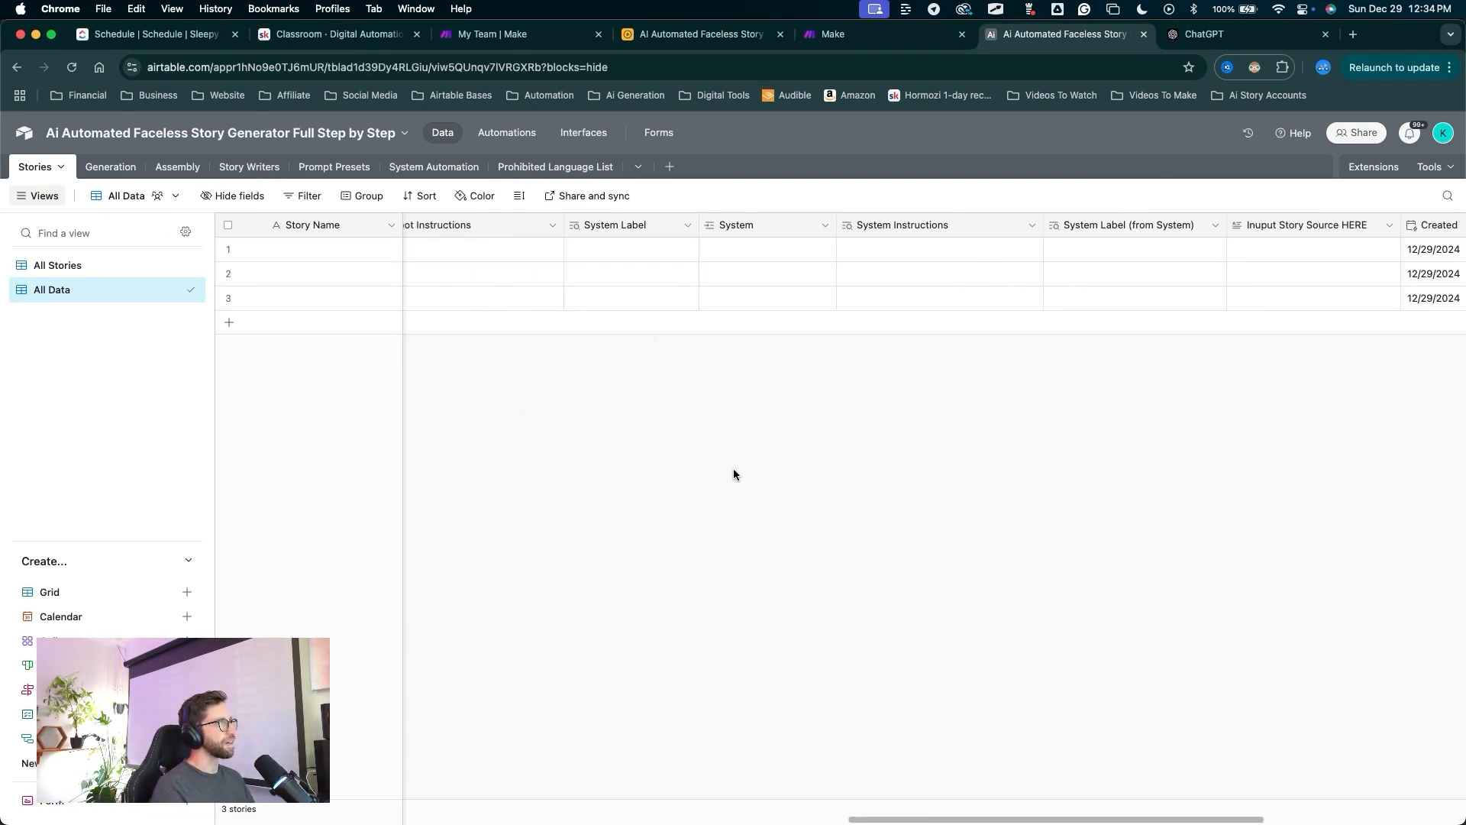
pyautogui.moveTo(734, 524)
pyautogui.mouseDown()
pyautogui.moveTo(734, 253)
pyautogui.moveTo(899, 223)
pyautogui.moveTo(1122, 221)
pyautogui.moveTo(877, 218)
pyautogui.moveTo(733, 245)
pyautogui.moveTo(766, 226)
pyautogui.moveTo(744, 227)
pyautogui.mouseUp()
pyautogui.rightClick(744, 226)
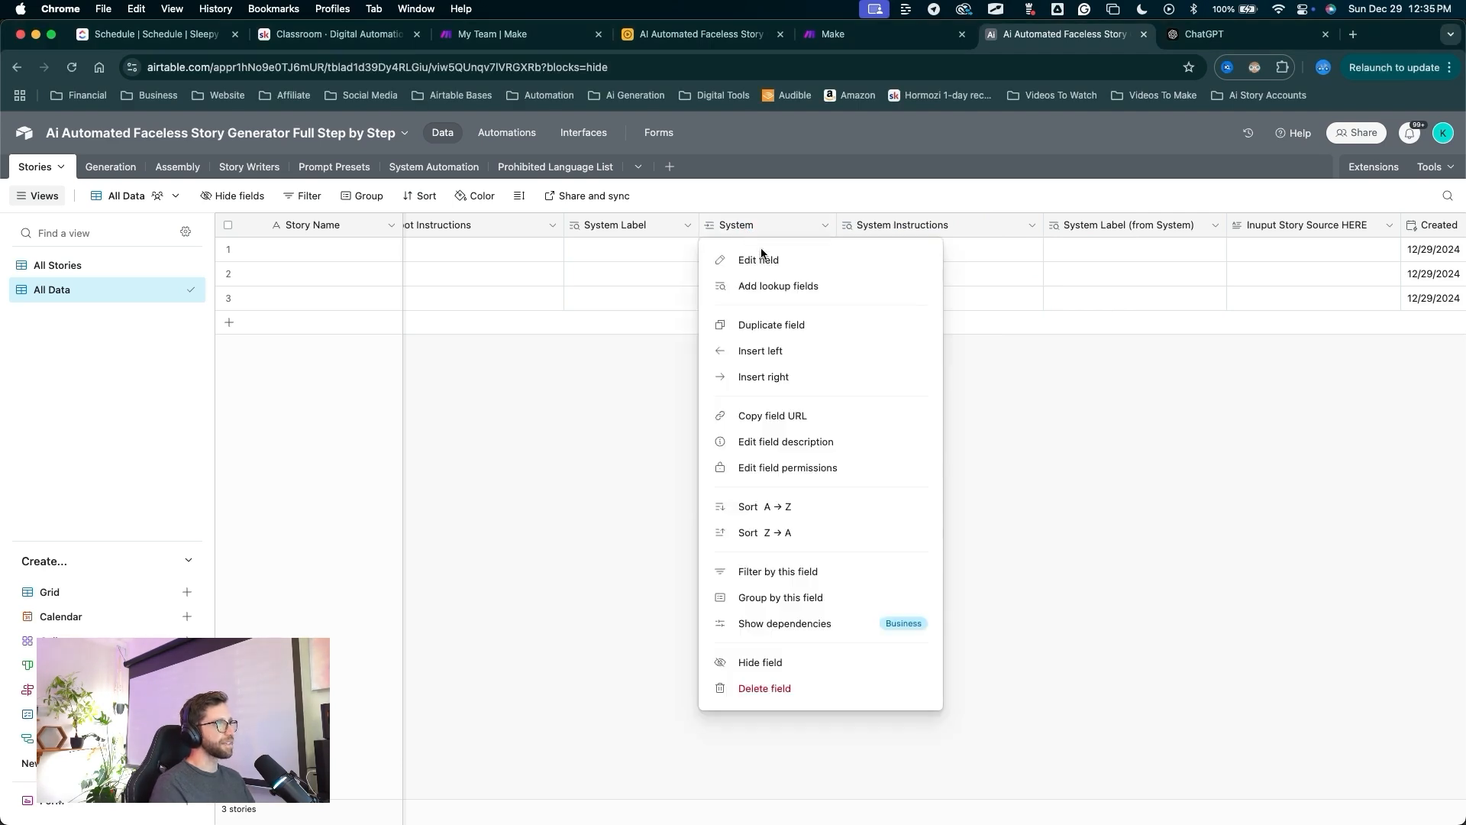
pyautogui.click(766, 285)
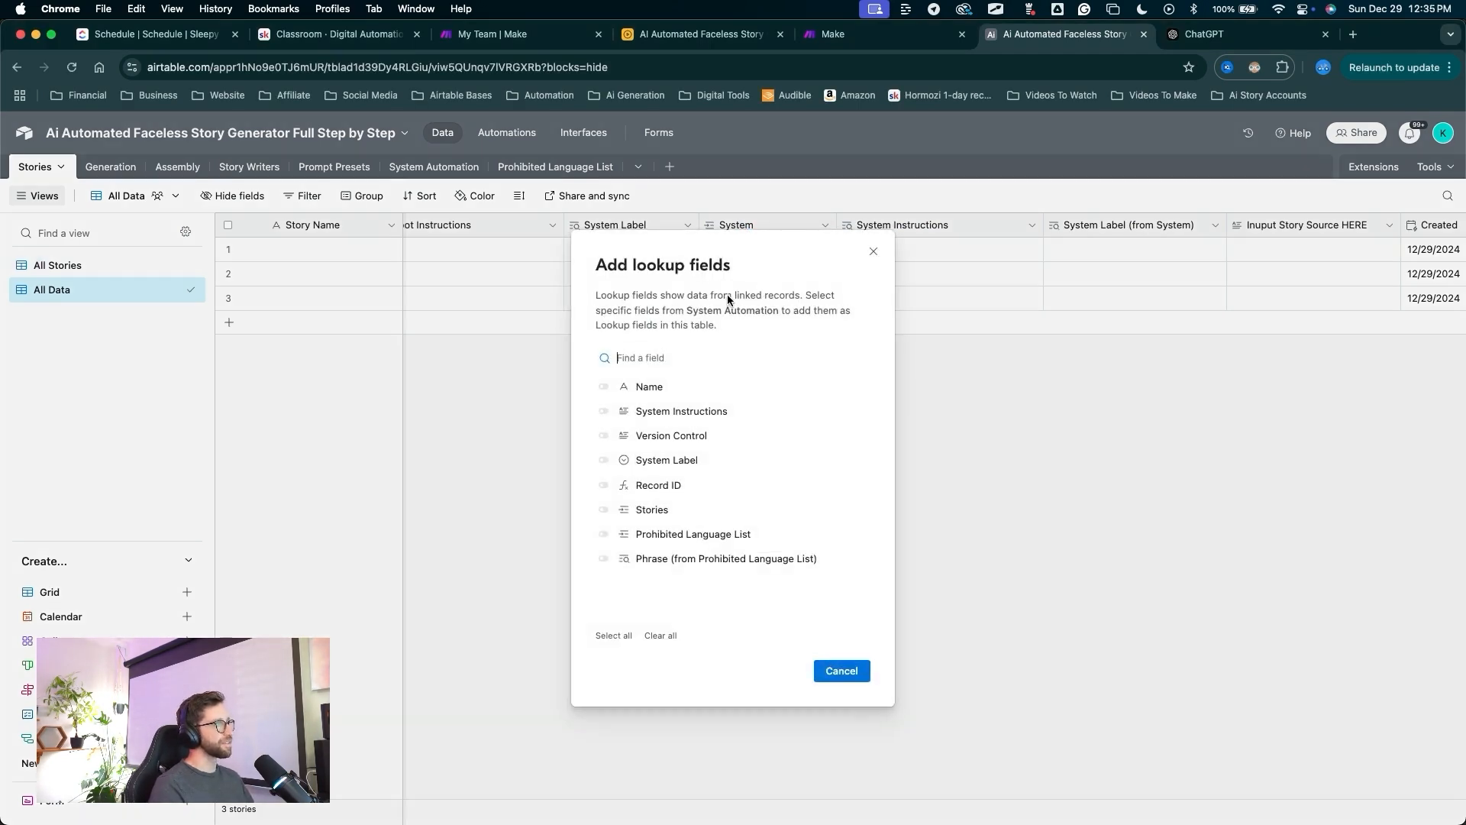
pyautogui.moveTo(732, 284); pyautogui.dragTo(606, 549)
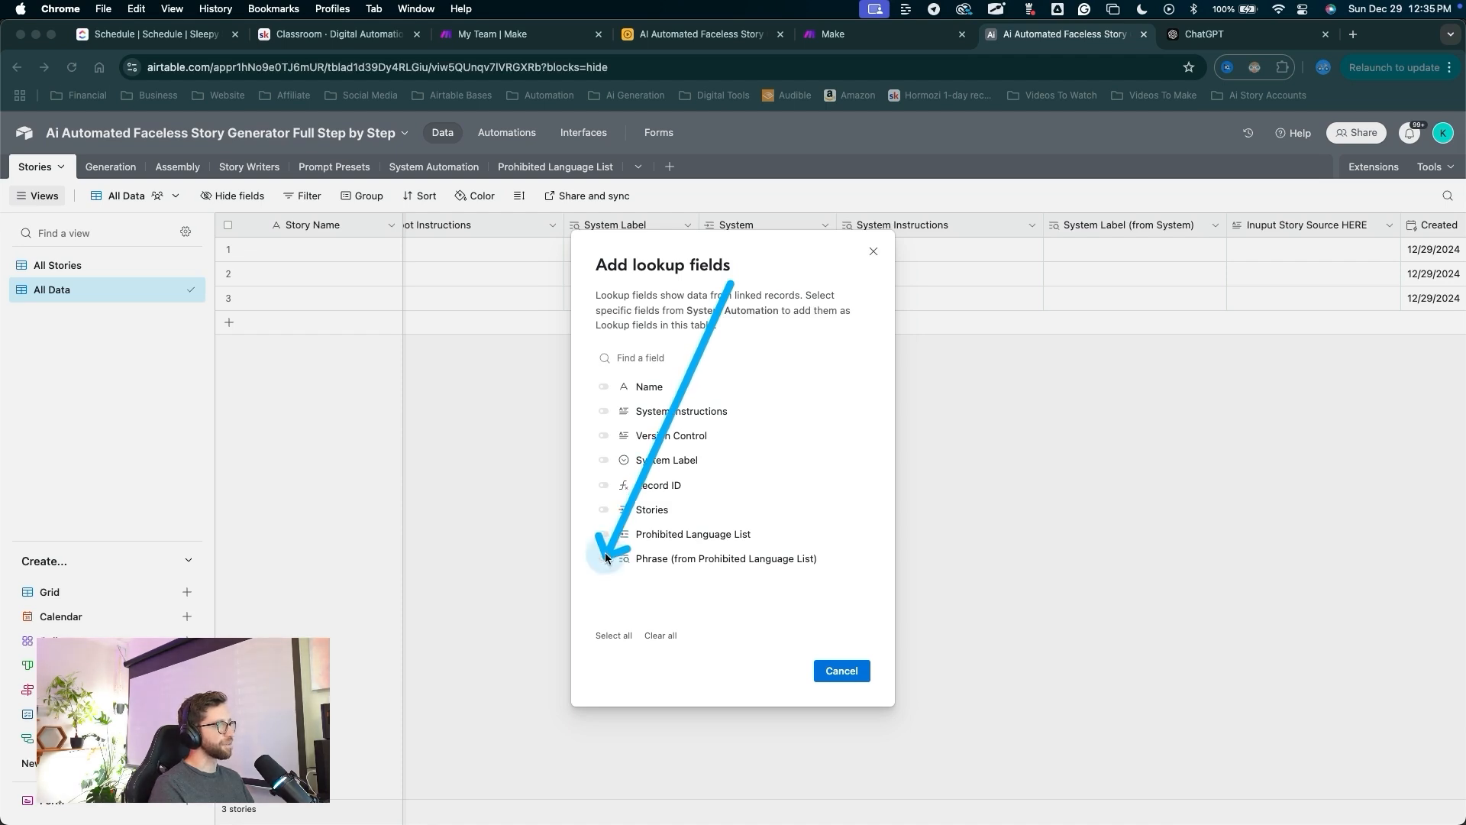
pyautogui.click(604, 559)
pyautogui.moveTo(814, 422); pyautogui.dragTo(830, 653)
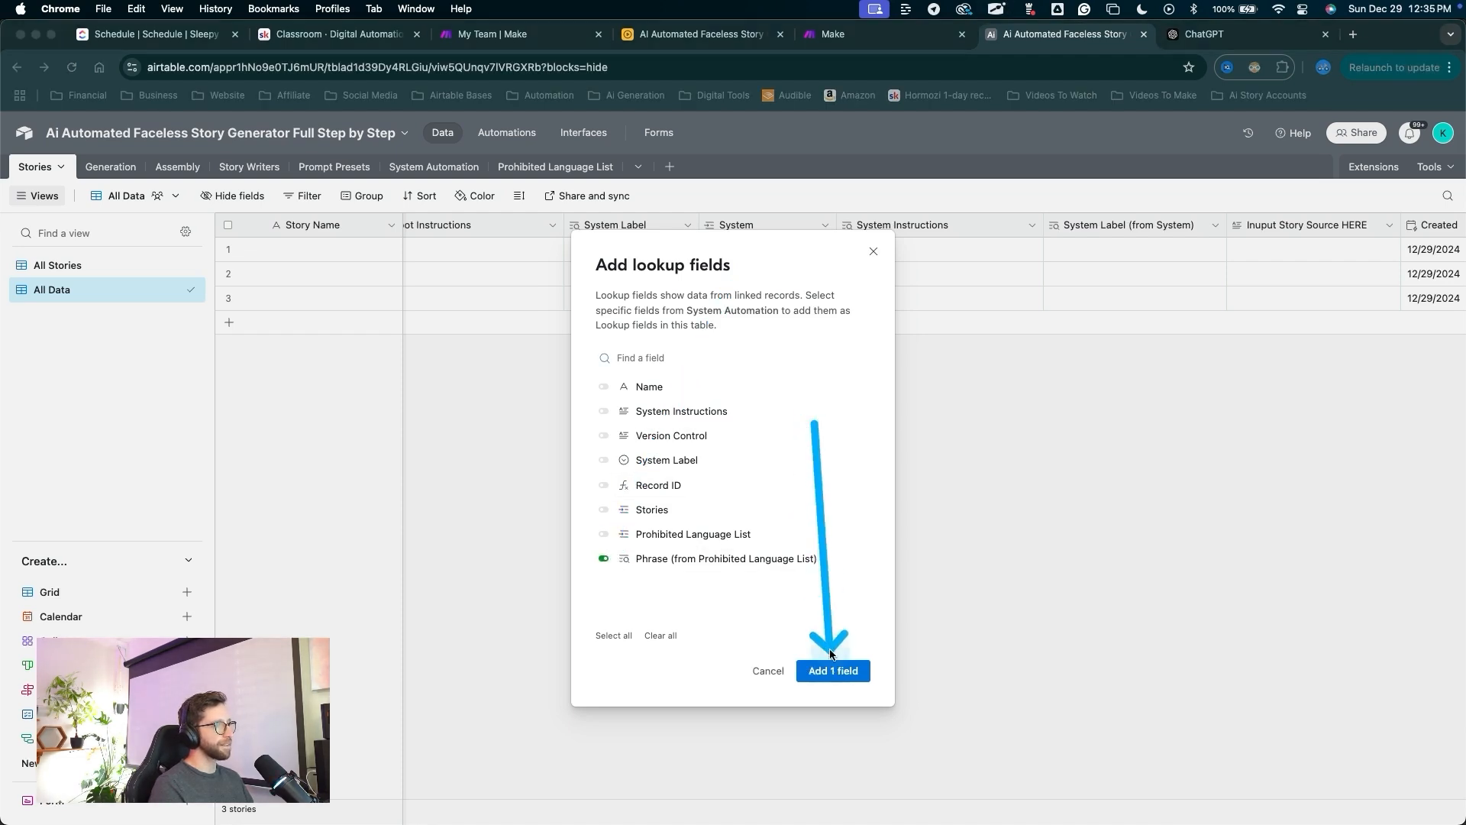
pyautogui.click(835, 674)
# Move the Phrase lookup after System Instructions and rename it 'Prohibited Language List'.
pyautogui.moveTo(904, 511); pyautogui.dragTo(871, 246)
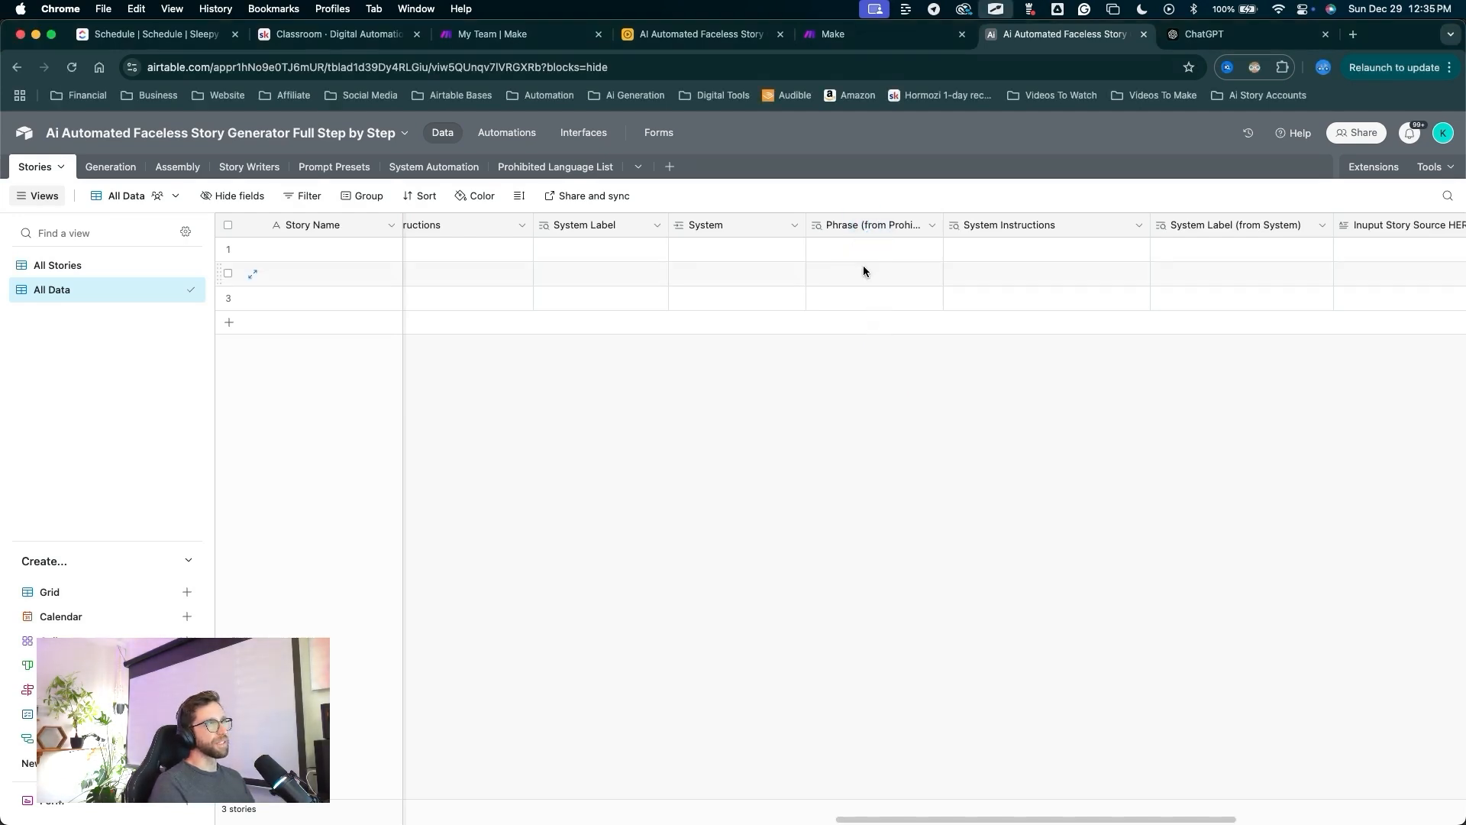
pyautogui.moveTo(853, 225); pyautogui.dragTo(1319, 225)
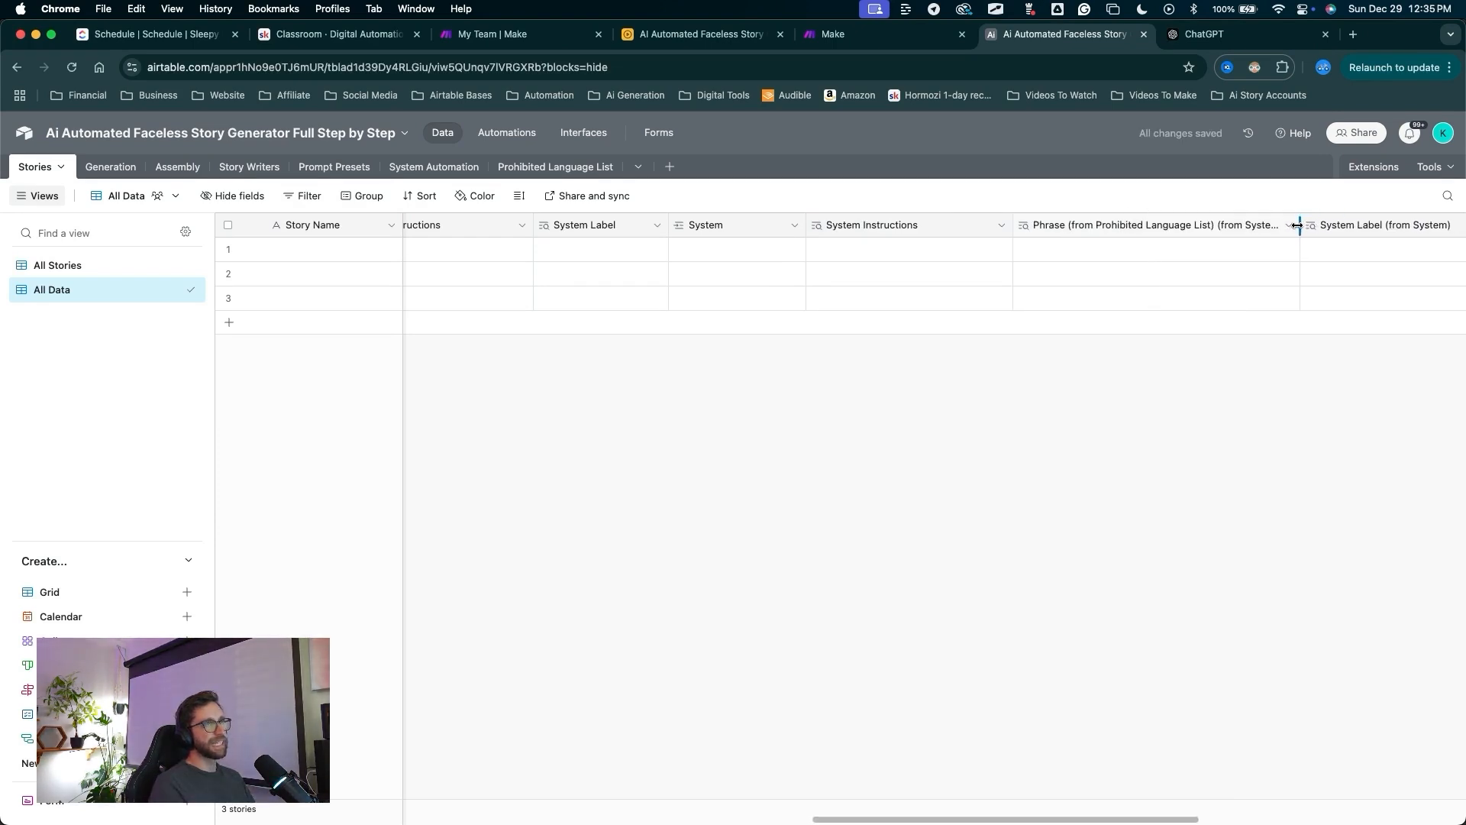
pyautogui.hscroll(3, 1142, 228)
pyautogui.click(1142, 227)
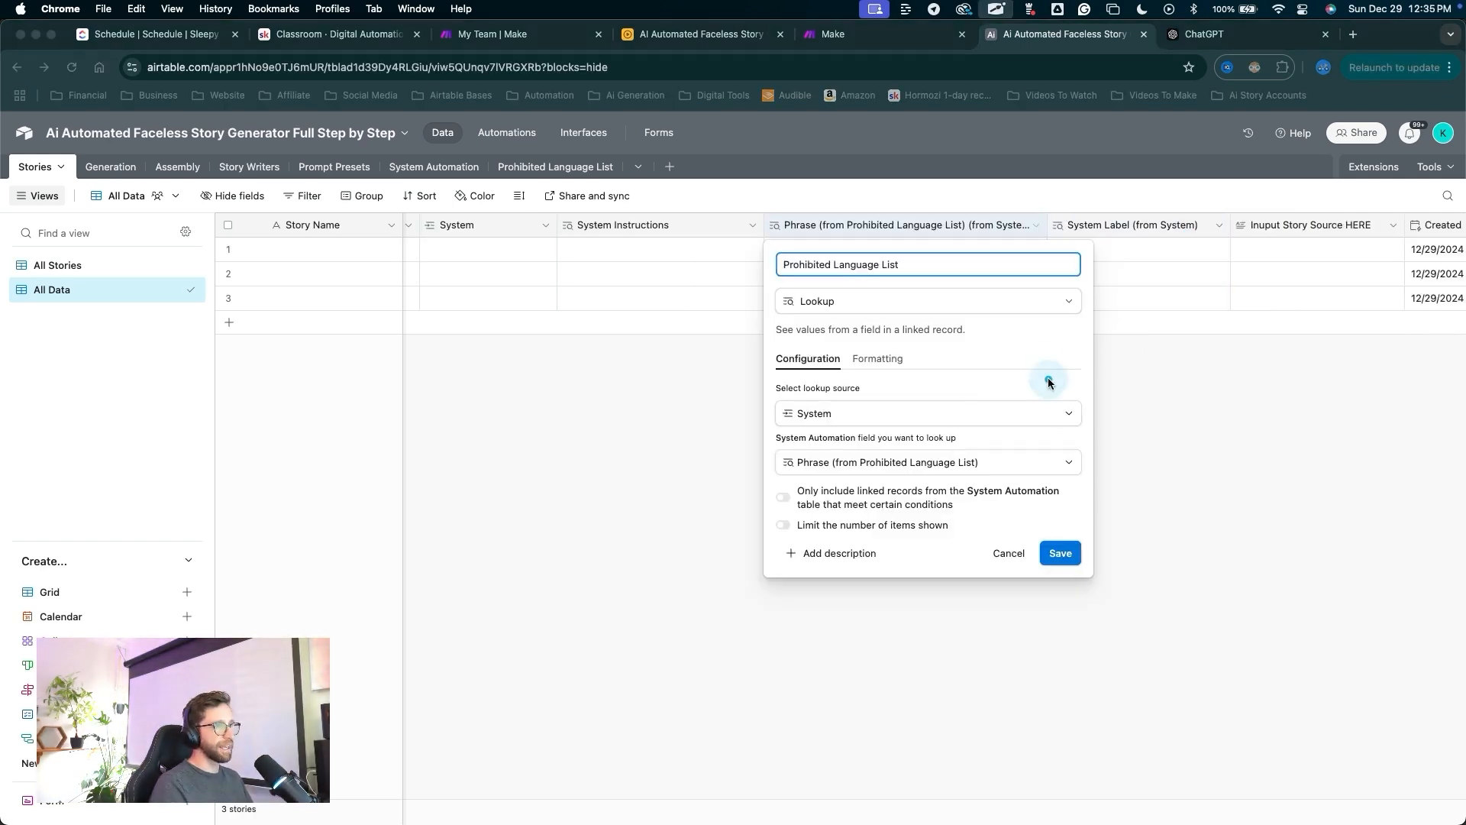
pyautogui.click(1060, 553)
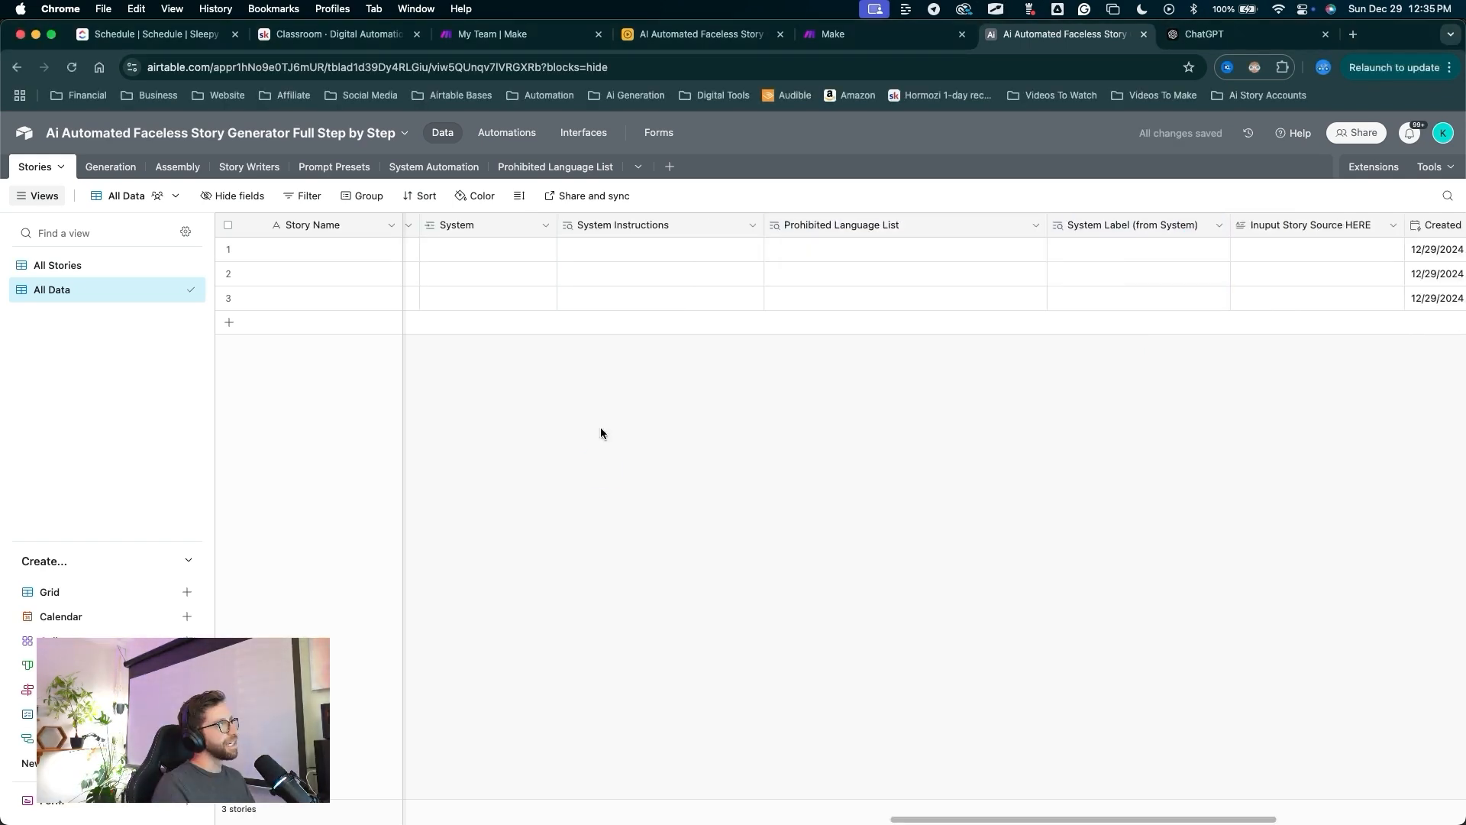
# Link row 1 to the System record and widen the System Instructions column.
pyautogui.click(432, 251)
pyautogui.click(462, 251)
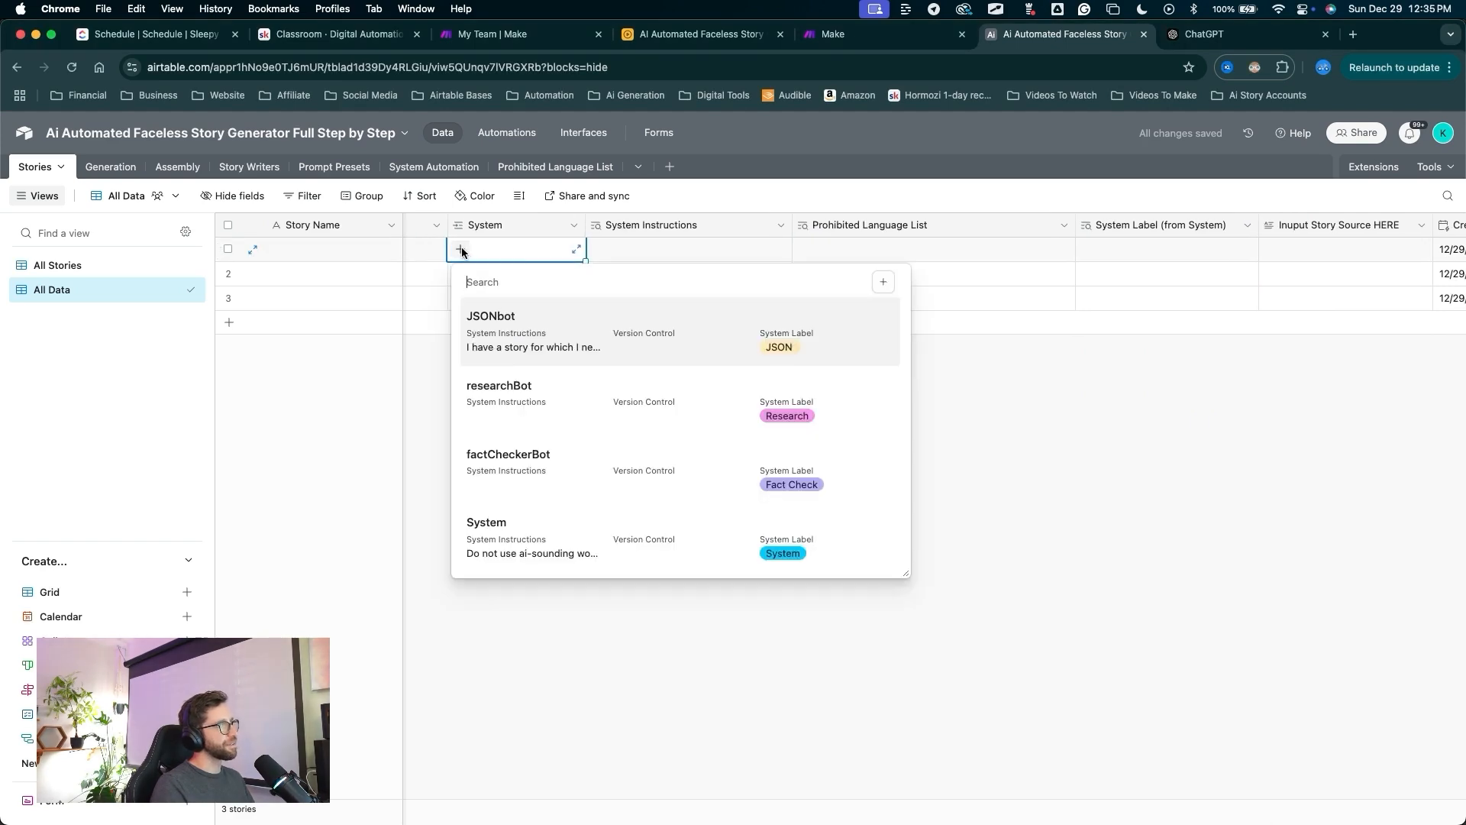
pyautogui.click(519, 535)
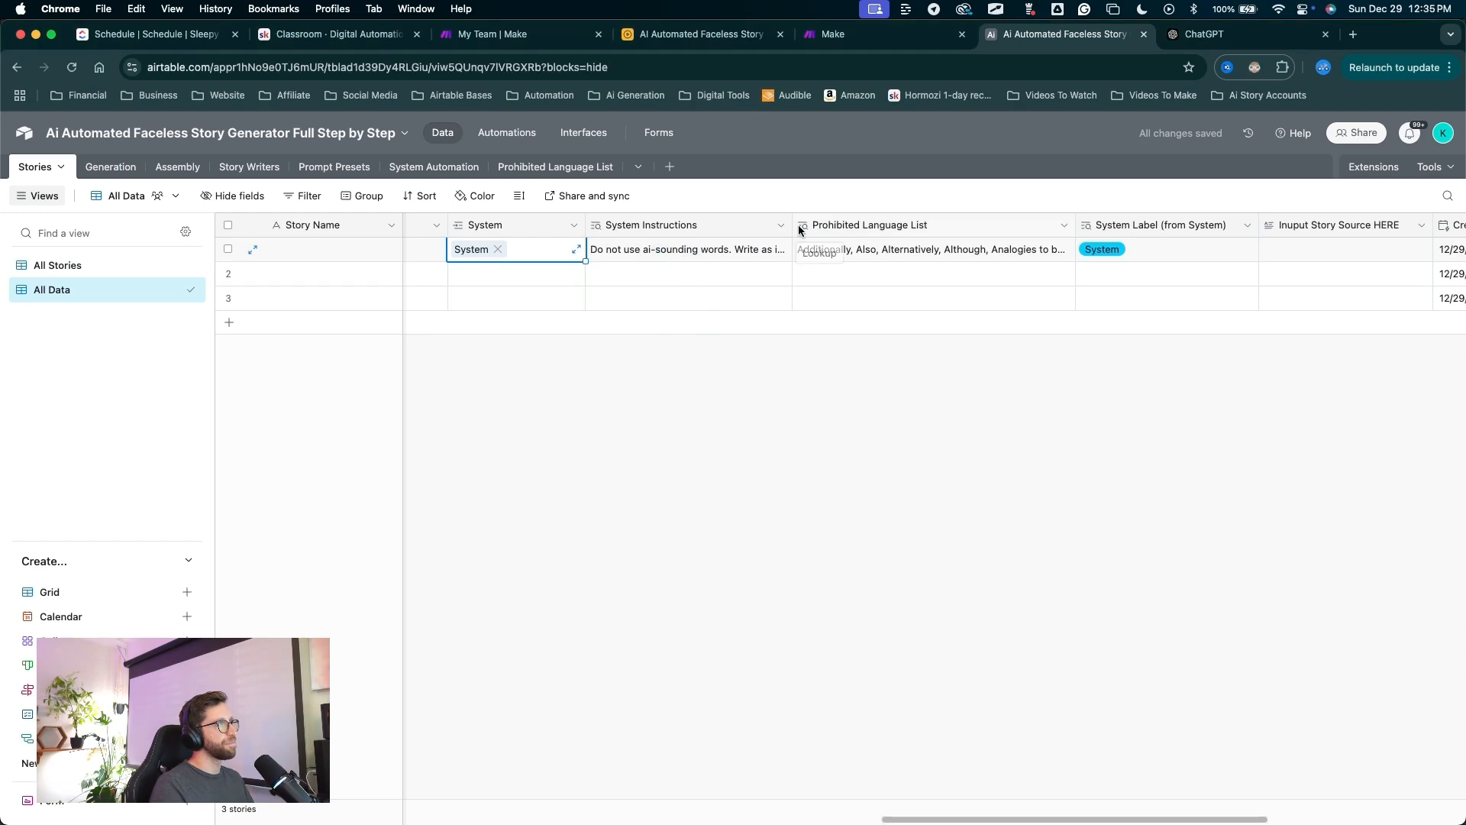
pyautogui.moveTo(794, 230); pyautogui.dragTo(924, 231)
pyautogui.moveTo(992, 428); pyautogui.dragTo(1003, 259)
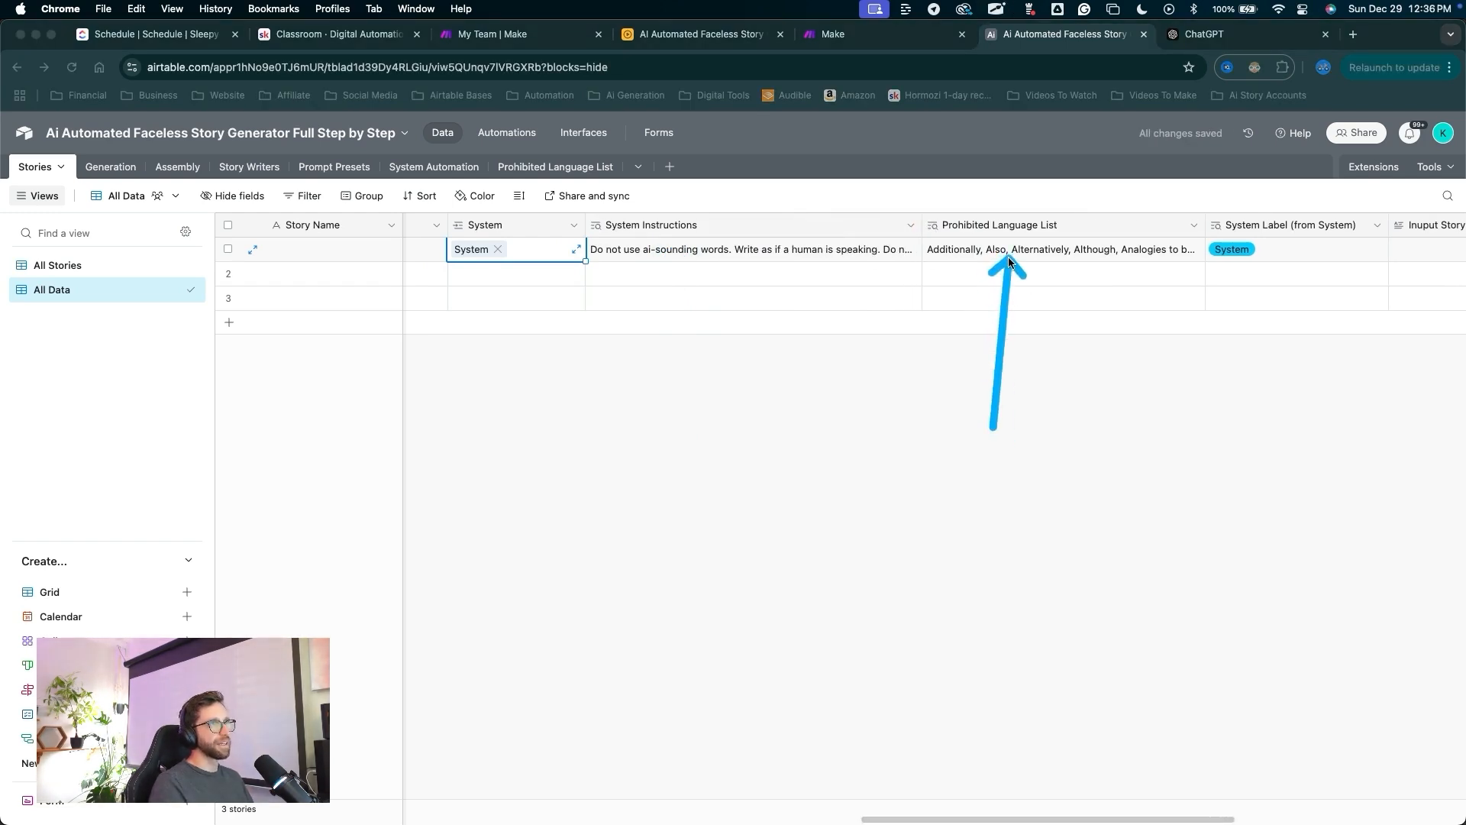
pyautogui.moveTo(1187, 416); pyautogui.dragTo(1238, 265)
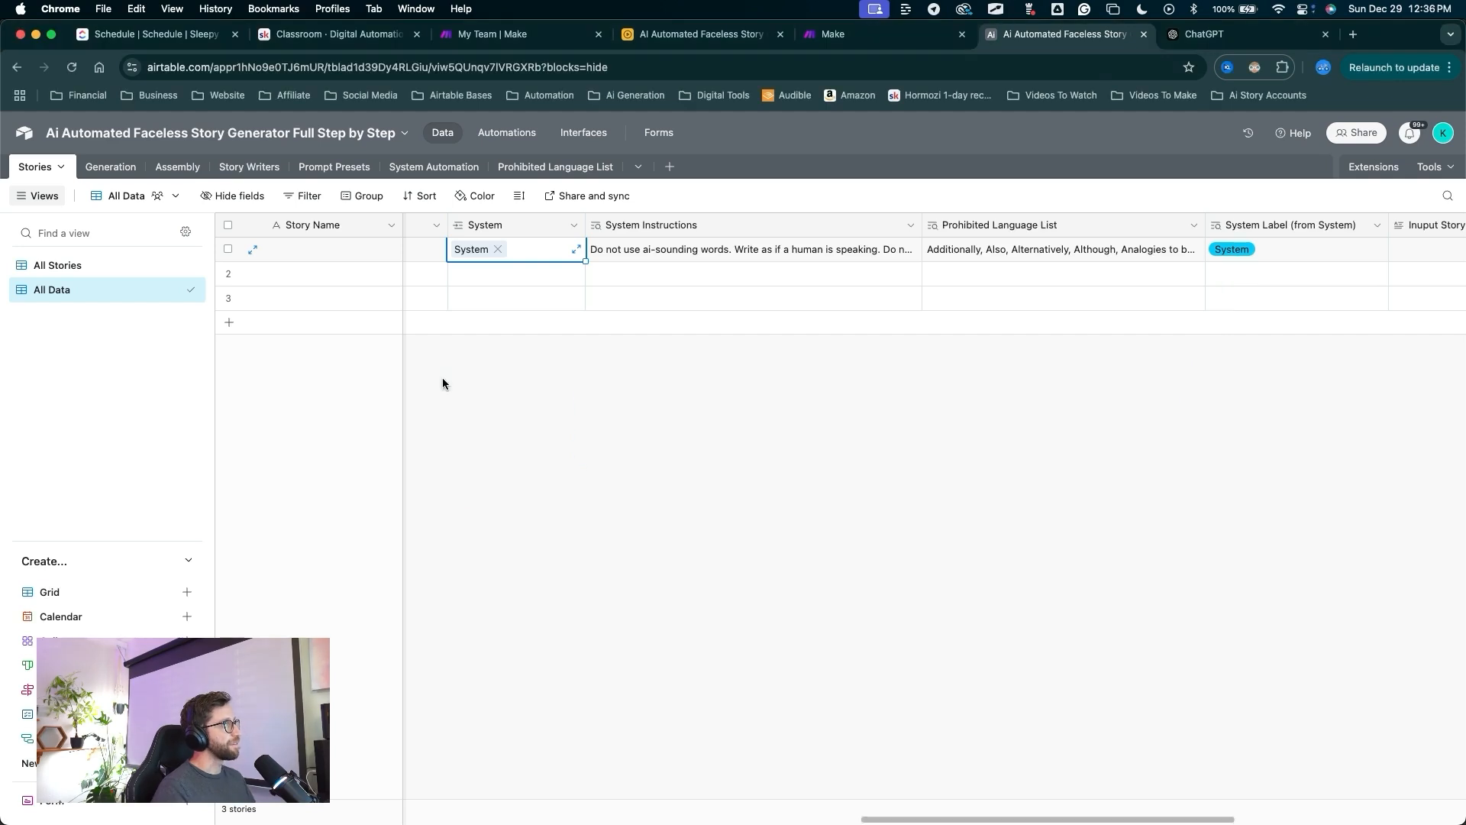
pyautogui.moveTo(481, 354); pyautogui.dragTo(506, 247)
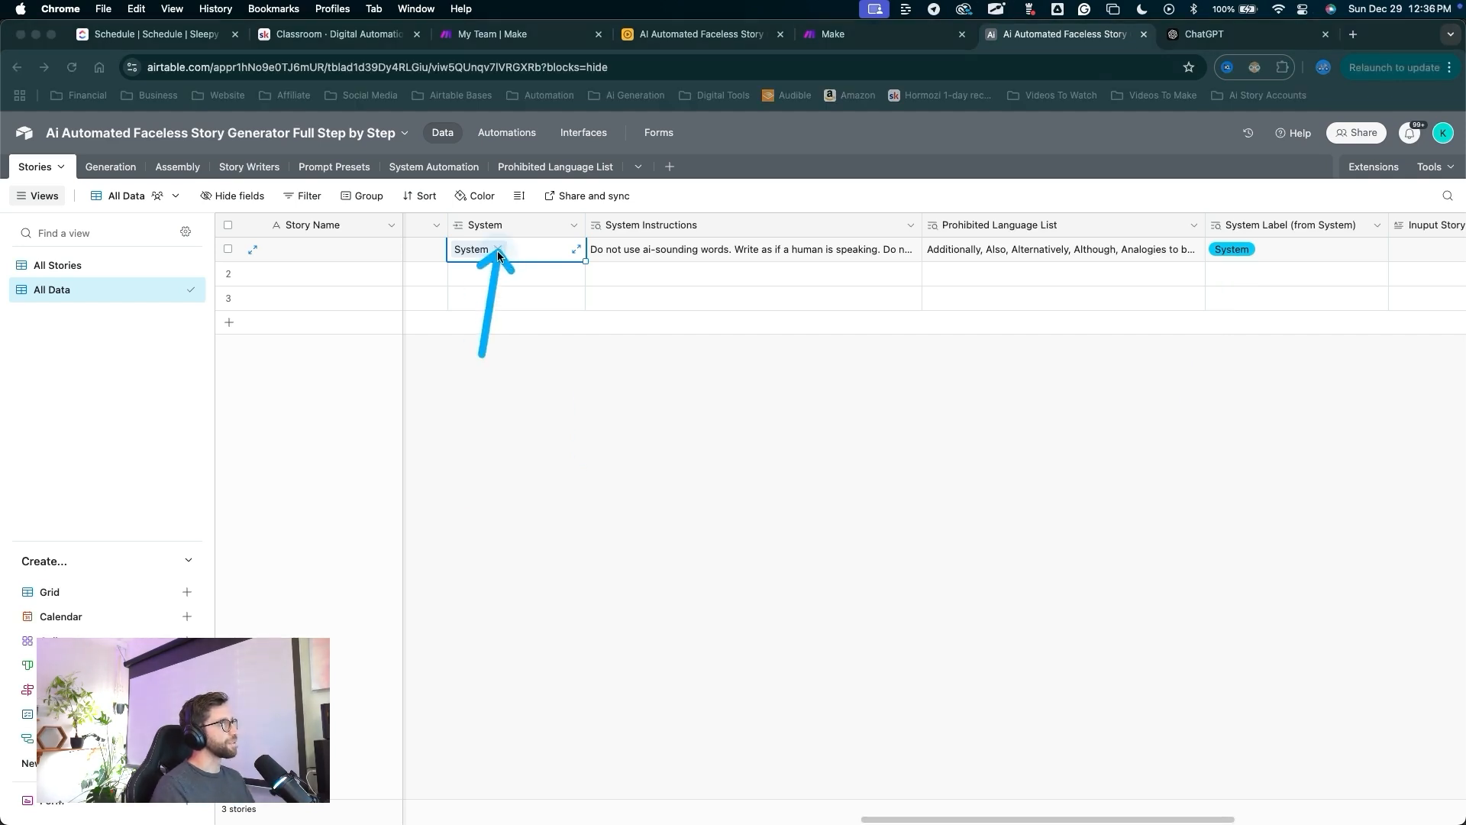
pyautogui.hscroll(10, 687, 305)
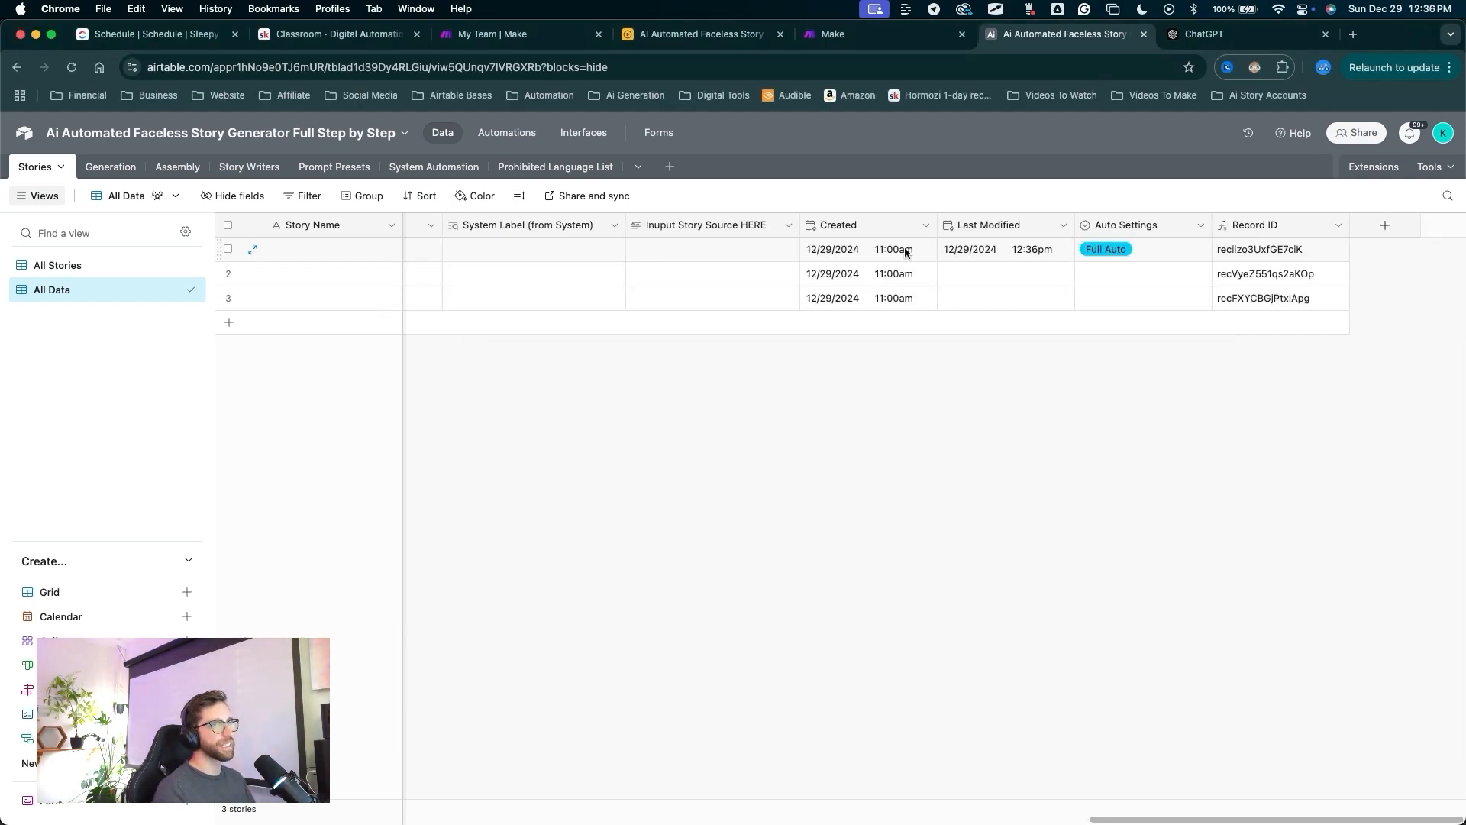
pyautogui.hscroll(-10, 899, 314)
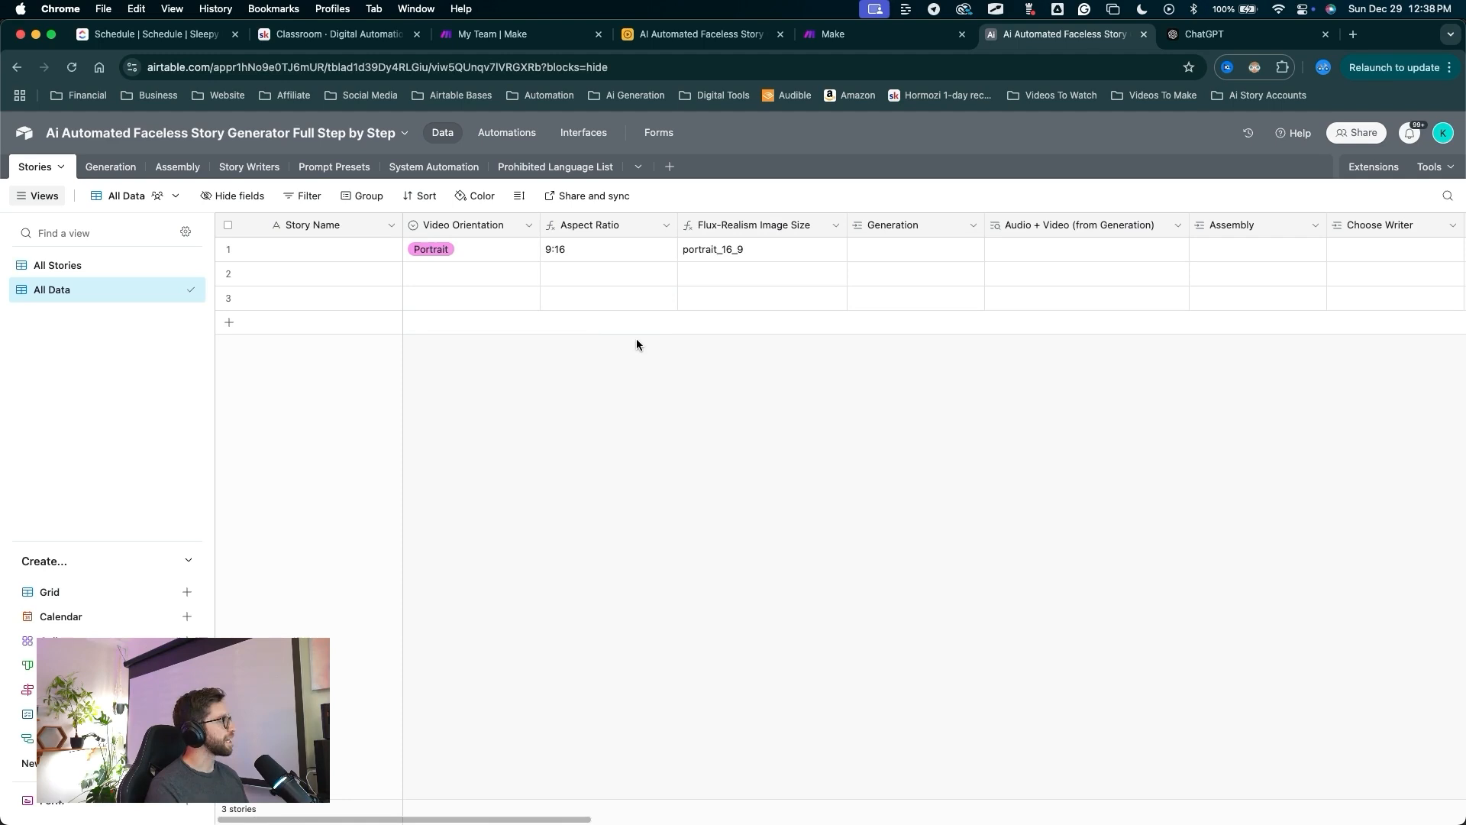
pyautogui.moveTo(545, 471)
pyautogui.mouseDown()
pyautogui.moveTo(26, 193)
pyautogui.moveTo(444, 158)
pyautogui.moveTo(1024, 285)
pyautogui.moveTo(598, 474)
pyautogui.moveTo(1450, 510)
pyautogui.moveTo(1040, 221)
pyautogui.moveTo(196, 288)
pyautogui.moveTo(337, 222)
pyautogui.moveTo(415, 271)
pyautogui.moveTo(63, 204)
pyautogui.moveTo(622, 170)
pyautogui.moveTo(295, 196)
pyautogui.moveTo(794, 198)
pyautogui.moveTo(33, 190)
pyautogui.moveTo(403, 197)
pyautogui.moveTo(189, 200)
pyautogui.moveTo(468, 271)
pyautogui.moveTo(515, 140)
pyautogui.mouseUp()
# Add a 'When a record is created' automation trigger on the Stories table.
pyautogui.click(516, 136)
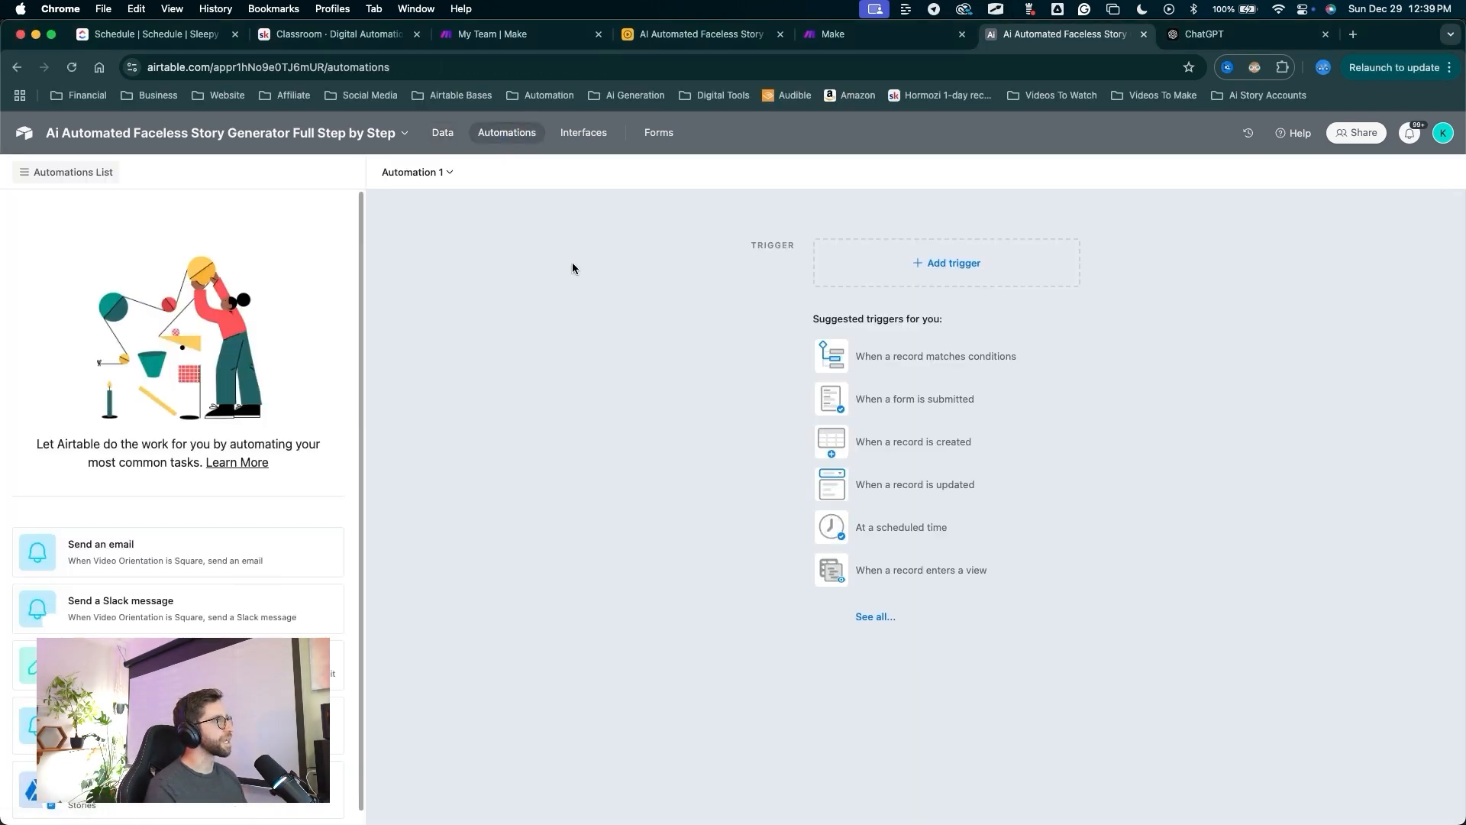
pyautogui.moveTo(651, 666)
pyautogui.mouseDown()
pyautogui.moveTo(416, 156)
pyautogui.moveTo(419, 181)
pyautogui.mouseUp()
pyautogui.press('Escape')
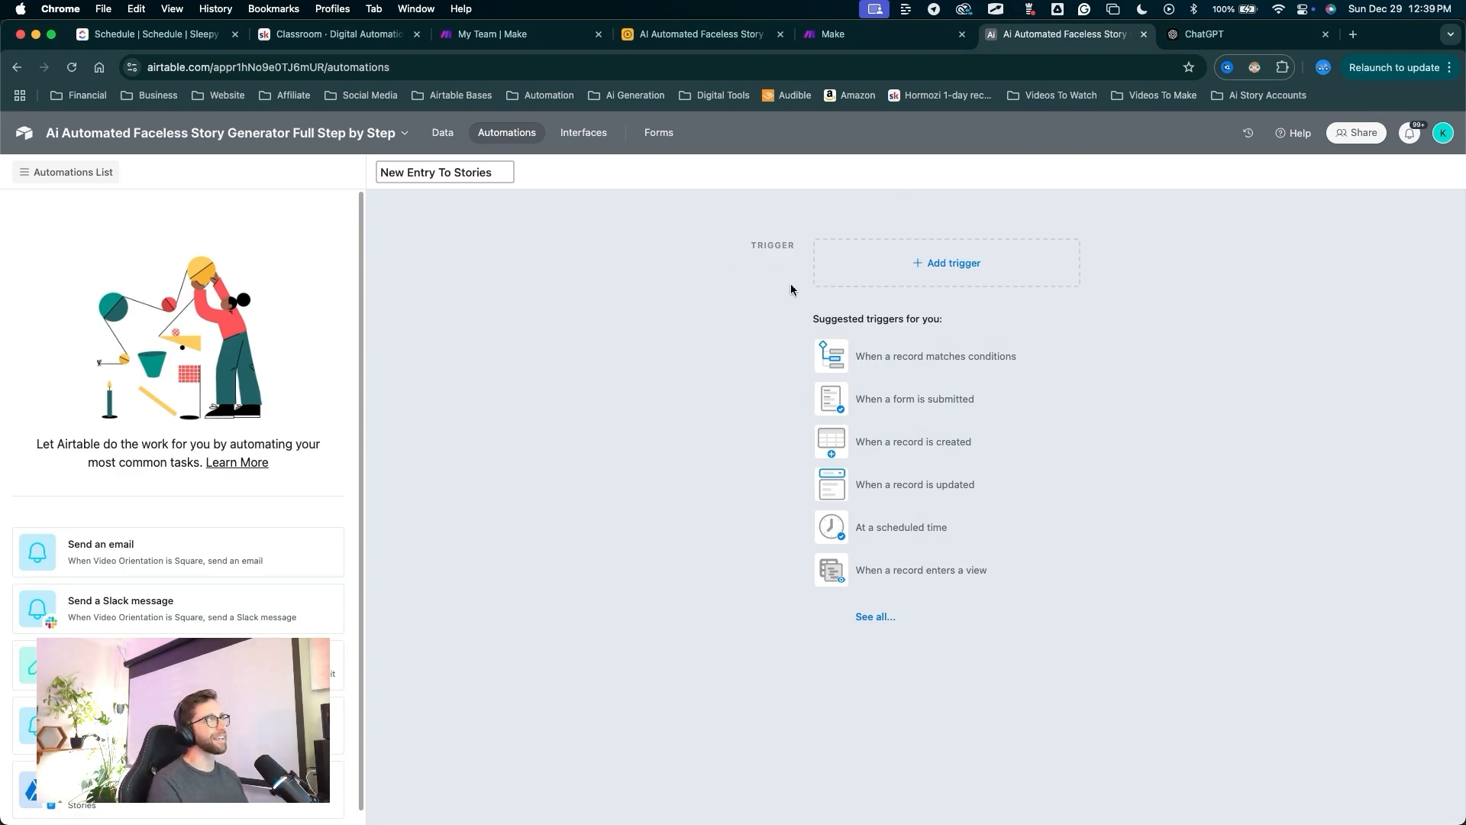
pyautogui.moveTo(624, 430)
pyautogui.mouseDown()
pyautogui.moveTo(774, 242)
pyautogui.moveTo(913, 262)
pyautogui.moveTo(882, 419)
pyautogui.moveTo(892, 362)
pyautogui.mouseUp()
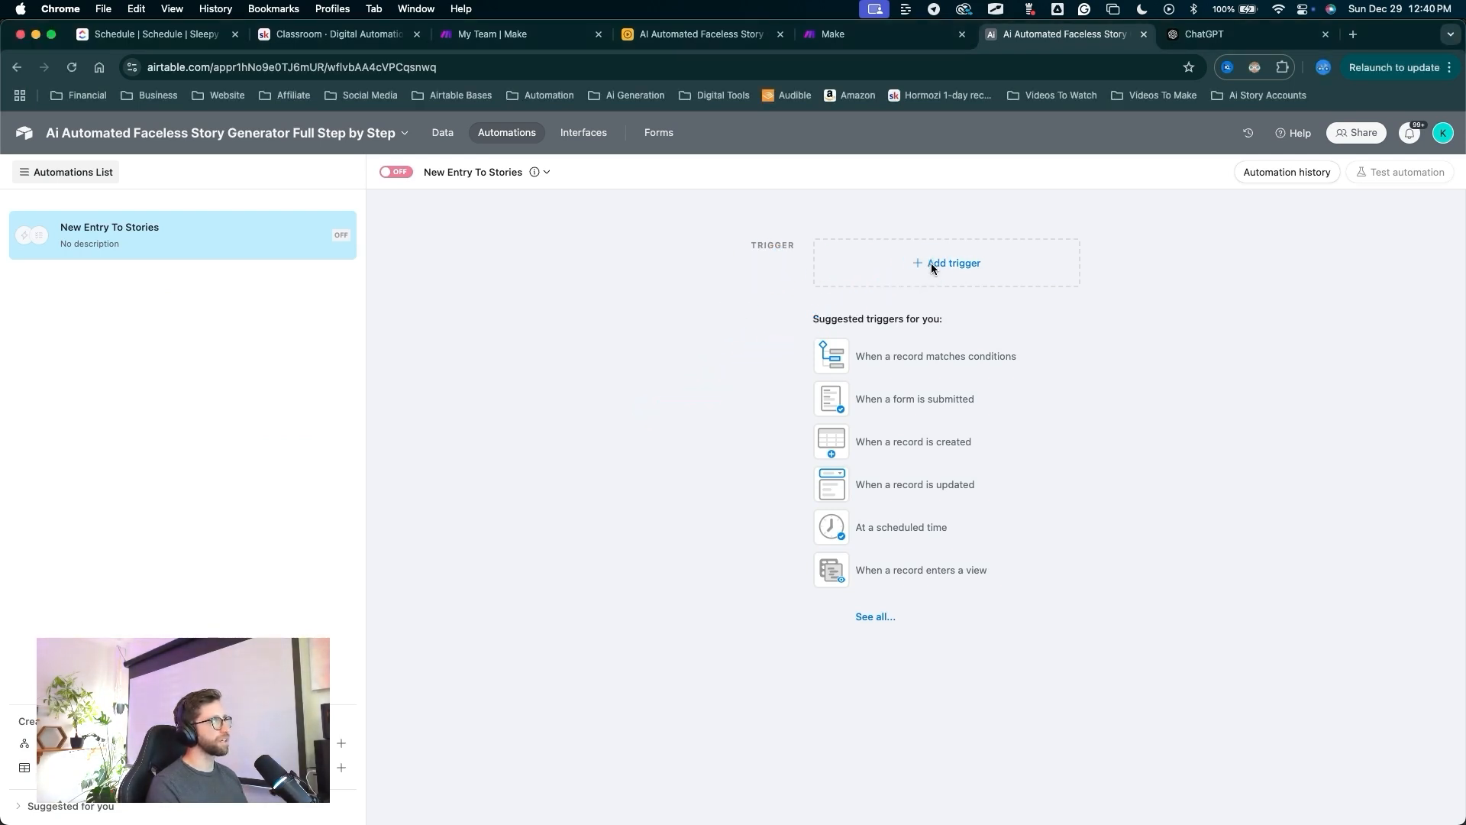
pyautogui.click(928, 263)
pyautogui.press('Escape')
pyautogui.click(892, 369)
pyautogui.click(1267, 388)
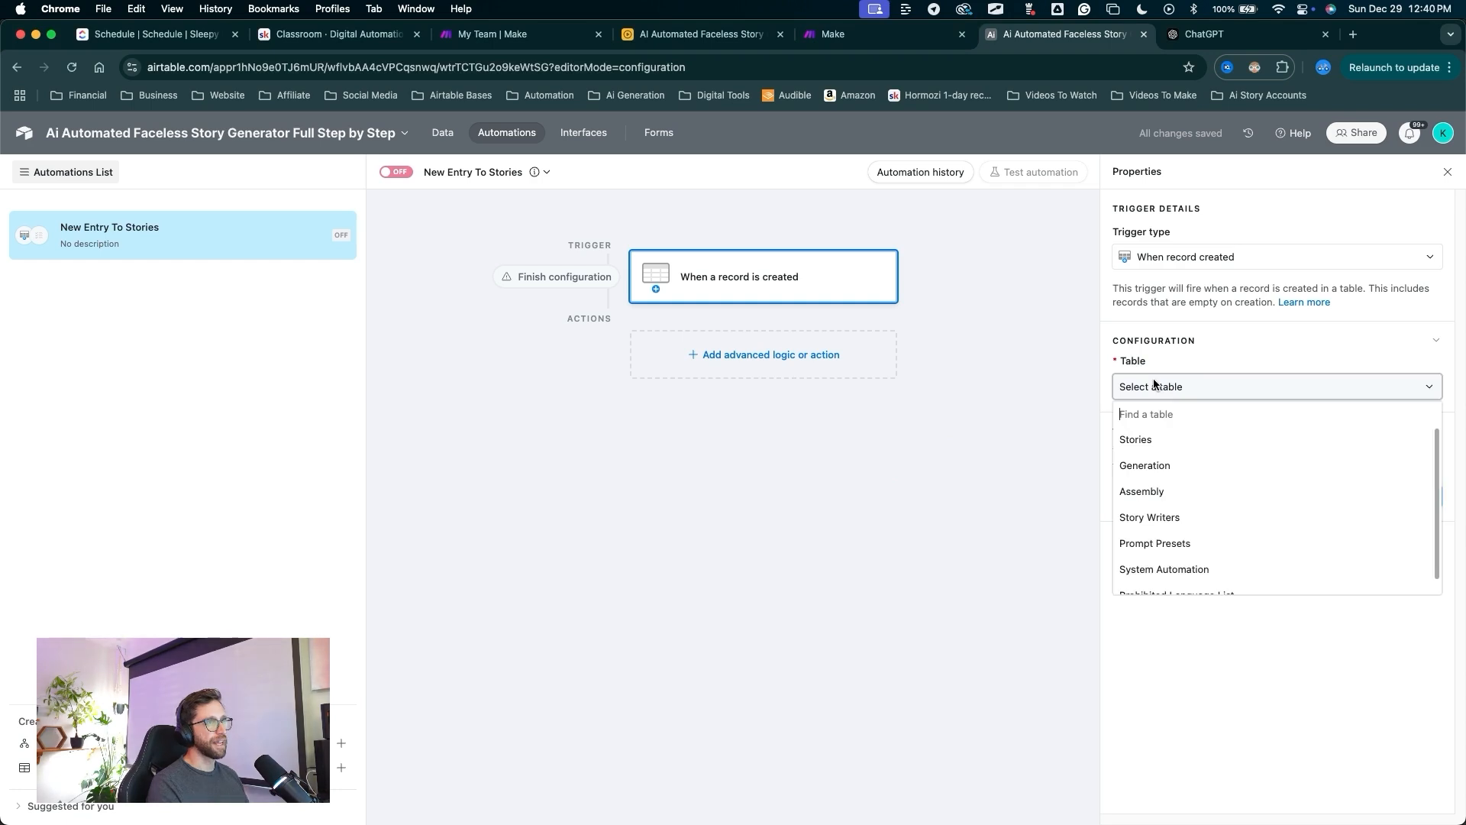
pyautogui.click(1121, 436)
# Add a Create record action in Assembly with Stories set to the trigger's record ID.
pyautogui.moveTo(1023, 527); pyautogui.dragTo(771, 365)
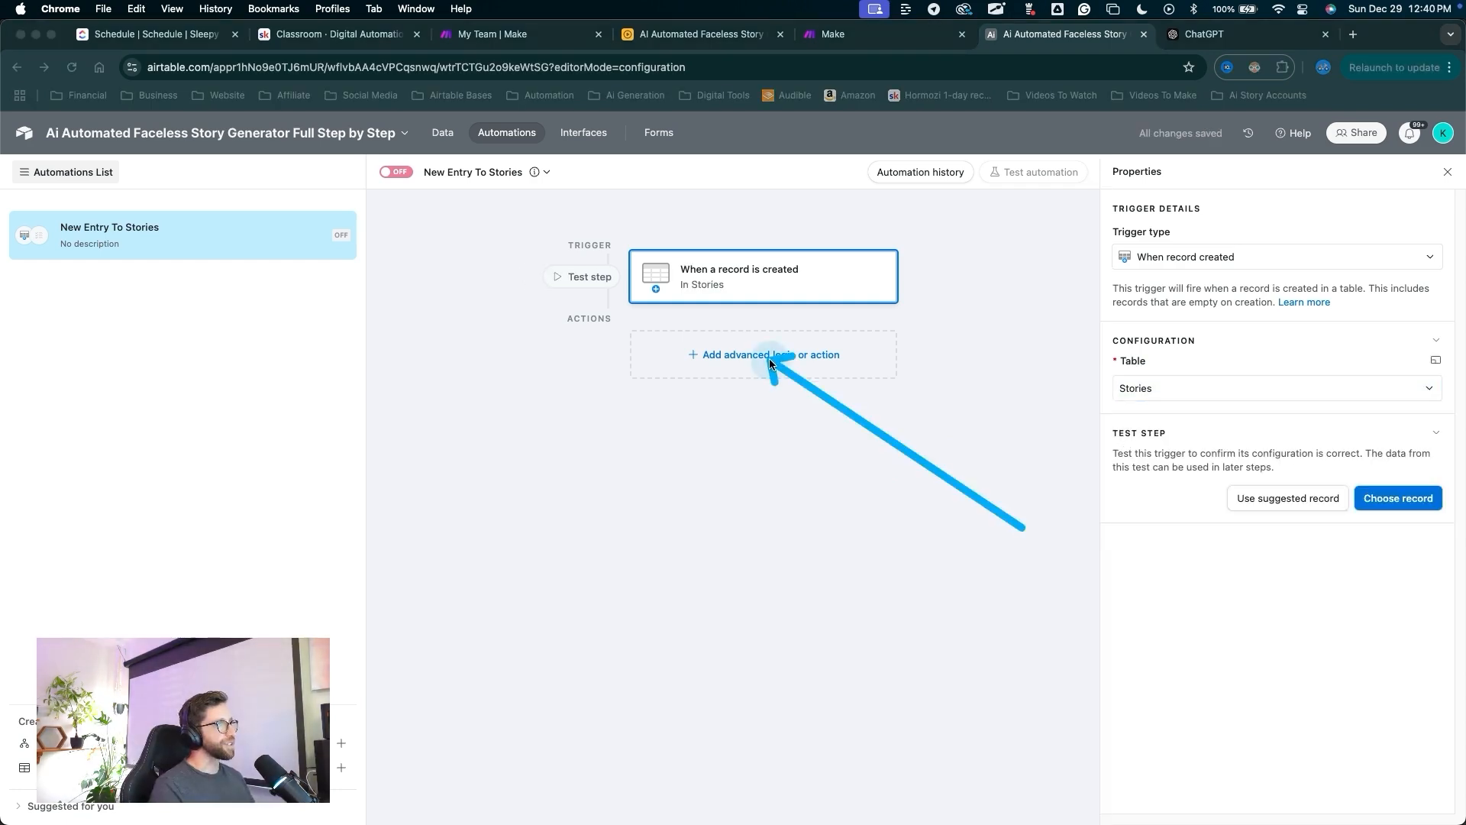
pyautogui.press('Escape')
pyautogui.click(768, 358)
pyautogui.moveTo(745, 456); pyautogui.dragTo(699, 593)
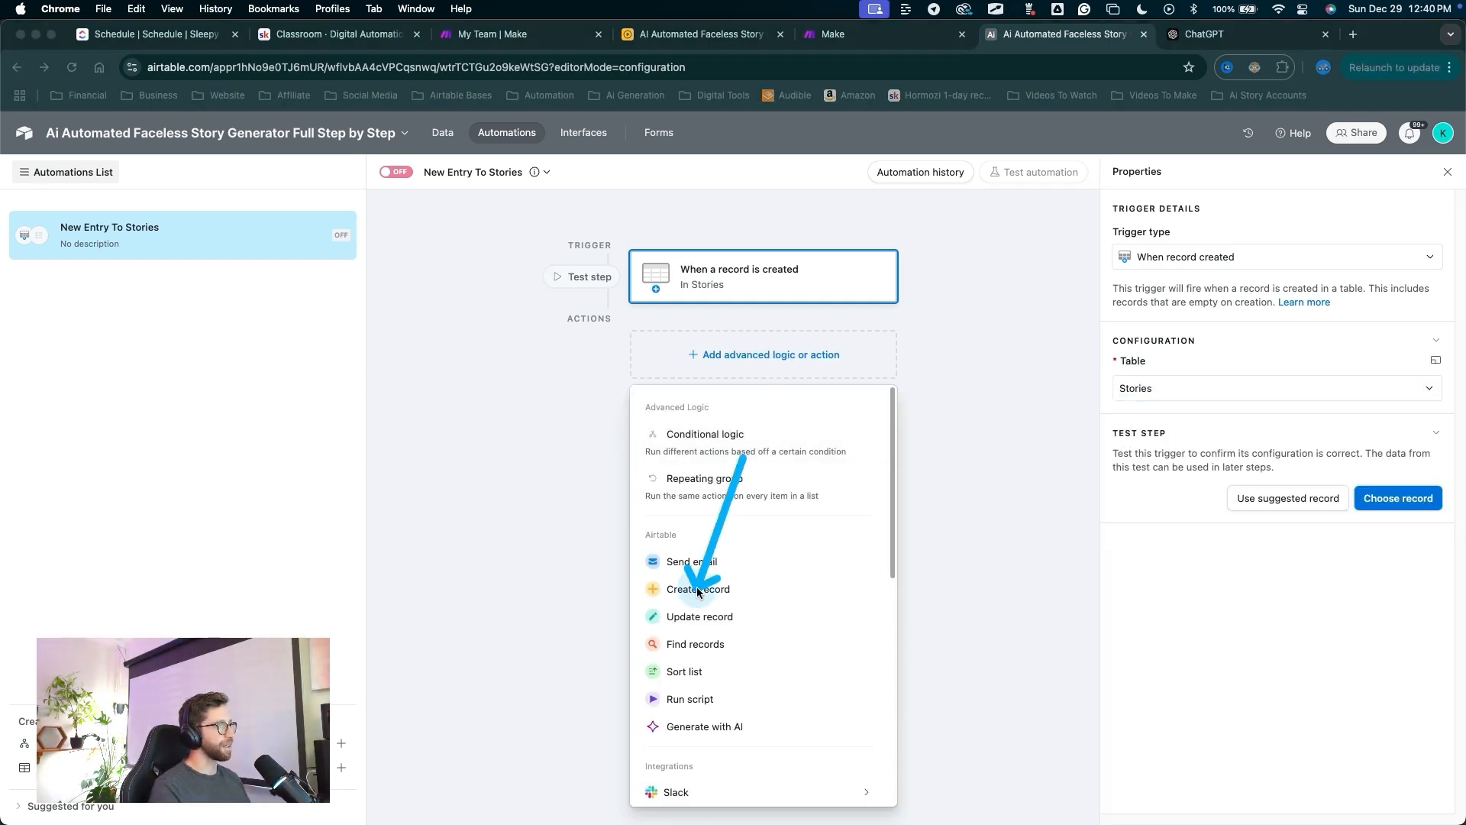
pyautogui.press('Escape')
pyautogui.click(698, 591)
pyautogui.click(1143, 612)
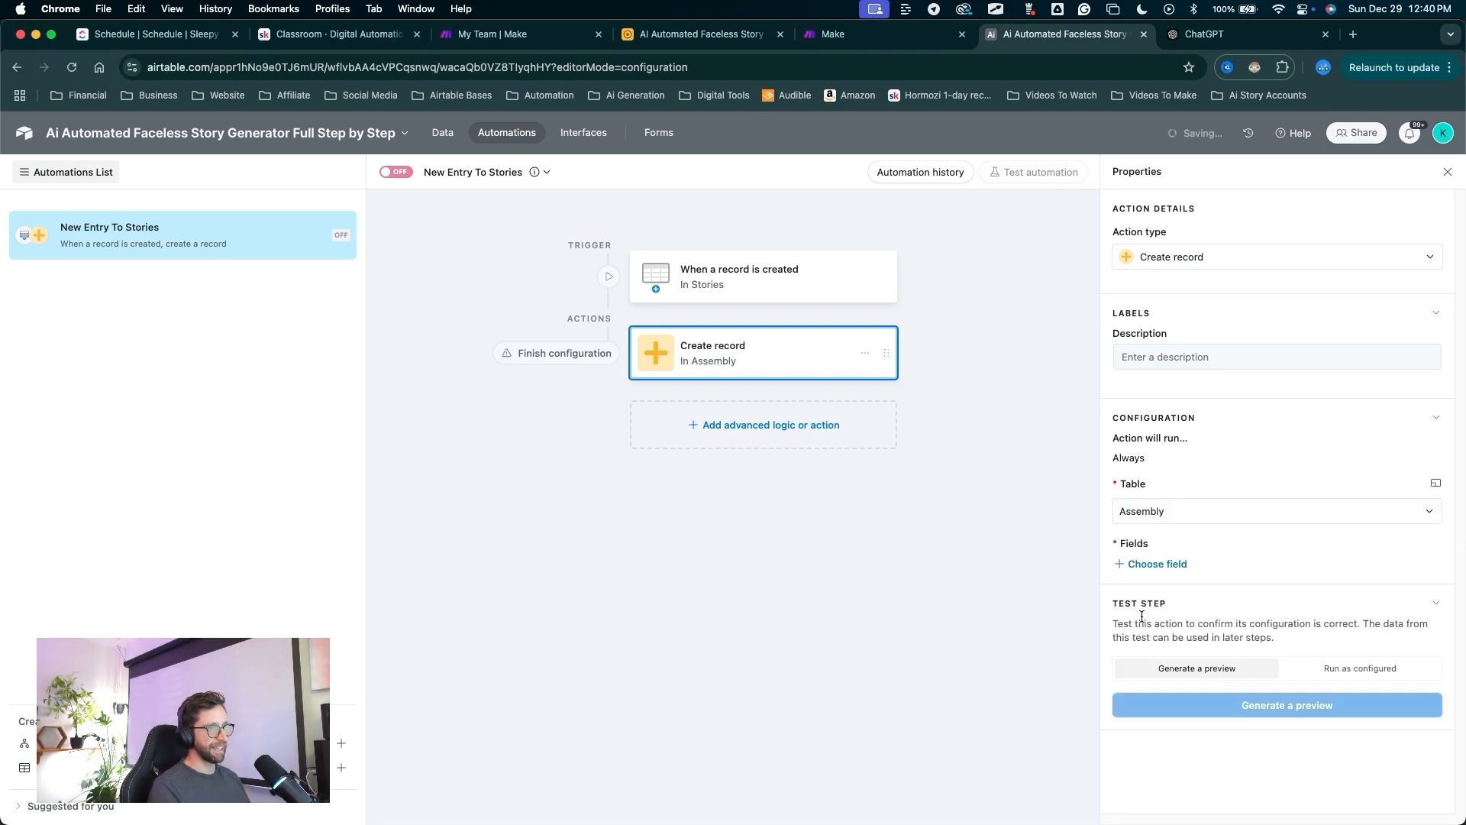
pyautogui.click(1153, 563)
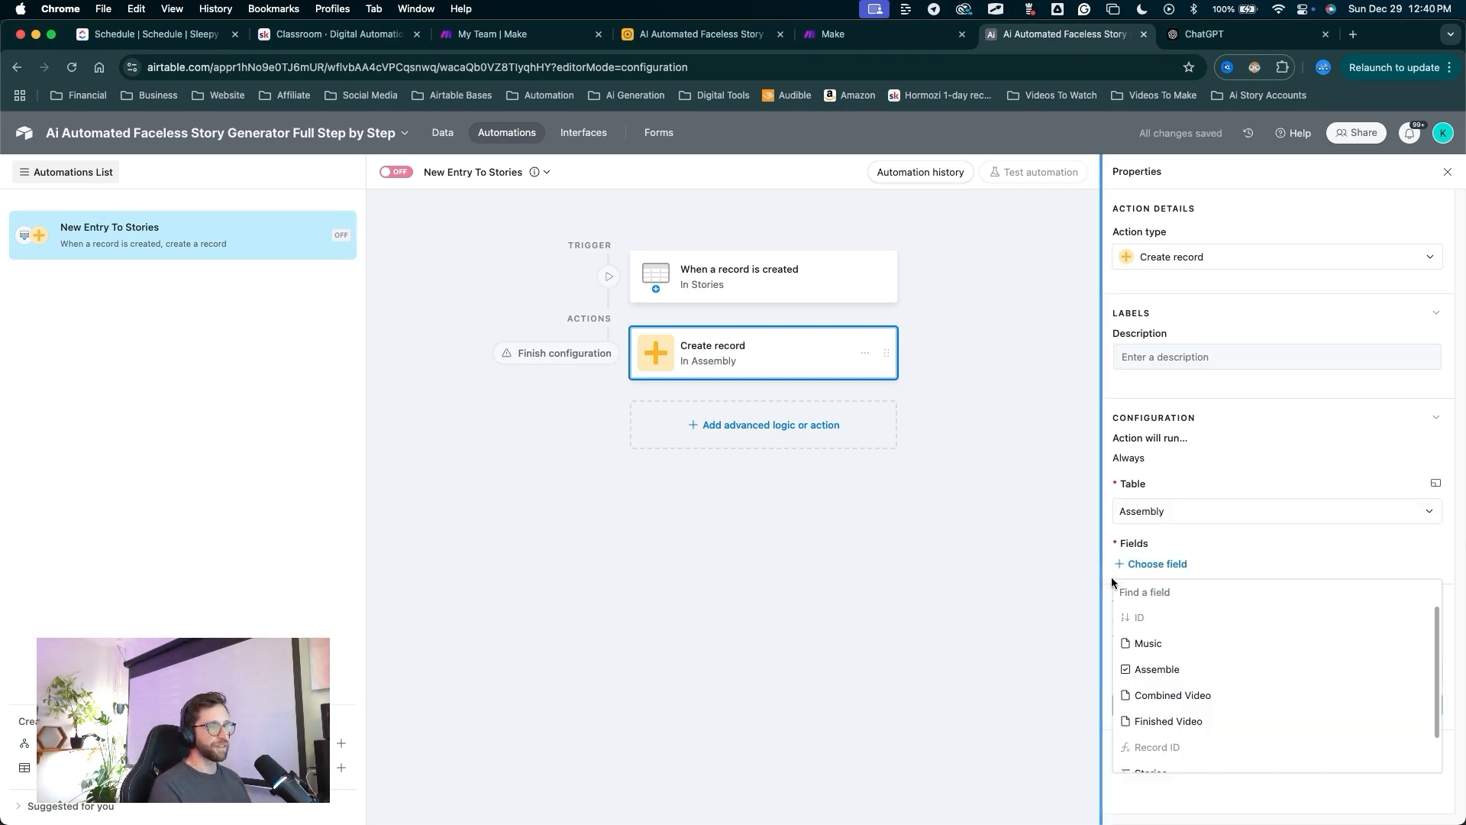
pyautogui.click(1141, 615)
pyautogui.click(1424, 611)
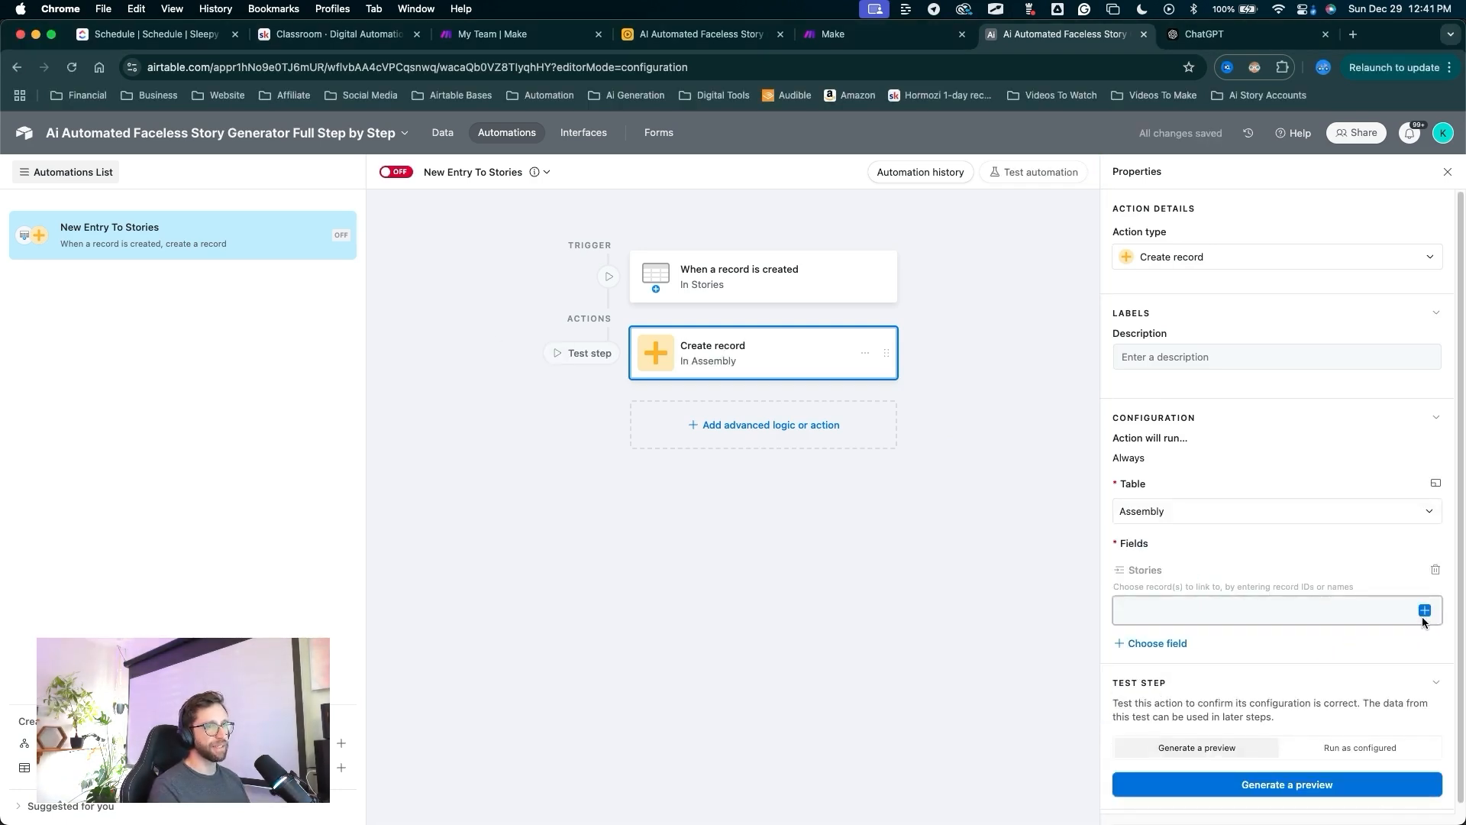
pyautogui.moveTo(1135, 571); pyautogui.dragTo(1241, 564)
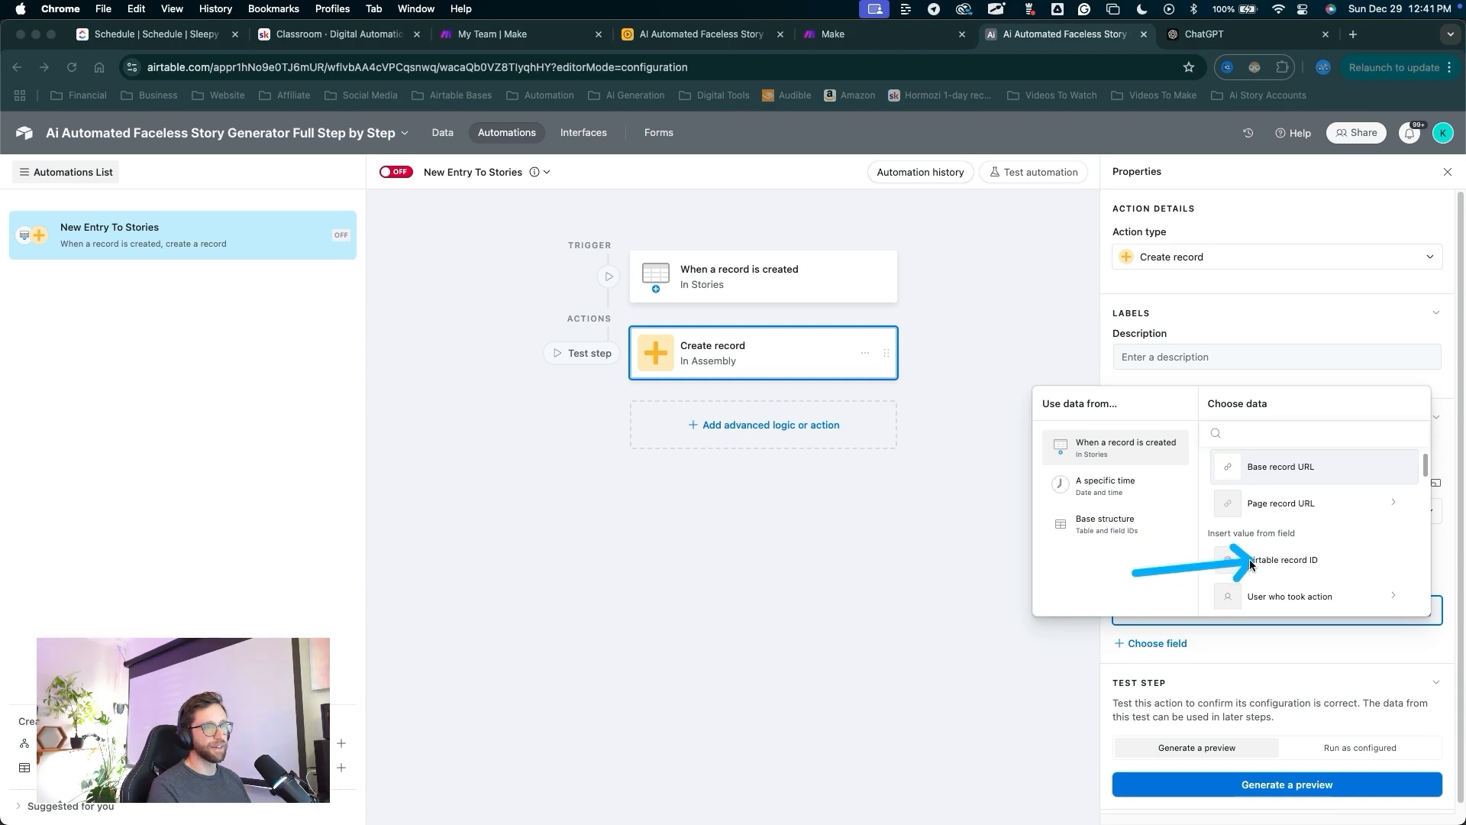
pyautogui.press('Escape')
pyautogui.click(1251, 566)
# Add a Find records action as the next step.
pyautogui.moveTo(1251, 517)
pyautogui.mouseDown()
pyautogui.moveTo(796, 429)
pyautogui.moveTo(812, 428)
pyautogui.mouseUp()
pyautogui.click(798, 426)
pyautogui.moveTo(733, 492); pyautogui.dragTo(696, 707)
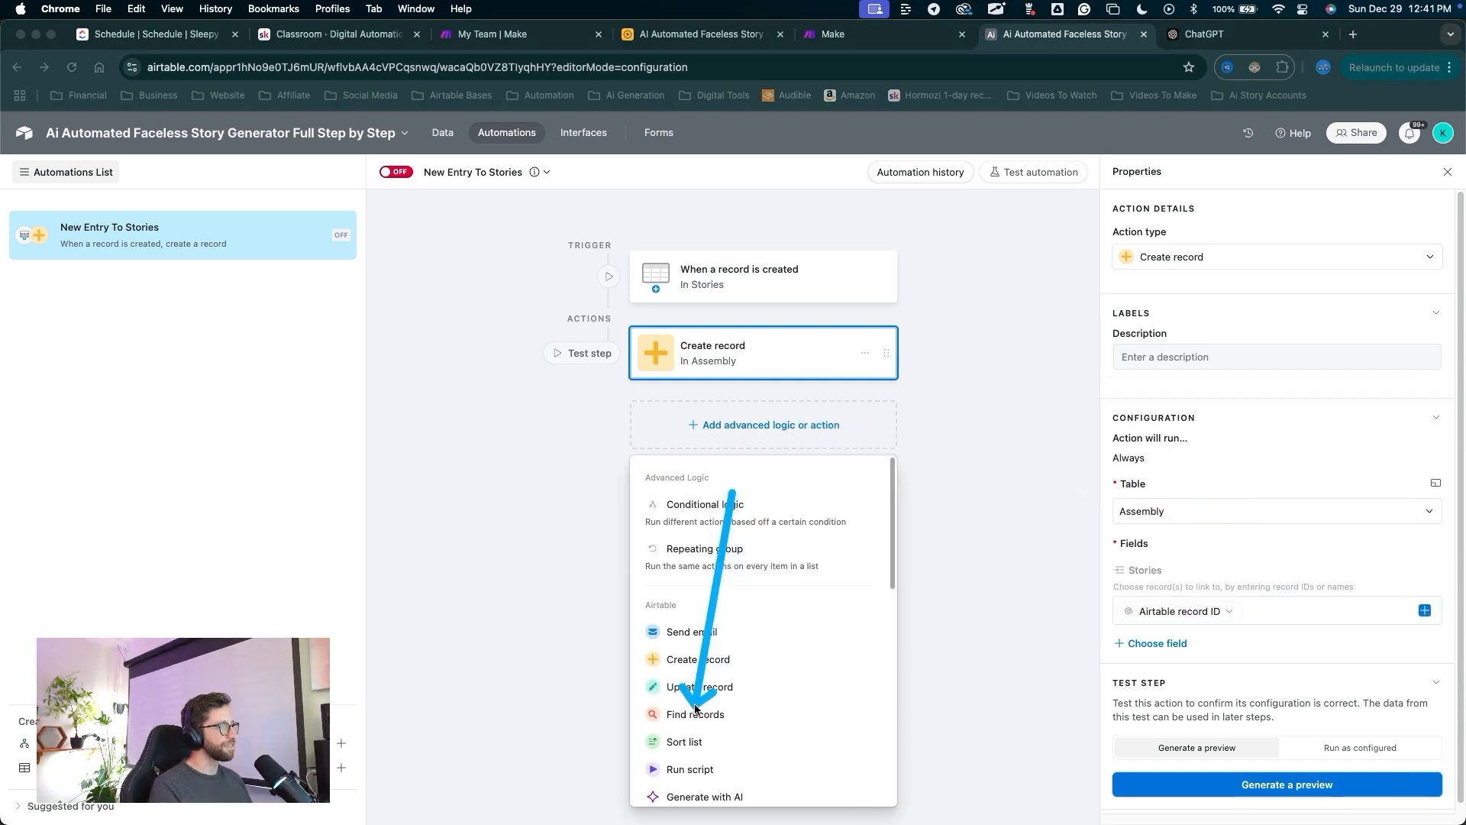
pyautogui.press('Escape')
pyautogui.click(696, 712)
pyautogui.moveTo(833, 678); pyautogui.dragTo(1146, 376)
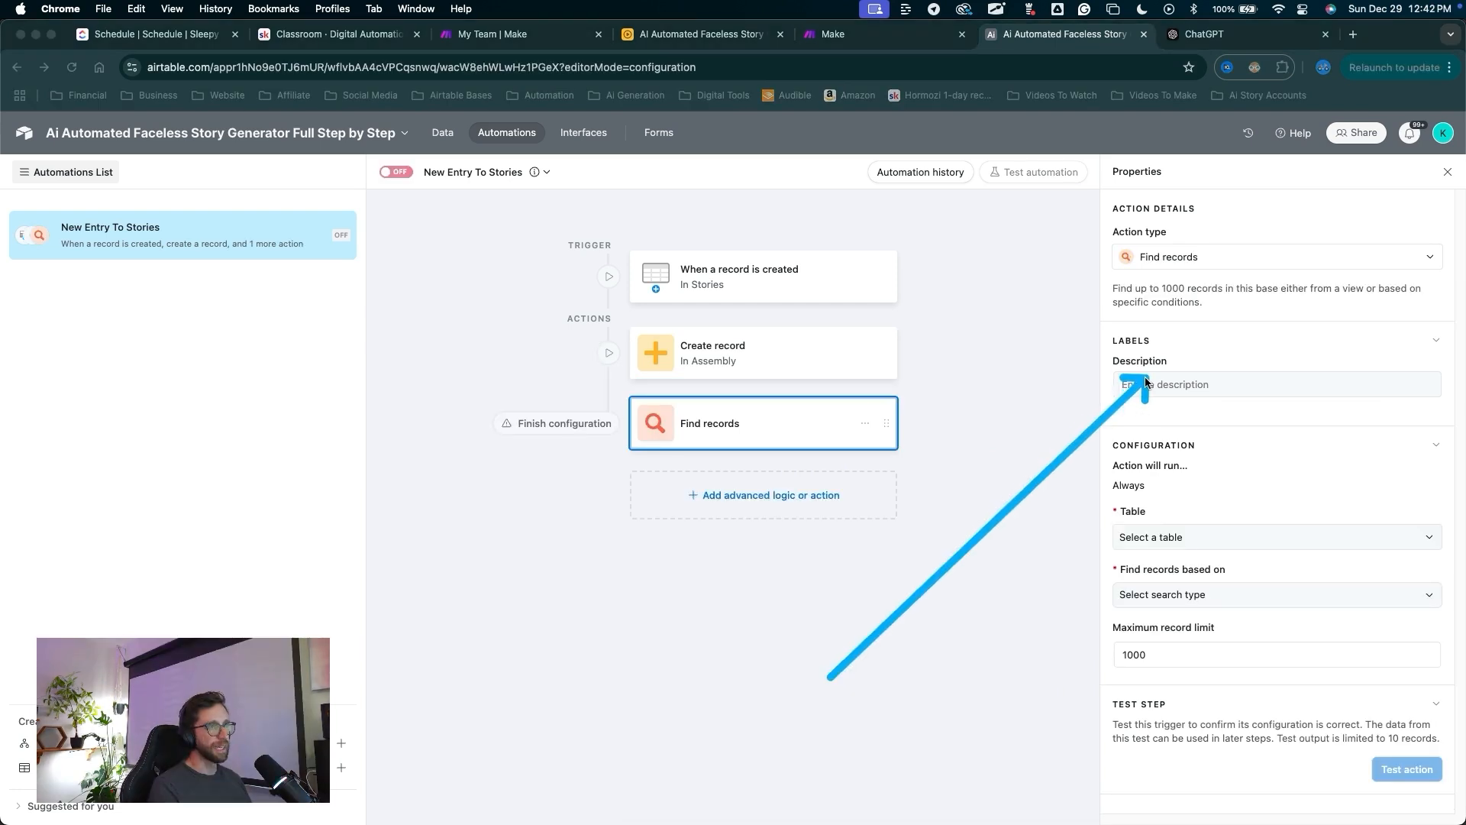
# Name the find step 'Get JSONbot' and have it search the System Automation table.
pyautogui.press('Escape')
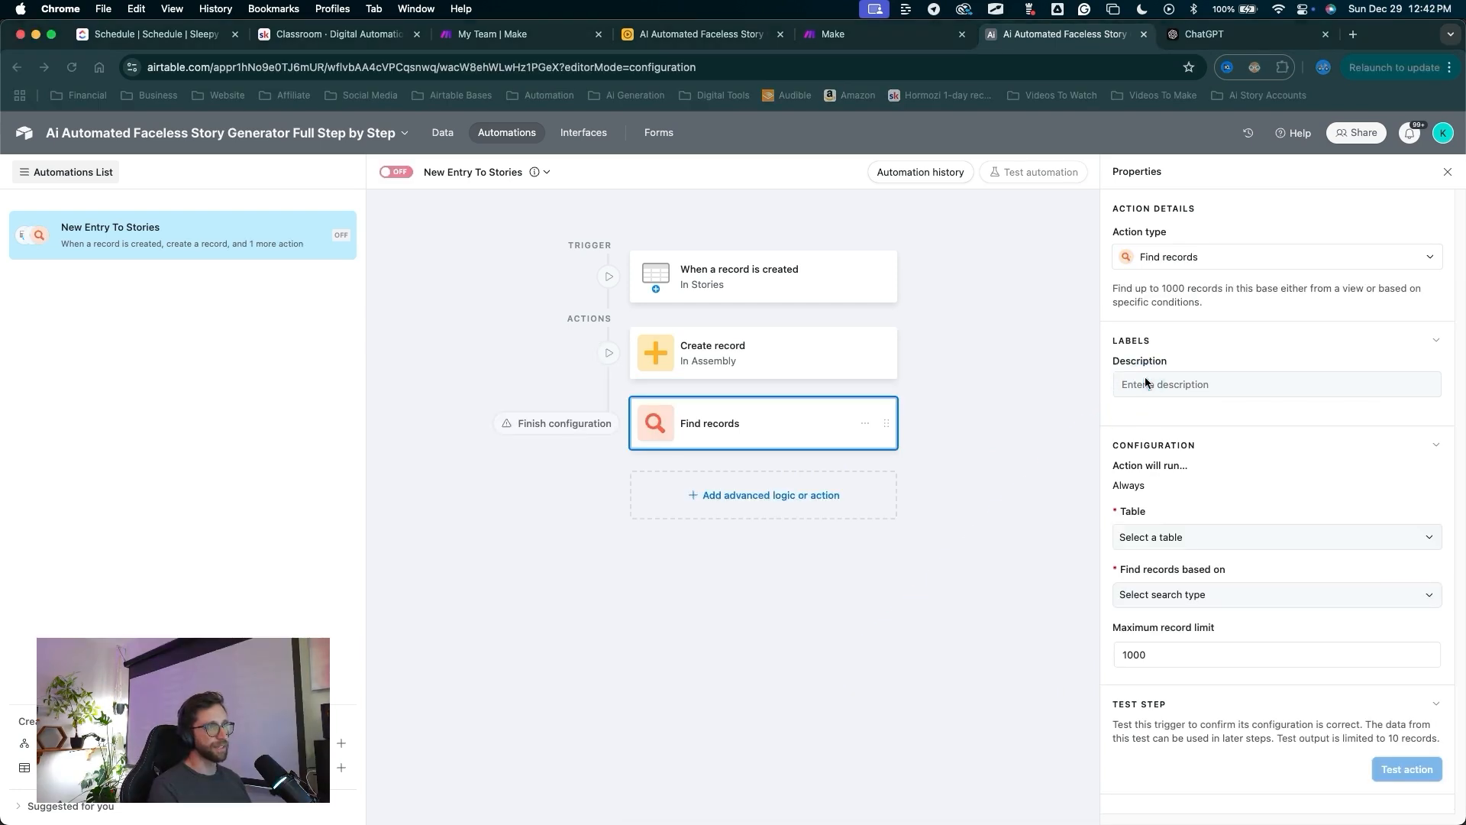
pyautogui.click(1146, 378)
pyautogui.write('Get JSONbo')
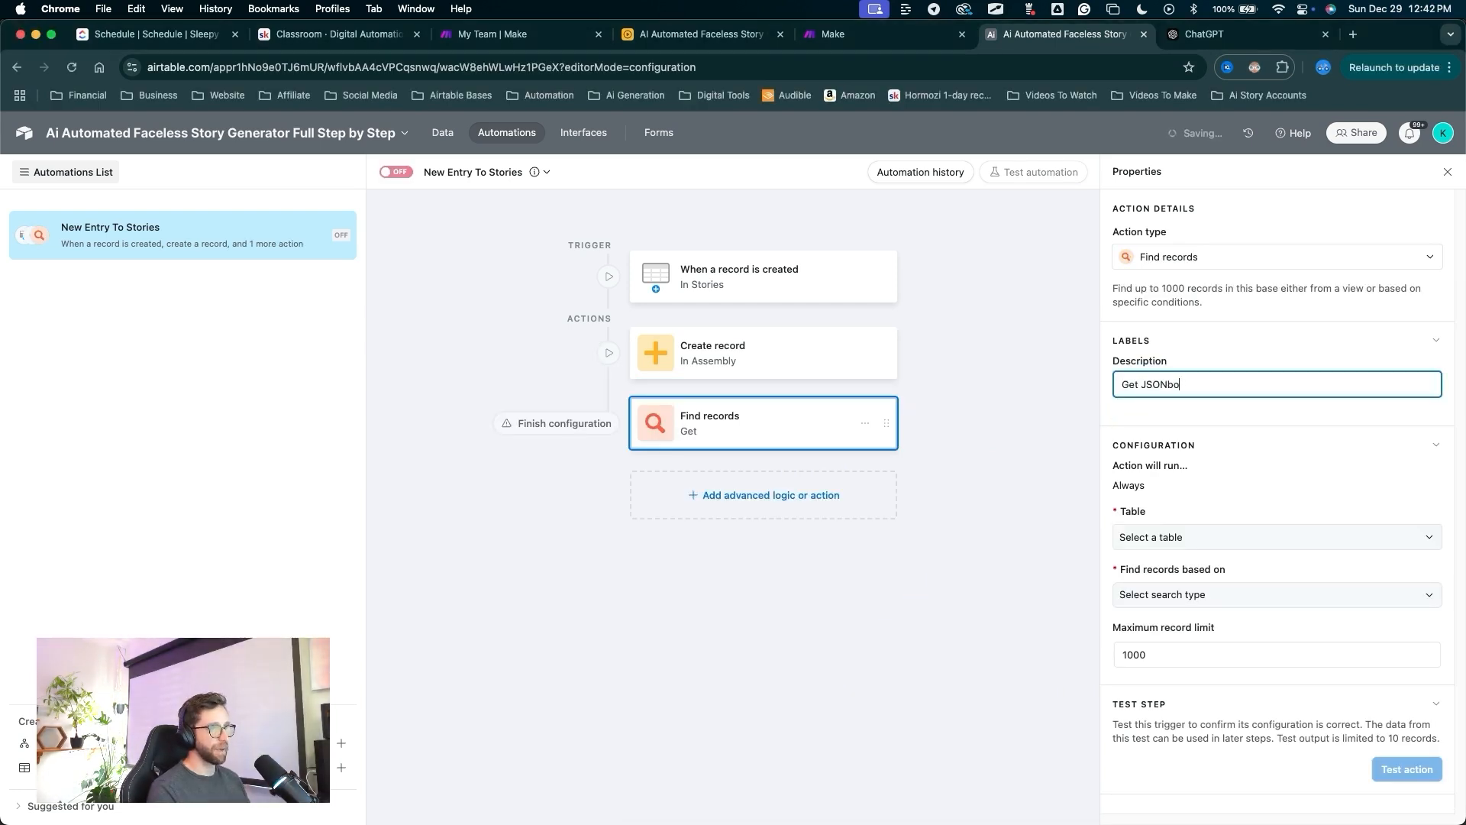
pyautogui.write('t')
pyautogui.moveTo(977, 567); pyautogui.dragTo(1129, 538)
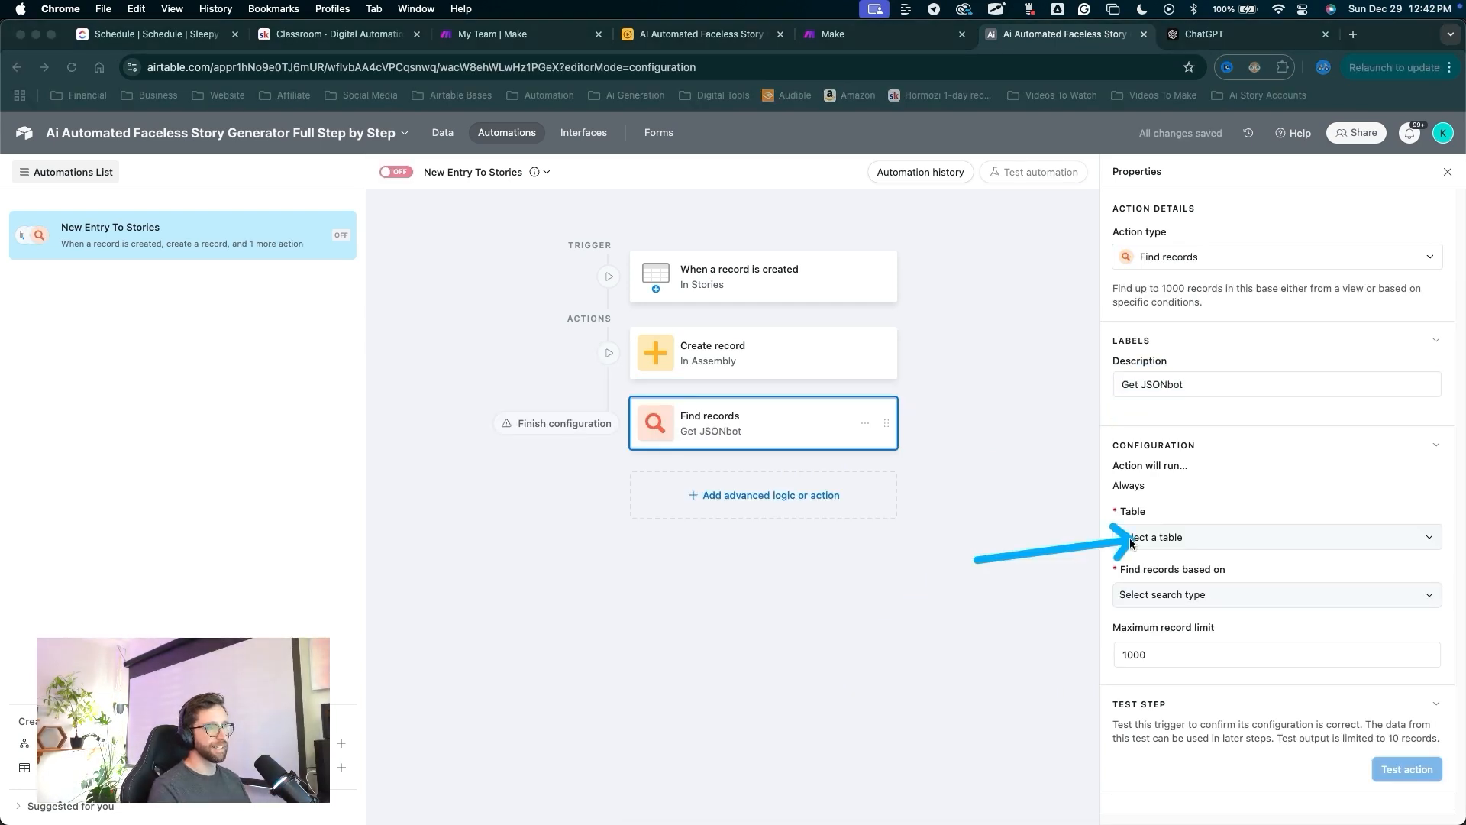
pyautogui.press('Escape')
pyautogui.click(1129, 540)
pyautogui.click(1144, 721)
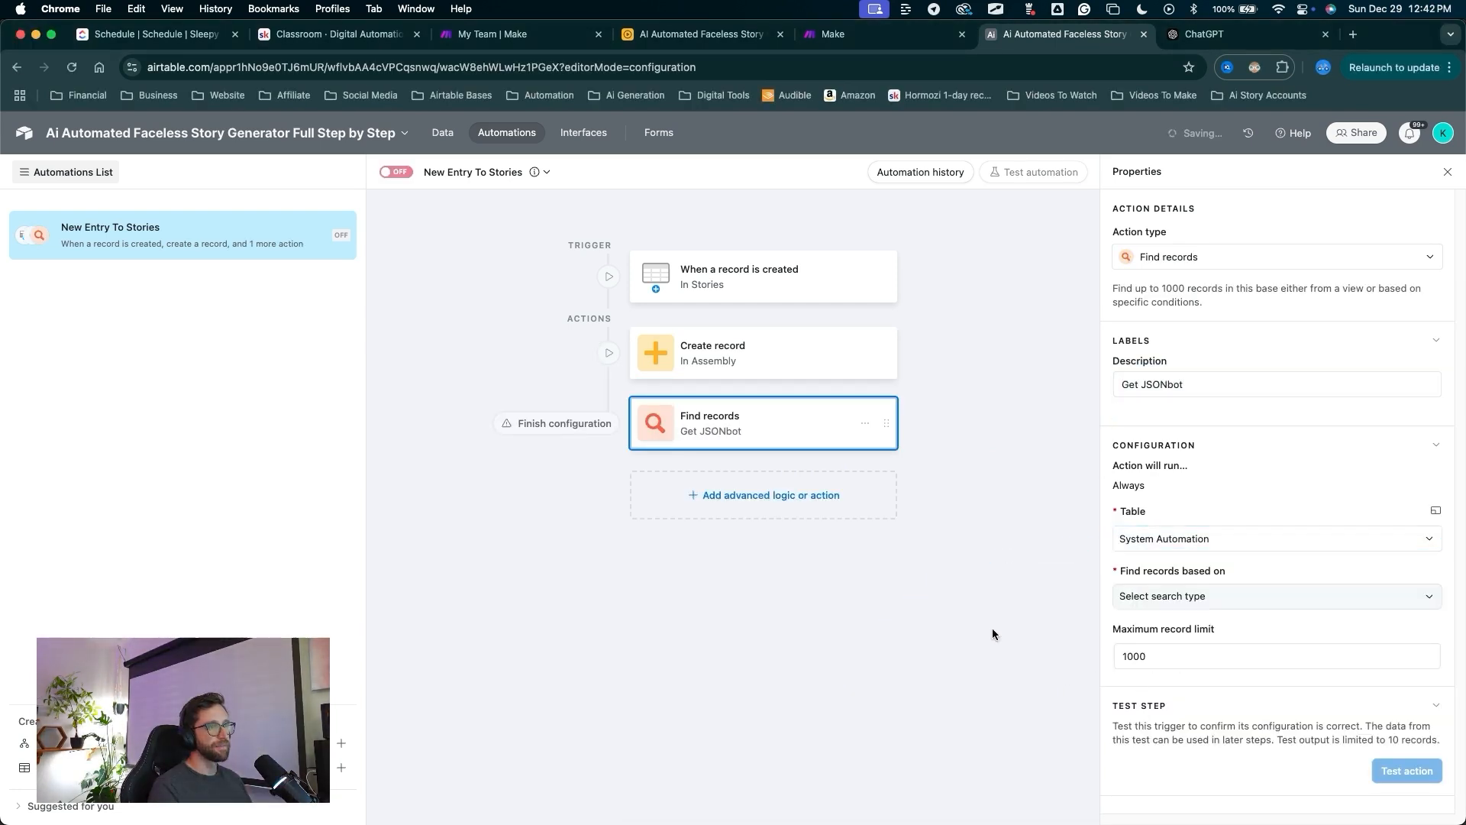
pyautogui.moveTo(998, 655); pyautogui.dragTo(1145, 561)
pyautogui.press('Escape')
# Find records by a condition on Record ID, then return to the Stories table data.
pyautogui.click(1146, 596)
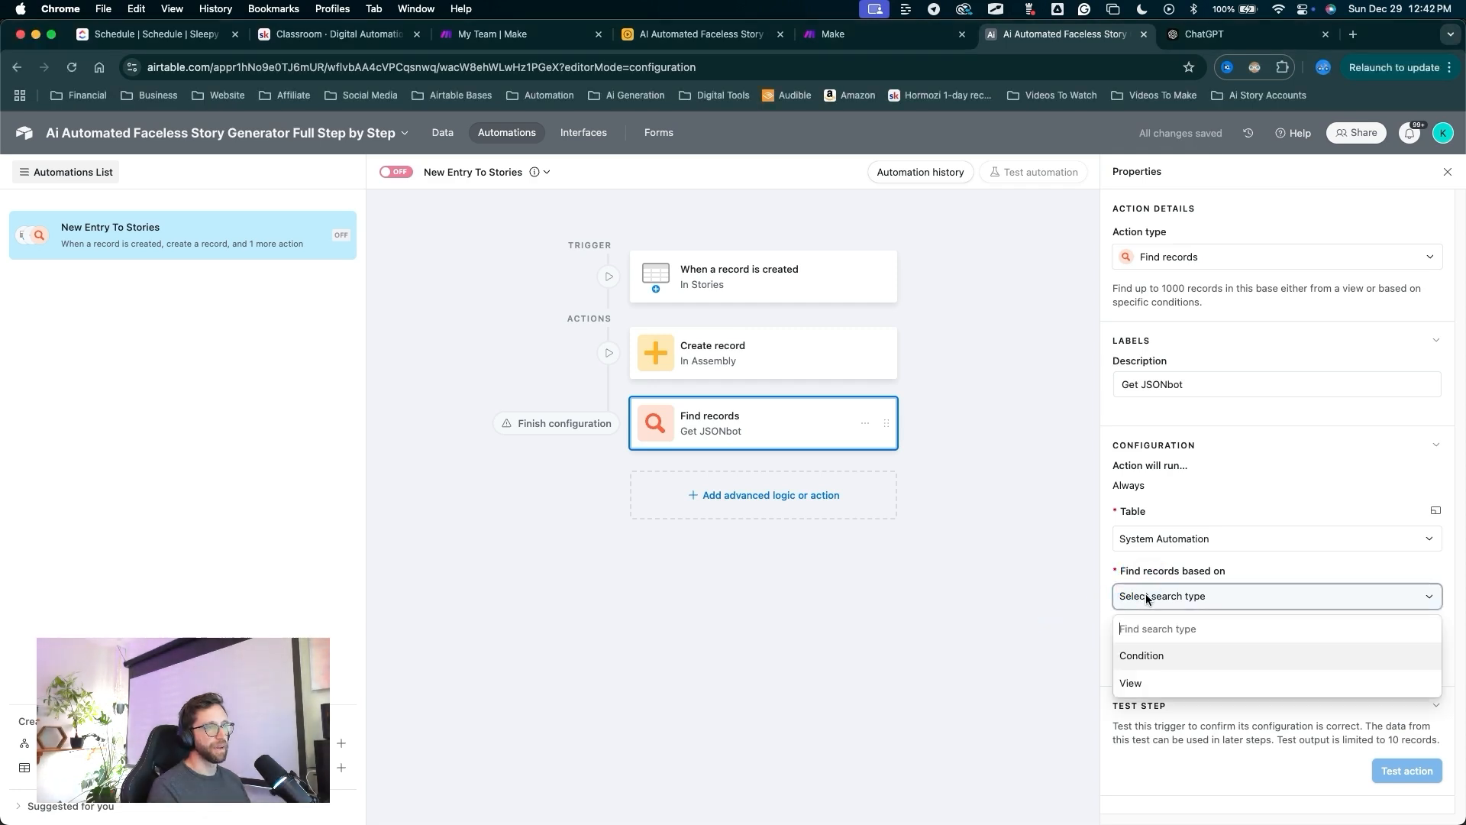
pyautogui.click(1141, 655)
pyautogui.moveTo(998, 703); pyautogui.dragTo(1134, 650)
pyautogui.press('Escape')
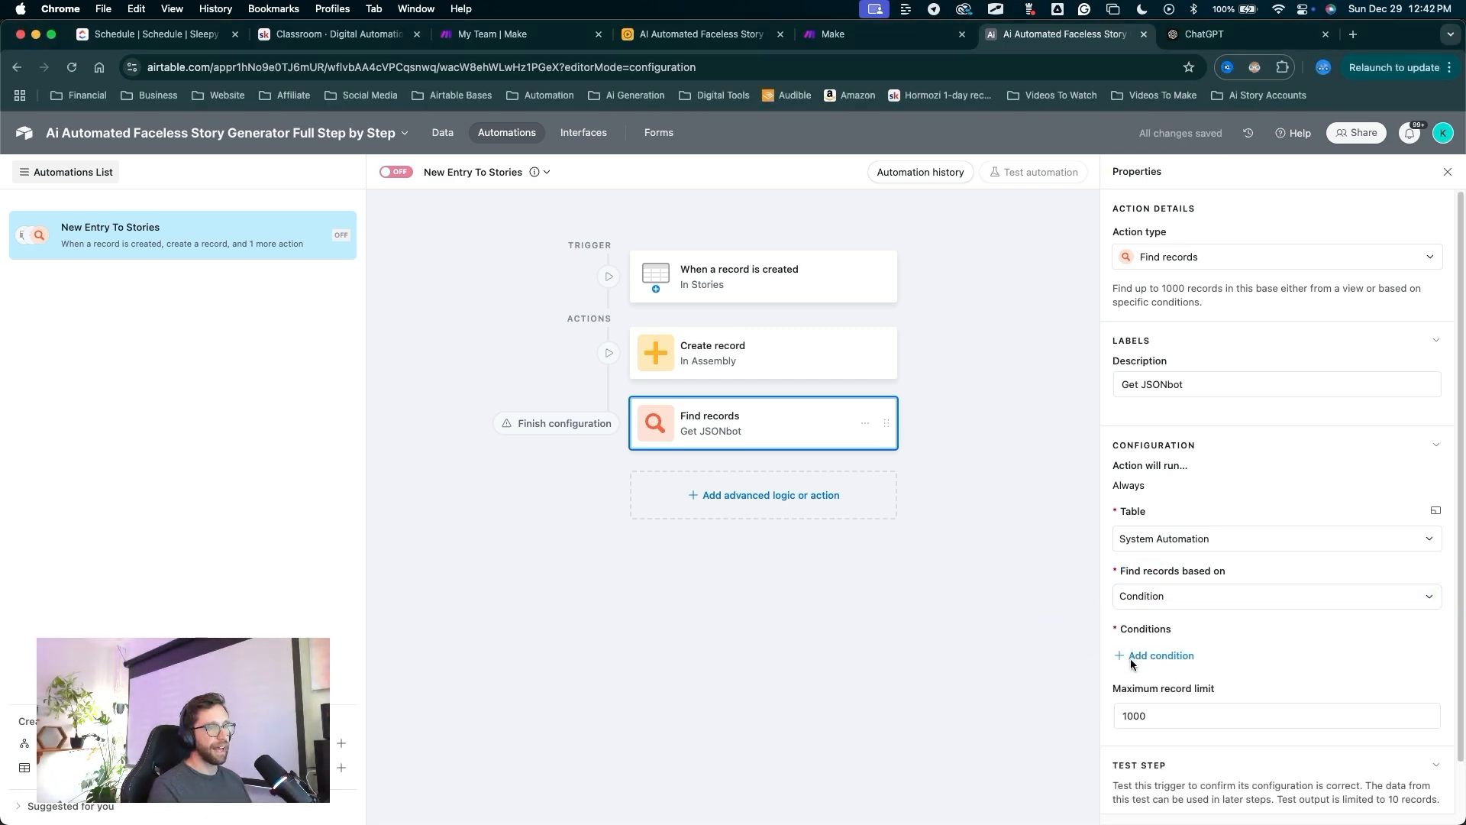
pyautogui.click(1135, 656)
pyautogui.moveTo(1183, 723); pyautogui.dragTo(1206, 669)
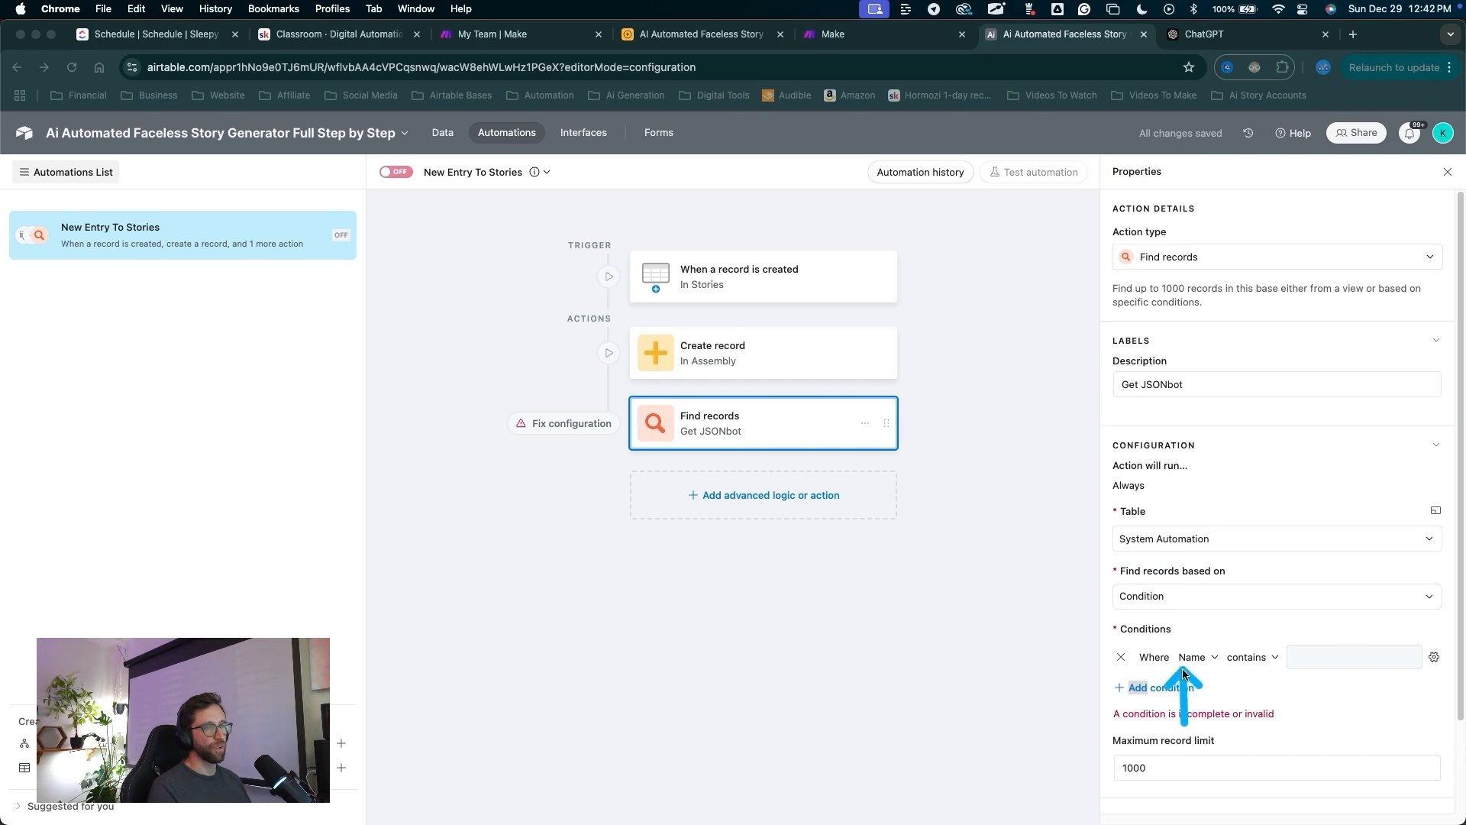
pyautogui.press('Escape')
pyautogui.click(1195, 657)
pyautogui.click(1217, 593)
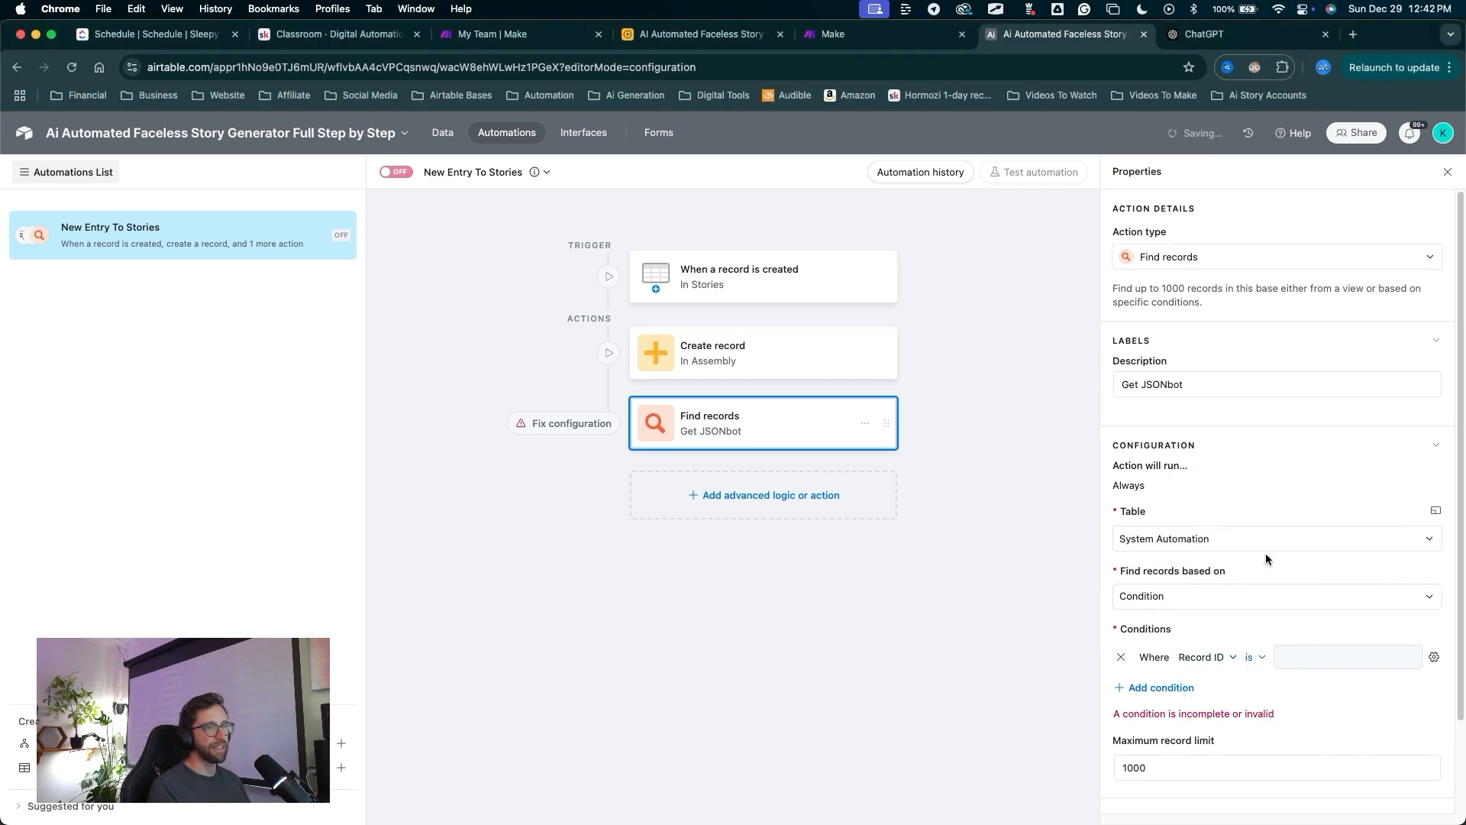
pyautogui.moveTo(1308, 747); pyautogui.dragTo(1303, 659)
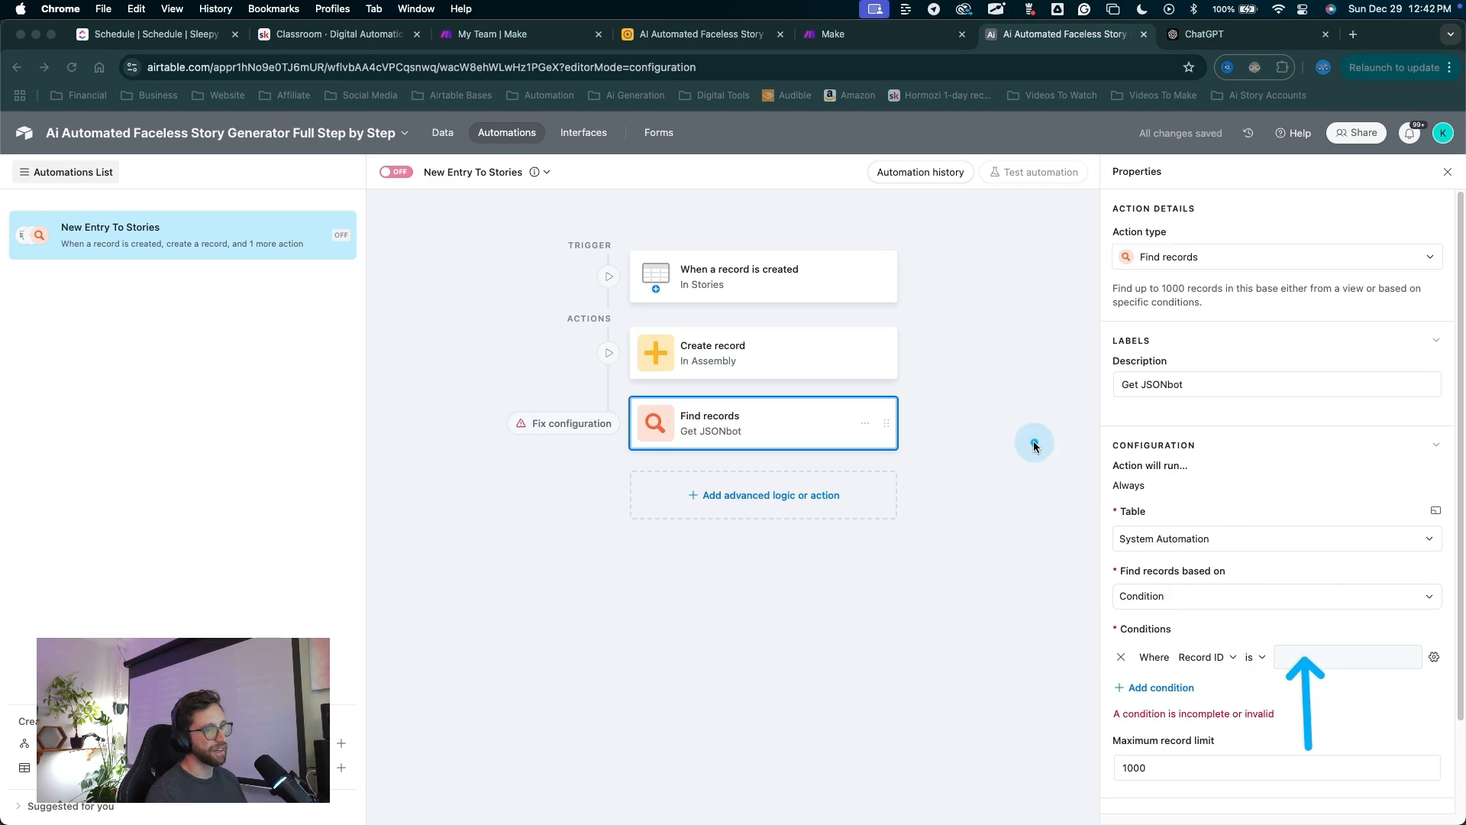
pyautogui.moveTo(1030, 588); pyautogui.dragTo(1211, 355)
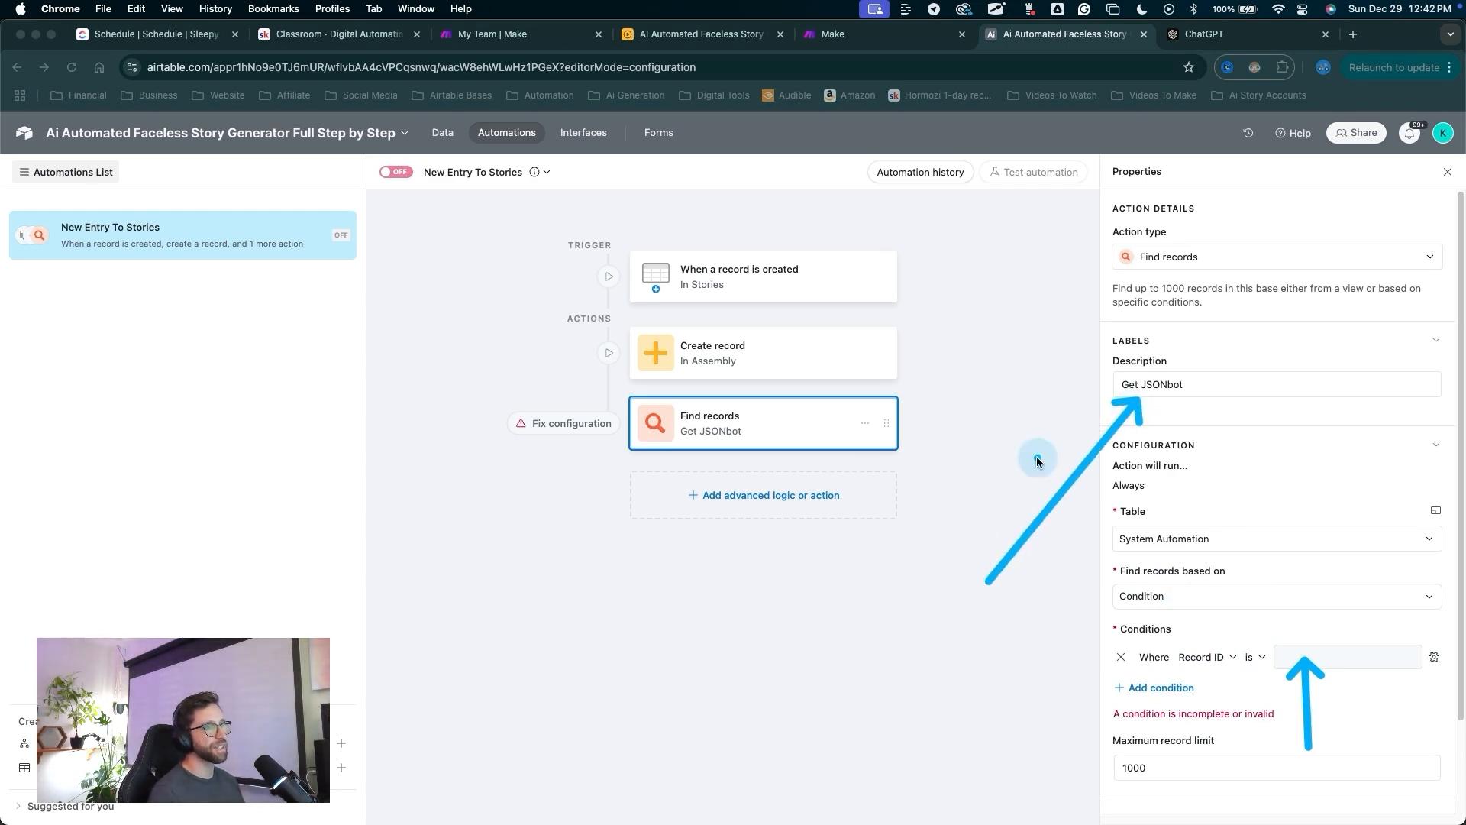
pyautogui.press('Escape')
pyautogui.moveTo(497, 631); pyautogui.dragTo(438, 116)
pyautogui.moveTo(526, 611)
pyautogui.mouseDown()
pyautogui.moveTo(478, 276)
pyautogui.moveTo(437, 165)
pyautogui.mouseUp()
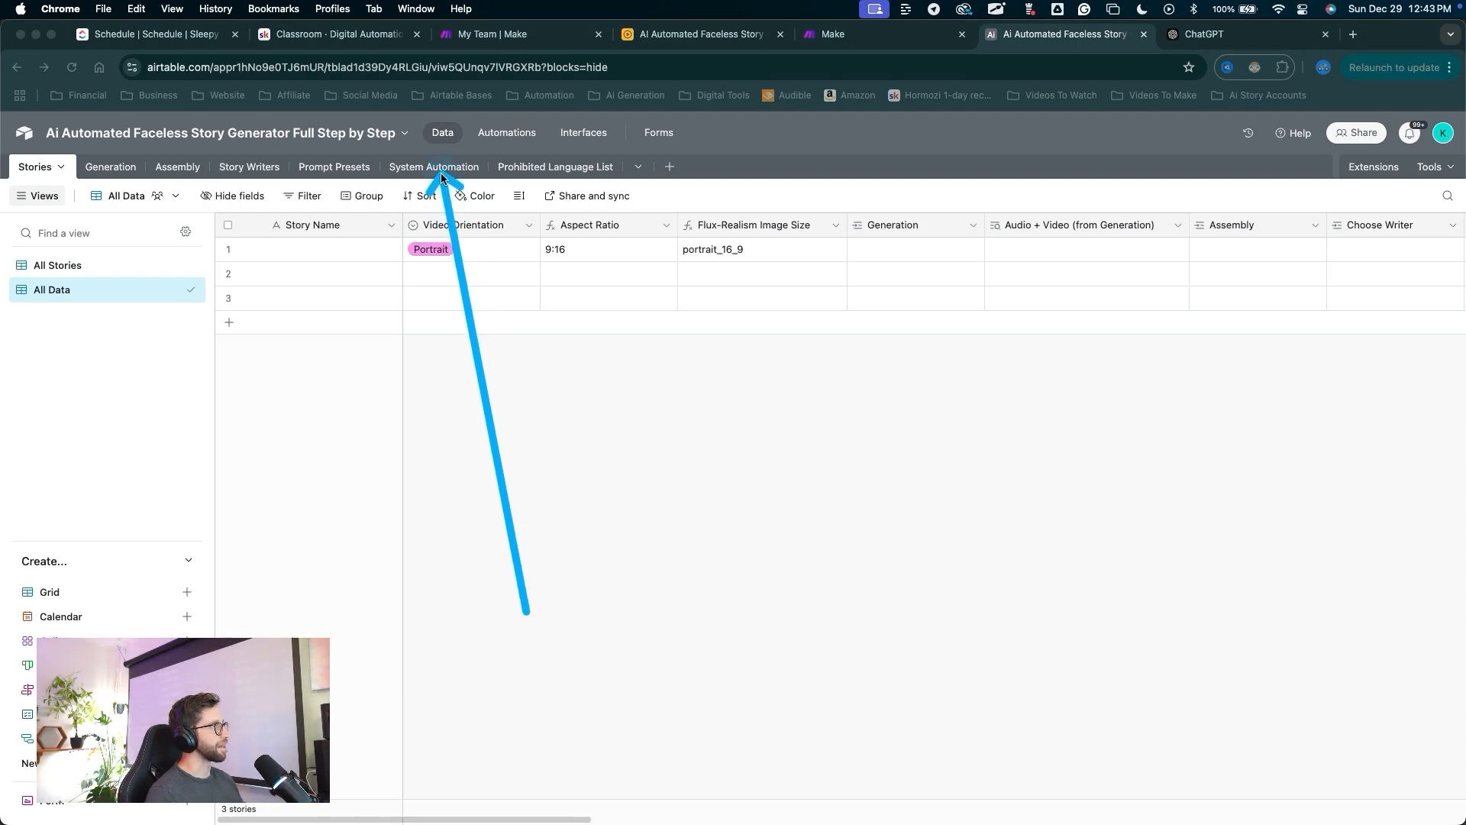
# Open the System Automation table and switch to its All Data view.
pyautogui.press('Escape')
pyautogui.click(434, 166)
pyautogui.moveTo(753, 609)
pyautogui.mouseDown()
pyautogui.moveTo(926, 254)
pyautogui.moveTo(998, 229)
pyautogui.moveTo(1016, 254)
pyautogui.moveTo(1012, 235)
pyautogui.mouseUp()
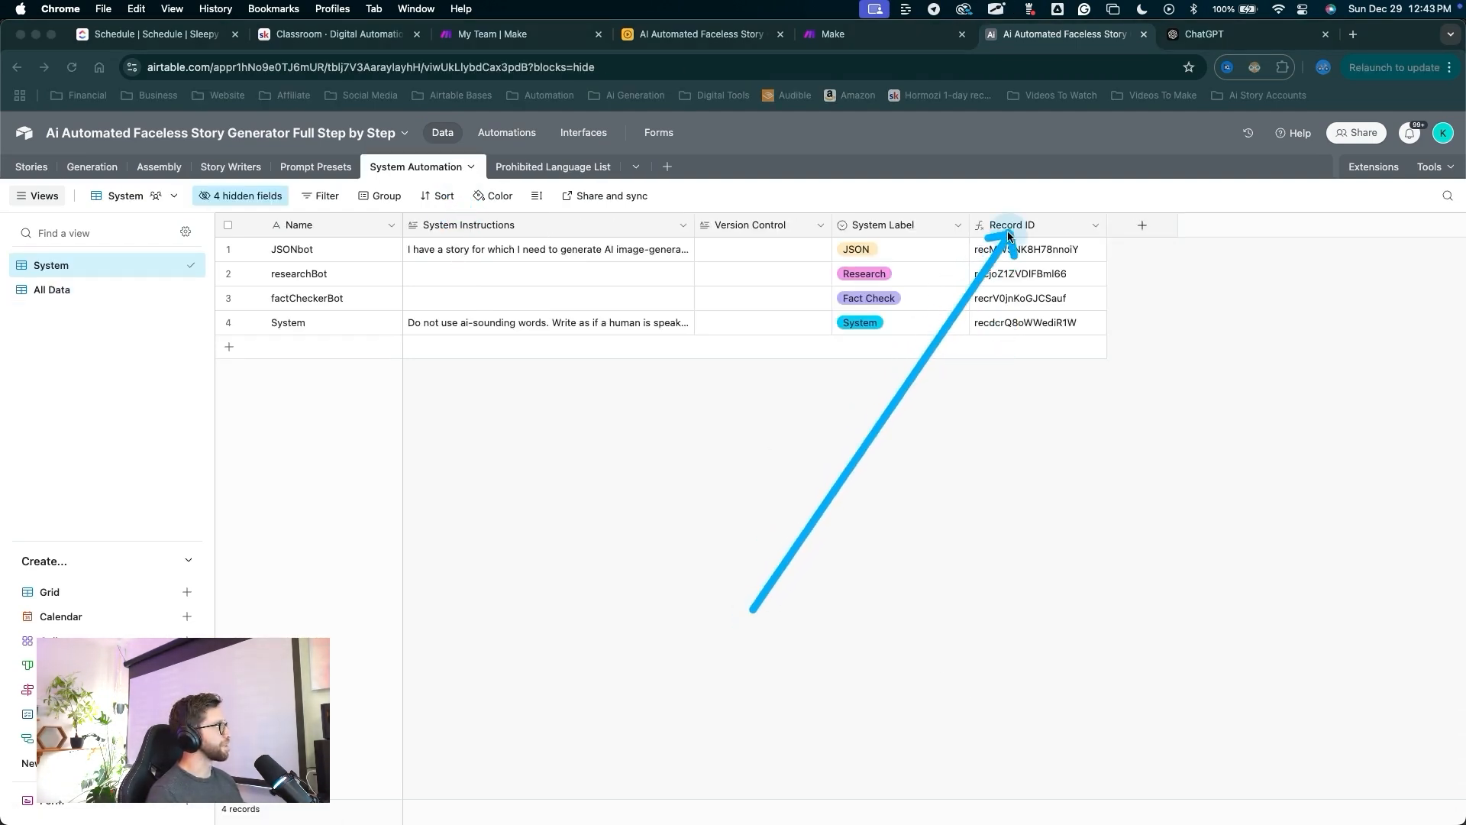
pyautogui.moveTo(810, 571)
pyautogui.mouseDown()
pyautogui.moveTo(78, 266)
pyautogui.moveTo(654, 384)
pyautogui.mouseUp()
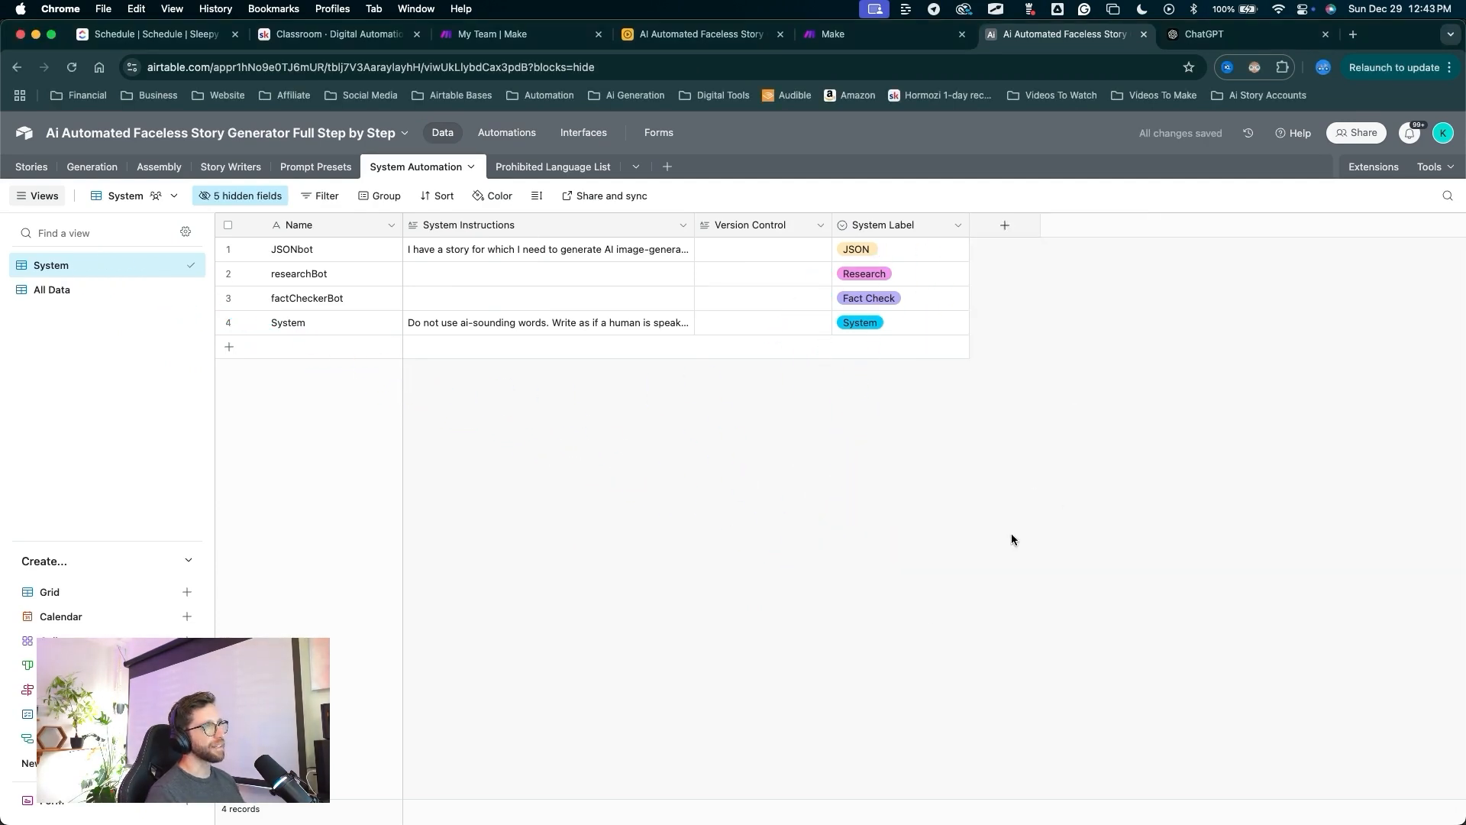
pyautogui.moveTo(926, 600); pyautogui.dragTo(1016, 413)
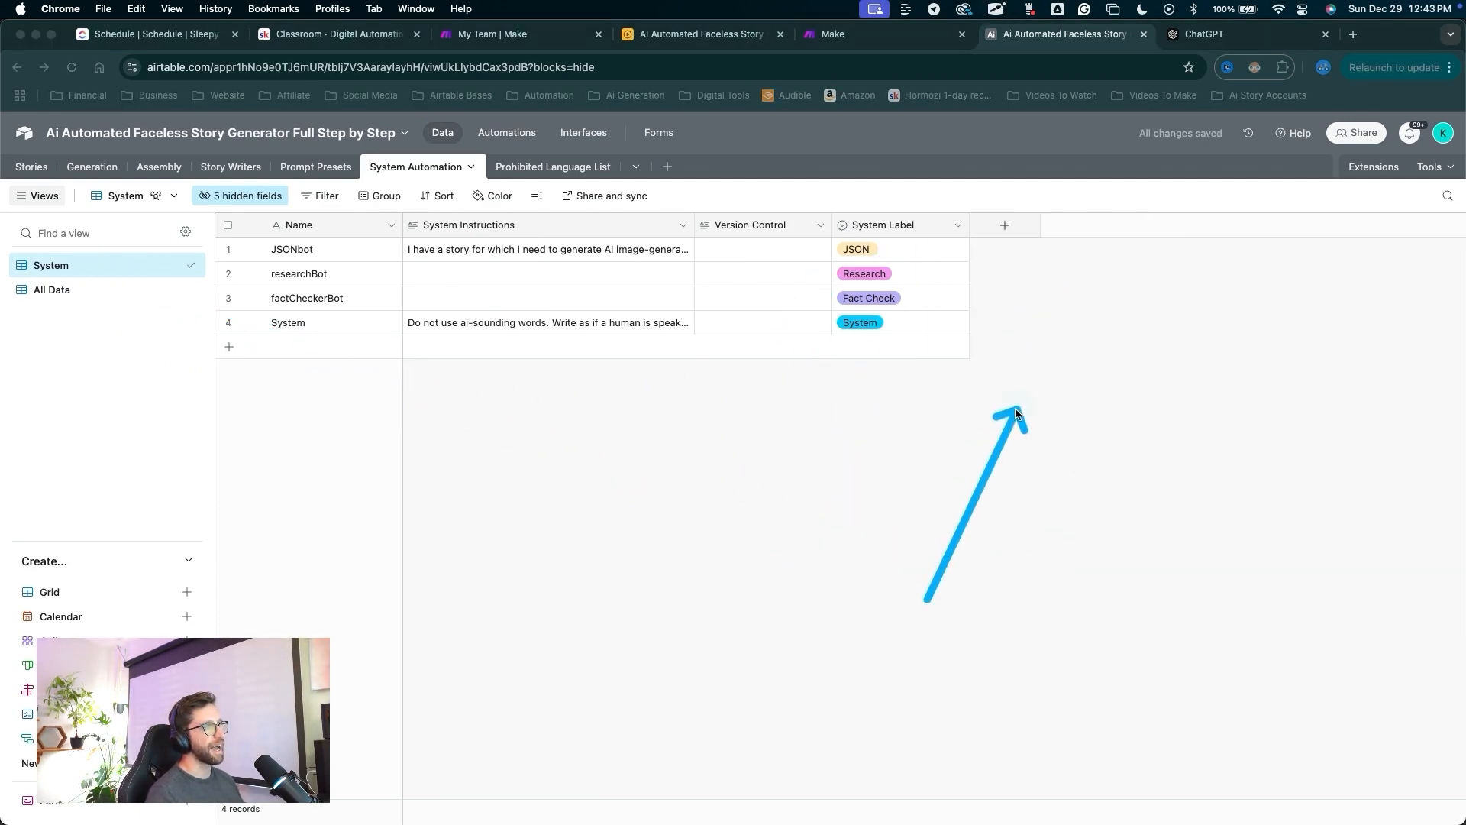
pyautogui.moveTo(672, 540)
pyautogui.mouseDown()
pyautogui.moveTo(160, 283)
pyautogui.moveTo(74, 291)
pyautogui.mouseUp()
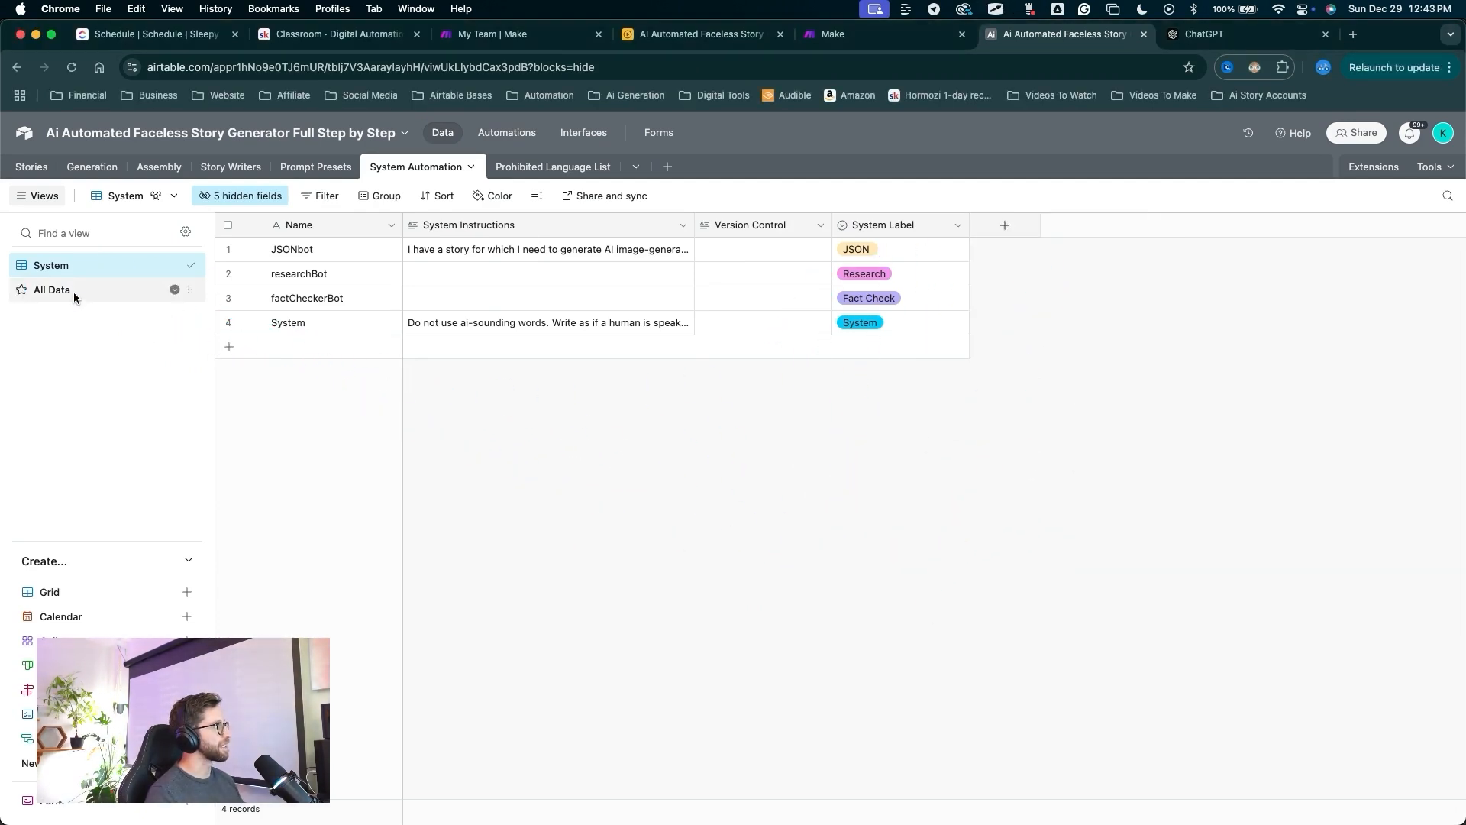
pyautogui.click(73, 292)
# Copy the JSONbot record's Record ID and return to the Get JSONbot condition value.
pyautogui.moveTo(591, 515)
pyautogui.mouseDown()
pyautogui.moveTo(594, 248)
pyautogui.moveTo(638, 229)
pyautogui.moveTo(1351, 241)
pyautogui.mouseUp()
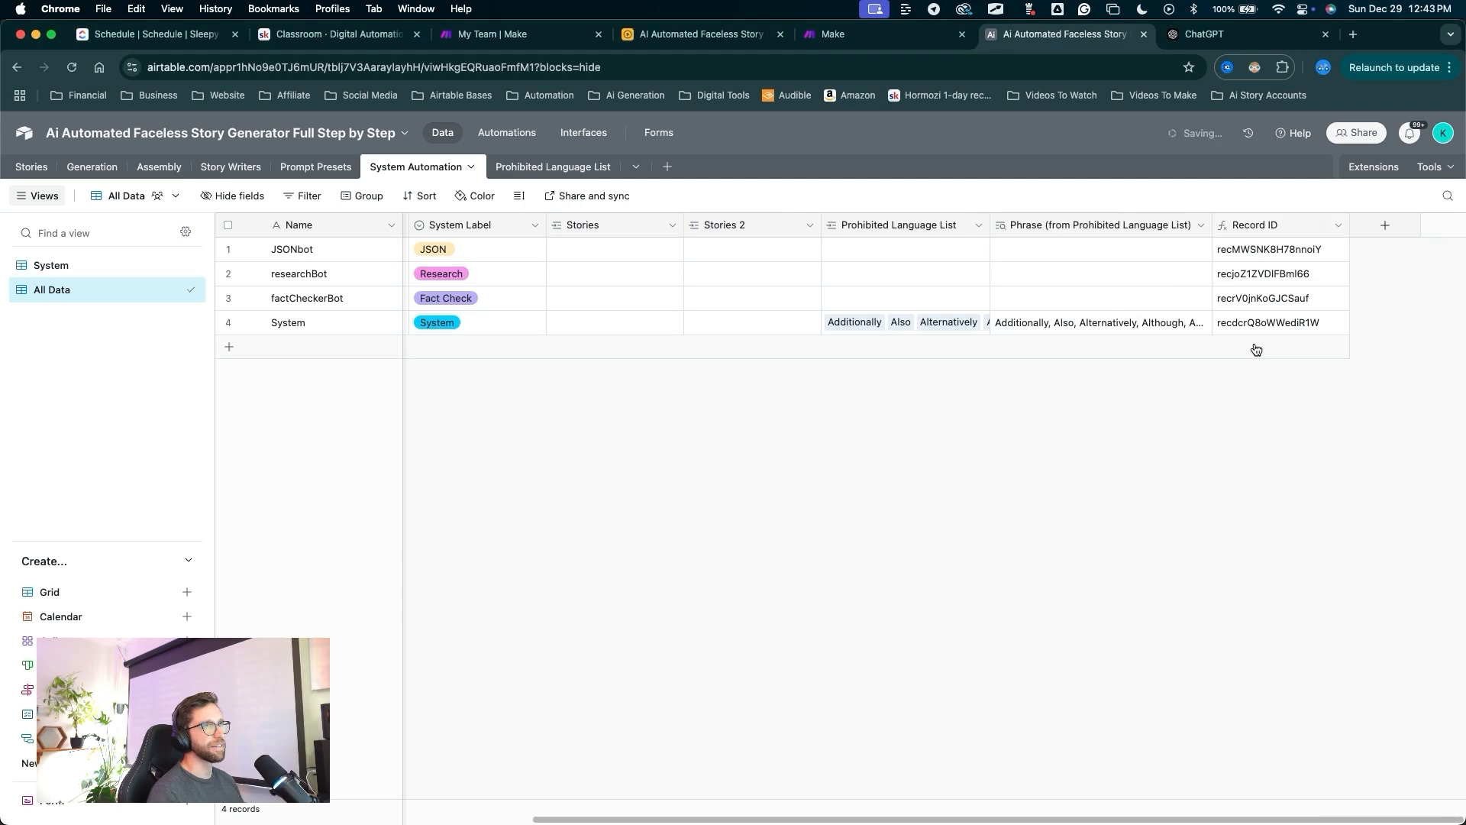
pyautogui.moveTo(1157, 561); pyautogui.dragTo(1265, 332)
pyautogui.press('Escape')
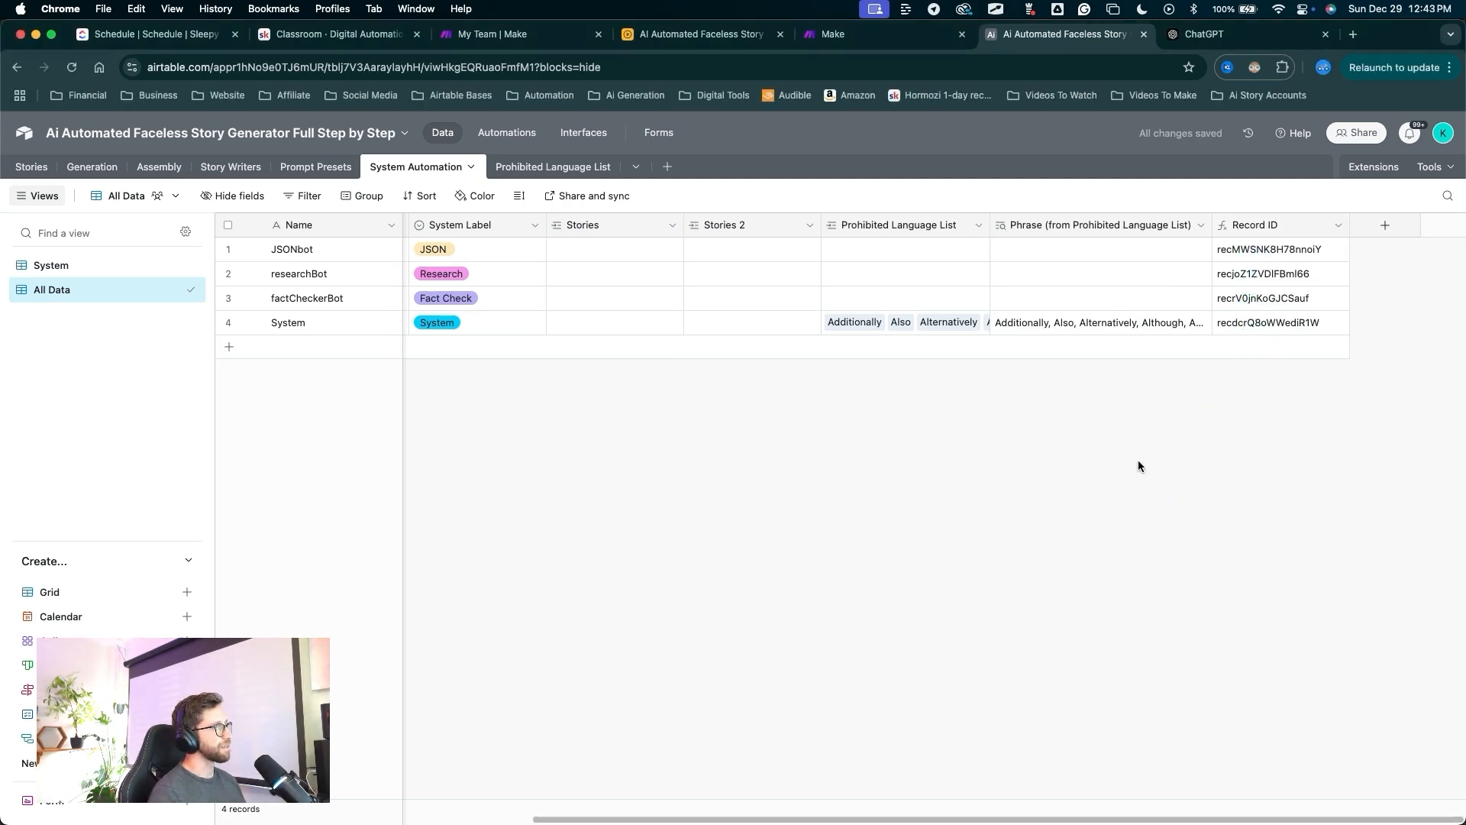
pyautogui.moveTo(1034, 573)
pyautogui.mouseDown()
pyautogui.moveTo(425, 278)
pyautogui.moveTo(180, 196)
pyautogui.moveTo(392, 244)
pyautogui.moveTo(606, 252)
pyautogui.moveTo(1237, 229)
pyautogui.mouseUp()
pyautogui.press('Escape')
pyautogui.click(1243, 254)
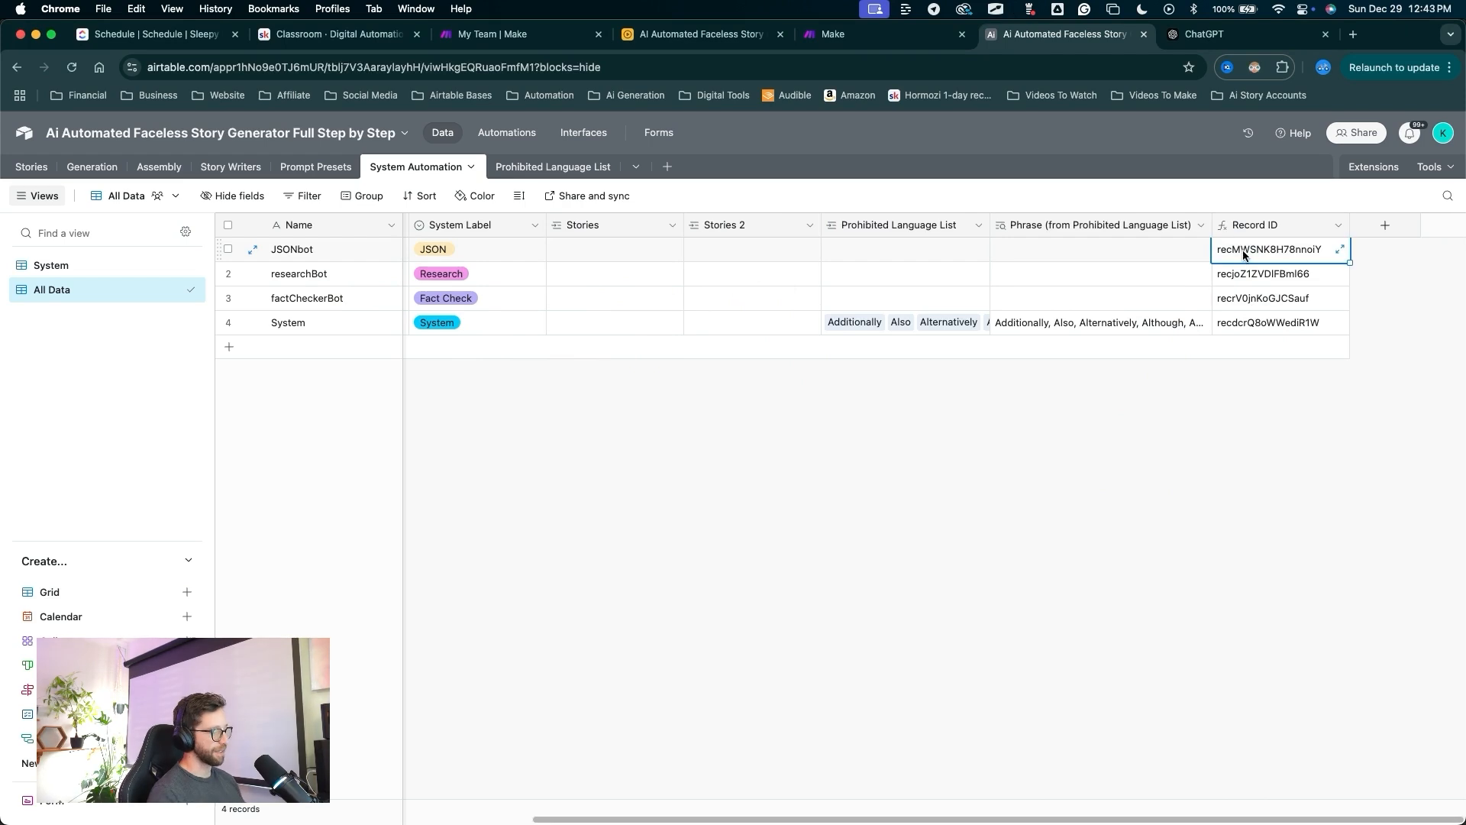
pyautogui.moveTo(527, 507)
pyautogui.mouseDown()
pyautogui.moveTo(500, 321)
pyautogui.moveTo(513, 169)
pyautogui.mouseUp()
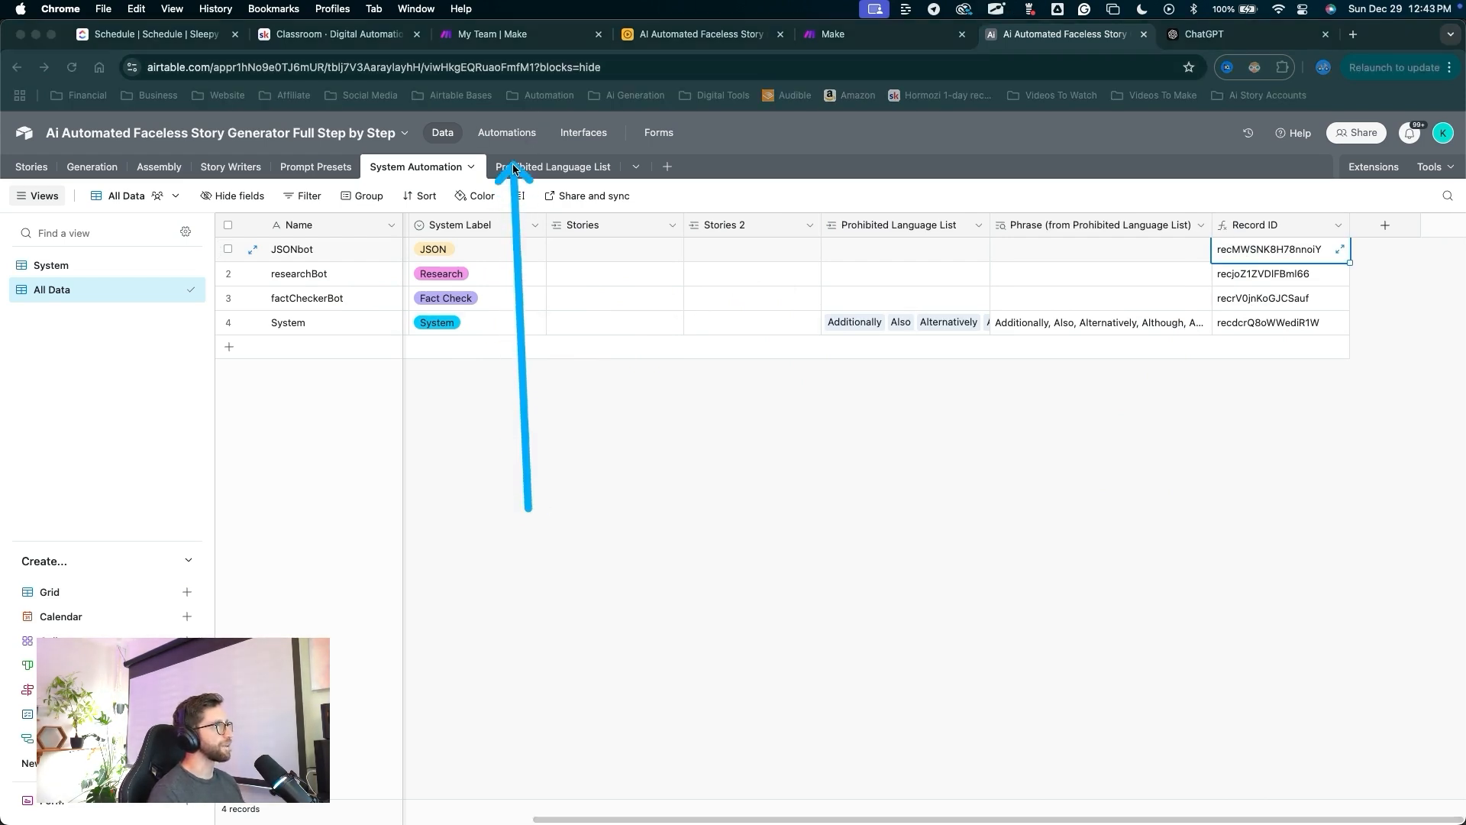
pyautogui.press('Escape')
pyautogui.click(514, 143)
pyautogui.click(1287, 658)
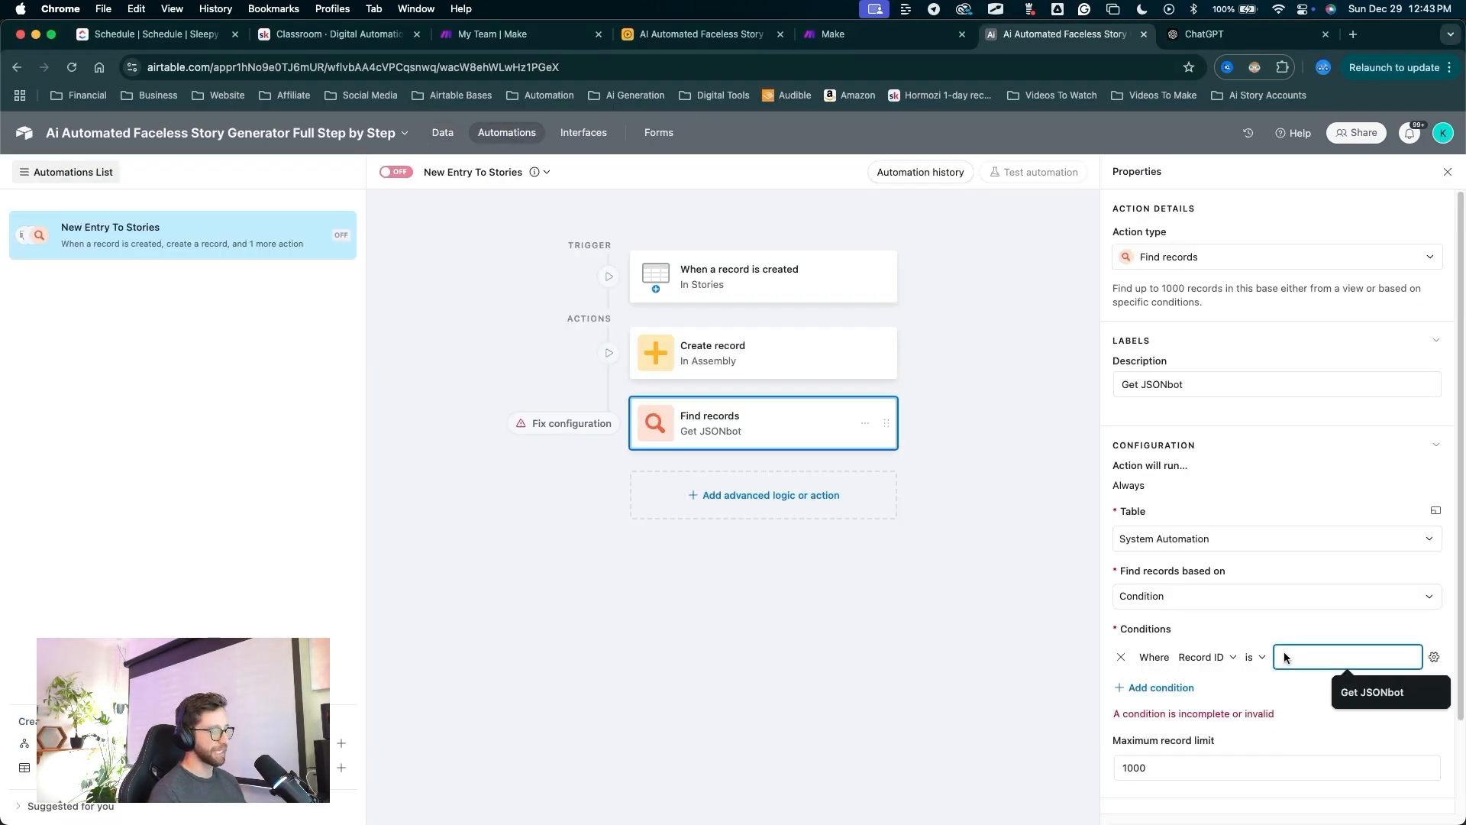
# Paste the JSONbot Record ID into the condition and limit Find records to 1 record.
pyautogui.write('recMWSNK8H78nnoiY')
pyautogui.moveTo(1023, 670); pyautogui.dragTo(1133, 743)
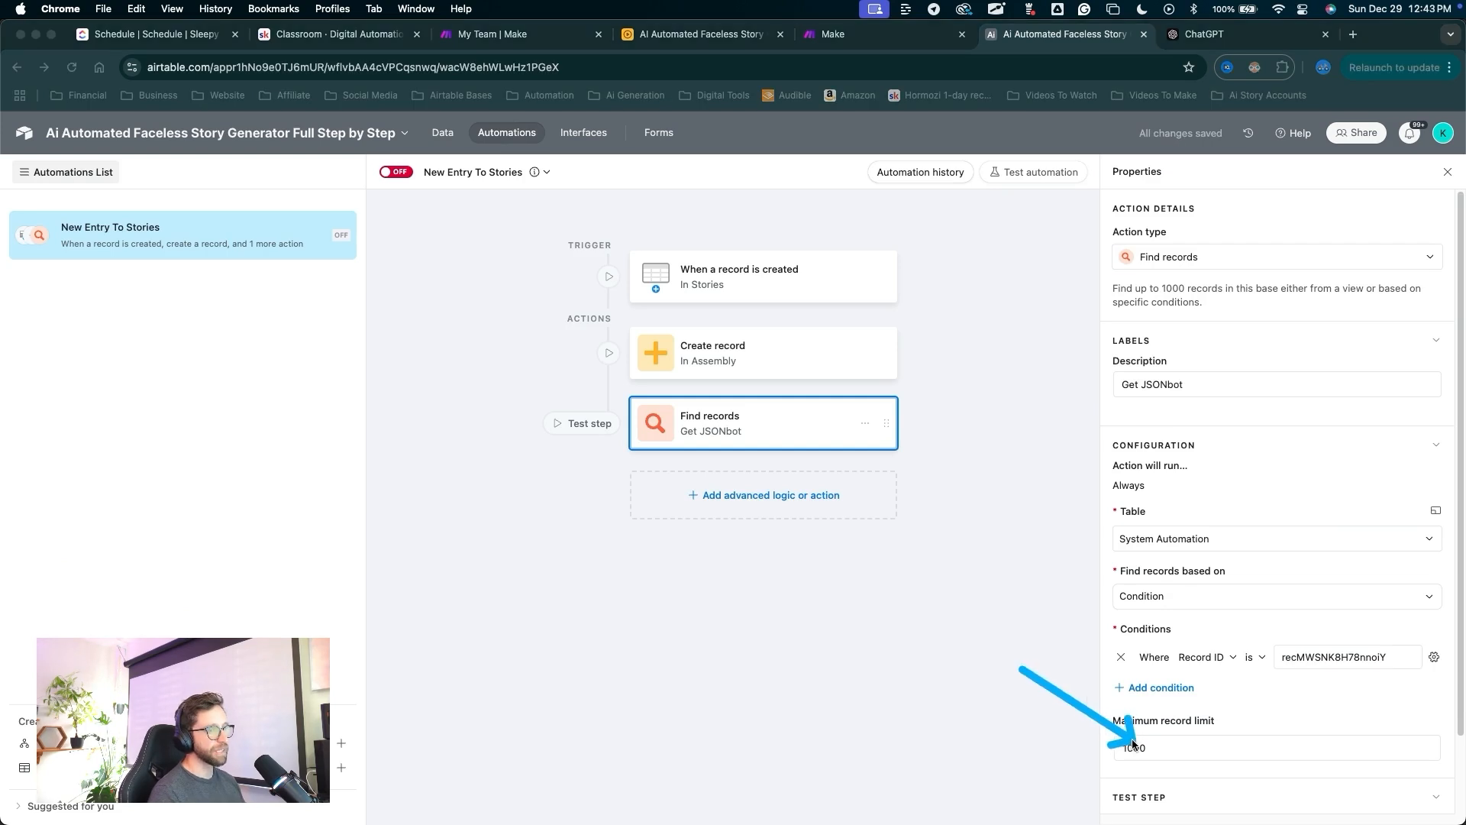
pyautogui.click(1152, 742)
pyautogui.press('BackSpace')
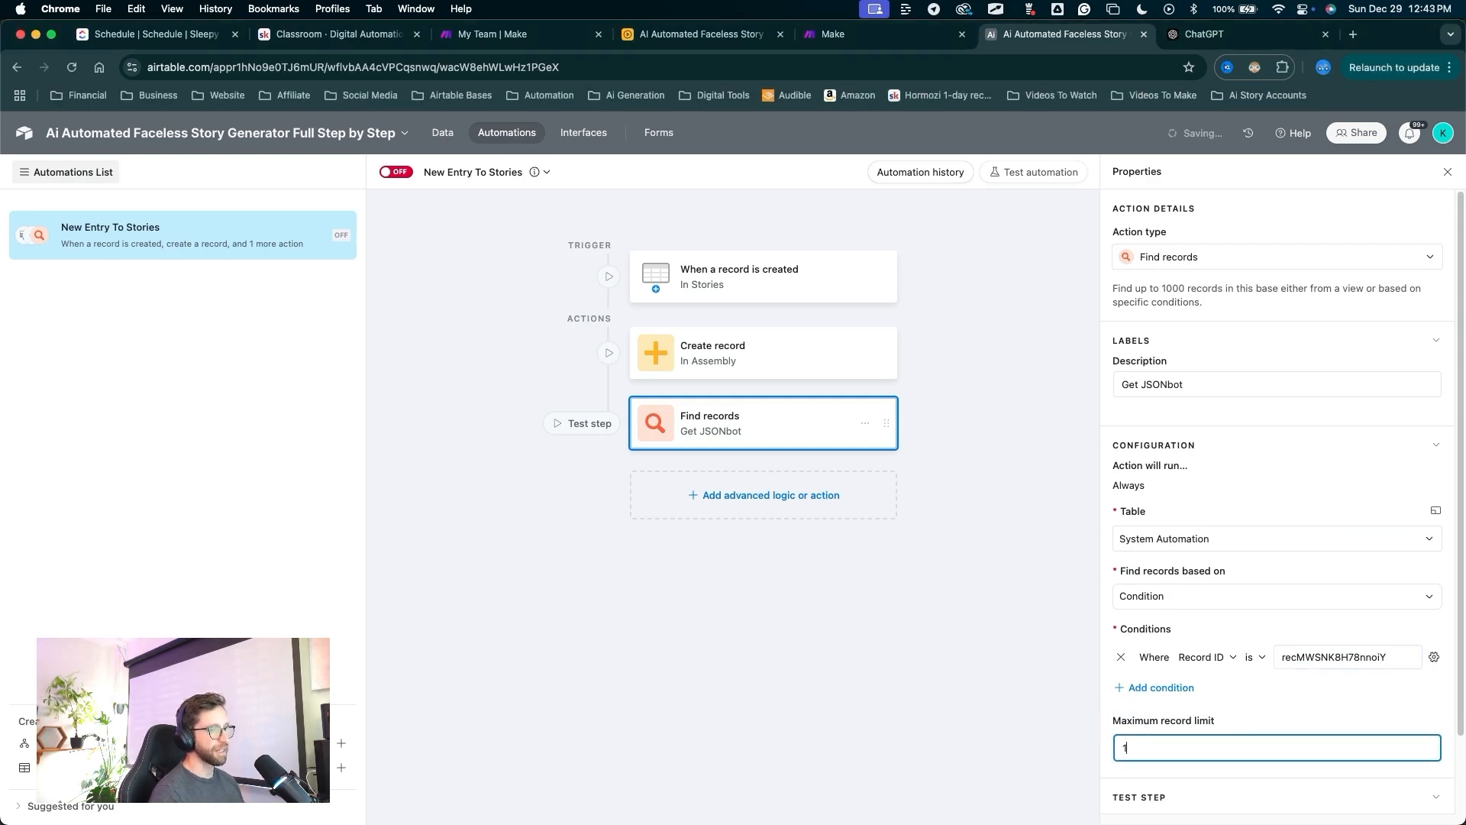
pyautogui.moveTo(1132, 747); pyautogui.dragTo(779, 490)
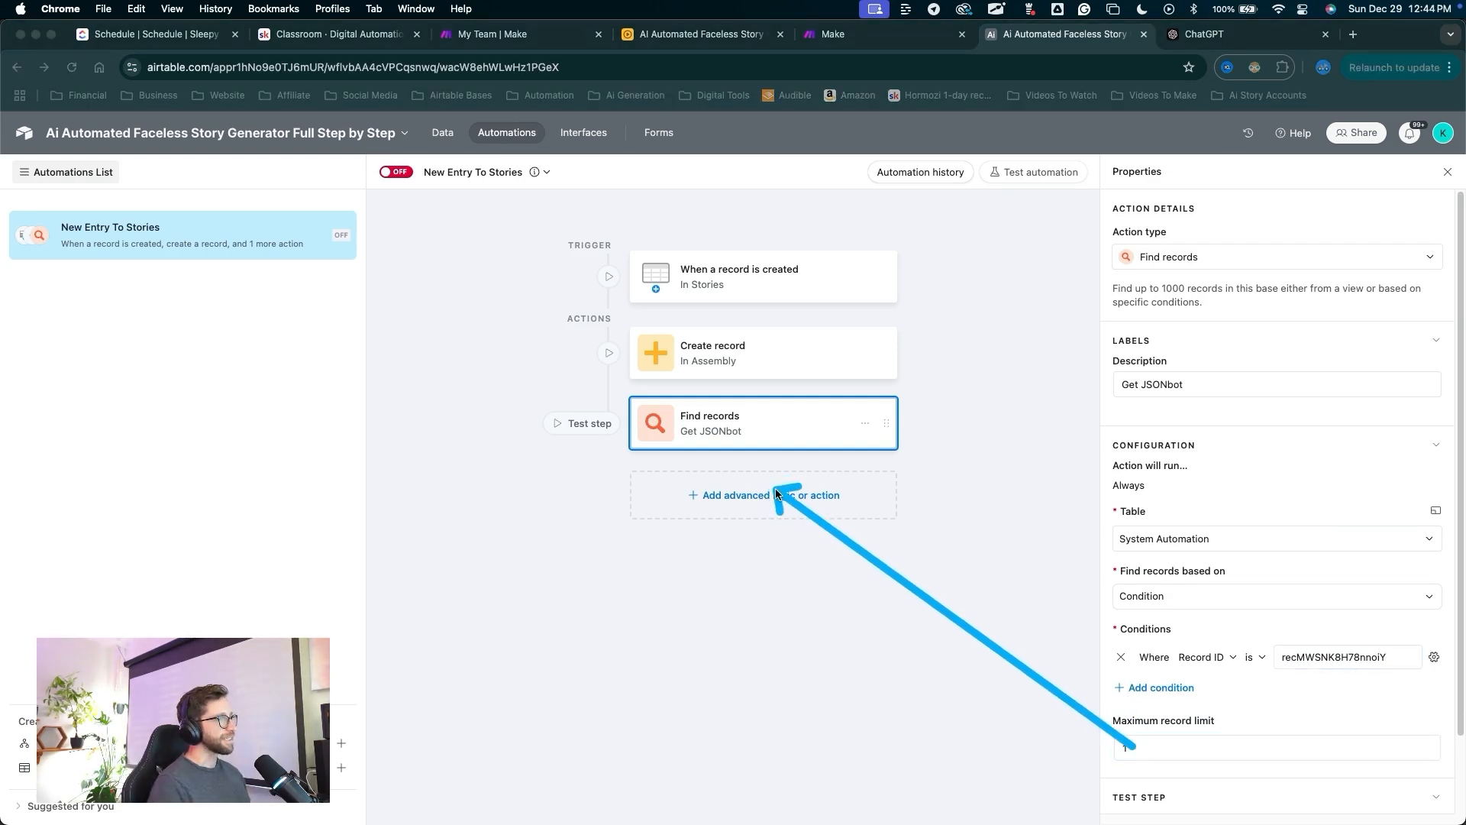
# Add an Update record step on Stories using the triggering story's Airtable record ID.
pyautogui.click(776, 494)
pyautogui.scroll(-3, 799, 593)
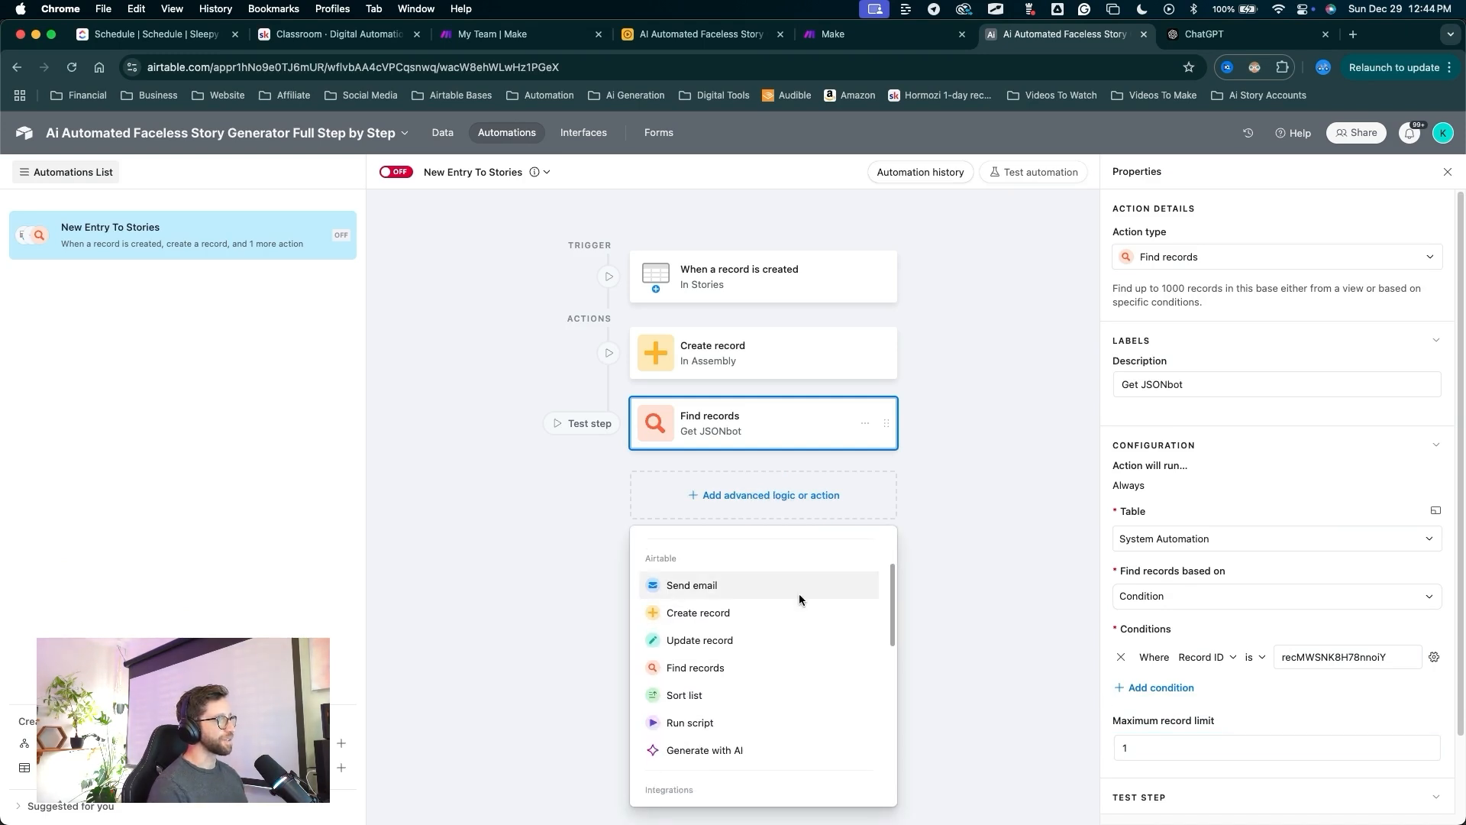
pyautogui.click(738, 640)
pyautogui.moveTo(951, 625); pyautogui.dragTo(1108, 547)
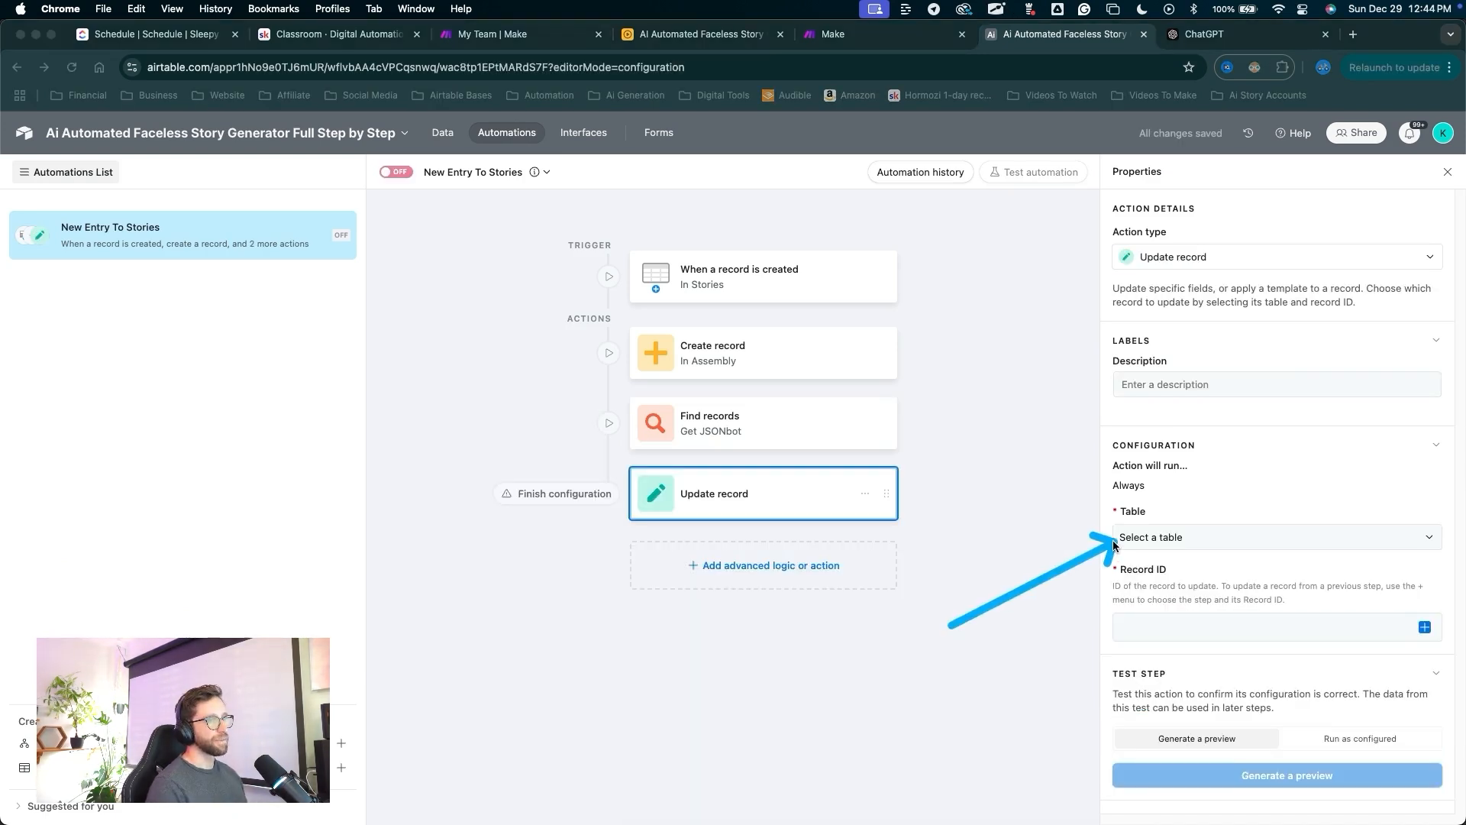
pyautogui.click(1122, 538)
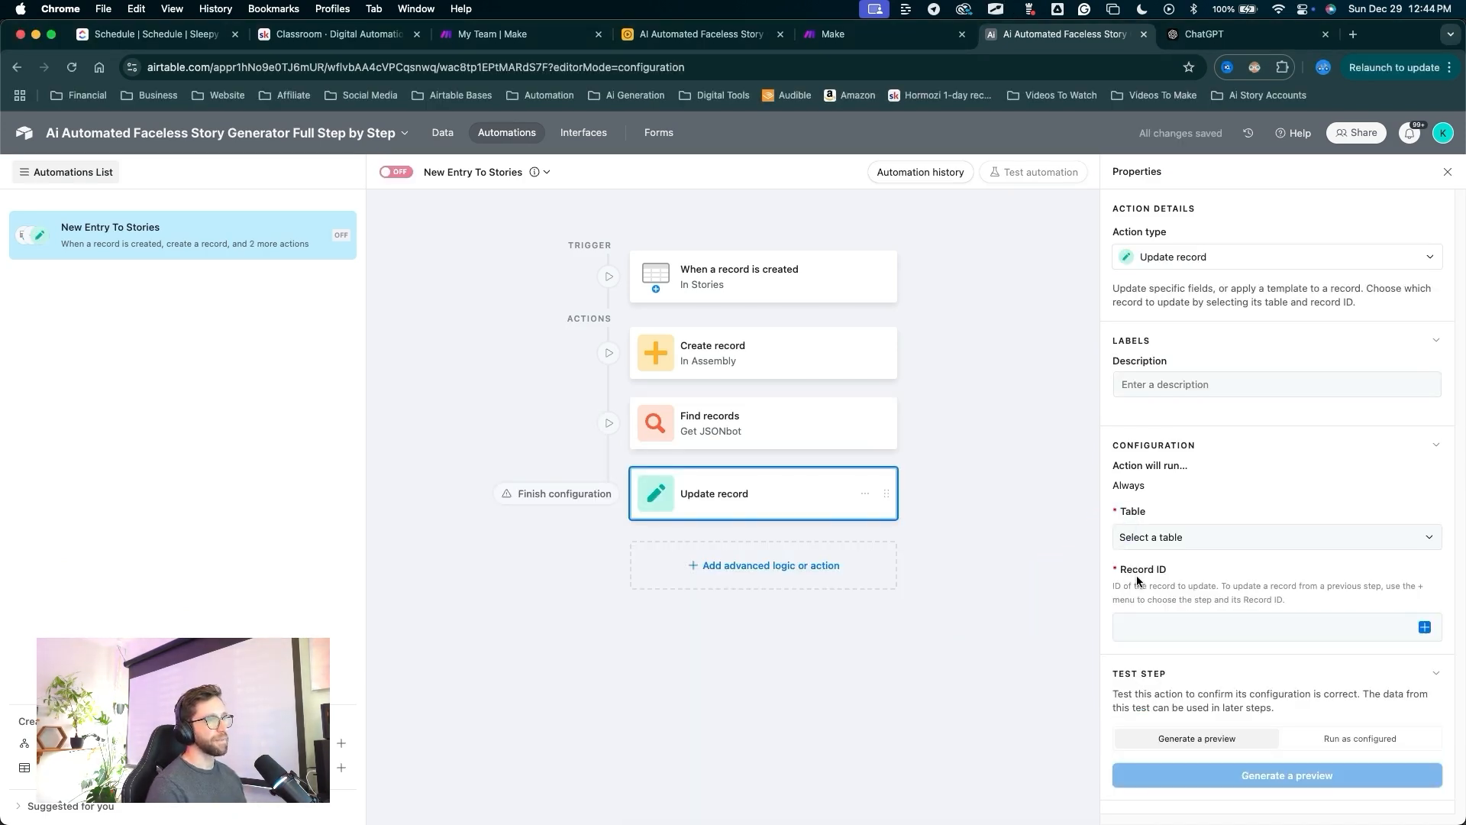
pyautogui.click(1144, 592)
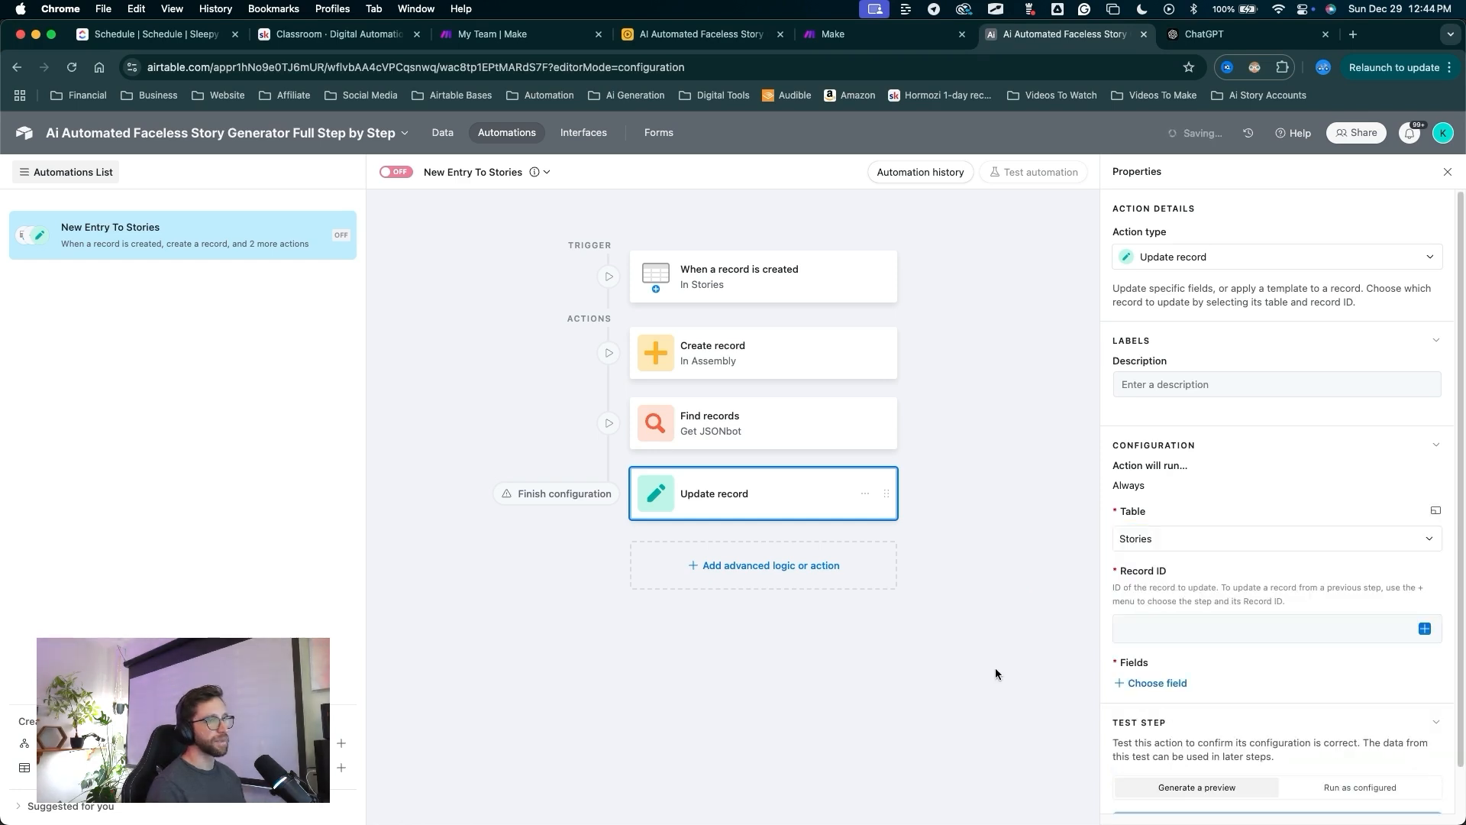
pyautogui.moveTo(994, 669); pyautogui.dragTo(1413, 634)
pyautogui.click(1419, 631)
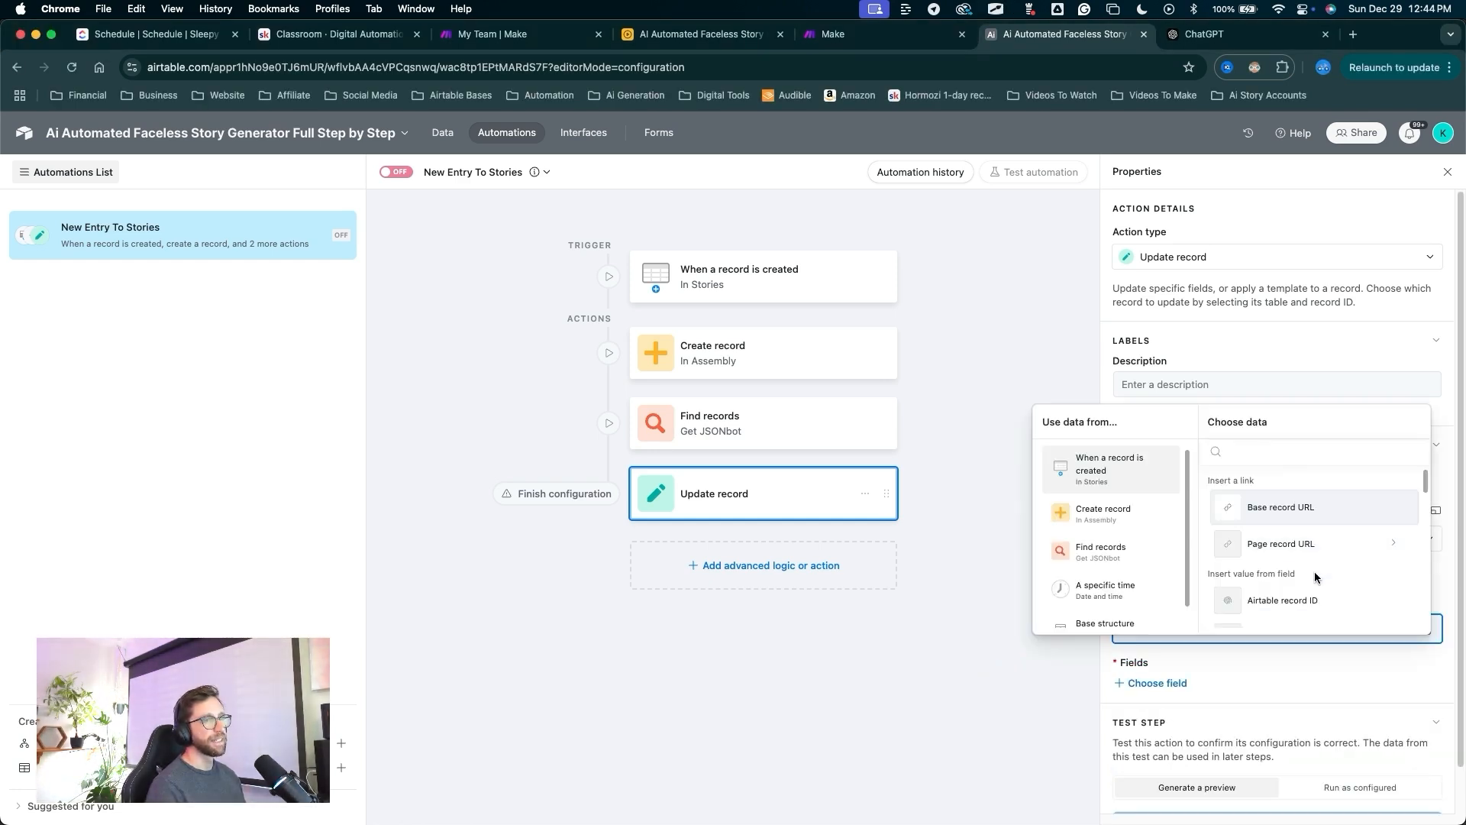
pyautogui.click(1296, 600)
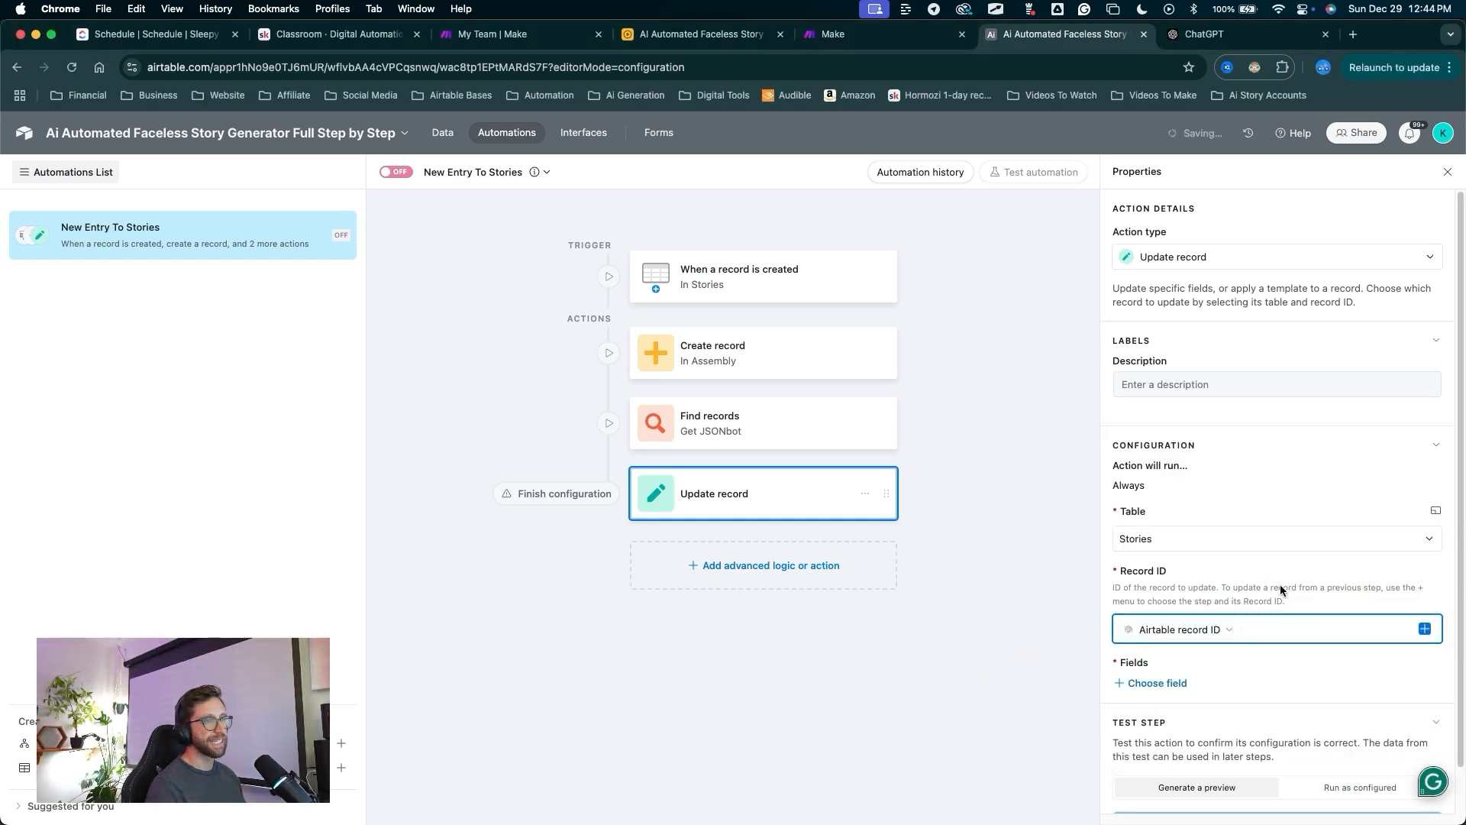
# Fill the JSONbot field with the Record IDs from the Find records step.
pyautogui.scroll(-1, 1222, 611)
pyautogui.moveTo(1016, 679); pyautogui.dragTo(1129, 641)
pyautogui.click(1121, 641)
pyautogui.scroll(-6, 1179, 542)
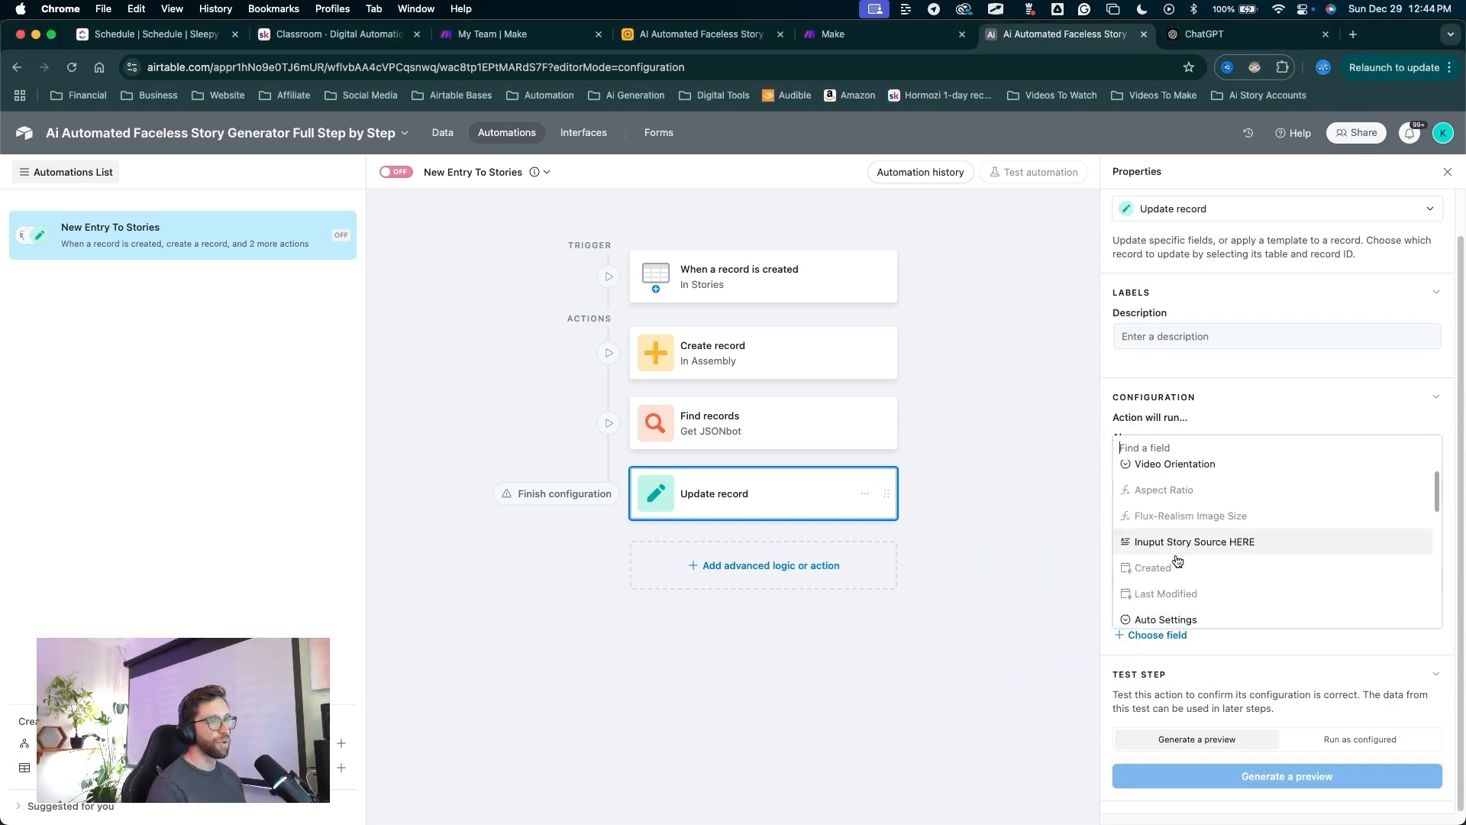
pyautogui.scroll(-4, 1185, 538)
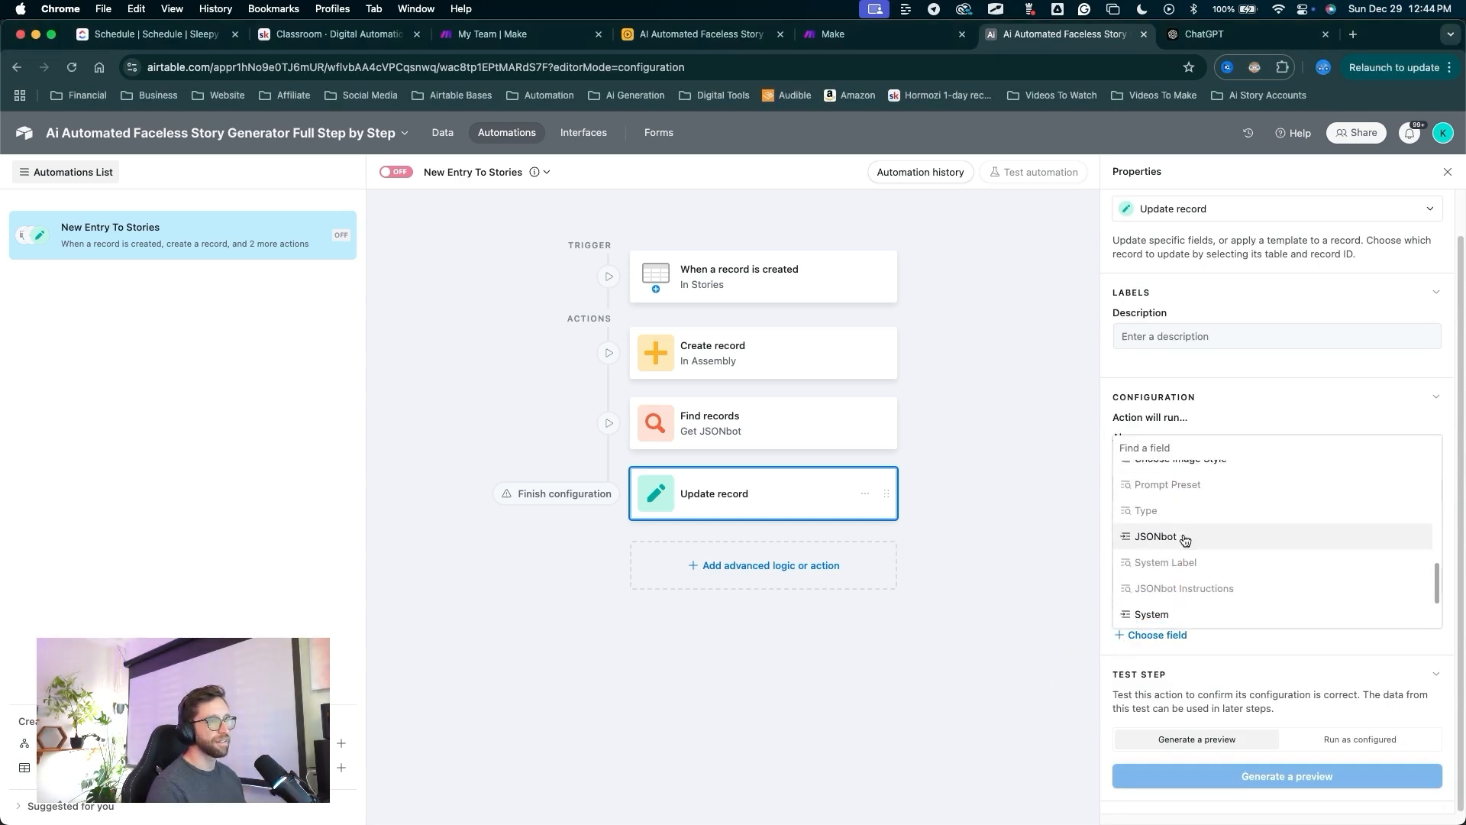
pyautogui.scroll(3, 1230, 466)
pyautogui.scroll(-4, 1202, 510)
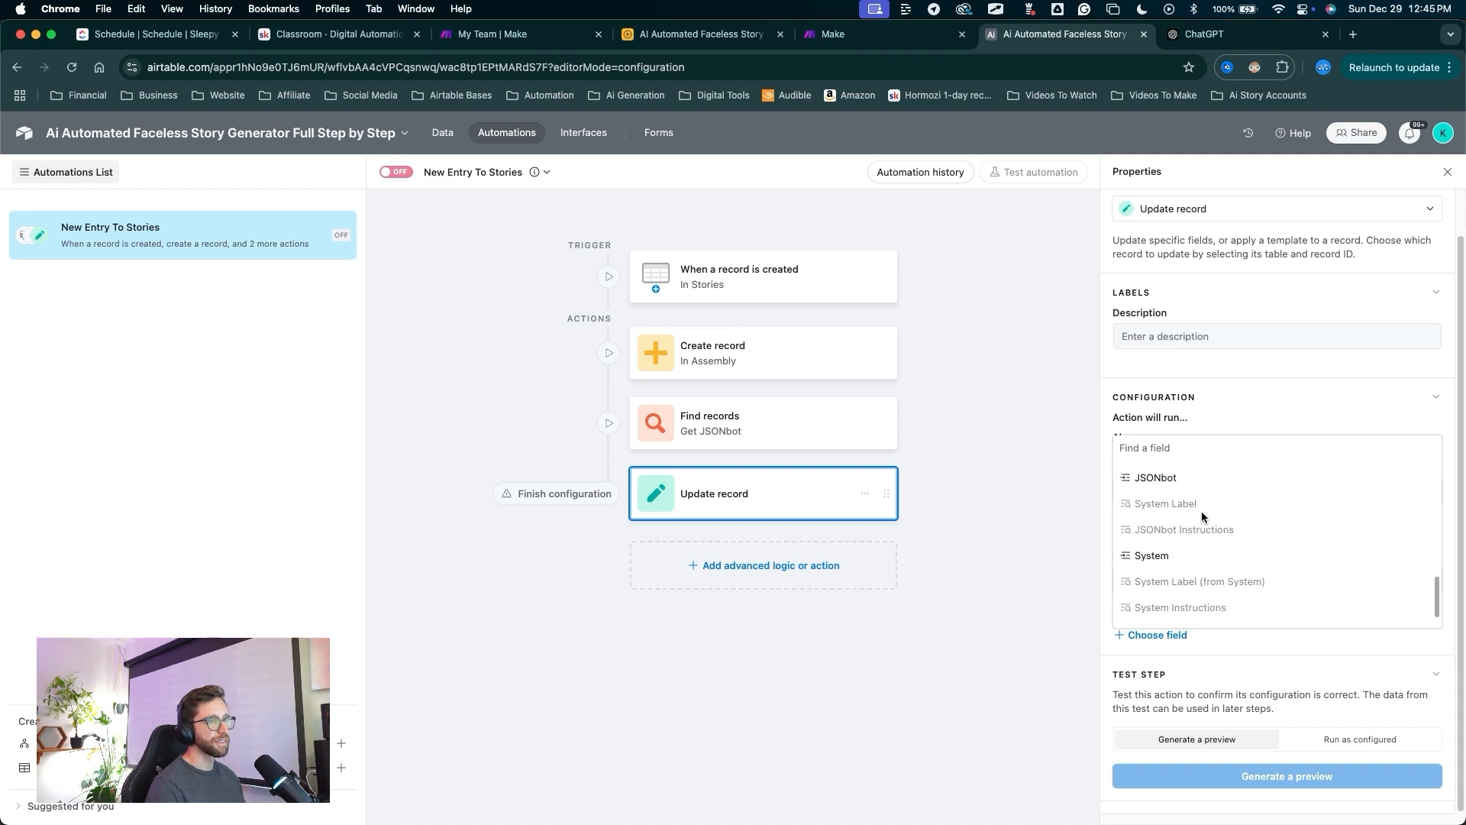
pyautogui.scroll(3, 1165, 547)
pyautogui.click(1161, 542)
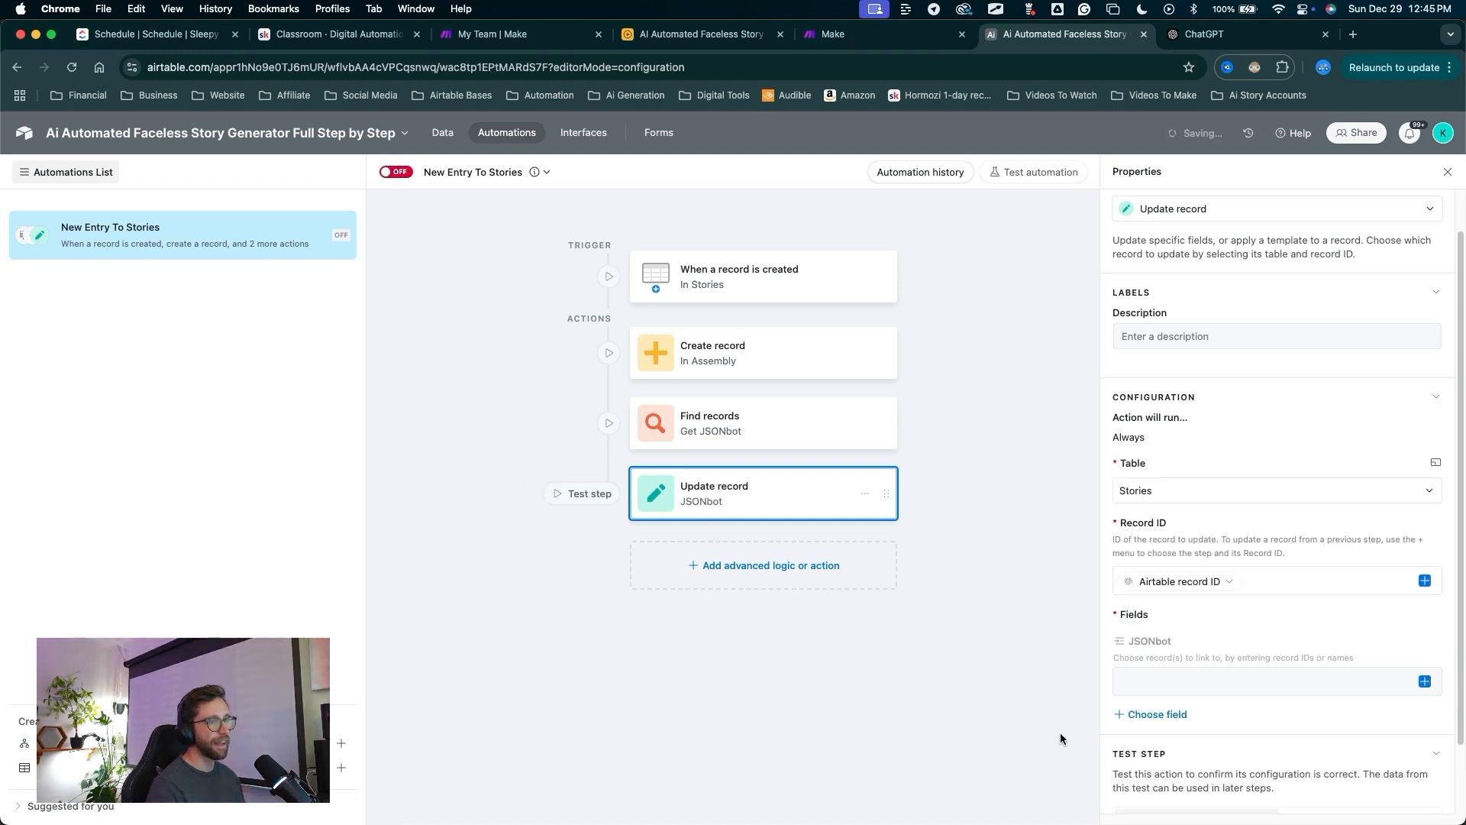
pyautogui.moveTo(970, 737); pyautogui.dragTo(1413, 681)
pyautogui.press('Escape')
pyautogui.moveTo(1262, 685); pyautogui.dragTo(1405, 681)
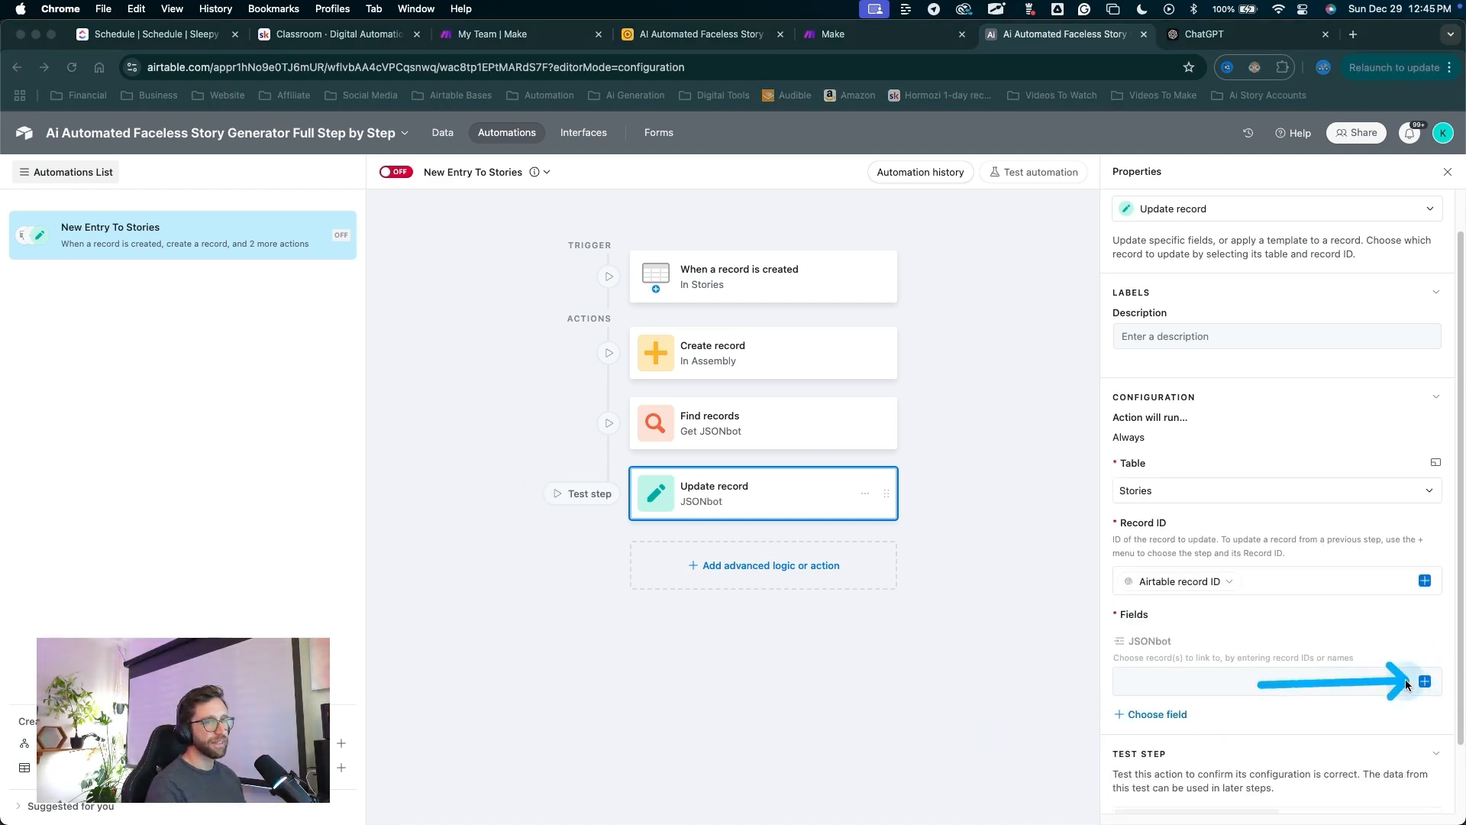
pyautogui.click(1423, 681)
pyautogui.moveTo(1168, 502); pyautogui.dragTo(1133, 565)
pyautogui.click(1100, 603)
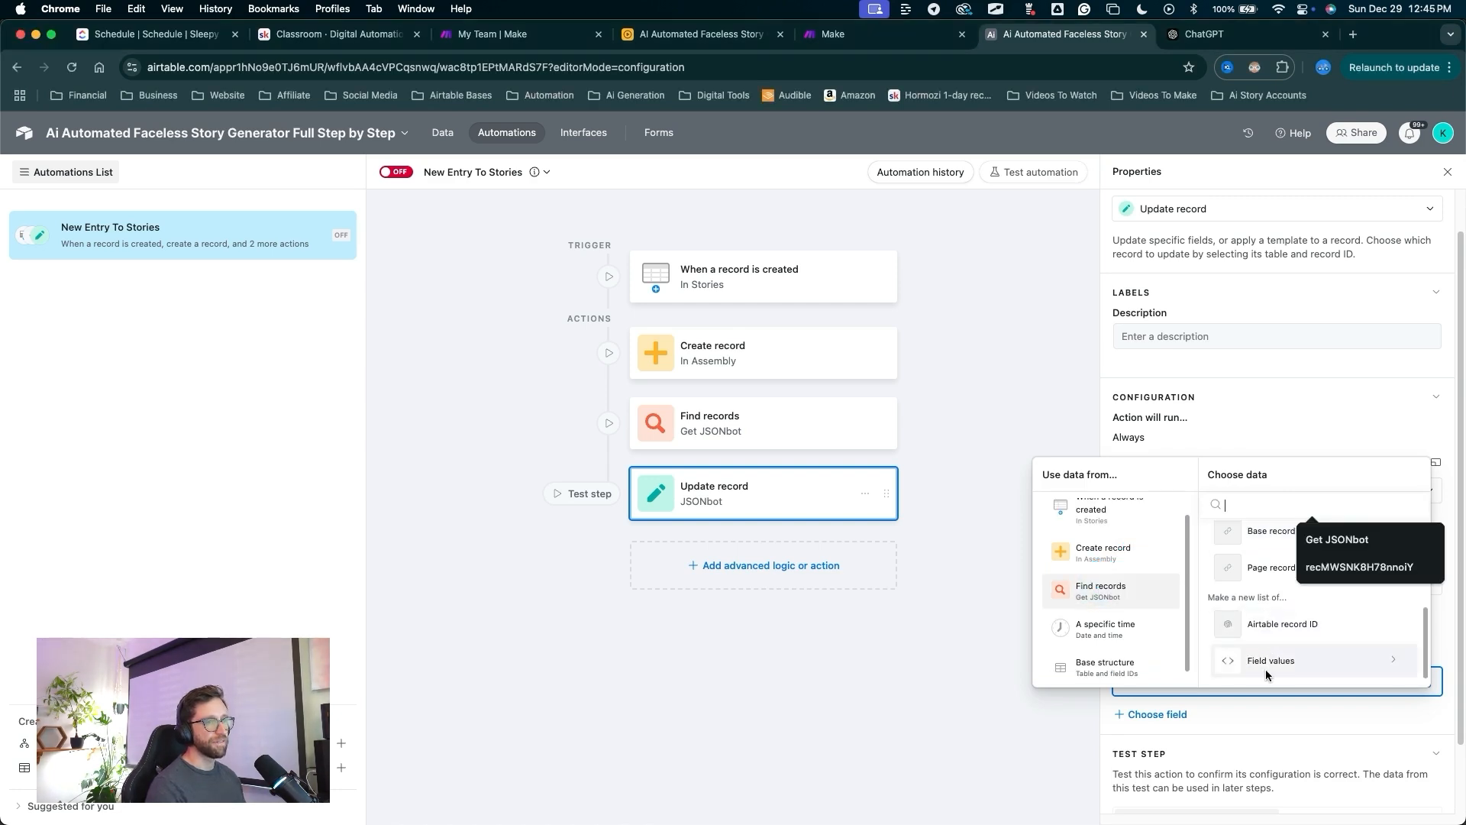
pyautogui.click(1266, 664)
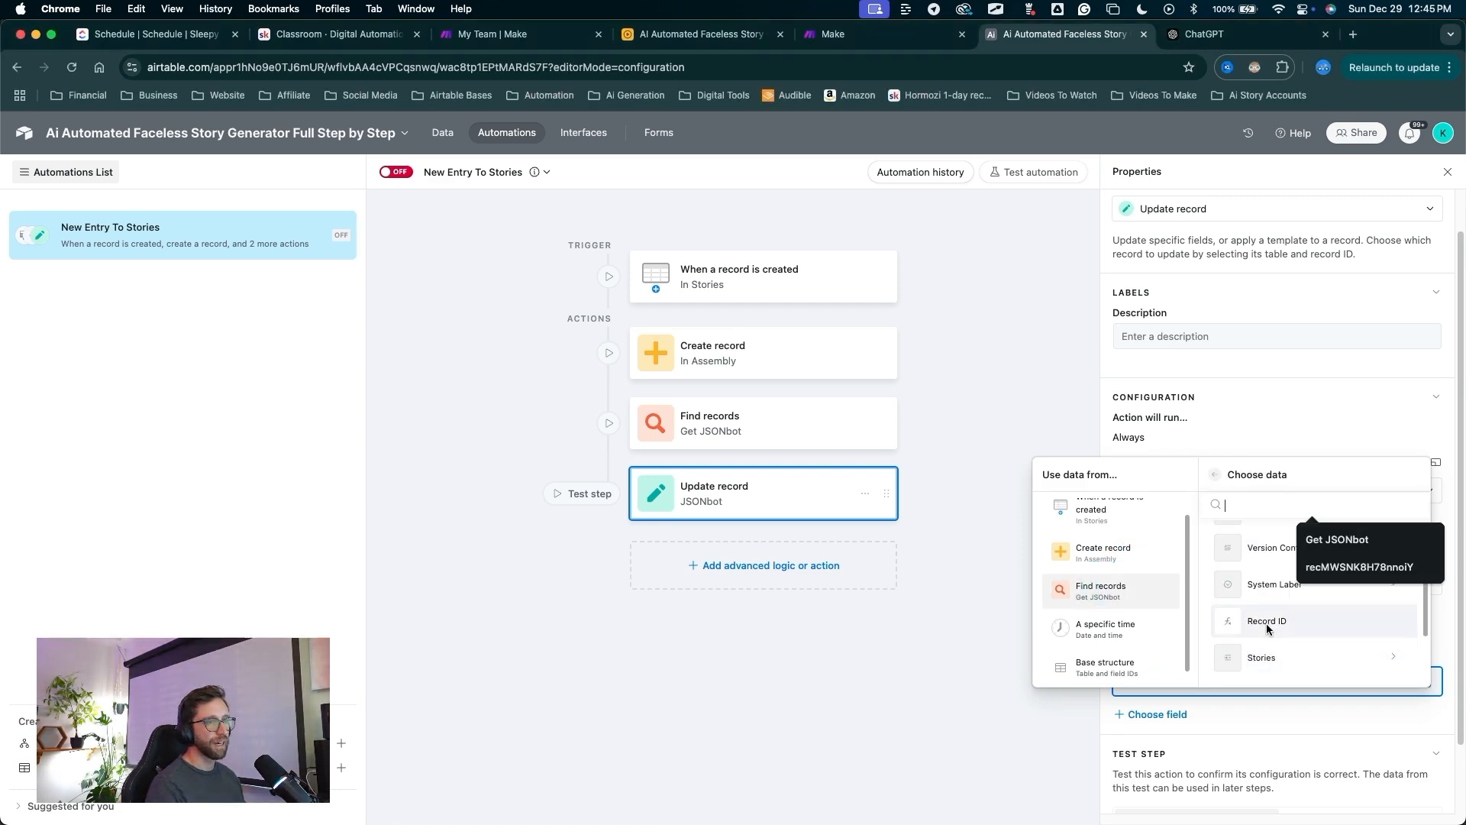
pyautogui.click(1266, 623)
# Switch the automation on and return to the base's data tables.
pyautogui.moveTo(440, 371); pyautogui.dragTo(580, 522)
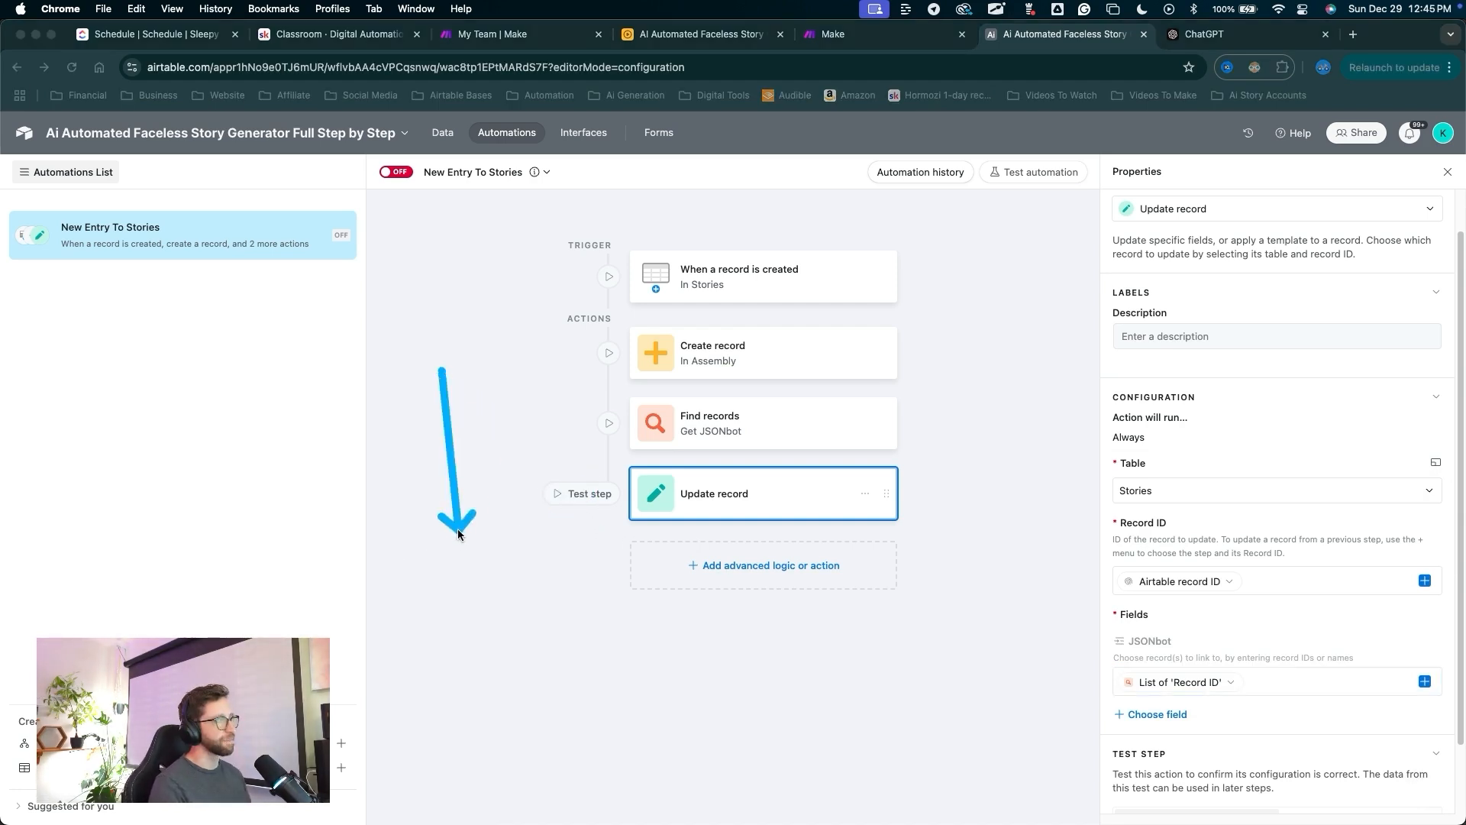
pyautogui.moveTo(441, 372); pyautogui.dragTo(392, 191)
pyautogui.click(396, 177)
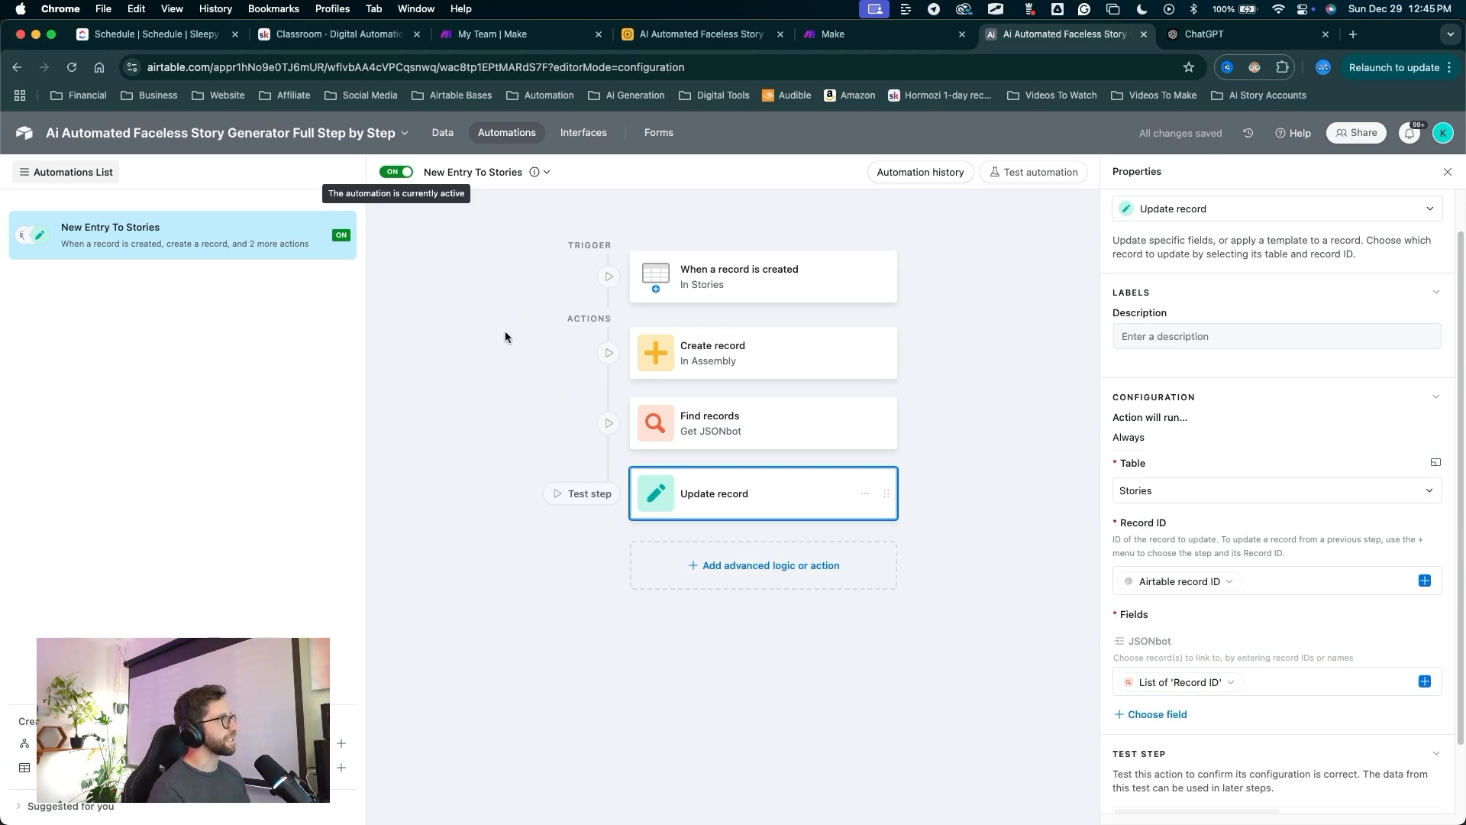
pyautogui.moveTo(460, 365); pyautogui.dragTo(449, 135)
pyautogui.click(446, 134)
pyautogui.moveTo(599, 496); pyautogui.dragTo(37, 170)
# In the Stories table, inspect the empty JSONbot cell of row 1.
pyautogui.click(37, 170)
pyautogui.hscroll(3, 723, 360)
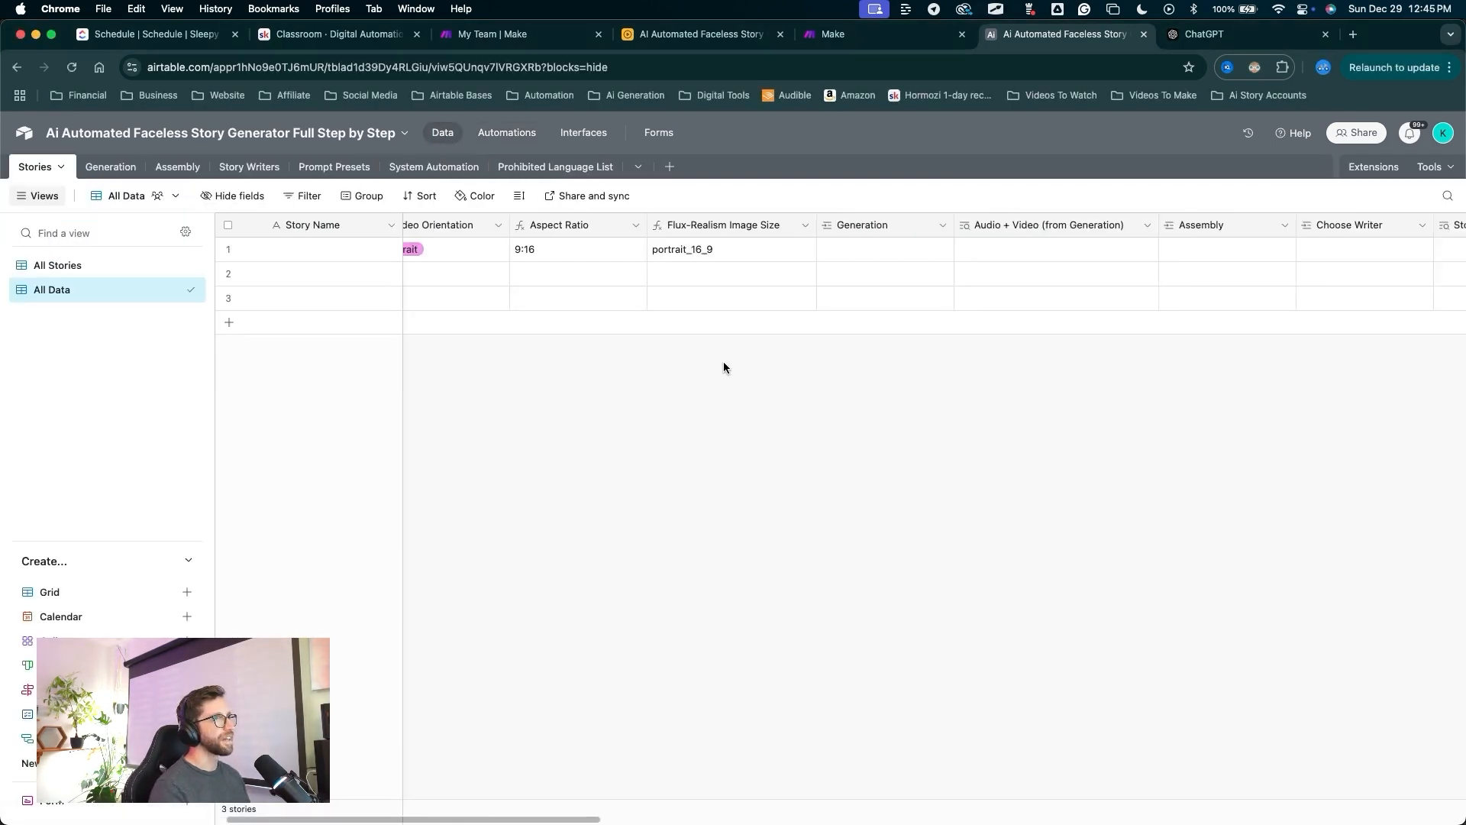
pyautogui.hscroll(8, 722, 365)
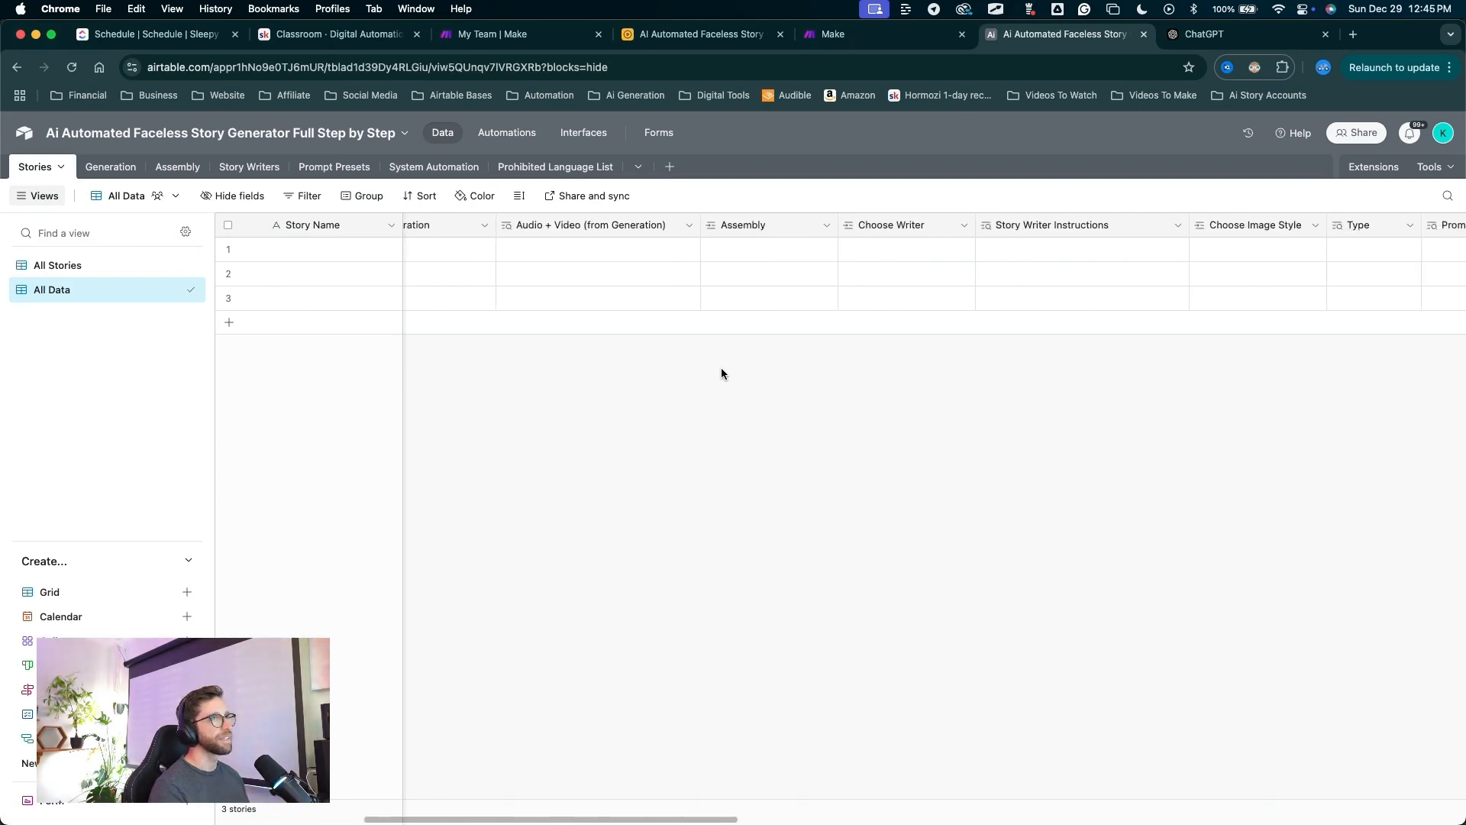
pyautogui.hscroll(10, 721, 373)
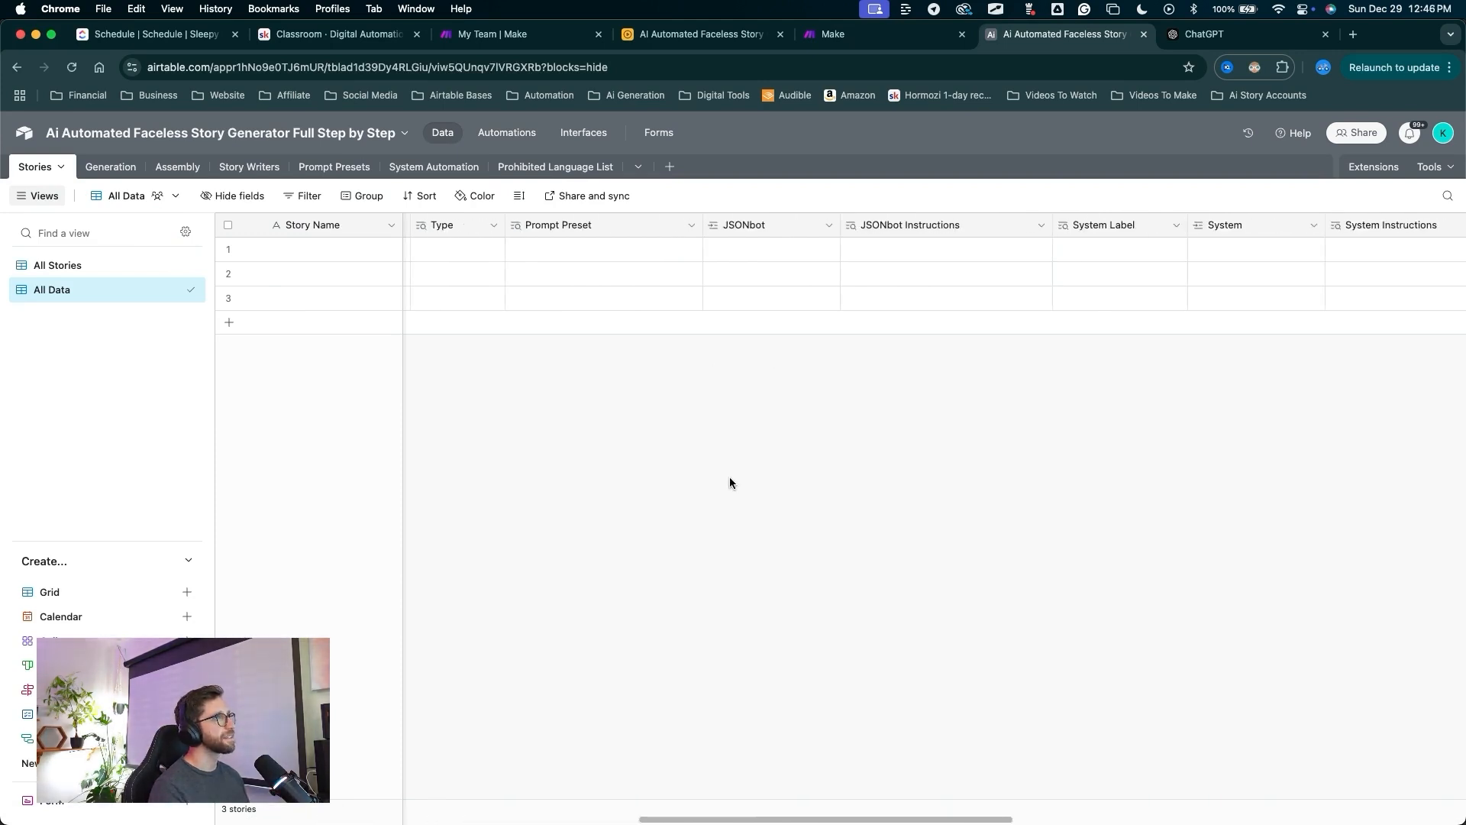
pyautogui.click(746, 252)
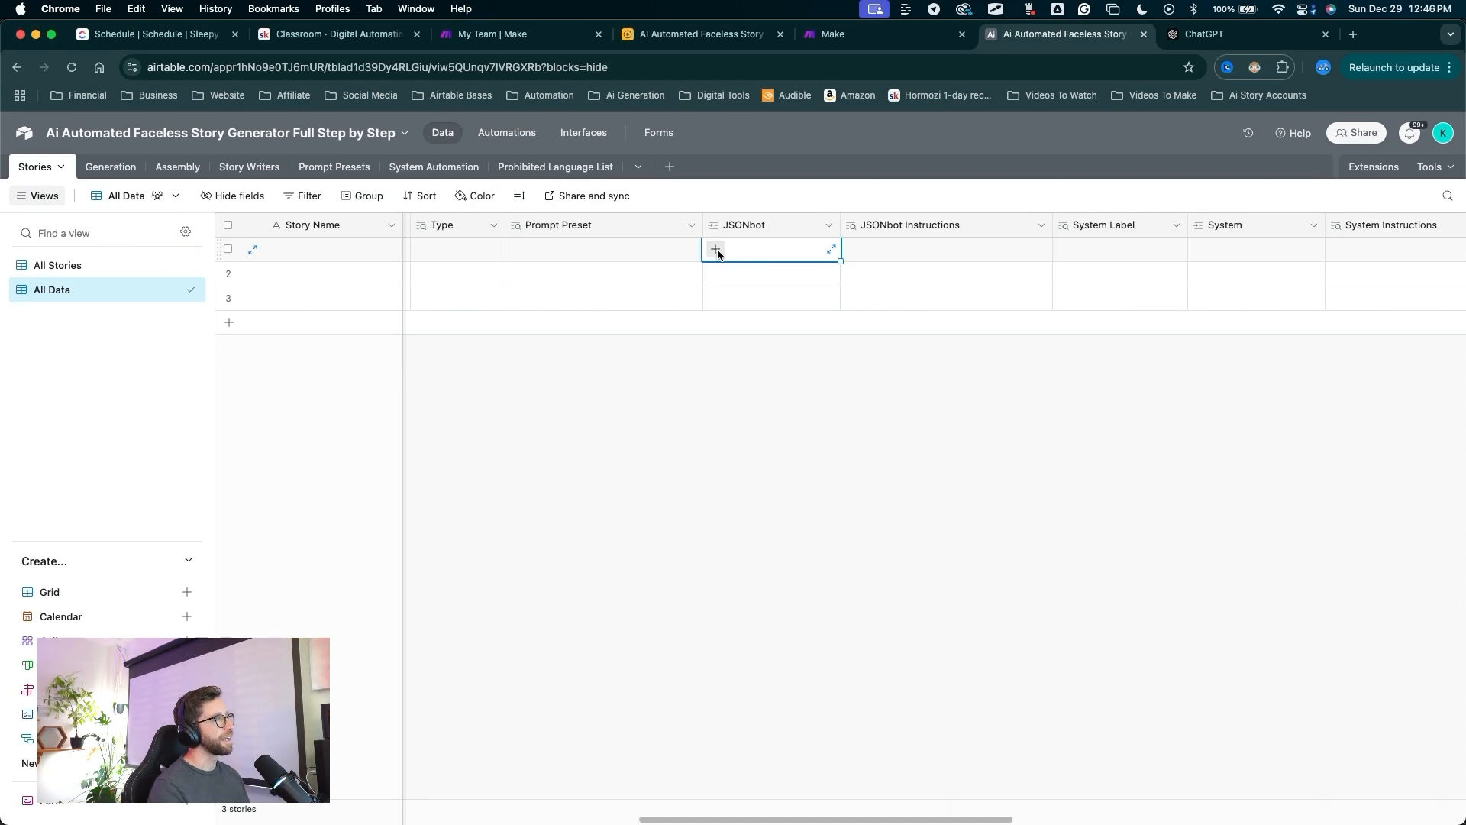
pyautogui.click(772, 463)
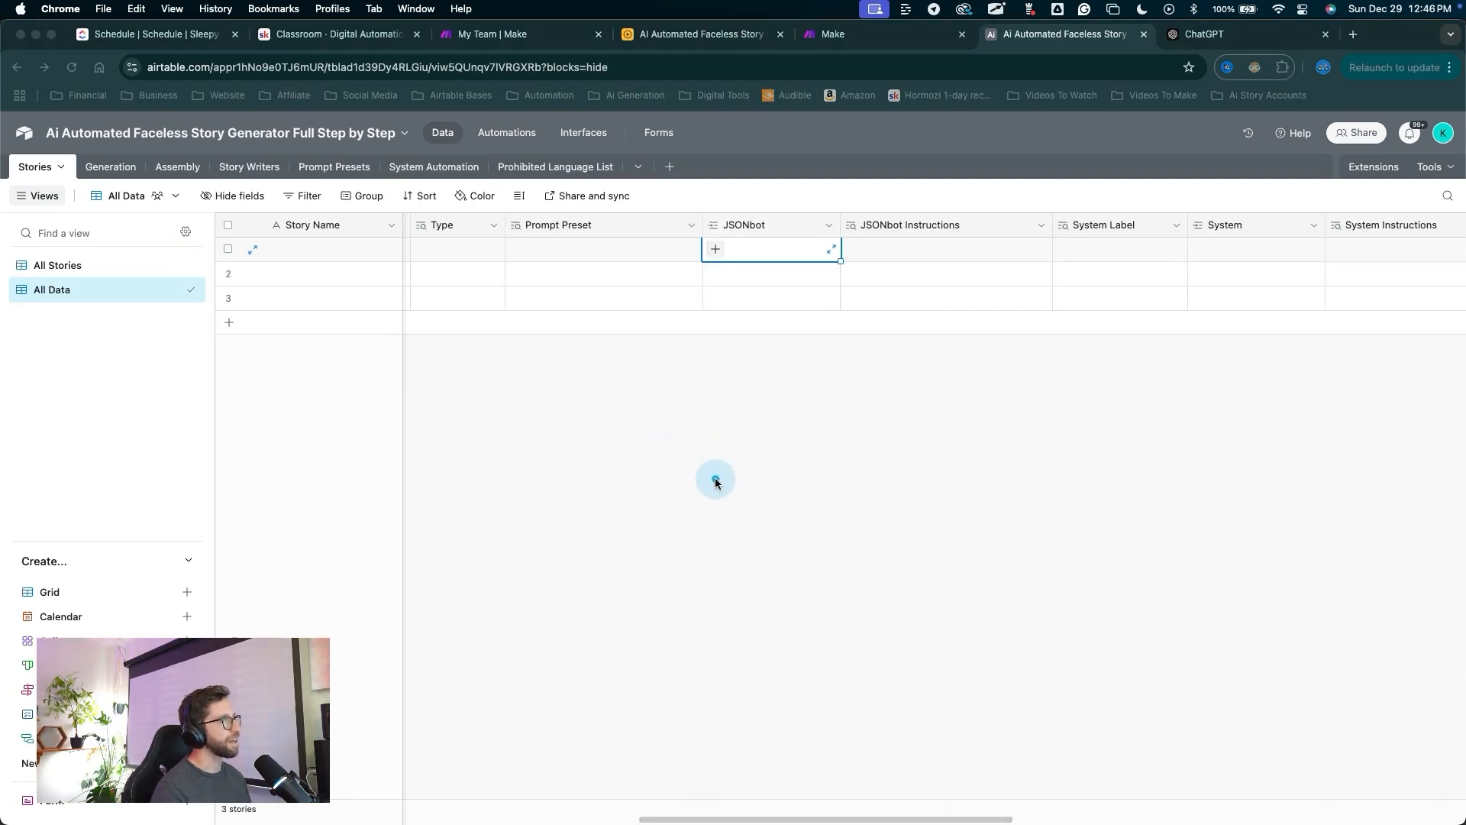
pyautogui.moveTo(724, 514)
pyautogui.mouseDown()
pyautogui.moveTo(173, 231)
pyautogui.moveTo(239, 326)
pyautogui.mouseUp()
pyautogui.press('Escape')
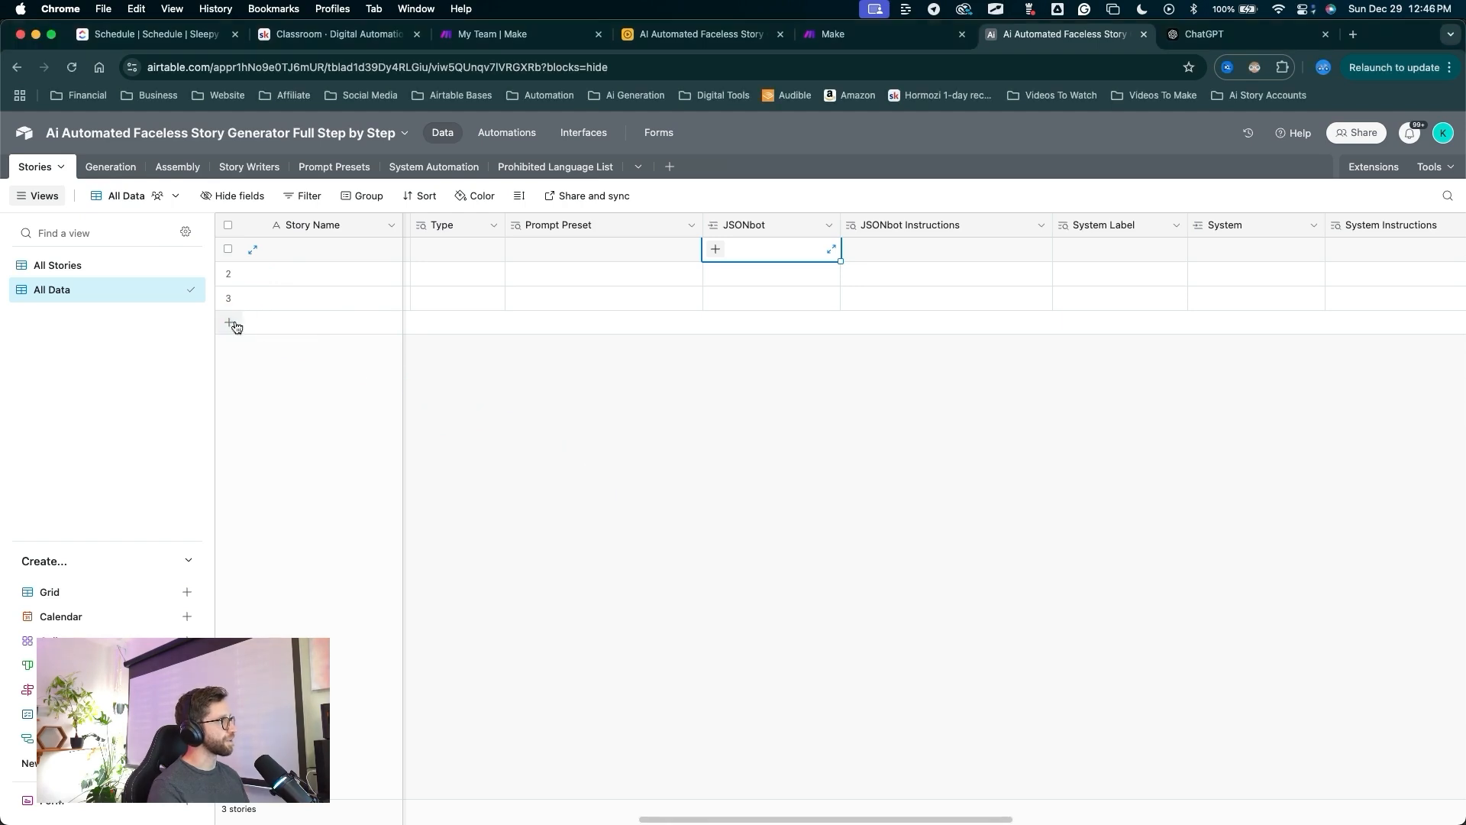
# Add a fourth Stories record so the automation links JSONbot and its instructions.
pyautogui.click(229, 323)
pyautogui.moveTo(653, 633)
pyautogui.mouseDown()
pyautogui.moveTo(399, 432)
pyautogui.moveTo(507, 311)
pyautogui.moveTo(729, 336)
pyautogui.mouseUp()
pyautogui.moveTo(735, 606)
pyautogui.mouseDown()
pyautogui.moveTo(698, 336)
pyautogui.moveTo(1114, 314)
pyautogui.moveTo(850, 369)
pyautogui.moveTo(744, 338)
pyautogui.moveTo(1020, 330)
pyautogui.moveTo(829, 339)
pyautogui.moveTo(328, 237)
pyautogui.moveTo(387, 328)
pyautogui.mouseUp()
pyautogui.moveTo(516, 336); pyautogui.dragTo(404, 339)
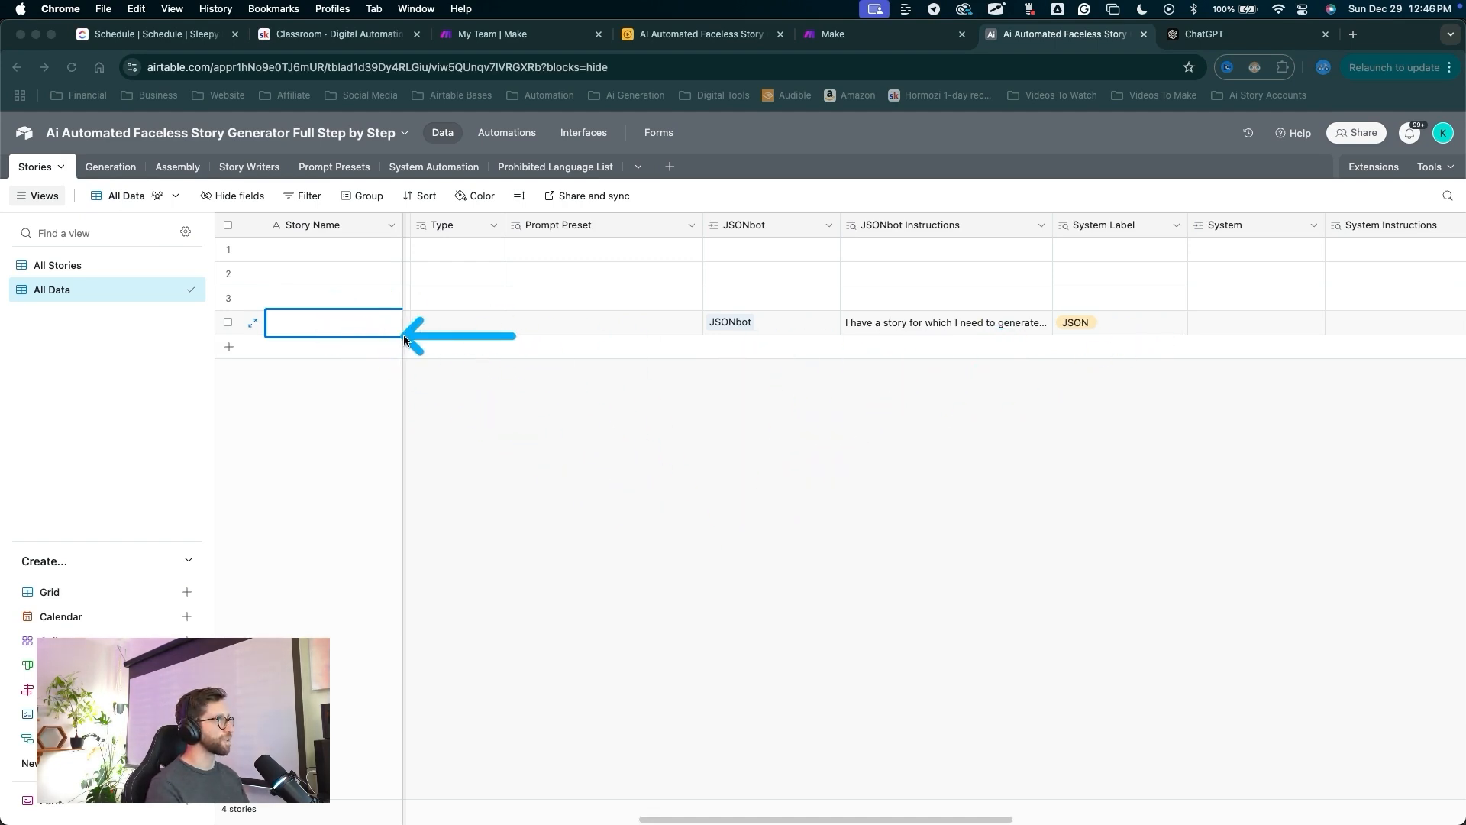
pyautogui.press('Escape')
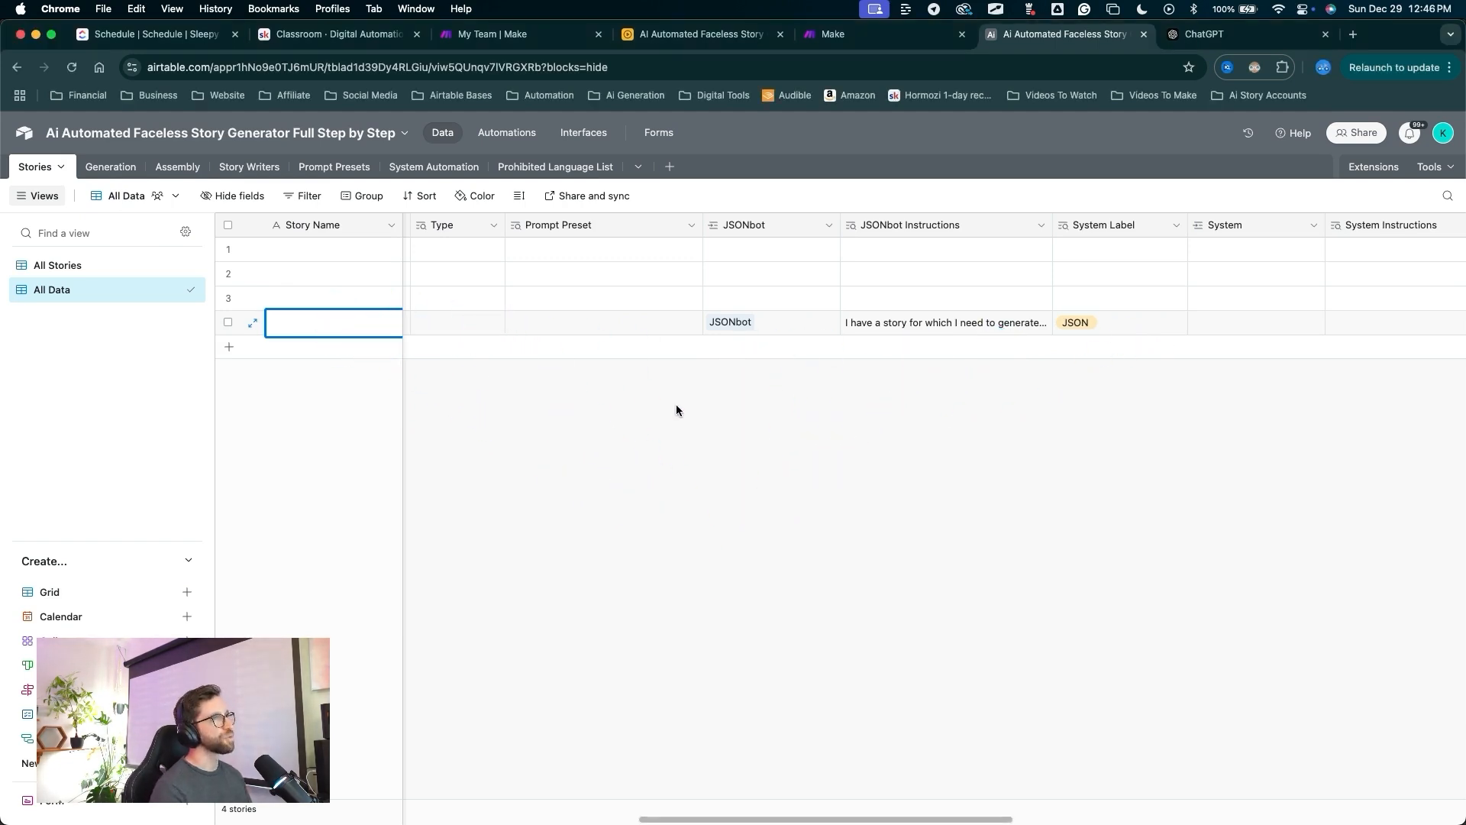
pyautogui.hotkey('ctrl', 'a')
pyautogui.hotkey('ctrl', 's')
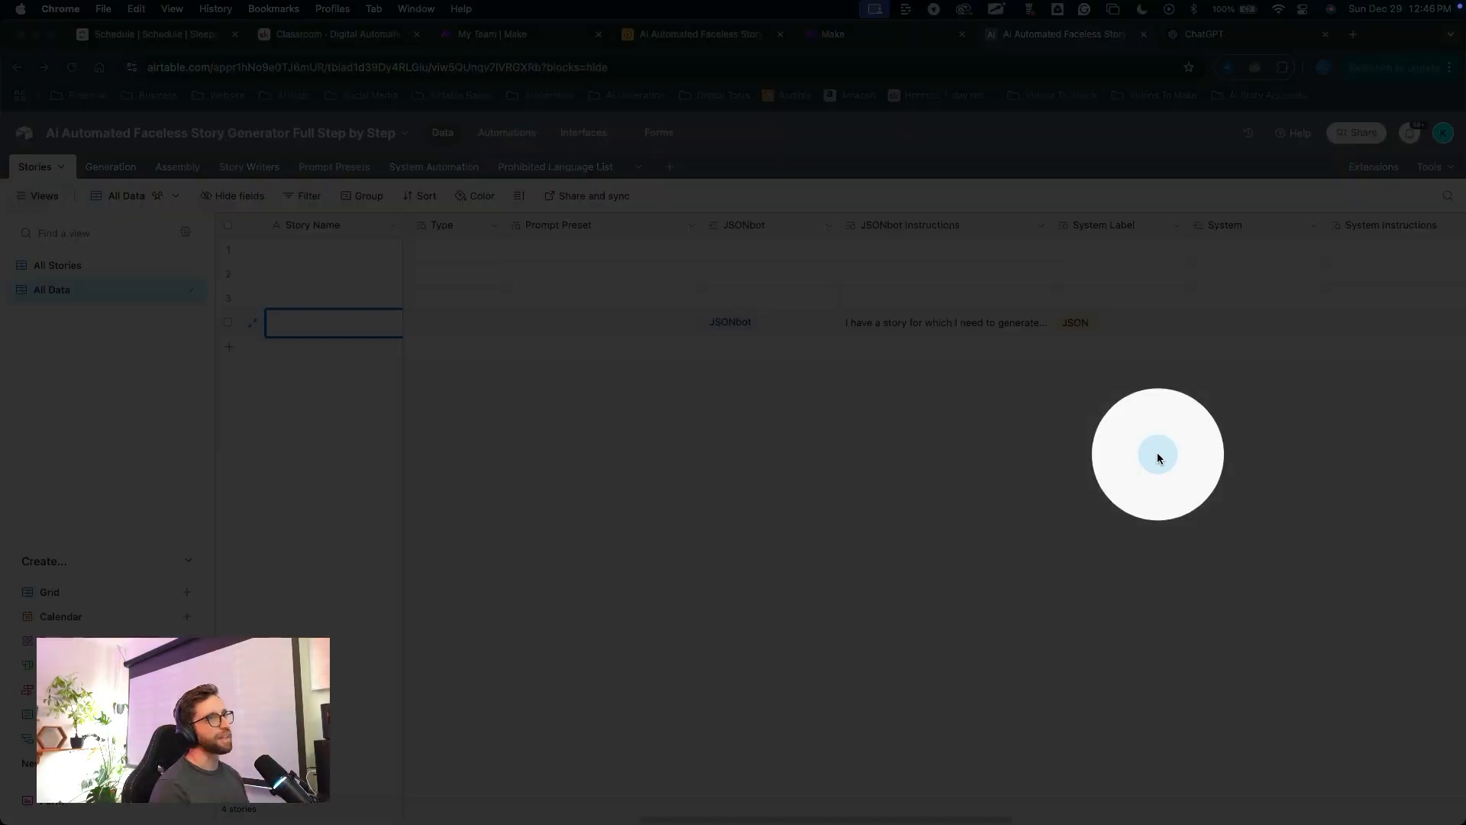
pyautogui.moveTo(695, 564); pyautogui.dragTo(504, 147)
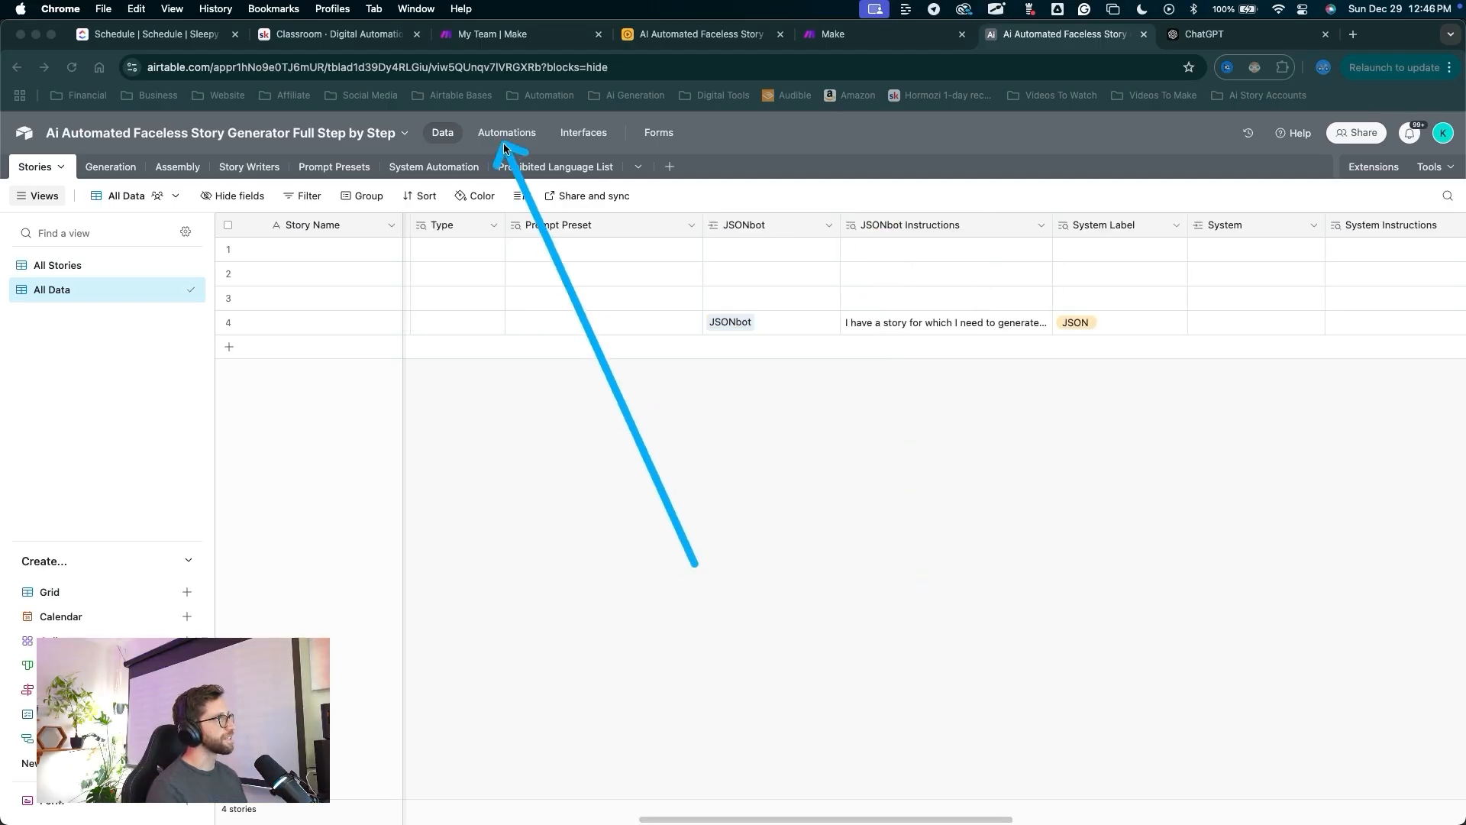
# Duplicate the Get JSONbot Find records step in the automation.
pyautogui.click(506, 134)
pyautogui.moveTo(410, 525)
pyautogui.mouseDown()
pyautogui.moveTo(615, 203)
pyautogui.moveTo(604, 424)
pyautogui.moveTo(592, 497)
pyautogui.moveTo(580, 488)
pyautogui.moveTo(655, 372)
pyautogui.moveTo(672, 493)
pyautogui.moveTo(686, 421)
pyautogui.mouseUp()
pyautogui.press('Escape')
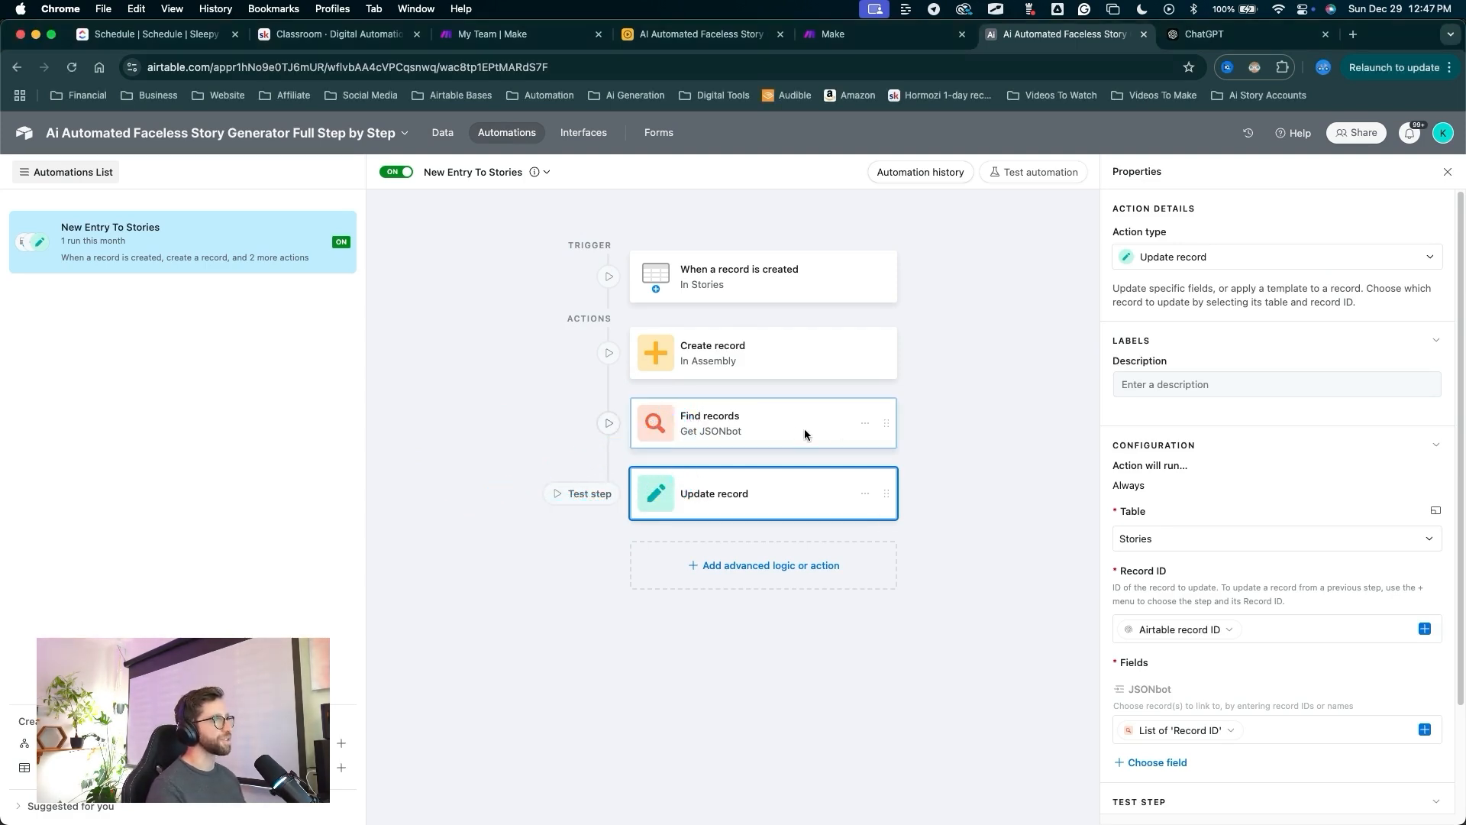
pyautogui.click(865, 424)
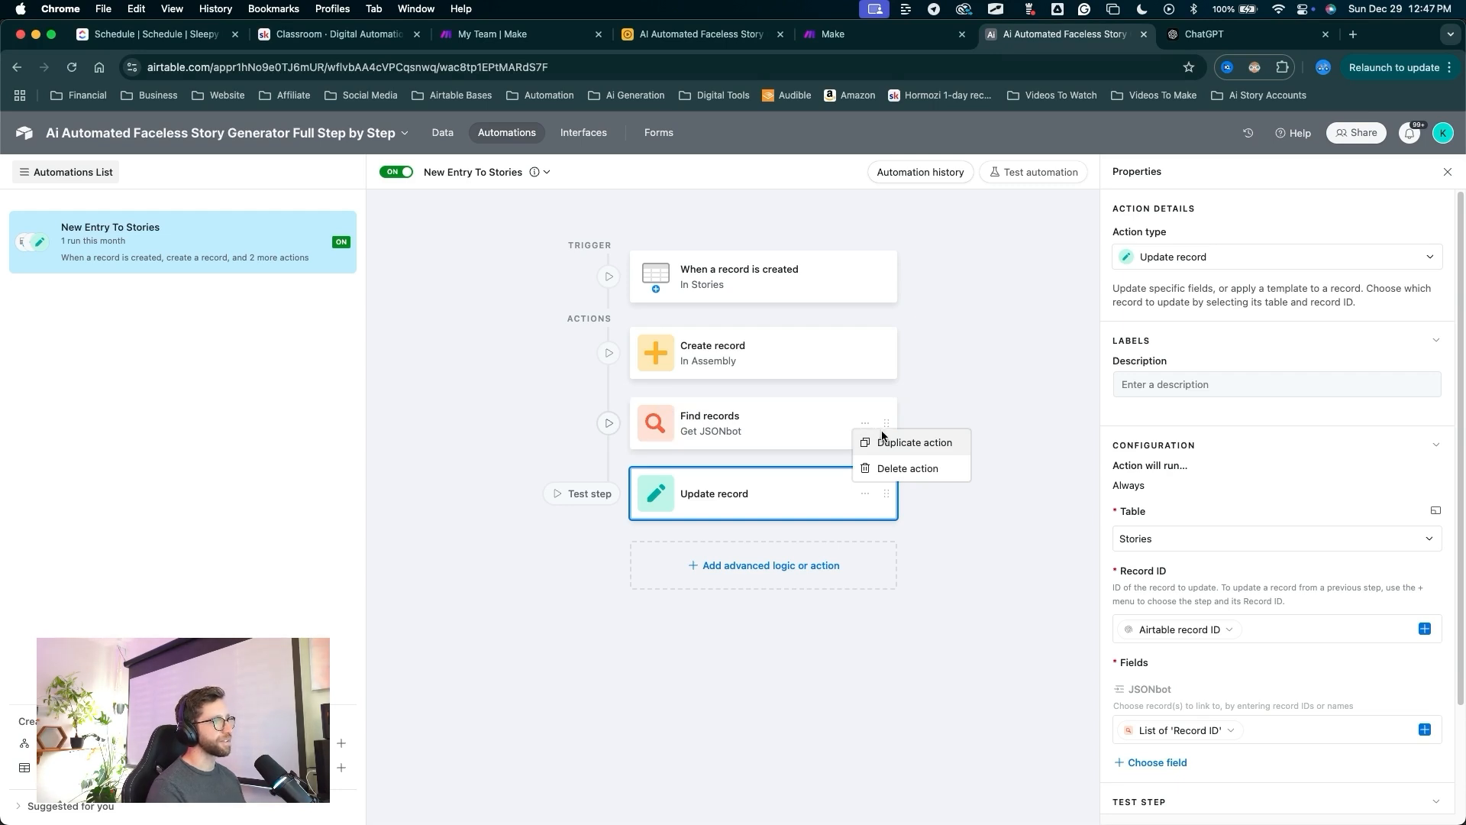
pyautogui.click(887, 441)
# Rename the copied step's description to Get System and go back to the table data.
pyautogui.moveTo(976, 365)
pyautogui.mouseDown()
pyautogui.moveTo(759, 470)
pyautogui.moveTo(748, 507)
pyautogui.mouseUp()
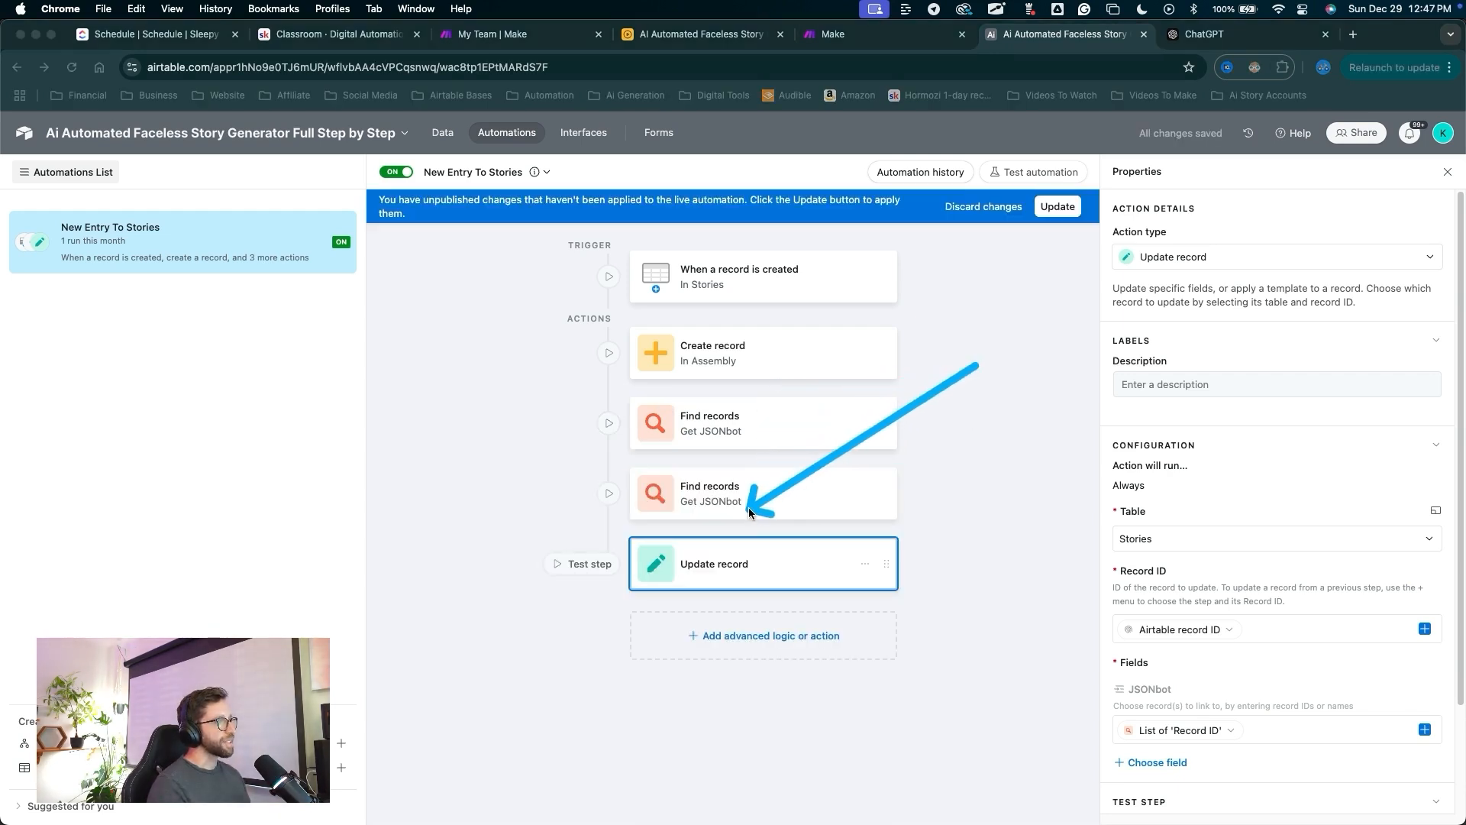
pyautogui.press('Escape')
pyautogui.click(746, 501)
pyautogui.moveTo(1034, 546)
pyautogui.mouseDown()
pyautogui.moveTo(1101, 396)
pyautogui.moveTo(1194, 387)
pyautogui.mouseUp()
pyautogui.press('Escape')
pyautogui.click(1197, 384)
pyautogui.hotkey('alt', 'BackSpace')
pyautogui.write('System')
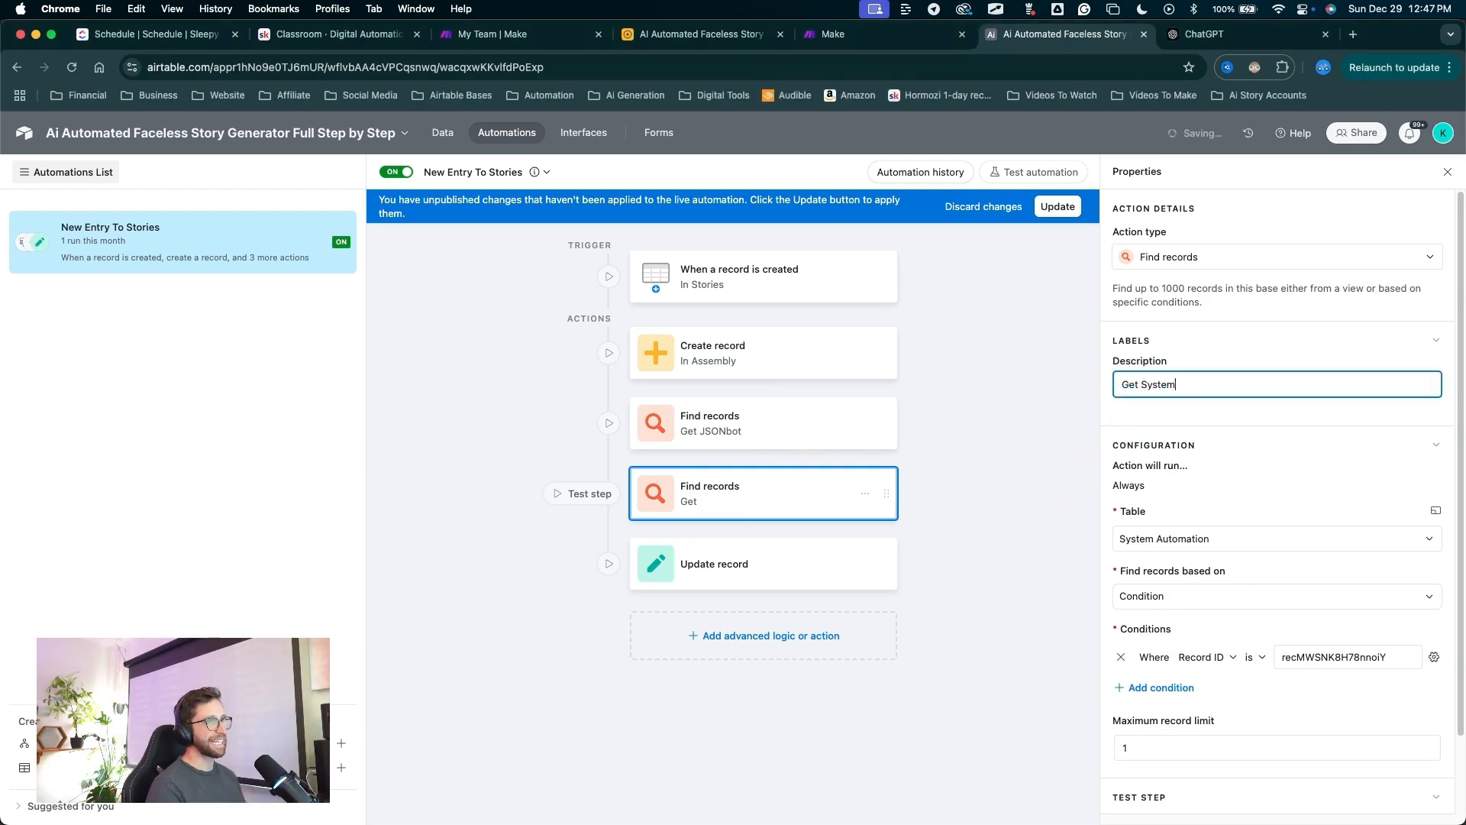
pyautogui.moveTo(944, 534)
pyautogui.mouseDown()
pyautogui.moveTo(1099, 538)
pyautogui.moveTo(1157, 663)
pyautogui.moveTo(1319, 658)
pyautogui.mouseUp()
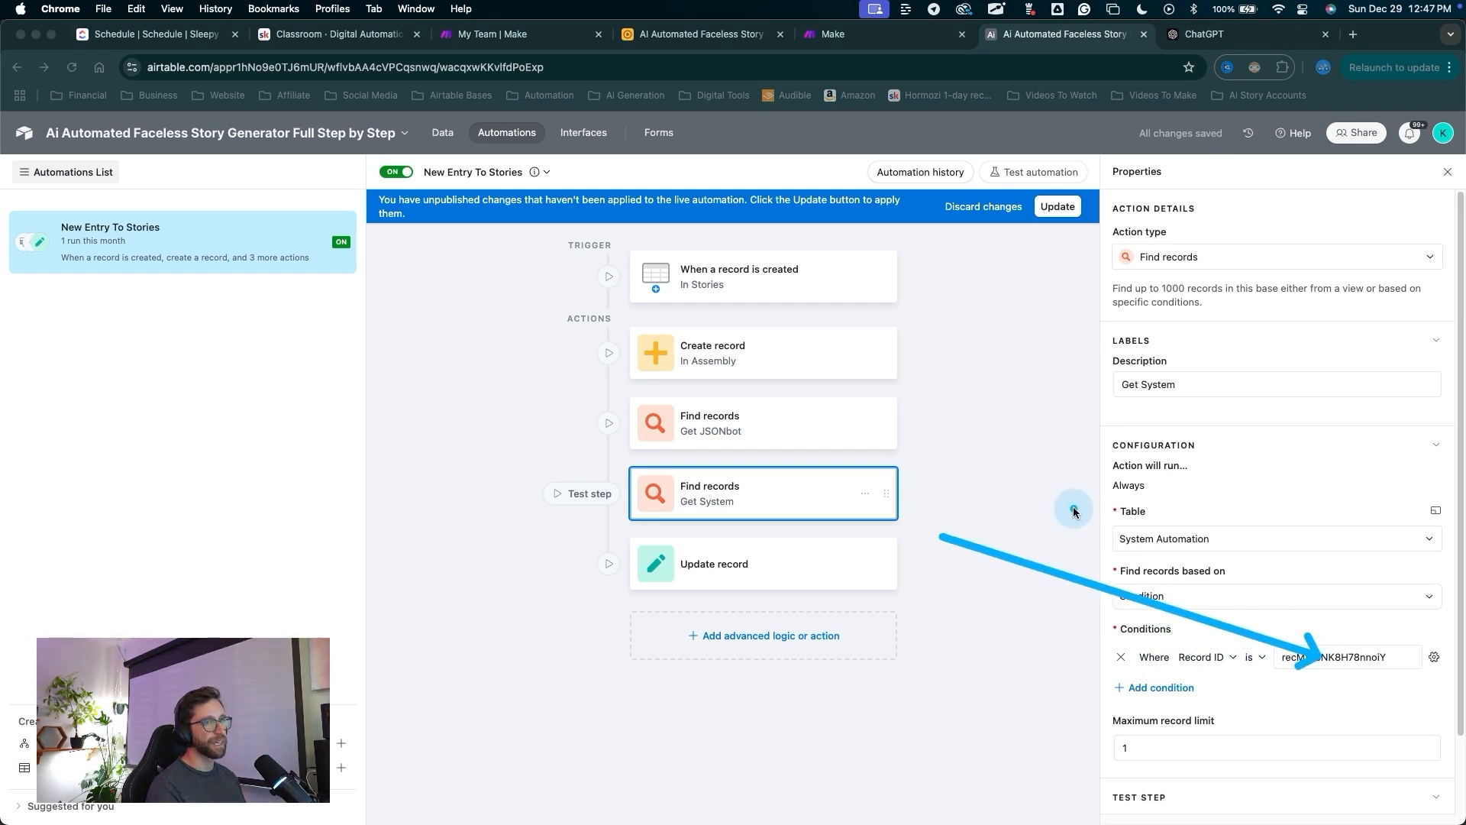
pyautogui.click(938, 497)
pyautogui.moveTo(451, 332); pyautogui.dragTo(448, 222)
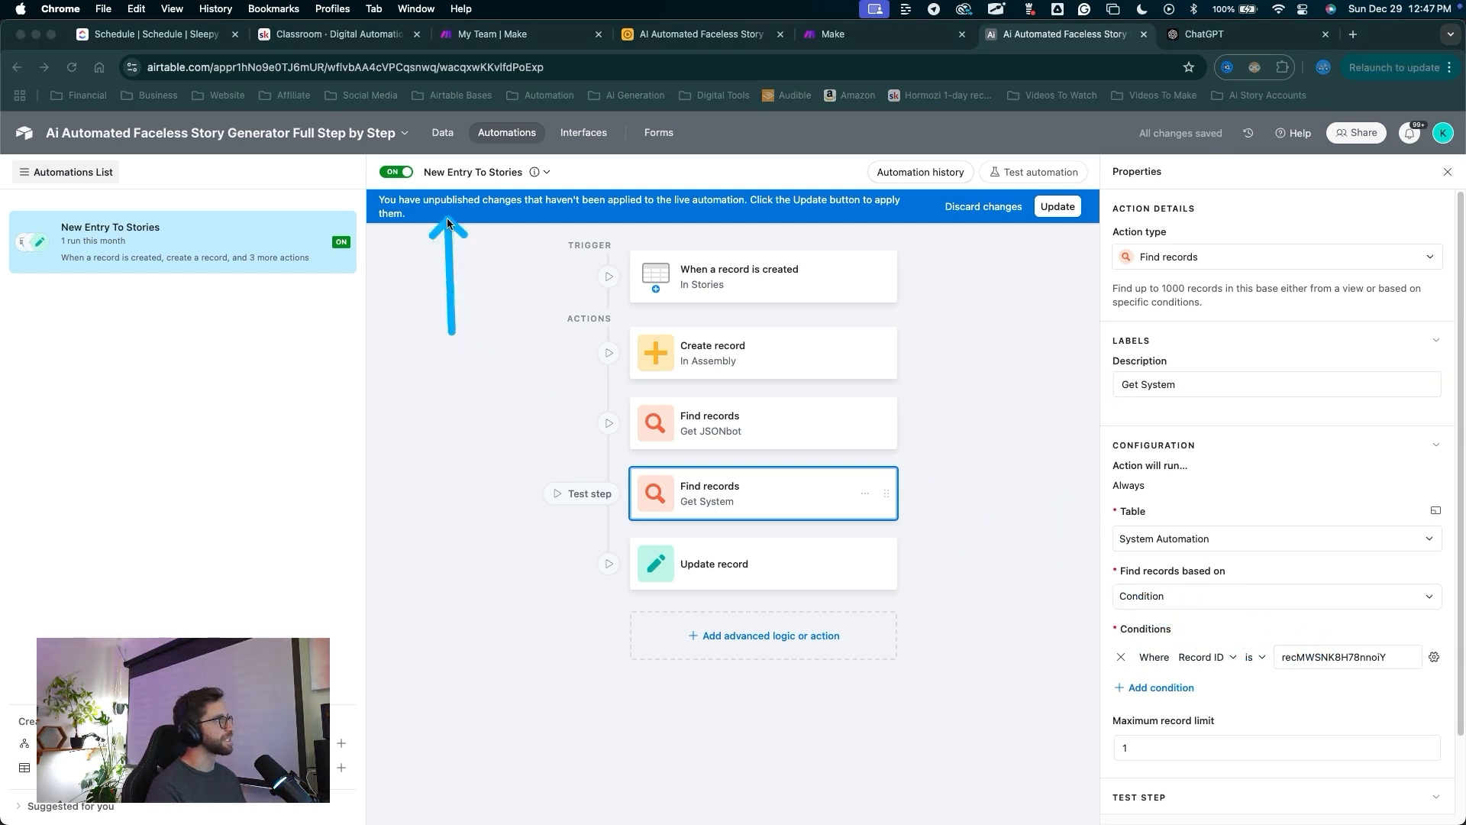
pyautogui.click(444, 136)
pyautogui.moveTo(617, 482); pyautogui.dragTo(434, 180)
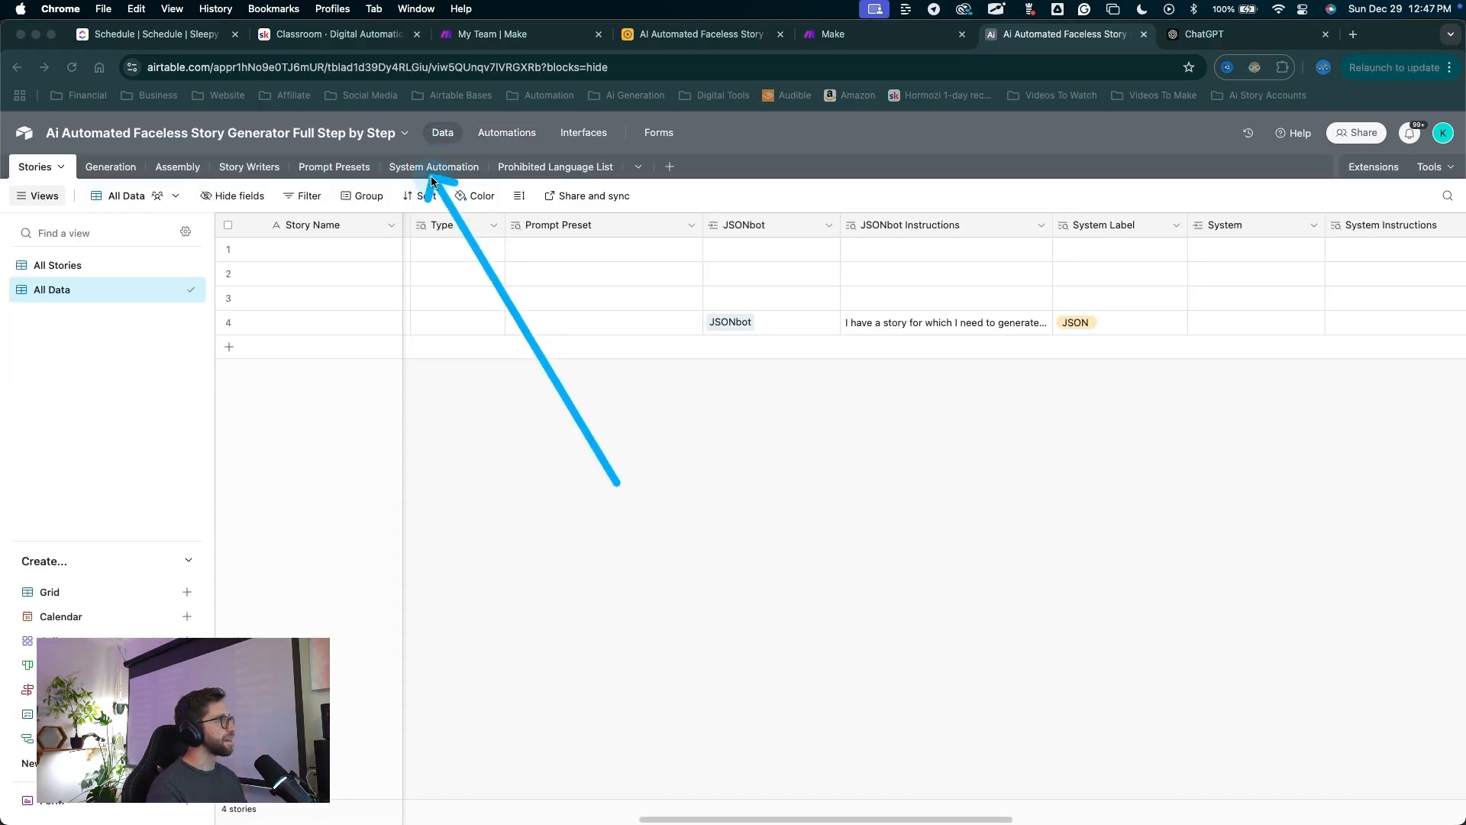
# Copy the System record's Record ID from the System Automation table.
pyautogui.click(432, 181)
pyautogui.moveTo(540, 566)
pyautogui.mouseDown()
pyautogui.moveTo(386, 409)
pyautogui.moveTo(906, 340)
pyautogui.moveTo(1243, 330)
pyautogui.mouseUp()
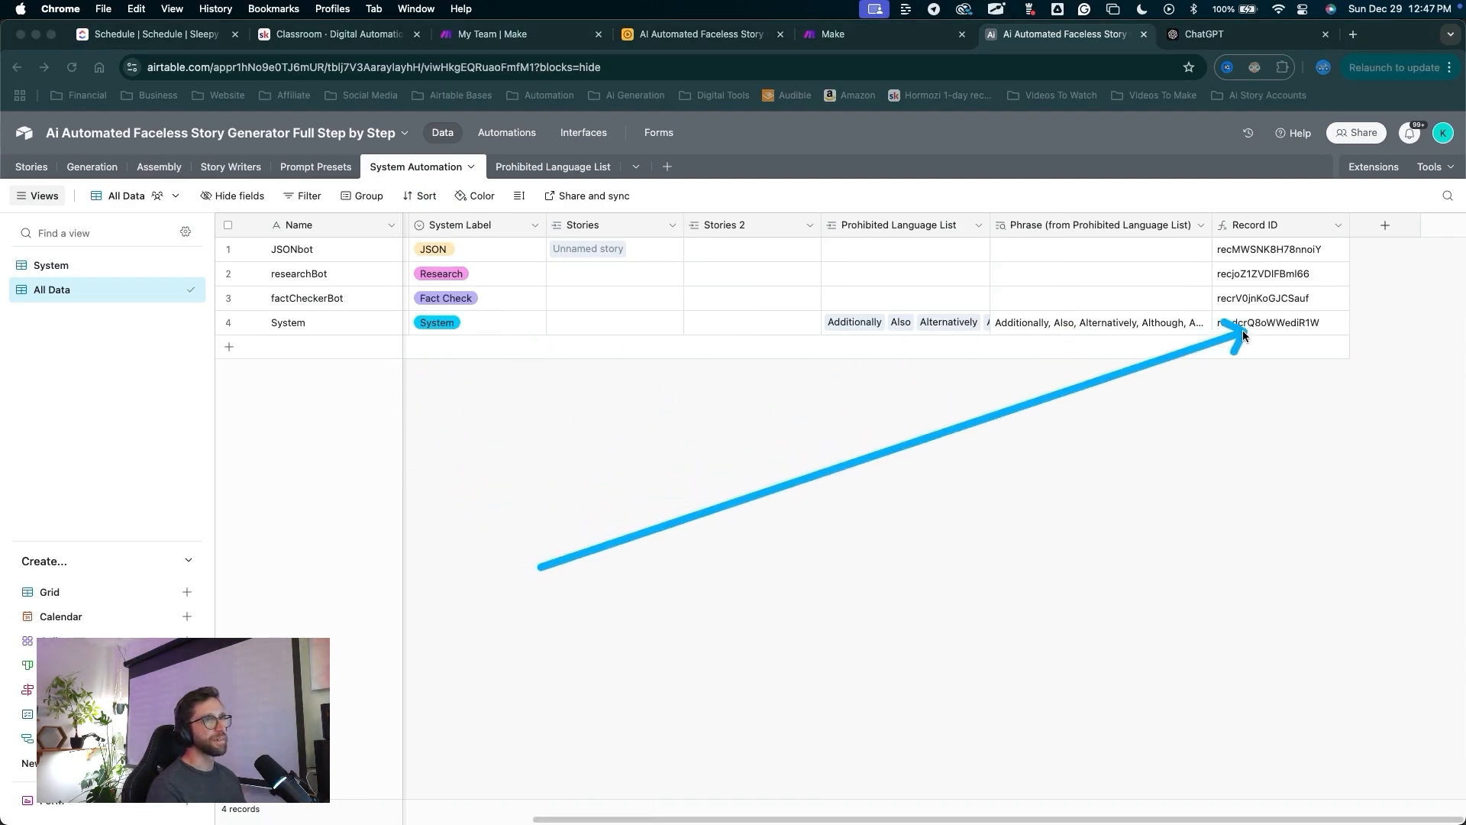
pyautogui.click(1252, 323)
pyautogui.moveTo(677, 301); pyautogui.dragTo(520, 140)
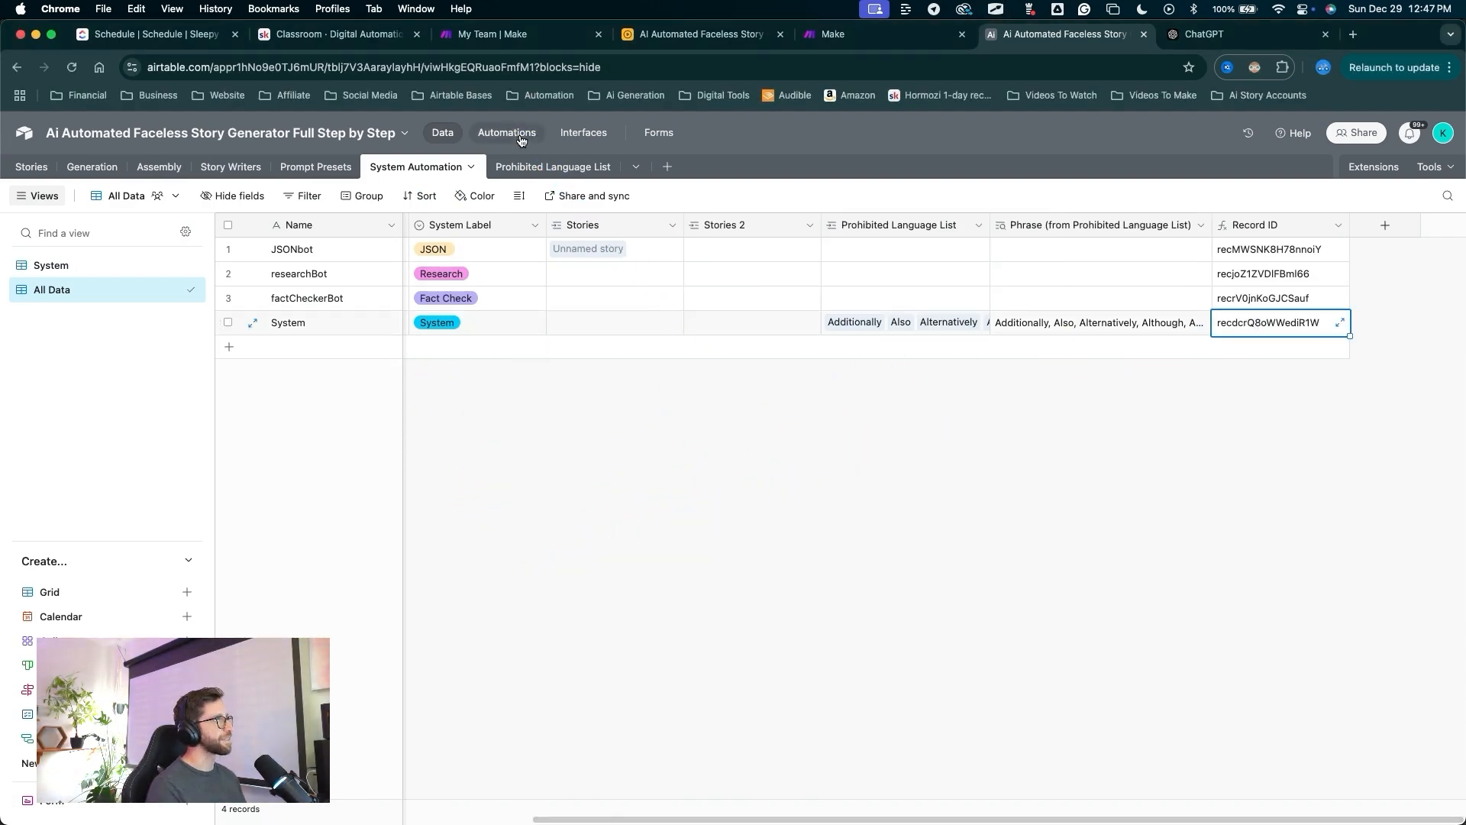
pyautogui.click(520, 134)
# Replace the Get System condition value with the System Record ID and publish.
pyautogui.moveTo(955, 798); pyautogui.dragTo(1298, 658)
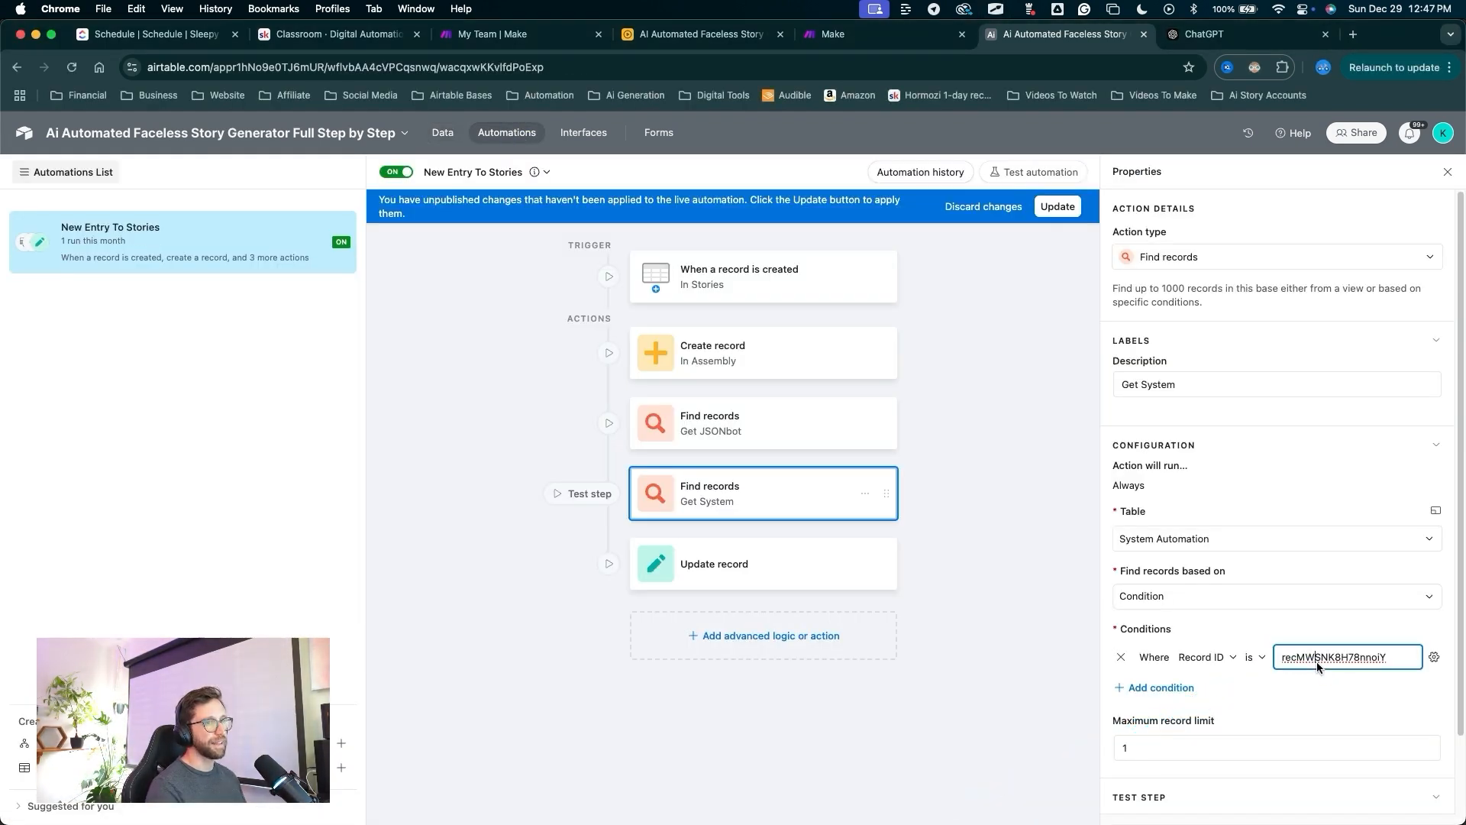
pyautogui.press('BackSpace')
pyautogui.press('BackSpace')
pyautogui.press('BackSpace')
pyautogui.press('BackSpace')
pyautogui.press('BackSpace')
pyautogui.press('BackSpace')
pyautogui.press('BackSpace')
pyautogui.press('BackSpace')
pyautogui.press('BackSpace')
pyautogui.press('BackSpace')
pyautogui.press('BackSpace')
pyautogui.press('BackSpace')
pyautogui.press('BackSpace')
pyautogui.press('BackSpace')
pyautogui.press('BackSpace')
pyautogui.press('BackSpace')
pyautogui.press('BackSpace')
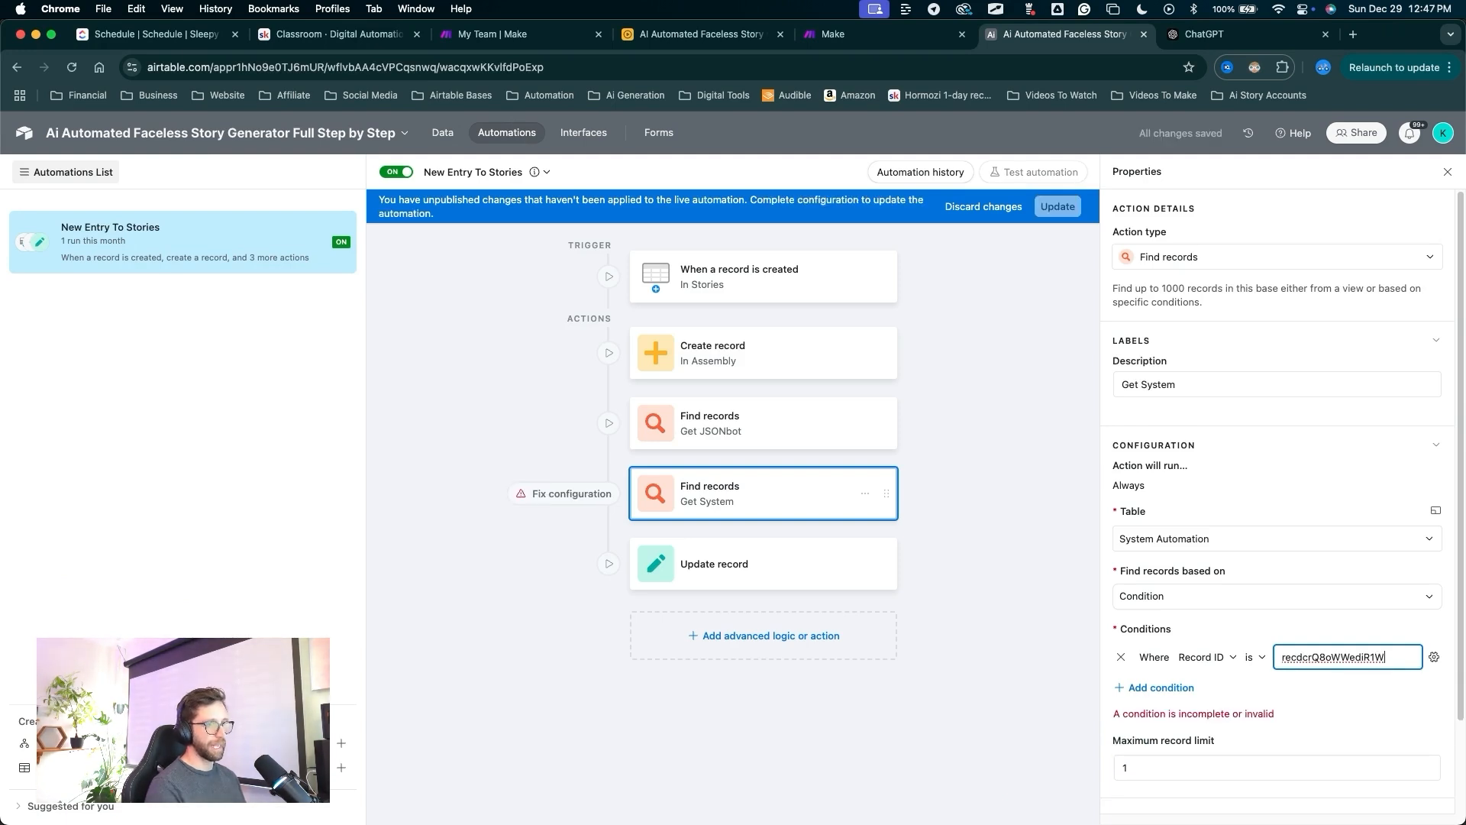
pyautogui.moveTo(1039, 671); pyautogui.dragTo(1066, 228)
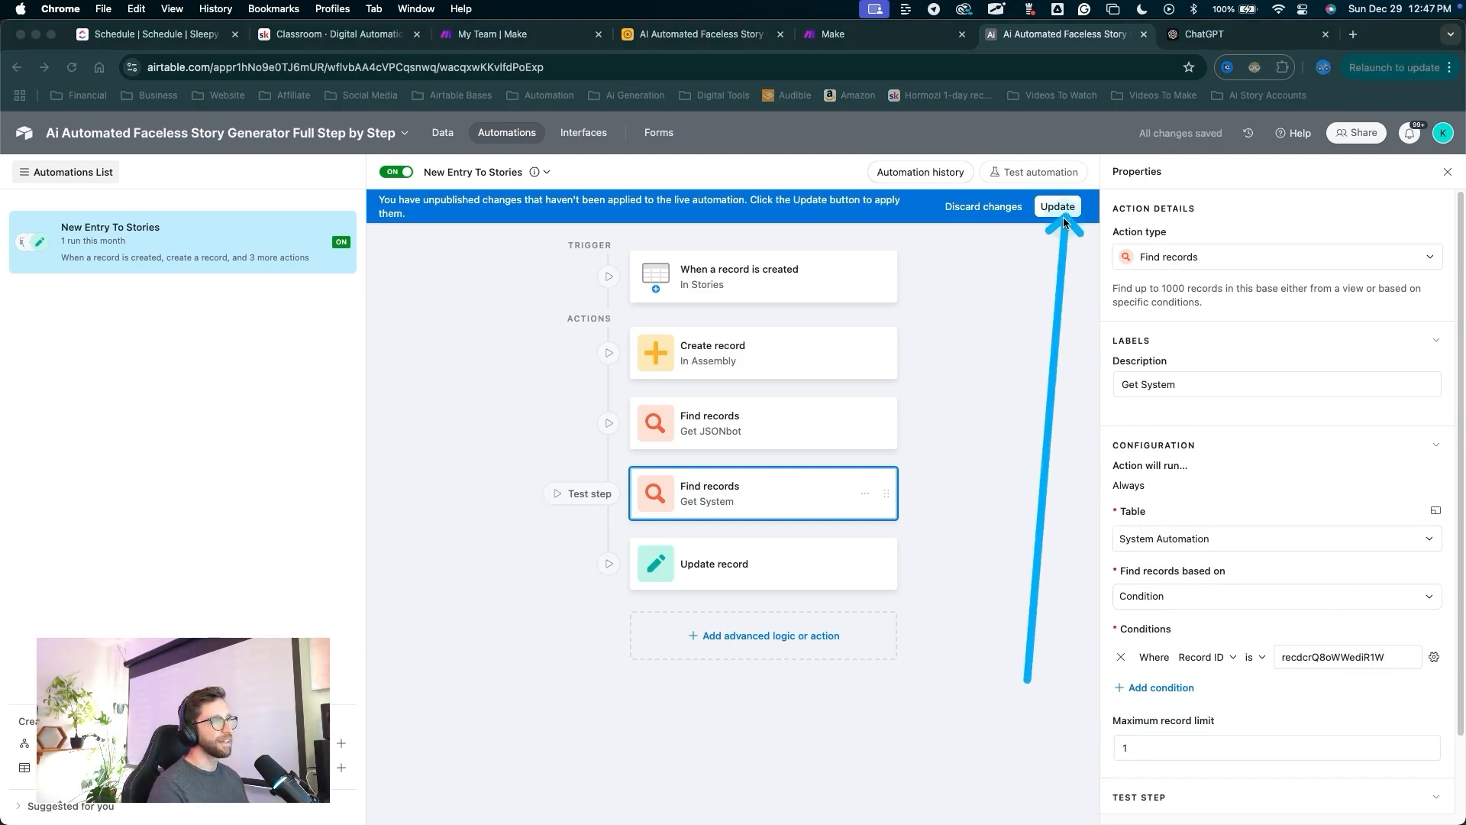
pyautogui.click(1063, 214)
pyautogui.moveTo(985, 279); pyautogui.dragTo(799, 535)
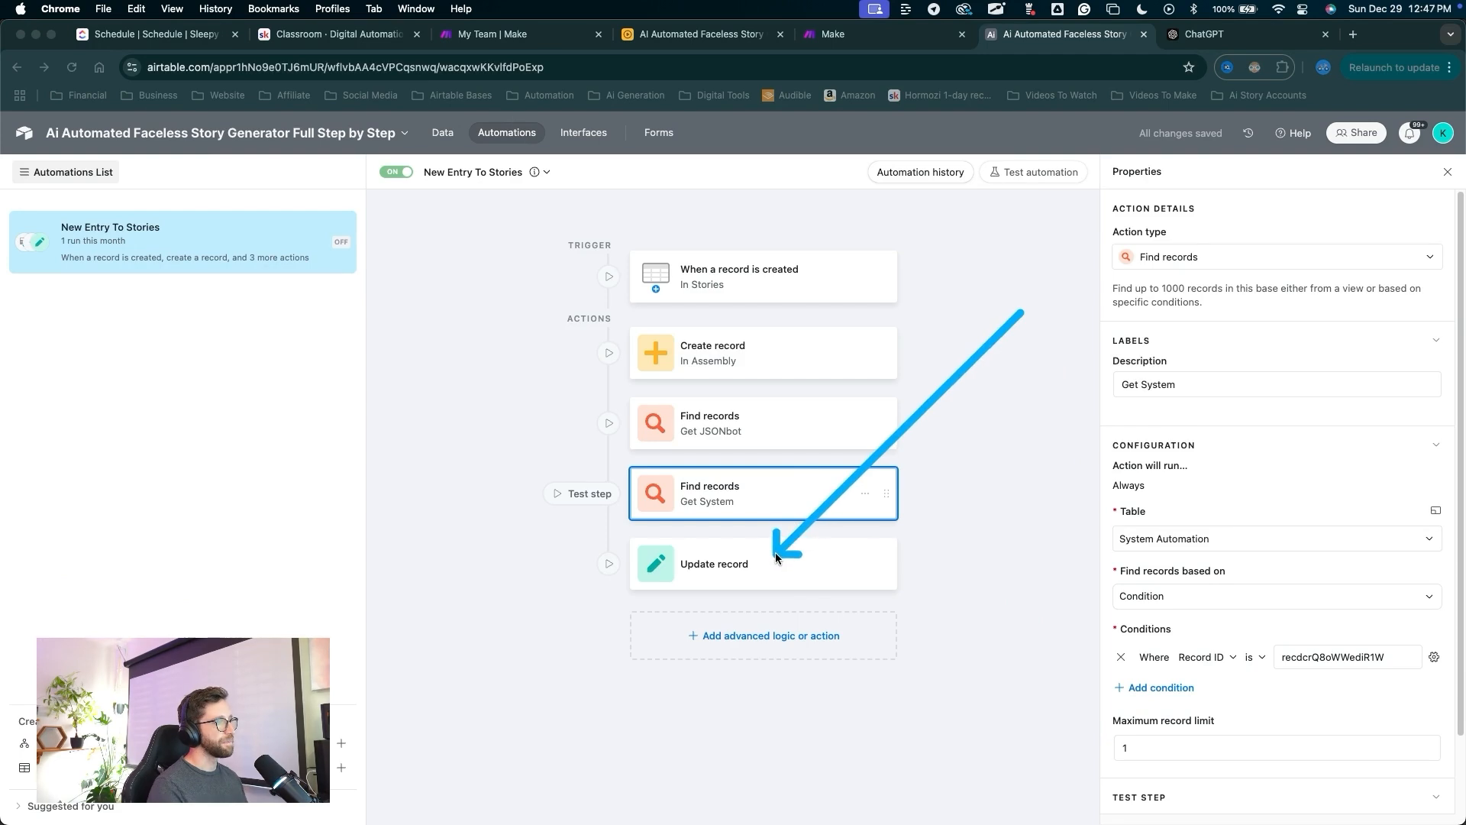
pyautogui.click(772, 555)
pyautogui.moveTo(946, 740)
pyautogui.mouseDown()
pyautogui.moveTo(1116, 517)
pyautogui.moveTo(1124, 640)
pyautogui.mouseUp()
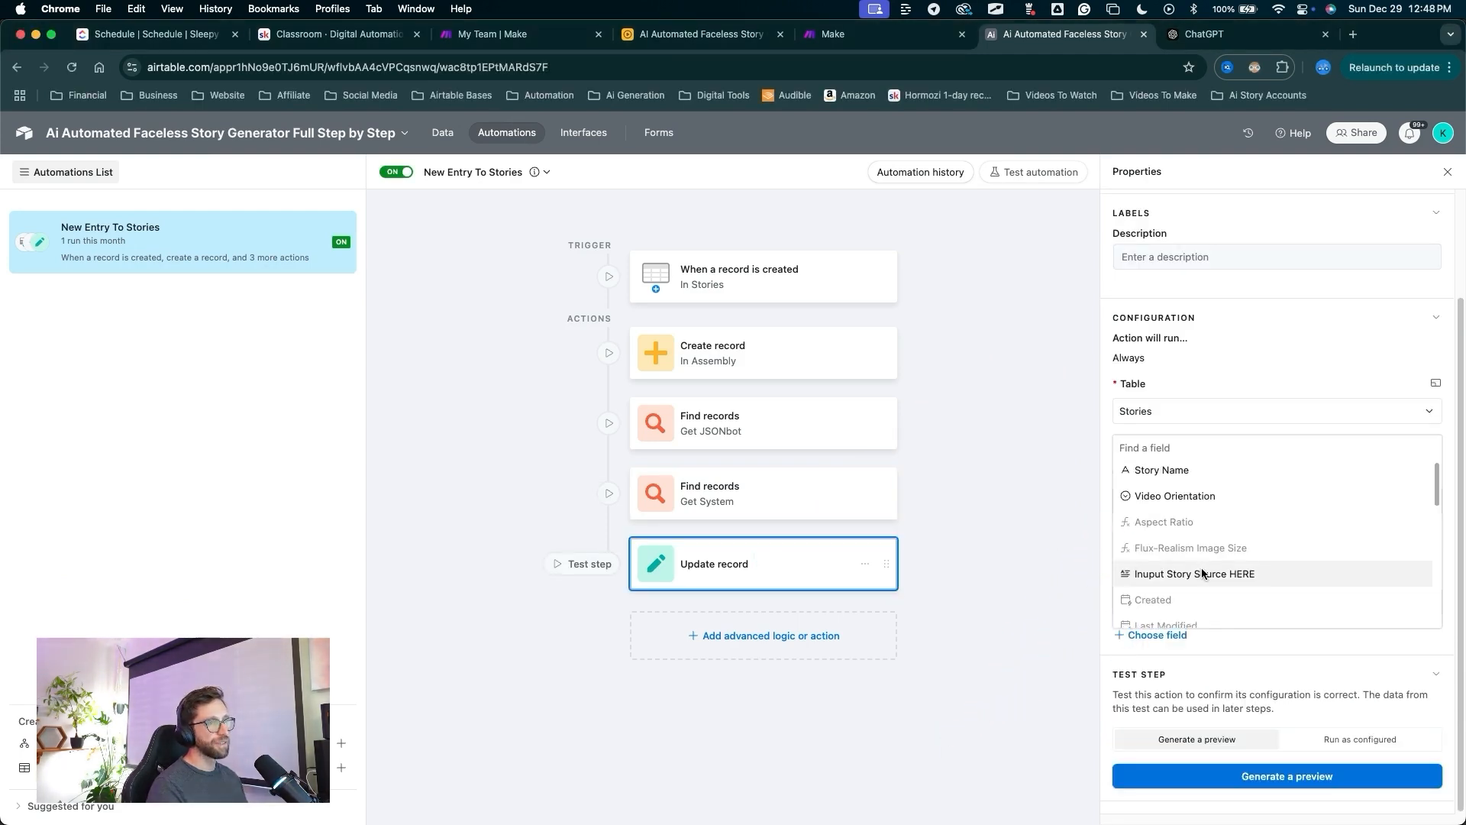
# Map the story's System field to Get System's Record ID in Update record and publish.
pyautogui.scroll(-5, 1200, 568)
pyautogui.scroll(-3, 1200, 568)
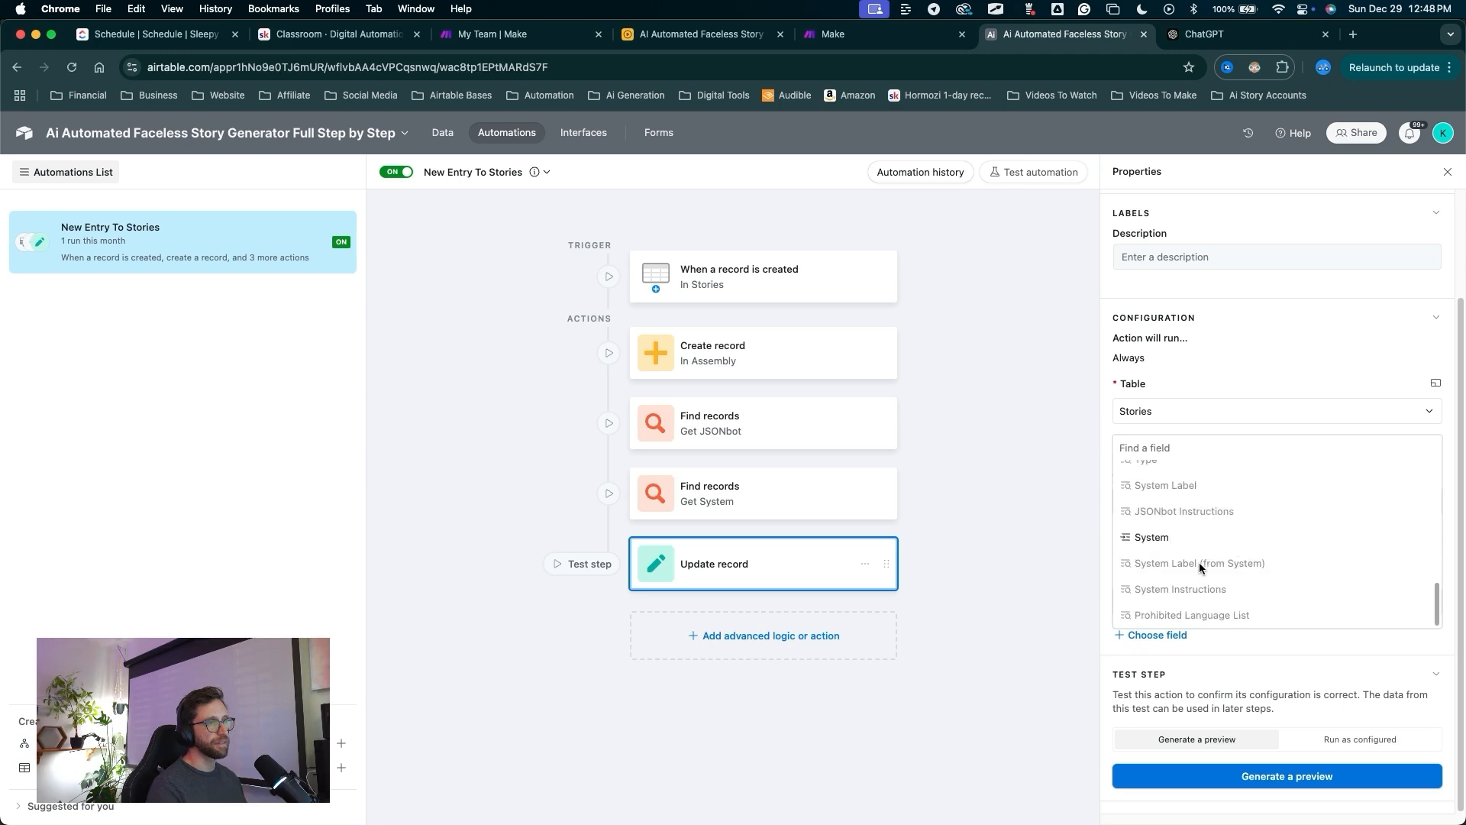
pyautogui.click(1161, 538)
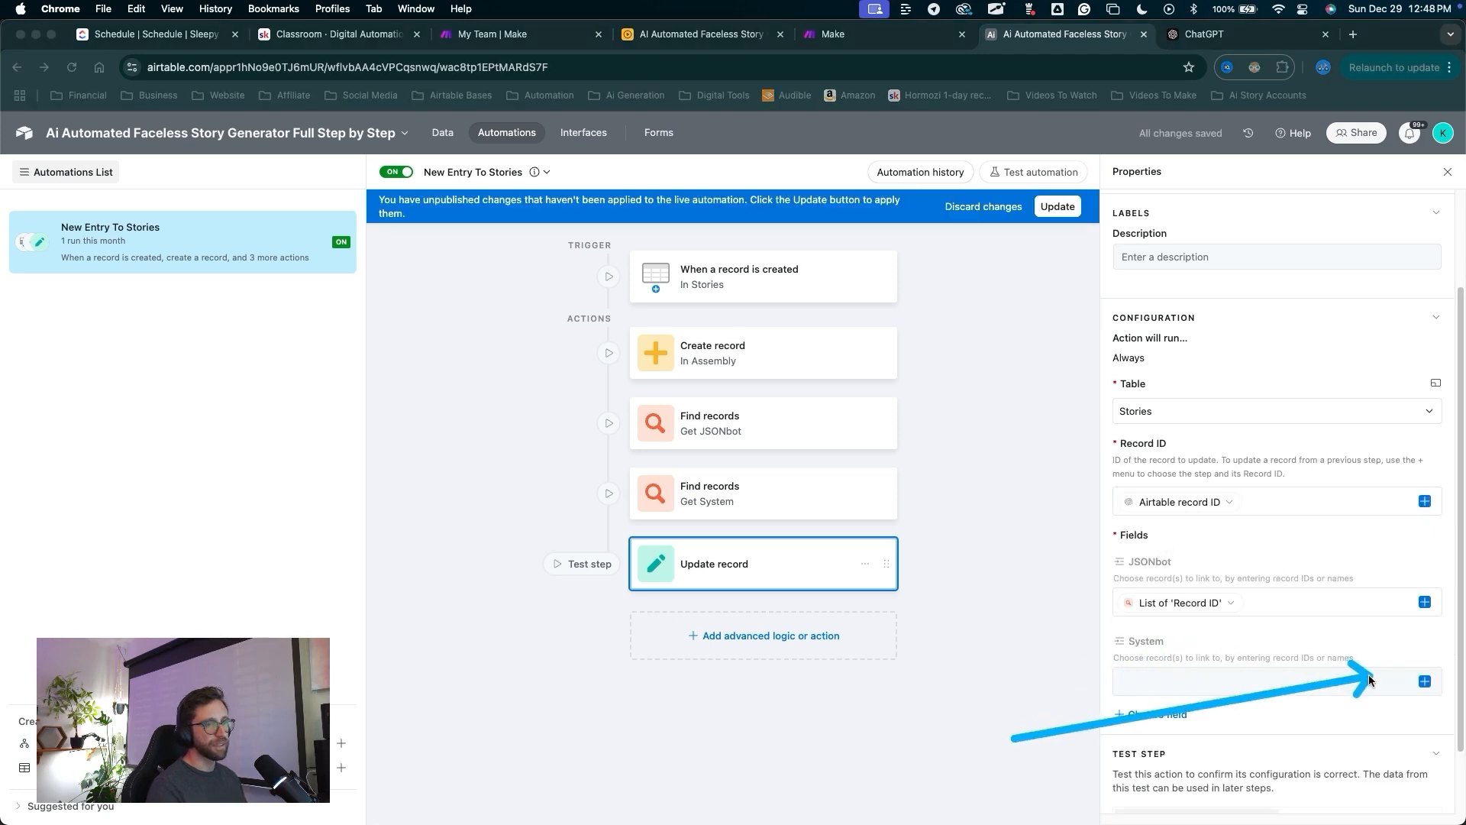
pyautogui.click(1424, 682)
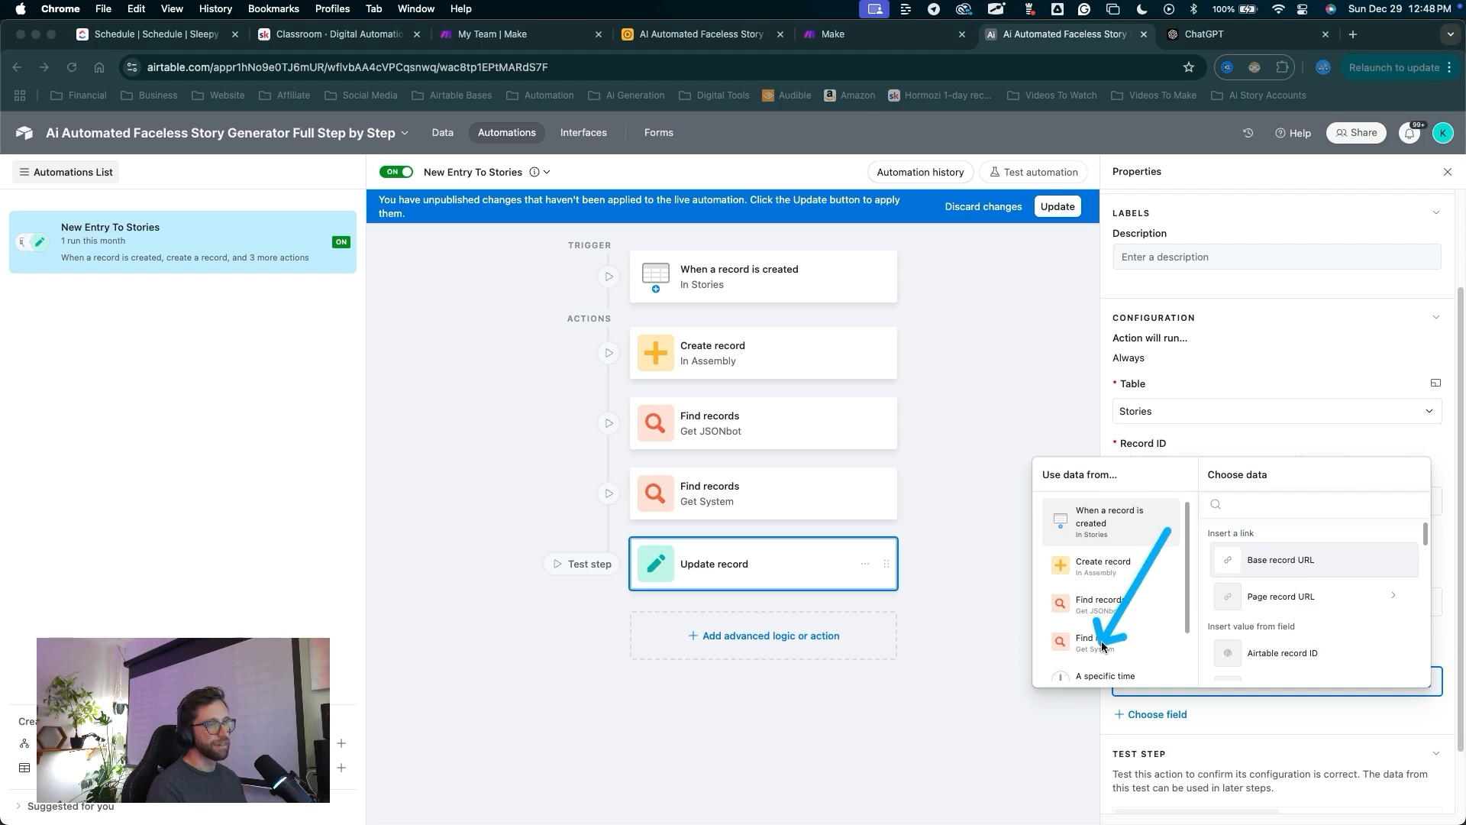
pyautogui.press('Escape')
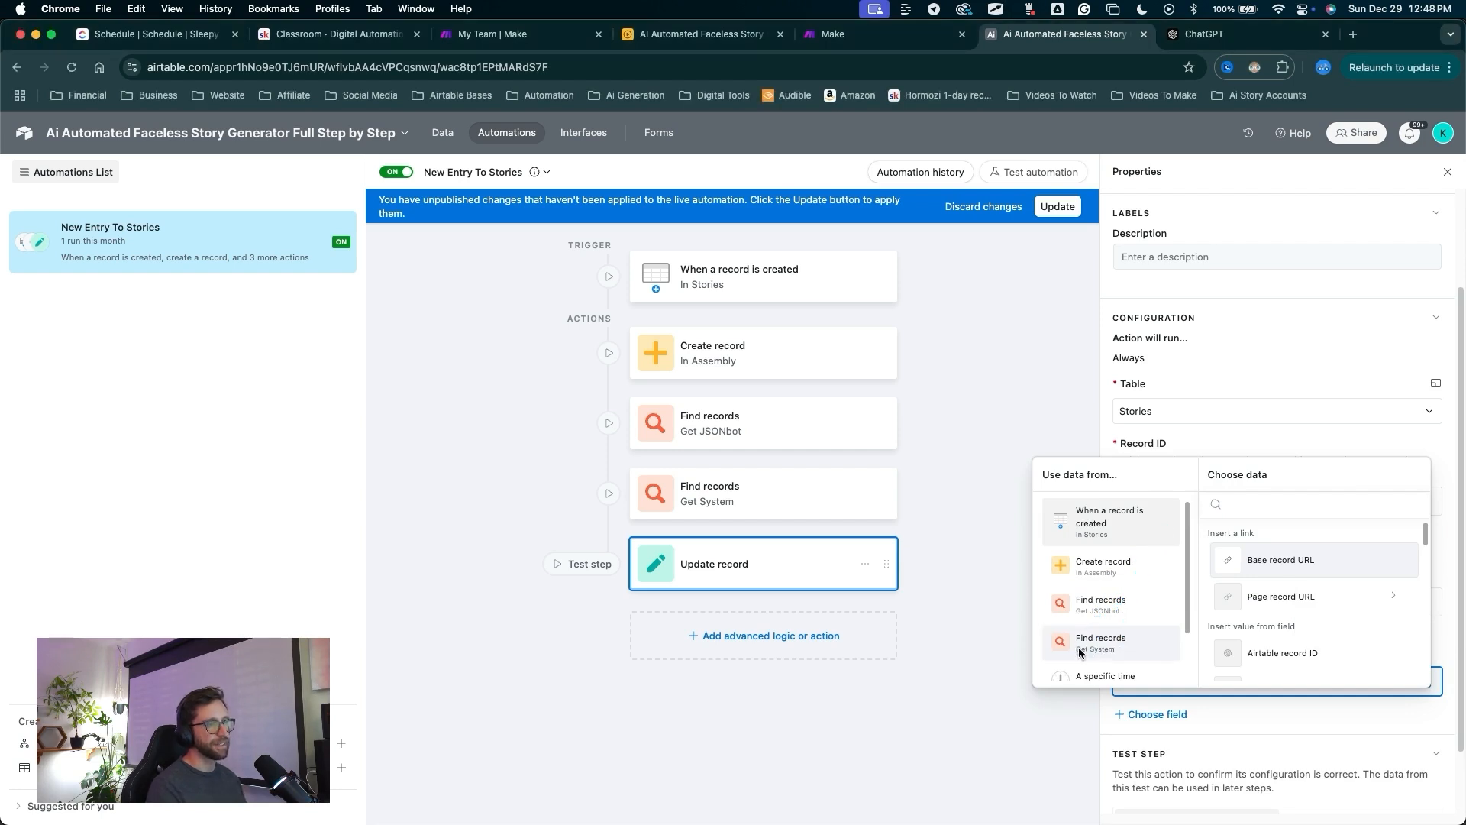
pyautogui.click(1094, 645)
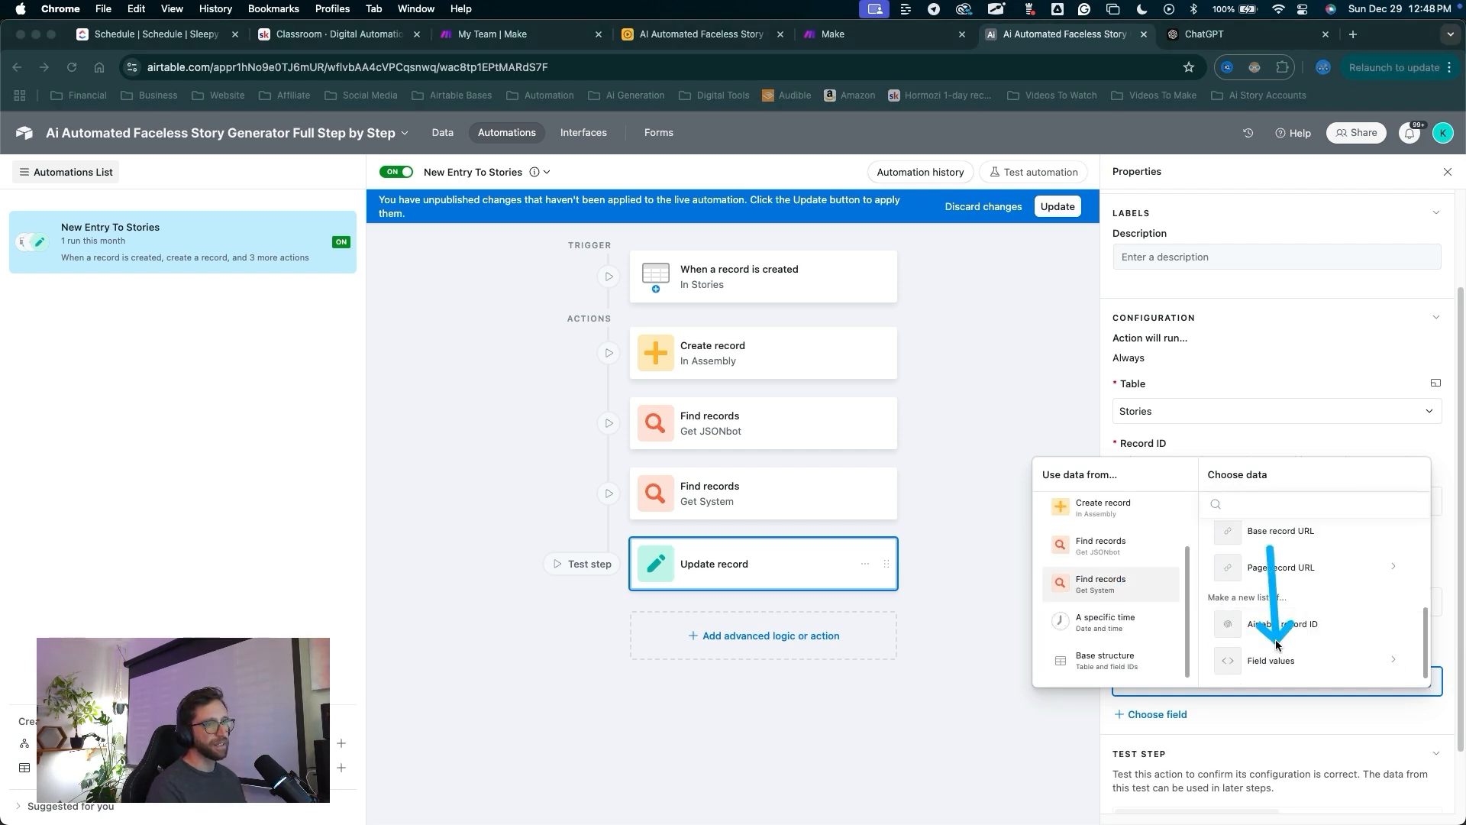
pyautogui.scroll(-5, 1280, 661)
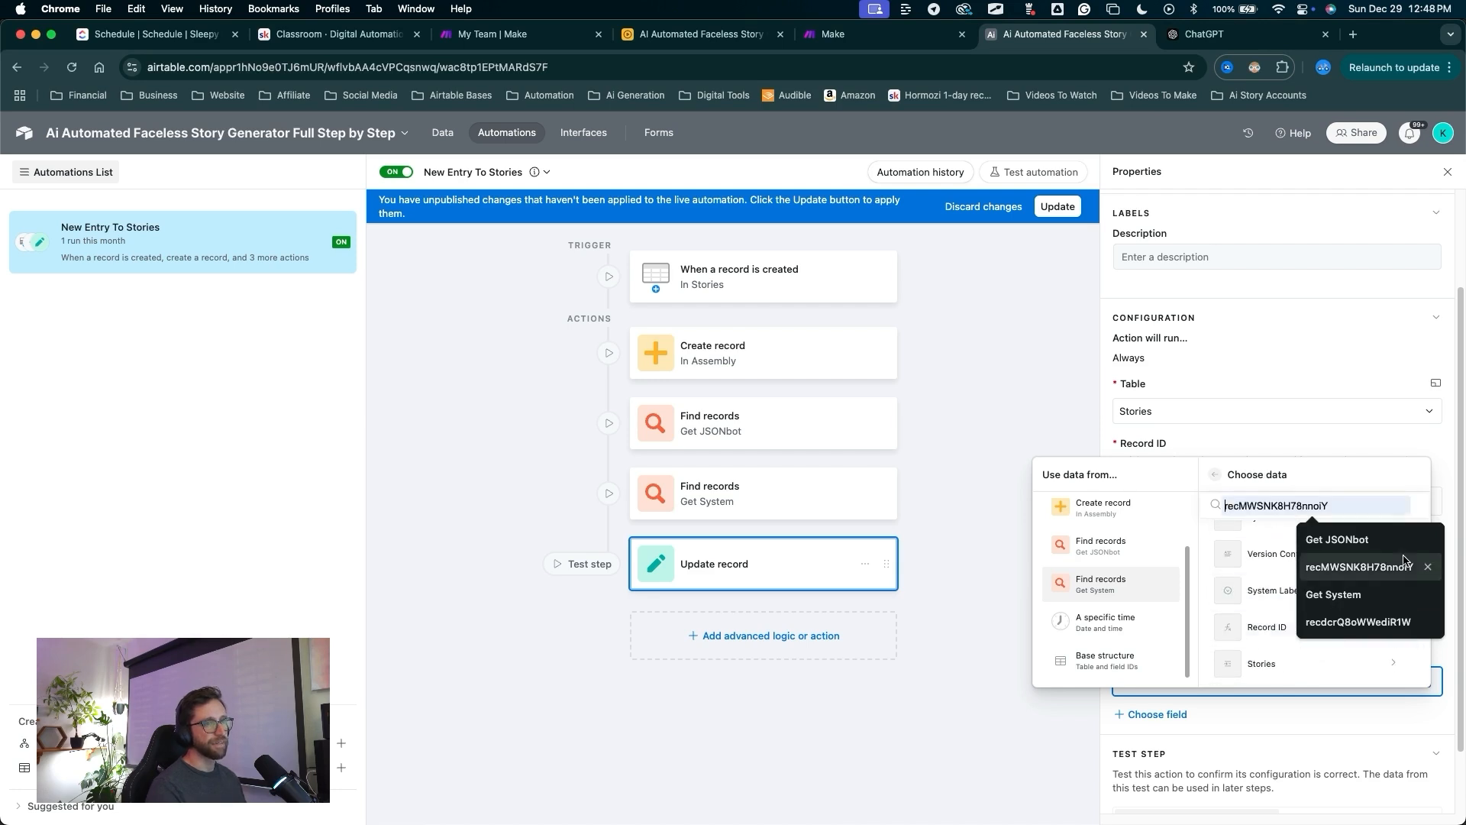
pyautogui.moveTo(1346, 563); pyautogui.dragTo(1294, 631)
pyautogui.moveTo(1294, 631); pyautogui.dragTo(1281, 638)
pyautogui.moveTo(946, 725); pyautogui.dragTo(1117, 690)
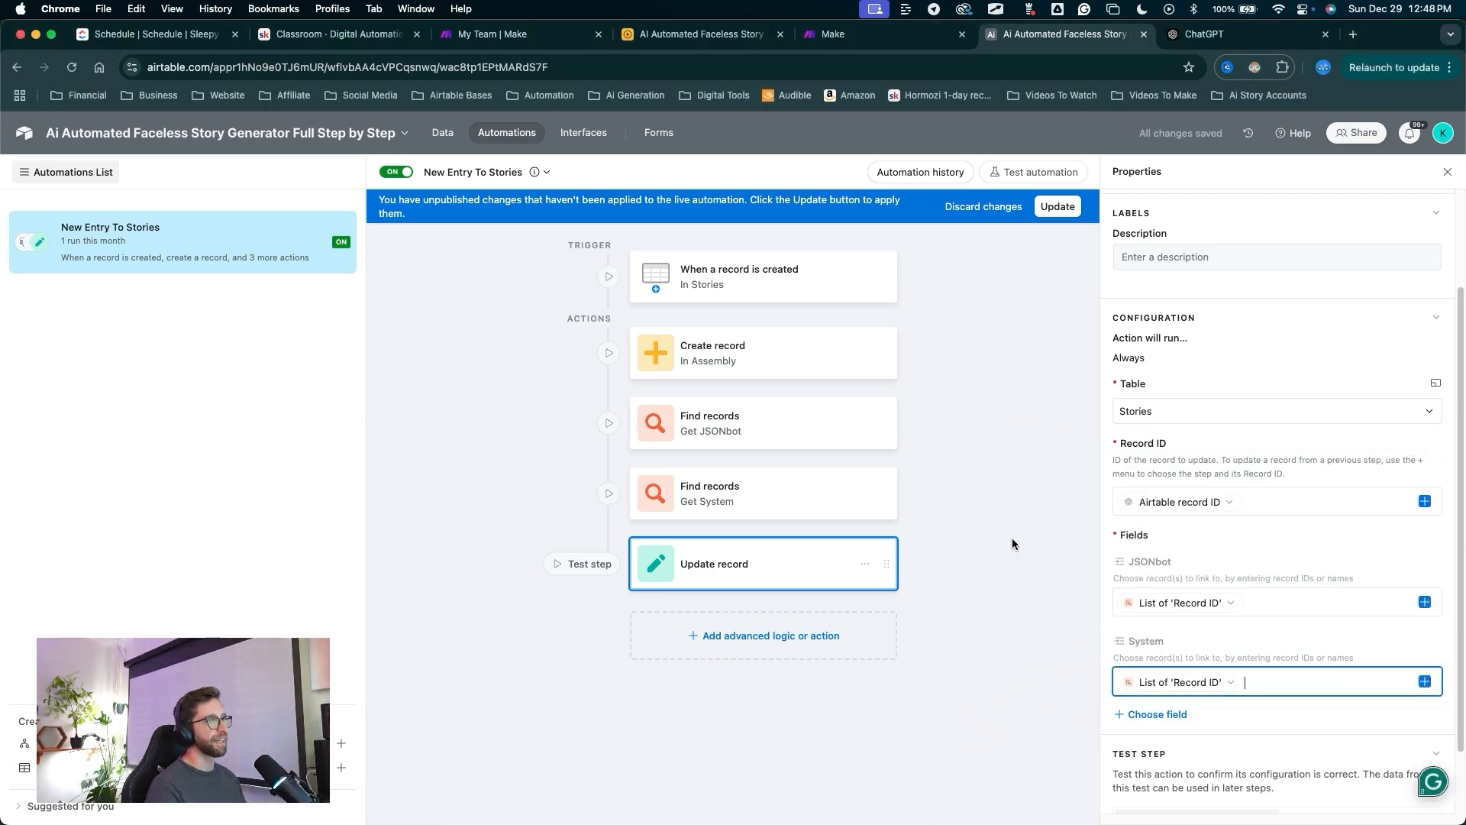
pyautogui.moveTo(1012, 527); pyautogui.dragTo(1060, 218)
pyautogui.click(1059, 208)
pyautogui.moveTo(475, 603); pyautogui.dragTo(464, 148)
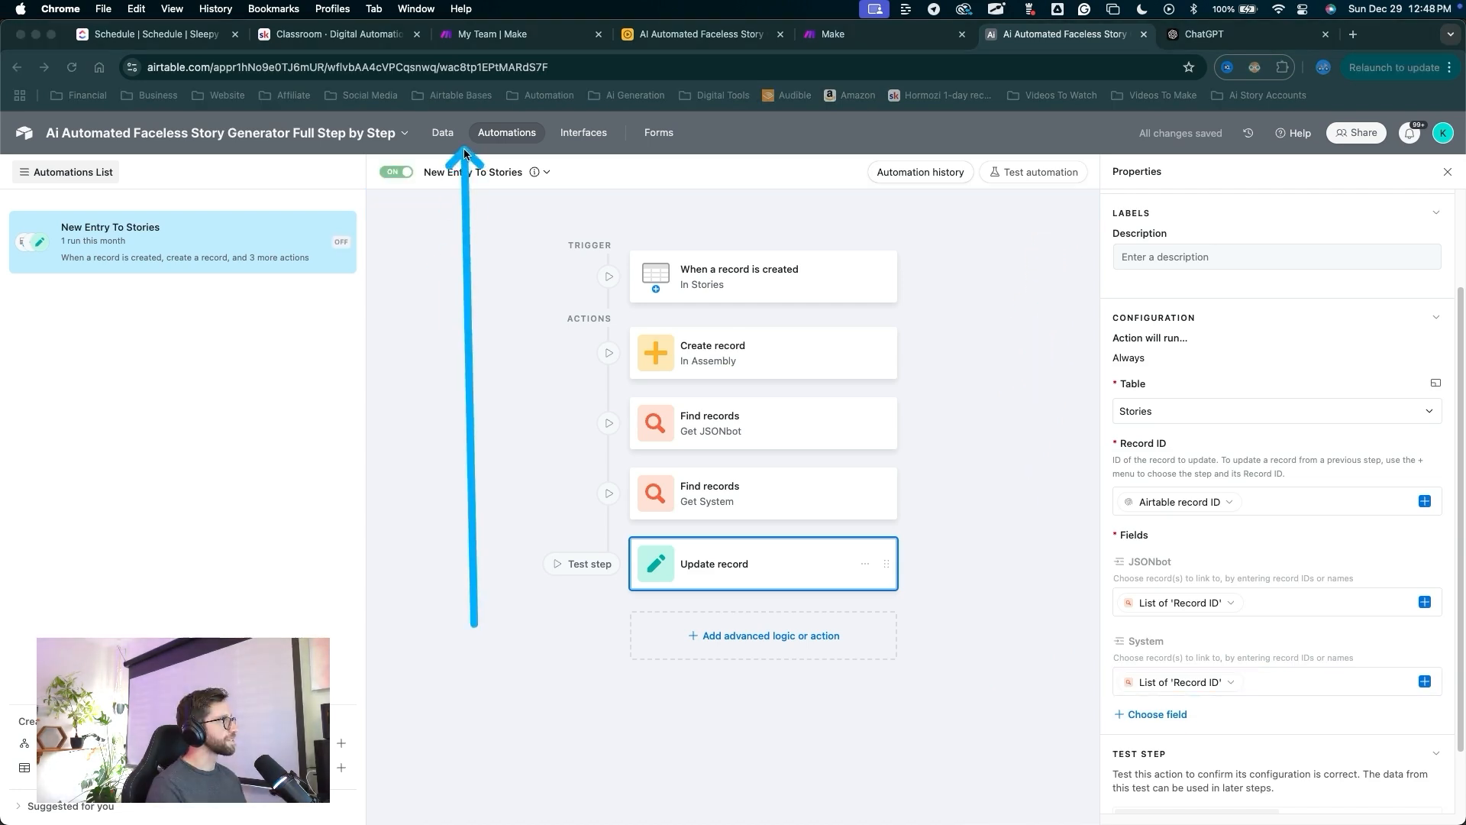
# Add a fifth Stories record to test the JSONbot and System links.
pyautogui.click(449, 135)
pyautogui.moveTo(560, 511); pyautogui.dragTo(48, 180)
pyautogui.click(34, 168)
pyautogui.moveTo(836, 623); pyautogui.dragTo(225, 348)
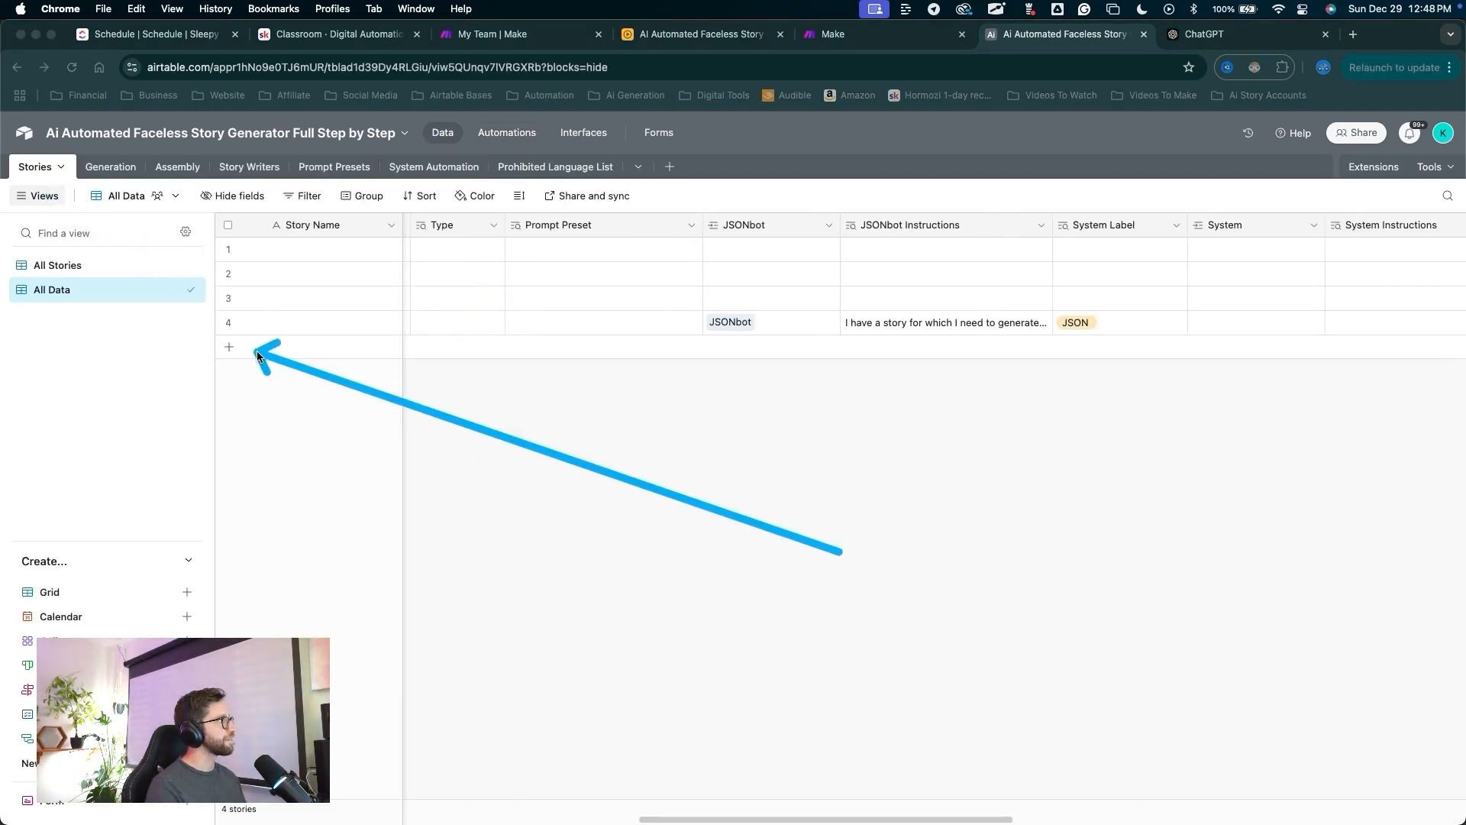
pyautogui.click(228, 350)
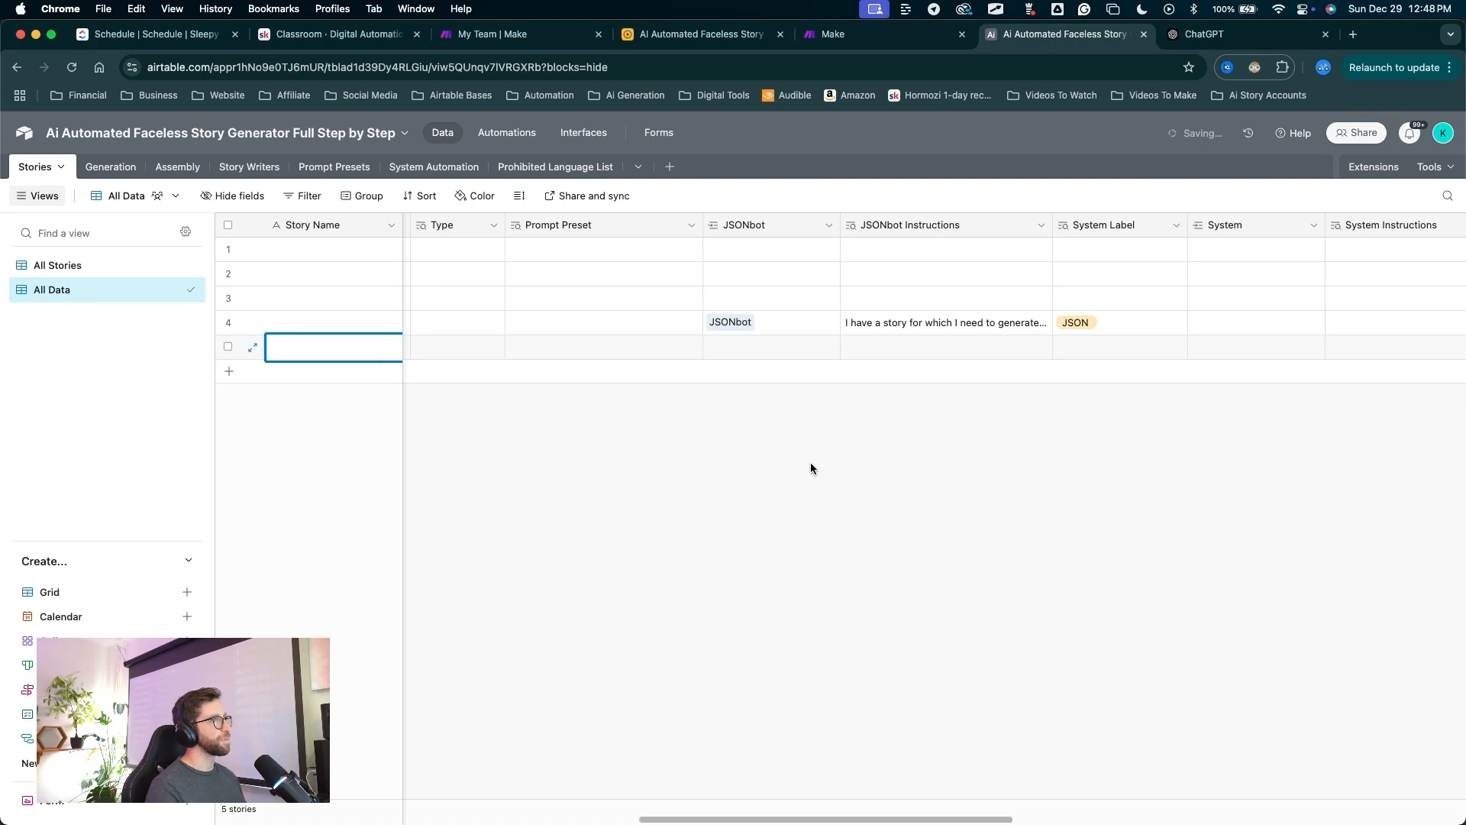
pyautogui.hotkey('ctrl', 'a')
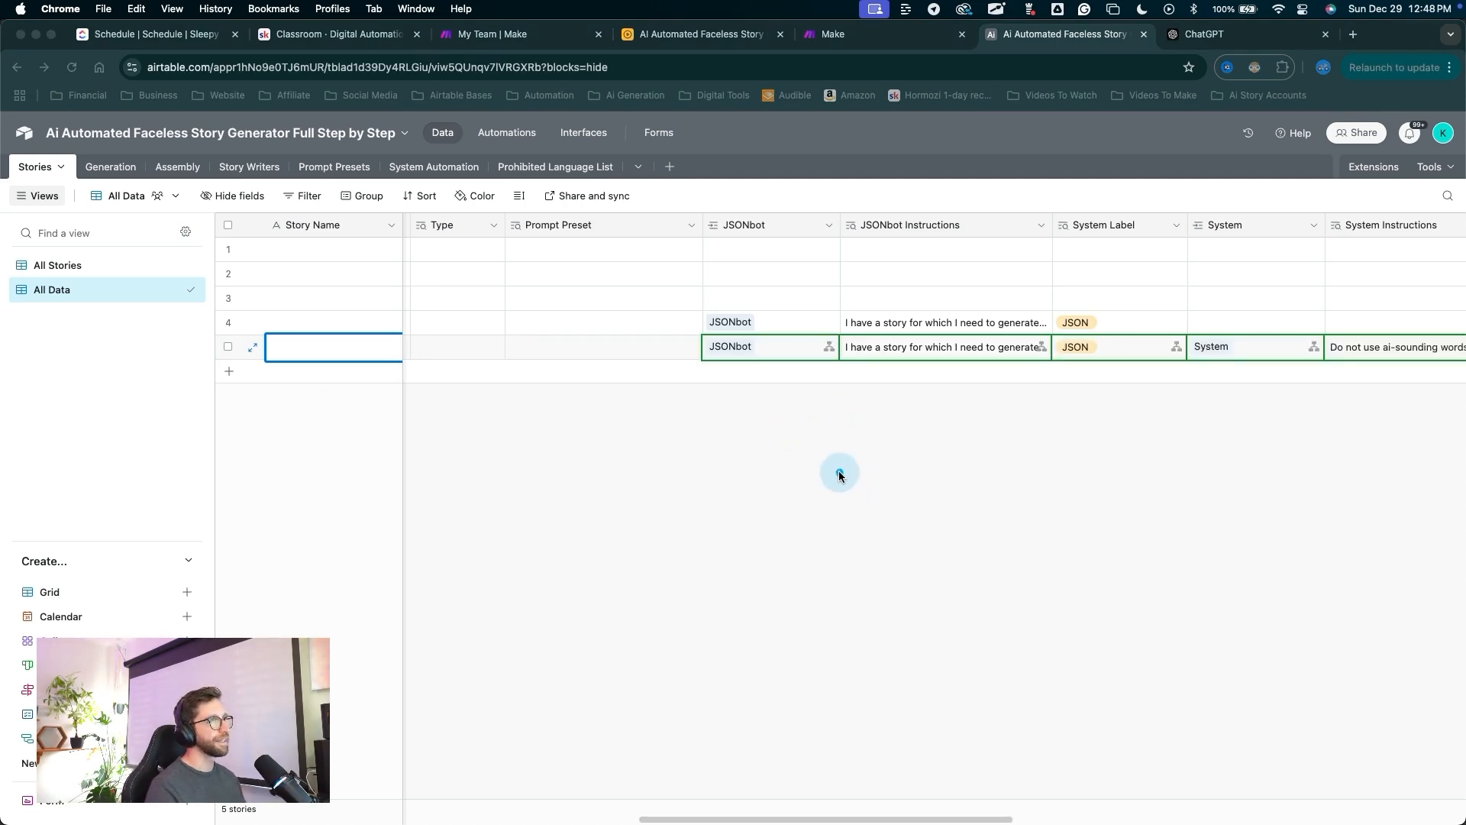
pyautogui.hotkey('ctrl', 'a')
# Narrow the System column in the Stories grid and scroll back left.
pyautogui.hscroll(5, 869, 498)
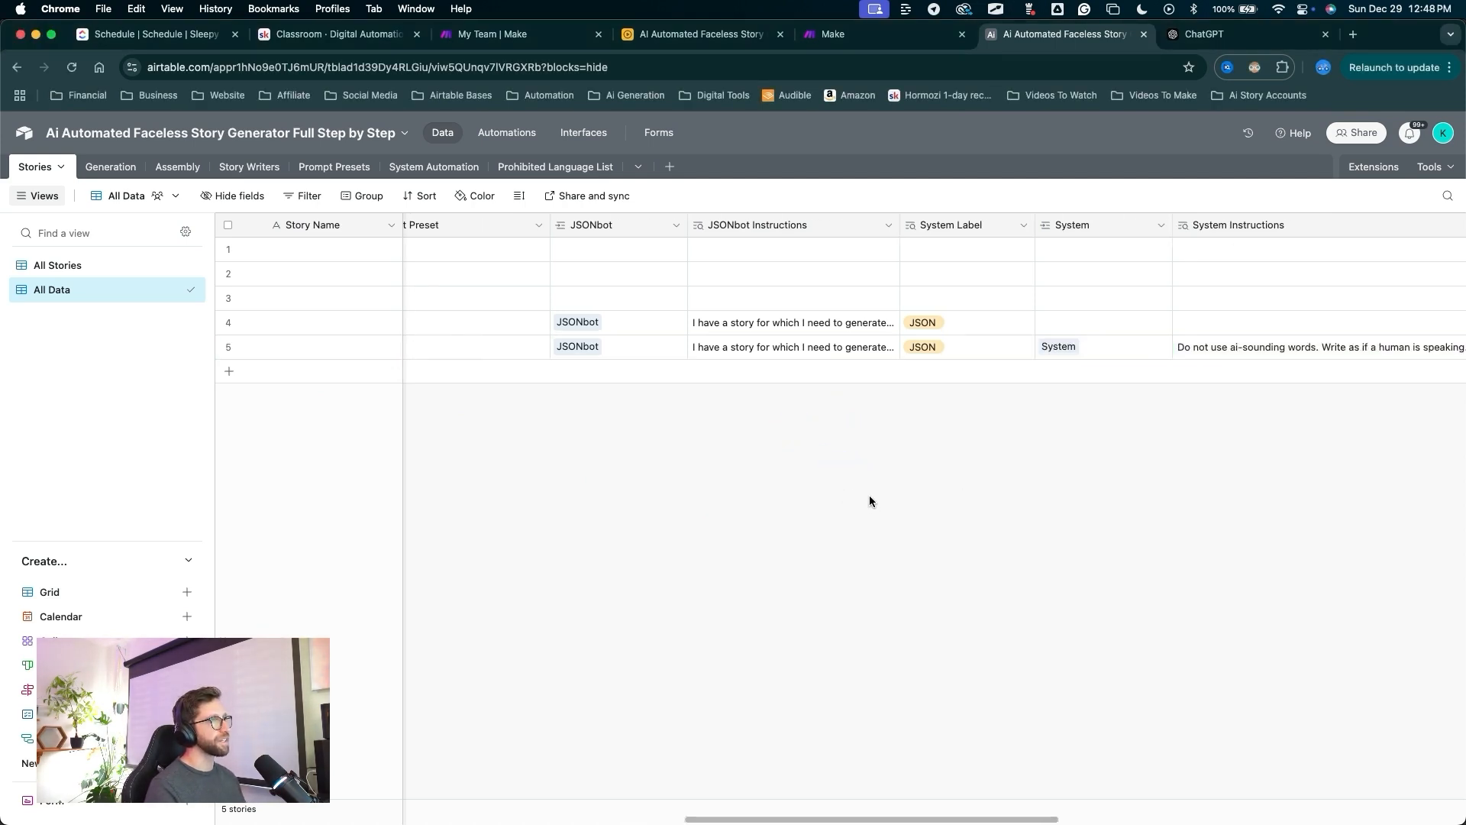
pyautogui.hotkey('ctrl', 'a')
pyautogui.moveTo(940, 563); pyautogui.dragTo(1014, 363)
pyautogui.hotkey('ctrl', 'a')
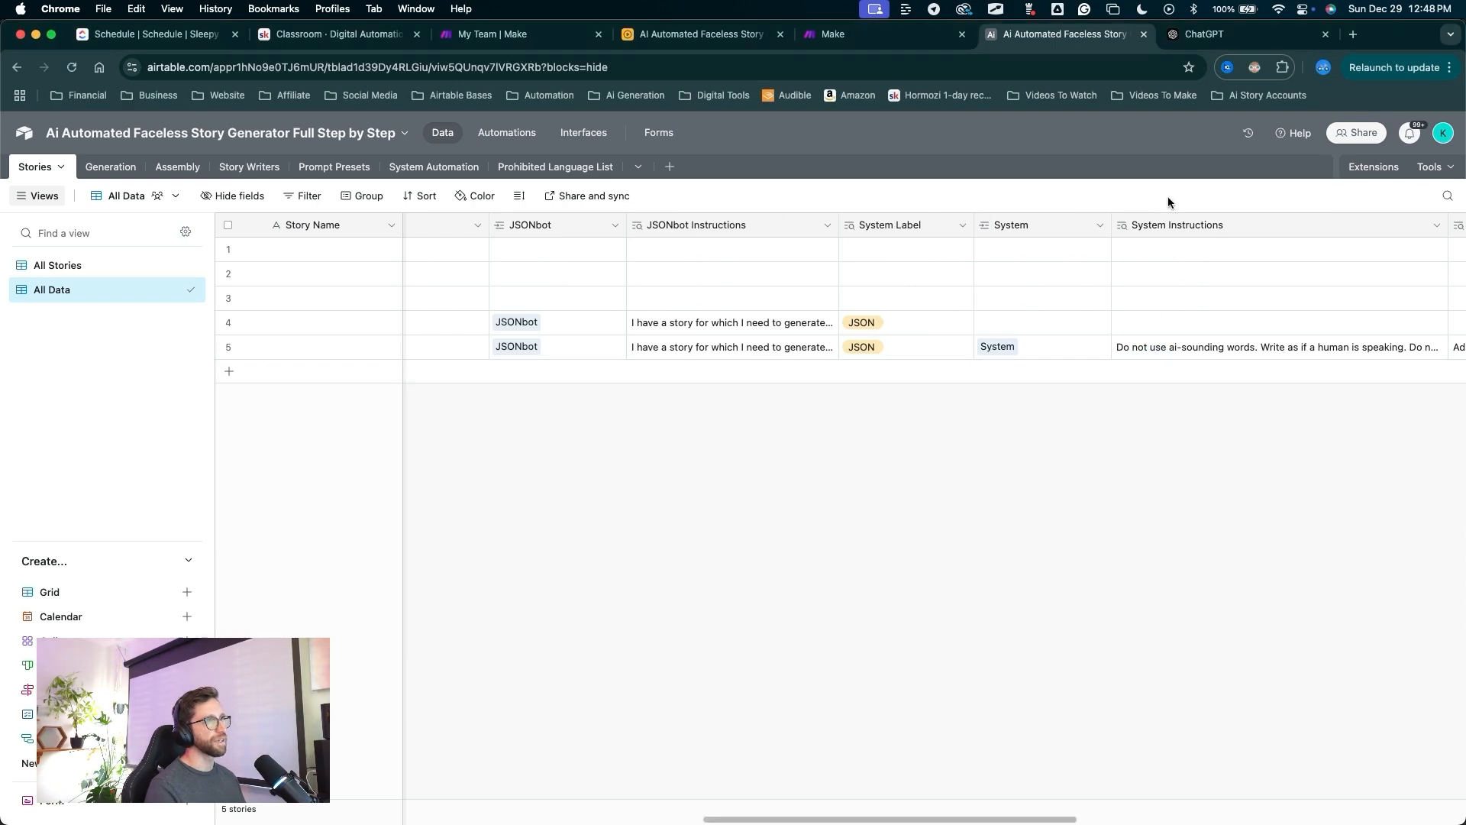
pyautogui.moveTo(1111, 224)
pyautogui.mouseDown()
pyautogui.moveTo(1066, 229)
pyautogui.moveTo(1062, 307)
pyautogui.mouseUp()
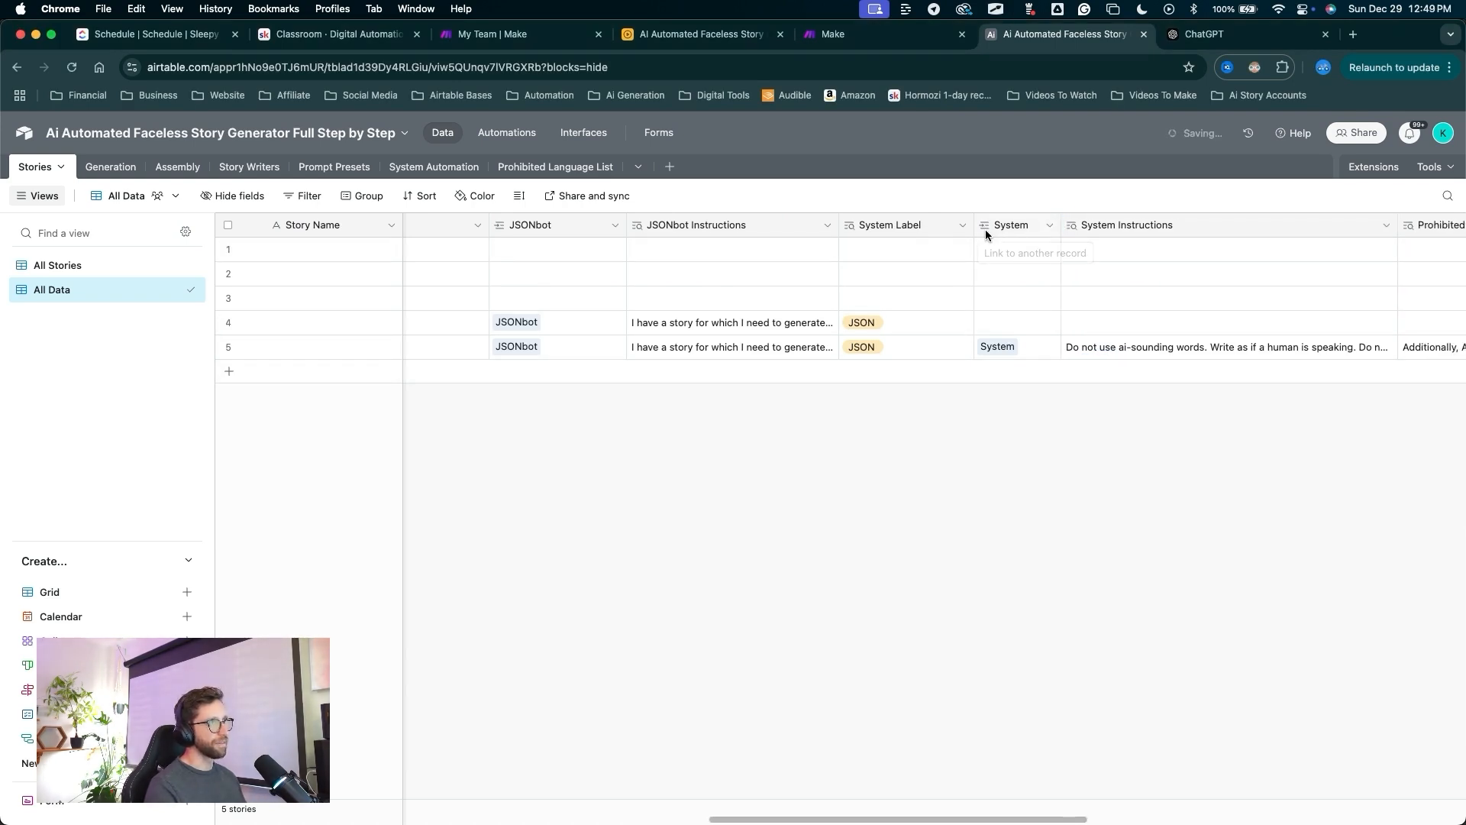
pyautogui.hscroll(-6, 750, 418)
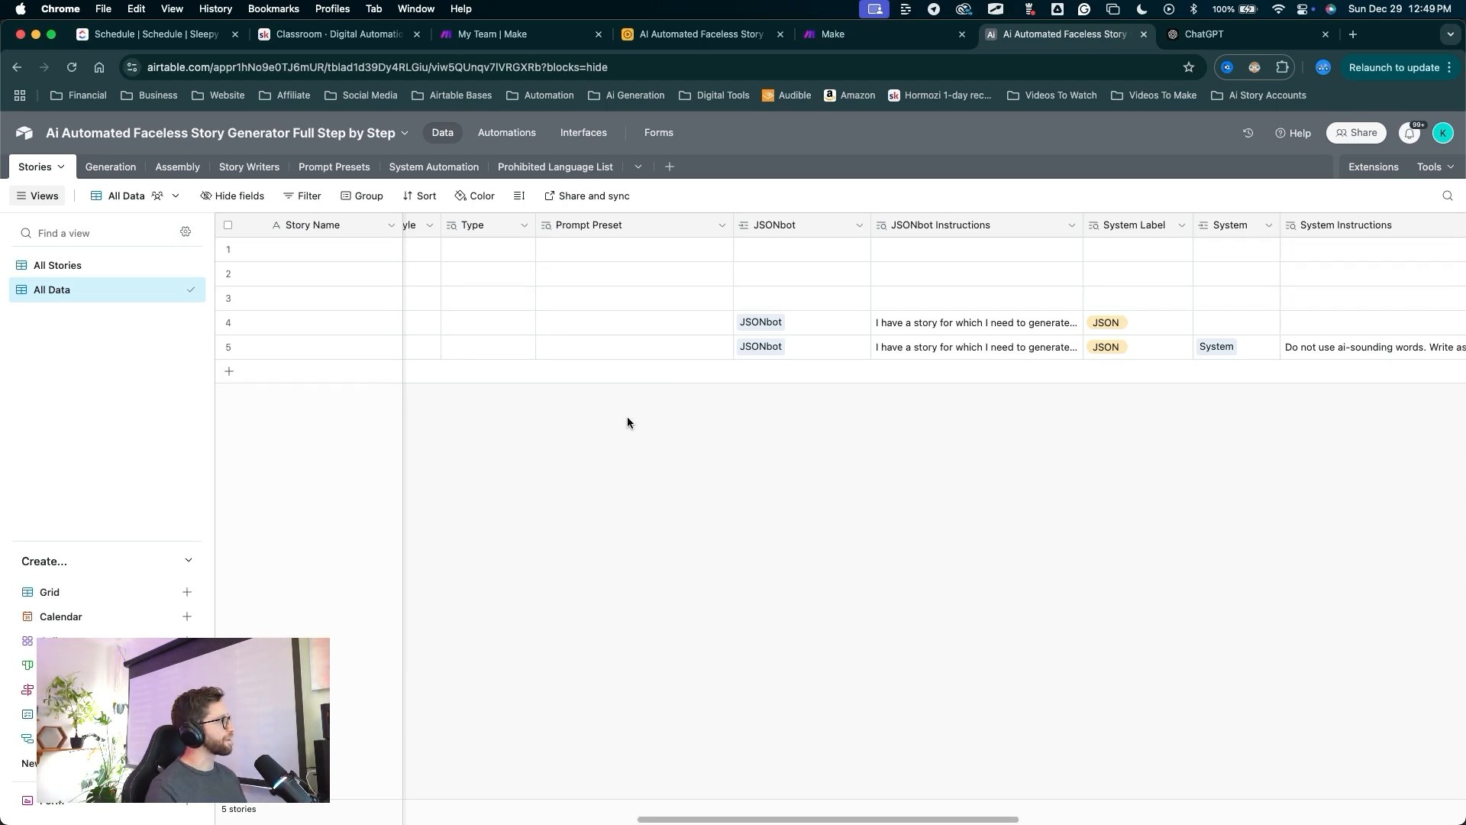
pyautogui.click(506, 132)
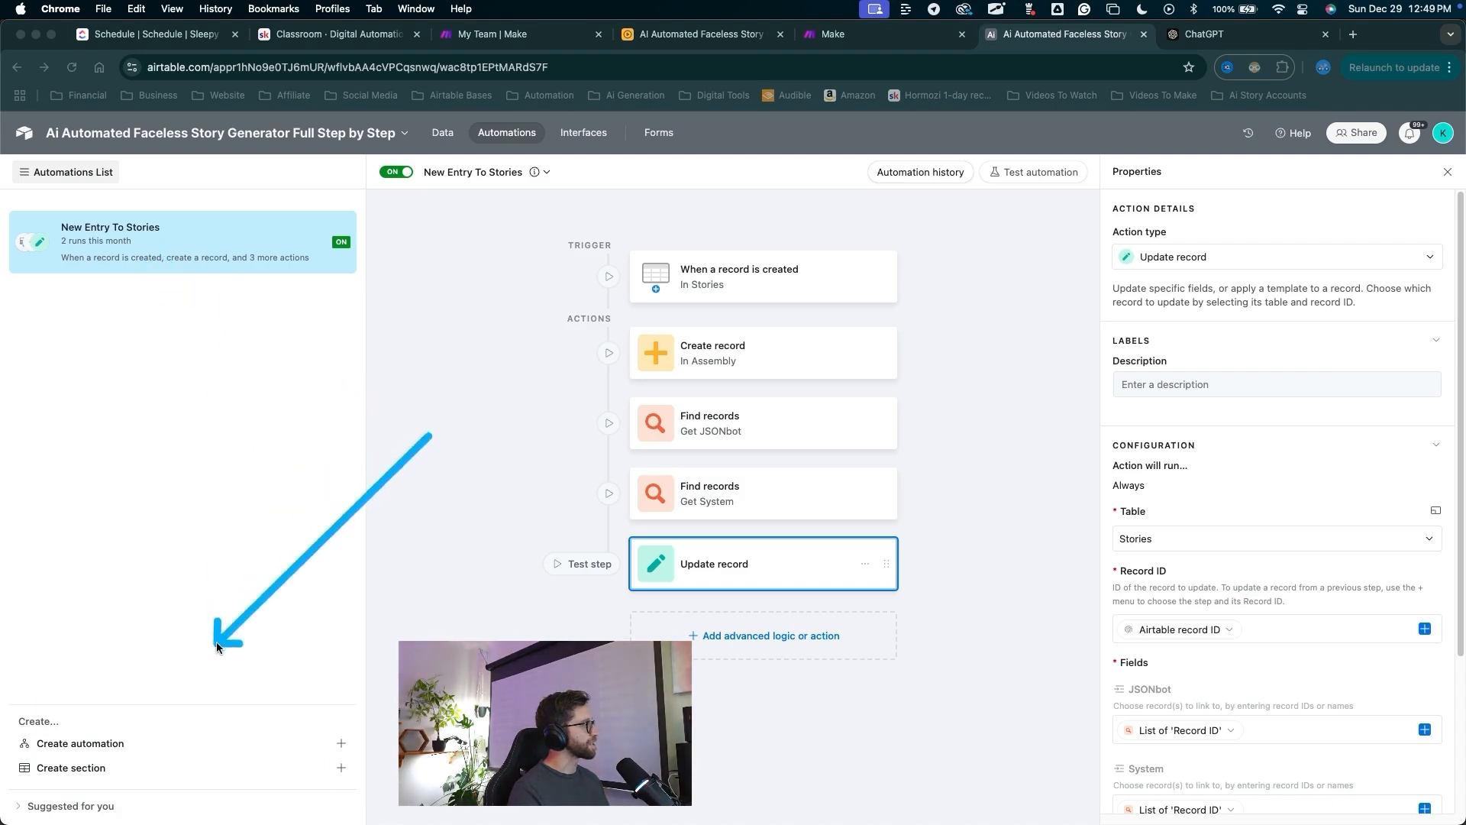
# Create a new automation named New Entry to Prohibited Language List.
pyautogui.click(342, 743)
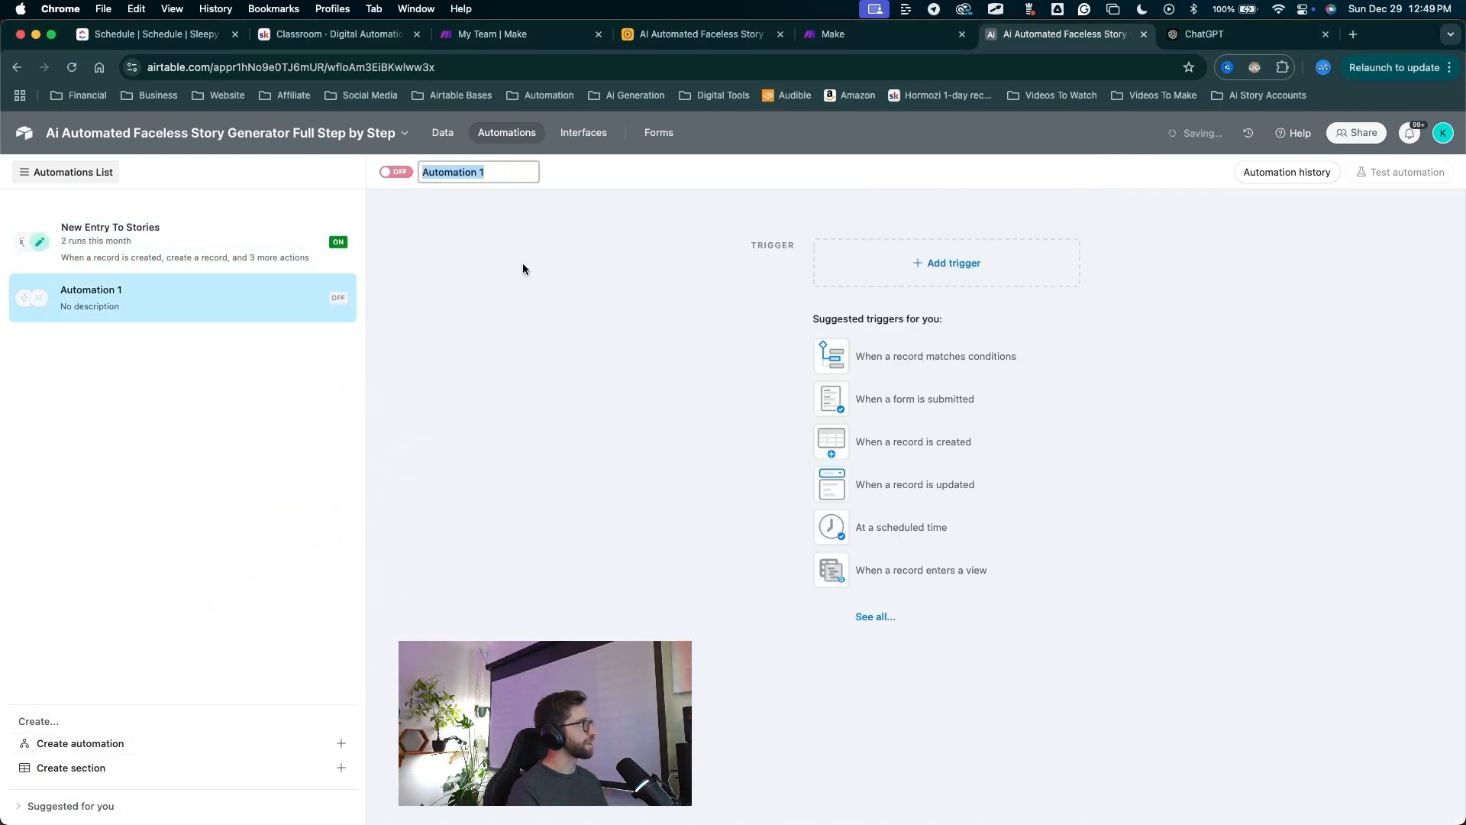
pyautogui.write('Prohibited Language List')
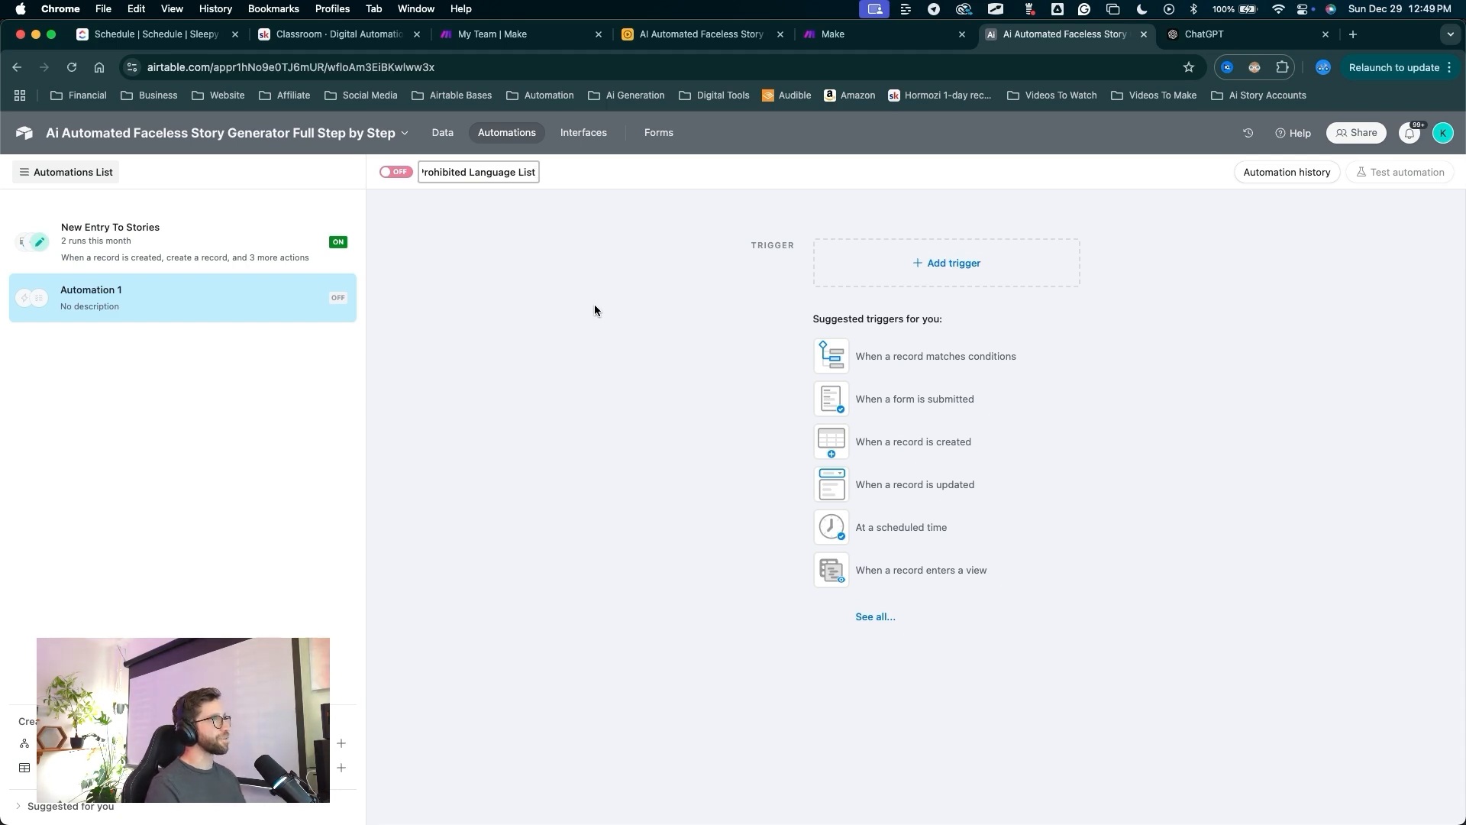
pyautogui.moveTo(620, 474)
pyautogui.mouseDown()
pyautogui.moveTo(921, 270)
pyautogui.moveTo(893, 388)
pyautogui.mouseUp()
# Trigger the automation when a record is created in the Prohibited Language List table.
pyautogui.click(1003, 258)
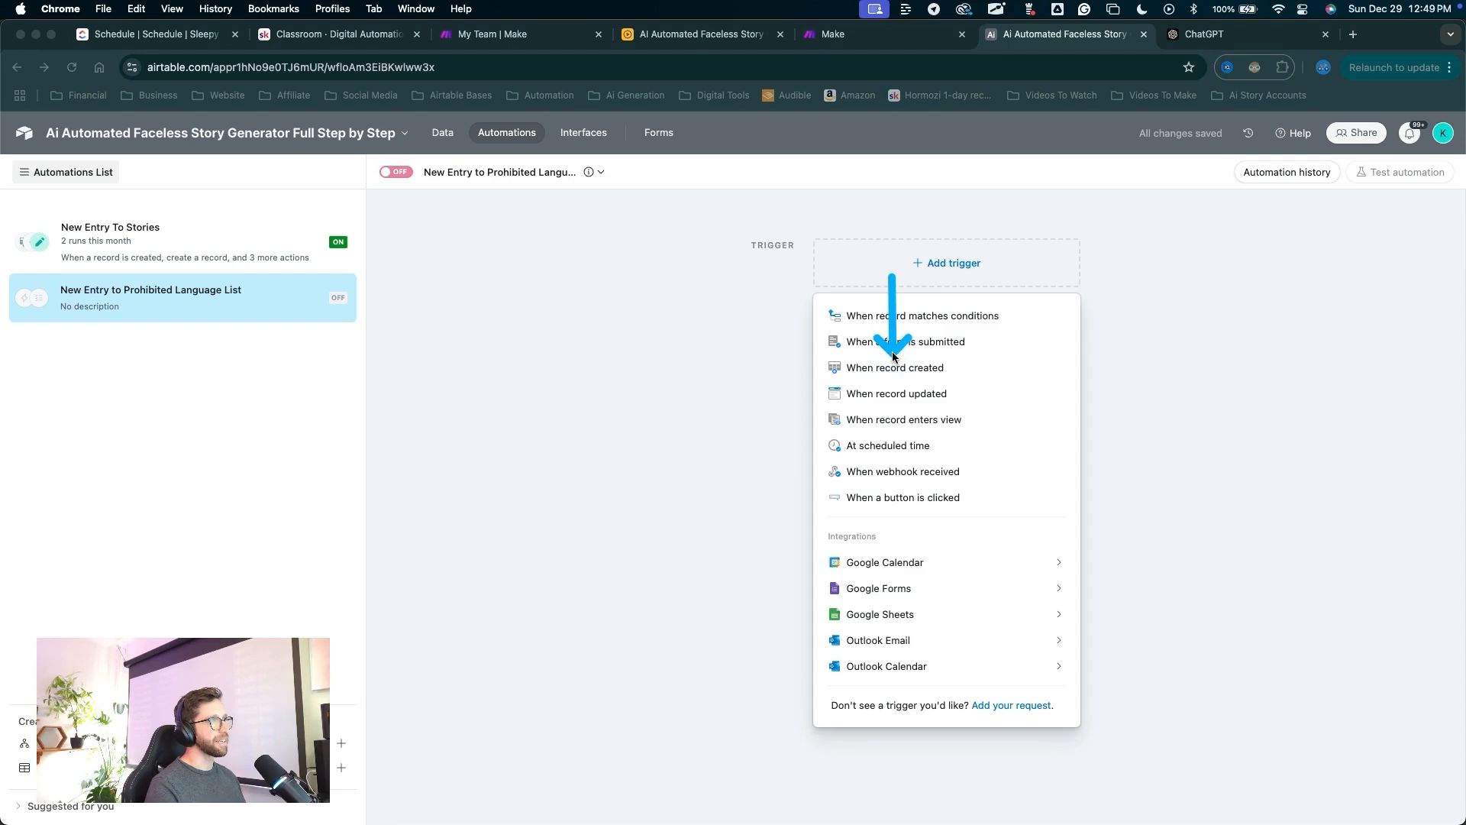
pyautogui.click(894, 365)
pyautogui.moveTo(682, 632); pyautogui.dragTo(964, 458)
pyautogui.click(1118, 387)
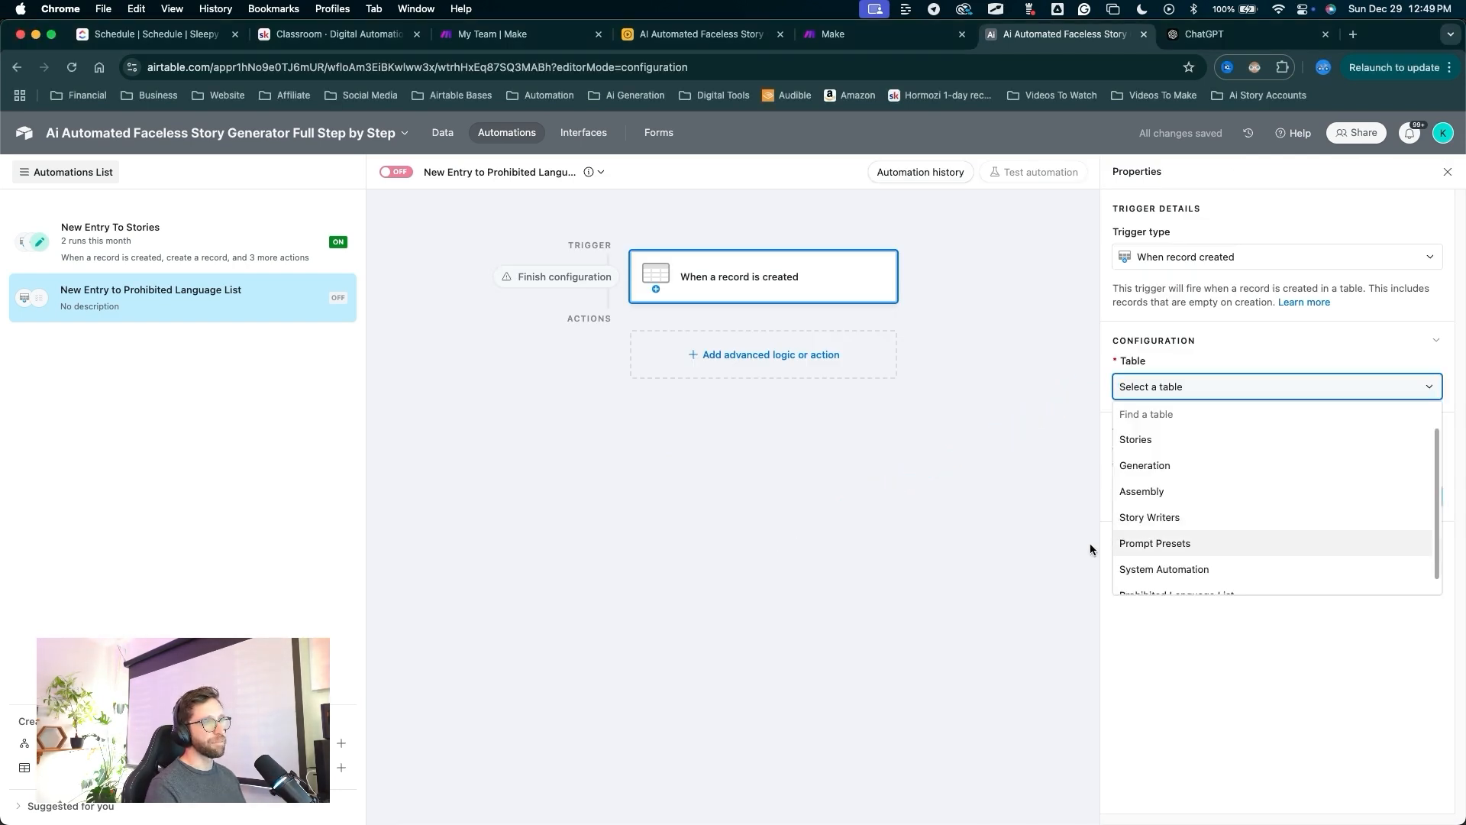
pyautogui.scroll(-2, 1133, 524)
pyautogui.click(1138, 578)
pyautogui.moveTo(1084, 584); pyautogui.dragTo(773, 373)
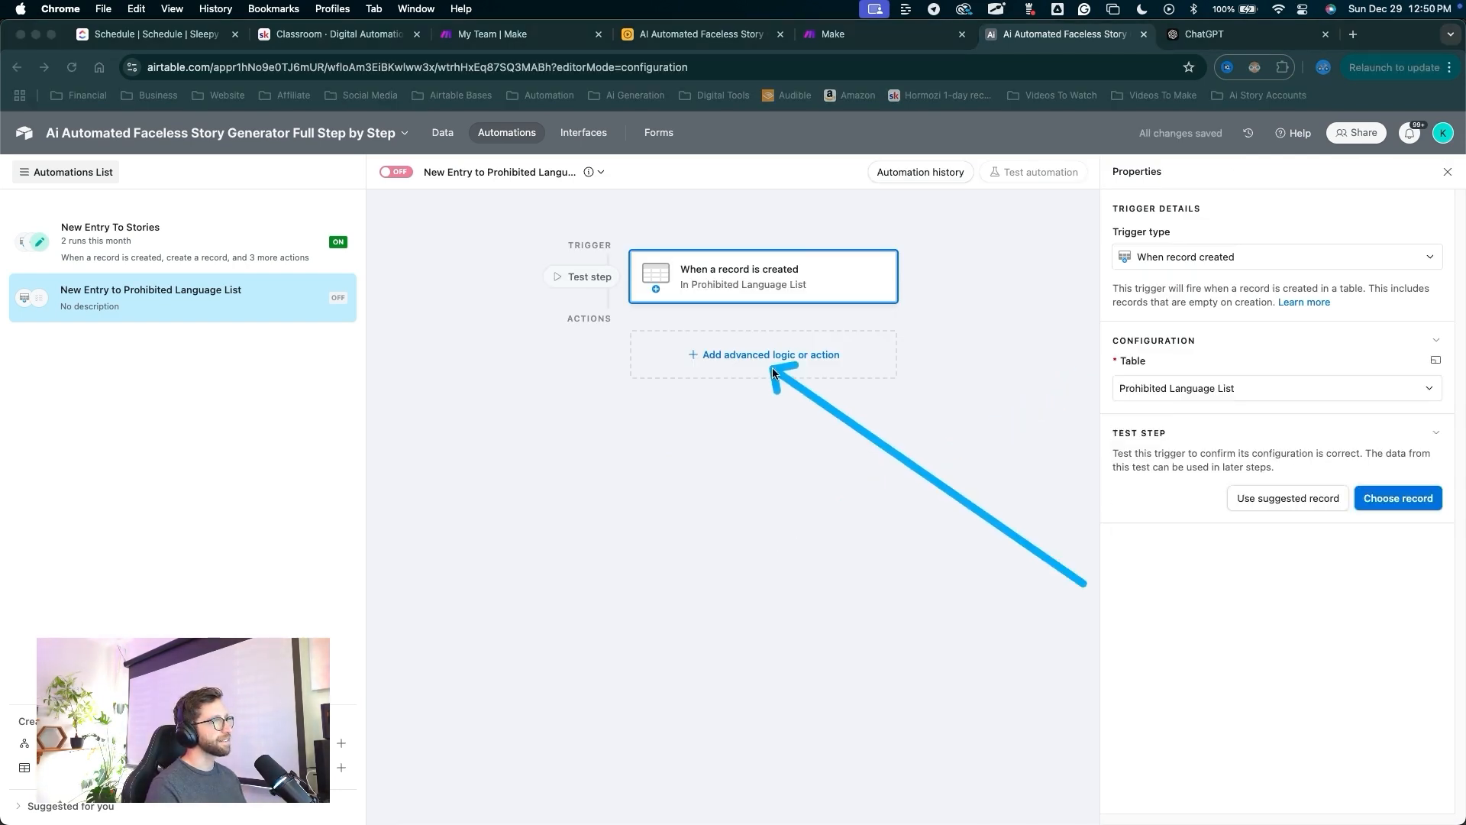
# Add a Find records action to the automation.
pyautogui.click(771, 359)
pyautogui.moveTo(778, 508); pyautogui.dragTo(708, 627)
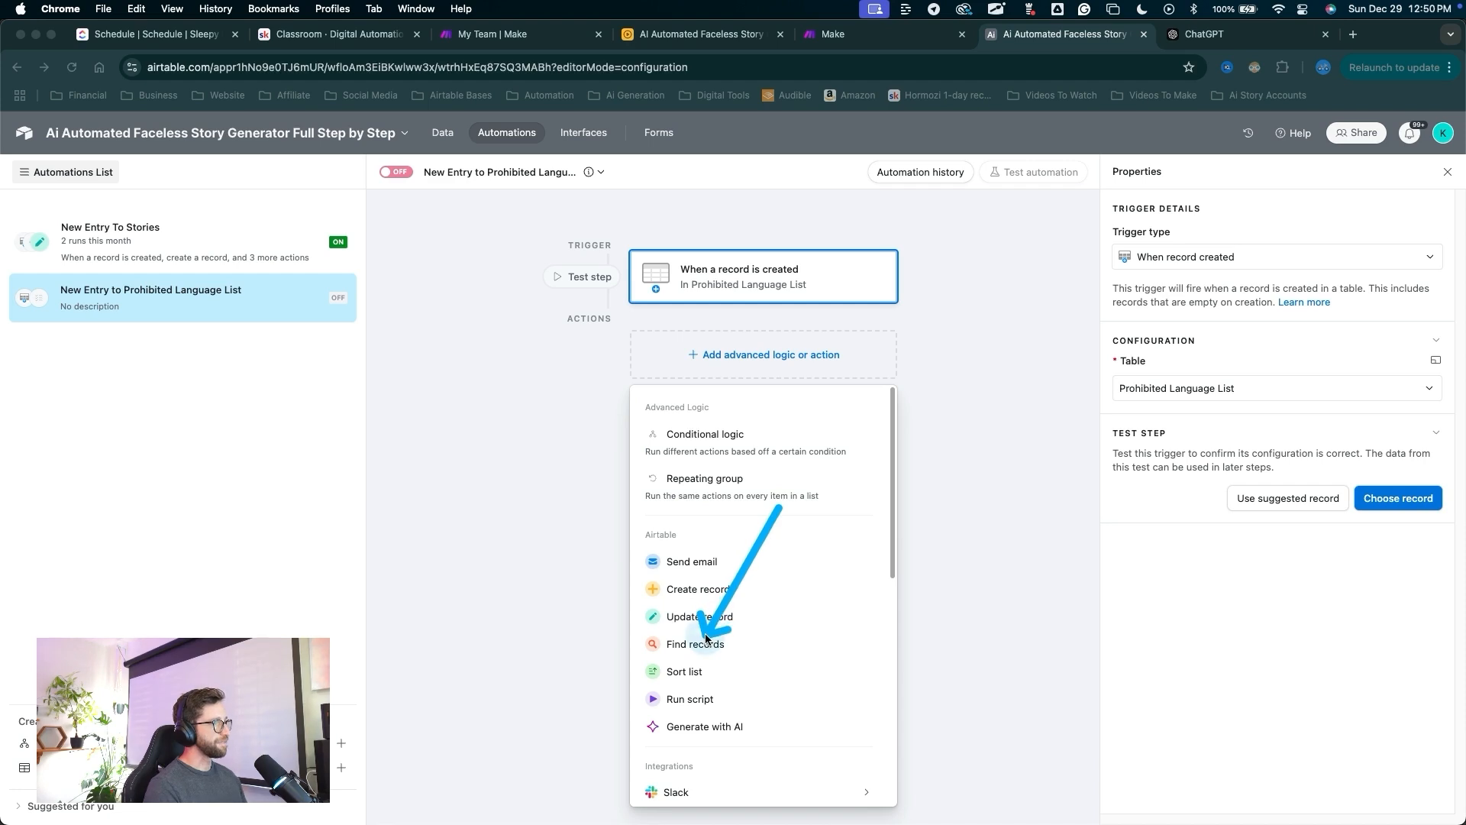
pyautogui.click(706, 642)
pyautogui.moveTo(985, 510); pyautogui.dragTo(1150, 391)
# Label the action Get System and have it find System Automation records by condition.
pyautogui.click(1158, 388)
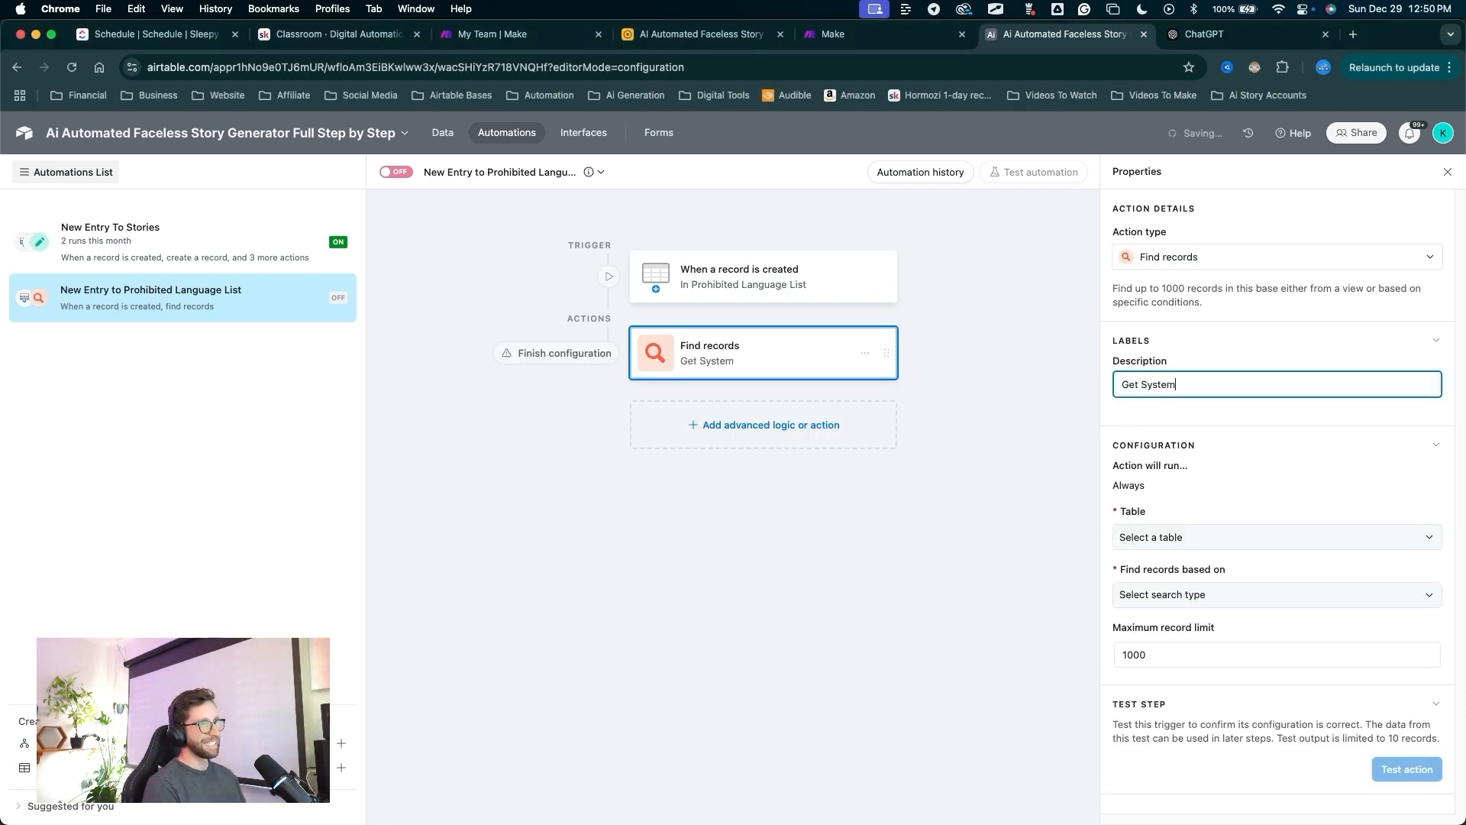
pyautogui.click(1130, 542)
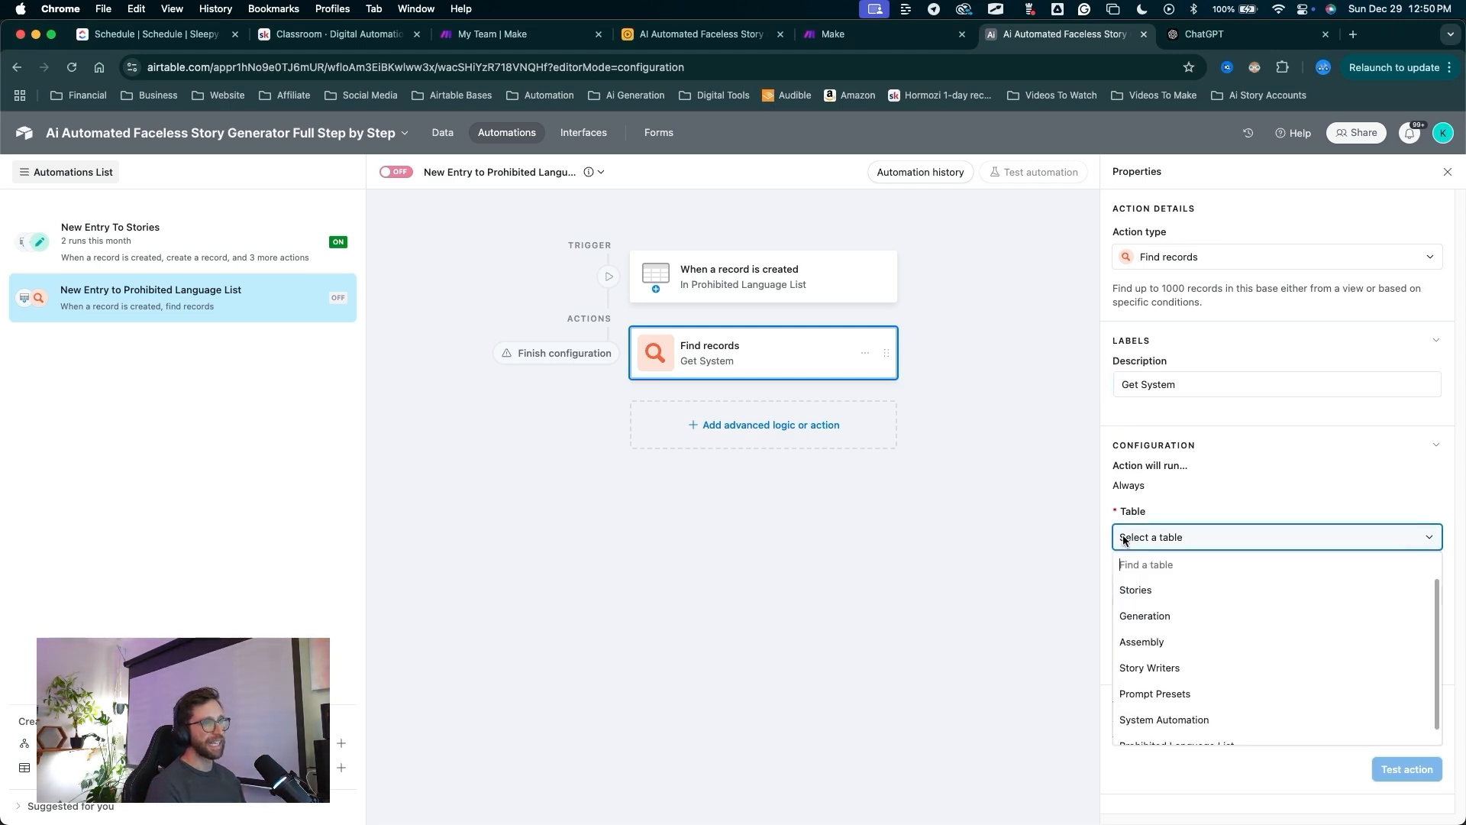
pyautogui.scroll(-1, 1169, 687)
pyautogui.click(1130, 704)
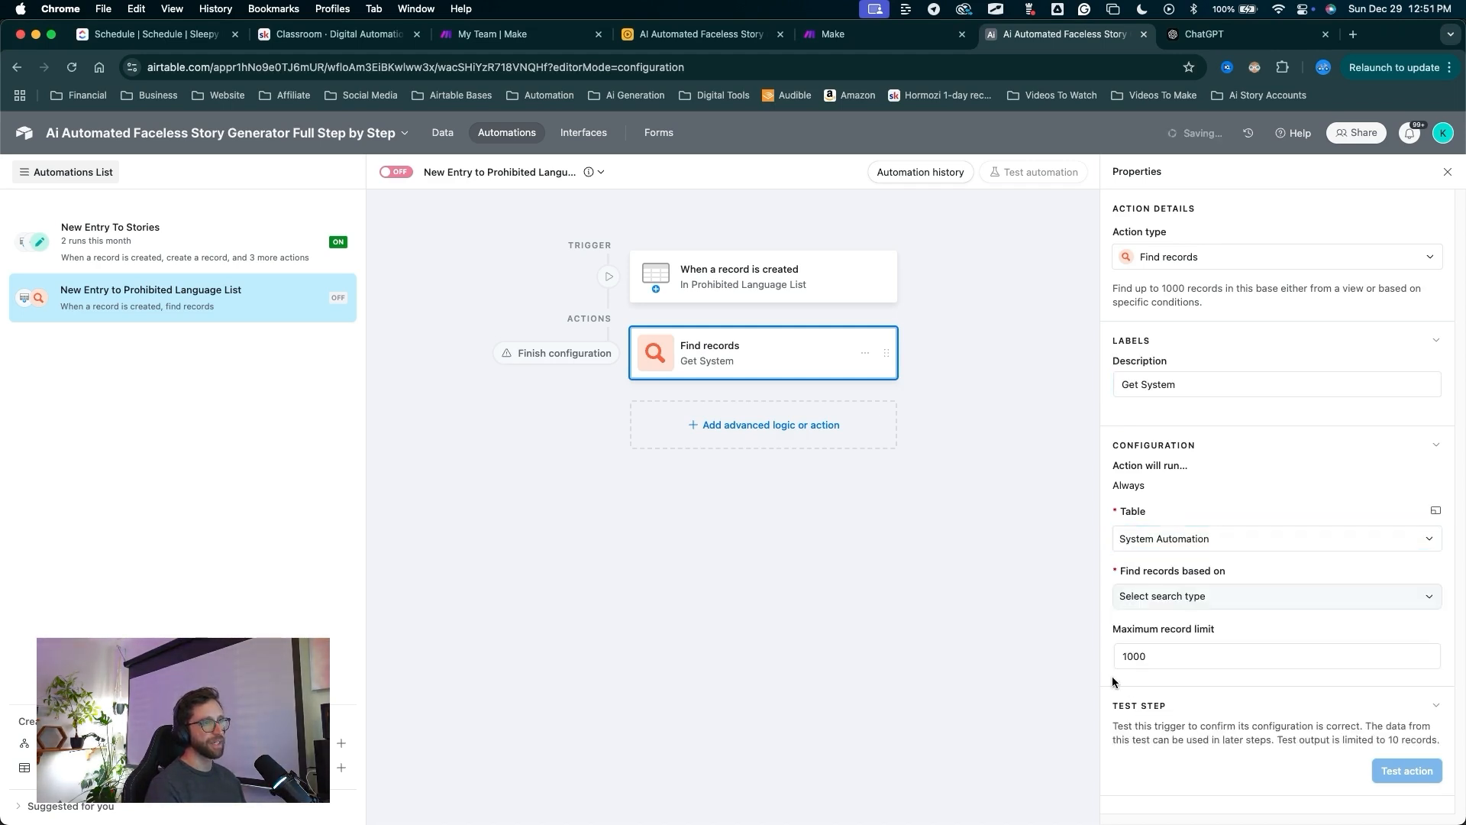
pyautogui.click(1152, 596)
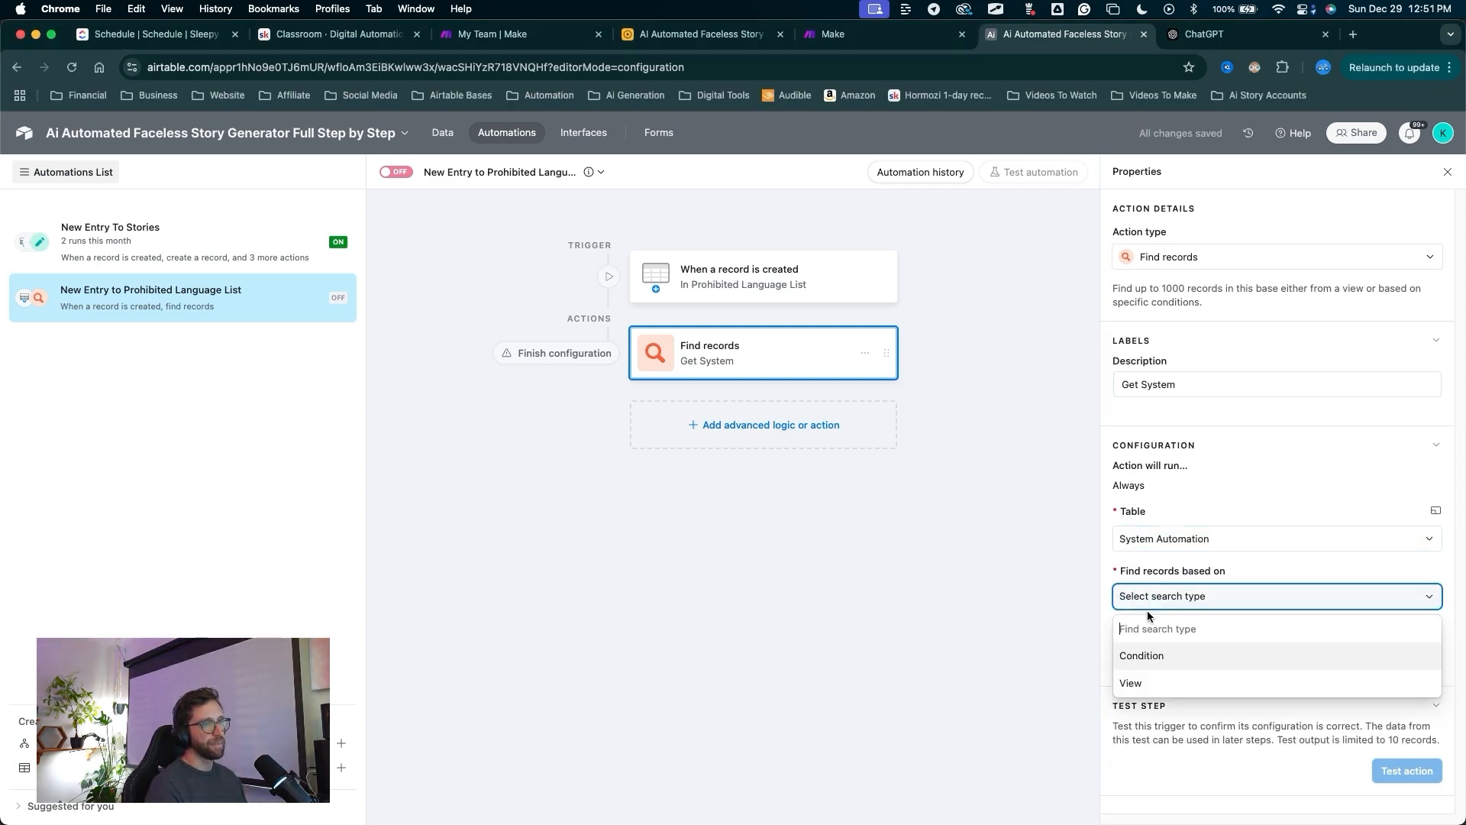
pyautogui.click(1143, 655)
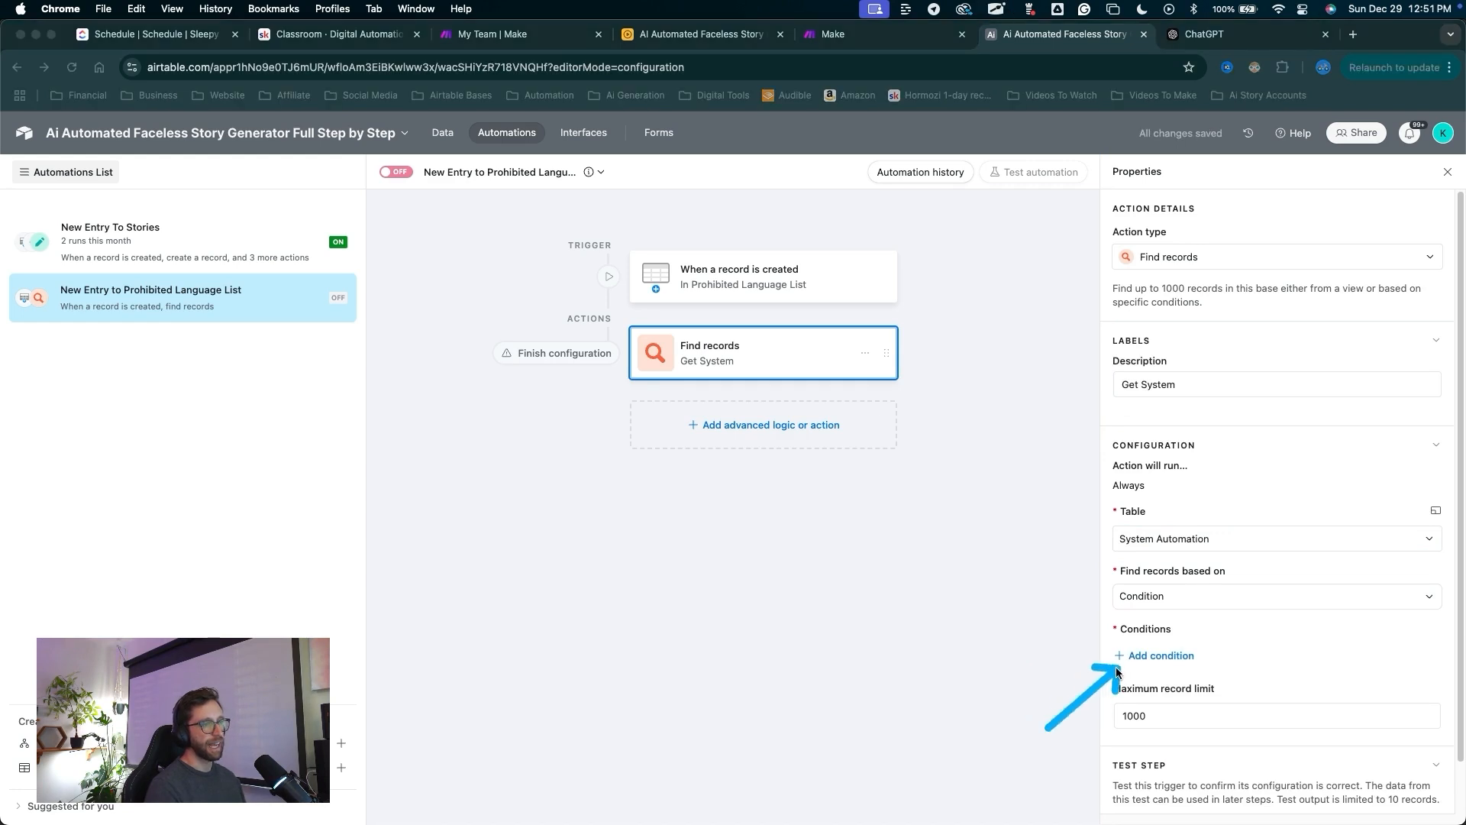
# Add a condition that Record ID is an exact value.
pyautogui.click(1121, 660)
pyautogui.click(1195, 658)
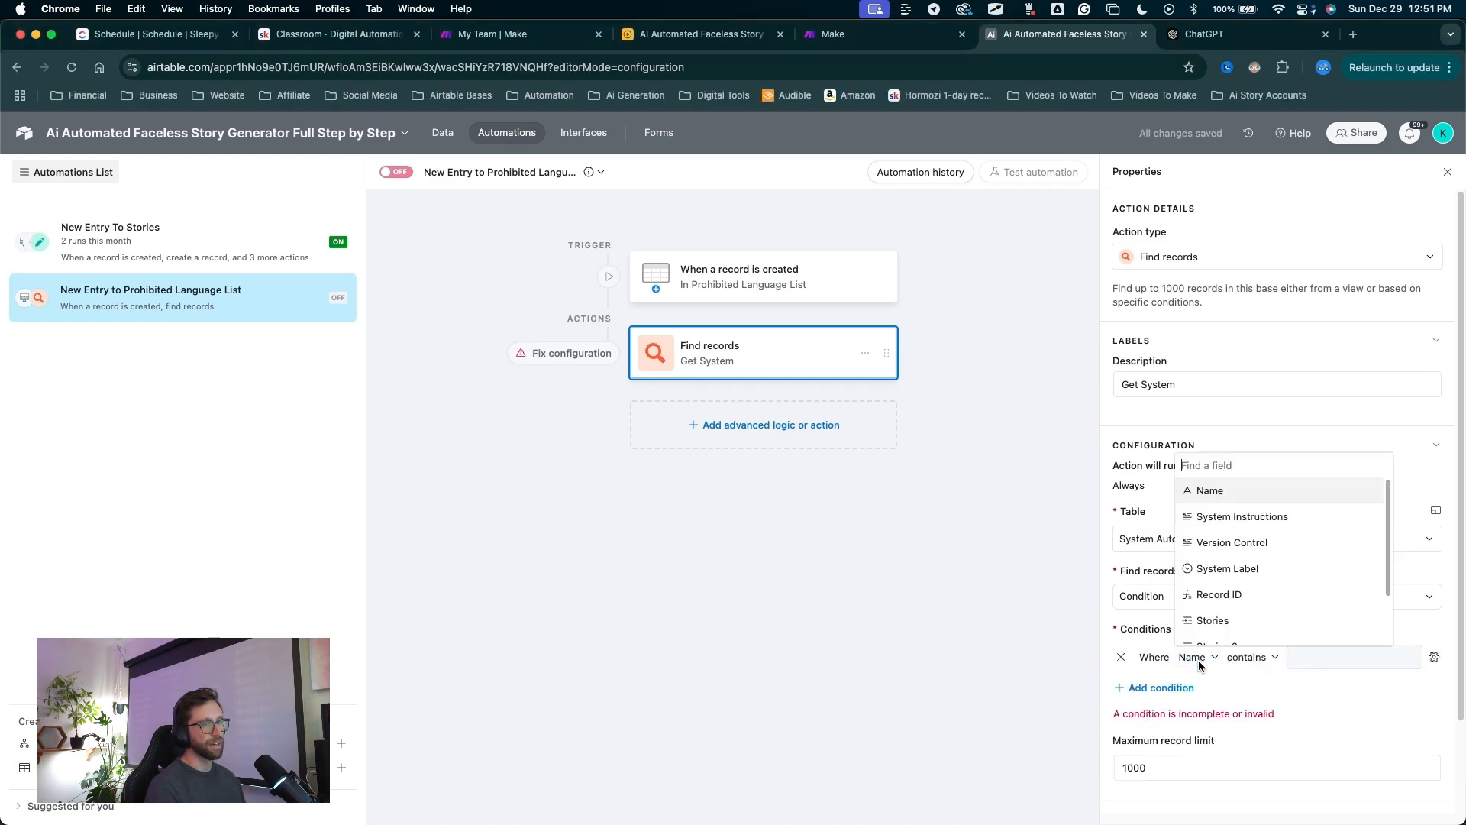
pyautogui.click(1231, 594)
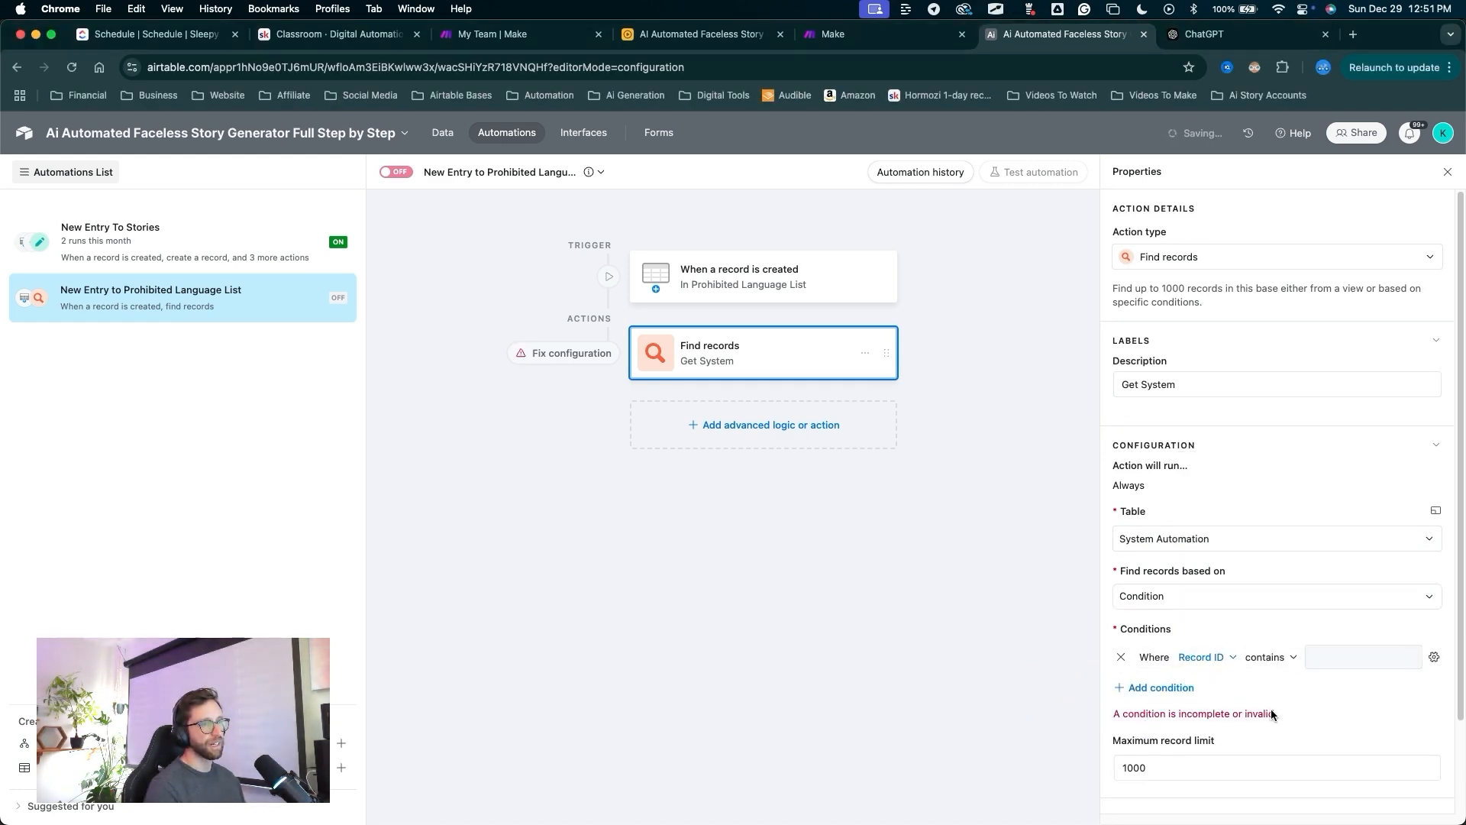
pyautogui.click(1270, 659)
pyautogui.click(1281, 549)
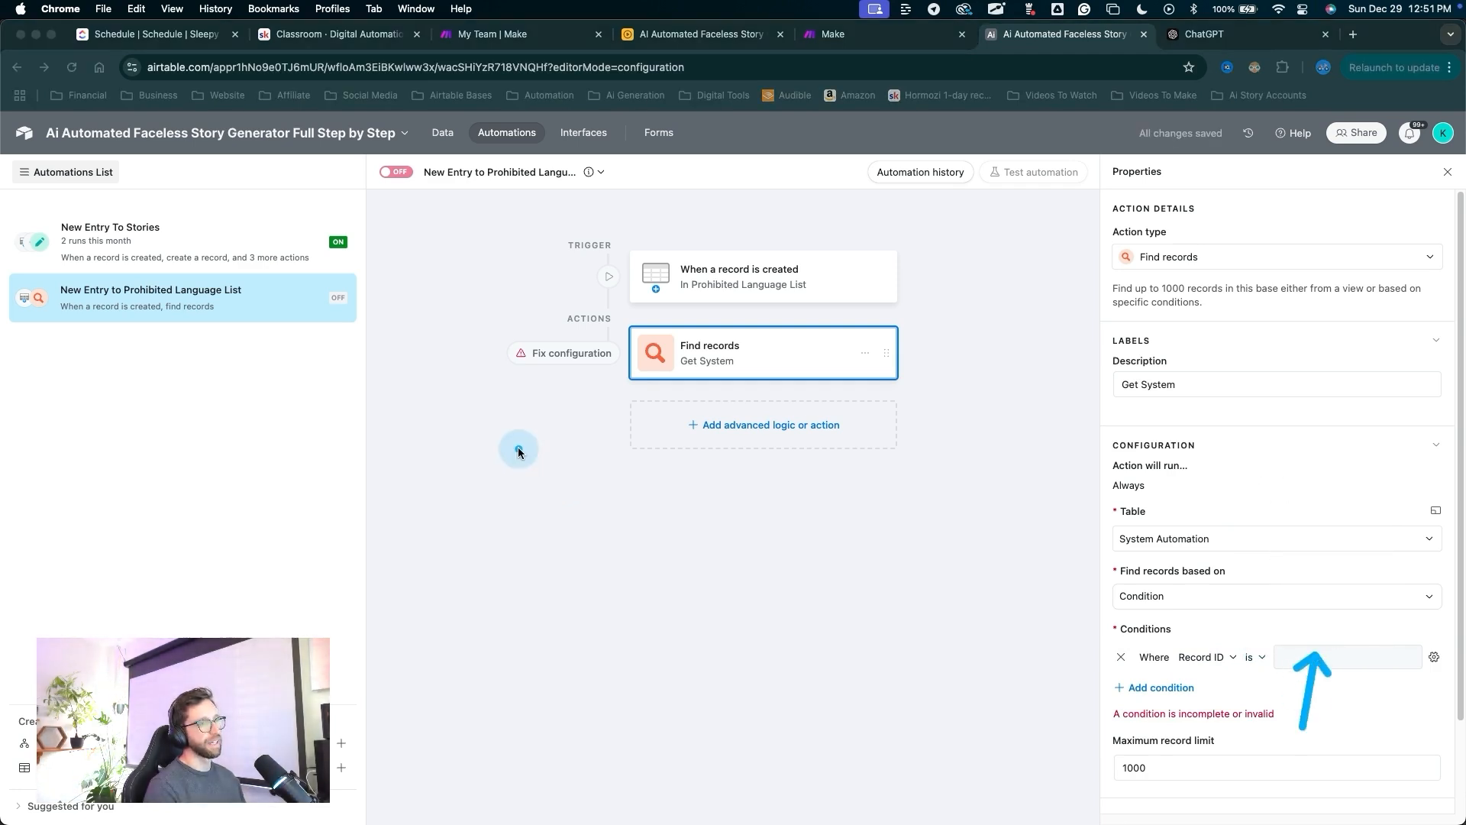
# Copy the System row's Record ID from System Automation into the condition value.
pyautogui.click(447, 136)
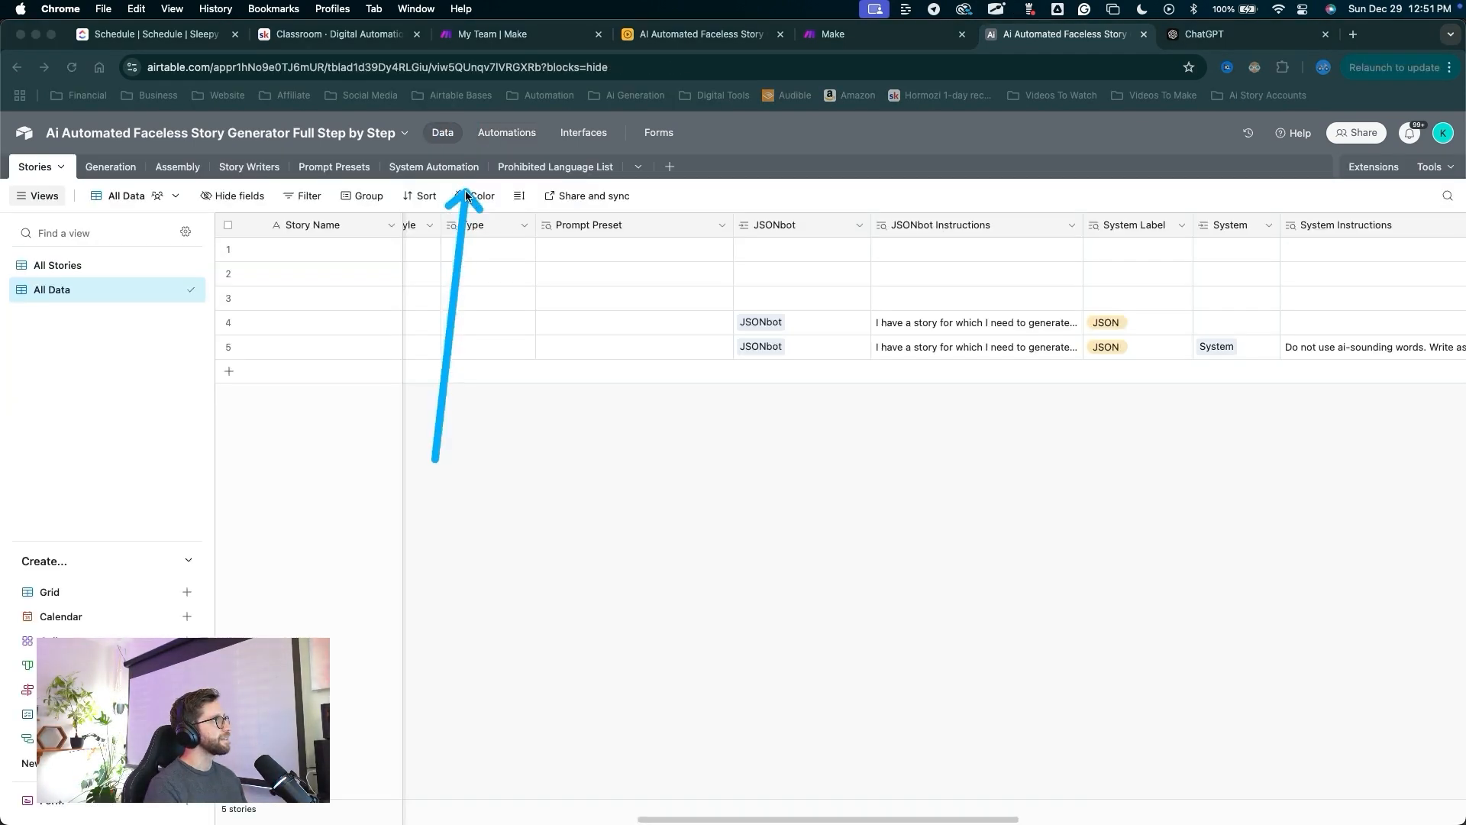
pyautogui.click(455, 170)
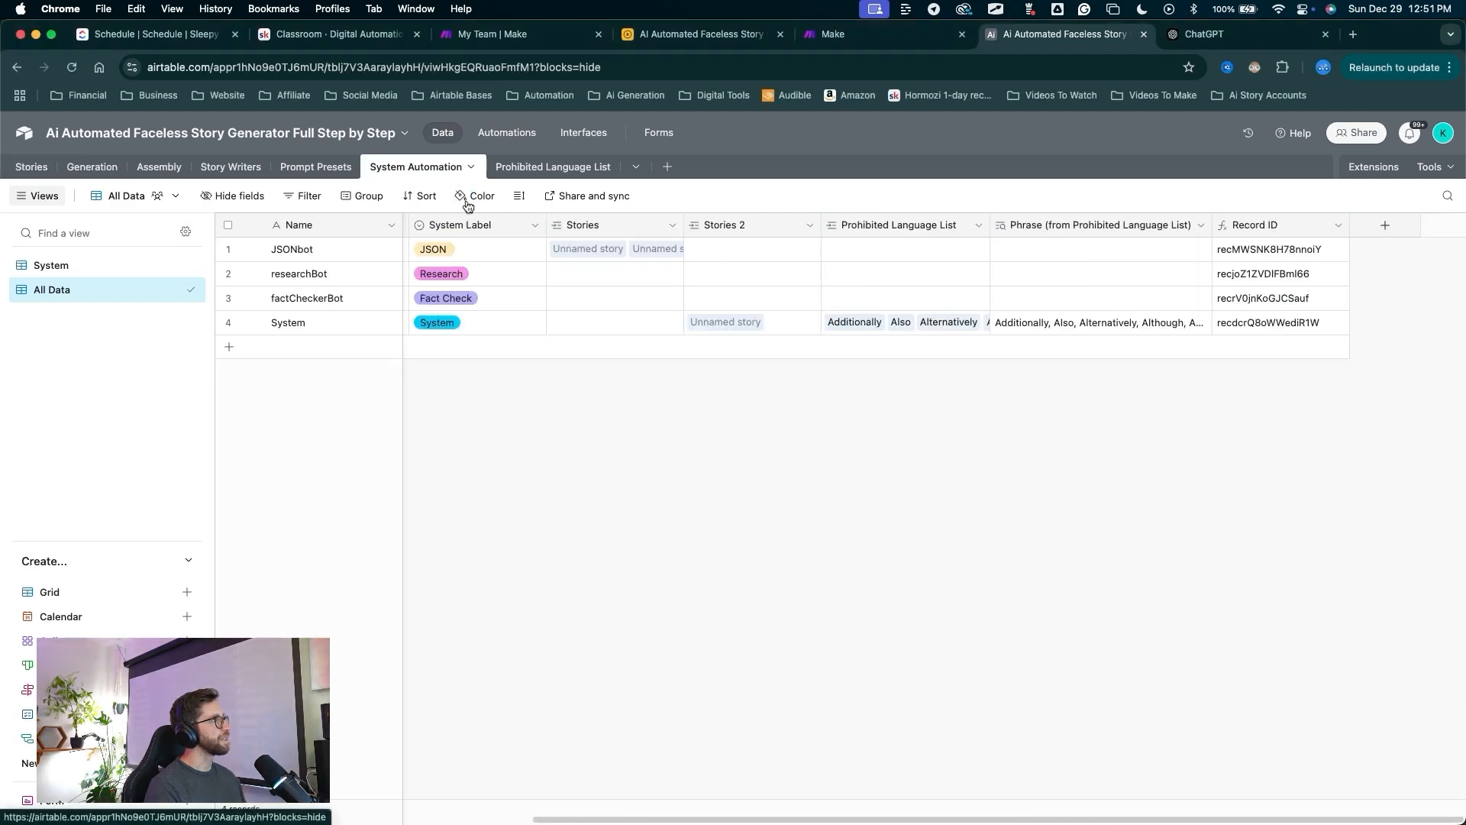
pyautogui.click(1234, 324)
pyautogui.press('super+c')
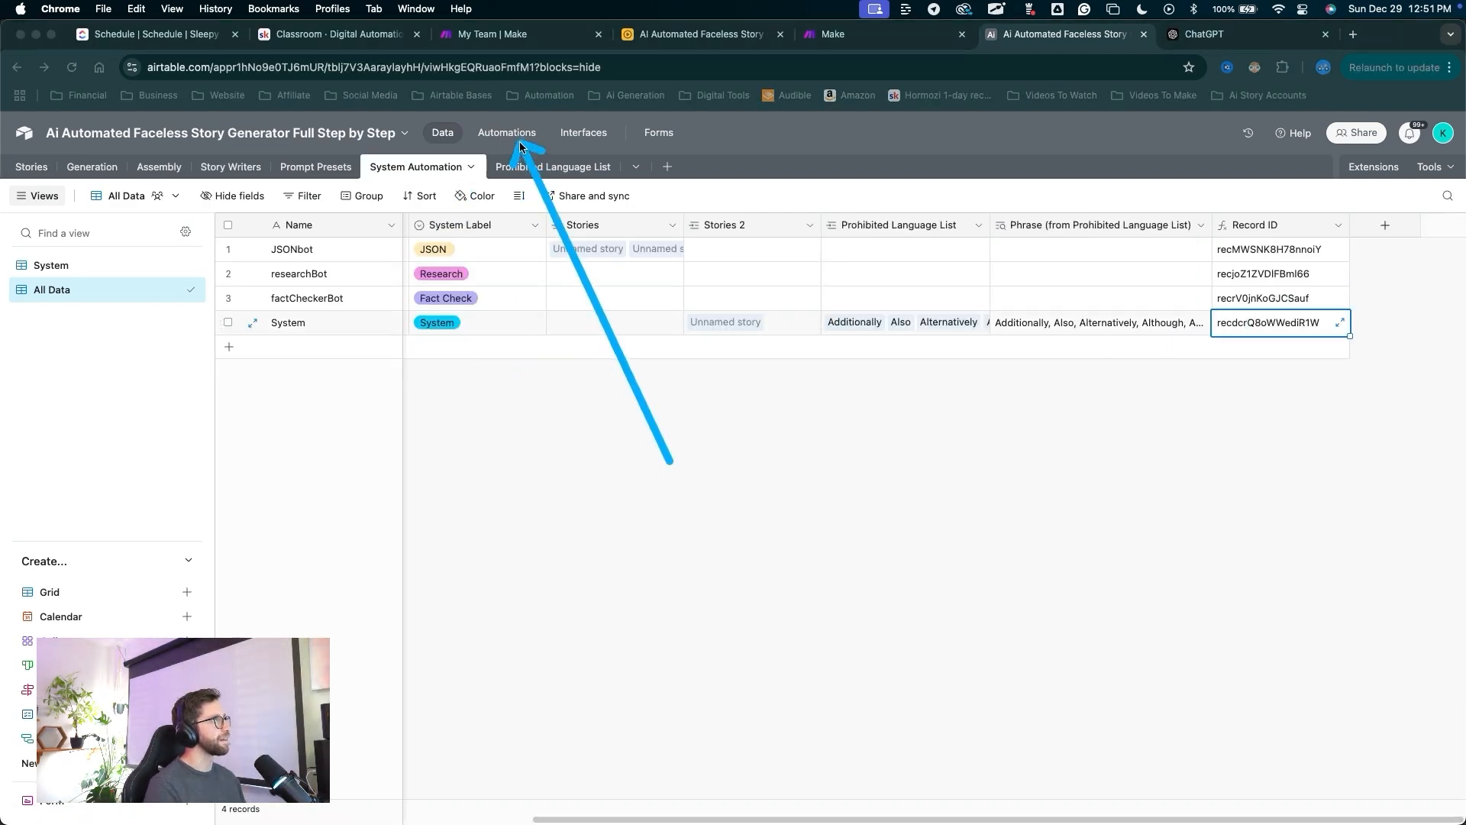
pyautogui.click(507, 132)
pyautogui.click(1301, 659)
pyautogui.press('super+v')
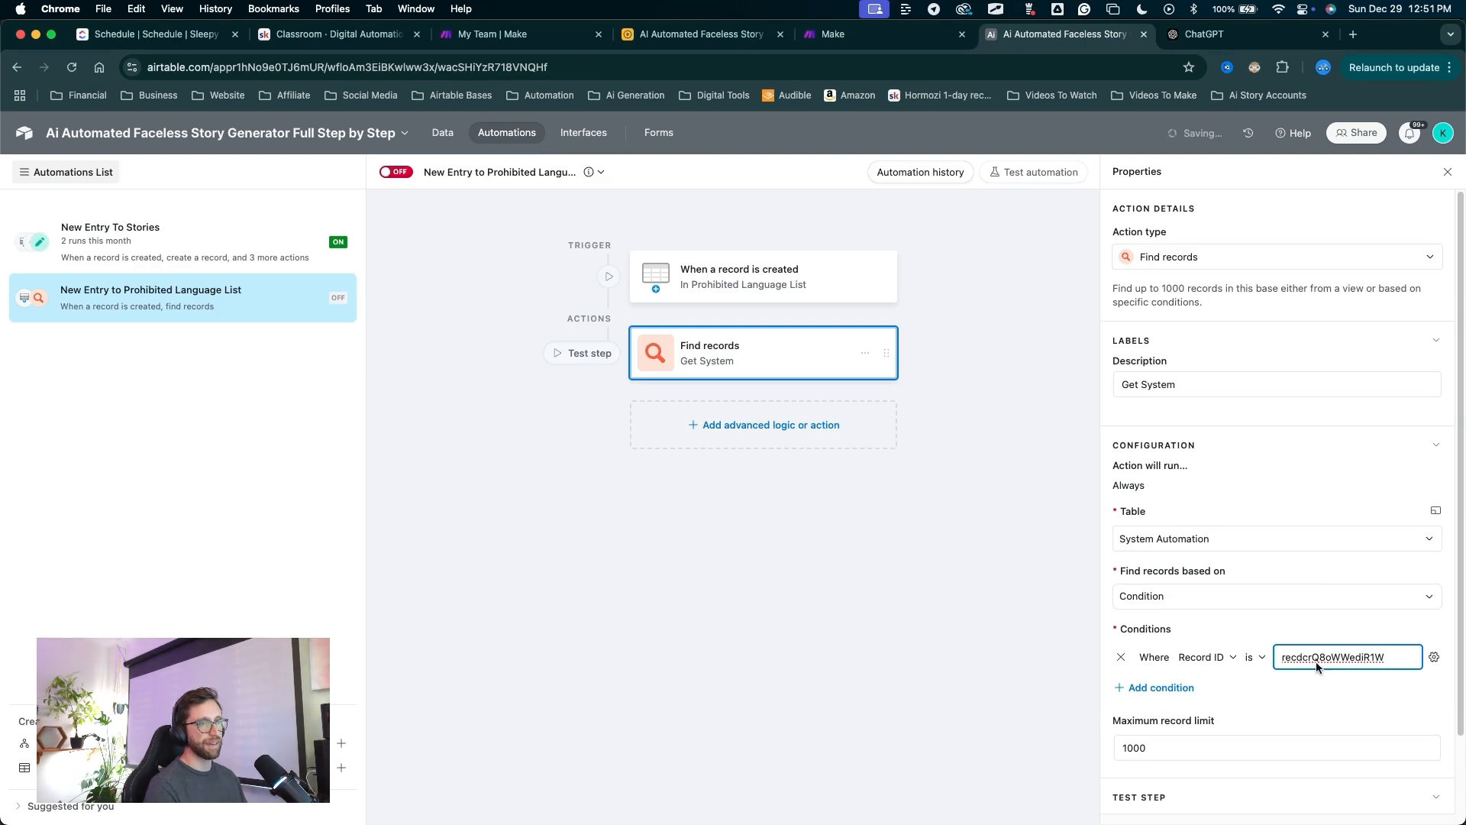
# Set the maximum record limit to 1.
pyautogui.click(1174, 756)
pyautogui.press('BackSpace')
pyautogui.press('BackSpace')
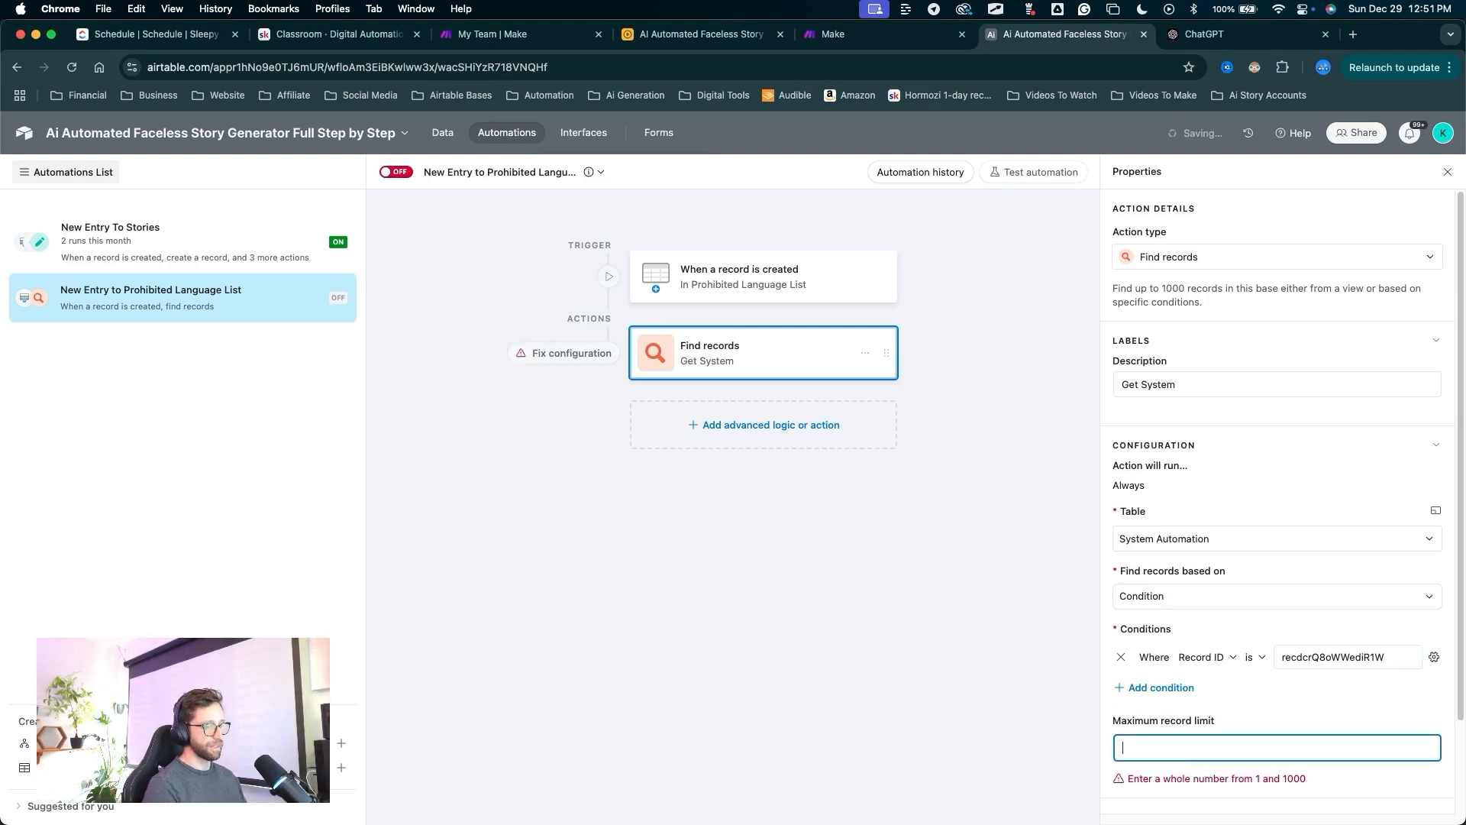
pyautogui.write('1')
pyautogui.click(774, 440)
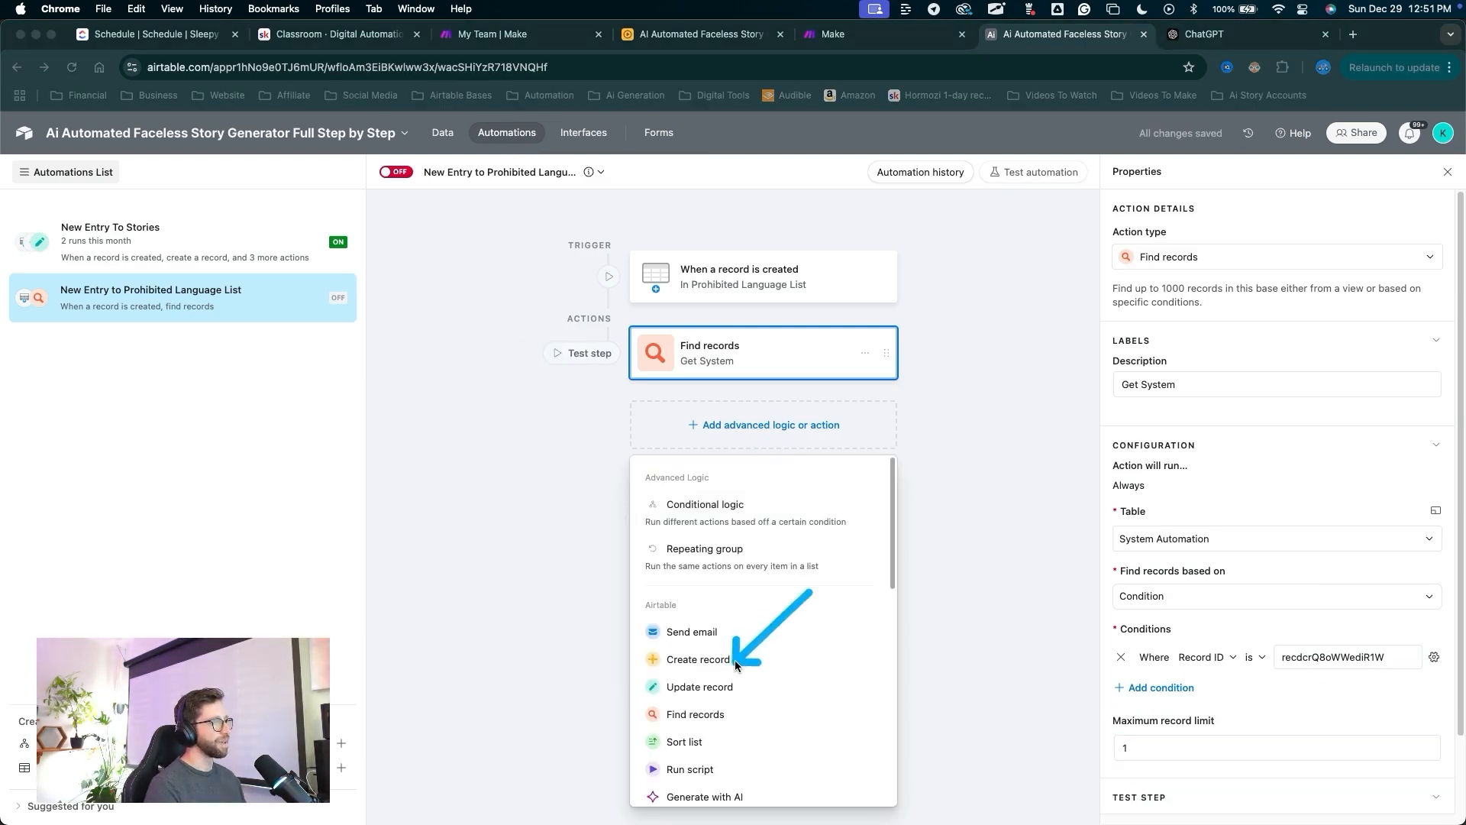
# Add an Update record action on Prohibited Language List using the triggering record's ID.
pyautogui.click(733, 685)
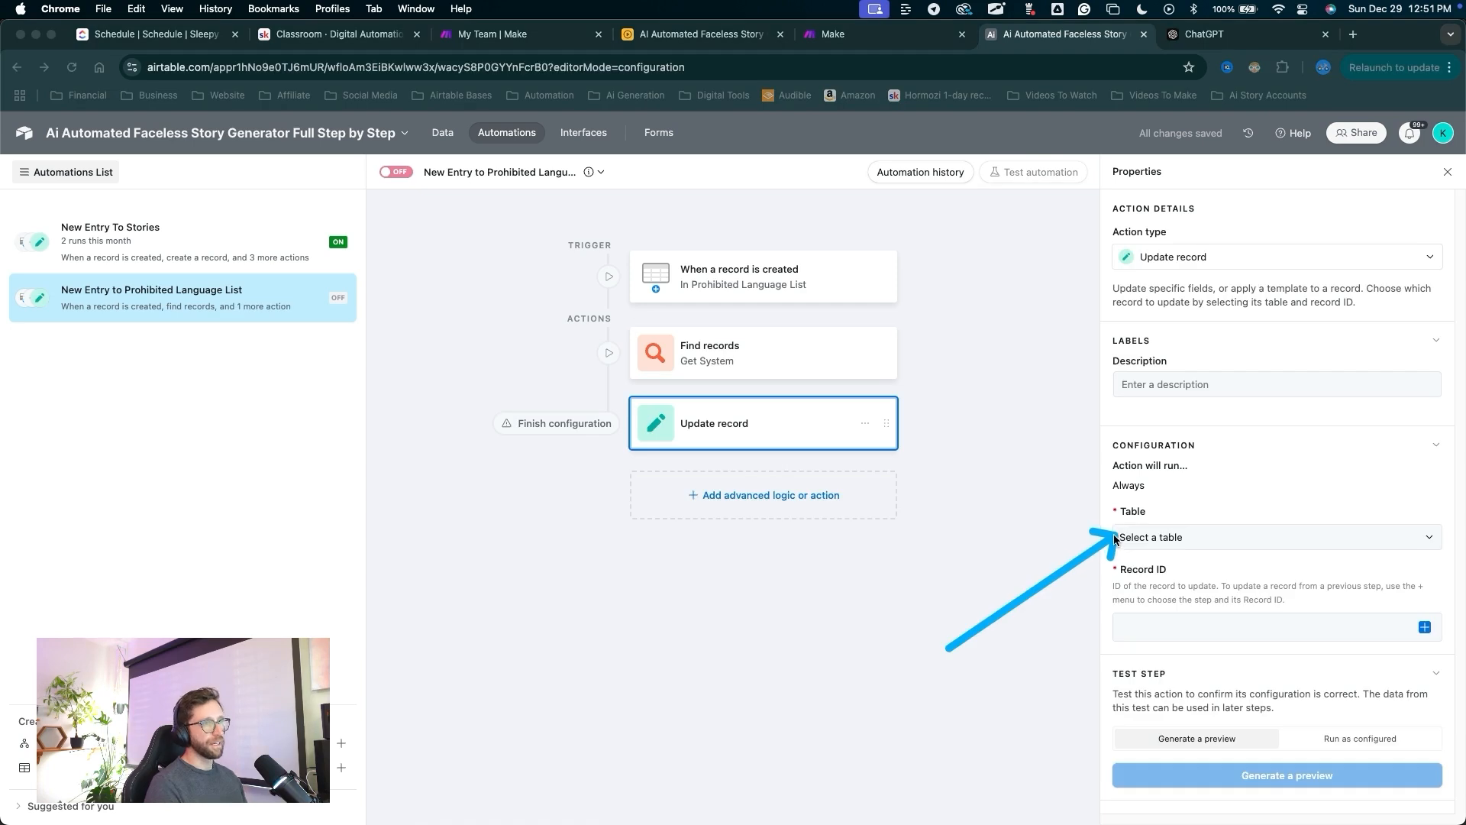
pyautogui.click(1130, 537)
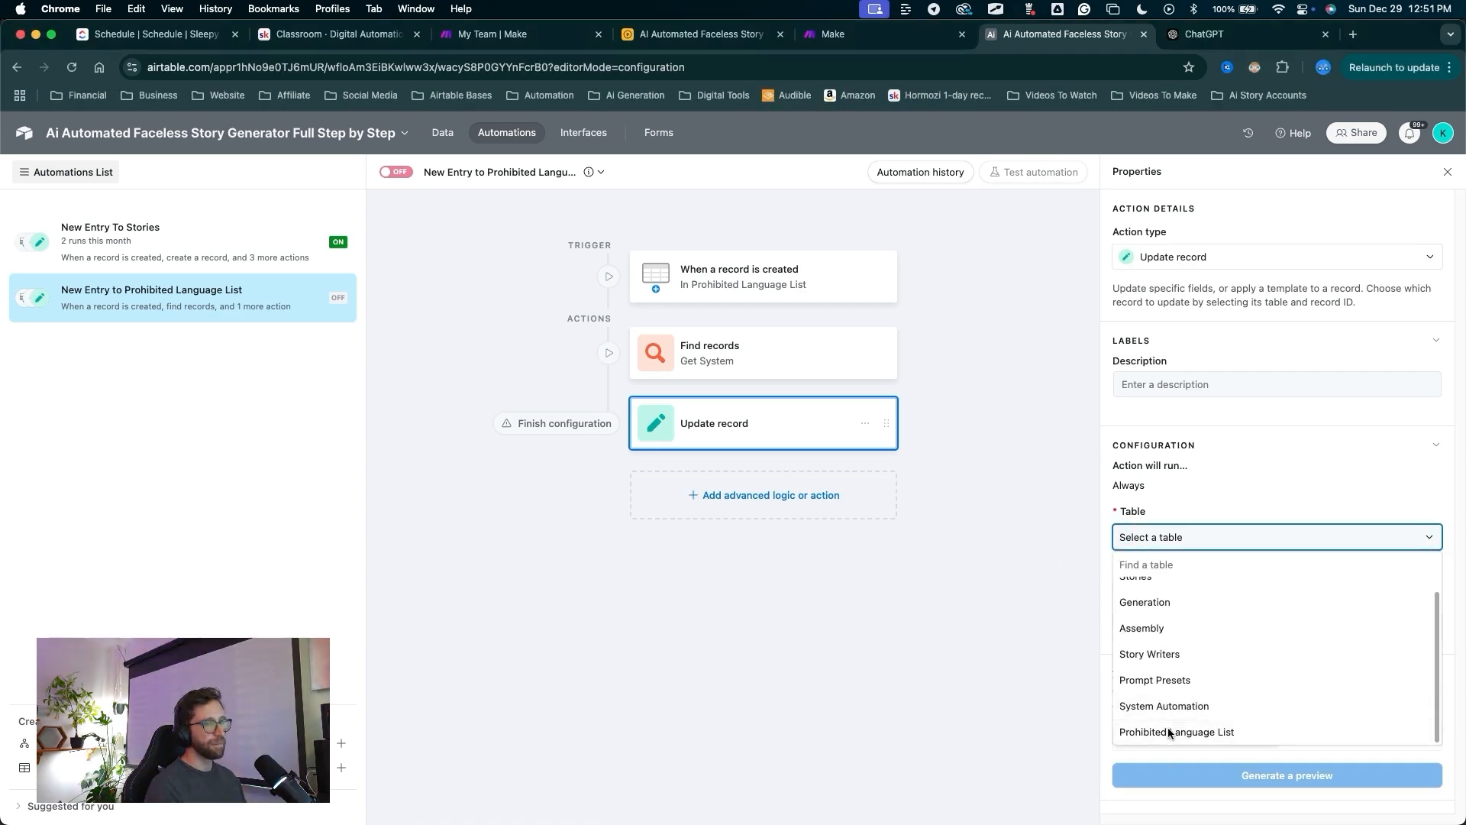
pyautogui.click(1168, 728)
pyautogui.moveTo(1060, 569)
pyautogui.mouseDown()
pyautogui.moveTo(1127, 500)
pyautogui.moveTo(1425, 633)
pyautogui.mouseUp()
pyautogui.click(1424, 631)
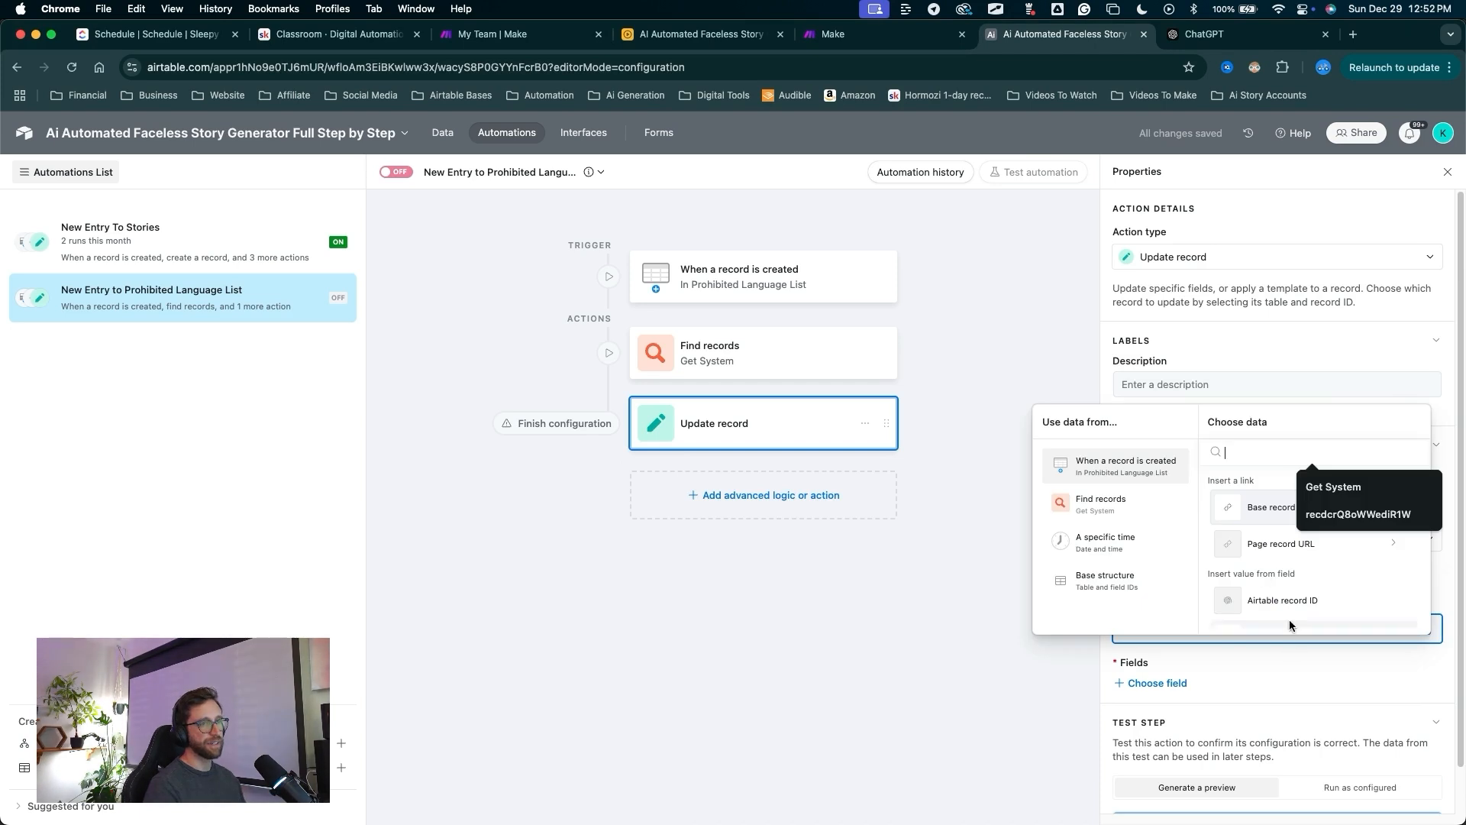
pyautogui.click(1287, 601)
# Fill the System Automation field with the Find records step's Record ID.
pyautogui.moveTo(1029, 747); pyautogui.dragTo(1122, 688)
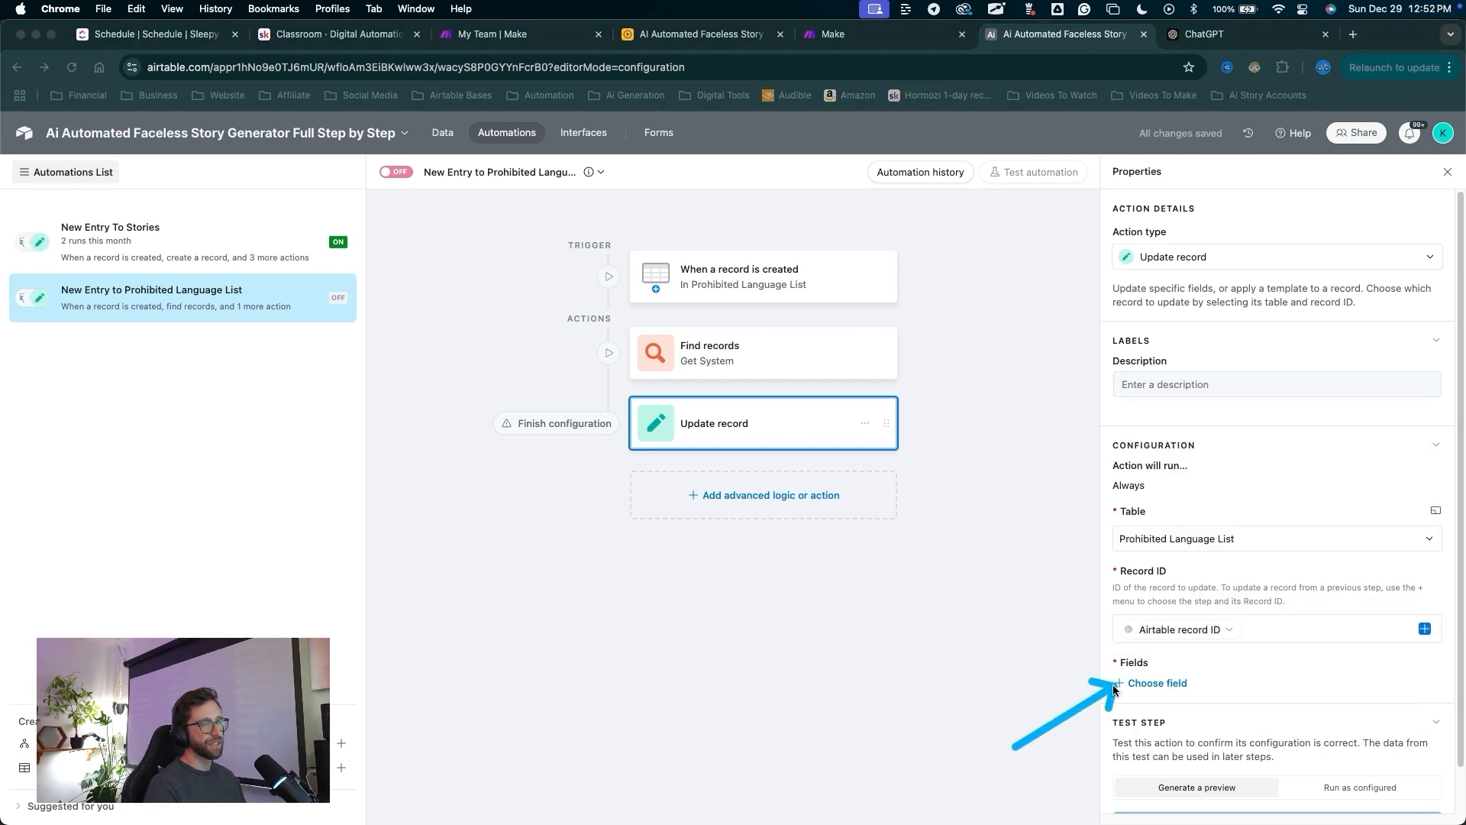
pyautogui.click(1123, 685)
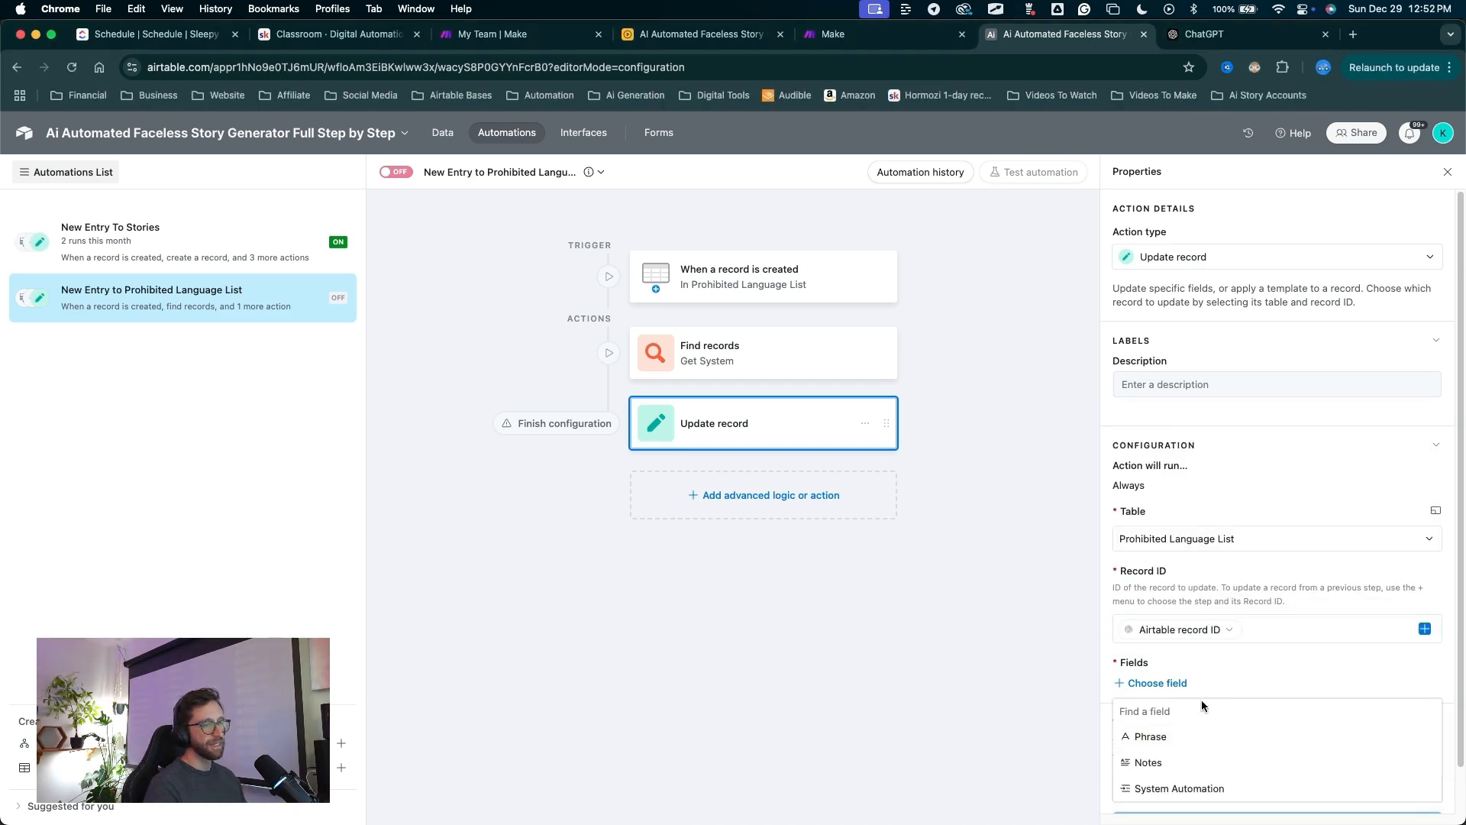
pyautogui.click(1178, 788)
pyautogui.moveTo(985, 759); pyautogui.dragTo(1420, 733)
pyautogui.click(1424, 731)
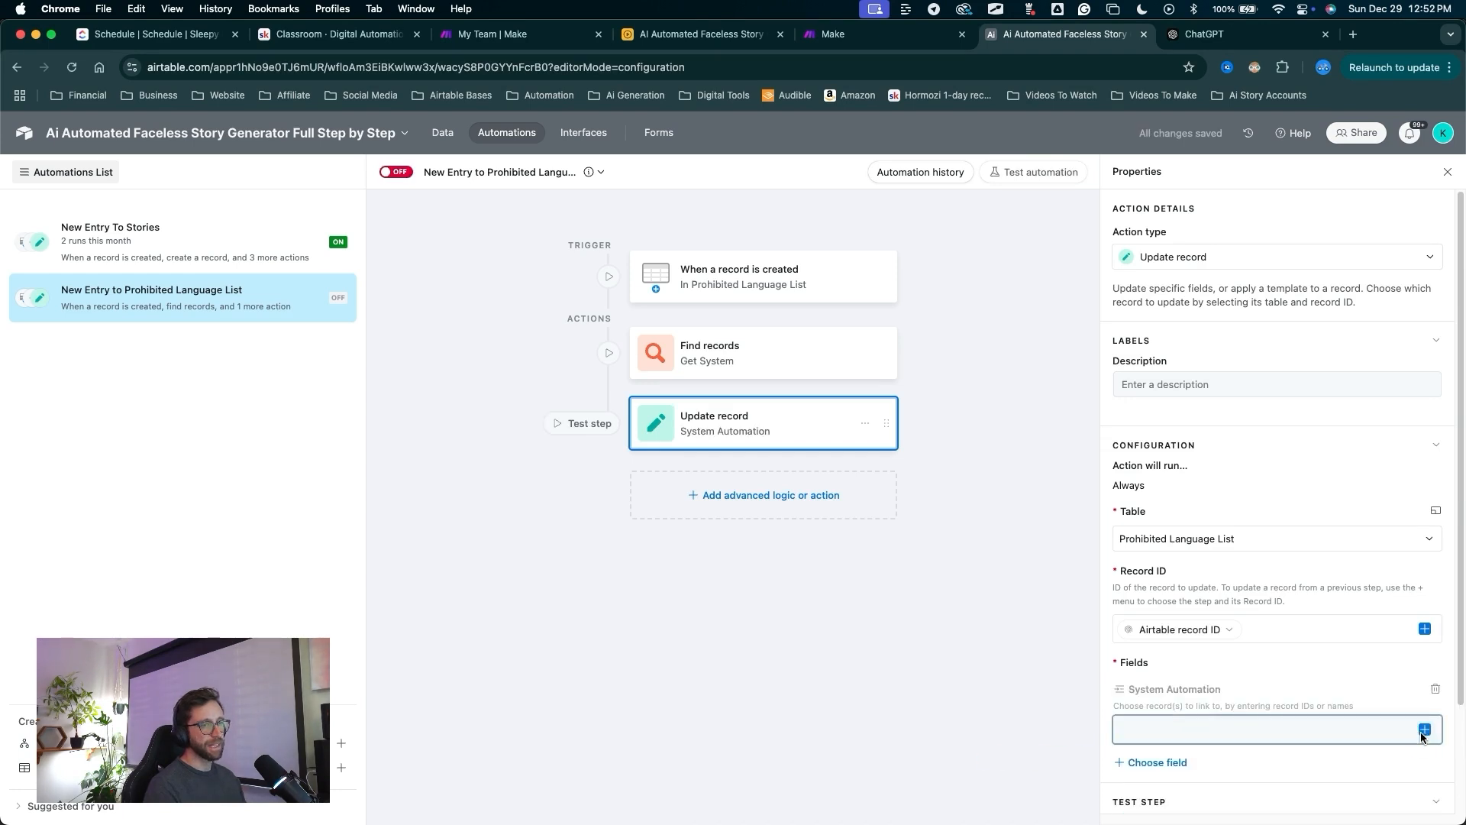
pyautogui.moveTo(1117, 544); pyautogui.dragTo(1111, 569)
pyautogui.click(1100, 603)
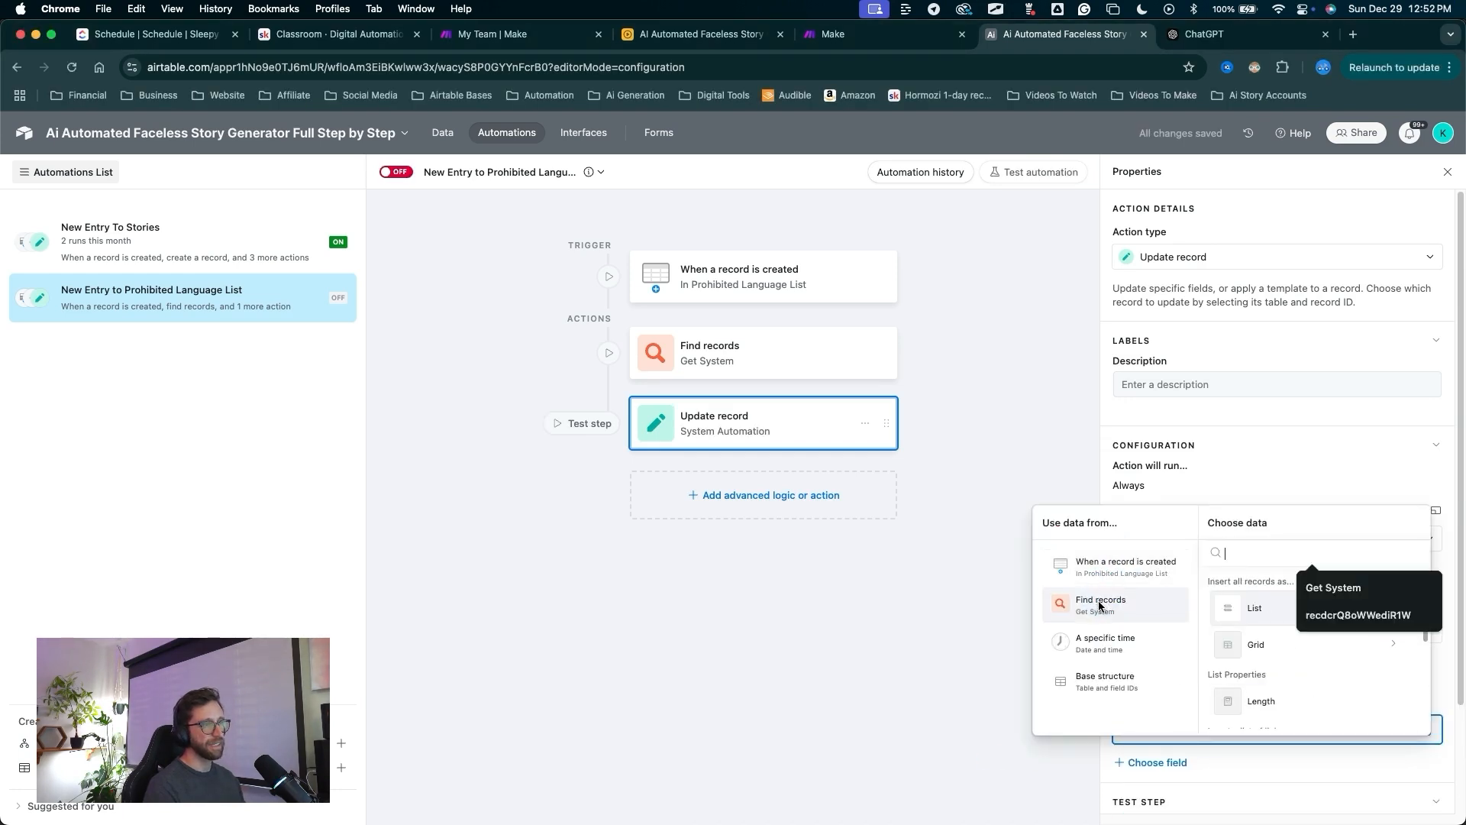
pyautogui.moveTo(1273, 620); pyautogui.dragTo(1274, 686)
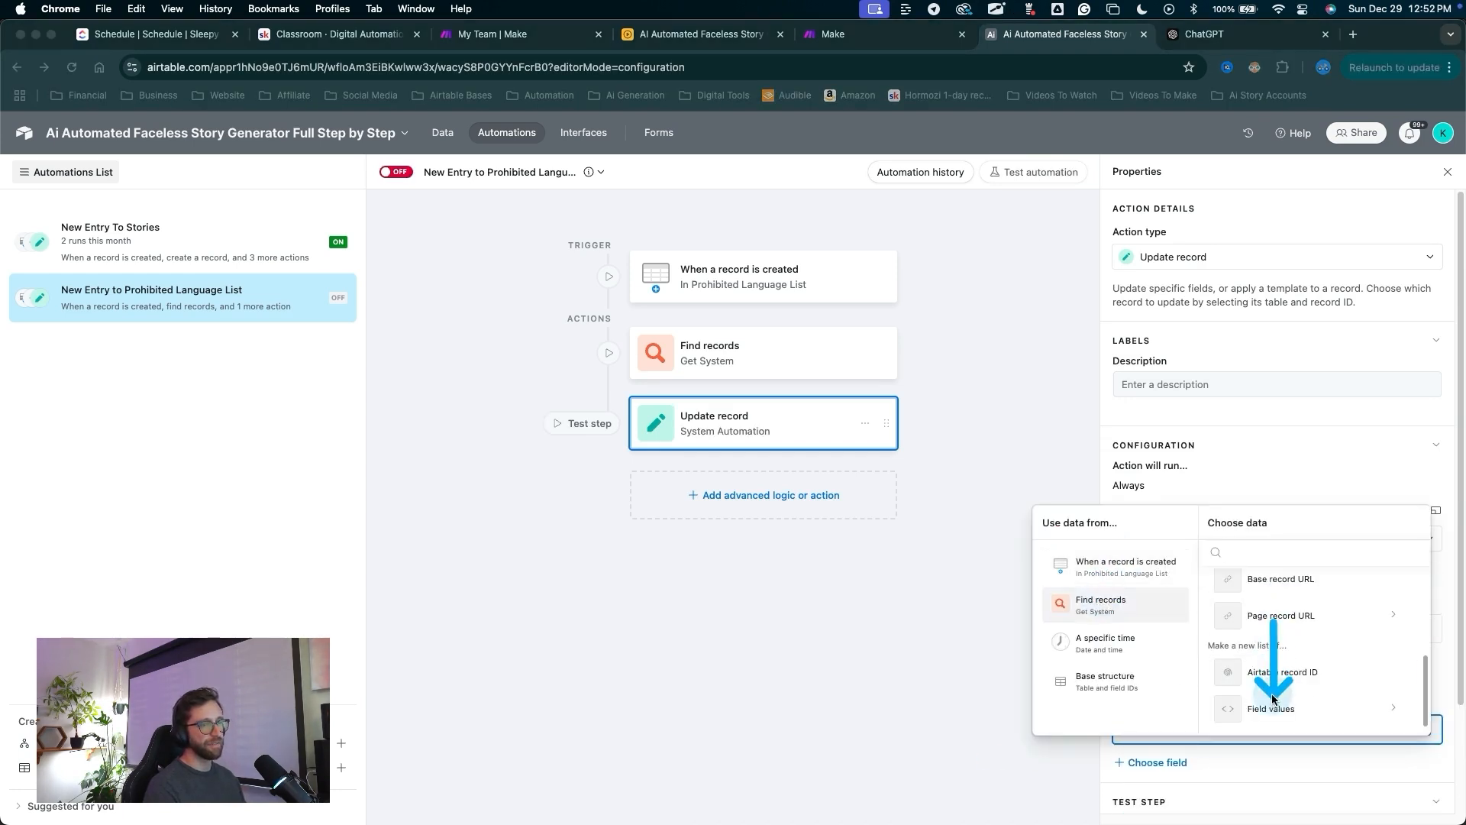
pyautogui.click(1273, 707)
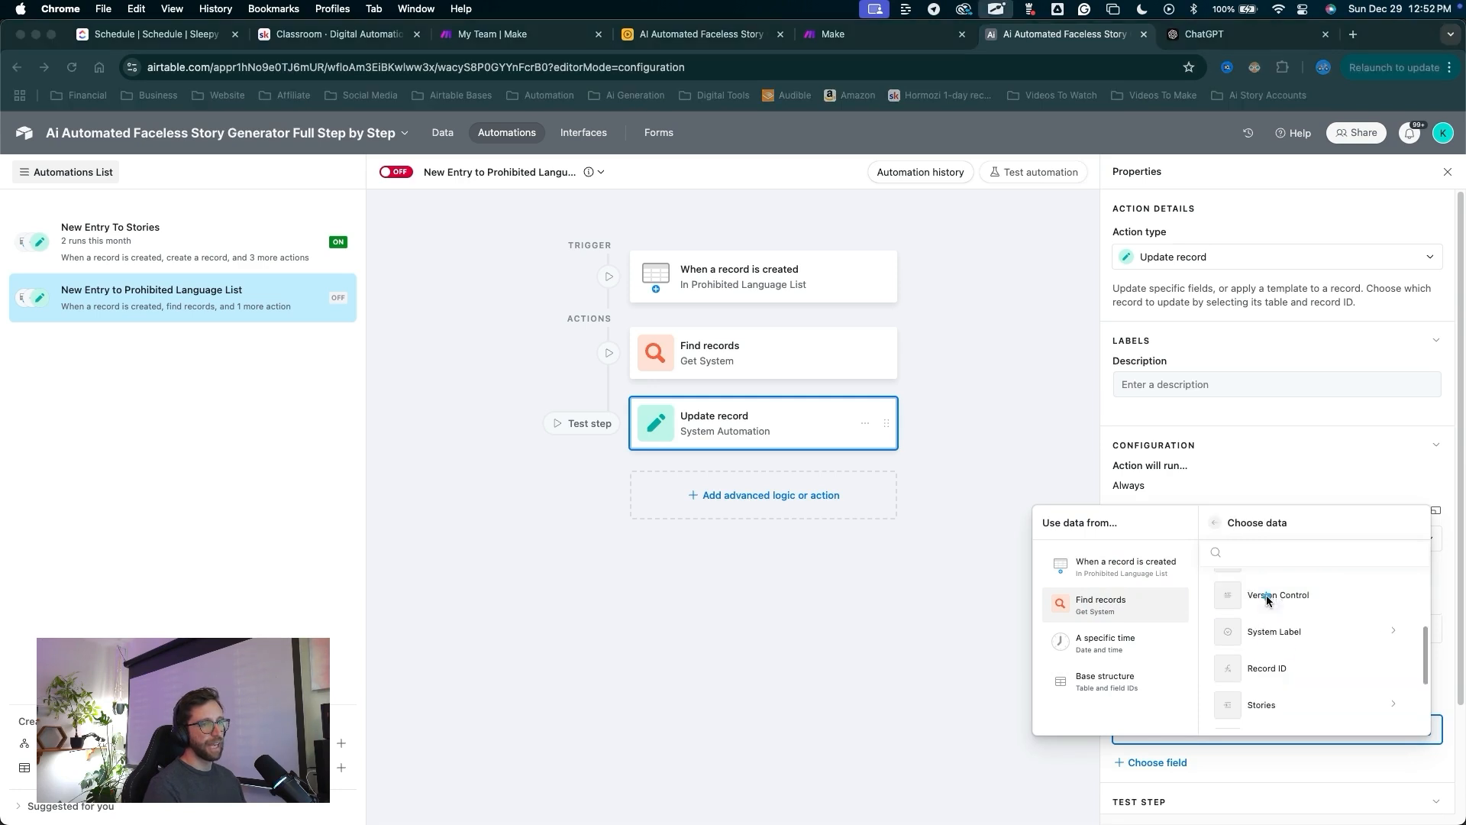
pyautogui.click(1270, 669)
# Turn the automation on and open the Prohibited Language List table.
pyautogui.moveTo(466, 436); pyautogui.dragTo(397, 180)
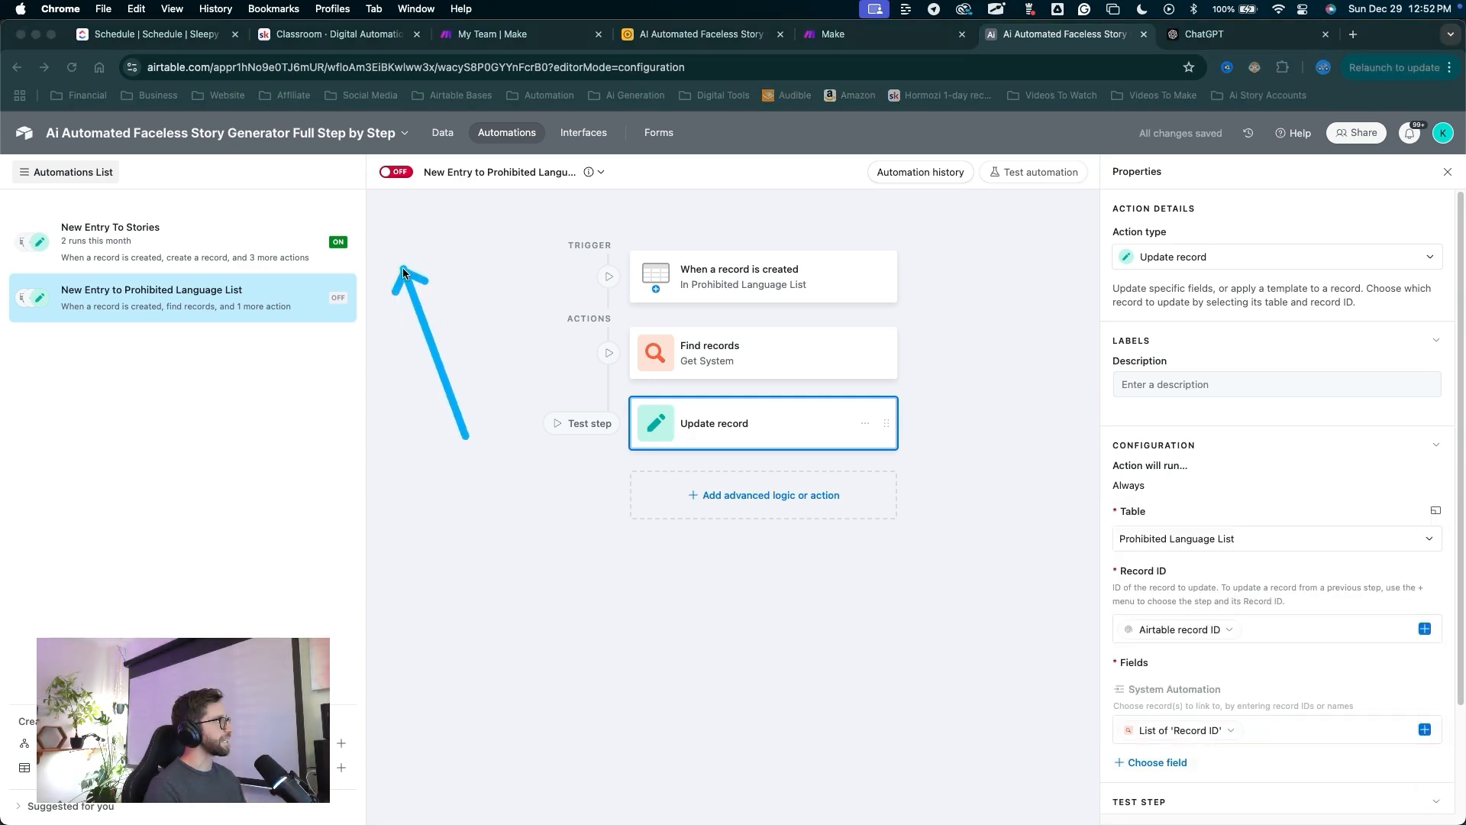
pyautogui.click(397, 174)
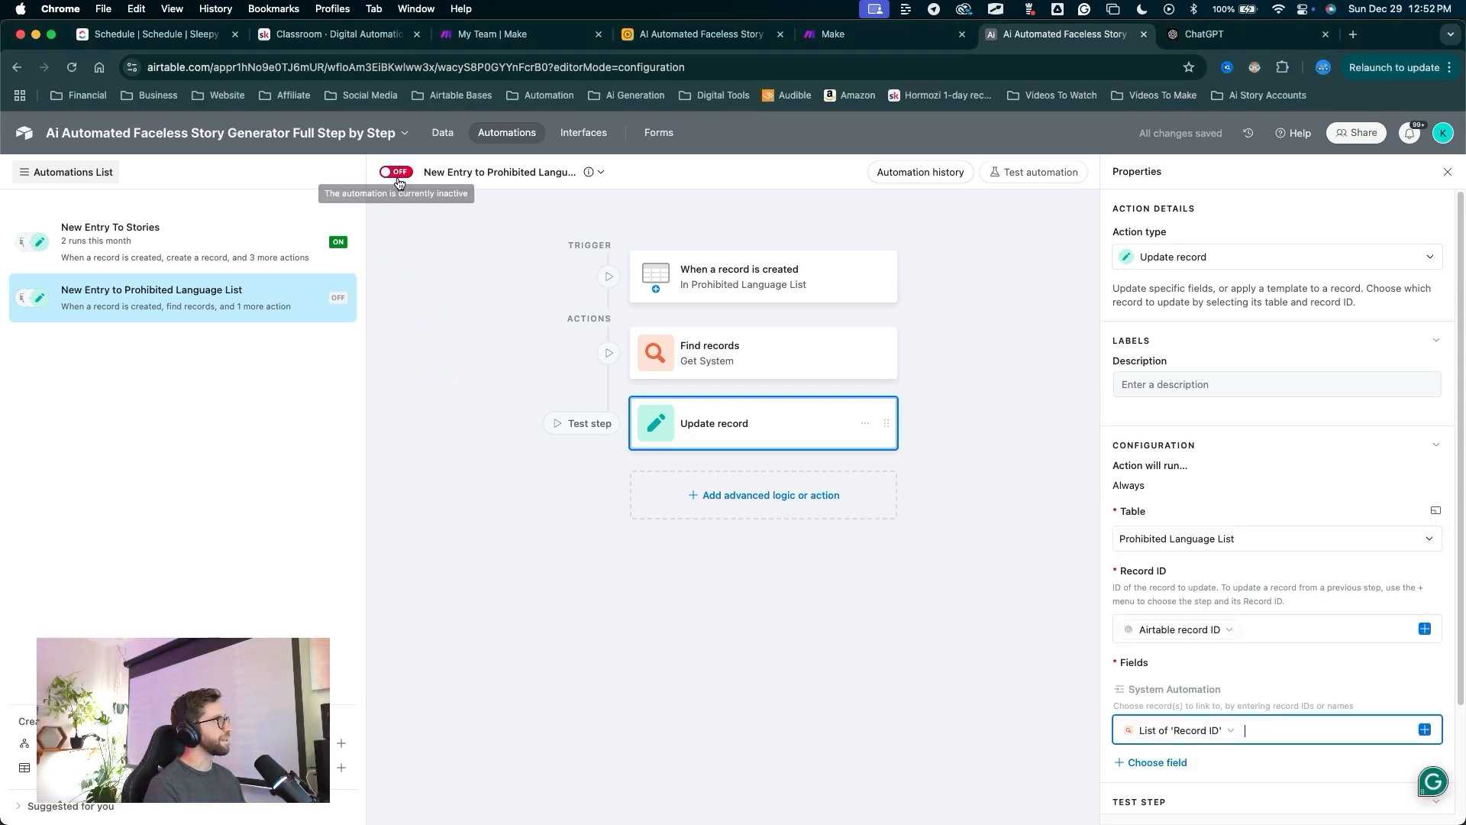
pyautogui.moveTo(457, 297); pyautogui.dragTo(450, 214)
pyautogui.click(442, 132)
pyautogui.moveTo(459, 481)
pyautogui.mouseDown()
pyautogui.moveTo(510, 221)
pyautogui.moveTo(547, 183)
pyautogui.mouseUp()
pyautogui.click(550, 170)
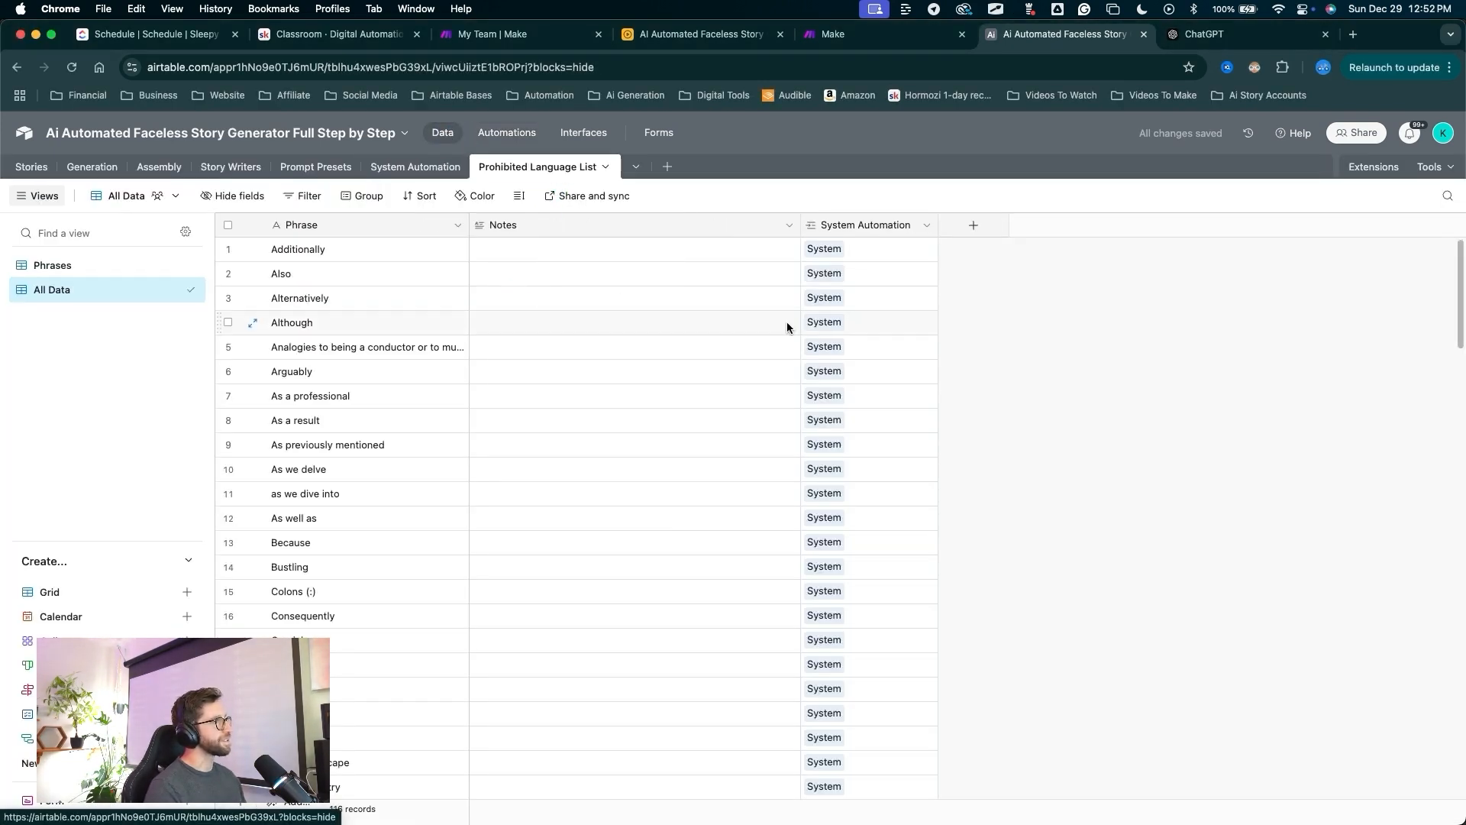
# Look through the Phrases view, then switch the table to the All Data view.
pyautogui.scroll(-20, 655, 515)
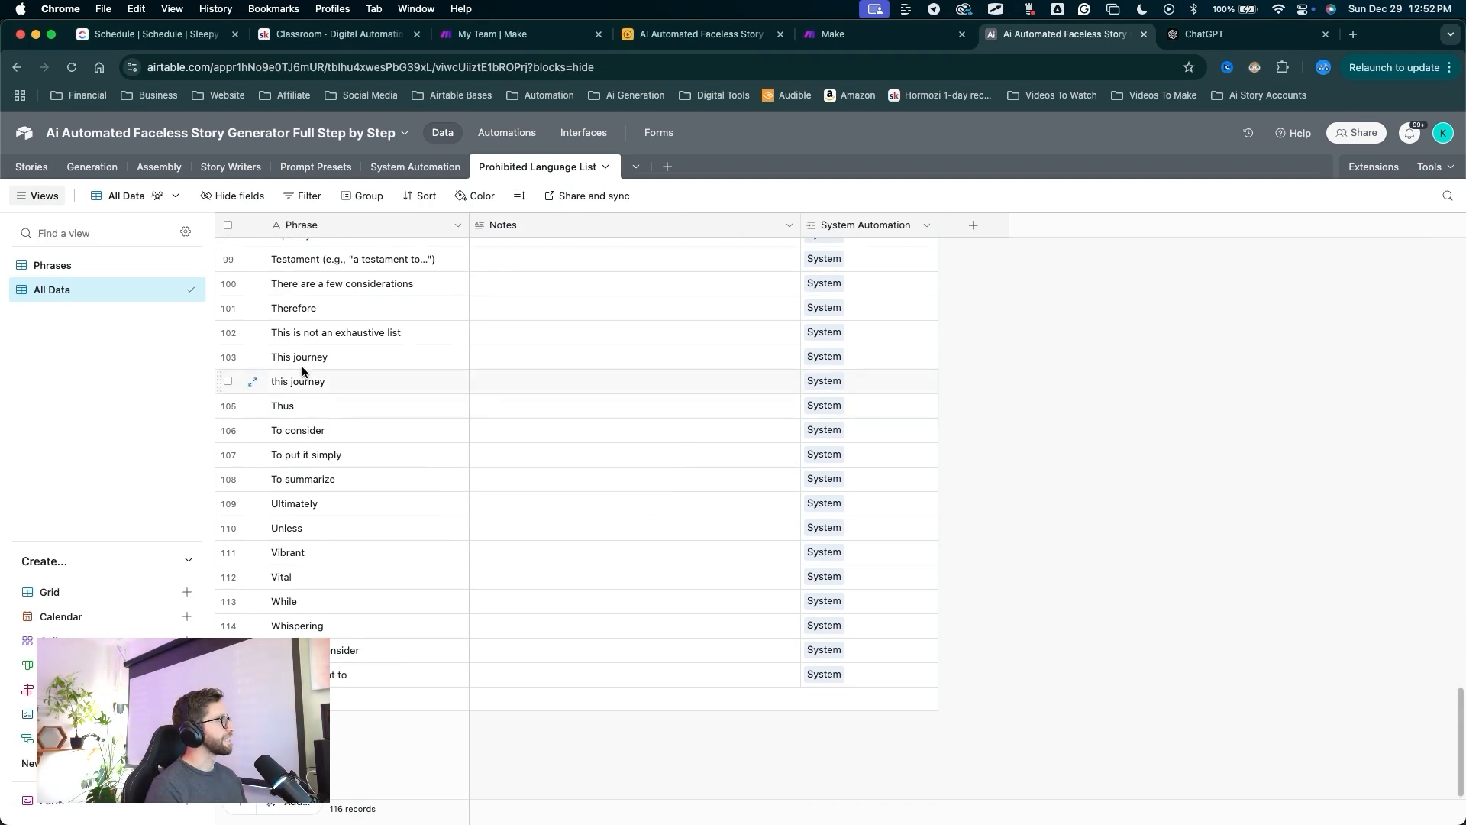
pyautogui.click(52, 265)
pyautogui.scroll(-5, 315, 554)
pyautogui.moveTo(443, 443); pyautogui.dragTo(375, 679)
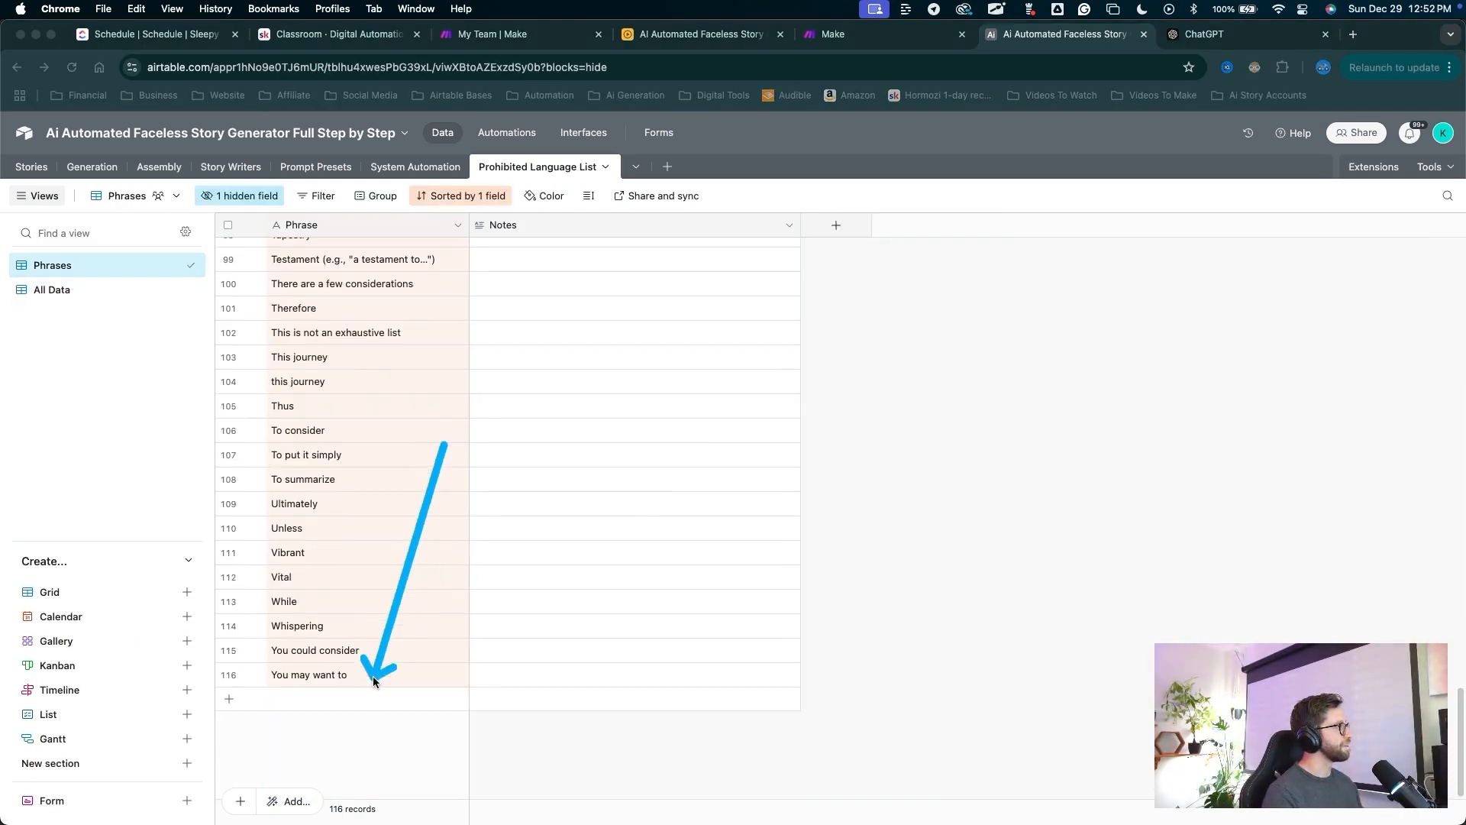
pyautogui.moveTo(443, 444)
pyautogui.mouseDown()
pyautogui.moveTo(401, 229)
pyautogui.moveTo(612, 583)
pyautogui.moveTo(344, 770)
pyautogui.moveTo(324, 674)
pyautogui.moveTo(372, 259)
pyautogui.moveTo(427, 192)
pyautogui.moveTo(425, 204)
pyautogui.moveTo(422, 170)
pyautogui.moveTo(387, 319)
pyautogui.mouseUp()
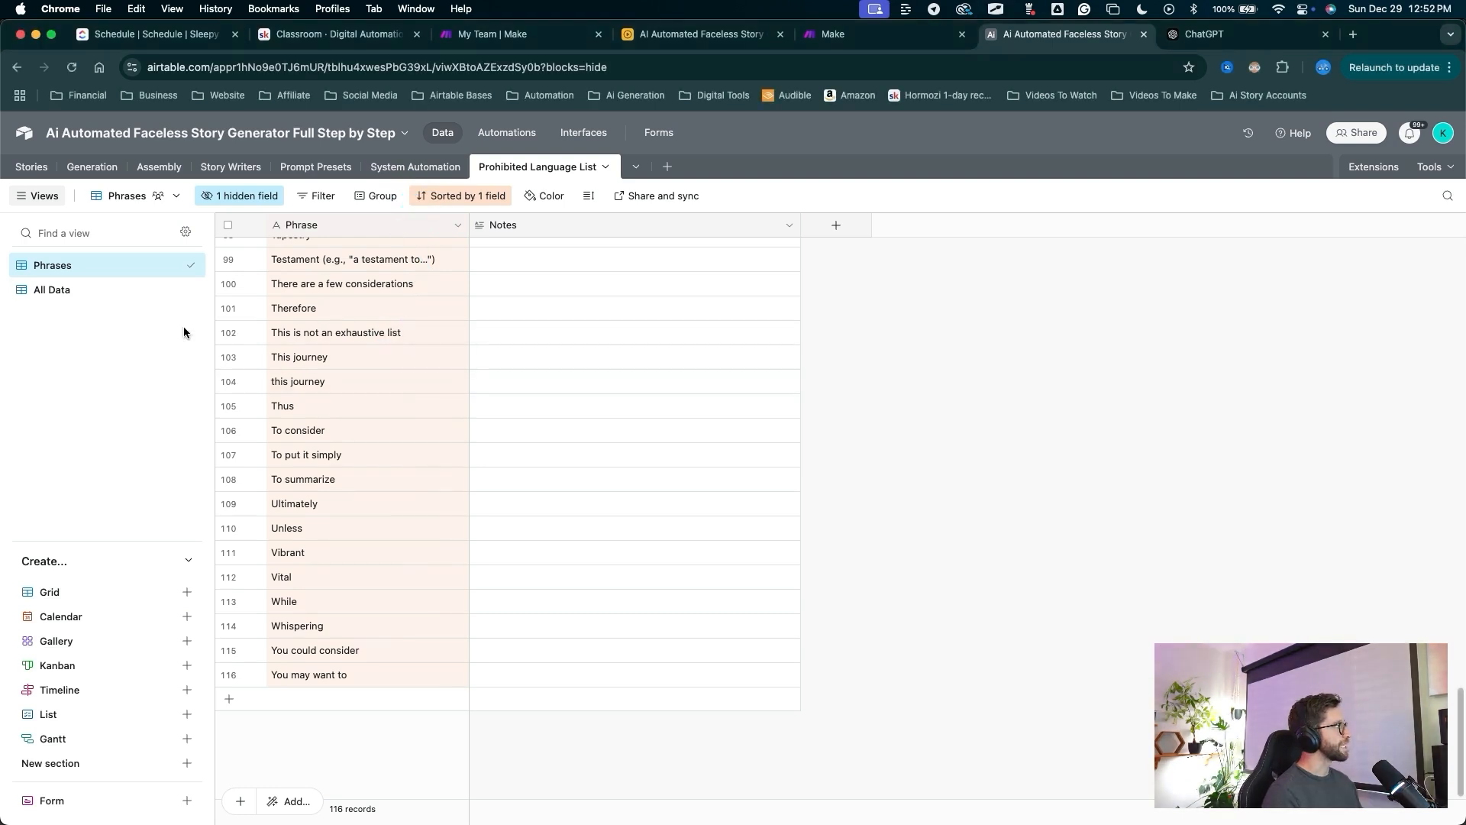
pyautogui.click(56, 289)
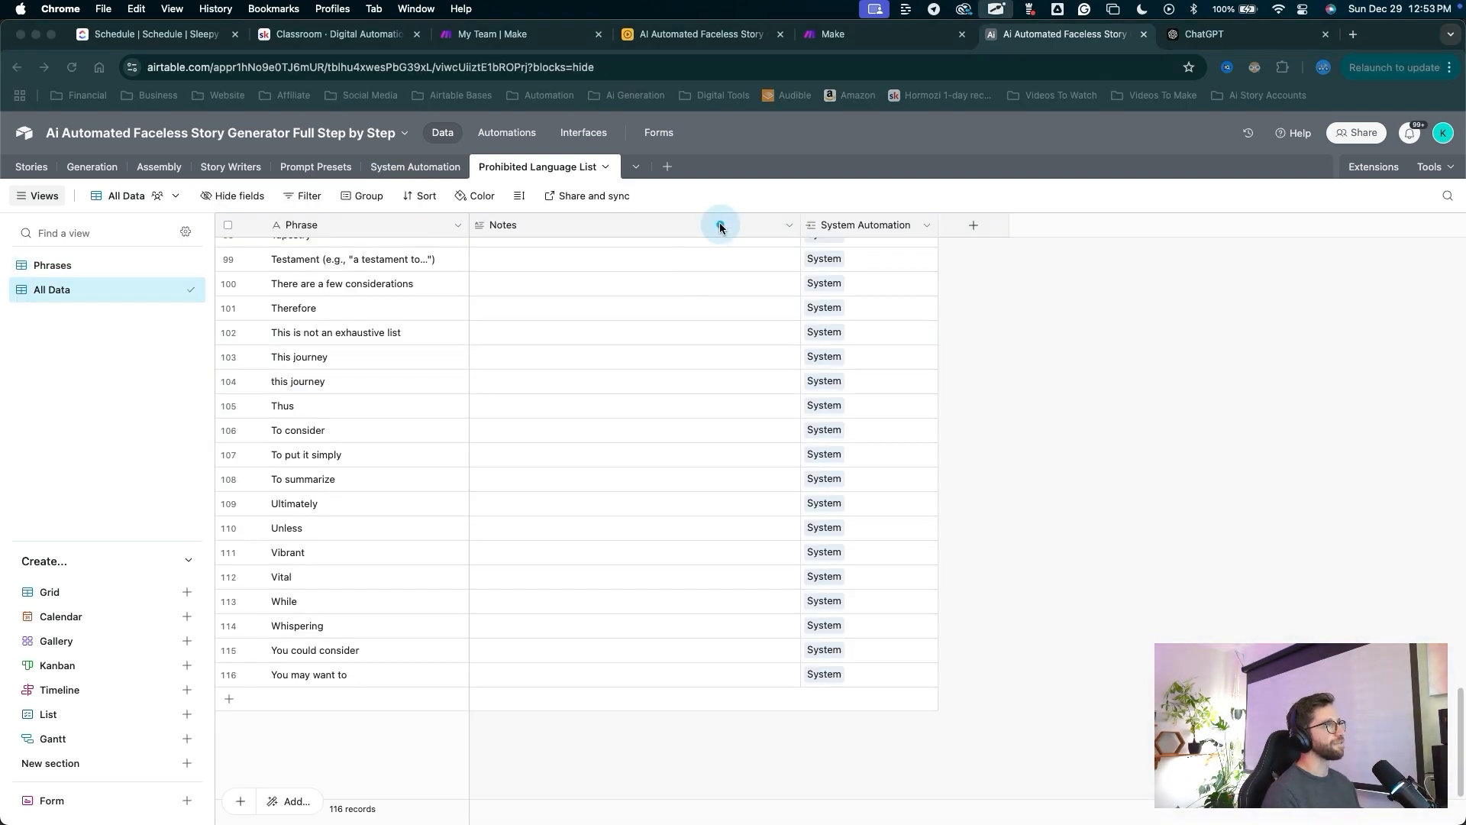
pyautogui.moveTo(655, 291)
pyautogui.mouseDown()
pyautogui.moveTo(796, 303)
pyautogui.moveTo(824, 615)
pyautogui.moveTo(782, 439)
pyautogui.moveTo(805, 256)
pyautogui.moveTo(497, 654)
pyautogui.moveTo(328, 697)
pyautogui.moveTo(772, 713)
pyautogui.moveTo(345, 692)
pyautogui.mouseUp()
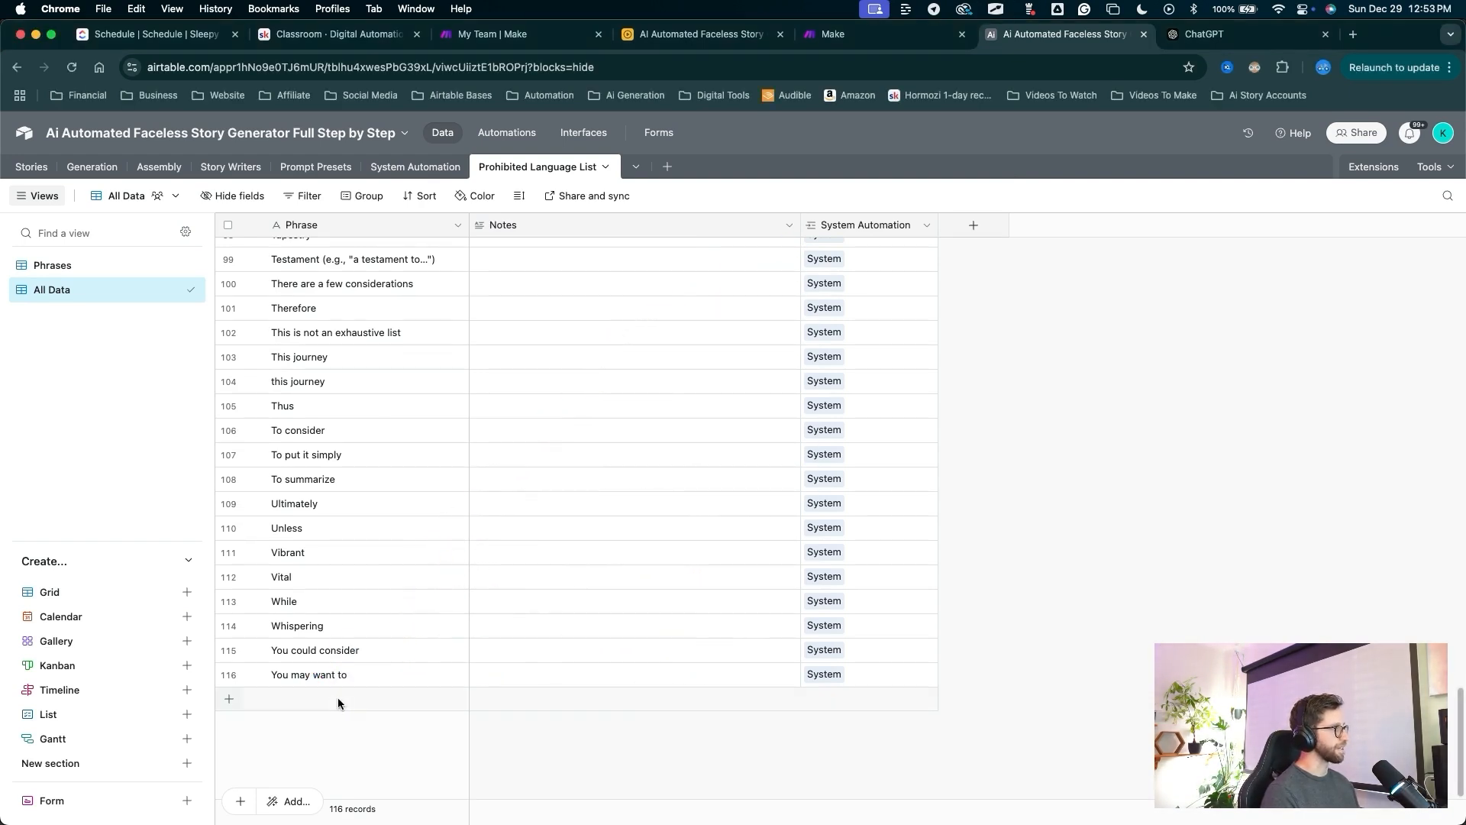
# Add a test phrase record, check System auto-fills, then delete the test record.
pyautogui.click(319, 696)
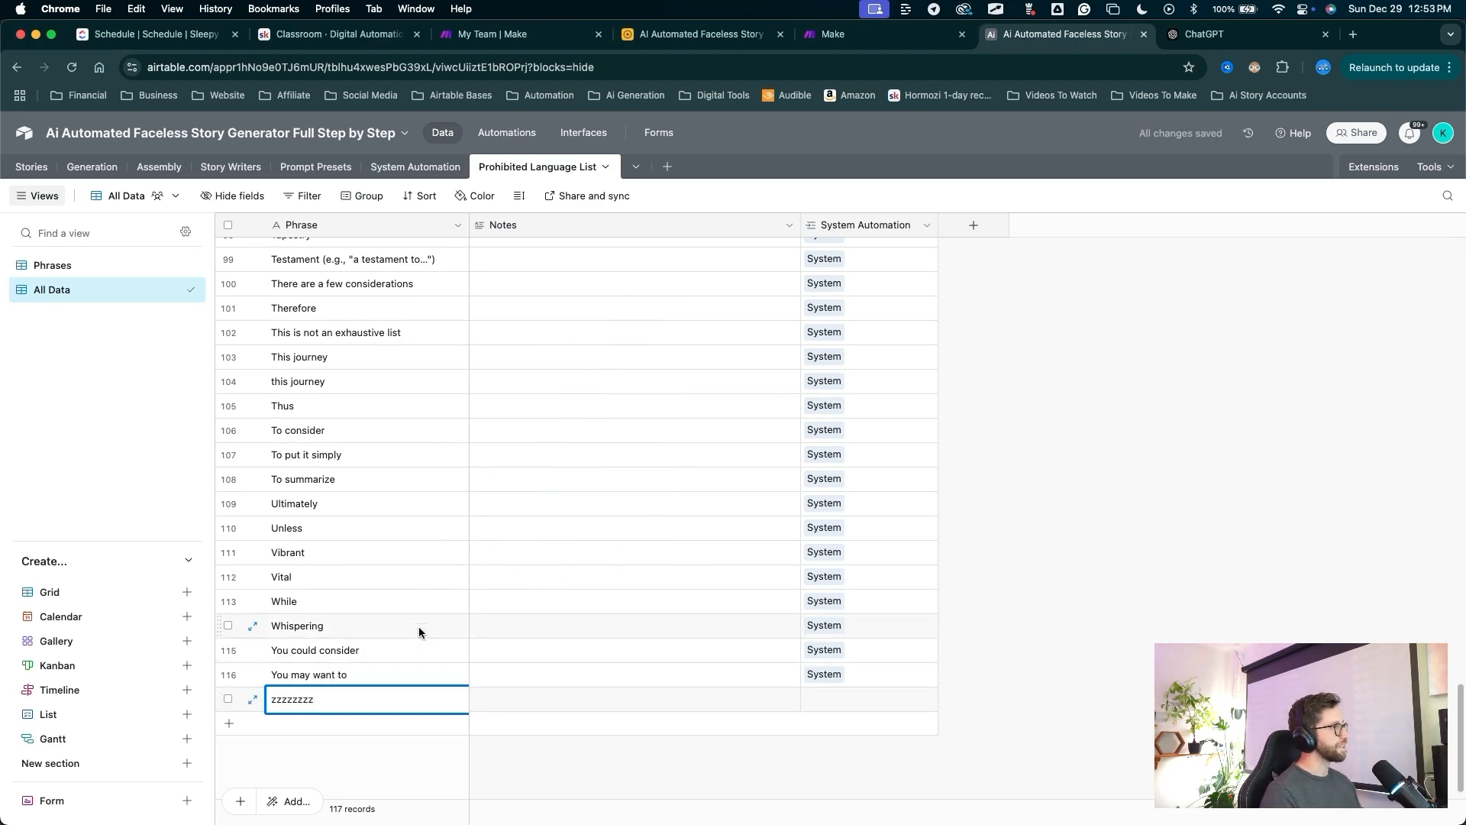
pyautogui.hotkey('ctrl', 'a')
pyautogui.moveTo(794, 772); pyautogui.dragTo(803, 762)
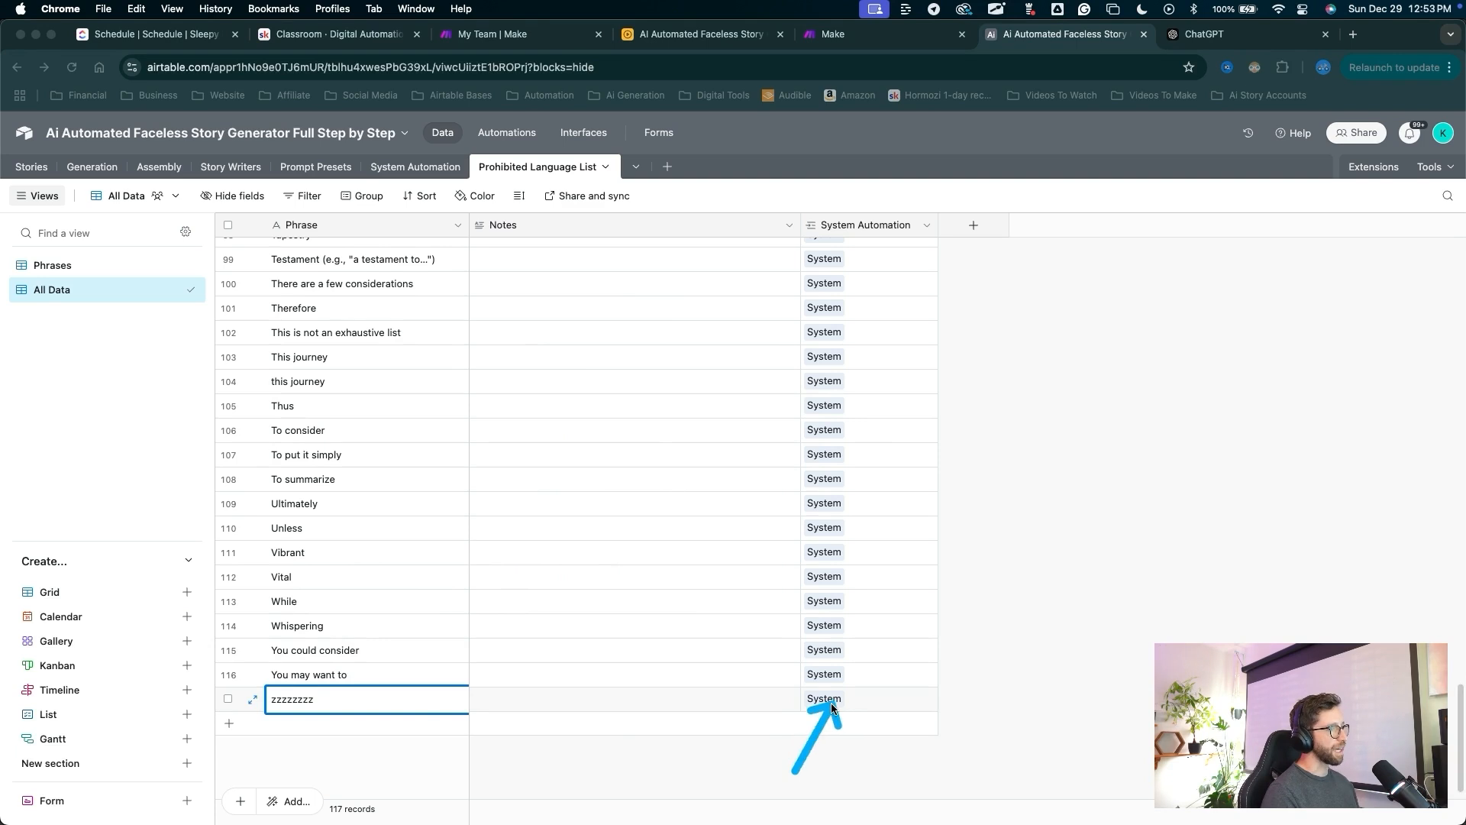
pyautogui.moveTo(831, 709)
pyautogui.mouseDown()
pyautogui.moveTo(401, 719)
pyautogui.moveTo(443, 691)
pyautogui.moveTo(812, 724)
pyautogui.moveTo(845, 700)
pyautogui.moveTo(389, 703)
pyautogui.mouseUp()
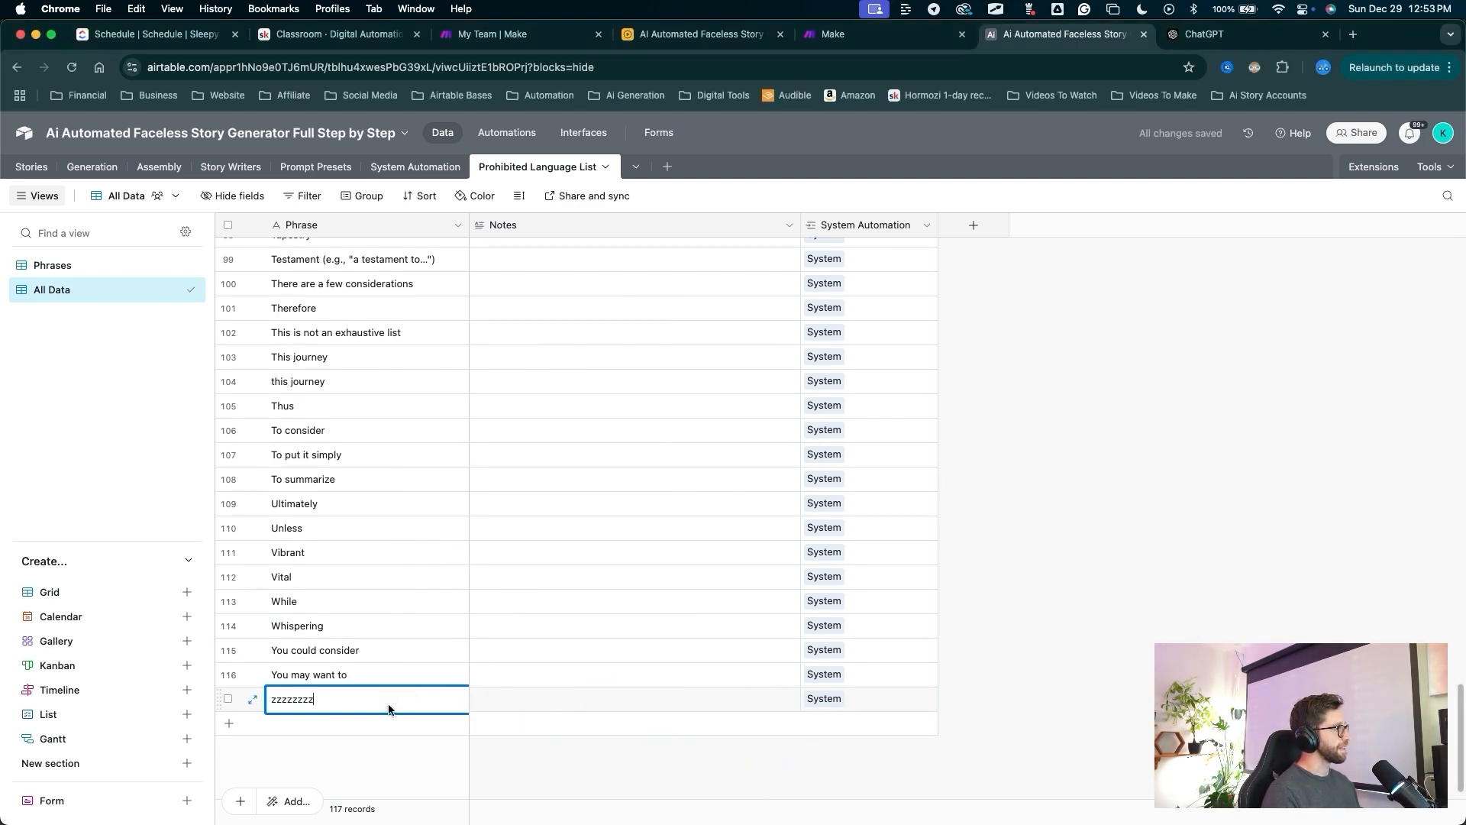
pyautogui.rightClick(371, 702)
pyautogui.click(710, 662)
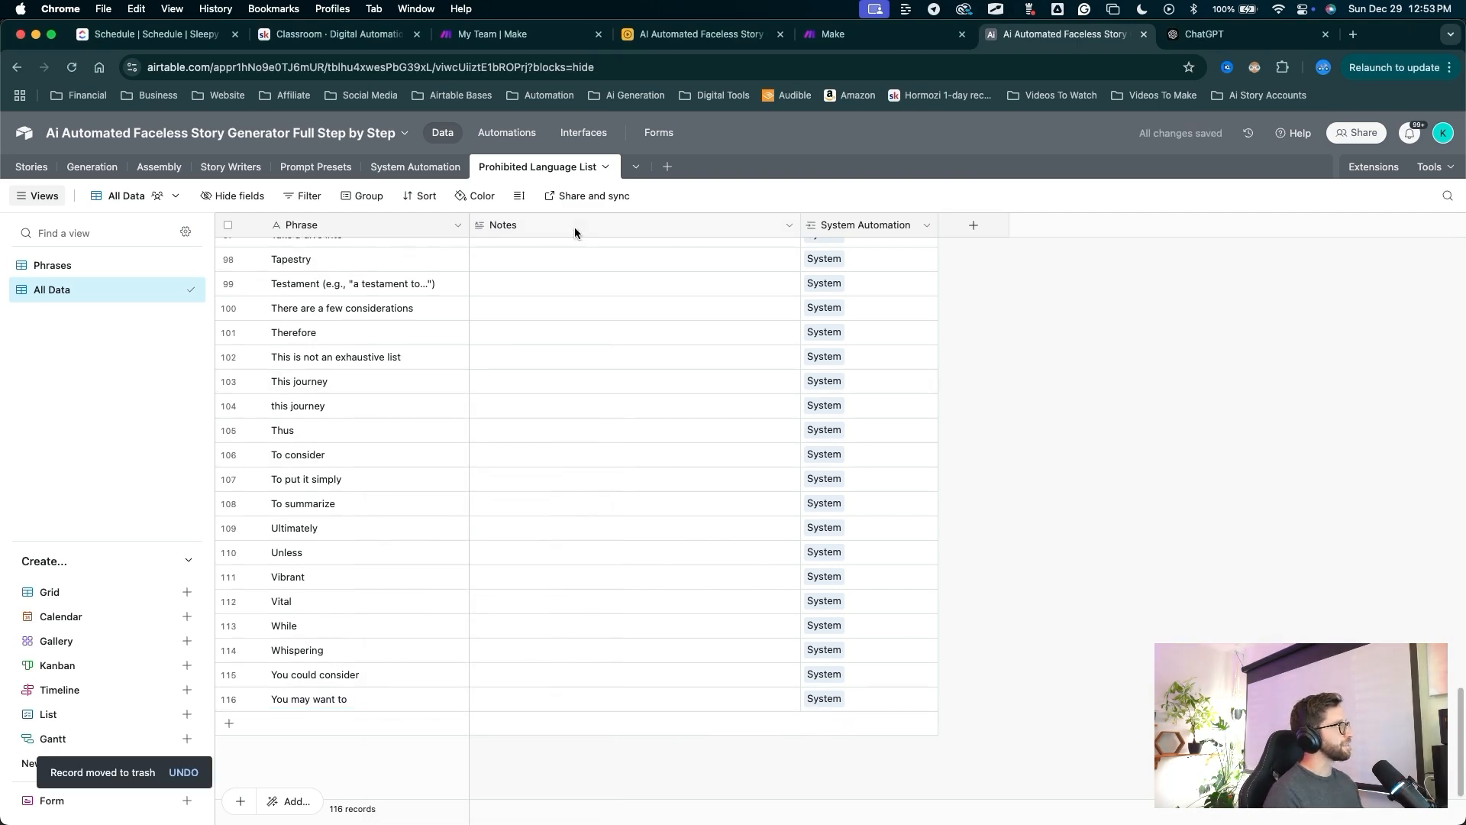
pyautogui.moveTo(524, 379); pyautogui.dragTo(507, 137)
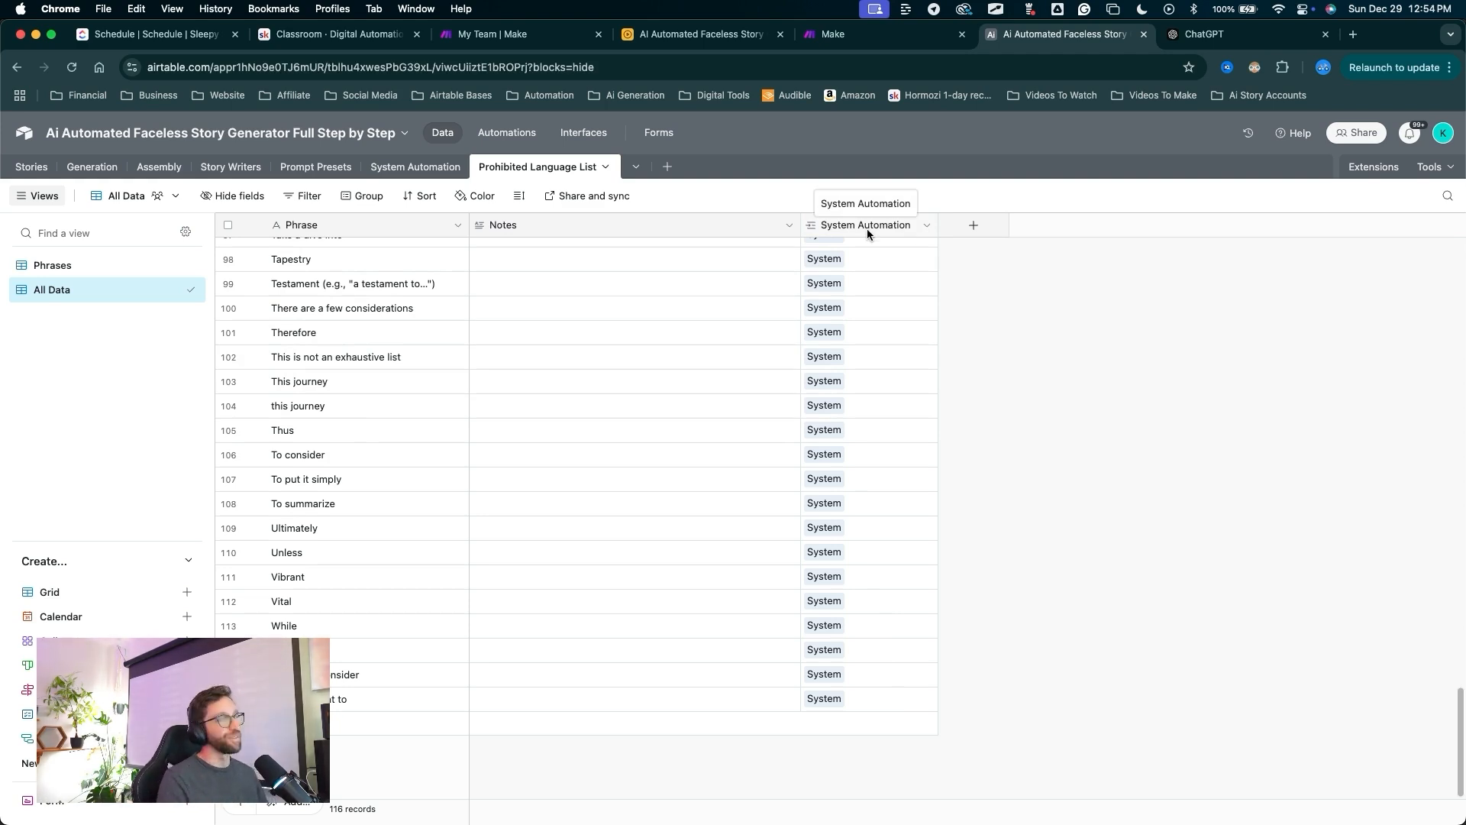
# Go to the Make tab and create a new scenario.
pyautogui.hotkey('ctrl', 'shift', 'Tab')
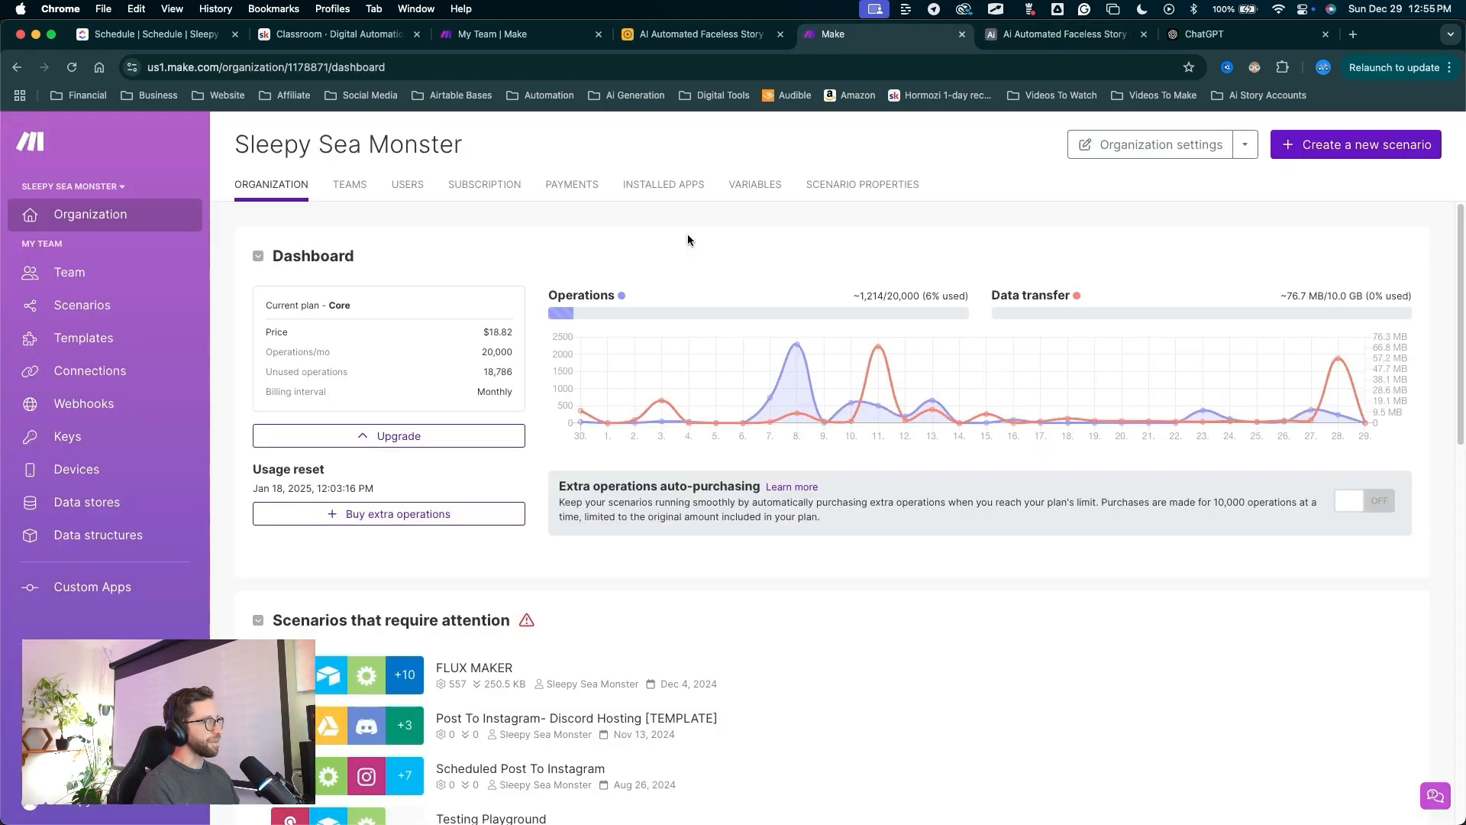
pyautogui.moveTo(547, 314)
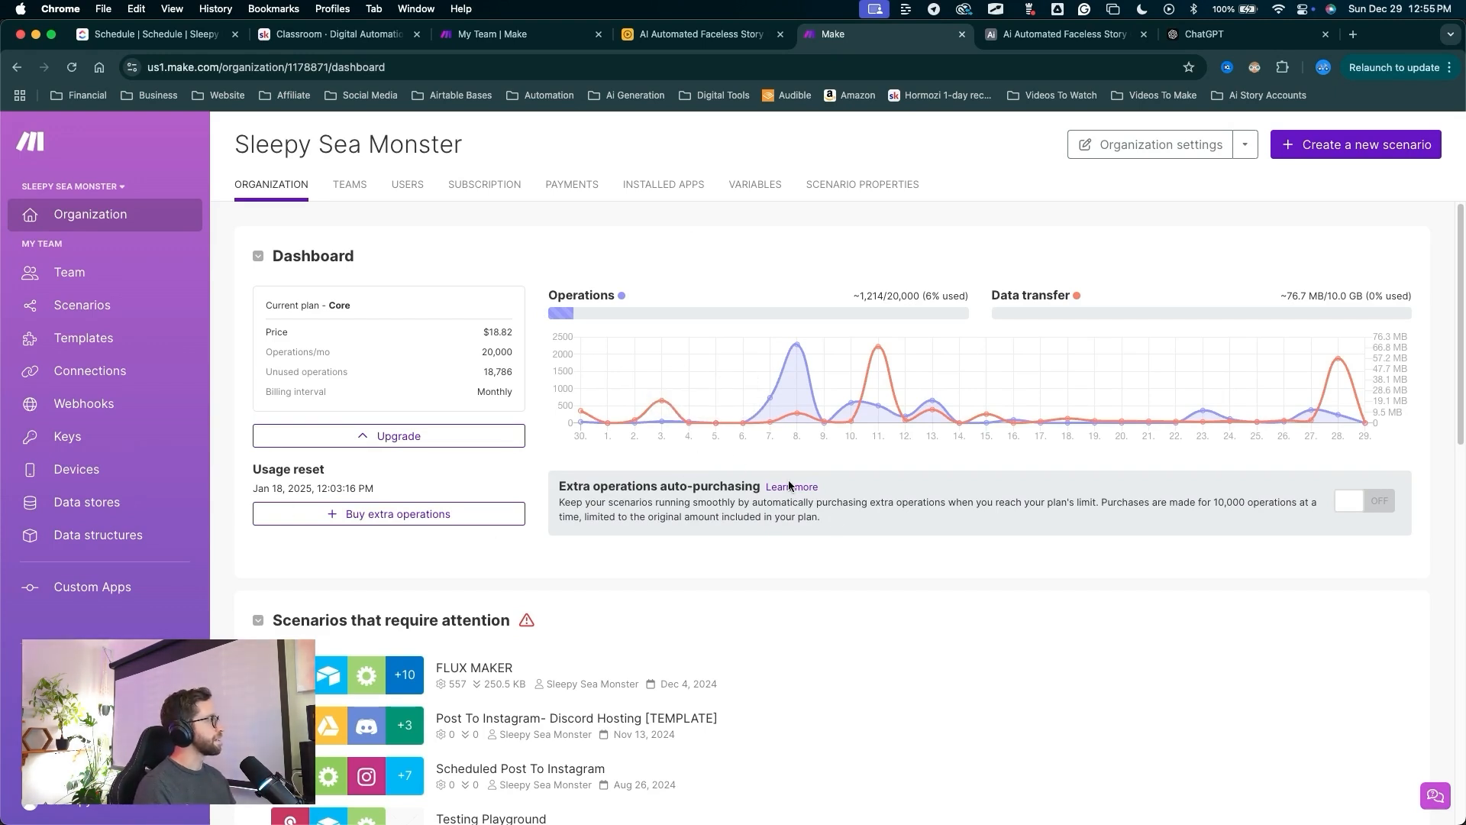
pyautogui.click(1321, 159)
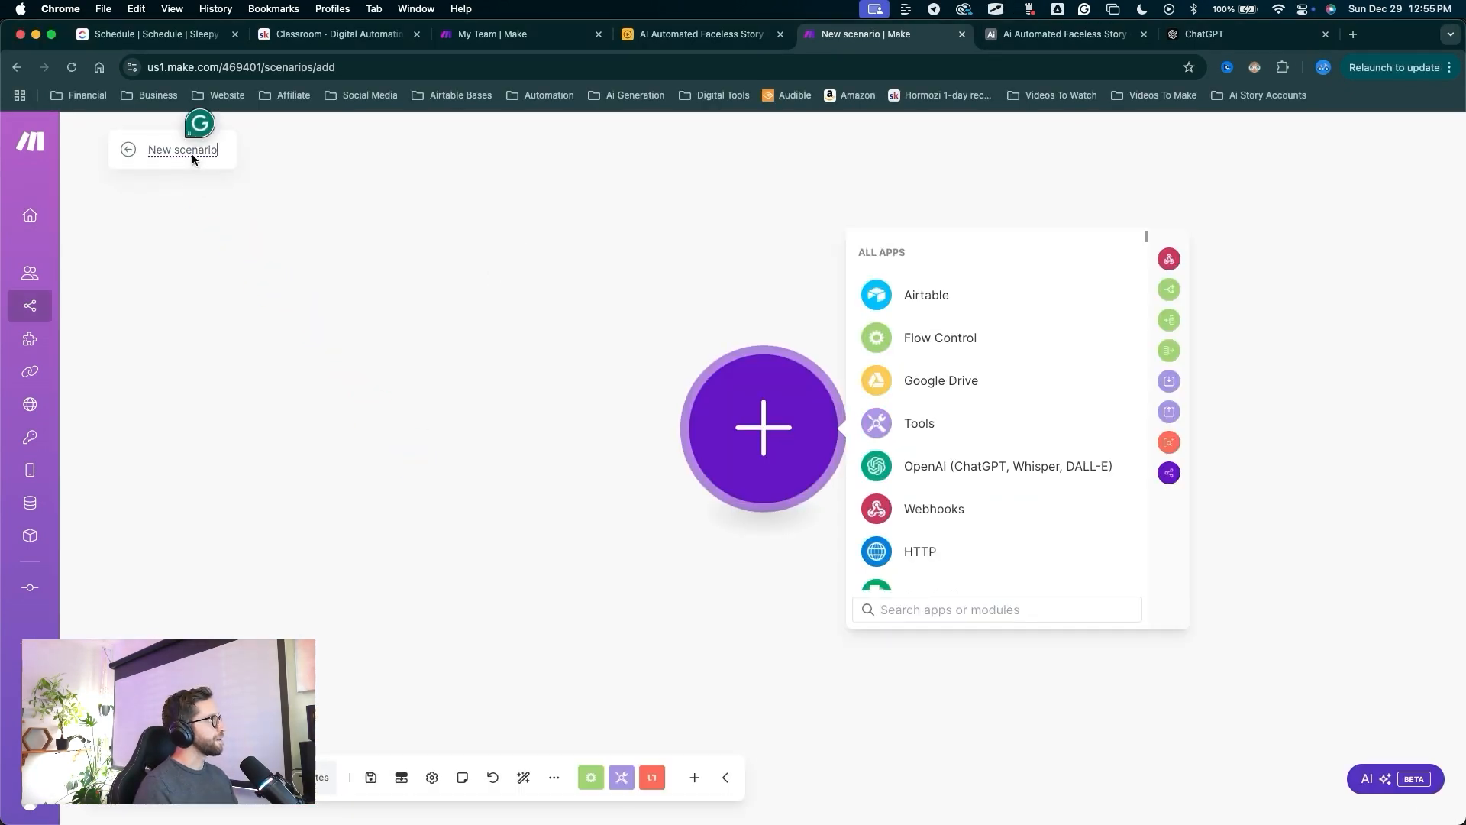
# Title the scenario 'AI Automated Faceless Story Generator Step by Step DEMO'.
pyautogui.press('super+a')
pyautogui.write('AI Automat')
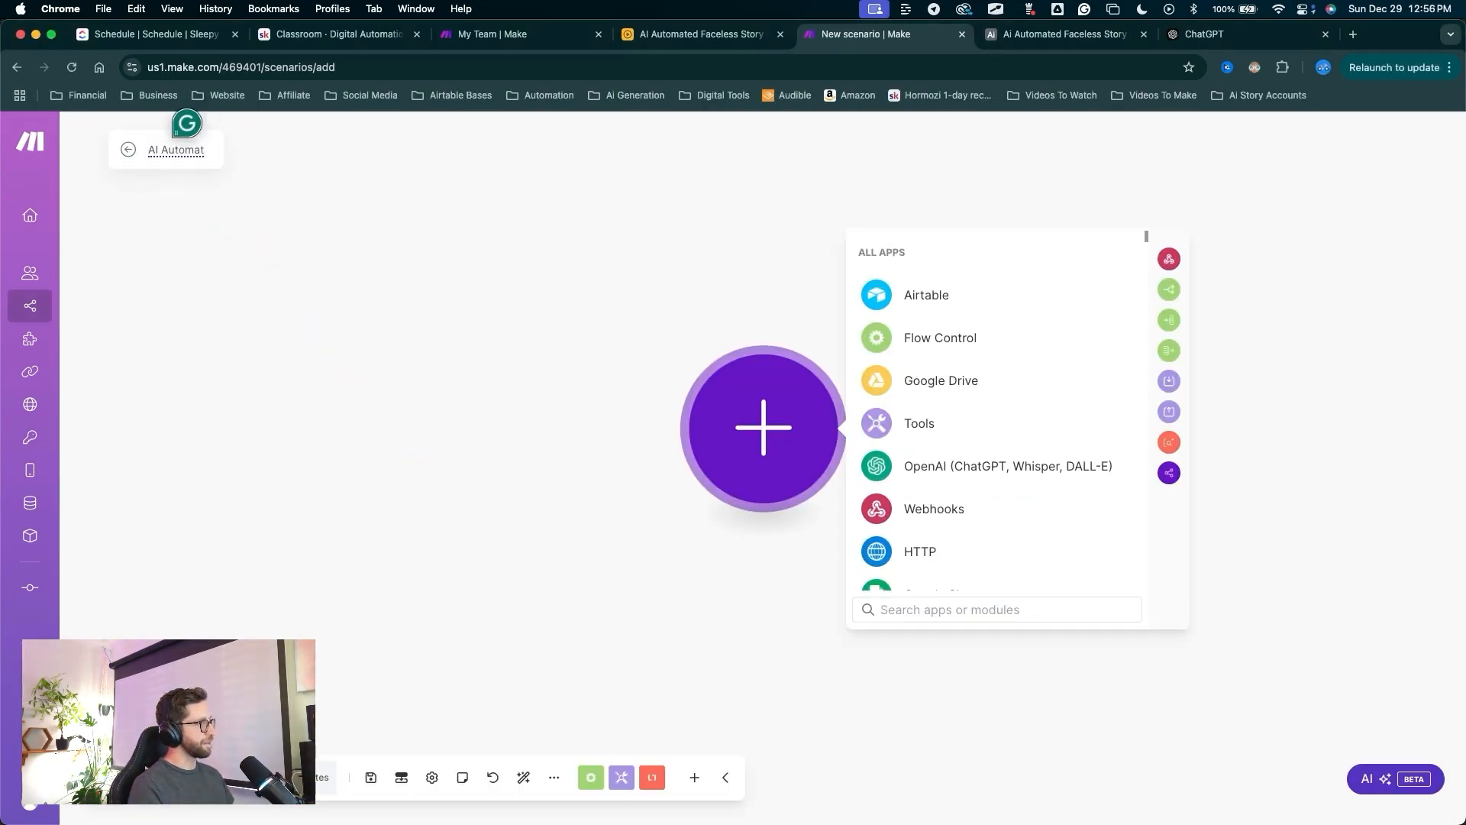
pyautogui.write('ed Faceless Story Generator Step by Step DEMO')
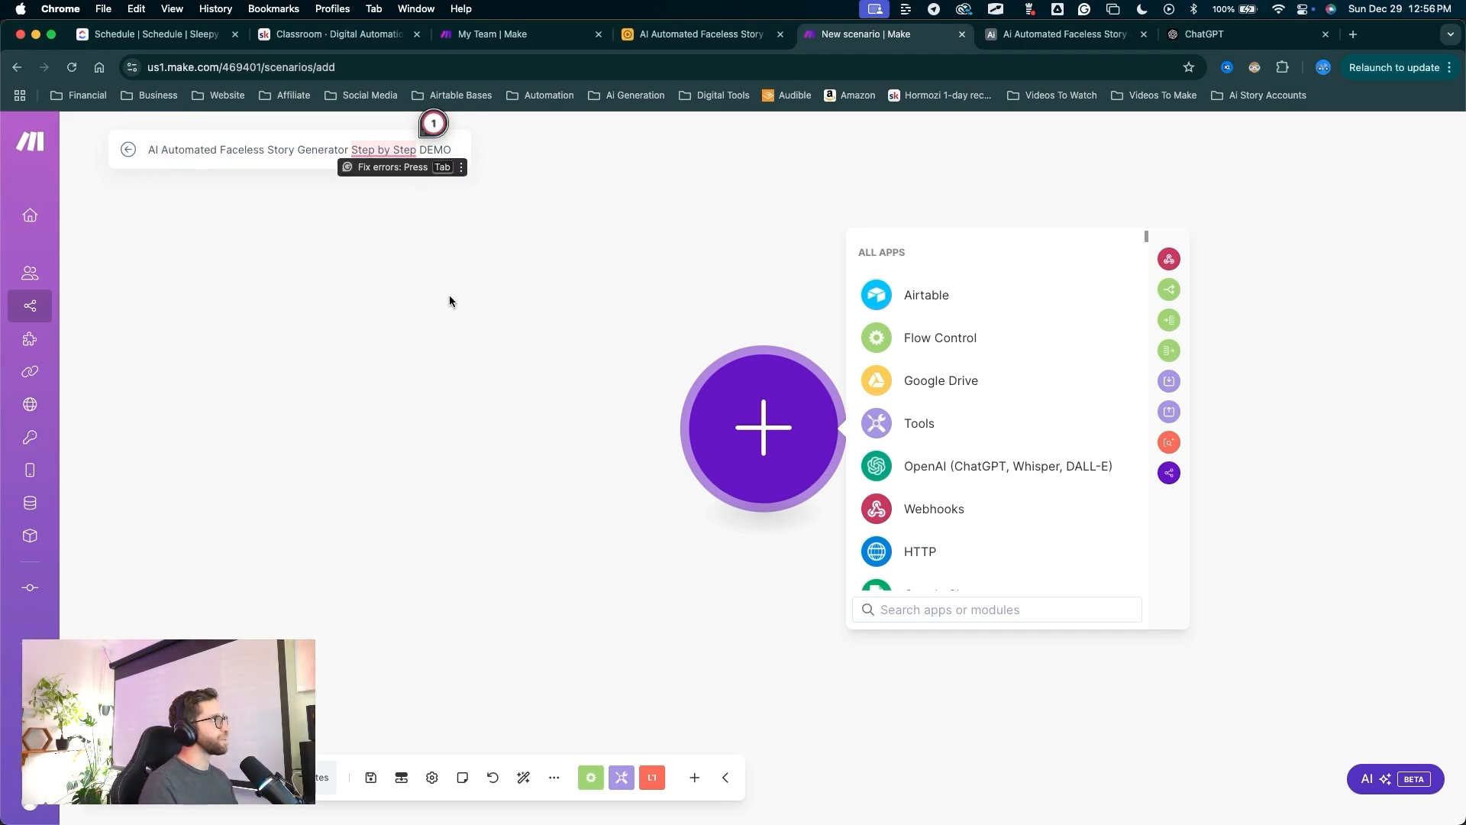
pyautogui.click(472, 261)
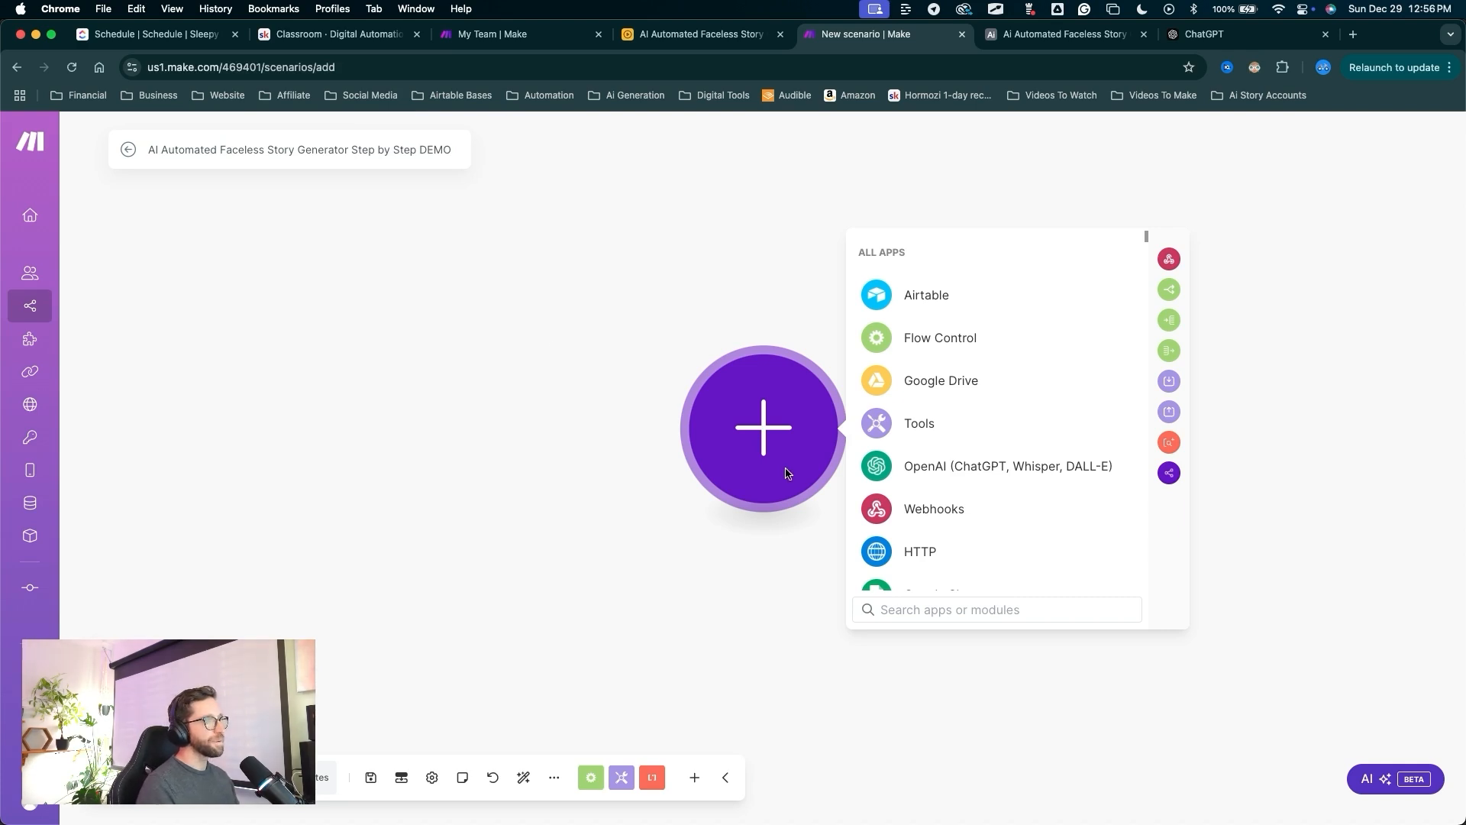
pyautogui.moveTo(712, 615)
pyautogui.mouseDown()
pyautogui.moveTo(890, 523)
pyautogui.moveTo(914, 304)
pyautogui.moveTo(920, 508)
pyautogui.mouseUp()
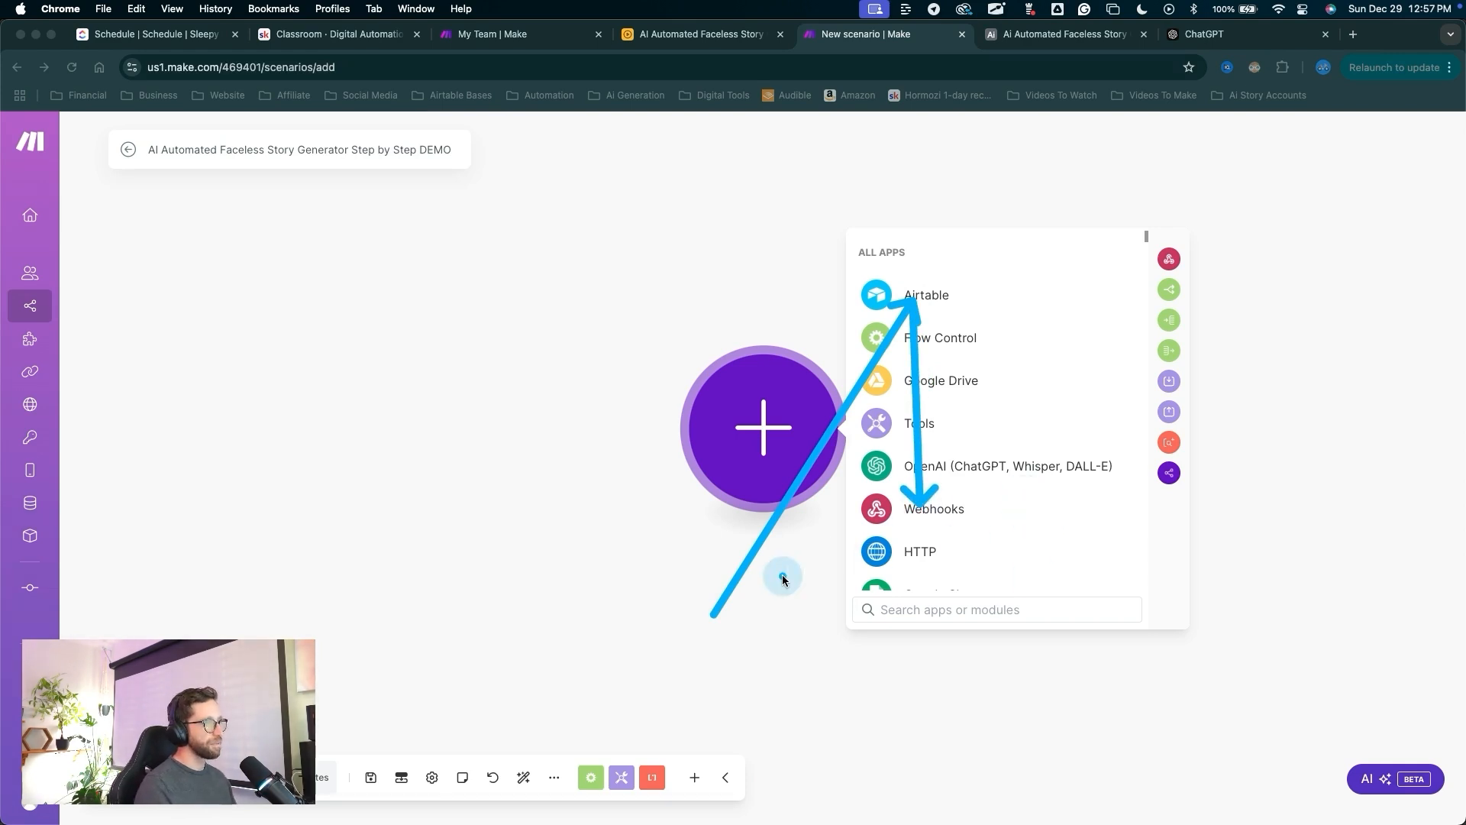
pyautogui.press('Escape')
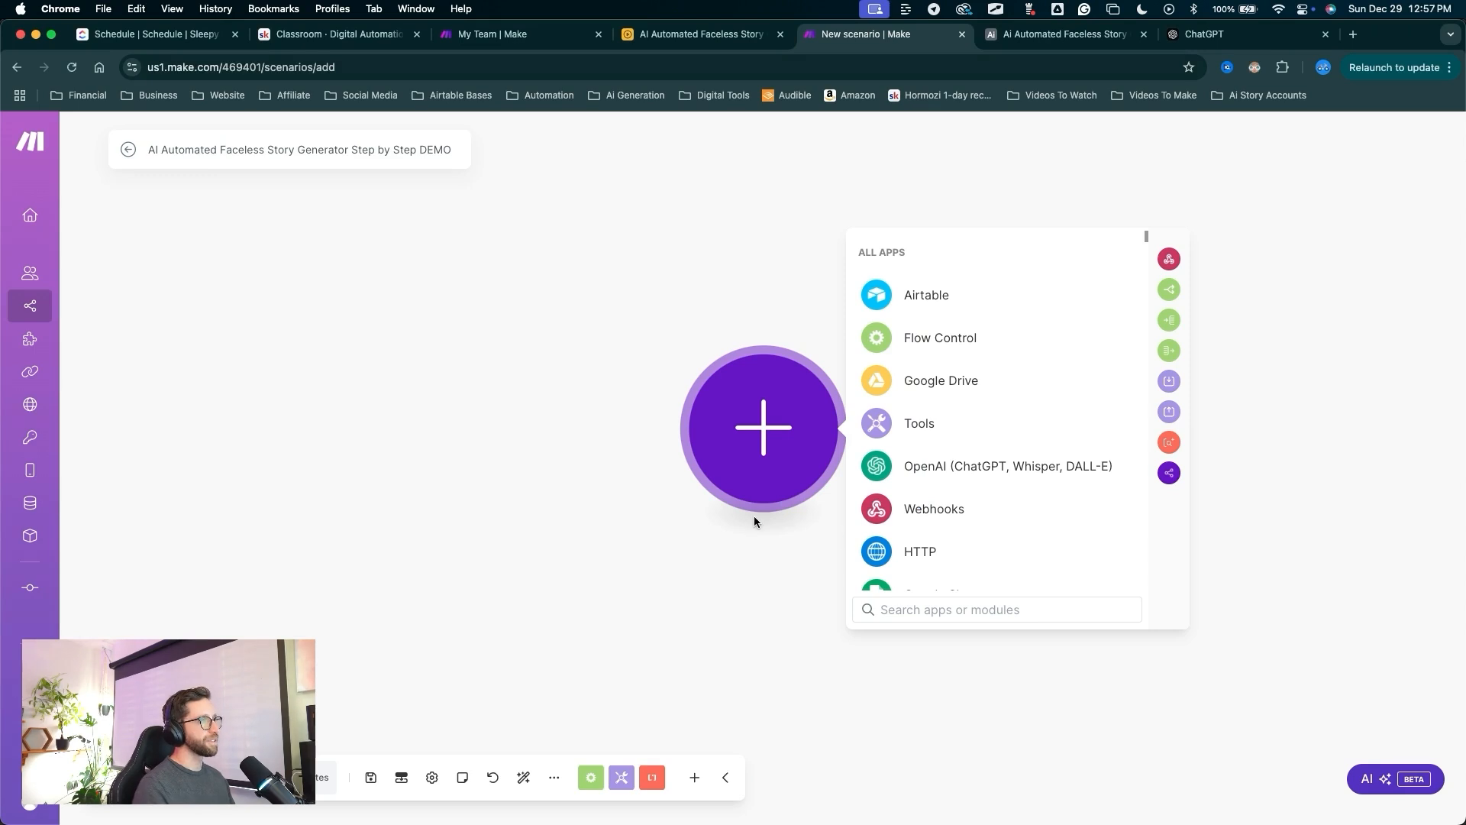
pyautogui.moveTo(668, 559); pyautogui.dragTo(916, 298)
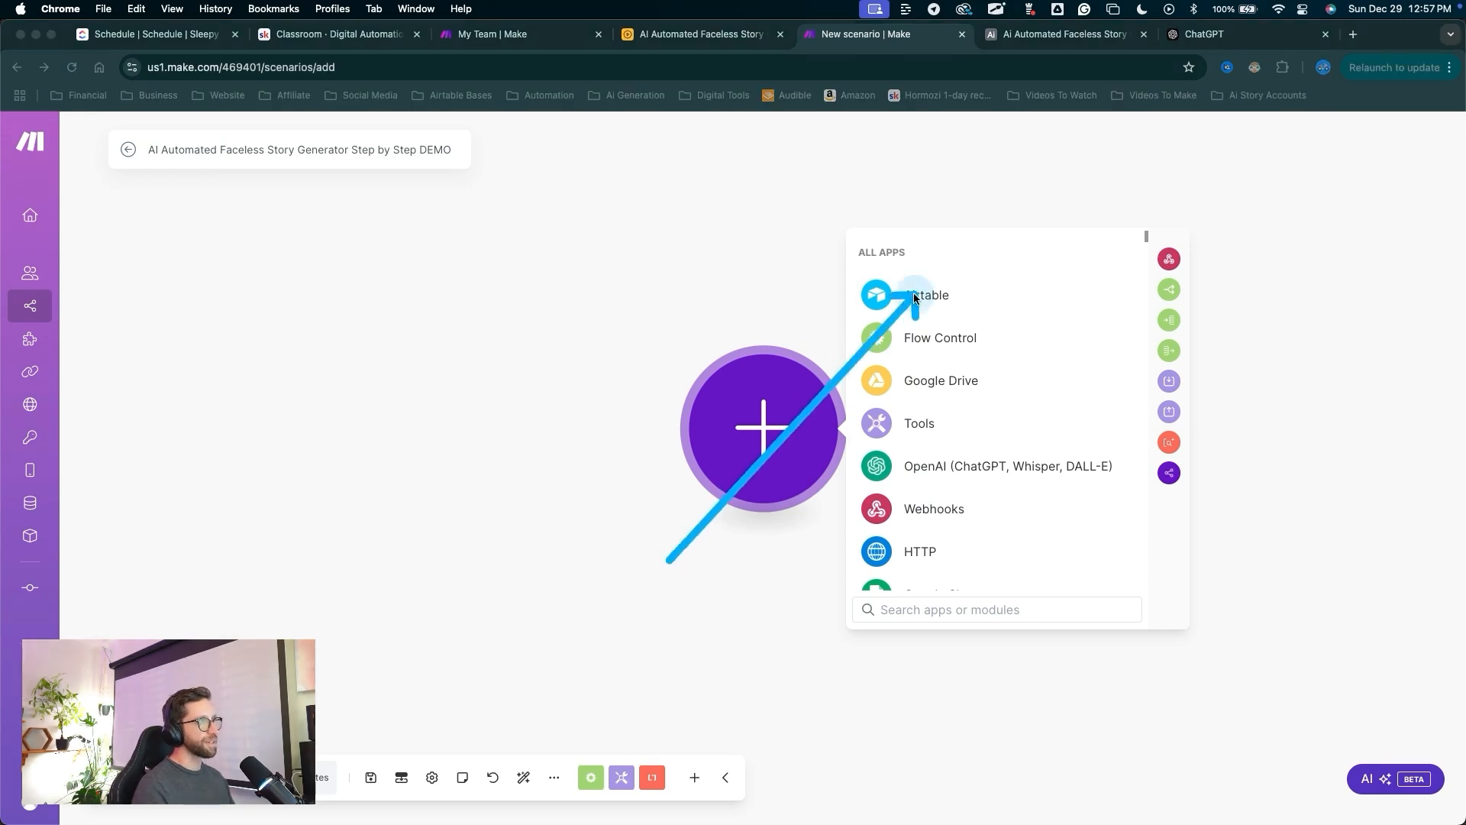
pyautogui.press('Escape')
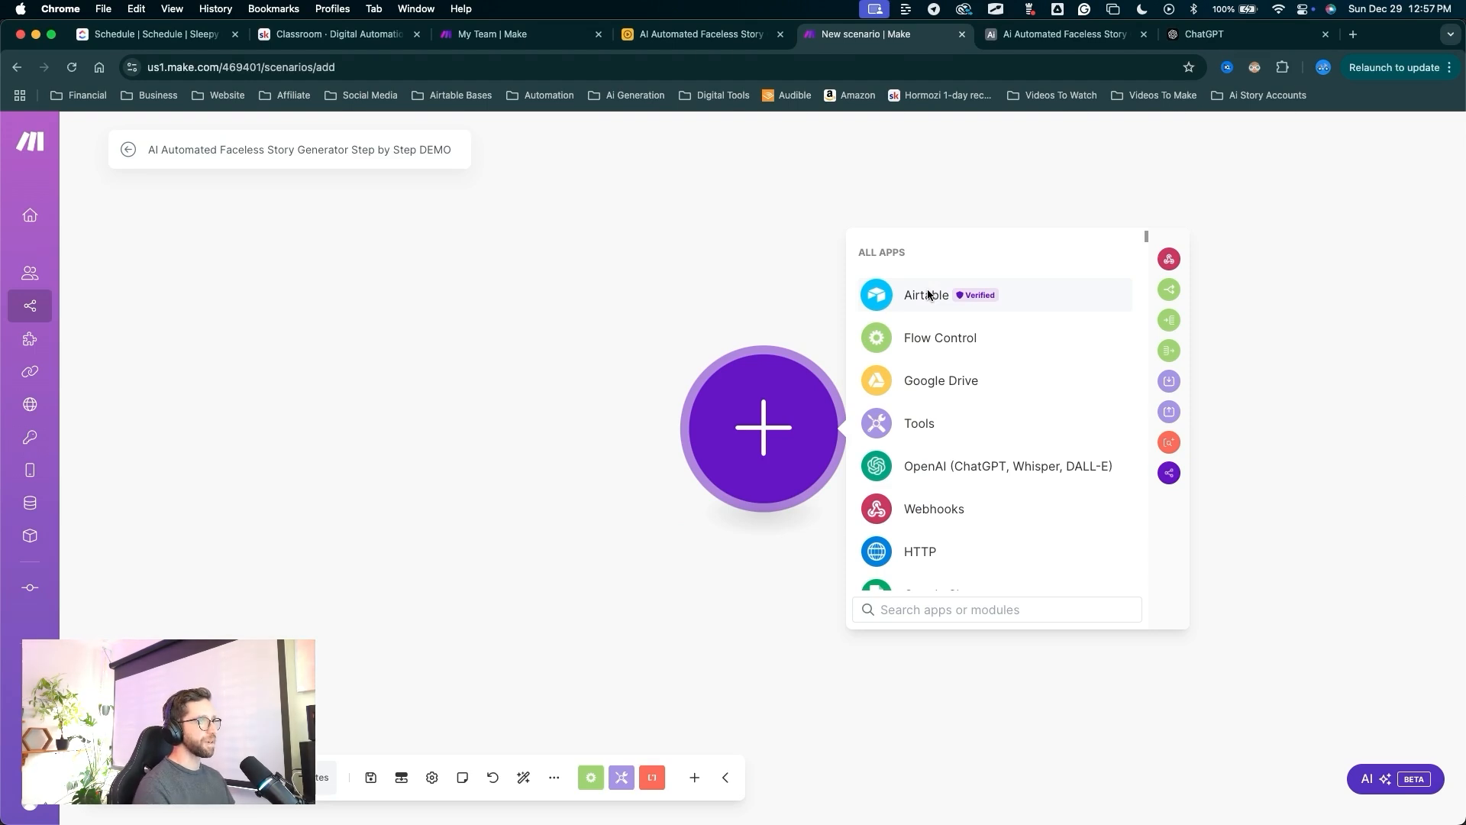
pyautogui.click(928, 292)
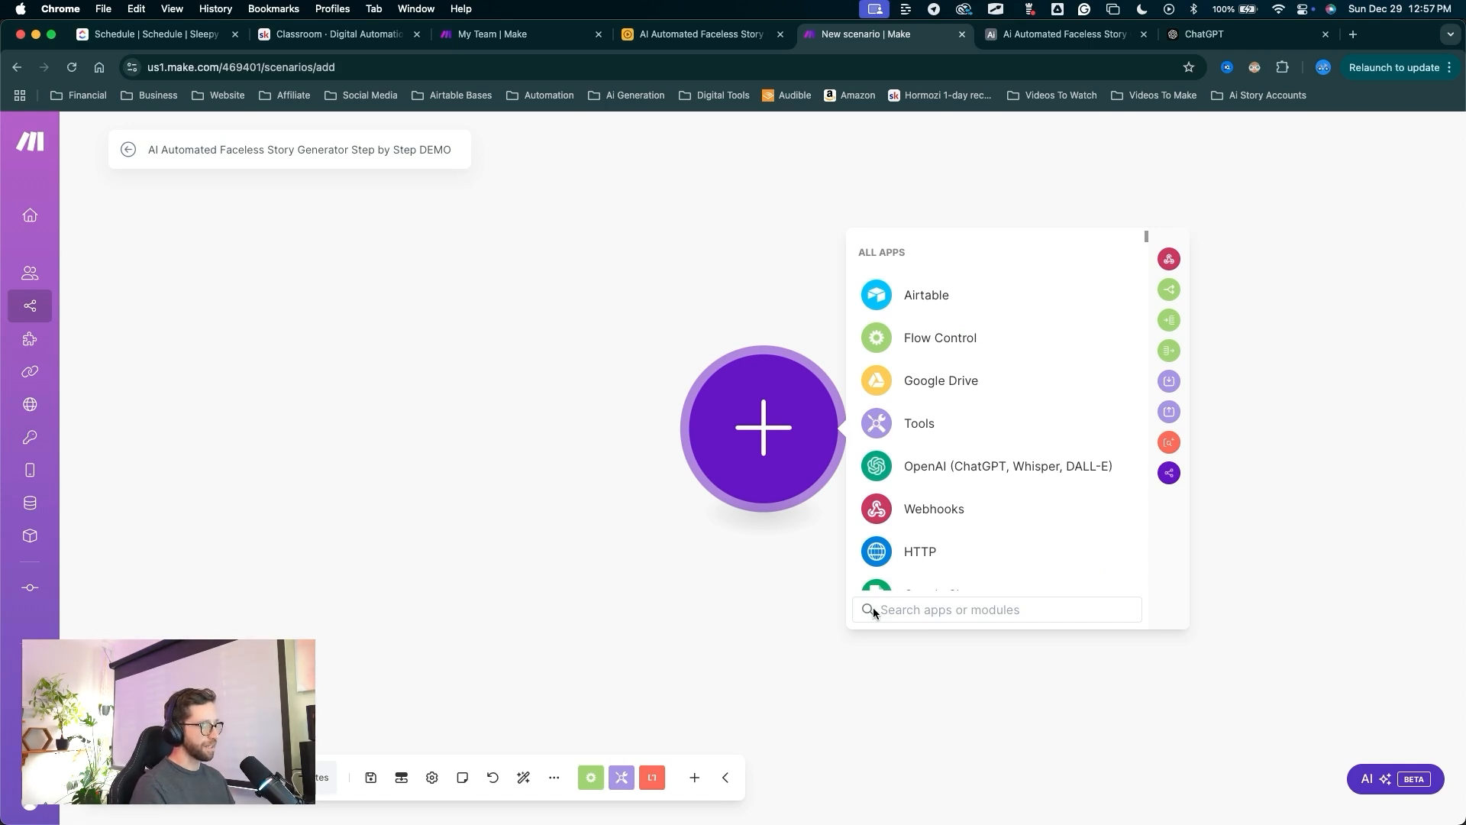
pyautogui.write('Air')
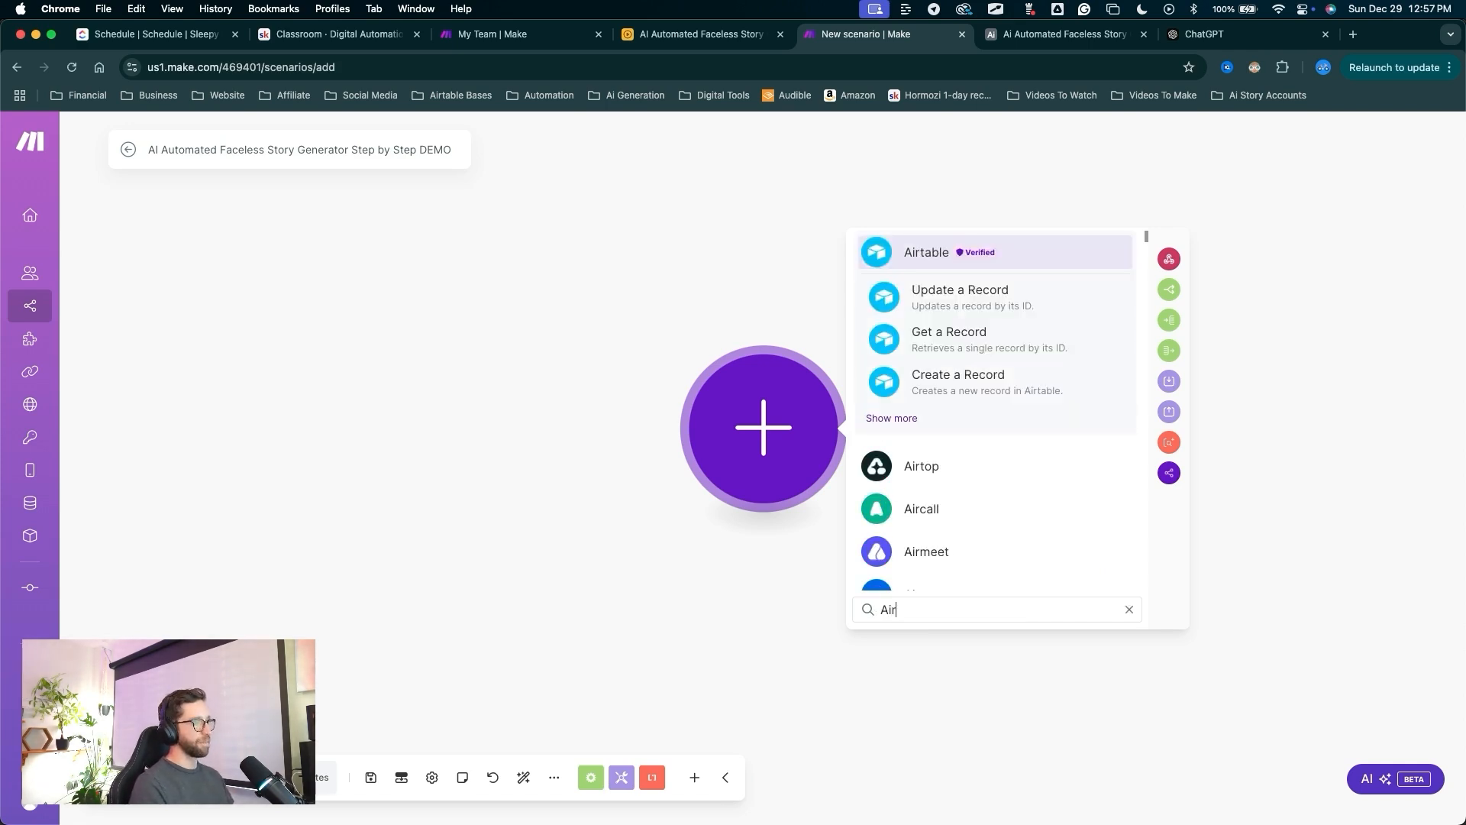
pyautogui.click(925, 258)
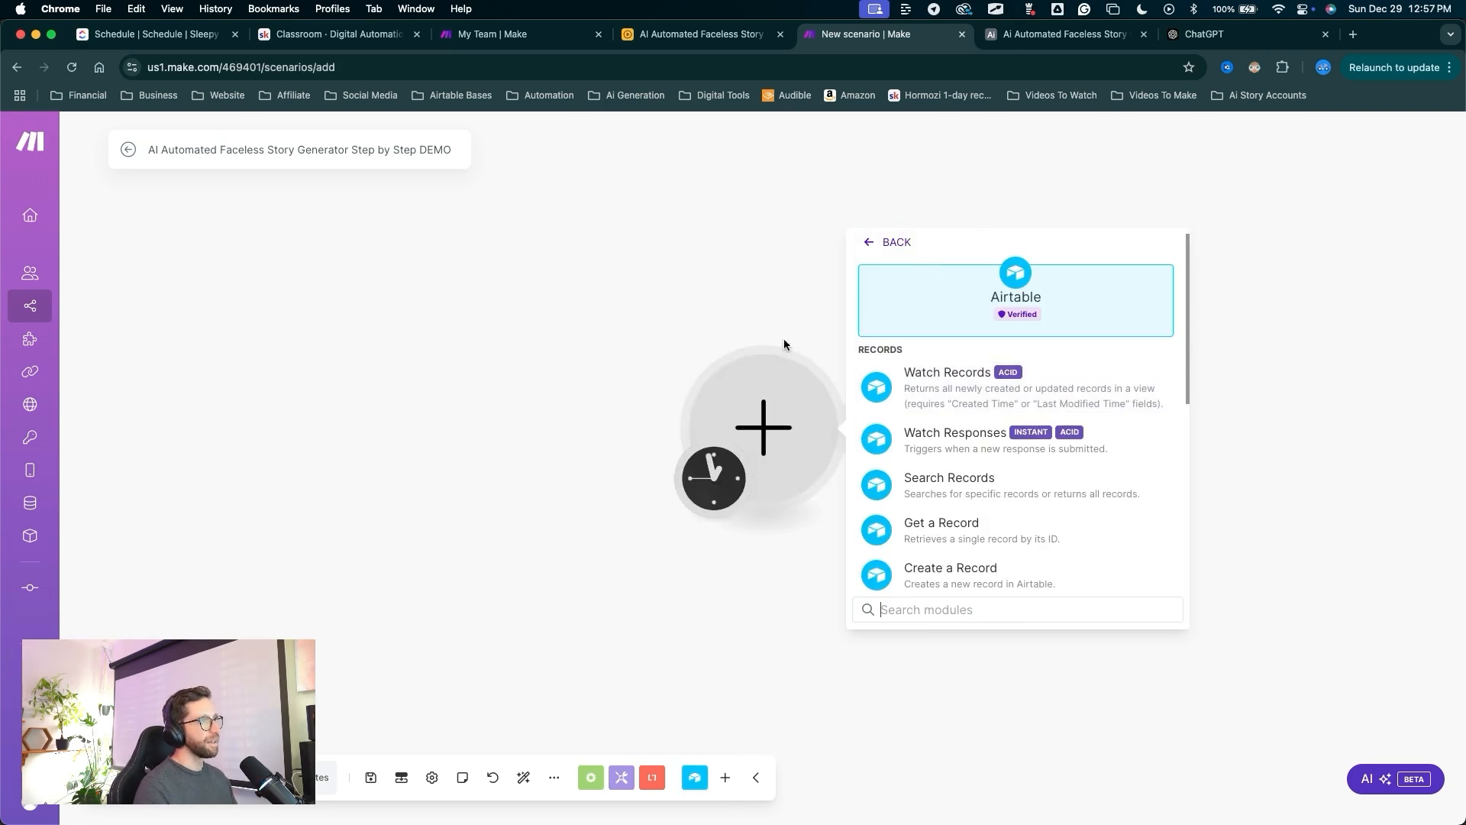
pyautogui.moveTo(752, 277); pyautogui.dragTo(913, 425)
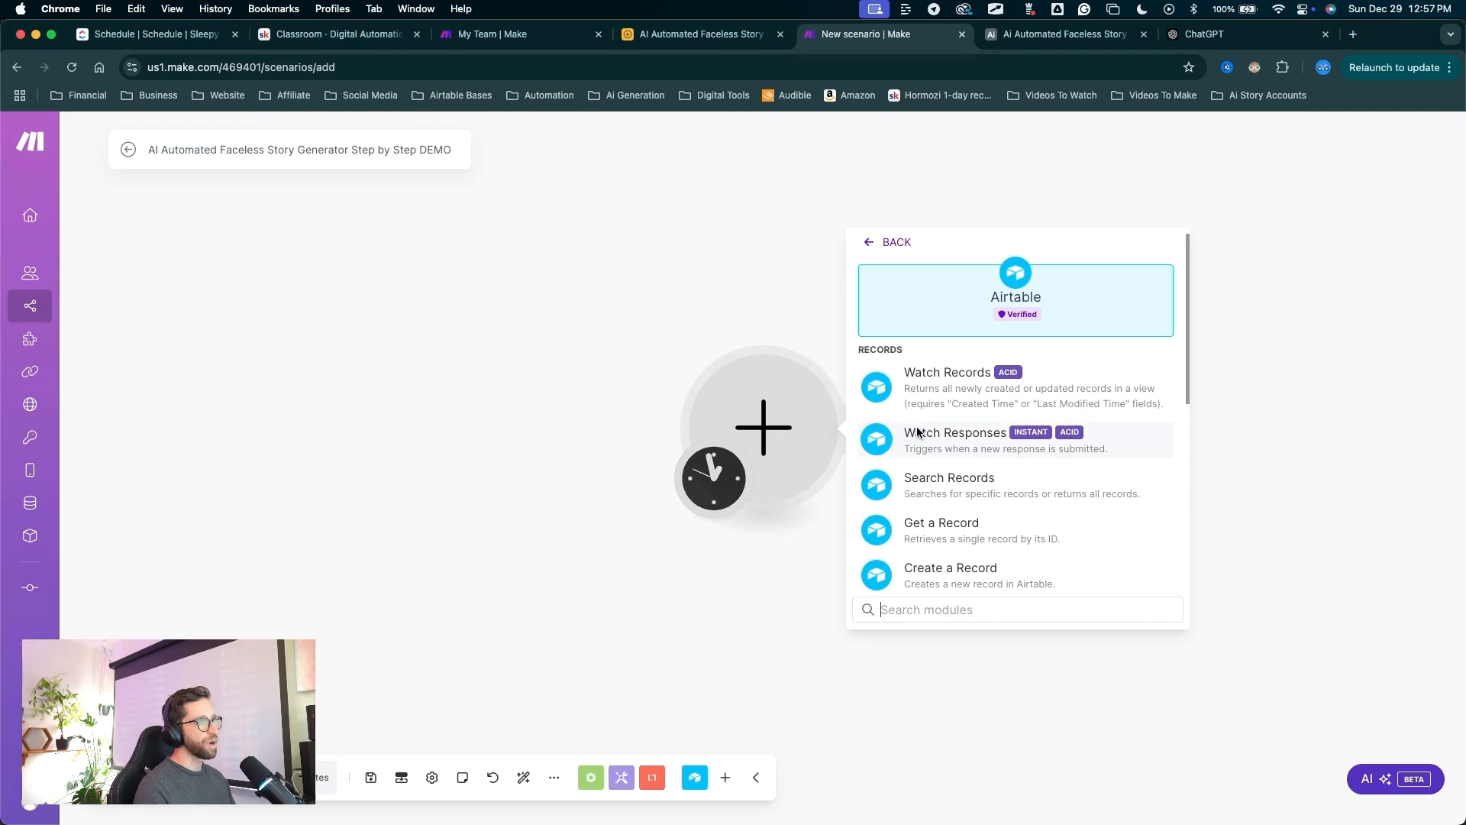
pyautogui.click(913, 429)
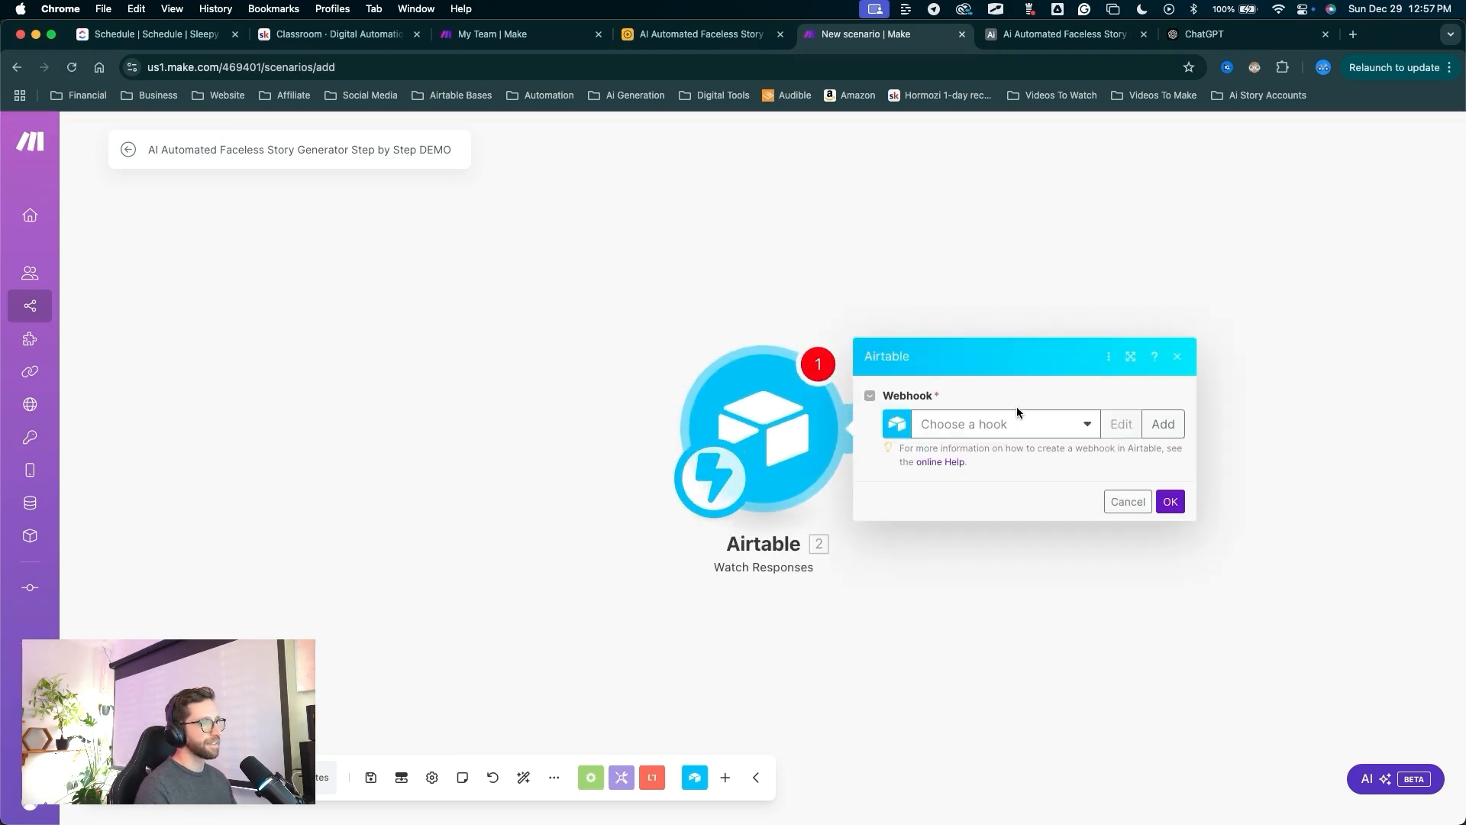
# Save a new webhook named 'AI Automated Faceless Story Generator Step by Step DEMO' and confirm the trigger.
pyautogui.moveTo(965, 622)
pyautogui.mouseDown()
pyautogui.moveTo(1012, 418)
pyautogui.moveTo(892, 422)
pyautogui.moveTo(976, 429)
pyautogui.mouseUp()
pyautogui.moveTo(938, 652)
pyautogui.mouseDown()
pyautogui.moveTo(884, 483)
pyautogui.moveTo(1153, 439)
pyautogui.mouseUp()
pyautogui.click(1154, 428)
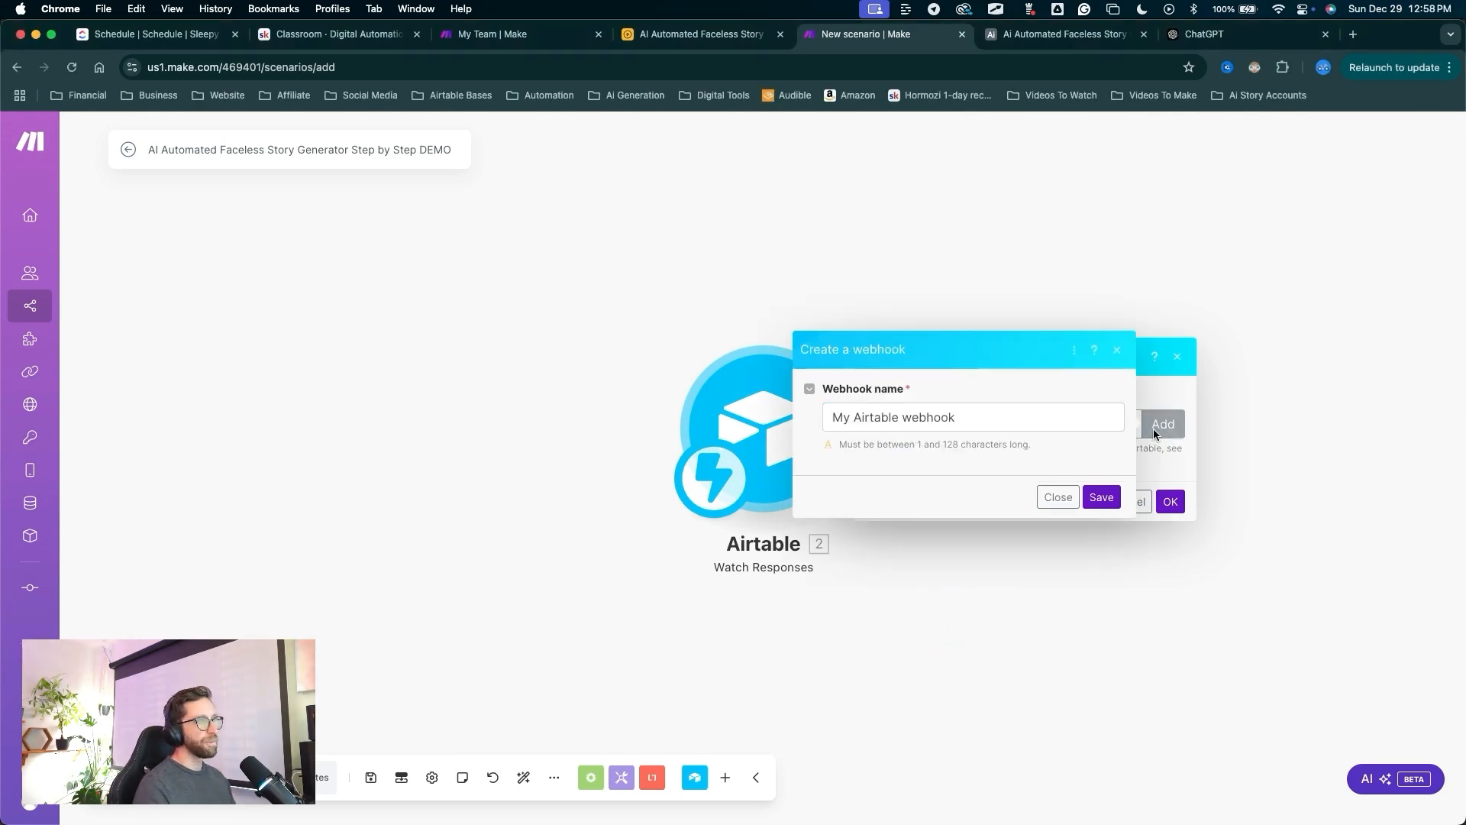
pyautogui.tripleClick(951, 415)
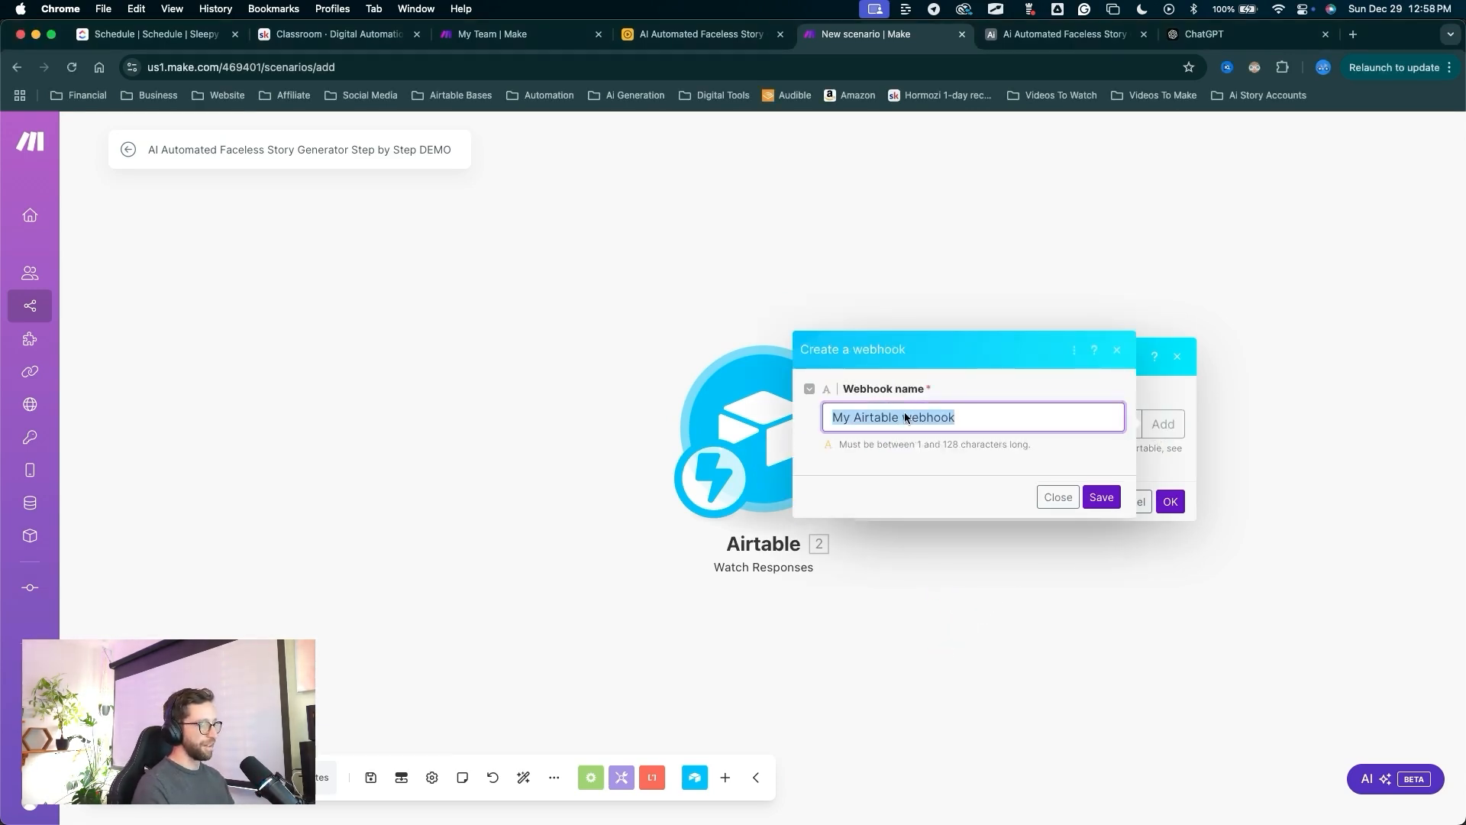
pyautogui.write('AI Automated Faceless Story Generator Step by Step DEMO')
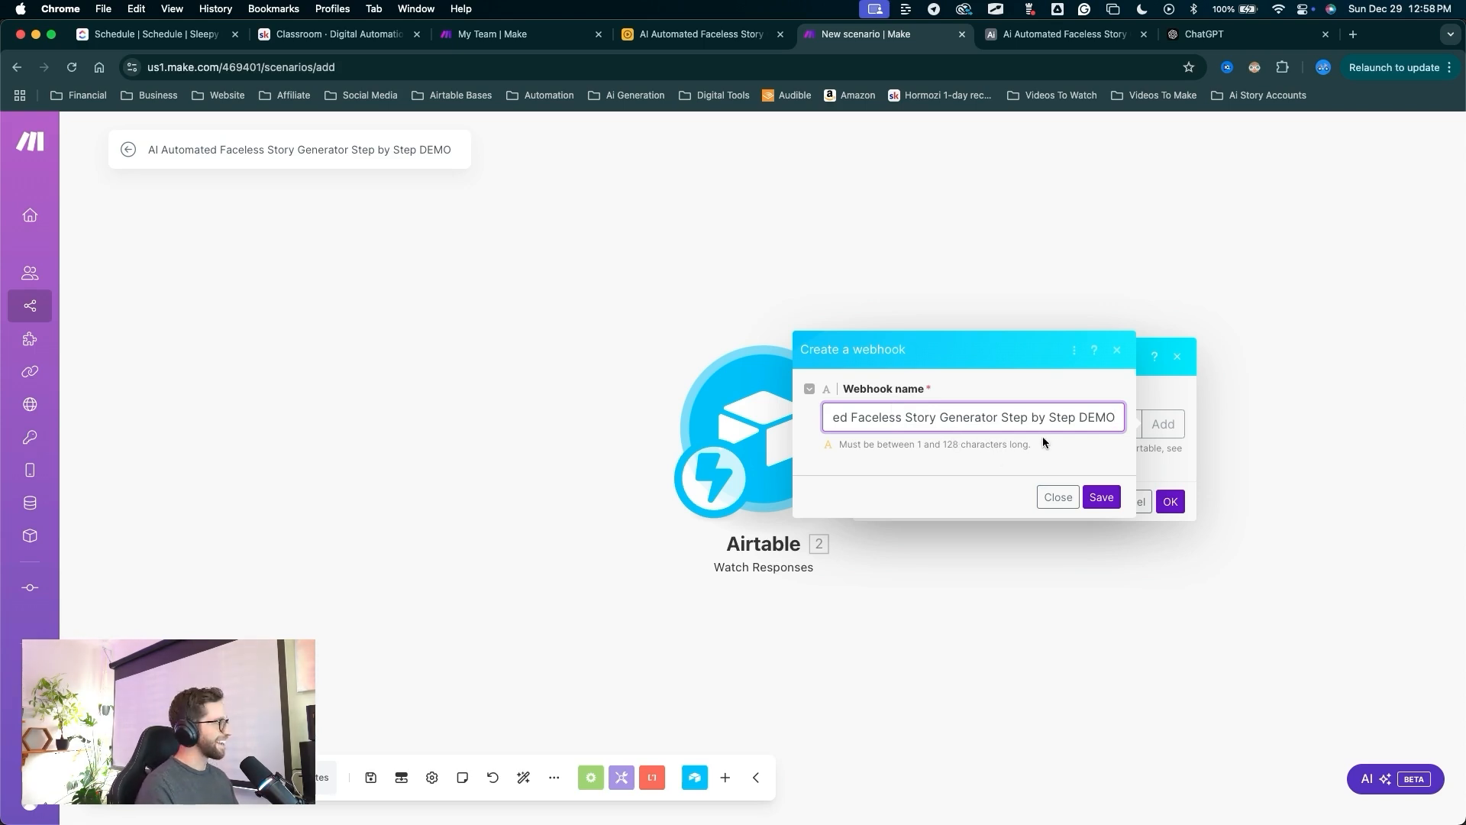
pyautogui.click(1100, 500)
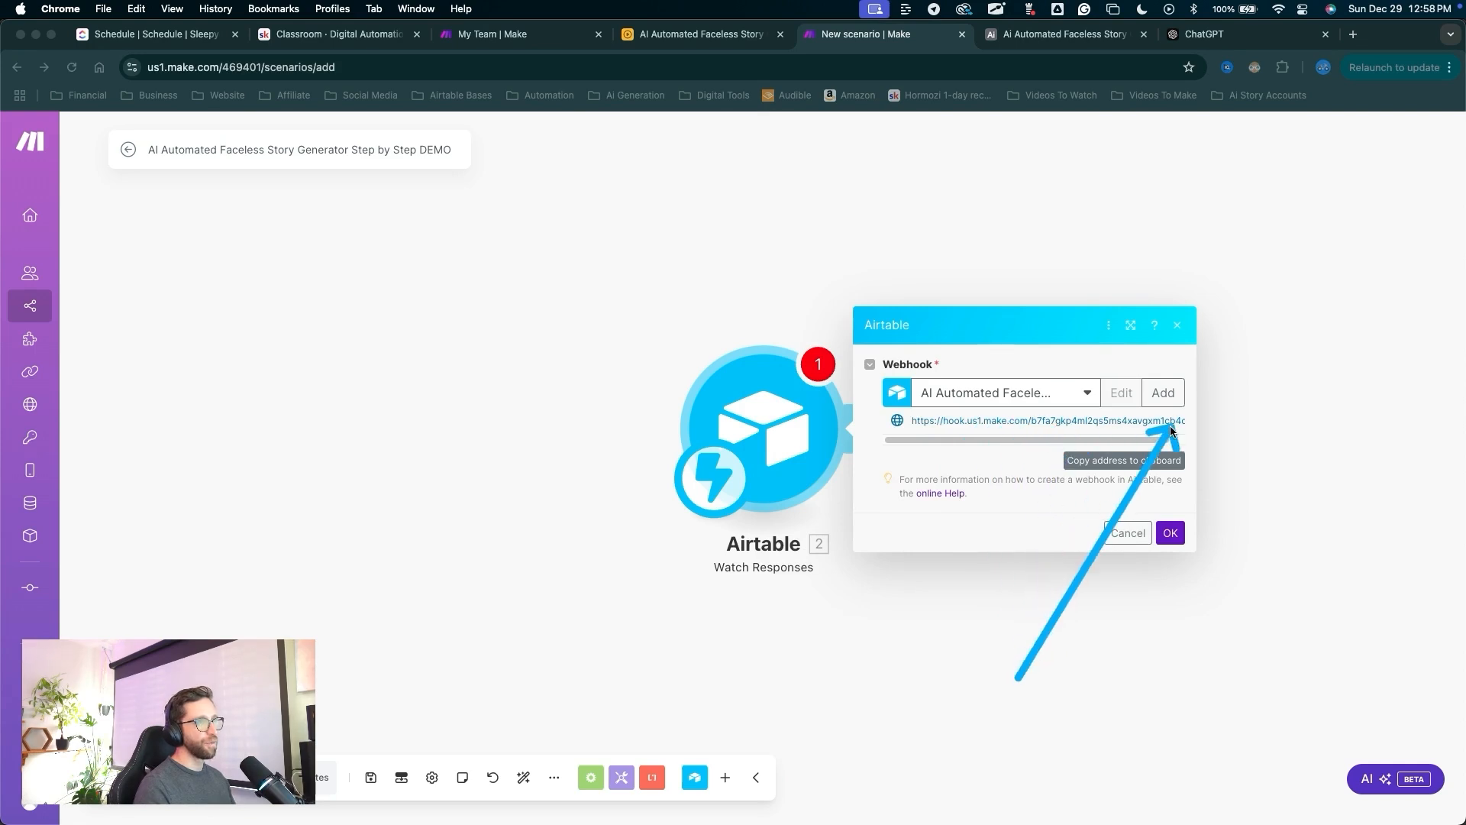
pyautogui.click(1170, 532)
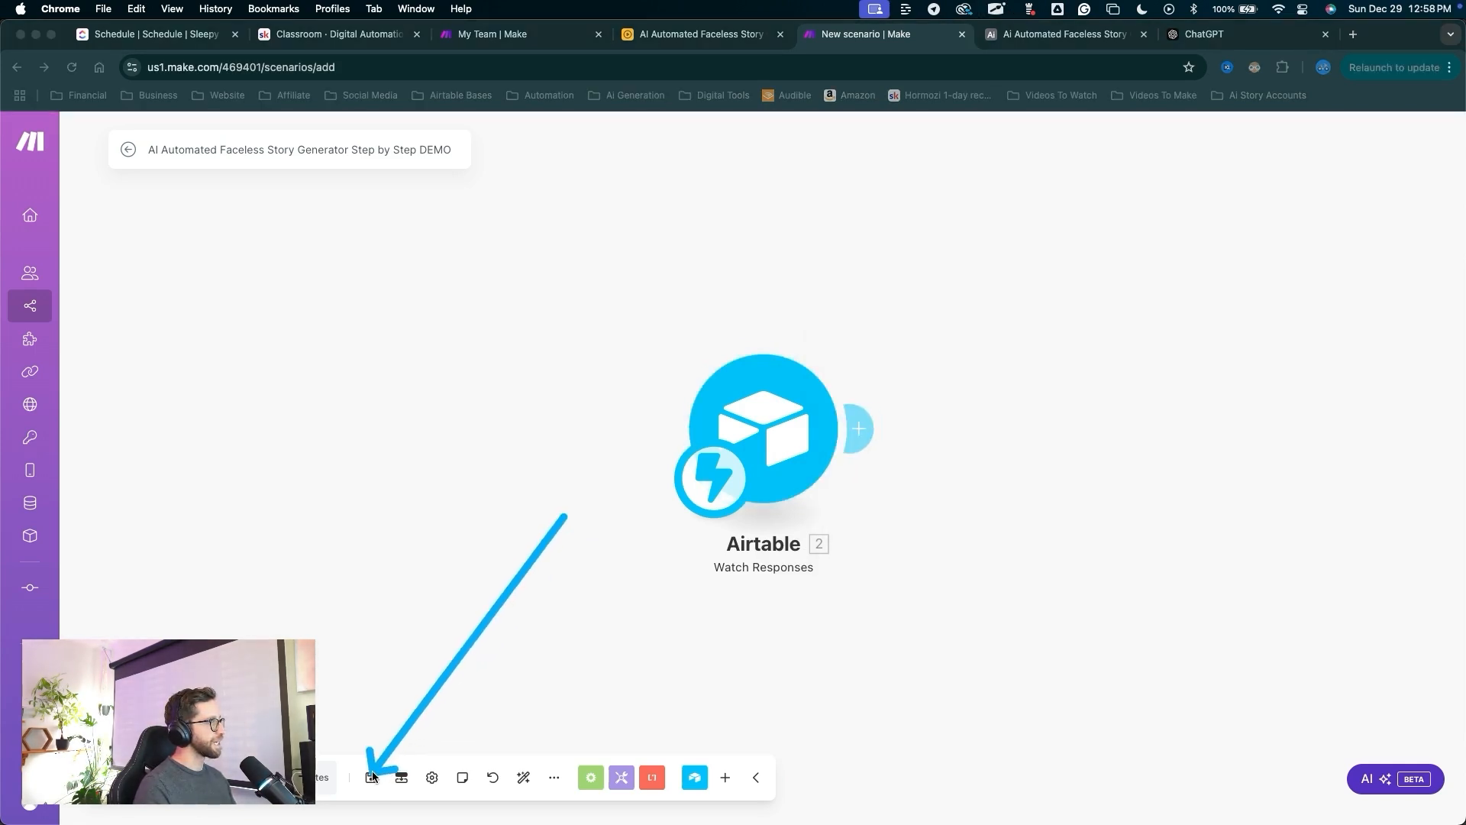
# Add a Router after the Airtable trigger and delete its upper empty branch.
pyautogui.moveTo(1130, 518); pyautogui.dragTo(1058, 501)
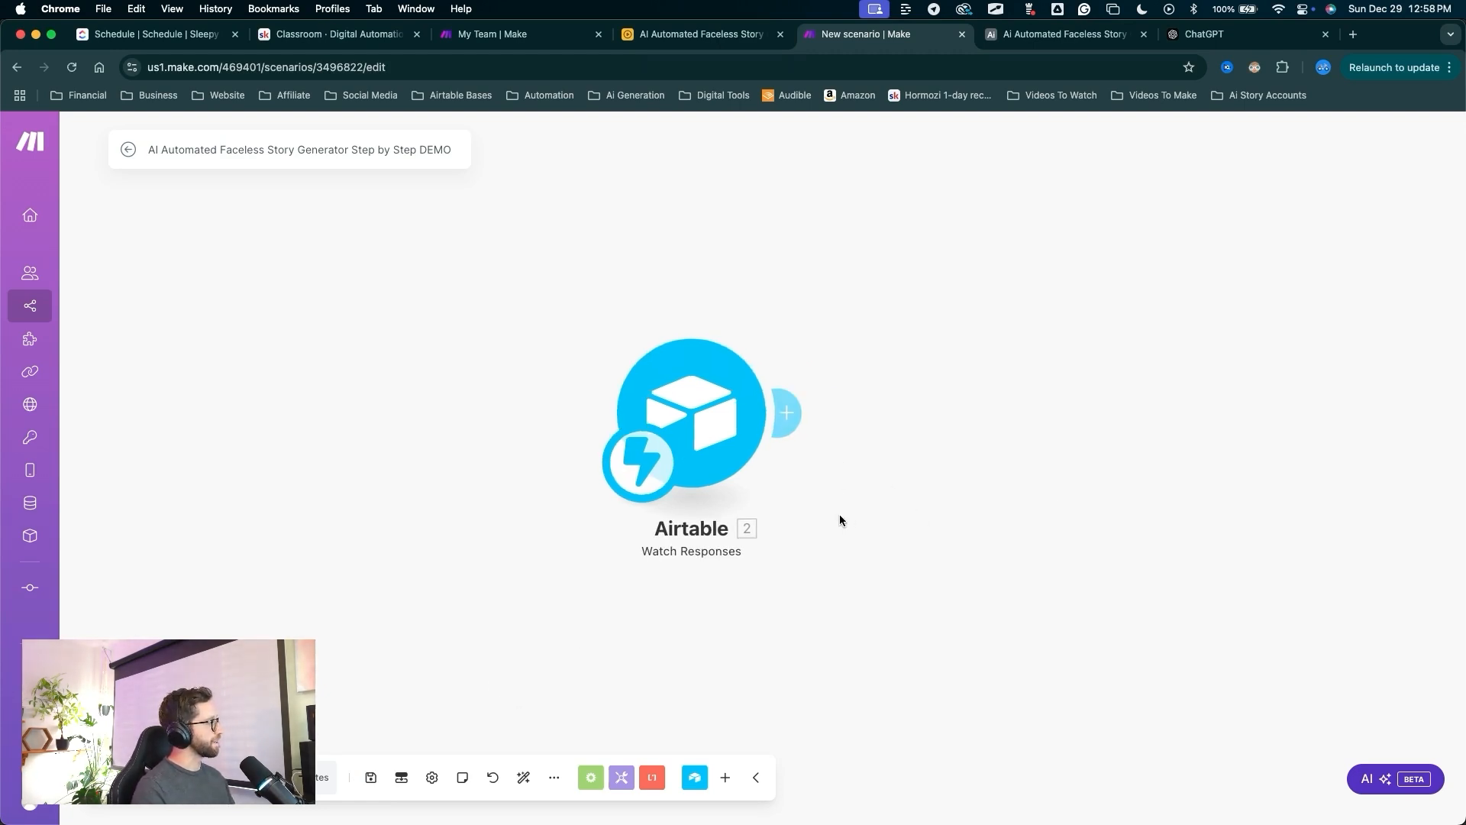
pyautogui.moveTo(837, 513); pyautogui.dragTo(622, 548)
pyautogui.scroll(-5, 625, 544)
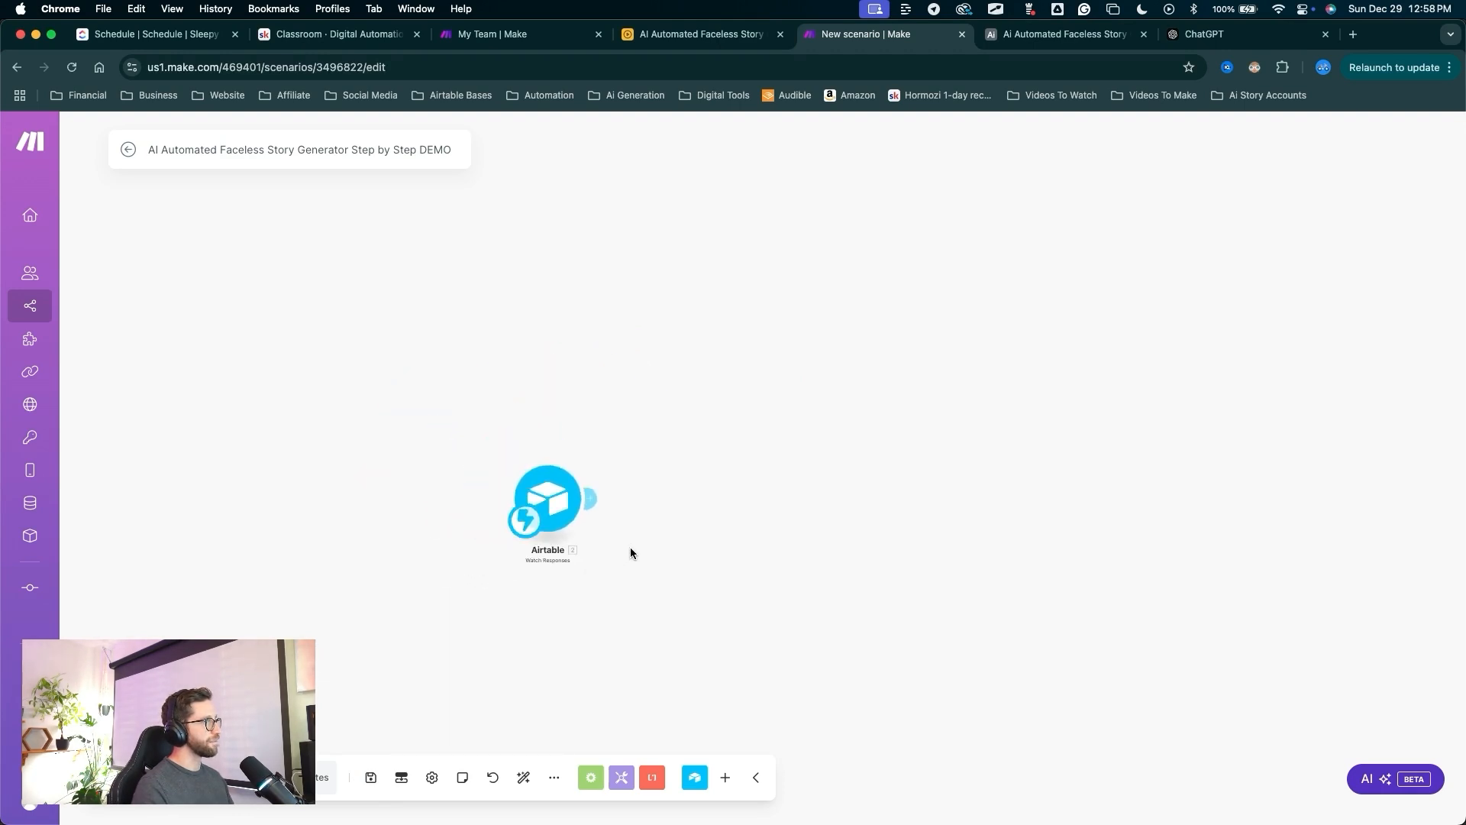
pyautogui.scroll(3, 630, 547)
pyautogui.moveTo(639, 673); pyautogui.dragTo(506, 447)
pyautogui.click(506, 449)
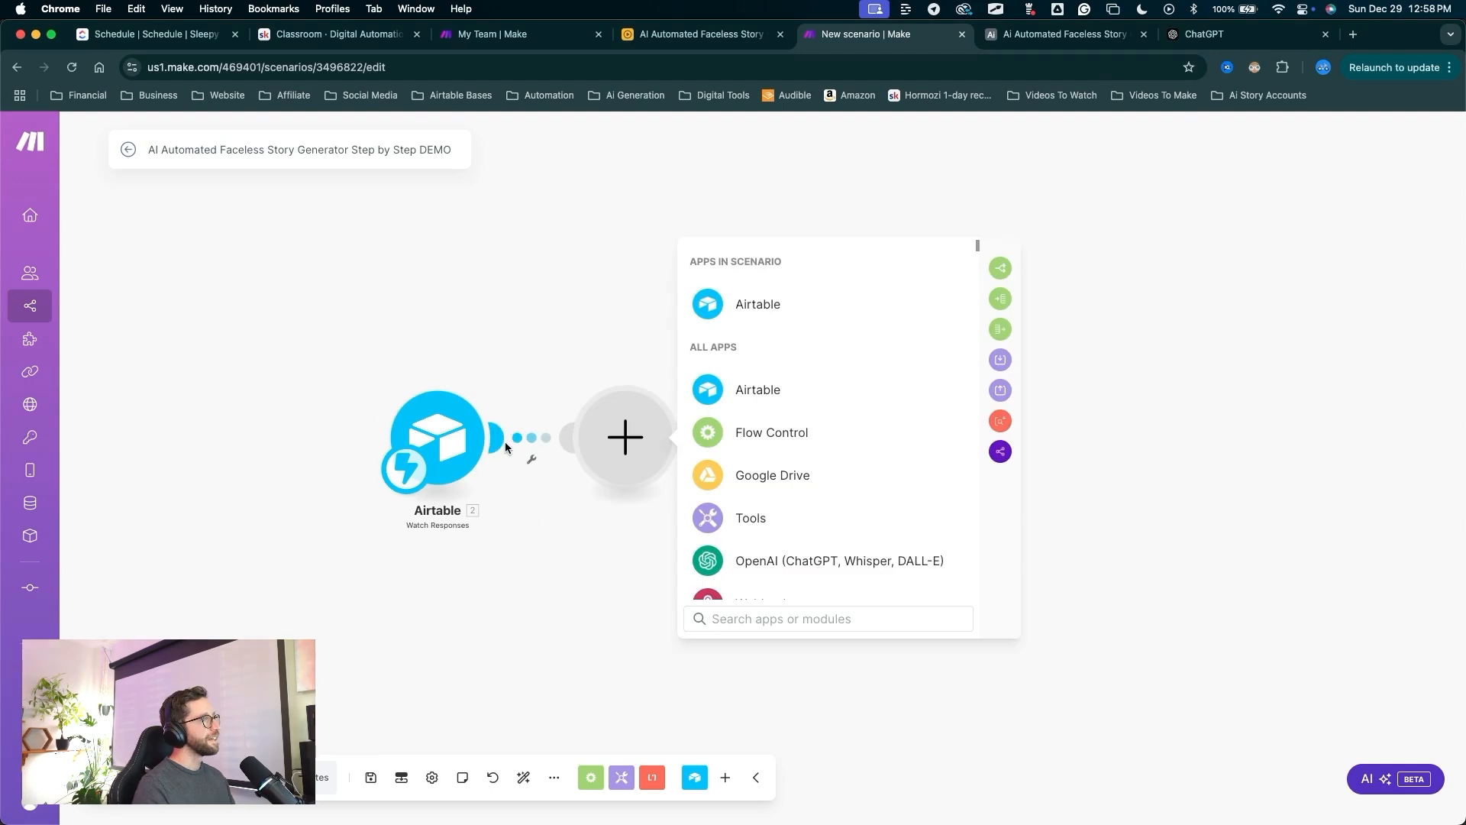
pyautogui.click(996, 270)
pyautogui.rightClick(828, 349)
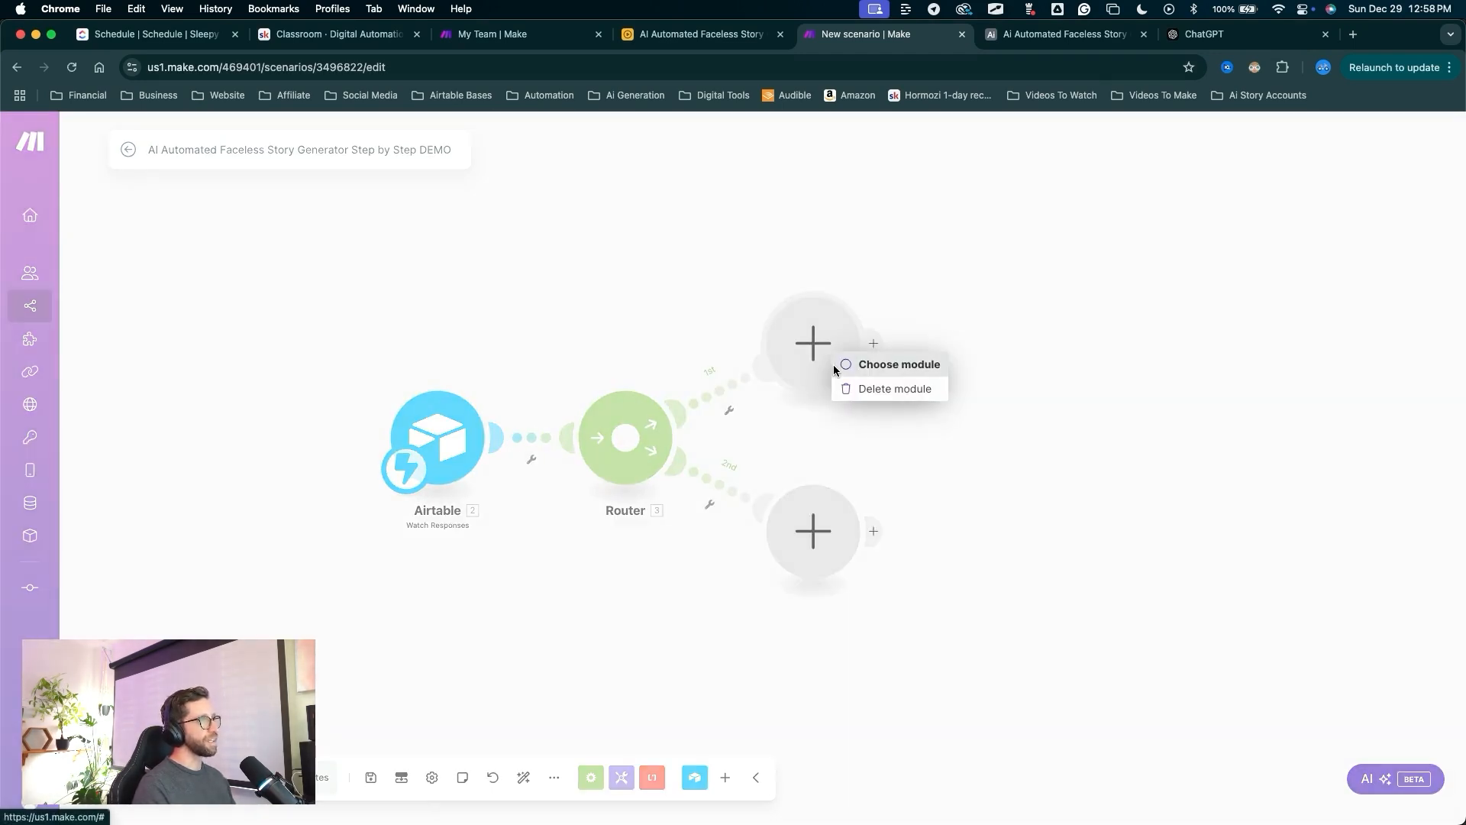
pyautogui.click(862, 397)
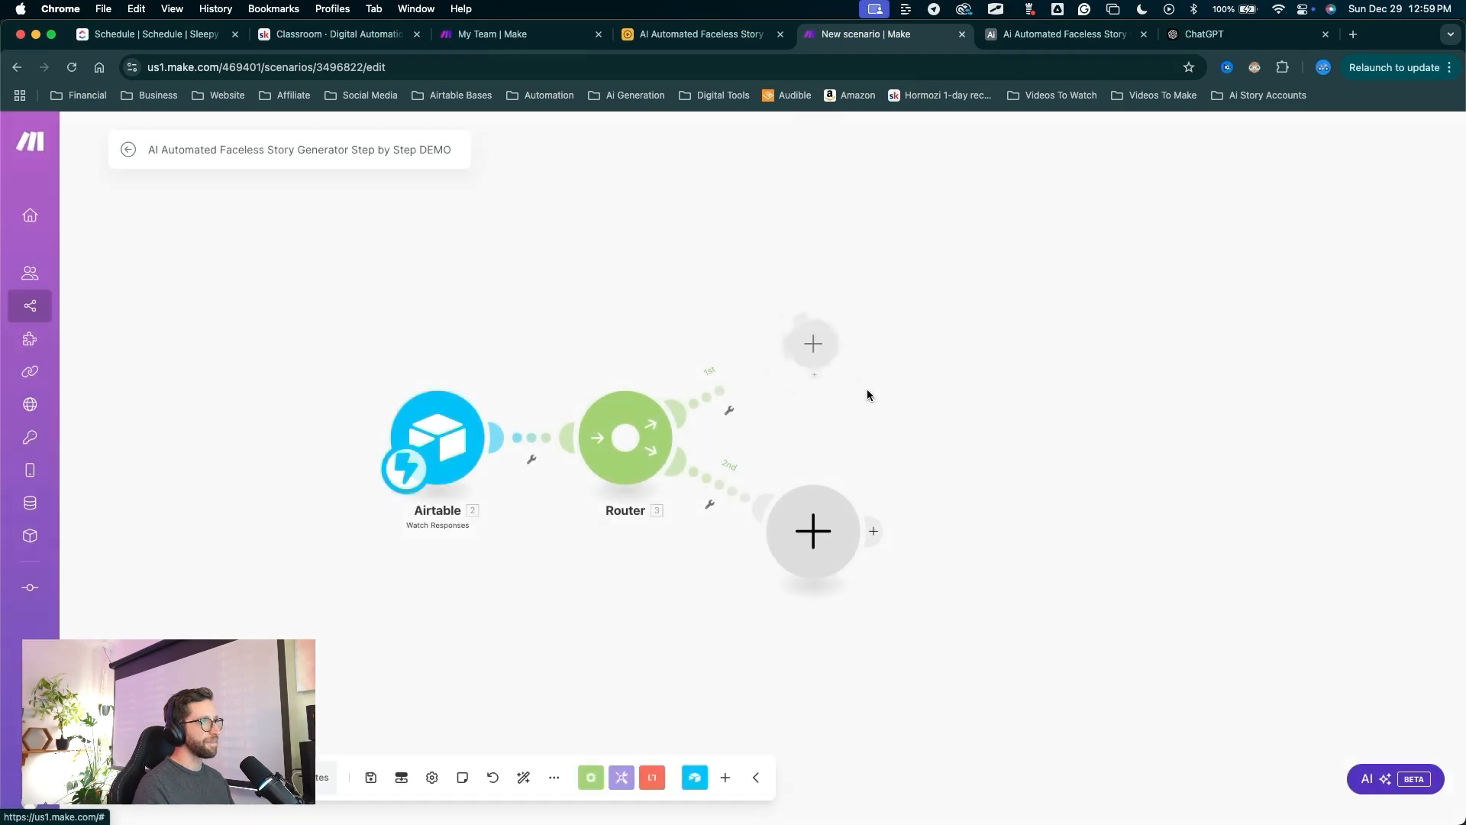
# Rename the router to 'Re-Route for Testing'.
pyautogui.rightClick(653, 457)
pyautogui.click(700, 488)
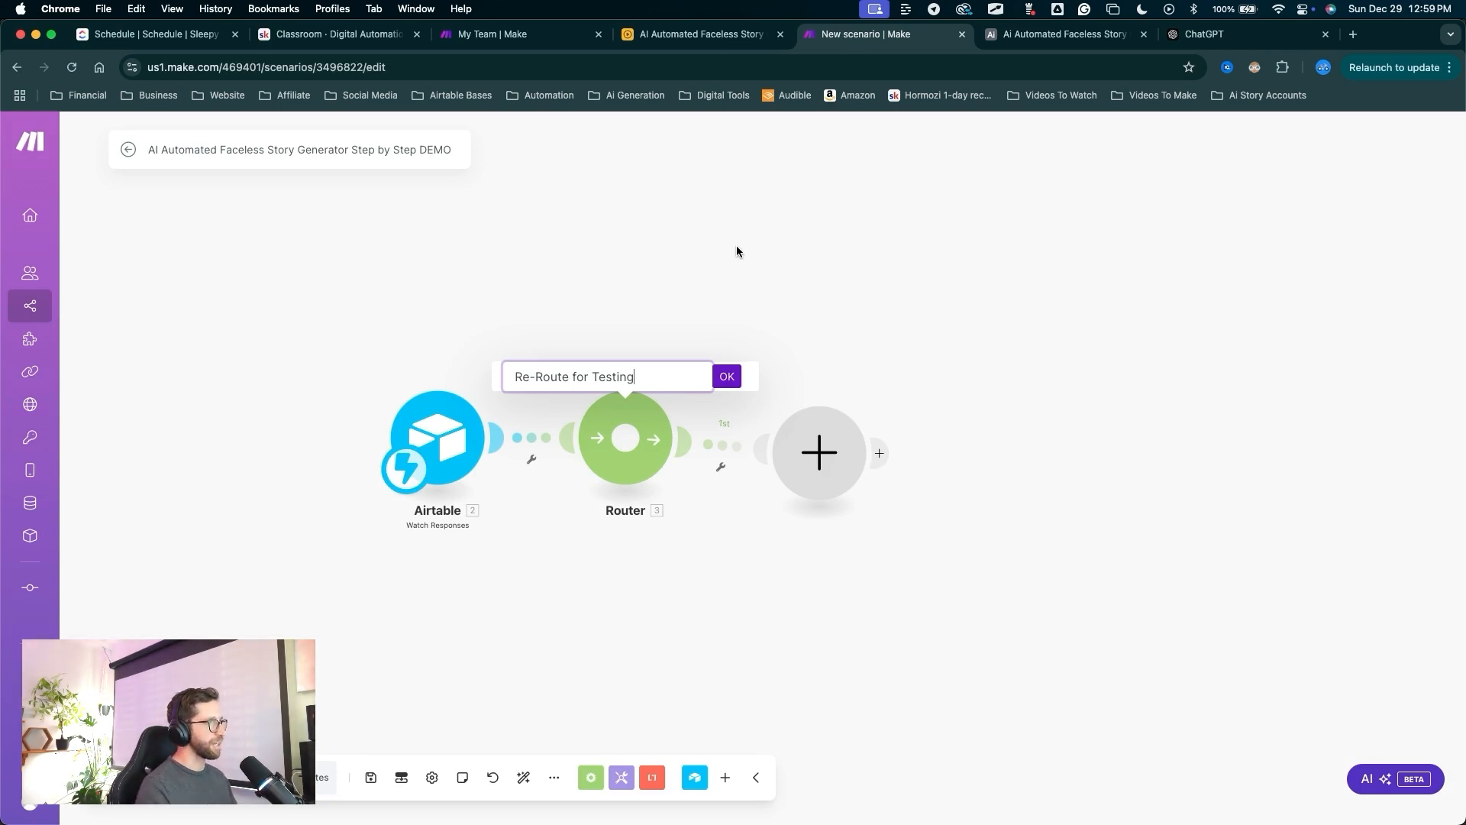
pyautogui.moveTo(734, 232)
pyautogui.mouseDown()
pyautogui.moveTo(664, 352)
pyautogui.moveTo(594, 373)
pyautogui.mouseUp()
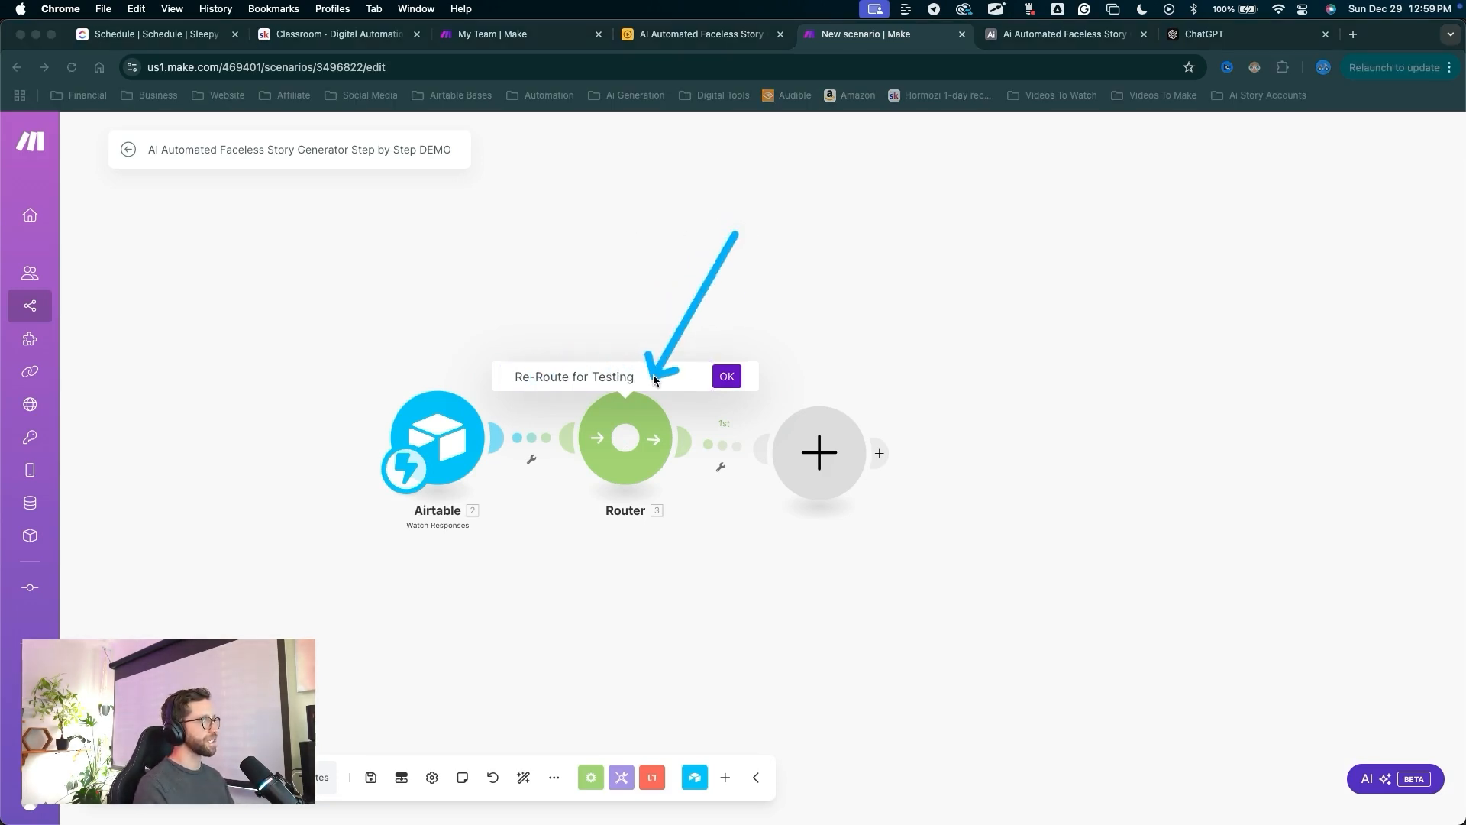
pyautogui.moveTo(736, 232); pyautogui.dragTo(734, 366)
pyautogui.click(729, 376)
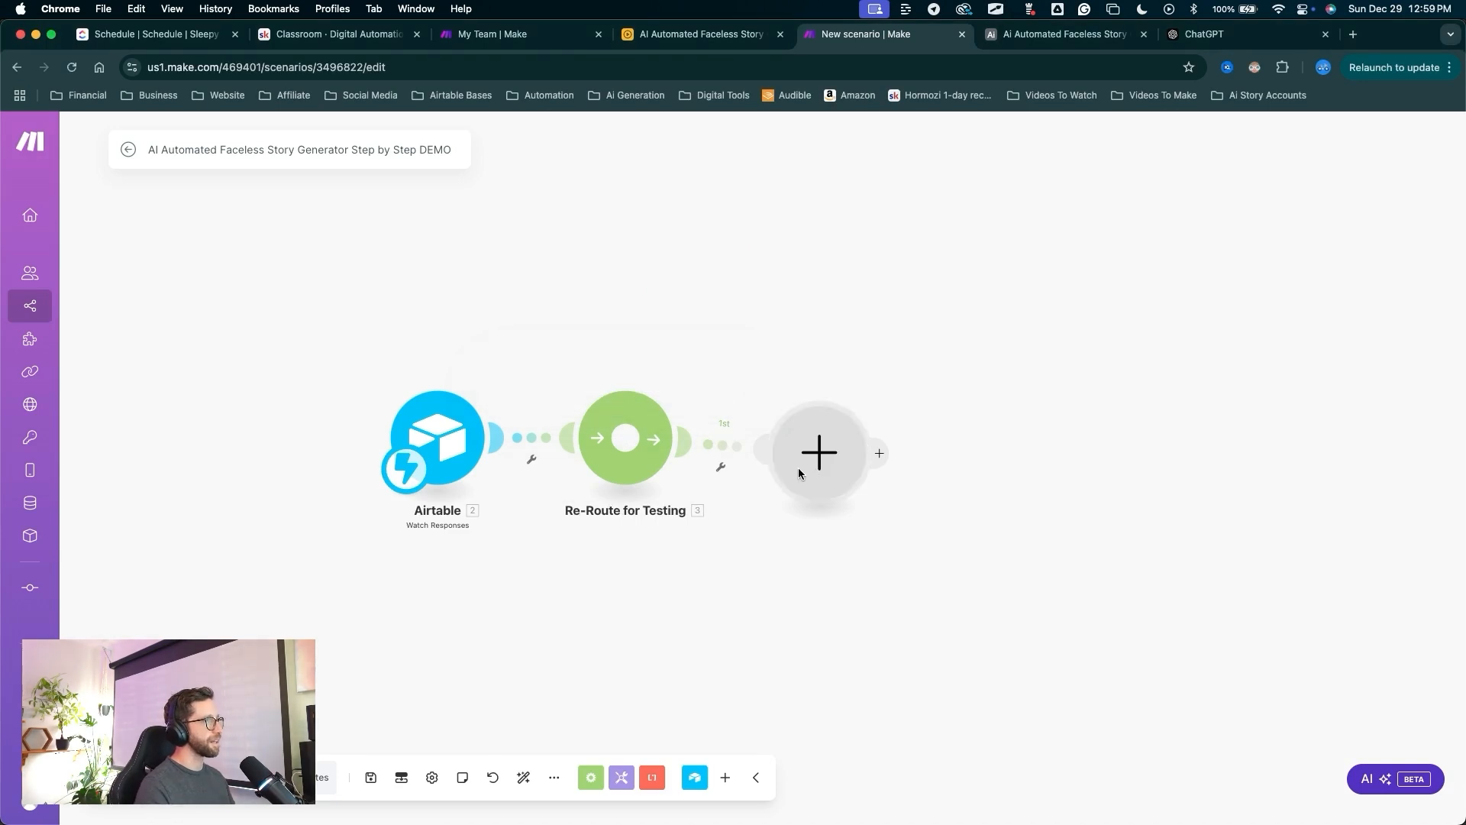
pyautogui.moveTo(781, 685); pyautogui.dragTo(805, 486)
pyautogui.click(853, 492)
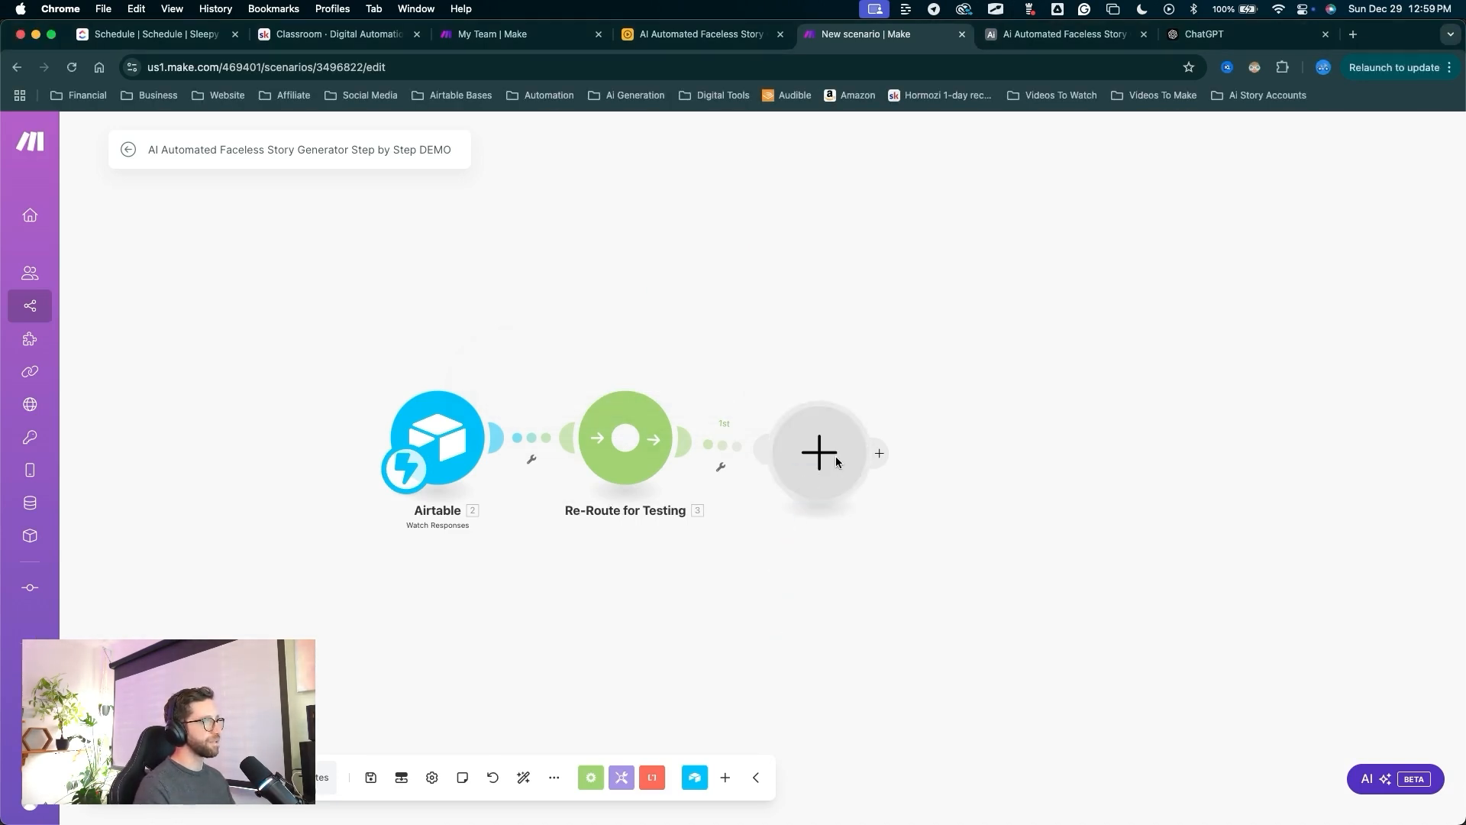
pyautogui.click(838, 462)
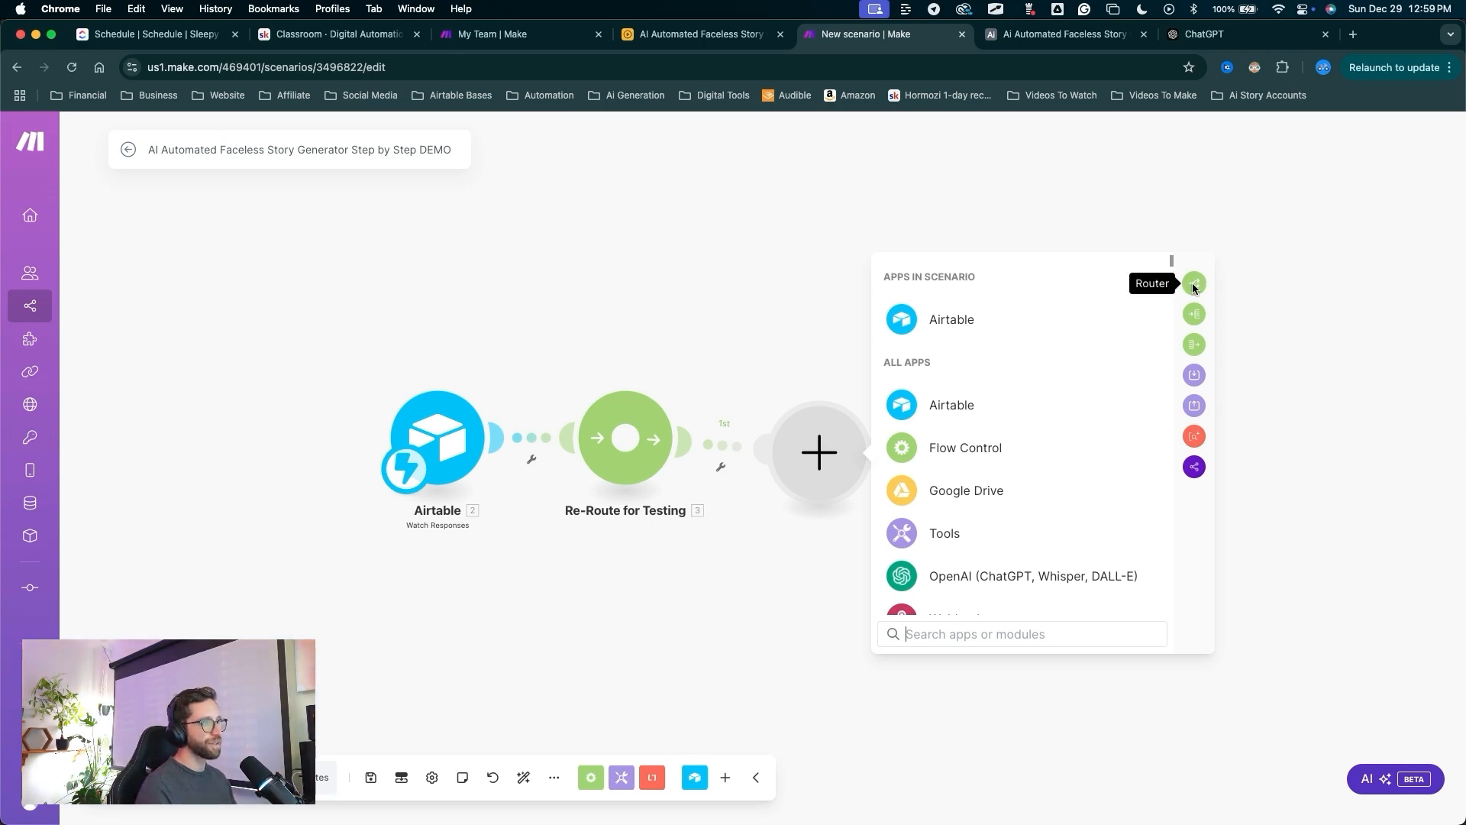
# Add a router after Re-Route for Testing and name it 'Main Route'.
pyautogui.moveTo(1092, 333); pyautogui.dragTo(958, 448)
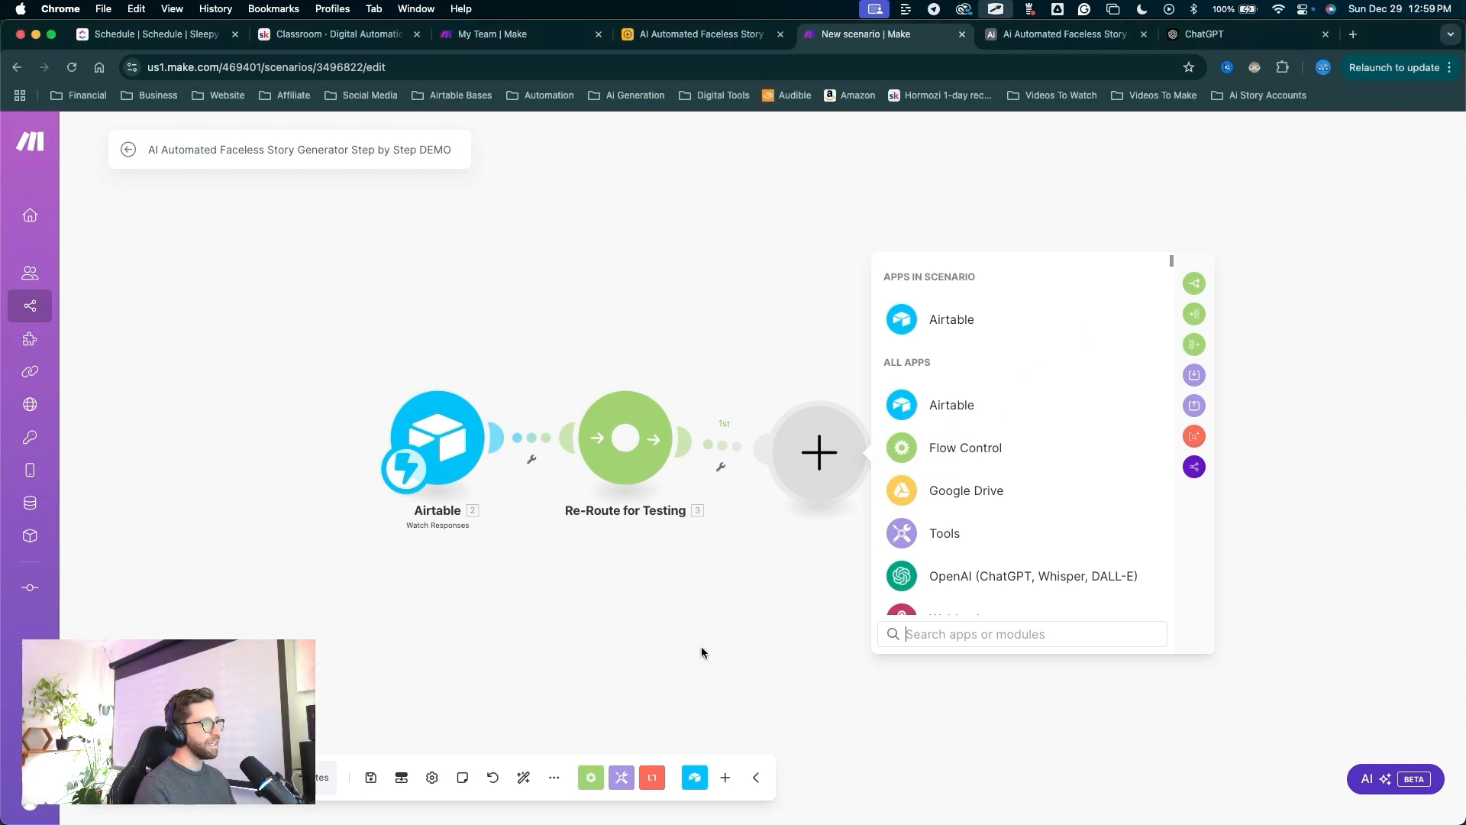
pyautogui.moveTo(703, 615); pyautogui.dragTo(594, 775)
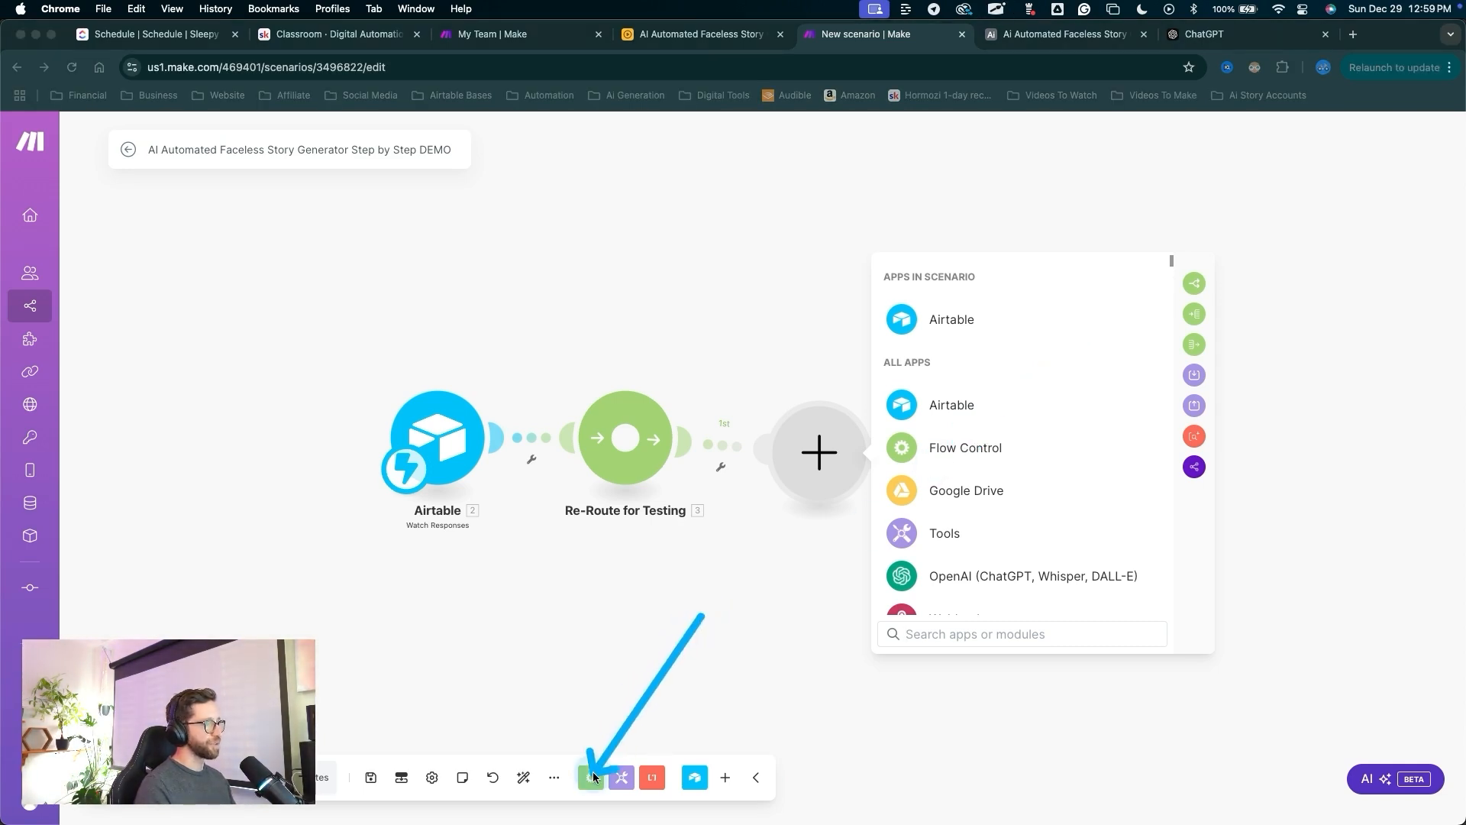
pyautogui.press('Escape')
pyautogui.write('router')
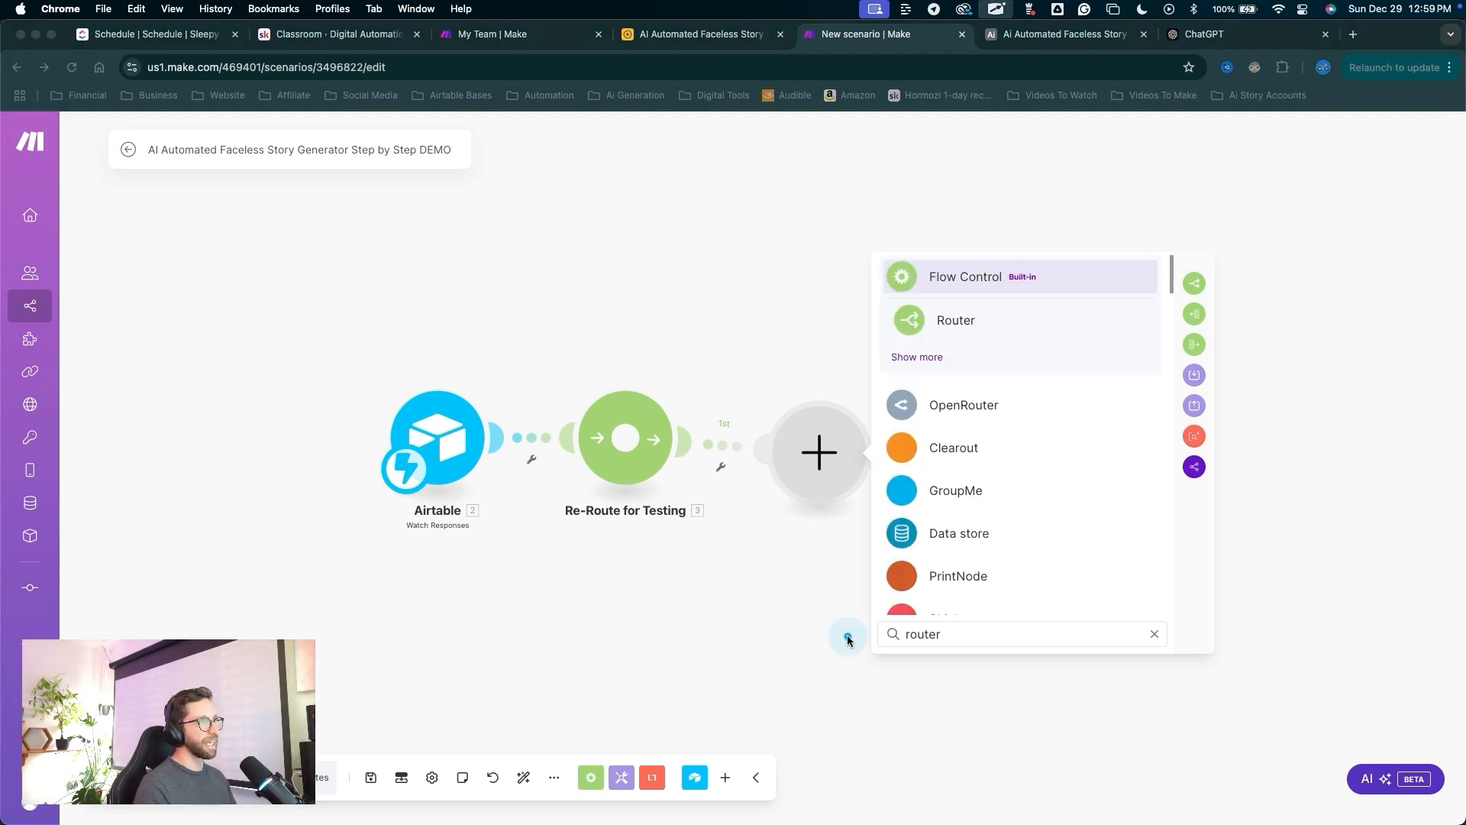
pyautogui.moveTo(954, 551)
pyautogui.mouseDown()
pyautogui.moveTo(968, 284)
pyautogui.moveTo(967, 333)
pyautogui.mouseUp()
pyautogui.press('Escape')
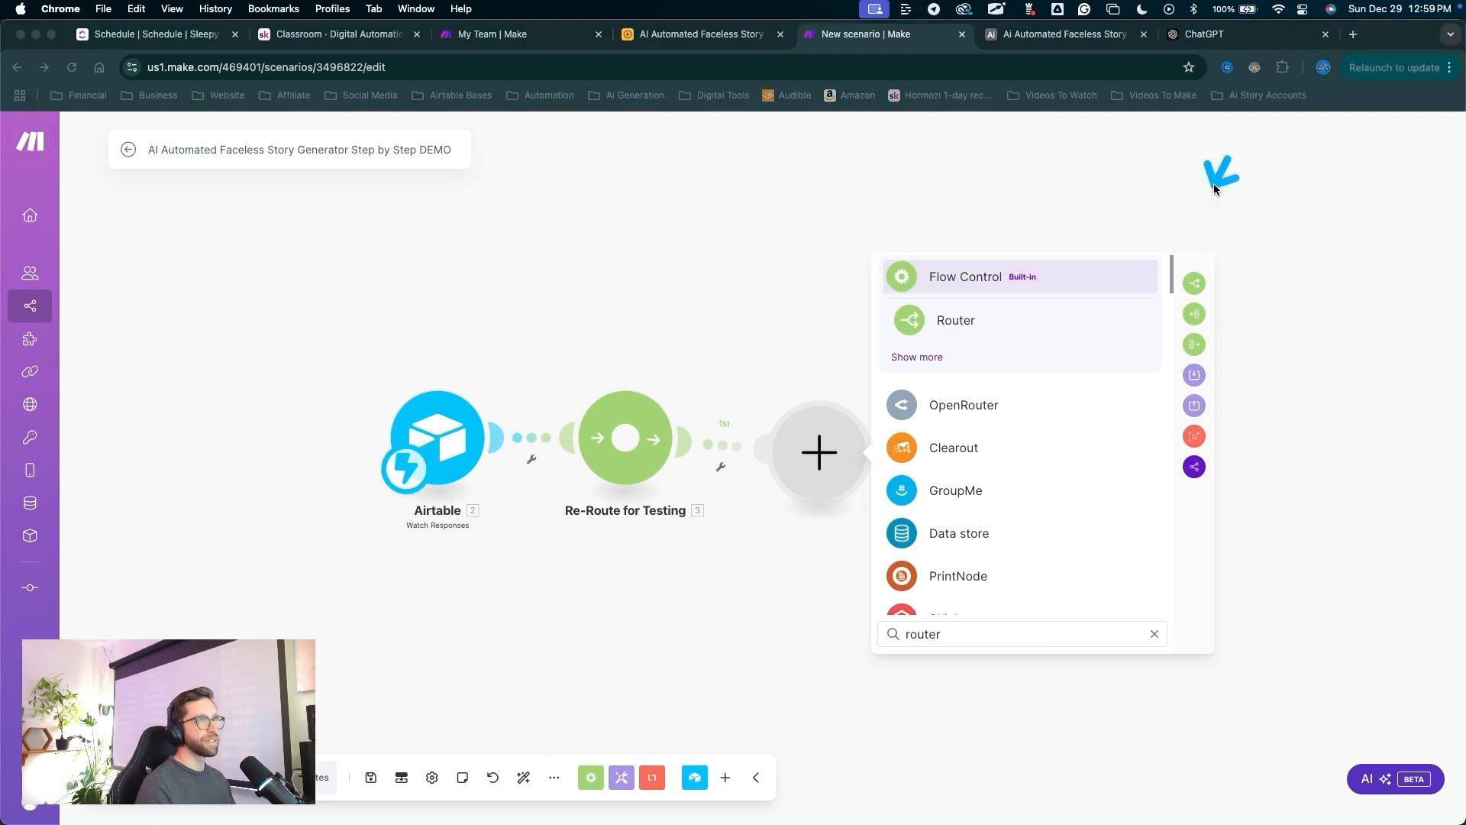
pyautogui.moveTo(1227, 159); pyautogui.dragTo(1196, 276)
pyautogui.press('Escape')
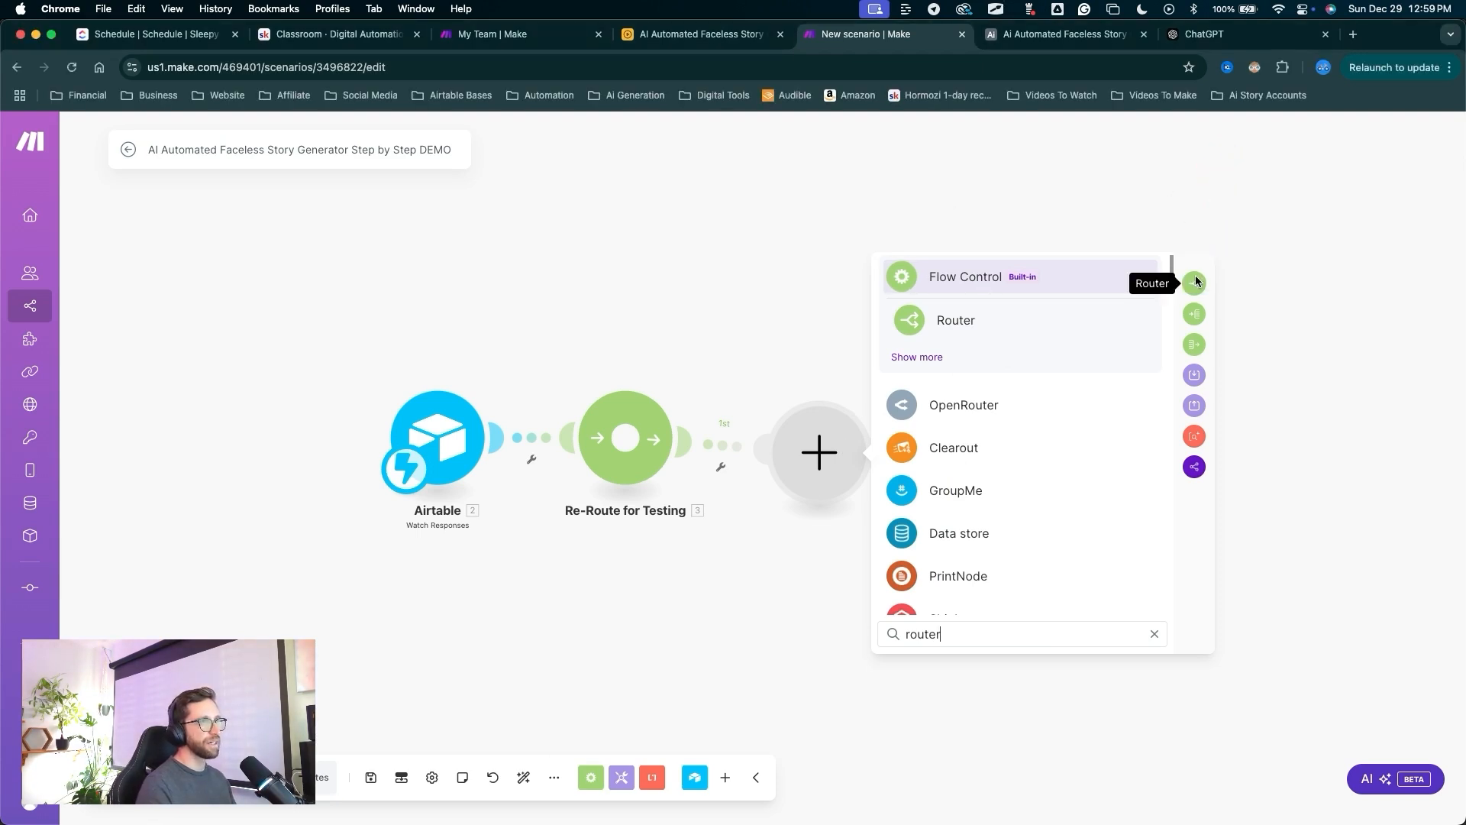
pyautogui.click(1194, 281)
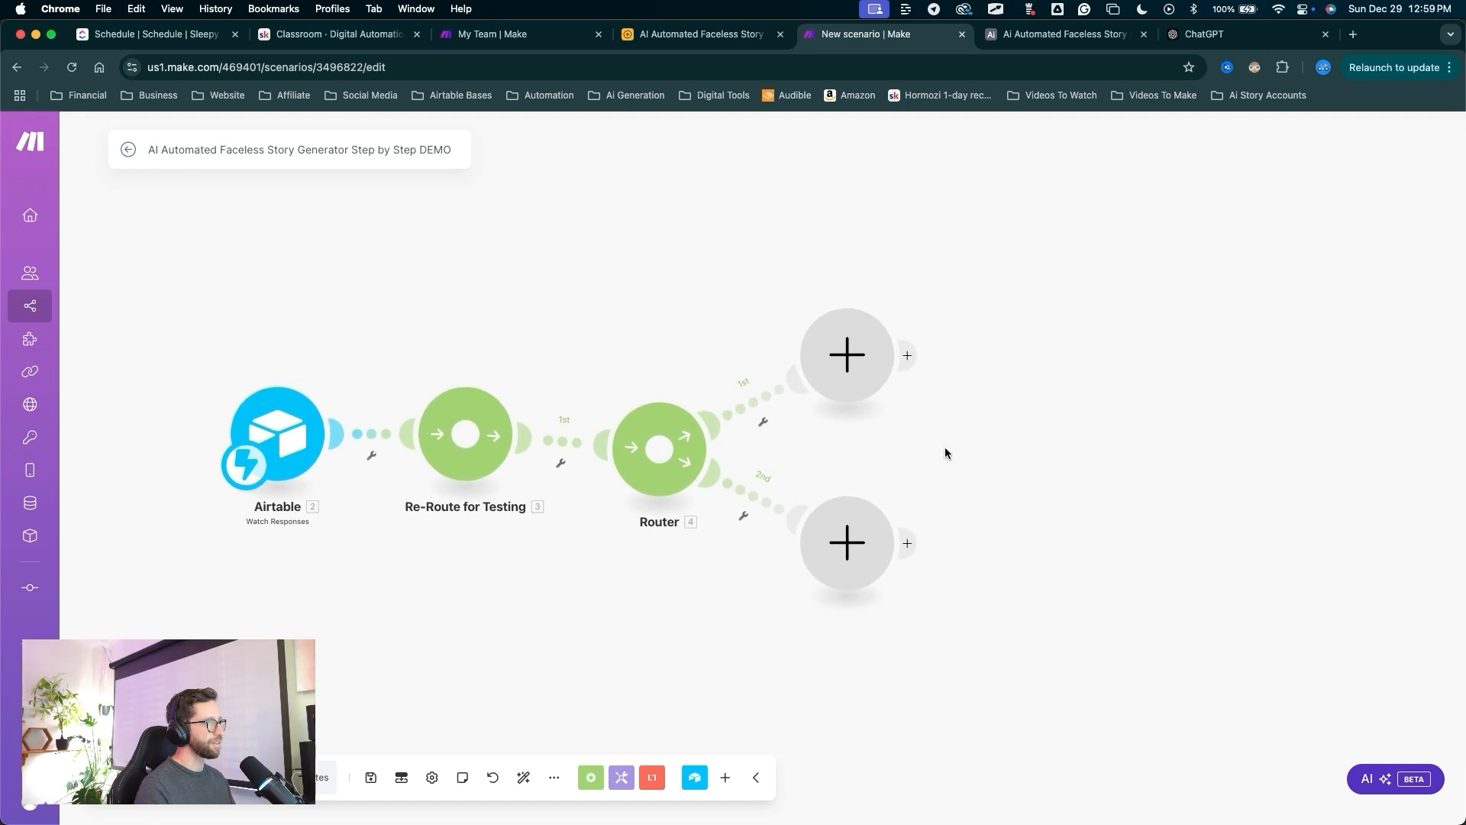
pyautogui.click(659, 469)
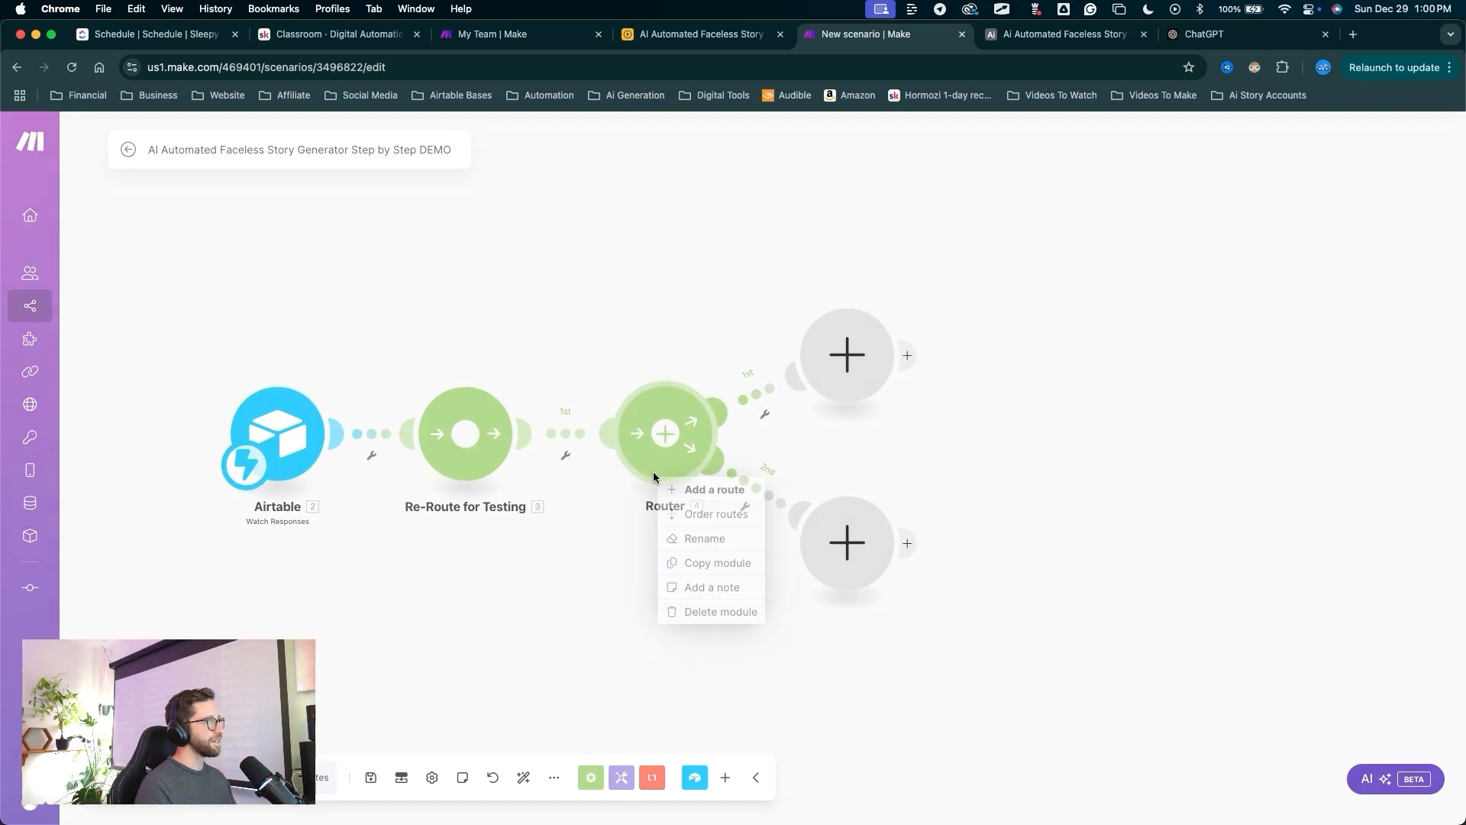
pyautogui.click(696, 538)
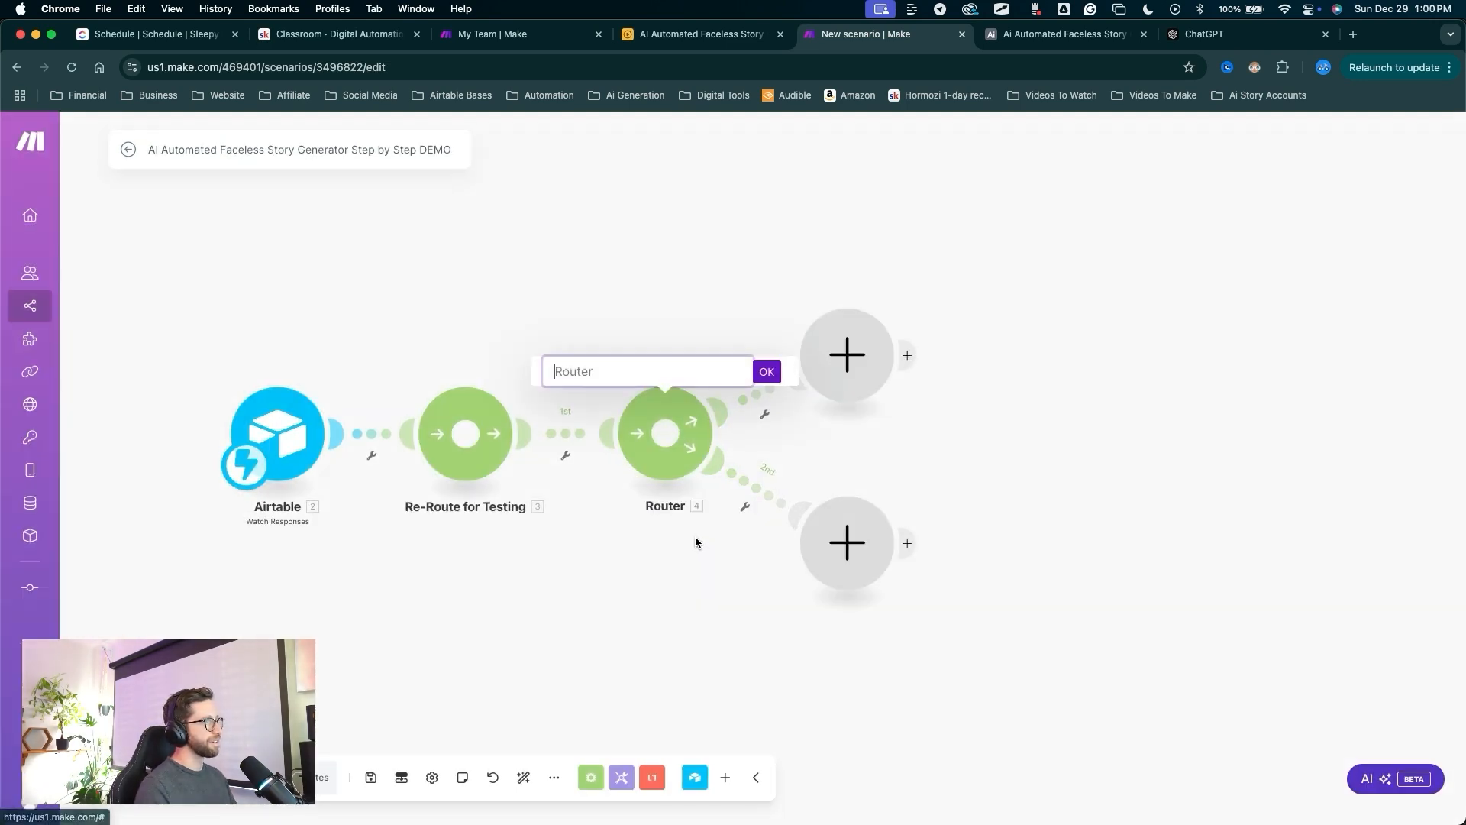
pyautogui.write('Main Route')
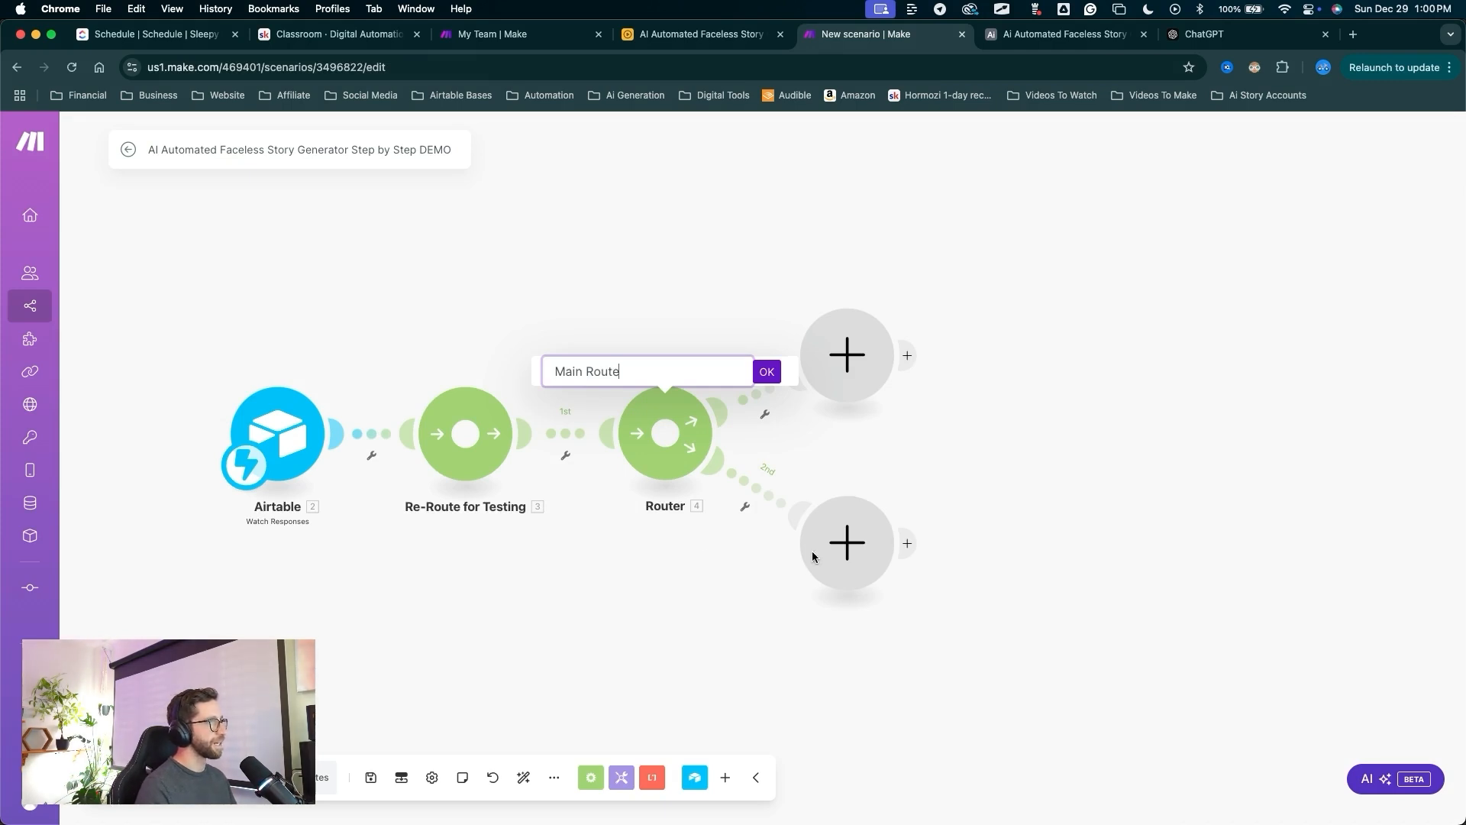
pyautogui.click(767, 372)
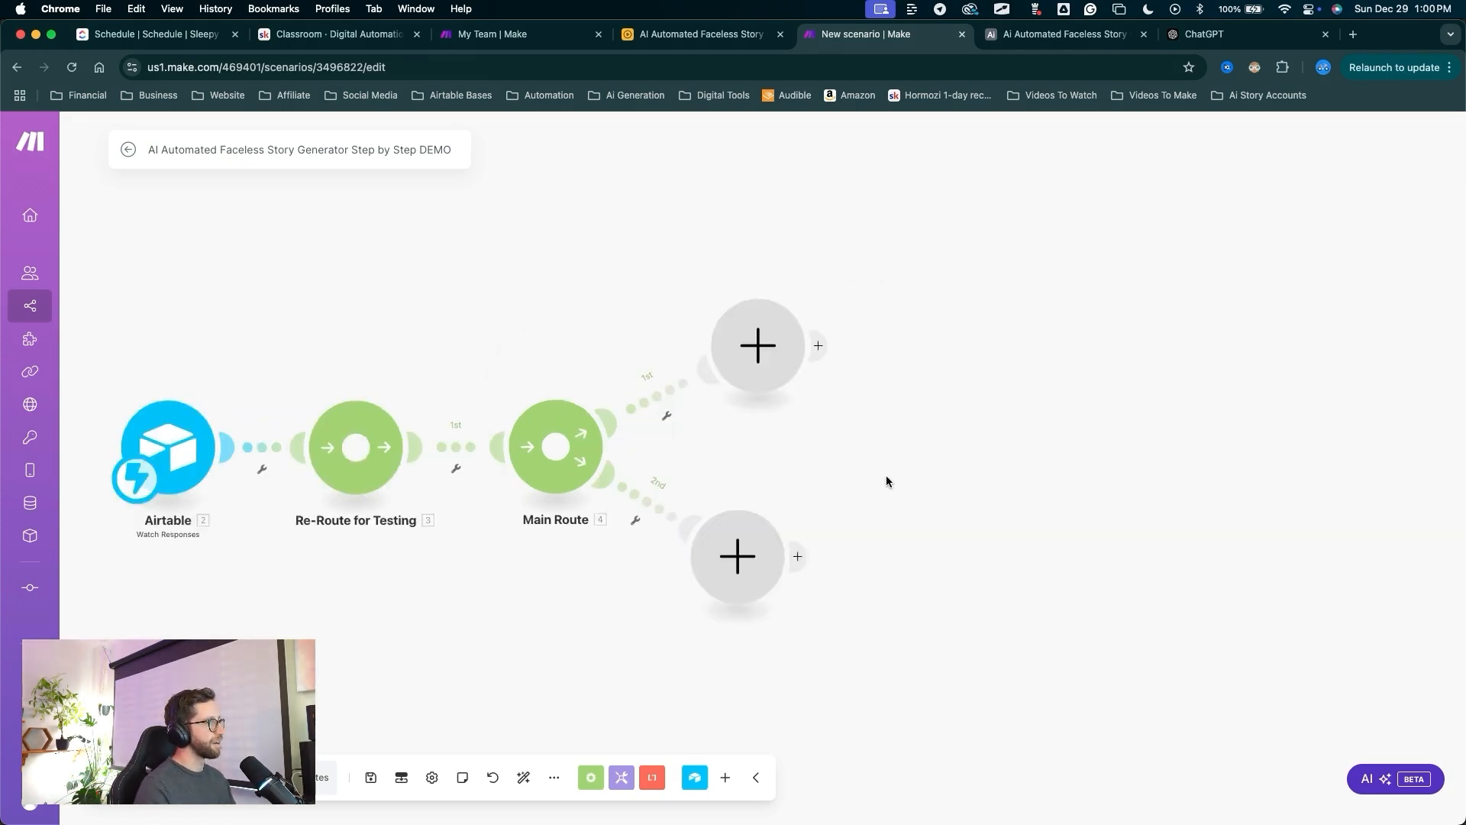
# Remove Main Route's lower empty branch and chain two more routers after it.
pyautogui.rightClick(730, 562)
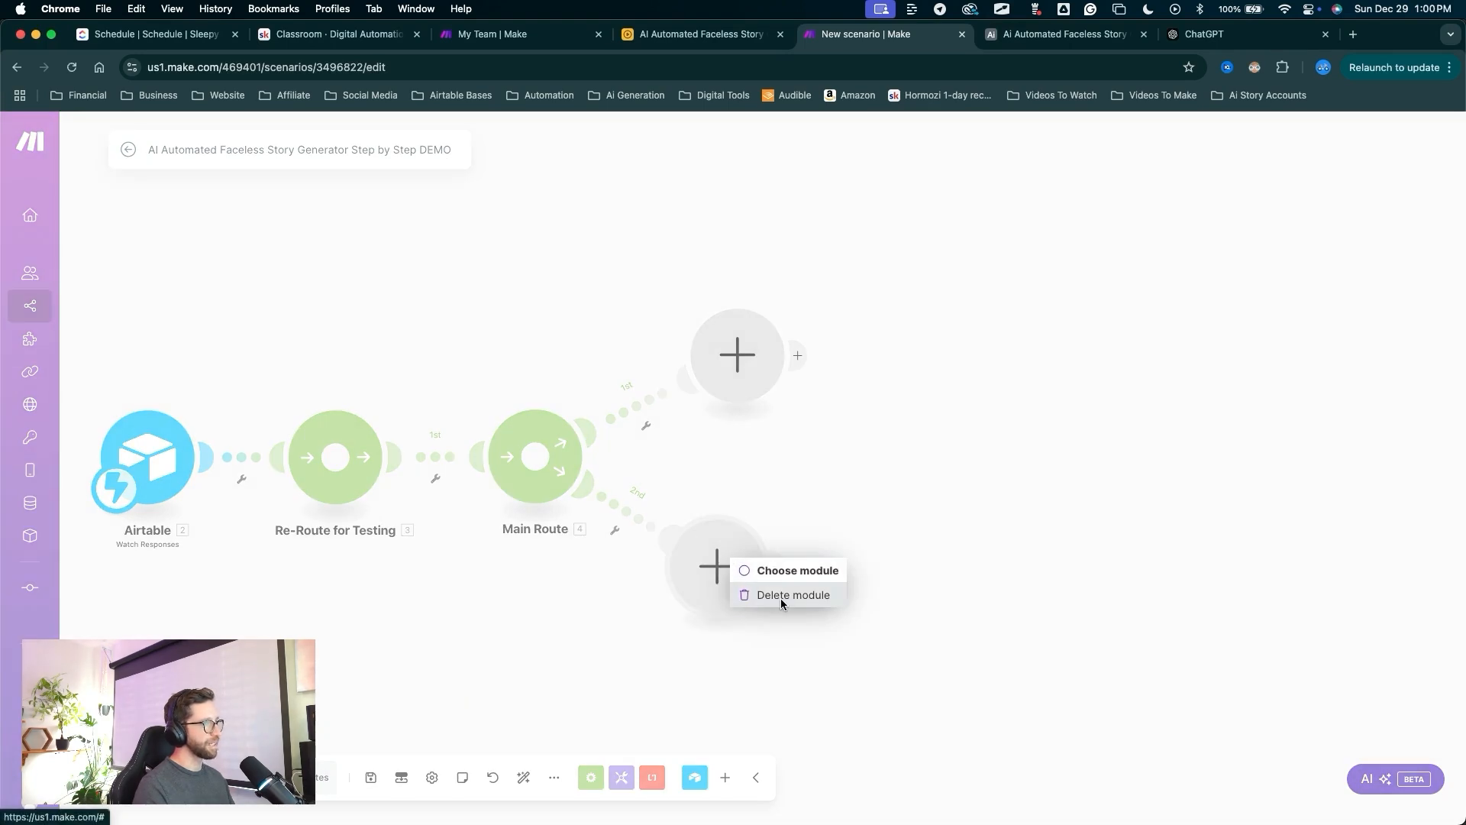
pyautogui.click(780, 598)
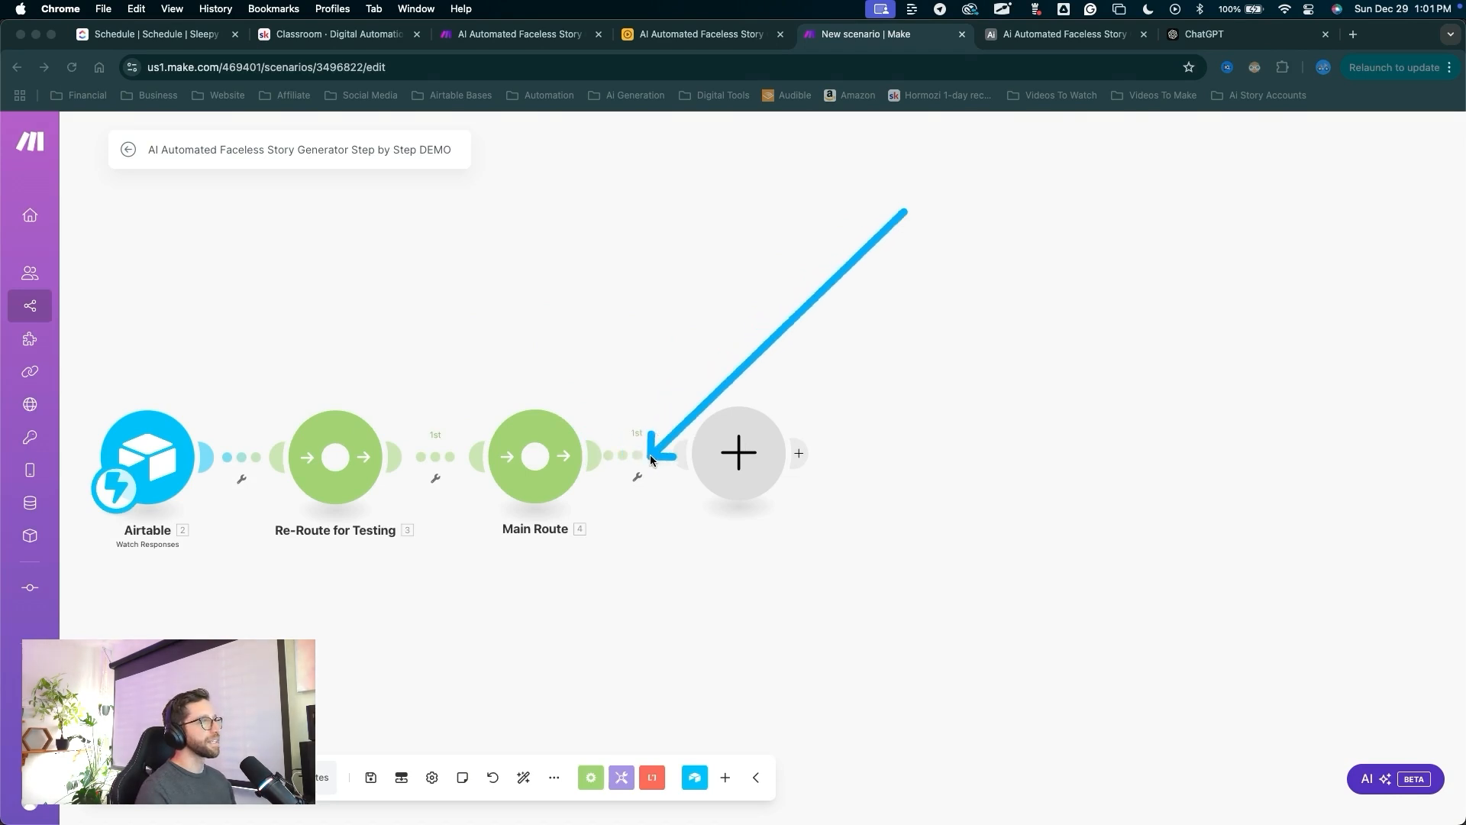
pyautogui.click(739, 452)
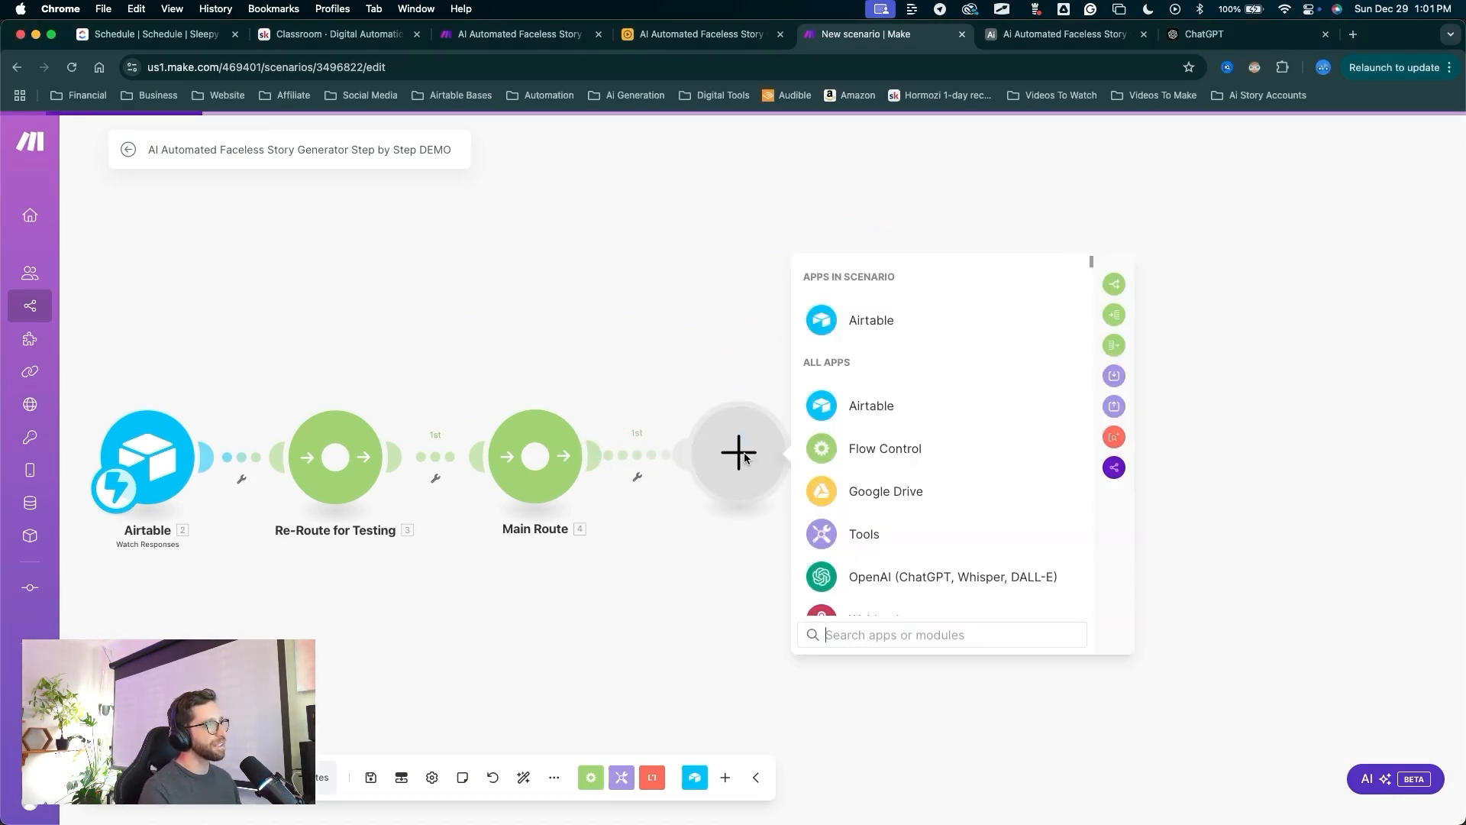
pyautogui.click(1113, 285)
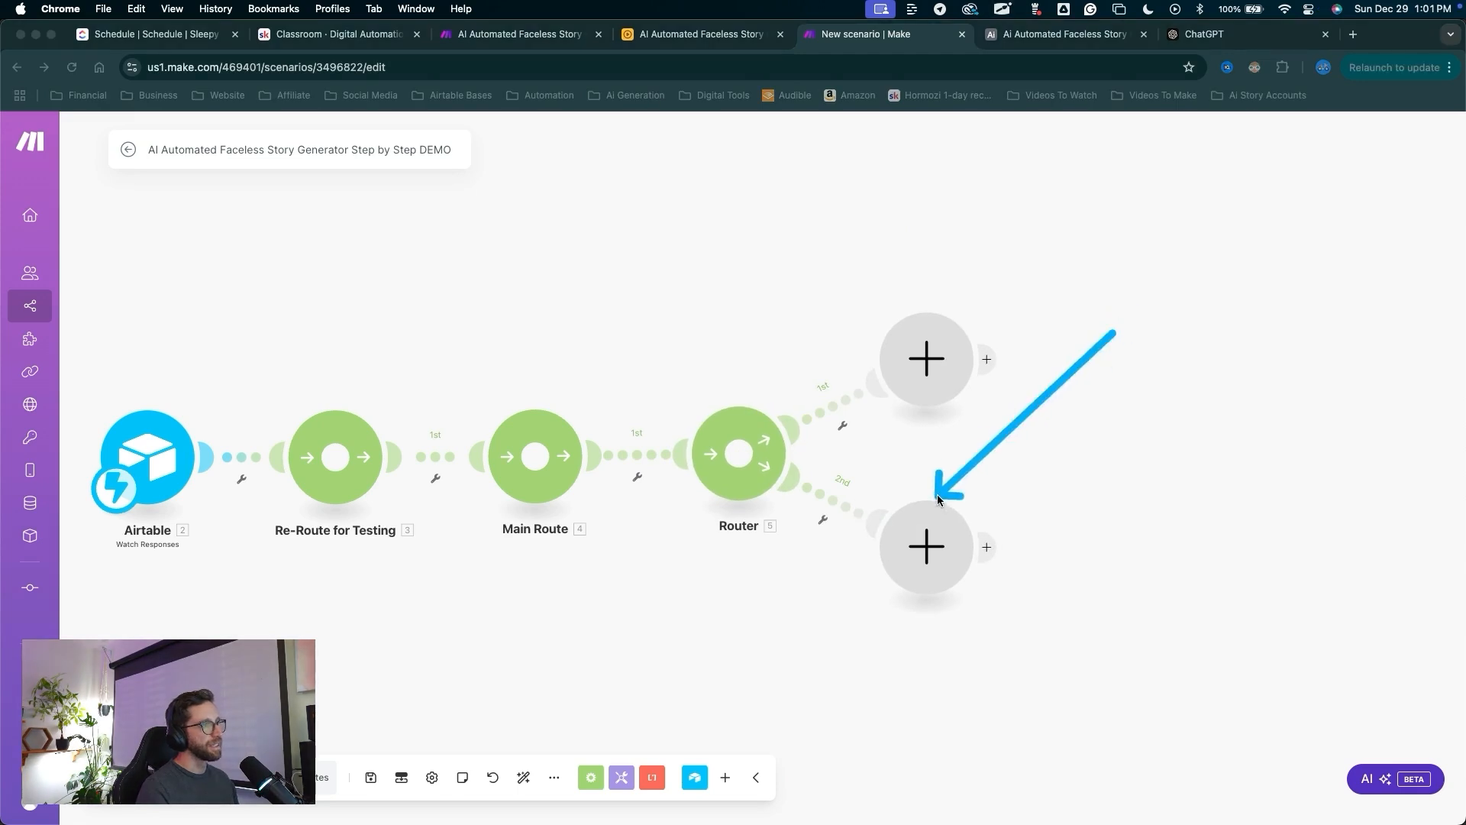
pyautogui.click(932, 519)
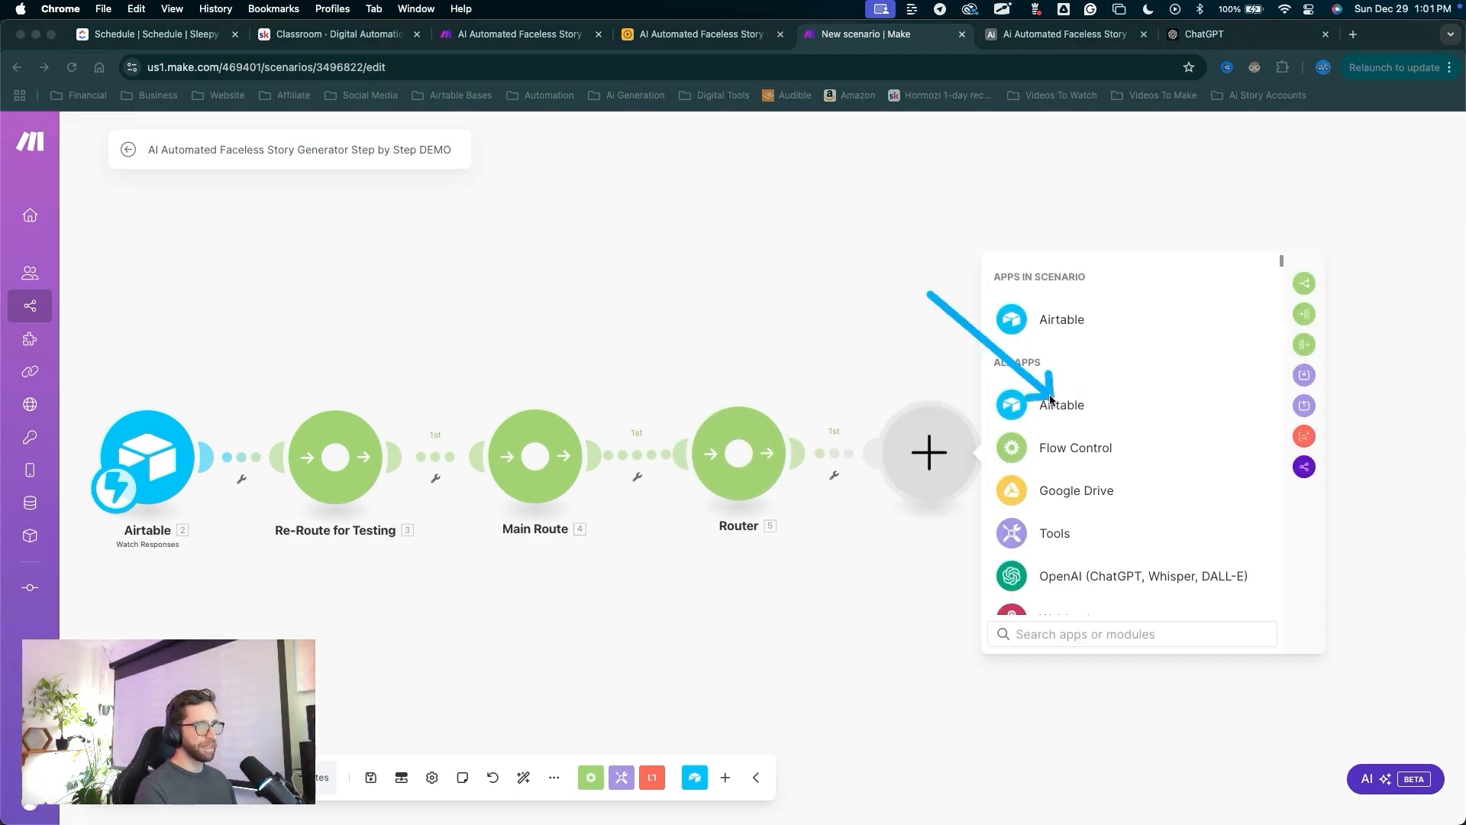
pyautogui.click(1304, 283)
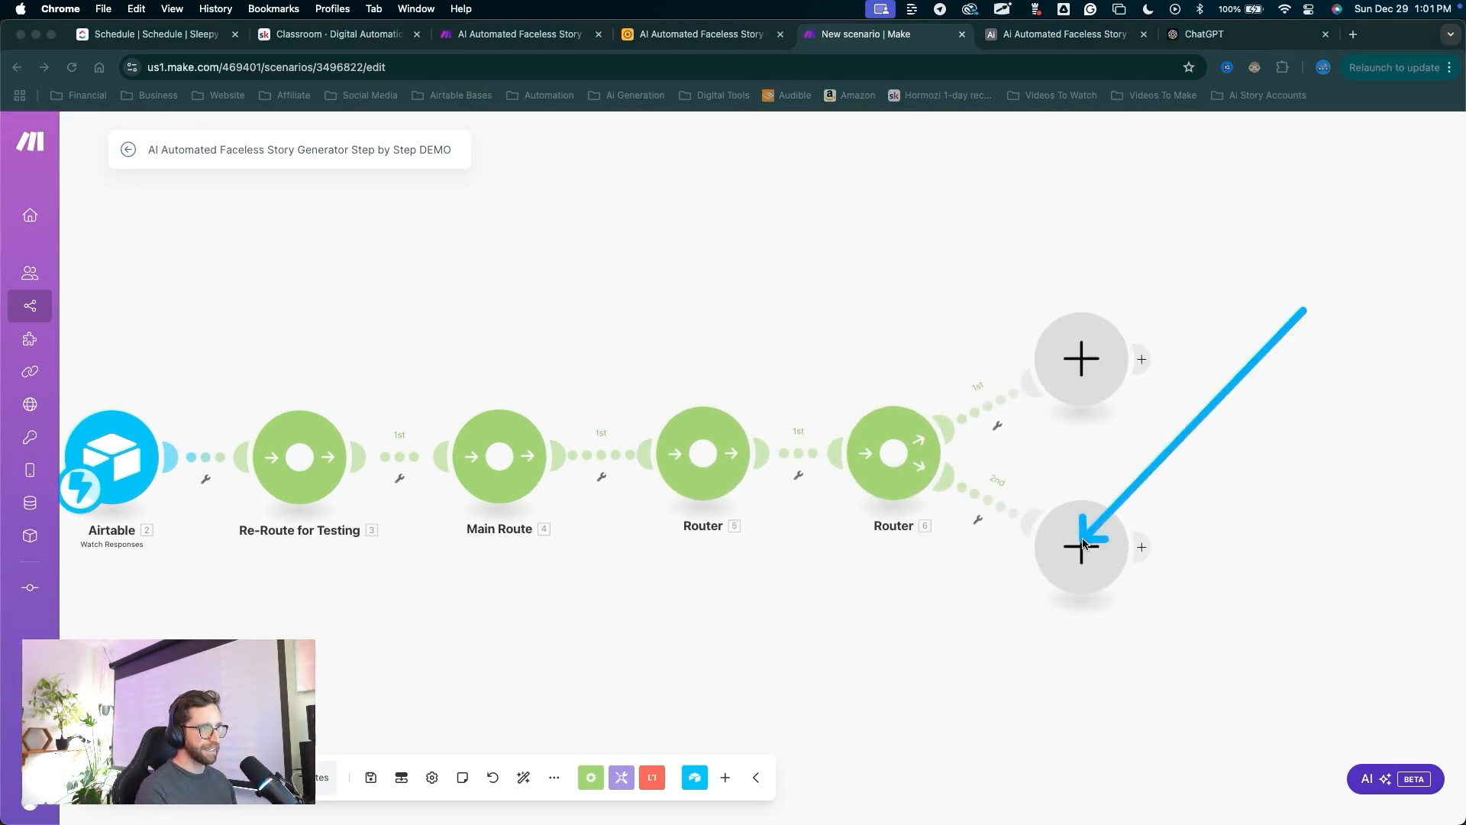
# Rename Router 5 to 'Generate Story' and align the empty module slot with the Router.
pyautogui.moveTo(801, 688); pyautogui.dragTo(704, 473)
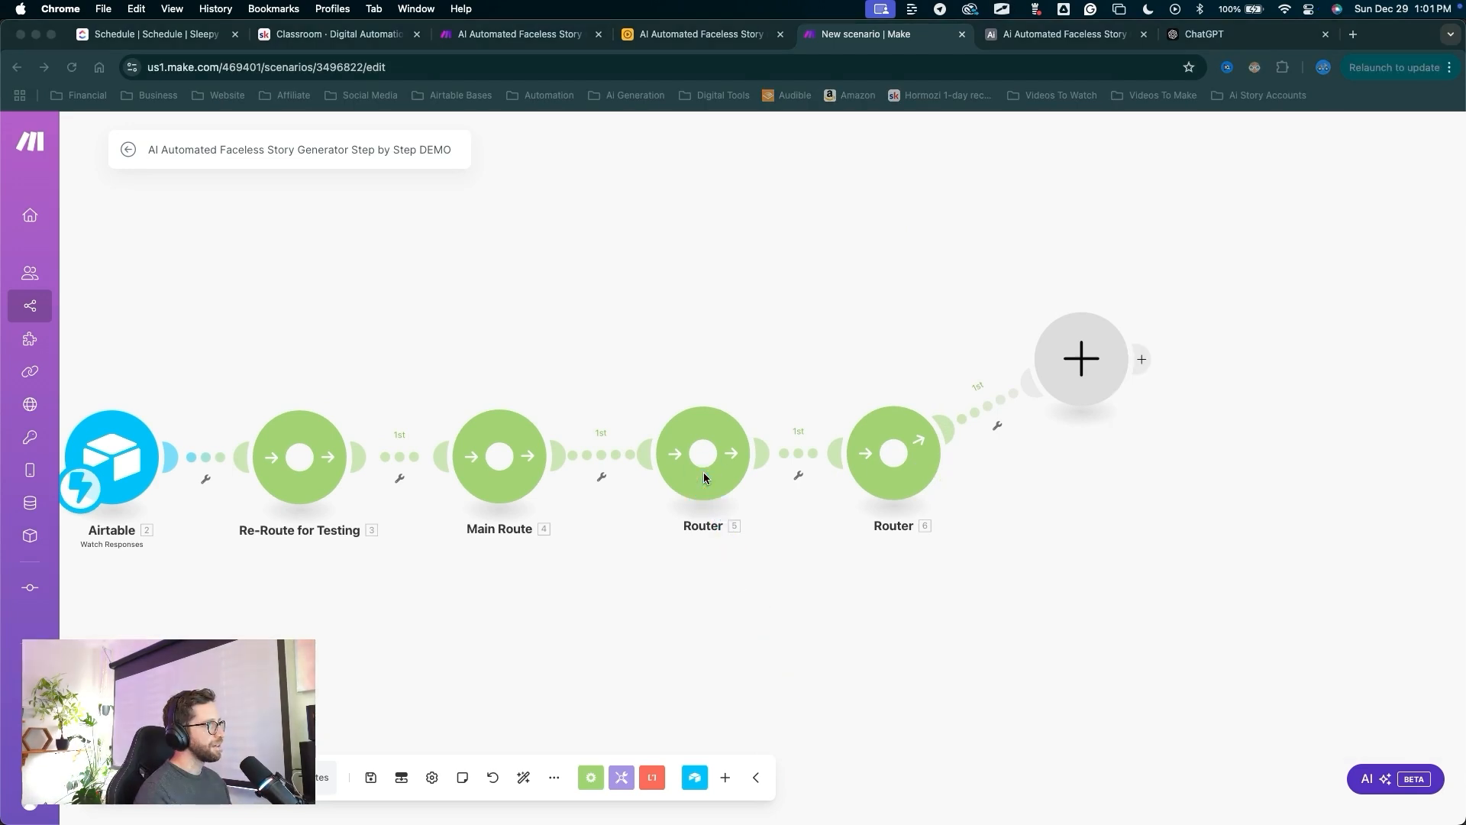
pyautogui.rightClick(733, 480)
pyautogui.click(773, 520)
pyautogui.write('Generate Story')
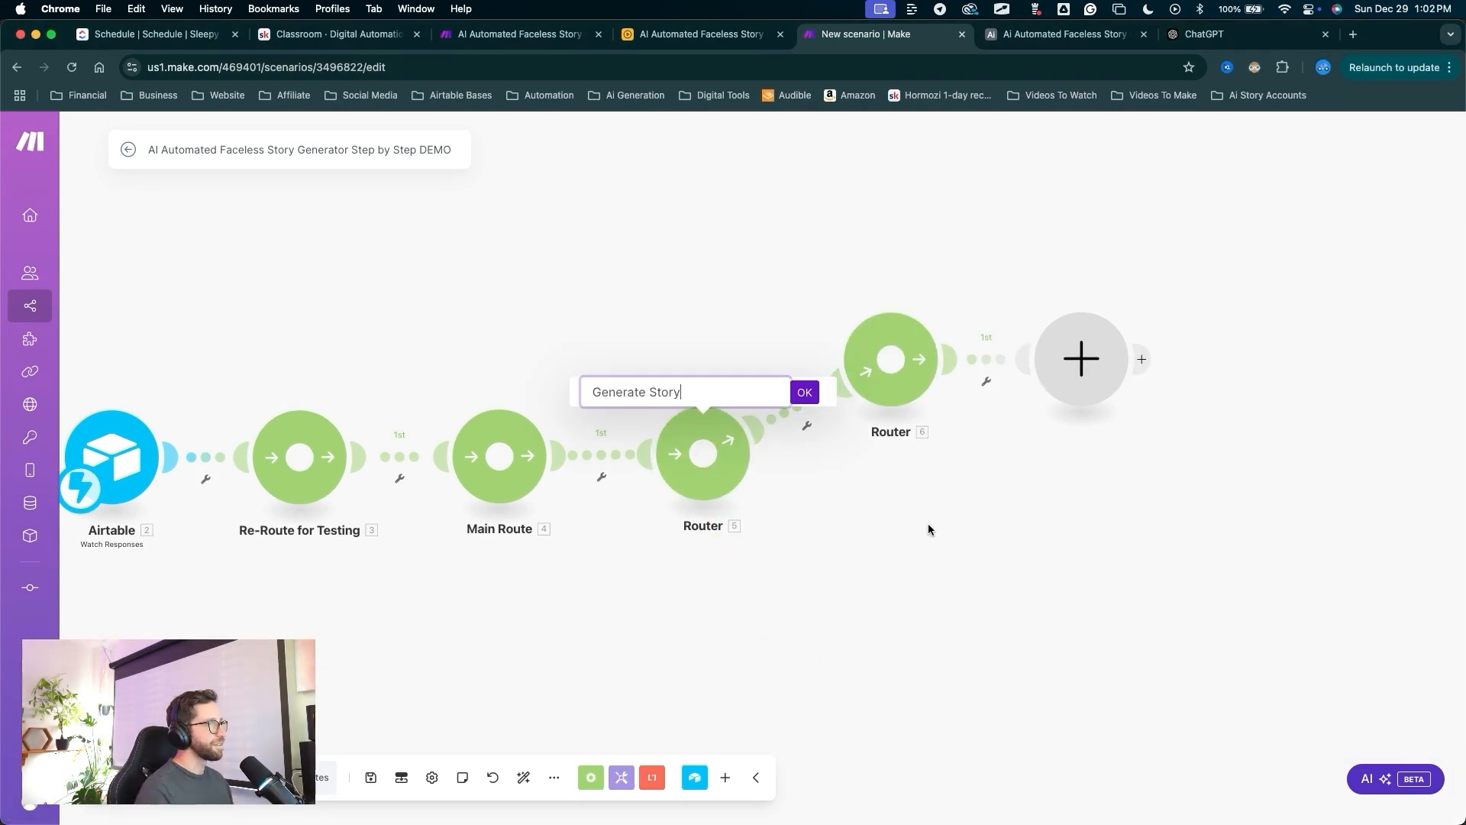
pyautogui.click(805, 392)
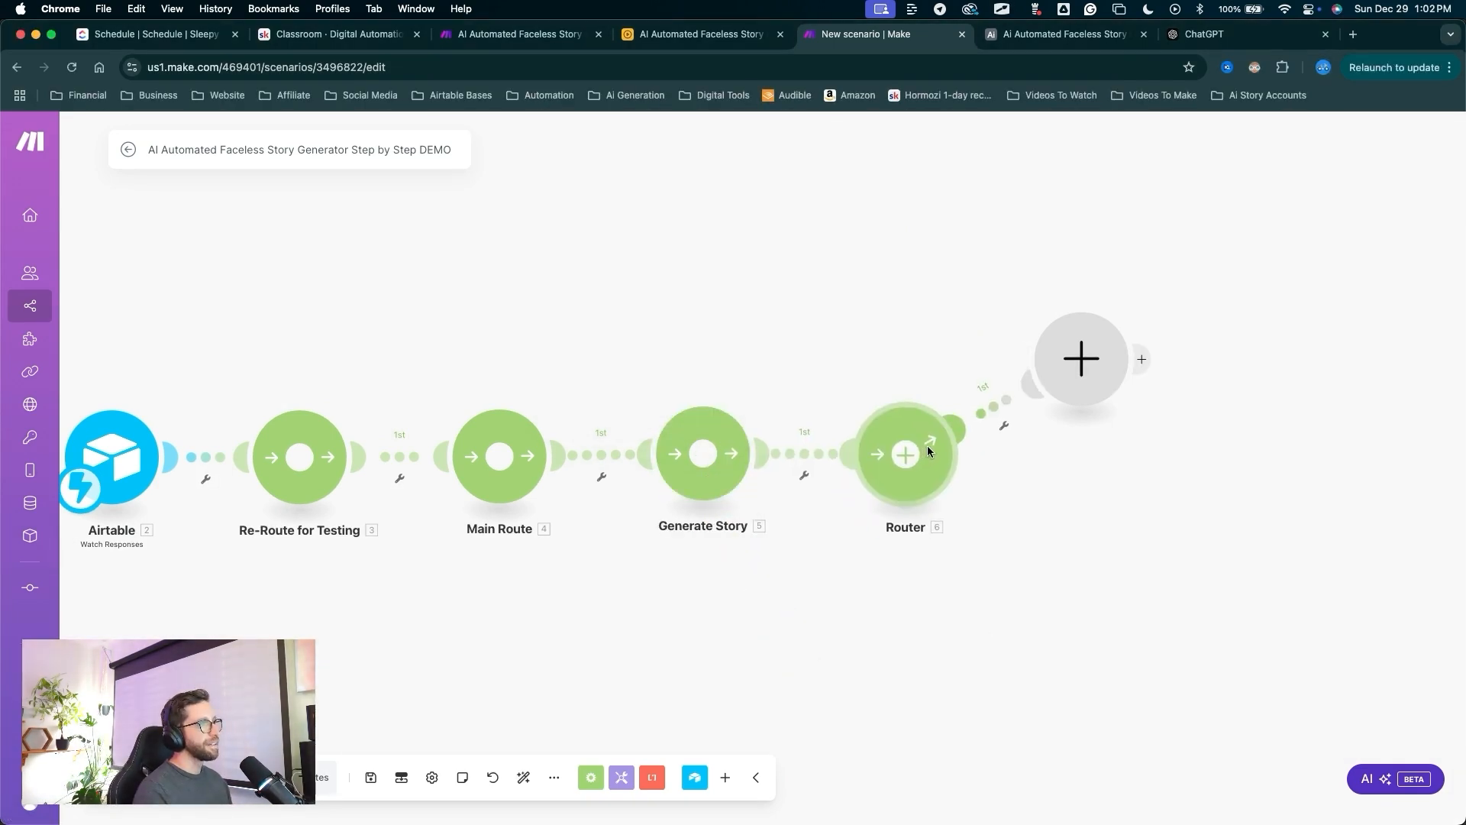
pyautogui.moveTo(1079, 388); pyautogui.dragTo(1088, 478)
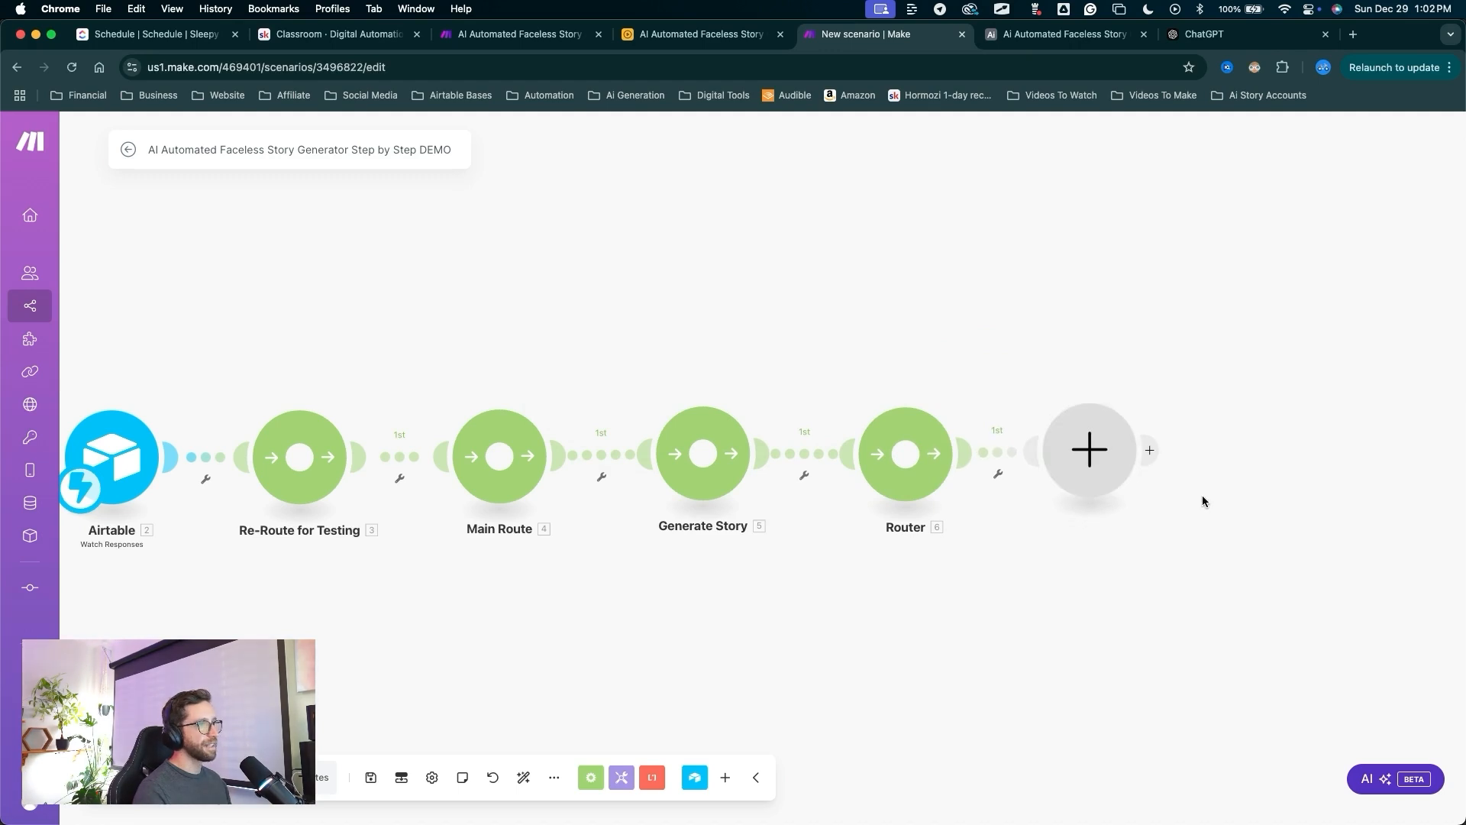
pyautogui.moveTo(1225, 544); pyautogui.dragTo(1135, 544)
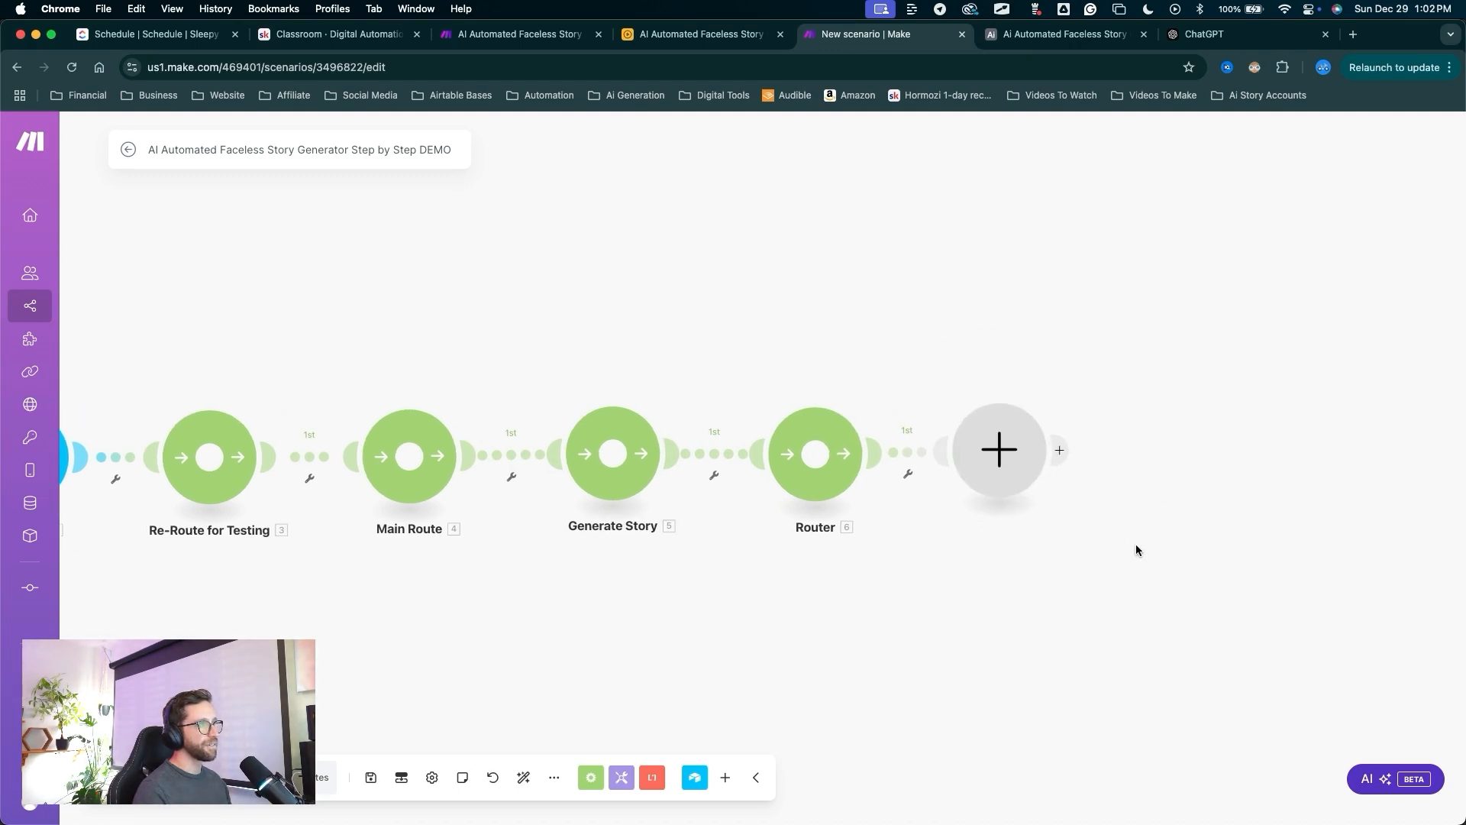
# Add an Airtable Get a Record module after the Router.
pyautogui.click(954, 450)
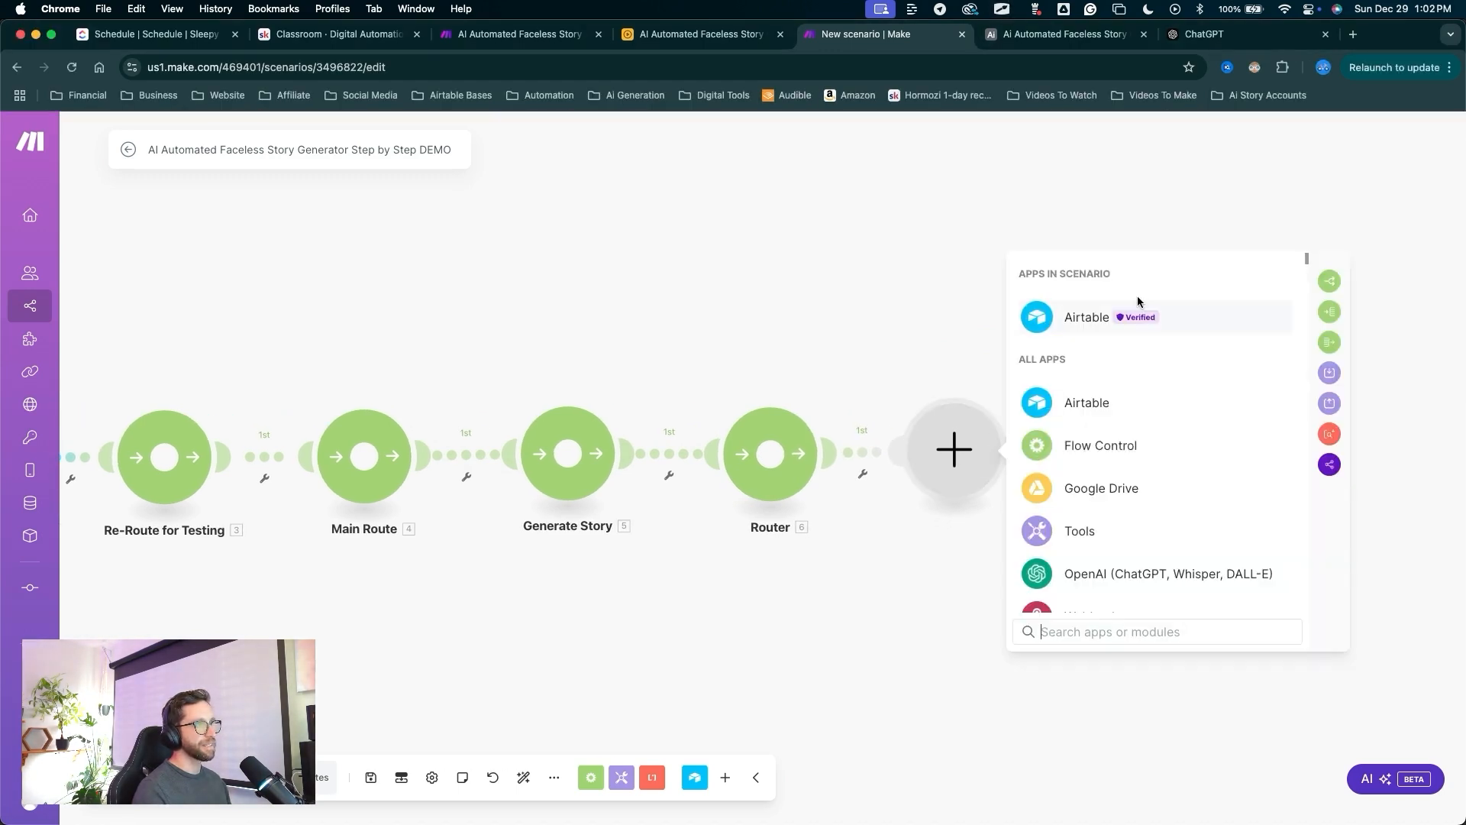
pyautogui.click(1083, 317)
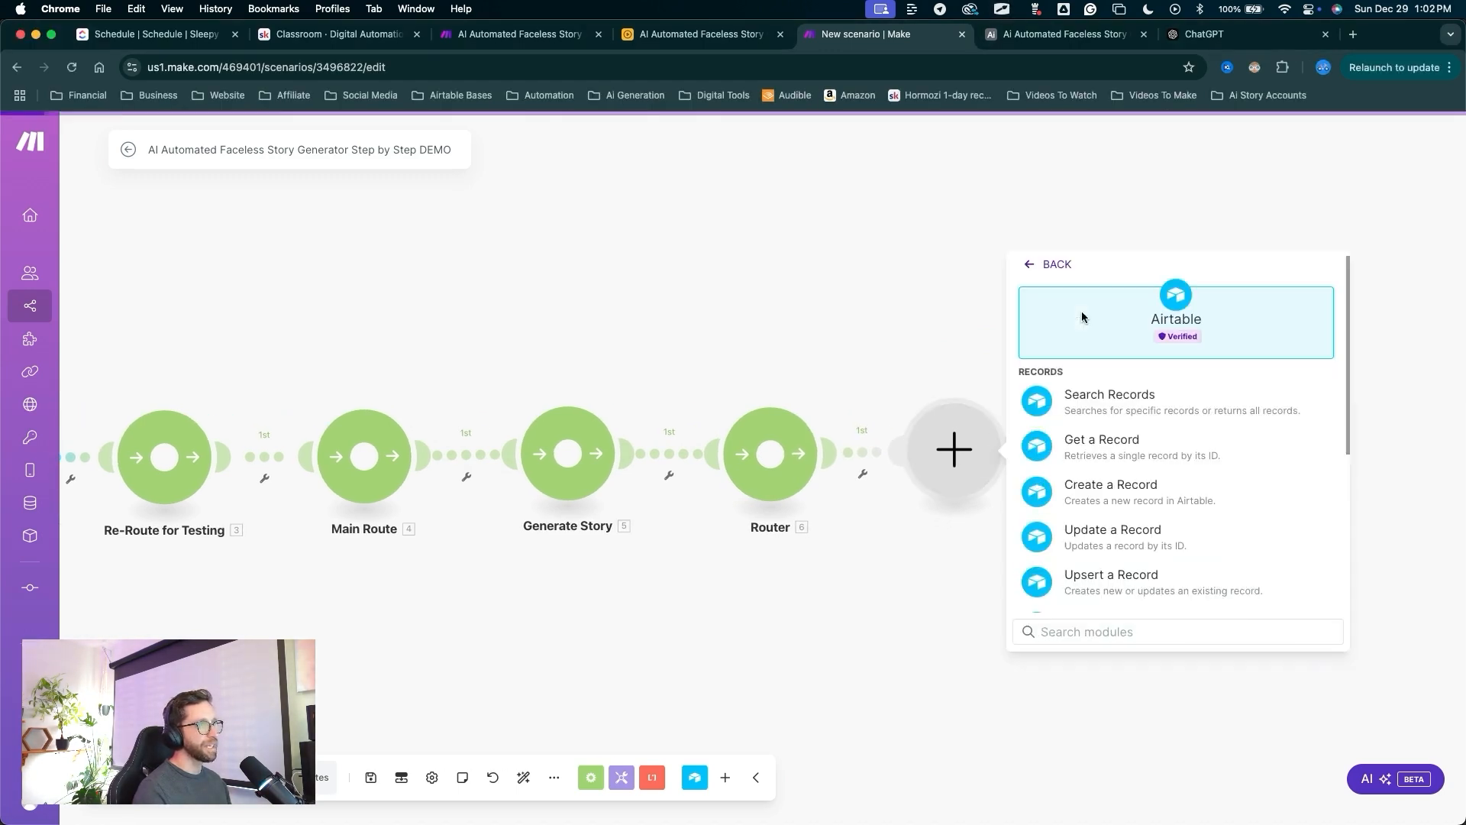
pyautogui.click(1094, 447)
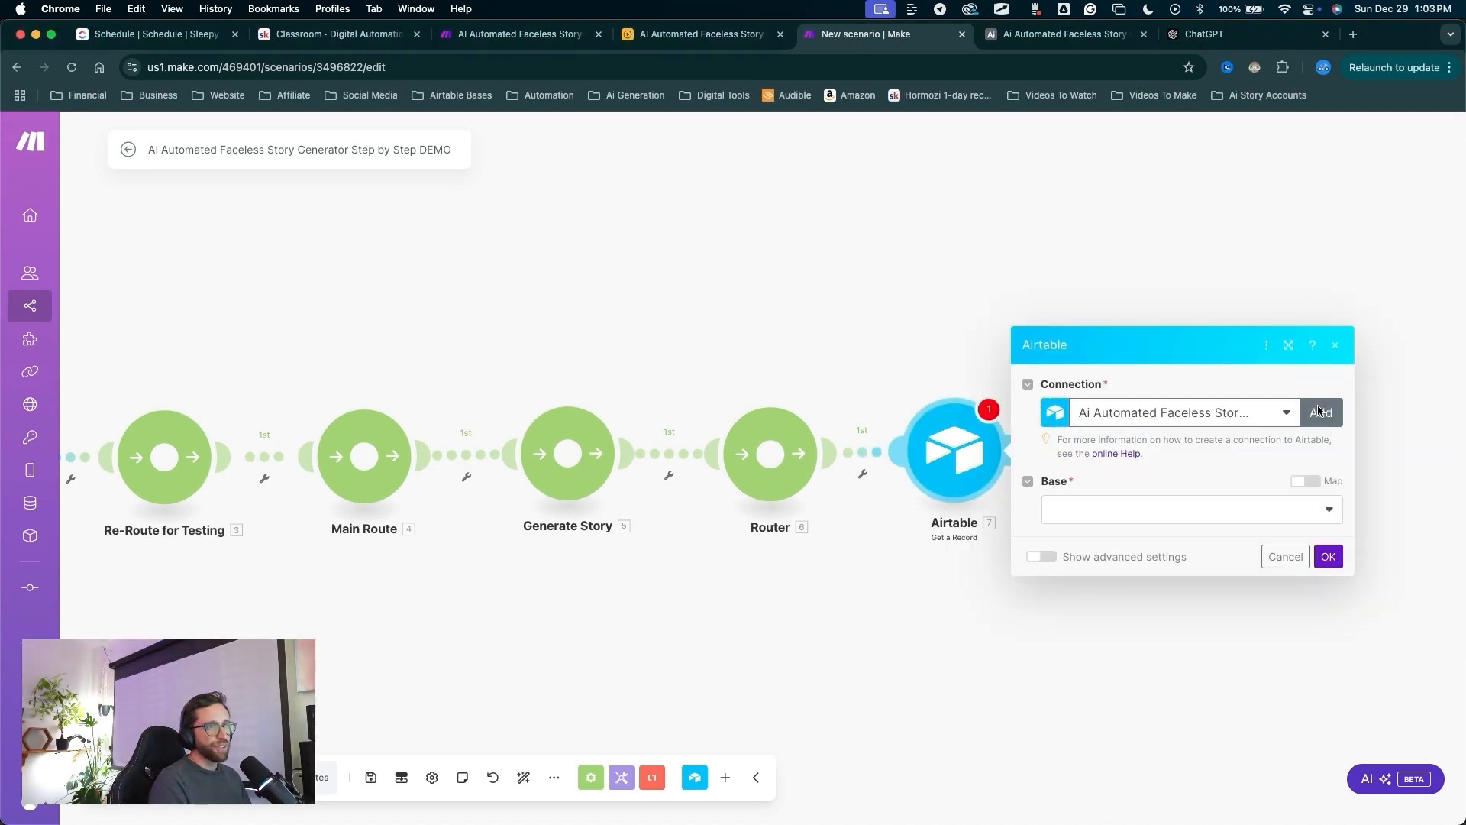
# Create an Airtable OAuth connection named 'Faceless Story Step by Step DEMO' and save it.
pyautogui.click(1311, 405)
pyautogui.click(1044, 420)
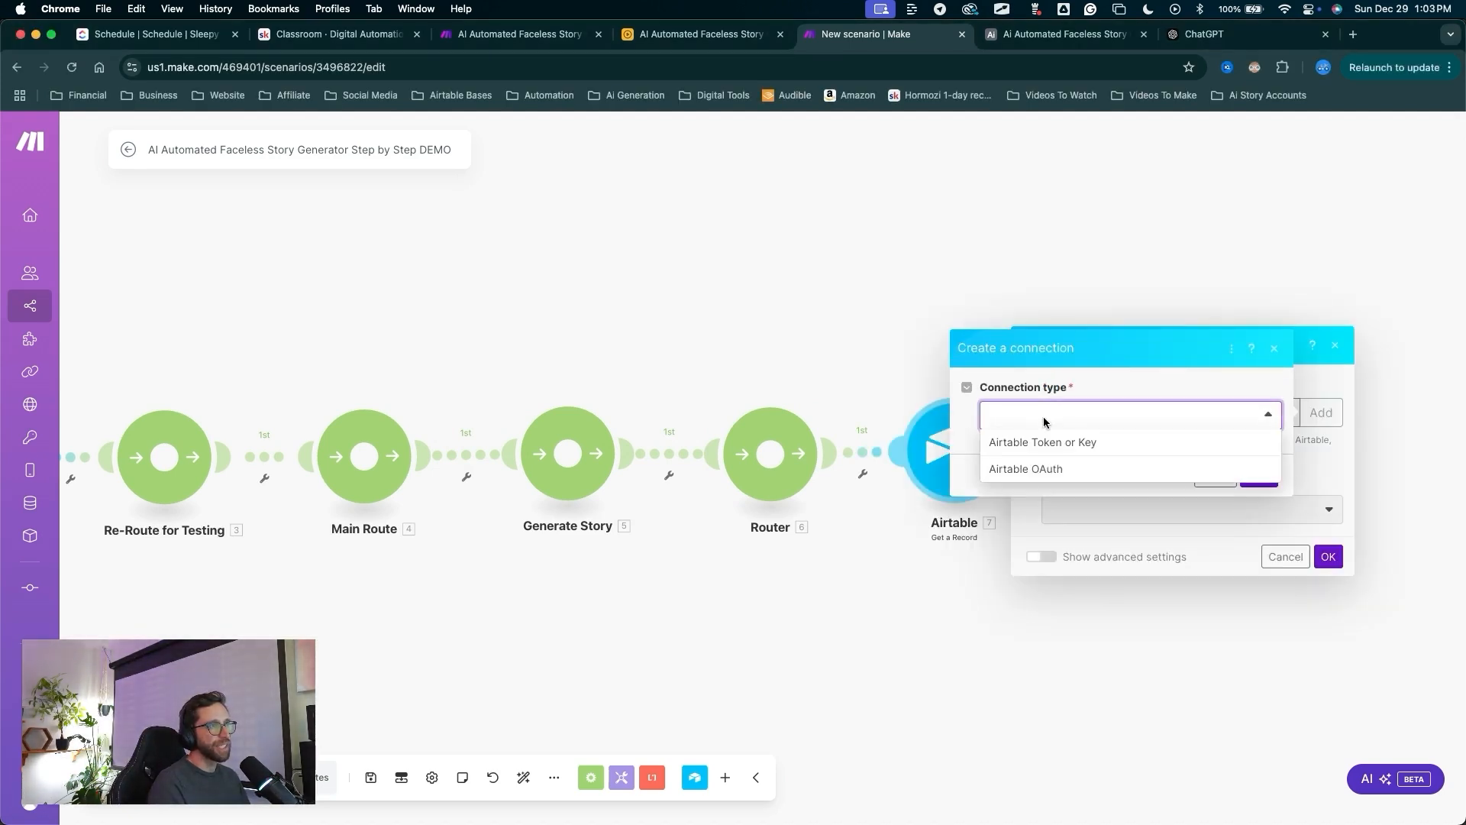
pyautogui.click(1027, 469)
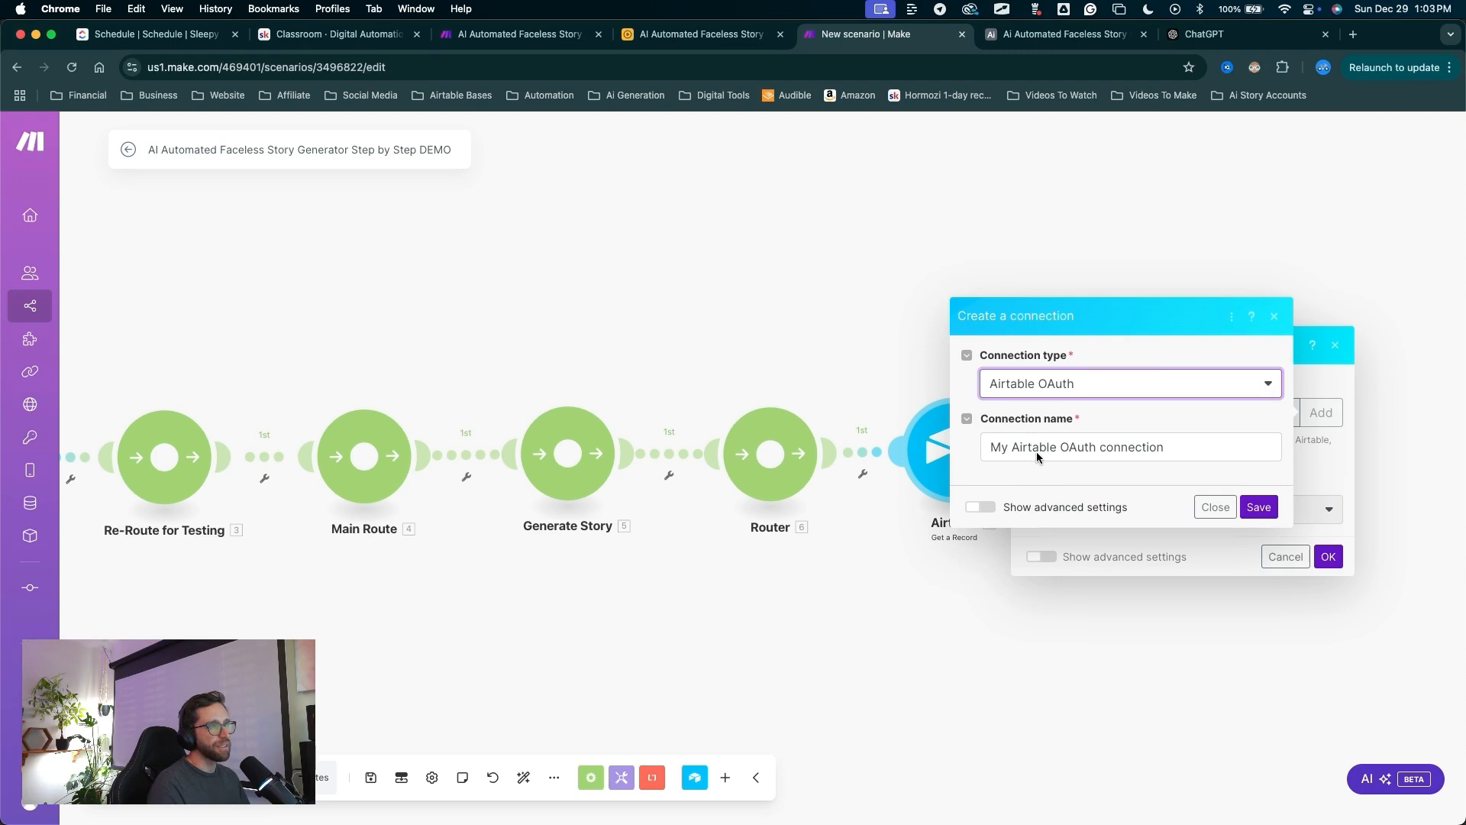
pyautogui.tripleClick(1037, 448)
pyautogui.write('Fa')
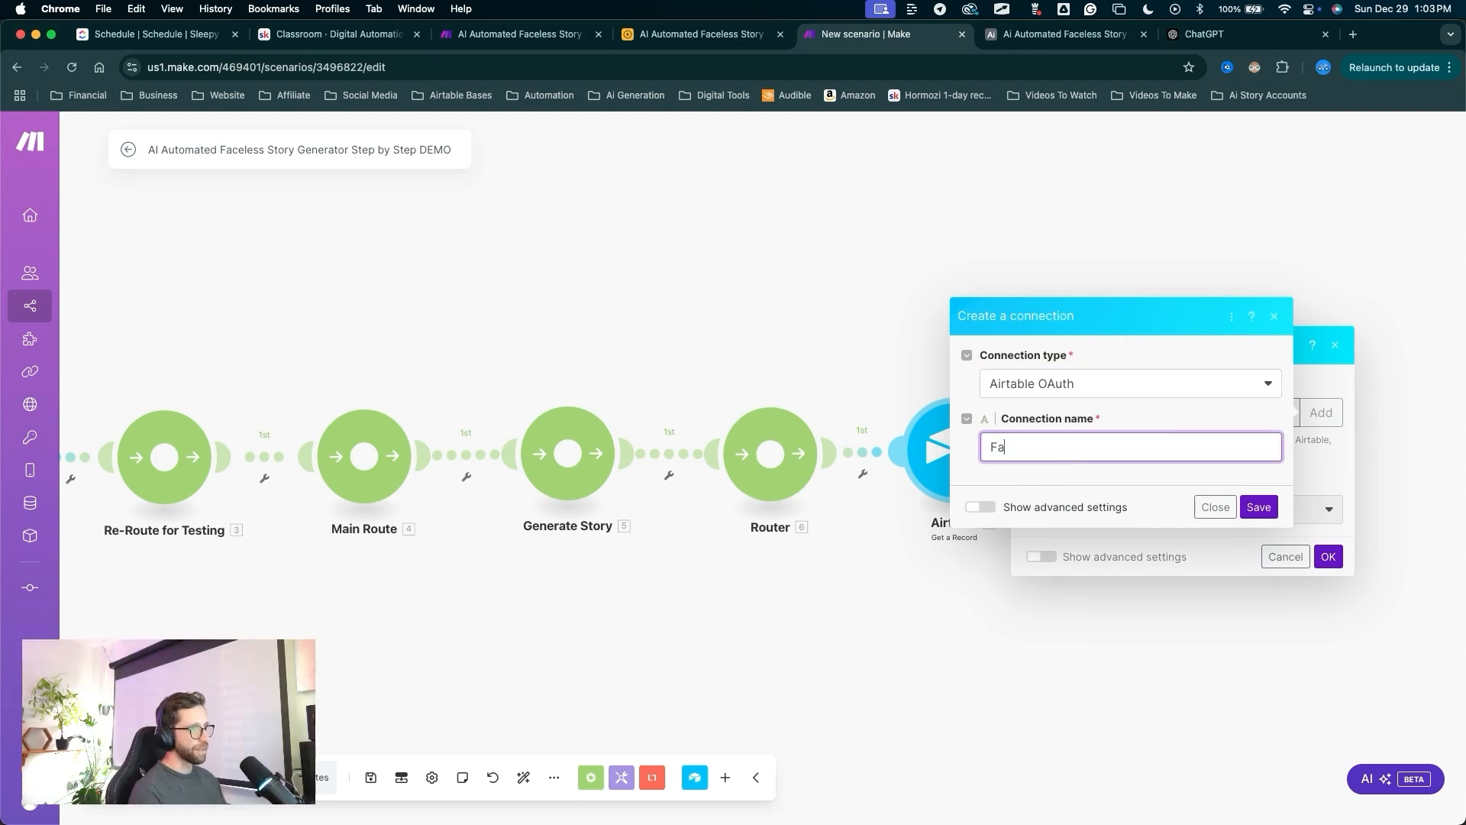
pyautogui.write('celess Story Step by Step DEMO')
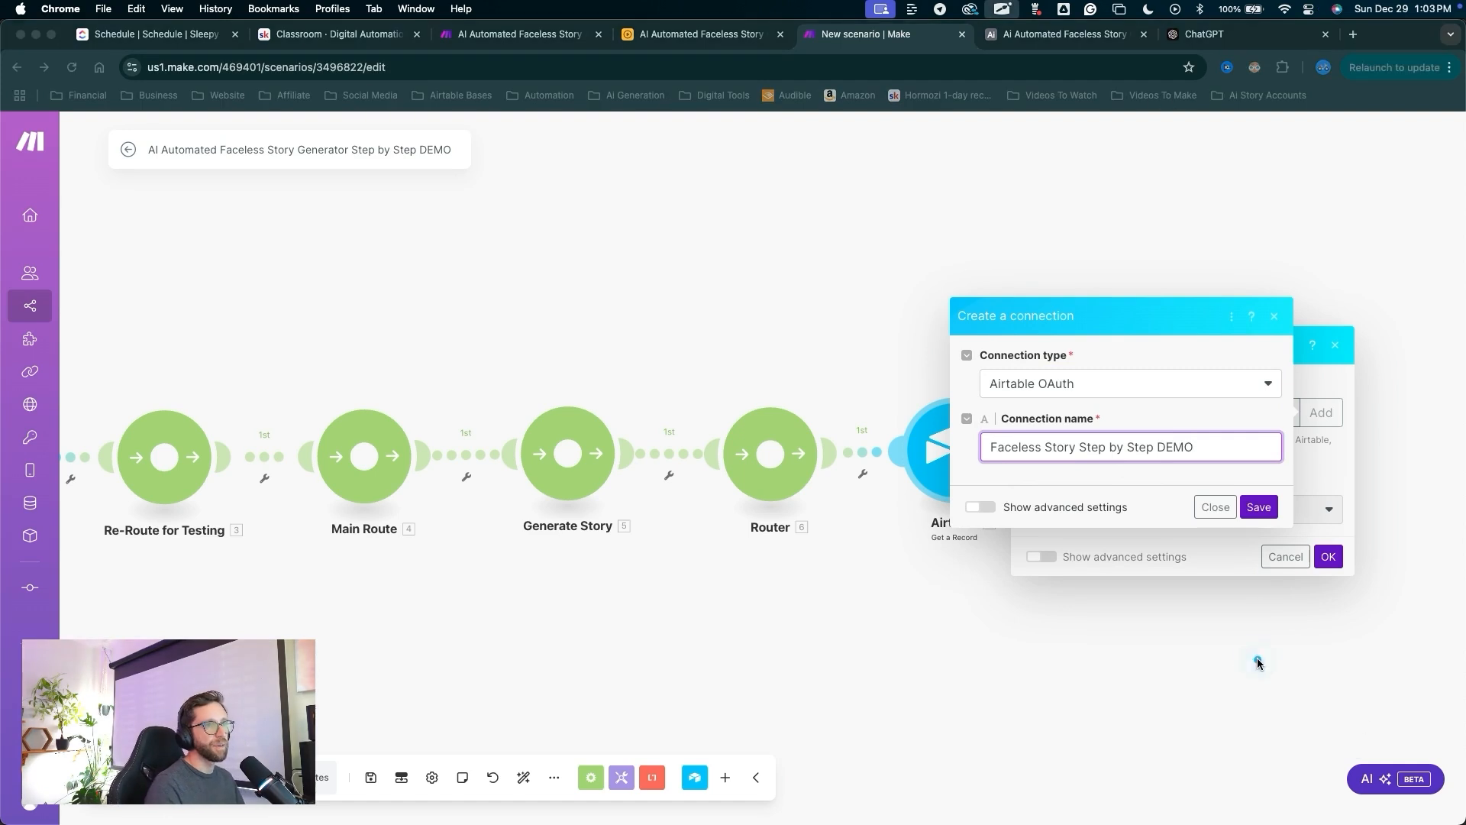
pyautogui.click(1259, 507)
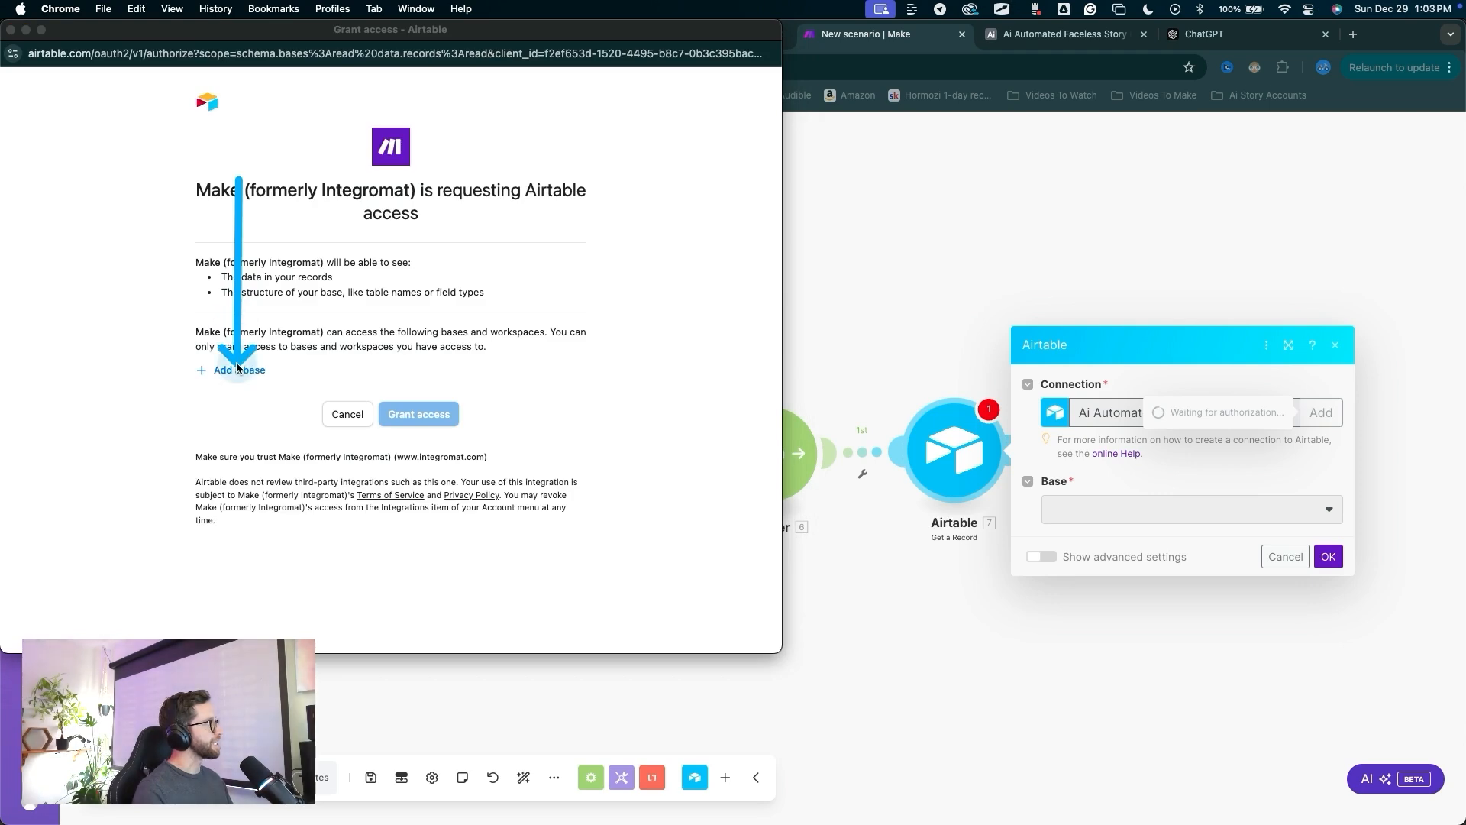
# Add the Ai Automated Faceless Story Generator Full Step by Step base to the bases Make may access.
pyautogui.click(237, 368)
pyautogui.scroll(-3, 272, 483)
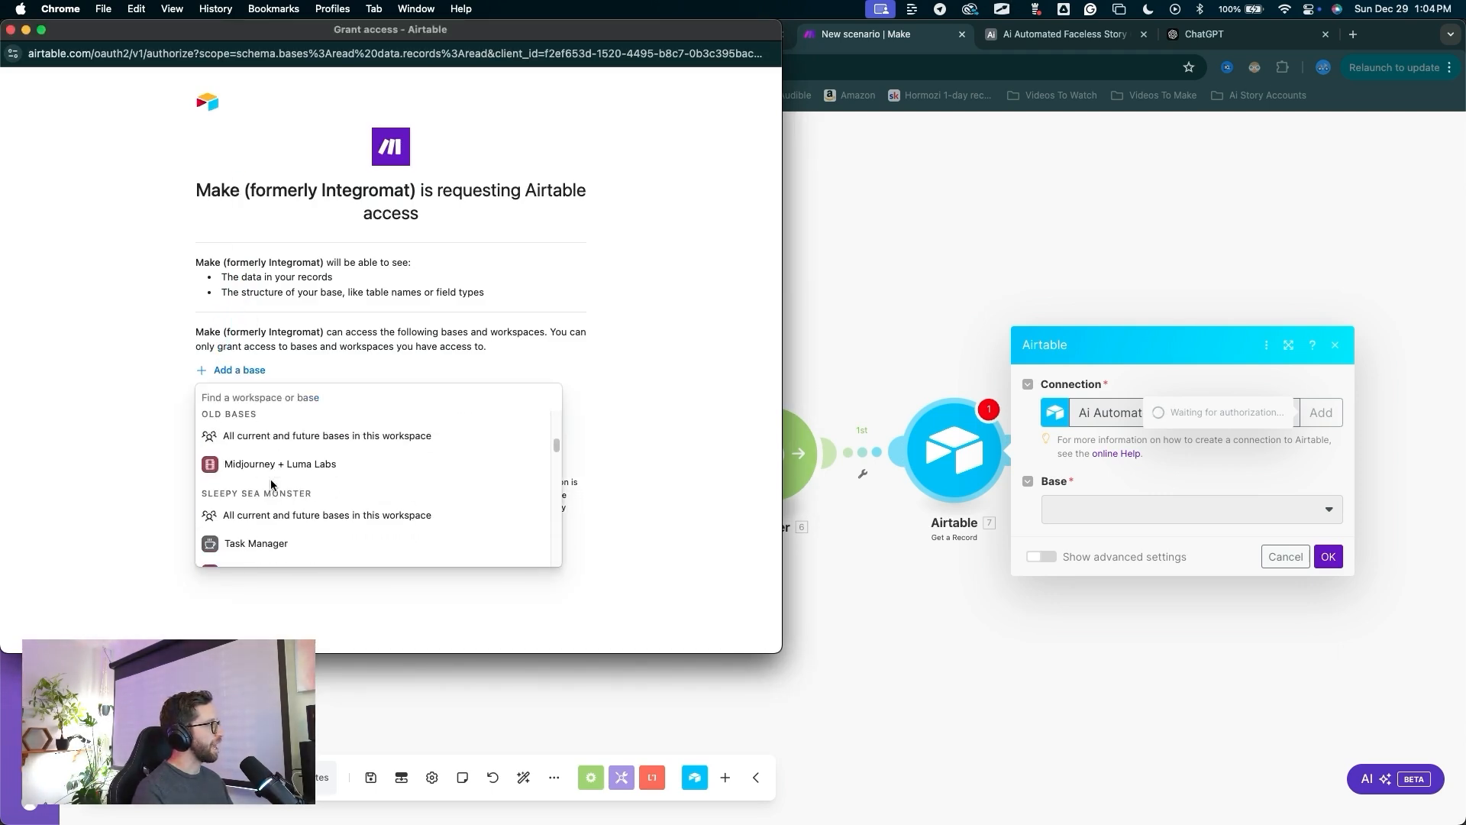
pyautogui.scroll(-5, 272, 484)
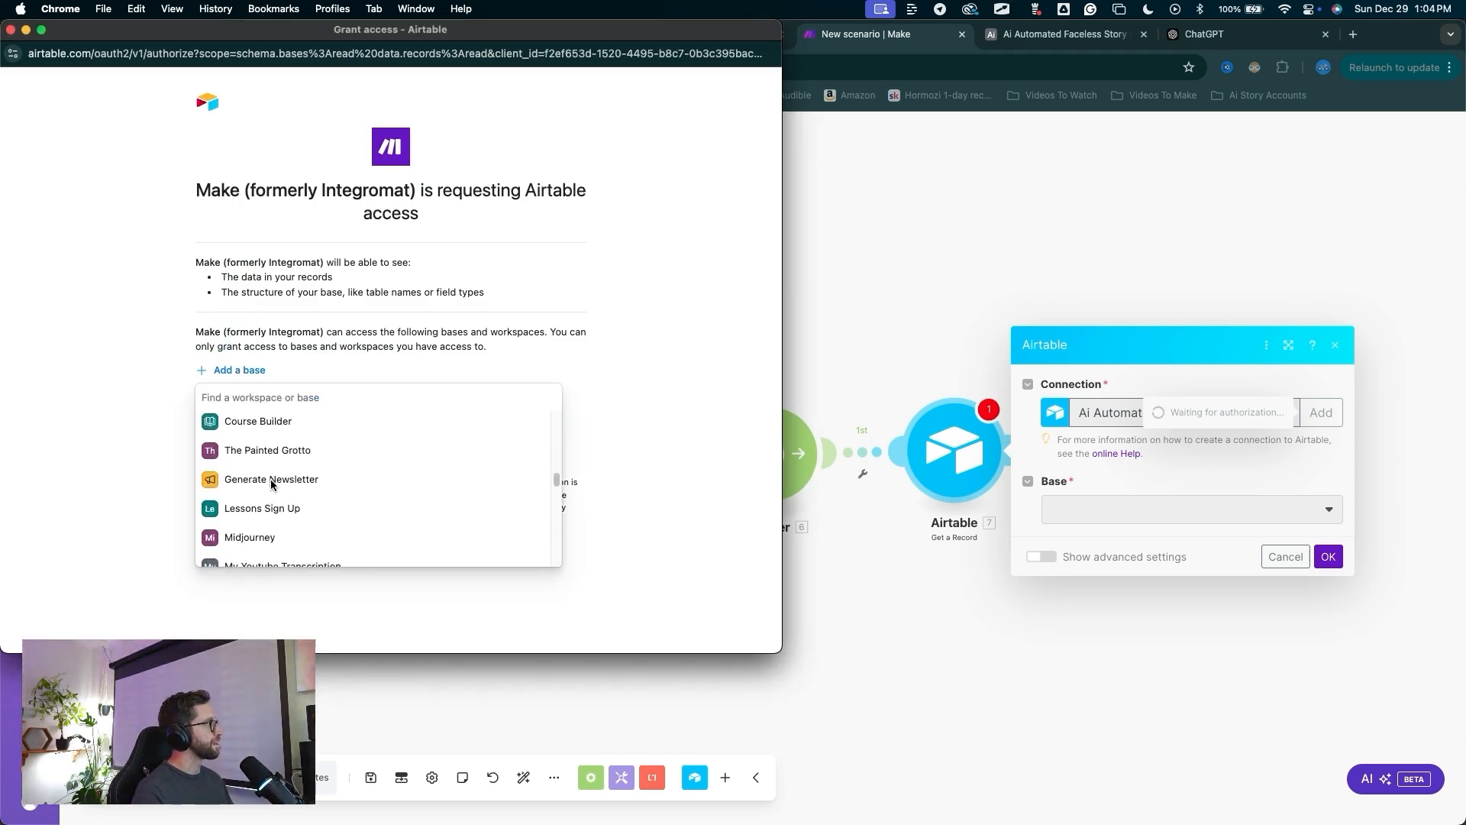
pyautogui.scroll(-8, 271, 484)
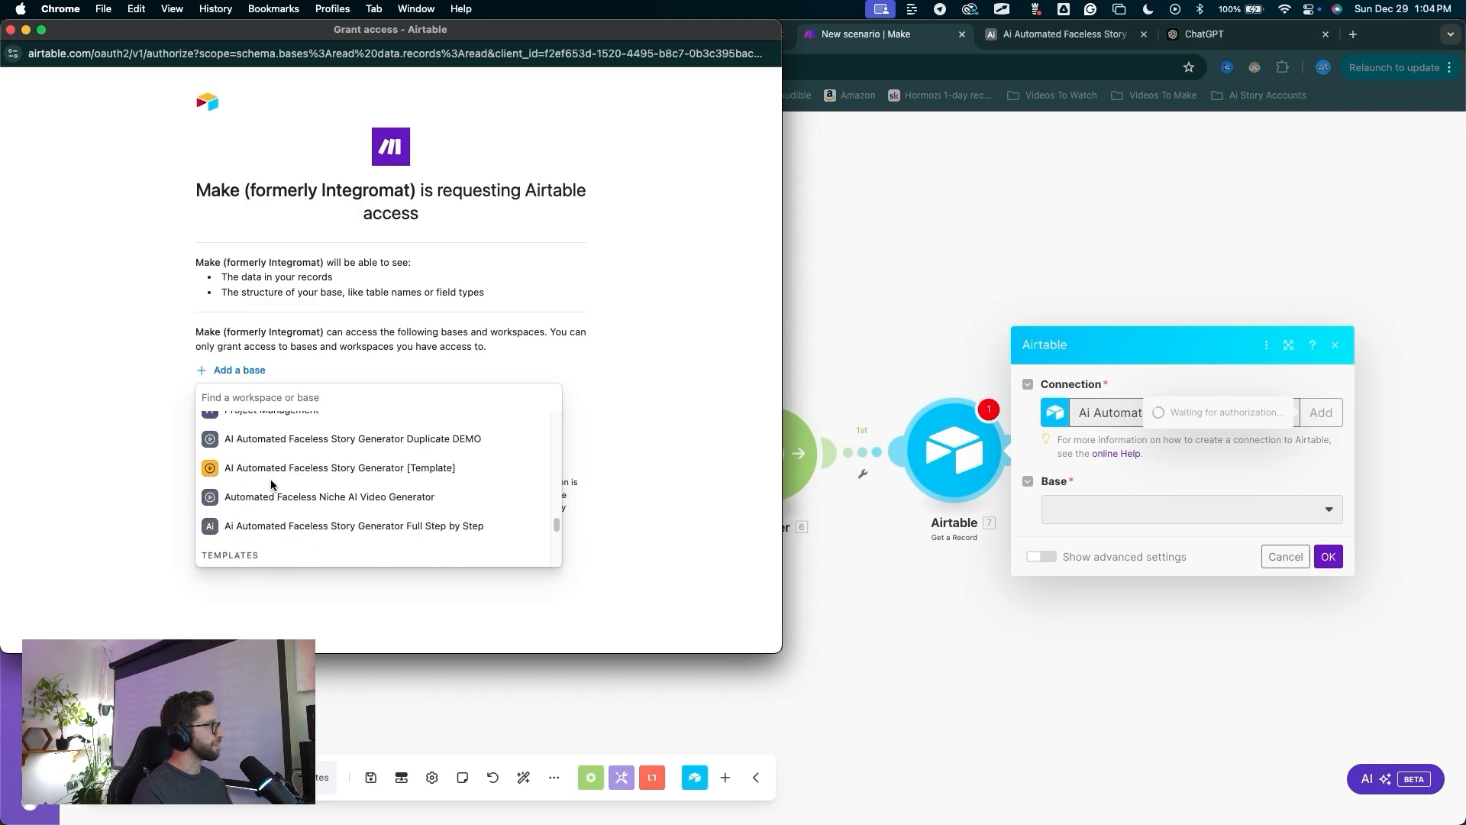
pyautogui.scroll(-1, 272, 483)
pyautogui.hotkey('ctrl', 'alt', 'a')
pyautogui.moveTo(517, 434)
pyautogui.mouseDown()
pyautogui.moveTo(402, 528)
pyautogui.moveTo(319, 515)
pyautogui.moveTo(317, 449)
pyautogui.moveTo(497, 417)
pyautogui.moveTo(362, 449)
pyautogui.moveTo(328, 475)
pyautogui.moveTo(317, 512)
pyautogui.moveTo(345, 532)
pyautogui.moveTo(292, 513)
pyautogui.moveTo(455, 507)
pyautogui.mouseUp()
pyautogui.press('Escape')
pyautogui.click(432, 510)
pyautogui.hotkey('ctrl', 'alt', 'a')
pyautogui.moveTo(526, 225); pyautogui.dragTo(436, 441)
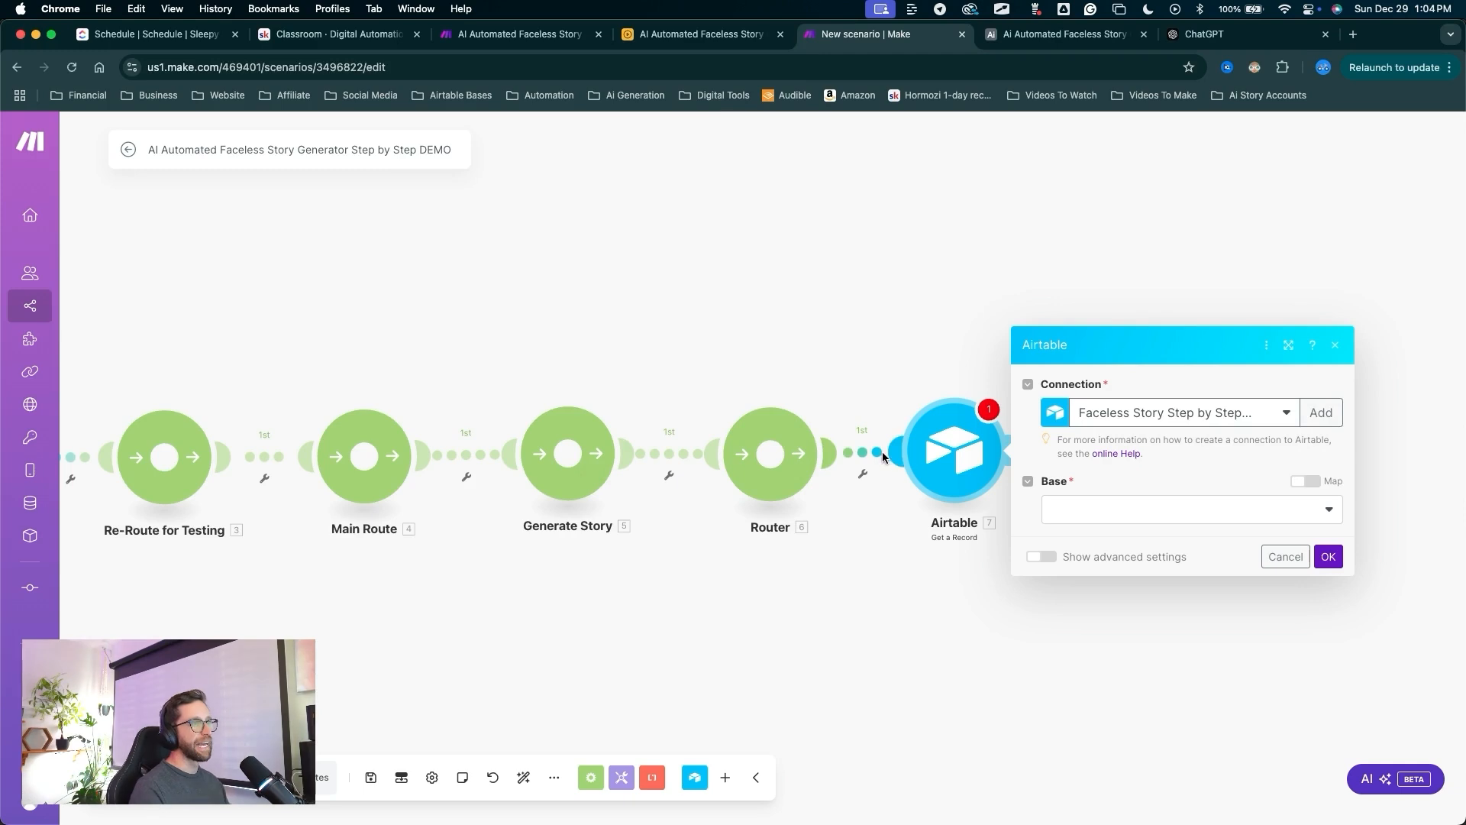
# Point Get a Record at the faceless story generator base and its Stories table.
pyautogui.hotkey('ctrl', 'alt', 'a')
pyautogui.moveTo(865, 701)
pyautogui.mouseDown()
pyautogui.moveTo(976, 649)
pyautogui.moveTo(1068, 541)
pyautogui.mouseUp()
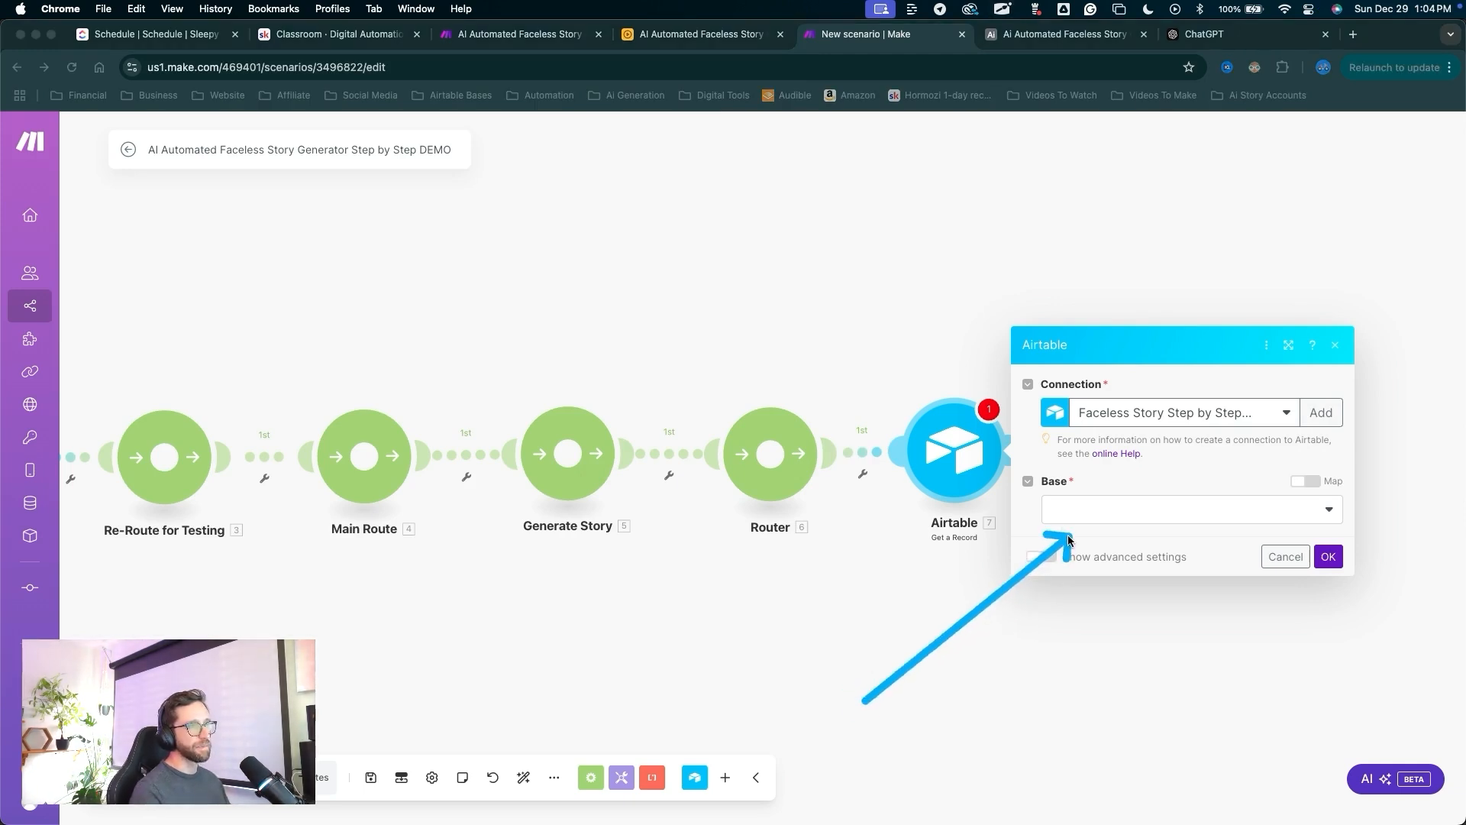
pyautogui.press('Escape')
pyautogui.click(1115, 510)
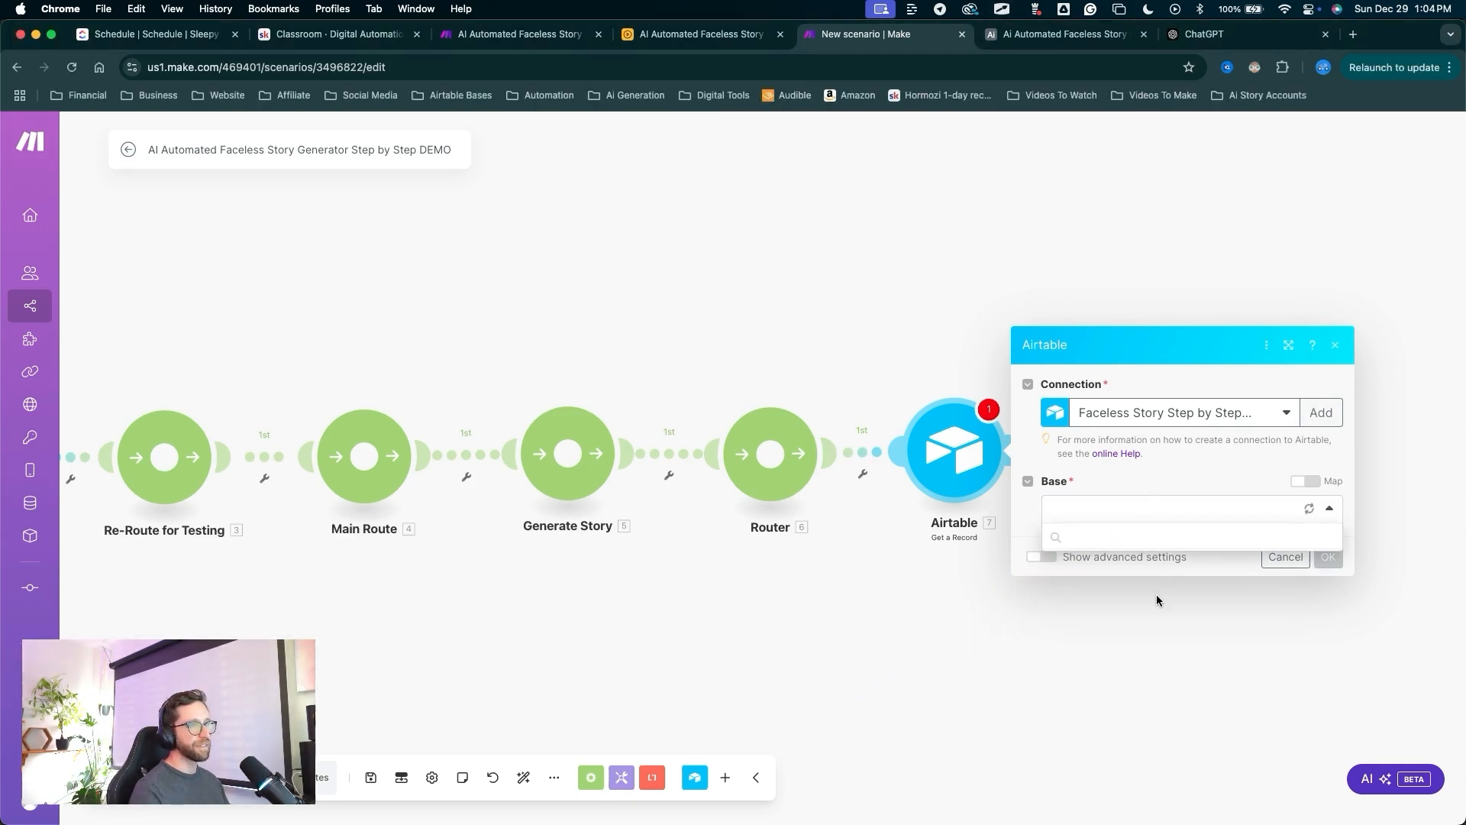
pyautogui.click(1157, 539)
pyautogui.hotkey('ctrl', 'alt', 'a')
pyautogui.moveTo(1084, 673); pyautogui.dragTo(1098, 533)
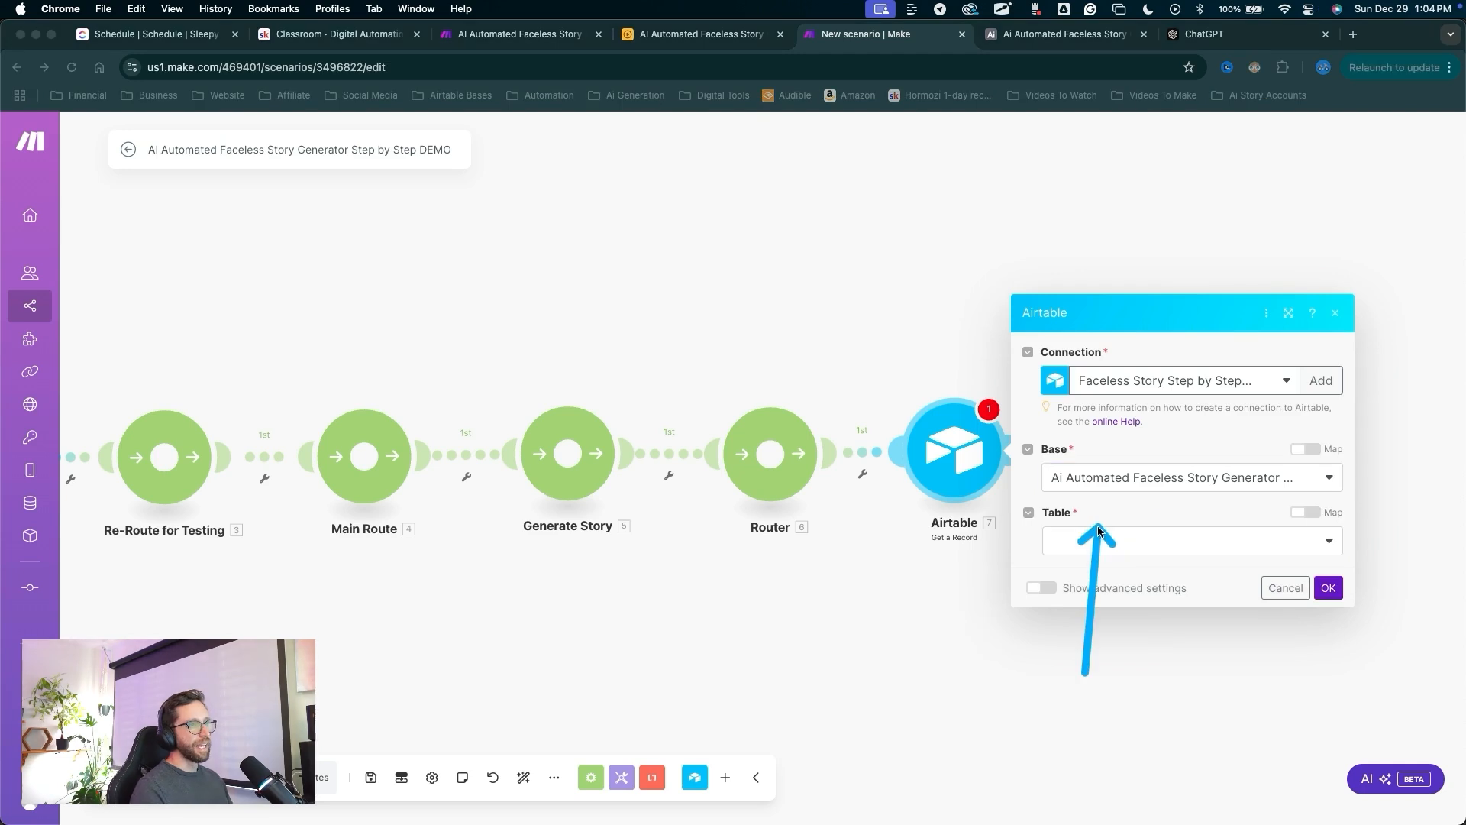
pyautogui.press('Escape')
pyautogui.click(1094, 540)
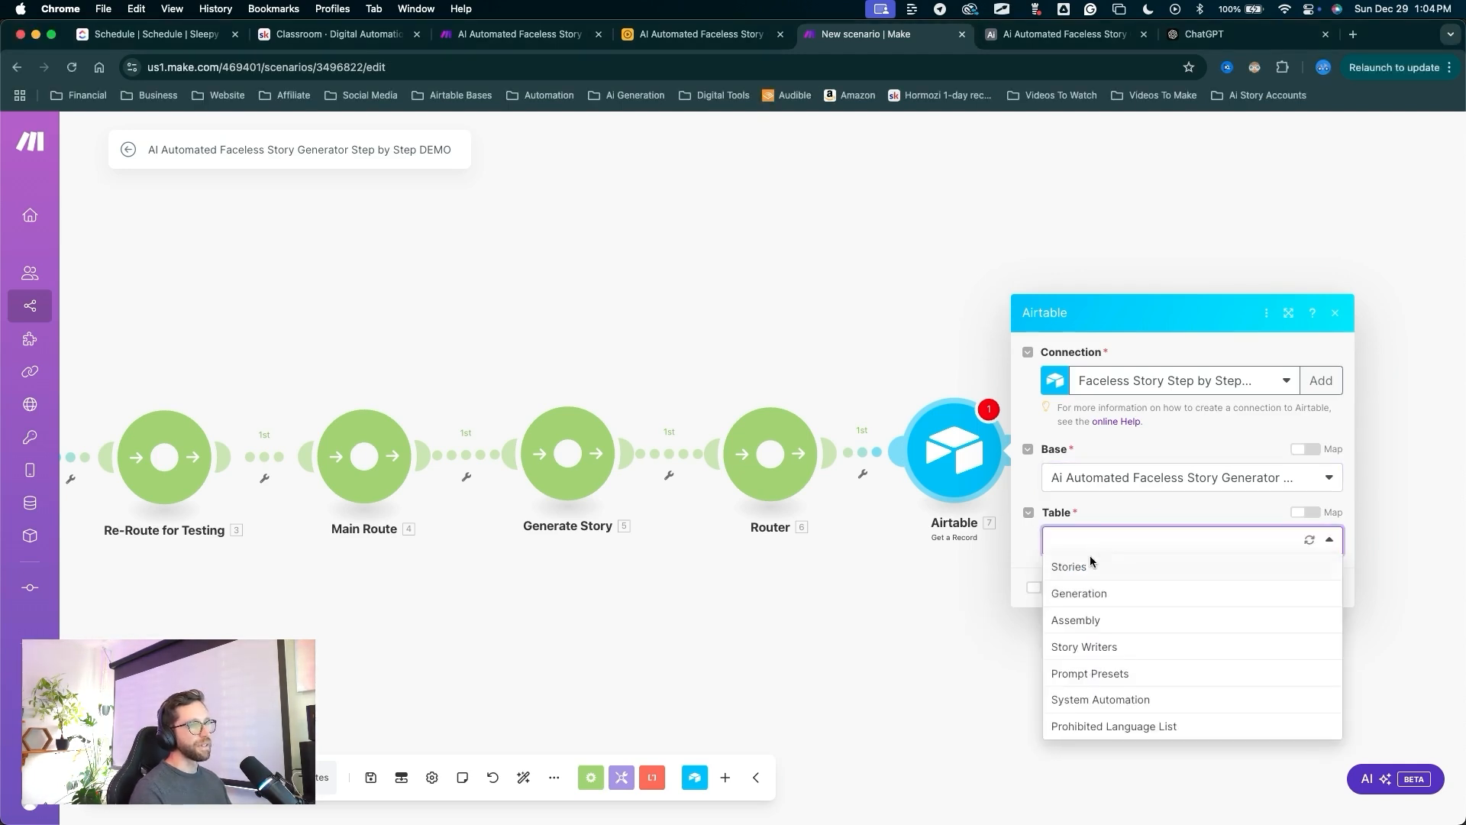
pyautogui.click(1088, 566)
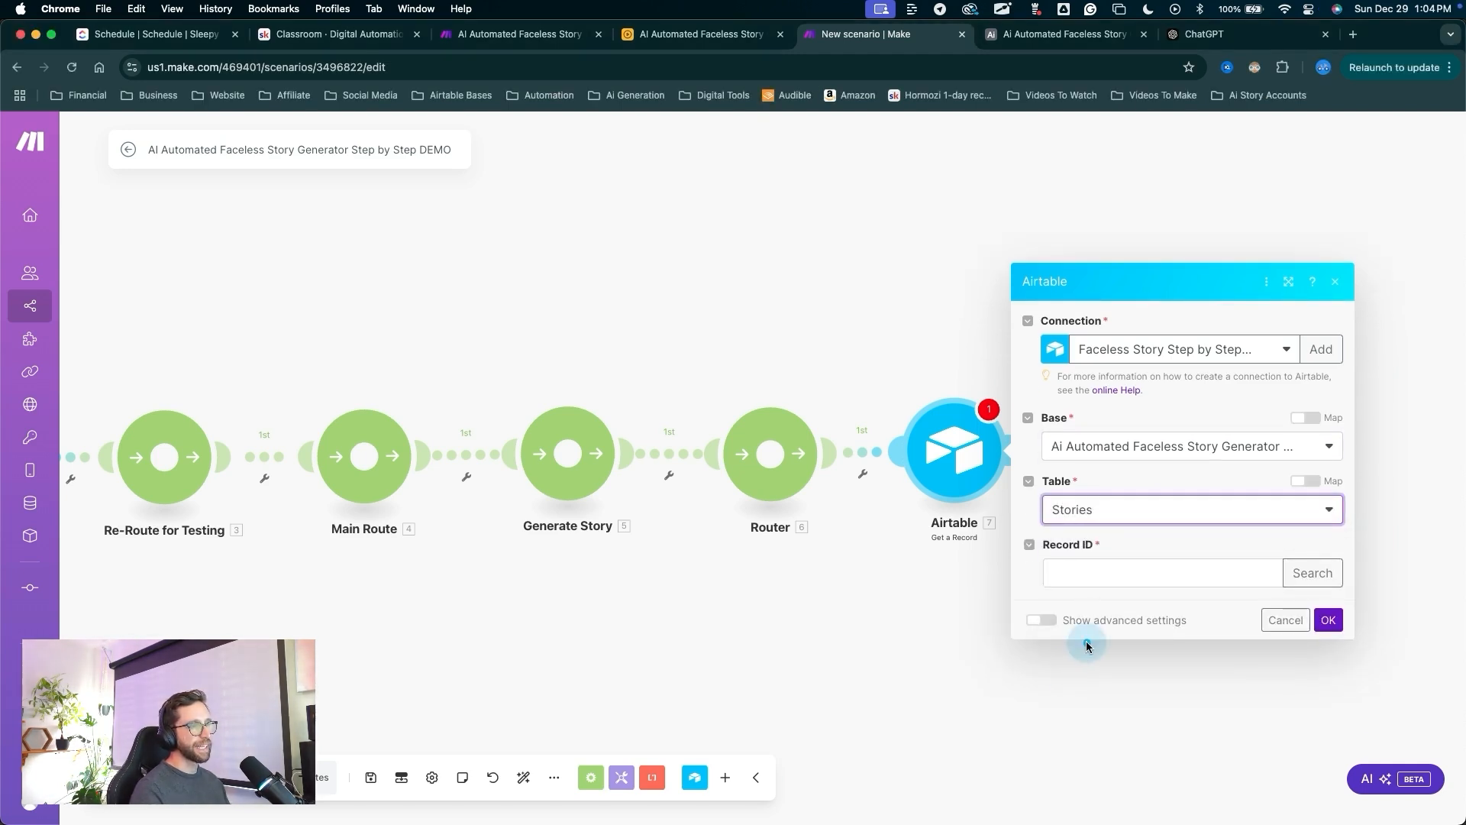
# Enter 1234 as the Record ID and save the module settings.
pyautogui.hotkey('ctrl', 'alt', 'a')
pyautogui.moveTo(1064, 712); pyautogui.dragTo(1097, 572)
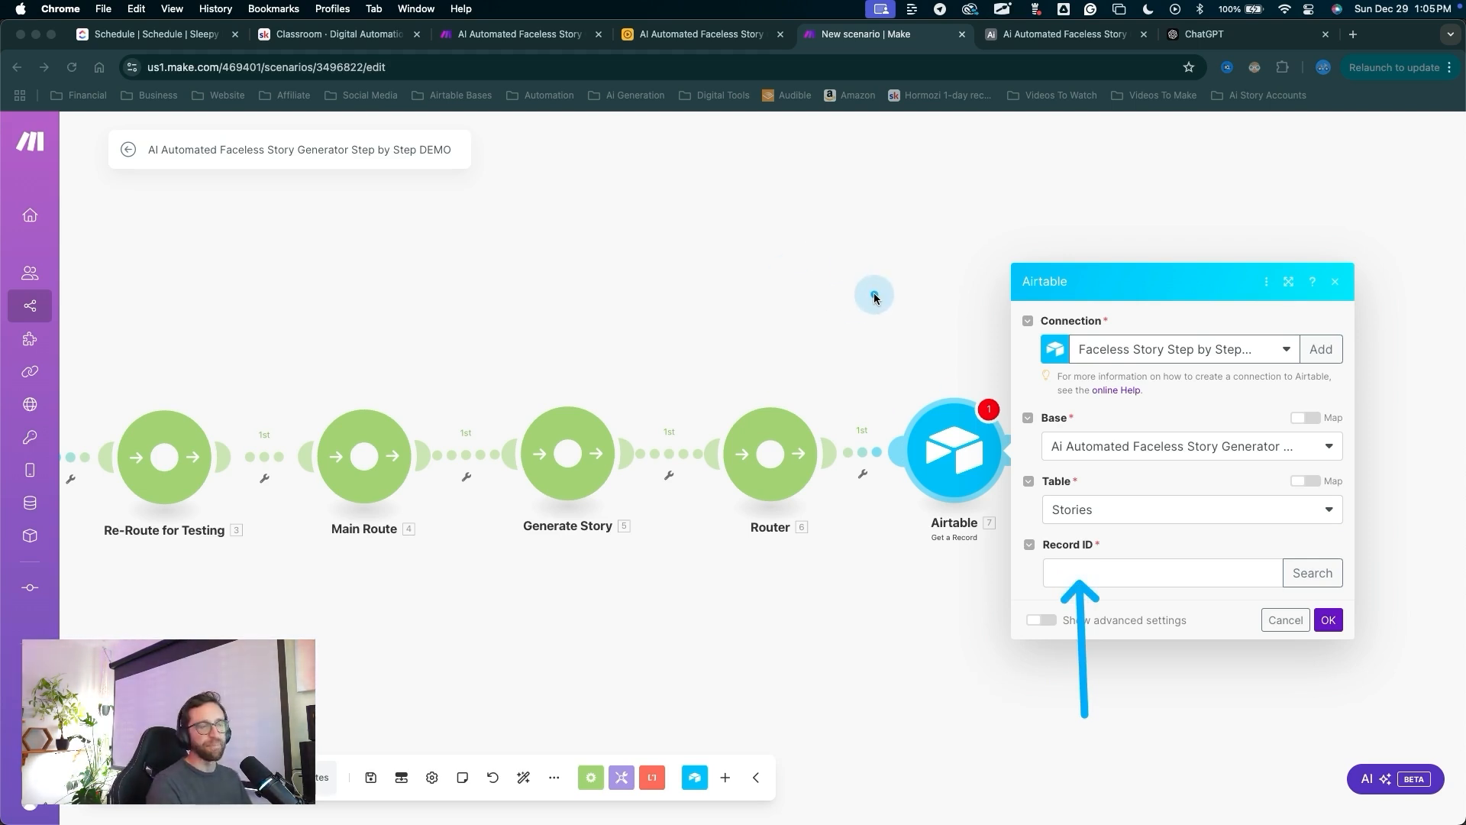
pyautogui.press('Escape')
pyautogui.click(1061, 580)
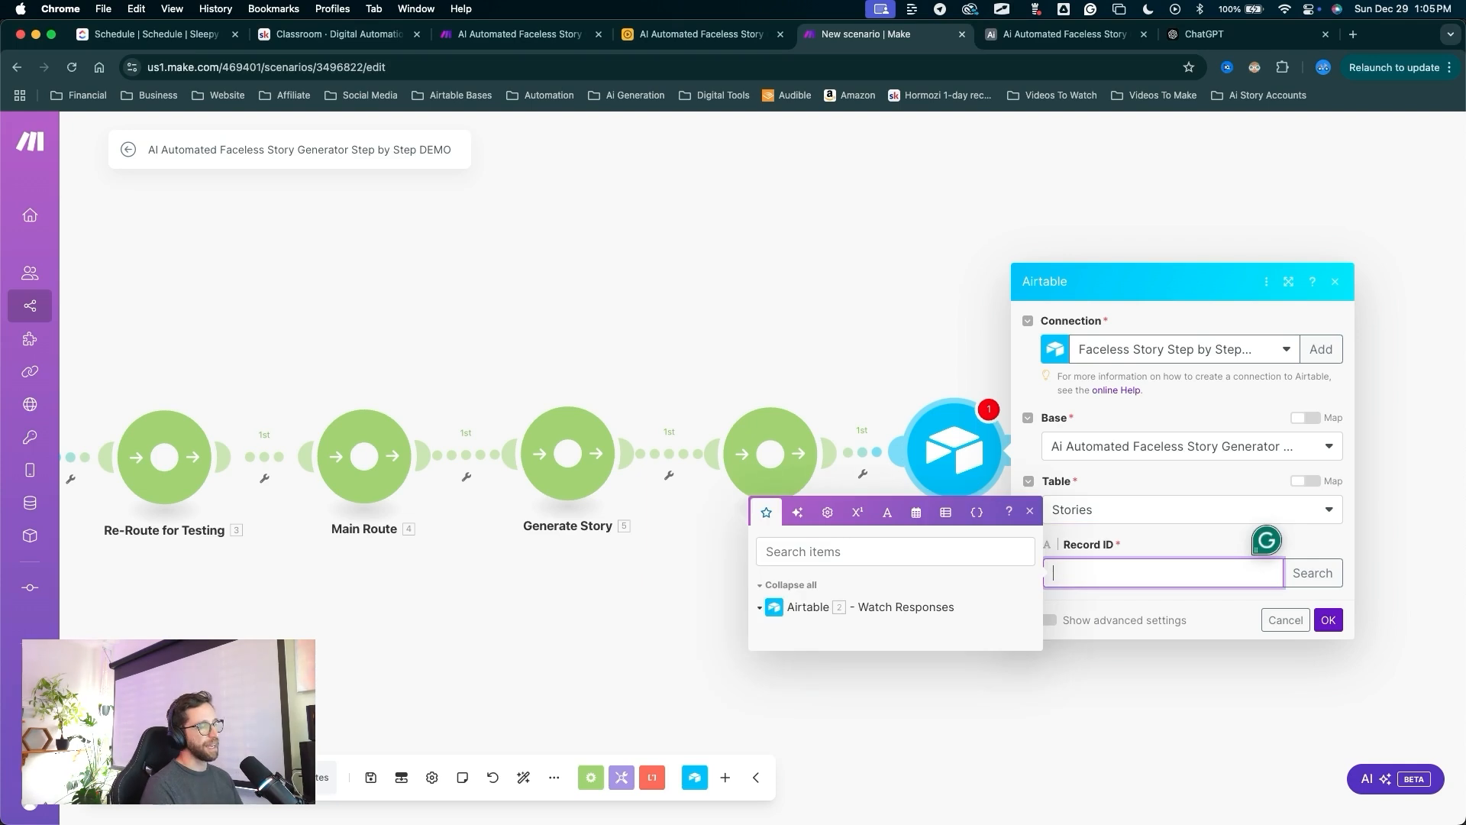
pyautogui.moveTo(1153, 690)
pyautogui.mouseDown()
pyautogui.moveTo(1041, 612)
pyautogui.moveTo(1080, 573)
pyautogui.moveTo(1211, 648)
pyautogui.moveTo(1344, 607)
pyautogui.mouseUp()
pyautogui.press('Escape')
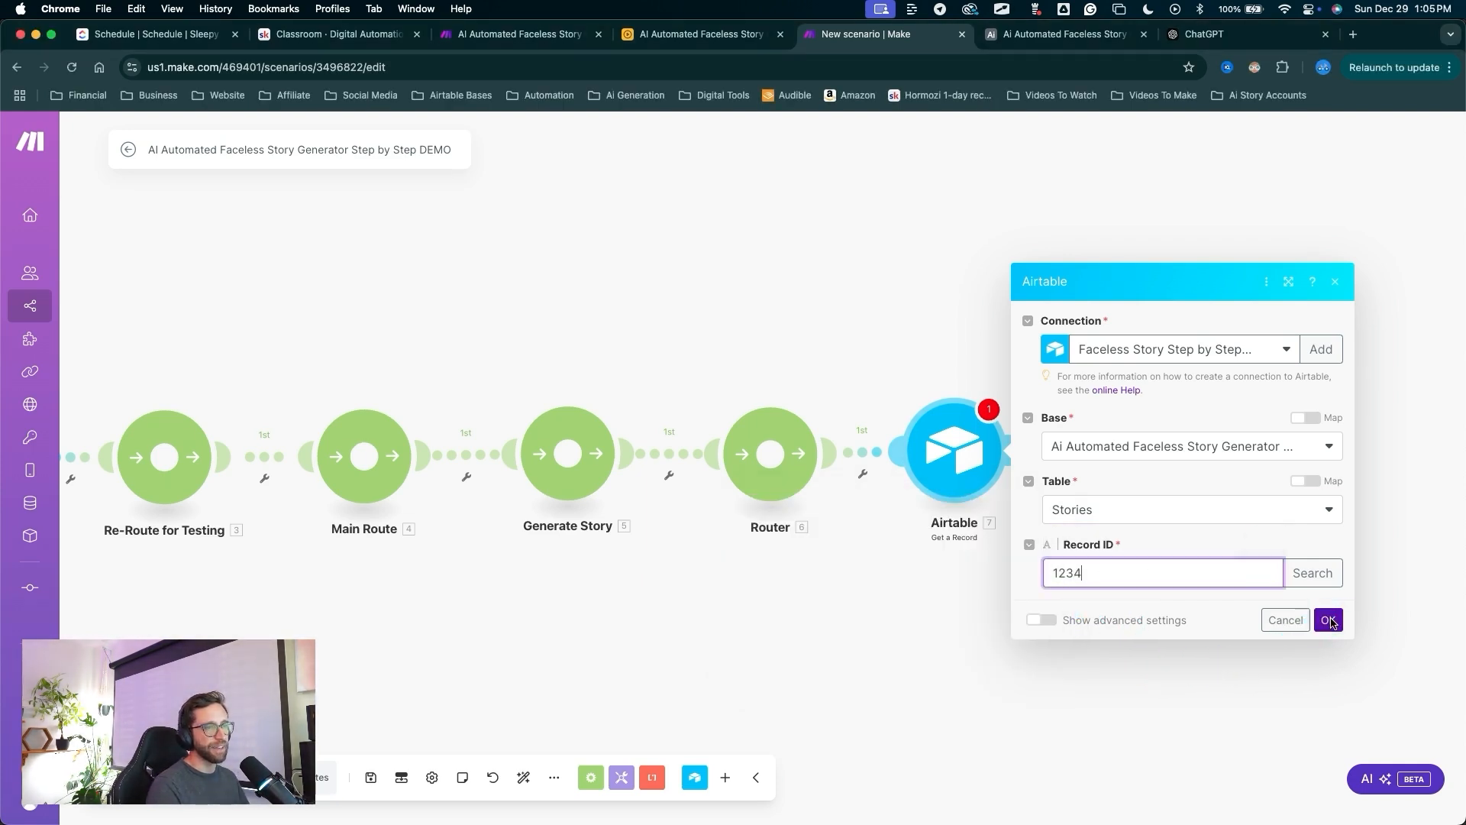
pyautogui.click(1329, 619)
pyautogui.moveTo(980, 691)
pyautogui.mouseDown()
pyautogui.moveTo(1098, 463)
pyautogui.moveTo(1322, 565)
pyautogui.moveTo(1214, 583)
pyautogui.mouseUp()
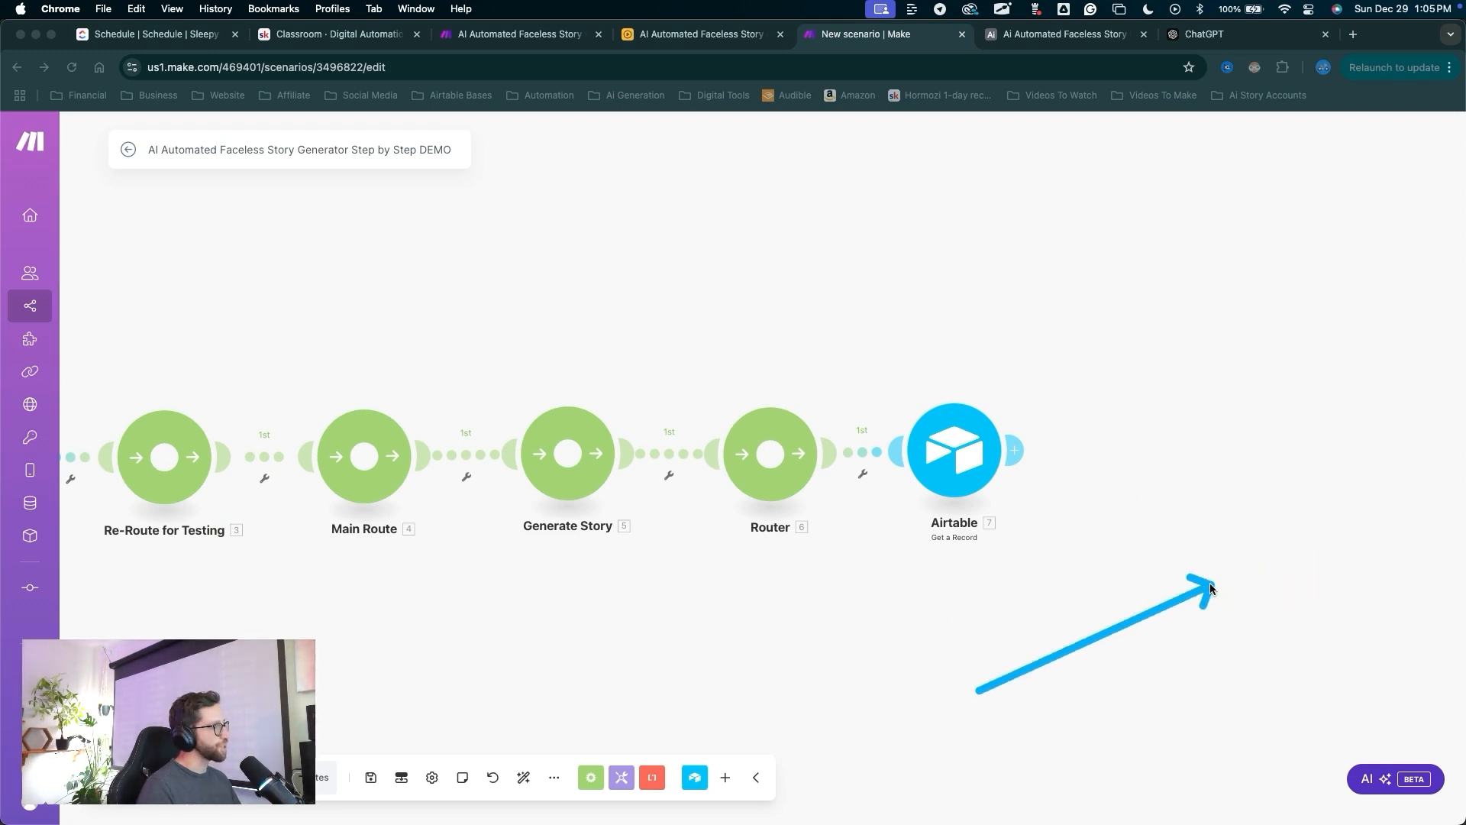
# Add an OpenAI Create a Chat Completion module after Get a Record, found by searching 'cha'.
pyautogui.press('Escape')
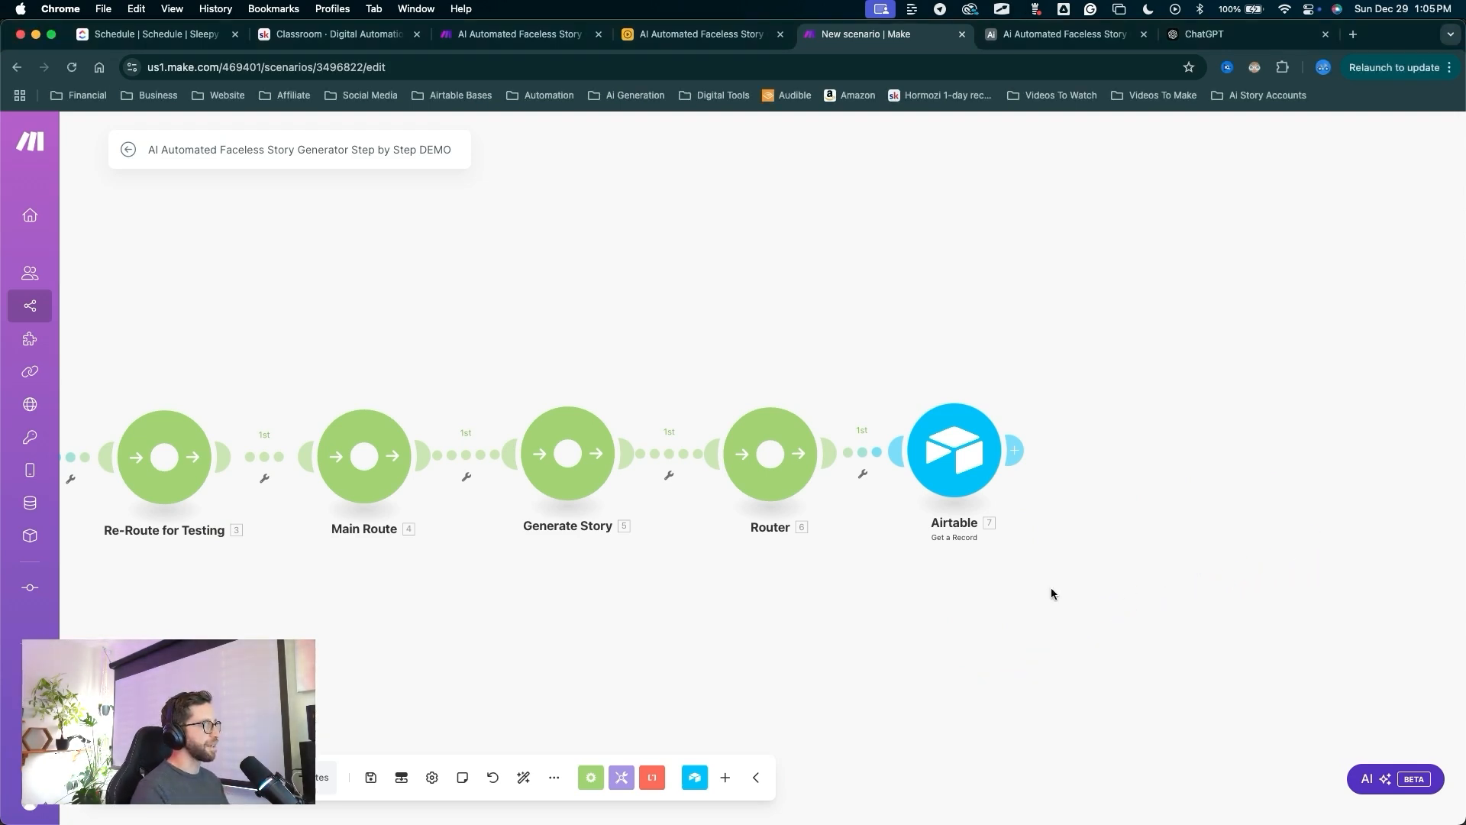
pyautogui.scroll(-5, 960, 598)
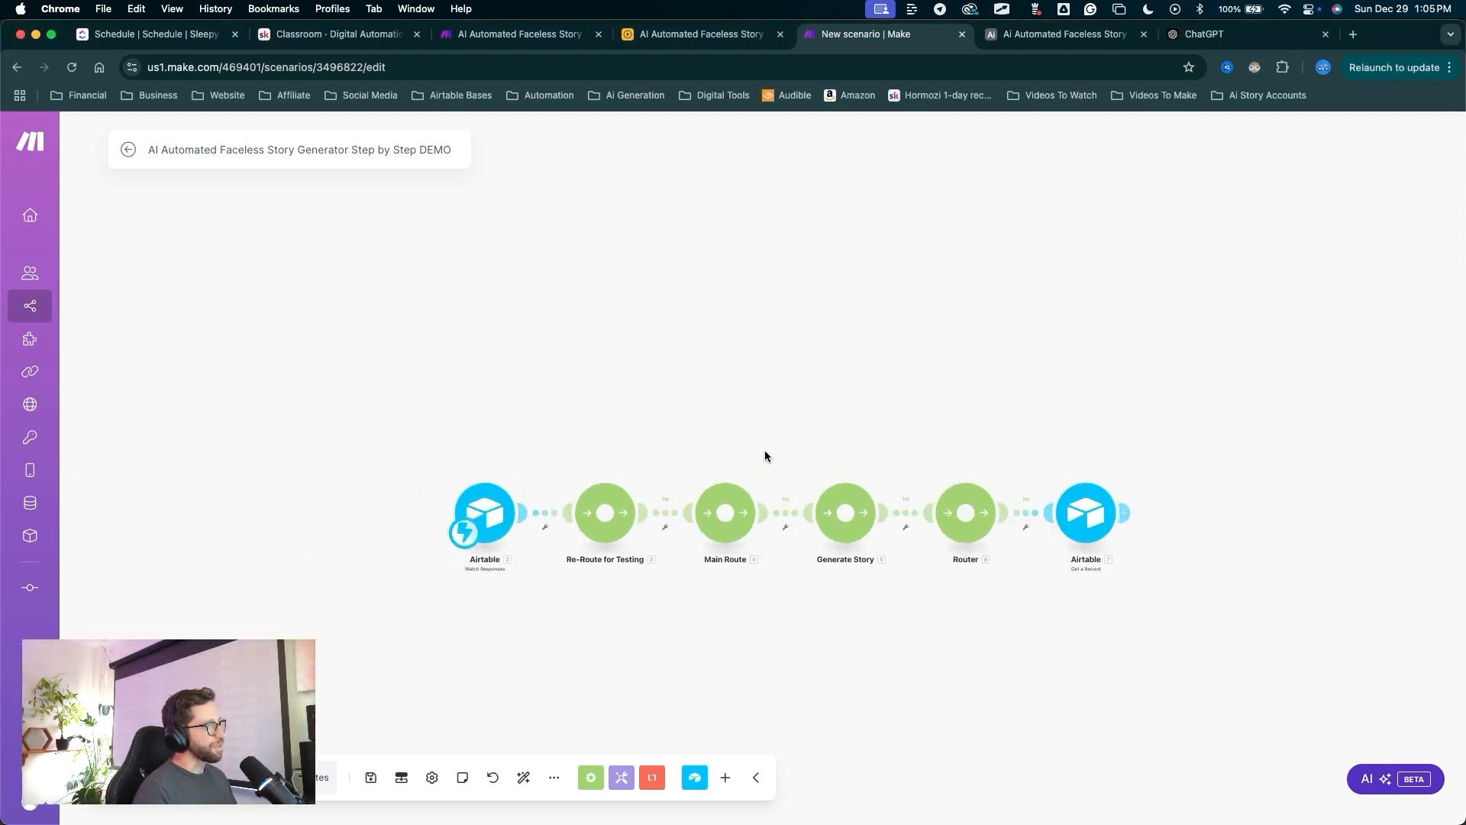
pyautogui.moveTo(474, 264)
pyautogui.mouseDown()
pyautogui.moveTo(557, 491)
pyautogui.moveTo(964, 483)
pyautogui.mouseUp()
pyautogui.press('Escape')
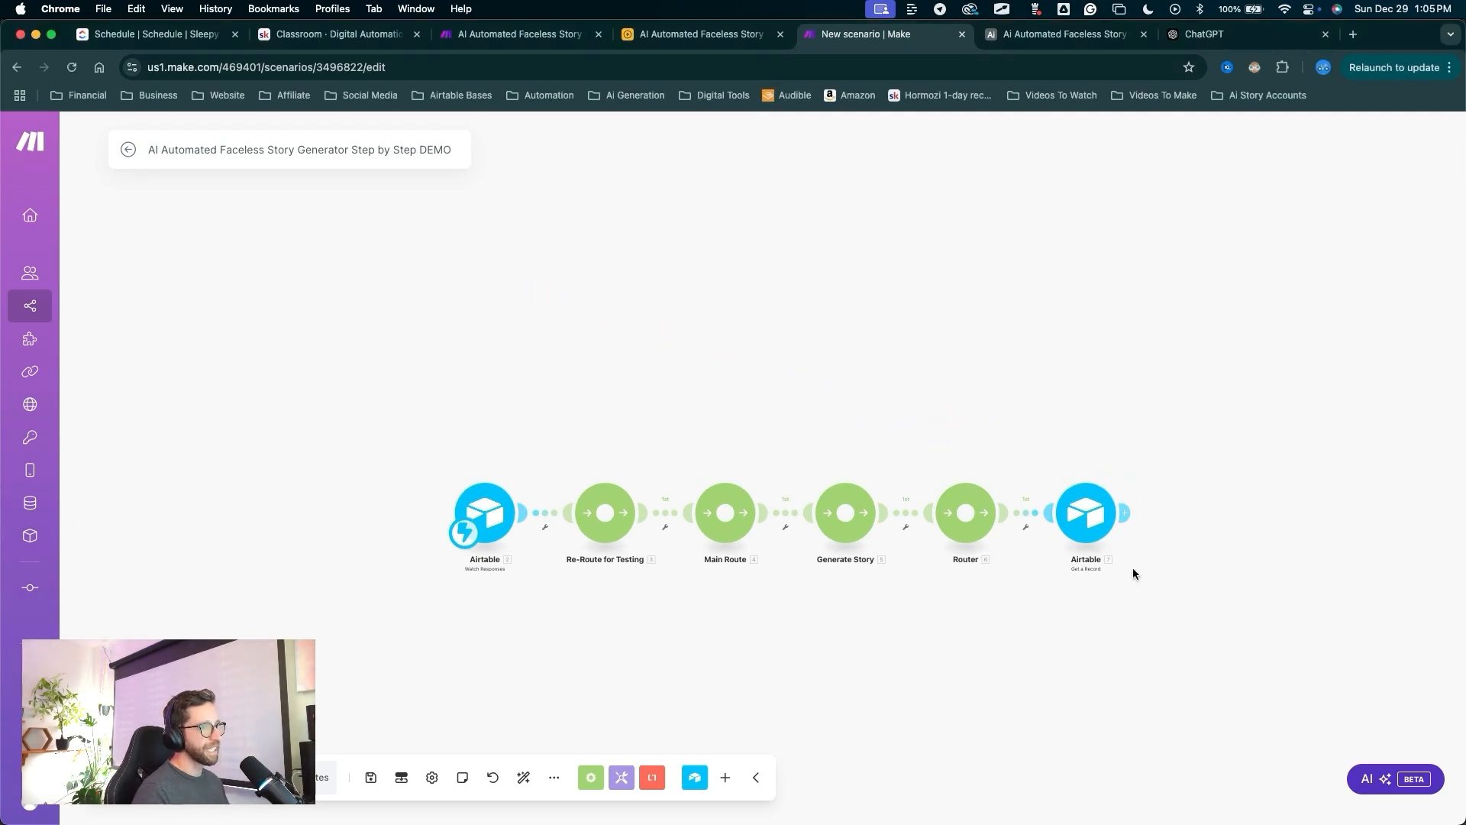
pyautogui.hscroll(6, 1133, 573)
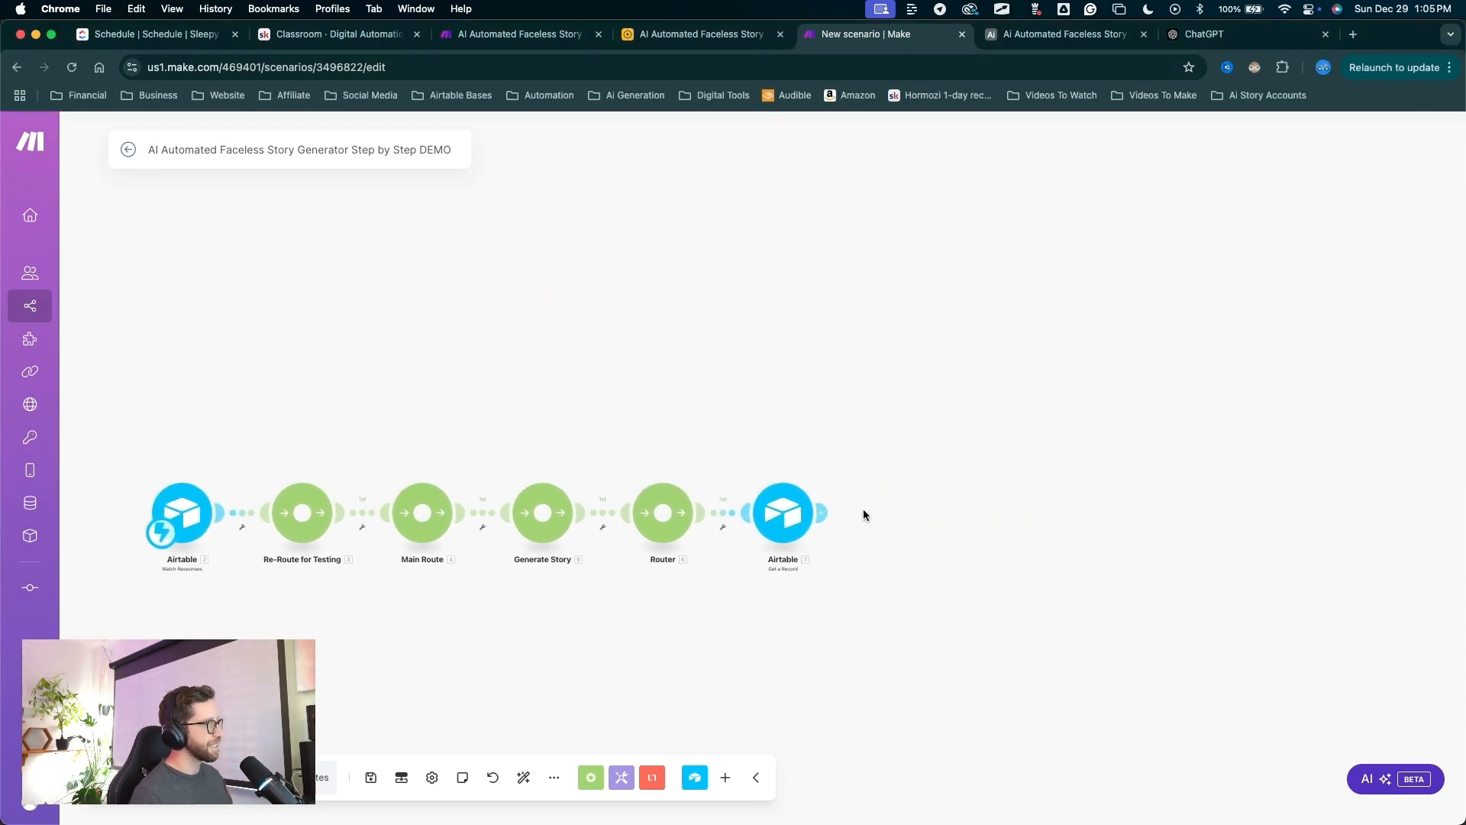
pyautogui.moveTo(858, 638); pyautogui.dragTo(823, 524)
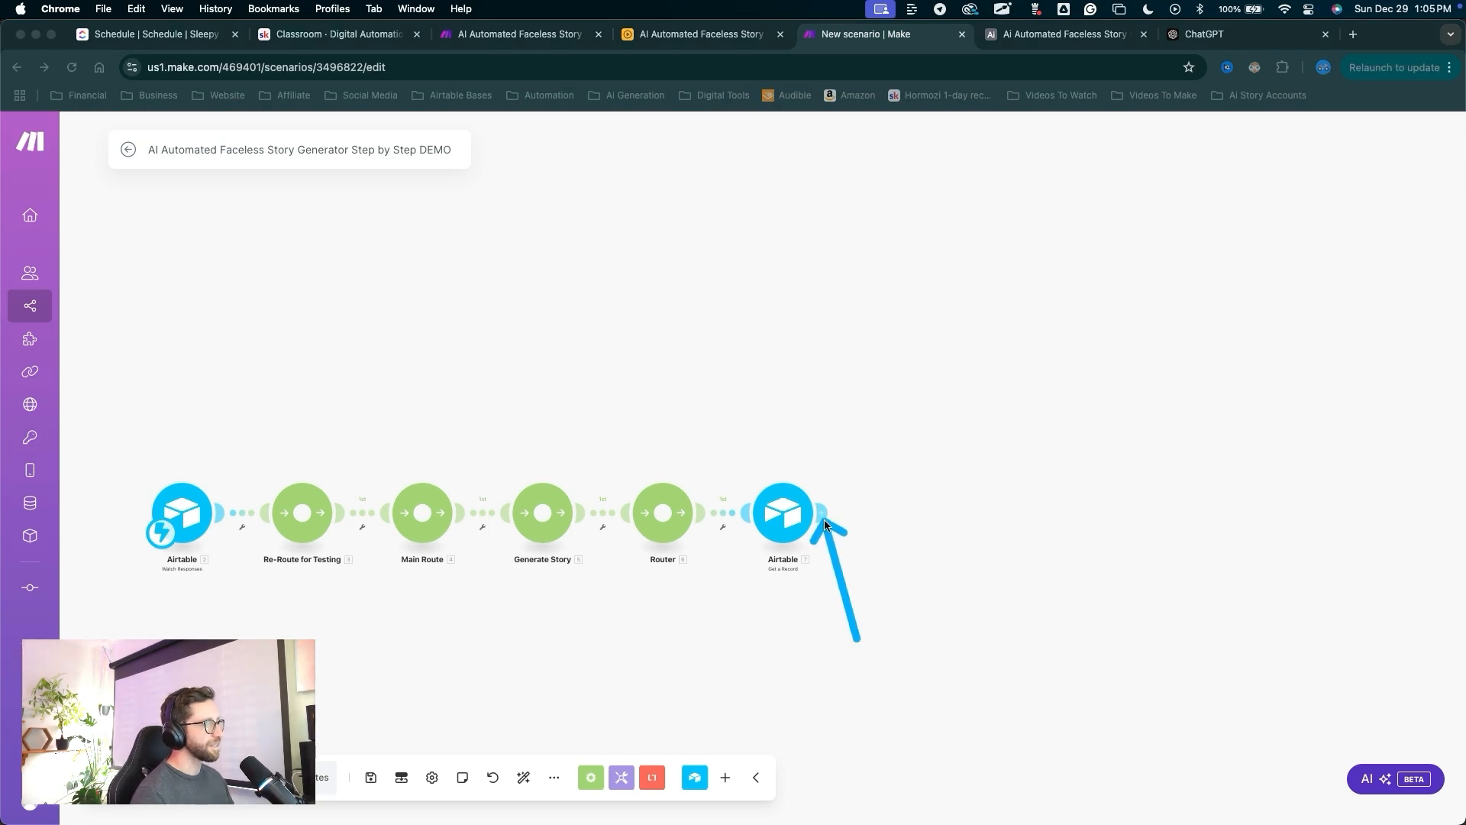
pyautogui.click(823, 512)
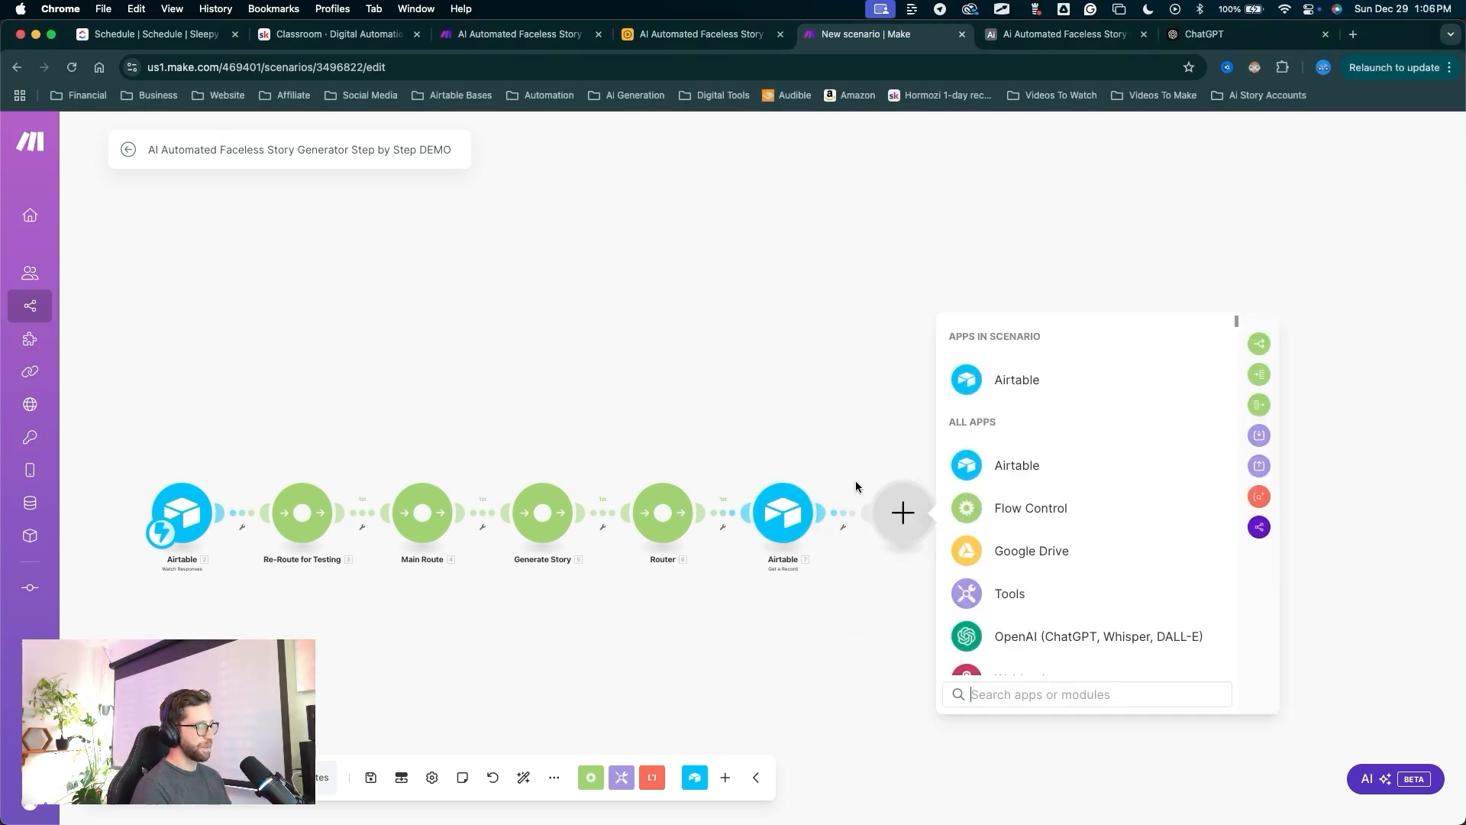
pyautogui.write('cha')
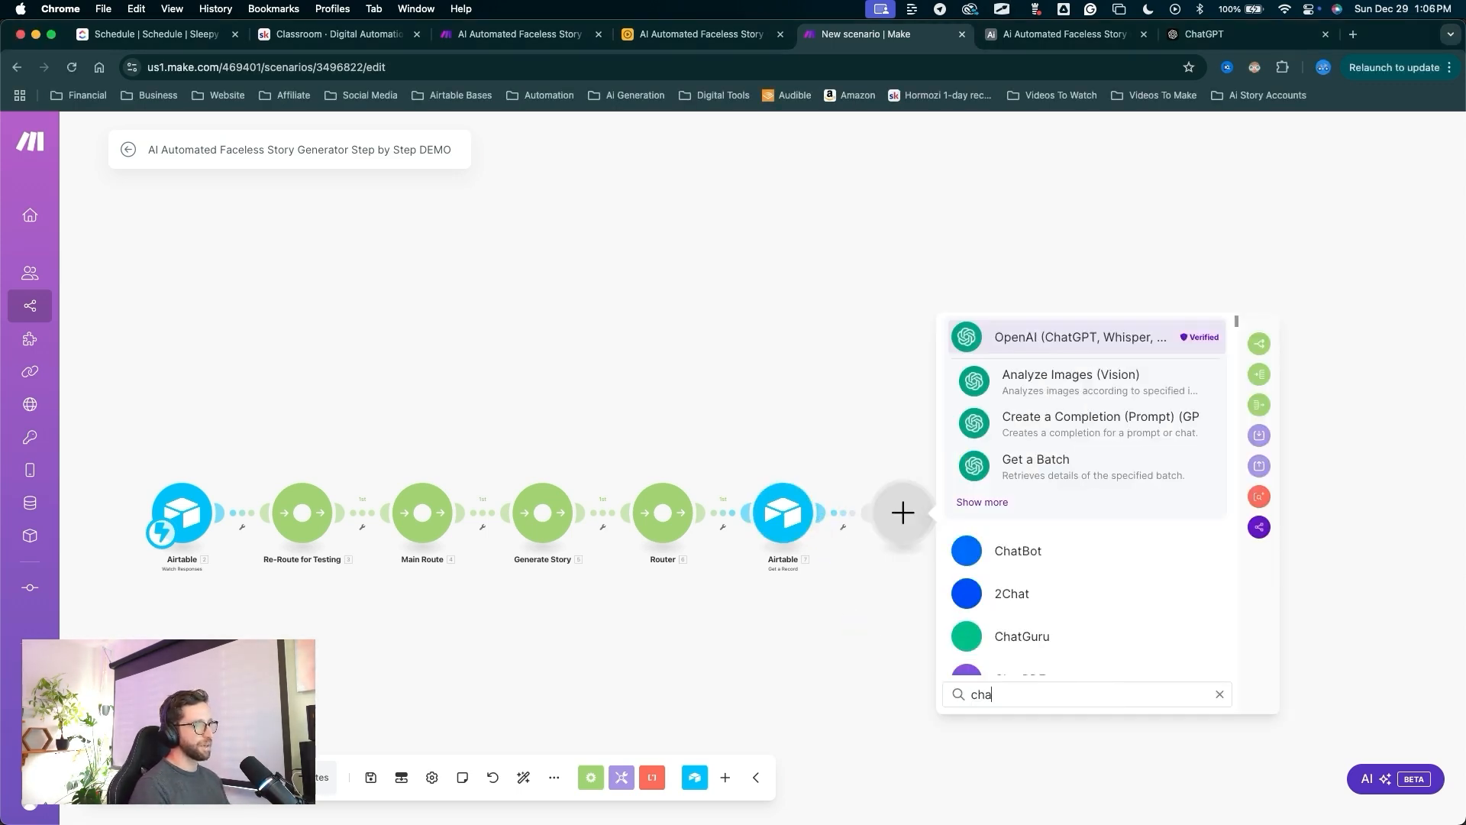
pyautogui.click(1036, 341)
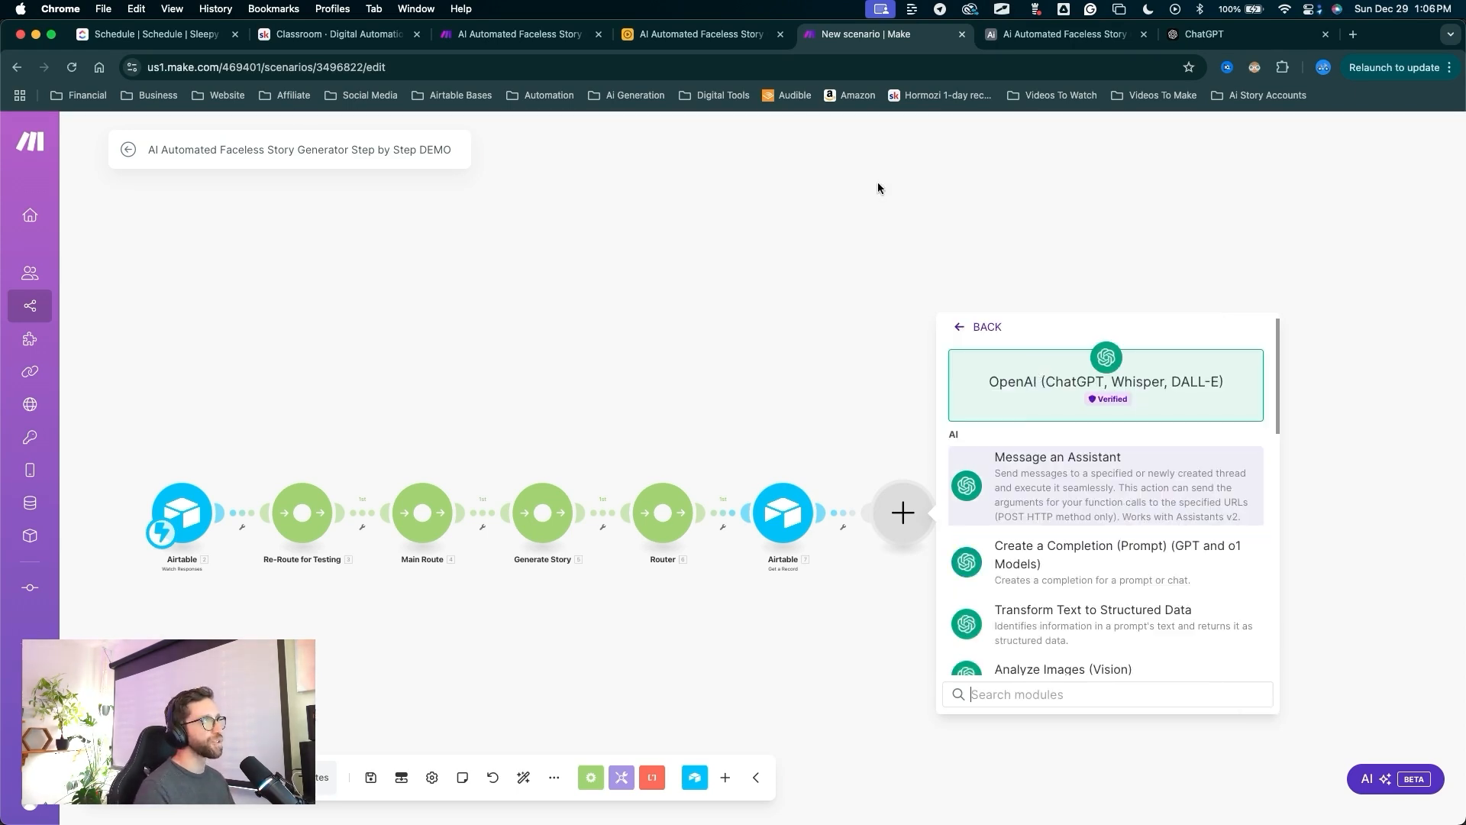
pyautogui.click(1115, 556)
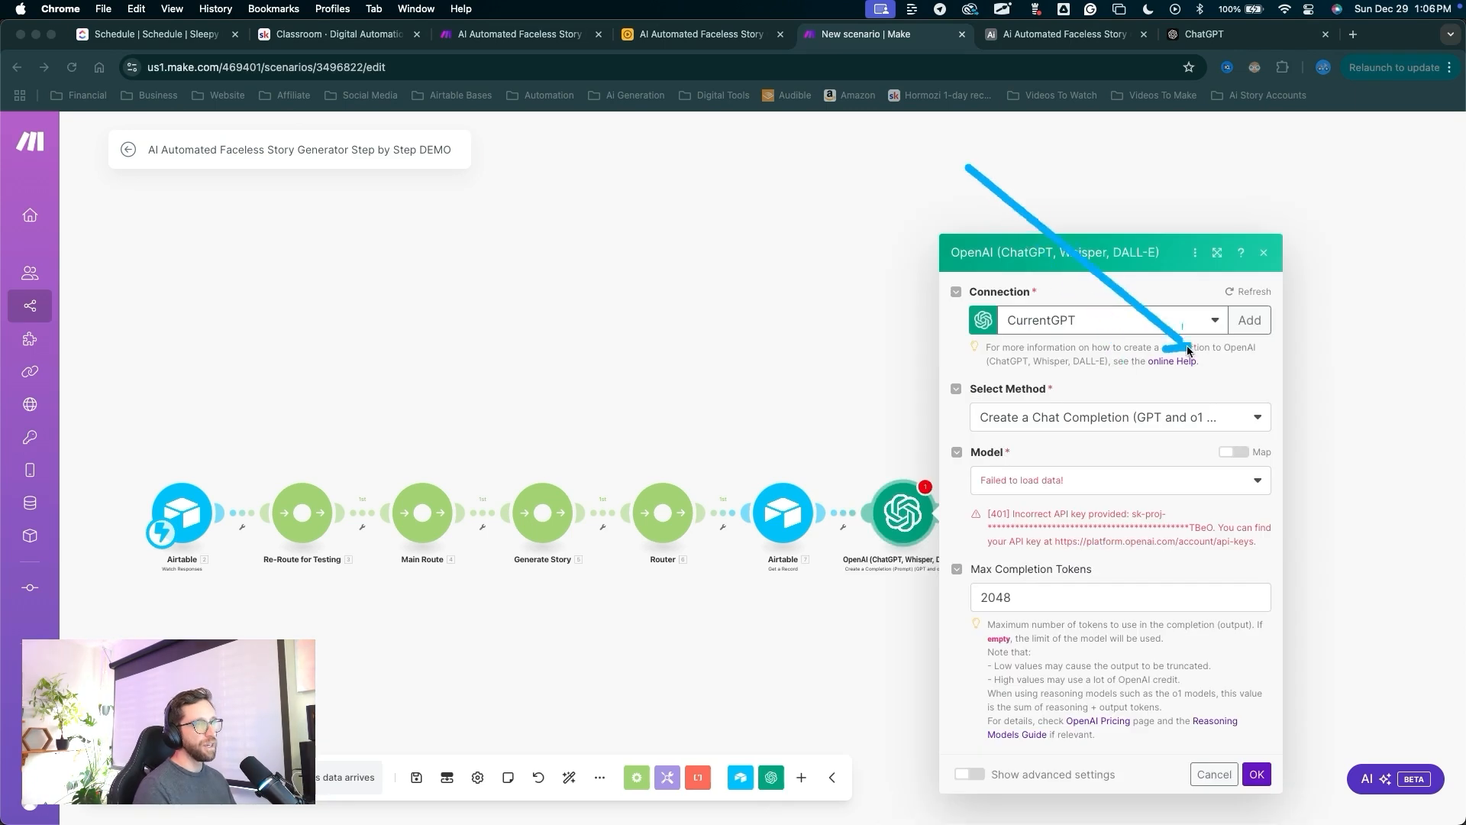
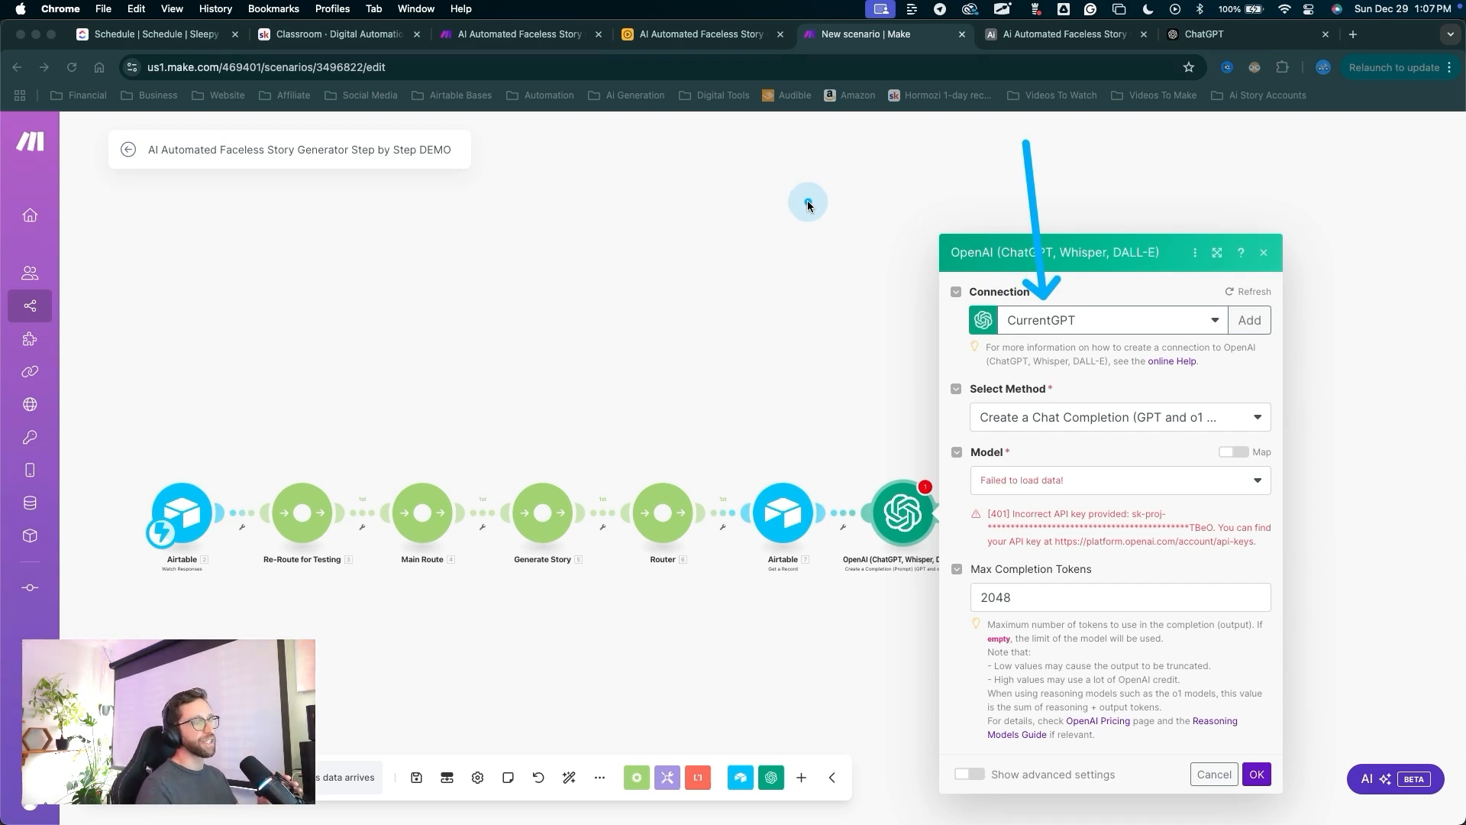
# Switch the OpenAI module to the Master OpenAI Connection.
pyautogui.press('Escape')
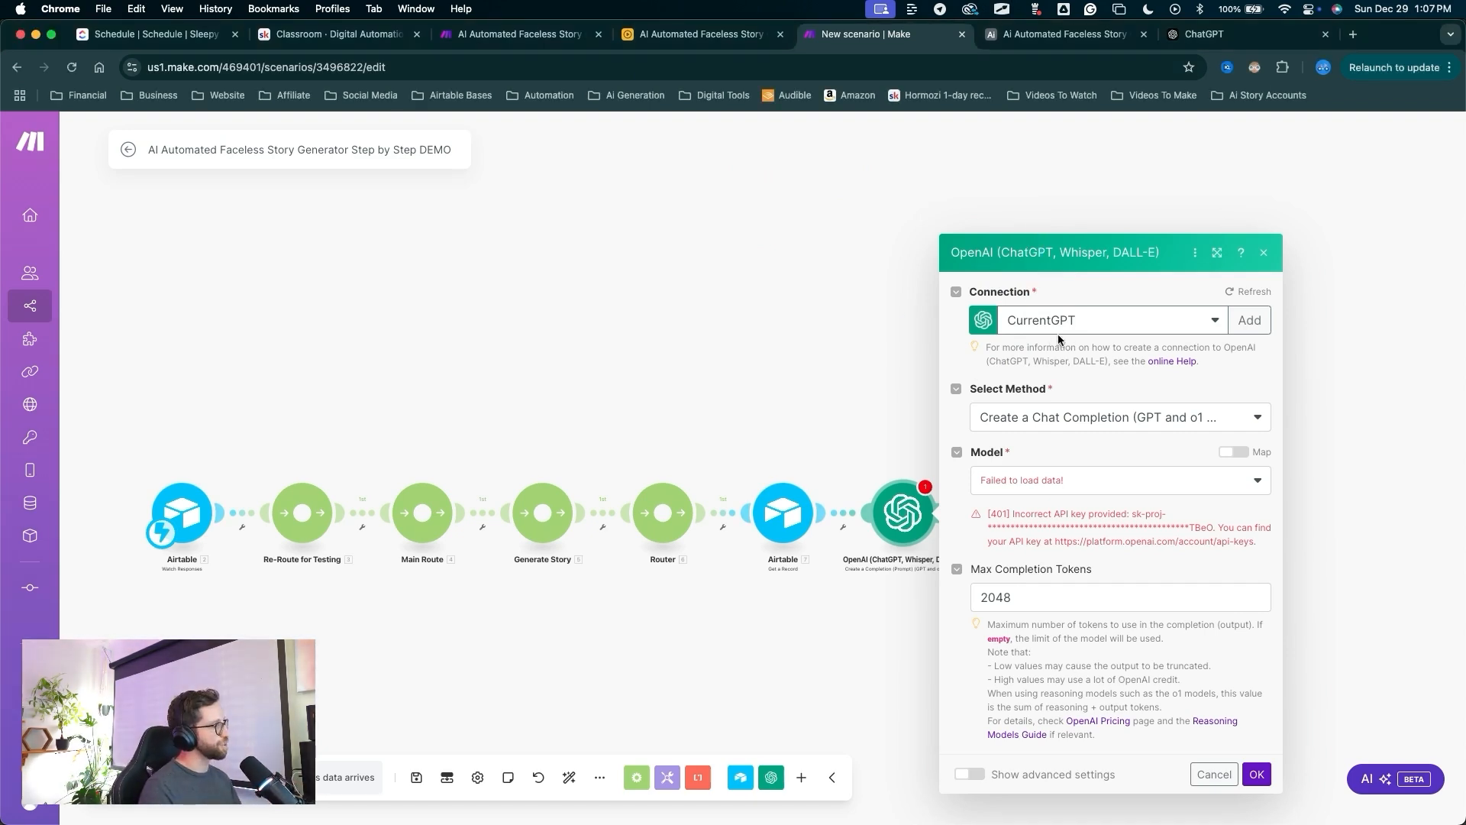
pyautogui.click(1073, 321)
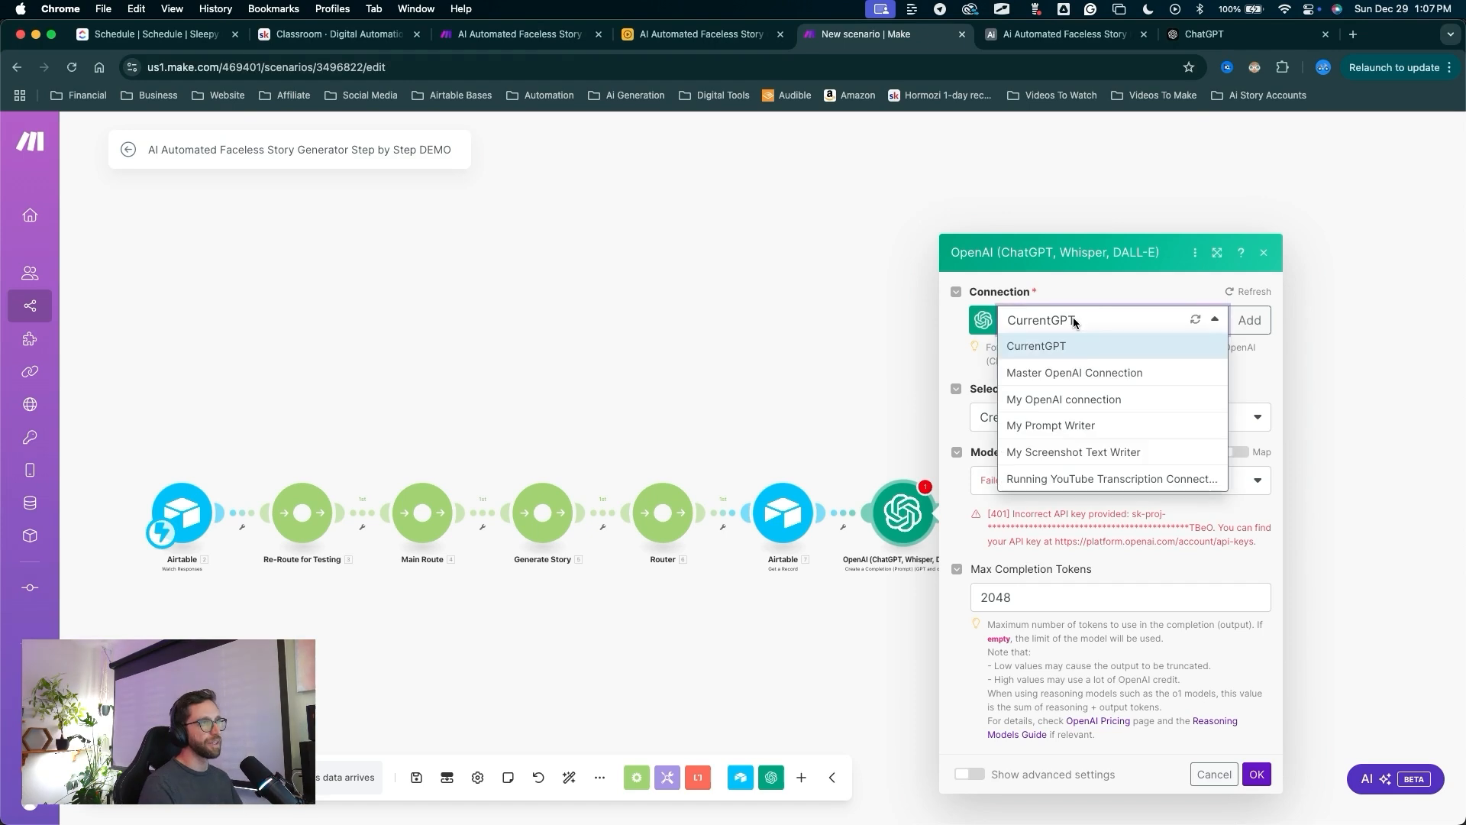
pyautogui.click(1065, 375)
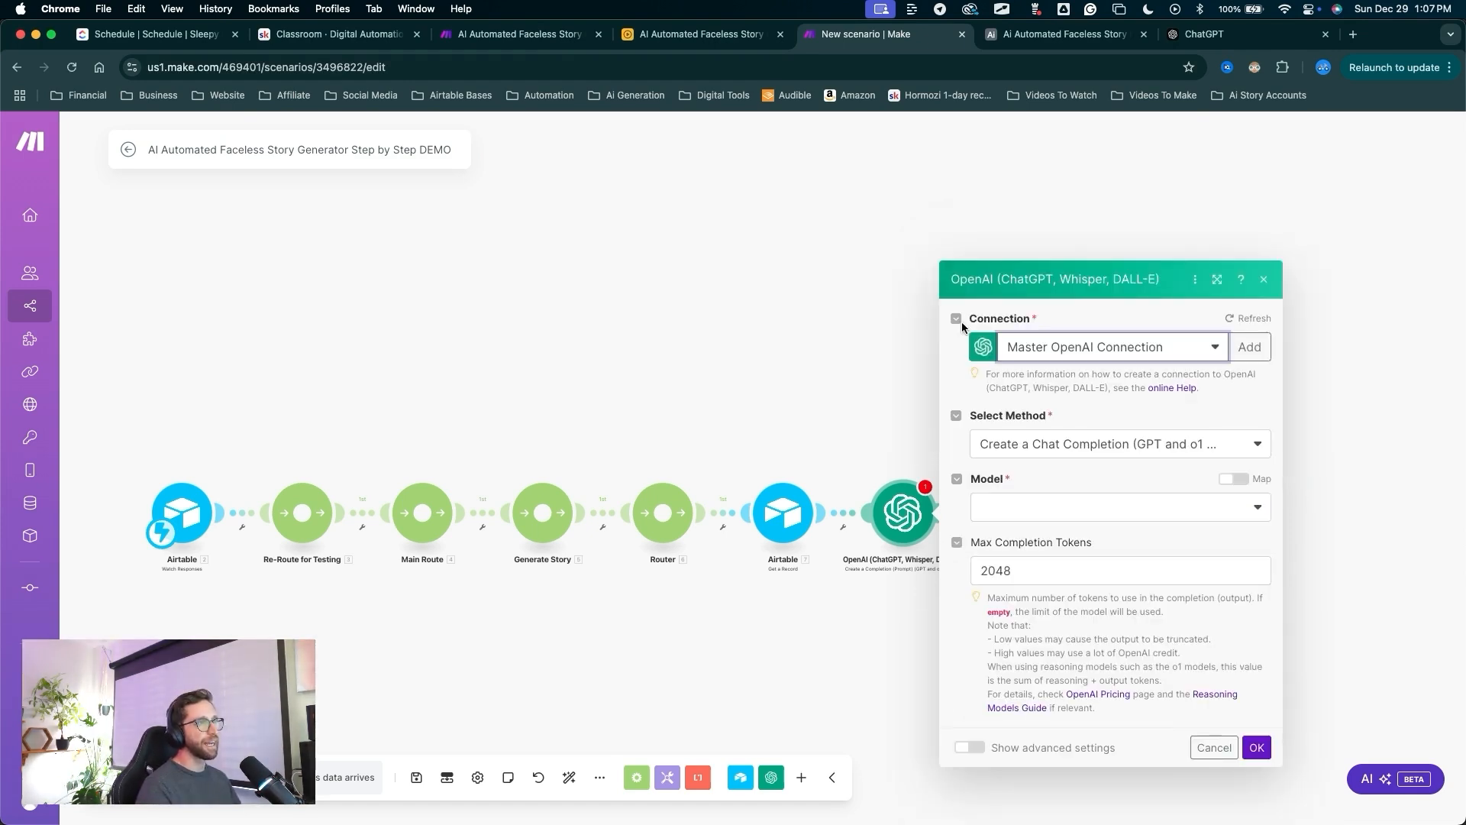
pyautogui.hotkey('ctrl', 'alt', 'a')
pyautogui.moveTo(1050, 140); pyautogui.dragTo(1056, 585)
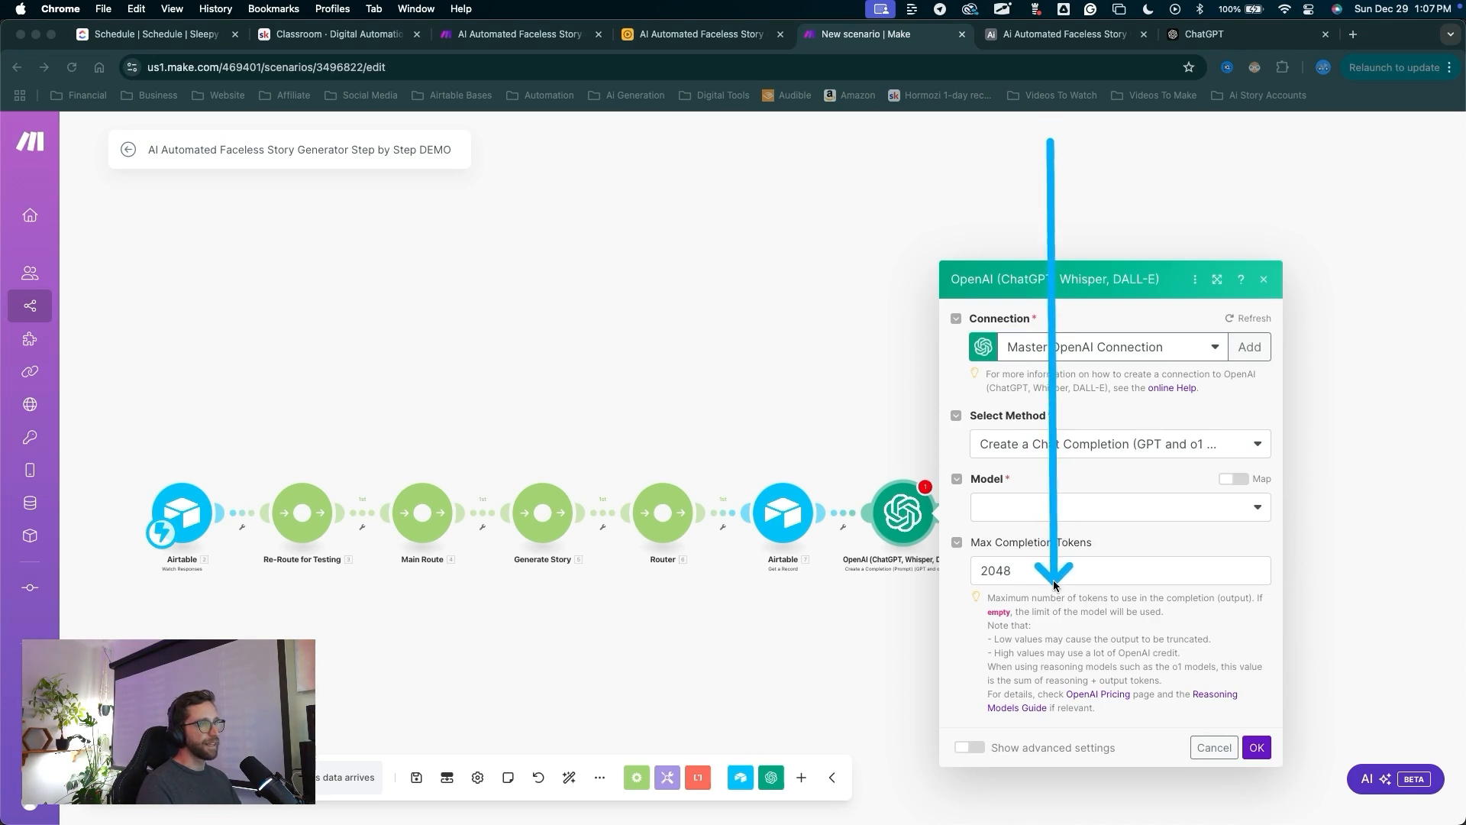
# Choose gpt-4o-mini as the model and clear the Max Completion Tokens value.
pyautogui.click(1024, 510)
pyautogui.scroll(-3, 1032, 733)
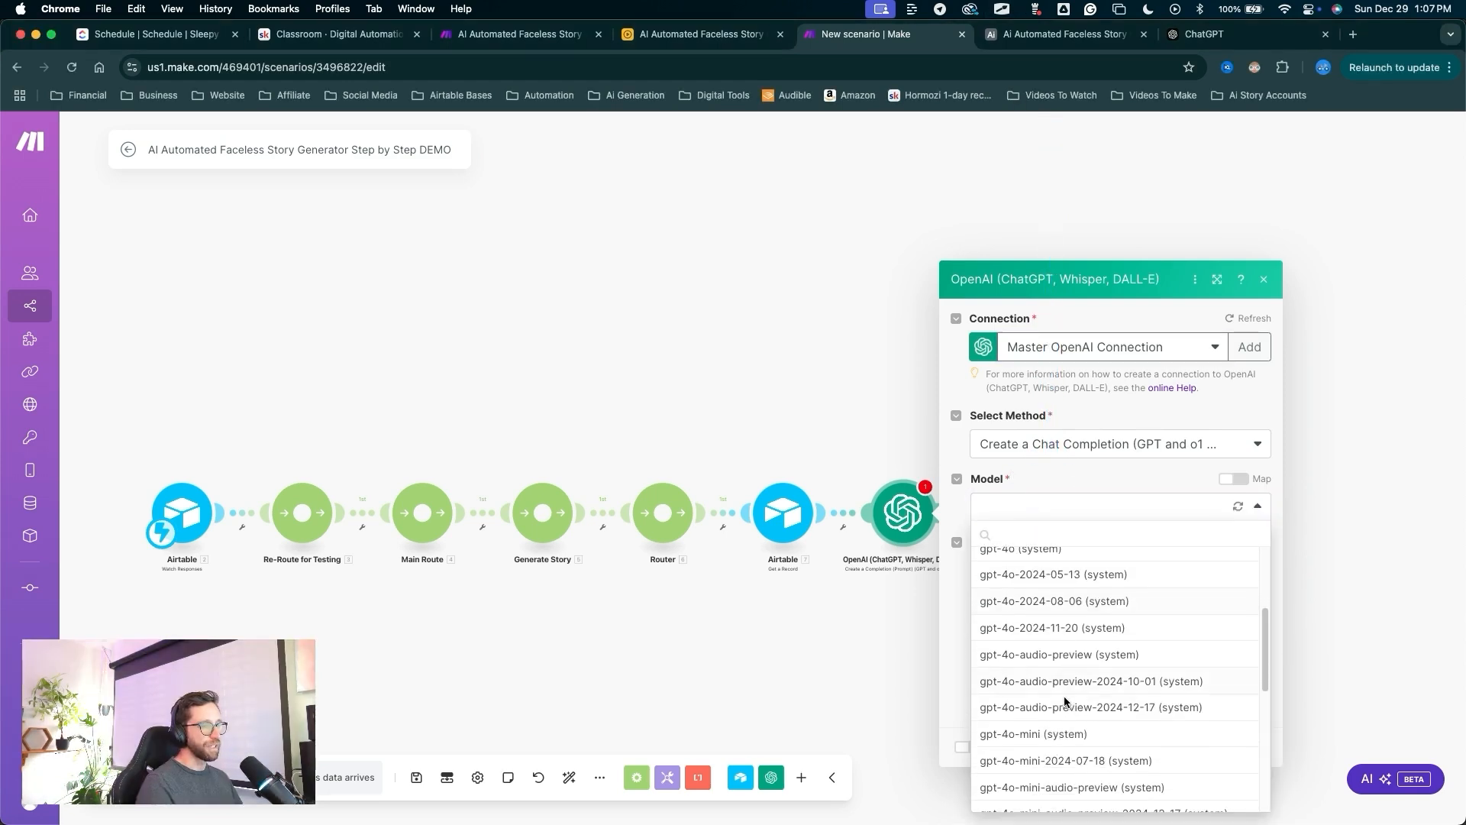
pyautogui.click(1028, 733)
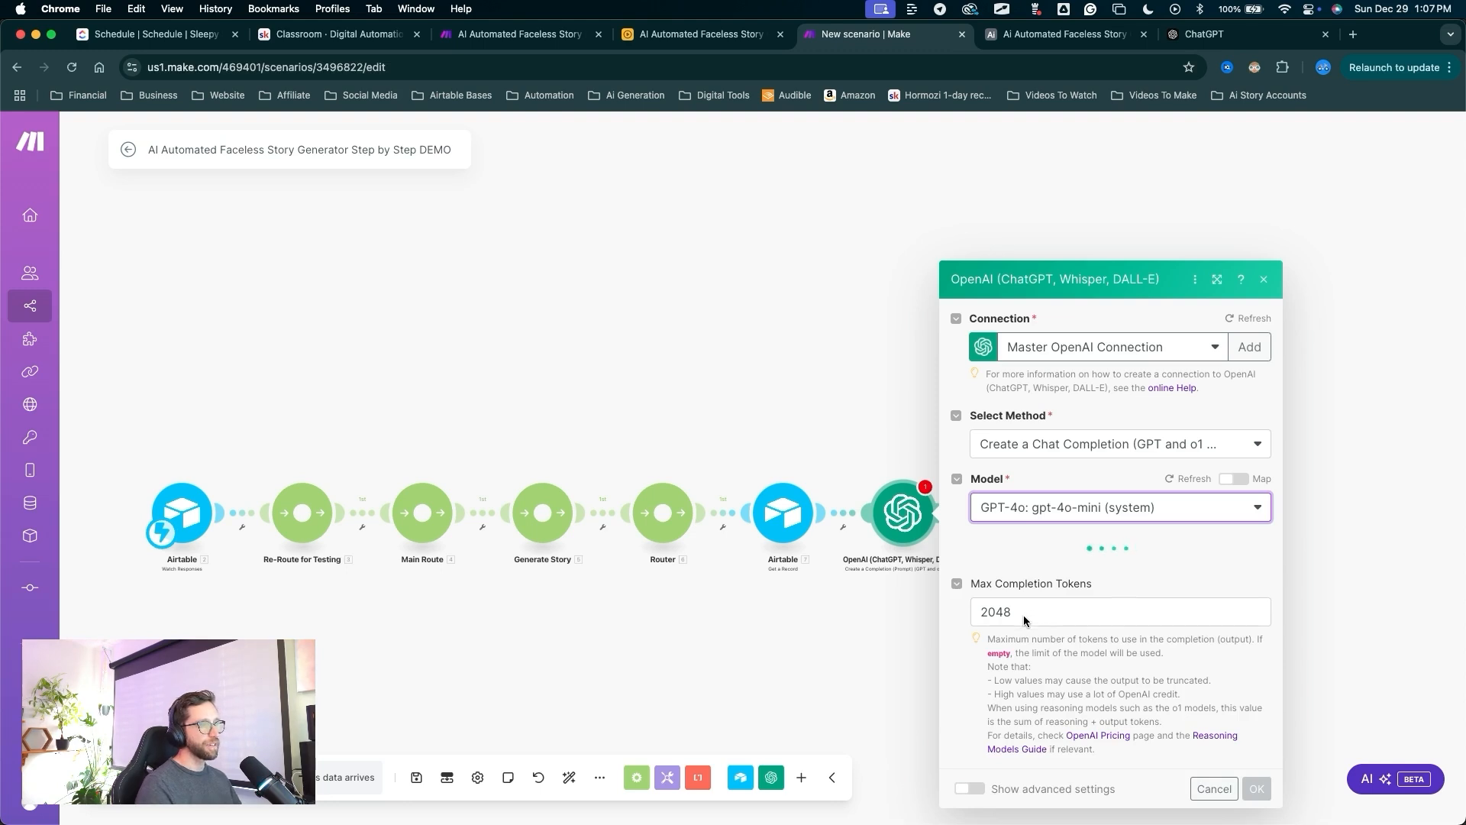
pyautogui.click(1026, 600)
pyautogui.moveTo(1069, 451)
pyautogui.mouseDown()
pyautogui.moveTo(996, 603)
pyautogui.moveTo(1004, 644)
pyautogui.mouseUp()
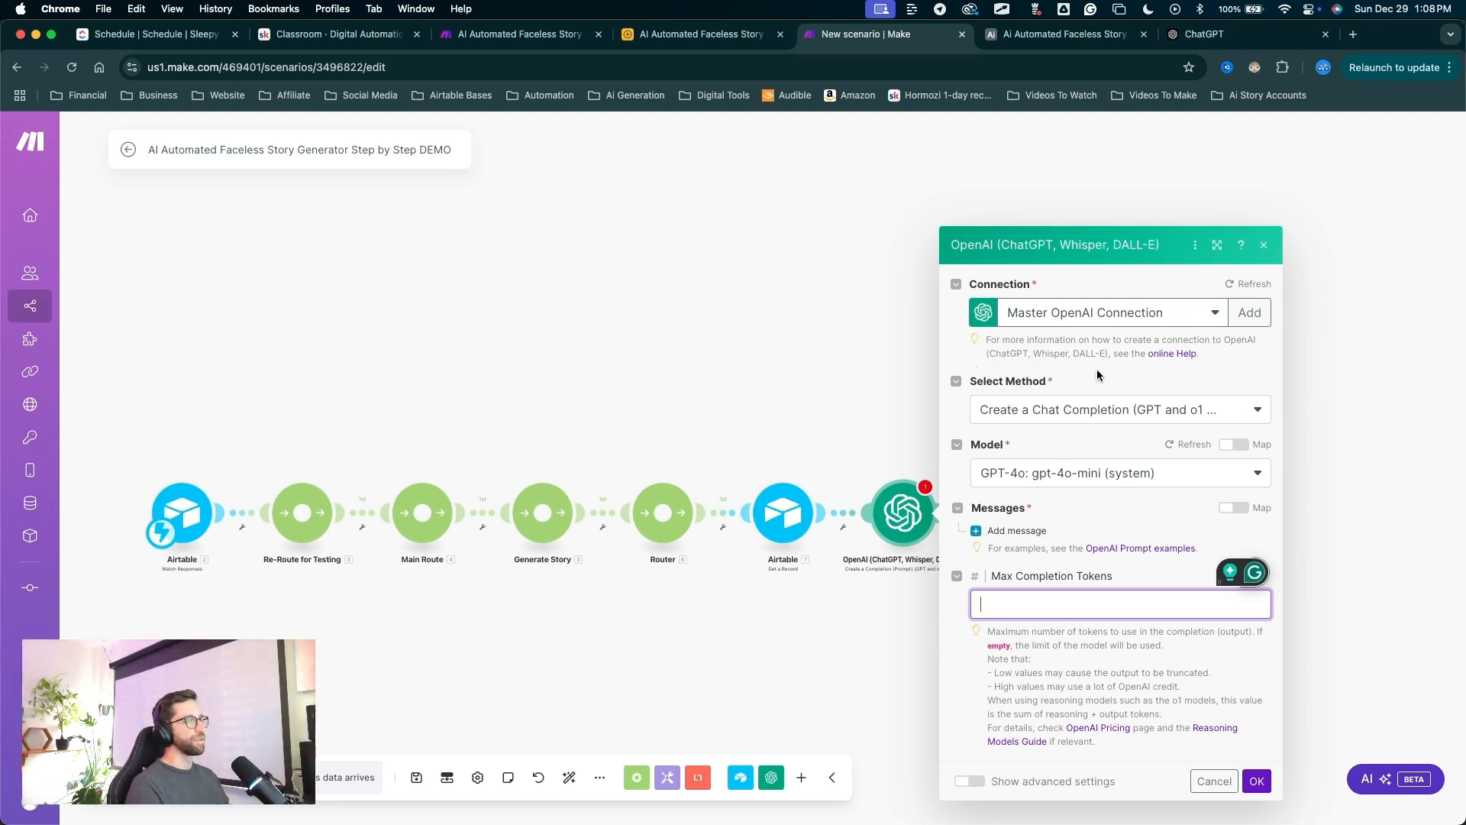
# Add a first prompt message with the Developer / System role.
pyautogui.click(1017, 530)
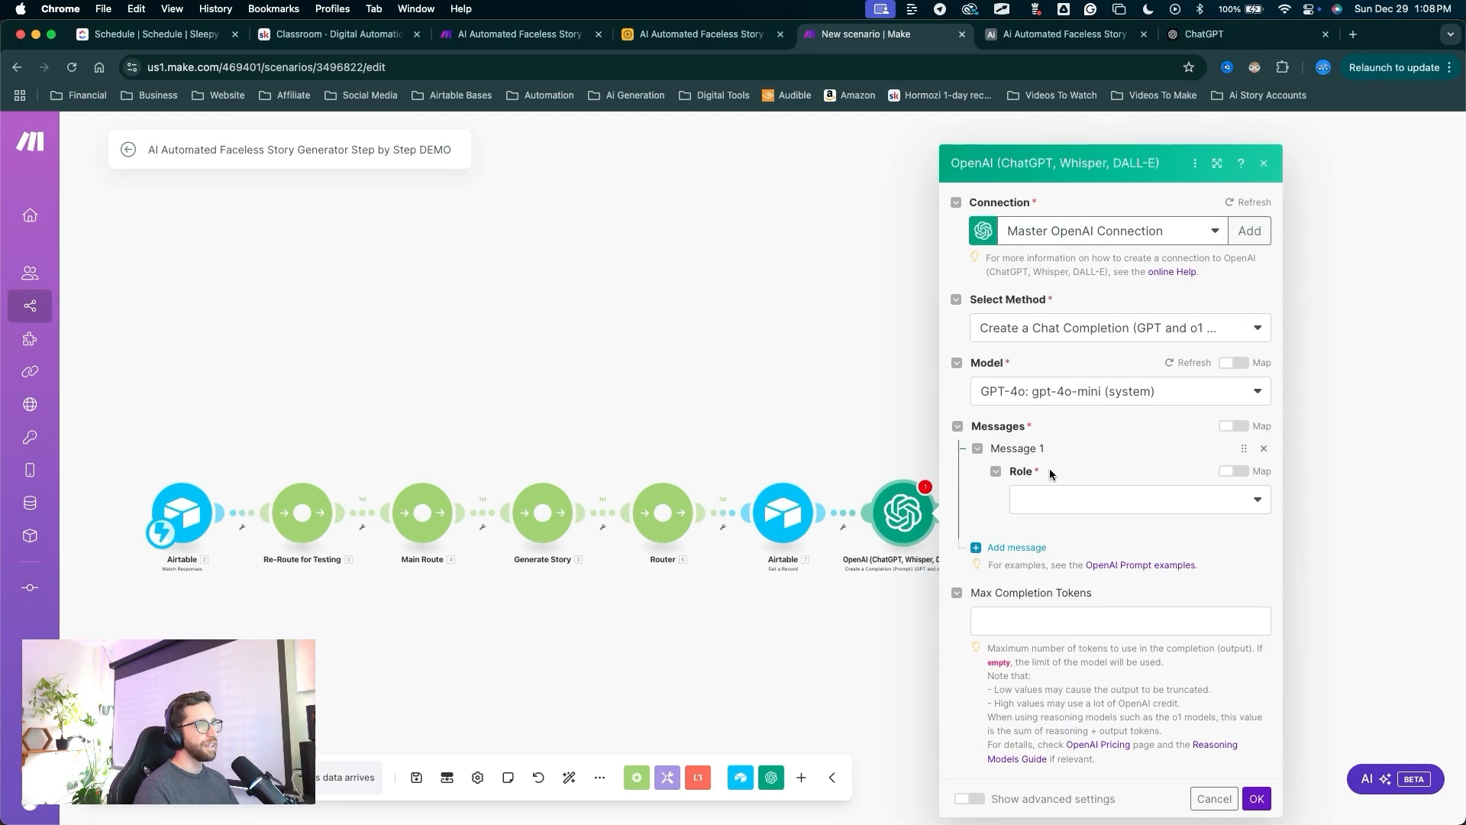
pyautogui.click(1096, 500)
pyautogui.click(1069, 520)
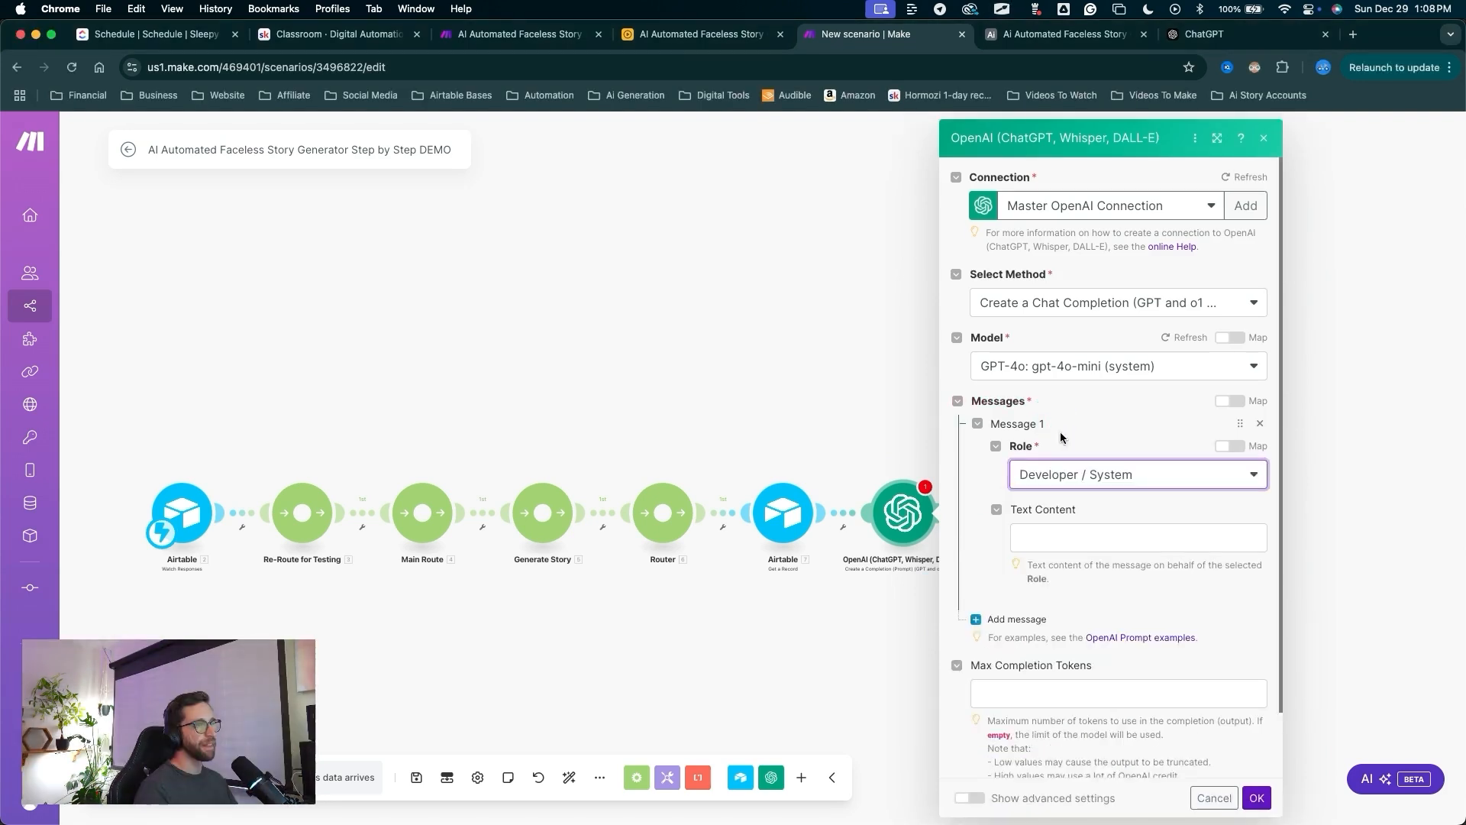
pyautogui.moveTo(1073, 389); pyautogui.dragTo(1052, 541)
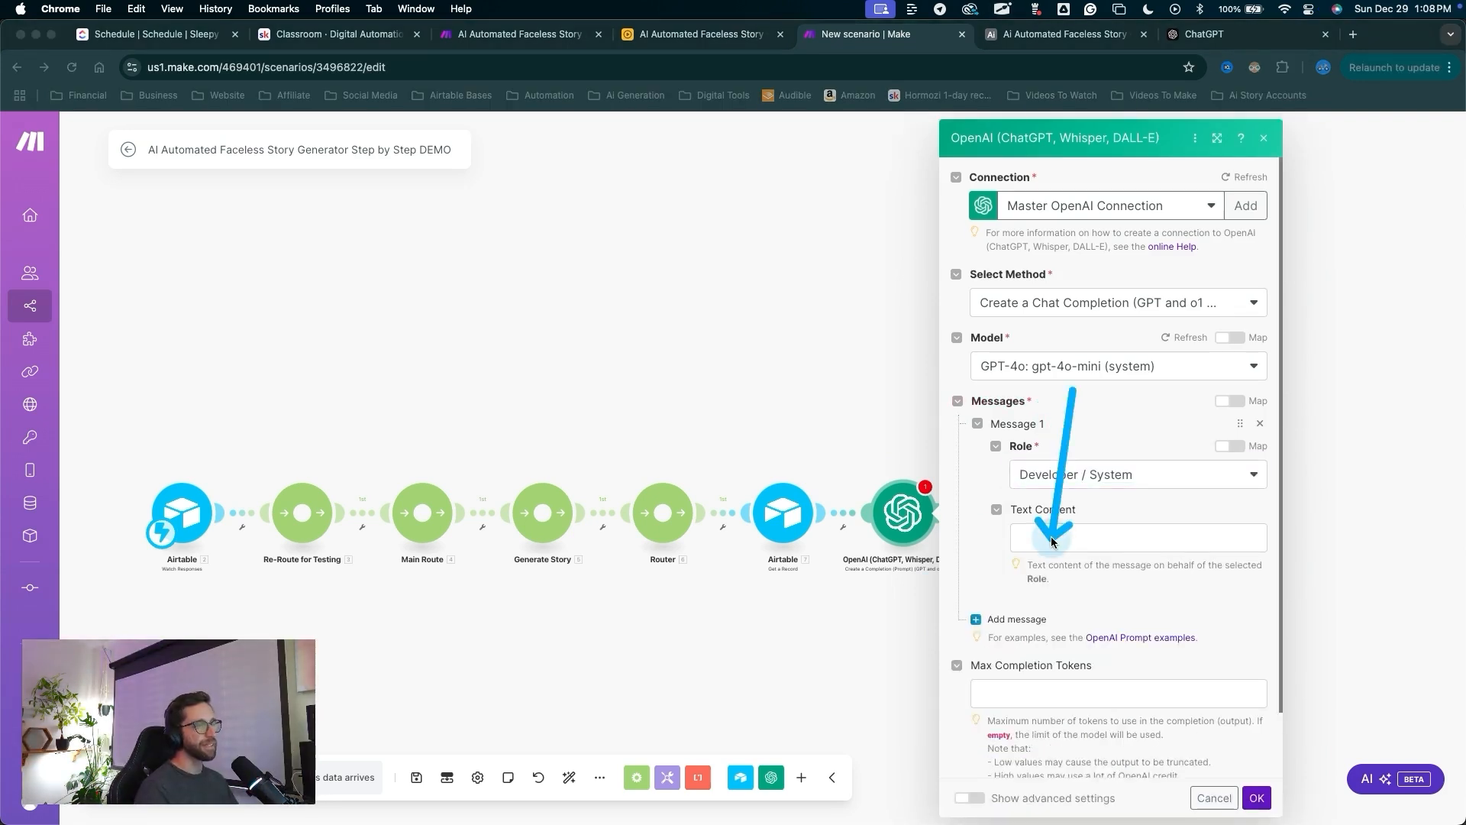
pyautogui.click(1052, 540)
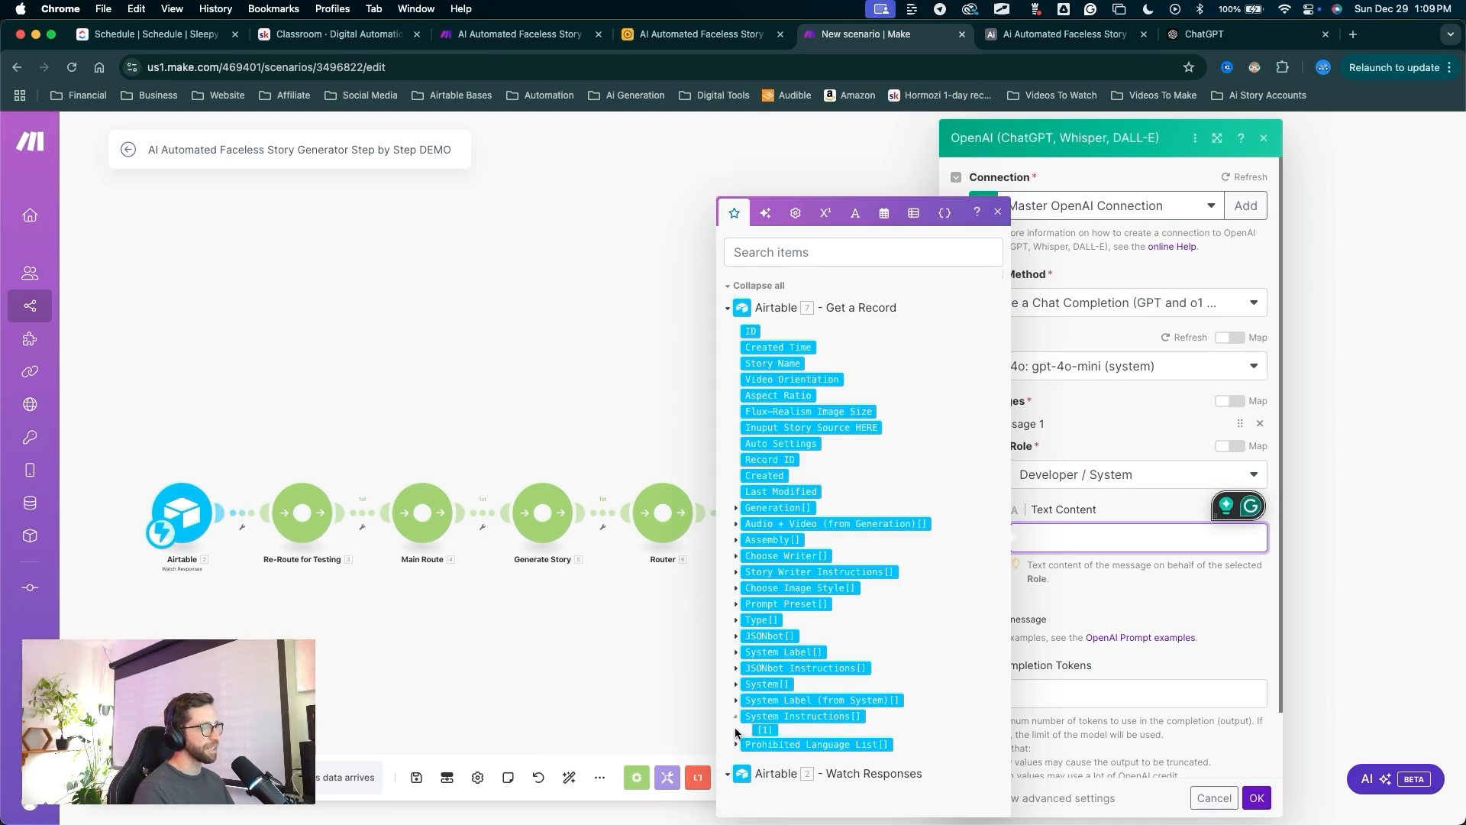
# Map System Instructions and Prohibited Language List into the first message's text.
pyautogui.click(737, 729)
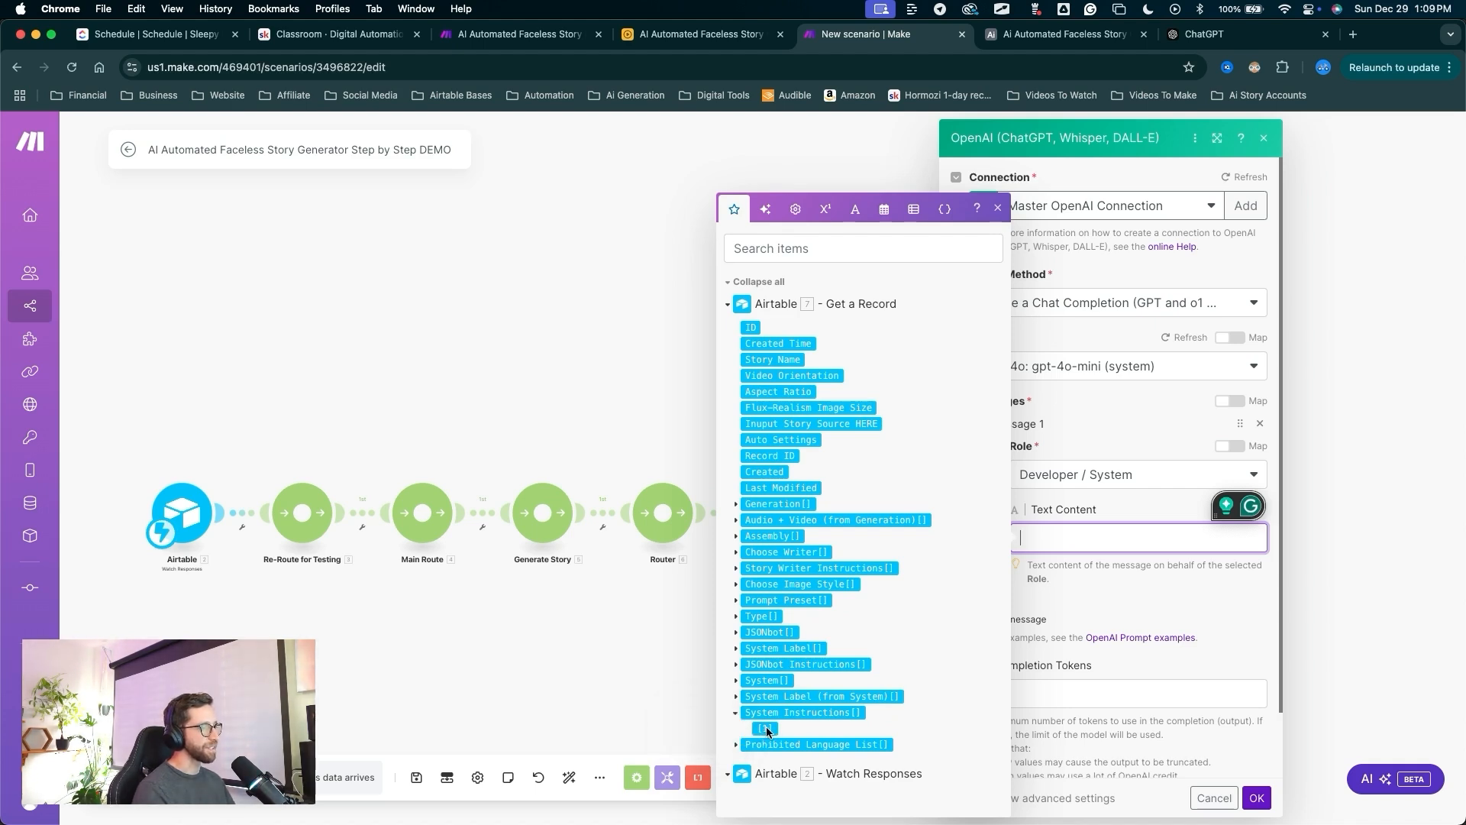
pyautogui.click(766, 729)
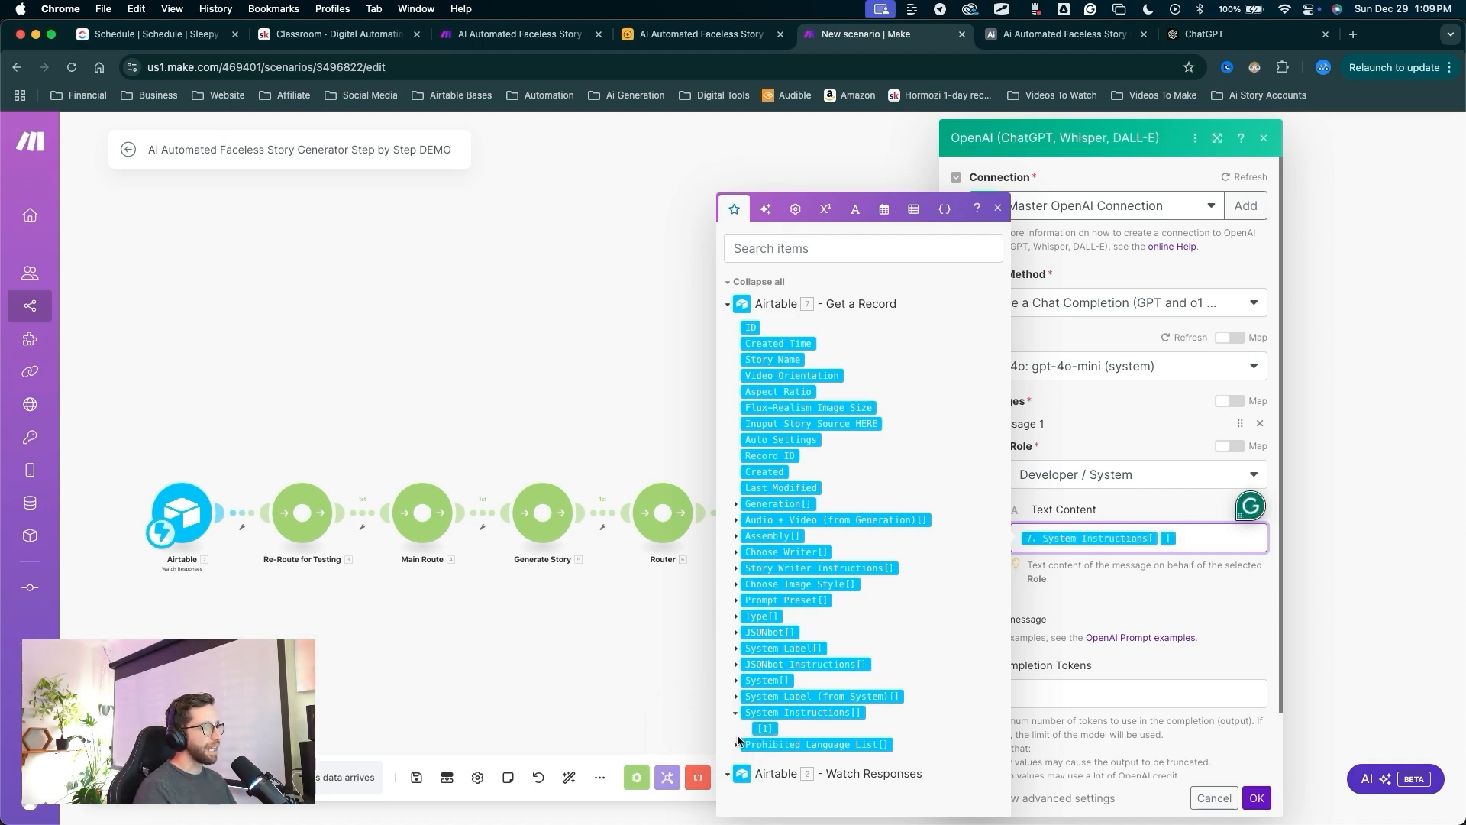
pyautogui.click(737, 745)
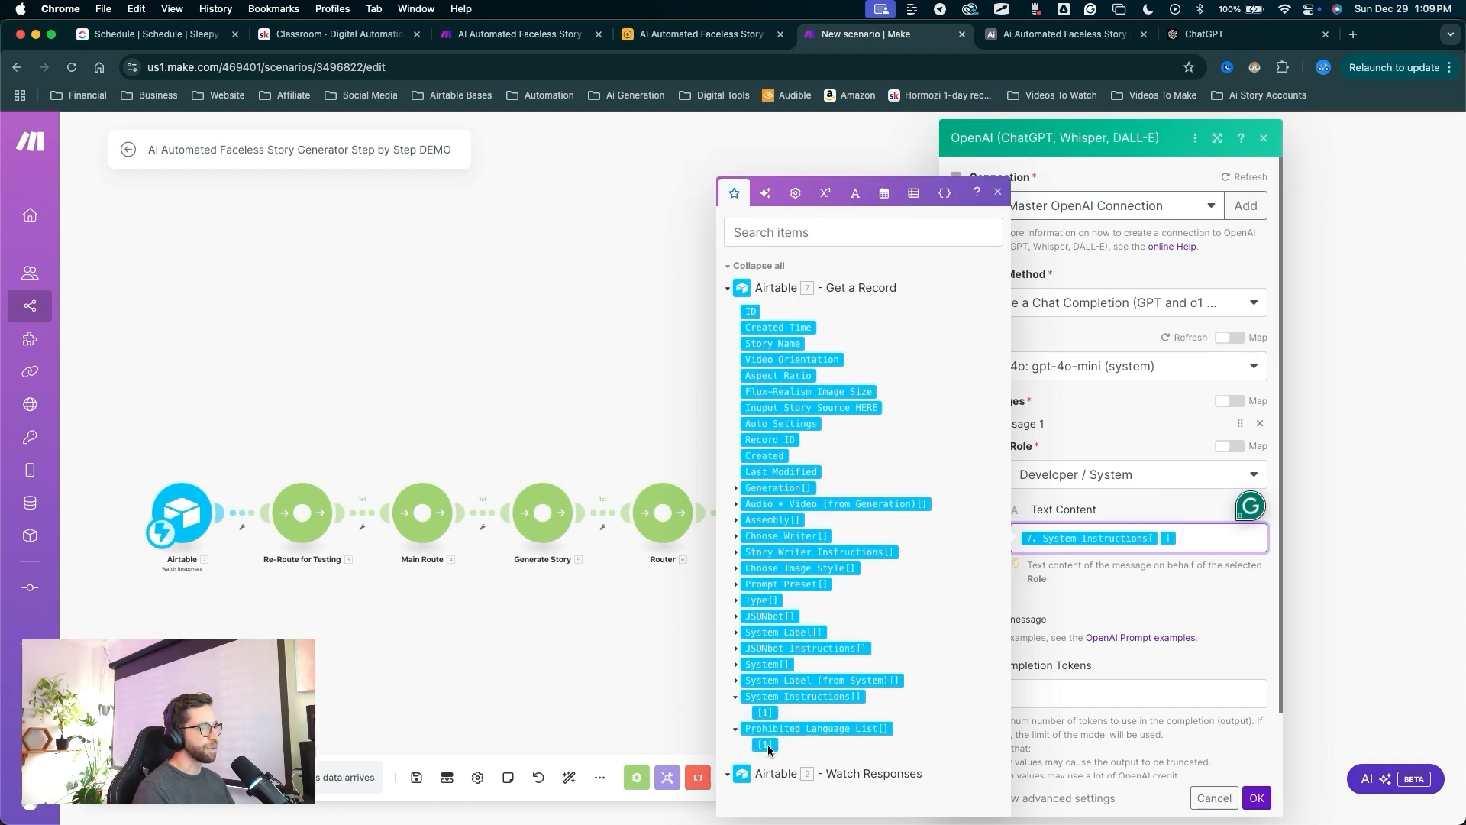
pyautogui.click(766, 746)
pyautogui.hotkey('ctrl', 'a')
pyautogui.moveTo(1099, 272)
pyautogui.mouseDown()
pyautogui.moveTo(1088, 533)
pyautogui.moveTo(1149, 533)
pyautogui.moveTo(1065, 536)
pyautogui.moveTo(1102, 469)
pyautogui.moveTo(1119, 498)
pyautogui.moveTo(1175, 458)
pyautogui.moveTo(1084, 495)
pyautogui.mouseUp()
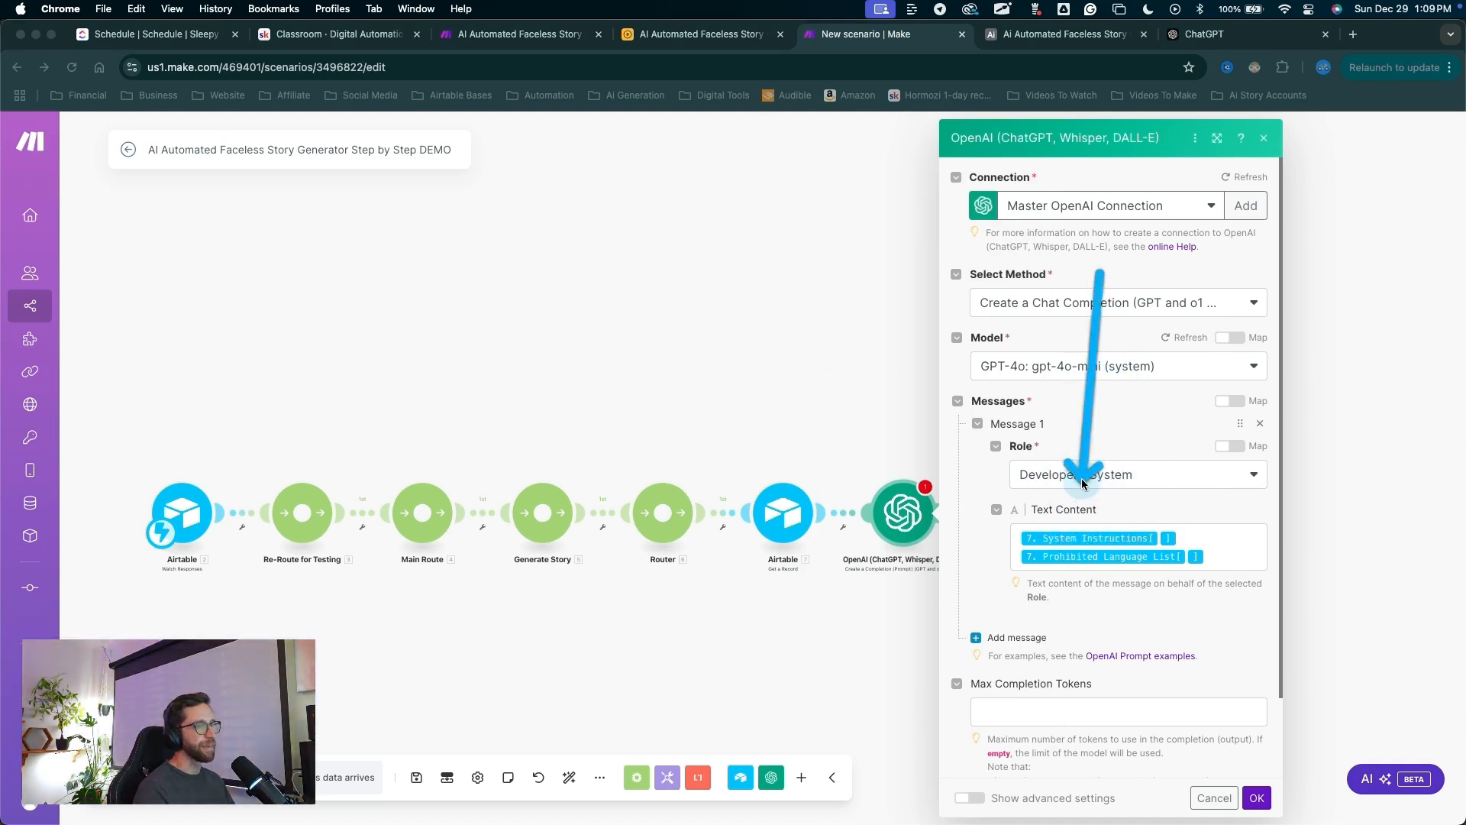
pyautogui.press('Escape')
pyautogui.scroll(-2, 1085, 496)
pyautogui.hotkey('ctrl', 'a')
pyautogui.moveTo(973, 398); pyautogui.dragTo(1010, 543)
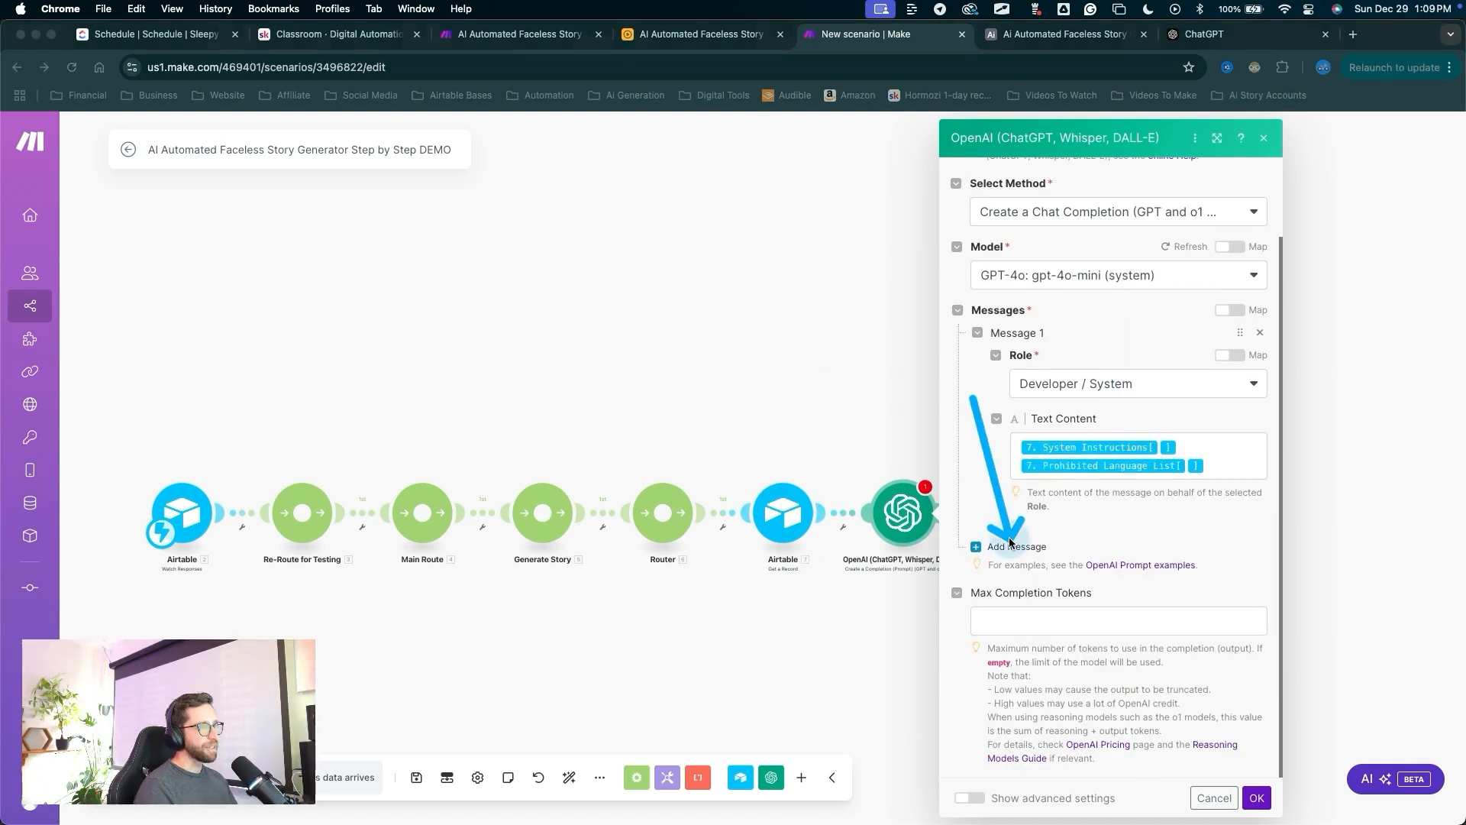
pyautogui.press('Escape')
# Add a second prompt message with the User role.
pyautogui.click(1009, 546)
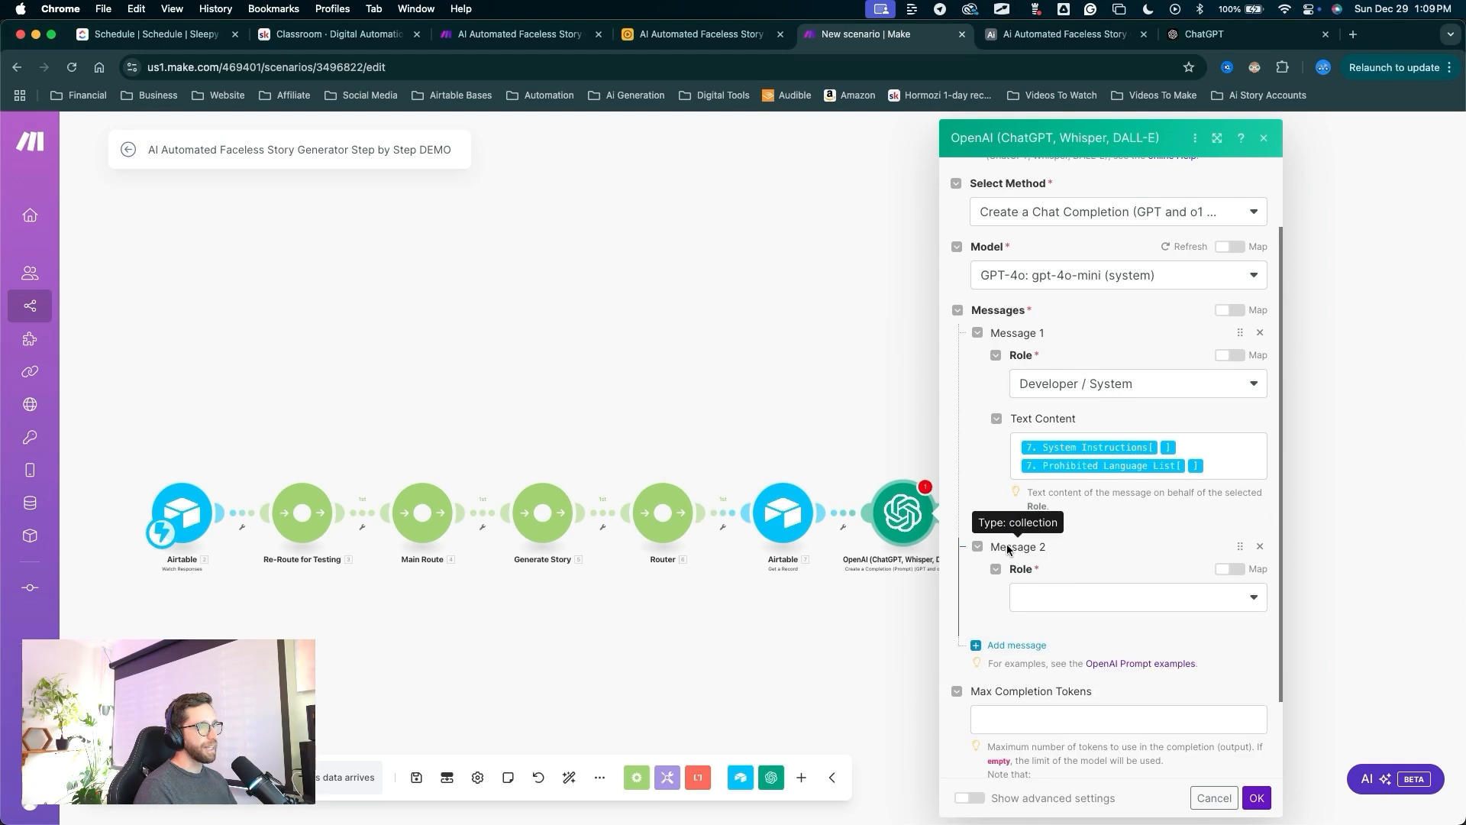
pyautogui.hotkey('ctrl', 'a')
pyautogui.moveTo(1082, 493); pyautogui.dragTo(1050, 603)
pyautogui.press('Escape')
pyautogui.click(1050, 604)
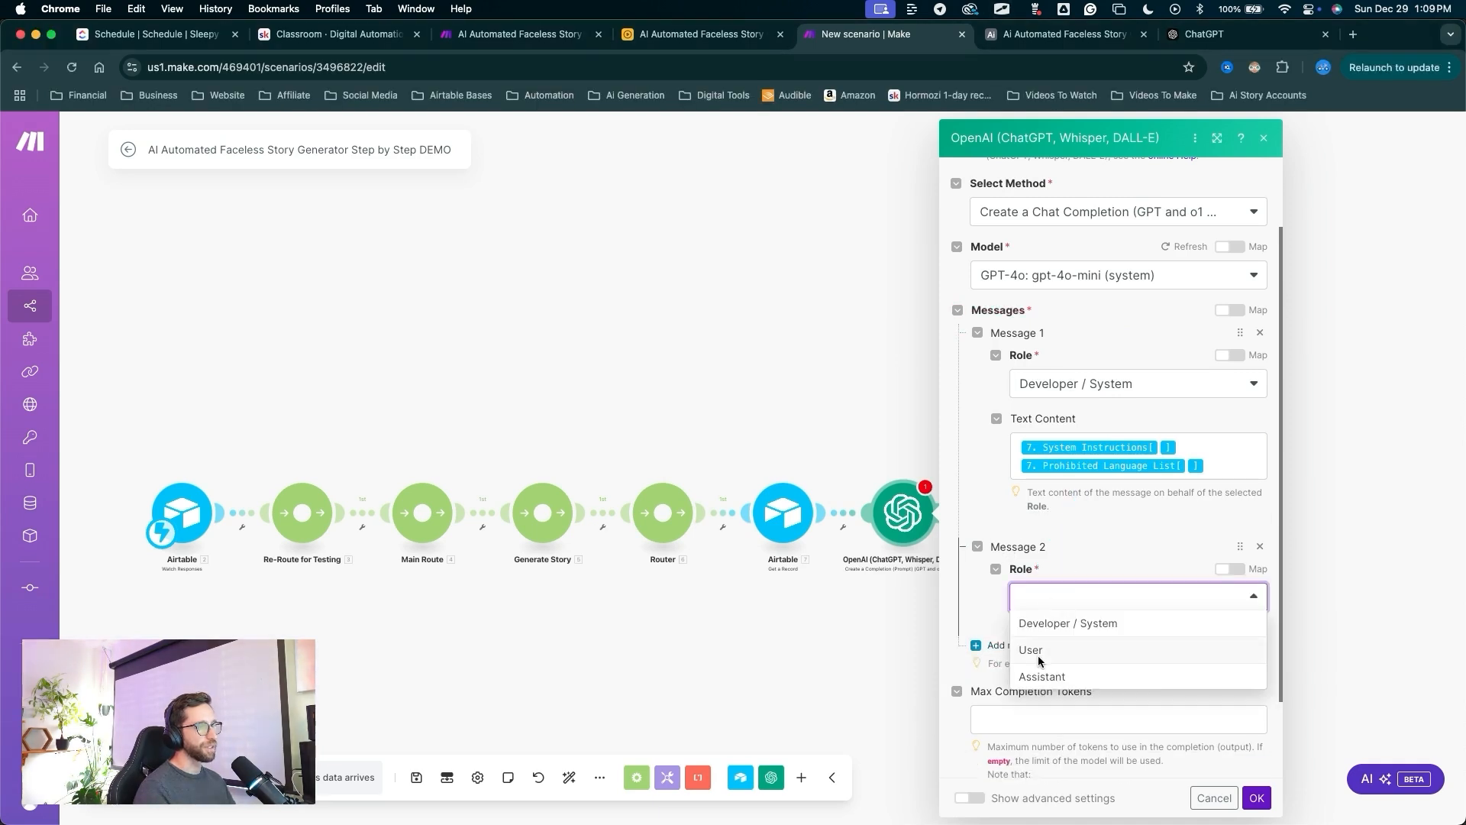
pyautogui.click(1038, 660)
# Map the story source field into the second message's text.
pyautogui.scroll(-2, 1092, 474)
pyautogui.hotkey('ctrl', 'a')
pyautogui.moveTo(1099, 414)
pyautogui.mouseDown()
pyautogui.moveTo(1092, 498)
pyautogui.moveTo(1068, 534)
pyautogui.mouseUp()
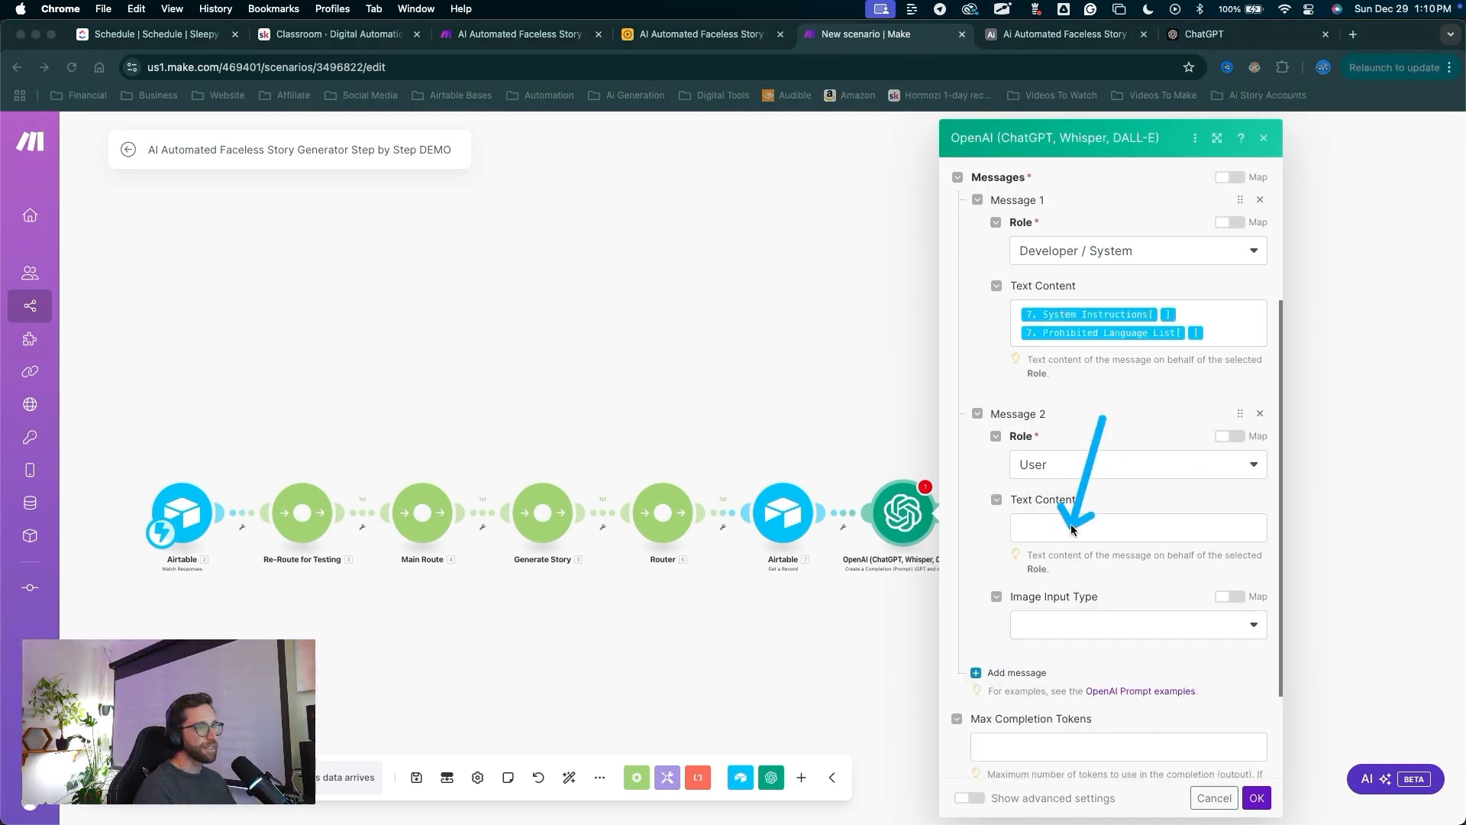
pyautogui.press('Escape')
pyautogui.click(1071, 530)
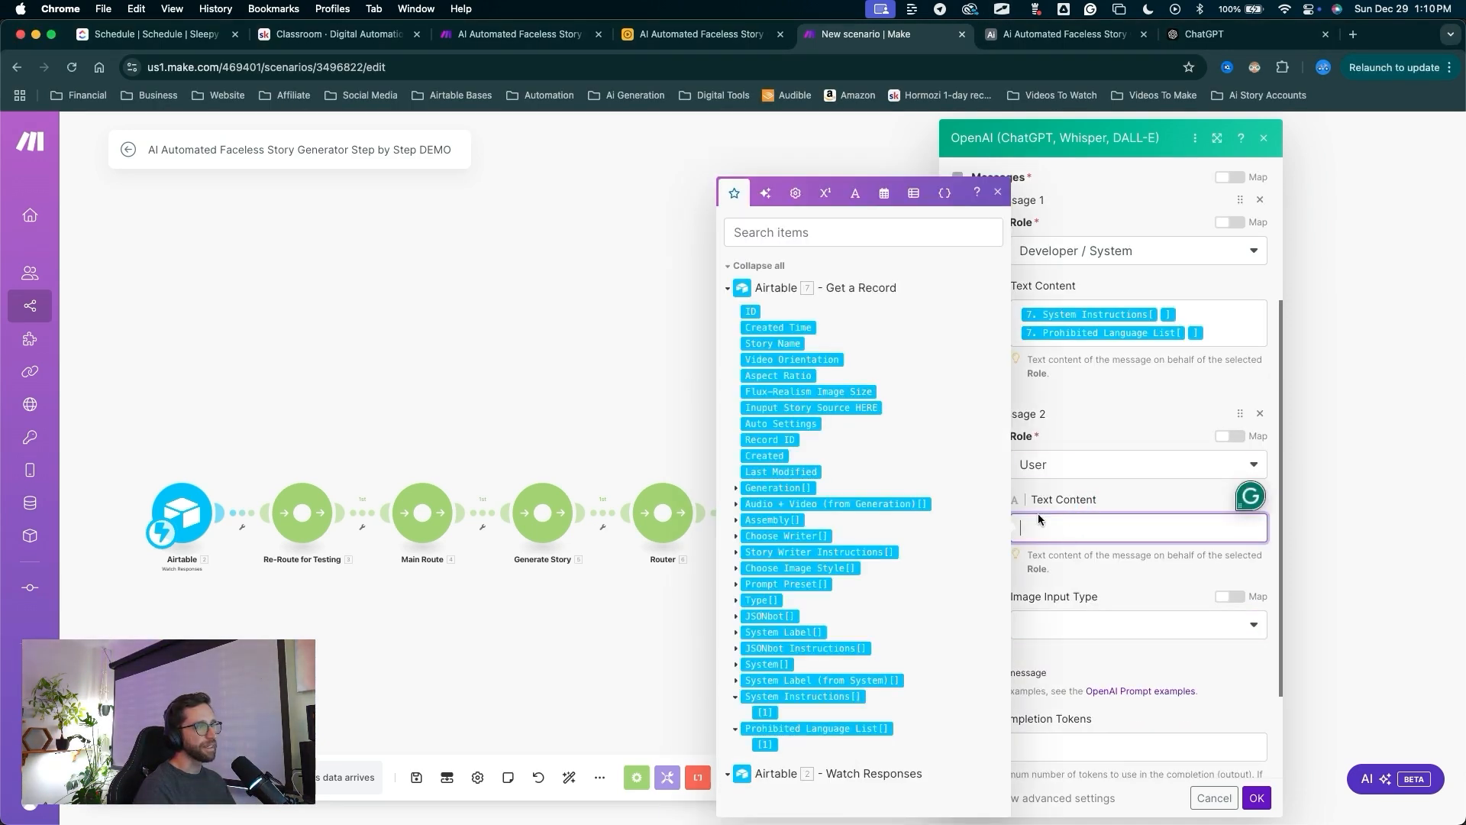
pyautogui.click(795, 410)
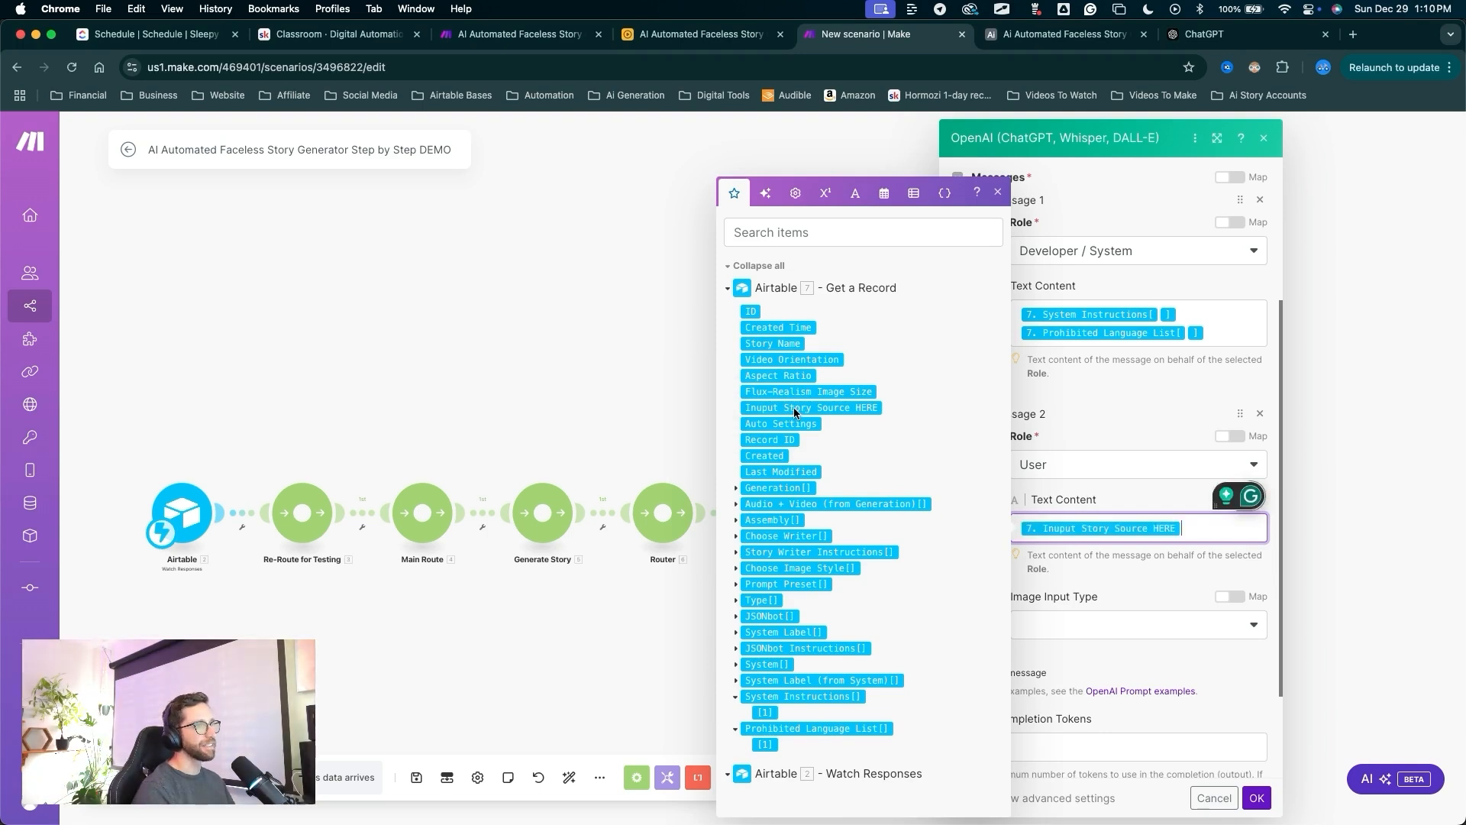
pyautogui.hotkey('ctrl', 'a')
pyautogui.moveTo(1109, 399); pyautogui.dragTo(1025, 669)
pyautogui.press('Escape')
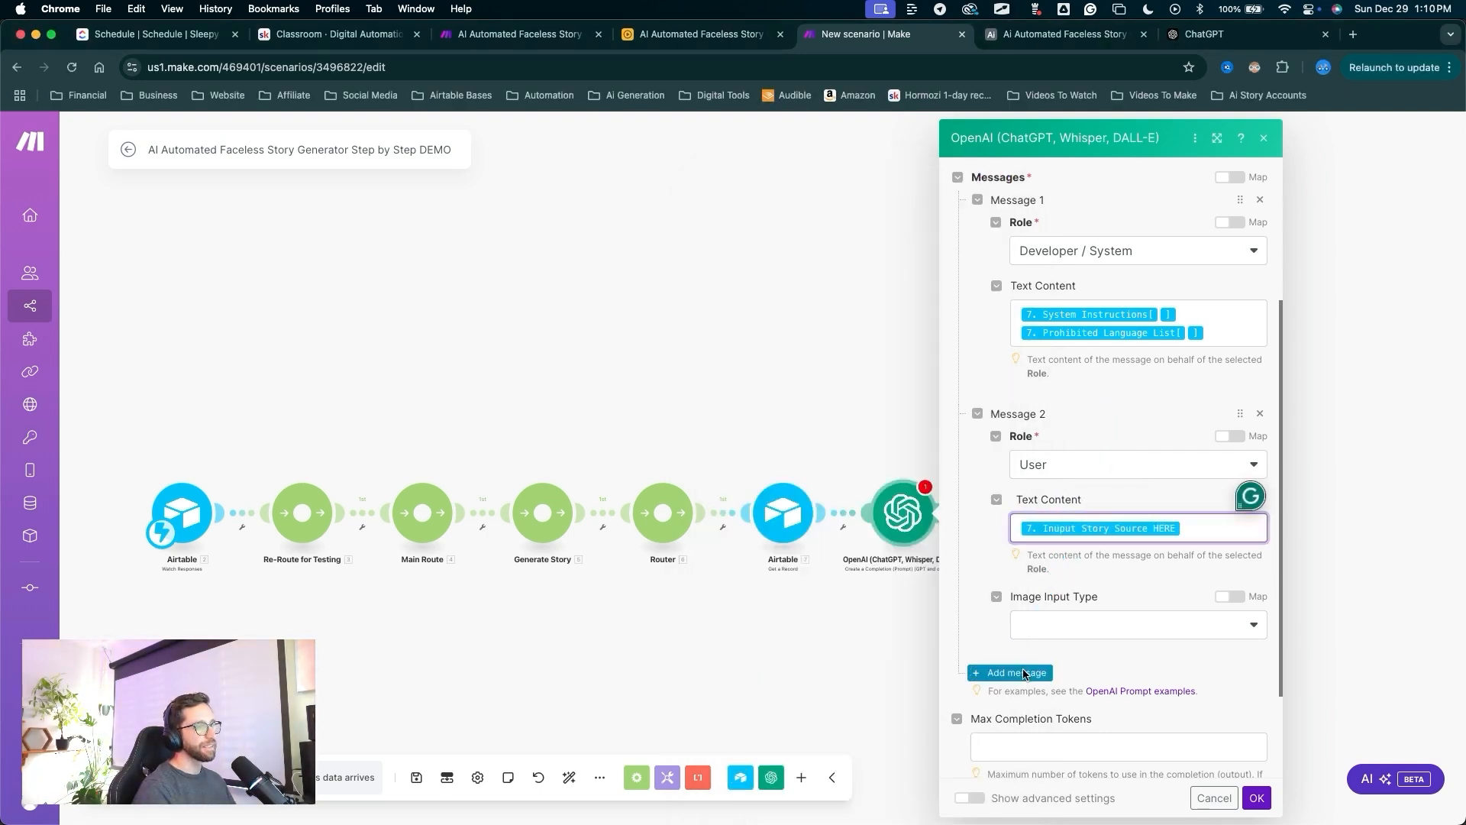
# Add a third, Assistant message containing Story Writer Instructions.
pyautogui.click(1020, 673)
pyautogui.moveTo(1064, 583); pyautogui.dragTo(1042, 703)
pyautogui.press('Escape')
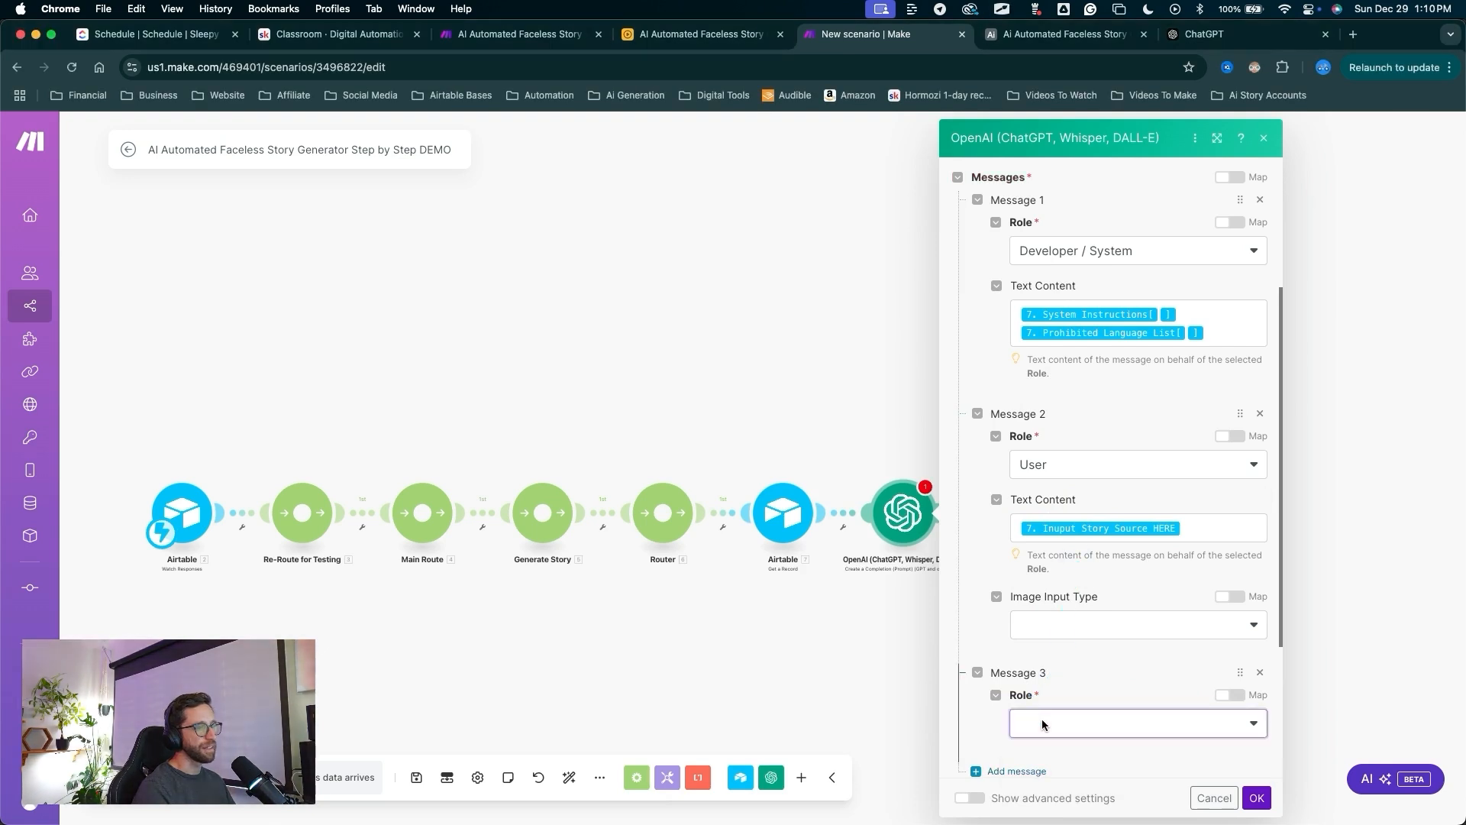
pyautogui.click(1045, 722)
pyautogui.click(1045, 770)
pyautogui.scroll(-3, 1069, 607)
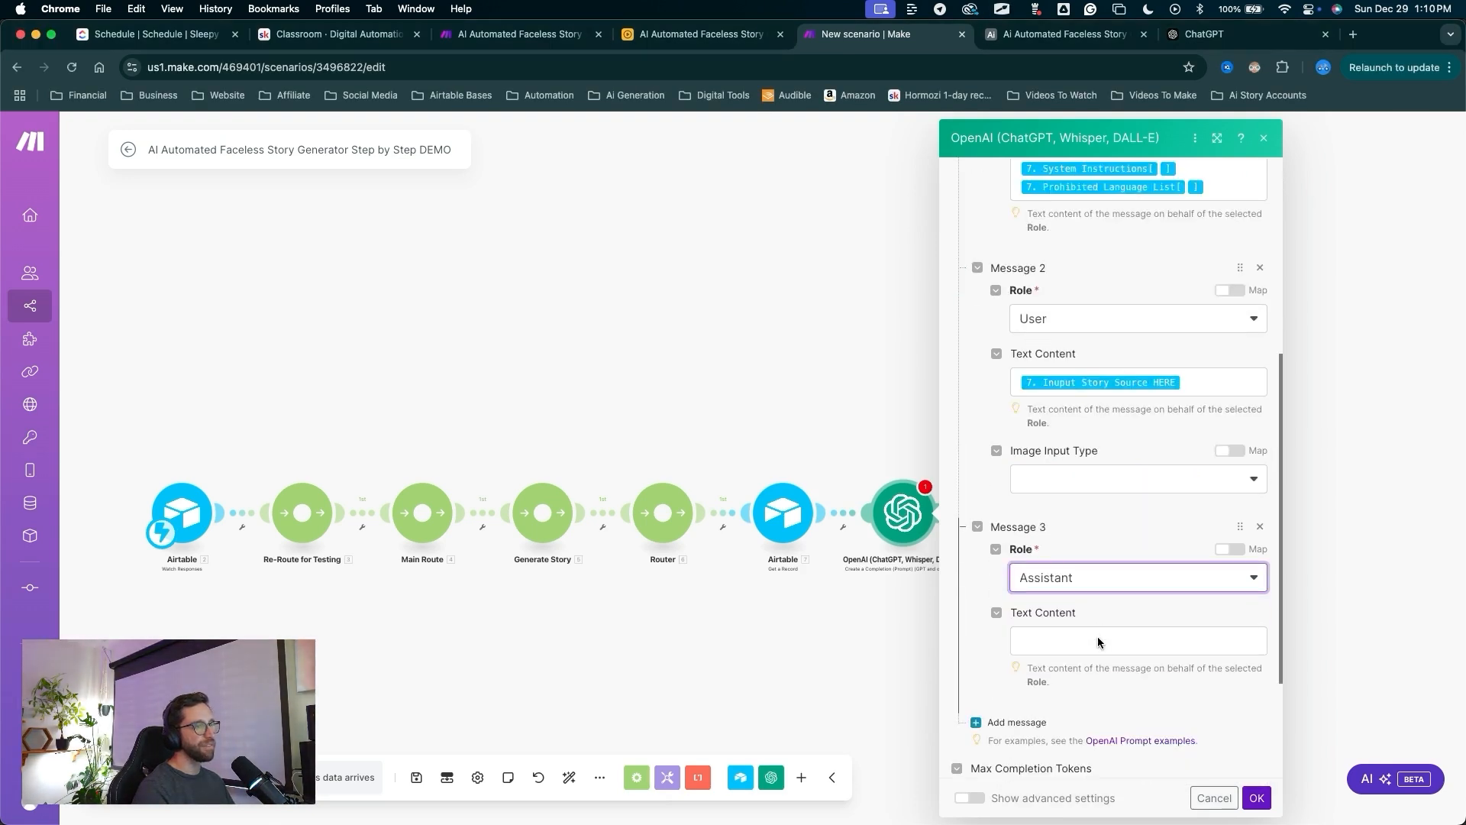
pyautogui.click(1070, 607)
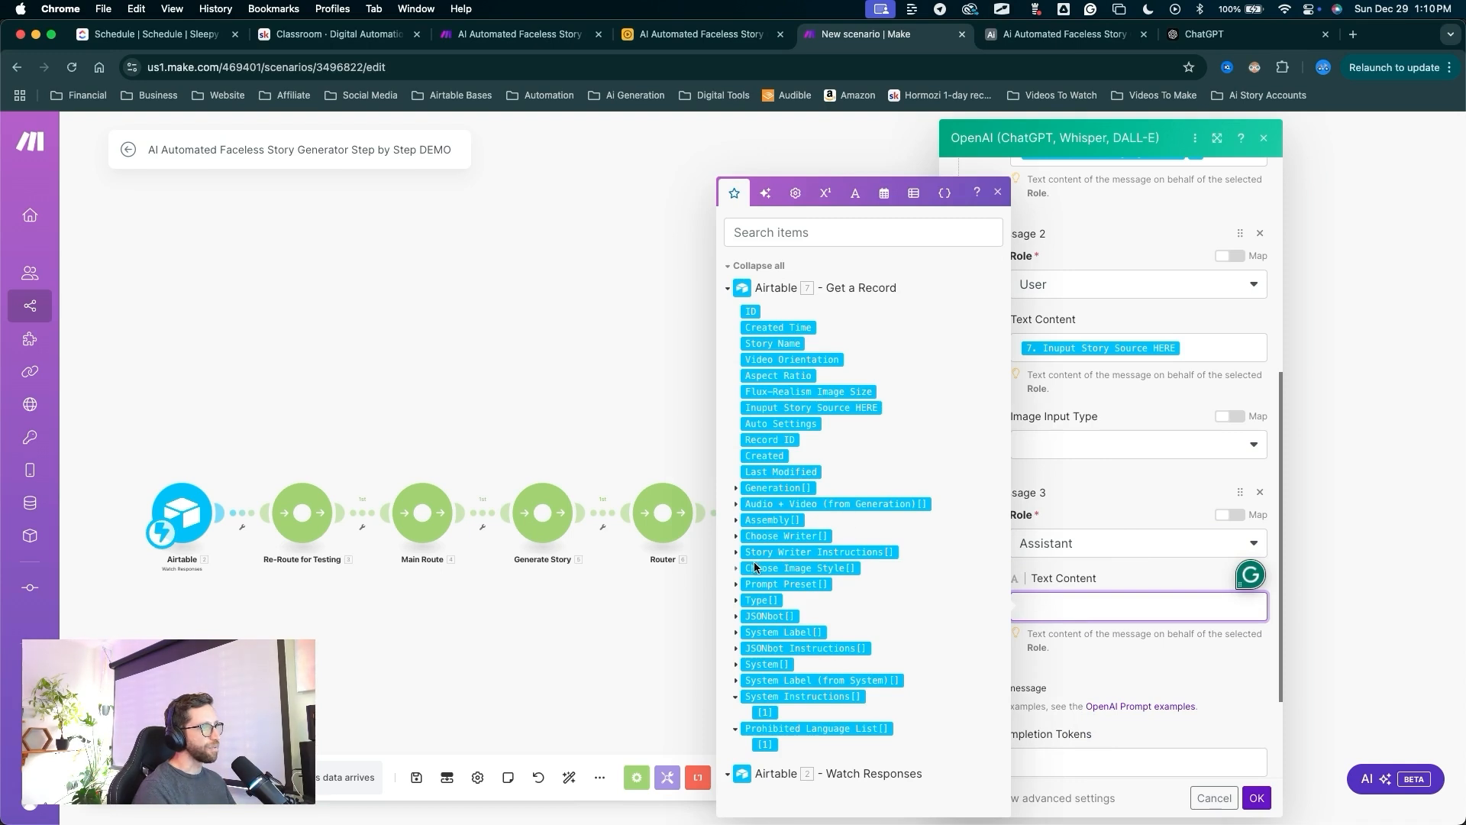
pyautogui.click(734, 553)
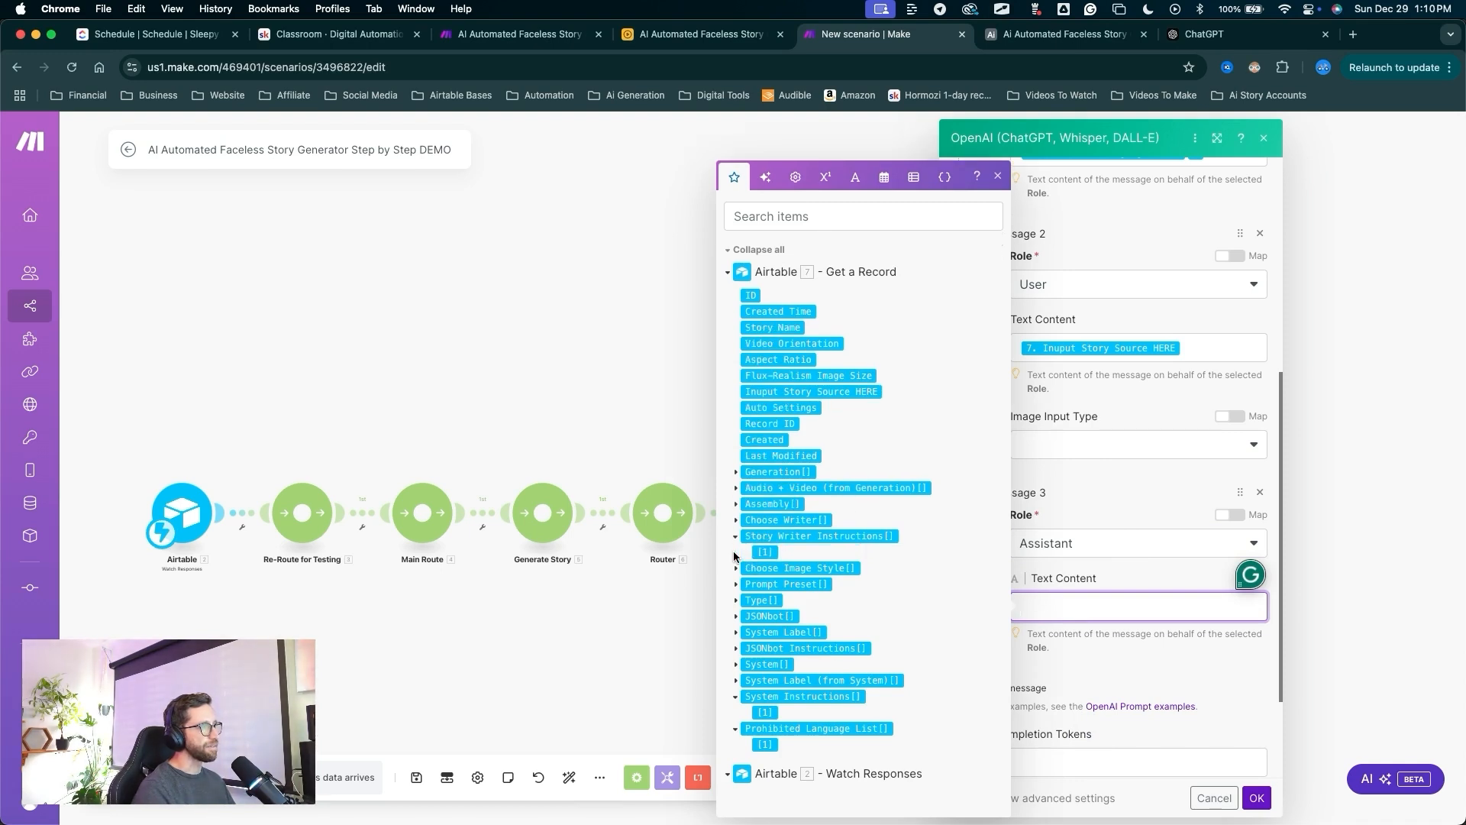
pyautogui.click(773, 555)
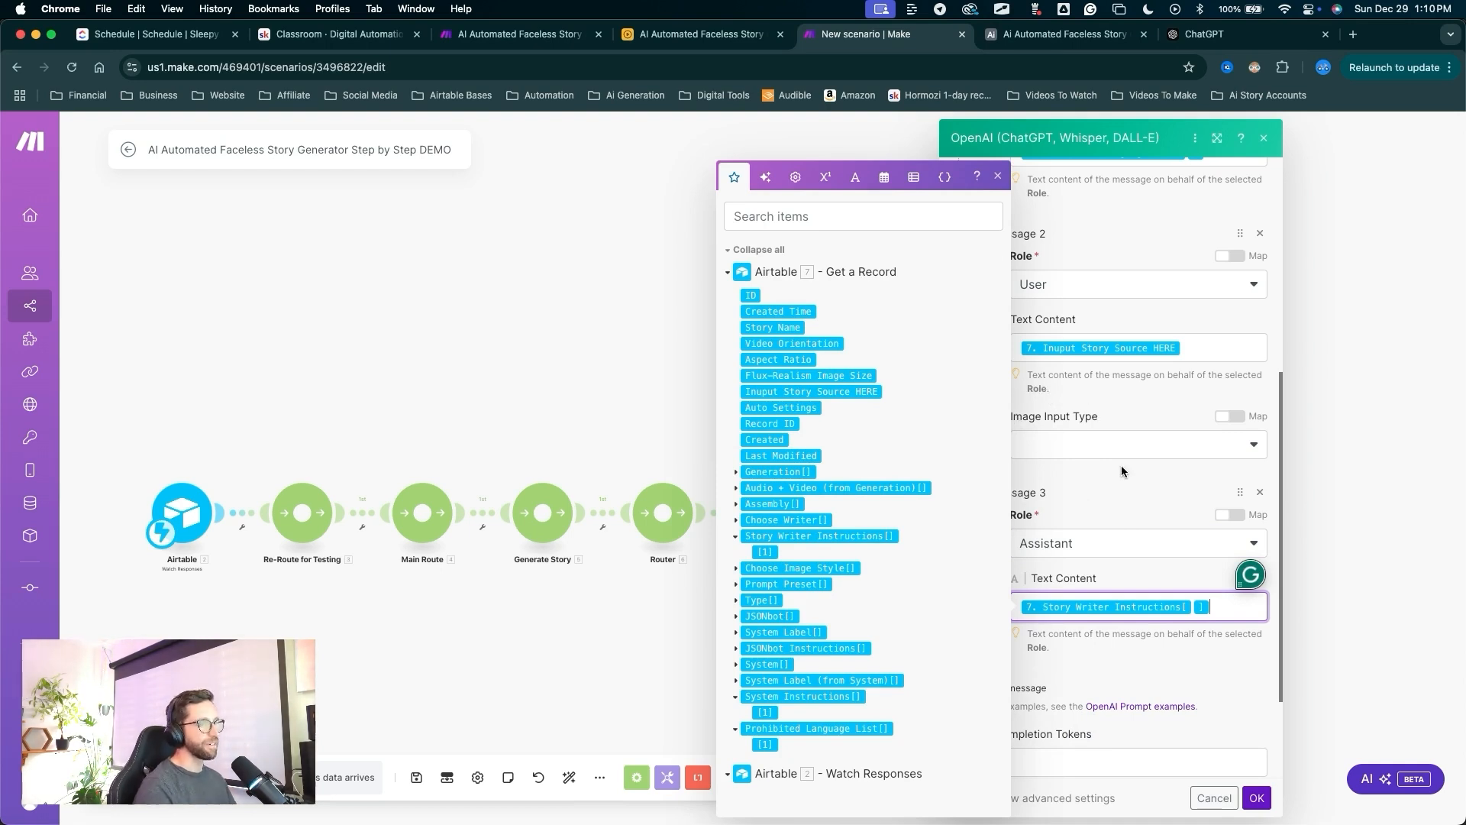
# Close the field list and save the OpenAI module settings.
pyautogui.click(1123, 471)
pyautogui.moveTo(1153, 455); pyautogui.dragTo(1256, 783)
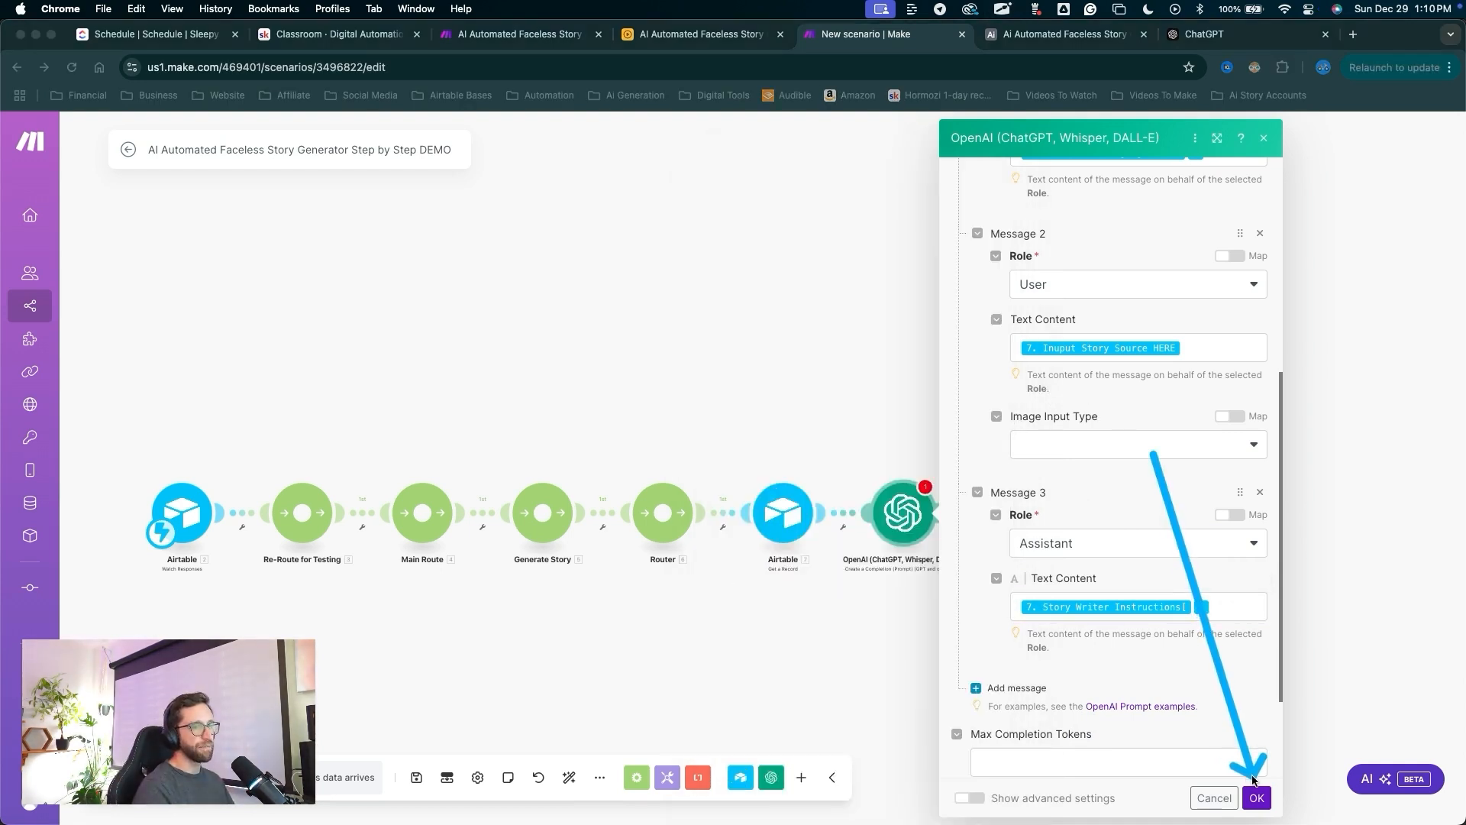
pyautogui.press('Escape')
pyautogui.click(1256, 797)
pyautogui.moveTo(987, 320); pyautogui.dragTo(973, 474)
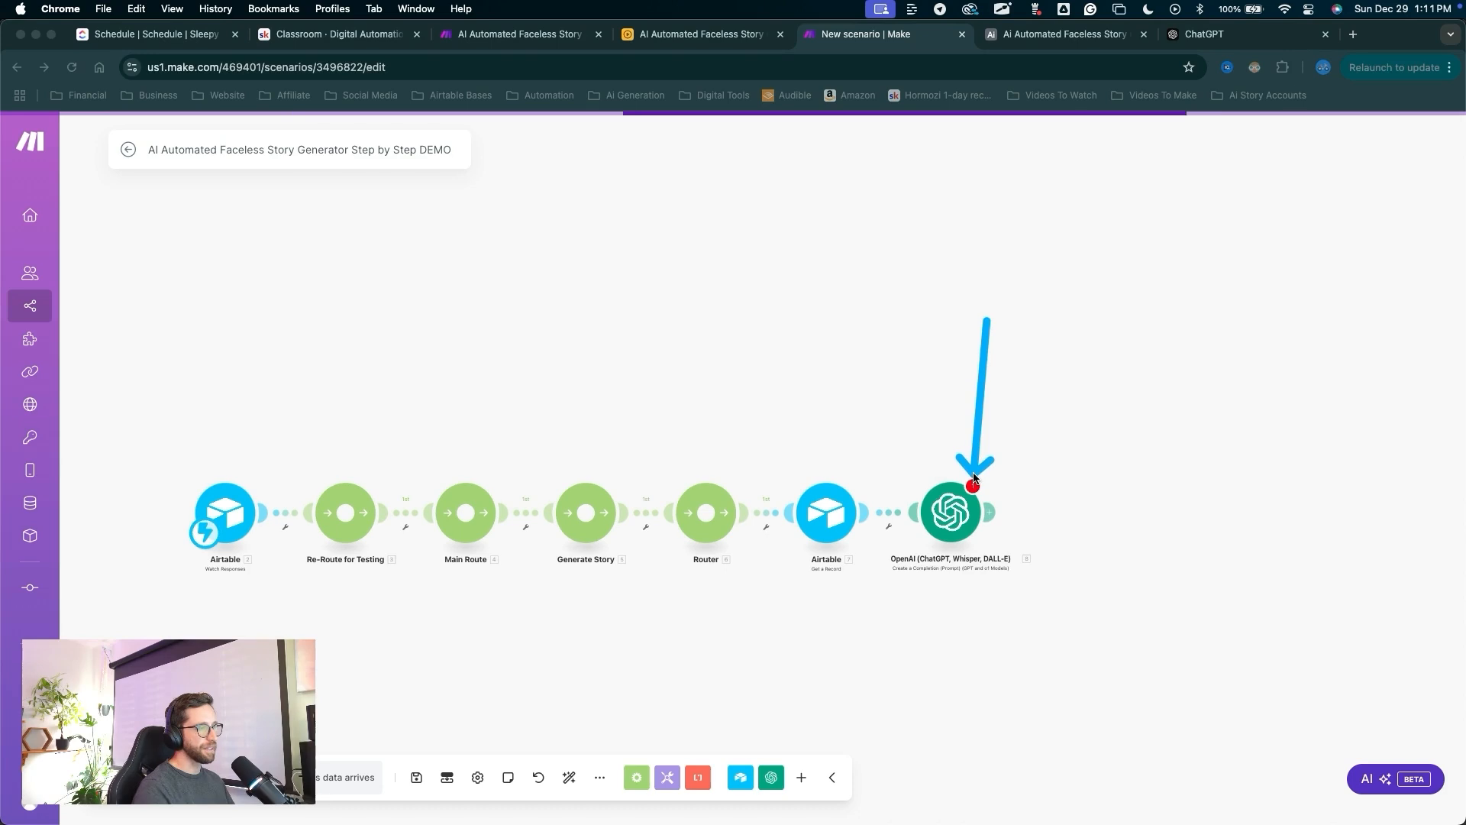
# Check the warning on the OpenAI module, then dismiss it.
pyautogui.press('Escape')
pyautogui.click(973, 486)
pyautogui.moveTo(1047, 676)
pyautogui.mouseDown()
pyautogui.moveTo(1049, 502)
pyautogui.moveTo(1140, 500)
pyautogui.mouseUp()
pyautogui.press('Escape')
pyautogui.moveTo(1170, 683); pyautogui.dragTo(1253, 543)
pyautogui.press('Escape')
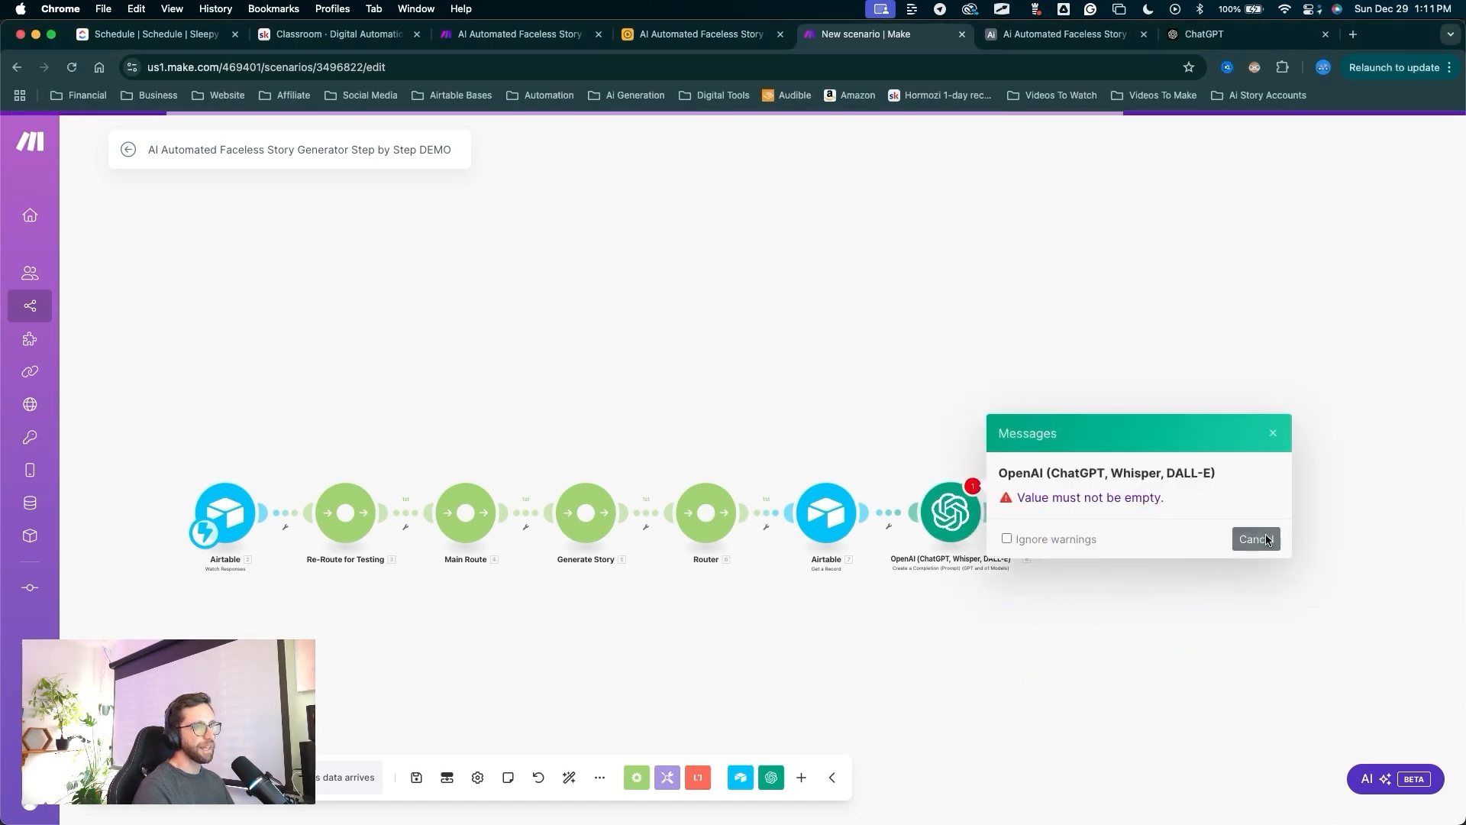
pyautogui.click(1266, 540)
# Reopen the OpenAI module's settings and close them again.
pyautogui.moveTo(958, 654); pyautogui.dragTo(957, 525)
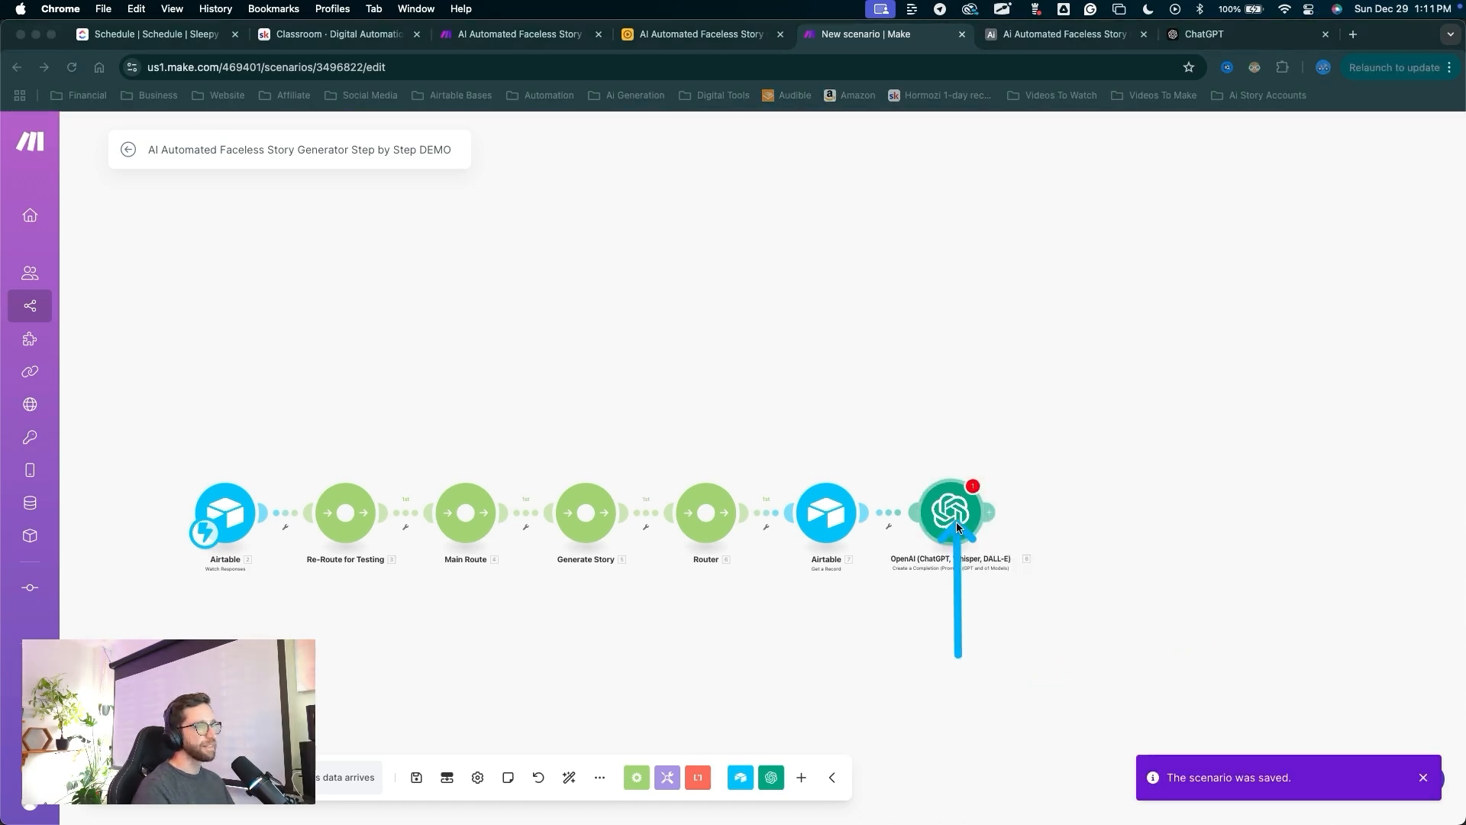
pyautogui.press('Escape')
pyautogui.click(958, 527)
pyautogui.moveTo(1234, 706); pyautogui.dragTo(1238, 788)
pyautogui.click(1240, 798)
pyautogui.moveTo(966, 732)
pyautogui.mouseDown()
pyautogui.moveTo(909, 464)
pyautogui.moveTo(919, 504)
pyautogui.mouseUp()
# Add an Airtable Update a Record module after the OpenAI module.
pyautogui.moveTo(982, 644)
pyautogui.mouseDown()
pyautogui.moveTo(827, 567)
pyautogui.moveTo(687, 582)
pyautogui.moveTo(664, 497)
pyautogui.moveTo(630, 472)
pyautogui.mouseUp()
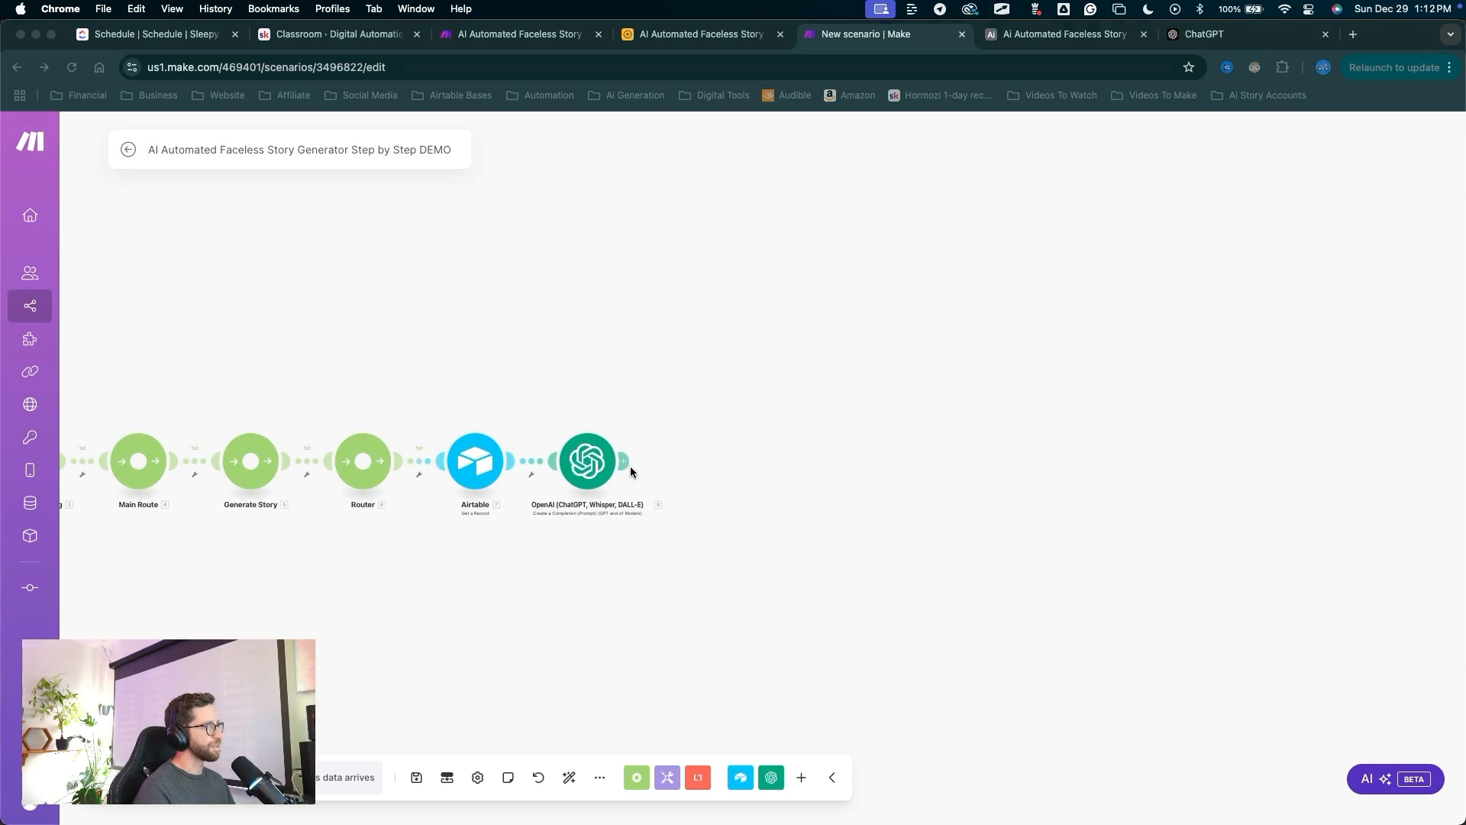
pyautogui.click(626, 462)
pyautogui.click(814, 328)
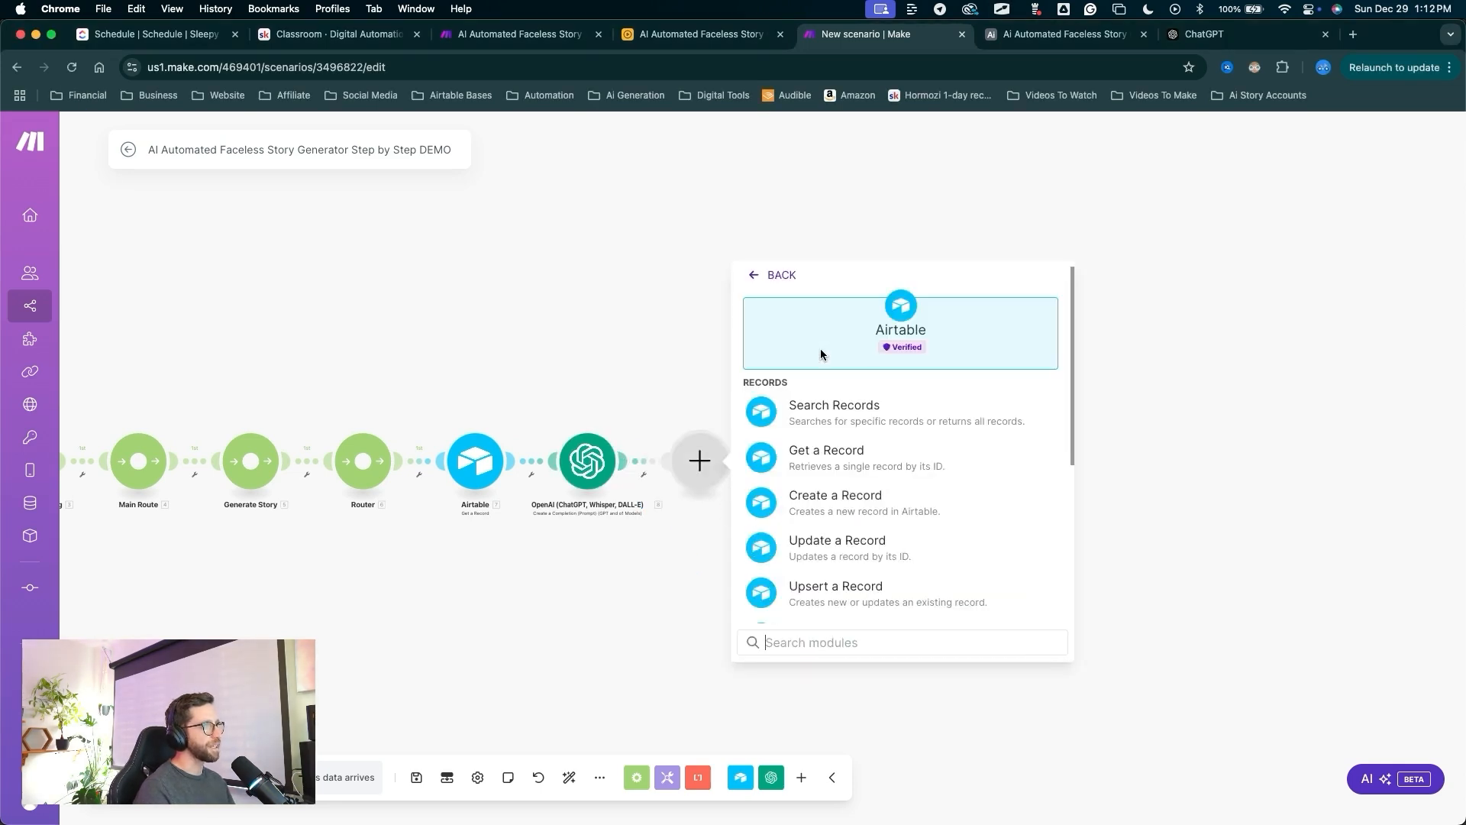
pyautogui.moveTo(823, 319); pyautogui.dragTo(820, 545)
pyautogui.click(820, 544)
pyautogui.click(876, 447)
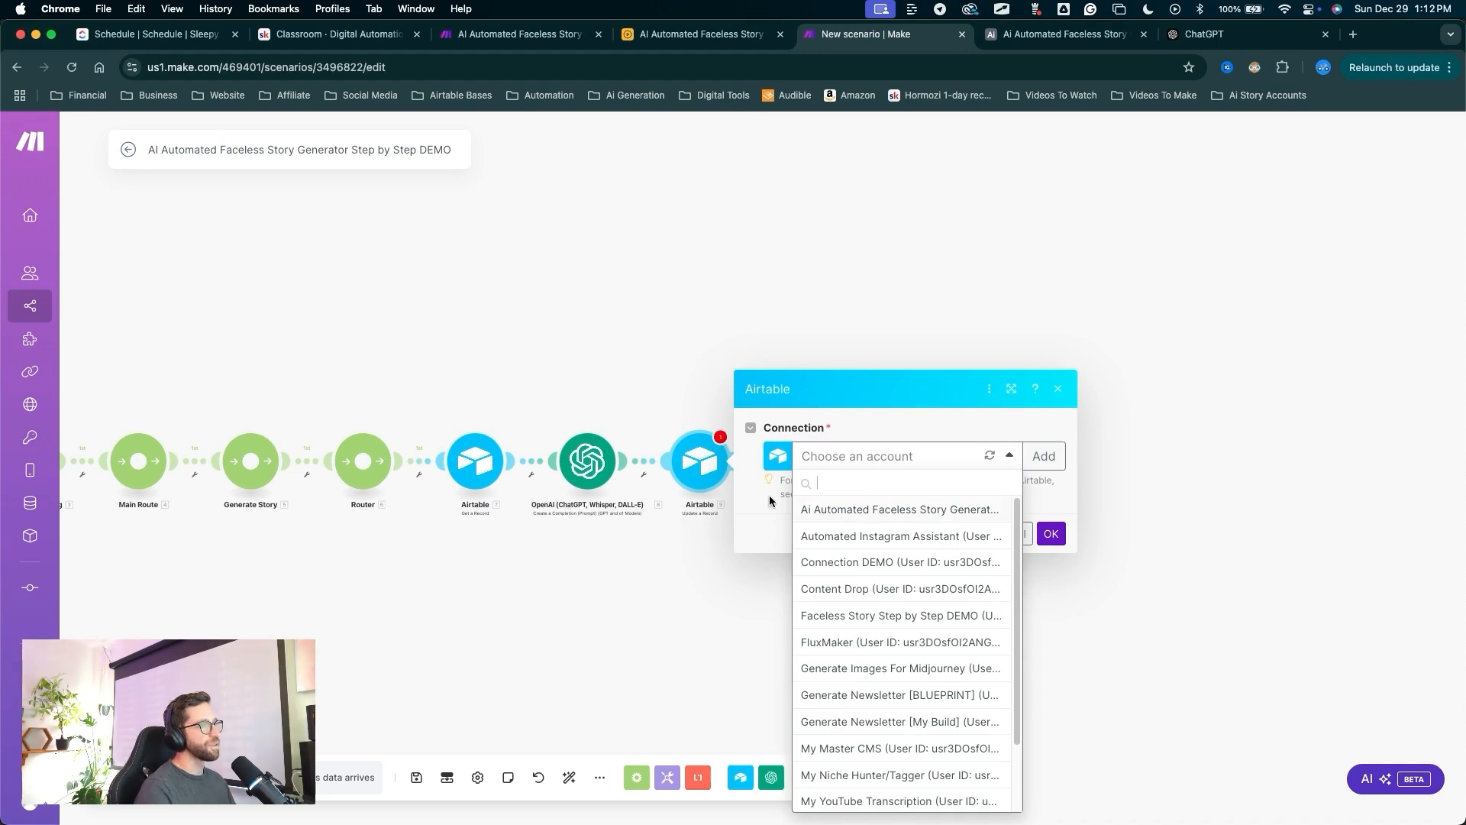
# Select the Faceless Story Step by Step DEMO connection for the module.
pyautogui.scroll(-3, 878, 704)
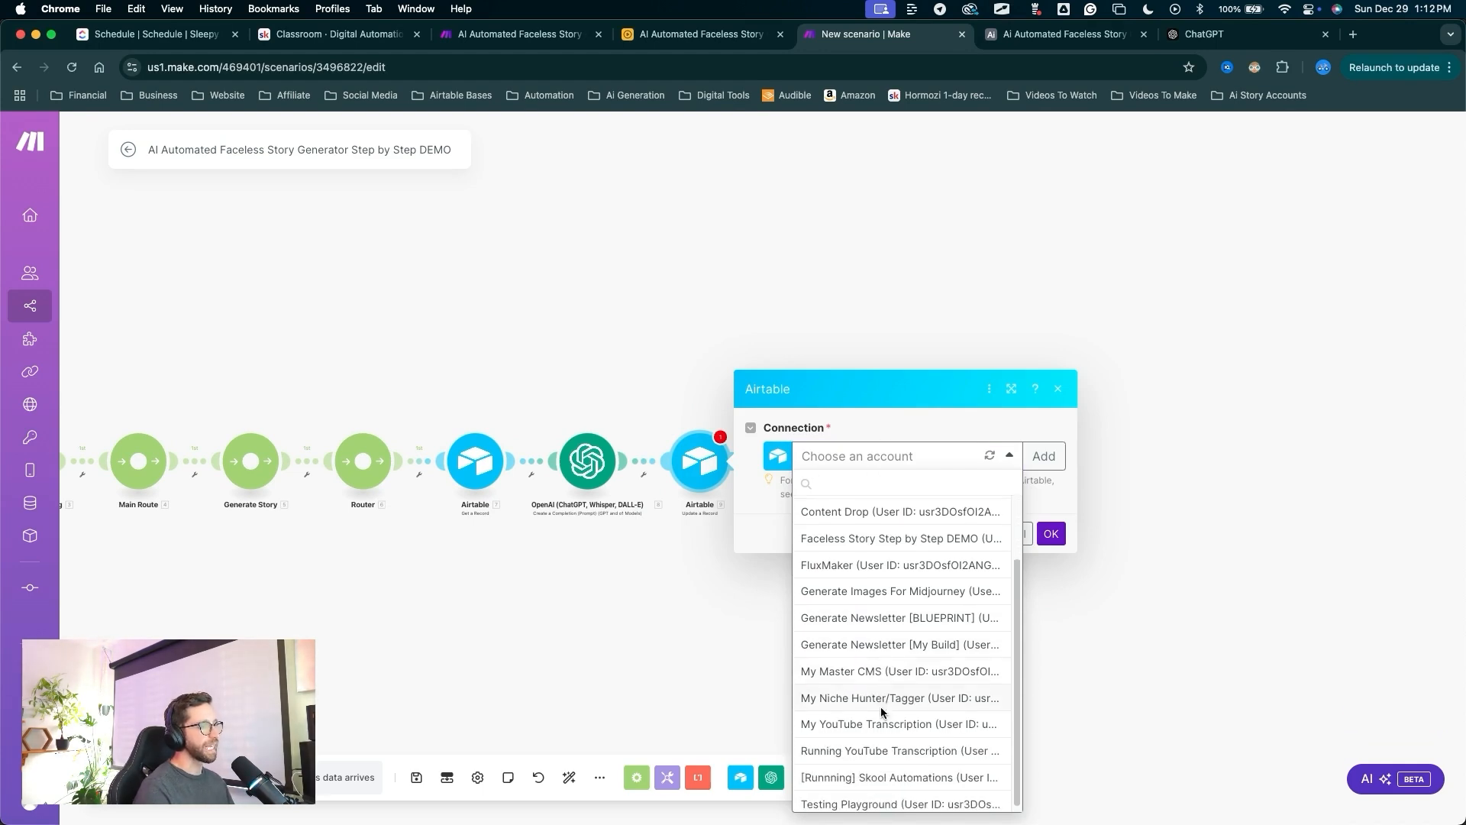
pyautogui.scroll(3, 878, 688)
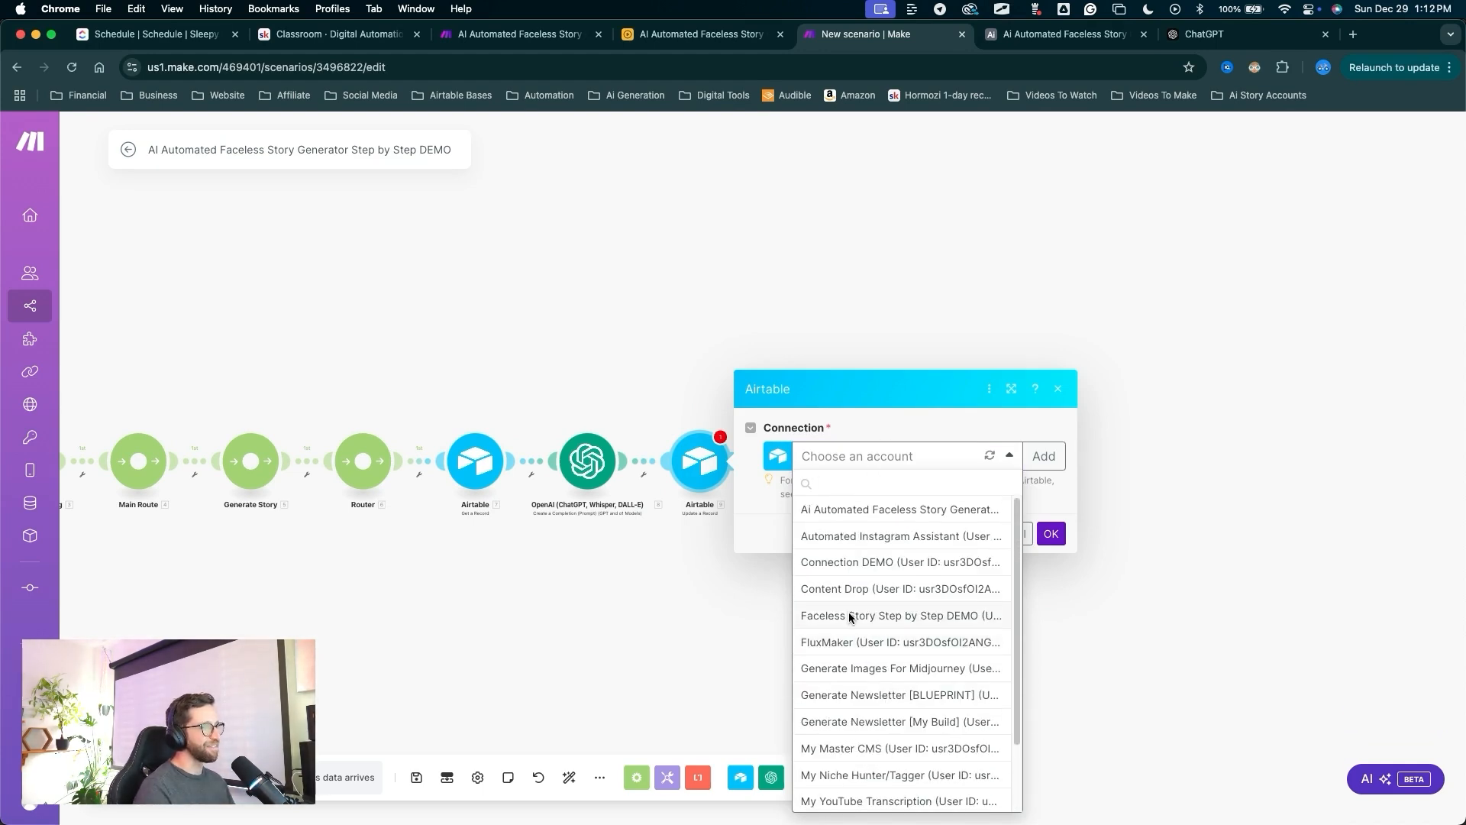
pyautogui.click(852, 616)
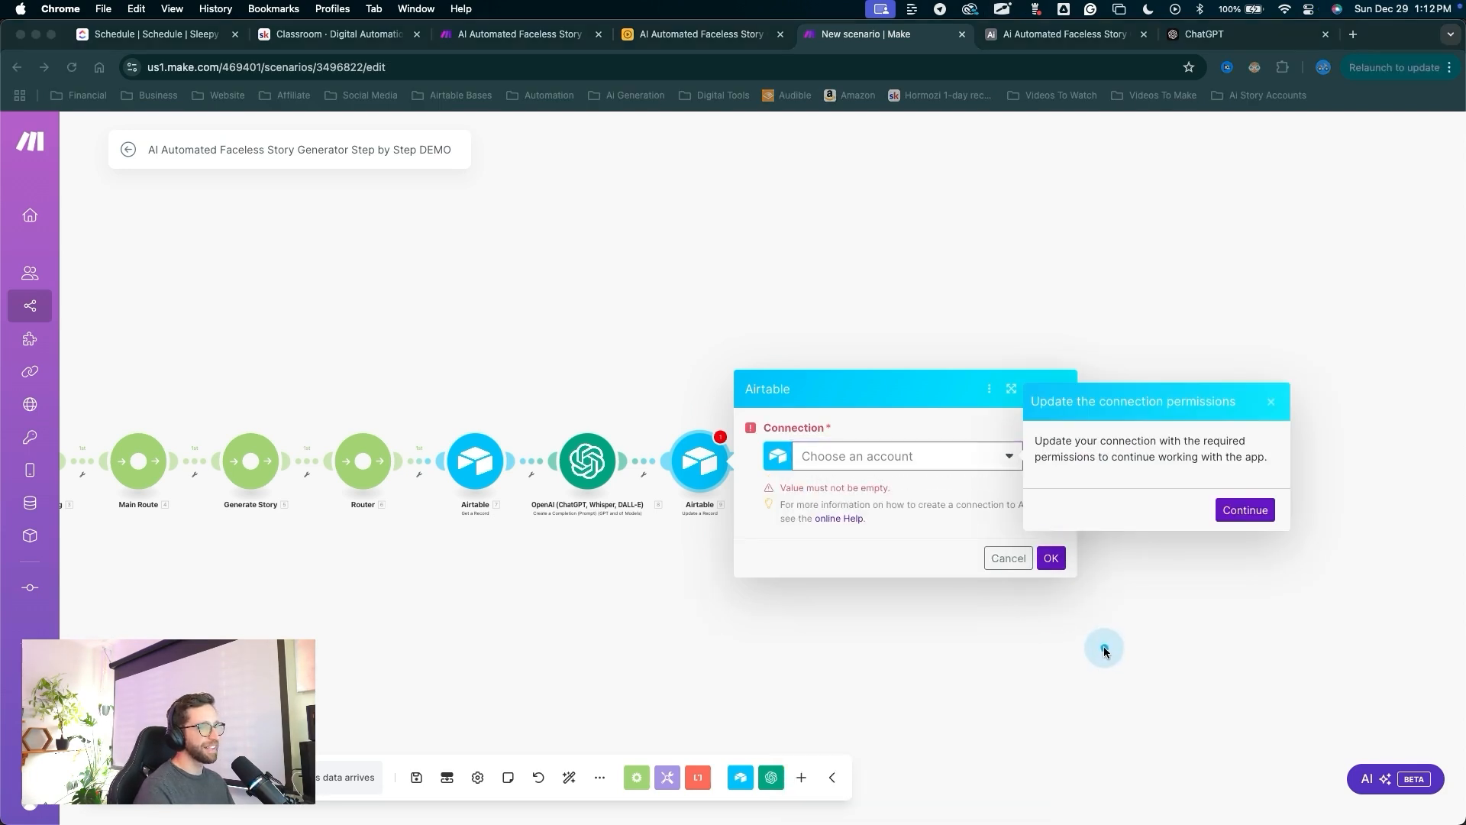
pyautogui.moveTo(1104, 663)
pyautogui.mouseDown()
pyautogui.moveTo(1137, 584)
pyautogui.moveTo(1210, 492)
pyautogui.moveTo(1040, 467)
pyautogui.moveTo(1195, 468)
pyautogui.moveTo(1220, 503)
pyautogui.mouseUp()
# Grant the connection access to the Ai Automated Faceless Story Generator Full Step by Step base.
pyautogui.click(1243, 509)
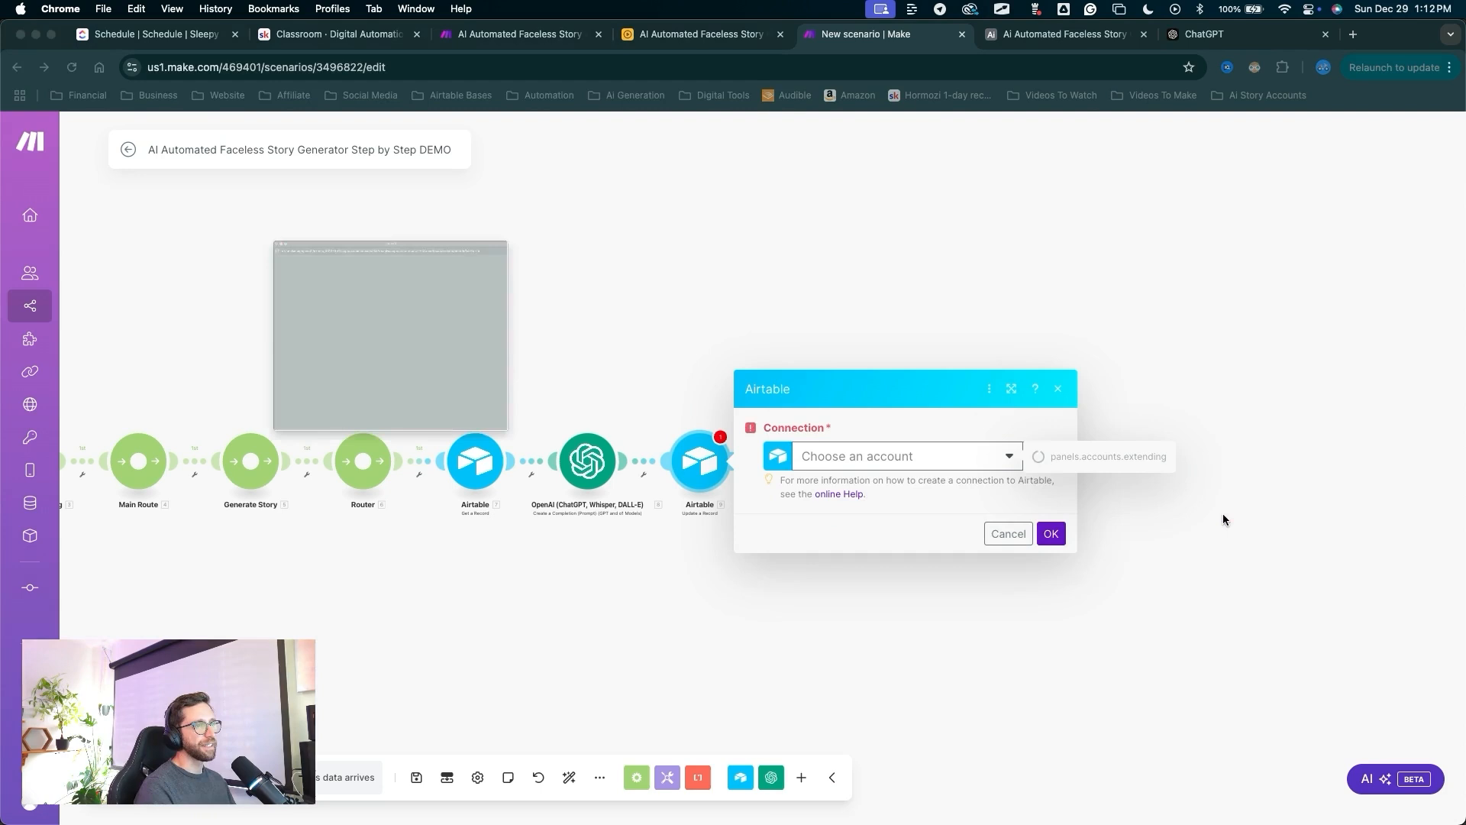
pyautogui.moveTo(243, 223); pyautogui.dragTo(238, 407)
pyautogui.click(239, 406)
pyautogui.scroll(-5, 285, 490)
pyautogui.scroll(-5, 284, 496)
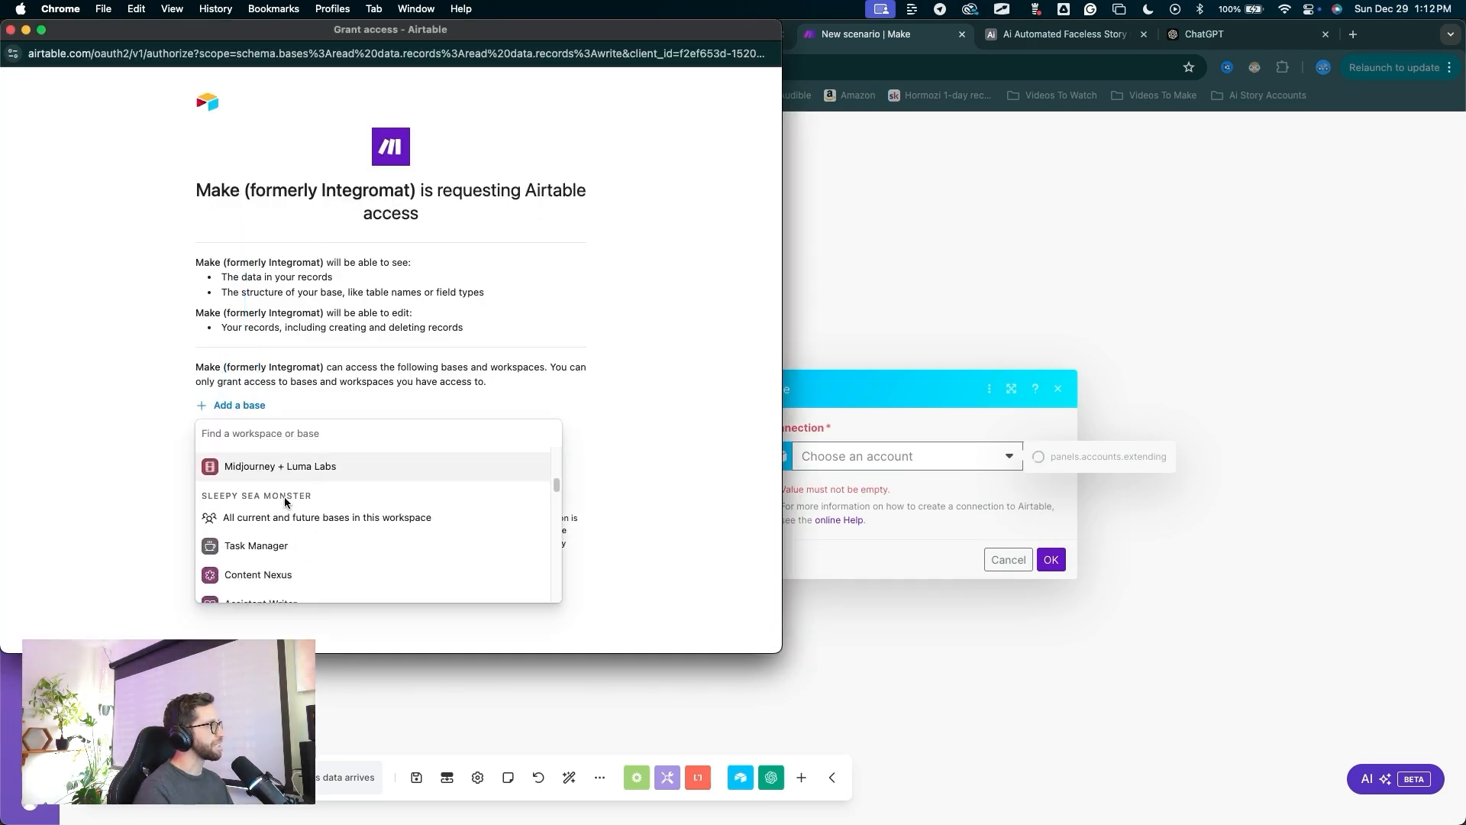
pyautogui.click(295, 518)
pyautogui.moveTo(437, 363); pyautogui.dragTo(447, 486)
pyautogui.click(447, 485)
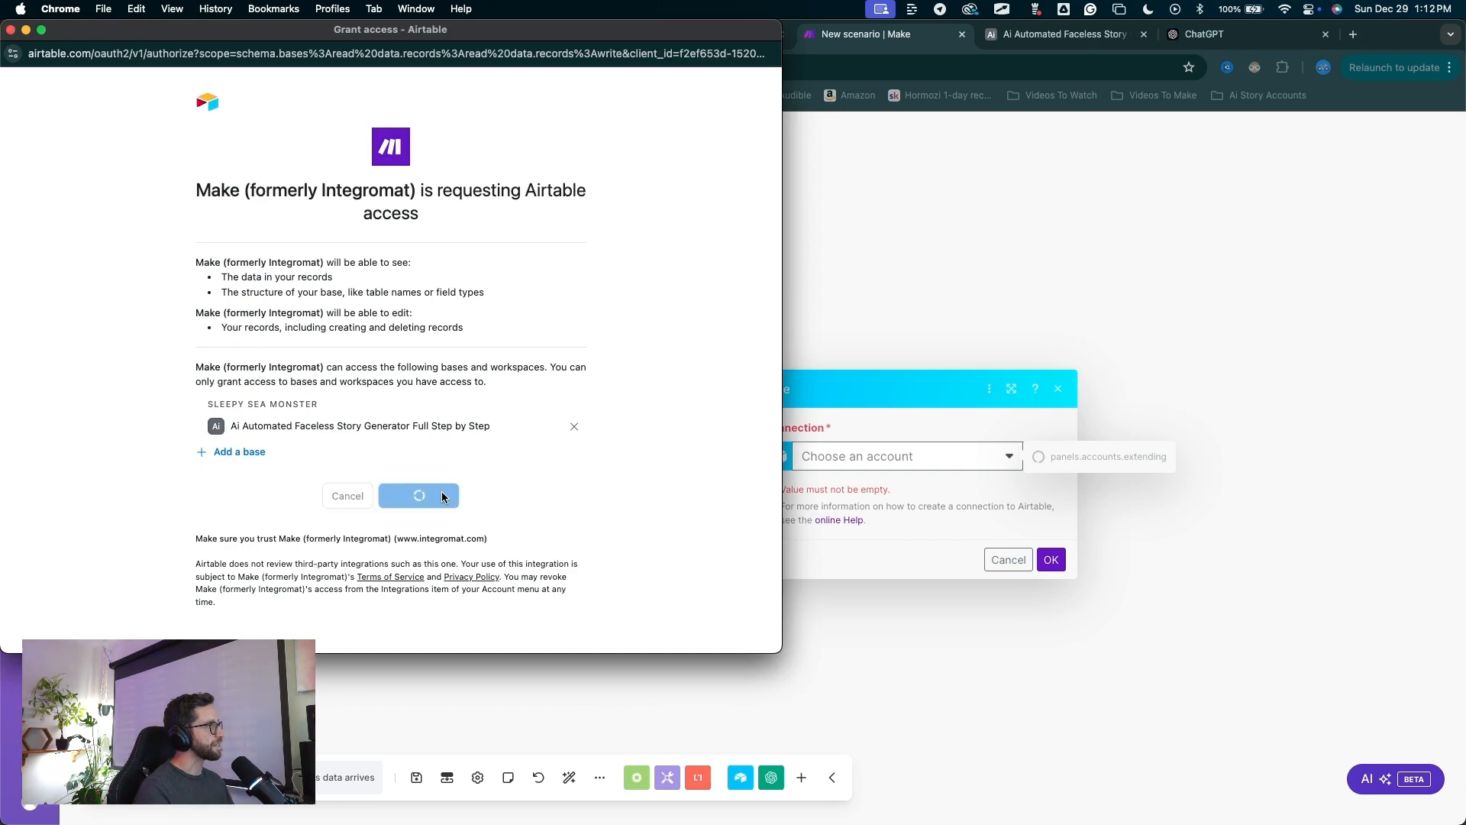
pyautogui.moveTo(656, 355); pyautogui.dragTo(802, 429)
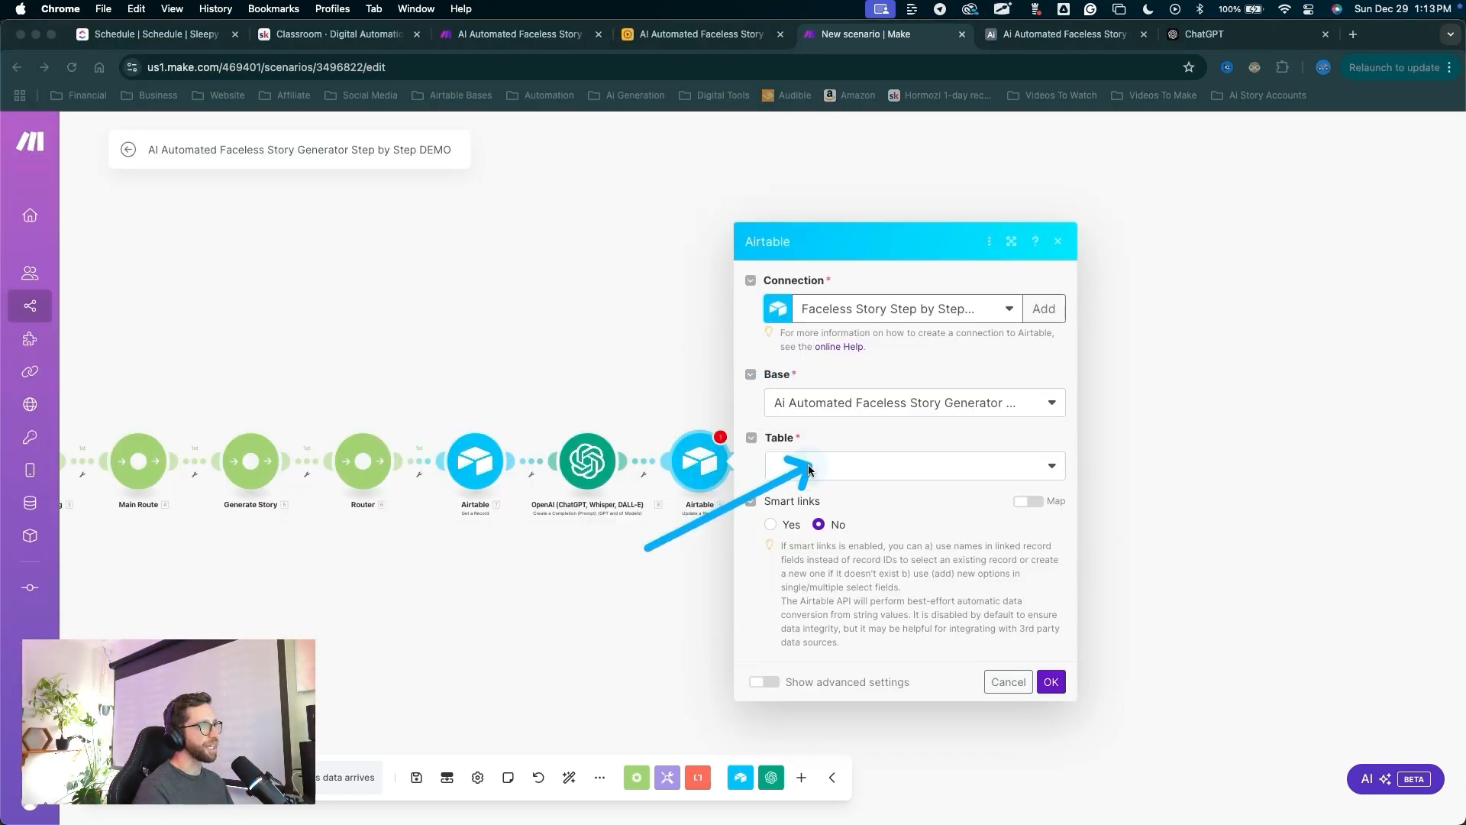
pyautogui.click(802, 467)
# Select the Stories table and enter 1234 as the Record ID.
pyautogui.click(801, 486)
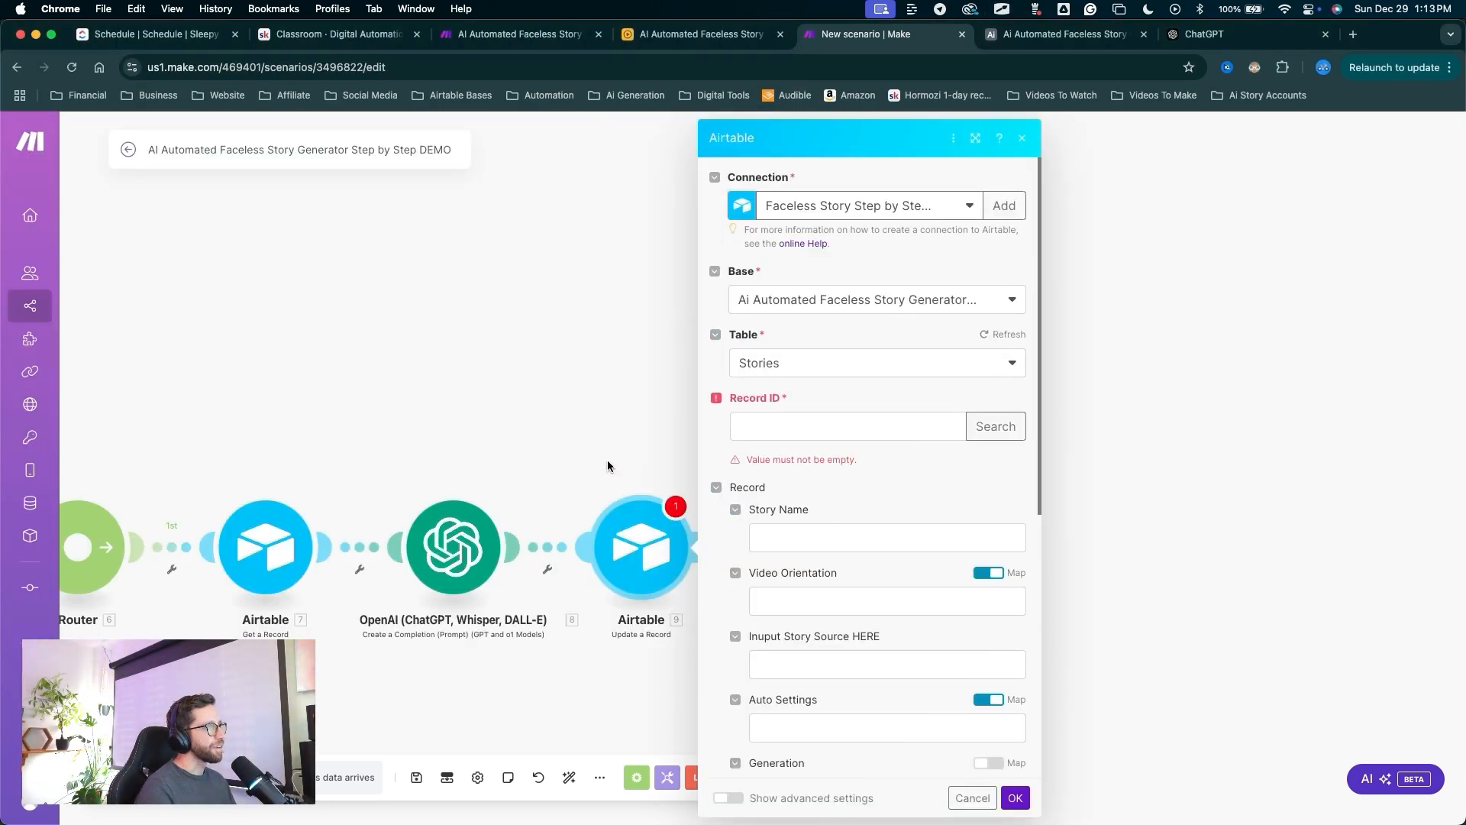
pyautogui.hotkey('ctrl', 'a')
pyautogui.moveTo(611, 359); pyautogui.dragTo(732, 418)
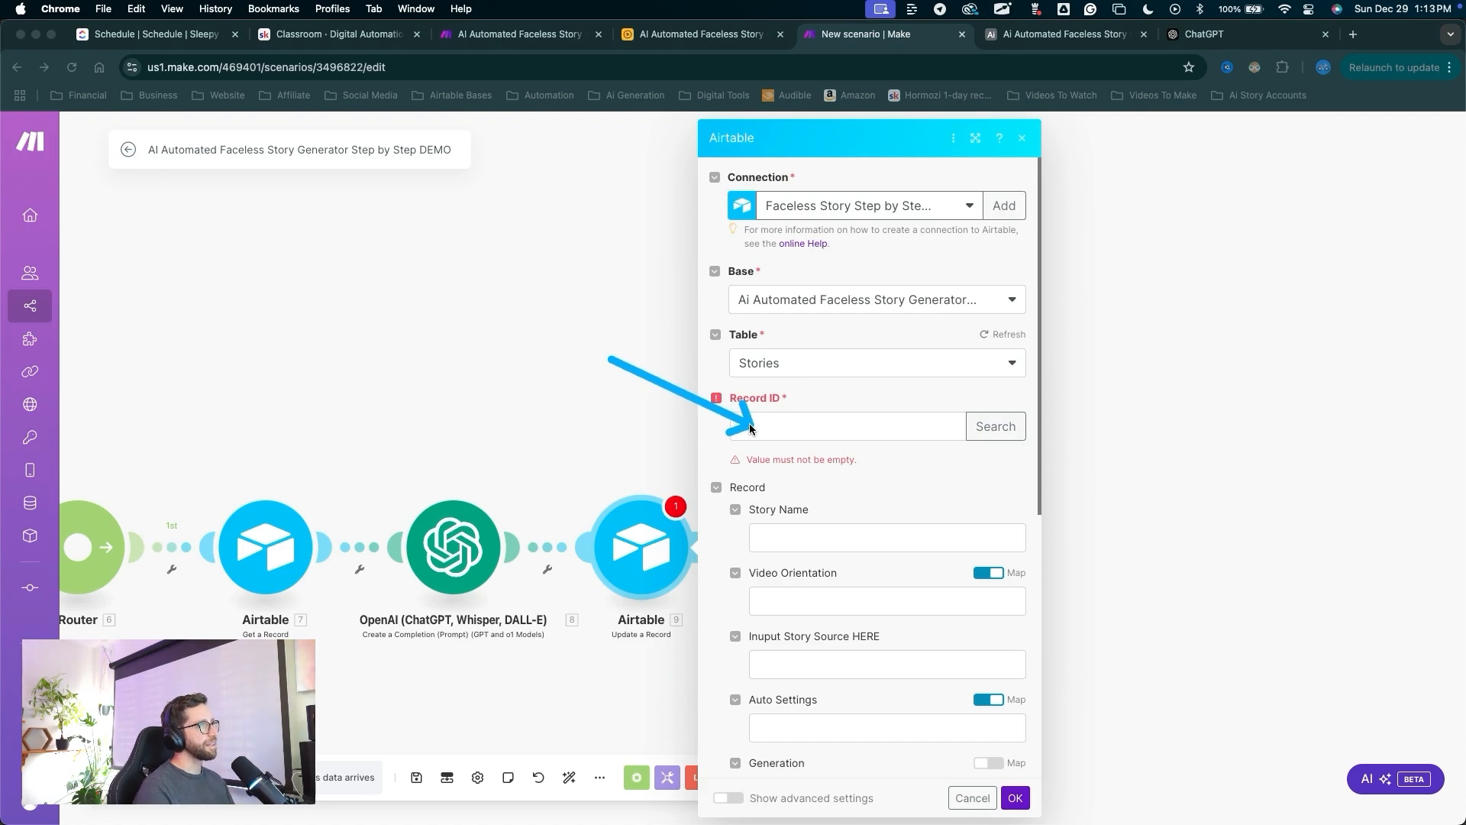
pyautogui.click(749, 428)
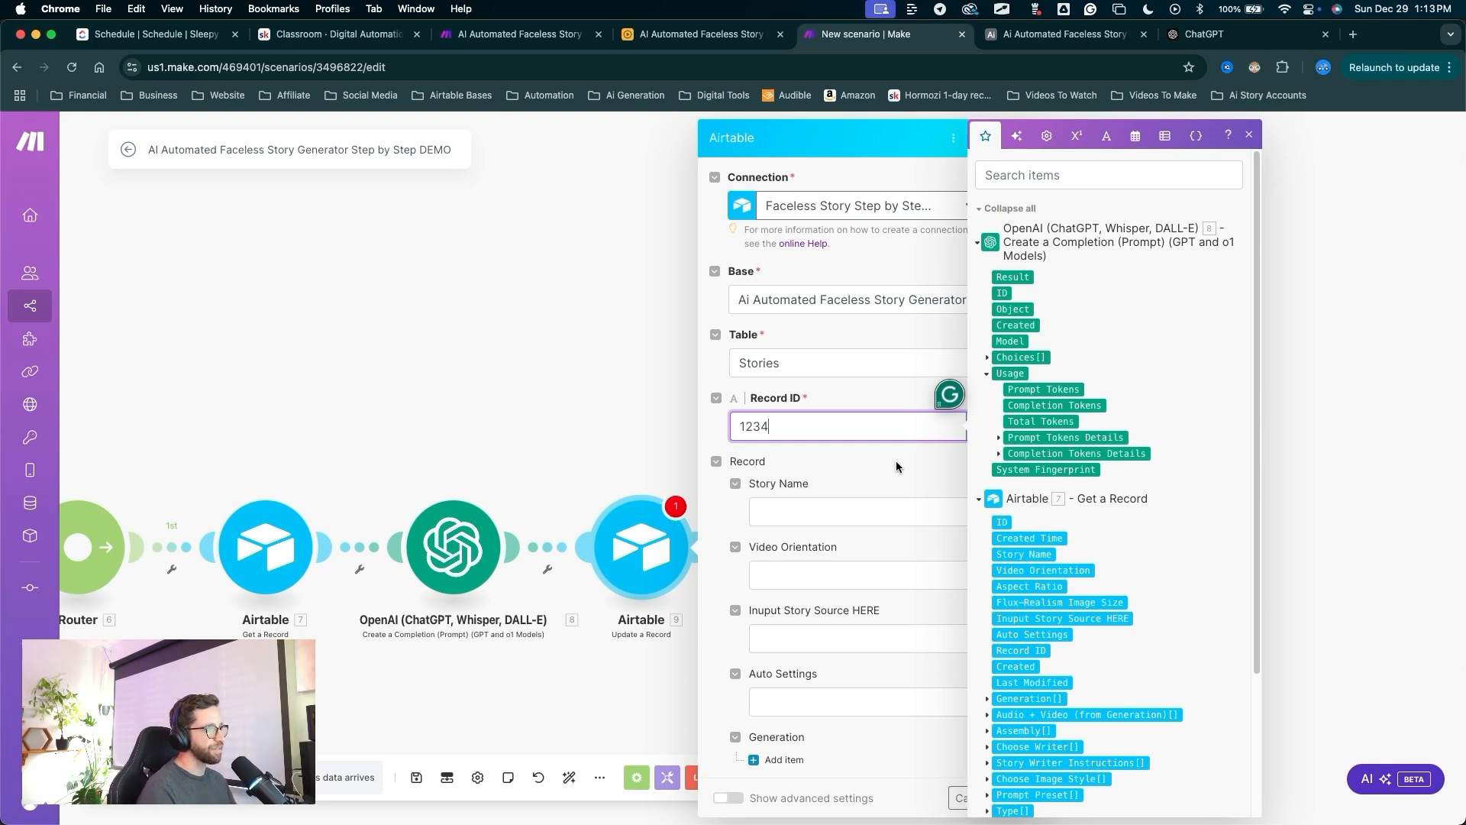
pyautogui.scroll(-2, 834, 611)
pyautogui.scroll(2, 835, 611)
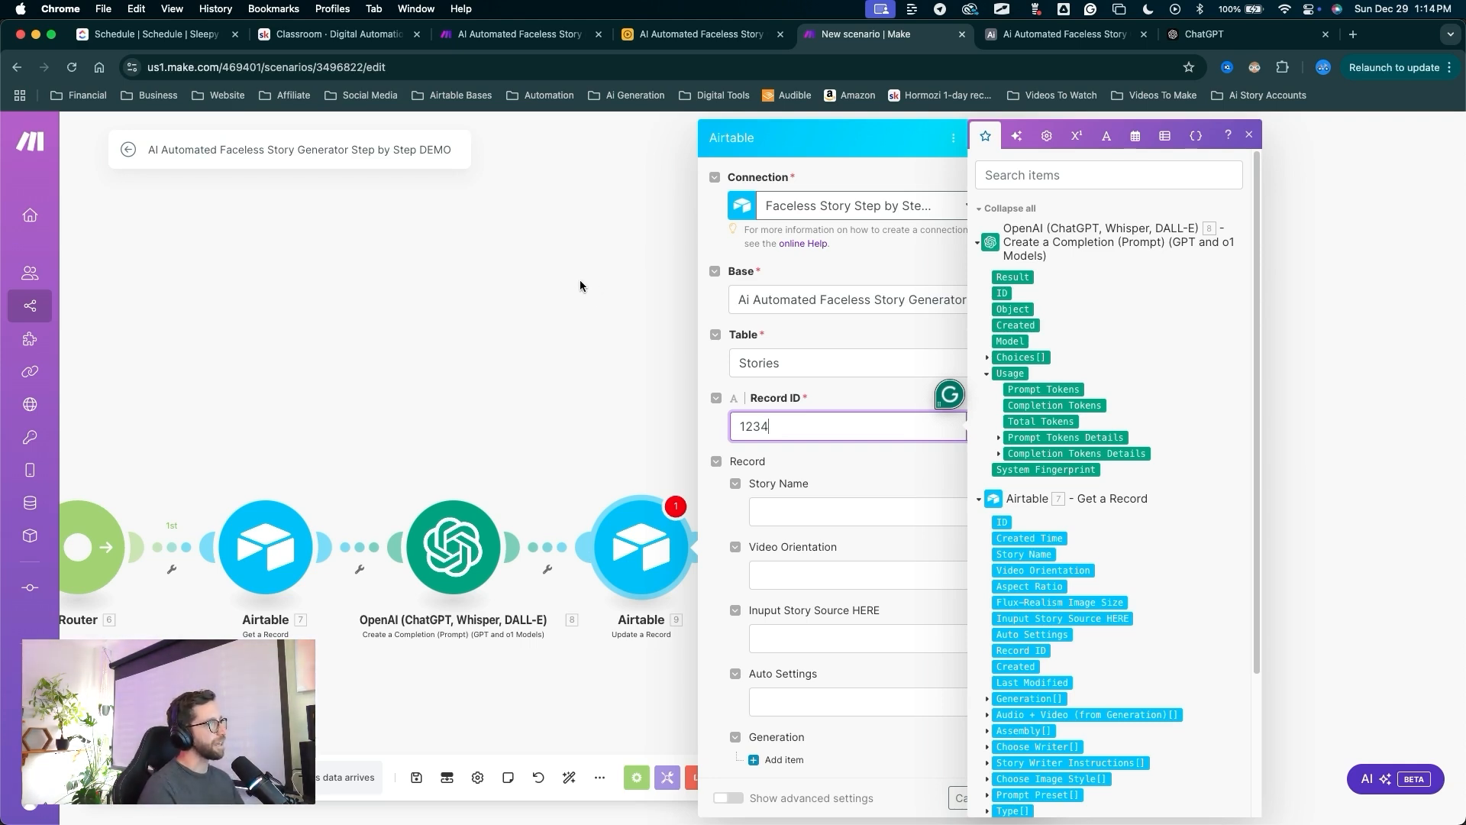
# Save the Update a Record settings and return to the scenario canvas.
pyautogui.hotkey('ctrl', 'a')
pyautogui.moveTo(584, 288)
pyautogui.mouseDown()
pyautogui.moveTo(174, 483)
pyautogui.moveTo(617, 500)
pyautogui.moveTo(672, 465)
pyautogui.moveTo(672, 539)
pyautogui.moveTo(534, 614)
pyautogui.moveTo(468, 558)
pyautogui.mouseUp()
pyautogui.press('Escape')
pyautogui.hotkey('ctrl', 'a')
pyautogui.moveTo(523, 414)
pyautogui.mouseDown()
pyautogui.moveTo(565, 432)
pyautogui.moveTo(713, 328)
pyautogui.moveTo(1041, 746)
pyautogui.moveTo(991, 800)
pyautogui.moveTo(1013, 798)
pyautogui.mouseUp()
pyautogui.press('Escape')
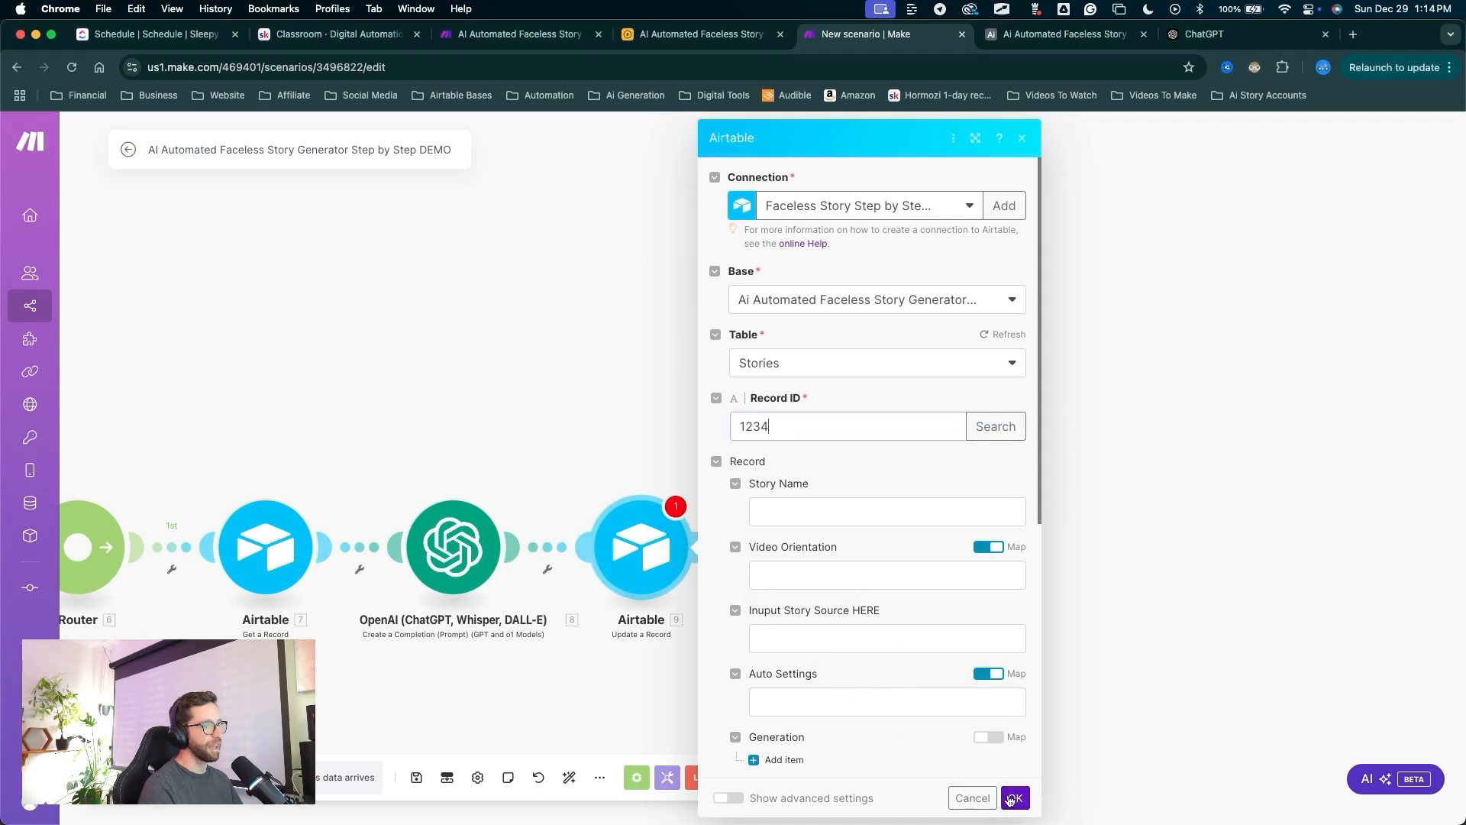
pyautogui.click(1015, 798)
pyautogui.moveTo(649, 669); pyautogui.dragTo(800, 539)
pyautogui.hotkey('ctrl', 'a')
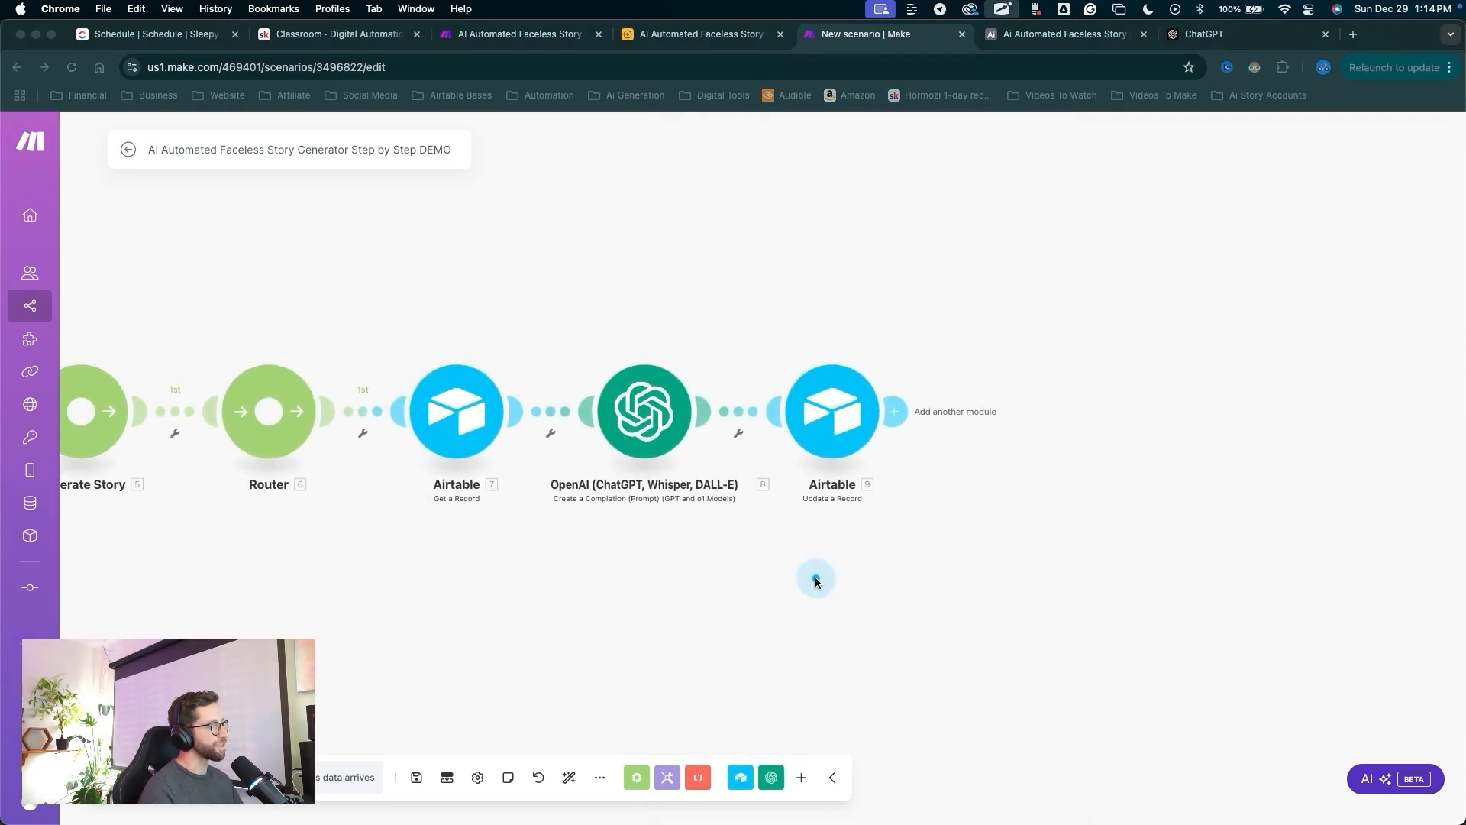
pyautogui.moveTo(817, 588)
pyautogui.mouseDown()
pyautogui.moveTo(662, 409)
pyautogui.moveTo(620, 471)
pyautogui.mouseUp()
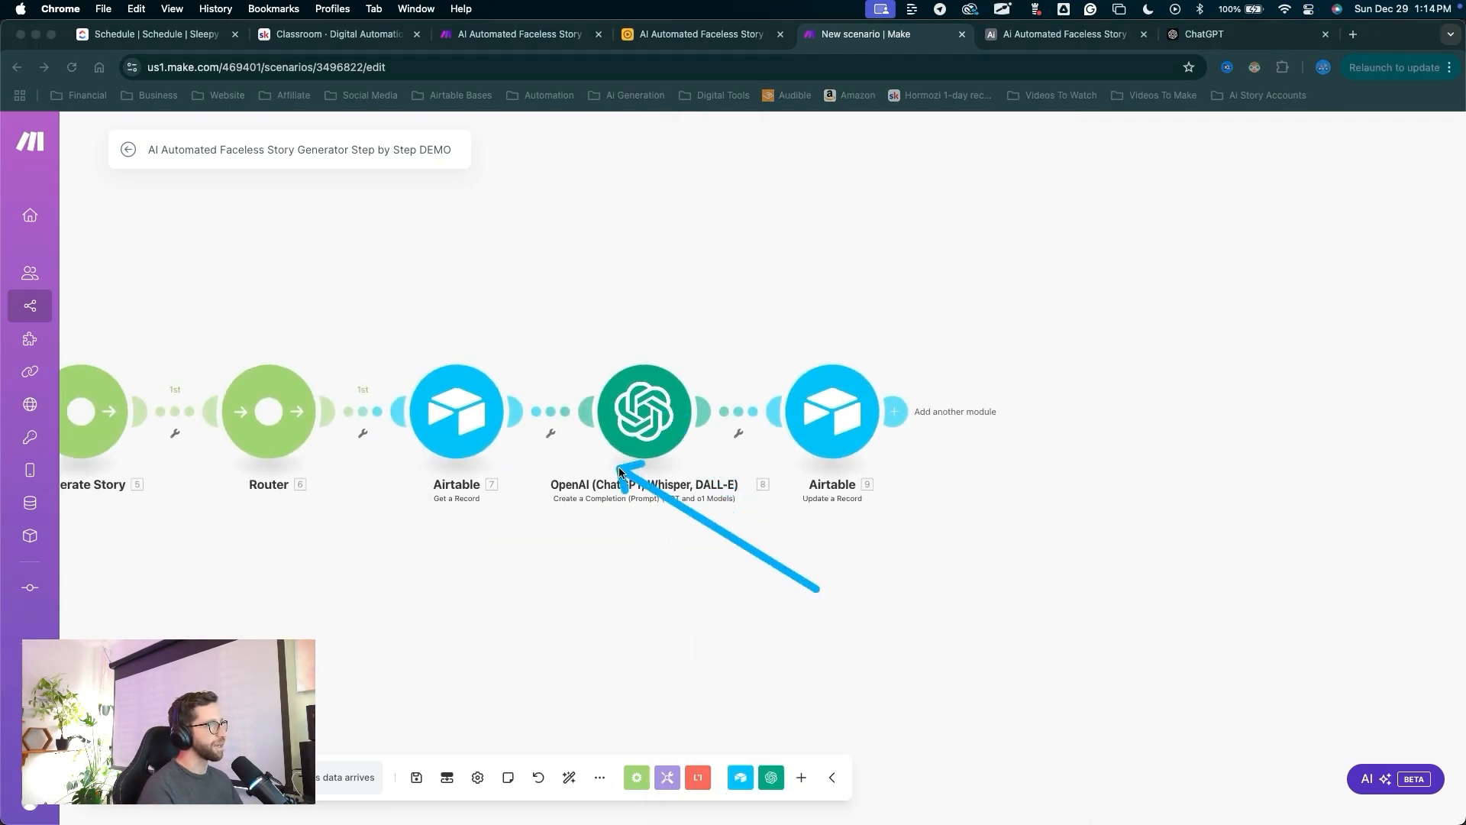
# Give the OpenAI module a Break error handler retrying 3 times every 1 minute.
pyautogui.press('Escape')
pyautogui.rightClick(654, 425)
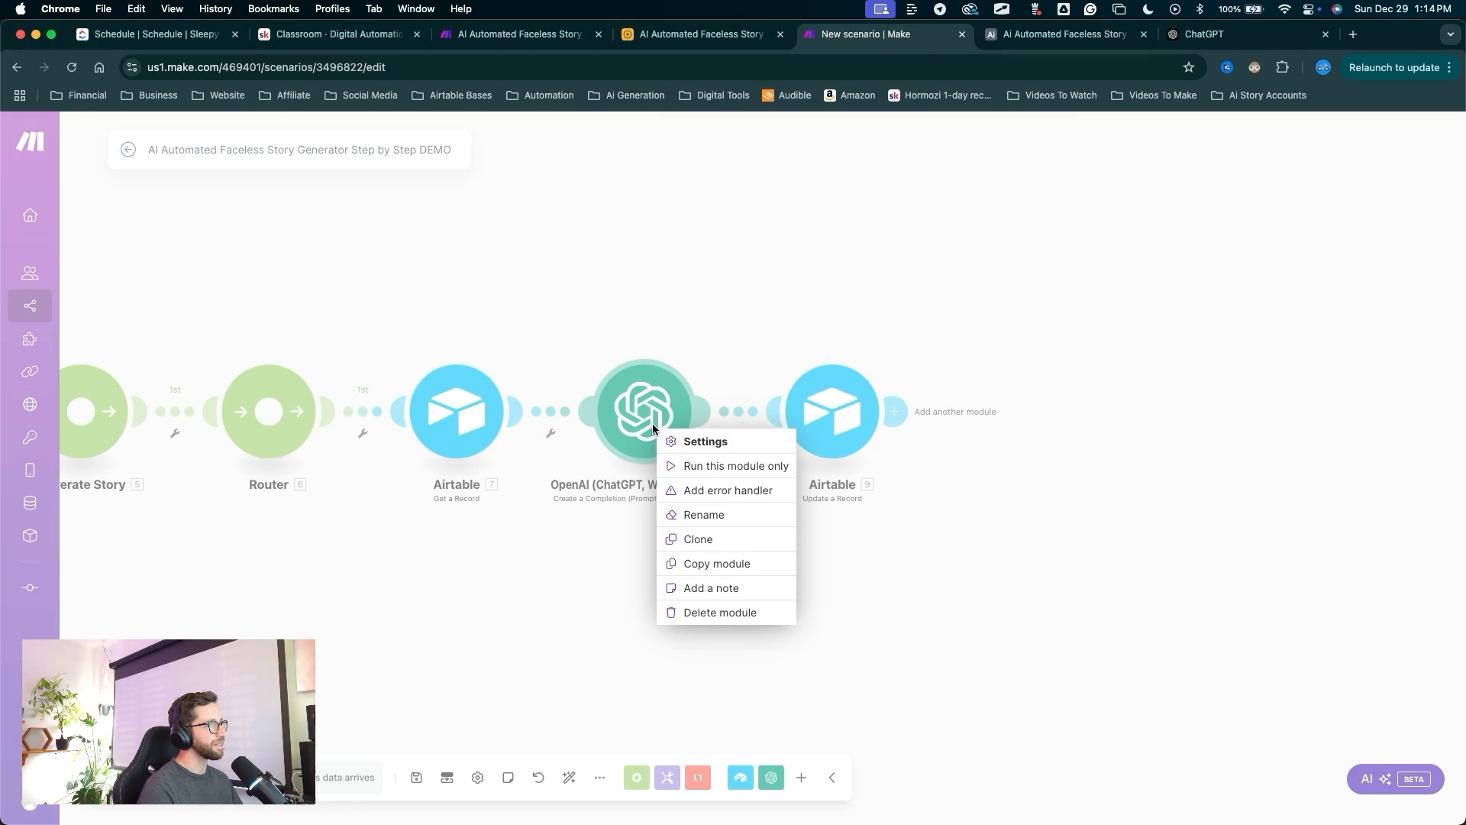
pyautogui.click(725, 496)
pyautogui.hotkey('ctrl', 'a')
pyautogui.moveTo(1074, 537); pyautogui.dragTo(974, 387)
pyautogui.press('Escape')
pyautogui.click(958, 372)
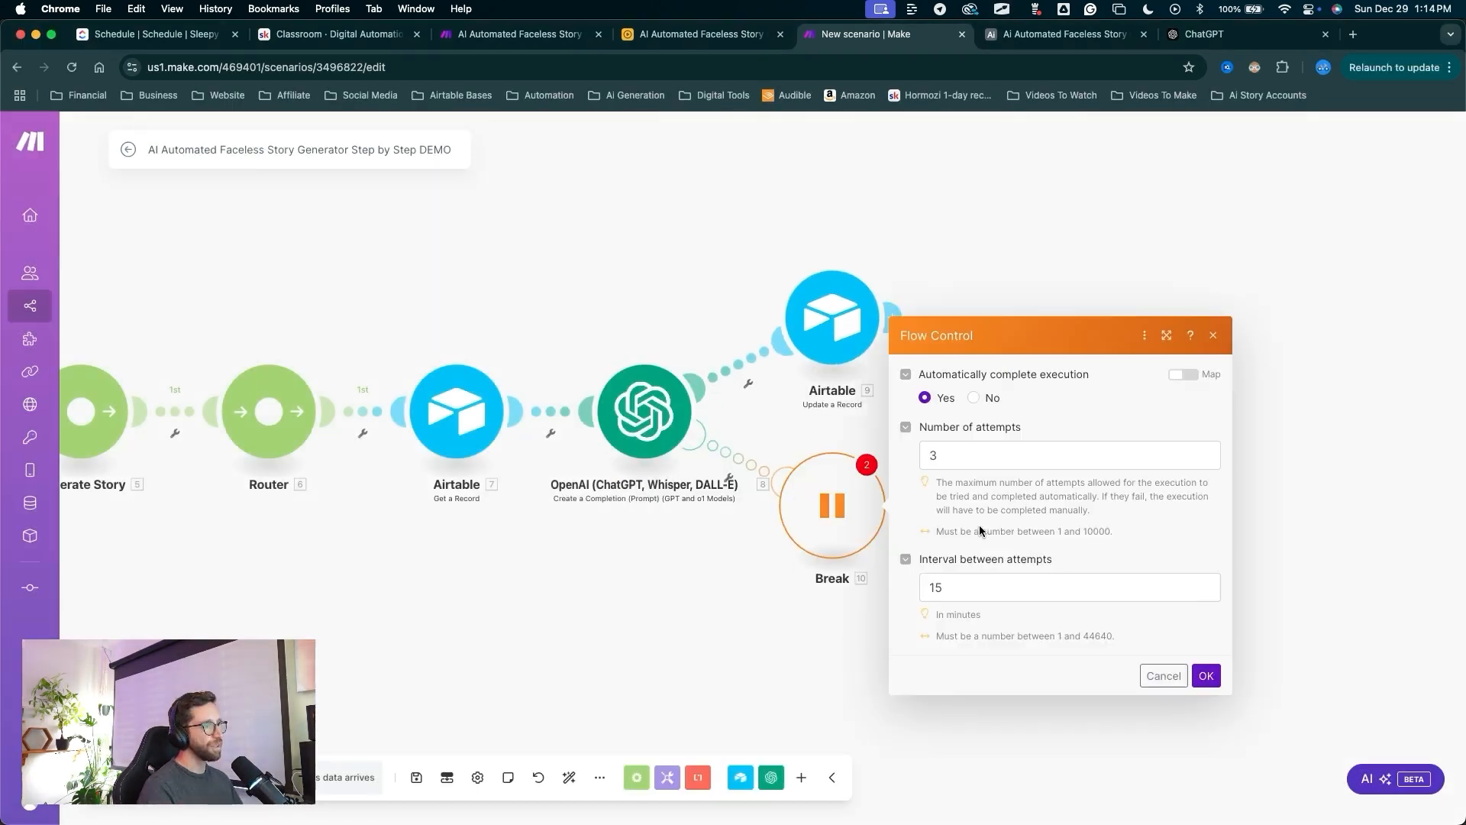
pyautogui.click(968, 588)
pyautogui.moveTo(947, 588); pyautogui.dragTo(911, 597)
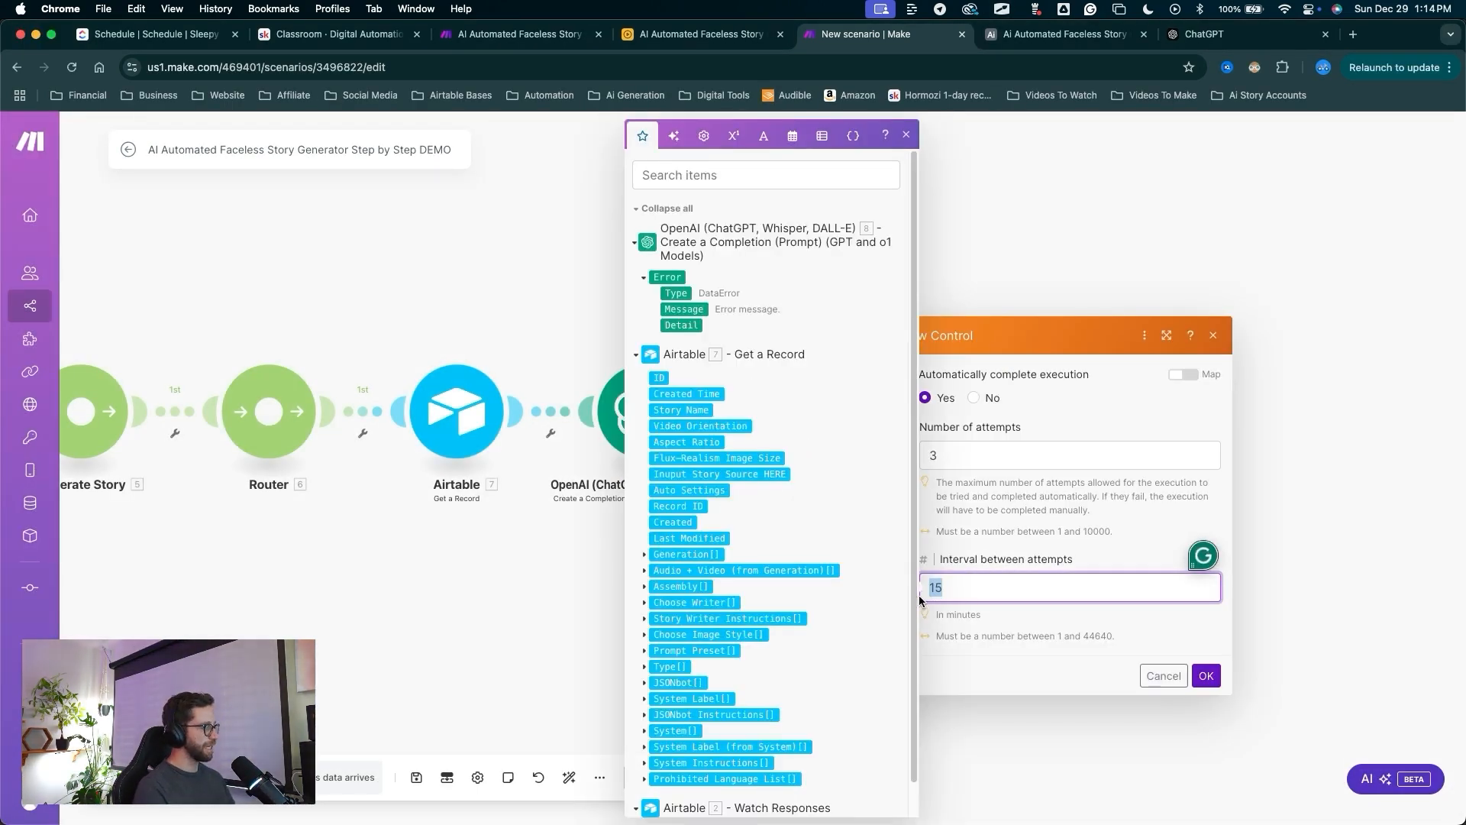
pyautogui.write('1')
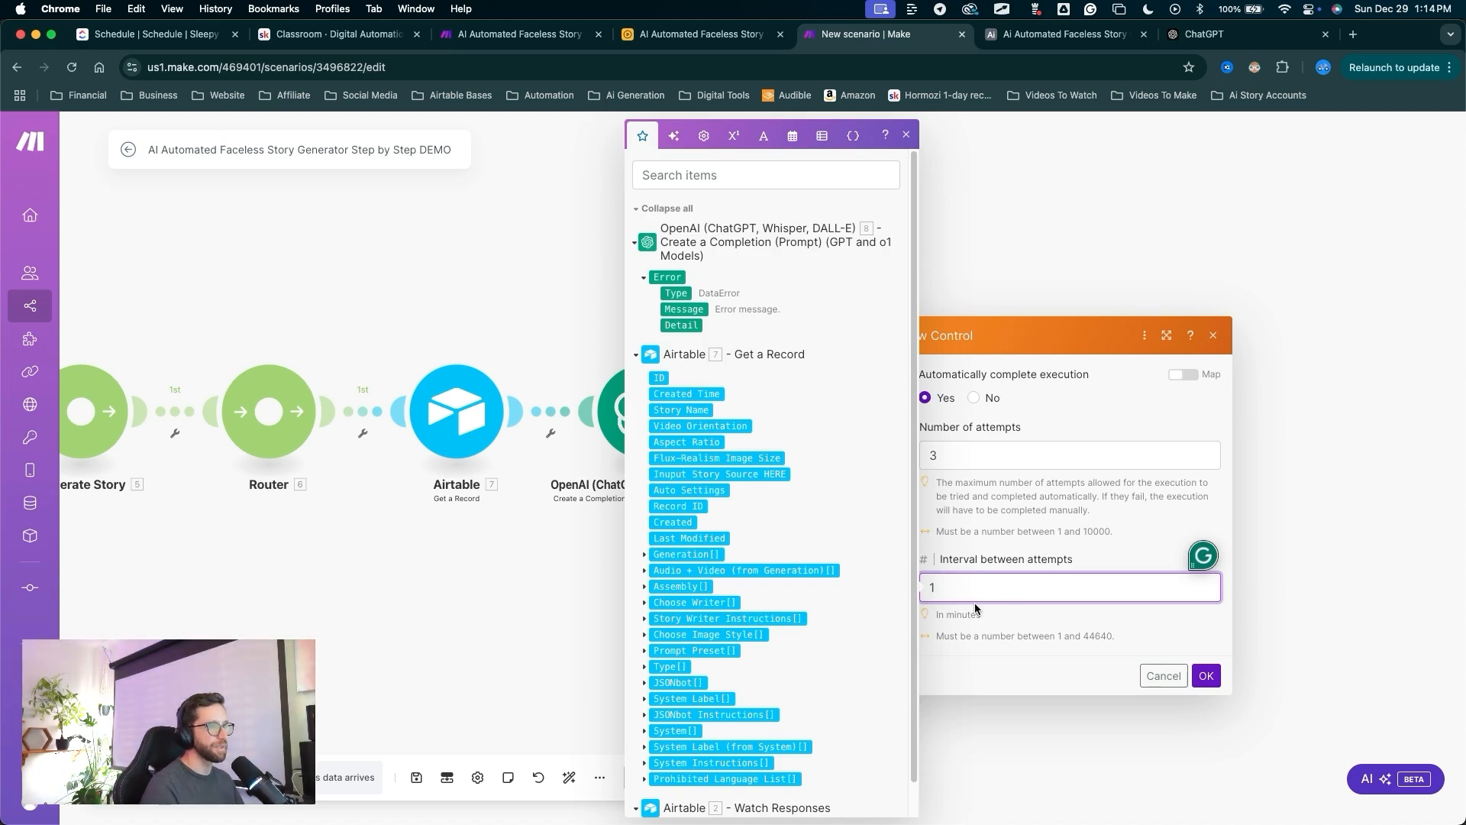
pyautogui.click(1202, 683)
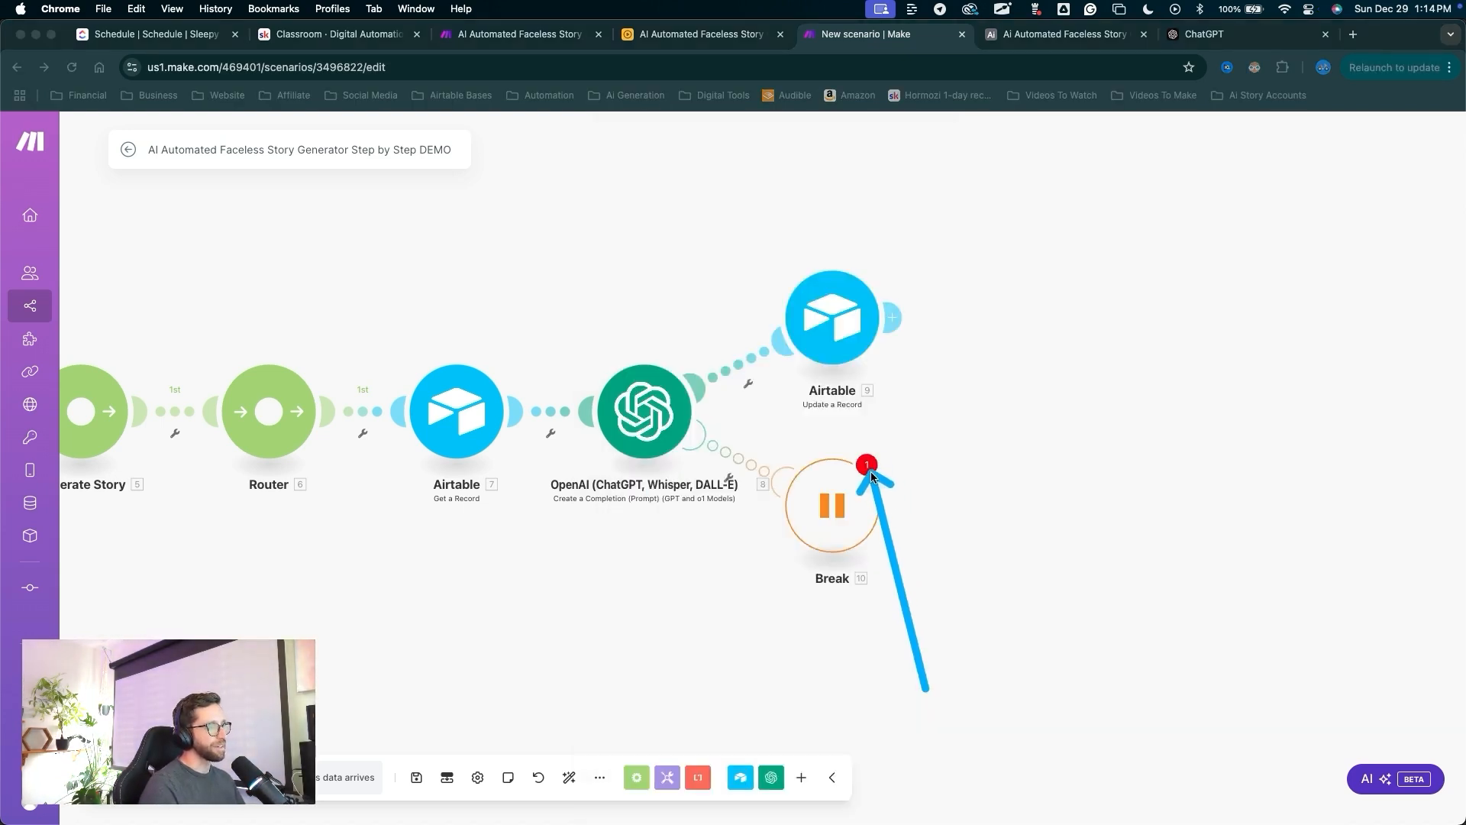
pyautogui.click(869, 467)
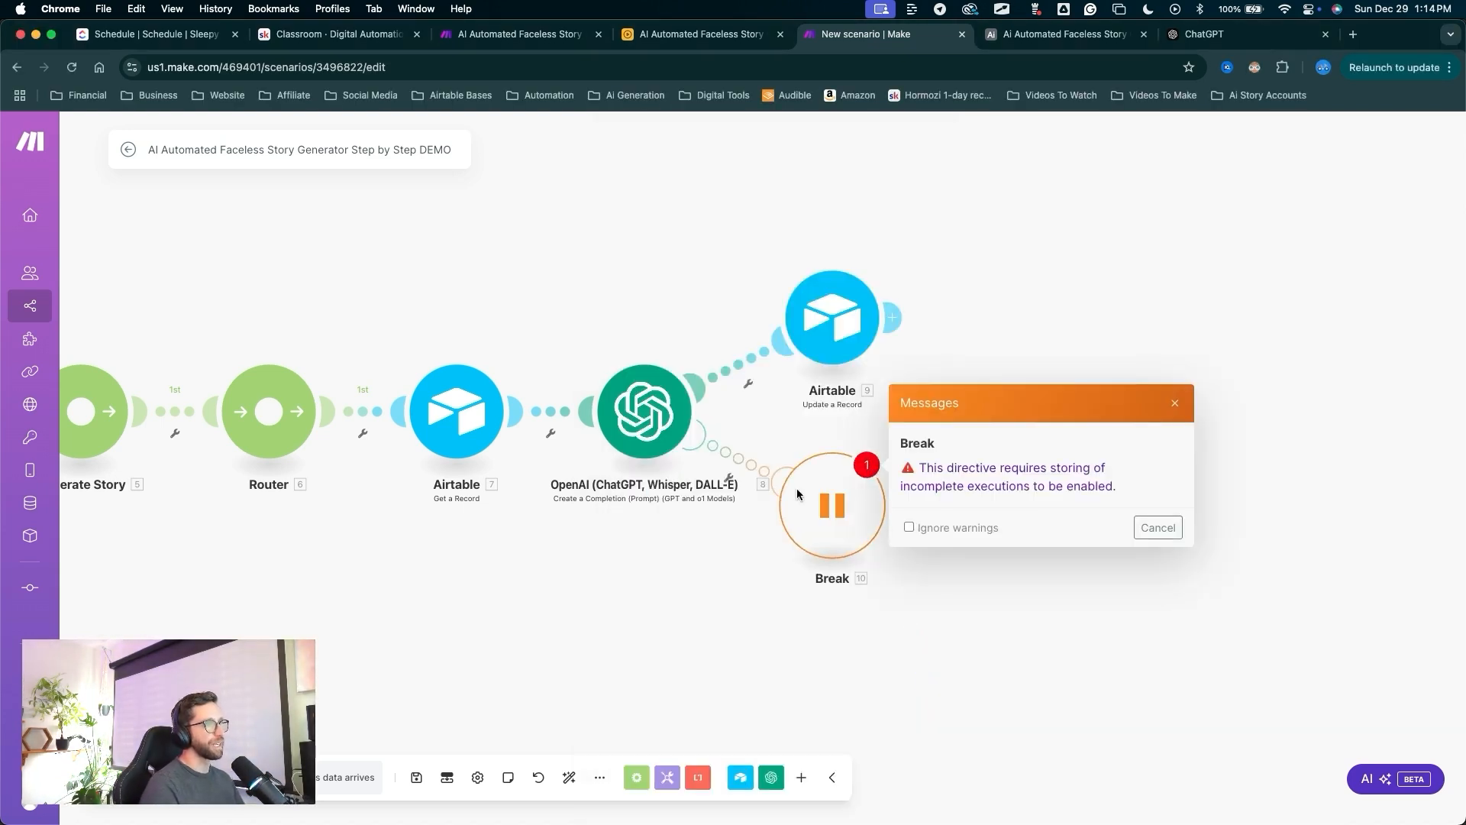
# Enable storing of incomplete executions in the scenario settings.
pyautogui.click(989, 468)
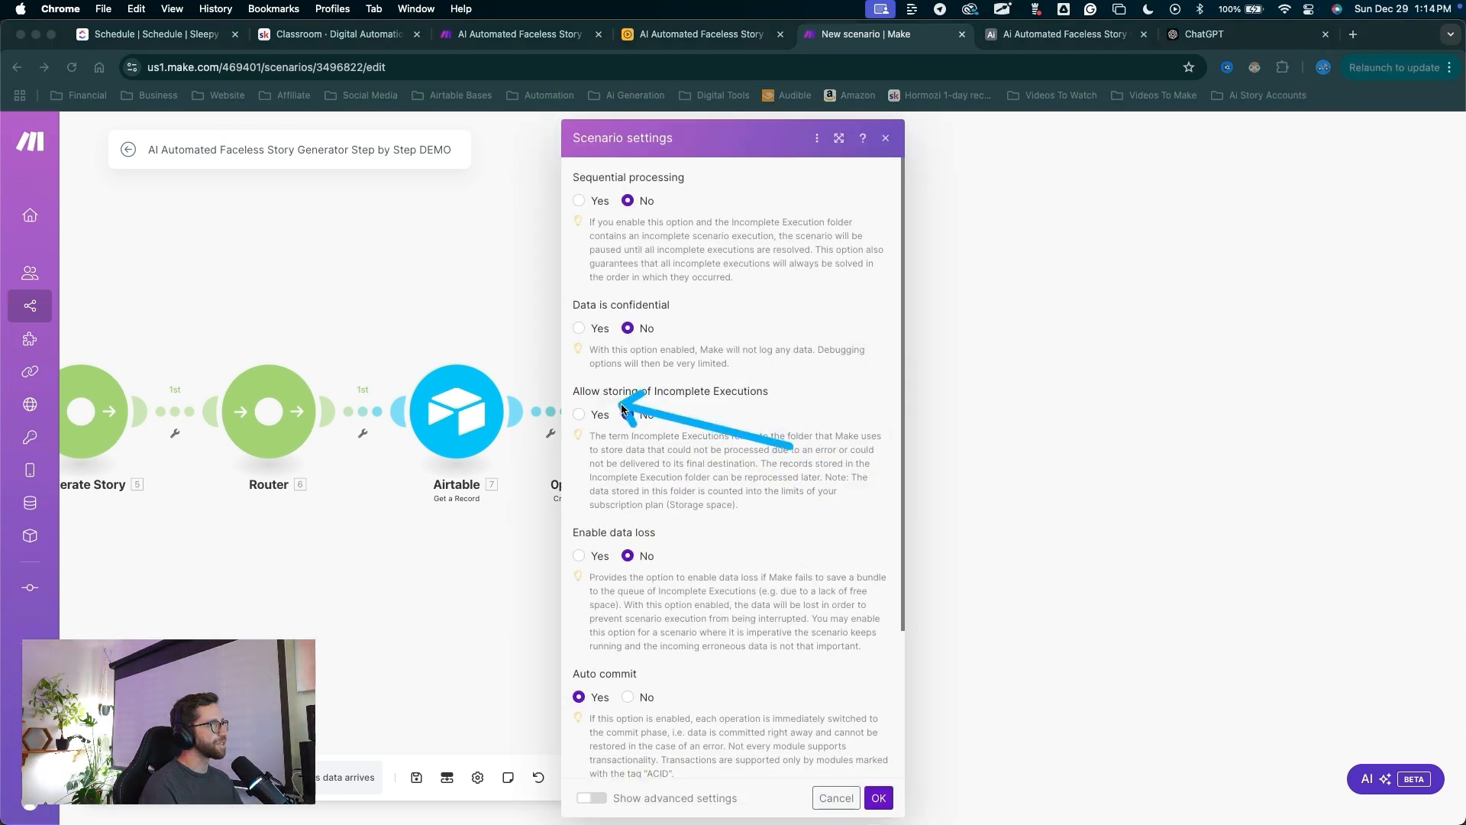
pyautogui.click(584, 416)
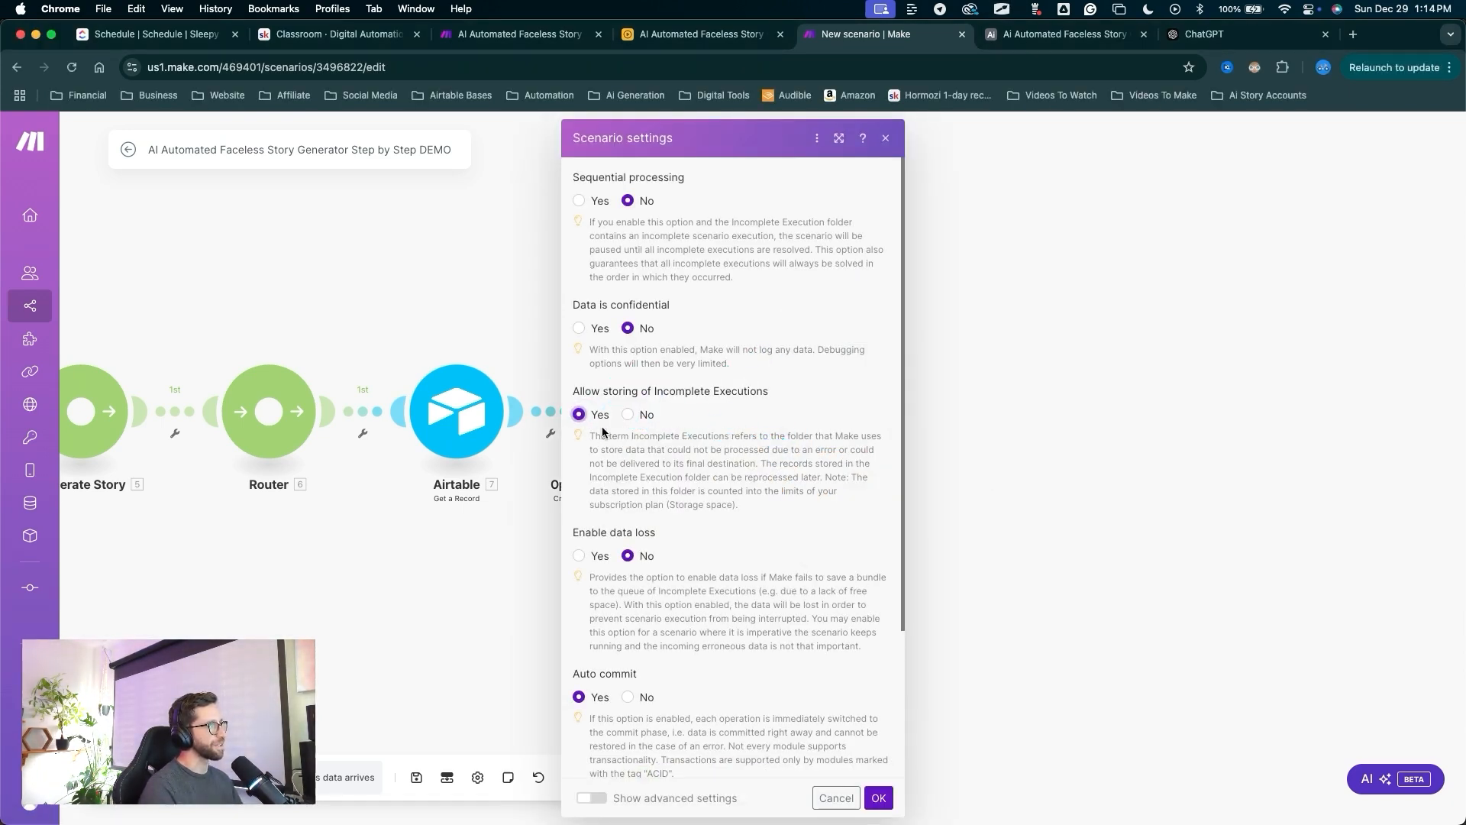
pyautogui.click(878, 797)
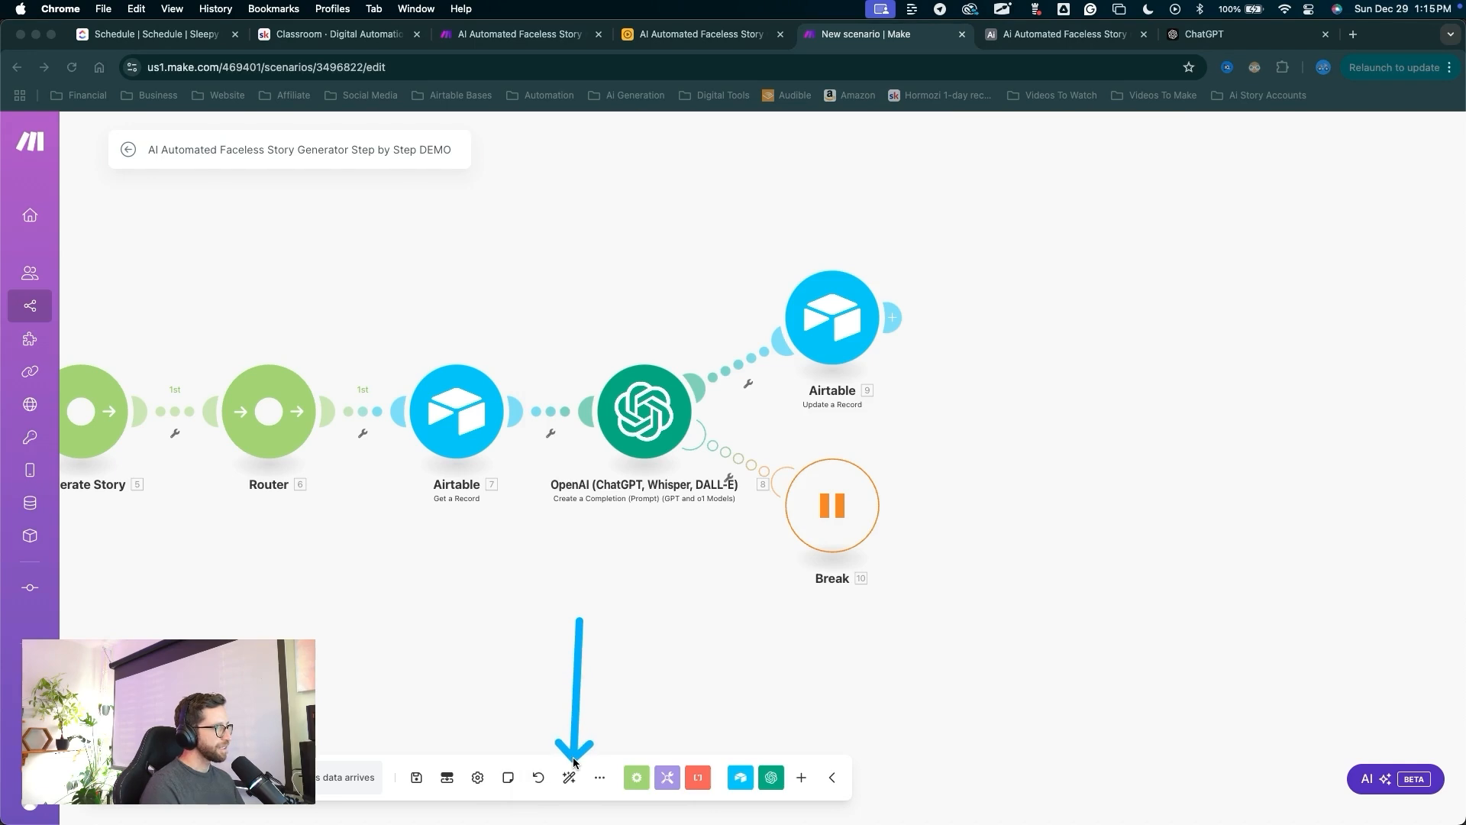
# Auto-align the modules, save the scenario, and go to the Airtable Stories base.
pyautogui.click(570, 777)
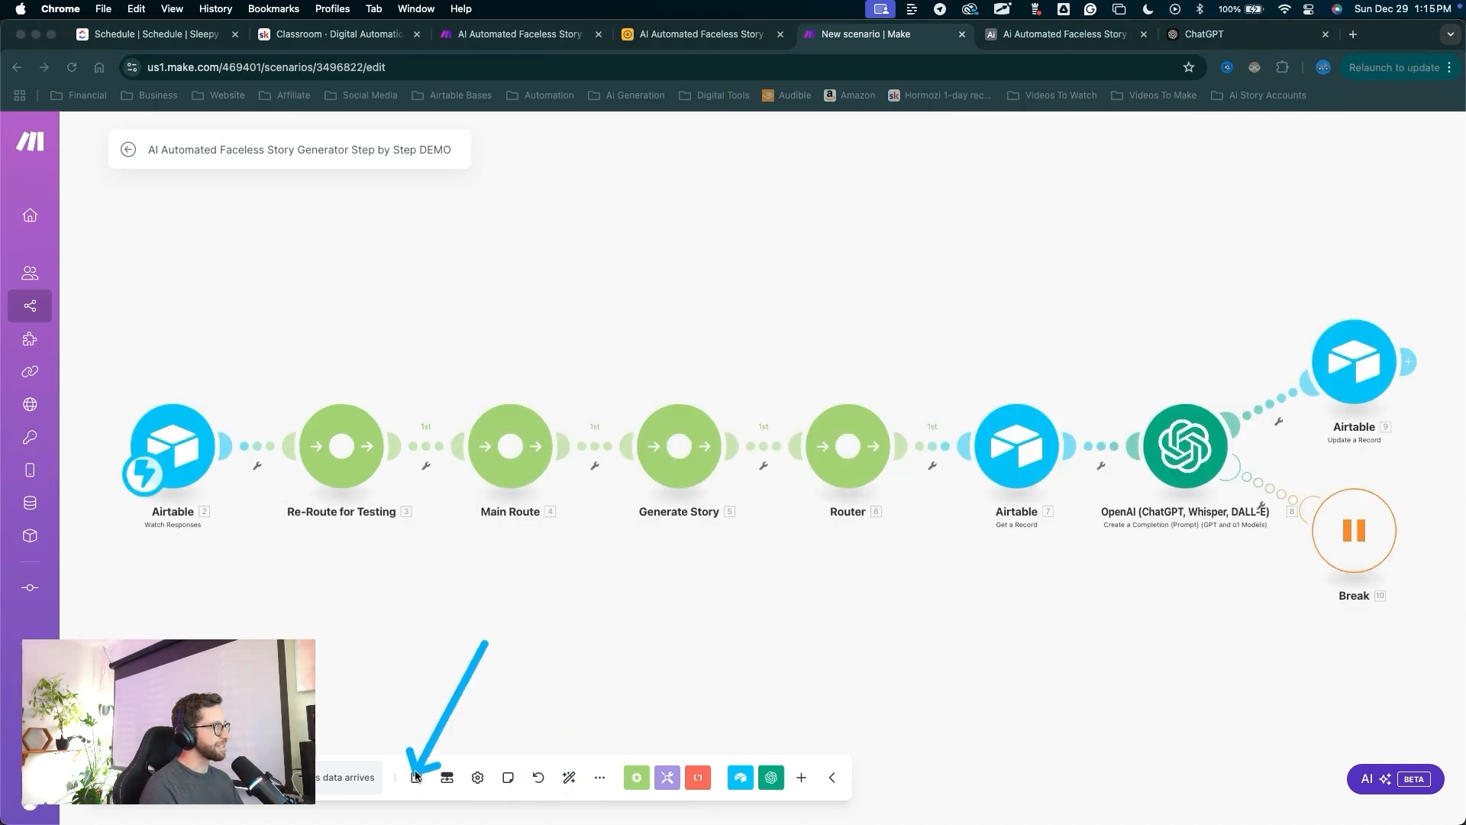
pyautogui.click(417, 777)
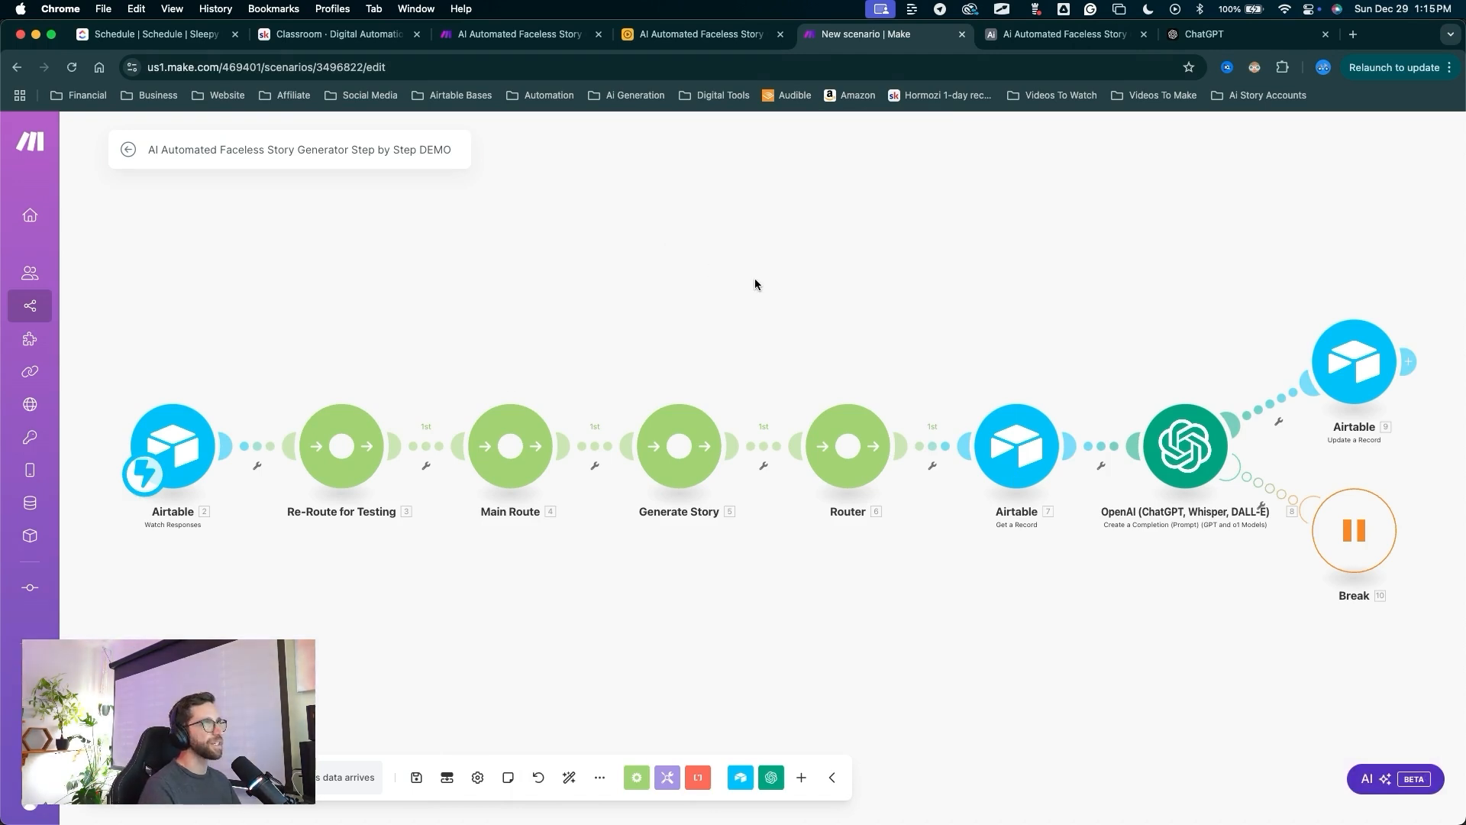
pyautogui.click(1063, 45)
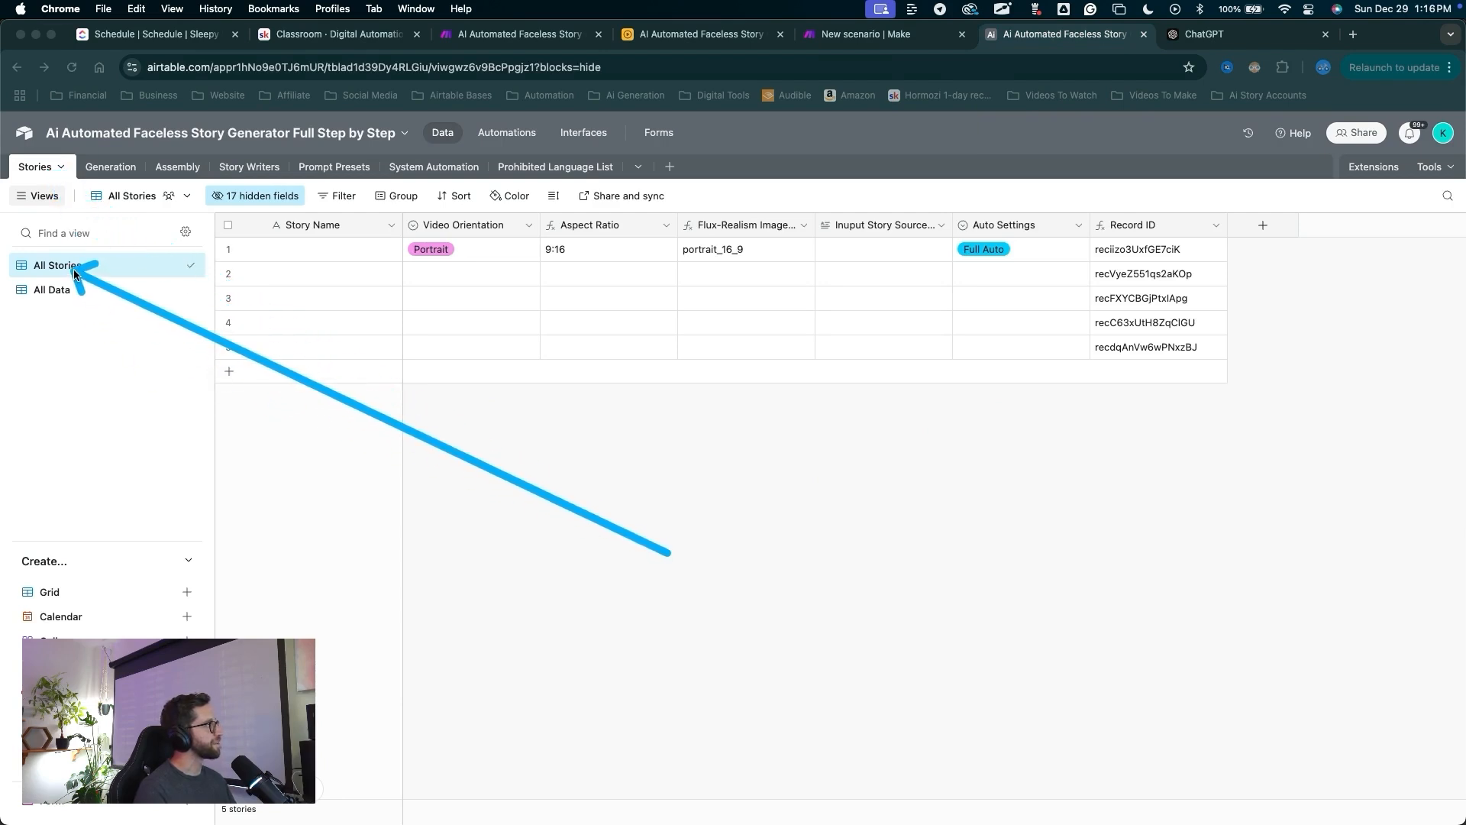
# Hide the Aspect Ratio and Flux-Realism Image Size columns in the All Stories view.
pyautogui.click(114, 286)
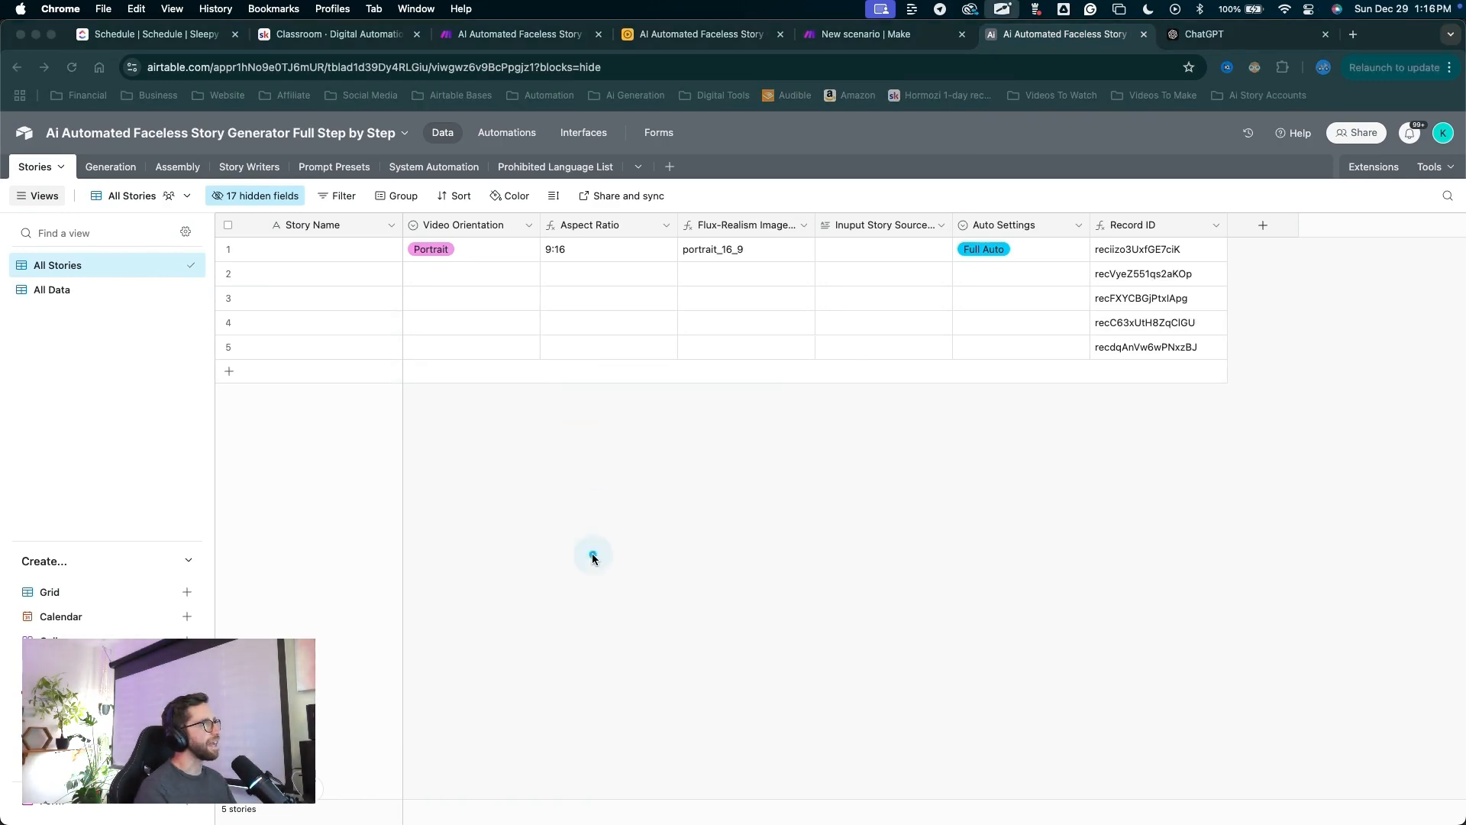
pyautogui.moveTo(594, 531)
pyautogui.mouseDown()
pyautogui.moveTo(583, 252)
pyautogui.moveTo(596, 239)
pyautogui.moveTo(874, 225)
pyautogui.moveTo(855, 224)
pyautogui.mouseUp()
pyautogui.click(808, 245)
pyautogui.moveTo(700, 524); pyautogui.dragTo(606, 236)
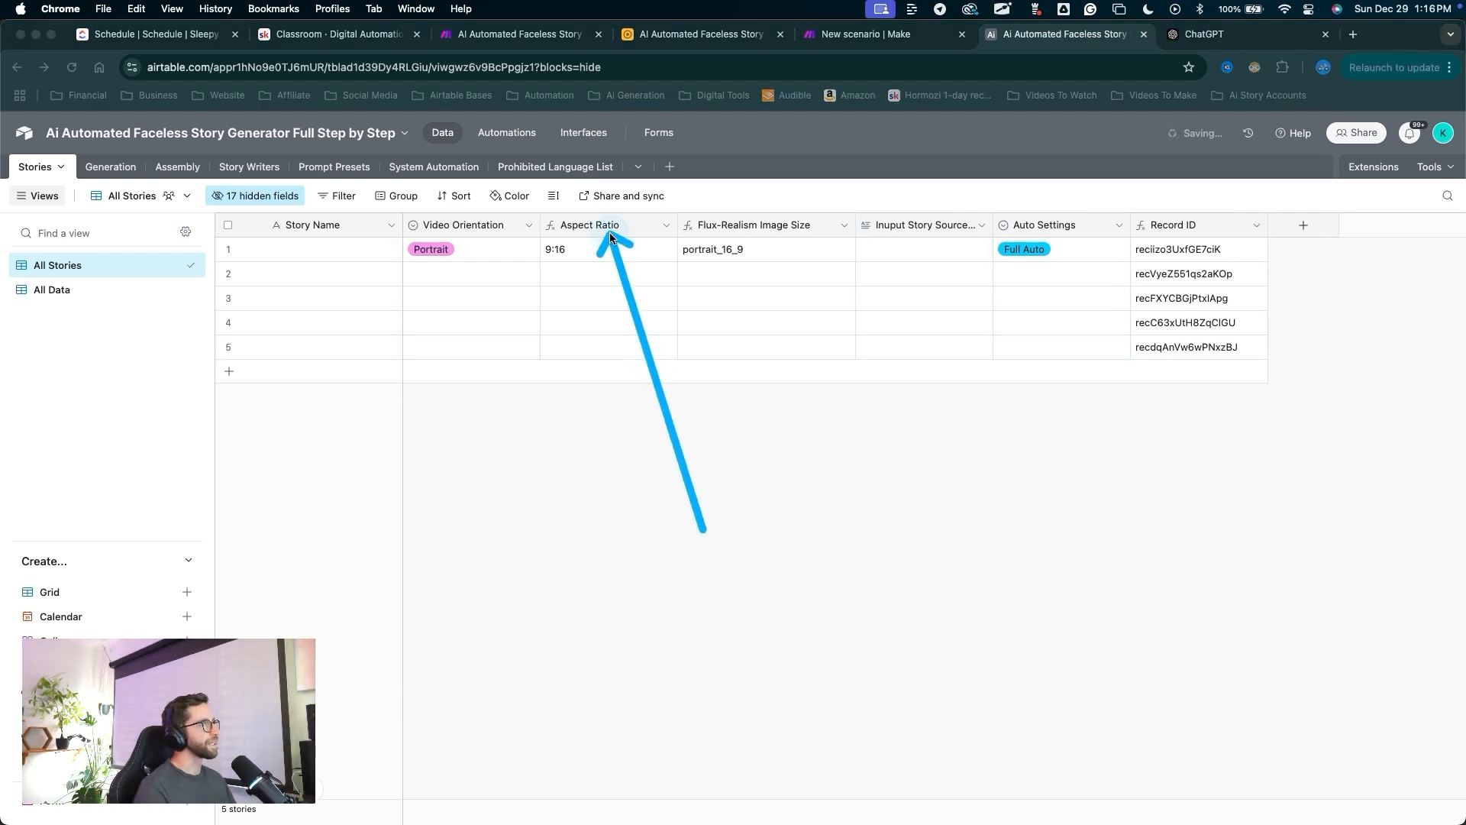
pyautogui.click(608, 228)
pyautogui.keyDown('shift'); pyautogui.click(733, 229); pyautogui.keyUp('shift')
pyautogui.rightClick(733, 229)
pyautogui.click(721, 362)
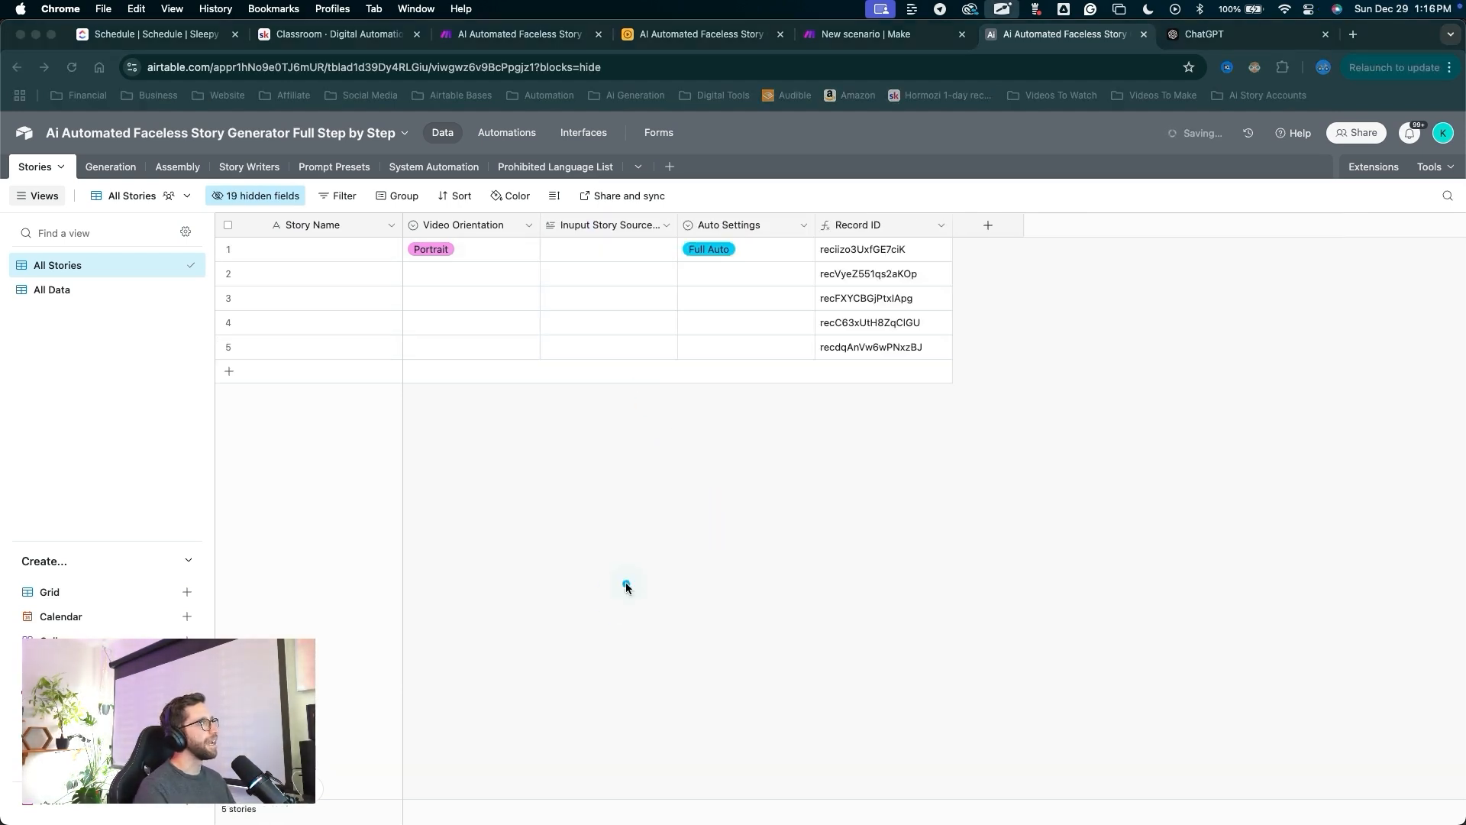
# Hide the Record ID field from the view.
pyautogui.moveTo(615, 598)
pyautogui.mouseDown()
pyautogui.moveTo(491, 399)
pyautogui.moveTo(463, 254)
pyautogui.moveTo(844, 229)
pyautogui.moveTo(668, 273)
pyautogui.mouseUp()
pyautogui.moveTo(785, 580)
pyautogui.mouseDown()
pyautogui.moveTo(867, 294)
pyautogui.moveTo(868, 234)
pyautogui.mouseUp()
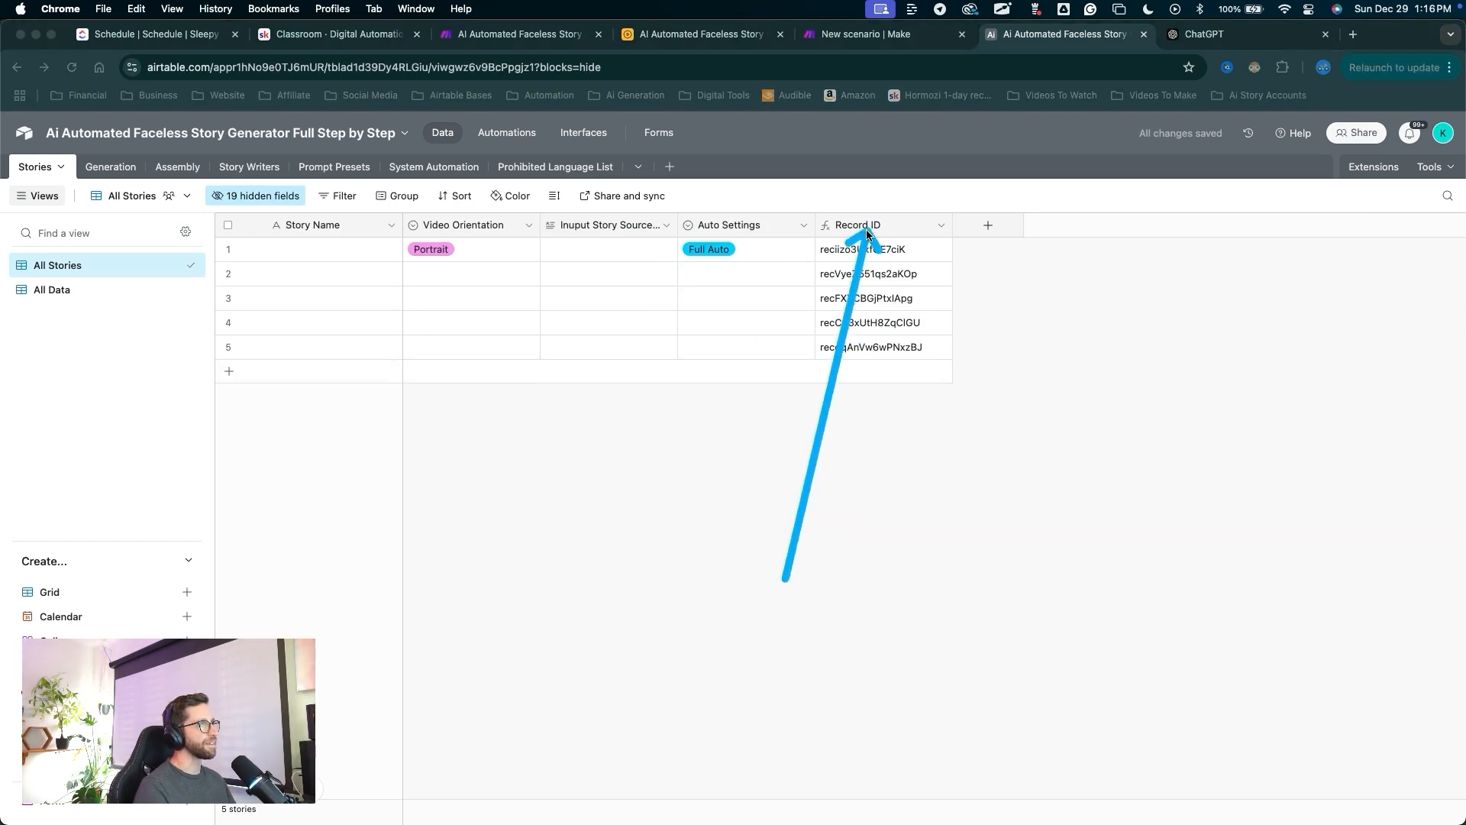
pyautogui.click(866, 224)
pyautogui.rightClick(868, 226)
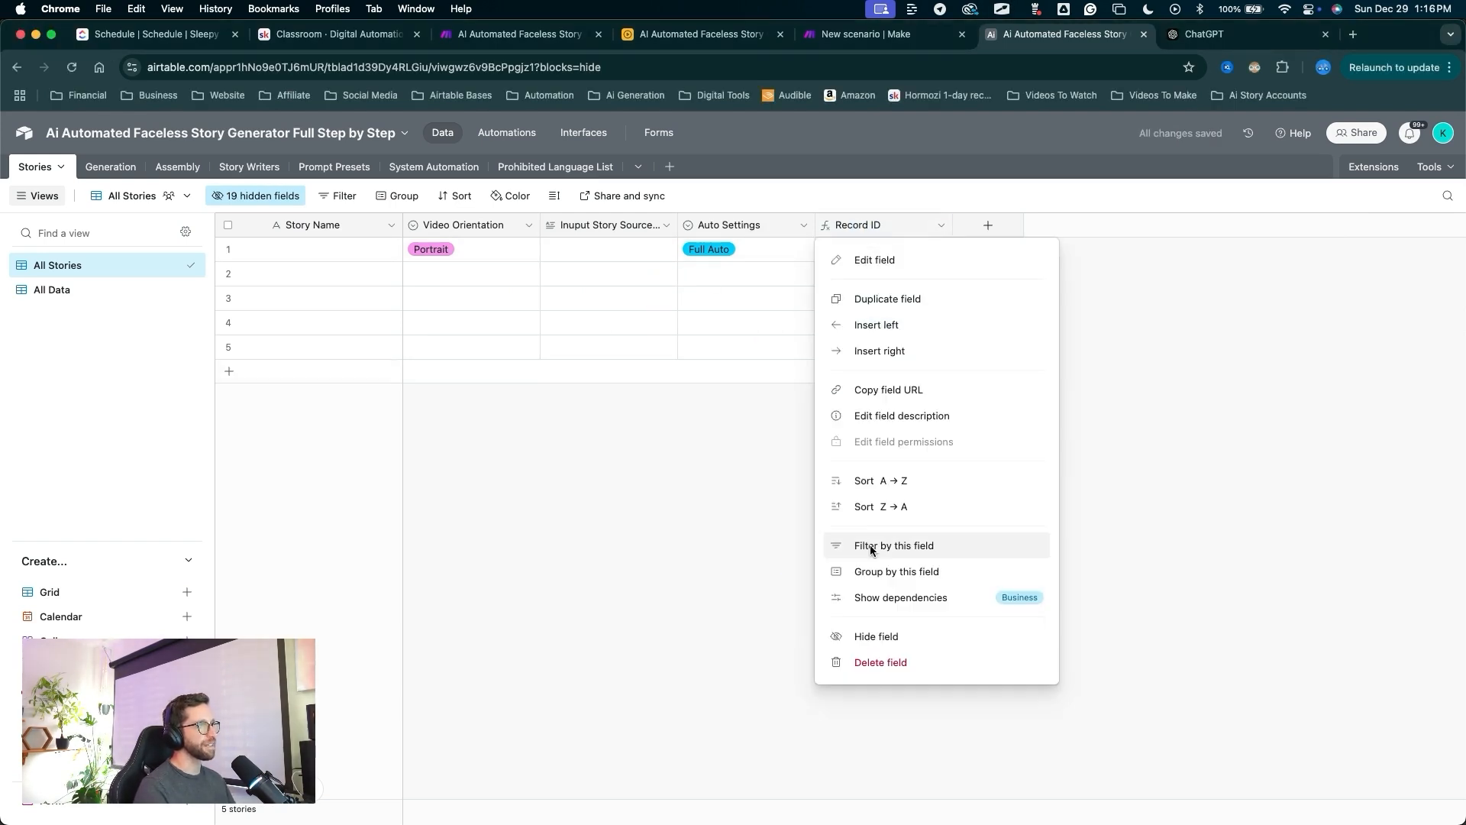
pyautogui.click(875, 635)
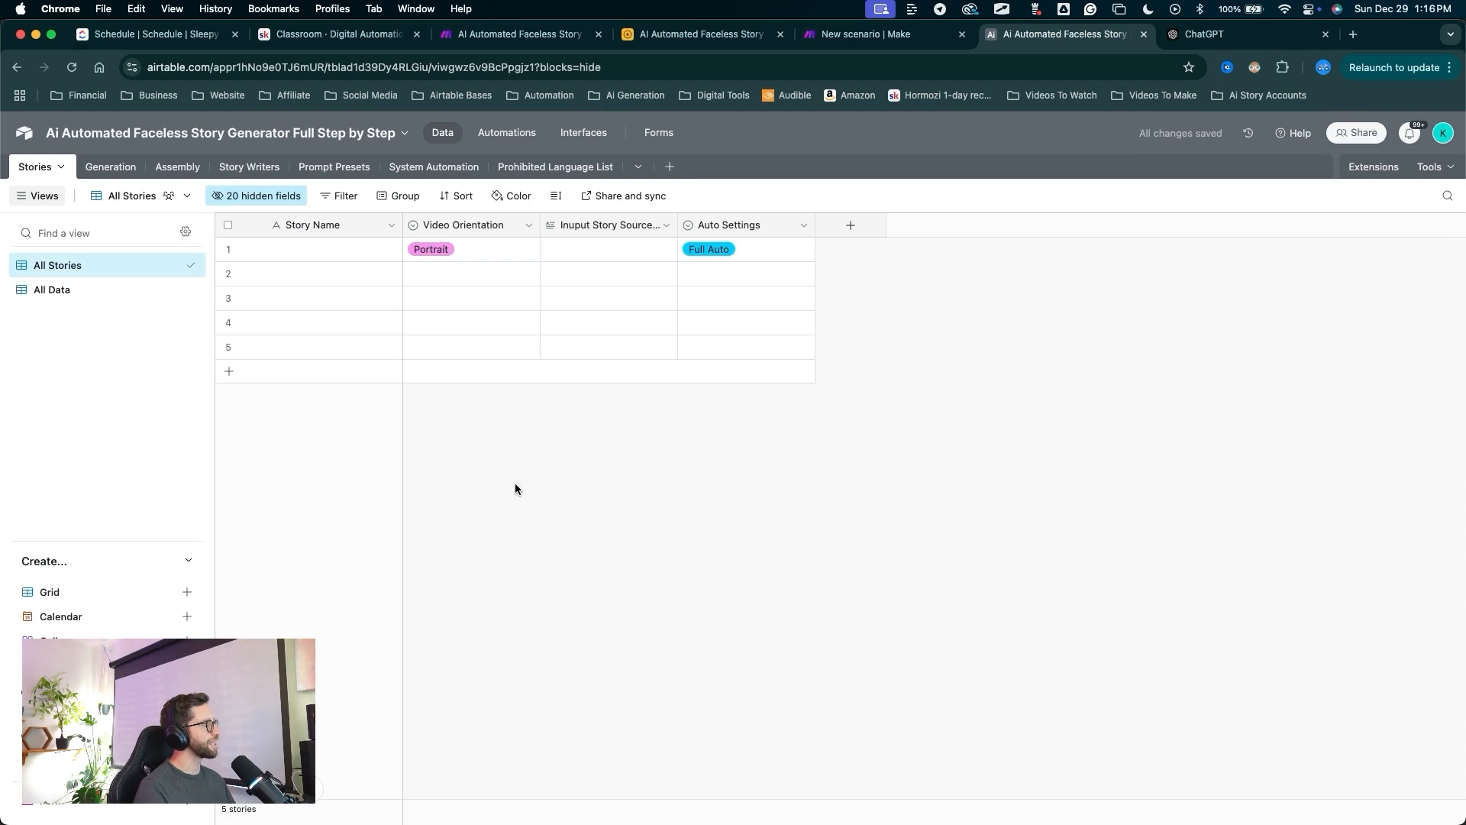
pyautogui.moveTo(524, 571)
pyautogui.mouseDown()
pyautogui.moveTo(507, 491)
pyautogui.moveTo(318, 268)
pyautogui.moveTo(294, 214)
pyautogui.moveTo(255, 202)
pyautogui.mouseUp()
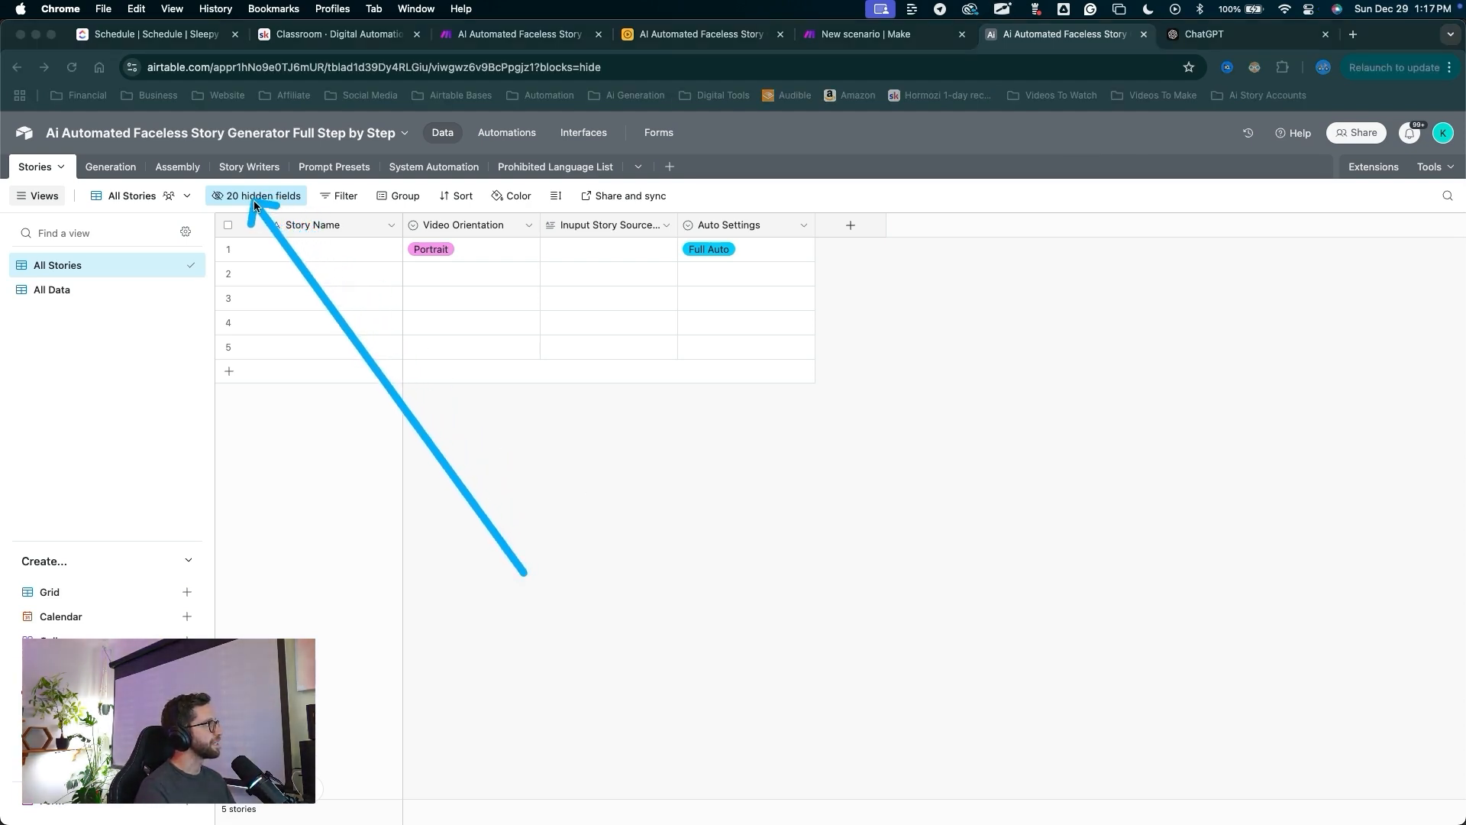
pyautogui.press('Escape')
# Unhide the Choose Writer, Prompt Preset and Choose Image Style fields in All Stories.
pyautogui.click(253, 197)
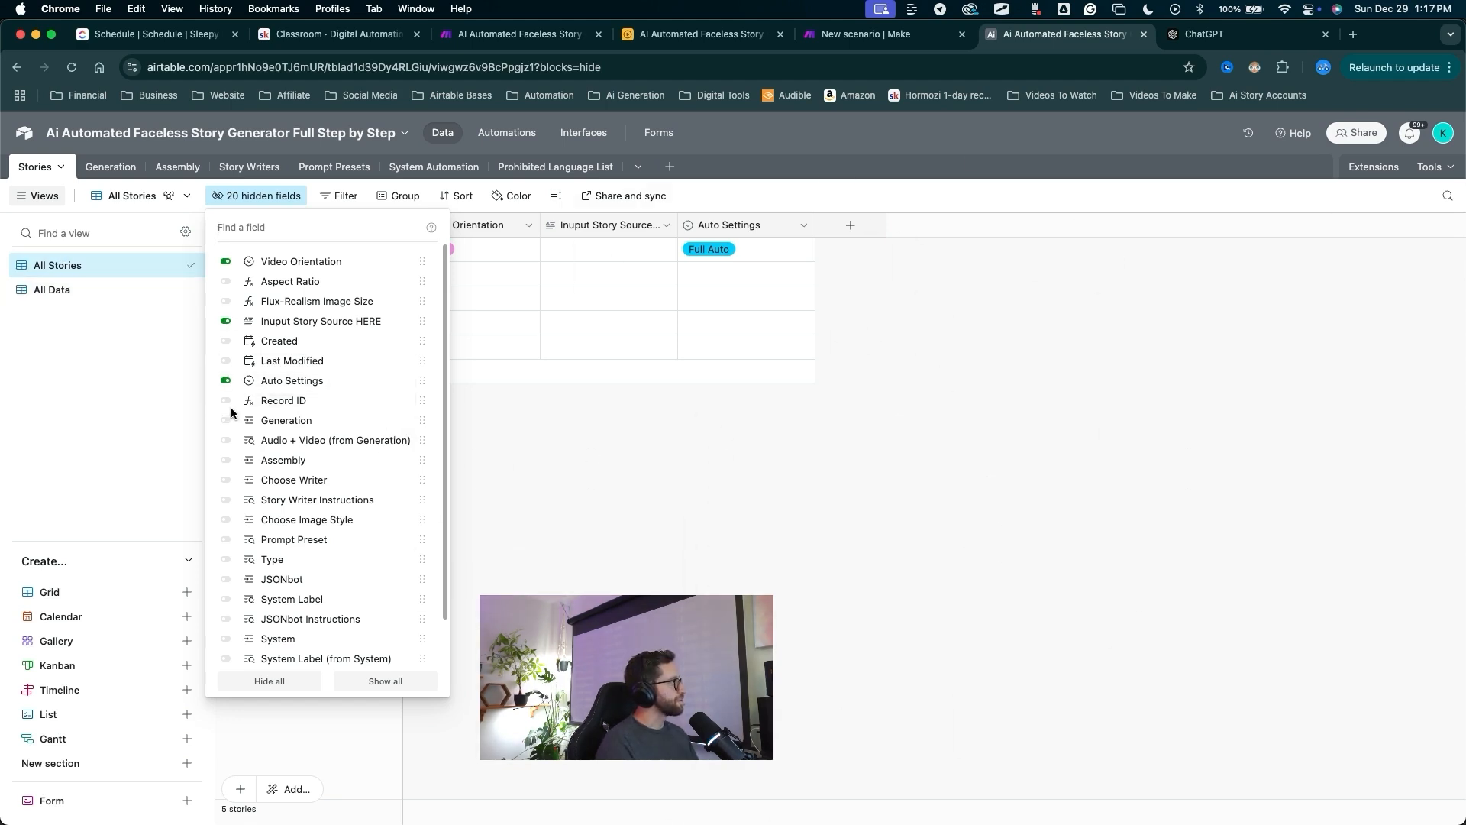
pyautogui.scroll(-1, 229, 424)
pyautogui.scroll(-2, 230, 439)
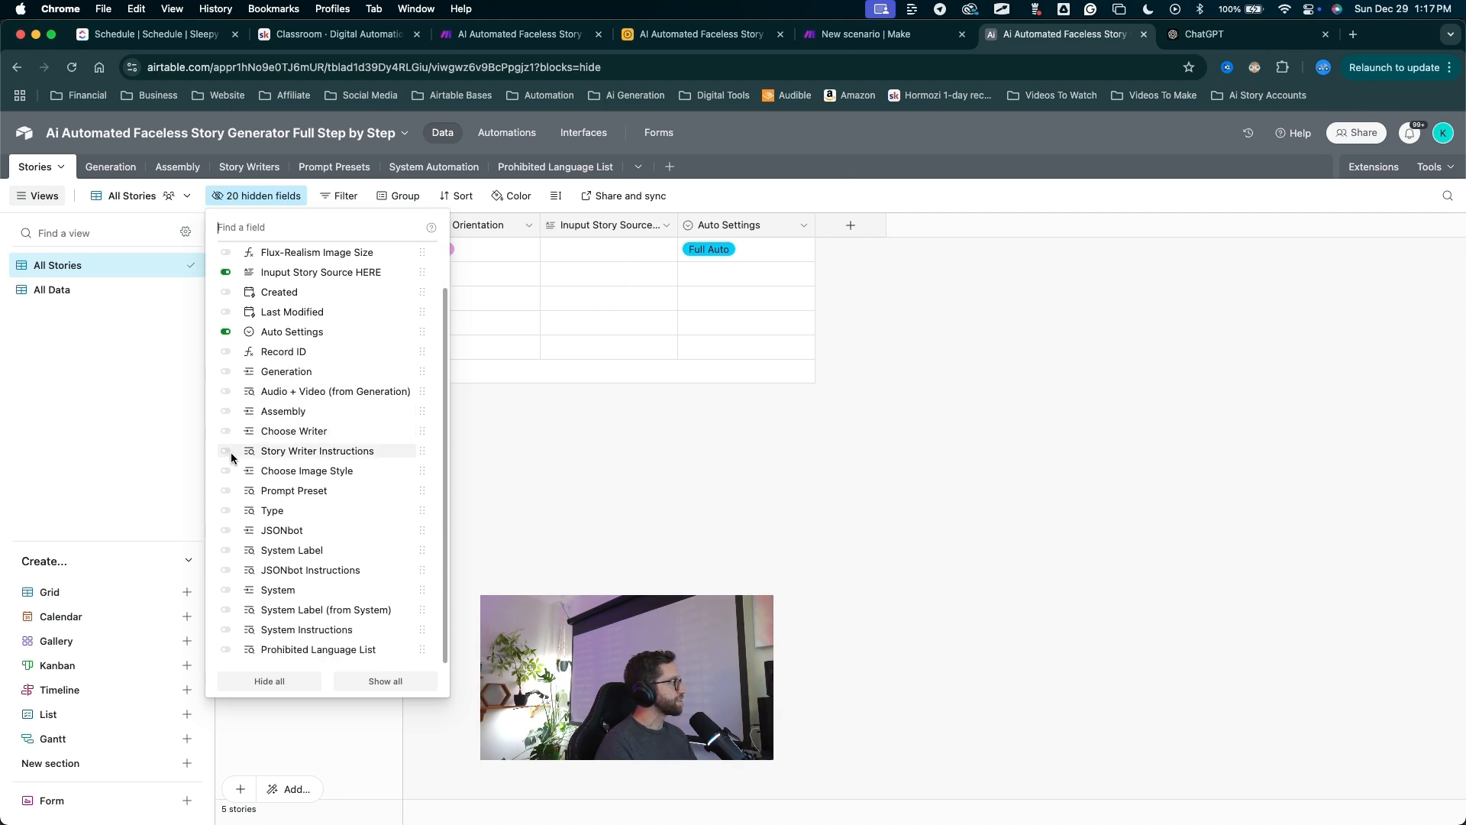
pyautogui.click(226, 431)
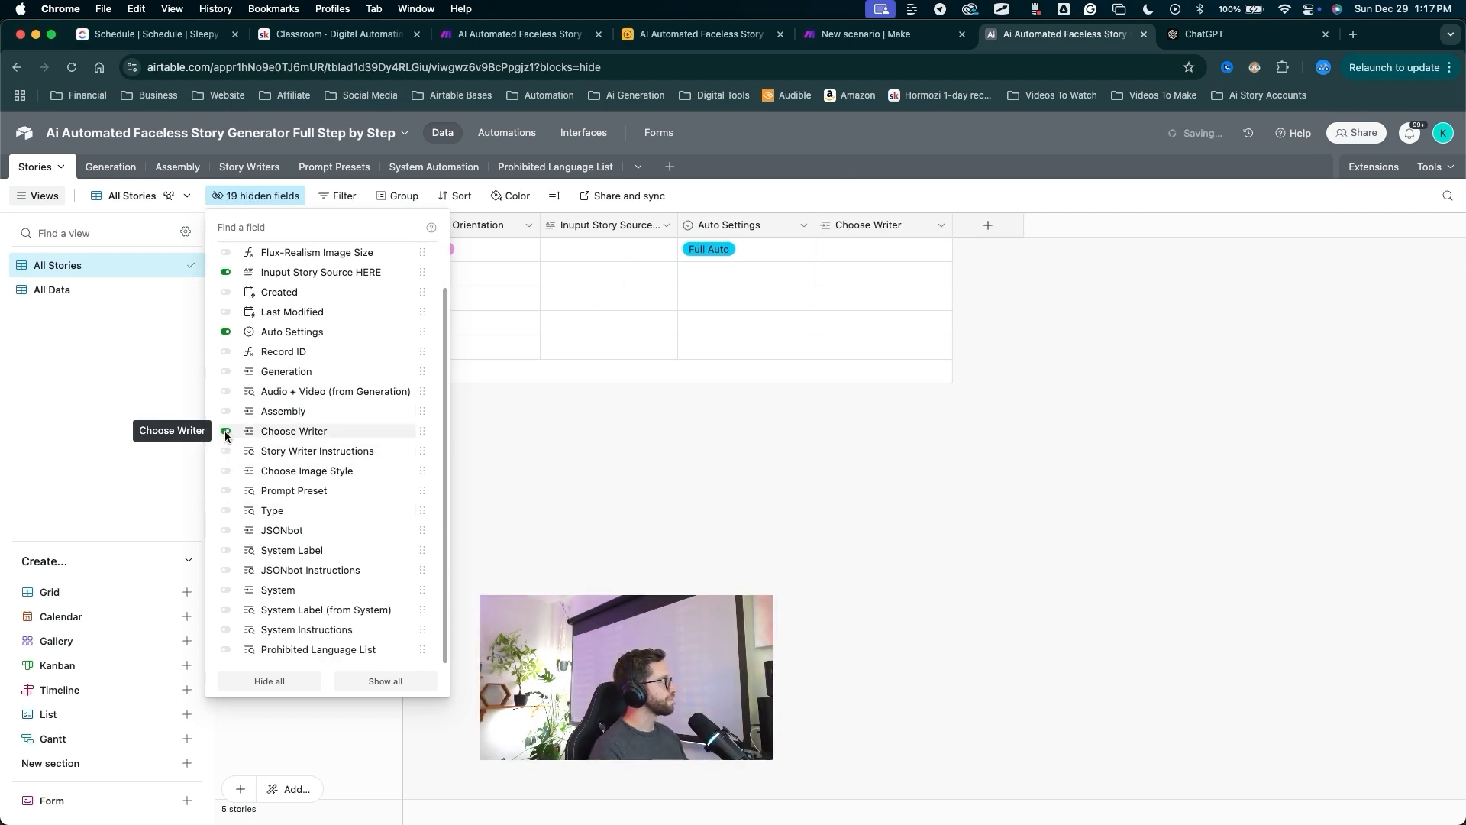
pyautogui.click(225, 491)
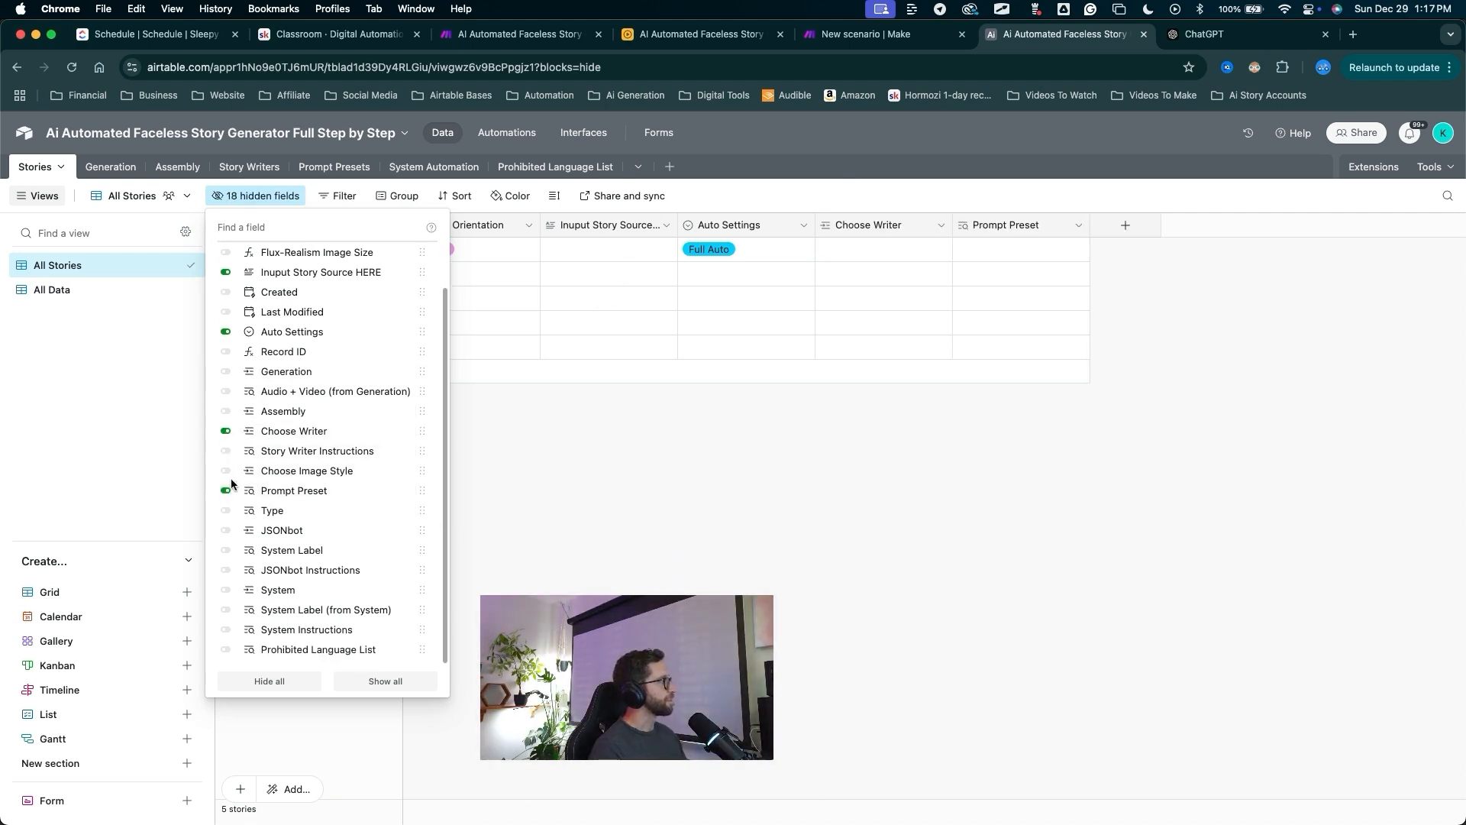
pyautogui.click(226, 474)
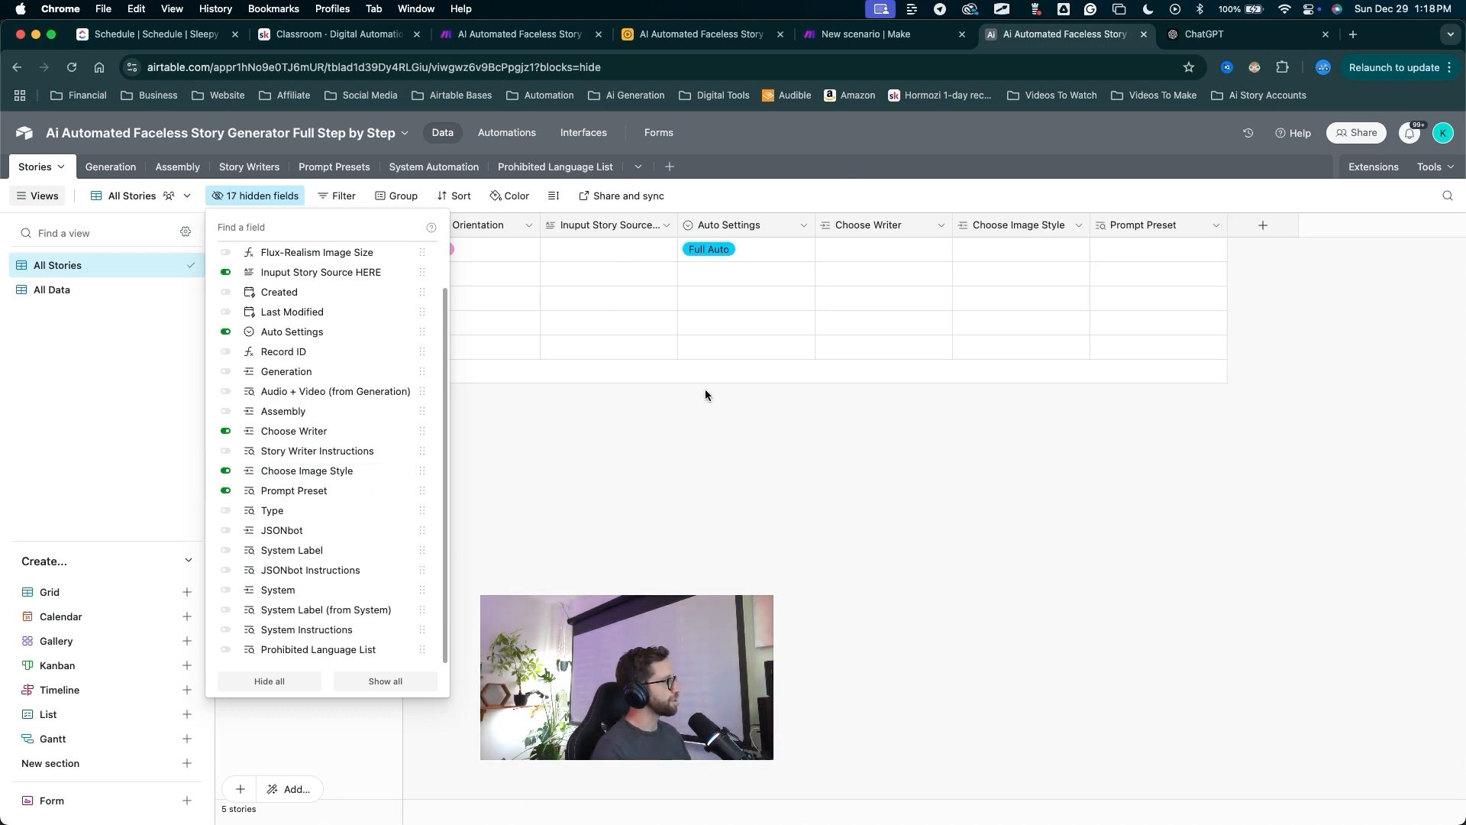
pyautogui.click(691, 449)
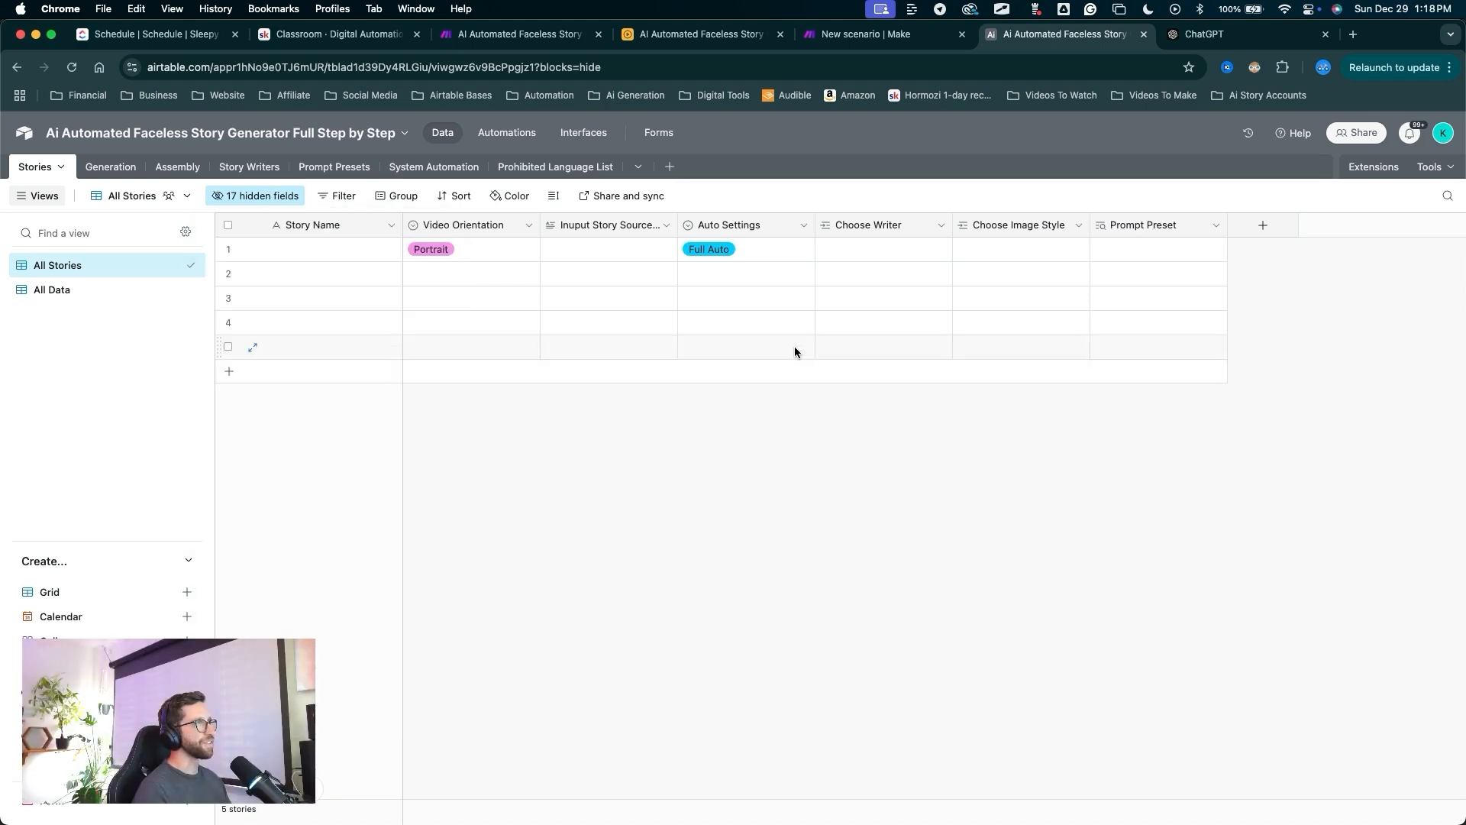
# Reorder the columns so Choose Writer, Choose Image Style and Prompt Preset follow Video Orientation.
pyautogui.moveTo(823, 441)
pyautogui.mouseDown()
pyautogui.moveTo(1106, 275)
pyautogui.moveTo(886, 242)
pyautogui.moveTo(573, 375)
pyautogui.moveTo(153, 310)
pyautogui.moveTo(427, 248)
pyautogui.moveTo(1102, 349)
pyautogui.moveTo(517, 282)
pyautogui.moveTo(10, 196)
pyautogui.moveTo(39, 183)
pyautogui.moveTo(587, 250)
pyautogui.moveTo(484, 321)
pyautogui.mouseUp()
pyautogui.moveTo(815, 583)
pyautogui.mouseDown()
pyautogui.moveTo(891, 359)
pyautogui.moveTo(878, 236)
pyautogui.moveTo(580, 229)
pyautogui.mouseUp()
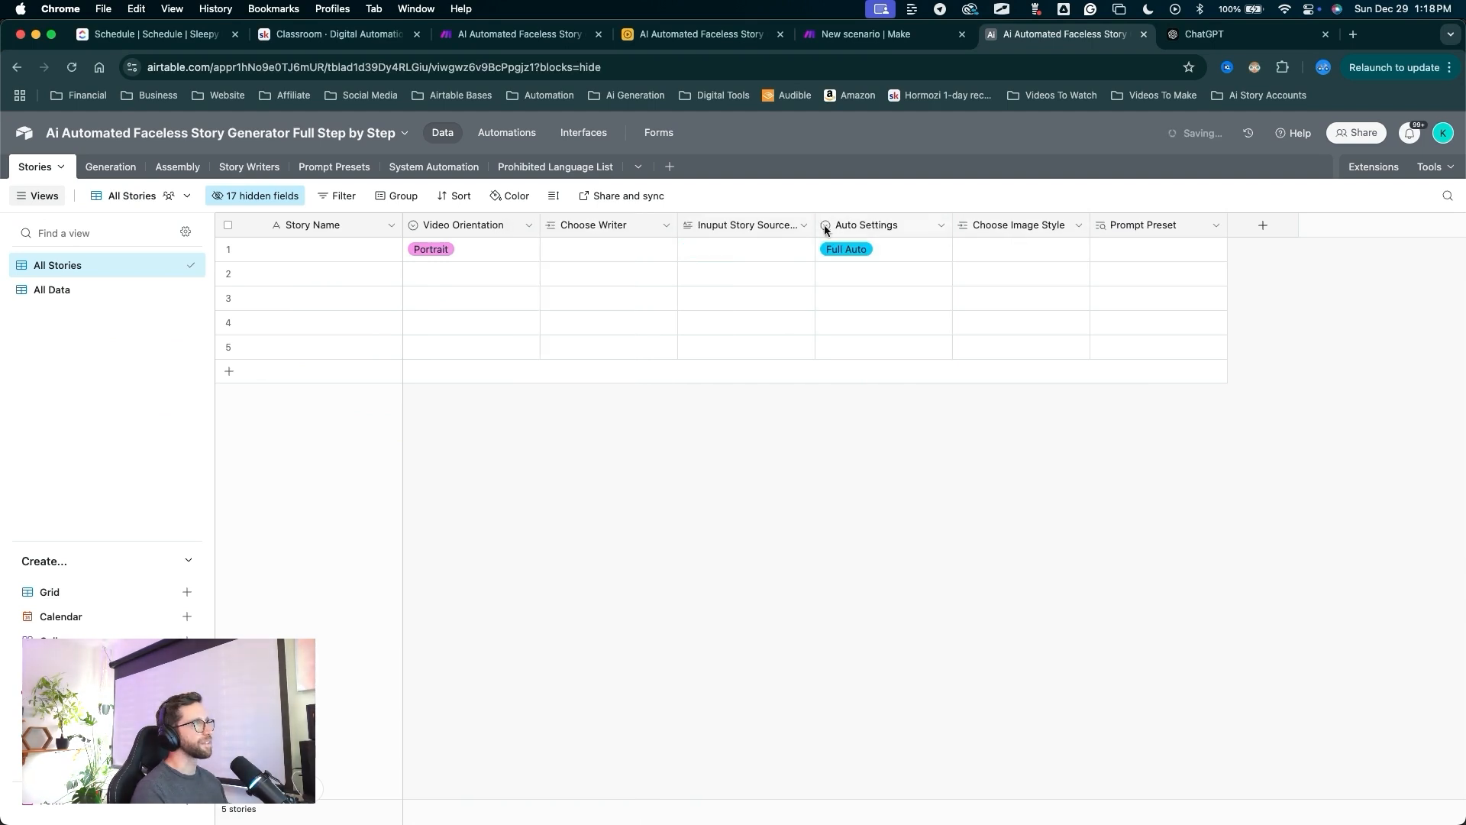
pyautogui.moveTo(976, 225); pyautogui.dragTo(814, 246)
pyautogui.moveTo(468, 664)
pyautogui.mouseDown()
pyautogui.moveTo(228, 291)
pyautogui.moveTo(288, 245)
pyautogui.moveTo(329, 251)
pyautogui.mouseUp()
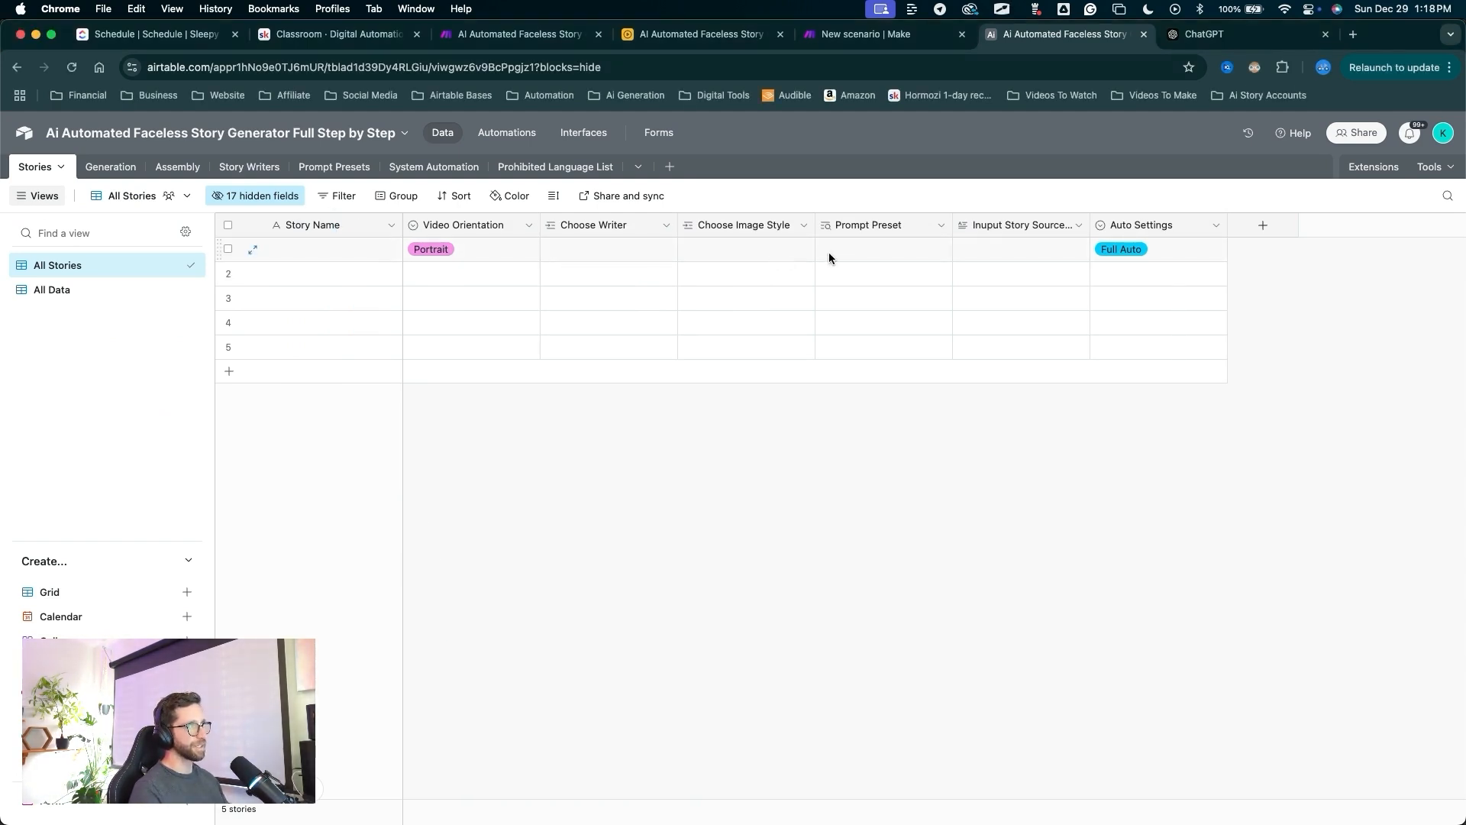
pyautogui.moveTo(996, 621)
pyautogui.mouseDown()
pyautogui.moveTo(255, 278)
pyautogui.moveTo(393, 252)
pyautogui.moveTo(835, 236)
pyautogui.moveTo(1162, 262)
pyautogui.mouseUp()
pyautogui.press('Escape')
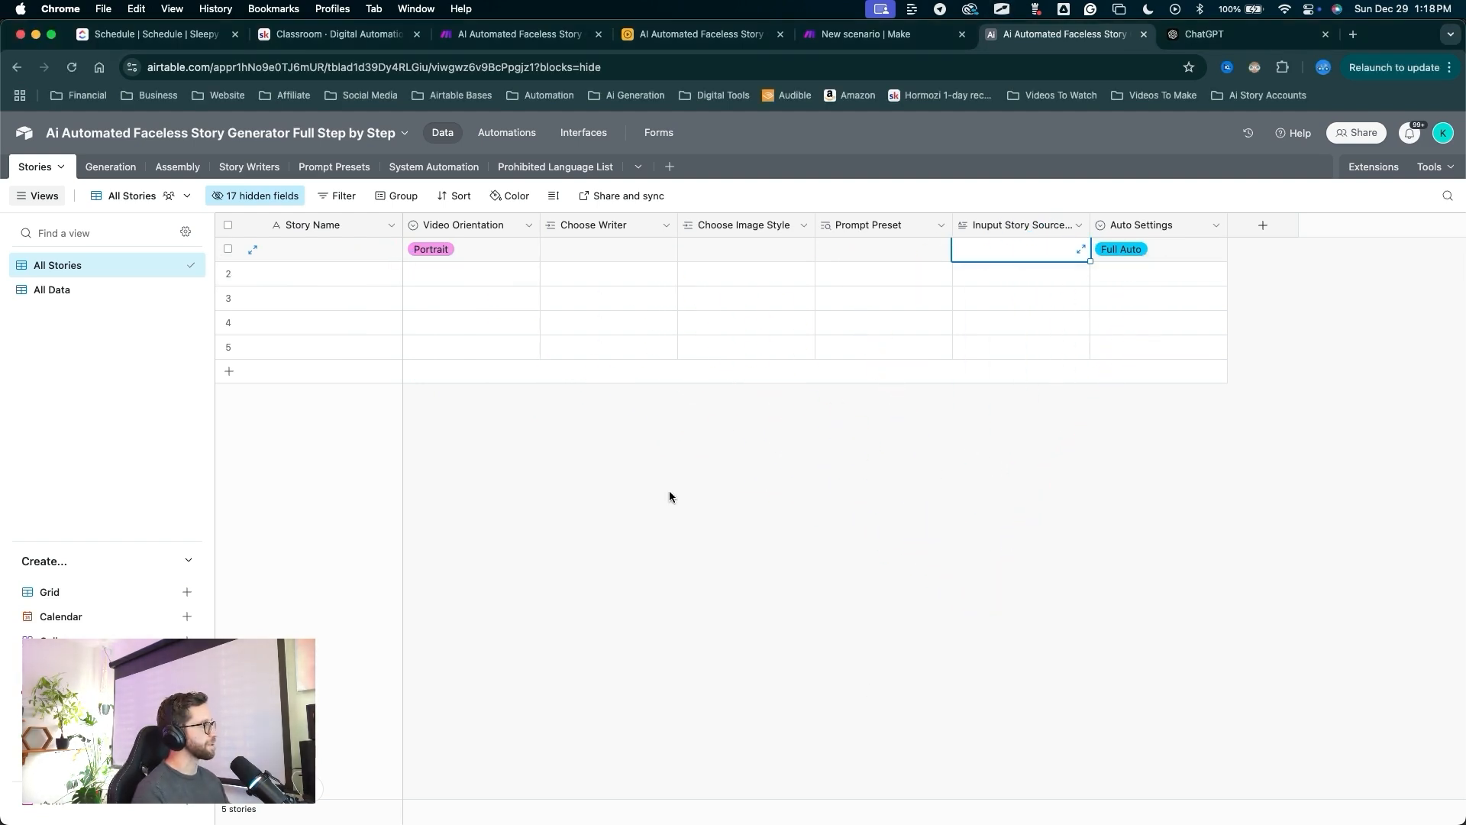
pyautogui.moveTo(672, 513)
pyautogui.mouseDown()
pyautogui.moveTo(484, 288)
pyautogui.moveTo(753, 344)
pyautogui.moveTo(654, 311)
pyautogui.moveTo(903, 448)
pyautogui.mouseUp()
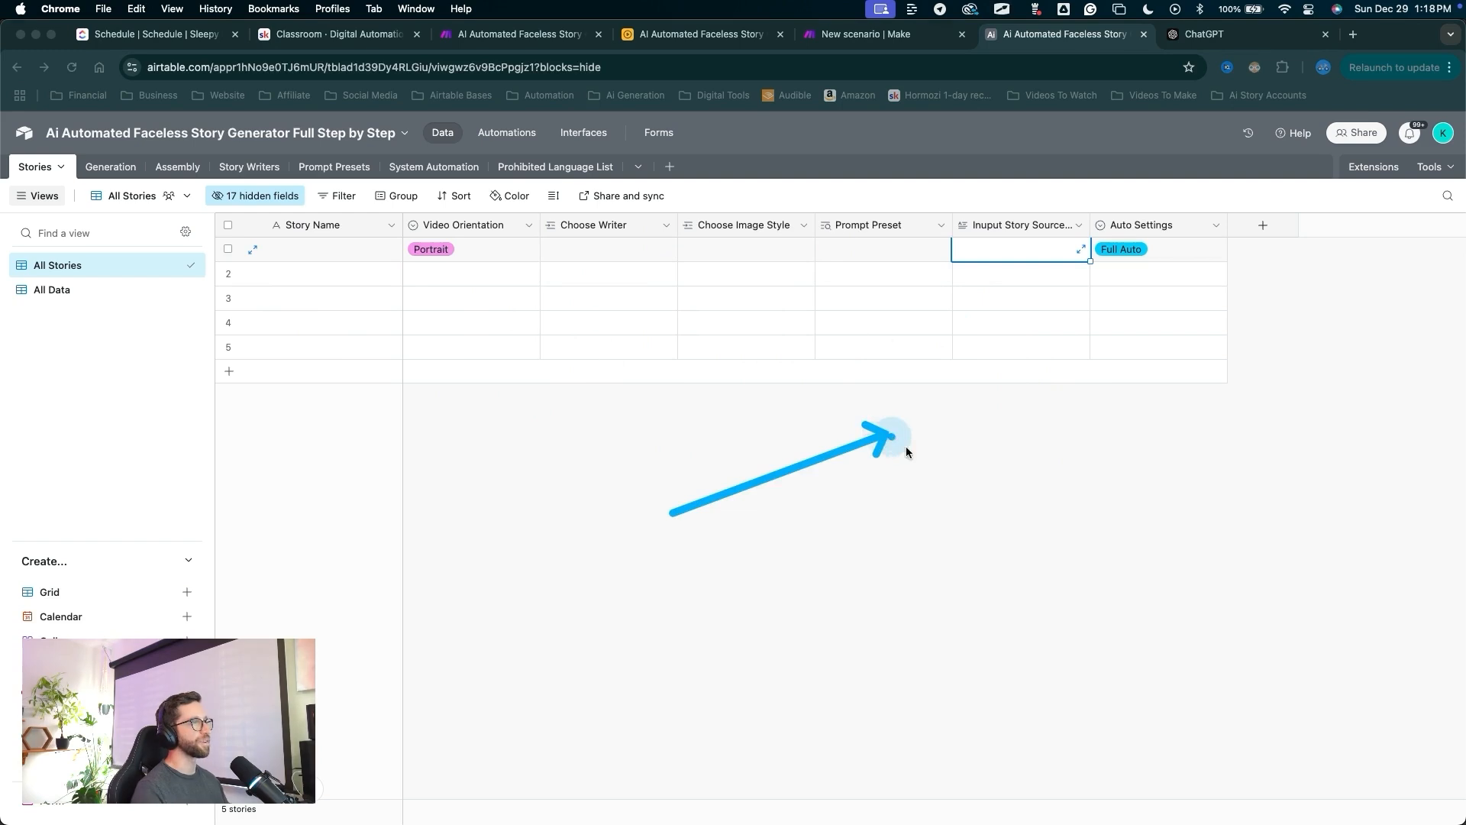
pyautogui.moveTo(1135, 561); pyautogui.dragTo(1262, 233)
# Create a new Checkbox field named START in the Stories table.
pyautogui.press('Escape')
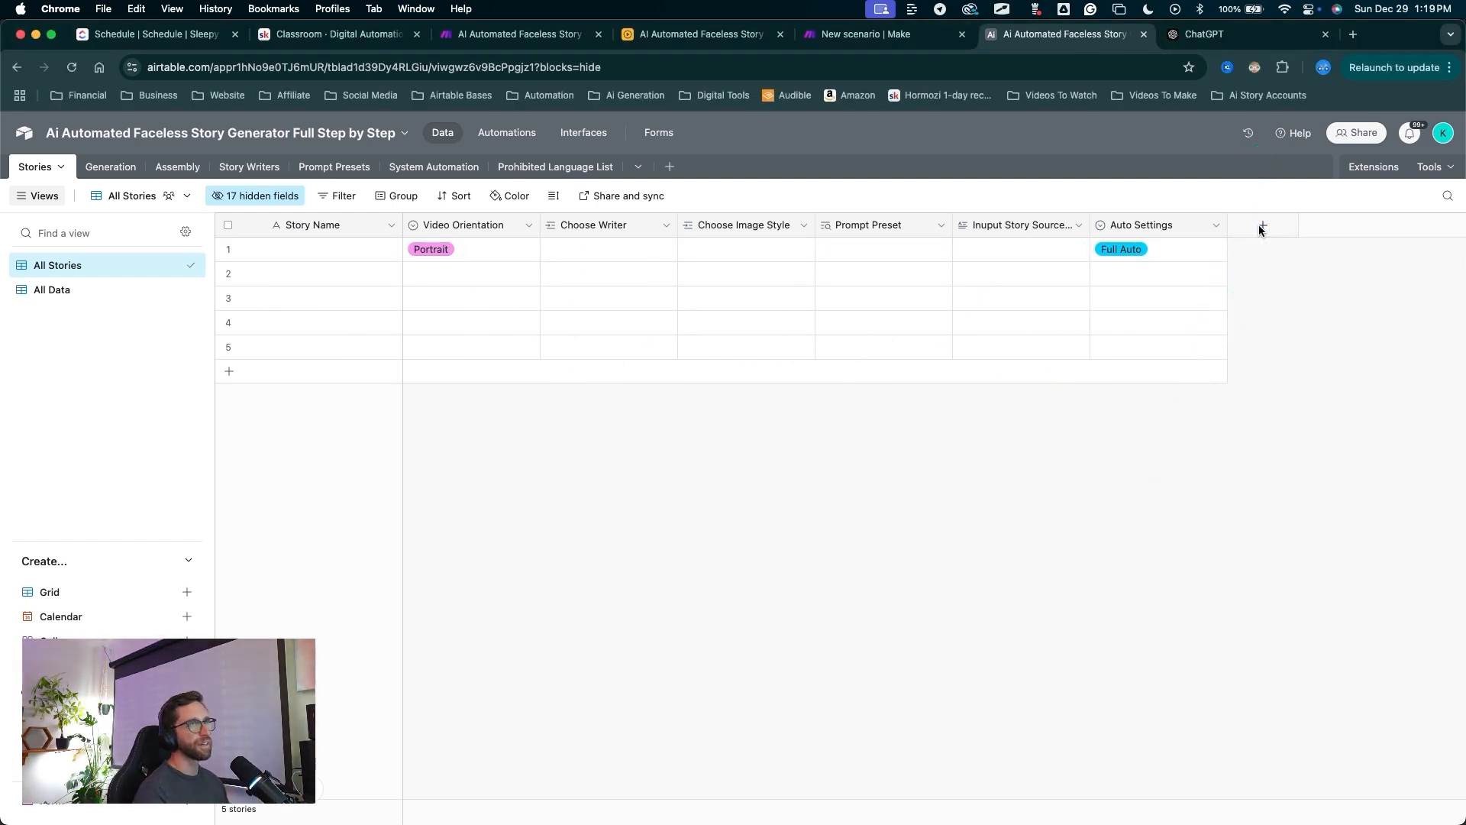
pyautogui.click(1263, 225)
pyautogui.moveTo(1280, 351); pyautogui.dragTo(1221, 406)
pyautogui.press('Escape')
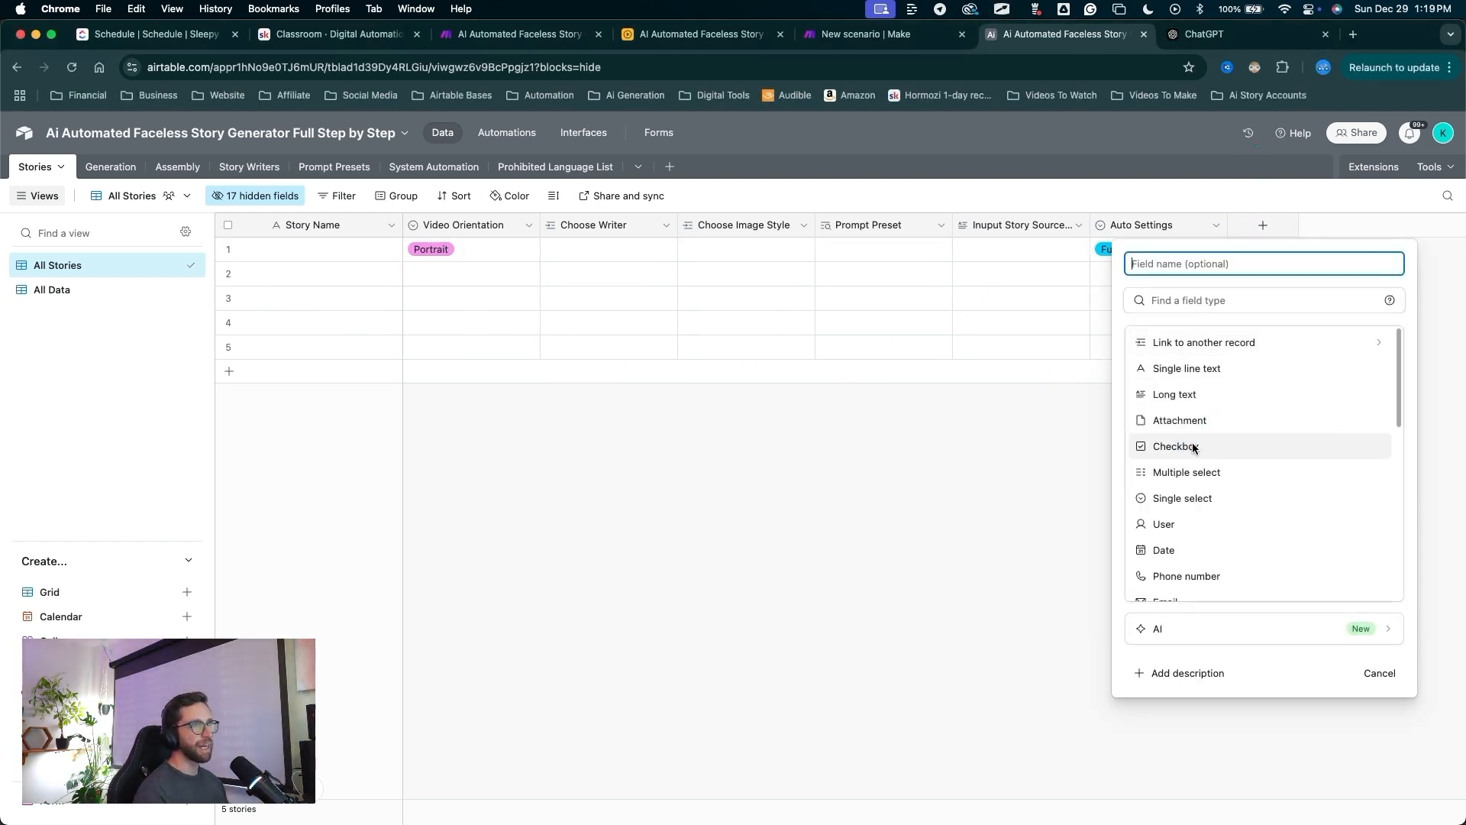
pyautogui.click(1193, 445)
pyautogui.write('START')
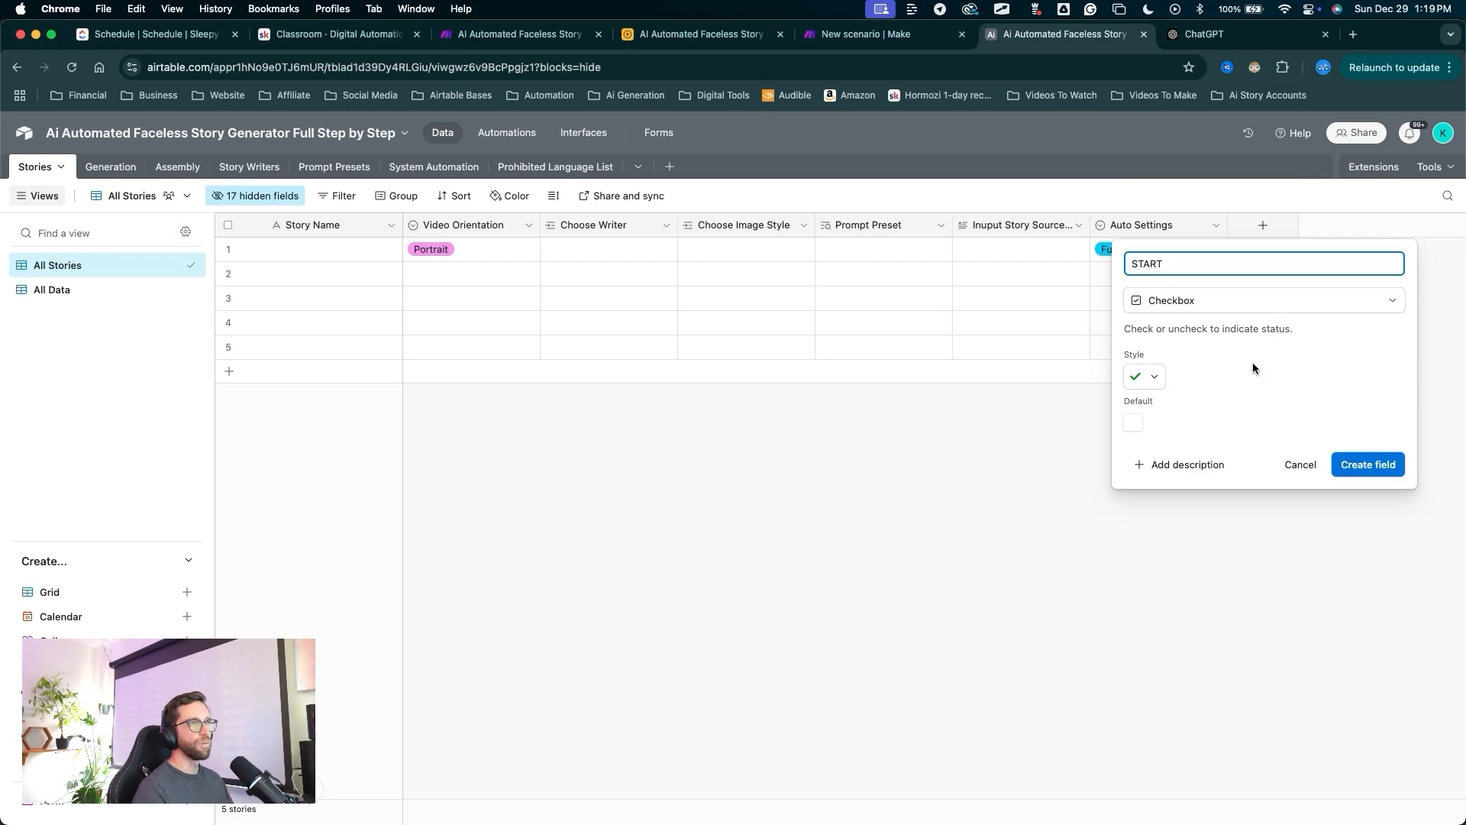
pyautogui.moveTo(1273, 310); pyautogui.dragTo(1219, 345)
pyautogui.press('Escape')
pyautogui.click(1162, 374)
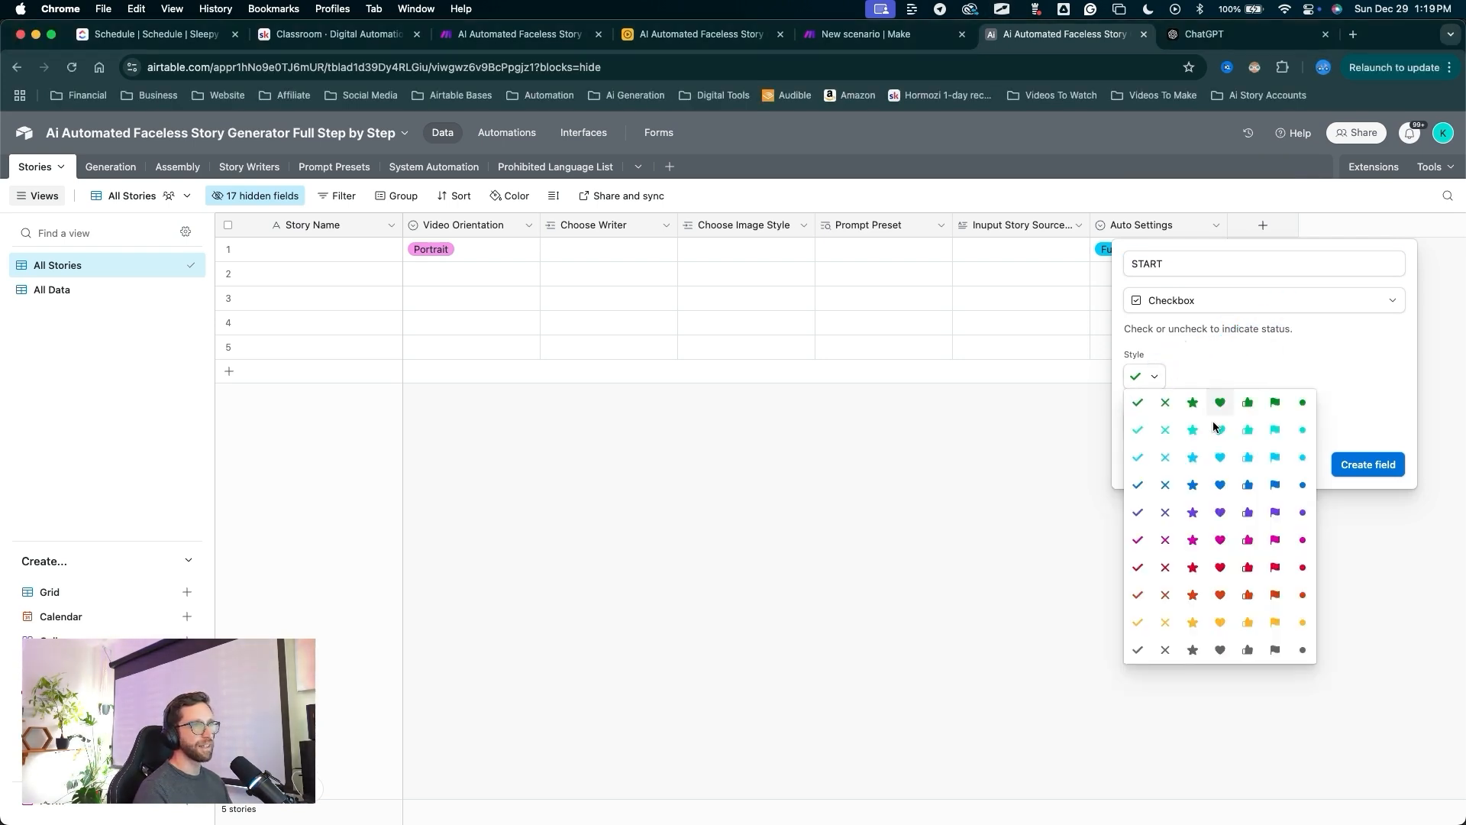
pyautogui.moveTo(1309, 393)
pyautogui.mouseDown()
pyautogui.moveTo(1340, 454)
pyautogui.moveTo(1283, 251)
pyautogui.mouseUp()
pyautogui.press('Escape')
pyautogui.click(1367, 465)
pyautogui.press('Escape')
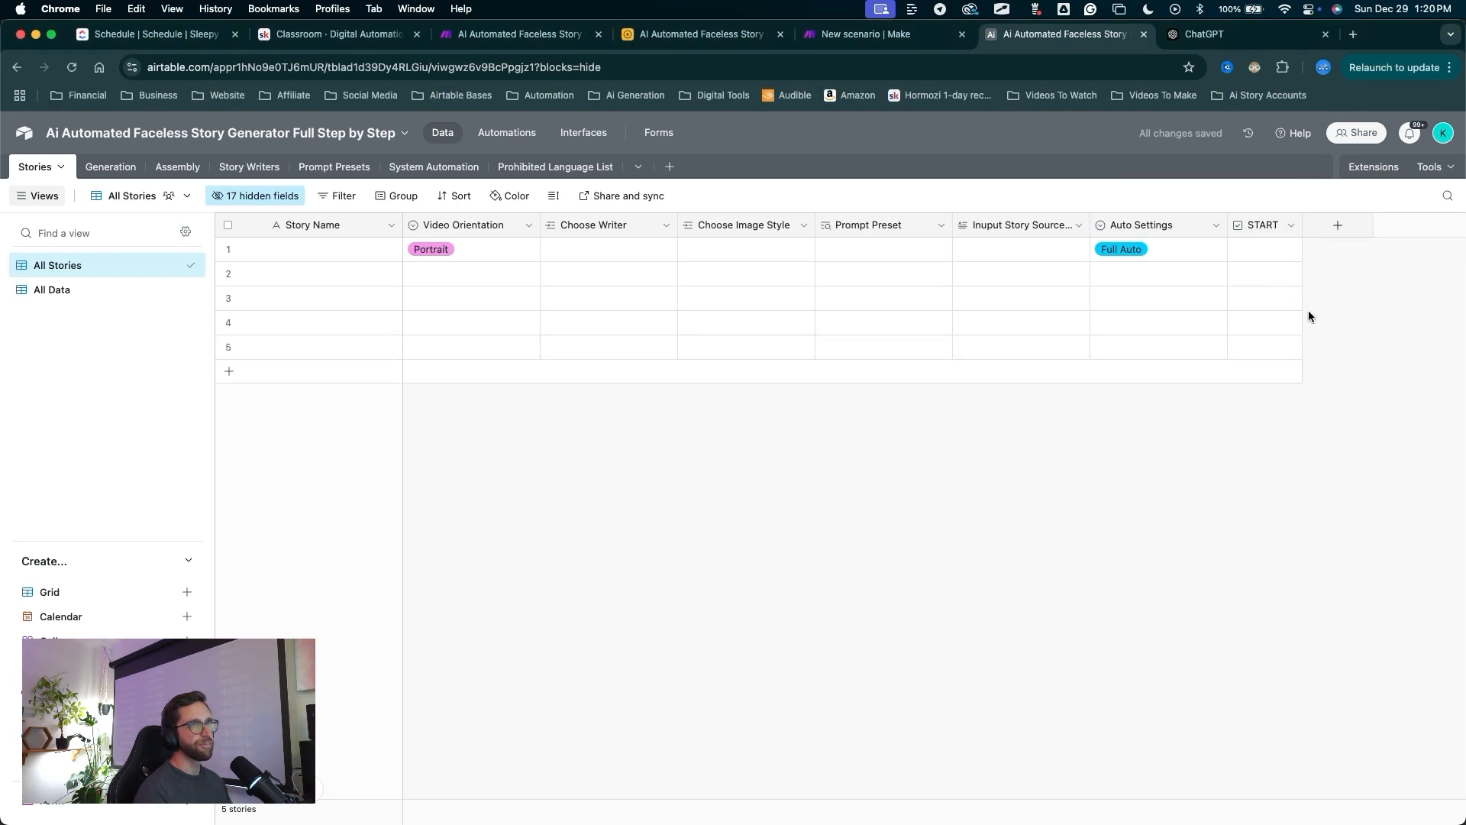
pyautogui.moveTo(1324, 422); pyautogui.dragTo(1324, 287)
pyautogui.press('Escape')
# Create a Long text field named Story Output in the Stories table.
pyautogui.click(1337, 225)
pyautogui.write('Story Out')
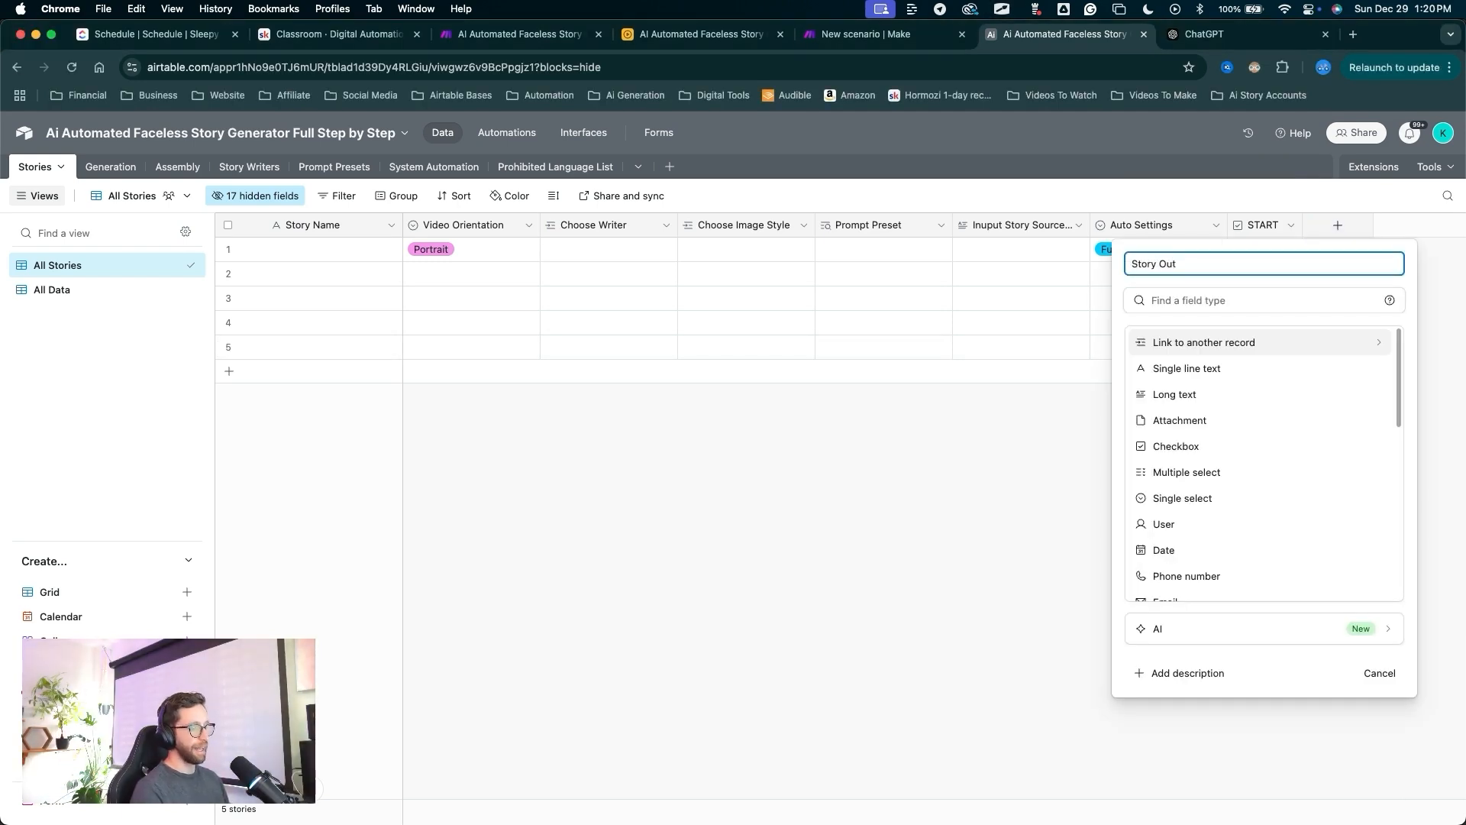
pyautogui.moveTo(1289, 354); pyautogui.dragTo(1238, 380)
pyautogui.press('Escape')
pyautogui.click(1186, 394)
pyautogui.moveTo(1253, 517); pyautogui.dragTo(1341, 407)
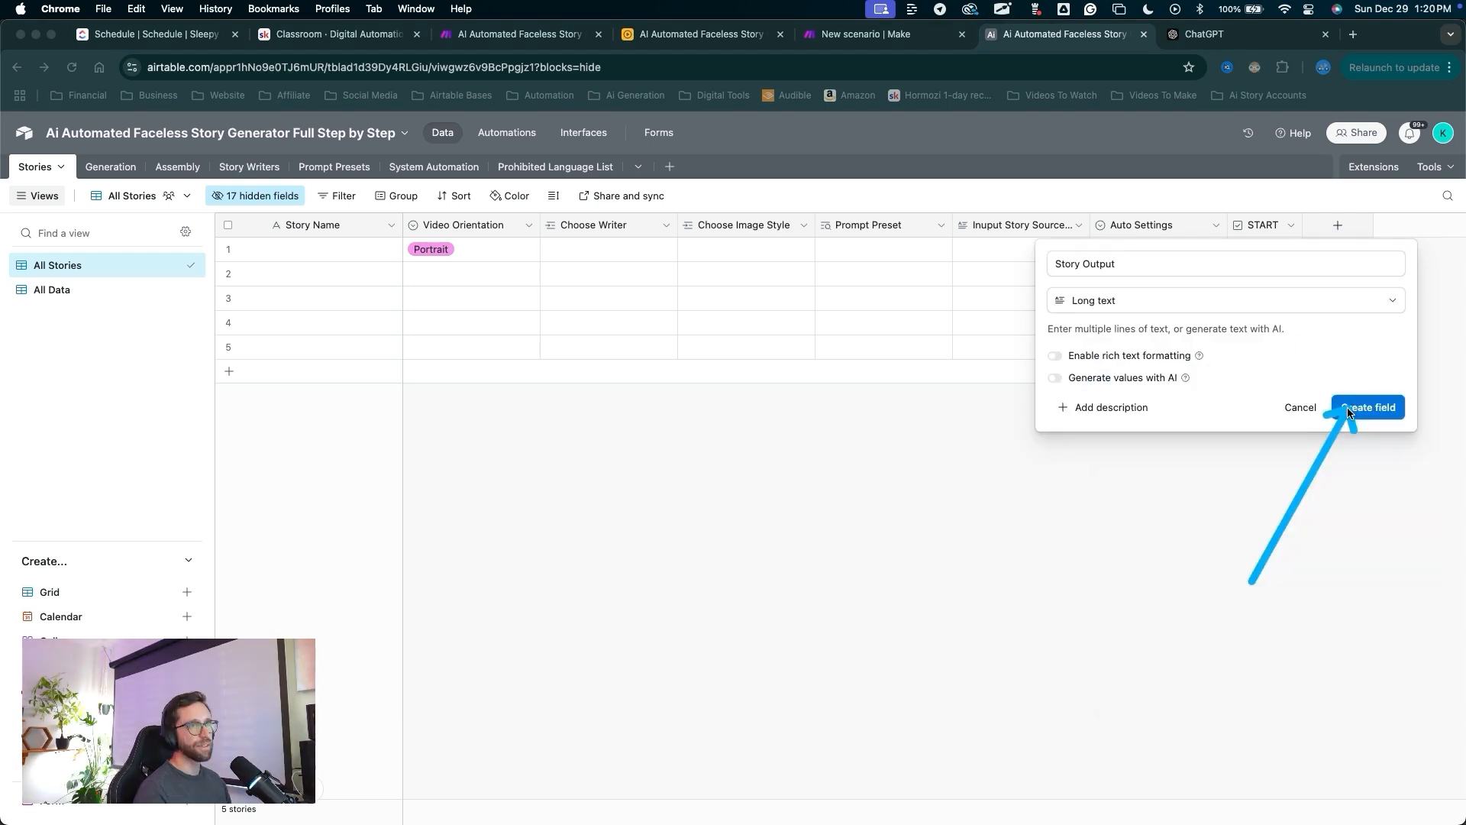
pyautogui.press('Escape')
pyautogui.click(1364, 405)
pyautogui.moveTo(1245, 534)
pyautogui.mouseDown()
pyautogui.moveTo(1374, 238)
pyautogui.moveTo(713, 246)
pyautogui.moveTo(701, 251)
pyautogui.moveTo(704, 360)
pyautogui.mouseUp()
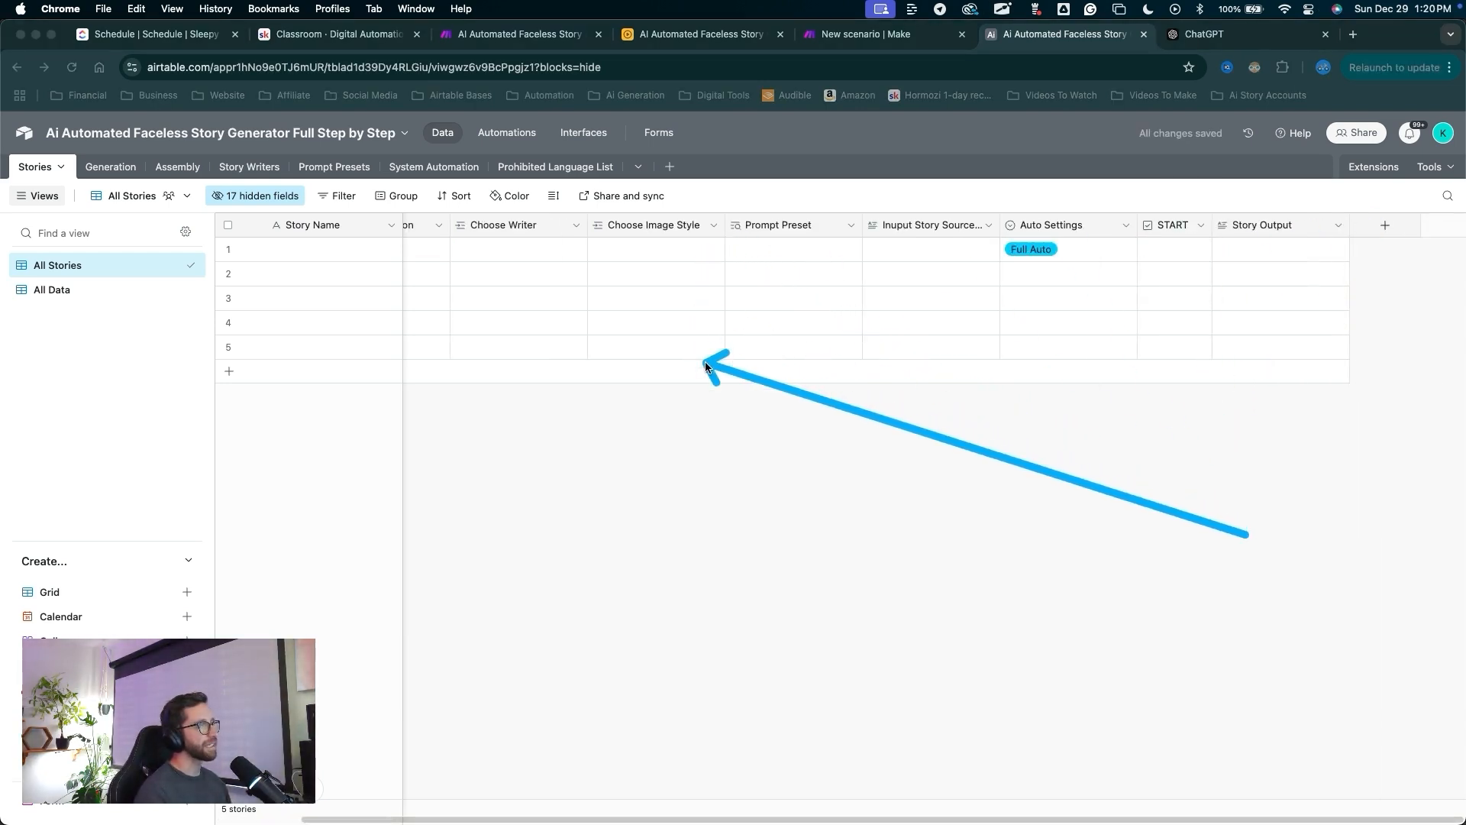
pyautogui.press('Escape')
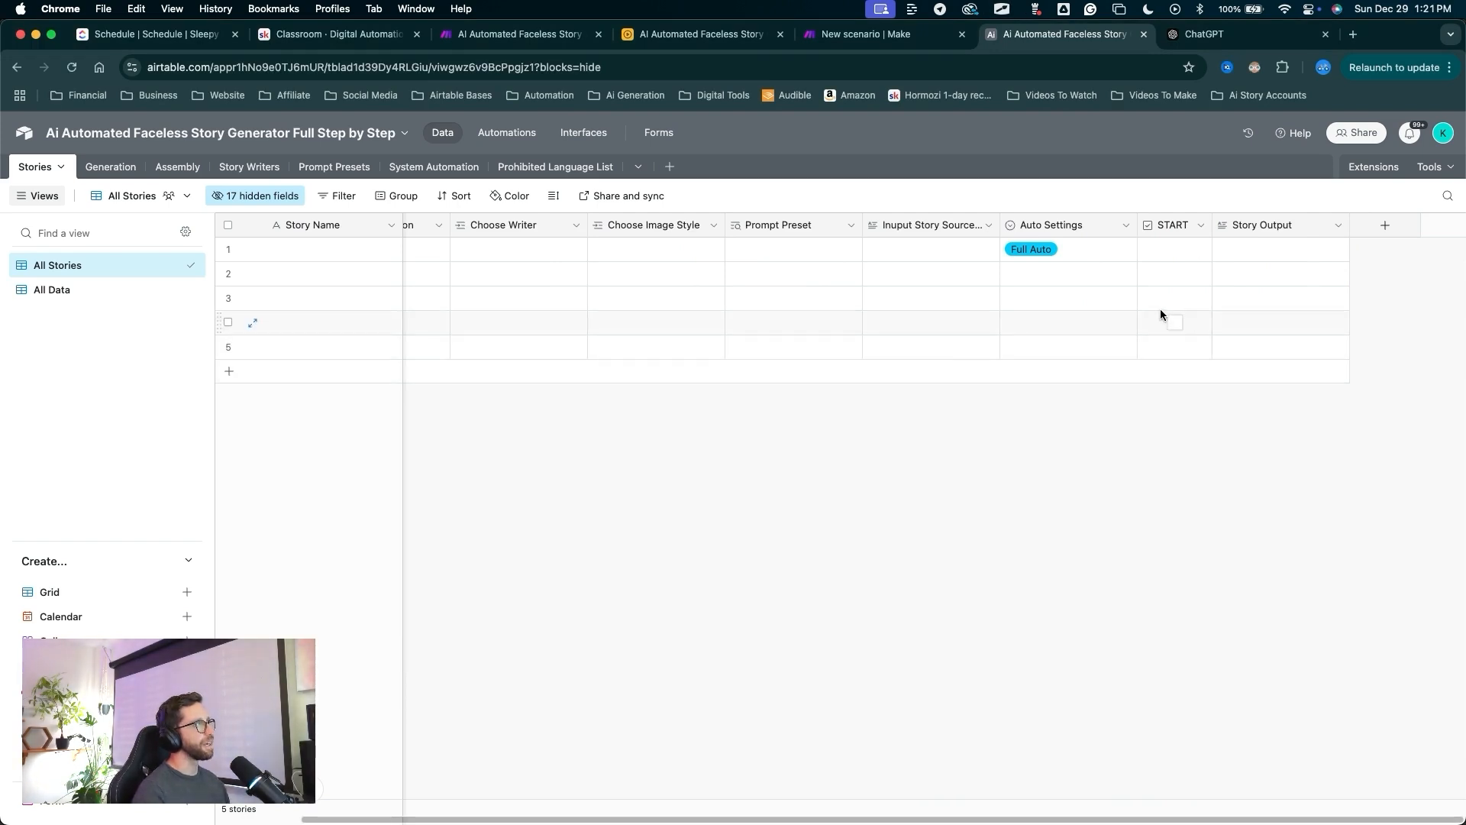
pyautogui.hscroll(-3, 1215, 301)
pyautogui.hscroll(2, 1210, 313)
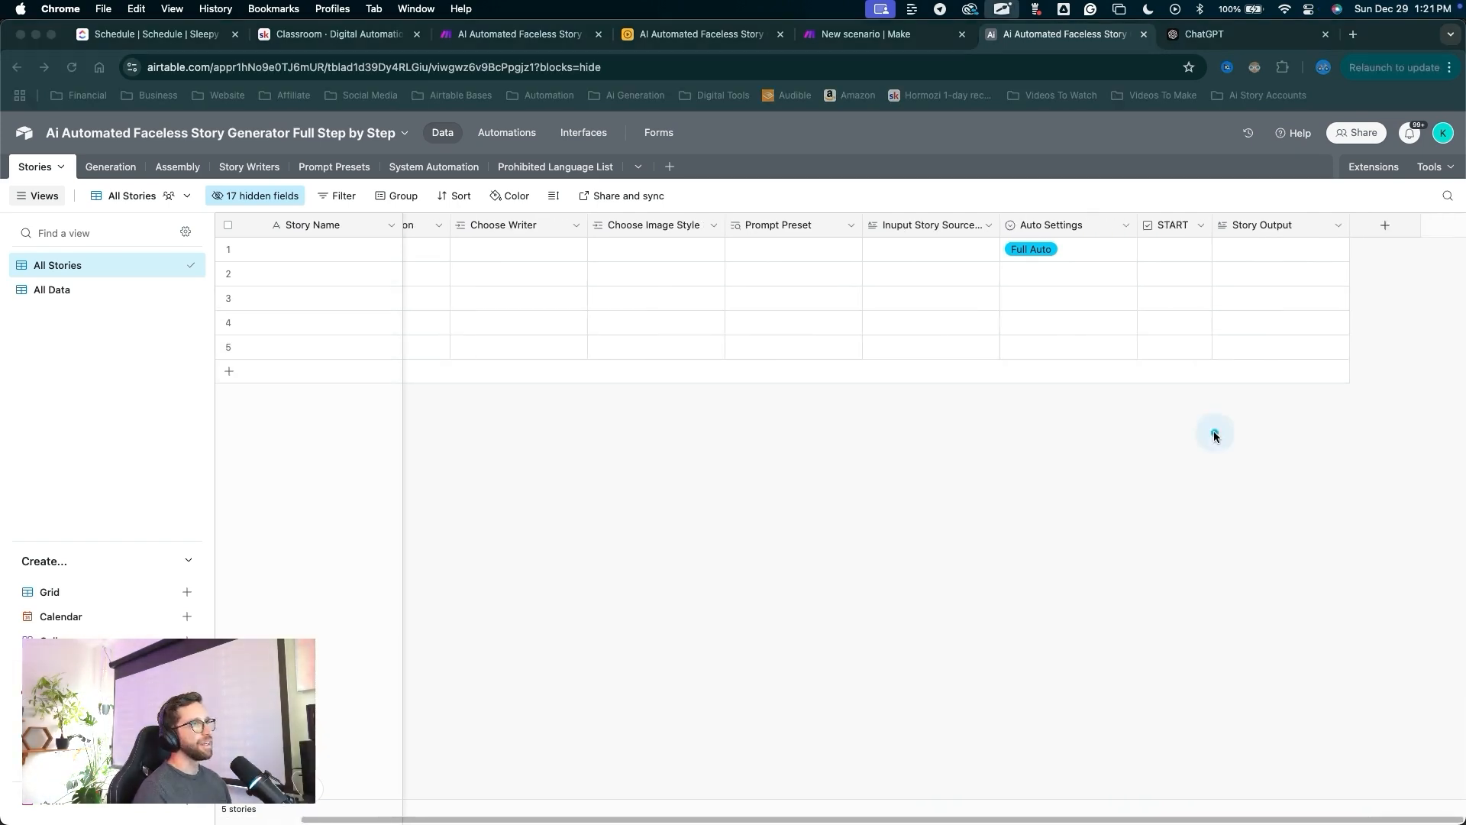
pyautogui.moveTo(1182, 436); pyautogui.dragTo(74, 299)
# Switch to the Stories table's All Data view and bring the Assembly column into sight.
pyautogui.press('Escape')
pyautogui.click(74, 296)
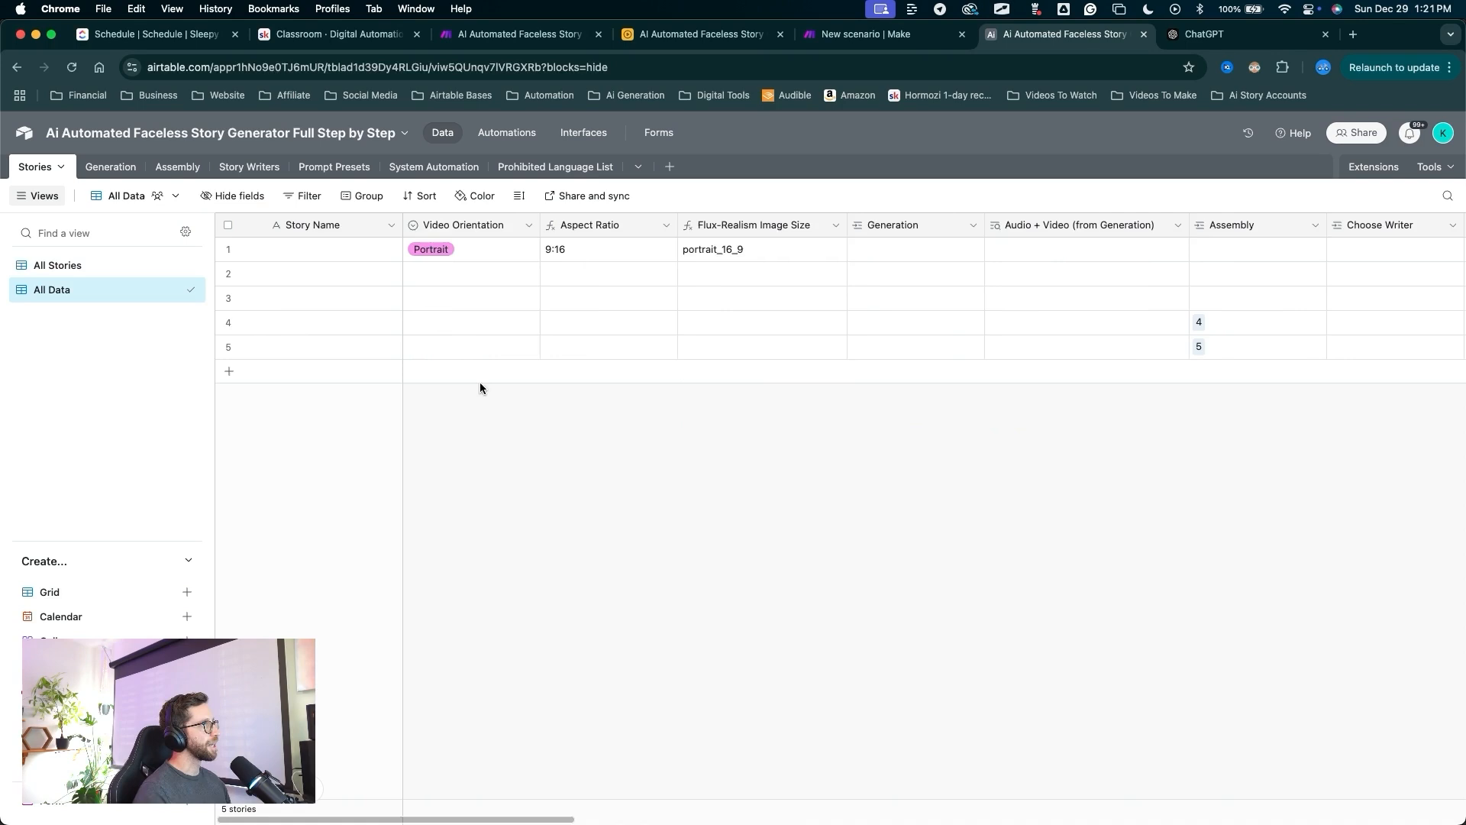
pyautogui.hscroll(5, 613, 463)
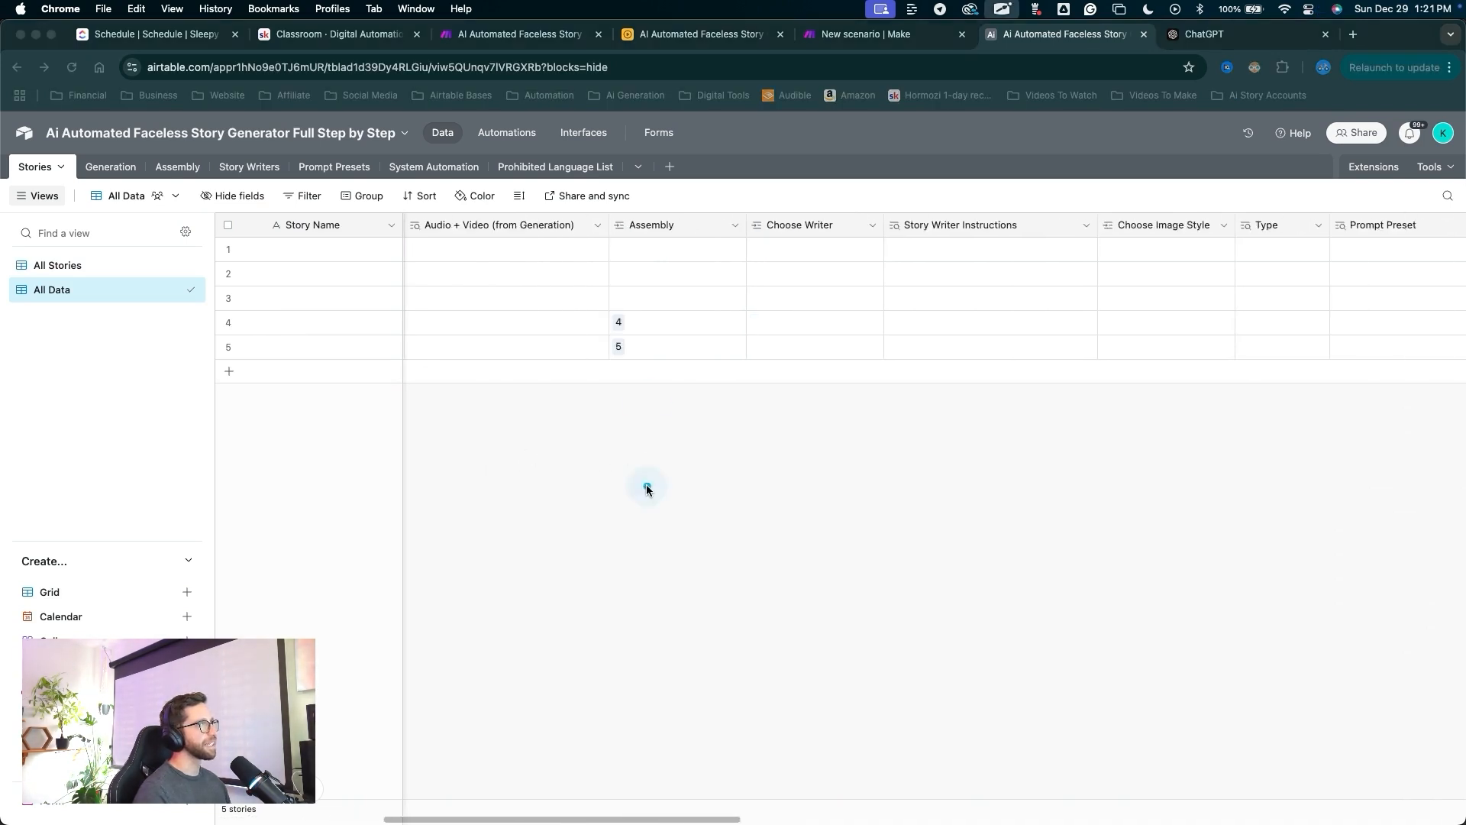
pyautogui.moveTo(648, 449)
pyautogui.mouseDown()
pyautogui.moveTo(648, 245)
pyautogui.moveTo(703, 221)
pyautogui.moveTo(658, 226)
pyautogui.mouseUp()
pyautogui.press('Escape')
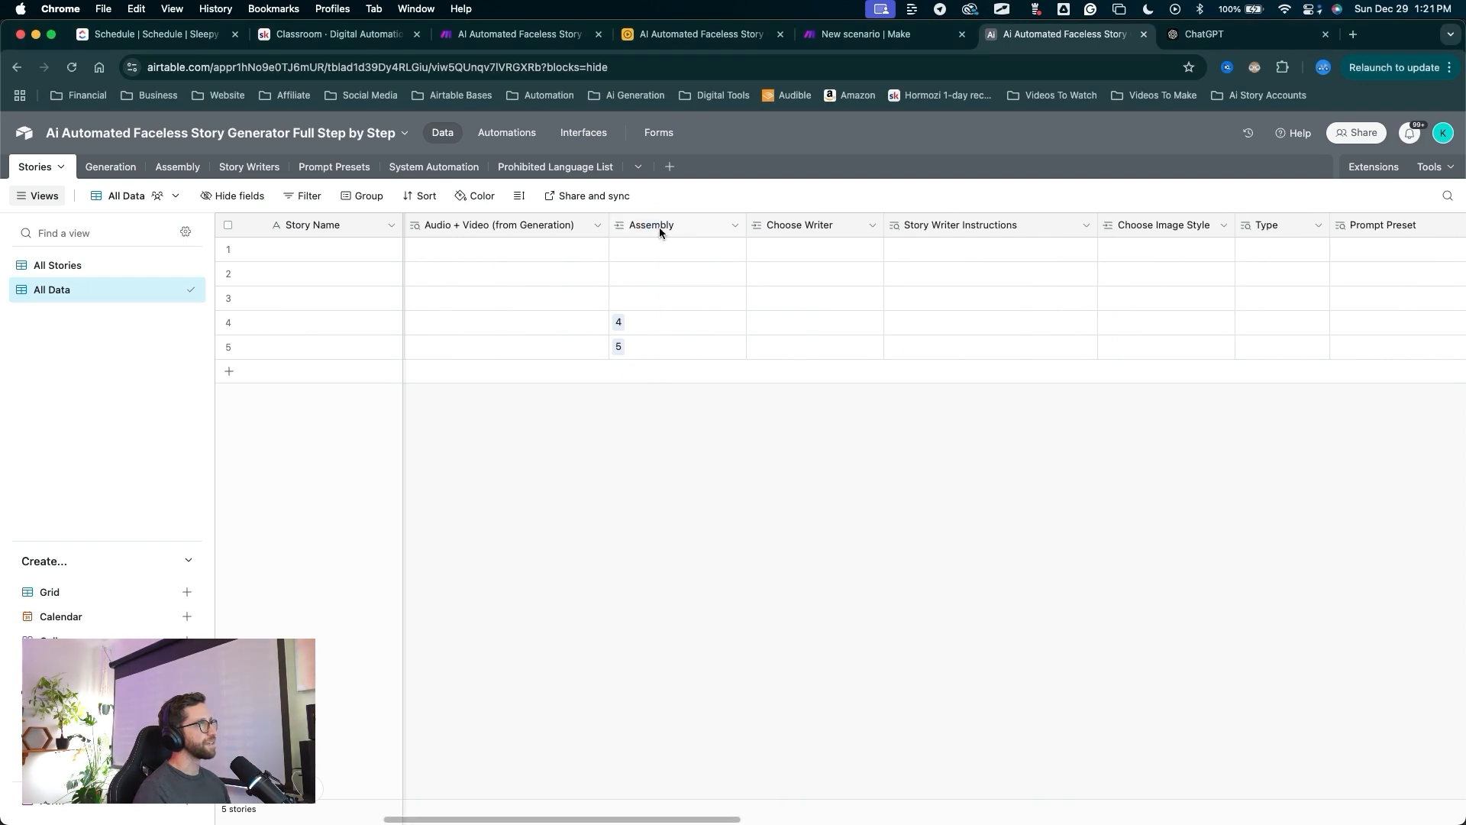
# Add a Finished Video lookup field from the Assembly link, then return to All Stories.
pyautogui.rightClick(659, 226)
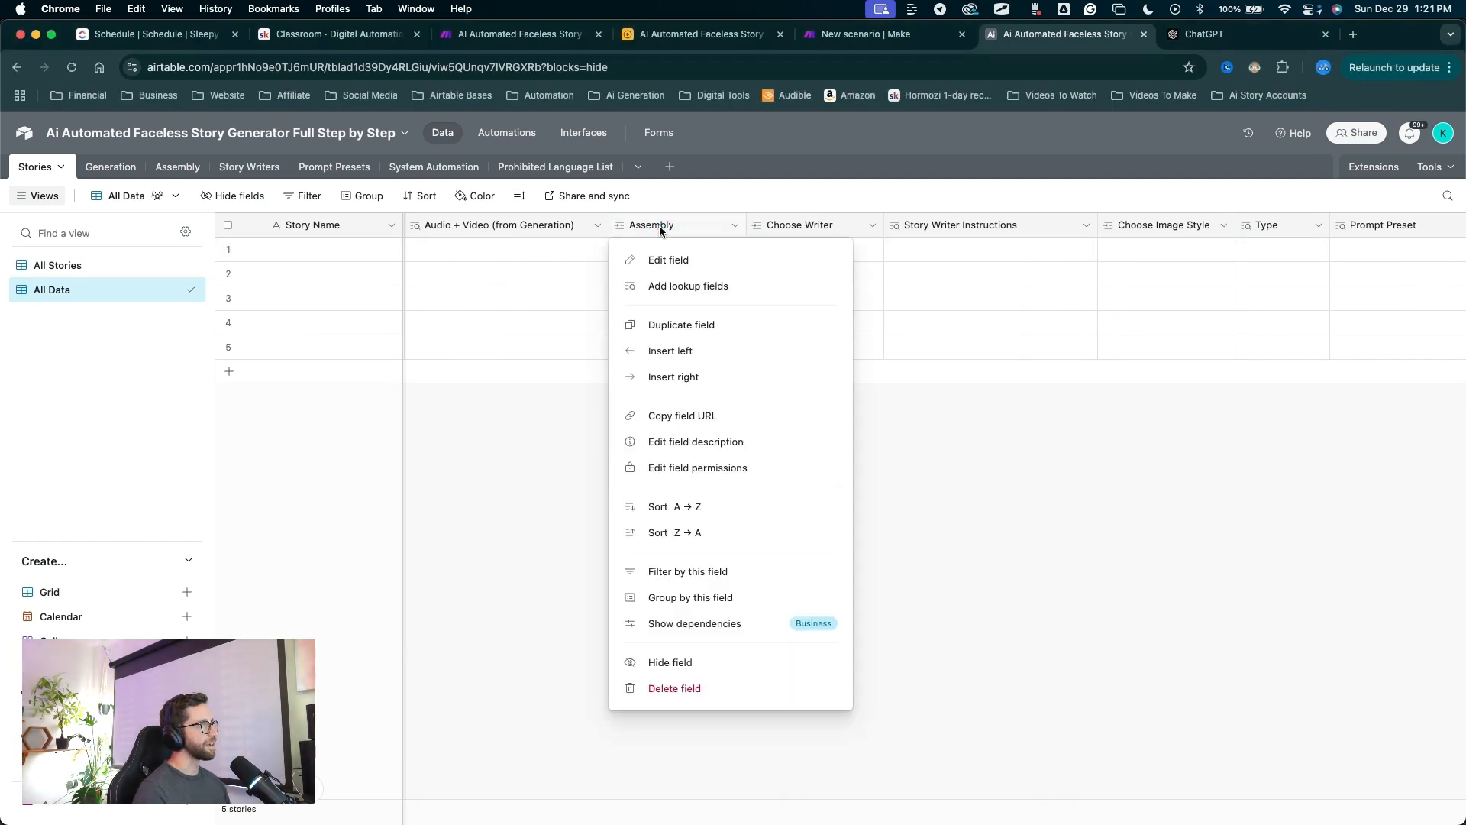
pyautogui.click(668, 286)
pyautogui.moveTo(721, 283); pyautogui.dragTo(608, 484)
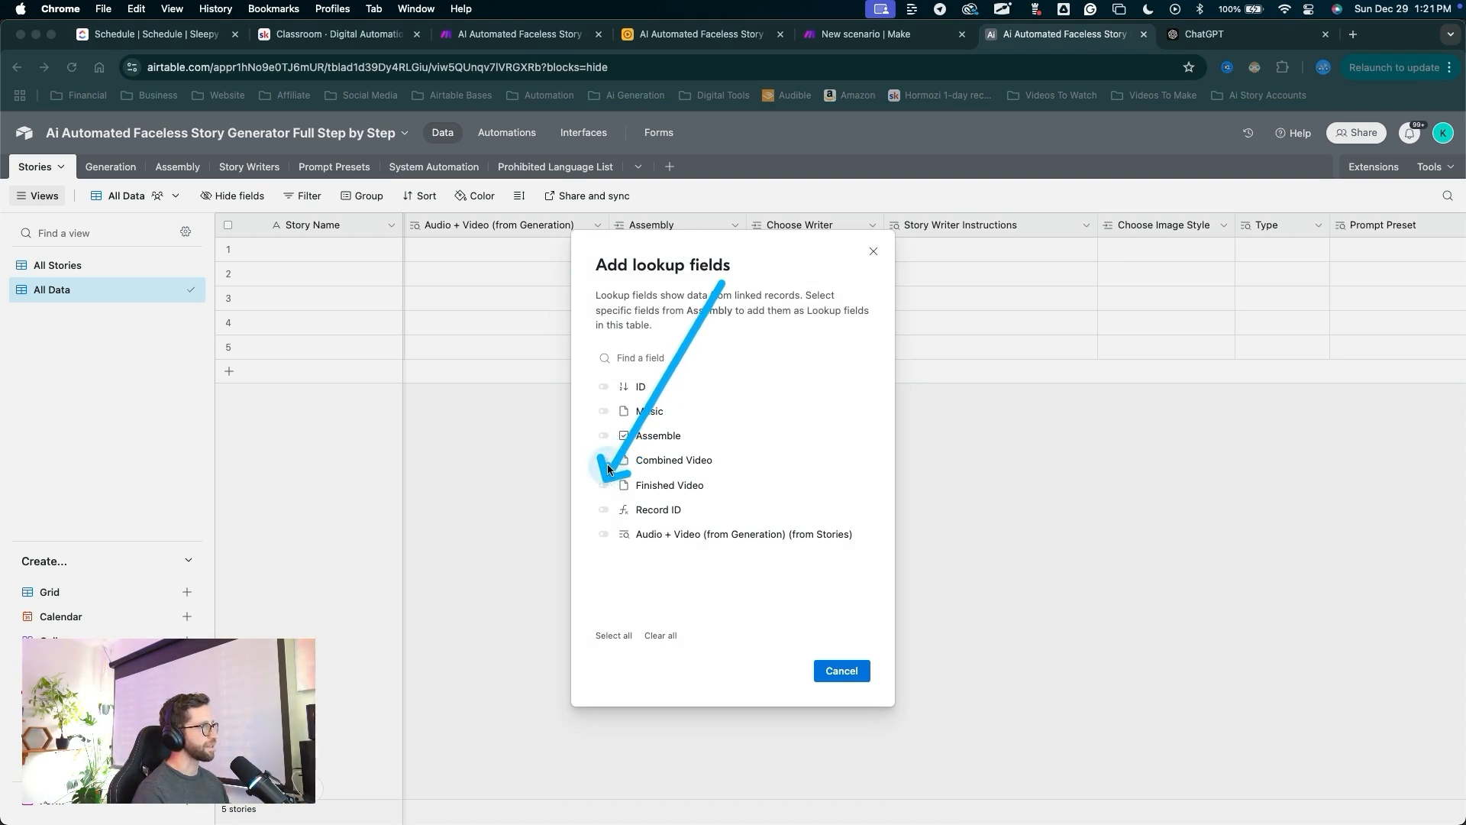
pyautogui.press('Escape')
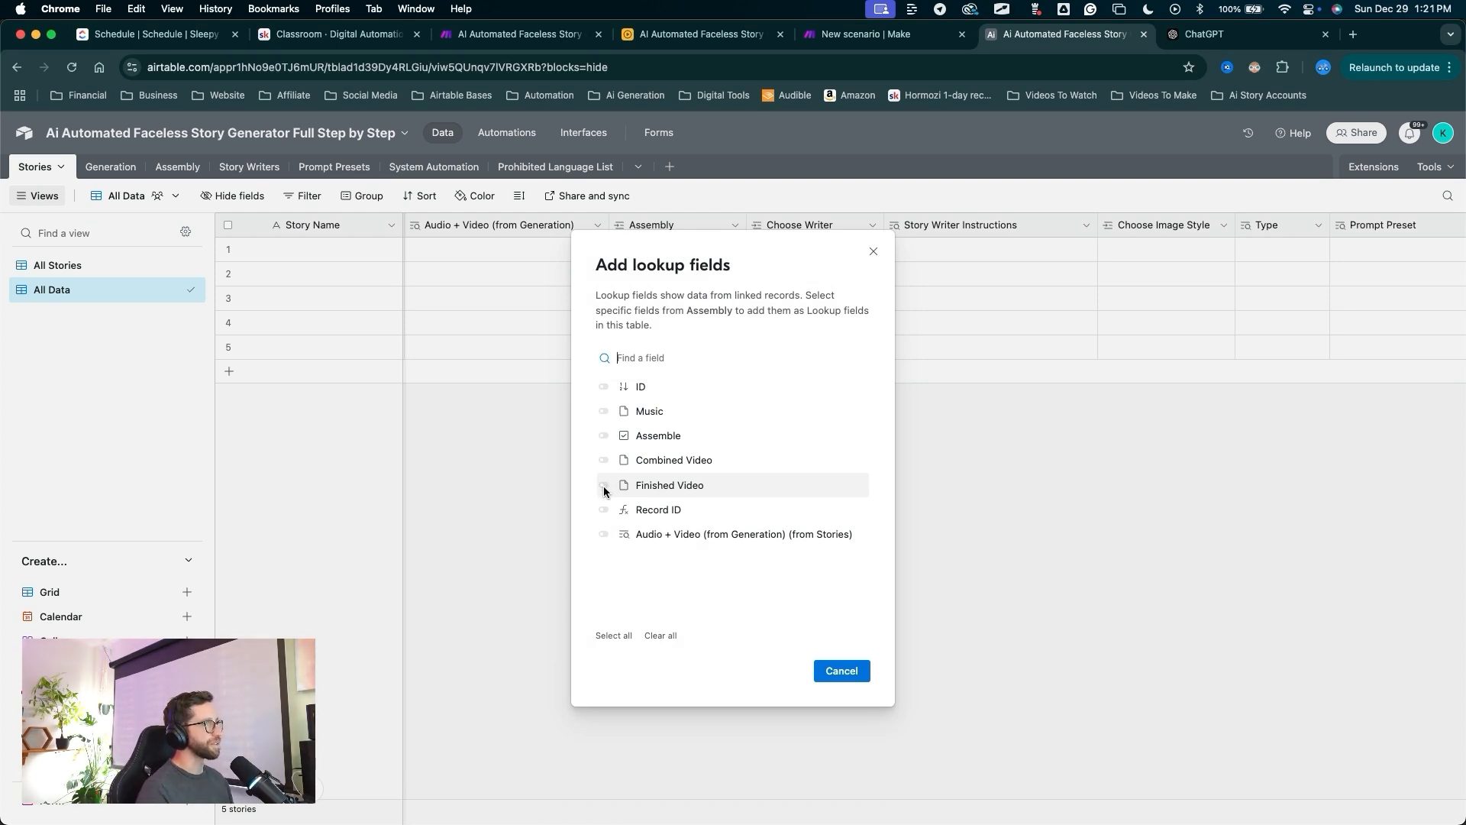
pyautogui.click(604, 485)
pyautogui.moveTo(859, 532); pyautogui.dragTo(837, 654)
pyautogui.press('Escape')
pyautogui.click(842, 671)
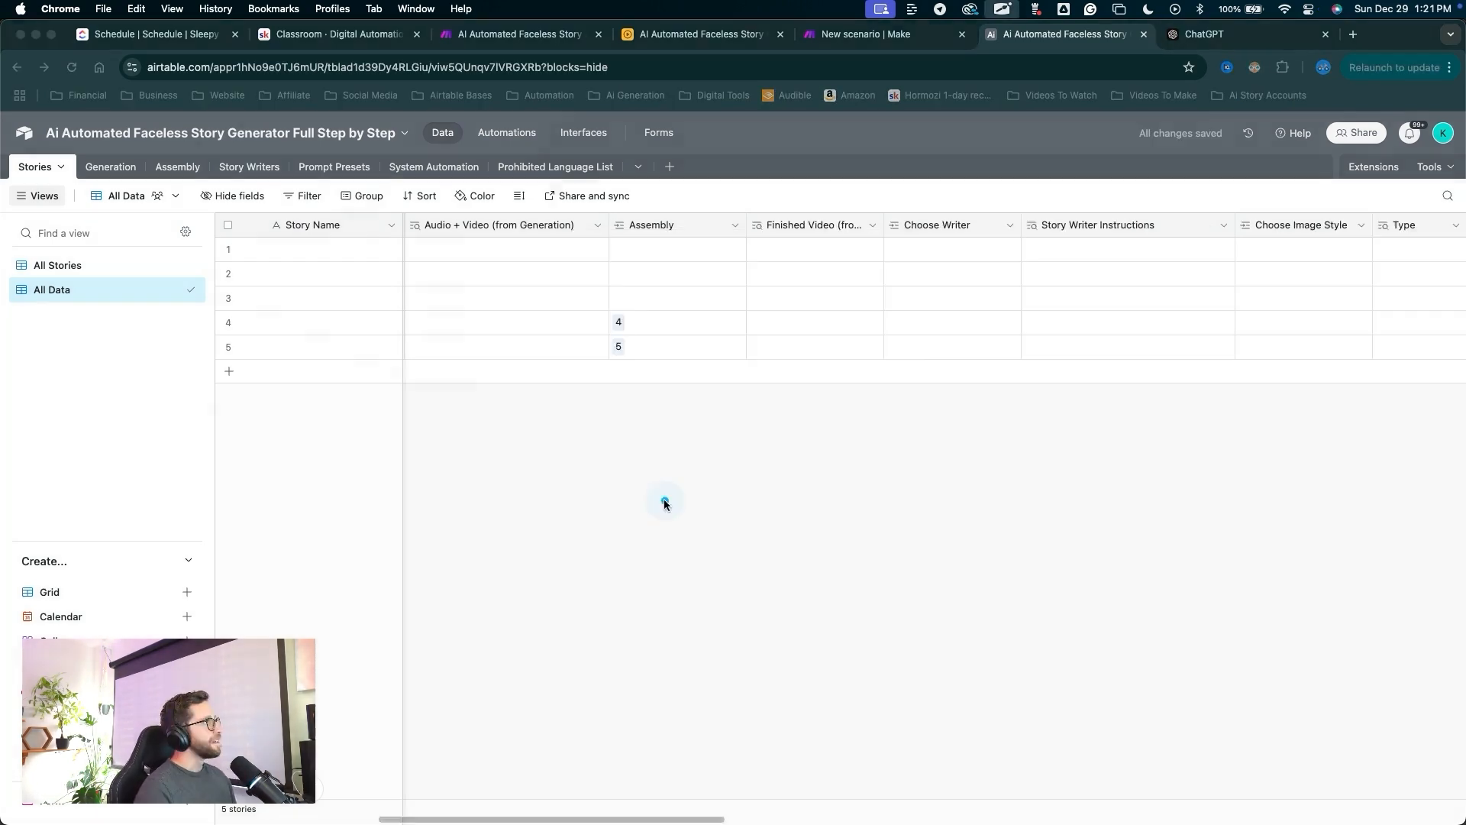
pyautogui.moveTo(665, 504); pyautogui.dragTo(98, 260)
pyautogui.press('Escape')
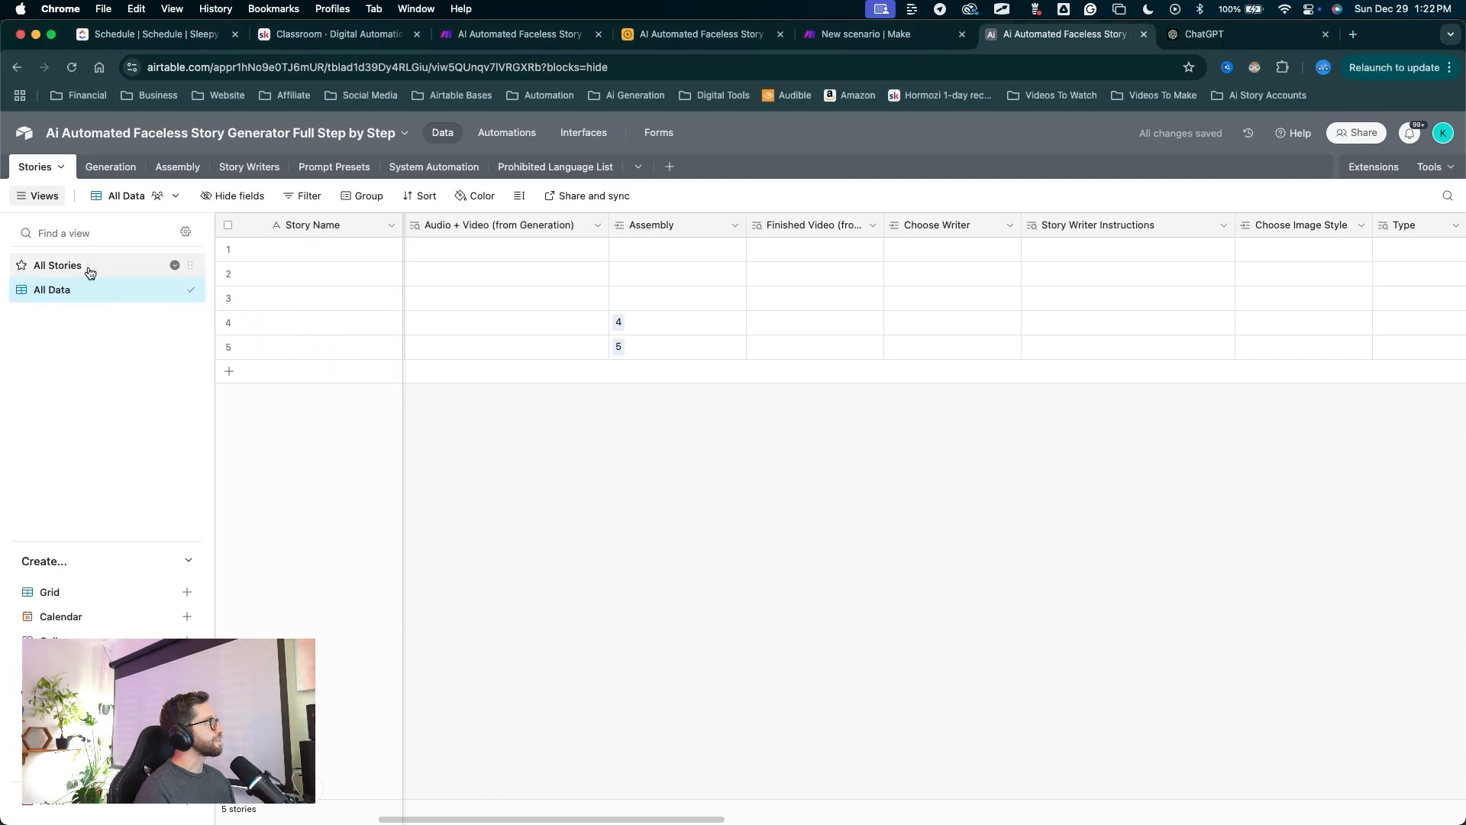
pyautogui.click(89, 272)
# Unhide the Finished Video (from Assembly) field in the All Stories view.
pyautogui.moveTo(1006, 584)
pyautogui.mouseDown()
pyautogui.moveTo(428, 318)
pyautogui.moveTo(216, 190)
pyautogui.moveTo(260, 198)
pyautogui.mouseUp()
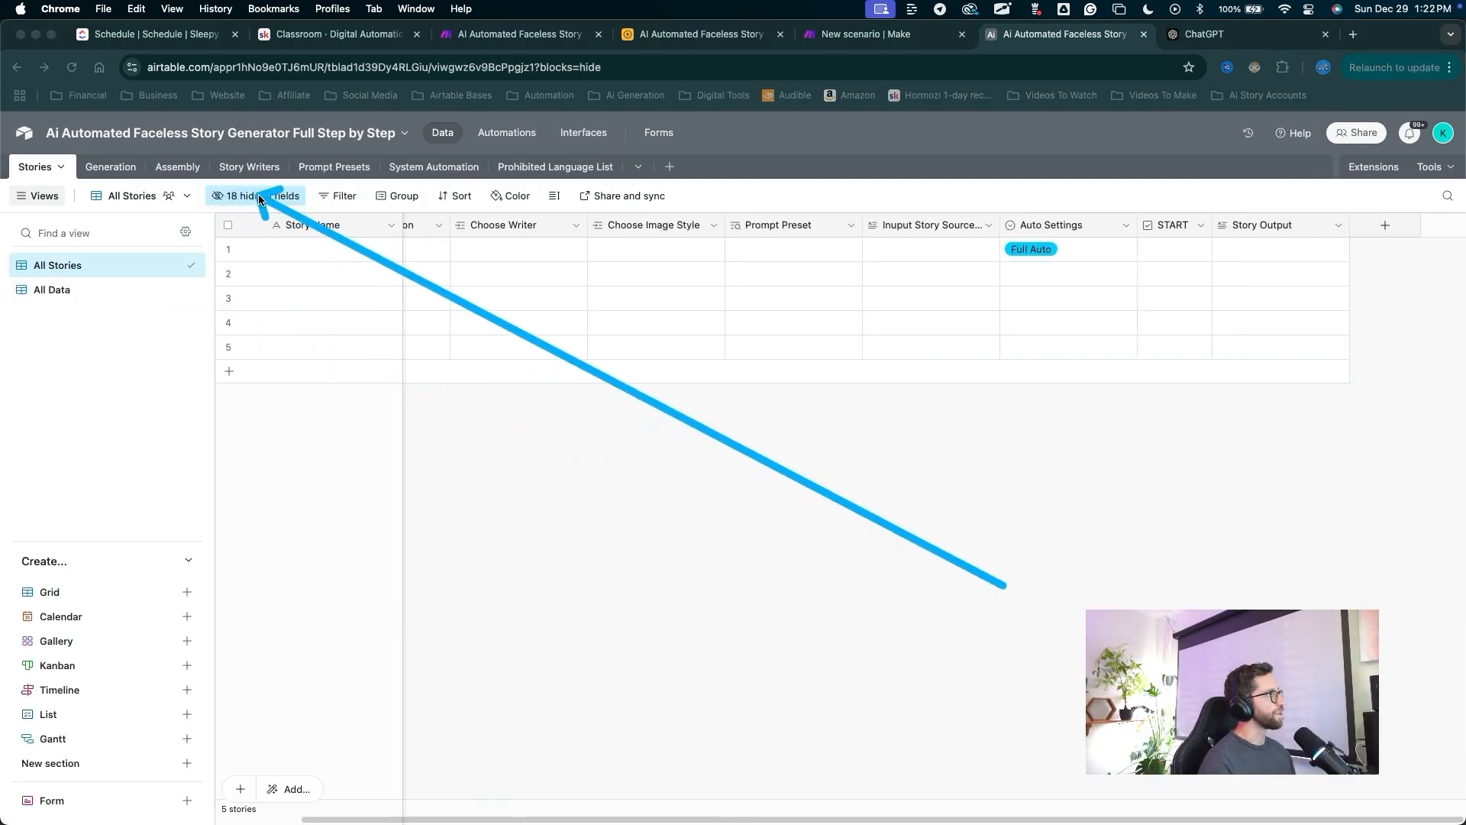
pyautogui.press('Escape')
pyautogui.click(266, 197)
pyautogui.scroll(-1, 332, 425)
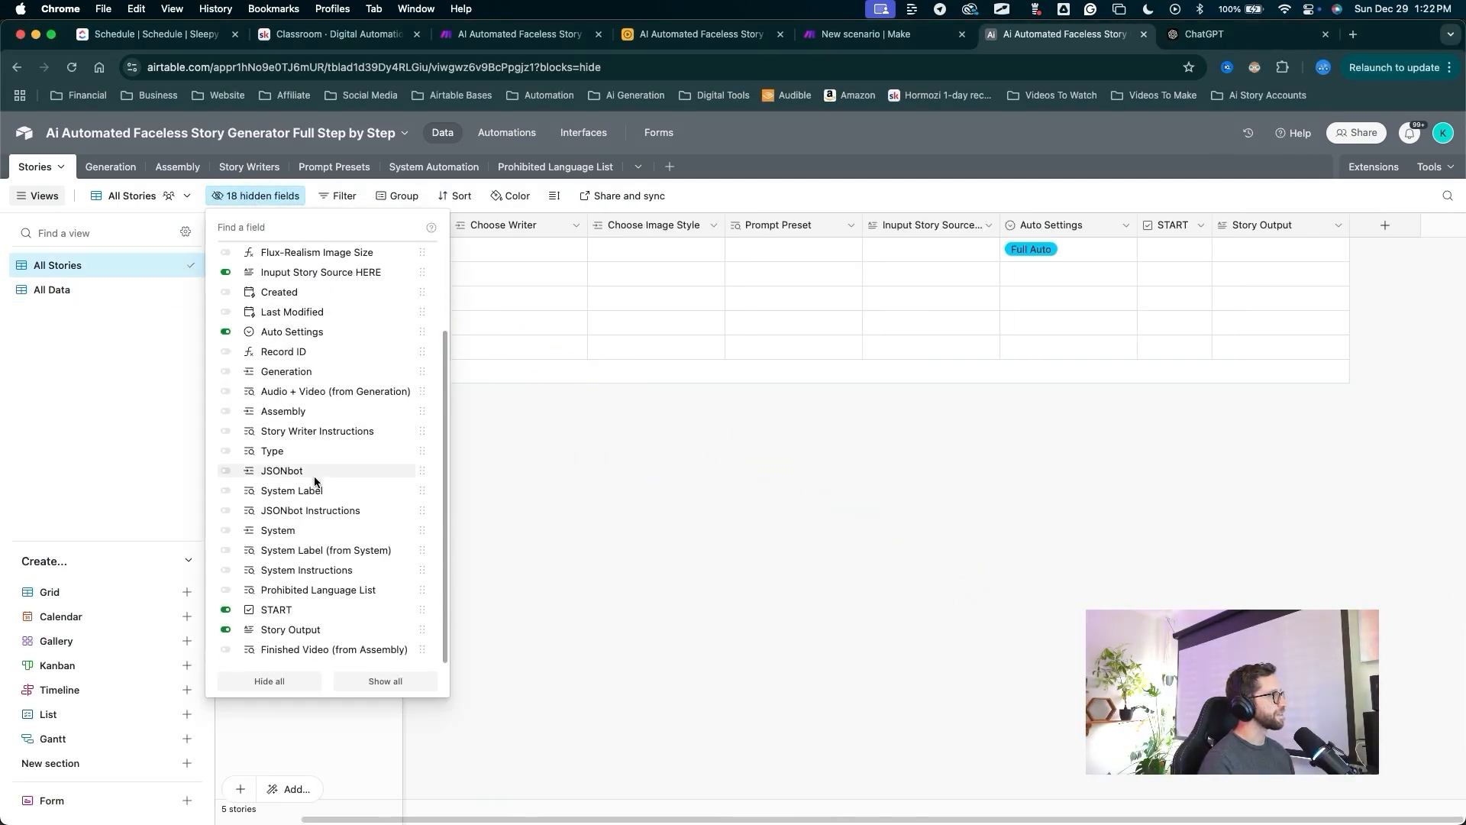
pyautogui.moveTo(225, 565); pyautogui.dragTo(229, 626)
pyautogui.press('Escape')
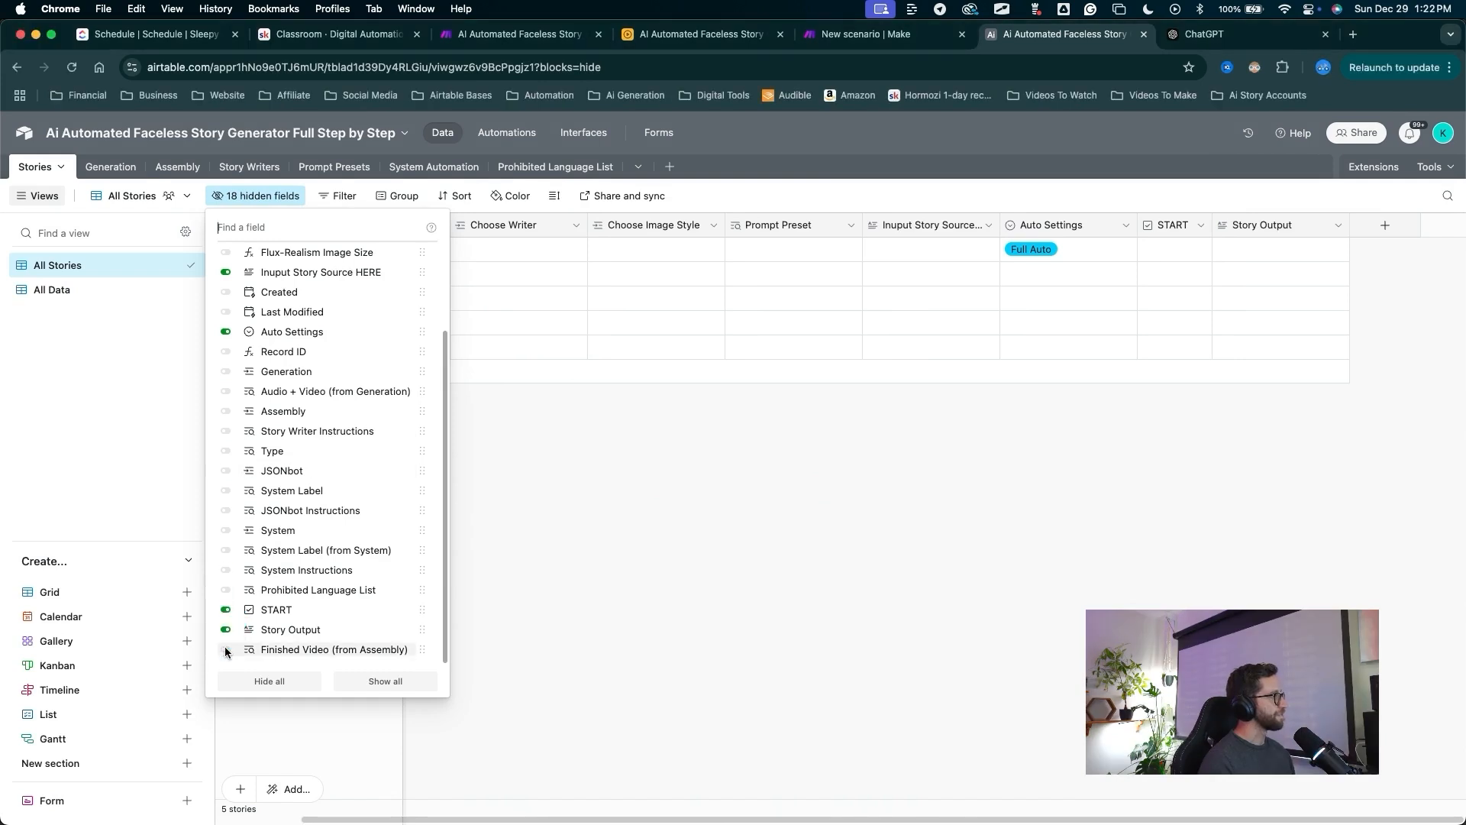
pyautogui.click(225, 650)
# Rename the field to just 'Finished Video' and widen the Story Output column.
pyautogui.moveTo(1178, 386); pyautogui.dragTo(1309, 226)
pyautogui.press('Escape')
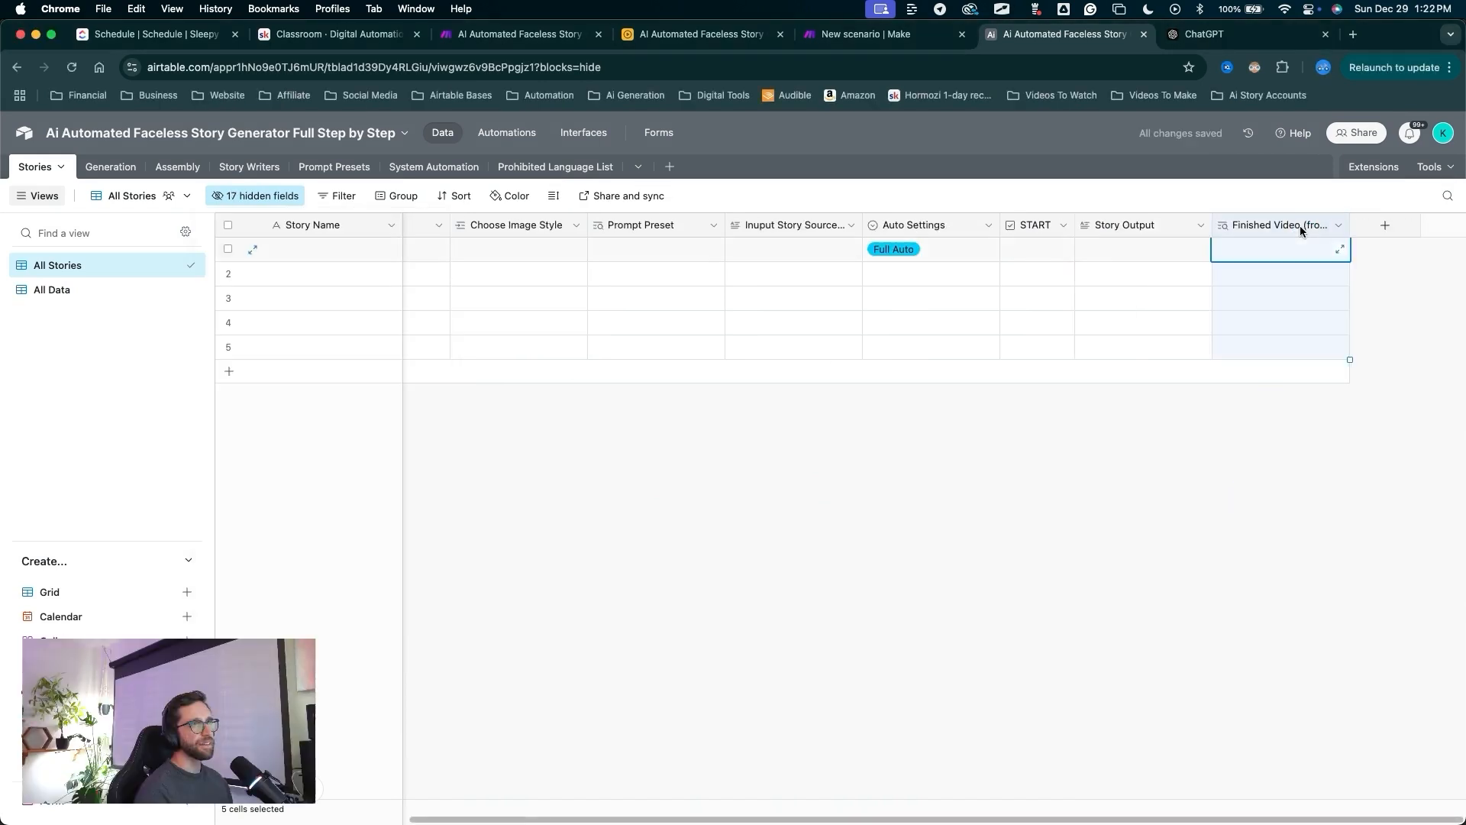
pyautogui.doubleClick(1299, 226)
pyautogui.click(940, 266)
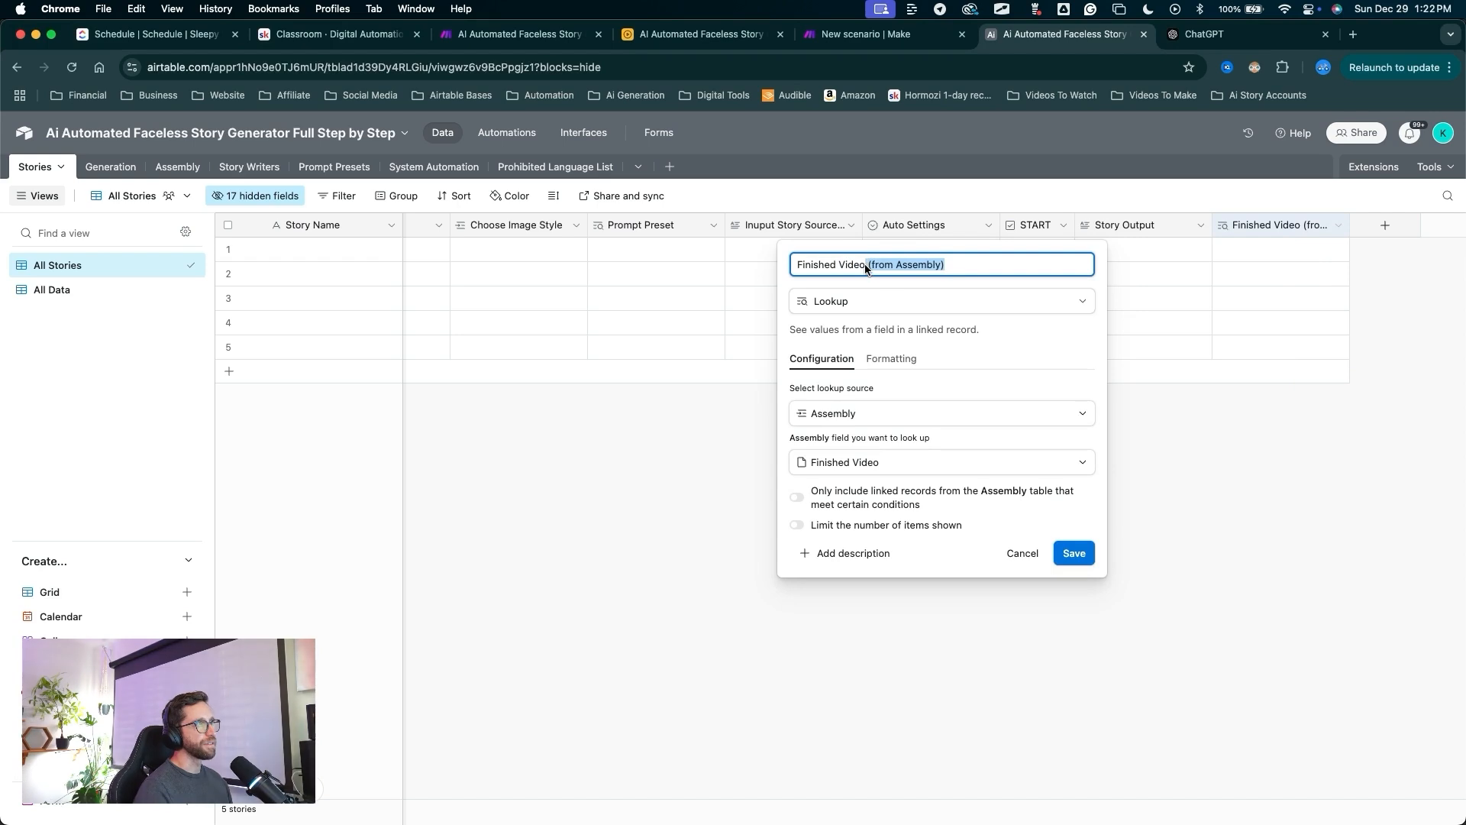
pyautogui.press('BackSpace')
pyautogui.moveTo(1018, 415)
pyautogui.mouseDown()
pyautogui.moveTo(1071, 543)
pyautogui.moveTo(1052, 226)
pyautogui.moveTo(1053, 262)
pyautogui.moveTo(1052, 235)
pyautogui.moveTo(1141, 226)
pyautogui.moveTo(1143, 260)
pyautogui.moveTo(797, 230)
pyautogui.moveTo(802, 260)
pyautogui.moveTo(1080, 190)
pyautogui.moveTo(1133, 246)
pyautogui.moveTo(572, 180)
pyautogui.moveTo(537, 245)
pyautogui.moveTo(1148, 247)
pyautogui.moveTo(1244, 227)
pyautogui.mouseUp()
pyautogui.click(1072, 552)
pyautogui.moveTo(1222, 479)
pyautogui.mouseDown()
pyautogui.moveTo(1286, 236)
pyautogui.moveTo(1284, 252)
pyautogui.moveTo(1318, 249)
pyautogui.moveTo(1077, 324)
pyautogui.moveTo(1055, 220)
pyautogui.moveTo(1041, 334)
pyautogui.moveTo(1047, 236)
pyautogui.moveTo(1001, 266)
pyautogui.mouseUp()
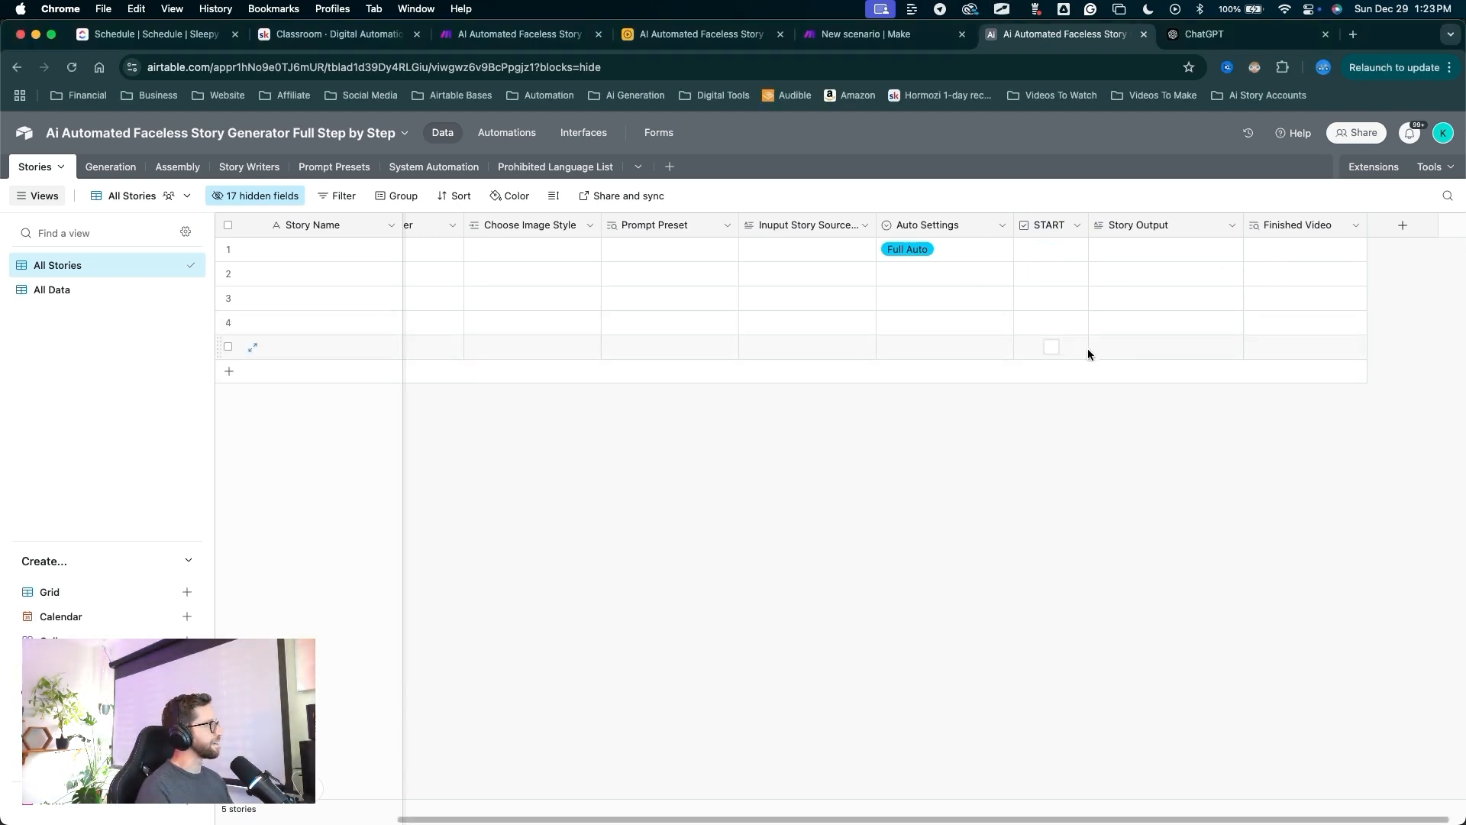
pyautogui.moveTo(615, 468); pyautogui.dragTo(517, 158)
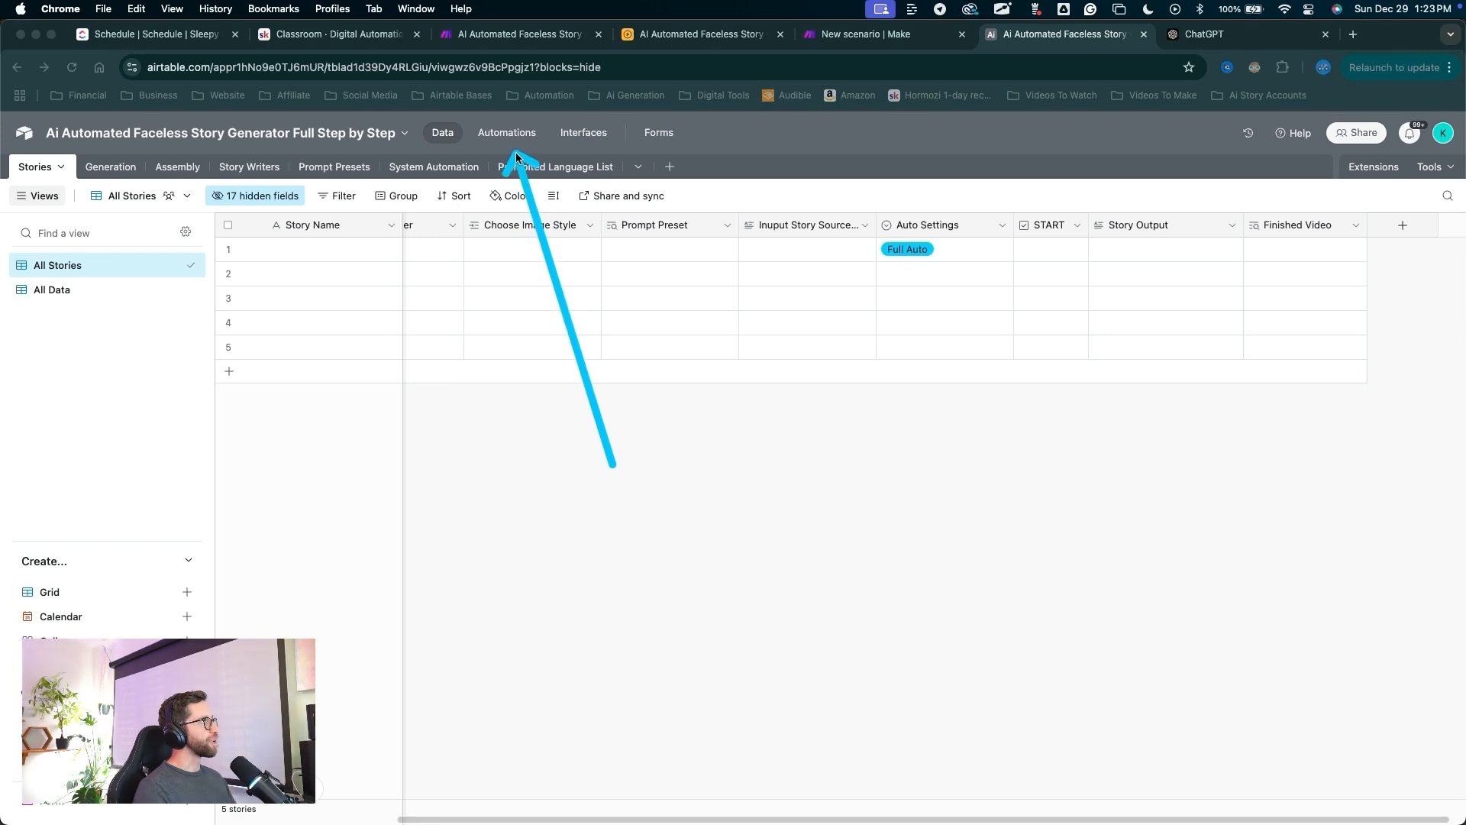
# Create a new automation named 'Generate Story'.
pyautogui.click(512, 142)
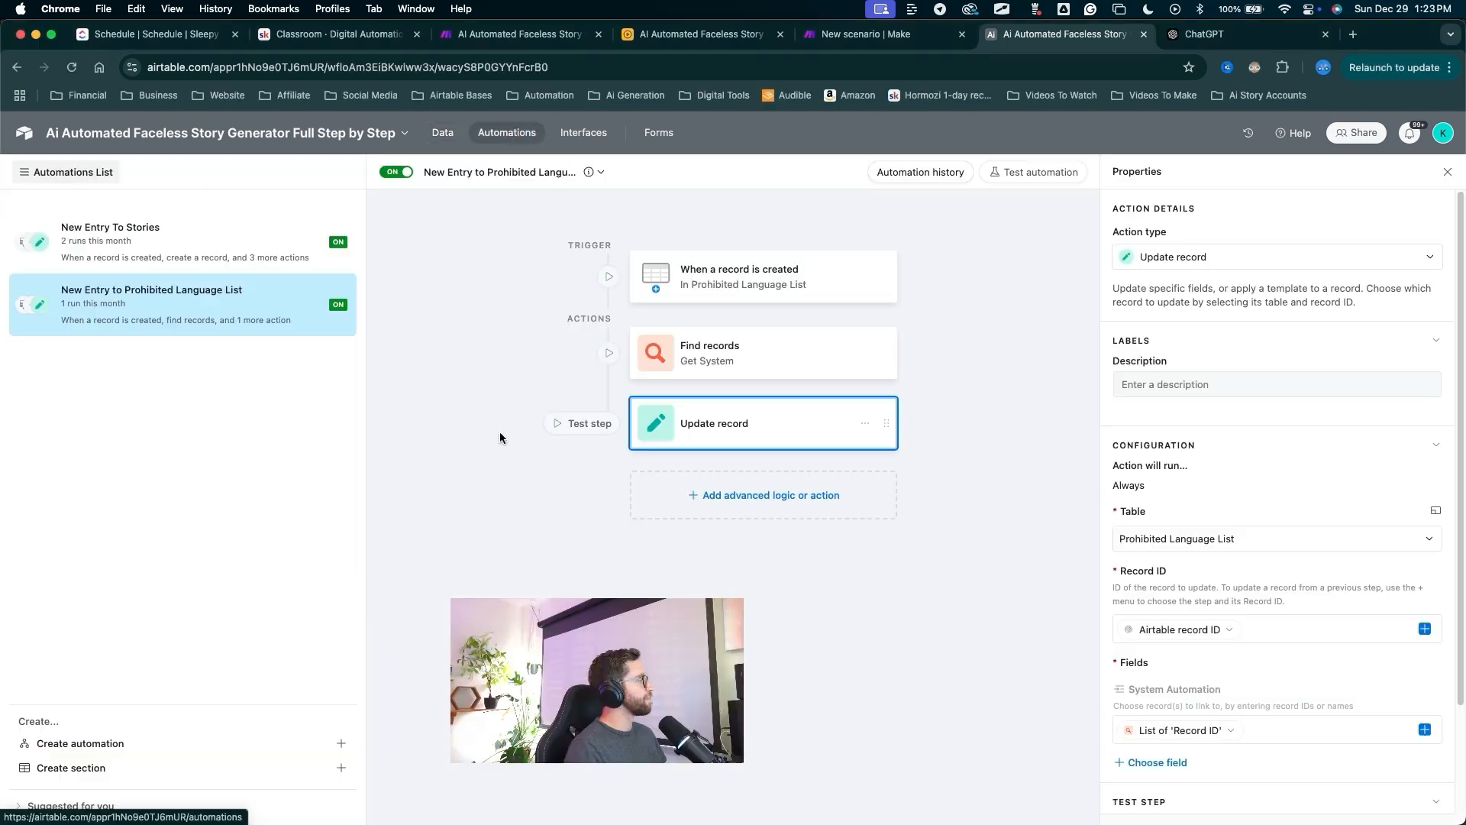
pyautogui.moveTo(329, 520); pyautogui.dragTo(340, 741)
pyautogui.click(340, 743)
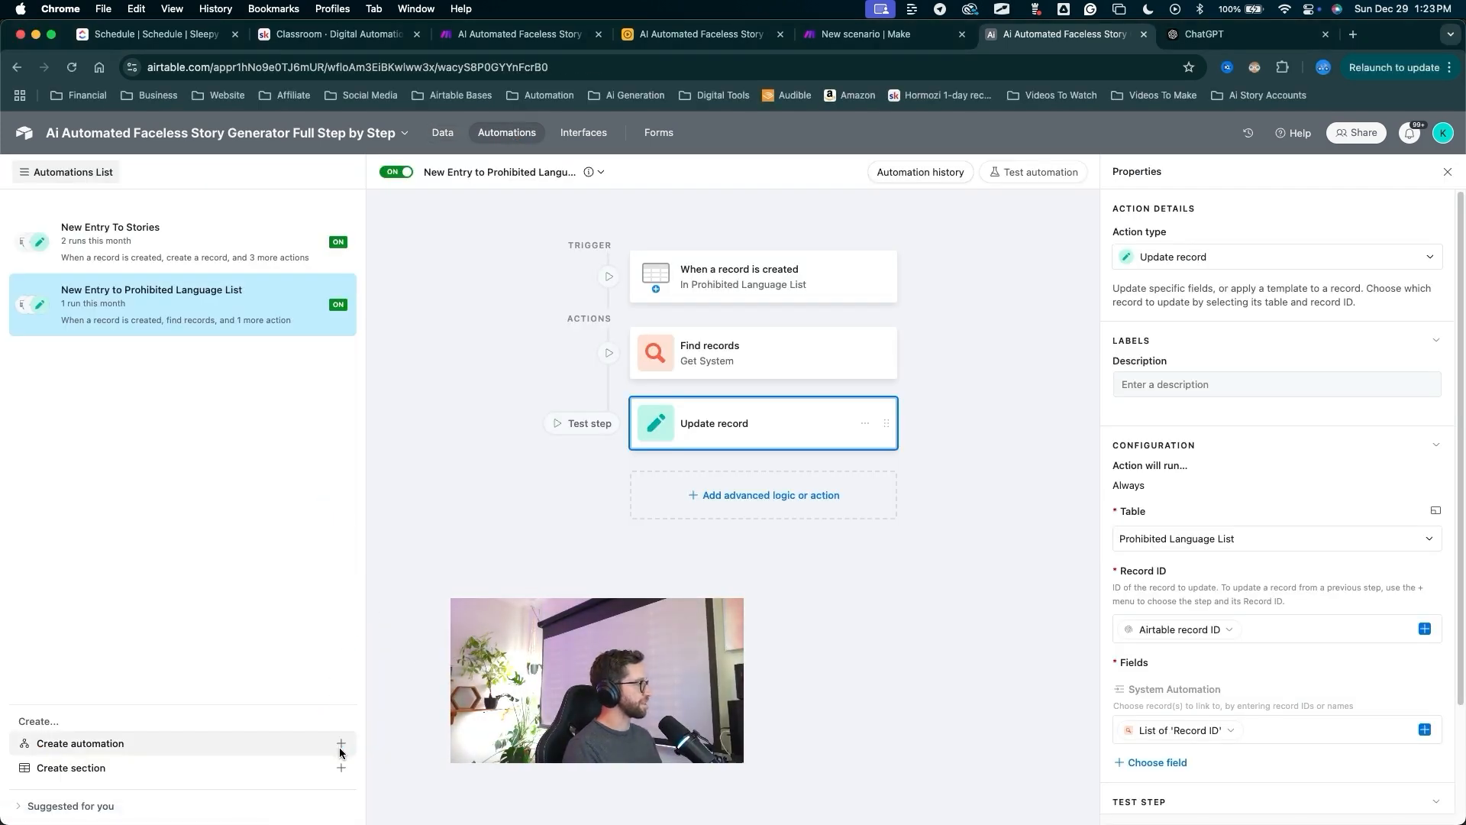
pyautogui.moveTo(497, 352); pyautogui.dragTo(469, 219)
pyautogui.click(463, 172)
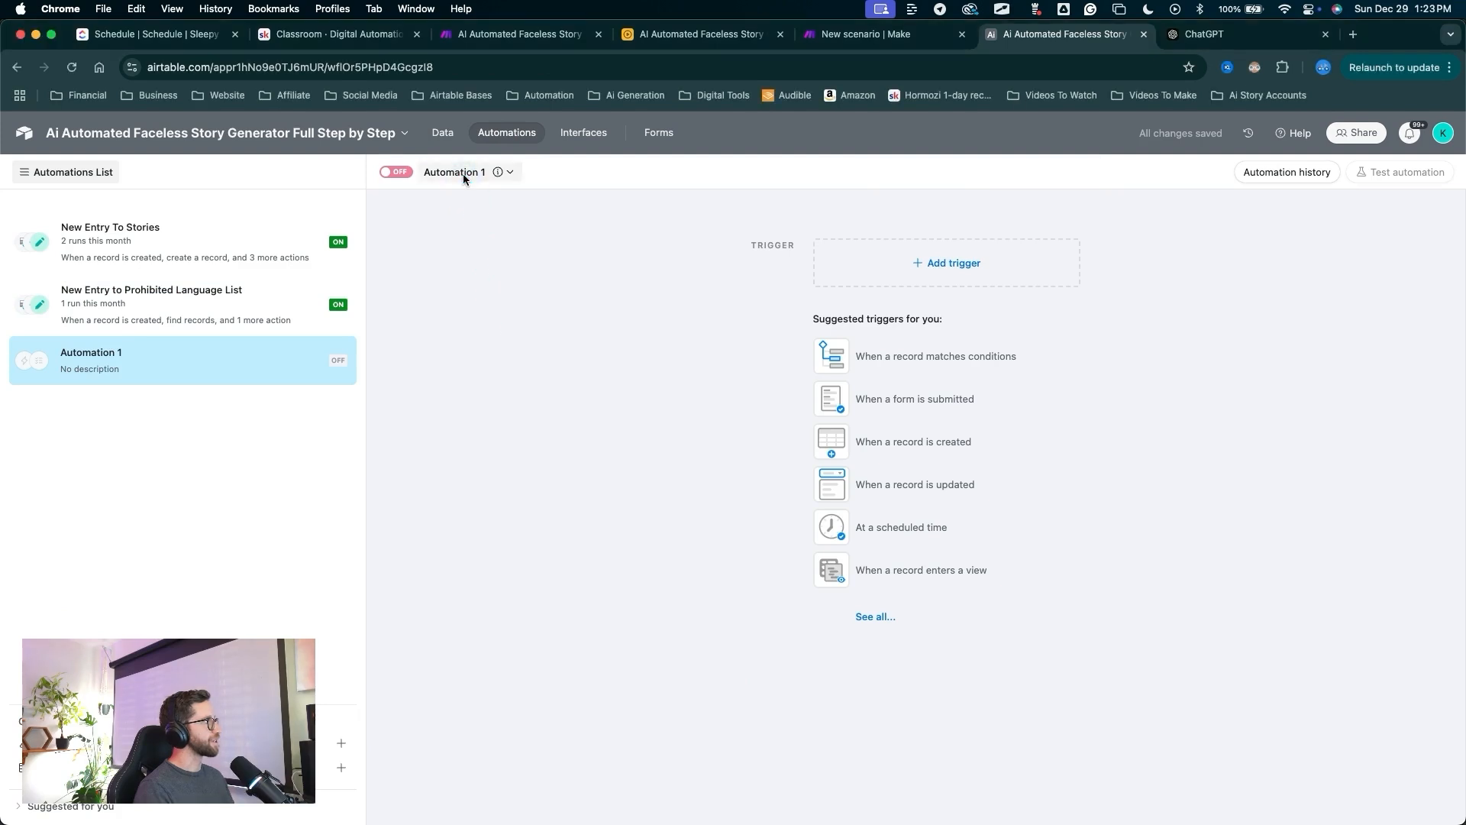
pyautogui.write('Generate Story')
# Set its trigger to 'When record matches conditions' on the Stories table.
pyautogui.moveTo(681, 557); pyautogui.dragTo(920, 265)
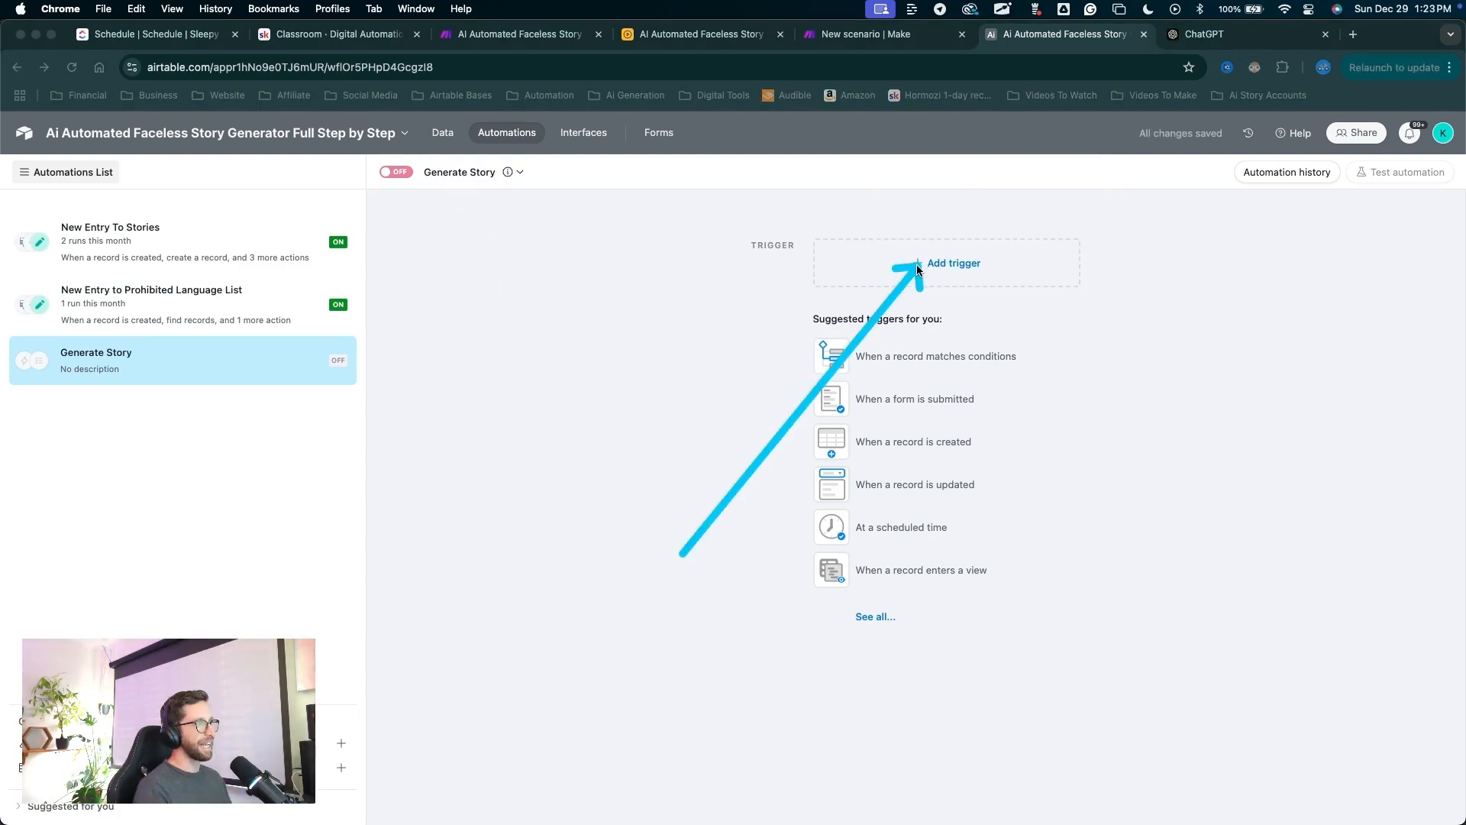
pyautogui.click(919, 270)
pyautogui.moveTo(892, 220); pyautogui.dragTo(898, 312)
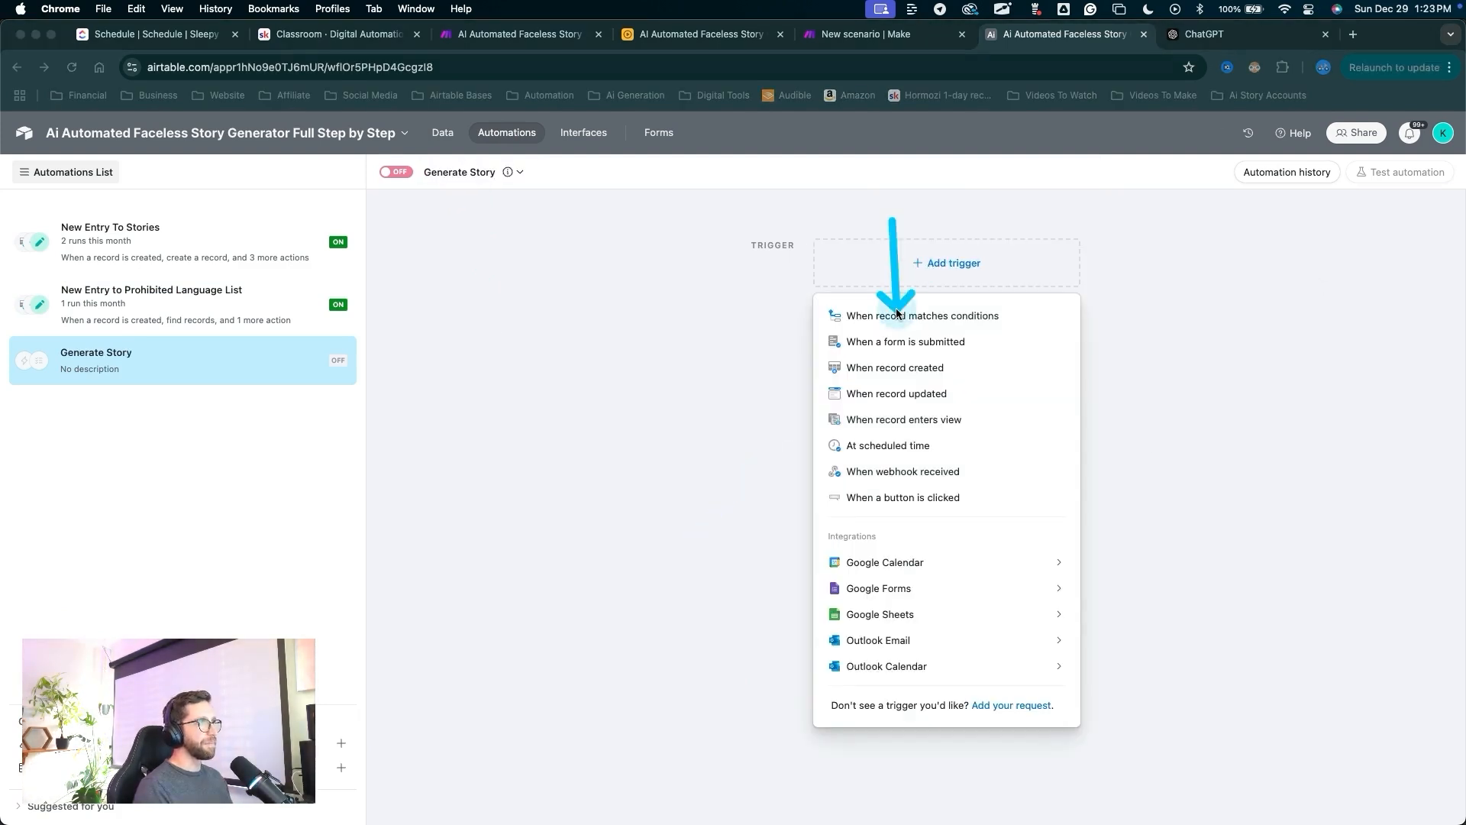
pyautogui.click(897, 312)
pyautogui.moveTo(956, 507); pyautogui.dragTo(1178, 386)
pyautogui.click(1147, 400)
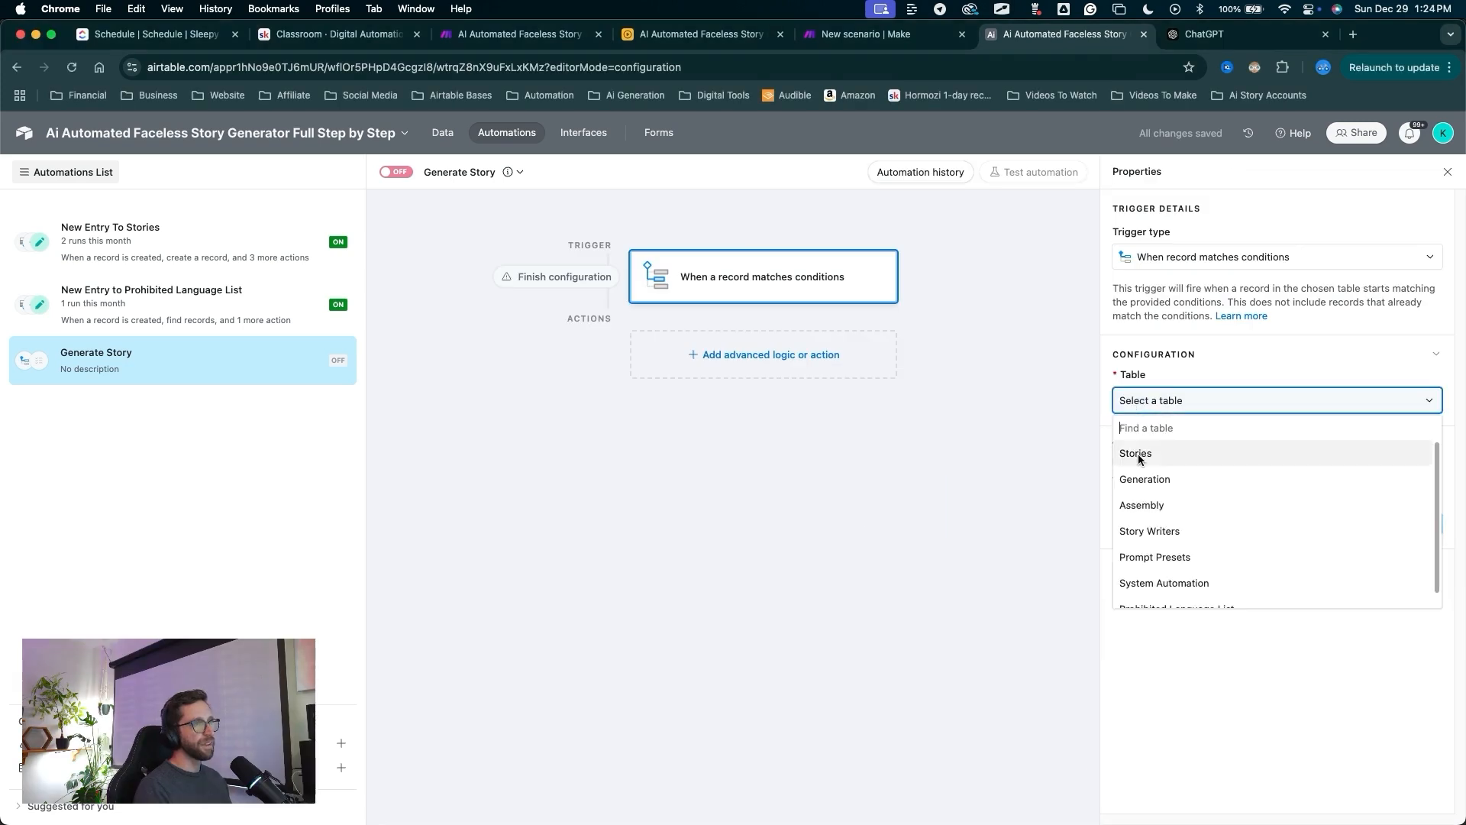
pyautogui.click(1138, 455)
pyautogui.moveTo(1013, 462); pyautogui.dragTo(1111, 454)
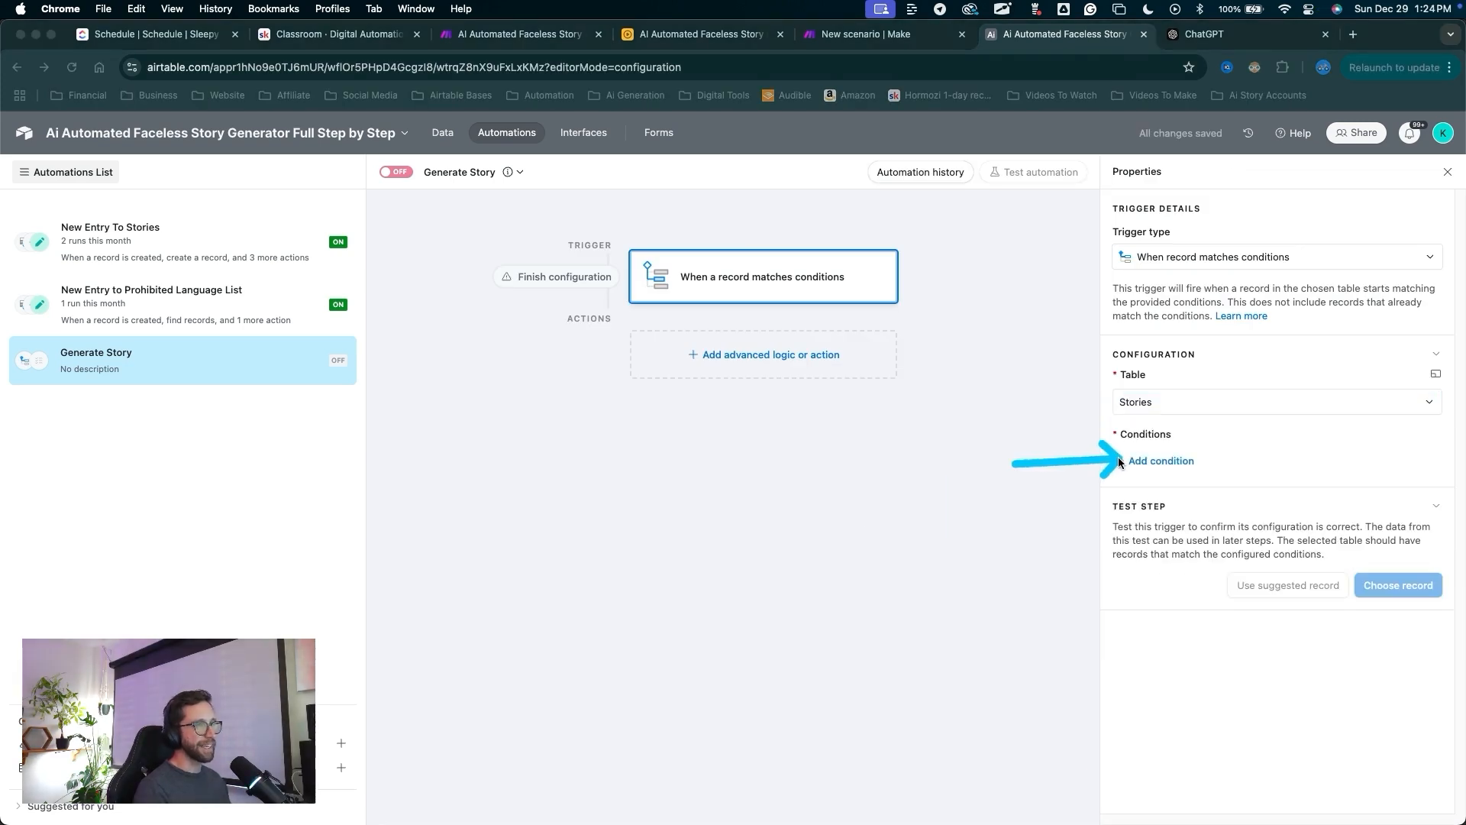
# Add the condition START is checked and start a second condition.
pyautogui.click(1119, 460)
pyautogui.click(1193, 462)
pyautogui.click(1215, 578)
pyautogui.moveTo(1214, 578); pyautogui.dragTo(1260, 467)
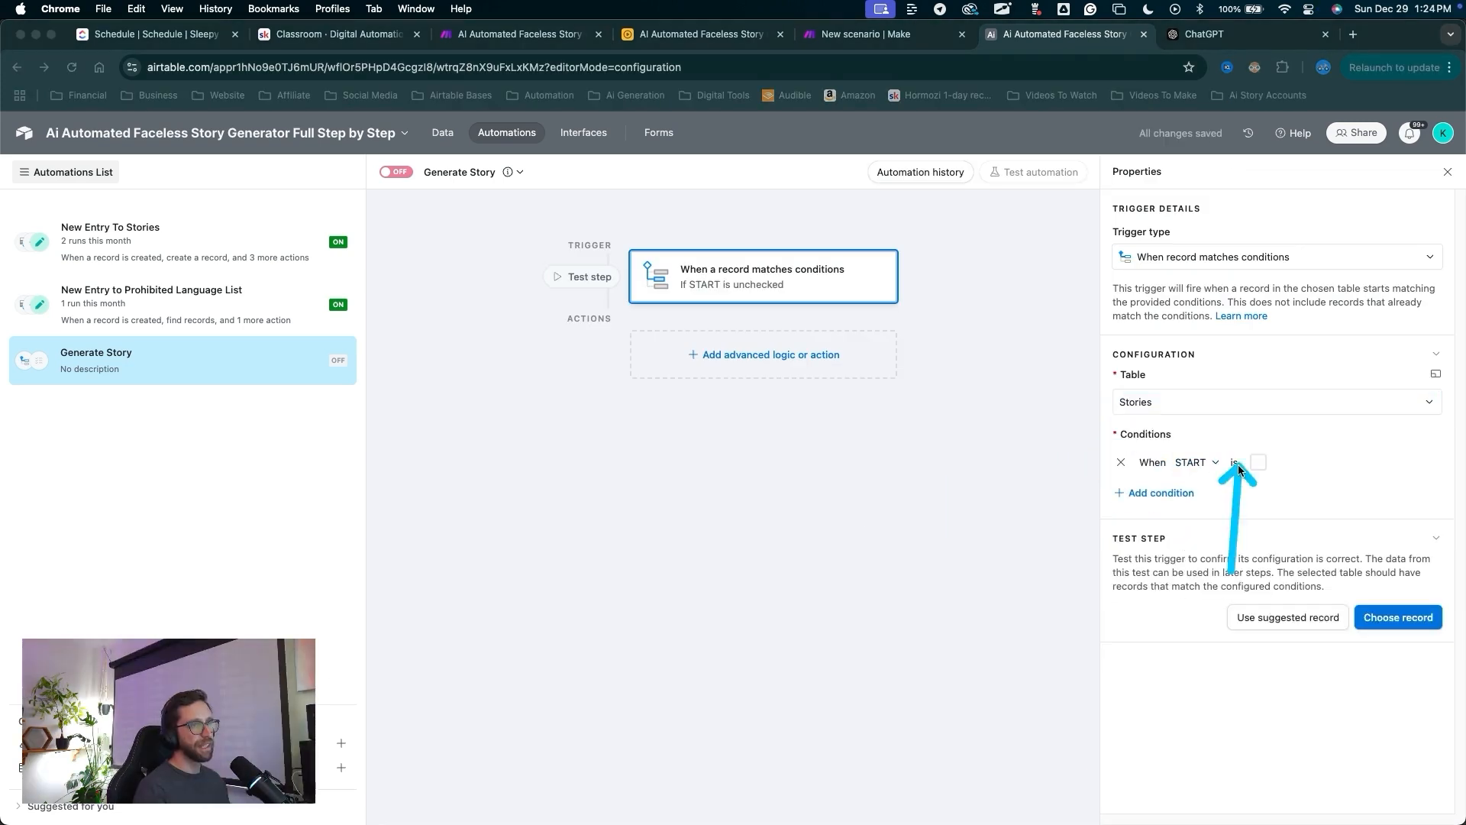
pyautogui.click(1257, 462)
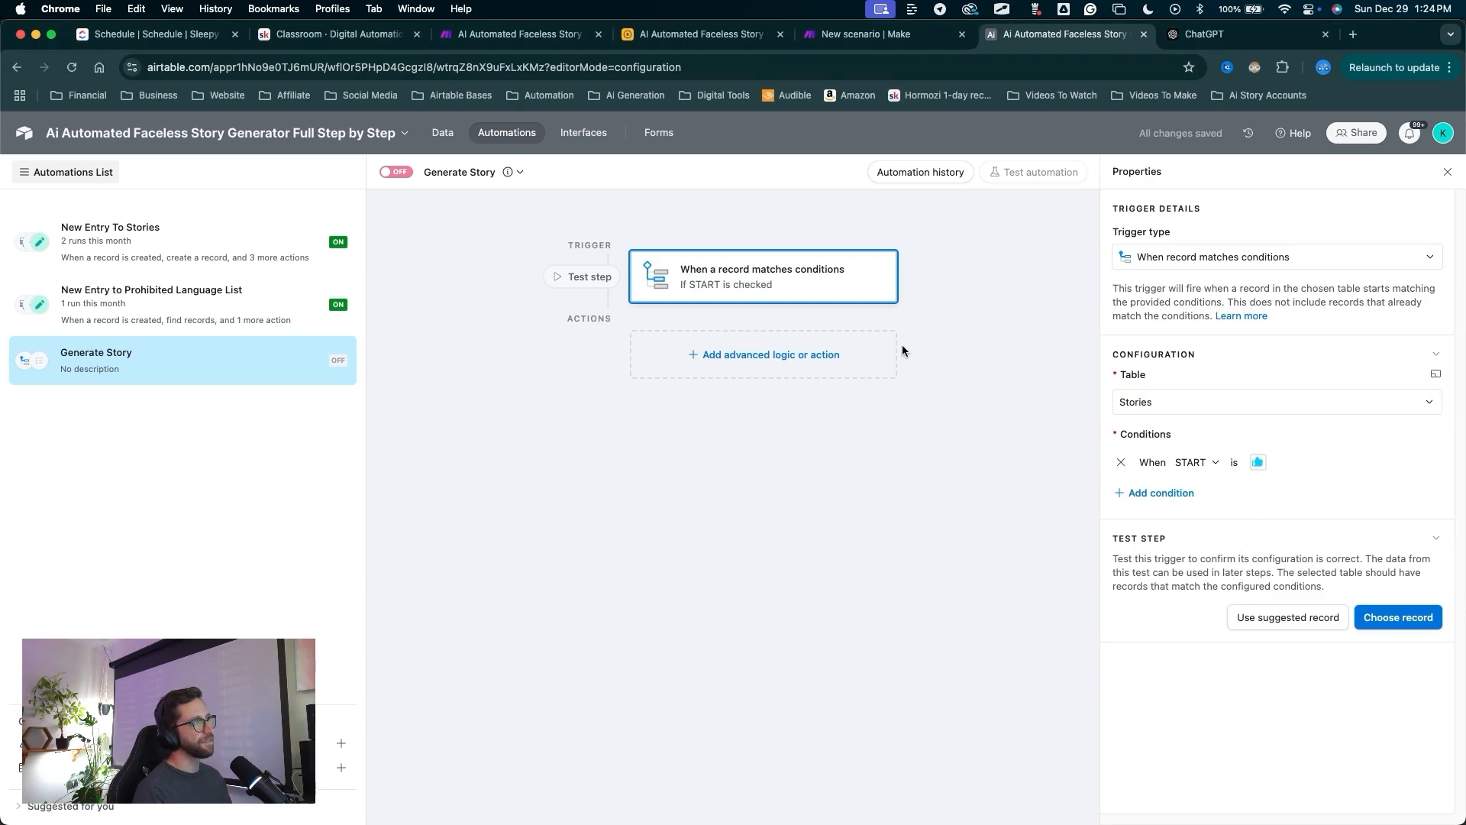
pyautogui.moveTo(988, 463)
pyautogui.mouseDown()
pyautogui.moveTo(893, 397)
pyautogui.moveTo(786, 661)
pyautogui.moveTo(825, 569)
pyautogui.mouseUp()
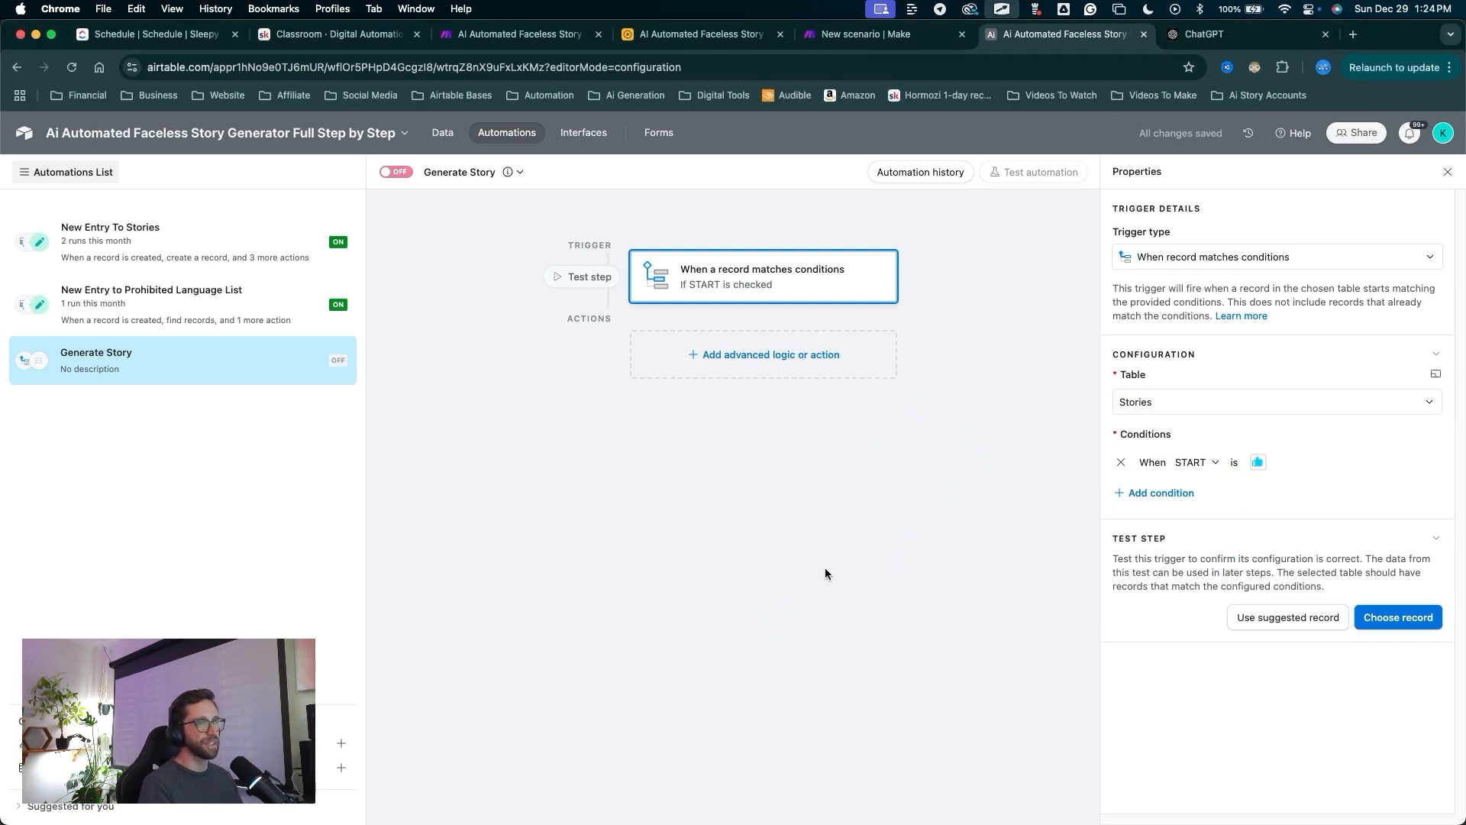
pyautogui.moveTo(799, 666)
pyautogui.mouseDown()
pyautogui.moveTo(1112, 465)
pyautogui.moveTo(1107, 487)
pyautogui.mouseUp()
pyautogui.moveTo(972, 592); pyautogui.dragTo(1111, 494)
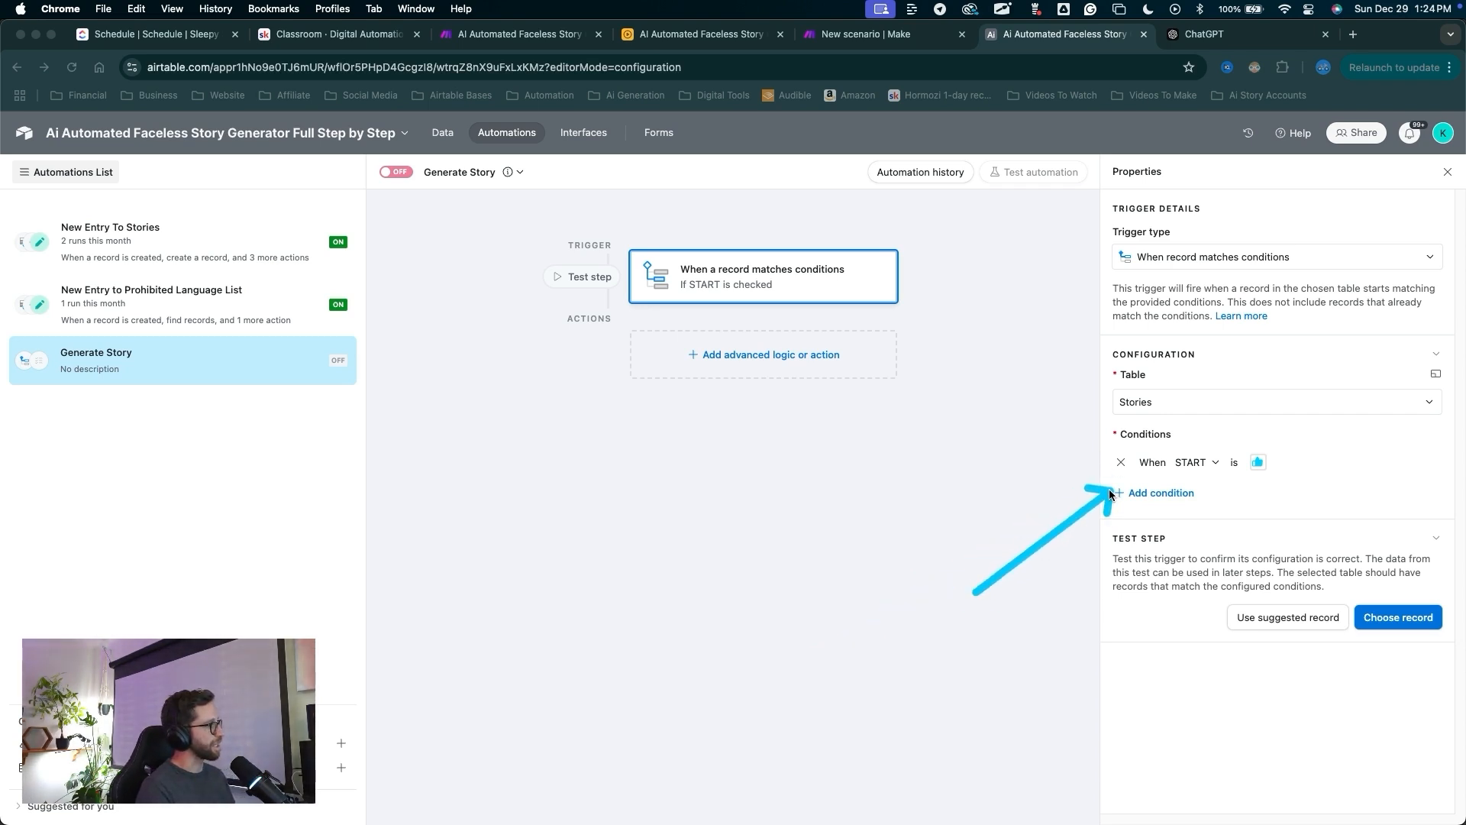
pyautogui.moveTo(1109, 491)
pyautogui.mouseDown()
pyautogui.moveTo(1096, 474)
pyautogui.moveTo(1114, 477)
pyautogui.mouseUp()
pyautogui.press('Escape')
pyautogui.hotkey('ctrl', 'a')
pyautogui.moveTo(948, 445); pyautogui.dragTo(1121, 497)
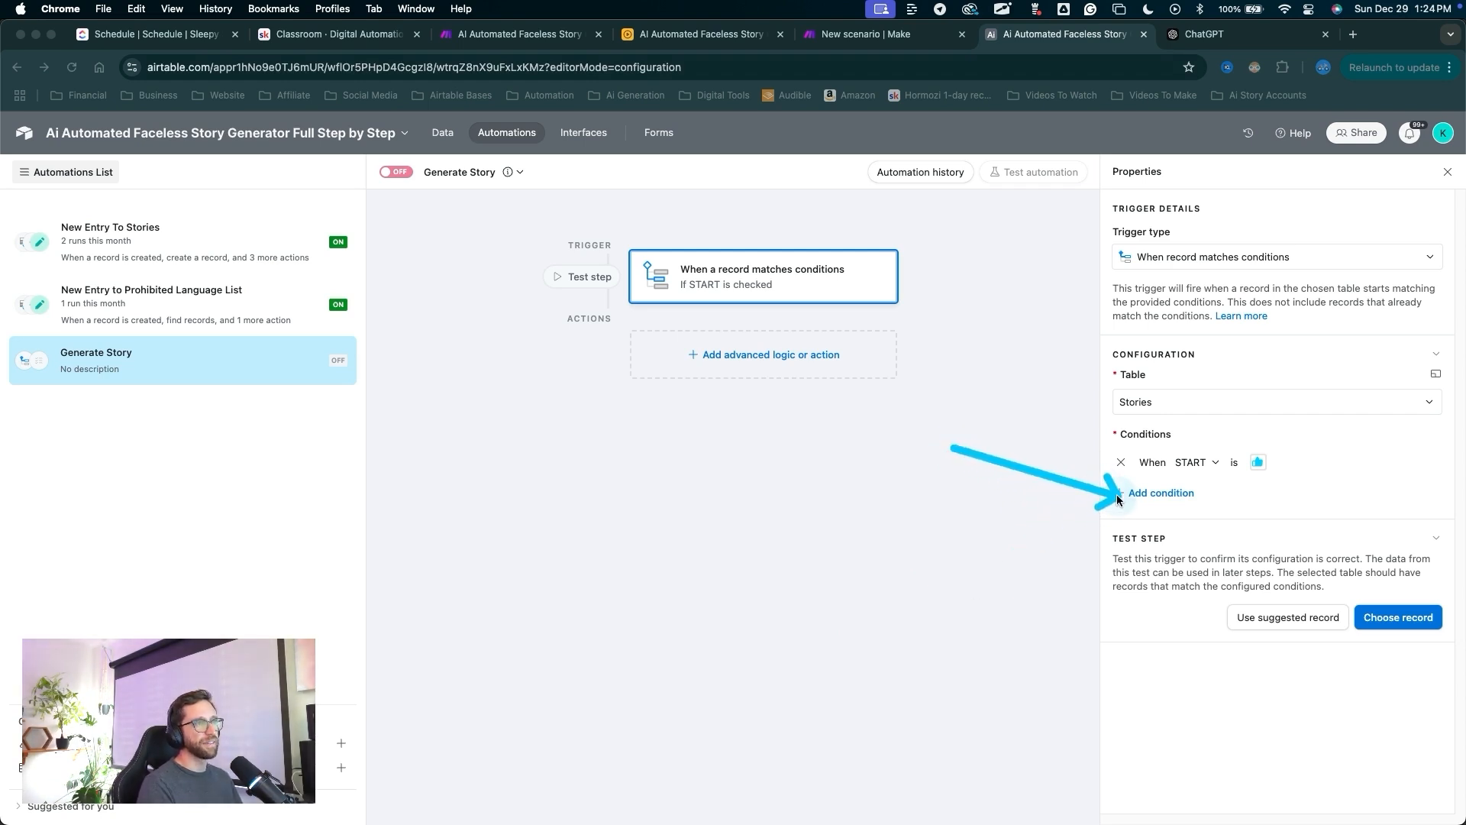
pyautogui.press('Escape')
pyautogui.moveTo(1214, 564)
pyautogui.mouseDown()
pyautogui.moveTo(1206, 482)
pyautogui.moveTo(1159, 528)
pyautogui.mouseUp()
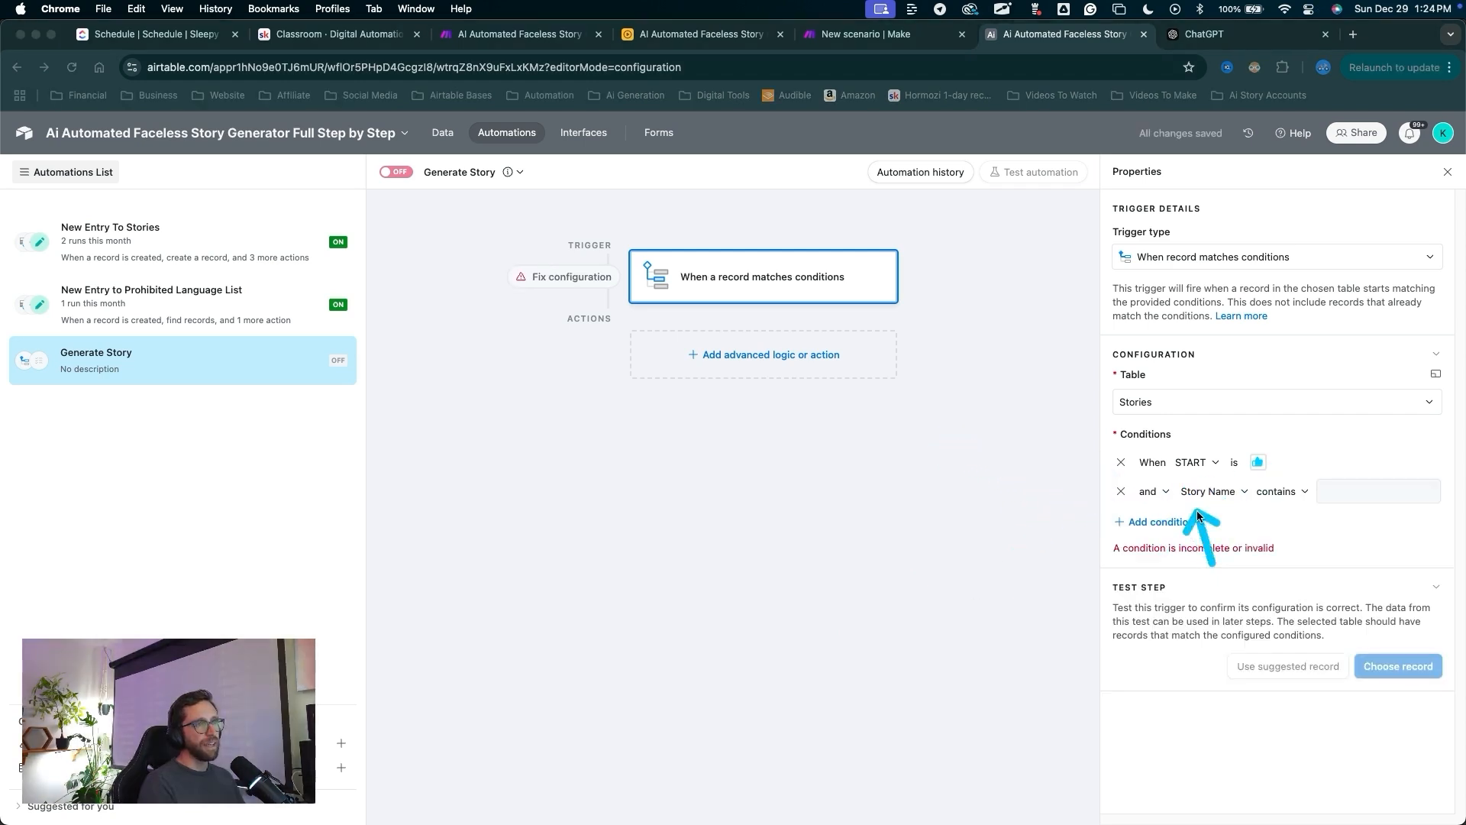
# Add trigger conditions requiring Choose Writer and Auto Settings to be not empty.
pyautogui.press('Escape')
pyautogui.click(1214, 491)
pyautogui.click(1214, 592)
pyautogui.click(1309, 491)
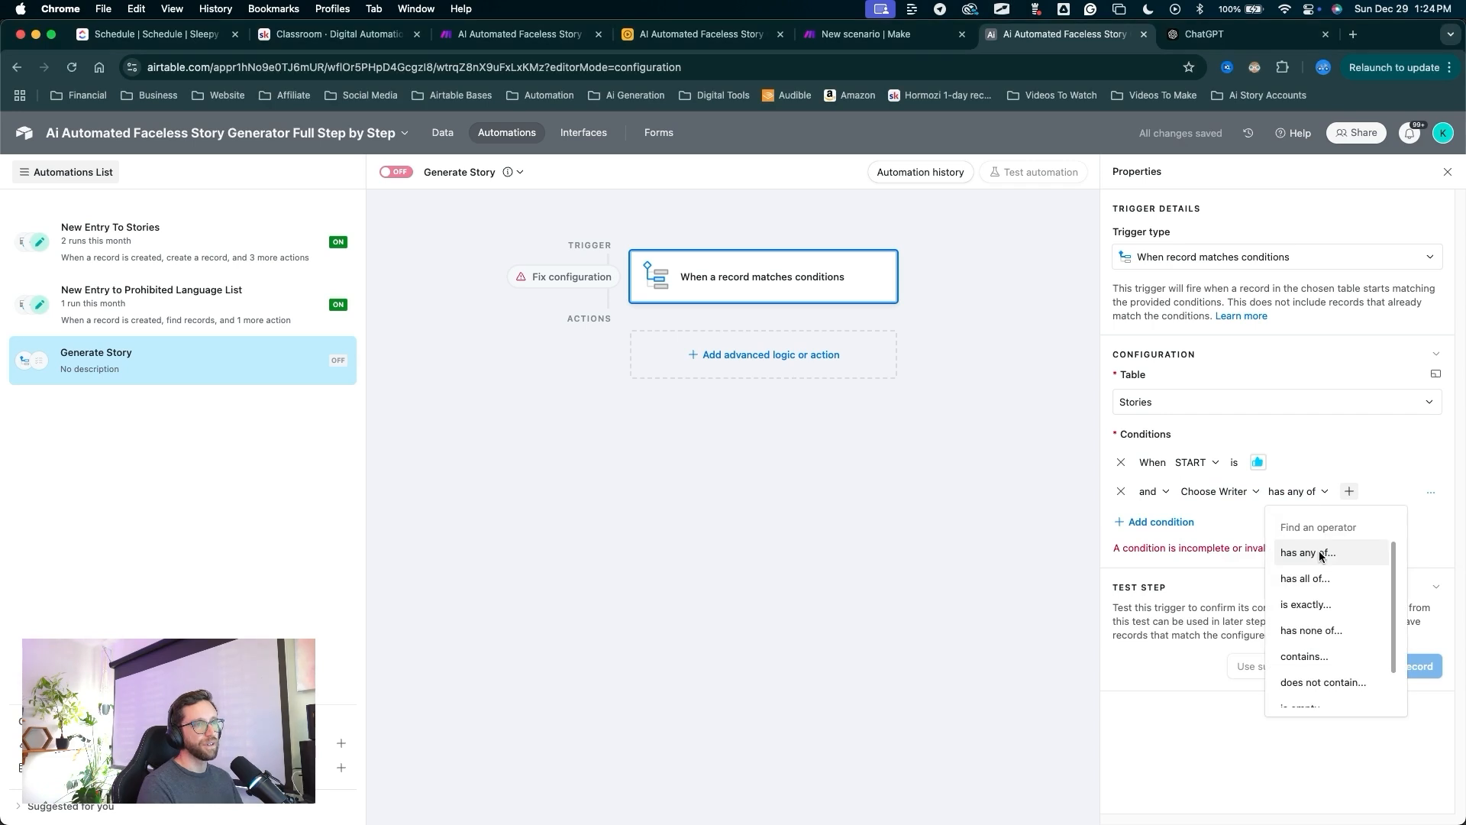
pyautogui.scroll(-1, 1306, 672)
pyautogui.click(1301, 695)
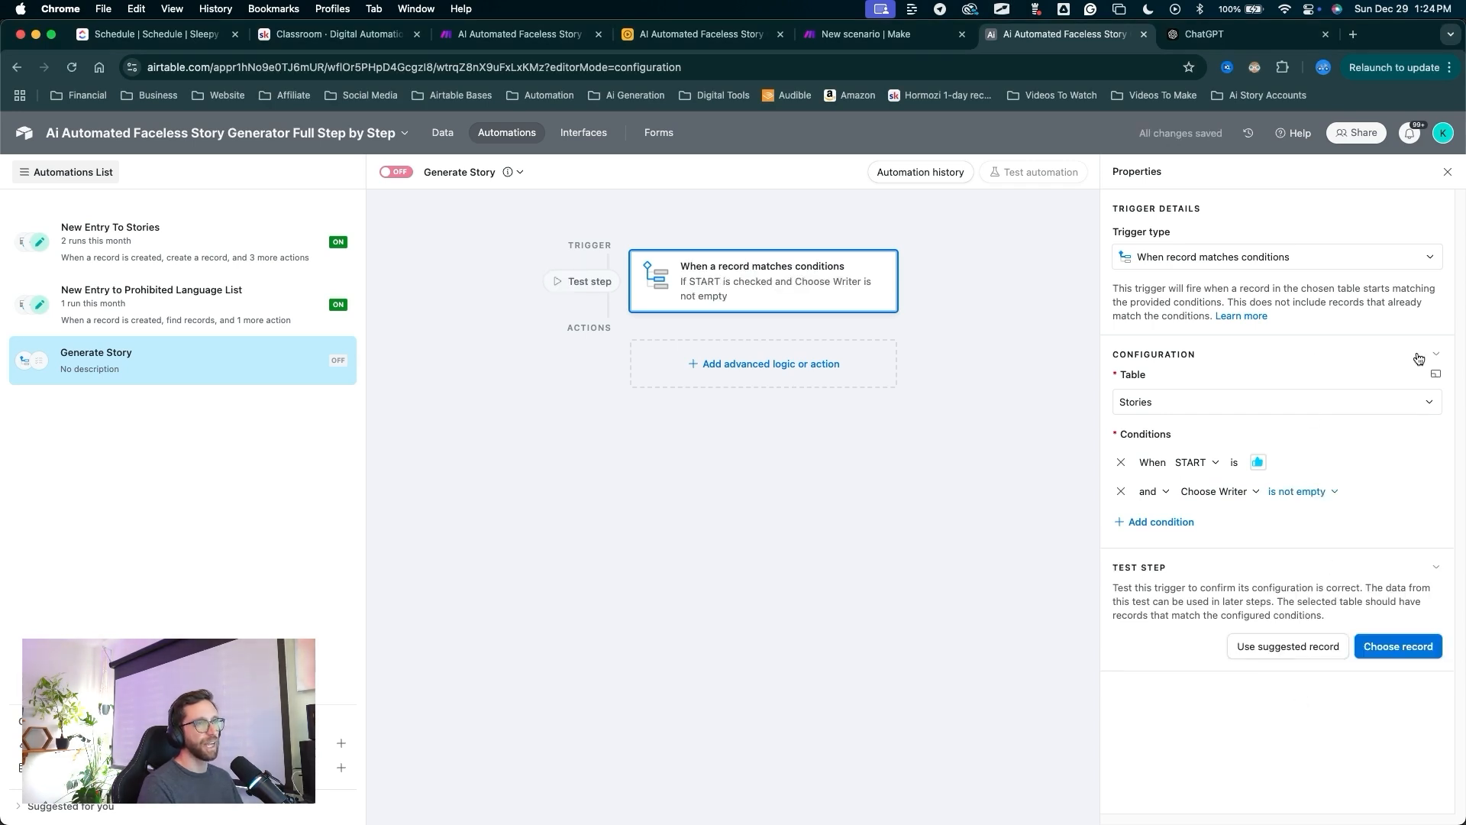
pyautogui.click(1159, 521)
pyautogui.click(1203, 522)
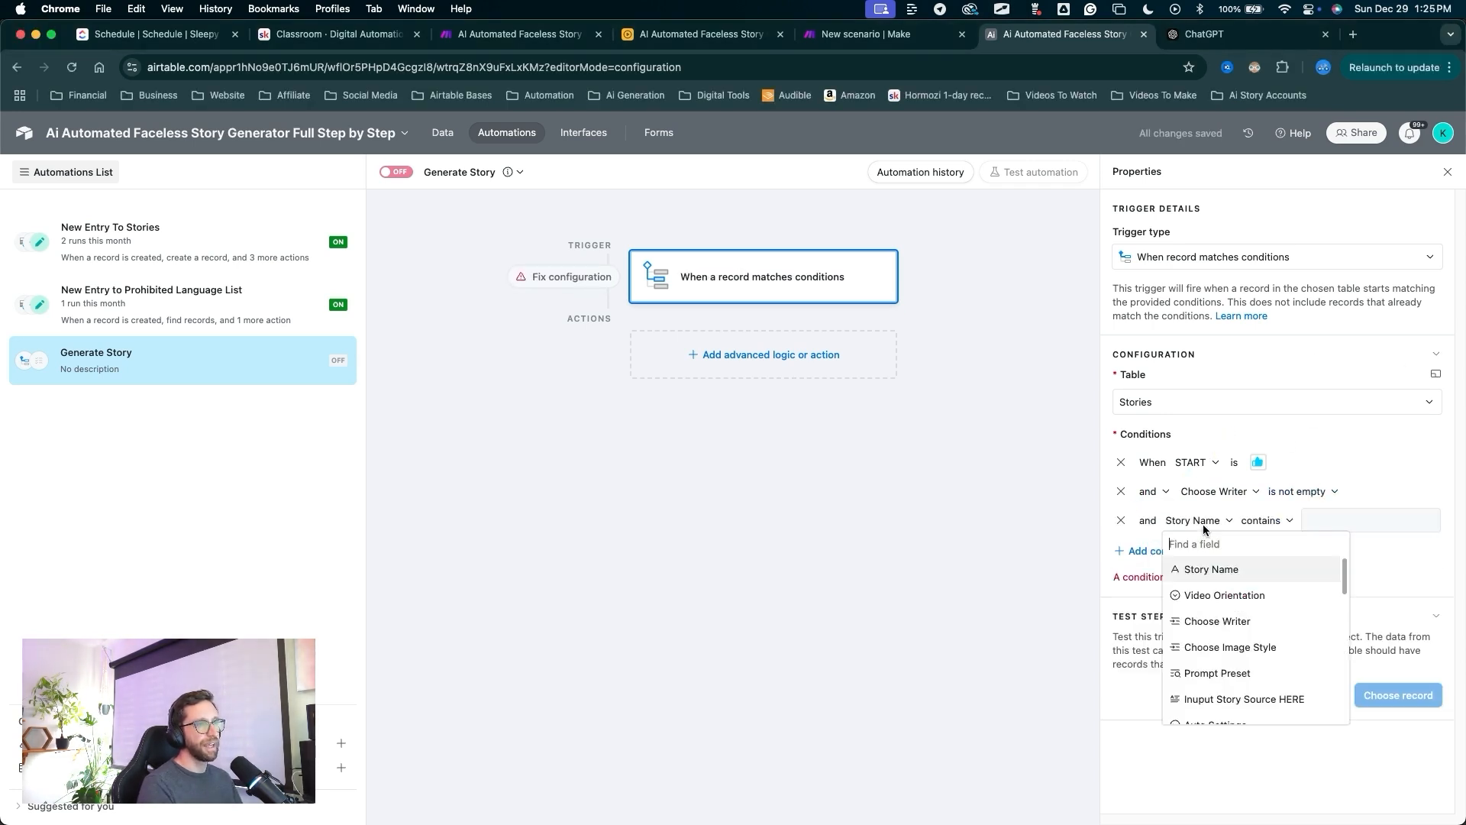
pyautogui.click(1221, 721)
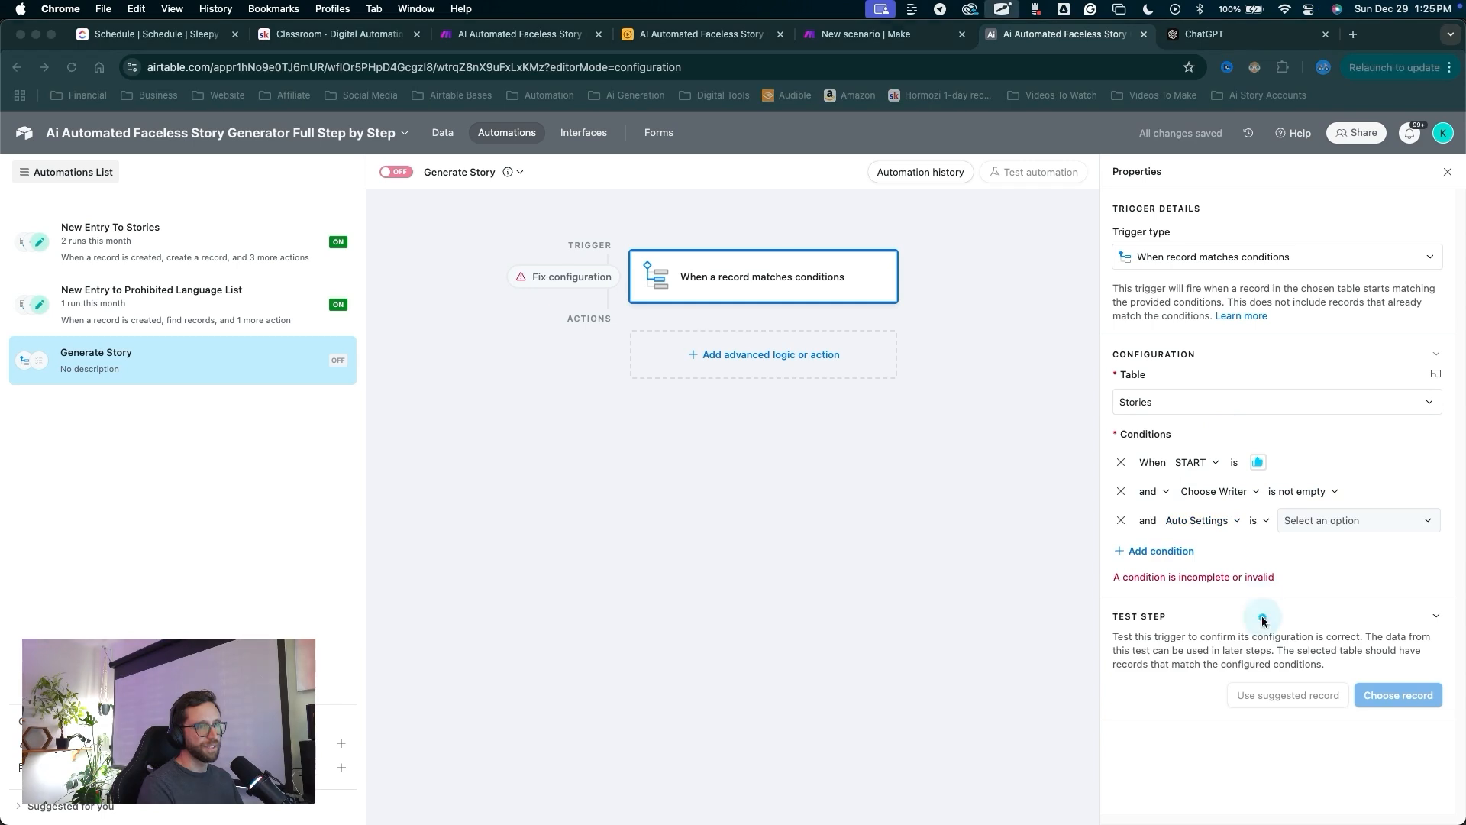
pyautogui.click(1266, 524)
pyautogui.click(1293, 711)
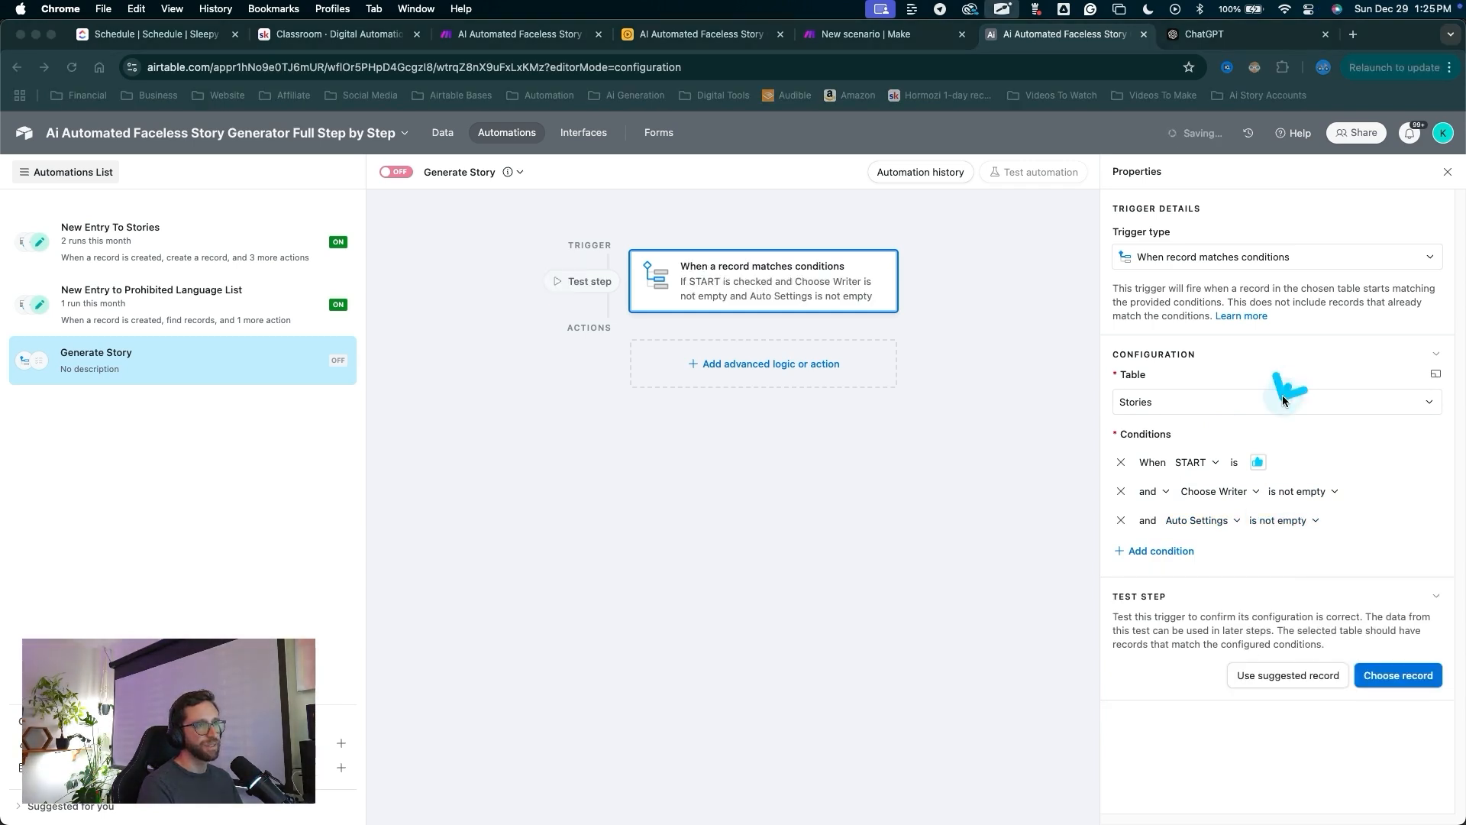
# Add conditions requiring Video Orientation and System Instructions to be not empty.
pyautogui.moveTo(1283, 400); pyautogui.dragTo(1239, 523)
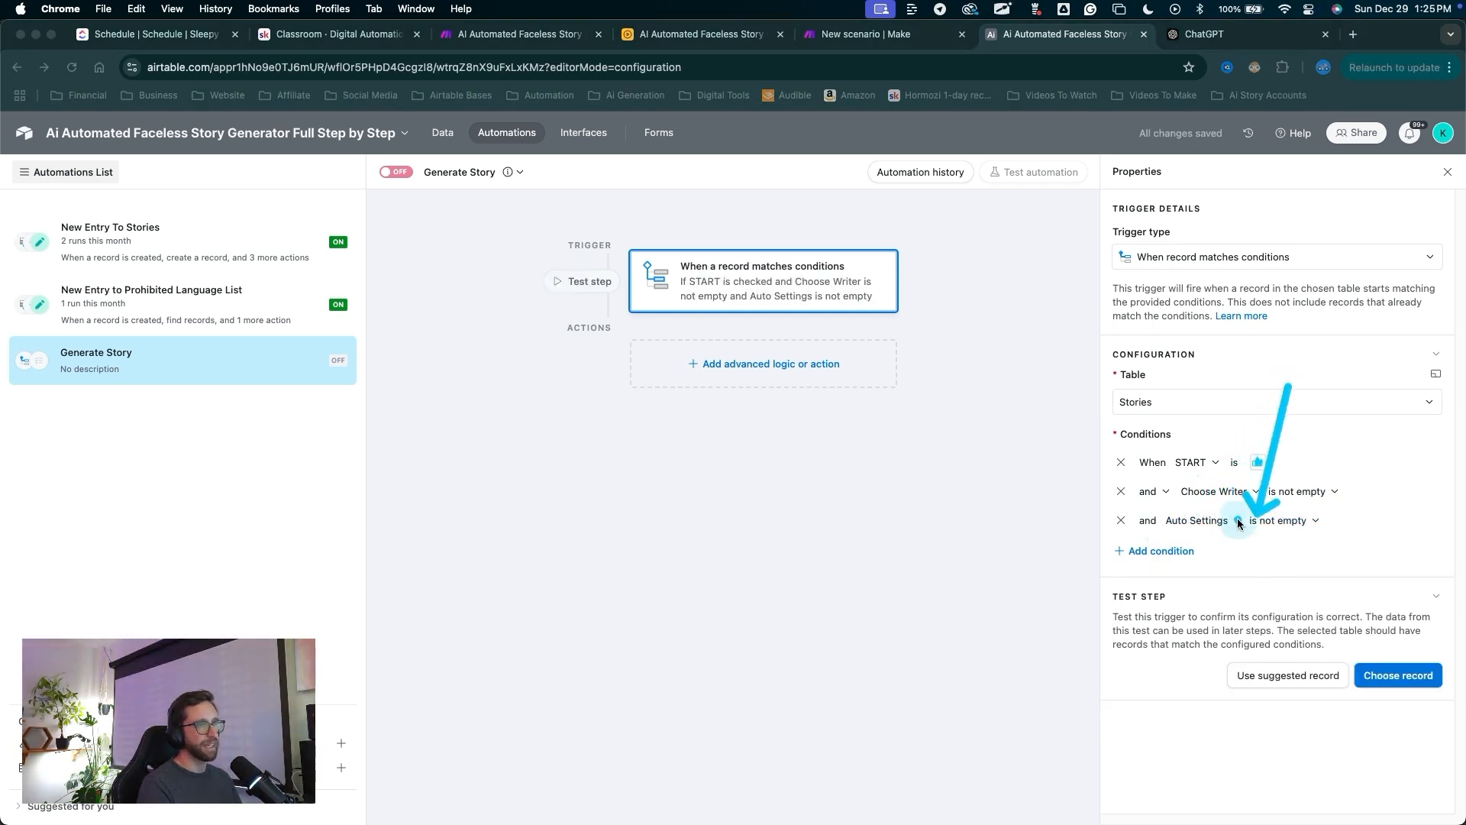
pyautogui.click(1145, 551)
pyautogui.click(1198, 549)
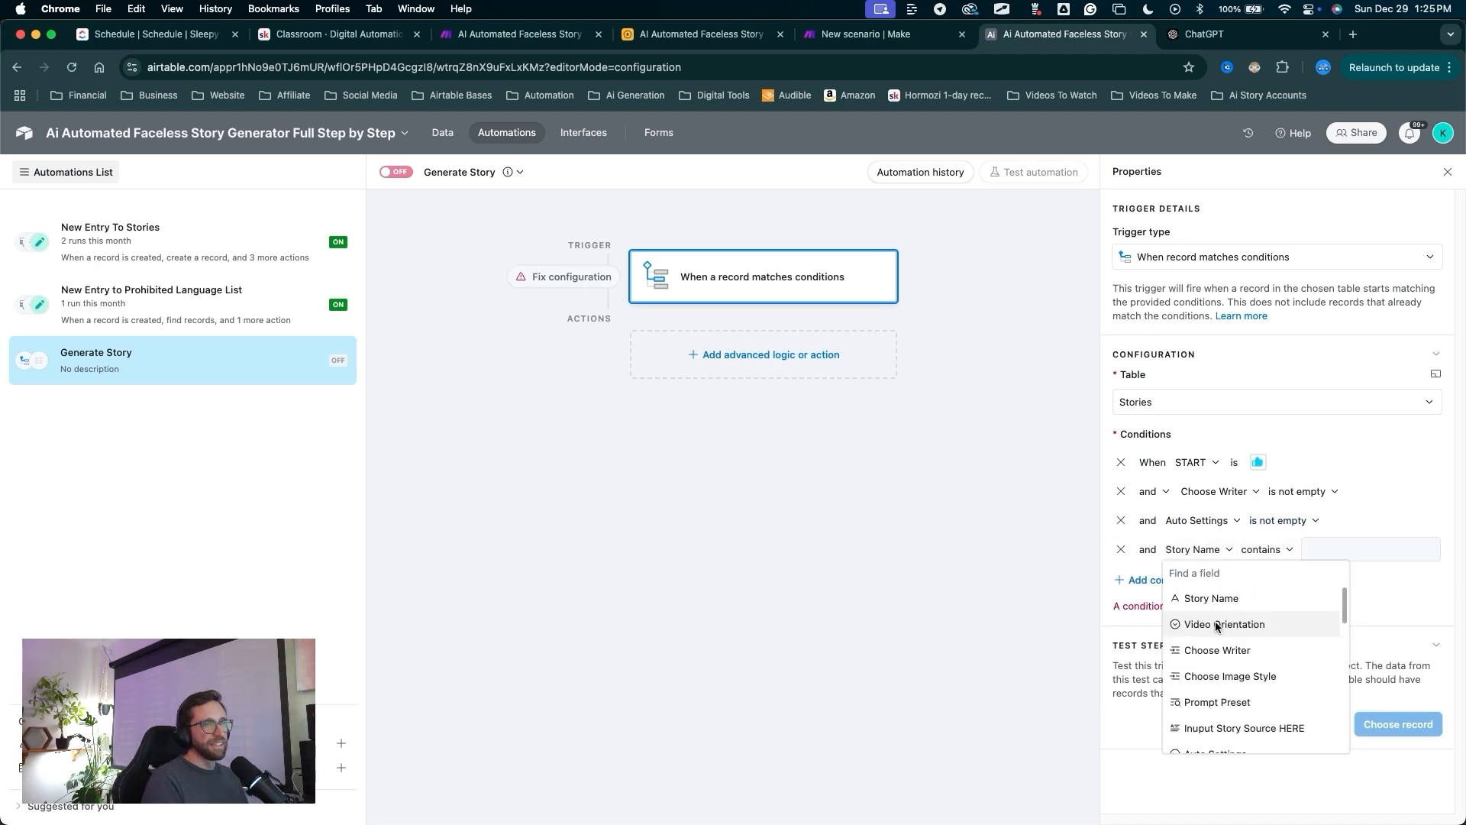
pyautogui.click(1220, 625)
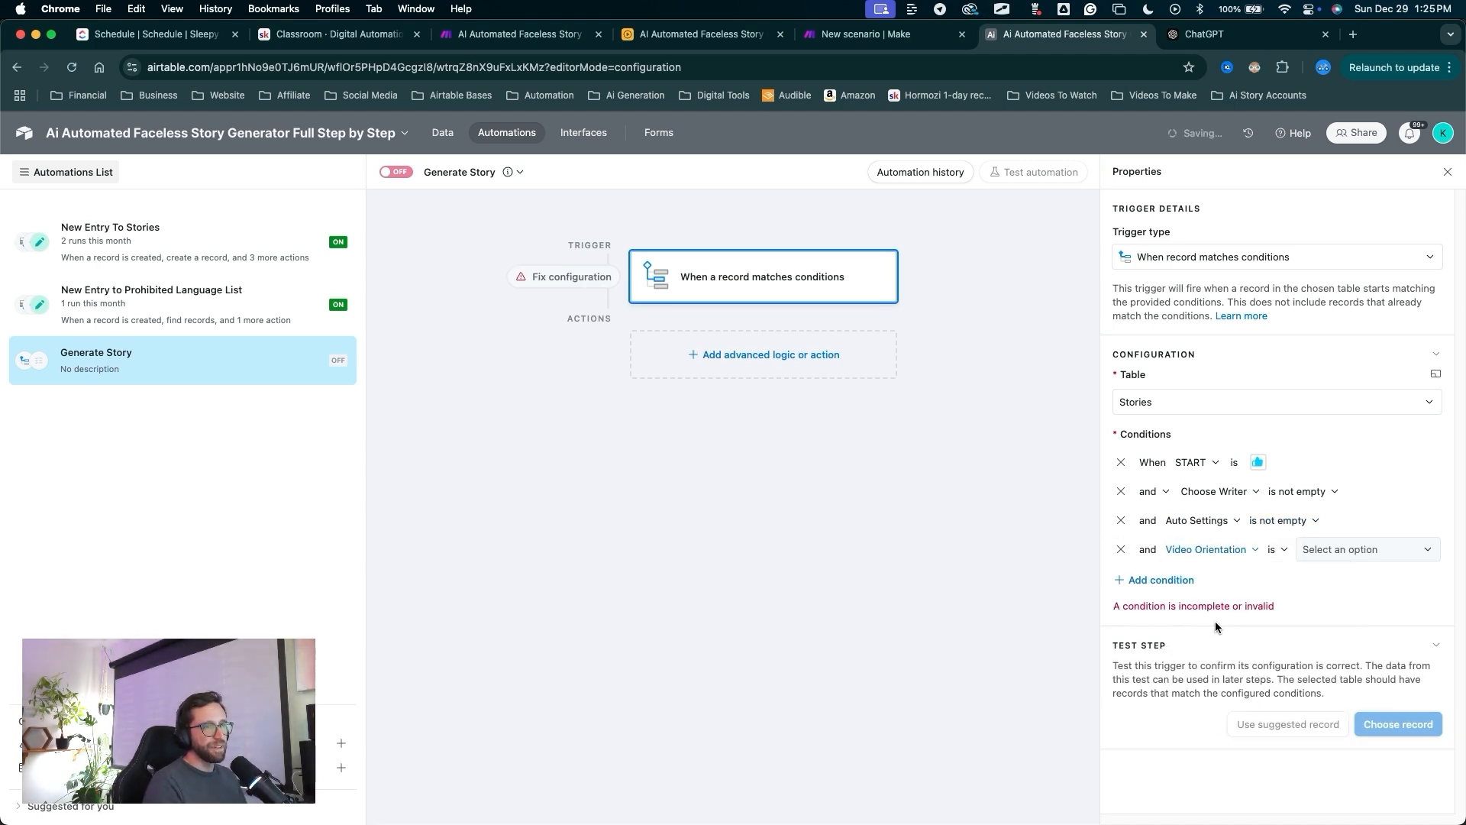
pyautogui.click(1278, 549)
pyautogui.click(1287, 741)
pyautogui.moveTo(1232, 711)
pyautogui.mouseDown()
pyautogui.moveTo(1219, 563)
pyautogui.moveTo(1315, 557)
pyautogui.moveTo(1224, 560)
pyautogui.mouseUp()
pyautogui.moveTo(1012, 645); pyautogui.dragTo(1119, 581)
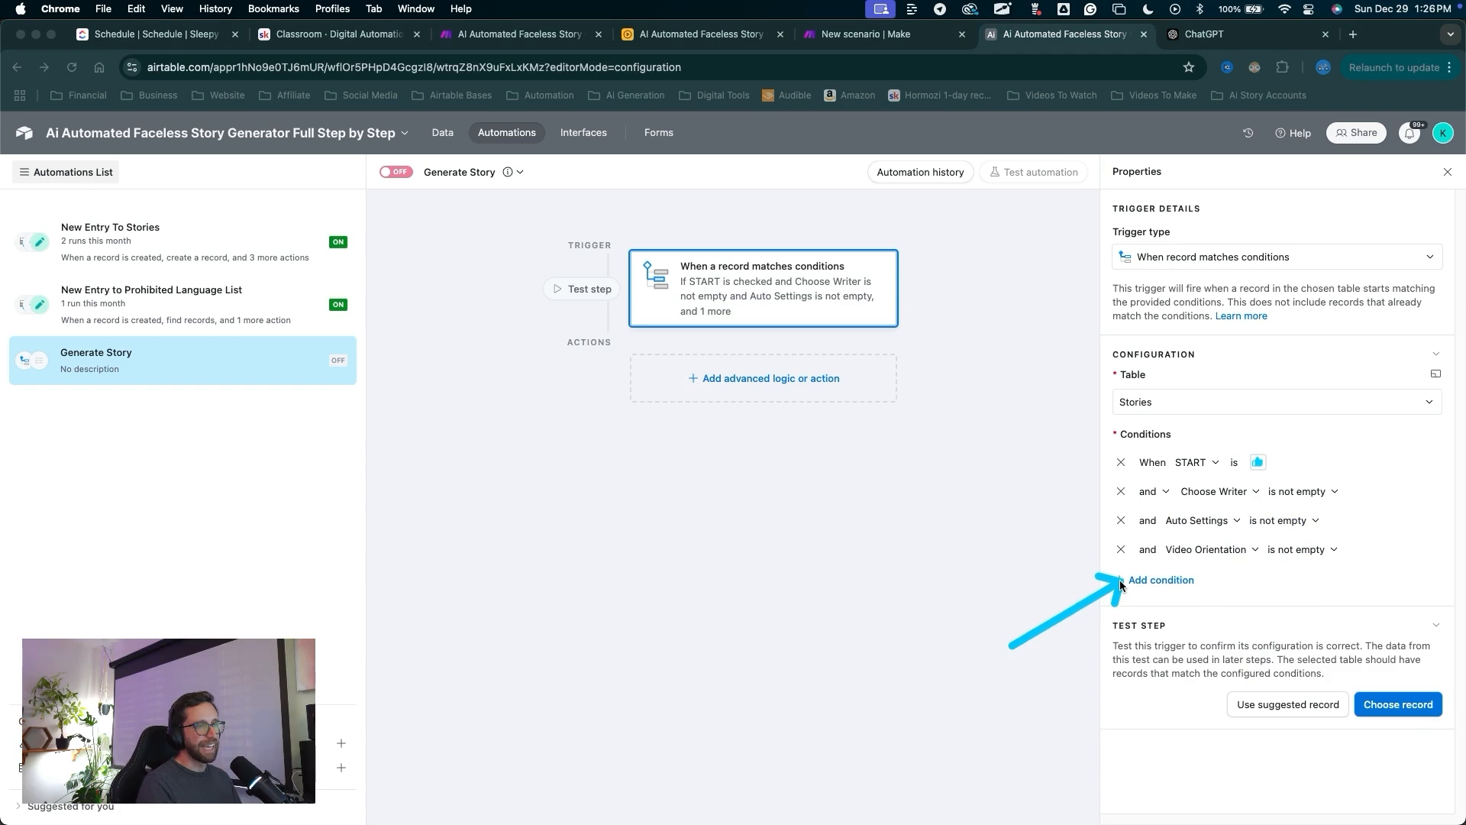
pyautogui.click(1128, 582)
pyautogui.click(1199, 579)
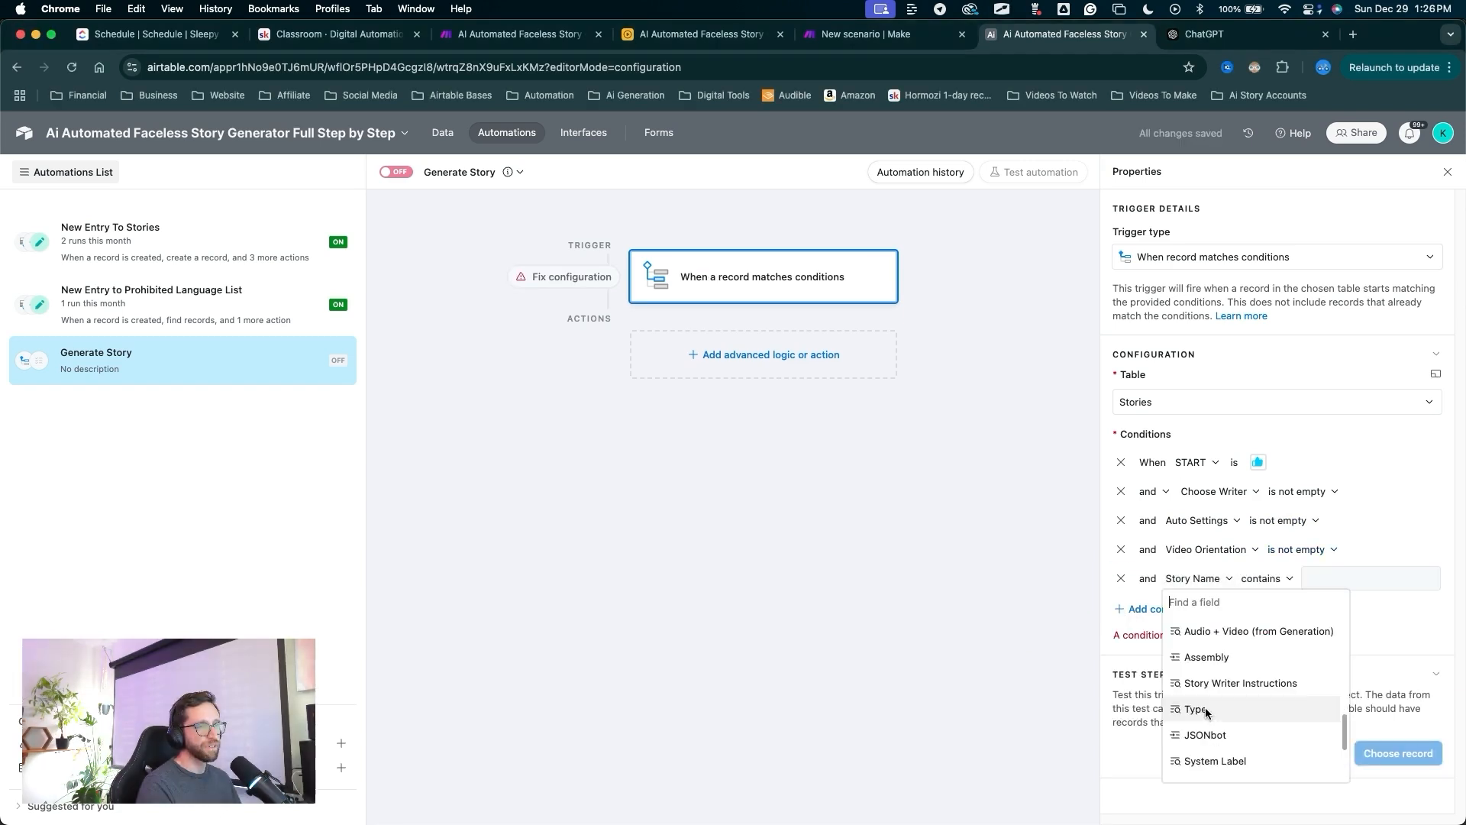
pyautogui.scroll(2, 1206, 712)
pyautogui.click(1198, 732)
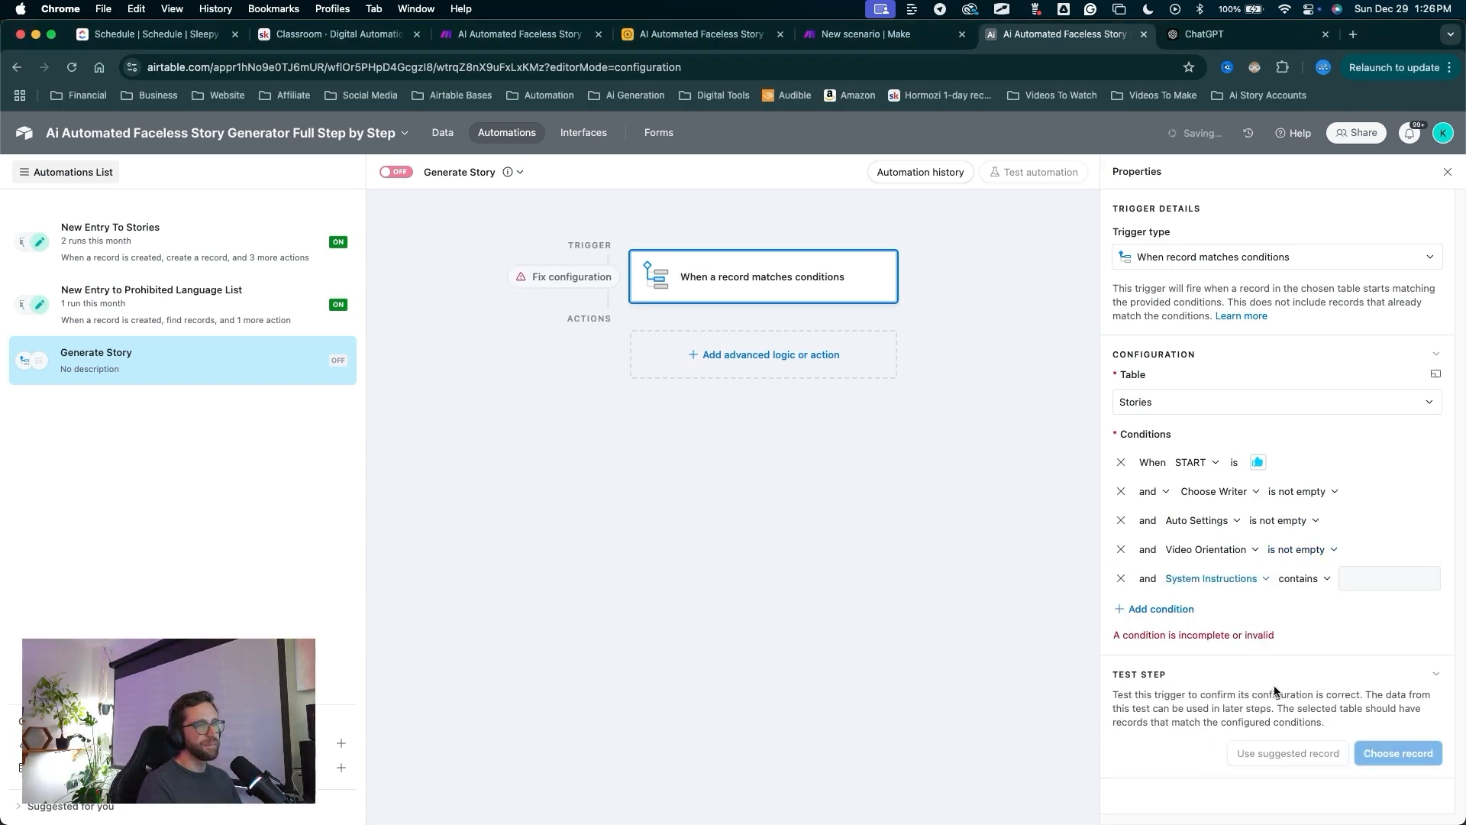
pyautogui.click(1307, 579)
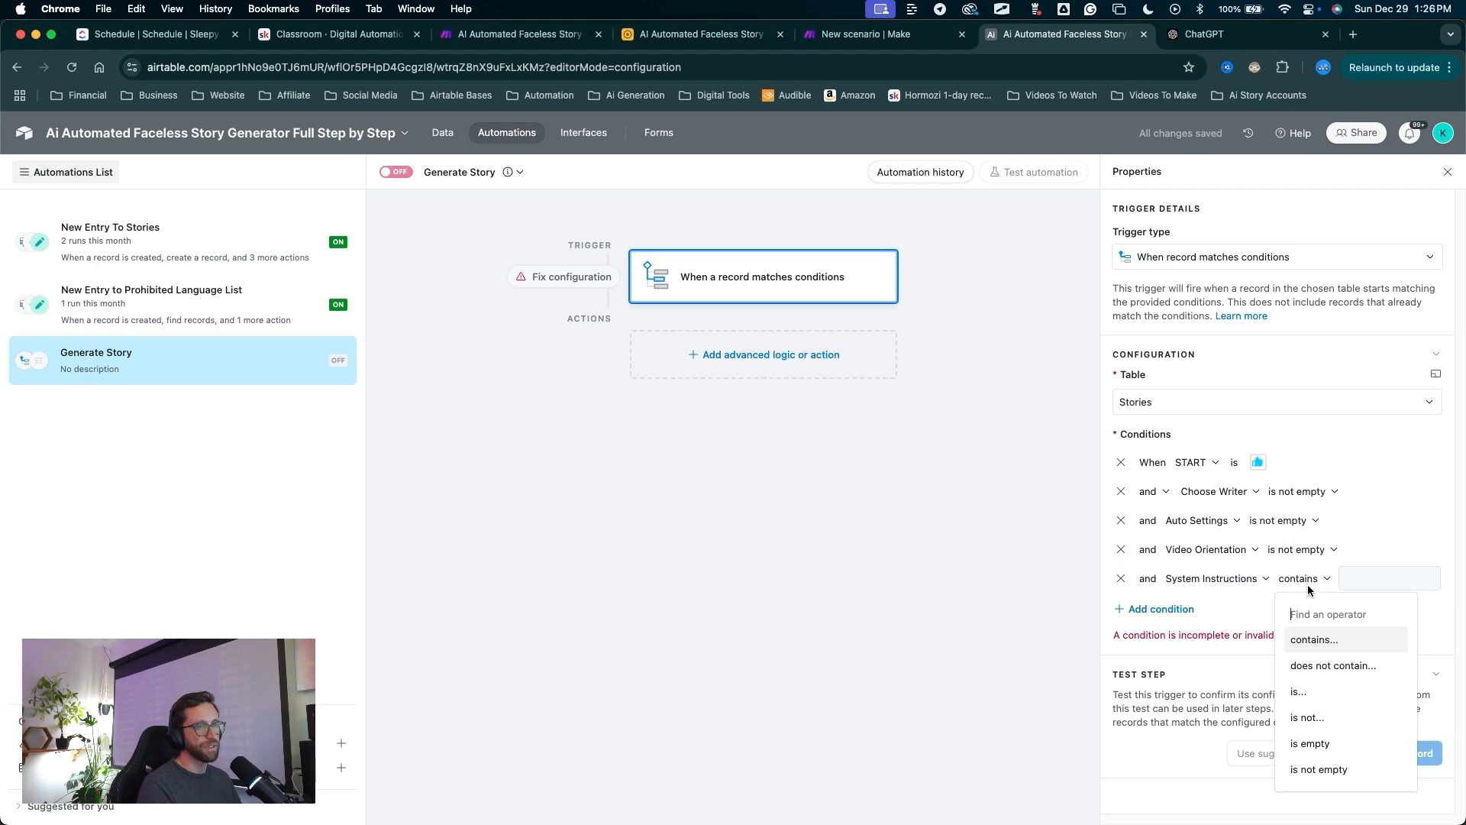
pyautogui.click(1320, 769)
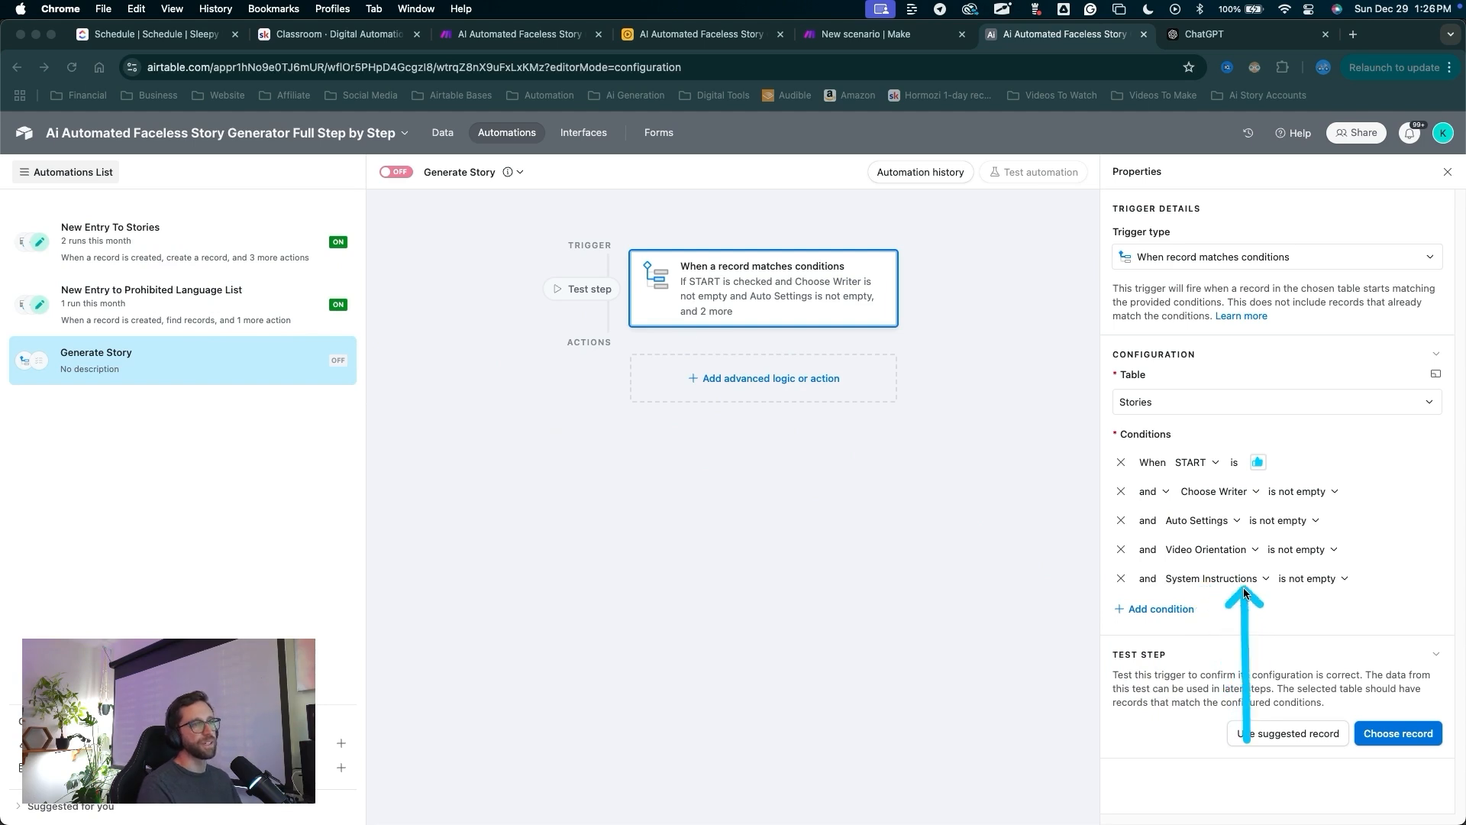
# Bring up the list of actions available to add after the trigger.
pyautogui.press('Escape')
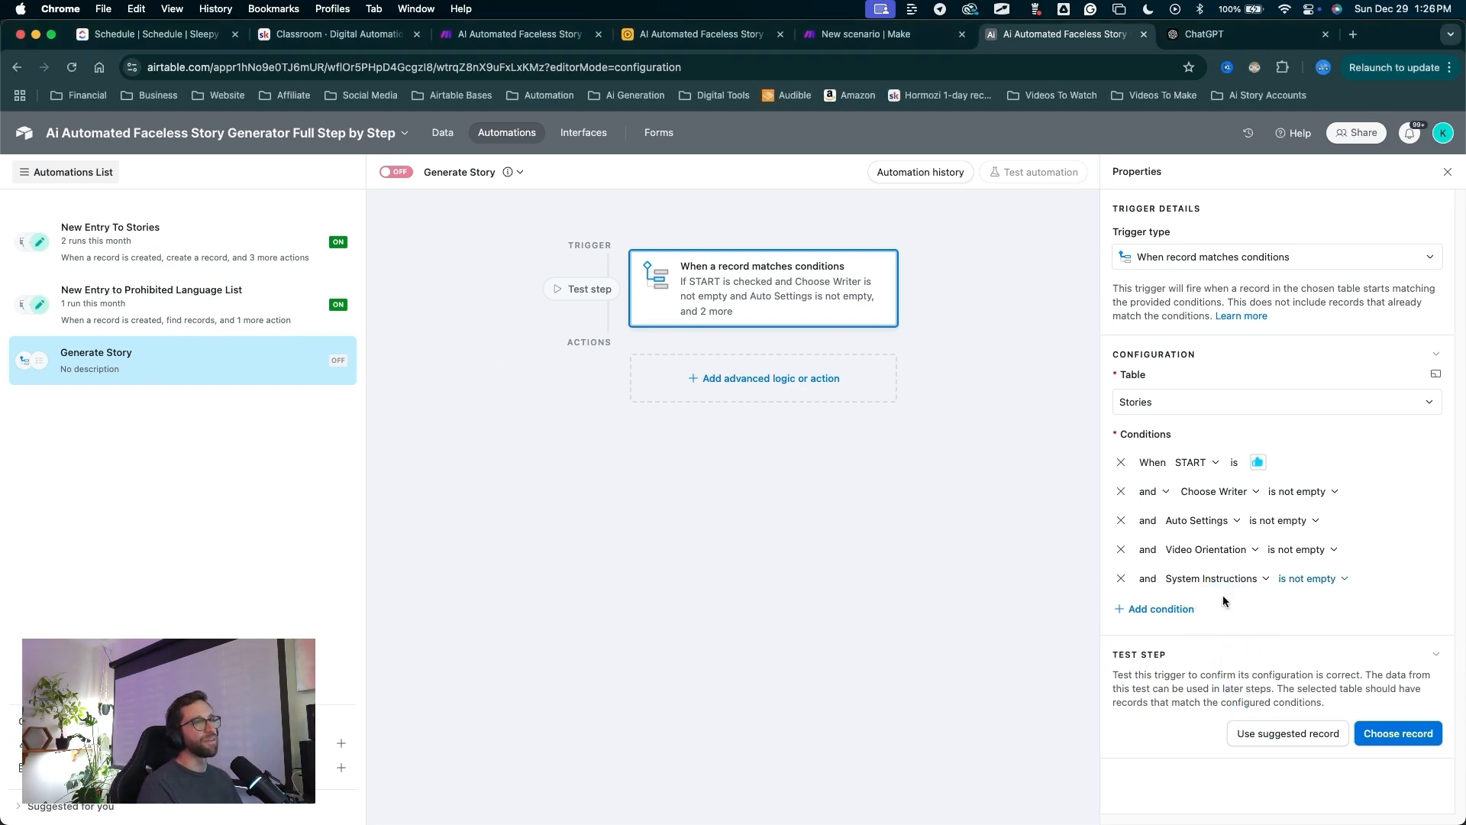
pyautogui.hotkey('ctrl', 'a')
pyautogui.moveTo(944, 590)
pyautogui.mouseDown()
pyautogui.moveTo(1231, 400)
pyautogui.moveTo(999, 484)
pyautogui.moveTo(1234, 565)
pyautogui.moveTo(1119, 623)
pyautogui.moveTo(879, 418)
pyautogui.moveTo(758, 555)
pyautogui.moveTo(842, 388)
pyautogui.moveTo(808, 478)
pyautogui.mouseUp()
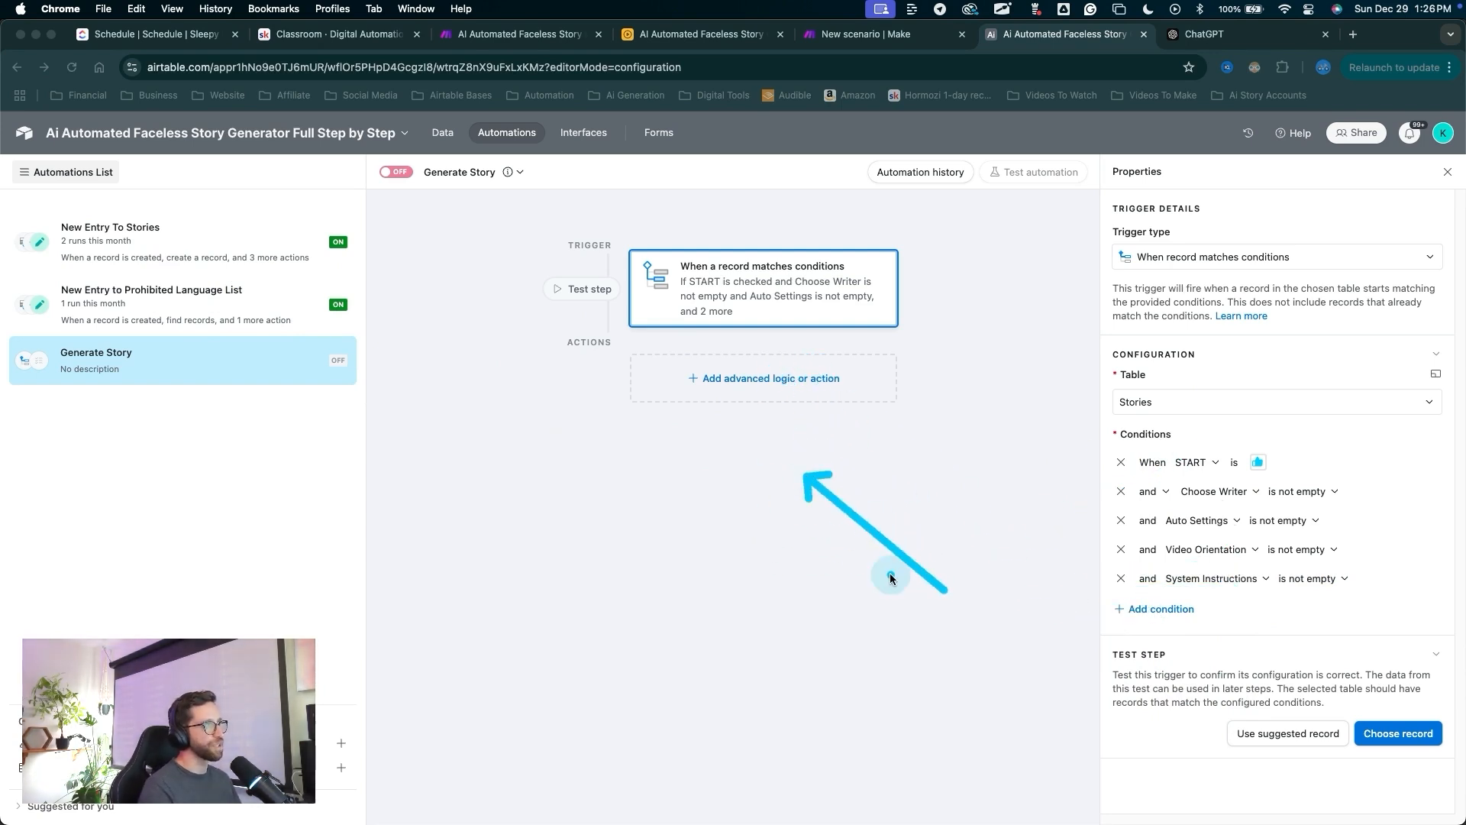
pyautogui.moveTo(925, 604); pyautogui.dragTo(794, 384)
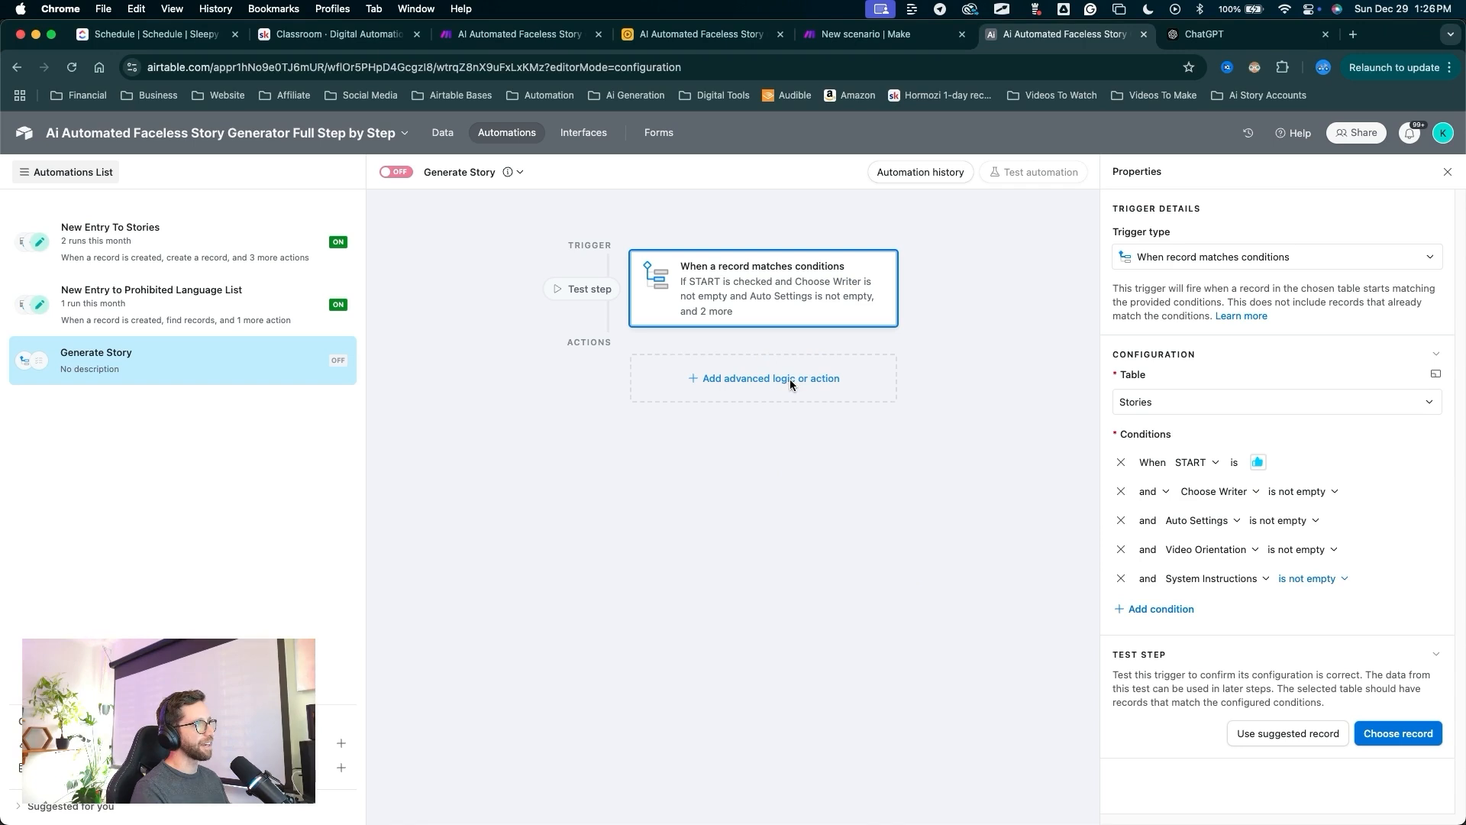
pyautogui.click(792, 385)
pyautogui.moveTo(848, 530); pyautogui.dragTo(708, 721)
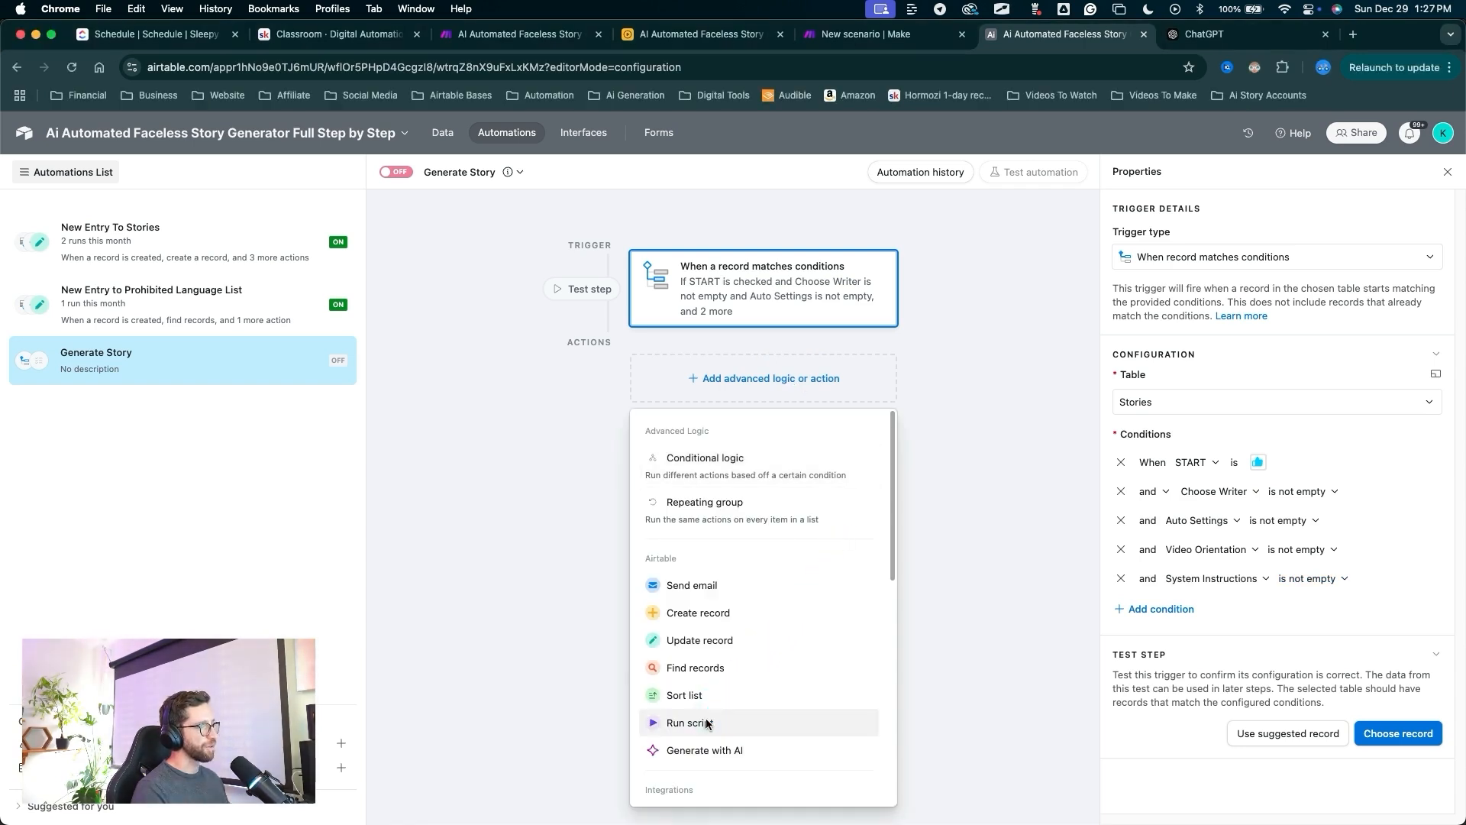
# Add a run-script action and replace its sample code with the webhook fetch script.
pyautogui.click(710, 722)
pyautogui.moveTo(932, 451)
pyautogui.mouseDown()
pyautogui.moveTo(451, 331)
pyautogui.moveTo(416, 249)
pyautogui.moveTo(378, 284)
pyautogui.moveTo(362, 277)
pyautogui.moveTo(525, 223)
pyautogui.moveTo(532, 200)
pyautogui.moveTo(432, 248)
pyautogui.moveTo(528, 229)
pyautogui.moveTo(473, 290)
pyautogui.moveTo(593, 245)
pyautogui.mouseUp()
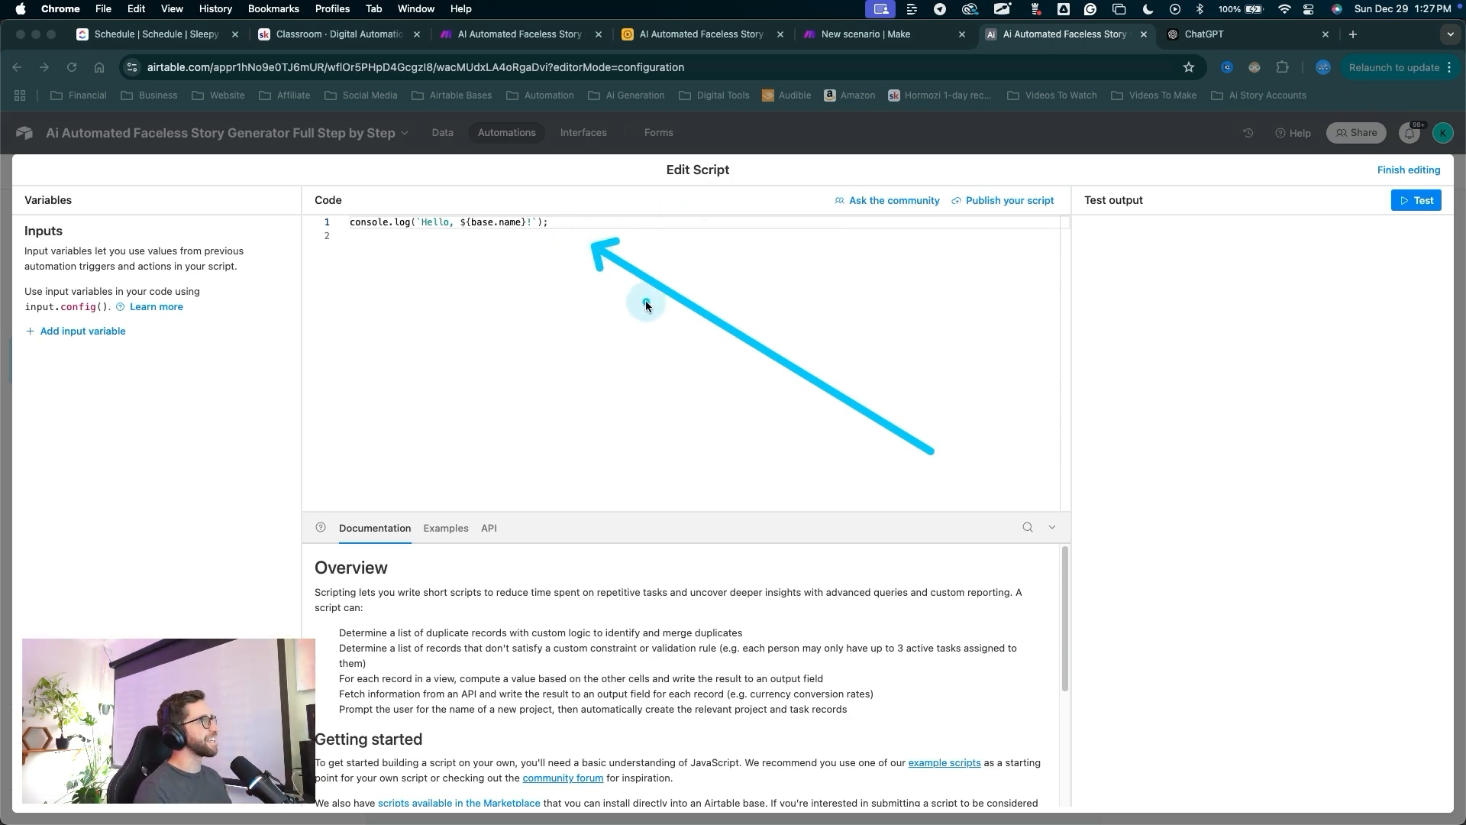
pyautogui.press('Escape')
pyautogui.hotkey('ctrl', 'a')
pyautogui.moveTo(653, 295); pyautogui.dragTo(529, 254)
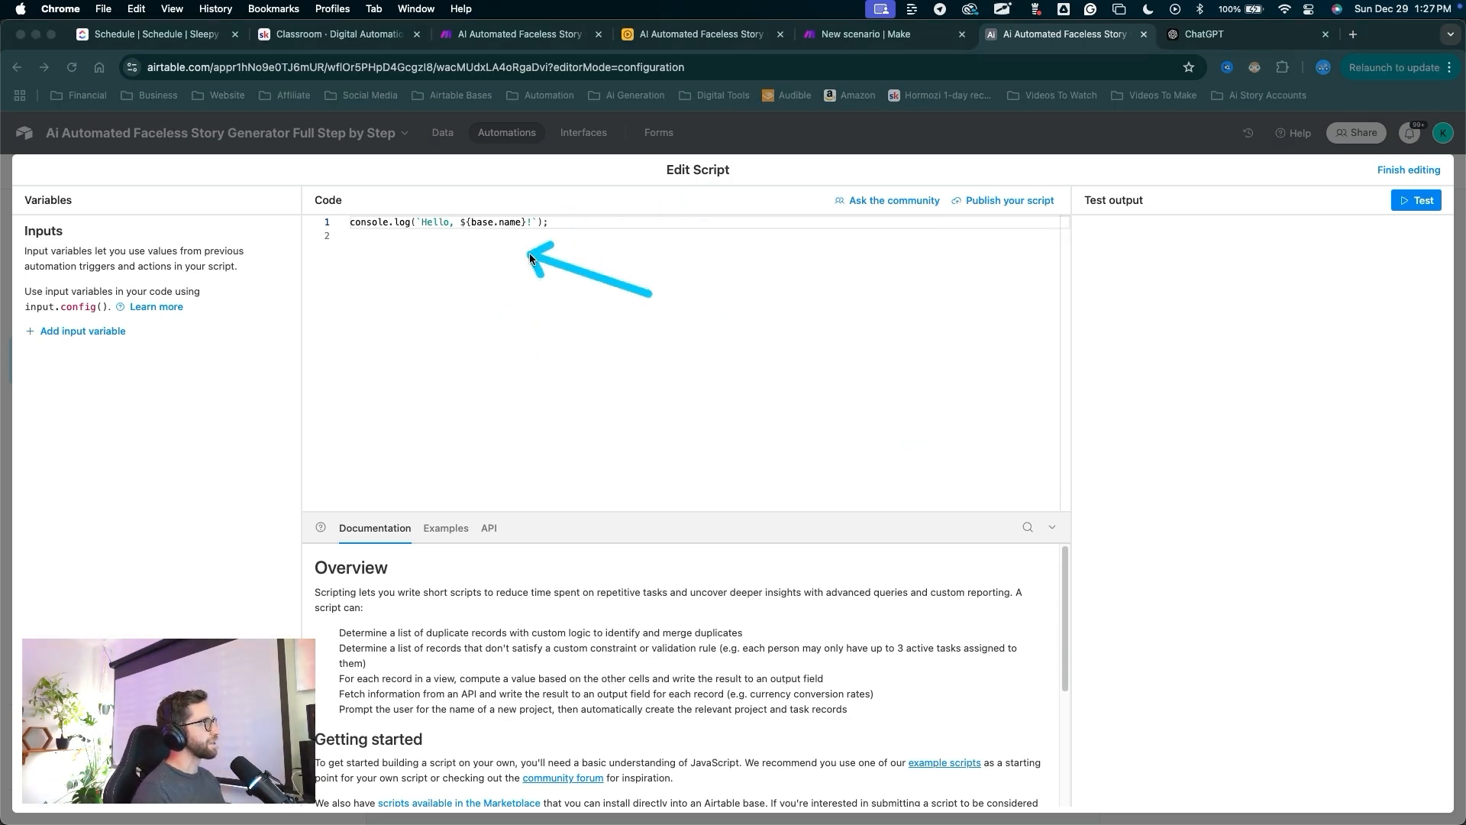
pyautogui.press('Escape')
pyautogui.click(591, 229)
pyautogui.press('super+a')
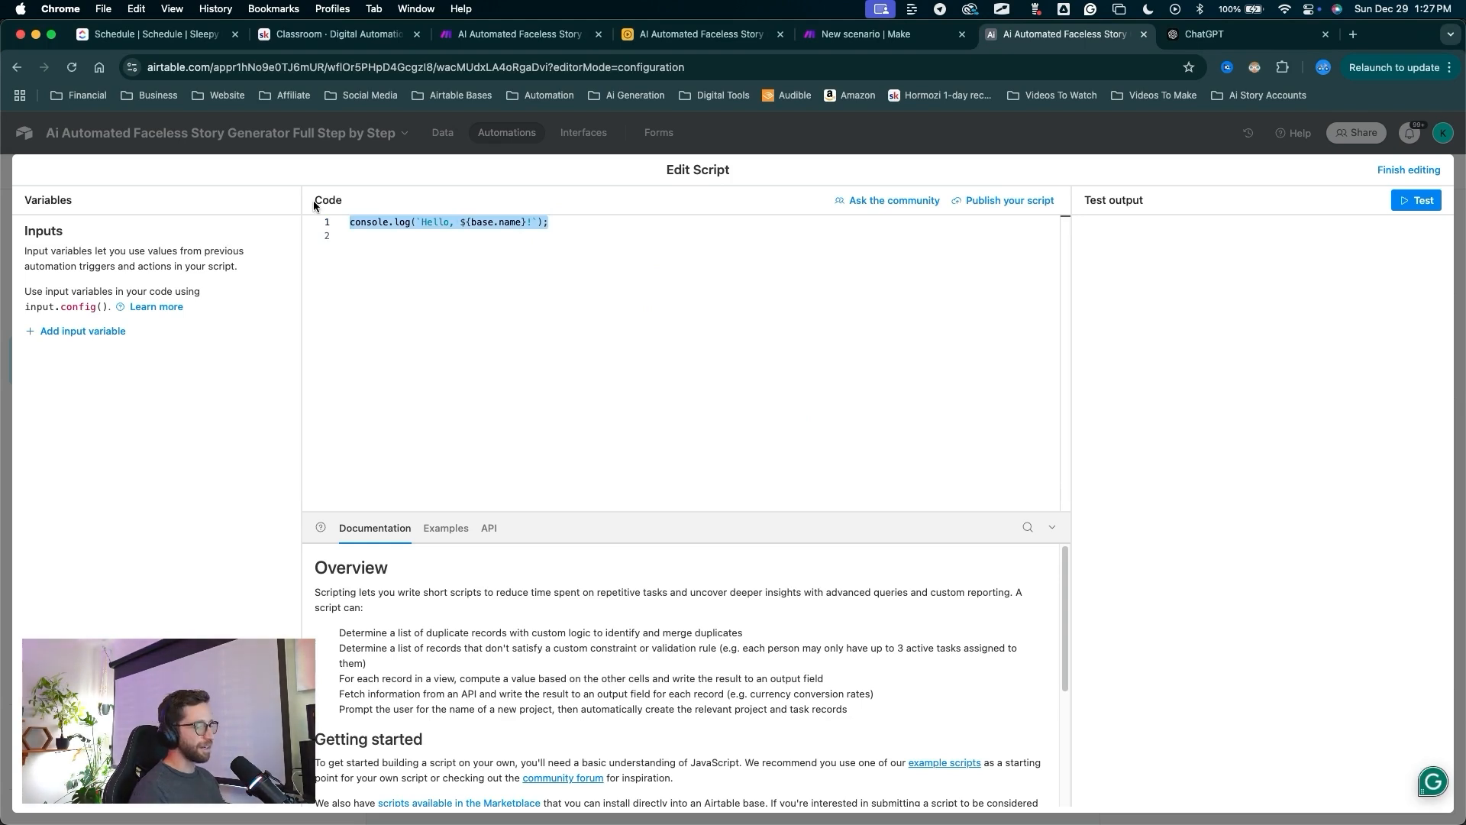
pyautogui.write('let params = input.config();  await fetch(params.webhookUrl + "?recordId=" + params.recordId + "&action=" + params.action);')
# Add a script input variable named webhookUrl, copied from the code.
pyautogui.hotkey('ctrl', 'a')
pyautogui.moveTo(445, 416)
pyautogui.mouseDown()
pyautogui.moveTo(331, 217)
pyautogui.moveTo(751, 255)
pyautogui.mouseUp()
pyautogui.press('Escape')
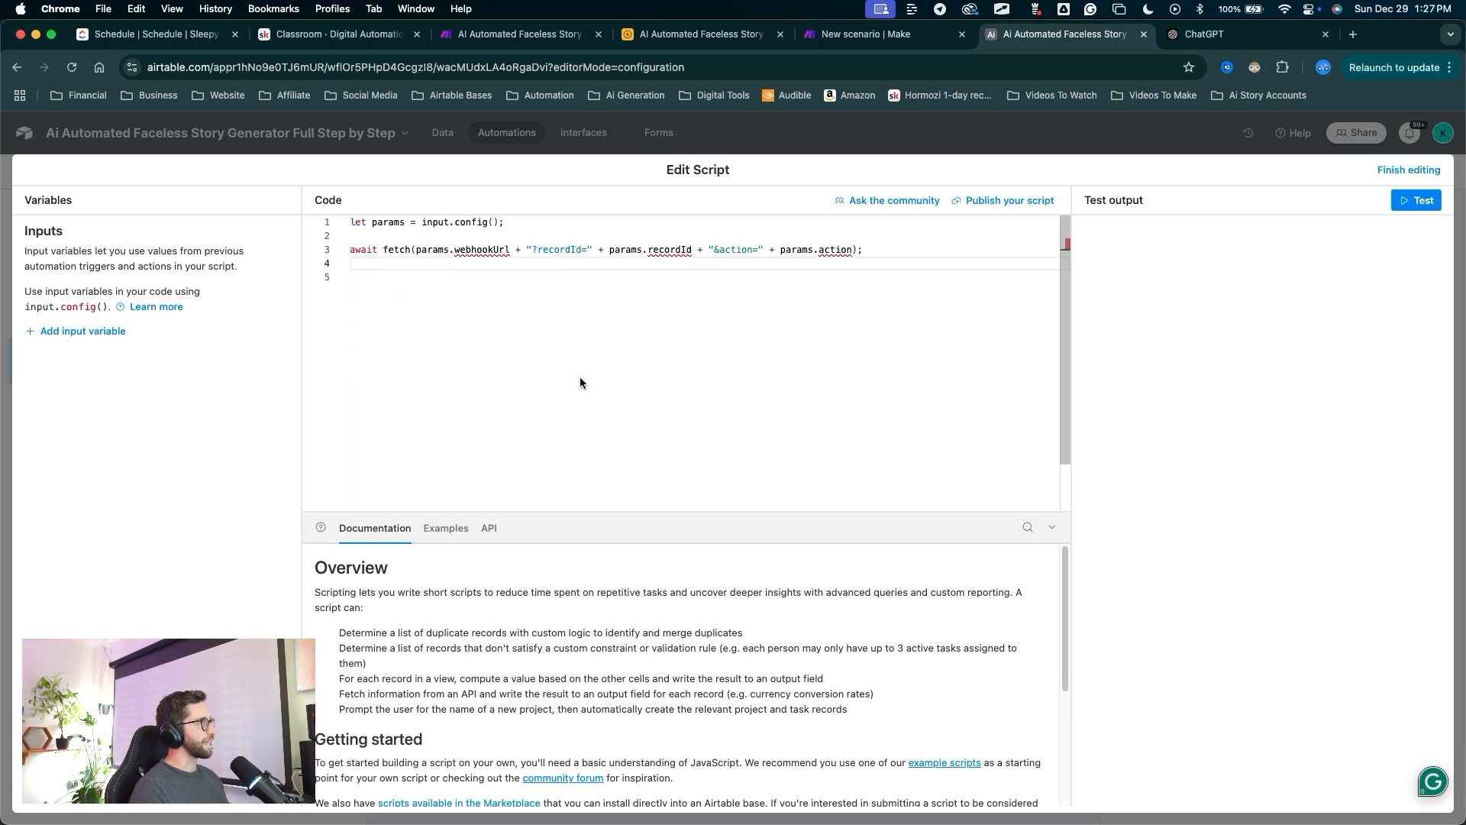
pyautogui.hotkey('ctrl', 'a')
pyautogui.moveTo(550, 449)
pyautogui.mouseDown()
pyautogui.moveTo(492, 287)
pyautogui.moveTo(823, 254)
pyautogui.moveTo(736, 367)
pyautogui.moveTo(606, 352)
pyautogui.moveTo(491, 262)
pyautogui.moveTo(713, 320)
pyautogui.moveTo(151, 348)
pyautogui.moveTo(132, 335)
pyautogui.mouseUp()
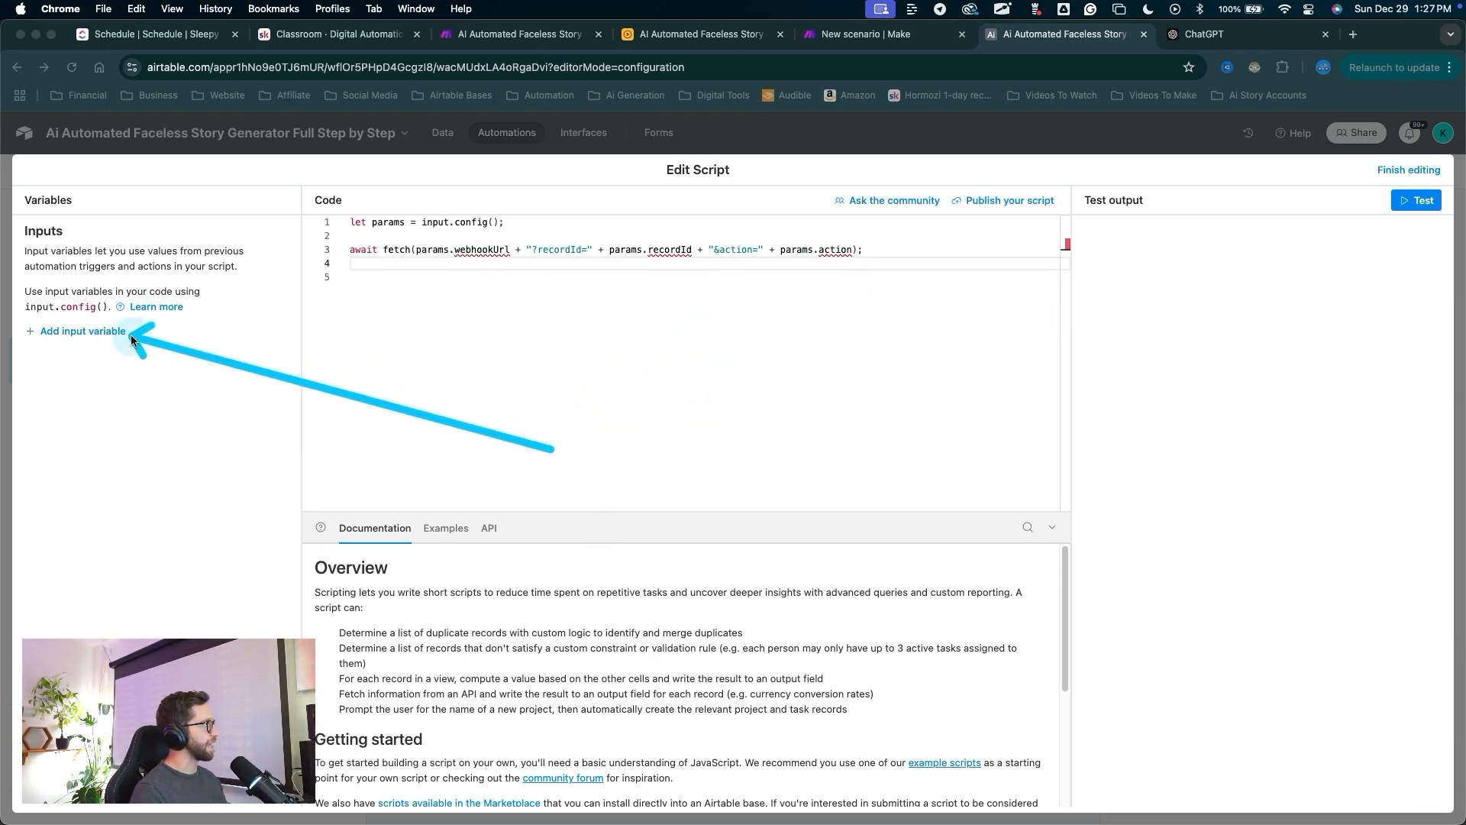
pyautogui.press('Escape')
pyautogui.click(103, 329)
pyautogui.moveTo(481, 447); pyautogui.dragTo(473, 298)
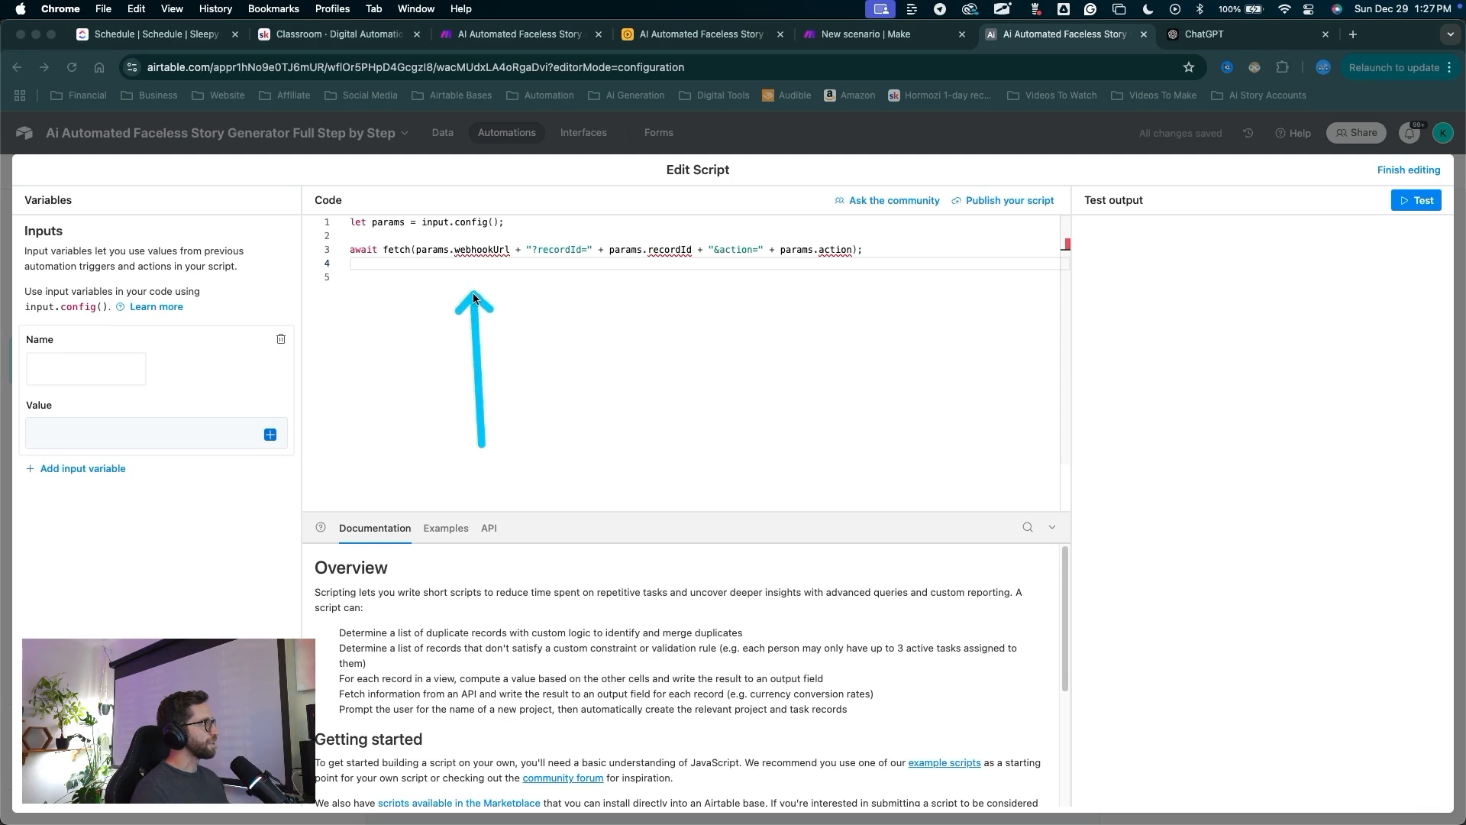
pyautogui.press('Escape')
pyautogui.doubleClick(483, 250)
pyautogui.press('super+c')
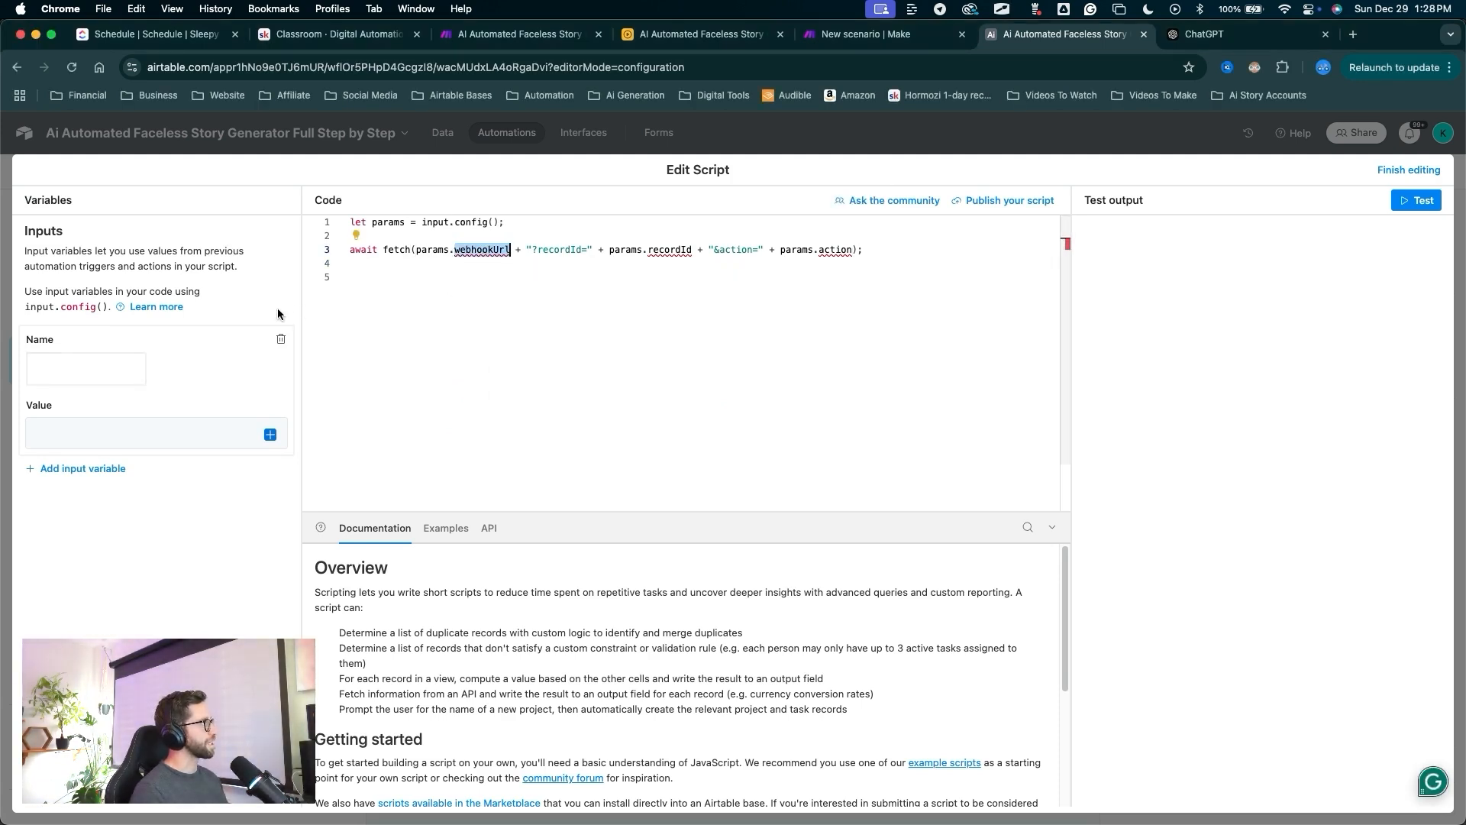
pyautogui.click(129, 374)
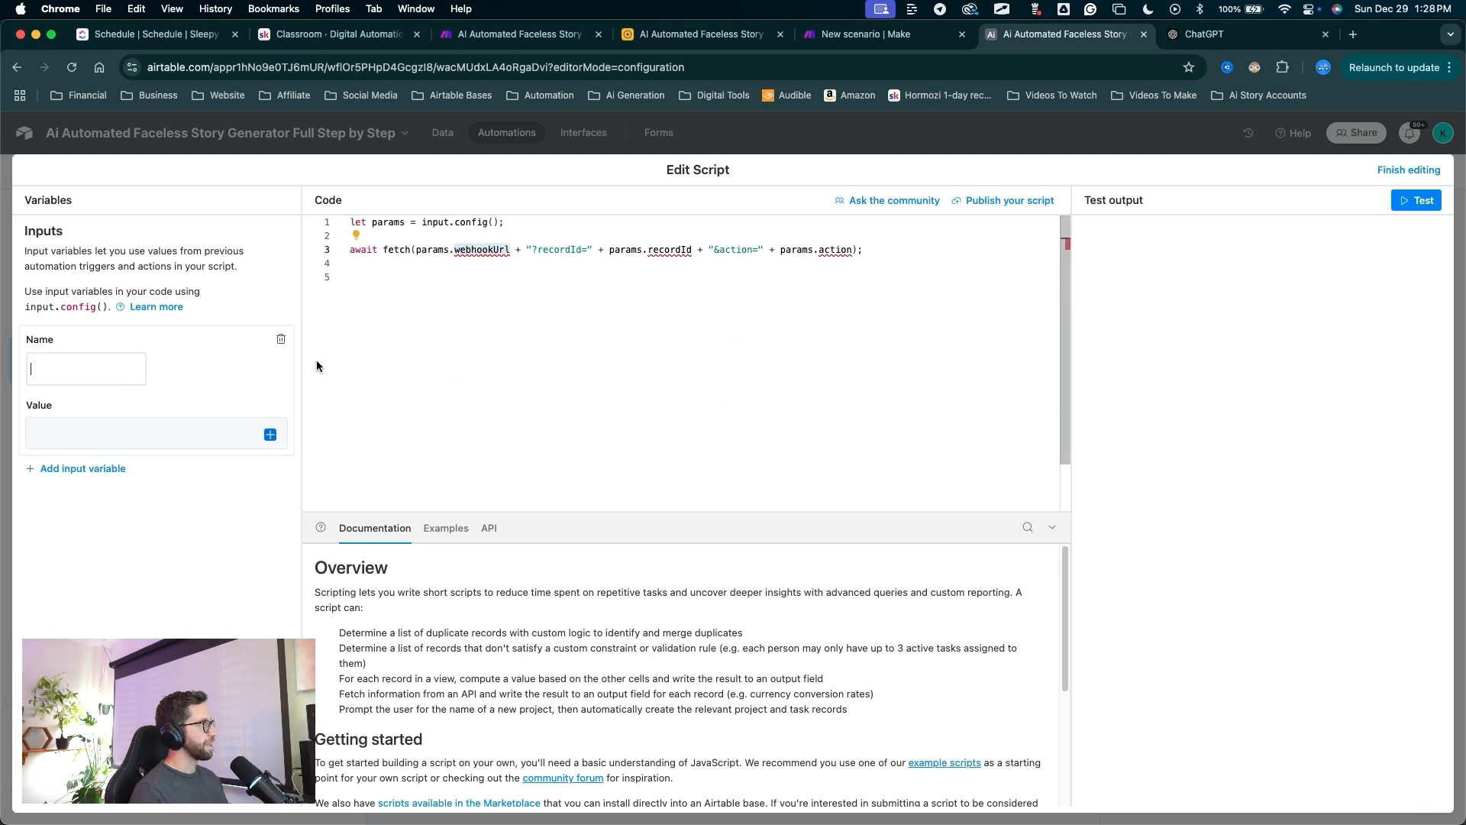
pyautogui.press('super+v')
pyautogui.moveTo(670, 328); pyautogui.dragTo(671, 258)
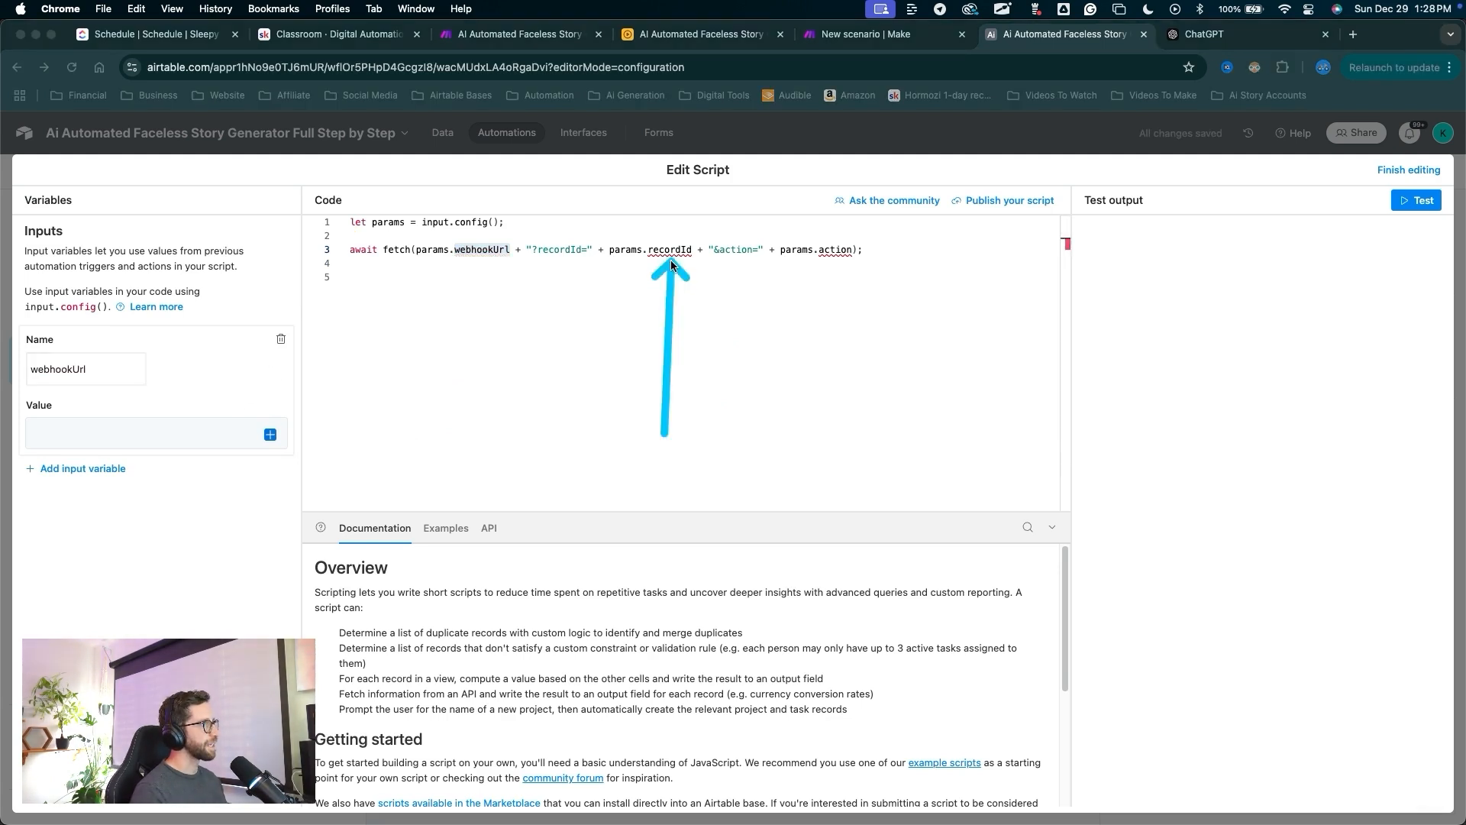
pyautogui.press('Escape')
# Add a second input variable named recordId.
pyautogui.doubleClick(671, 251)
pyautogui.press('super+c')
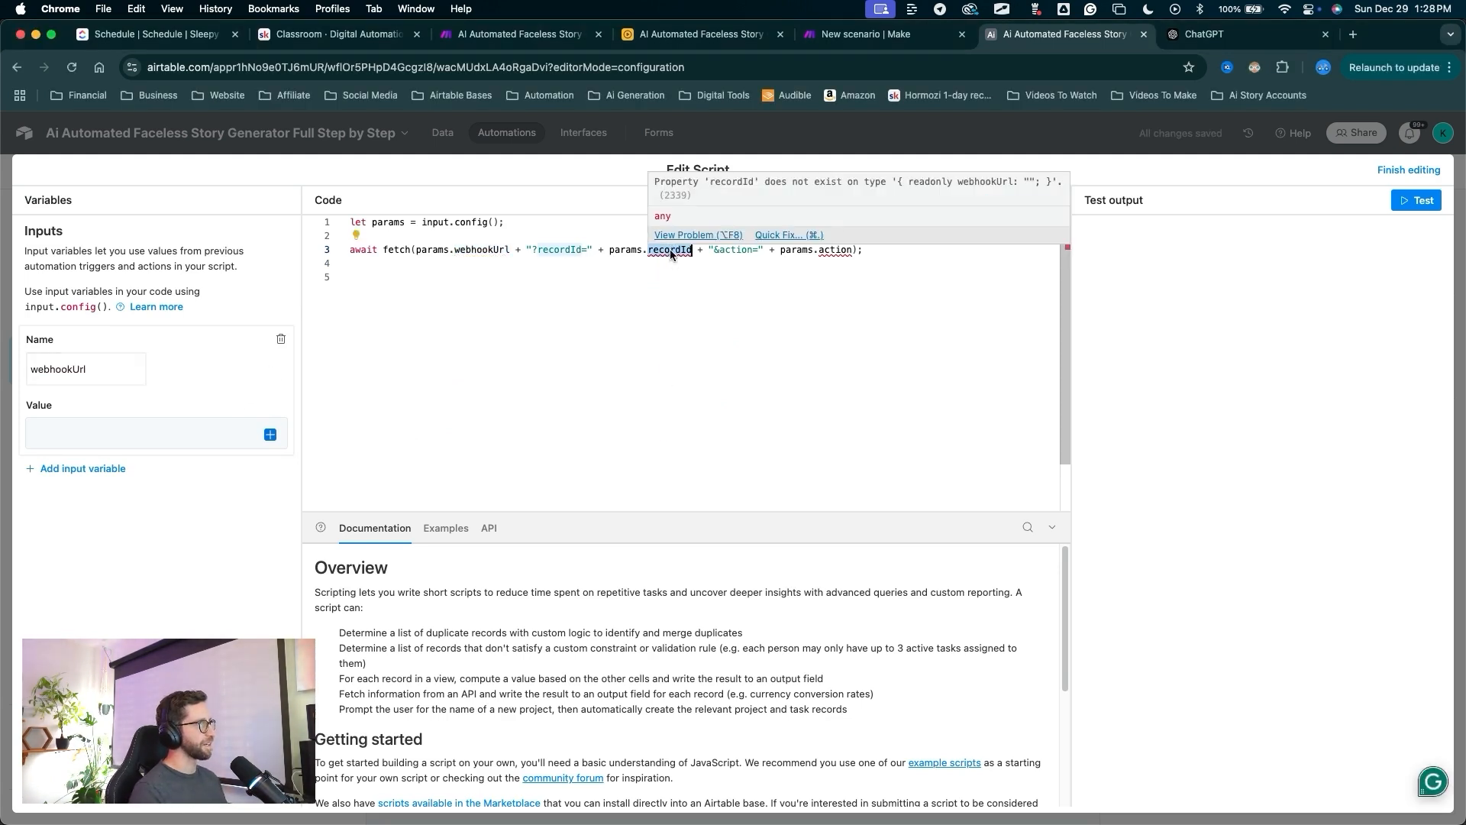
pyautogui.moveTo(203, 320); pyautogui.dragTo(95, 466)
pyautogui.press('Escape')
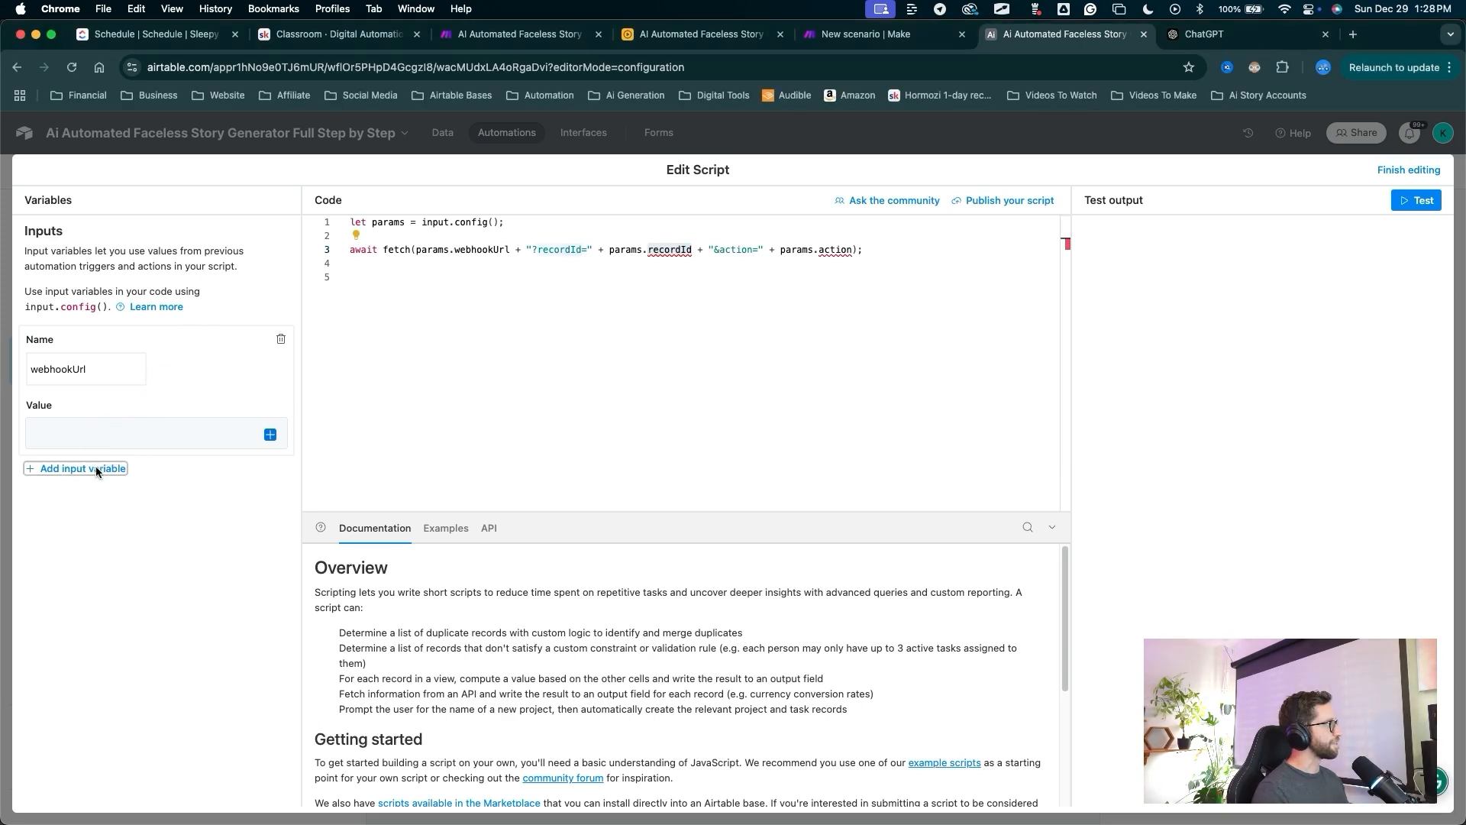
pyautogui.click(95, 466)
pyautogui.click(96, 507)
pyautogui.press('super+v')
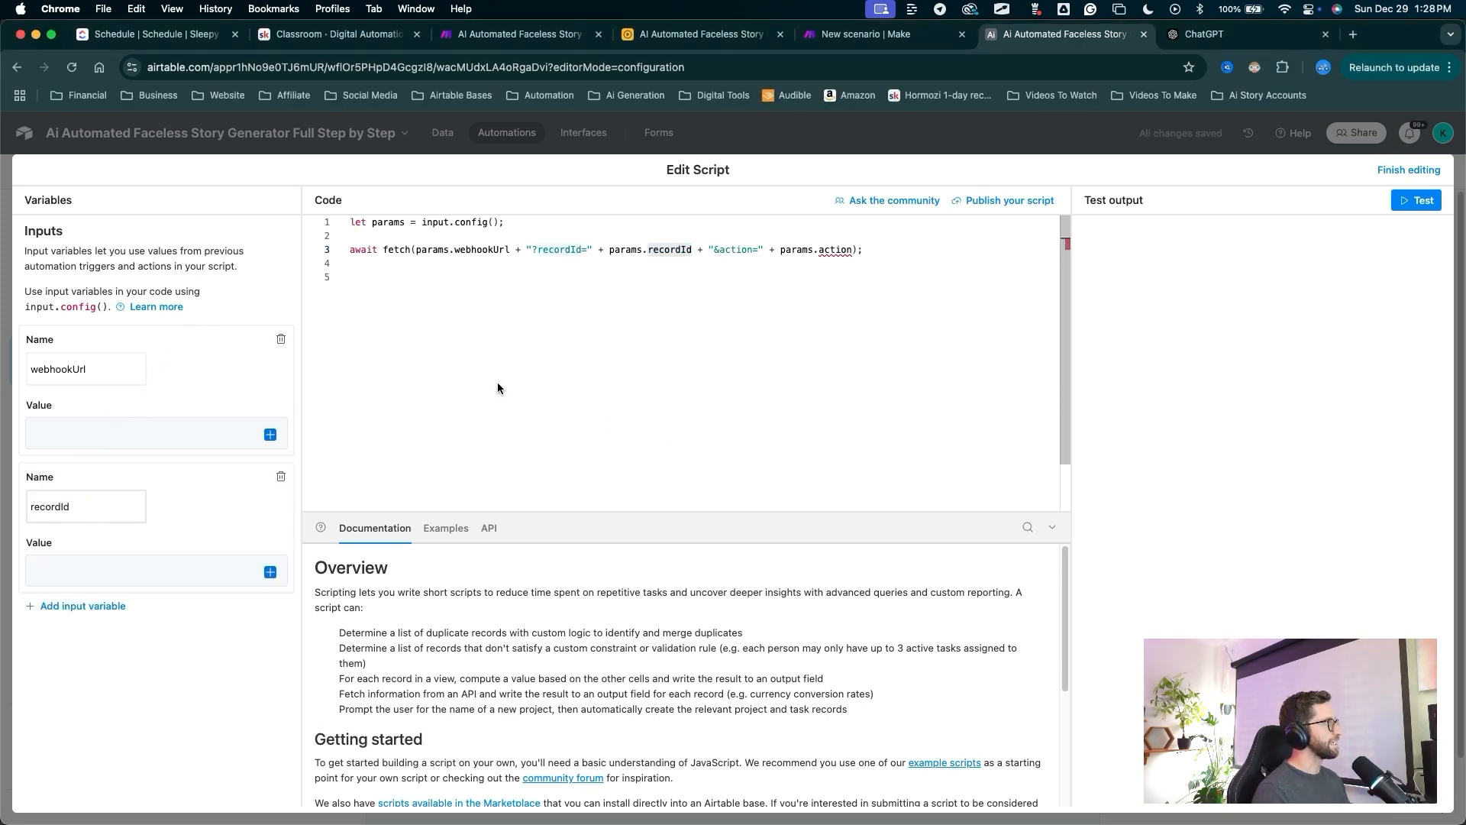
# Add a third input variable named action.
pyautogui.moveTo(687, 435); pyautogui.dragTo(833, 260)
pyautogui.press('Escape')
pyautogui.doubleClick(832, 251)
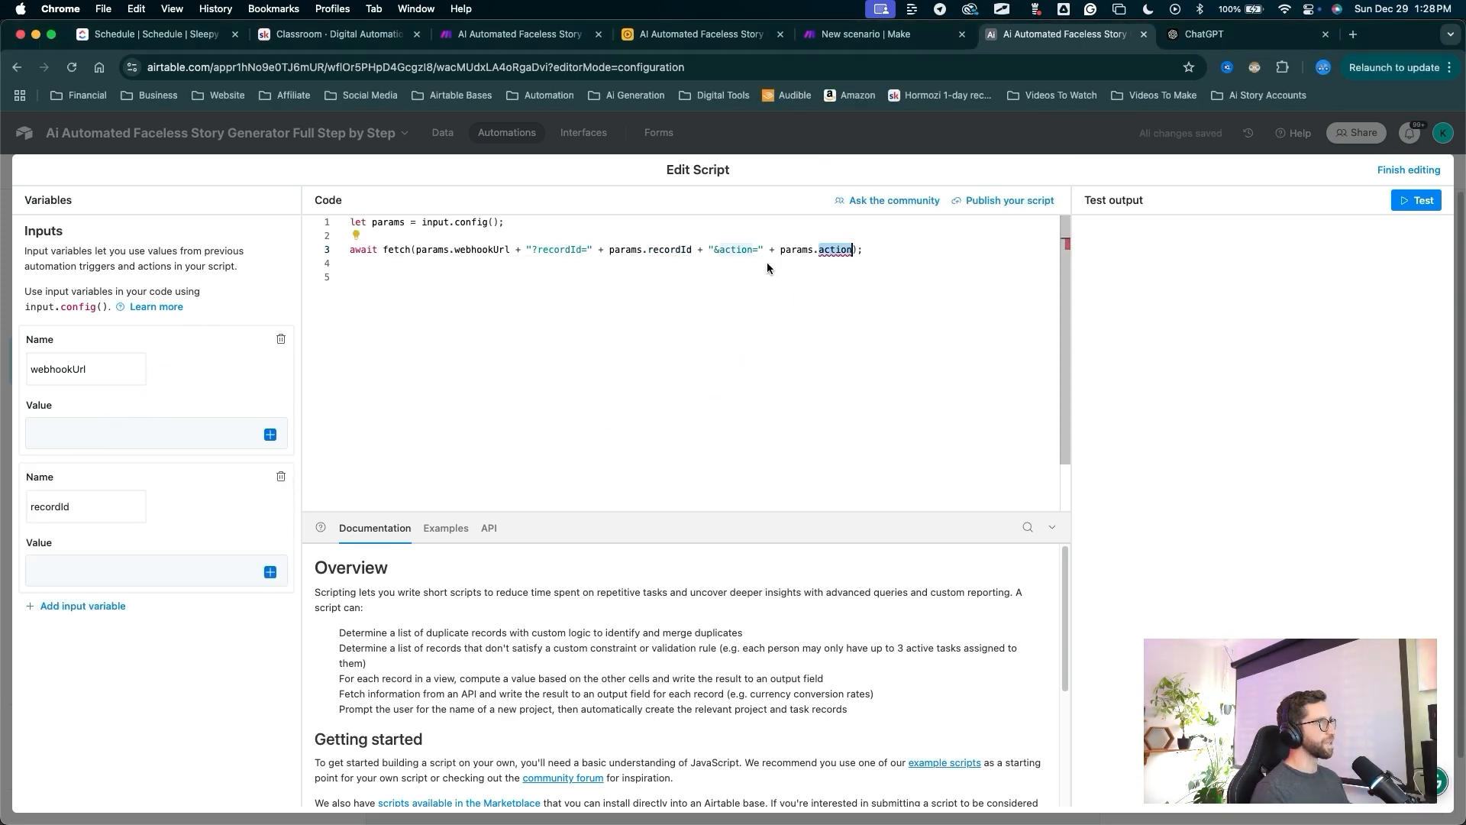
pyautogui.press('super+c')
pyautogui.moveTo(203, 481); pyautogui.dragTo(104, 589)
pyautogui.press('Escape')
pyautogui.click(100, 605)
pyautogui.click(81, 643)
pyautogui.press('super+v')
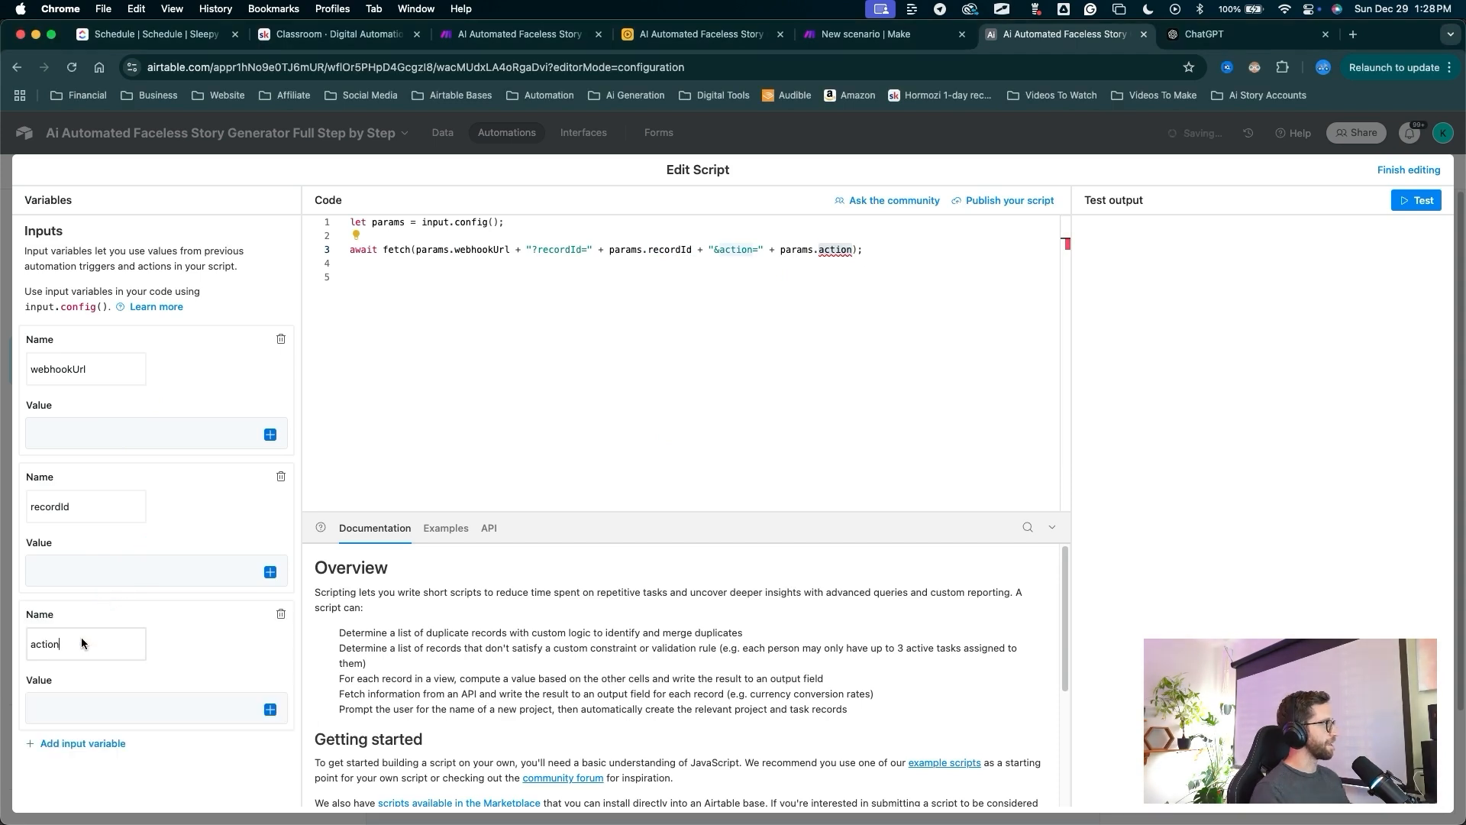
# Set recordId's value to the Airtable record ID and action's value to generateStory.
pyautogui.moveTo(421, 383)
pyautogui.mouseDown()
pyautogui.moveTo(107, 568)
pyautogui.moveTo(87, 516)
pyautogui.moveTo(249, 579)
pyautogui.moveTo(269, 572)
pyautogui.mouseUp()
pyautogui.press('Escape')
pyautogui.click(271, 572)
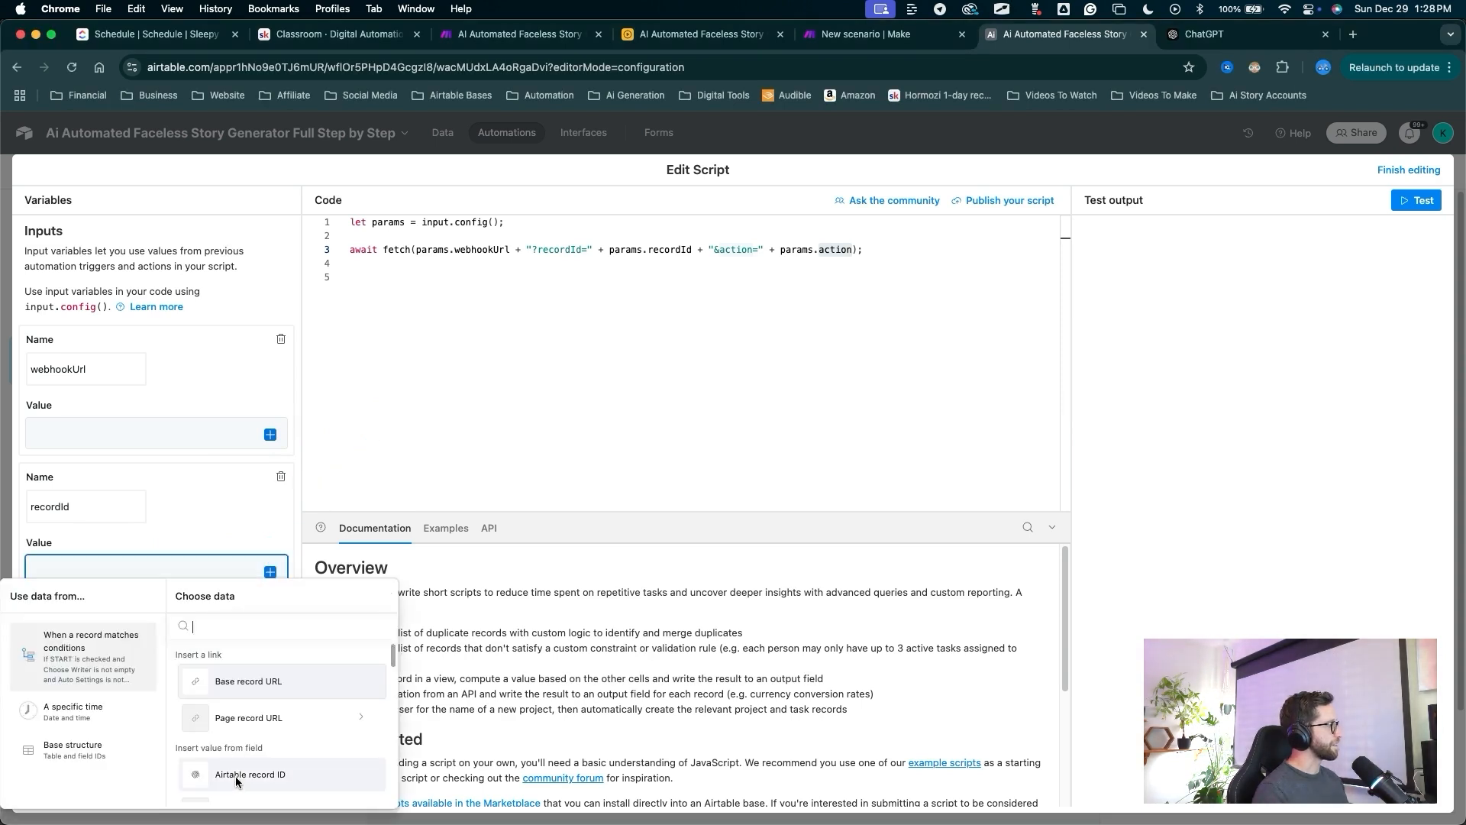
pyautogui.click(235, 776)
pyautogui.click(46, 717)
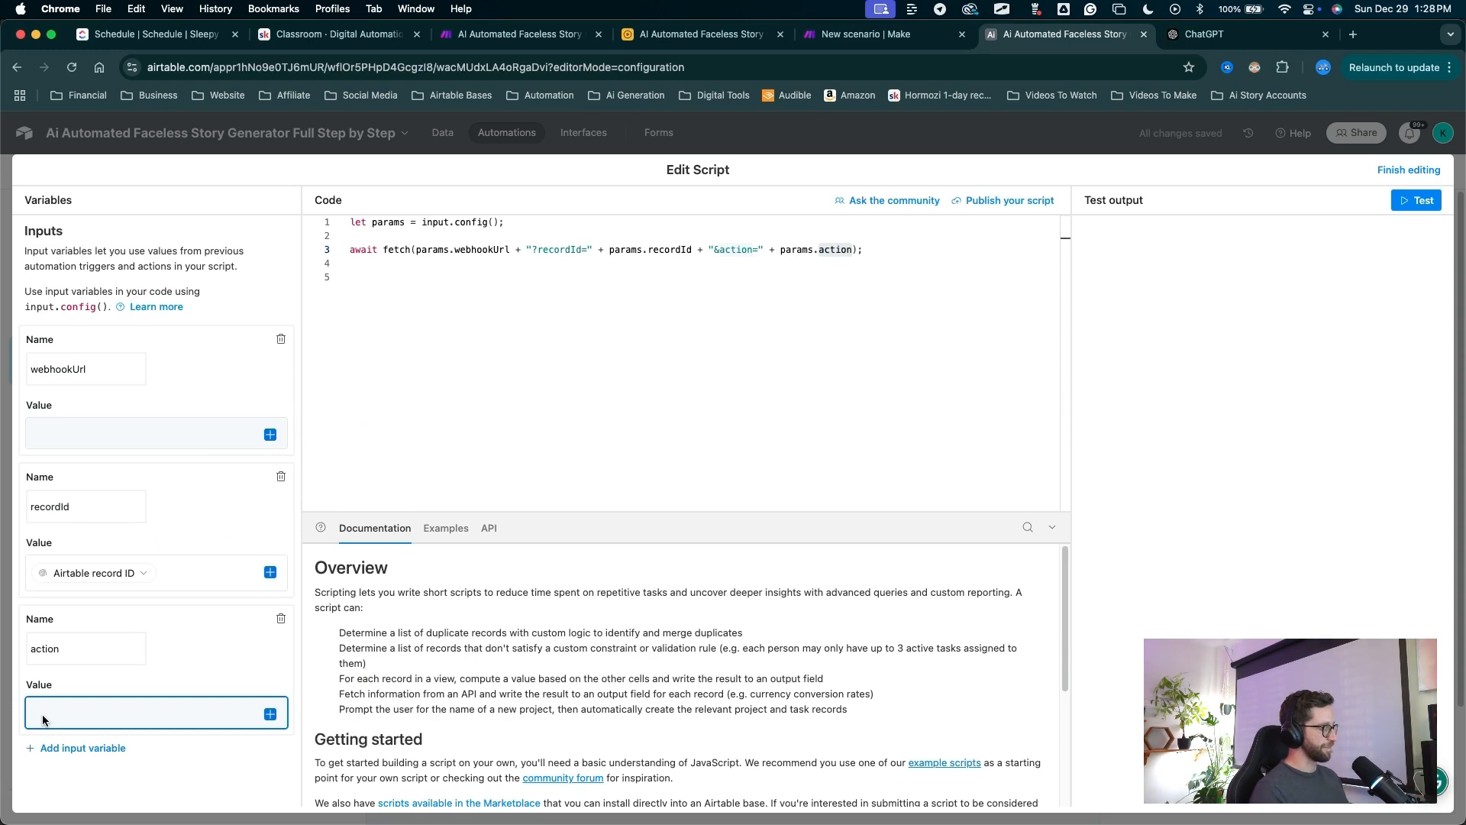
pyautogui.write('generateStory')
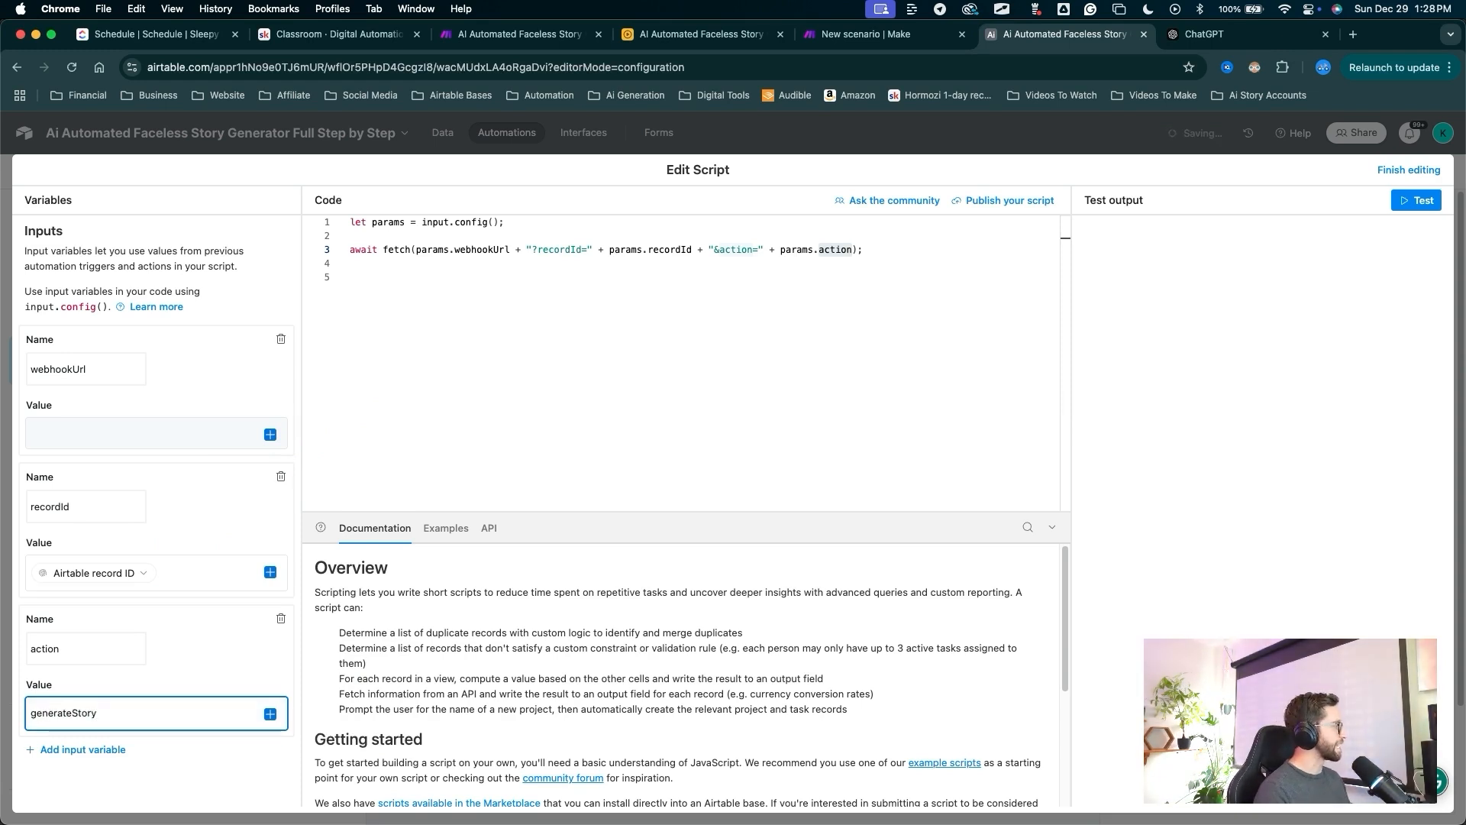
pyautogui.hotkey('ctrl', 'a')
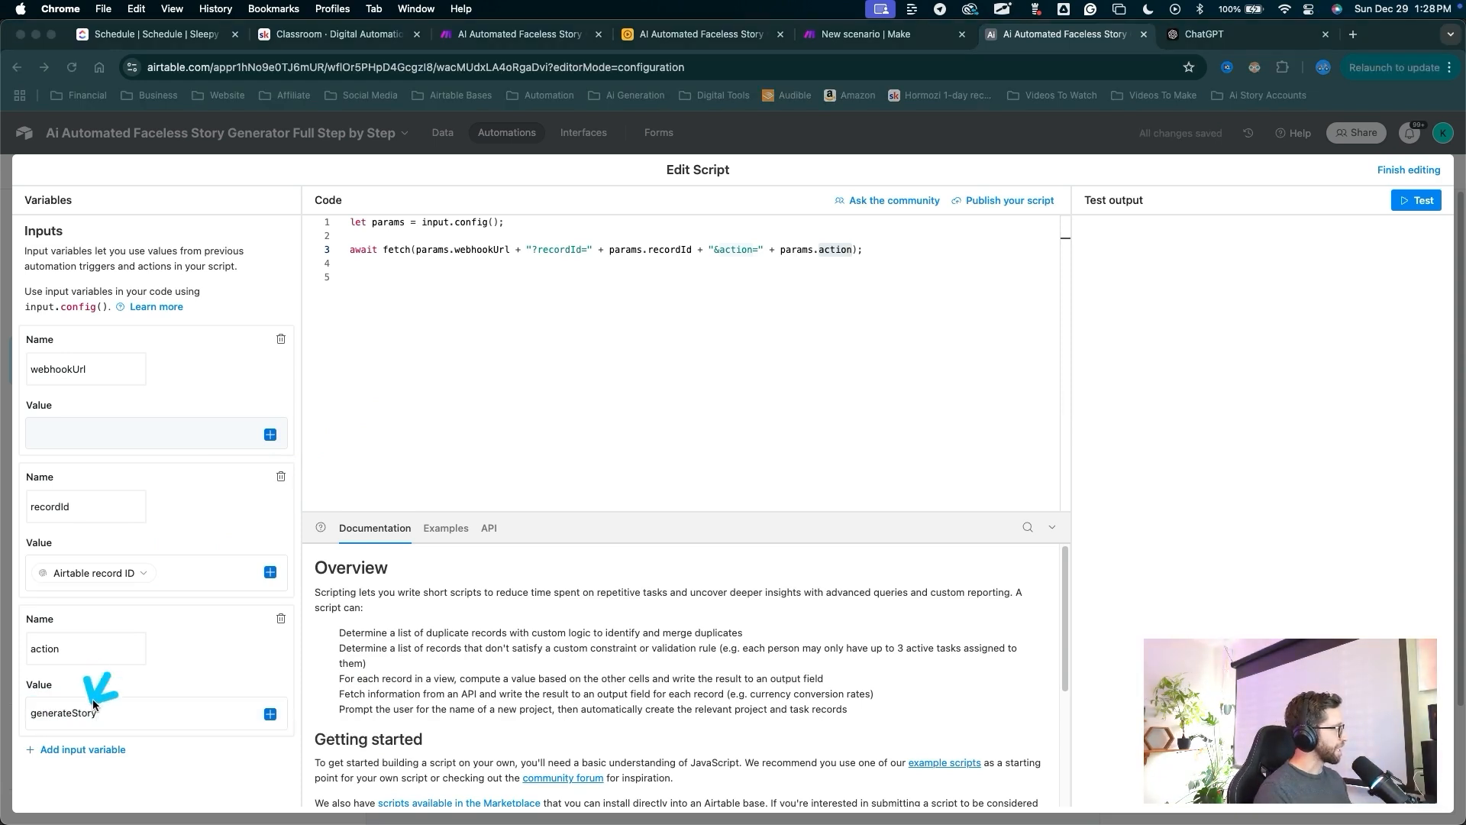
pyautogui.moveTo(47, 710); pyautogui.dragTo(86, 712)
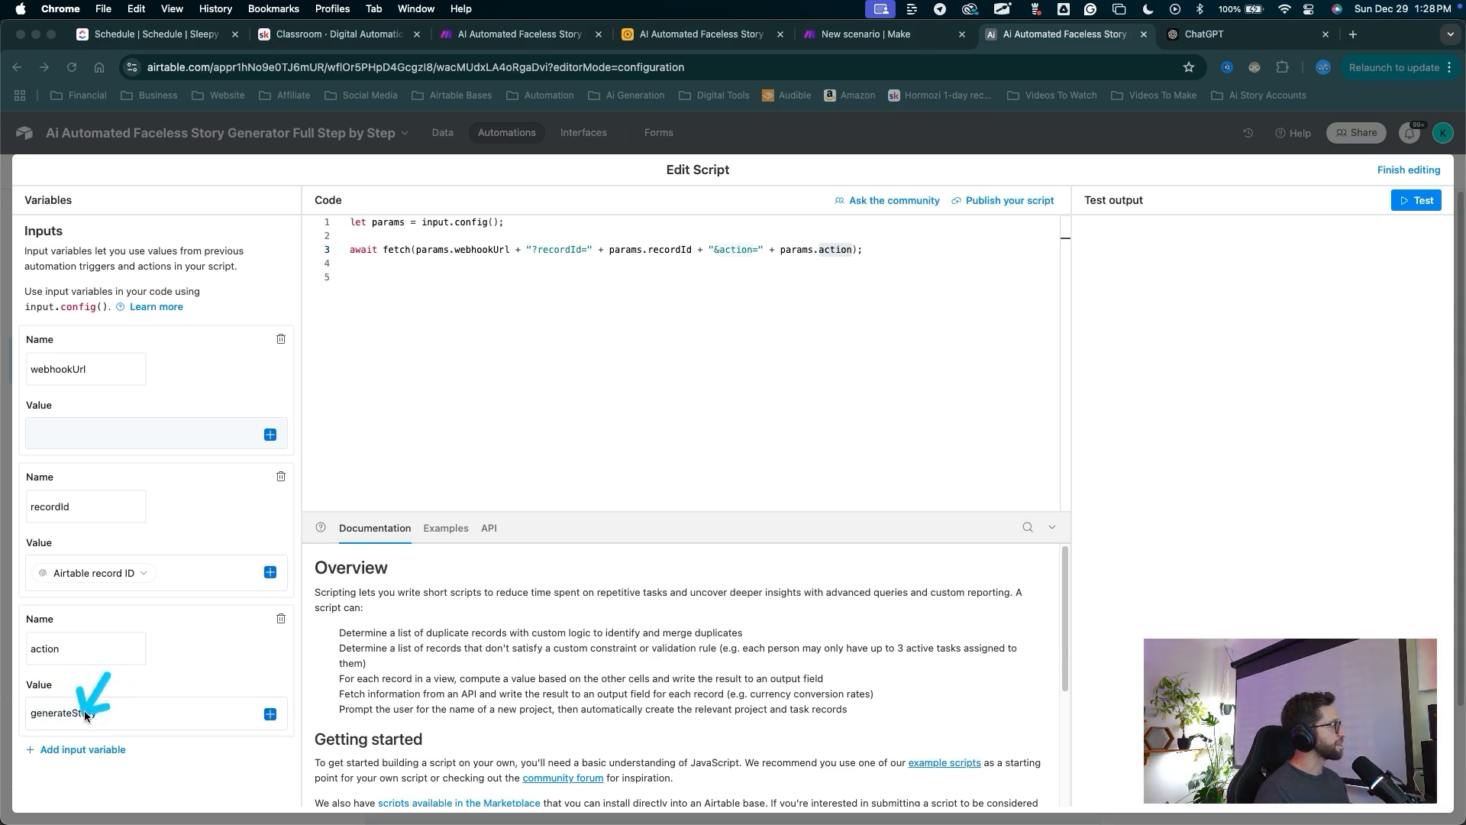
pyautogui.moveTo(94, 714); pyautogui.dragTo(73, 714)
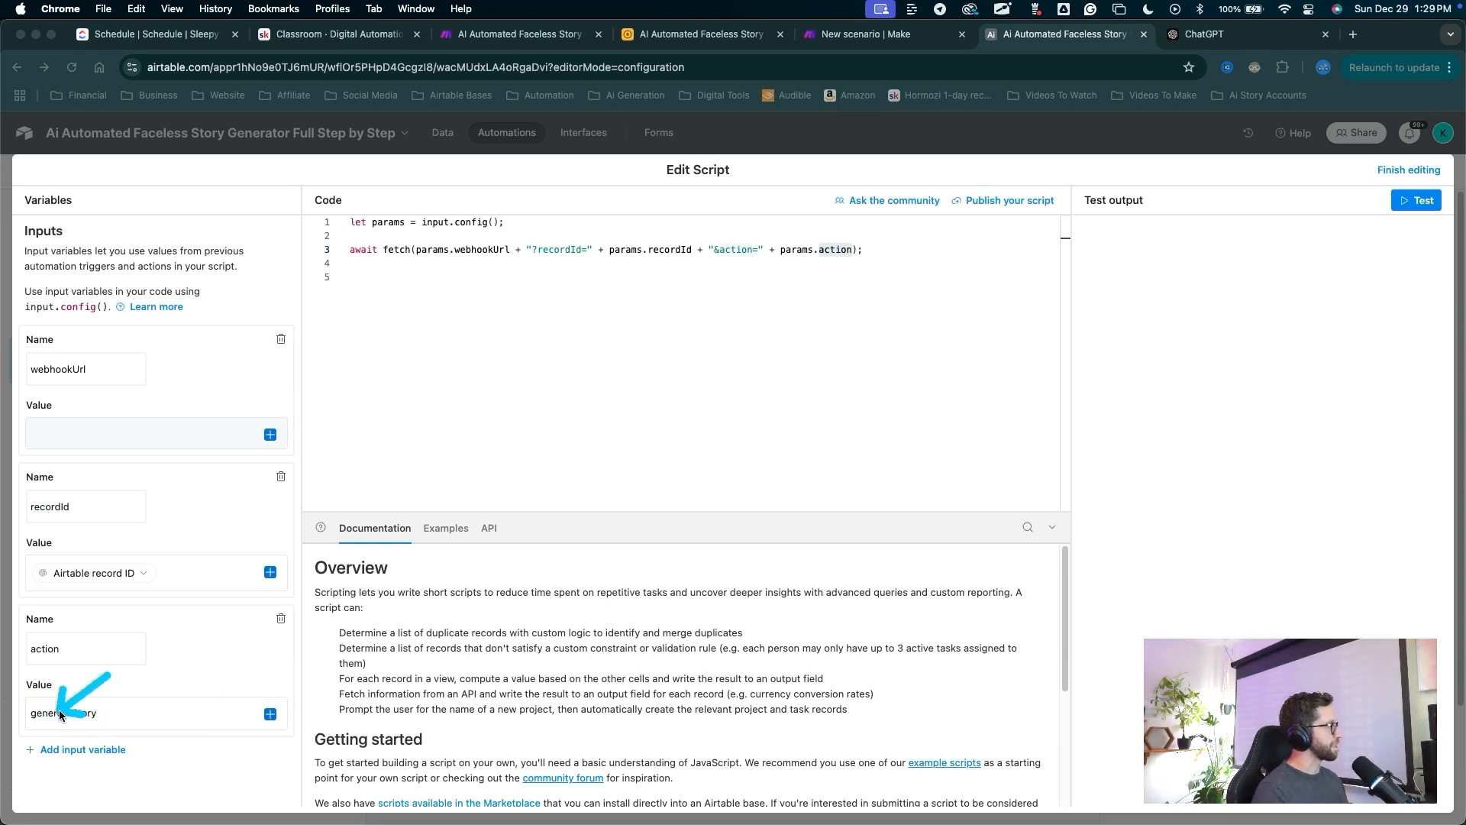
pyautogui.click(96, 759)
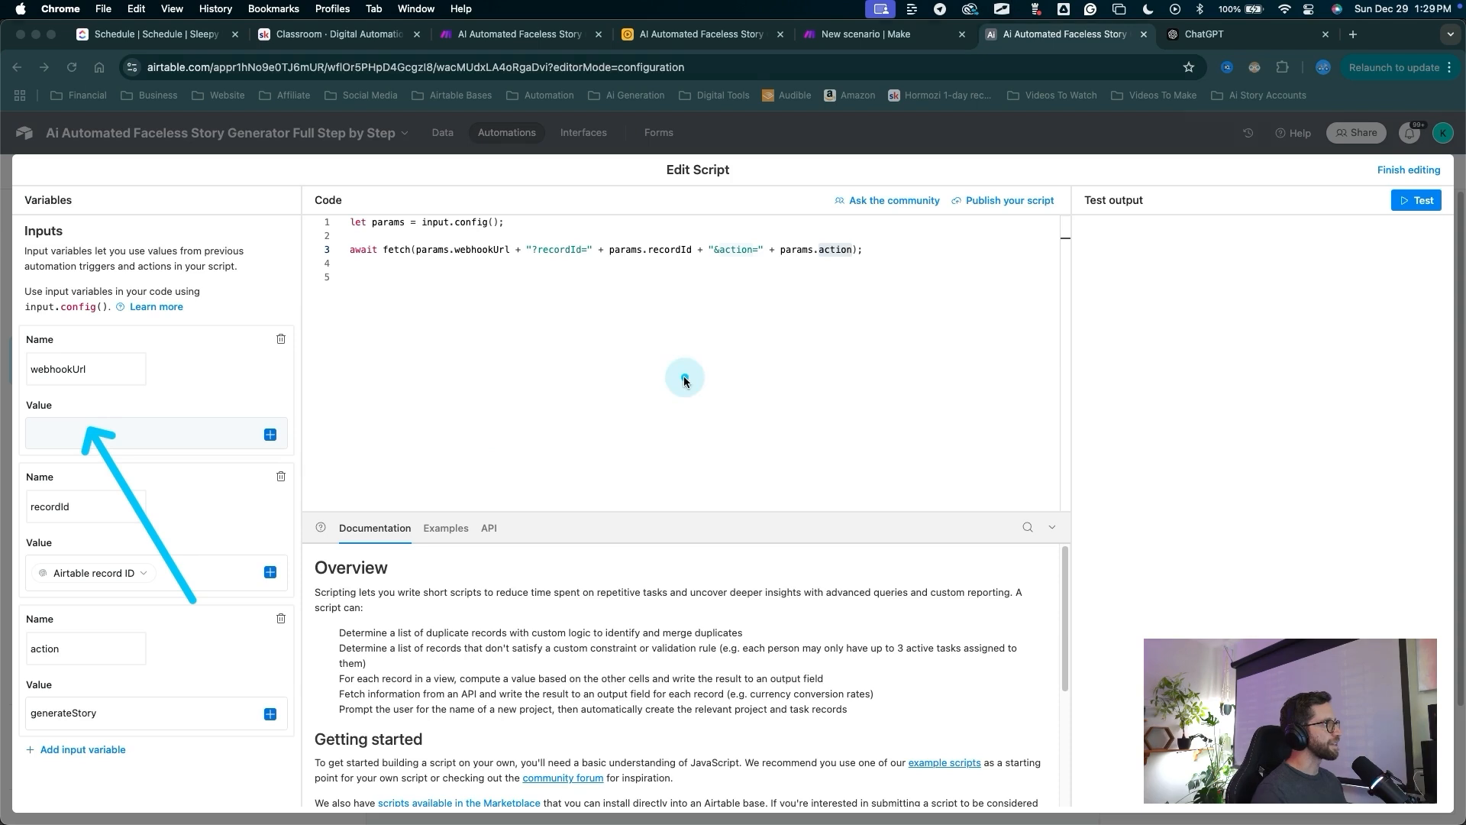
pyautogui.press('Escape')
# Copy Make's webhook address and paste it as the webhookUrl value.
pyautogui.moveTo(636, 407)
pyautogui.mouseDown()
pyautogui.moveTo(687, 353)
pyautogui.moveTo(846, 90)
pyautogui.mouseUp()
pyautogui.press('Escape')
pyautogui.click(854, 35)
pyautogui.moveTo(223, 188)
pyautogui.mouseDown()
pyautogui.moveTo(185, 290)
pyautogui.moveTo(177, 384)
pyautogui.mouseUp()
pyautogui.moveTo(447, 621)
pyautogui.mouseDown()
pyautogui.moveTo(492, 527)
pyautogui.moveTo(496, 480)
pyautogui.mouseUp()
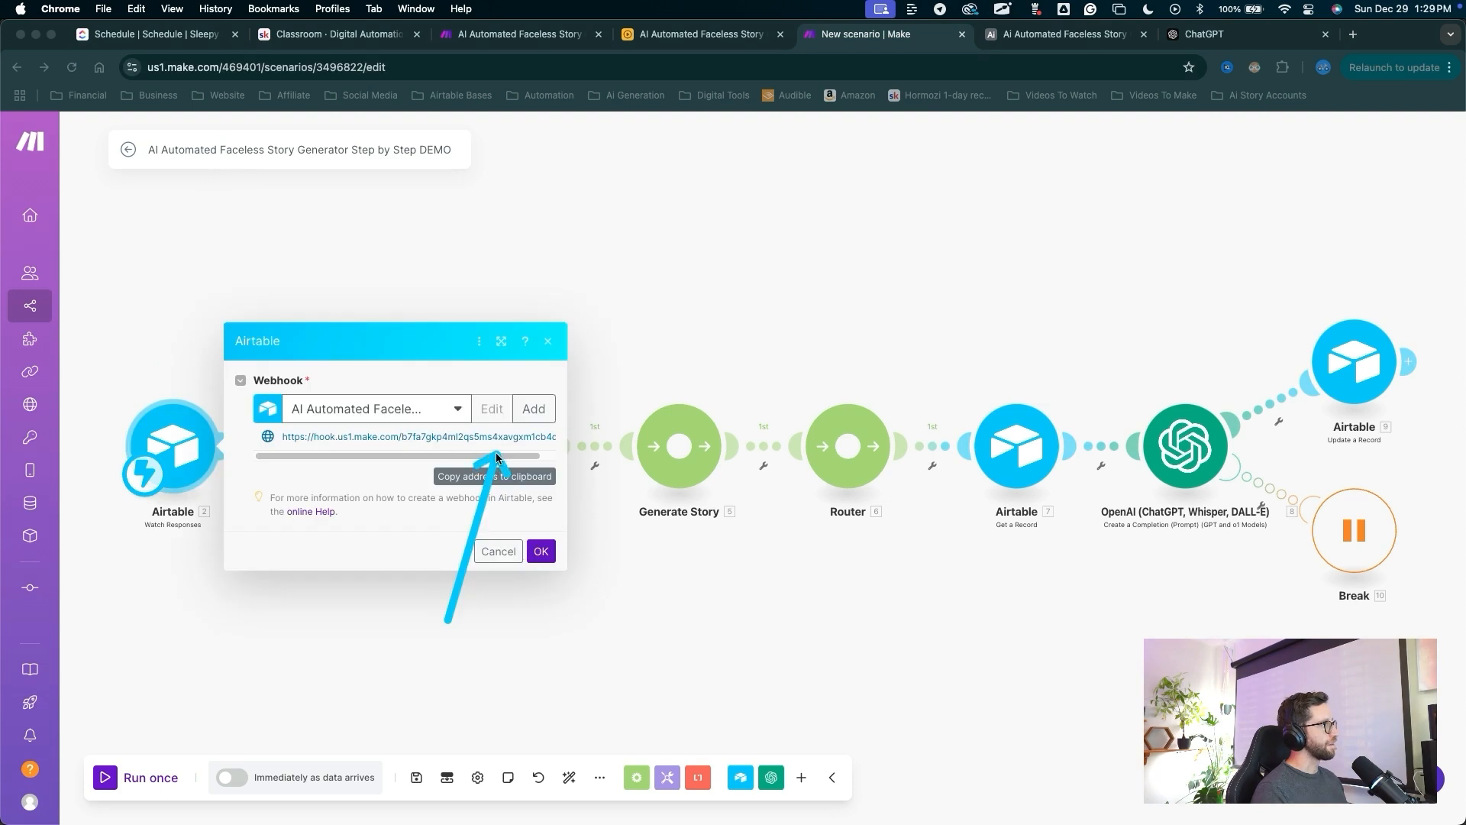
pyautogui.press('Escape')
pyautogui.moveTo(443, 640); pyautogui.dragTo(545, 553)
pyautogui.press('Escape')
pyautogui.click(541, 552)
pyautogui.hotkey('ctrl', 'Tab')
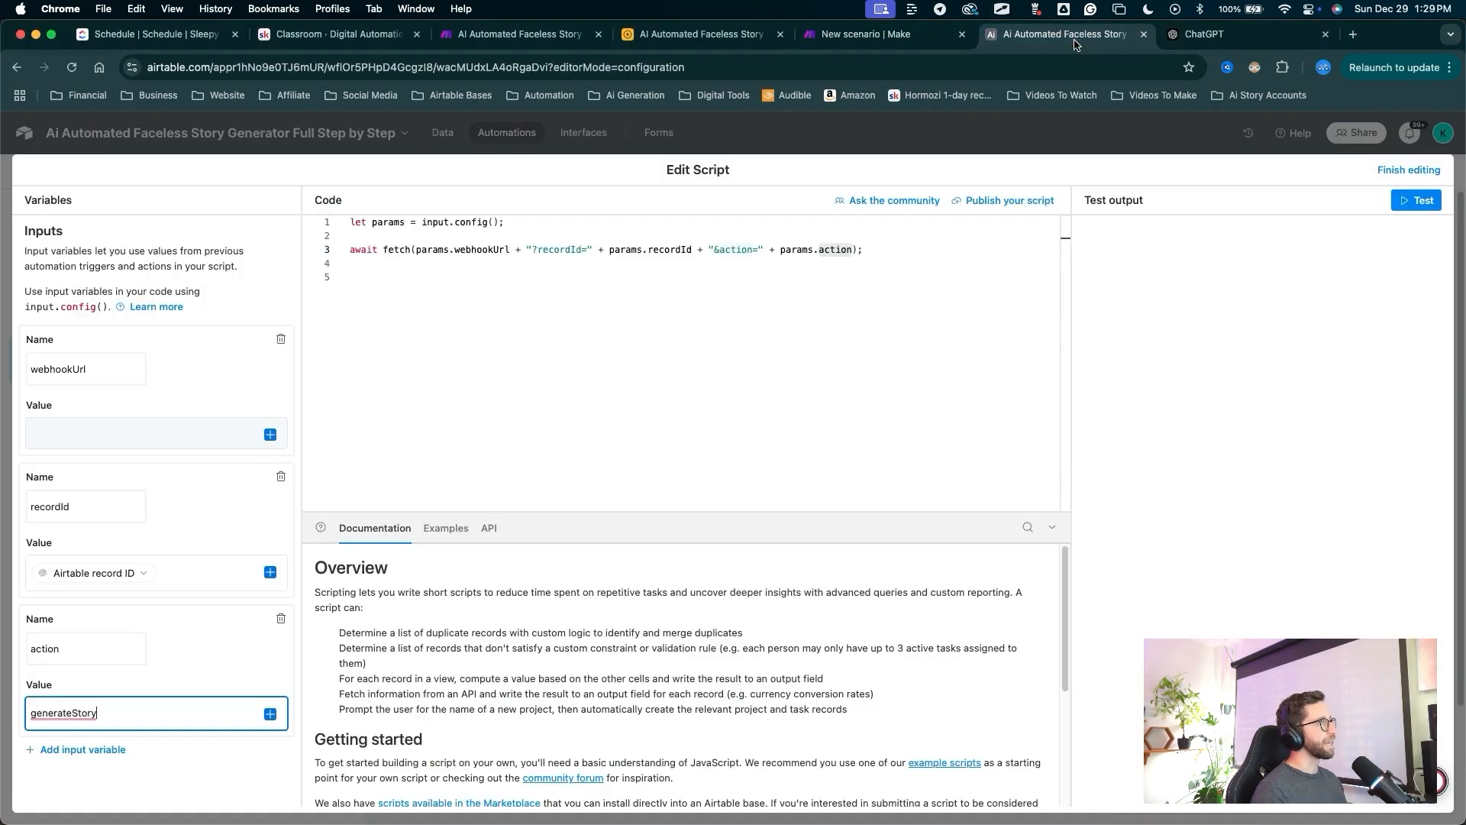
pyautogui.click(111, 434)
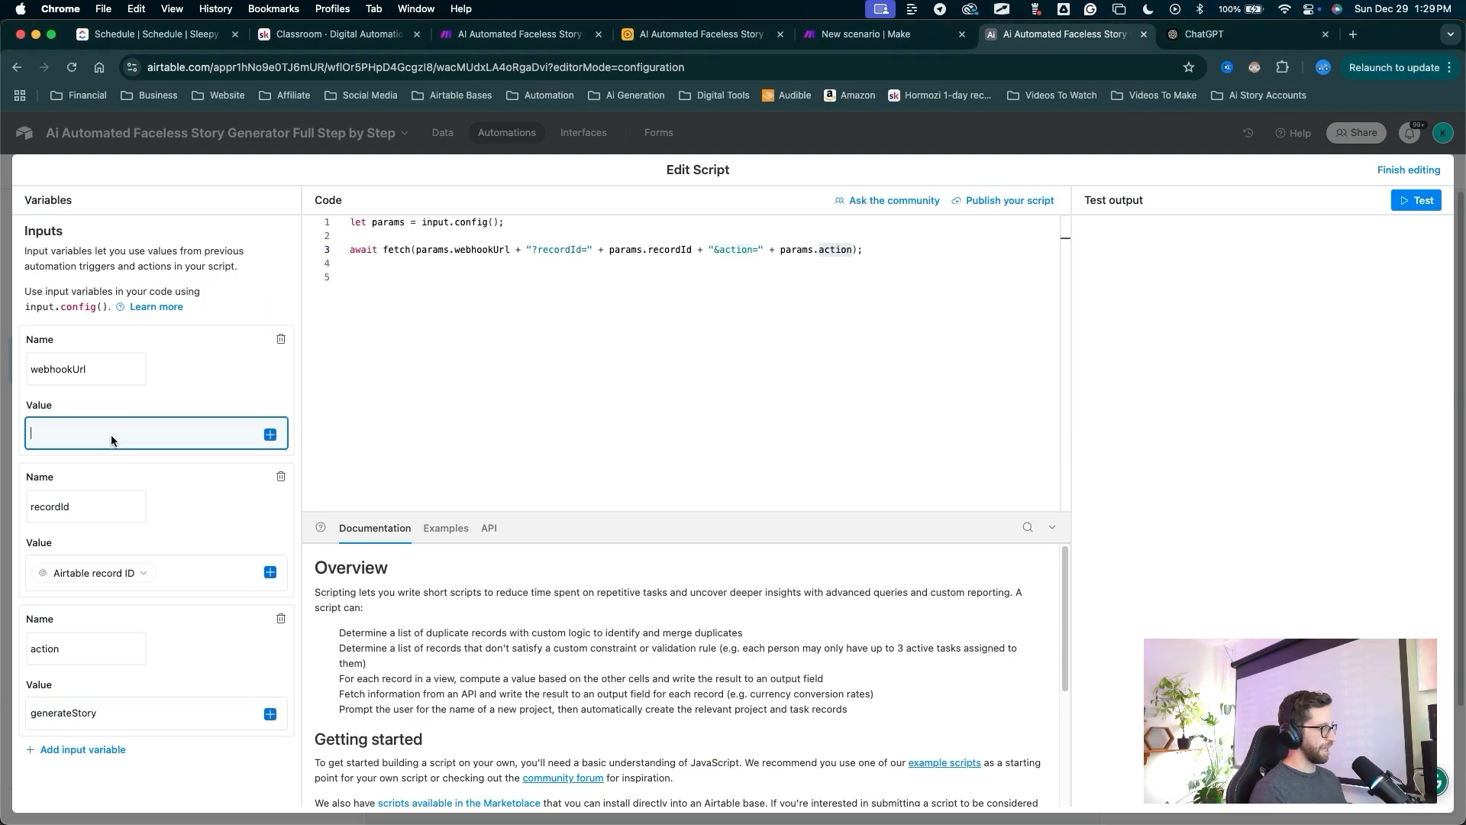
pyautogui.press('super+v')
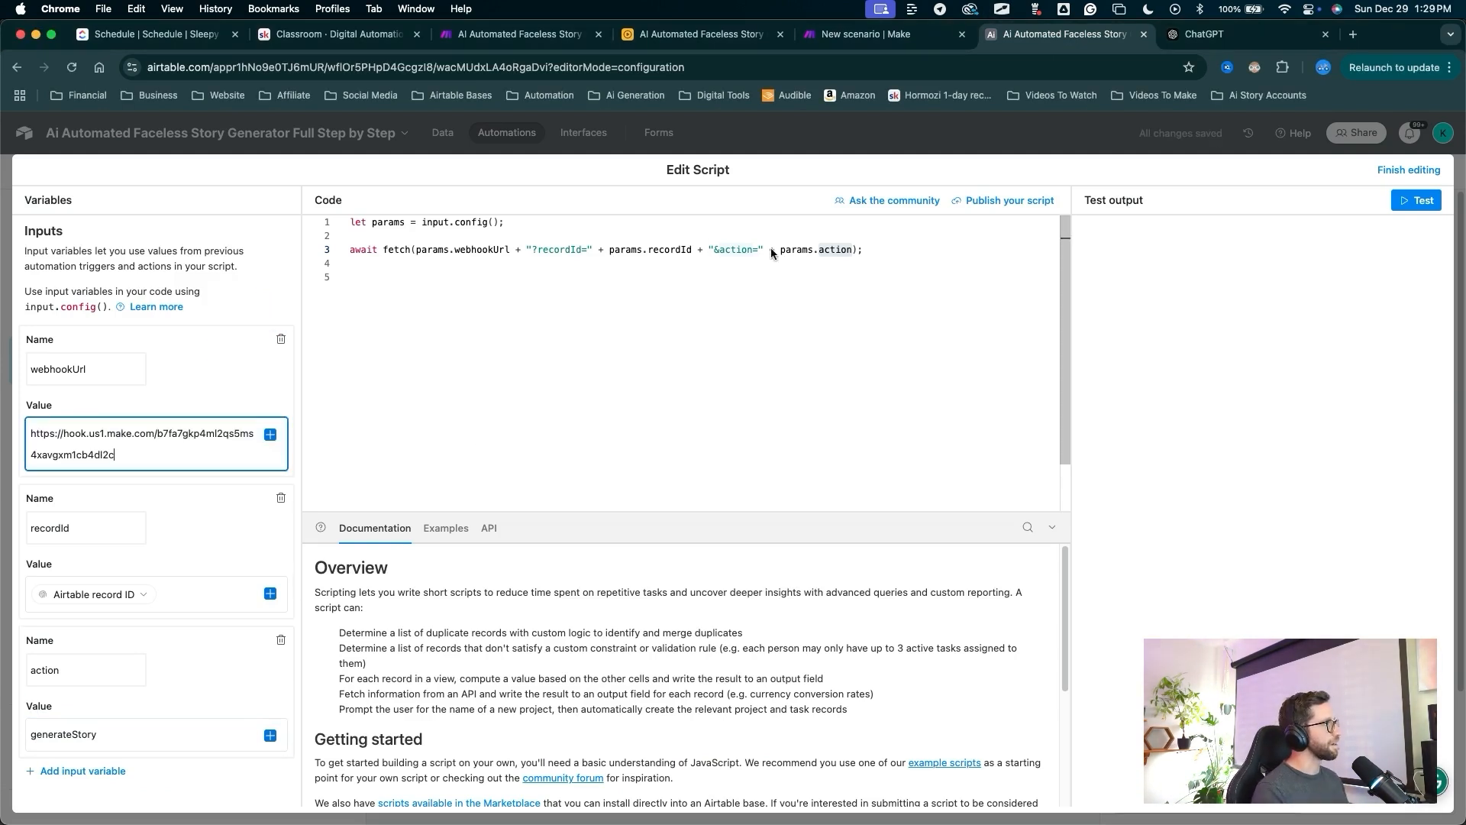
pyautogui.click(1389, 171)
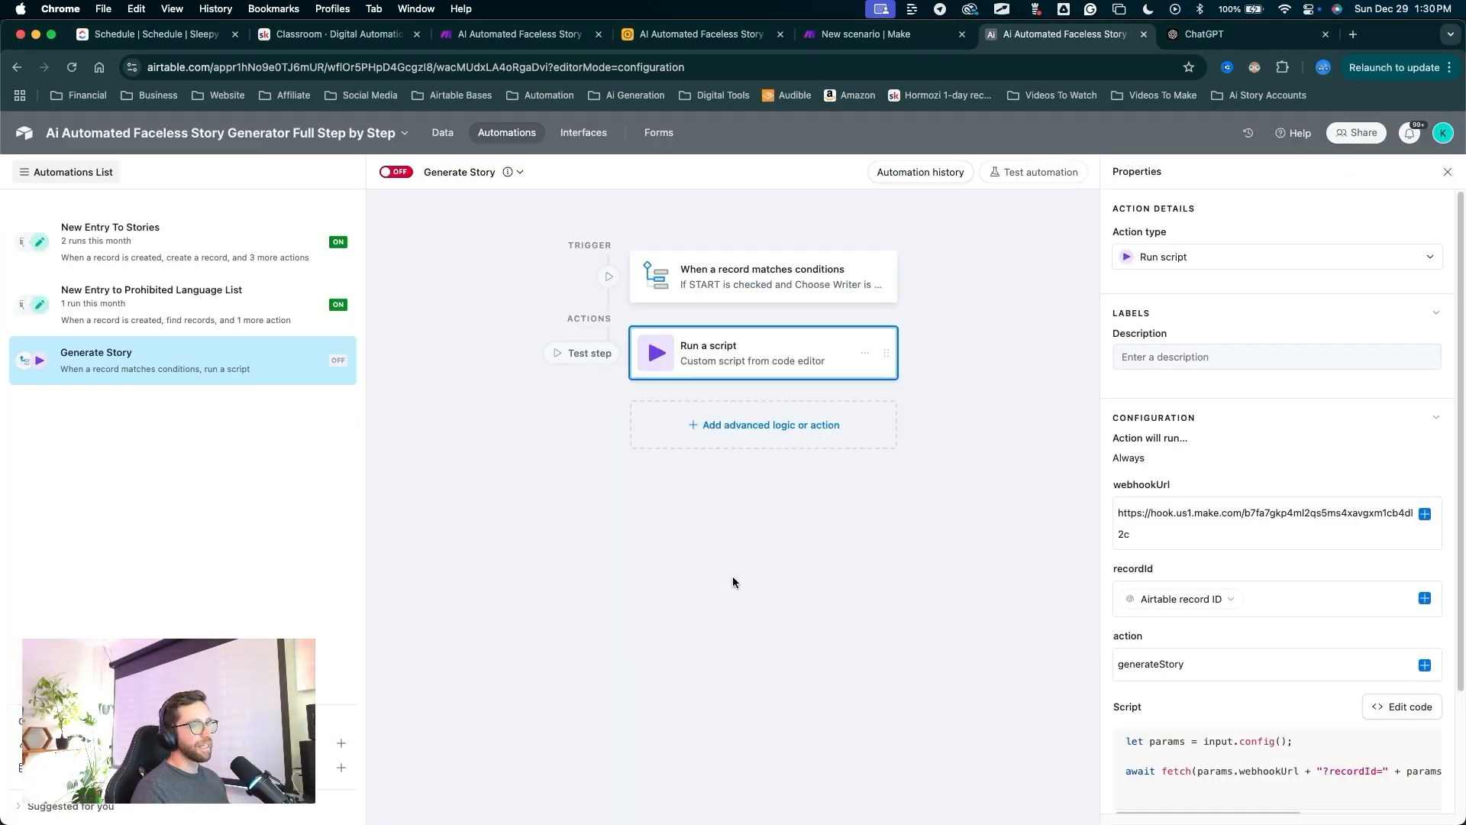
# Return from the script editor to the Generate Story automation's run-script settings.
pyautogui.moveTo(687, 650)
pyautogui.mouseDown()
pyautogui.moveTo(988, 368)
pyautogui.moveTo(1084, 418)
pyautogui.moveTo(1151, 603)
pyautogui.moveTo(1107, 550)
pyautogui.moveTo(1119, 507)
pyautogui.moveTo(1096, 479)
pyautogui.moveTo(1107, 583)
pyautogui.moveTo(1115, 499)
pyautogui.moveTo(1120, 560)
pyautogui.moveTo(1115, 548)
pyautogui.moveTo(1096, 658)
pyautogui.moveTo(1122, 656)
pyautogui.moveTo(1124, 681)
pyautogui.mouseUp()
pyautogui.moveTo(615, 641); pyautogui.dragTo(403, 179)
# Turn the Generate Story automation on, Run once in Make, then return to Airtable.
pyautogui.click(397, 172)
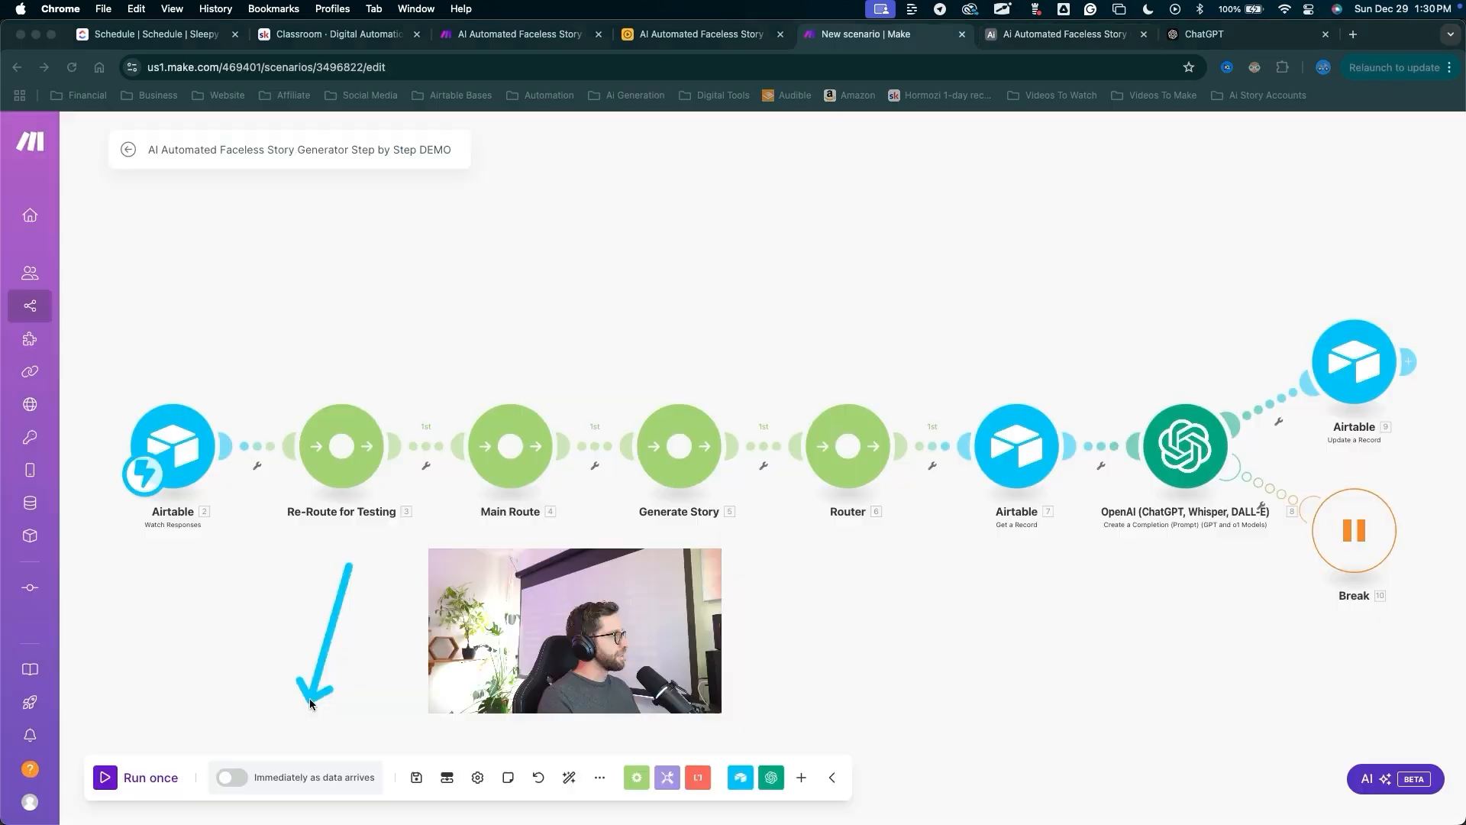
pyautogui.moveTo(305, 697)
pyautogui.mouseDown()
pyautogui.moveTo(170, 761)
pyautogui.moveTo(119, 766)
pyautogui.moveTo(153, 737)
pyautogui.mouseUp()
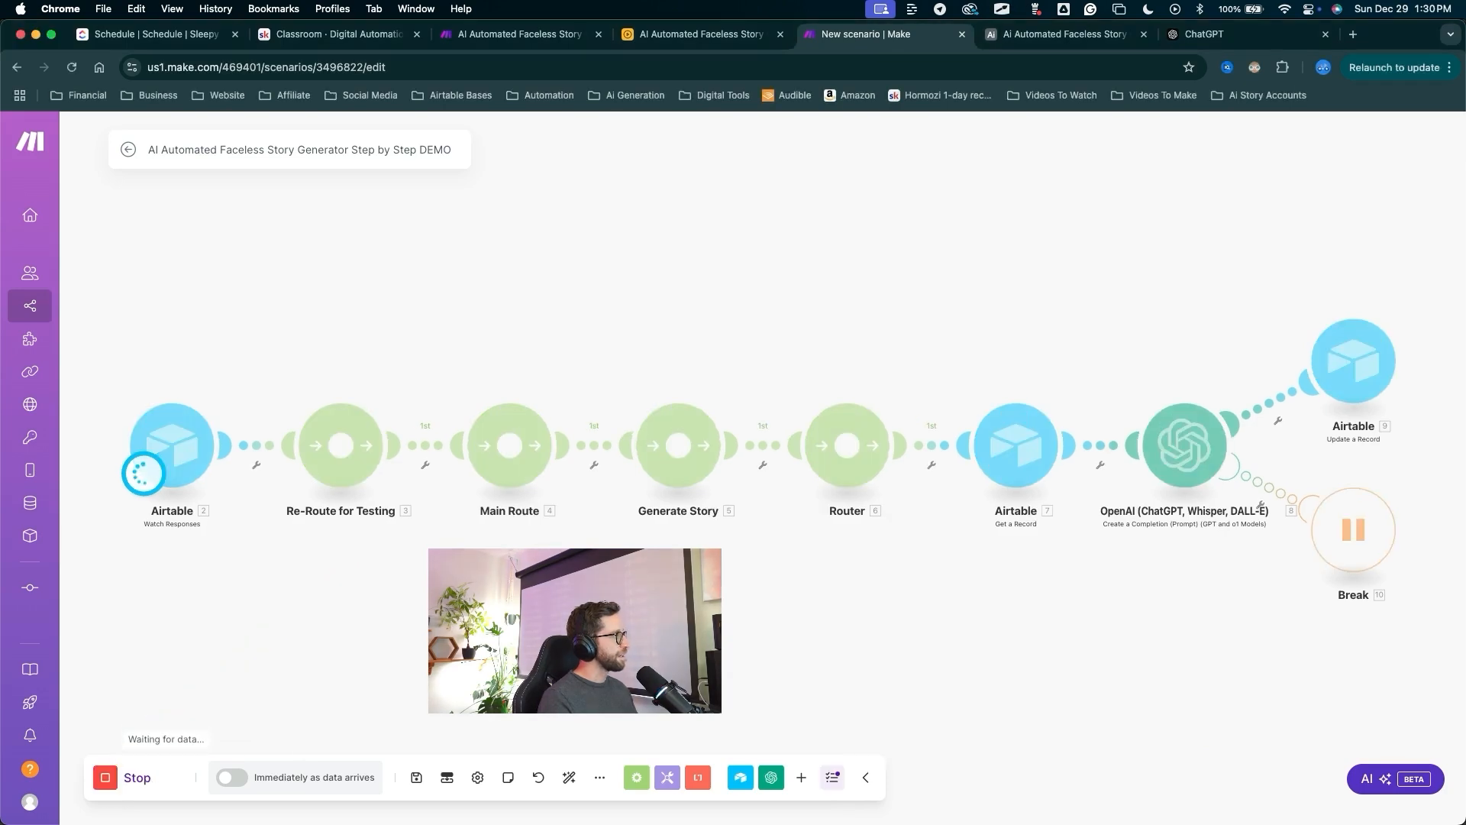
pyautogui.moveTo(496, 643); pyautogui.dragTo(154, 481)
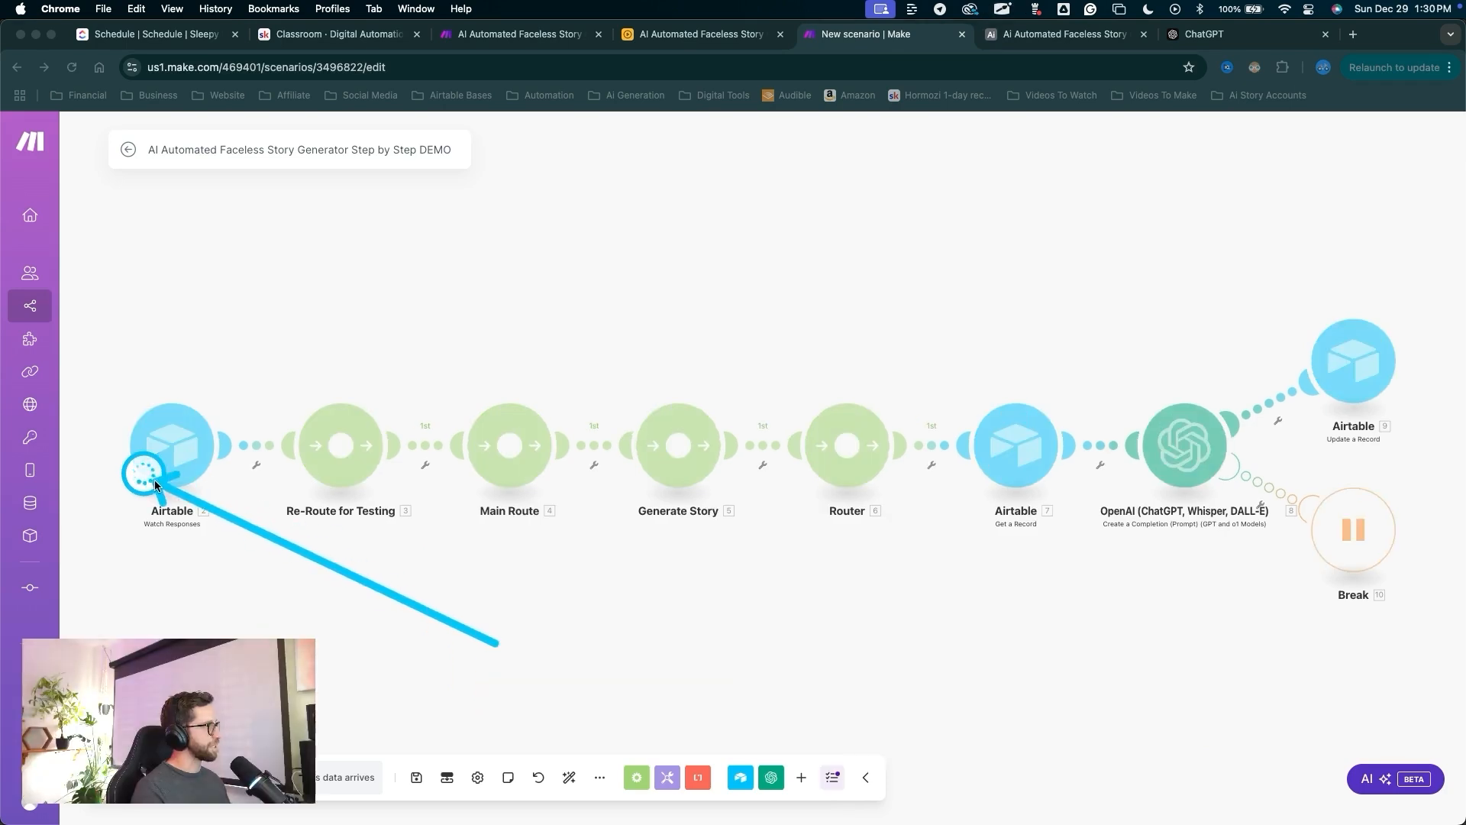
pyautogui.click(1065, 40)
pyautogui.moveTo(483, 365); pyautogui.dragTo(441, 137)
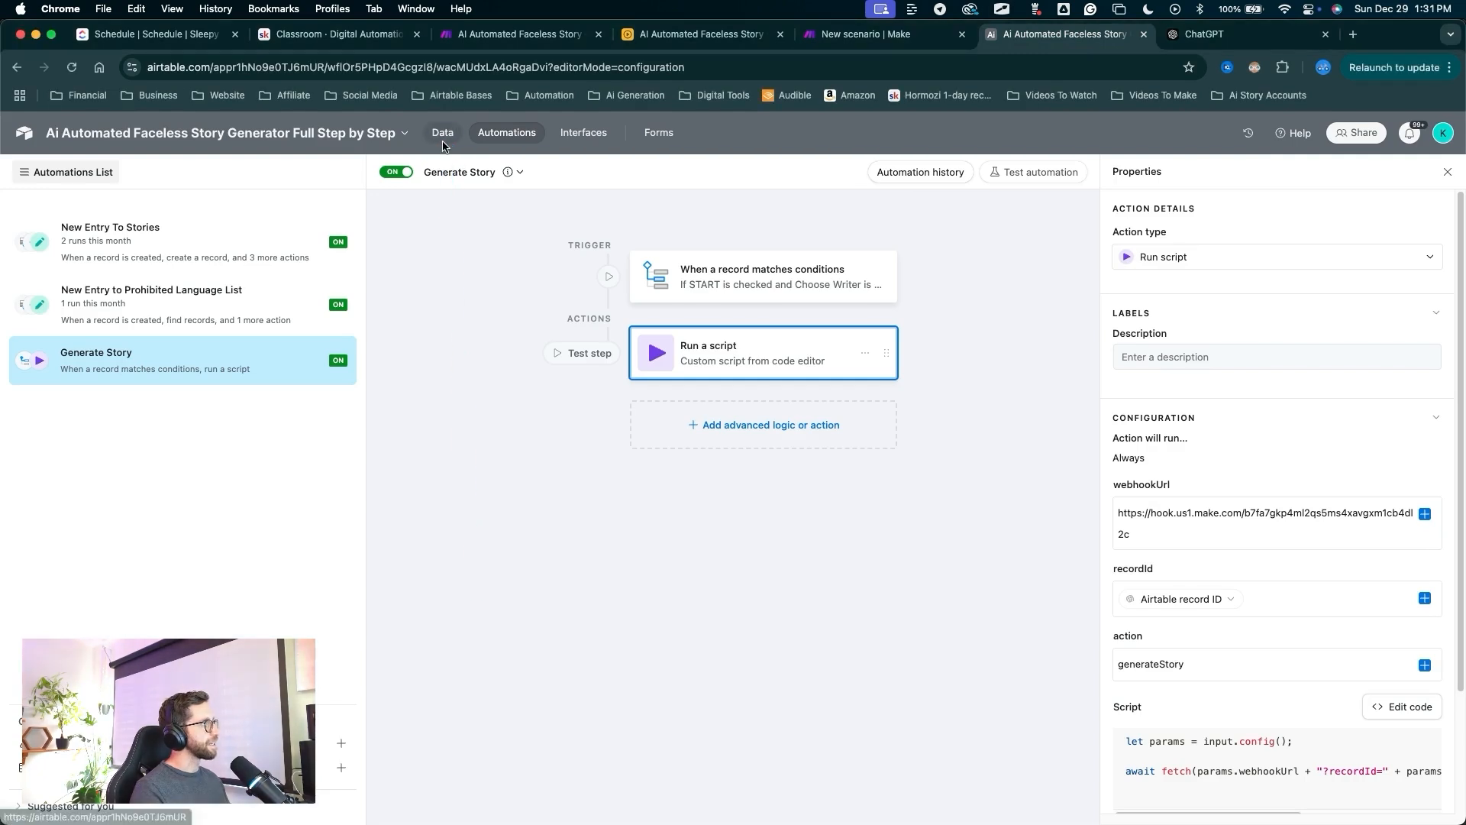
# Delete the surplus story rows in the Stories grid, keeping only Test.
pyautogui.click(443, 138)
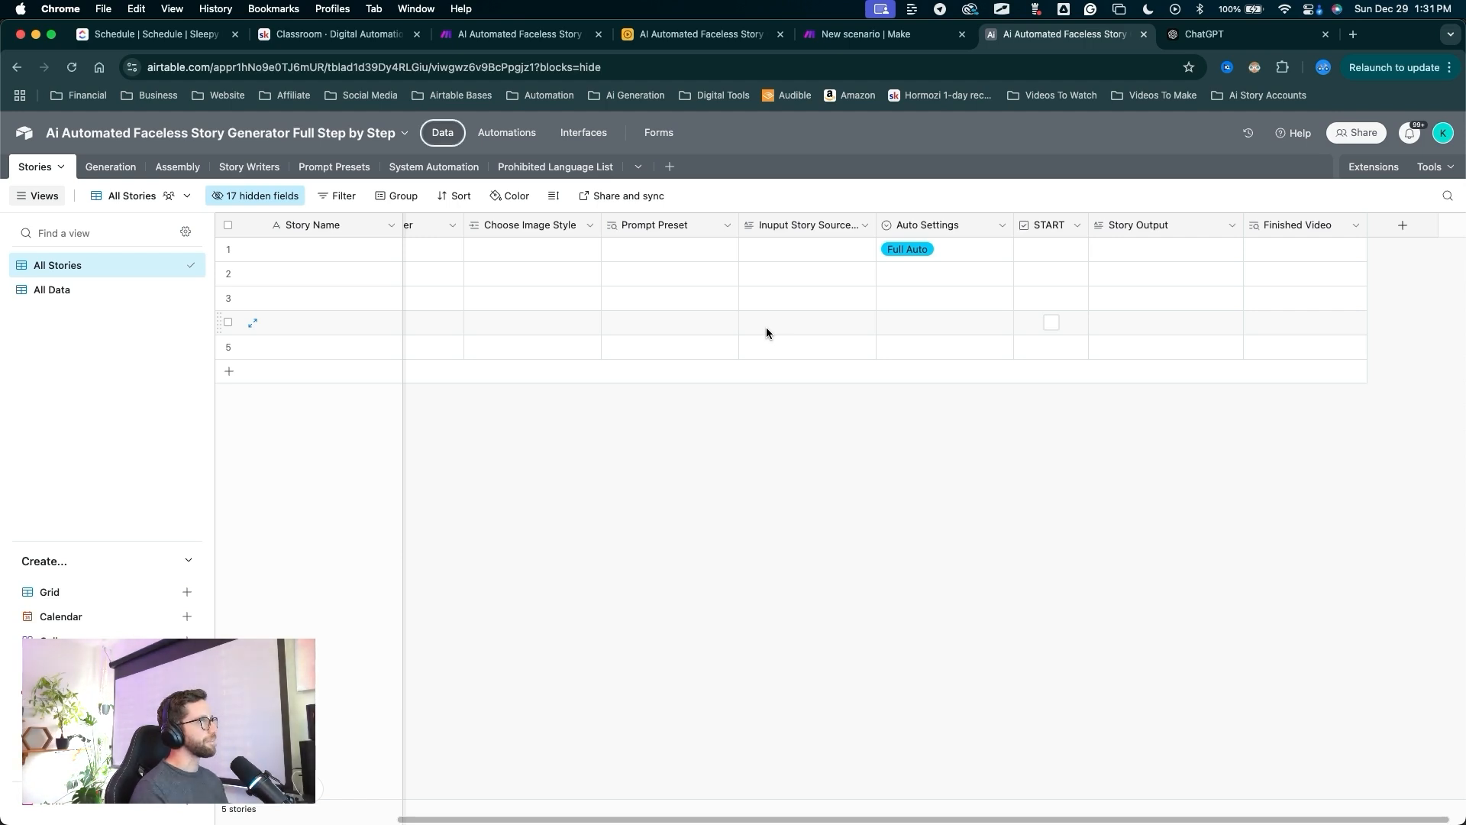
pyautogui.hscroll(-5, 767, 327)
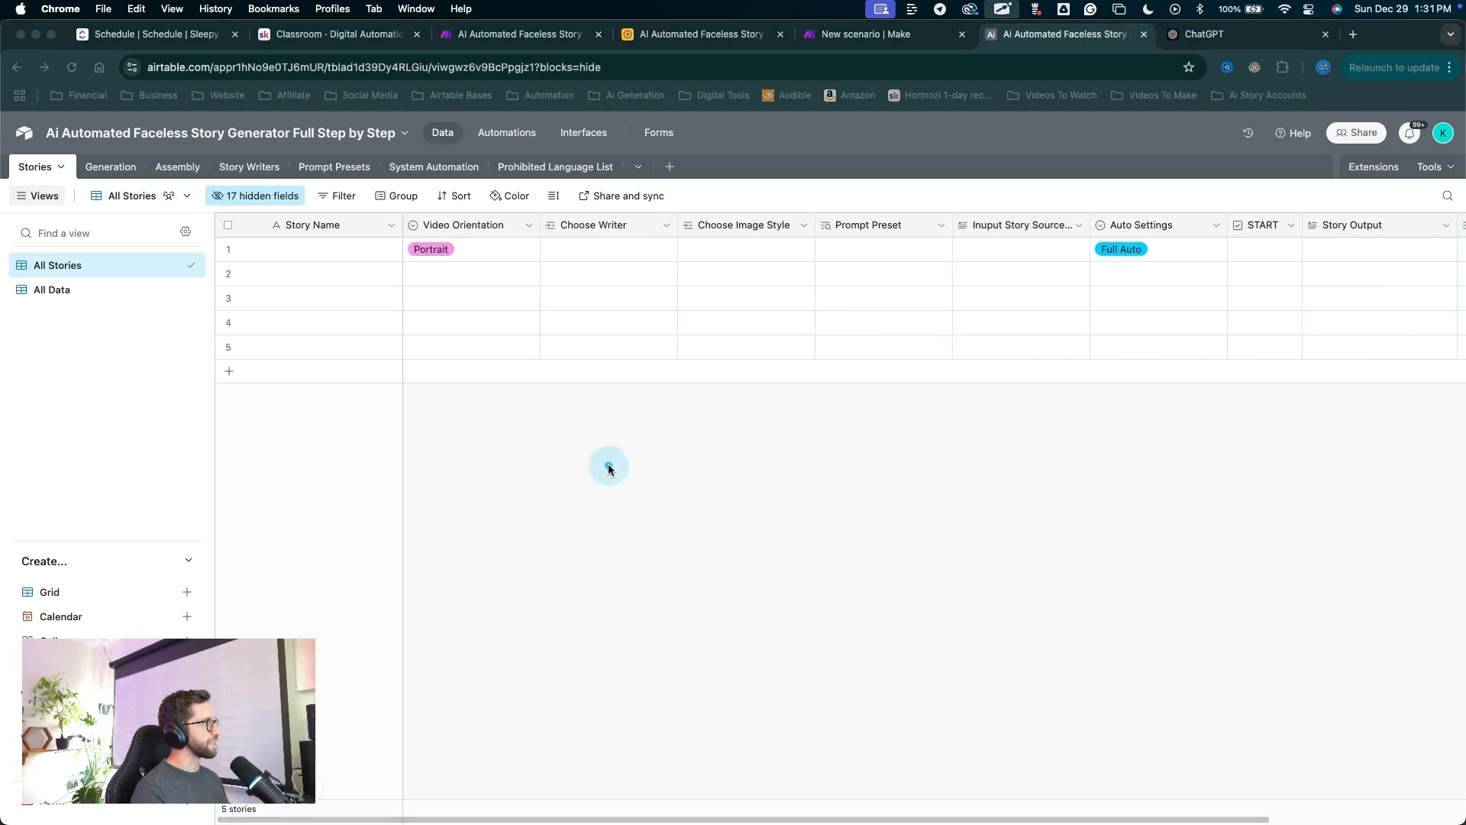
pyautogui.moveTo(608, 463)
pyautogui.mouseDown()
pyautogui.moveTo(310, 295)
pyautogui.moveTo(260, 296)
pyautogui.mouseUp()
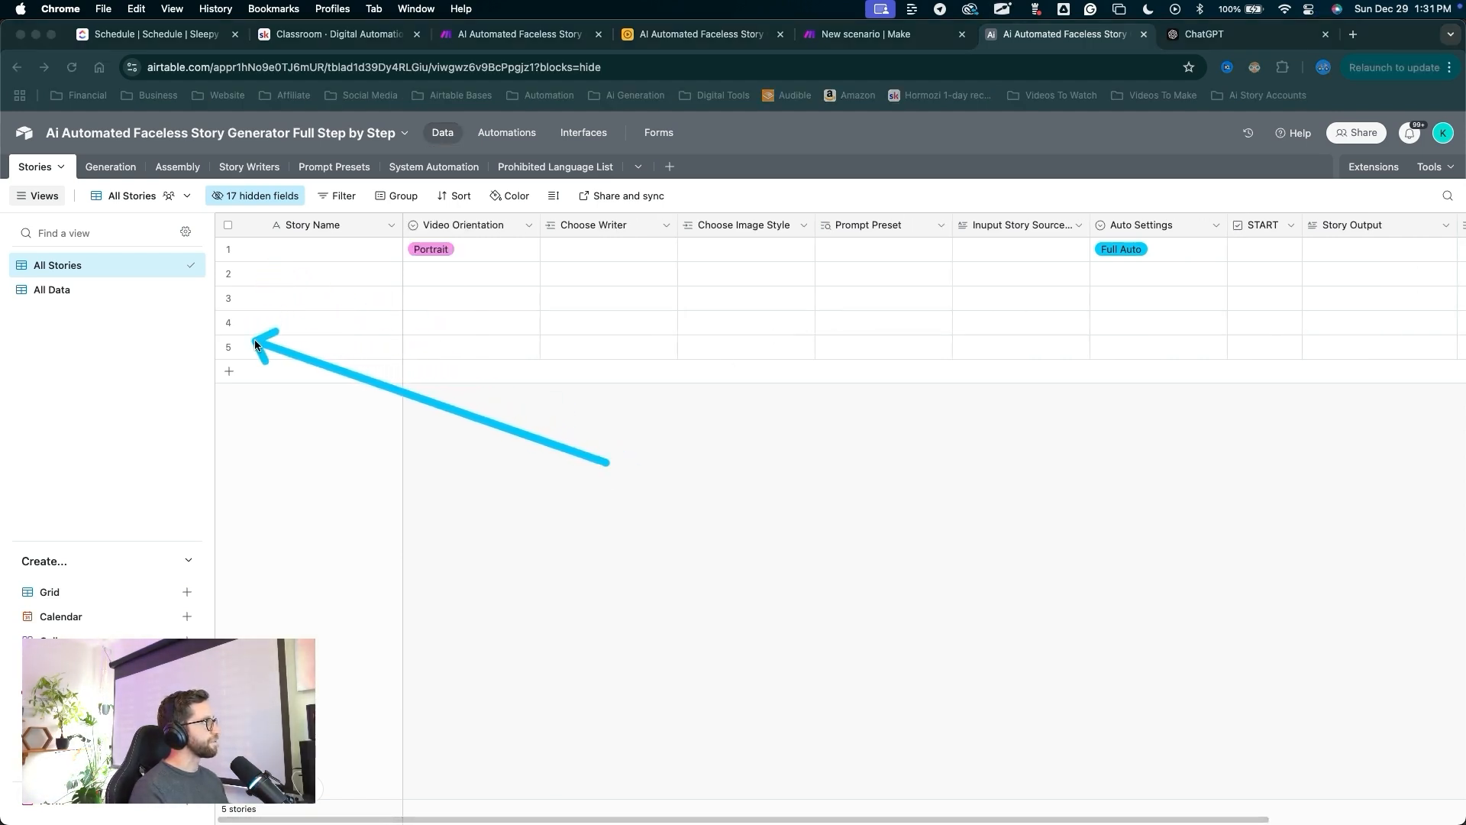
pyautogui.click(228, 273)
pyautogui.click(228, 297)
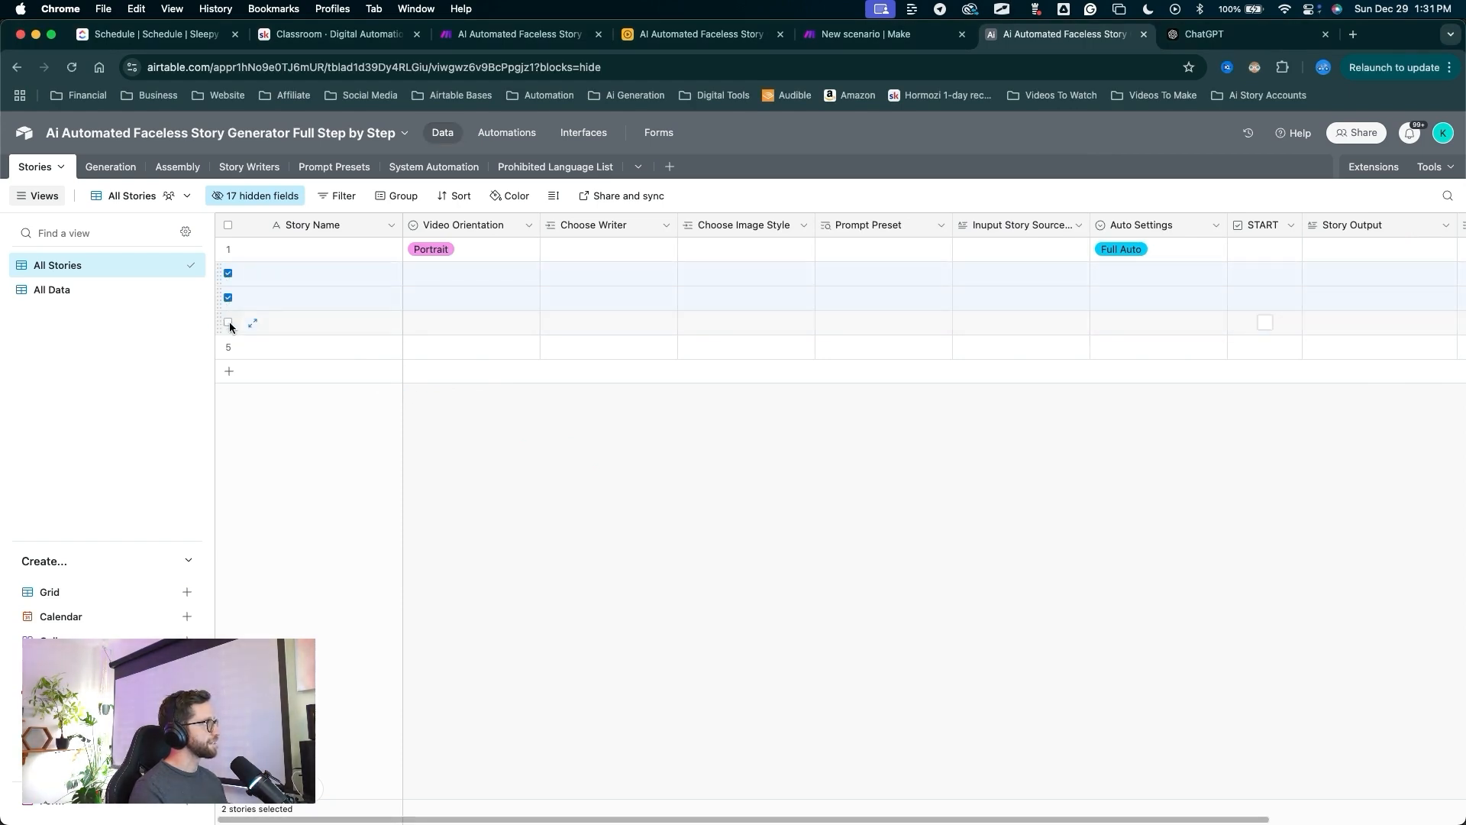
pyautogui.click(228, 321)
pyautogui.rightClick(331, 348)
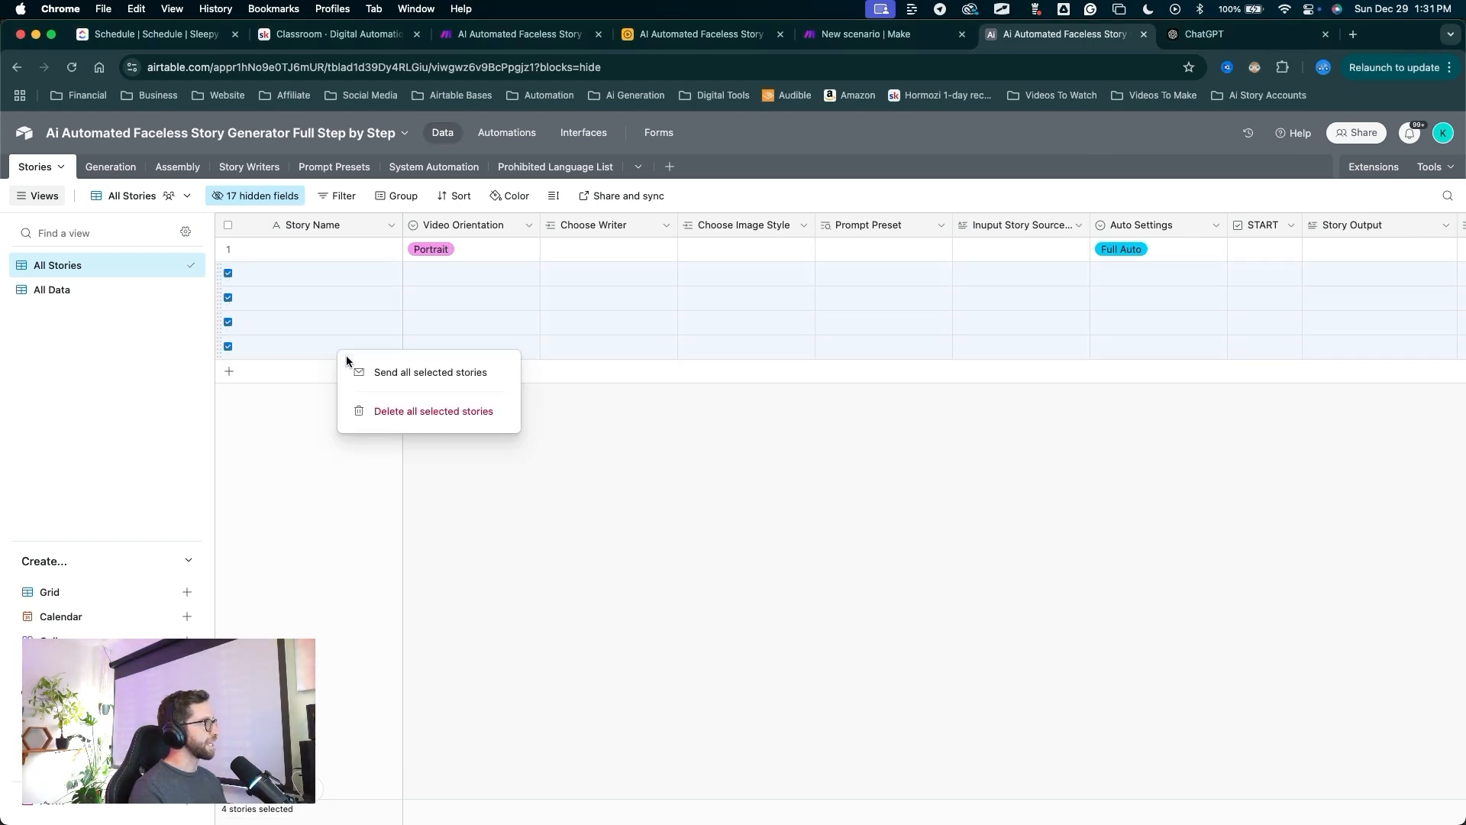
pyautogui.click(419, 410)
pyautogui.moveTo(481, 482)
pyautogui.mouseDown()
pyautogui.moveTo(288, 268)
pyautogui.moveTo(838, 252)
pyautogui.moveTo(353, 262)
pyautogui.moveTo(323, 250)
pyautogui.mouseUp()
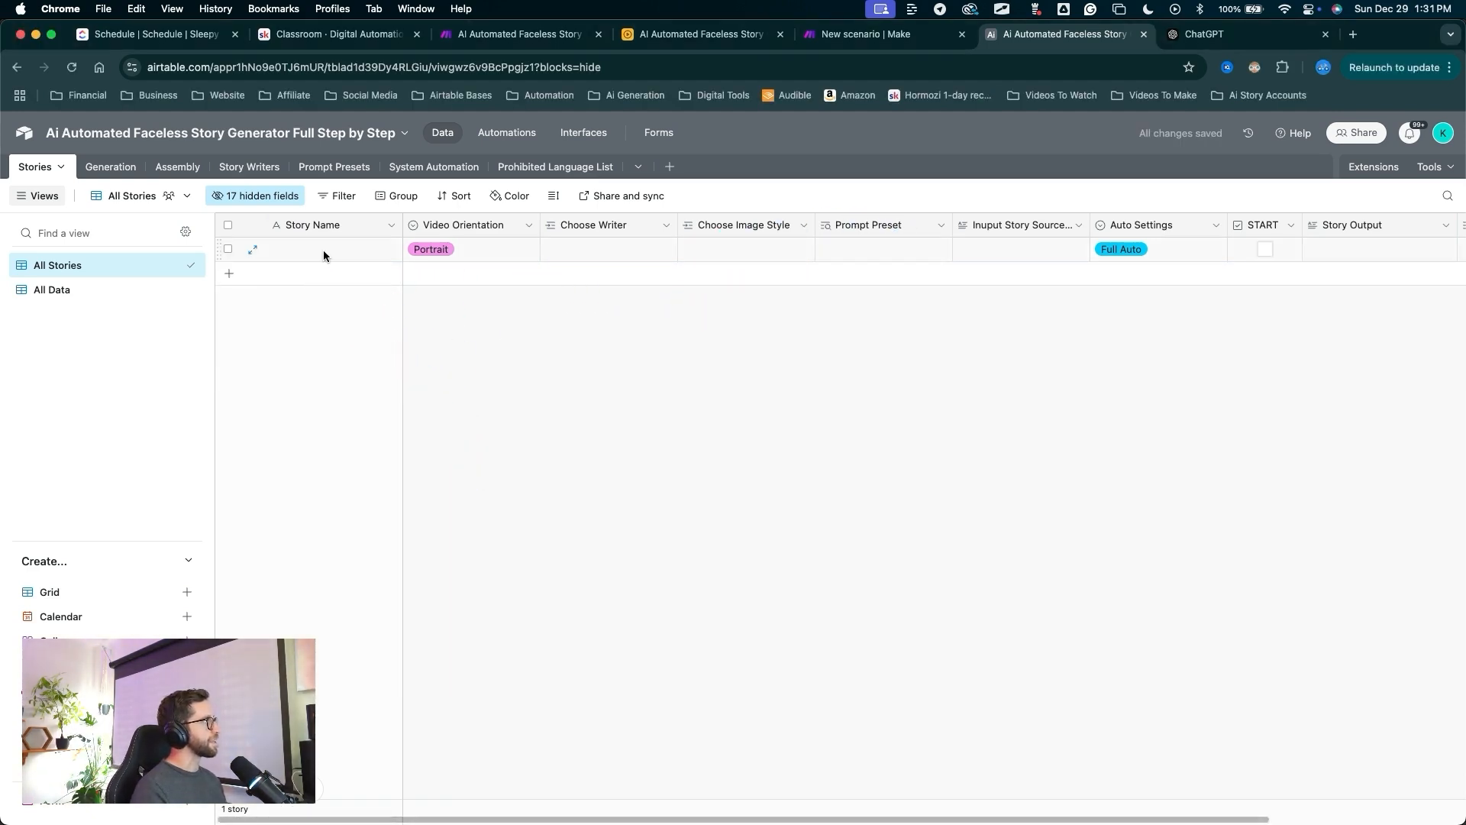
# Set Test's writer to News Reporter and its image style to Photograph.
pyautogui.moveTo(514, 435)
pyautogui.mouseDown()
pyautogui.moveTo(433, 257)
pyautogui.moveTo(460, 237)
pyautogui.mouseUp()
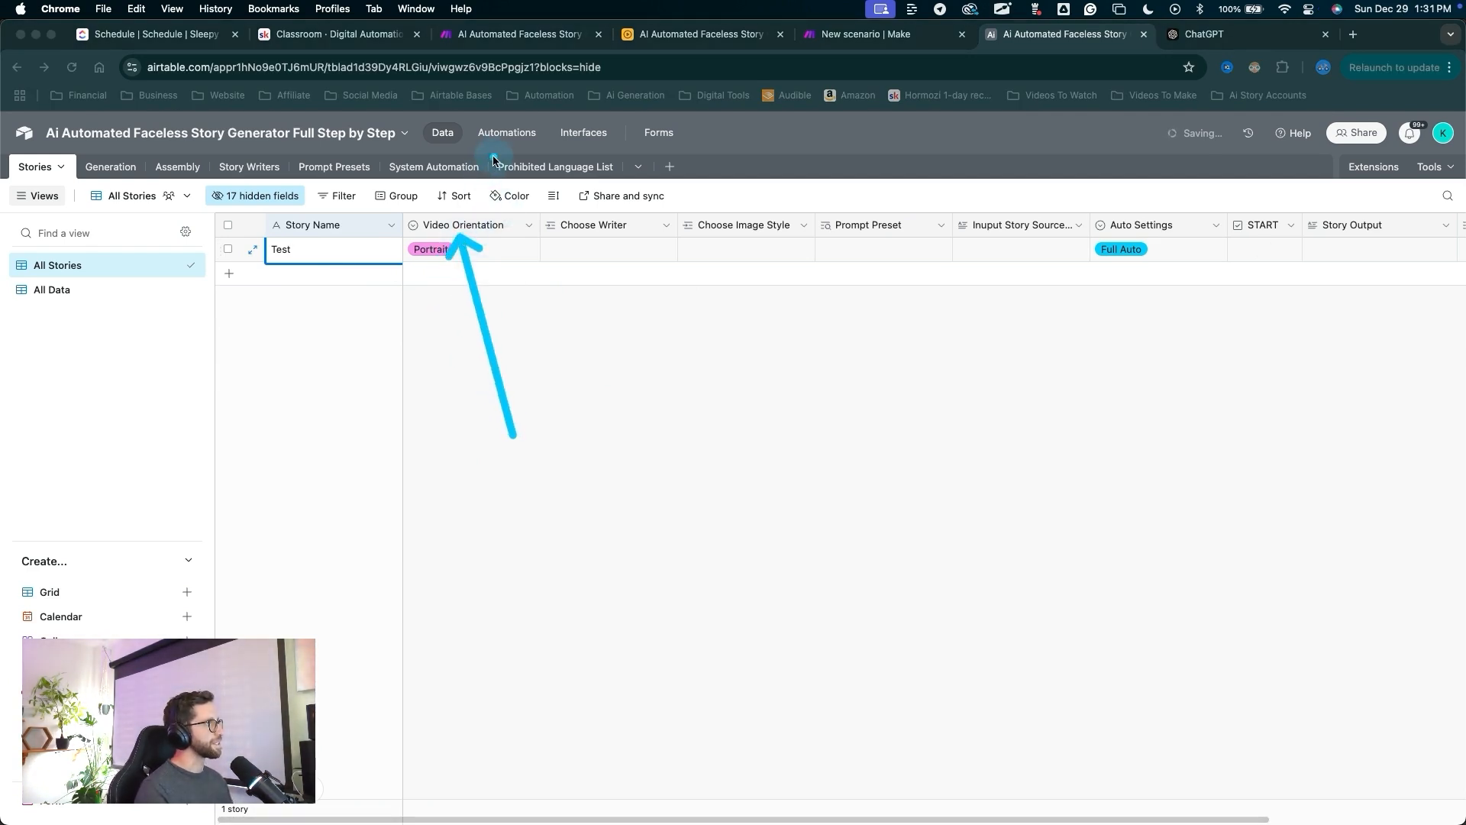
pyautogui.moveTo(498, 456)
pyautogui.mouseDown()
pyautogui.moveTo(458, 248)
pyautogui.moveTo(558, 255)
pyautogui.mouseUp()
pyautogui.press('Escape')
pyautogui.click(558, 252)
pyautogui.click(558, 252)
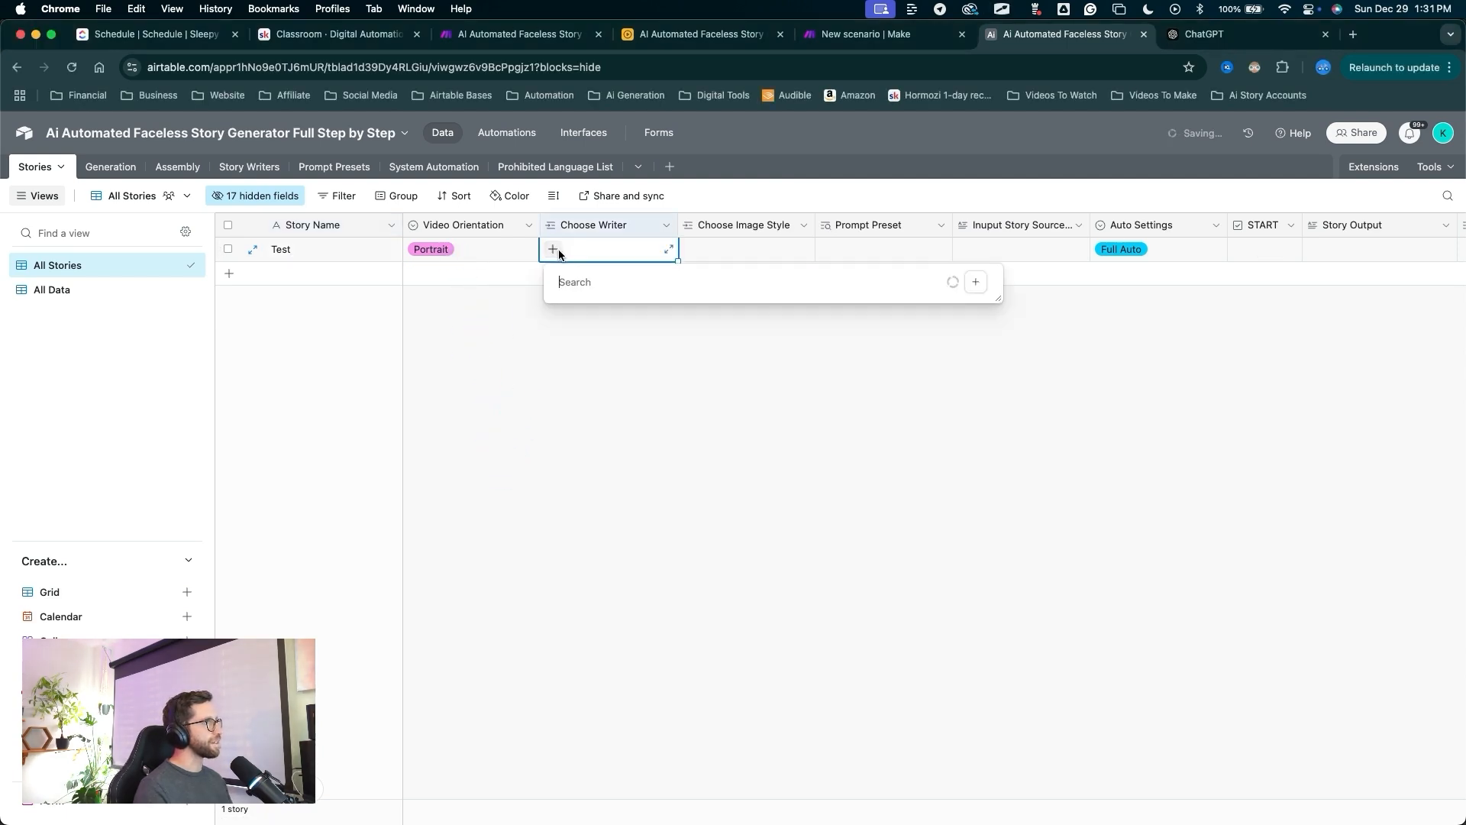
pyautogui.click(578, 331)
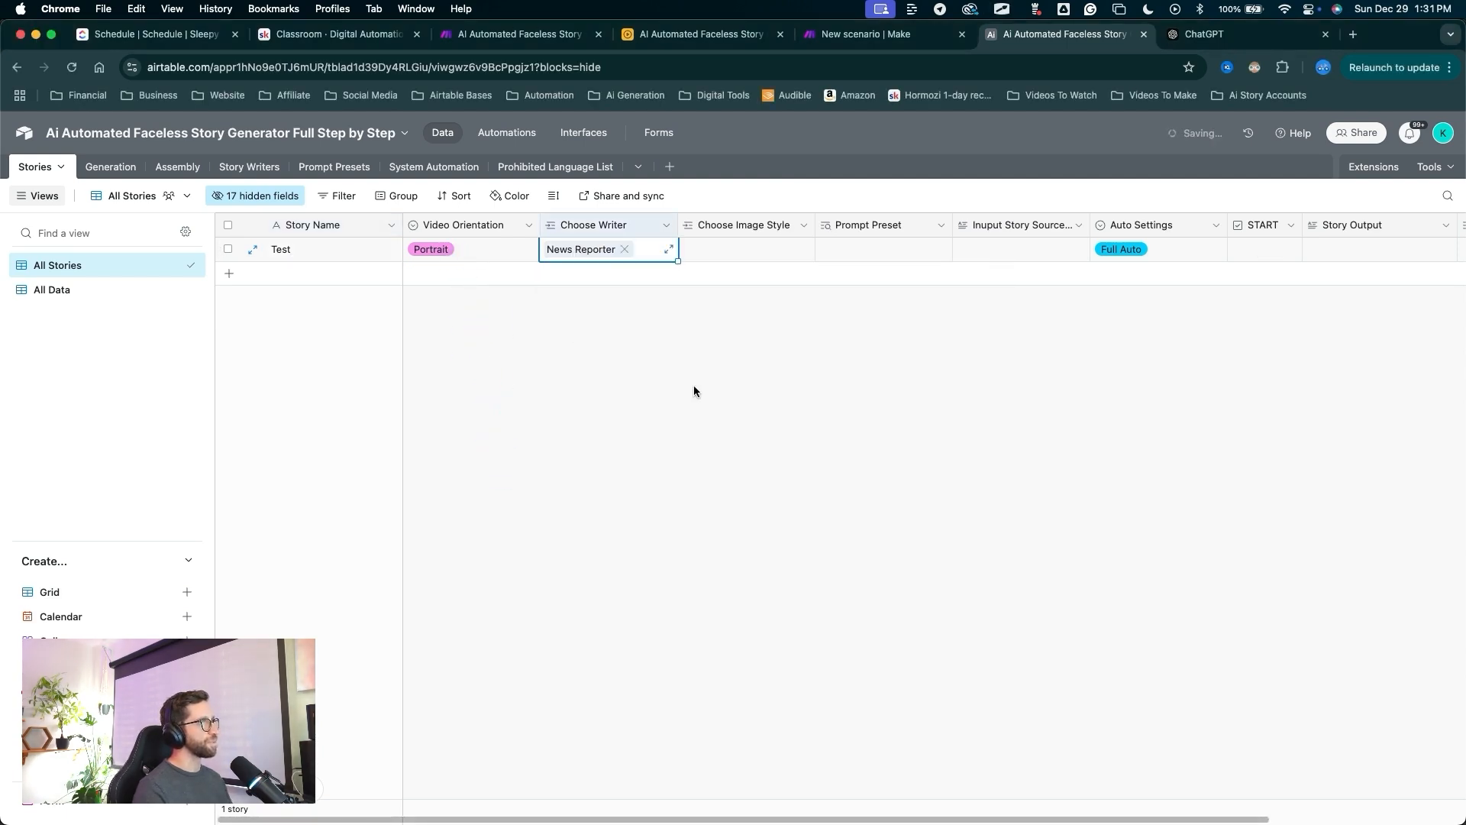
pyautogui.moveTo(694, 385); pyautogui.dragTo(695, 269)
pyautogui.press('Escape')
pyautogui.doubleClick(692, 251)
pyautogui.click(713, 335)
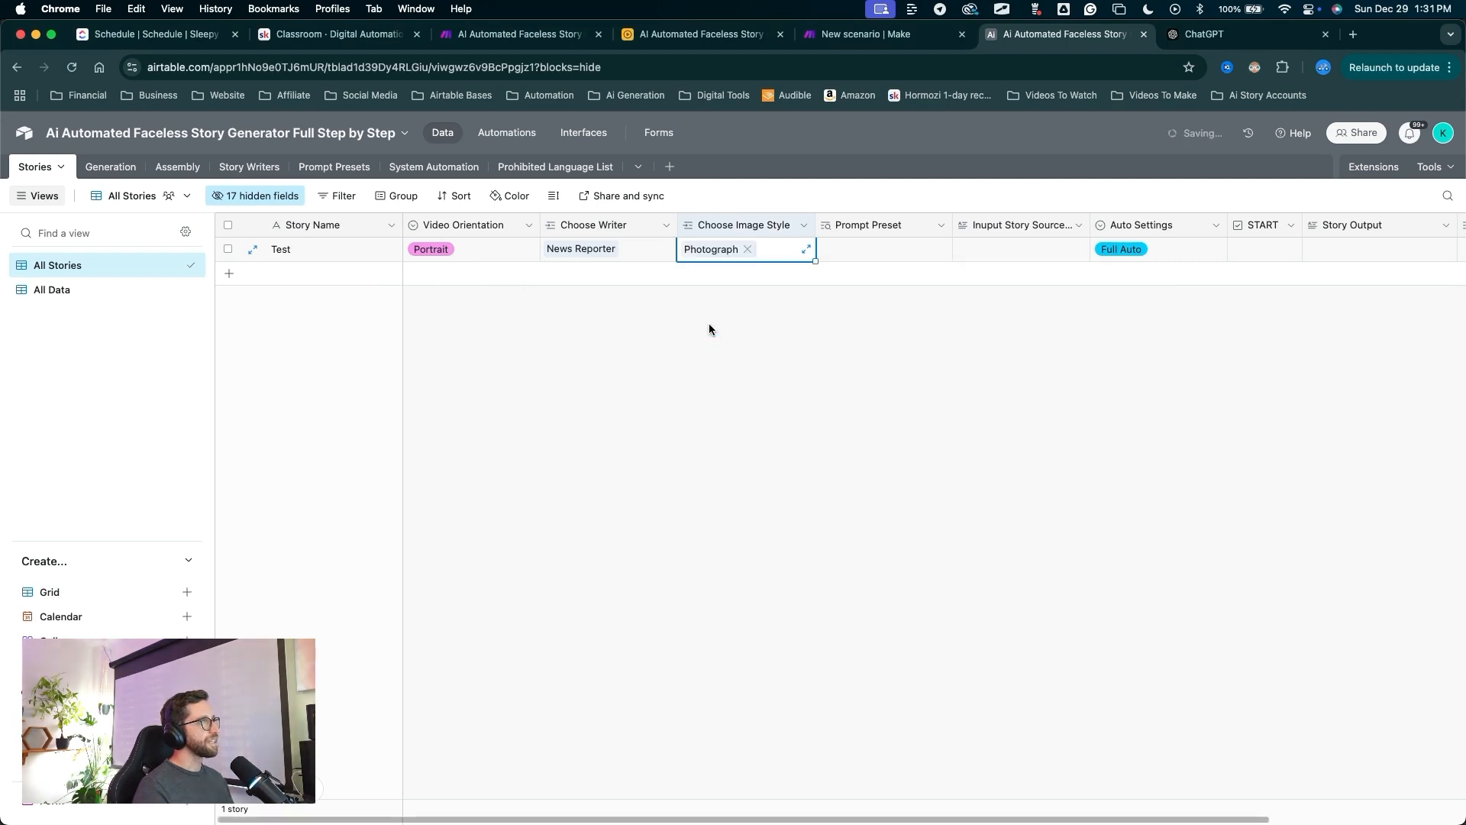
pyautogui.moveTo(916, 365); pyautogui.dragTo(978, 262)
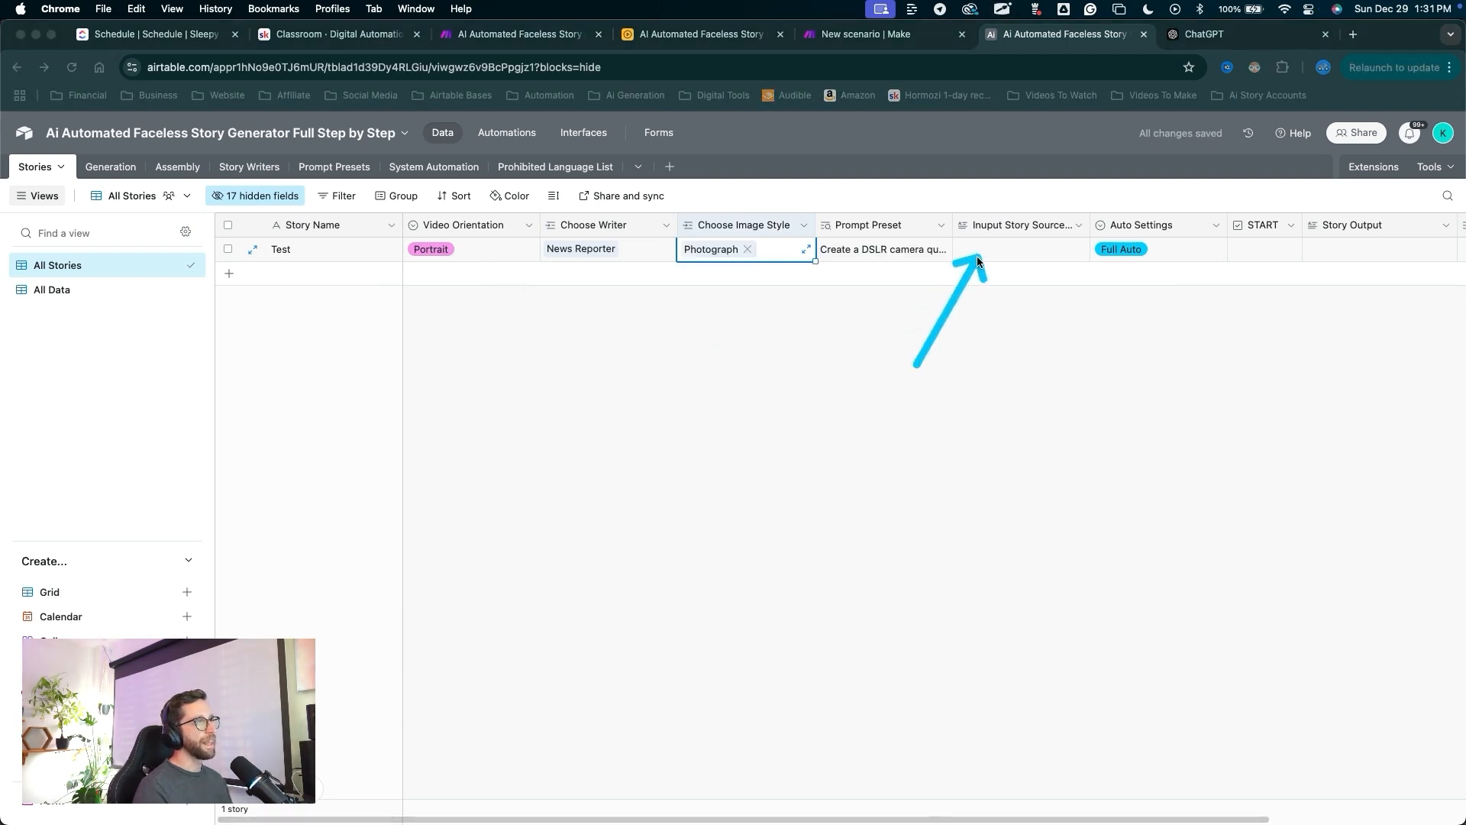
pyautogui.press('Escape')
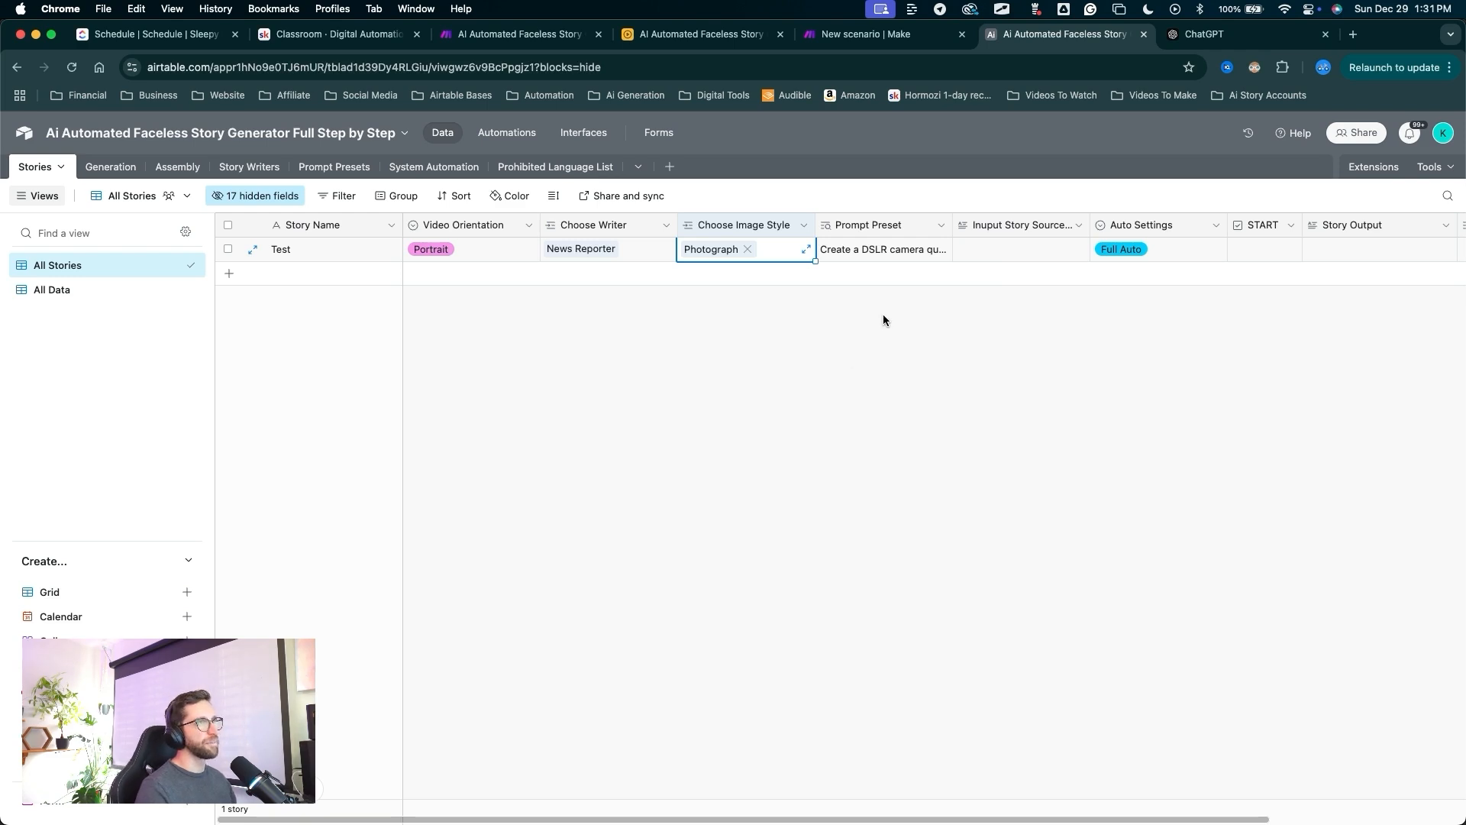
# Correct the misspelled story source field's name to Input Story Source HERE.
pyautogui.click(1000, 252)
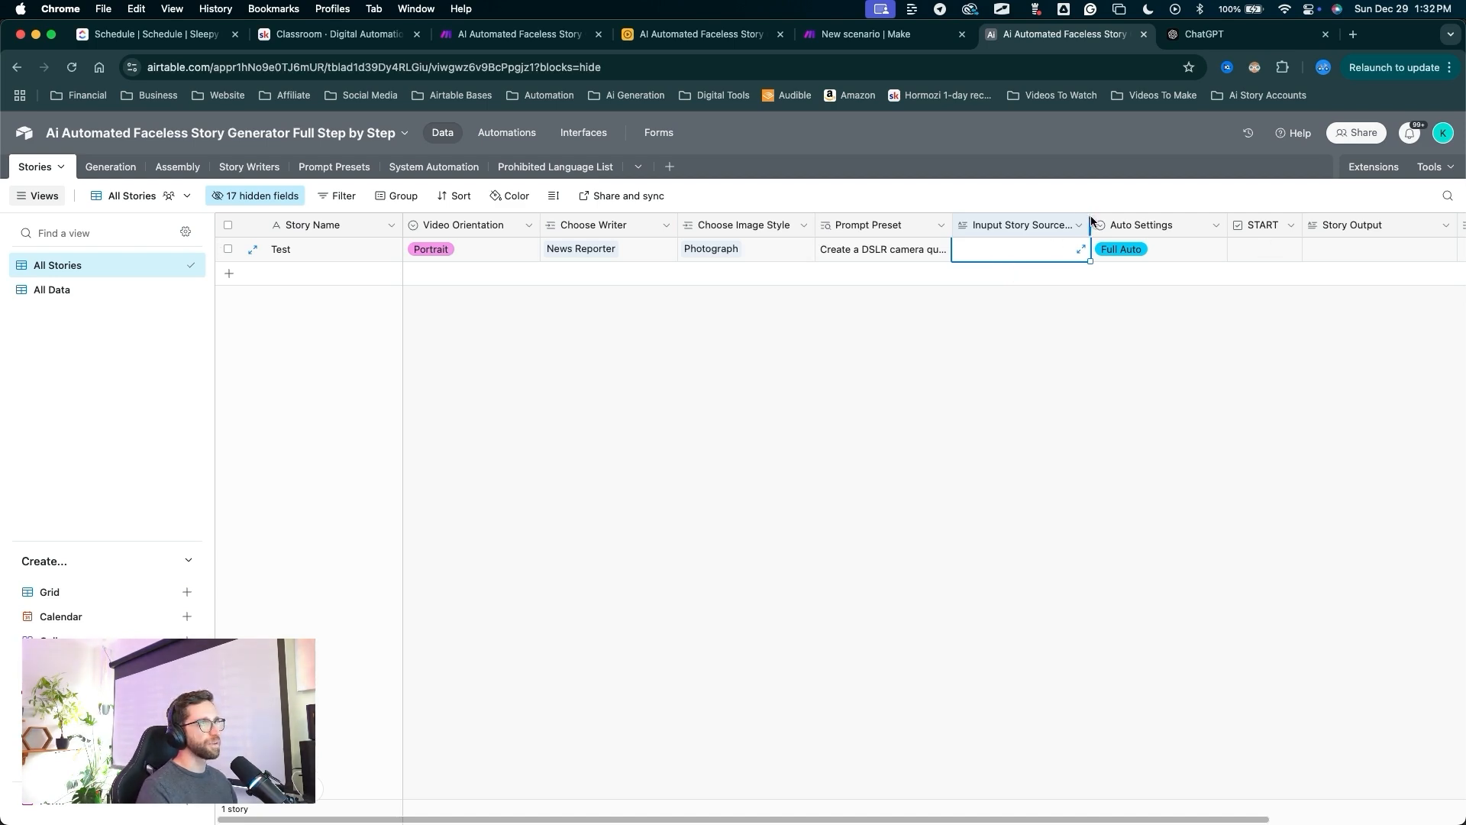
pyautogui.moveTo(1090, 225); pyautogui.dragTo(1120, 225)
pyautogui.moveTo(990, 436); pyautogui.dragTo(990, 243)
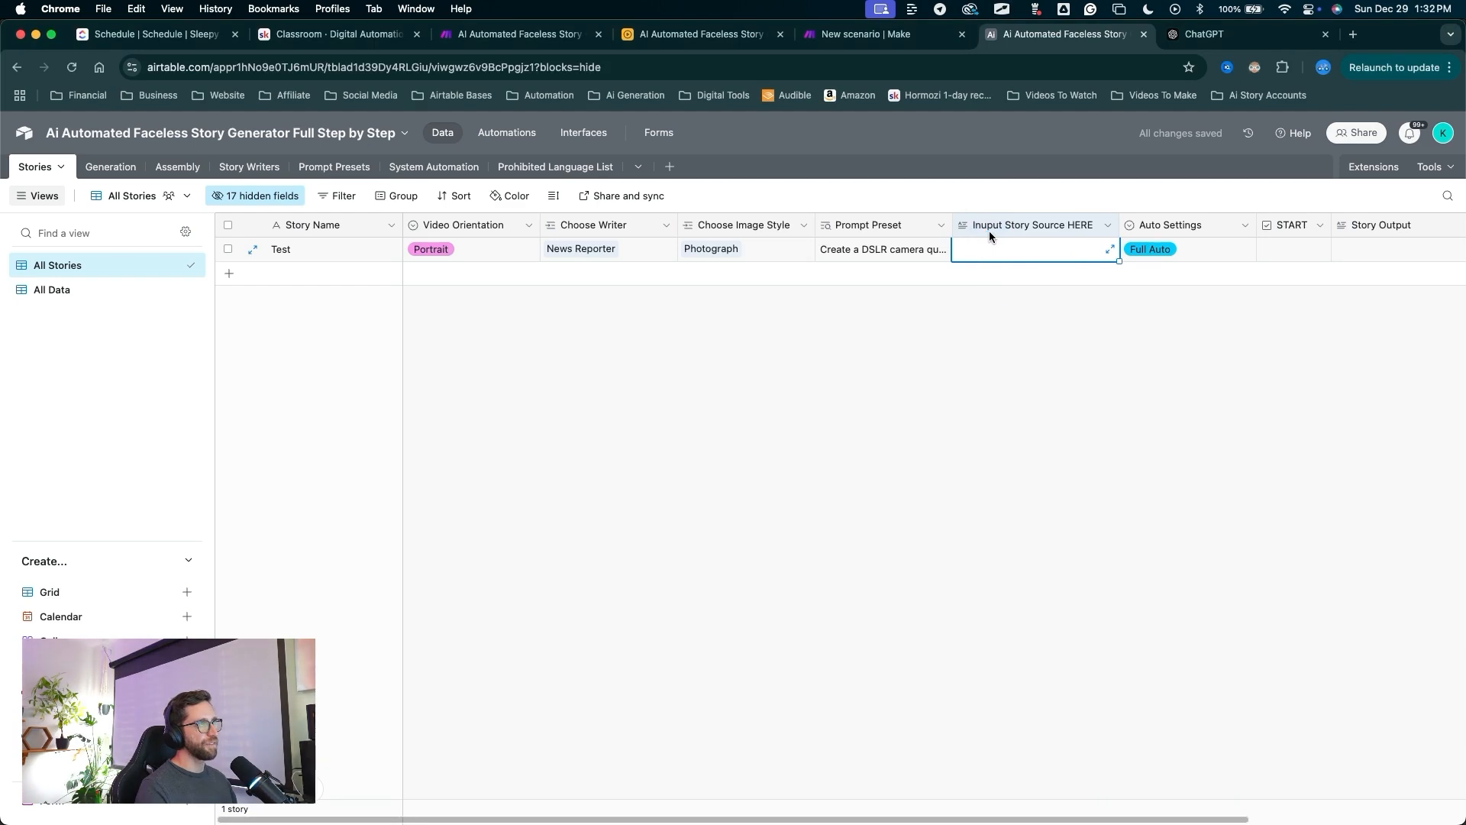
pyautogui.doubleClick(990, 230)
pyautogui.click(800, 267)
pyautogui.press('BackSpace')
pyautogui.moveTo(1029, 276); pyautogui.dragTo(1130, 394)
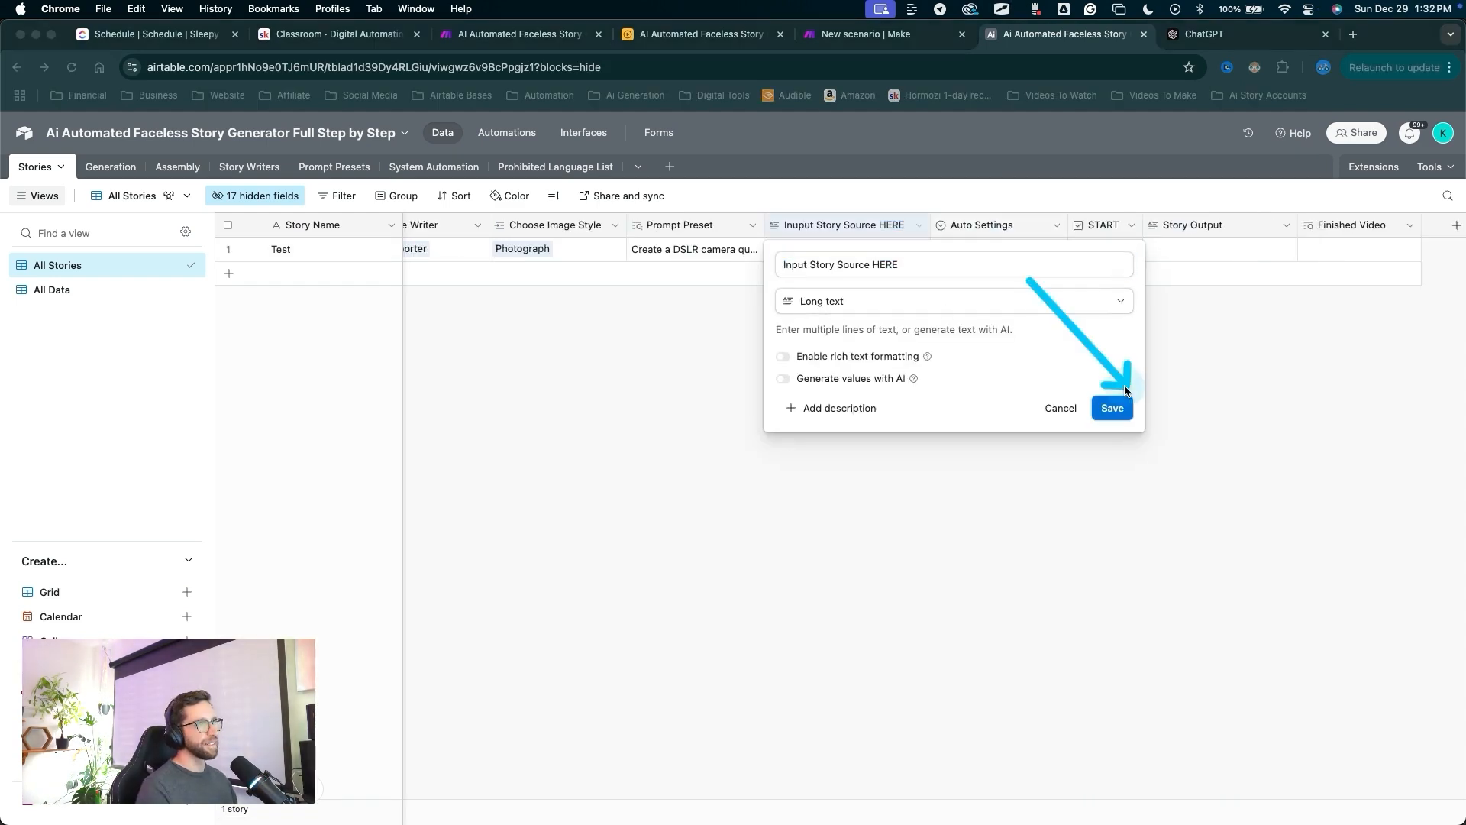
pyautogui.click(1121, 405)
pyautogui.moveTo(956, 517)
pyautogui.mouseDown()
pyautogui.moveTo(845, 298)
pyautogui.moveTo(842, 224)
pyautogui.moveTo(684, 136)
pyautogui.moveTo(551, 137)
pyautogui.mouseUp()
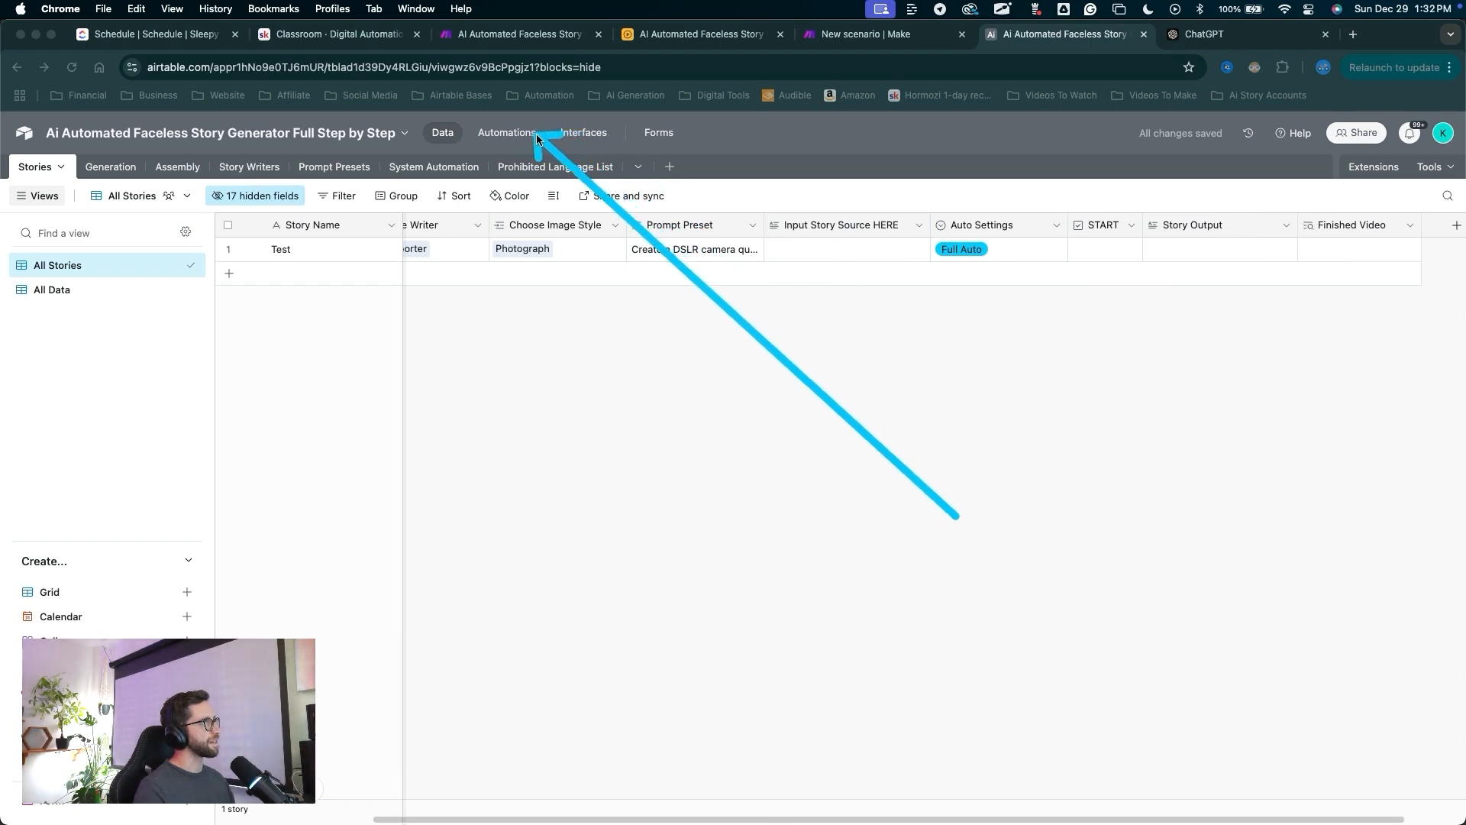
pyautogui.click(519, 134)
# Add an 'Input Story Source HERE is not empty' trigger condition and publish with Update.
pyautogui.moveTo(672, 185)
pyautogui.mouseDown()
pyautogui.moveTo(180, 344)
pyautogui.moveTo(61, 365)
pyautogui.moveTo(734, 273)
pyautogui.mouseUp()
pyautogui.click(735, 274)
pyautogui.moveTo(981, 464)
pyautogui.mouseDown()
pyautogui.moveTo(1118, 437)
pyautogui.moveTo(1121, 611)
pyautogui.mouseUp()
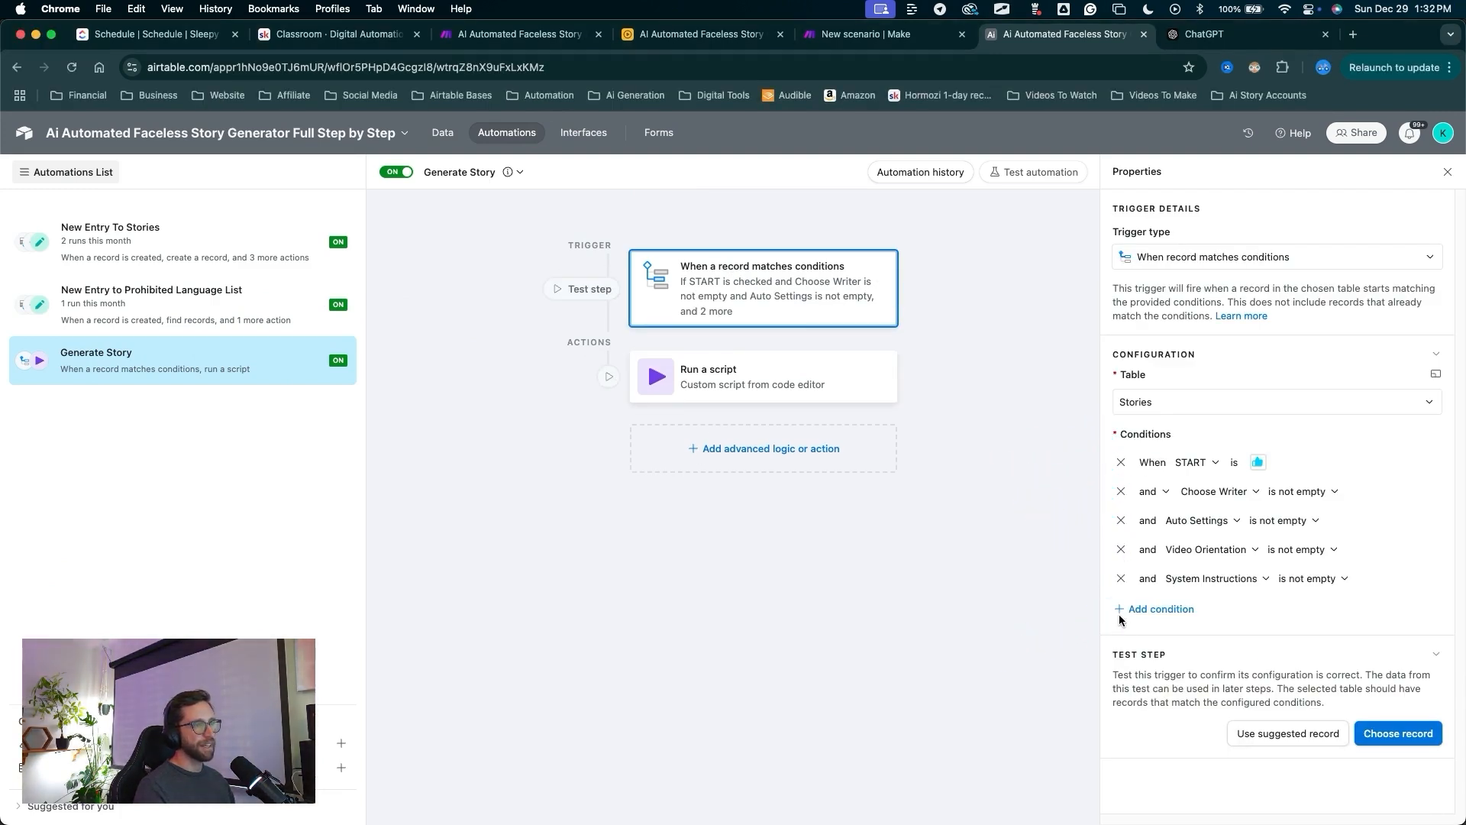
pyautogui.click(1127, 610)
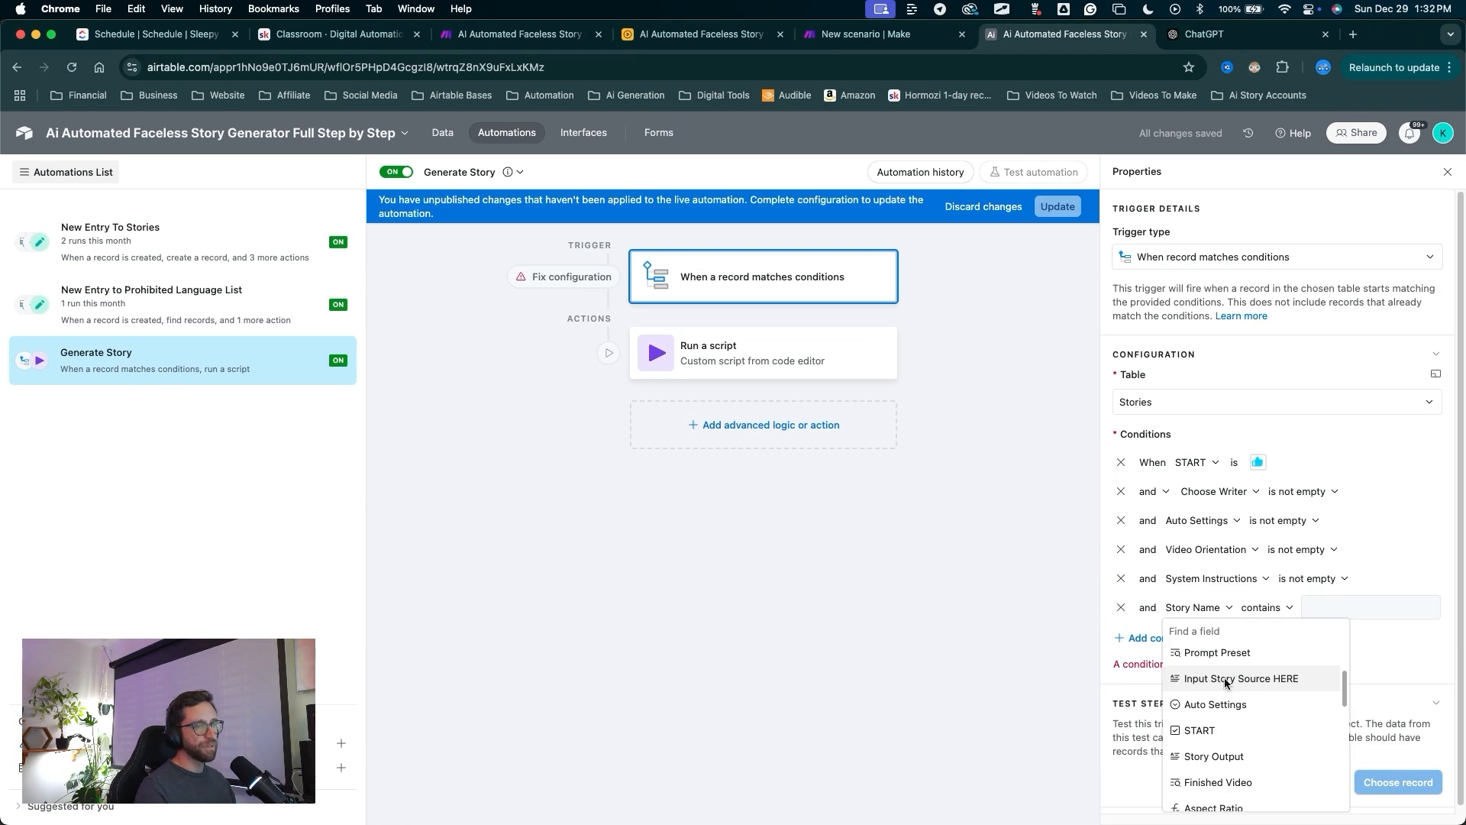
pyautogui.click(1224, 679)
pyautogui.moveTo(1307, 695); pyautogui.dragTo(1332, 619)
pyautogui.click(1324, 608)
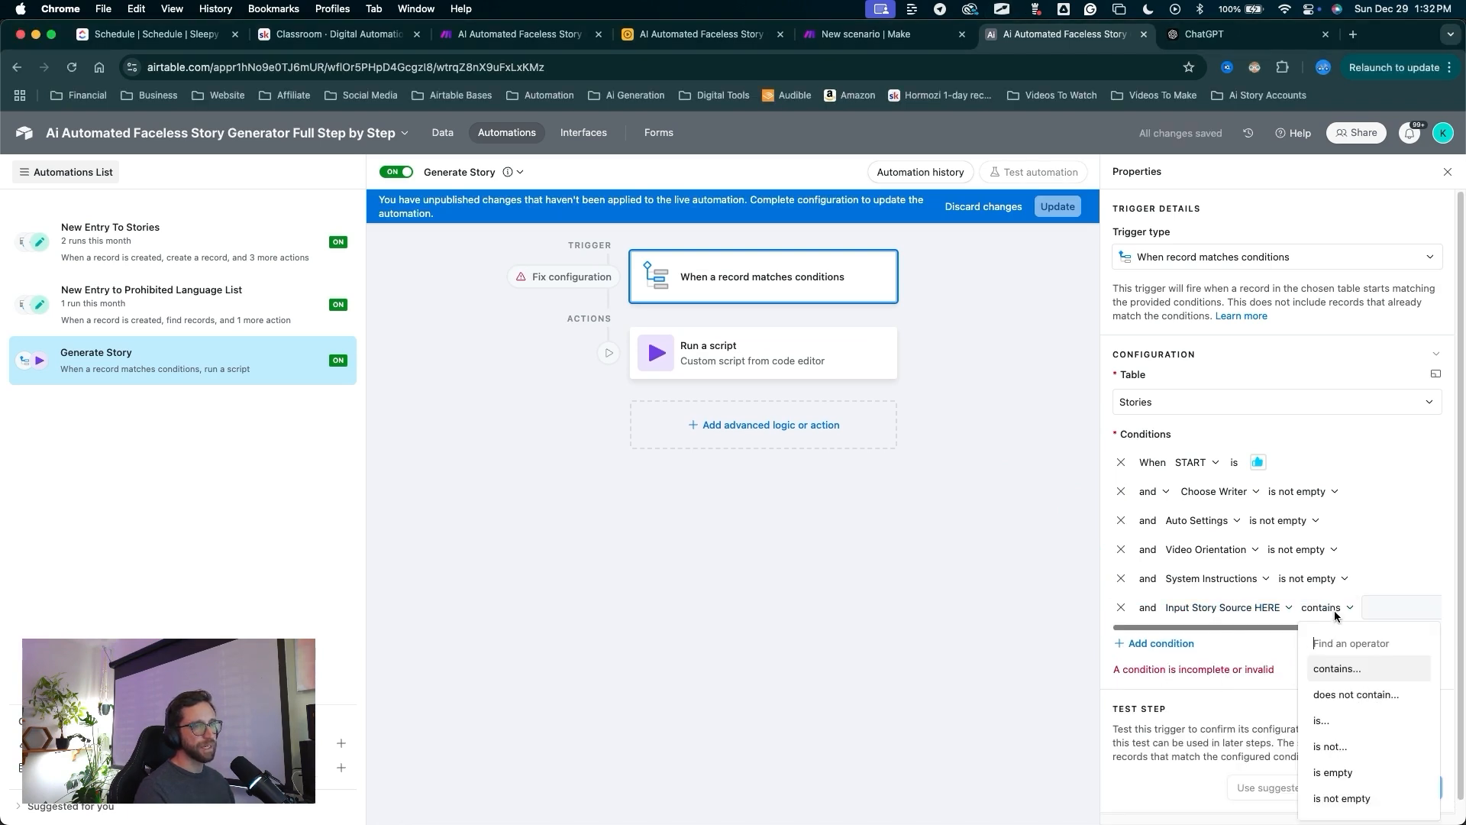
pyautogui.click(1335, 799)
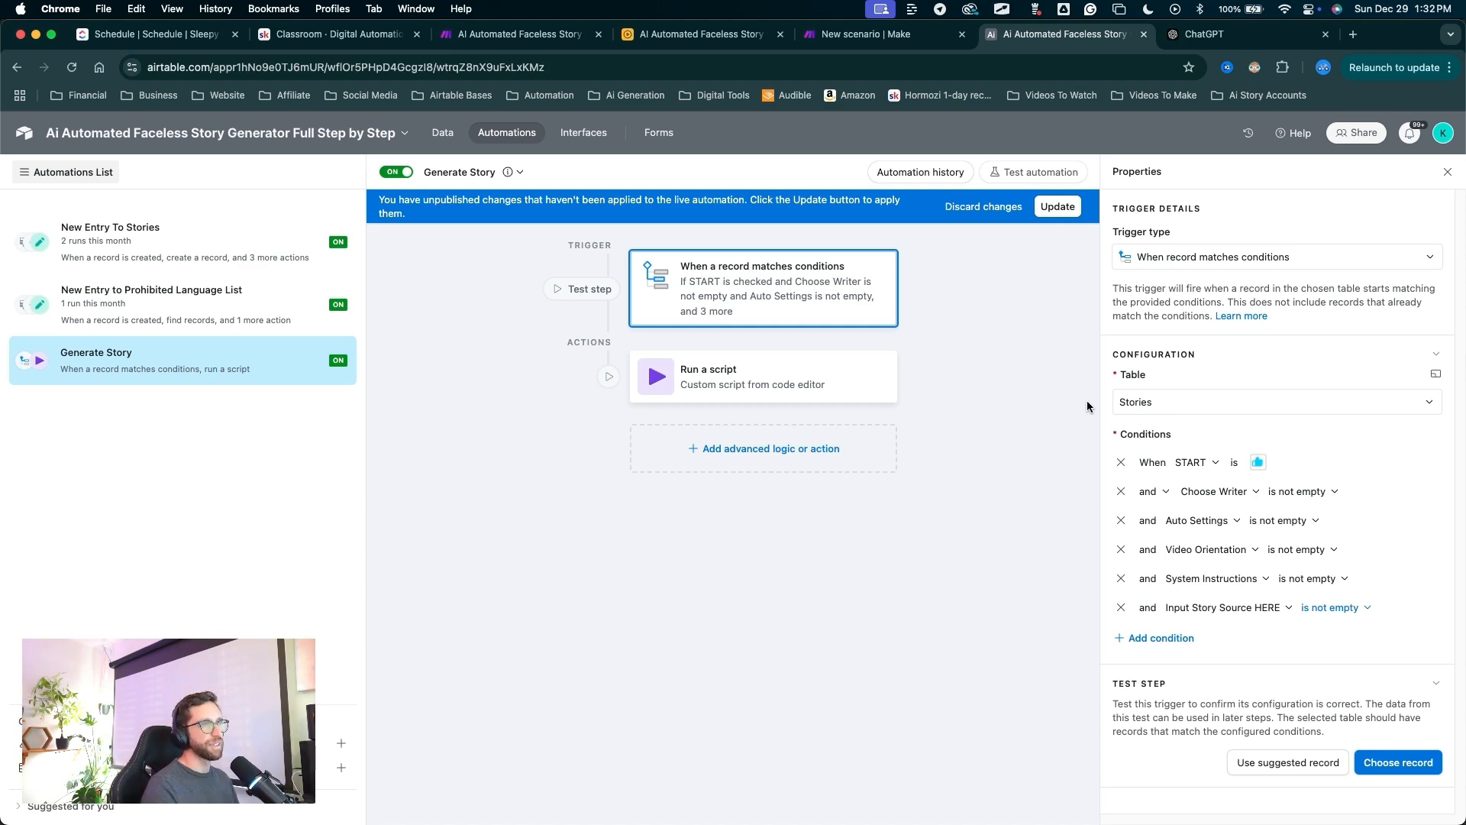
pyautogui.click(1066, 207)
# Paste 'A story about a mysterious figure' as Test's story source.
pyautogui.click(443, 133)
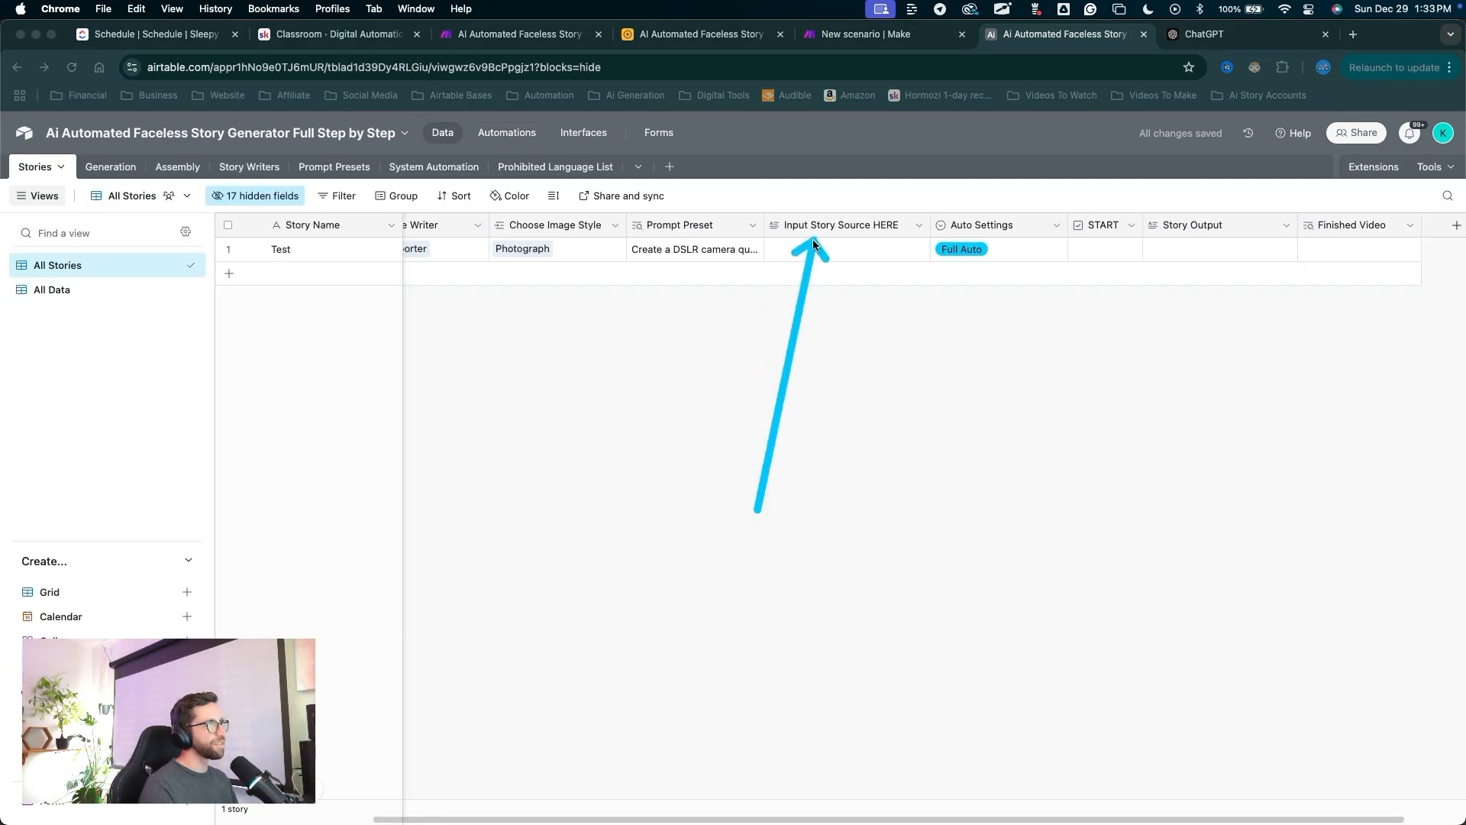
pyautogui.click(815, 249)
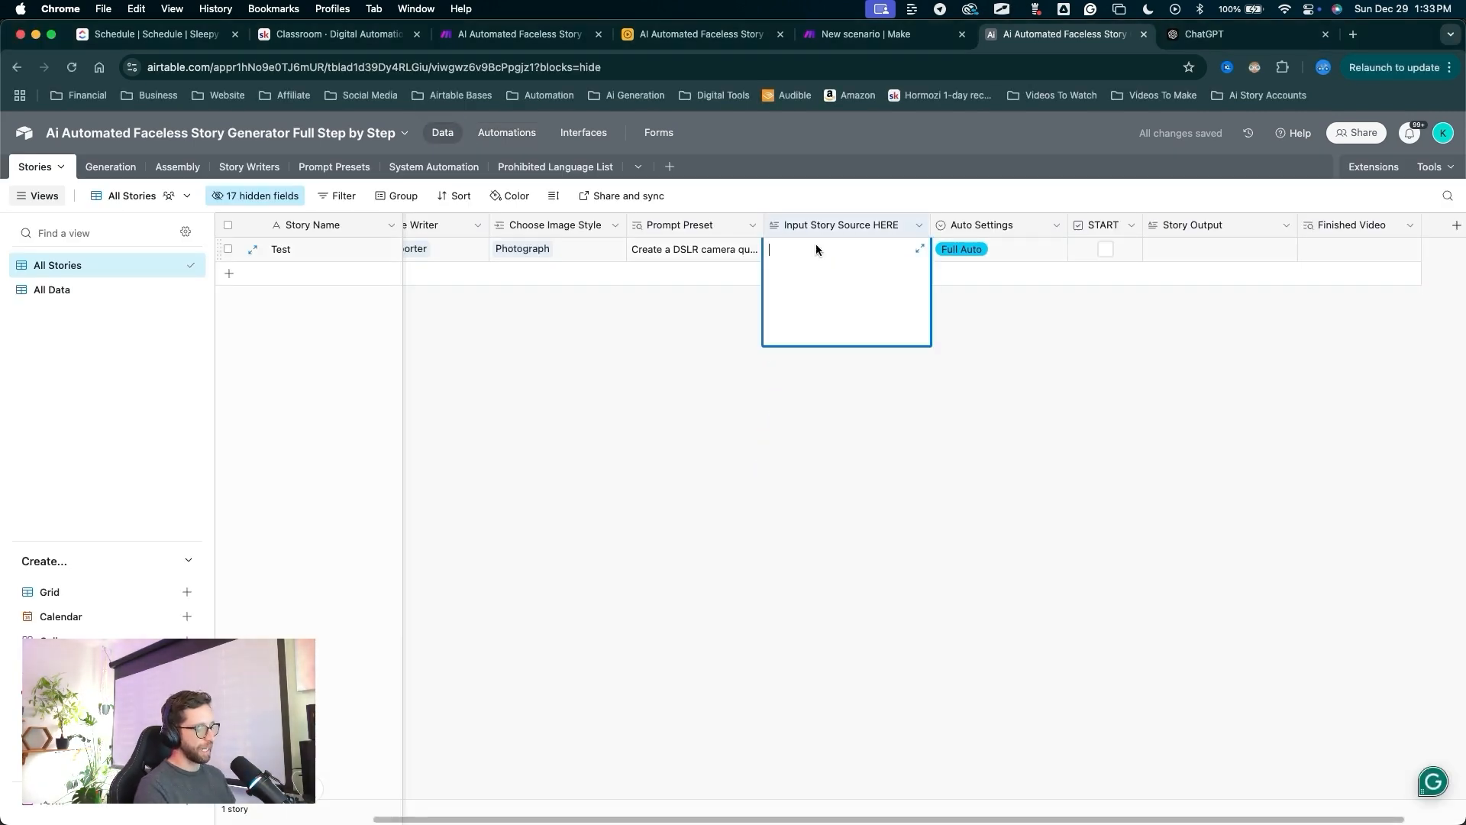
pyautogui.write('A story about a mysterious figure')
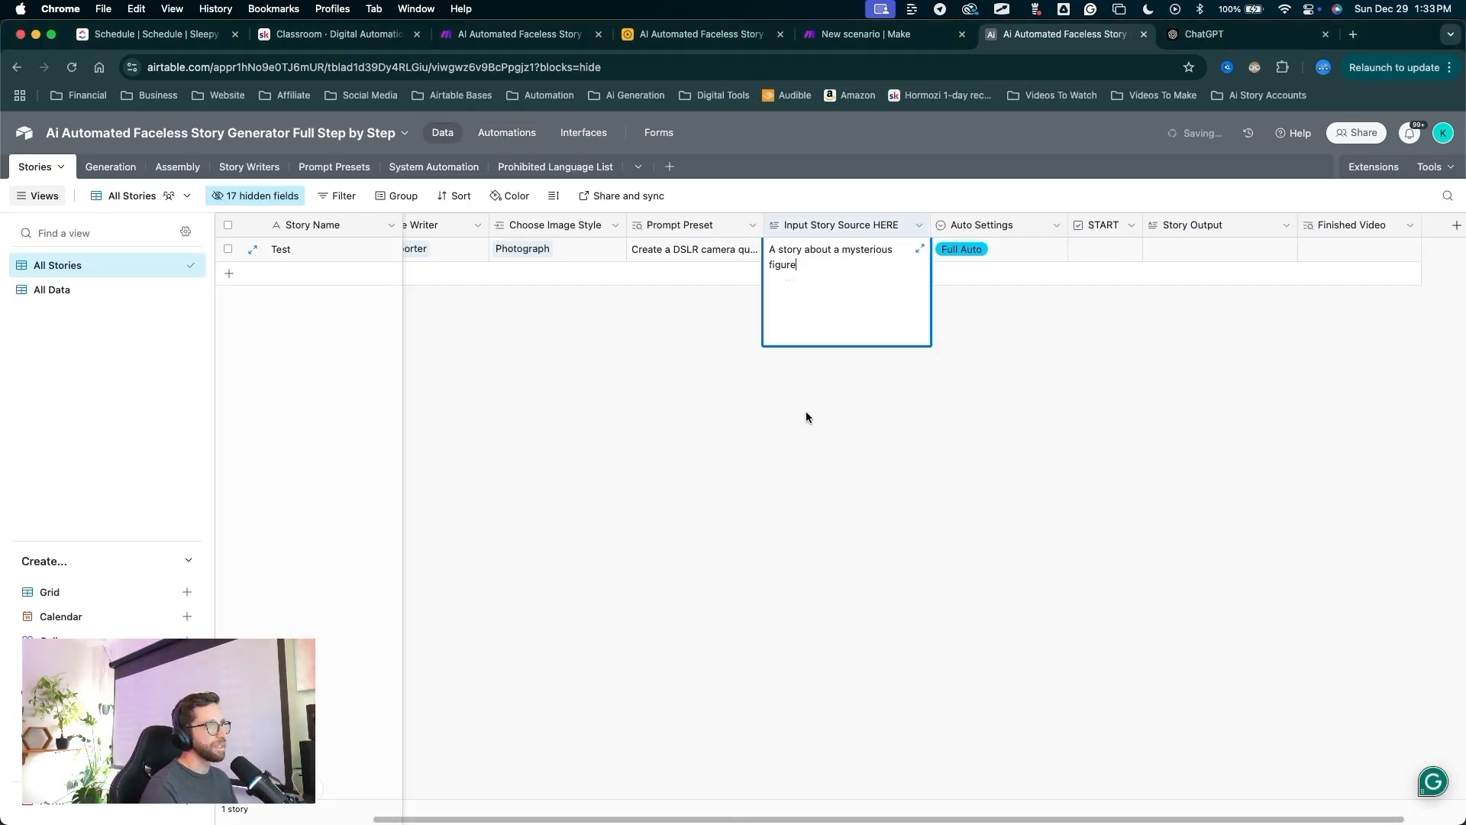
pyautogui.moveTo(936, 458); pyautogui.dragTo(964, 254)
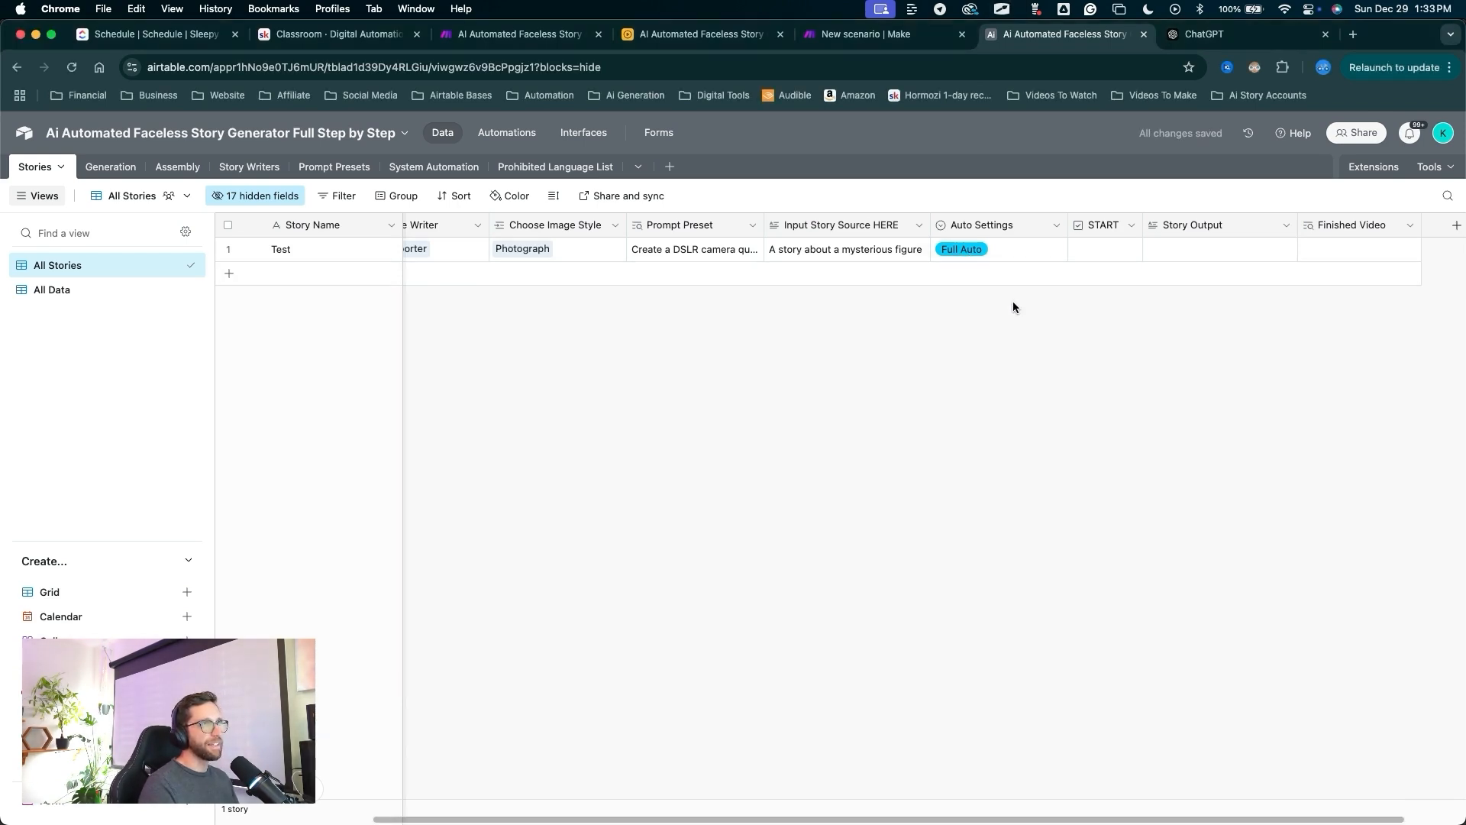
pyautogui.moveTo(1013, 311); pyautogui.dragTo(1093, 257)
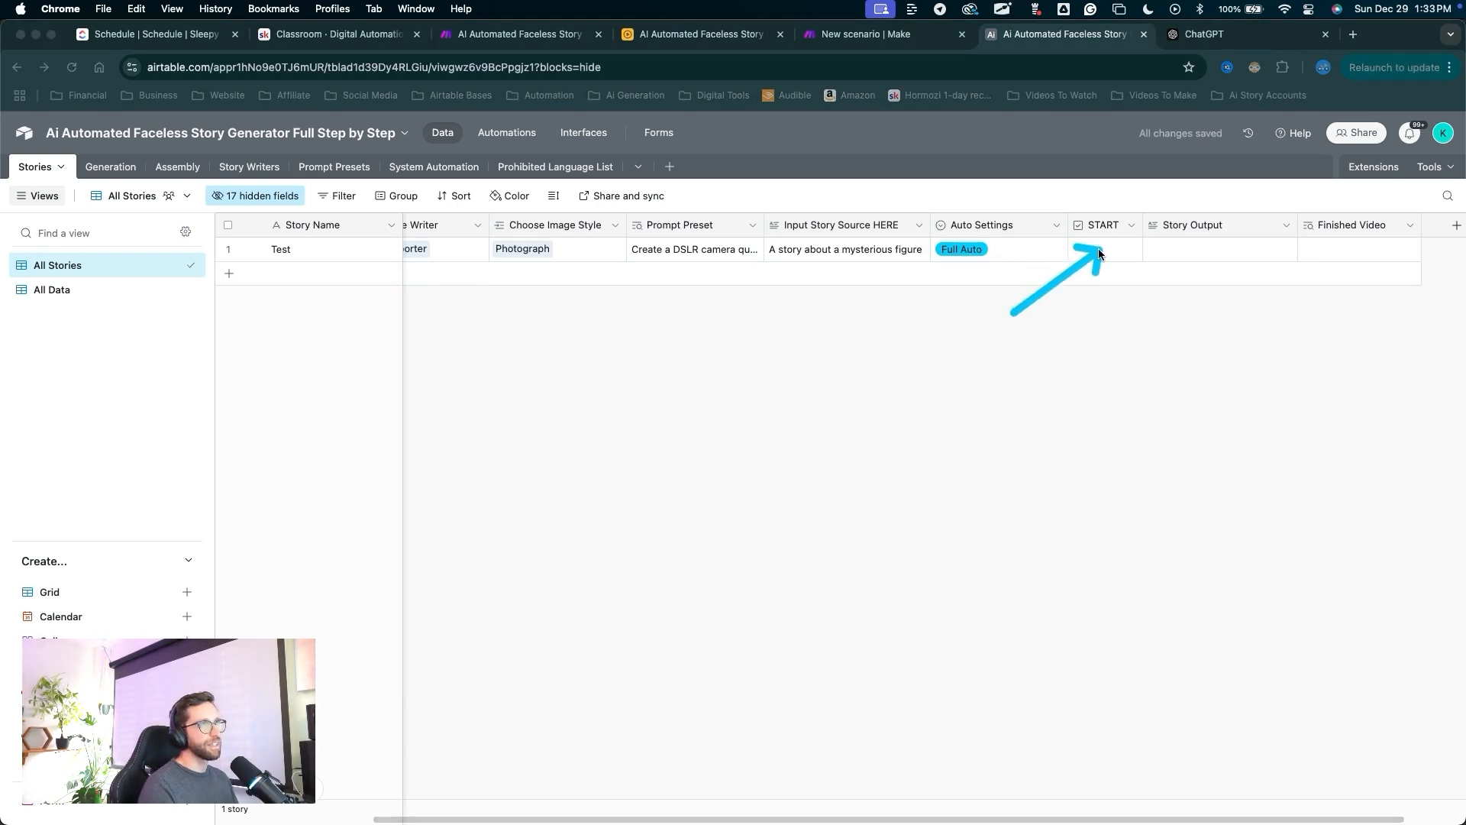
pyautogui.press('Escape')
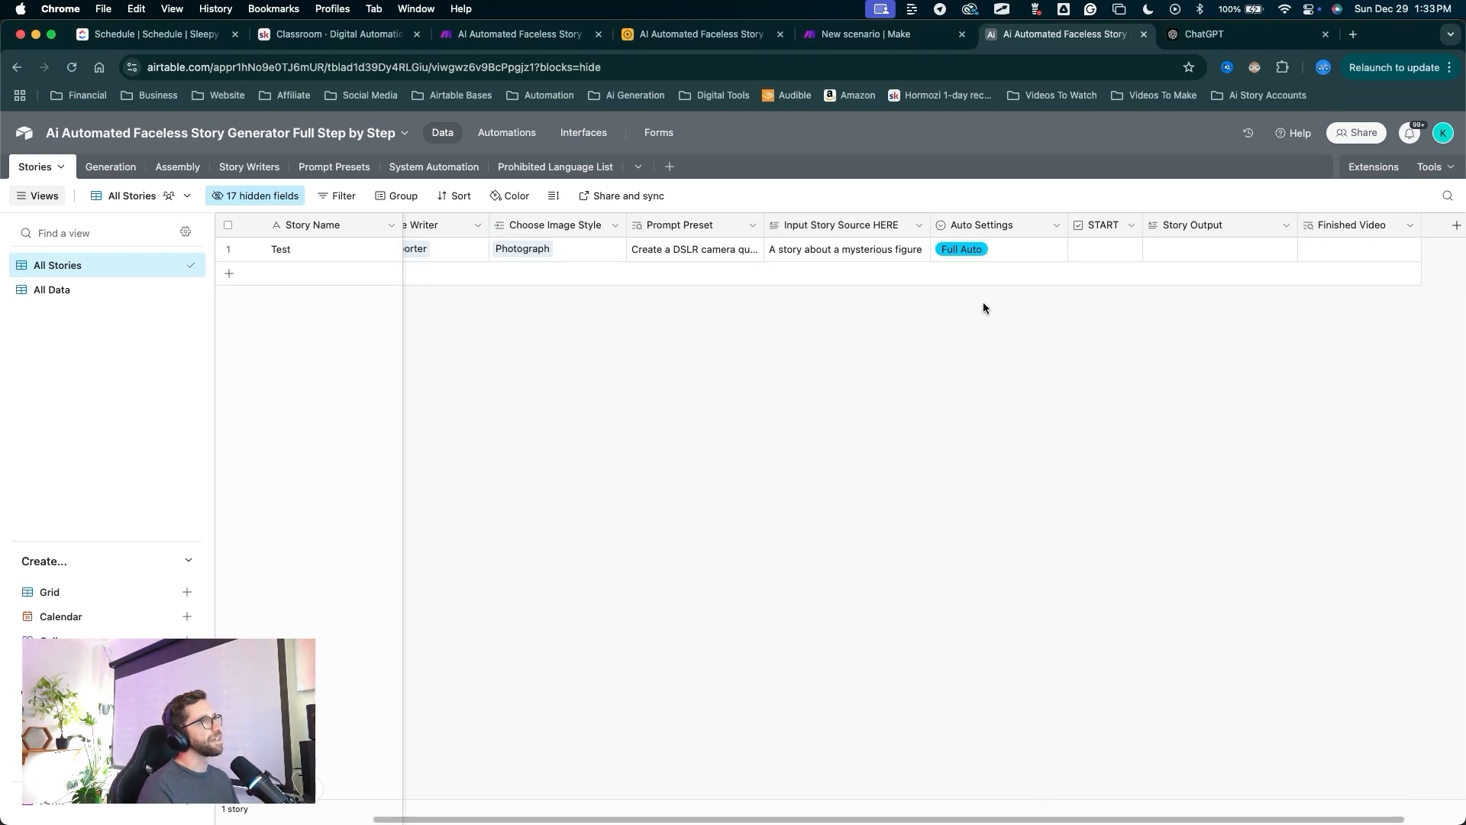
# Tick the START checkbox on the Test story to trigger generation.
pyautogui.moveTo(1027, 354); pyautogui.dragTo(1105, 254)
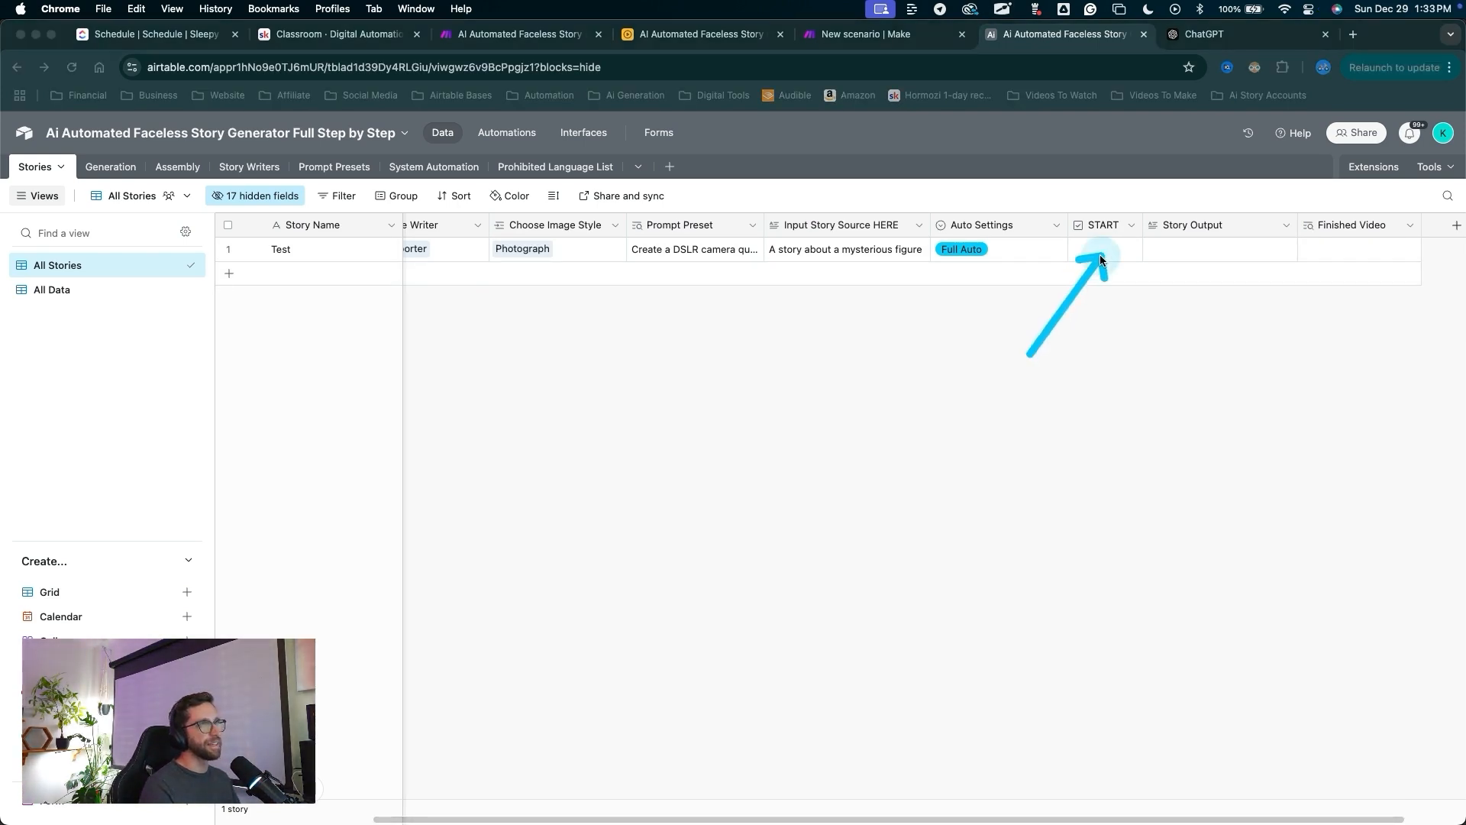
pyautogui.press('Escape')
pyautogui.click(1102, 255)
pyautogui.moveTo(913, 371); pyautogui.dragTo(906, 90)
pyautogui.press('Escape')
pyautogui.click(886, 34)
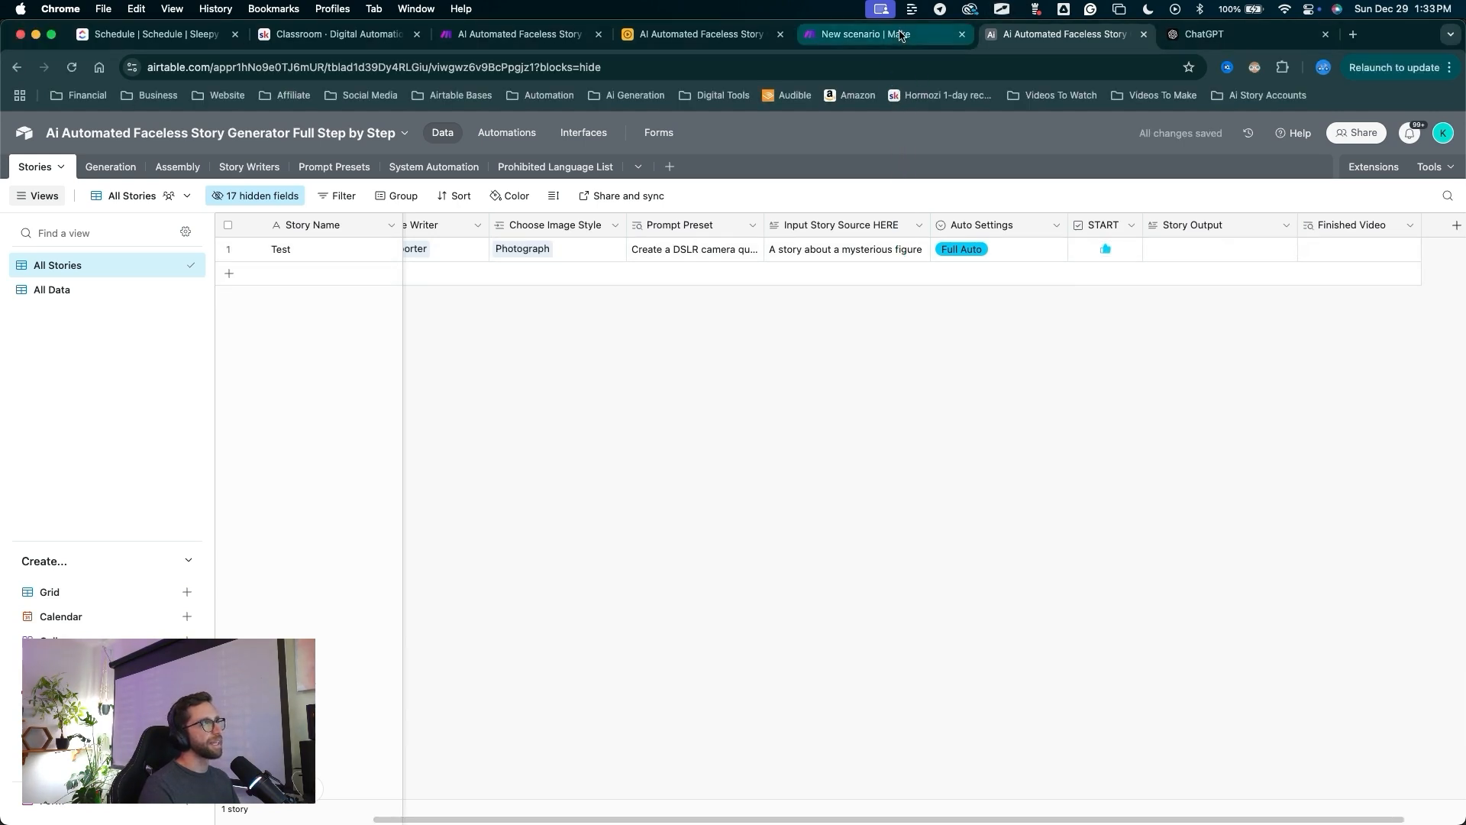
pyautogui.moveTo(217, 233)
pyautogui.mouseDown()
pyautogui.moveTo(776, 397)
pyautogui.moveTo(973, 352)
pyautogui.mouseUp()
pyautogui.moveTo(620, 211); pyautogui.dragTo(207, 404)
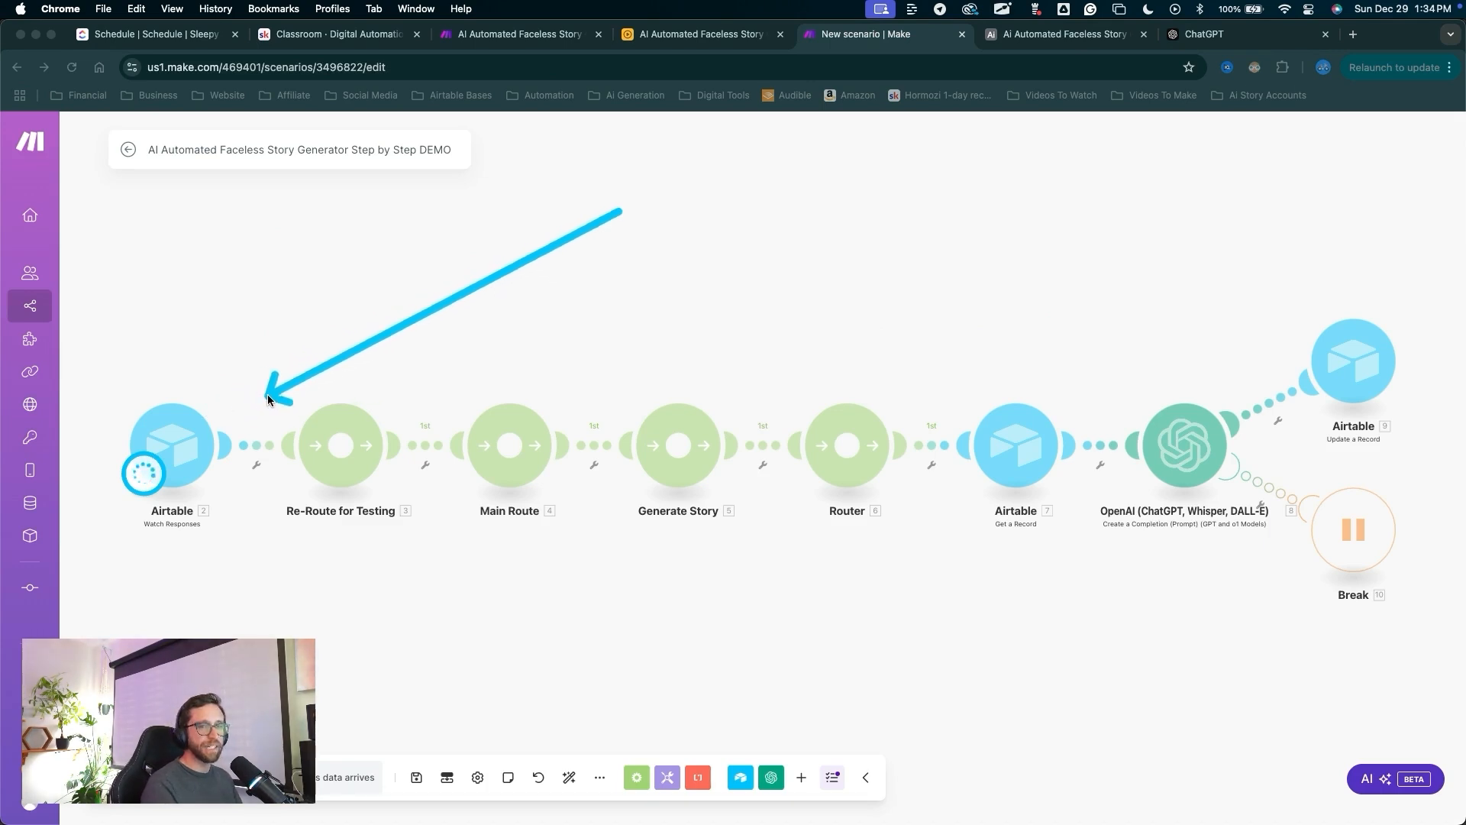
pyautogui.moveTo(618, 212)
pyautogui.mouseDown()
pyautogui.moveTo(657, 336)
pyautogui.moveTo(1198, 402)
pyautogui.mouseUp()
pyautogui.press('Escape')
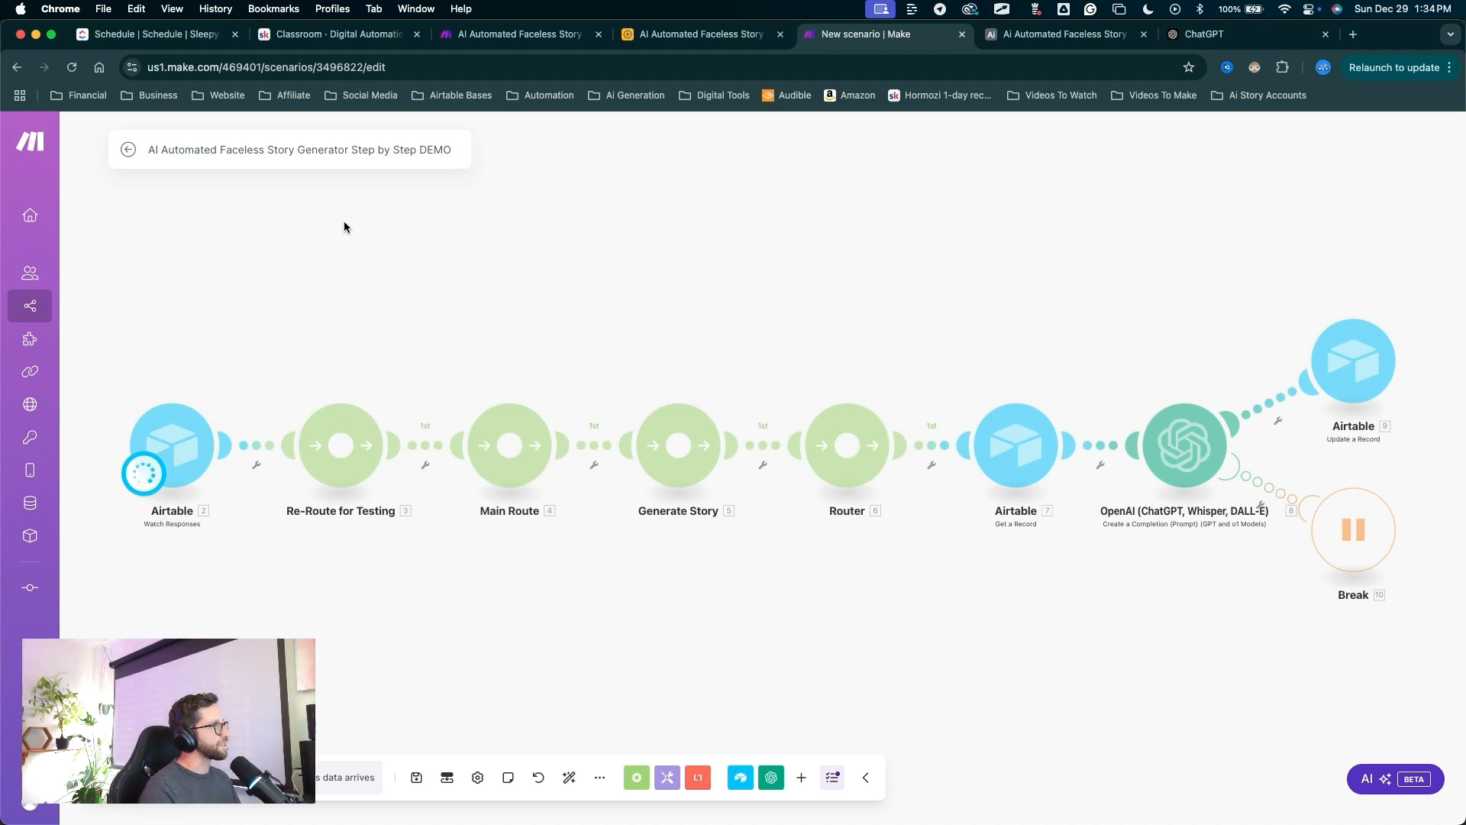
# Review Generate Story's trigger conditions, then show the Stories table's All Data view.
pyautogui.hotkey('ctrl', 'Tab')
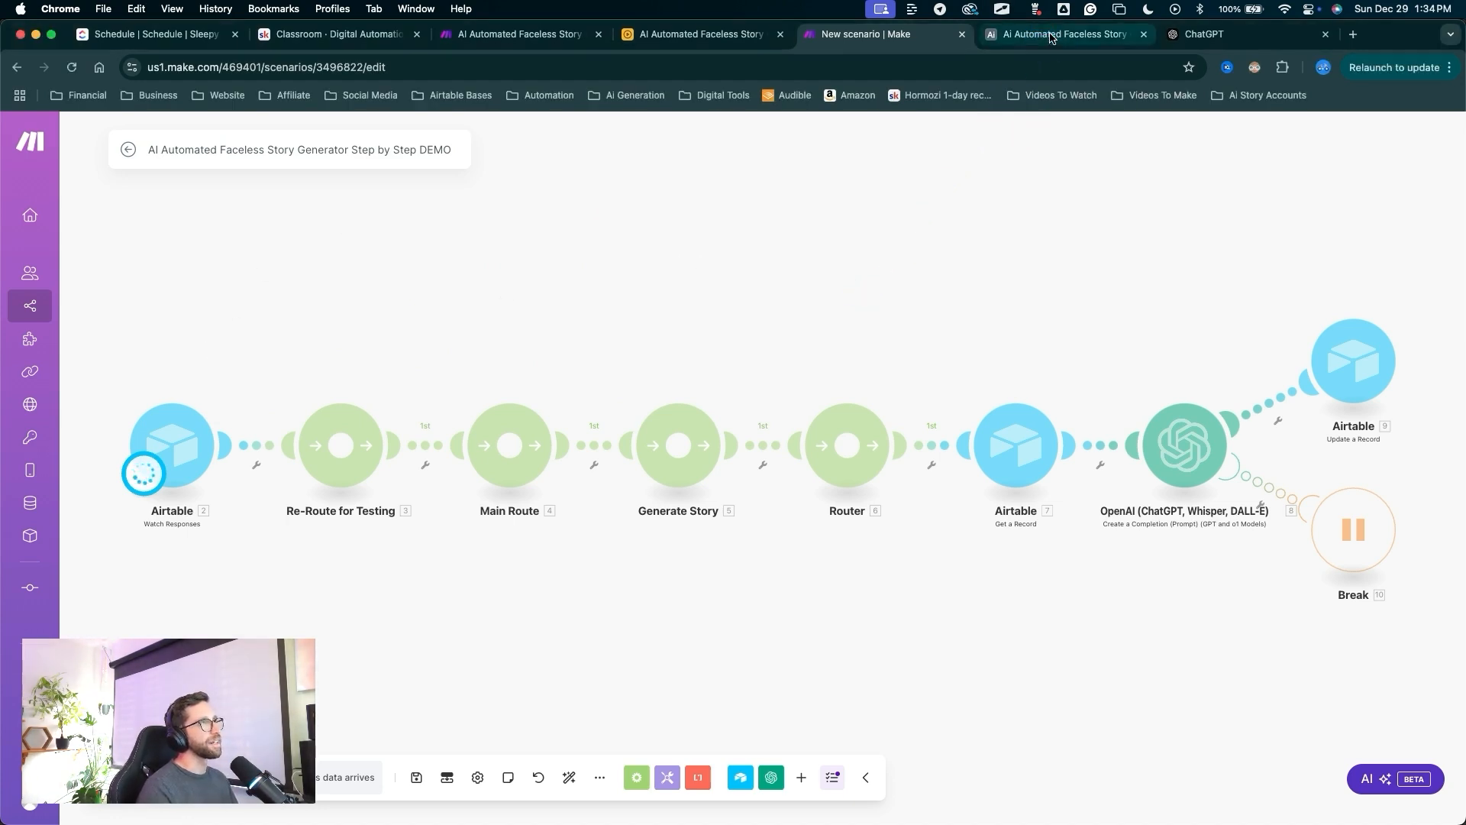
pyautogui.hotkey('ctrl', 'a')
pyautogui.moveTo(643, 585)
pyautogui.mouseDown()
pyautogui.moveTo(449, 344)
pyautogui.moveTo(864, 262)
pyautogui.mouseUp()
pyautogui.hotkey('ctrl', 's')
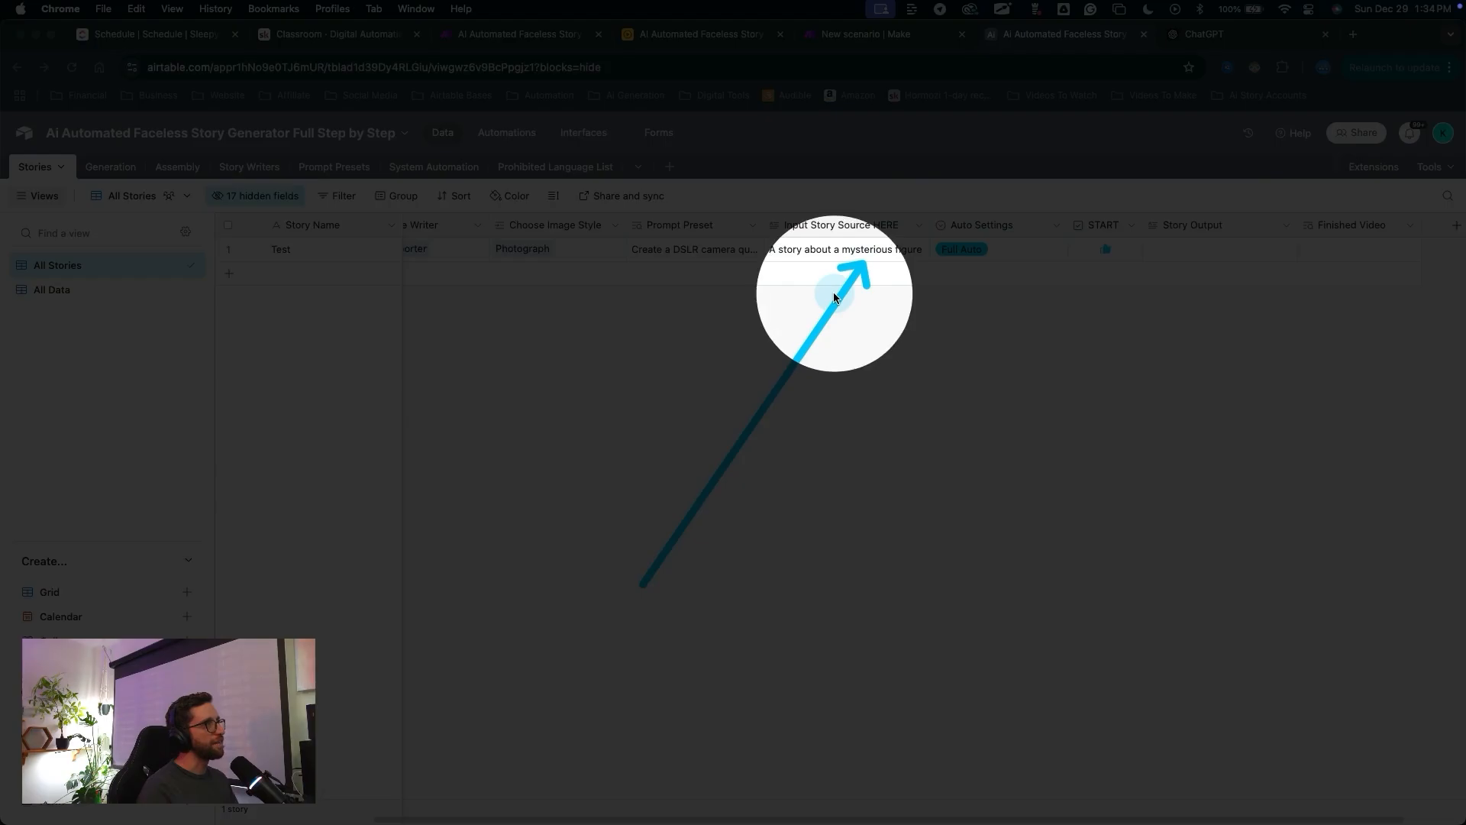
pyautogui.hotkey('ctrl', 's')
pyautogui.click(507, 132)
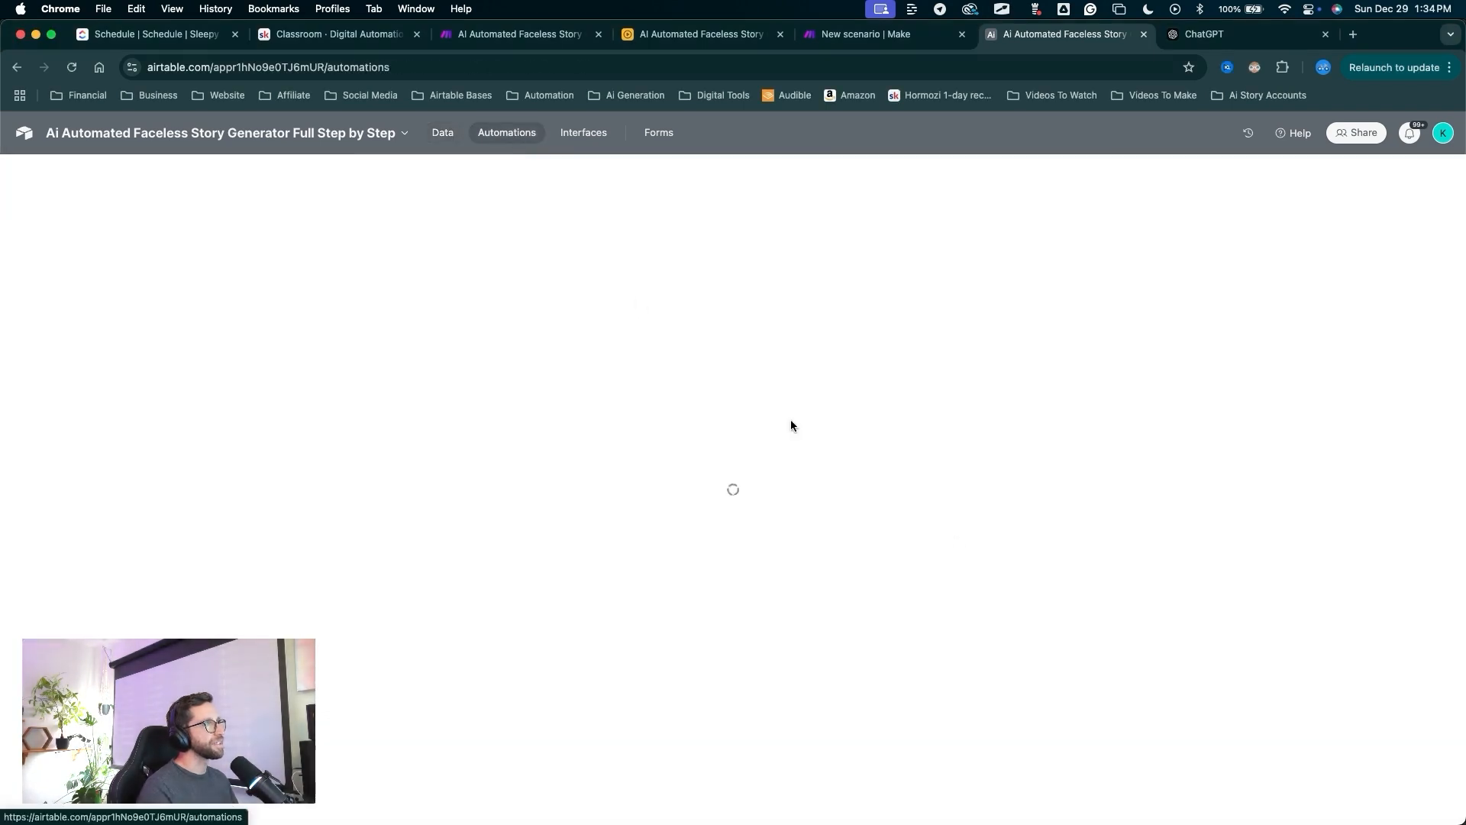
pyautogui.moveTo(770, 582)
pyautogui.mouseDown()
pyautogui.moveTo(770, 267)
pyautogui.moveTo(534, 155)
pyautogui.moveTo(455, 182)
pyautogui.moveTo(157, 357)
pyautogui.moveTo(90, 355)
pyautogui.moveTo(138, 362)
pyautogui.moveTo(561, 297)
pyautogui.moveTo(802, 296)
pyautogui.mouseUp()
pyautogui.moveTo(831, 640)
pyautogui.mouseDown()
pyautogui.moveTo(1105, 518)
pyautogui.moveTo(1111, 582)
pyautogui.mouseUp()
pyautogui.press('Escape')
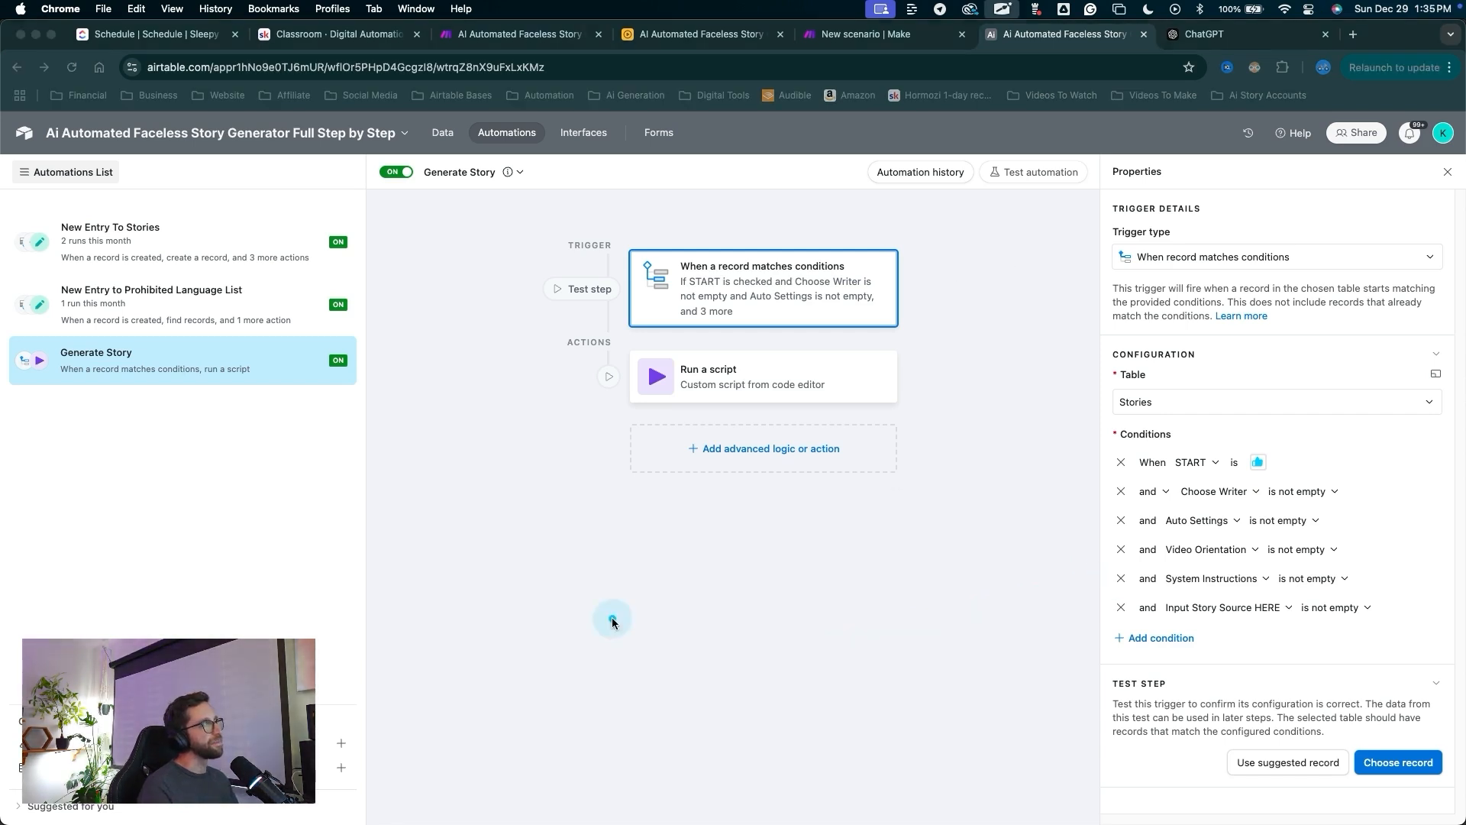
pyautogui.moveTo(527, 555); pyautogui.dragTo(453, 147)
pyautogui.click(443, 132)
pyautogui.moveTo(1015, 442)
pyautogui.mouseDown()
pyautogui.moveTo(163, 288)
pyautogui.moveTo(90, 291)
pyautogui.mouseUp()
# Switch to the All Data view and look across the Stories table's fields.
pyautogui.click(90, 291)
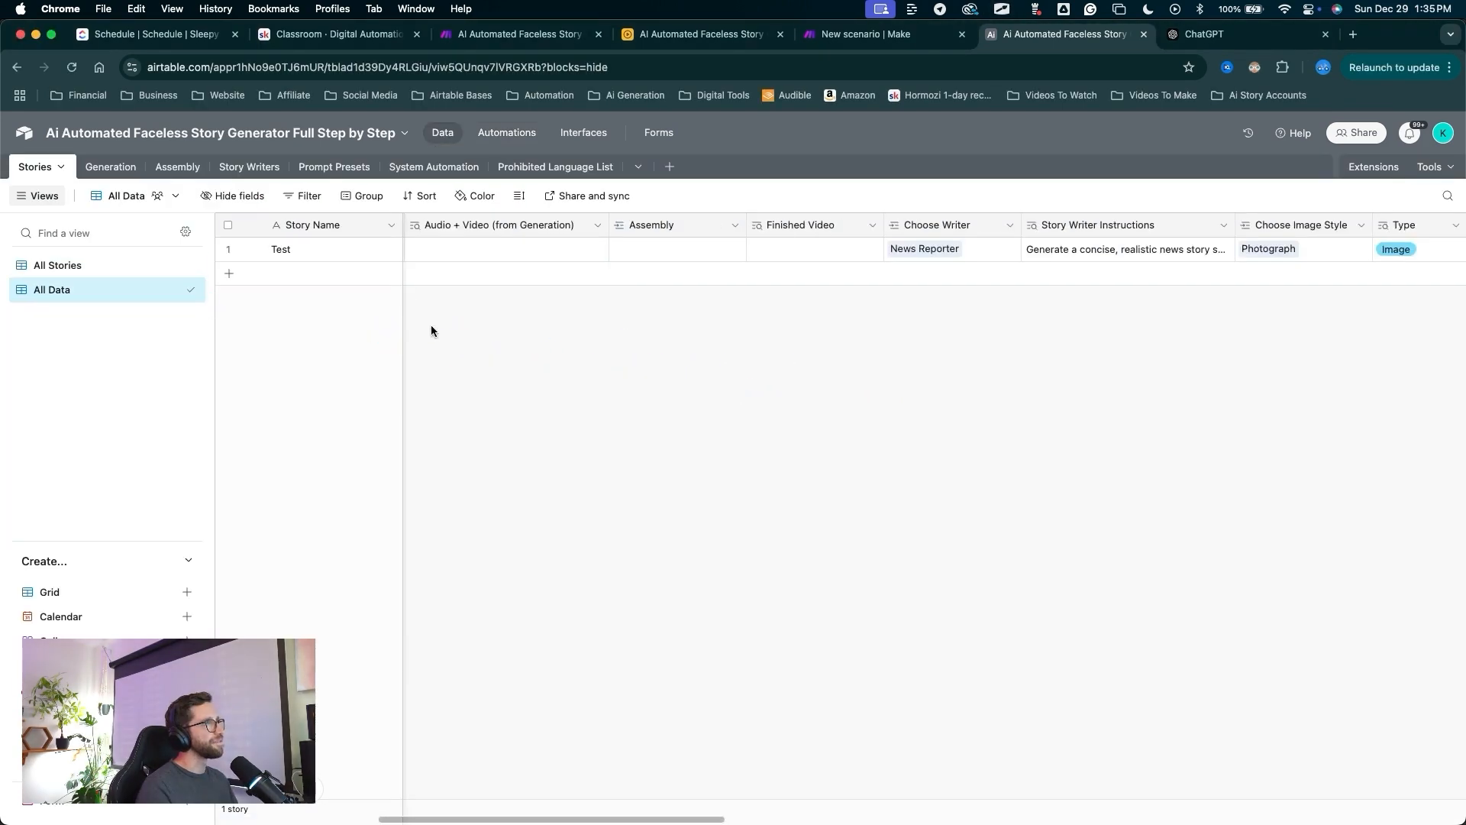
pyautogui.hscroll(3, 784, 345)
pyautogui.hscroll(10, 785, 345)
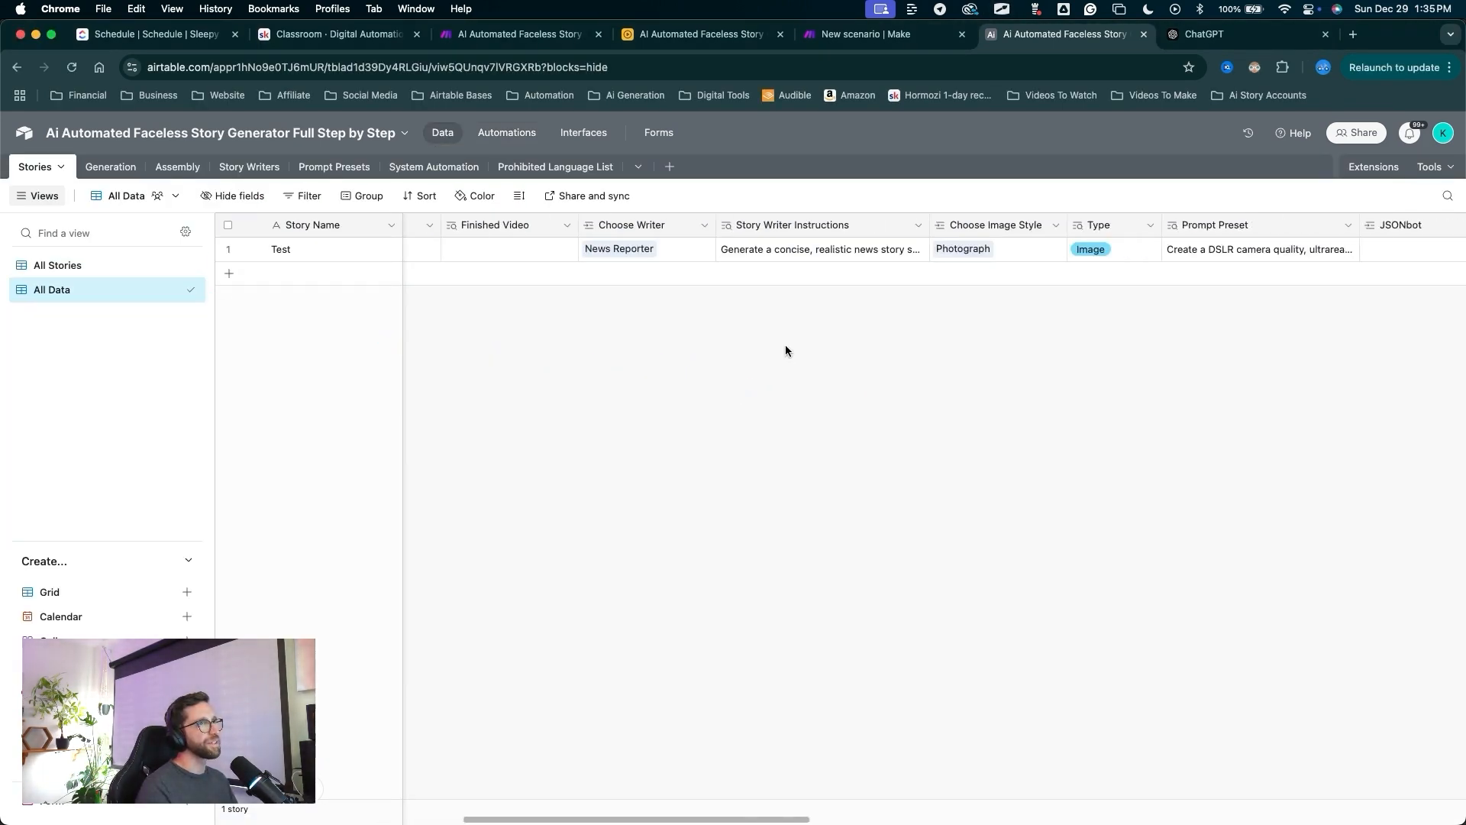
pyautogui.moveTo(856, 397)
pyautogui.mouseDown()
pyautogui.moveTo(950, 255)
pyautogui.moveTo(474, 262)
pyautogui.moveTo(262, 236)
pyautogui.moveTo(375, 247)
pyautogui.moveTo(304, 258)
pyautogui.moveTo(278, 254)
pyautogui.moveTo(348, 231)
pyautogui.moveTo(405, 256)
pyautogui.moveTo(61, 190)
pyautogui.moveTo(58, 177)
pyautogui.moveTo(572, 295)
pyautogui.moveTo(354, 278)
pyautogui.moveTo(323, 254)
pyautogui.moveTo(467, 393)
pyautogui.moveTo(707, 262)
pyautogui.moveTo(1054, 255)
pyautogui.moveTo(626, 245)
pyautogui.moveTo(665, 262)
pyautogui.moveTo(978, 273)
pyautogui.moveTo(514, 268)
pyautogui.moveTo(425, 246)
pyautogui.moveTo(562, 236)
pyautogui.moveTo(612, 289)
pyautogui.mouseUp()
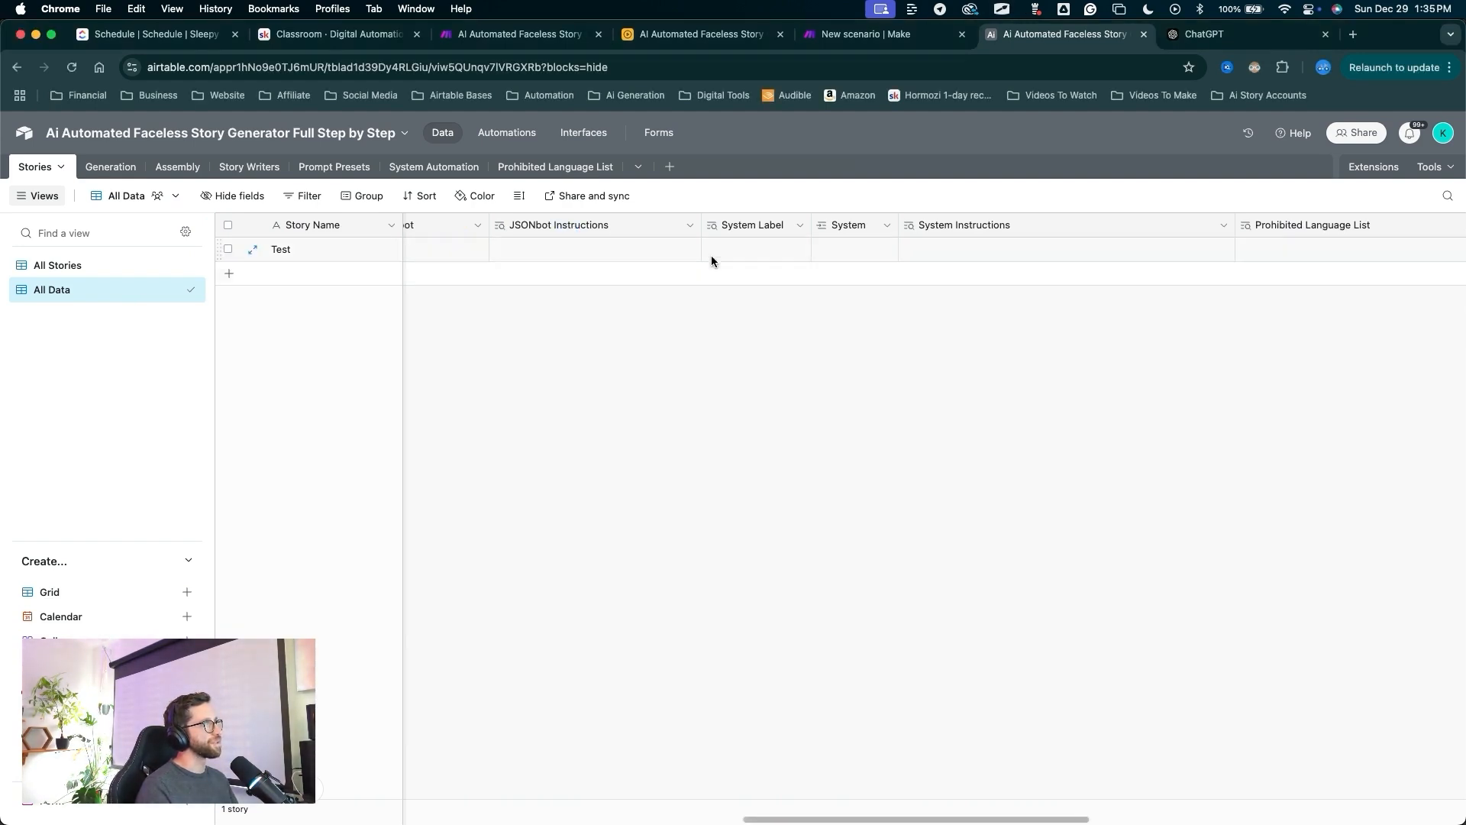
pyautogui.hscroll(-4, 713, 259)
pyautogui.moveTo(596, 472)
pyautogui.mouseDown()
pyautogui.moveTo(573, 419)
pyautogui.moveTo(791, 271)
pyautogui.mouseUp()
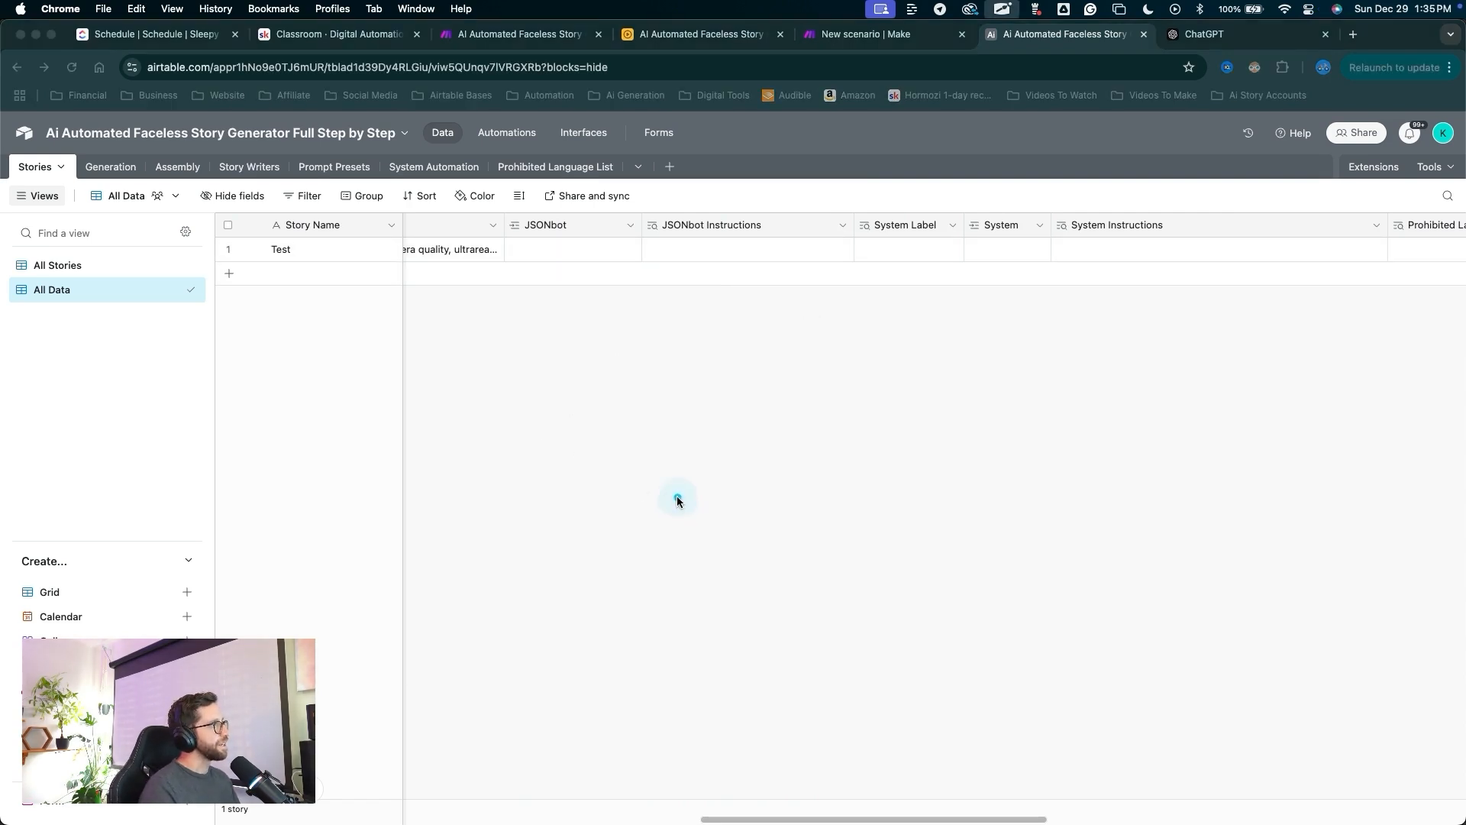
pyautogui.moveTo(655, 493)
pyautogui.mouseDown()
pyautogui.moveTo(405, 328)
pyautogui.moveTo(399, 242)
pyautogui.moveTo(502, 142)
pyautogui.moveTo(425, 285)
pyautogui.moveTo(370, 331)
pyautogui.moveTo(236, 277)
pyautogui.mouseUp()
pyautogui.press('Escape')
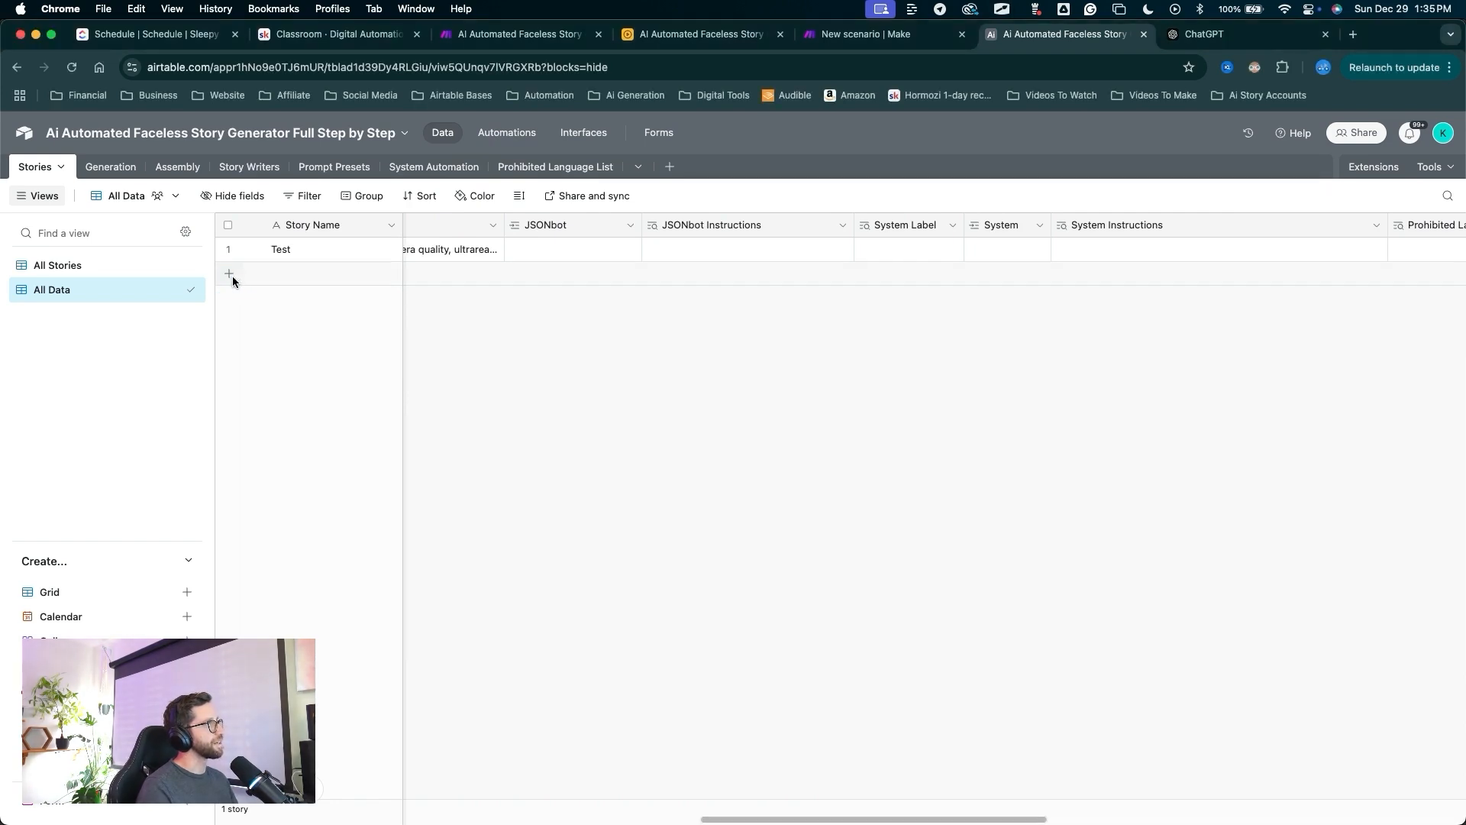
# Add a new blank story row, then return to the All Stories view.
pyautogui.click(229, 273)
pyautogui.moveTo(811, 514)
pyautogui.mouseDown()
pyautogui.moveTo(557, 256)
pyautogui.moveTo(867, 262)
pyautogui.moveTo(1259, 191)
pyautogui.moveTo(1311, 317)
pyautogui.mouseUp()
pyautogui.hscroll(-5, 743, 346)
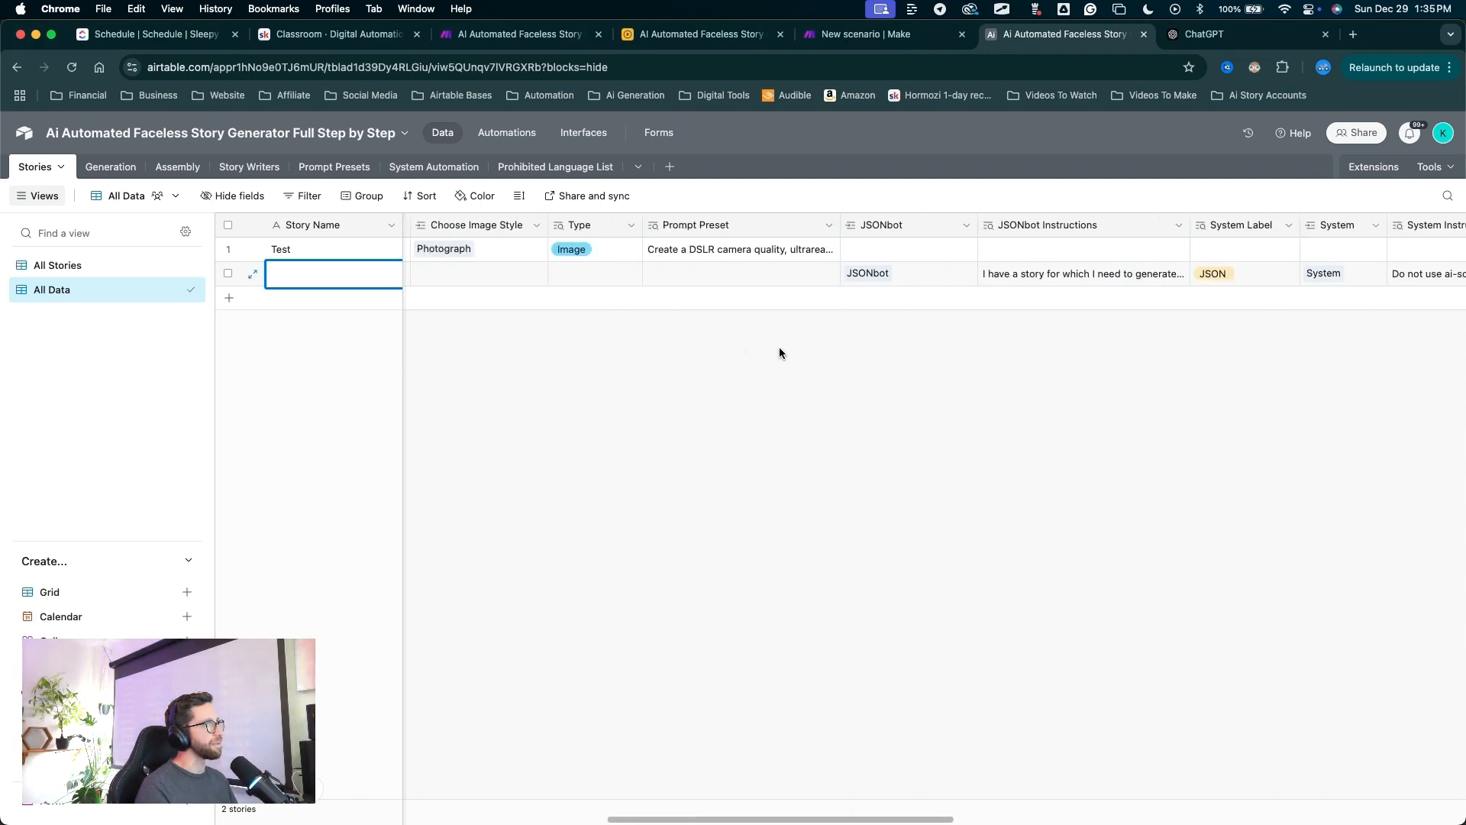
pyautogui.moveTo(1035, 455)
pyautogui.mouseDown()
pyautogui.moveTo(521, 304)
pyautogui.moveTo(81, 266)
pyautogui.mouseUp()
pyautogui.press('Escape')
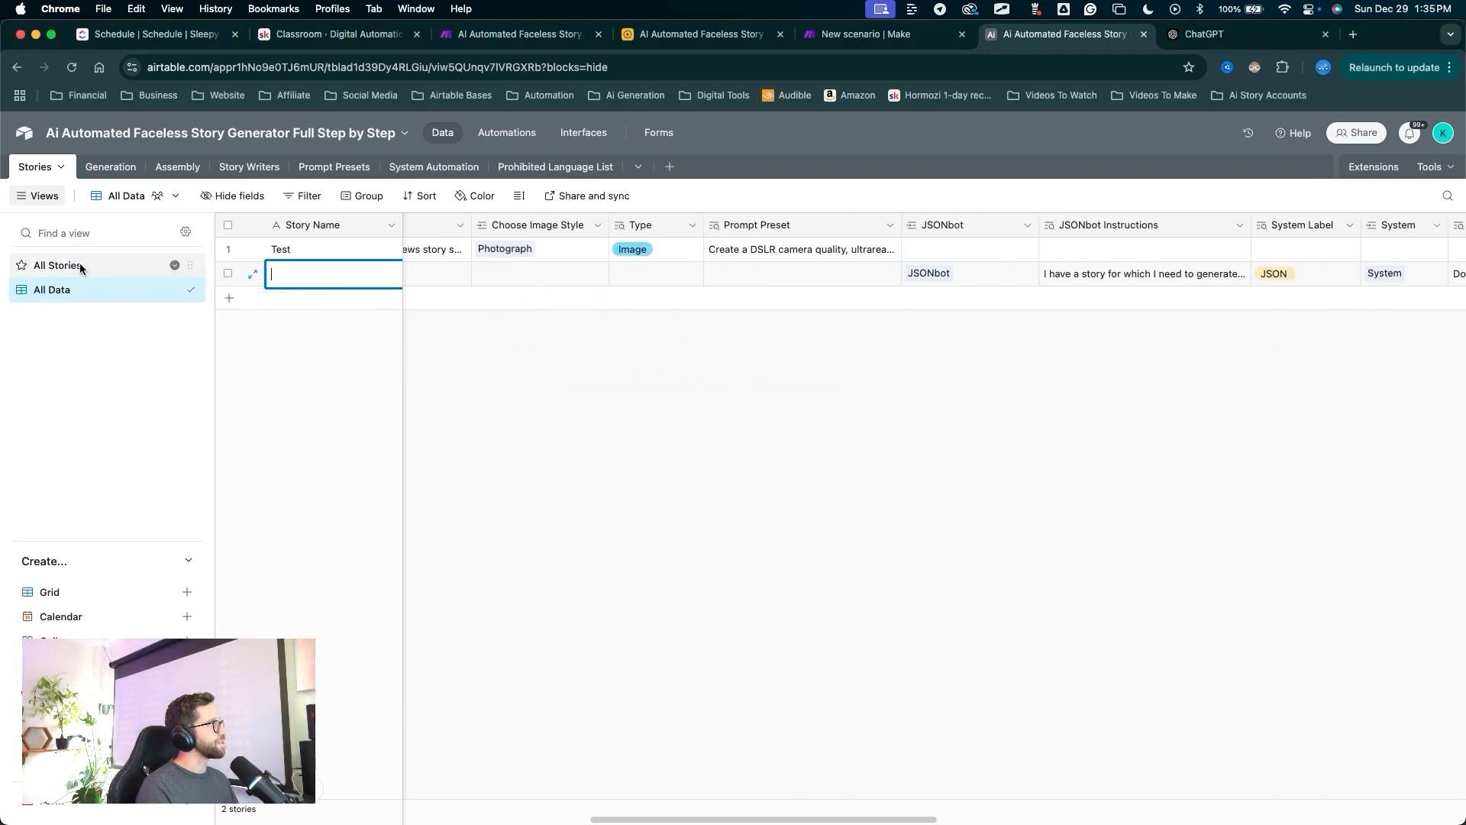
pyautogui.click(80, 265)
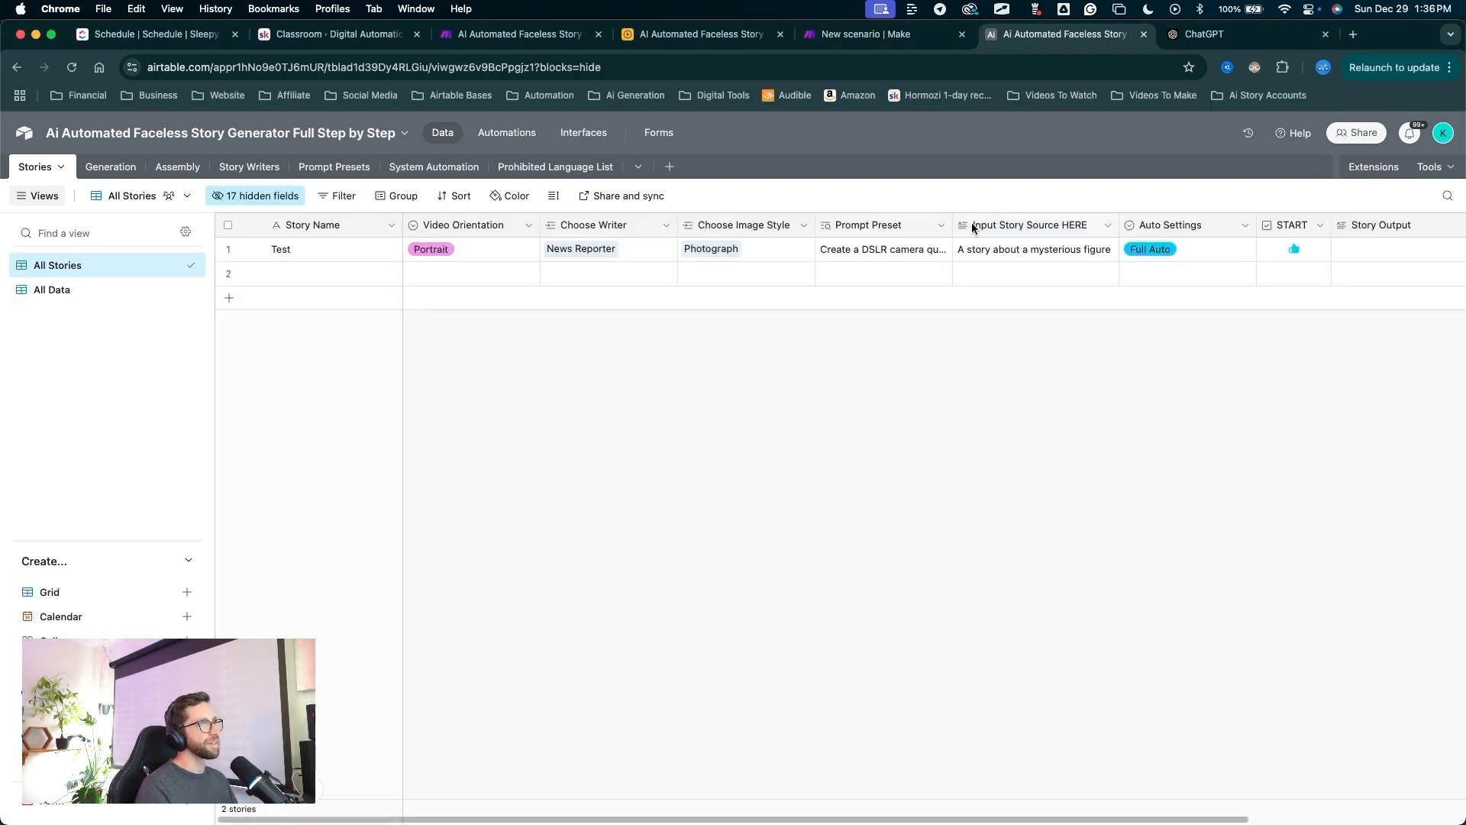
# Fill row 2 from row 1: story name Test, Portrait, News Reporter and the remaining values.
pyautogui.moveTo(1000, 205)
pyautogui.mouseDown()
pyautogui.moveTo(993, 254)
pyautogui.moveTo(675, 214)
pyautogui.moveTo(419, 323)
pyautogui.mouseUp()
pyautogui.press('Escape')
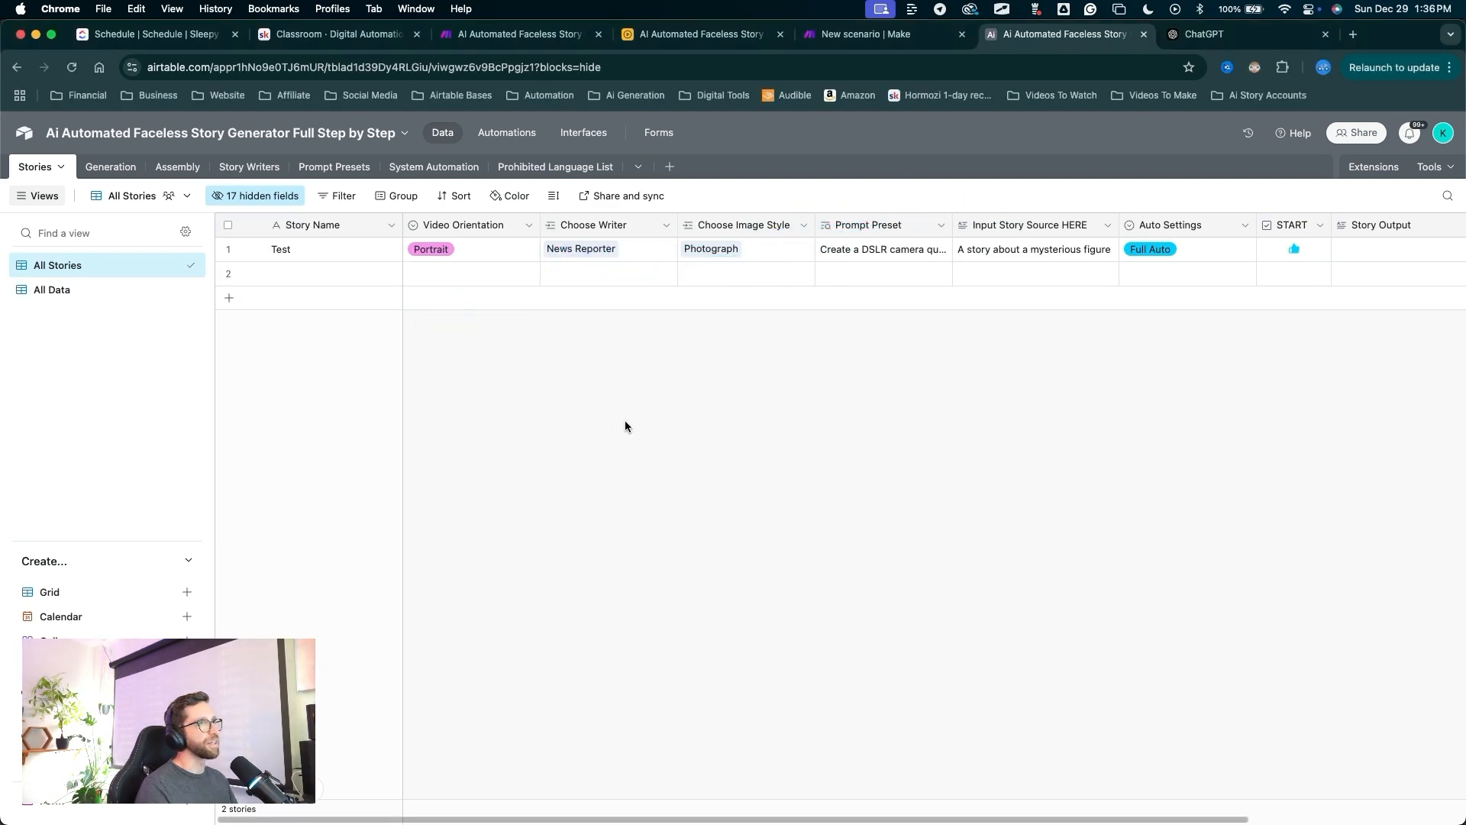
pyautogui.click(385, 252)
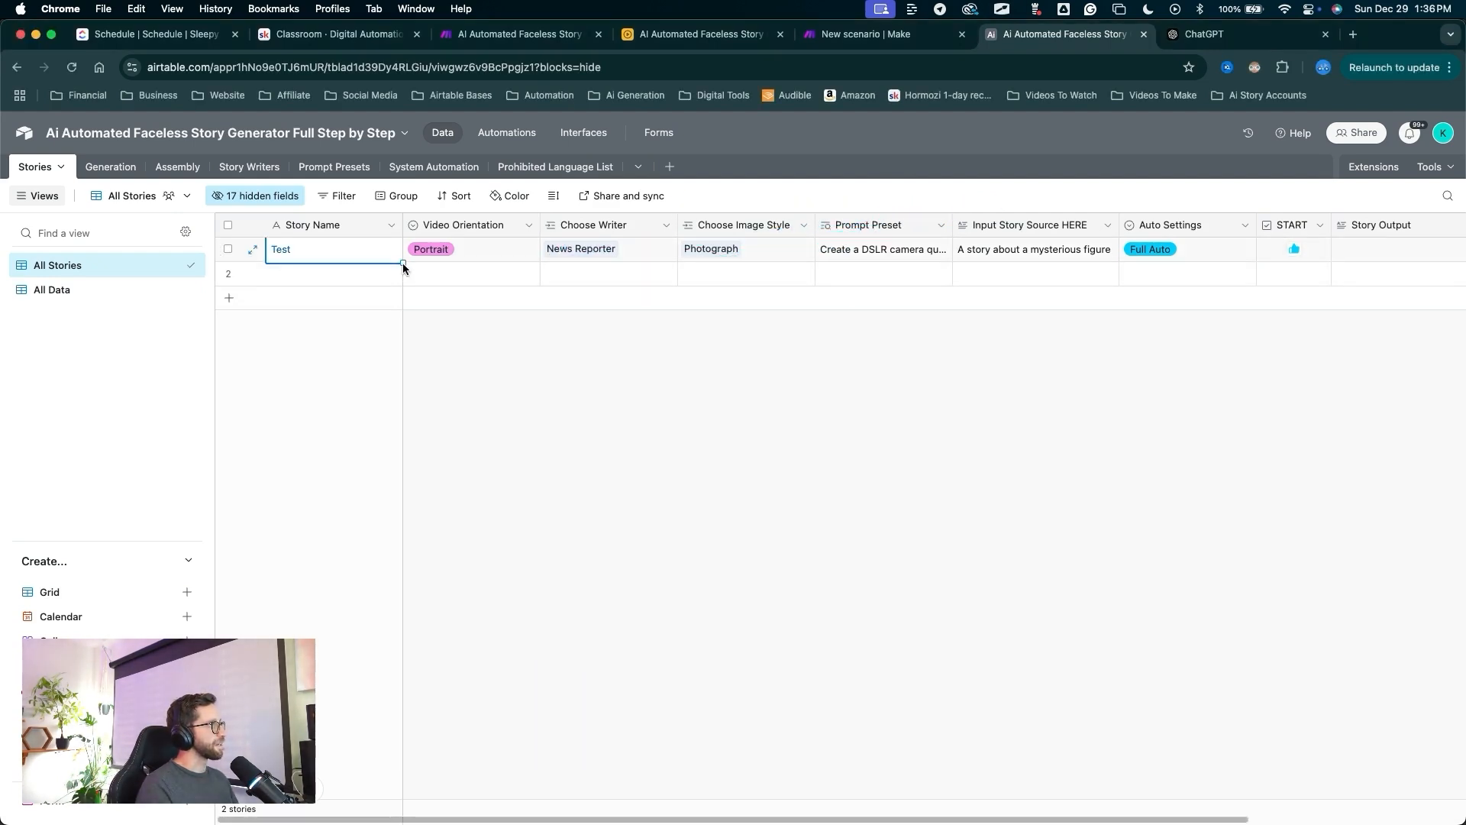
pyautogui.moveTo(401, 261); pyautogui.dragTo(401, 277)
pyautogui.click(483, 255)
pyautogui.moveTo(539, 262); pyautogui.dragTo(539, 278)
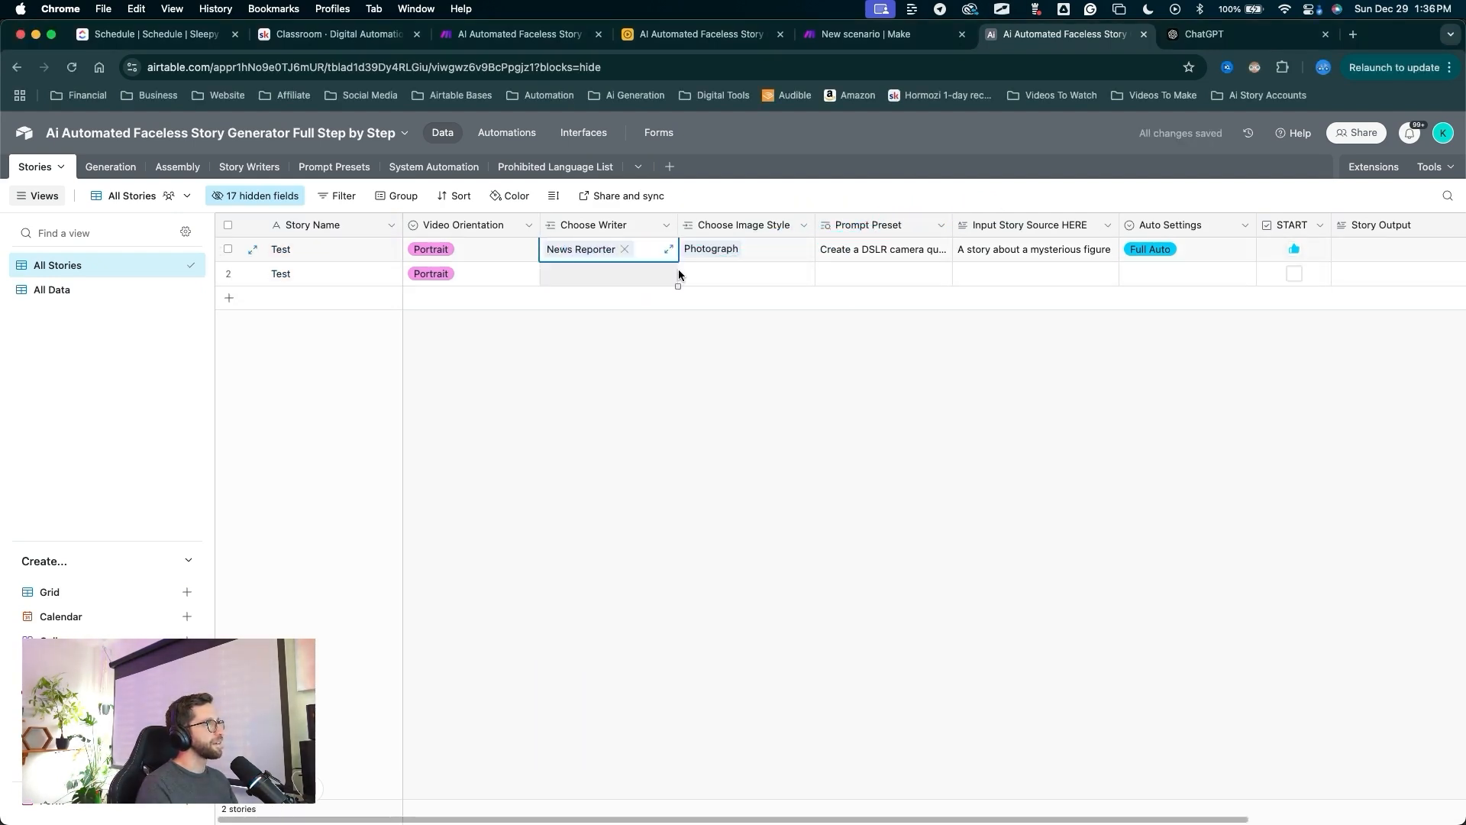
pyautogui.click(798, 252)
pyautogui.moveTo(814, 261); pyautogui.dragTo(814, 276)
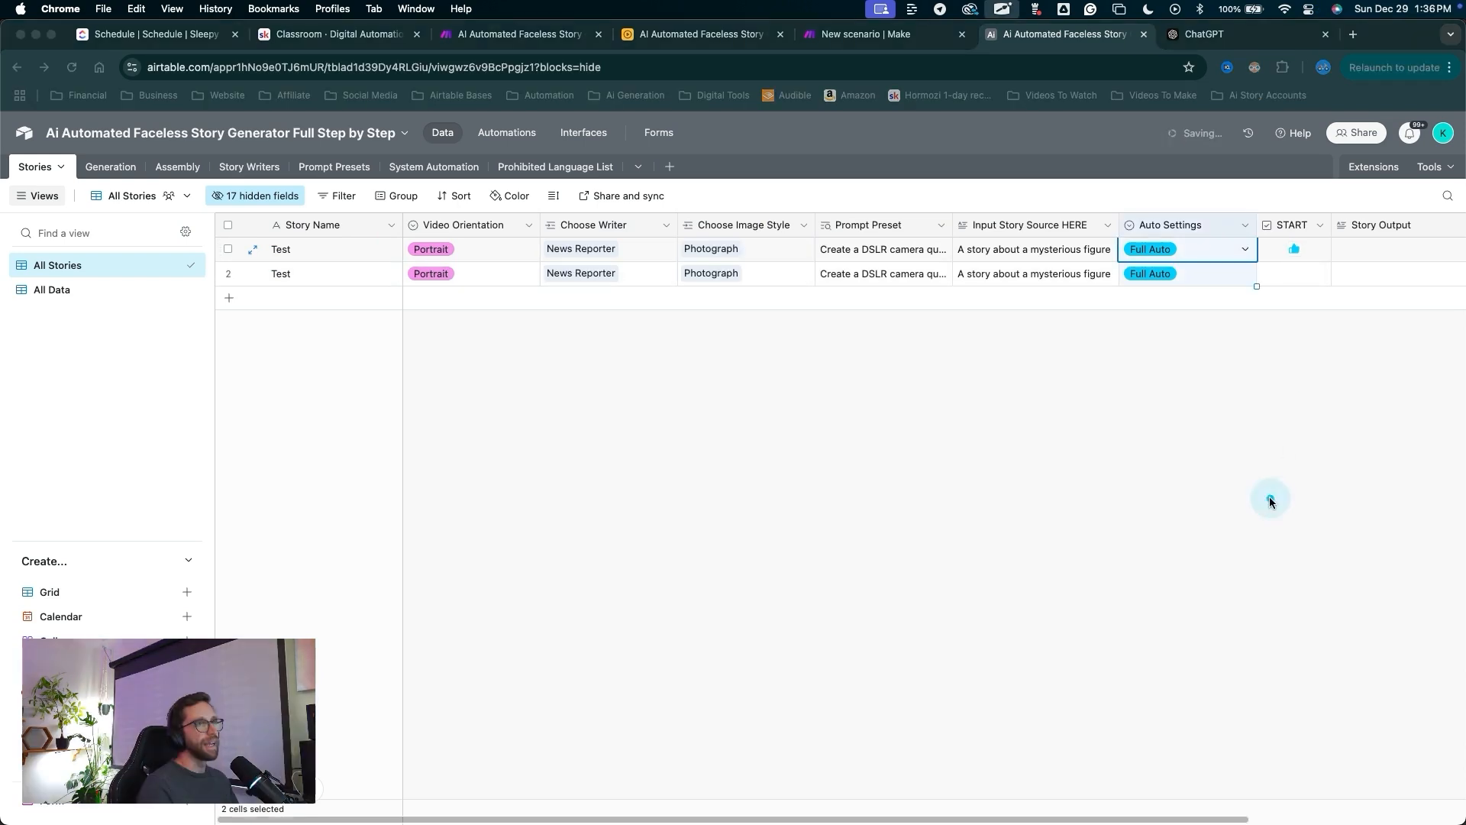
pyautogui.moveTo(1270, 498); pyautogui.dragTo(1294, 277)
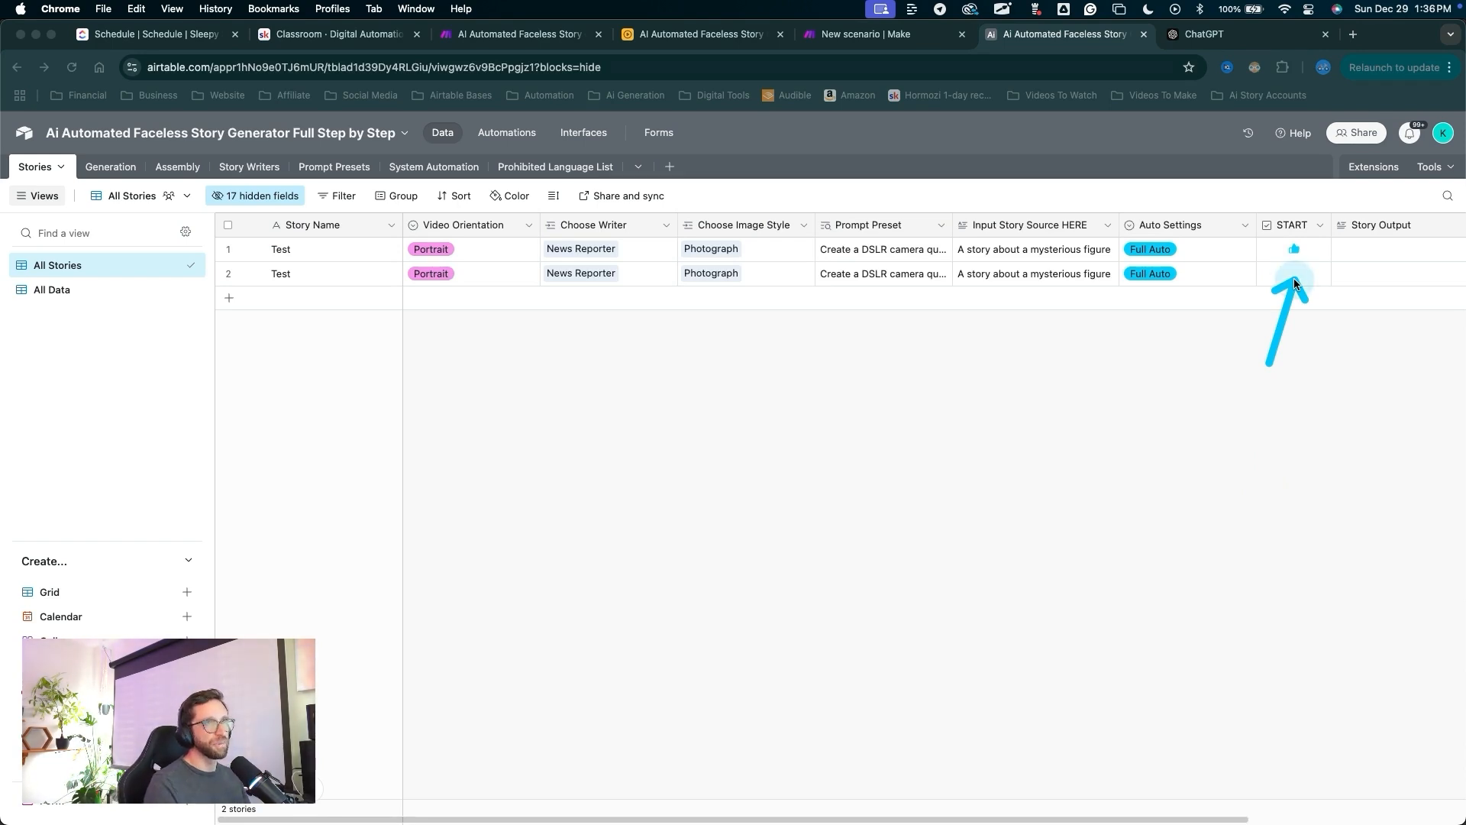
# Tick START on the second story and go back to the Make scenario.
pyautogui.click(1294, 273)
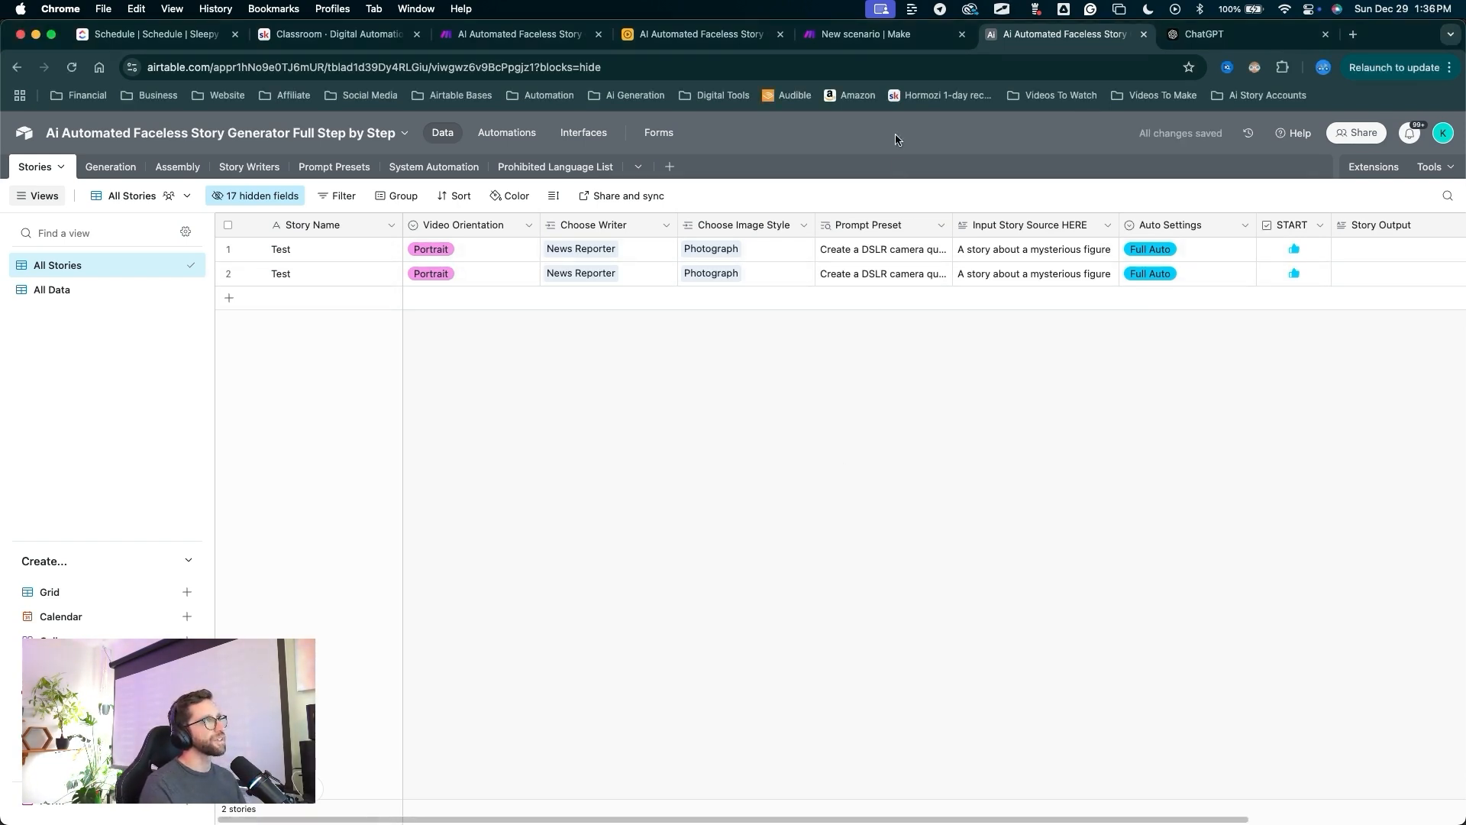
pyautogui.click(865, 34)
pyautogui.moveTo(232, 260)
pyautogui.mouseDown()
pyautogui.moveTo(143, 414)
pyautogui.moveTo(514, 411)
pyautogui.mouseUp()
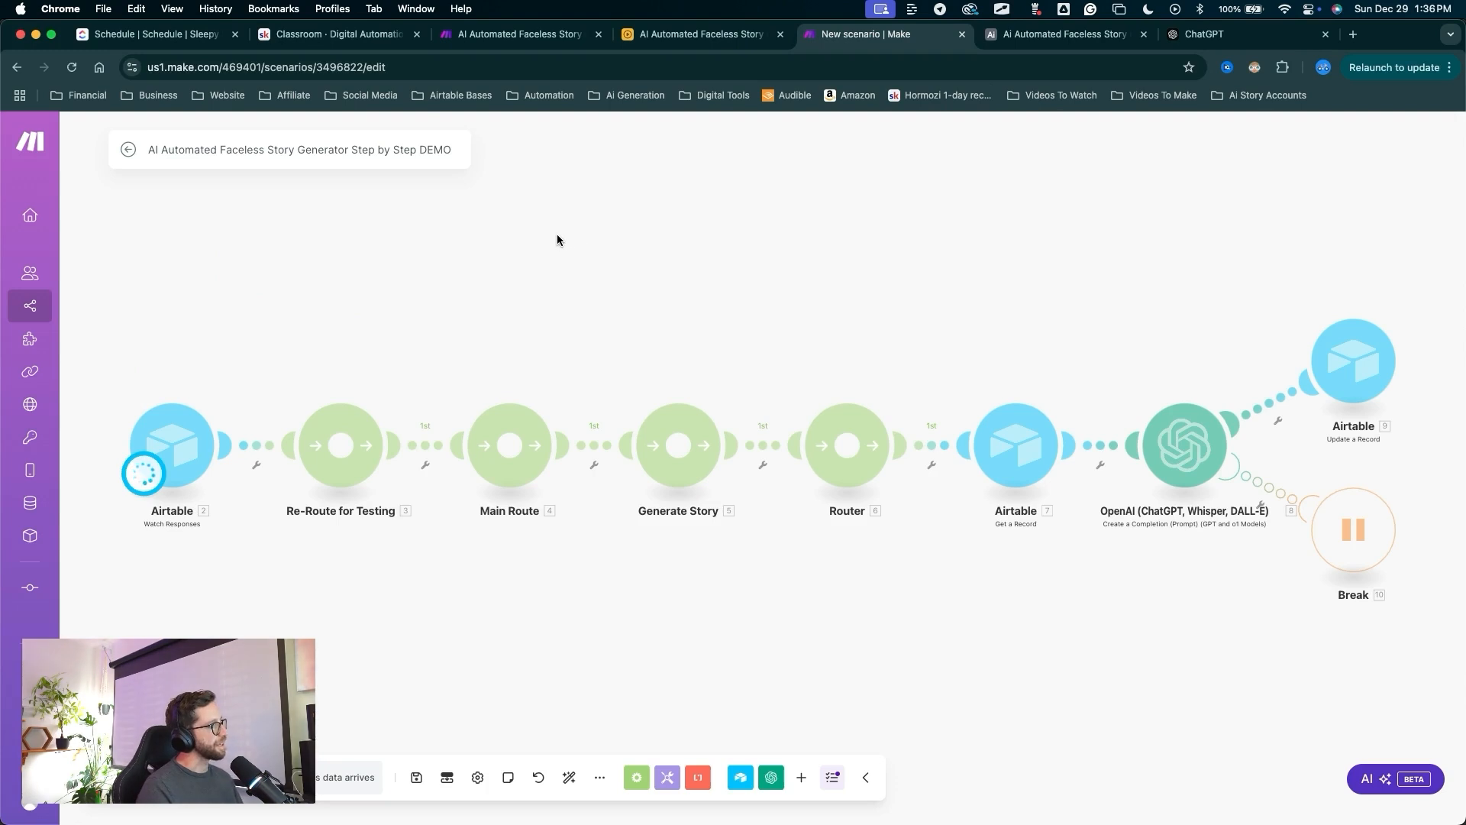
# Let the Watch Responses trigger run, then check the warning icon on Get a Record.
pyautogui.moveTo(170, 229)
pyautogui.mouseDown()
pyautogui.moveTo(164, 410)
pyautogui.moveTo(1129, 420)
pyautogui.mouseUp()
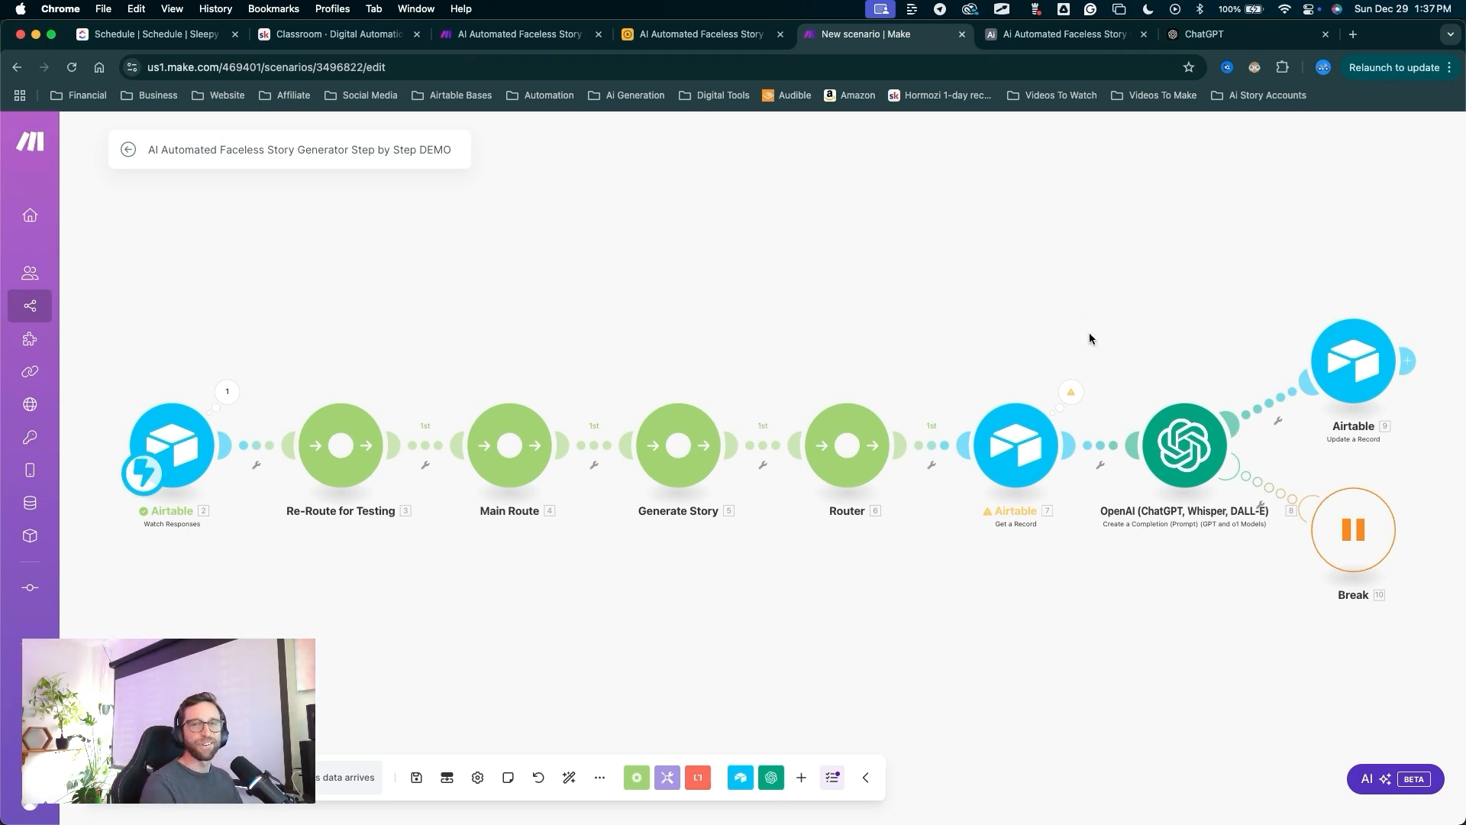
pyautogui.moveTo(196, 205)
pyautogui.mouseDown()
pyautogui.moveTo(206, 295)
pyautogui.moveTo(337, 367)
pyautogui.moveTo(1073, 397)
pyautogui.moveTo(1040, 395)
pyautogui.mouseUp()
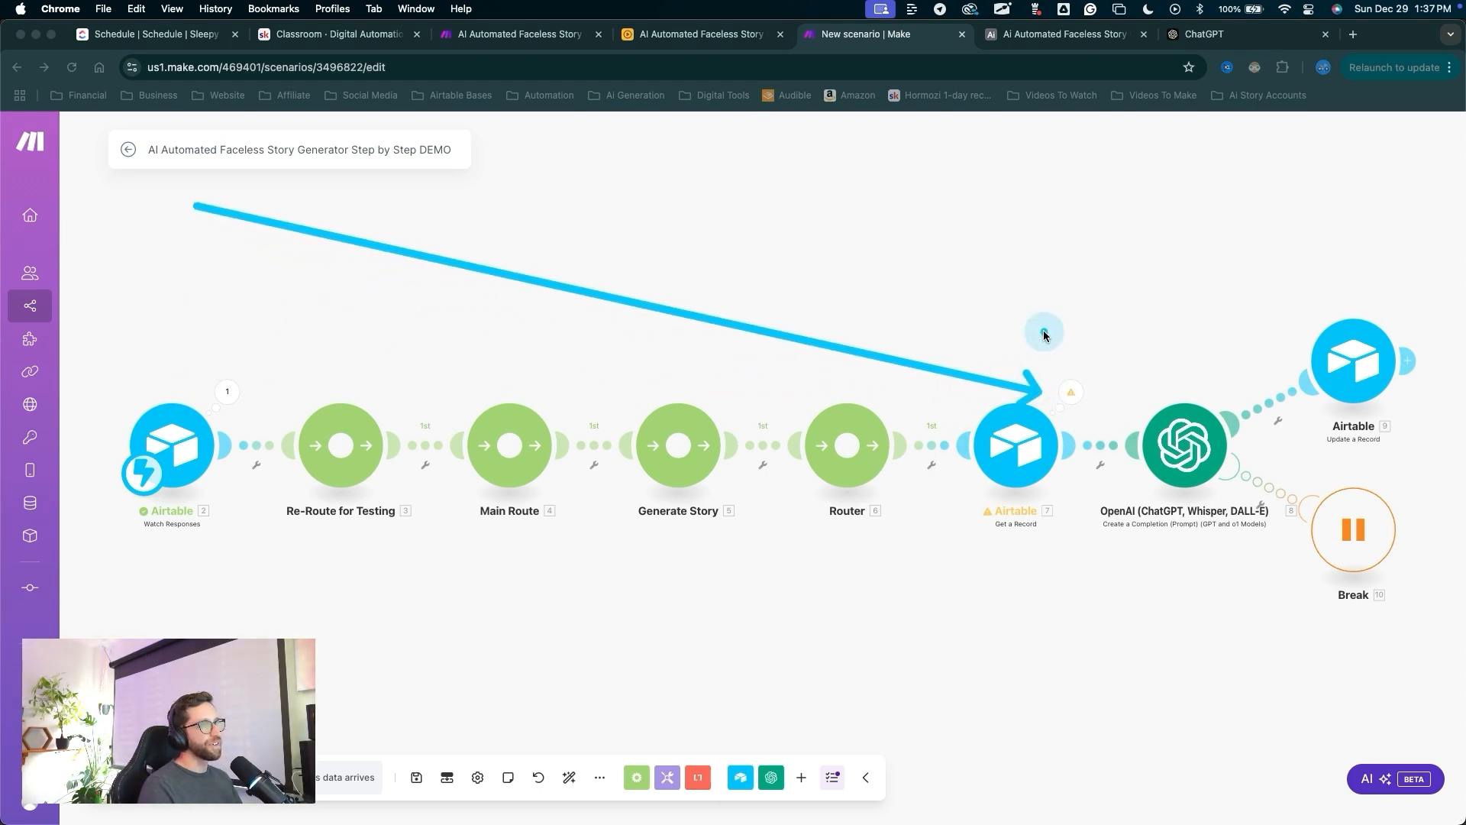
pyautogui.press('Escape')
pyautogui.moveTo(1035, 233); pyautogui.dragTo(1067, 375)
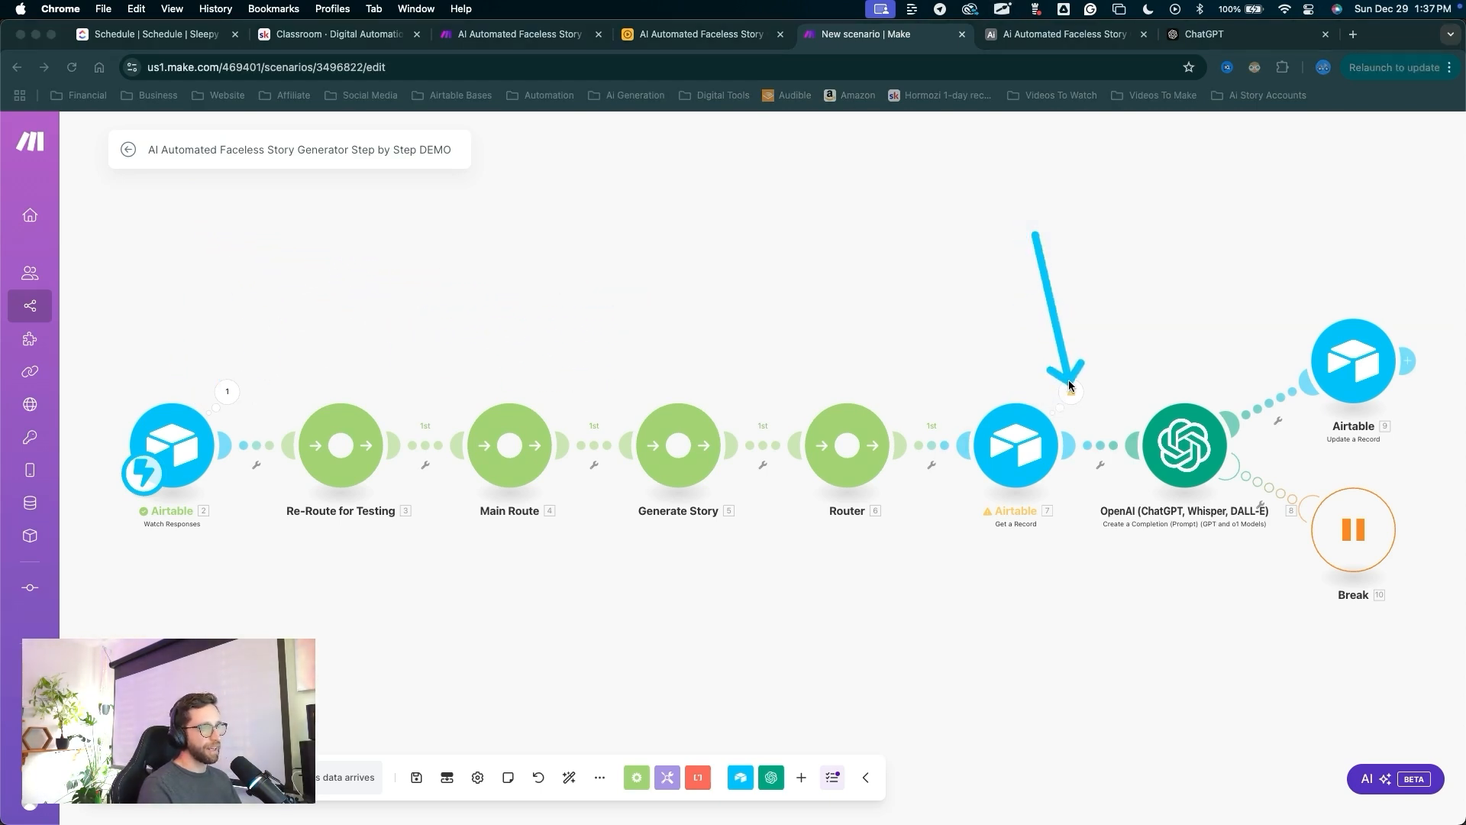
pyautogui.press('Escape')
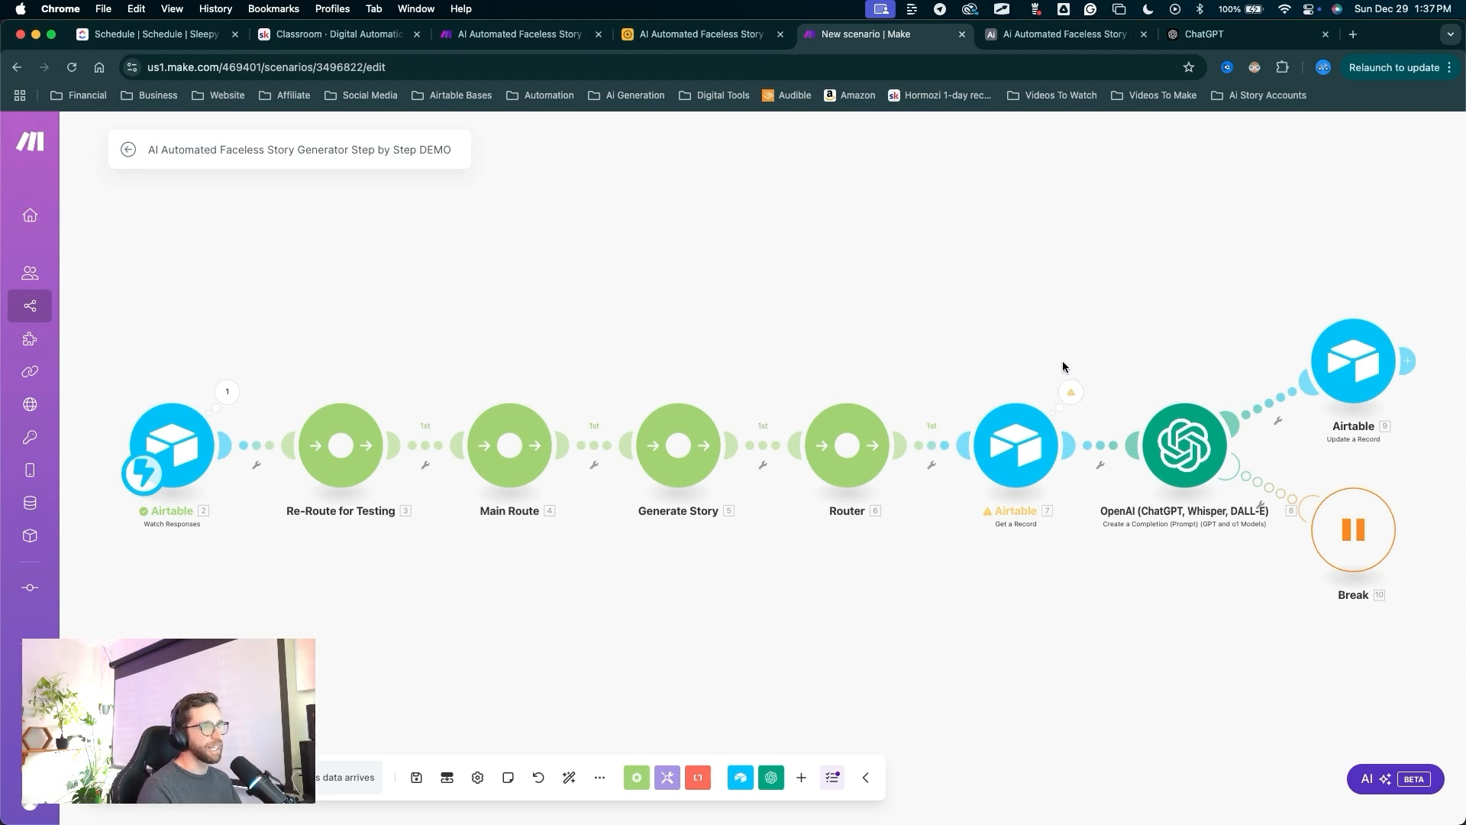
# Review the Get a Record error details, then close them.
pyautogui.click(1070, 390)
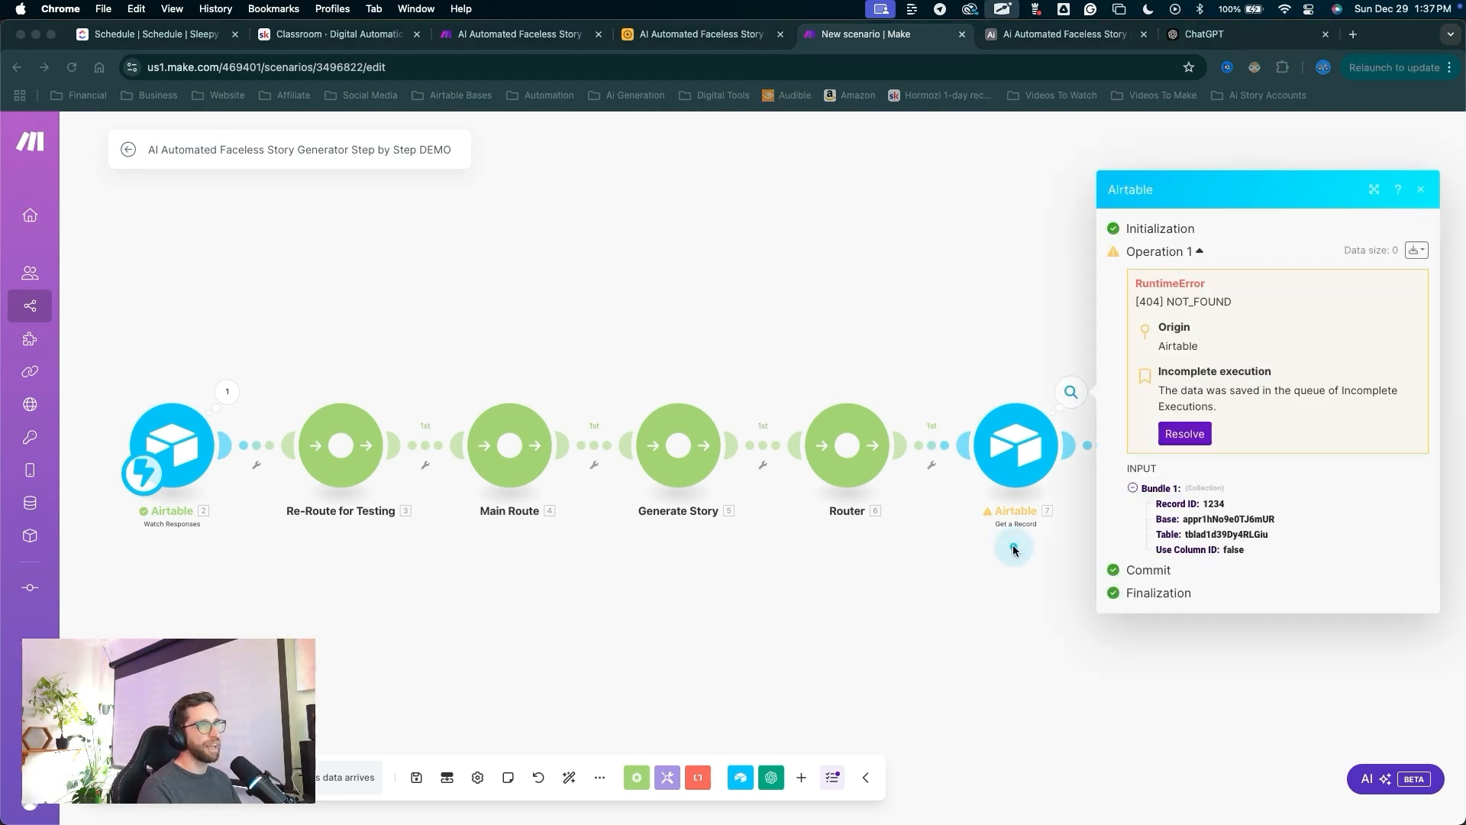
pyautogui.moveTo(1012, 544)
pyautogui.mouseDown()
pyautogui.moveTo(1141, 299)
pyautogui.moveTo(1195, 311)
pyautogui.mouseUp()
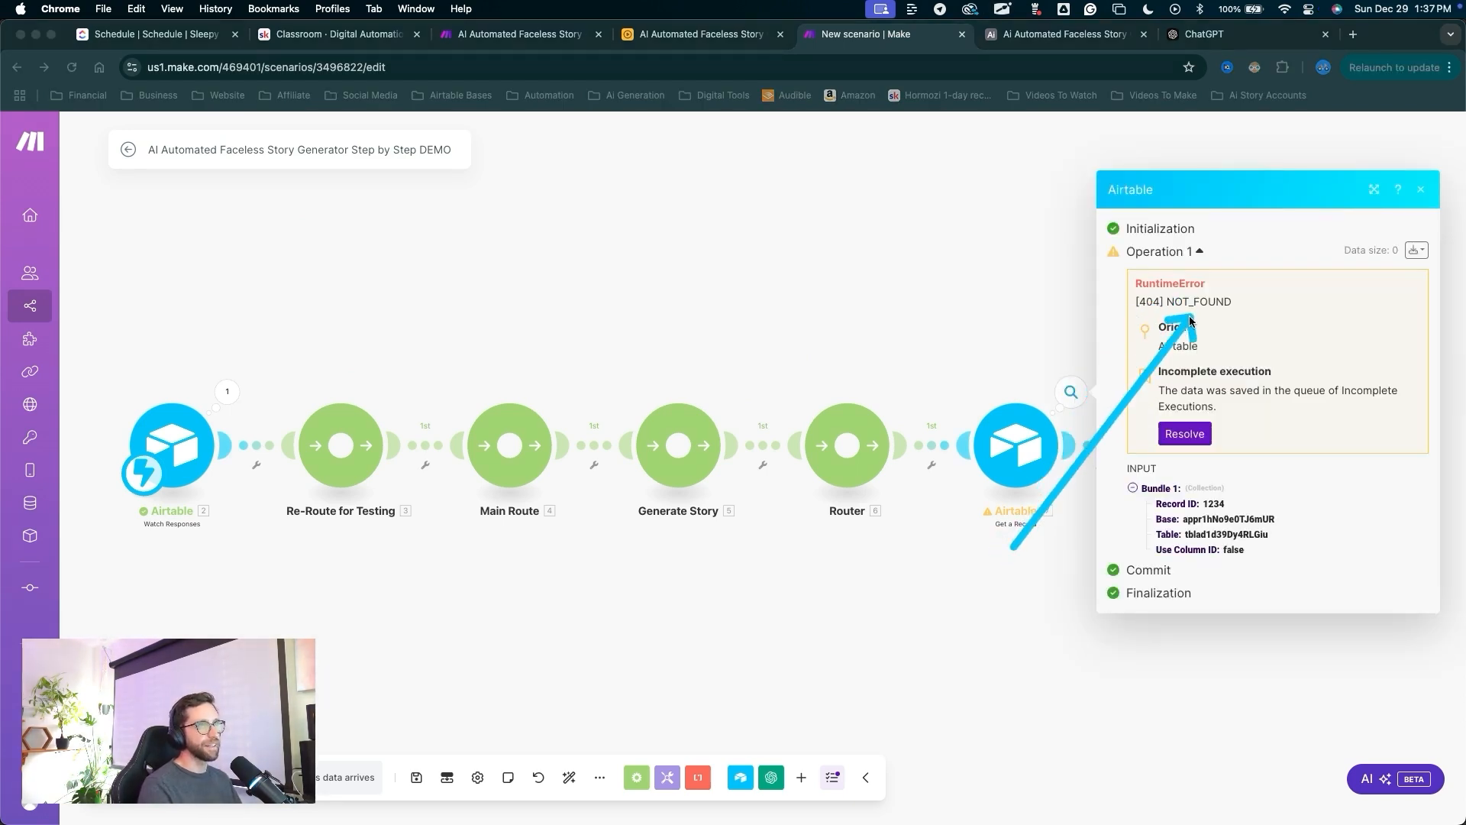
pyautogui.press('Escape')
pyautogui.click(983, 313)
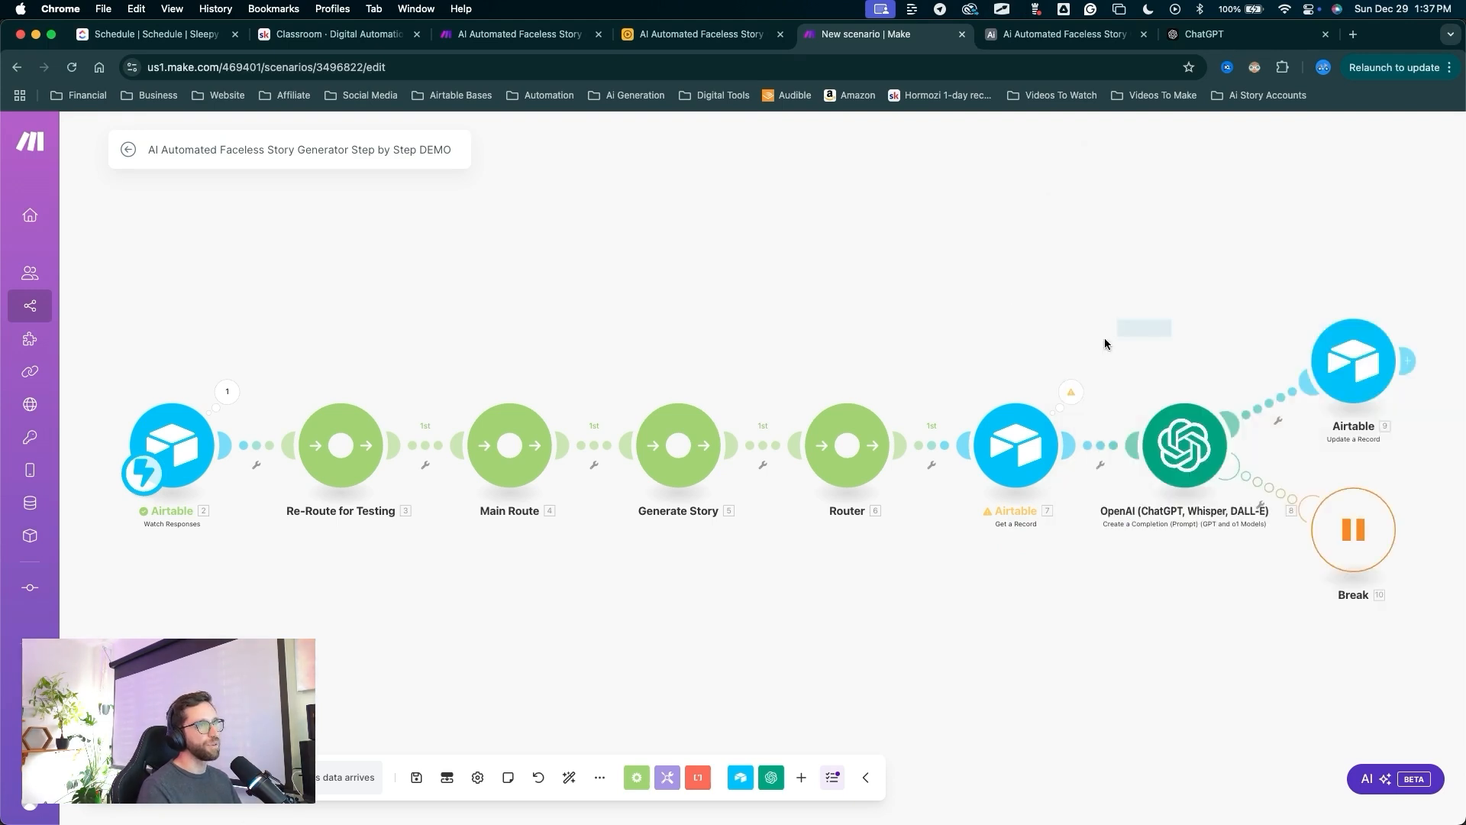
# Replace Get a Record's Record ID 1234 with the Watch Responses recordId and confirm.
pyautogui.moveTo(1168, 304); pyautogui.dragTo(777, 314)
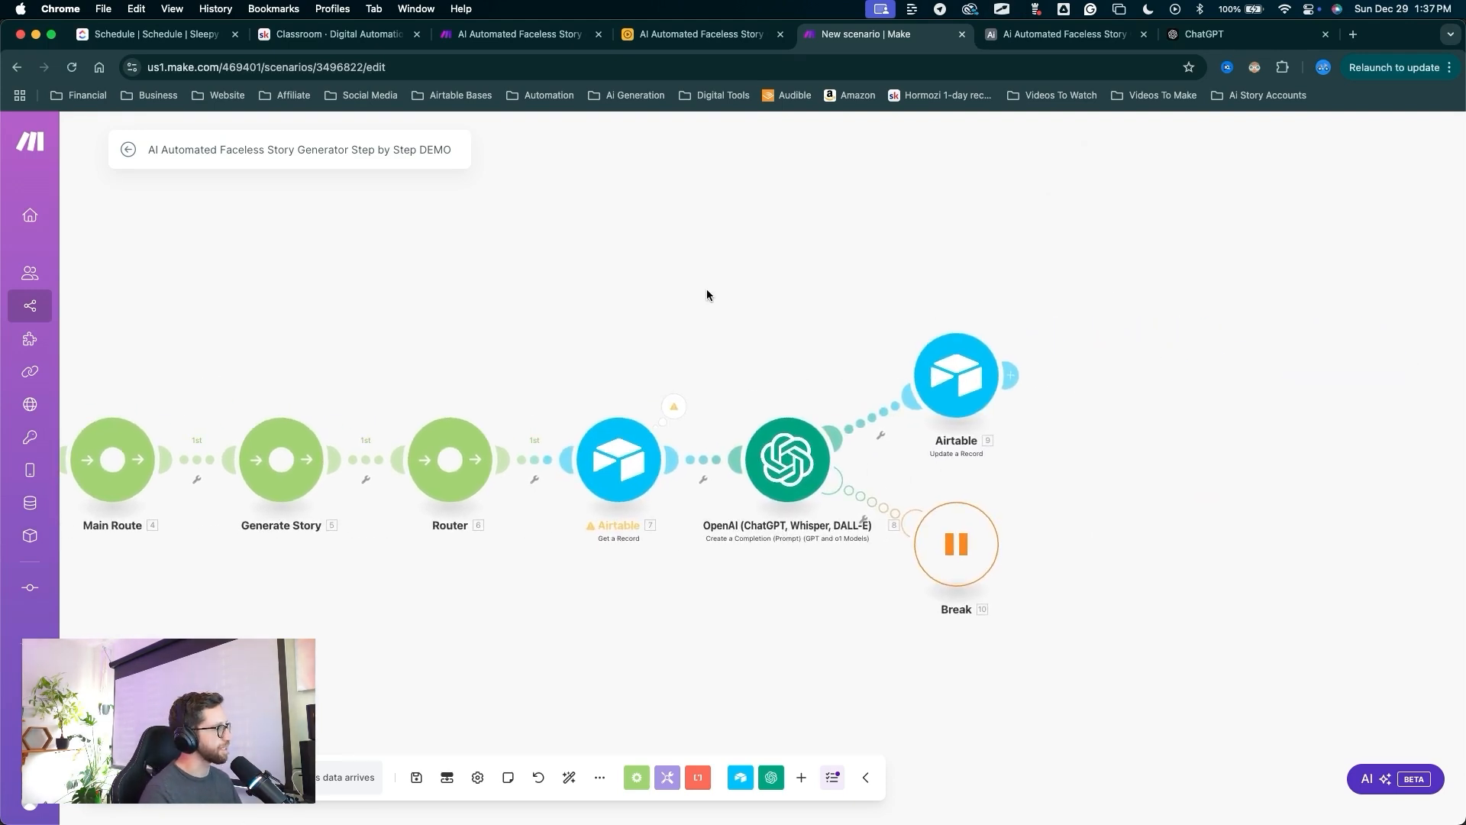
pyautogui.moveTo(649, 216)
pyautogui.mouseDown()
pyautogui.moveTo(655, 286)
pyautogui.moveTo(625, 412)
pyautogui.mouseUp()
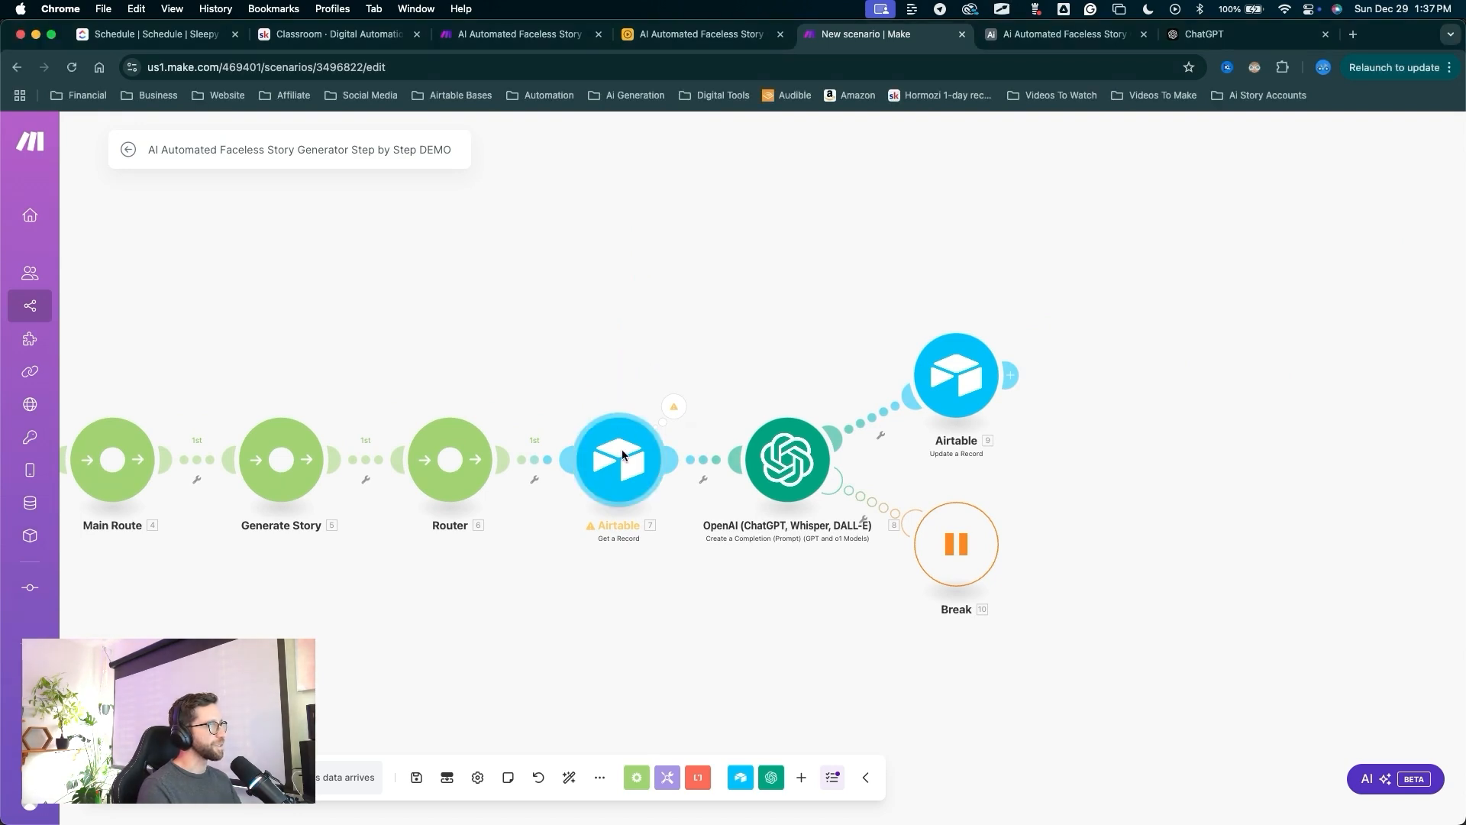
pyautogui.click(622, 435)
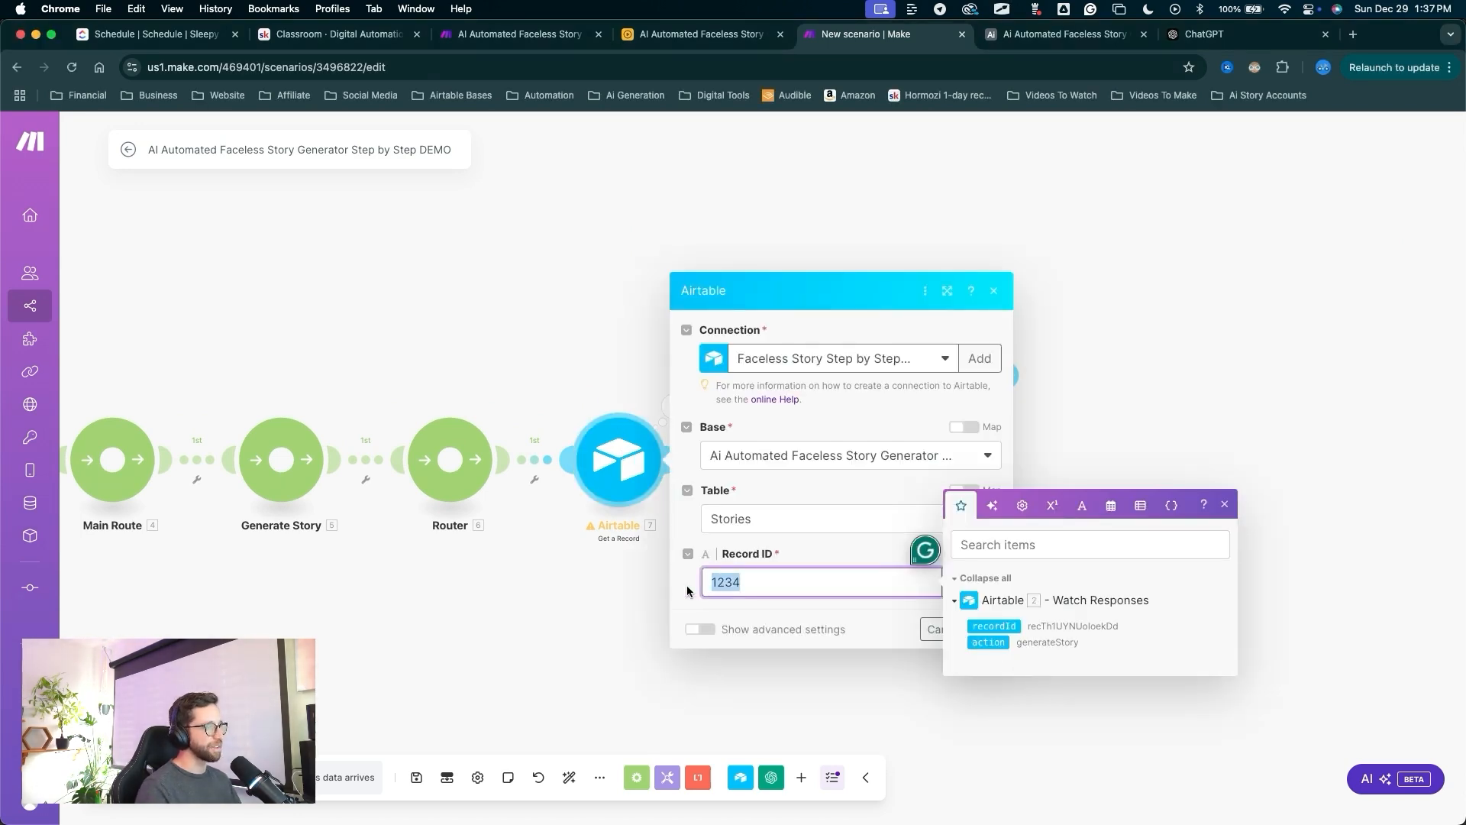
pyautogui.press('BackSpace')
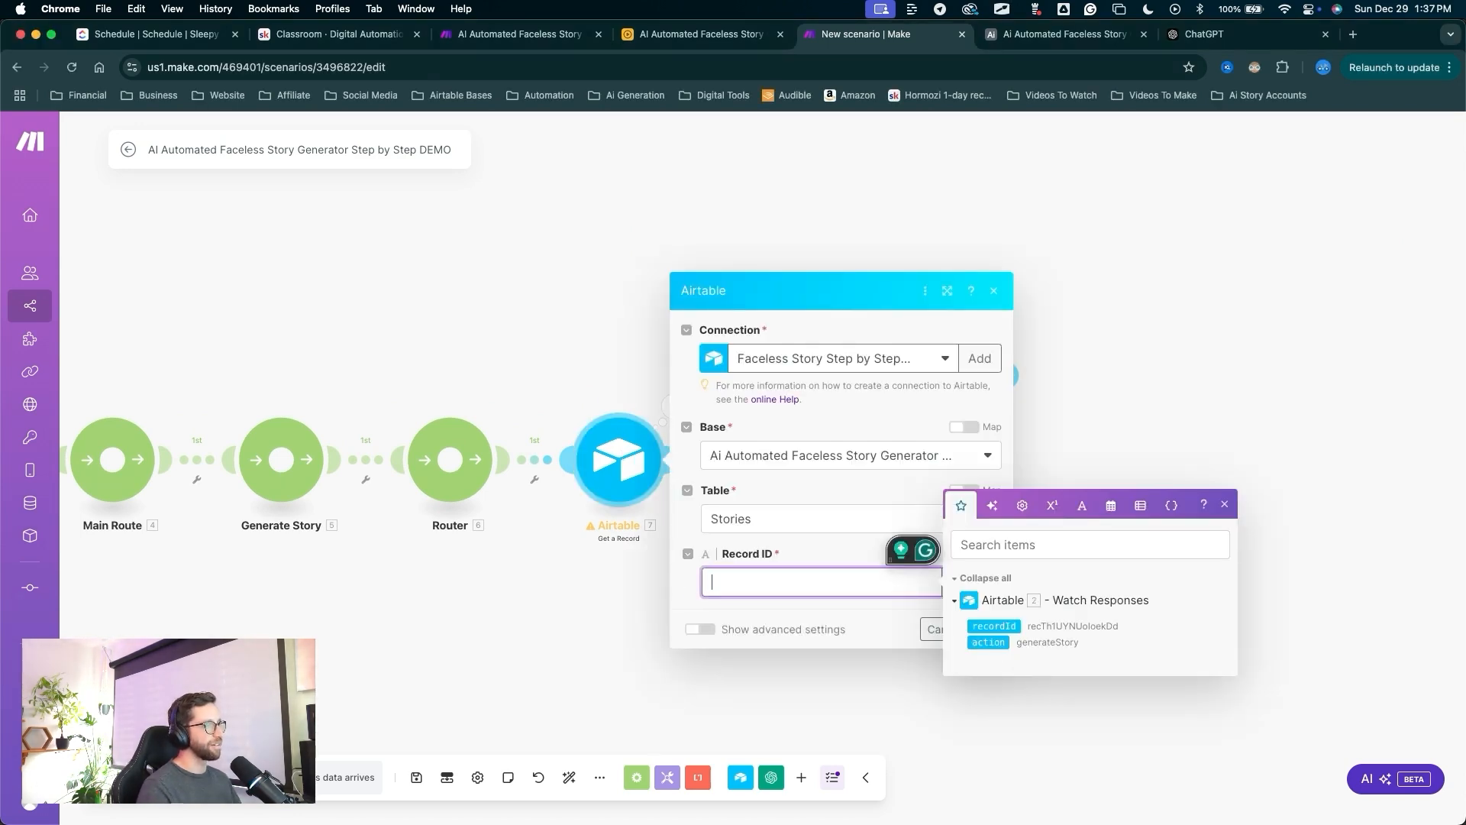
pyautogui.click(1002, 628)
pyautogui.moveTo(904, 693); pyautogui.dragTo(990, 626)
pyautogui.click(987, 628)
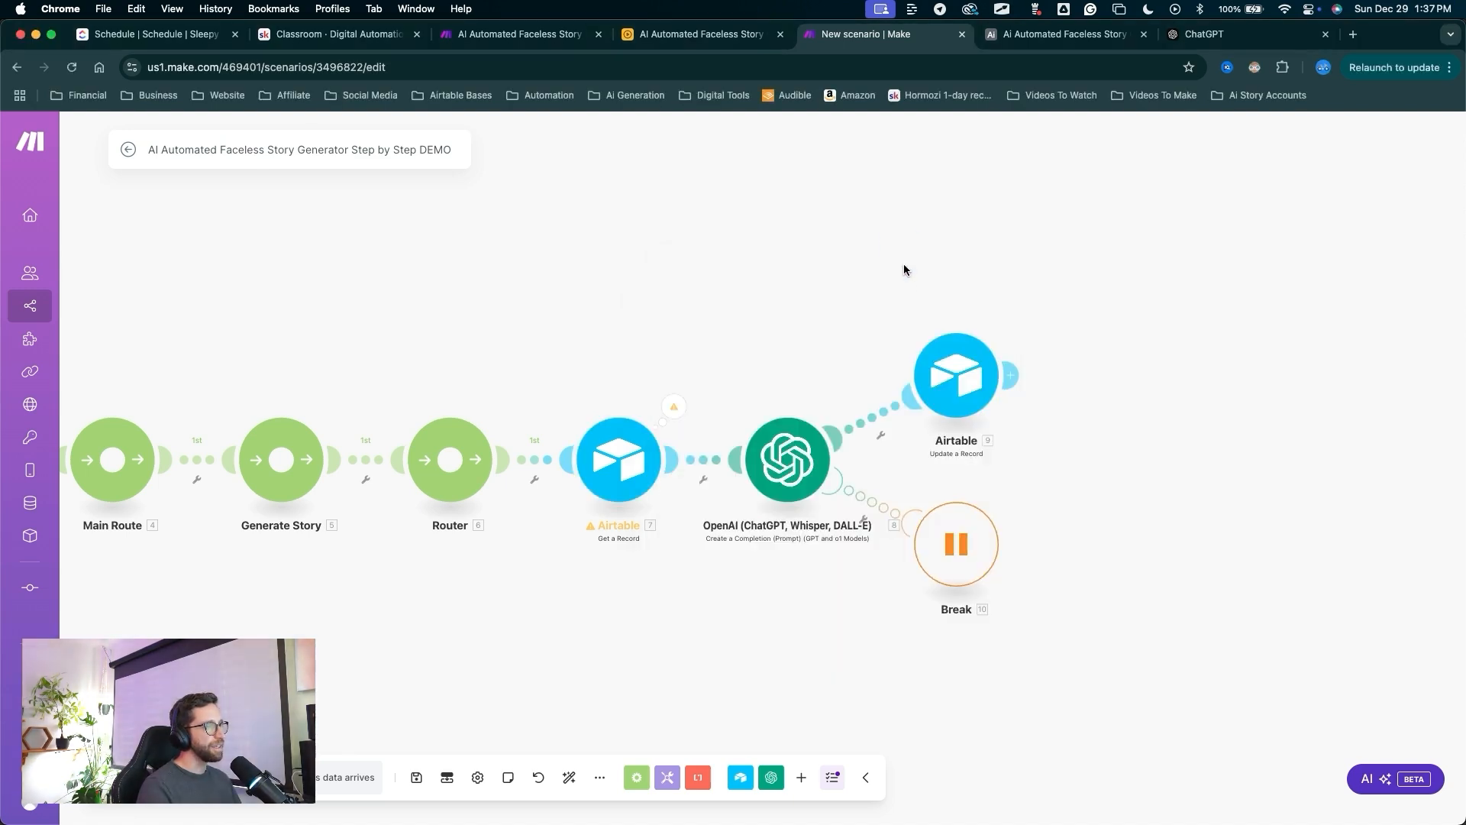
pyautogui.moveTo(899, 229); pyautogui.dragTo(938, 330)
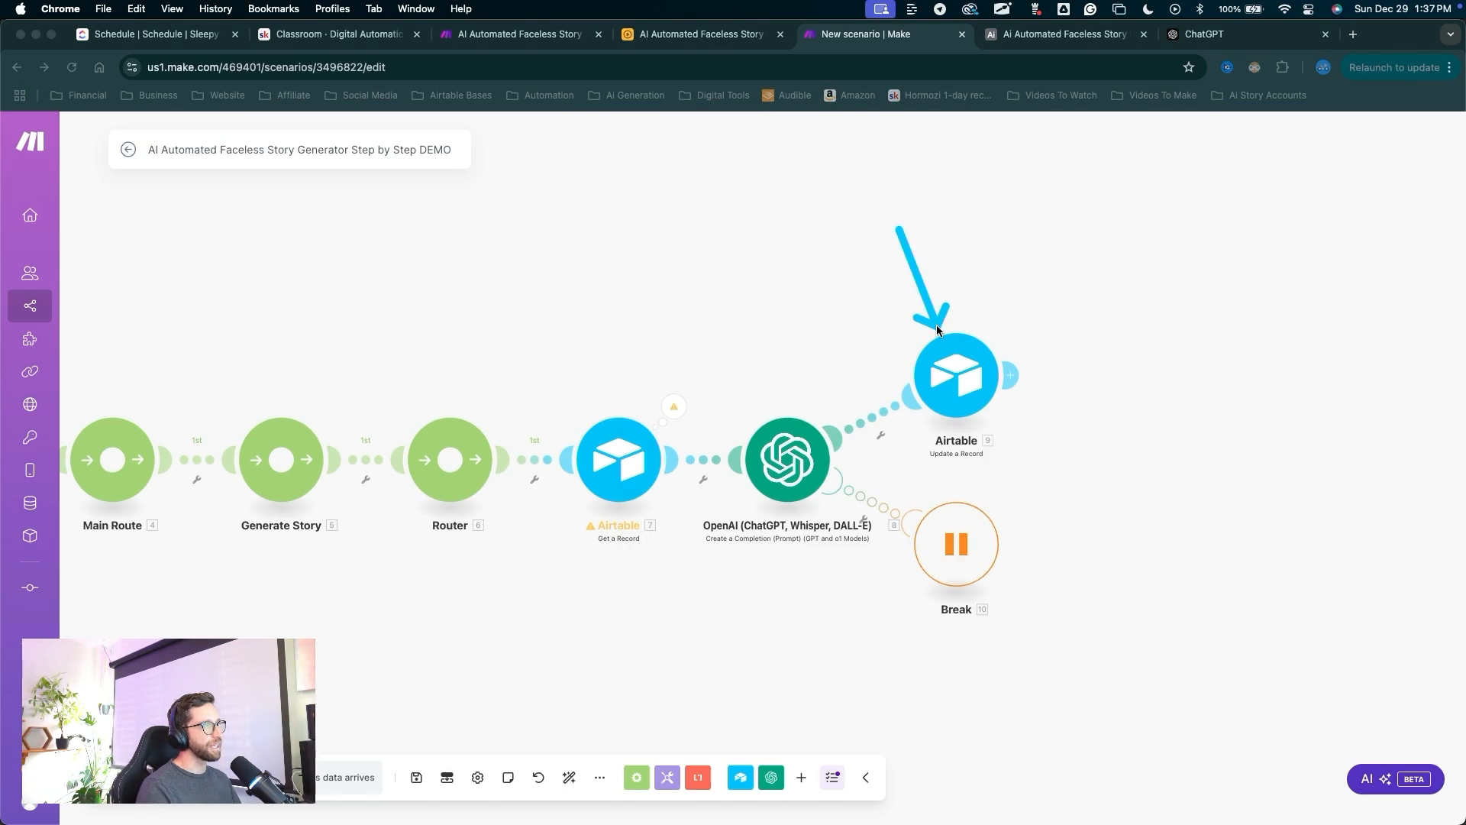
# Map the webhook recordId into the Update a Record module's Record ID field.
pyautogui.click(940, 371)
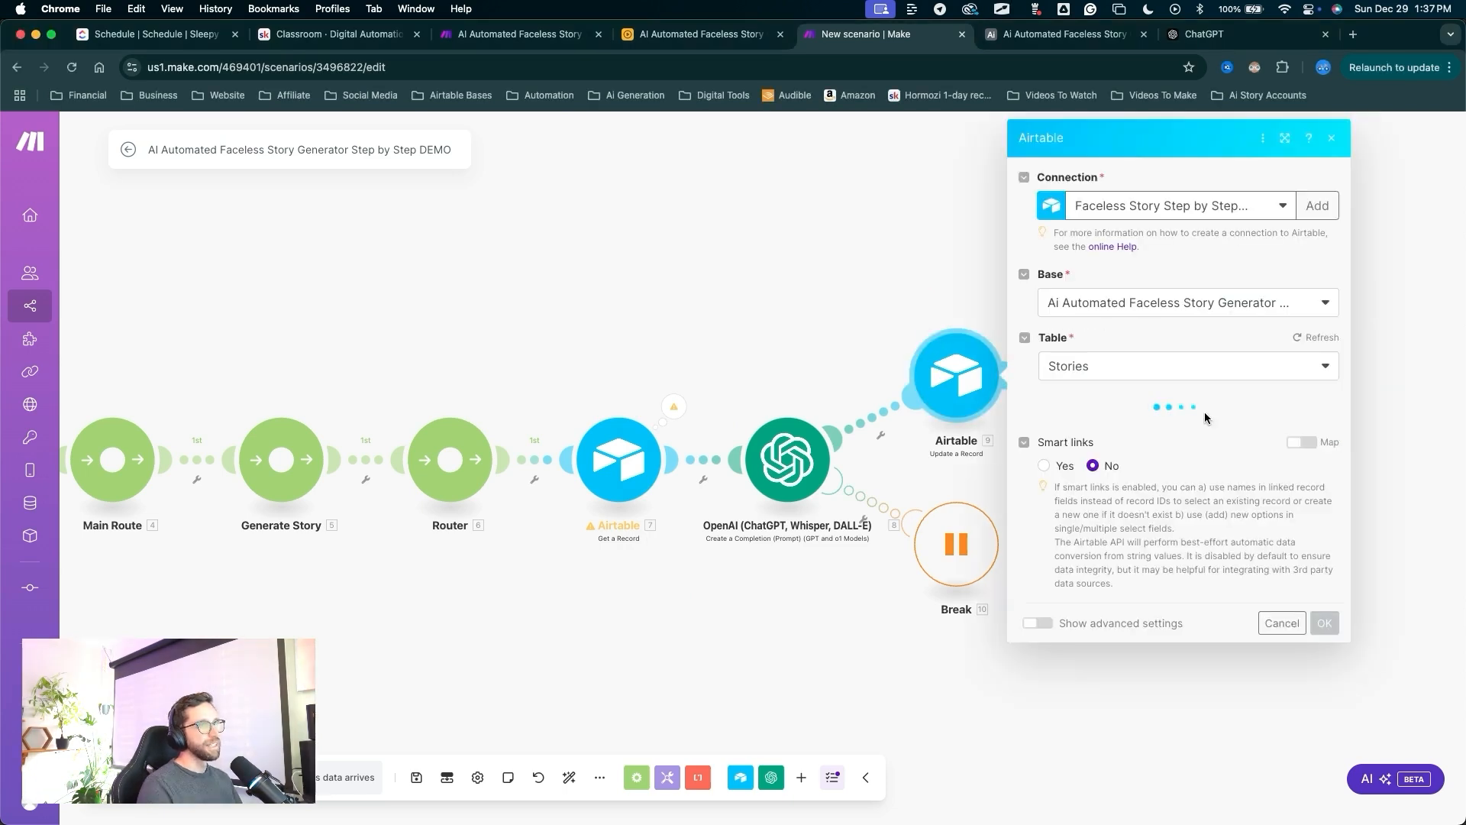
pyautogui.moveTo(1190, 307)
pyautogui.mouseDown()
pyautogui.moveTo(1097, 389)
pyautogui.moveTo(1077, 430)
pyautogui.mouseUp()
pyautogui.click(1077, 430)
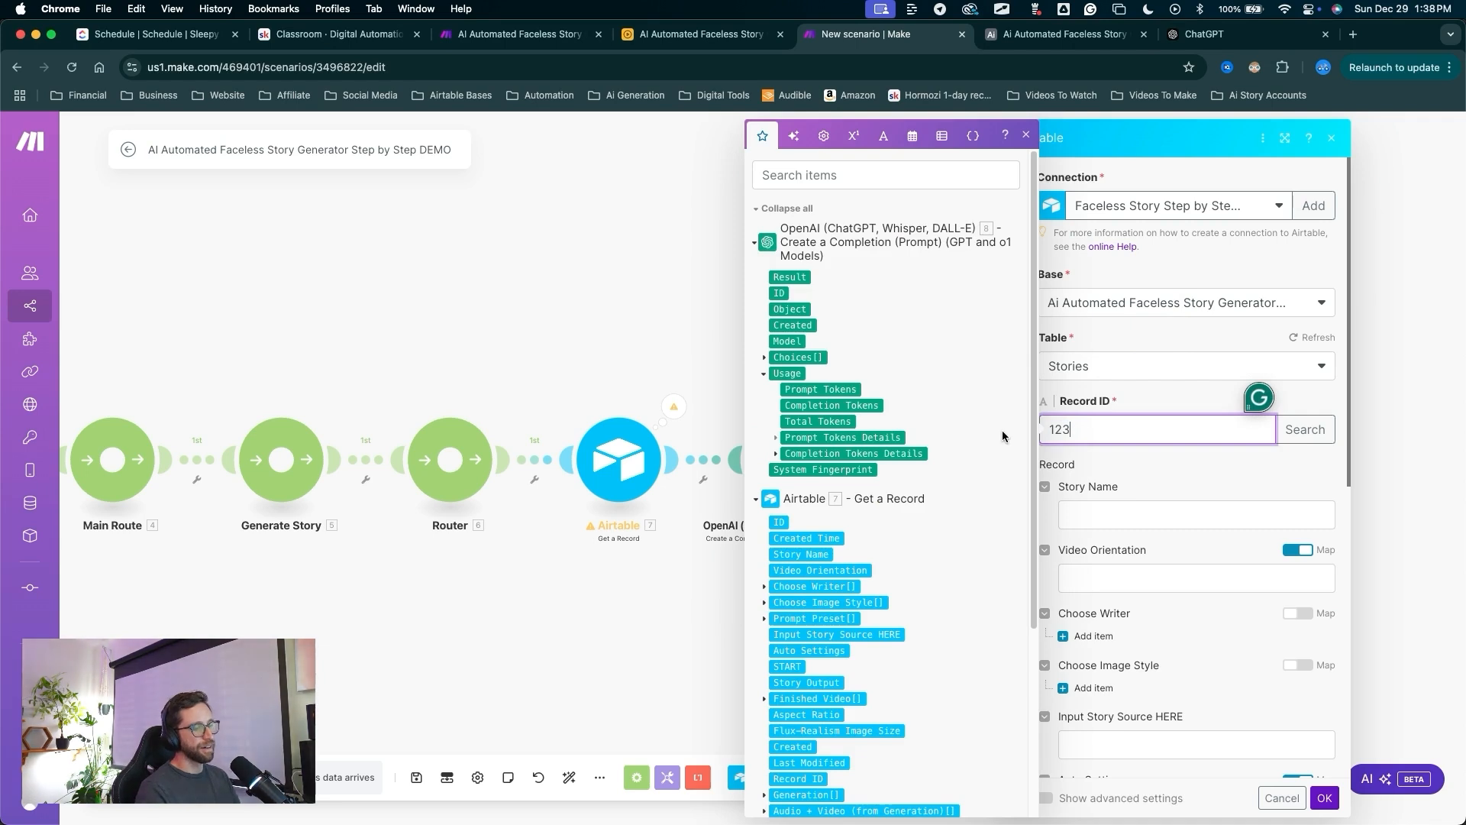
pyautogui.scroll(-5, 876, 637)
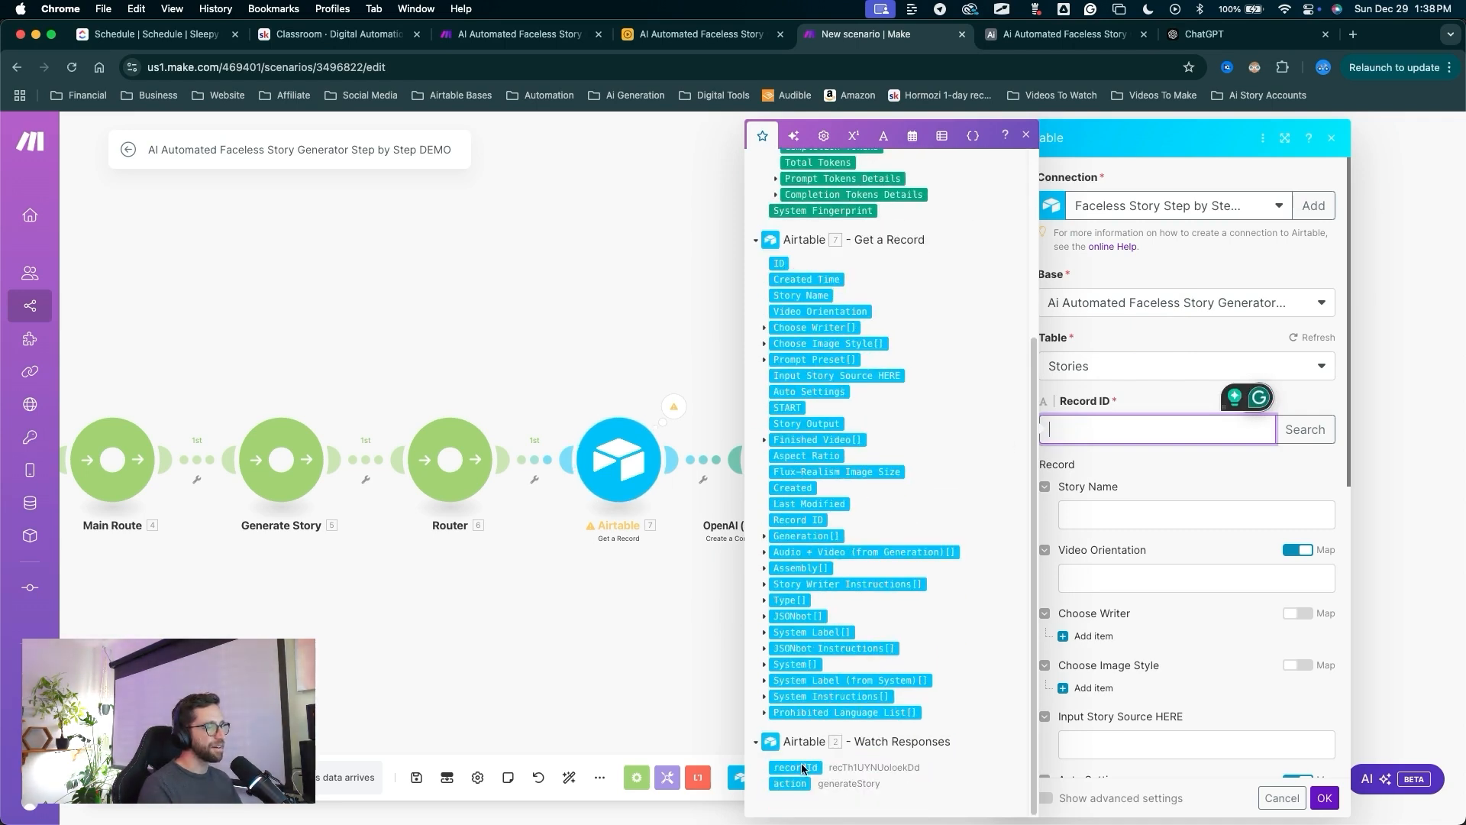
pyautogui.click(795, 767)
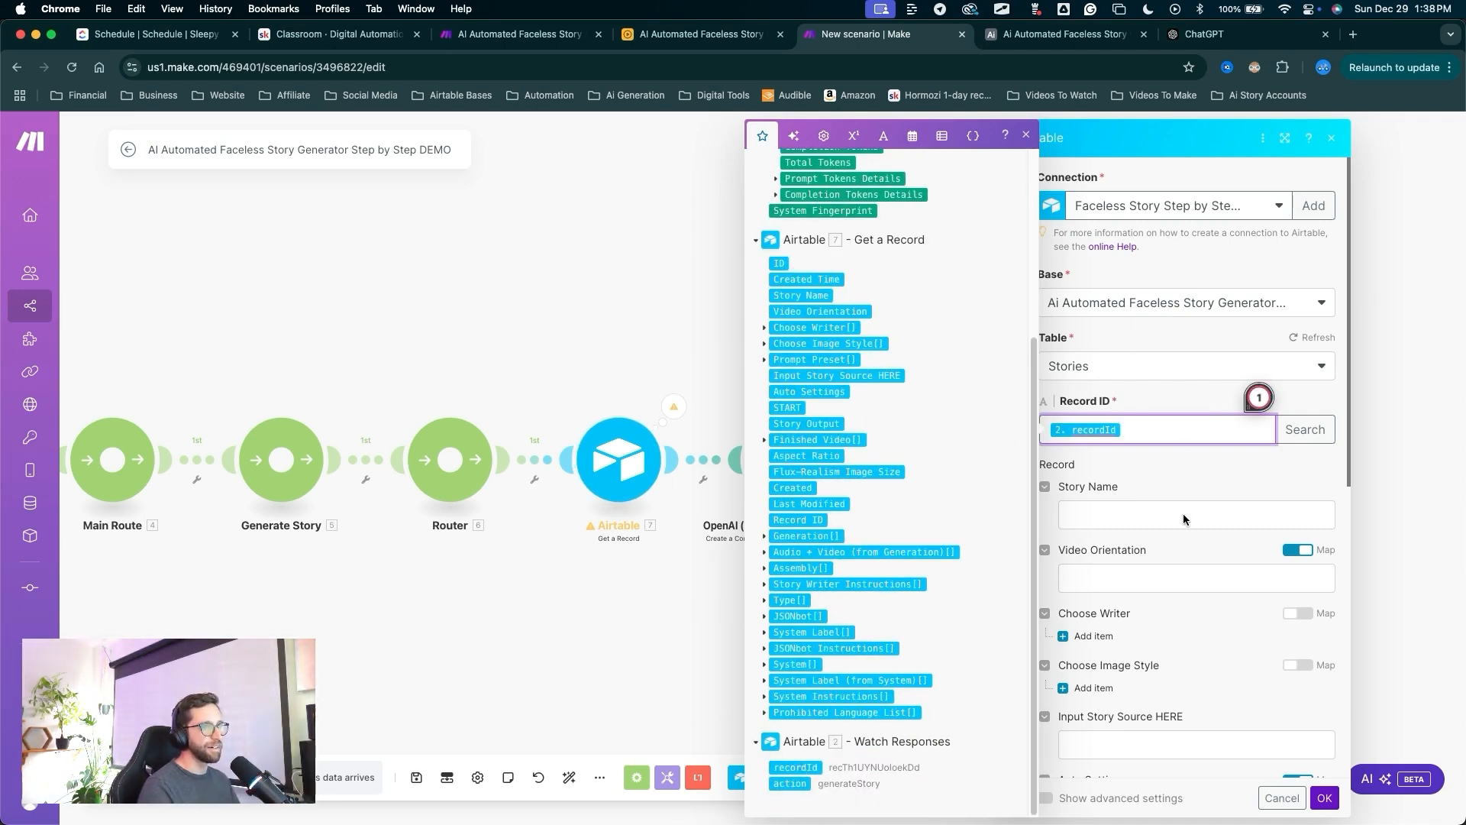
pyautogui.scroll(-2, 1183, 520)
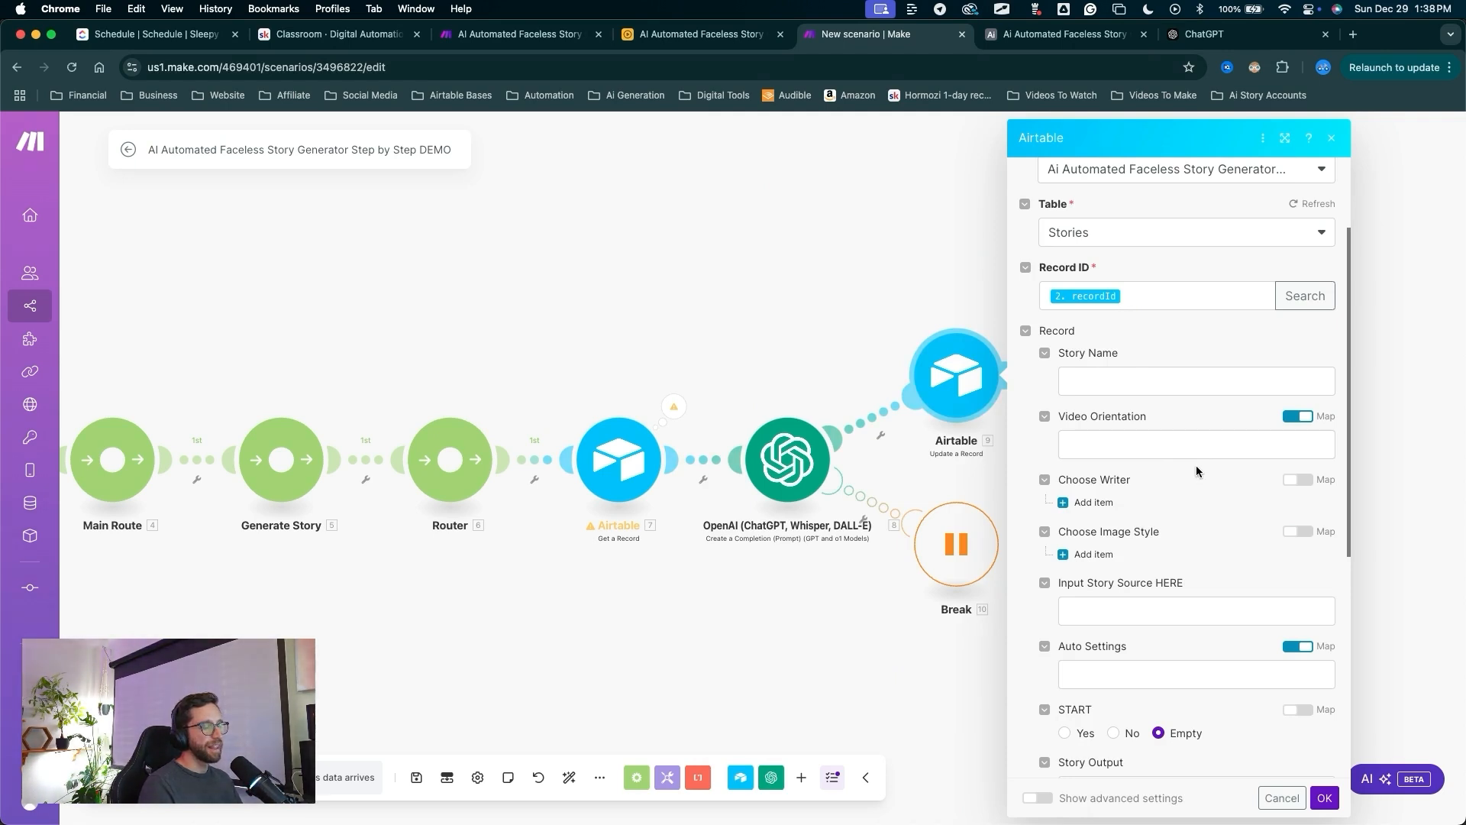
pyautogui.scroll(-3, 1189, 475)
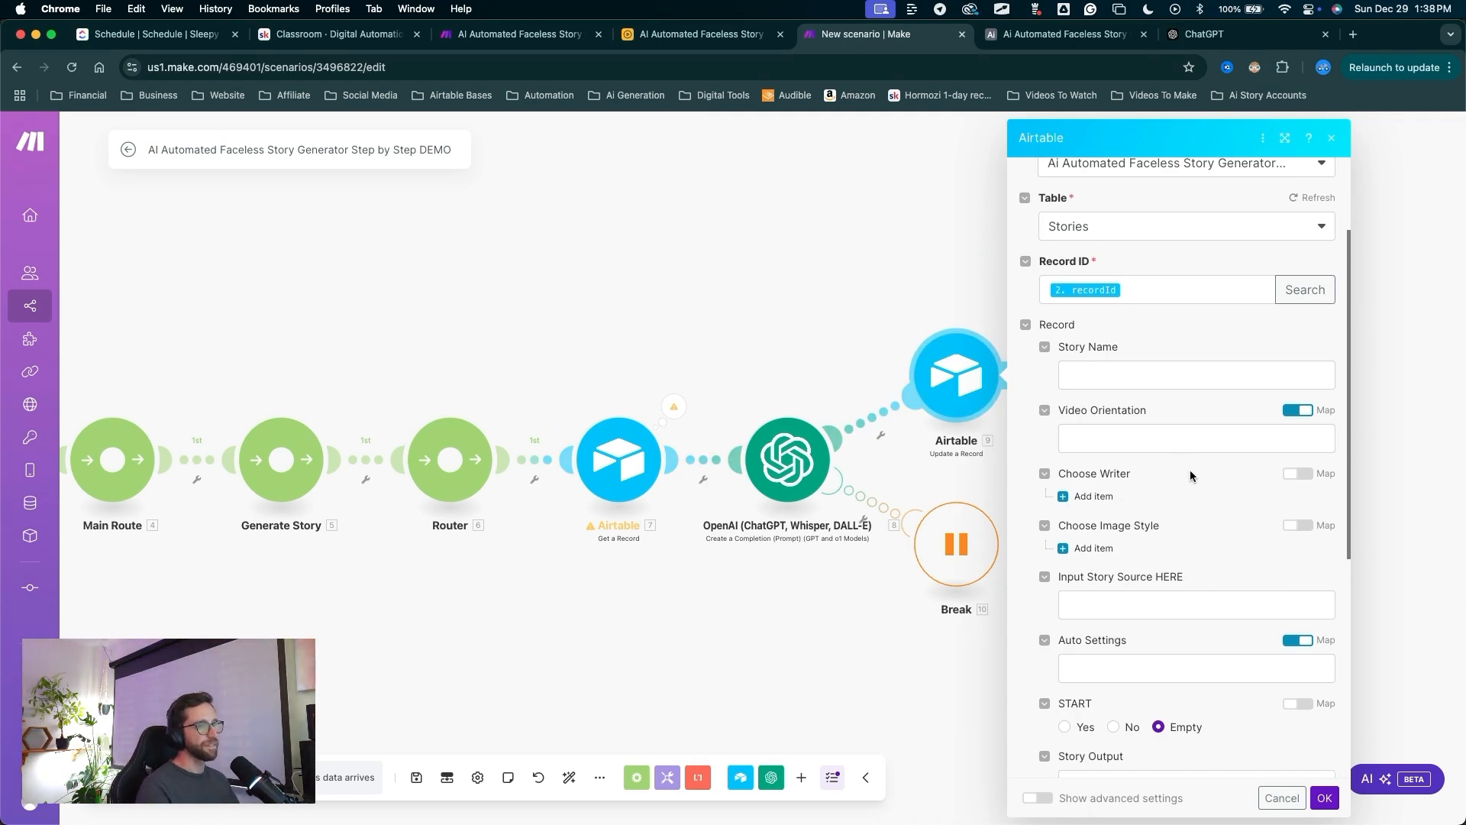
pyautogui.scroll(-5, 1191, 472)
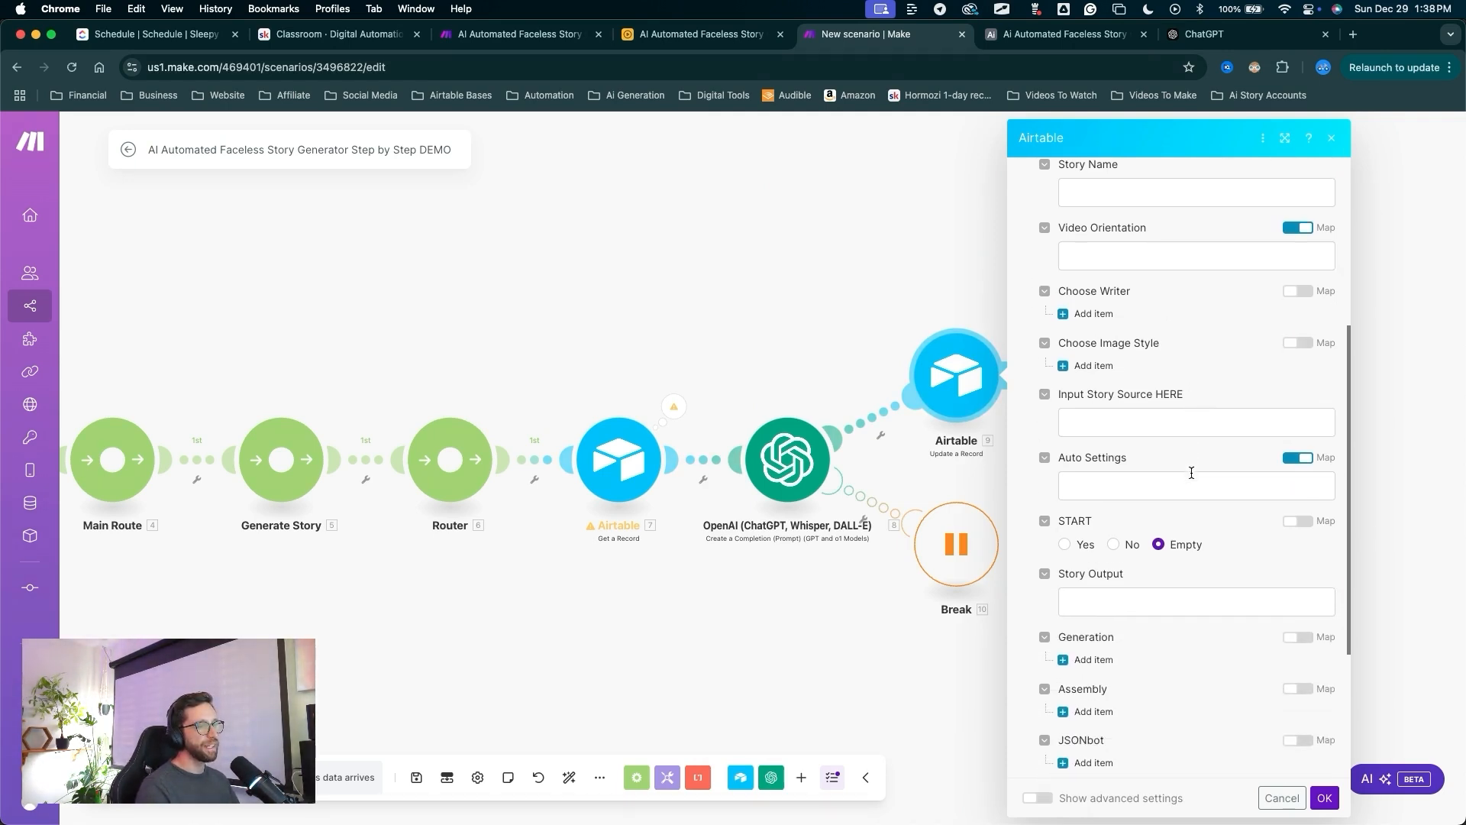
pyautogui.scroll(3, 1176, 465)
# Map OpenAI 8. Result into Story Output and confirm the Update a Record settings.
pyautogui.moveTo(1166, 374)
pyautogui.mouseDown()
pyautogui.moveTo(1123, 491)
pyautogui.moveTo(1070, 559)
pyautogui.moveTo(1117, 551)
pyautogui.mouseUp()
pyautogui.press('Escape')
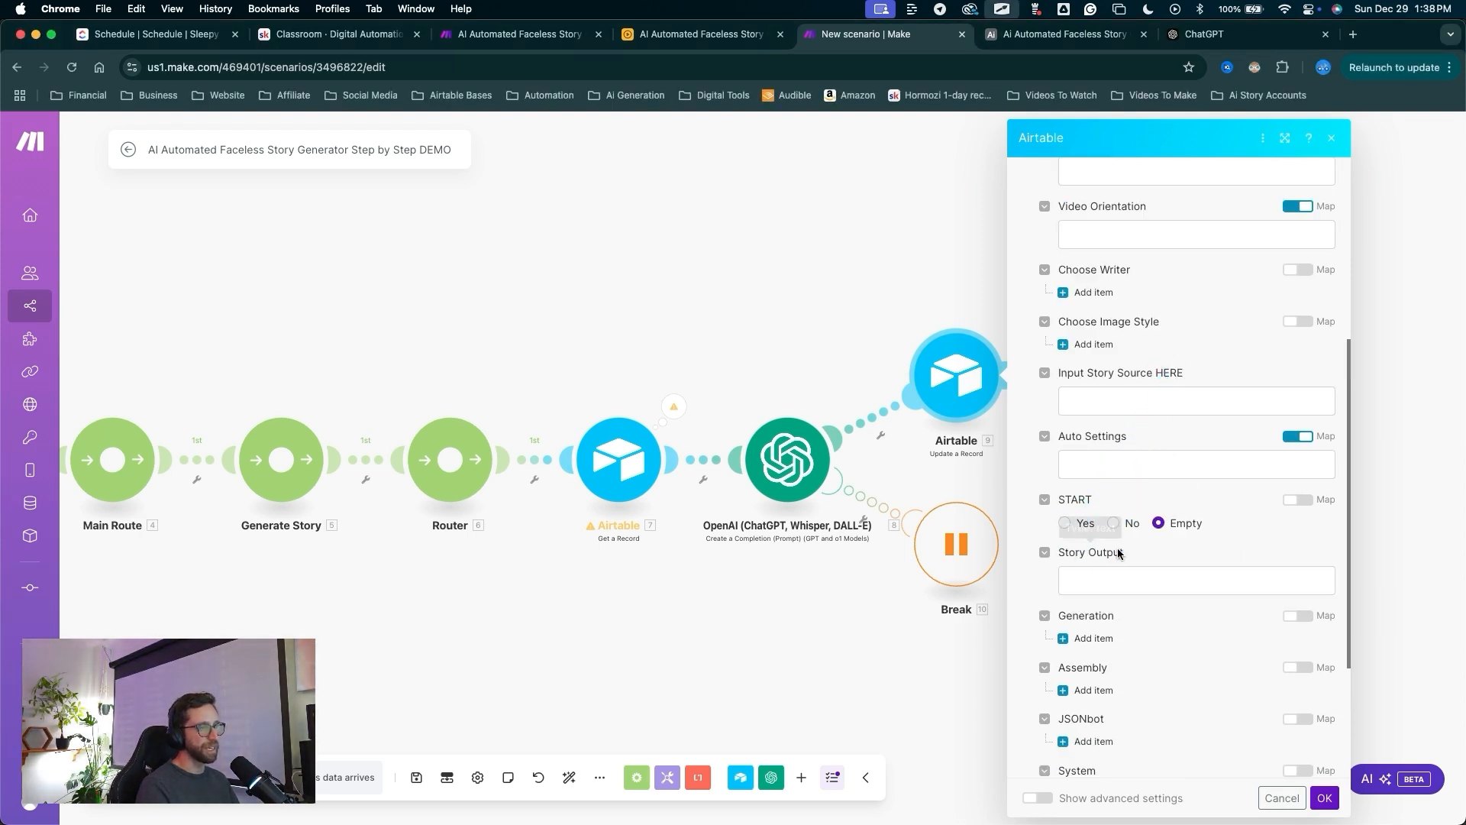
pyautogui.click(1117, 552)
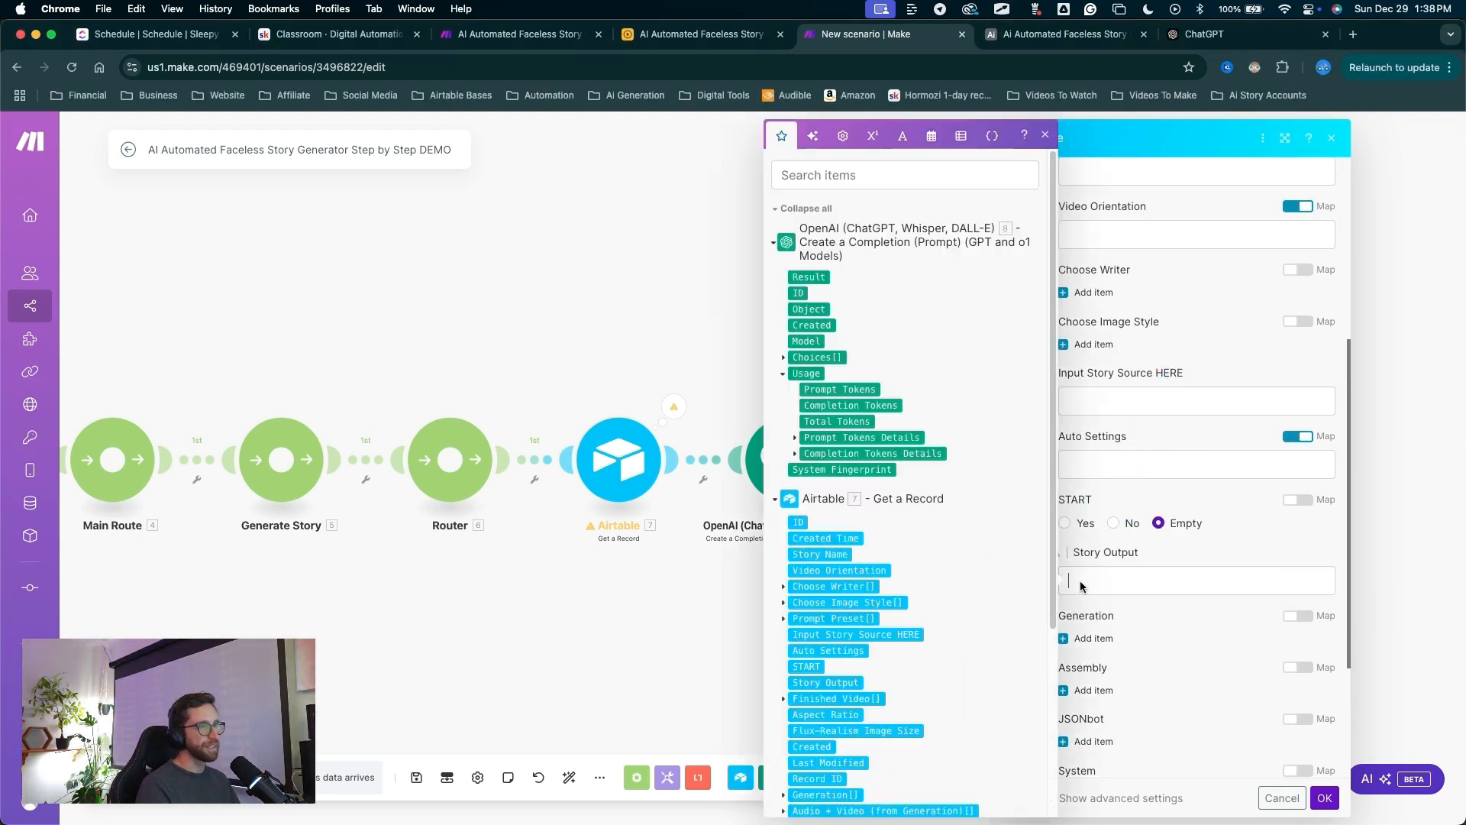
pyautogui.click(823, 279)
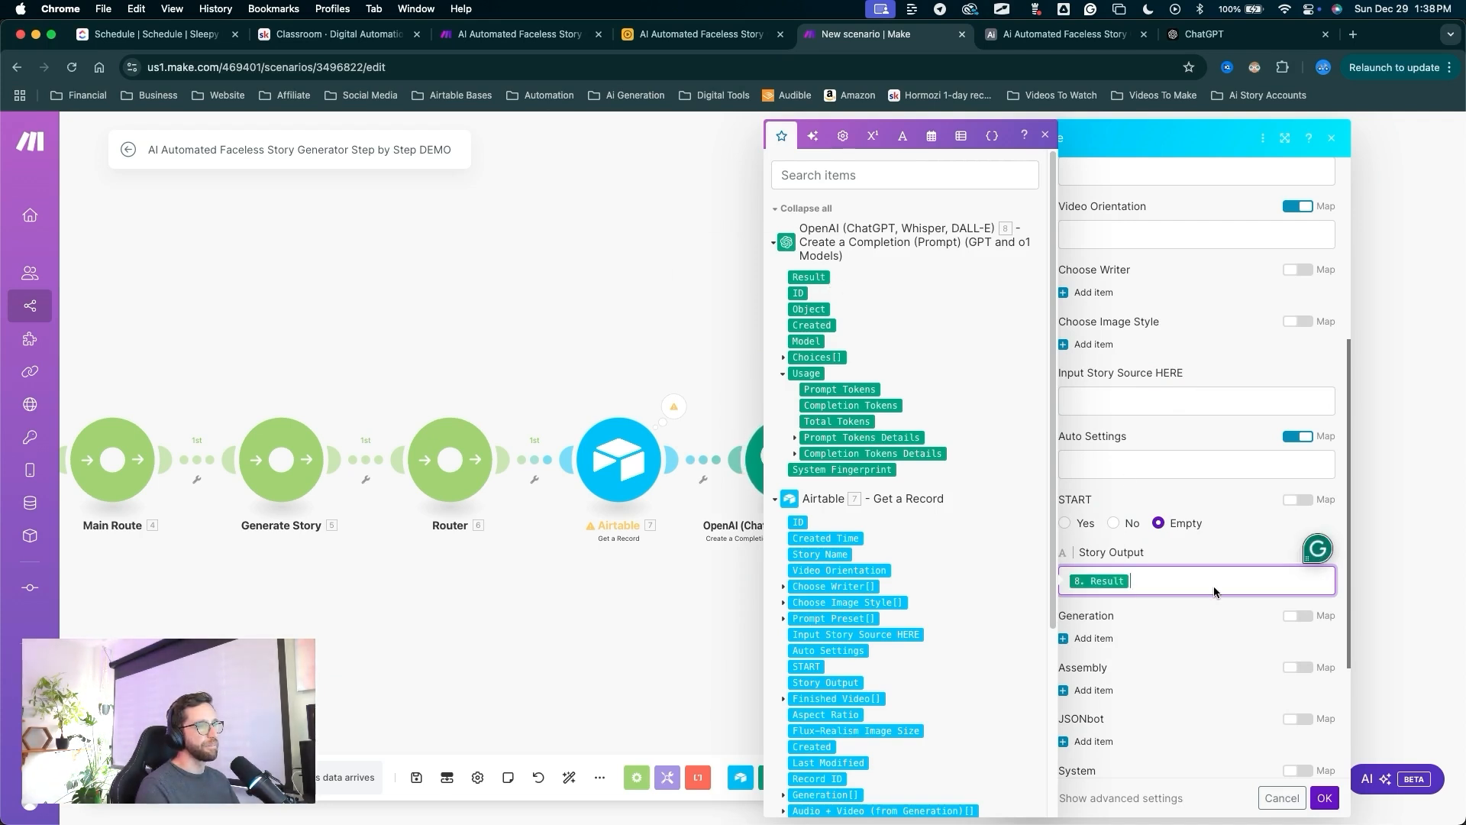
pyautogui.moveTo(1231, 673); pyautogui.dragTo(1321, 786)
pyautogui.click(1324, 794)
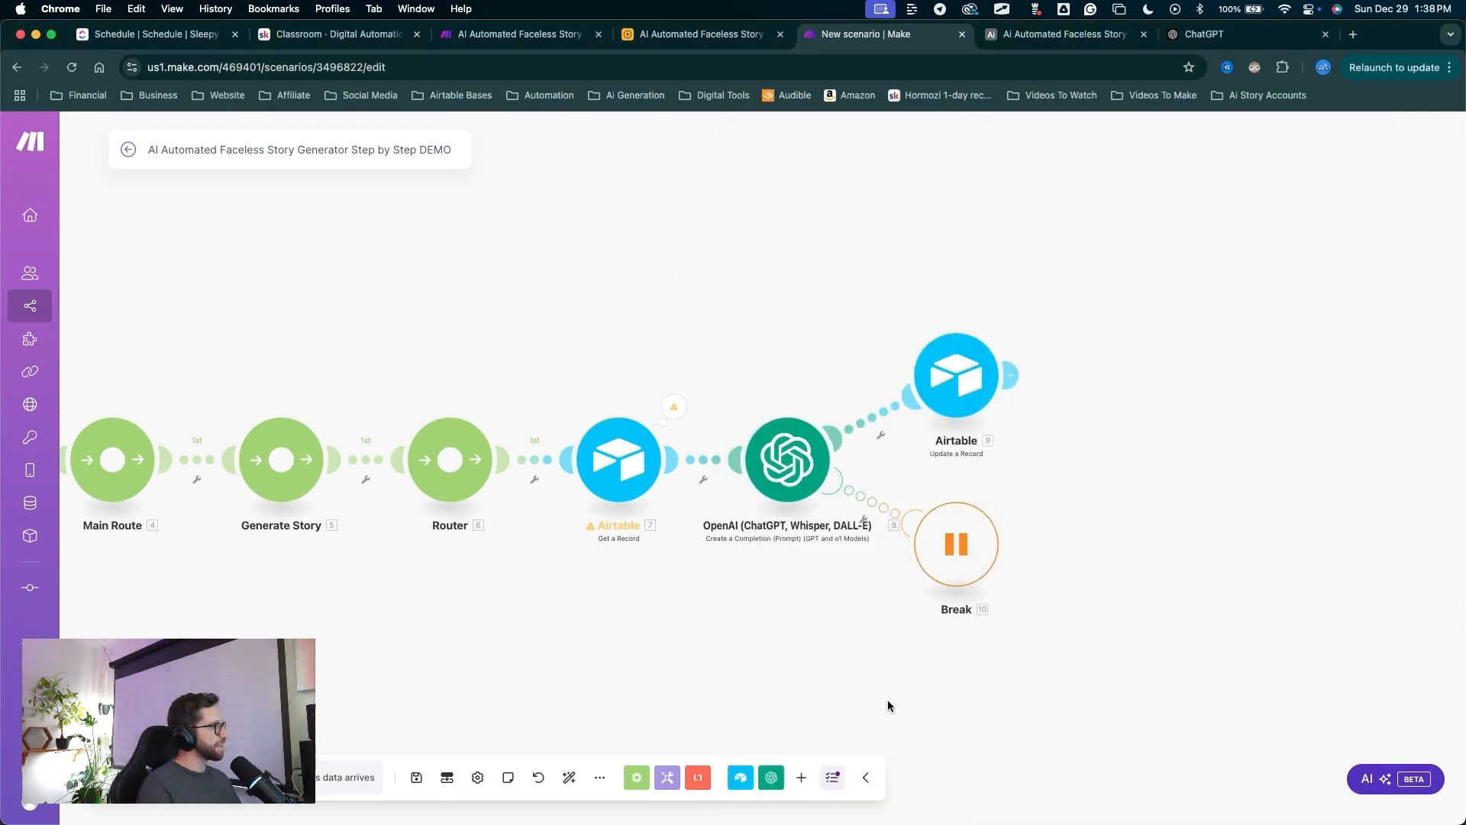
pyautogui.moveTo(907, 645); pyautogui.dragTo(809, 479)
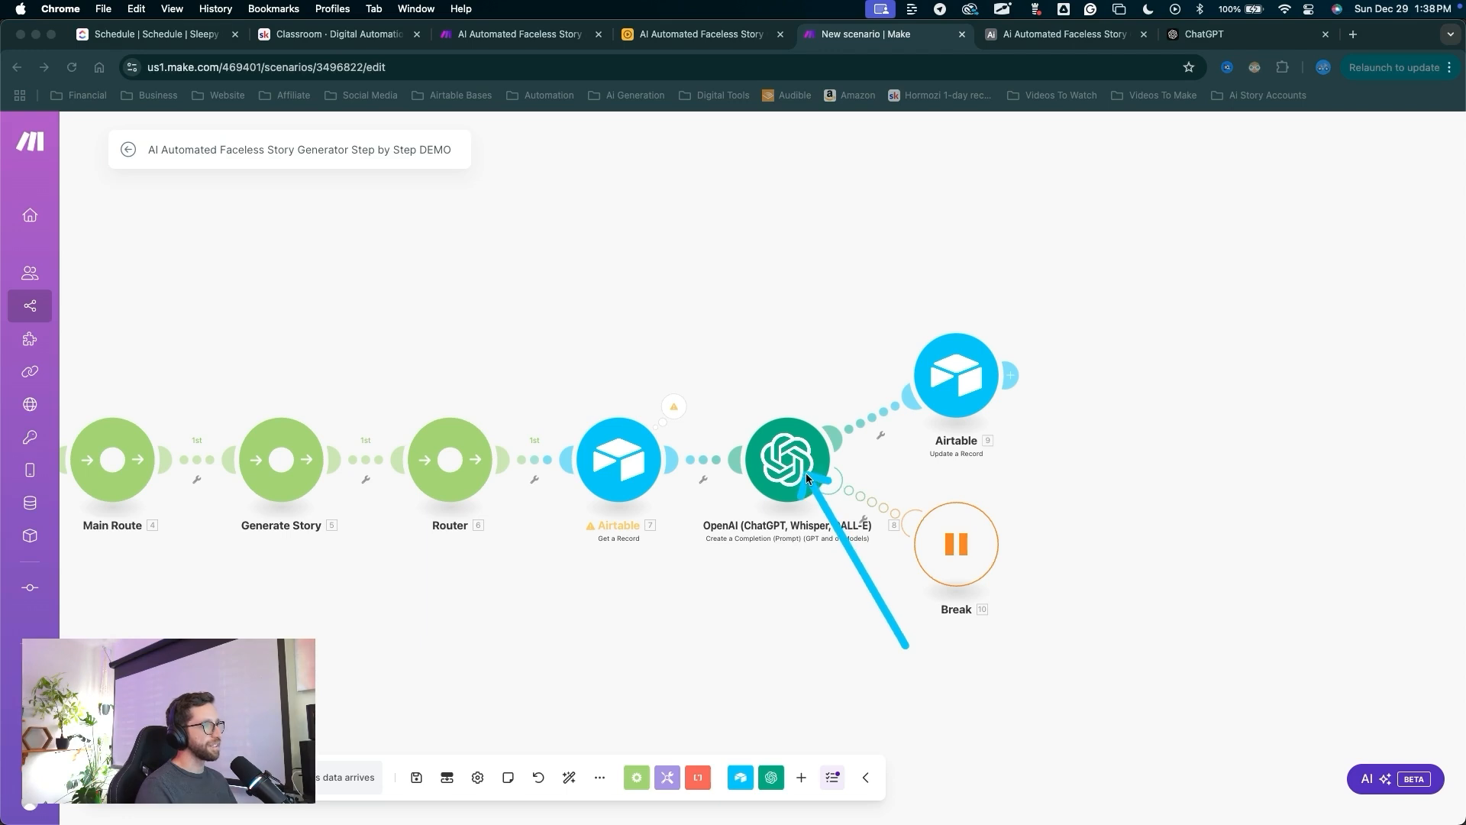
# Rename the OpenAI module to 'Story Writer', then save the scenario.
pyautogui.rightClick(808, 477)
pyautogui.click(879, 532)
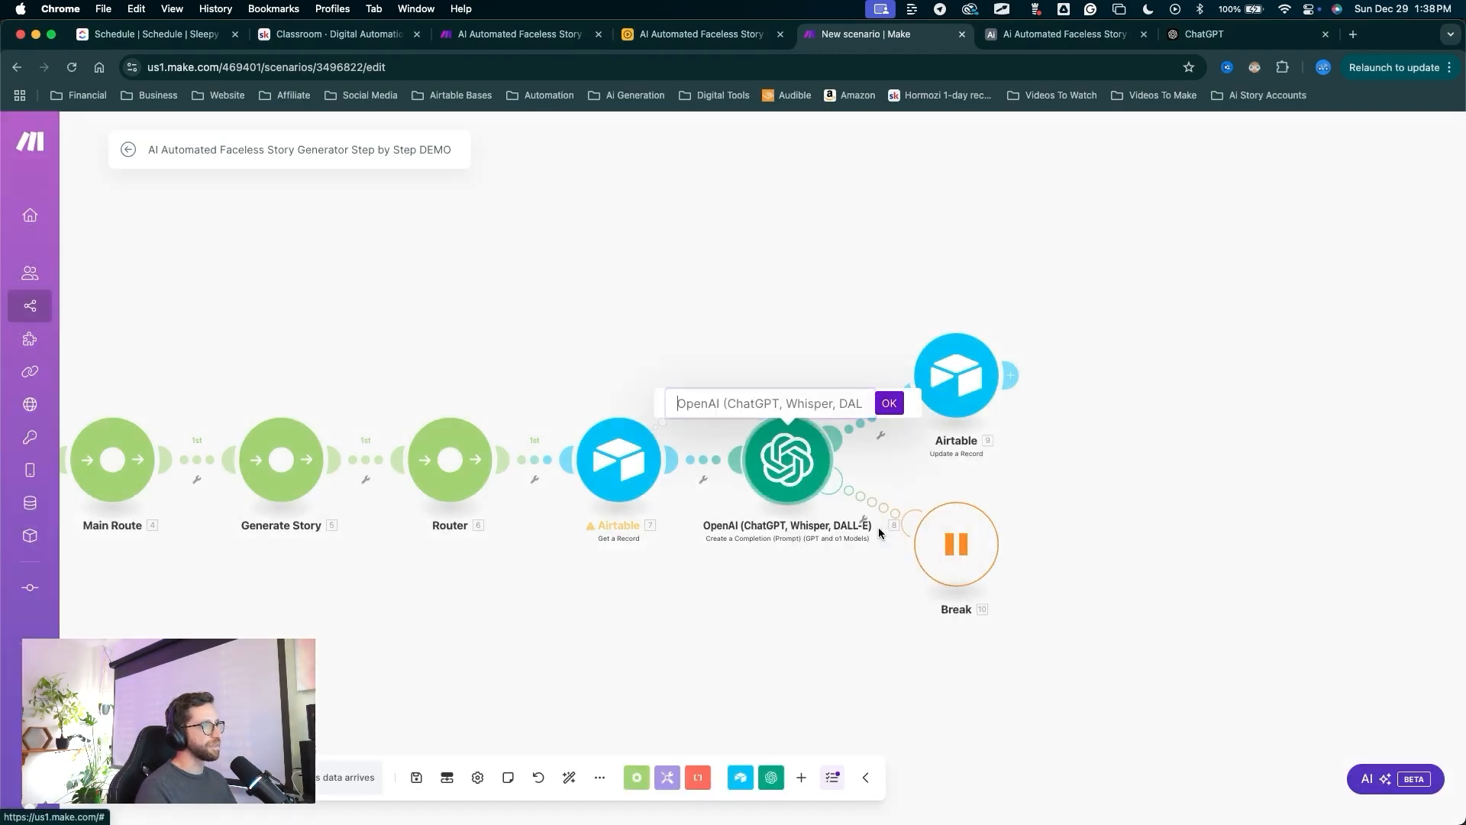
pyautogui.write('Story Writer')
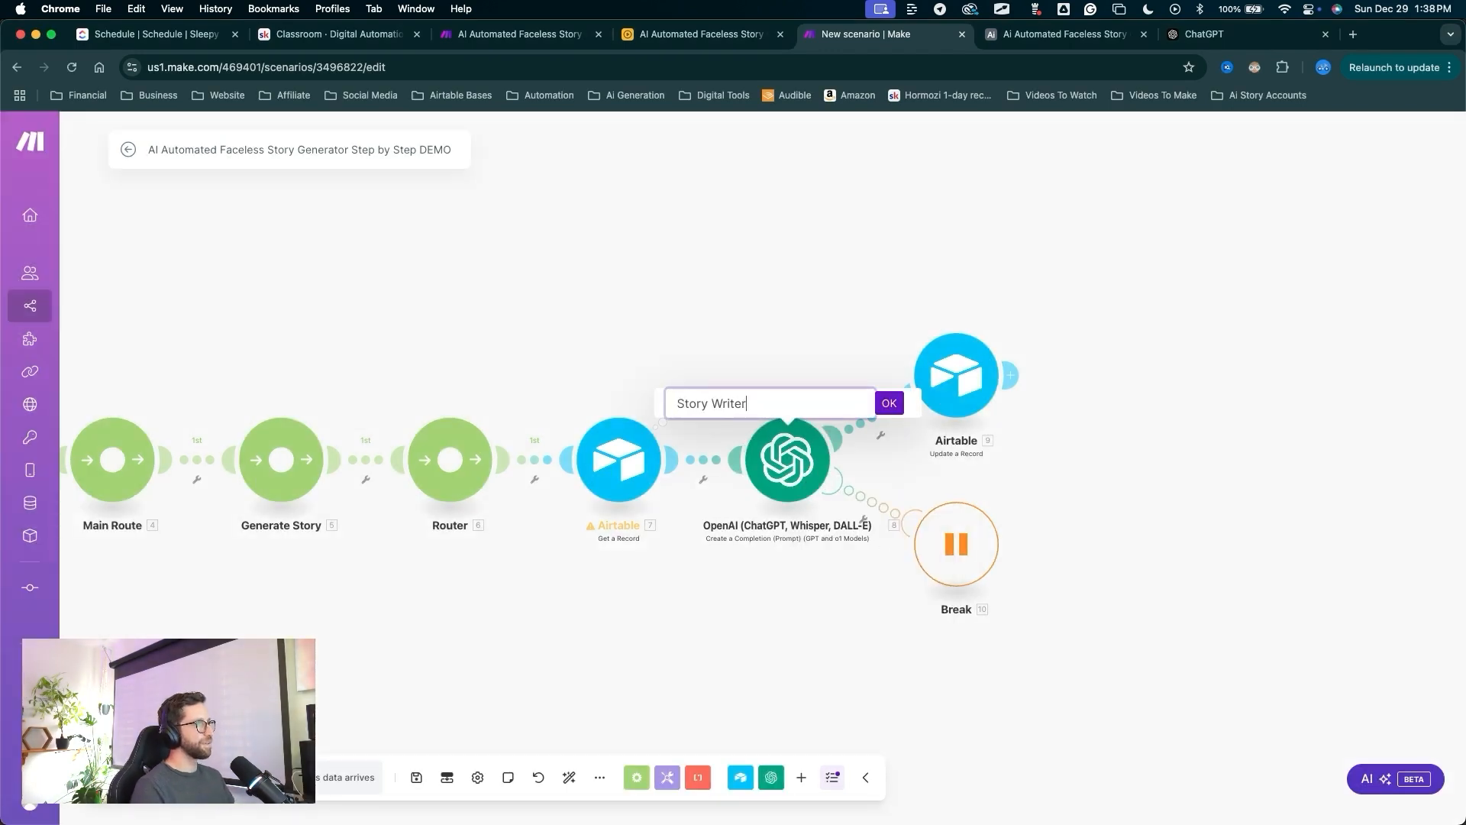
pyautogui.click(897, 409)
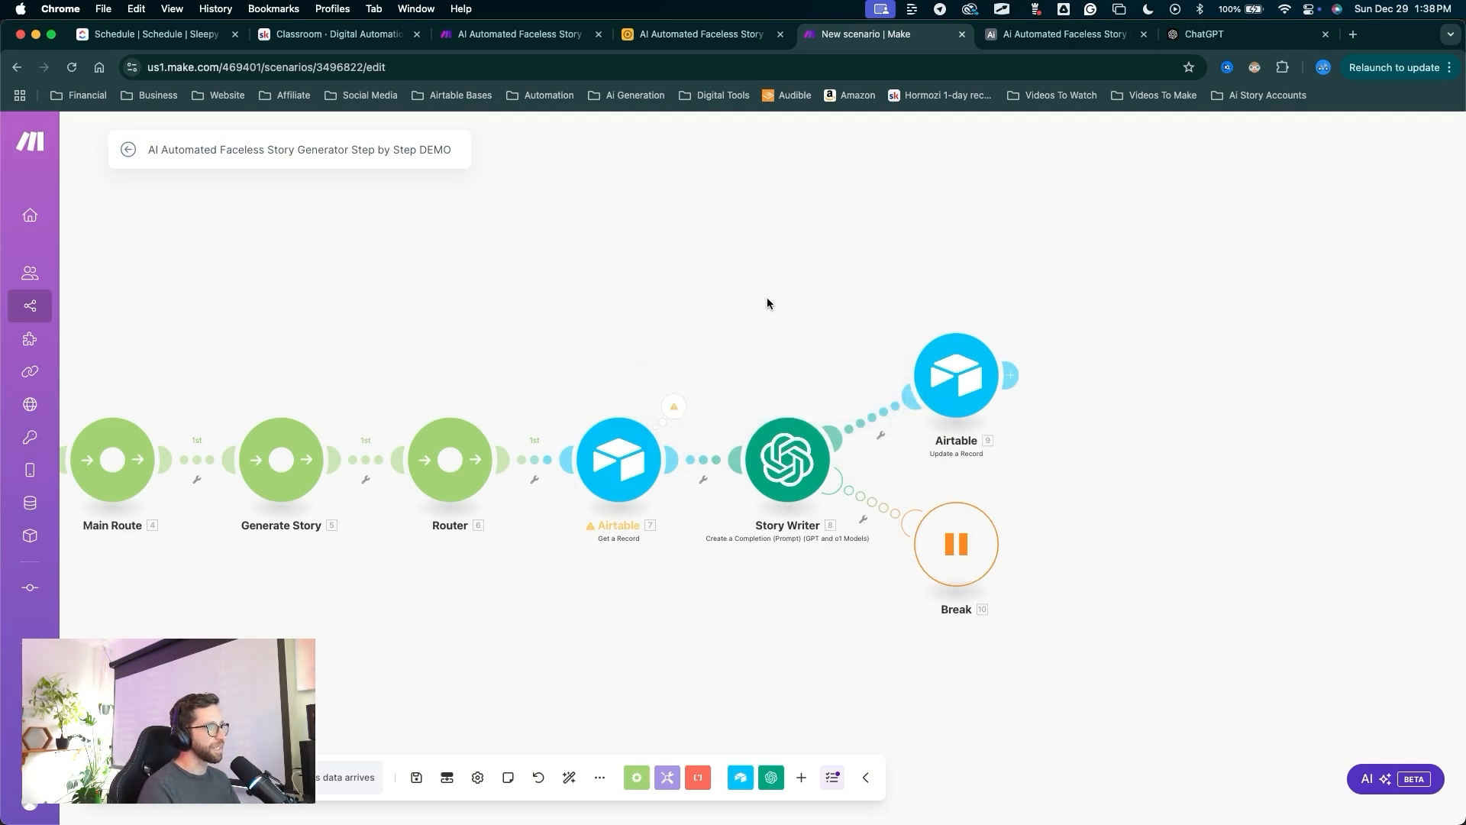
pyautogui.click(416, 776)
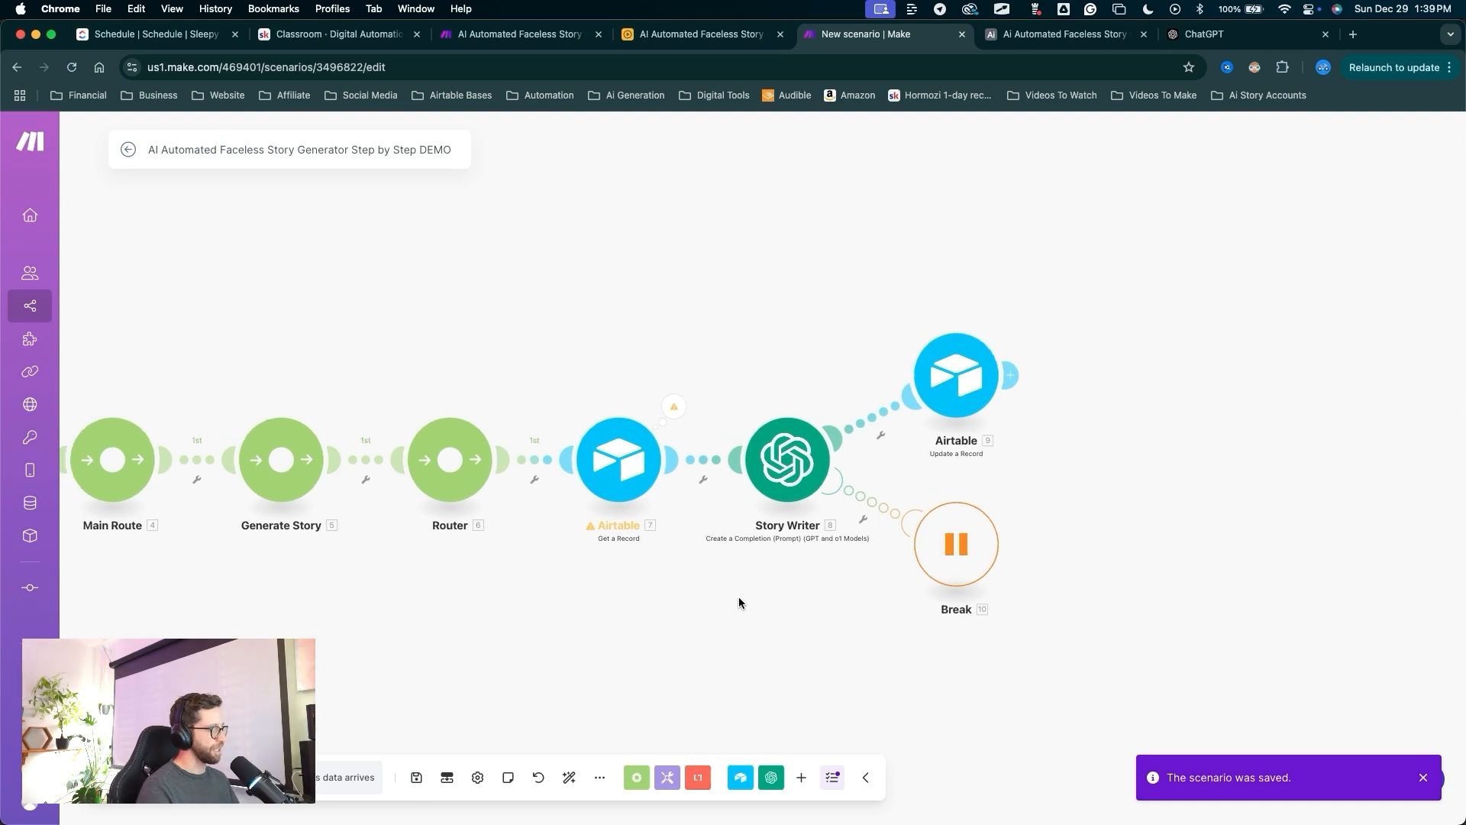
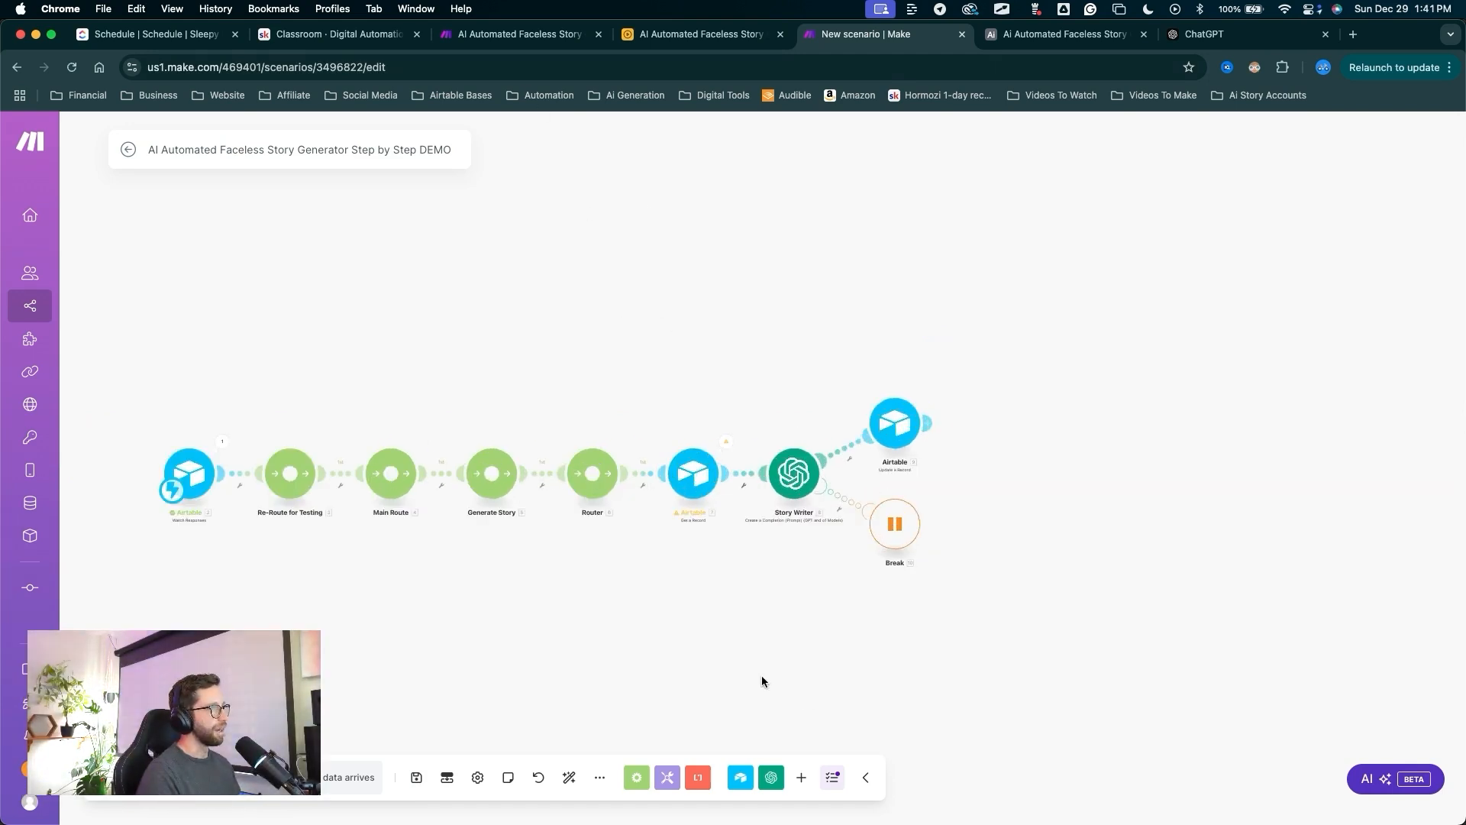
# Add a second route from the Router and pick the Tools app for its module.
pyautogui.hotkey('ctrl', 'a')
pyautogui.moveTo(918, 591)
pyautogui.mouseDown()
pyautogui.moveTo(690, 559)
pyautogui.moveTo(608, 494)
pyautogui.mouseUp()
pyautogui.press('Escape')
pyautogui.click(594, 474)
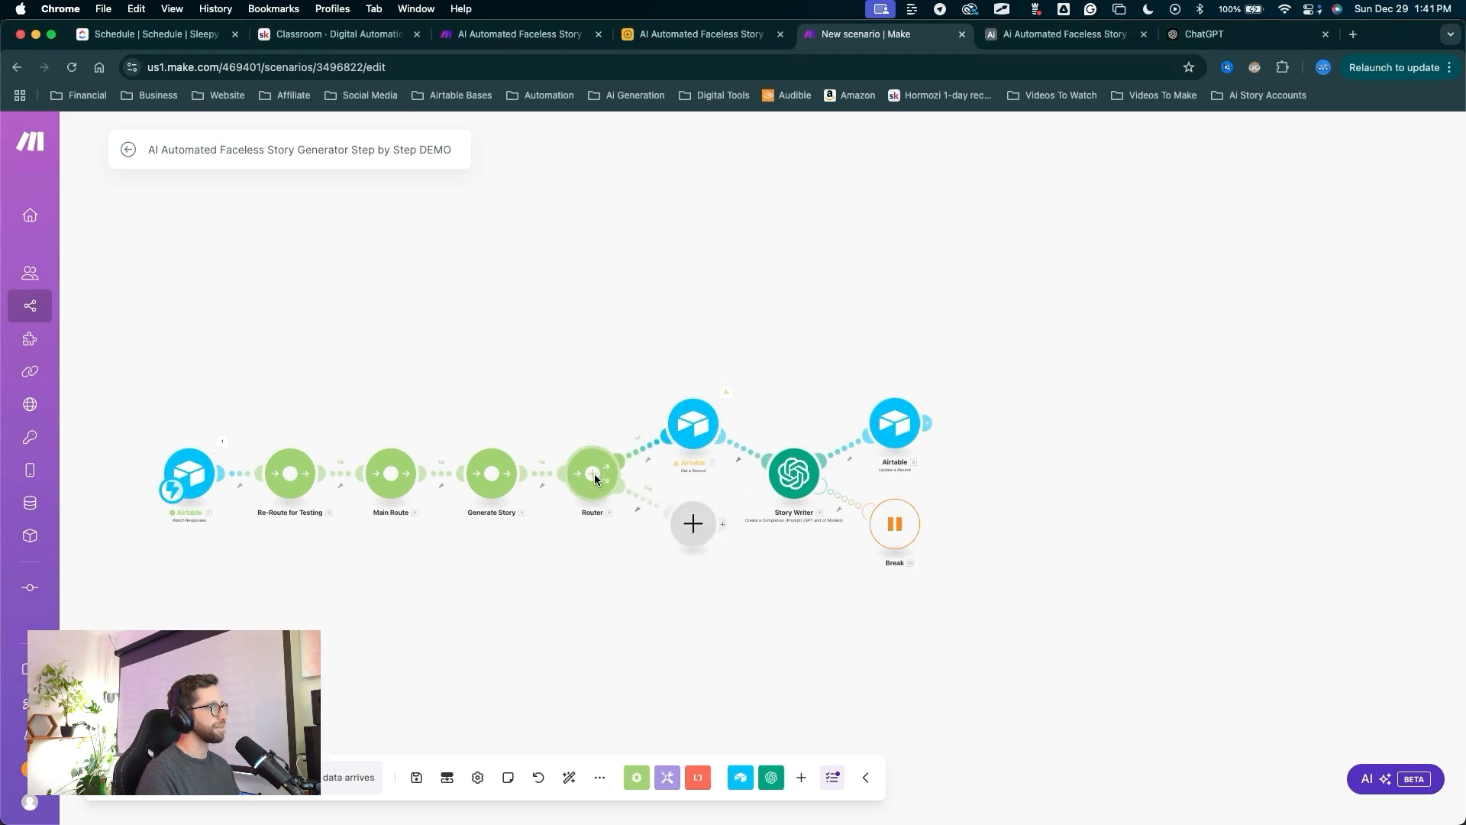
pyautogui.hotkey('ctrl', 'a')
pyautogui.moveTo(658, 718); pyautogui.dragTo(699, 526)
pyautogui.press('Escape')
pyautogui.click(695, 525)
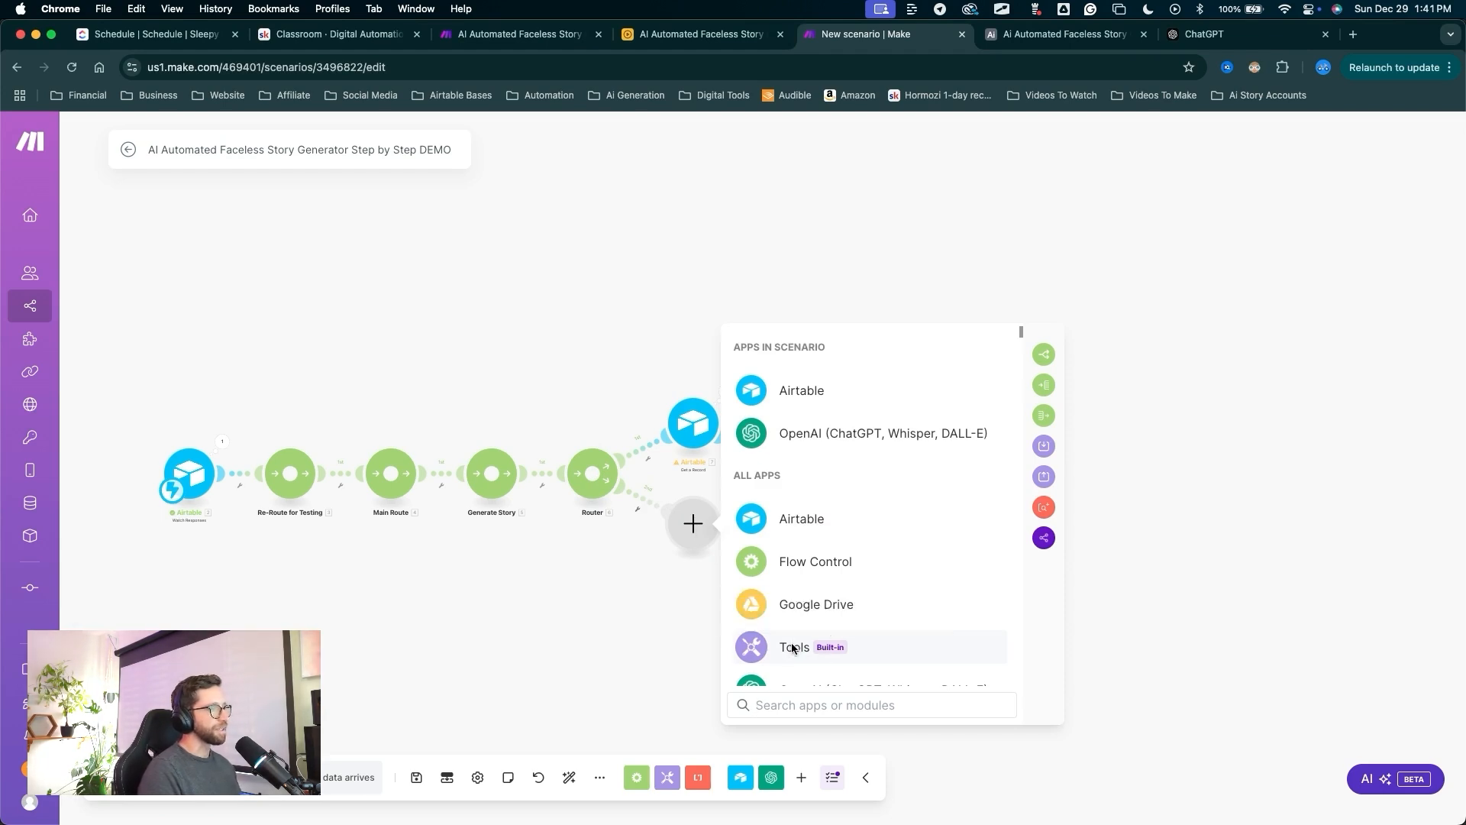
pyautogui.write('tools')
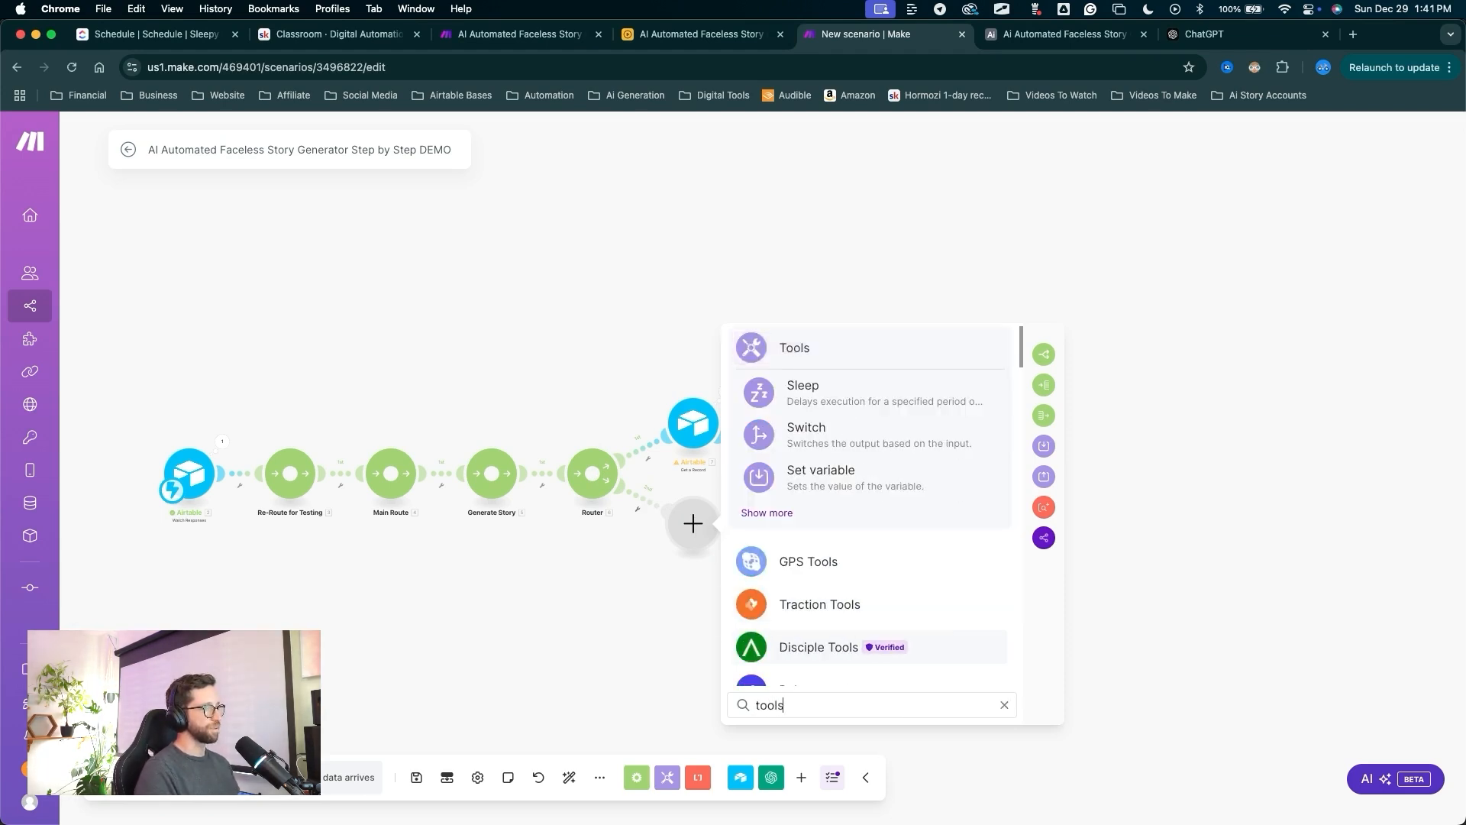
pyautogui.click(791, 349)
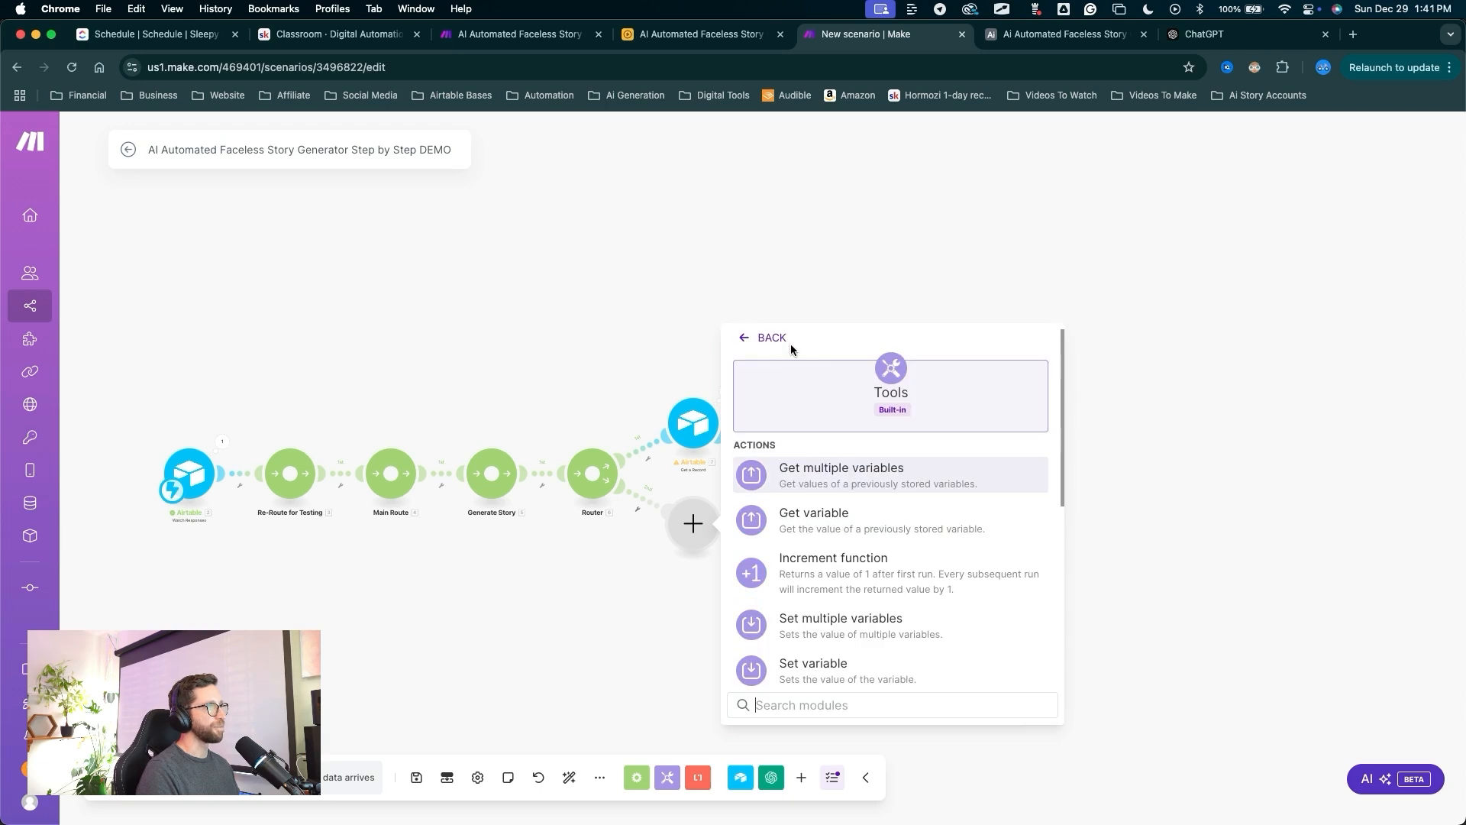
# Make the new module a Sleep step with a 5-second delay.
pyautogui.scroll(-3, 819, 482)
pyautogui.moveTo(819, 437); pyautogui.dragTo(802, 569)
pyautogui.click(798, 578)
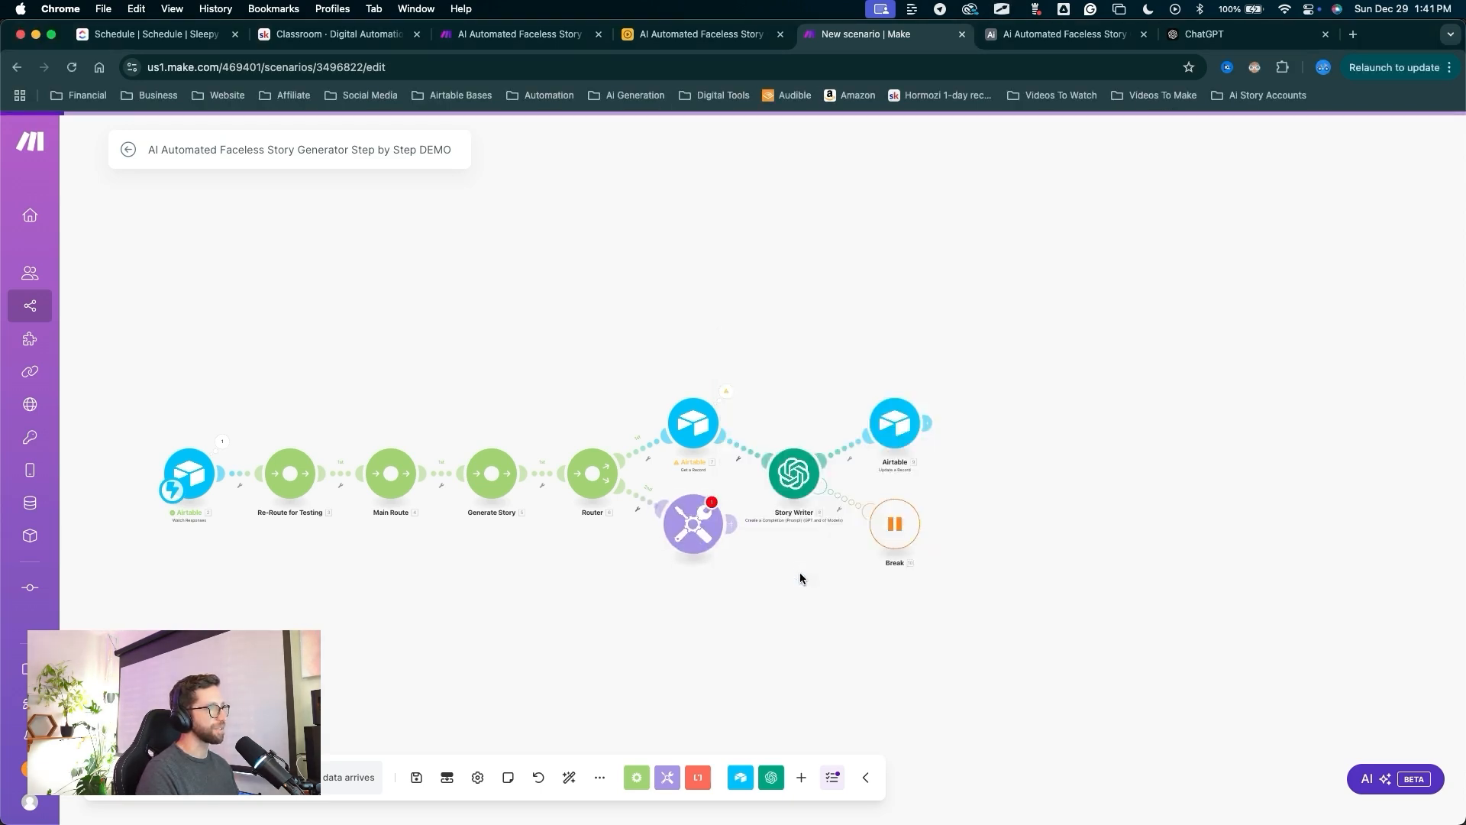
pyautogui.click(786, 508)
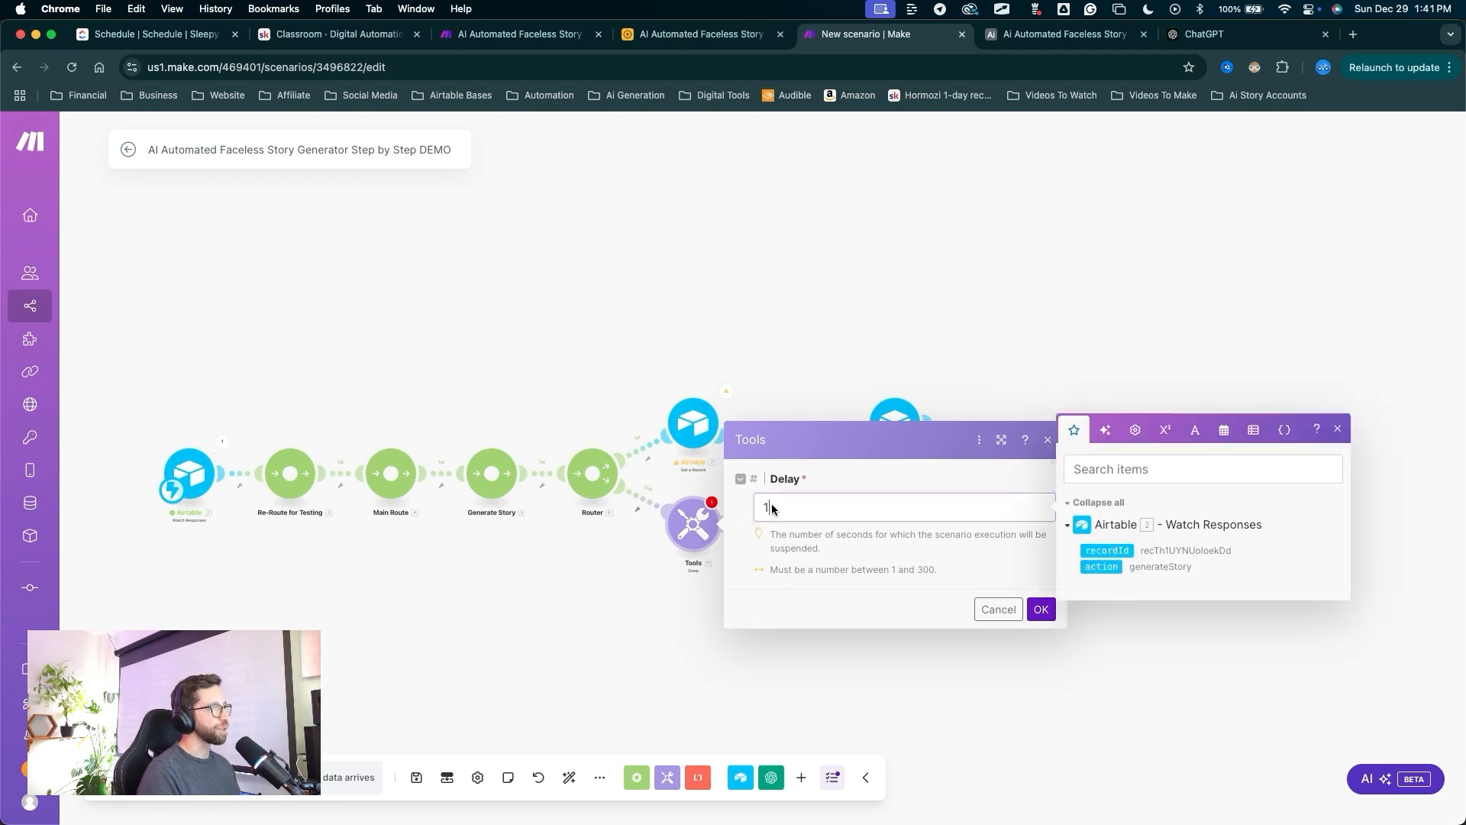
pyautogui.write('5')
pyautogui.click(1040, 610)
# Auto-align the scenario's modules on the canvas.
pyautogui.moveTo(823, 683)
pyautogui.mouseDown()
pyautogui.moveTo(687, 443)
pyautogui.moveTo(787, 489)
pyautogui.moveTo(884, 432)
pyautogui.moveTo(859, 495)
pyautogui.moveTo(886, 413)
pyautogui.moveTo(691, 535)
pyautogui.moveTo(786, 599)
pyautogui.moveTo(952, 625)
pyautogui.moveTo(740, 557)
pyautogui.moveTo(930, 586)
pyautogui.moveTo(640, 608)
pyautogui.moveTo(918, 517)
pyautogui.moveTo(625, 663)
pyautogui.moveTo(588, 703)
pyautogui.moveTo(582, 756)
pyautogui.mouseUp()
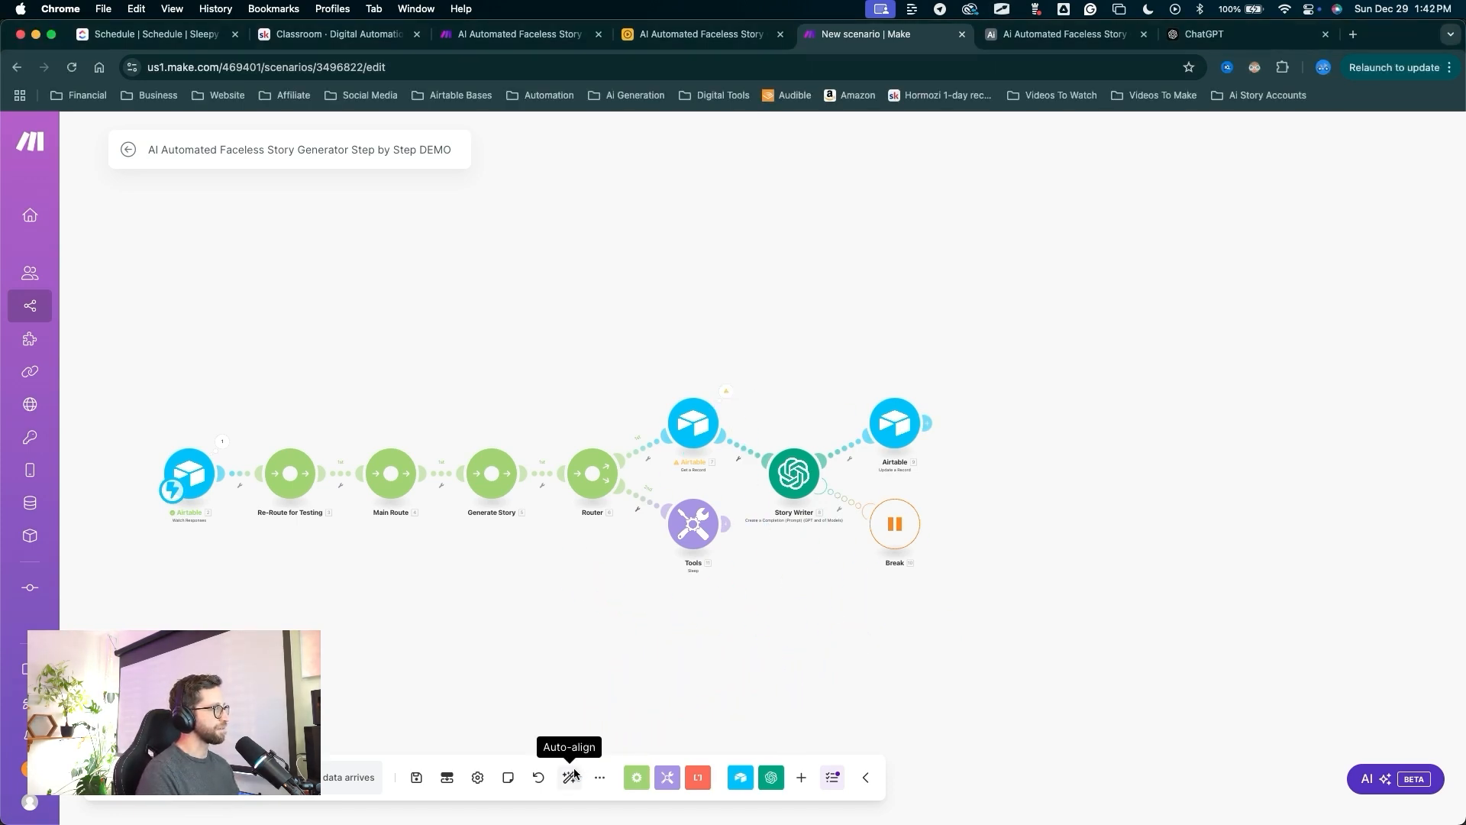
pyautogui.click(571, 777)
pyautogui.moveTo(884, 621); pyautogui.dragTo(607, 550)
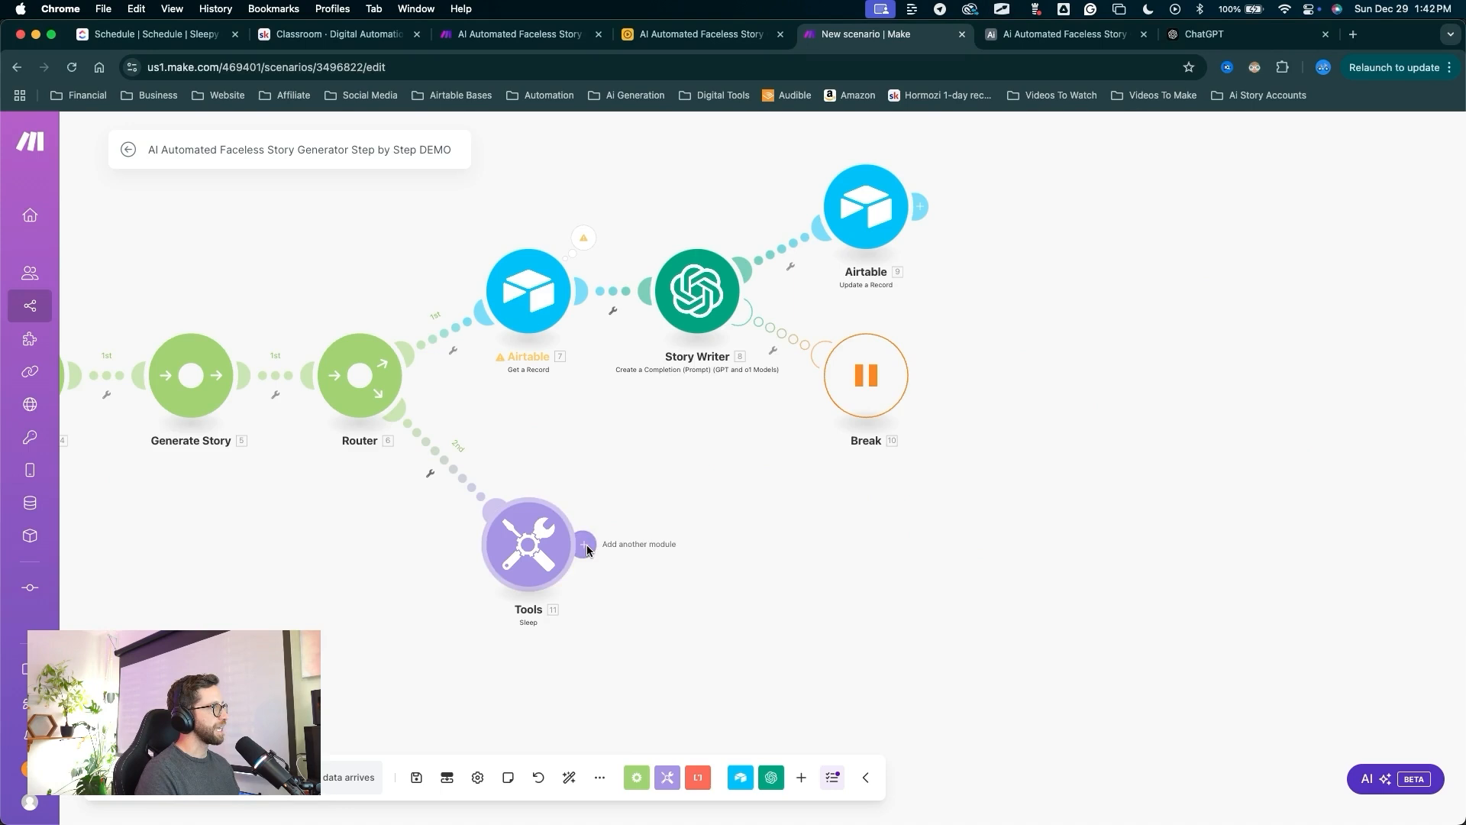
# Add an Airtable Get a Record module after Sleep using the Faceless Story Step by Step DEMO connection.
pyautogui.click(588, 543)
pyautogui.click(832, 411)
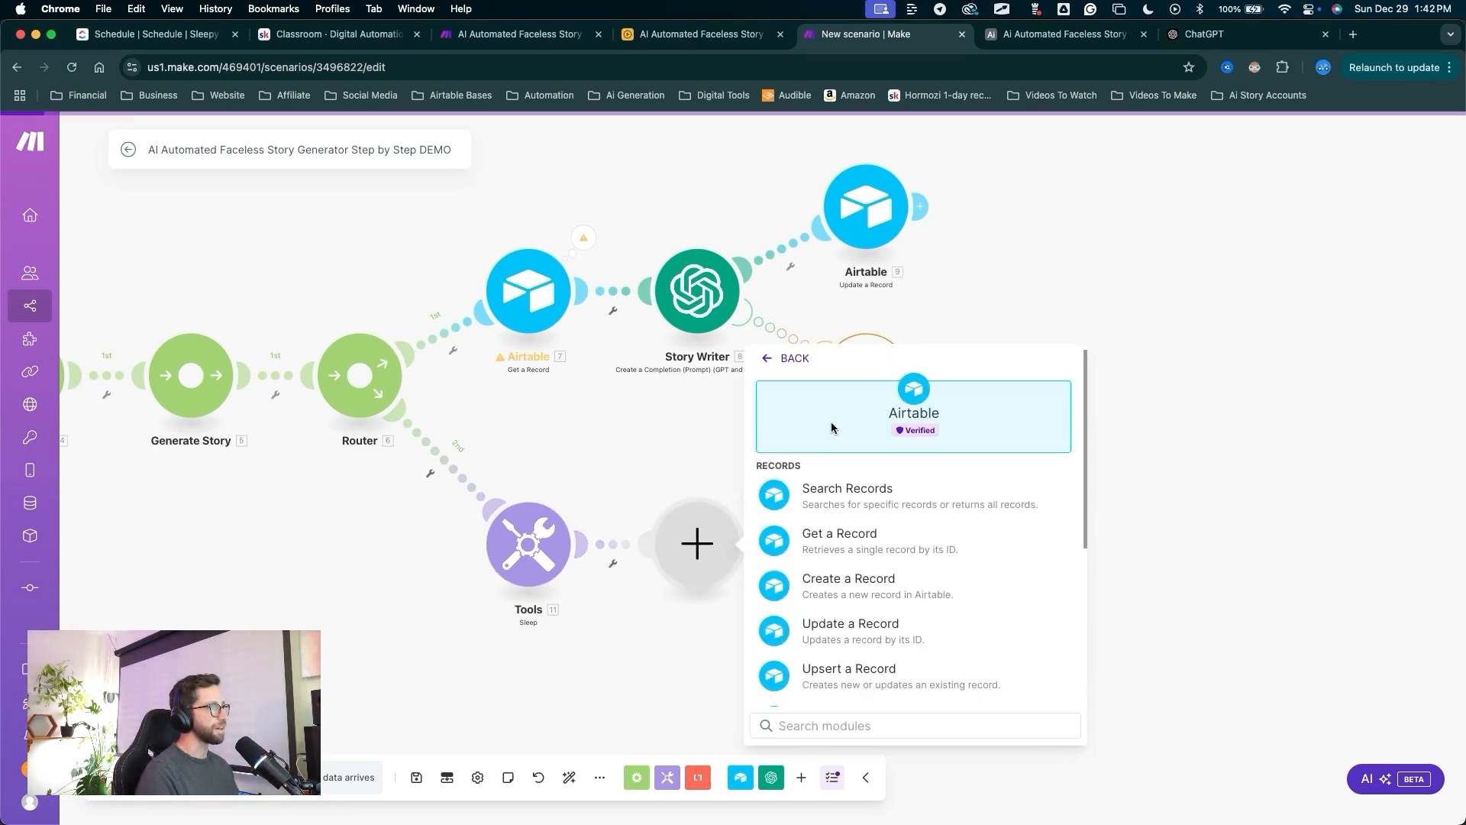
pyautogui.moveTo(1046, 492); pyautogui.dragTo(885, 531)
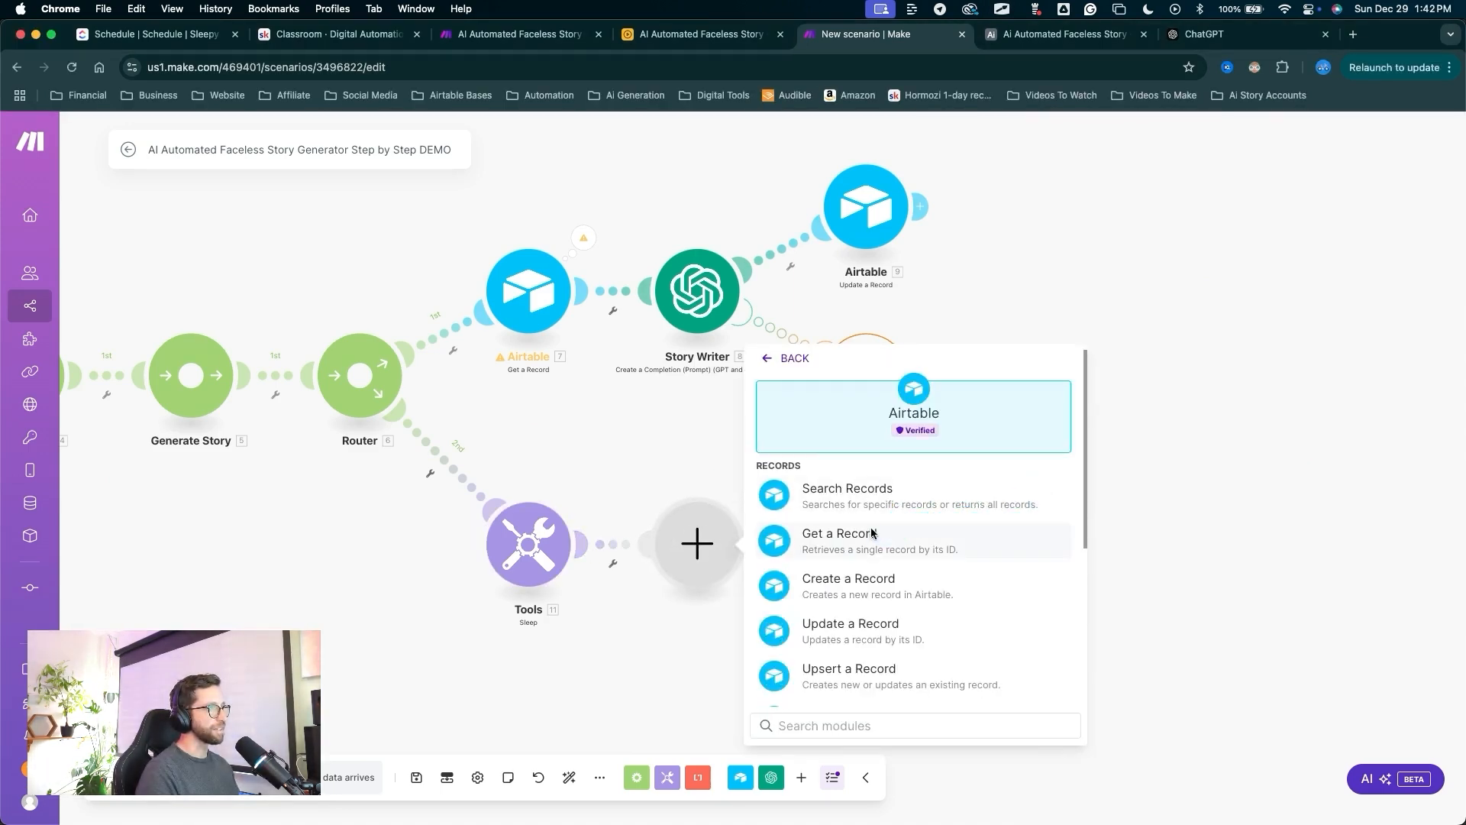
pyautogui.click(878, 533)
pyautogui.moveTo(939, 327); pyautogui.dragTo(941, 498)
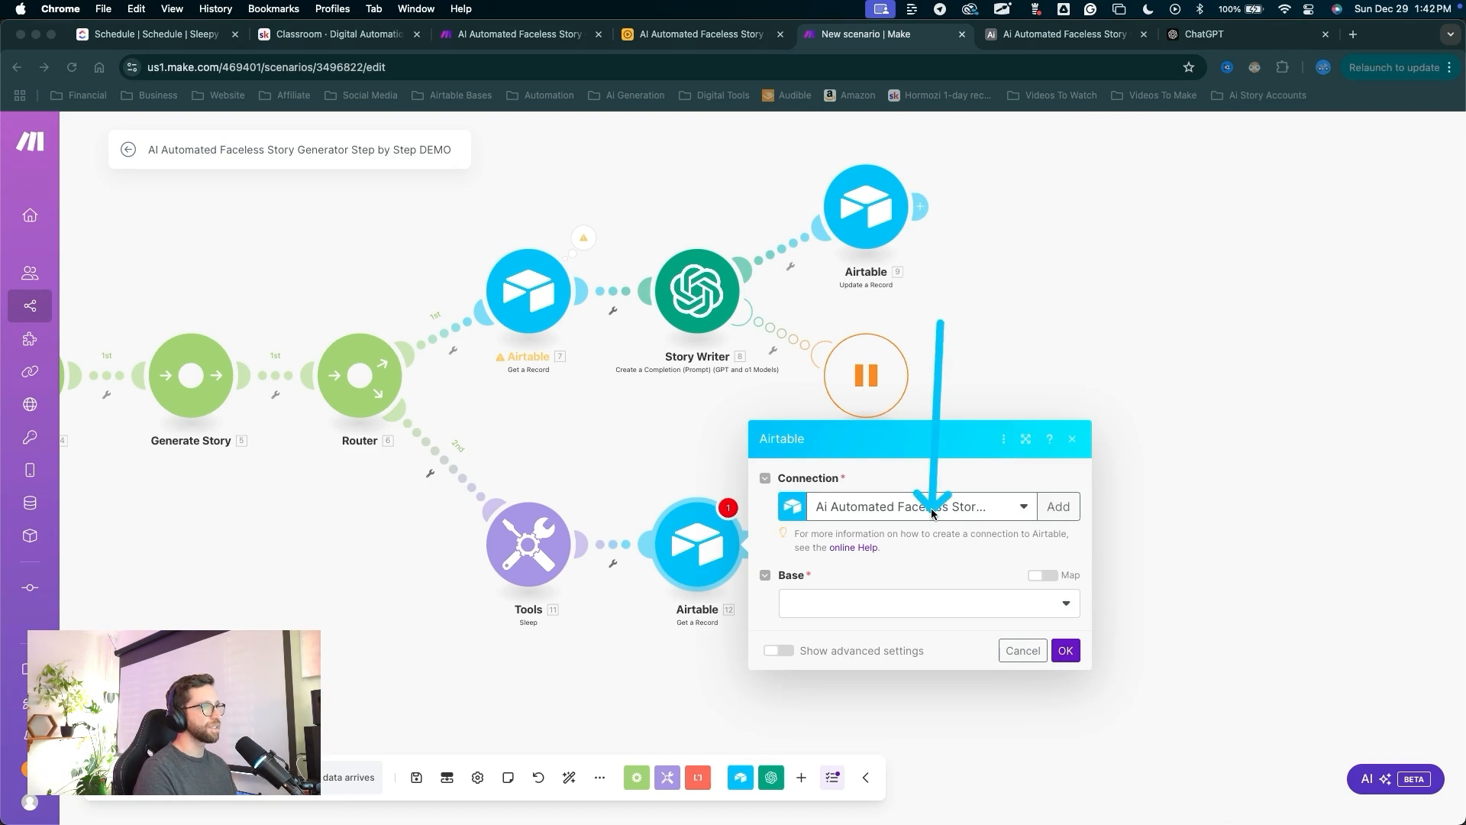
pyautogui.click(929, 506)
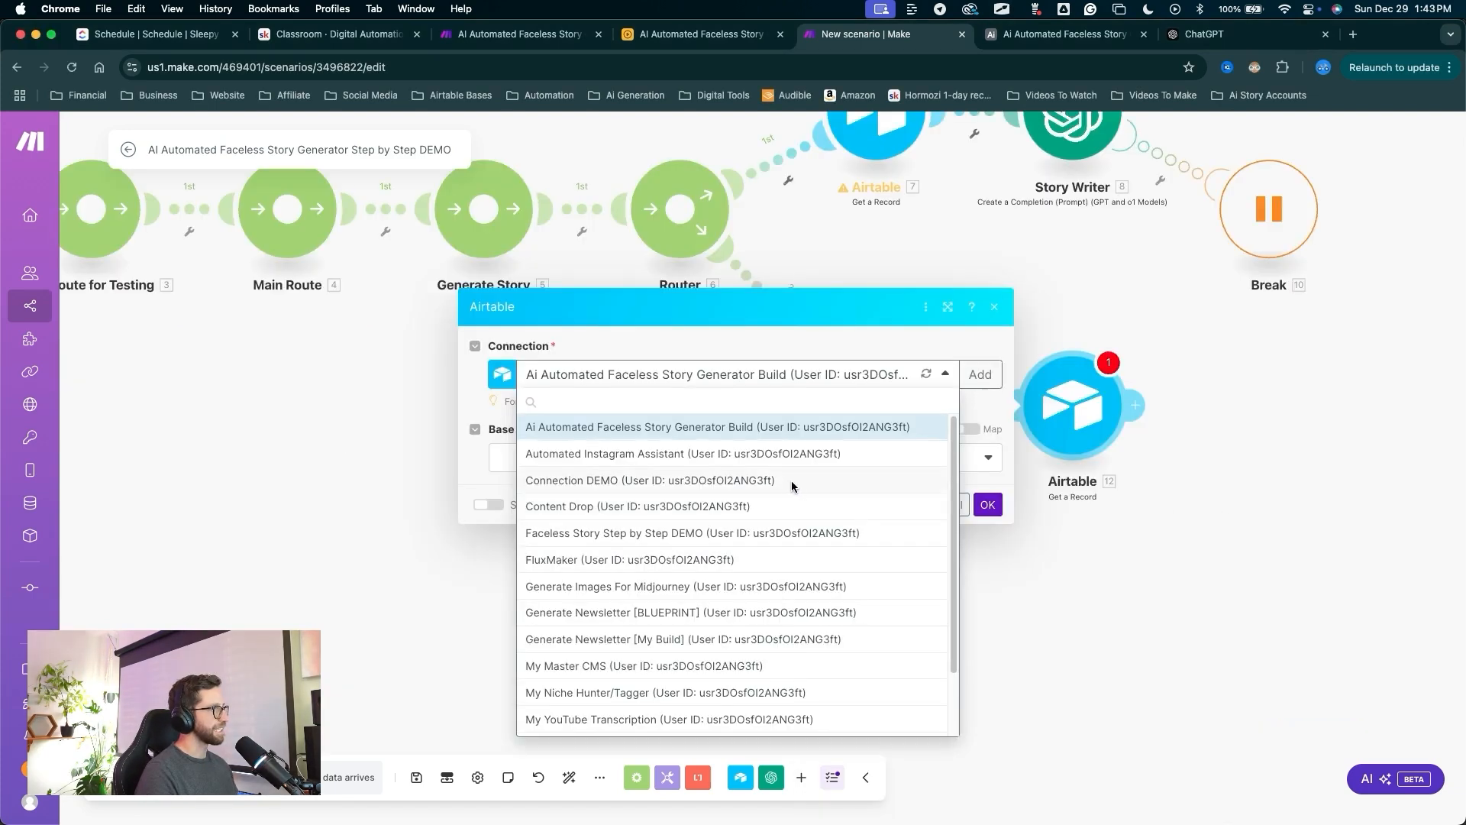
pyautogui.moveTo(788, 428)
pyautogui.mouseDown()
pyautogui.moveTo(621, 556)
pyautogui.moveTo(590, 550)
pyautogui.mouseUp()
pyautogui.click(635, 378)
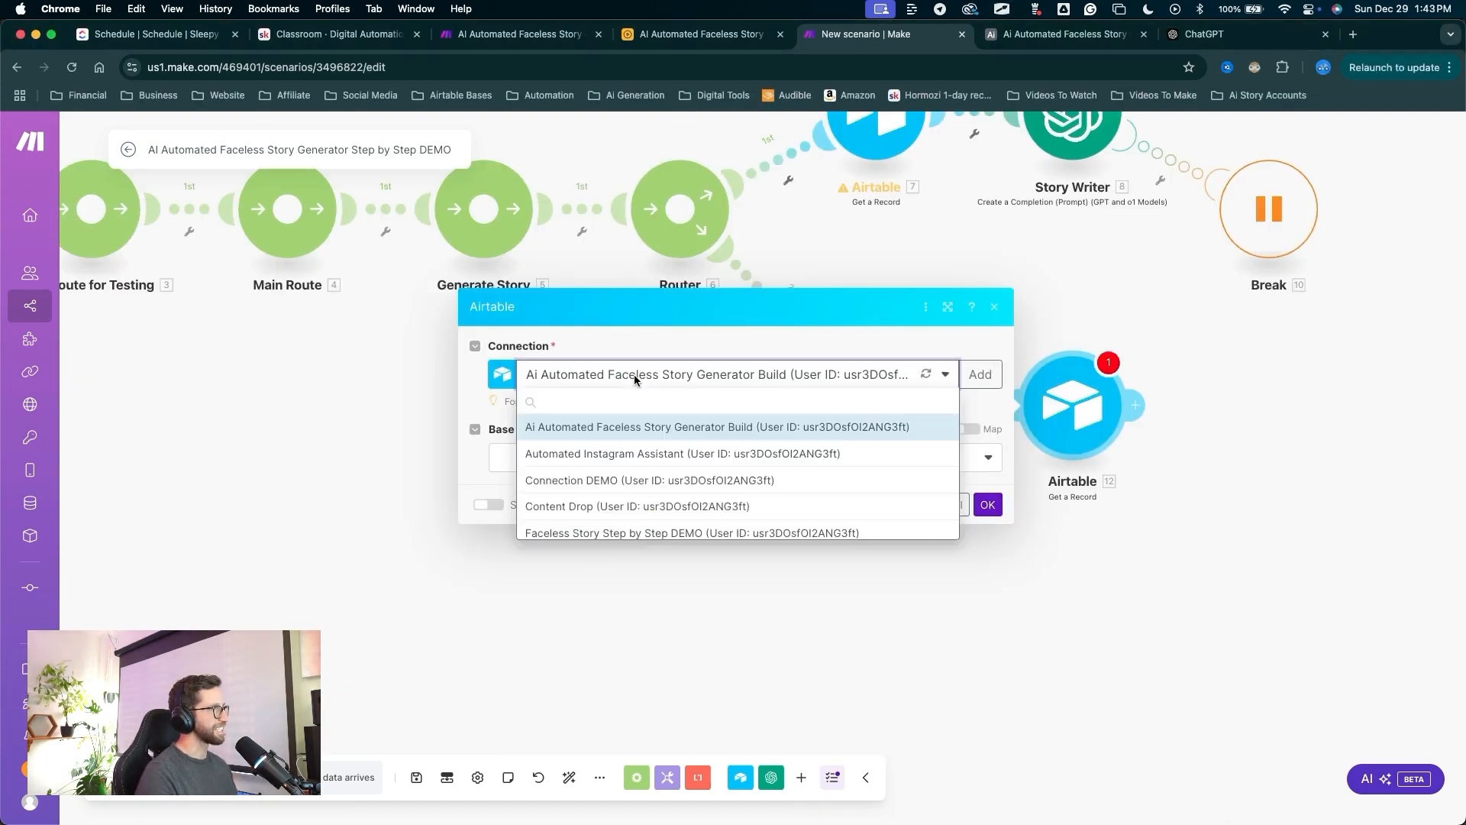
pyautogui.click(634, 533)
# Choose the base and Stories table, map 2. recordId into Record ID, and confirm; then add an OpenAI module after it.
pyautogui.click(574, 460)
pyautogui.moveTo(646, 667); pyautogui.dragTo(546, 494)
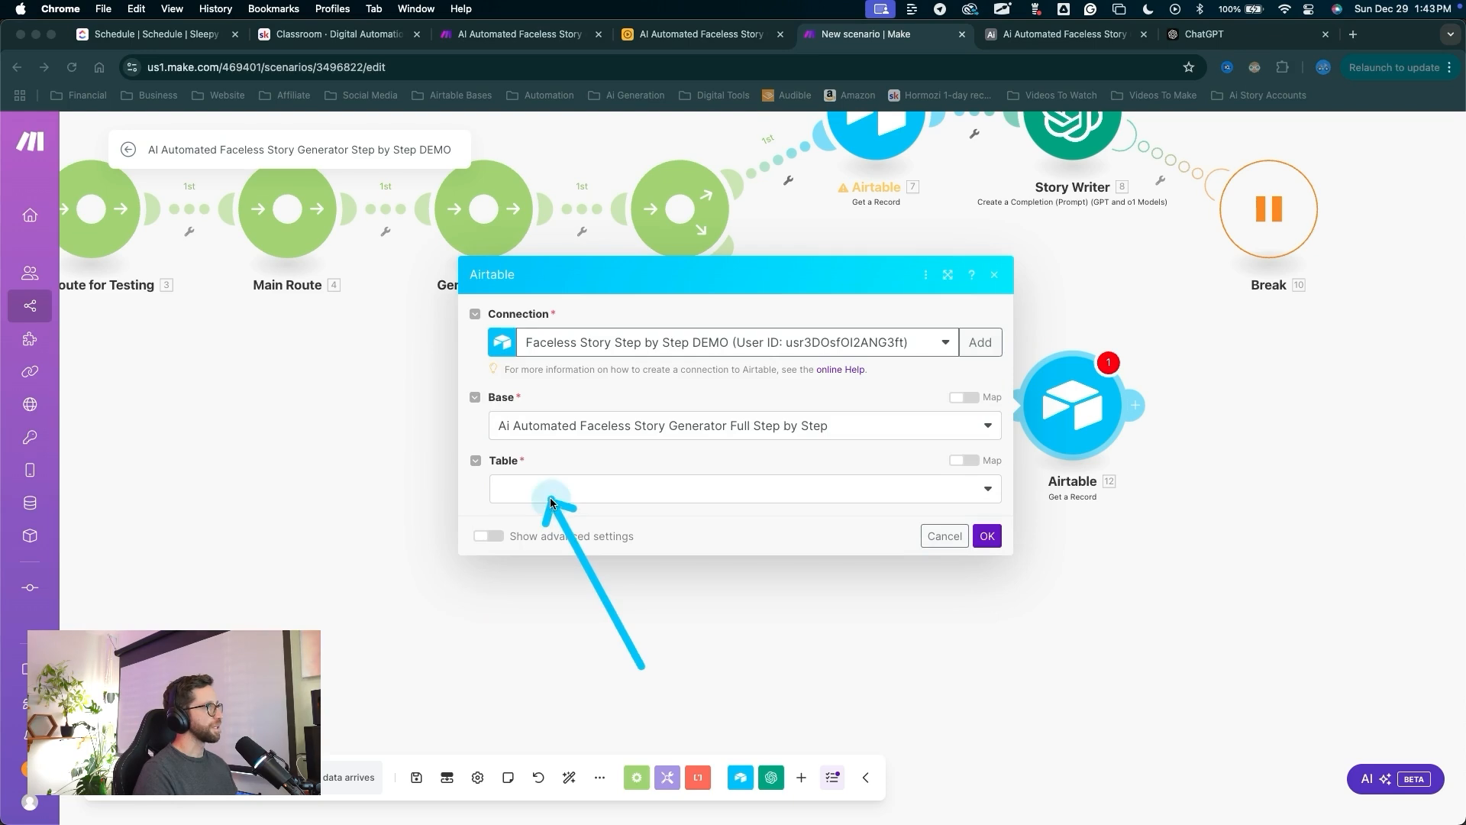
pyautogui.click(544, 490)
pyautogui.click(535, 513)
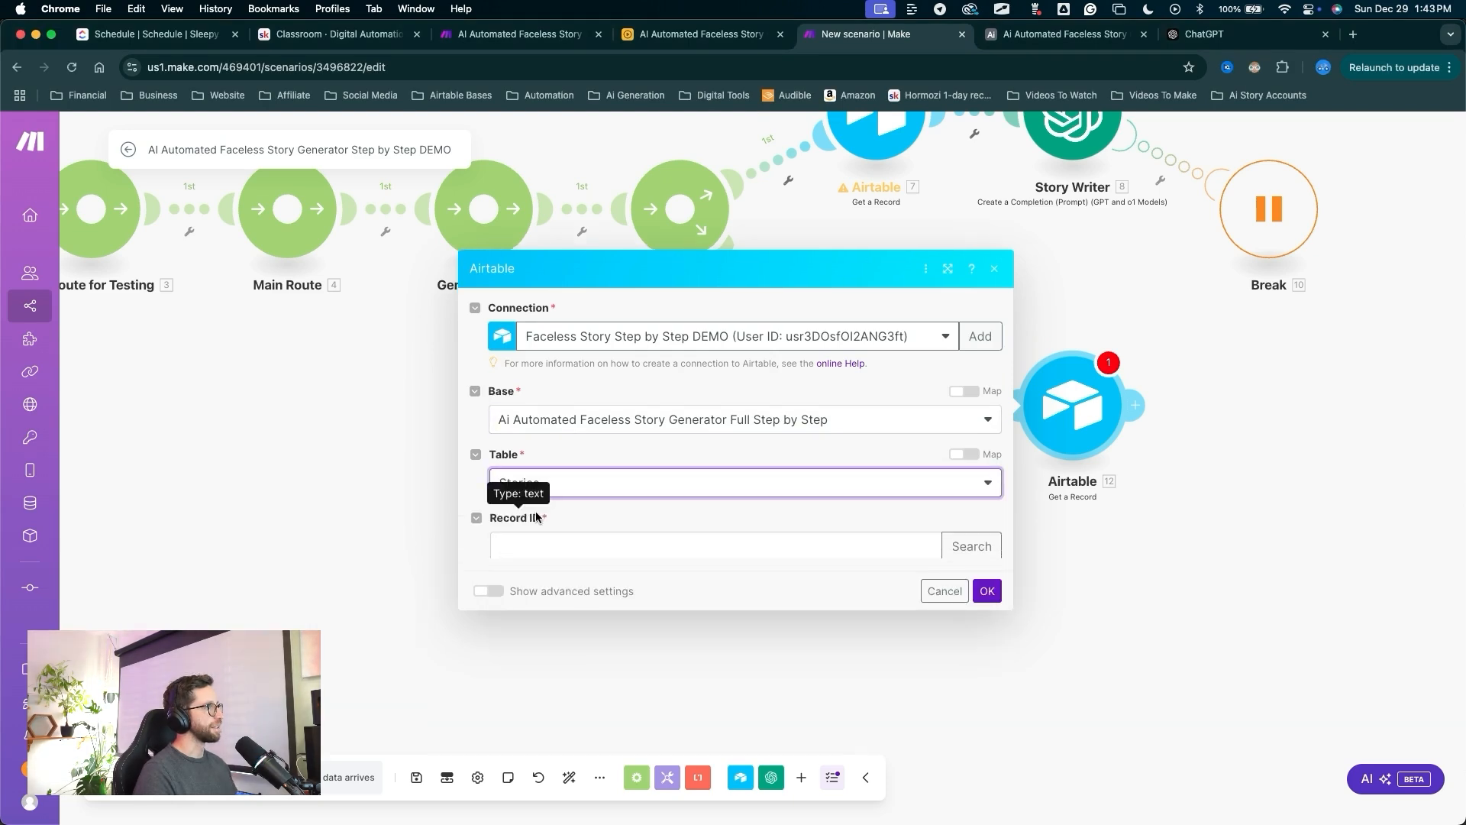
pyautogui.click(542, 521)
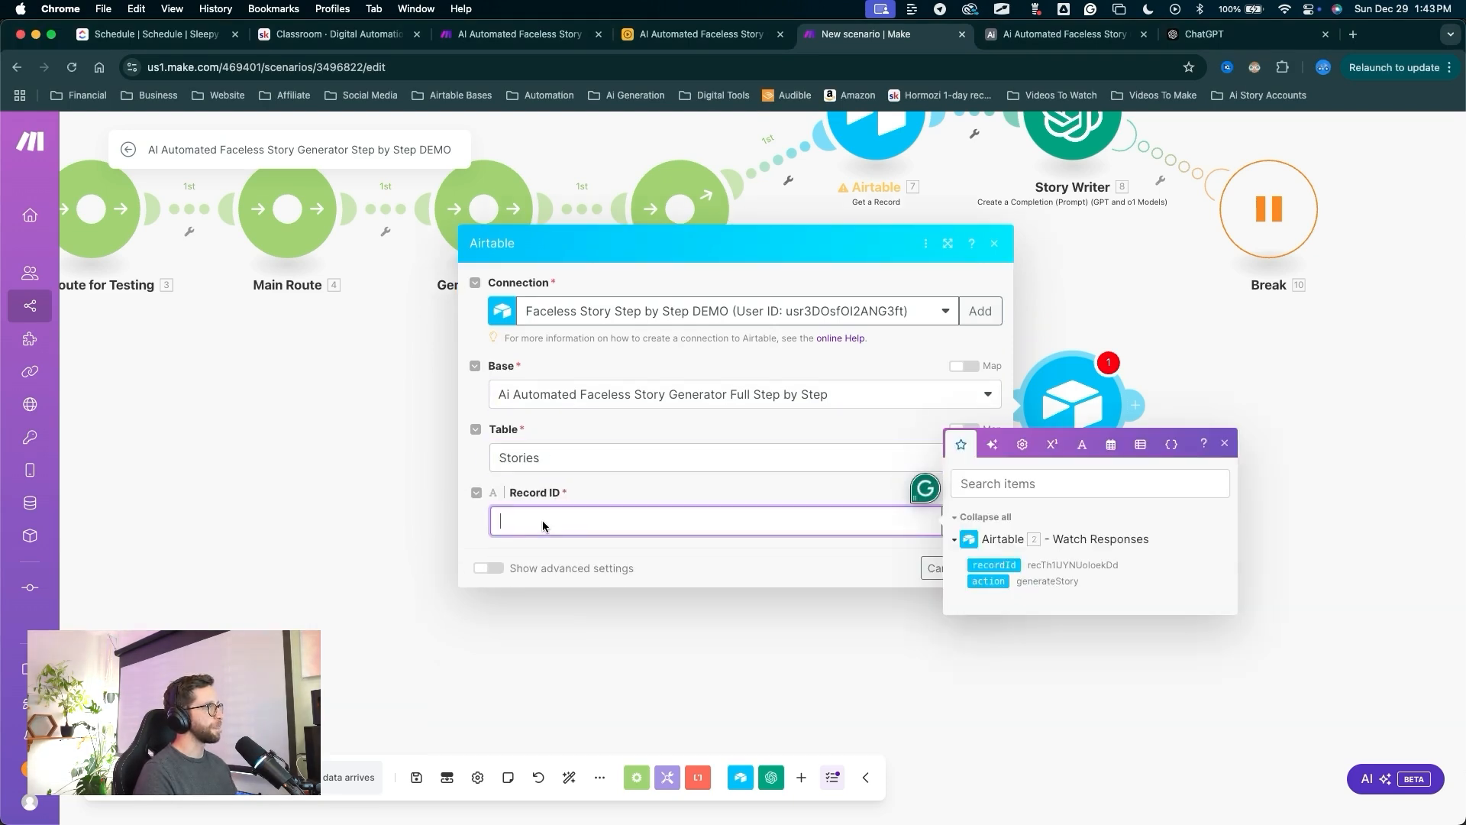
pyautogui.click(994, 565)
pyautogui.click(898, 628)
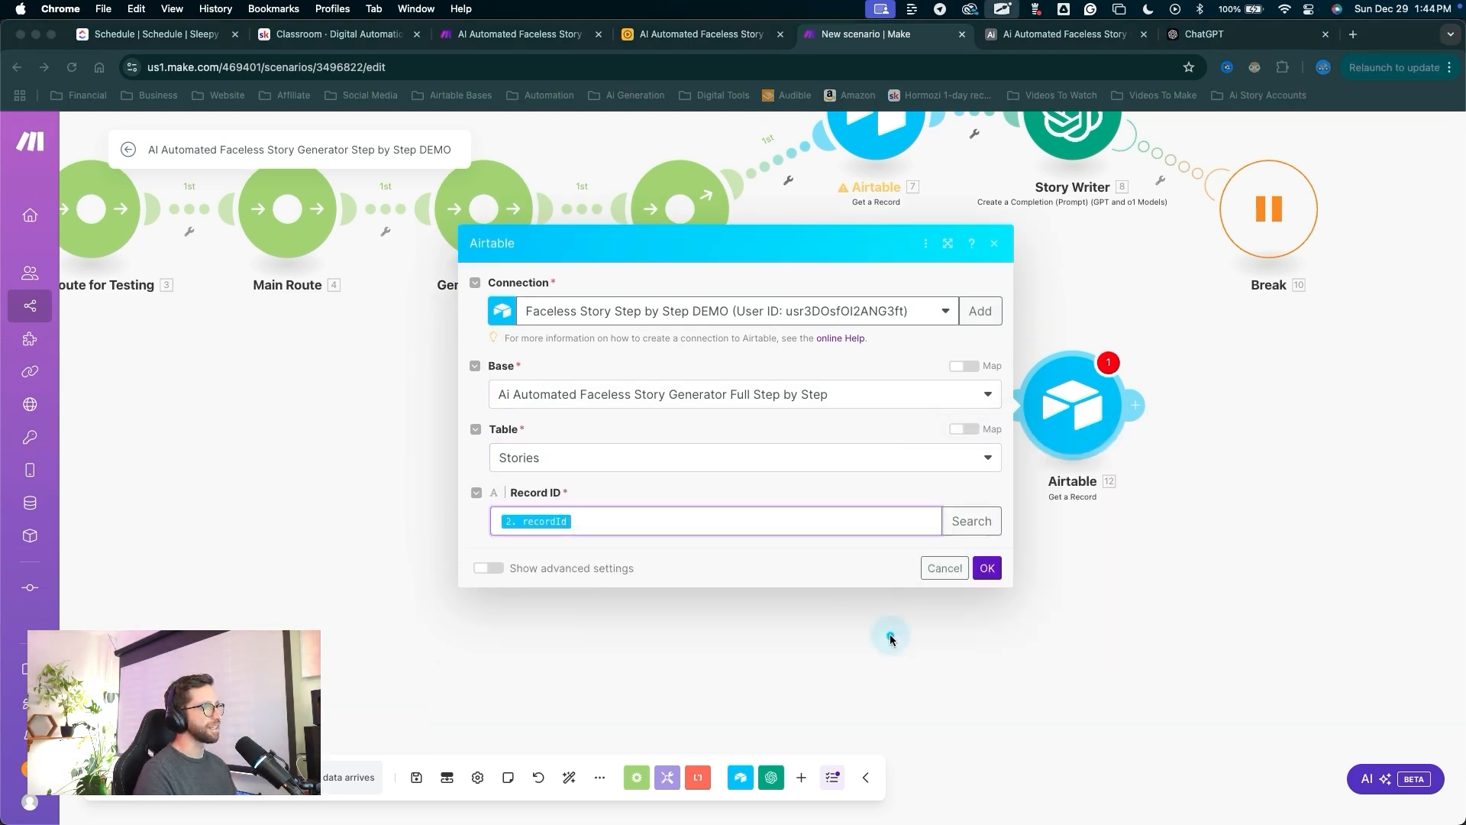
pyautogui.click(982, 566)
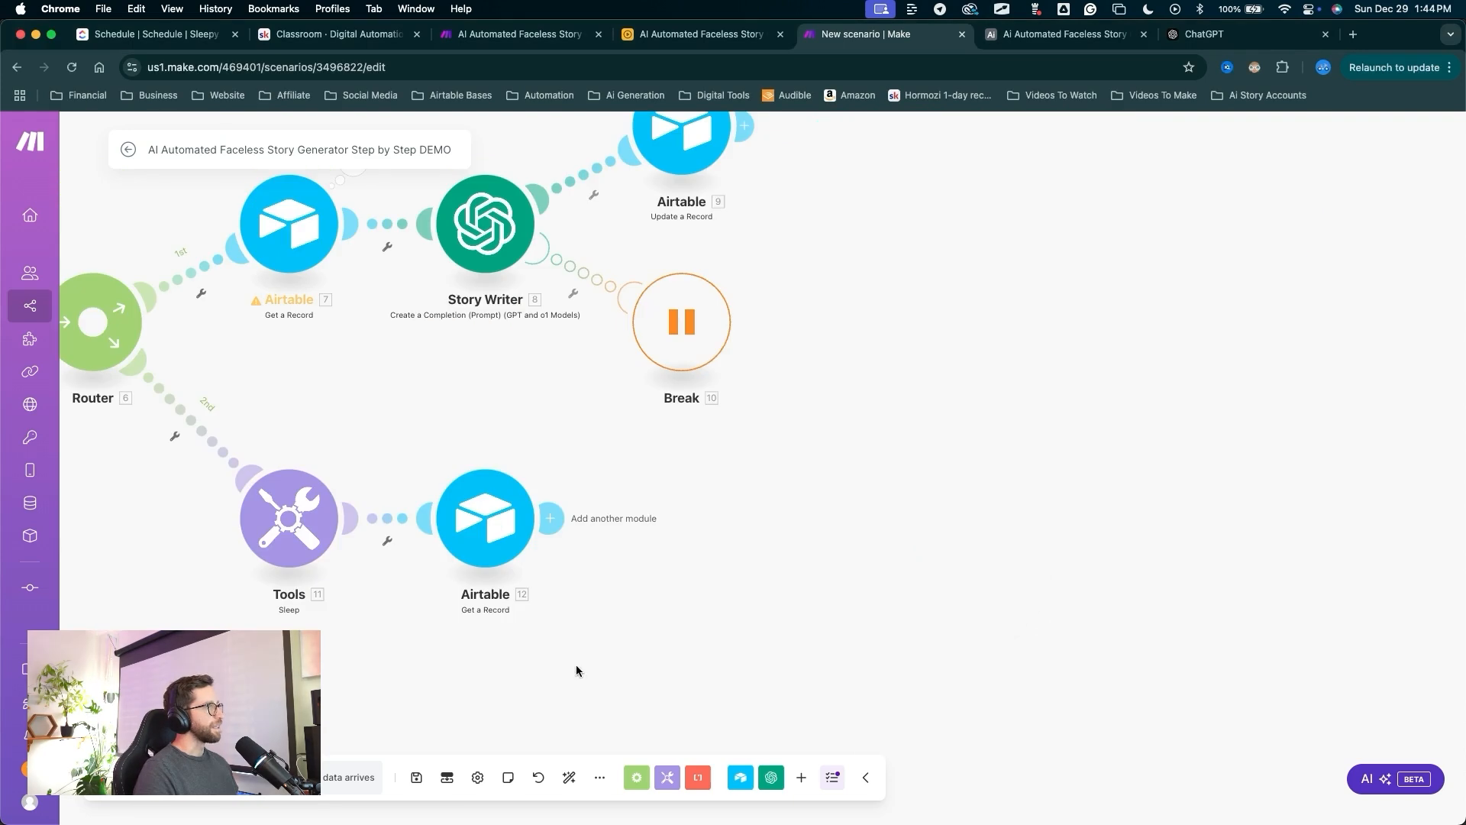
pyautogui.moveTo(642, 664); pyautogui.dragTo(571, 532)
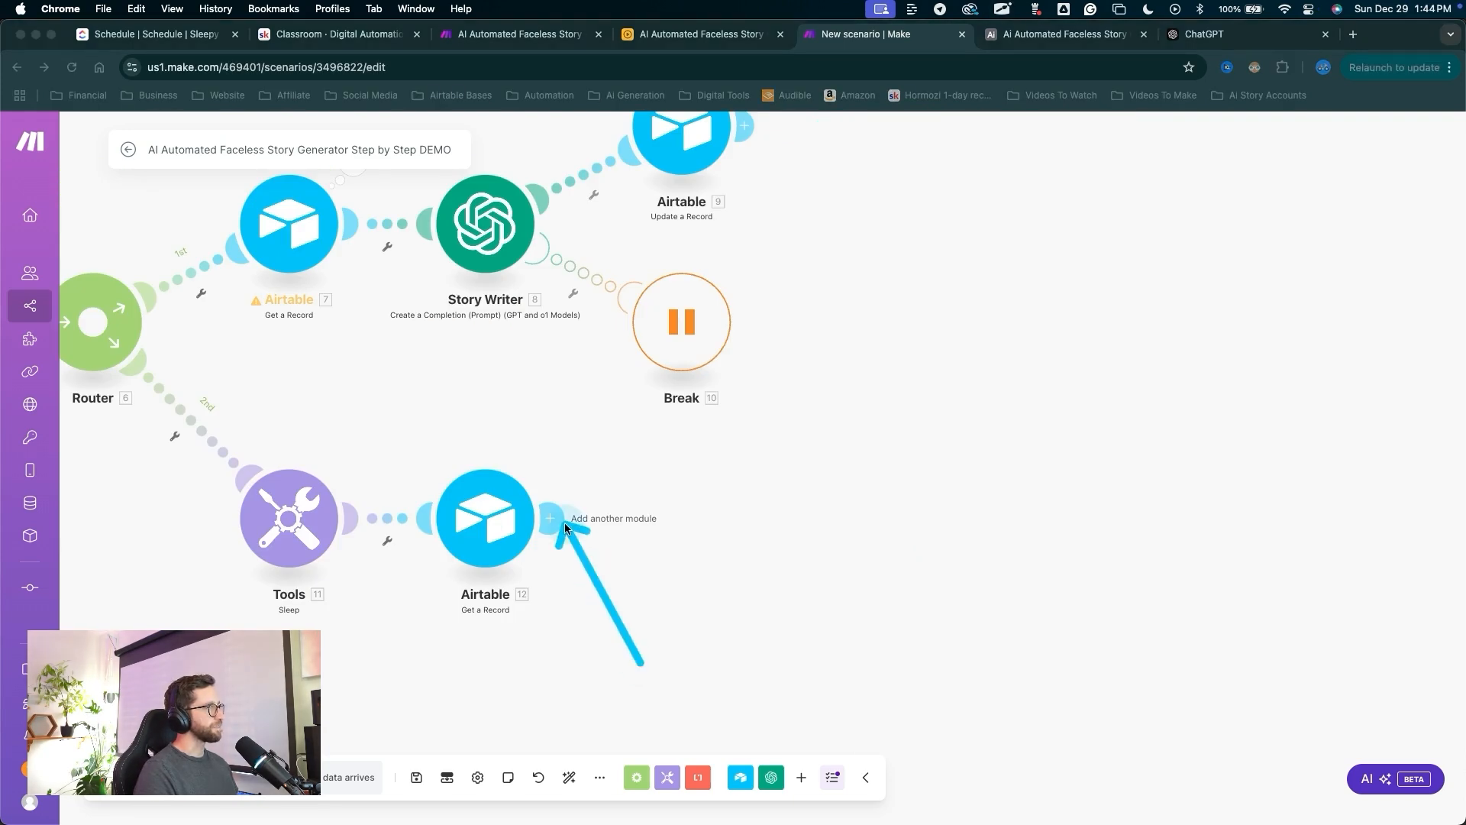
pyautogui.click(563, 520)
pyautogui.click(882, 427)
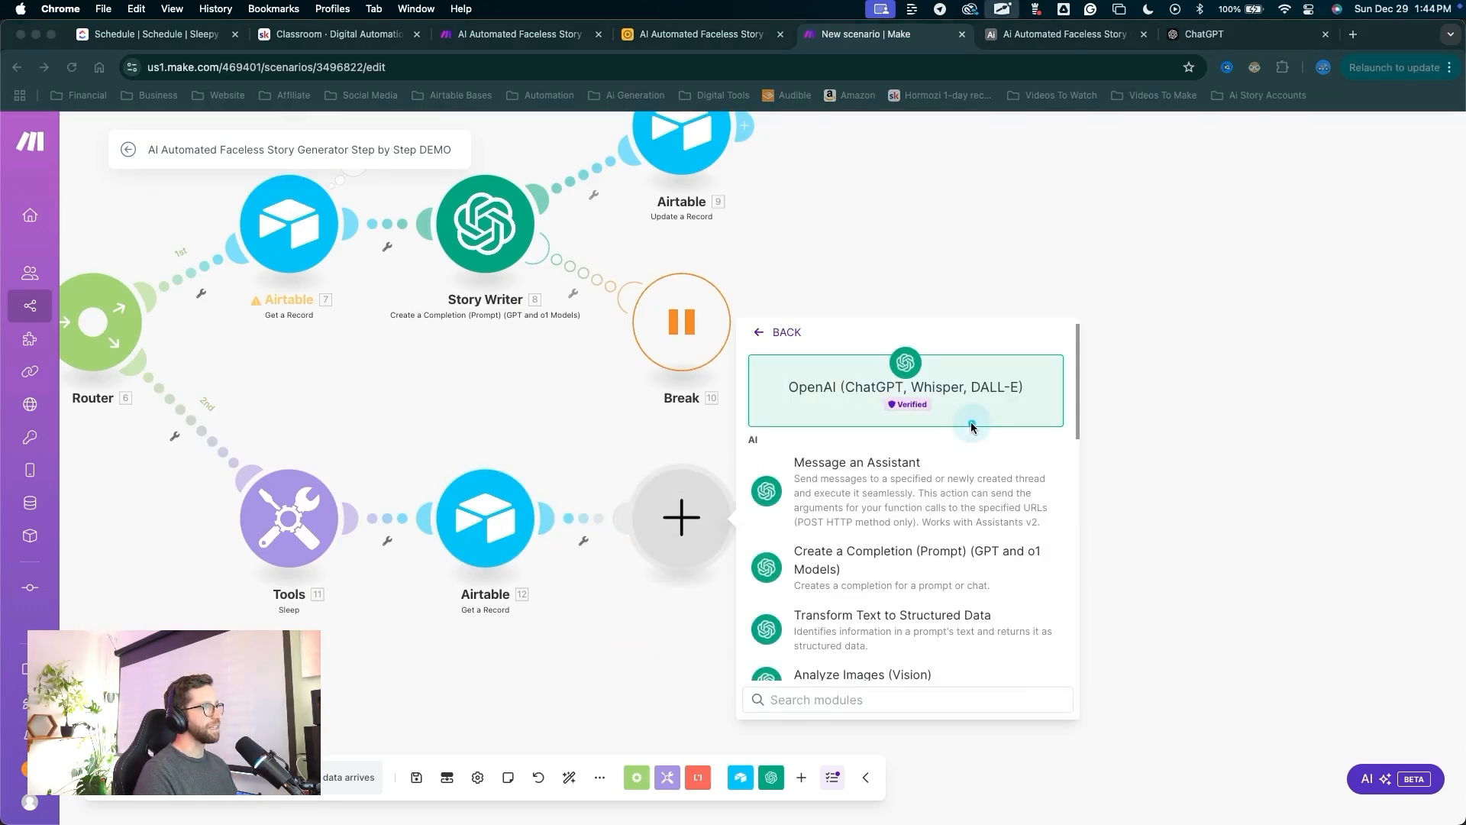
# Add an OpenAI Create a Completion module on Master OpenAI Connection with gpt-4o-mini and the 2048 token limit cleared.
pyautogui.moveTo(950, 427); pyautogui.dragTo(834, 558)
pyautogui.click(832, 555)
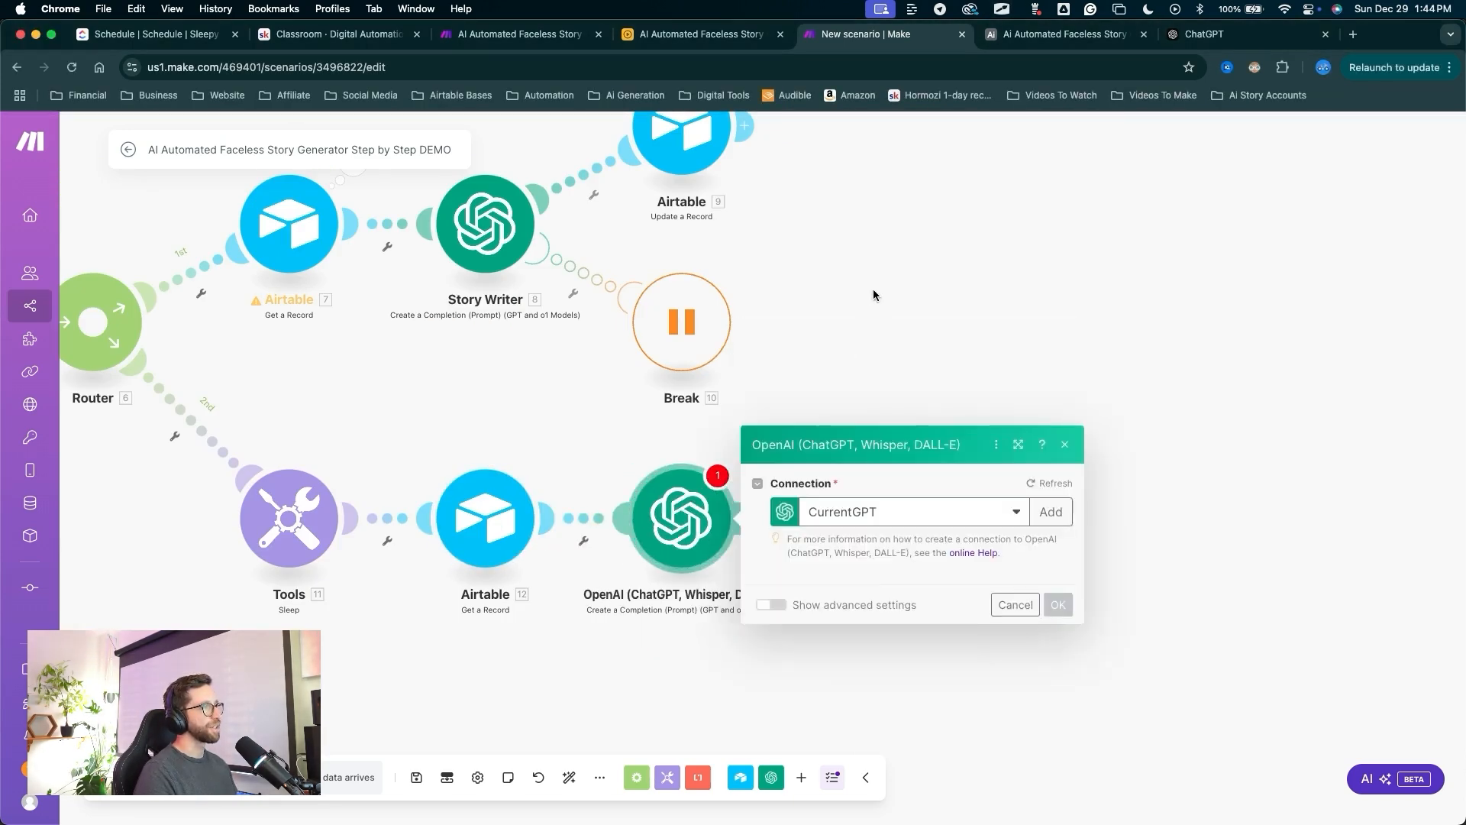
pyautogui.moveTo(868, 248); pyautogui.dragTo(863, 450)
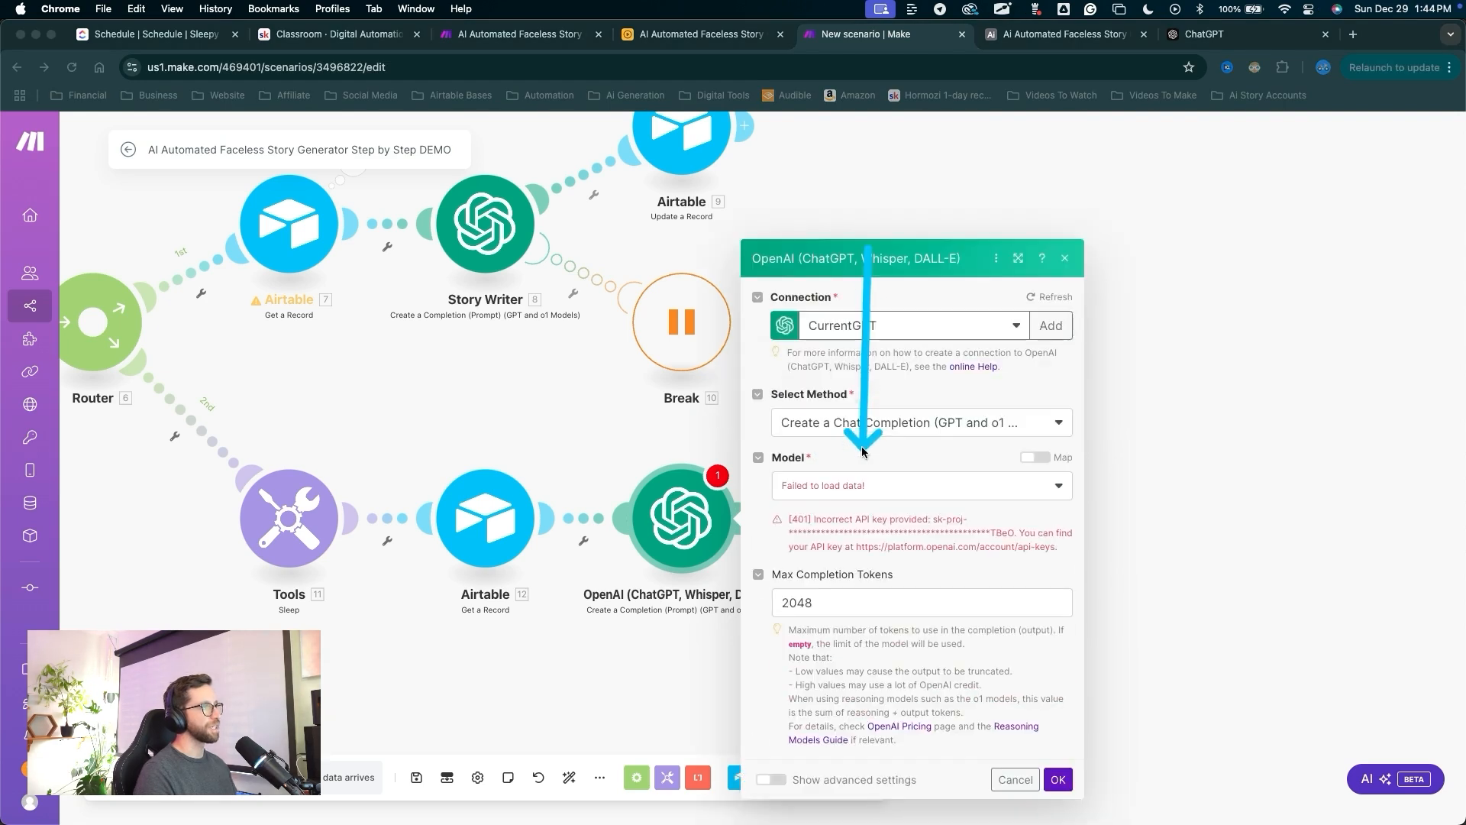
pyautogui.click(872, 326)
pyautogui.click(865, 379)
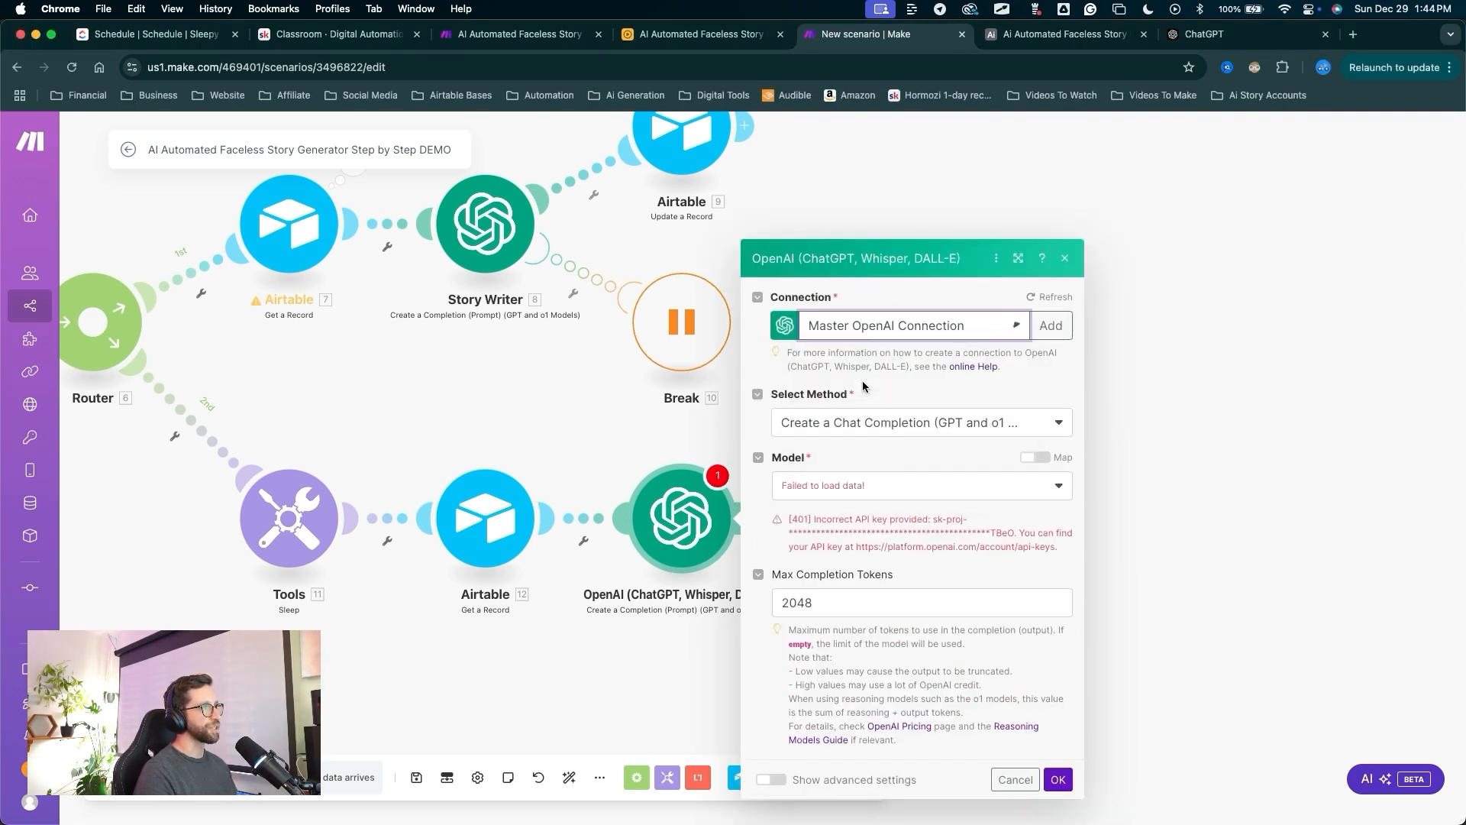
pyautogui.moveTo(886, 364); pyautogui.dragTo(813, 522)
pyautogui.click(815, 515)
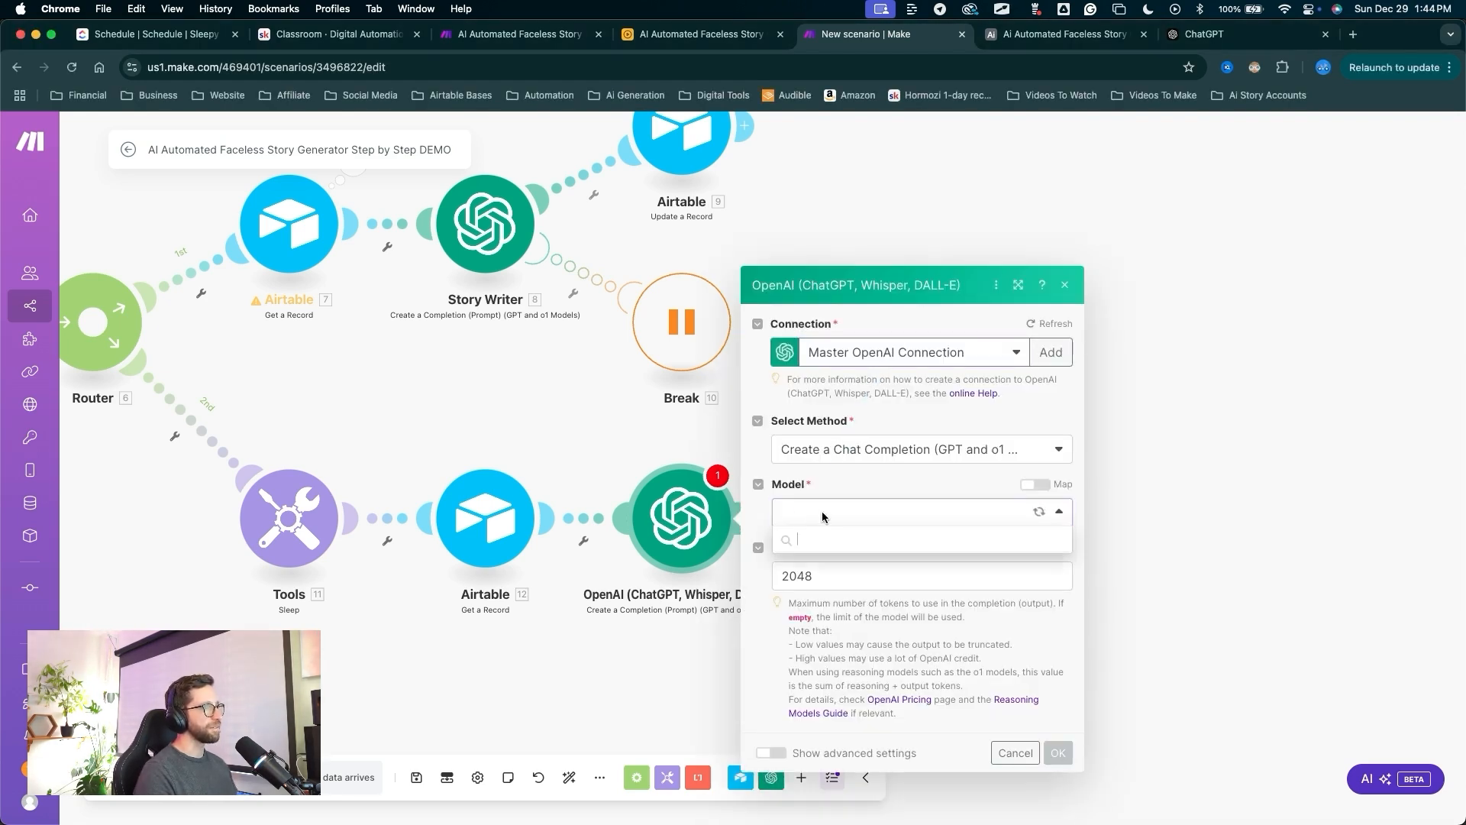
pyautogui.click(831, 751)
pyautogui.moveTo(908, 731)
pyautogui.mouseDown()
pyautogui.moveTo(867, 461)
pyautogui.moveTo(886, 509)
pyautogui.moveTo(876, 490)
pyautogui.mouseUp()
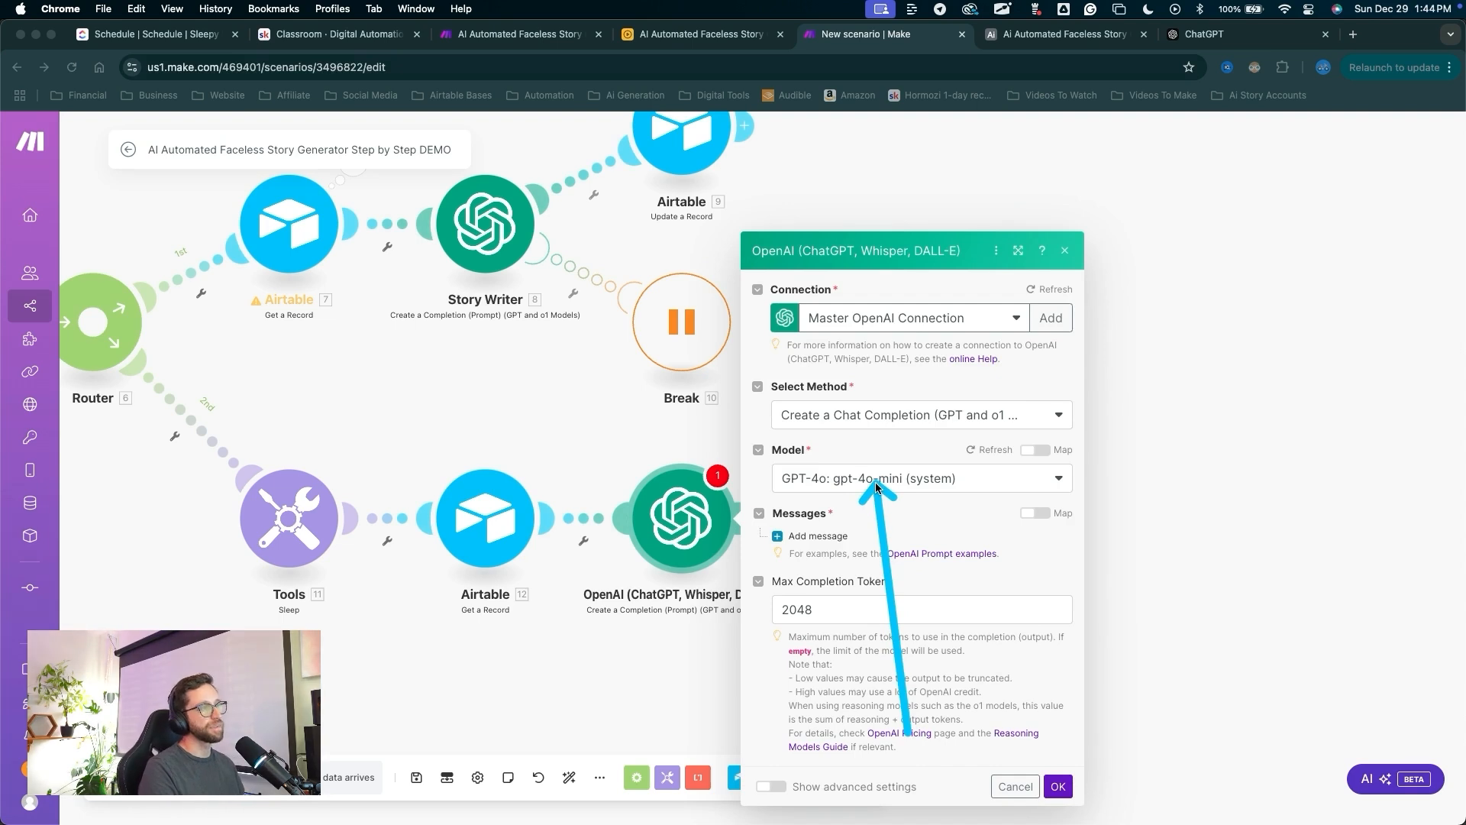
pyautogui.moveTo(875, 482); pyautogui.dragTo(869, 484)
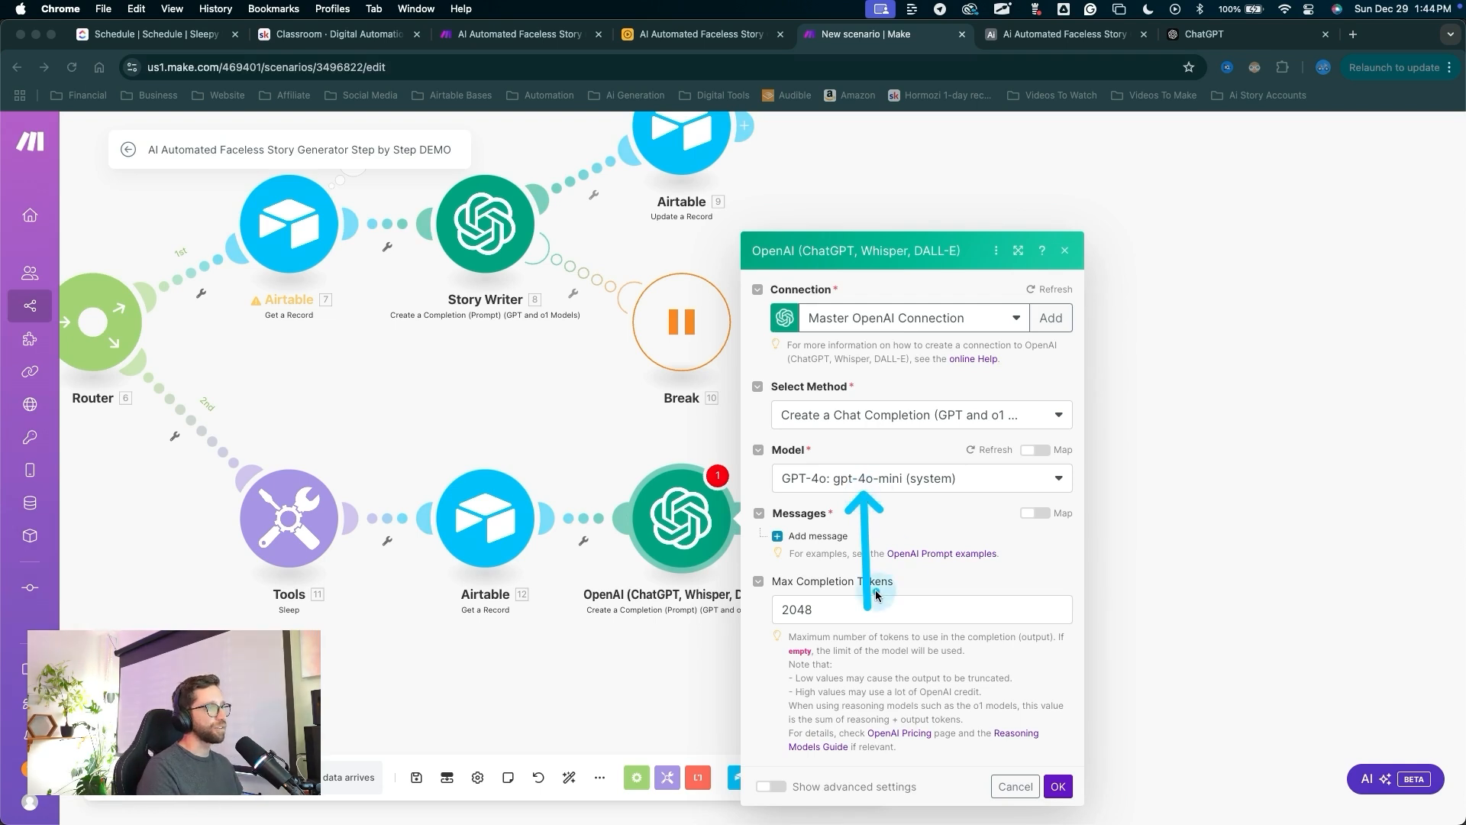
pyautogui.doubleClick(822, 608)
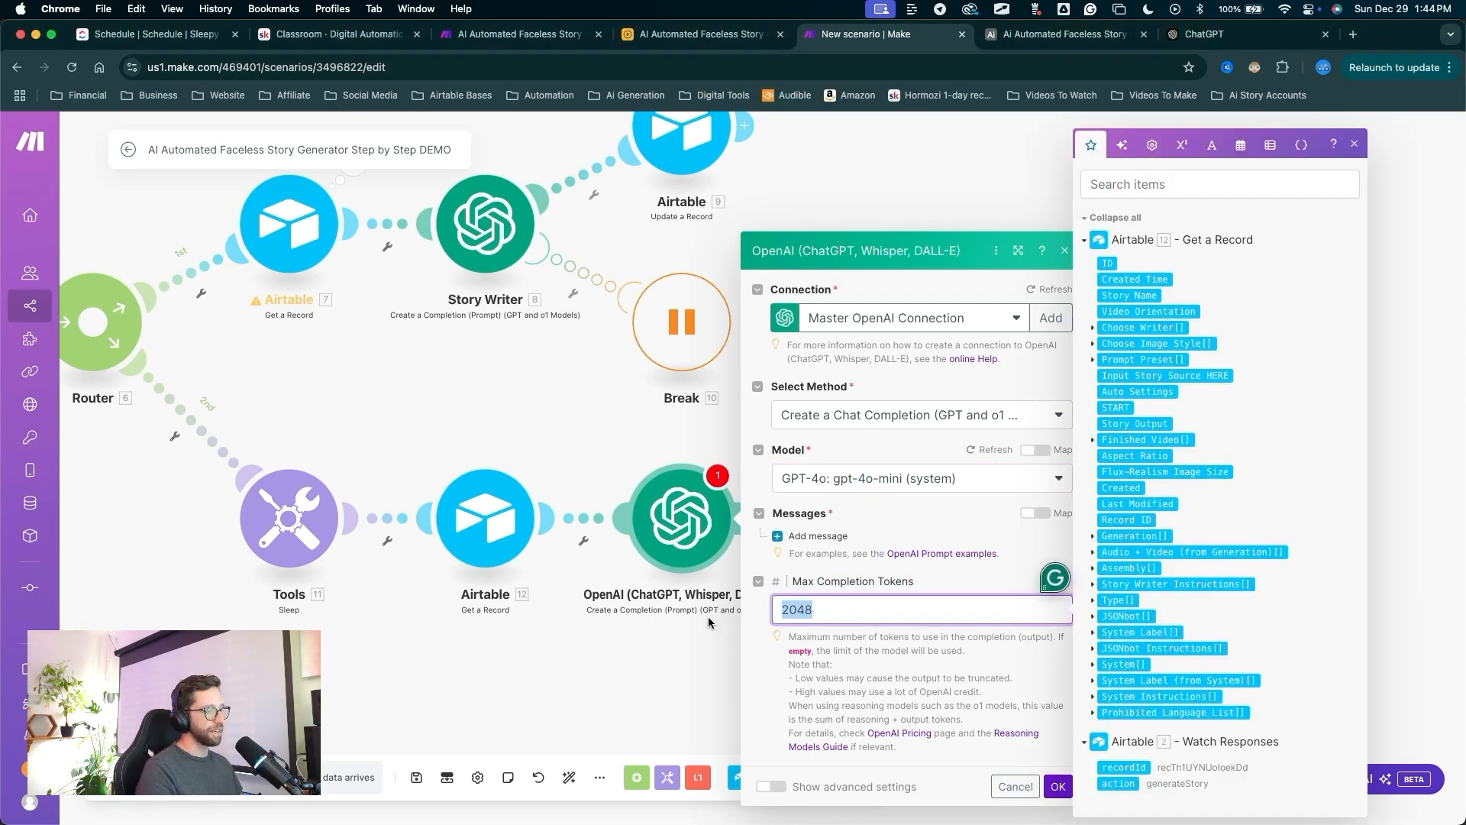
pyautogui.press('BackSpace')
# Add a first message containing the pasted JSON-building instructions.
pyautogui.click(818, 535)
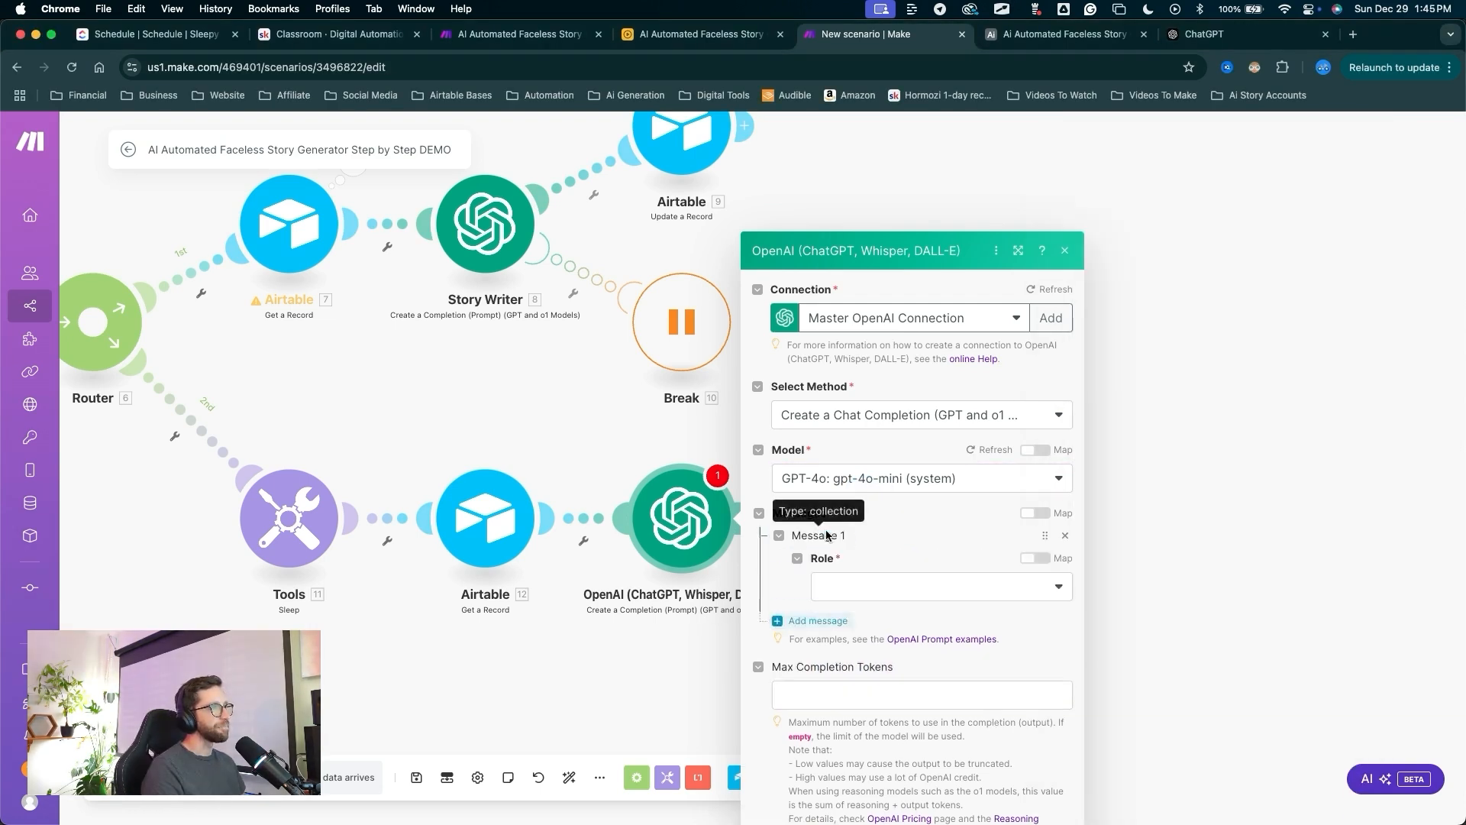
pyautogui.click(833, 542)
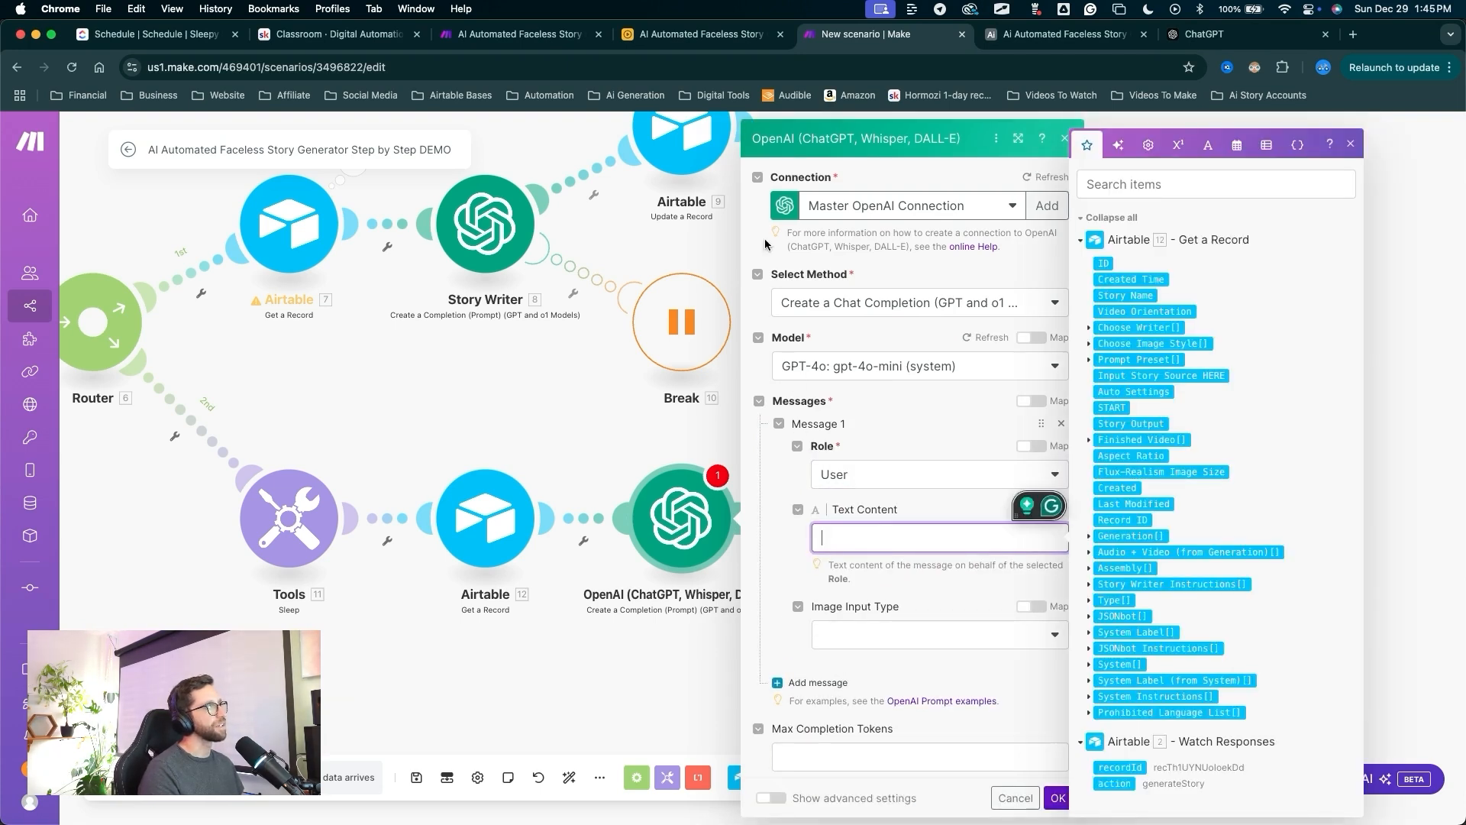
pyautogui.write('You are an expert at following instructions to make a JSON Object. Your instructions are below.')
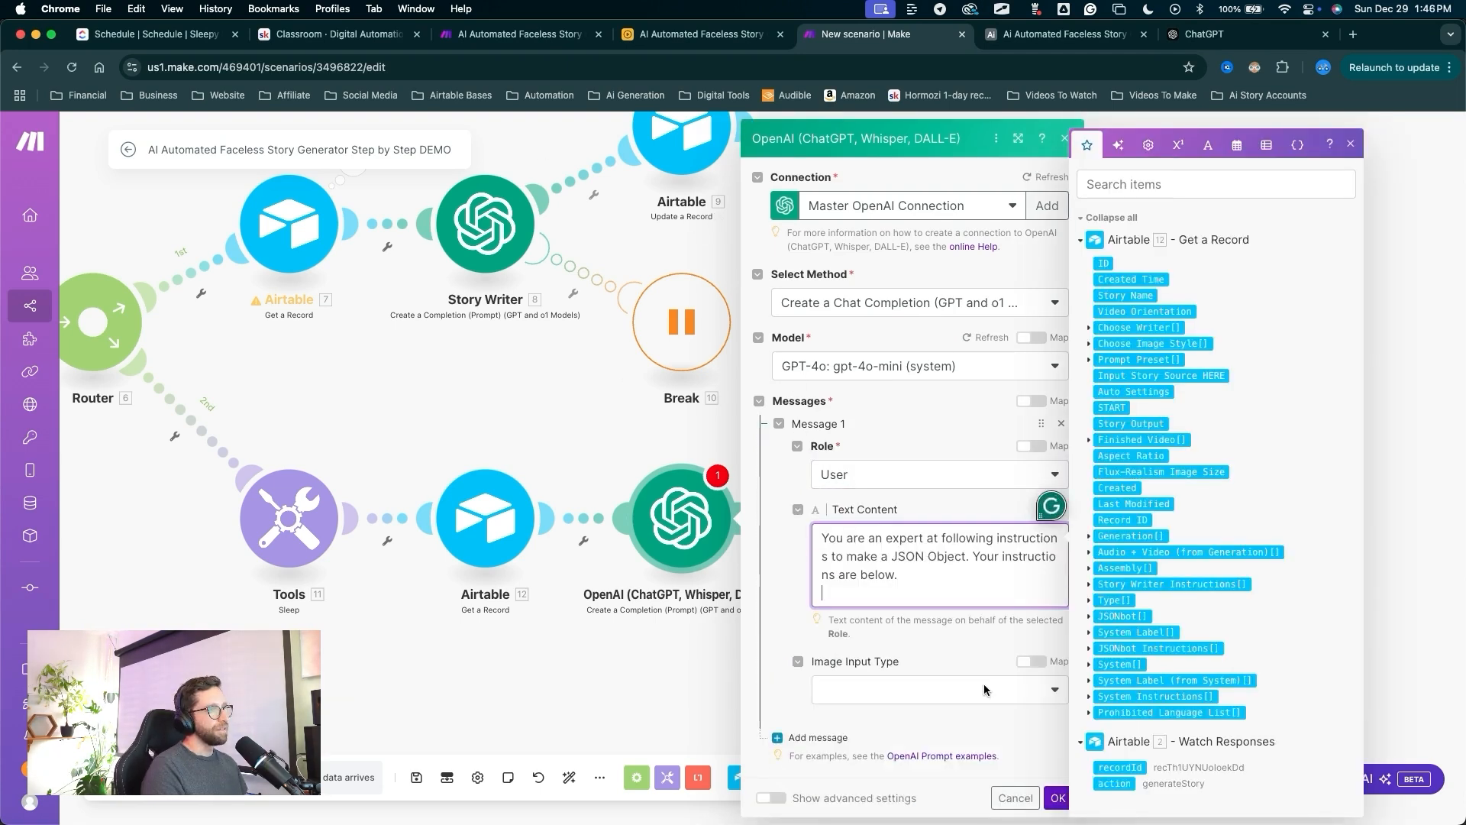
pyautogui.click(1028, 721)
pyautogui.scroll(-2, 941, 640)
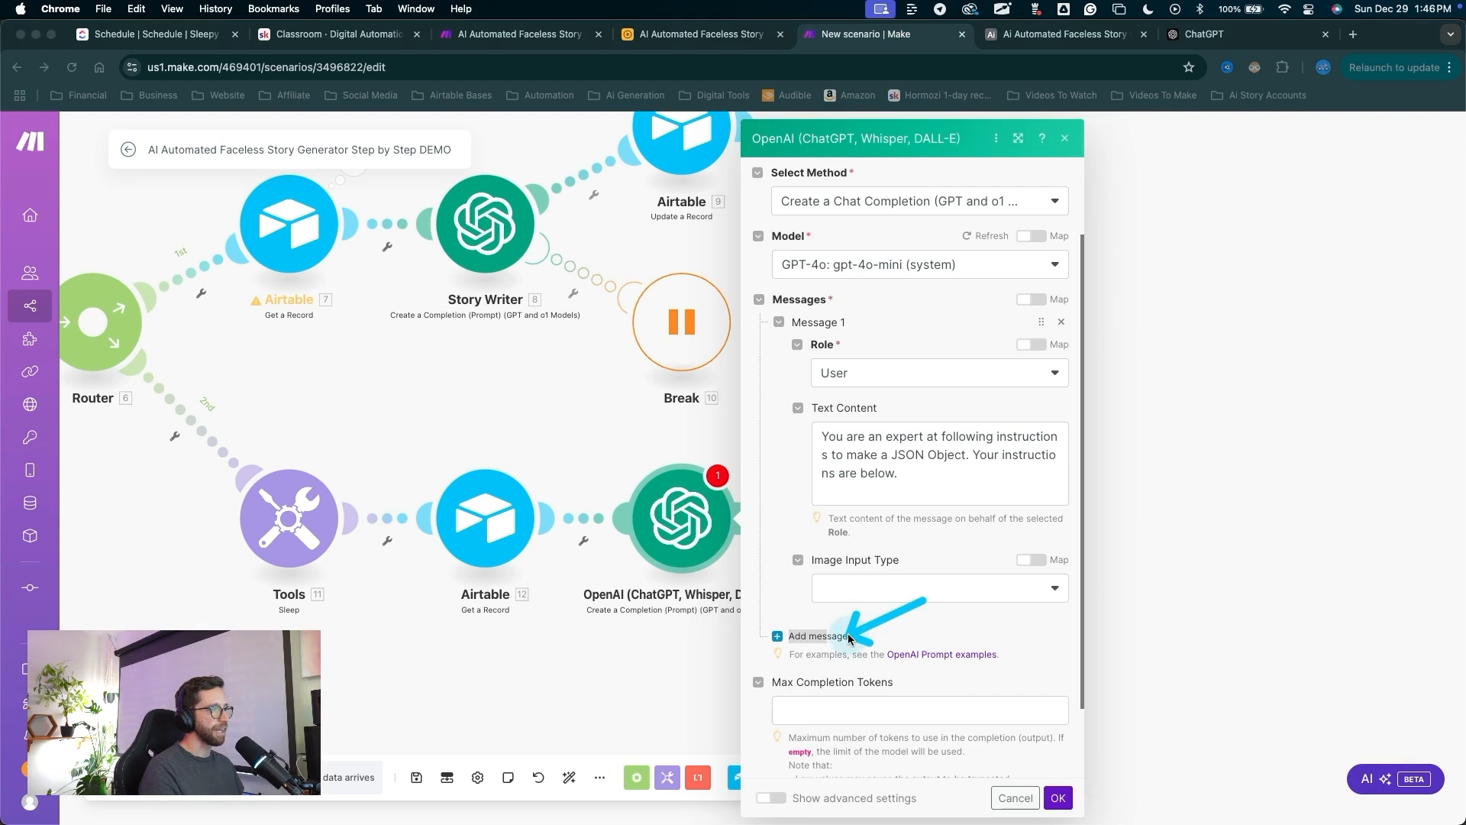
# Add an Assistant message reading 'Create a JSON' followed by the mapped JSONbot Instructions and a '1. "' line.
pyautogui.click(817, 636)
pyautogui.click(864, 684)
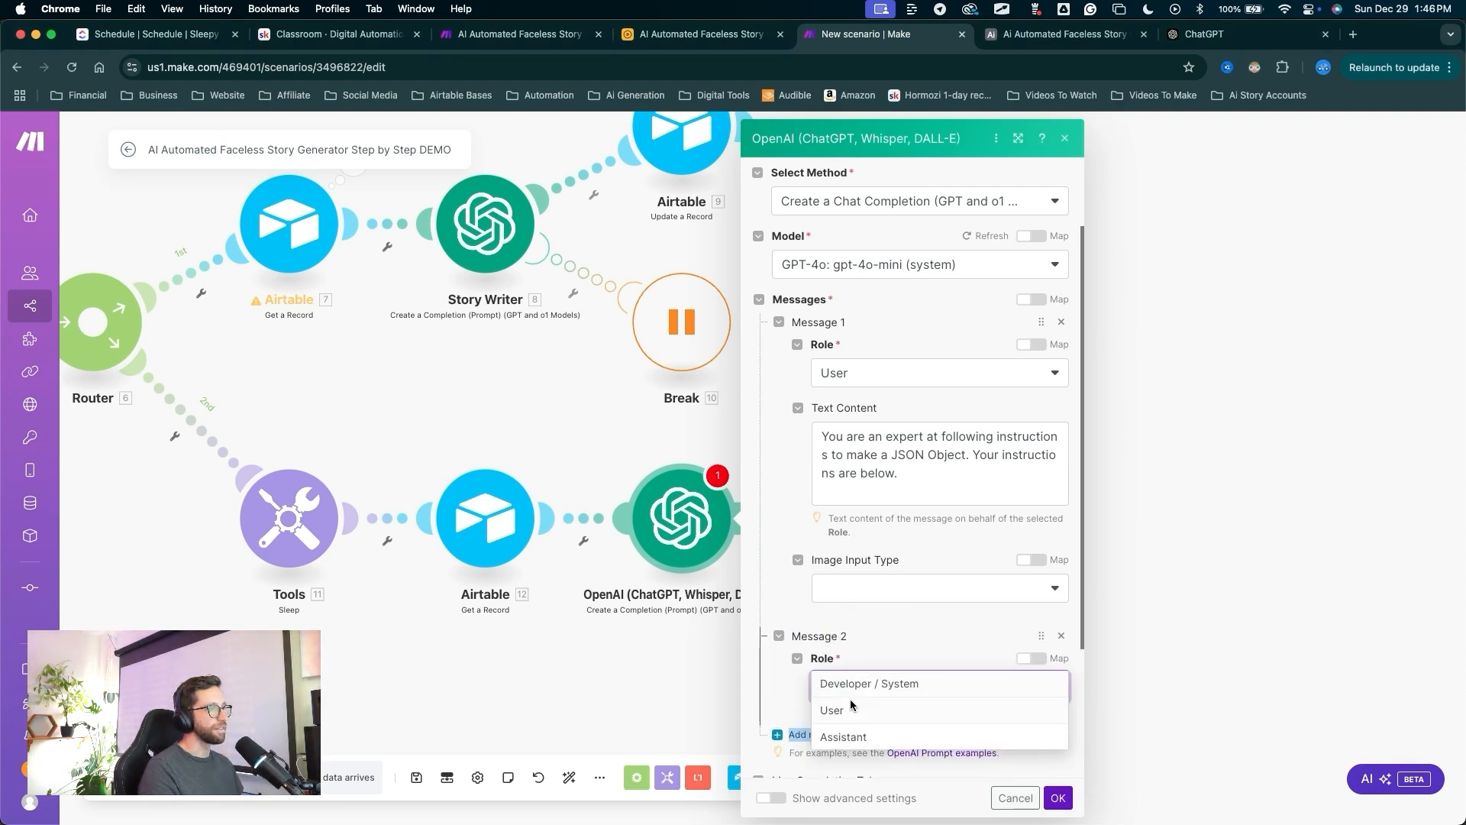
pyautogui.click(847, 729)
pyautogui.moveTo(915, 498); pyautogui.dragTo(881, 613)
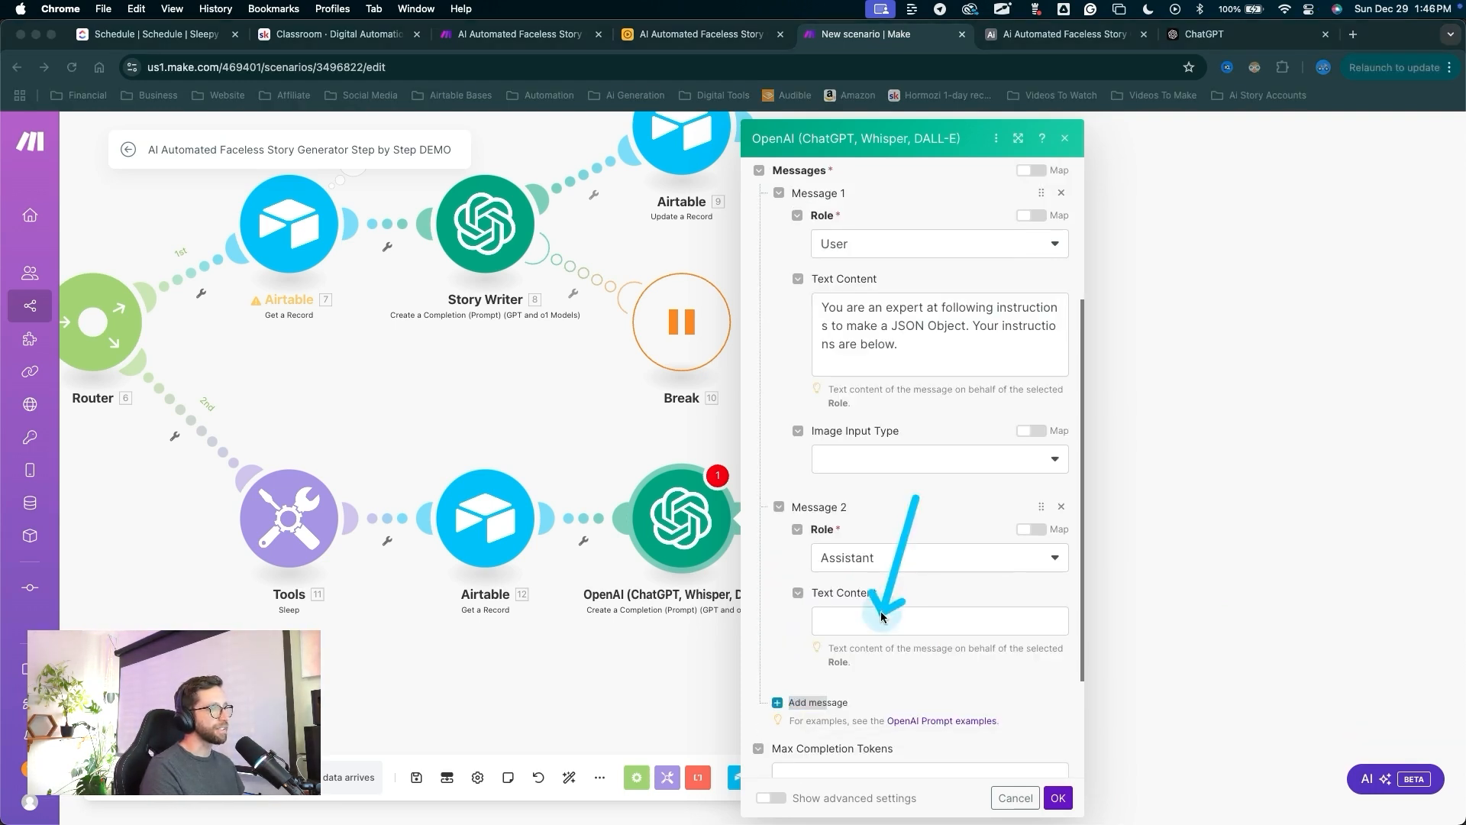
pyautogui.click(882, 615)
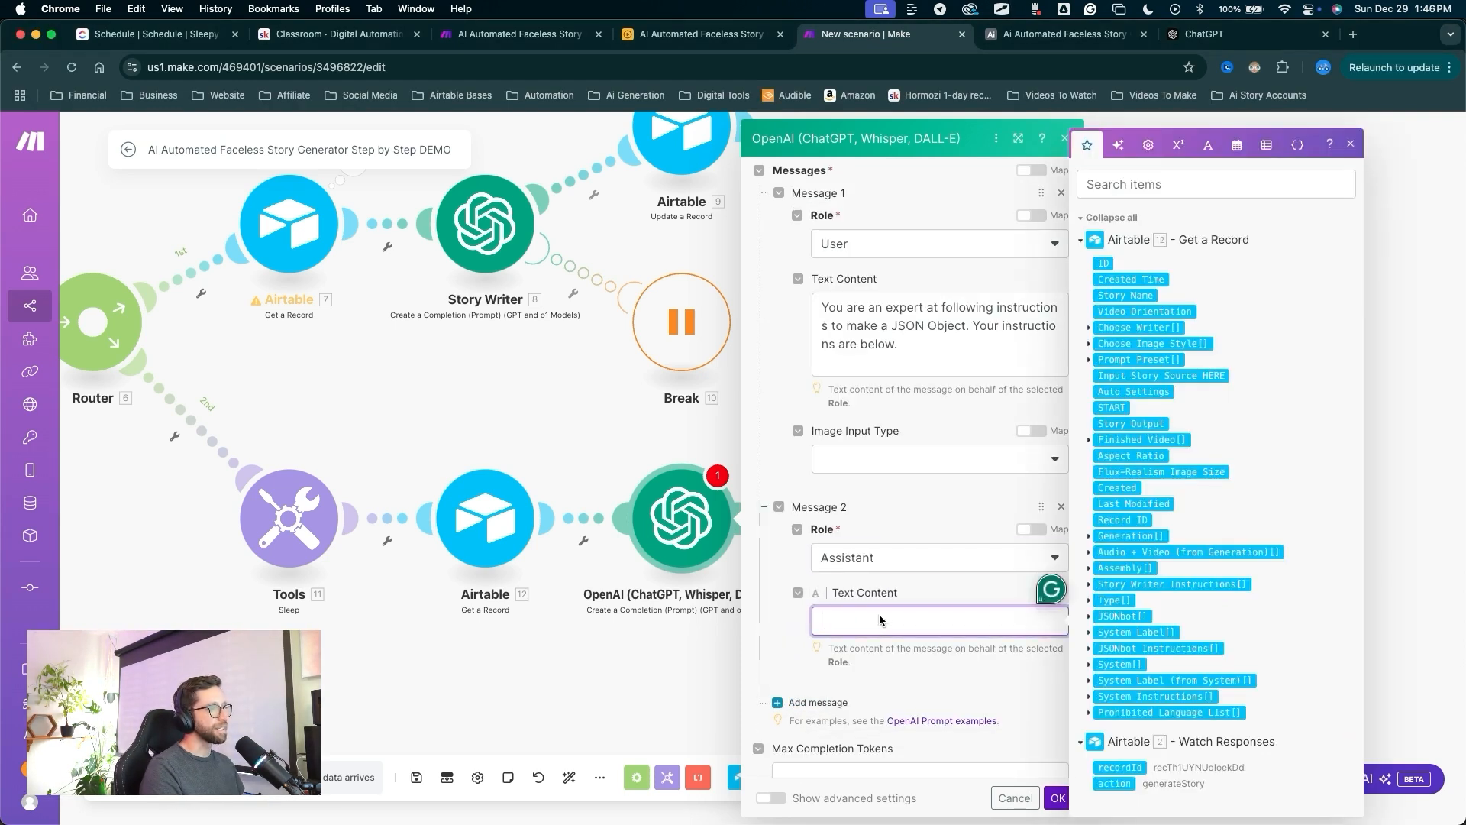
pyautogui.write('Create')
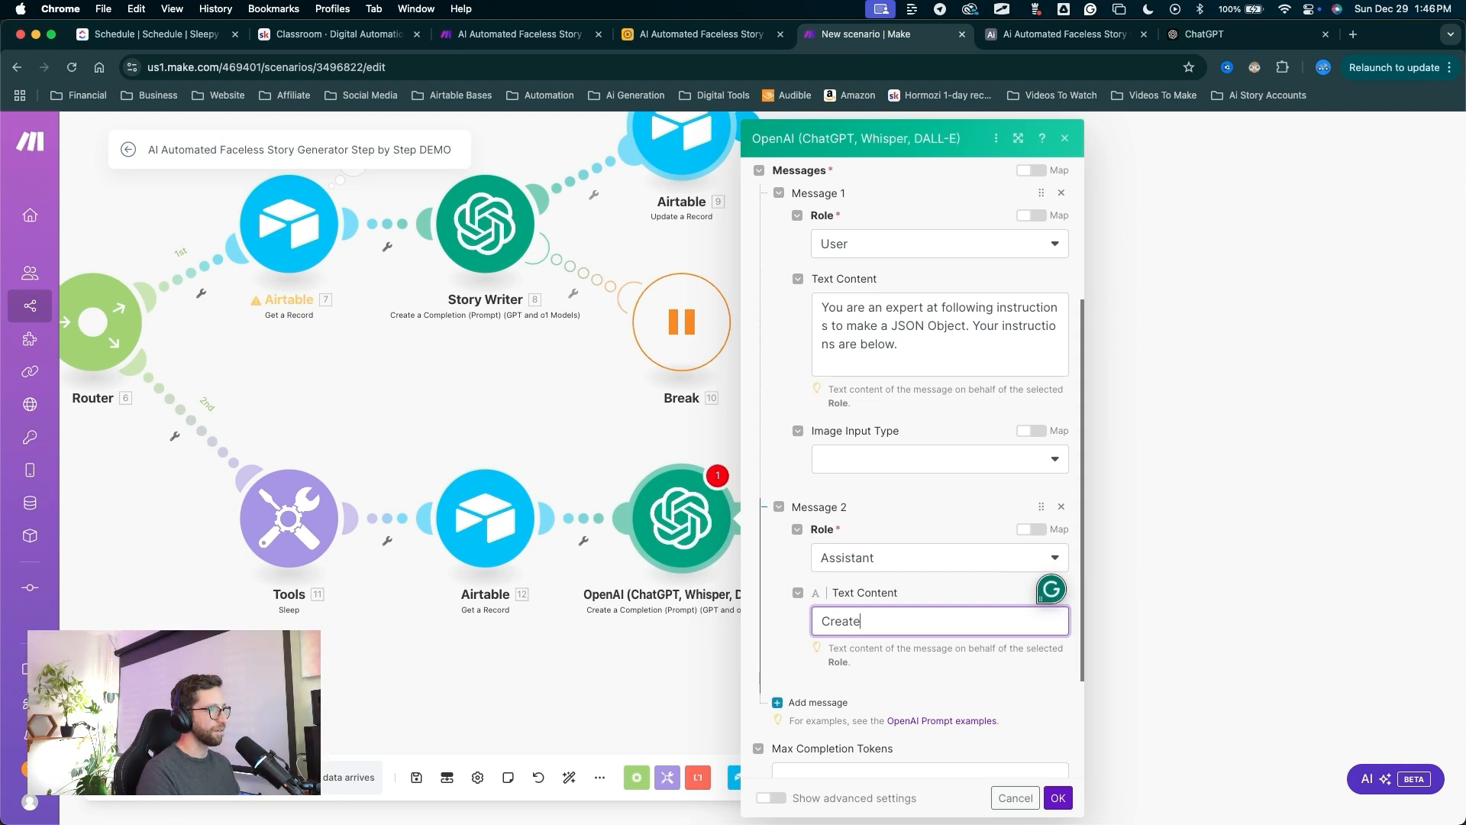
pyautogui.write(' a JSON')
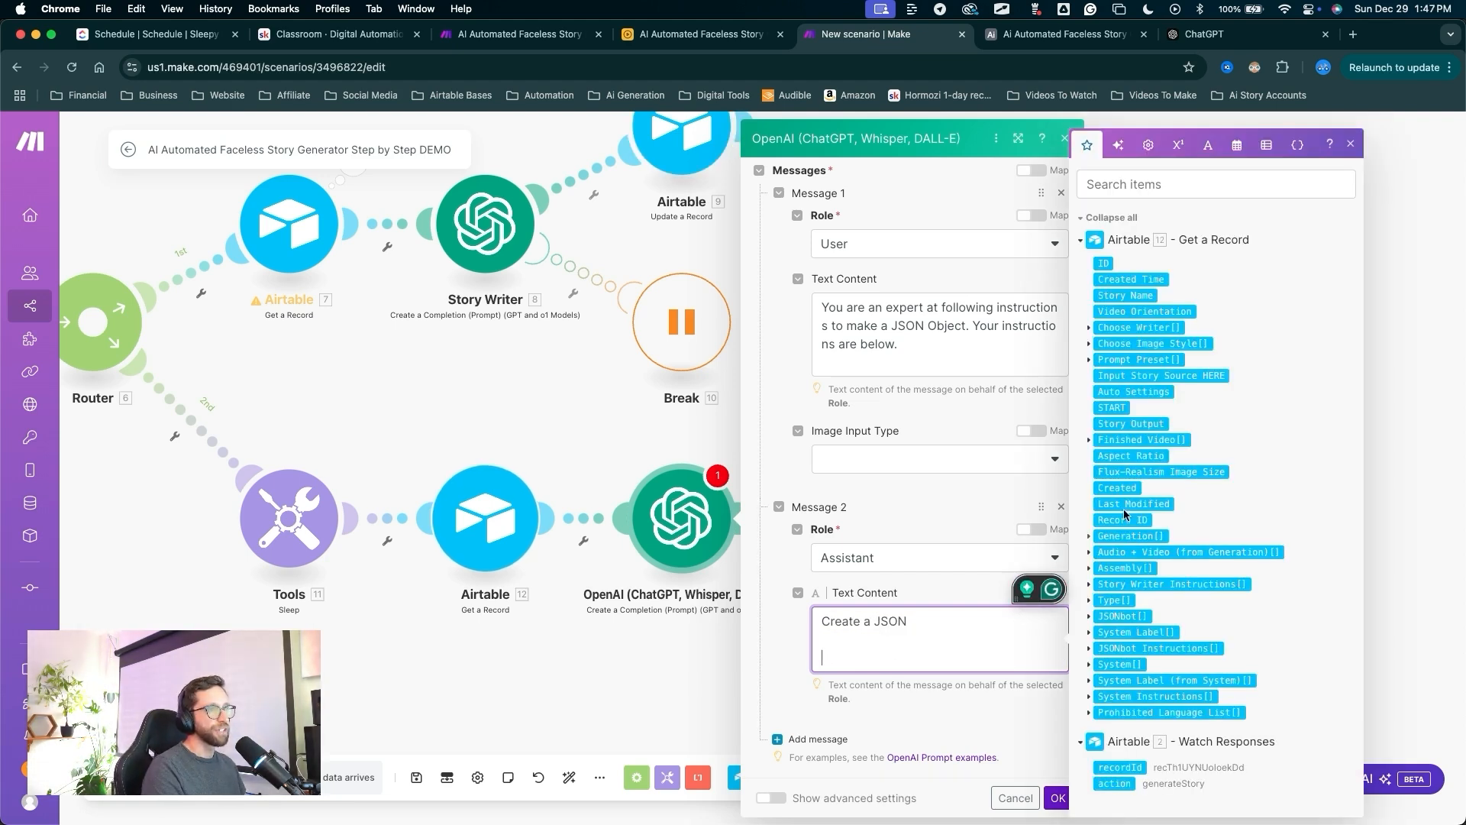
pyautogui.click(1090, 648)
pyautogui.click(1114, 655)
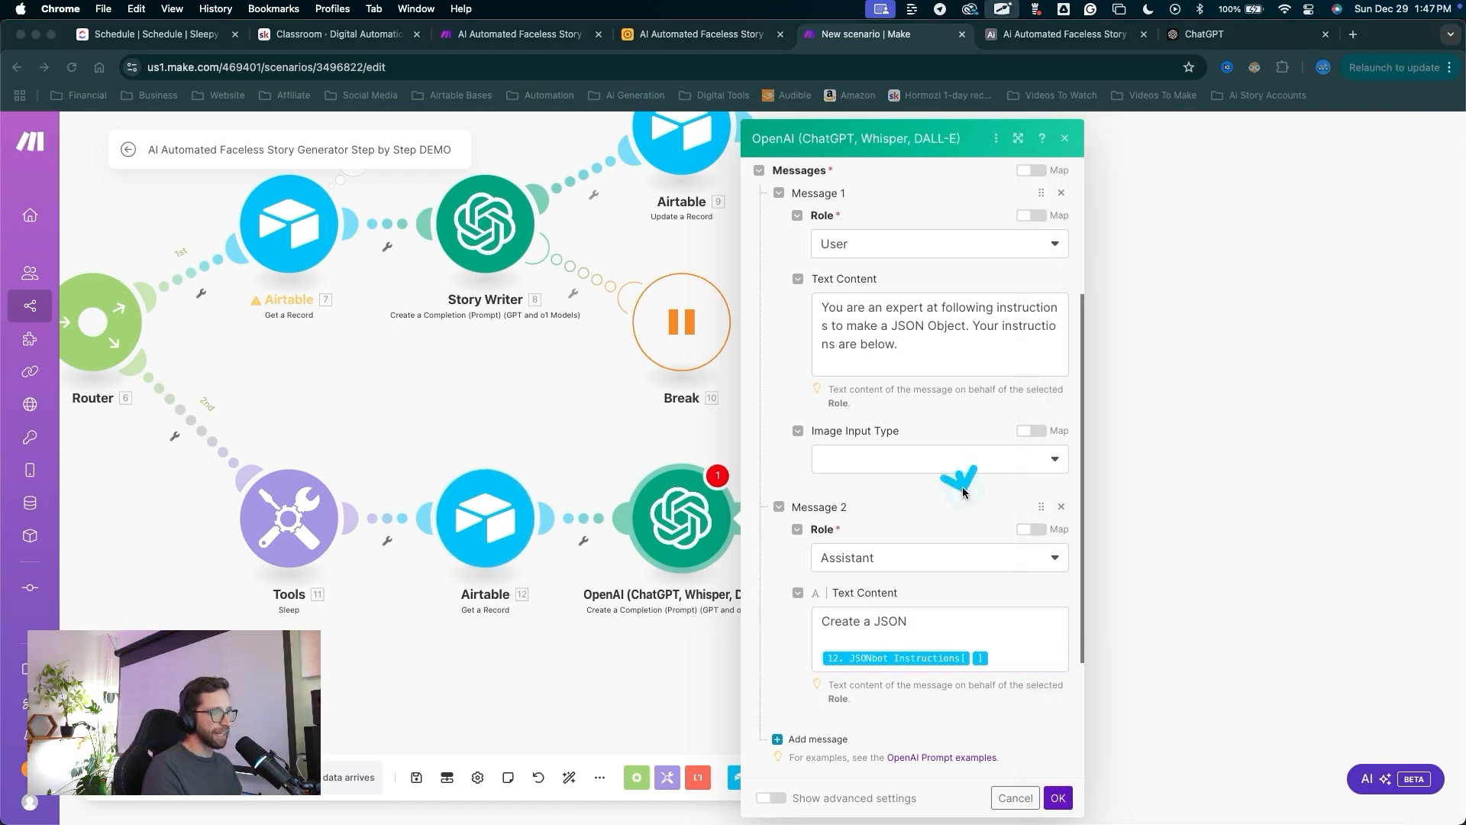
pyautogui.moveTo(959, 473)
pyautogui.mouseDown()
pyautogui.moveTo(959, 622)
pyautogui.moveTo(985, 658)
pyautogui.mouseUp()
pyautogui.click(990, 663)
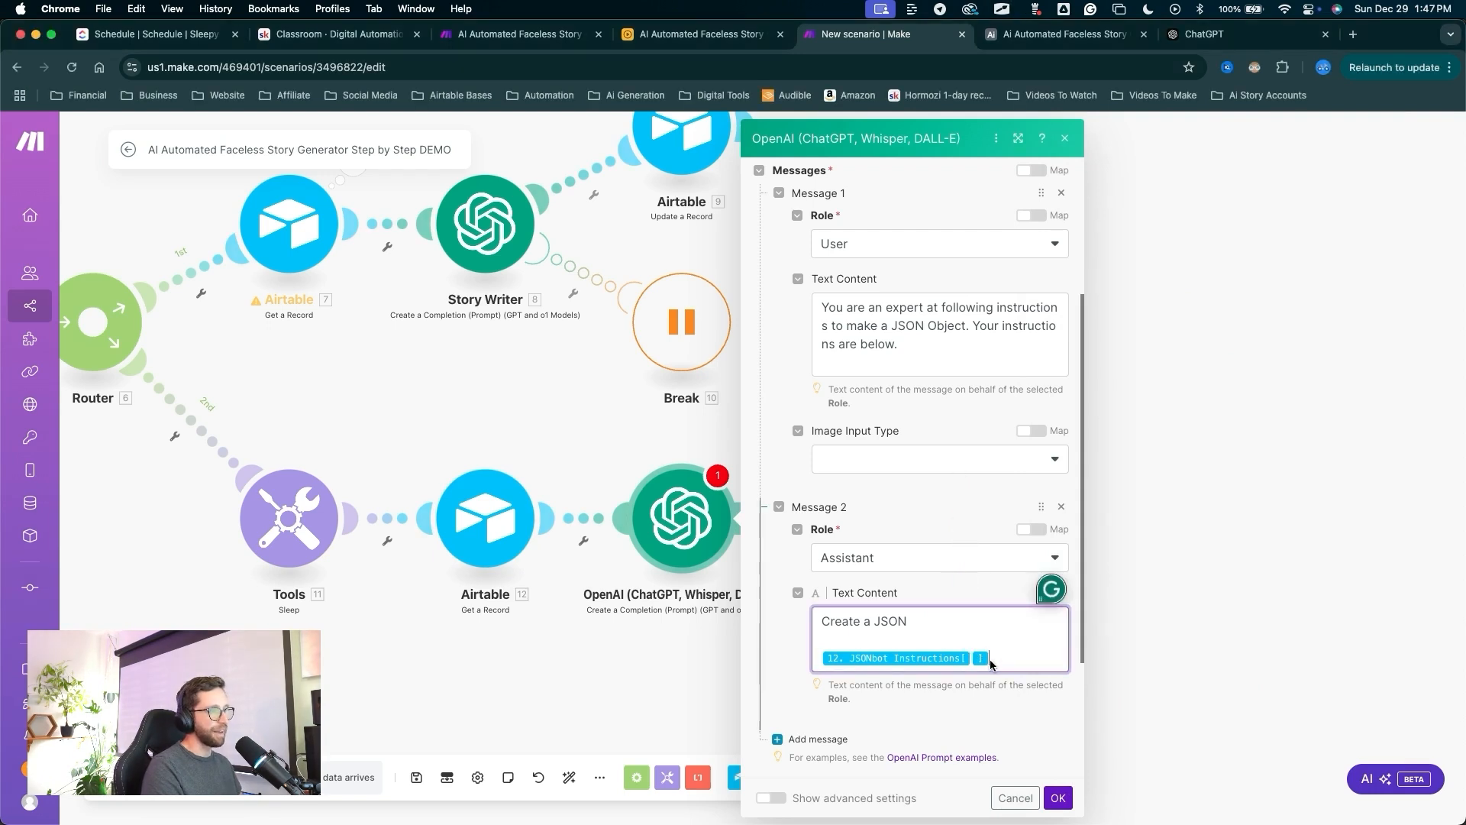
pyautogui.press('Return')
pyautogui.press('Return')
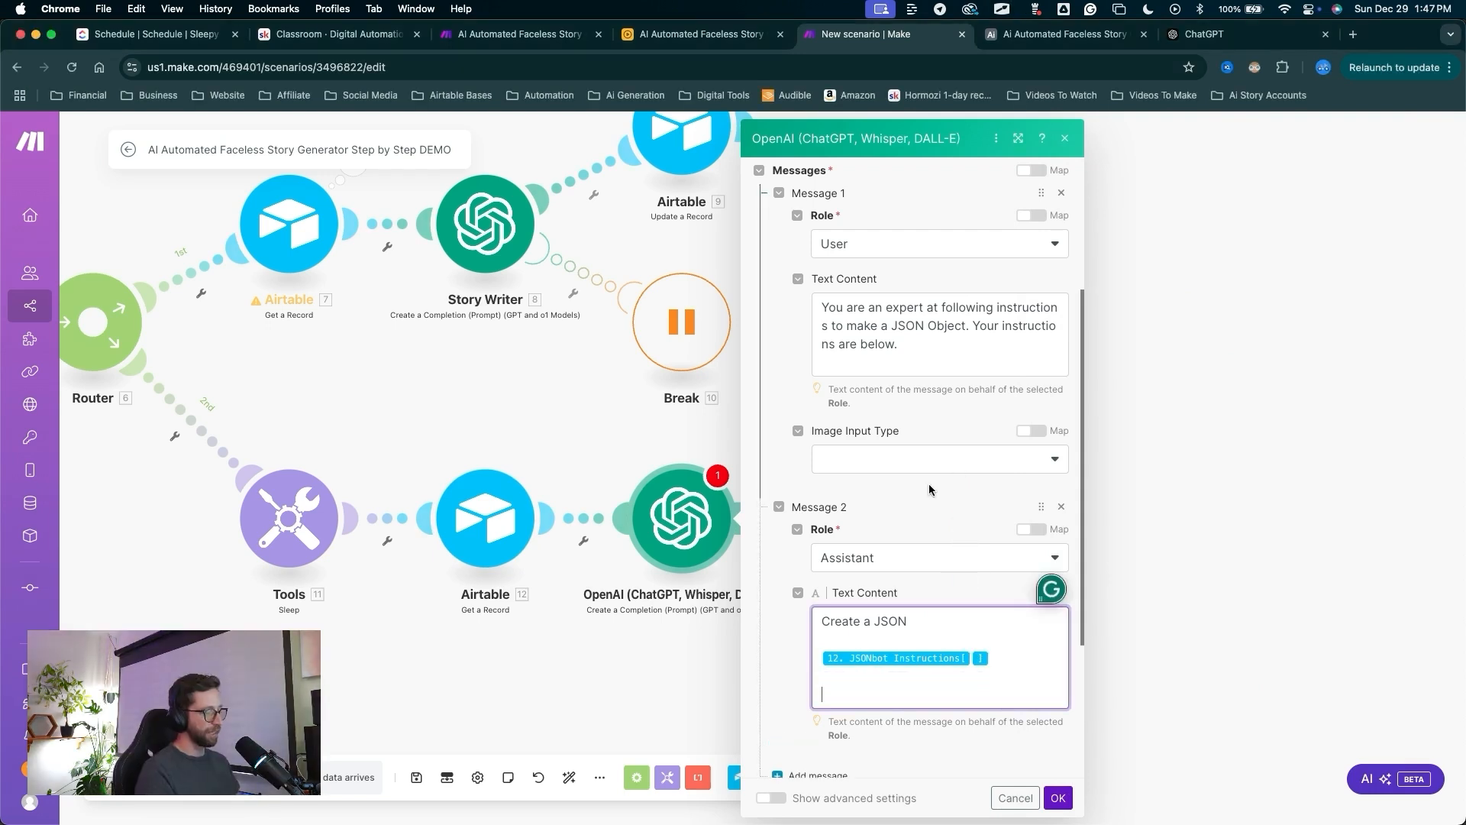
pyautogui.write('1. "')
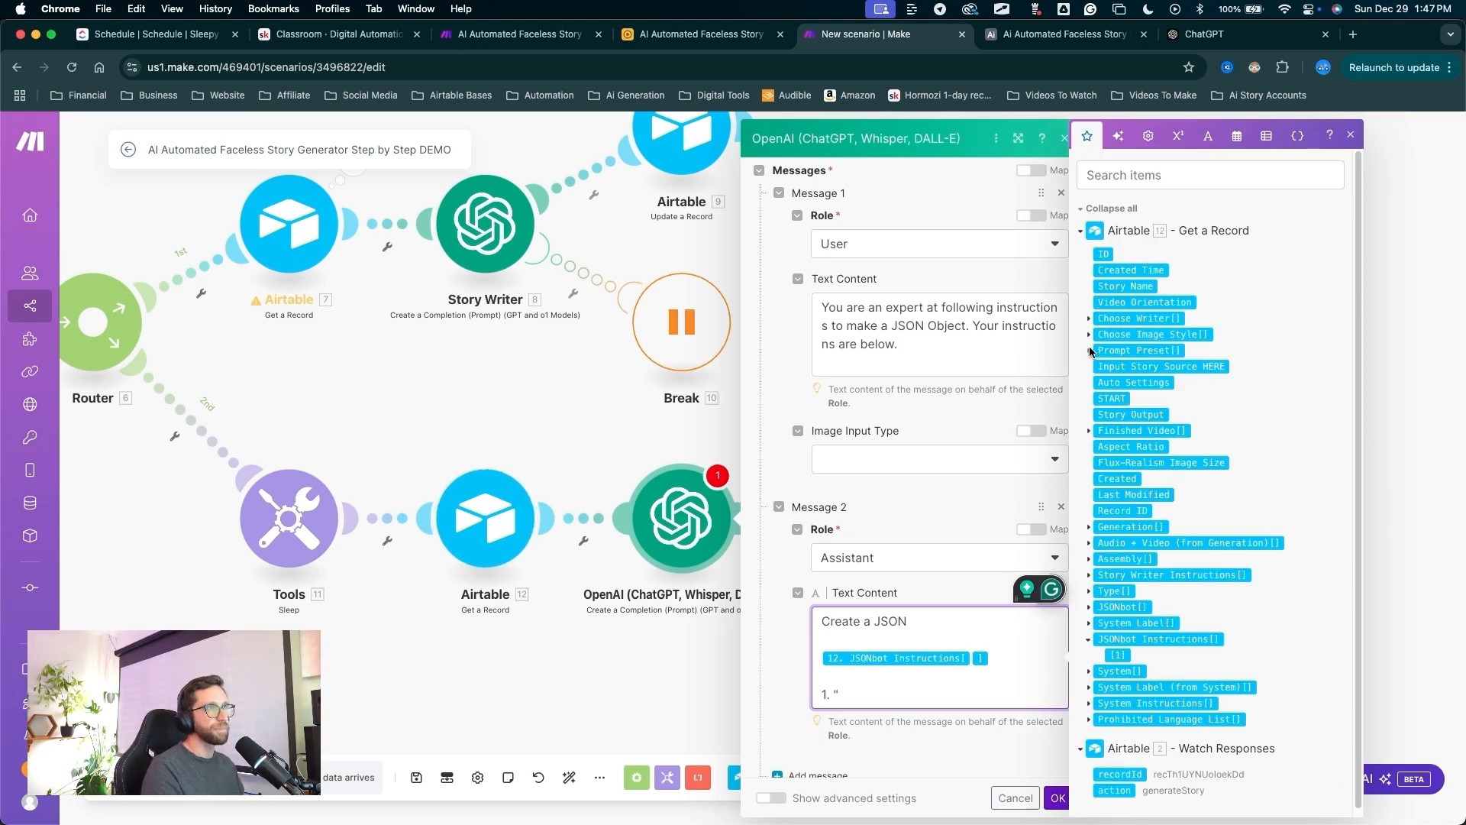
# Insert Prompt Preset and Story Output into the message as quoted list items.
pyautogui.click(1090, 351)
pyautogui.click(1117, 367)
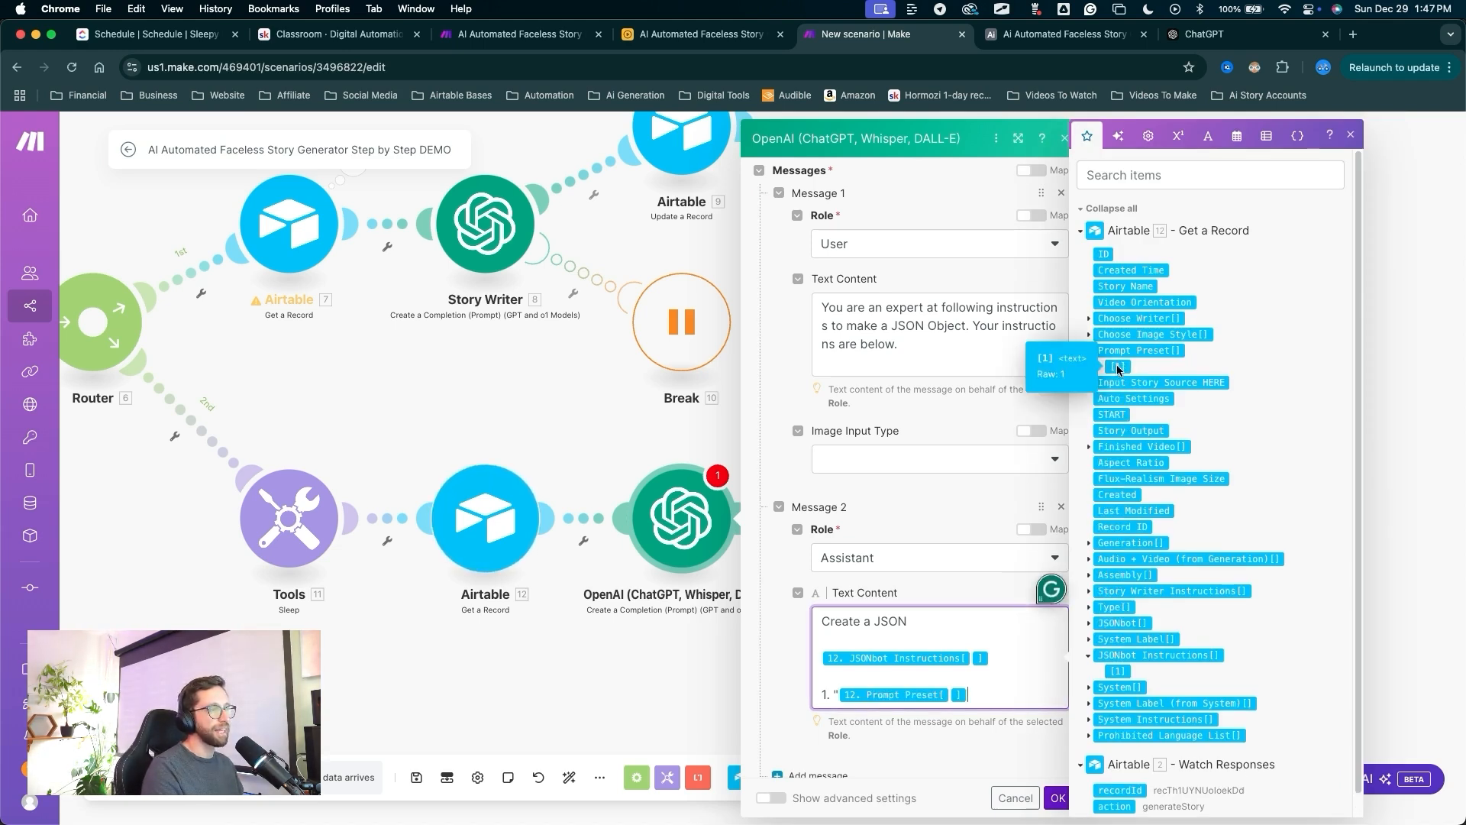
pyautogui.write('"')
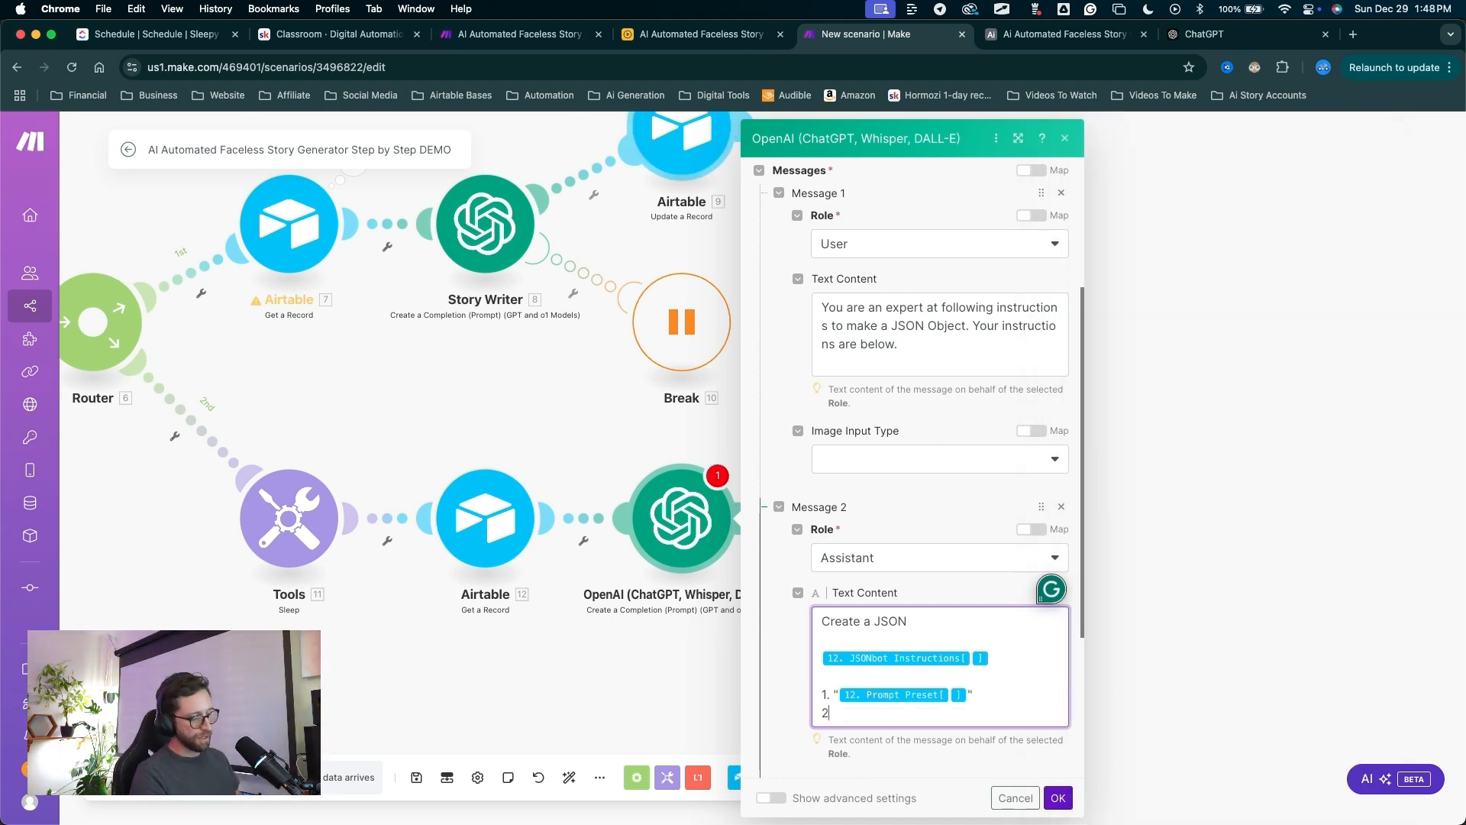
pyautogui.write('. "')
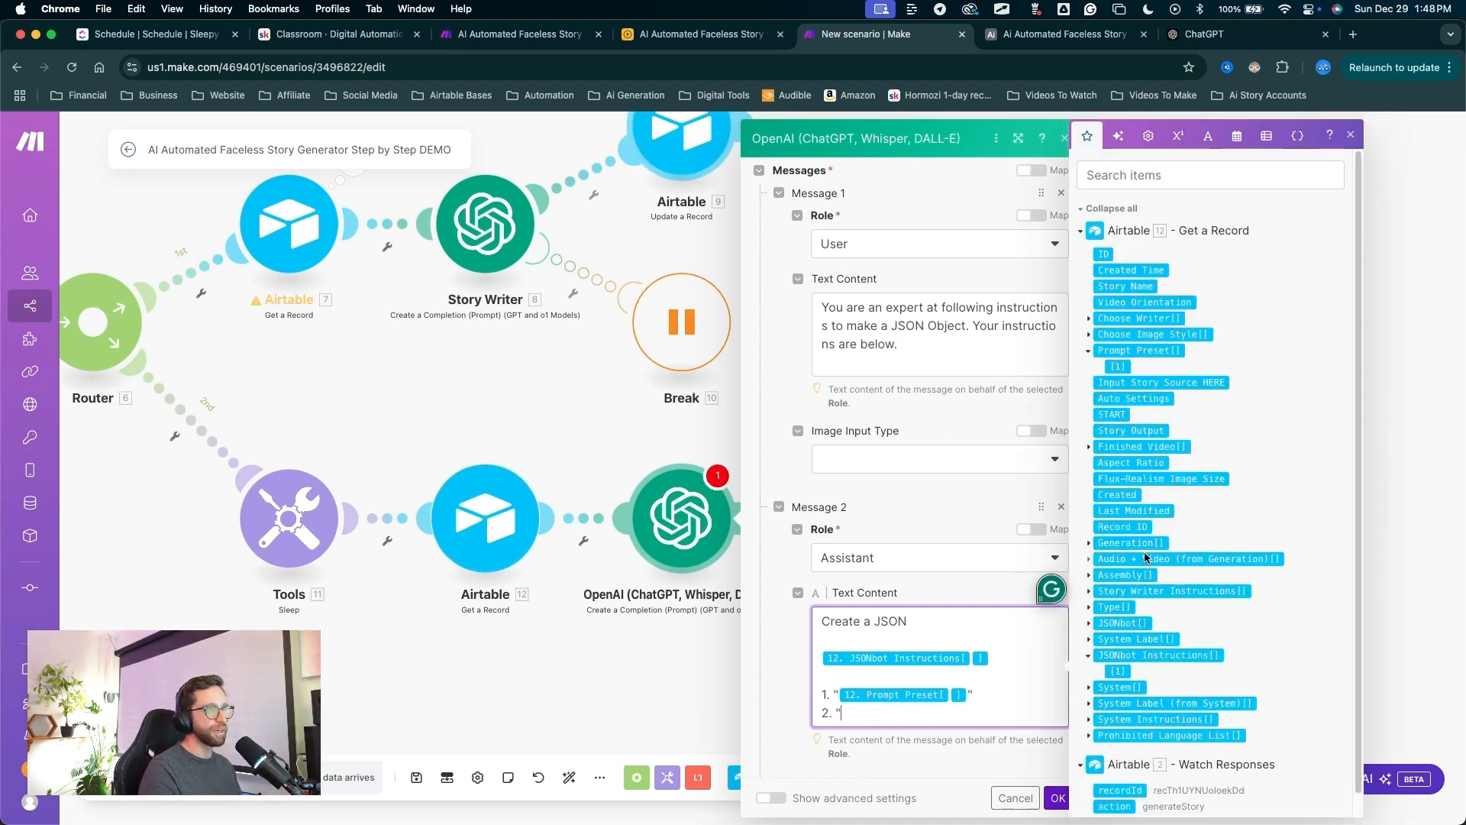
pyautogui.click(1141, 432)
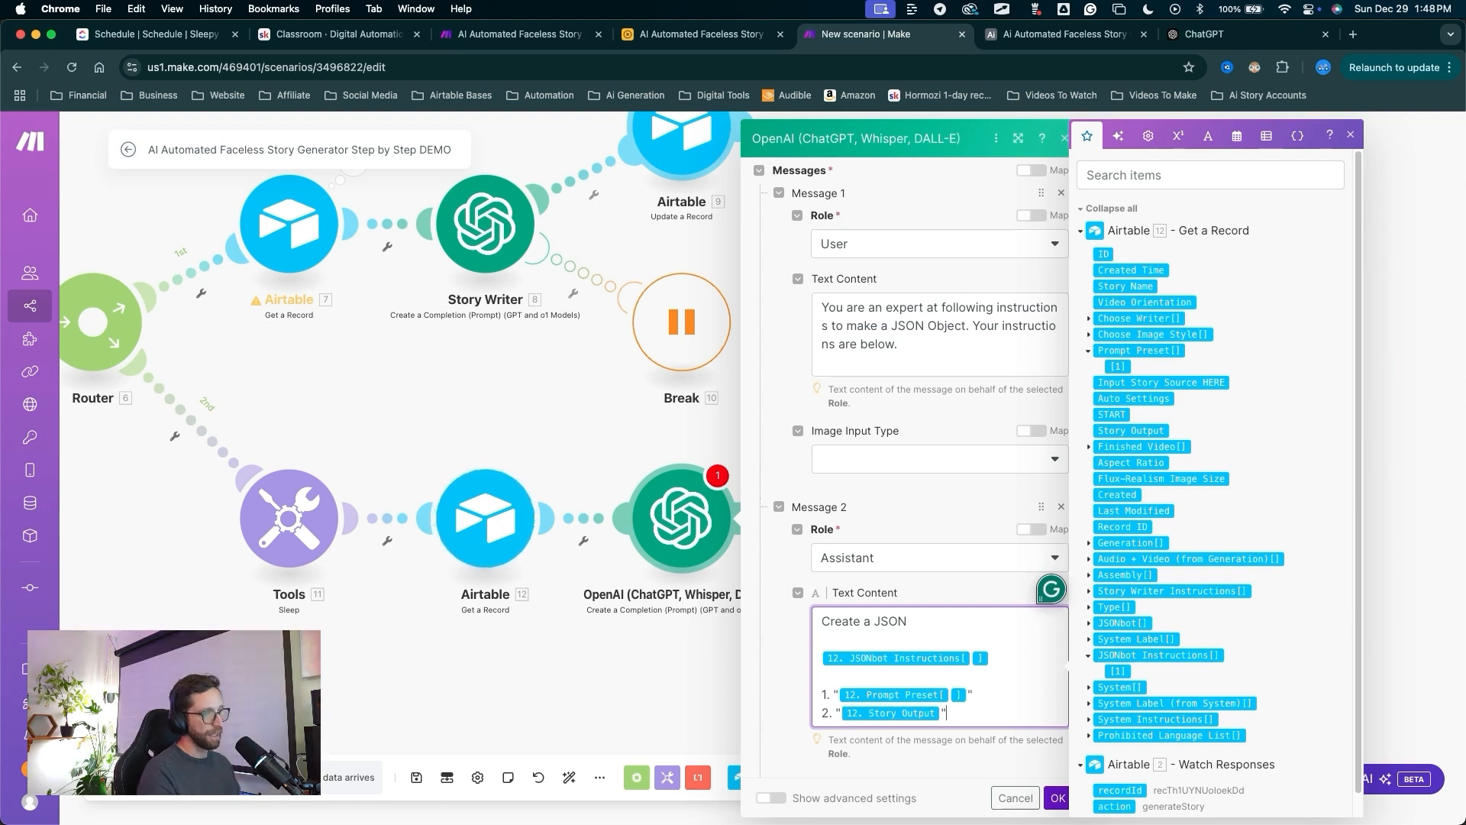
pyautogui.click(877, 595)
pyautogui.scroll(-3, 881, 639)
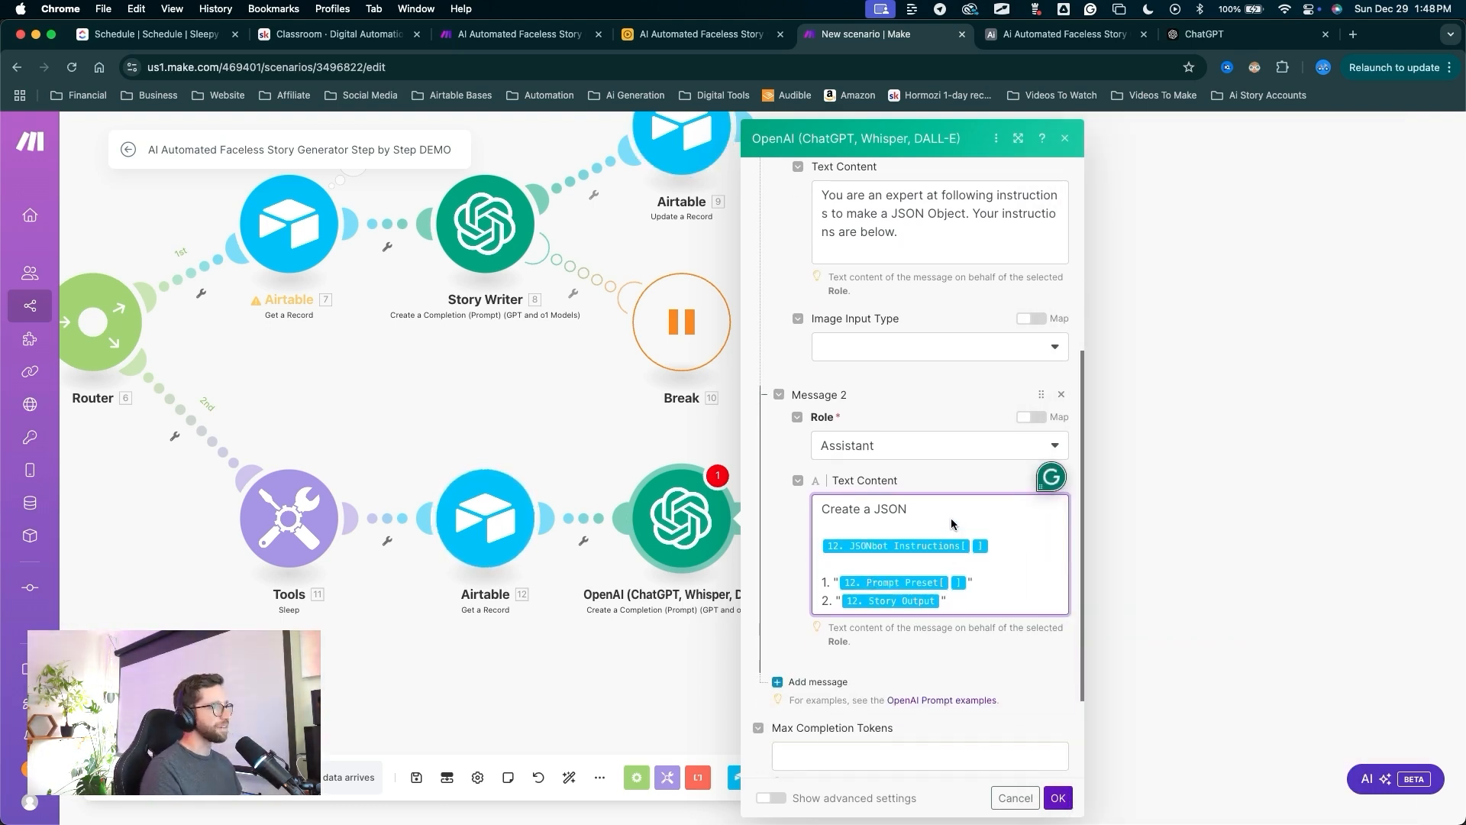
pyautogui.scroll(-4, 912, 534)
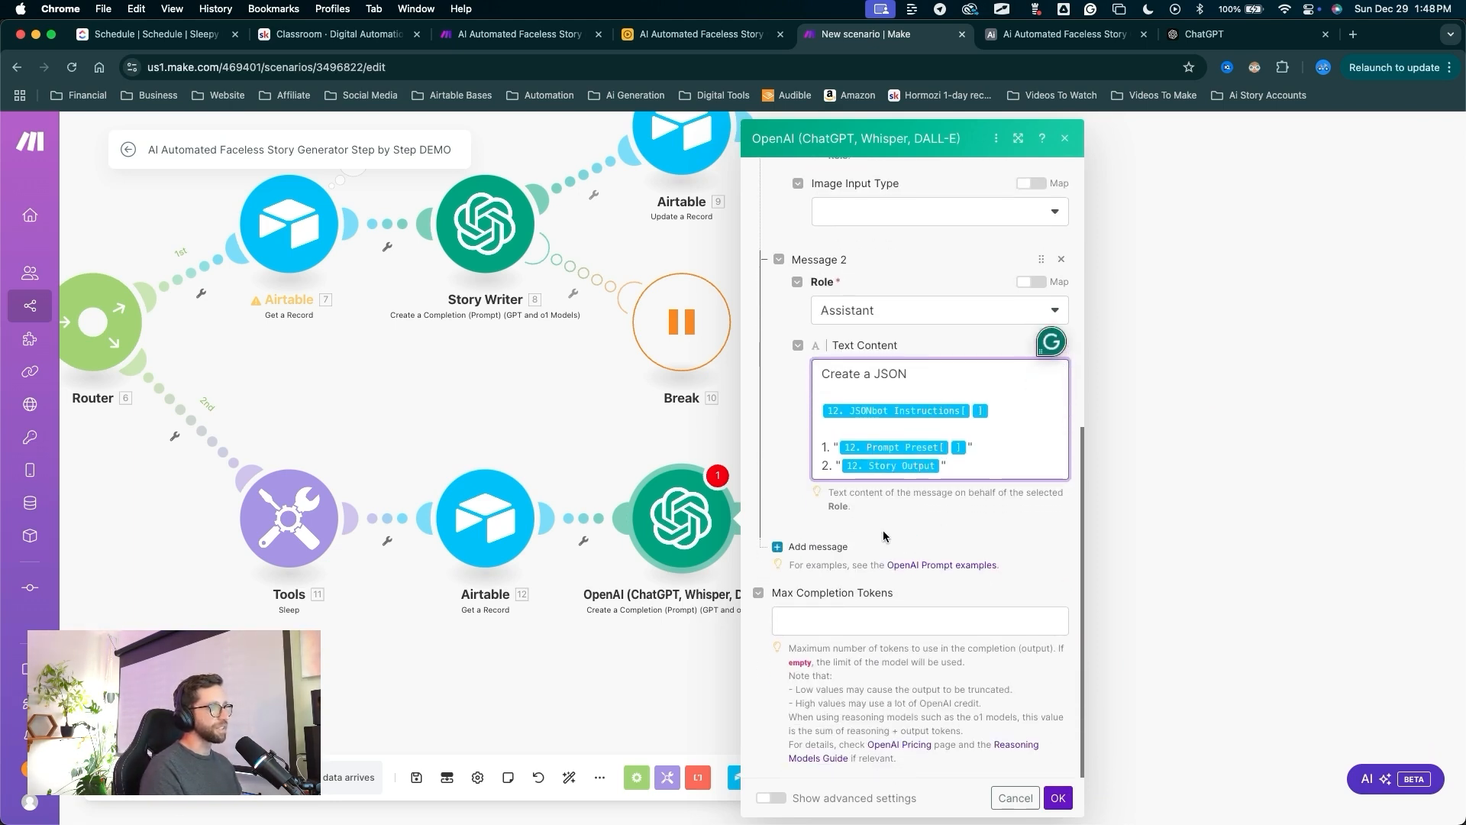
# Show advanced settings, set Response Format to JSON Object, and save the OpenAI module.
pyautogui.hotkey('ctrl', 'a')
pyautogui.moveTo(841, 553)
pyautogui.mouseDown()
pyautogui.moveTo(740, 788)
pyautogui.moveTo(797, 785)
pyautogui.mouseUp()
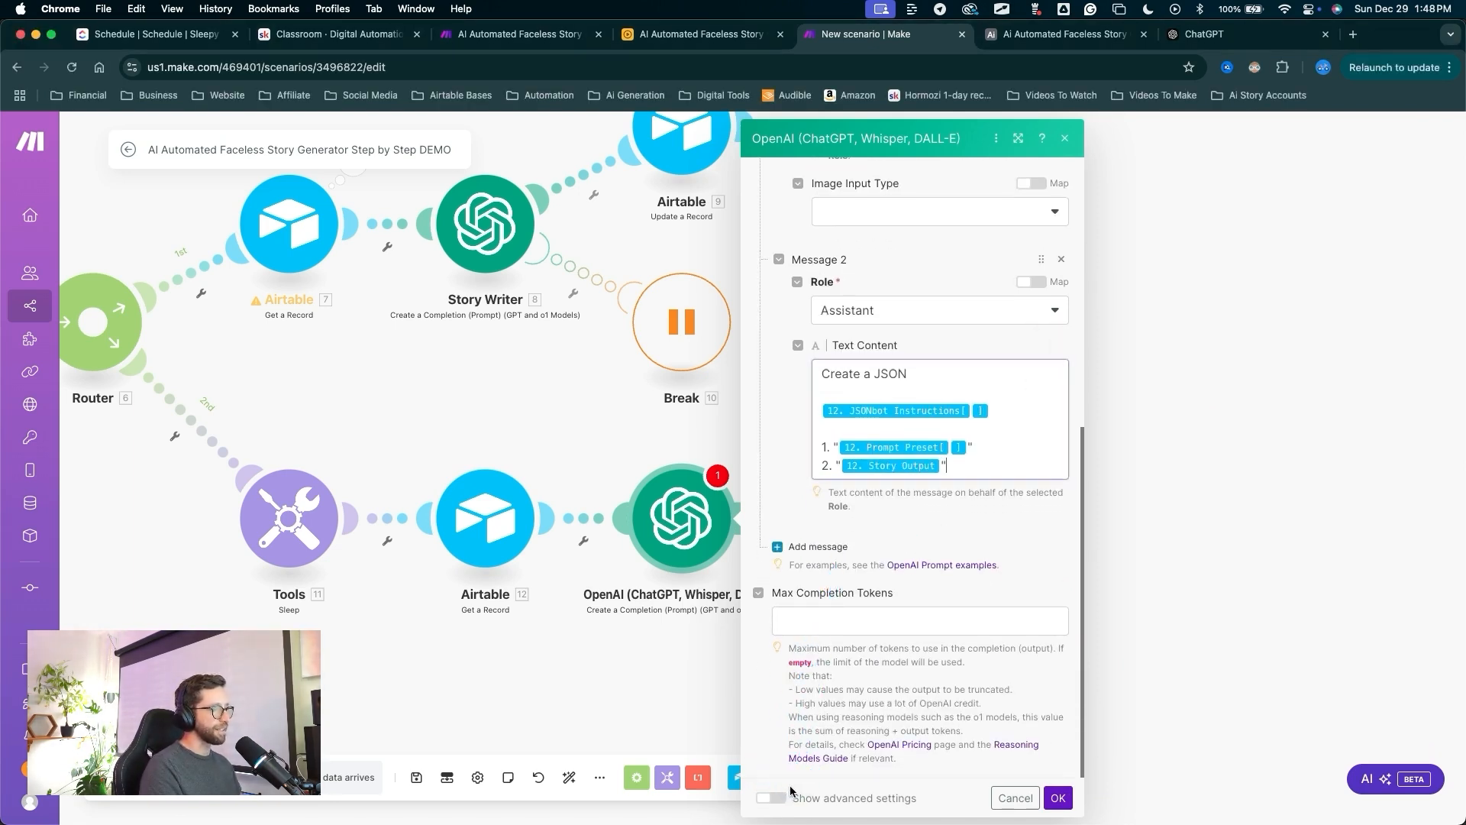
pyautogui.click(775, 797)
pyautogui.scroll(-1, 886, 602)
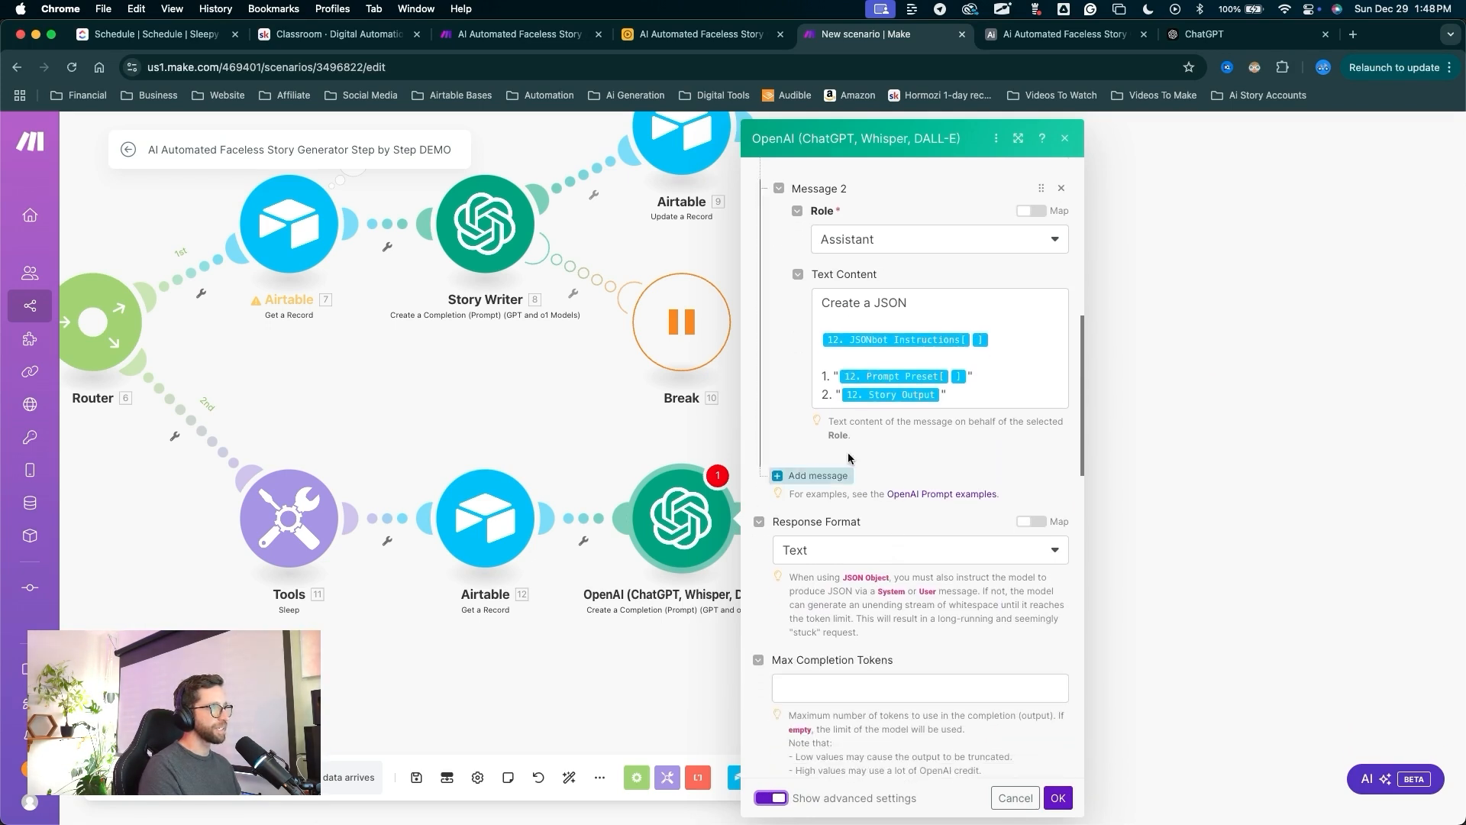
pyautogui.hotkey('ctrl', 'a')
pyautogui.moveTo(854, 416); pyautogui.dragTo(841, 547)
pyautogui.press('Escape')
pyautogui.click(841, 550)
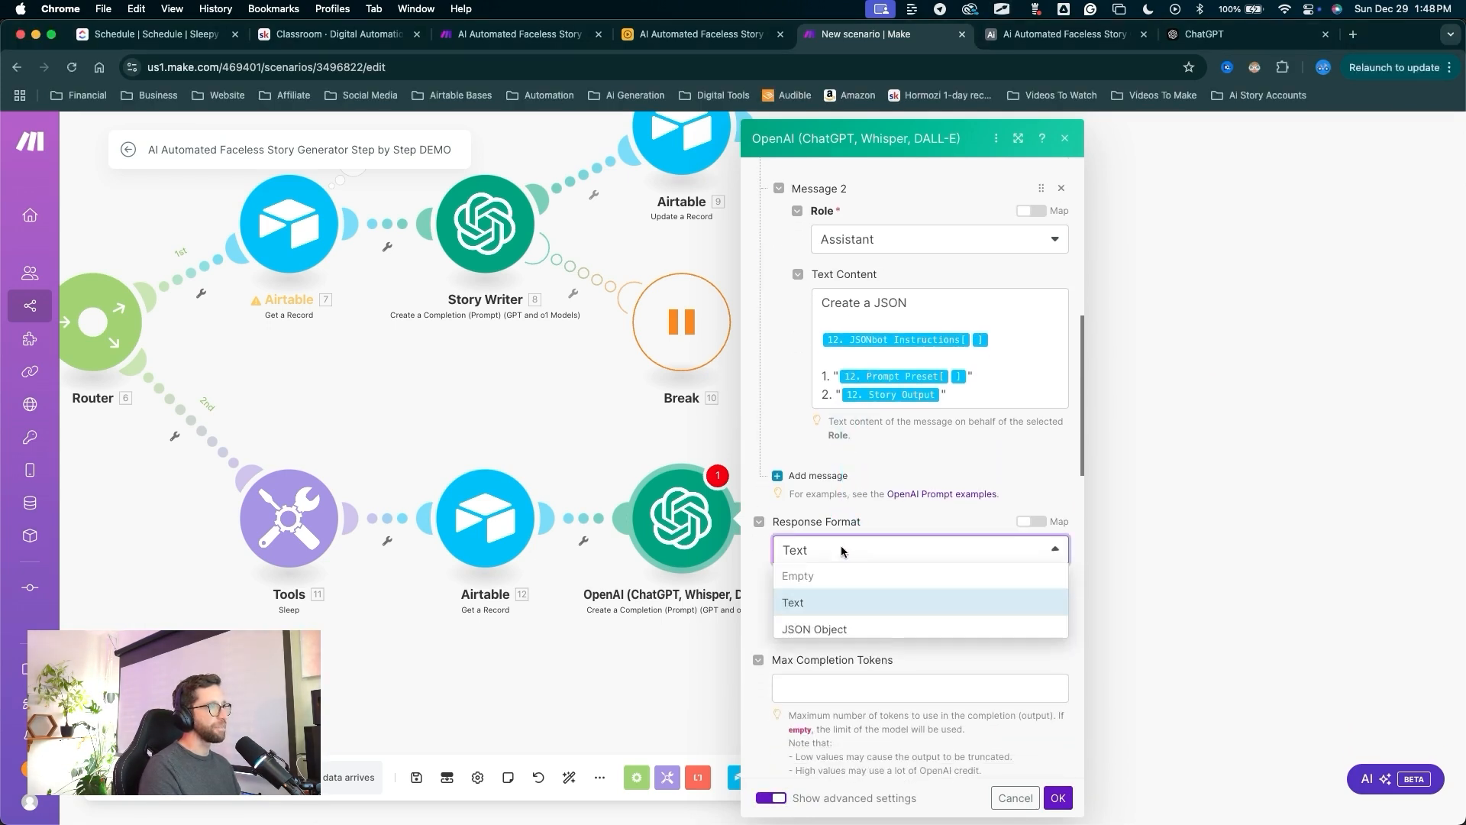
pyautogui.click(801, 632)
pyautogui.hotkey('ctrl', 'a')
pyautogui.moveTo(824, 529)
pyautogui.mouseDown()
pyautogui.moveTo(779, 668)
pyautogui.moveTo(1050, 717)
pyautogui.moveTo(1053, 773)
pyautogui.mouseUp()
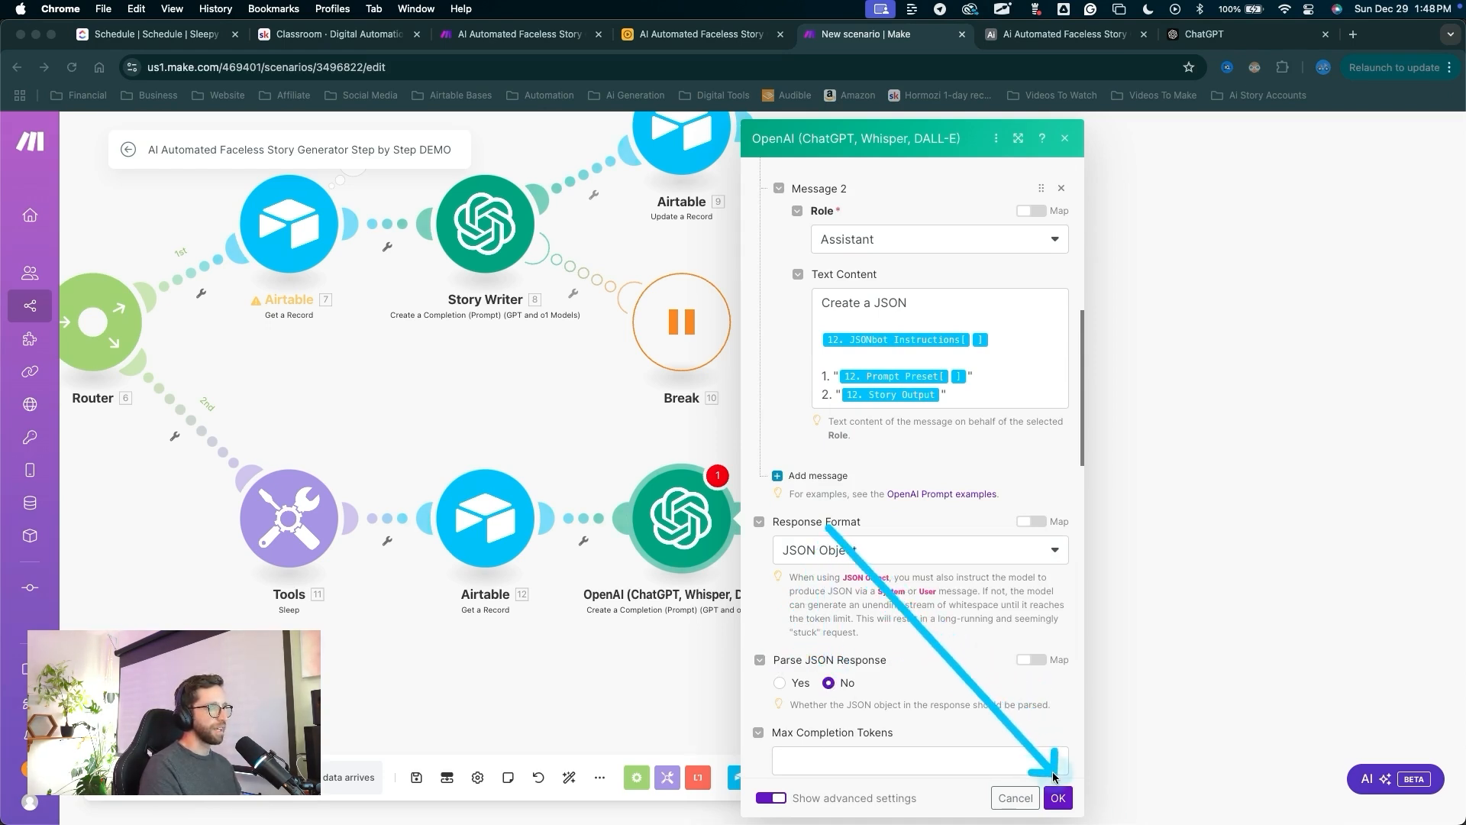
pyautogui.click(1057, 797)
pyautogui.moveTo(904, 670); pyautogui.dragTo(723, 485)
# Check the OpenAI module's warning, dismiss it, and resave the module to clear the error.
pyautogui.click(721, 479)
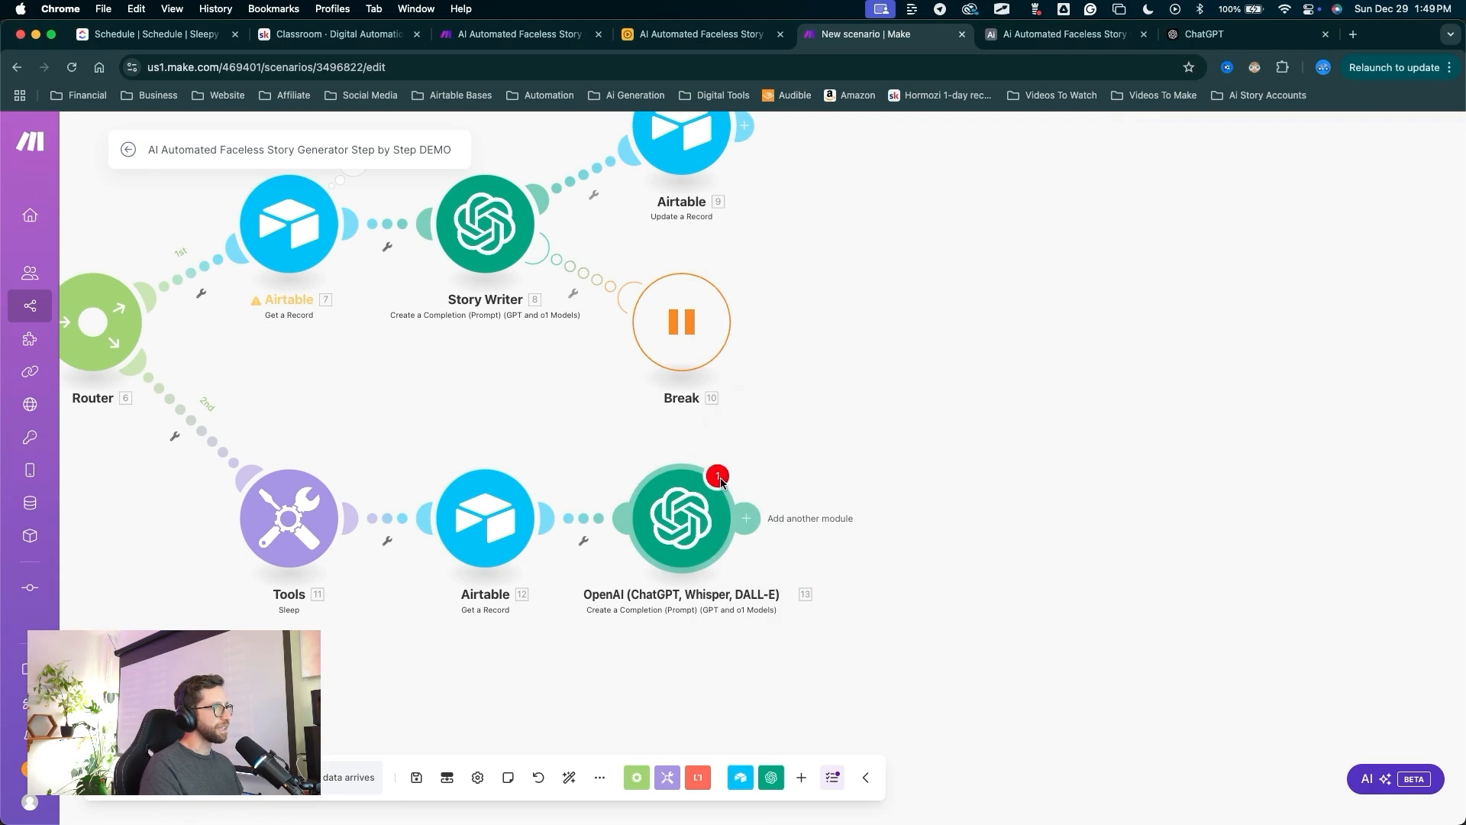
pyautogui.moveTo(863, 673)
pyautogui.mouseDown()
pyautogui.moveTo(768, 520)
pyautogui.moveTo(864, 505)
pyautogui.mouseUp()
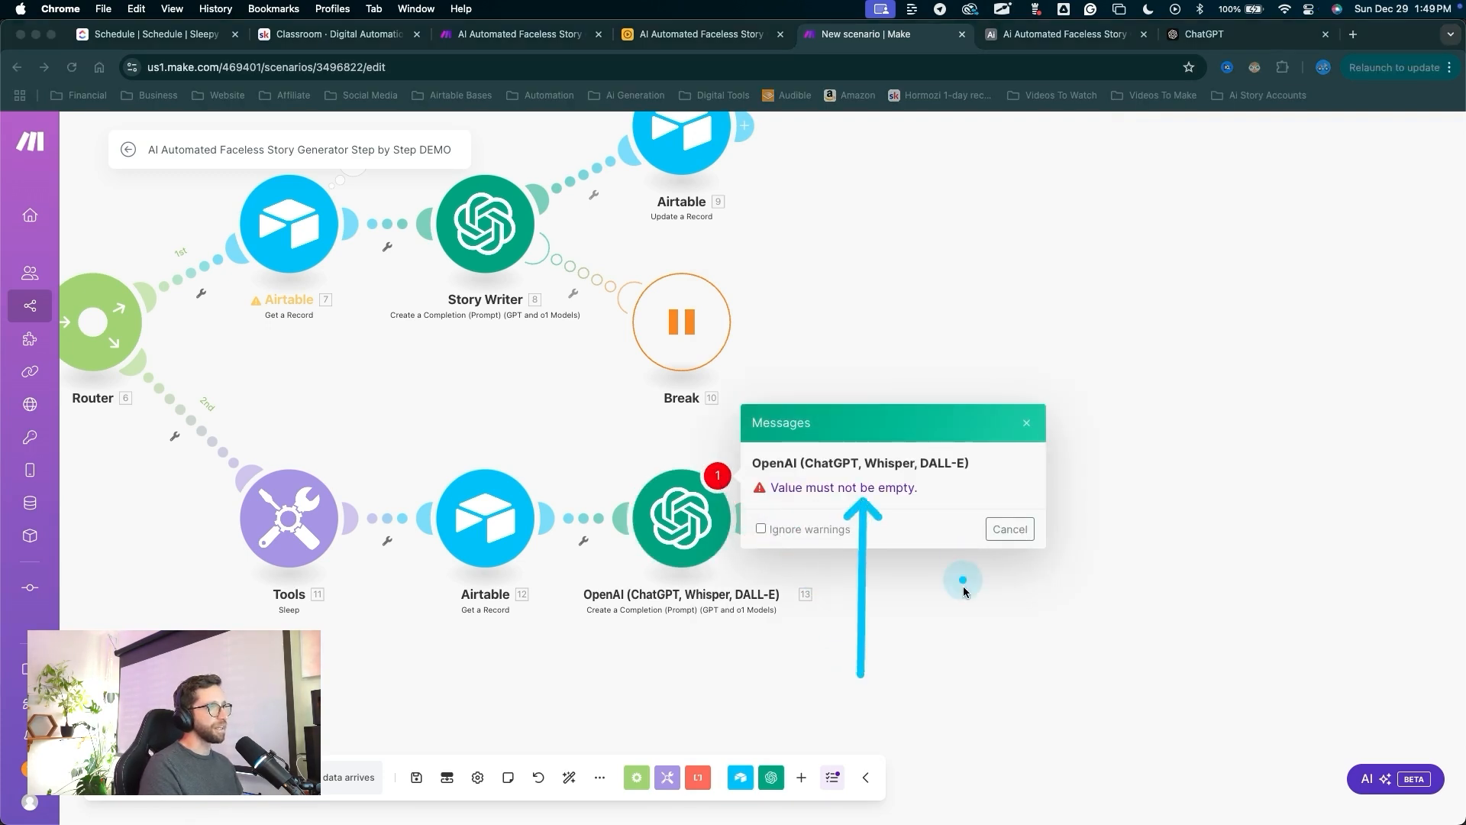
pyautogui.click(999, 533)
pyautogui.moveTo(922, 608); pyautogui.dragTo(712, 521)
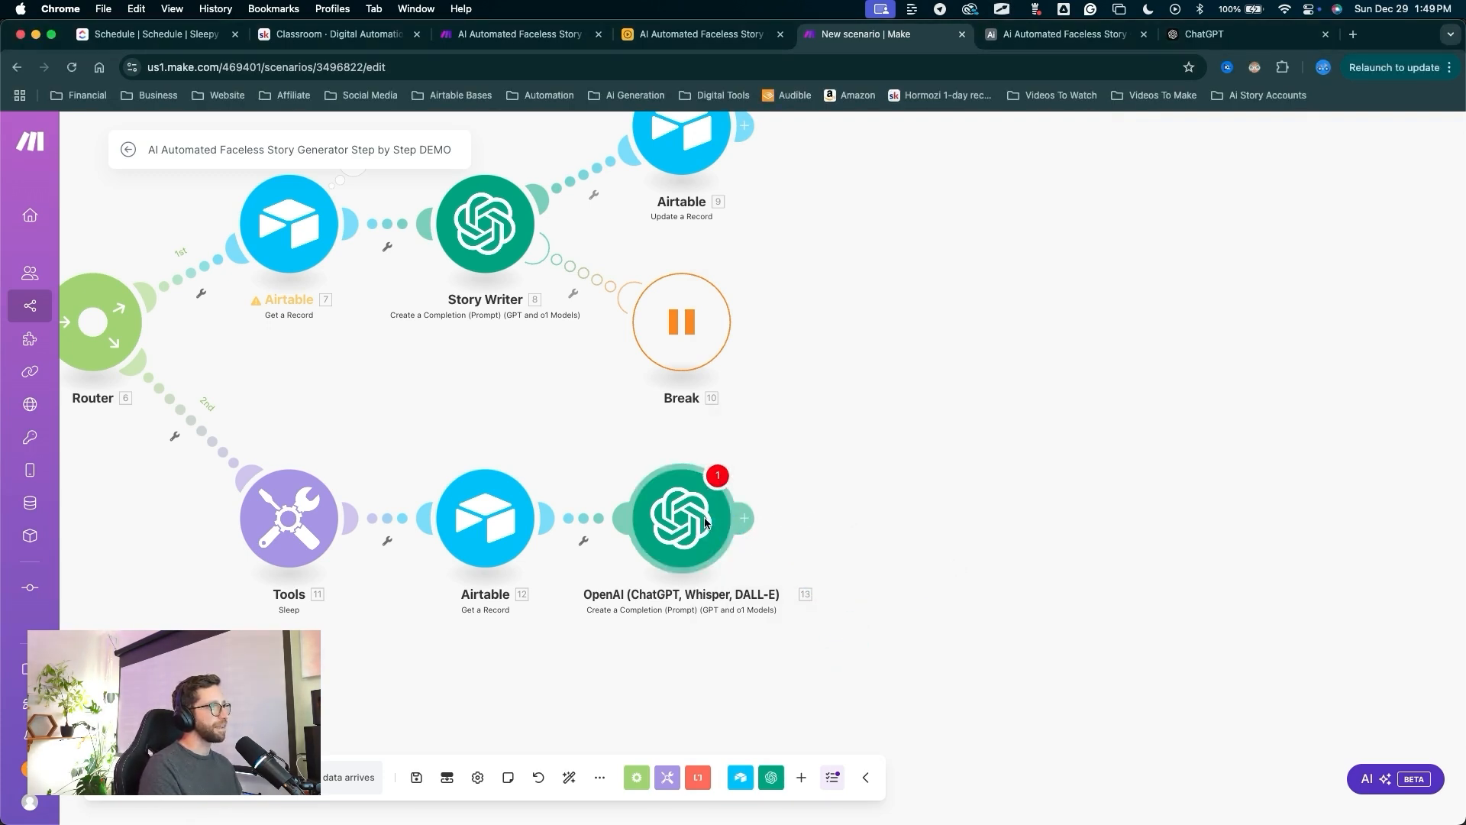
pyautogui.click(709, 522)
pyautogui.moveTo(1054, 622); pyautogui.dragTo(1053, 798)
pyautogui.click(1057, 797)
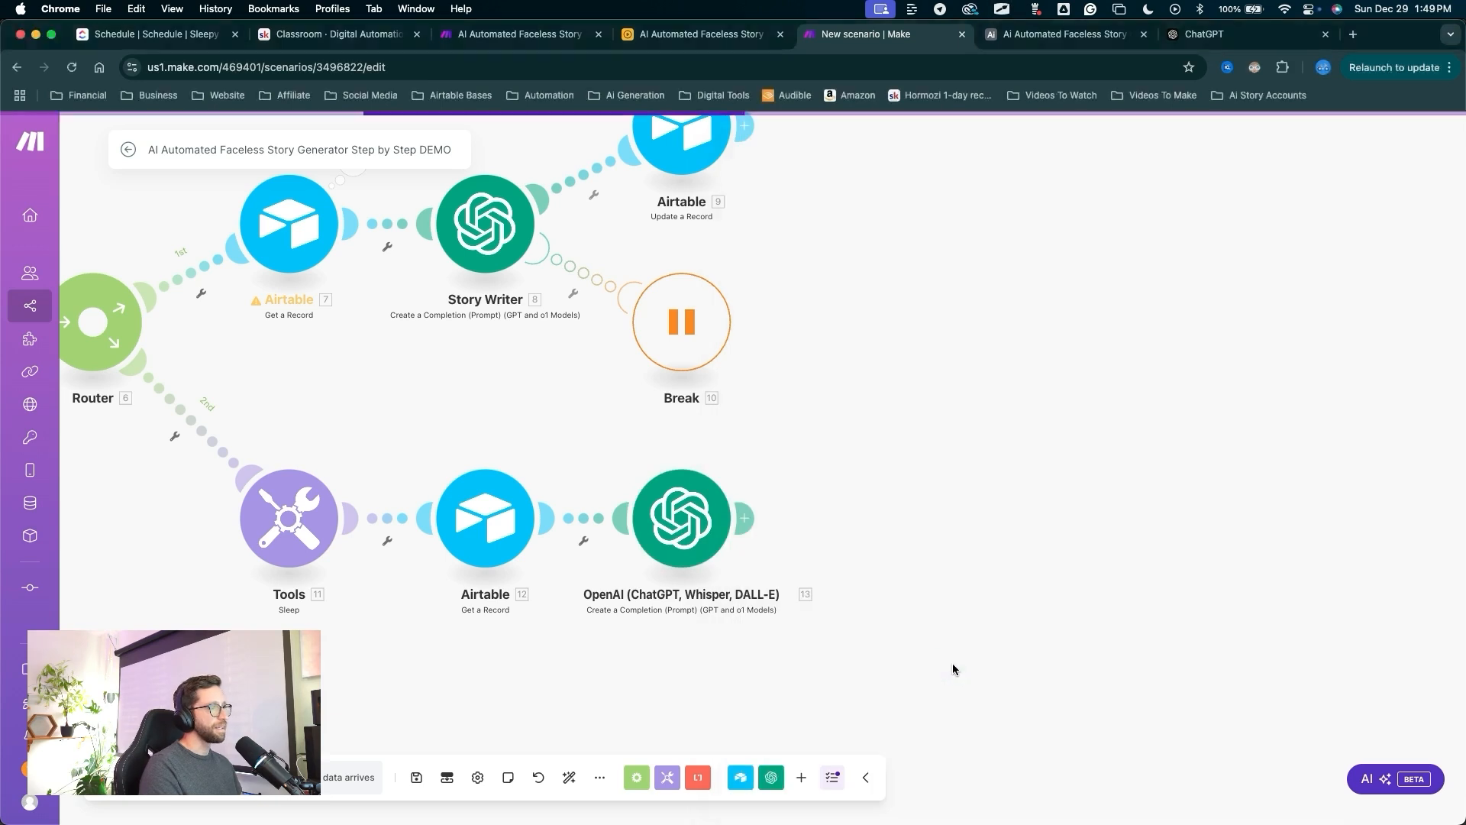
pyautogui.moveTo(932, 647)
pyautogui.mouseDown()
pyautogui.moveTo(714, 484)
pyautogui.moveTo(739, 473)
pyautogui.mouseUp()
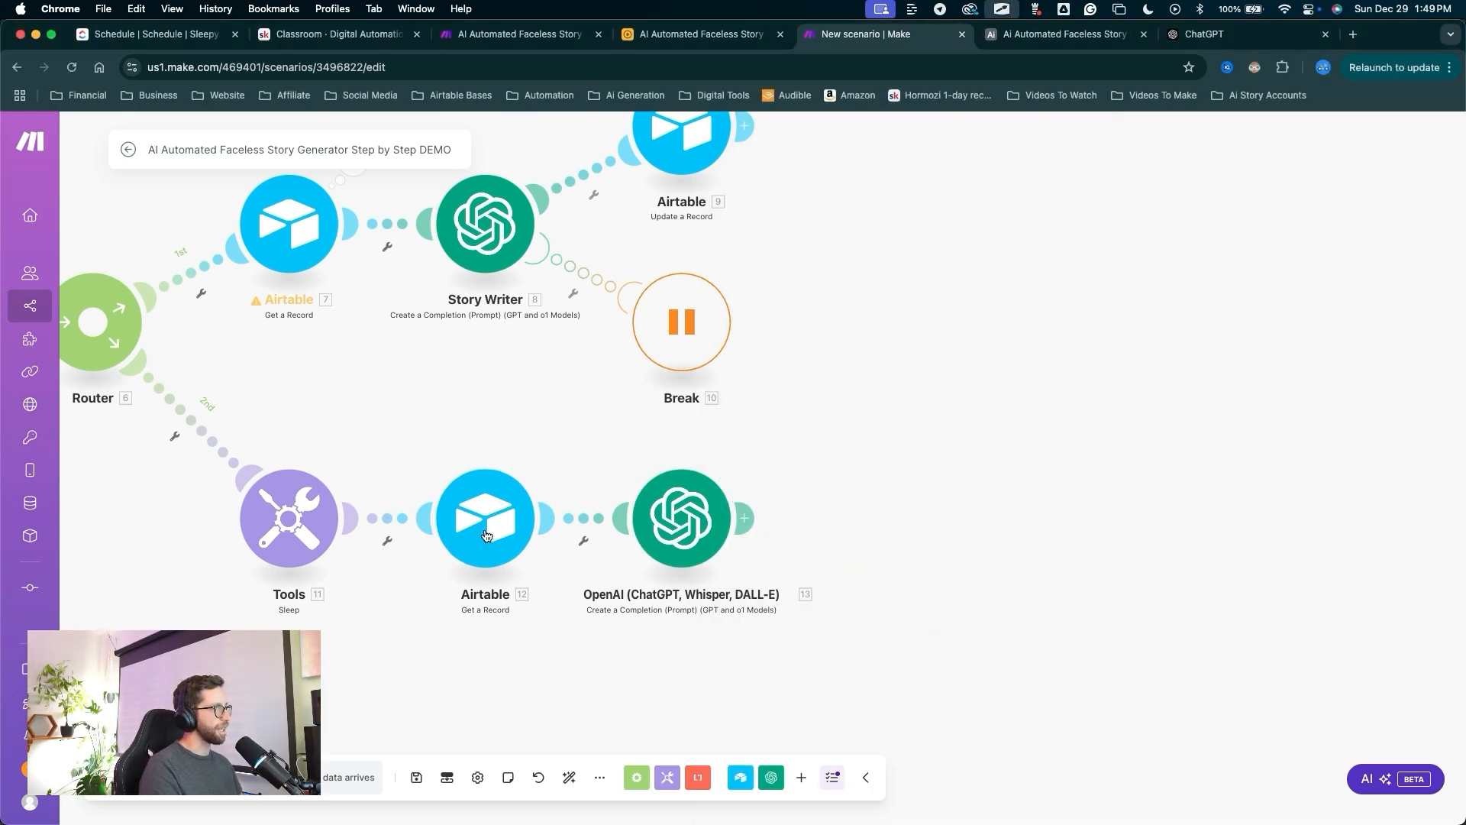
pyautogui.moveTo(441, 402)
pyautogui.mouseDown()
pyautogui.moveTo(440, 768)
pyautogui.moveTo(409, 758)
pyautogui.mouseUp()
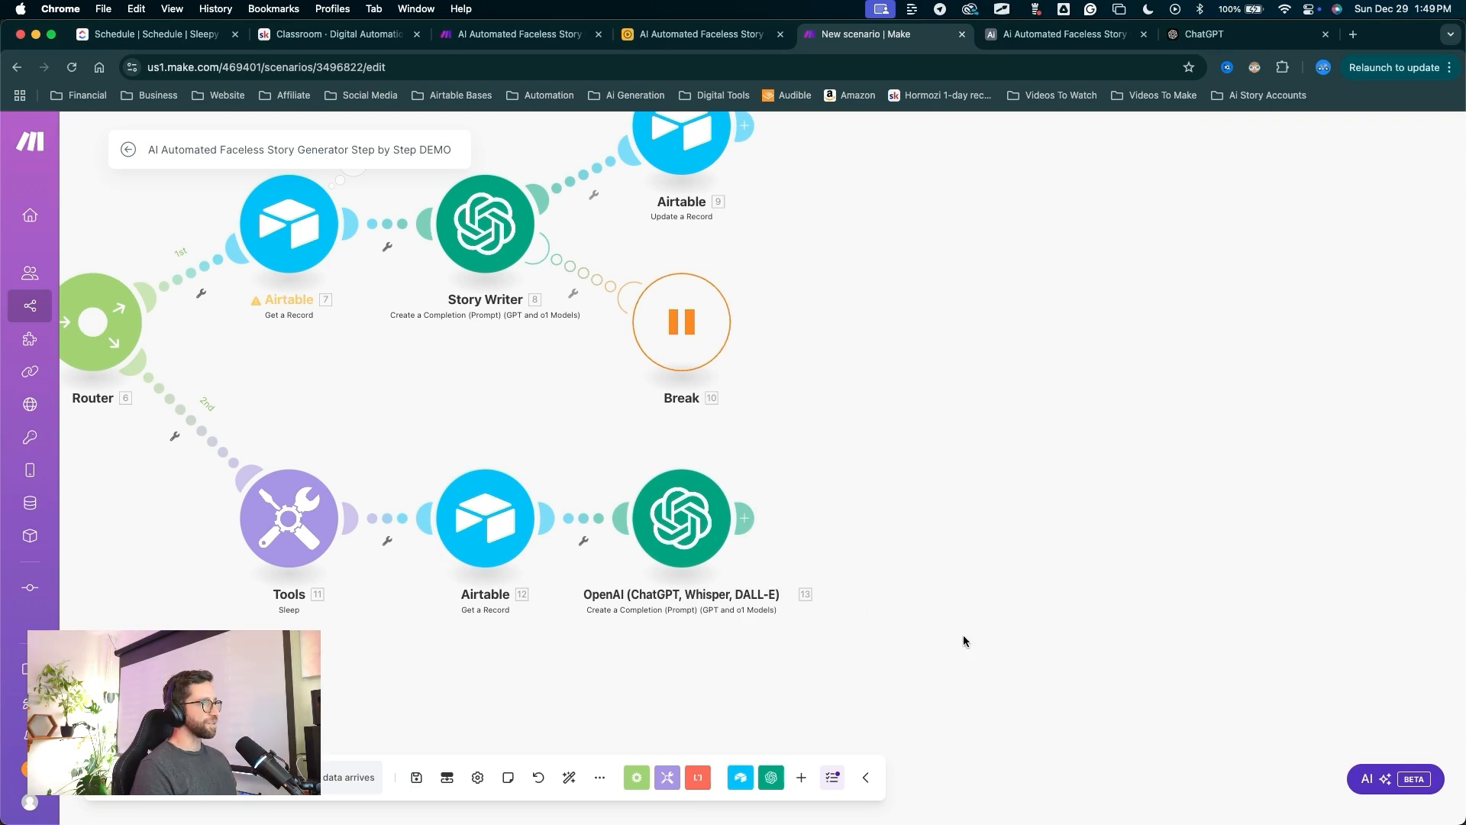
pyautogui.moveTo(964, 635); pyautogui.dragTo(769, 524)
# Add a JSON Parse JSON module after the OpenAI step.
pyautogui.click(757, 517)
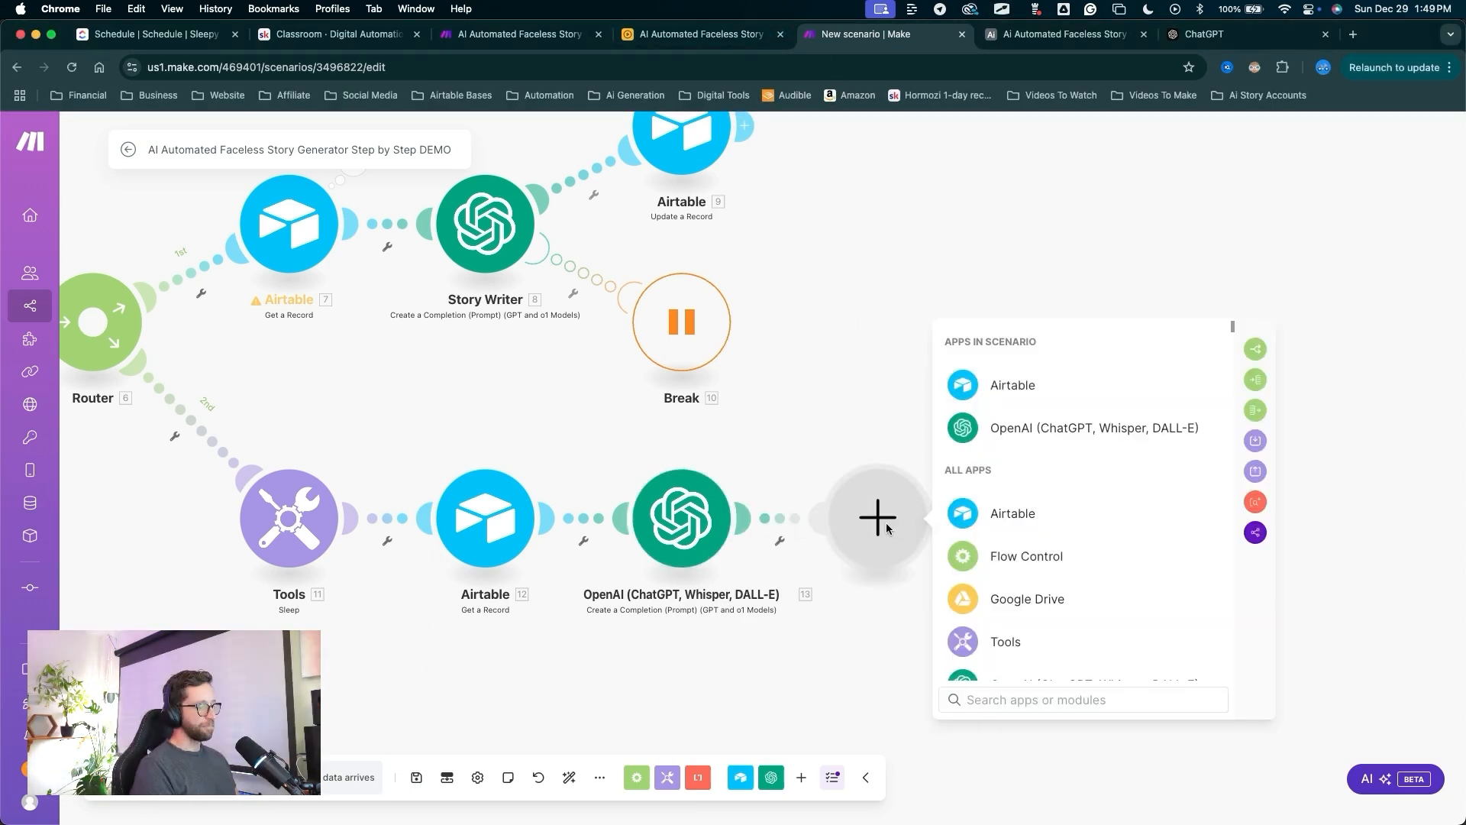
pyautogui.write('j')
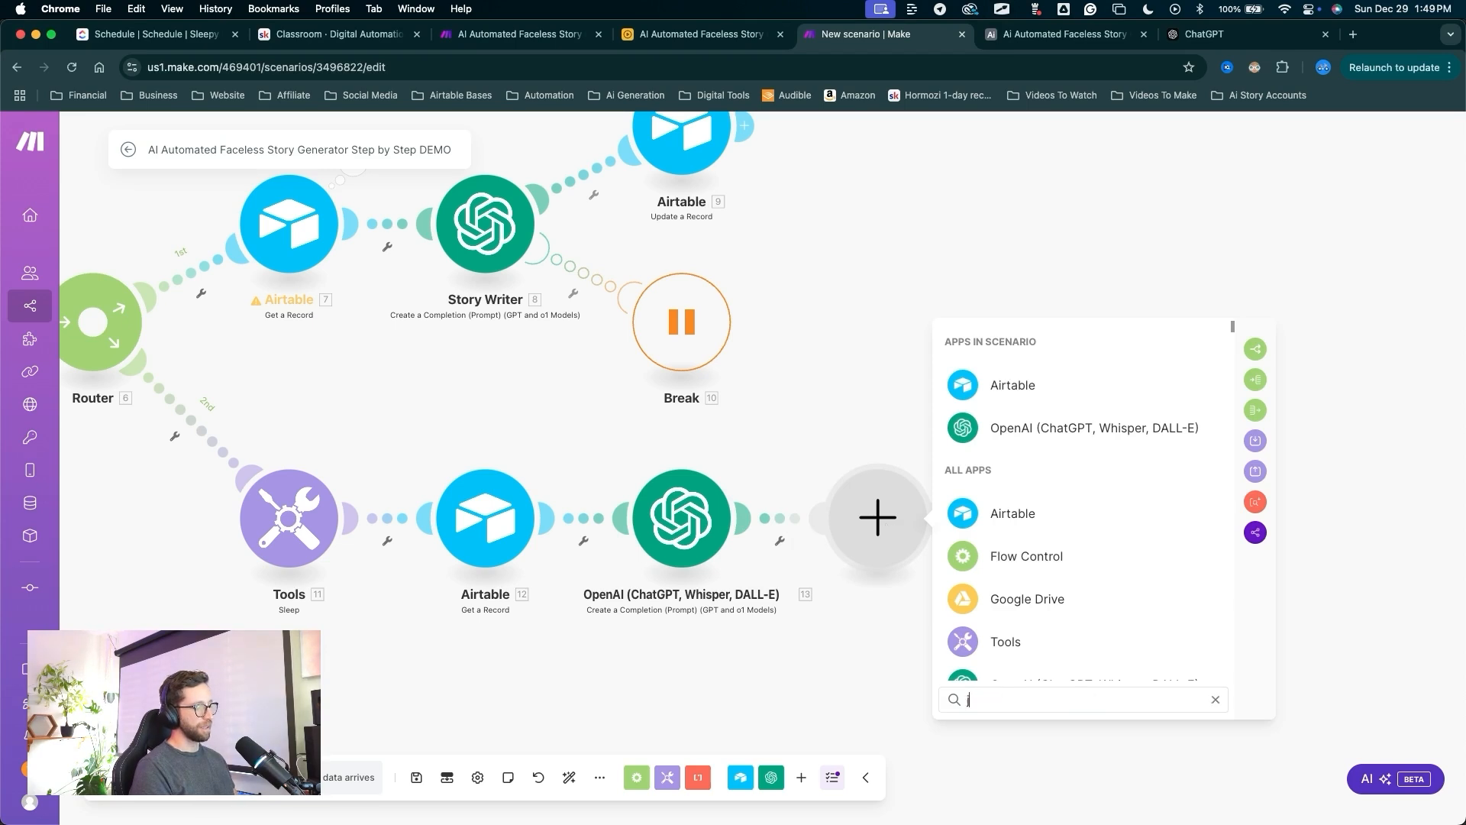
pyautogui.write('son')
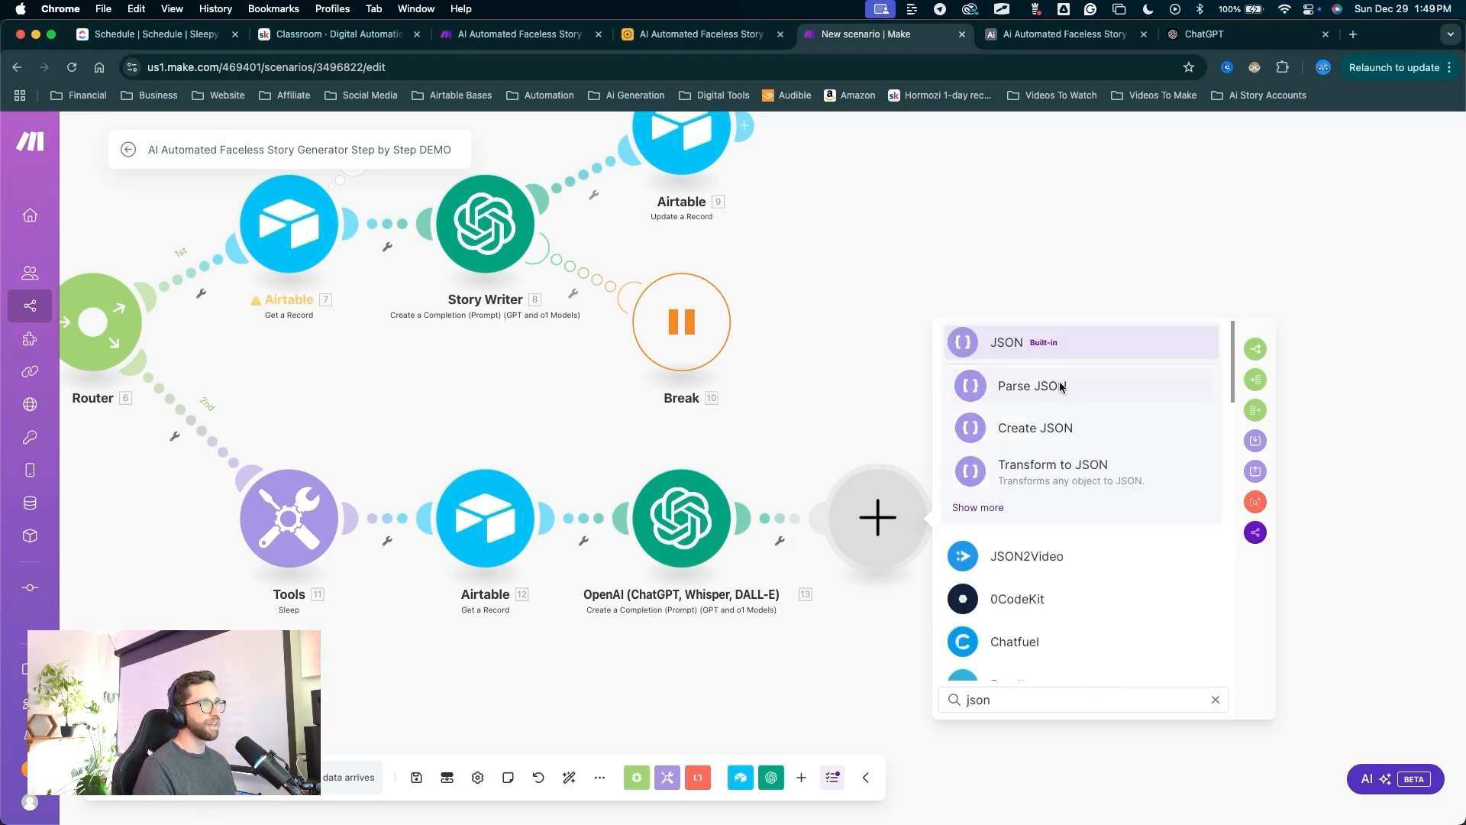
pyautogui.click(1048, 387)
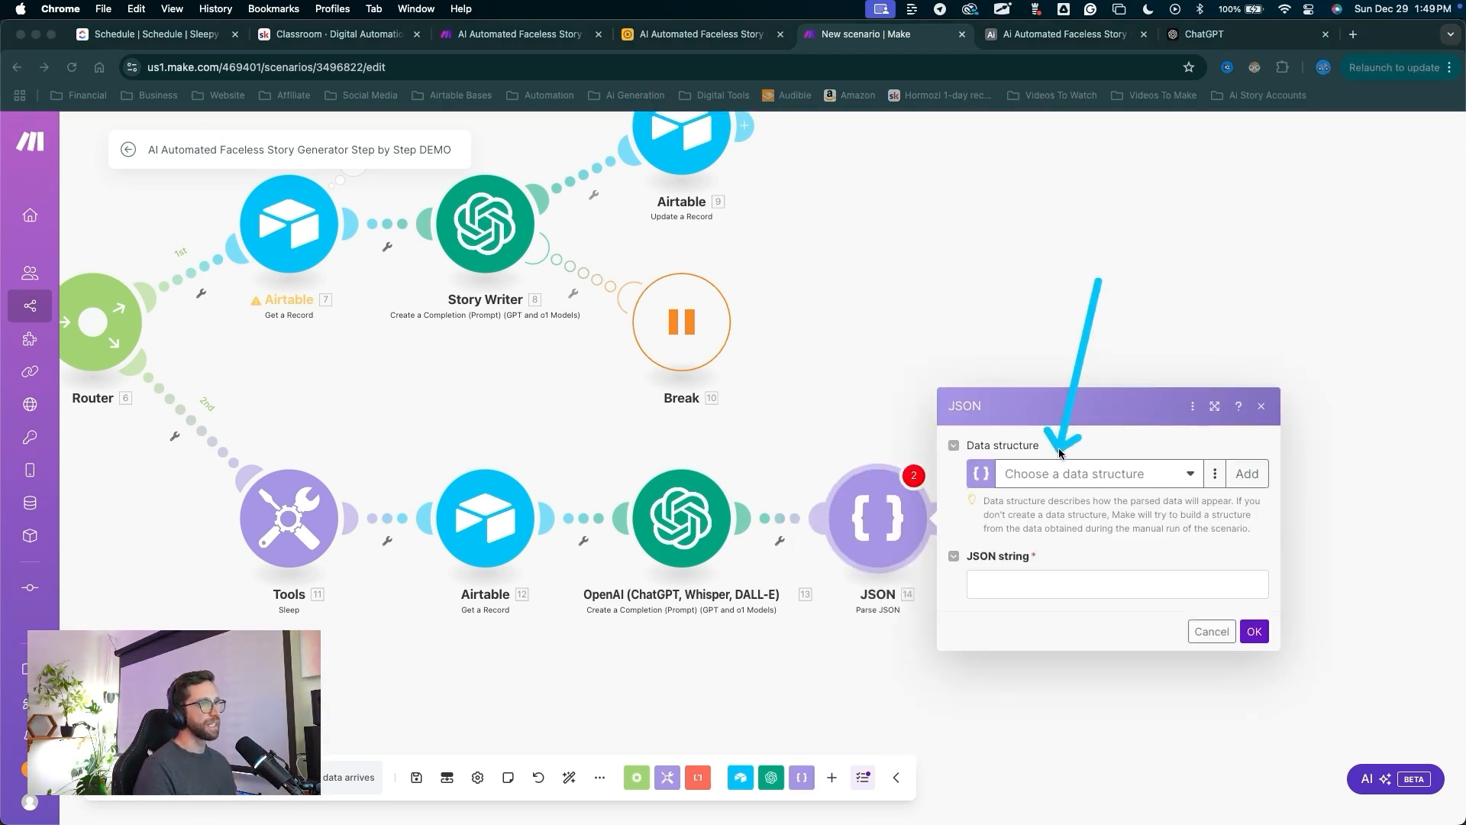
pyautogui.click(982, 589)
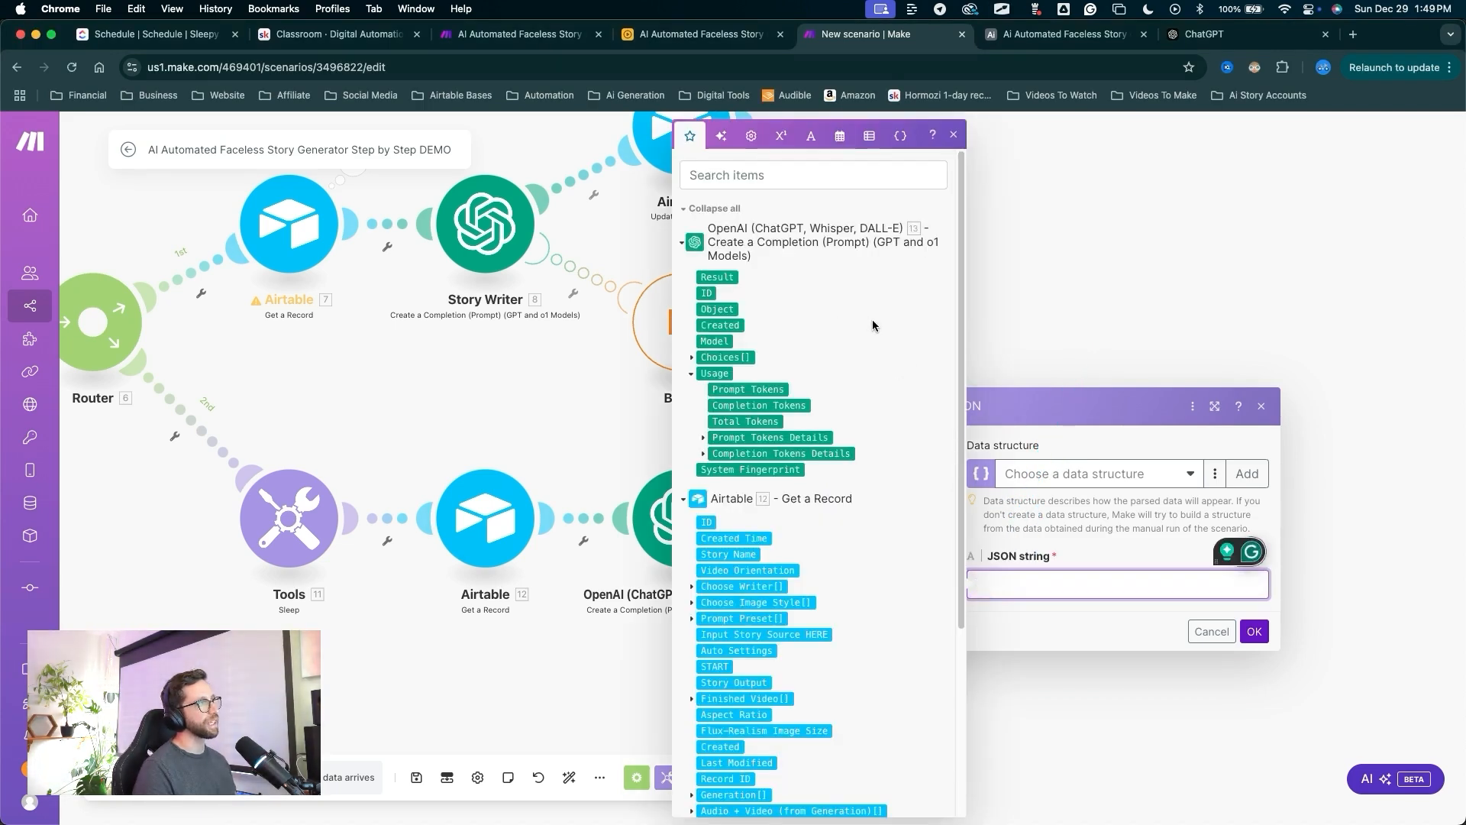
pyautogui.click(837, 308)
# Map the OpenAI 13. Result into the JSON string and save the Parse JSON settings.
pyautogui.rightClick(981, 556)
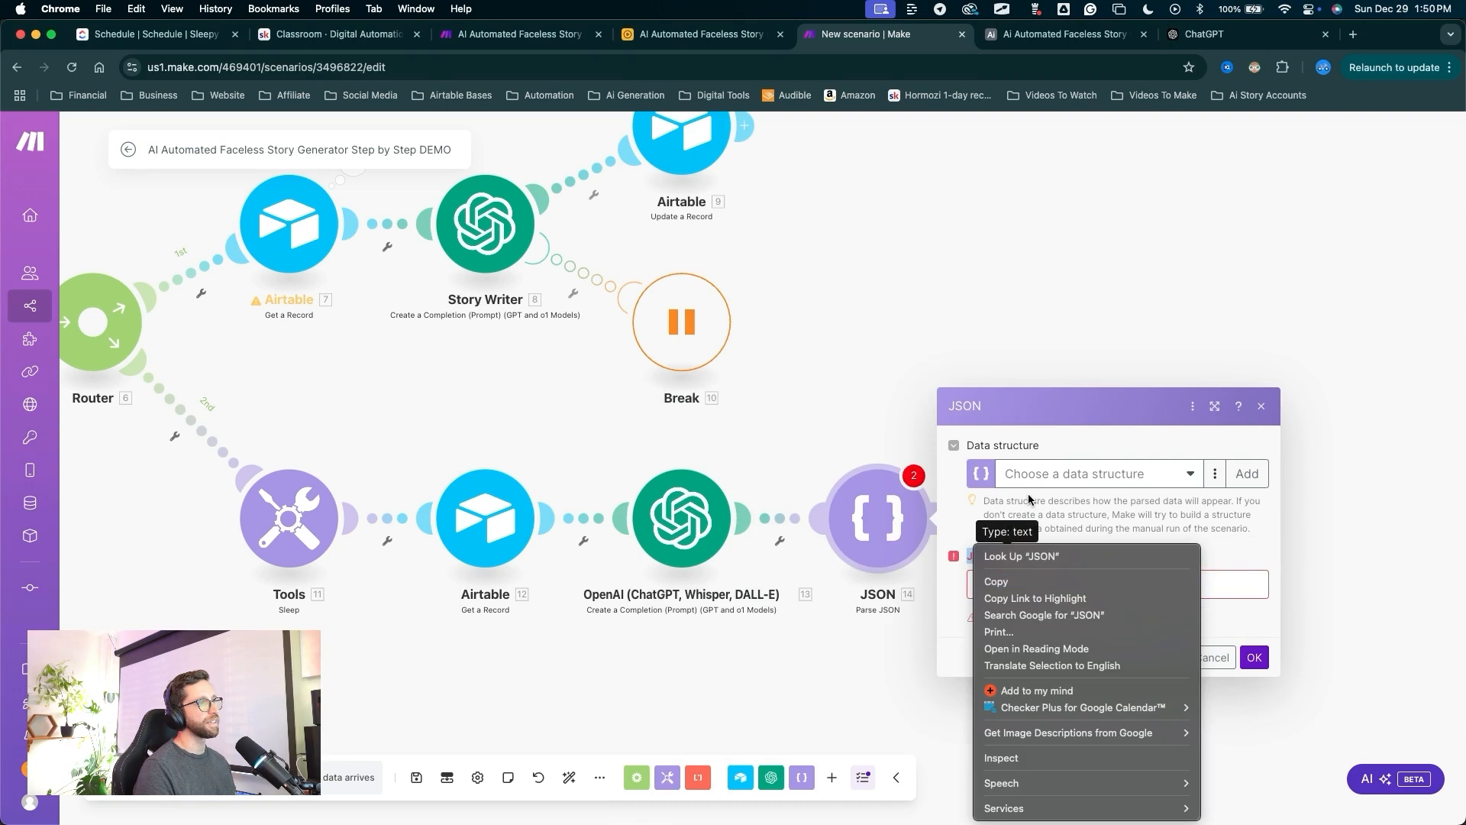
pyautogui.click(1036, 584)
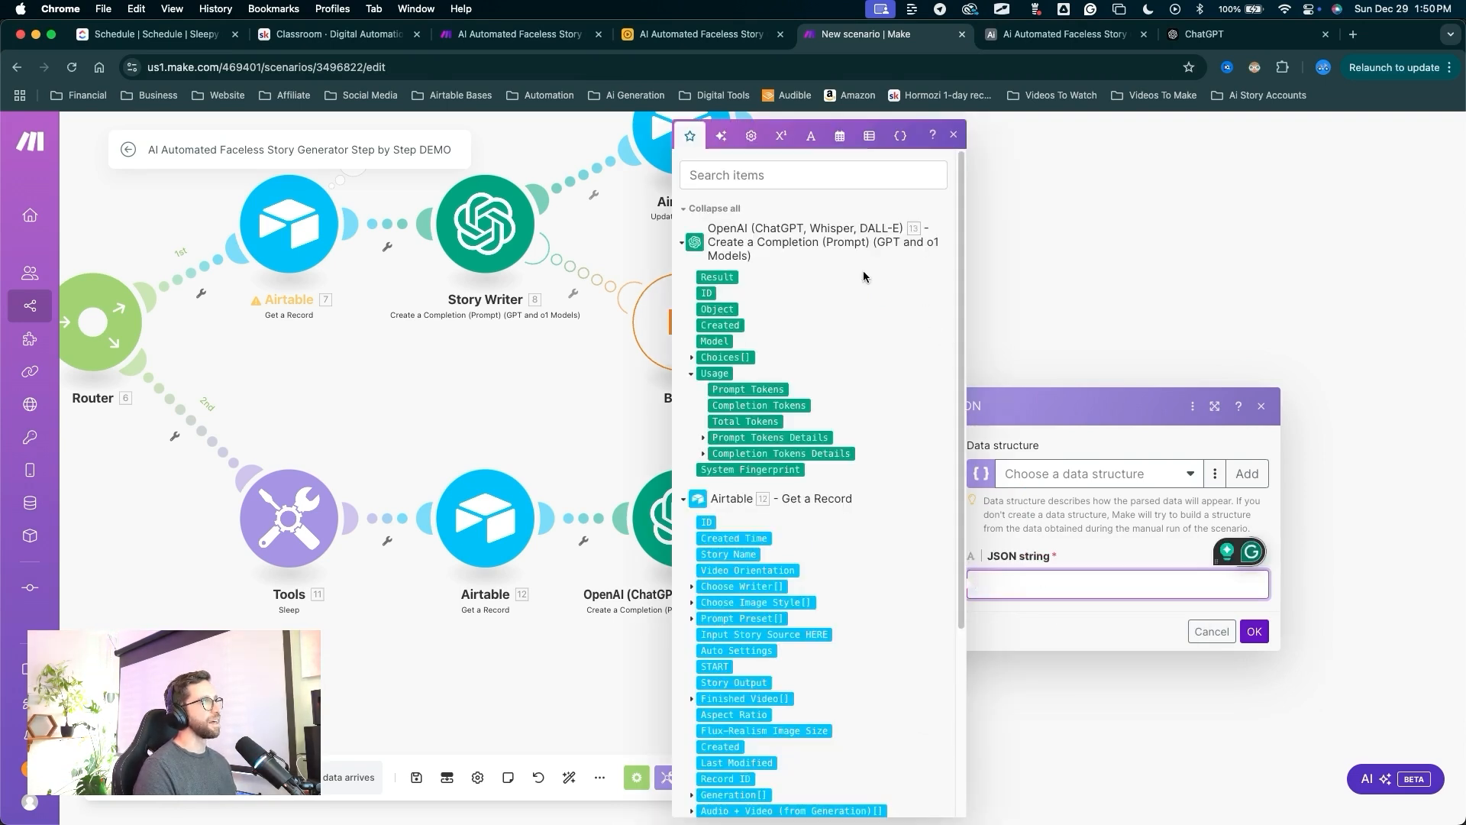
pyautogui.click(732, 279)
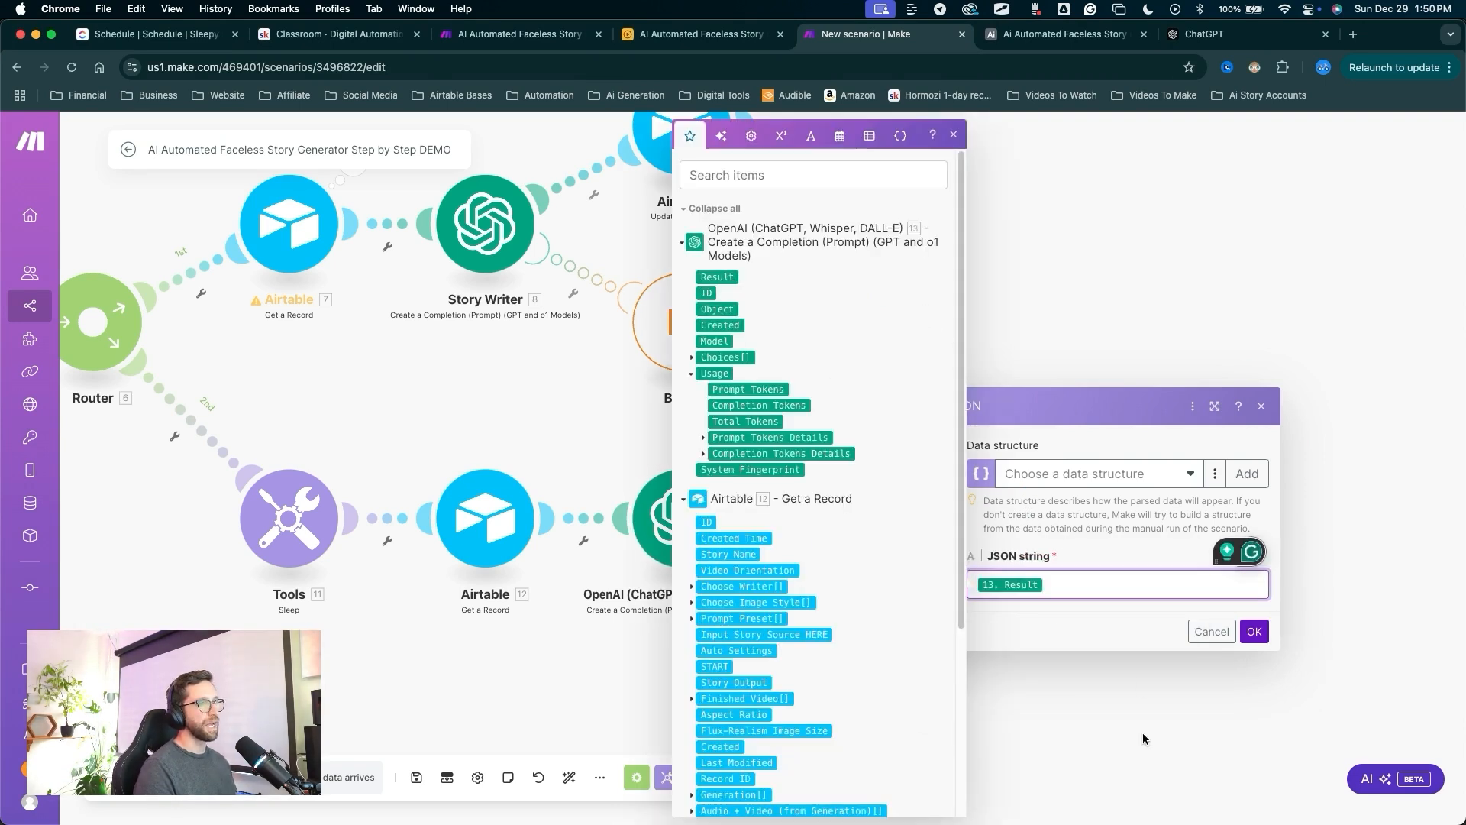
pyautogui.hotkey('ctrl', 'a')
pyautogui.moveTo(1130, 786); pyautogui.dragTo(1254, 644)
pyautogui.press('Escape')
pyautogui.click(1254, 635)
pyautogui.hotkey('ctrl', 'a')
pyautogui.moveTo(971, 706)
pyautogui.mouseDown()
pyautogui.moveTo(734, 578)
pyautogui.moveTo(745, 556)
pyautogui.mouseUp()
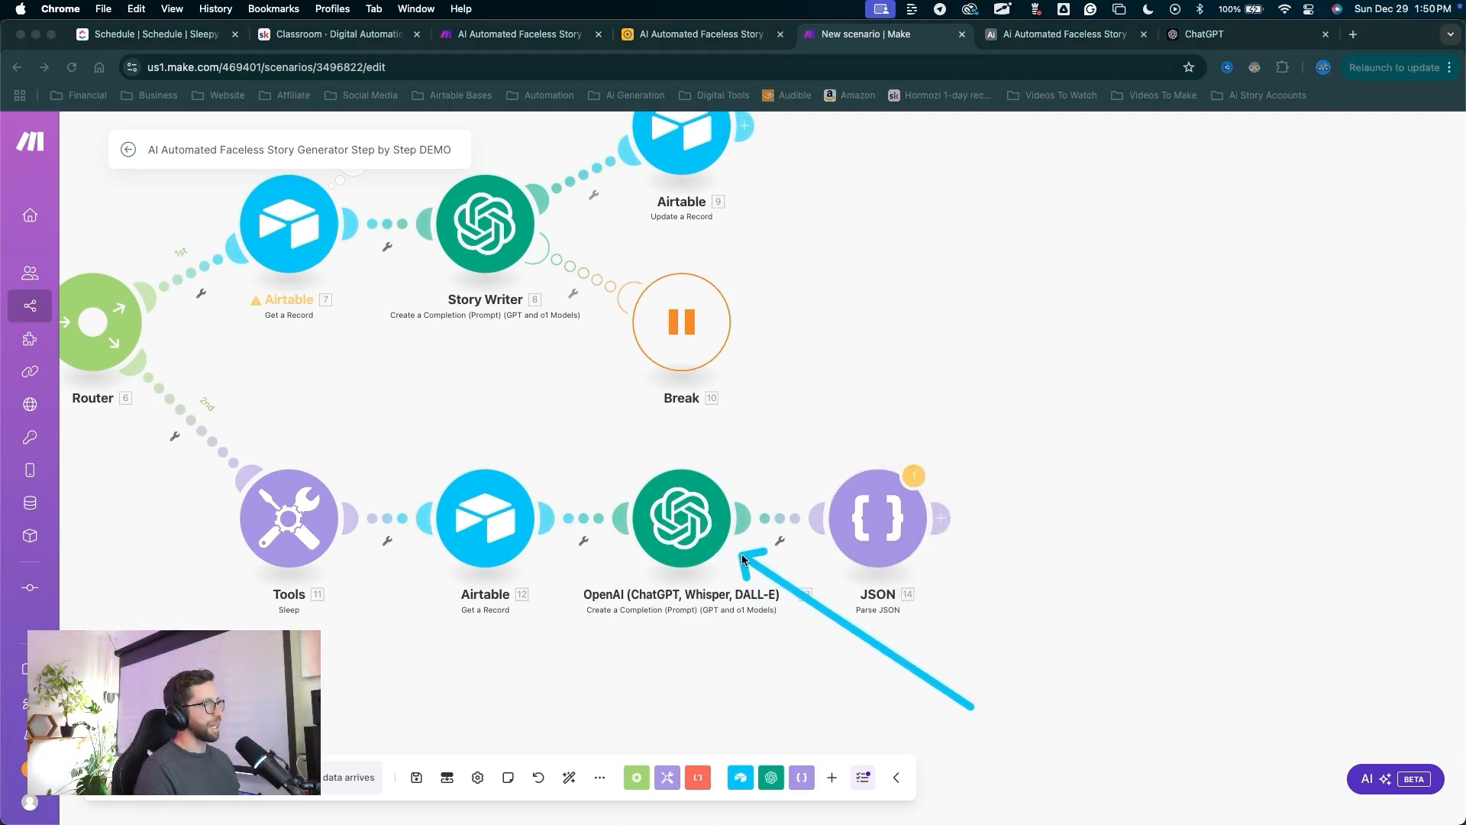
pyautogui.press('Escape')
# Rename the OpenAI module to 'Write Voiceover and Image Prompts'.
pyautogui.rightClick(693, 512)
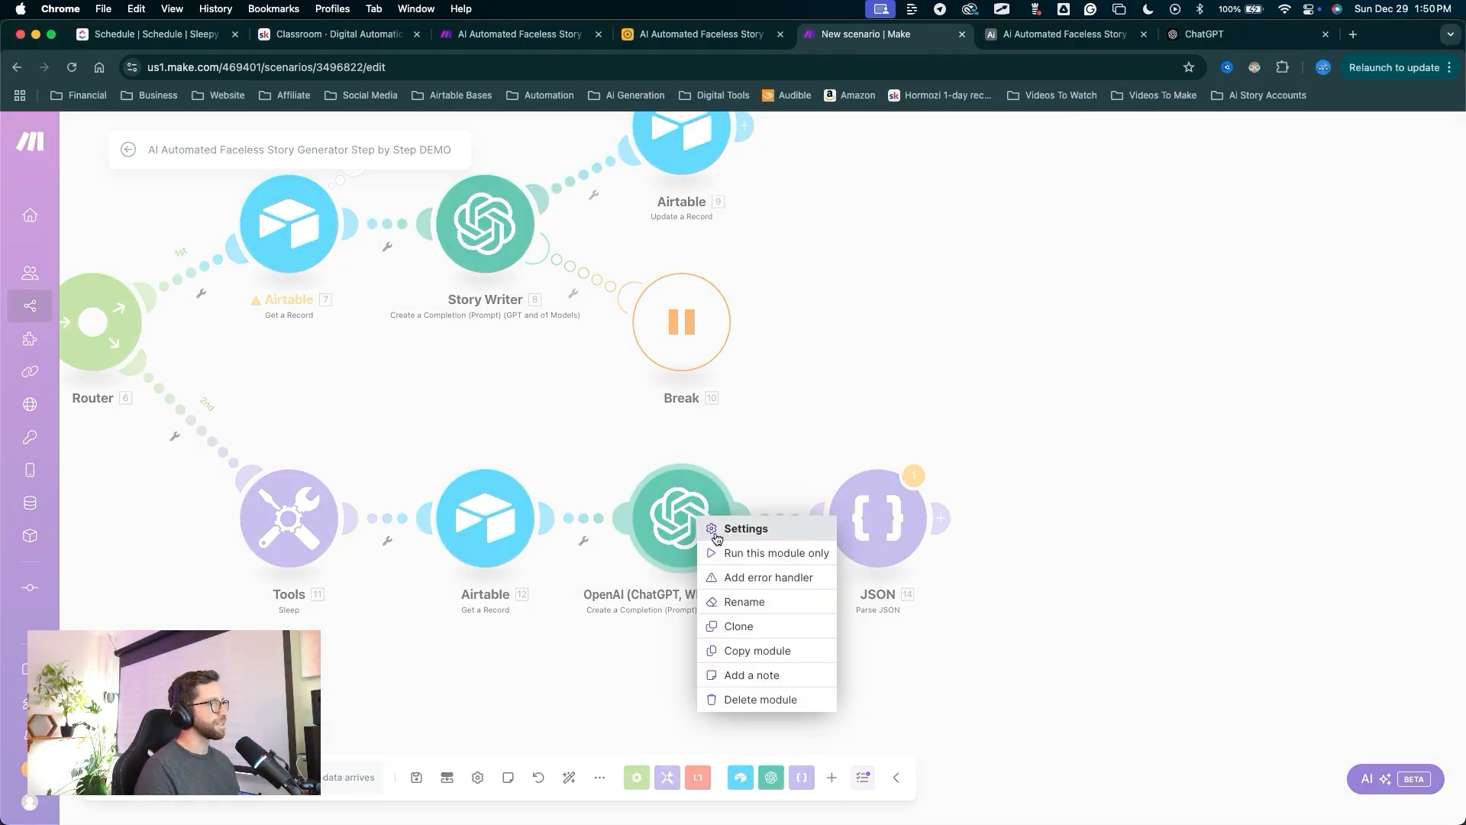
pyautogui.click(765, 607)
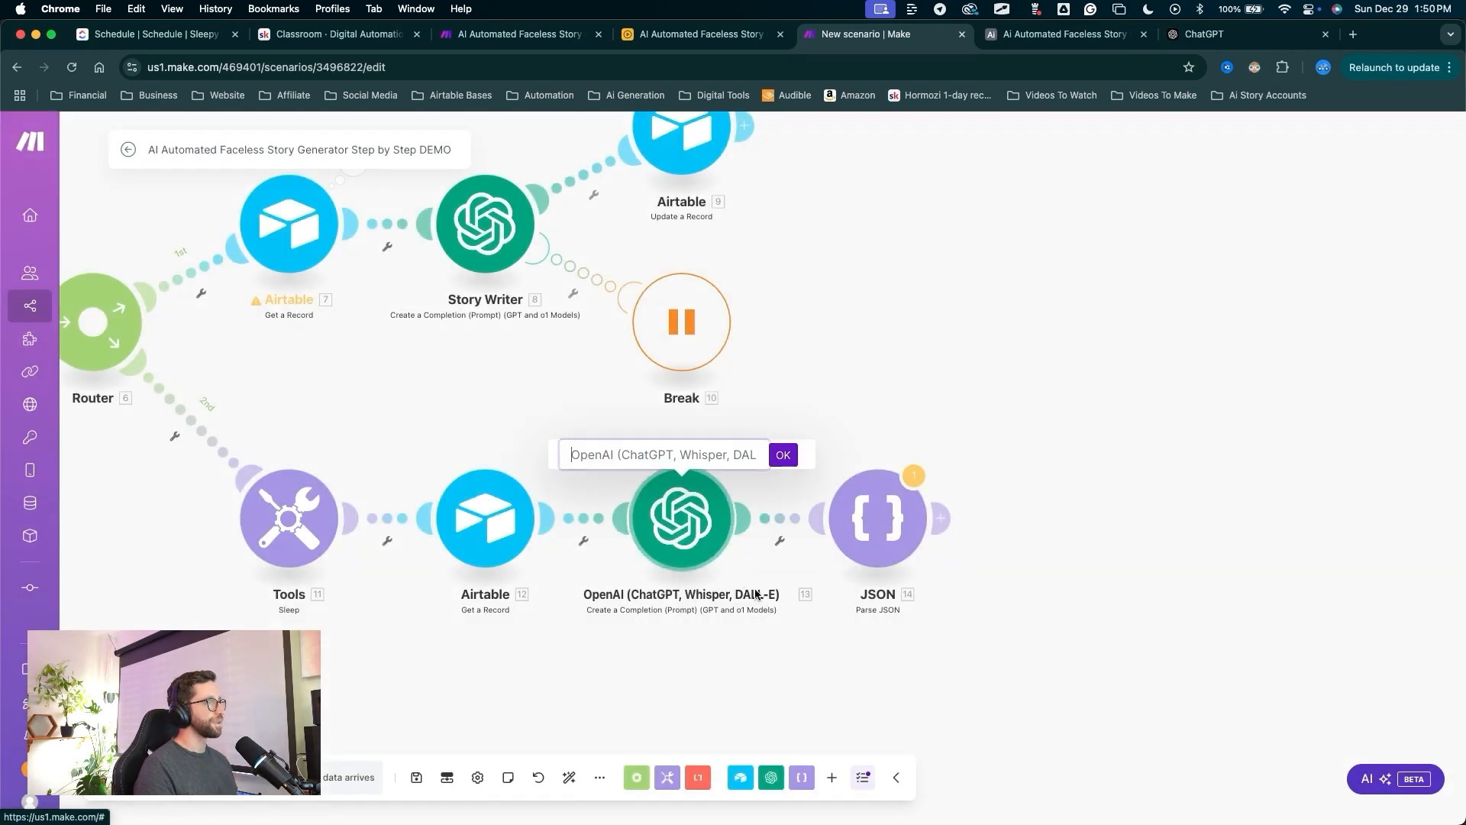
pyautogui.write('Write Voiceover and Image Prompts')
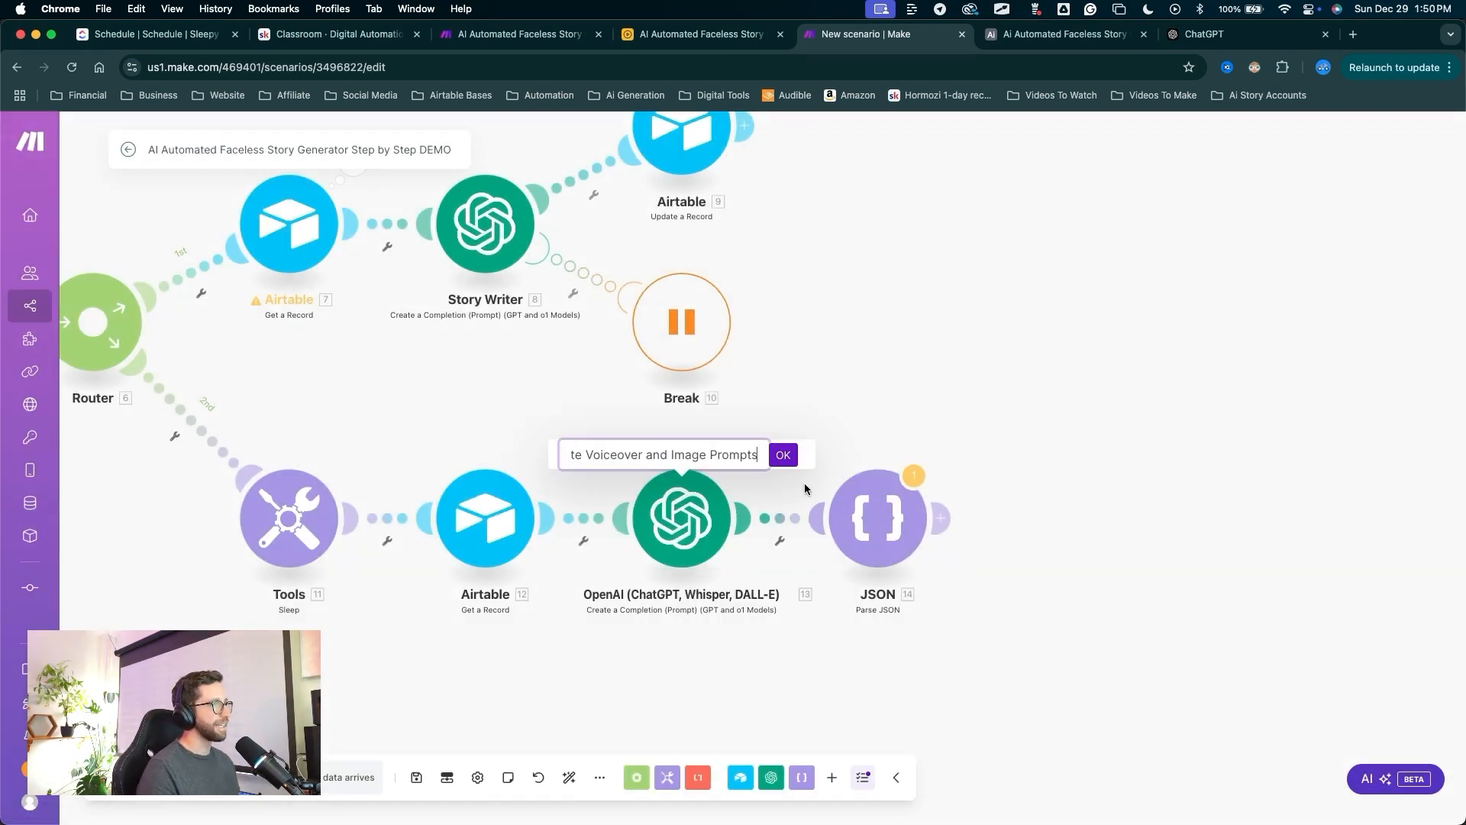
pyautogui.press('Return')
pyautogui.moveTo(844, 678); pyautogui.dragTo(754, 615)
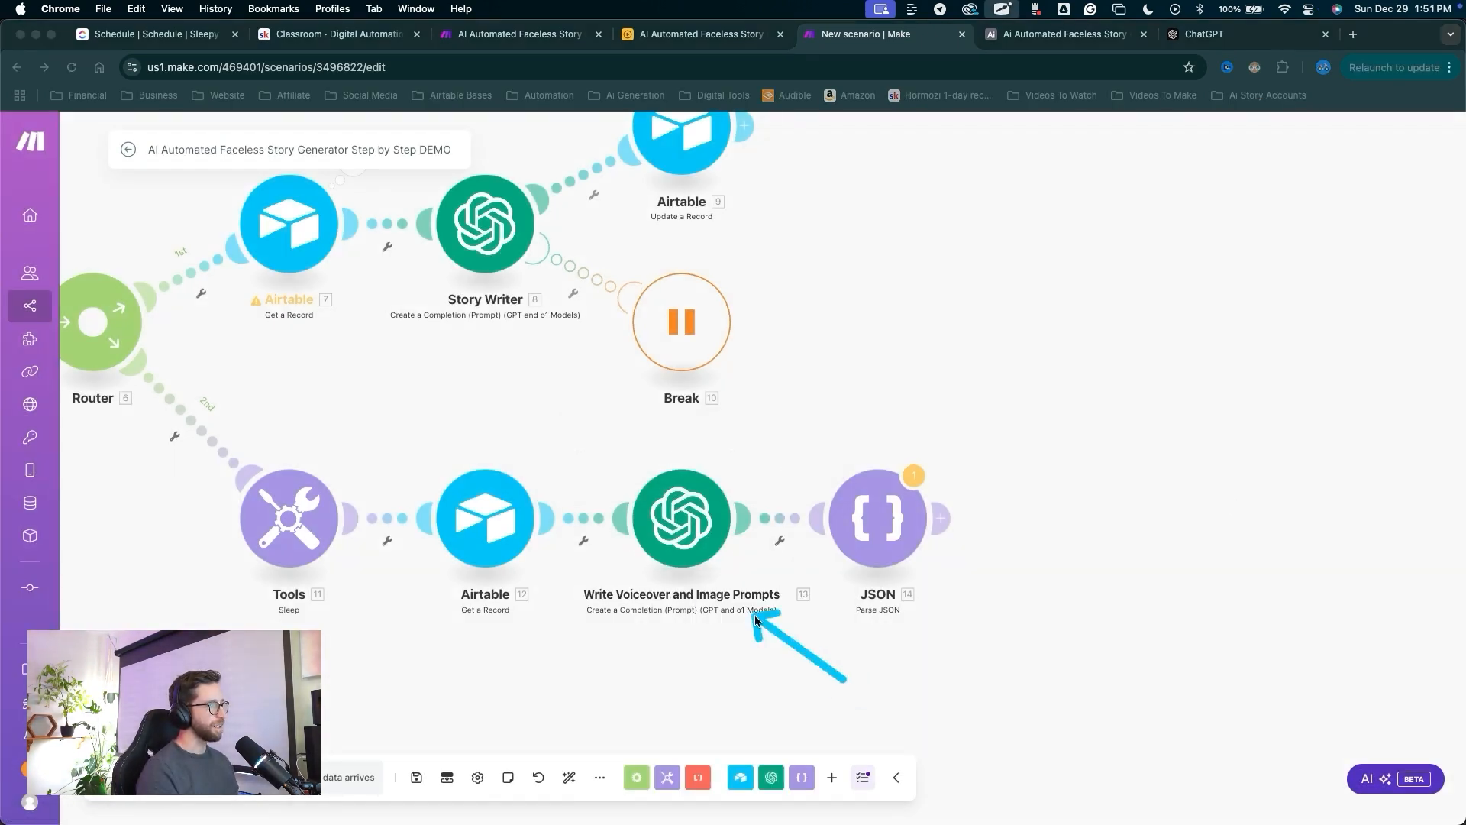
# Add a Break error handler with a 1-minute retry interval and auto-align the layout.
pyautogui.rightClick(694, 543)
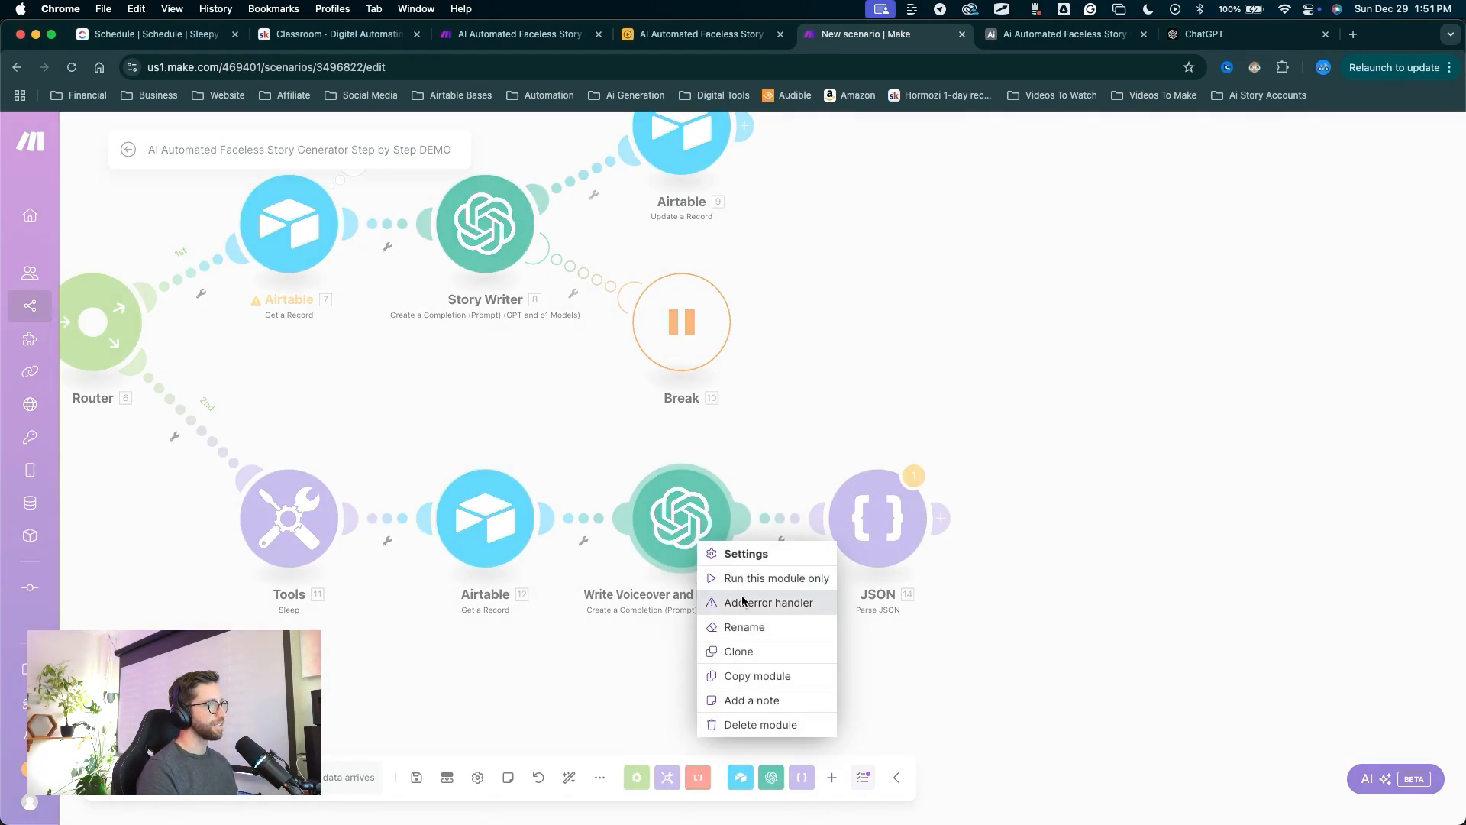
pyautogui.click(743, 599)
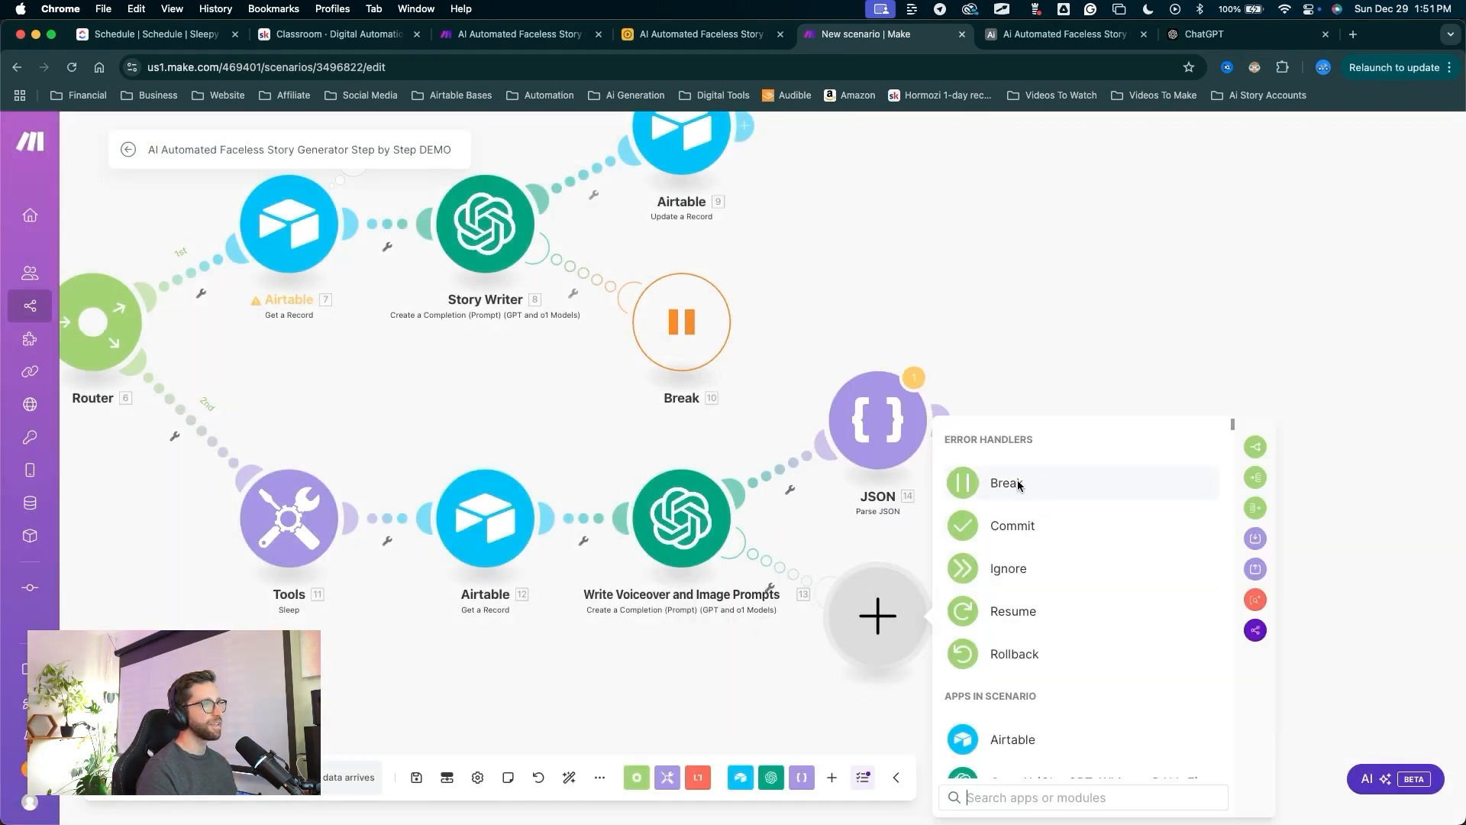
pyautogui.click(1018, 484)
pyautogui.click(984, 704)
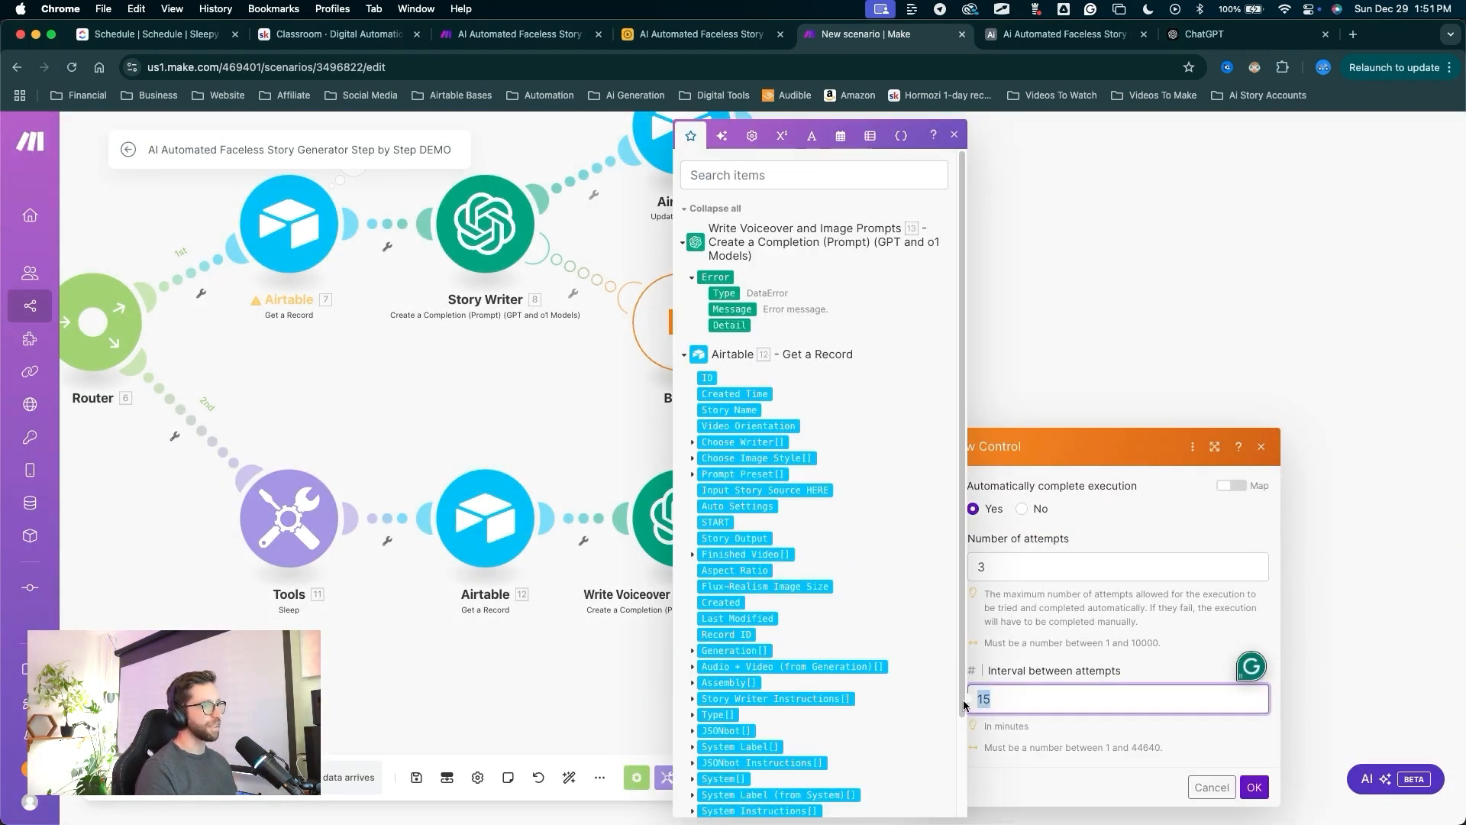
pyautogui.write('1')
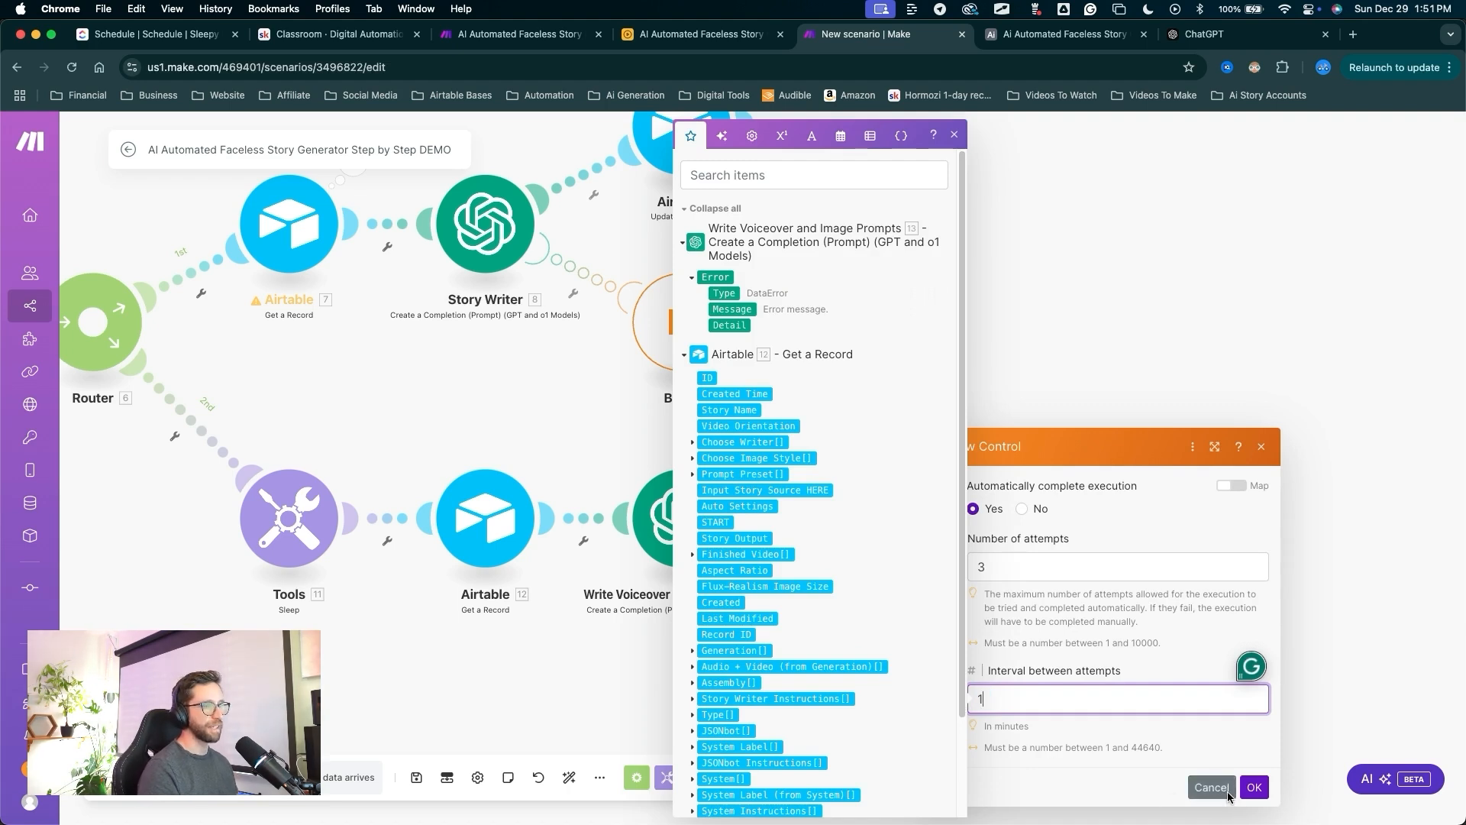
pyautogui.moveTo(1248, 710); pyautogui.dragTo(1262, 787)
pyautogui.click(1256, 788)
pyautogui.moveTo(689, 604); pyautogui.dragTo(577, 766)
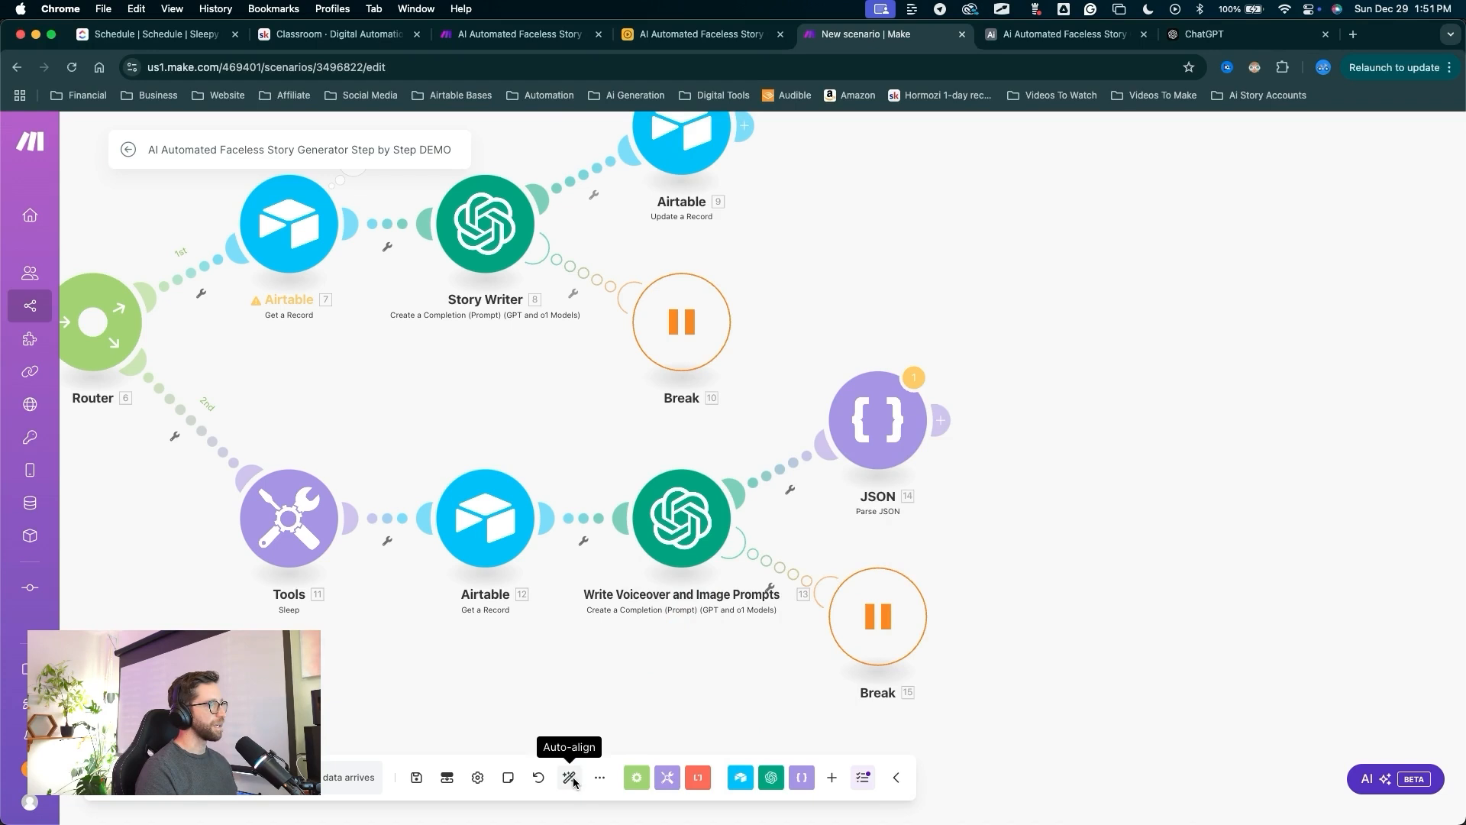
pyautogui.click(569, 777)
pyautogui.moveTo(1010, 645); pyautogui.dragTo(704, 461)
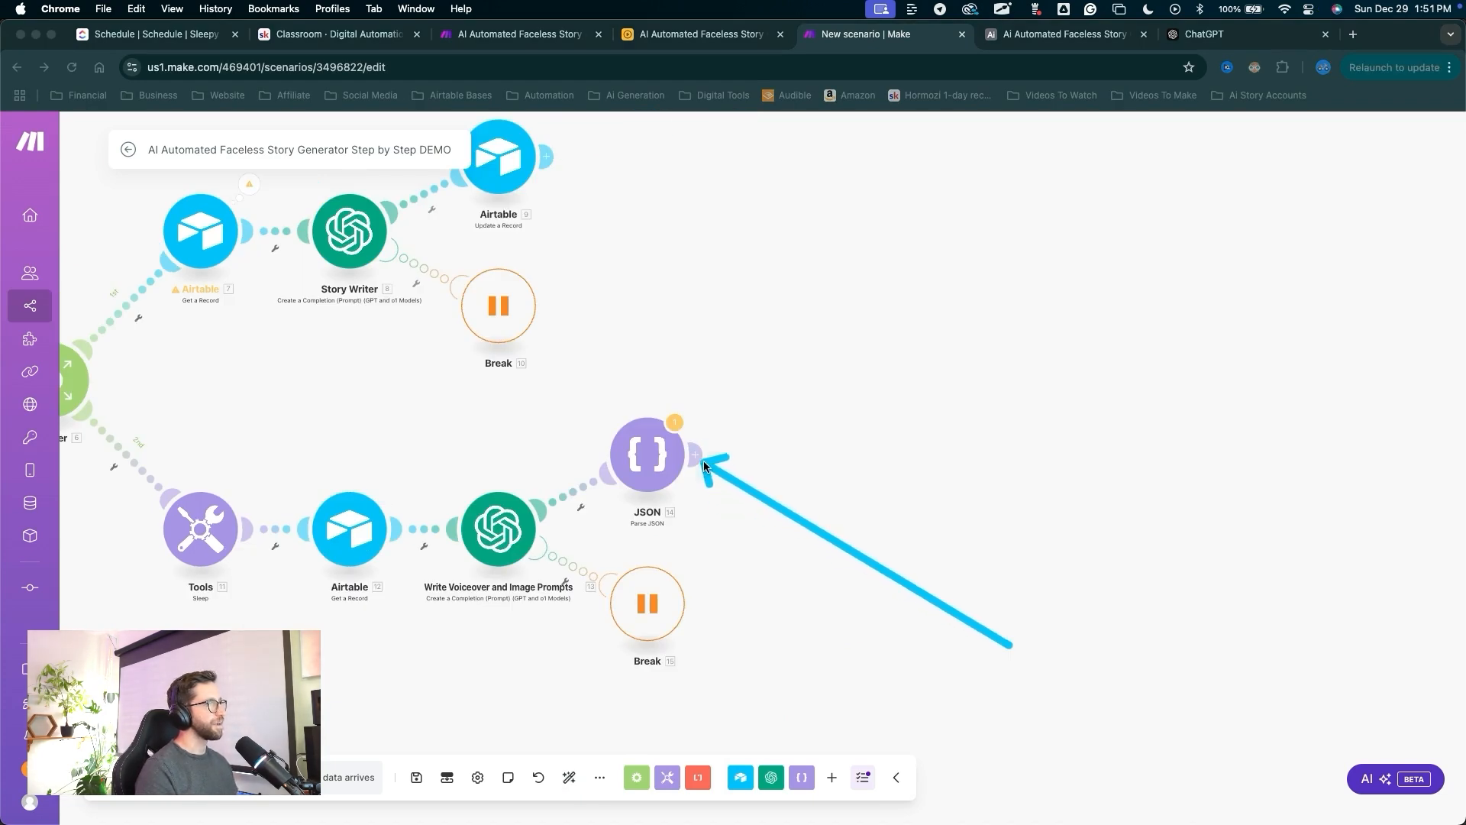
# Add a Flow Control Iterator module after JSON and save it.
pyautogui.click(703, 460)
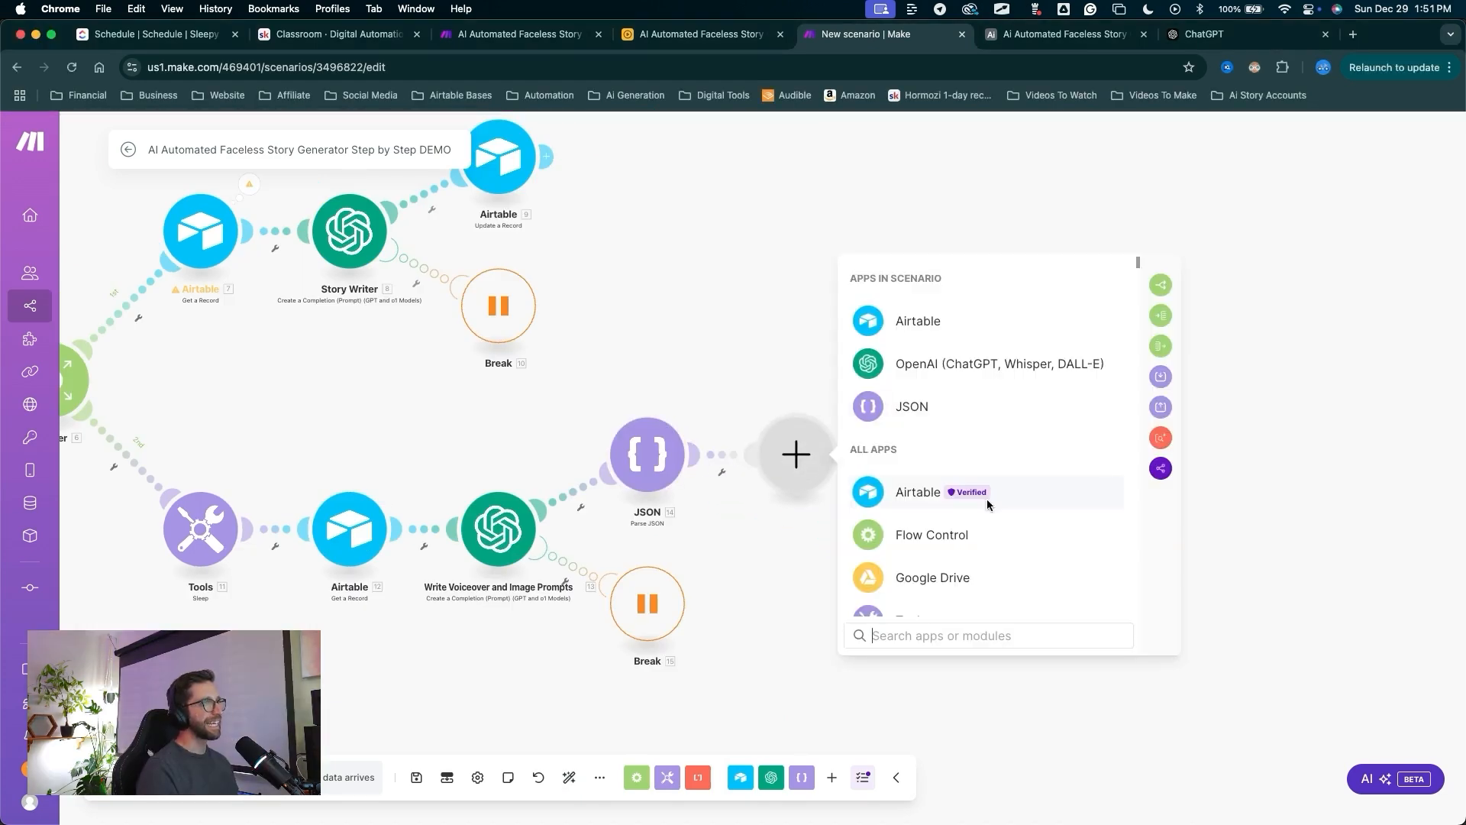
pyautogui.moveTo(983, 491)
pyautogui.mouseDown()
pyautogui.moveTo(1064, 387)
pyautogui.moveTo(1147, 321)
pyautogui.mouseUp()
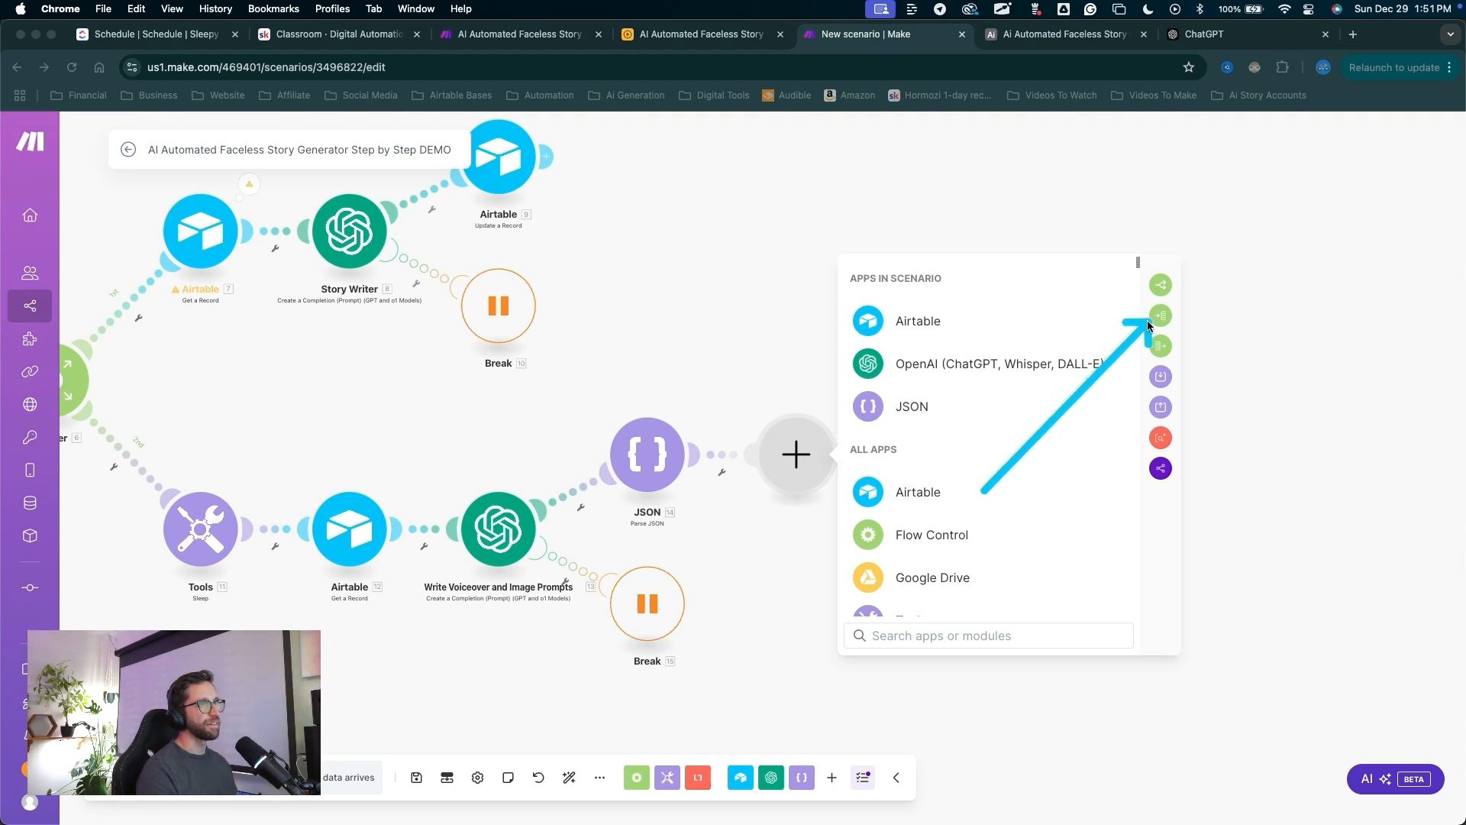
pyautogui.moveTo(985, 491)
pyautogui.mouseDown()
pyautogui.moveTo(877, 524)
pyautogui.moveTo(610, 756)
pyautogui.moveTo(688, 763)
pyautogui.moveTo(914, 638)
pyautogui.moveTo(1091, 339)
pyautogui.moveTo(1151, 314)
pyautogui.mouseUp()
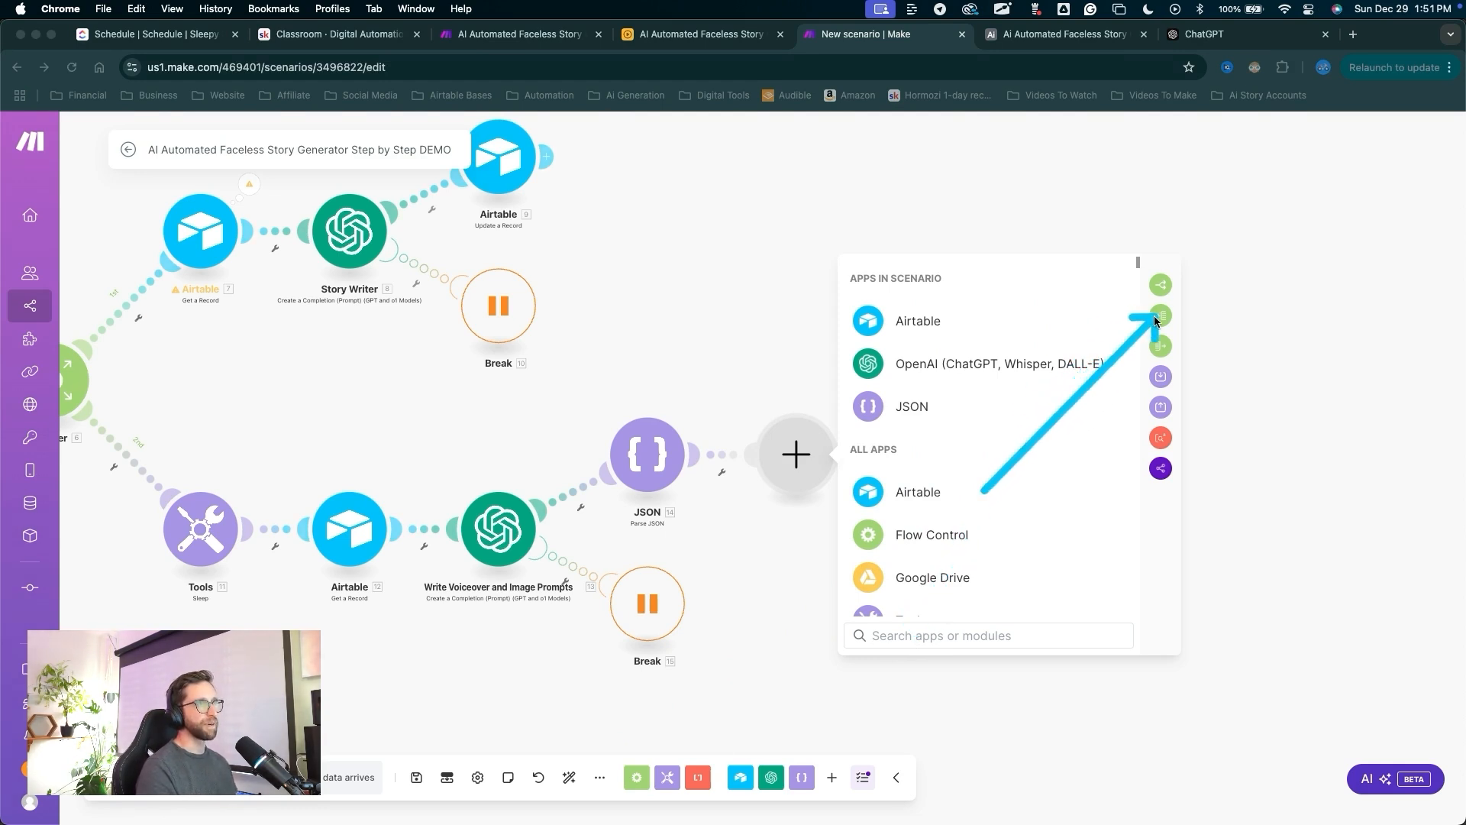
pyautogui.click(1159, 316)
pyautogui.moveTo(945, 309); pyautogui.dragTo(920, 458)
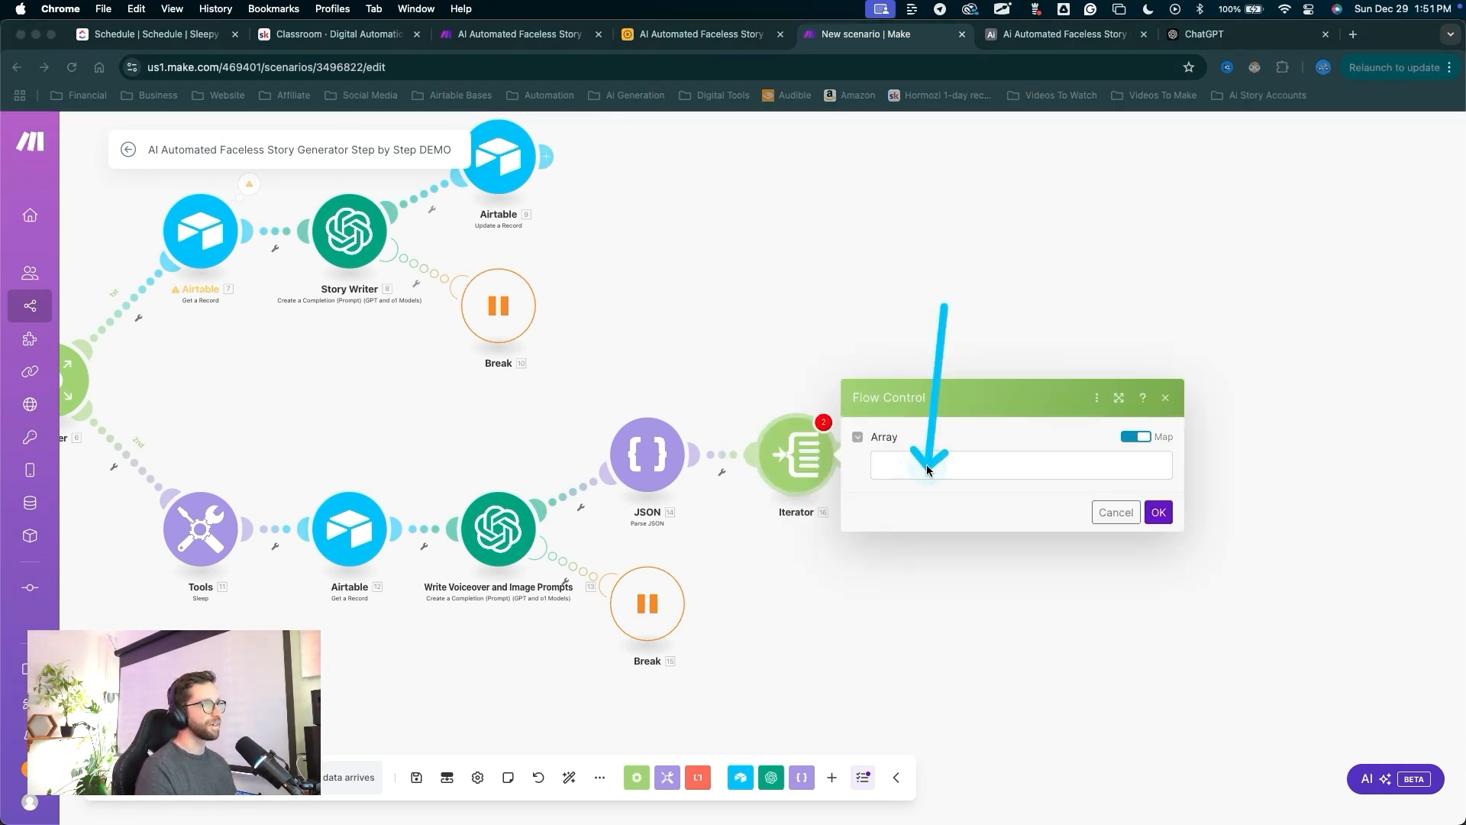
pyautogui.click(920, 464)
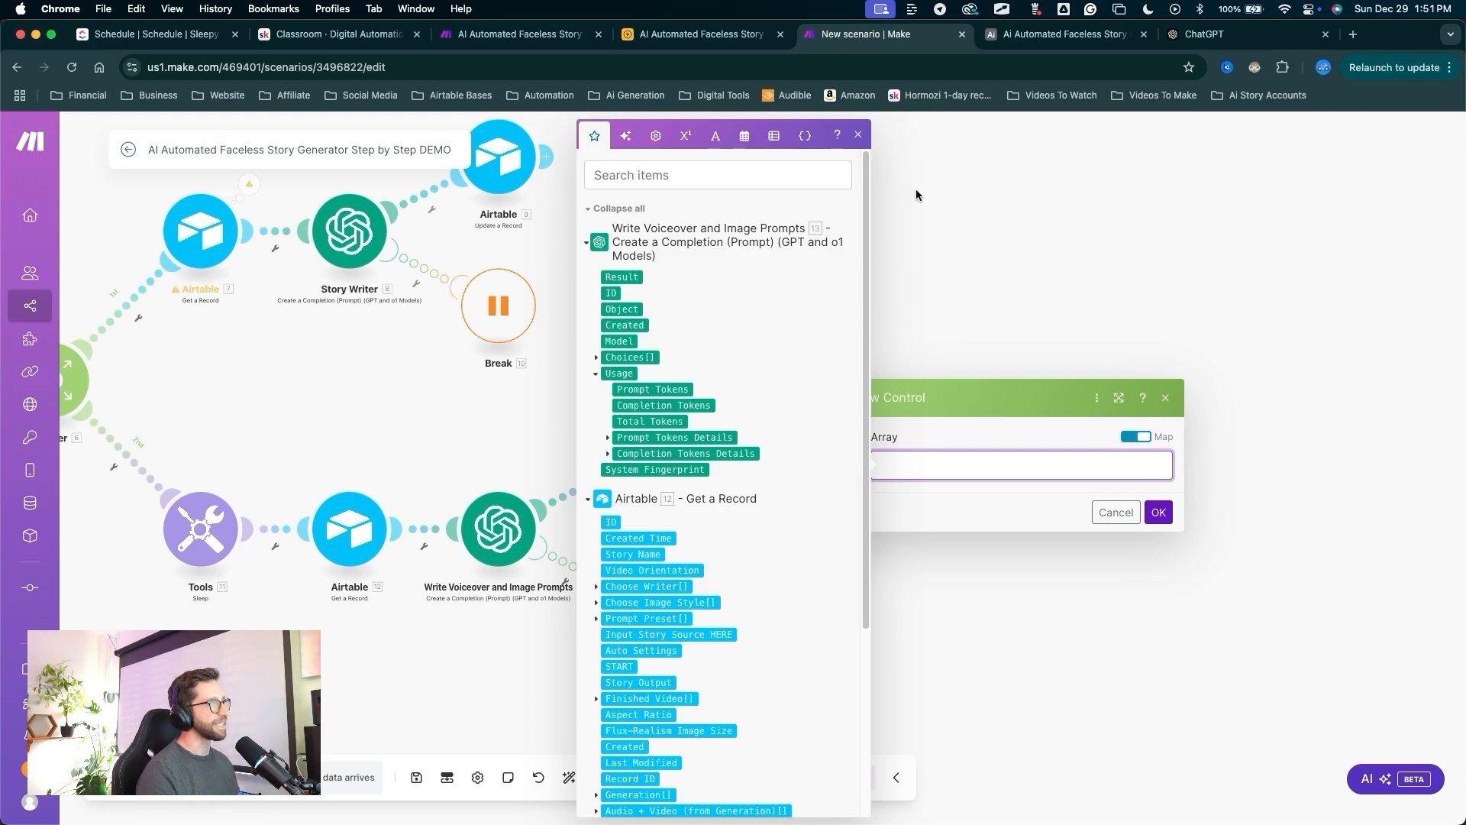
pyautogui.click(979, 264)
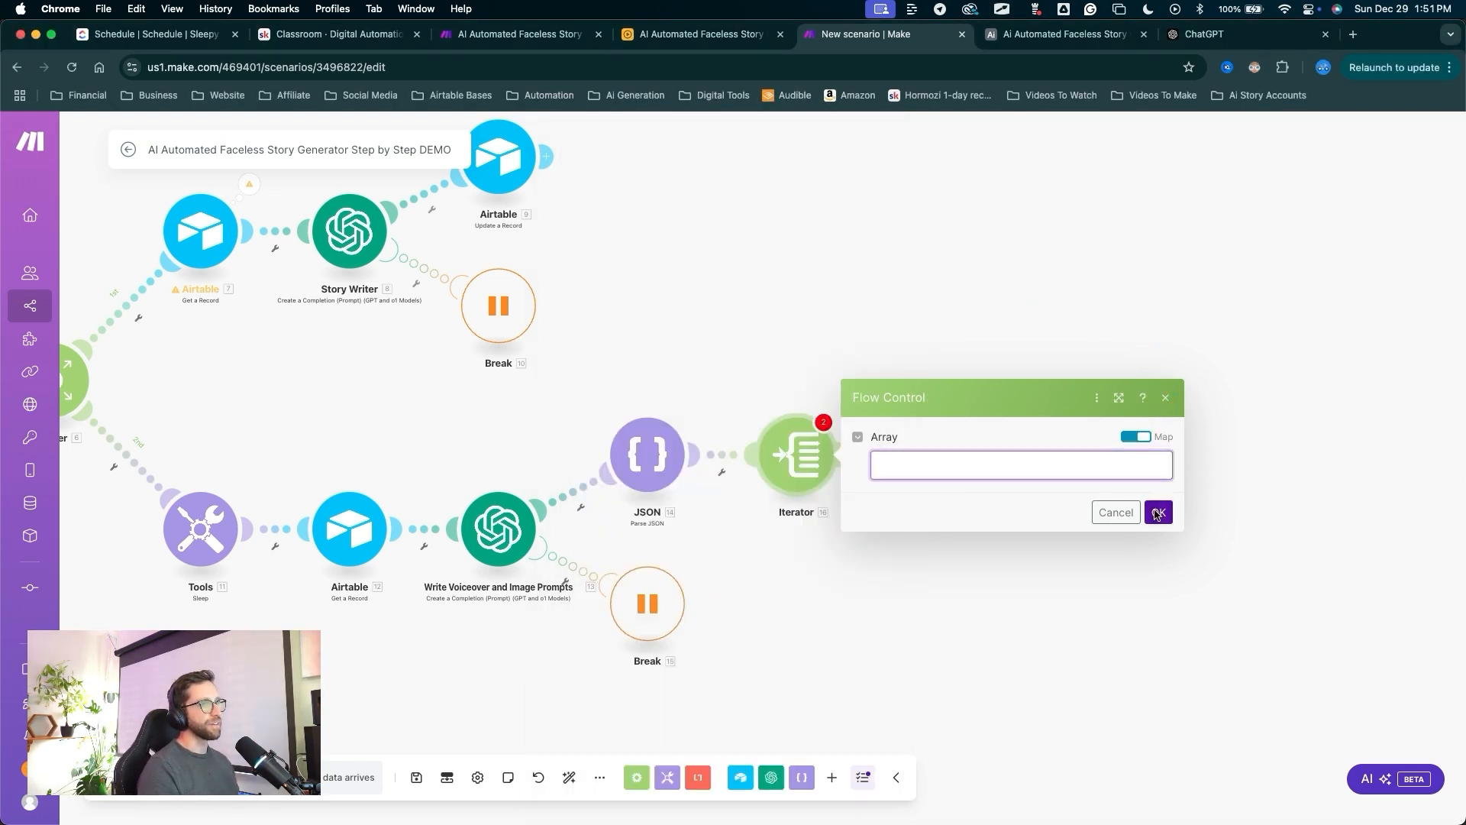
pyautogui.click(1156, 512)
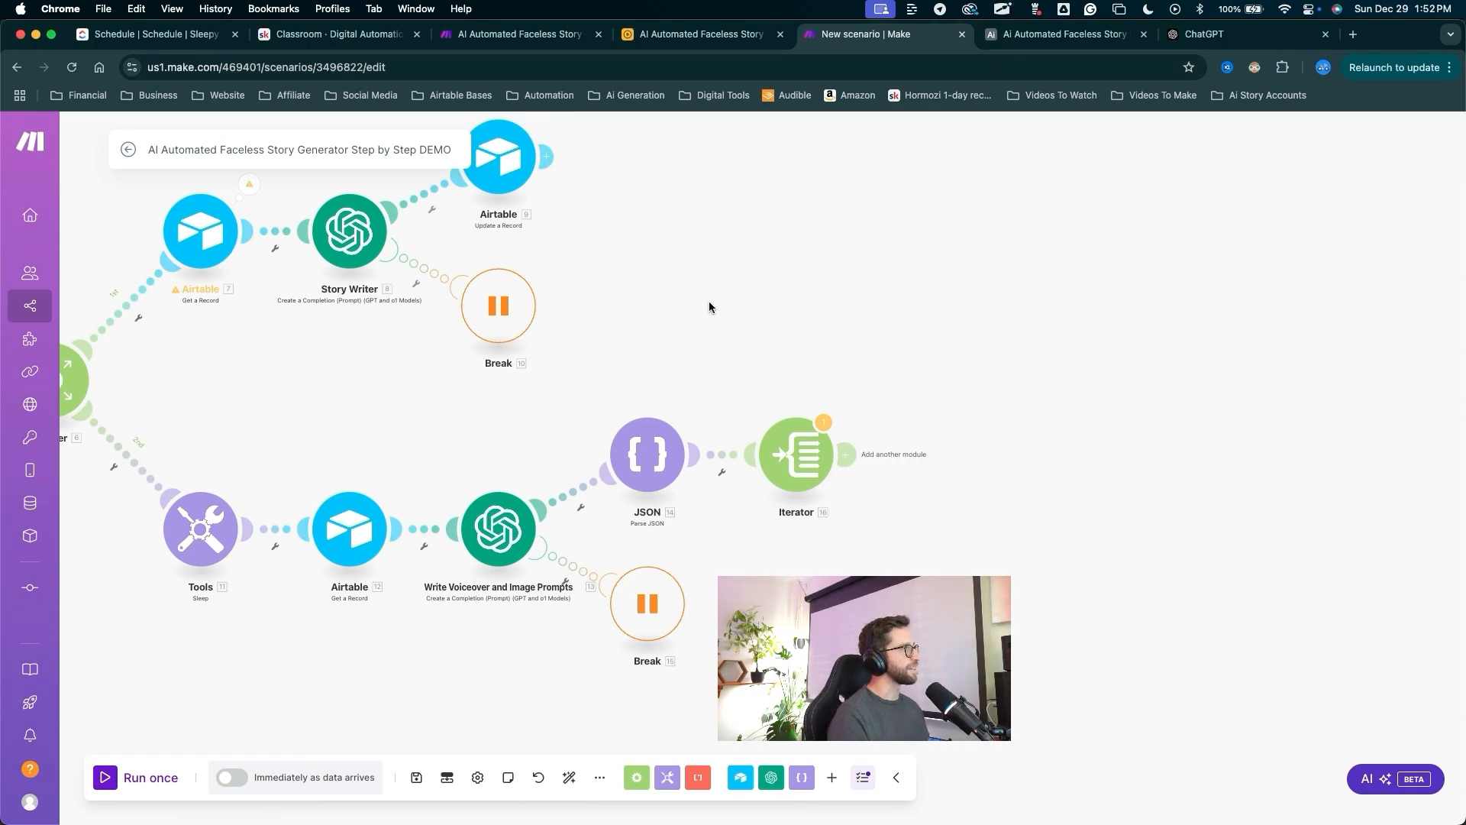
# Run the scenario once despite the warning, then switch to the Airtable base.
pyautogui.click(120, 778)
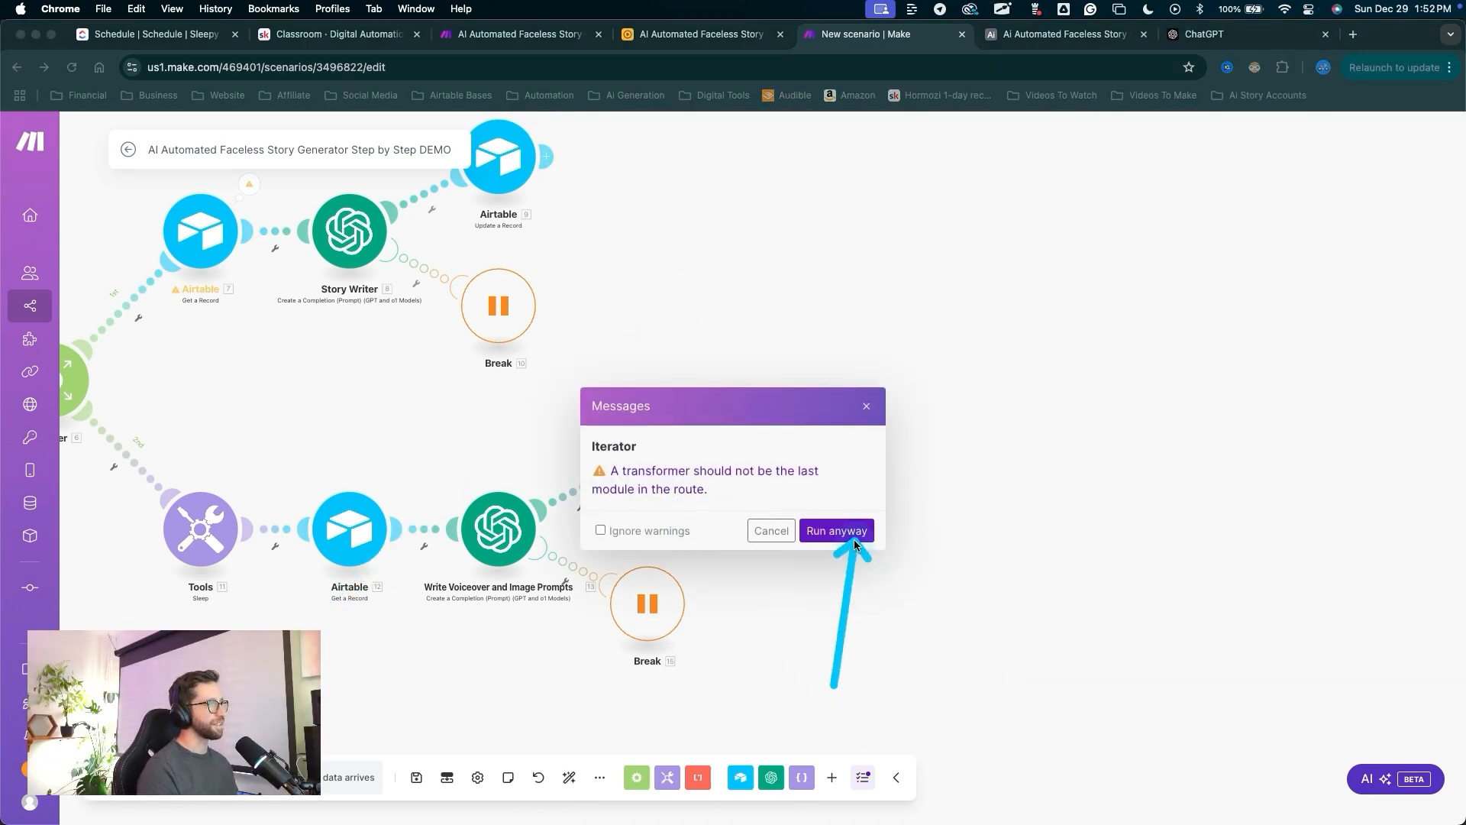
pyautogui.click(854, 538)
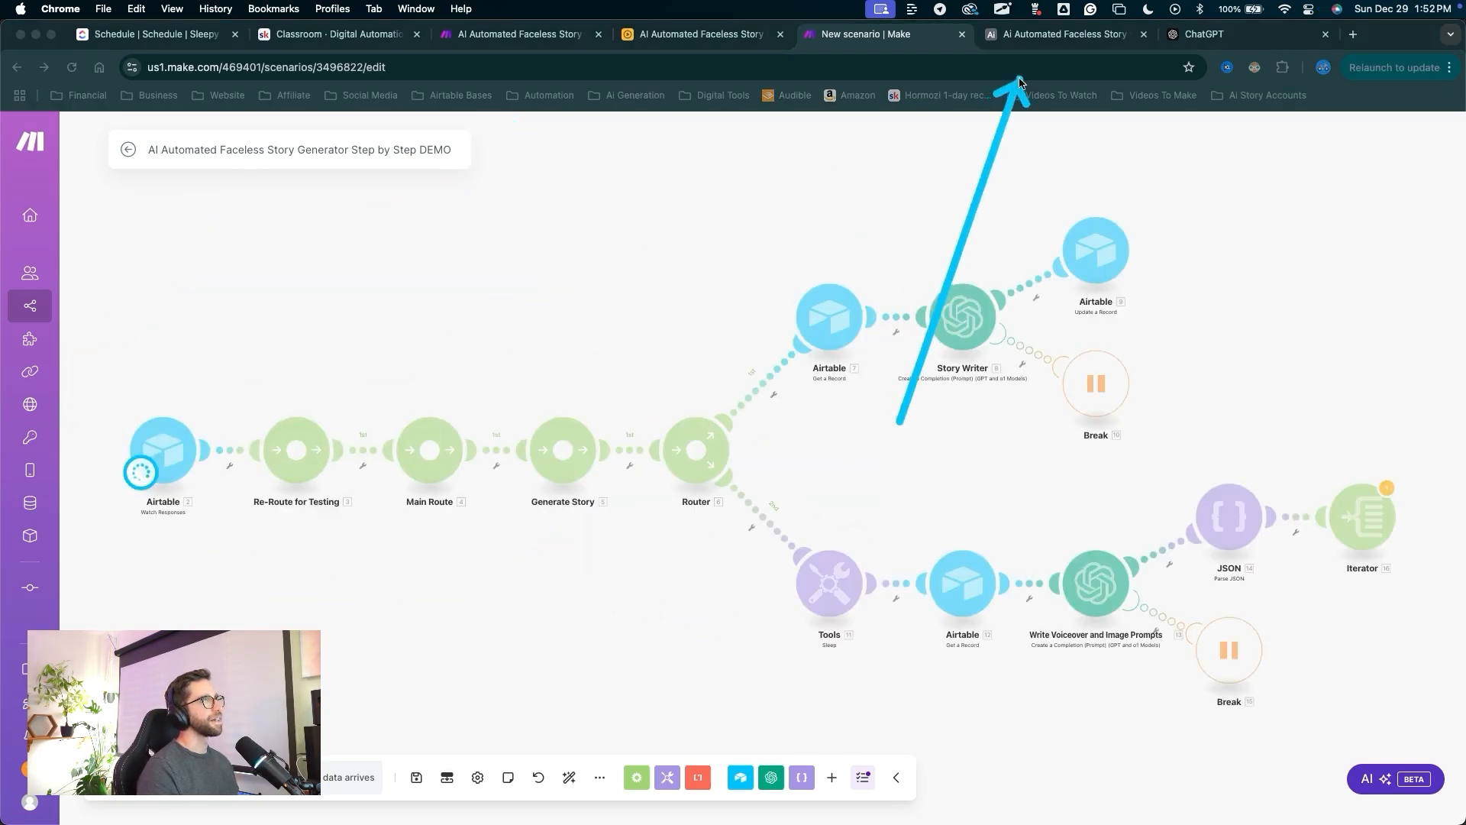
pyautogui.click(1032, 33)
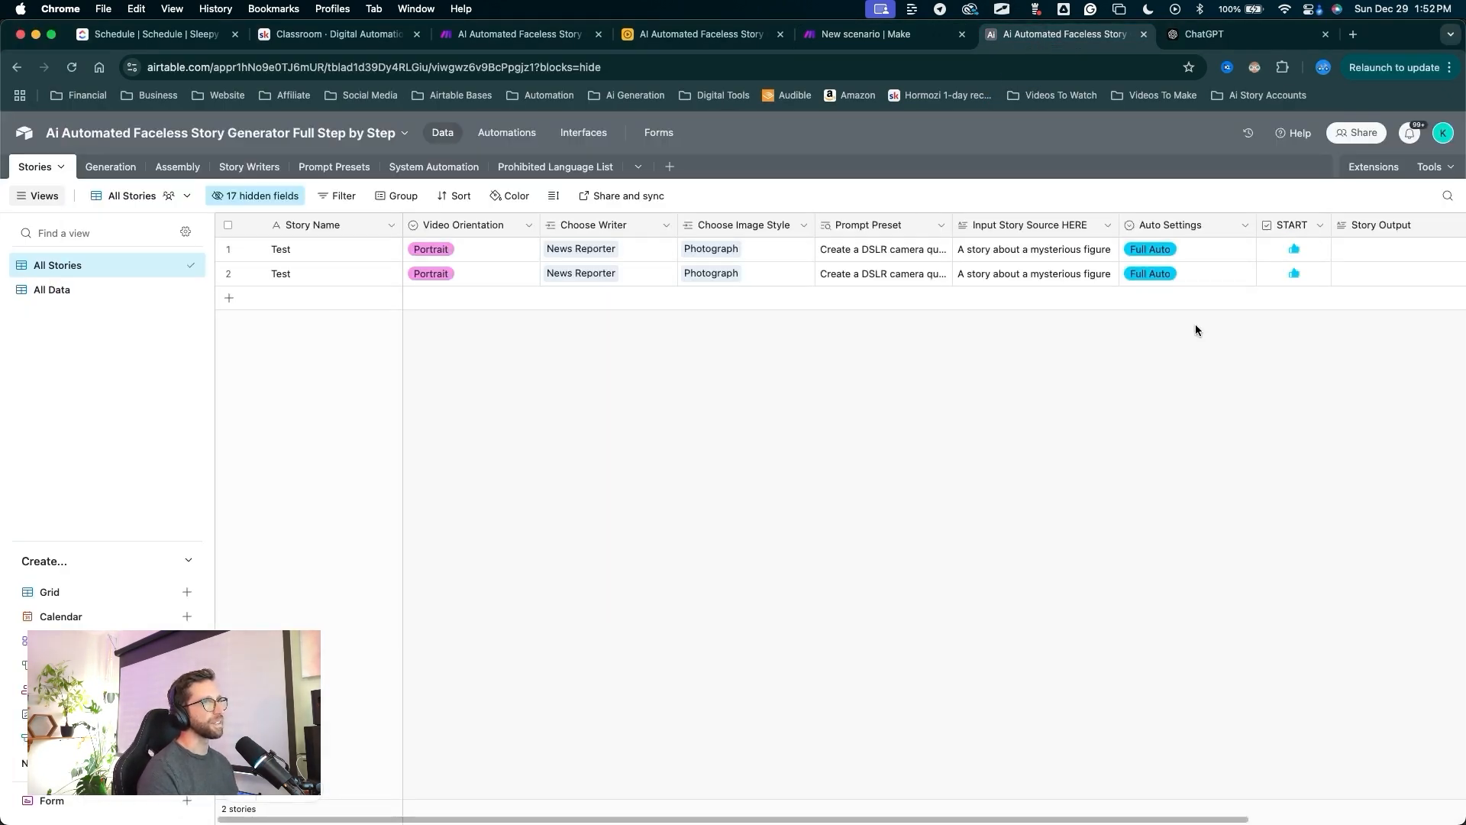
# Delete the first of the two Test story rows in Airtable's Stories table, then return to Make.
pyautogui.moveTo(866, 574)
pyautogui.mouseDown()
pyautogui.moveTo(316, 296)
pyautogui.moveTo(811, 267)
pyautogui.moveTo(1171, 271)
pyautogui.moveTo(622, 371)
pyautogui.moveTo(616, 389)
pyautogui.moveTo(533, 370)
pyautogui.mouseUp()
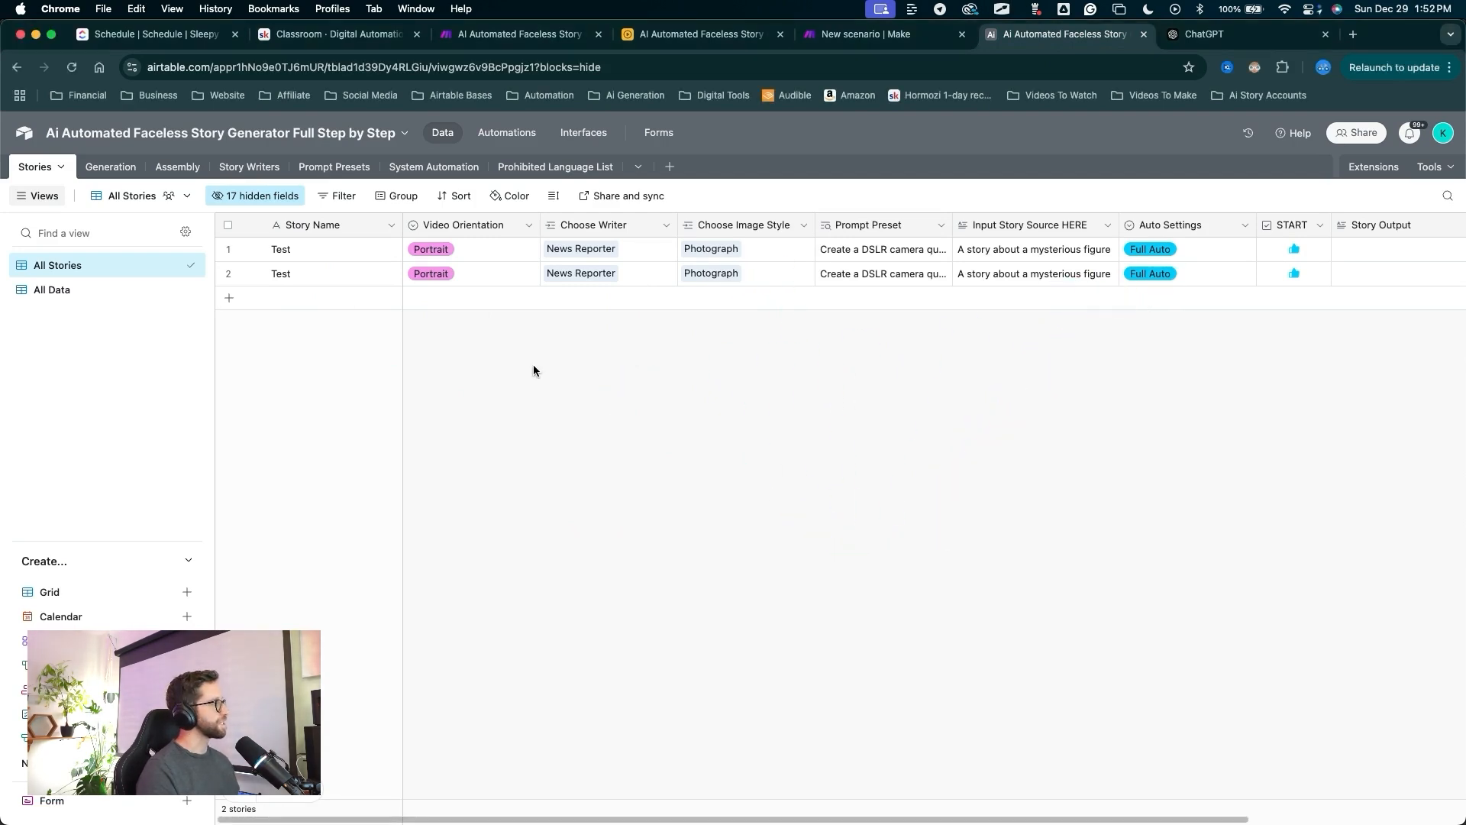
pyautogui.moveTo(558, 495)
pyautogui.mouseDown()
pyautogui.moveTo(288, 249)
pyautogui.moveTo(269, 252)
pyautogui.moveTo(582, 223)
pyautogui.moveTo(825, 239)
pyautogui.moveTo(328, 234)
pyautogui.moveTo(299, 255)
pyautogui.moveTo(230, 255)
pyautogui.mouseUp()
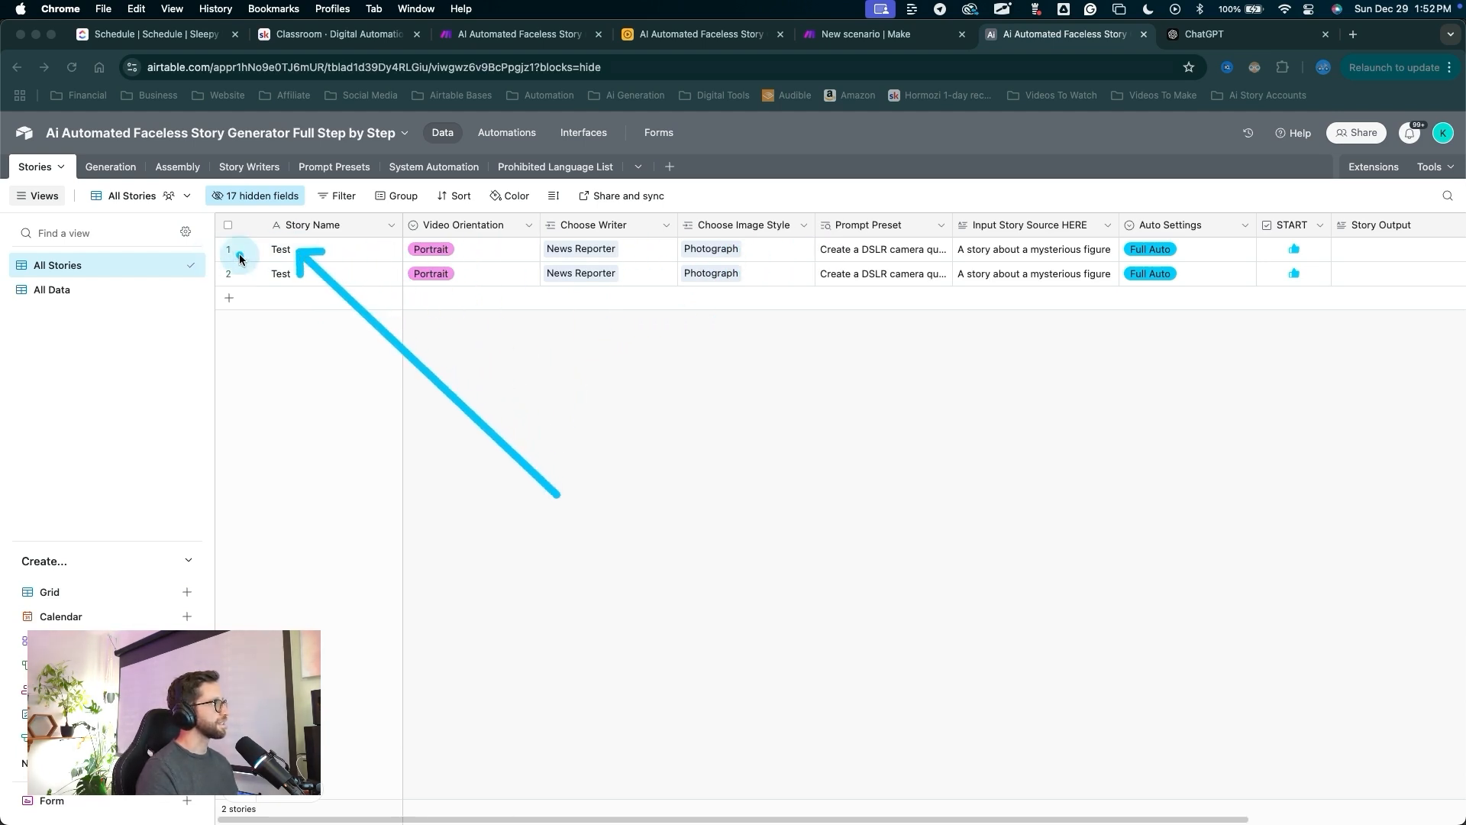
pyautogui.click(230, 253)
pyautogui.rightClick(324, 244)
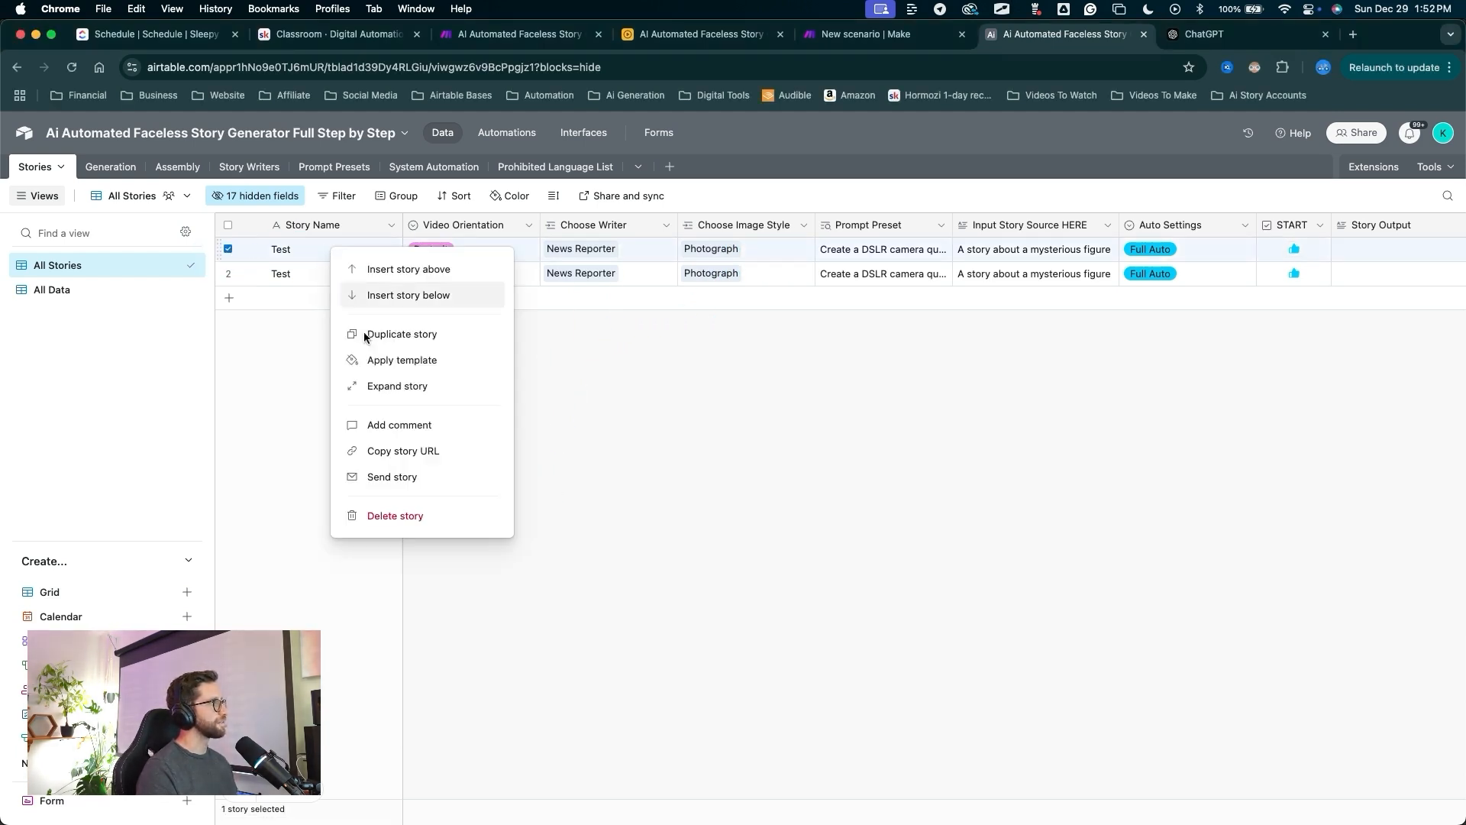
pyautogui.click(396, 516)
pyautogui.moveTo(470, 527)
pyautogui.mouseDown()
pyautogui.moveTo(301, 256)
pyautogui.moveTo(1222, 267)
pyautogui.mouseUp()
pyautogui.moveTo(1297, 350); pyautogui.dragTo(1292, 251)
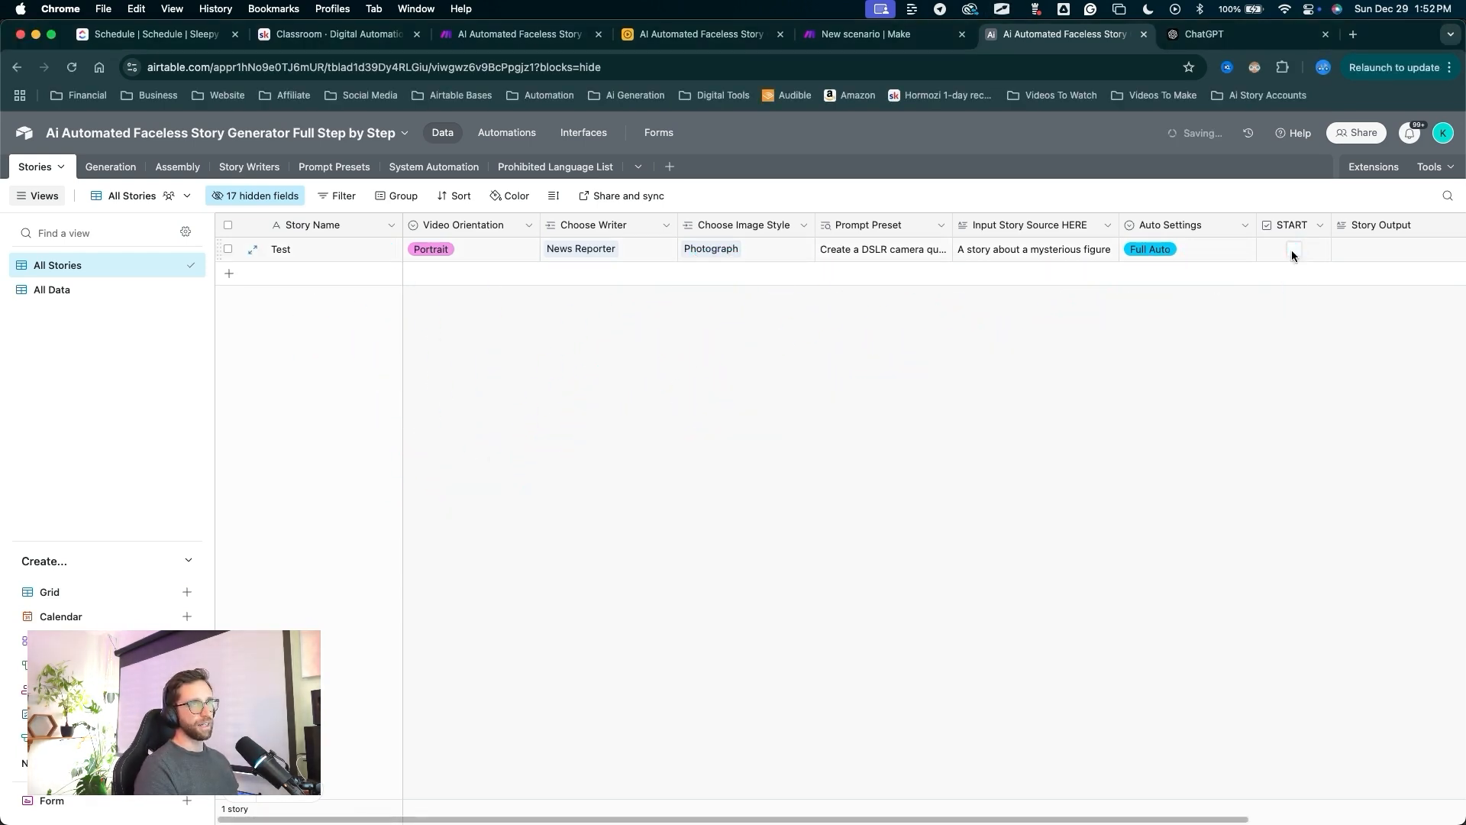
pyautogui.click(866, 34)
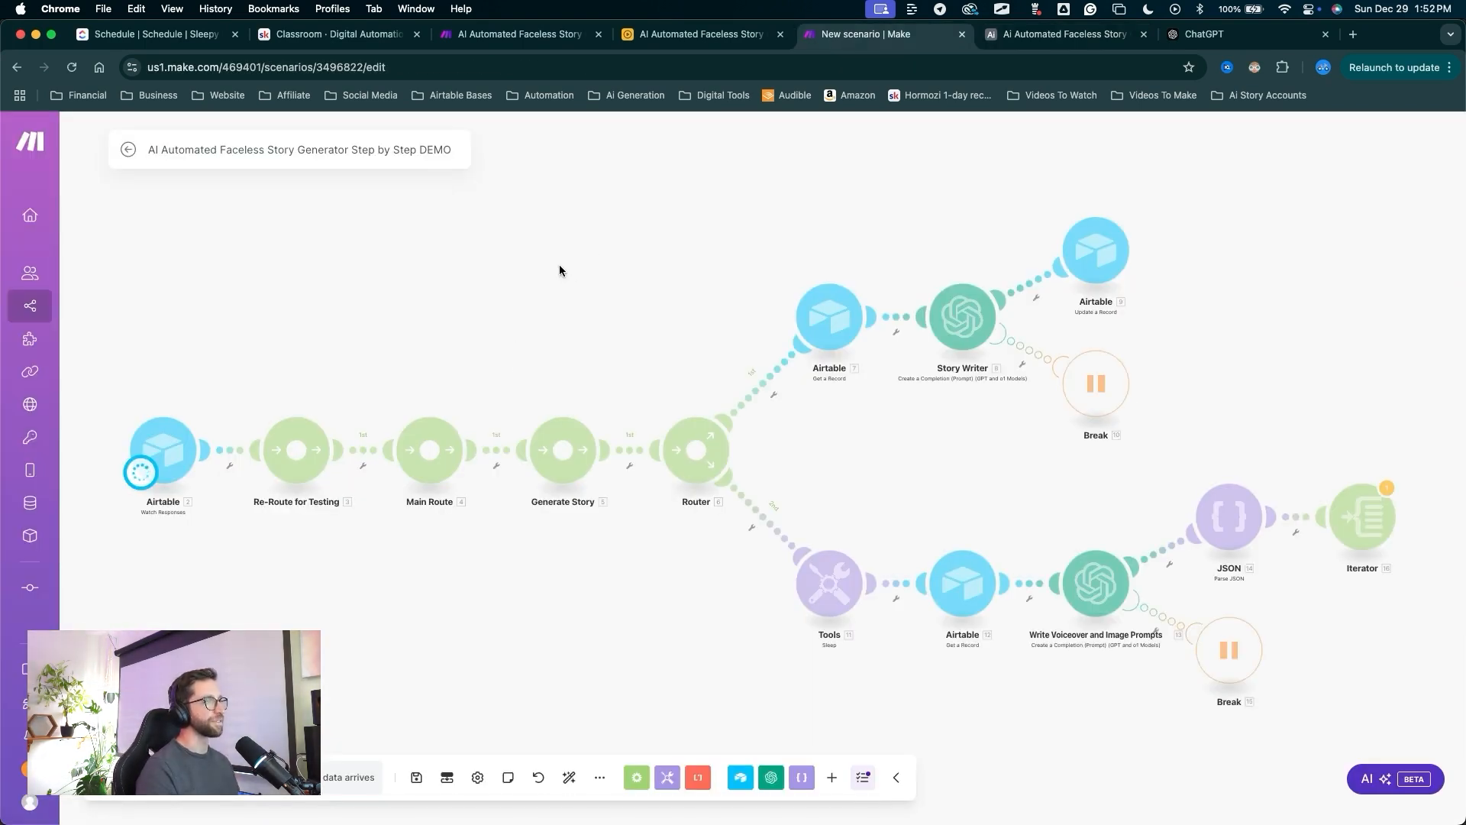
# Inspect Story Writer's 400 RuntimeError: 'content' expected a string, got null.
pyautogui.moveTo(799, 194); pyautogui.dragTo(945, 298)
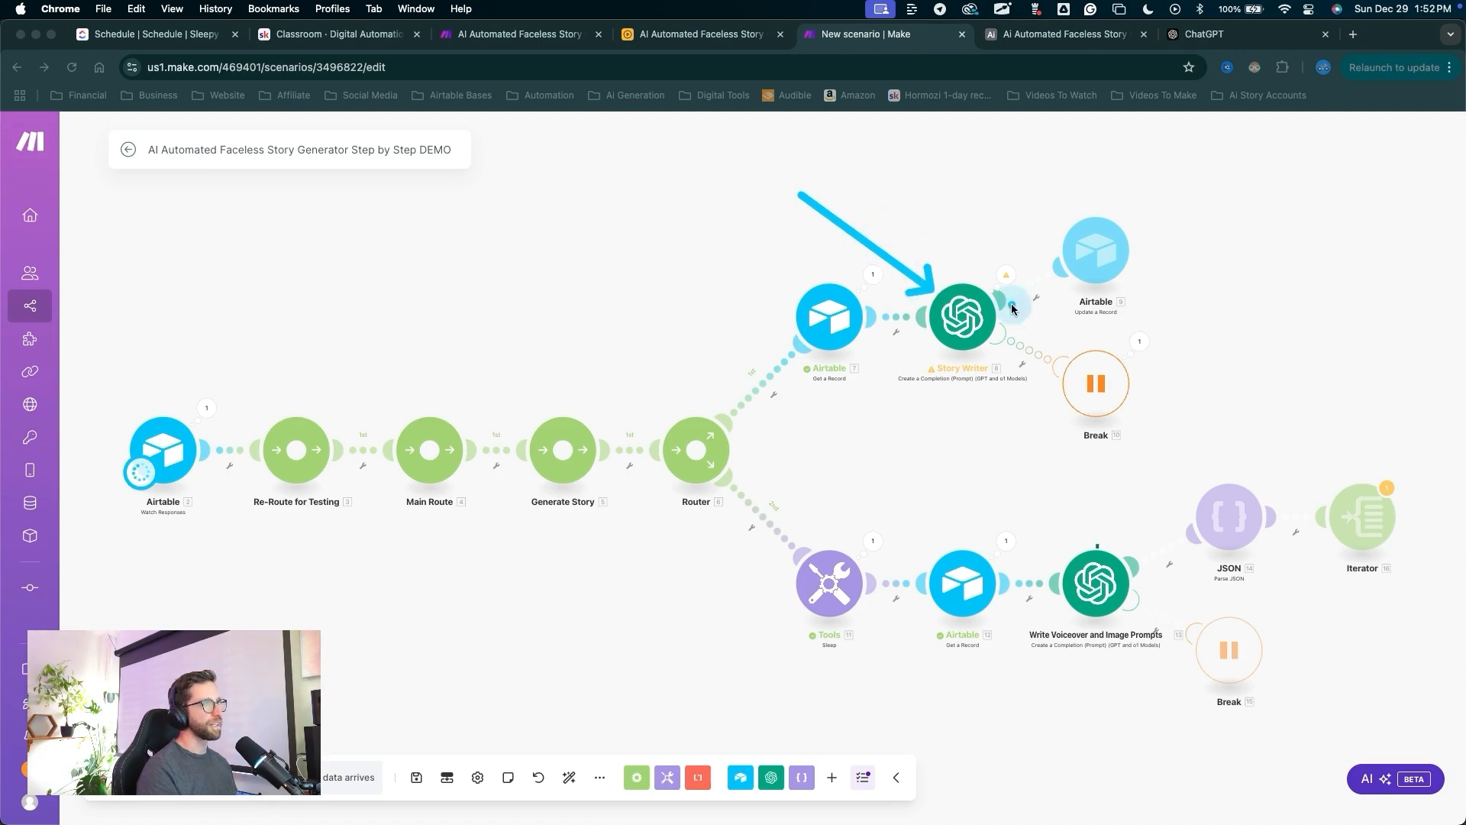
pyautogui.moveTo(1197, 356)
pyautogui.mouseDown()
pyautogui.moveTo(1105, 534)
pyautogui.moveTo(1216, 519)
pyautogui.mouseUp()
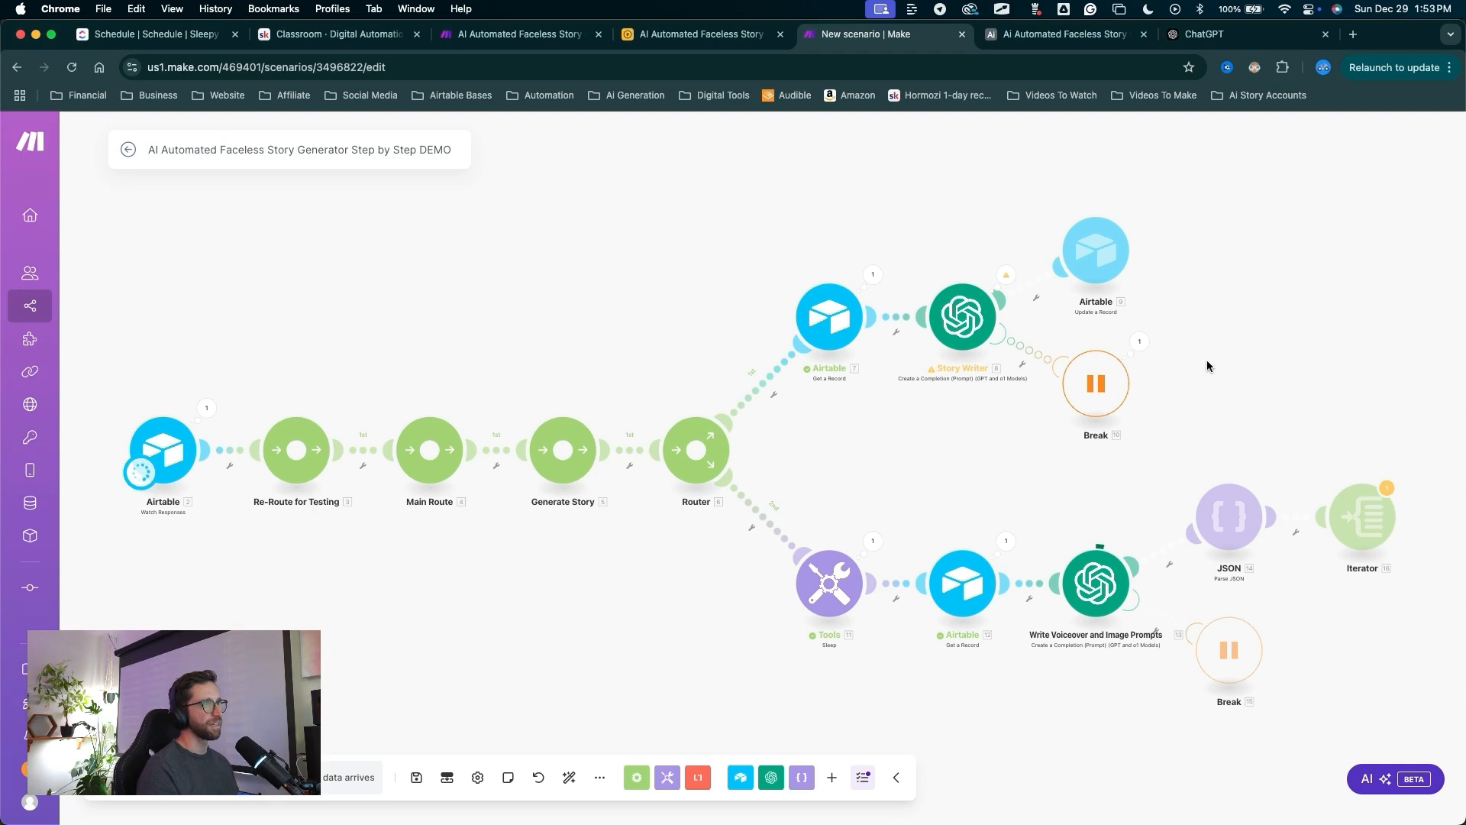
pyautogui.moveTo(1208, 366); pyautogui.dragTo(887, 382)
pyautogui.moveTo(683, 218); pyautogui.dragTo(684, 283)
pyautogui.click(686, 292)
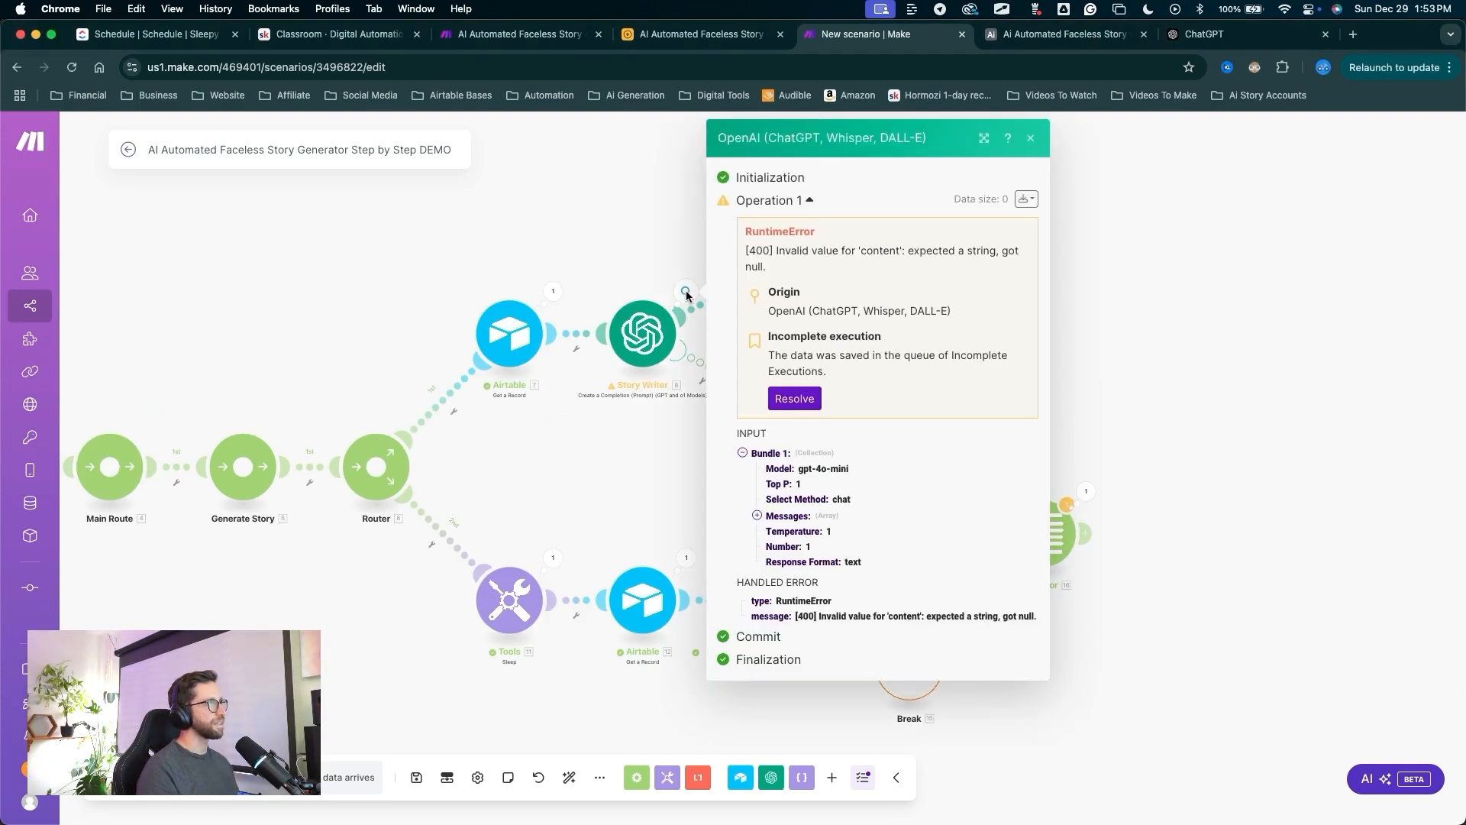
pyautogui.moveTo(876, 445)
pyautogui.mouseDown()
pyautogui.moveTo(807, 274)
pyautogui.moveTo(985, 264)
pyautogui.moveTo(840, 288)
pyautogui.mouseUp()
# Replace Story Writer's misspelled Message 2 pill with 7. Input Story Source HERE and save the module.
pyautogui.click(647, 327)
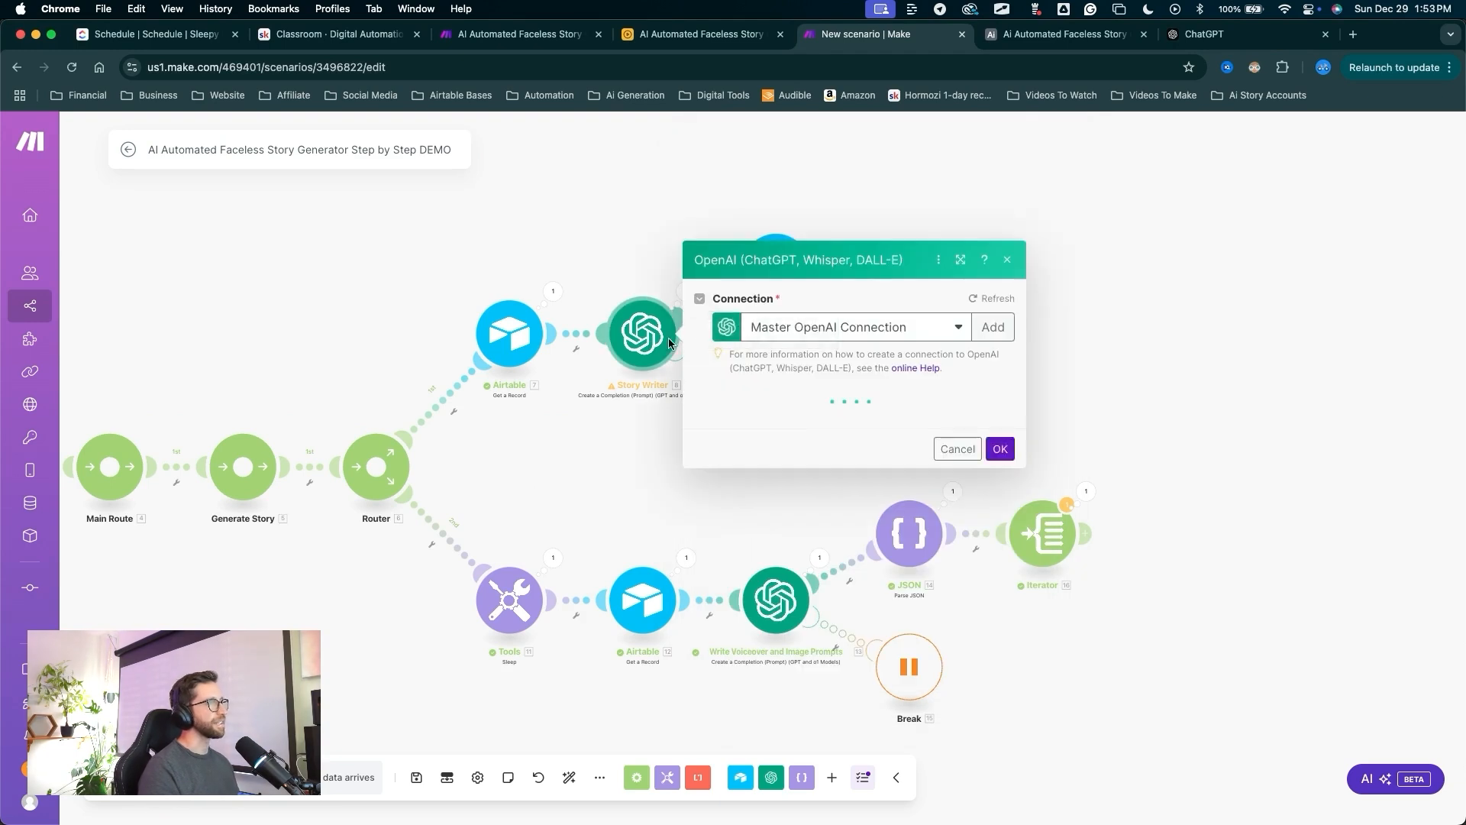
pyautogui.scroll(-5, 872, 452)
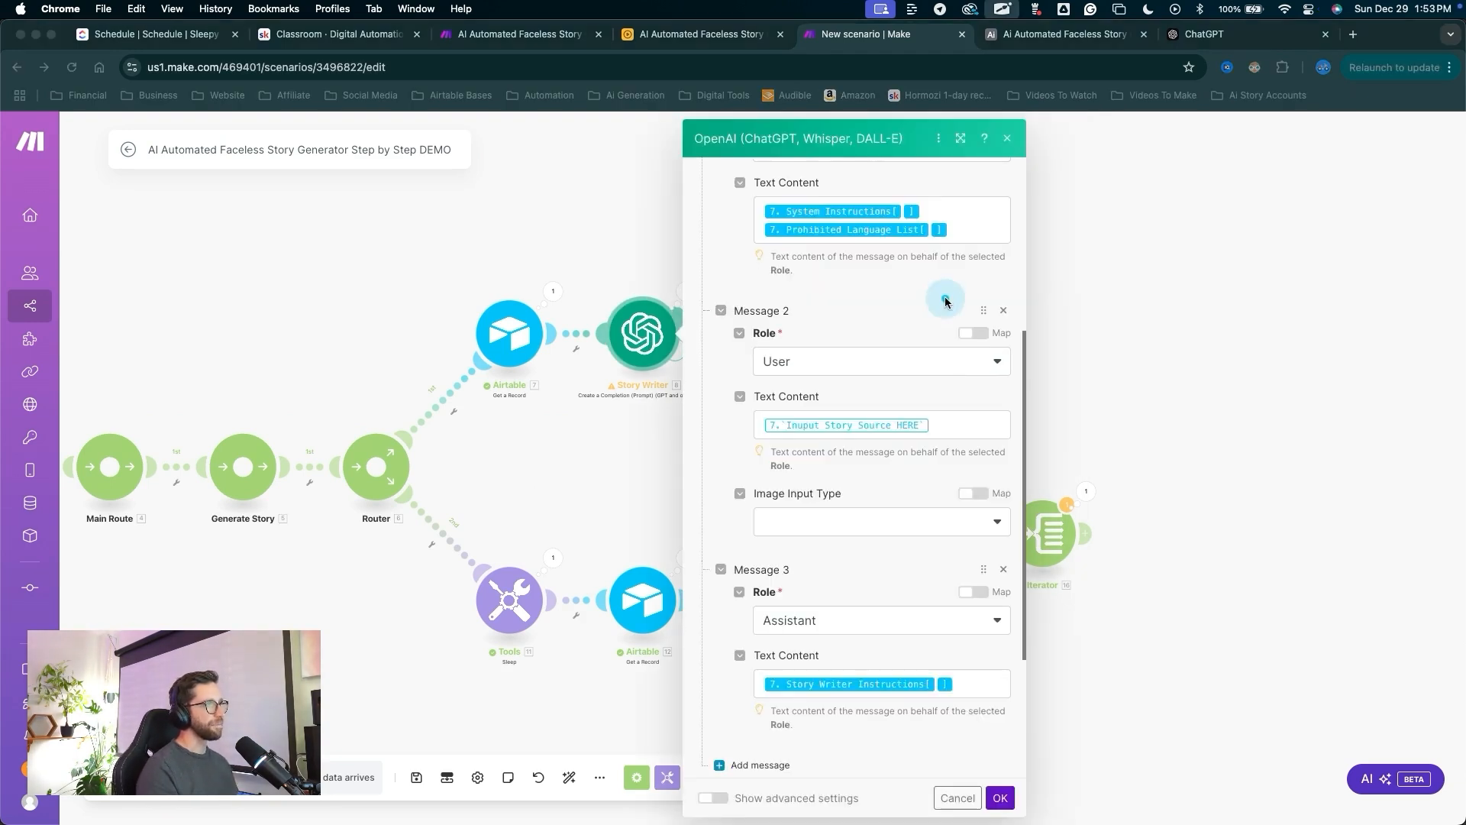
pyautogui.moveTo(947, 296)
pyautogui.mouseDown()
pyautogui.moveTo(905, 352)
pyautogui.moveTo(888, 413)
pyautogui.mouseUp()
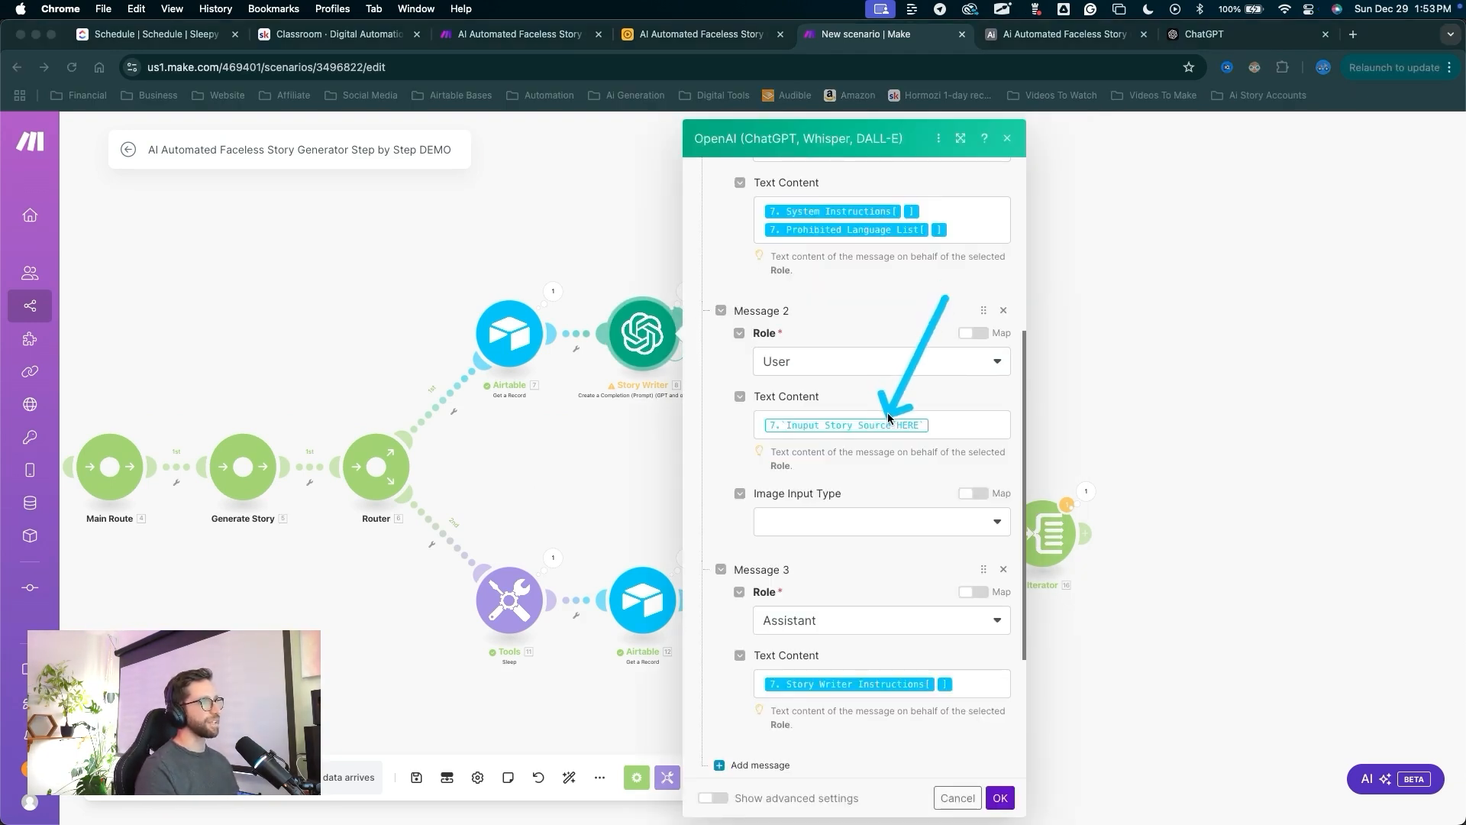
pyautogui.moveTo(901, 324); pyautogui.dragTo(894, 425)
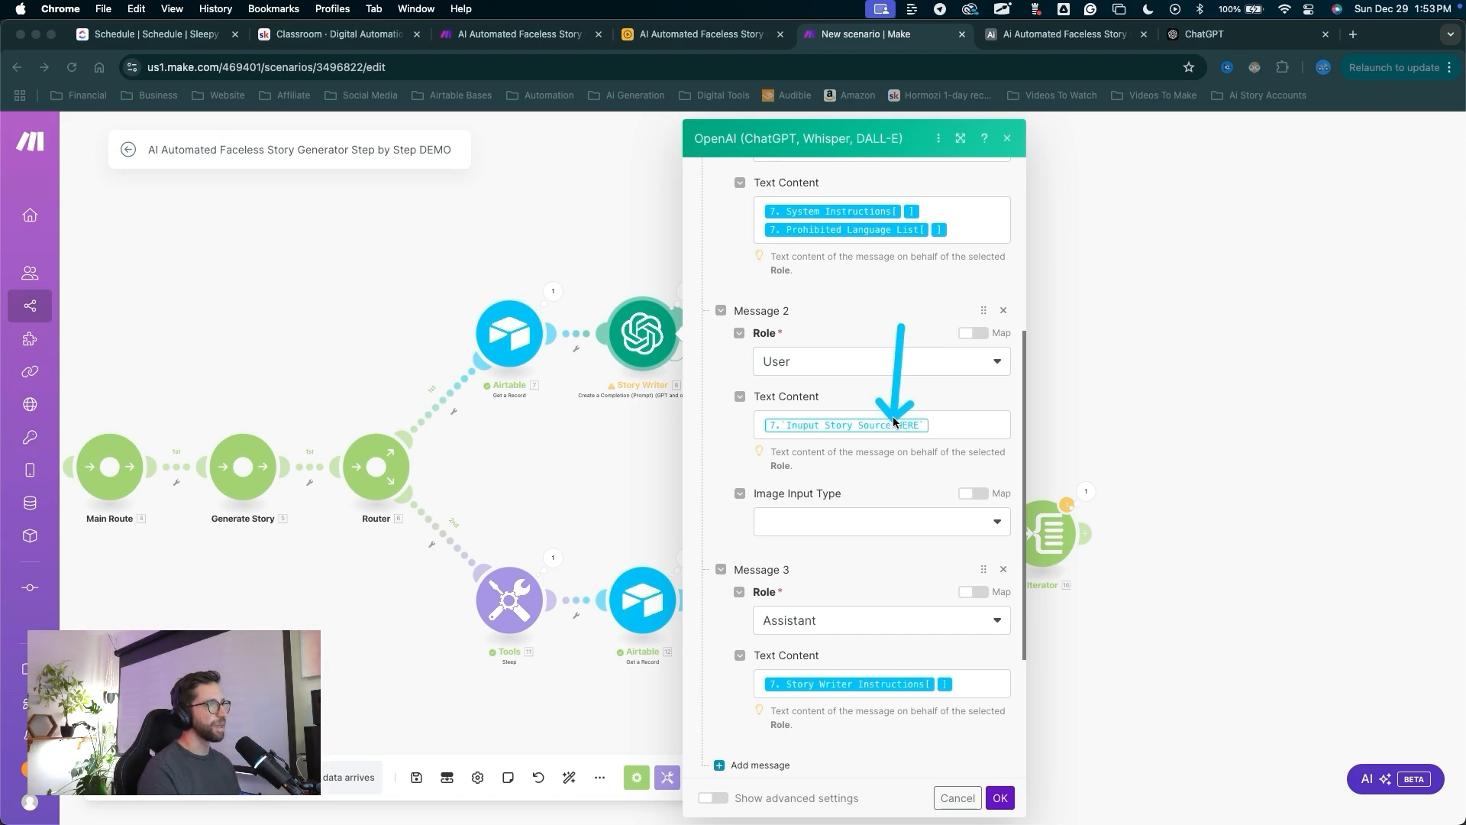
pyautogui.click(953, 428)
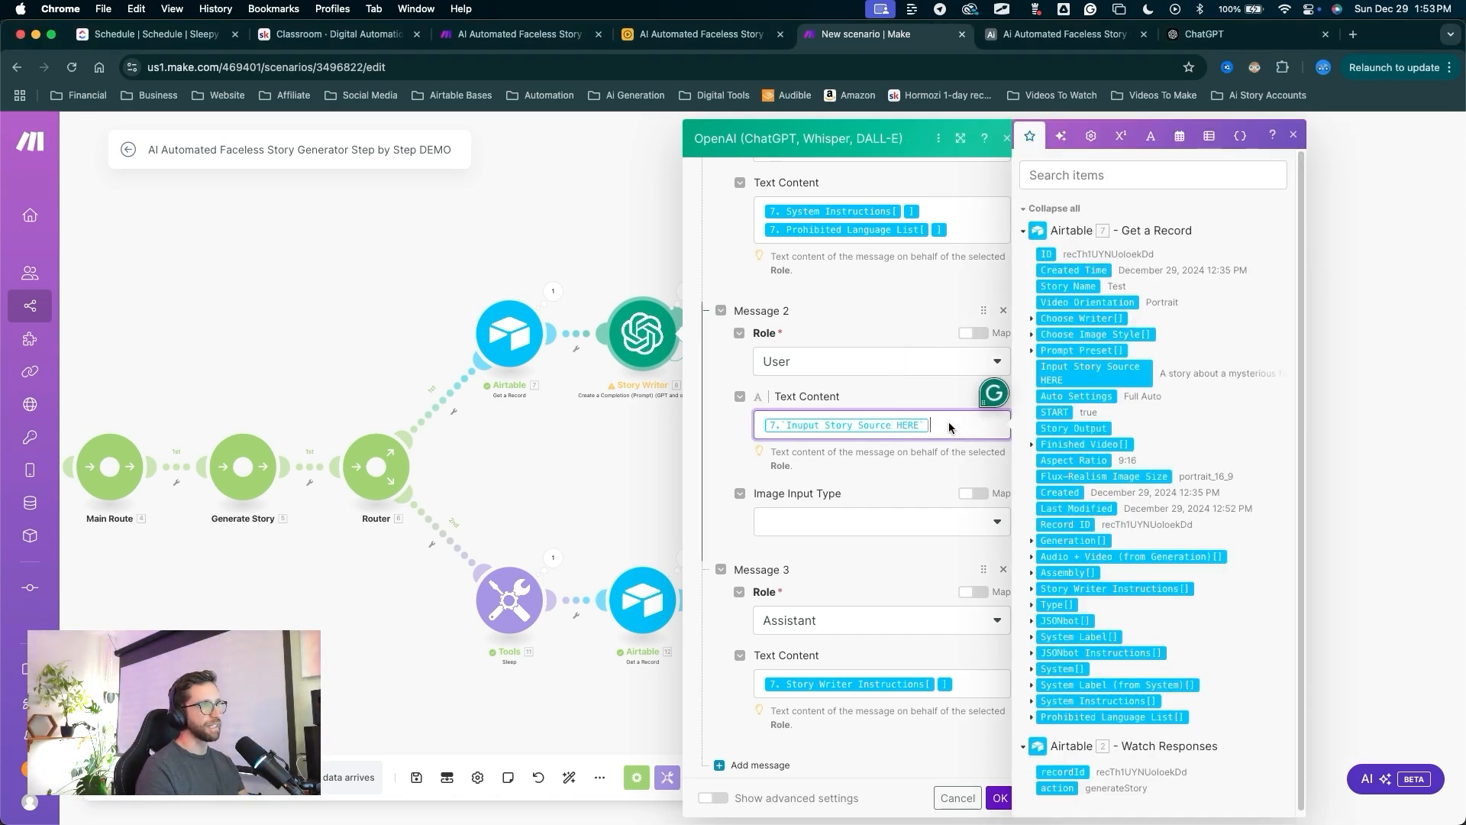
pyautogui.press('BackSpace')
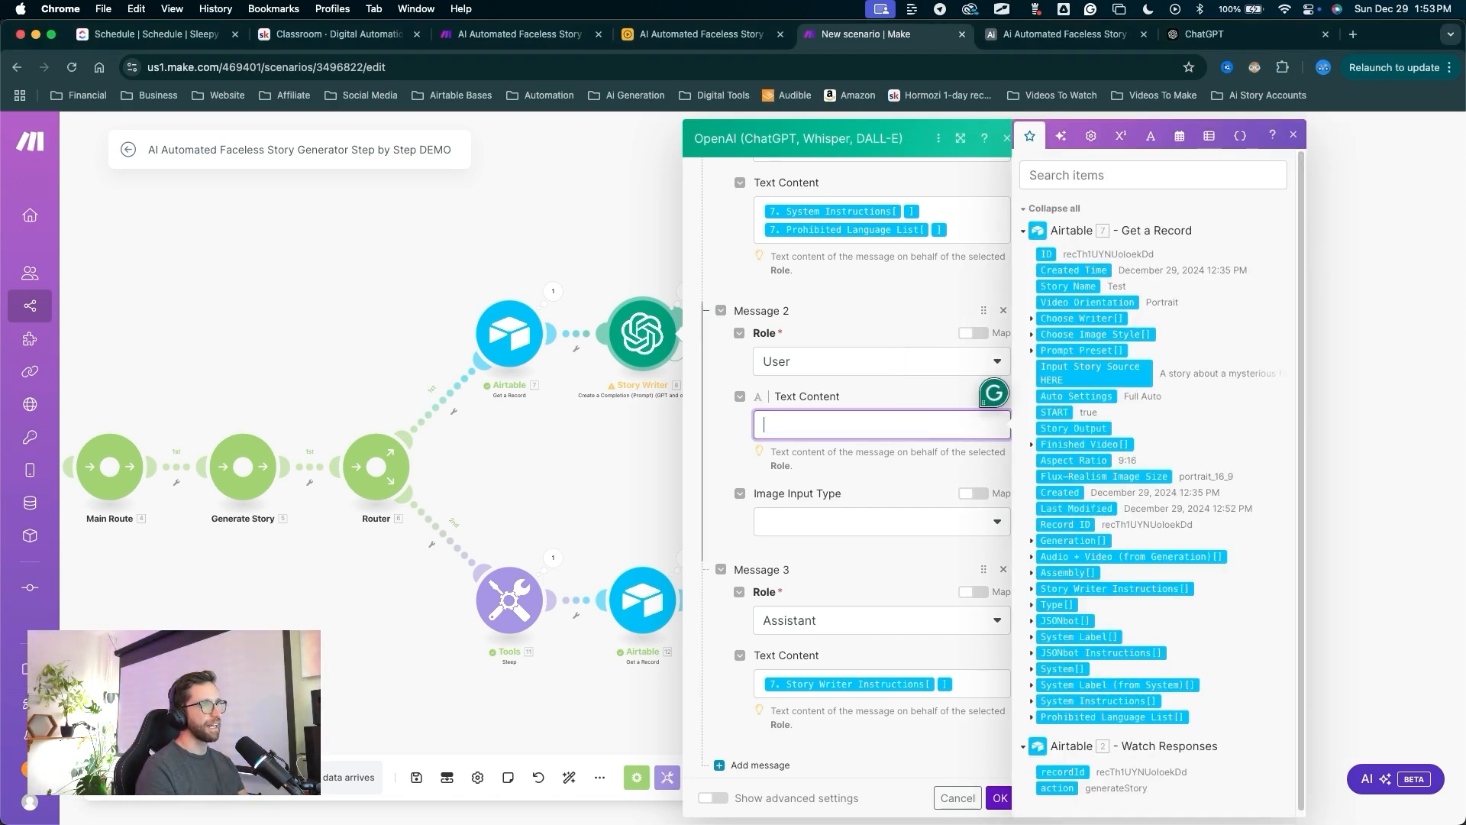
pyautogui.click(1085, 378)
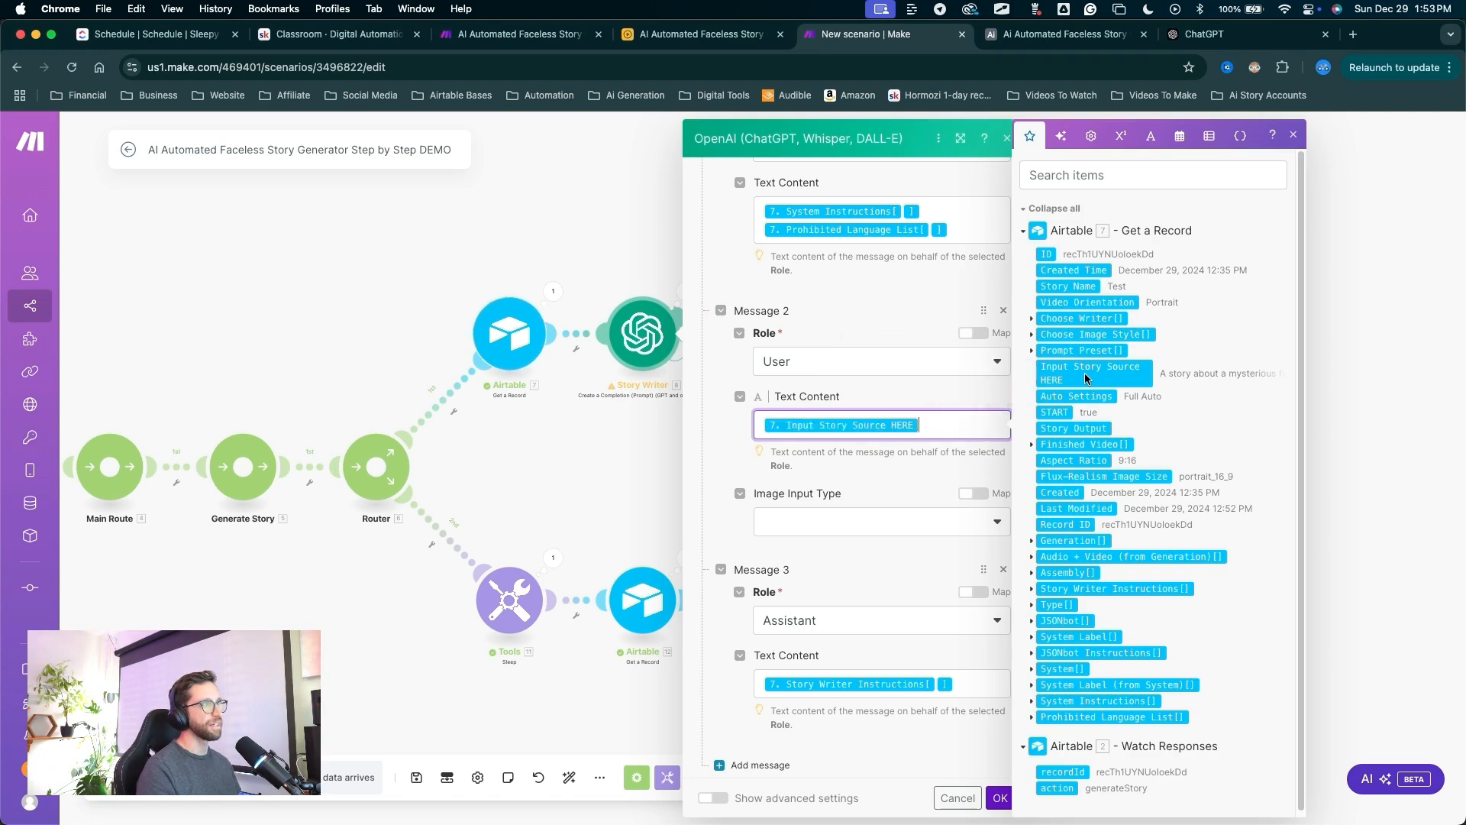
pyautogui.moveTo(915, 321)
pyautogui.mouseDown()
pyautogui.moveTo(895, 424)
pyautogui.moveTo(911, 624)
pyautogui.moveTo(991, 714)
pyautogui.moveTo(1002, 776)
pyautogui.mouseUp()
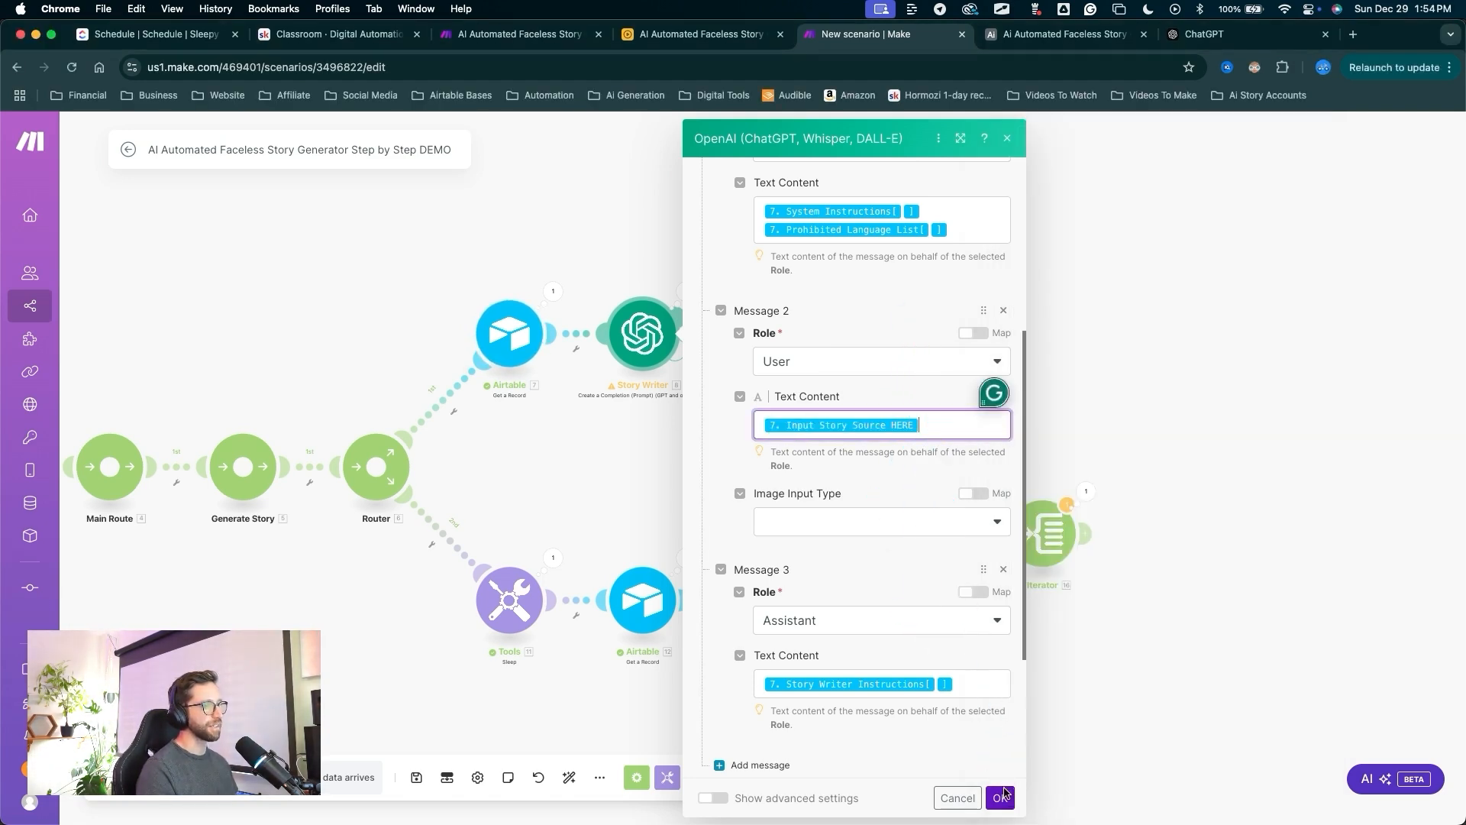
pyautogui.click(1000, 797)
pyautogui.moveTo(1047, 714); pyautogui.dragTo(795, 658)
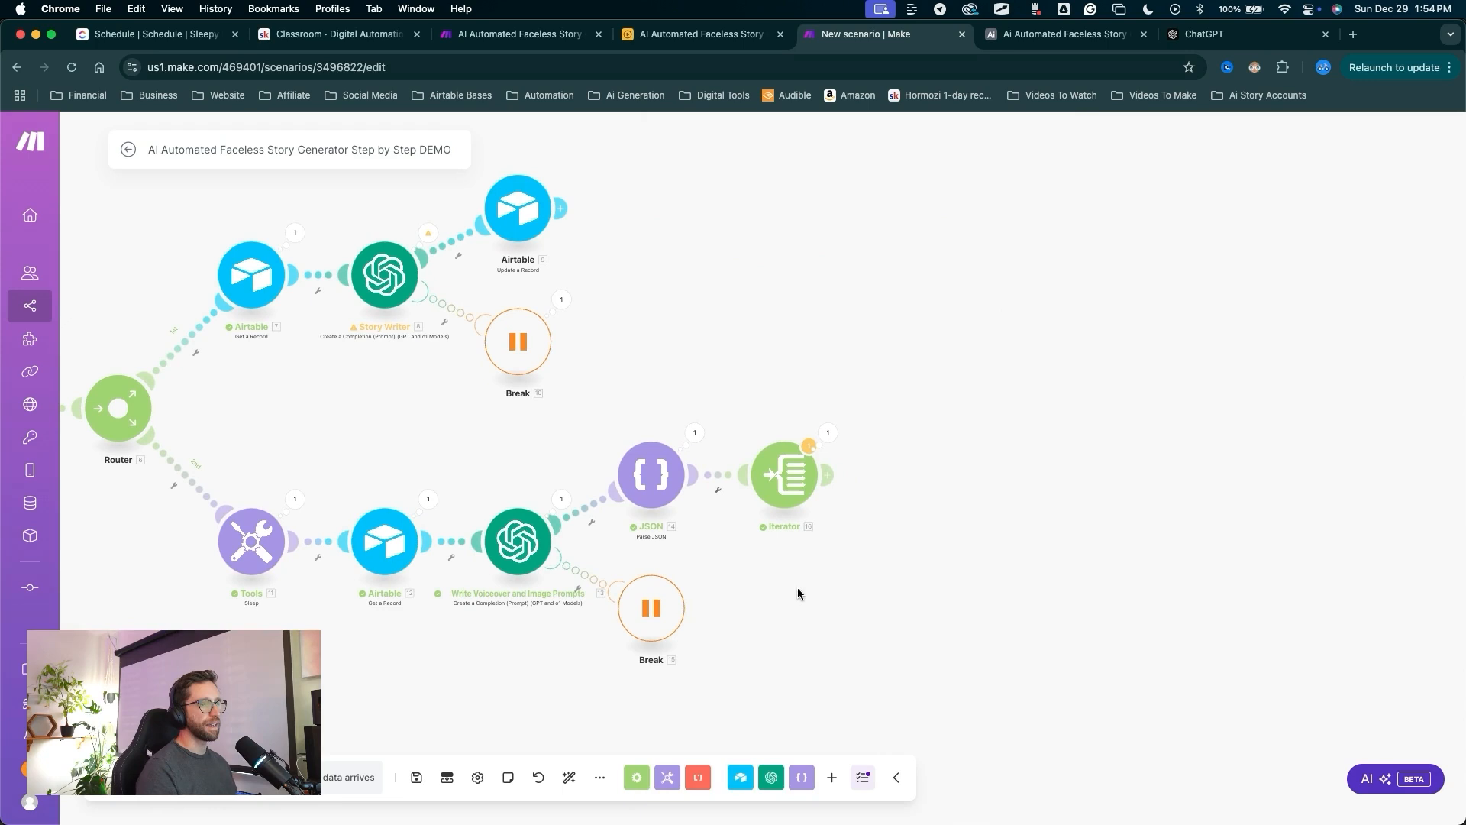
# Map Parse JSON's prompts[] into the Iterator's Array field and add a module after it.
pyautogui.moveTo(801, 661)
pyautogui.mouseDown()
pyautogui.moveTo(762, 558)
pyautogui.moveTo(767, 452)
pyautogui.mouseUp()
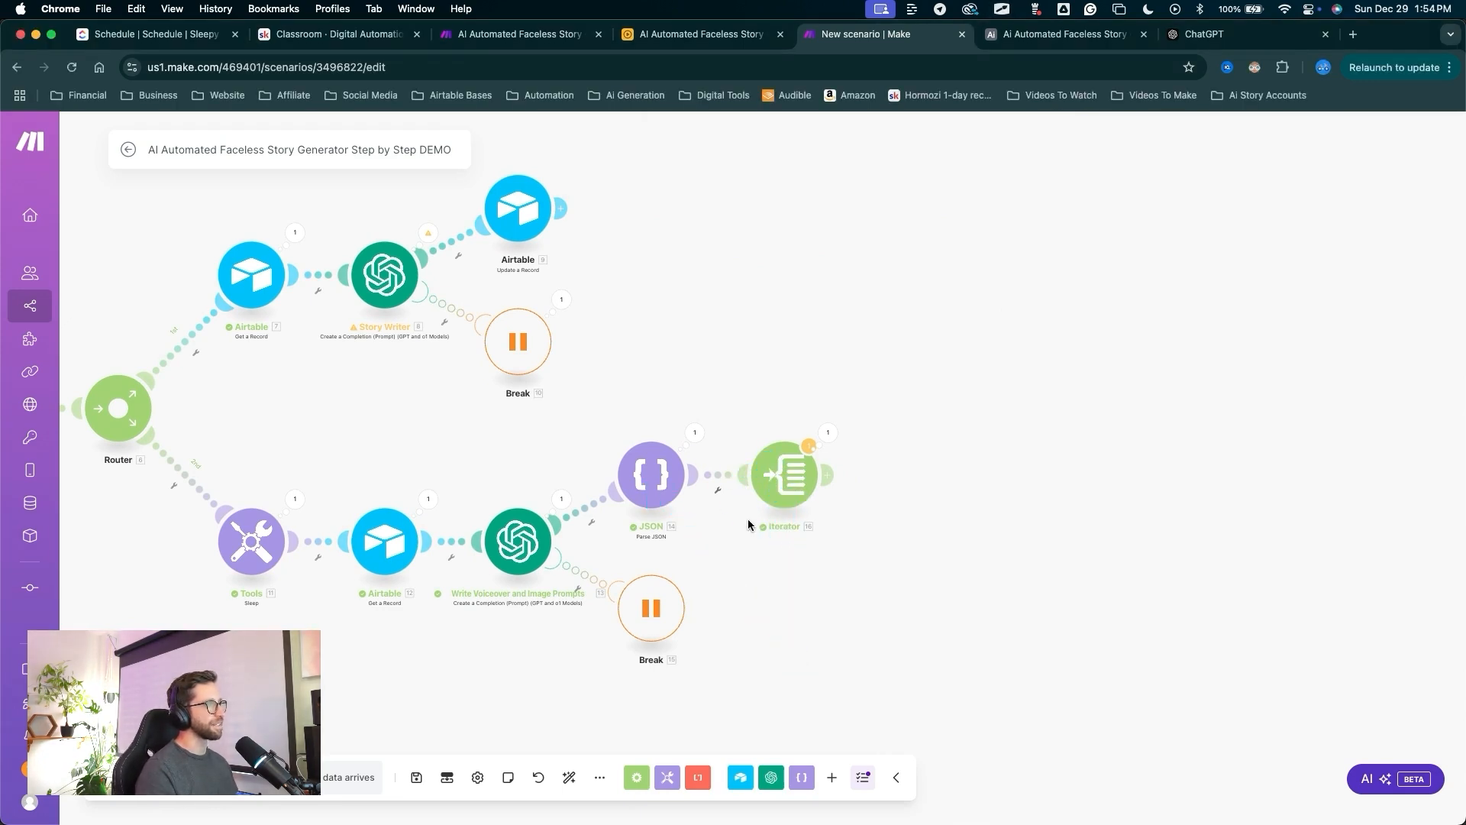
pyautogui.moveTo(772, 654); pyautogui.dragTo(792, 468)
pyautogui.click(790, 472)
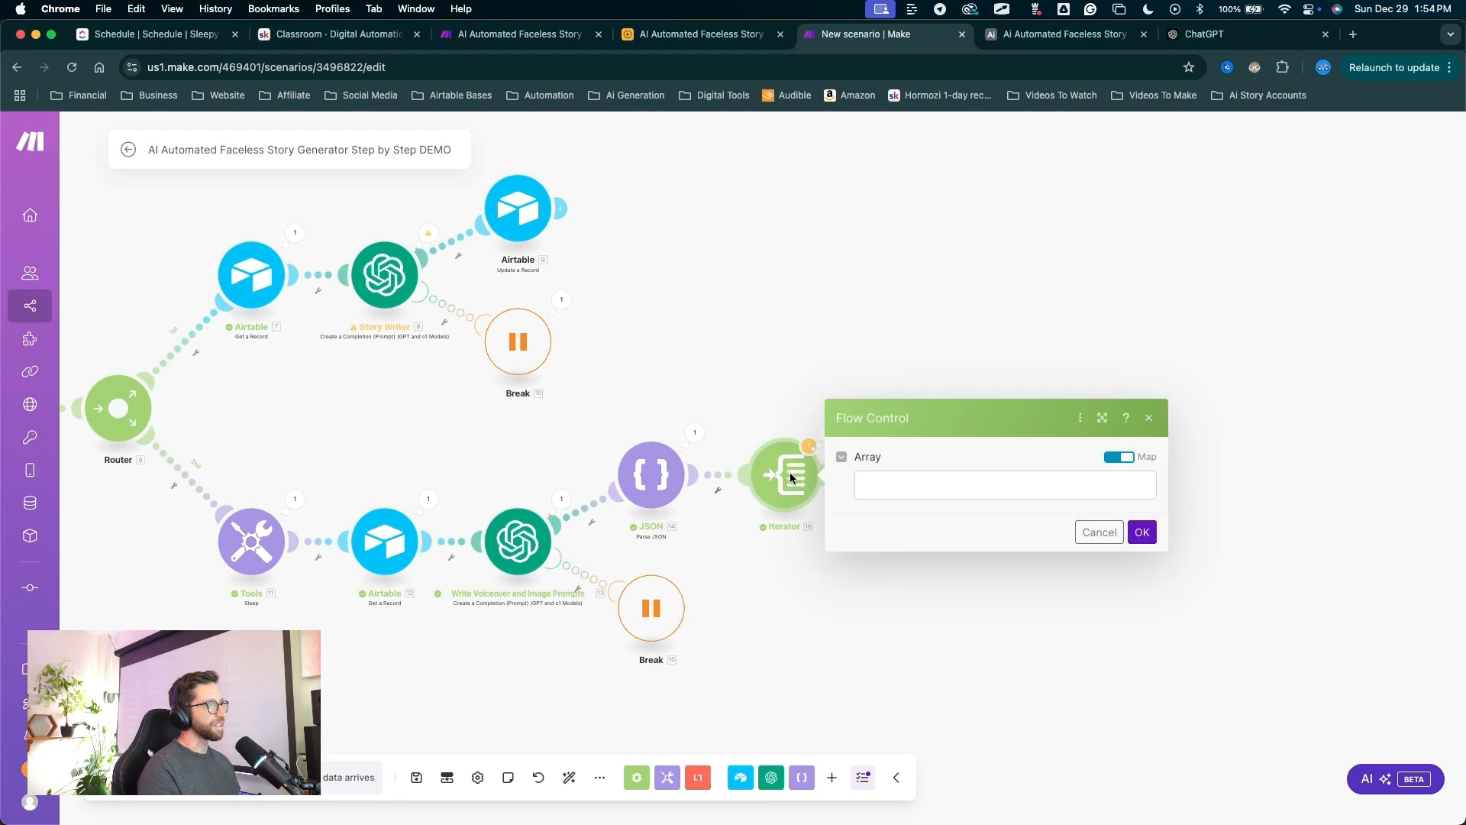
pyautogui.click(885, 483)
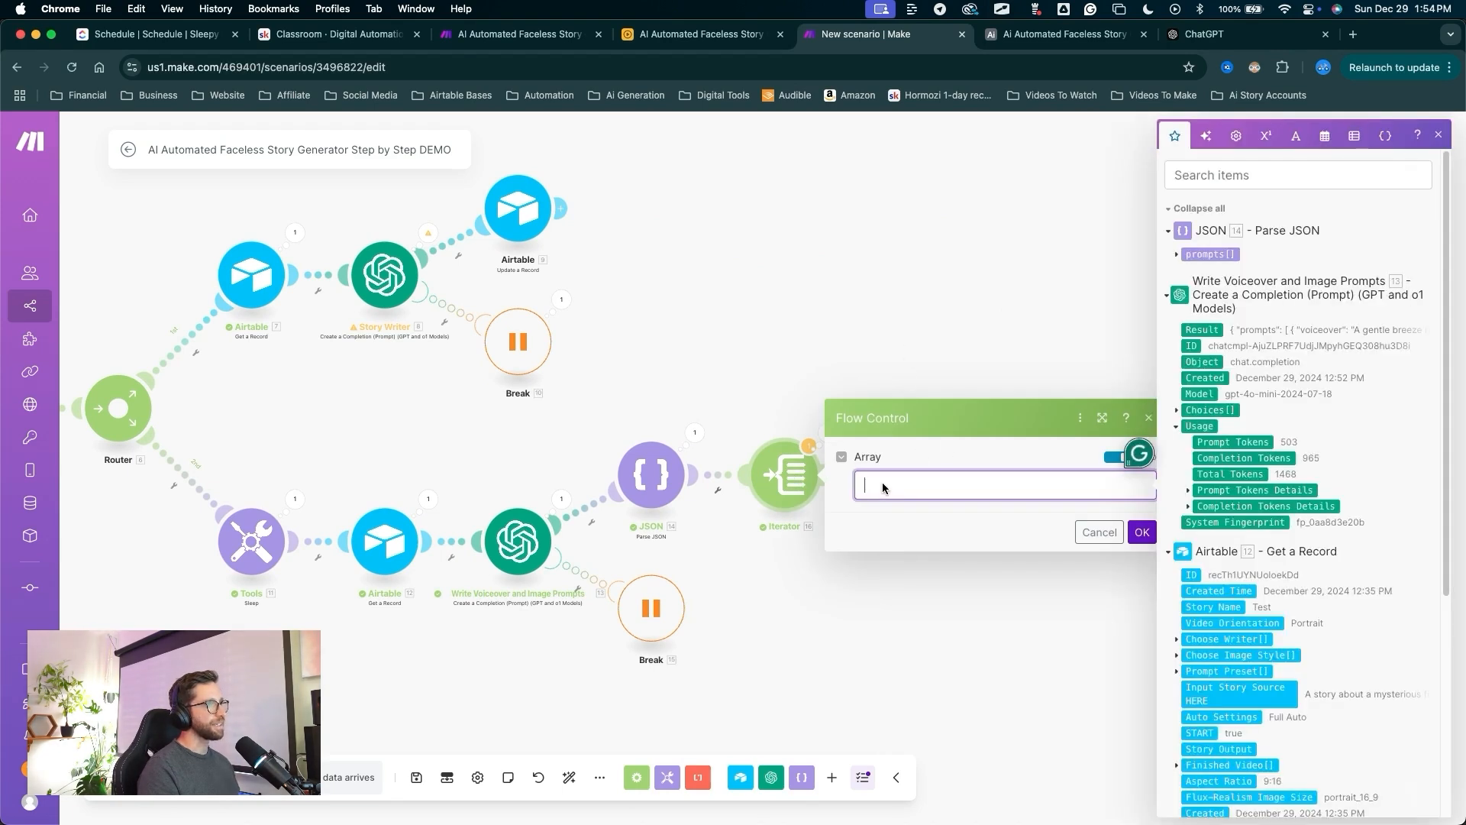
pyautogui.moveTo(1188, 176); pyautogui.dragTo(1207, 194)
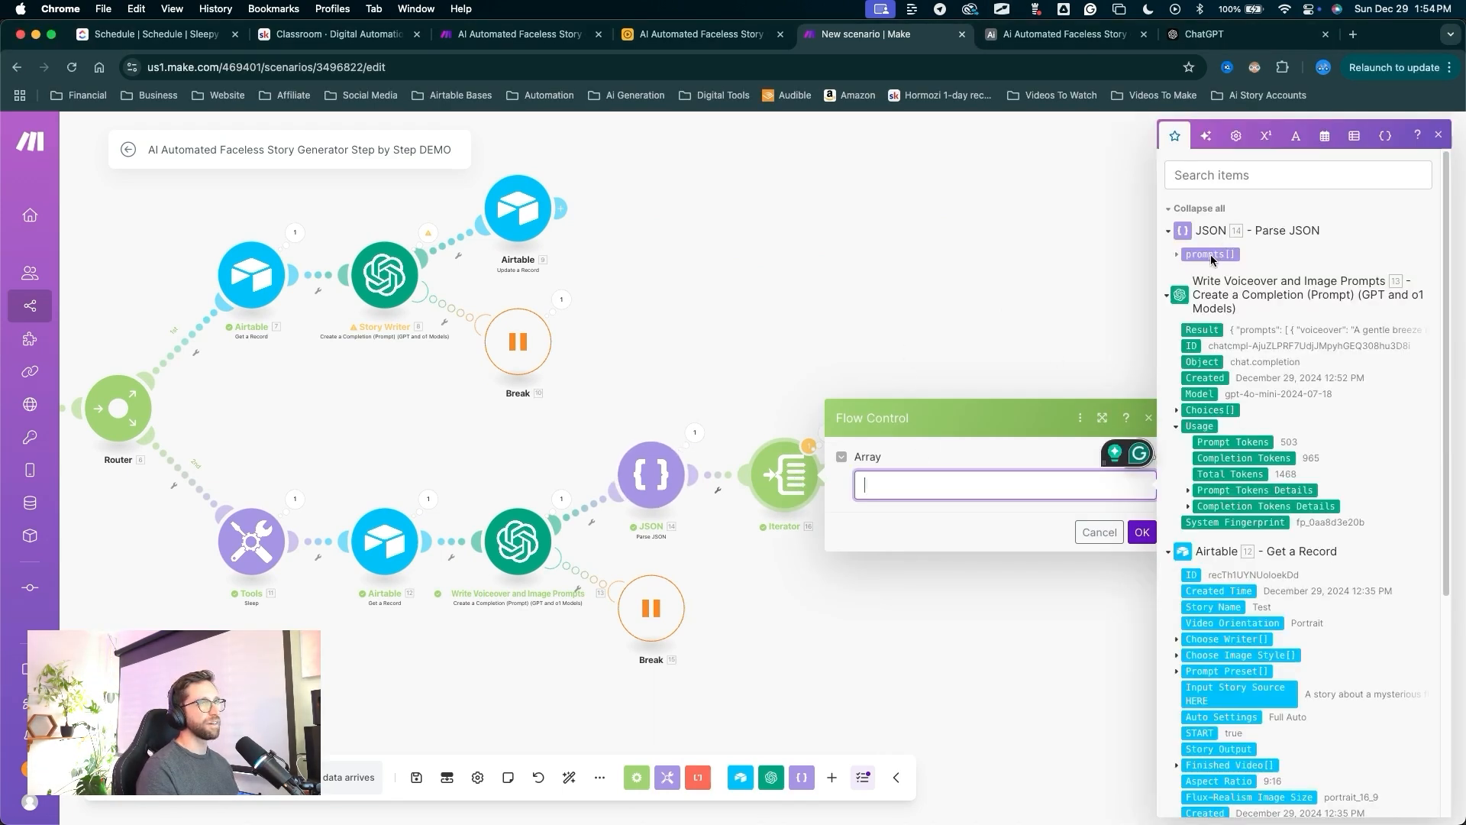
pyautogui.click(1211, 254)
pyautogui.moveTo(1017, 365); pyautogui.dragTo(1136, 503)
pyautogui.click(1142, 533)
pyautogui.moveTo(1112, 638); pyautogui.dragTo(845, 491)
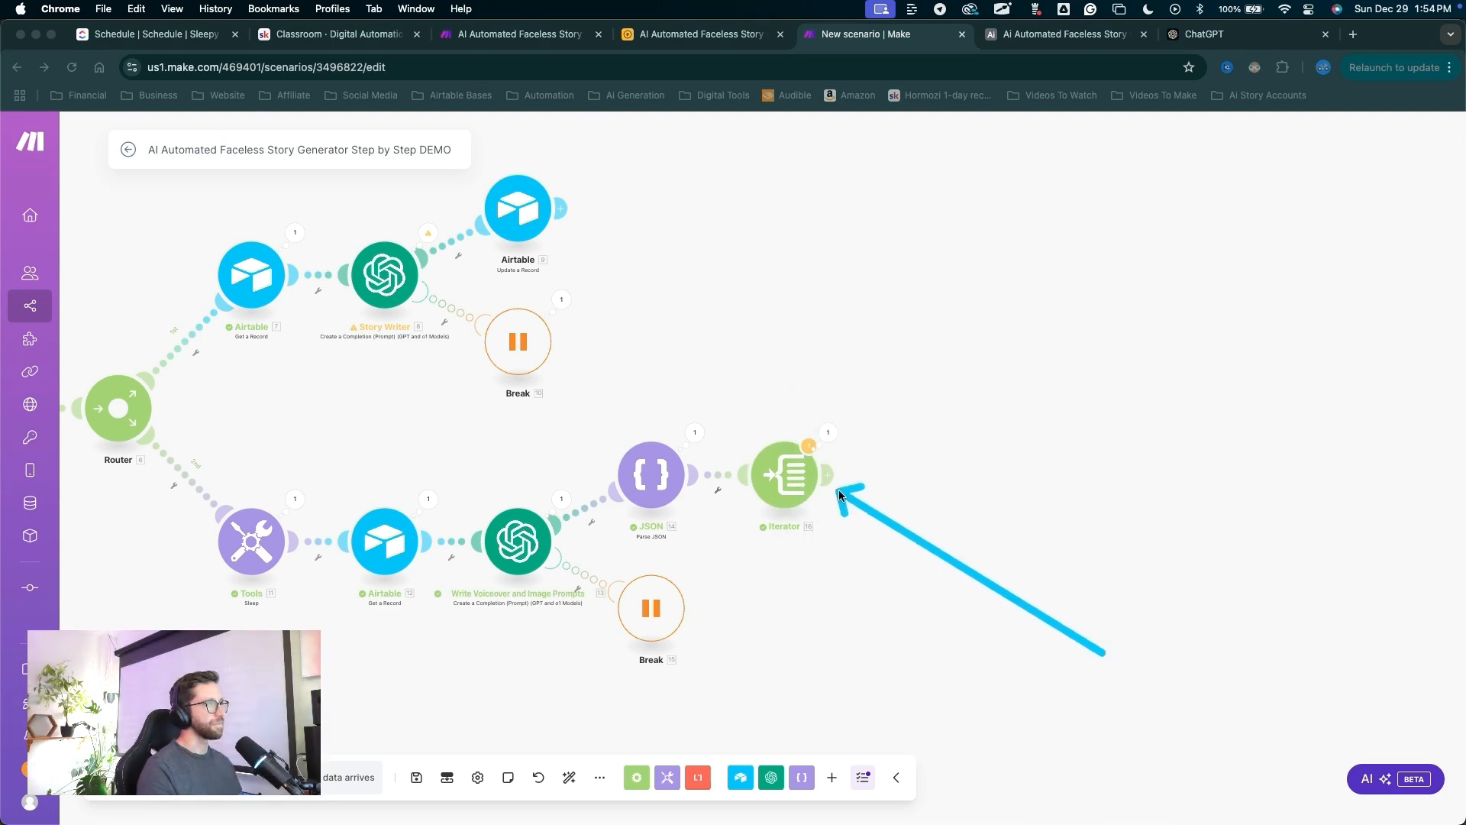
pyautogui.click(836, 484)
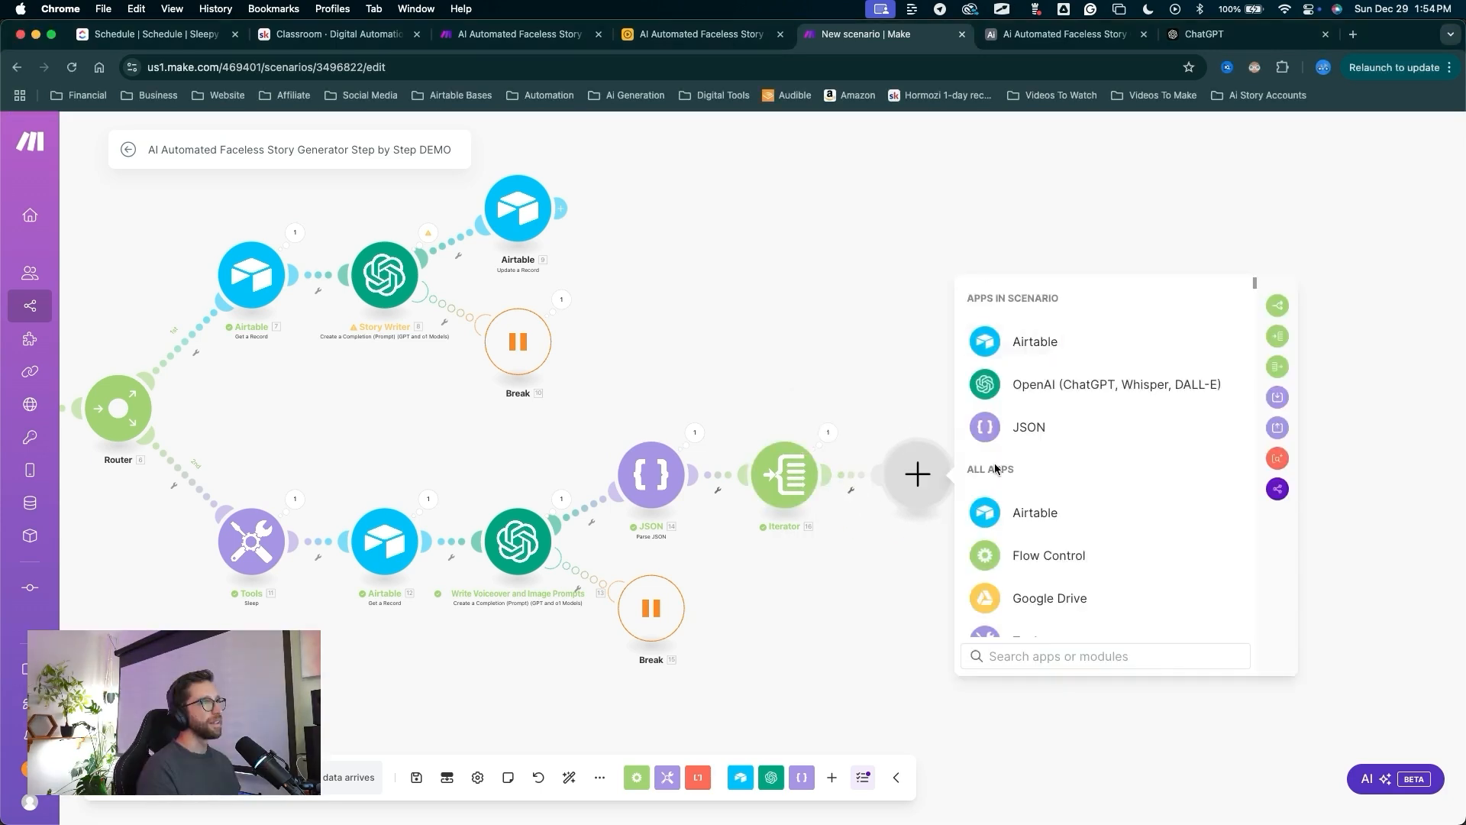
# Add an Airtable record module after the Iterator, first pointed at the story generator base's Stories table.
pyautogui.click(1026, 345)
pyautogui.moveTo(1214, 430); pyautogui.dragTo(1121, 528)
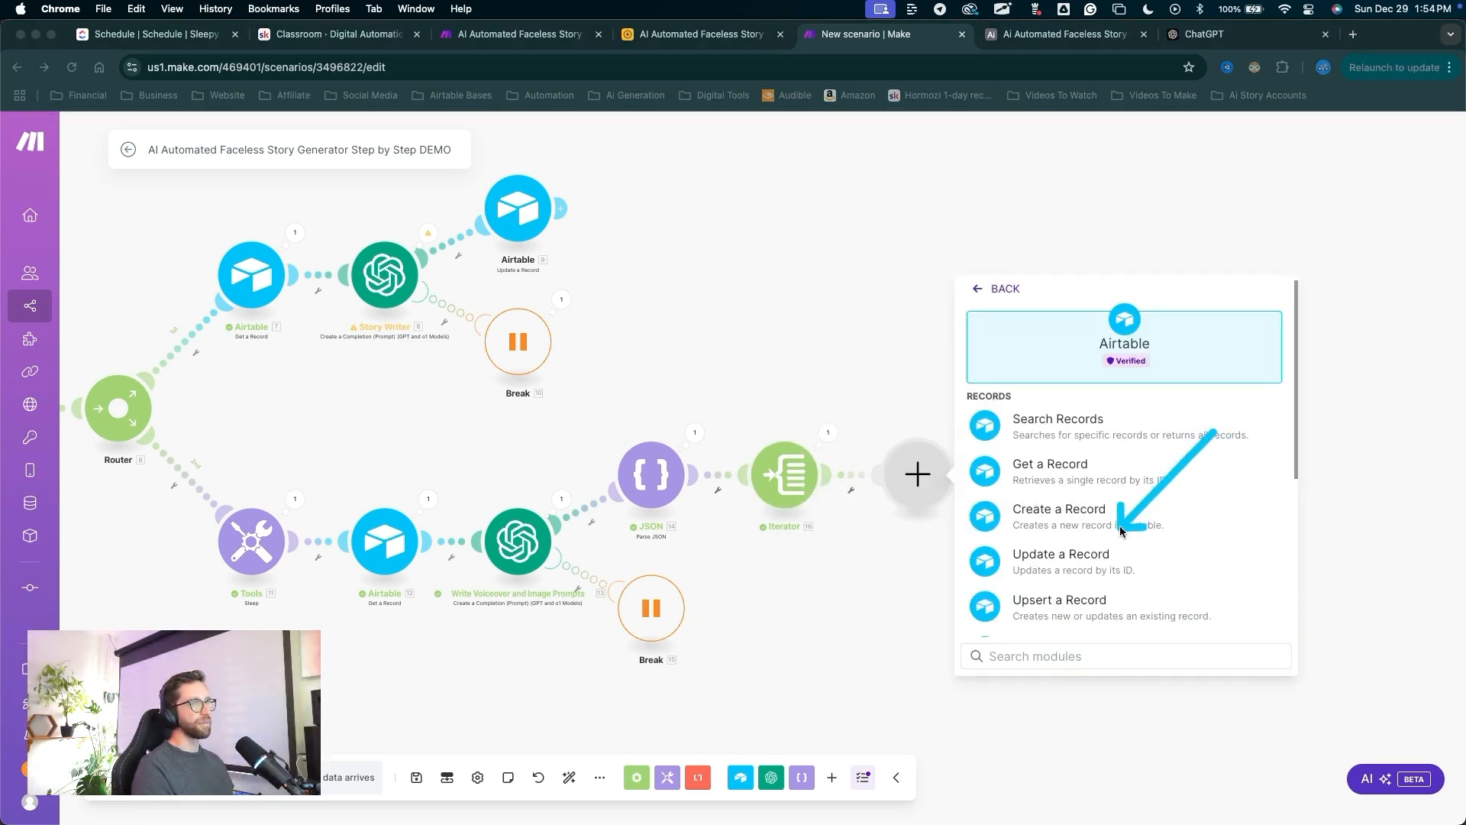
pyautogui.click(1118, 556)
pyautogui.moveTo(1143, 599); pyautogui.dragTo(1133, 370)
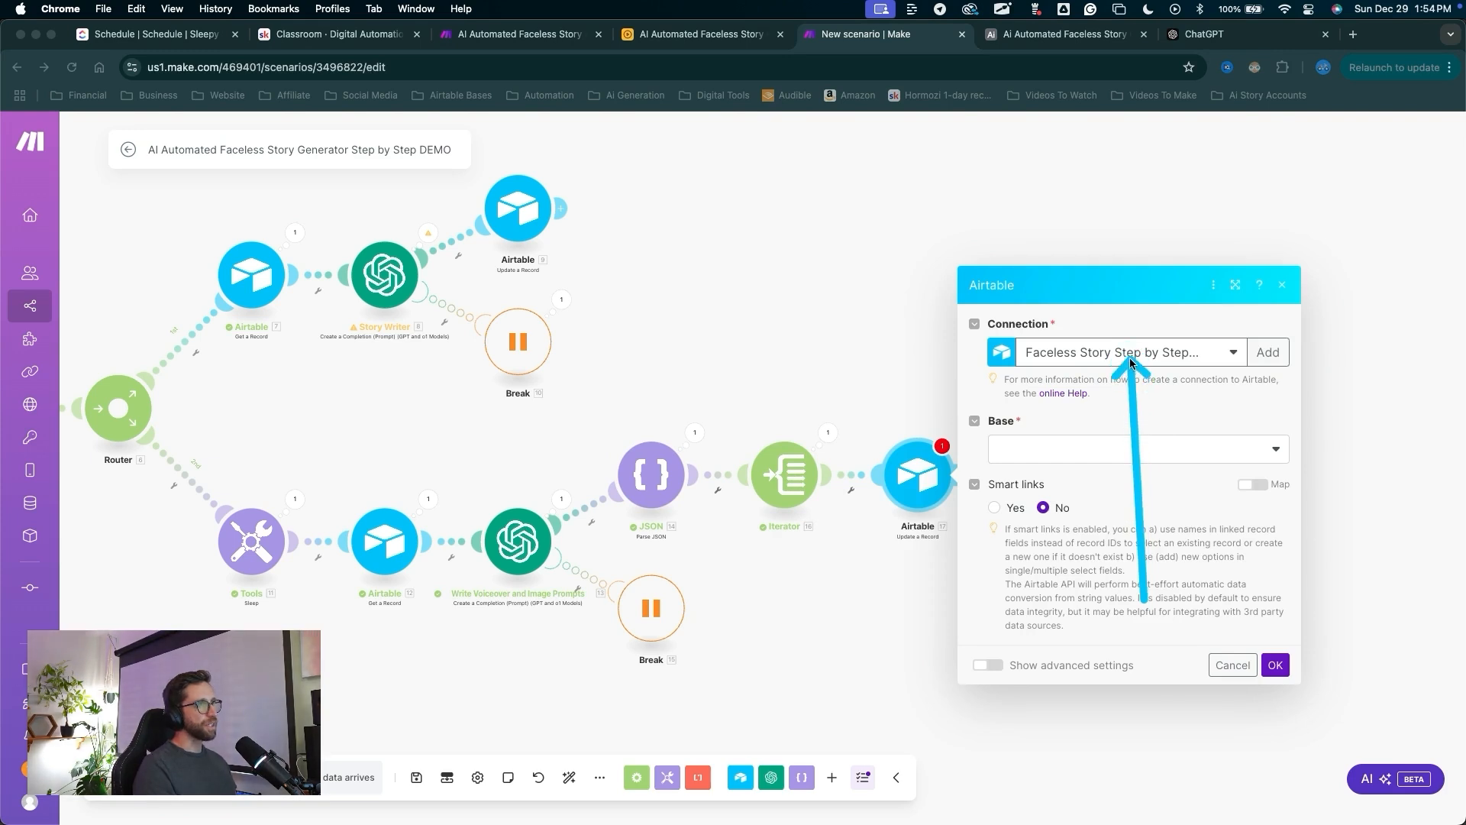
pyautogui.press('Escape')
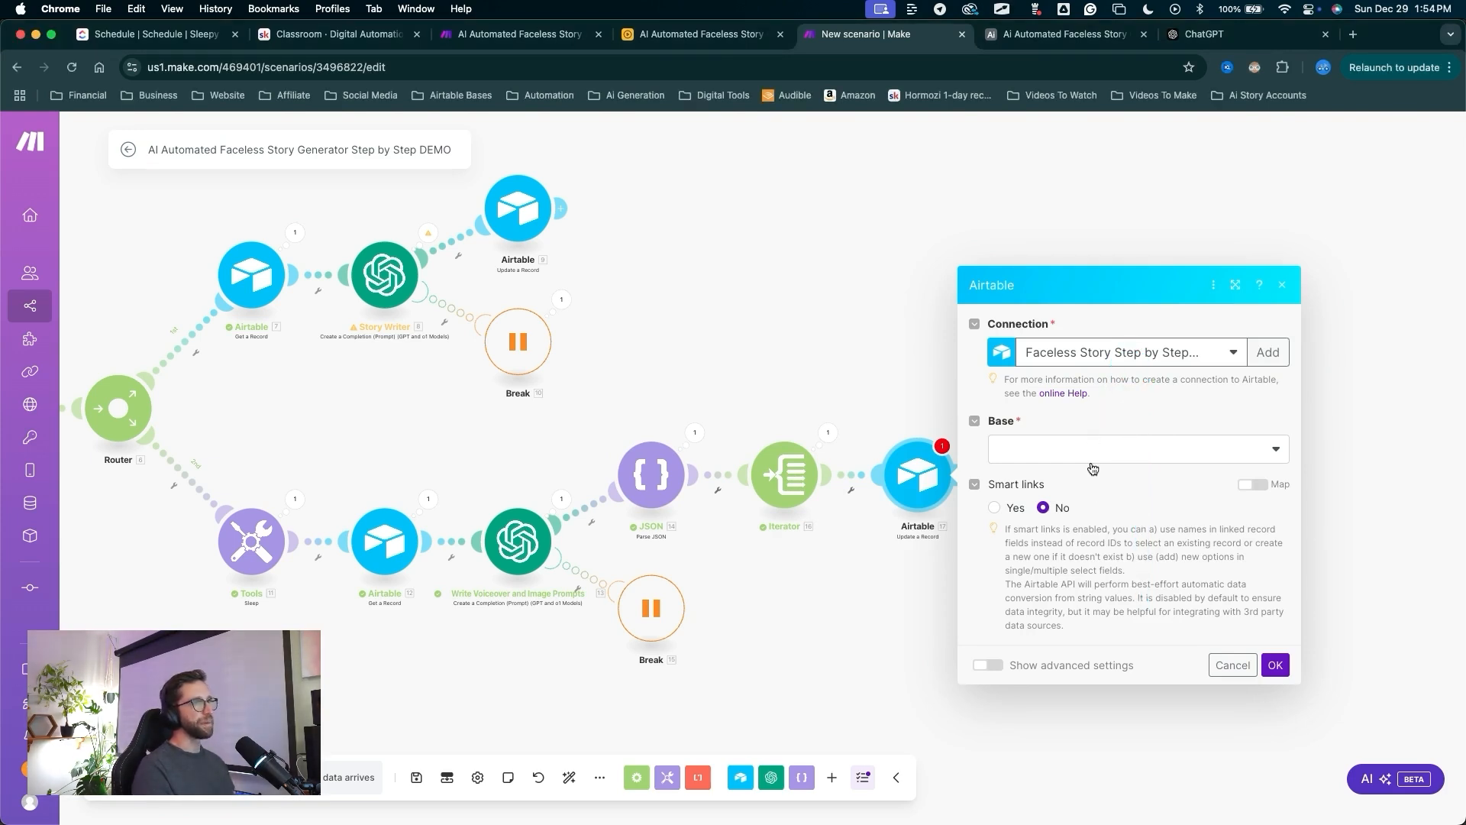
pyautogui.click(1044, 471)
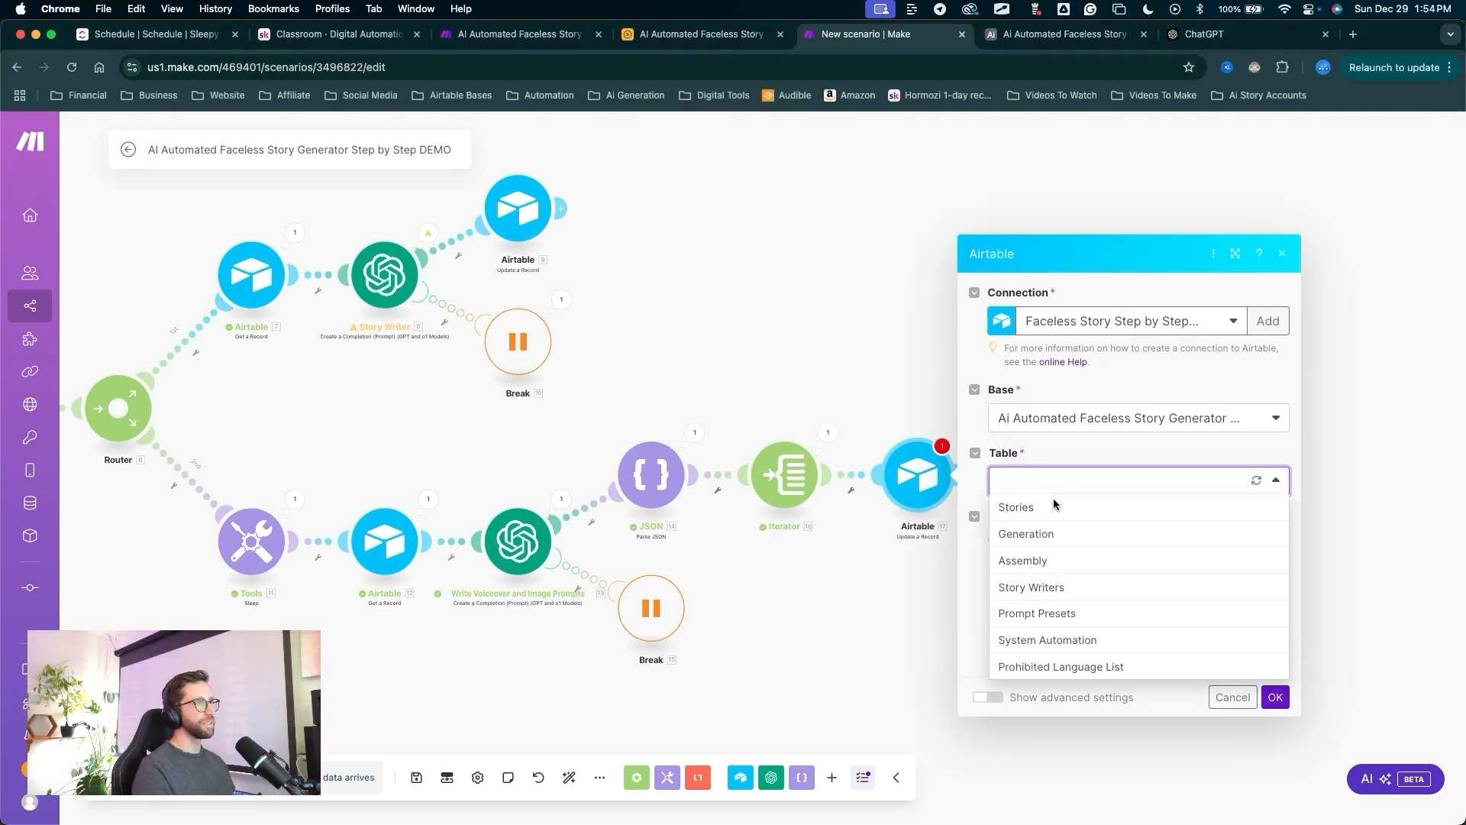
pyautogui.click(1053, 500)
# Add another Airtable module after the Iterator, this time Create a Record.
pyautogui.moveTo(1034, 655); pyautogui.dragTo(833, 481)
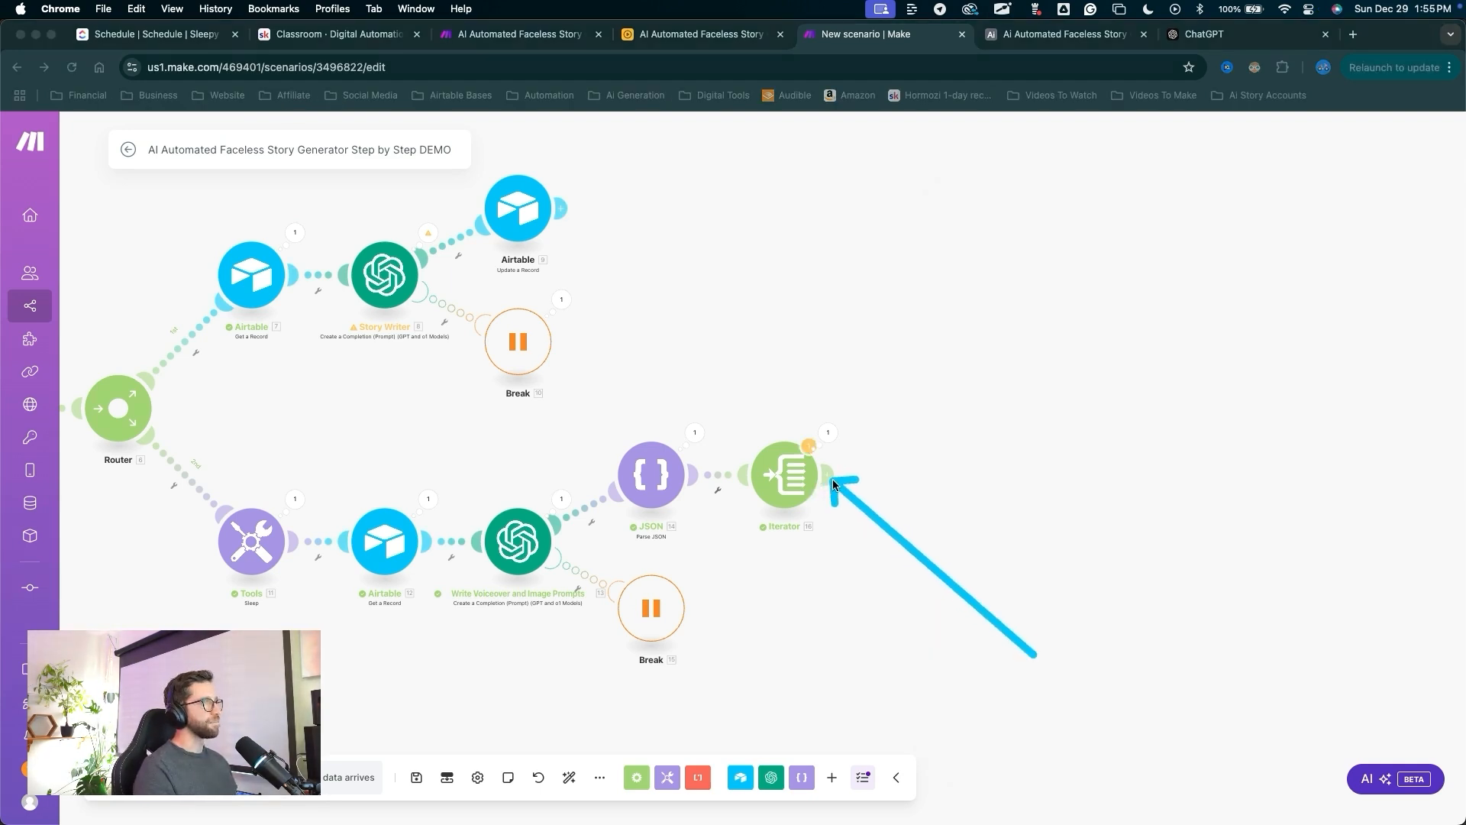
pyautogui.click(833, 481)
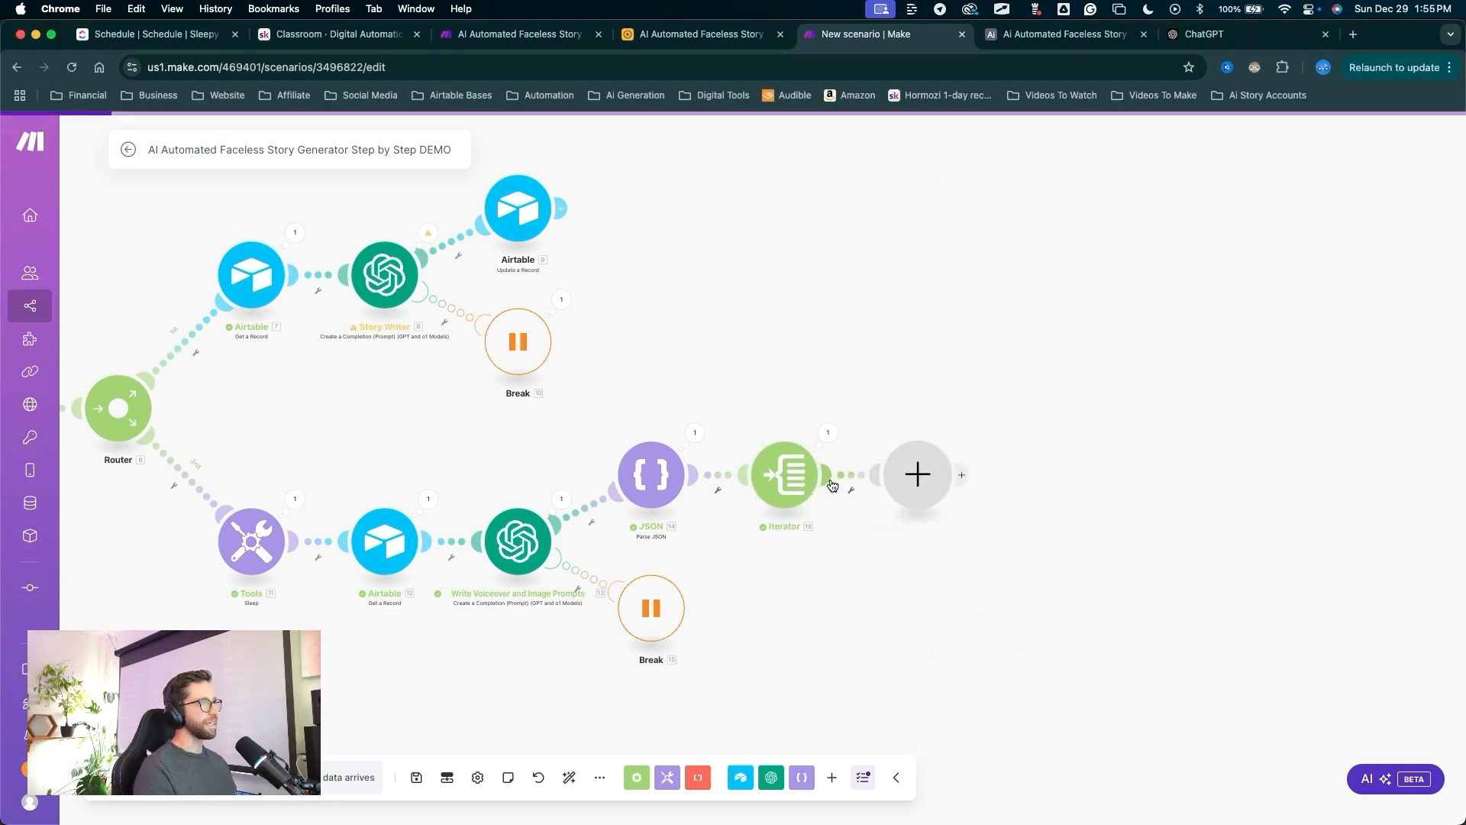
pyautogui.click(1031, 340)
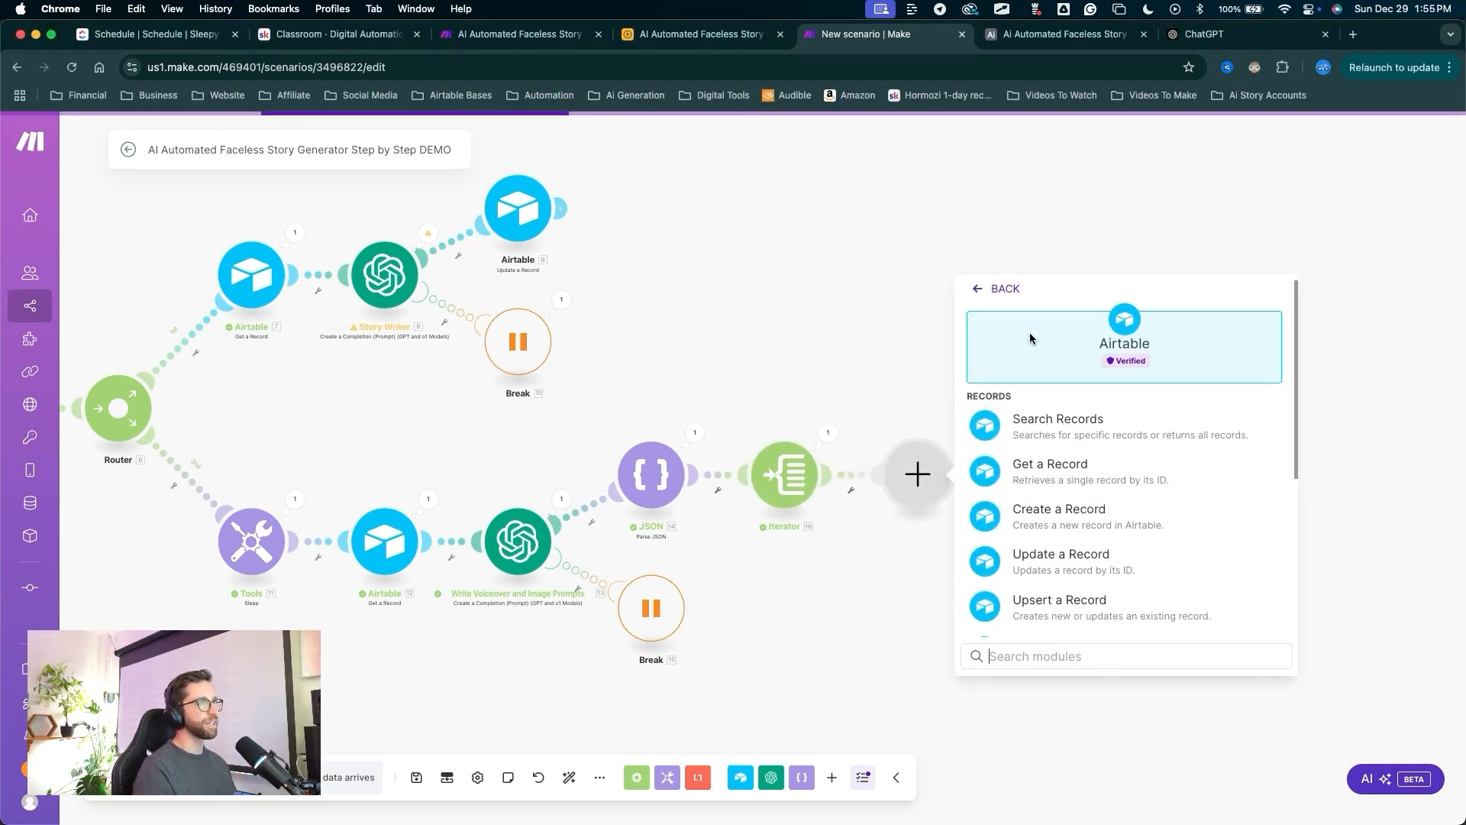
pyautogui.moveTo(1265, 413); pyautogui.dragTo(1117, 505)
pyautogui.click(1108, 510)
pyautogui.moveTo(1044, 607); pyautogui.dragTo(1074, 351)
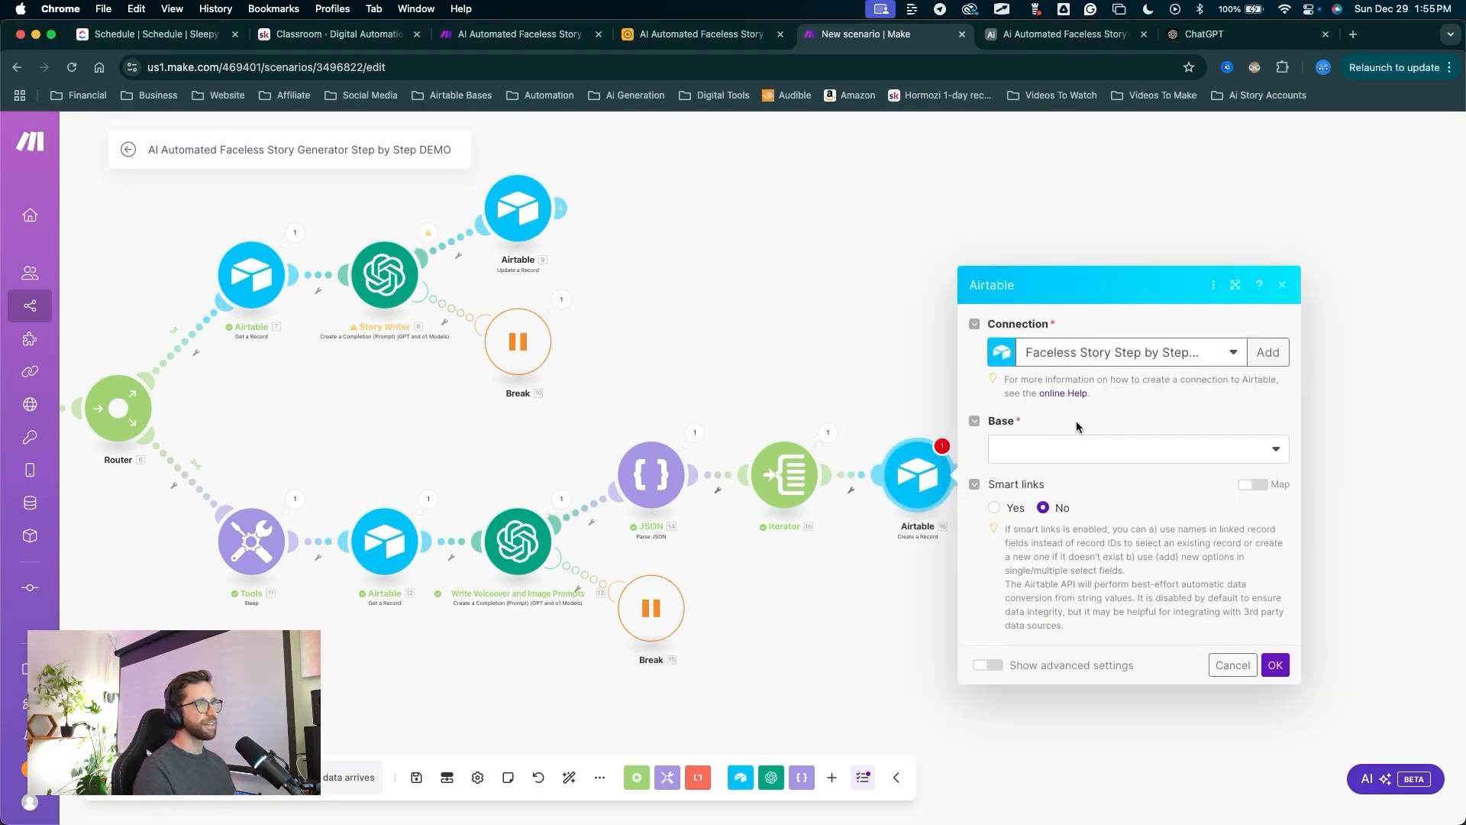
# Set the module's Base to Ai Automated Faceless Story Generator and its Table to Generation.
pyautogui.click(1065, 449)
pyautogui.click(1052, 473)
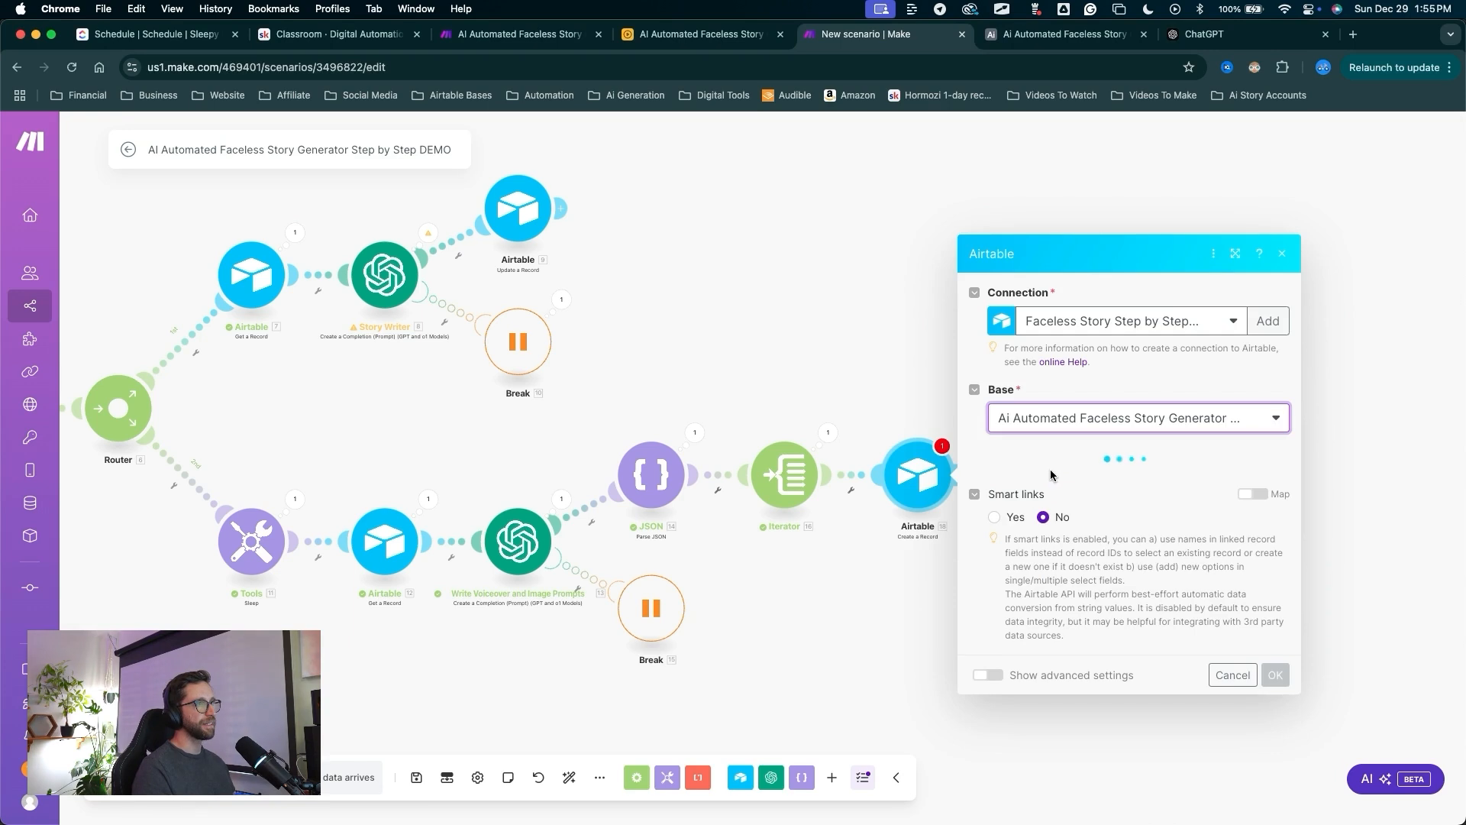
pyautogui.click(1080, 483)
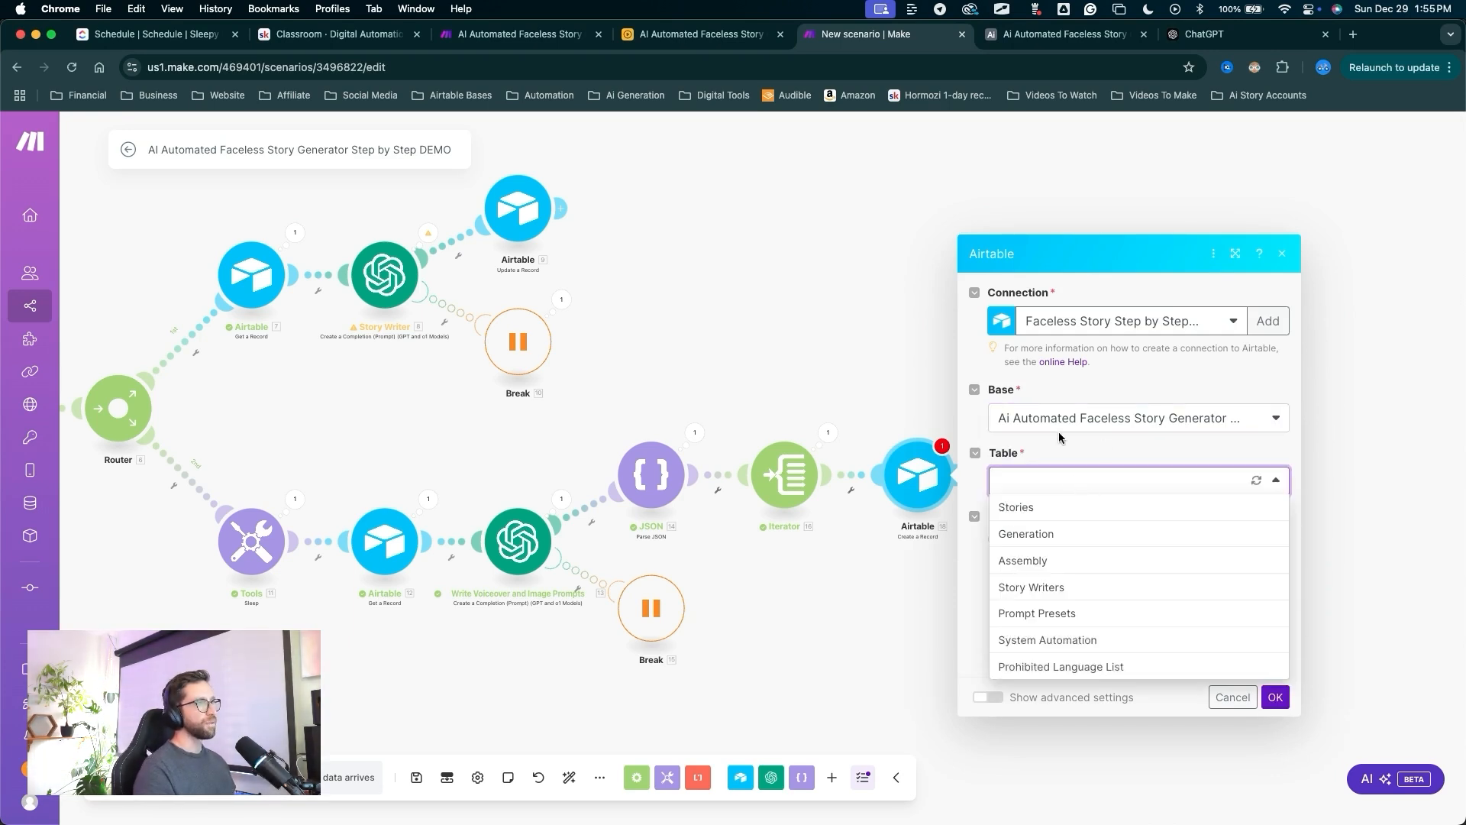
pyautogui.hotkey('ctrl', 'a')
pyautogui.moveTo(1046, 434); pyautogui.dragTo(1047, 485)
pyautogui.hotkey('ctrl', 'a')
pyautogui.rightClick(1039, 475)
pyautogui.click(1035, 479)
pyautogui.click(1036, 479)
# Map the Iterator's voiceover into Voice Over and aiImagePrompts into Ai Image Prompt.
pyautogui.click(1024, 530)
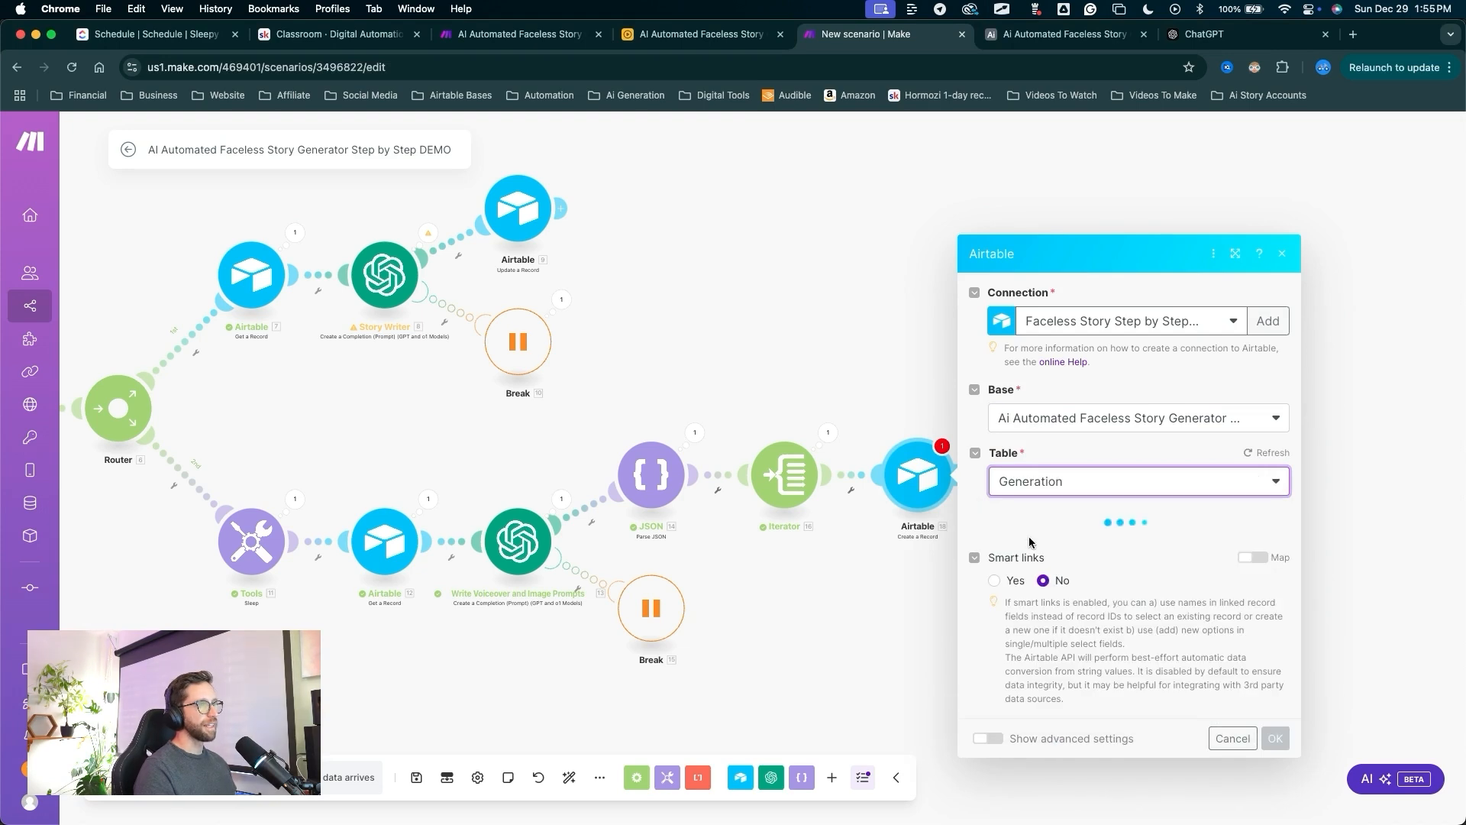
pyautogui.scroll(-3, 1074, 542)
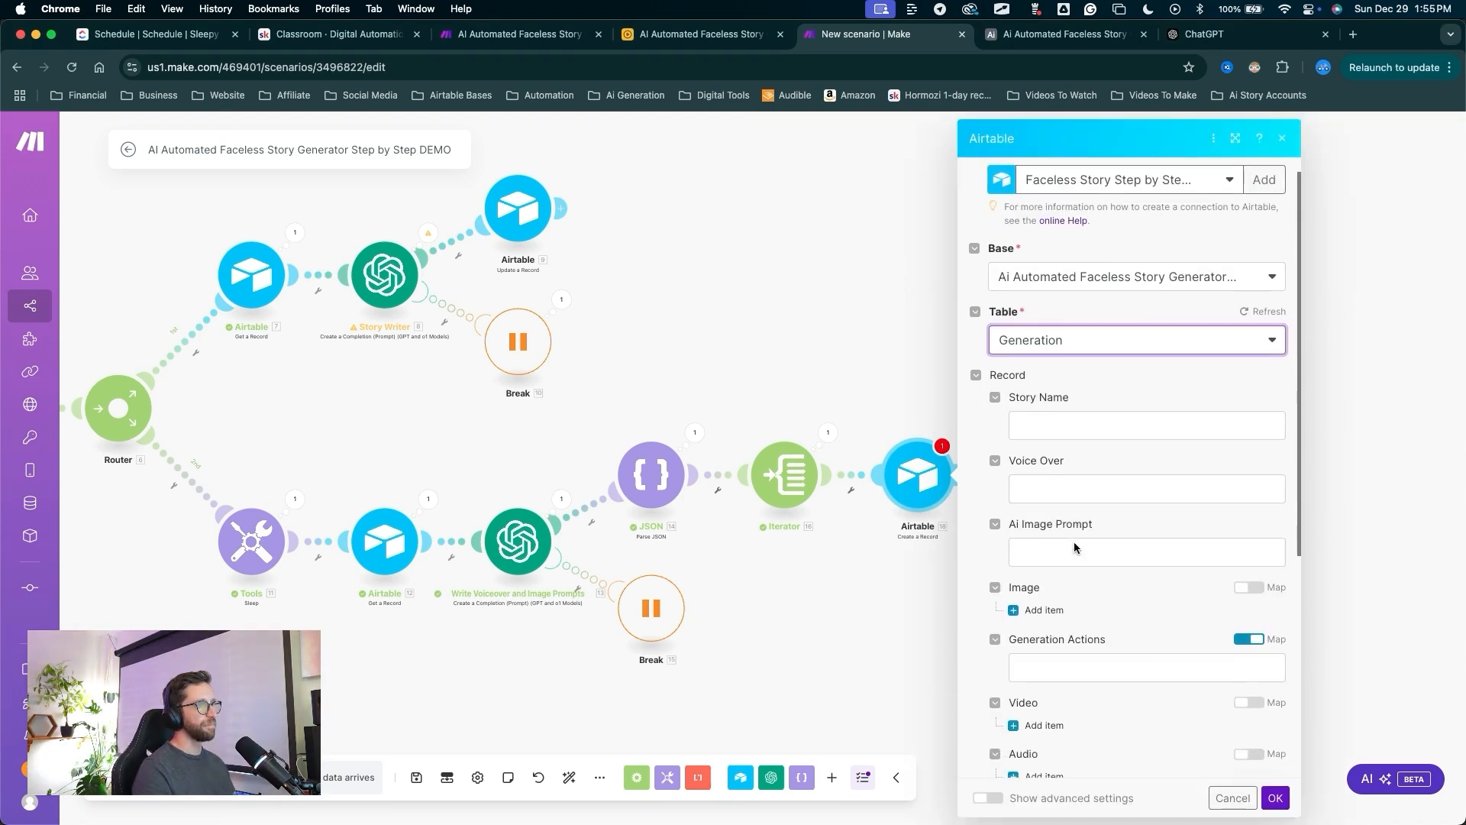
pyautogui.moveTo(911, 631); pyautogui.dragTo(1019, 438)
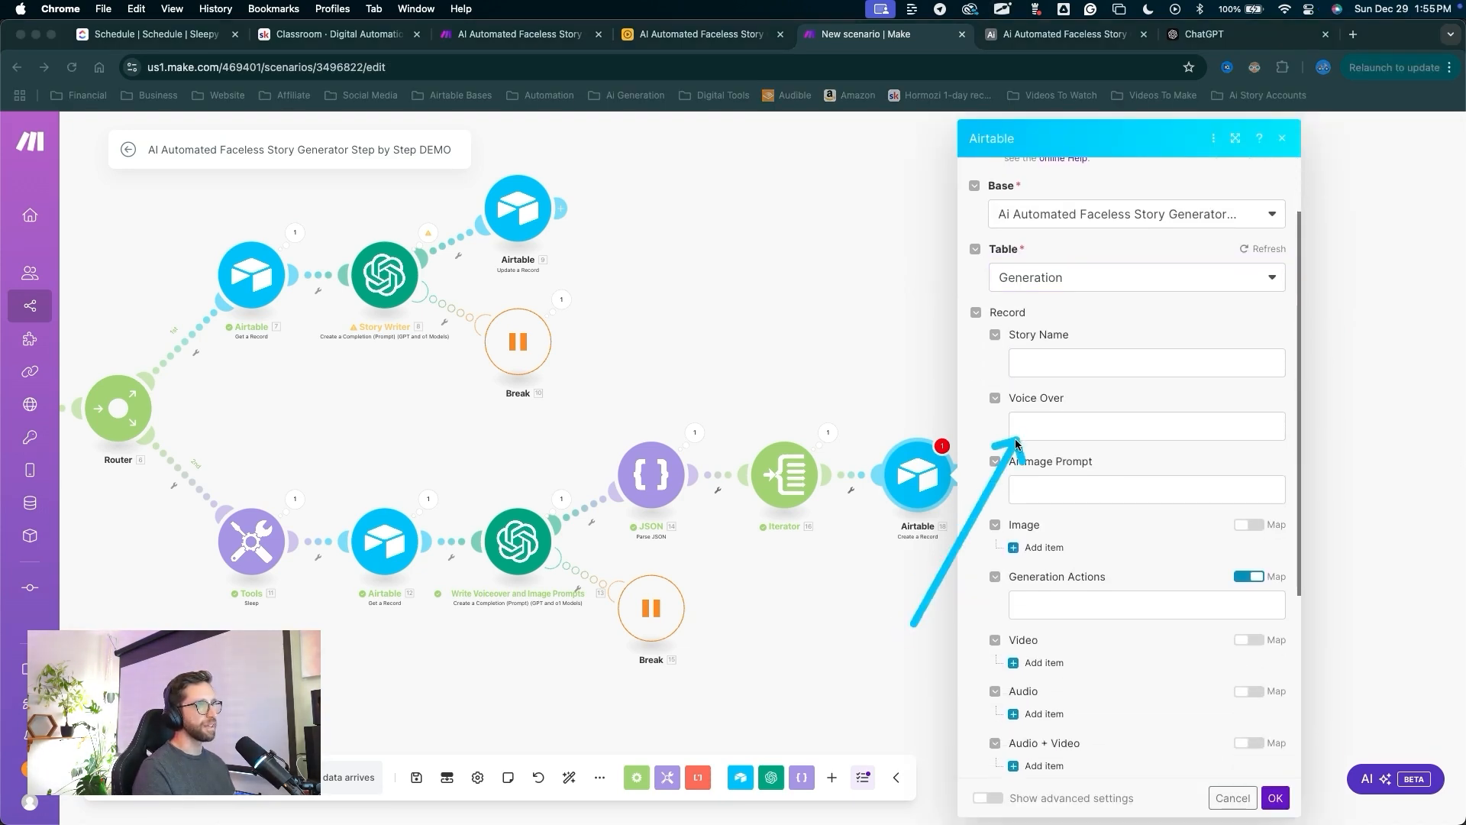
pyautogui.click(1035, 426)
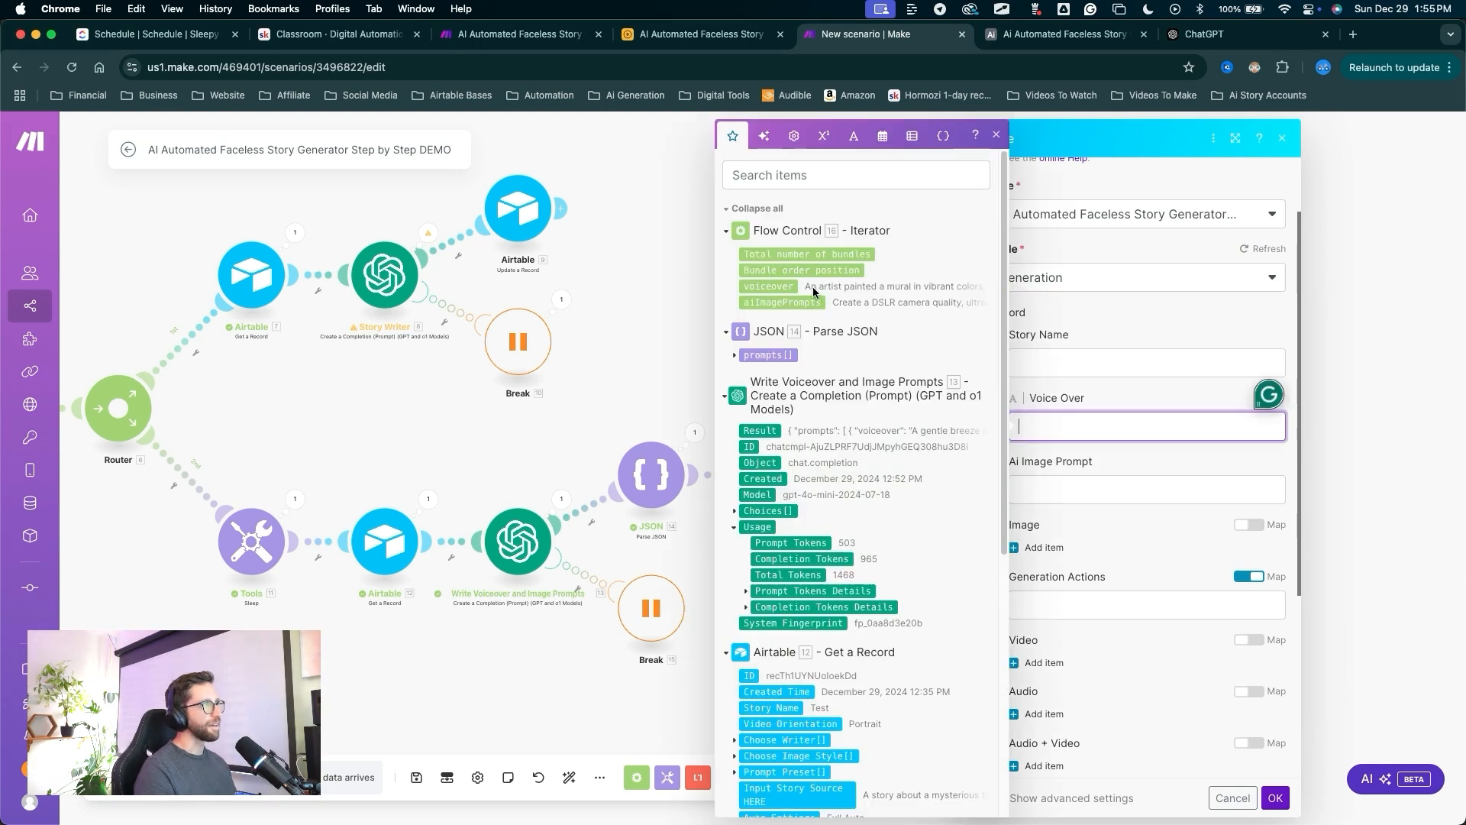
pyautogui.click(778, 287)
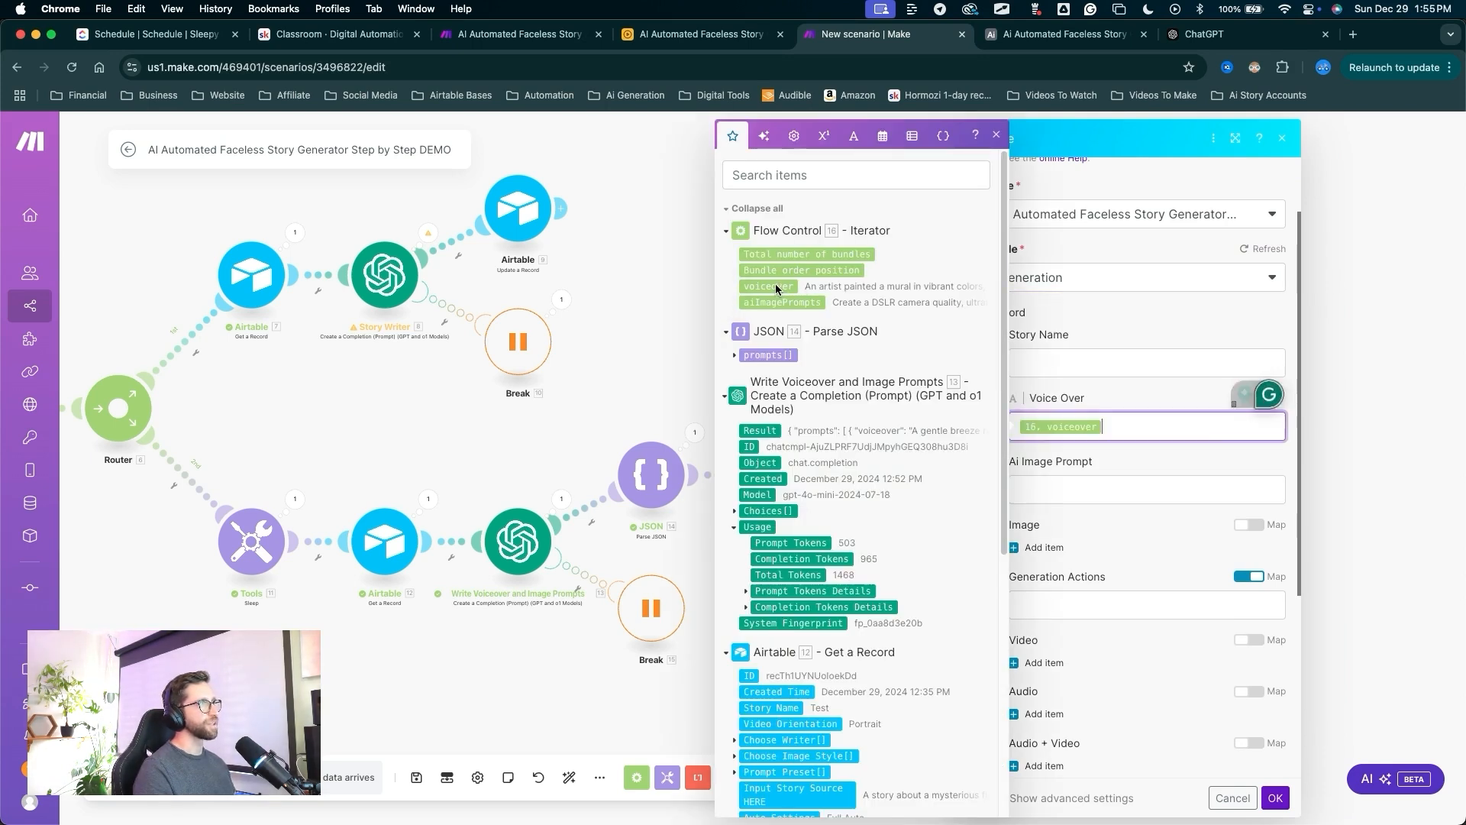
pyautogui.click(1058, 493)
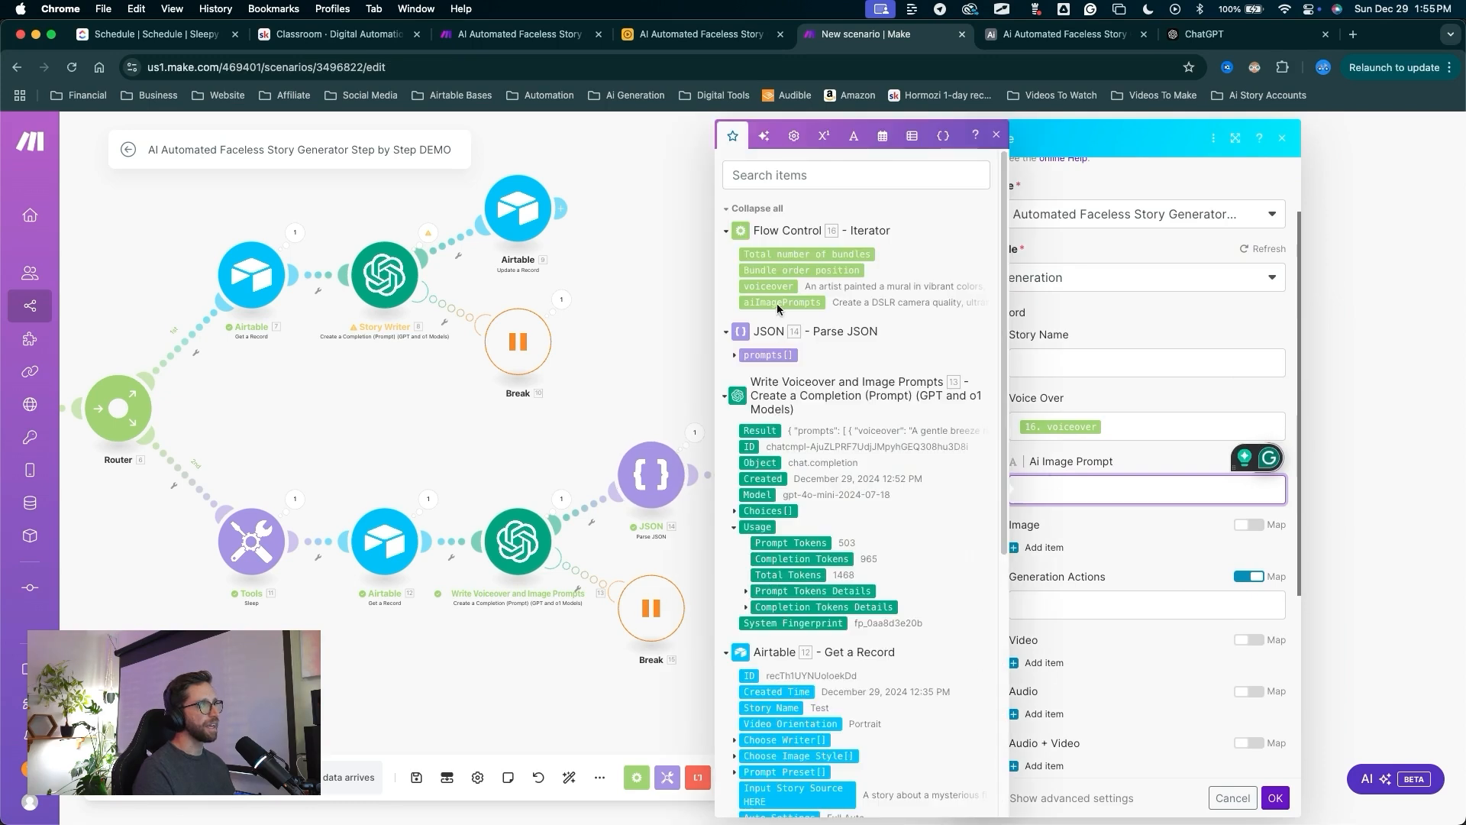
pyautogui.click(776, 304)
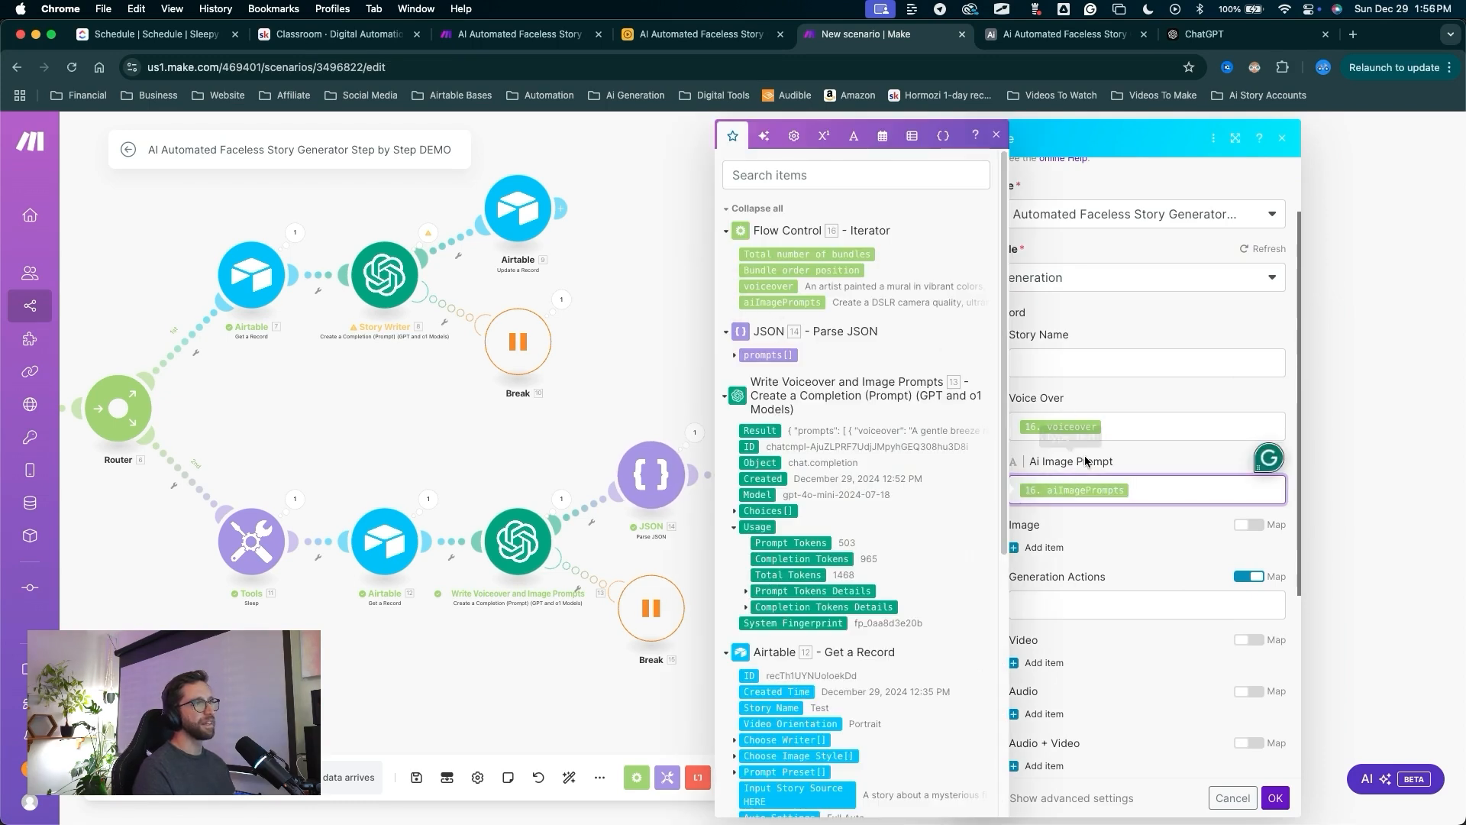
# Add a Stories Record ID 1 entry mapped to 2. recordId and save the Create a Record module.
pyautogui.scroll(-3, 1087, 462)
pyautogui.click(1087, 619)
pyautogui.scroll(-1, 1086, 619)
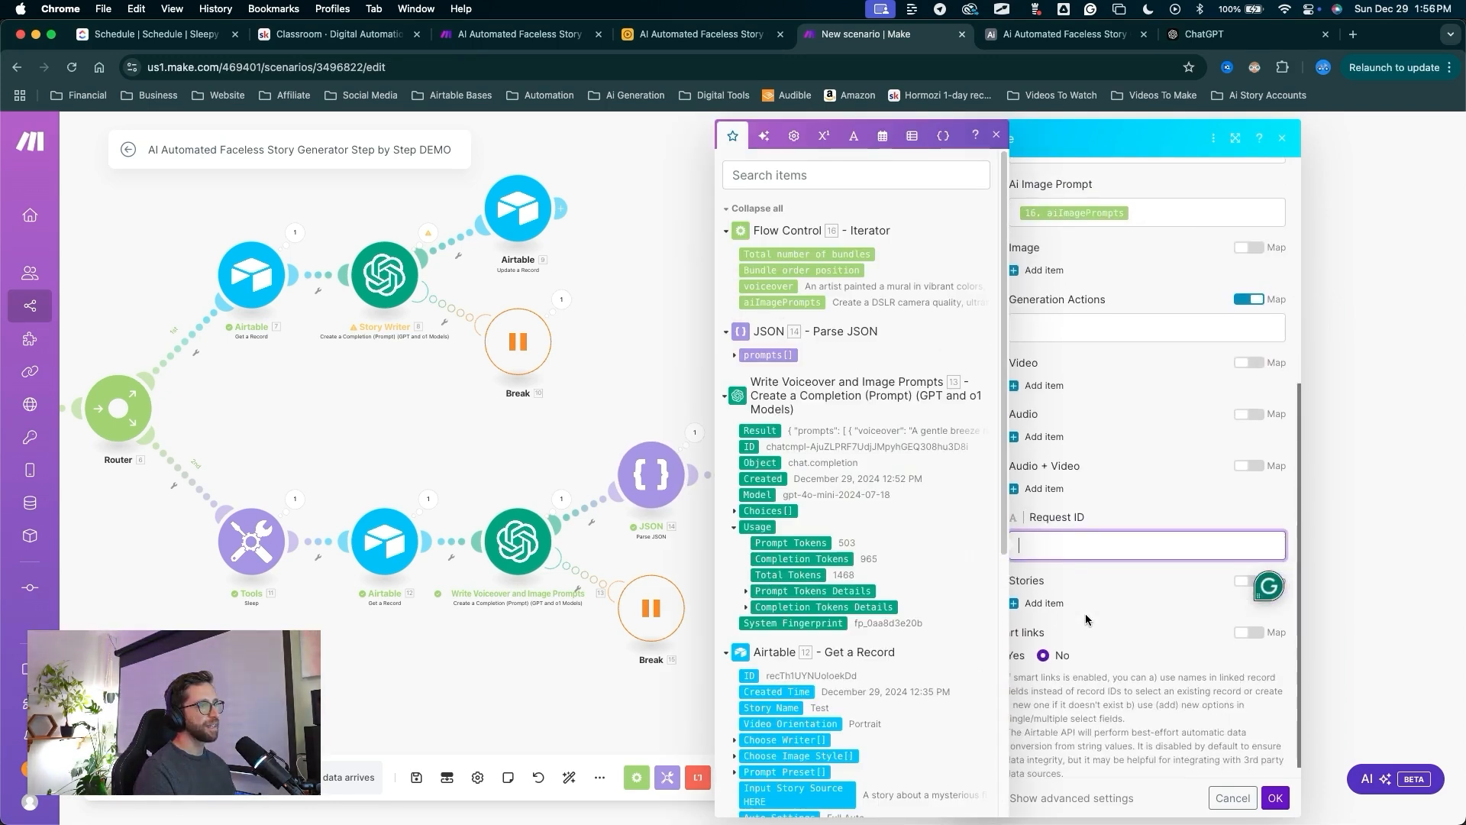
pyautogui.click(1085, 620)
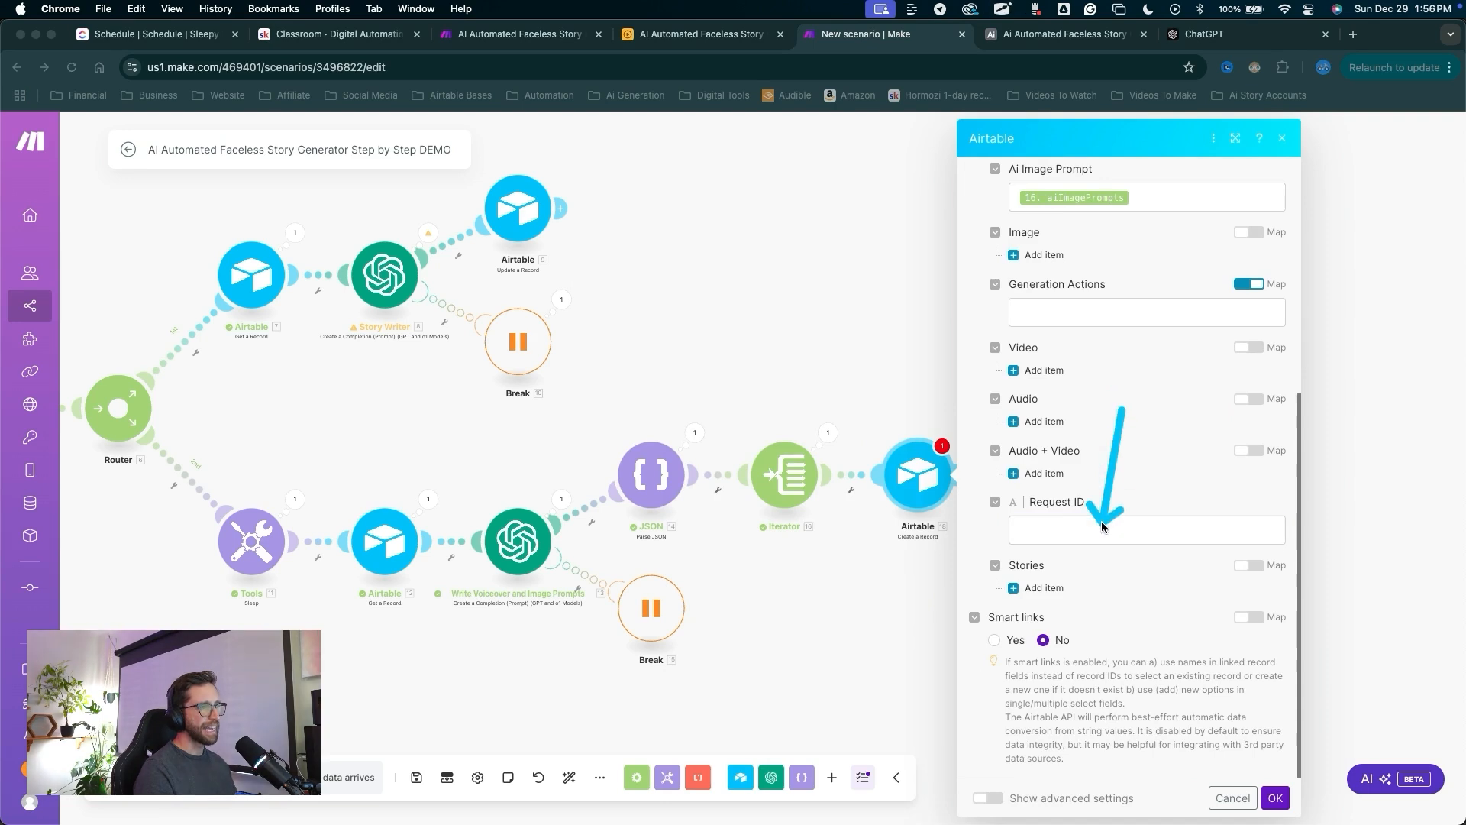
pyautogui.click(1048, 585)
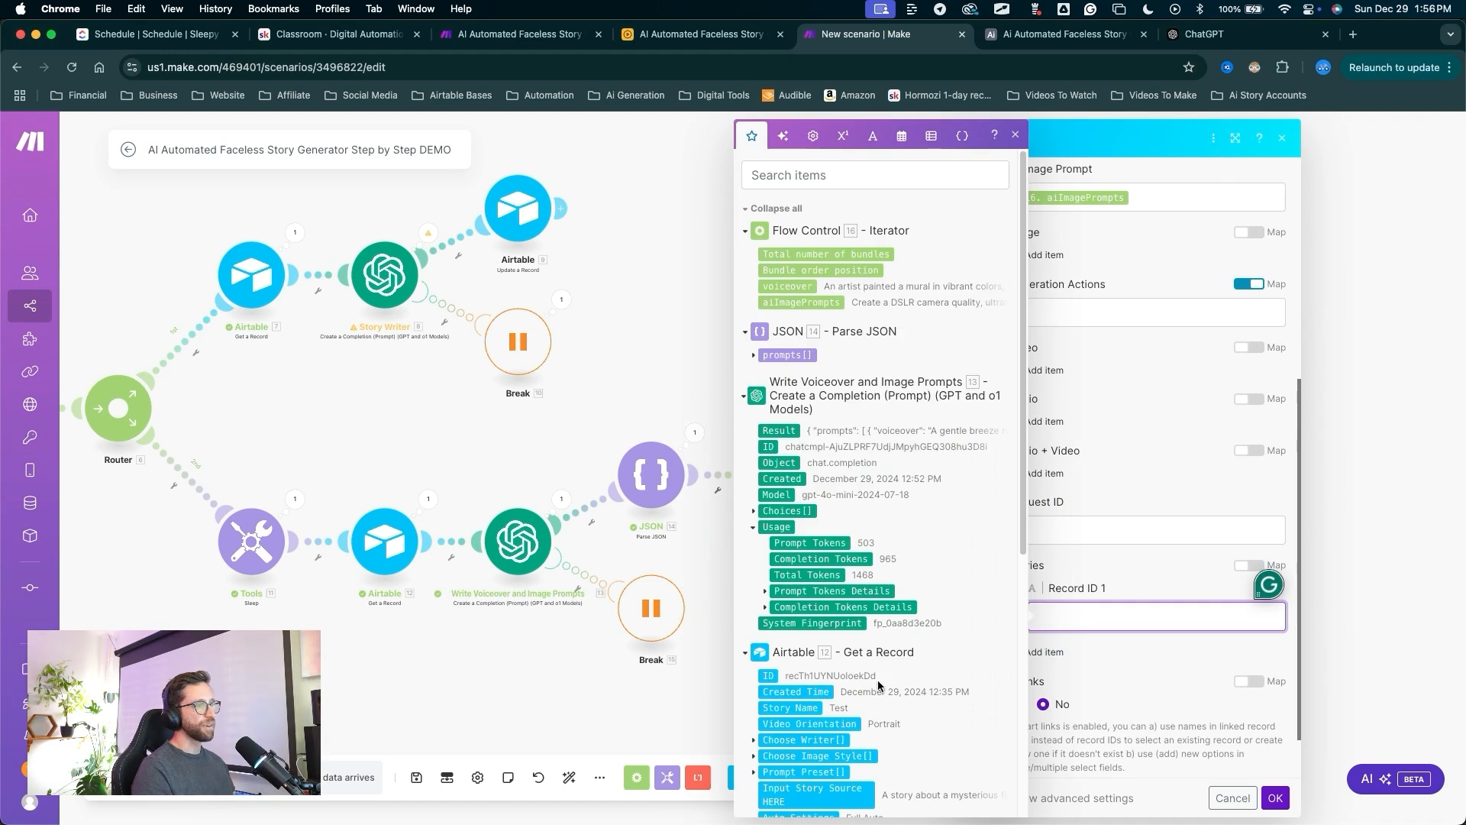
pyautogui.scroll(-5, 859, 686)
pyautogui.click(785, 765)
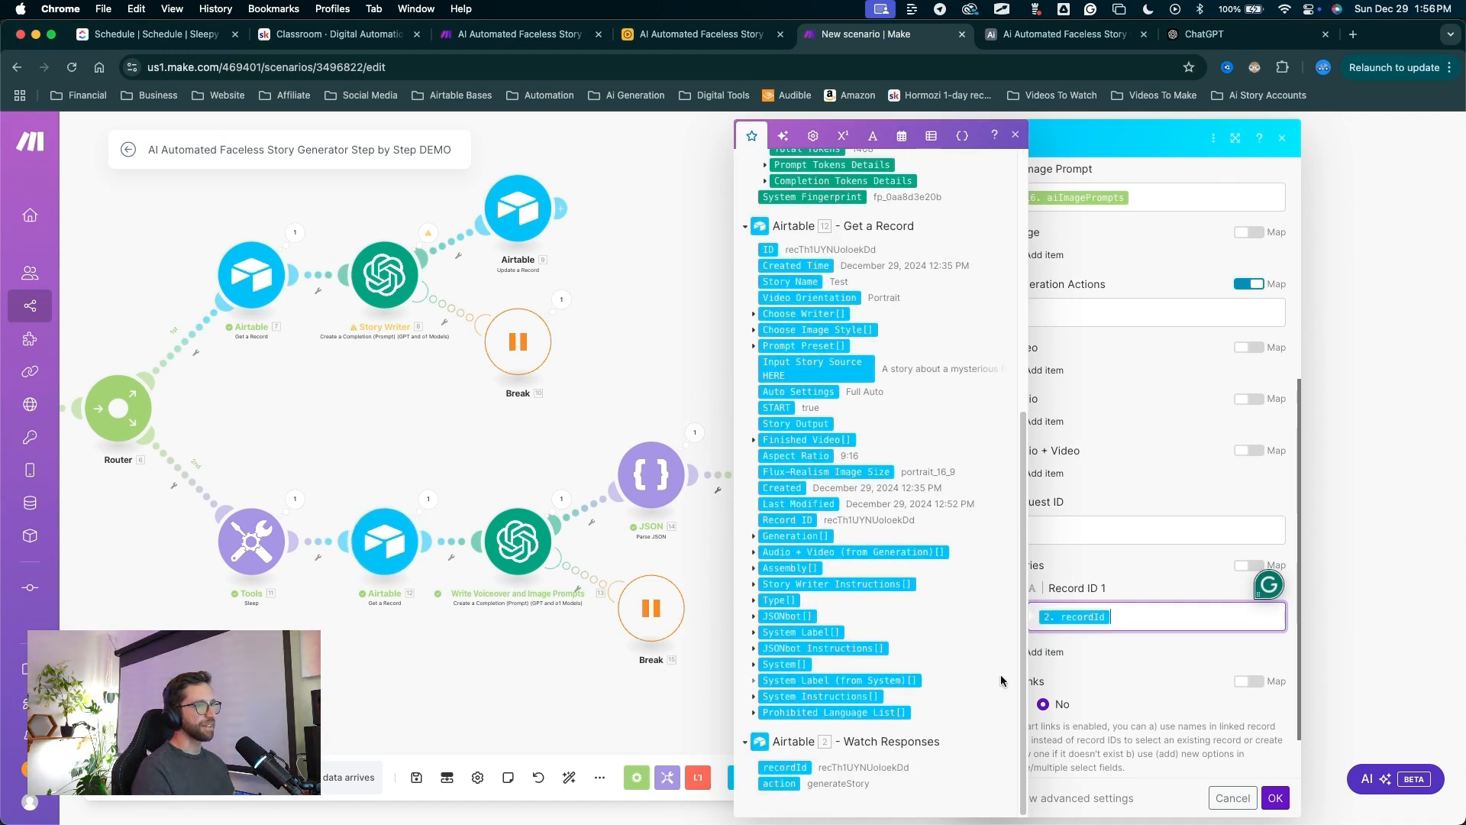
pyautogui.click(1169, 687)
pyautogui.scroll(-2, 1175, 685)
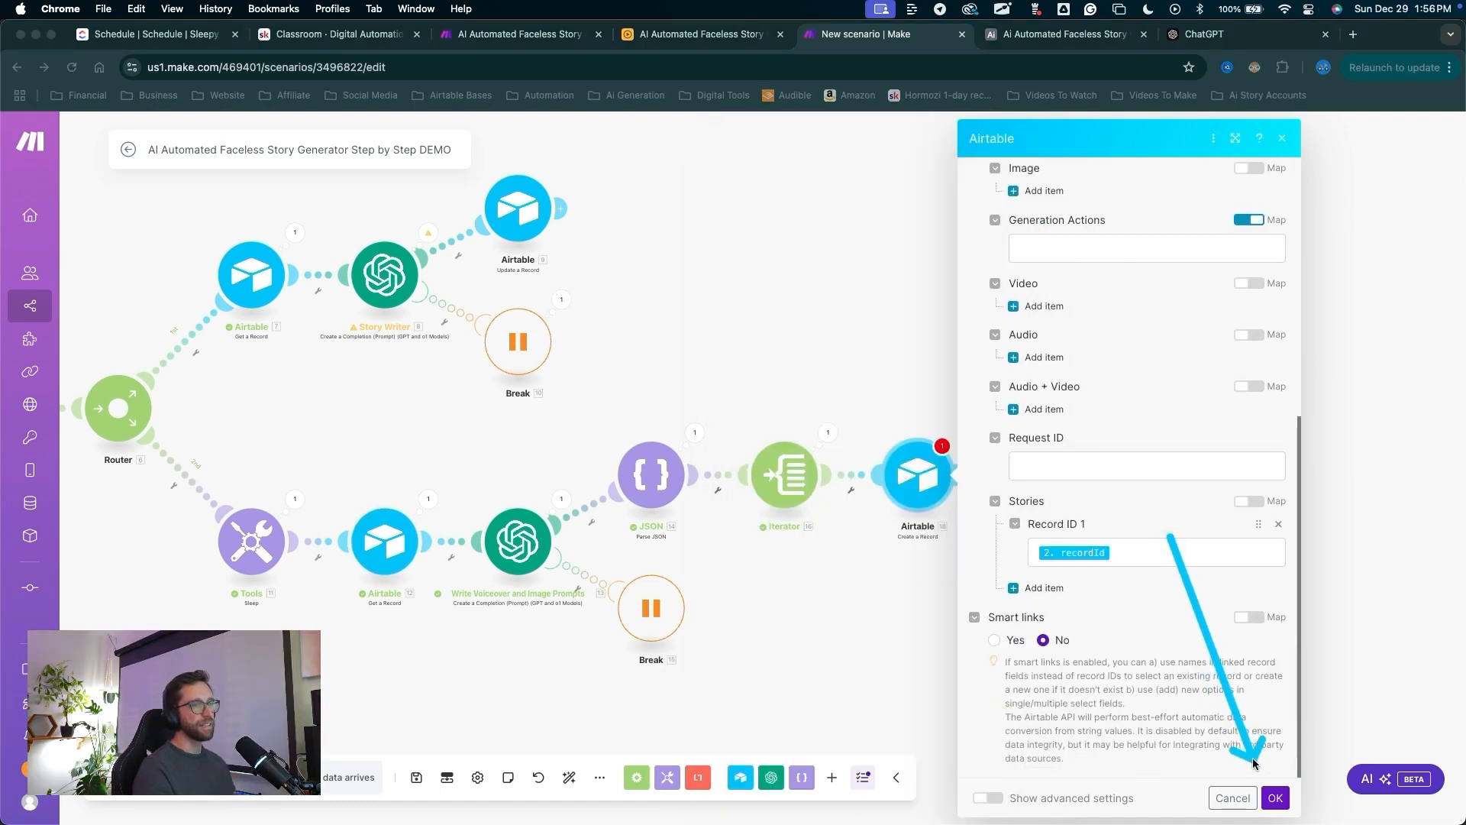
pyautogui.click(1274, 797)
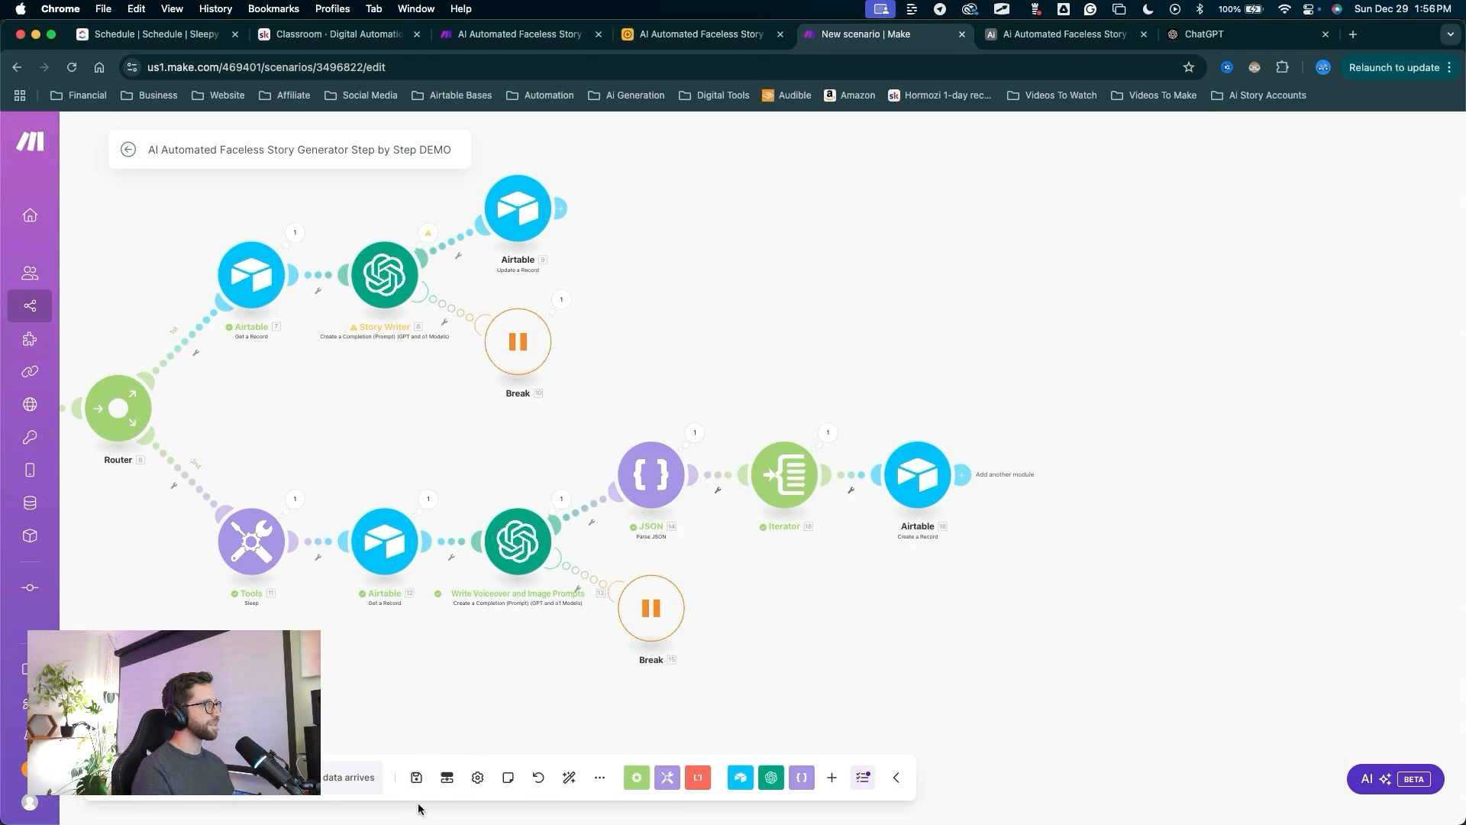
# Save the scenario and zoom out to review the whole flow around the Main Route link.
pyautogui.click(416, 778)
pyautogui.moveTo(466, 472); pyautogui.dragTo(834, 397)
pyautogui.scroll(-5, 834, 397)
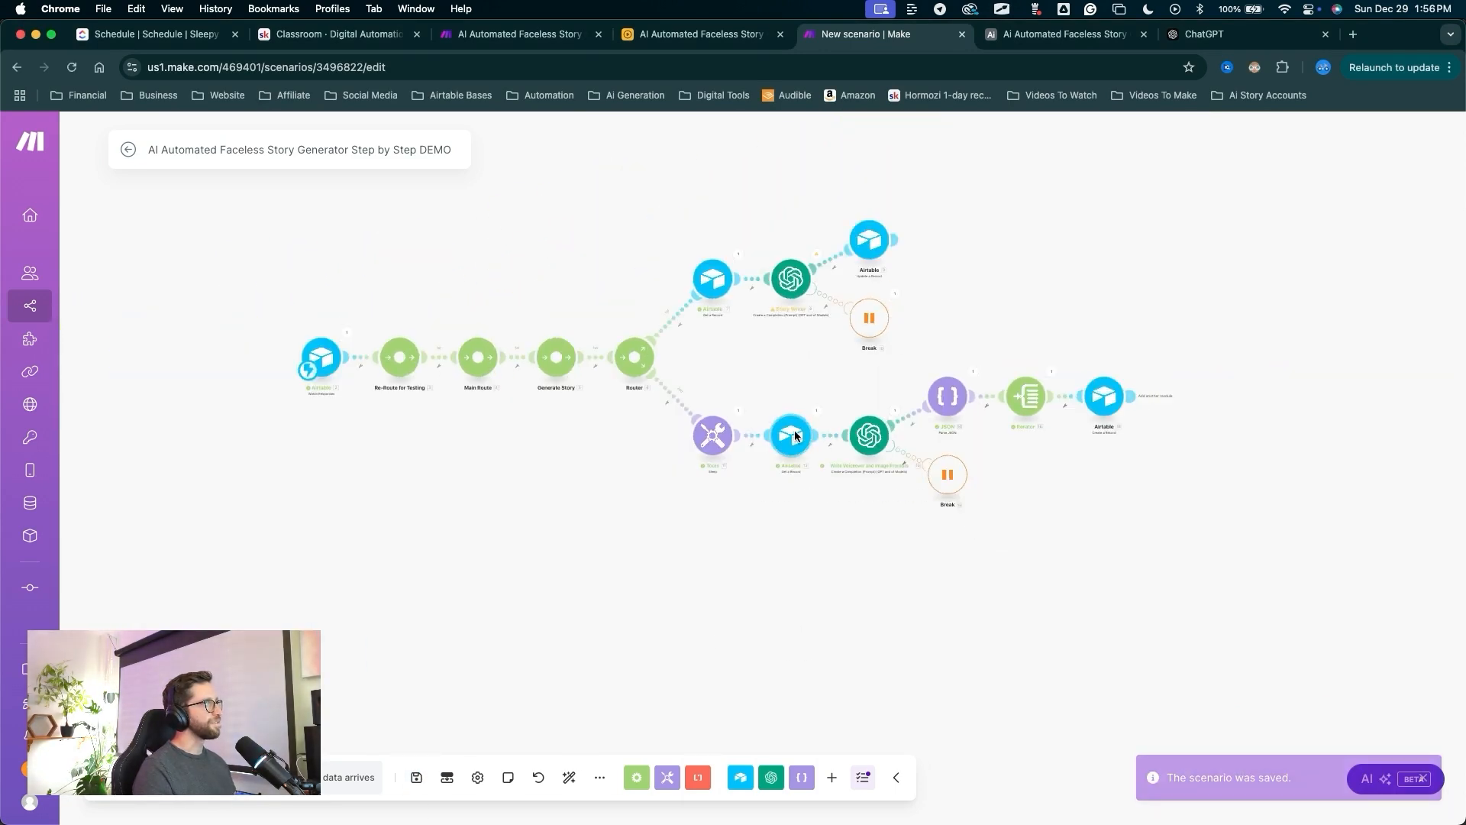
pyautogui.moveTo(578, 519)
pyautogui.mouseDown()
pyautogui.moveTo(642, 547)
pyautogui.moveTo(614, 397)
pyautogui.moveTo(661, 482)
pyautogui.moveTo(686, 481)
pyautogui.mouseUp()
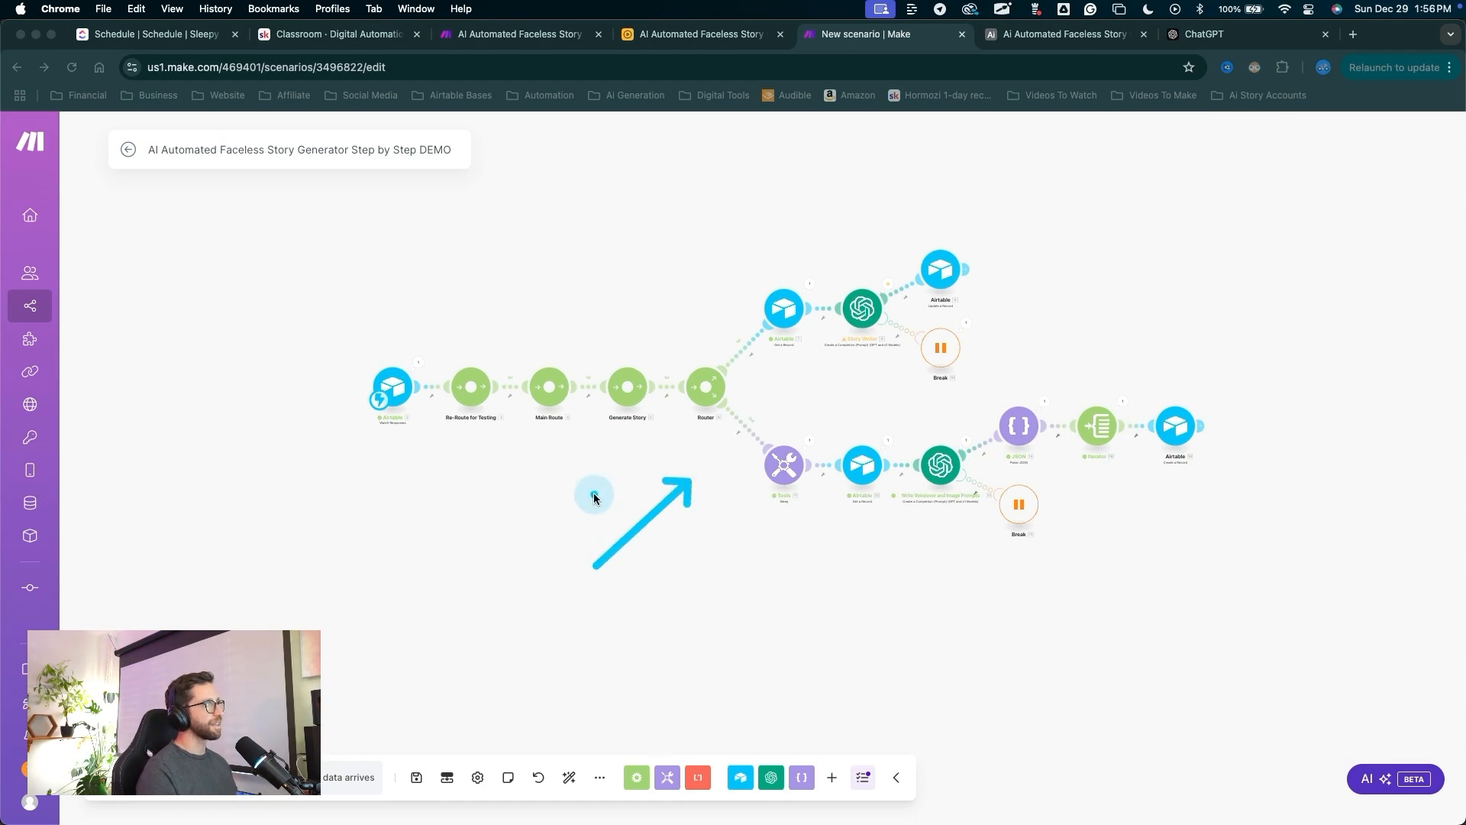
pyautogui.press('Escape')
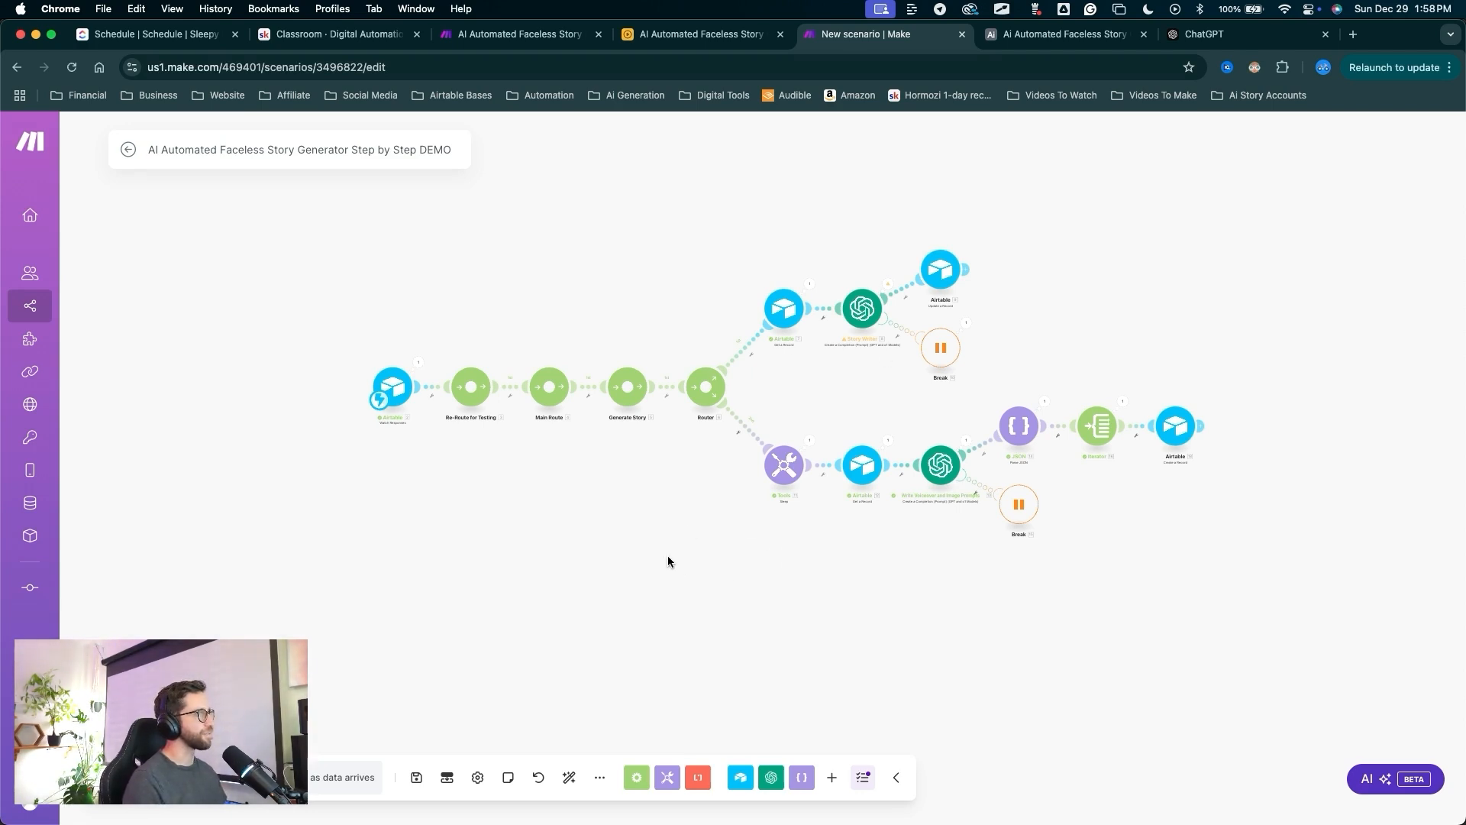
pyautogui.hotkey('ctrl', 'shift', 'a')
pyautogui.moveTo(631, 625)
pyautogui.mouseDown()
pyautogui.moveTo(422, 460)
pyautogui.moveTo(717, 416)
pyautogui.moveTo(651, 453)
pyautogui.moveTo(599, 365)
pyautogui.moveTo(465, 451)
pyautogui.moveTo(540, 501)
pyautogui.moveTo(556, 432)
pyautogui.moveTo(614, 478)
pyautogui.moveTo(631, 401)
pyautogui.moveTo(693, 386)
pyautogui.moveTo(786, 304)
pyautogui.moveTo(883, 445)
pyautogui.moveTo(843, 497)
pyautogui.moveTo(648, 471)
pyautogui.moveTo(558, 406)
pyautogui.moveTo(628, 392)
pyautogui.moveTo(600, 385)
pyautogui.moveTo(622, 387)
pyautogui.moveTo(591, 404)
pyautogui.moveTo(599, 456)
pyautogui.mouseUp()
pyautogui.scroll(5, 590, 405)
pyautogui.moveTo(613, 506); pyautogui.dragTo(589, 419)
# Set up a filter on the Main Route to Generate Story link testing 2. action with Equal to.
pyautogui.click(590, 430)
pyautogui.click(590, 449)
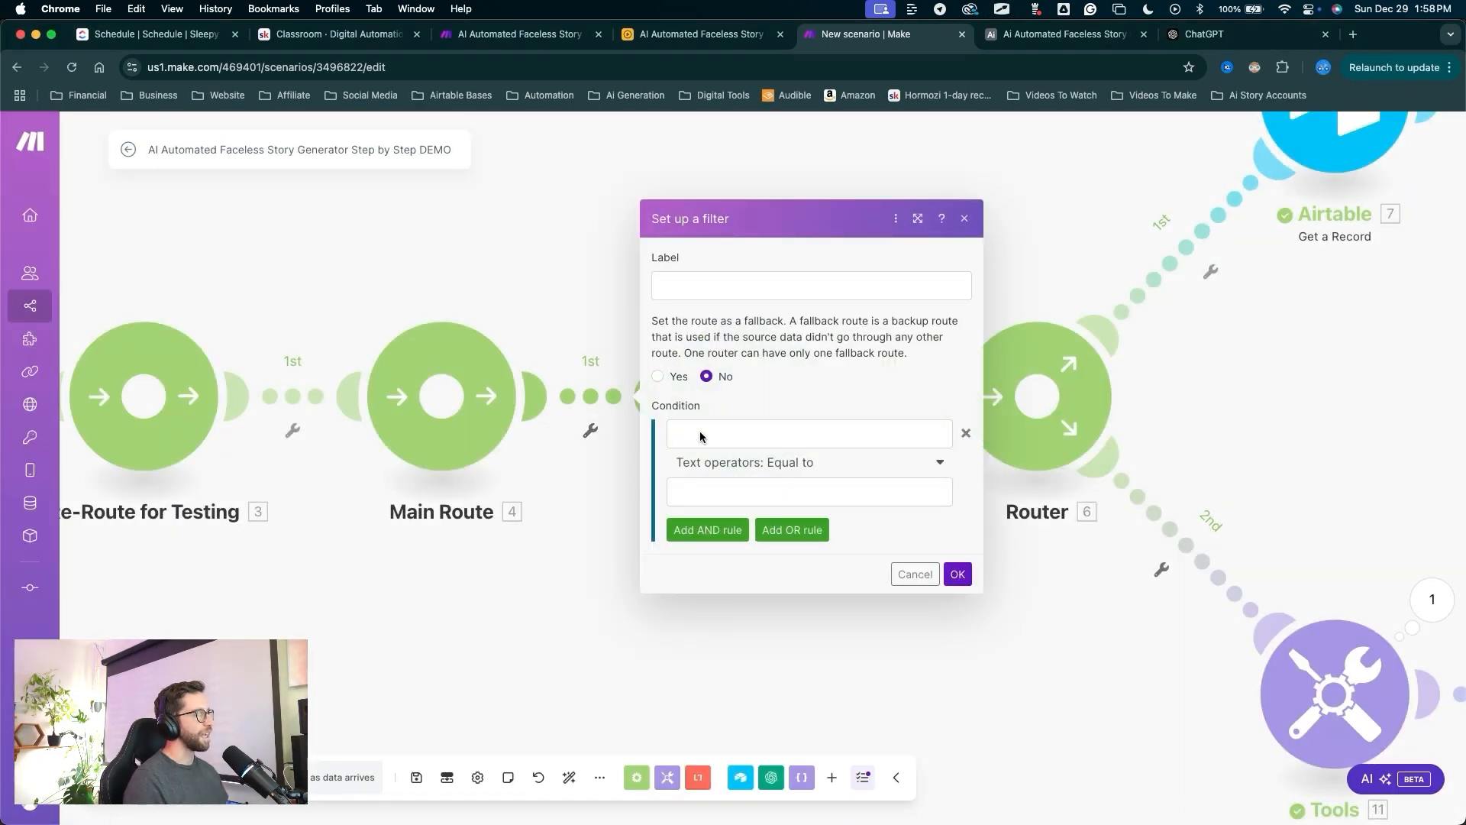
pyautogui.click(722, 442)
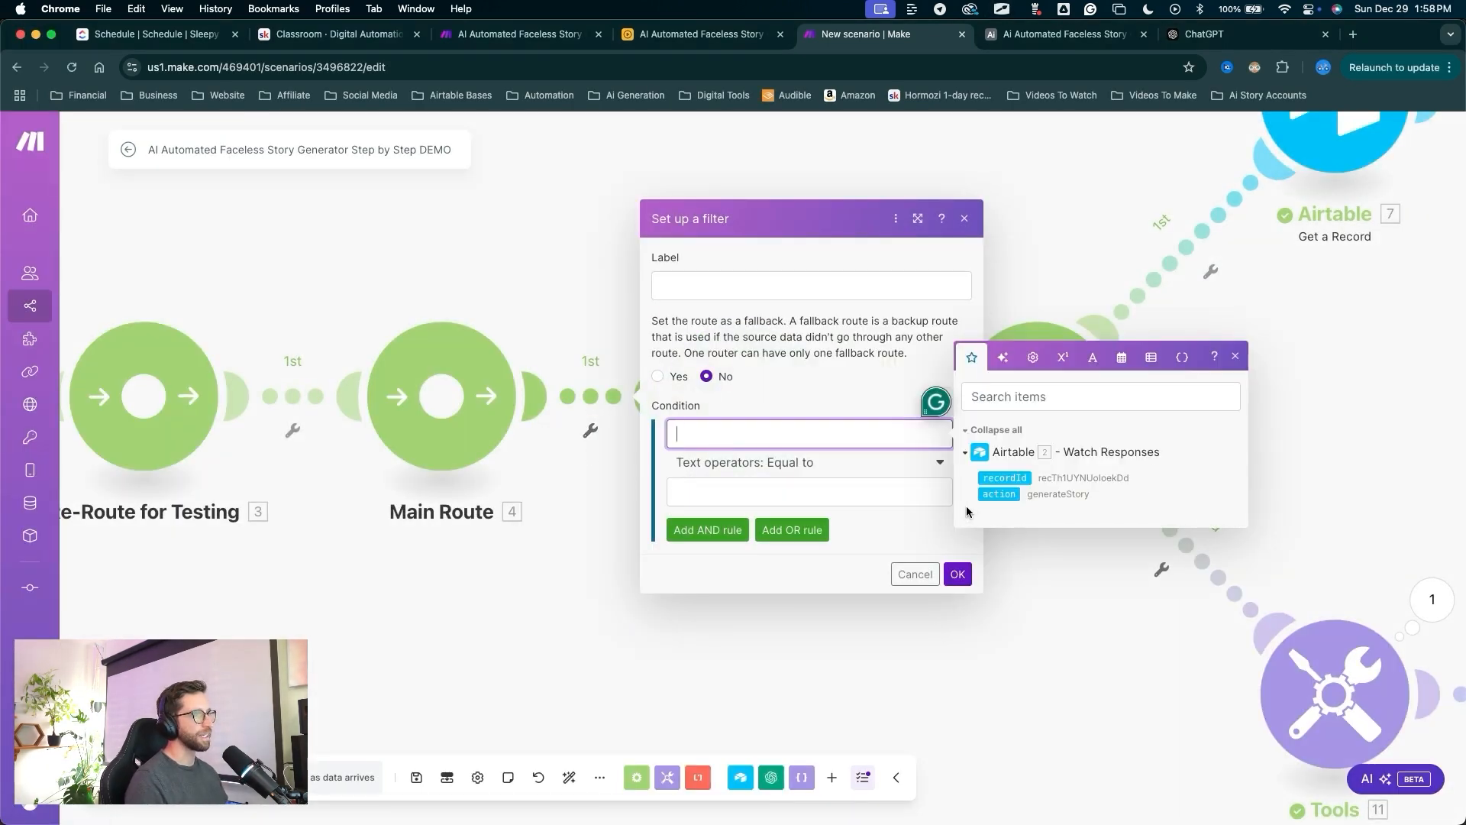
pyautogui.click(997, 494)
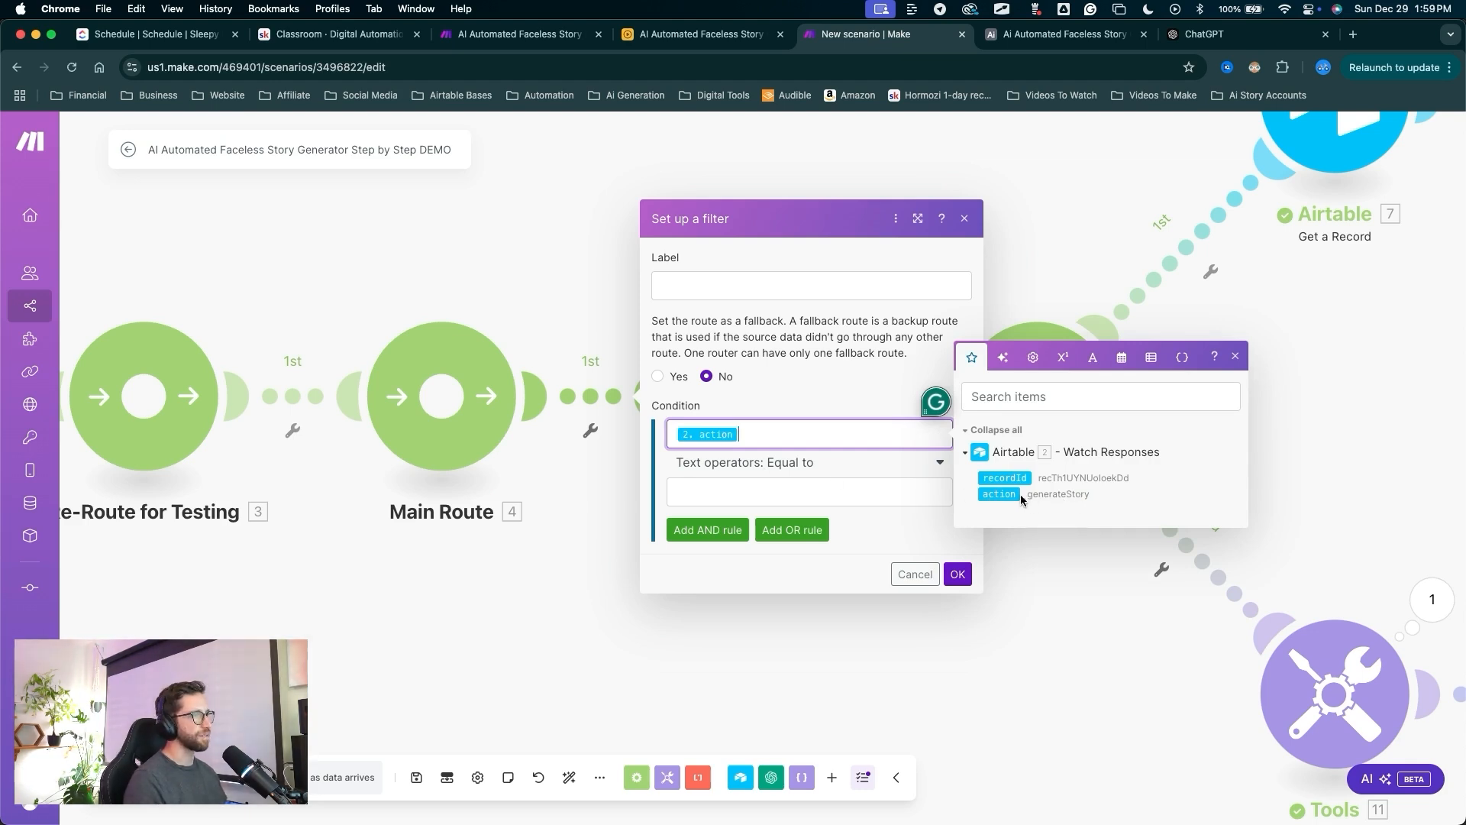
pyautogui.click(827, 492)
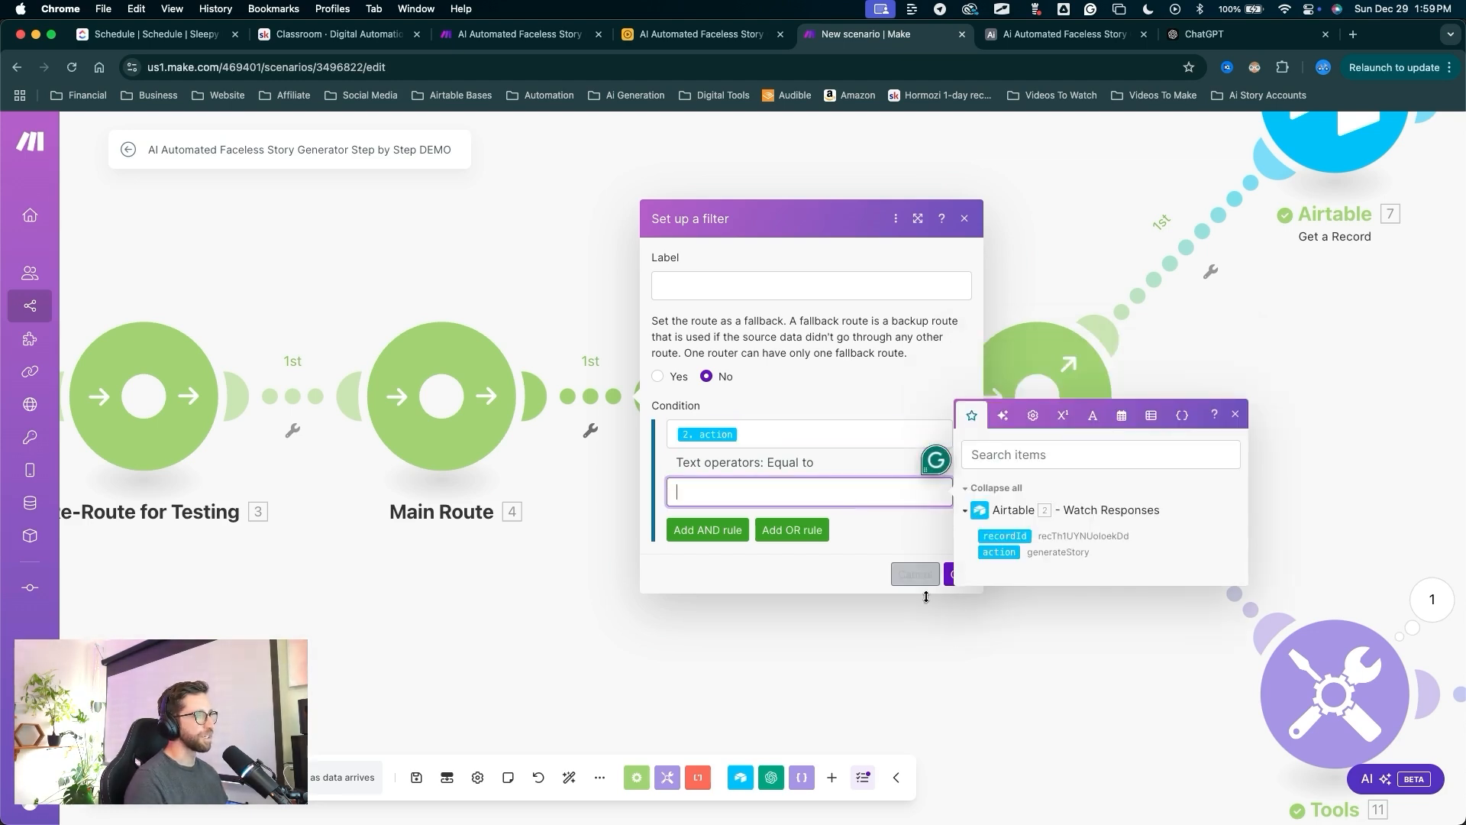
pyautogui.click(985, 690)
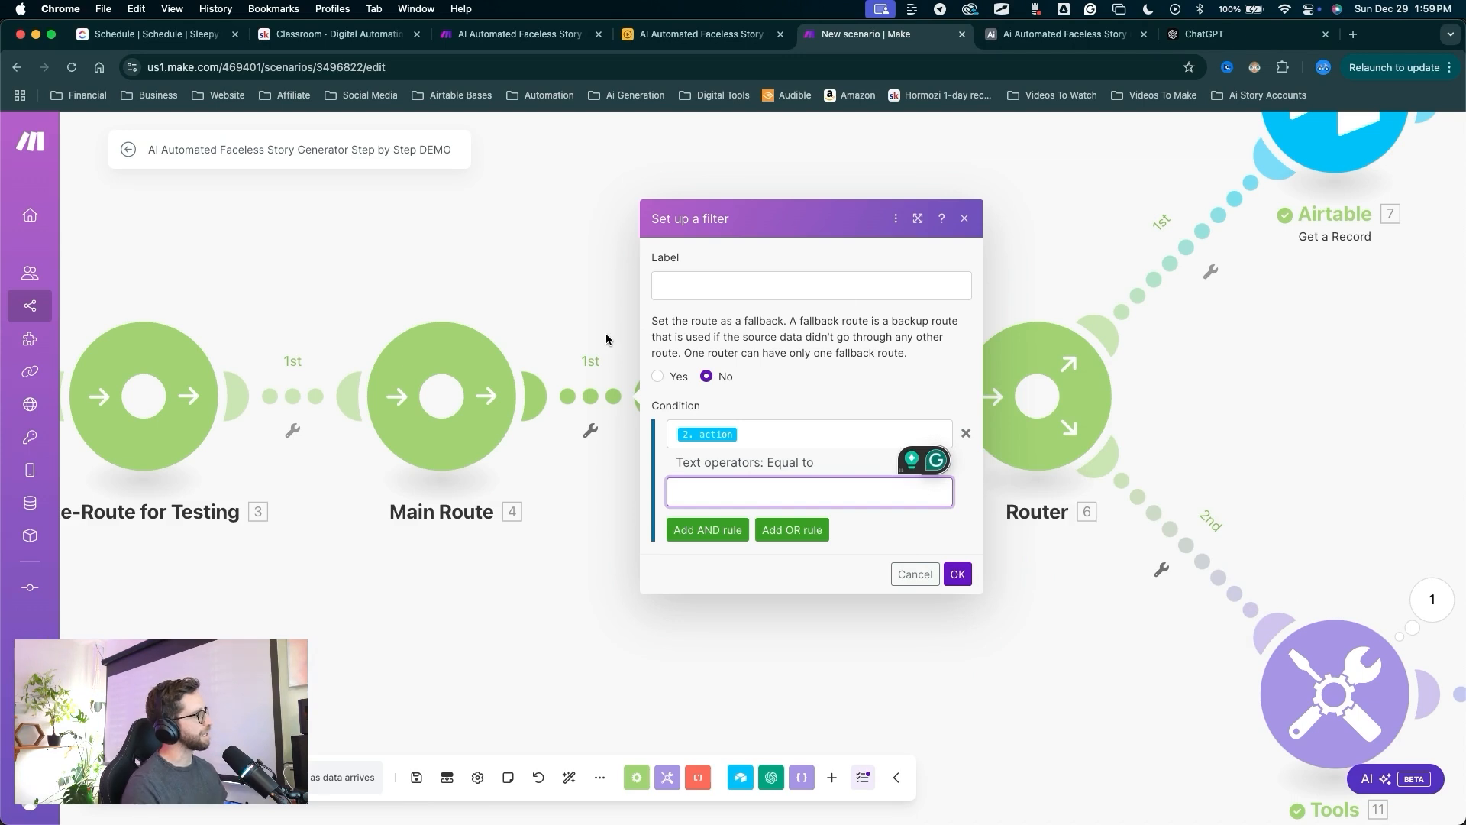
pyautogui.click(1060, 37)
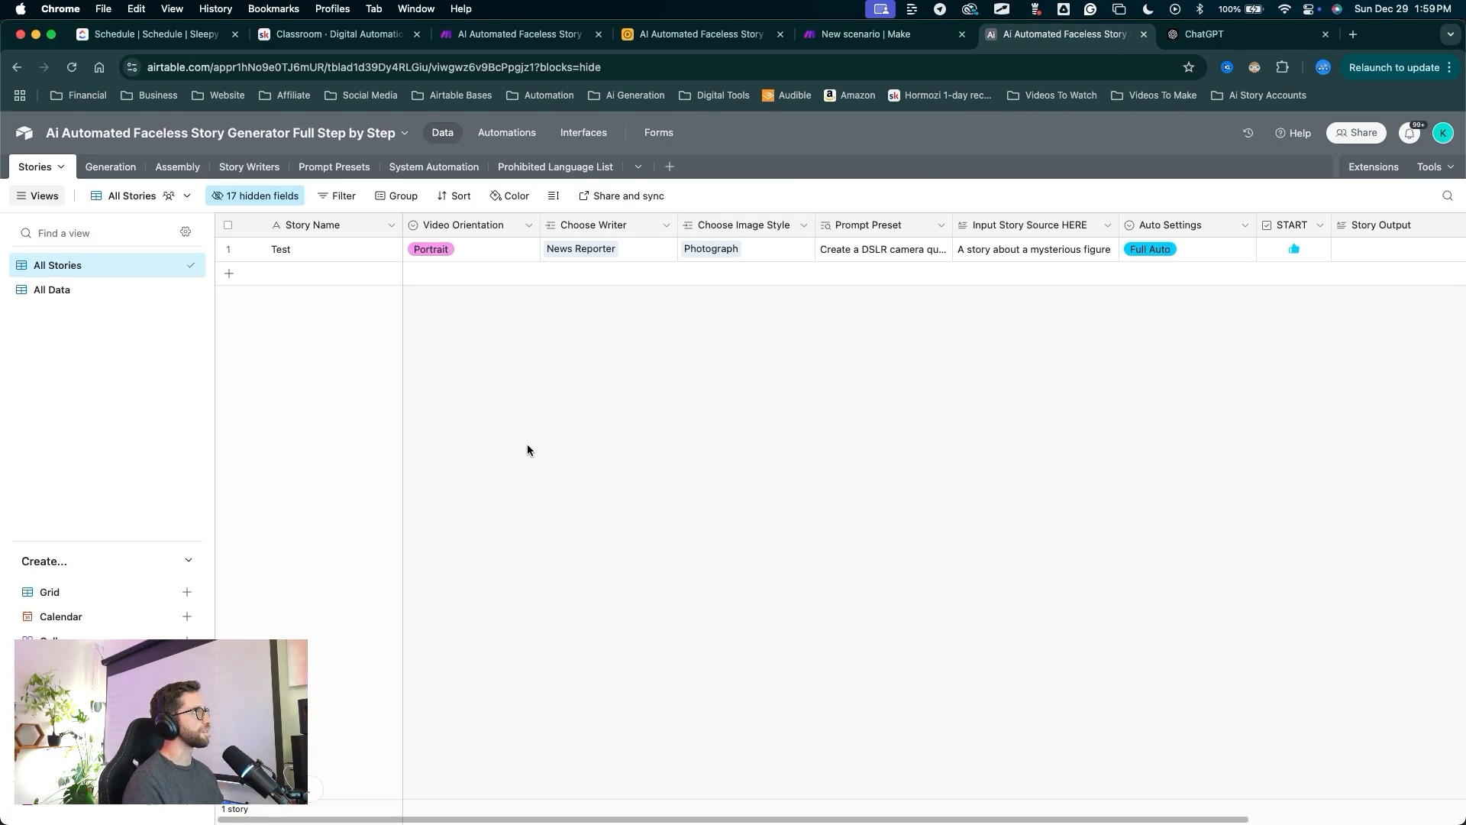
# Copy the generateStory action value from the Generate Story automation's Run a script step.
pyautogui.click(507, 133)
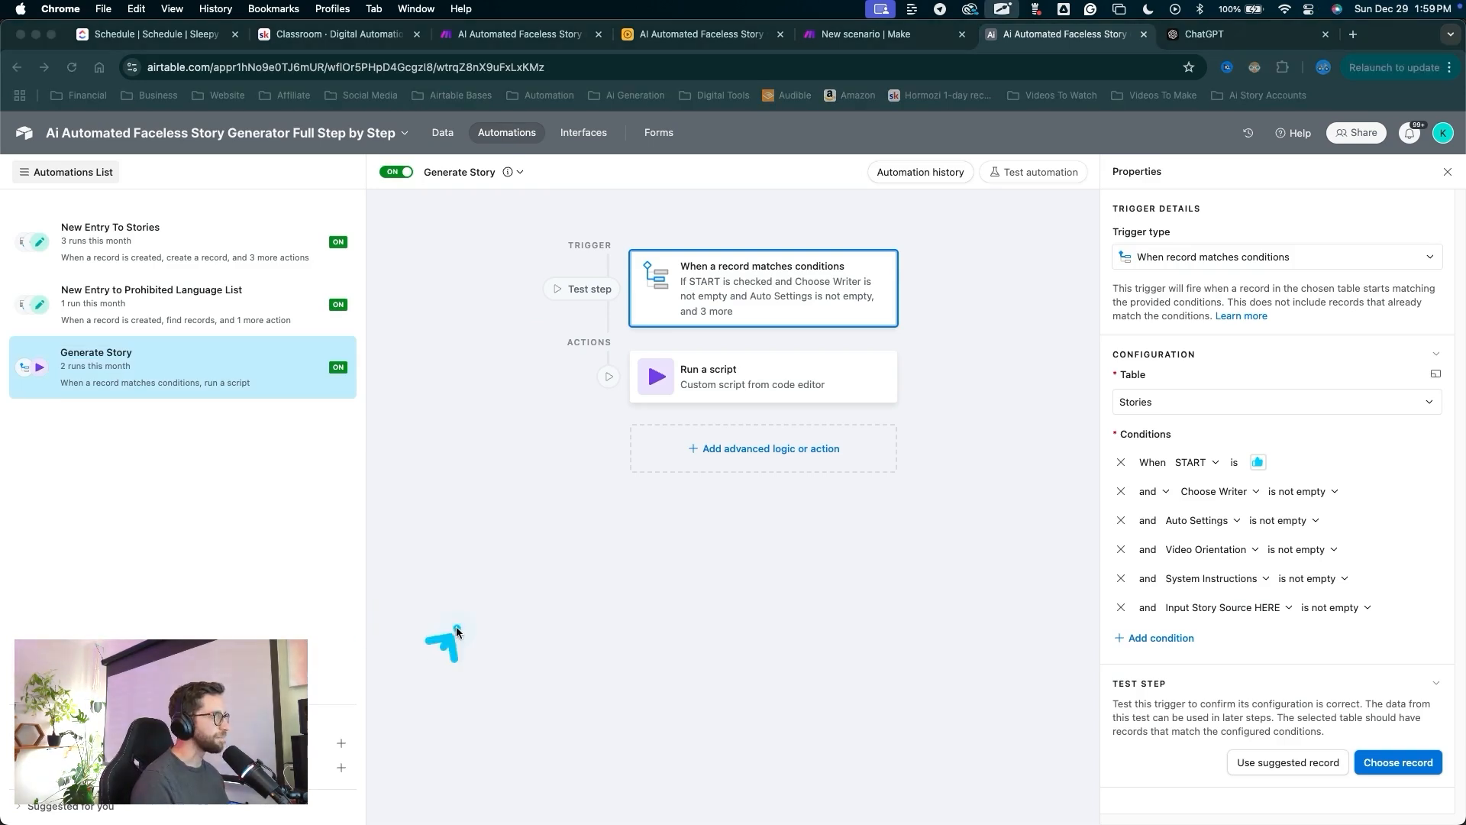
pyautogui.click(701, 382)
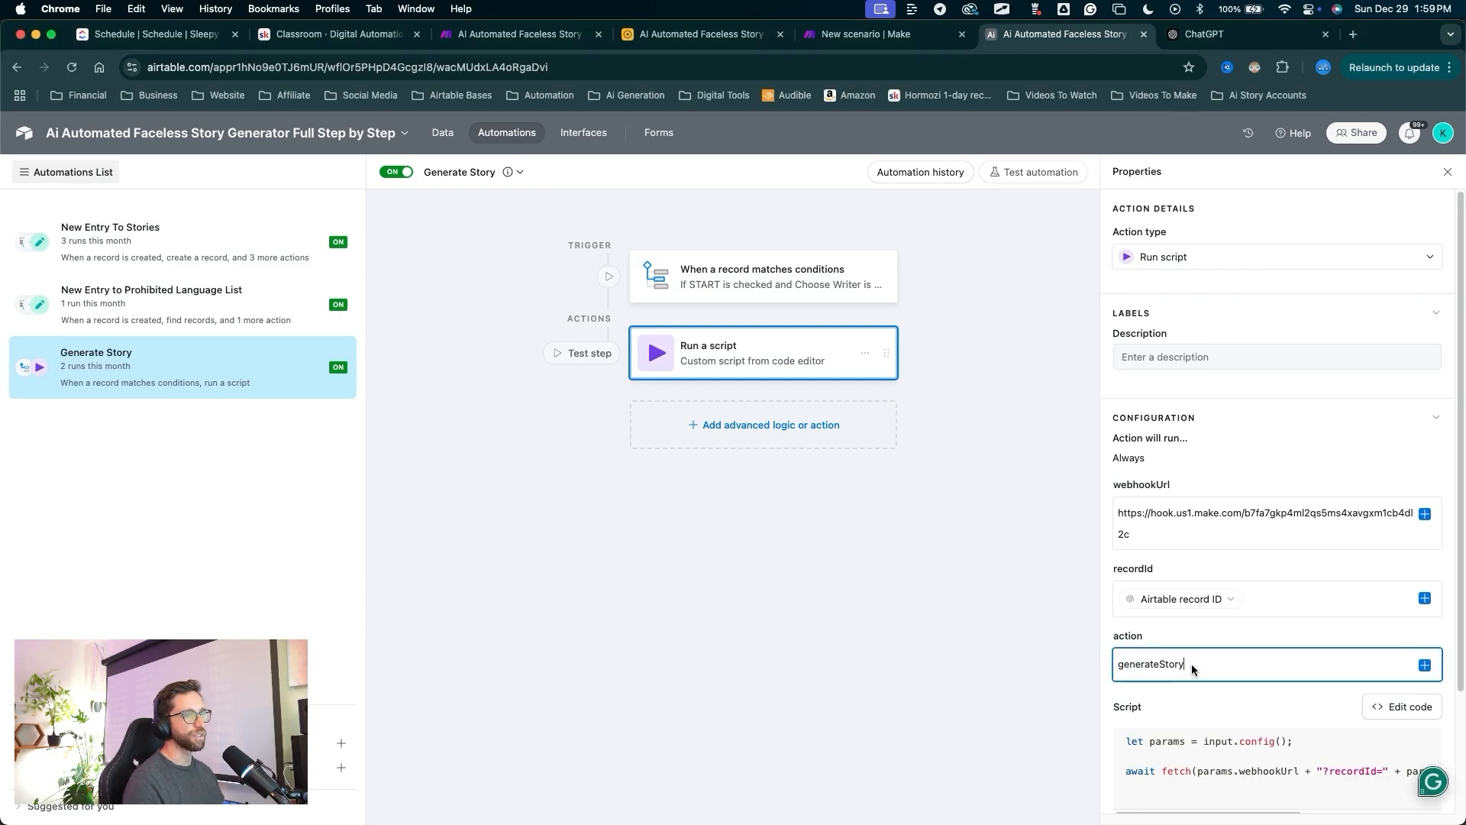
pyautogui.moveTo(1191, 662); pyautogui.dragTo(1097, 670)
pyautogui.press('super+c')
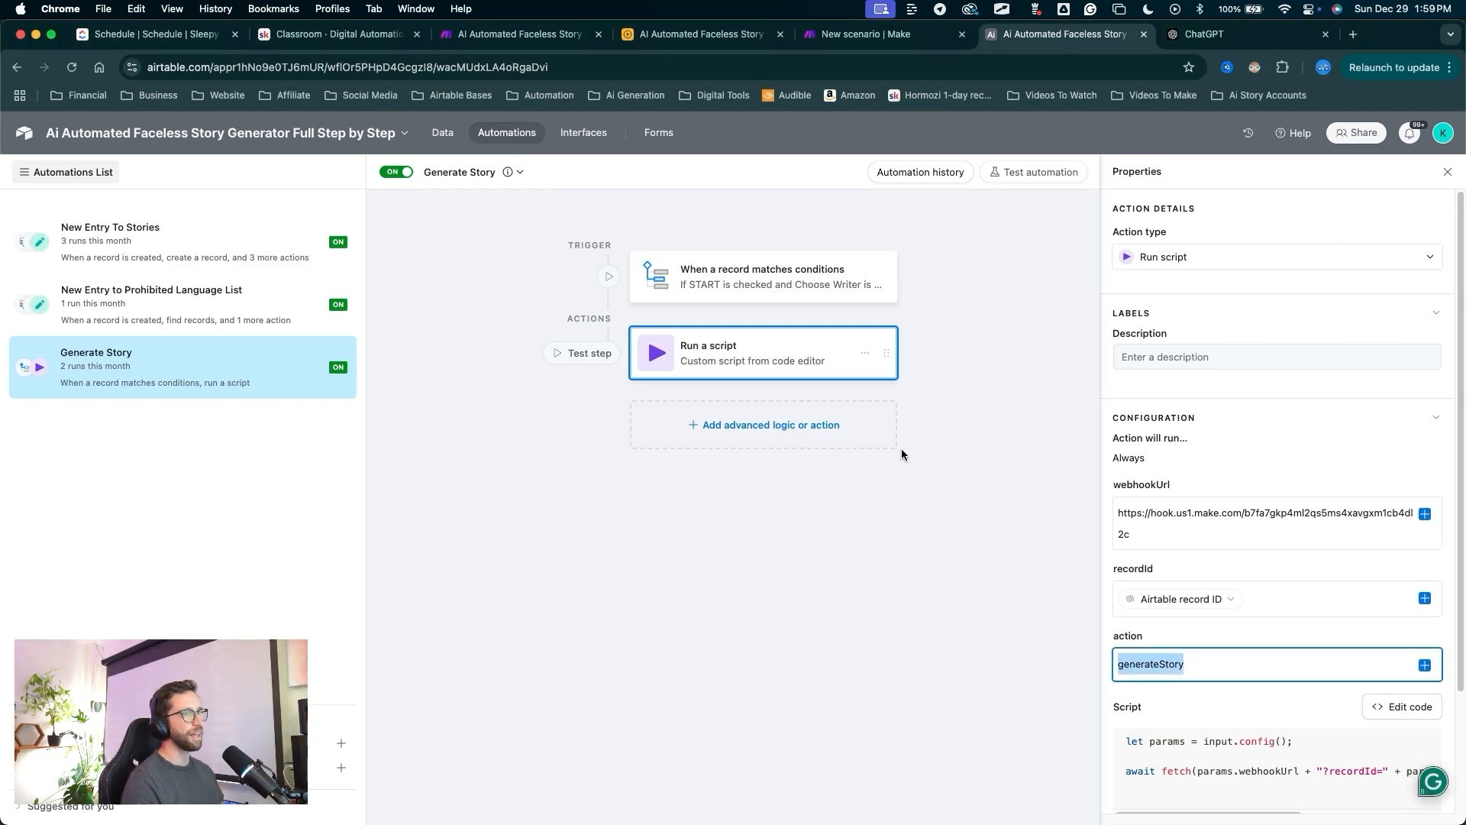
pyautogui.click(848, 44)
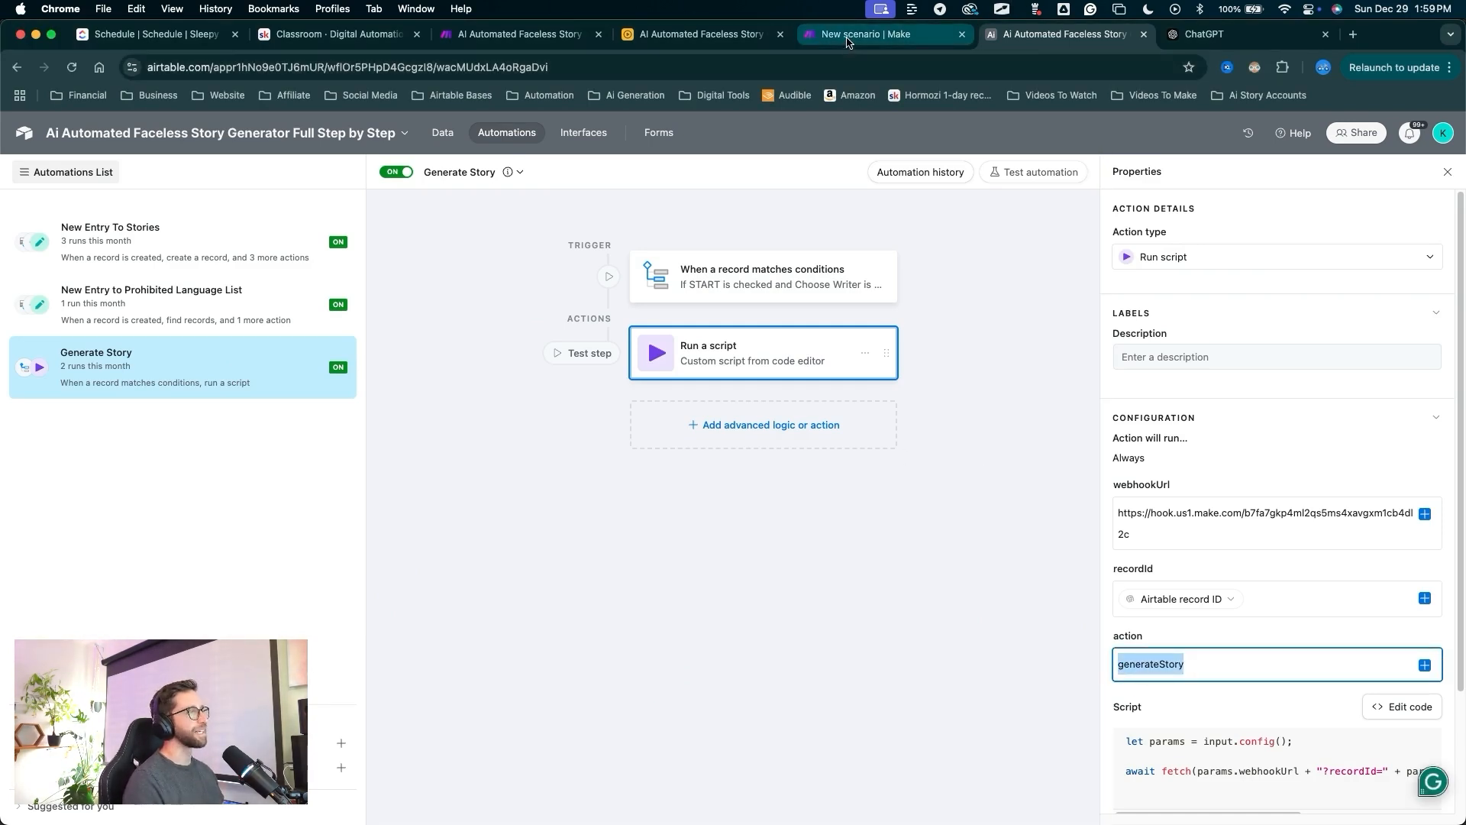
# Set the filter's comparison value to generateStory and confirm the filter.
pyautogui.press('super+v')
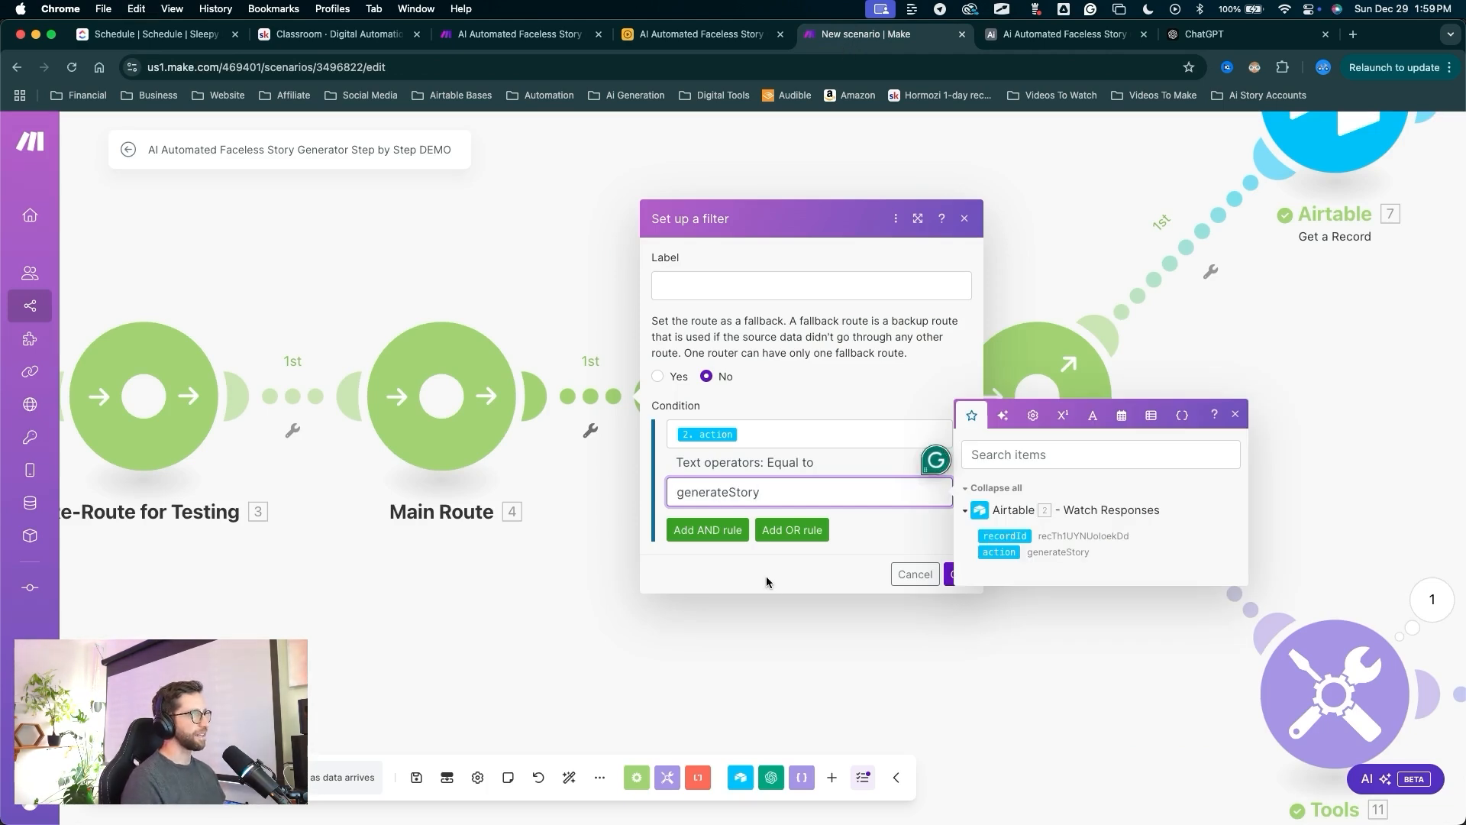
pyautogui.moveTo(779, 640)
pyautogui.mouseDown()
pyautogui.moveTo(720, 503)
pyautogui.moveTo(737, 428)
pyautogui.moveTo(728, 483)
pyautogui.moveTo(938, 567)
pyautogui.mouseUp()
pyautogui.click(957, 573)
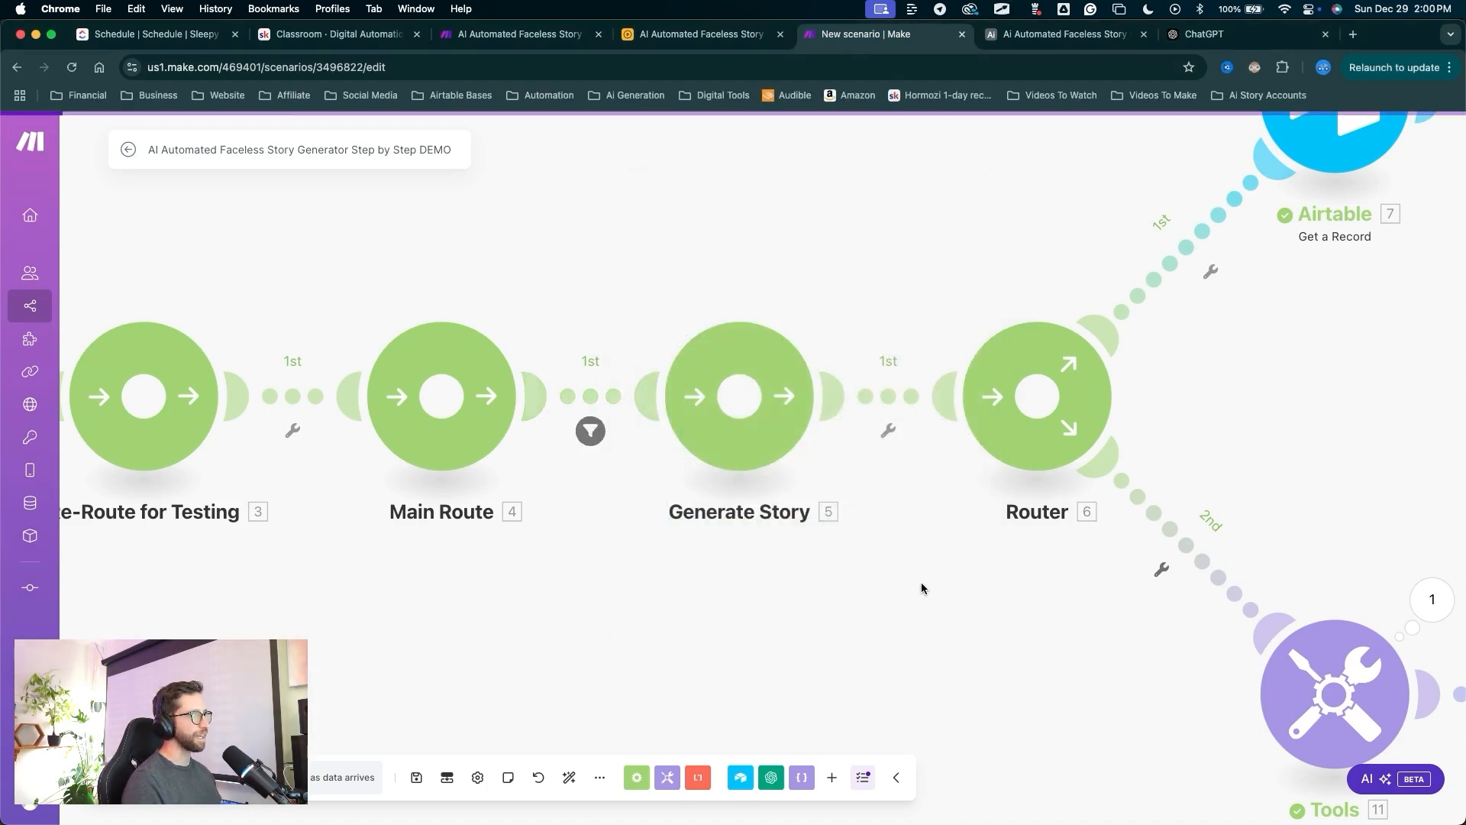
# Add a second route from Main Route and auto-align the module layout.
pyautogui.moveTo(678, 731)
pyautogui.mouseDown()
pyautogui.moveTo(579, 457)
pyautogui.moveTo(740, 416)
pyautogui.moveTo(828, 448)
pyautogui.moveTo(1028, 436)
pyautogui.moveTo(1169, 468)
pyautogui.mouseUp()
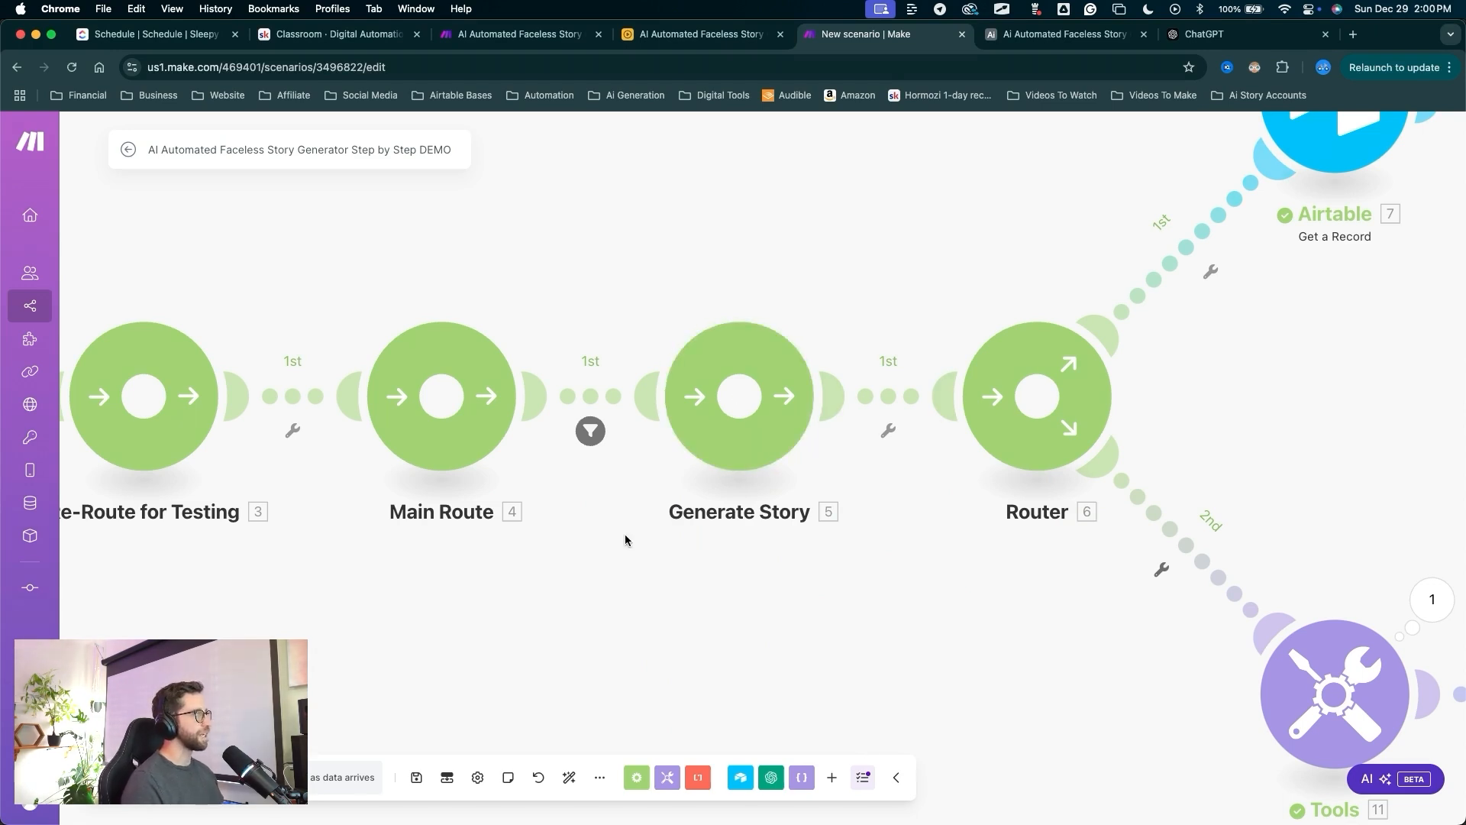
pyautogui.scroll(-5, 625, 550)
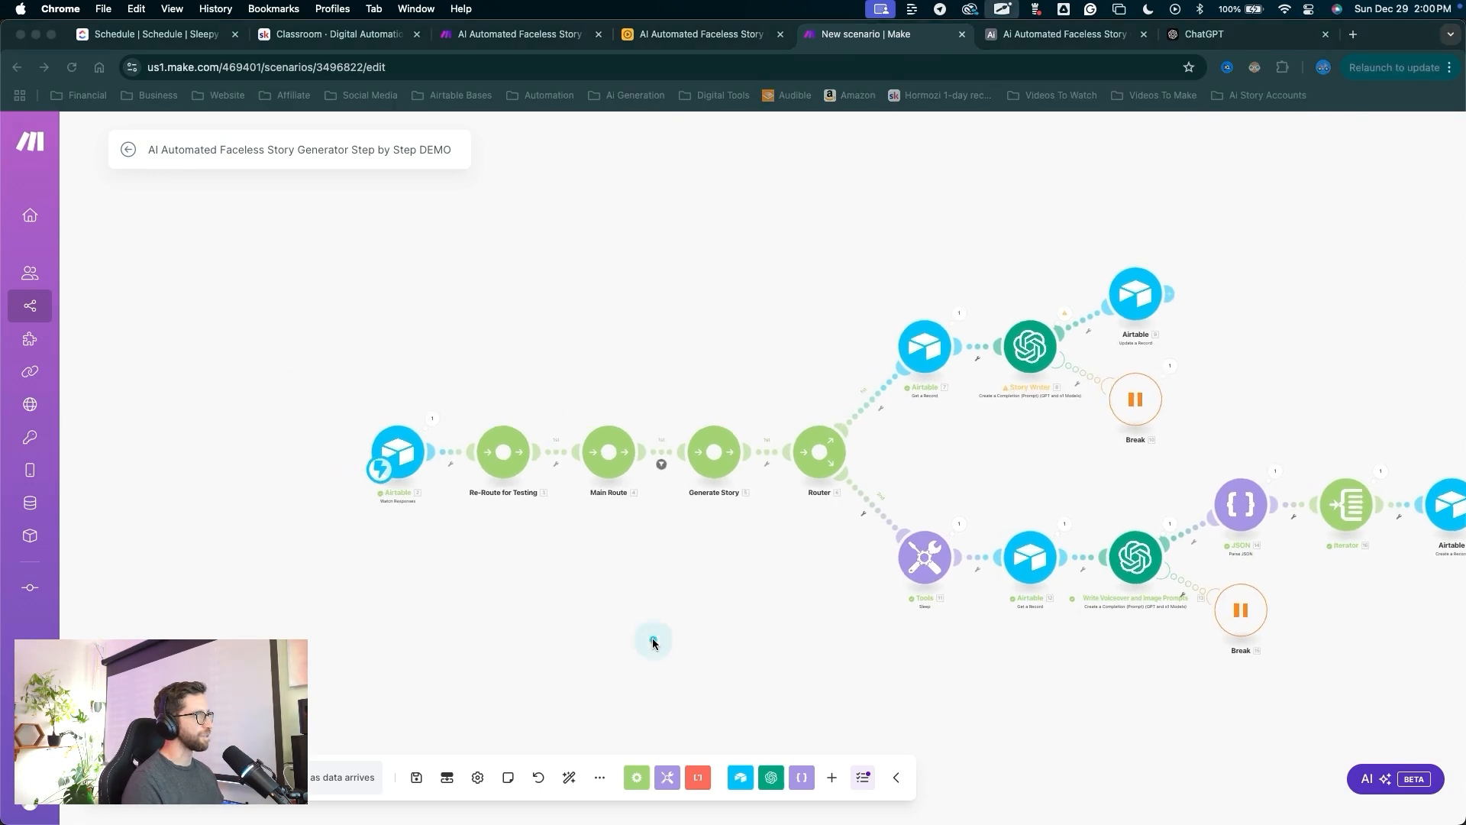
pyautogui.moveTo(652, 640); pyautogui.dragTo(603, 456)
pyautogui.click(605, 454)
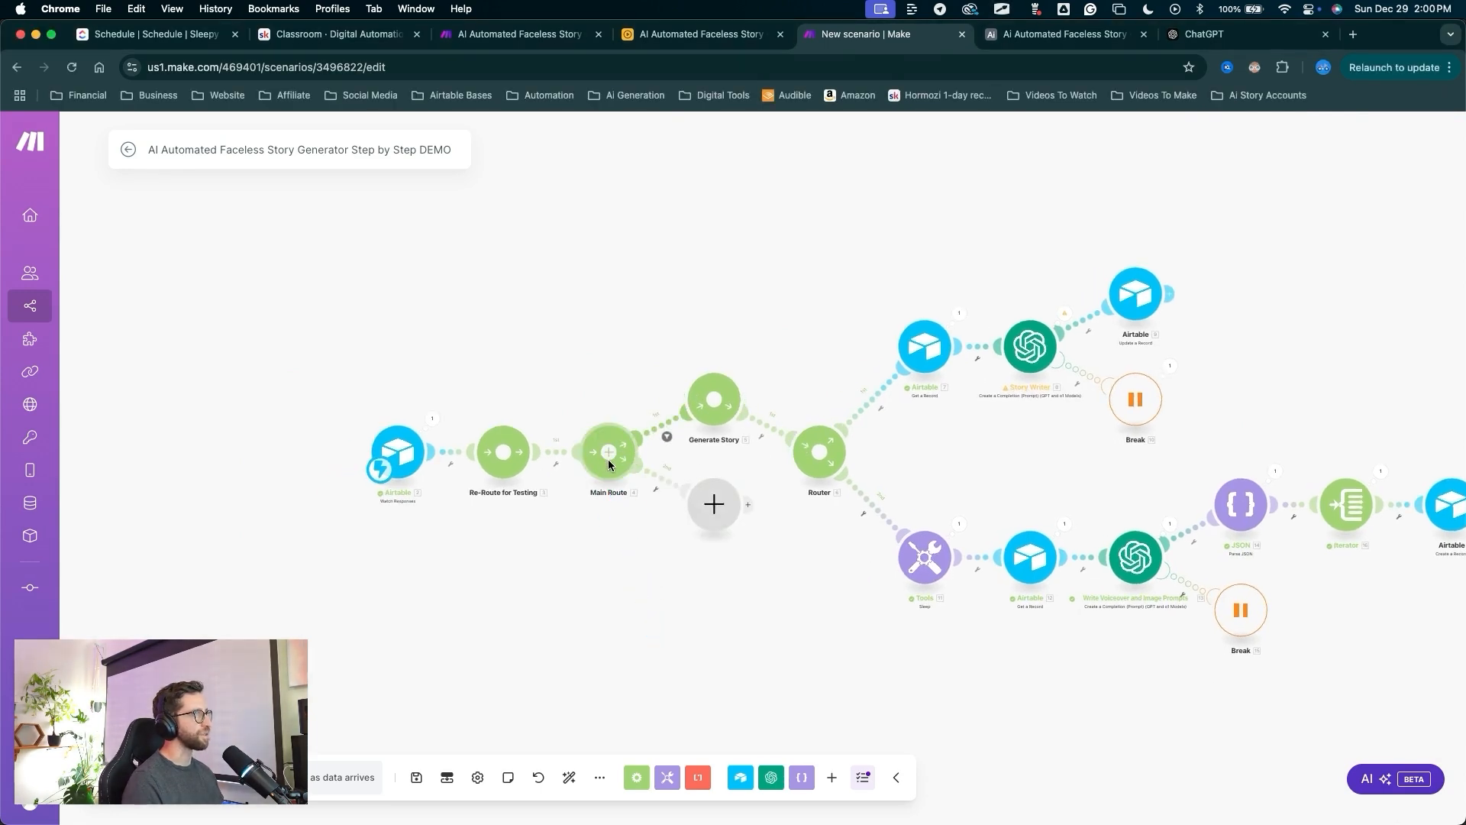
pyautogui.moveTo(638, 620); pyautogui.dragTo(586, 752)
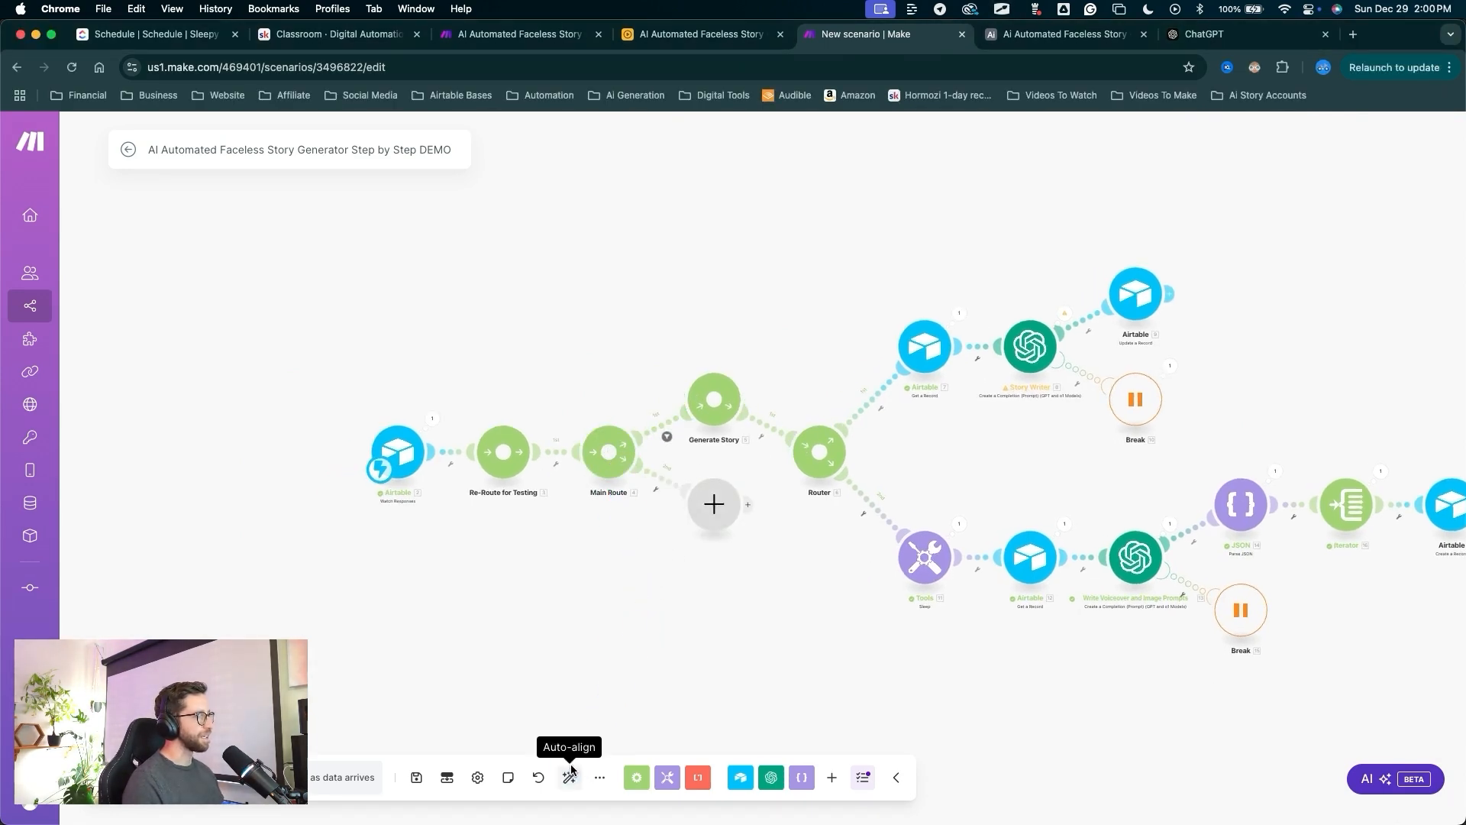
pyautogui.click(569, 776)
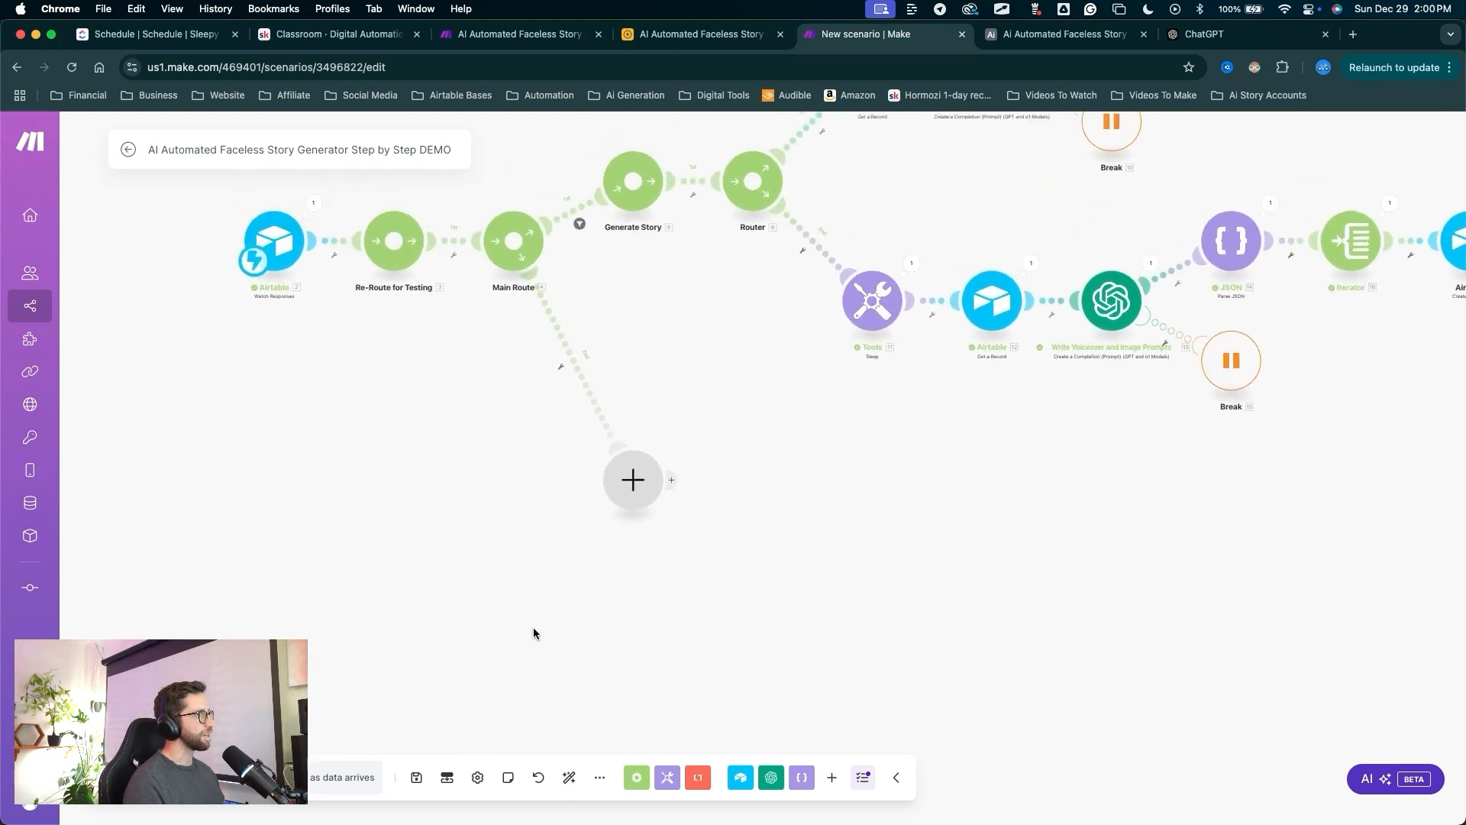
pyautogui.moveTo(531, 591)
pyautogui.mouseDown()
pyautogui.moveTo(554, 475)
pyautogui.moveTo(604, 547)
pyautogui.mouseUp()
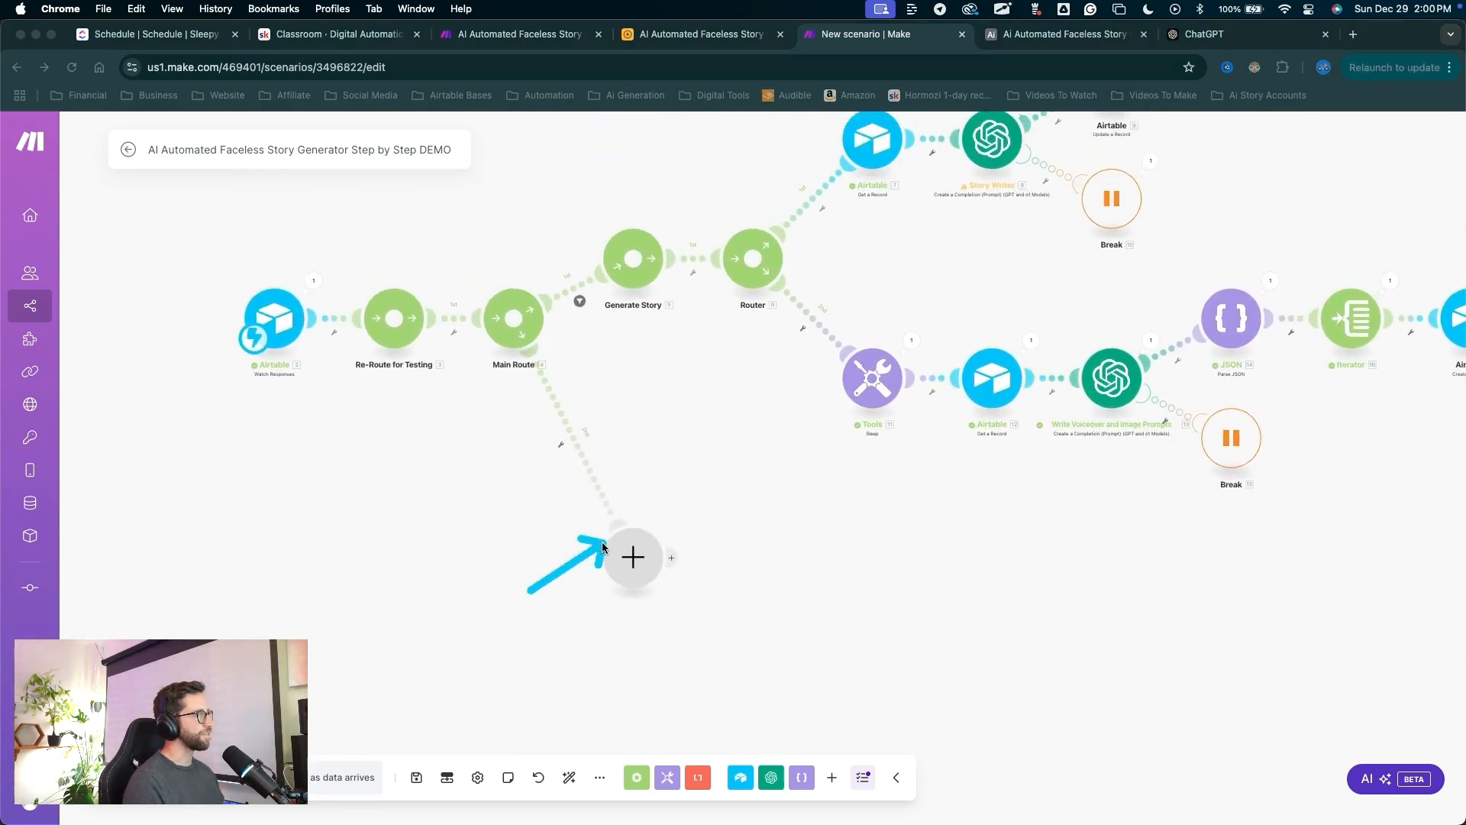
pyautogui.press('Escape')
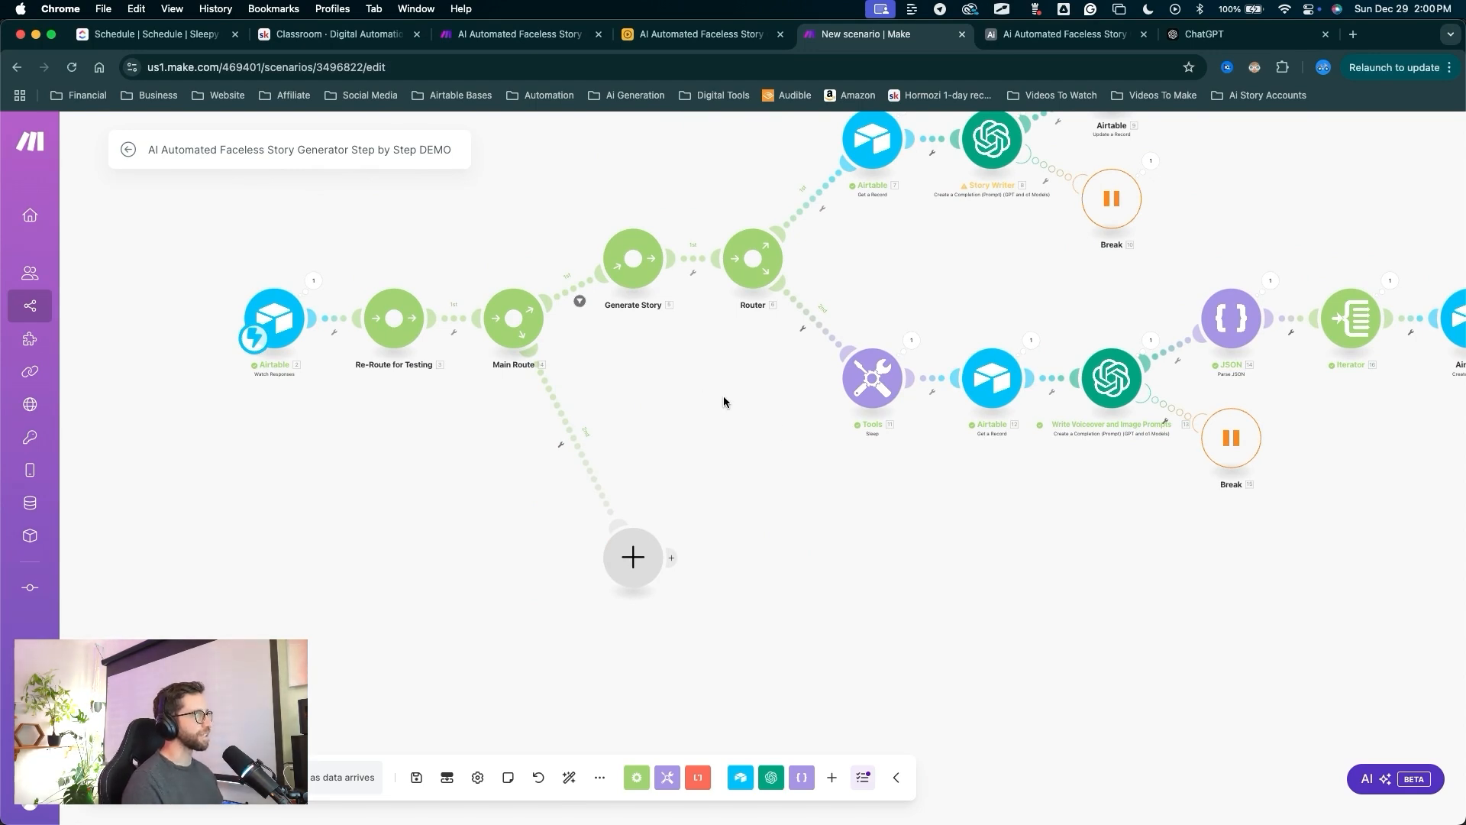
pyautogui.hotkey('ctrl', 'a')
pyautogui.moveTo(726, 445); pyautogui.dragTo(1049, 39)
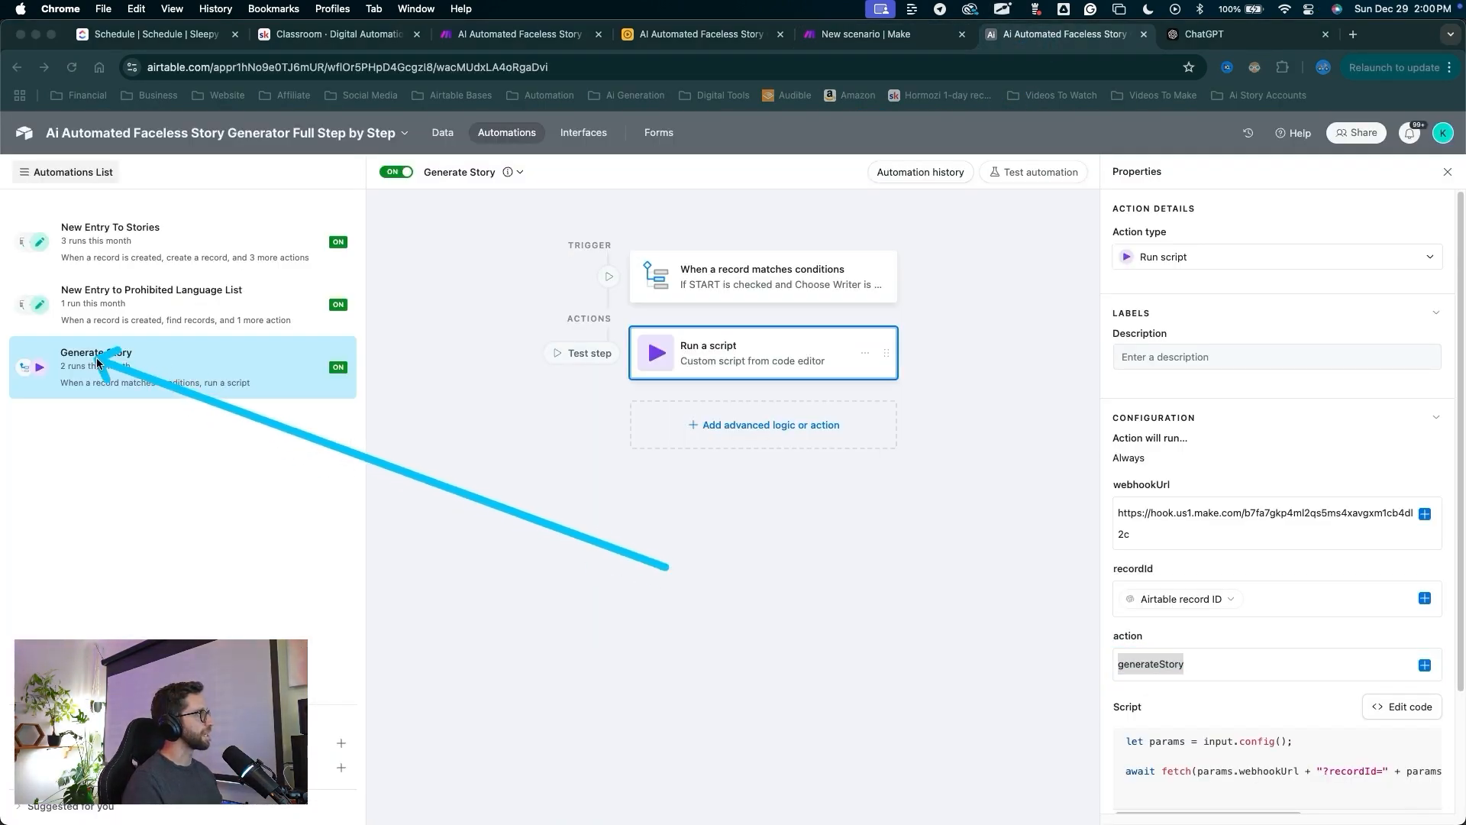
# Create a new Airtable automation named Generate Audio.
pyautogui.moveTo(97, 362); pyautogui.dragTo(113, 361)
pyautogui.moveTo(327, 417)
pyautogui.mouseDown()
pyautogui.moveTo(343, 751)
pyautogui.moveTo(339, 720)
pyautogui.mouseUp()
pyautogui.press('Escape')
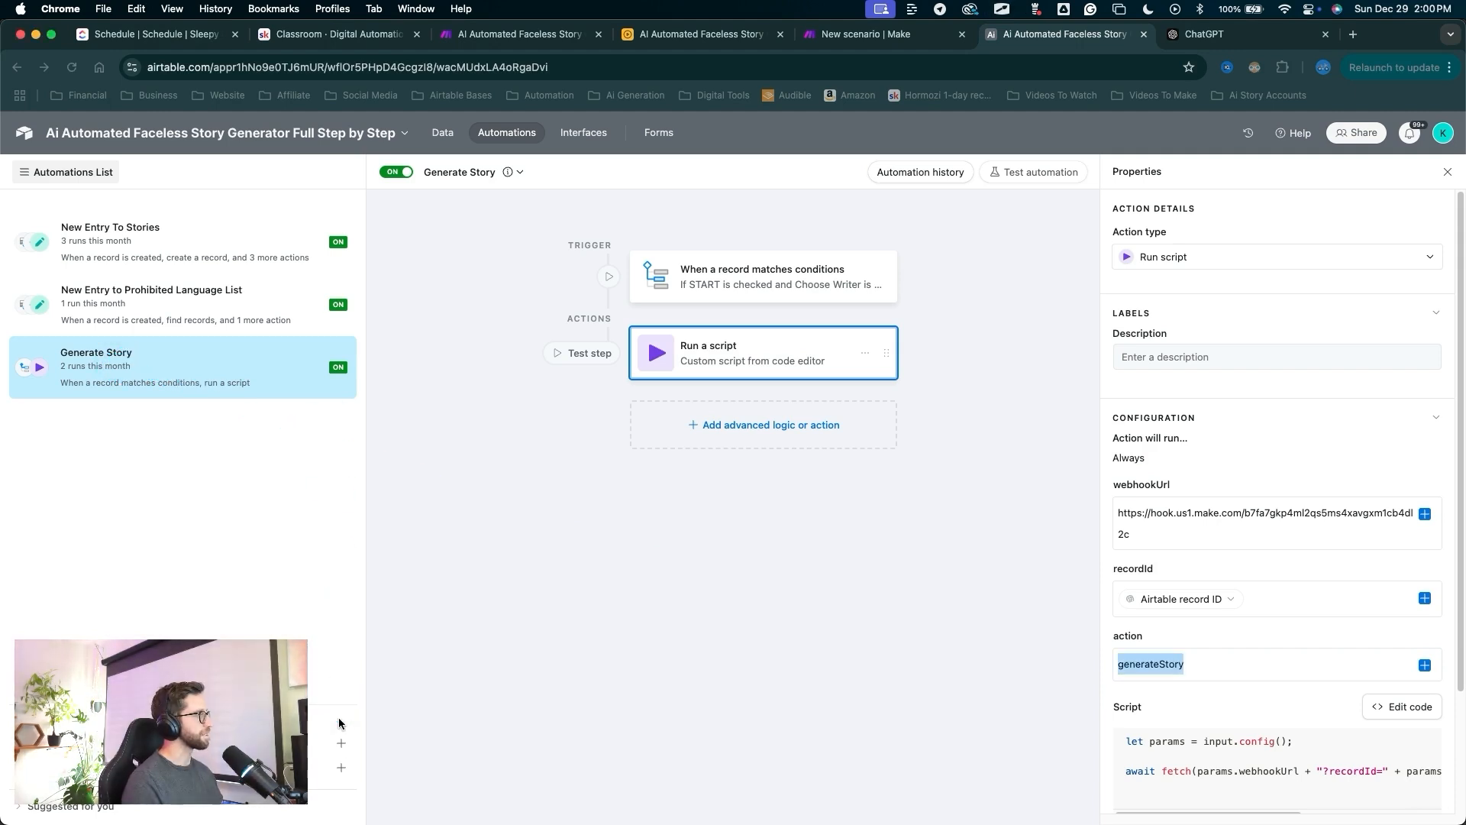
pyautogui.click(339, 723)
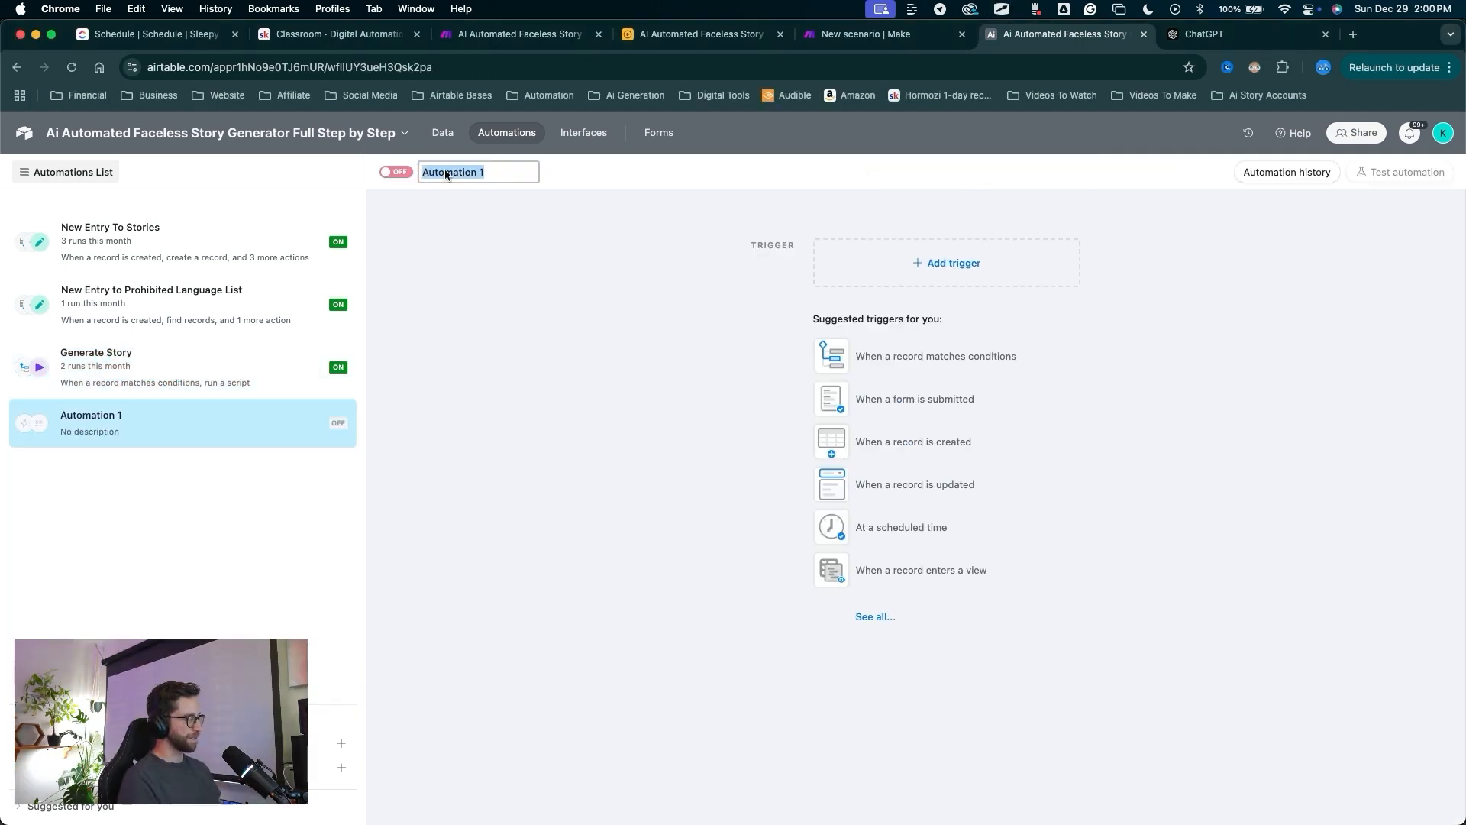
pyautogui.write('Generate Audio')
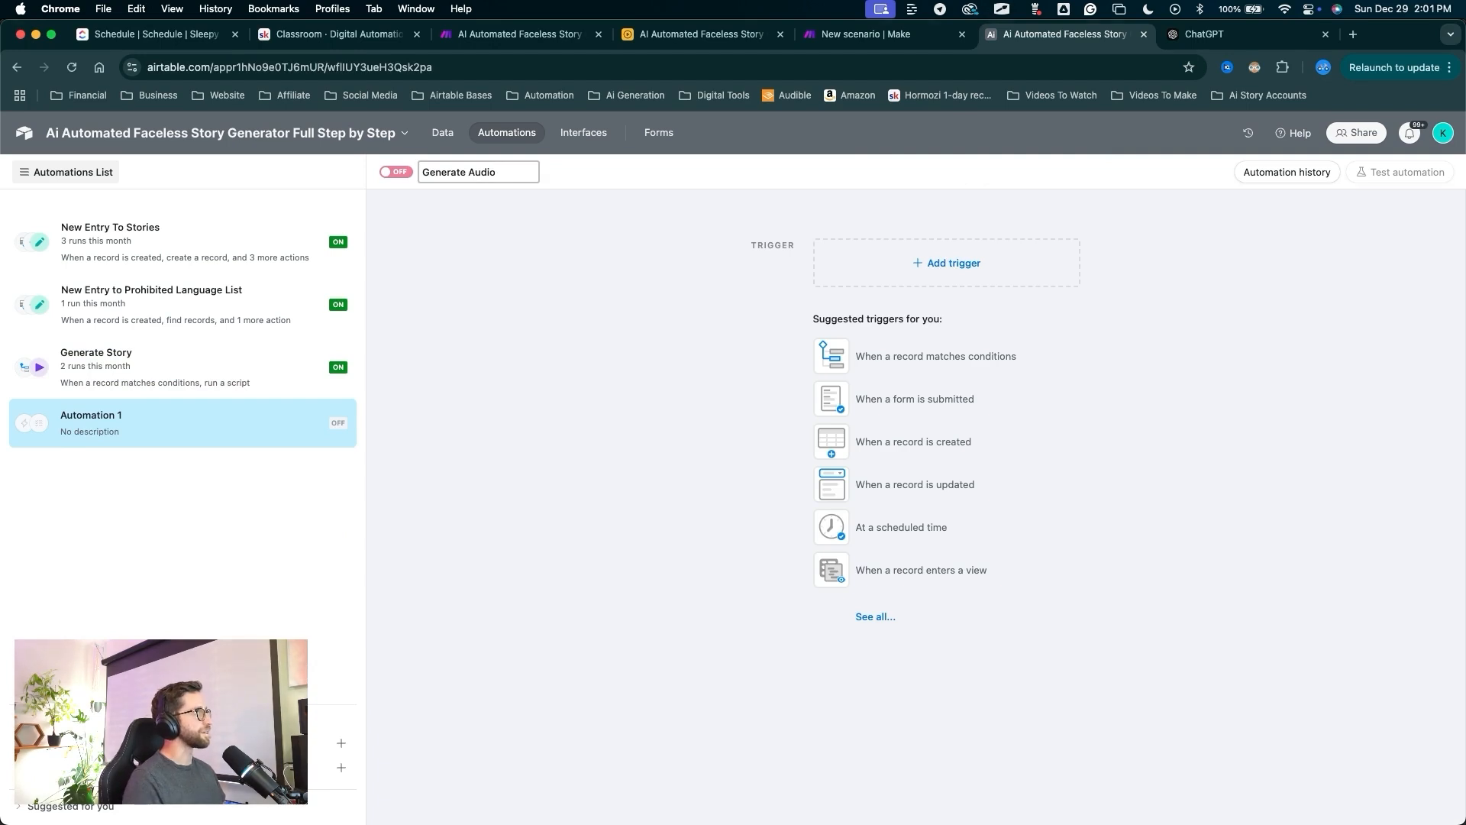
pyautogui.press('Return')
# Set the trigger to 'When record matches conditions' on the Generation table.
pyautogui.moveTo(589, 389); pyautogui.dragTo(907, 264)
pyautogui.press('Escape')
pyautogui.click(906, 266)
pyautogui.moveTo(898, 211); pyautogui.dragTo(898, 304)
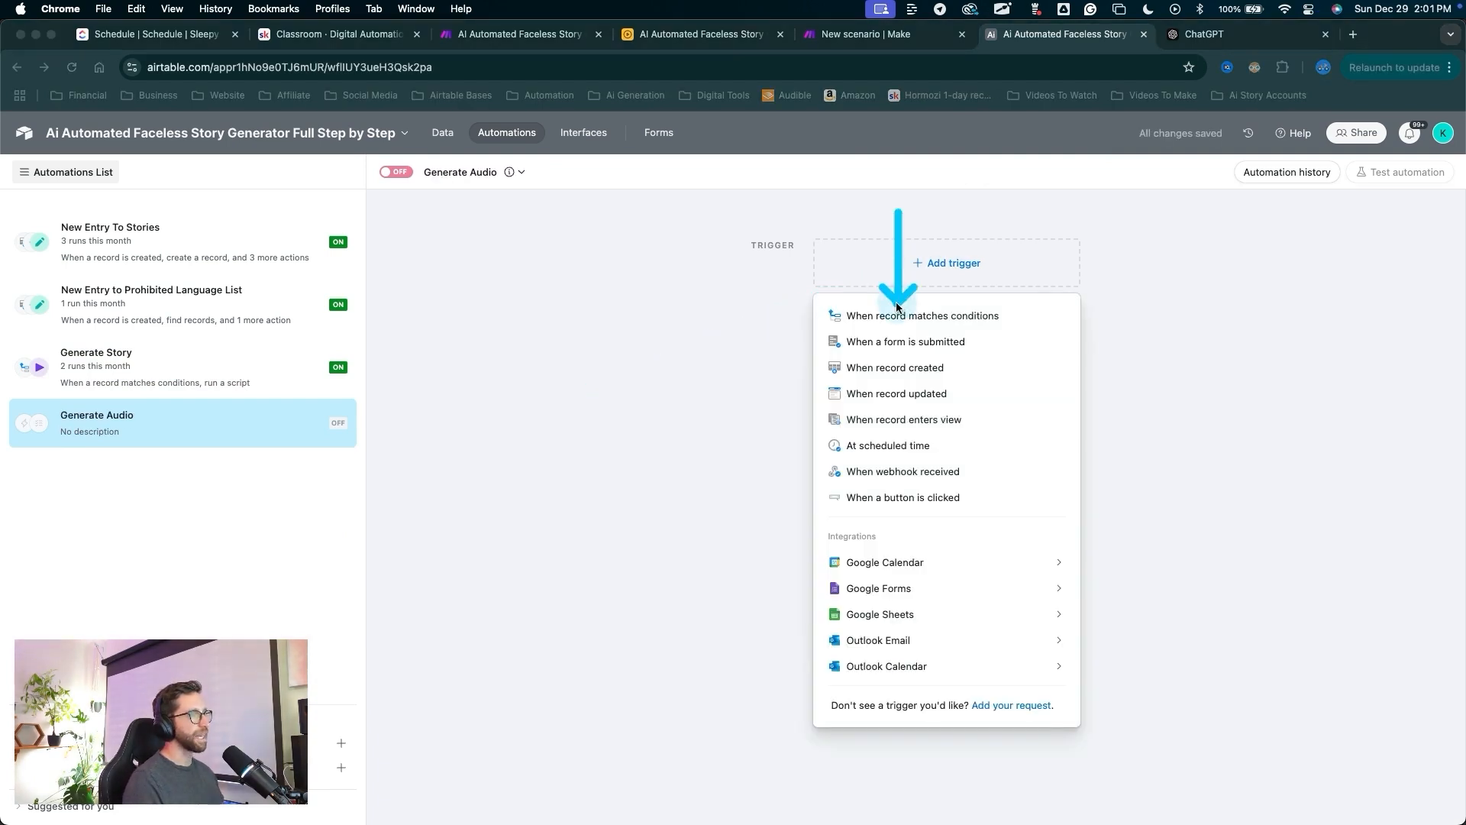
pyautogui.click(896, 315)
pyautogui.moveTo(1145, 382); pyautogui.dragTo(1045, 477)
pyautogui.click(1137, 401)
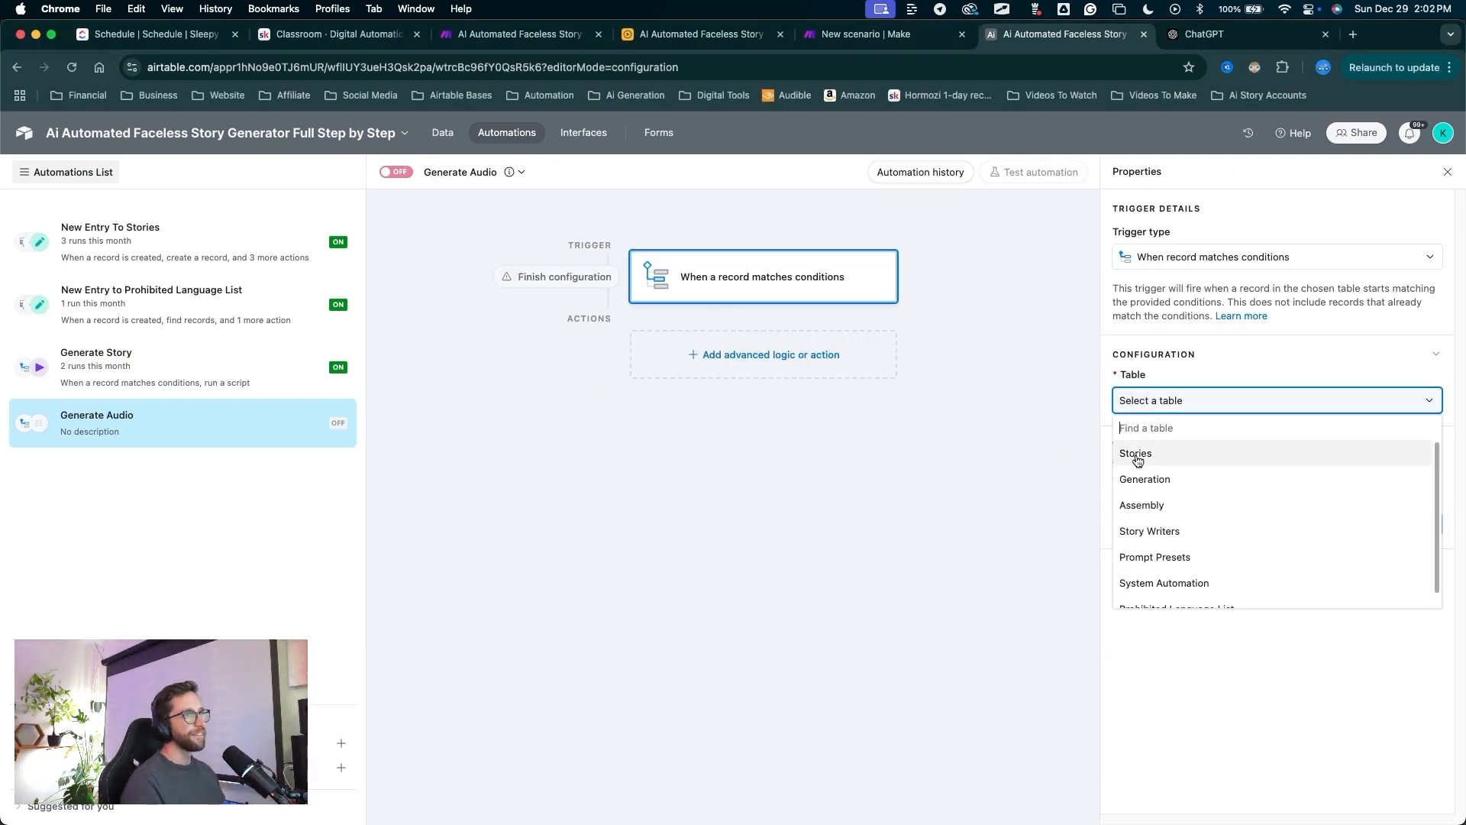
pyautogui.click(1148, 479)
# Add a Run a script action and close its script editor.
pyautogui.moveTo(857, 507); pyautogui.dragTo(699, 340)
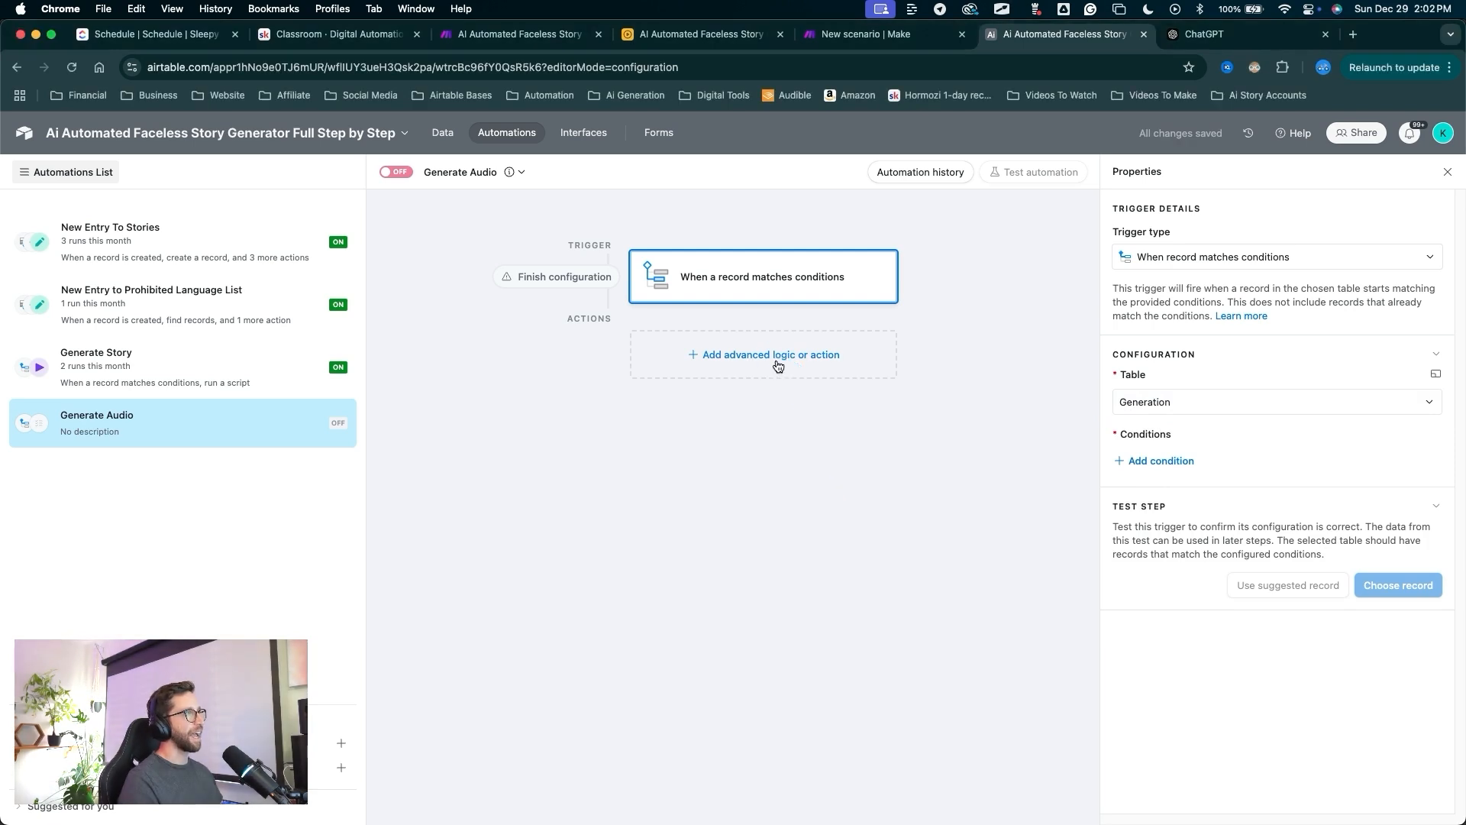
pyautogui.click(777, 365)
pyautogui.moveTo(829, 489); pyautogui.dragTo(704, 687)
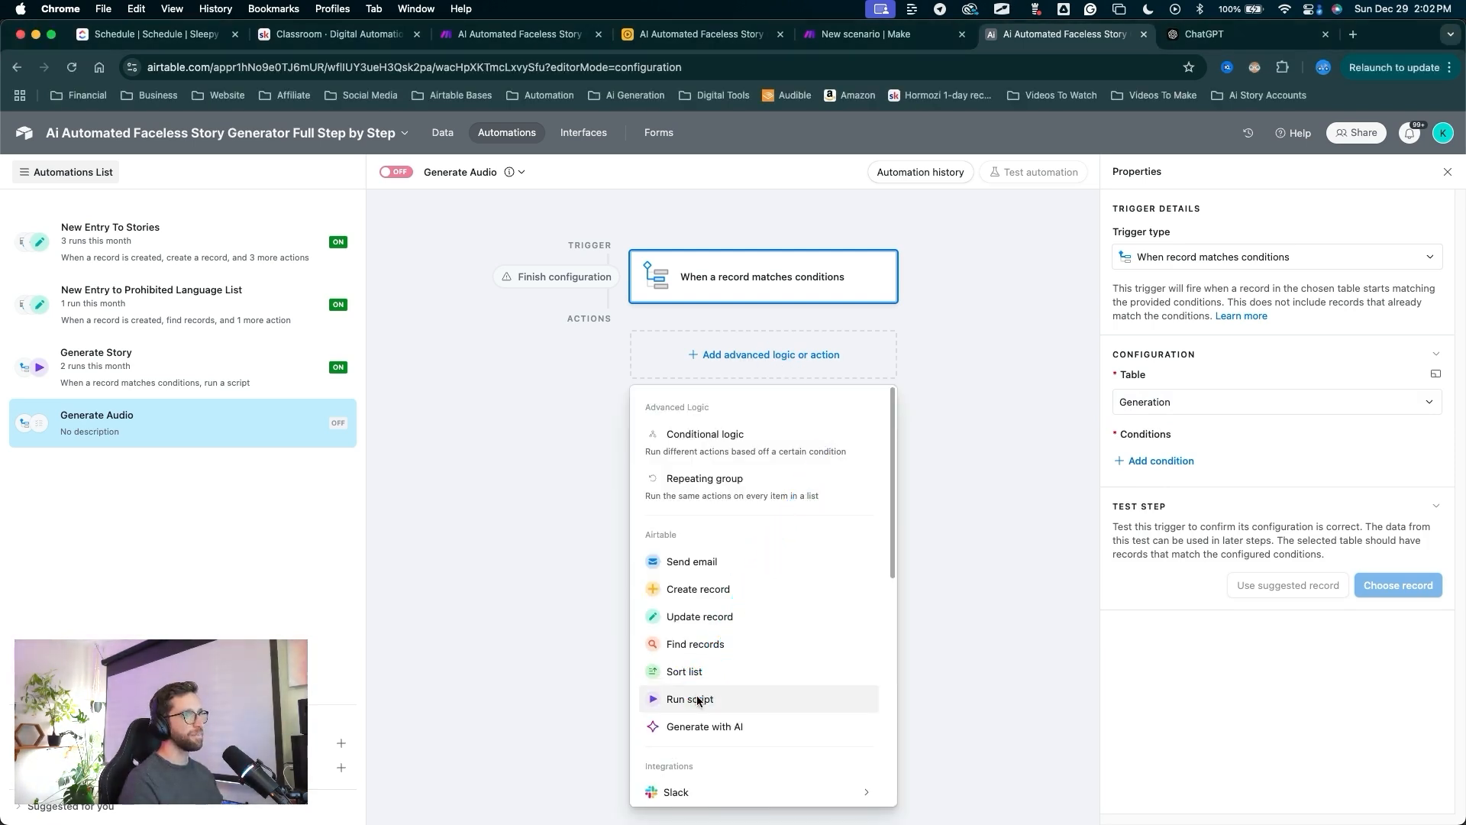
pyautogui.click(690, 699)
pyautogui.moveTo(662, 377); pyautogui.dragTo(390, 244)
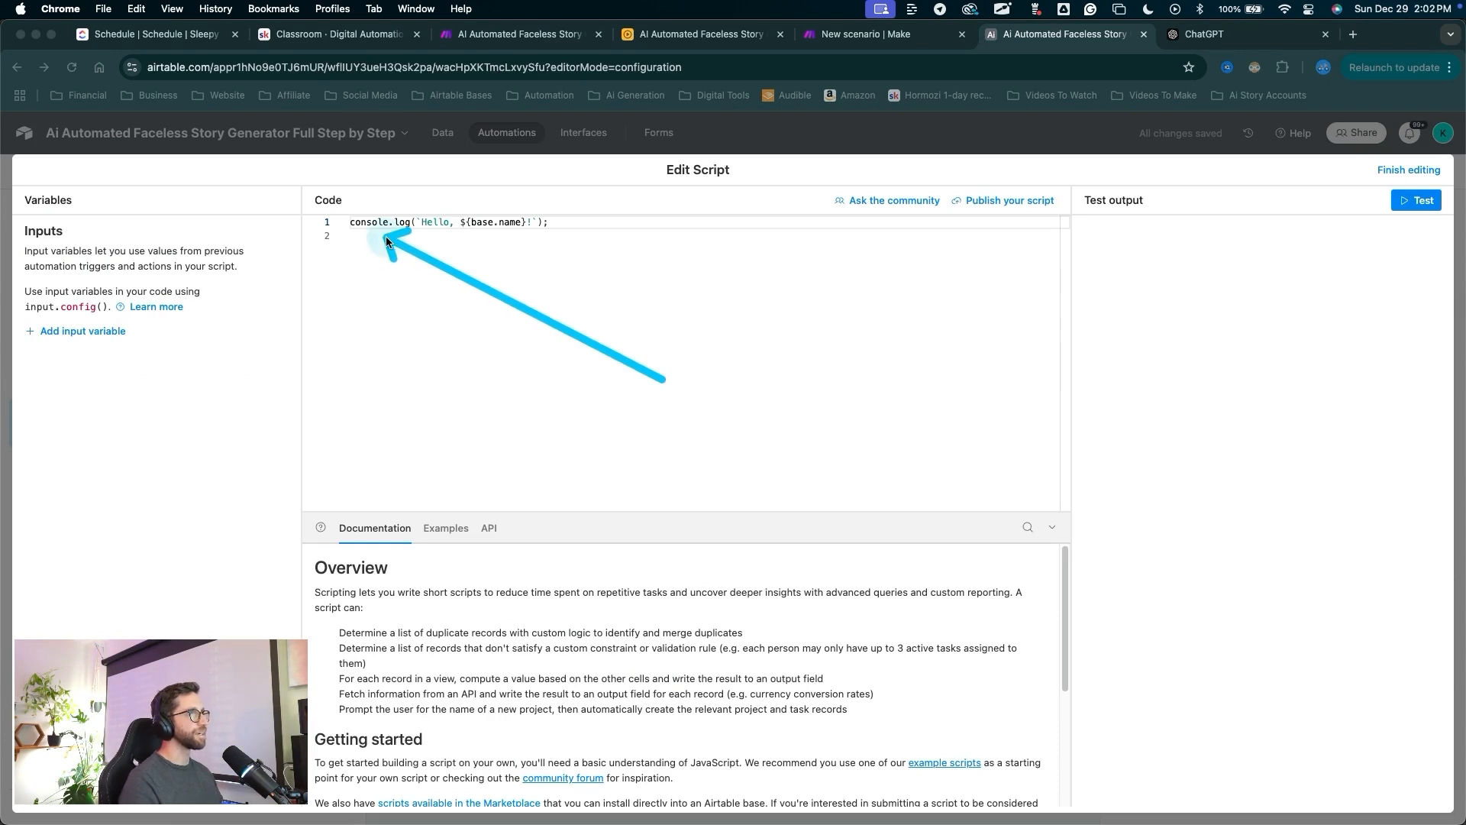
pyautogui.moveTo(1289, 317); pyautogui.dragTo(1394, 187)
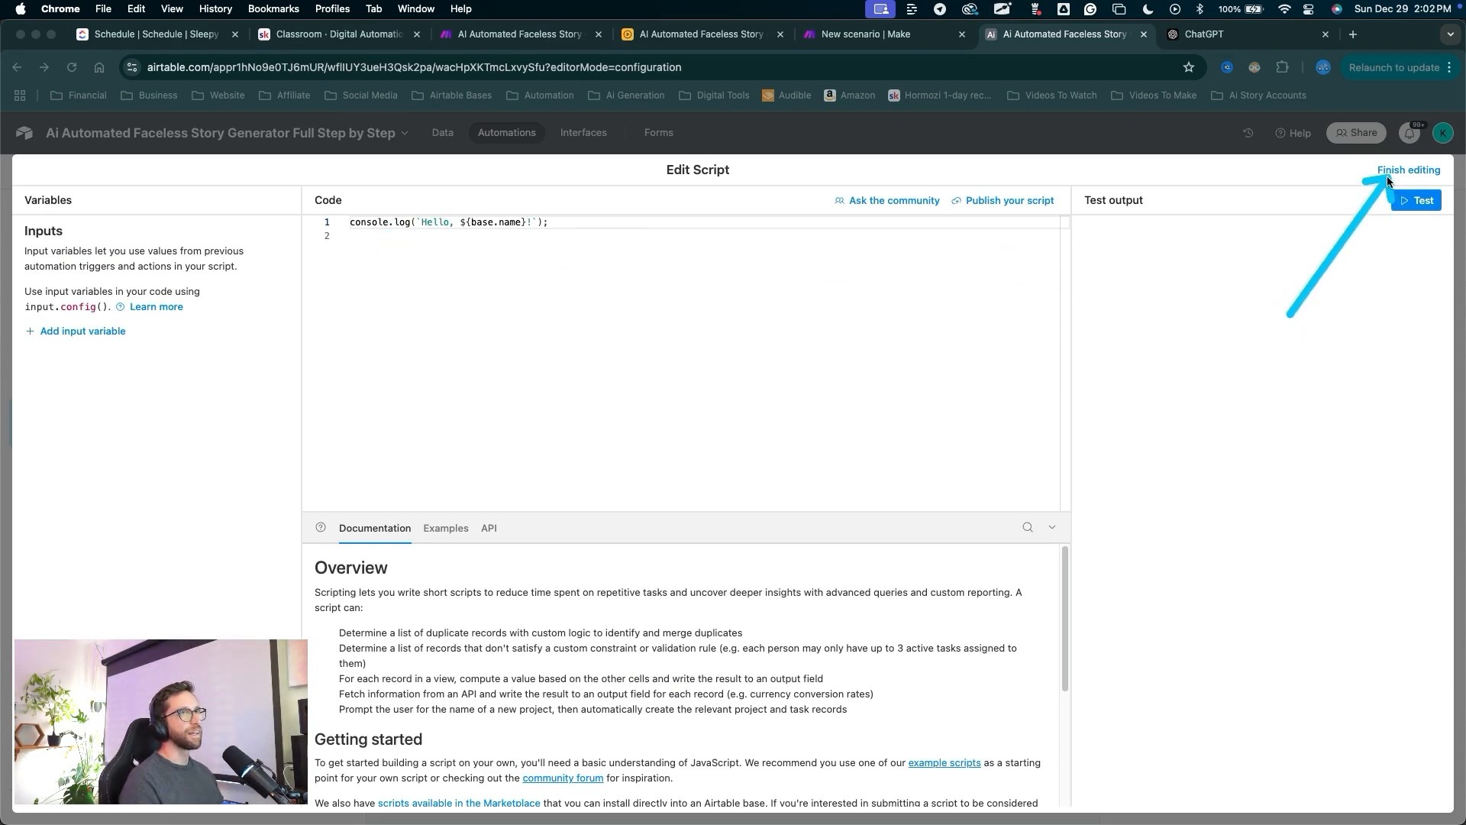
pyautogui.click(1389, 176)
# Open the Generate Story automation's script in the code editor.
pyautogui.moveTo(757, 461)
pyautogui.mouseDown()
pyautogui.moveTo(537, 351)
pyautogui.moveTo(159, 375)
pyautogui.mouseUp()
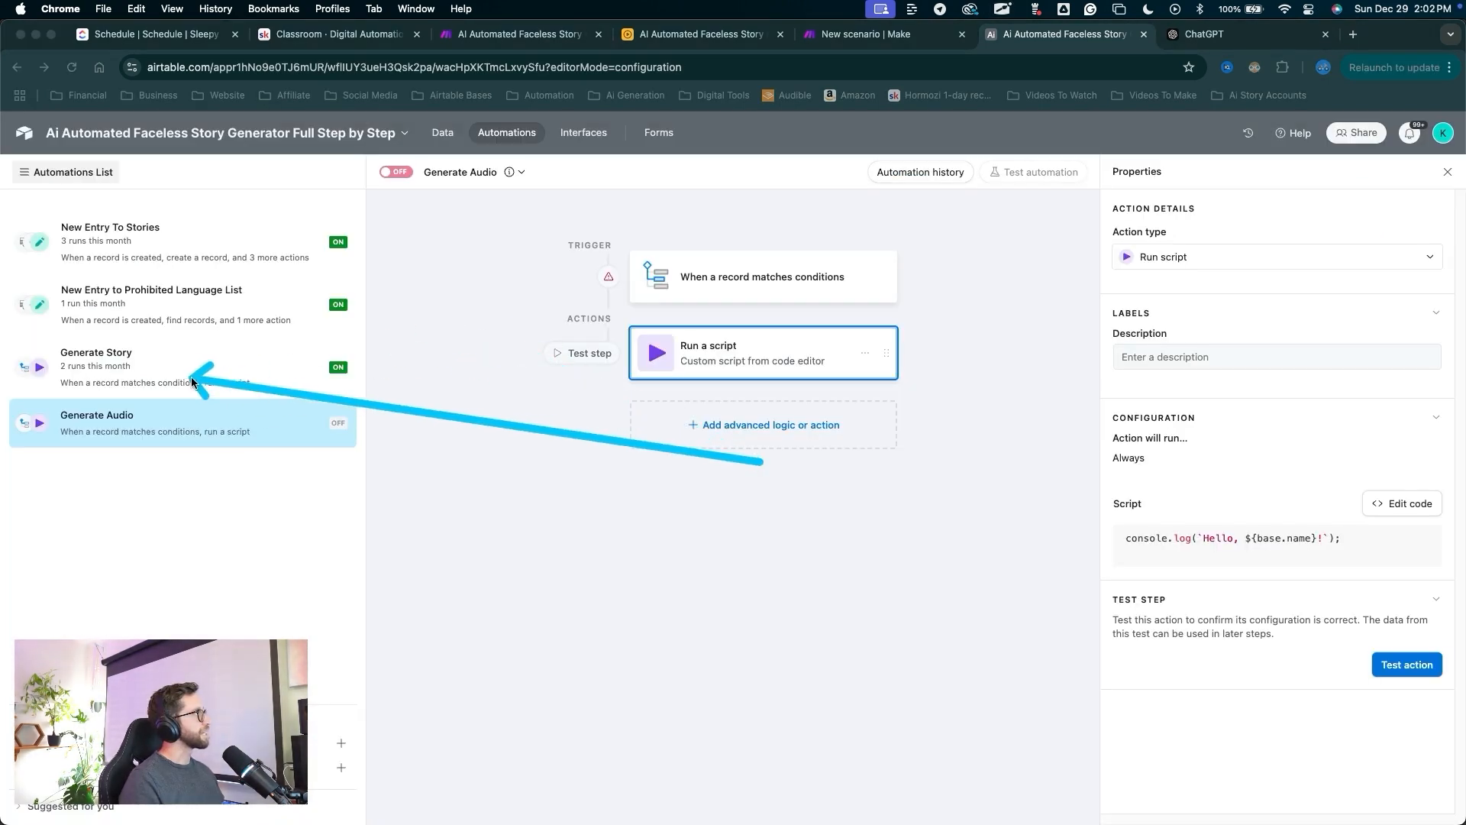
pyautogui.click(154, 373)
pyautogui.moveTo(422, 676); pyautogui.dragTo(706, 345)
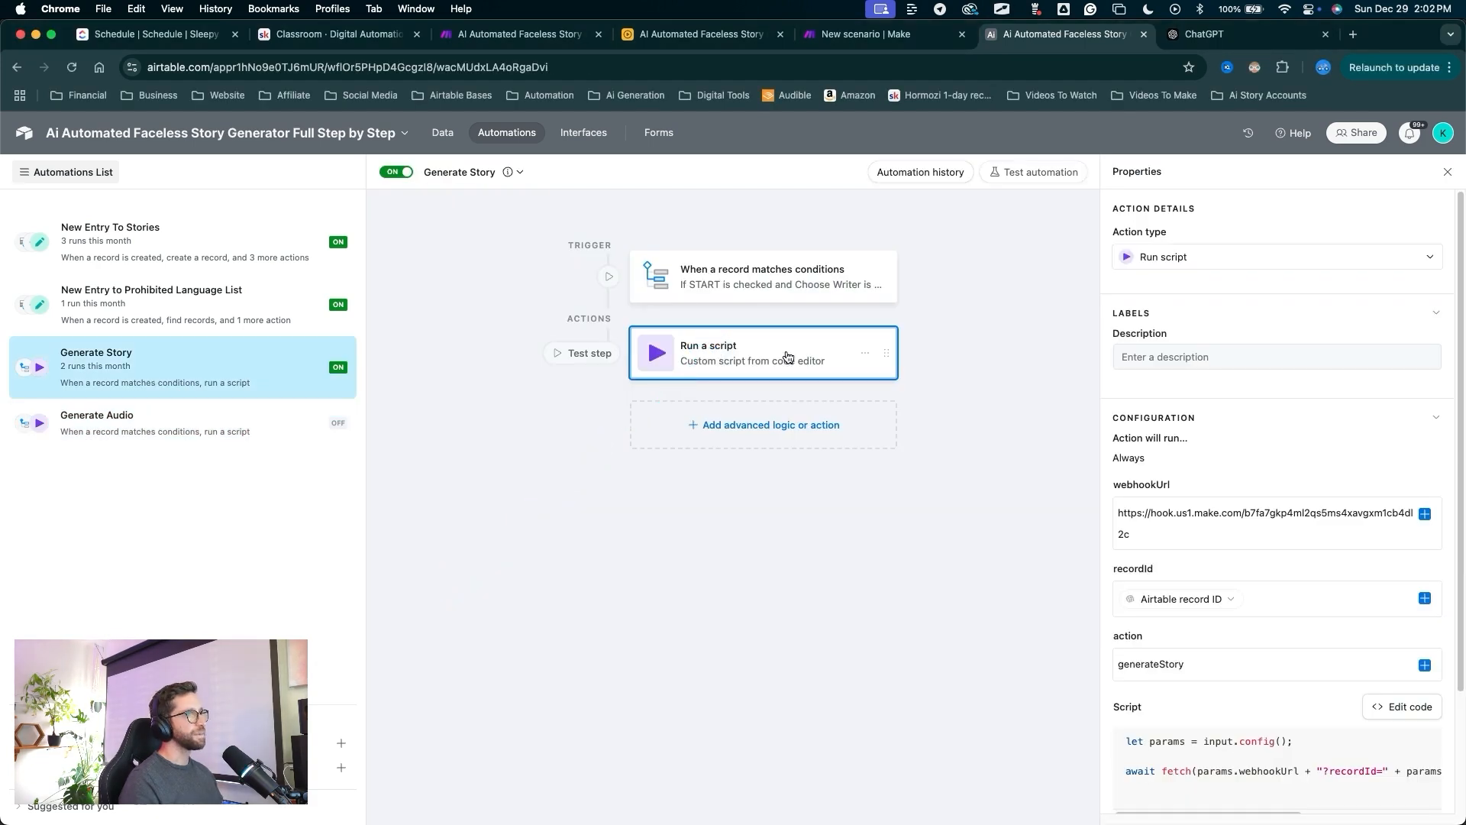
pyautogui.scroll(-3, 1130, 465)
pyautogui.moveTo(1188, 395); pyautogui.dragTo(1282, 496)
pyautogui.click(1378, 551)
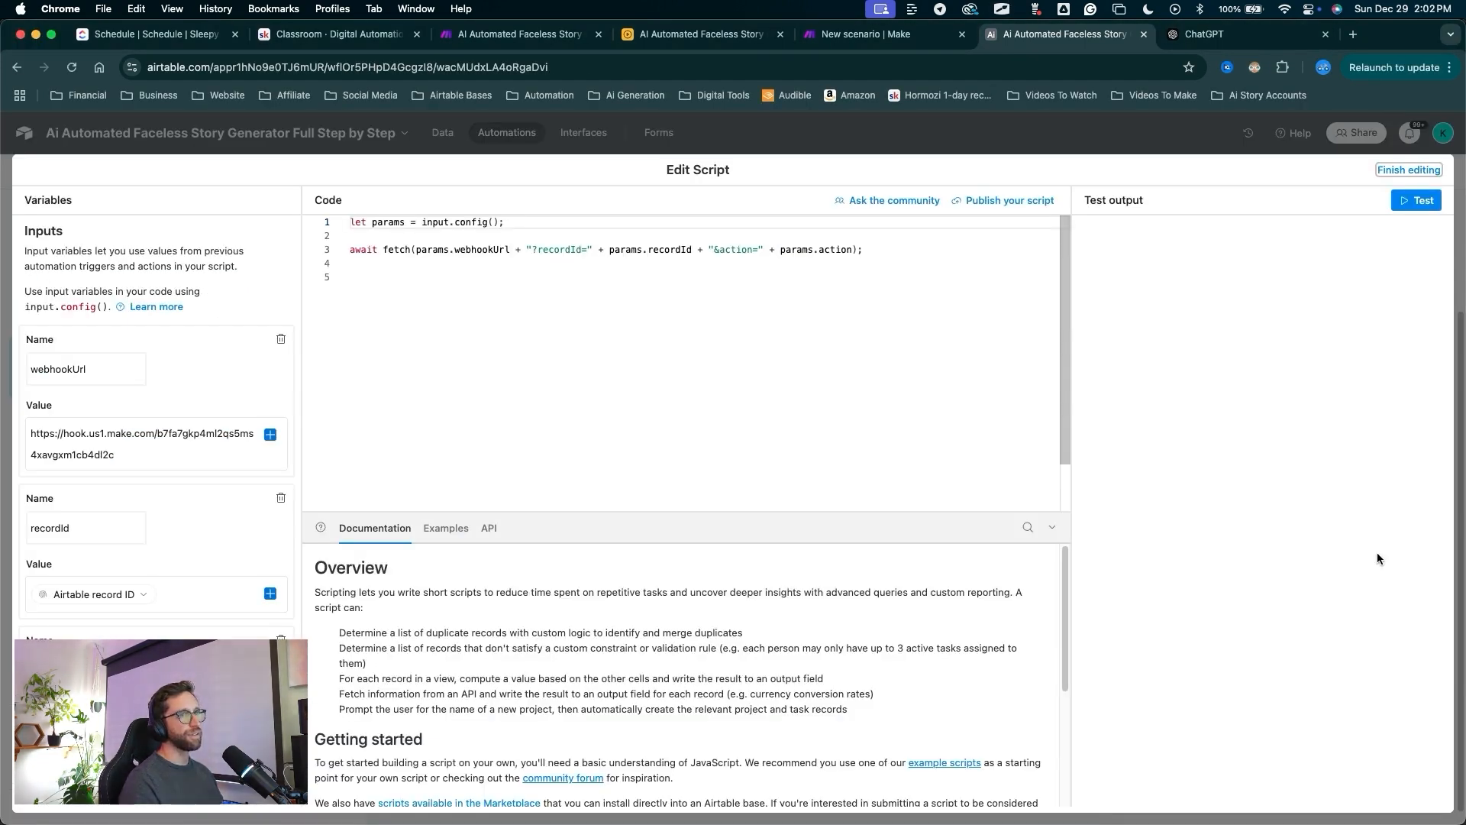
# Select all of the Generate Story script code and return to Generate Audio.
pyautogui.moveTo(785, 447); pyautogui.dragTo(378, 205)
pyautogui.moveTo(779, 455); pyautogui.dragTo(336, 299)
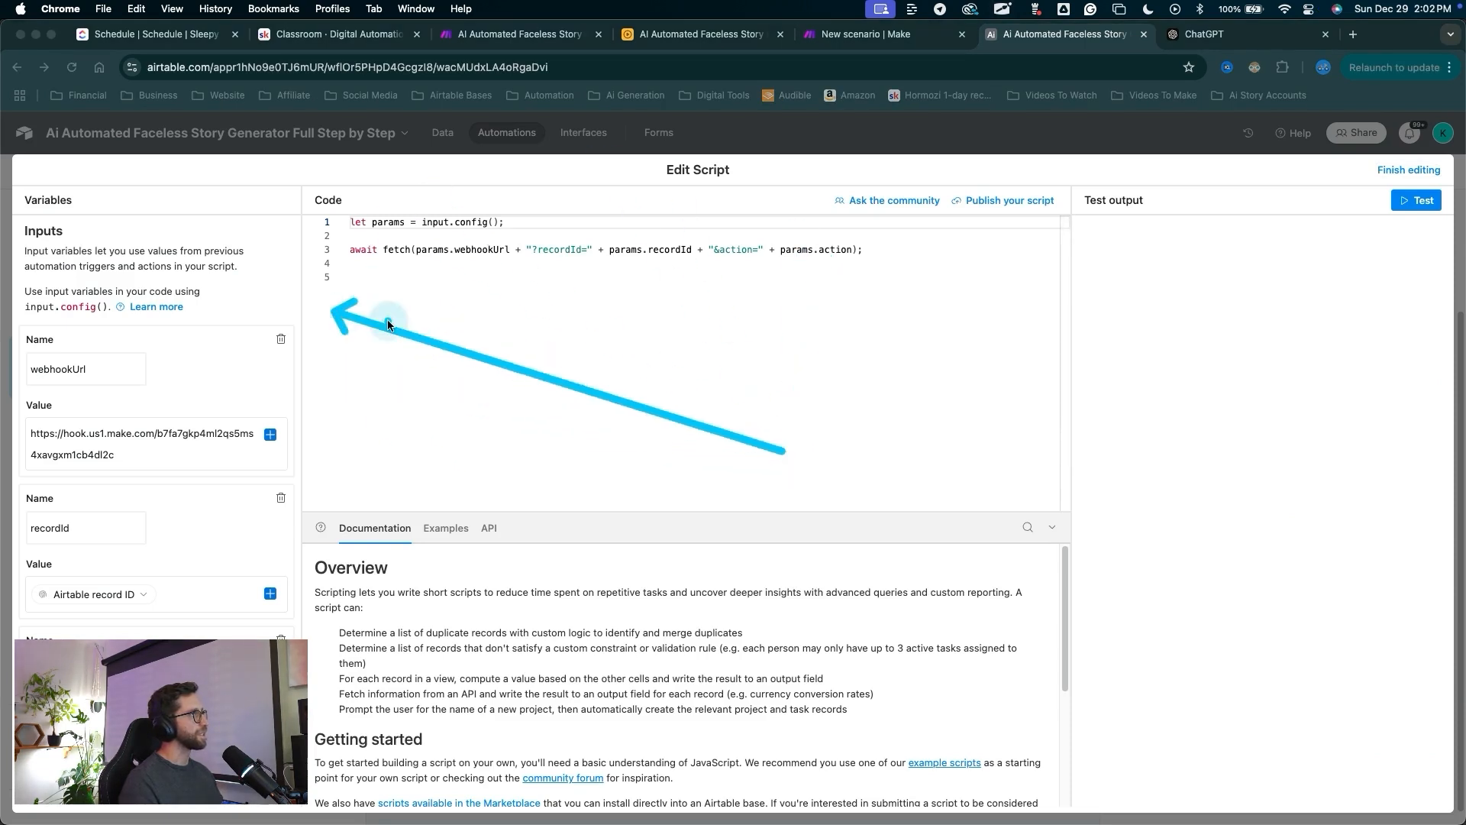
pyautogui.click(590, 391)
pyautogui.moveTo(590, 396); pyautogui.dragTo(309, 179)
pyautogui.press('super+c')
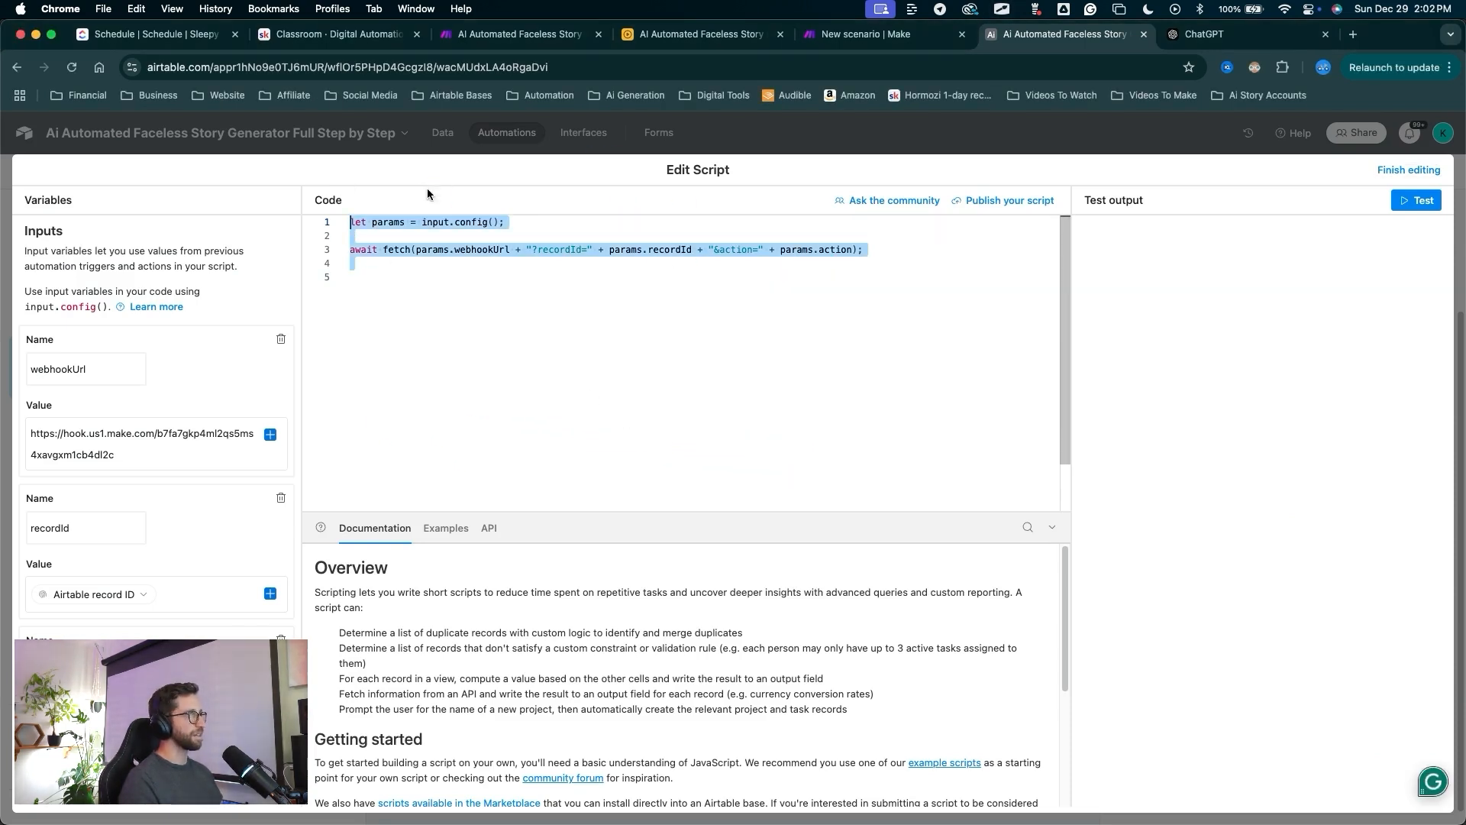
pyautogui.moveTo(1267, 345); pyautogui.dragTo(1391, 176)
pyautogui.click(1392, 174)
pyautogui.moveTo(539, 462); pyautogui.dragTo(138, 424)
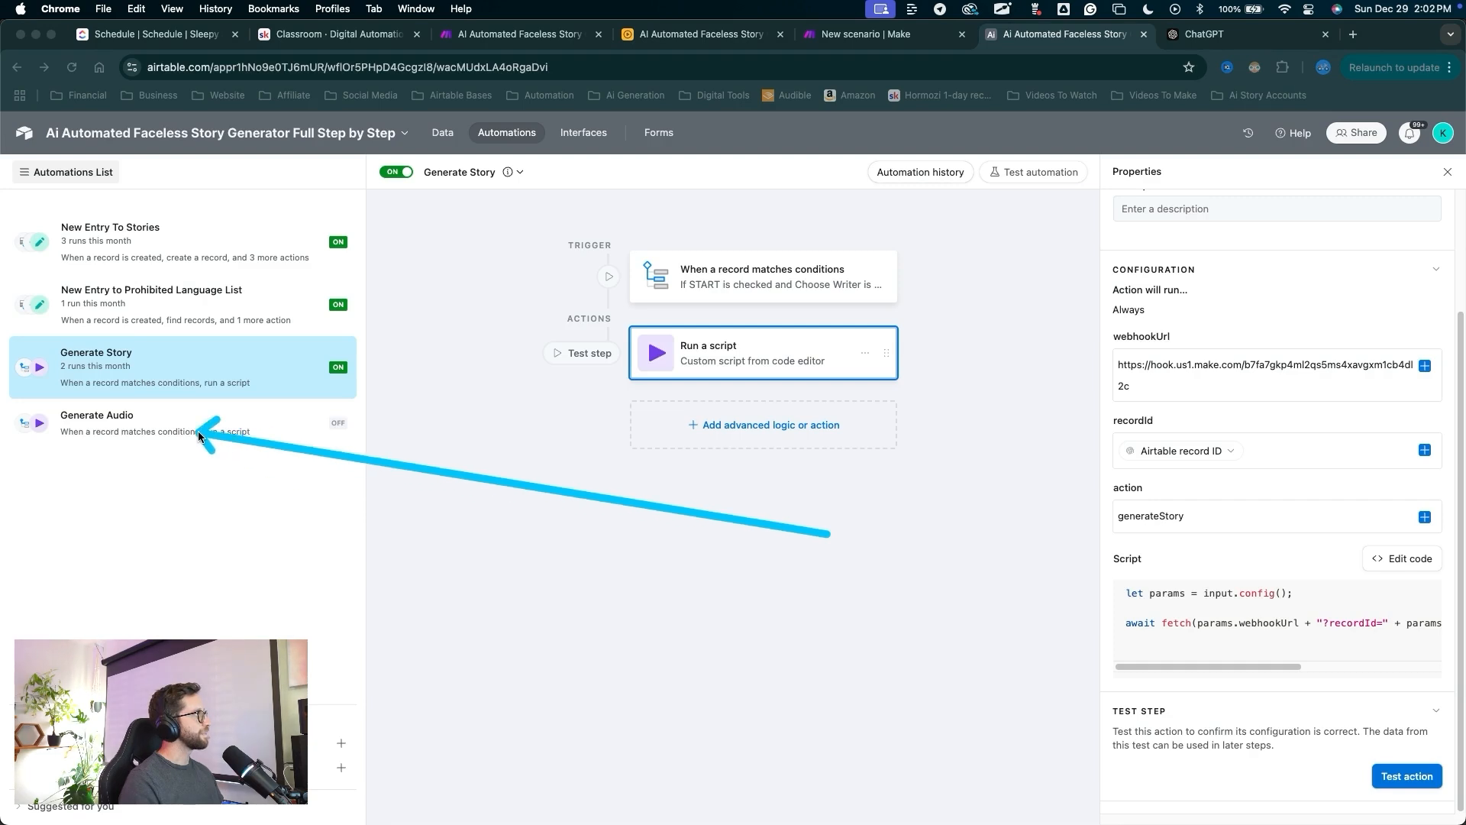
pyautogui.click(152, 424)
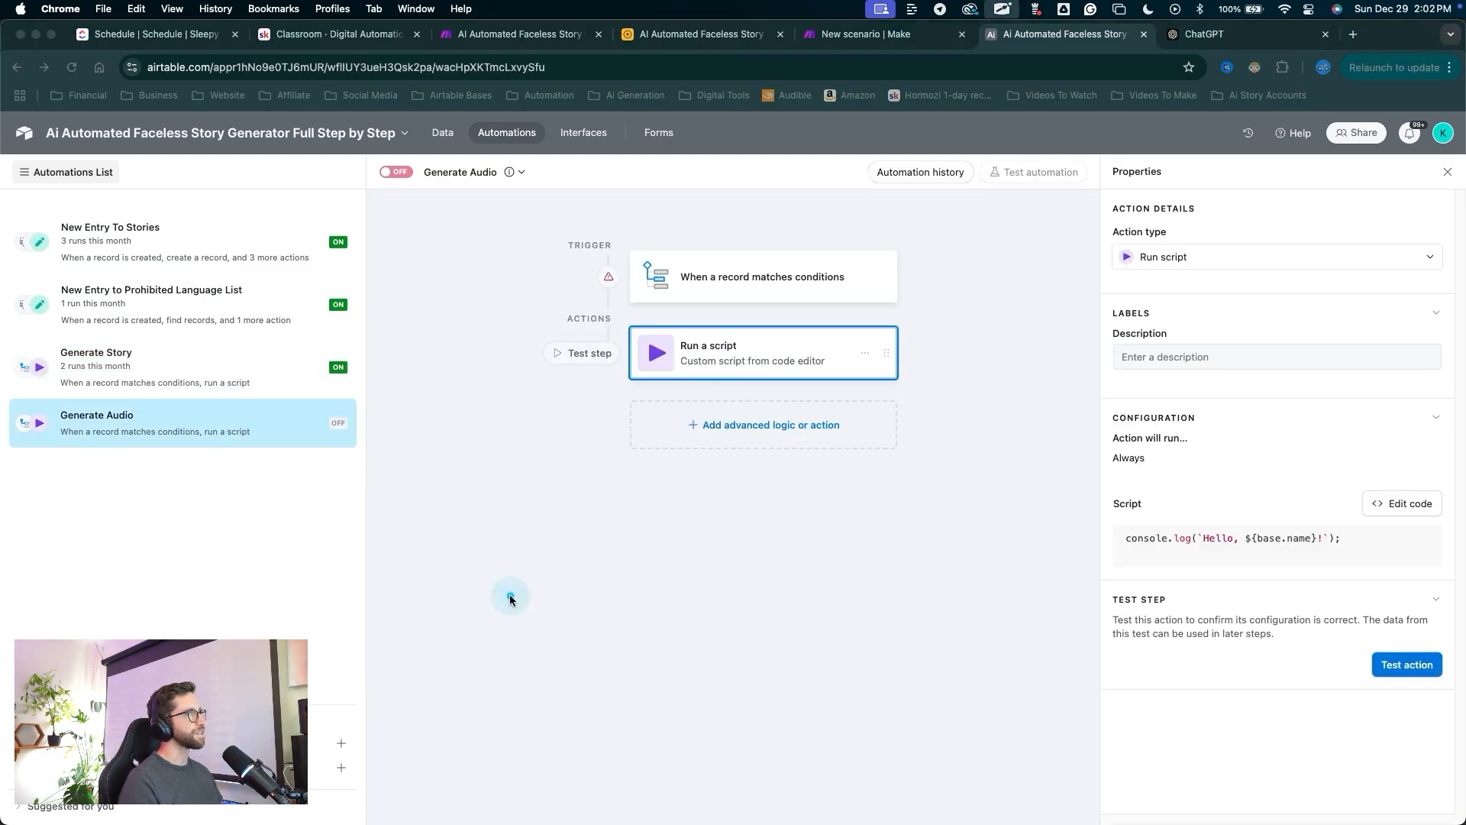
# Replace Generate Audio's sample script with the copied webhook fetch code.
pyautogui.moveTo(502, 603); pyautogui.dragTo(728, 358)
pyautogui.doubleClick(729, 361)
pyautogui.moveTo(882, 520)
pyautogui.mouseDown()
pyautogui.moveTo(1309, 455)
pyautogui.moveTo(1376, 508)
pyautogui.mouseUp()
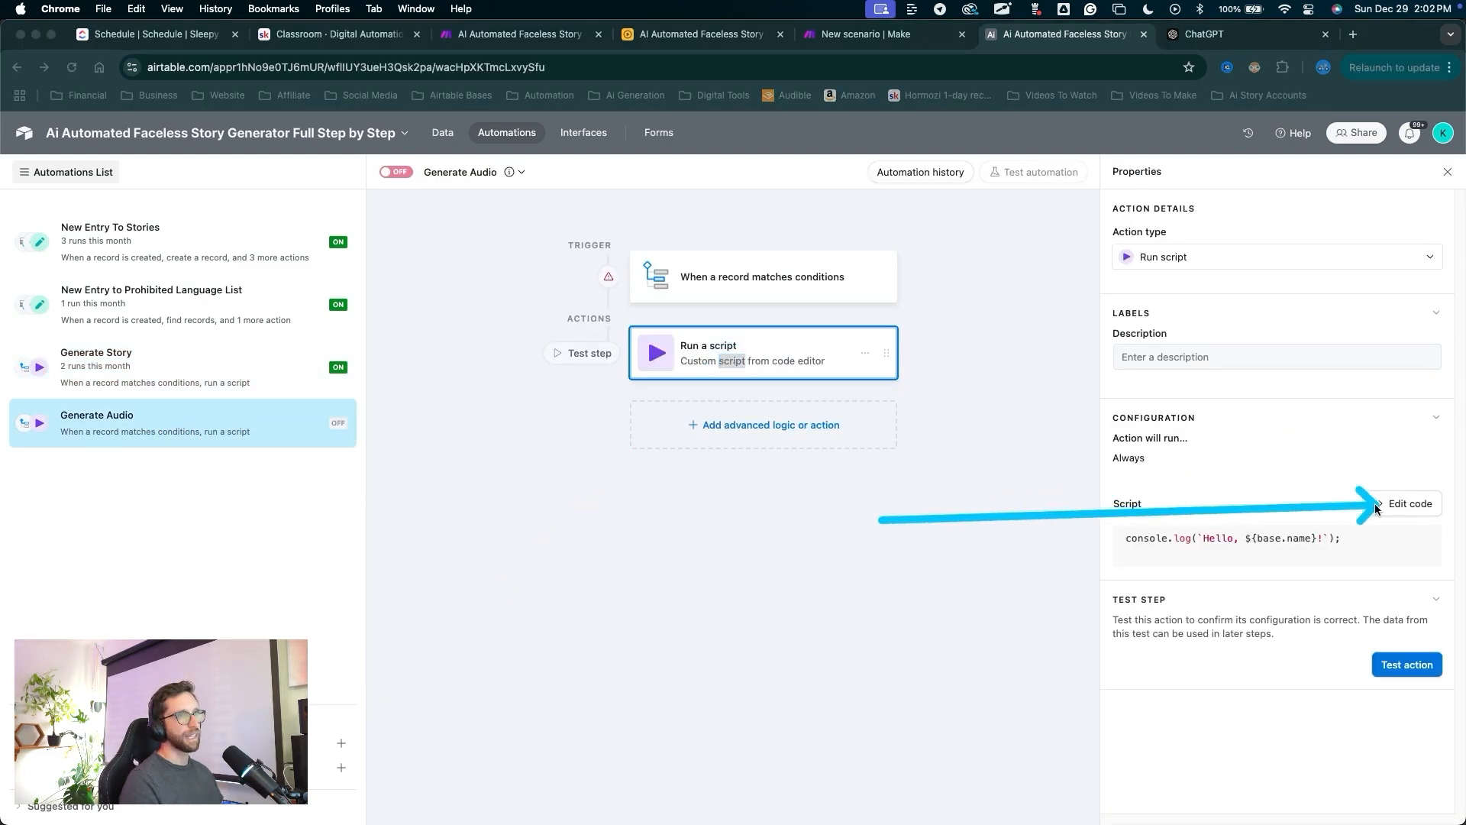
pyautogui.click(1377, 505)
pyautogui.moveTo(818, 475)
pyautogui.mouseDown()
pyautogui.moveTo(529, 320)
pyautogui.moveTo(328, 244)
pyautogui.mouseUp()
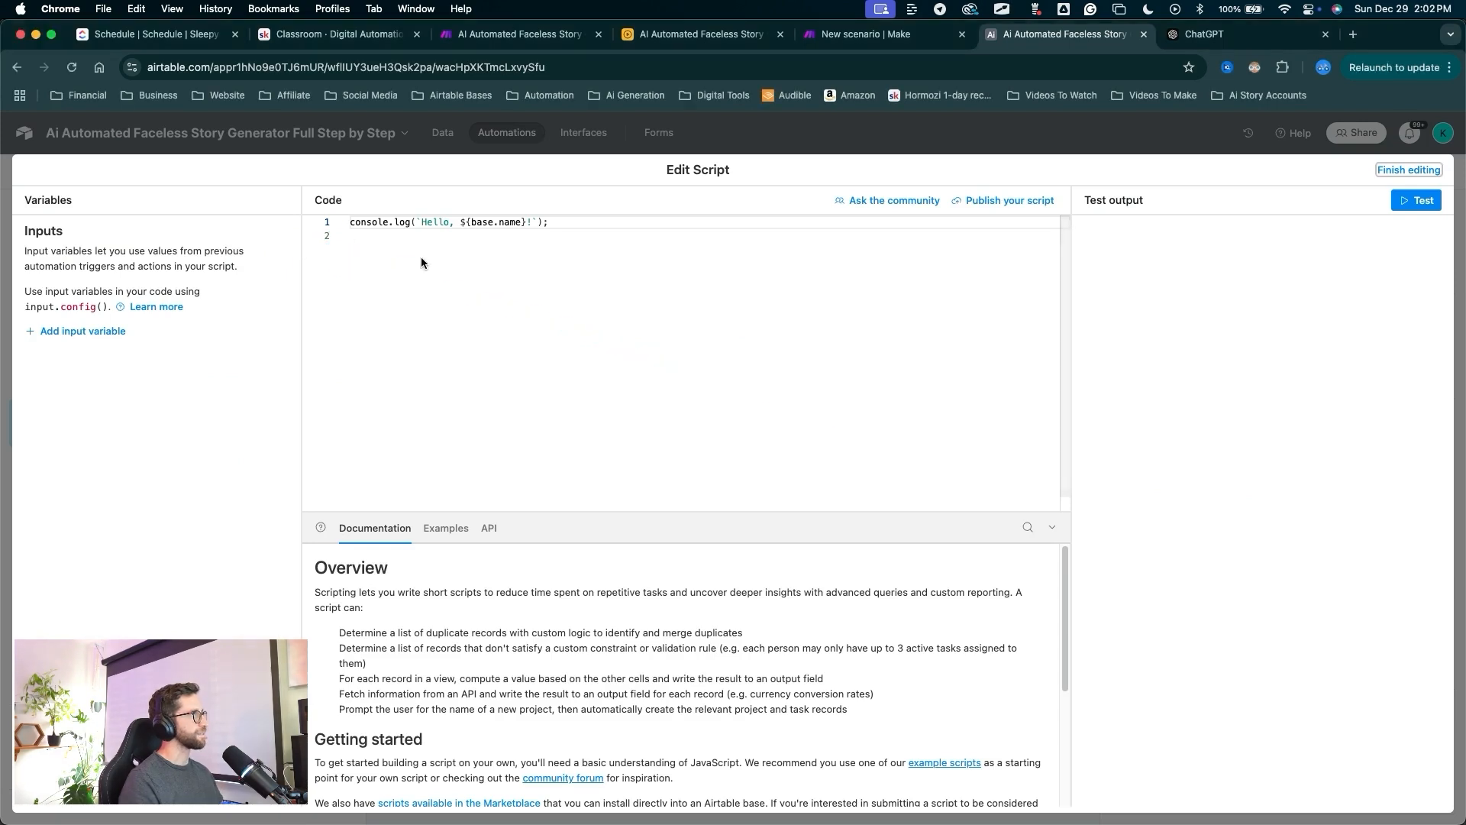
pyautogui.click(579, 223)
pyautogui.press('super+a')
pyautogui.press('BackSpace')
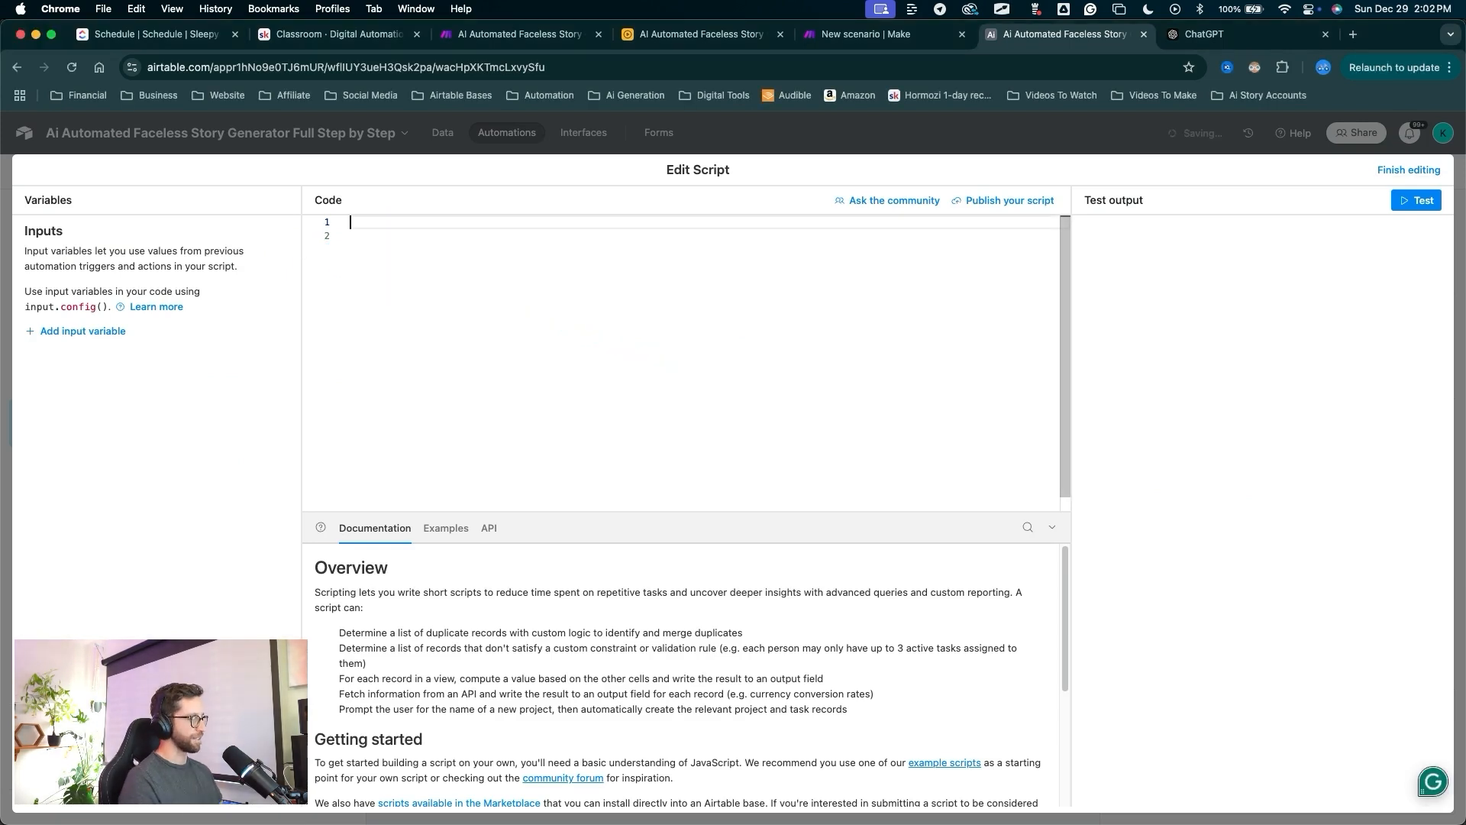
pyautogui.press('super+v')
# Add three input variables, naming the second recordId and the third action.
pyautogui.moveTo(474, 428)
pyautogui.mouseDown()
pyautogui.moveTo(473, 298)
pyautogui.moveTo(687, 245)
pyautogui.moveTo(453, 267)
pyautogui.mouseUp()
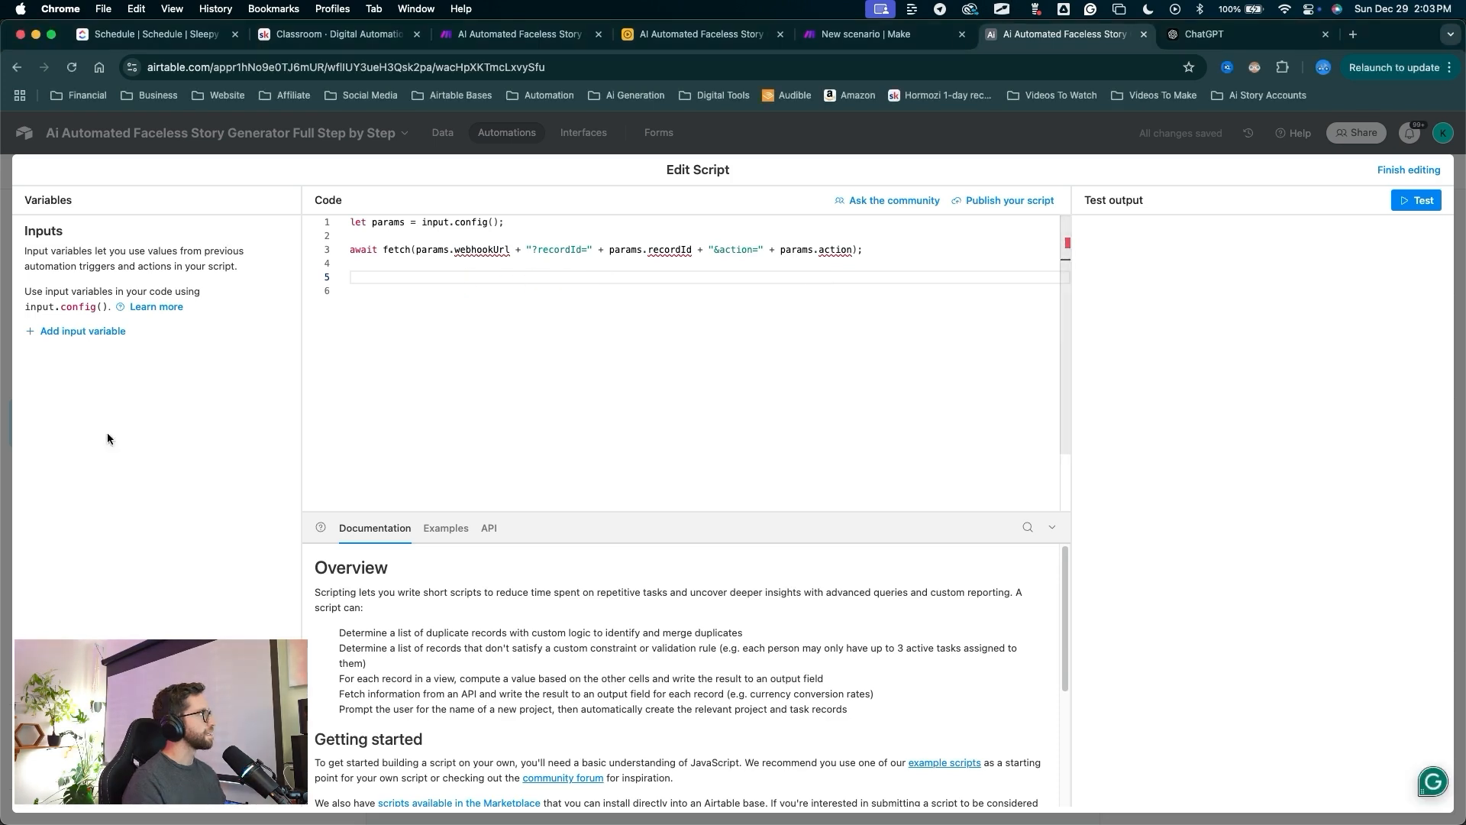
pyautogui.moveTo(109, 435); pyautogui.dragTo(92, 361)
pyautogui.click(83, 331)
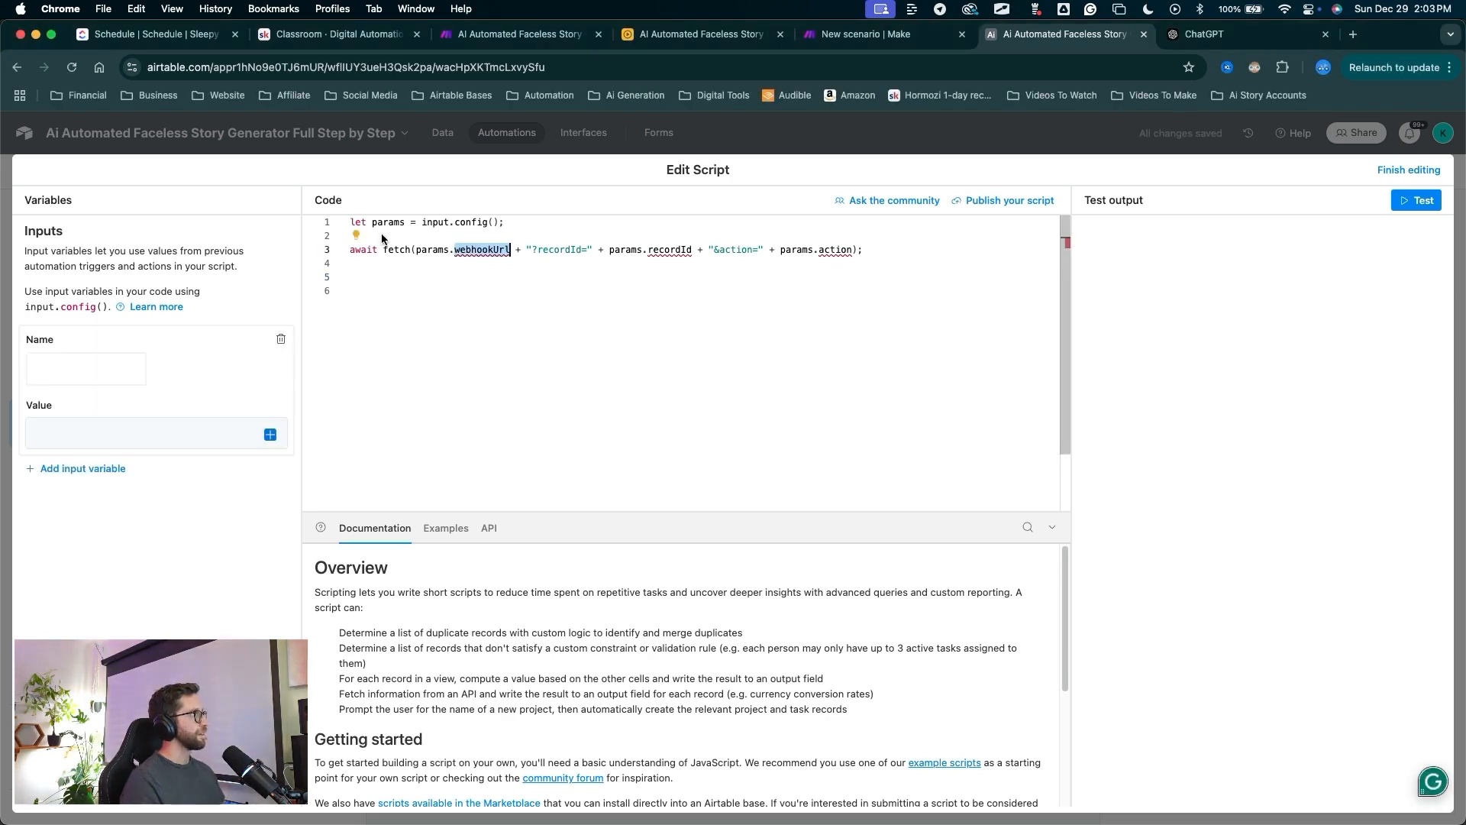
pyautogui.doubleClick(670, 249)
pyautogui.press('super+c')
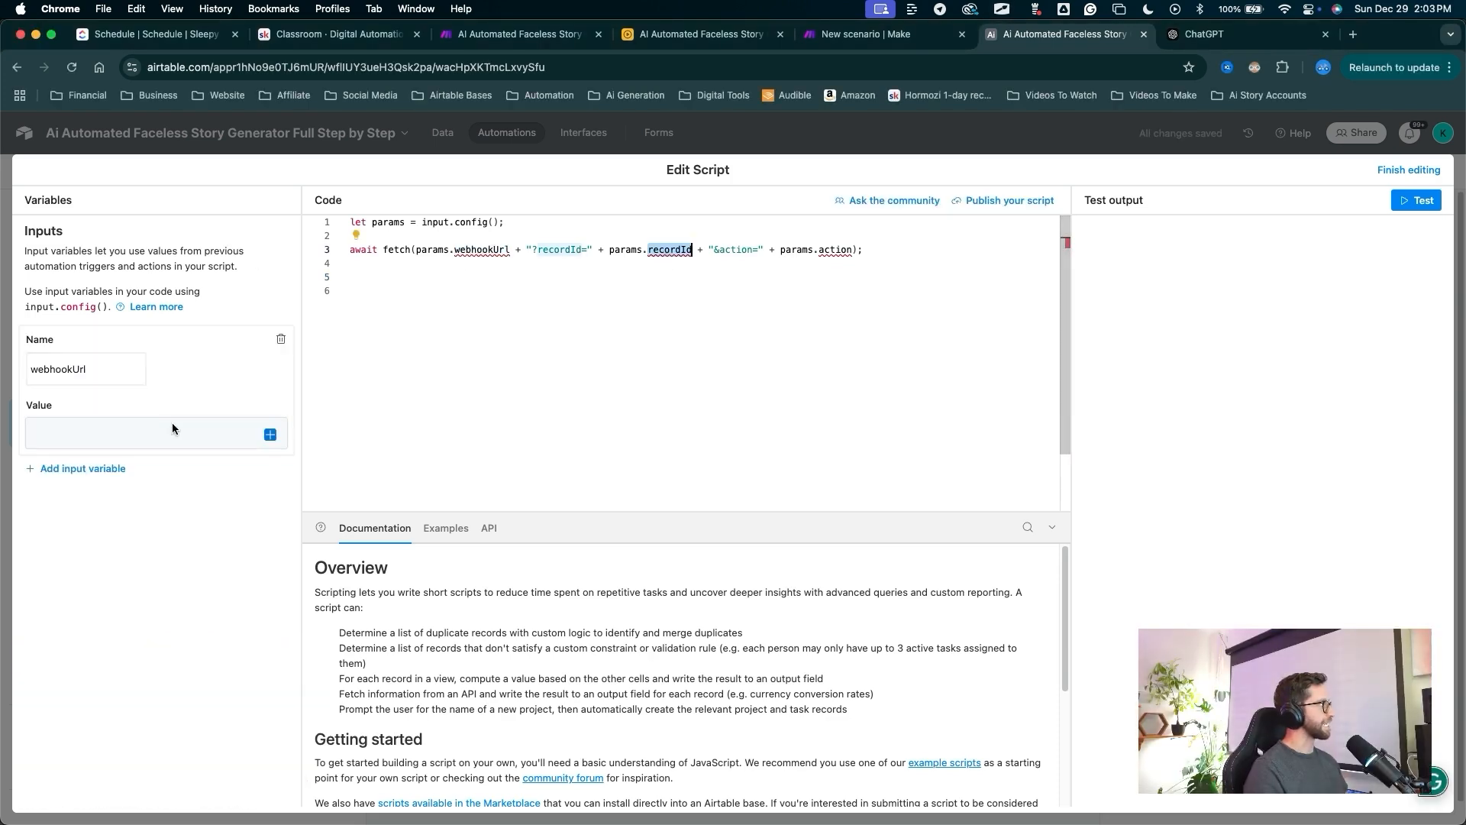
pyautogui.click(58, 468)
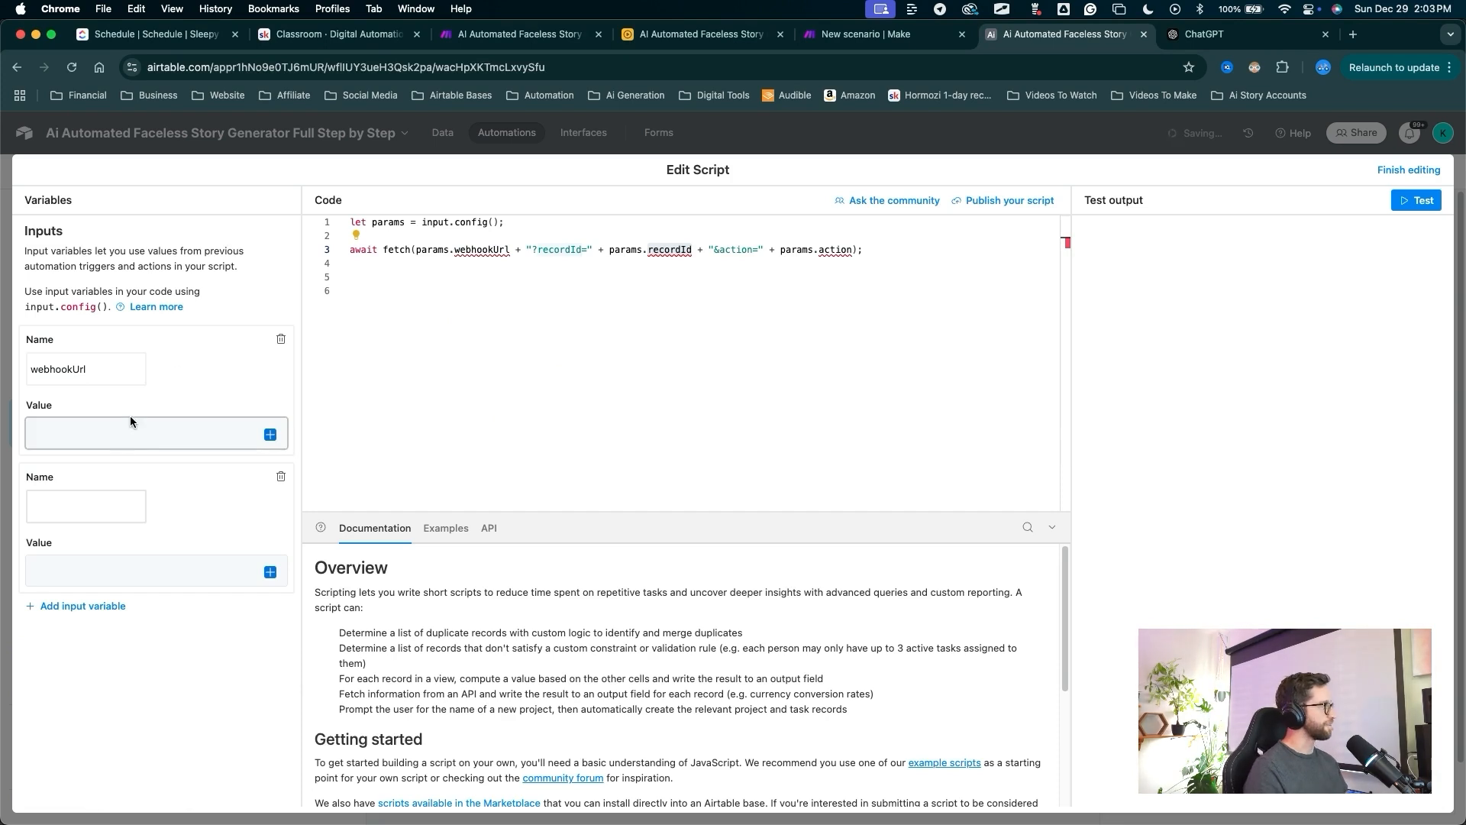
pyautogui.press('super+v')
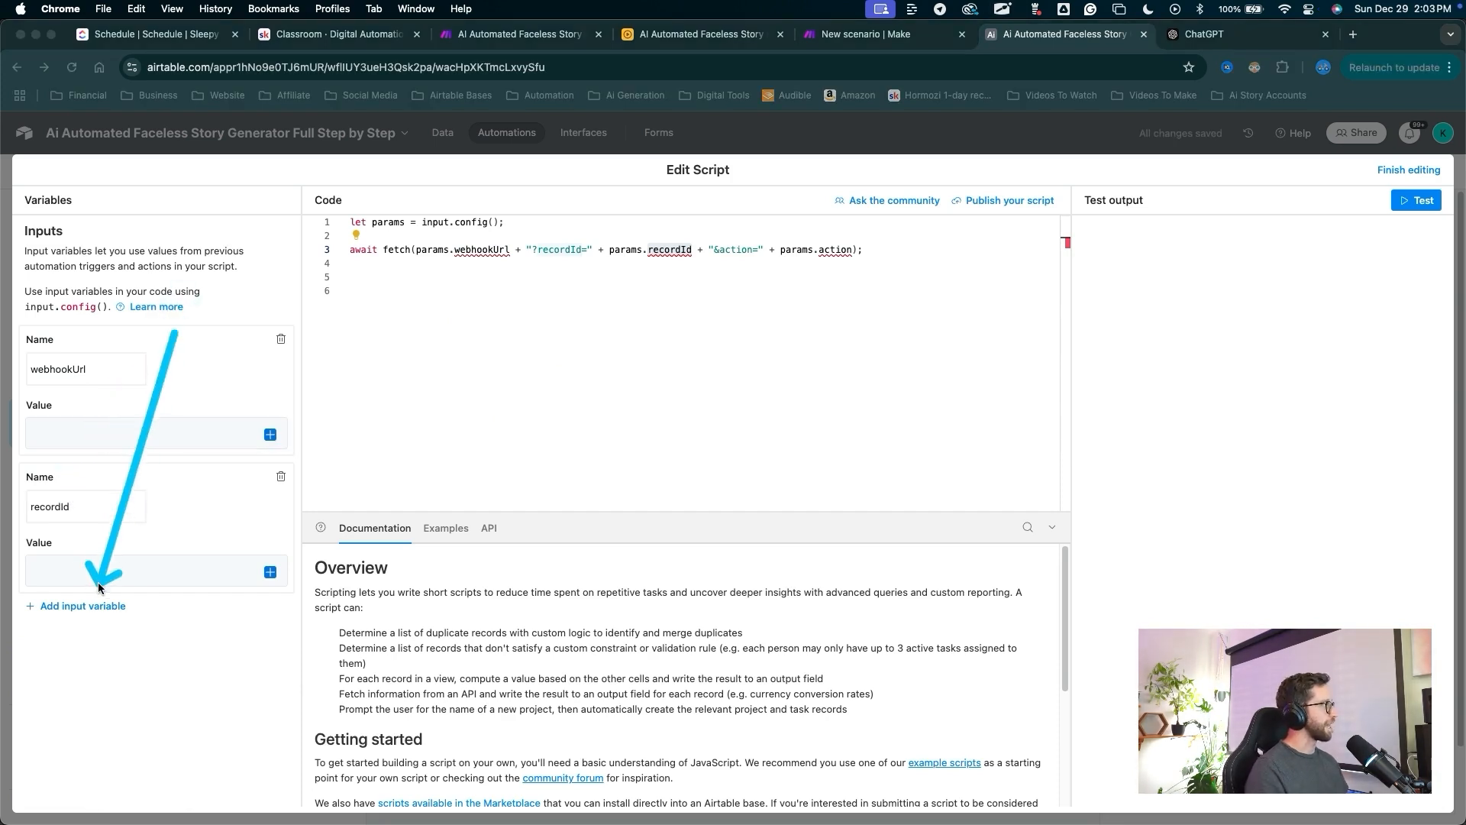
pyautogui.click(97, 605)
pyautogui.doubleClick(834, 250)
pyautogui.press('super+c')
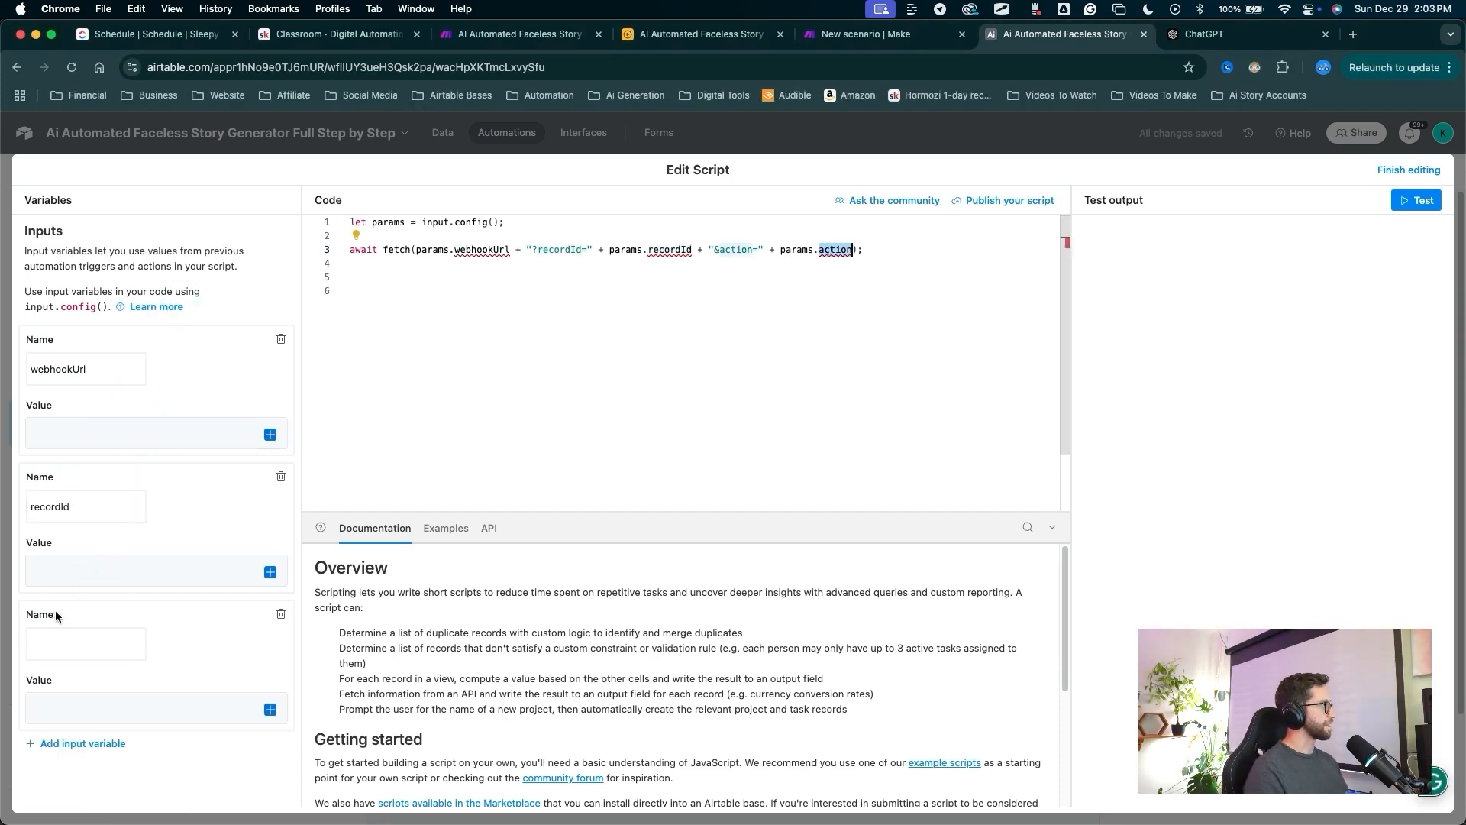
pyautogui.click(56, 639)
pyautogui.press('super+v')
# Set action's value to generateAudio and recordId to the Airtable record ID.
pyautogui.moveTo(635, 314)
pyautogui.mouseDown()
pyautogui.moveTo(97, 342)
pyautogui.moveTo(54, 381)
pyautogui.moveTo(40, 639)
pyautogui.moveTo(72, 680)
pyautogui.moveTo(210, 677)
pyautogui.mouseUp()
pyautogui.click(74, 715)
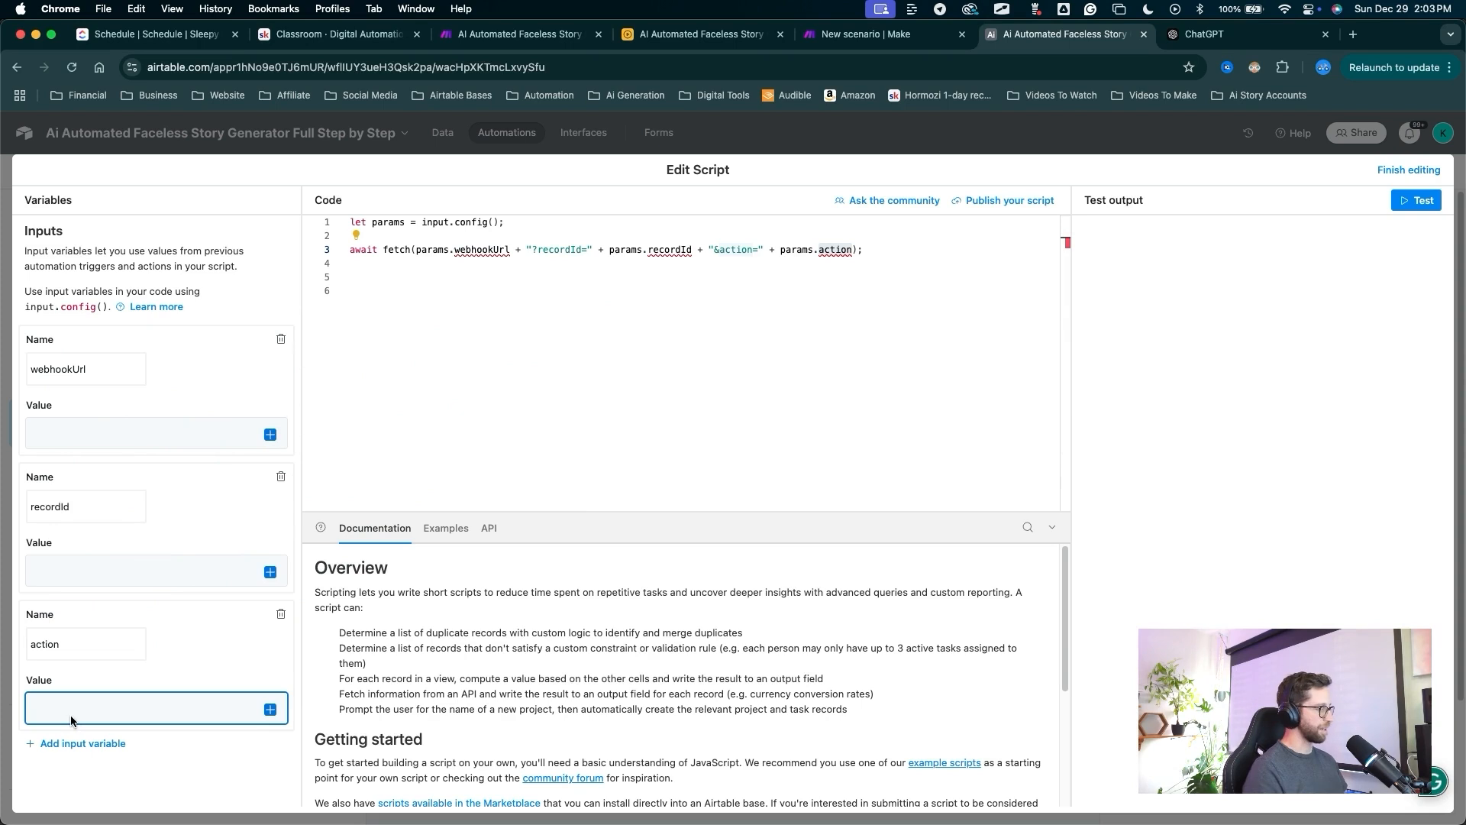
pyautogui.write('generateAudio')
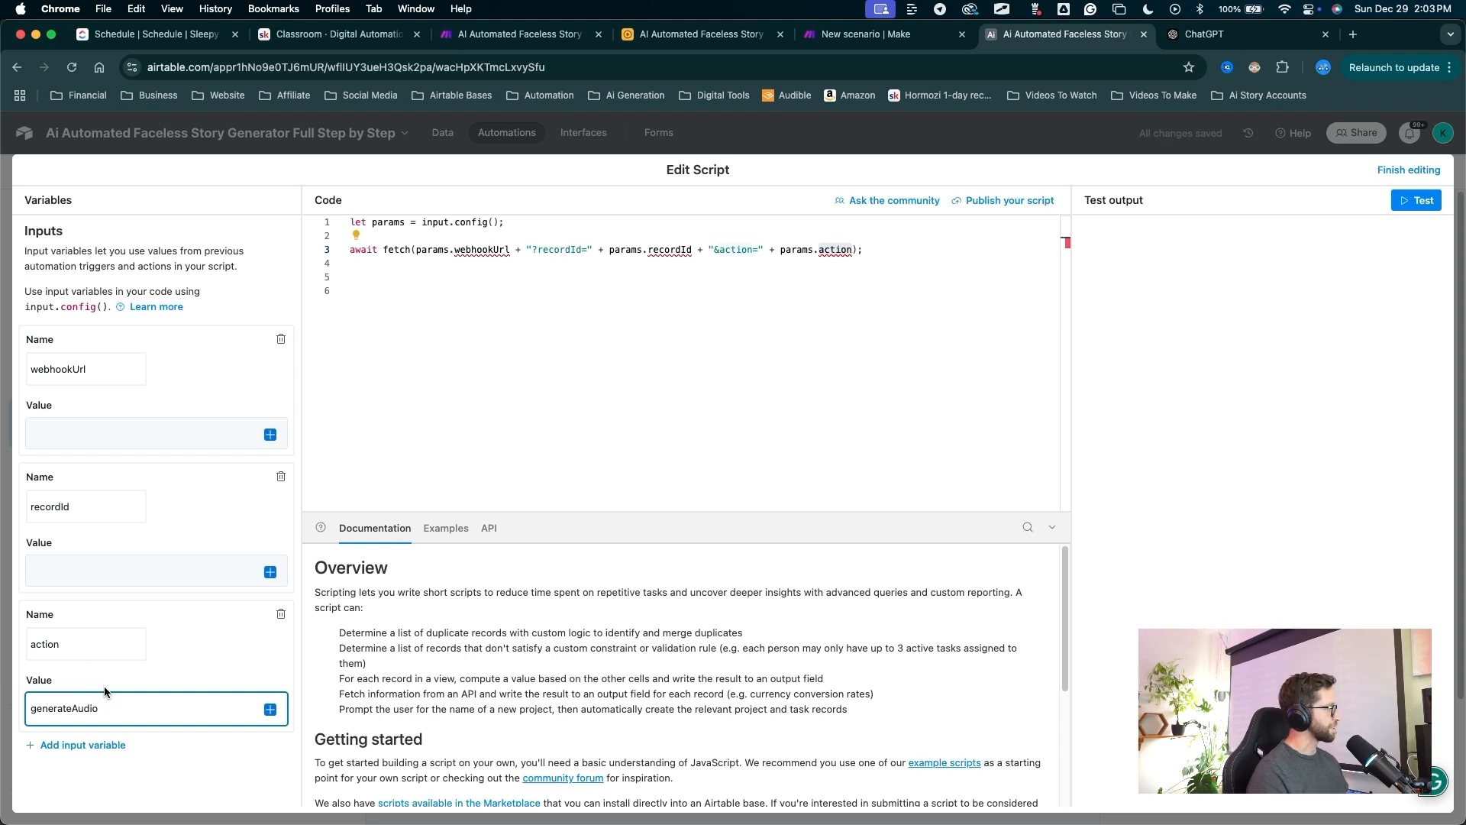
pyautogui.moveTo(243, 515); pyautogui.dragTo(268, 569)
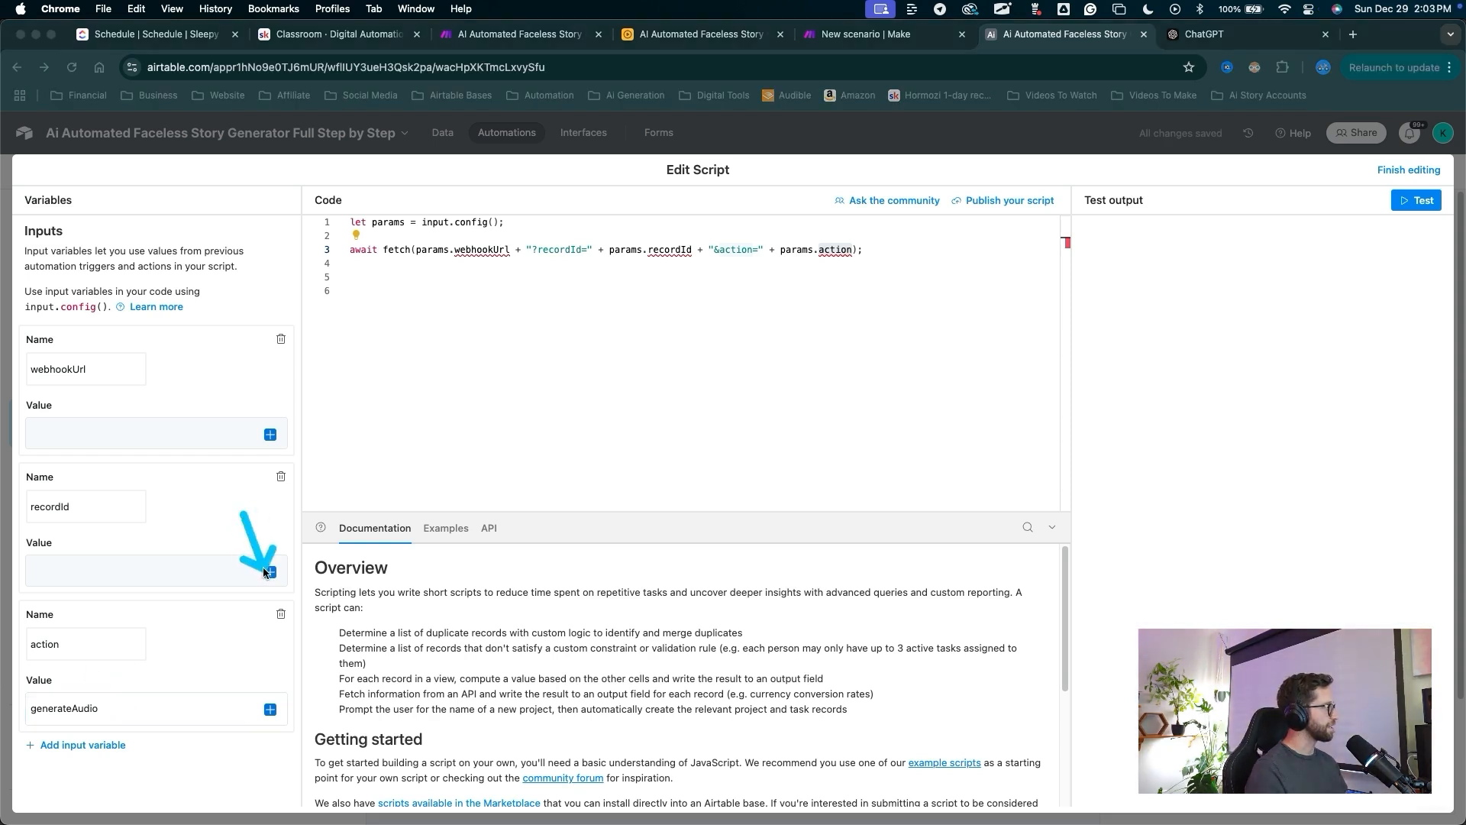
pyautogui.click(267, 572)
pyautogui.click(232, 772)
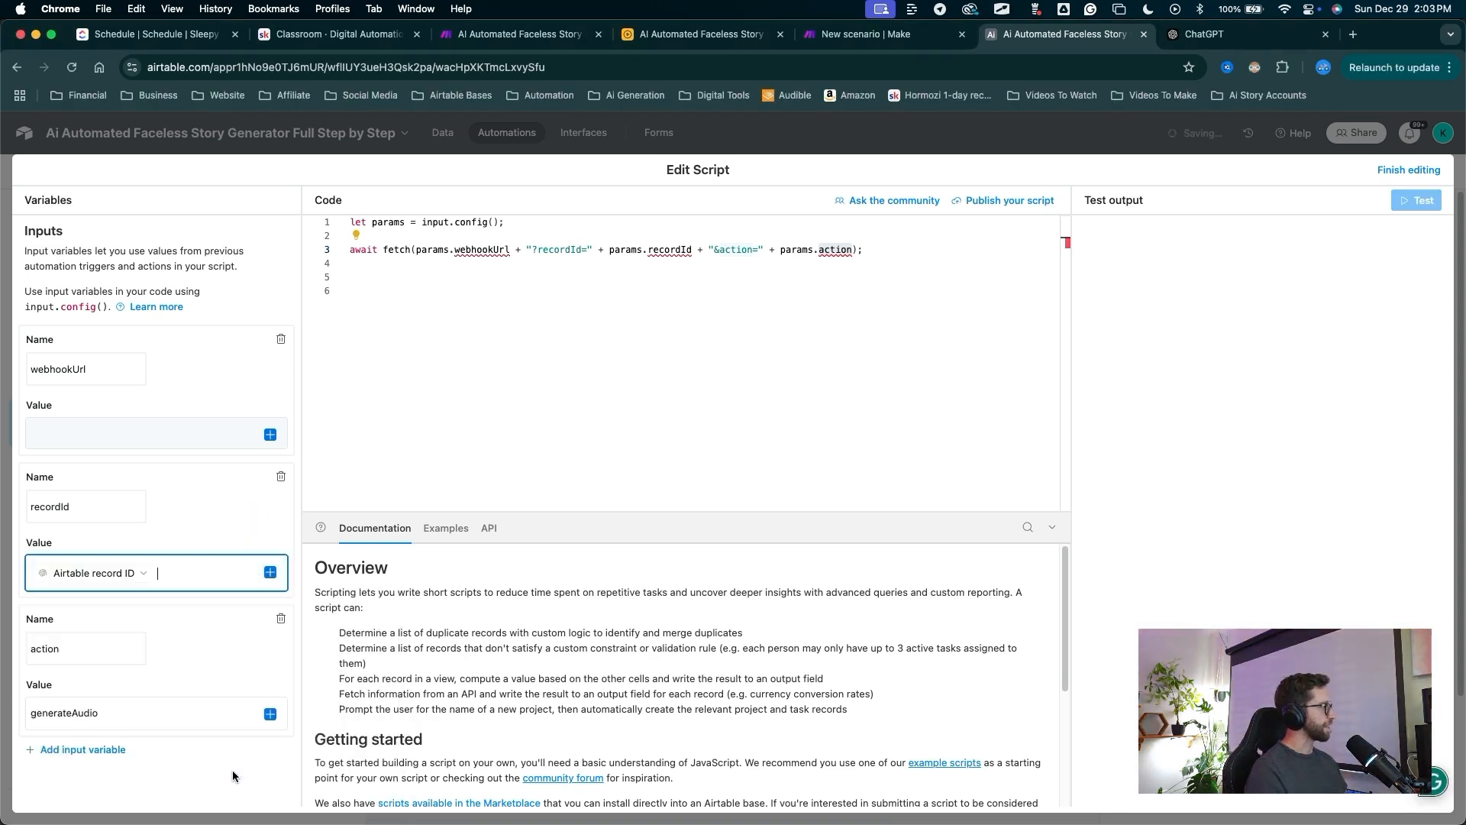
pyautogui.moveTo(246, 533); pyautogui.dragTo(91, 436)
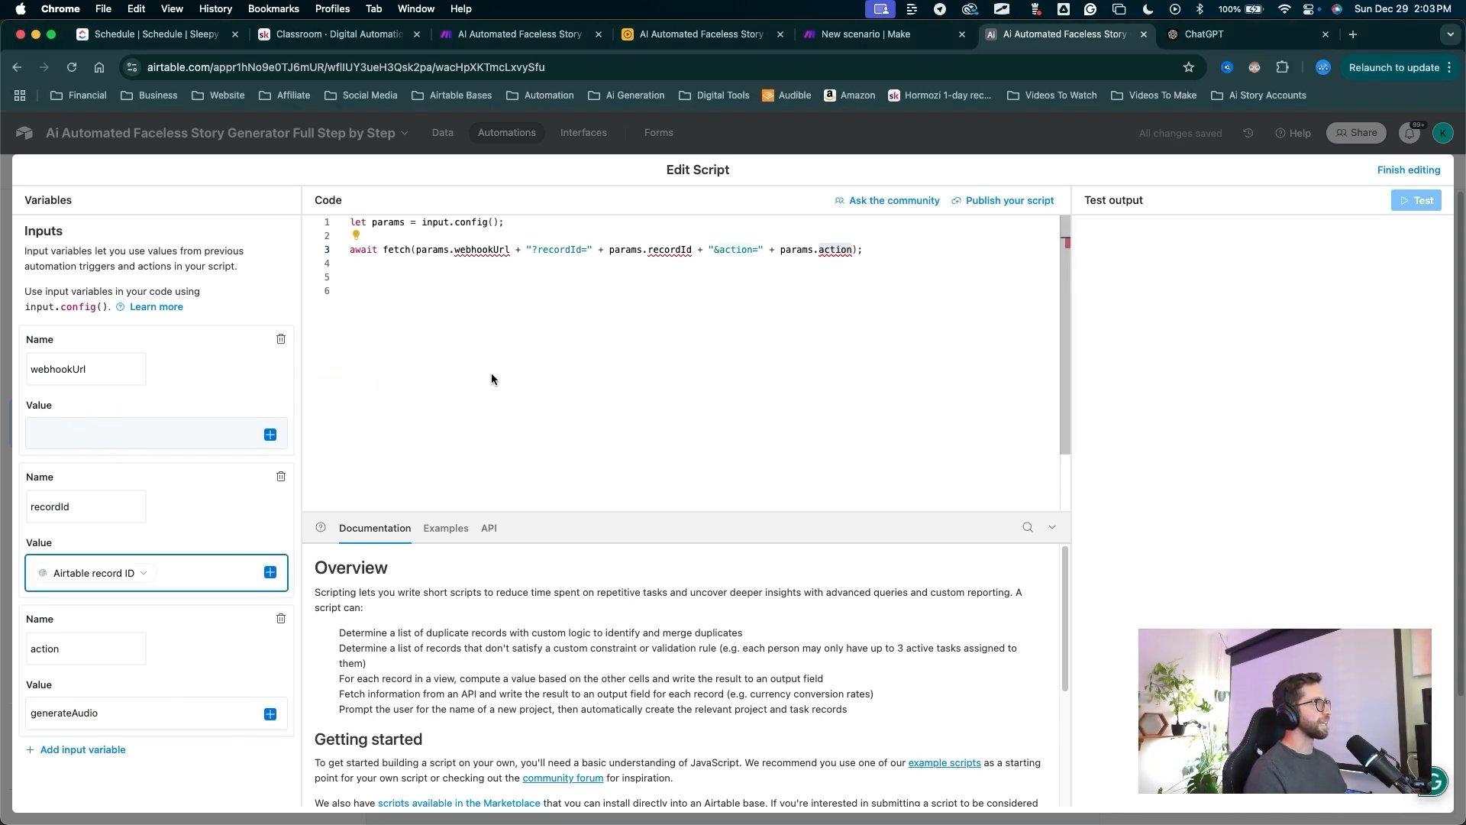
# In Make, open the Airtable webhook module to copy its webhook address.
pyautogui.click(866, 33)
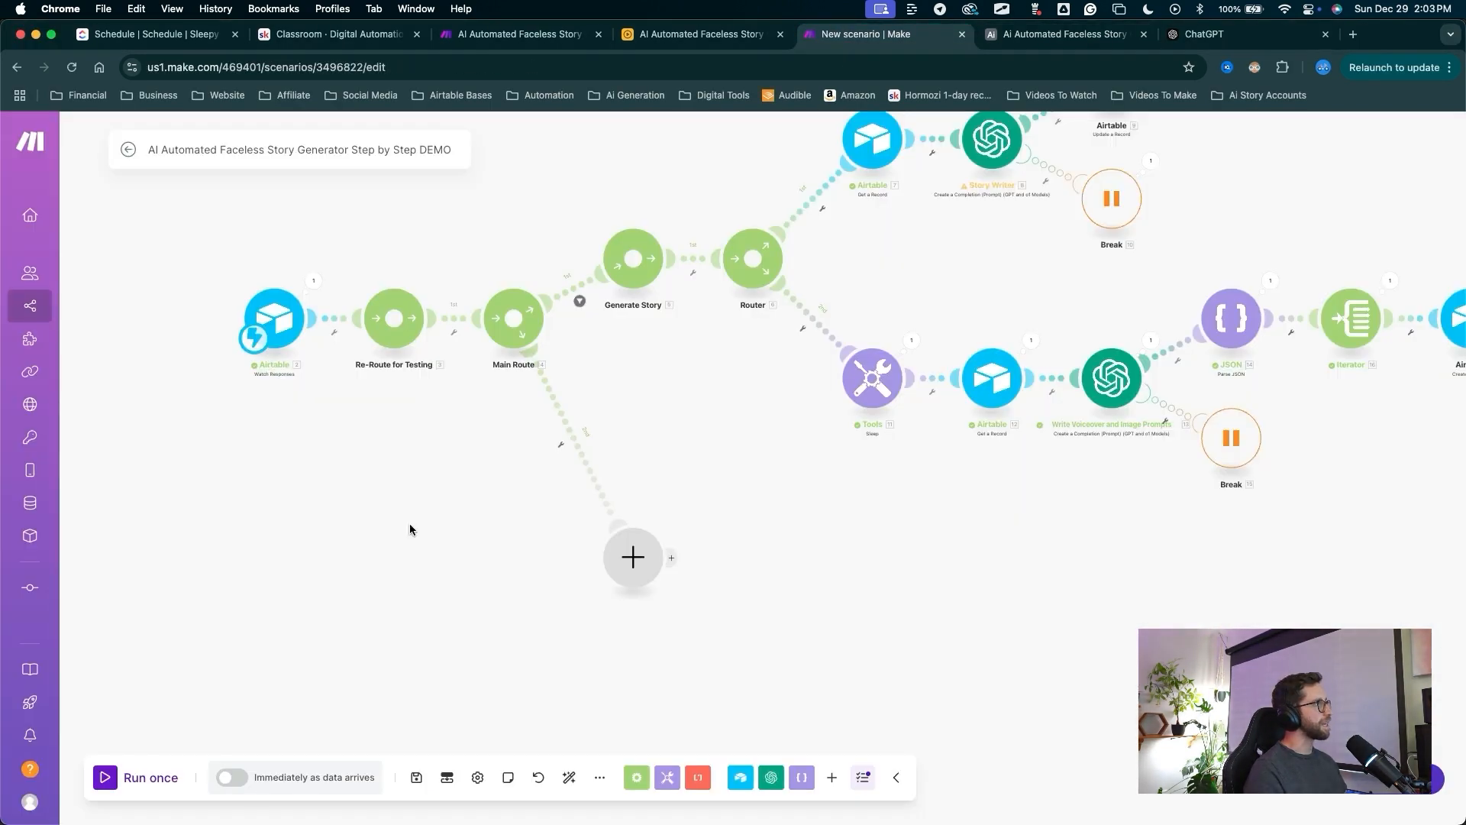
pyautogui.moveTo(418, 567); pyautogui.dragTo(284, 336)
pyautogui.click(283, 330)
pyautogui.moveTo(491, 524); pyautogui.dragTo(534, 351)
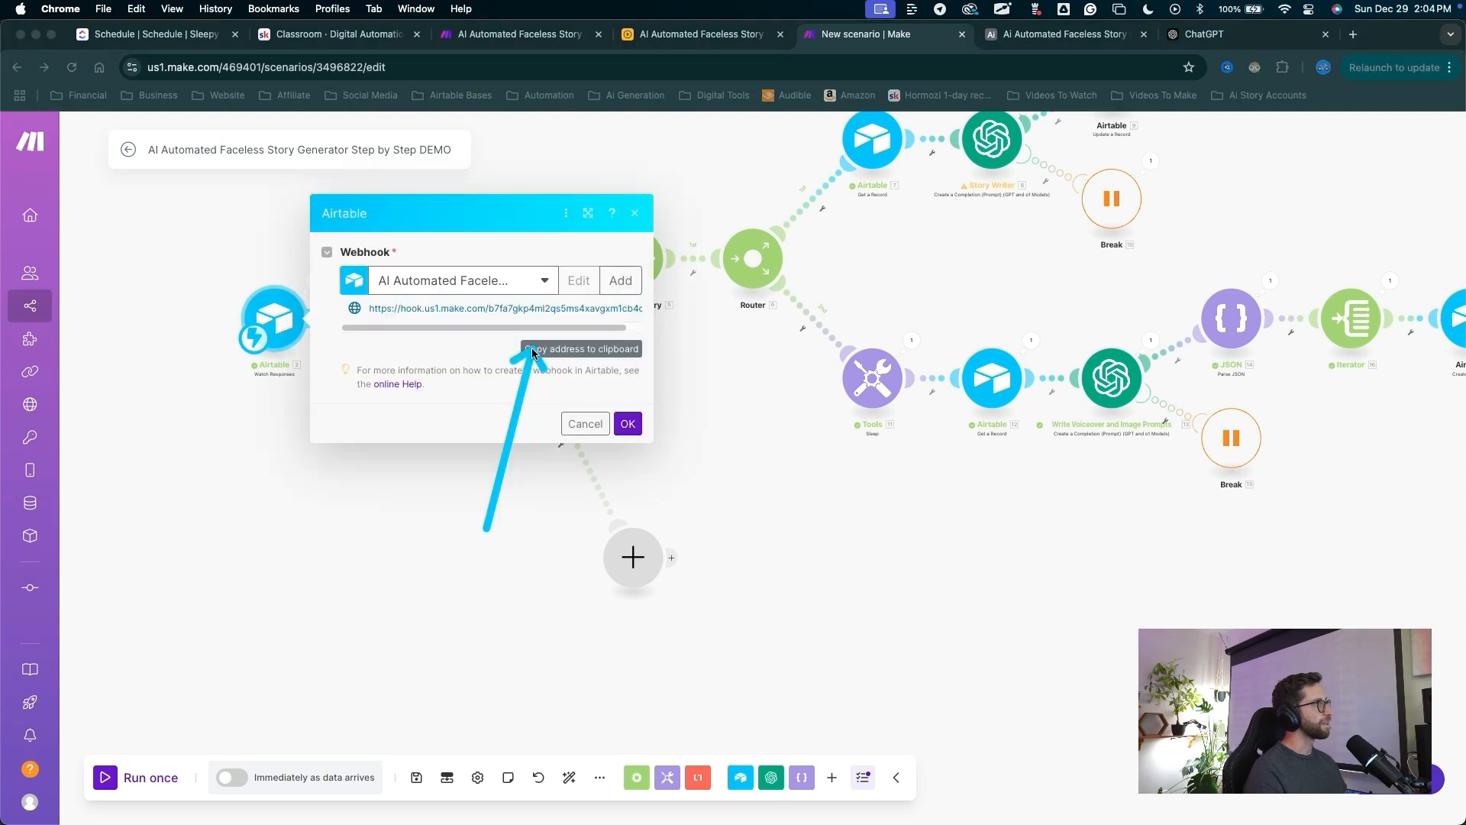
pyautogui.moveTo(539, 592); pyautogui.dragTo(614, 427)
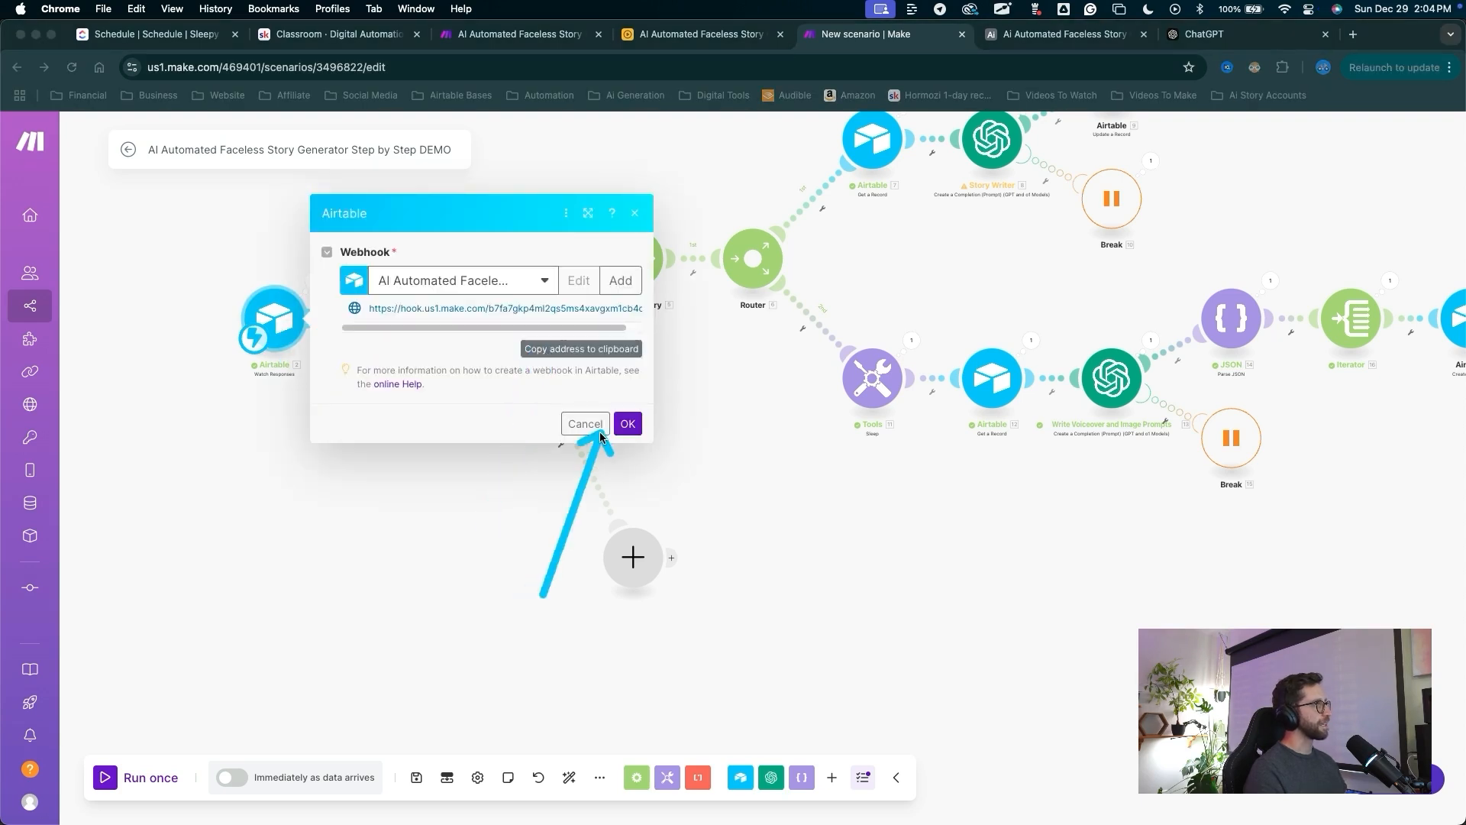
pyautogui.click(628, 423)
# Paste the Make webhook address as the webhookUrl input's value.
pyautogui.click(1049, 32)
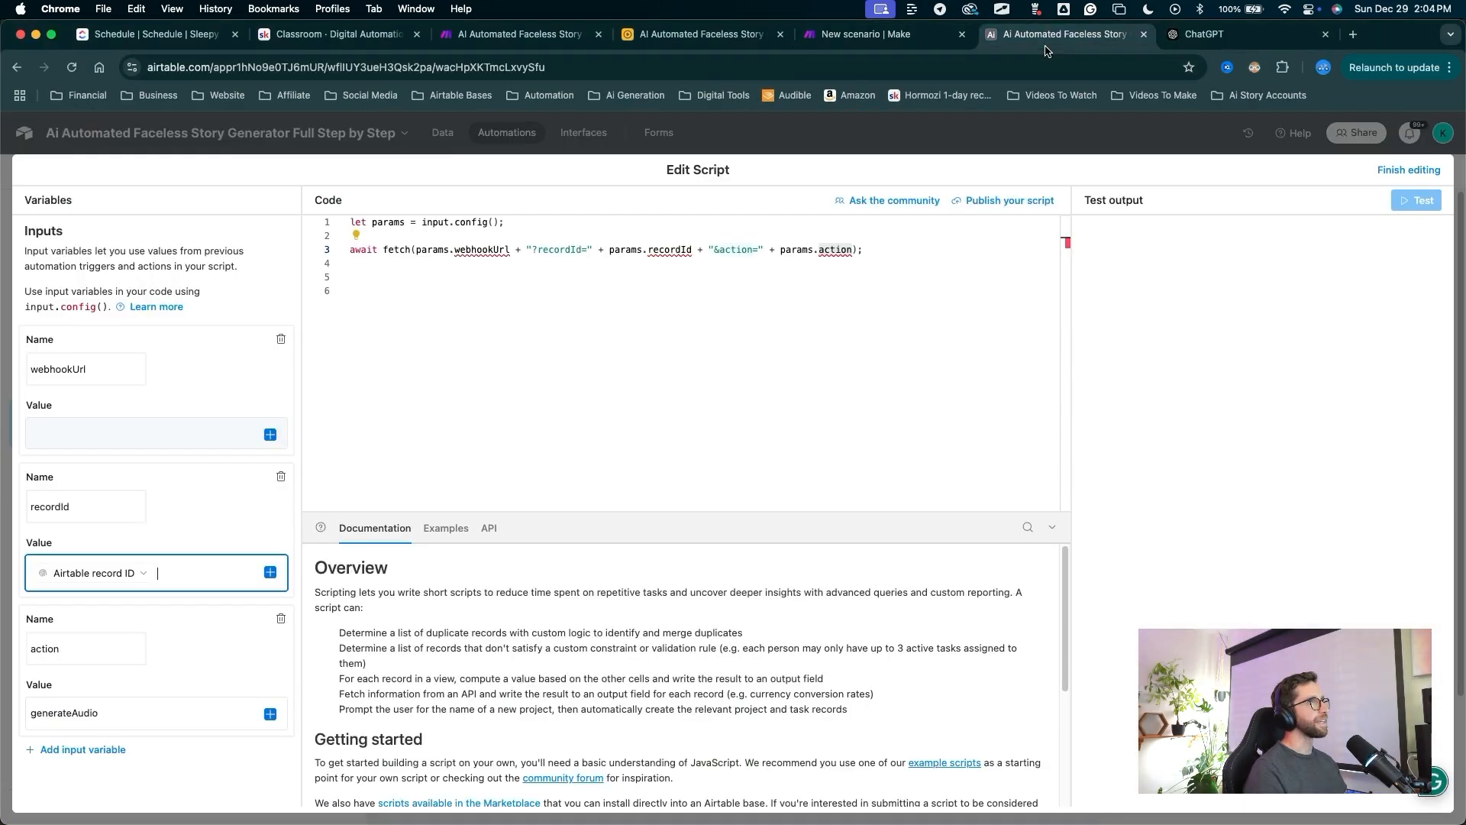
pyautogui.click(145, 433)
pyautogui.press('super+v')
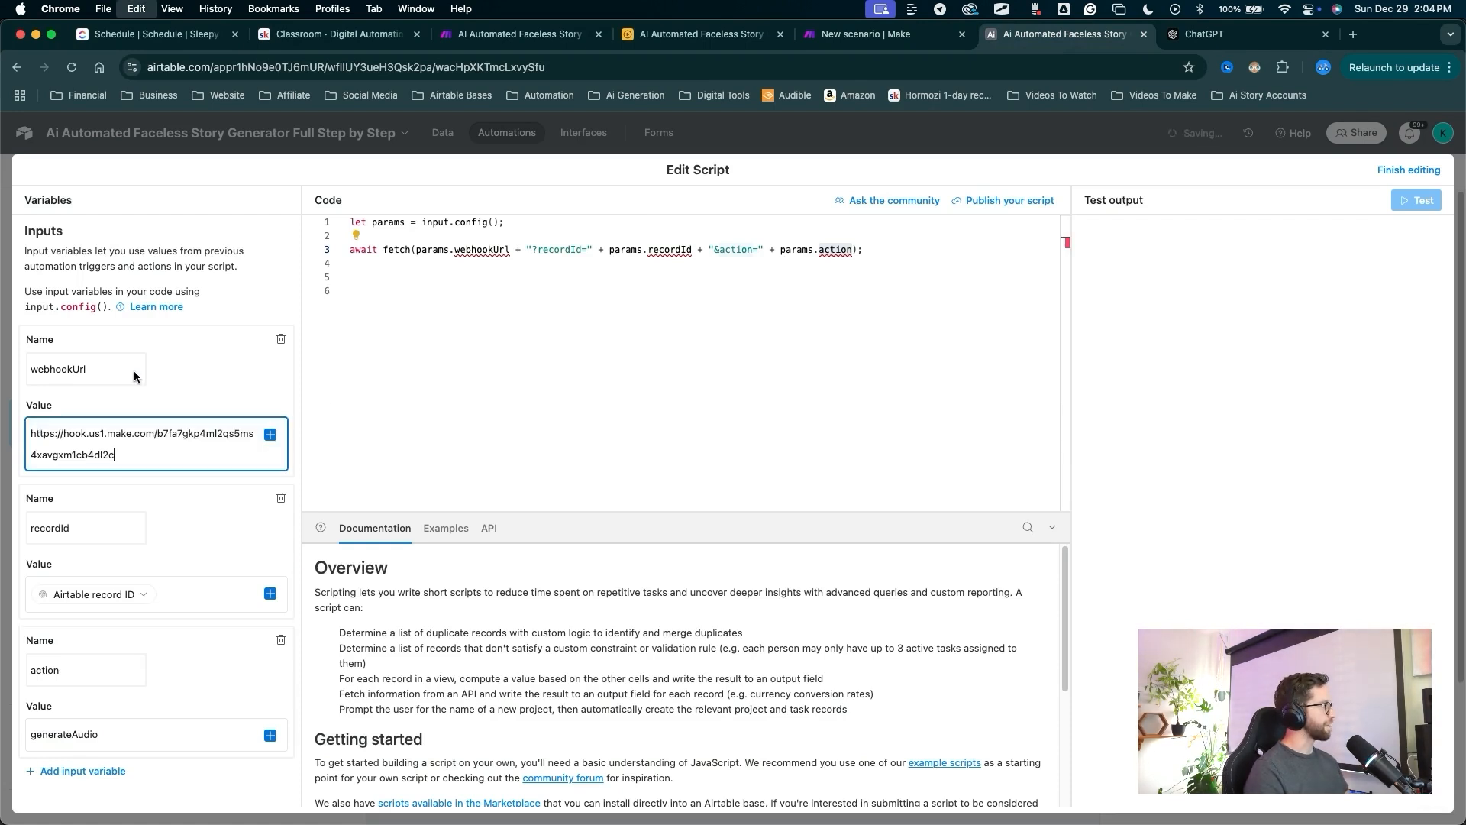
pyautogui.click(383, 218)
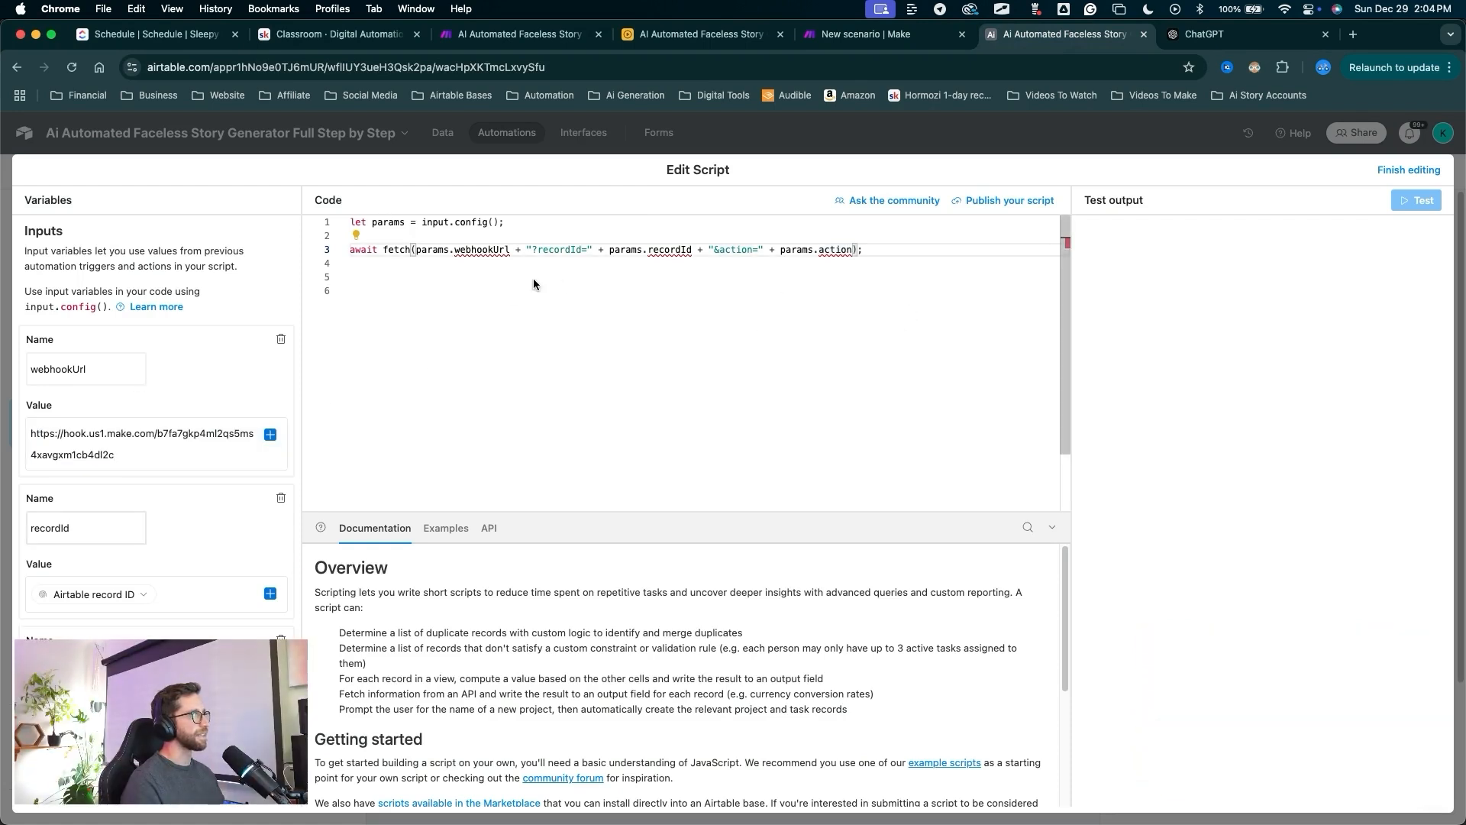
# Close the script editor and open the Generate Audio trigger's settings.
pyautogui.click(1259, 373)
pyautogui.moveTo(1246, 354)
pyautogui.mouseDown()
pyautogui.moveTo(1319, 295)
pyautogui.moveTo(1384, 179)
pyautogui.mouseUp()
pyautogui.press('Escape')
pyautogui.click(1384, 179)
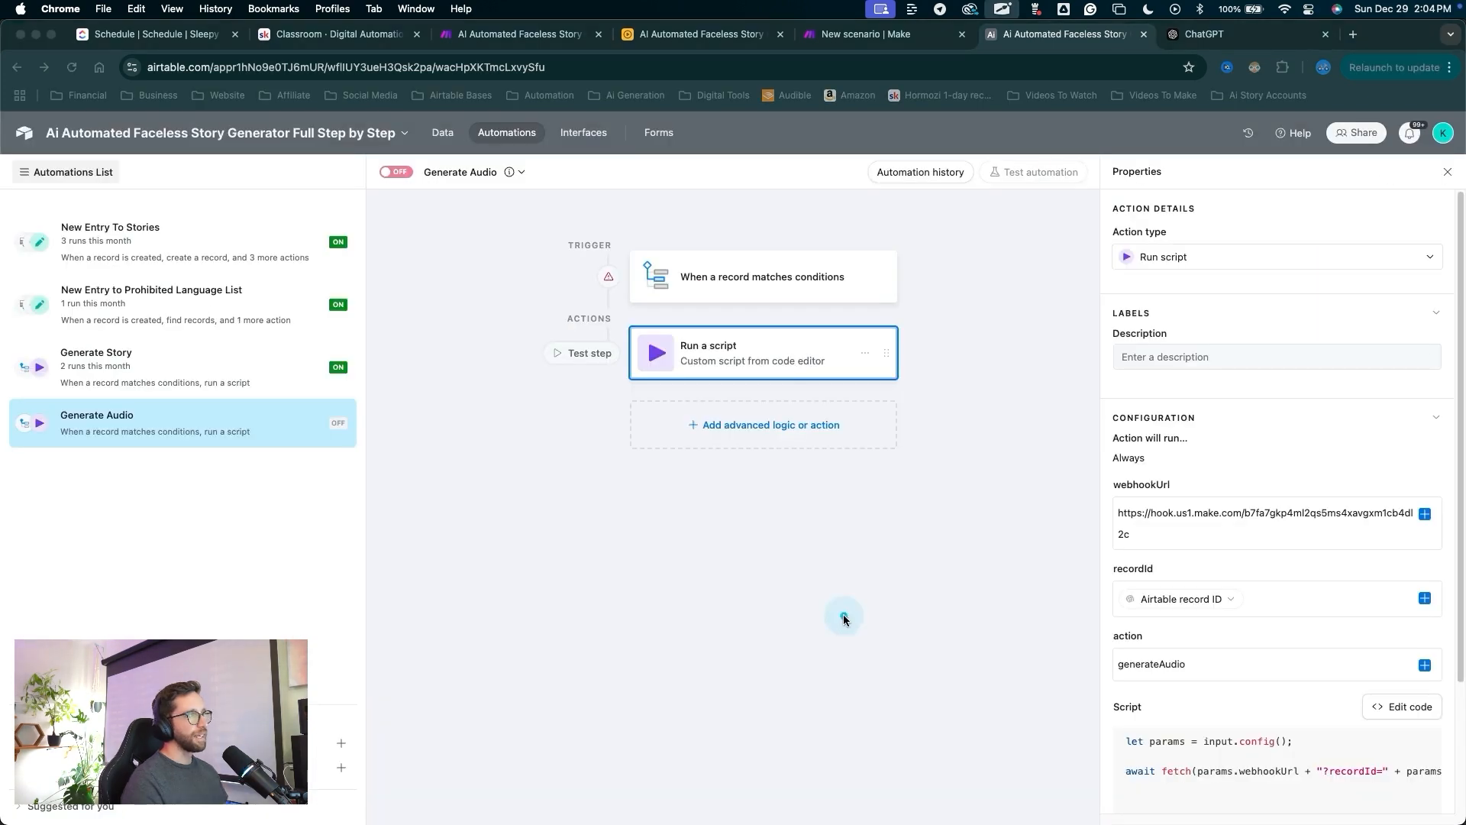
pyautogui.moveTo(840, 617)
pyautogui.mouseDown()
pyautogui.moveTo(748, 284)
pyautogui.moveTo(729, 276)
pyautogui.moveTo(752, 279)
pyautogui.mouseUp()
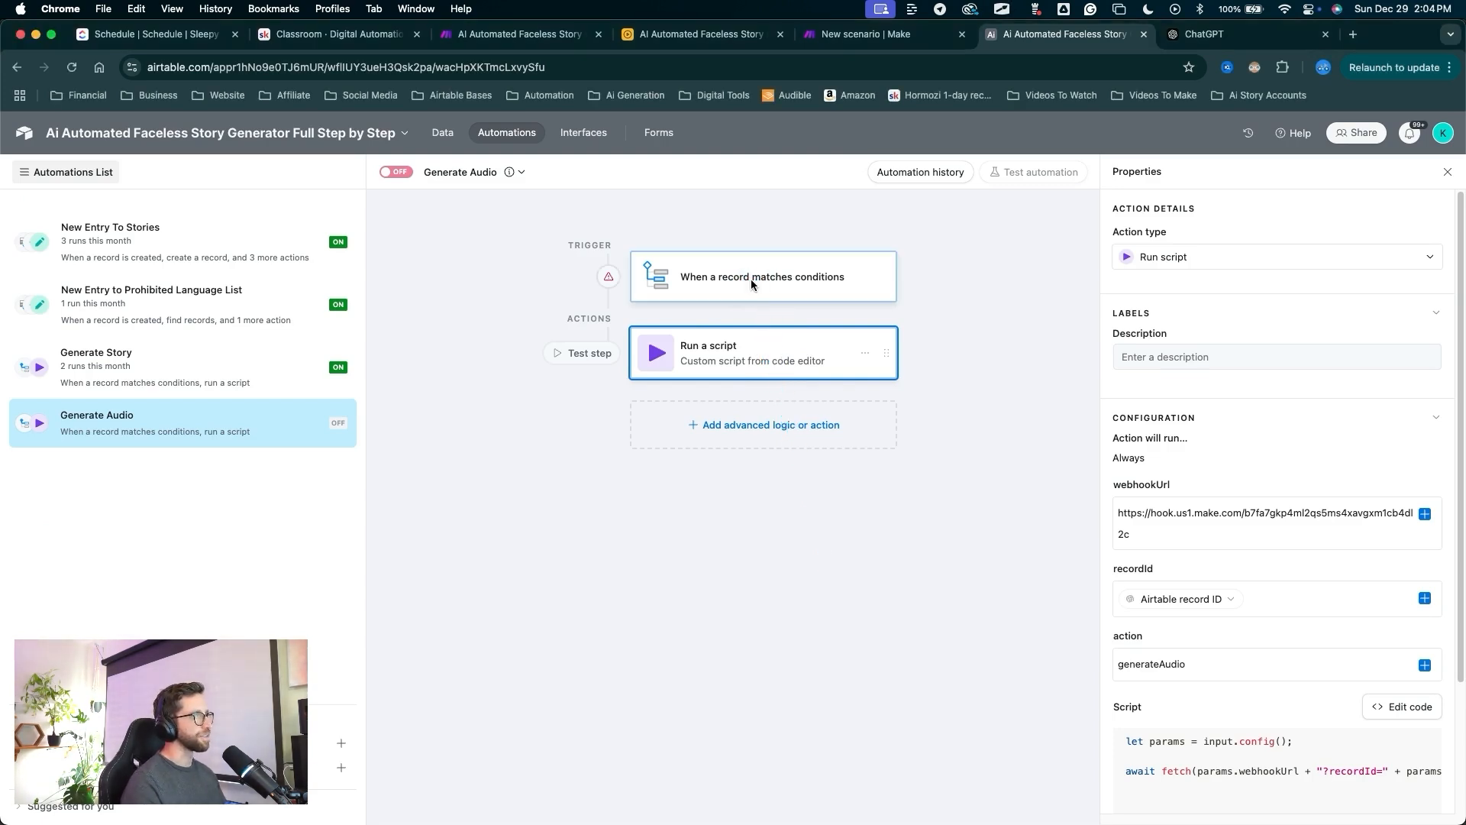
pyautogui.click(750, 278)
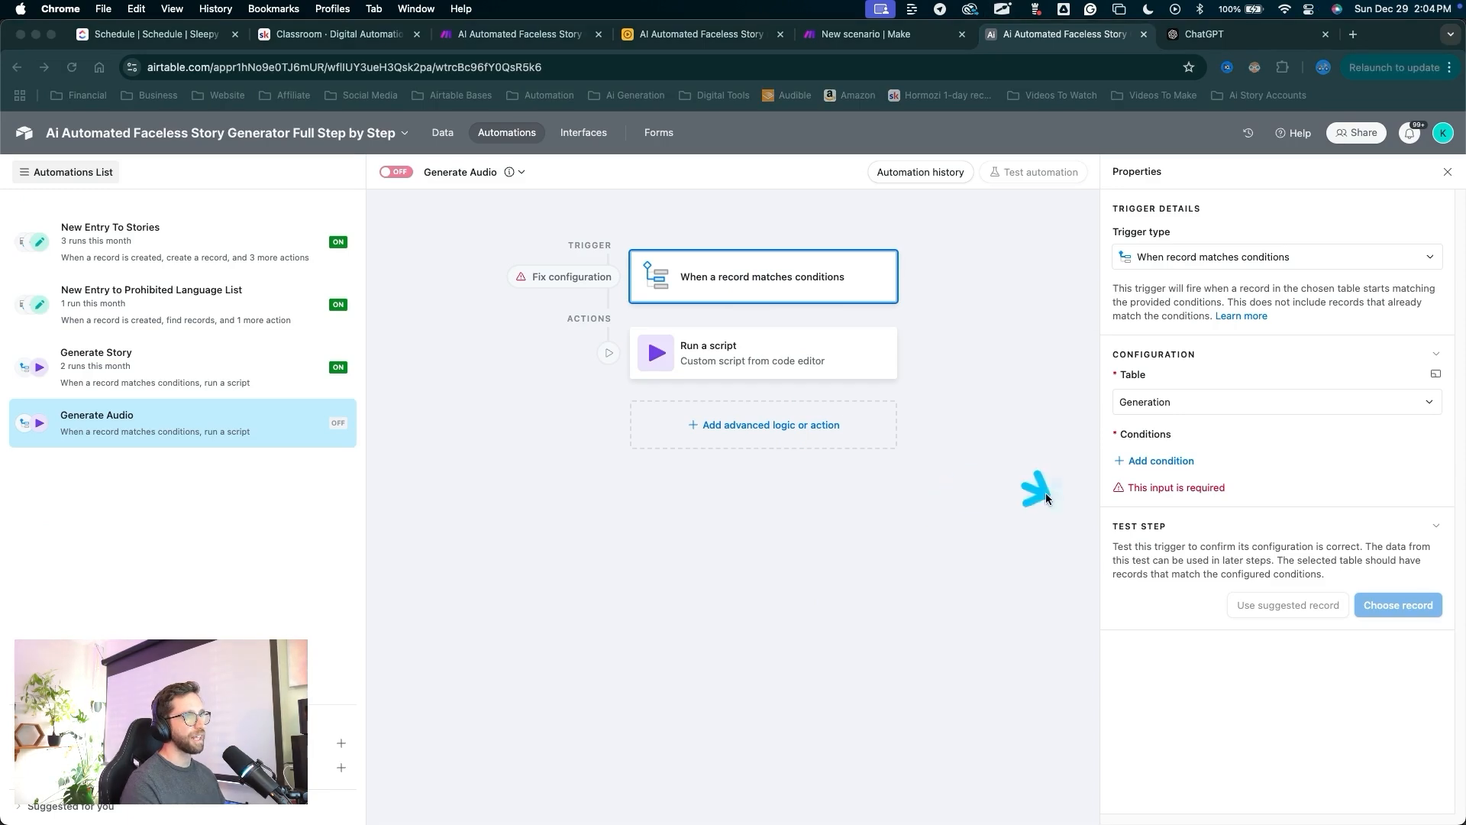
# Add a first trigger condition, then view the Stories table's Test story Auto Settings.
pyautogui.moveTo(1042, 490); pyautogui.dragTo(1116, 469)
pyautogui.click(1118, 462)
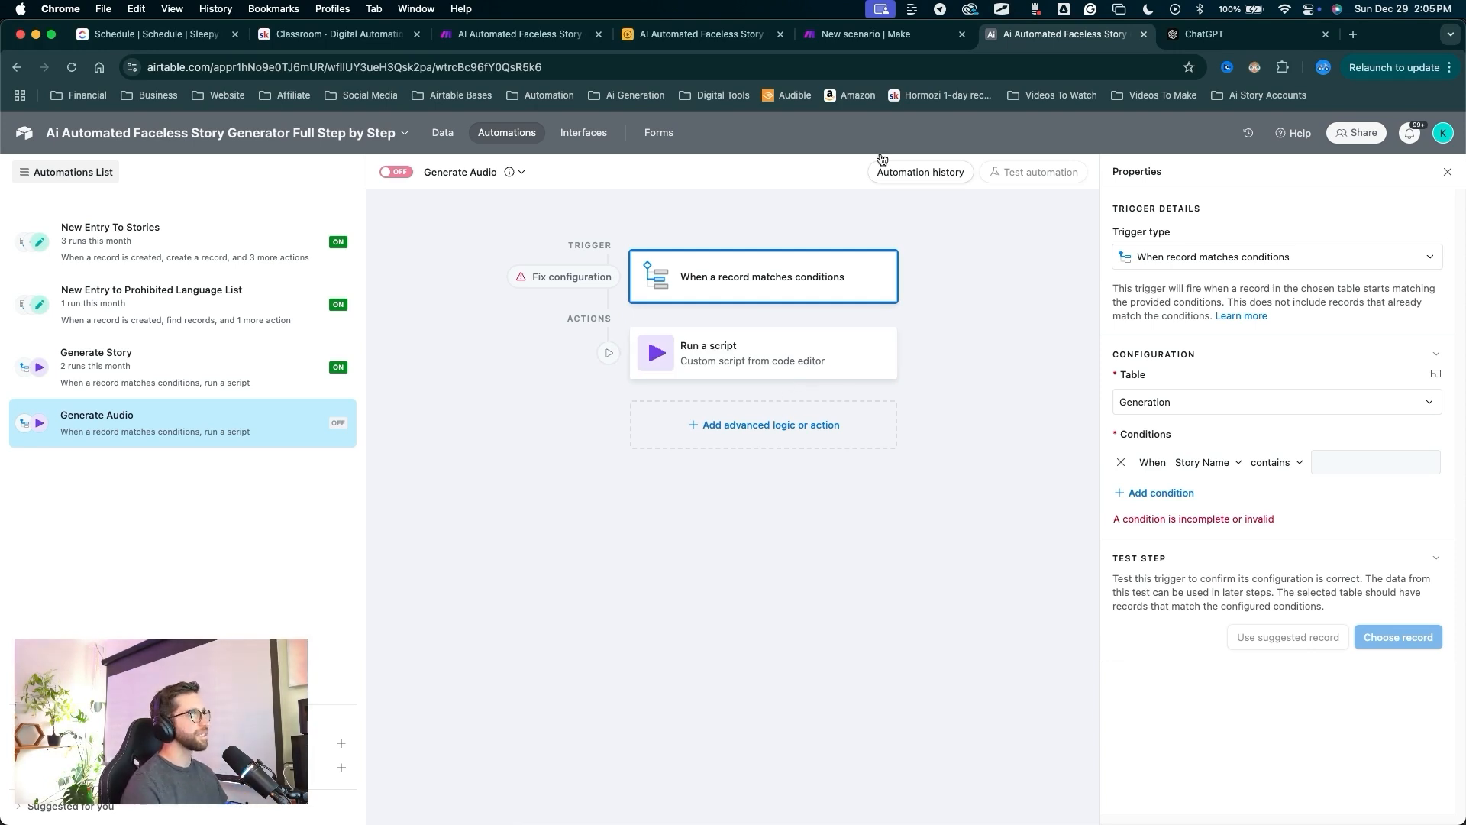
pyautogui.click(449, 132)
pyautogui.moveTo(1037, 507)
pyautogui.mouseDown()
pyautogui.moveTo(1067, 406)
pyautogui.moveTo(1127, 310)
pyautogui.mouseUp()
pyautogui.moveTo(1152, 246); pyautogui.dragTo(1158, 256)
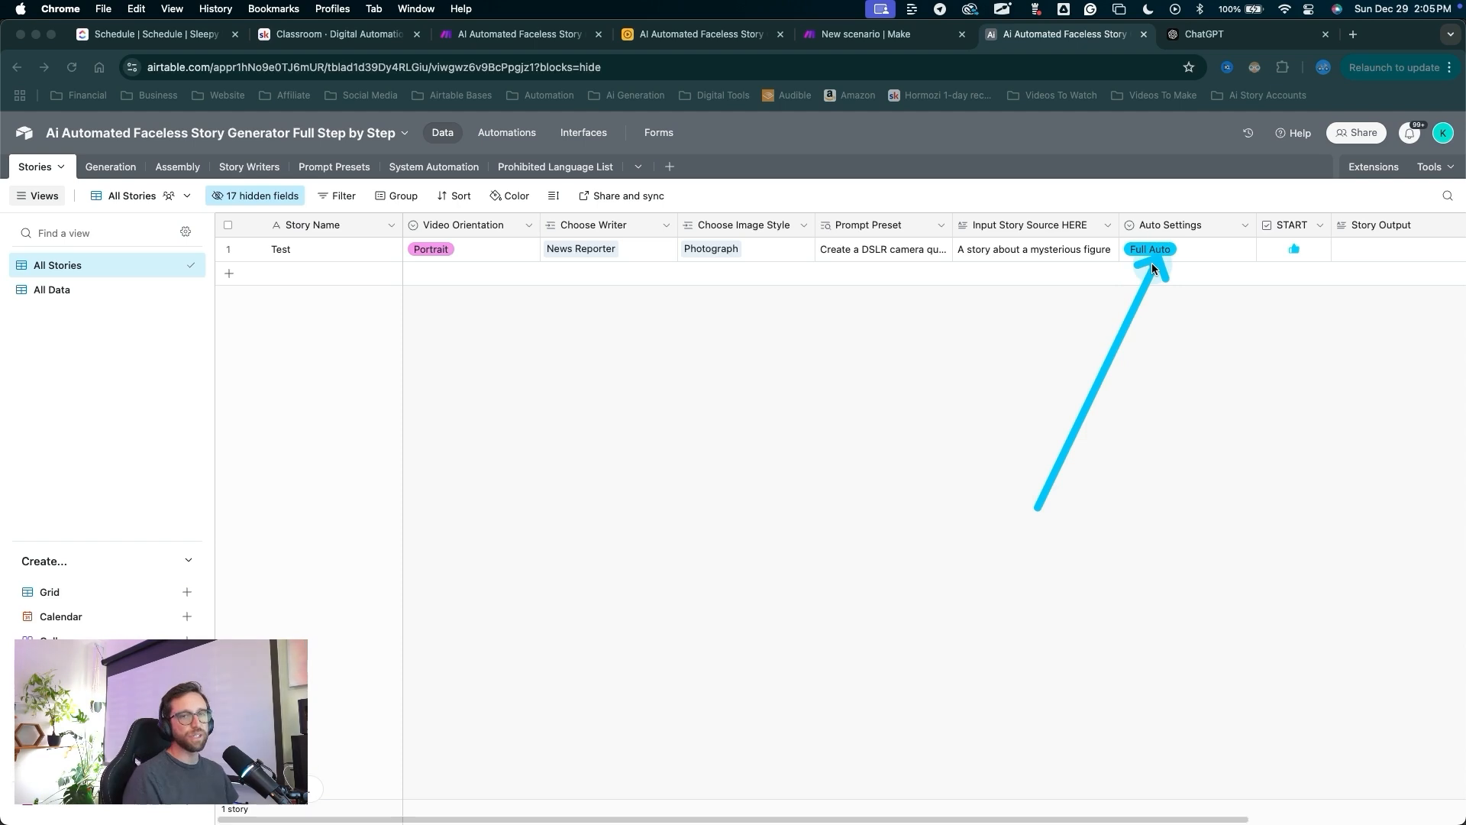
# Reopen the Generate Audio trigger showing its unfinished 'Story Name contains' condition.
pyautogui.press('Escape')
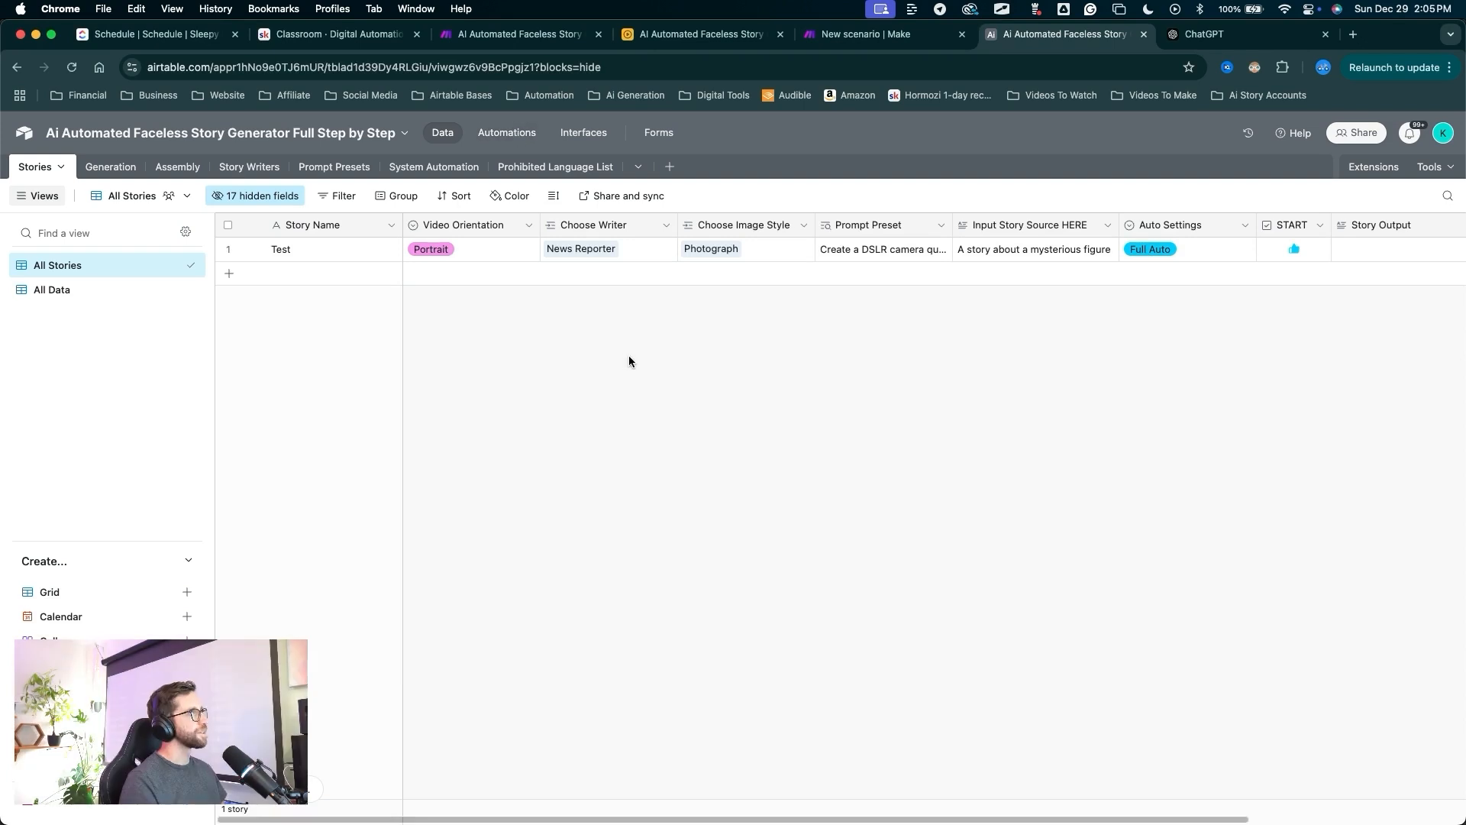
pyautogui.click(506, 133)
pyautogui.hotkey('ctrl', 'a')
pyautogui.moveTo(770, 583)
pyautogui.mouseDown()
pyautogui.moveTo(196, 395)
pyautogui.moveTo(140, 387)
pyautogui.moveTo(107, 418)
pyautogui.moveTo(159, 419)
pyautogui.mouseUp()
pyautogui.press('Escape')
pyautogui.hotkey('ctrl', 'a')
pyautogui.moveTo(740, 569); pyautogui.dragTo(770, 292)
# Make the first condition 'Generation Actions is Generate Audio'.
pyautogui.press('Escape')
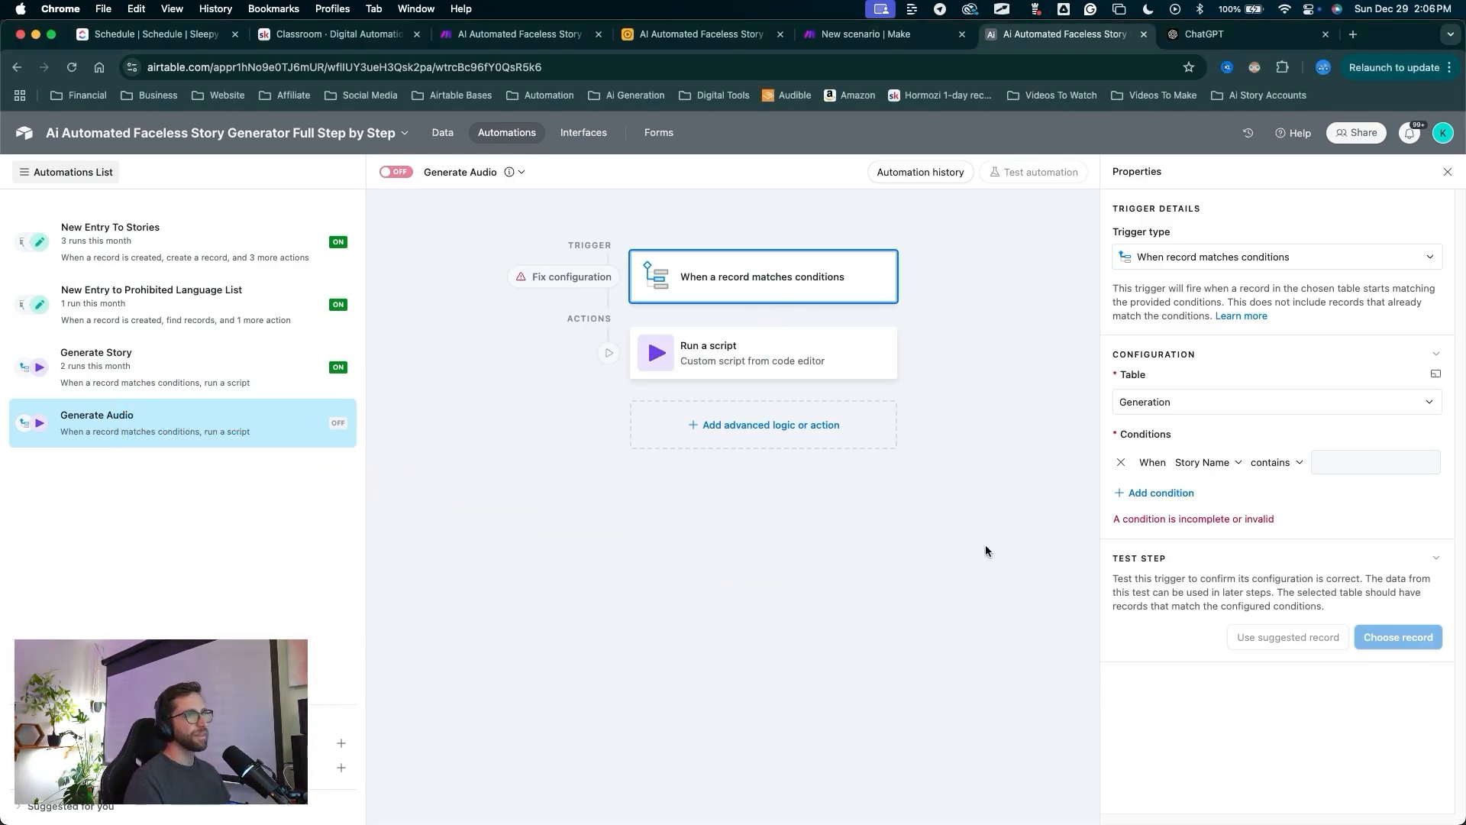
pyautogui.hotkey('ctrl', 'a')
pyautogui.moveTo(985, 550); pyautogui.dragTo(1199, 459)
pyautogui.press('Escape')
pyautogui.click(1207, 462)
pyautogui.scroll(-5, 1218, 584)
pyautogui.scroll(5, 1219, 610)
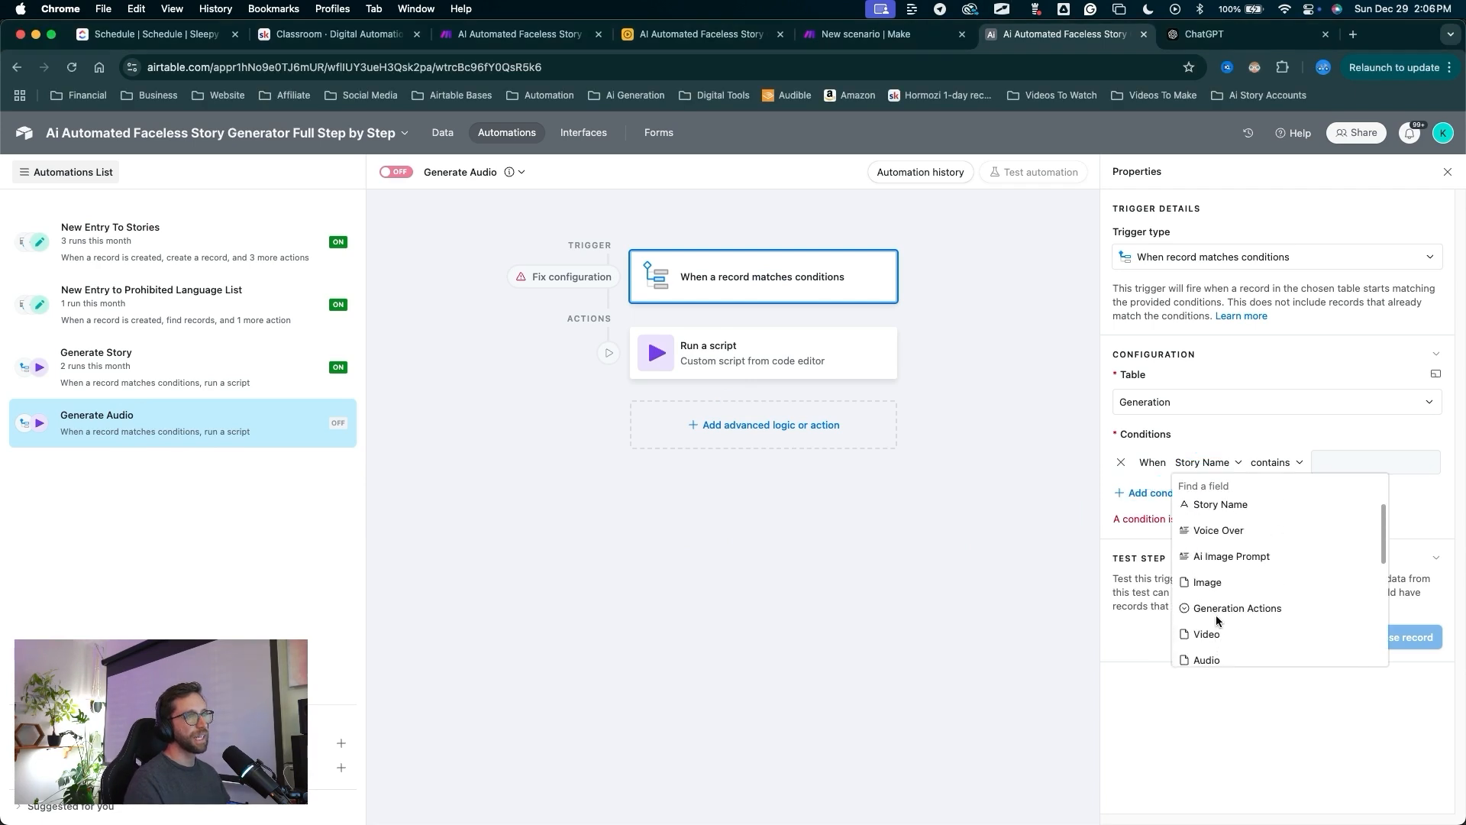
pyautogui.click(1217, 609)
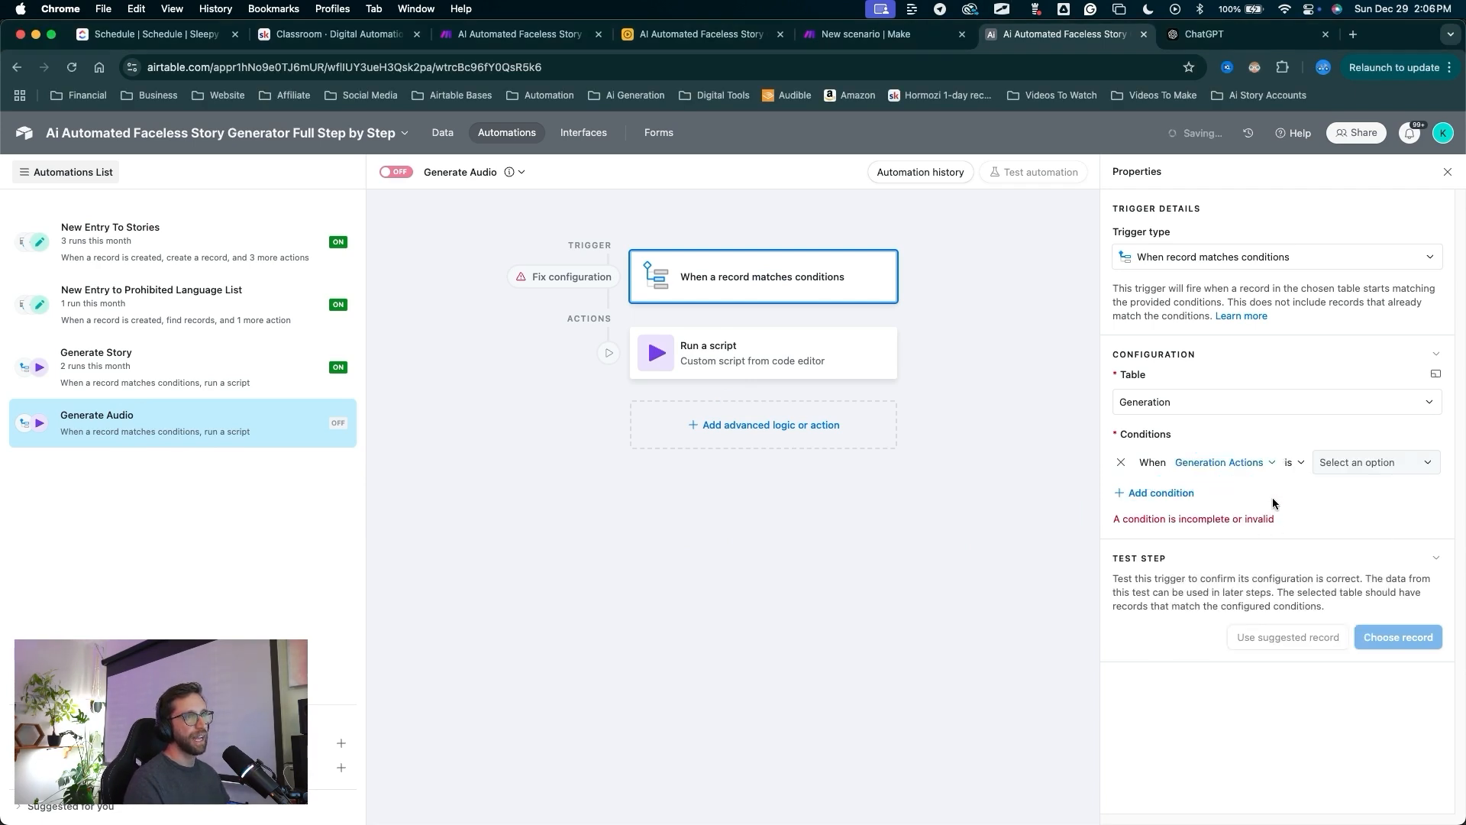
pyautogui.click(1350, 460)
pyautogui.click(1379, 577)
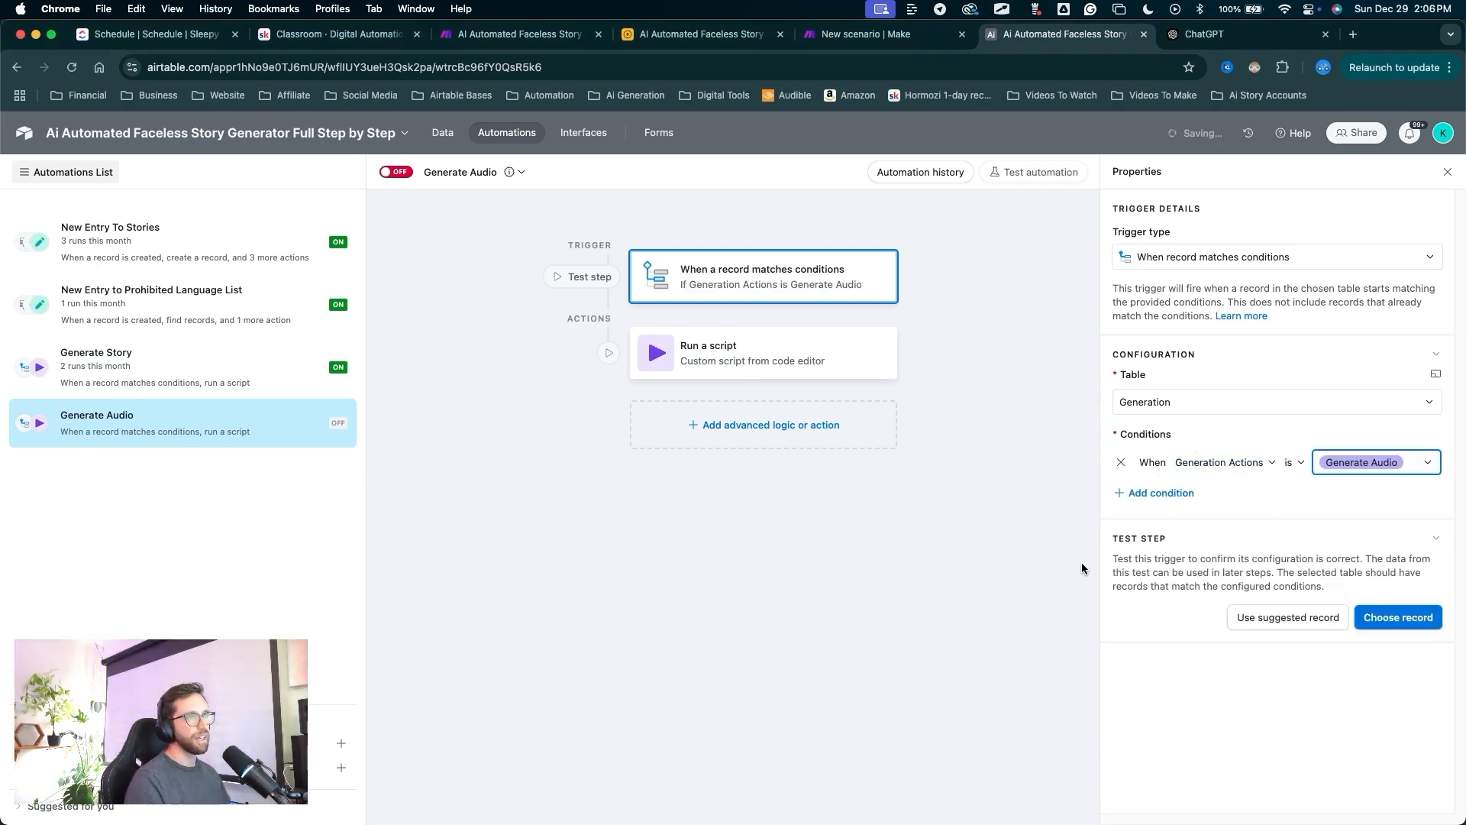
# Add a second condition: Auto Settings (from Stories) has any of Manual.
pyautogui.doubleClick(1160, 493)
pyautogui.click(1222, 493)
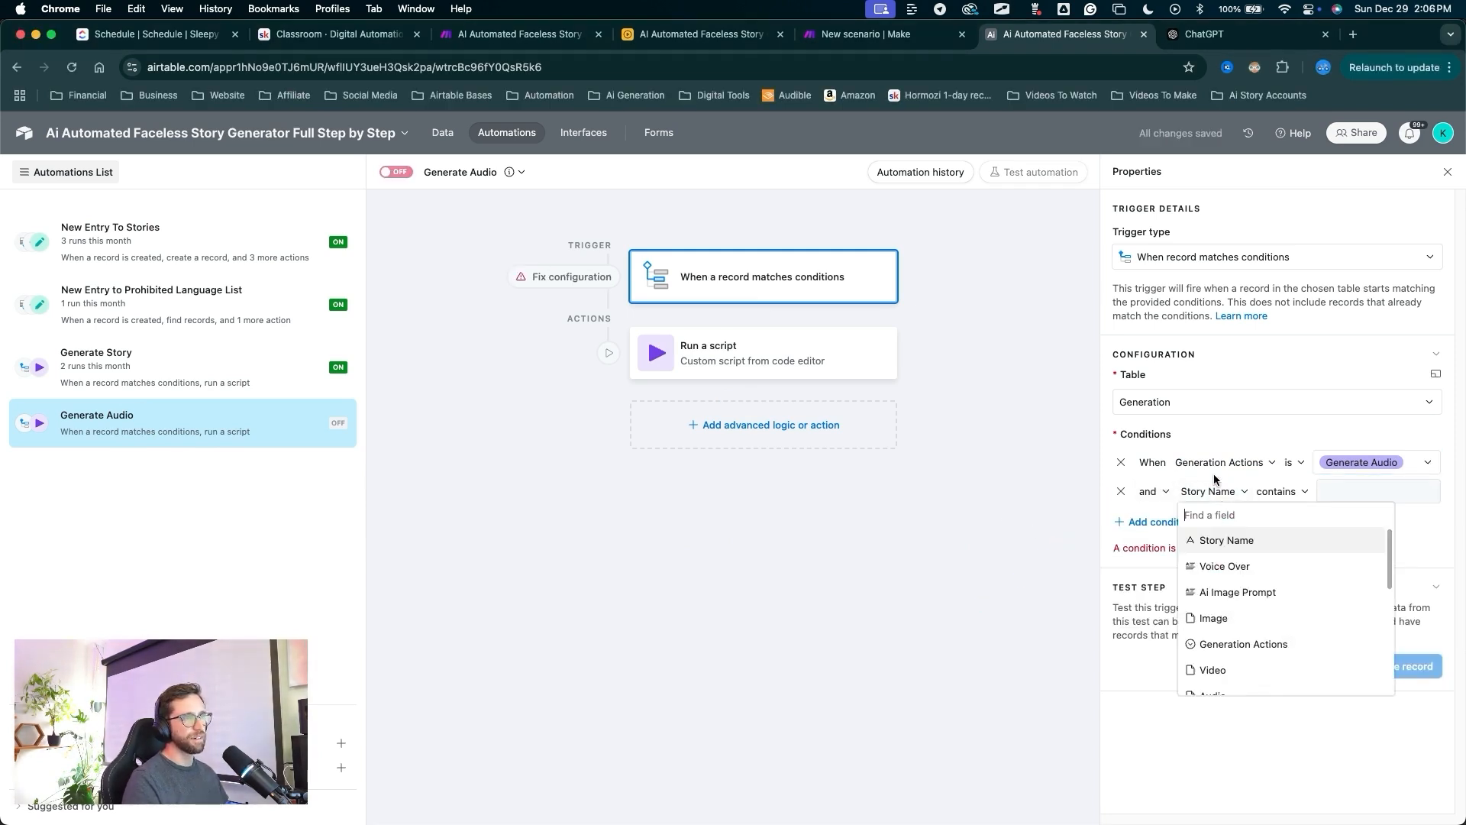
pyautogui.scroll(-5, 1231, 657)
pyautogui.click(1235, 658)
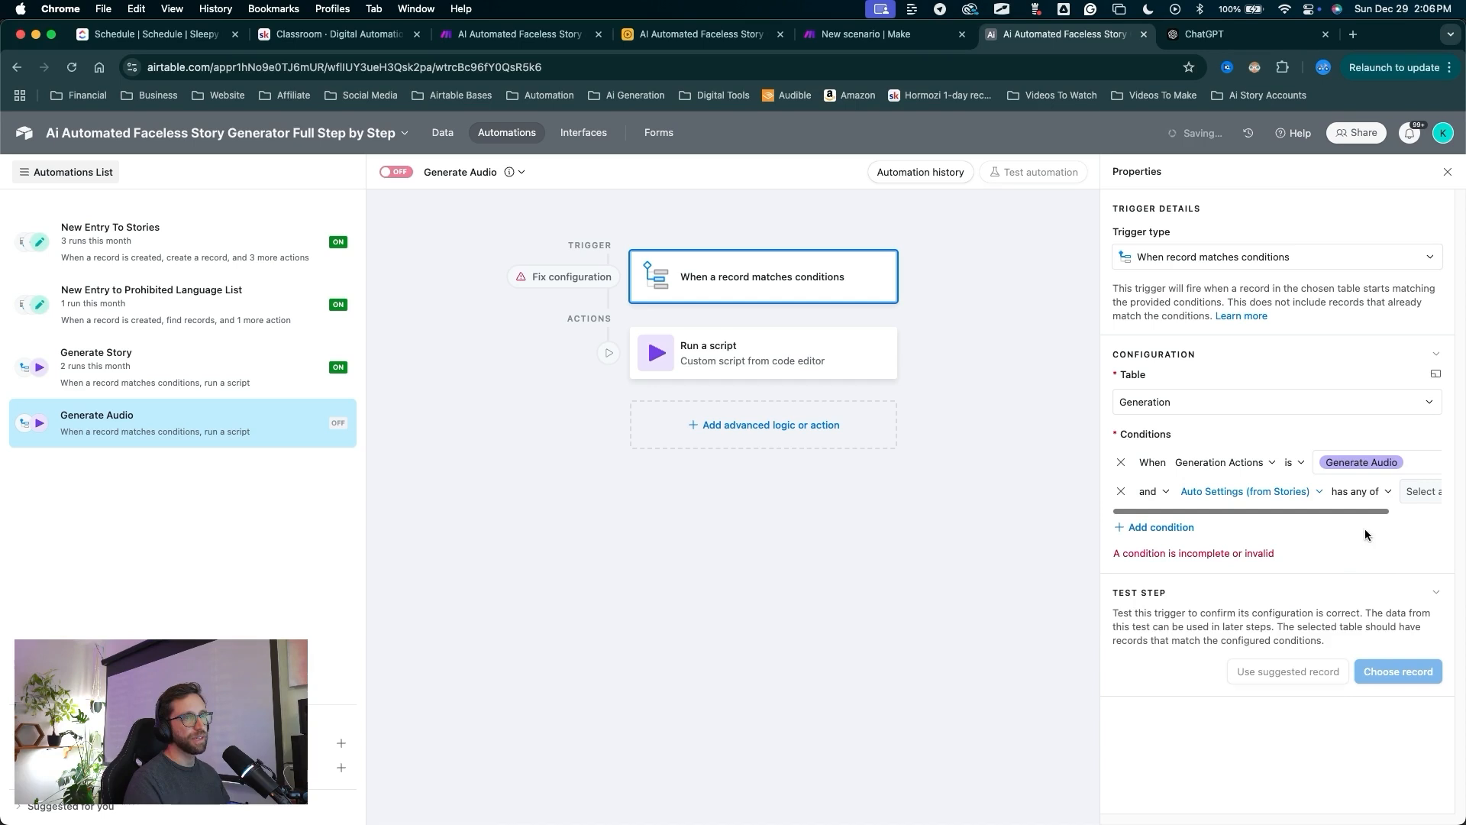
pyautogui.click(1422, 491)
pyautogui.click(1346, 609)
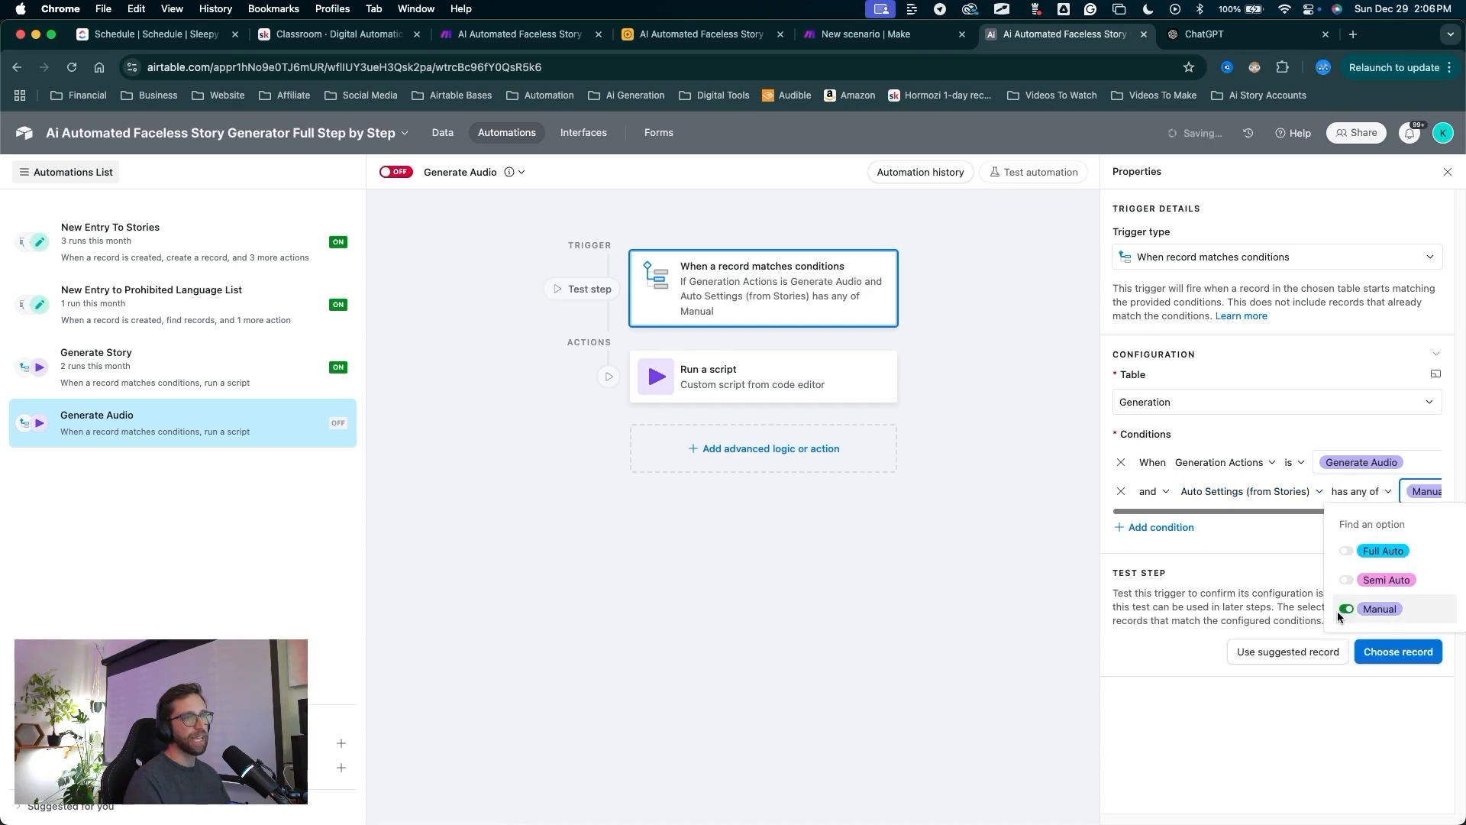
pyautogui.click(1354, 493)
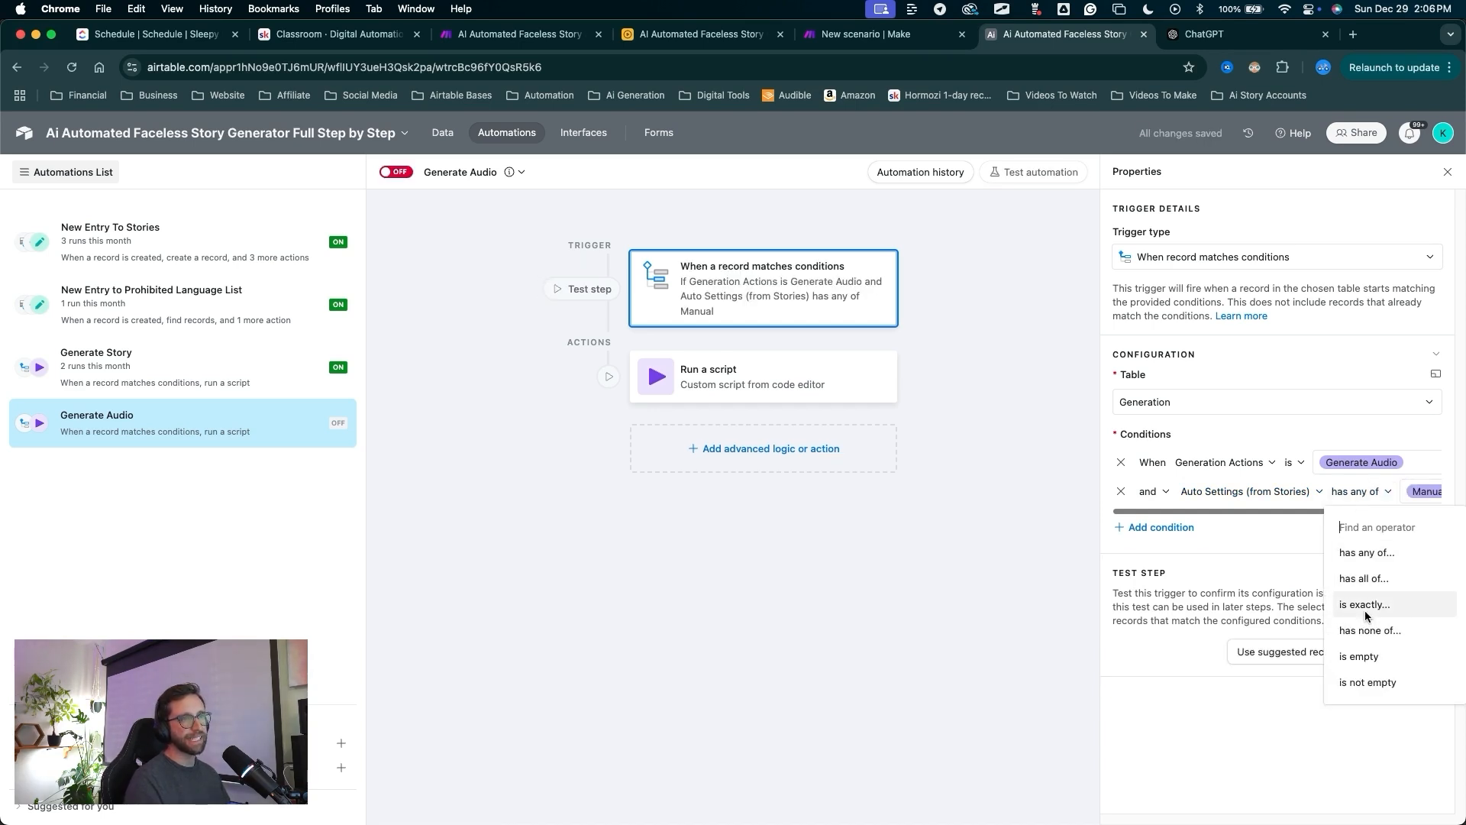
pyautogui.click(1390, 484)
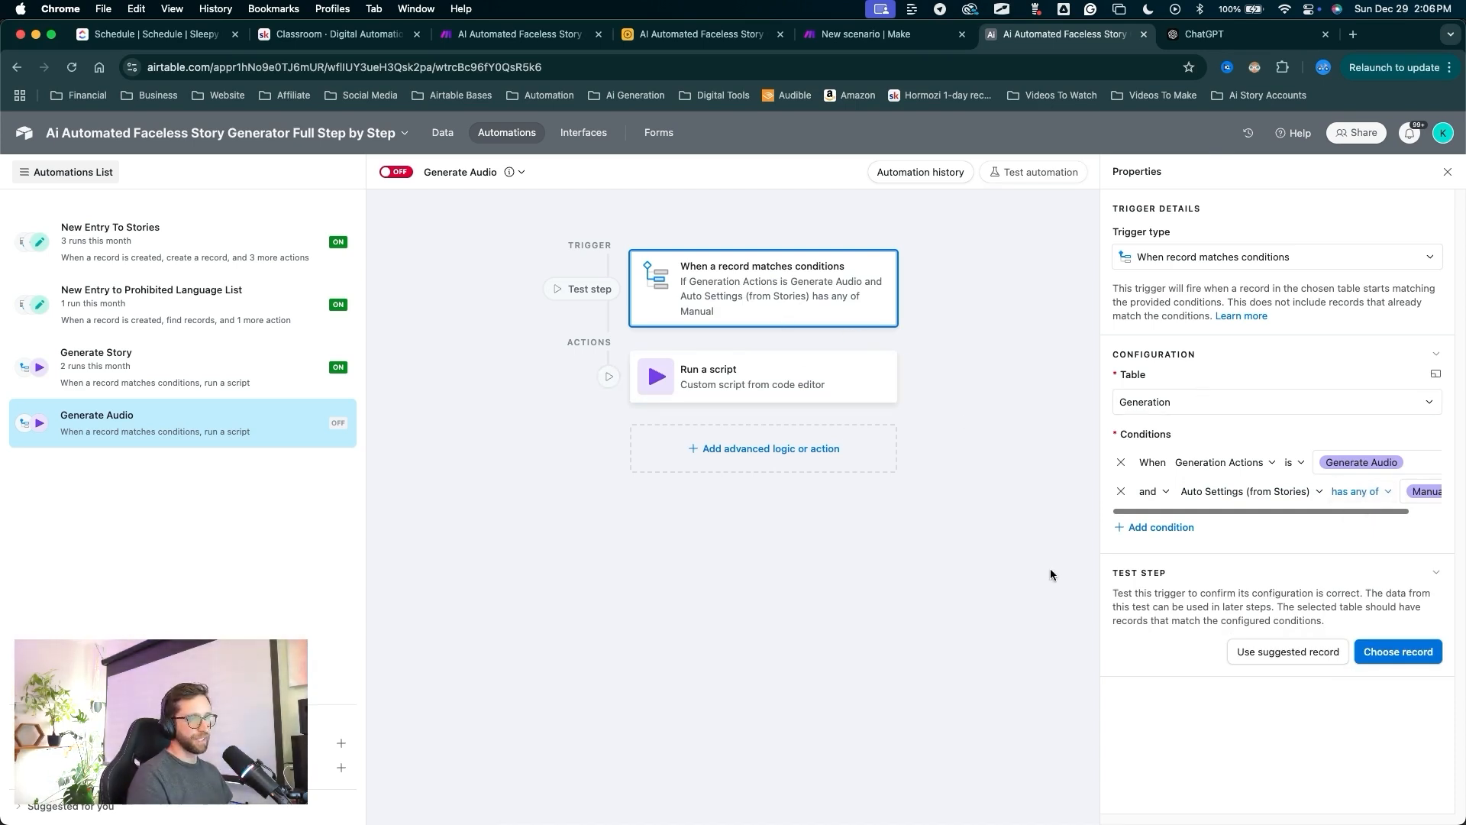
# Add a third condition: Voice Over is not empty.
pyautogui.click(1157, 527)
pyautogui.click(1199, 520)
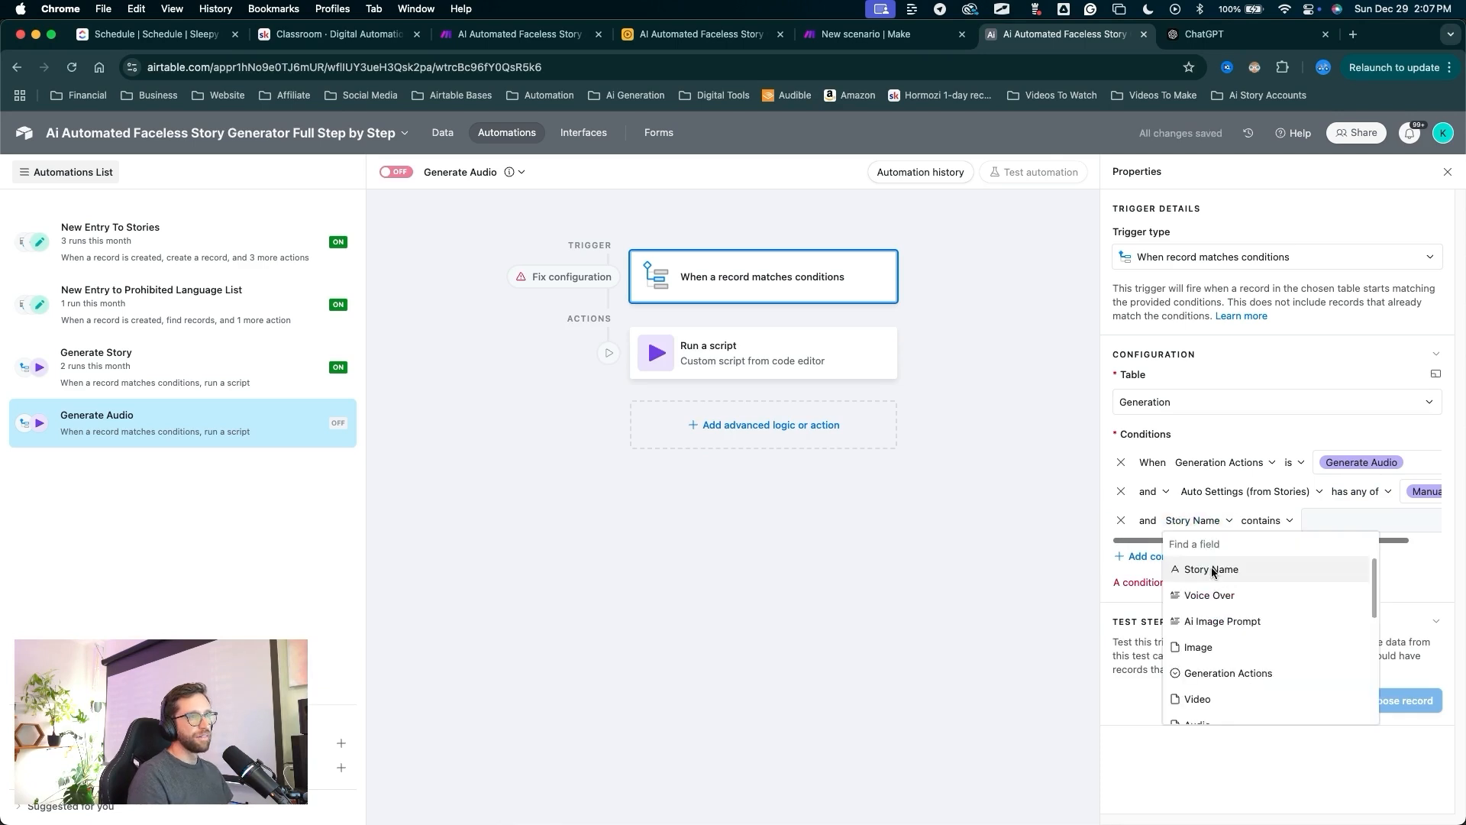
pyautogui.click(1210, 595)
pyautogui.click(1264, 521)
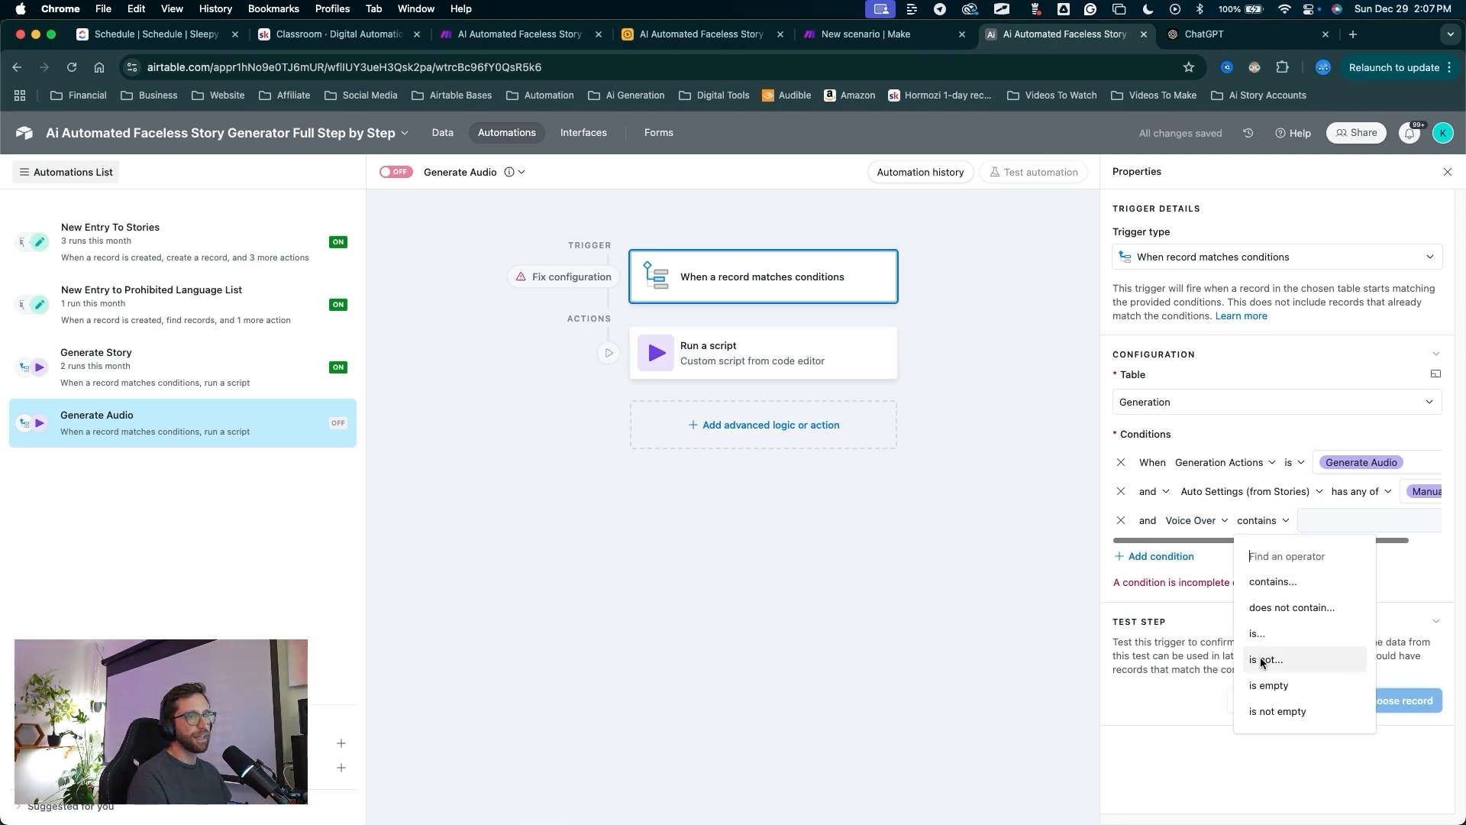
pyautogui.click(1277, 711)
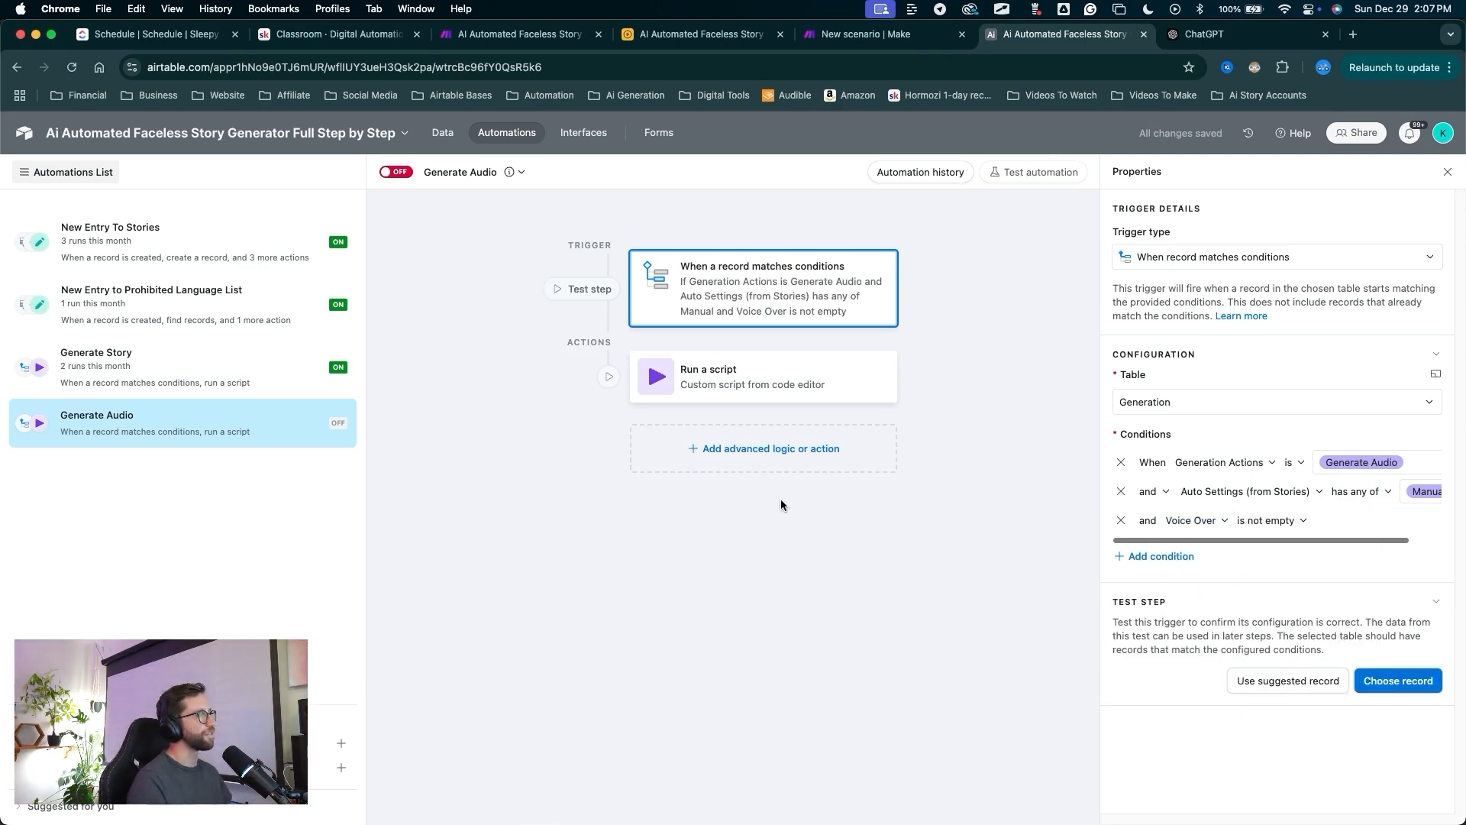
pyautogui.moveTo(1013, 611)
pyautogui.mouseDown()
pyautogui.moveTo(1260, 498)
pyautogui.moveTo(1191, 466)
pyautogui.moveTo(1342, 467)
pyautogui.mouseUp()
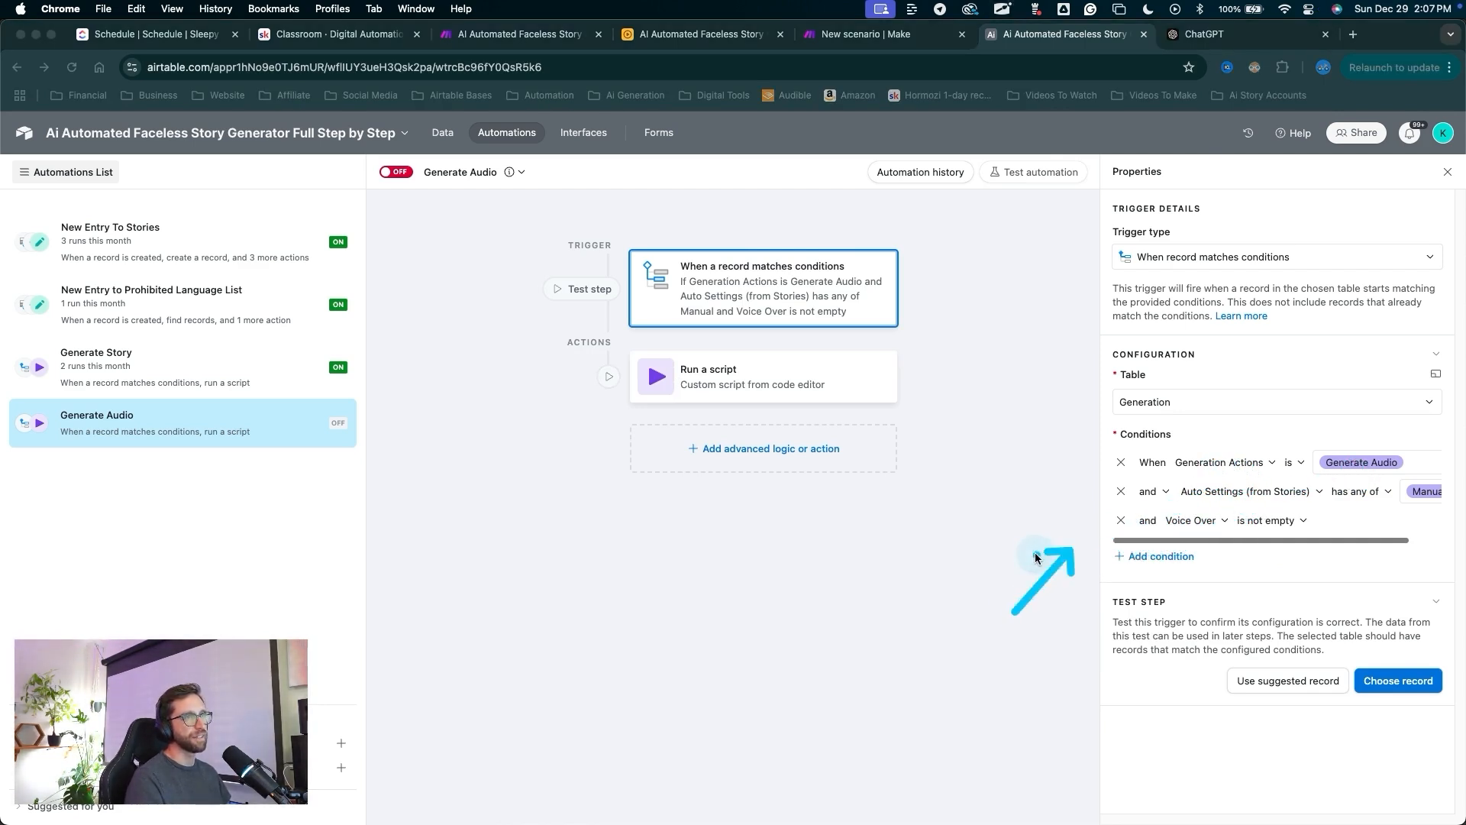
# Switch the Generate Audio automation on and review its run-script step.
pyautogui.moveTo(427, 503); pyautogui.dragTo(406, 188)
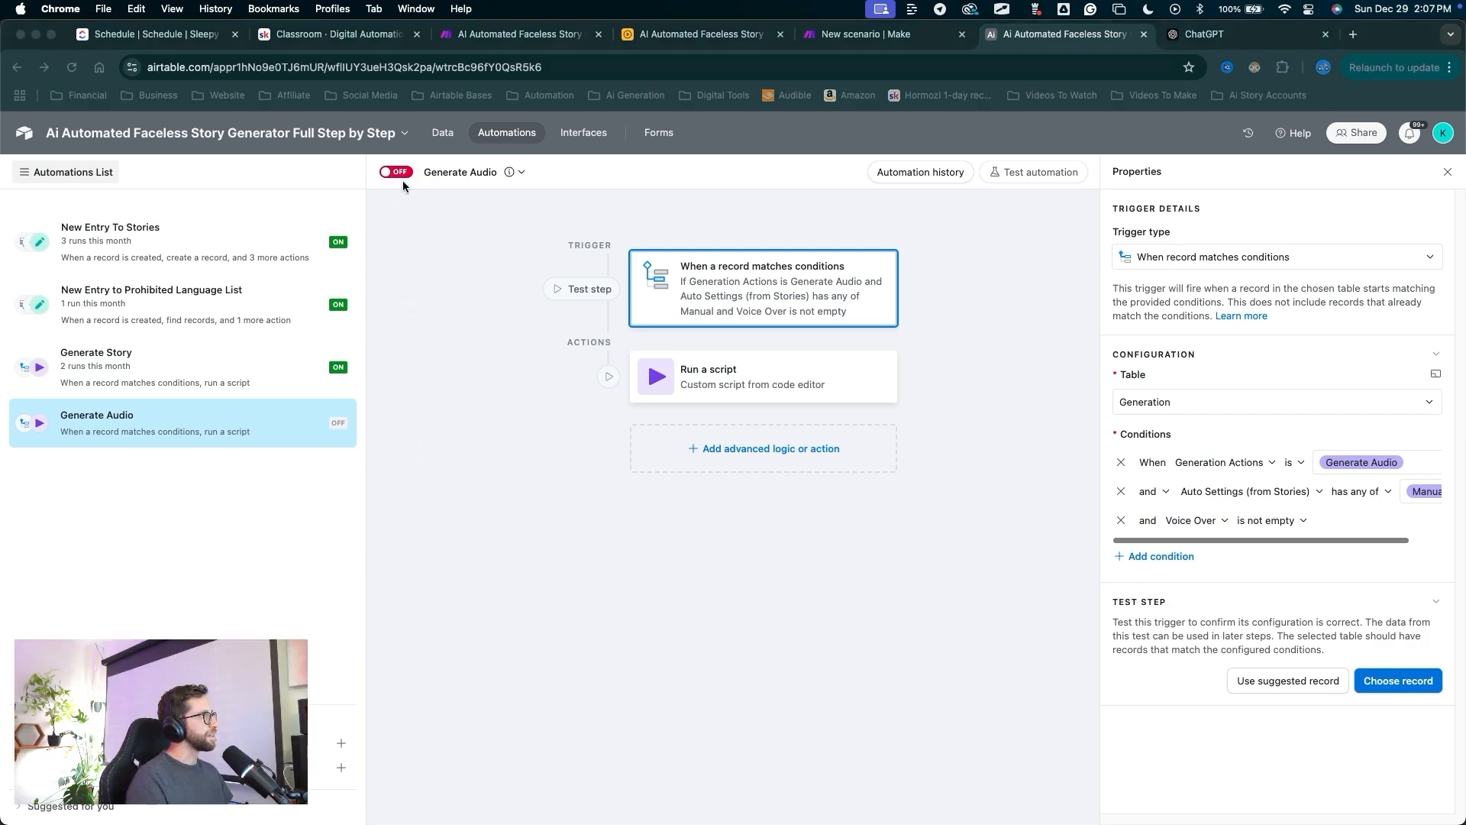
pyautogui.click(398, 172)
pyautogui.moveTo(435, 683); pyautogui.dragTo(712, 375)
pyautogui.click(712, 378)
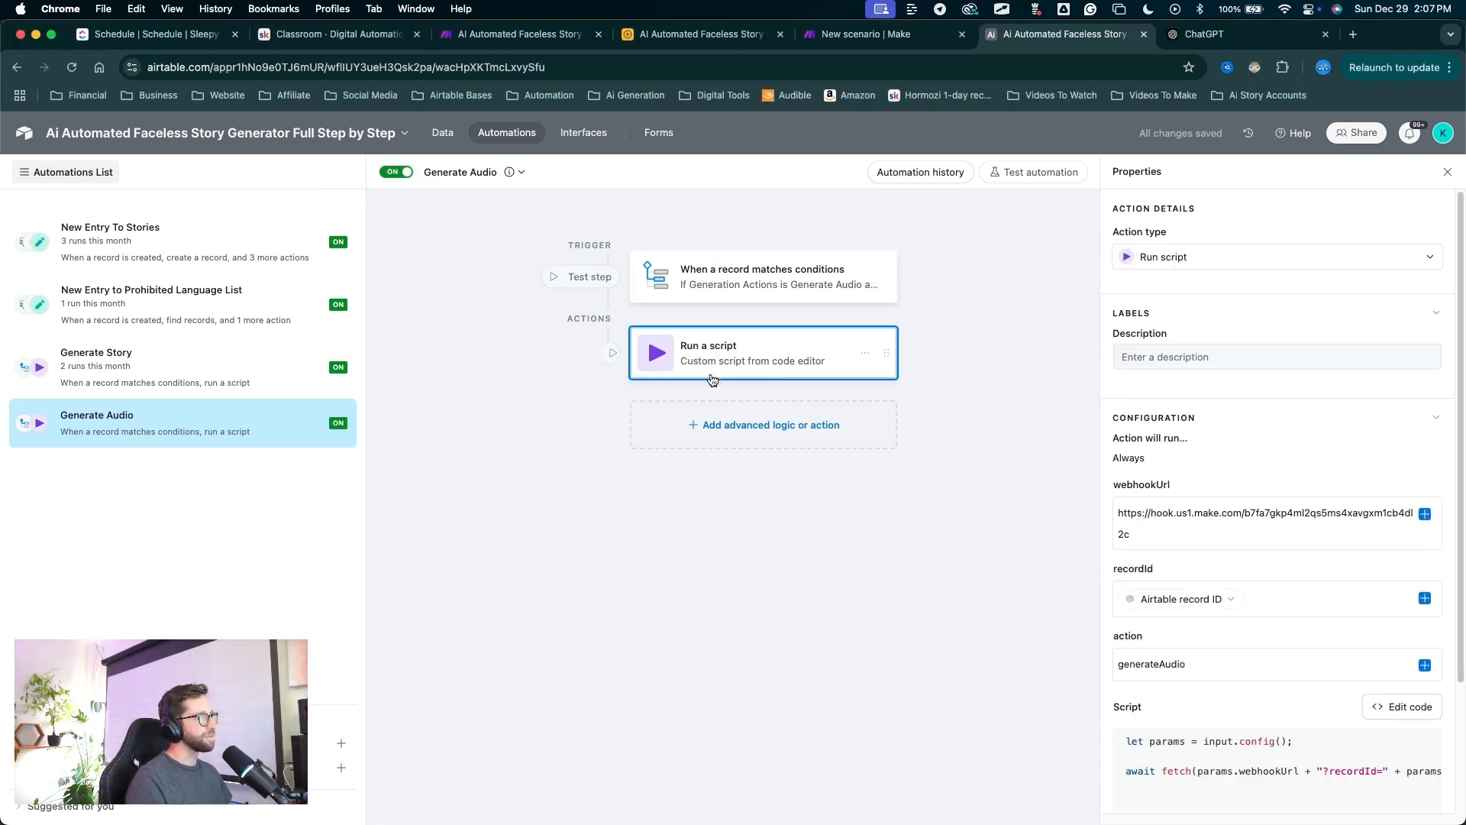
pyautogui.moveTo(959, 672)
pyautogui.mouseDown()
pyautogui.moveTo(1135, 669)
pyautogui.moveTo(1105, 672)
pyautogui.mouseUp()
pyautogui.press('Escape')
pyautogui.moveTo(867, 202); pyautogui.dragTo(878, 39)
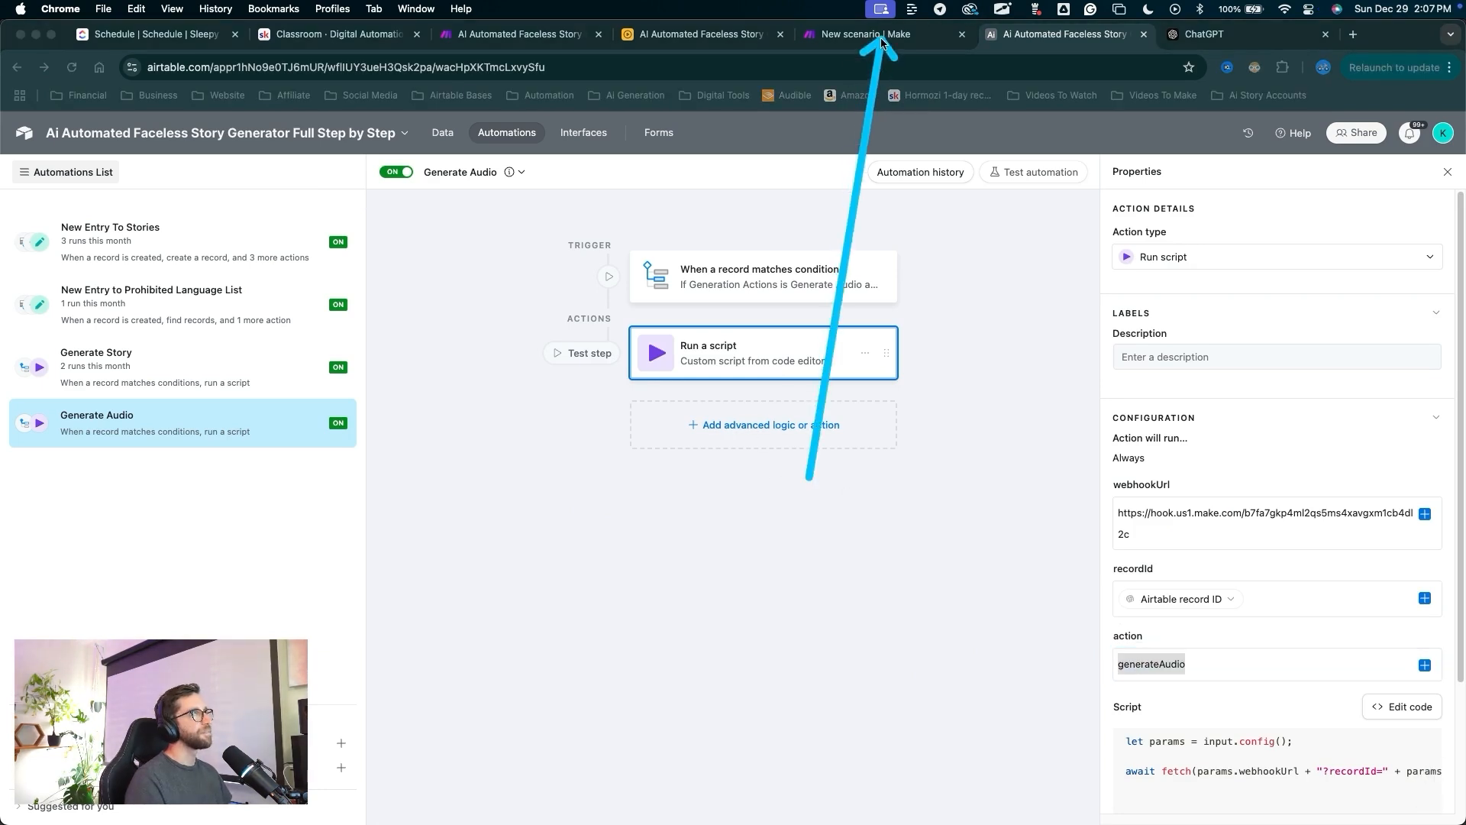
pyautogui.press('Escape')
pyautogui.click(866, 34)
# Add a filter on the Main Route's new path: 2. action equal to generateAudio.
pyautogui.moveTo(538, 598); pyautogui.dragTo(558, 446)
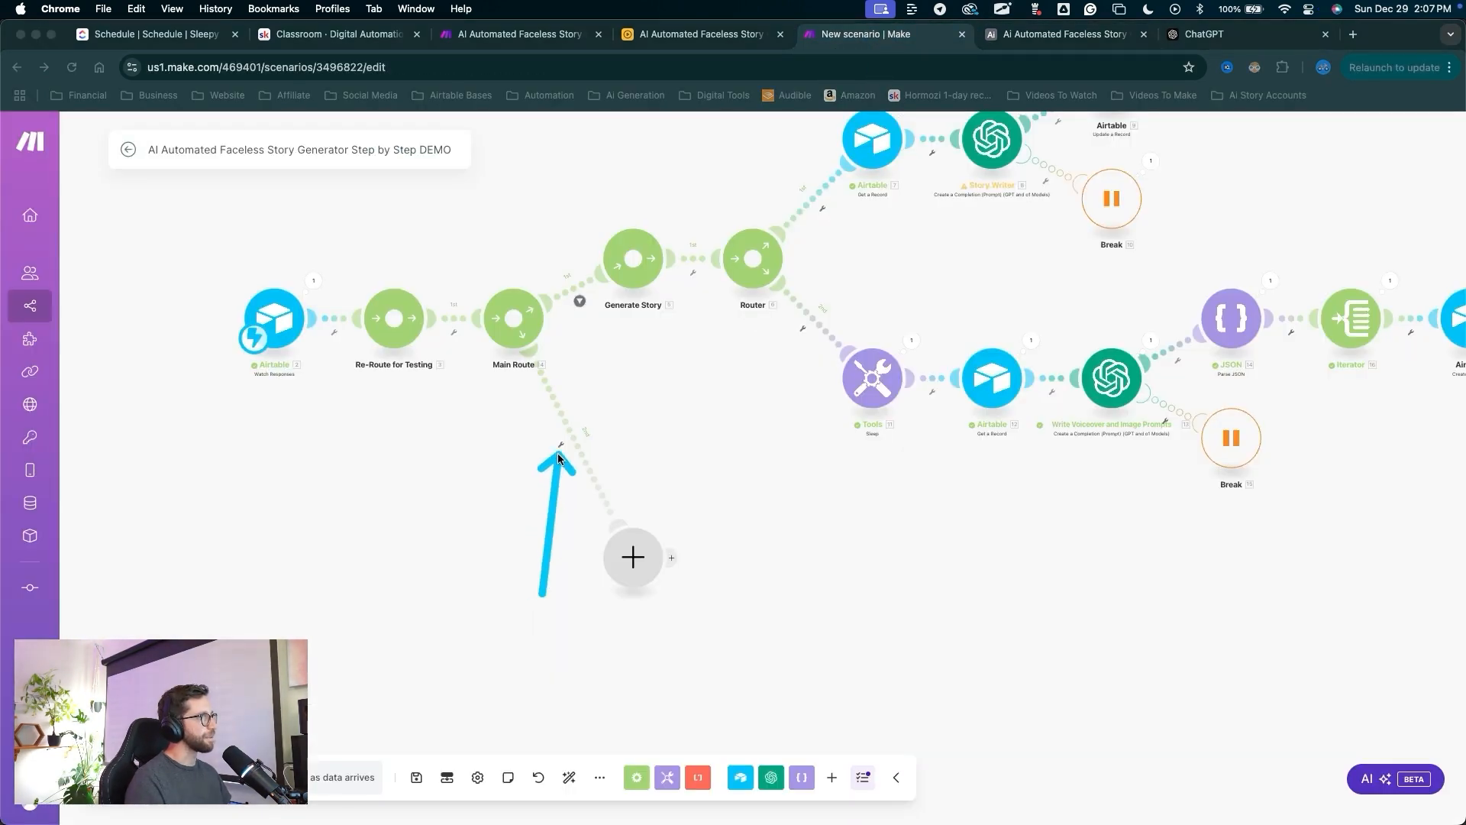
pyautogui.press('Escape')
pyautogui.click(559, 448)
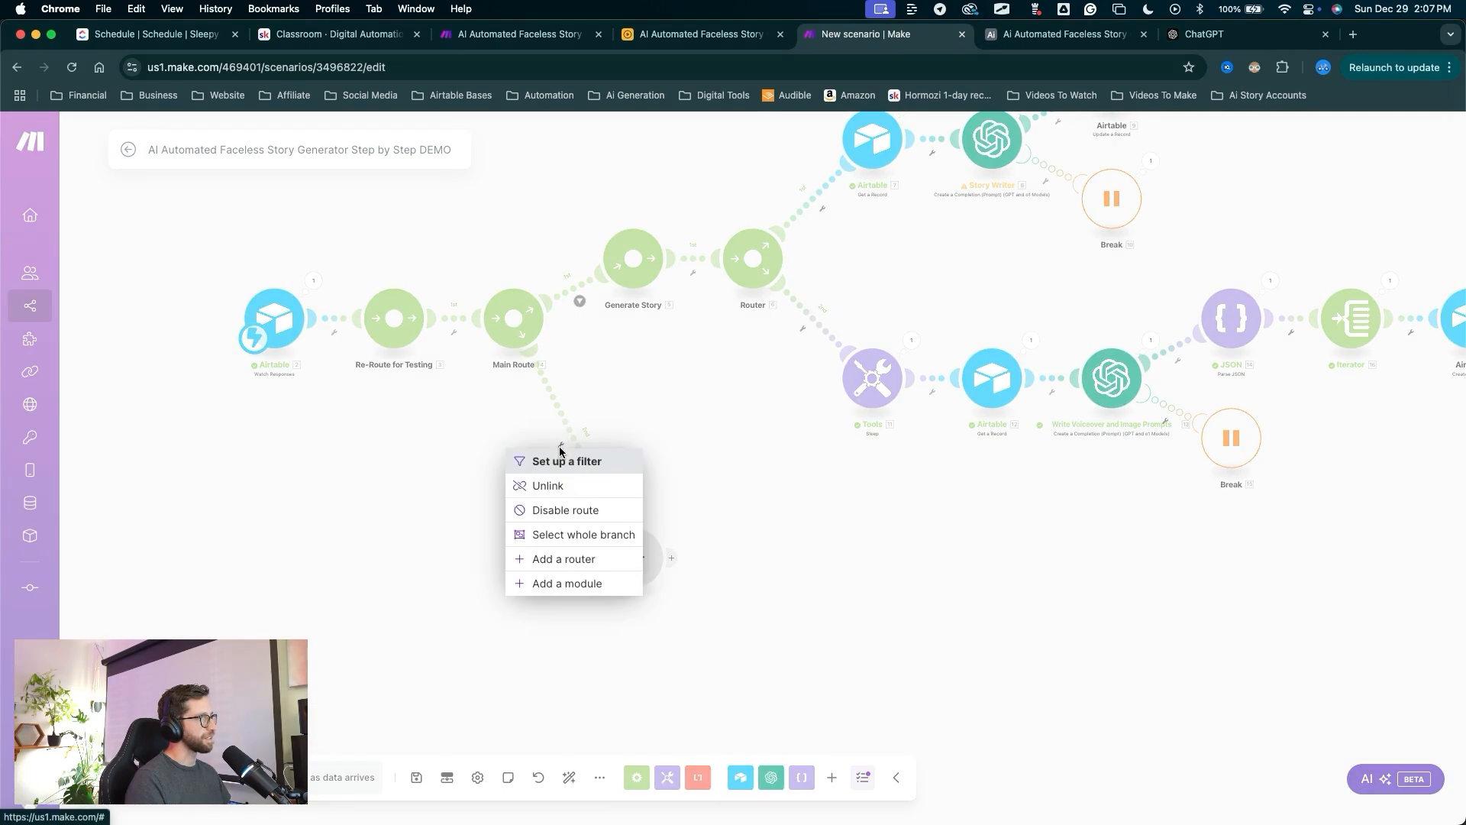
pyautogui.click(565, 460)
pyautogui.click(649, 475)
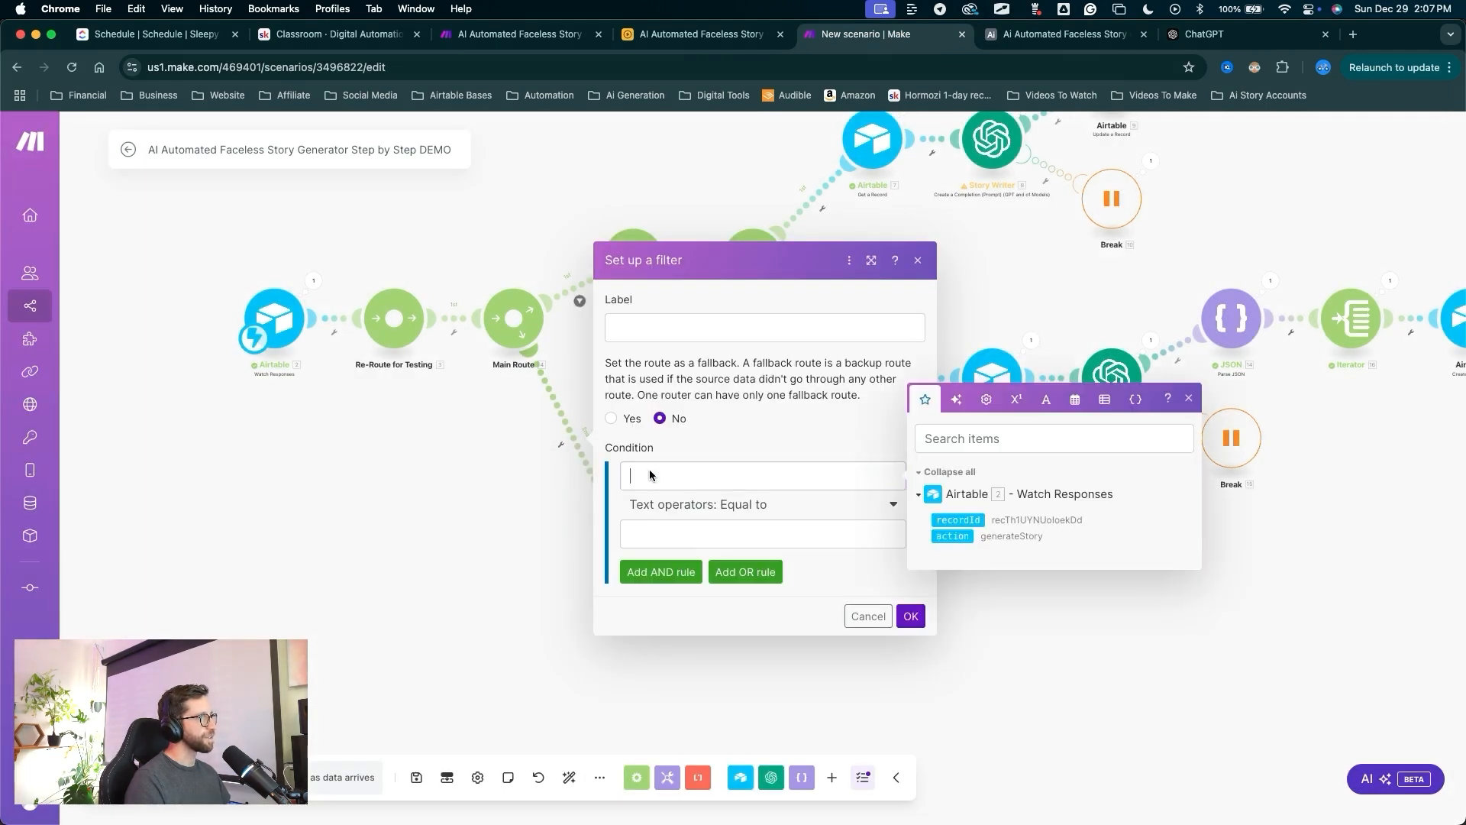
pyautogui.click(953, 535)
pyautogui.click(726, 530)
pyautogui.write('generateAudio')
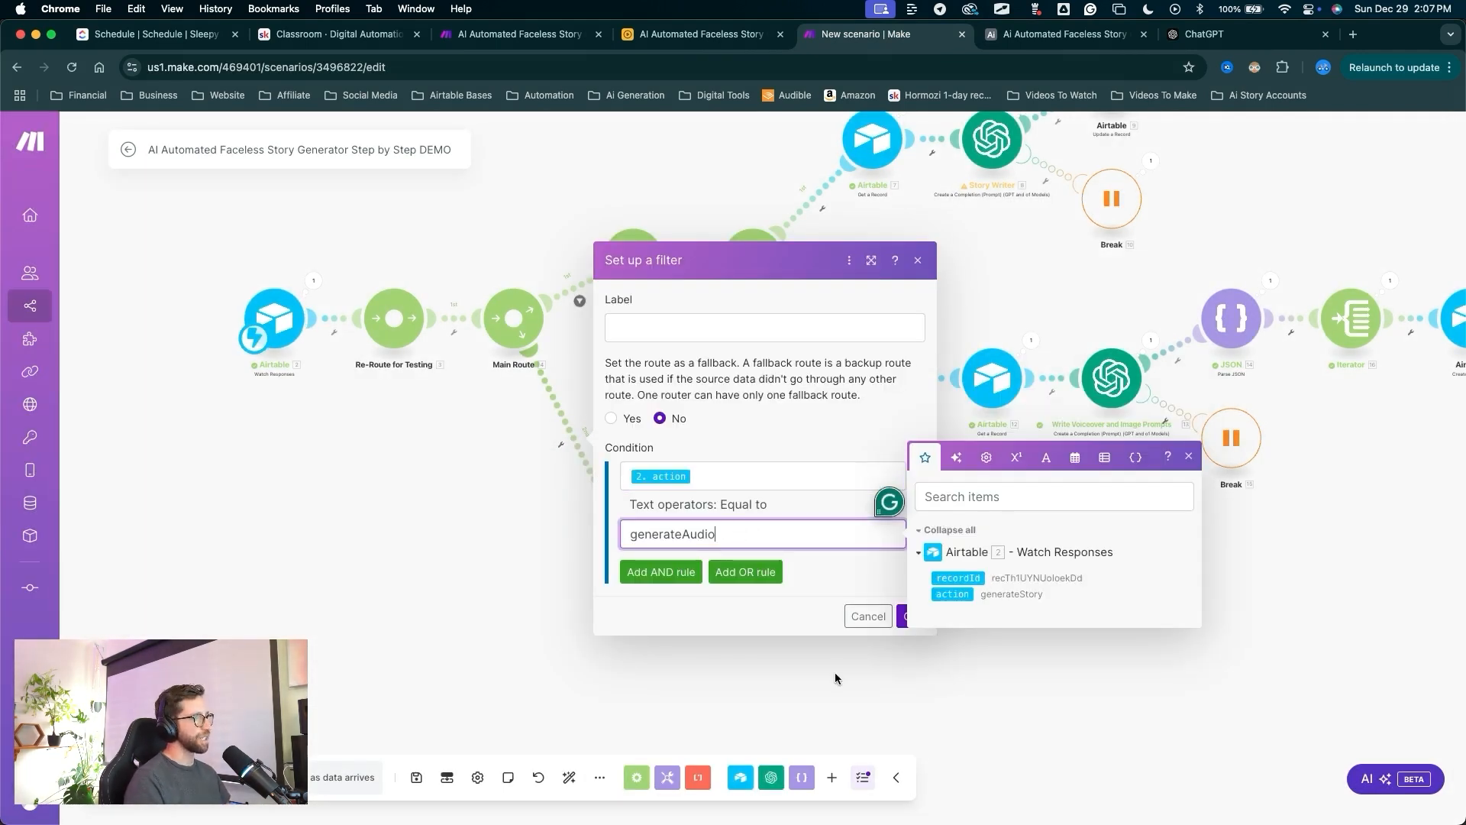
pyautogui.click(910, 616)
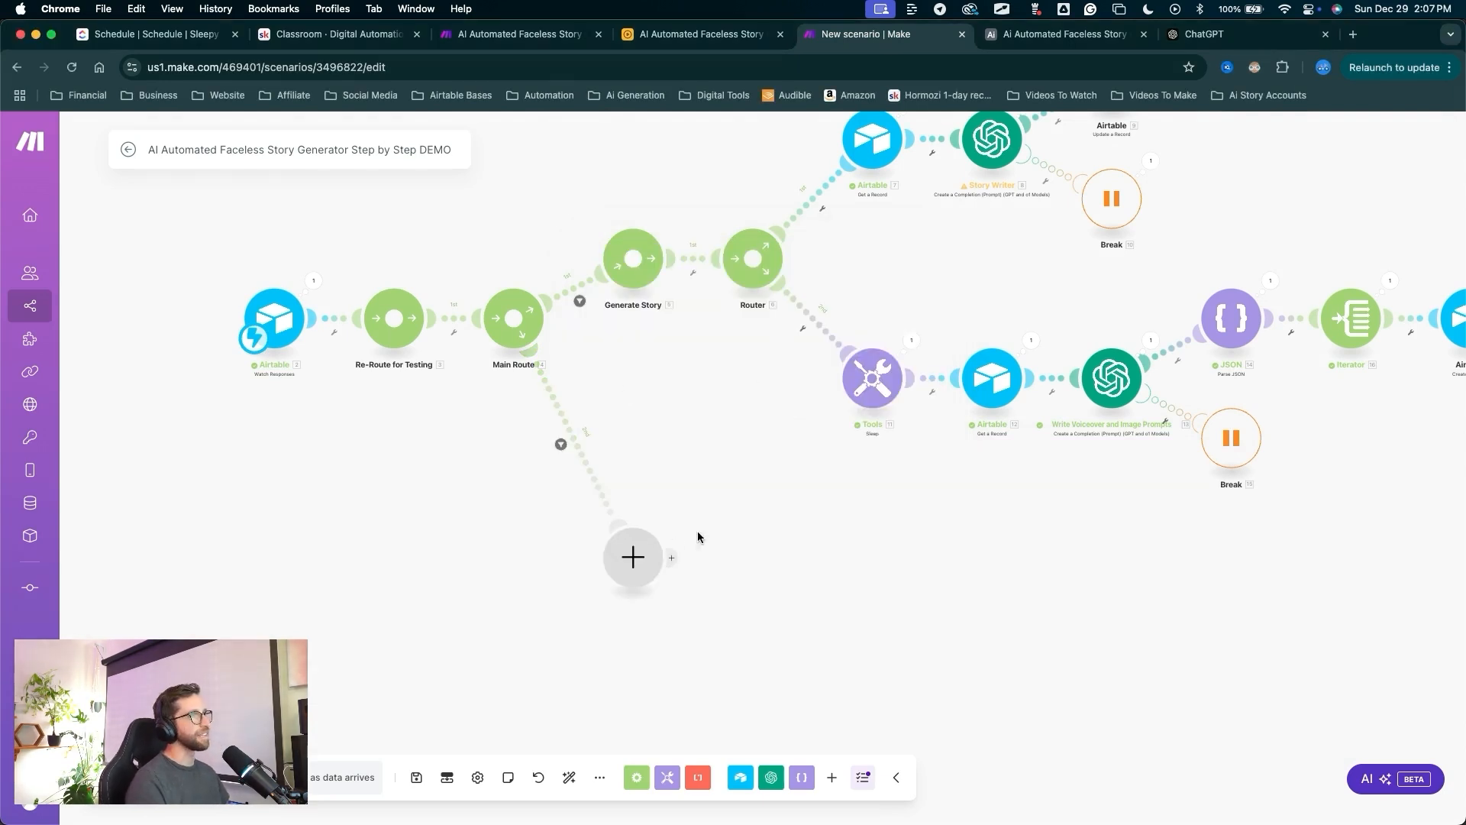
pyautogui.hscroll(5, 698, 530)
pyautogui.hscroll(2, 672, 588)
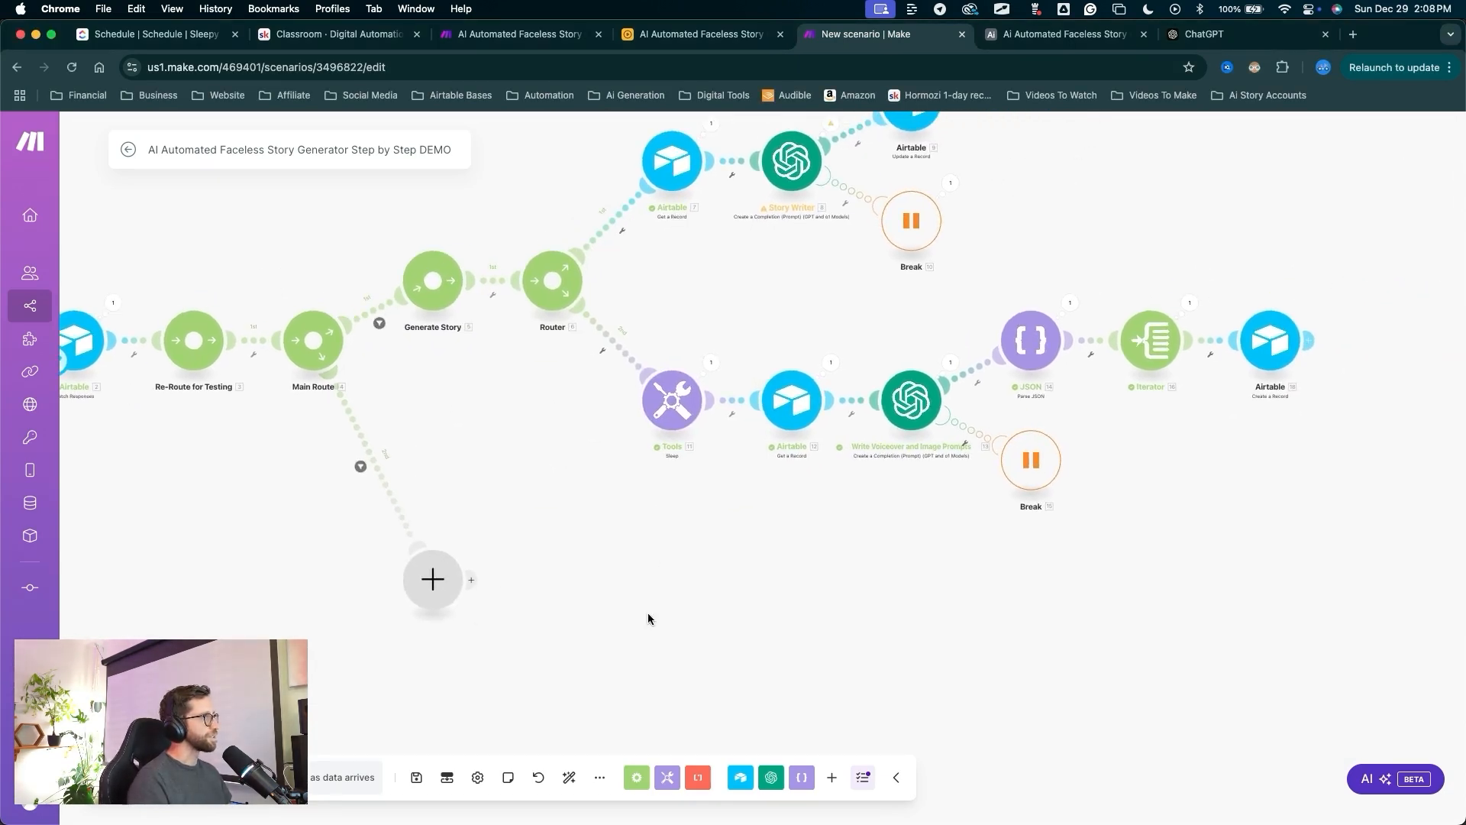
pyautogui.moveTo(648, 642)
pyautogui.mouseDown()
pyautogui.moveTo(427, 385)
pyautogui.moveTo(420, 287)
pyautogui.moveTo(539, 279)
pyautogui.moveTo(439, 281)
pyautogui.moveTo(458, 539)
pyautogui.mouseUp()
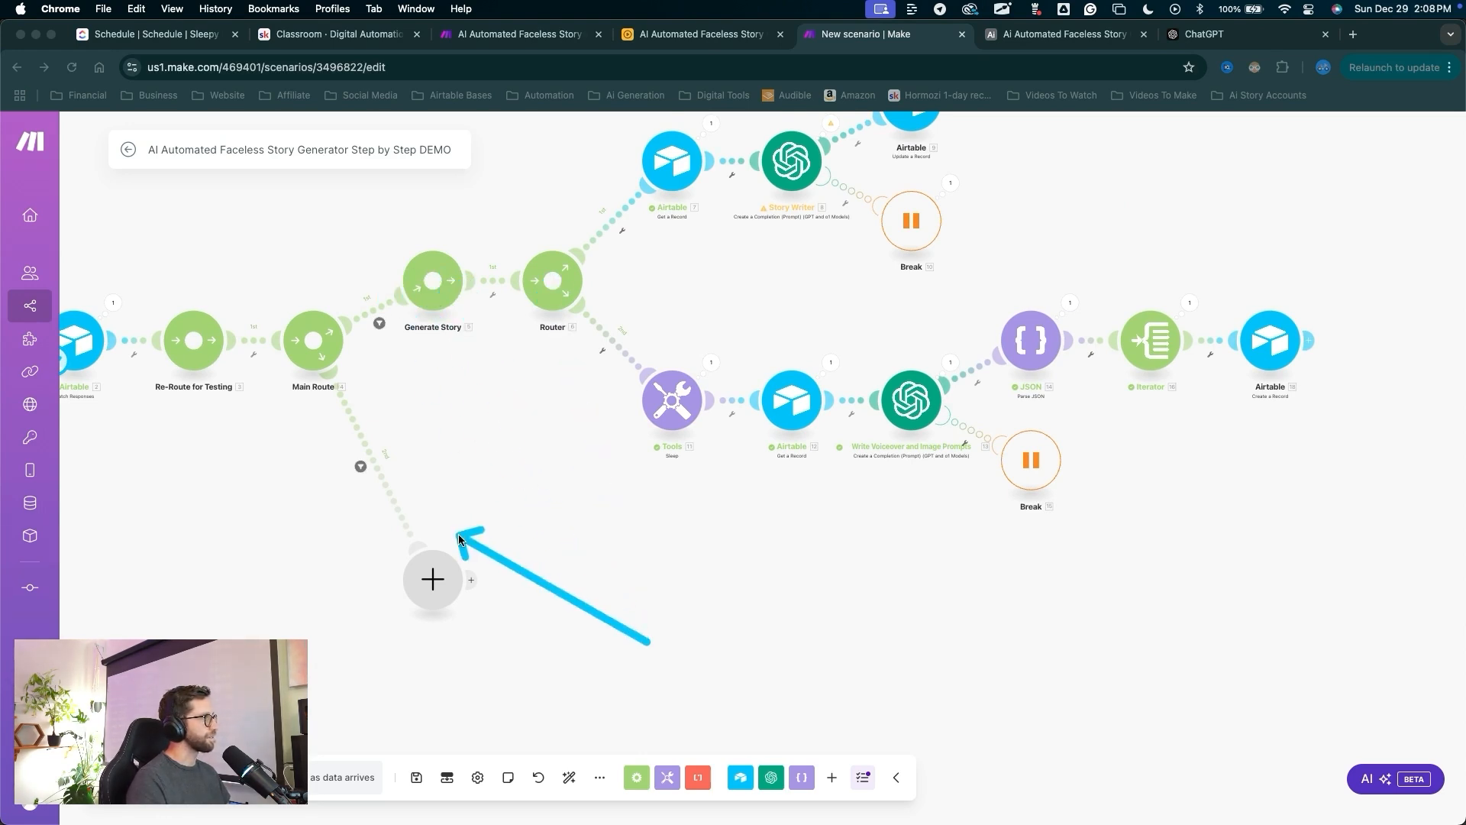
# Add a router on the new route and delete its extra empty branch.
pyautogui.click(430, 579)
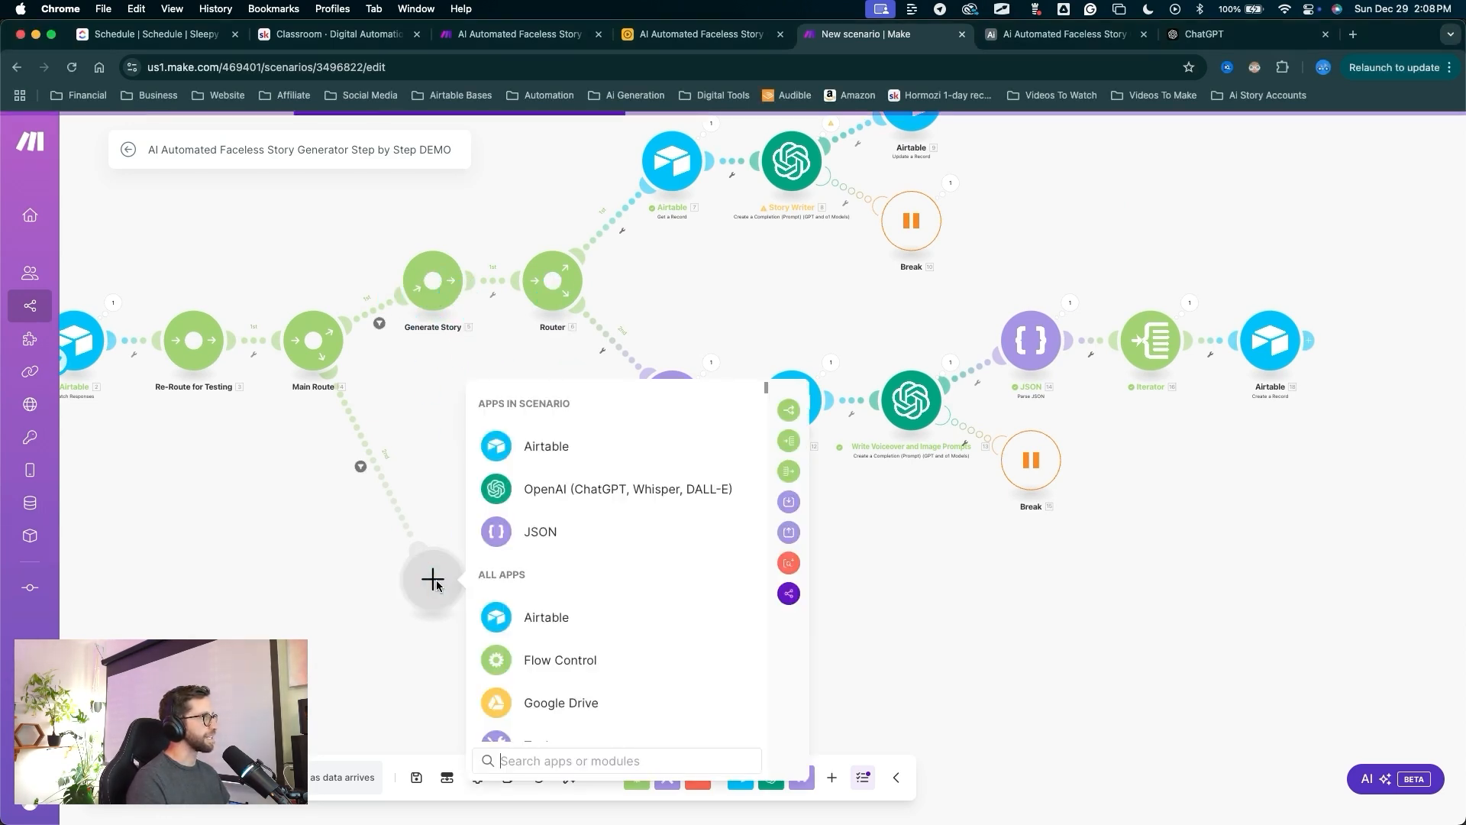
pyautogui.click(790, 414)
pyautogui.rightClick(560, 647)
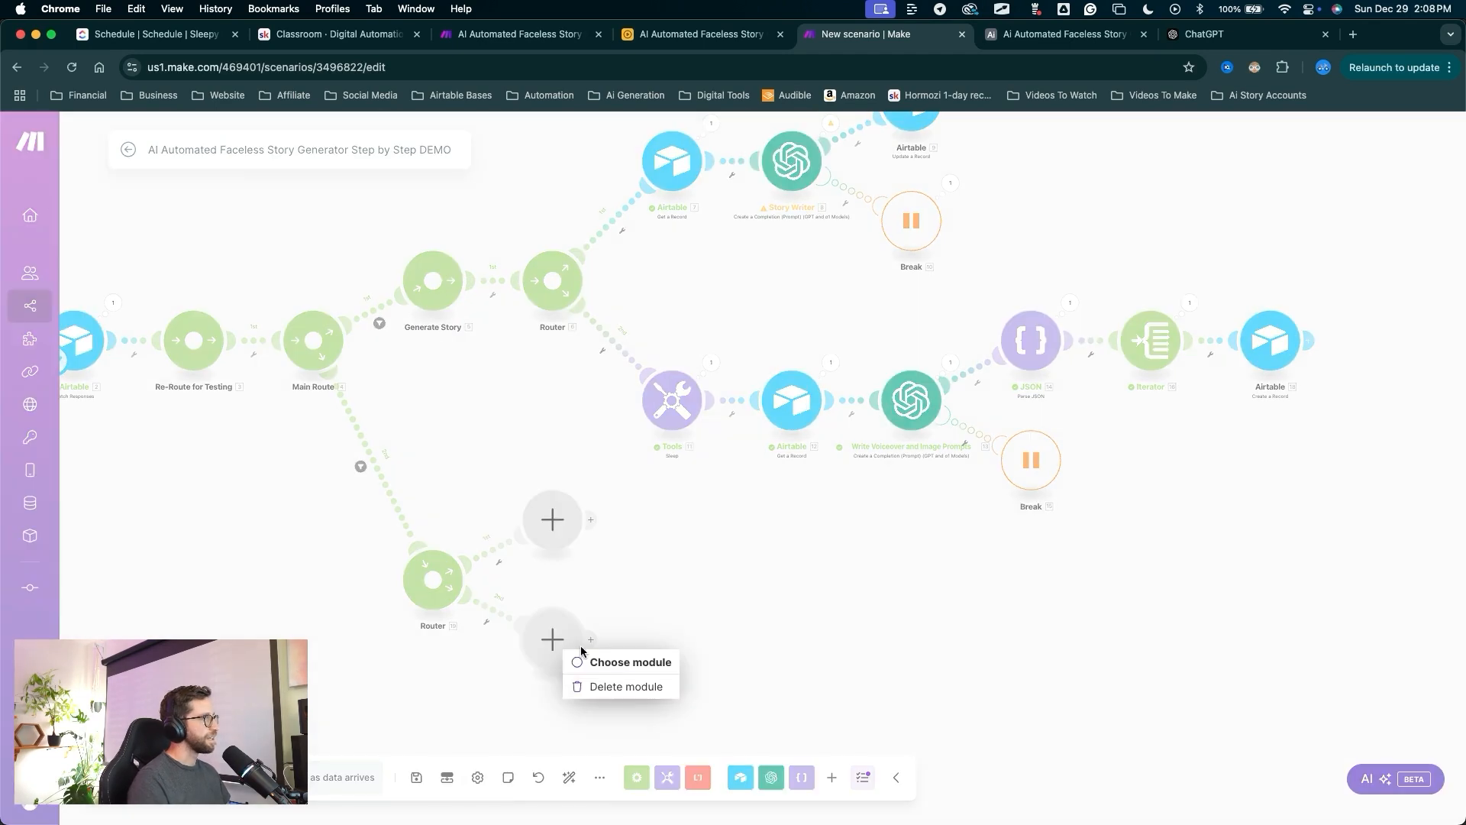
pyautogui.click(629, 686)
pyautogui.moveTo(629, 684); pyautogui.dragTo(557, 523)
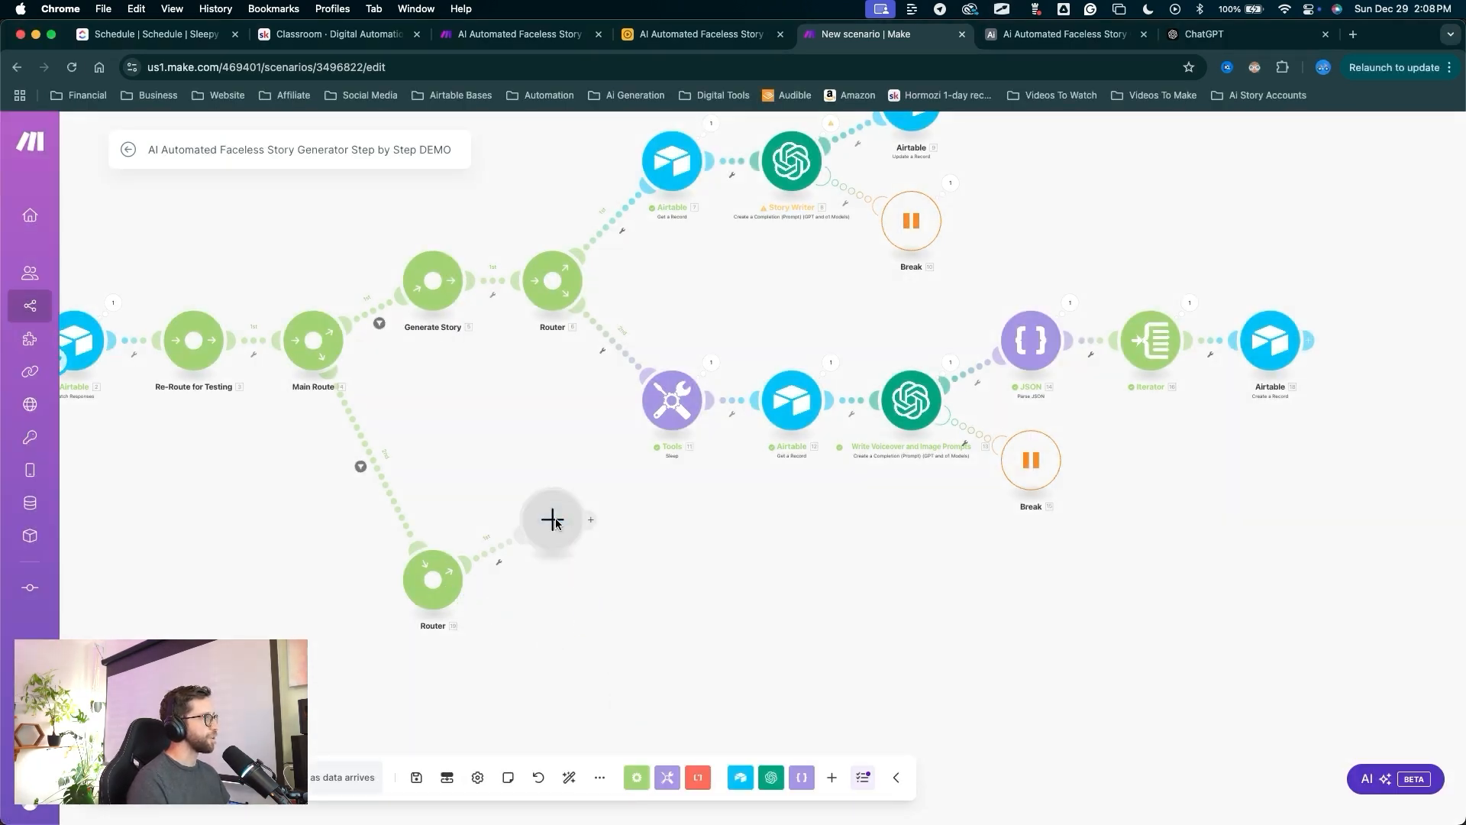
pyautogui.moveTo(544, 700); pyautogui.dragTo(432, 597)
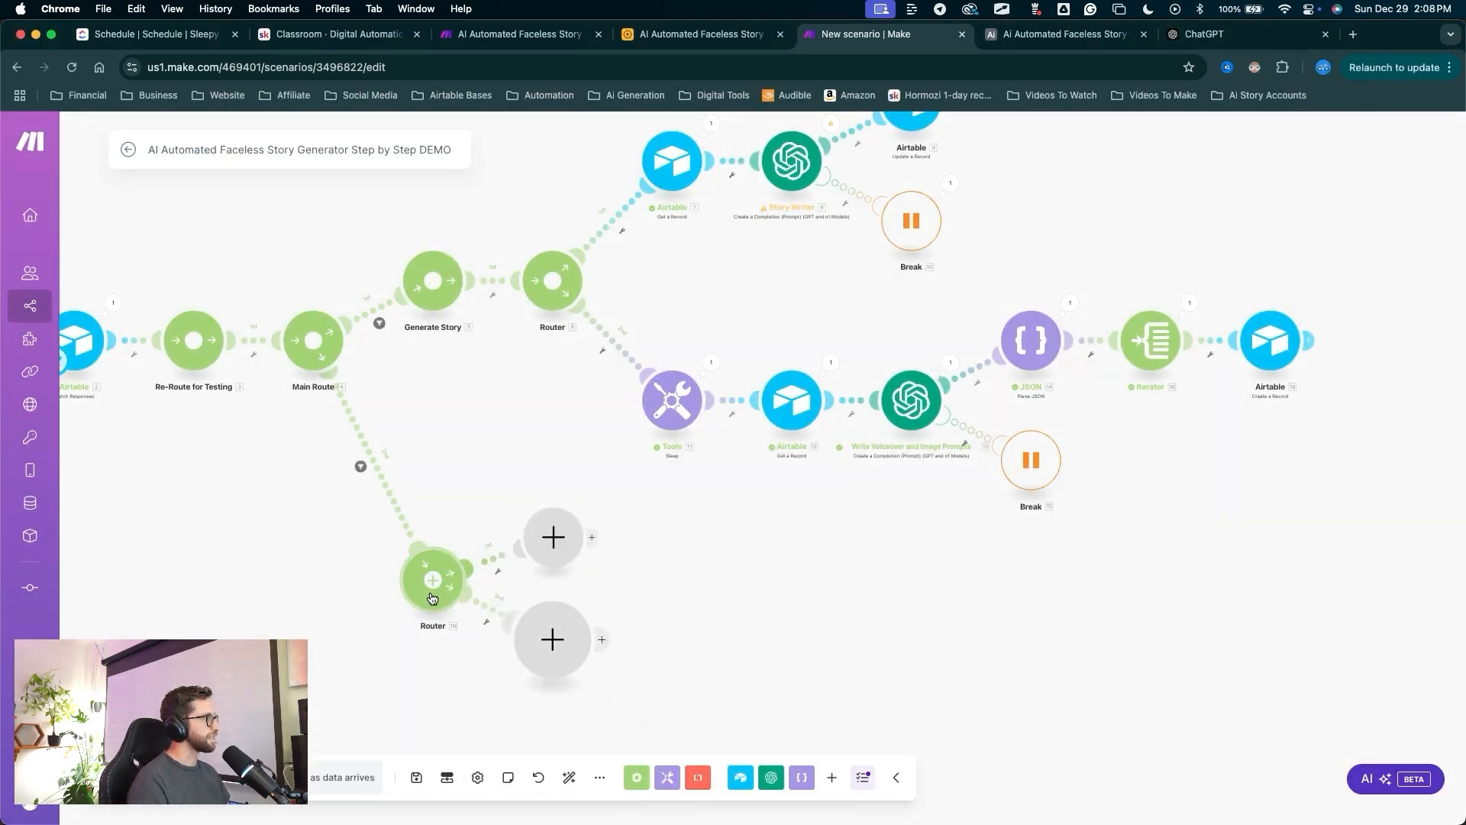
# Name the new router 'Generate Audio'.
pyautogui.click(439, 627)
pyautogui.write('Generate Audio')
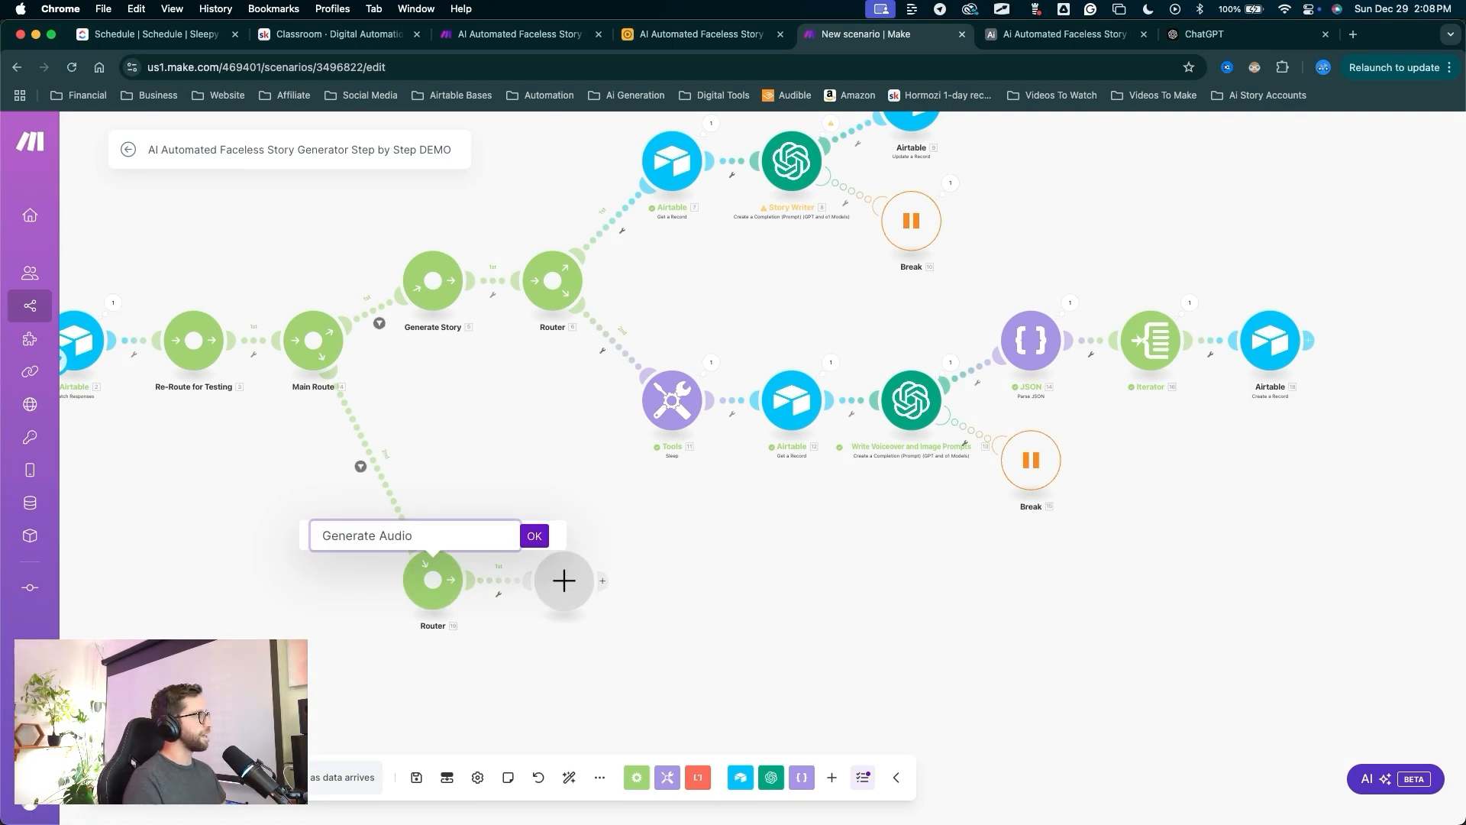
pyautogui.moveTo(573, 412); pyautogui.dragTo(534, 500)
pyautogui.click(534, 535)
# Add an Airtable Get a Record module after the Generate Audio router.
pyautogui.moveTo(605, 428); pyautogui.dragTo(564, 577)
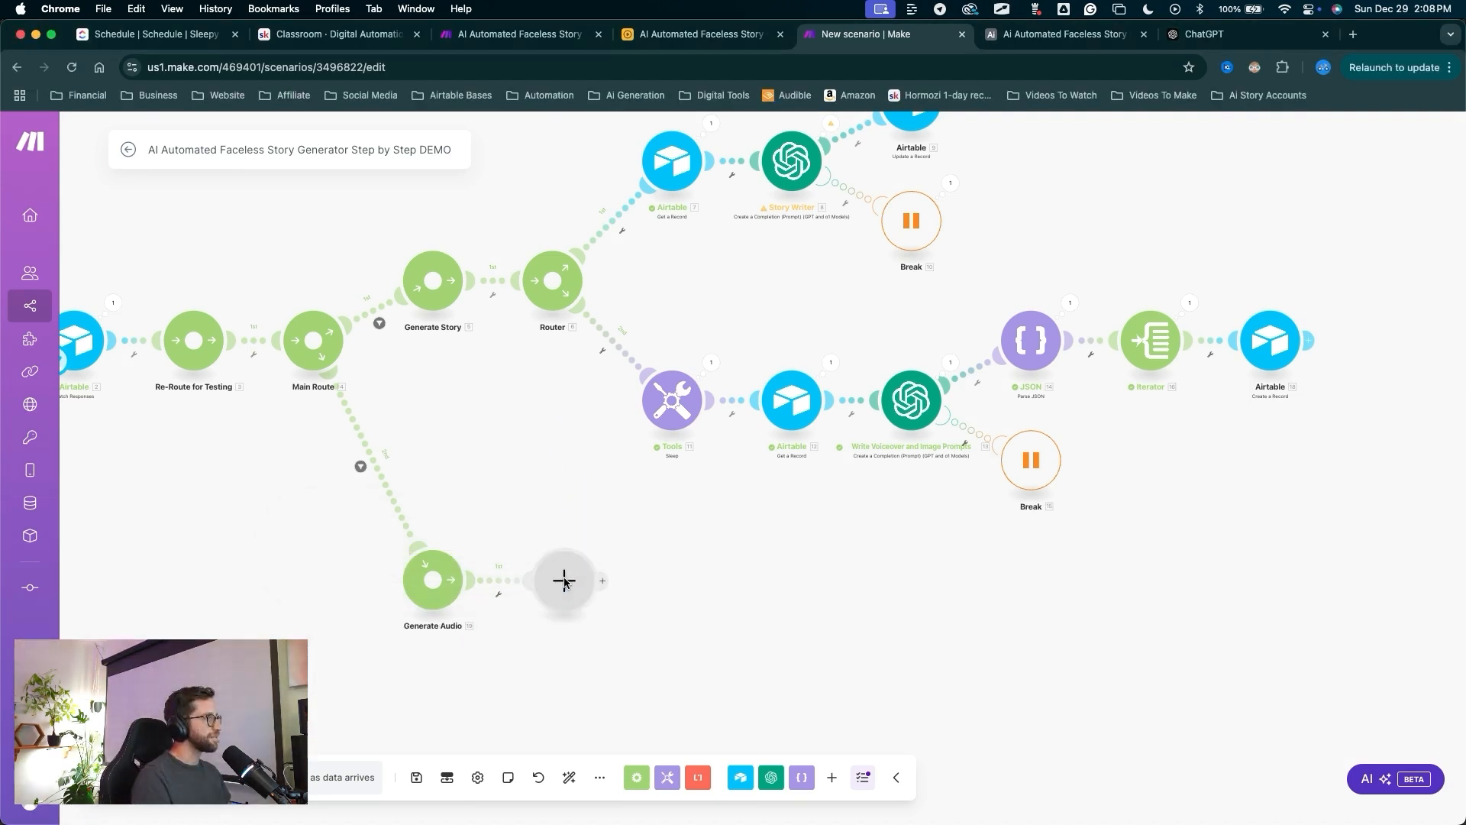
pyautogui.click(563, 581)
pyautogui.click(649, 441)
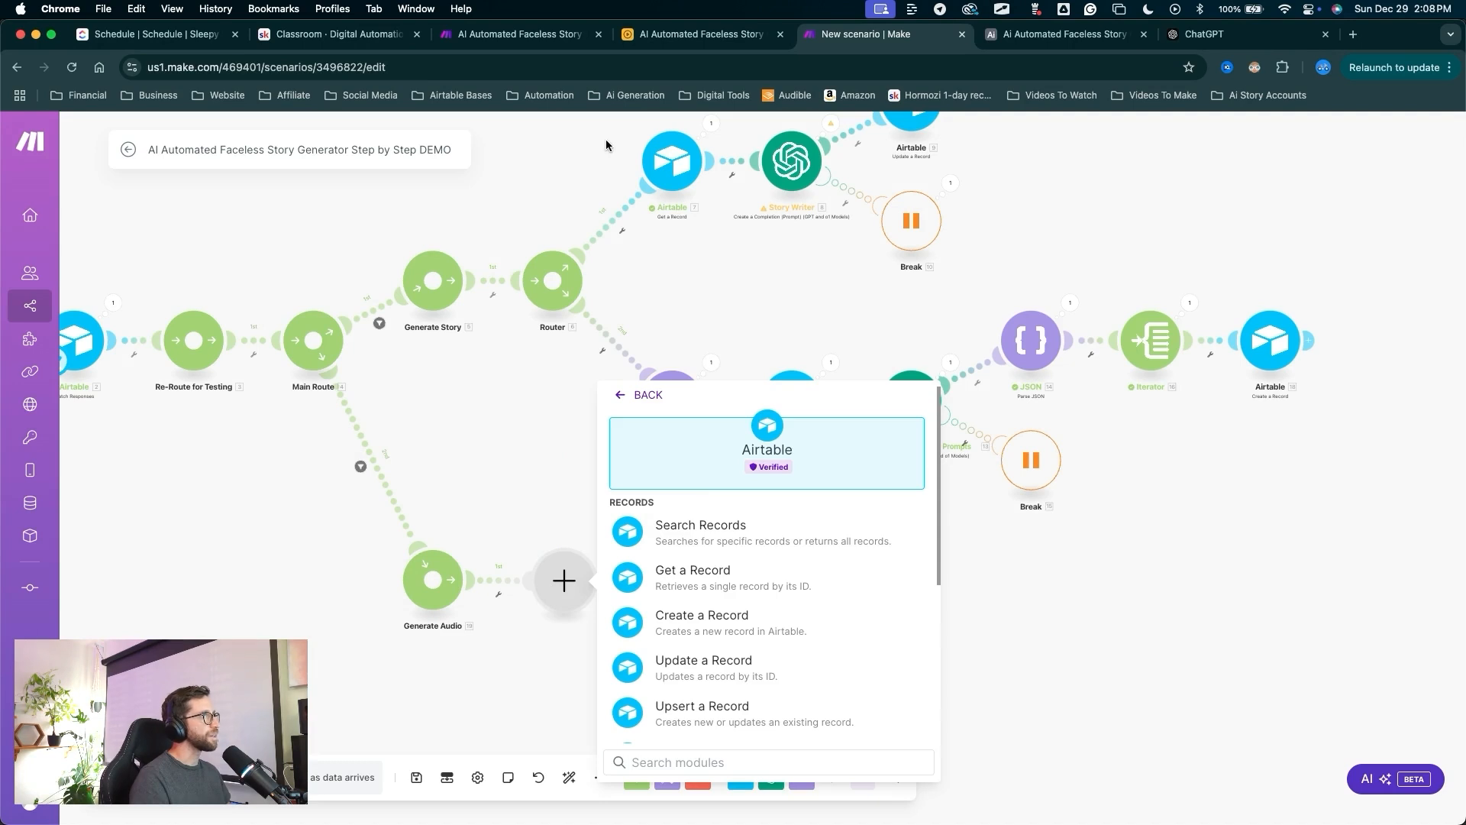
pyautogui.moveTo(863, 477)
pyautogui.mouseDown()
pyautogui.moveTo(733, 585)
pyautogui.moveTo(691, 552)
pyautogui.mouseUp()
pyautogui.click(733, 575)
# Select the faceless story Airtable connection and the Generation table.
pyautogui.click(719, 544)
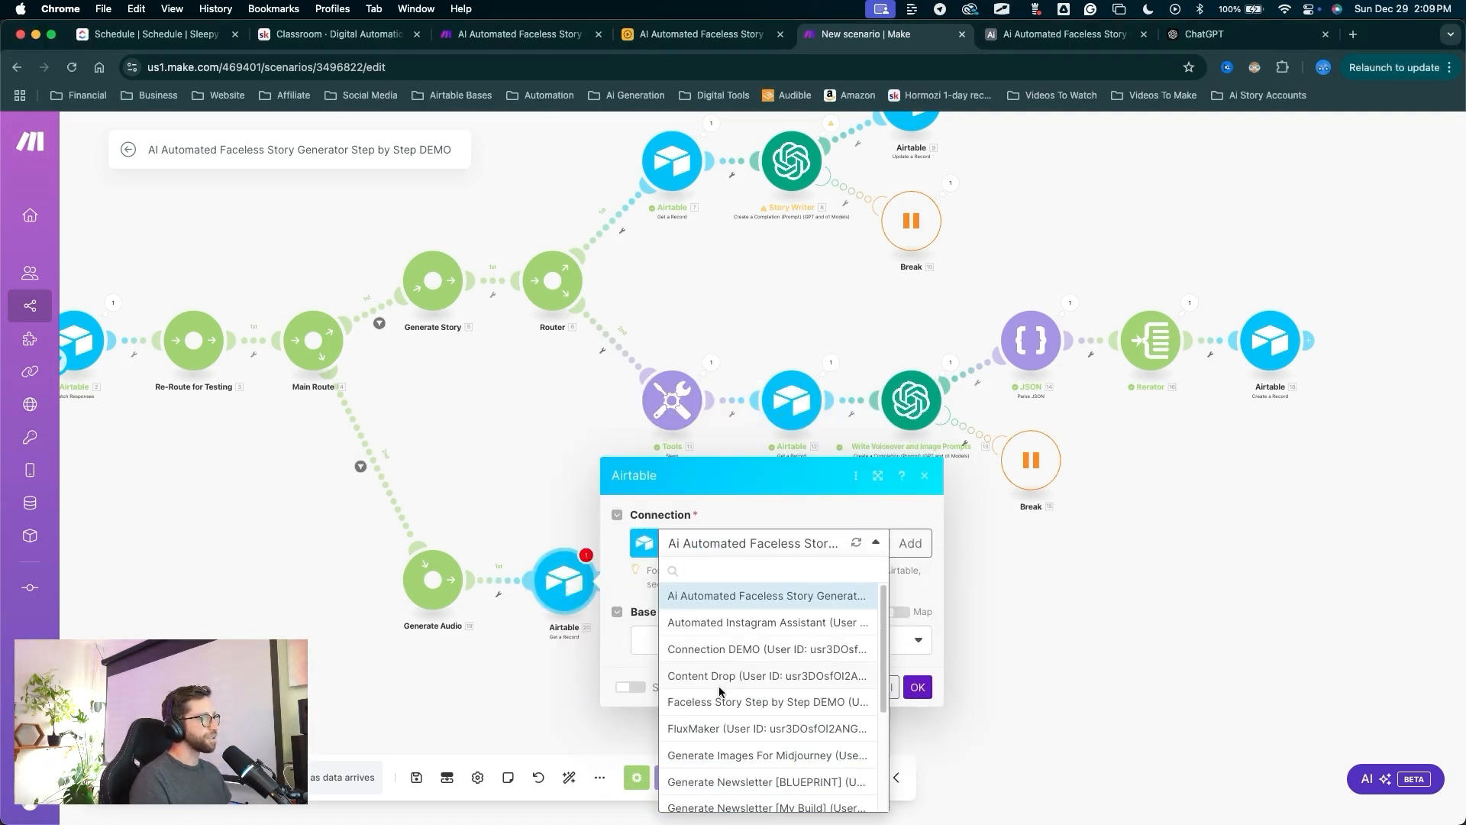
pyautogui.click(718, 701)
pyautogui.moveTo(727, 708); pyautogui.dragTo(722, 649)
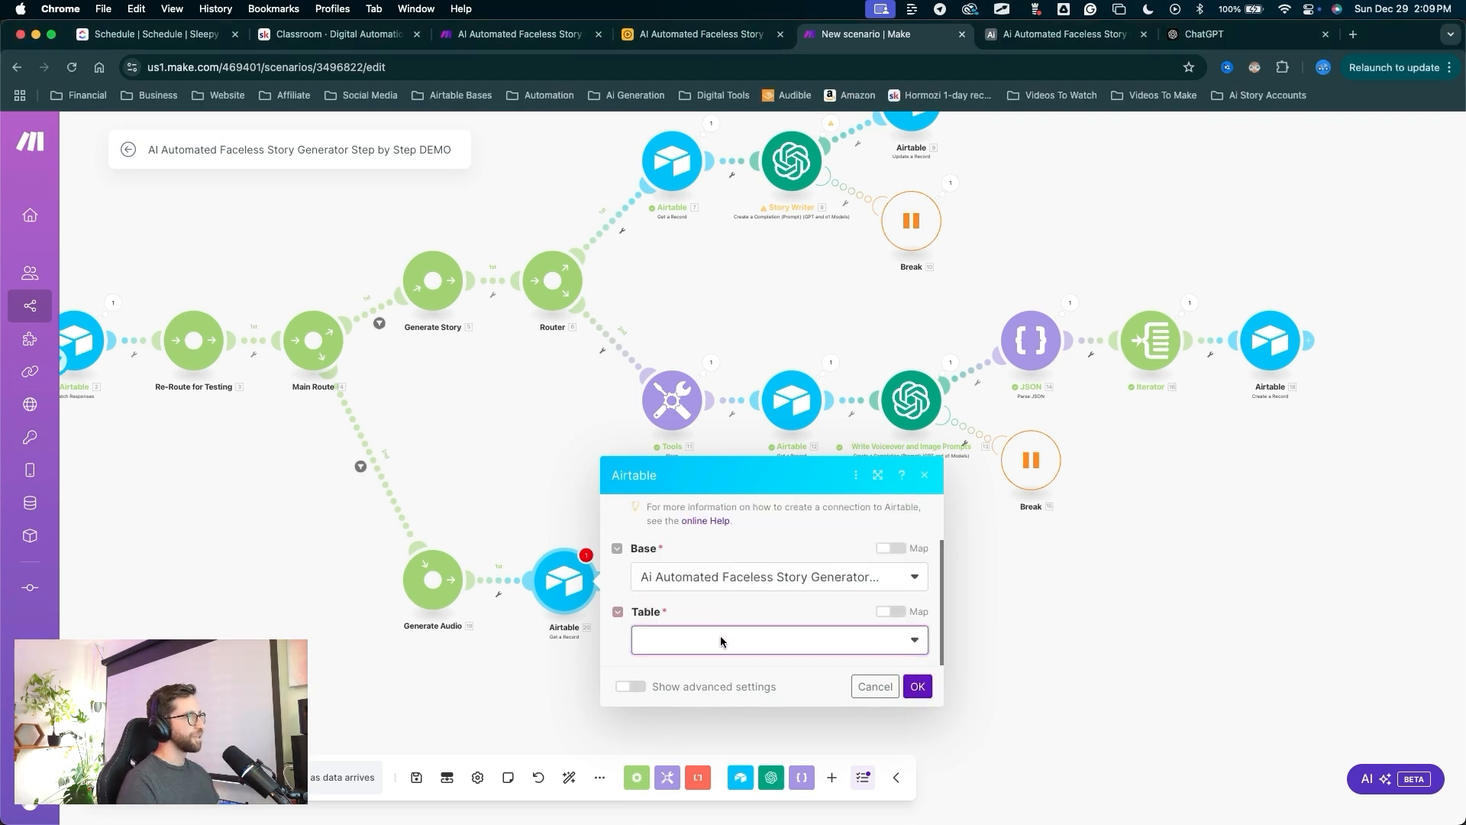
pyautogui.click(721, 639)
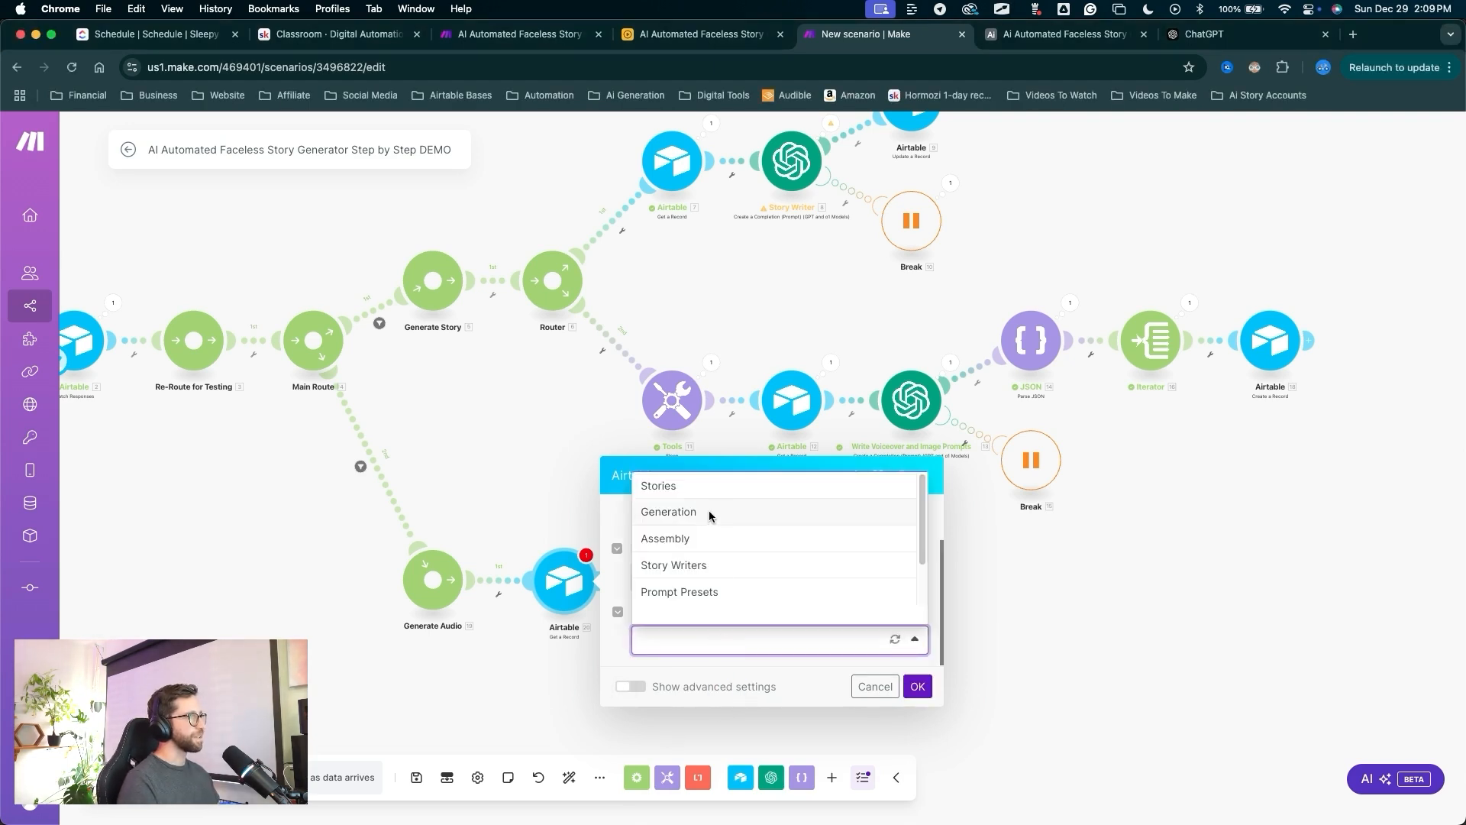
pyautogui.click(699, 513)
pyautogui.scroll(-1, 745, 620)
pyautogui.moveTo(776, 548); pyautogui.dragTo(678, 646)
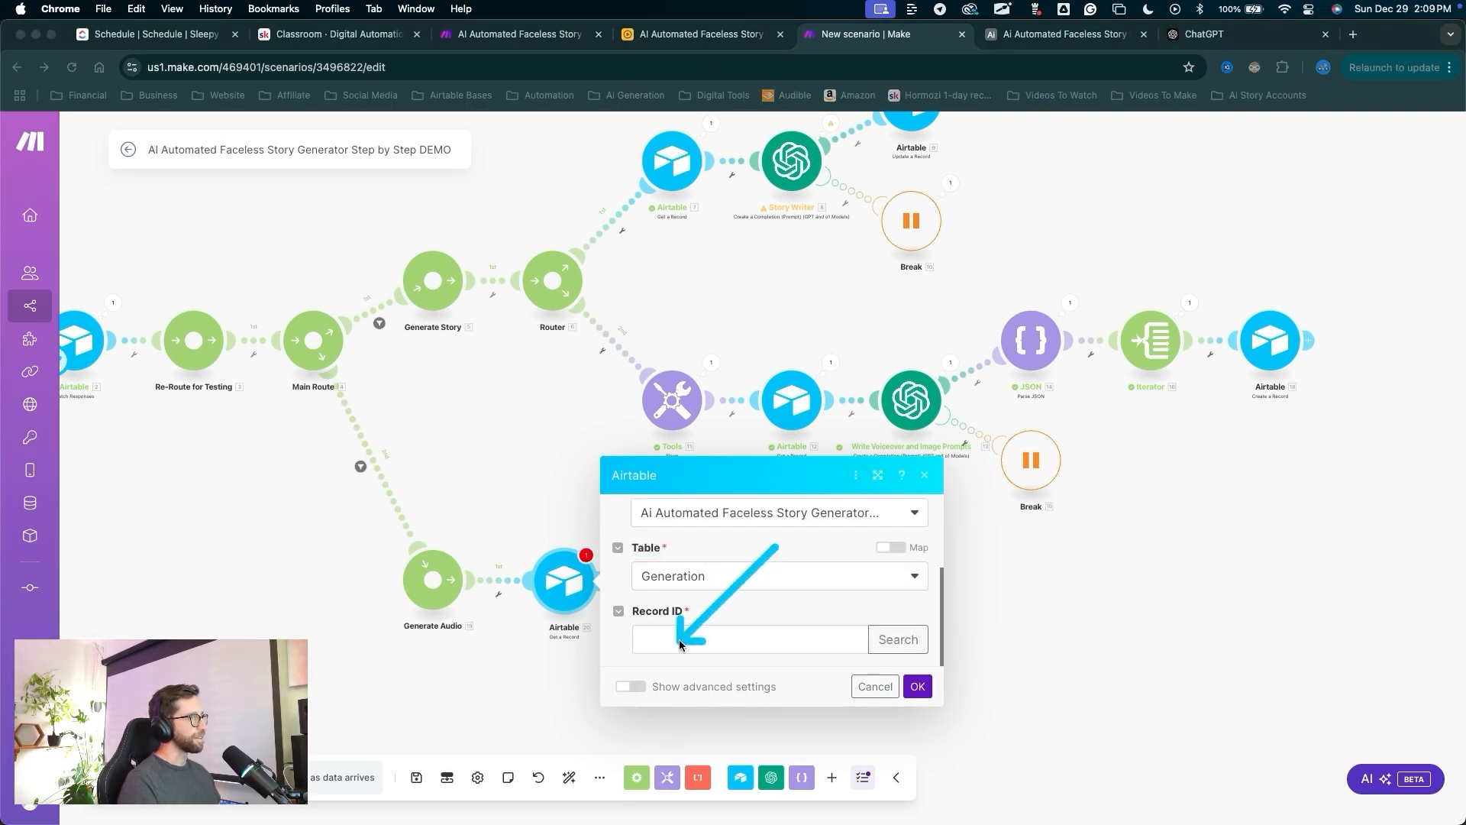
# Map the trigger's recordId into Record ID and save the Get a Record module.
pyautogui.click(687, 640)
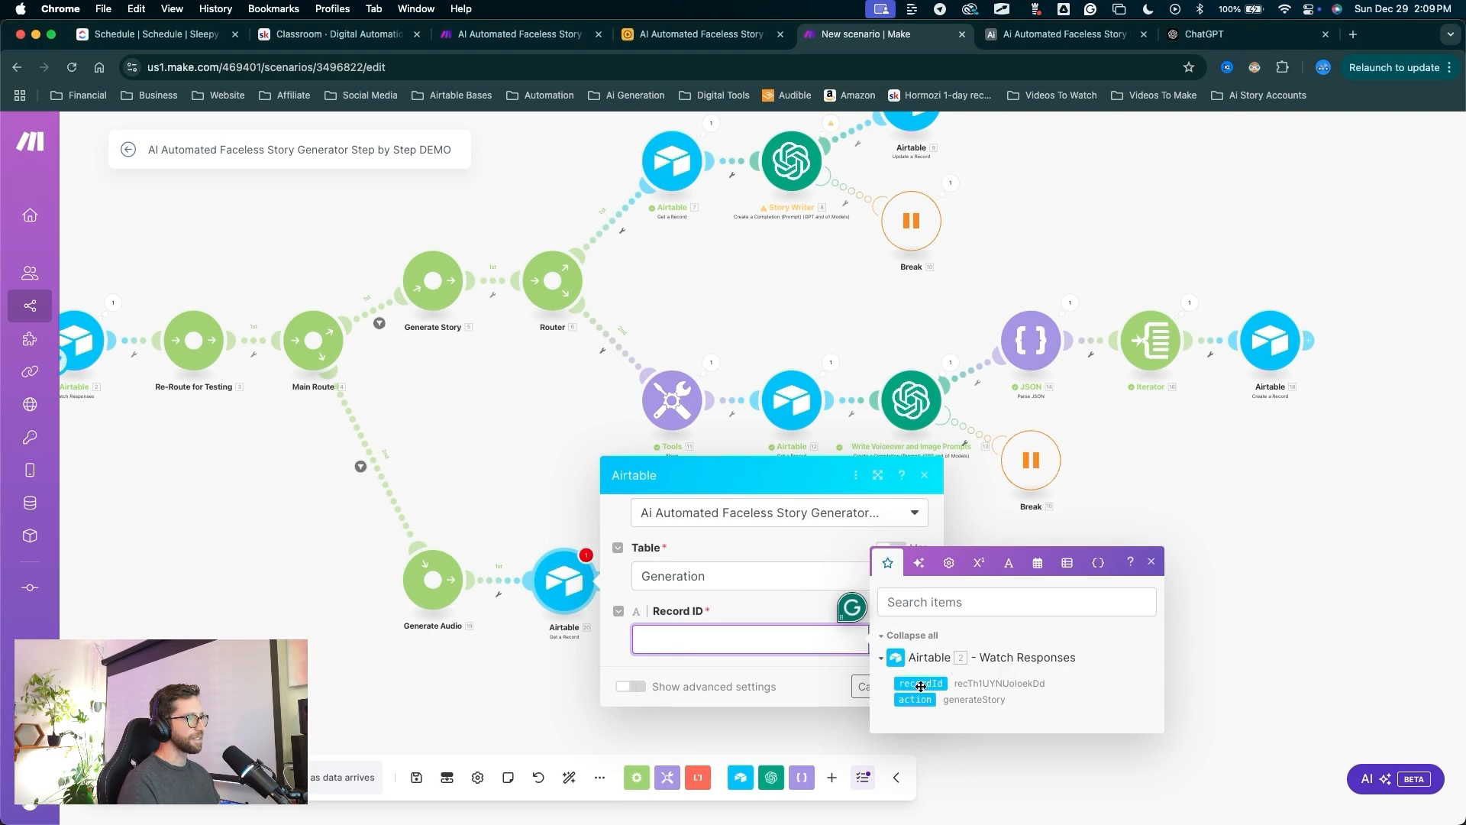
pyautogui.click(921, 686)
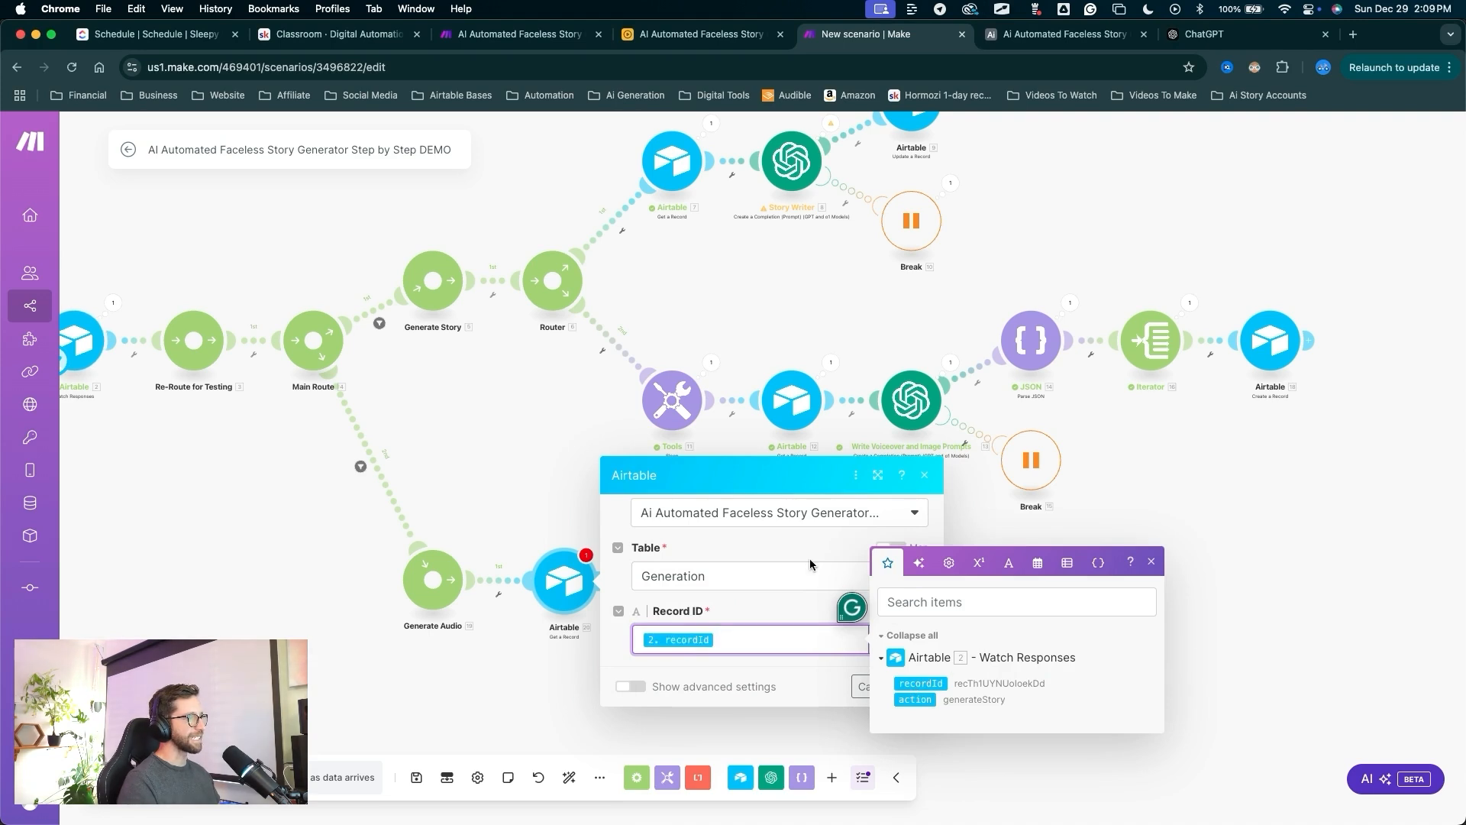
pyautogui.click(811, 563)
pyautogui.moveTo(865, 571); pyautogui.dragTo(909, 675)
pyautogui.click(918, 685)
pyautogui.moveTo(751, 679); pyautogui.dragTo(603, 589)
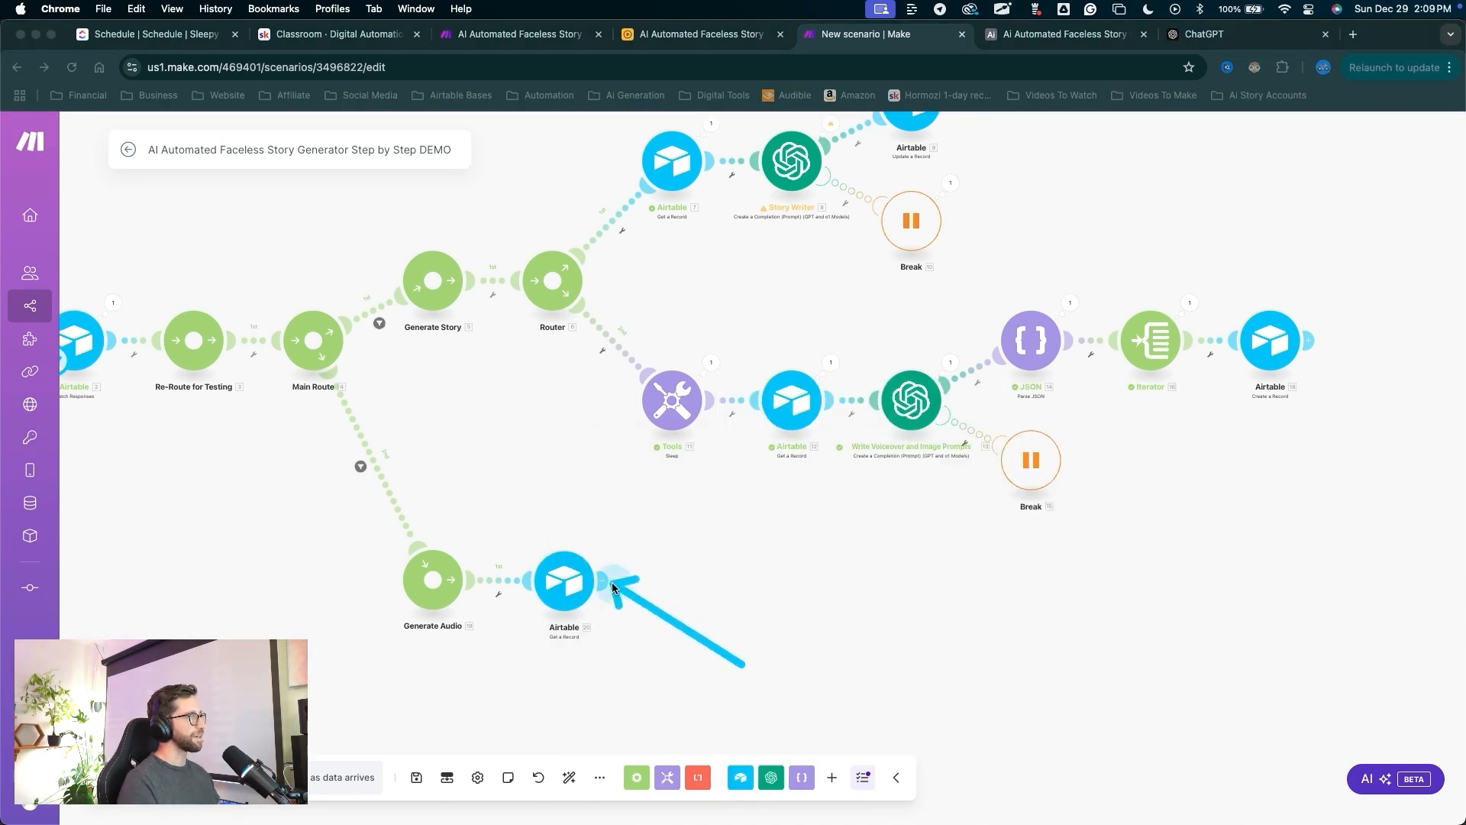
pyautogui.click(603, 580)
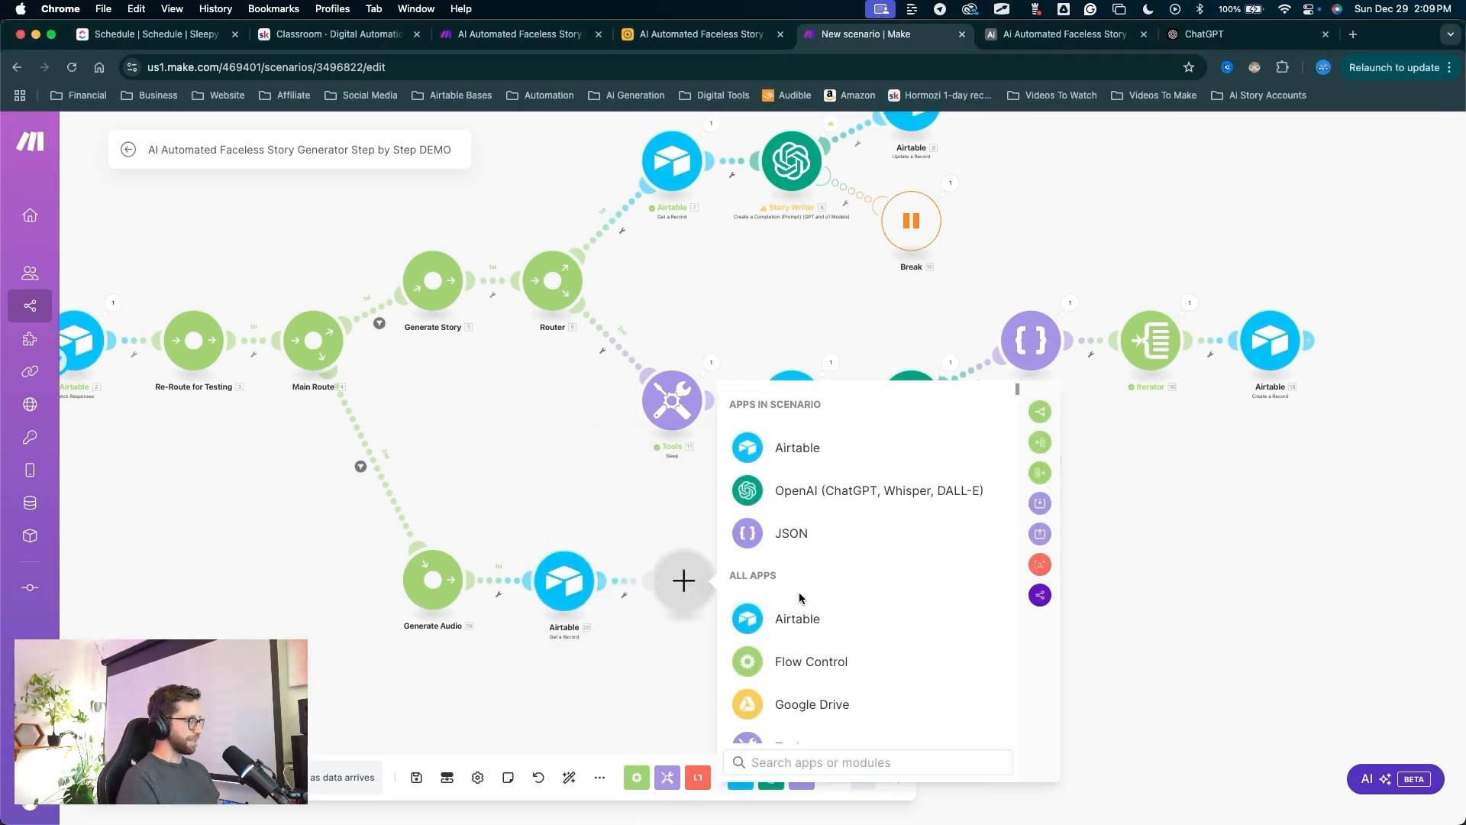
# Add an ElevenLabs Create a Speech Synthesis module after the Airtable step.
pyautogui.write('ele')
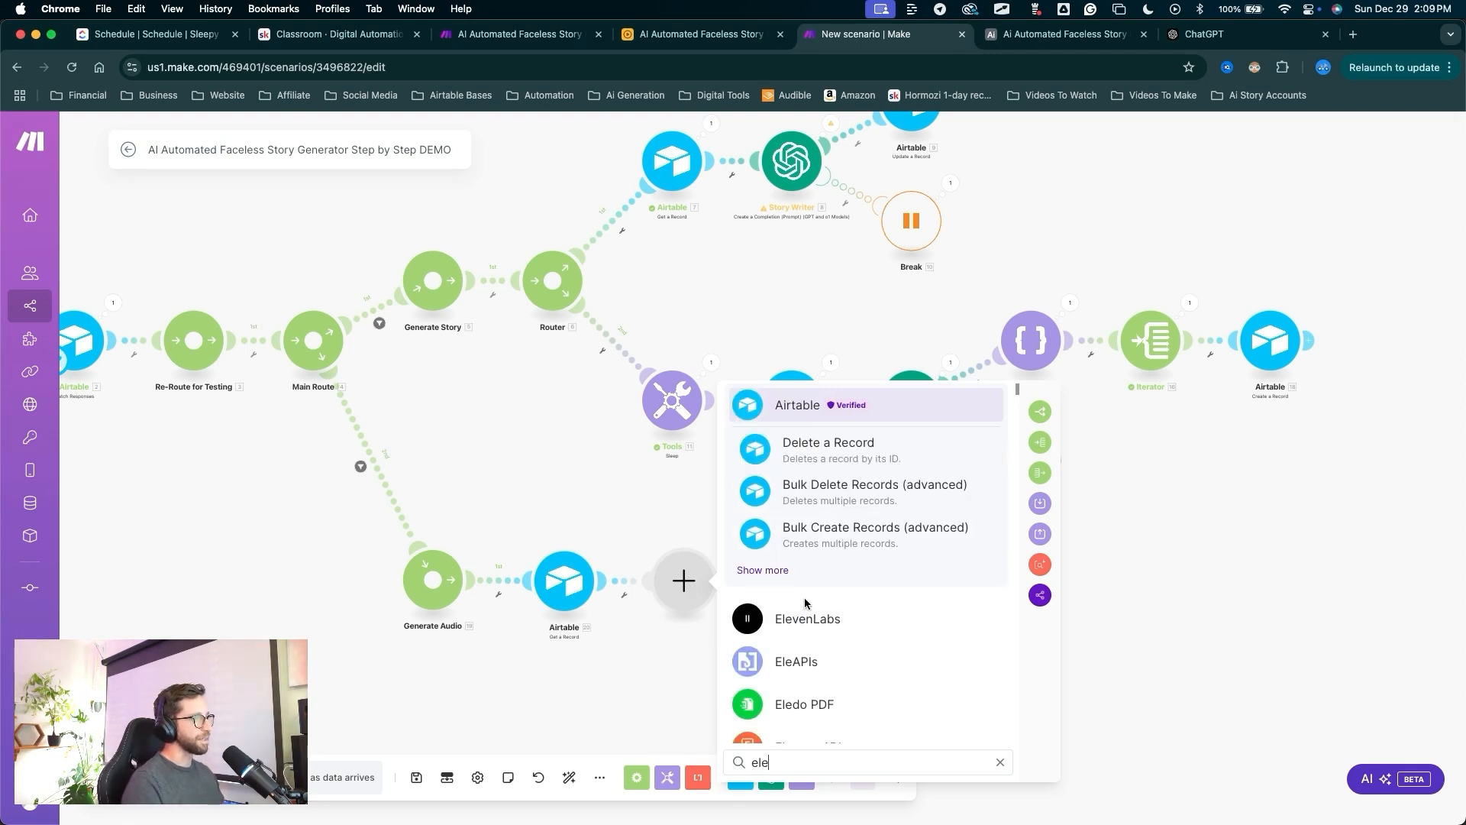
pyautogui.click(802, 619)
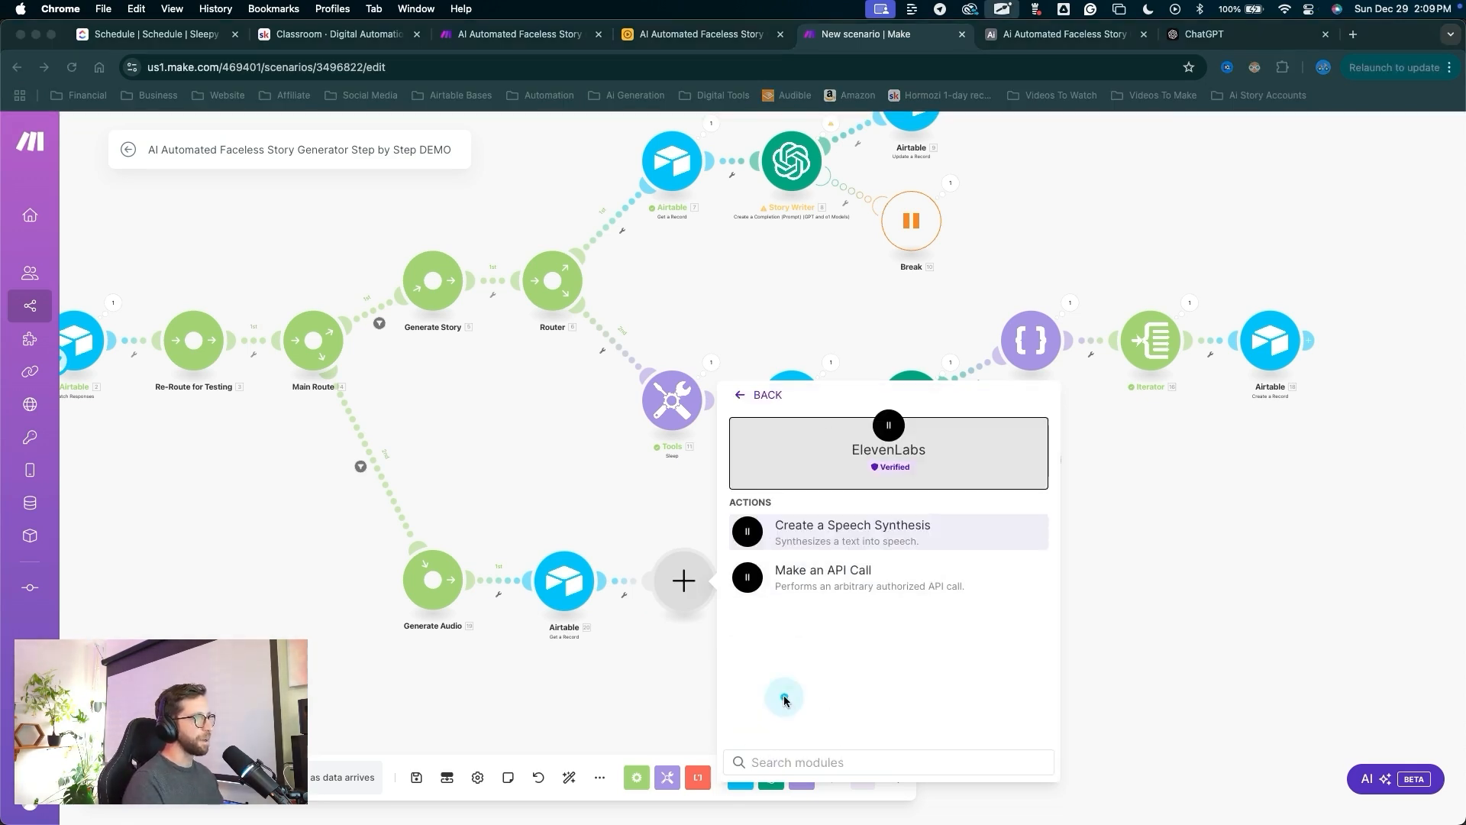
pyautogui.moveTo(782, 694); pyautogui.dragTo(811, 540)
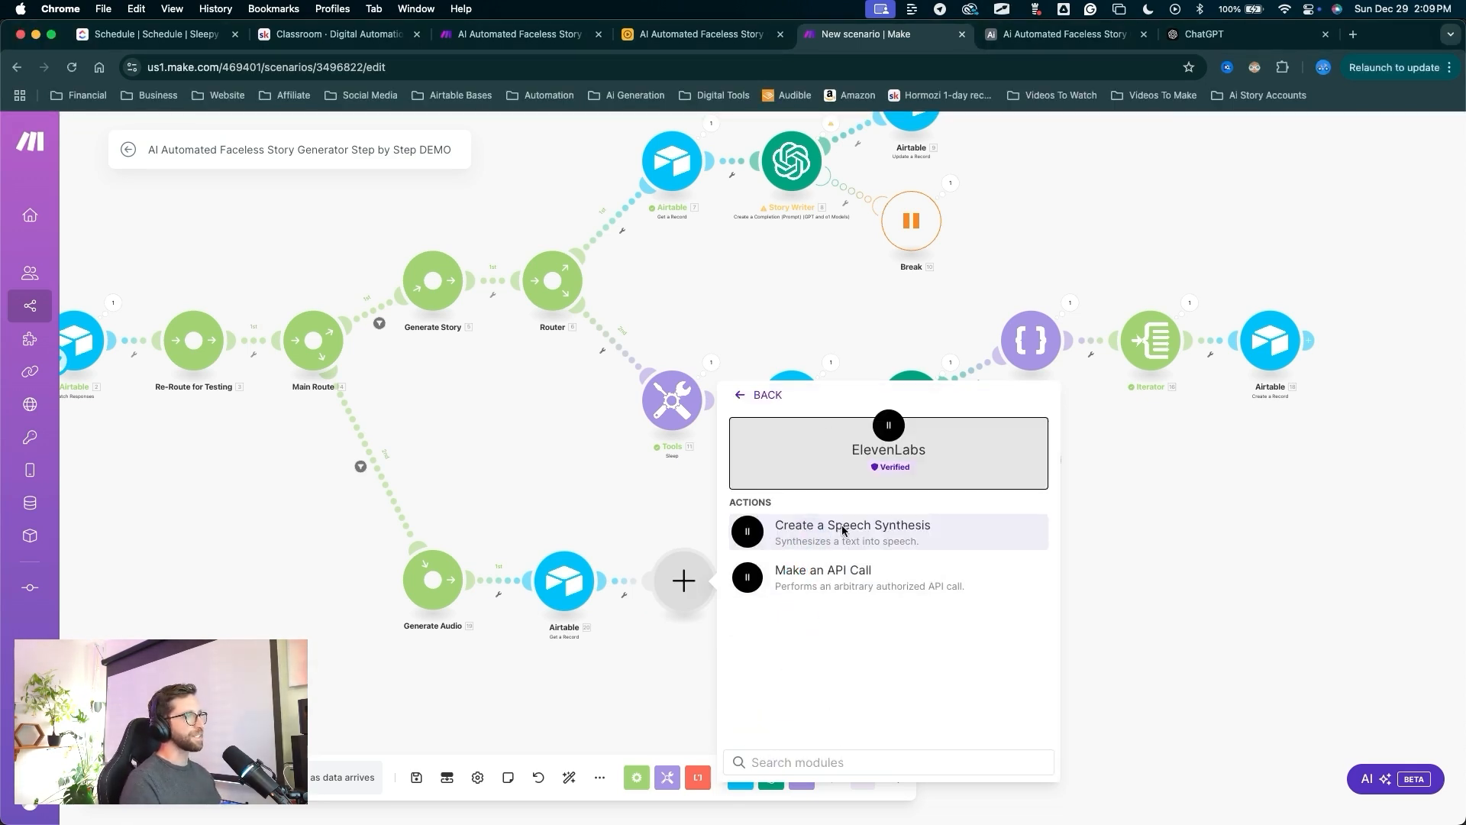
pyautogui.click(843, 530)
pyautogui.moveTo(807, 425)
pyautogui.mouseDown()
pyautogui.moveTo(823, 263)
pyautogui.moveTo(831, 473)
pyautogui.moveTo(845, 219)
pyautogui.moveTo(858, 226)
pyautogui.mouseUp()
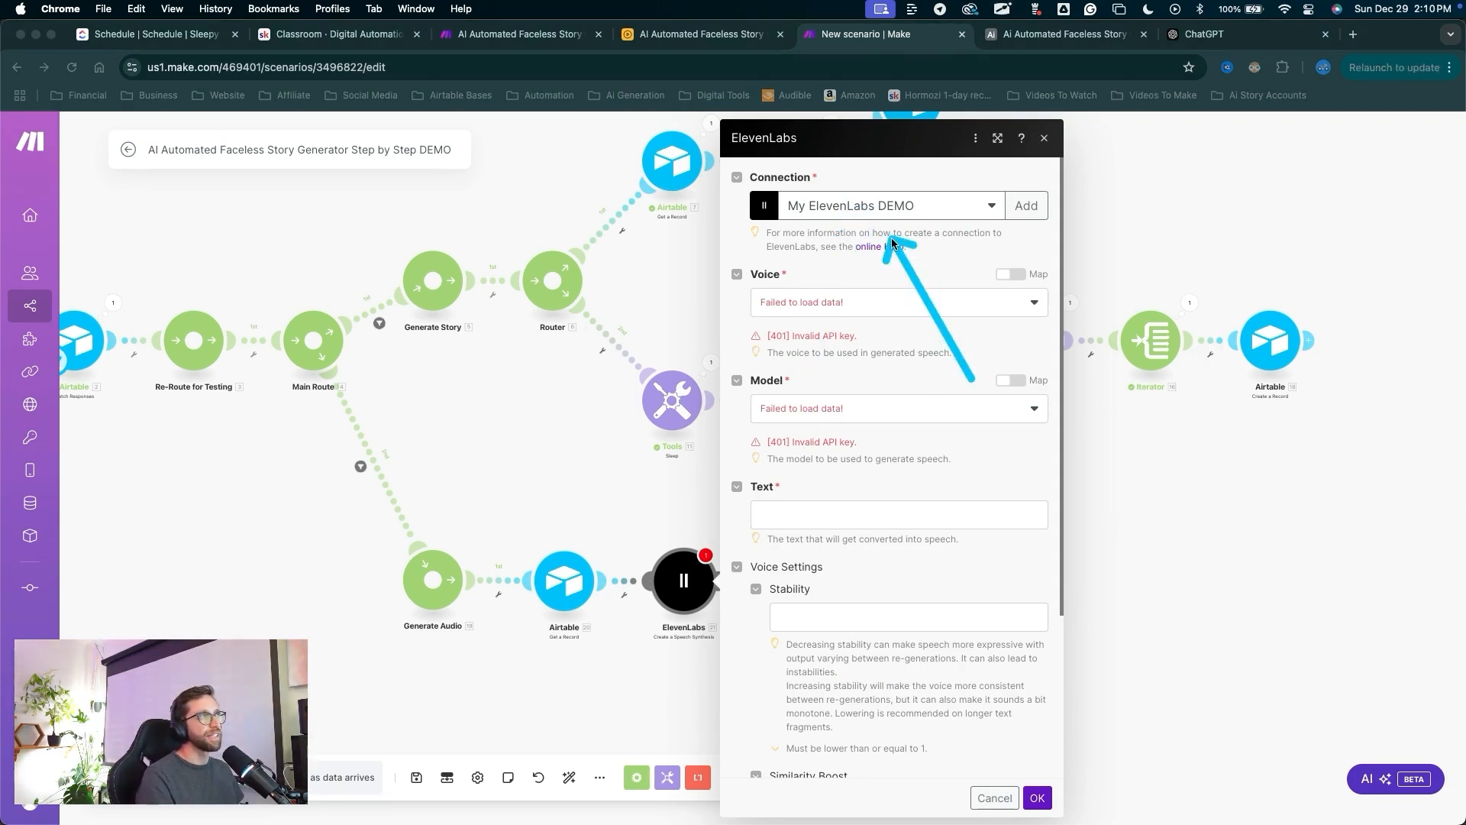
# Use the Primary elevenlabs connection, Good Male Voice, and the Eleven English v2 model.
pyautogui.click(835, 211)
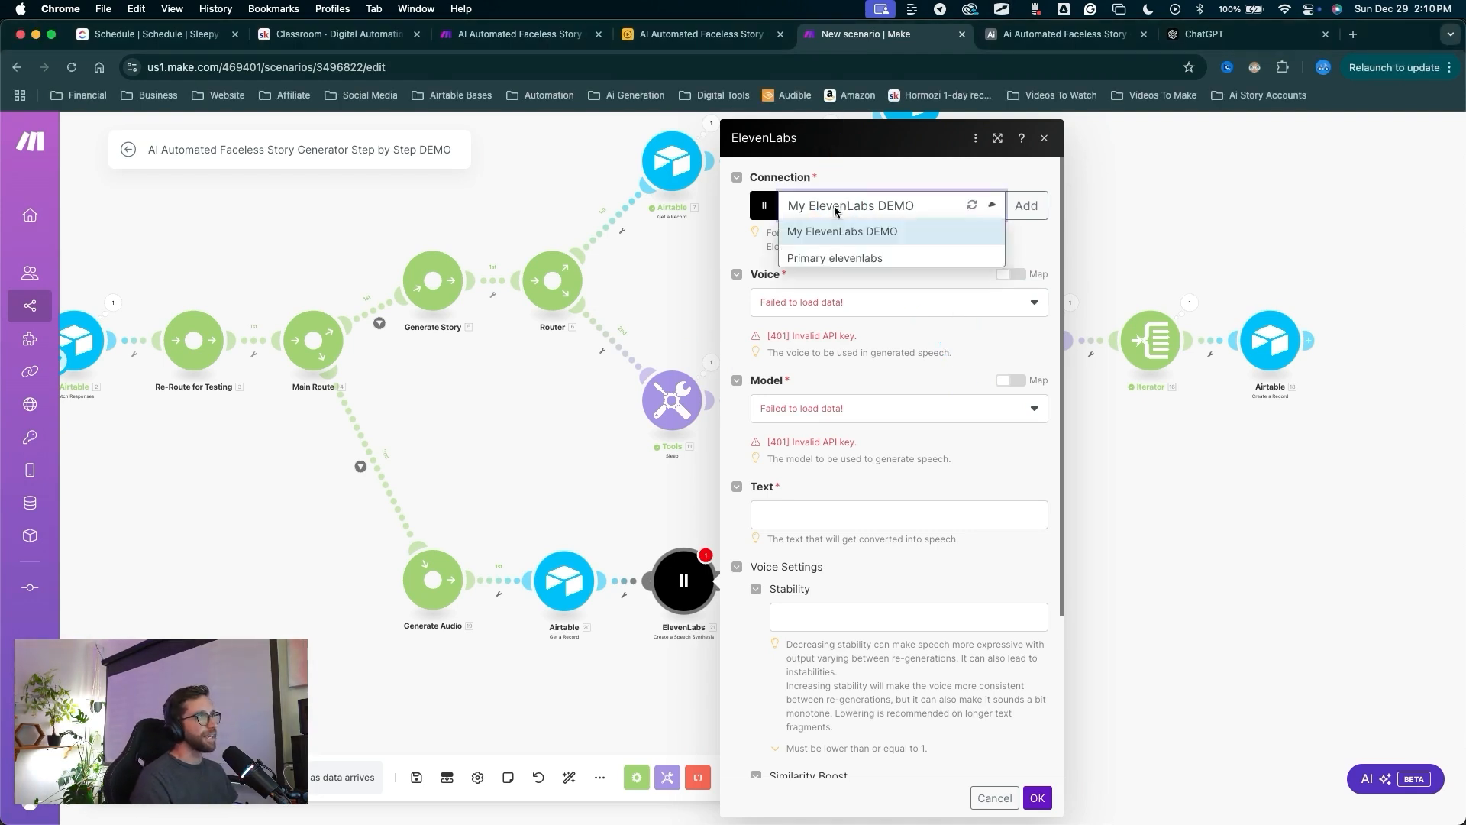
pyautogui.click(839, 258)
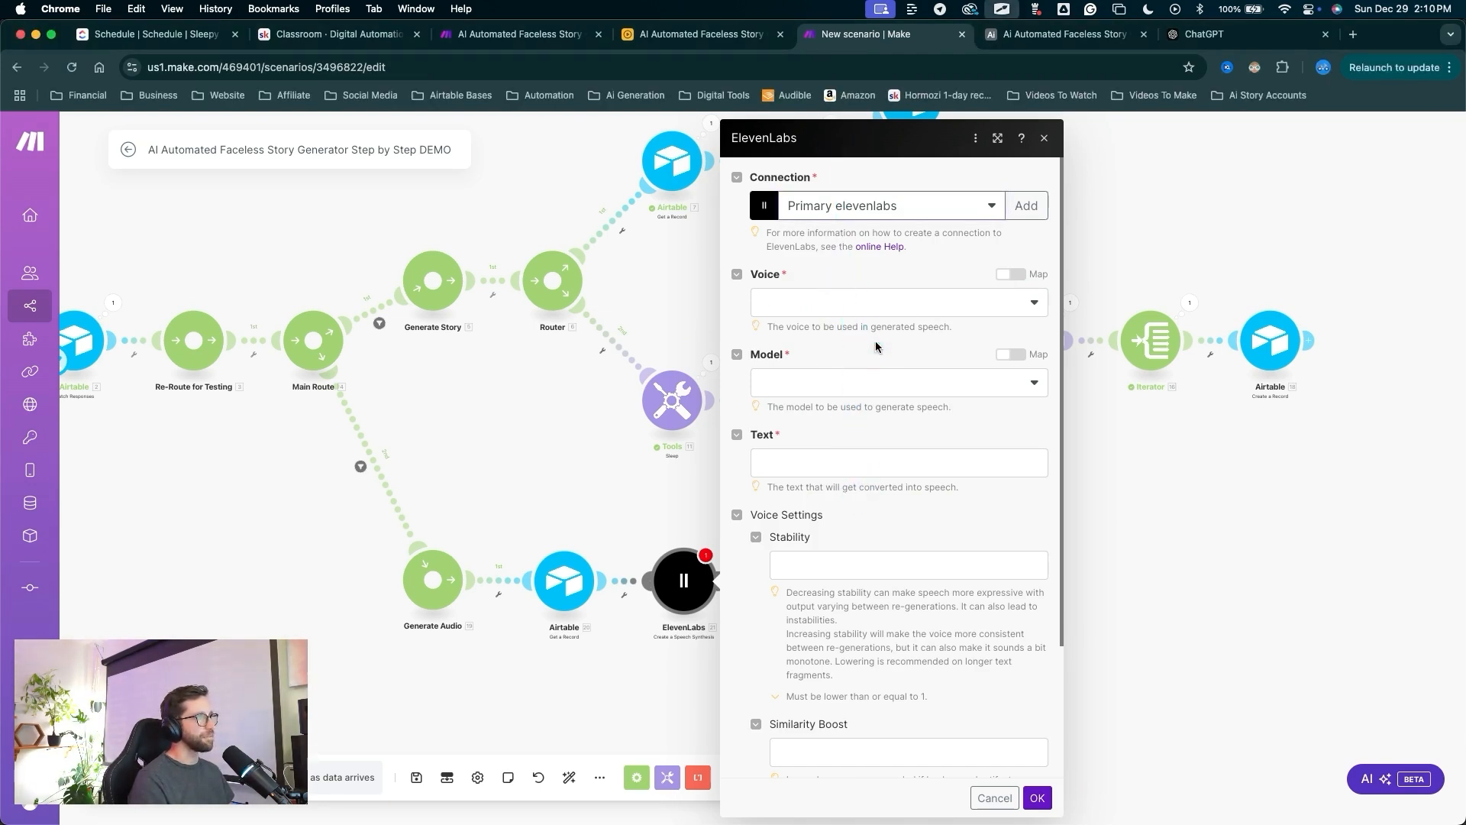
pyautogui.click(838, 304)
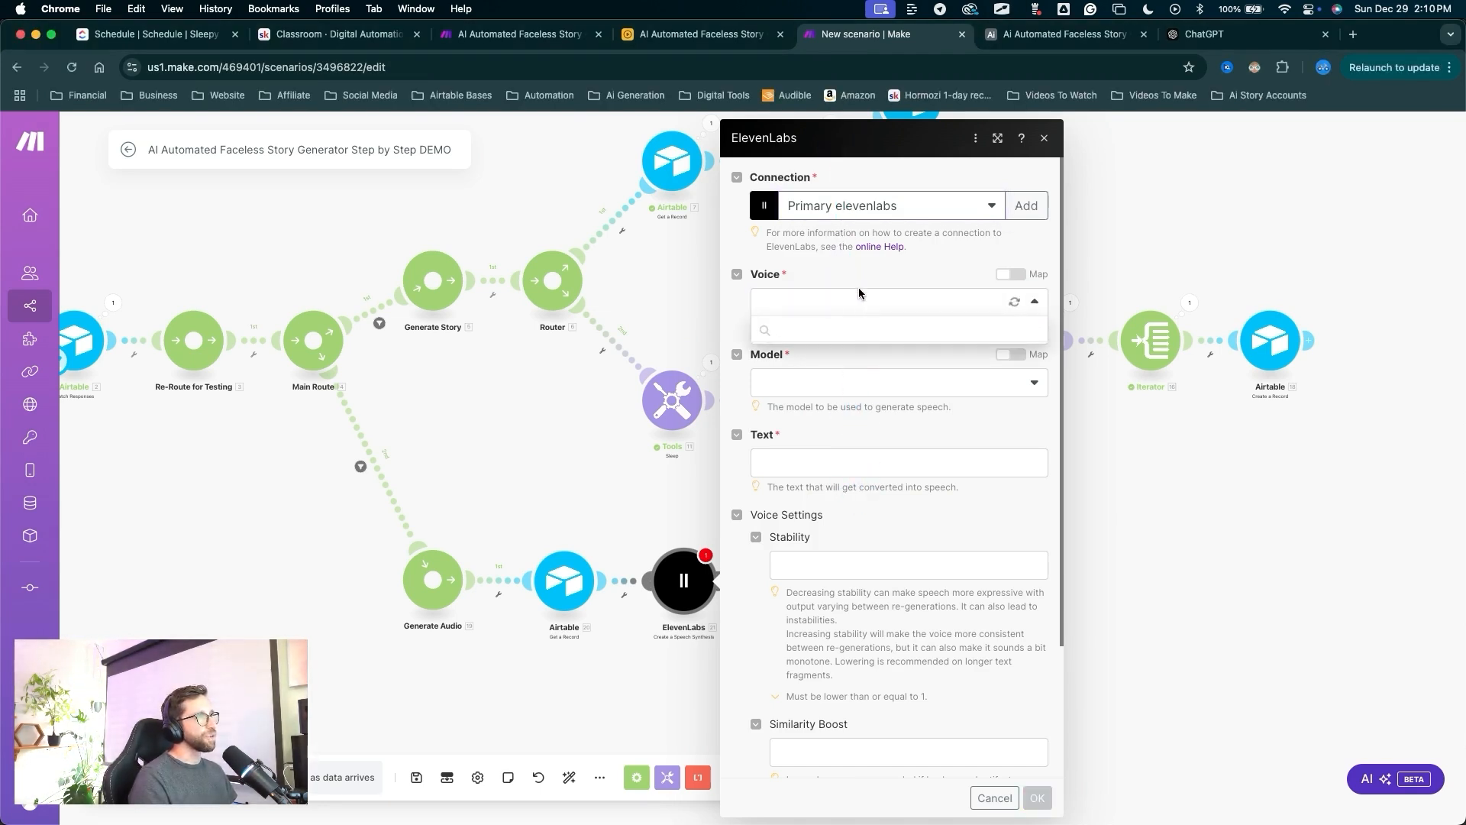
pyautogui.scroll(-3, 802, 775)
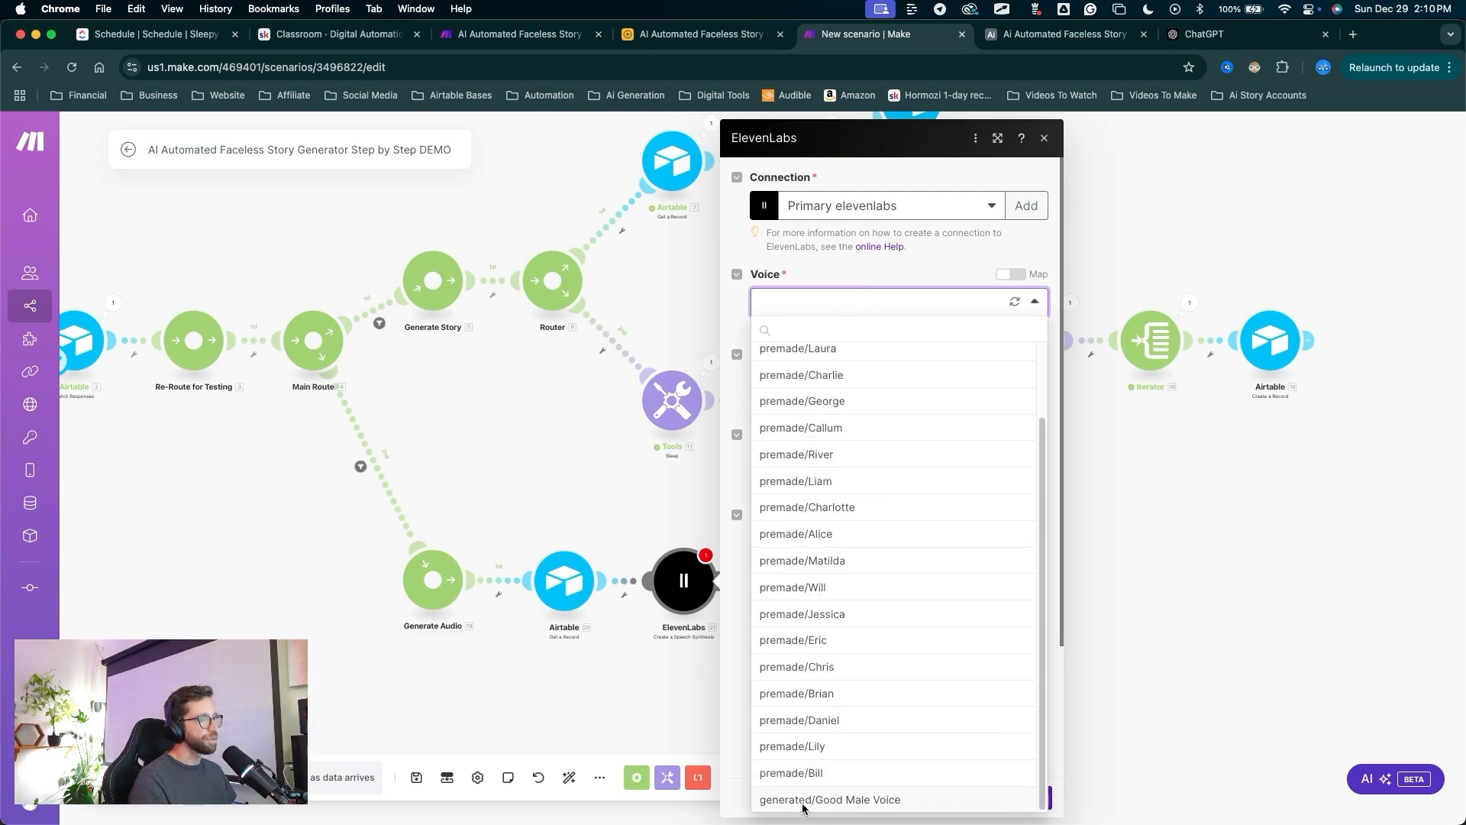
pyautogui.click(815, 799)
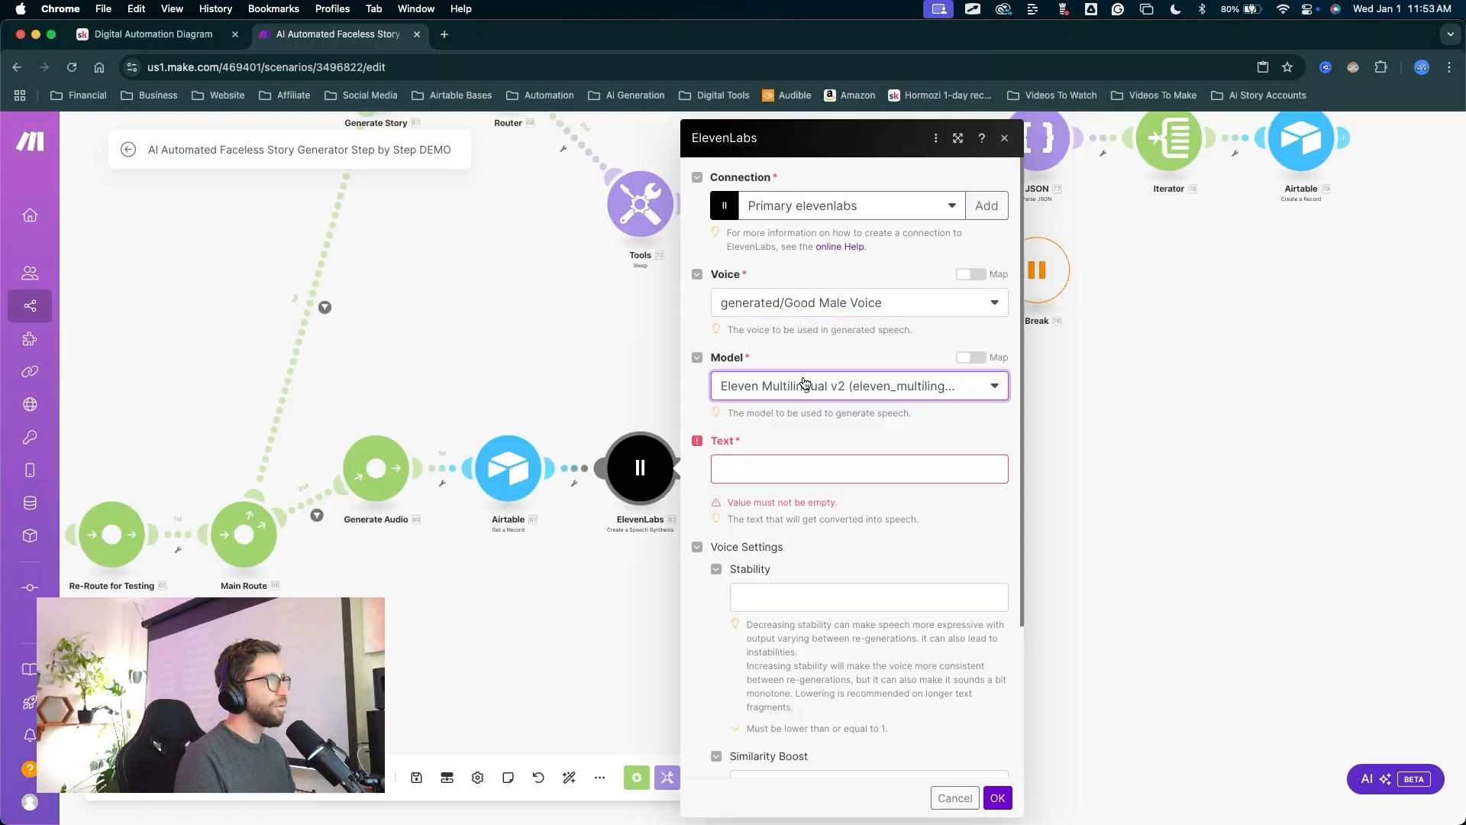
pyautogui.click(839, 386)
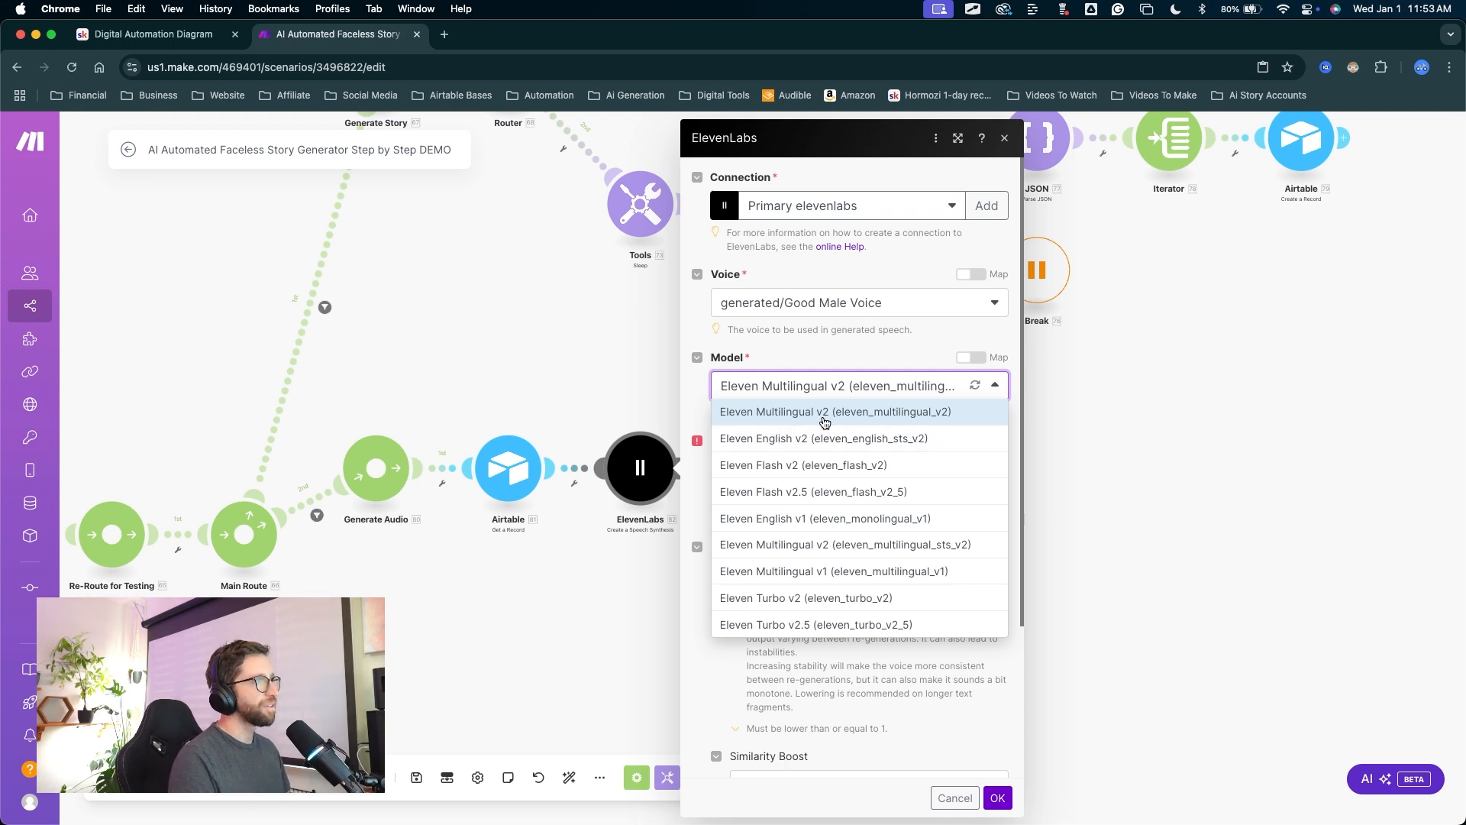
pyautogui.click(856, 416)
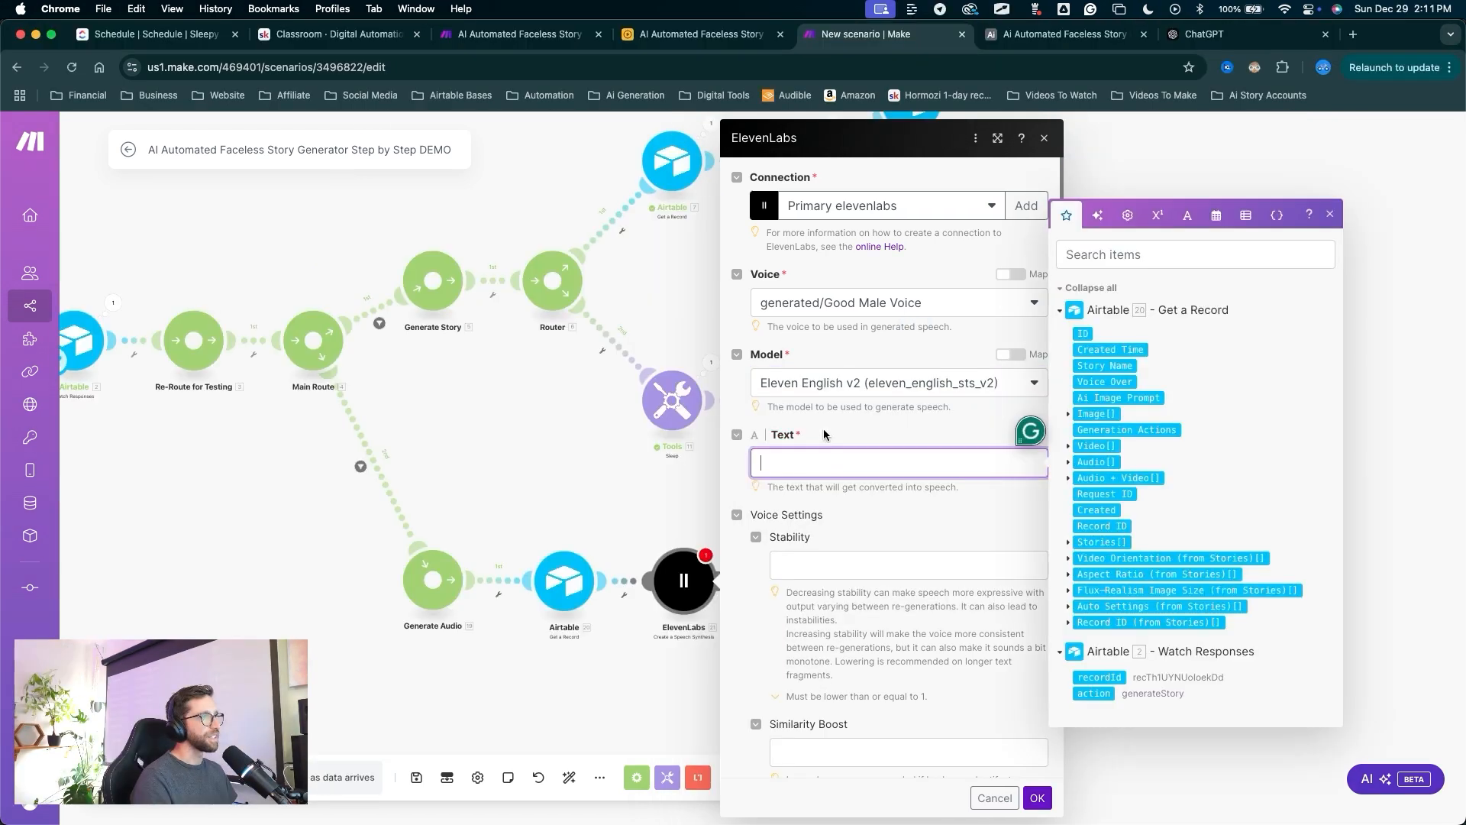
# Map the record's Voice Over field into Text and save the module.
pyautogui.click(1104, 384)
pyautogui.moveTo(838, 329); pyautogui.dragTo(860, 524)
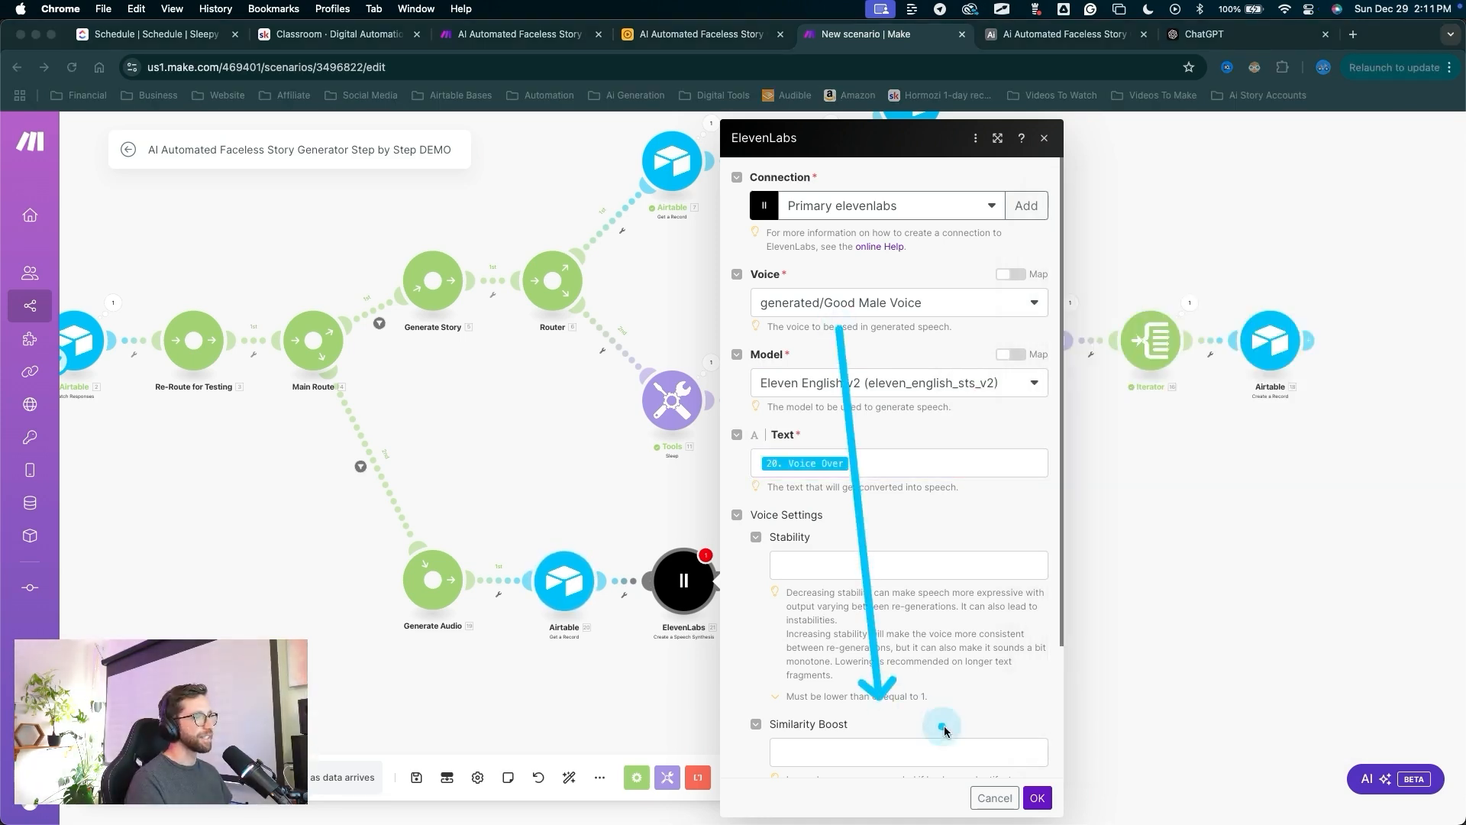
pyautogui.moveTo(1015, 658); pyautogui.dragTo(1027, 781)
pyautogui.click(1035, 796)
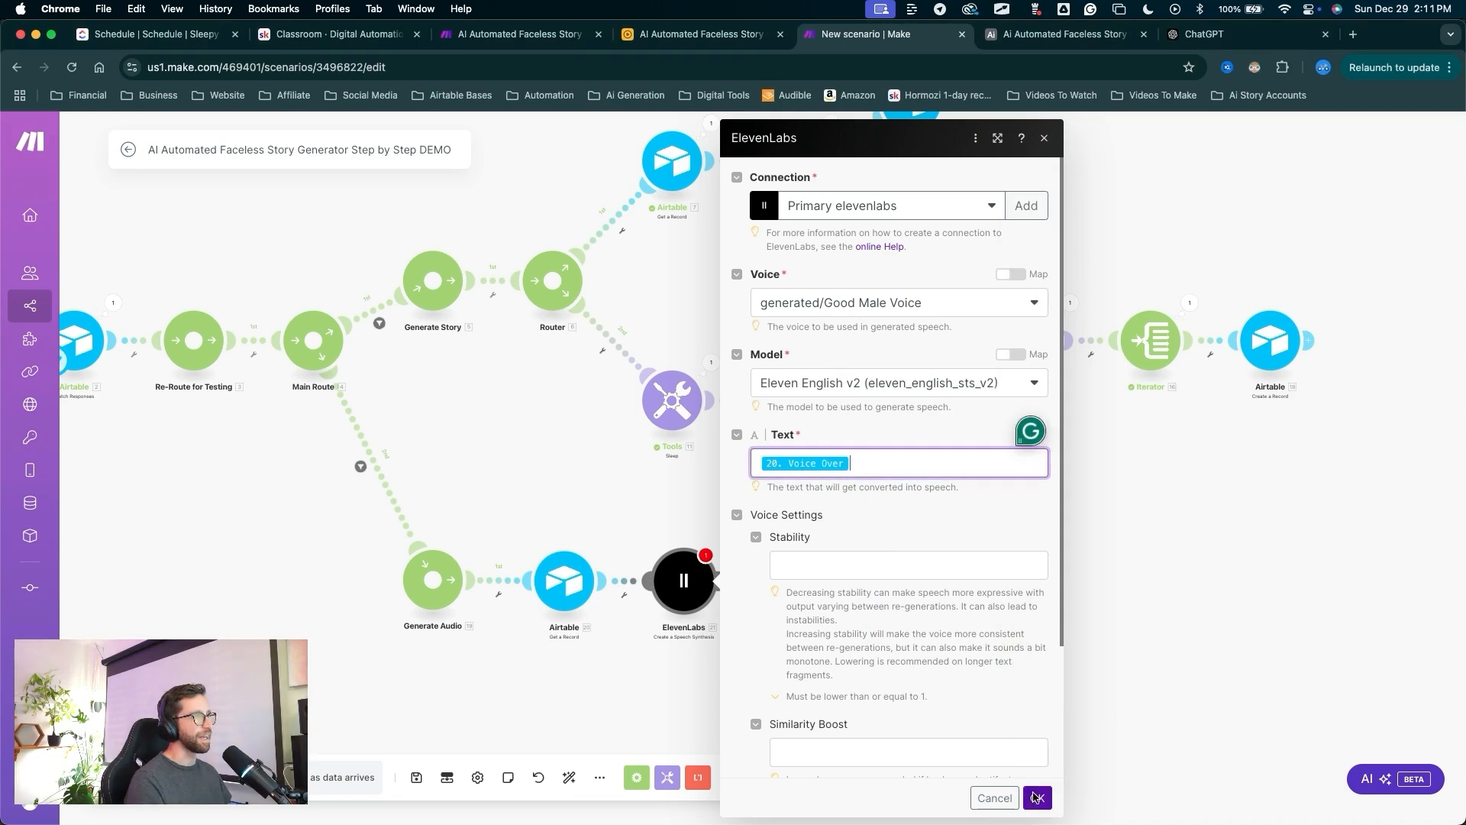
pyautogui.moveTo(1000, 664); pyautogui.dragTo(735, 584)
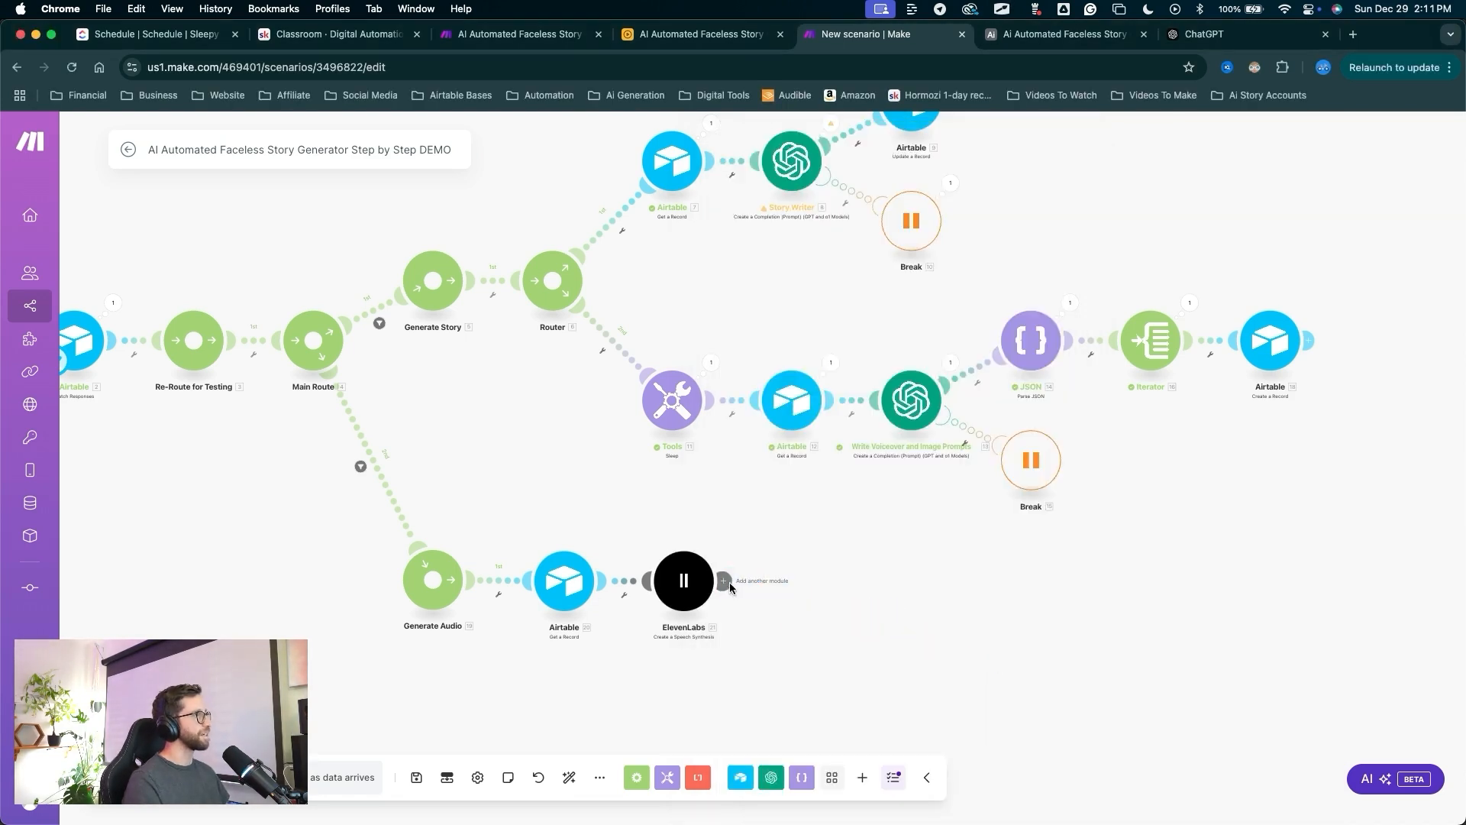
# Add a Google Drive Upload a File module after the ElevenLabs step.
pyautogui.click(727, 581)
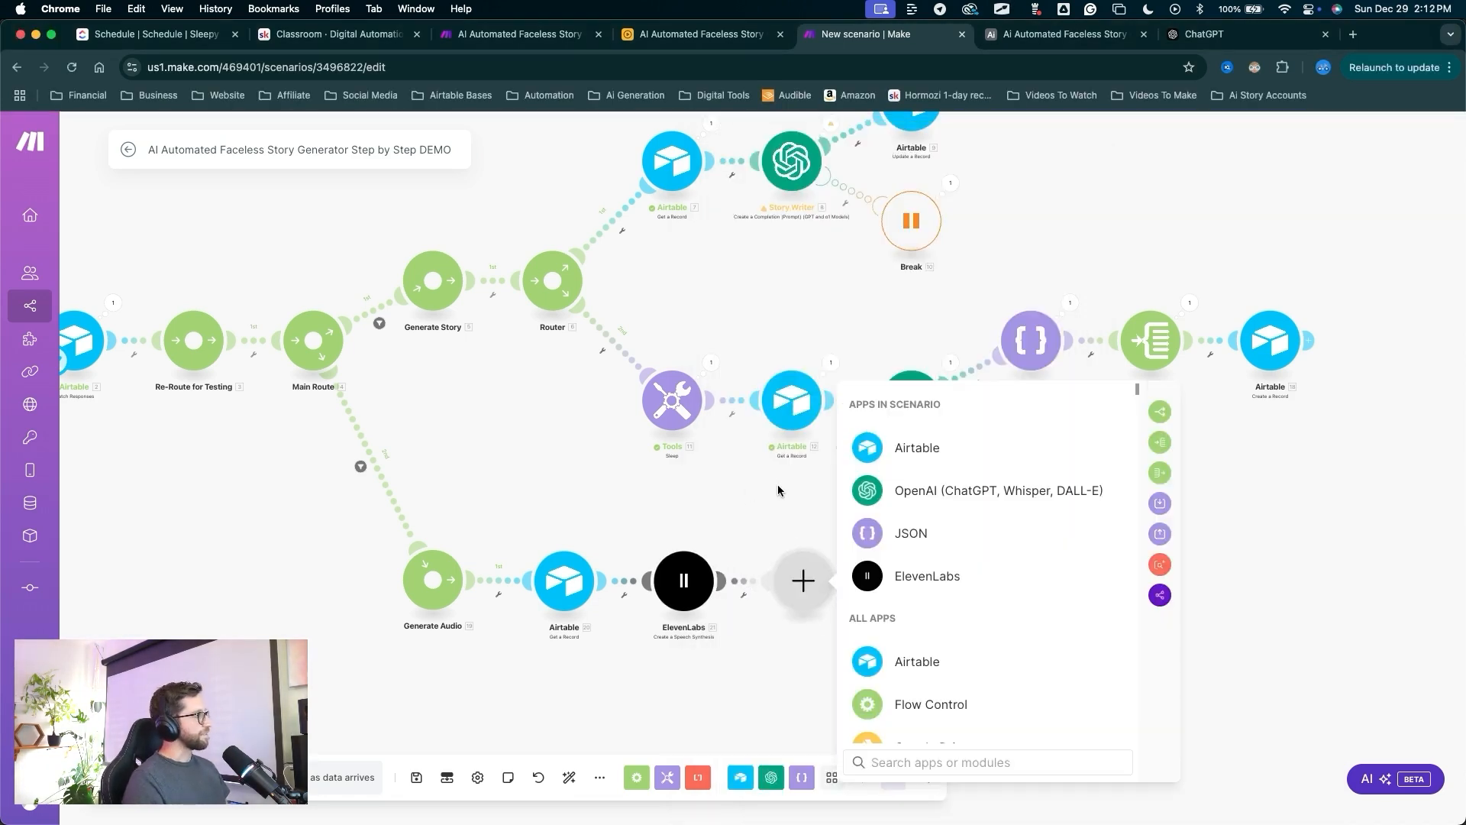
pyautogui.scroll(-3, 977, 574)
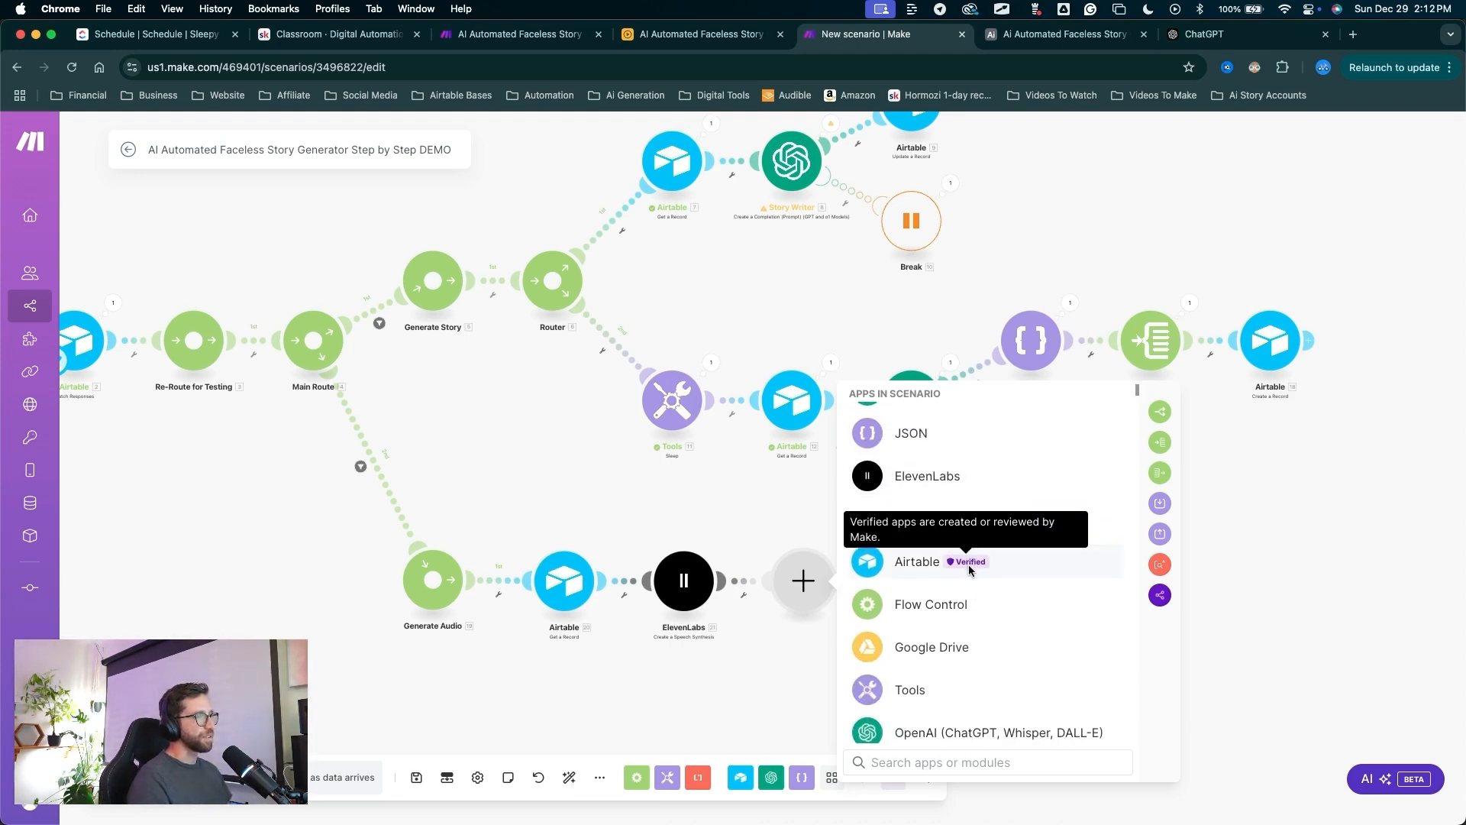
pyautogui.moveTo(970, 569); pyautogui.dragTo(928, 626)
pyautogui.click(926, 645)
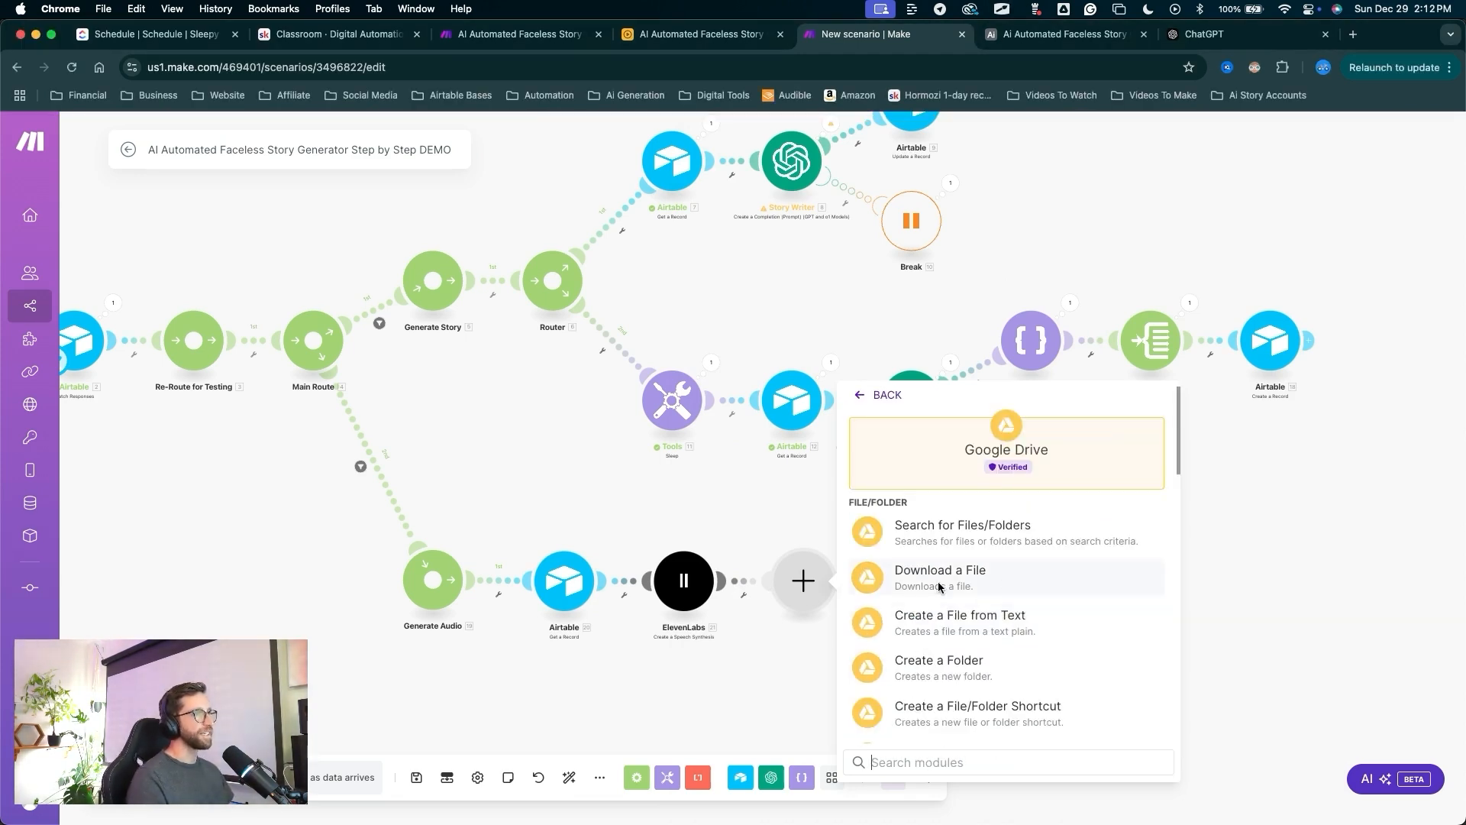
pyautogui.scroll(-3, 1040, 577)
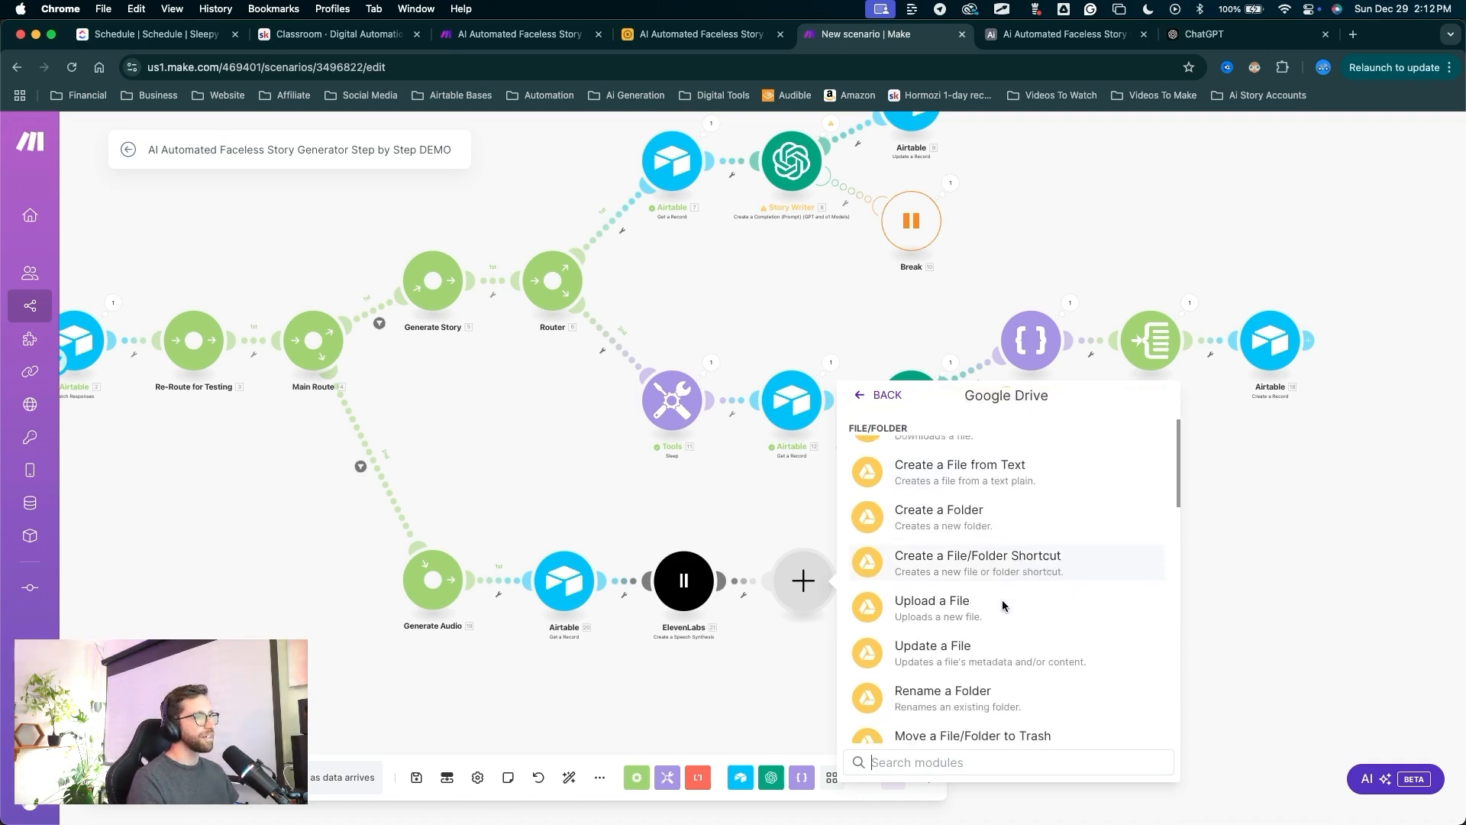
pyautogui.moveTo(1086, 451); pyautogui.dragTo(927, 563)
pyautogui.click(926, 563)
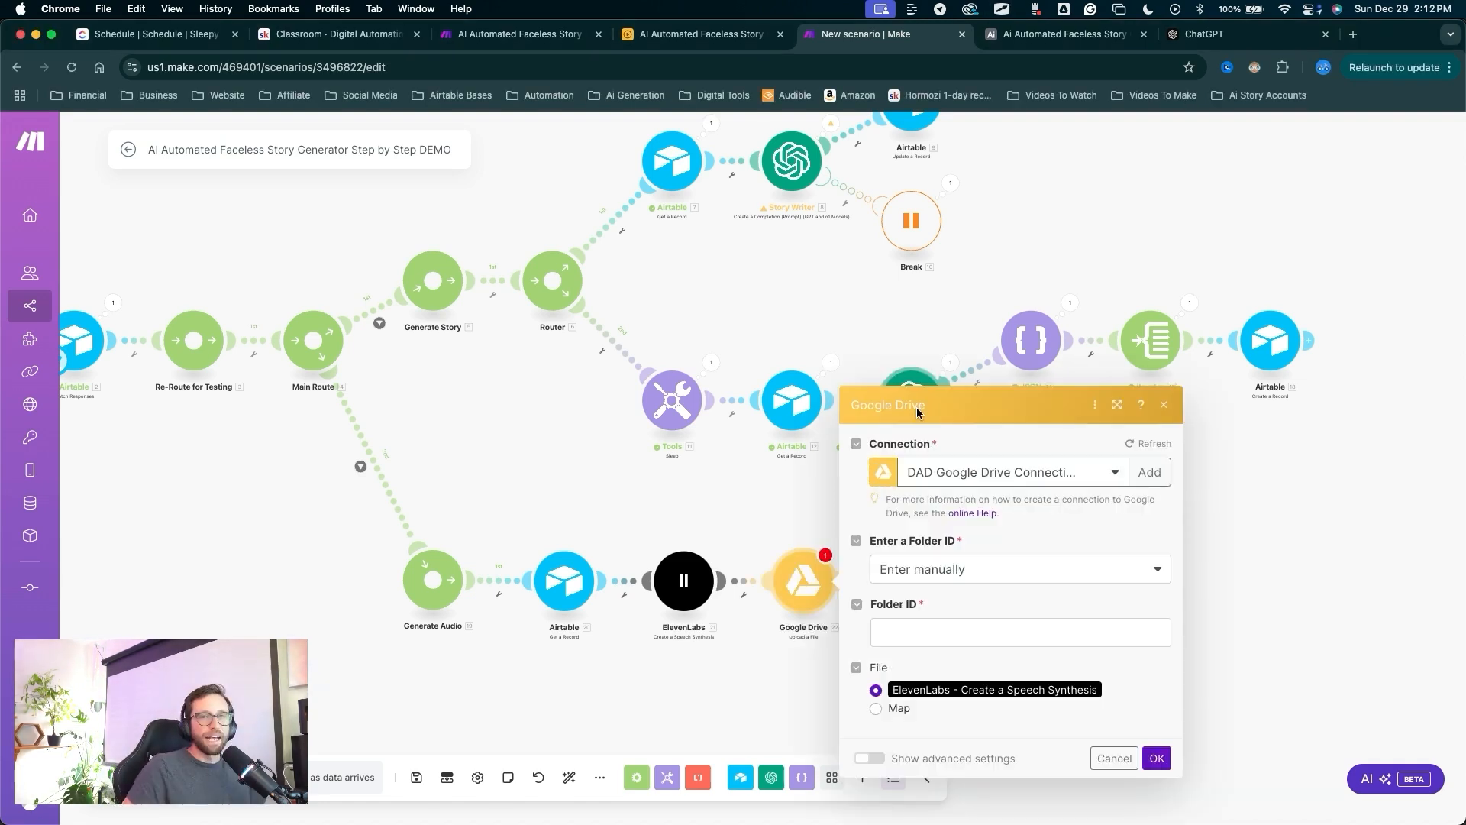
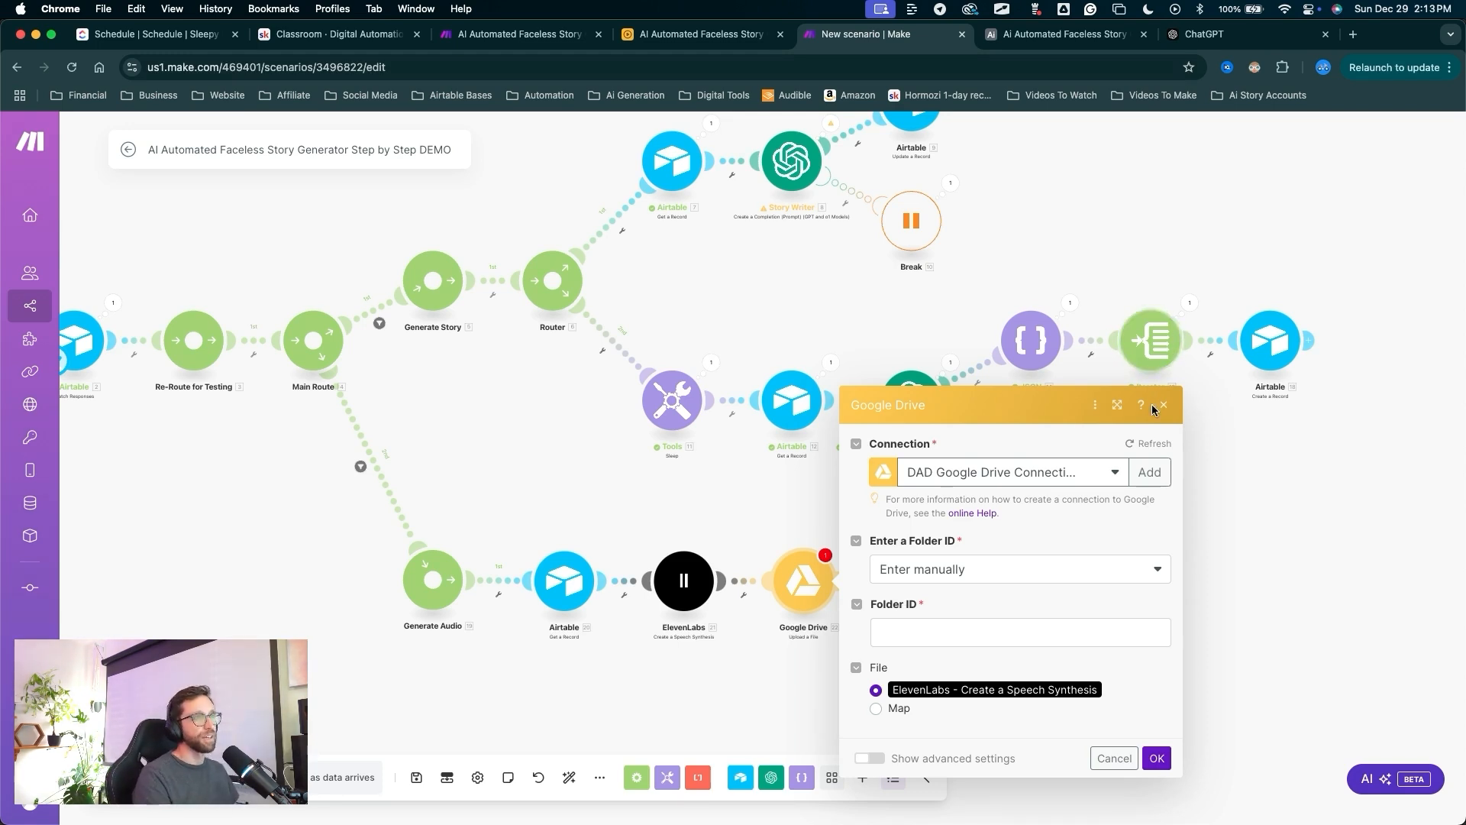
# Inspect the Google Drive module's manually entered Folder ID field.
pyautogui.moveTo(1066, 559)
pyautogui.mouseDown()
pyautogui.moveTo(1100, 546)
pyautogui.moveTo(1149, 478)
pyautogui.mouseUp()
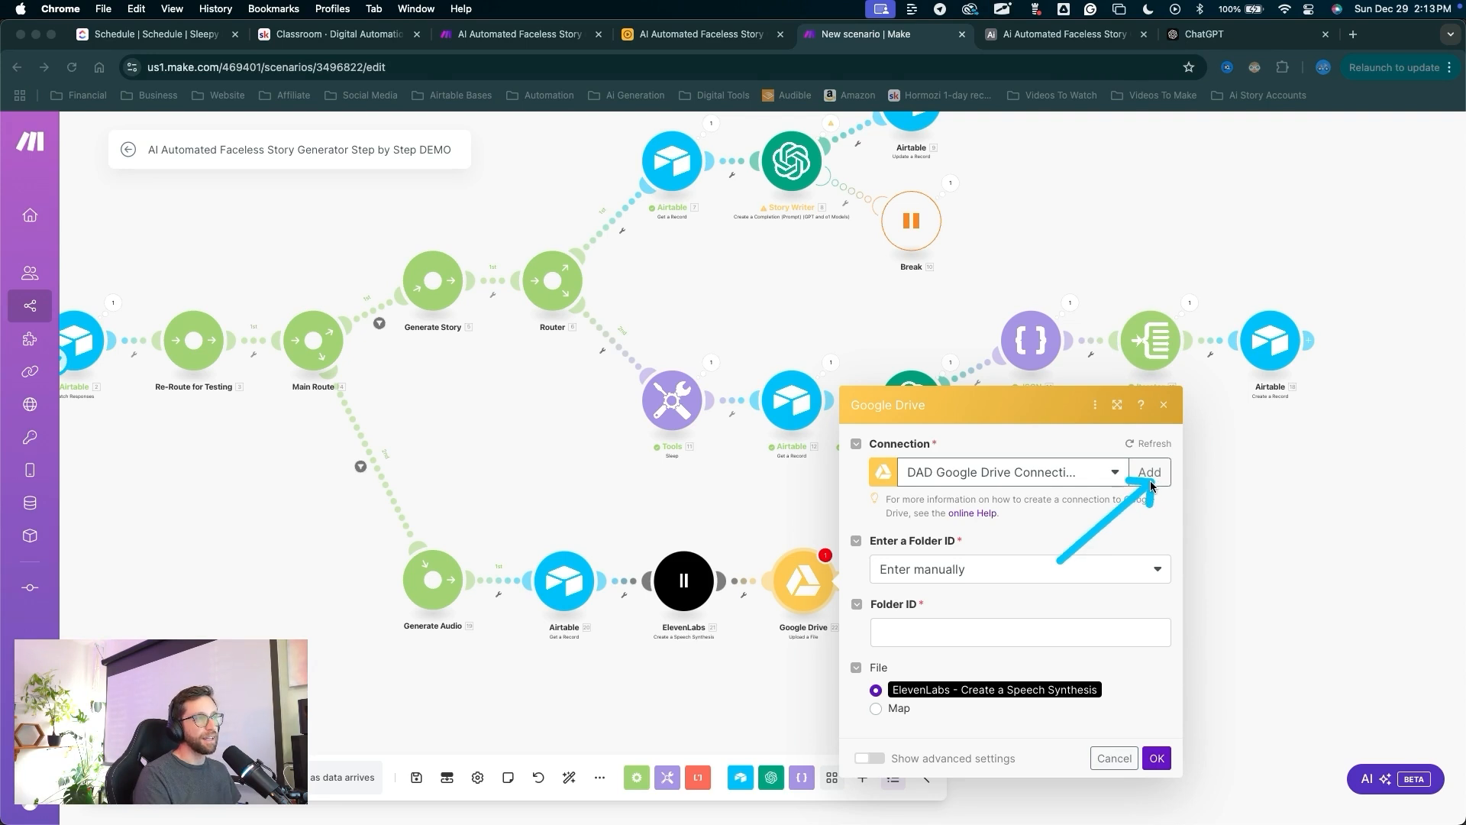
pyautogui.moveTo(1061, 561)
pyautogui.mouseDown()
pyautogui.moveTo(982, 532)
pyautogui.moveTo(1000, 519)
pyautogui.mouseUp()
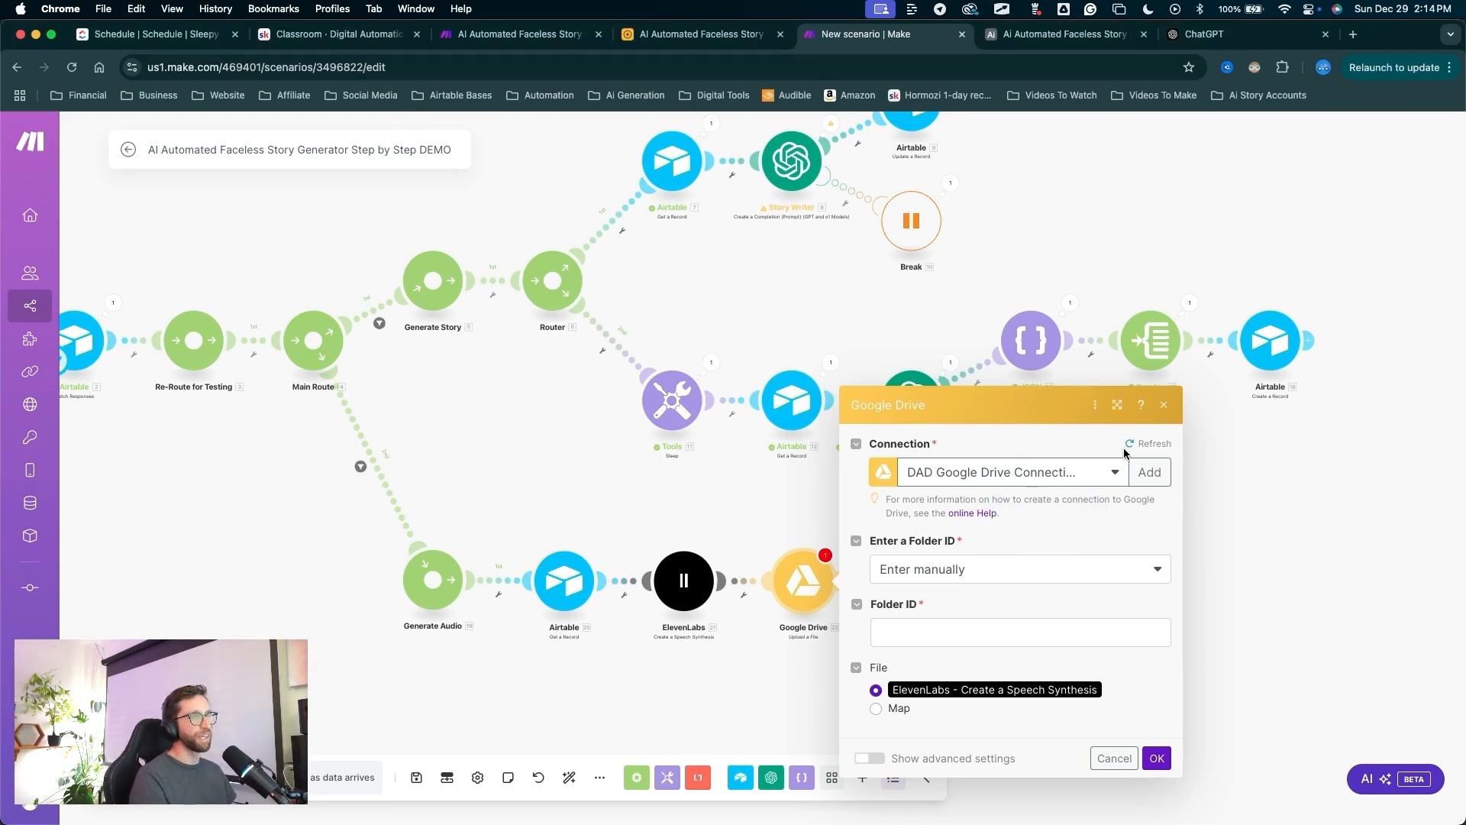
pyautogui.moveTo(990, 279); pyautogui.dragTo(984, 405)
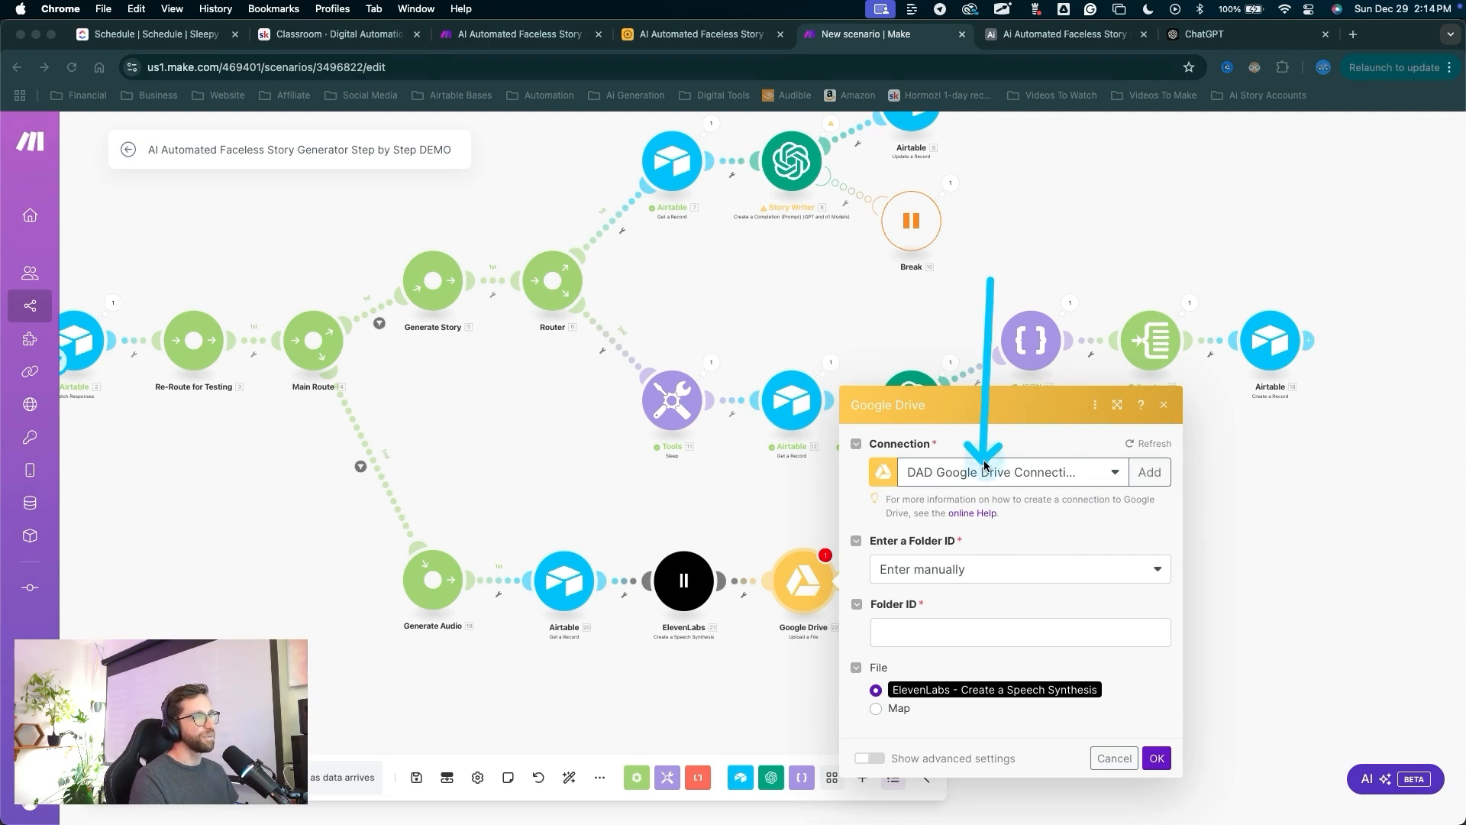
pyautogui.moveTo(976, 341); pyautogui.dragTo(978, 569)
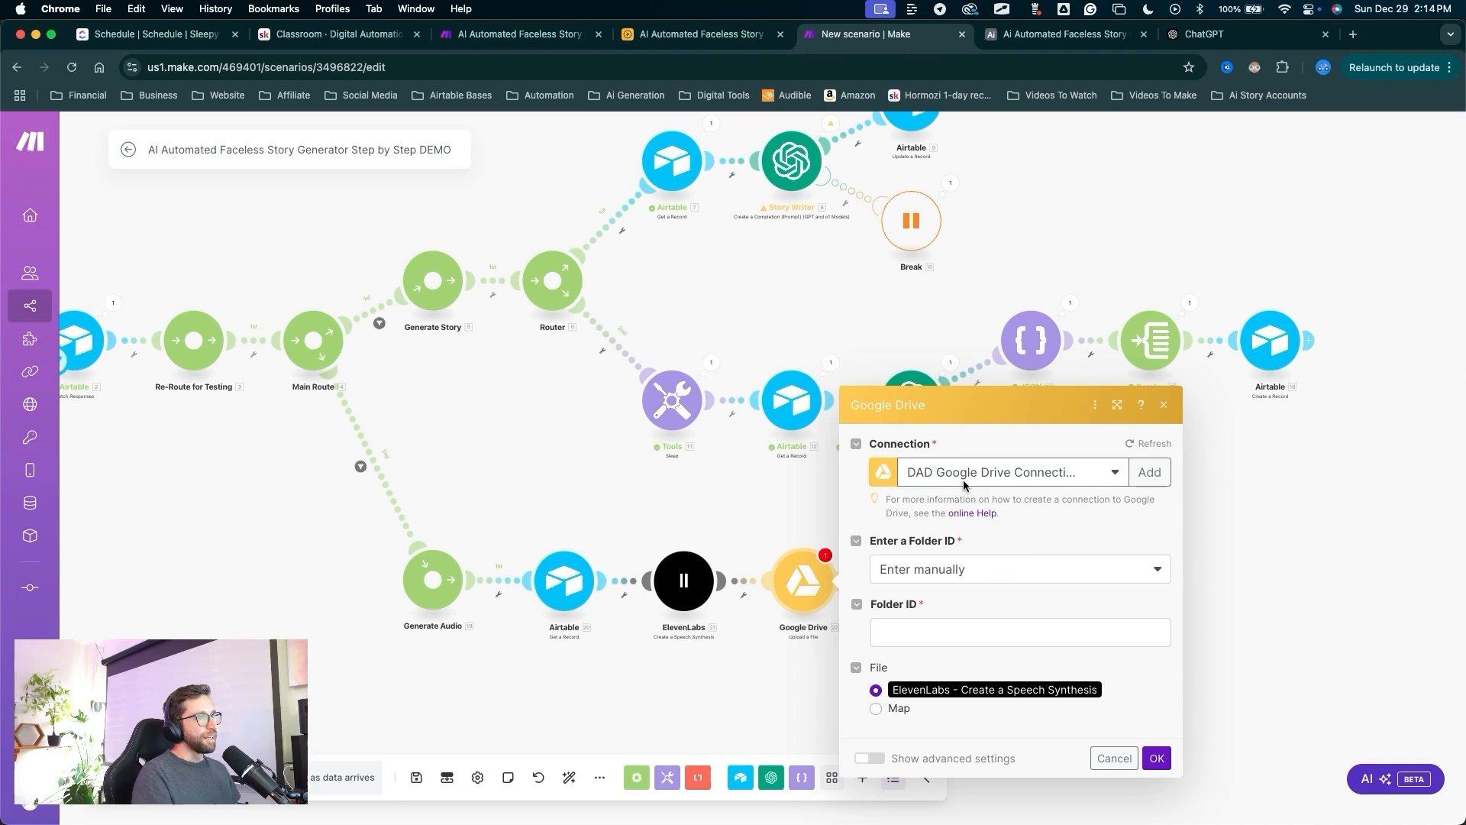
pyautogui.moveTo(990, 430); pyautogui.dragTo(930, 609)
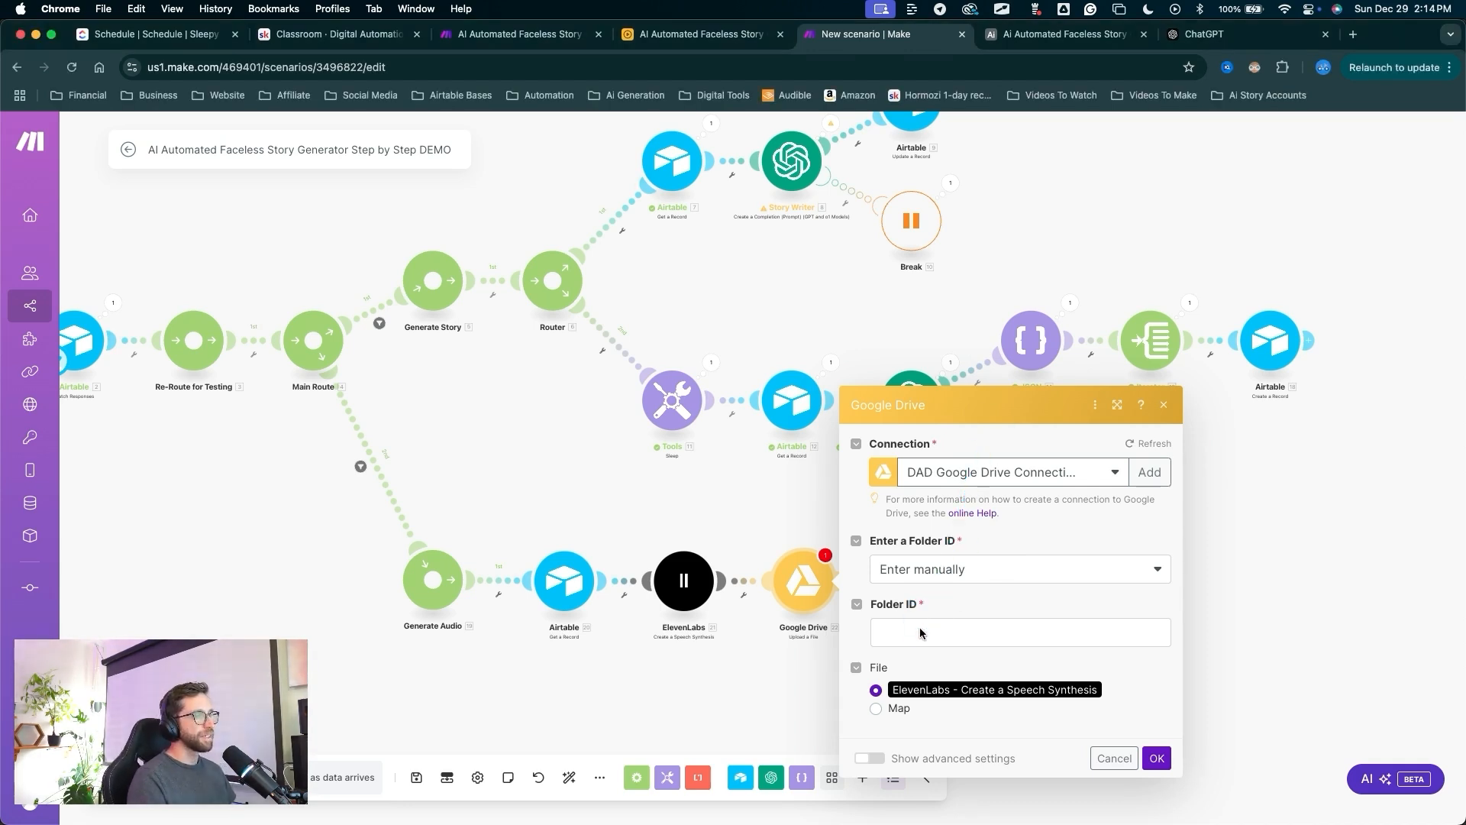
pyautogui.click(921, 632)
pyautogui.click(938, 594)
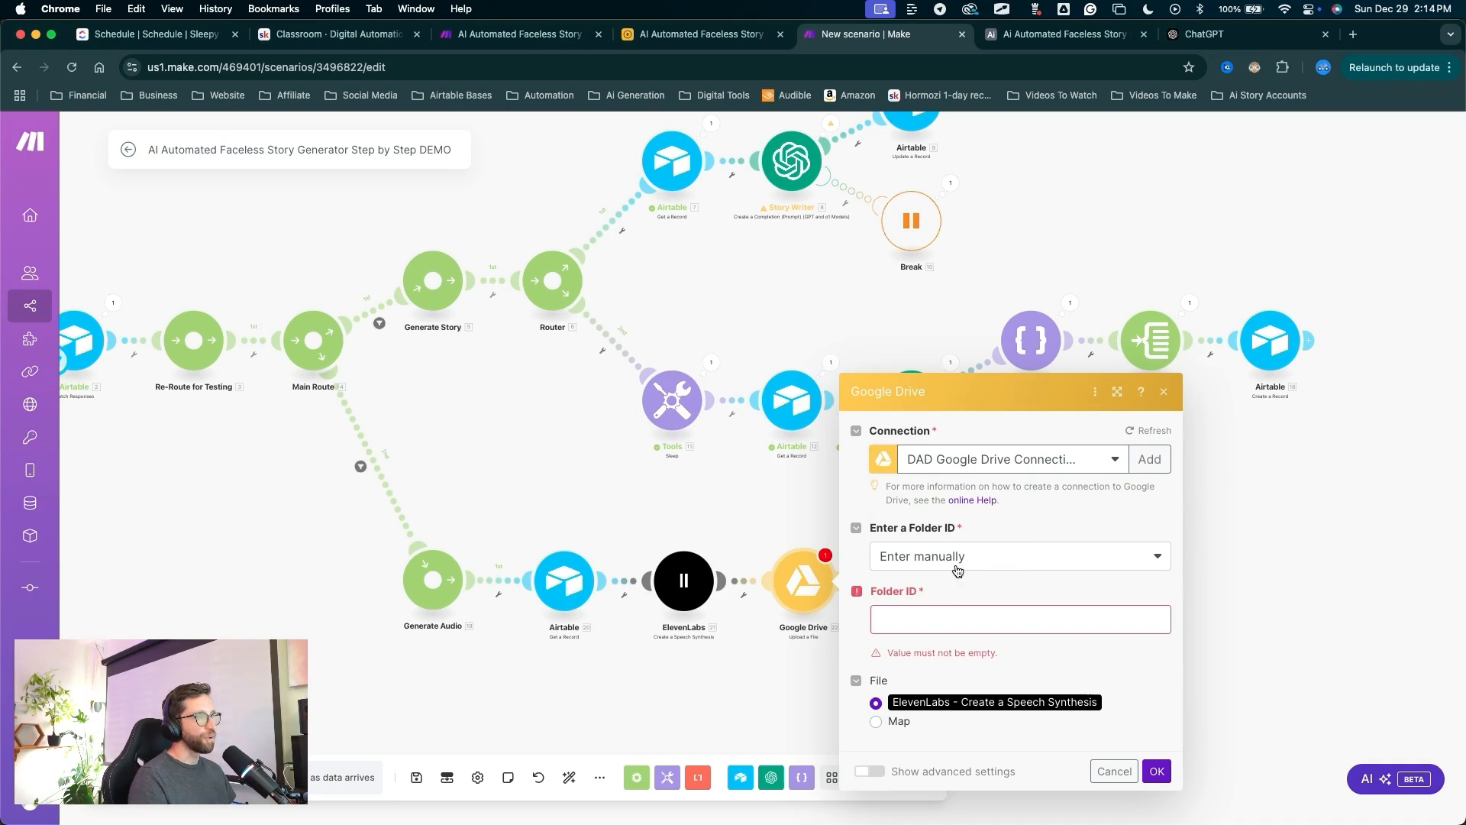
pyautogui.moveTo(967, 542); pyautogui.dragTo(918, 601)
# Switch the Folder ID option to 'Select from the list', with My Drive as the drive.
pyautogui.click(930, 564)
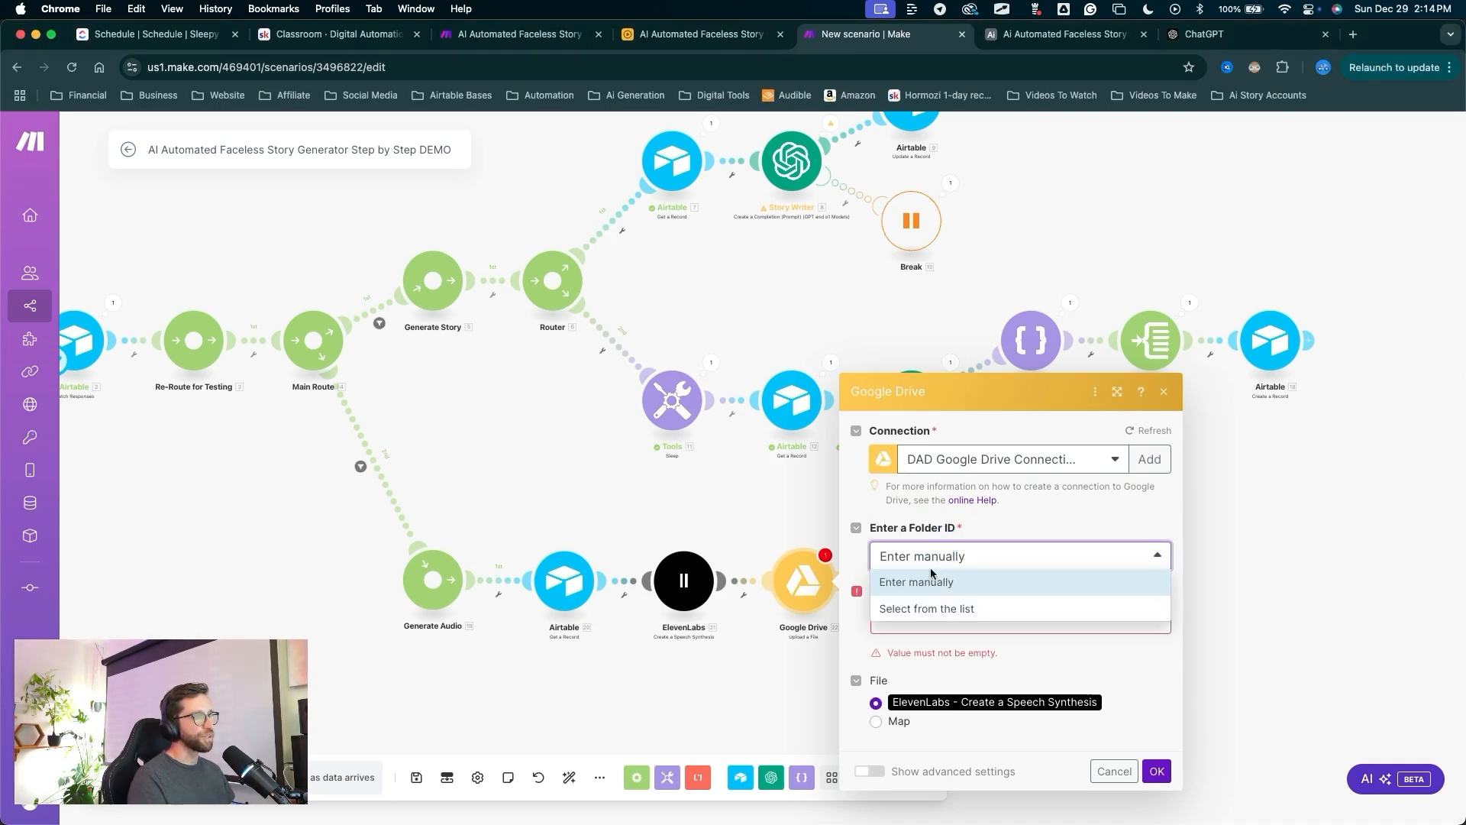
pyautogui.click(927, 609)
pyautogui.moveTo(1046, 572); pyautogui.dragTo(966, 539)
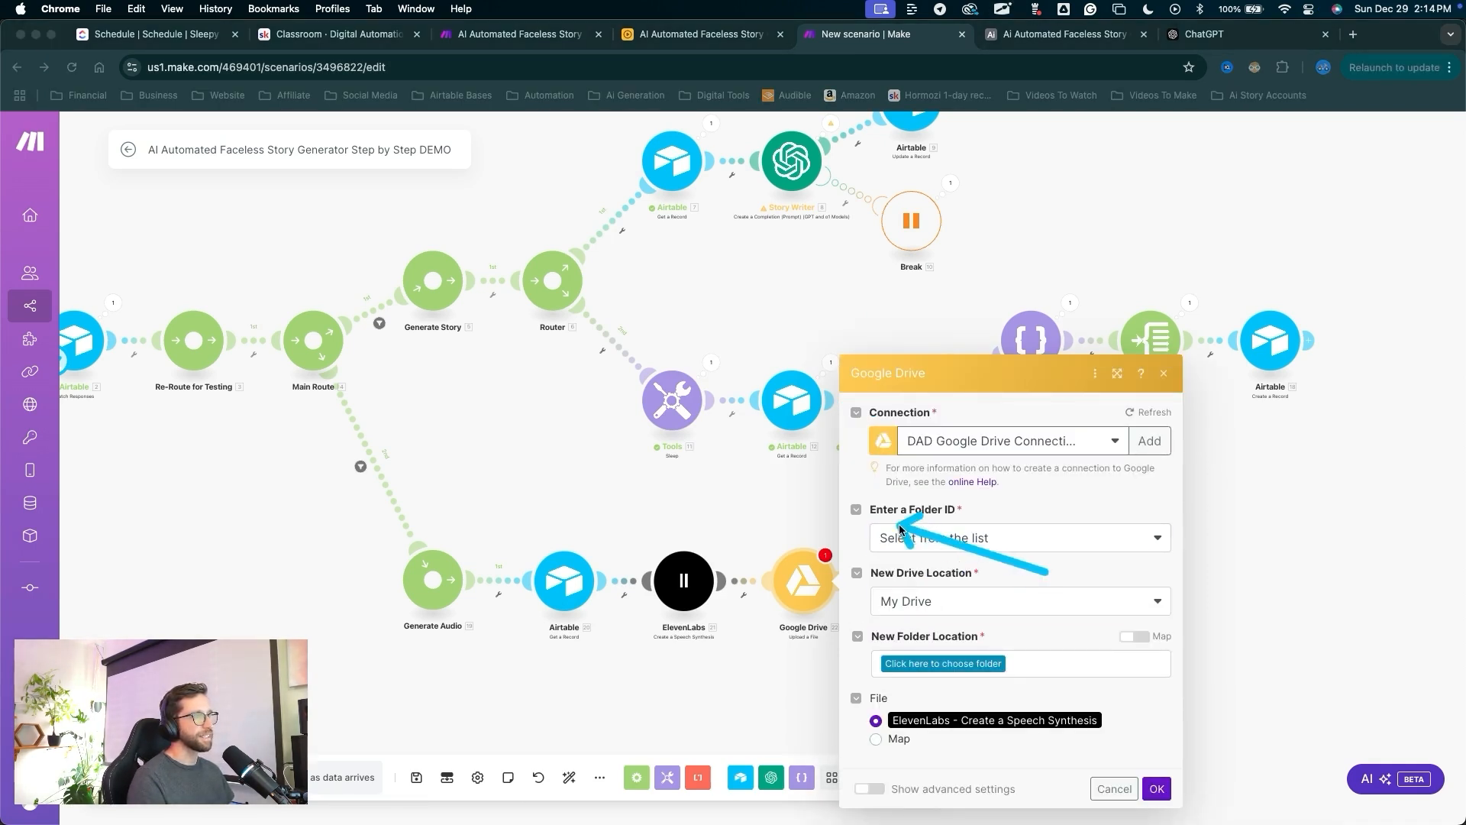
pyautogui.moveTo(989, 457); pyautogui.dragTo(940, 542)
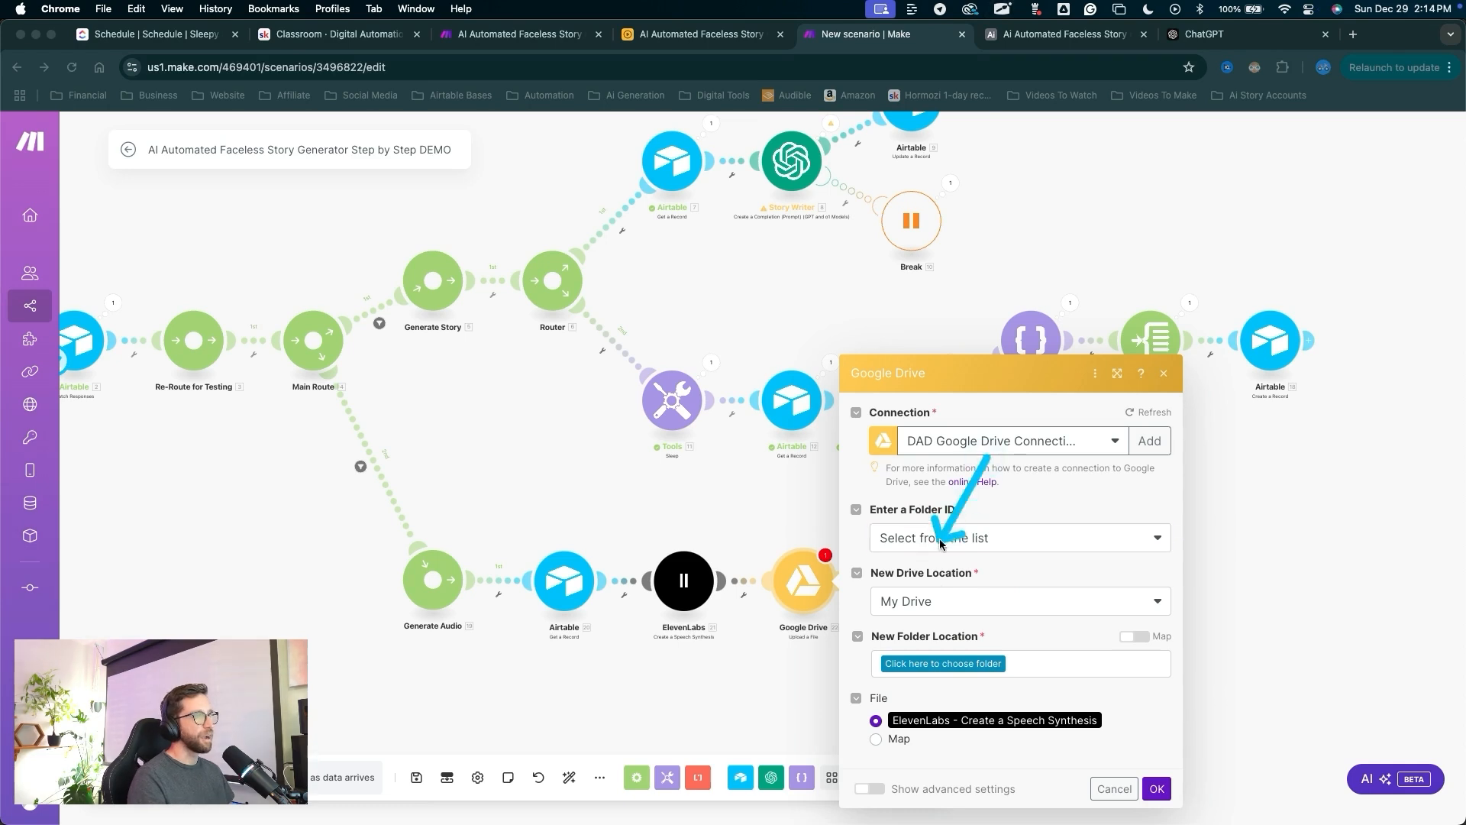
pyautogui.moveTo(910, 618); pyautogui.dragTo(976, 652)
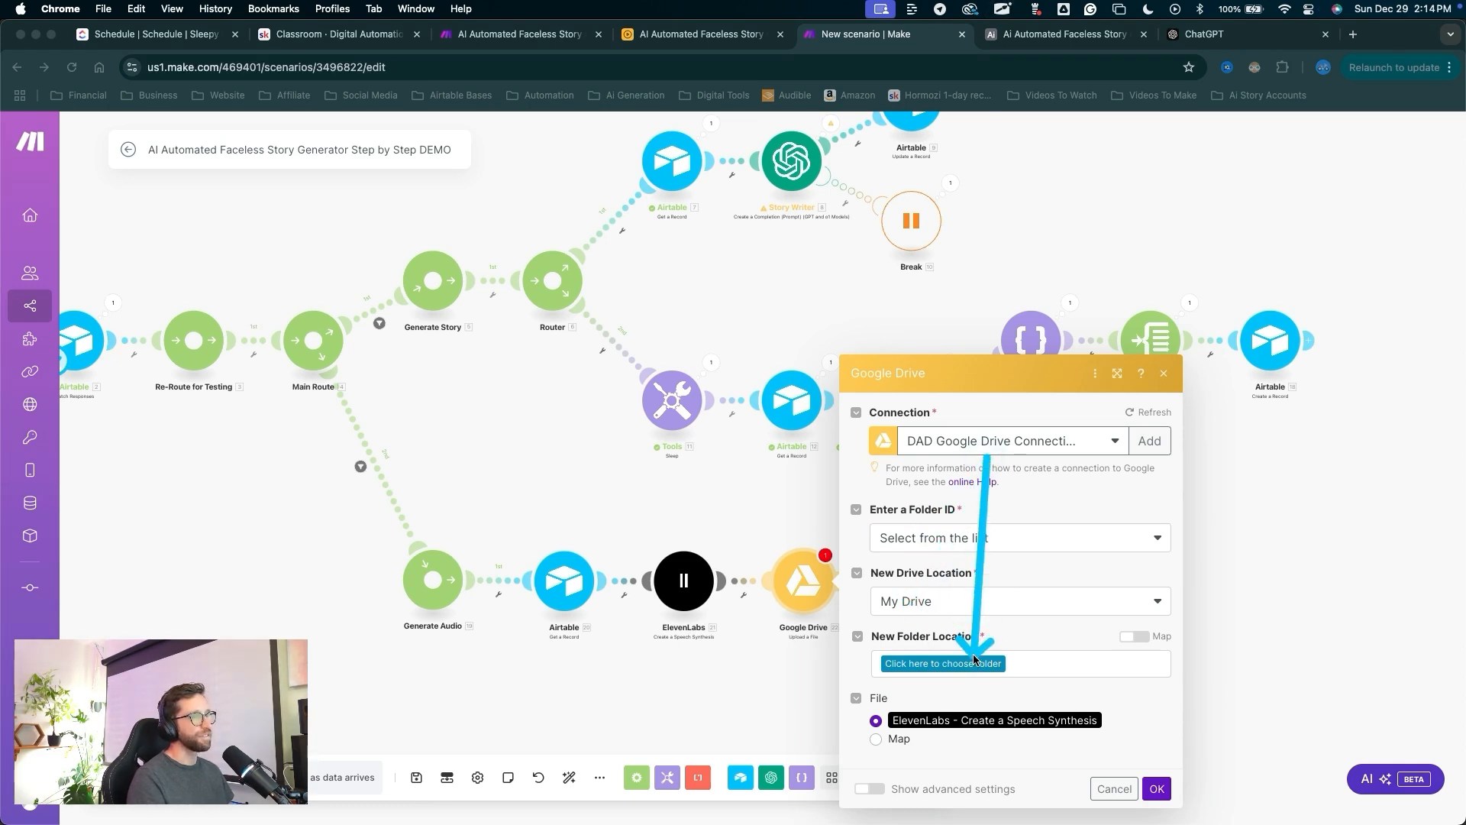
pyautogui.press('Escape')
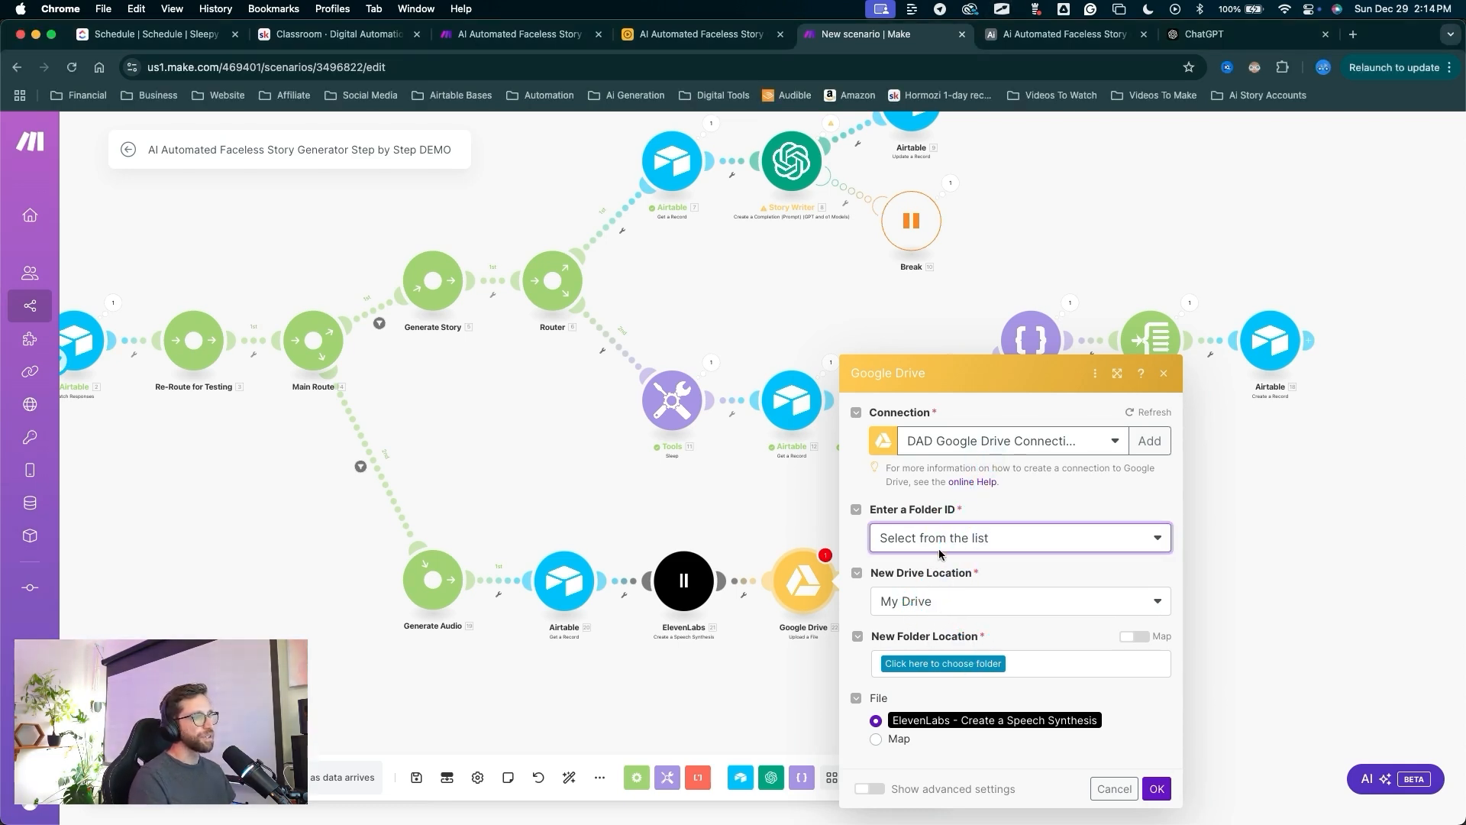
pyautogui.hotkey('alt', 'a')
pyautogui.moveTo(945, 466); pyautogui.dragTo(909, 619)
pyautogui.press('Escape')
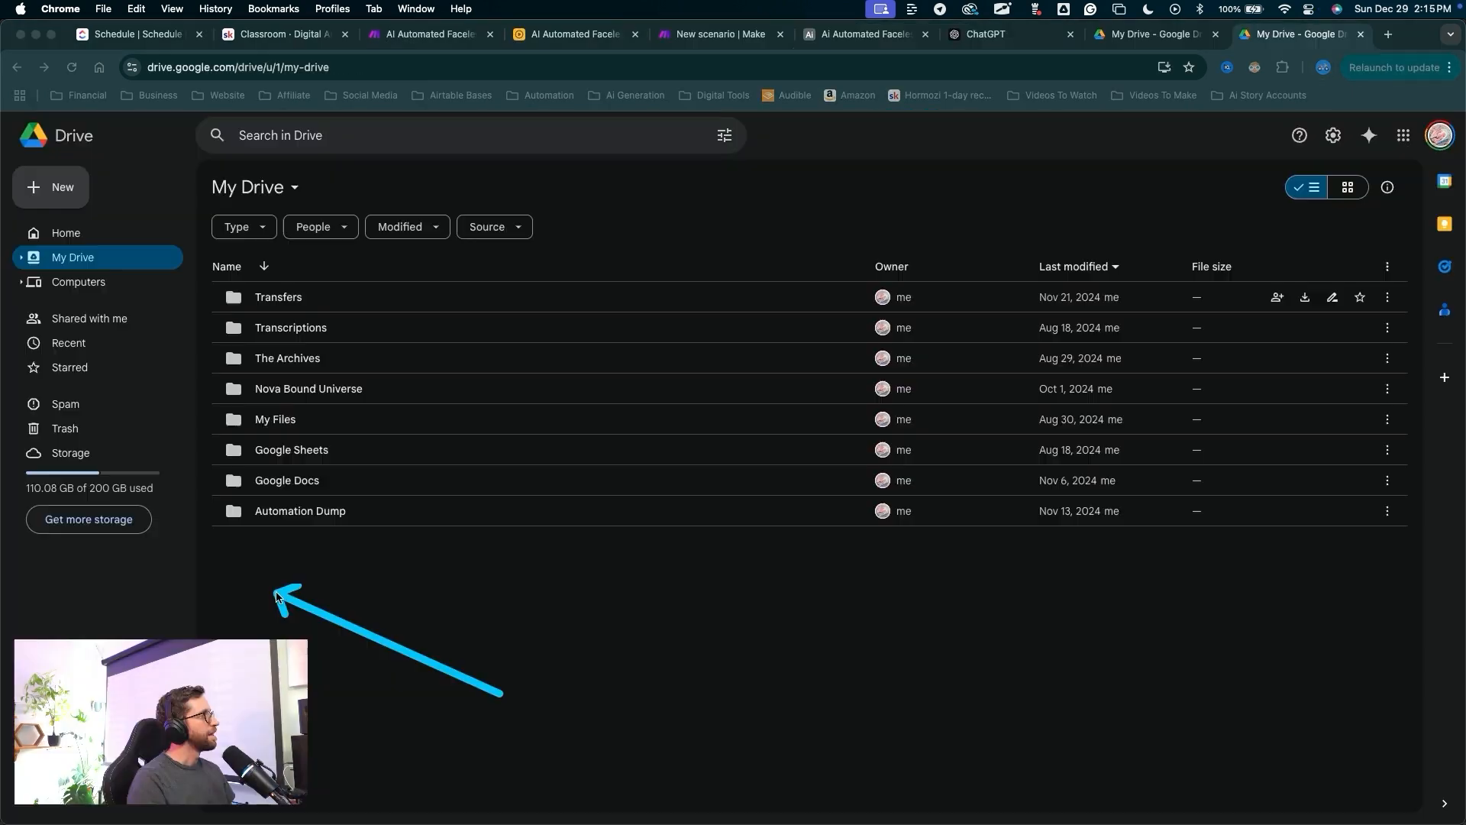
pyautogui.moveTo(180, 589)
pyautogui.mouseDown()
pyautogui.moveTo(516, 229)
pyautogui.moveTo(148, 278)
pyautogui.moveTo(69, 267)
pyautogui.moveTo(216, 351)
pyautogui.moveTo(341, 553)
pyautogui.moveTo(314, 520)
pyautogui.mouseUp()
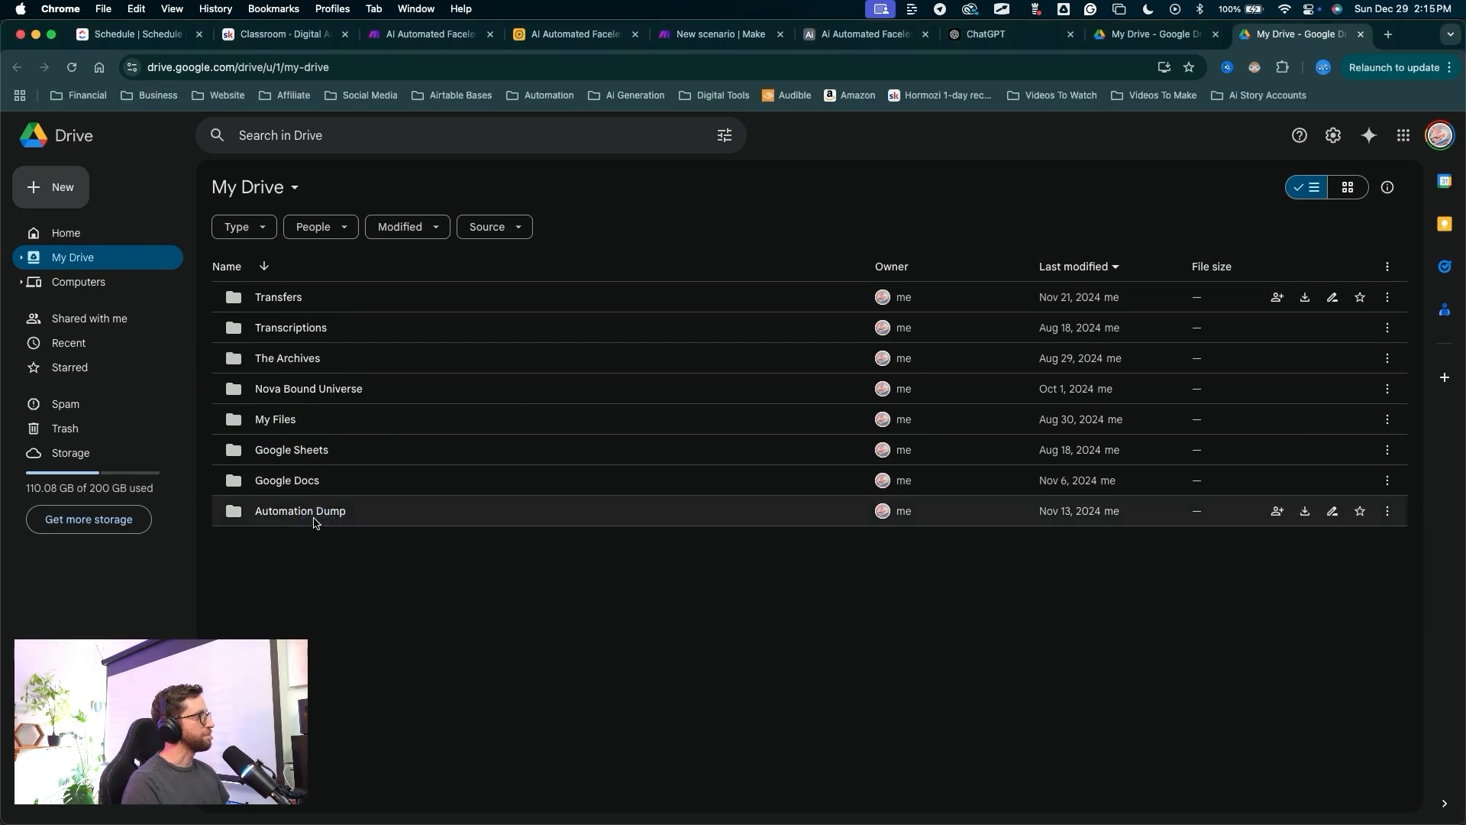
# In My Drive, open the Automation Dump folder and then its Temp Files subfolder.
pyautogui.doubleClick(312, 520)
pyautogui.moveTo(358, 585)
pyautogui.mouseDown()
pyautogui.moveTo(322, 526)
pyautogui.moveTo(278, 360)
pyautogui.mouseUp()
pyautogui.doubleClick(280, 364)
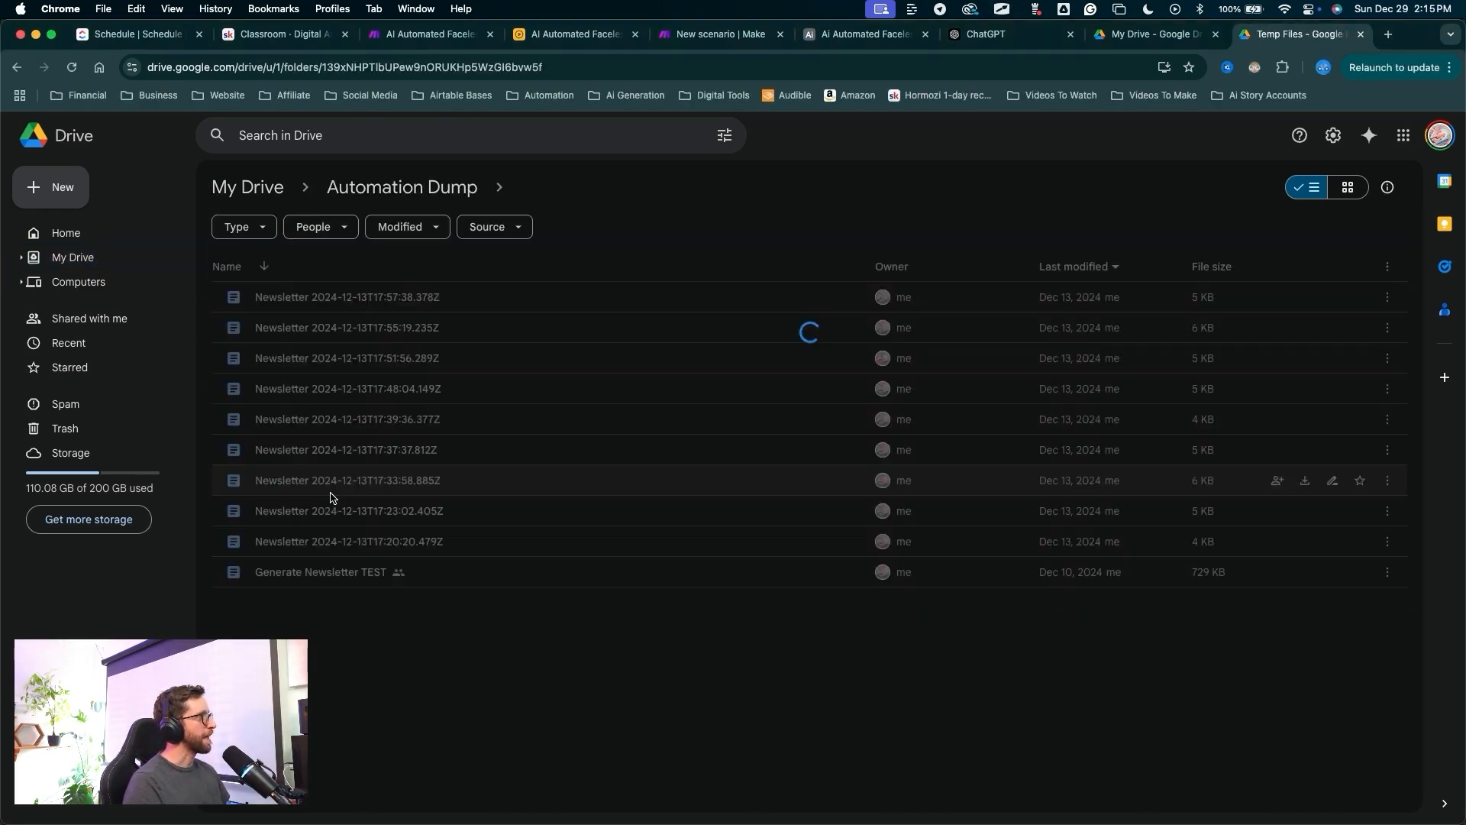
pyautogui.moveTo(466, 735)
pyautogui.mouseDown()
pyautogui.moveTo(287, 569)
pyautogui.moveTo(523, 527)
pyautogui.mouseUp()
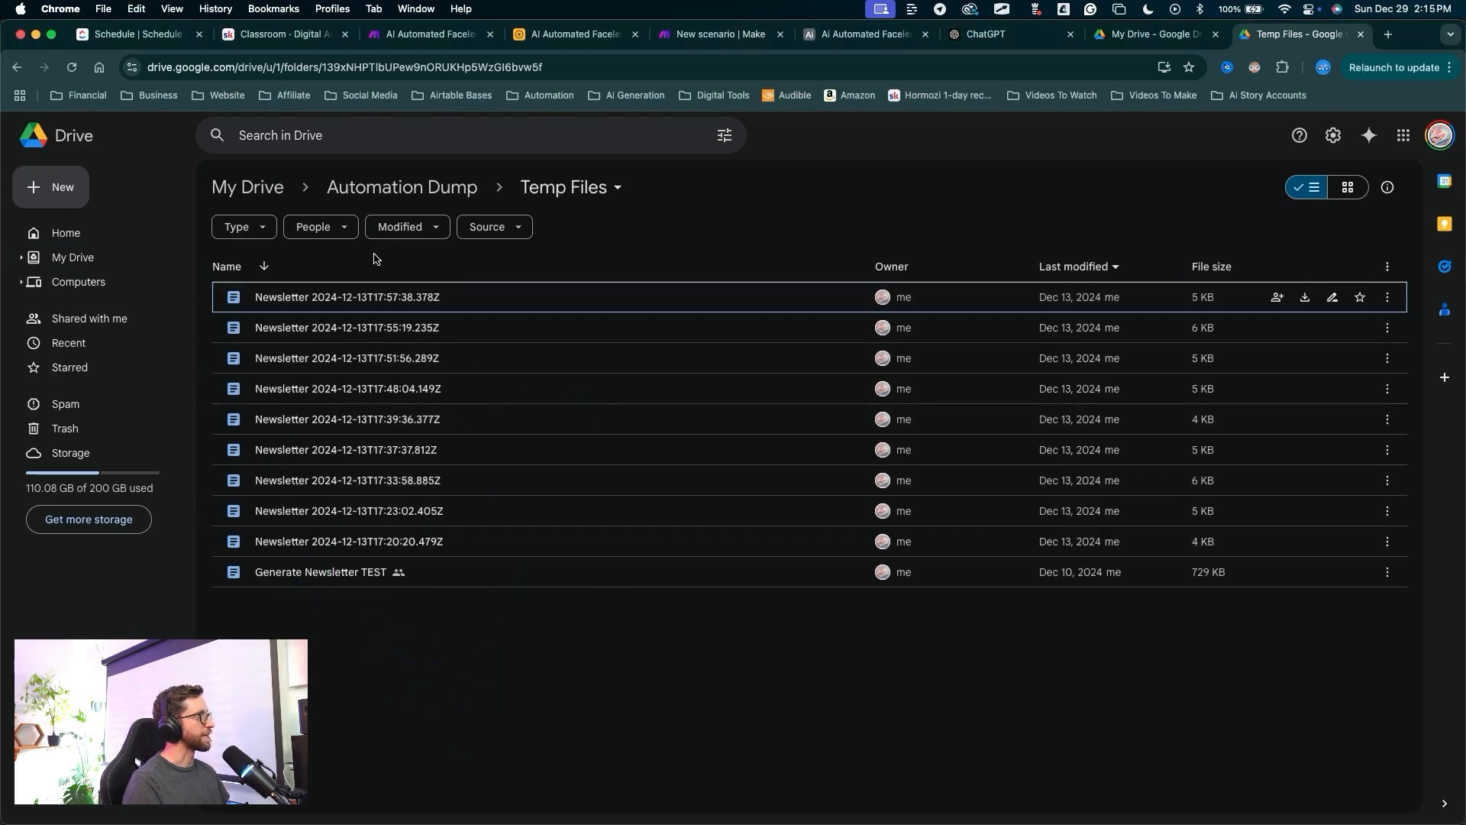
pyautogui.moveTo(672, 689)
pyautogui.mouseDown()
pyautogui.moveTo(420, 288)
pyautogui.moveTo(491, 586)
pyautogui.moveTo(491, 366)
pyautogui.mouseUp()
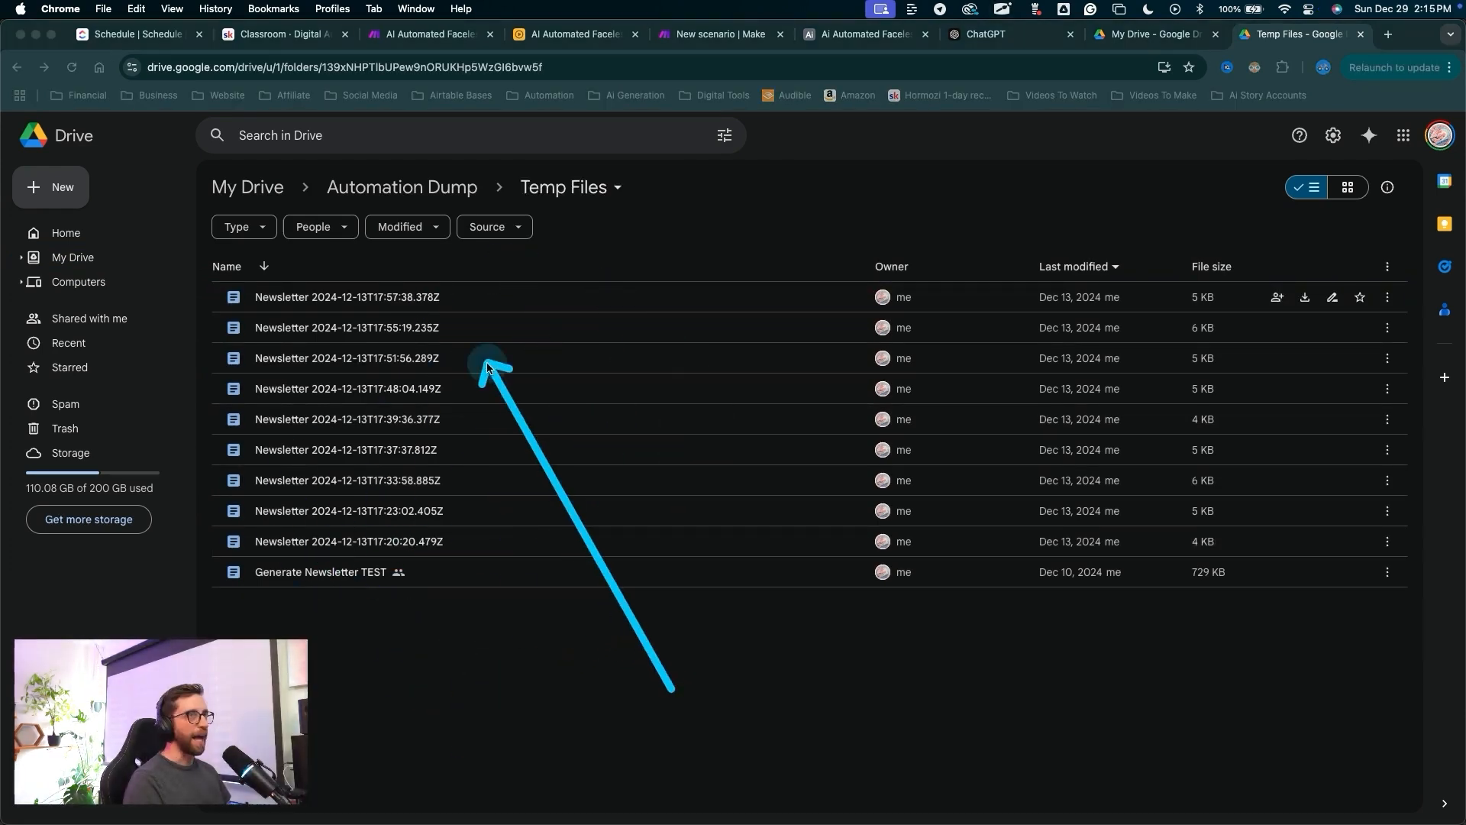
pyautogui.moveTo(682, 672); pyautogui.dragTo(752, 54)
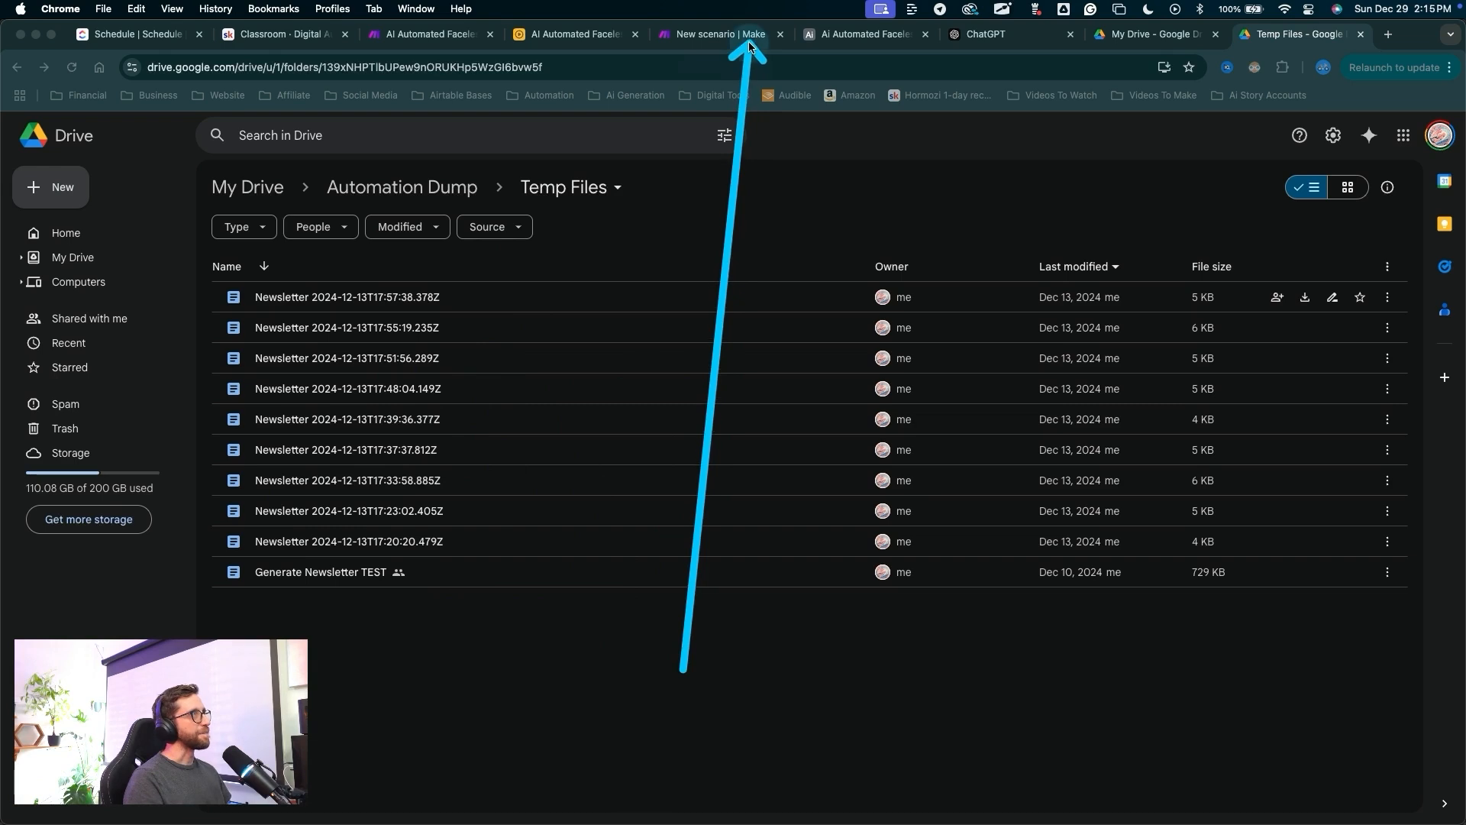
pyautogui.click(753, 35)
pyautogui.moveTo(1111, 450)
pyautogui.mouseDown()
pyautogui.moveTo(901, 604)
pyautogui.moveTo(982, 582)
pyautogui.moveTo(983, 655)
pyautogui.mouseUp()
# Set the upload folder to Automation Dump / Temp Files and save the module.
pyautogui.click(986, 659)
pyautogui.click(951, 598)
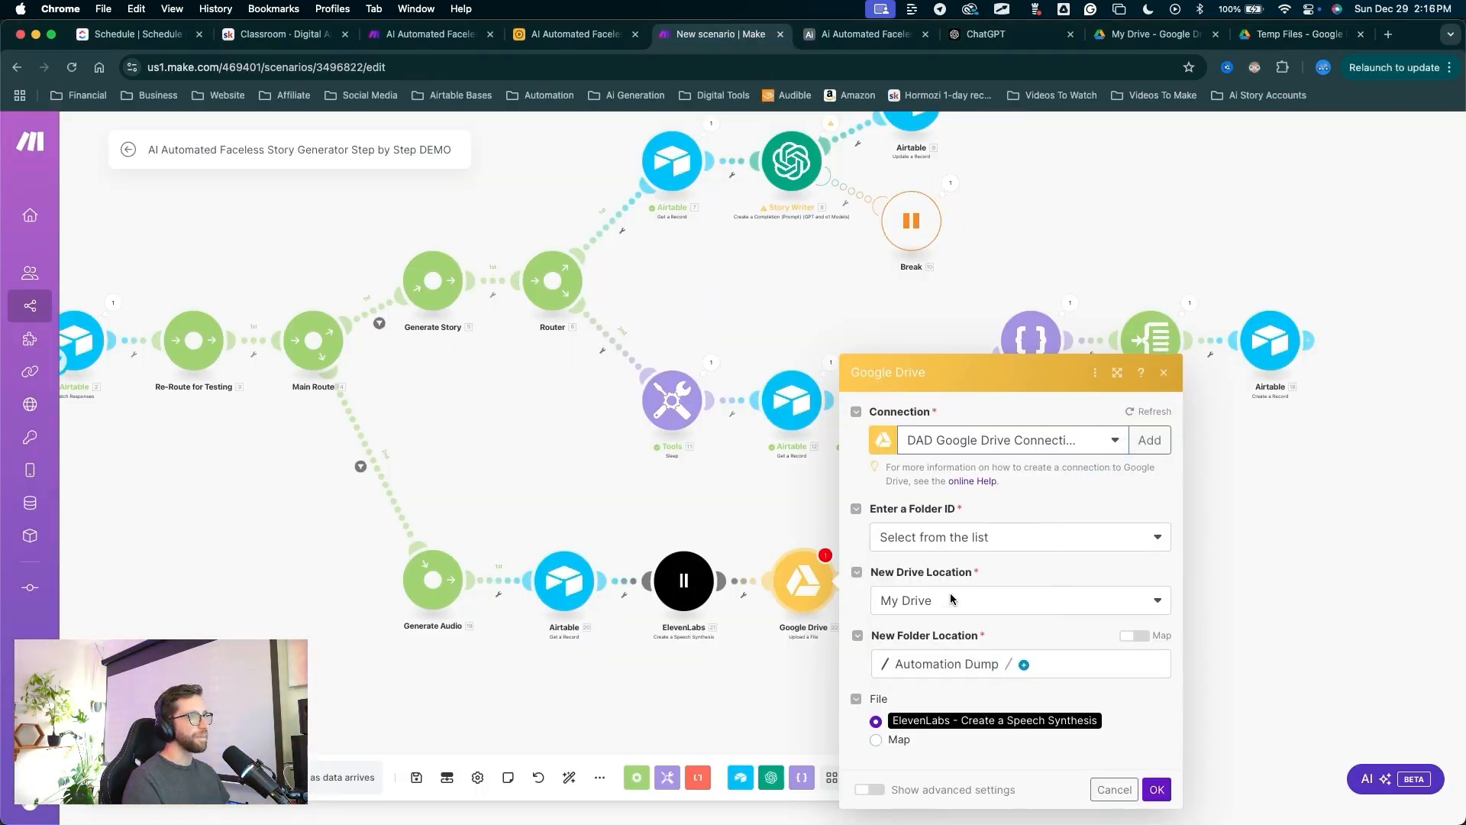
pyautogui.click(1025, 666)
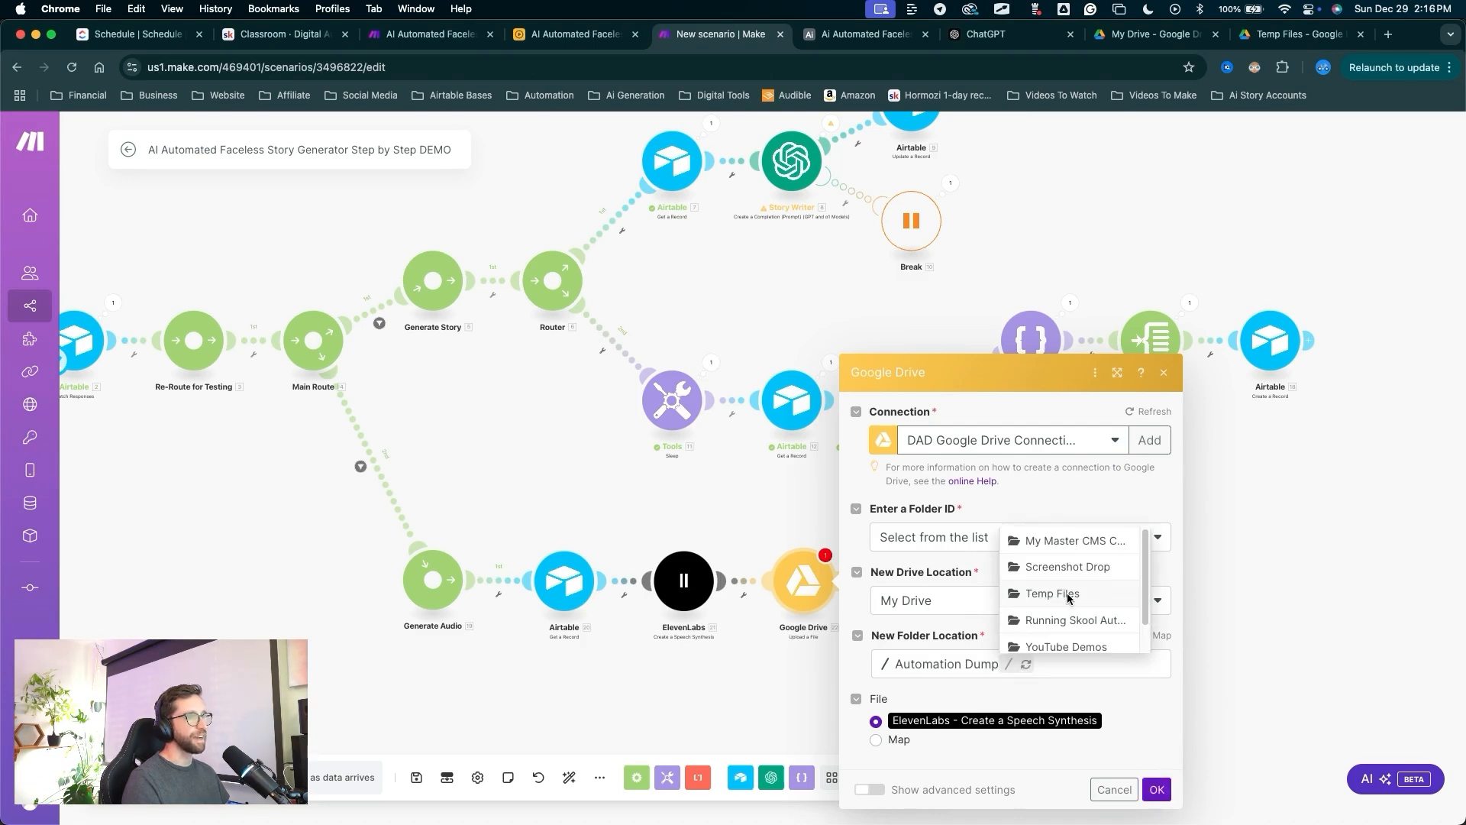
pyautogui.click(1068, 594)
pyautogui.moveTo(1117, 462)
pyautogui.mouseDown()
pyautogui.moveTo(1065, 607)
pyautogui.moveTo(894, 712)
pyautogui.moveTo(1126, 707)
pyautogui.moveTo(1151, 763)
pyautogui.mouseUp()
pyautogui.click(1157, 784)
# Review and dismiss the Google Drive module's warnings, then reopen its settings.
pyautogui.moveTo(950, 716); pyautogui.dragTo(819, 562)
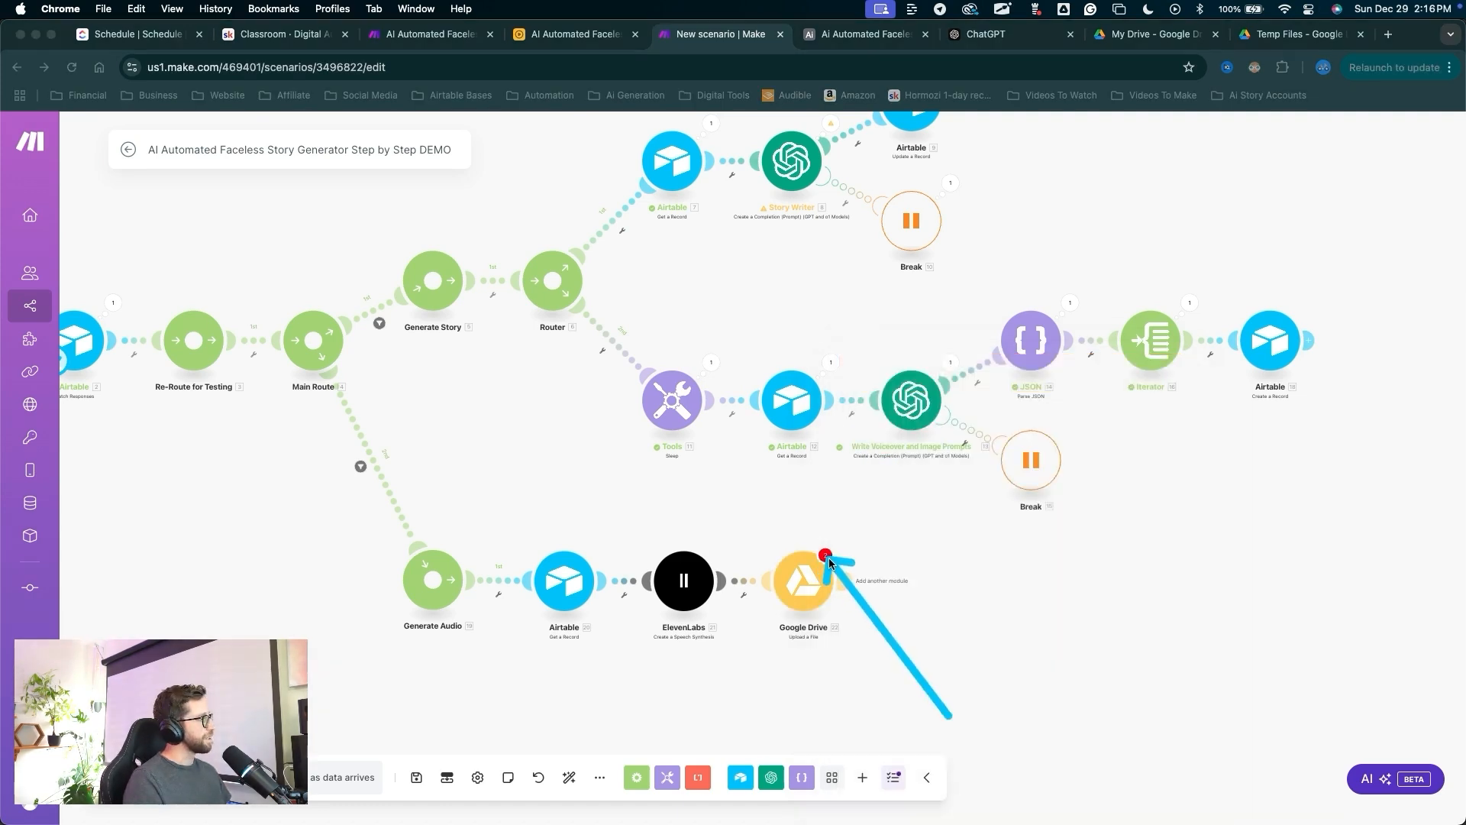
pyautogui.click(825, 556)
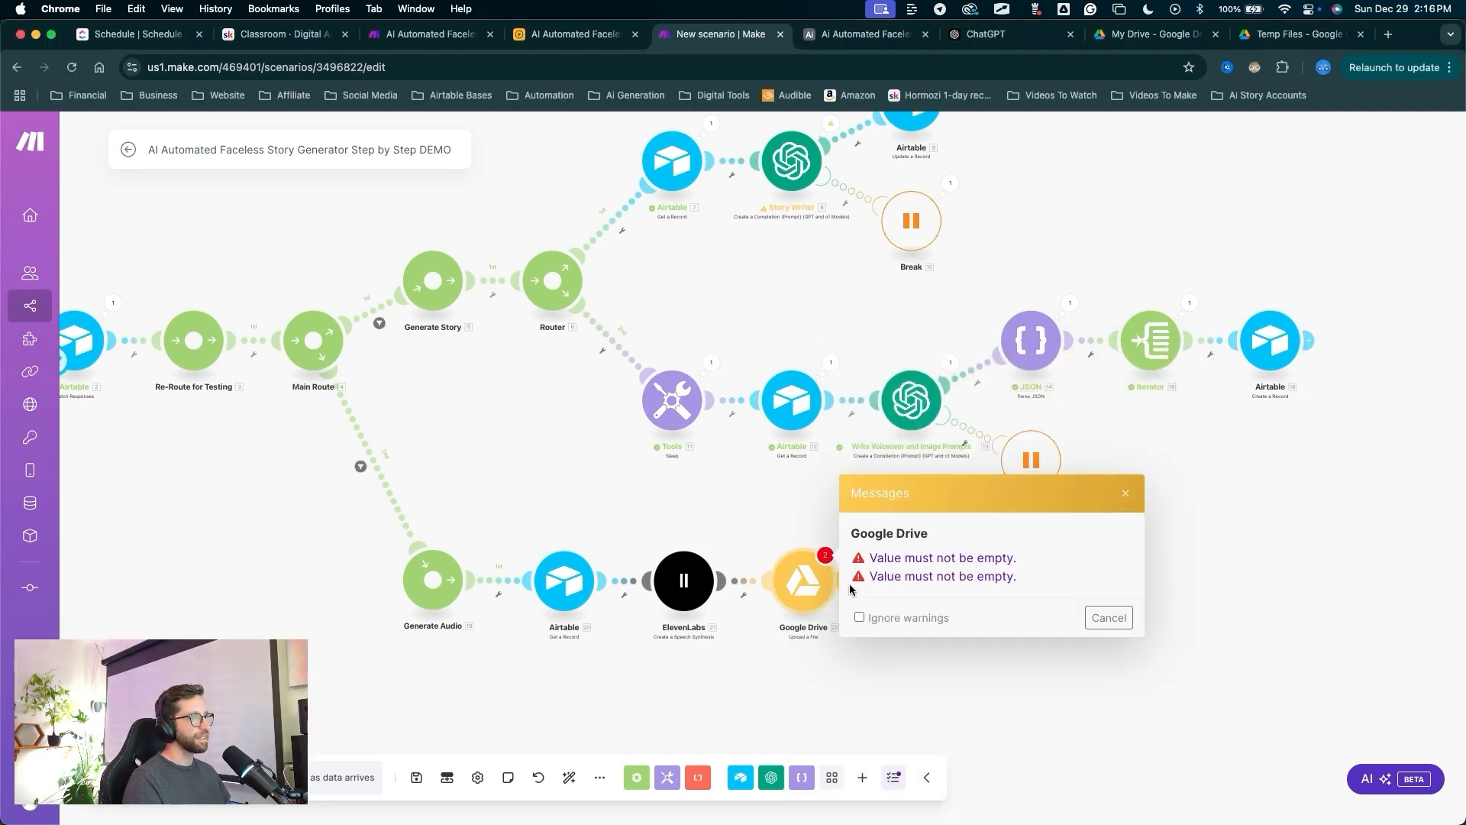
pyautogui.moveTo(908, 702)
pyautogui.mouseDown()
pyautogui.moveTo(890, 582)
pyautogui.moveTo(999, 664)
pyautogui.moveTo(983, 561)
pyautogui.mouseUp()
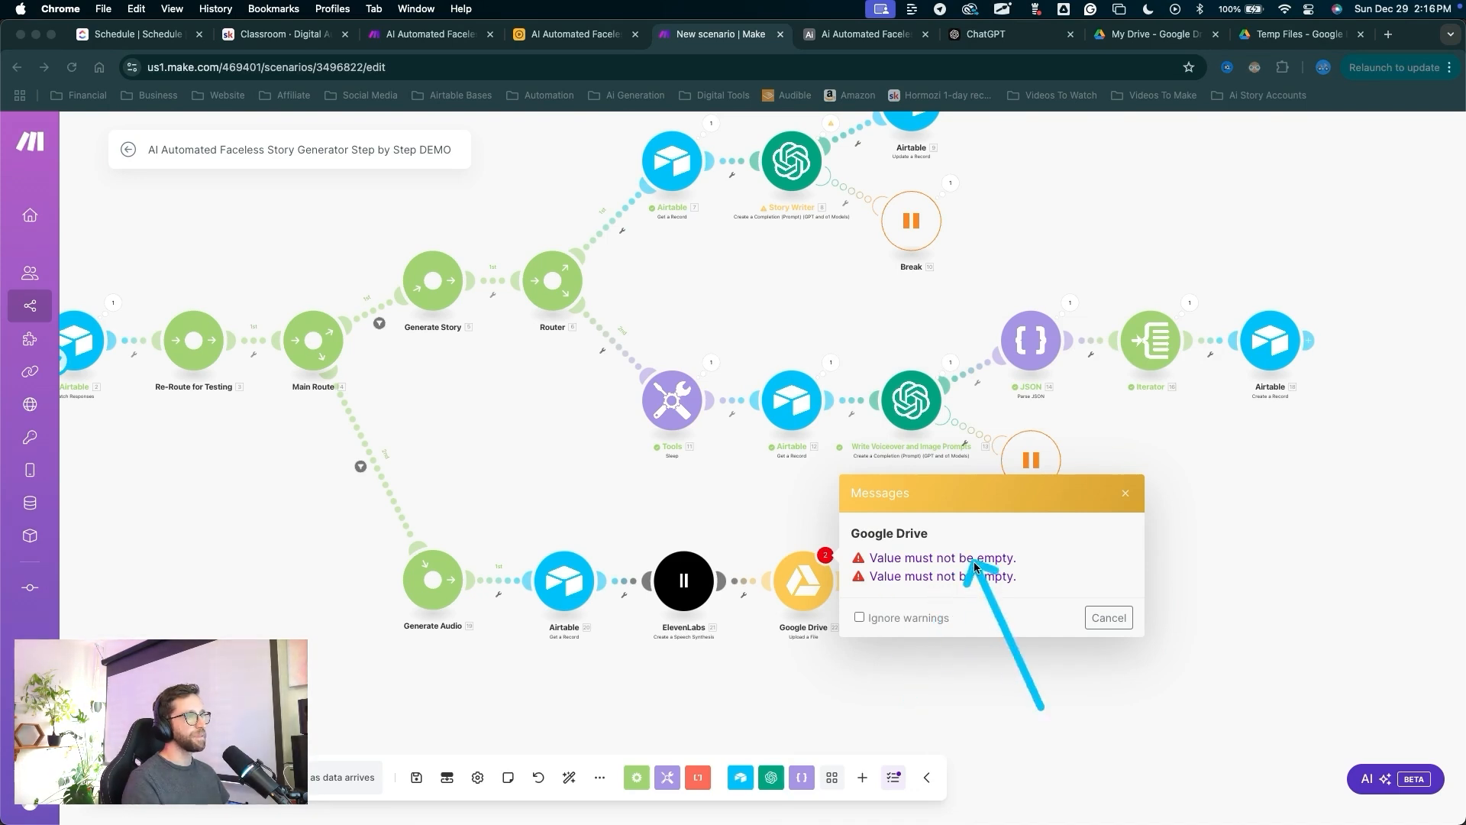
pyautogui.click(1109, 617)
pyautogui.moveTo(904, 728); pyautogui.dragTo(825, 599)
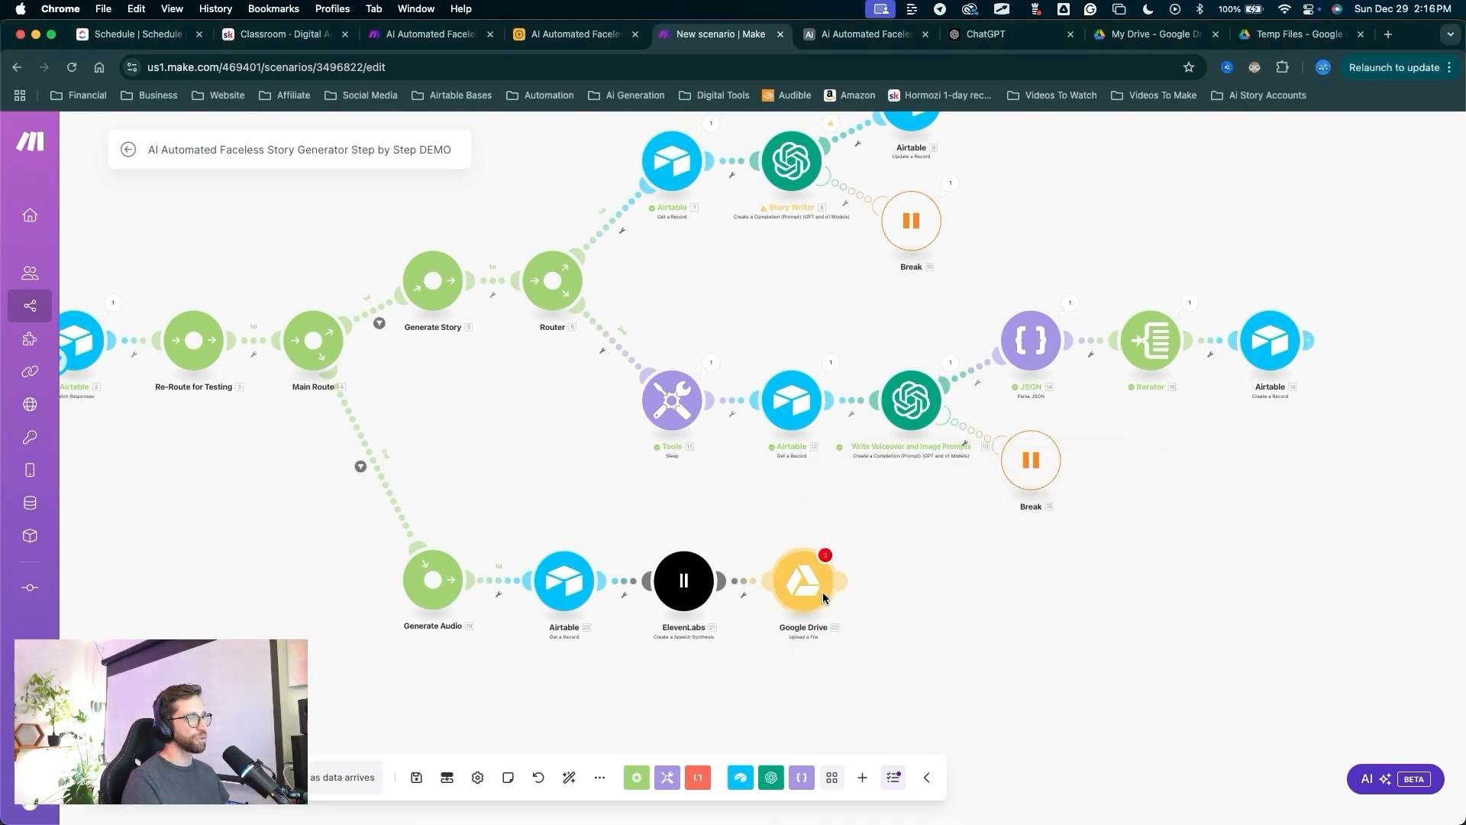
pyautogui.click(823, 592)
# Re-save the Google Drive module and give the ElevenLabs module a Break error handler.
pyautogui.click(1156, 786)
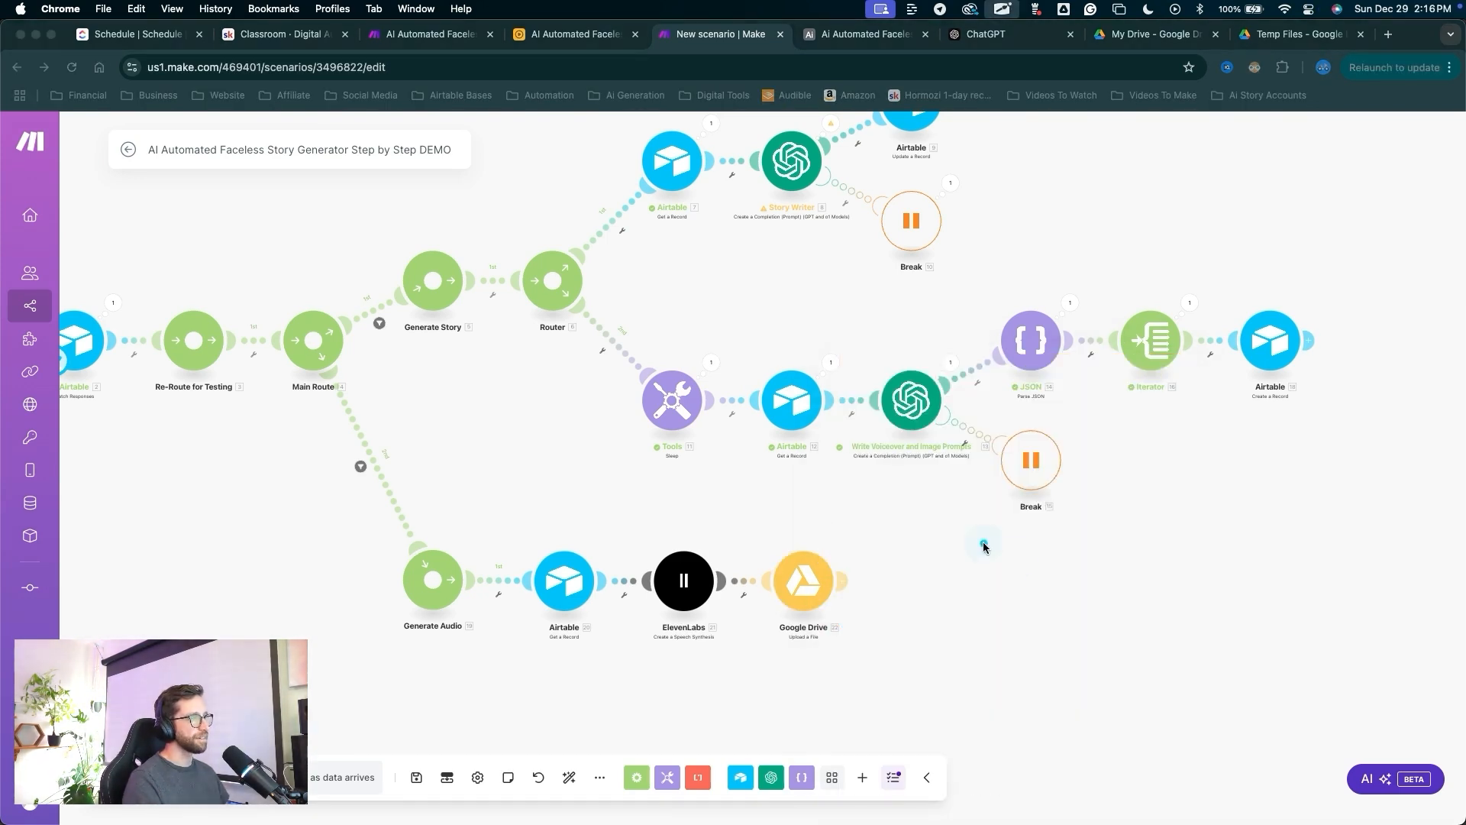
pyautogui.moveTo(1027, 573)
pyautogui.mouseDown()
pyautogui.moveTo(846, 576)
pyautogui.moveTo(687, 611)
pyautogui.moveTo(410, 724)
pyautogui.mouseUp()
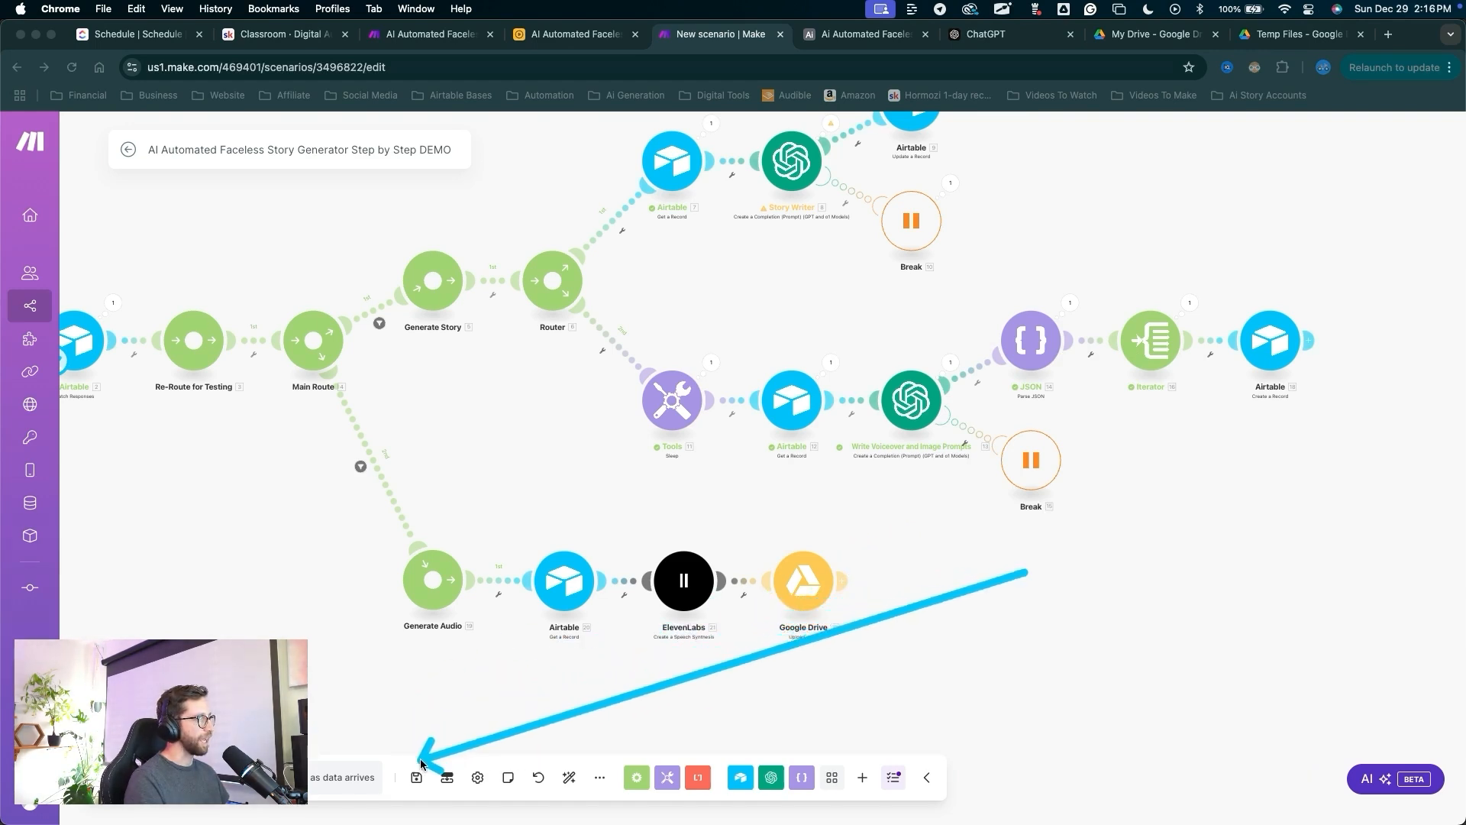
pyautogui.scroll(-3, 878, 650)
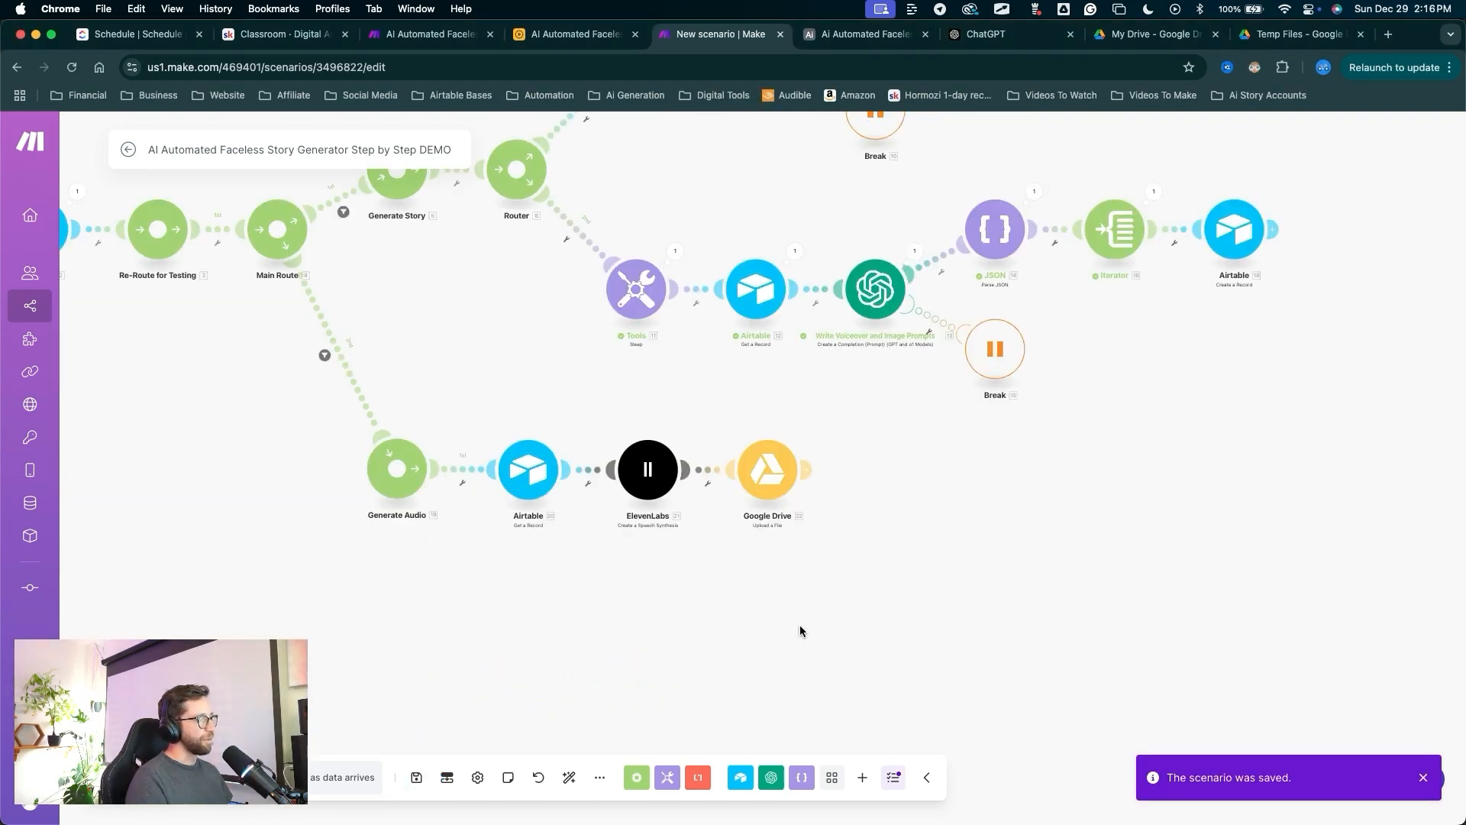
pyautogui.moveTo(808, 613); pyautogui.dragTo(672, 484)
pyautogui.rightClick(670, 484)
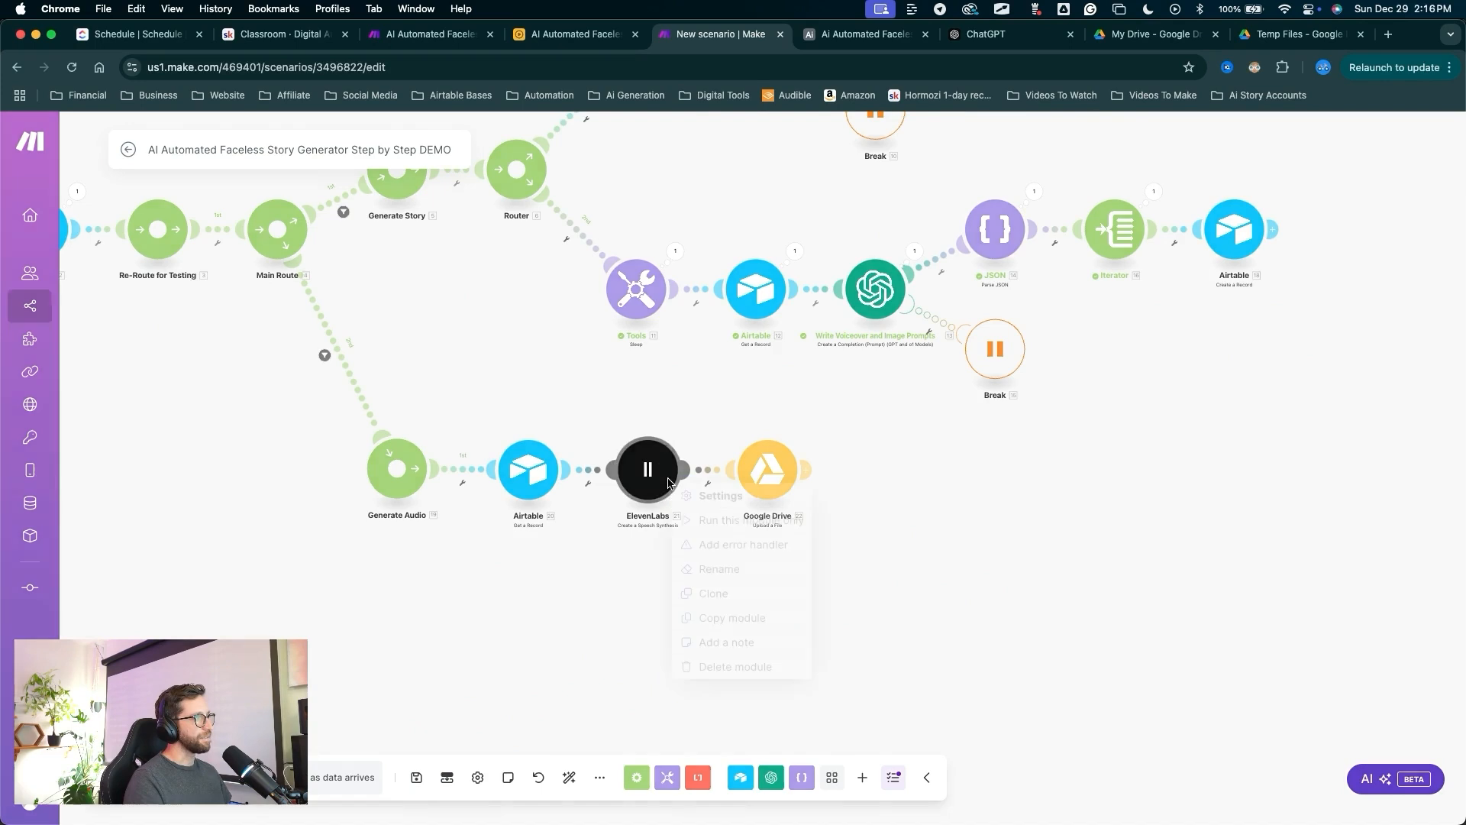
pyautogui.click(719, 542)
pyautogui.click(768, 530)
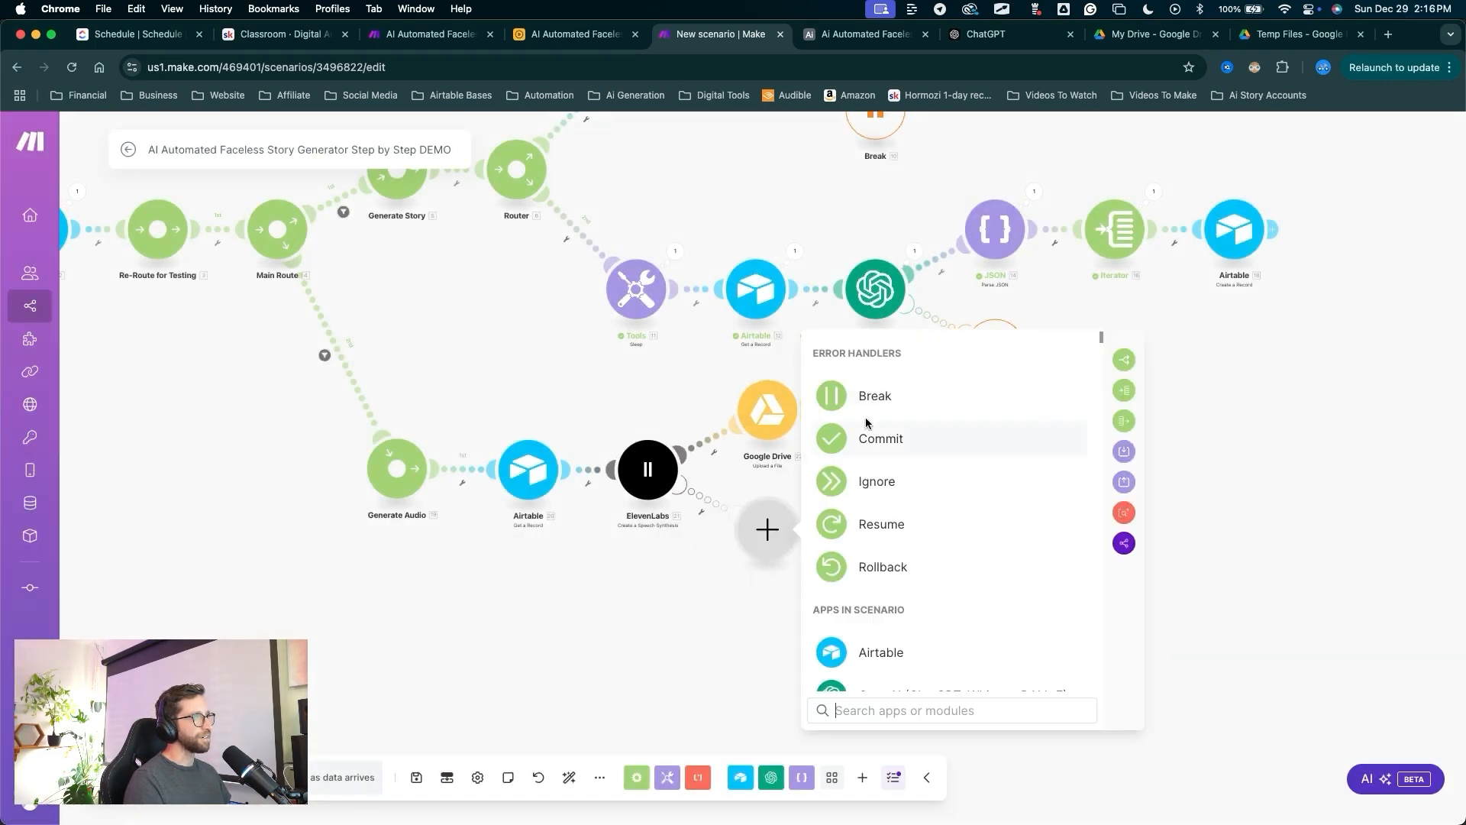
pyautogui.click(840, 393)
# Set the Break handler to 5 attempts at 1-minute intervals and auto-align the canvas.
pyautogui.doubleClick(846, 480)
pyautogui.write('5')
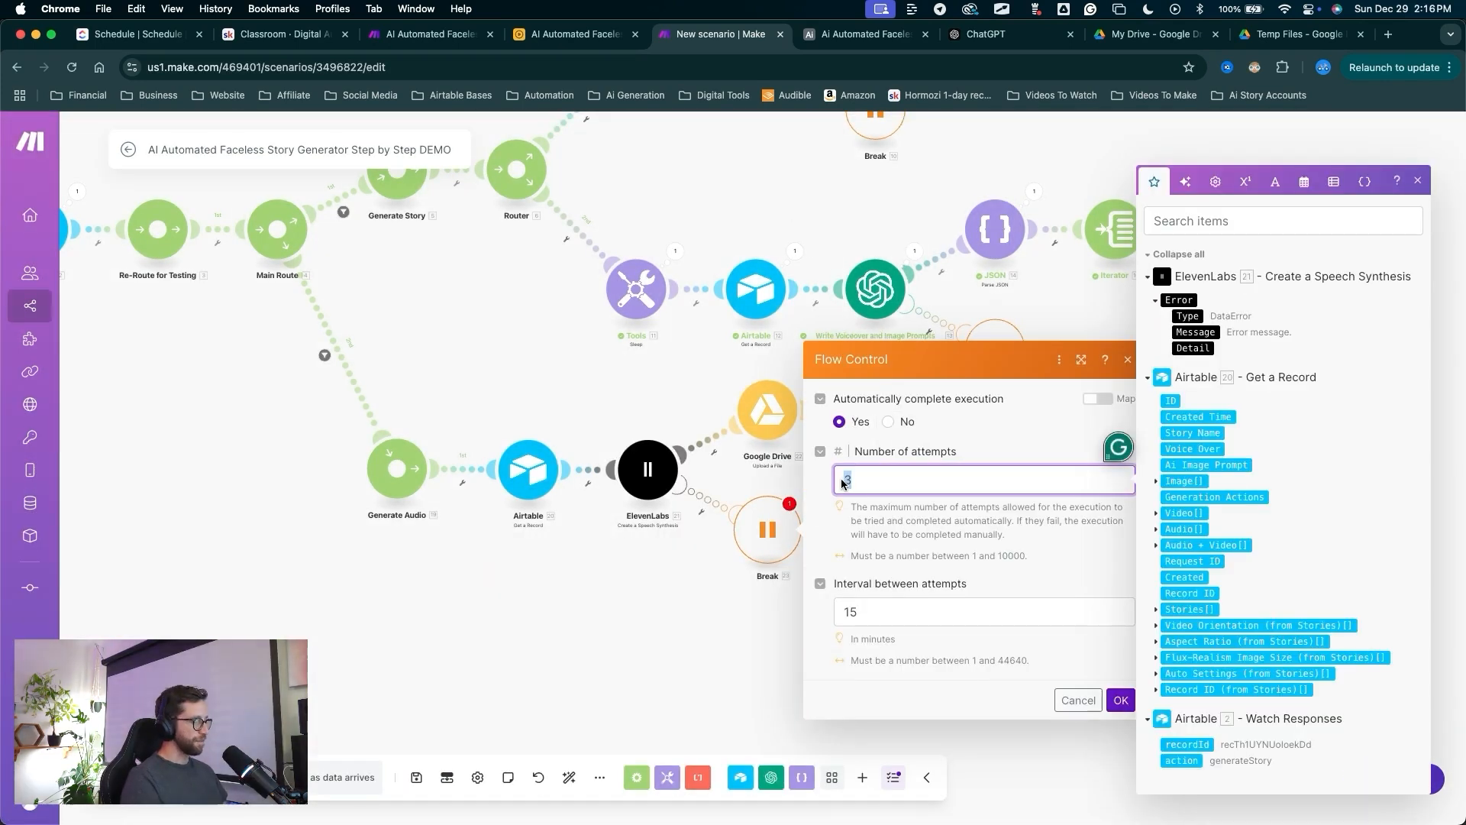
pyautogui.doubleClick(859, 611)
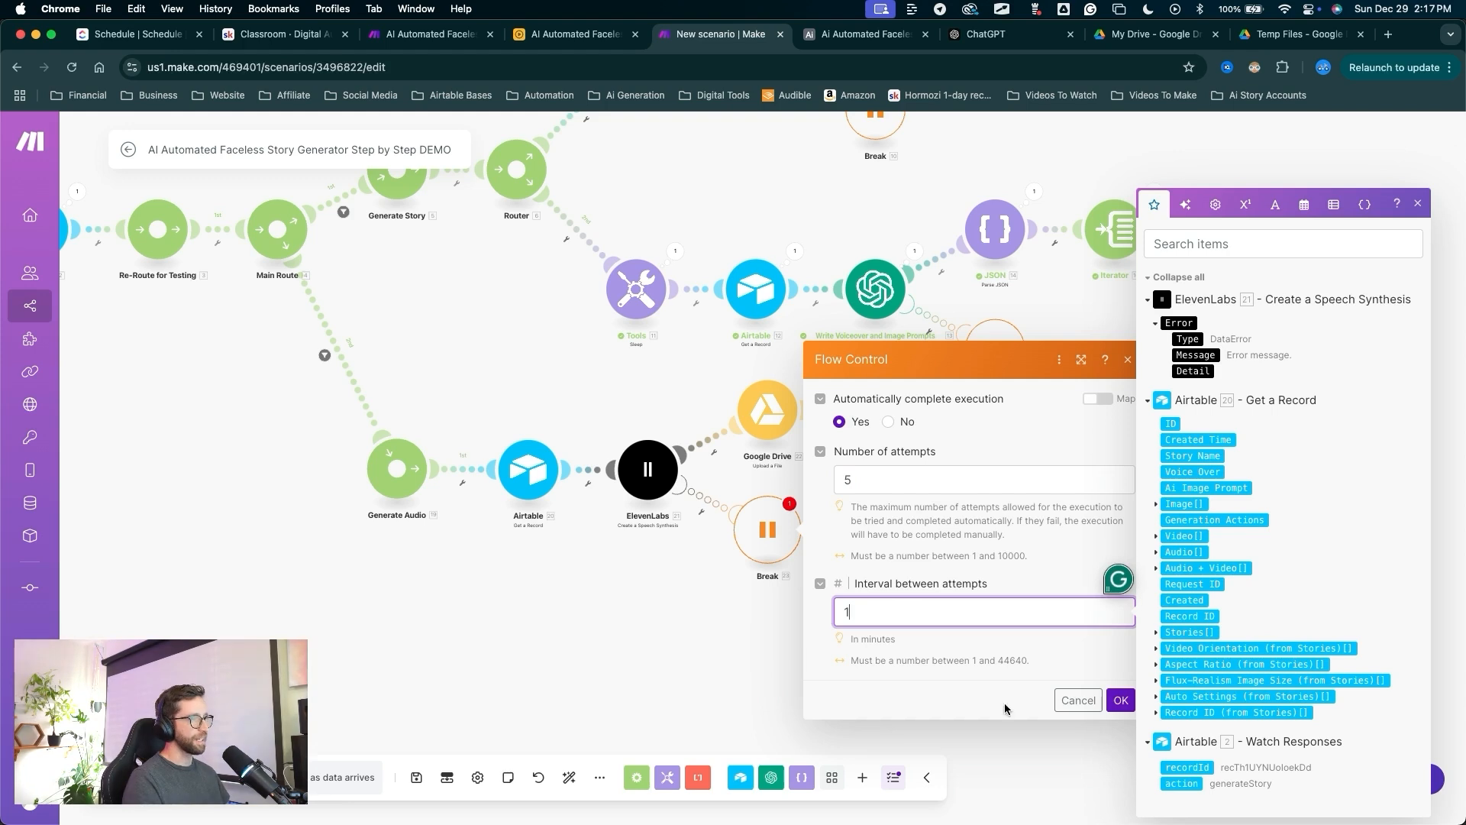
pyautogui.write('1')
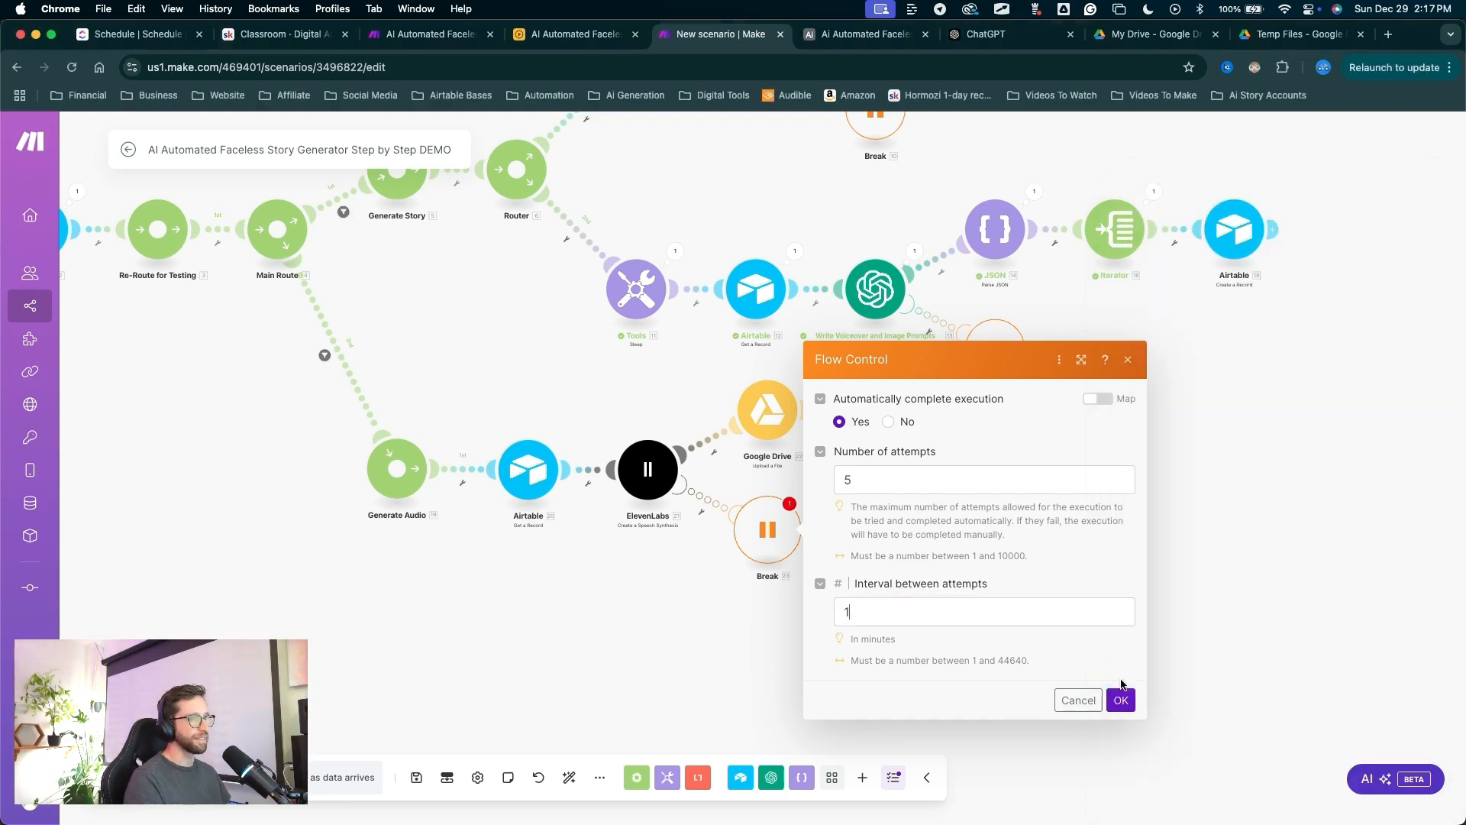
pyautogui.click(1120, 699)
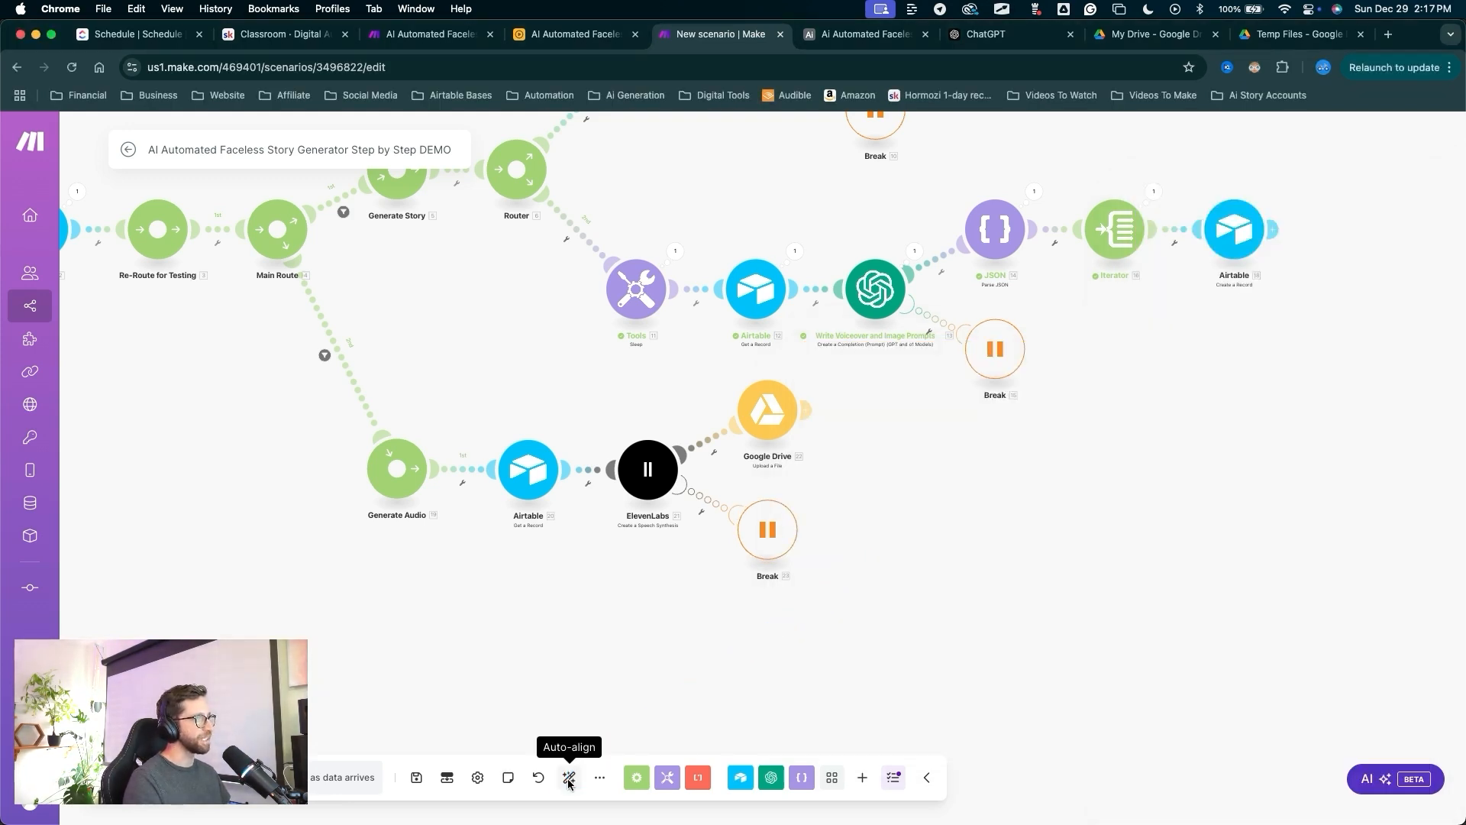
pyautogui.click(570, 778)
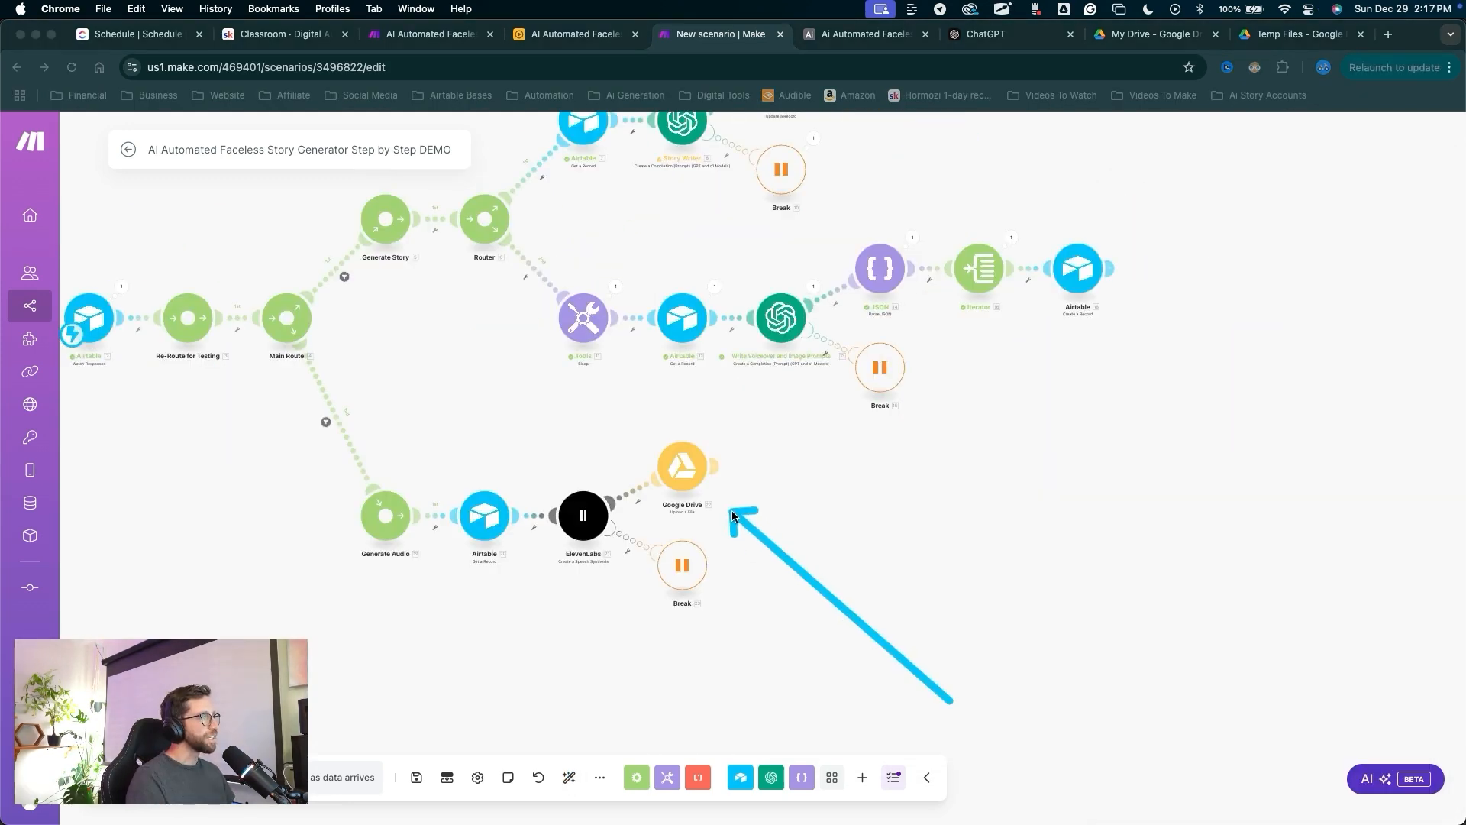
# Add a Google Drive 'Get a Share Link' module after the upload.
pyautogui.click(716, 466)
pyautogui.click(887, 507)
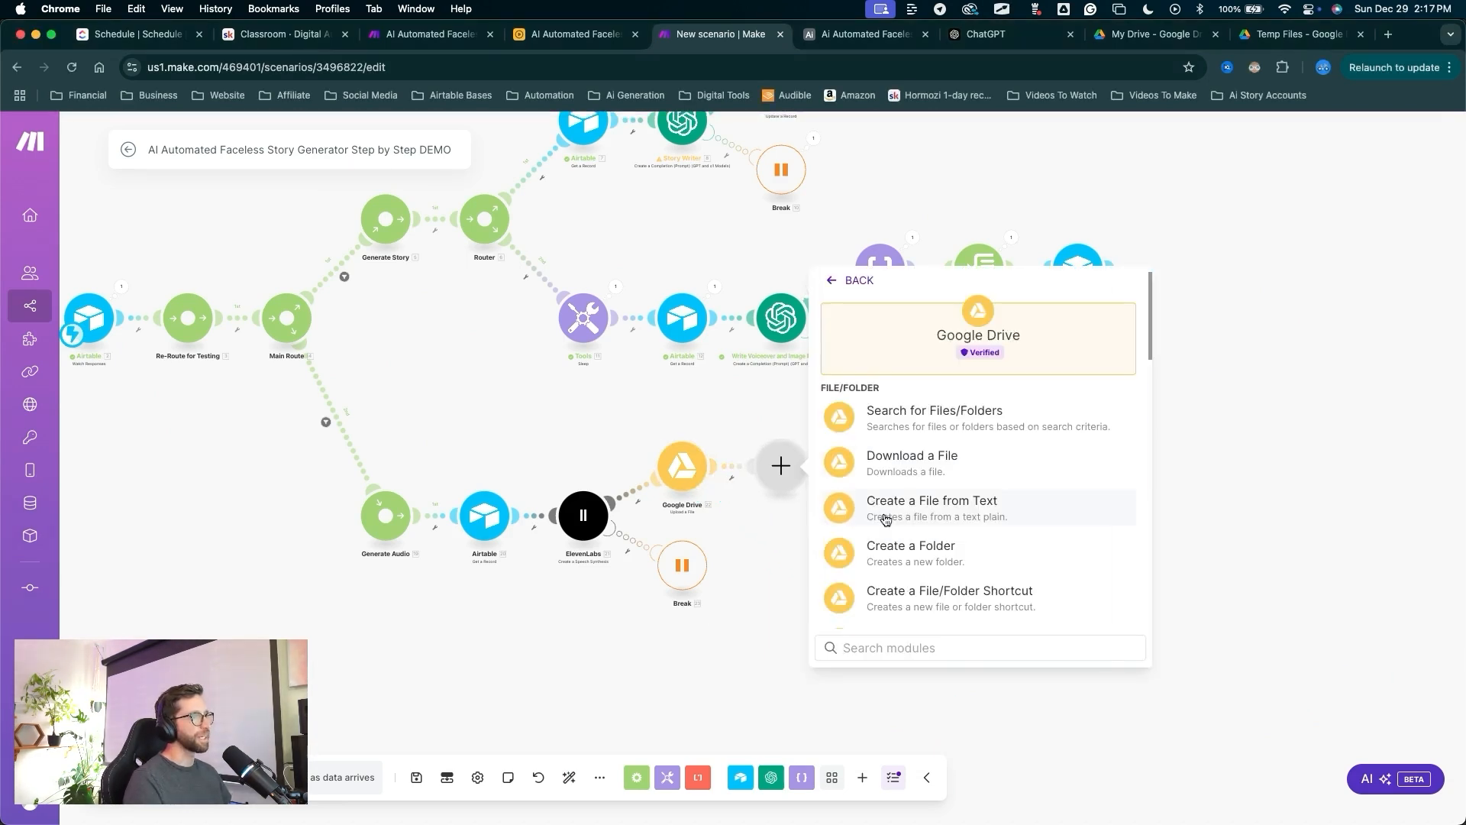
pyautogui.scroll(-1, 1031, 412)
pyautogui.scroll(-5, 1028, 399)
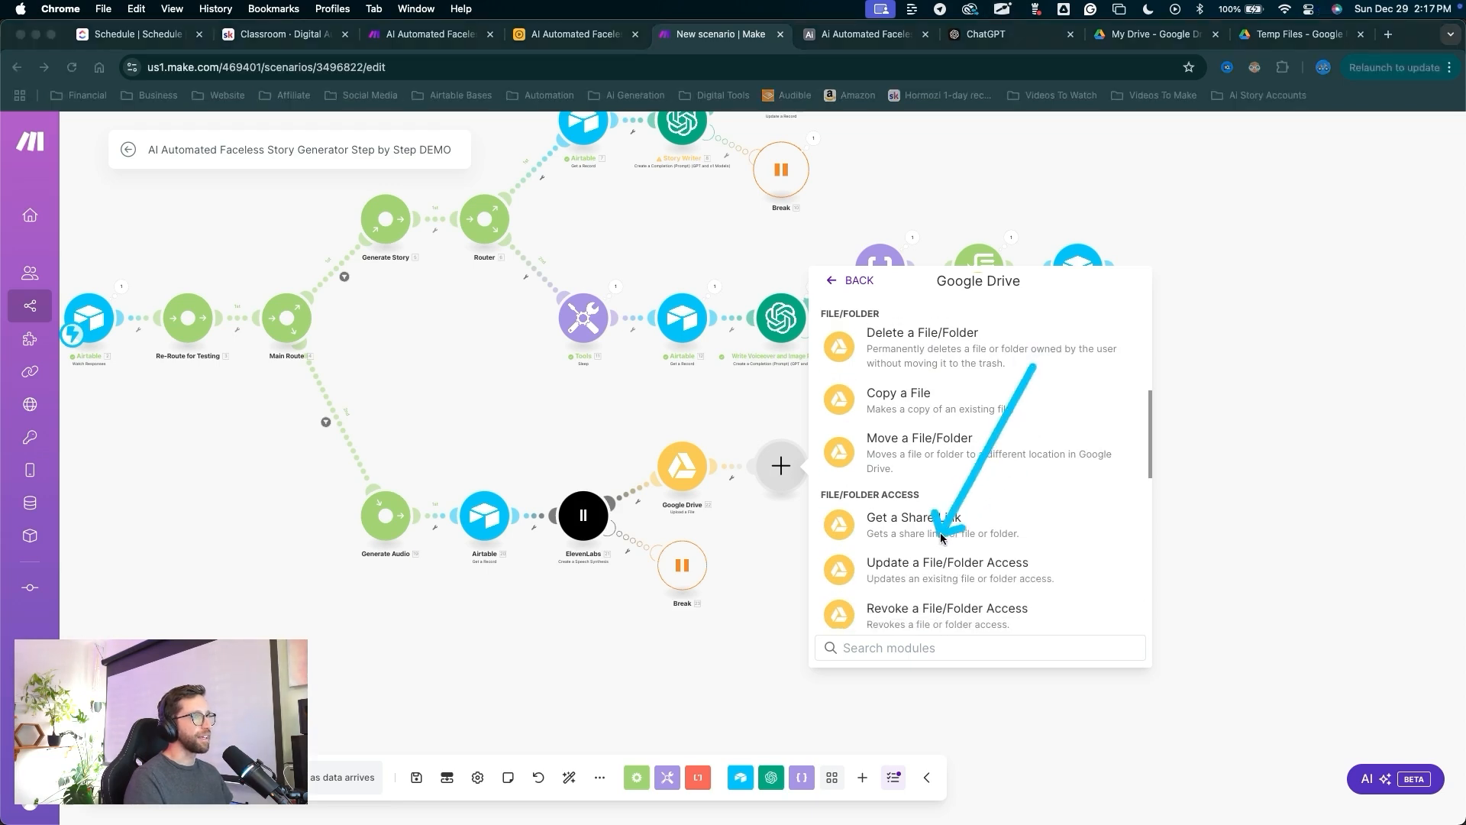
pyautogui.click(928, 525)
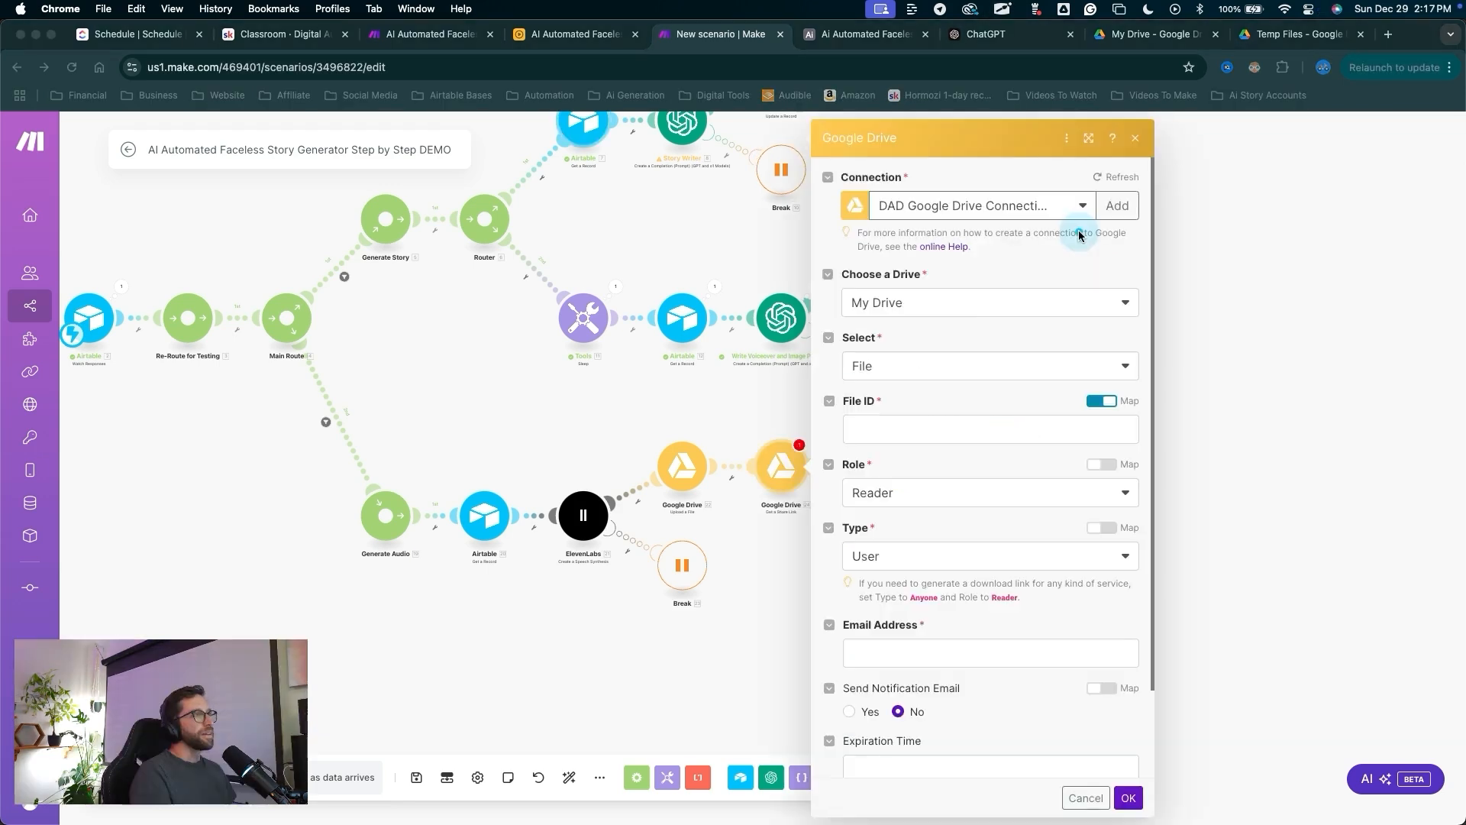
# Map the uploaded file's File ID, set sharing Type to Anyone, and save.
pyautogui.click(886, 429)
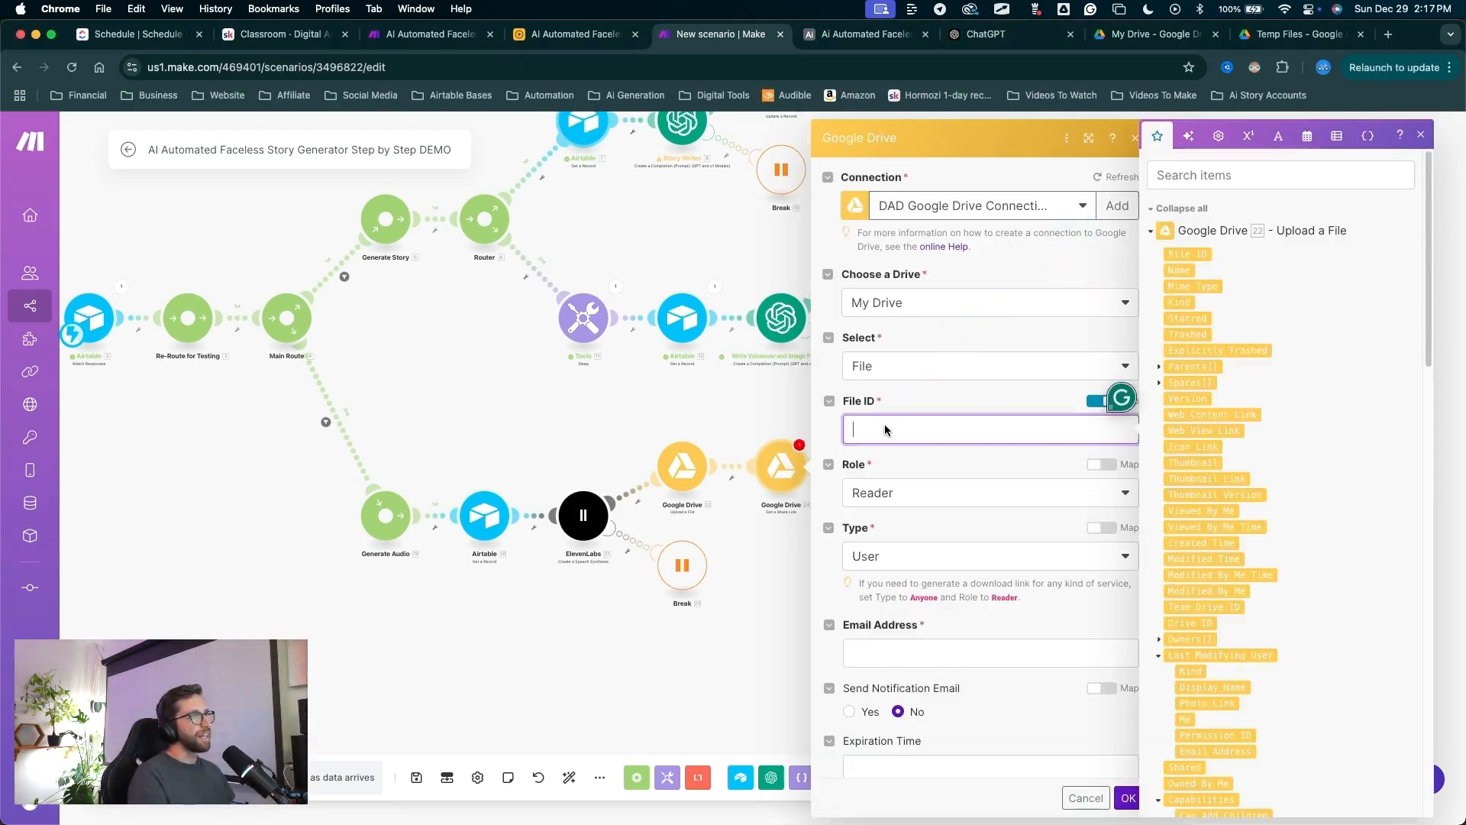
pyautogui.click(1188, 253)
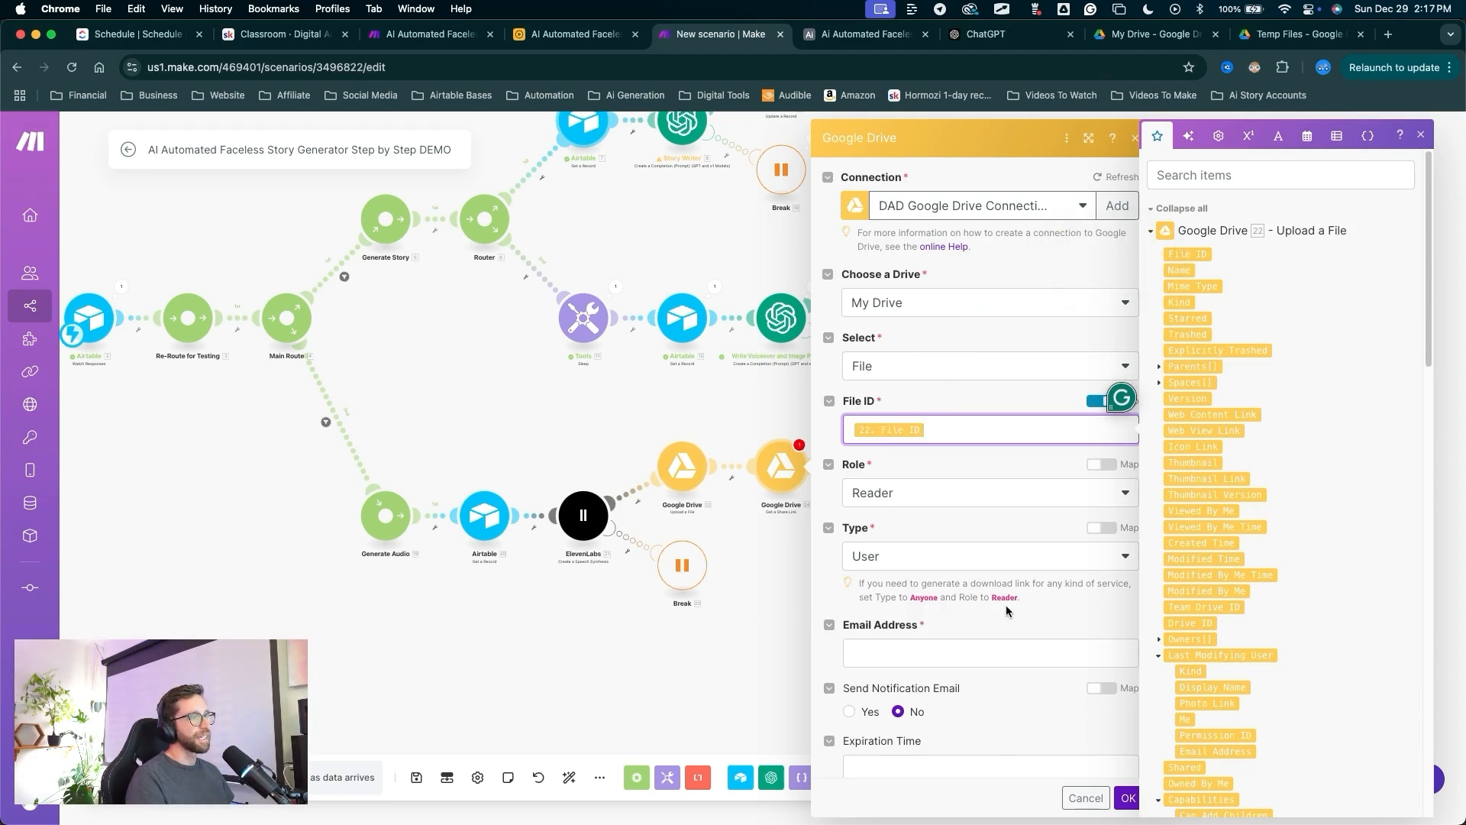
pyautogui.moveTo(1018, 549); pyautogui.dragTo(1129, 796)
pyautogui.click(1128, 798)
pyautogui.click(990, 556)
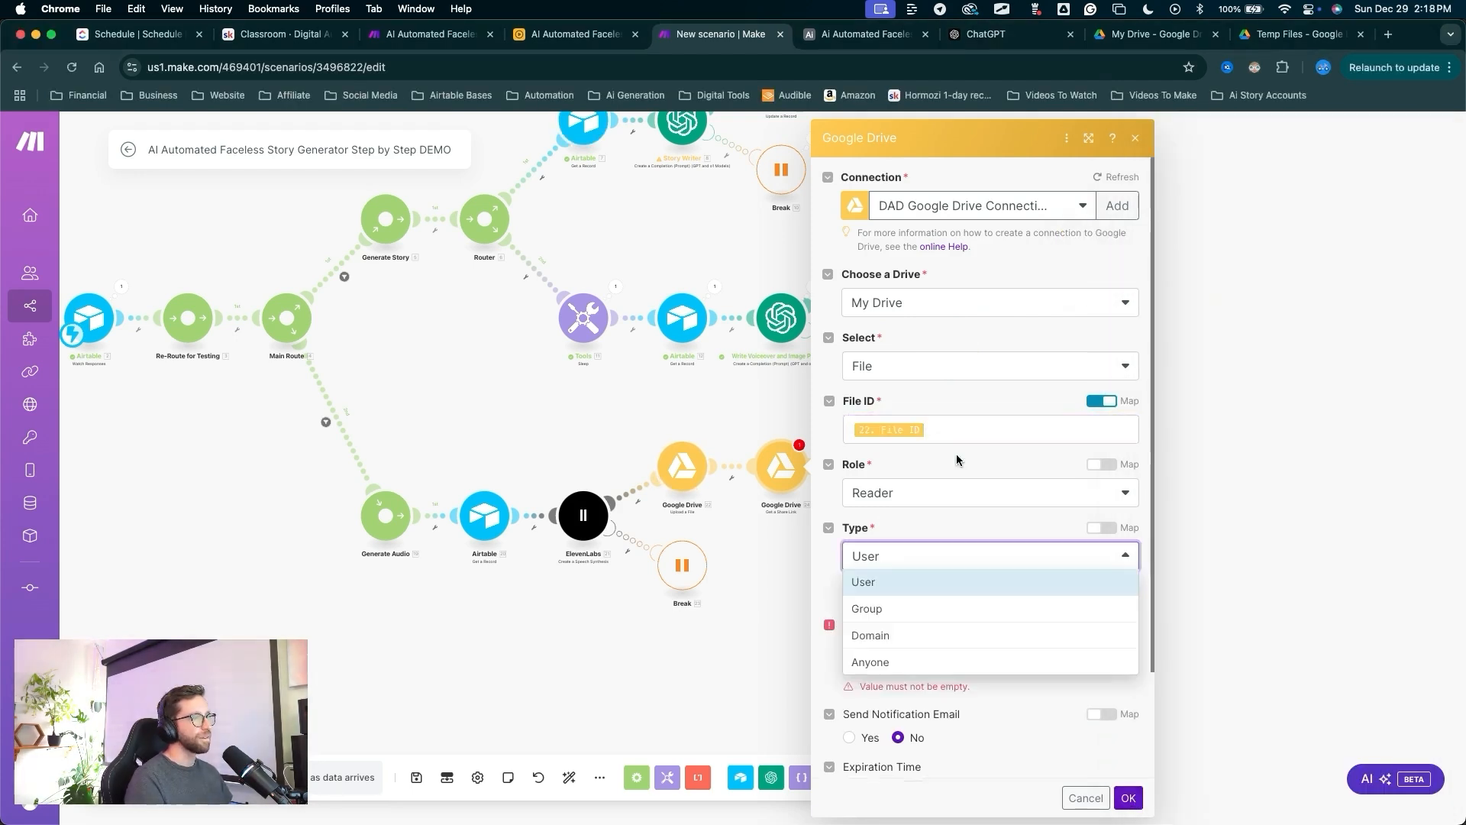
pyautogui.moveTo(958, 449)
pyautogui.mouseDown()
pyautogui.moveTo(871, 686)
pyautogui.moveTo(937, 498)
pyautogui.moveTo(890, 555)
pyautogui.mouseUp()
pyautogui.click(891, 563)
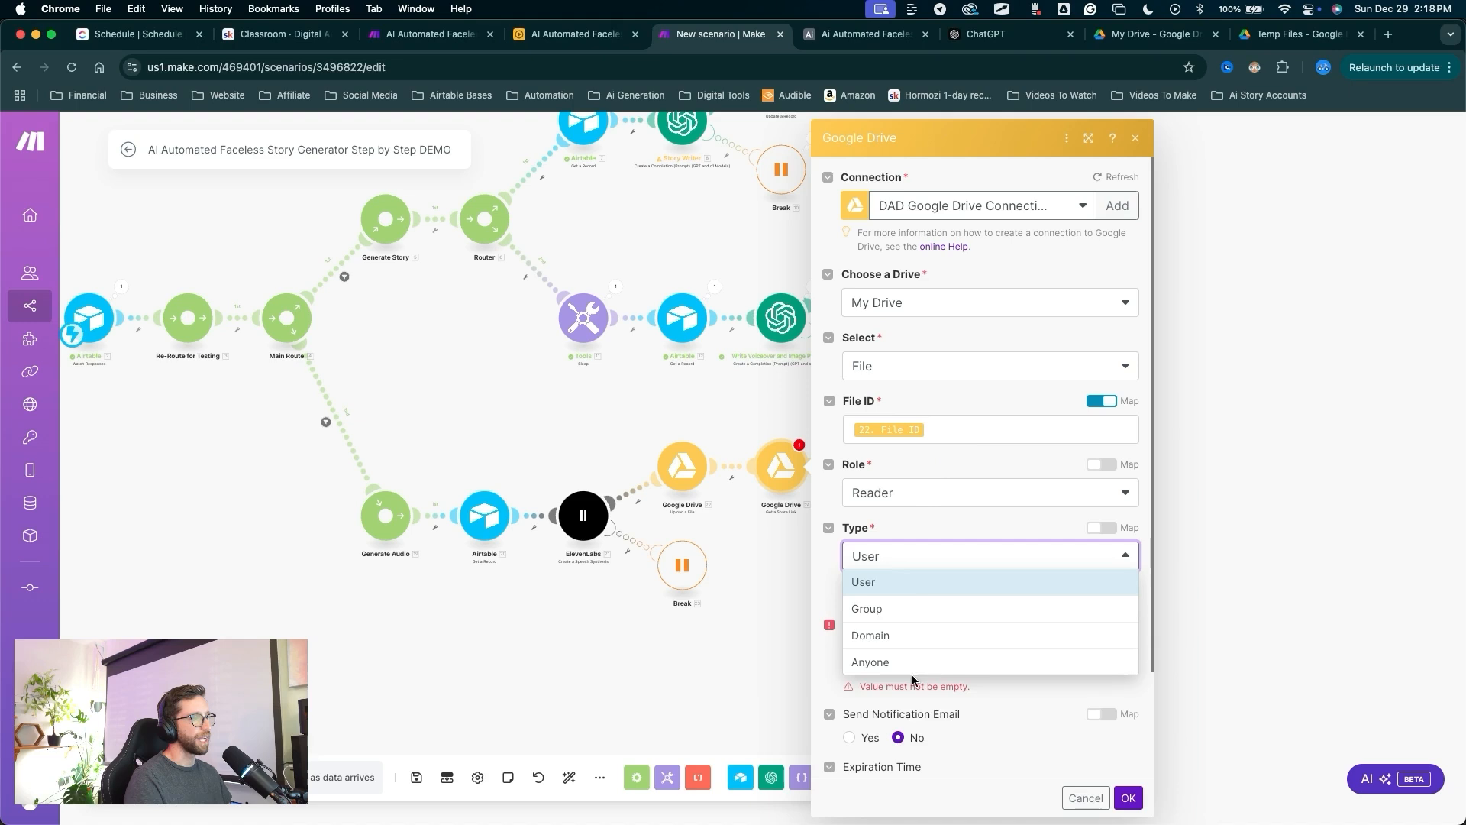
pyautogui.click(912, 670)
pyautogui.moveTo(1041, 530); pyautogui.dragTo(1145, 746)
pyautogui.click(1129, 798)
pyautogui.moveTo(963, 597); pyautogui.dragTo(832, 478)
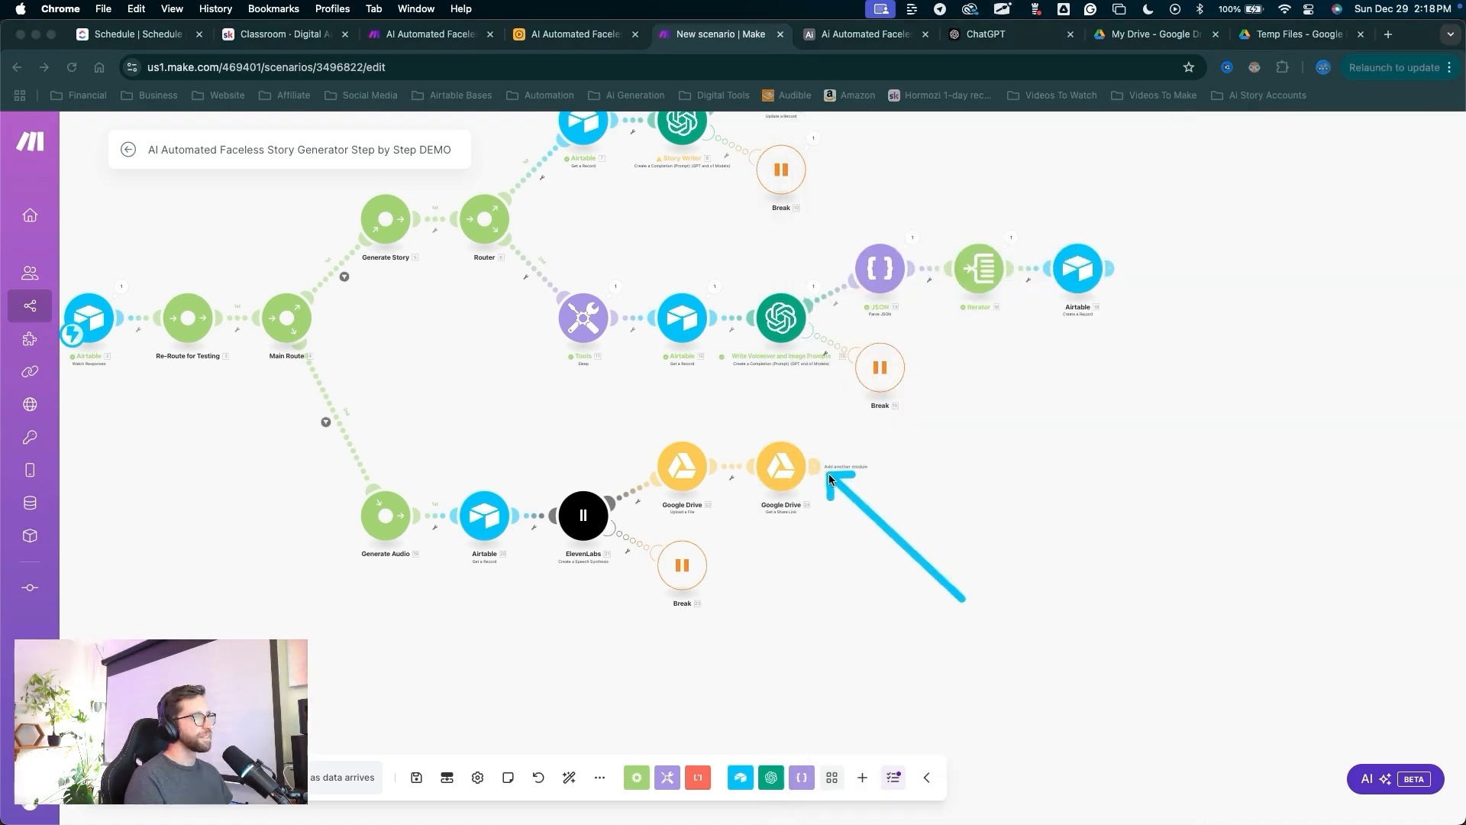
# Add a Google Drive 'Delete a File/Folder' module using 24. File ID and save it.
pyautogui.click(823, 467)
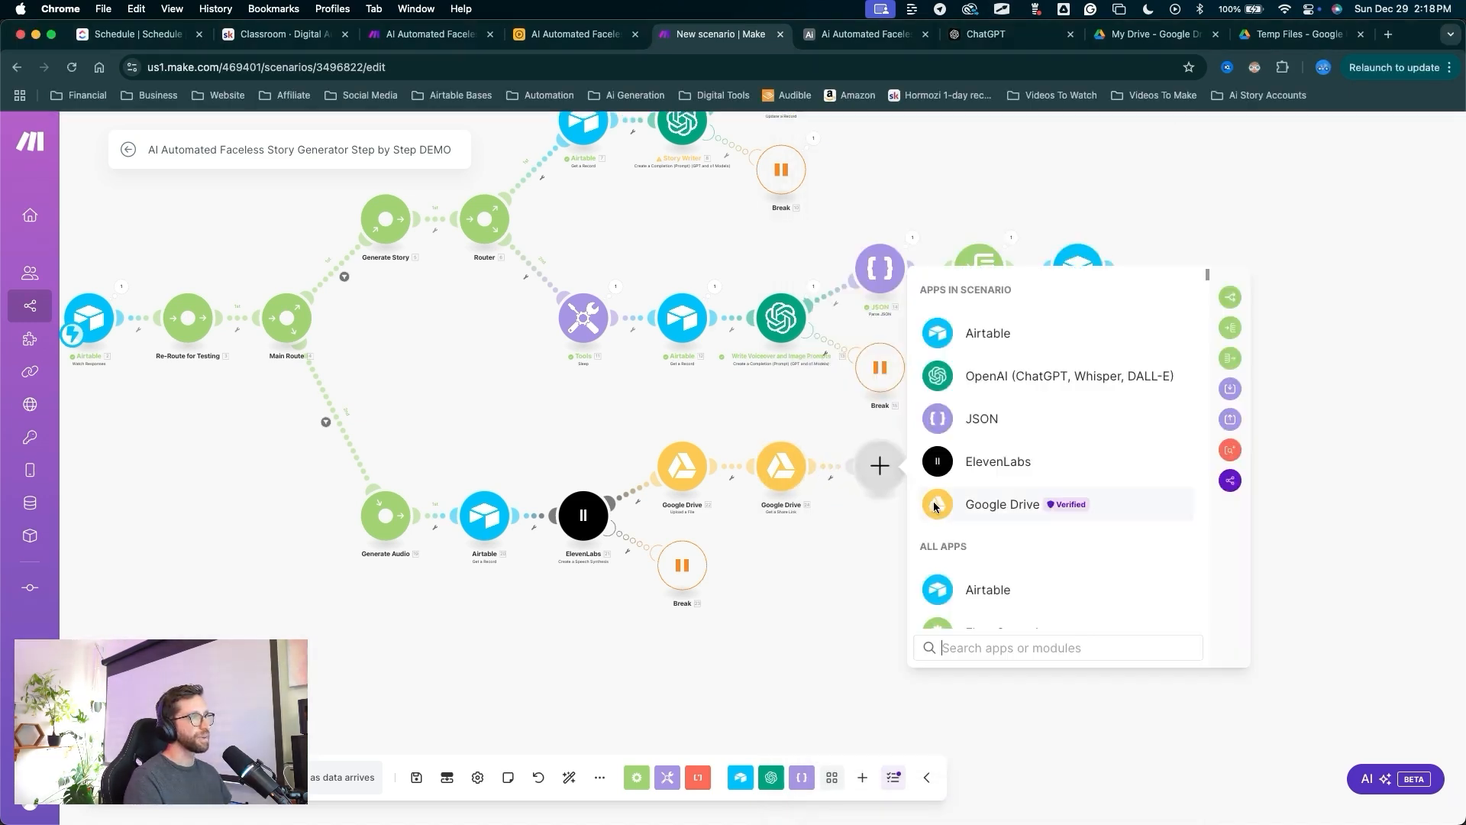
pyautogui.click(945, 504)
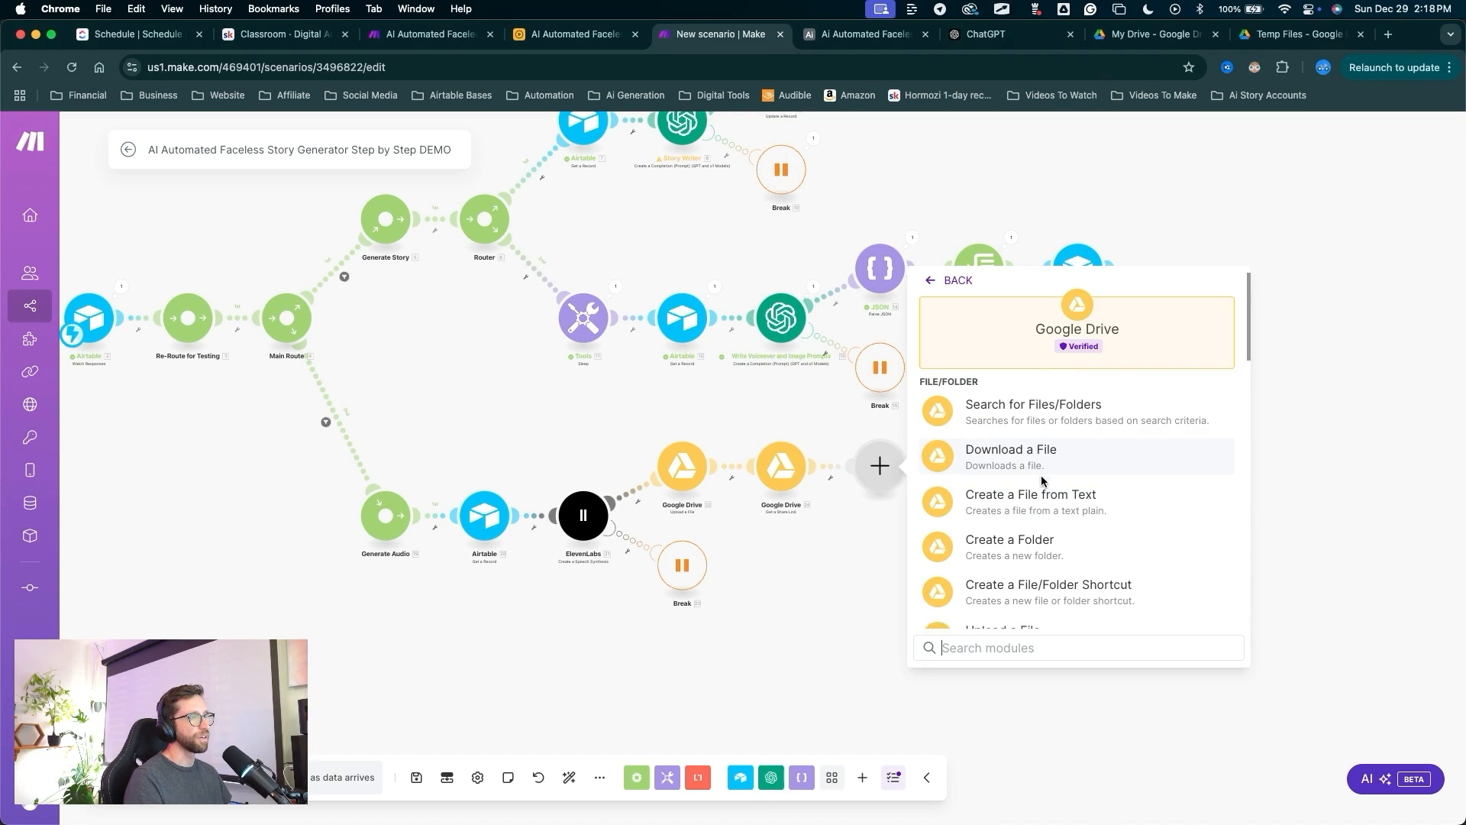
pyautogui.scroll(-6, 1023, 477)
pyautogui.scroll(-8, 1042, 480)
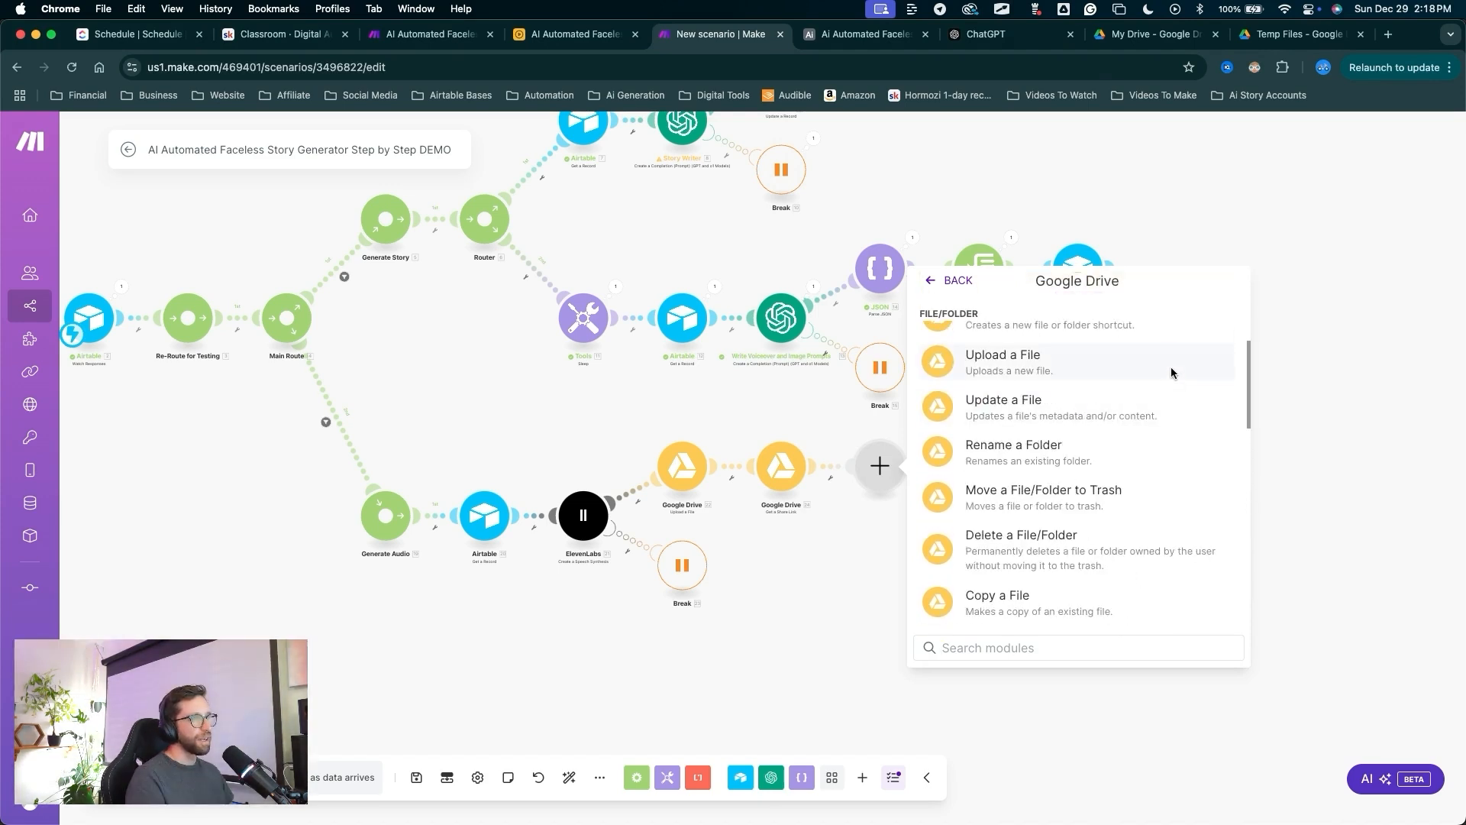
pyautogui.hotkey('ctrl', 'a')
pyautogui.moveTo(1173, 367)
pyautogui.mouseDown()
pyautogui.moveTo(1032, 510)
pyautogui.moveTo(978, 491)
pyautogui.moveTo(1057, 472)
pyautogui.moveTo(1056, 493)
pyautogui.moveTo(1088, 505)
pyautogui.moveTo(974, 552)
pyautogui.moveTo(1080, 528)
pyautogui.moveTo(1054, 483)
pyautogui.moveTo(1064, 514)
pyautogui.moveTo(1033, 538)
pyautogui.mouseUp()
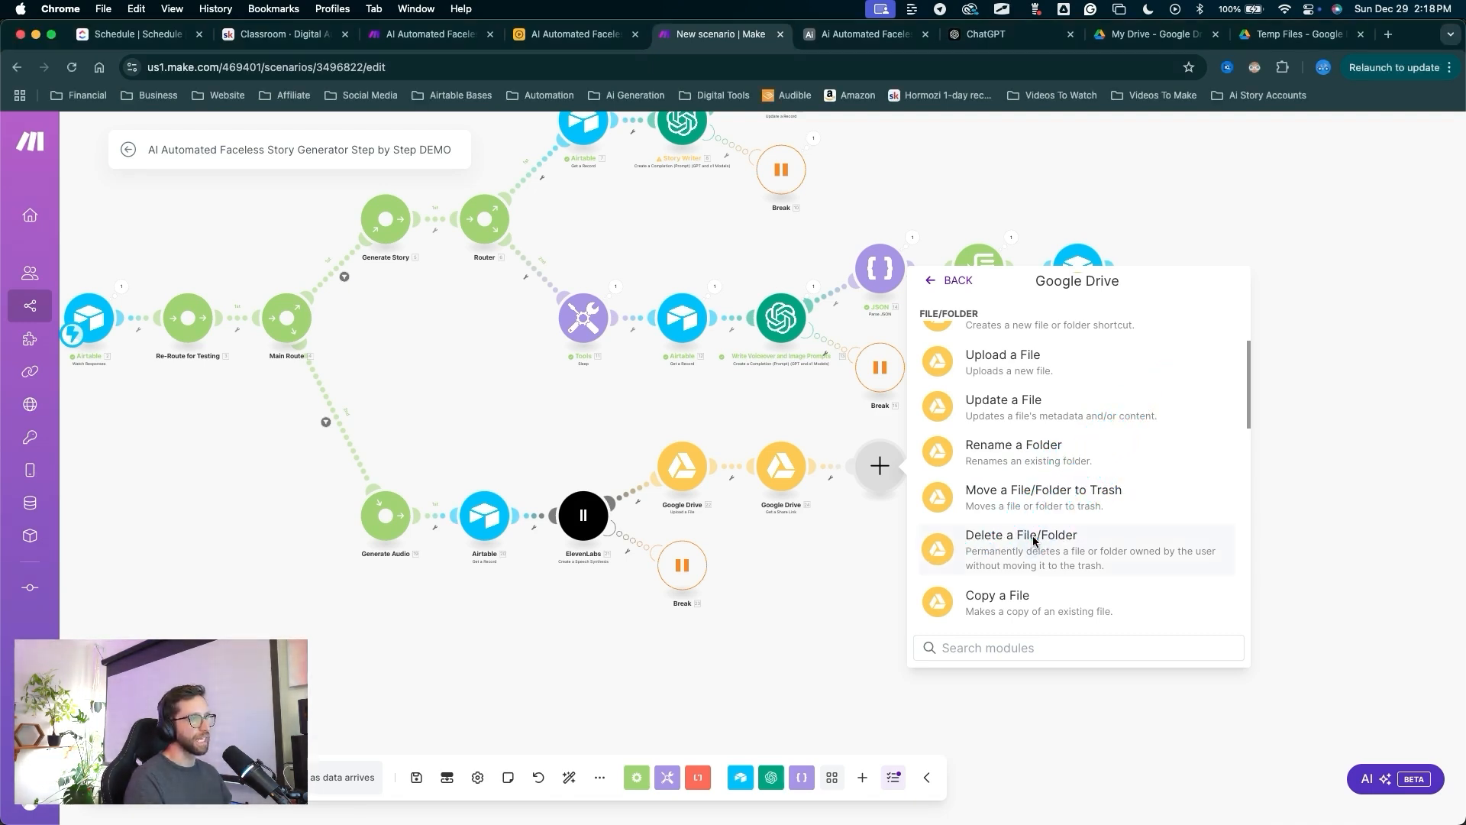
pyautogui.click(1033, 538)
pyautogui.moveTo(971, 687); pyautogui.dragTo(990, 595)
pyautogui.click(990, 596)
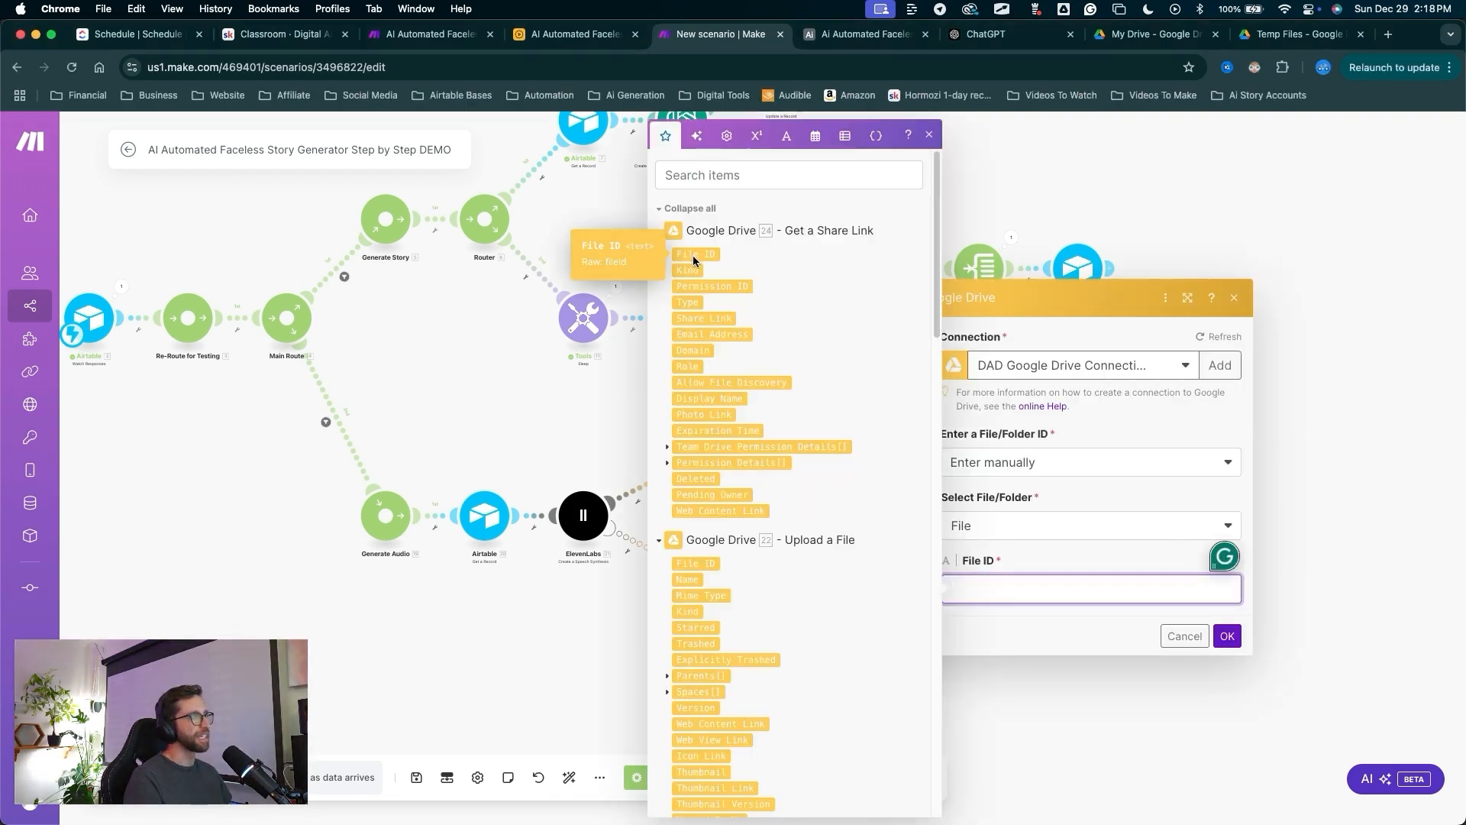
pyautogui.click(693, 255)
pyautogui.moveTo(1174, 479); pyautogui.dragTo(1225, 595)
pyautogui.click(1227, 635)
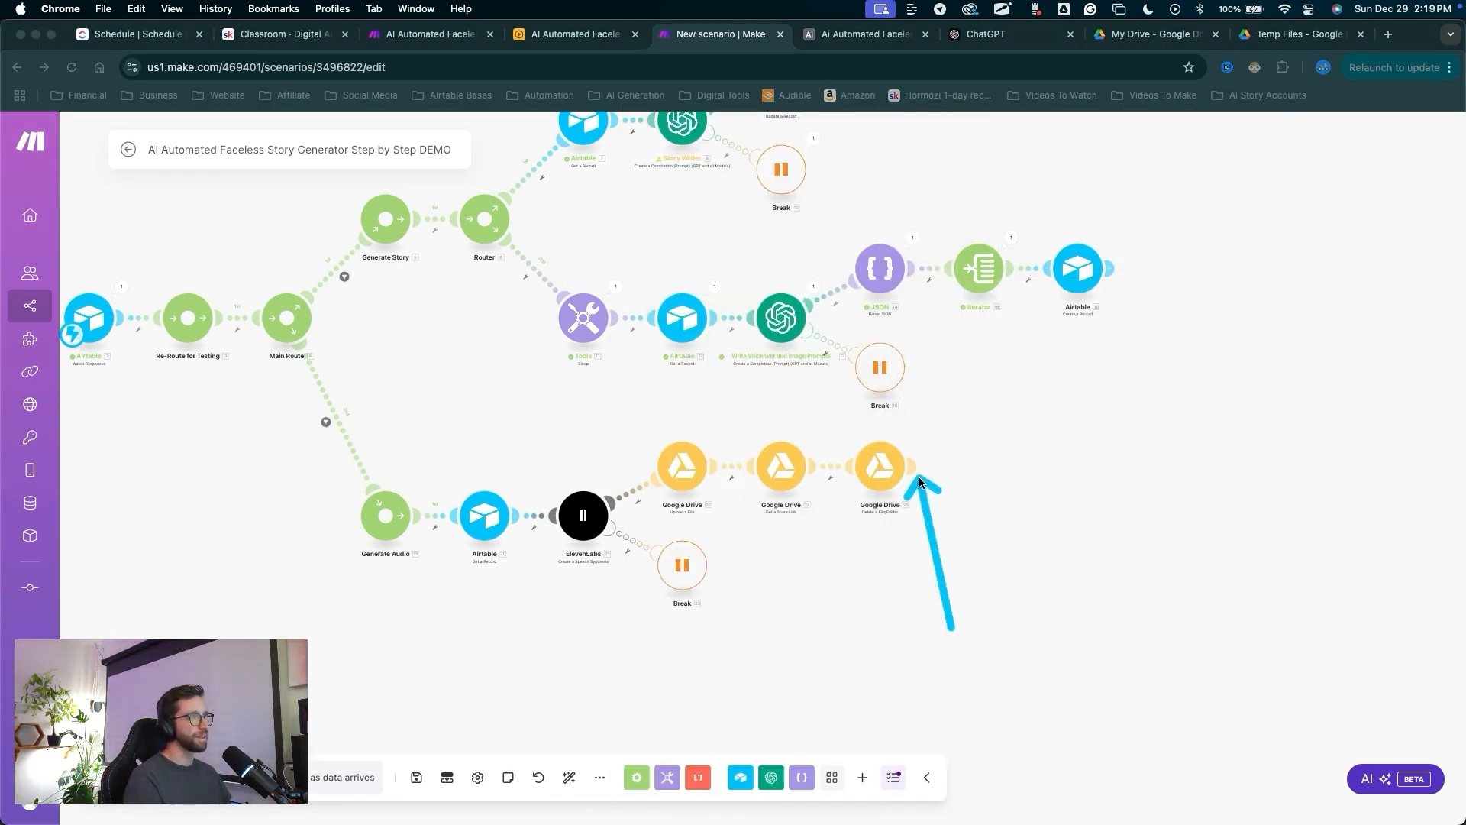
# Append an Airtable 'Update a Record' module after the delete step.
pyautogui.click(916, 470)
pyautogui.click(1044, 337)
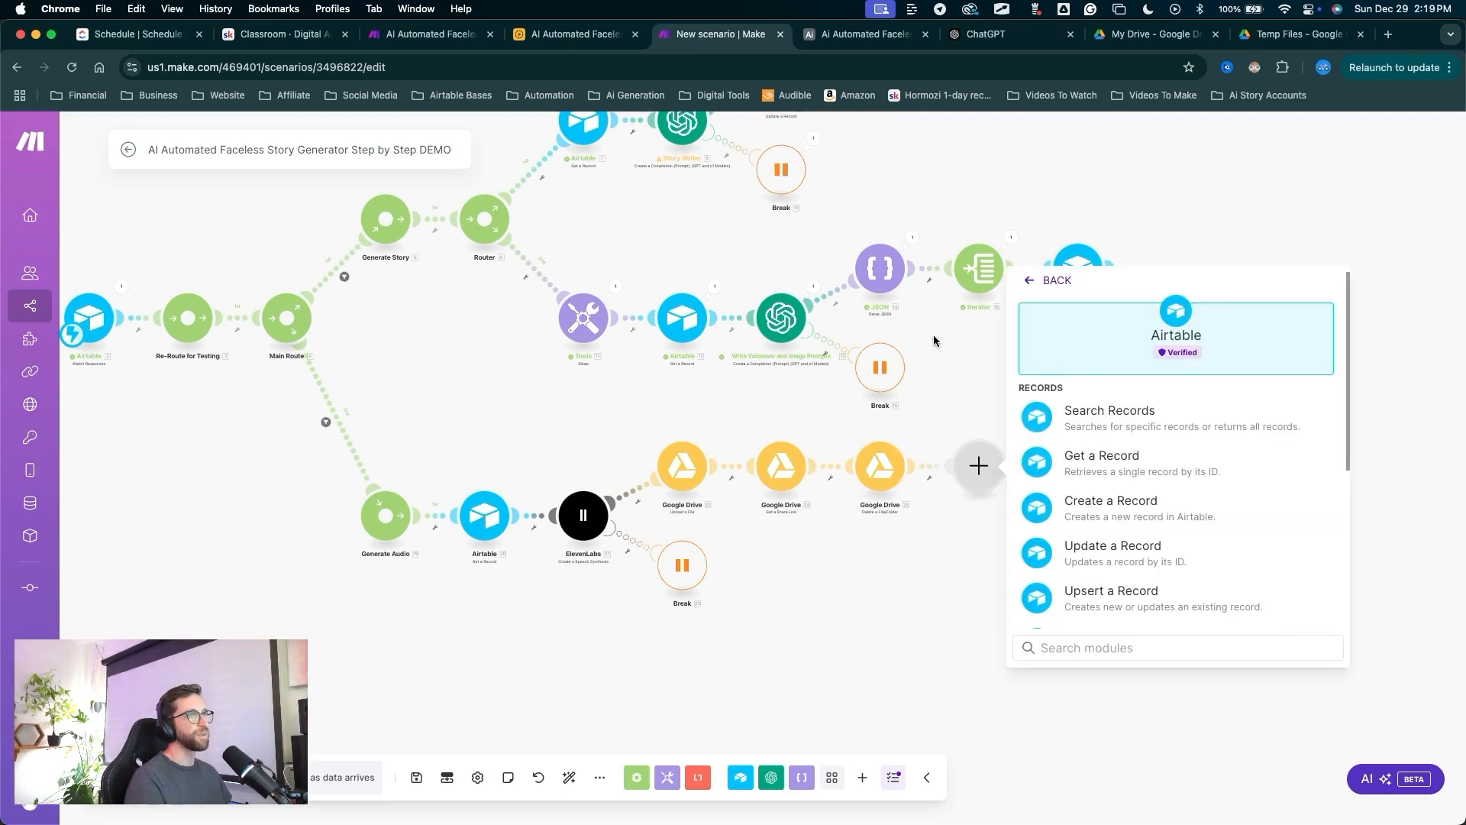
pyautogui.moveTo(1223, 499)
pyautogui.mouseDown()
pyautogui.moveTo(1147, 551)
pyautogui.moveTo(1134, 345)
pyautogui.mouseUp()
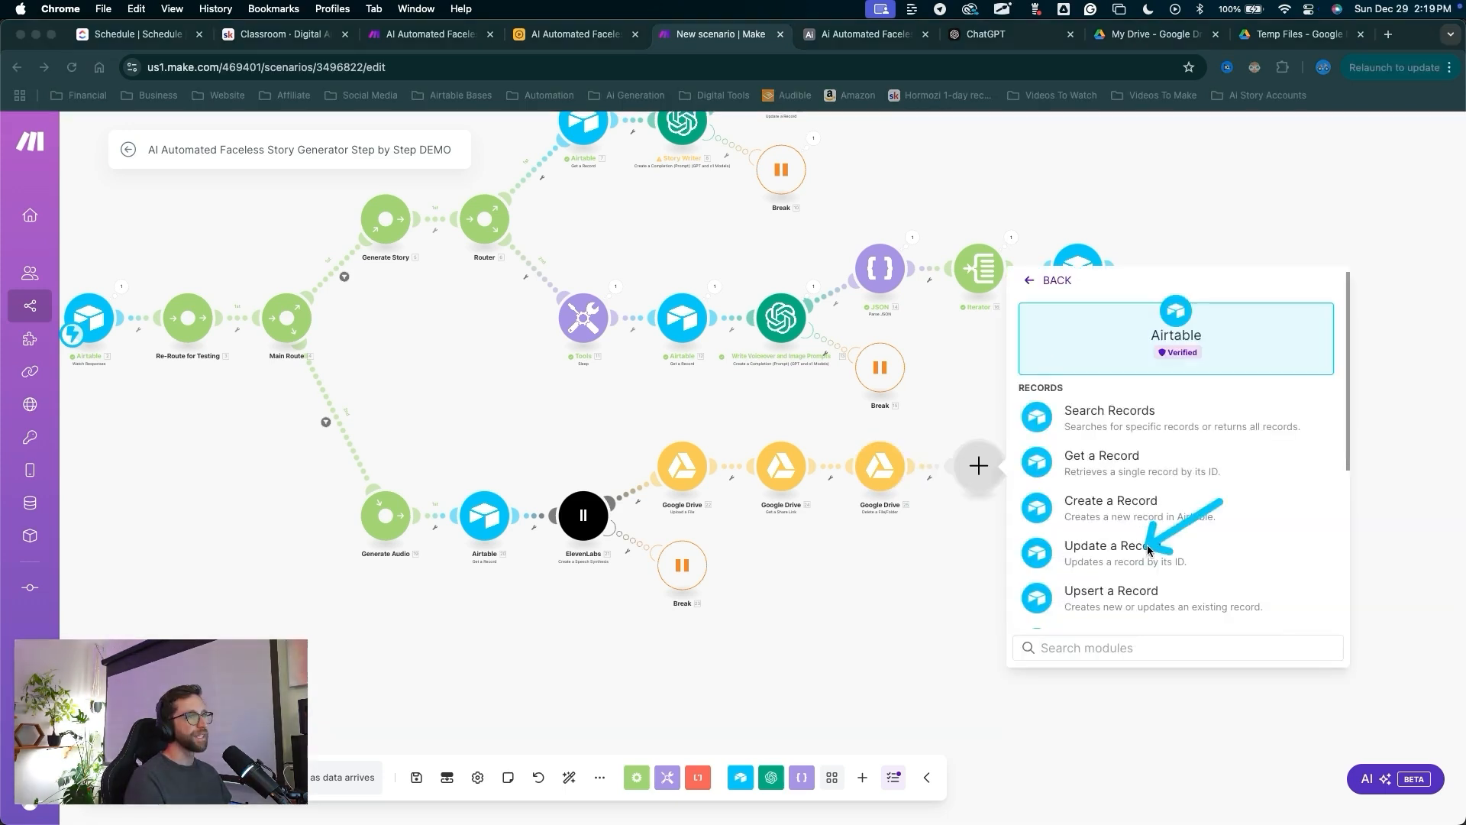
pyautogui.click(1144, 552)
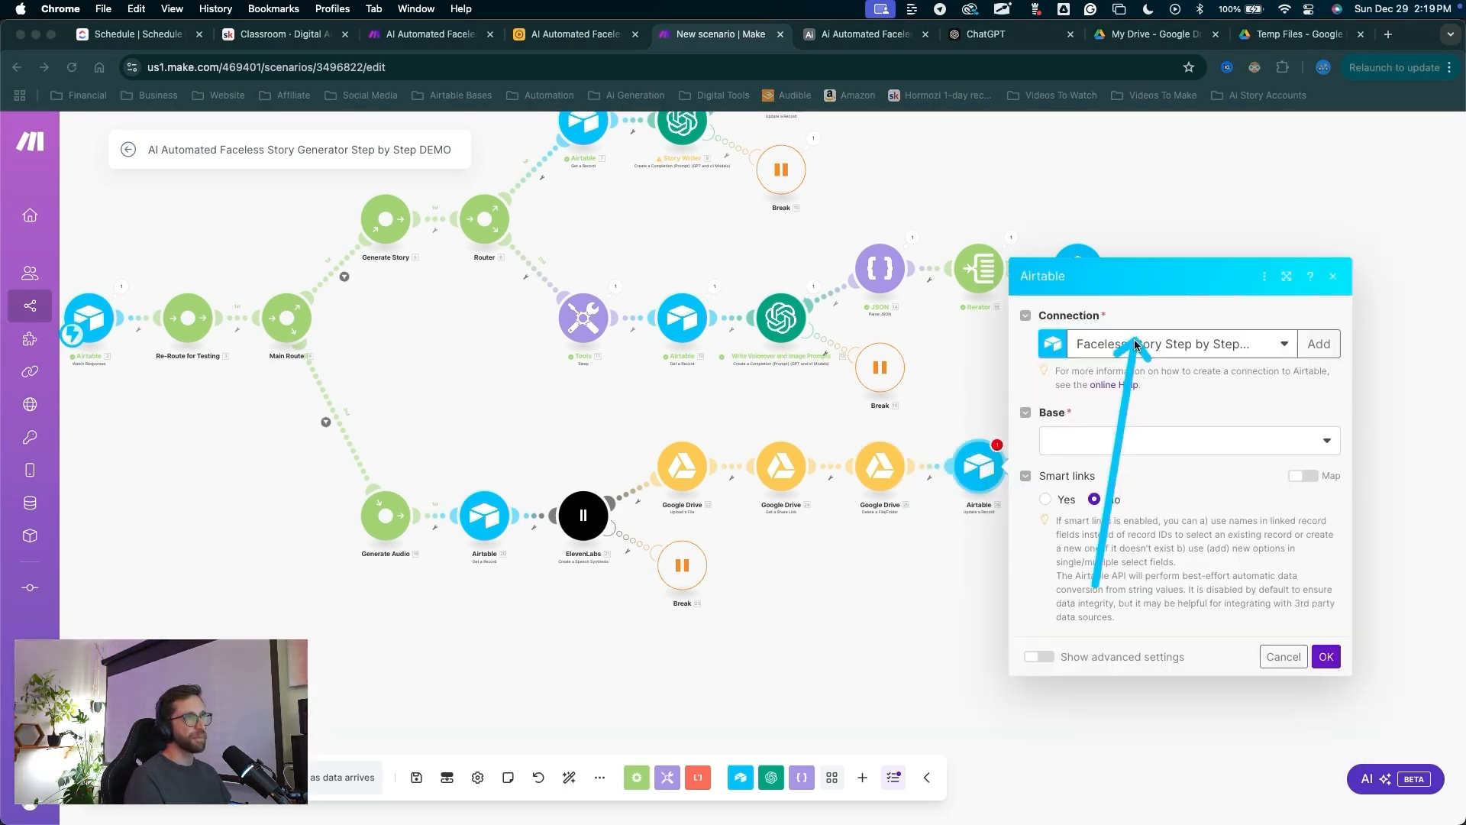
# Target the faceless story generator base's Generation table, with Record ID mapped from recordId.
pyautogui.click(1115, 441)
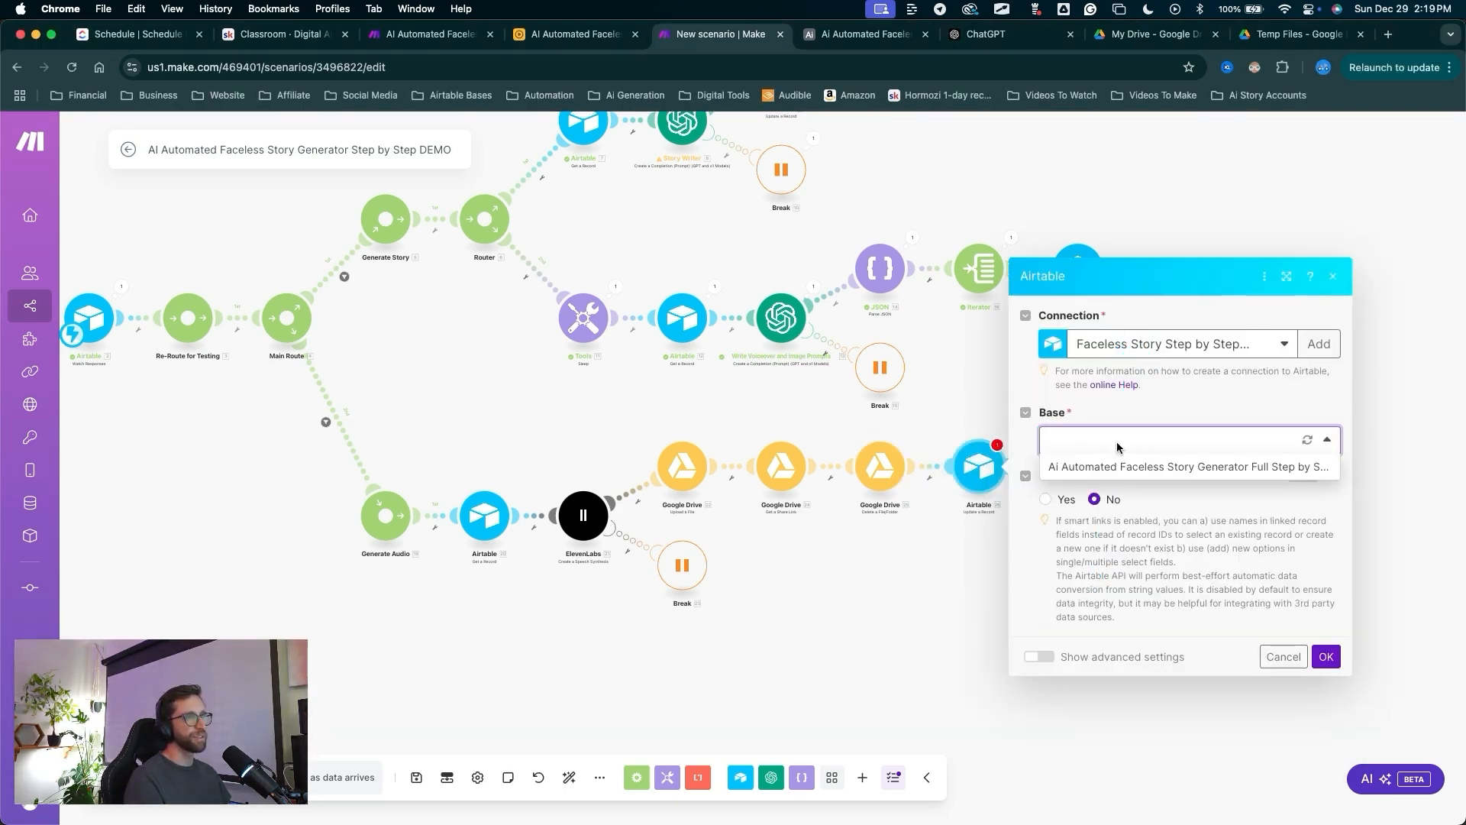
pyautogui.click(1117, 463)
pyautogui.moveTo(1119, 403); pyautogui.dragTo(1120, 467)
pyautogui.click(1120, 471)
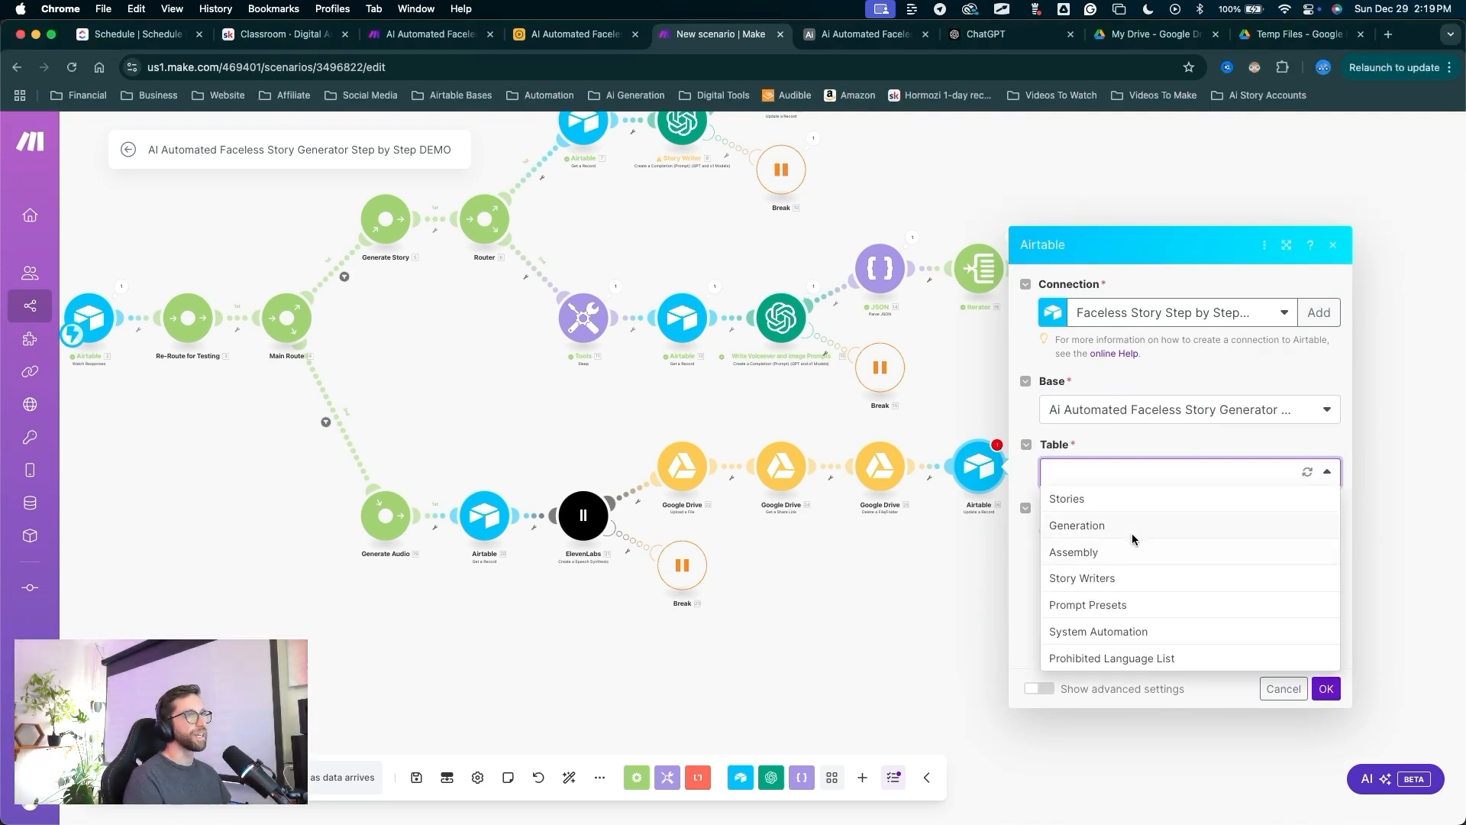
pyautogui.click(1133, 536)
pyautogui.moveTo(1151, 311); pyautogui.dragTo(1095, 407)
pyautogui.click(1087, 430)
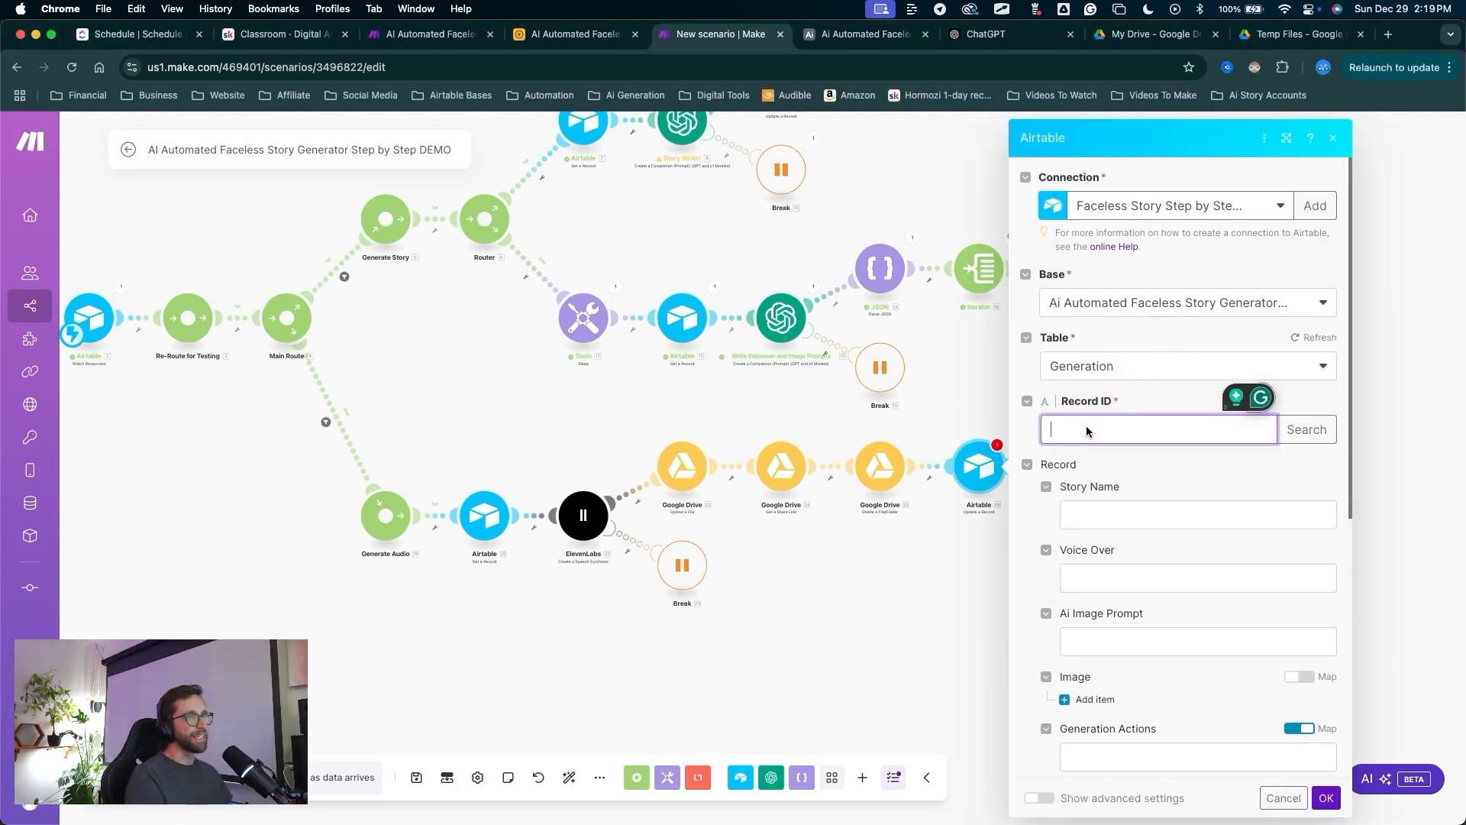
pyautogui.scroll(-15, 868, 580)
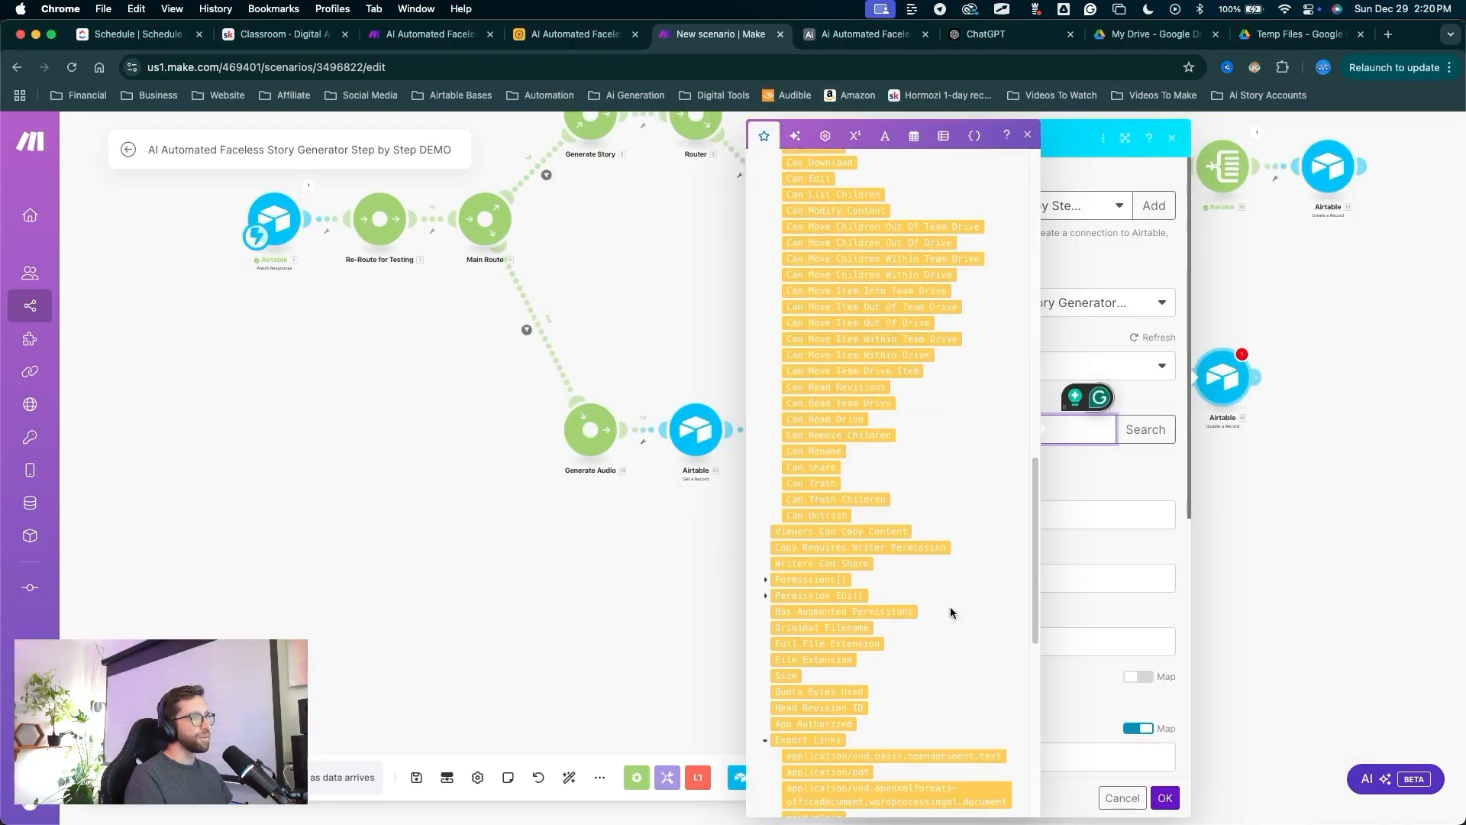
pyautogui.scroll(-10, 950, 607)
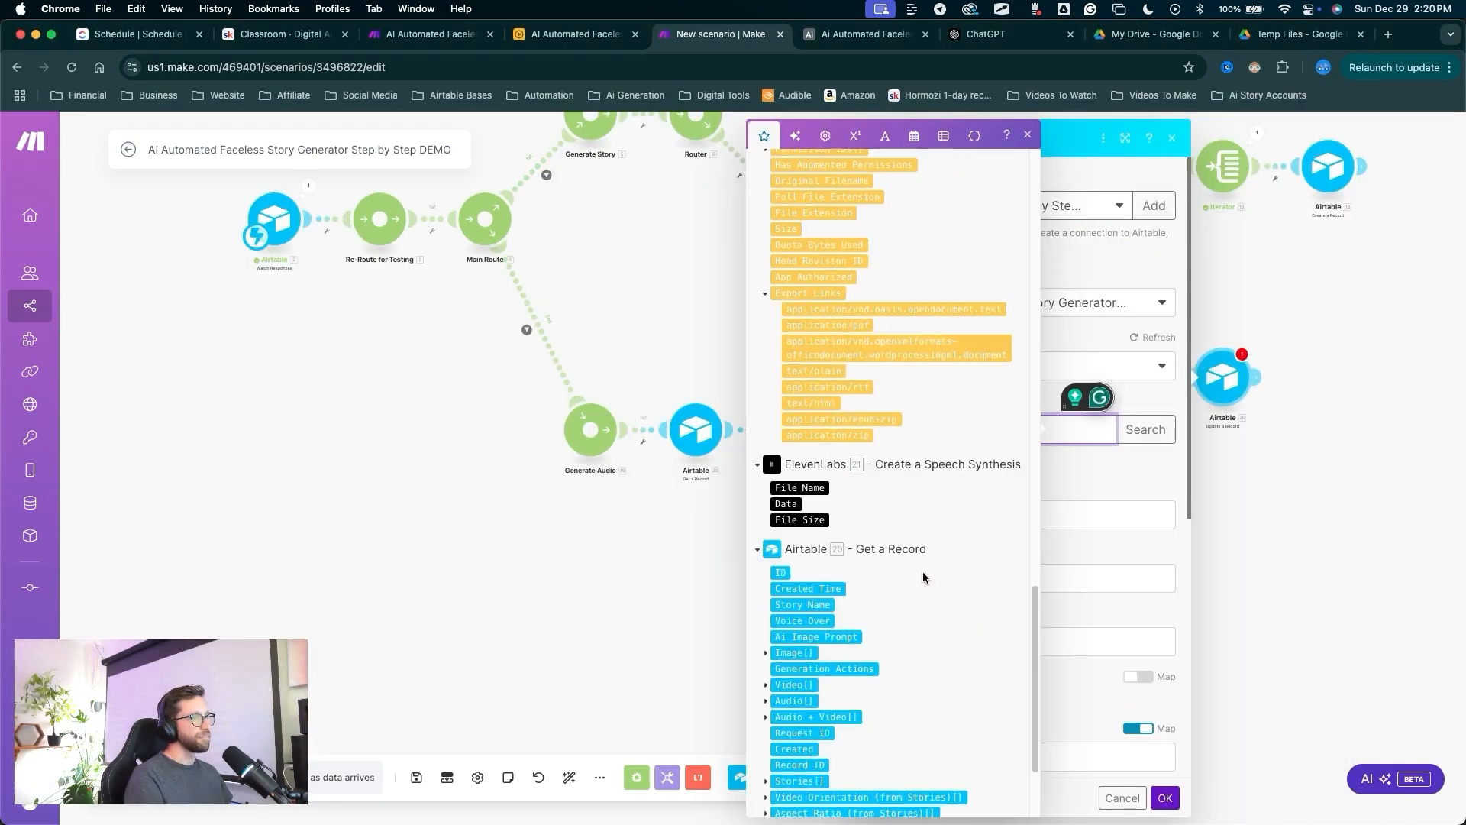
pyautogui.click(803, 768)
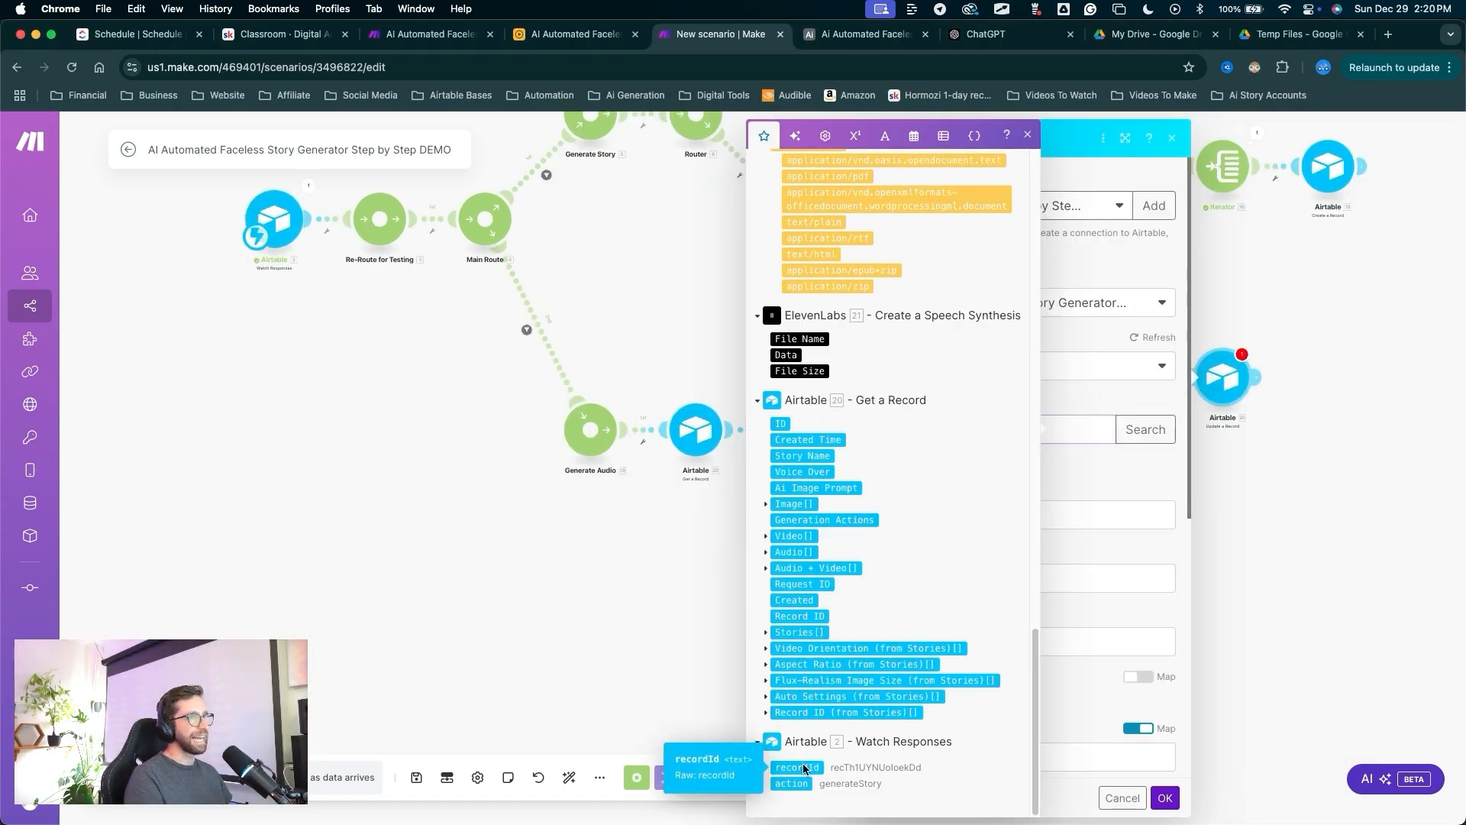
# Add an Audio item whose File URL is 24. Web Content Link, save, and auto-align.
pyautogui.scroll(-5, 1002, 425)
pyautogui.moveTo(1060, 379); pyautogui.dragTo(935, 501)
pyautogui.click(934, 501)
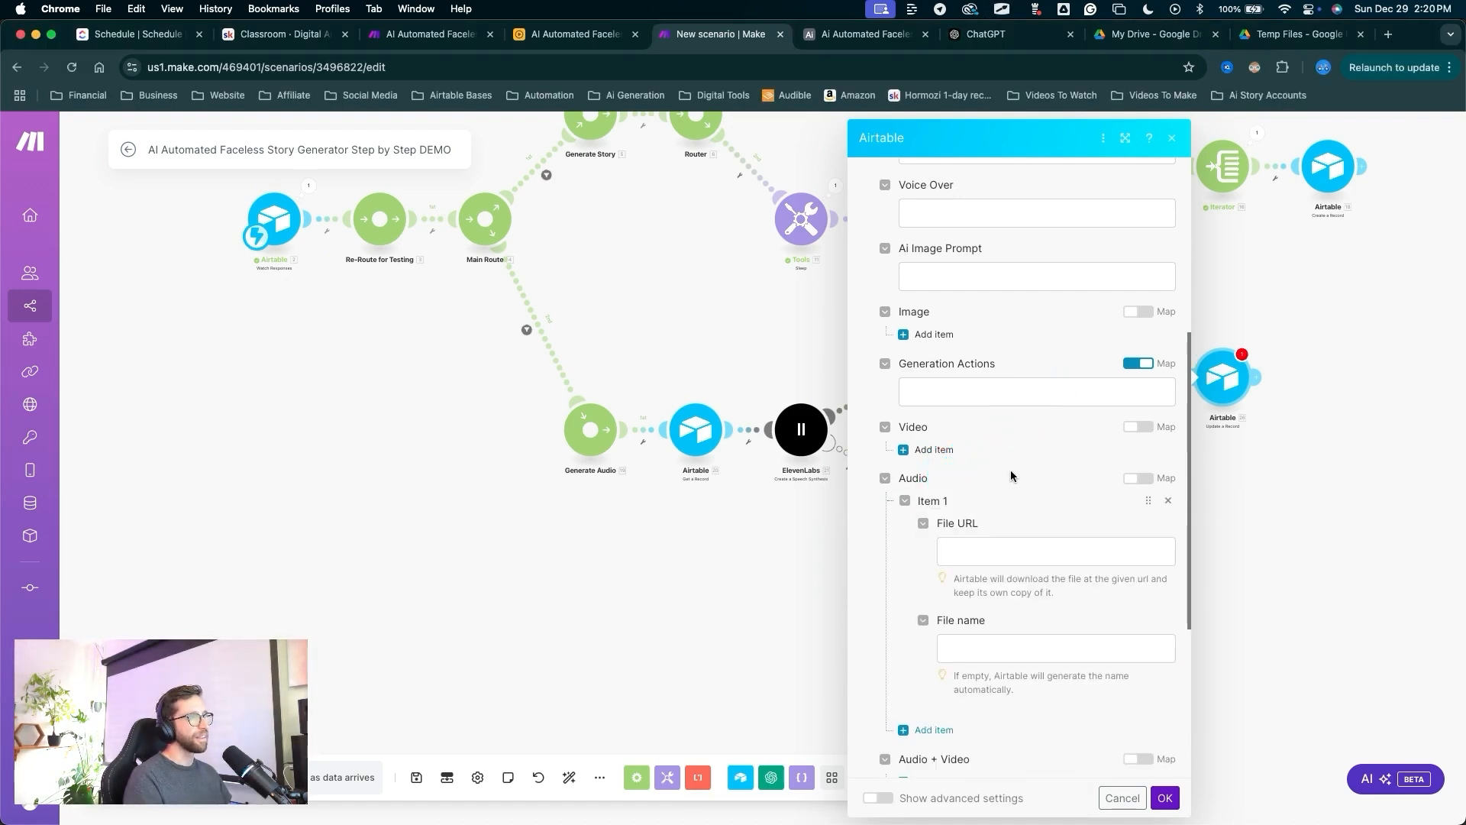
pyautogui.moveTo(1040, 440); pyautogui.dragTo(985, 550)
pyautogui.click(993, 551)
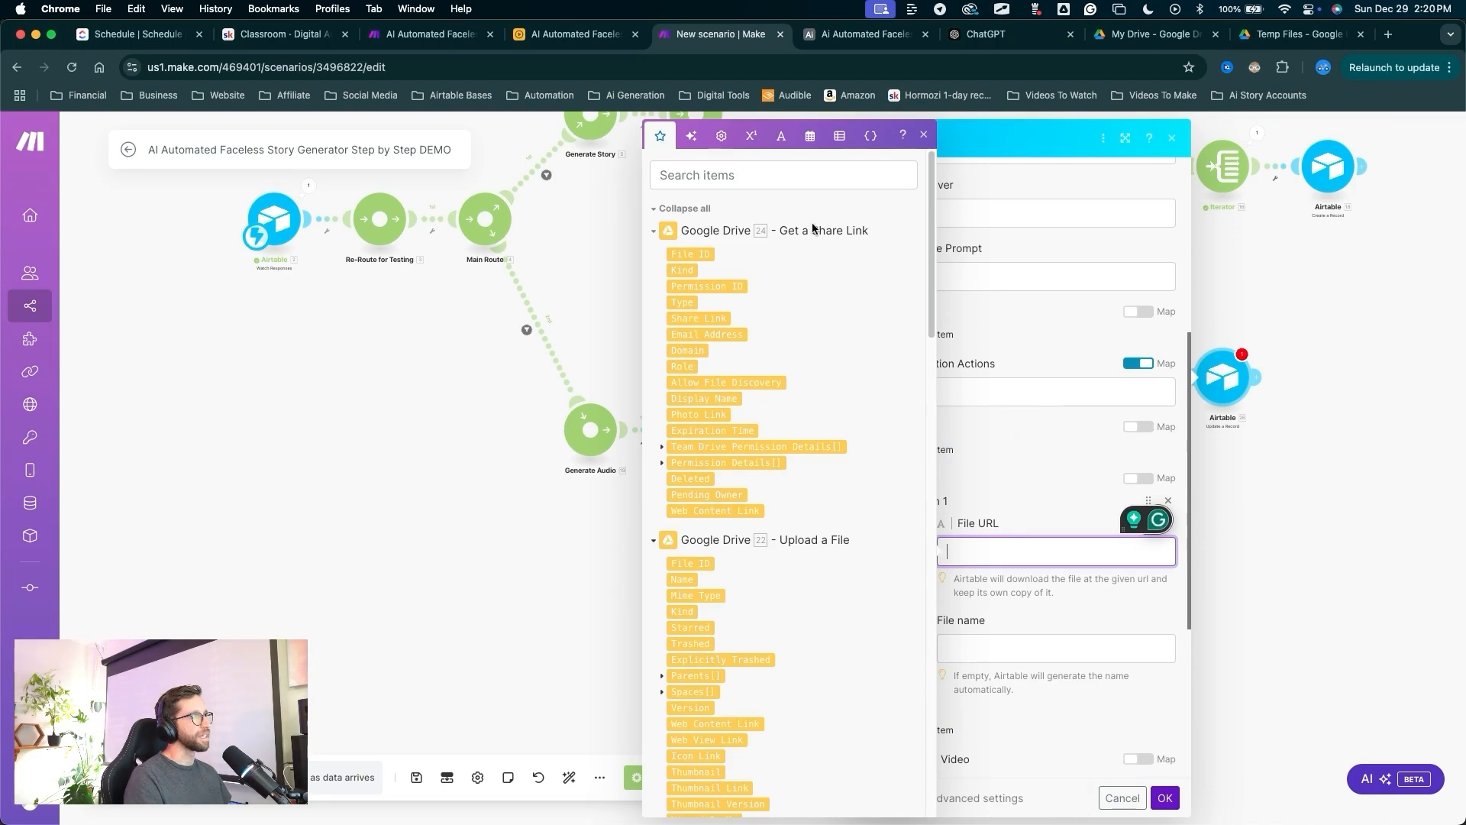
pyautogui.click(718, 510)
pyautogui.moveTo(1080, 345); pyautogui.dragTo(1152, 790)
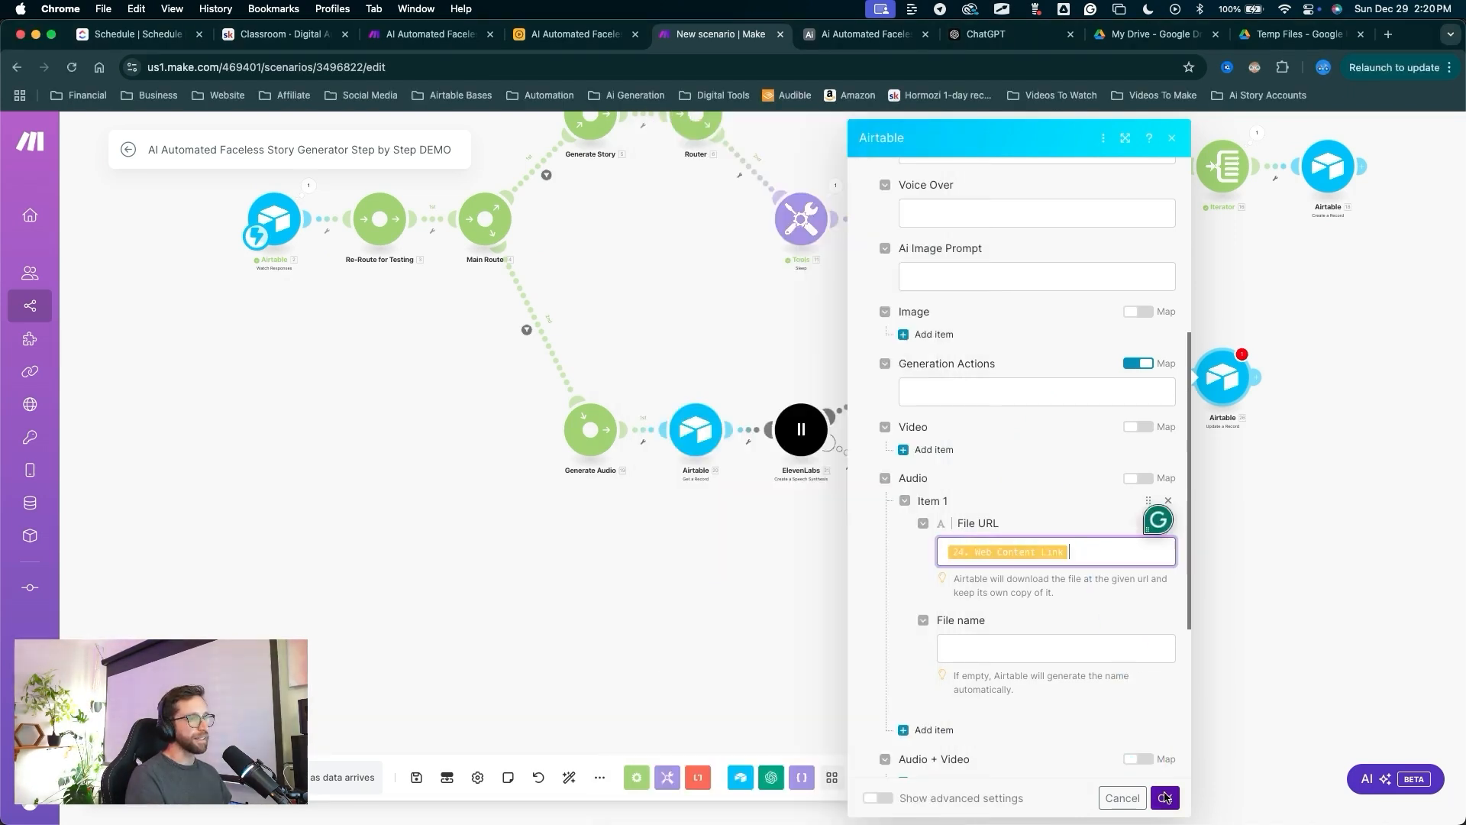
pyautogui.click(1165, 797)
pyautogui.moveTo(838, 527); pyautogui.dragTo(567, 777)
pyautogui.click(570, 777)
pyautogui.moveTo(436, 638); pyautogui.dragTo(419, 781)
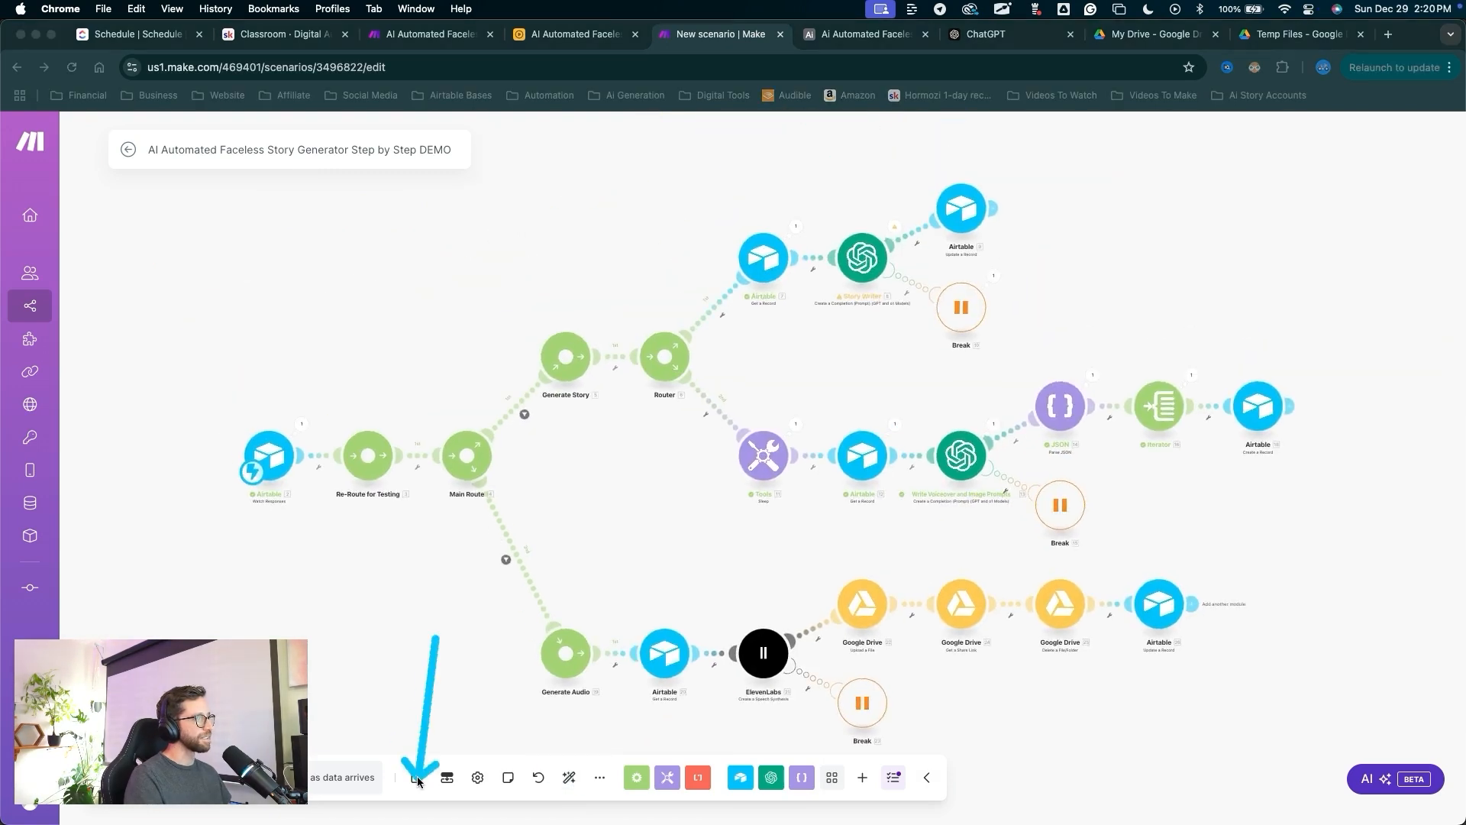
pyautogui.click(417, 777)
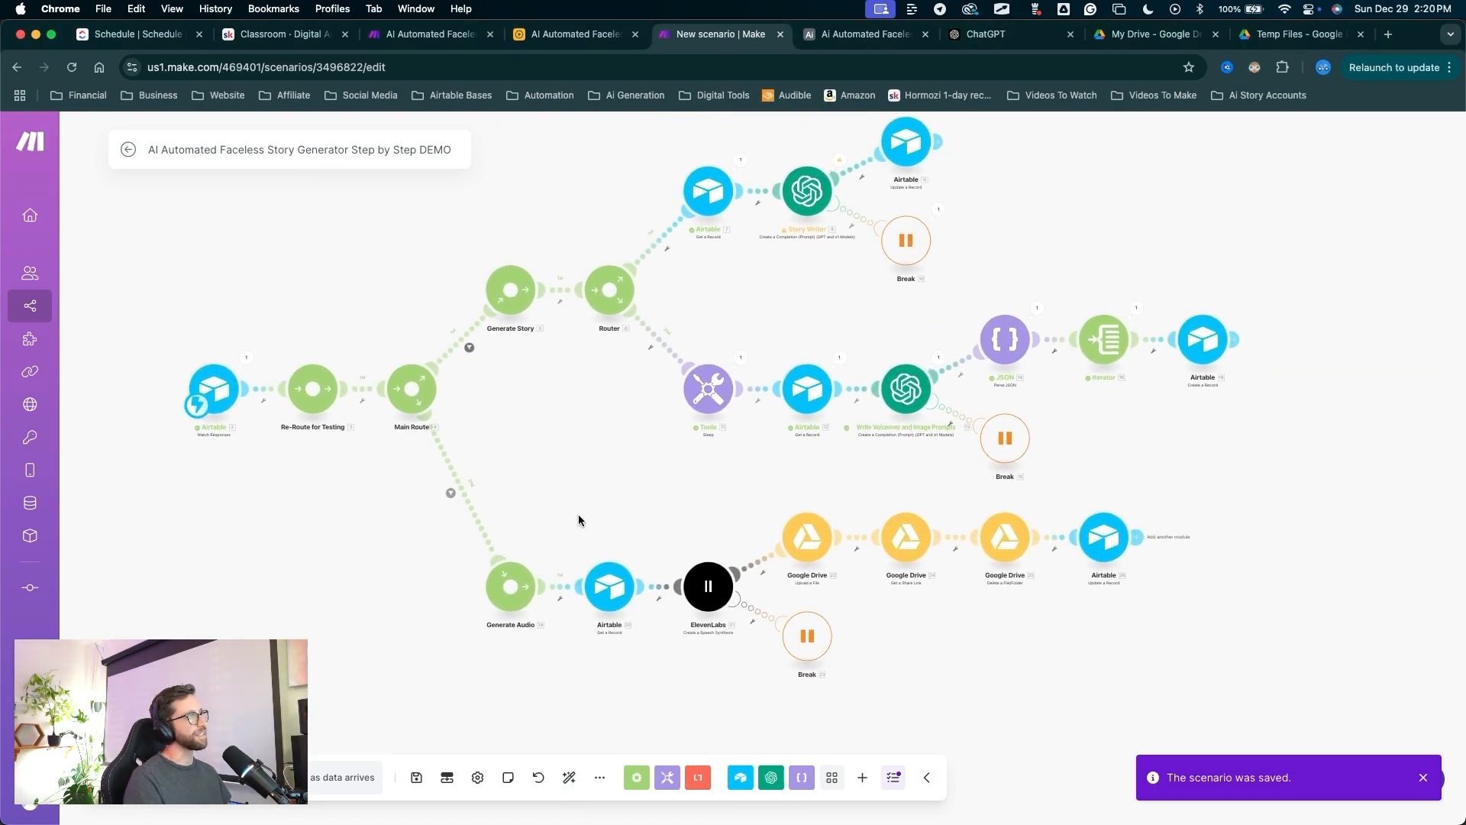
pyautogui.moveTo(443, 654)
pyautogui.mouseDown()
pyautogui.moveTo(448, 485)
pyautogui.moveTo(556, 605)
pyautogui.moveTo(647, 466)
pyautogui.moveTo(607, 446)
pyautogui.mouseUp()
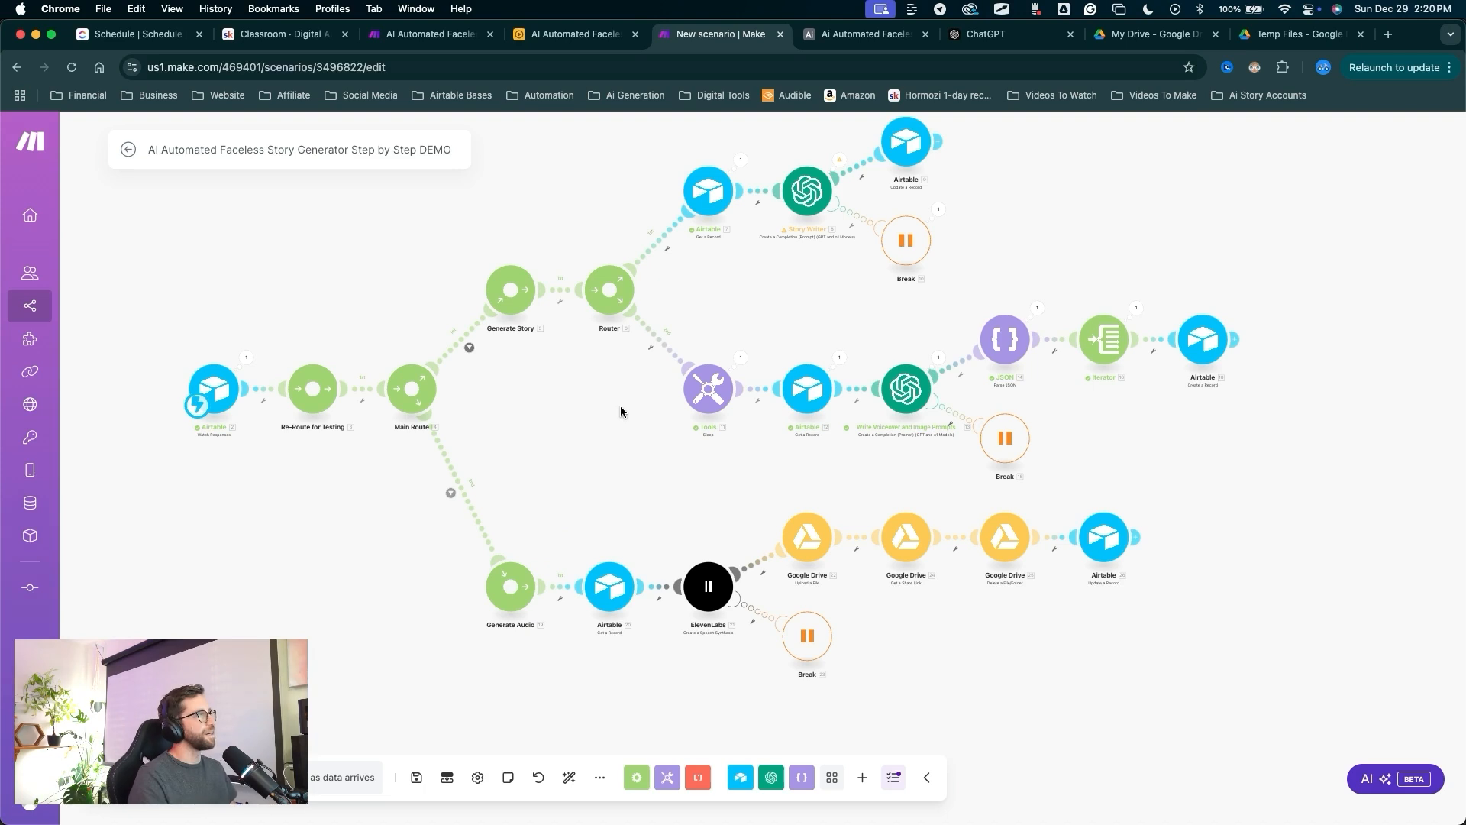
pyautogui.moveTo(569, 369)
pyautogui.mouseDown()
pyautogui.moveTo(458, 484)
pyautogui.moveTo(448, 416)
pyautogui.moveTo(459, 382)
pyautogui.moveTo(462, 474)
pyautogui.moveTo(517, 591)
pyautogui.moveTo(985, 584)
pyautogui.mouseUp()
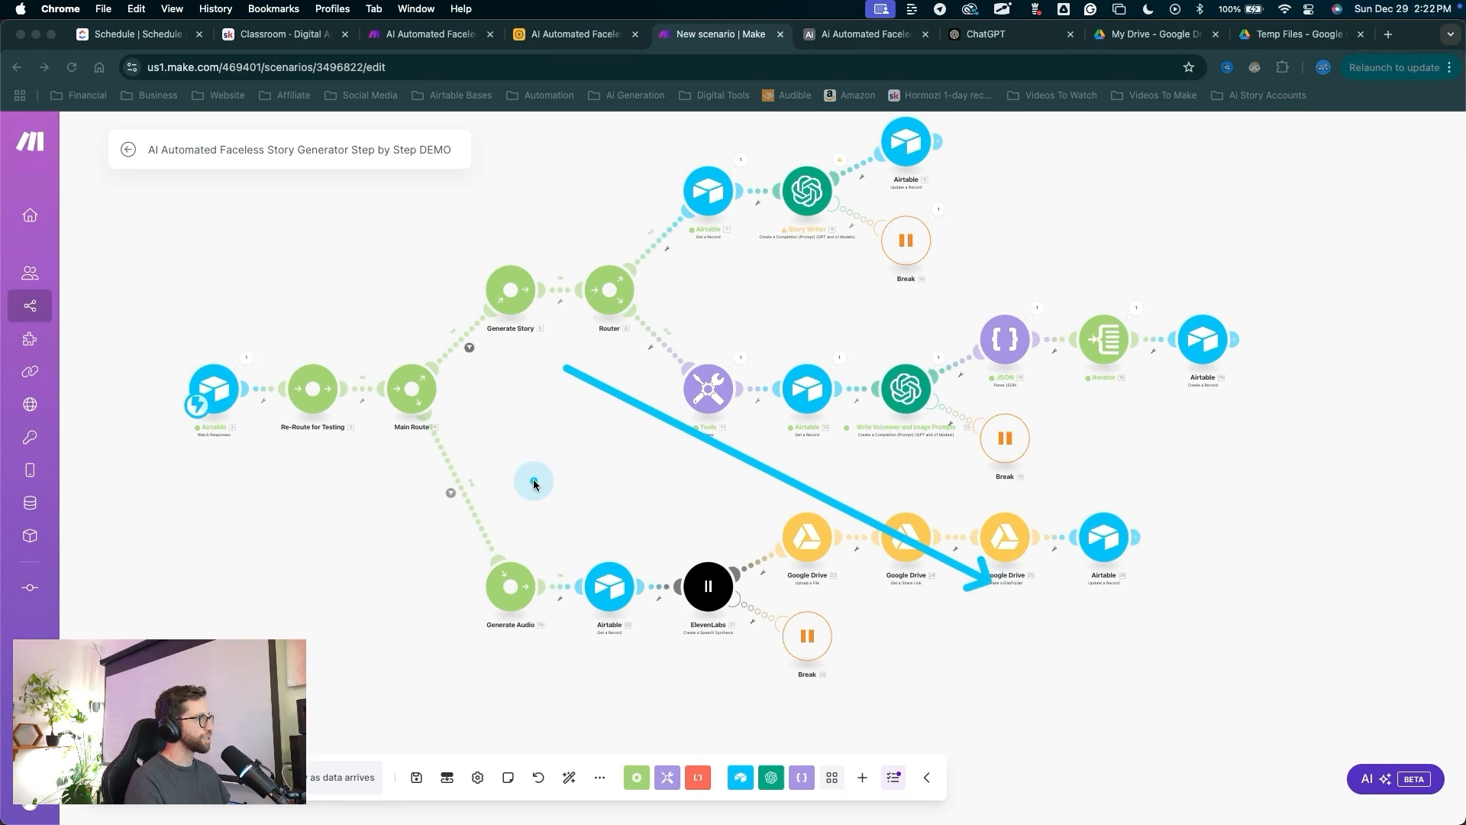
pyautogui.press('Escape')
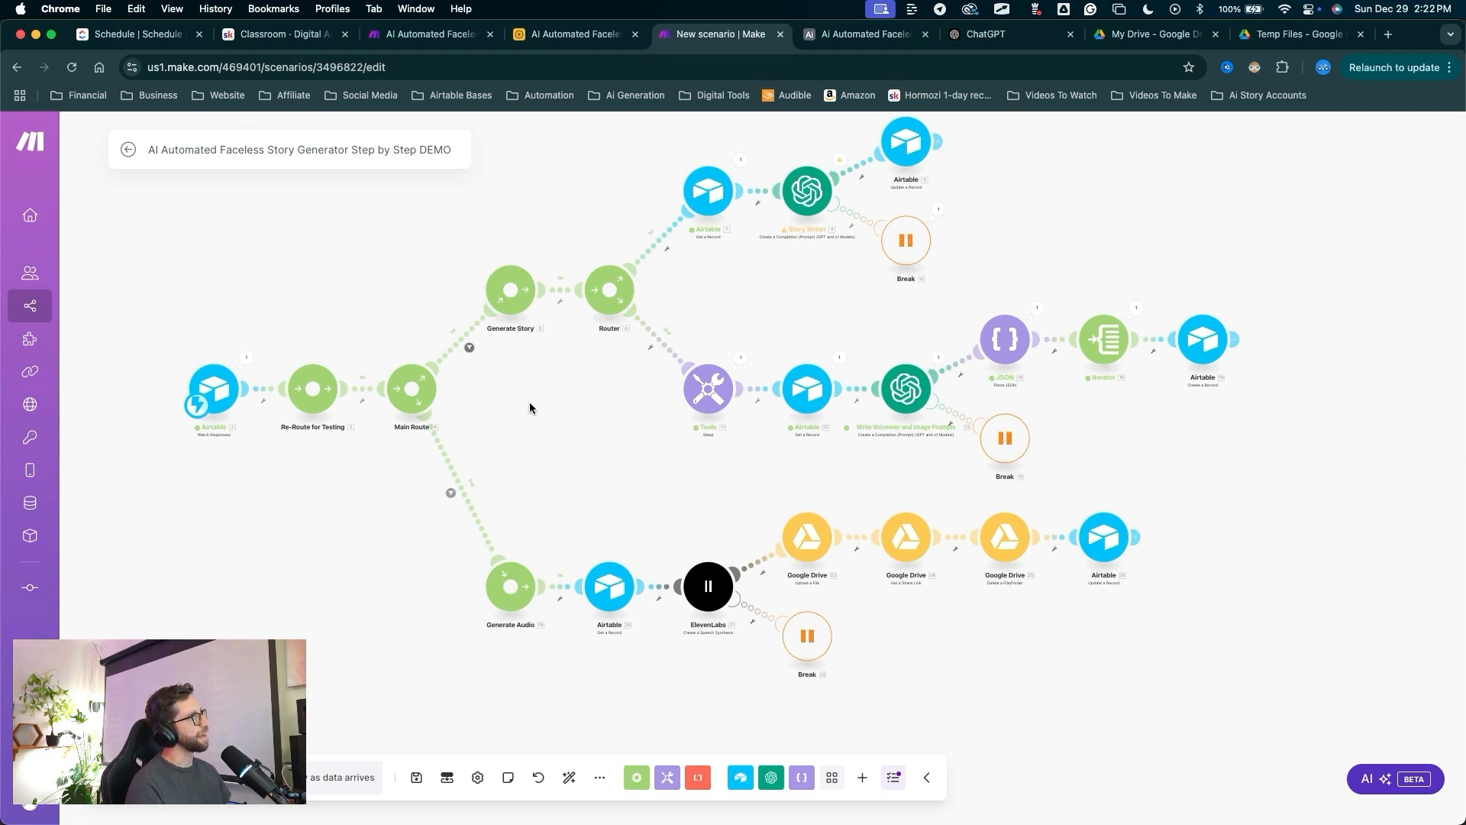
# Rename the Generate Audio automation to Manual Generate Audio.
pyautogui.click(857, 34)
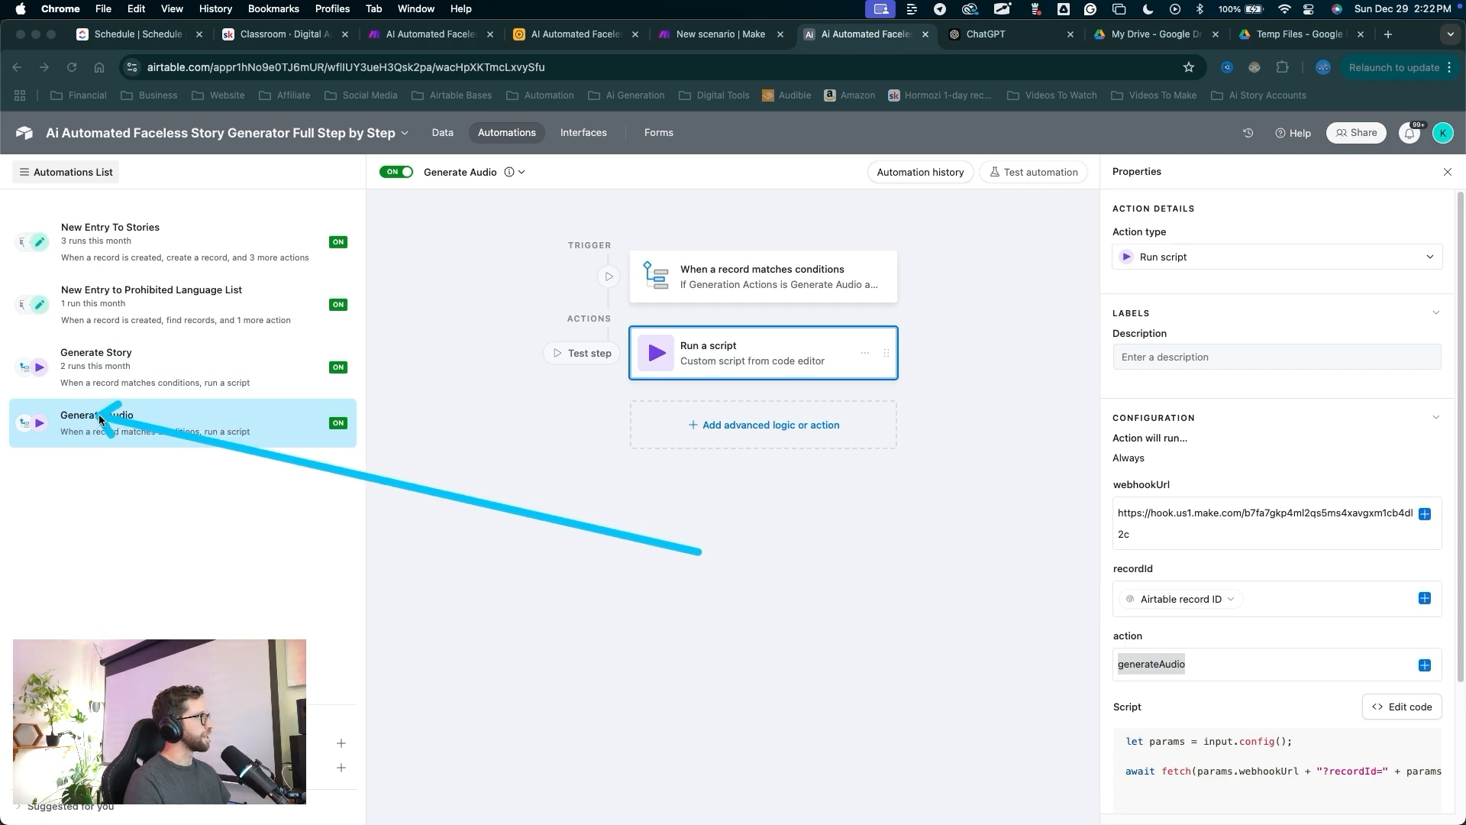
pyautogui.press('Escape')
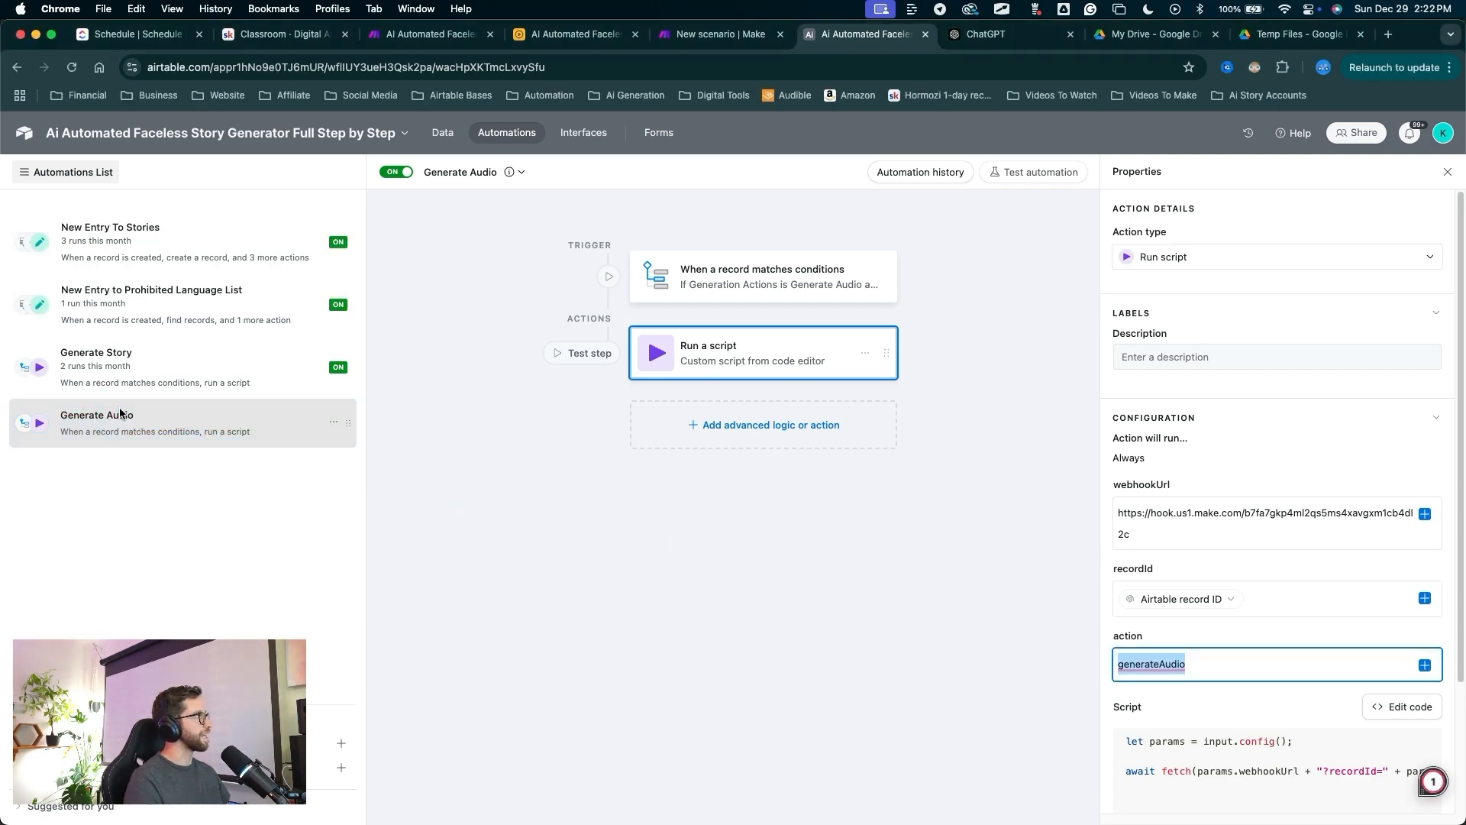
pyautogui.click(118, 415)
pyautogui.hotkey('ctrl', 'a')
pyautogui.moveTo(310, 272); pyautogui.dragTo(313, 420)
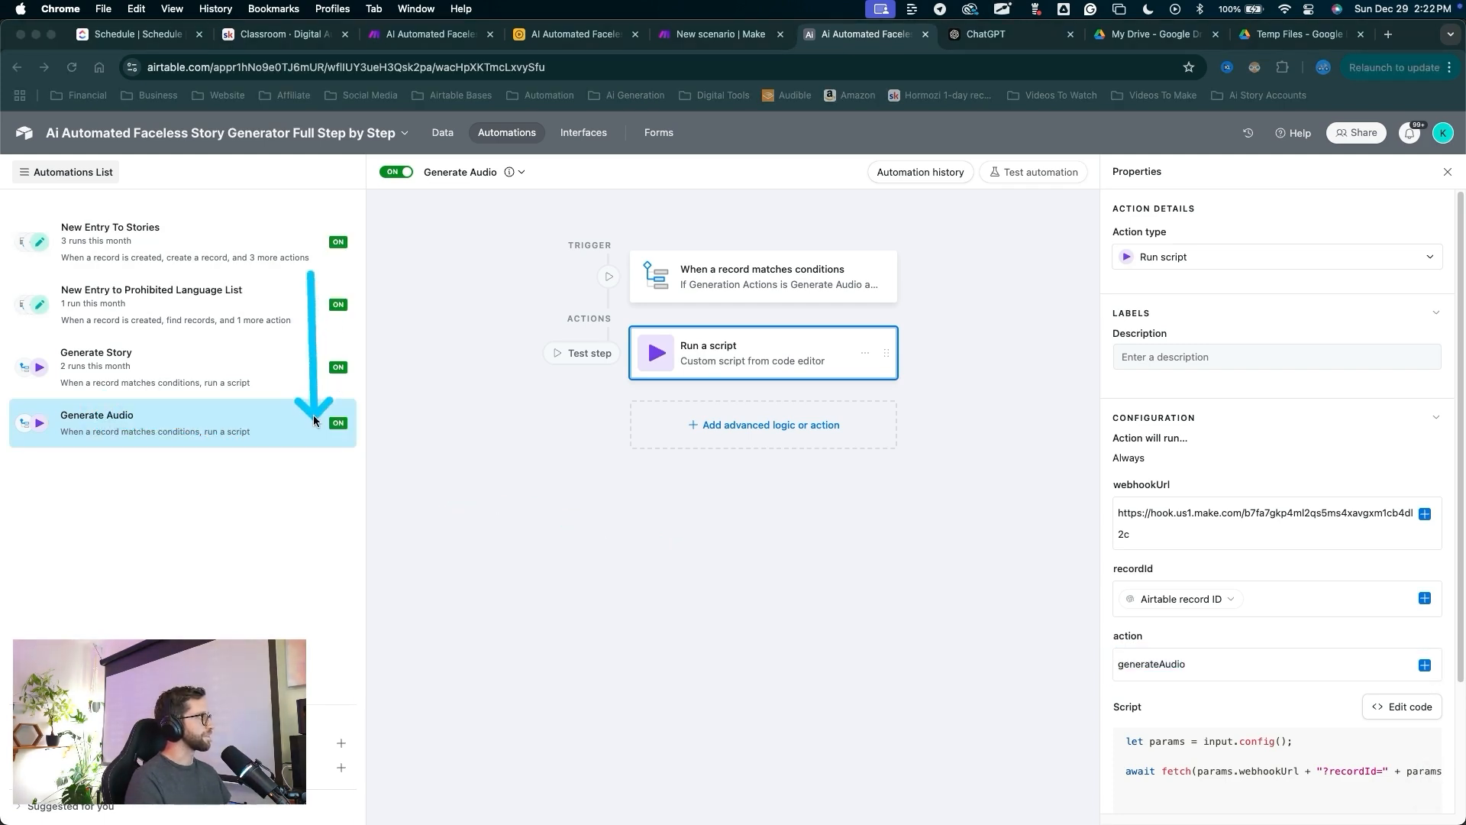
pyautogui.press('Escape')
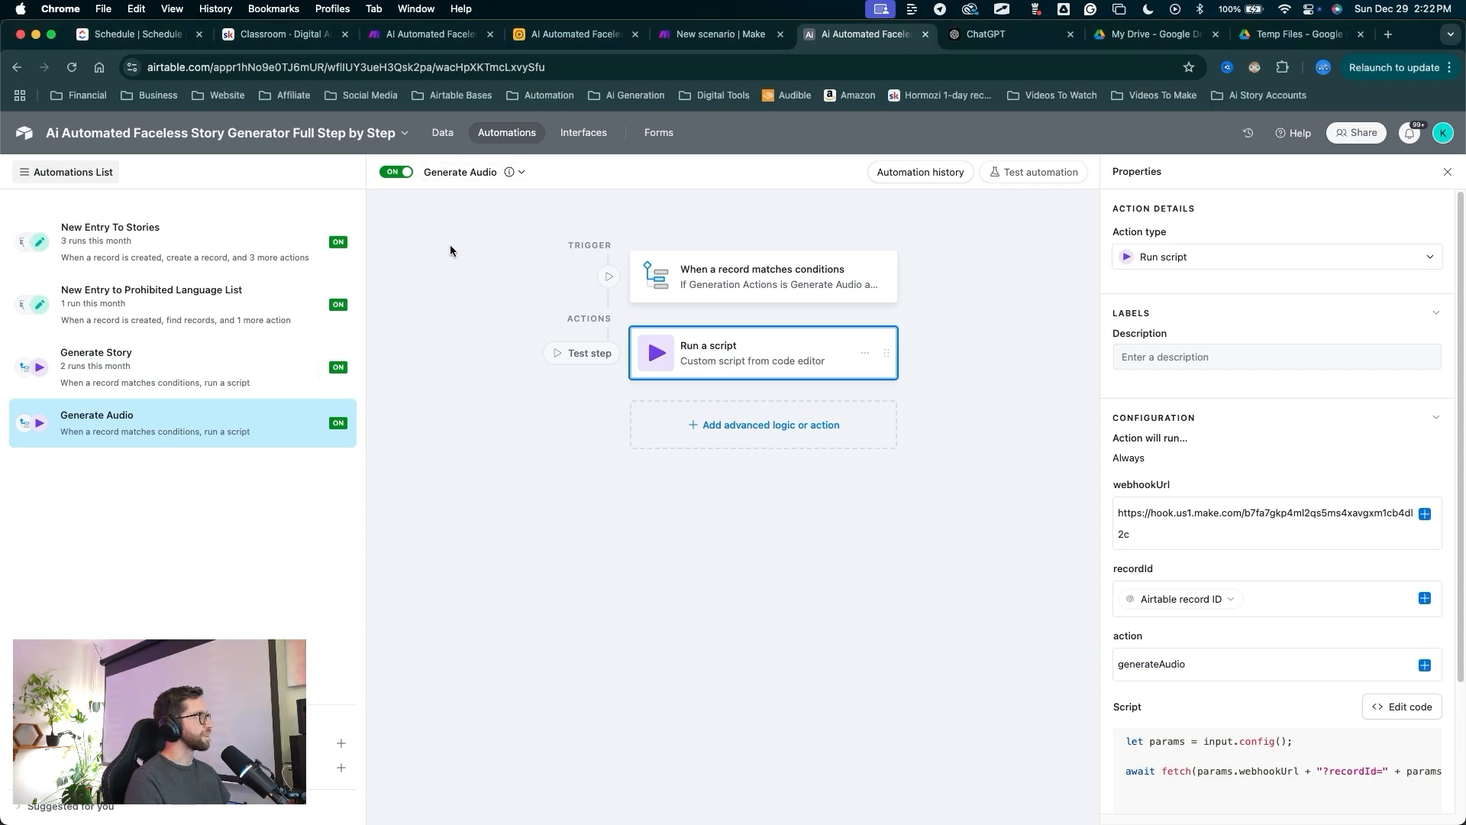
pyautogui.moveTo(440, 378); pyautogui.dragTo(441, 180)
pyautogui.press('Escape')
pyautogui.click(441, 177)
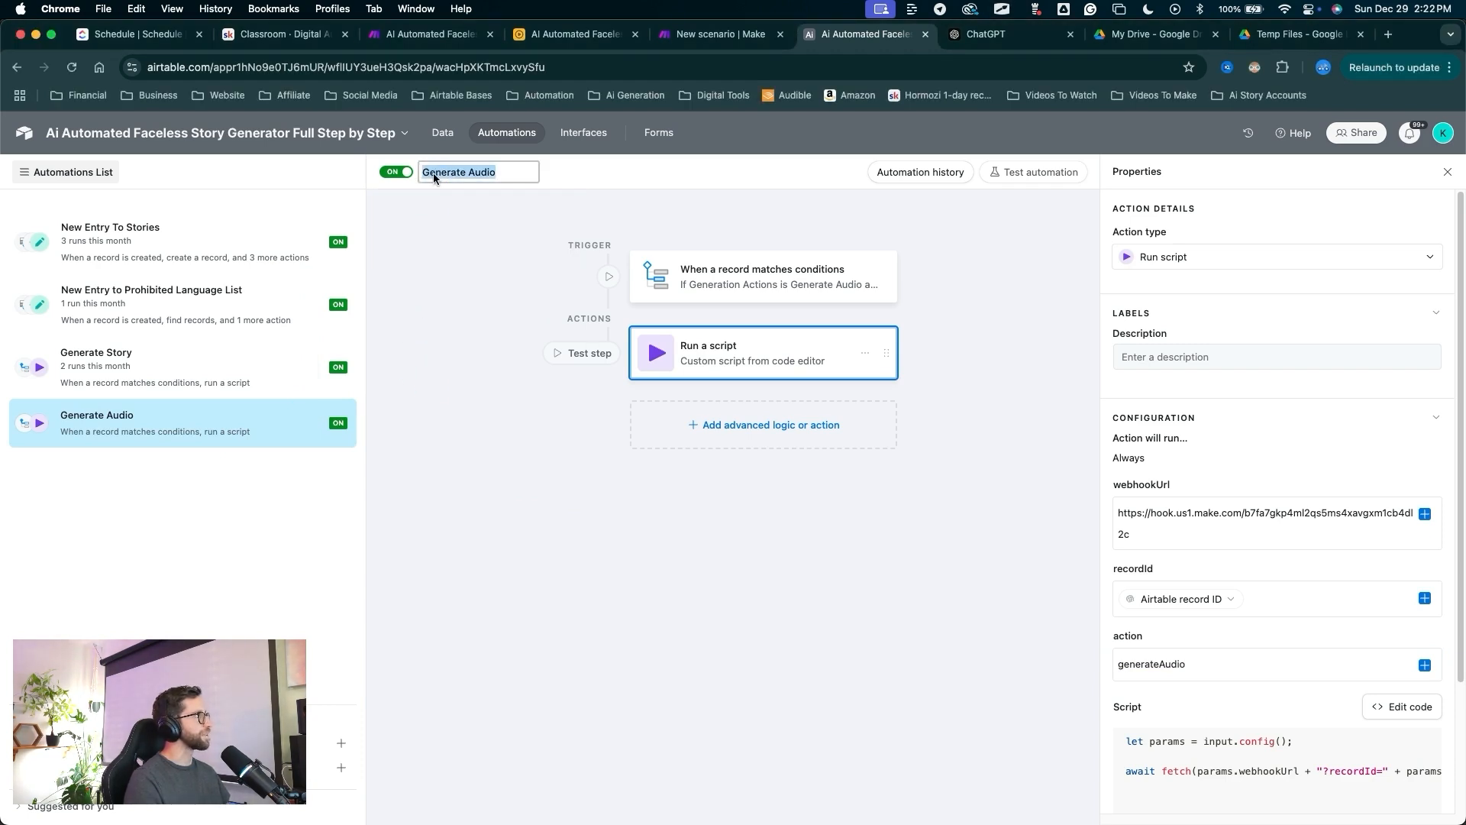
pyautogui.write('Manual')
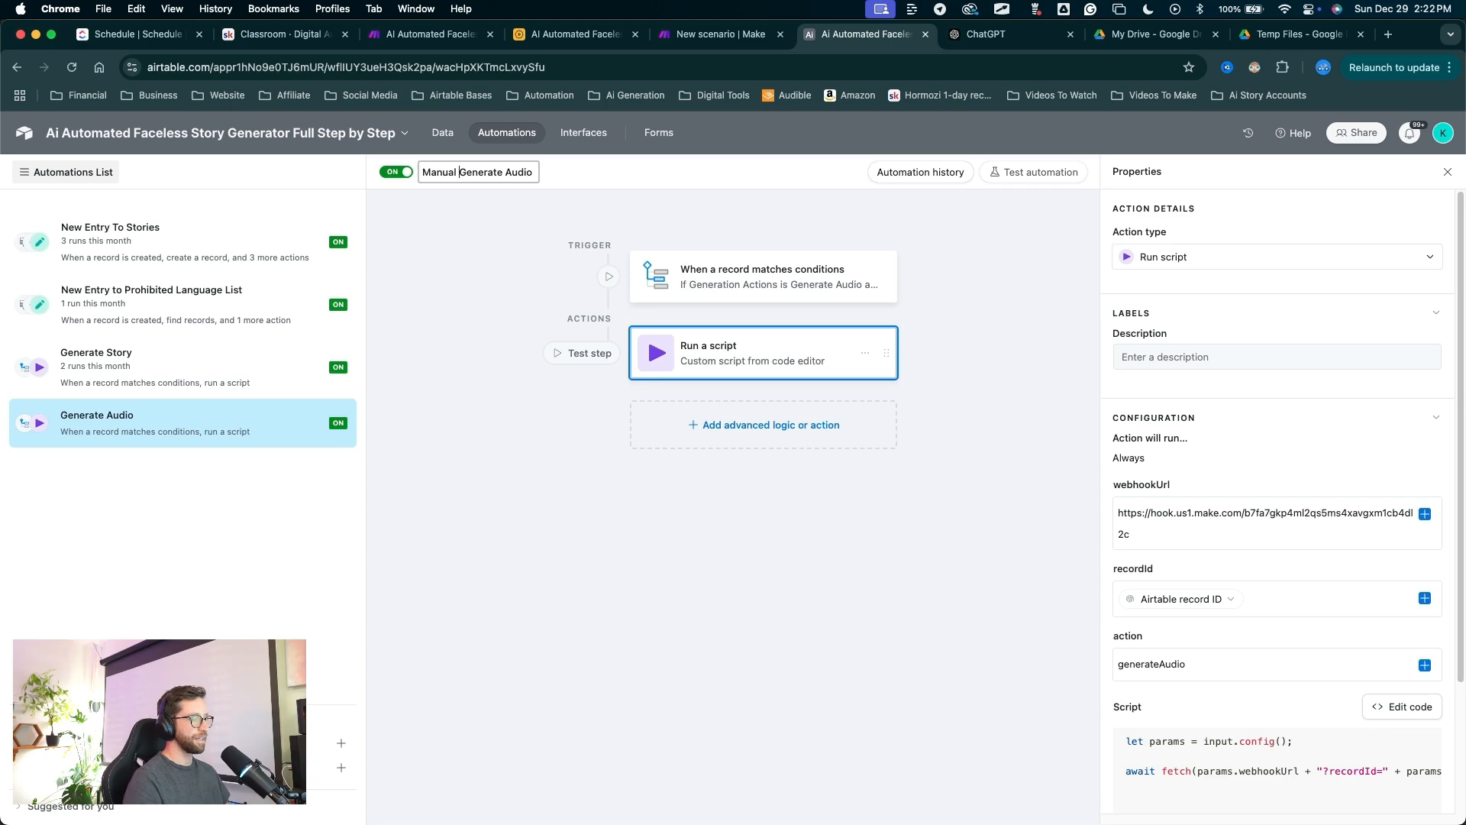
pyautogui.press('Return')
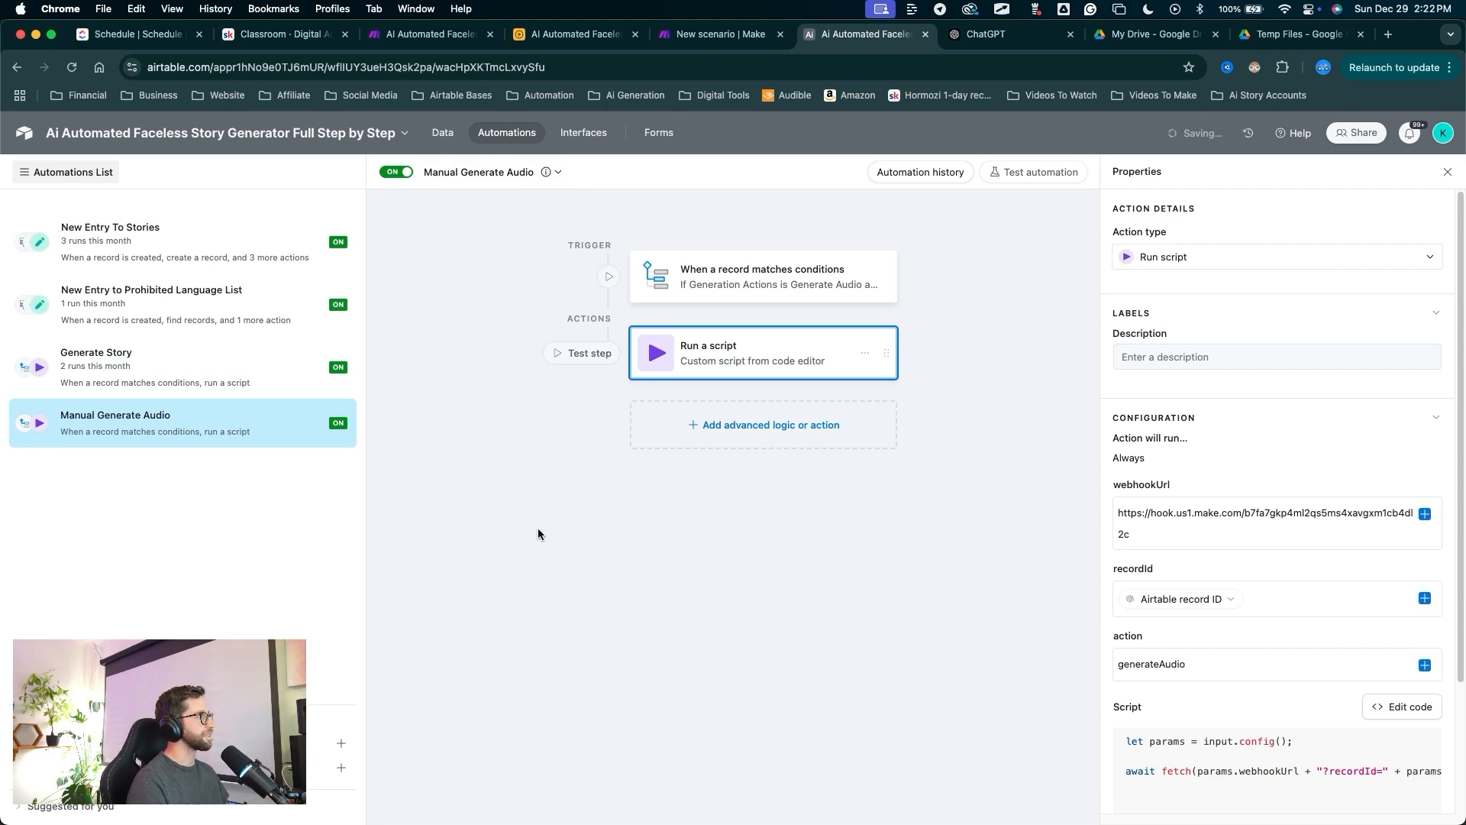
# Duplicate it as Auto Generate Audio and switch the copy on.
pyautogui.rightClick(184, 430)
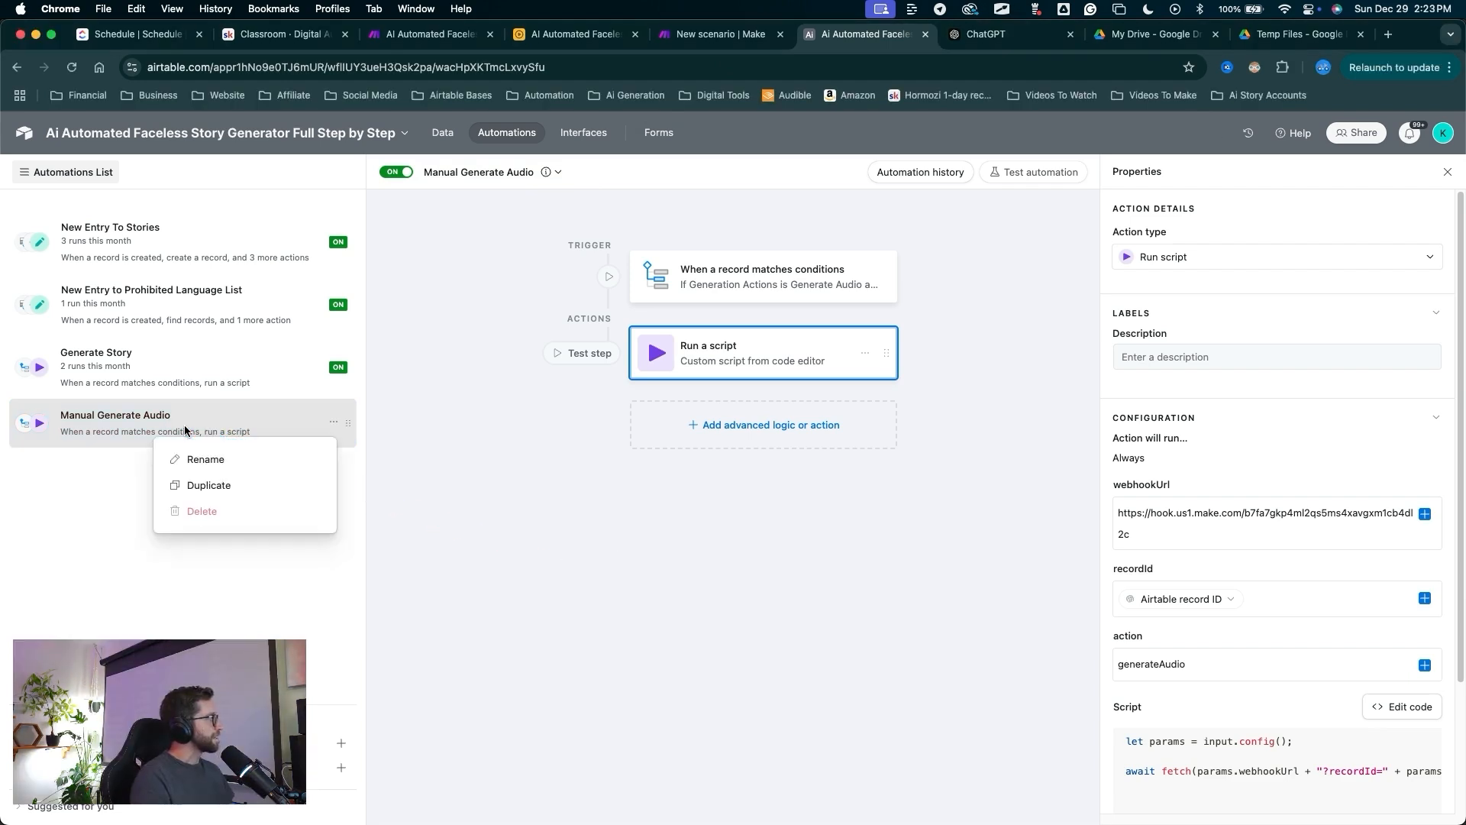
pyautogui.click(195, 486)
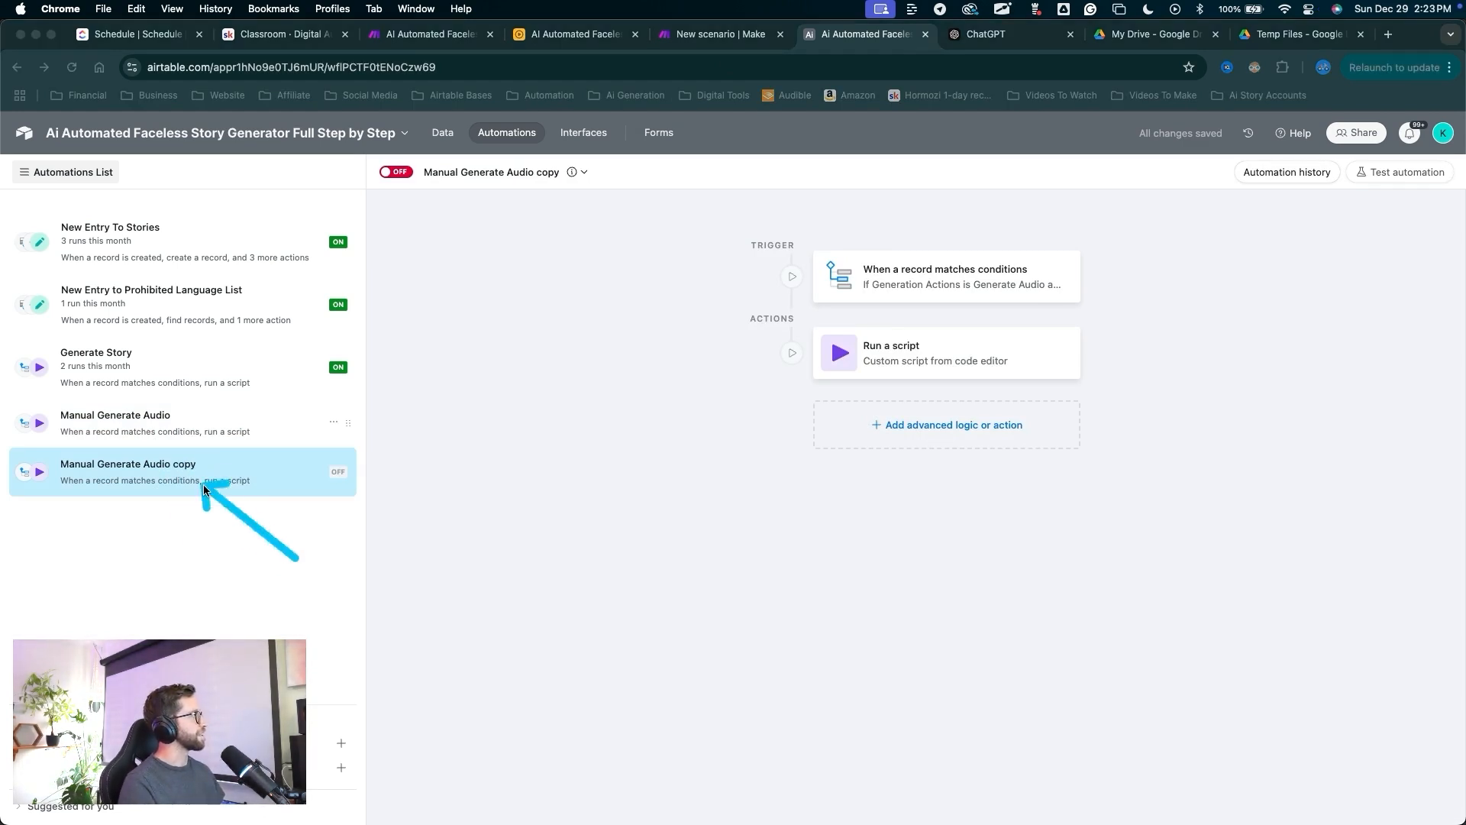
pyautogui.click(489, 172)
pyautogui.write('Auto Generate Audio')
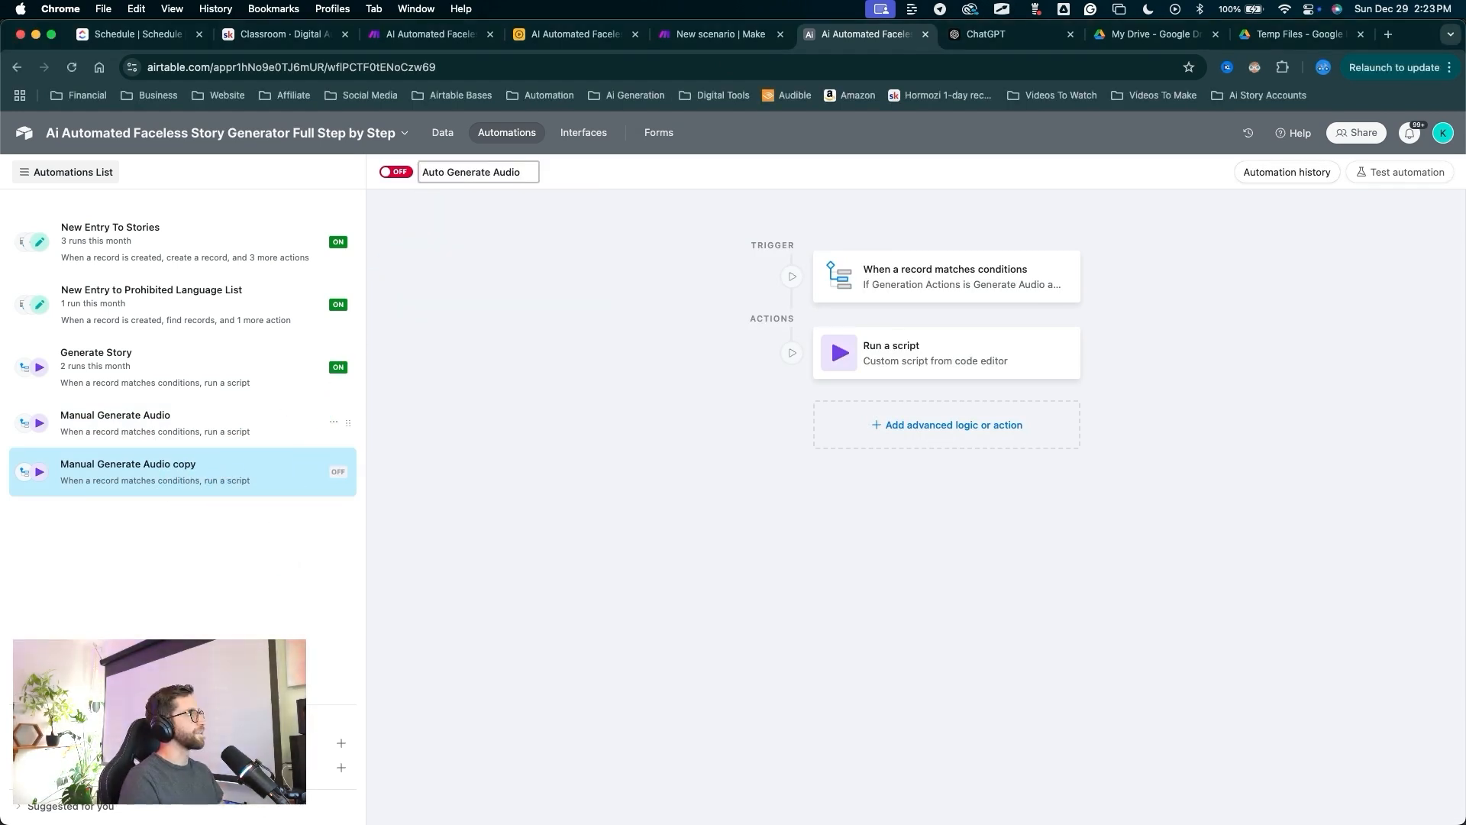
pyautogui.press('Return')
pyautogui.moveTo(444, 322); pyautogui.dragTo(406, 174)
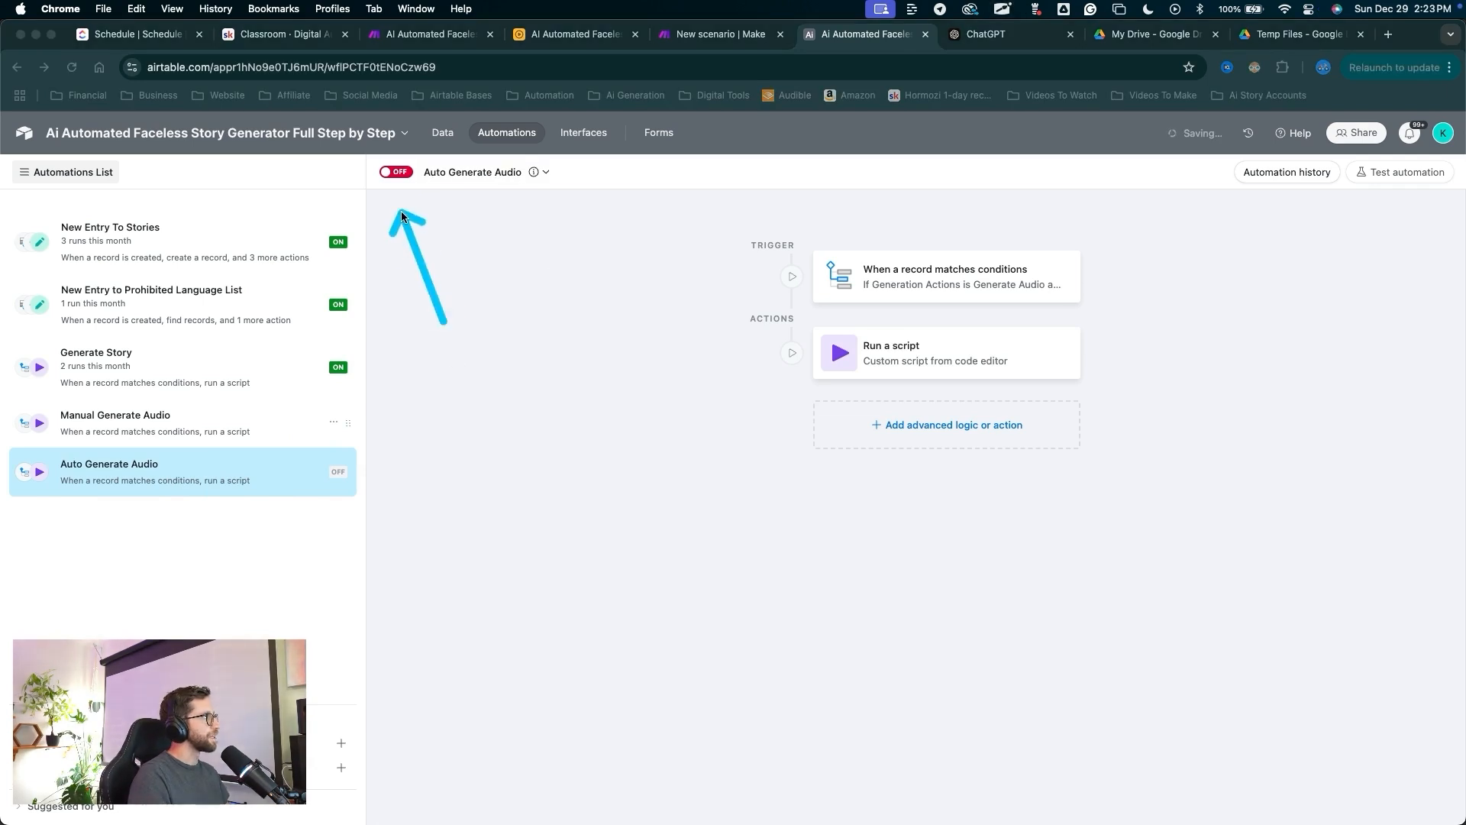
pyautogui.click(406, 172)
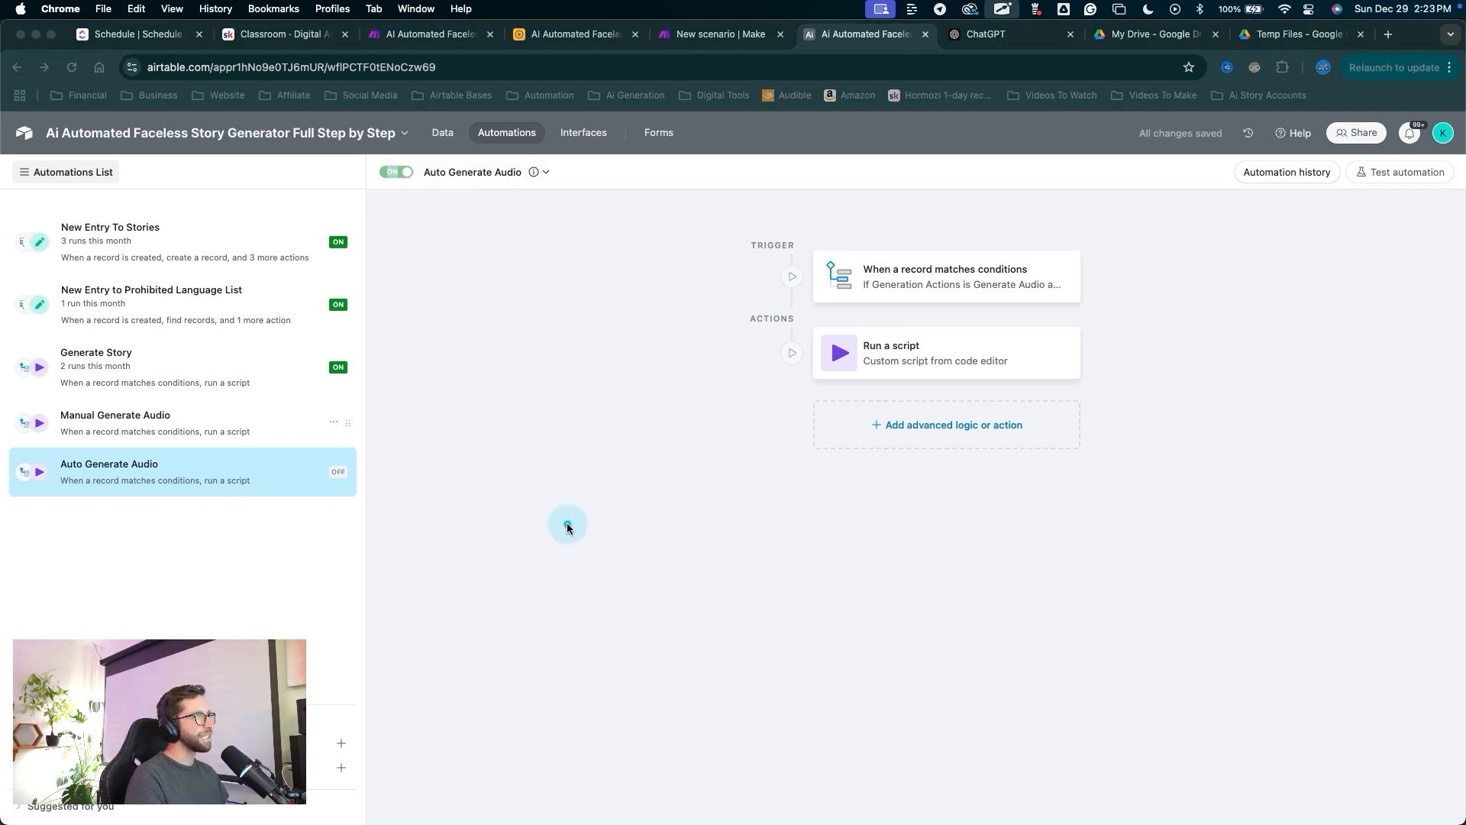
# Open the Auto Generate Audio automation's trigger settings.
pyautogui.moveTo(568, 523)
pyautogui.mouseDown()
pyautogui.moveTo(1006, 327)
pyautogui.moveTo(838, 245)
pyautogui.moveTo(917, 397)
pyautogui.moveTo(770, 398)
pyautogui.mouseUp()
pyautogui.press('Escape')
pyautogui.moveTo(565, 487)
pyautogui.mouseDown()
pyautogui.moveTo(845, 288)
pyautogui.moveTo(890, 290)
pyautogui.mouseUp()
pyautogui.press('Escape')
pyautogui.click(890, 290)
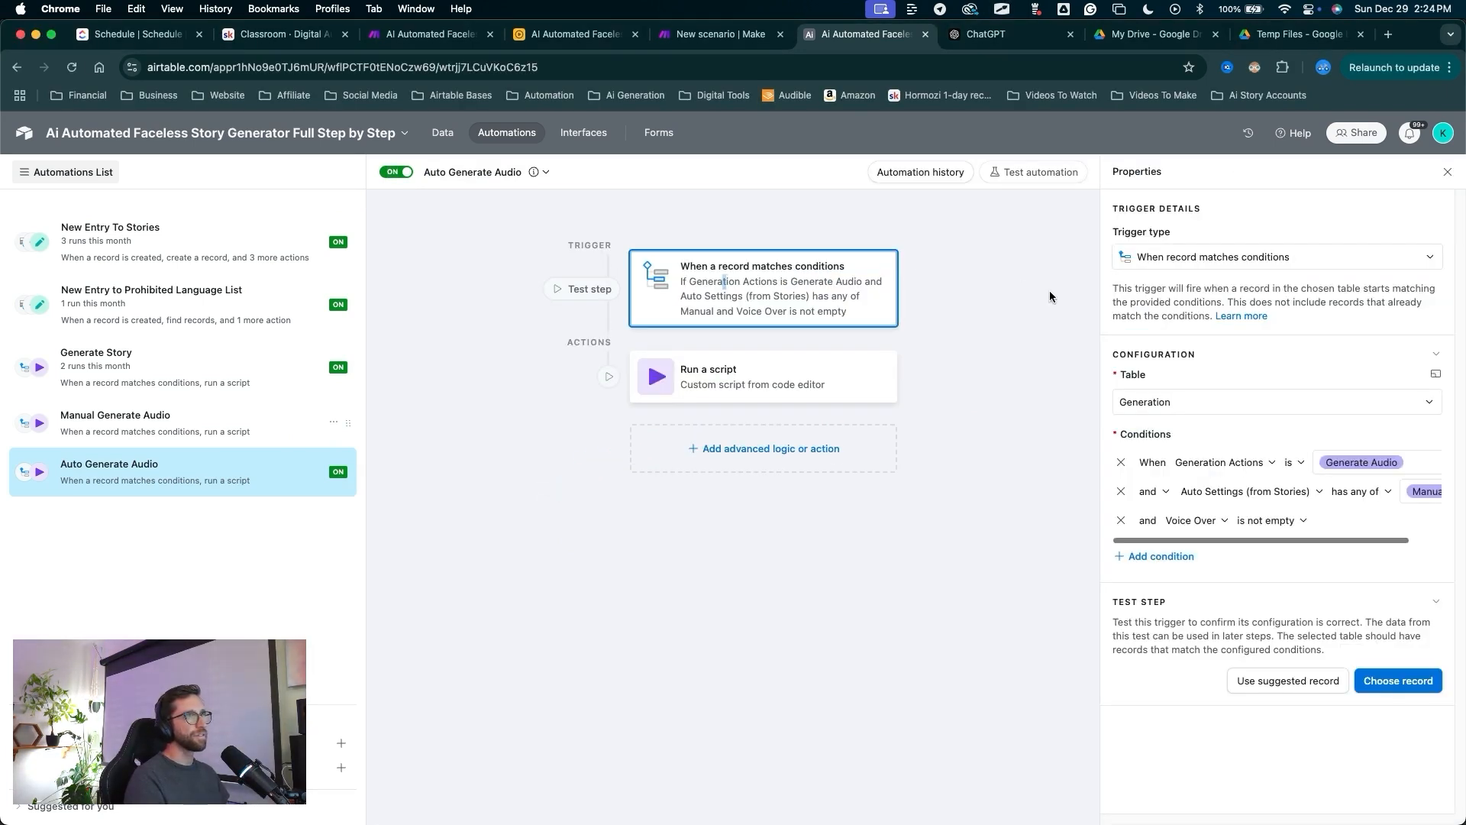
# Make Auto Generate Audio trigger when a record is created in the Generation table, and publish it.
pyautogui.moveTo(960, 369); pyautogui.dragTo(1137, 229)
pyautogui.press('Escape')
pyautogui.click(1153, 259)
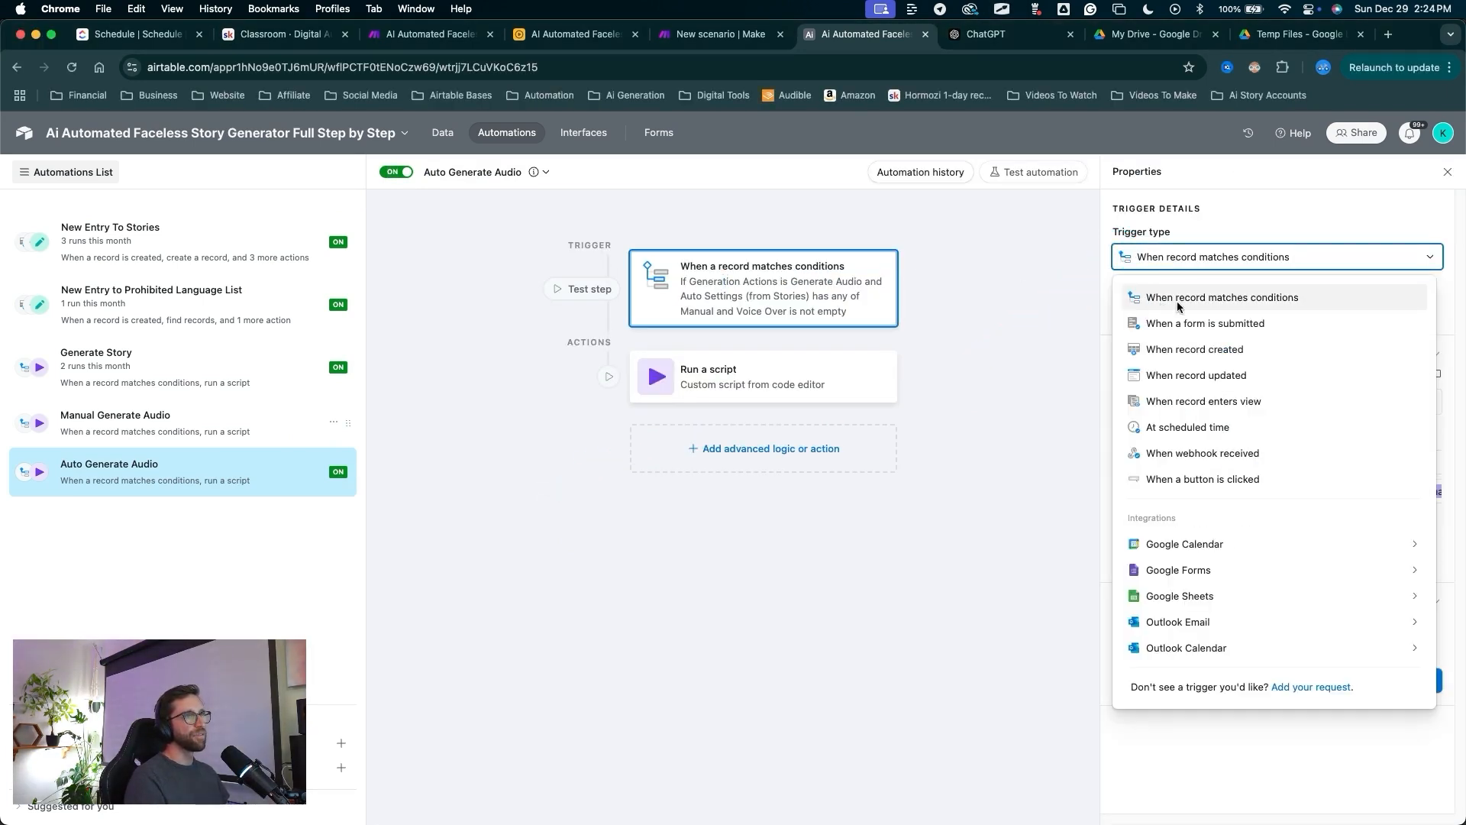
pyautogui.click(1184, 349)
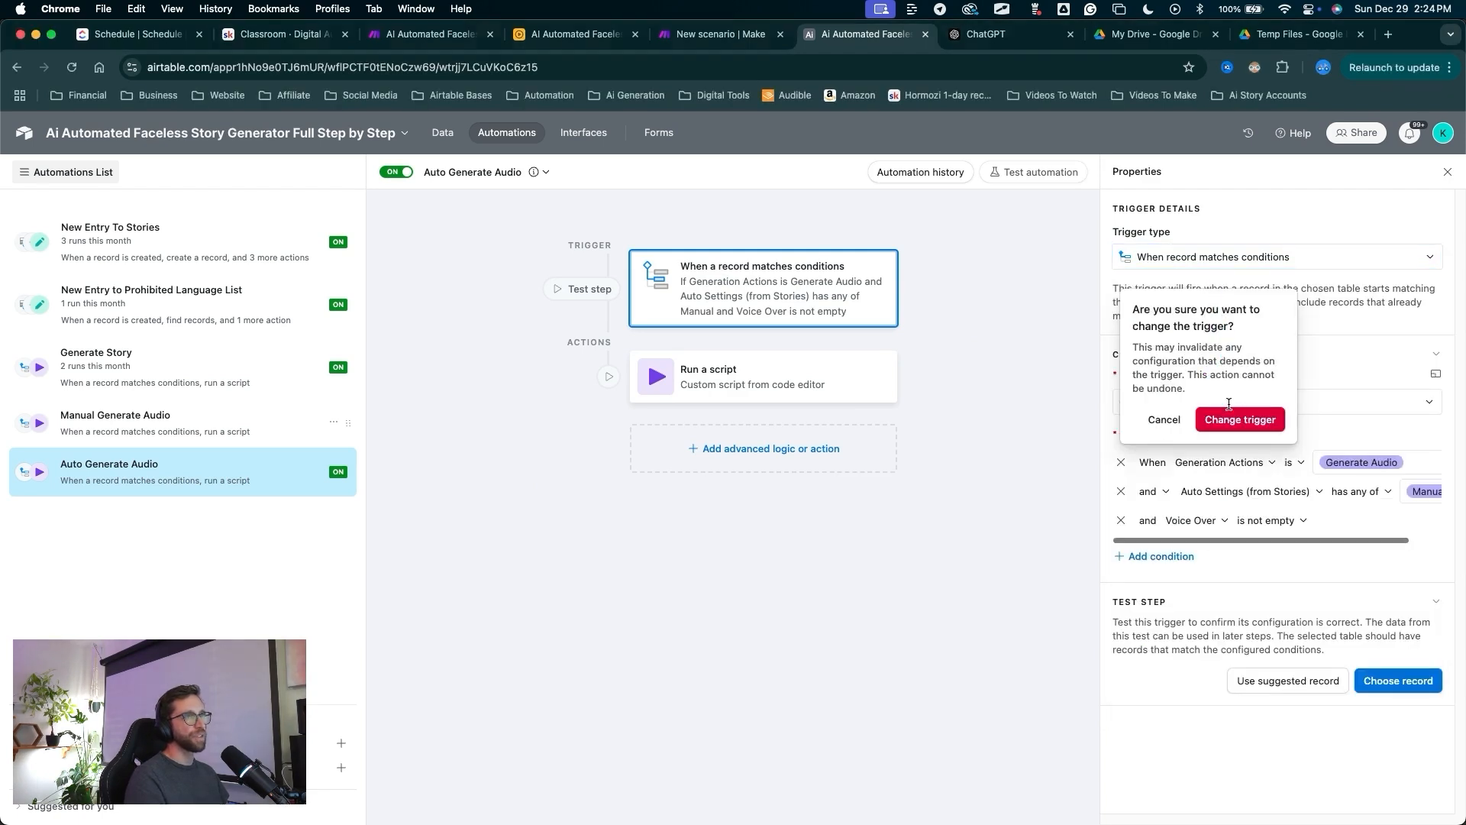
pyautogui.click(1228, 417)
pyautogui.moveTo(1283, 508); pyautogui.dragTo(1110, 392)
pyautogui.press('Escape')
pyautogui.click(1116, 391)
pyautogui.click(1144, 466)
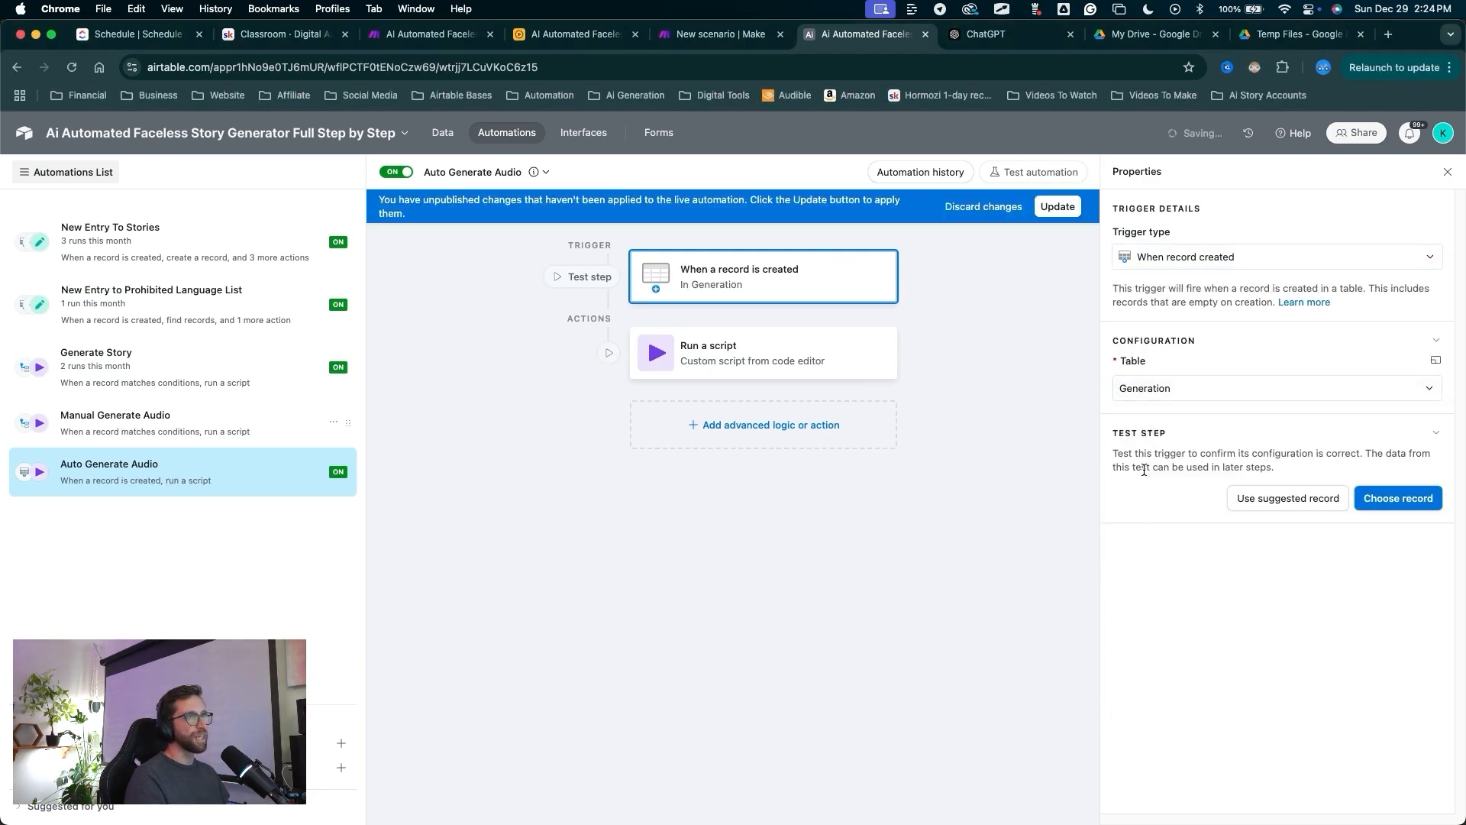
pyautogui.moveTo(1021, 436); pyautogui.dragTo(1055, 250)
pyautogui.click(1057, 207)
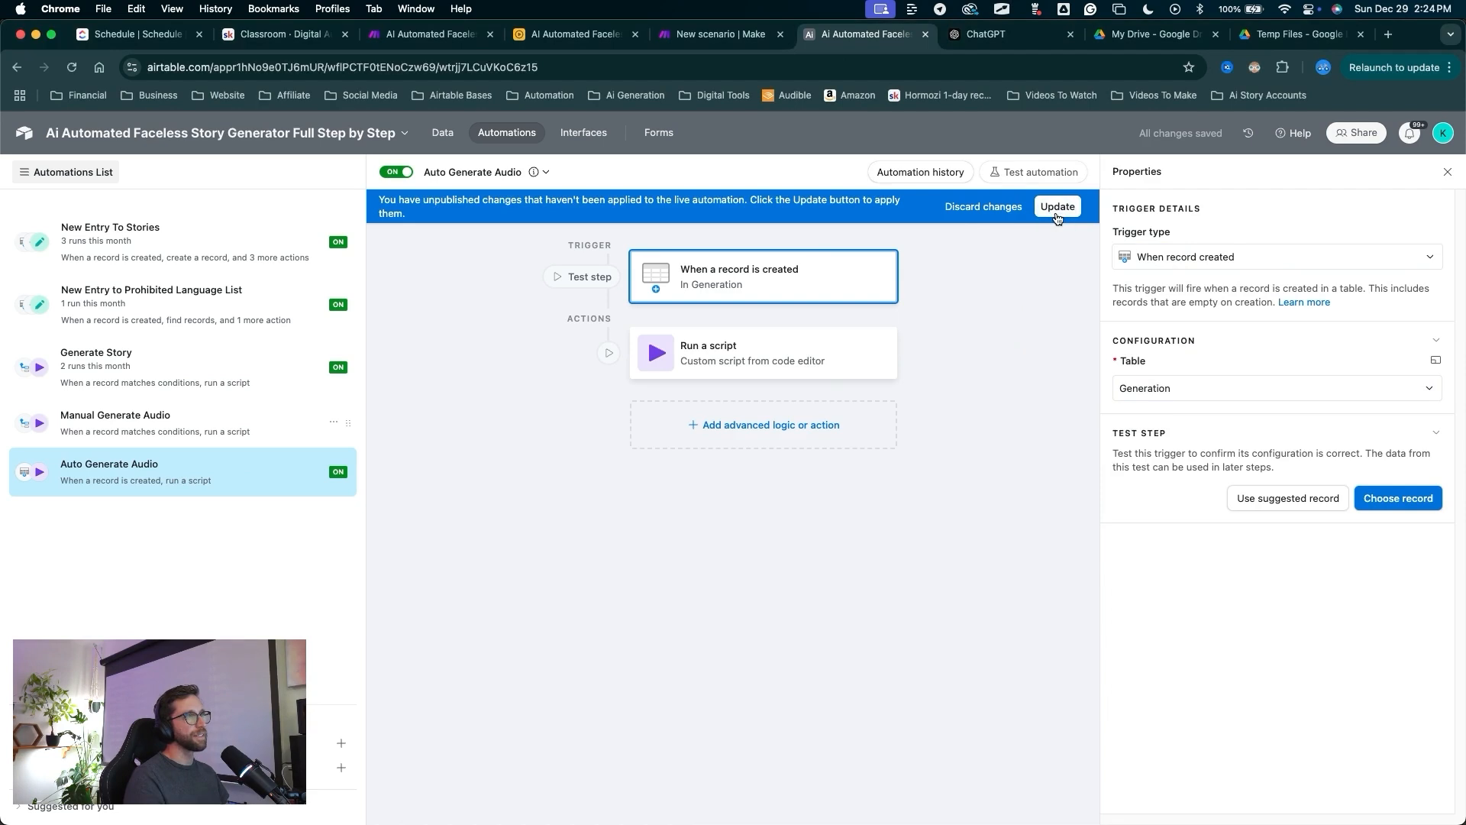
# Start adding a conditional logic step after the script.
pyautogui.moveTo(752, 540)
pyautogui.mouseDown()
pyautogui.moveTo(733, 422)
pyautogui.moveTo(758, 425)
pyautogui.mouseUp()
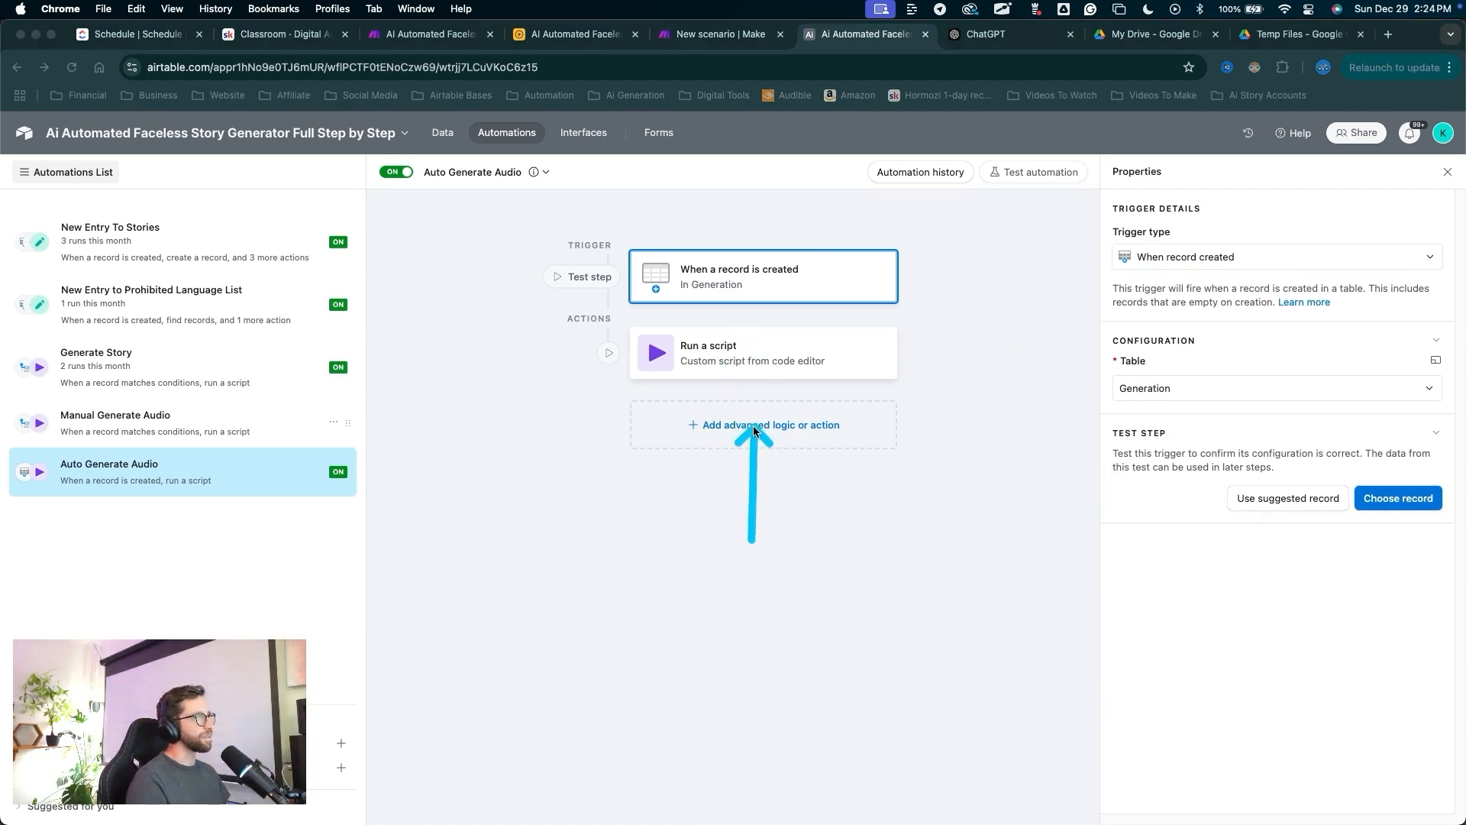
pyautogui.press('Escape')
pyautogui.click(754, 430)
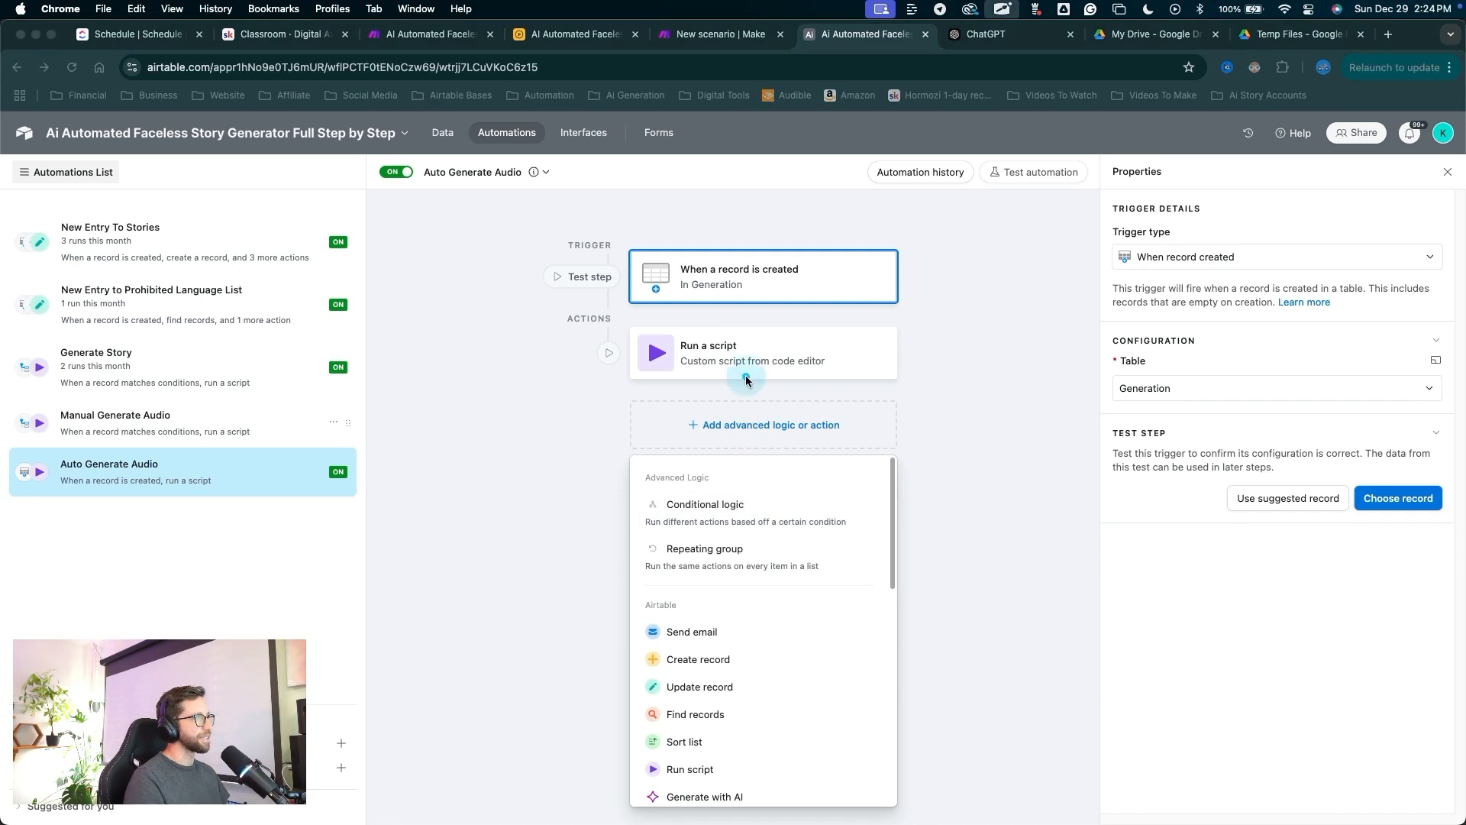
pyautogui.moveTo(746, 374); pyautogui.dragTo(703, 524)
# Add a conditional logic group after the script and open its empty condition.
pyautogui.press('Escape')
pyautogui.click(703, 506)
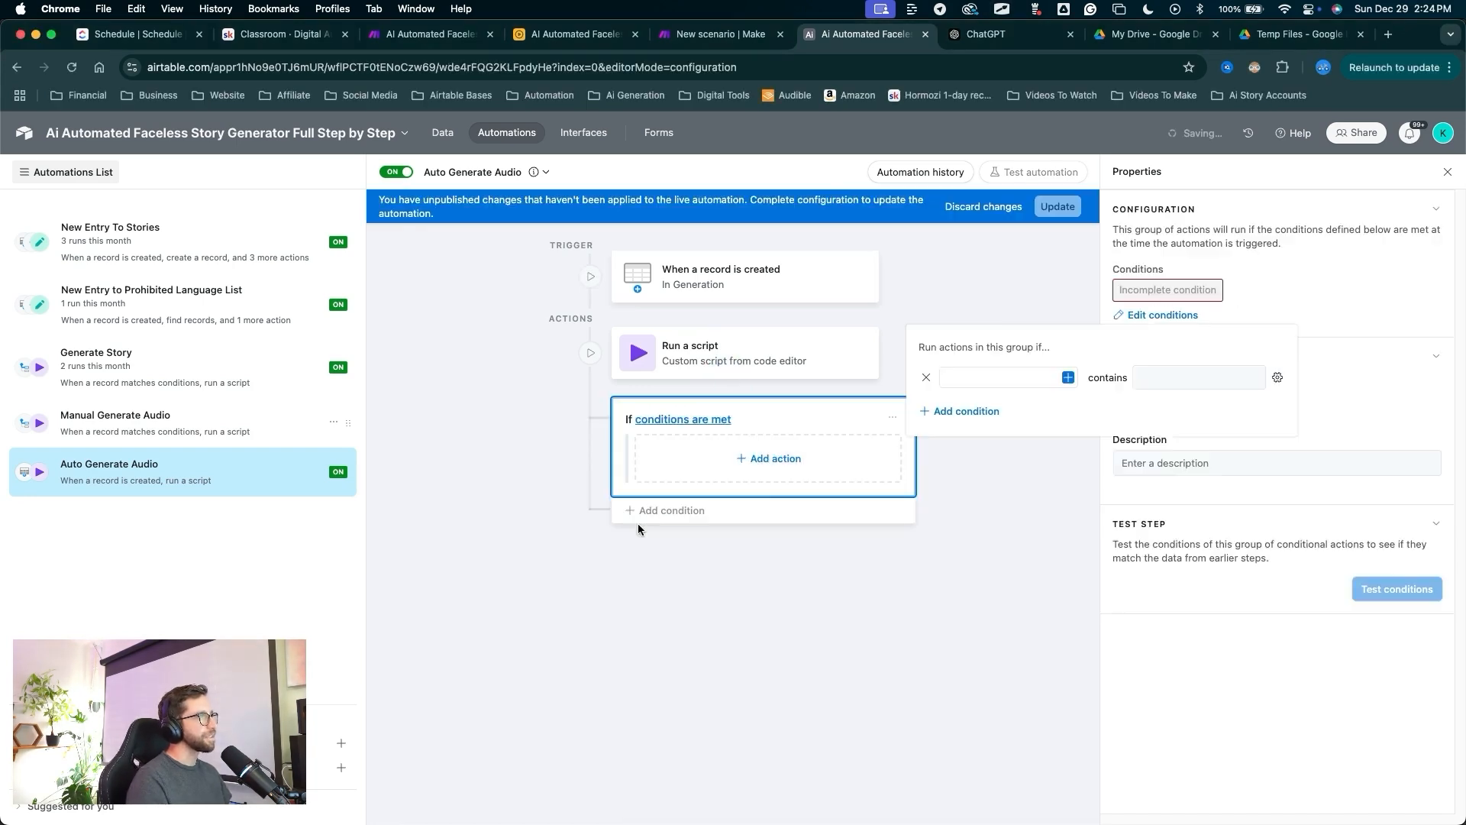
pyautogui.moveTo(737, 599)
pyautogui.mouseDown()
pyautogui.moveTo(666, 422)
pyautogui.moveTo(633, 437)
pyautogui.moveTo(691, 483)
pyautogui.mouseUp()
pyautogui.moveTo(884, 632); pyautogui.dragTo(1134, 302)
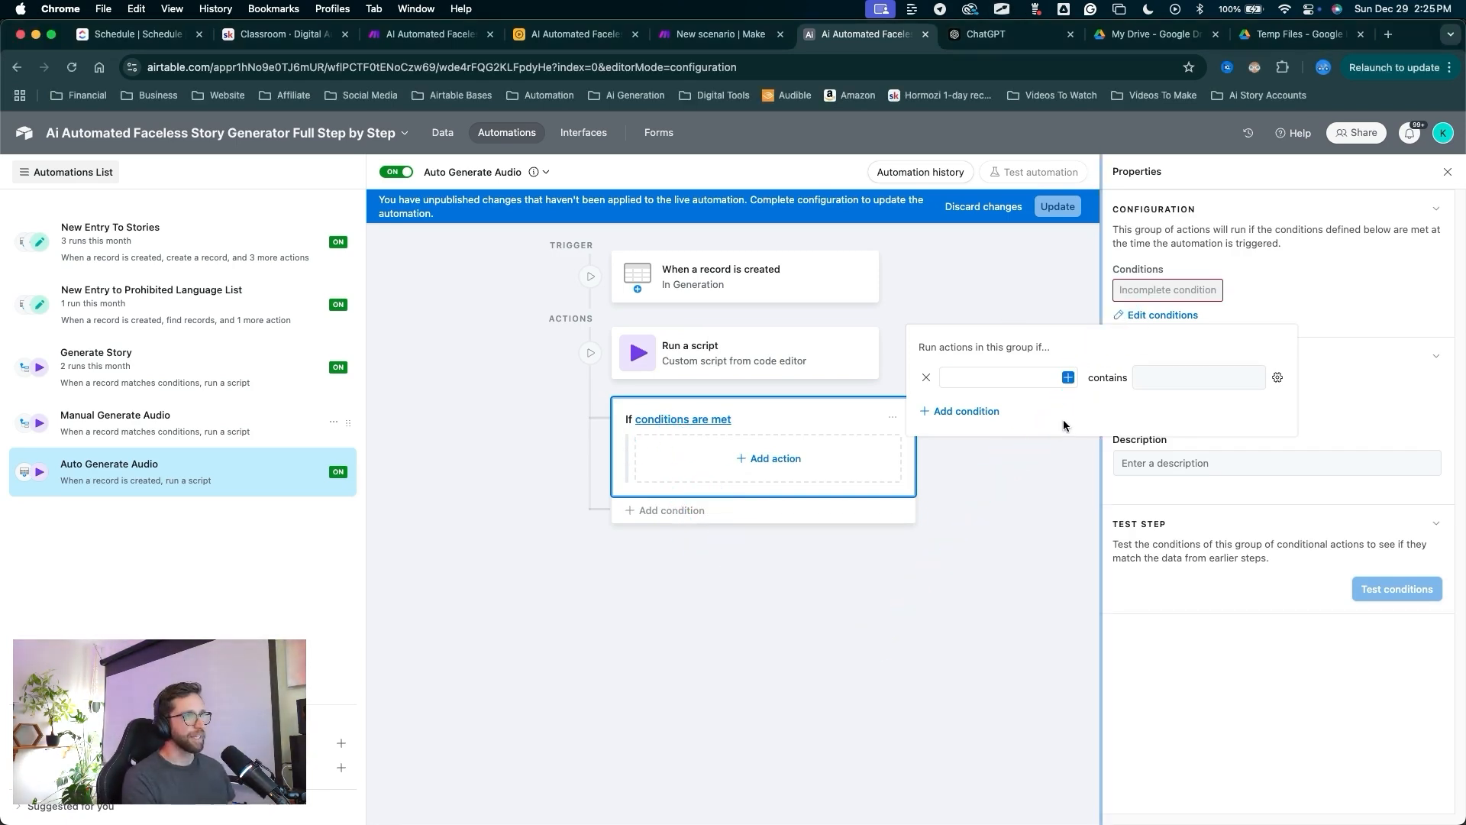
pyautogui.click(1137, 294)
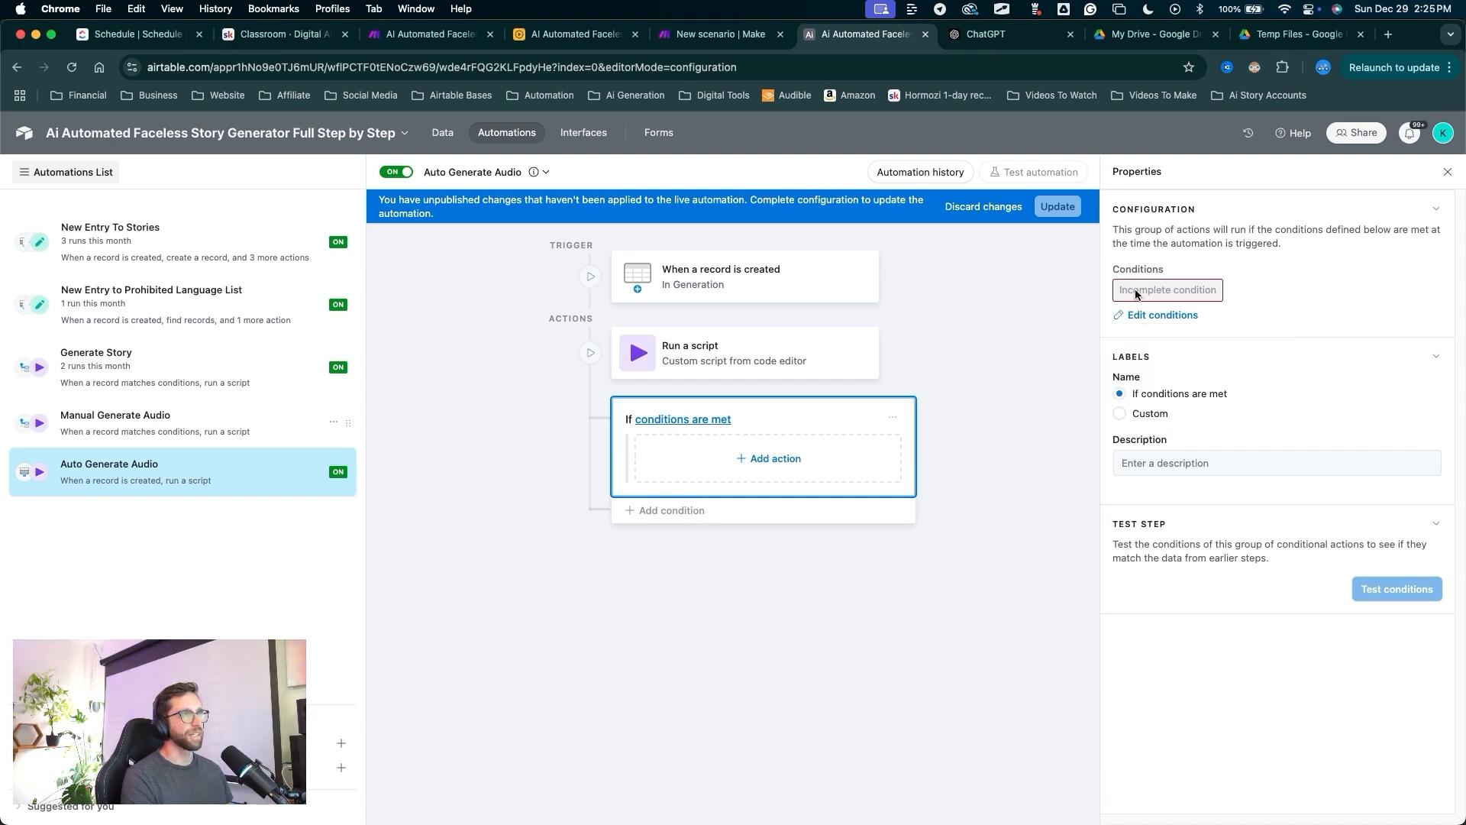
pyautogui.moveTo(982, 406)
pyautogui.mouseDown()
pyautogui.moveTo(1135, 340)
pyautogui.moveTo(1136, 311)
pyautogui.mouseUp()
pyautogui.click(1131, 318)
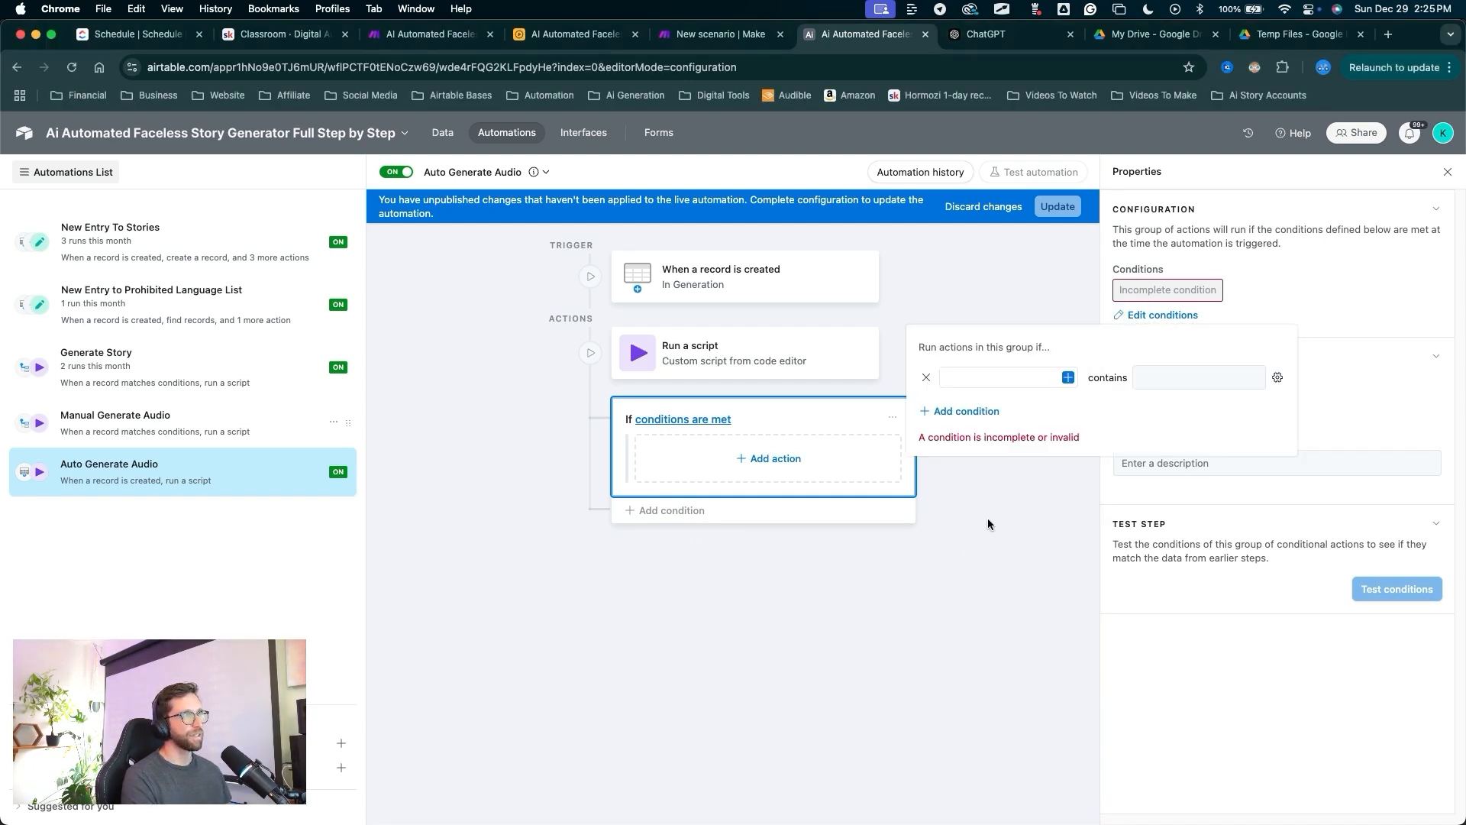
pyautogui.moveTo(1010, 543)
pyautogui.mouseDown()
pyautogui.moveTo(943, 374)
pyautogui.moveTo(1032, 353)
pyautogui.moveTo(1068, 389)
pyautogui.mouseUp()
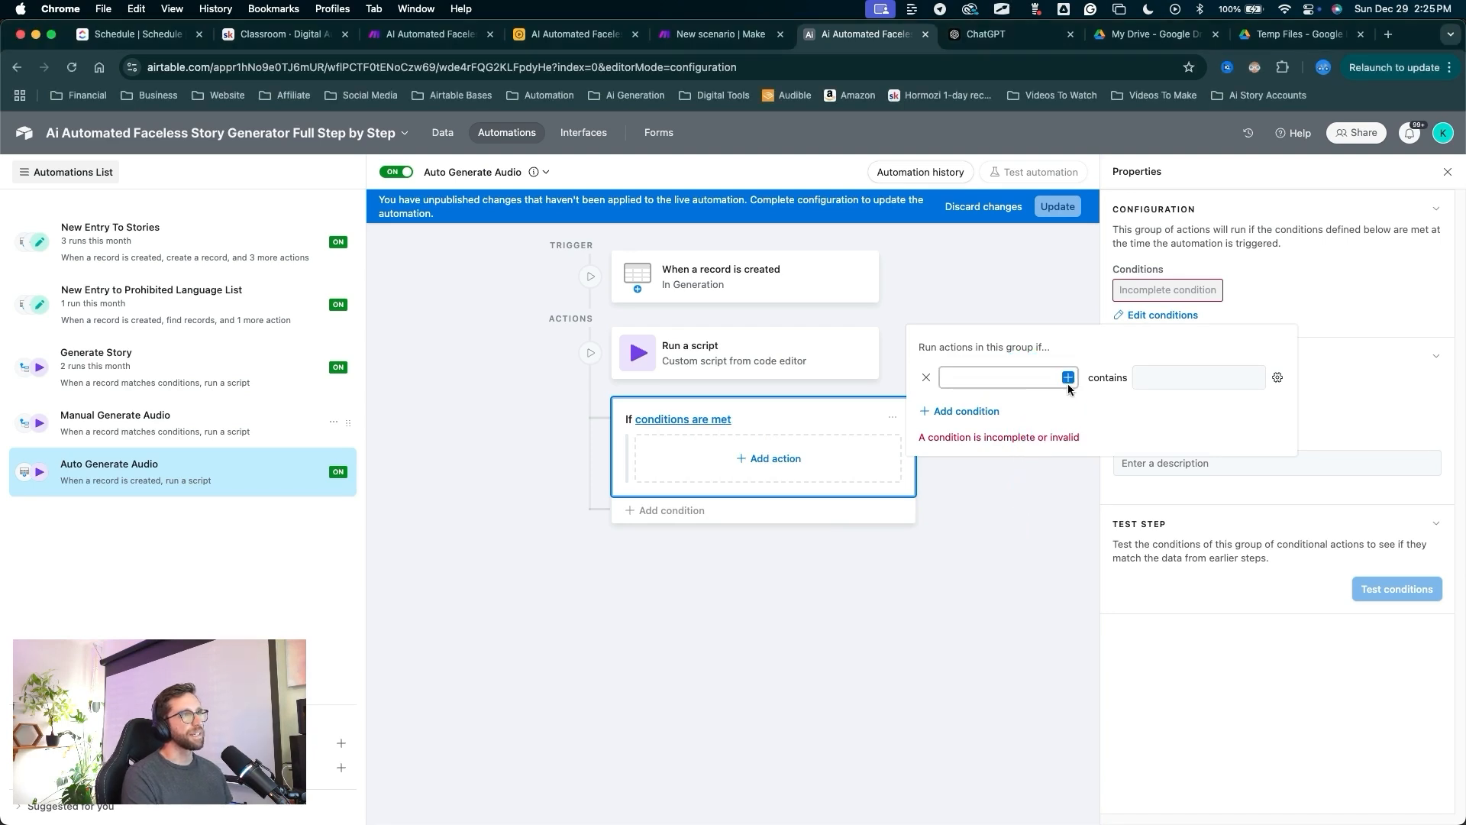
# Set the first condition to Voice Over is not empty.
pyautogui.click(1068, 387)
pyautogui.scroll(-3, 904, 511)
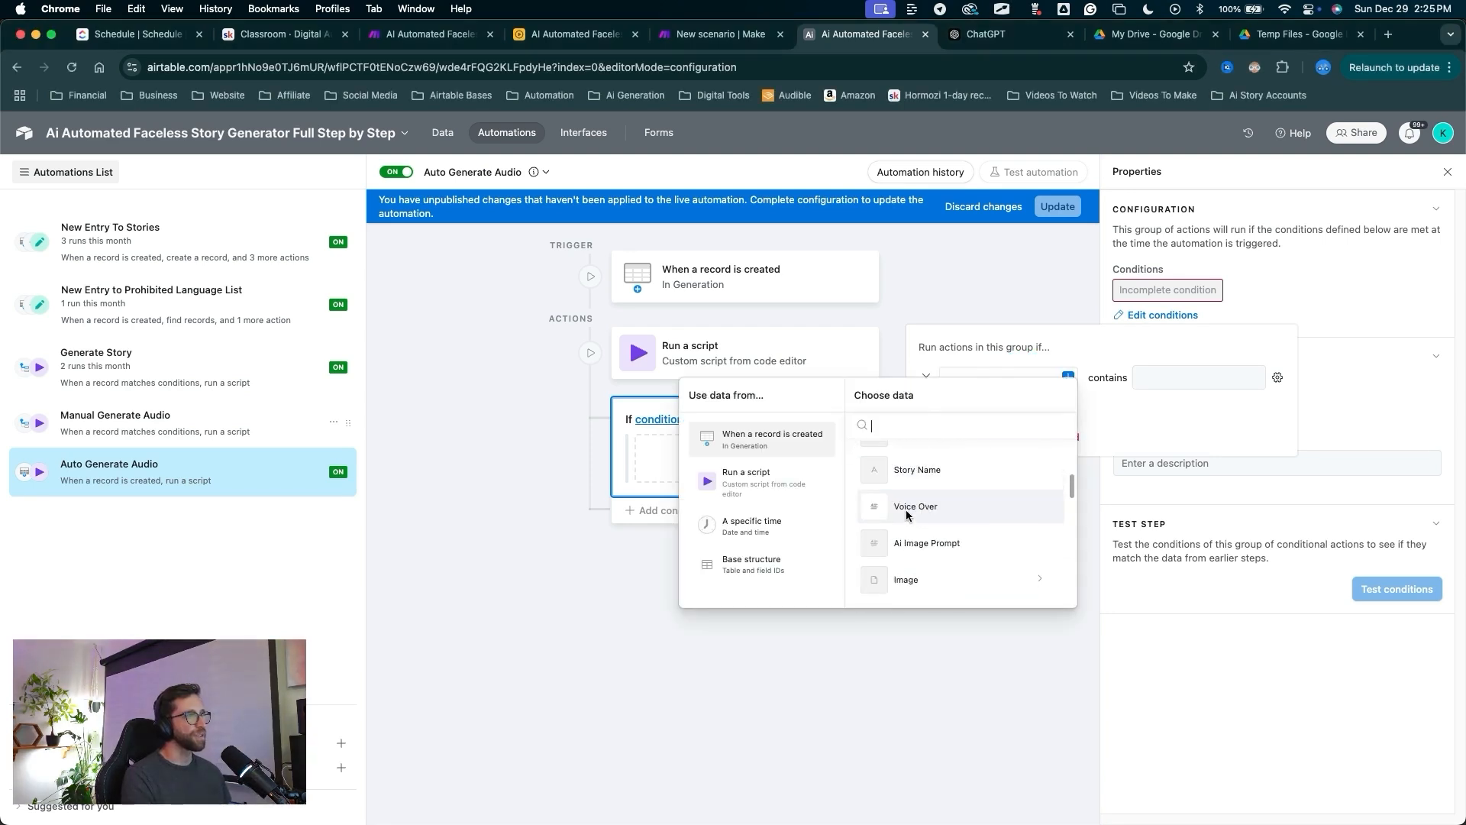
pyautogui.click(906, 514)
pyautogui.click(1078, 379)
pyautogui.click(1077, 565)
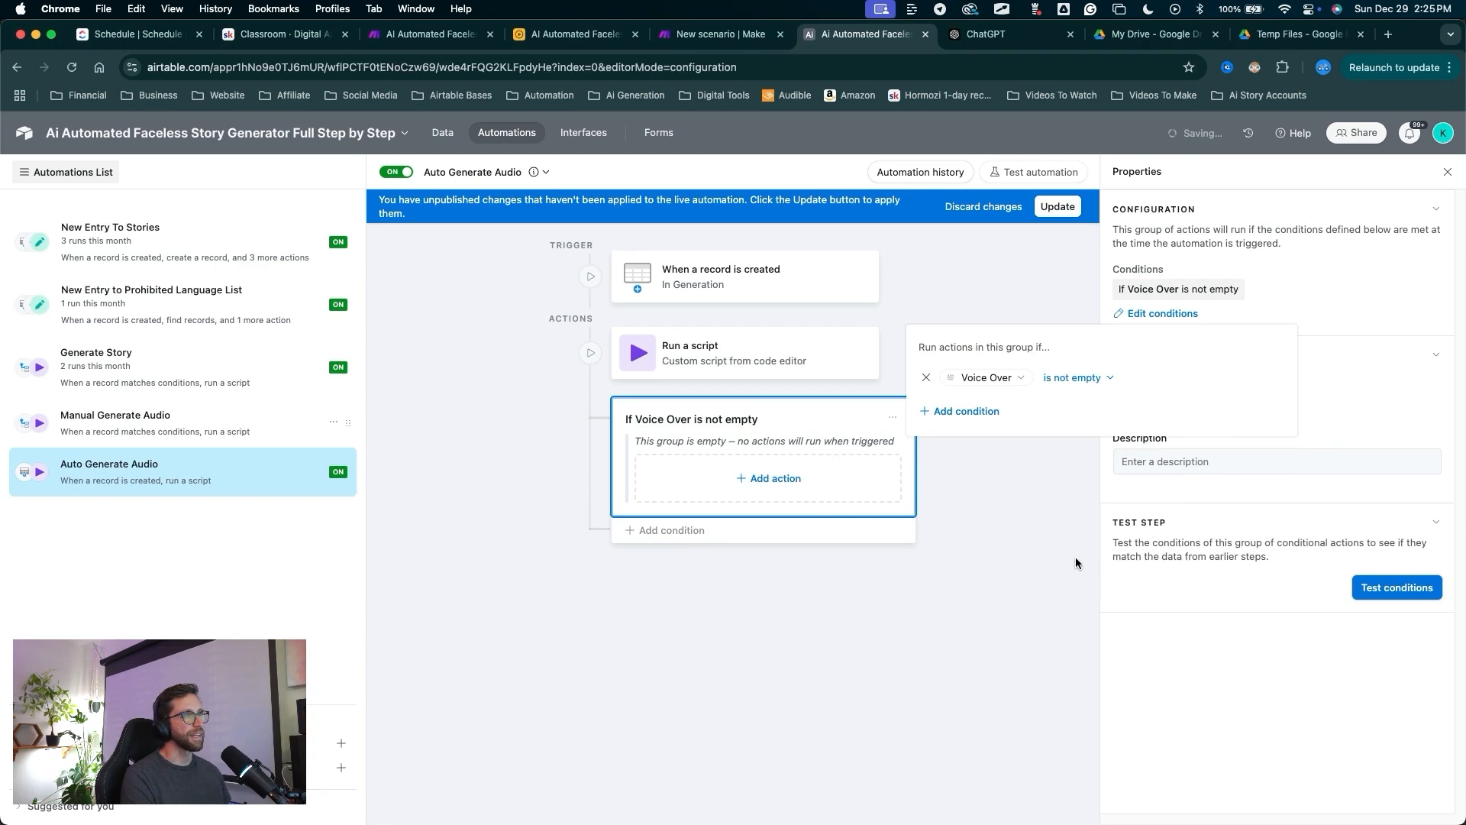
pyautogui.moveTo(1026, 588); pyautogui.dragTo(956, 419)
# Add a second condition requiring Audio to be empty.
pyautogui.click(956, 412)
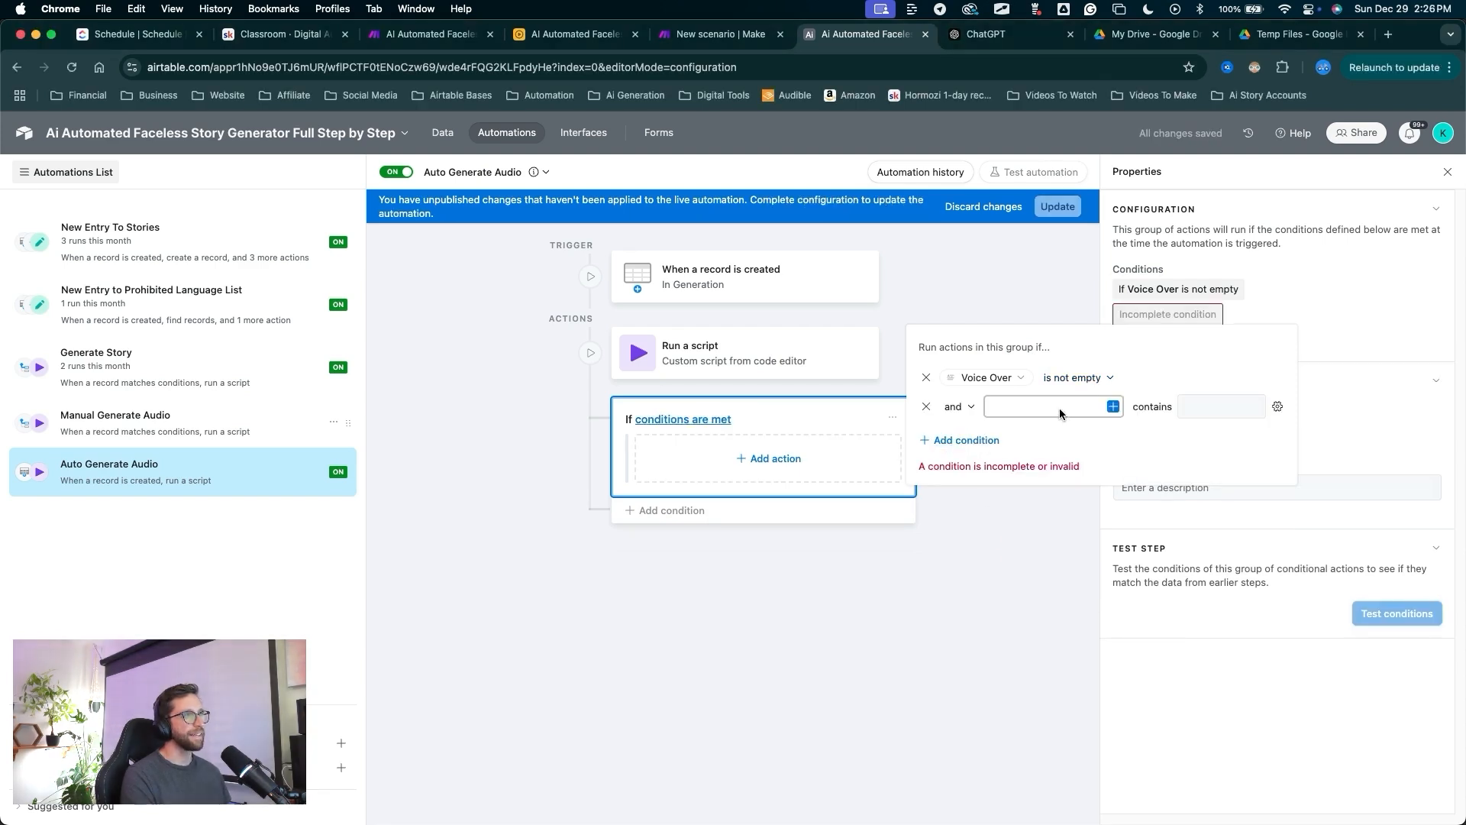
pyautogui.click(1111, 405)
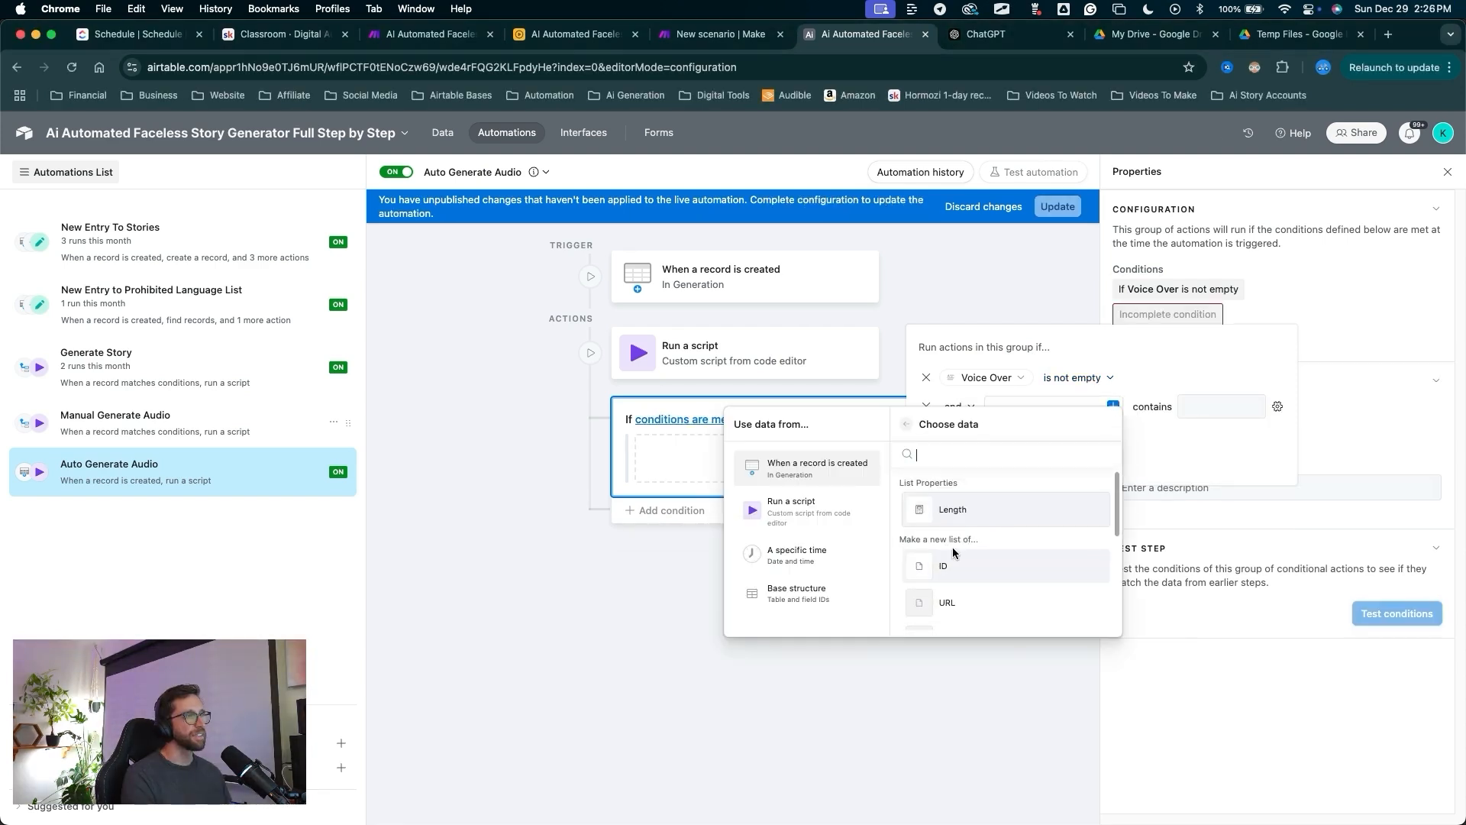
pyautogui.scroll(-1, 953, 550)
pyautogui.moveTo(1015, 470); pyautogui.dragTo(962, 569)
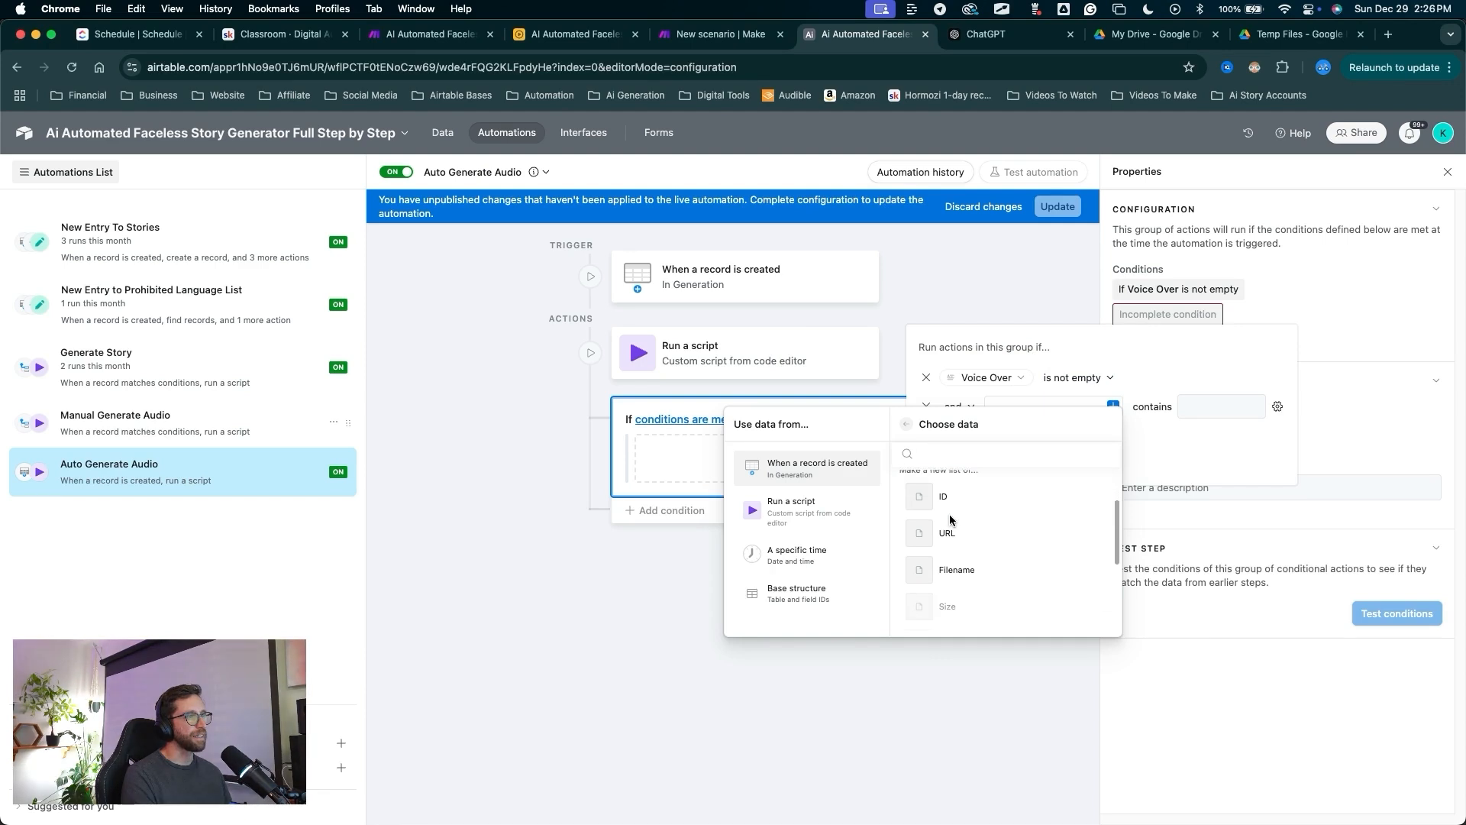
pyautogui.click(952, 562)
pyautogui.click(1092, 416)
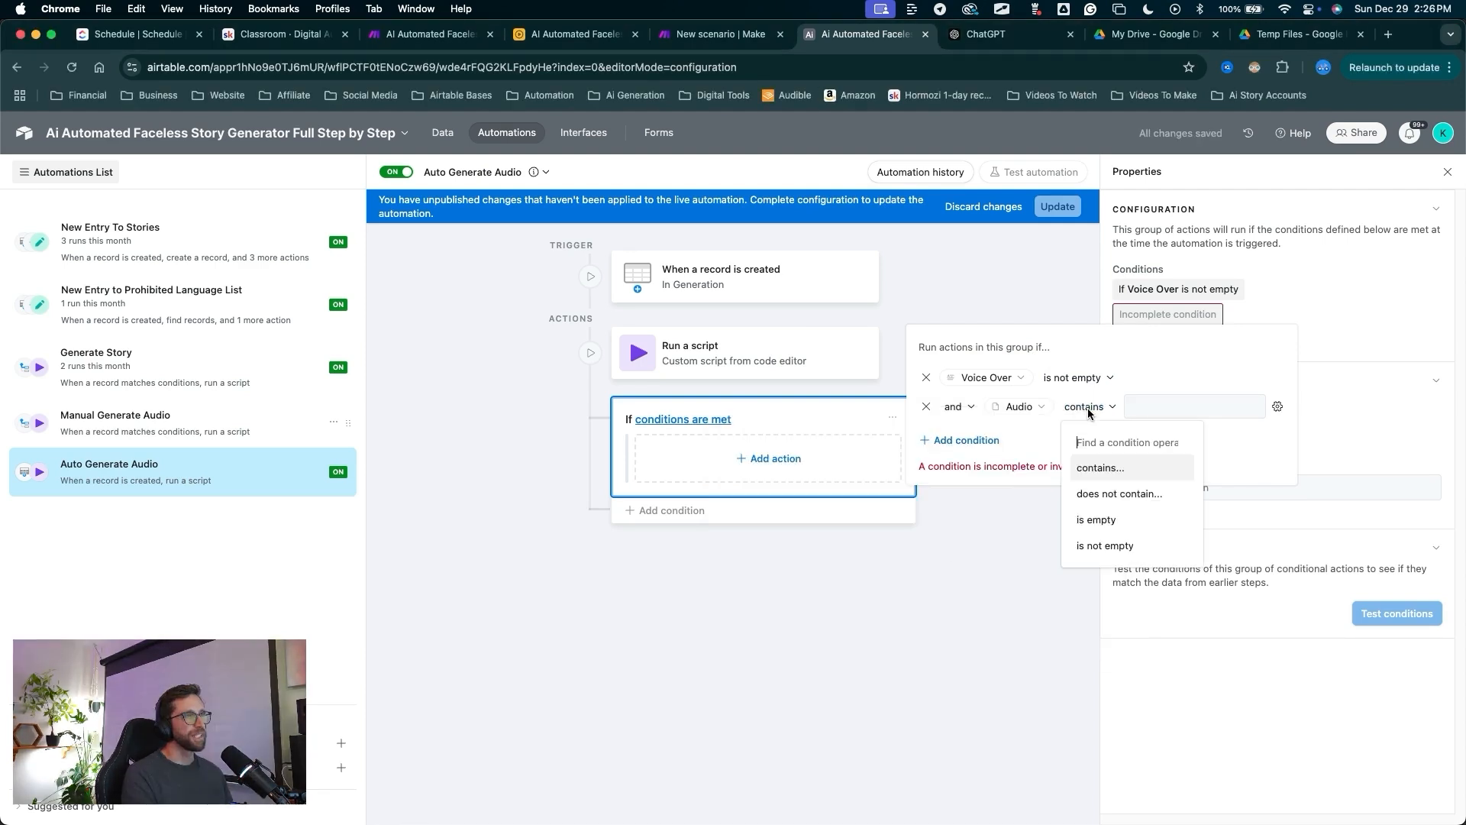
pyautogui.click(1079, 517)
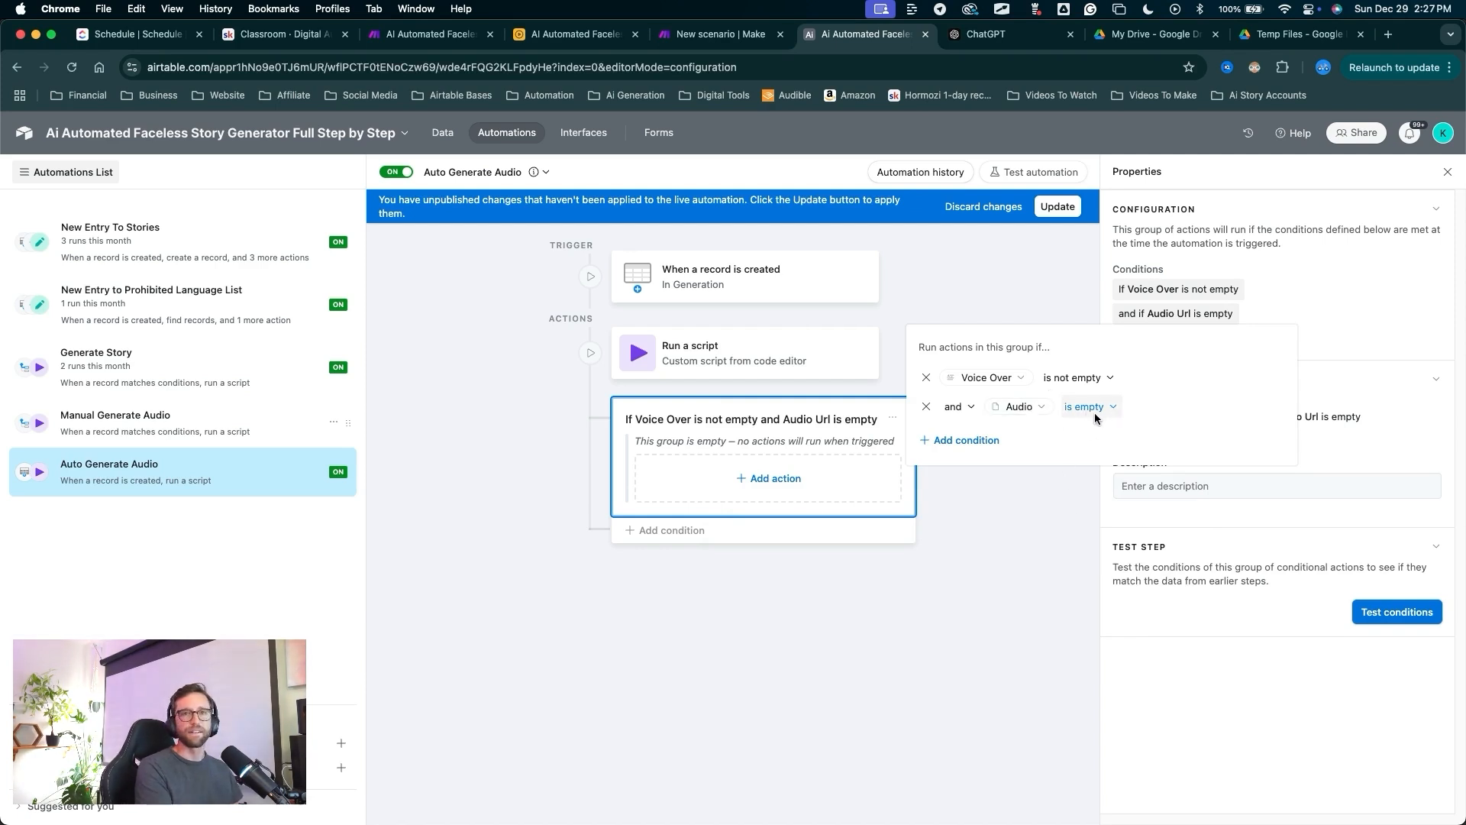
# Add a third condition based on the Auto Settings (from Stories) value.
pyautogui.hotkey('ctrl', 'a')
pyautogui.moveTo(977, 549); pyautogui.dragTo(967, 456)
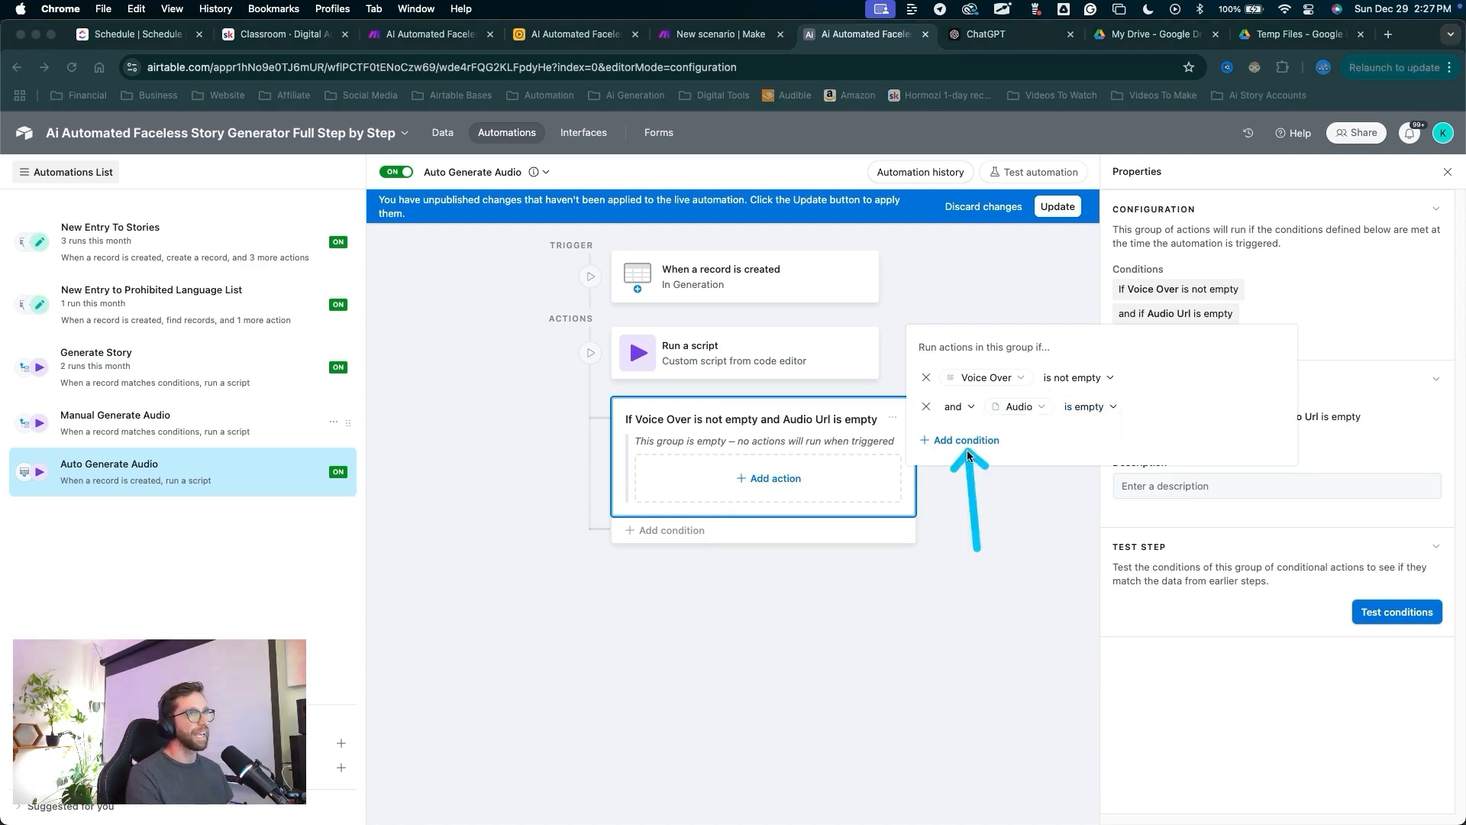
pyautogui.click(966, 442)
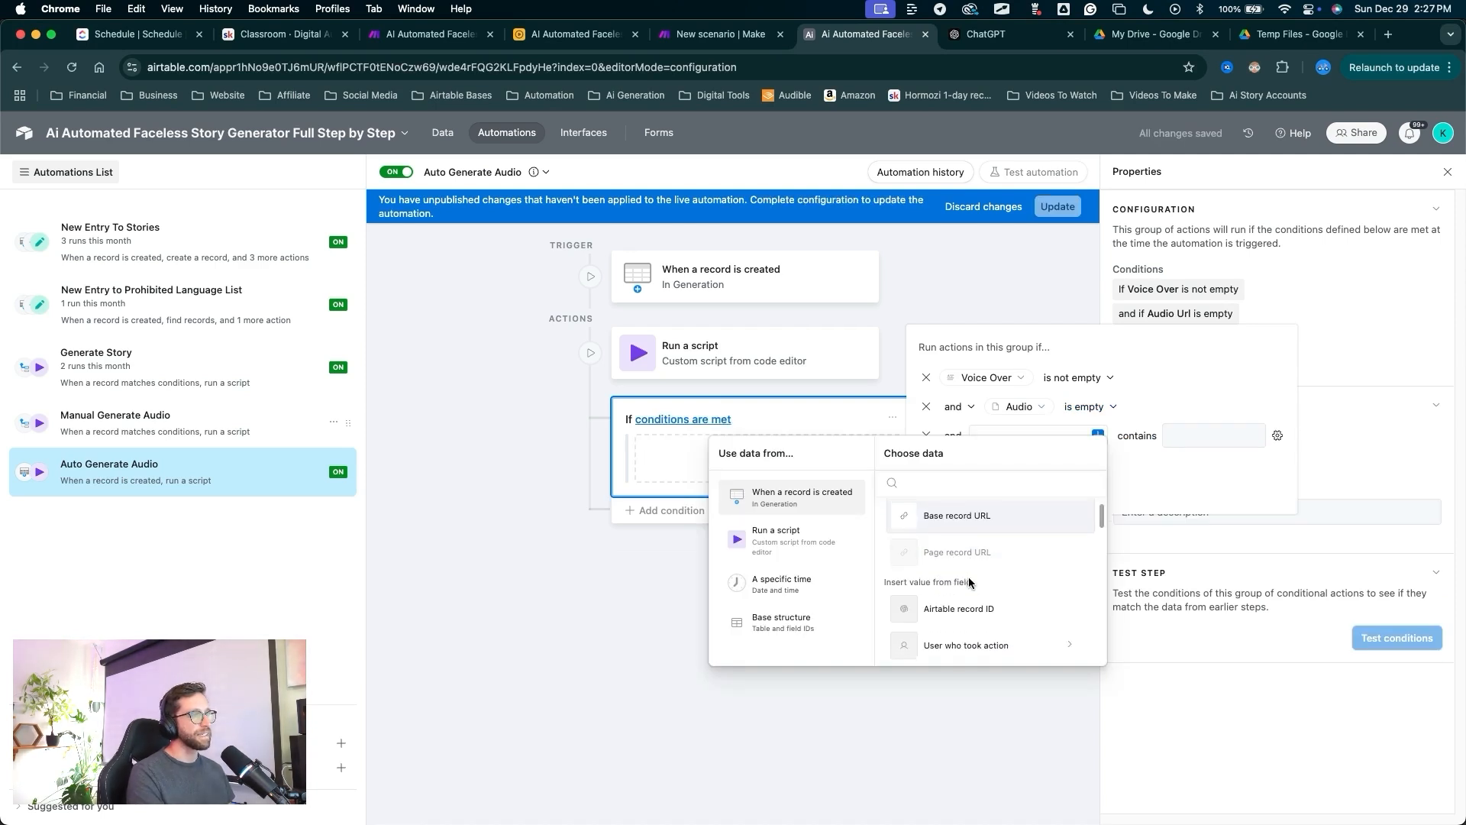
pyautogui.click(949, 553)
pyautogui.hotkey('ctrl', 'a')
pyautogui.moveTo(980, 491); pyautogui.dragTo(946, 614)
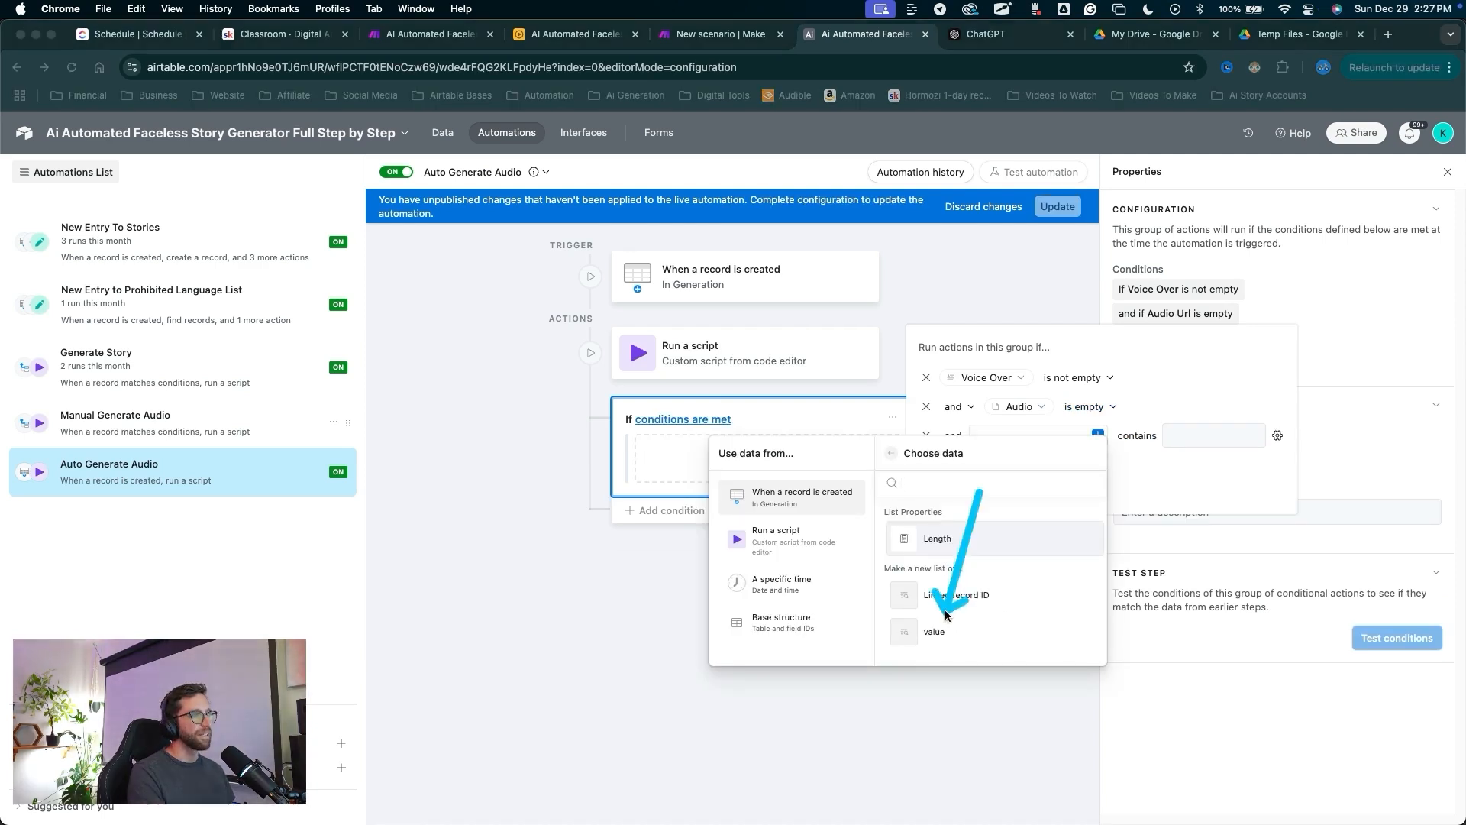
pyautogui.press('Escape')
pyautogui.click(941, 632)
pyautogui.hotkey('ctrl', 'a')
pyautogui.moveTo(1079, 598); pyautogui.dragTo(1162, 446)
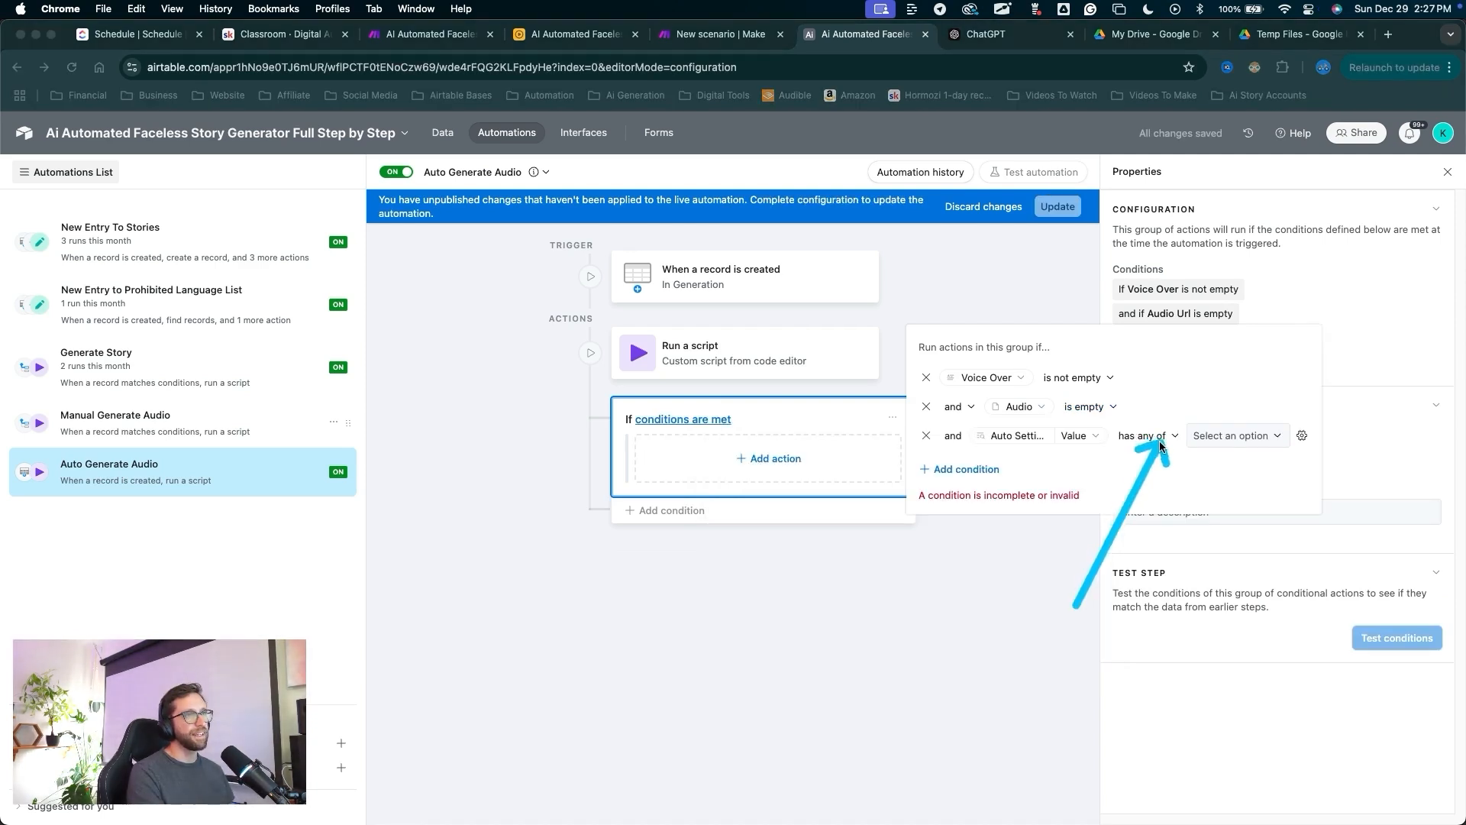
pyautogui.press('Escape')
# Accept Semi Auto and Full Auto as the qualifying Auto Settings values.
pyautogui.click(1226, 446)
pyautogui.click(1210, 526)
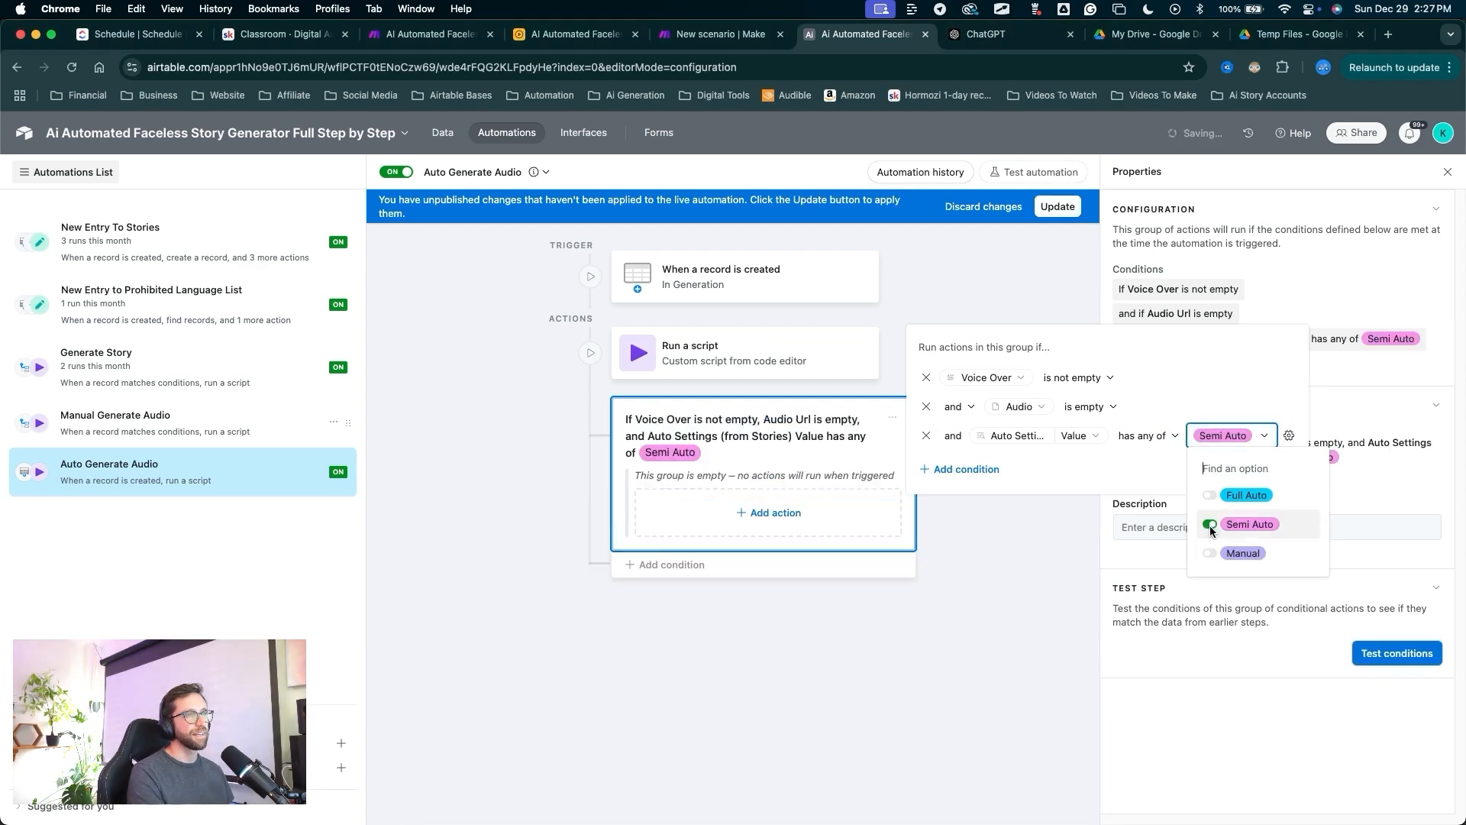
pyautogui.click(1210, 495)
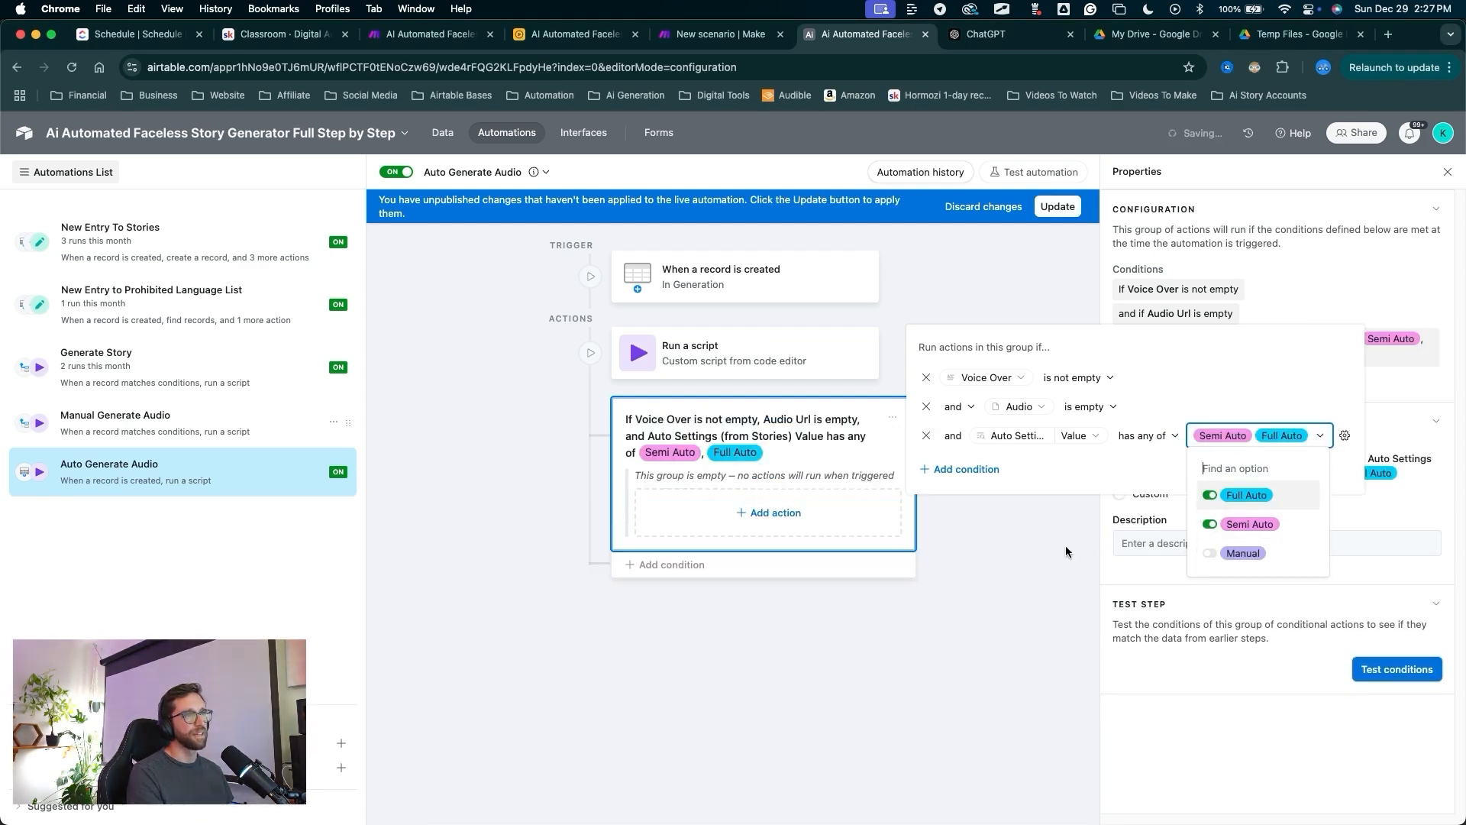
pyautogui.moveTo(1053, 649)
pyautogui.mouseDown()
pyautogui.moveTo(1136, 568)
pyautogui.moveTo(1199, 452)
pyautogui.moveTo(1271, 449)
pyautogui.moveTo(1168, 320)
pyautogui.moveTo(1190, 419)
pyautogui.moveTo(1217, 450)
pyautogui.moveTo(857, 468)
pyautogui.moveTo(798, 414)
pyautogui.moveTo(840, 467)
pyautogui.moveTo(1210, 520)
pyautogui.moveTo(1161, 458)
pyautogui.moveTo(878, 393)
pyautogui.moveTo(1077, 464)
pyautogui.moveTo(1212, 454)
pyautogui.moveTo(1163, 447)
pyautogui.mouseUp()
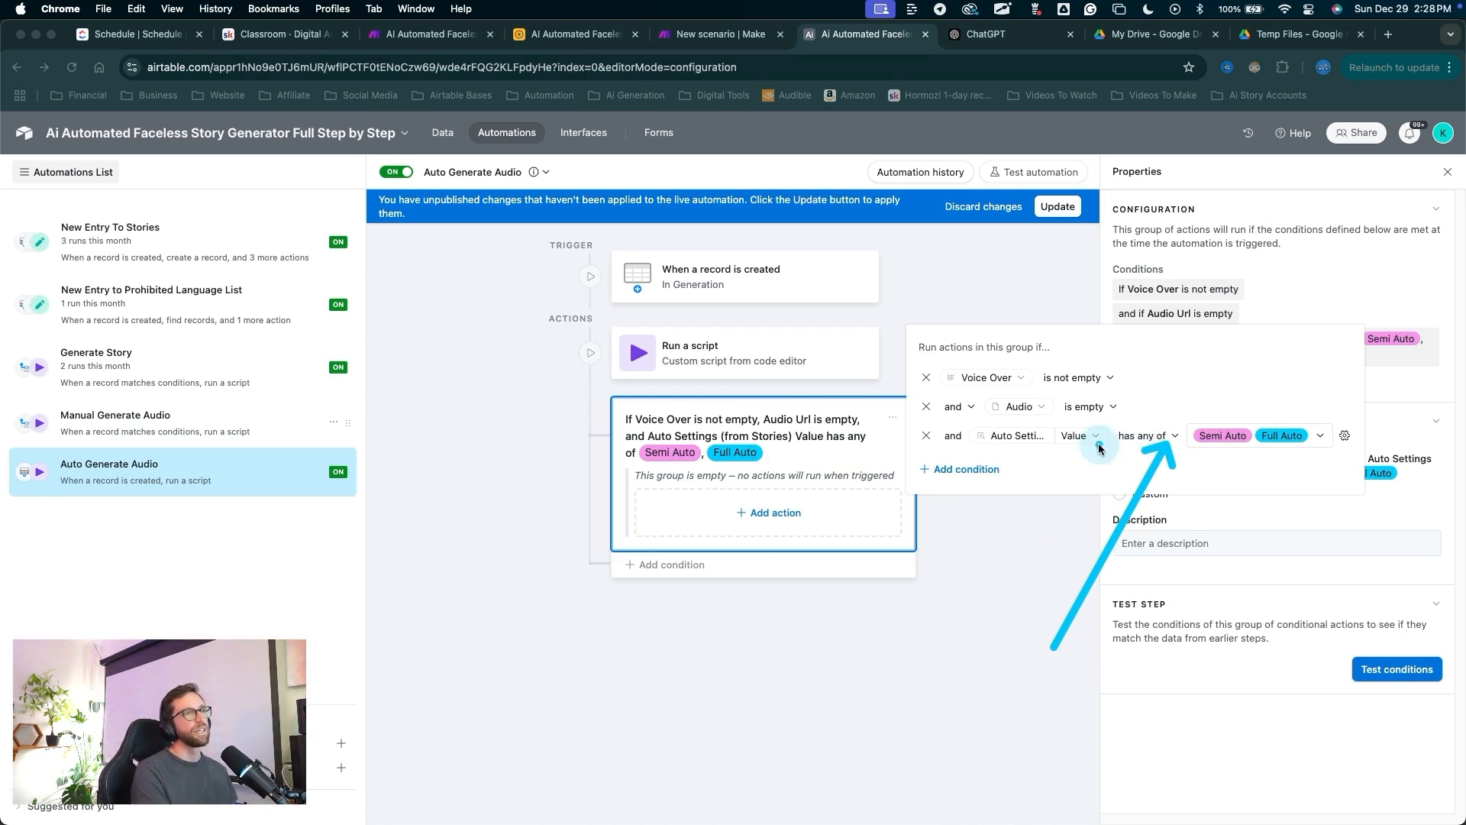
pyautogui.click(1008, 538)
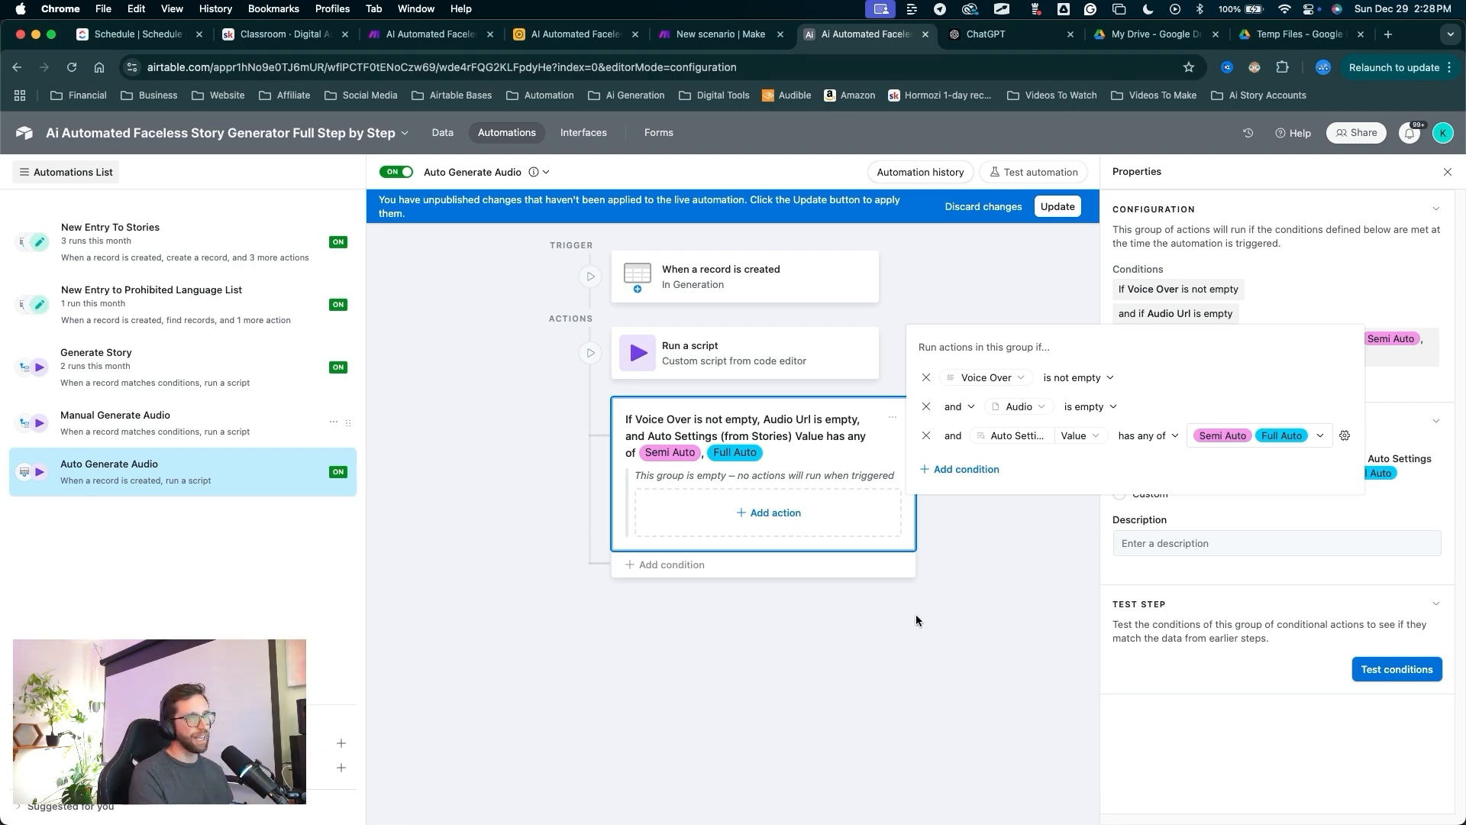
# Publish the updated conditions and close the conditions editor.
pyautogui.moveTo(945, 624); pyautogui.dragTo(1256, 445)
pyautogui.moveTo(1016, 548); pyautogui.dragTo(1055, 309)
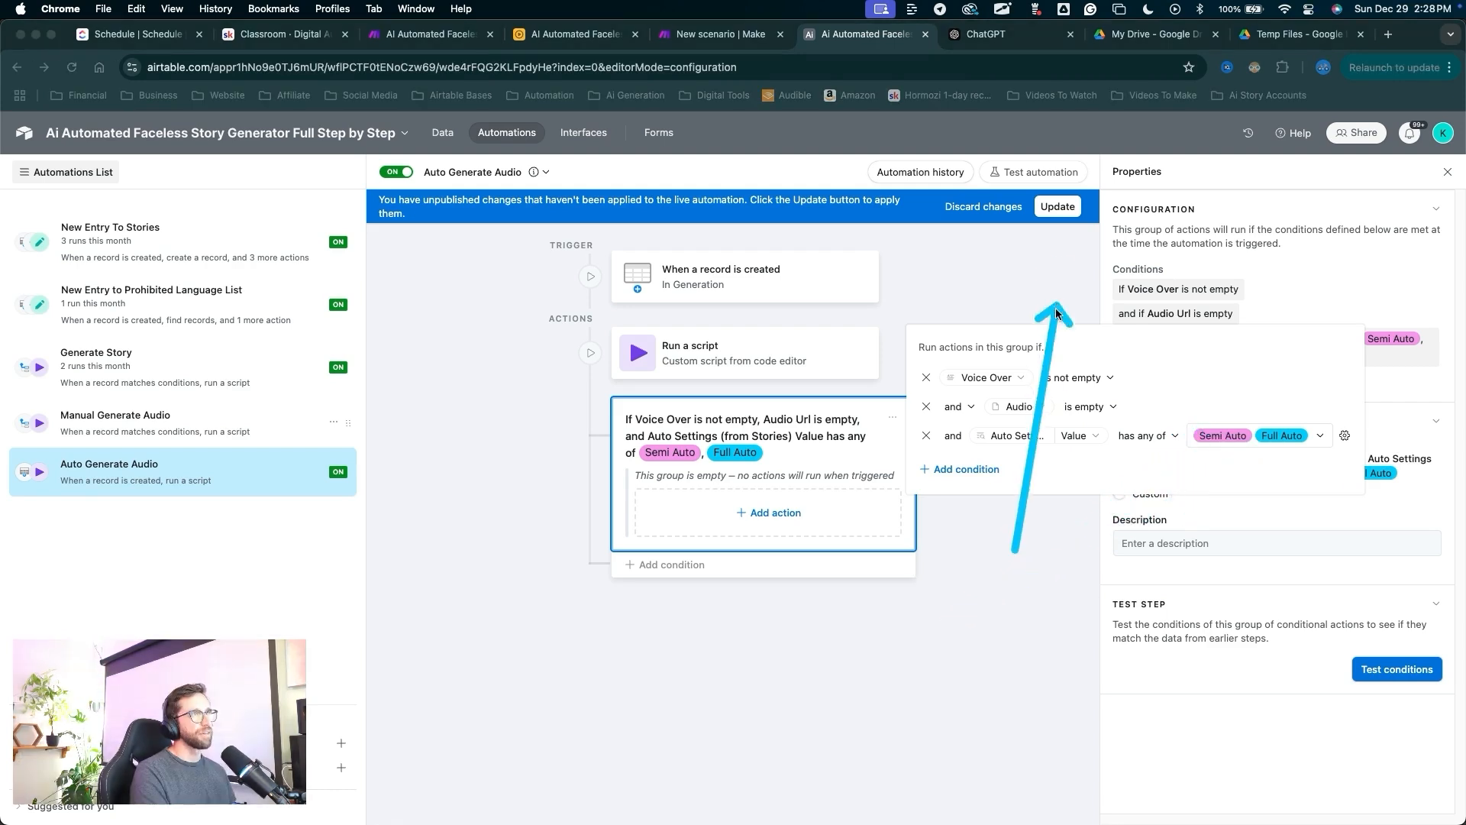
pyautogui.click(1065, 208)
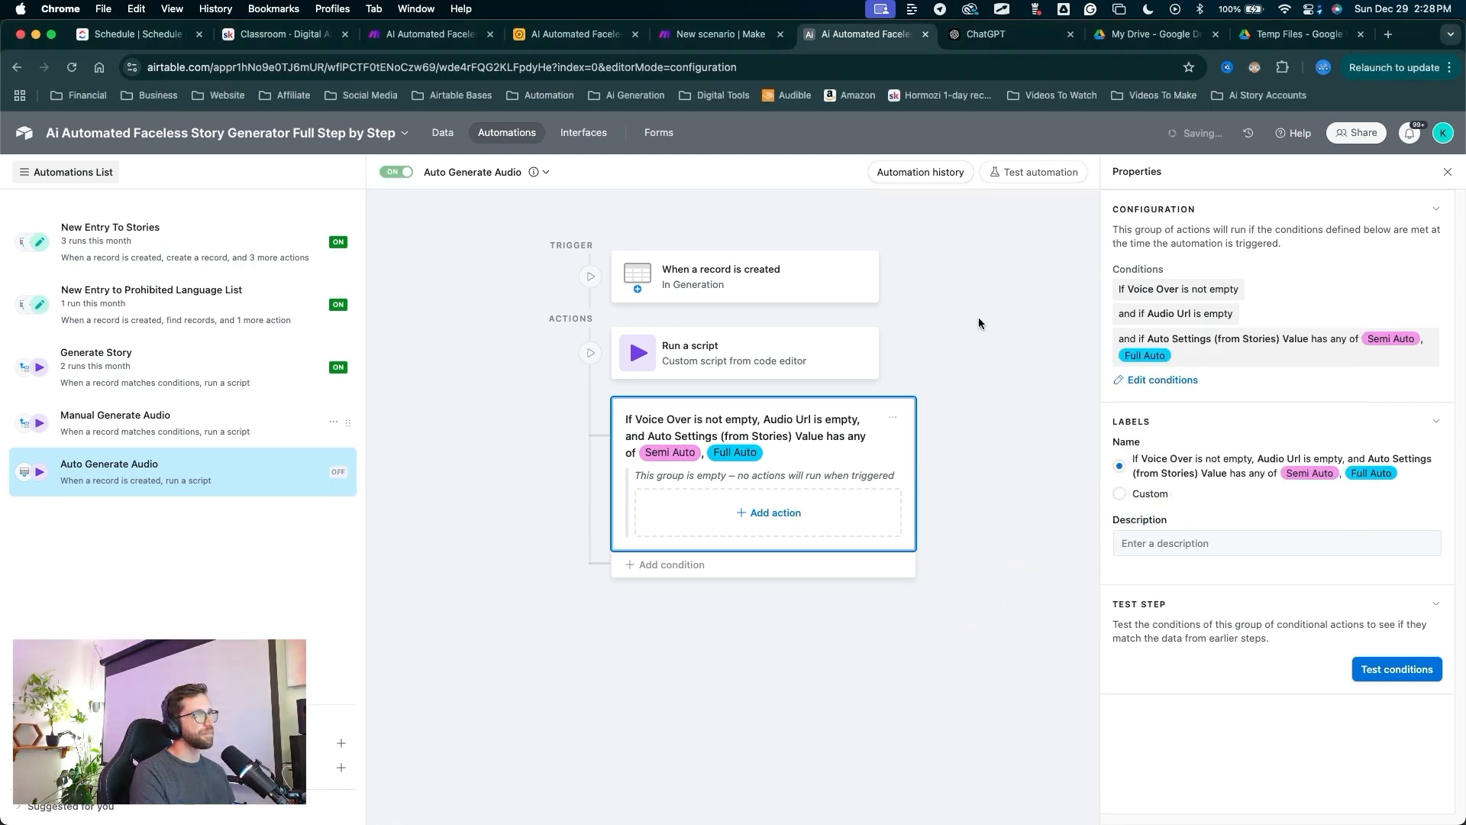
pyautogui.click(997, 291)
pyautogui.moveTo(998, 291)
pyautogui.mouseDown()
pyautogui.moveTo(844, 309)
pyautogui.moveTo(688, 358)
pyautogui.mouseUp()
pyautogui.press('Escape')
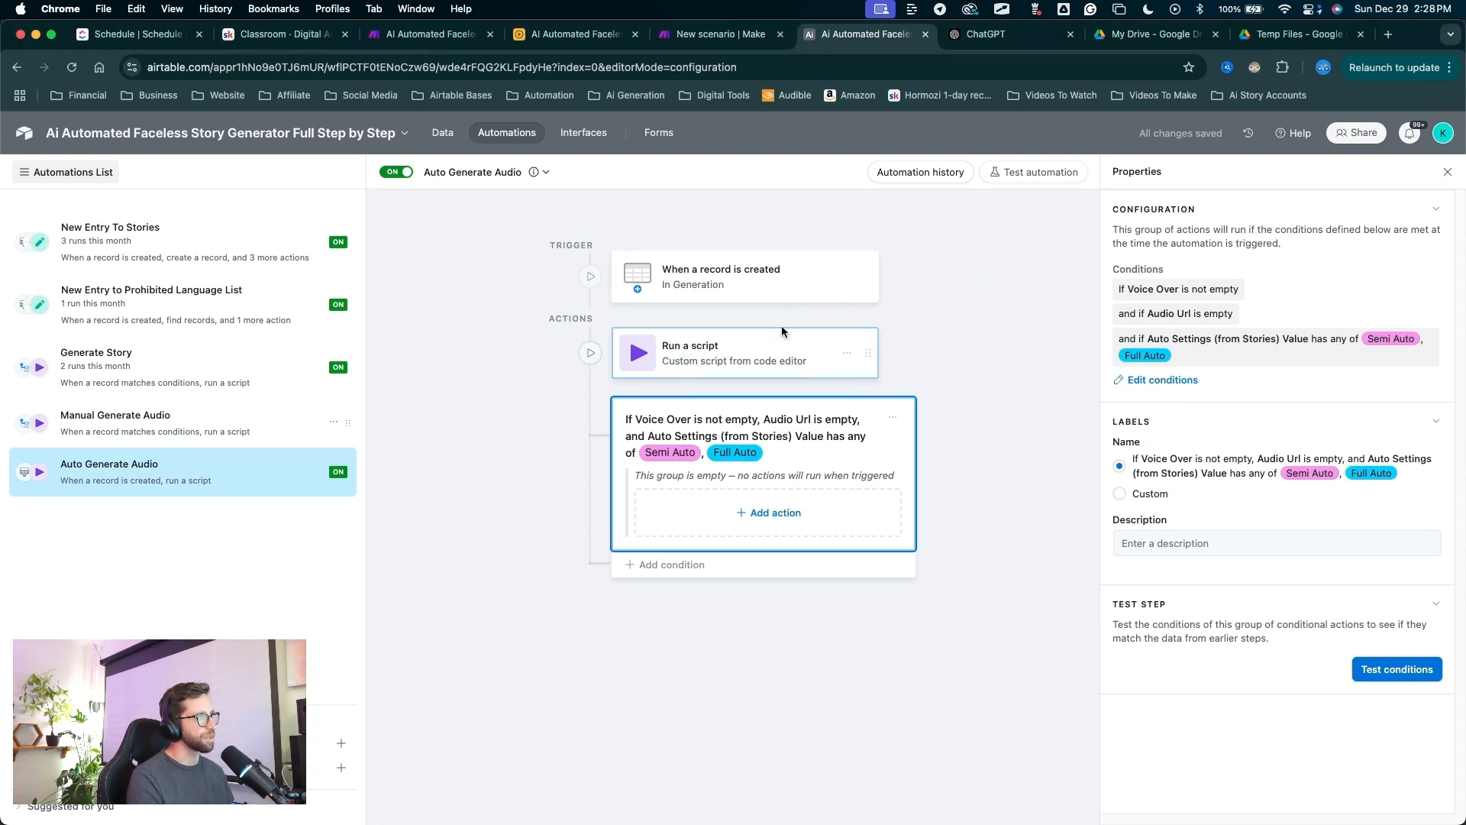
pyautogui.hotkey('ctrl', 'a')
pyautogui.moveTo(924, 301); pyautogui.dragTo(918, 305)
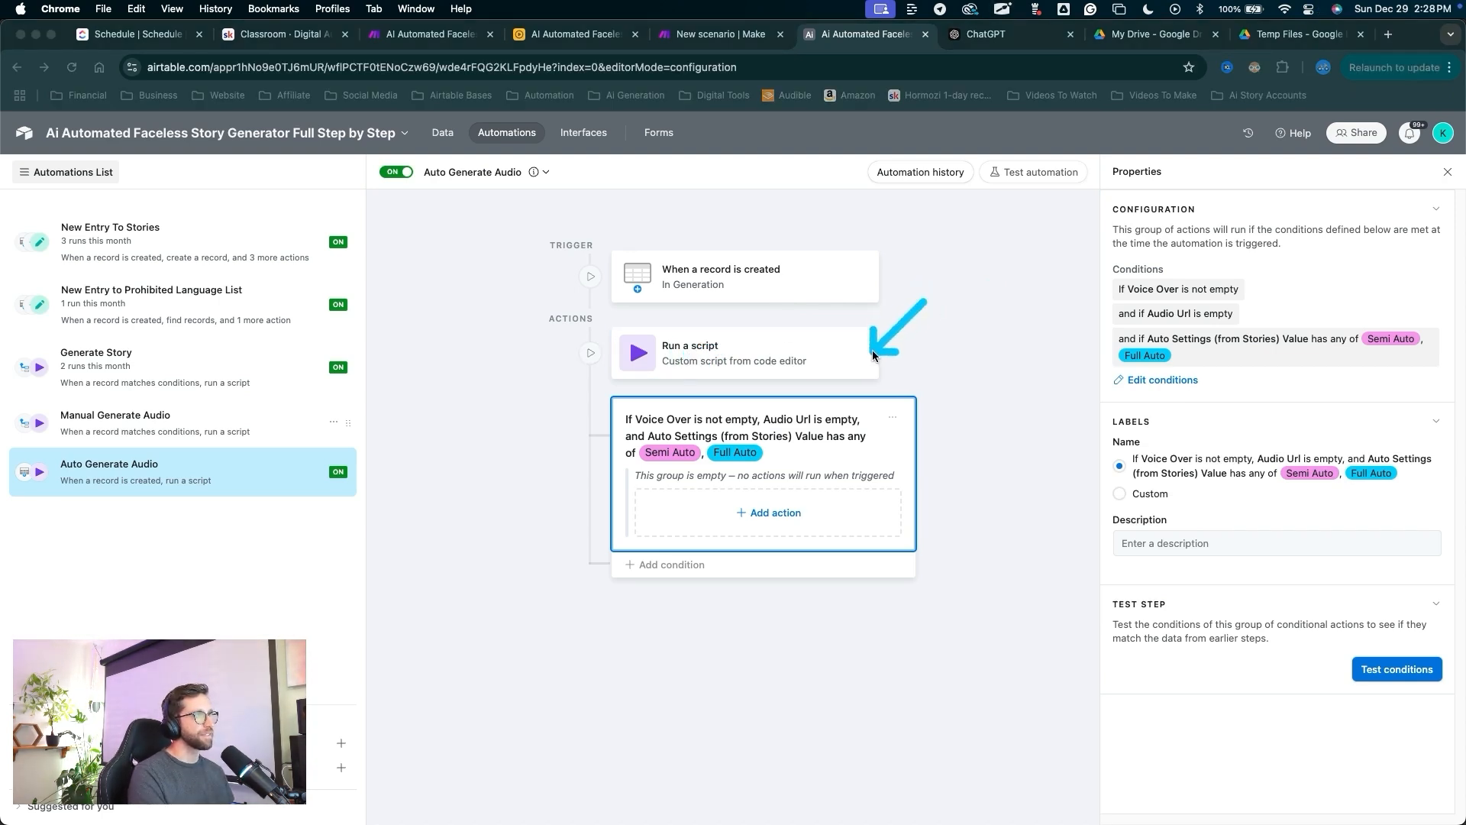
pyautogui.press('Escape')
# Move the Run a script step into the condition group and publish the change.
pyautogui.moveTo(872, 351)
pyautogui.mouseDown()
pyautogui.moveTo(873, 340)
pyautogui.moveTo(878, 500)
pyautogui.mouseUp()
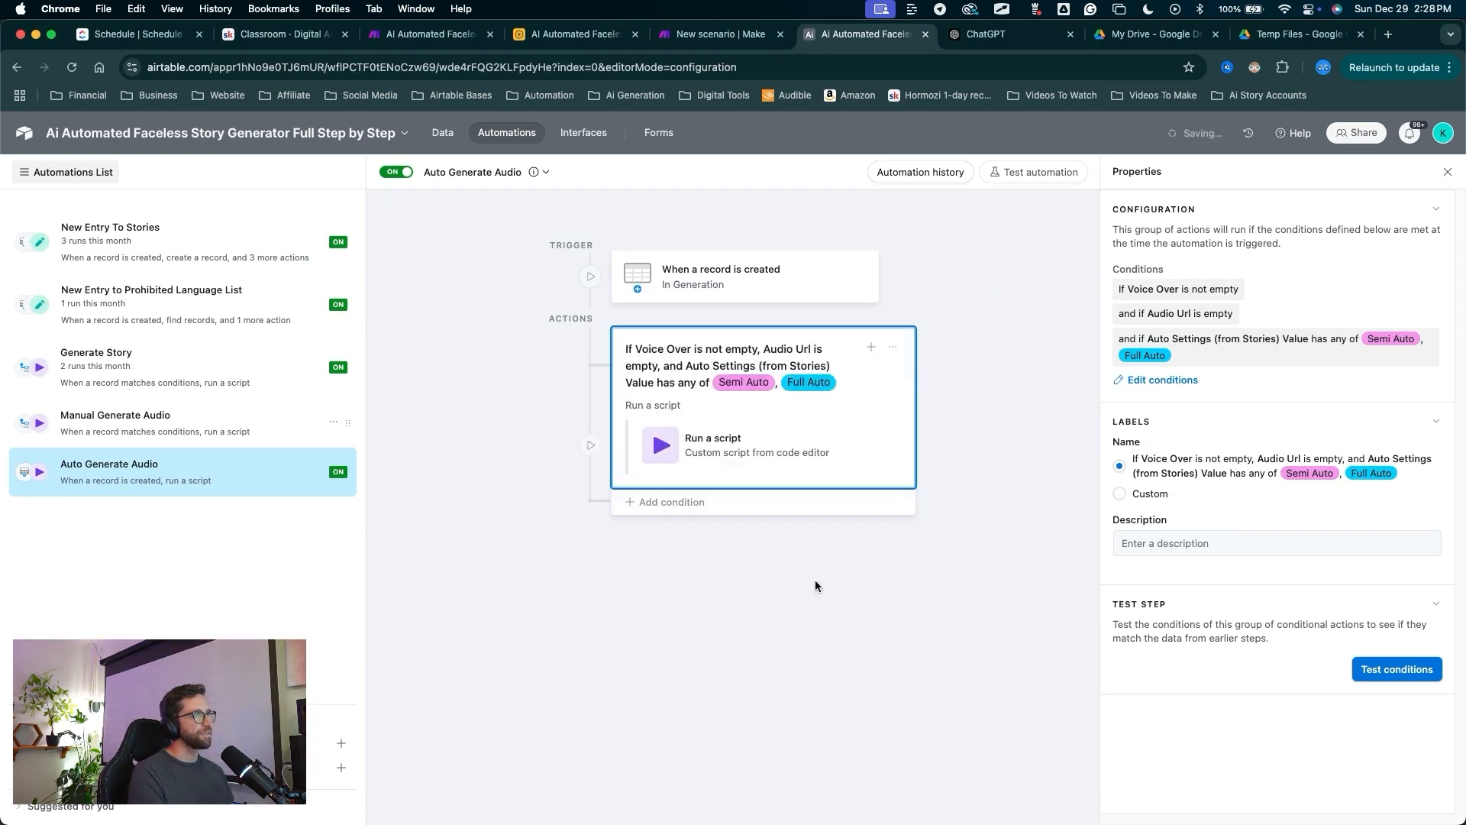
pyautogui.moveTo(786, 678)
pyautogui.mouseDown()
pyautogui.moveTo(644, 382)
pyautogui.moveTo(794, 400)
pyautogui.moveTo(772, 356)
pyautogui.moveTo(691, 504)
pyautogui.moveTo(697, 442)
pyautogui.moveTo(728, 456)
pyautogui.mouseUp()
pyautogui.moveTo(1034, 562); pyautogui.dragTo(1061, 212)
pyautogui.press('Escape')
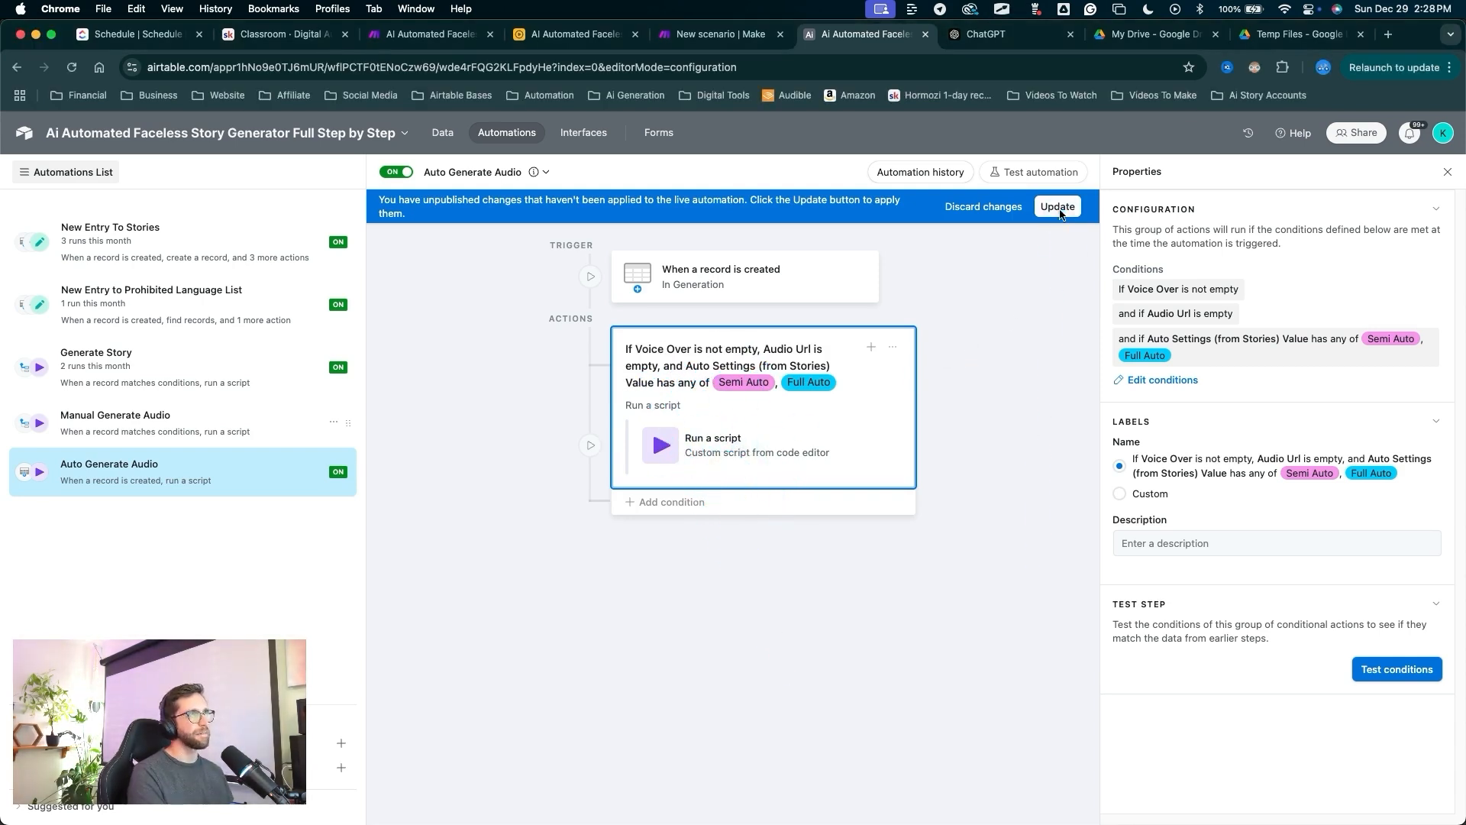
pyautogui.click(1058, 207)
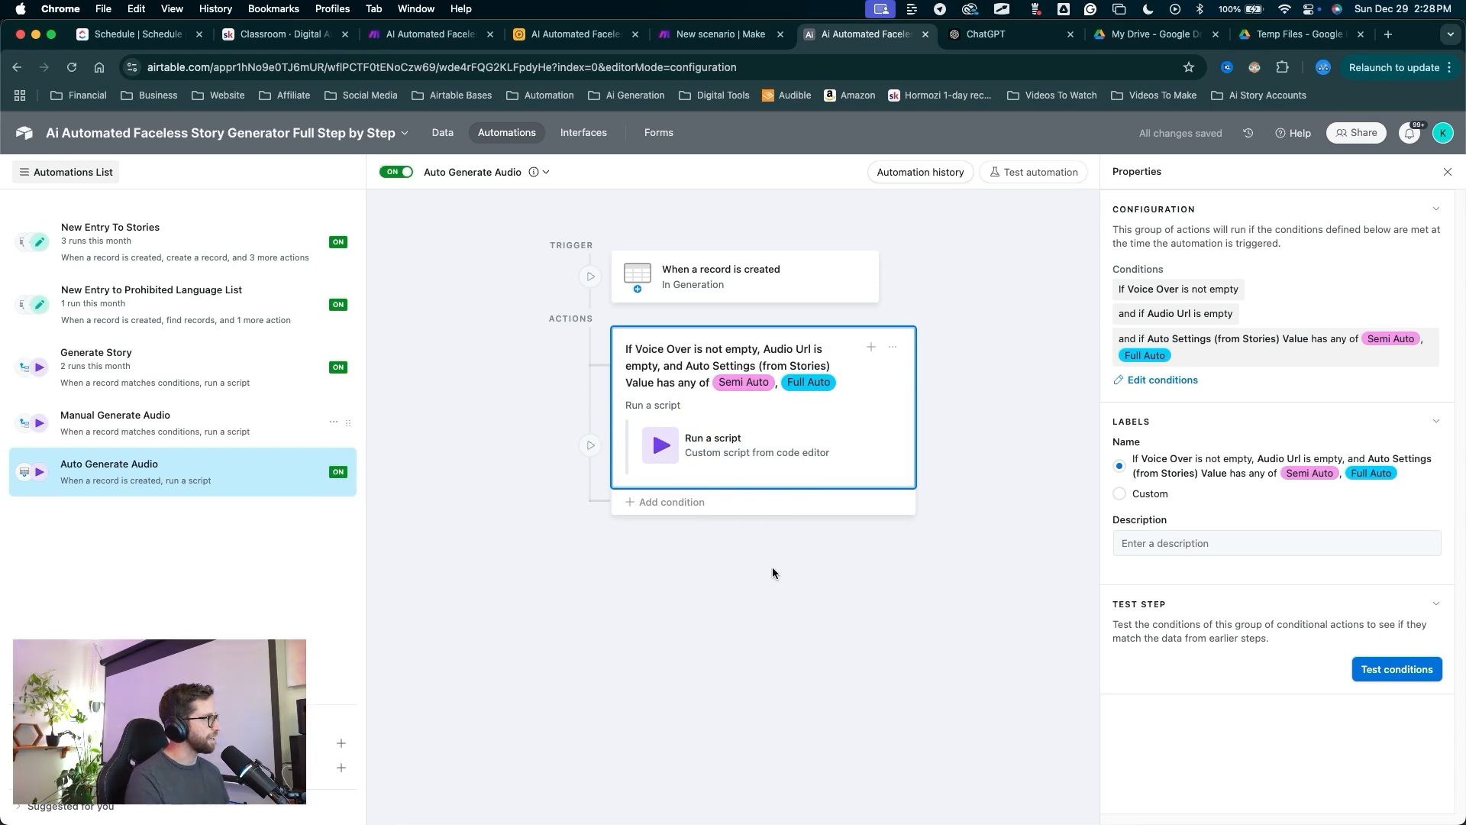
# Review the script step's inputs: Make webhook URL, record ID and action generateAudio.
pyautogui.moveTo(660, 589); pyautogui.dragTo(180, 476)
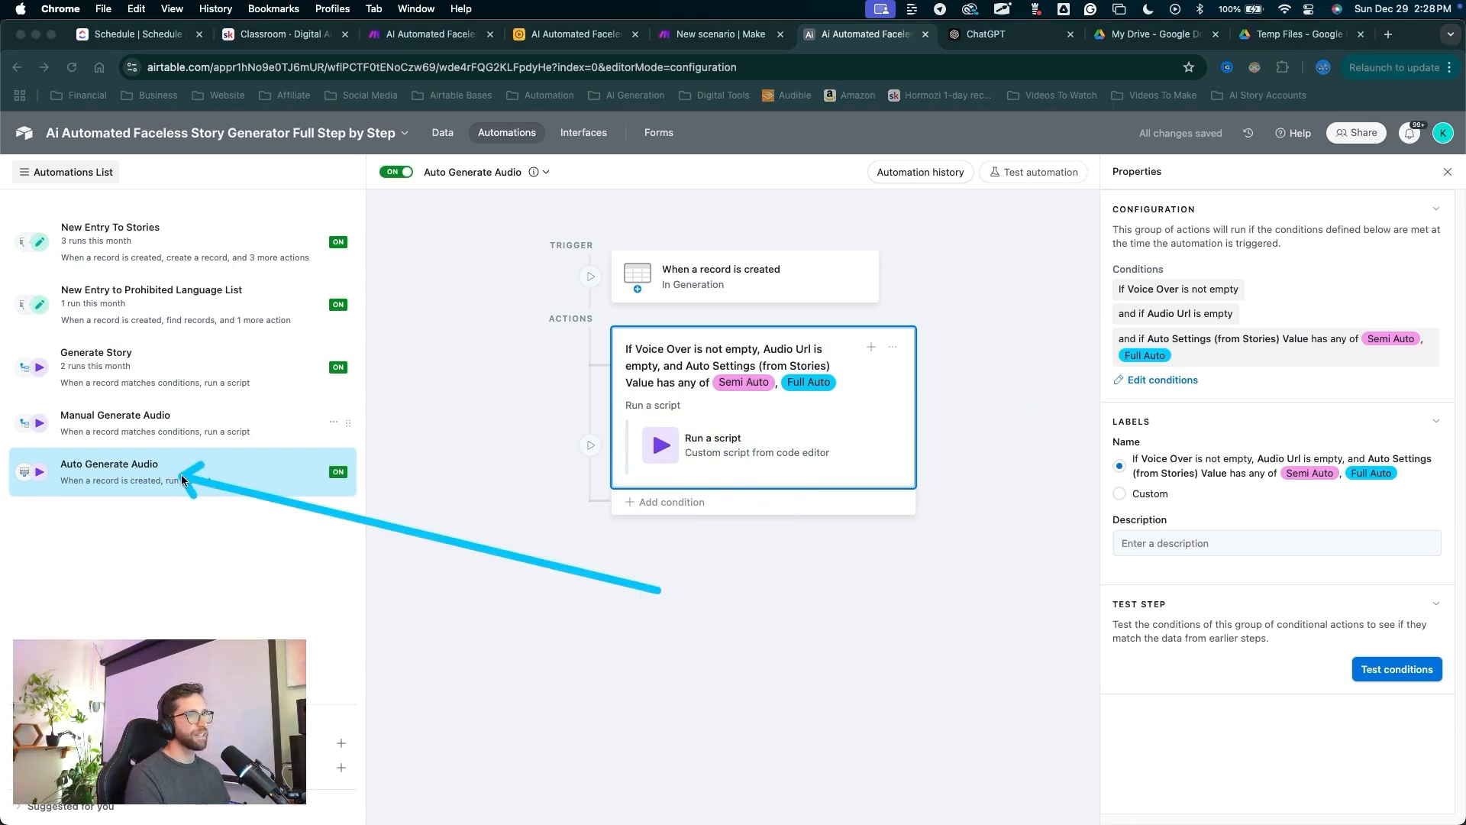
pyautogui.press('Escape')
pyautogui.moveTo(587, 701); pyautogui.dragTo(706, 456)
pyautogui.press('Escape')
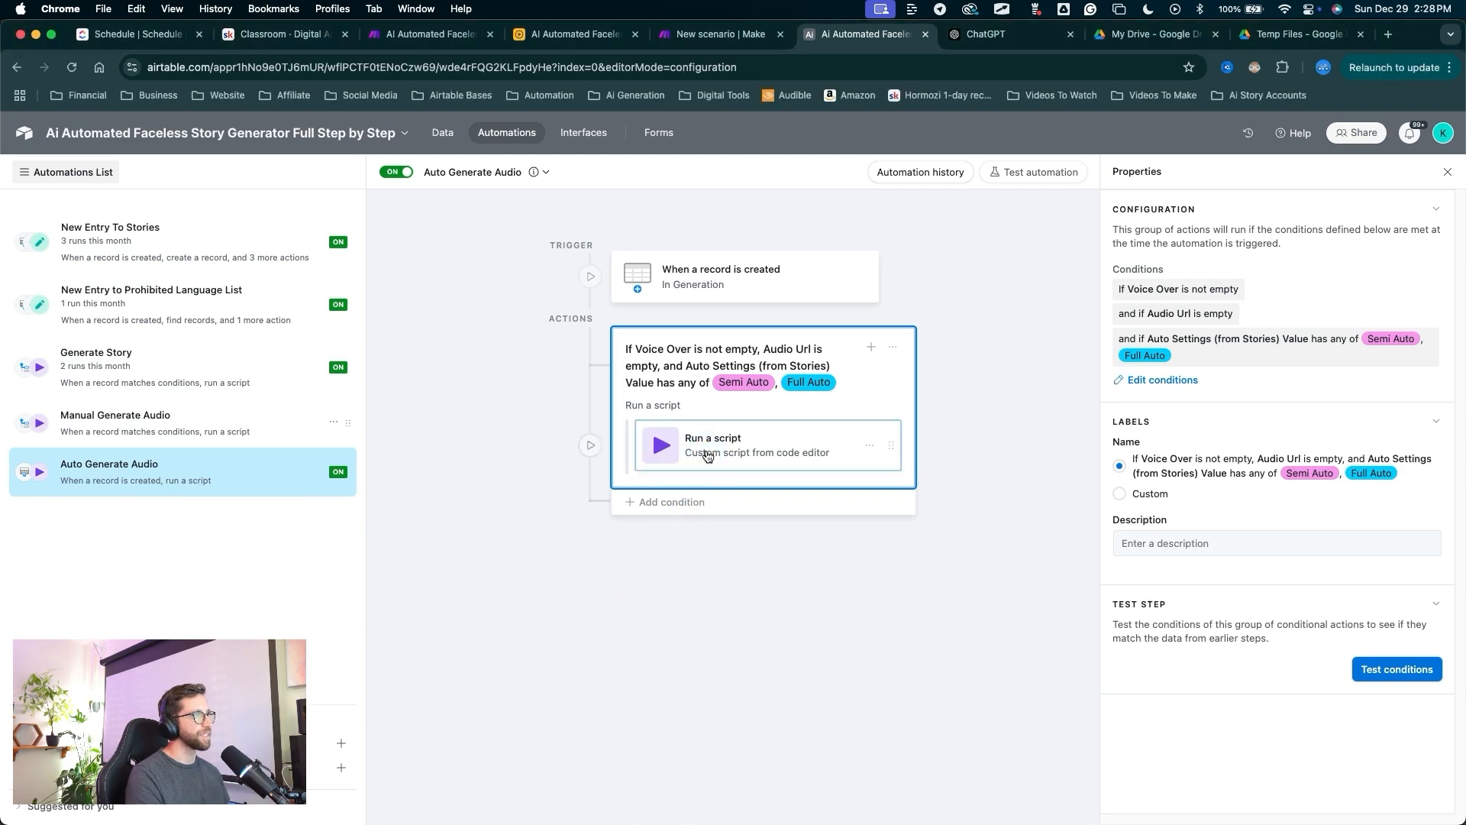
pyautogui.click(706, 454)
pyautogui.moveTo(739, 703); pyautogui.dragTo(1105, 744)
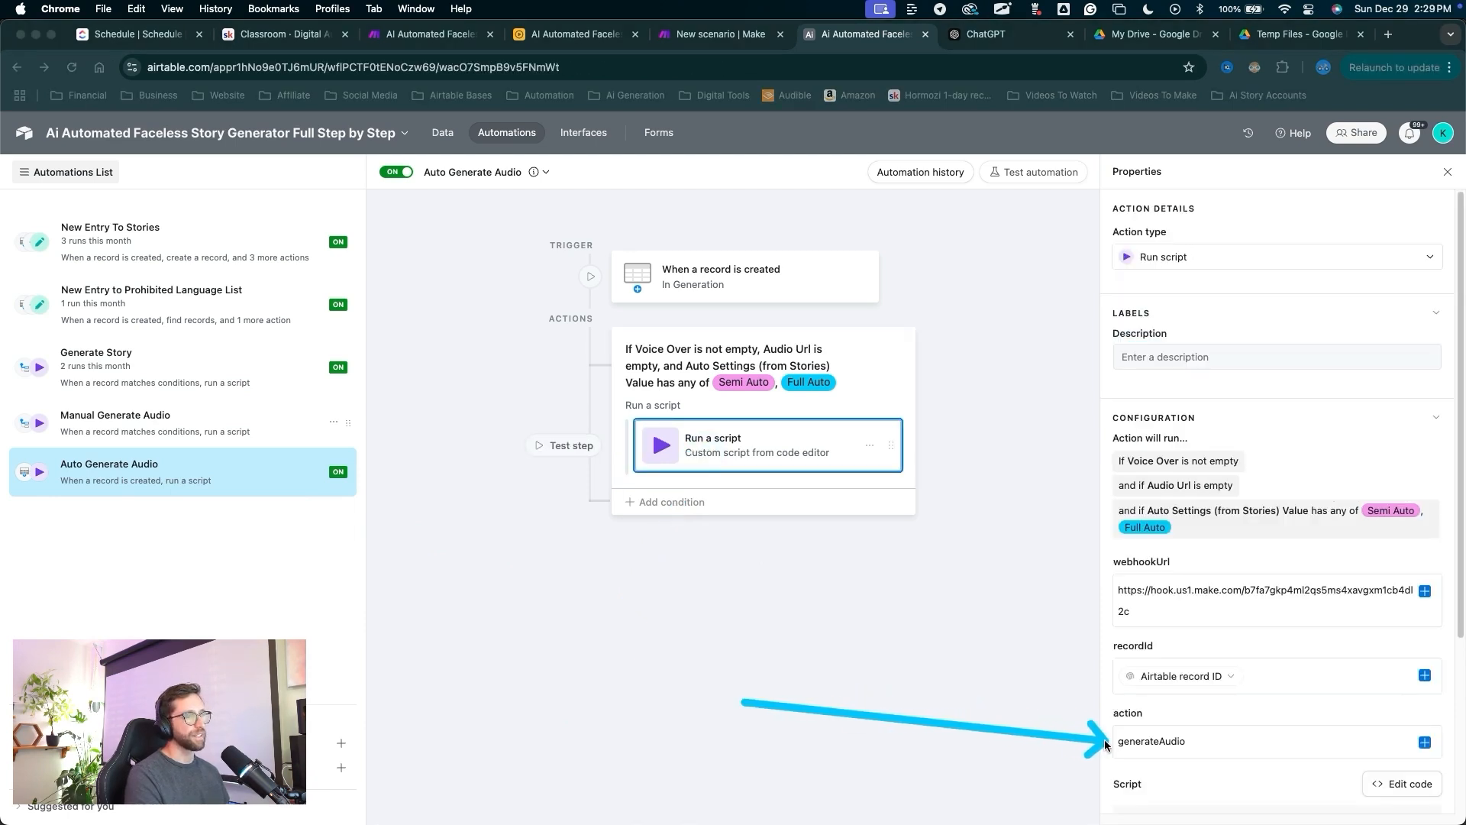
pyautogui.press('Escape')
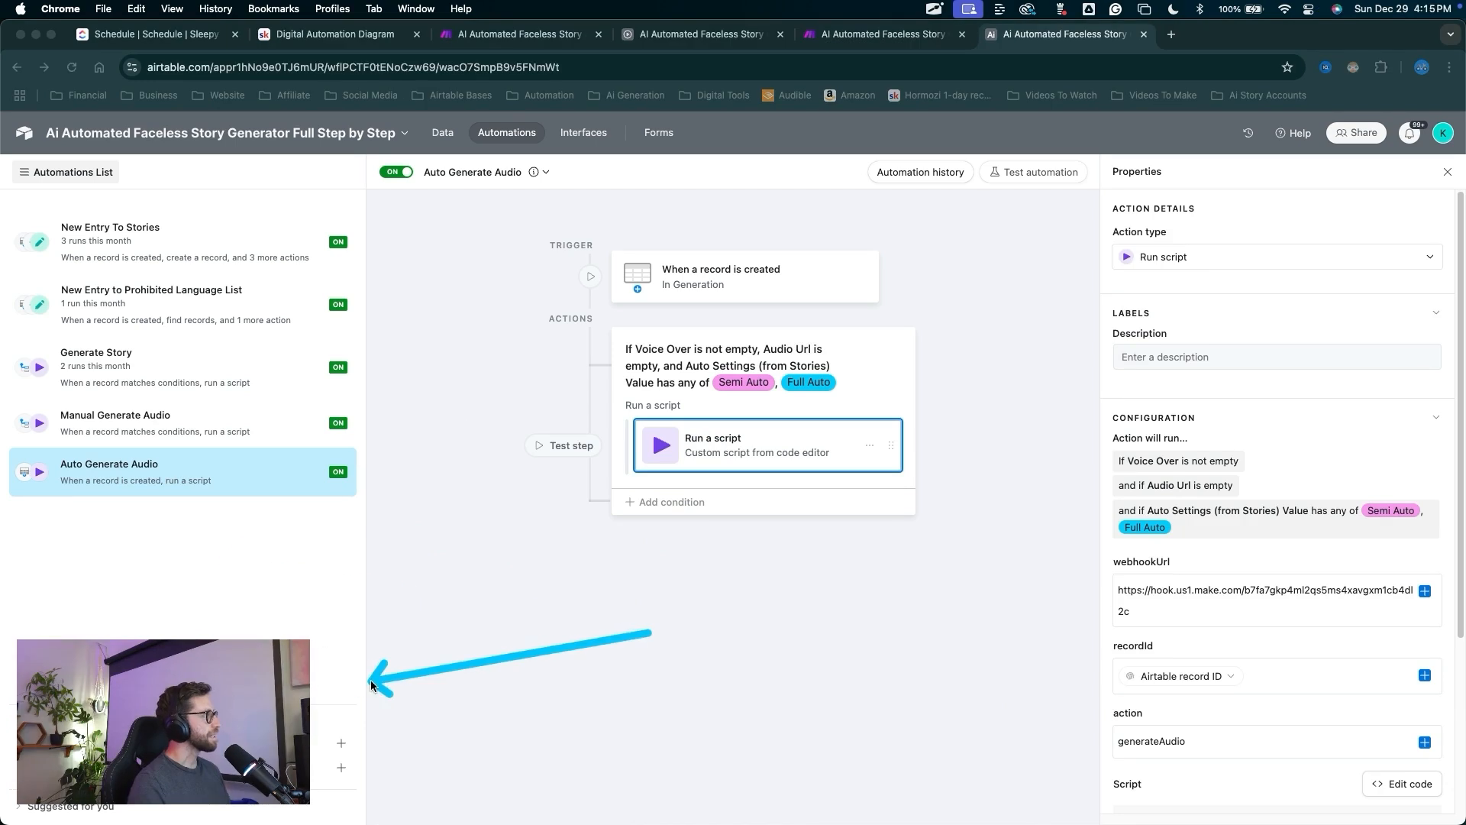
pyautogui.moveTo(646, 696); pyautogui.dragTo(295, 566)
pyautogui.moveTo(649, 633)
pyautogui.mouseDown()
pyautogui.moveTo(314, 519)
pyautogui.moveTo(254, 571)
pyautogui.moveTo(273, 530)
pyautogui.moveTo(253, 533)
pyautogui.moveTo(205, 450)
pyautogui.moveTo(156, 425)
pyautogui.mouseUp()
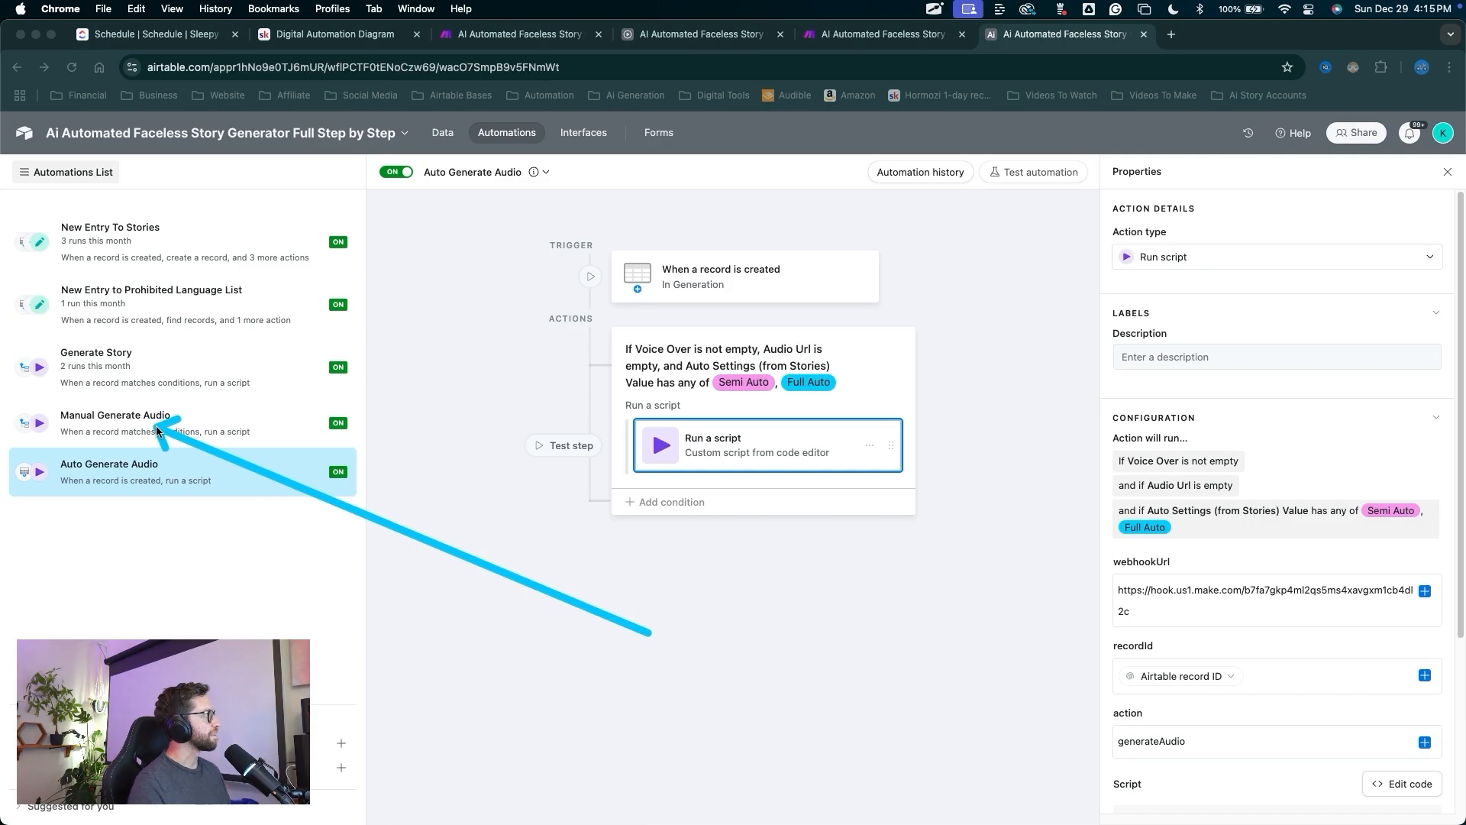
# Duplicate Manual Generate Audio, rename the copy Manual Generate Image, and turn it on.
pyautogui.rightClick(155, 435)
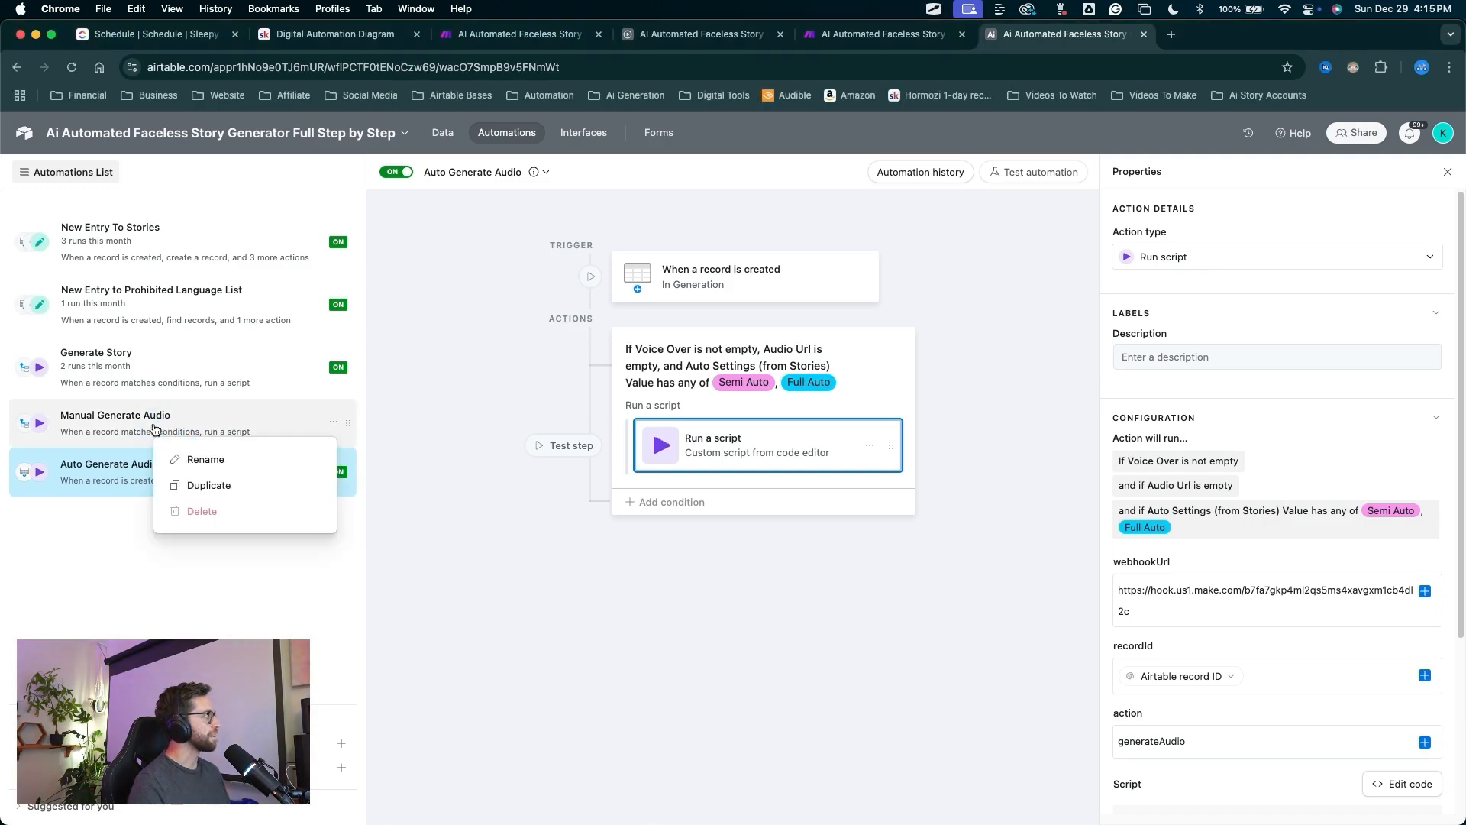
pyautogui.click(211, 484)
pyautogui.moveTo(484, 516); pyautogui.dragTo(492, 214)
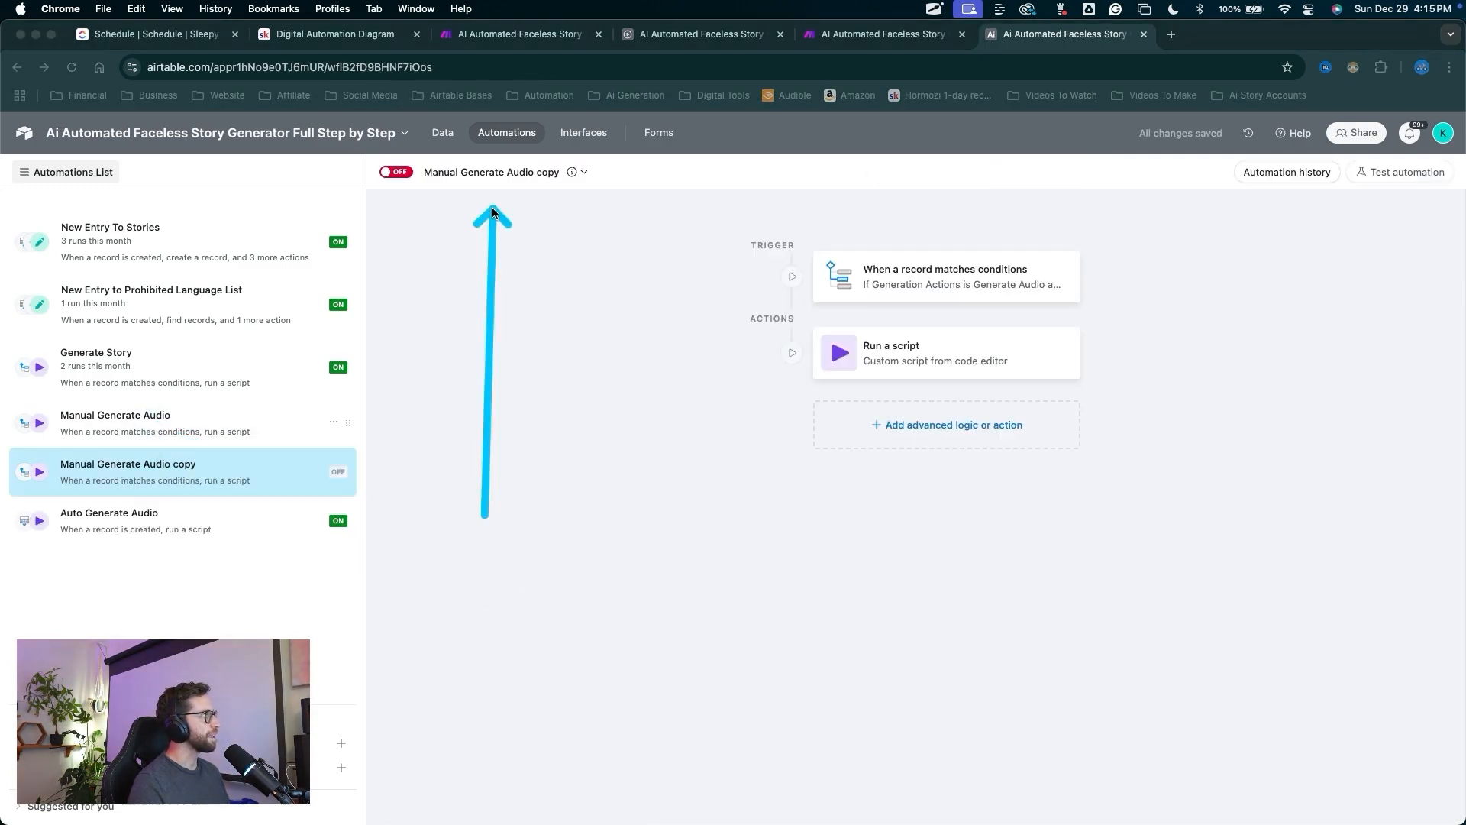
pyautogui.press('Escape')
pyautogui.click(501, 177)
pyautogui.click(475, 207)
pyautogui.press('BackSpace')
pyautogui.press('BackSpace')
pyautogui.press('BackSpace')
pyautogui.press('BackSpace')
pyautogui.press('BackSpace')
pyautogui.press('BackSpace')
pyautogui.press('BackSpace')
pyautogui.press('BackSpace')
pyautogui.press('BackSpace')
pyautogui.press('BackSpace')
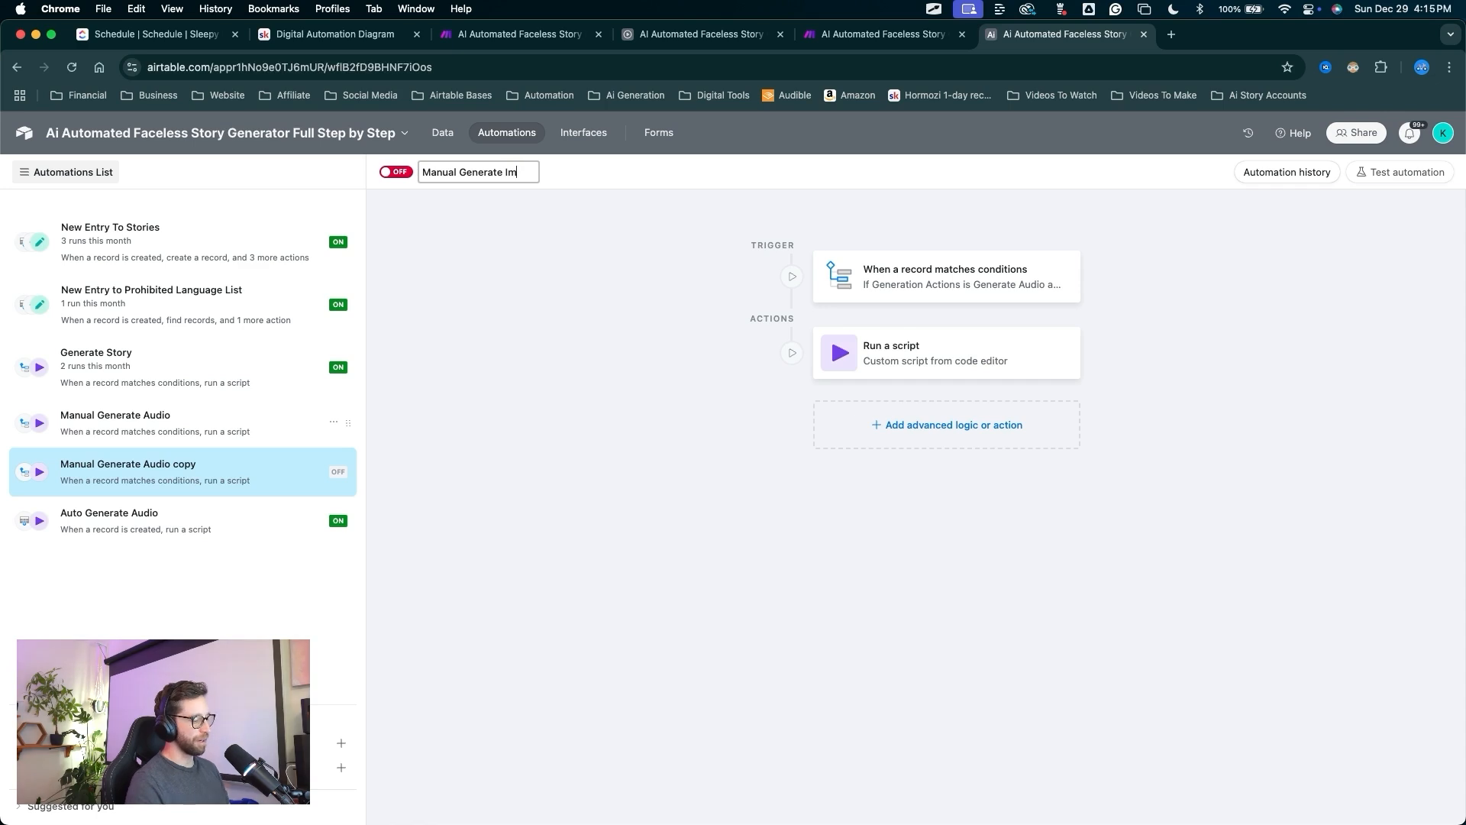
pyautogui.click(497, 241)
pyautogui.moveTo(469, 255); pyautogui.dragTo(410, 177)
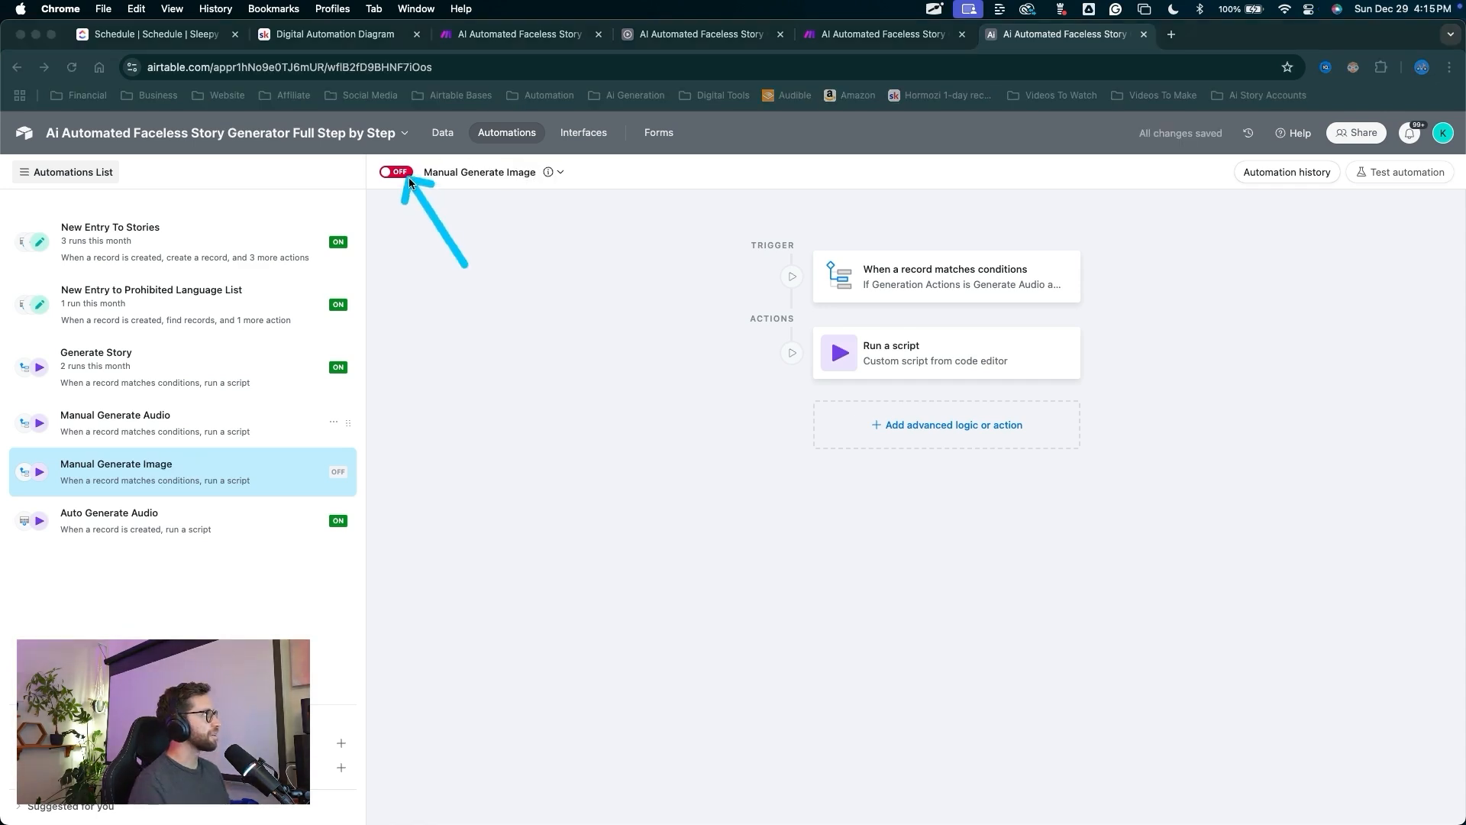
pyautogui.press('Escape')
pyautogui.click(398, 174)
# Make the trigger's Generation Actions condition match Generate Image.
pyautogui.moveTo(598, 428); pyautogui.dragTo(857, 272)
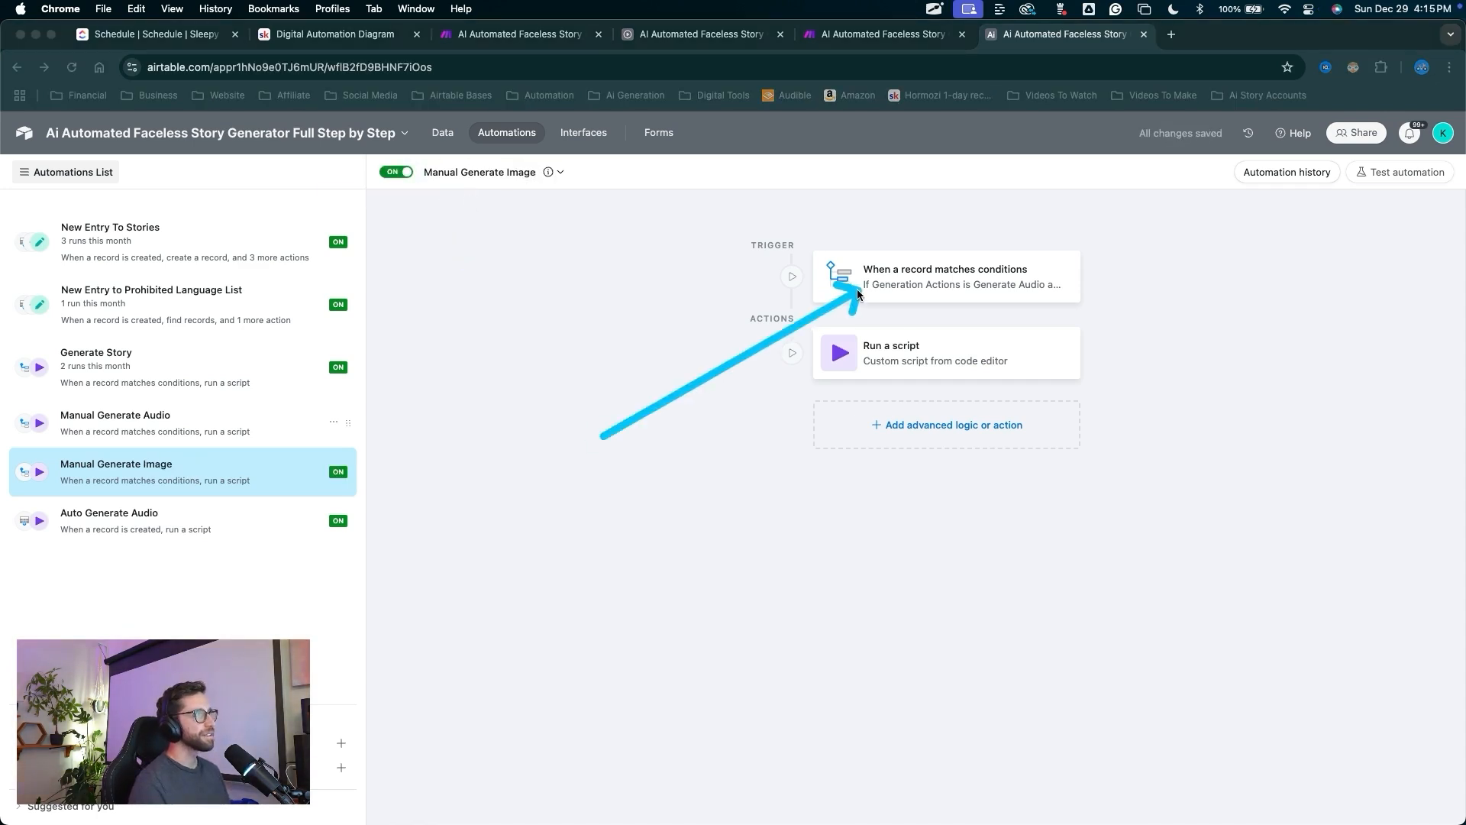
pyautogui.press('Escape')
pyautogui.click(858, 275)
pyautogui.moveTo(834, 523)
pyautogui.mouseDown()
pyautogui.moveTo(1092, 498)
pyautogui.moveTo(1126, 464)
pyautogui.moveTo(1349, 465)
pyautogui.mouseUp()
pyautogui.press('Escape')
pyautogui.click(1350, 465)
pyautogui.click(1360, 556)
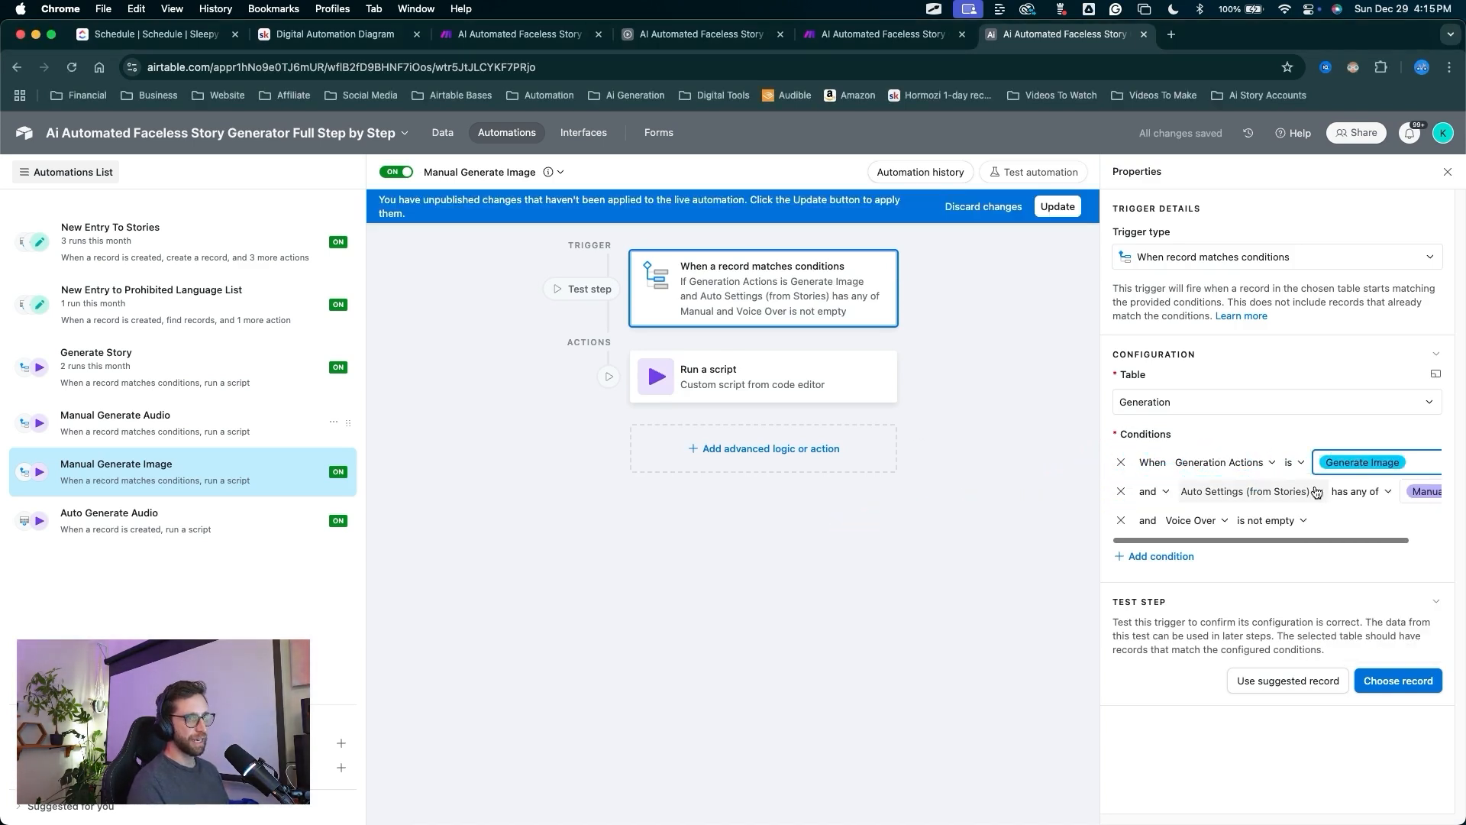
# Switch the third condition to Ai Image Prompt is not empty and publish.
pyautogui.moveTo(1005, 707); pyautogui.dragTo(1201, 534)
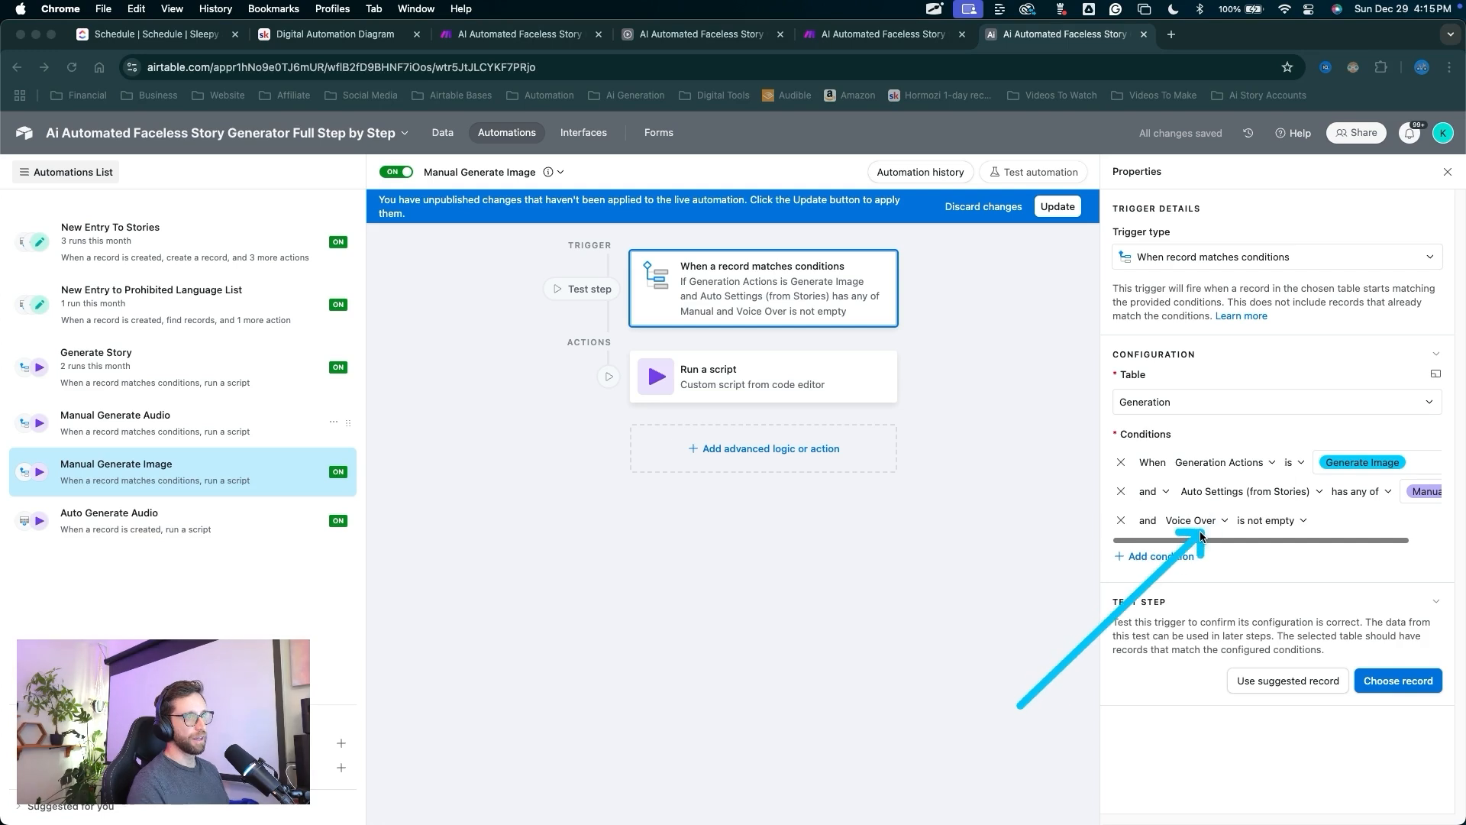
pyautogui.press('Escape')
pyautogui.click(1196, 520)
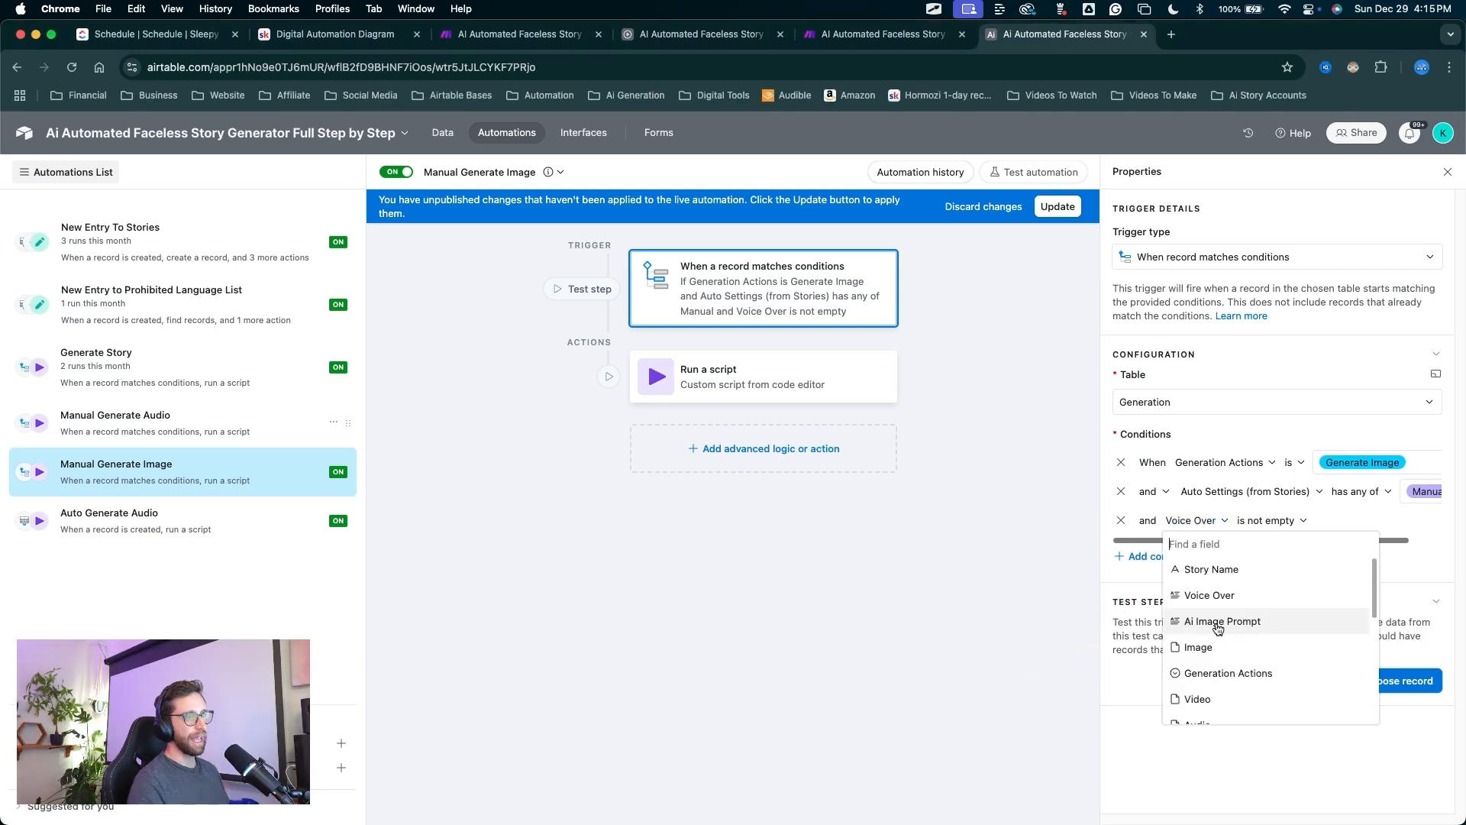
pyautogui.click(1253, 619)
pyautogui.moveTo(1214, 642); pyautogui.dragTo(1235, 510)
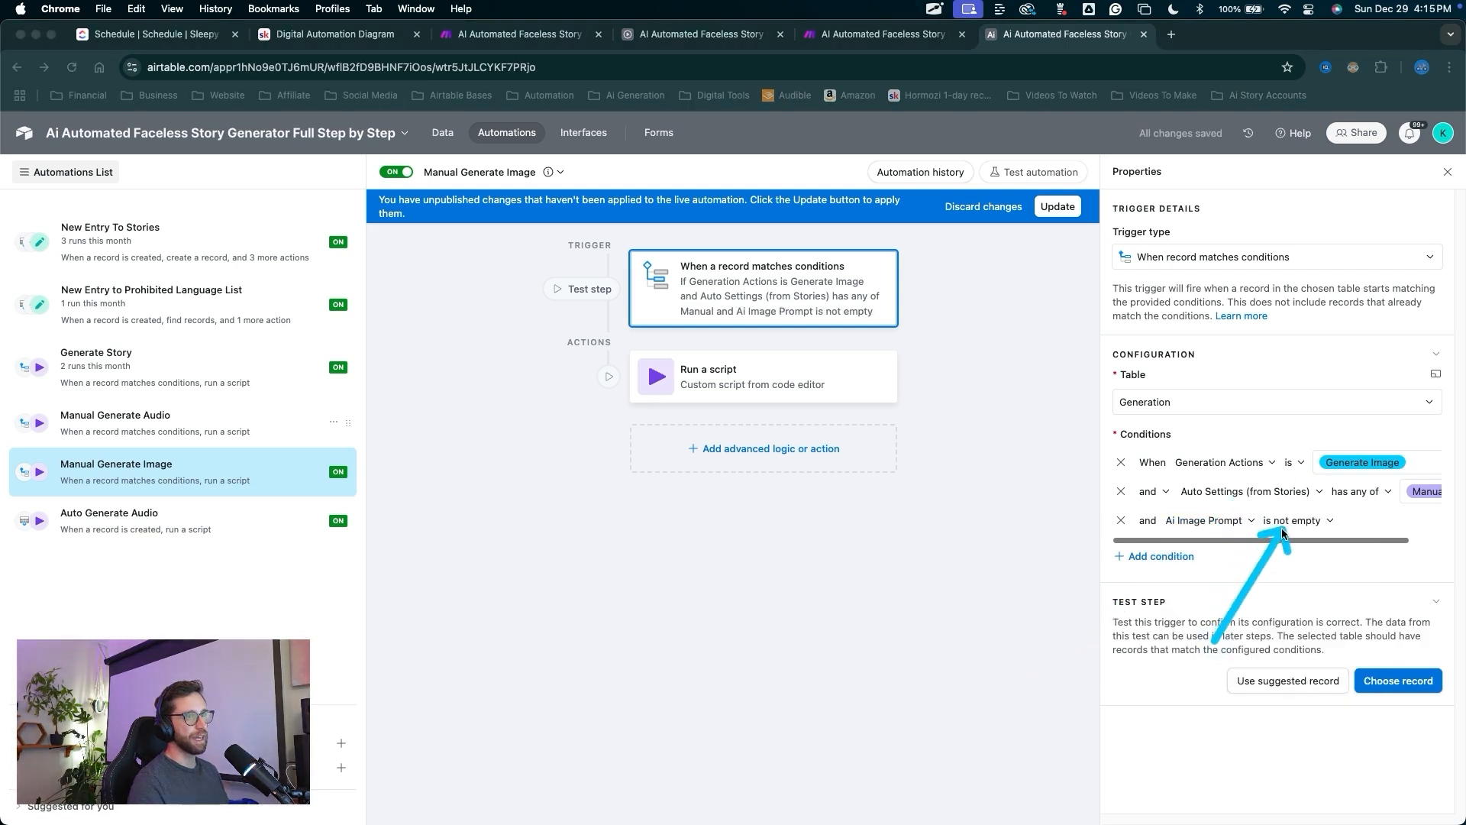
pyautogui.press('Escape')
pyautogui.click(1057, 206)
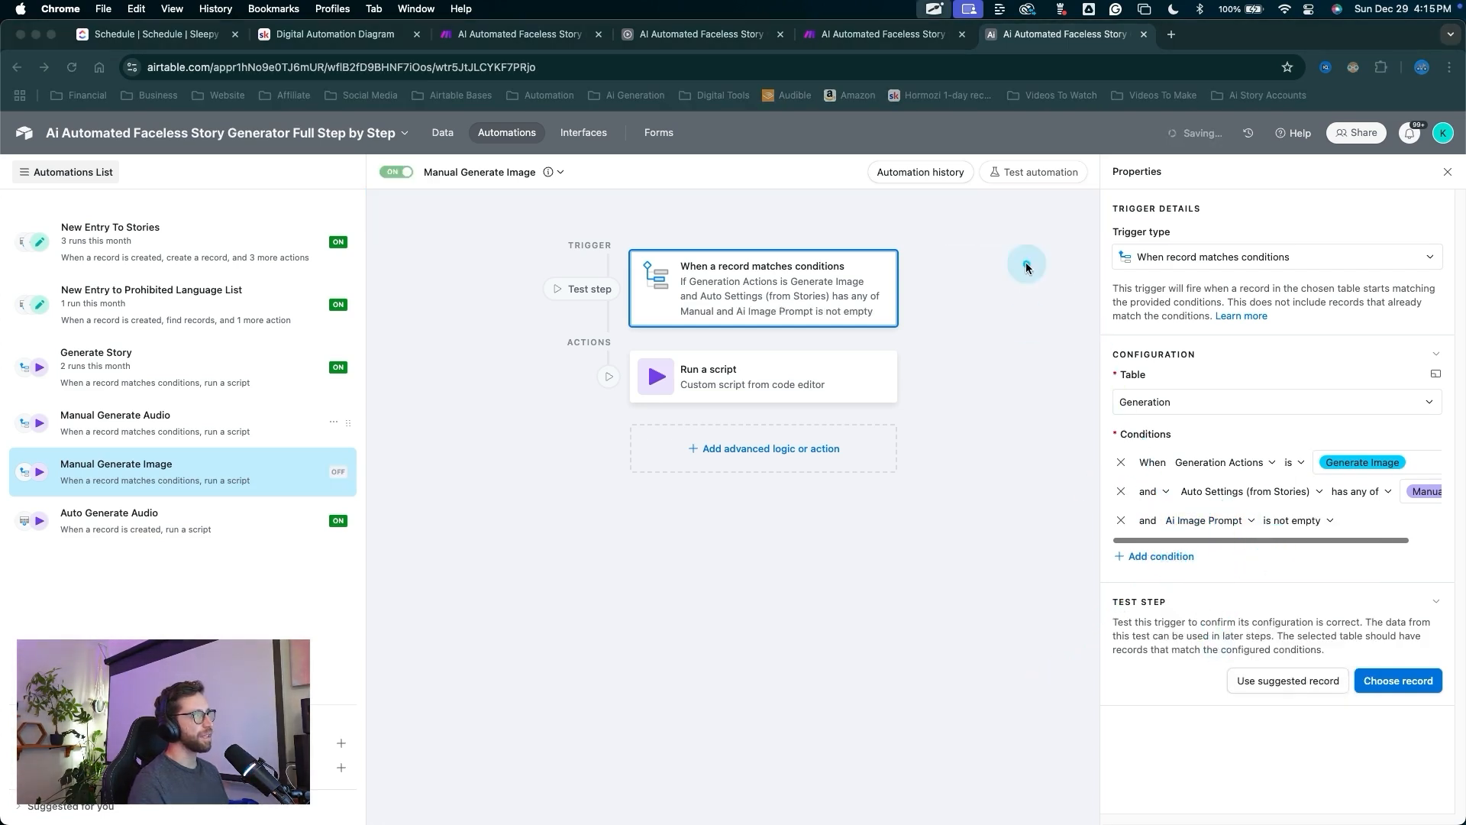
pyautogui.moveTo(1027, 222); pyautogui.dragTo(814, 360)
# Change the script's action value from generateAudio to generateImage and publish the automation.
pyautogui.click(784, 371)
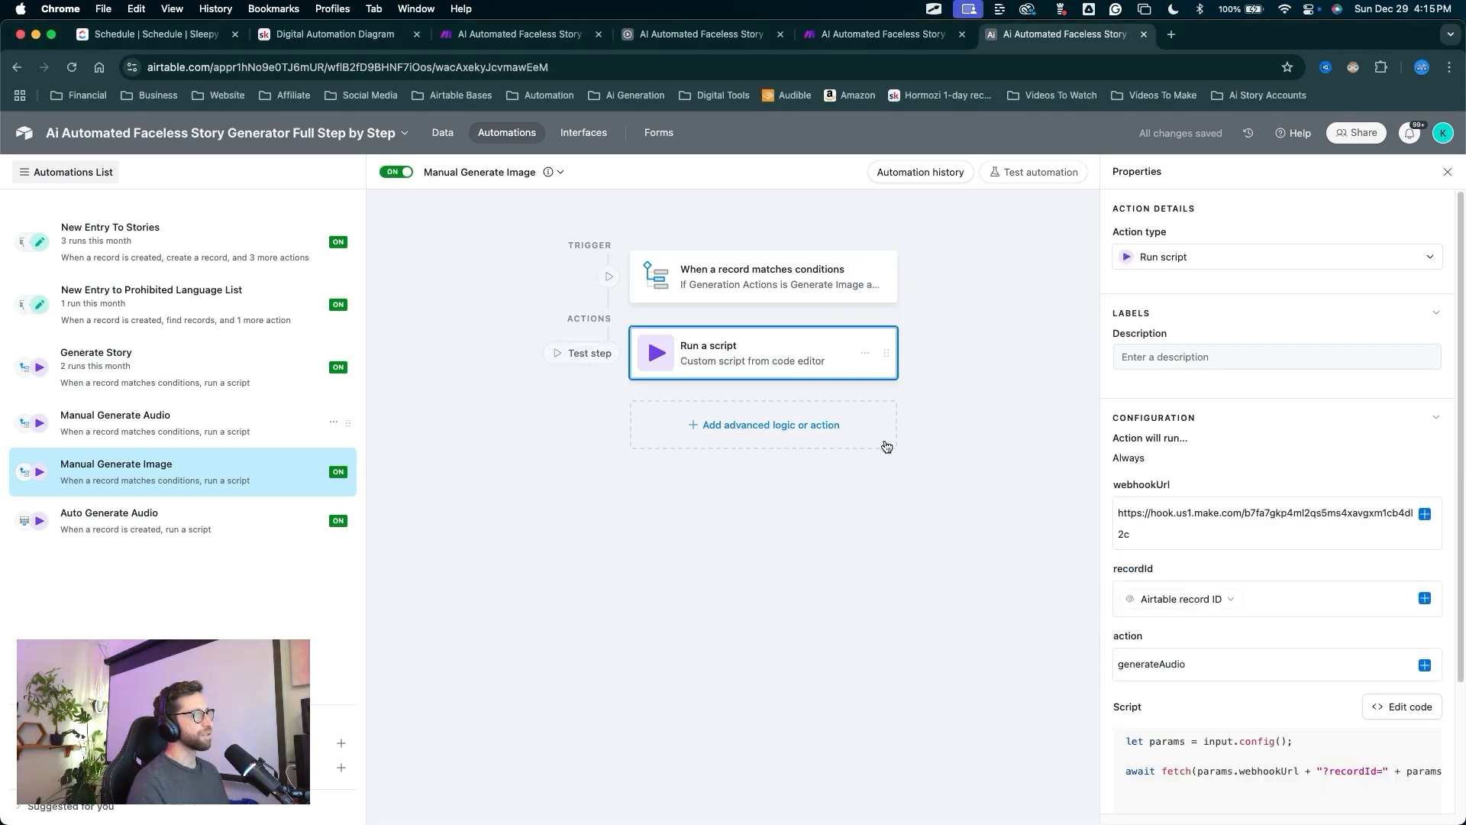
pyautogui.moveTo(901, 583)
pyautogui.mouseDown()
pyautogui.moveTo(1129, 654)
pyautogui.moveTo(1116, 630)
pyautogui.moveTo(1153, 674)
pyautogui.mouseUp()
pyautogui.press('Escape')
pyautogui.click(1182, 669)
pyautogui.press('BackSpace')
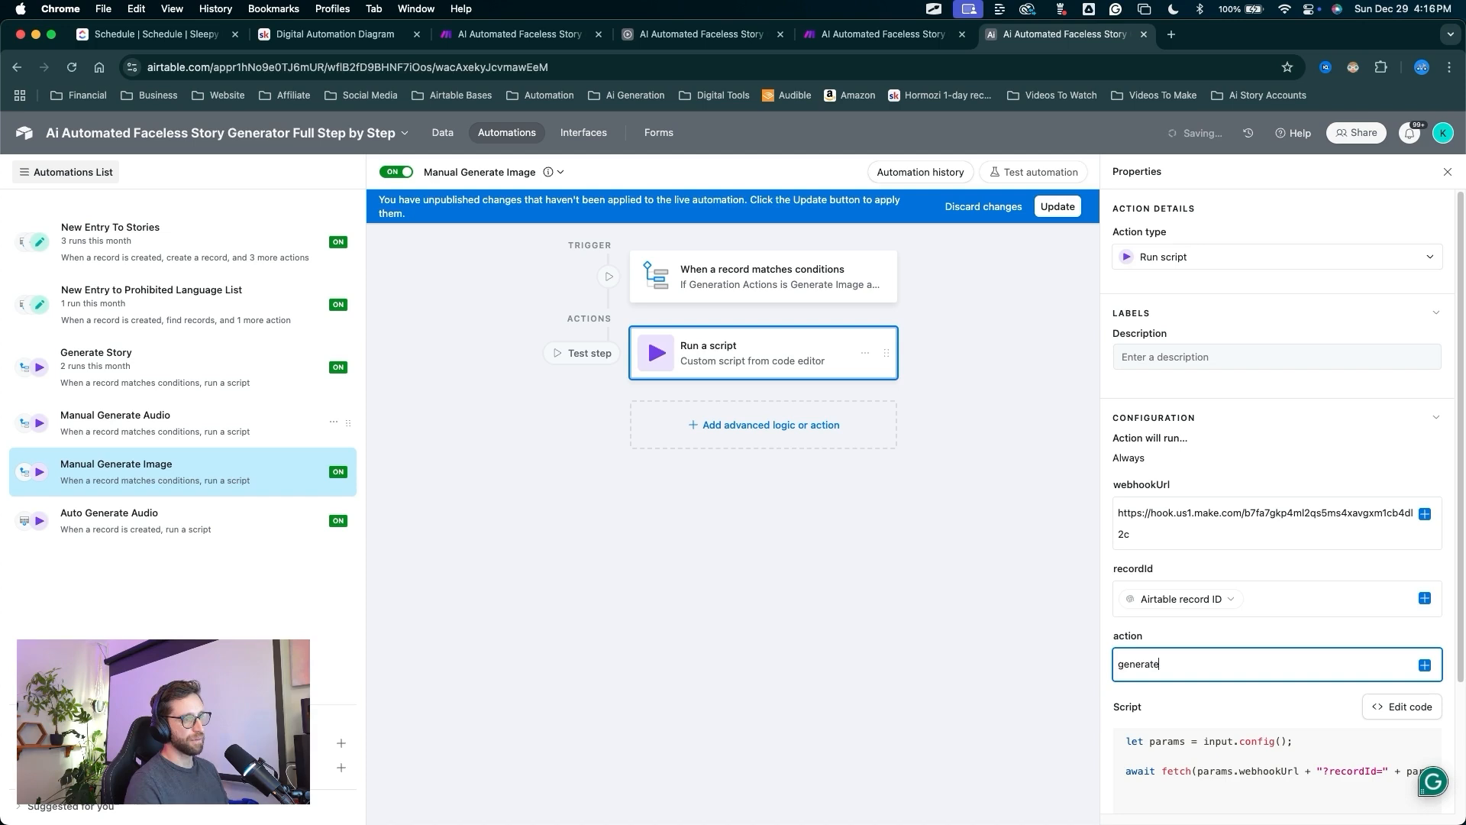
pyautogui.write('Image')
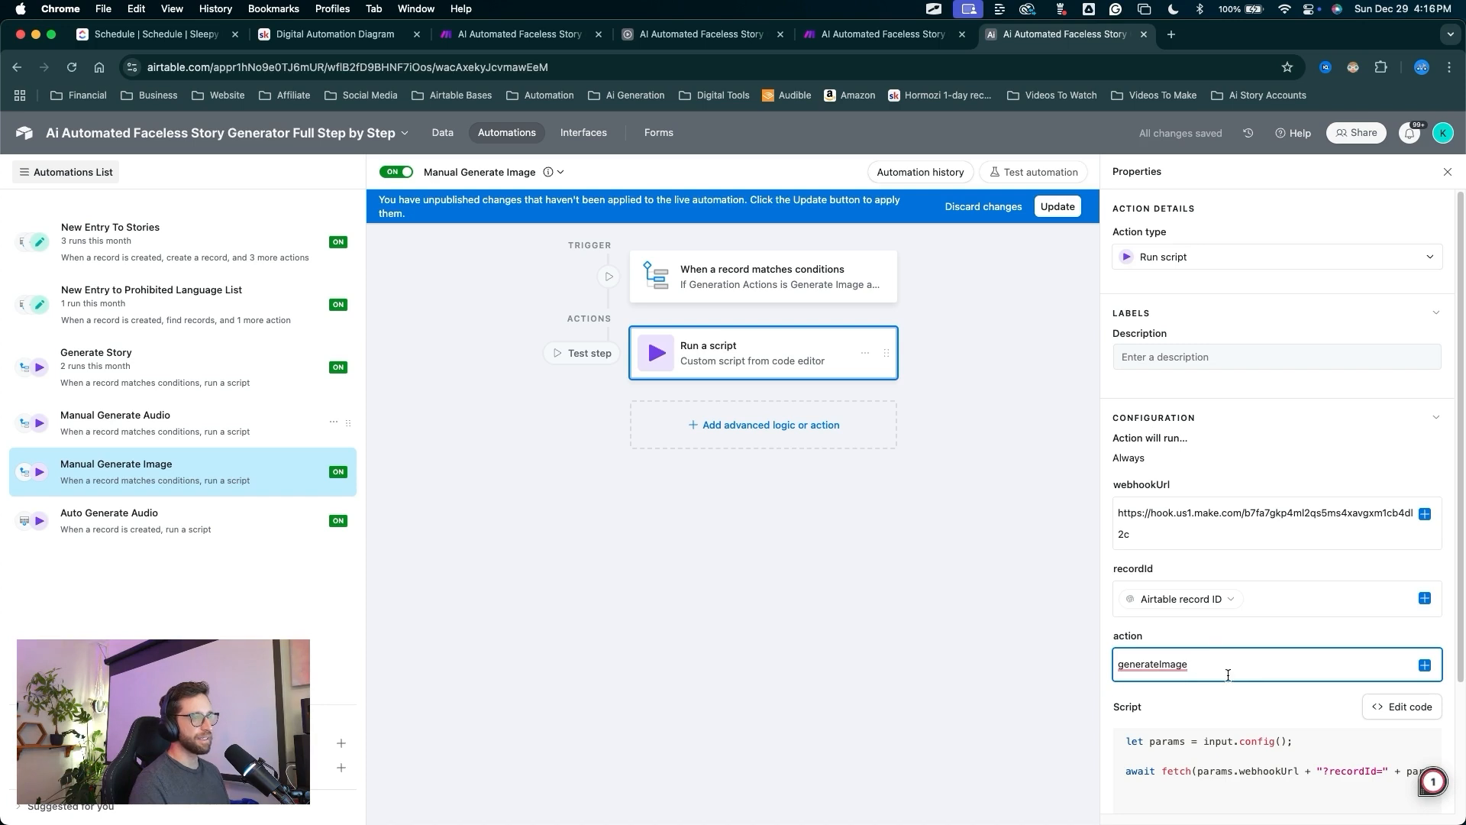
pyautogui.click(1057, 206)
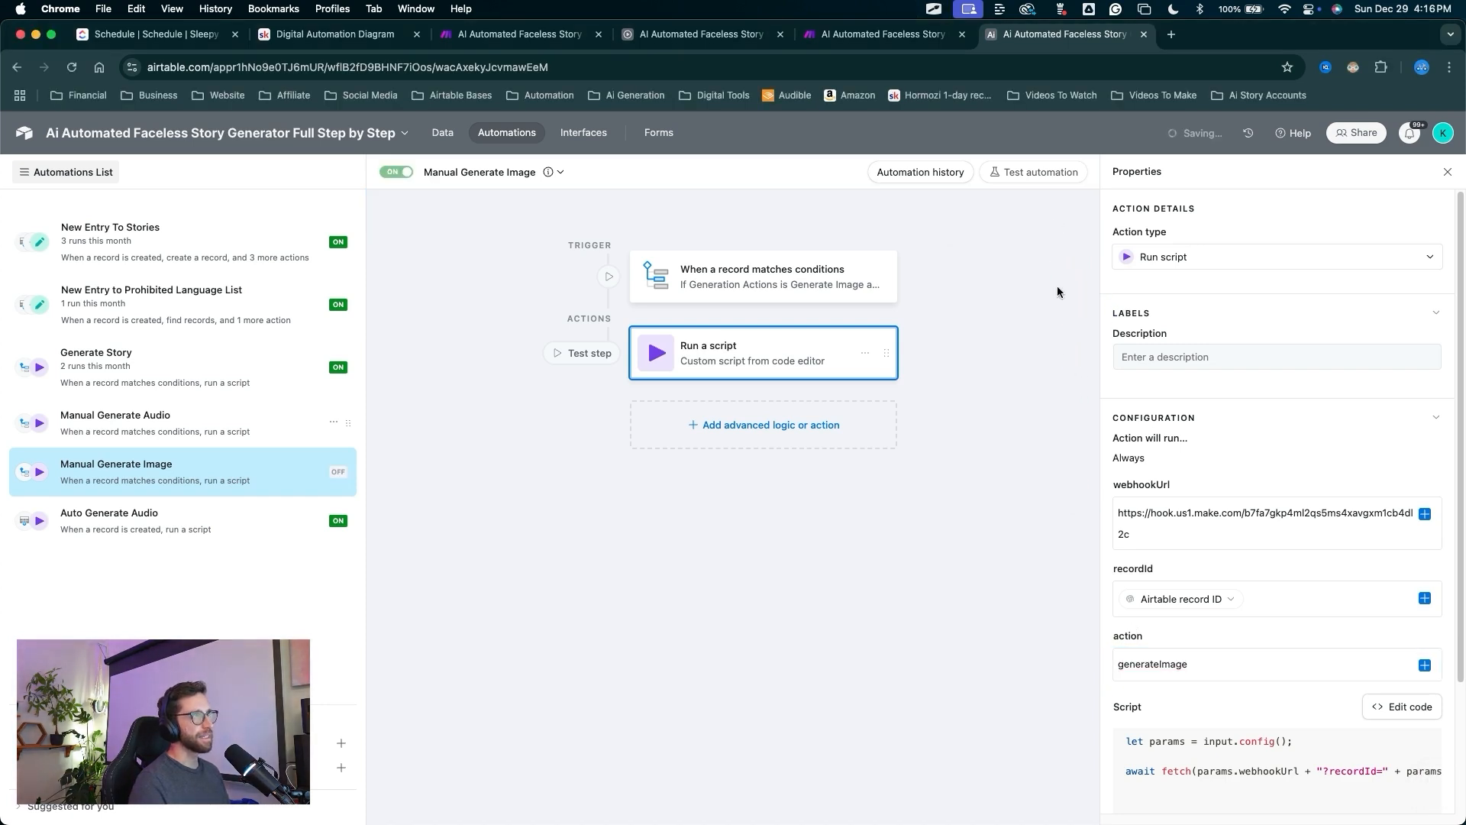
pyautogui.doubleClick(1176, 664)
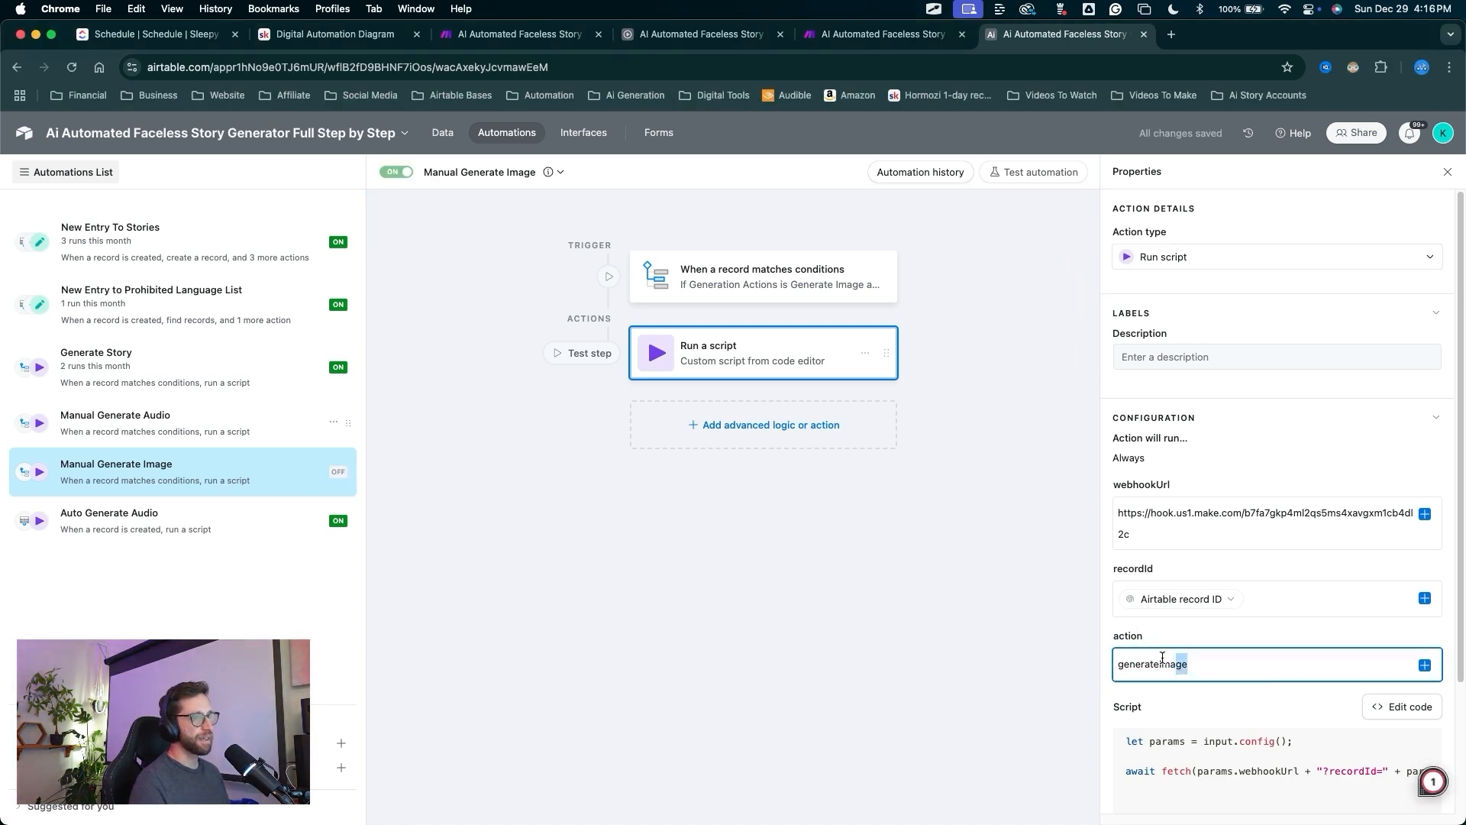
pyautogui.click(861, 46)
# Insert a router on a new branch off Main Route, delete the extra empty module, and tidy the layout.
pyautogui.moveTo(685, 643)
pyautogui.mouseDown()
pyautogui.moveTo(632, 524)
pyautogui.moveTo(645, 330)
pyautogui.moveTo(651, 485)
pyautogui.moveTo(645, 336)
pyautogui.moveTo(679, 576)
pyautogui.moveTo(622, 542)
pyautogui.moveTo(540, 557)
pyautogui.moveTo(641, 468)
pyautogui.moveTo(651, 341)
pyautogui.mouseUp()
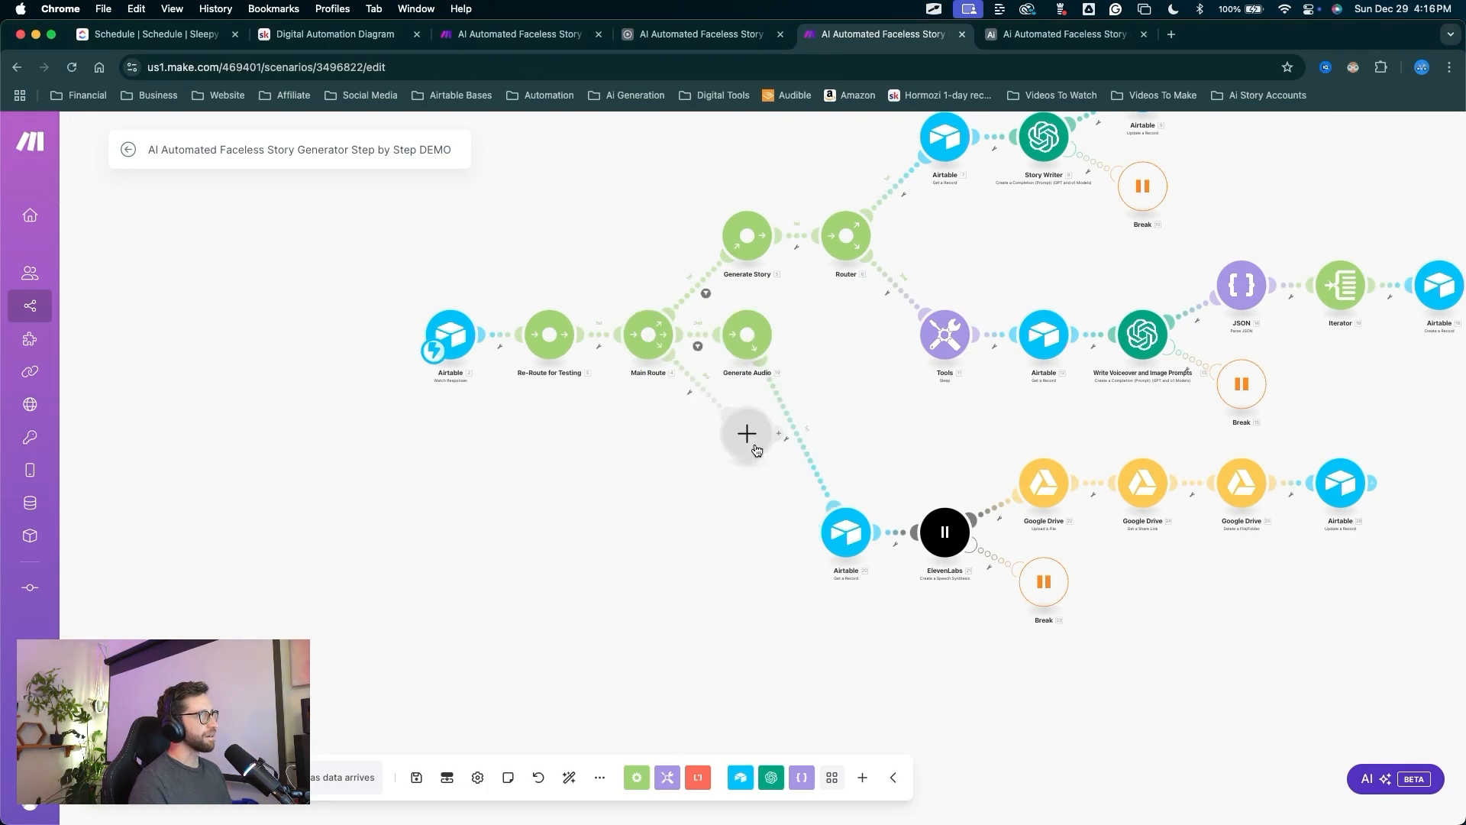
pyautogui.moveTo(757, 445); pyautogui.dragTo(730, 487)
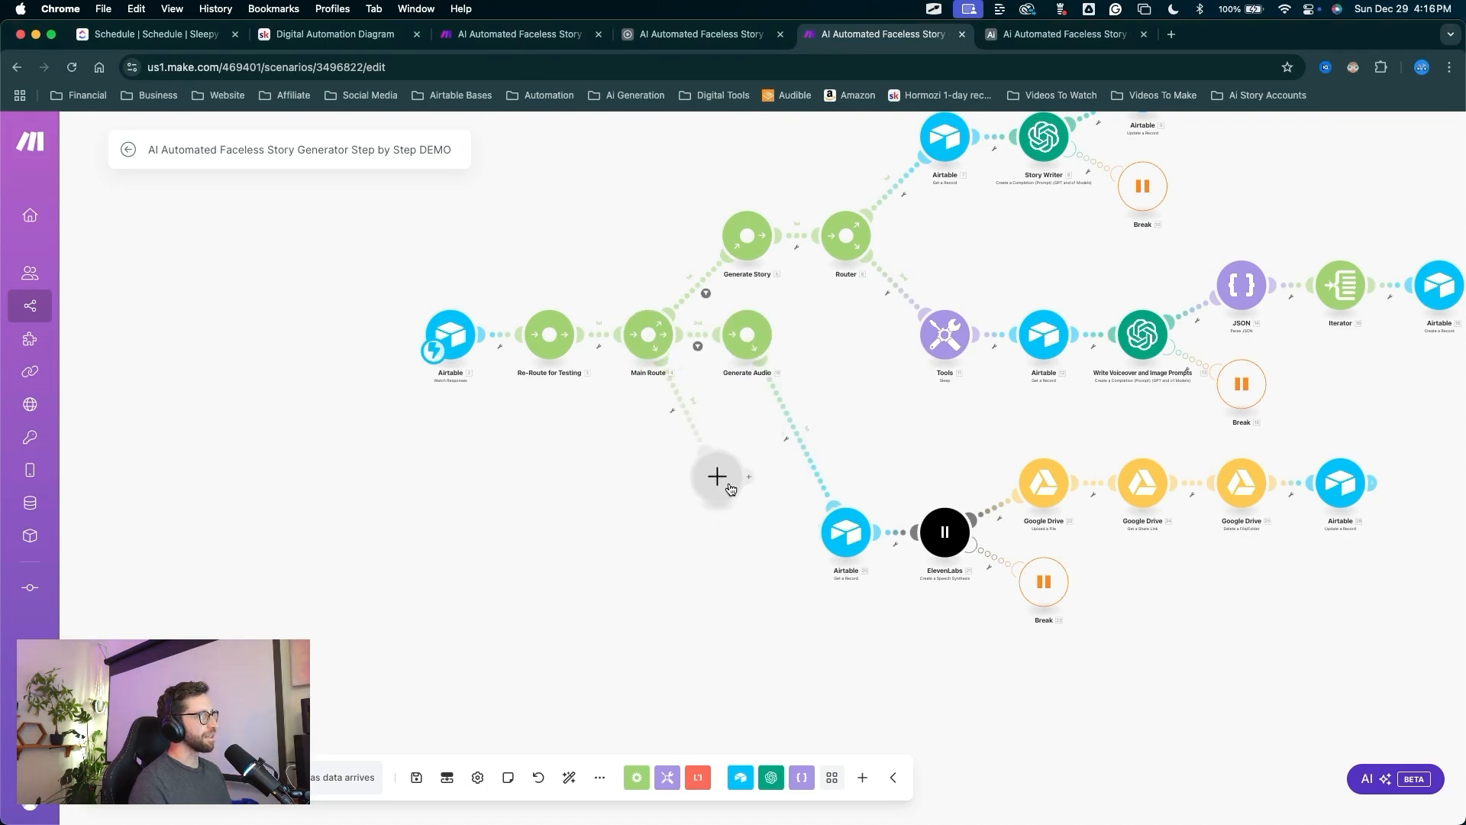
pyautogui.click(719, 479)
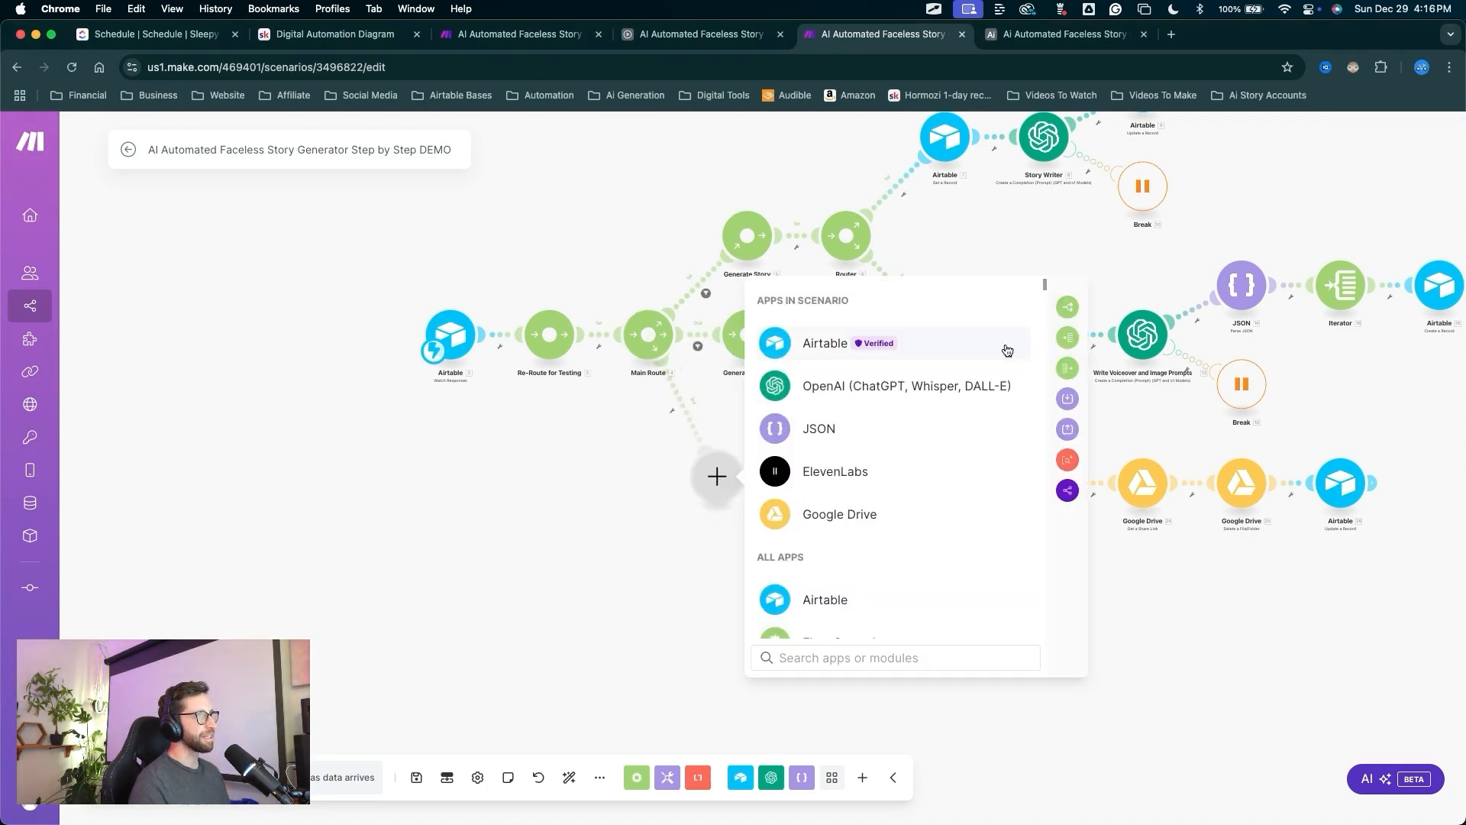
pyautogui.moveTo(951, 359); pyautogui.dragTo(1040, 324)
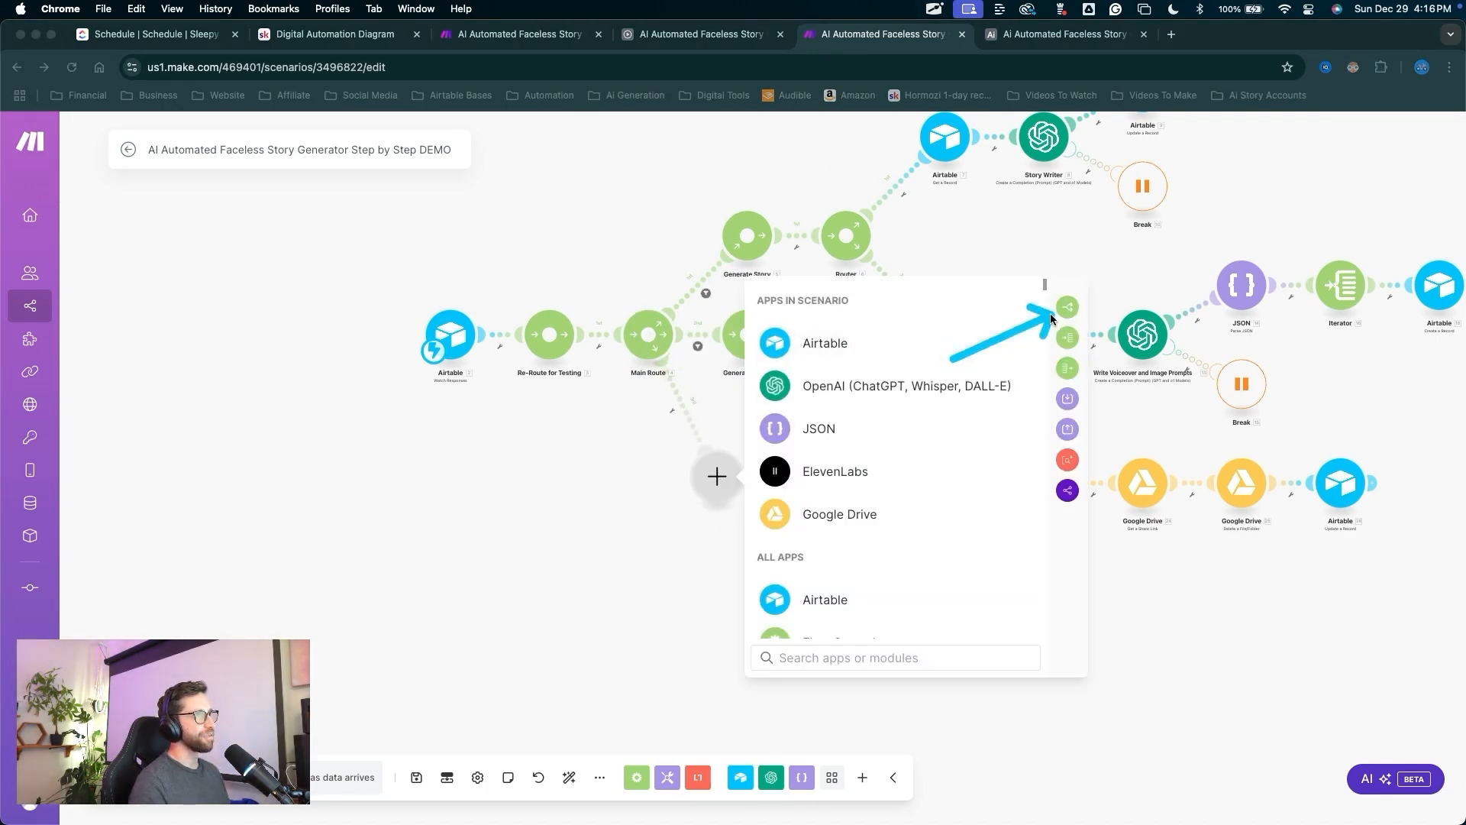
pyautogui.click(1066, 306)
pyautogui.moveTo(815, 425); pyautogui.dragTo(731, 659)
pyautogui.rightClick(732, 670)
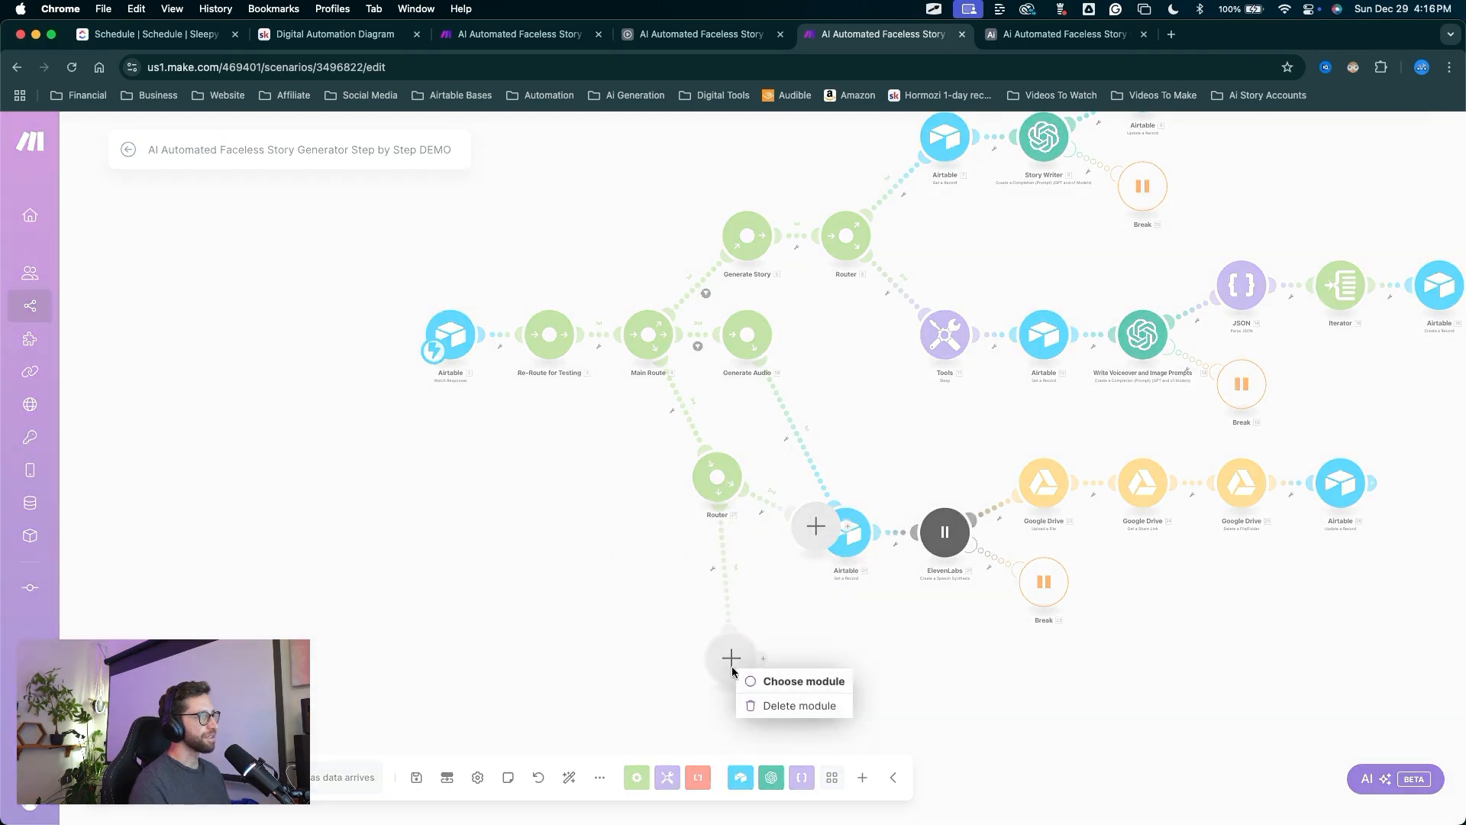
pyautogui.click(764, 705)
pyautogui.moveTo(618, 515); pyautogui.dragTo(574, 762)
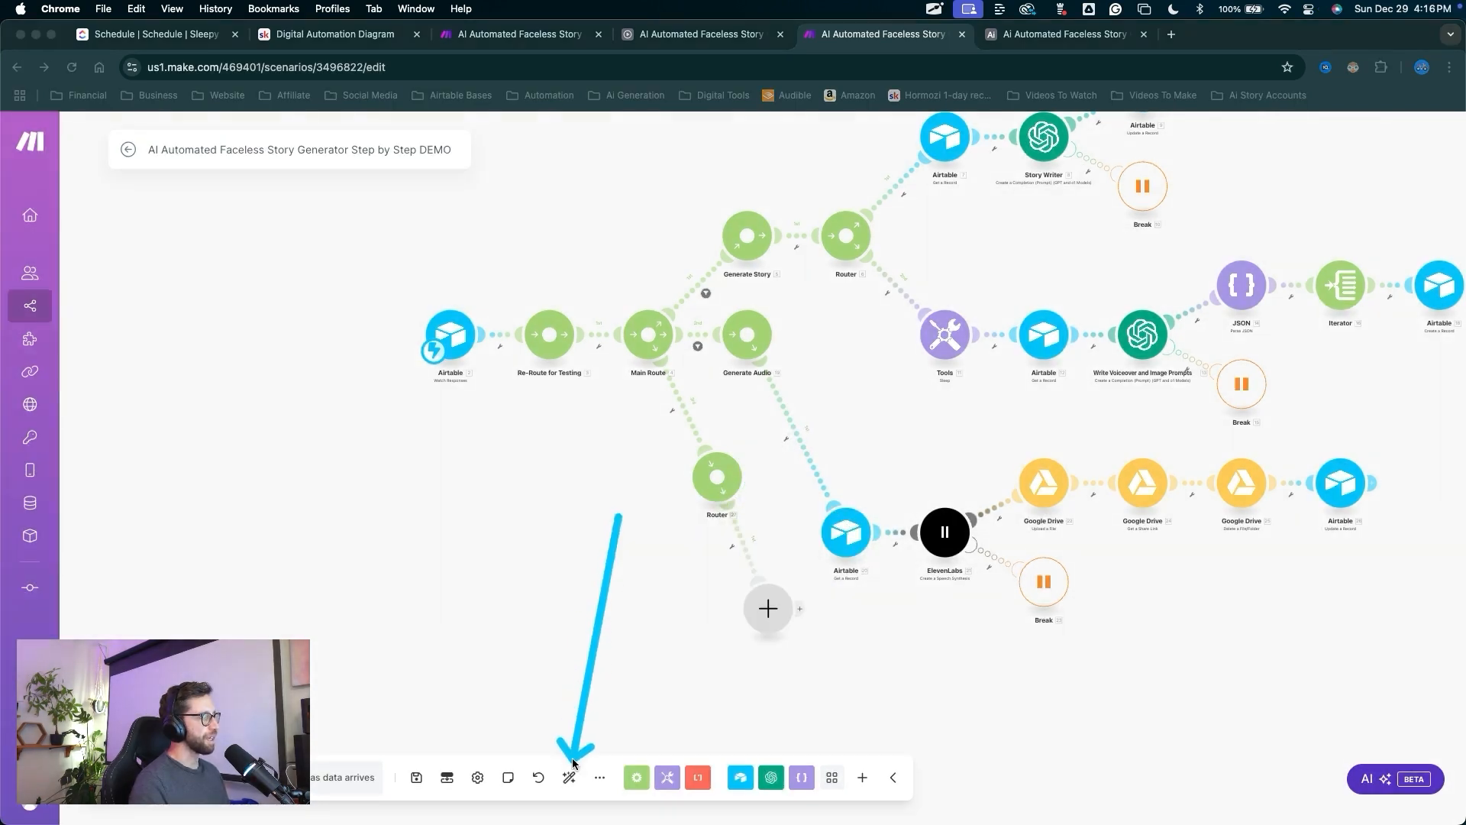
pyautogui.click(569, 778)
# Rename the new router to 'Generate Image'.
pyautogui.moveTo(738, 635); pyautogui.dragTo(658, 500)
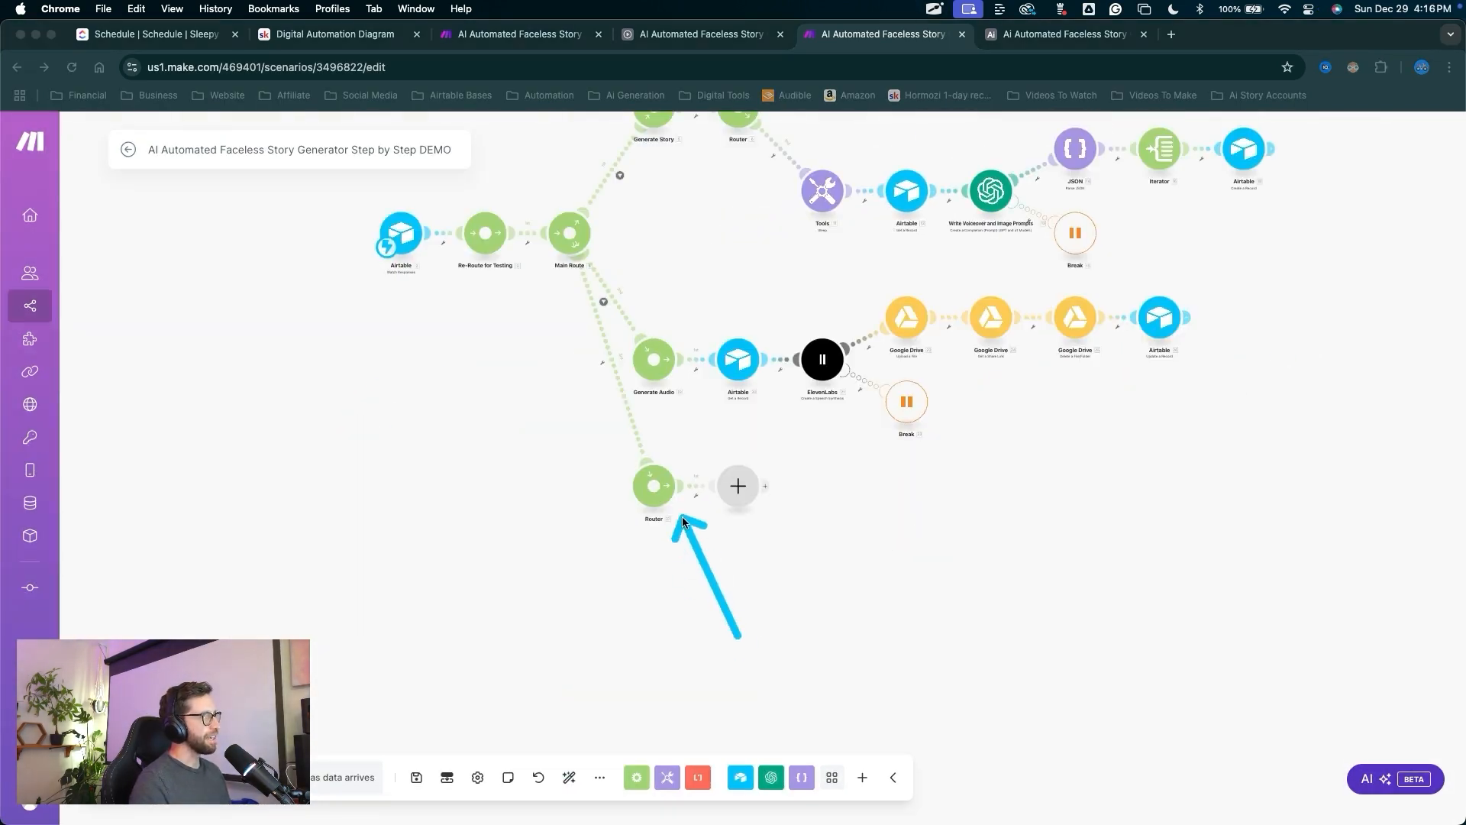
pyautogui.rightClick(659, 501)
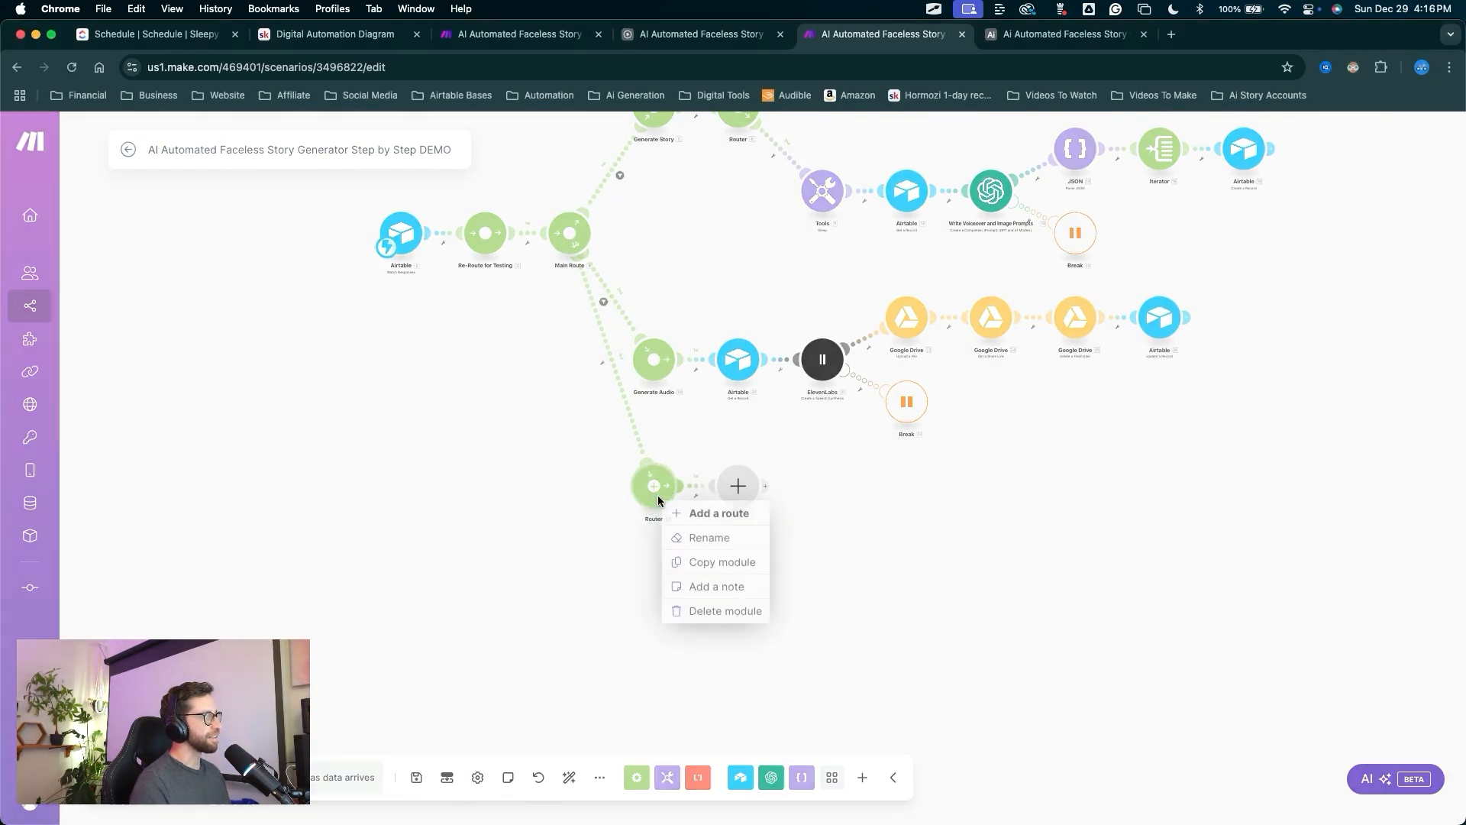
pyautogui.click(691, 538)
pyautogui.write('Generate Image')
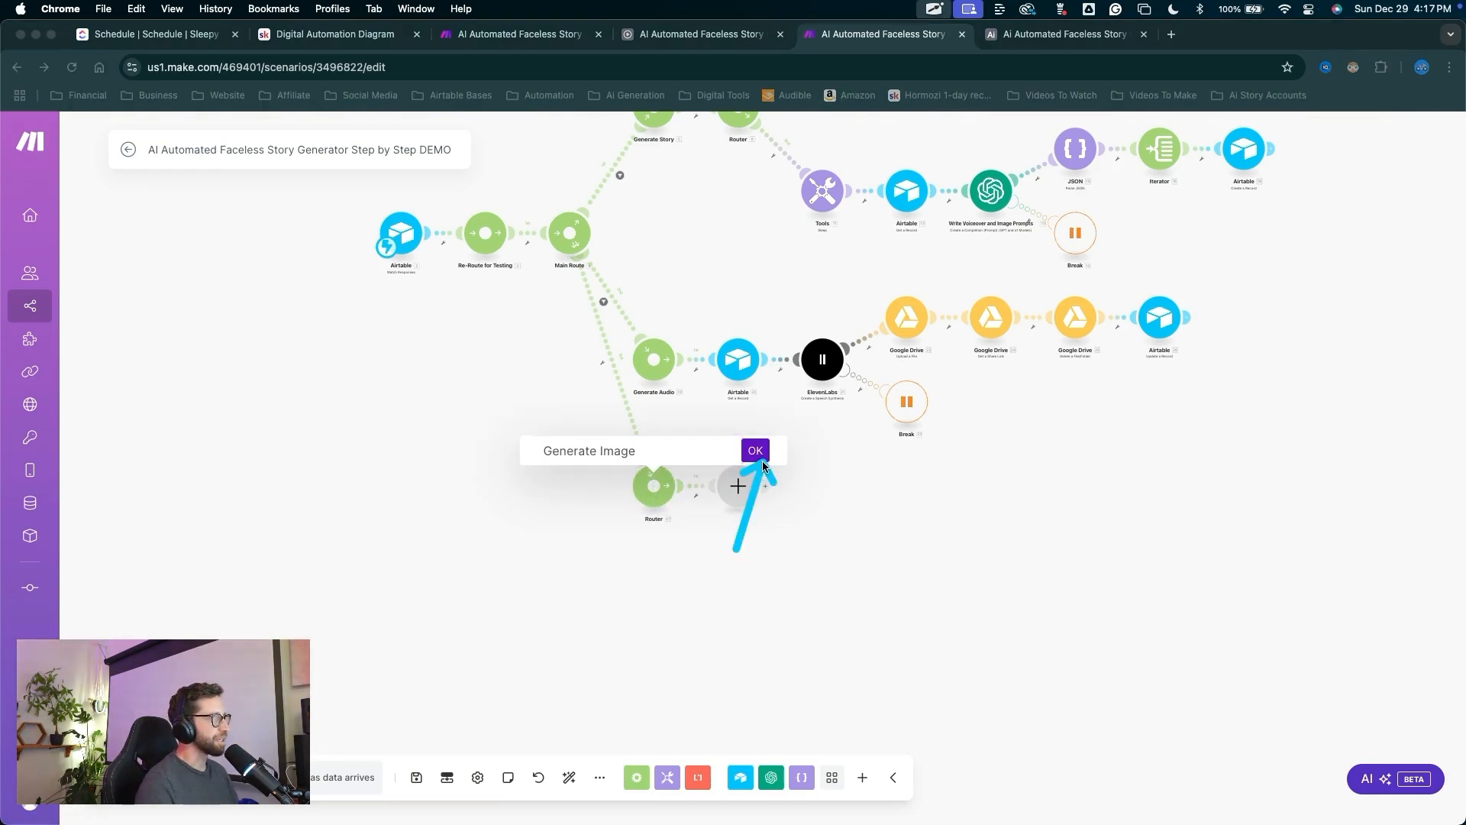
pyautogui.click(756, 450)
# Add an Airtable Get a Record module using the other connection and the faceless story generator base.
pyautogui.click(740, 500)
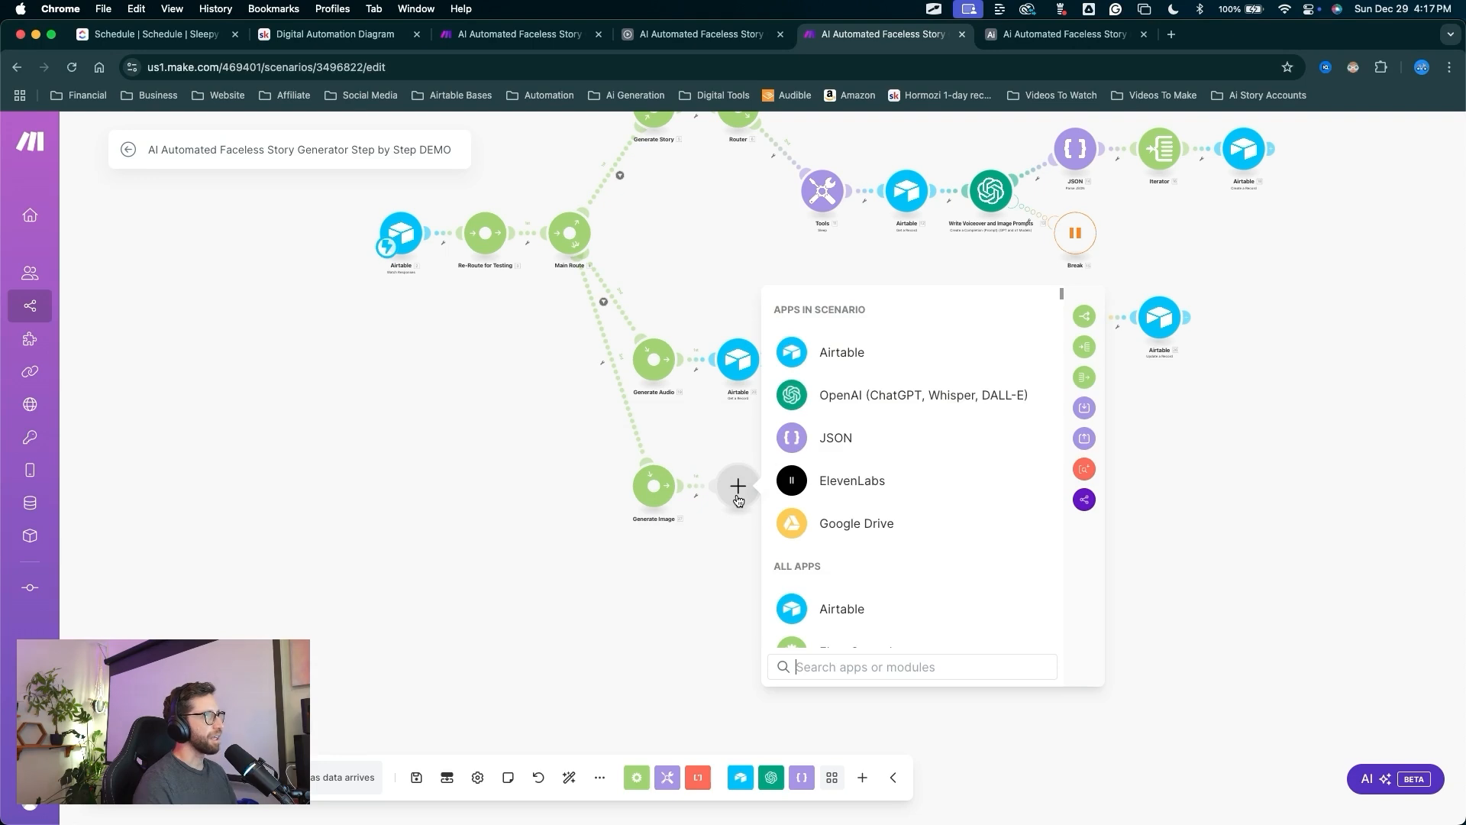
pyautogui.click(809, 349)
pyautogui.moveTo(1111, 419); pyautogui.dragTo(922, 477)
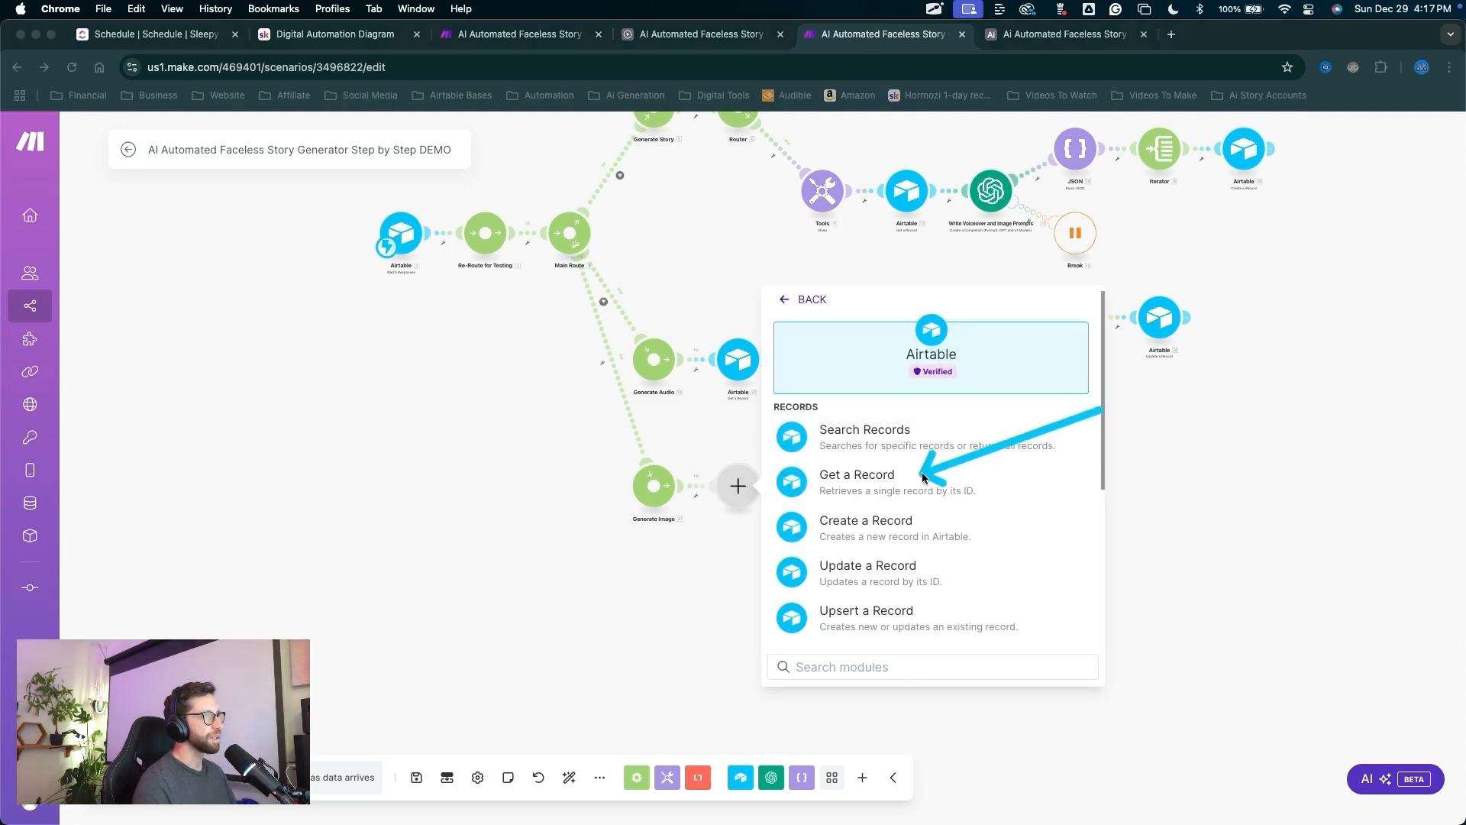
pyautogui.click(907, 477)
pyautogui.moveTo(904, 581); pyautogui.dragTo(916, 454)
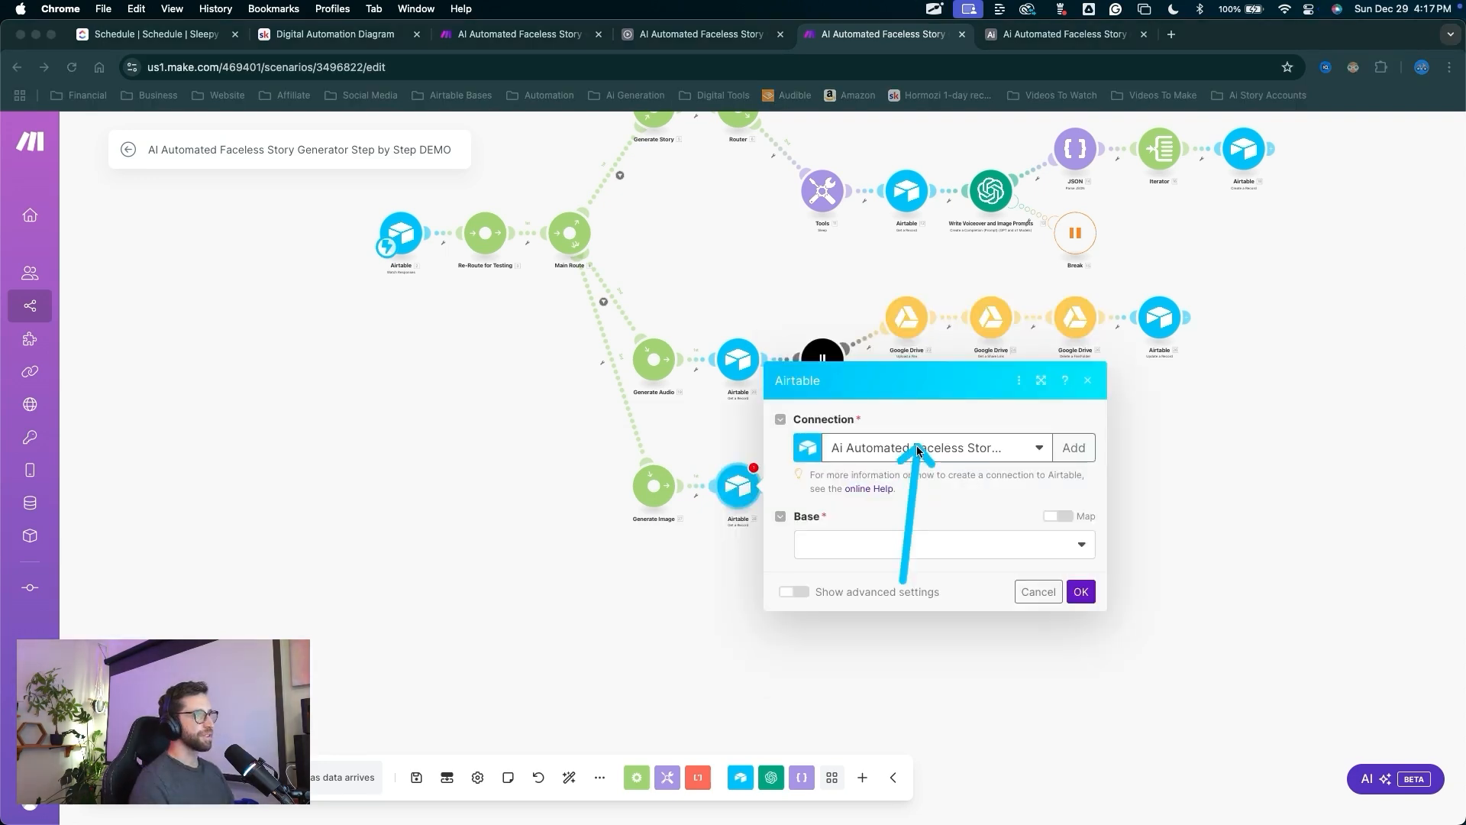
pyautogui.click(918, 451)
pyautogui.click(918, 475)
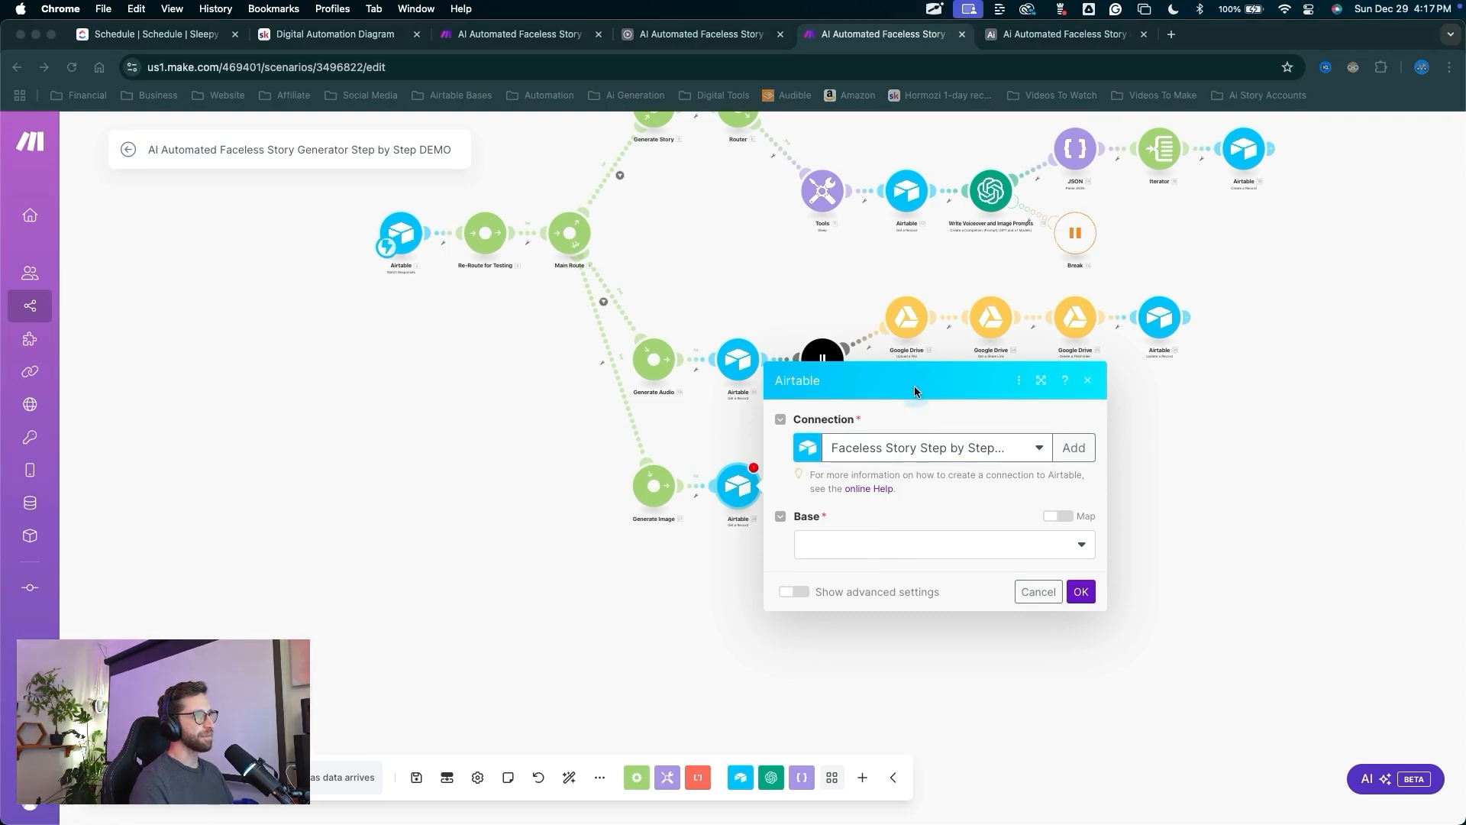
pyautogui.click(892, 542)
pyautogui.click(889, 561)
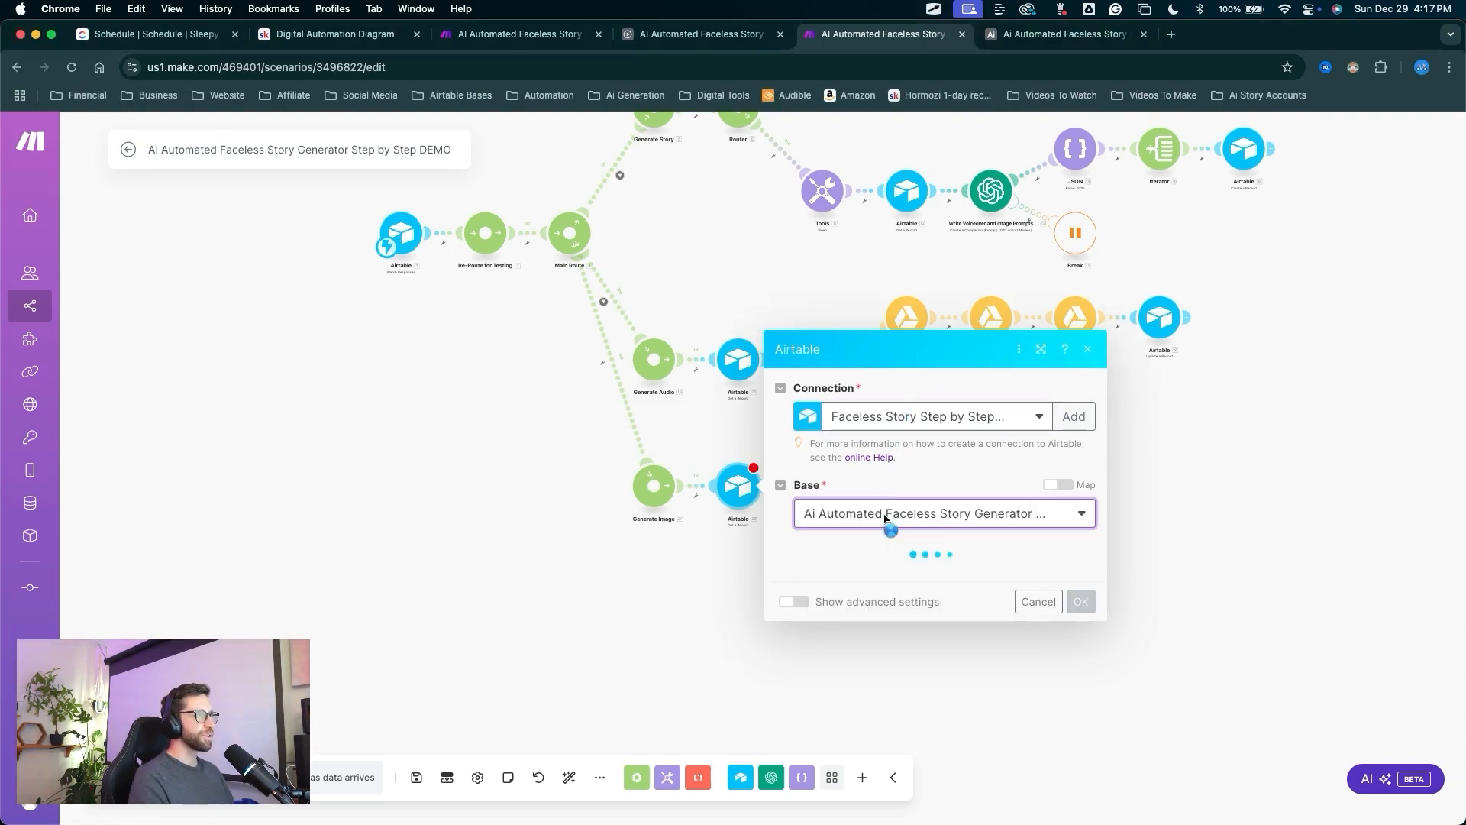
# Choose the Generation table, map recordId into Record ID, and save the Airtable module.
pyautogui.moveTo(852, 529); pyautogui.dragTo(852, 611)
pyautogui.click(847, 575)
pyautogui.click(841, 628)
pyautogui.click(864, 605)
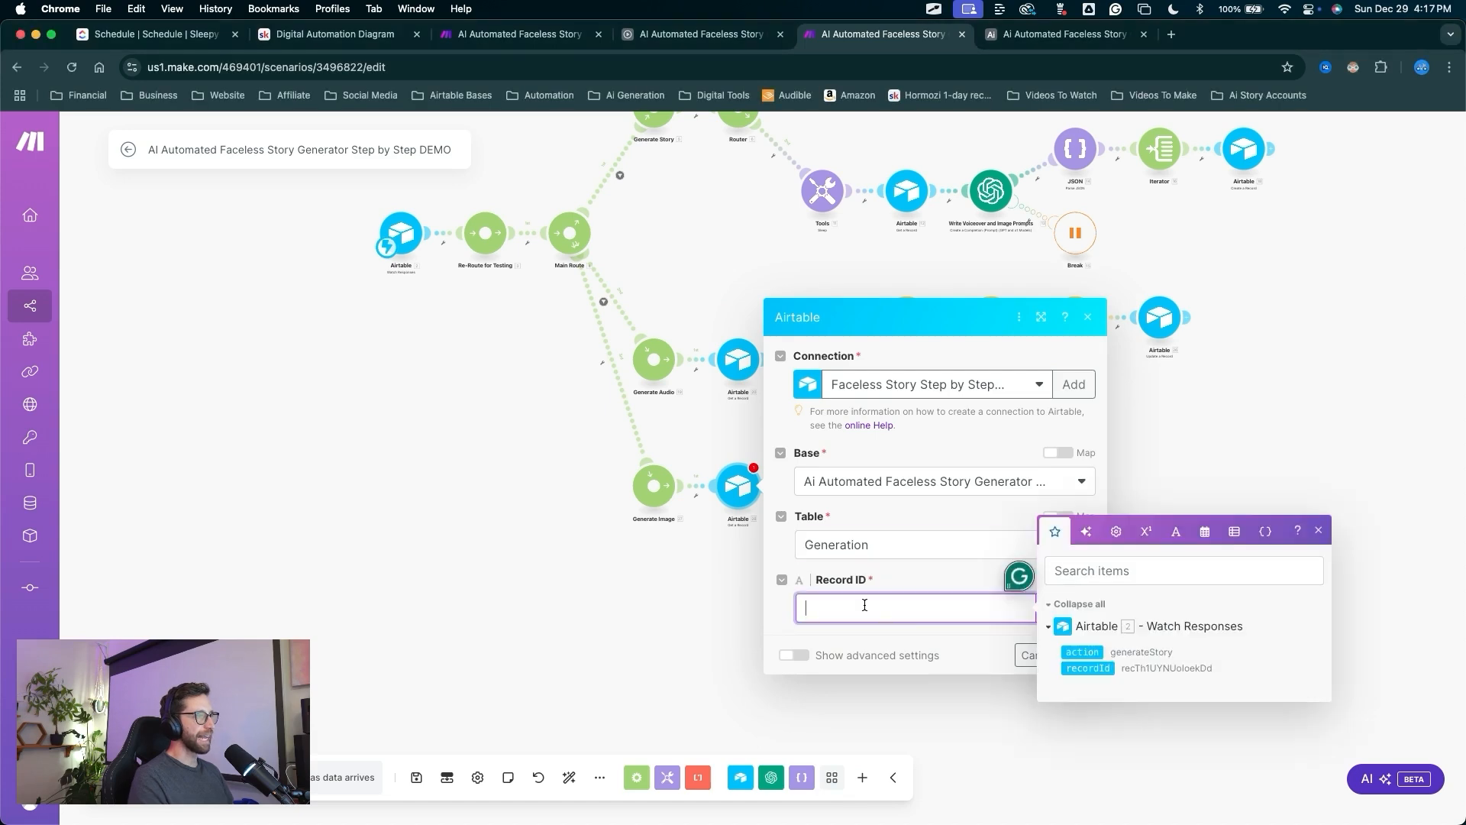
pyautogui.moveTo(1069, 671); pyautogui.dragTo(1006, 600)
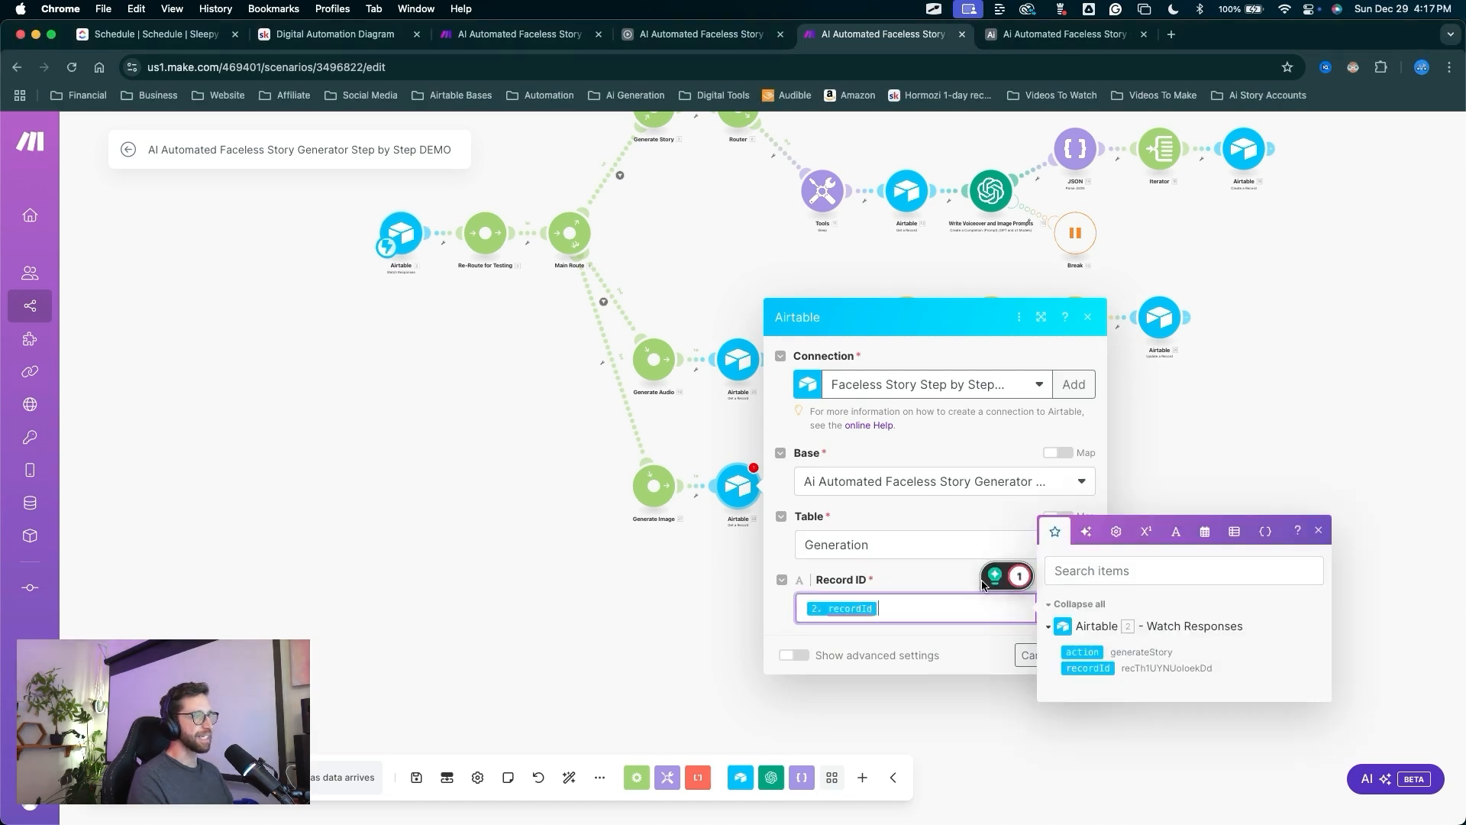
pyautogui.click(981, 584)
pyautogui.moveTo(997, 518); pyautogui.dragTo(1079, 650)
pyautogui.click(1080, 655)
# Add a module after the Airtable step and browse the HTTP app's actions.
pyautogui.moveTo(722, 631)
pyautogui.mouseDown()
pyautogui.moveTo(591, 547)
pyautogui.moveTo(580, 517)
pyautogui.mouseUp()
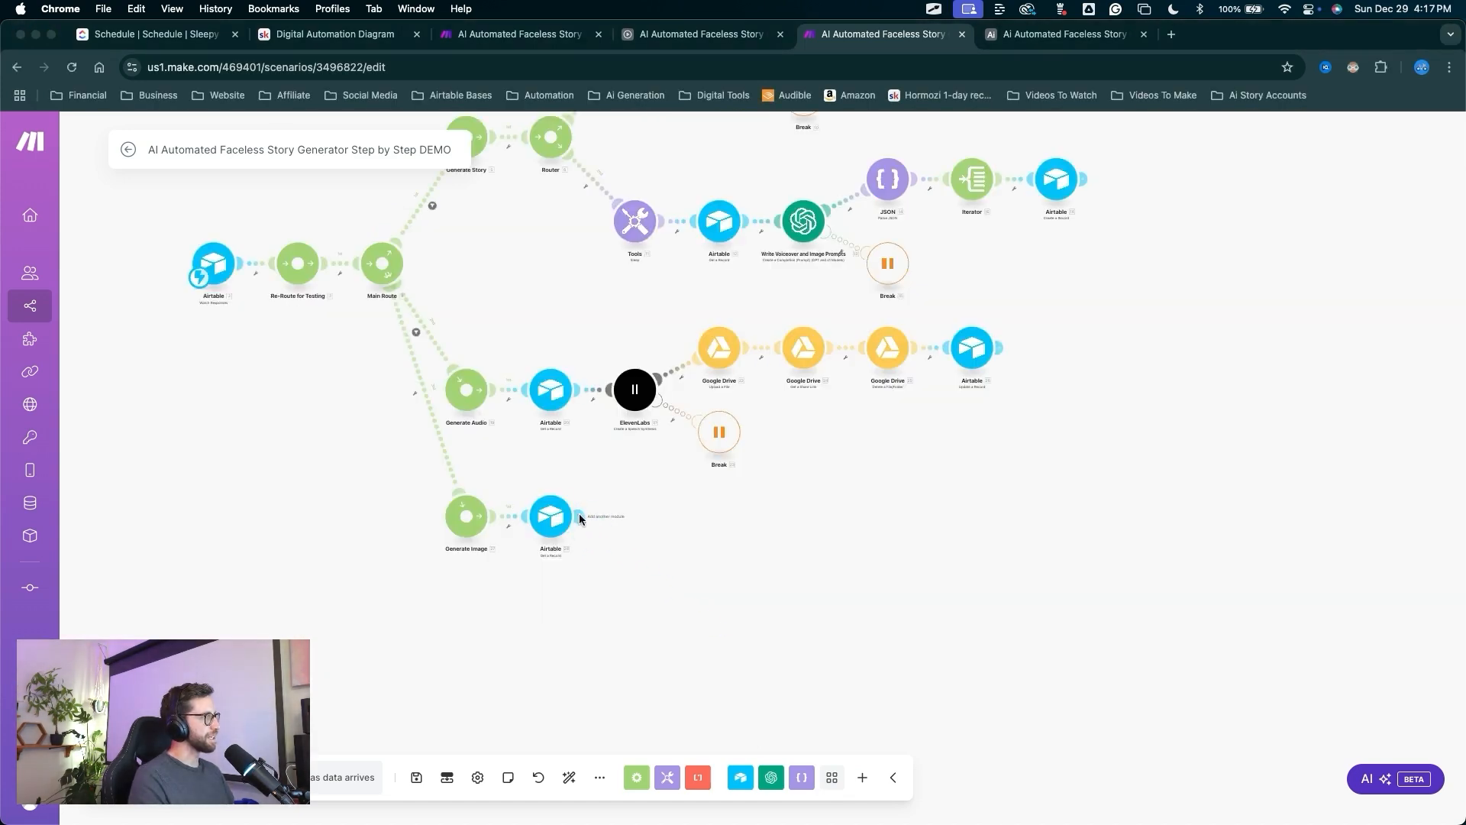
pyautogui.click(580, 516)
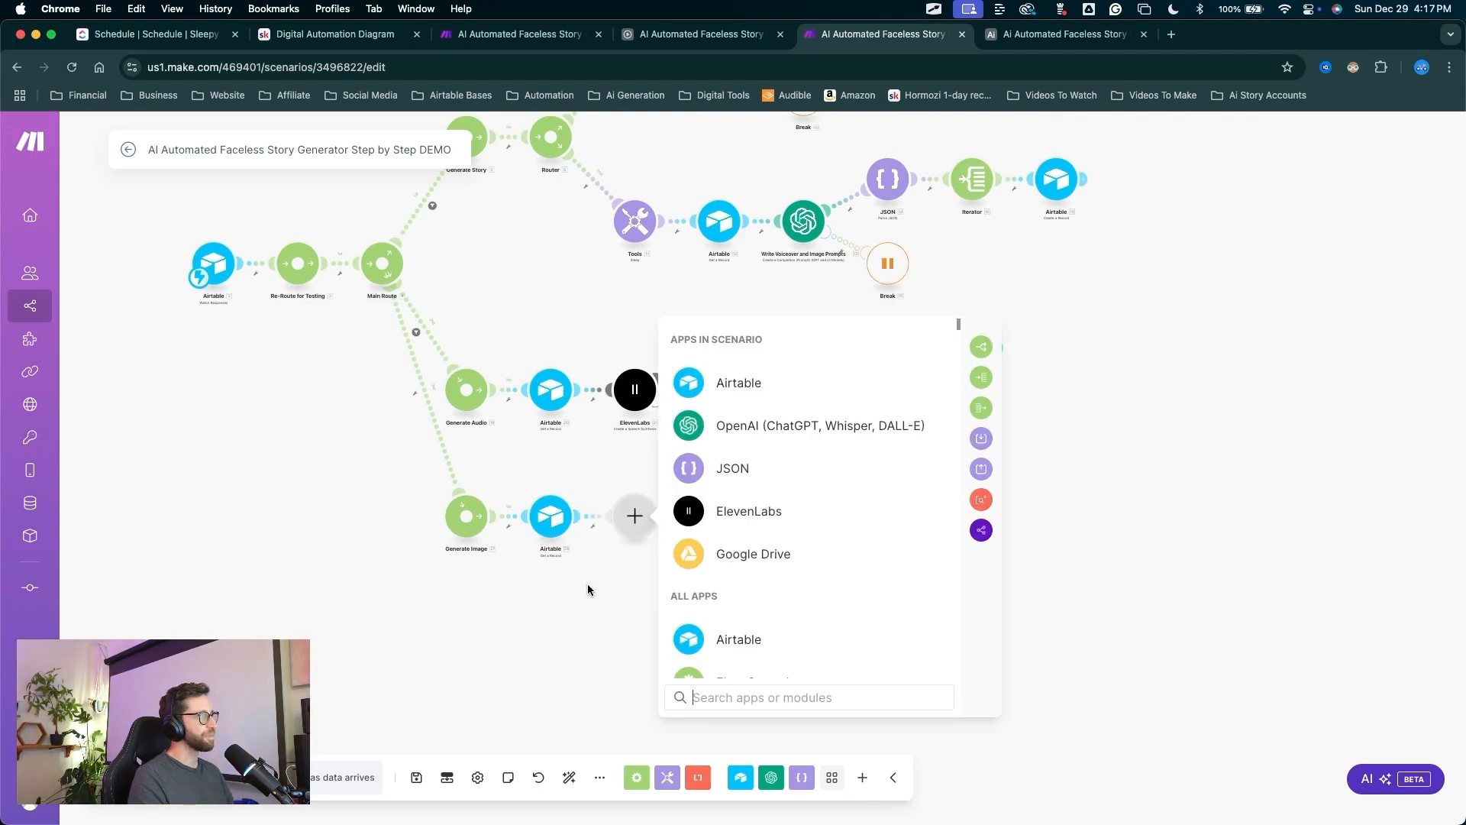
pyautogui.write('HTTP')
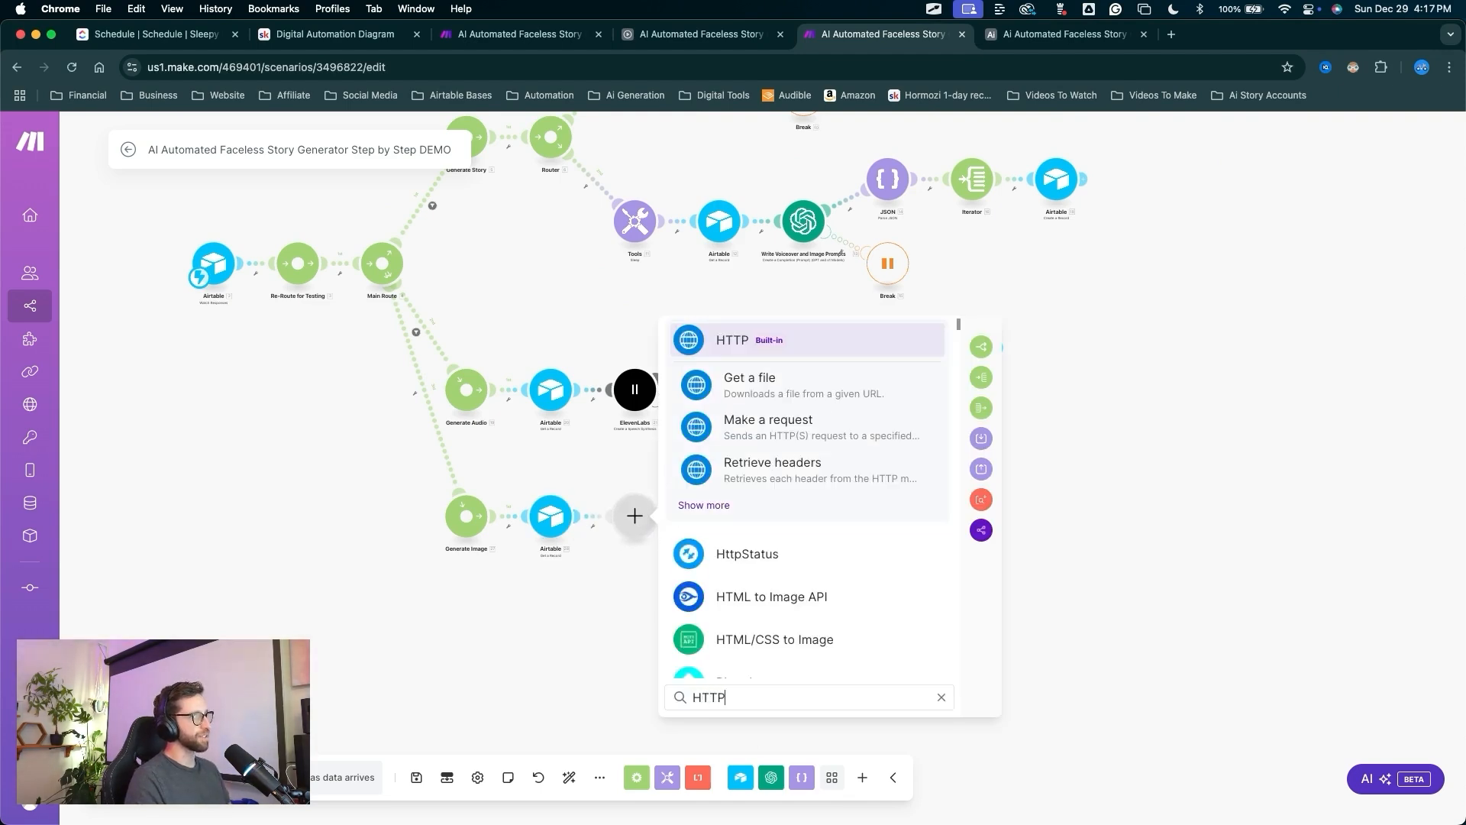
pyautogui.click(736, 356)
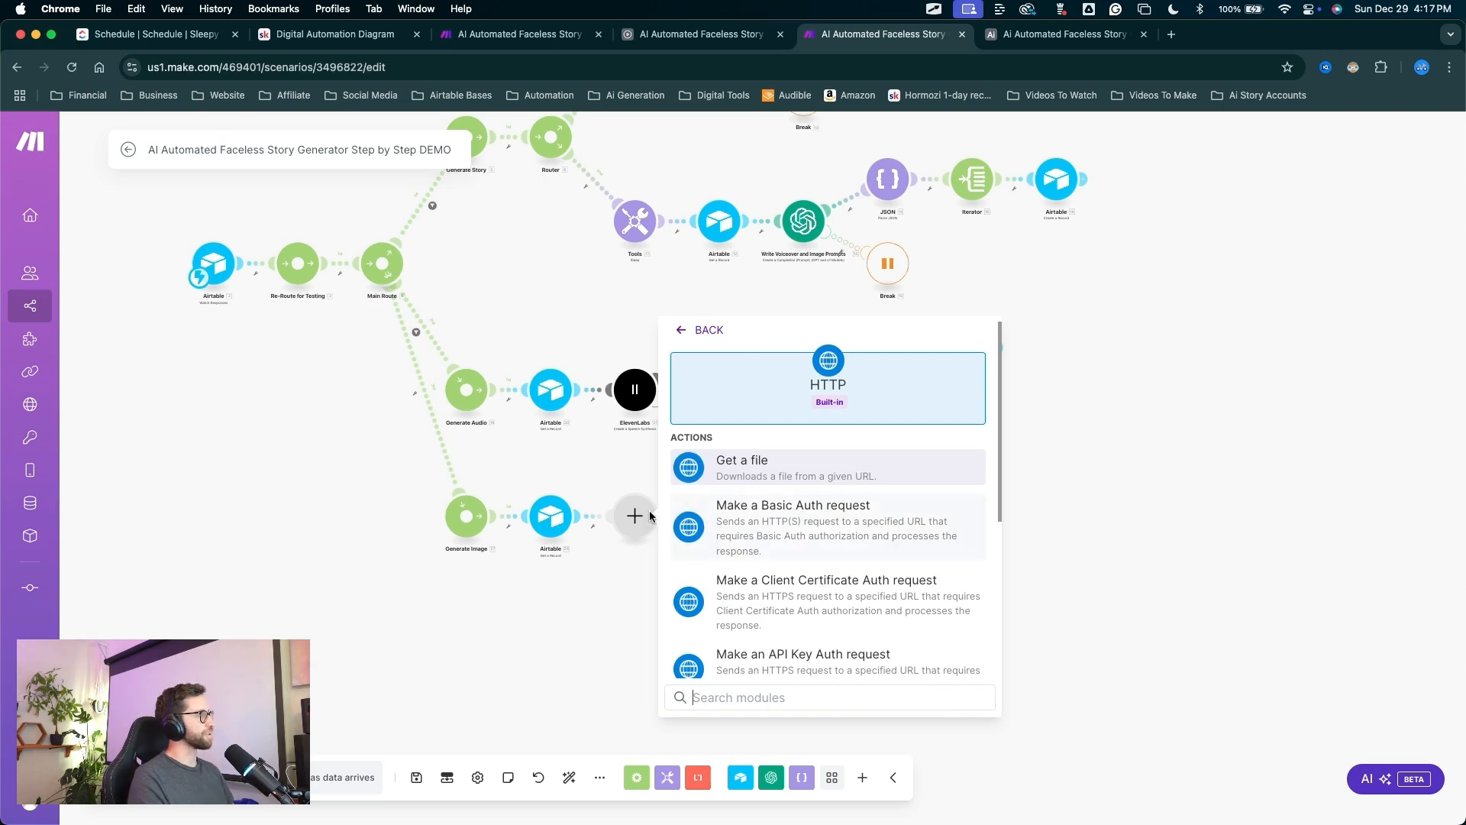
pyautogui.scroll(-3, 836, 505)
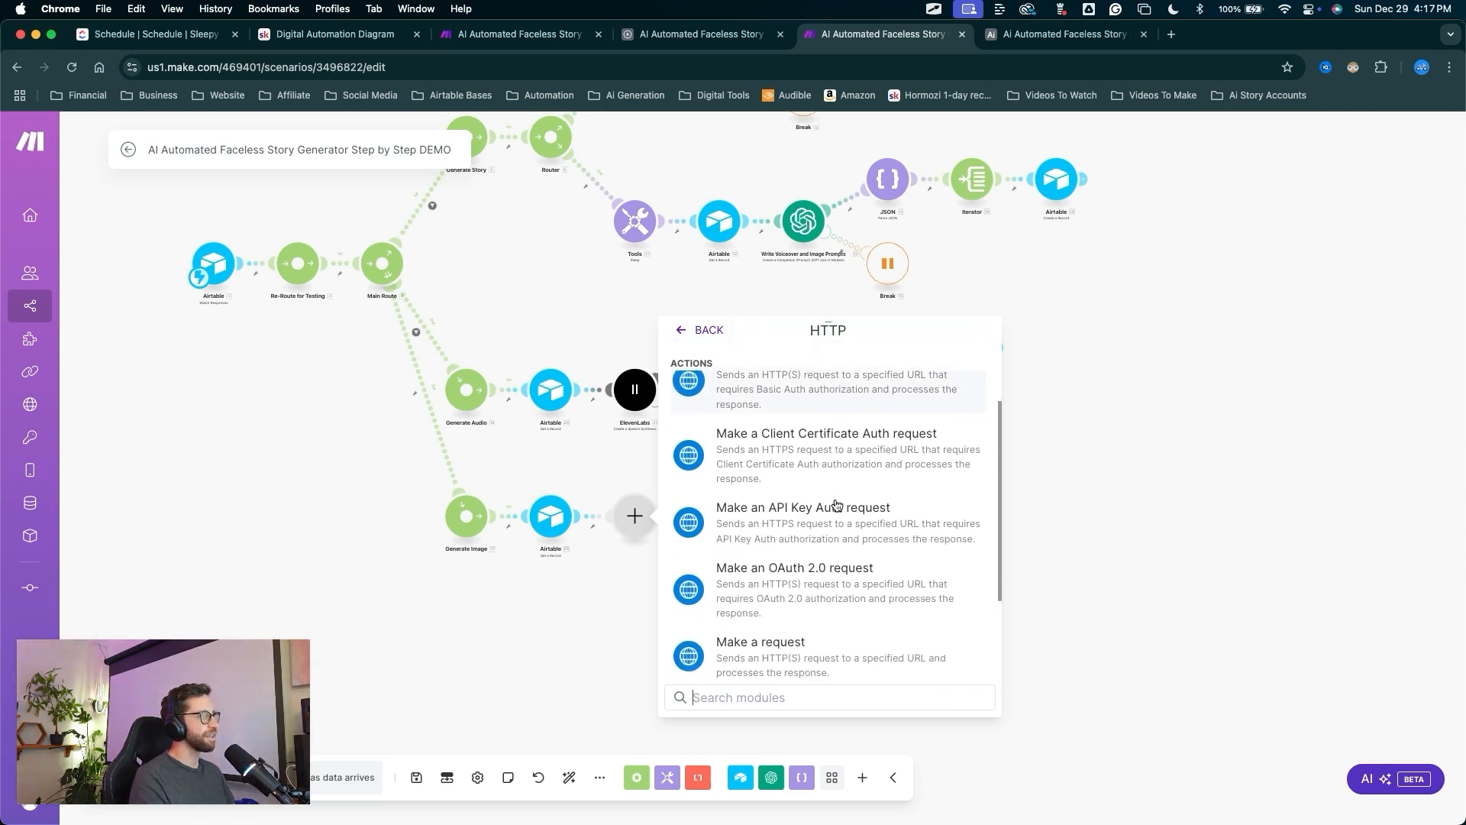
pyautogui.click(763, 607)
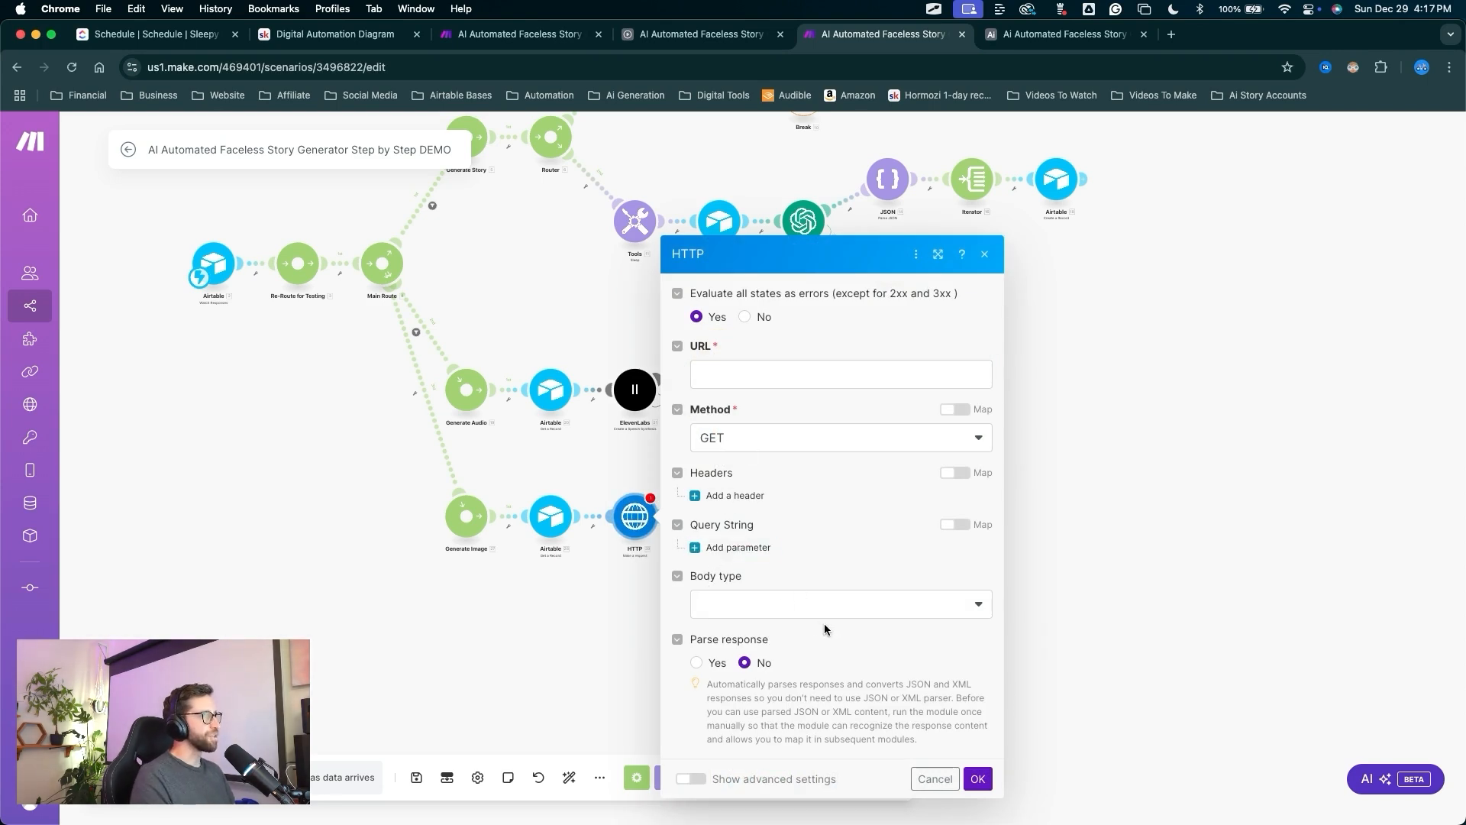
pyautogui.hotkey('ctrl', 'a')
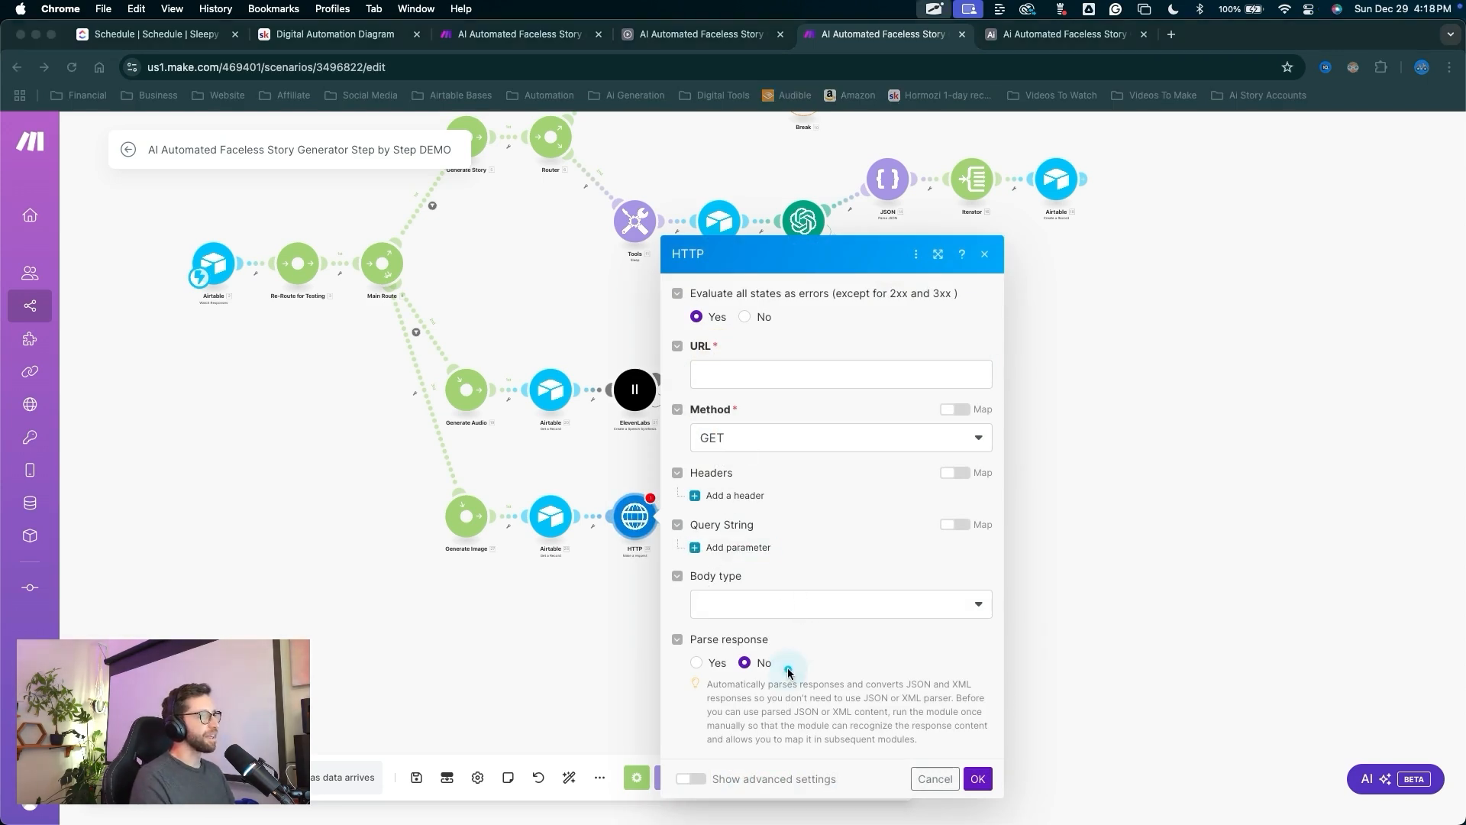
pyautogui.moveTo(785, 676)
pyautogui.mouseDown()
pyautogui.moveTo(688, 380)
pyautogui.moveTo(946, 553)
pyautogui.moveTo(687, 361)
pyautogui.moveTo(844, 583)
pyautogui.moveTo(733, 406)
pyautogui.moveTo(805, 546)
pyautogui.moveTo(782, 638)
pyautogui.moveTo(726, 451)
pyautogui.moveTo(763, 421)
pyautogui.moveTo(771, 436)
pyautogui.mouseUp()
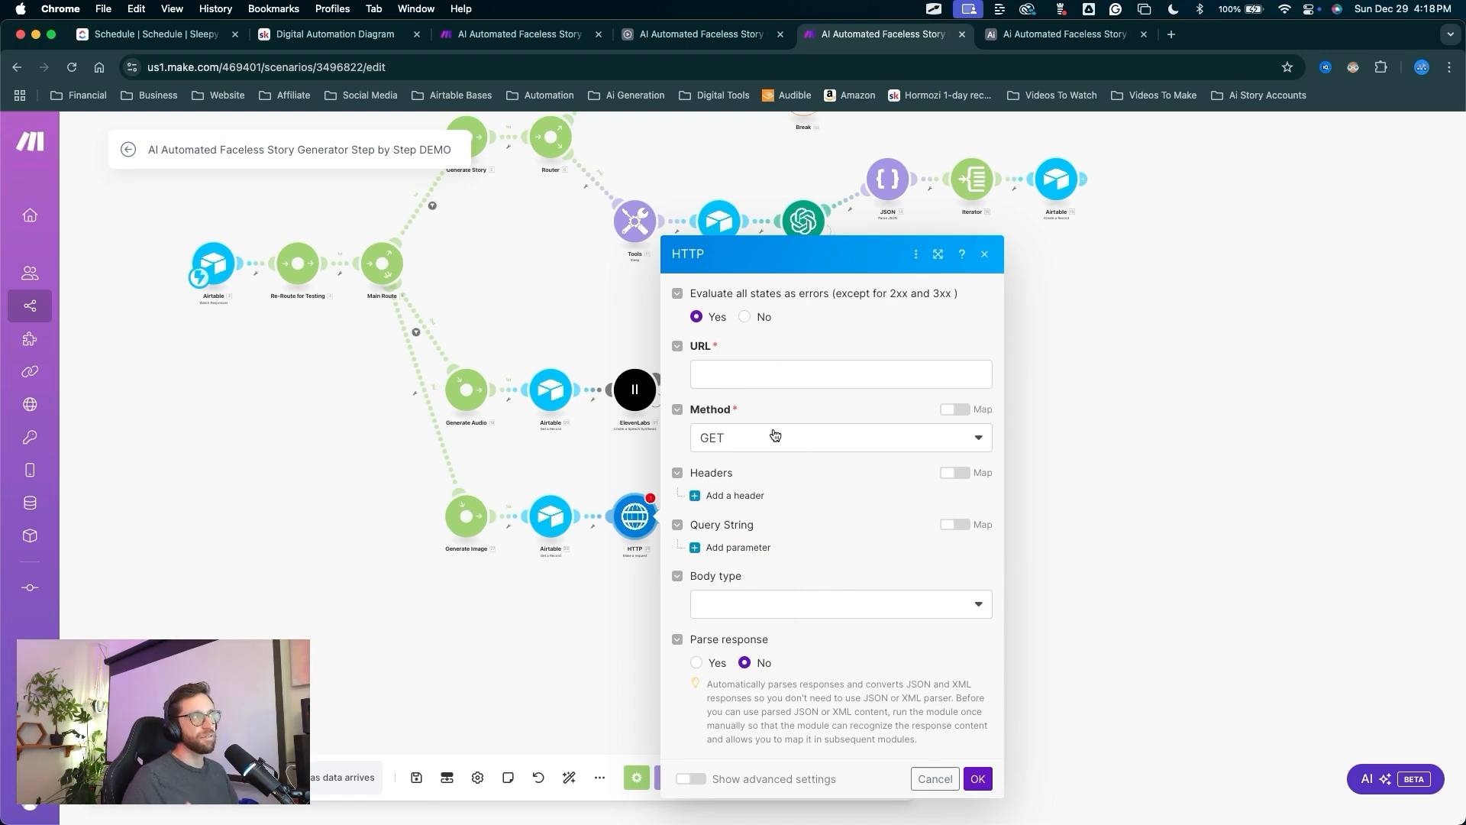
pyautogui.hotkey('ctrl', 'a')
pyautogui.moveTo(786, 328)
pyautogui.mouseDown()
pyautogui.moveTo(763, 464)
pyautogui.moveTo(771, 631)
pyautogui.mouseUp()
pyautogui.press('Escape')
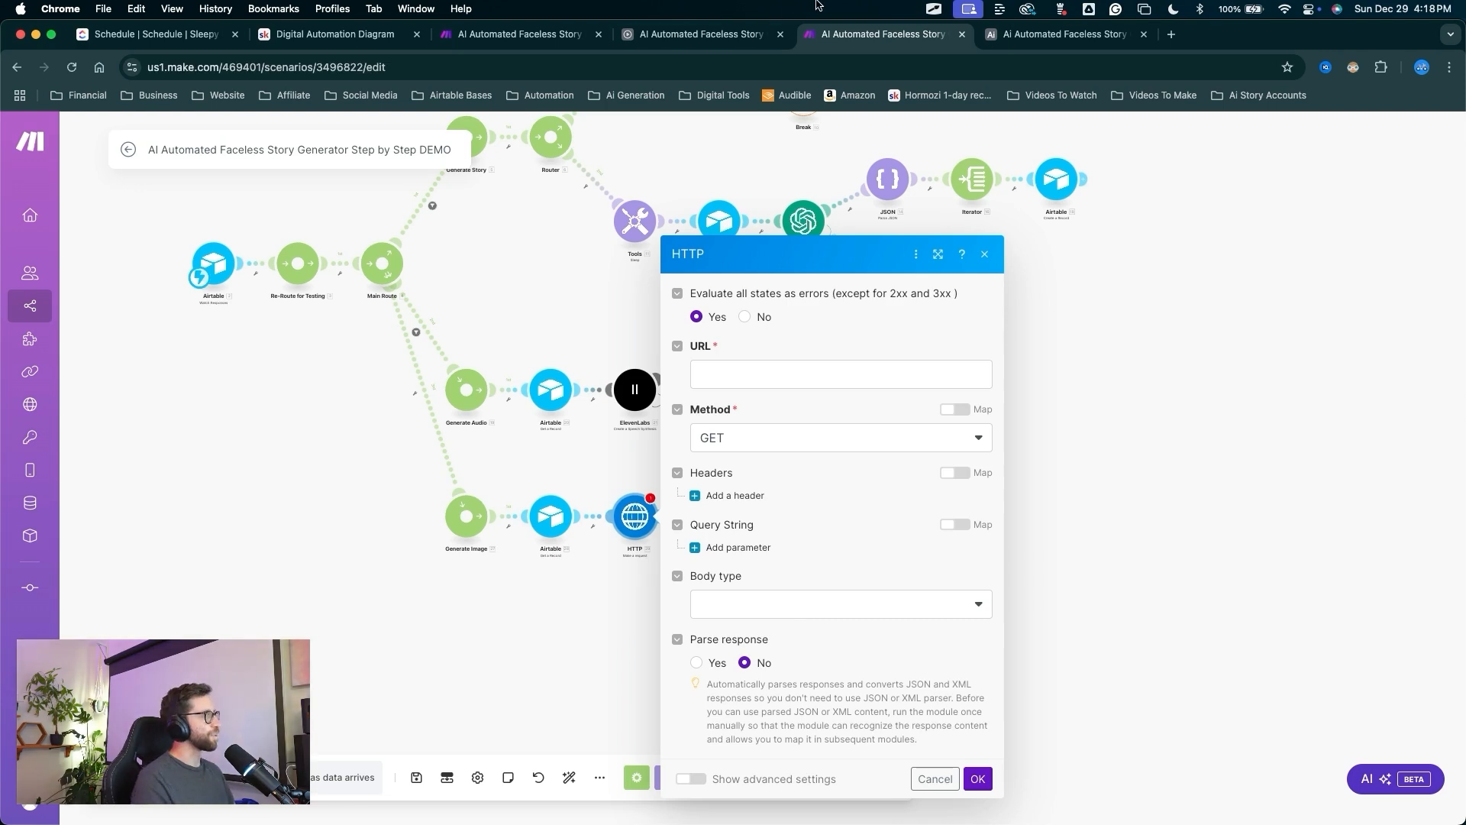
pyautogui.hotkey('ctrl', 'a')
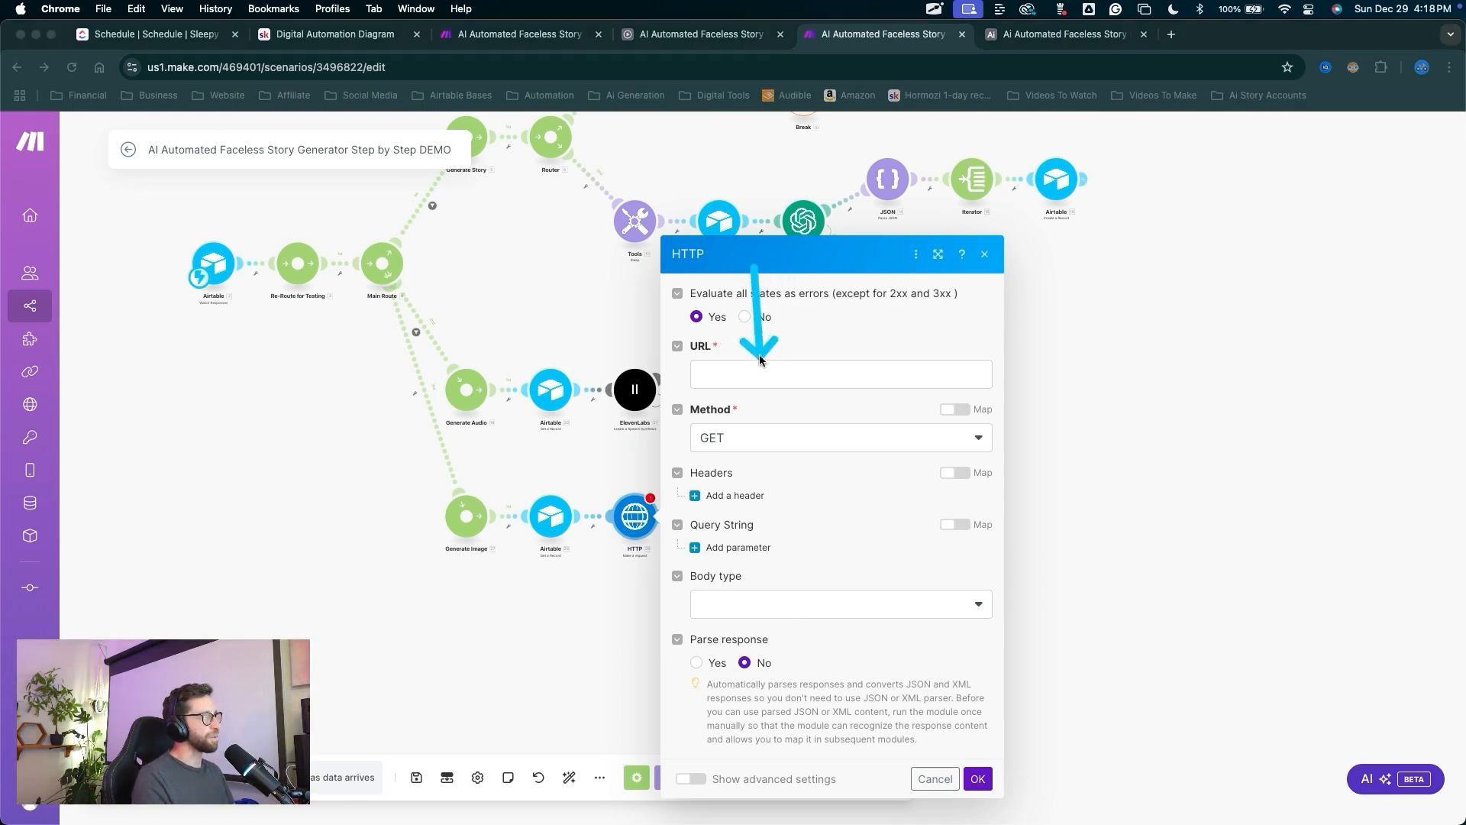
pyautogui.moveTo(760, 360); pyautogui.dragTo(746, 370)
pyautogui.press('Escape')
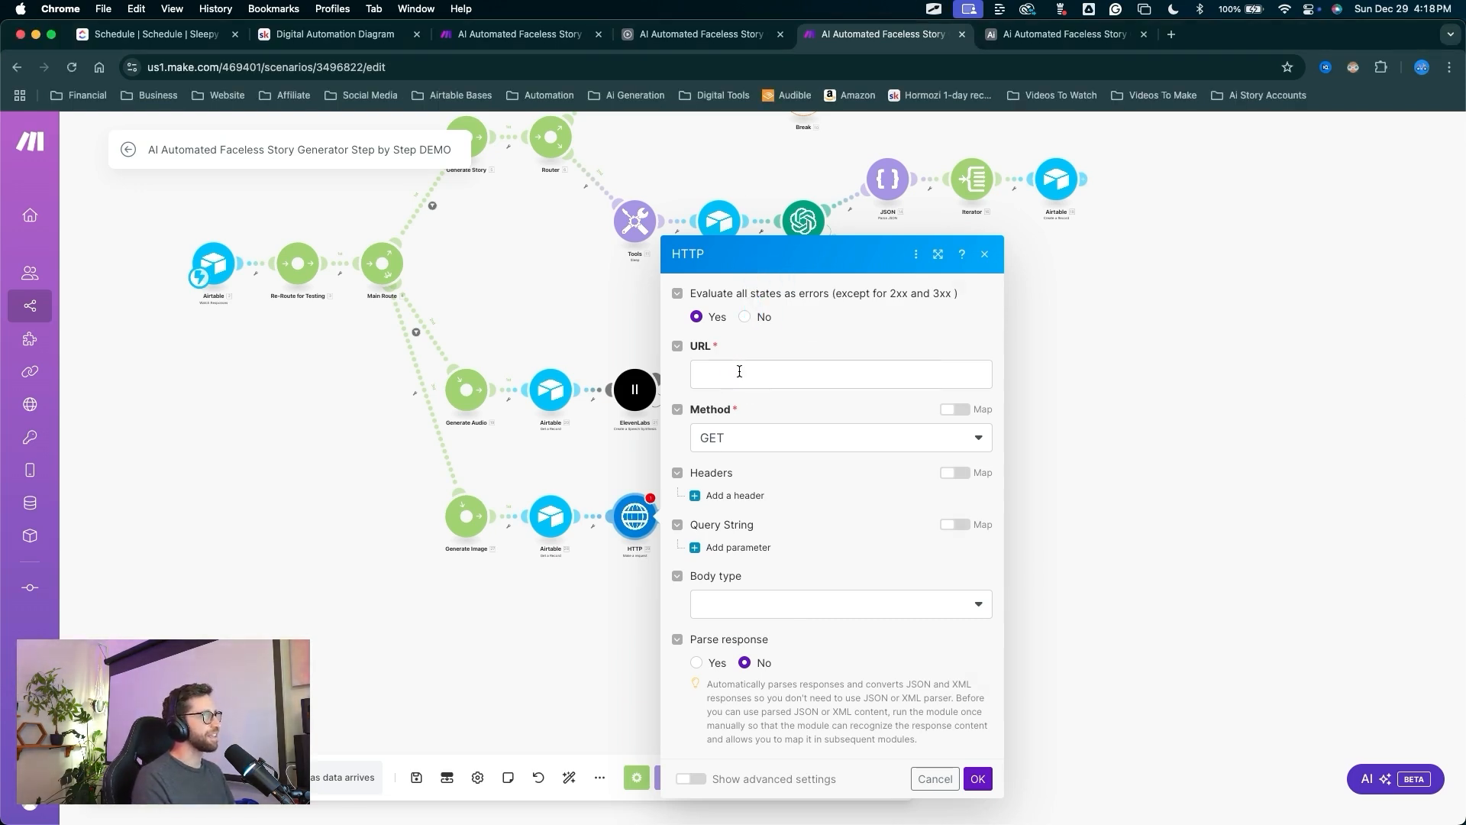
pyautogui.click(739, 372)
pyautogui.write('https://queue.fal.run/fal-ai/flux-realism')
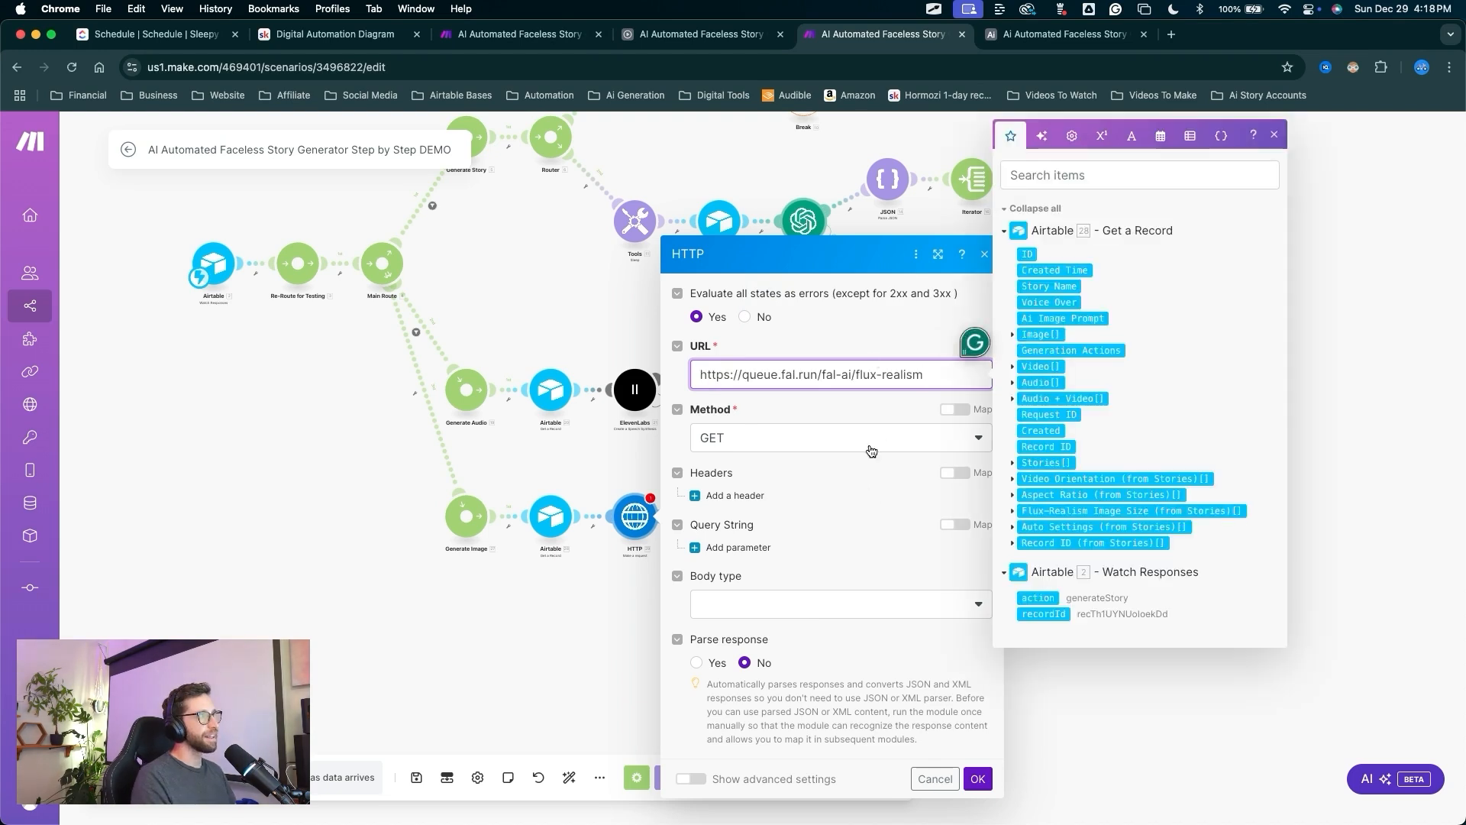
# Set the request method to POST, confirm the HTTP settings, and save the scenario.
pyautogui.moveTo(817, 558)
pyautogui.mouseDown()
pyautogui.moveTo(697, 409)
pyautogui.moveTo(857, 366)
pyautogui.moveTo(835, 484)
pyautogui.moveTo(751, 455)
pyautogui.mouseUp()
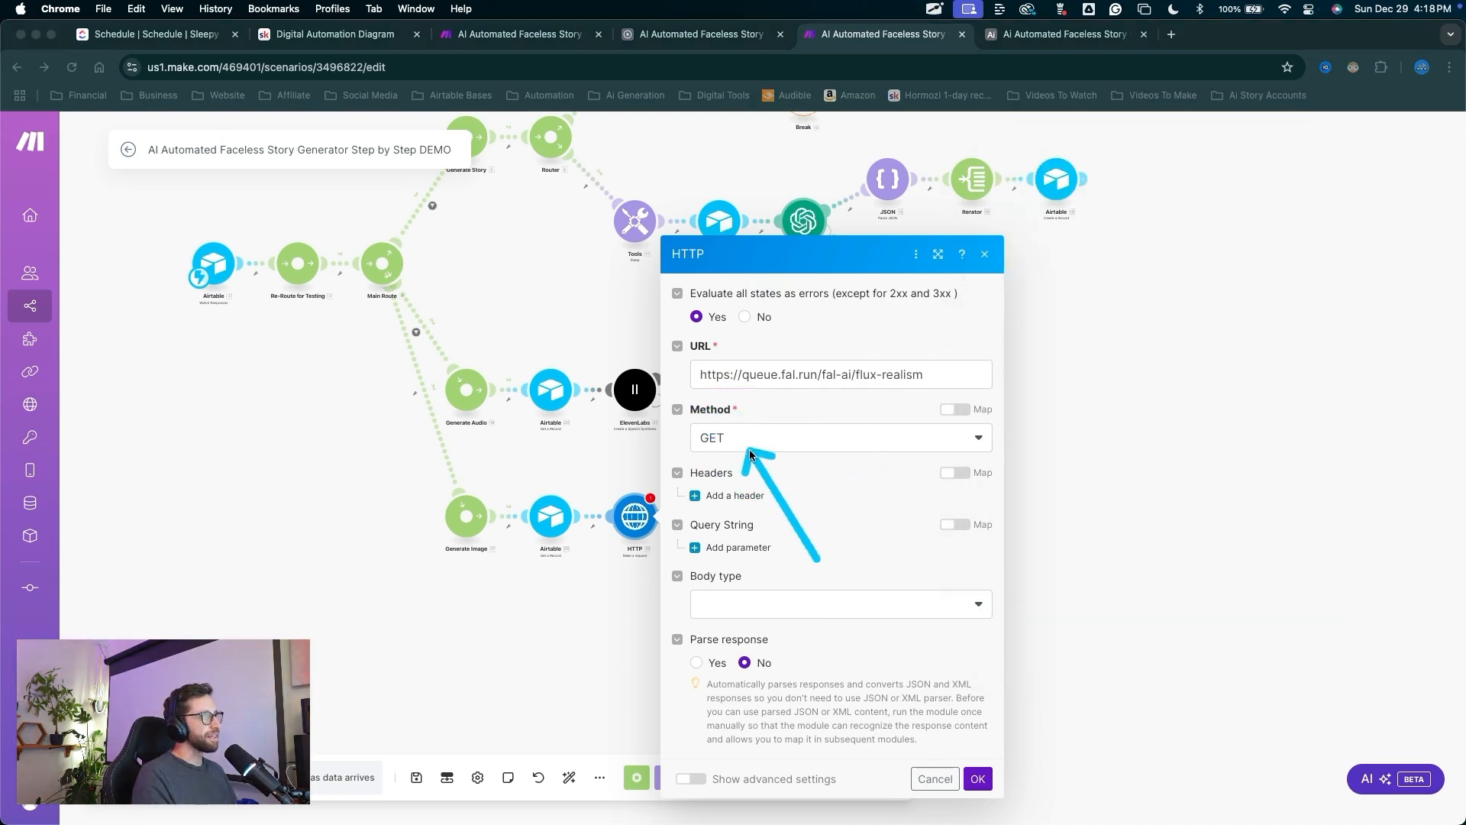
pyautogui.press('Escape')
pyautogui.click(750, 443)
pyautogui.click(721, 516)
pyautogui.moveTo(888, 461); pyautogui.dragTo(746, 504)
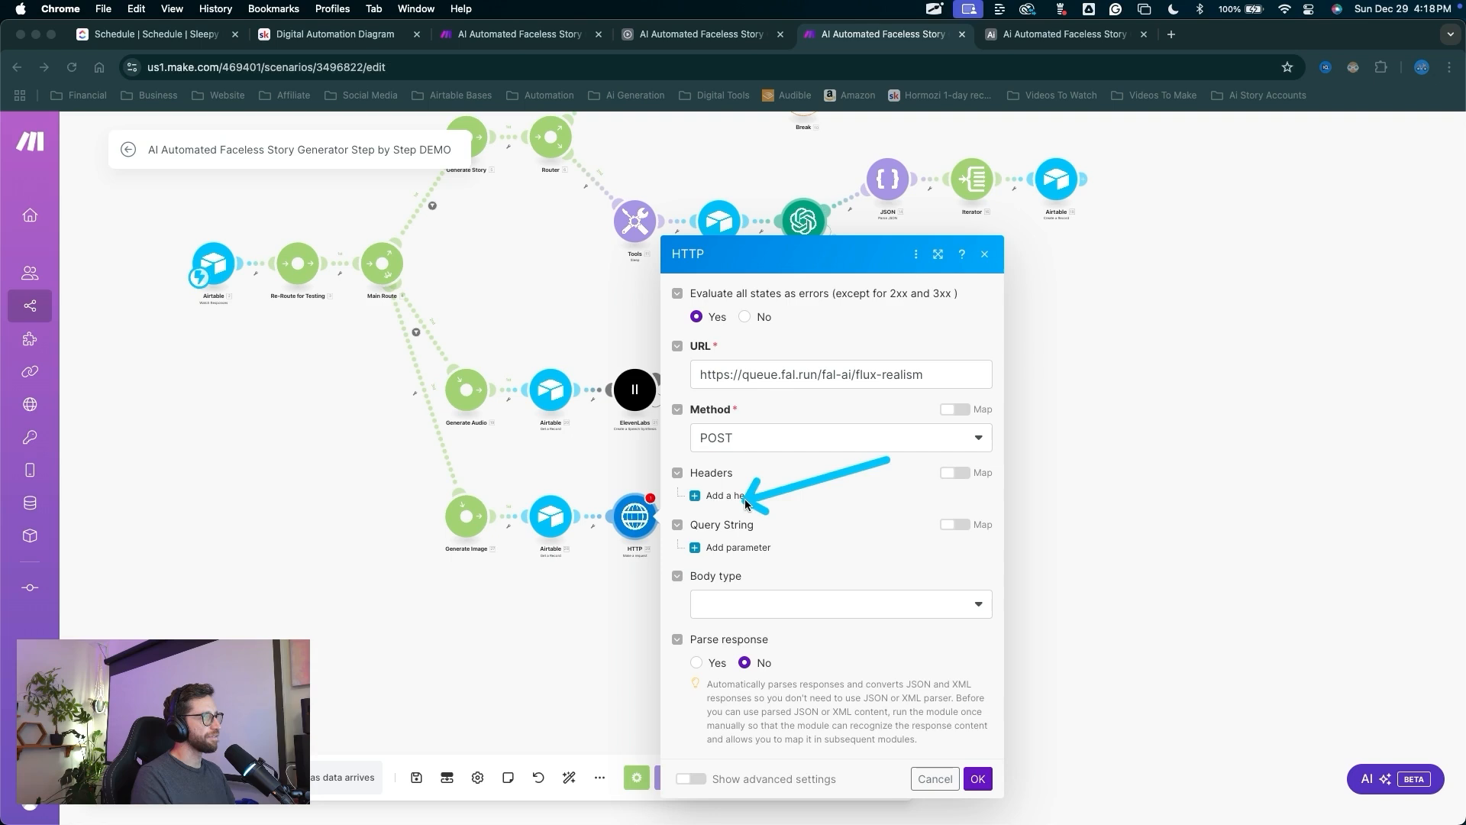
pyautogui.click(816, 436)
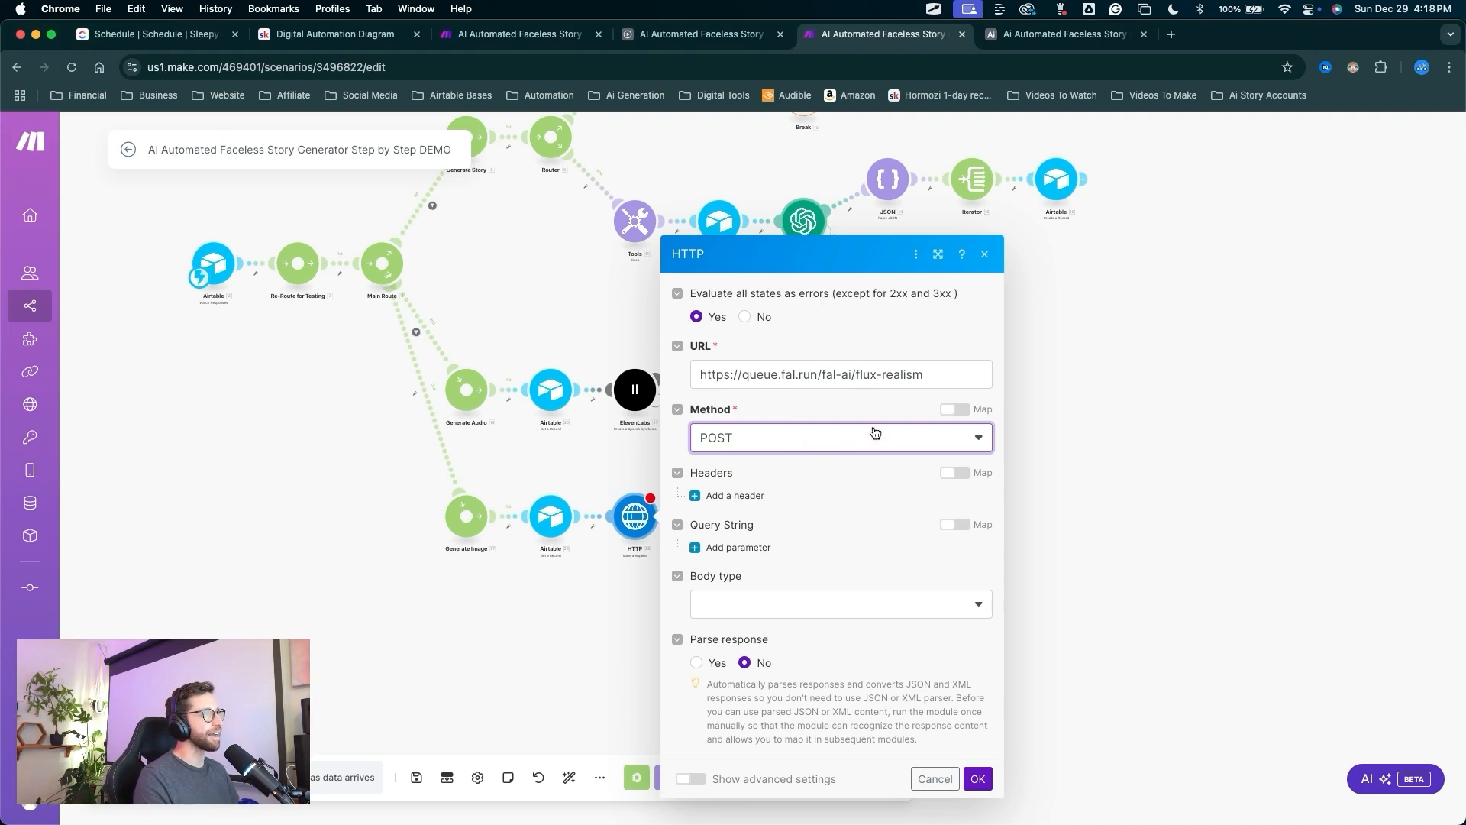
pyautogui.moveTo(878, 575); pyautogui.dragTo(975, 744)
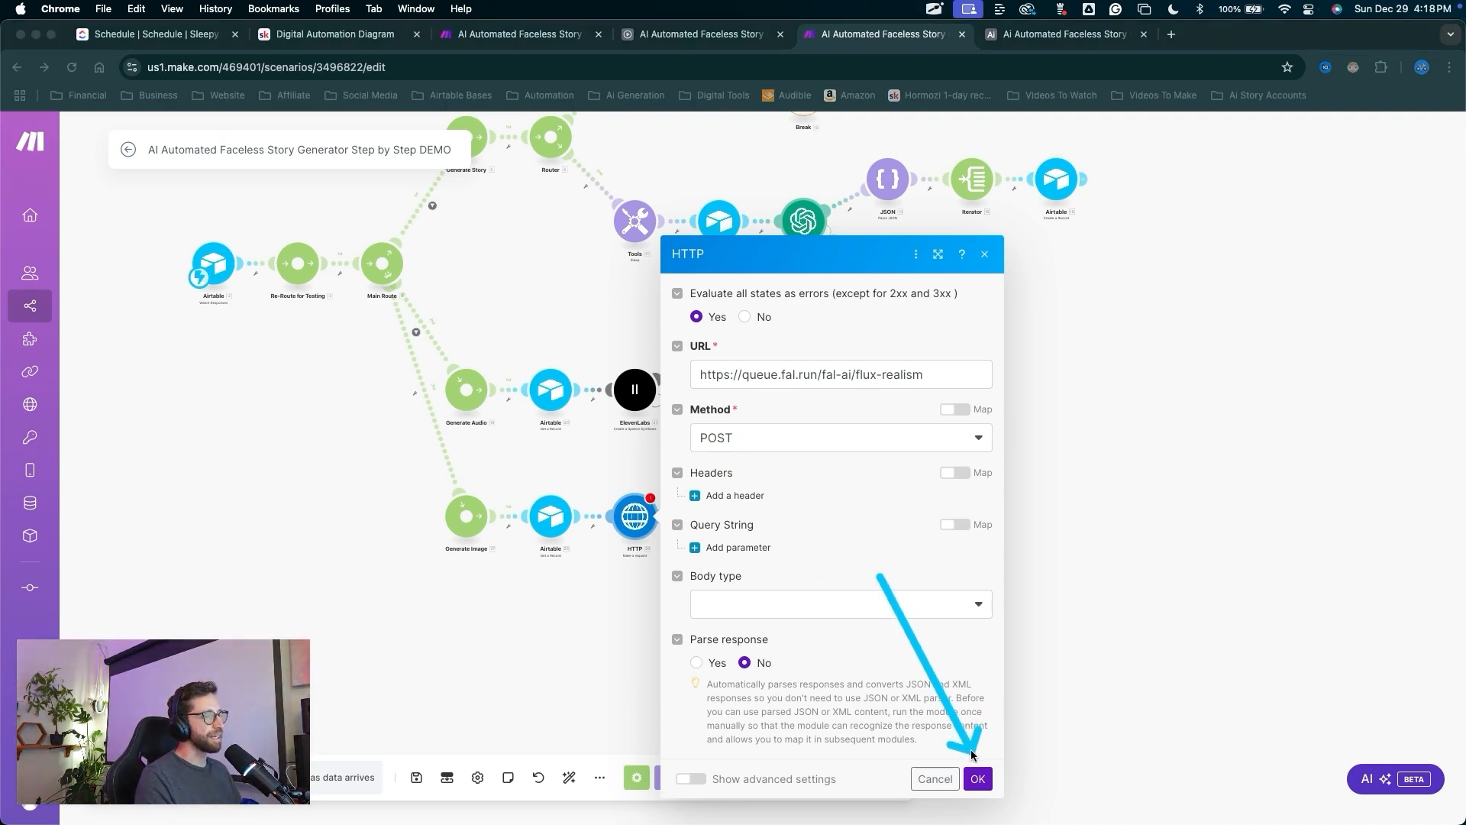
pyautogui.click(977, 778)
pyautogui.moveTo(740, 474); pyautogui.dragTo(421, 764)
pyautogui.click(417, 777)
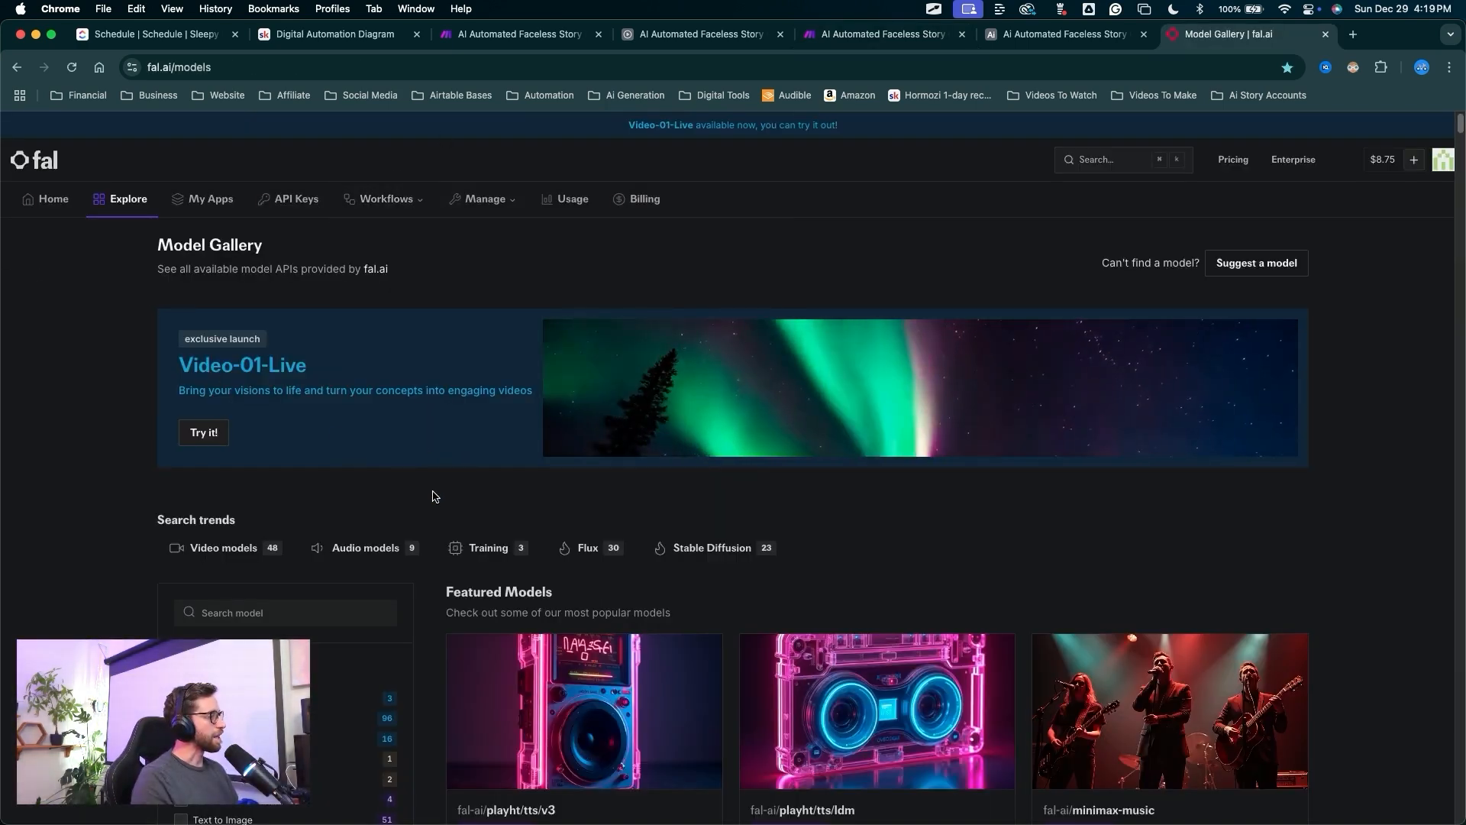
# Review fal.ai's recent apps: flux-realism, flux-pro/v1.1-ultra and flux/schnell.
pyautogui.moveTo(504, 585)
pyautogui.mouseDown()
pyautogui.moveTo(104, 222)
pyautogui.moveTo(210, 292)
pyautogui.moveTo(693, 734)
pyautogui.moveTo(548, 471)
pyautogui.mouseUp()
pyautogui.press('Escape')
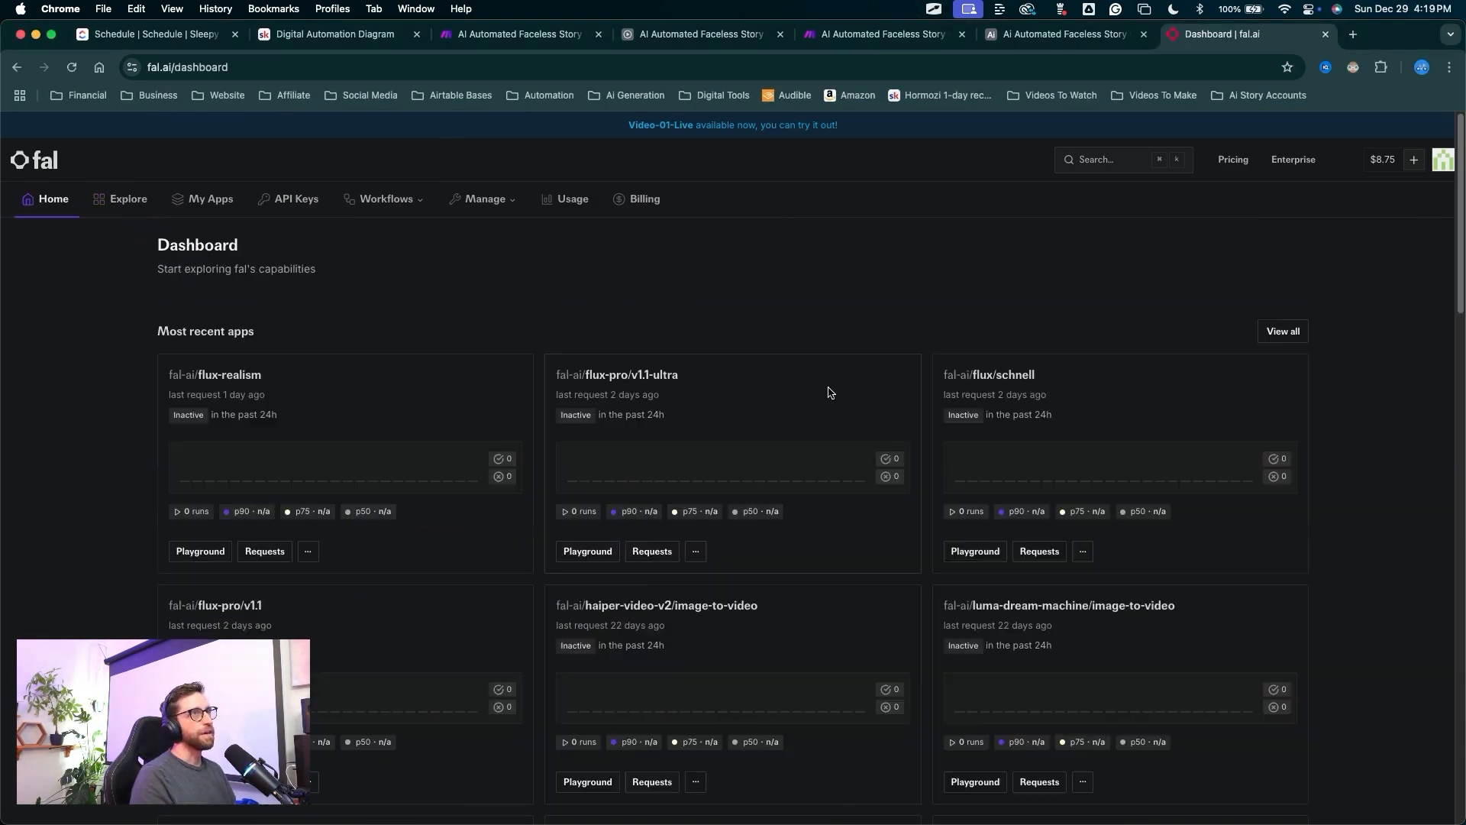
pyautogui.moveTo(622, 569)
pyautogui.mouseDown()
pyautogui.moveTo(308, 376)
pyautogui.moveTo(1257, 264)
pyautogui.moveTo(1260, 192)
pyautogui.mouseUp()
pyautogui.press('Escape')
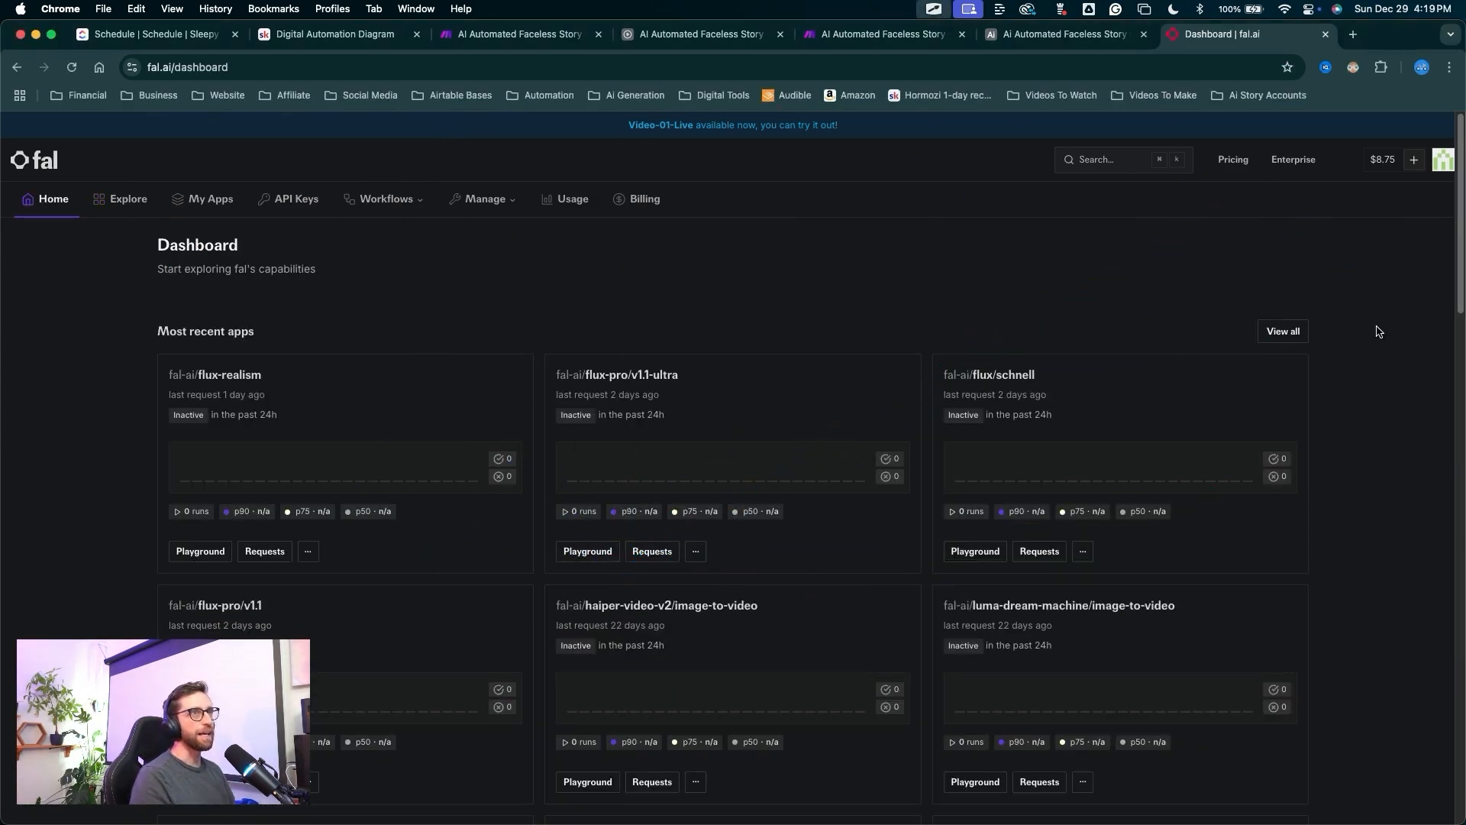
pyautogui.moveTo(1363, 361)
pyautogui.mouseDown()
pyautogui.moveTo(1386, 177)
pyautogui.moveTo(1122, 155)
pyautogui.moveTo(664, 667)
pyautogui.moveTo(772, 445)
pyautogui.moveTo(703, 201)
pyautogui.moveTo(828, 598)
pyautogui.moveTo(301, 357)
pyautogui.moveTo(891, 556)
pyautogui.moveTo(1026, 630)
pyautogui.moveTo(245, 606)
pyautogui.moveTo(573, 687)
pyautogui.moveTo(852, 600)
pyautogui.moveTo(403, 365)
pyautogui.mouseUp()
pyautogui.press('Escape')
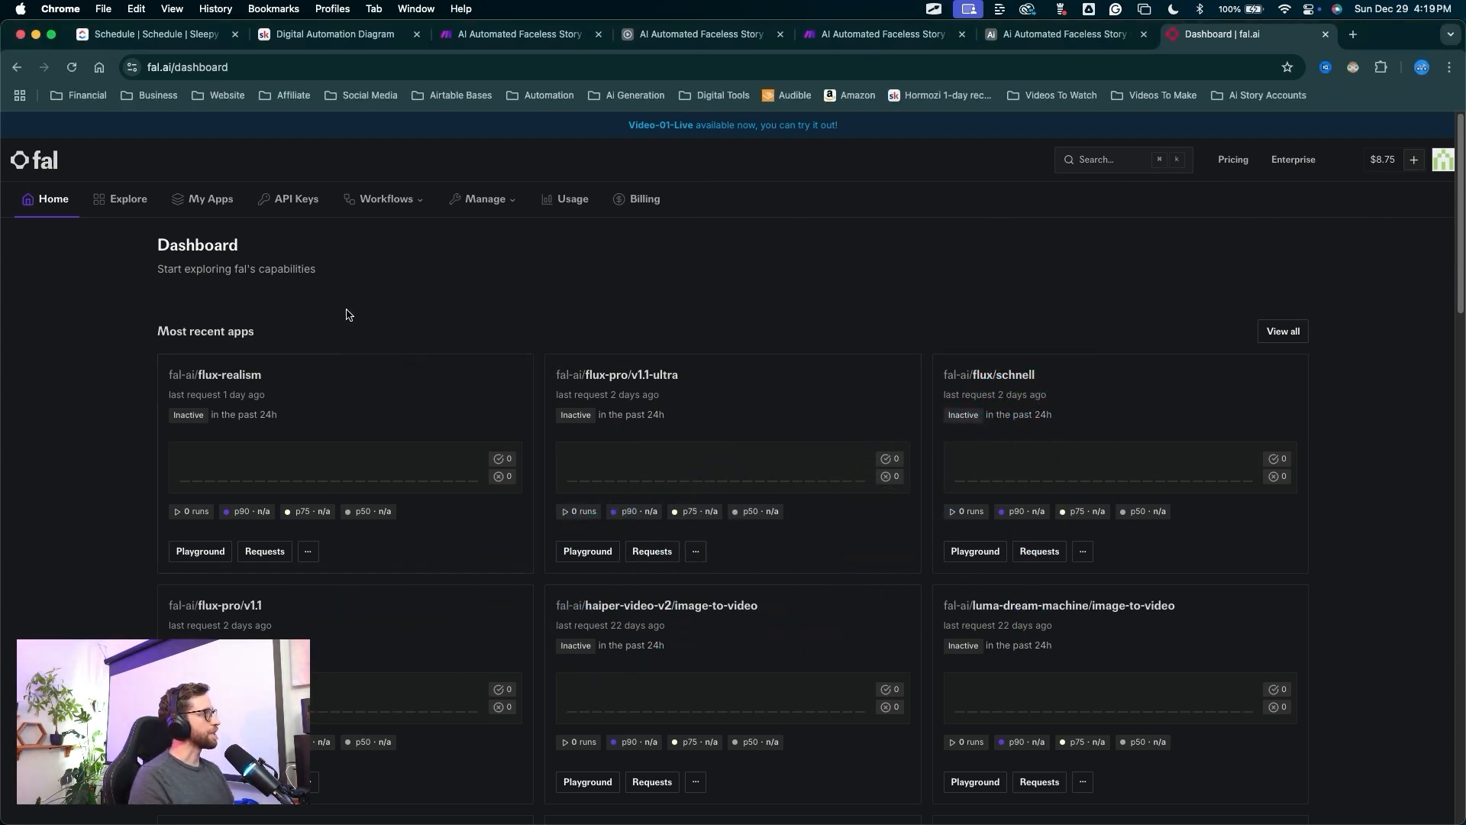
pyautogui.moveTo(65, 492)
pyautogui.mouseDown()
pyautogui.moveTo(107, 217)
pyautogui.moveTo(982, 688)
pyautogui.moveTo(759, 645)
pyautogui.mouseUp()
pyautogui.press('Escape')
pyautogui.scroll(-3, 835, 578)
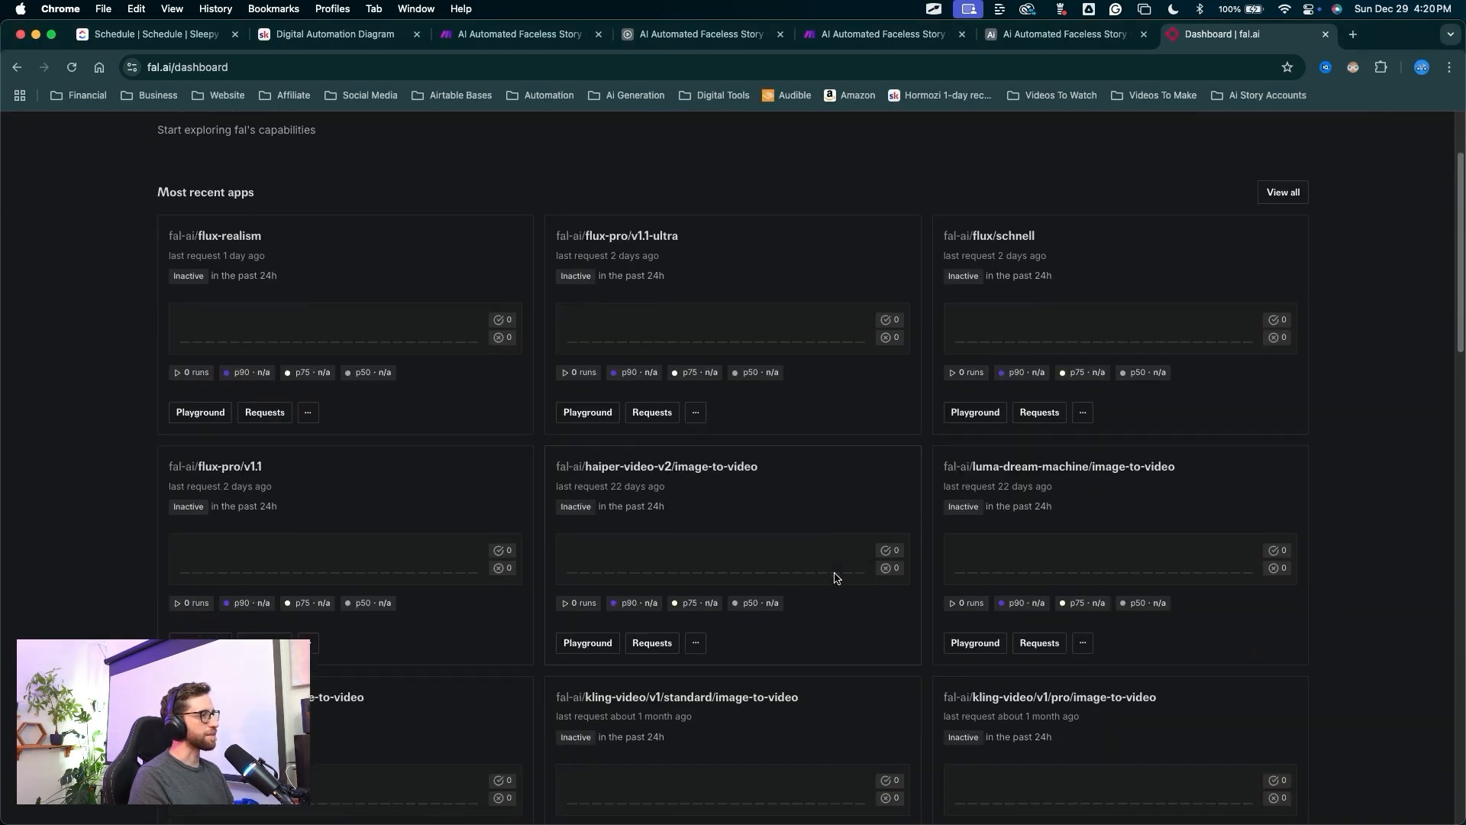
pyautogui.scroll(-10, 832, 576)
pyautogui.scroll(12, 831, 507)
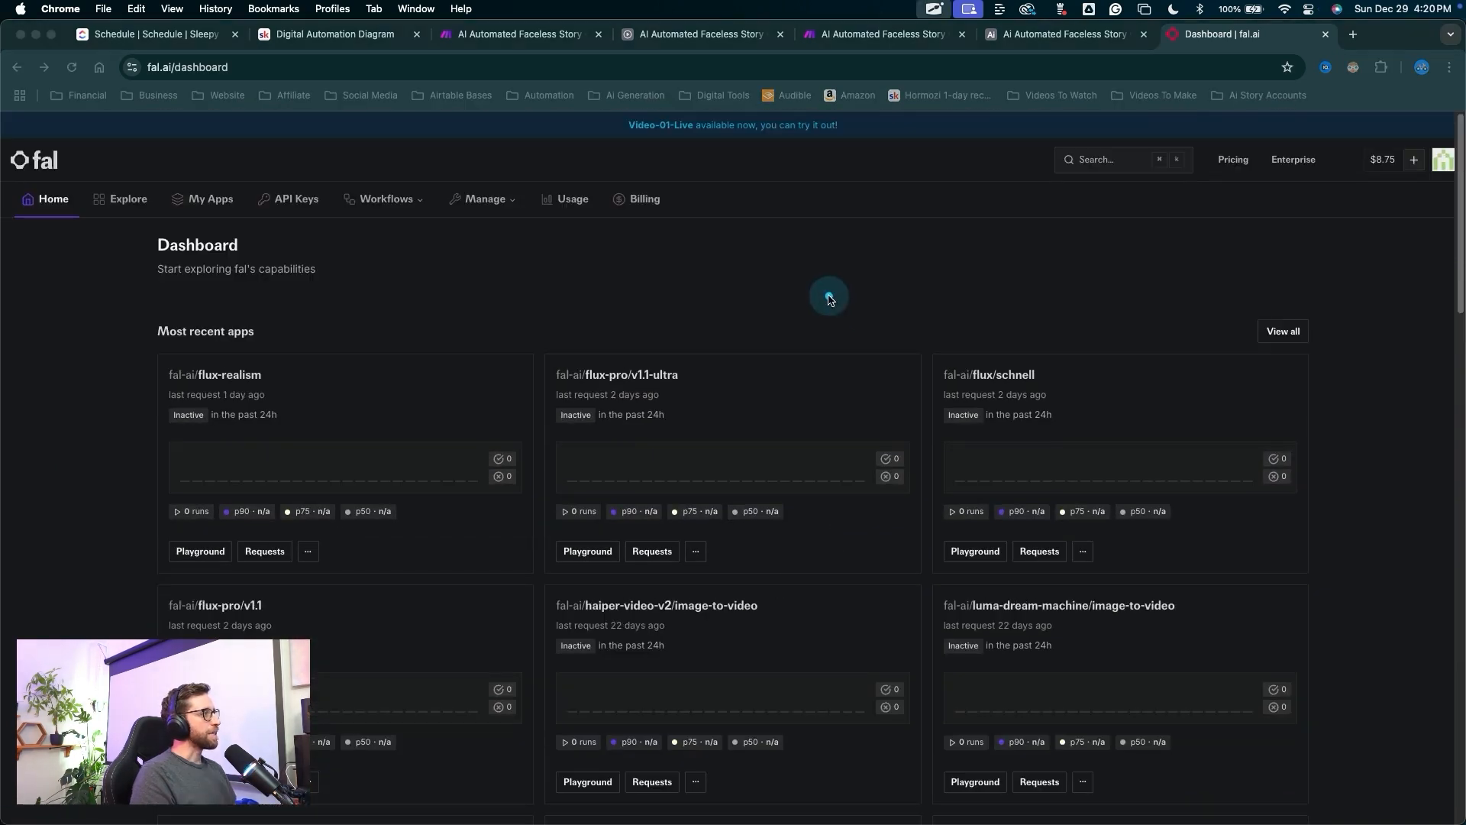
pyautogui.moveTo(799, 289)
pyautogui.mouseDown()
pyautogui.moveTo(949, 785)
pyautogui.moveTo(484, 786)
pyautogui.moveTo(278, 425)
pyautogui.moveTo(1047, 383)
pyautogui.mouseUp()
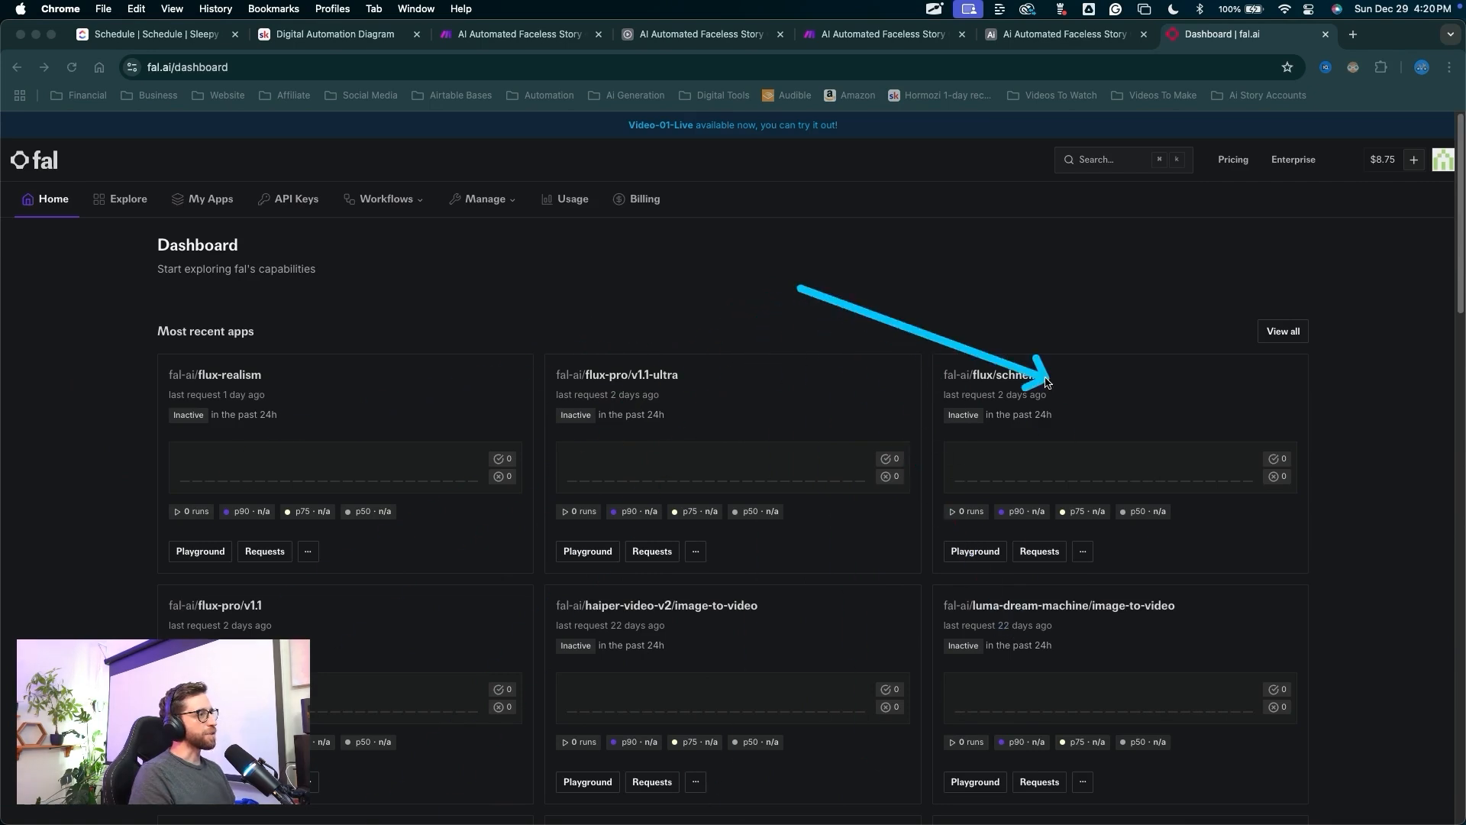
pyautogui.press('Escape')
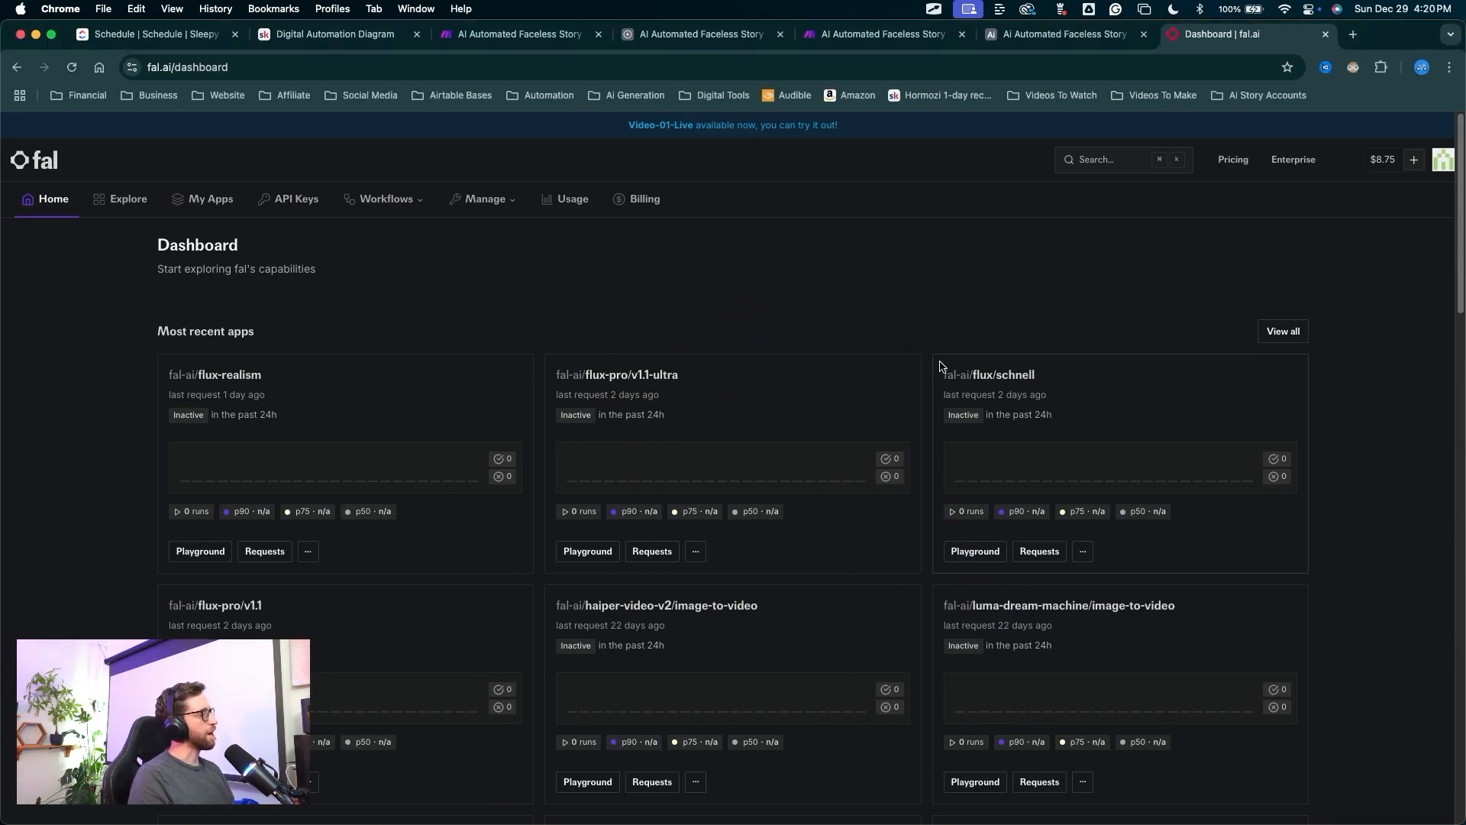
pyautogui.moveTo(1315, 342)
pyautogui.mouseDown()
pyautogui.moveTo(1413, 175)
pyautogui.moveTo(1214, 249)
pyautogui.mouseUp()
pyautogui.press('Escape')
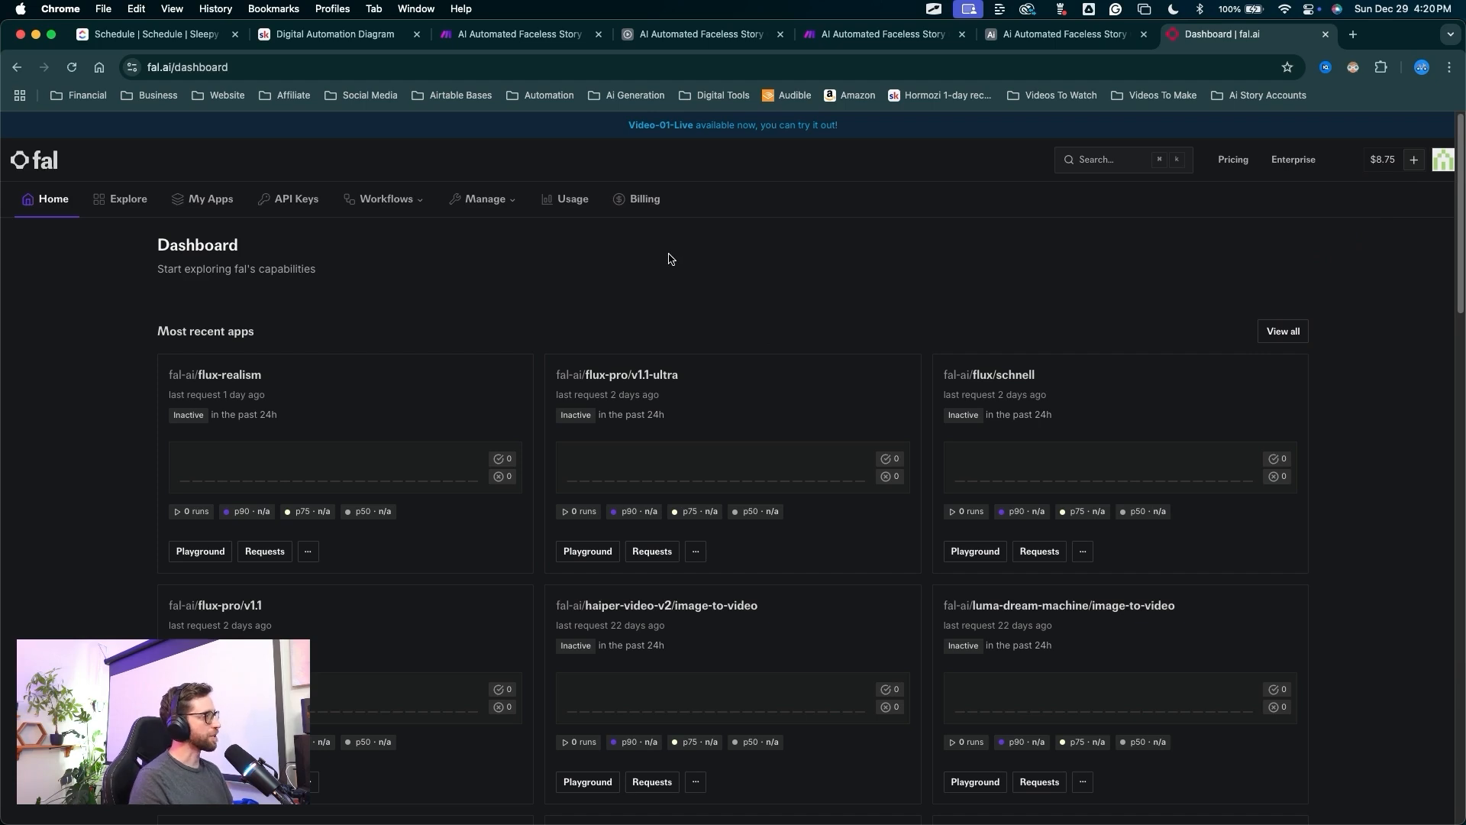
pyautogui.moveTo(501, 309)
pyautogui.mouseDown()
pyautogui.moveTo(196, 383)
pyautogui.moveTo(262, 393)
pyautogui.moveTo(304, 426)
pyautogui.mouseUp()
pyautogui.press('Escape')
pyautogui.moveTo(350, 268)
pyautogui.mouseDown()
pyautogui.moveTo(262, 504)
pyautogui.moveTo(165, 386)
pyautogui.moveTo(197, 391)
pyautogui.moveTo(139, 458)
pyautogui.mouseUp()
pyautogui.press('Escape')
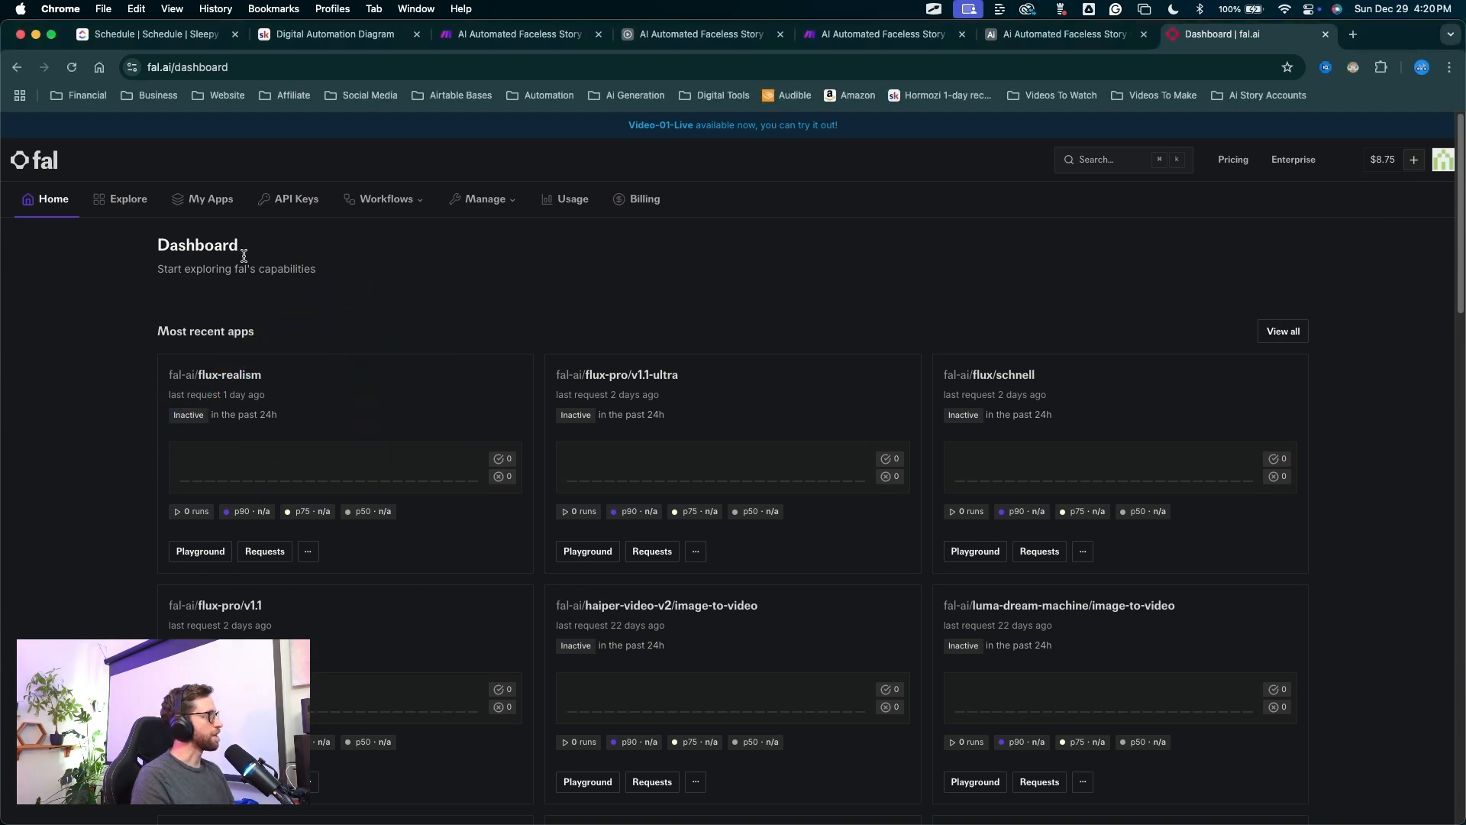
pyautogui.moveTo(355, 367); pyautogui.dragTo(291, 212)
pyautogui.press('Escape')
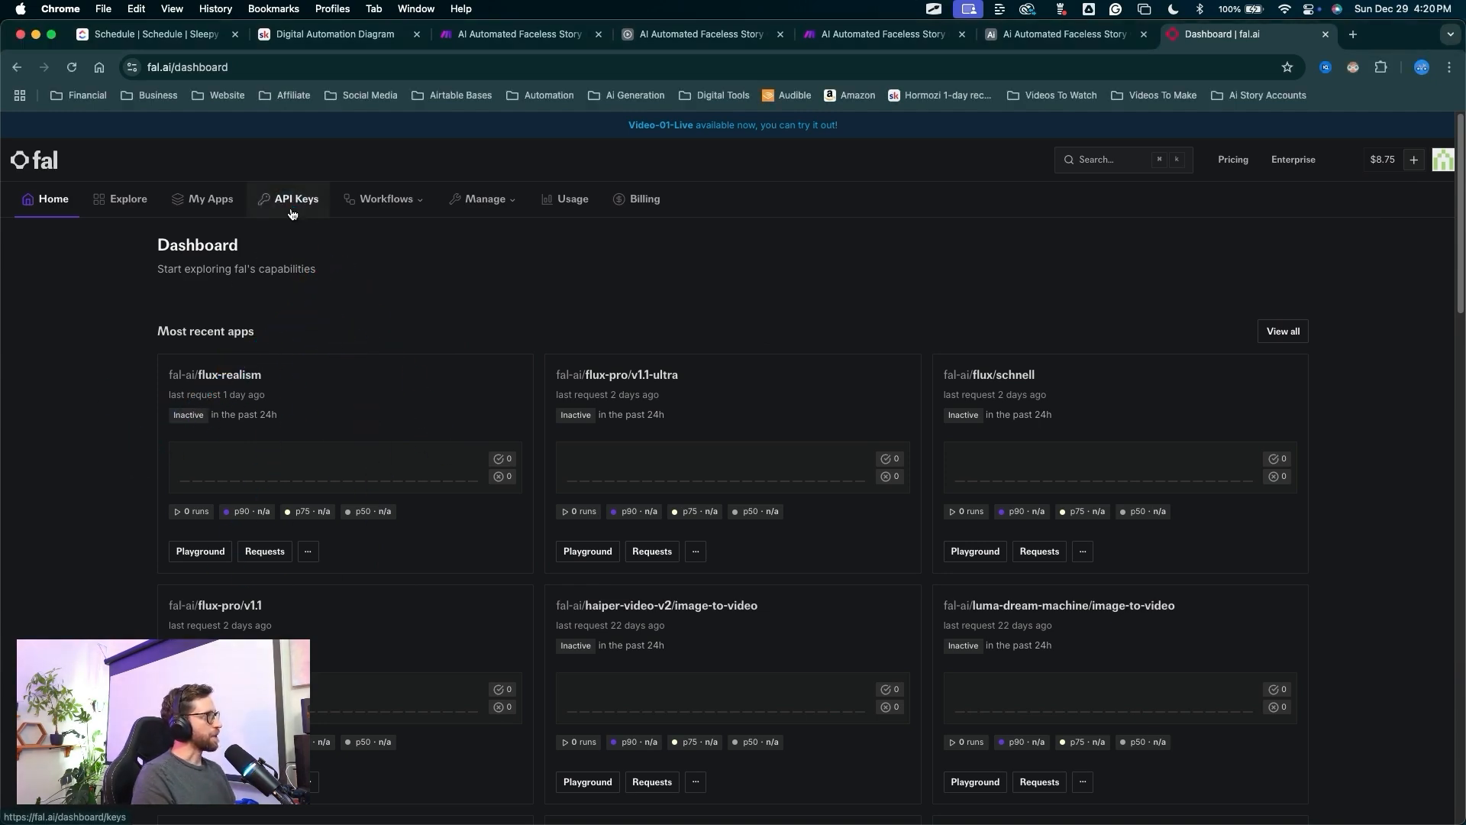
# Create a new fal.ai API key named 'DEMO KEY'.
pyautogui.click(292, 212)
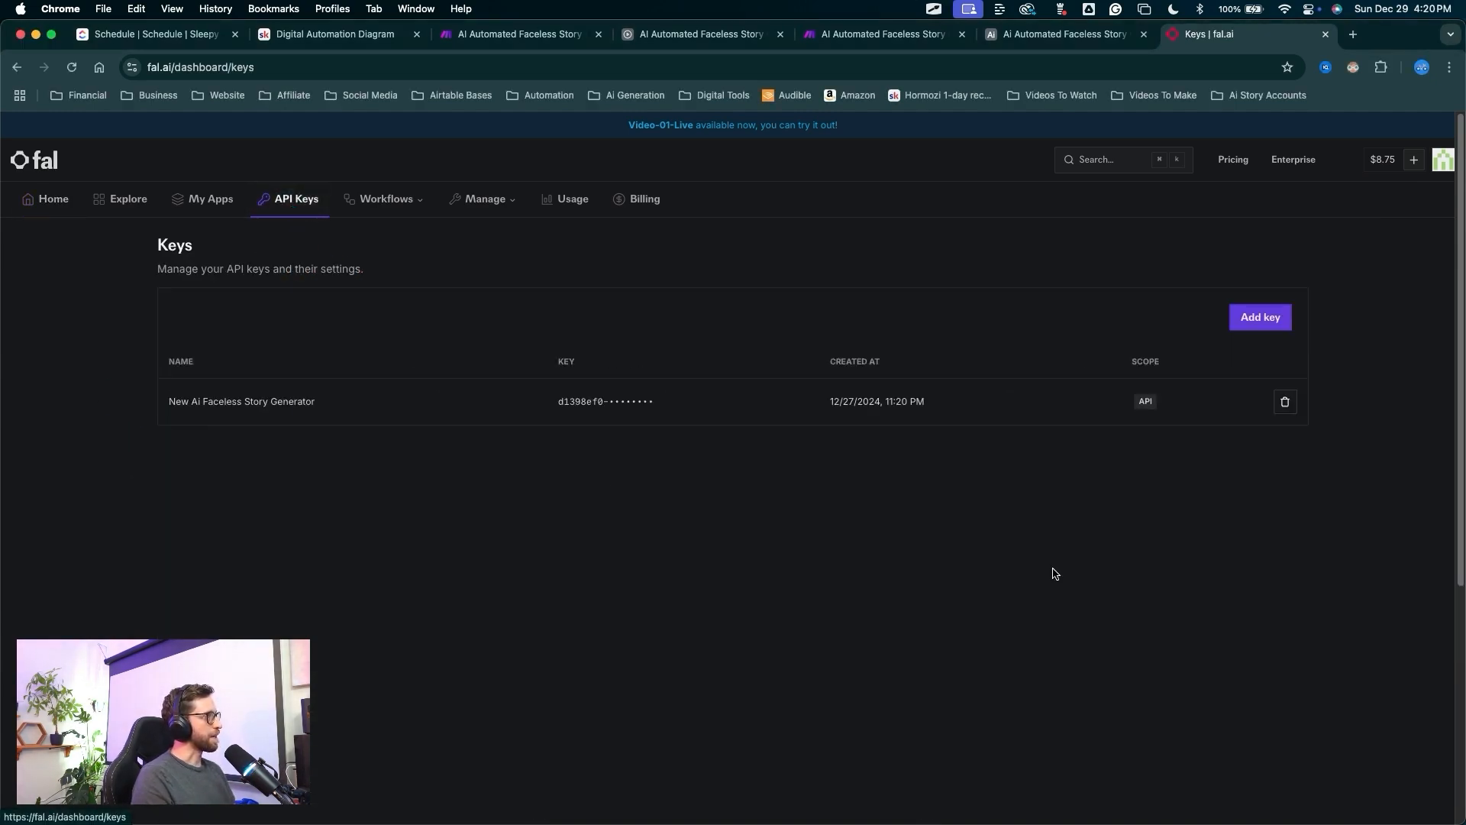
pyautogui.moveTo(814, 640); pyautogui.dragTo(1237, 323)
pyautogui.press('Escape')
pyautogui.click(1238, 322)
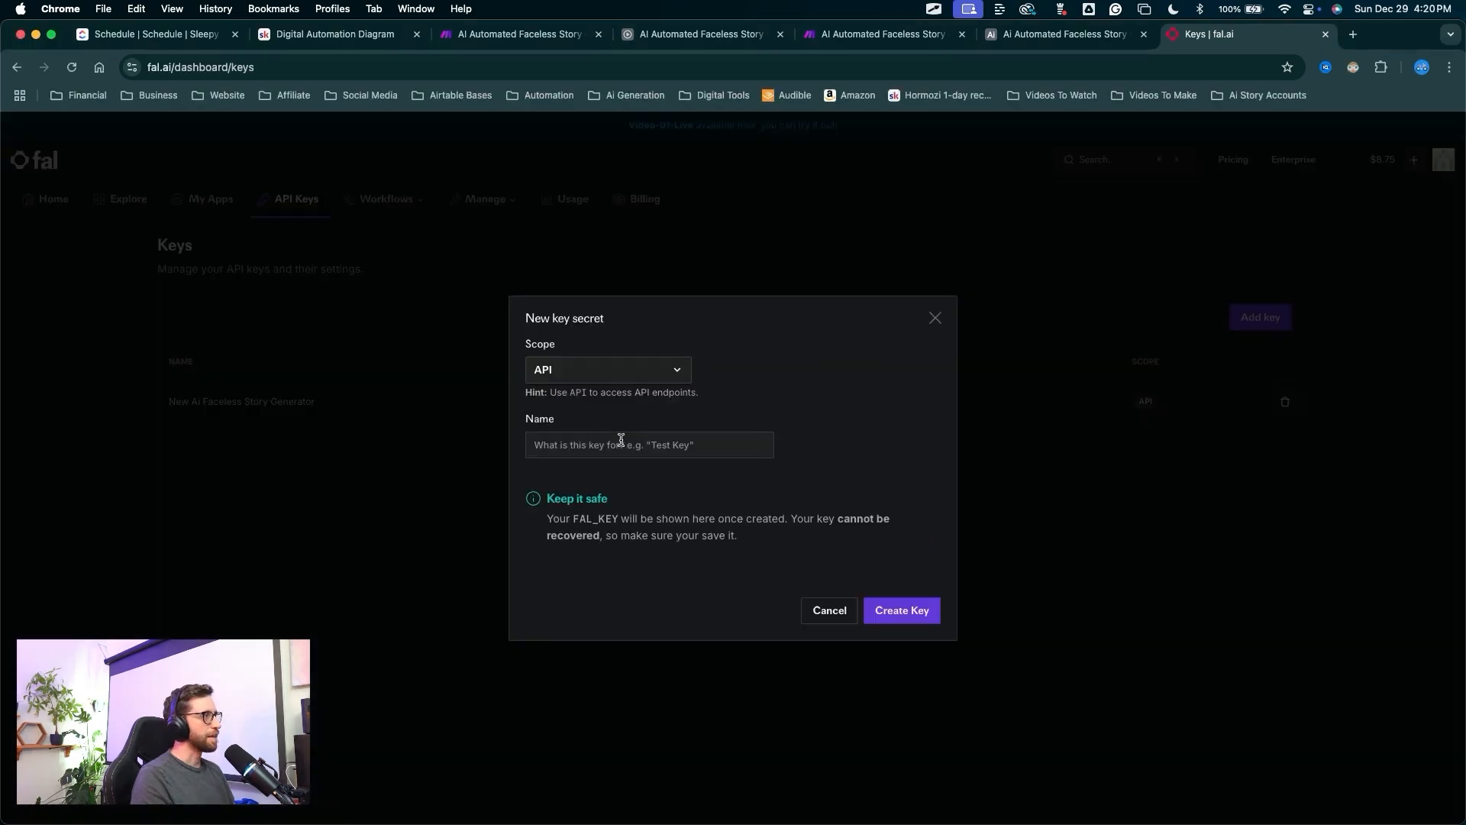
pyautogui.write('DEMO KEY')
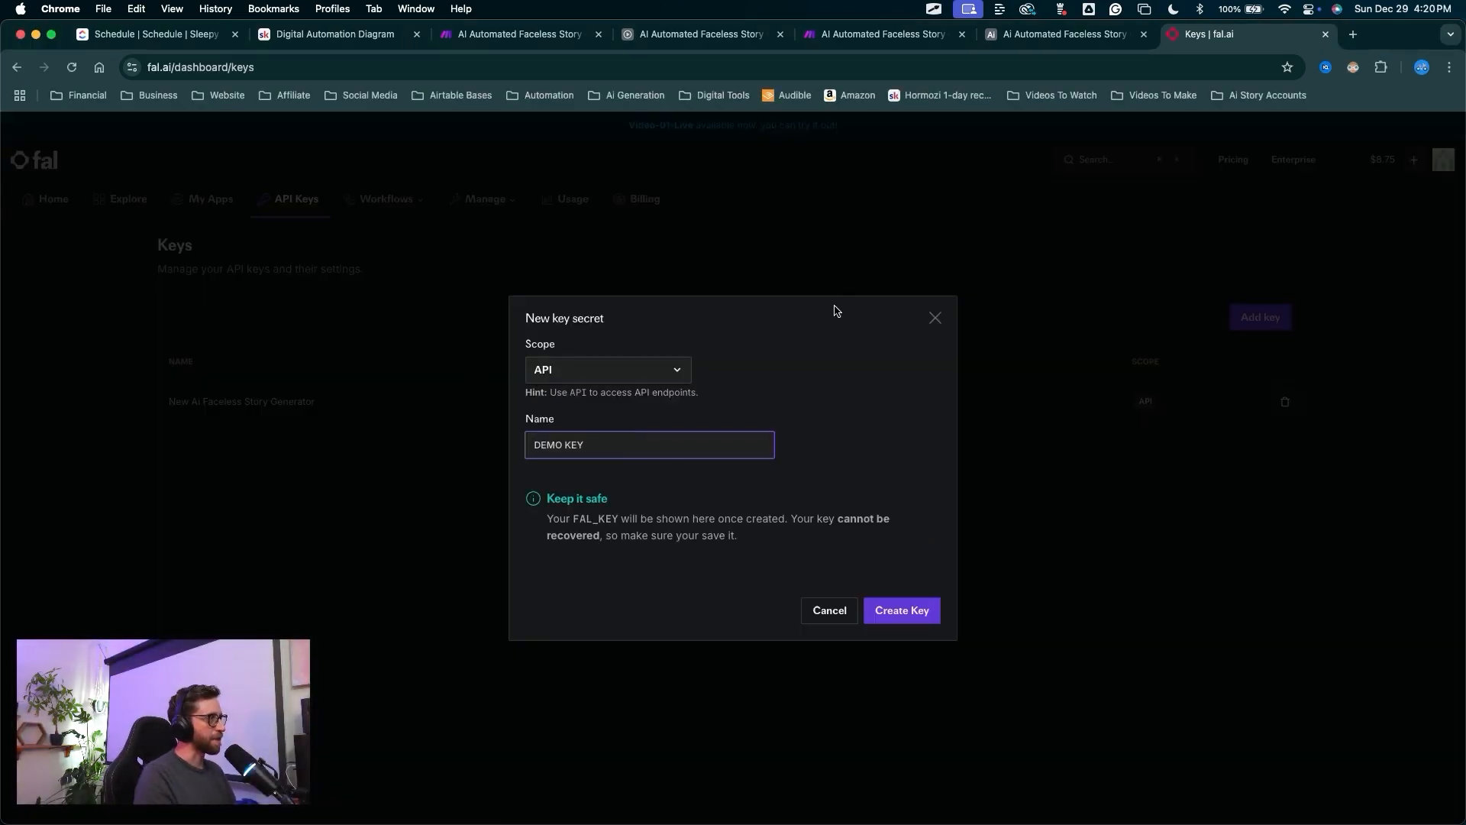
pyautogui.moveTo(872, 389); pyautogui.dragTo(890, 599)
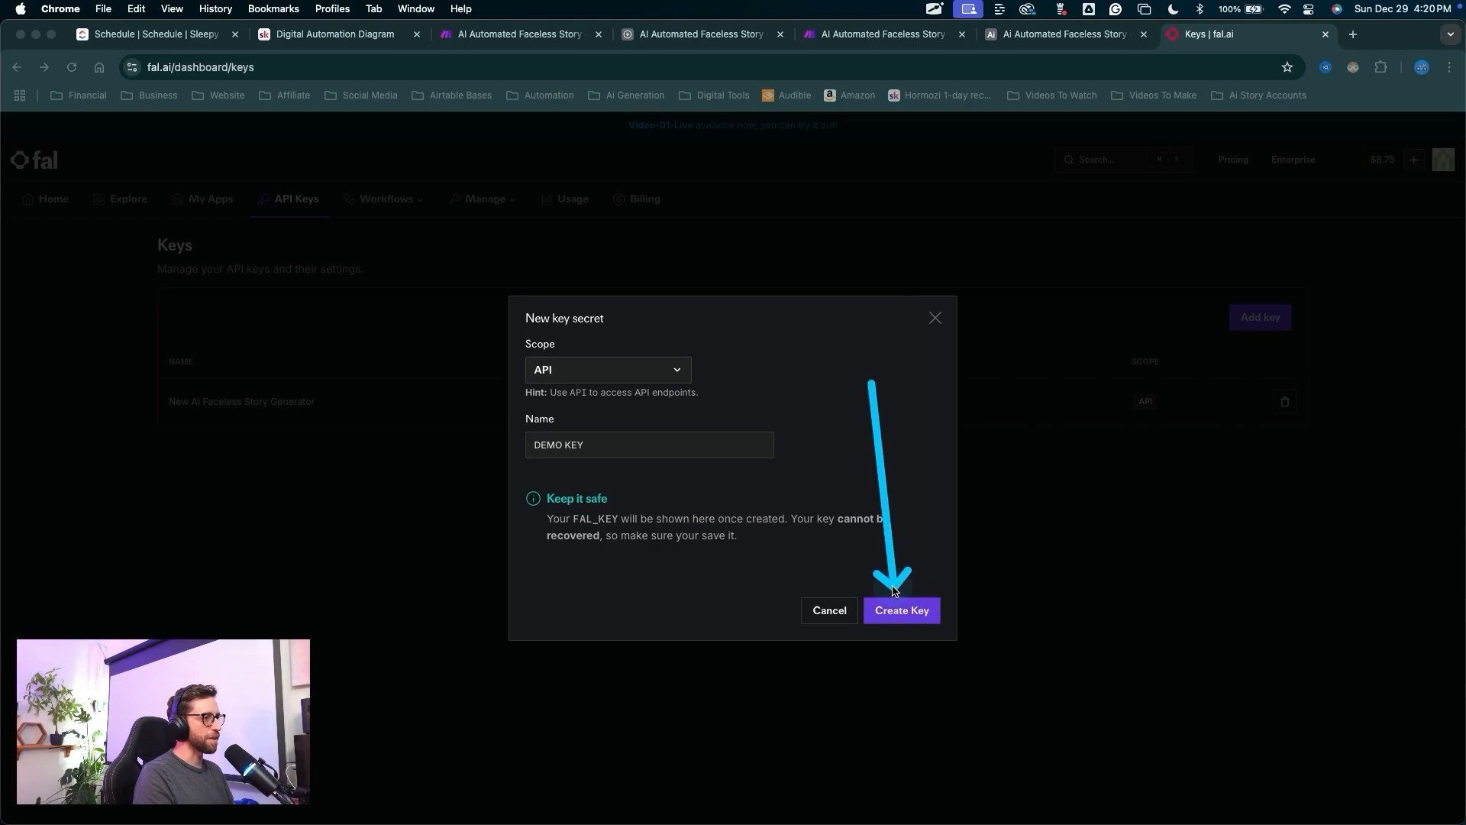
pyautogui.press('Escape')
pyautogui.click(892, 610)
# Copy the new key's secret, finish, and return to the Make scenario.
pyautogui.moveTo(799, 708)
pyautogui.mouseDown()
pyautogui.moveTo(728, 655)
pyautogui.moveTo(535, 572)
pyautogui.moveTo(733, 495)
pyautogui.moveTo(758, 543)
pyautogui.moveTo(501, 570)
pyautogui.moveTo(524, 583)
pyautogui.moveTo(547, 556)
pyautogui.moveTo(802, 531)
pyautogui.moveTo(678, 524)
pyautogui.moveTo(764, 539)
pyautogui.moveTo(538, 561)
pyautogui.moveTo(517, 588)
pyautogui.moveTo(645, 550)
pyautogui.moveTo(838, 557)
pyautogui.moveTo(530, 550)
pyautogui.moveTo(728, 533)
pyautogui.moveTo(708, 528)
pyautogui.mouseUp()
pyautogui.press('Escape')
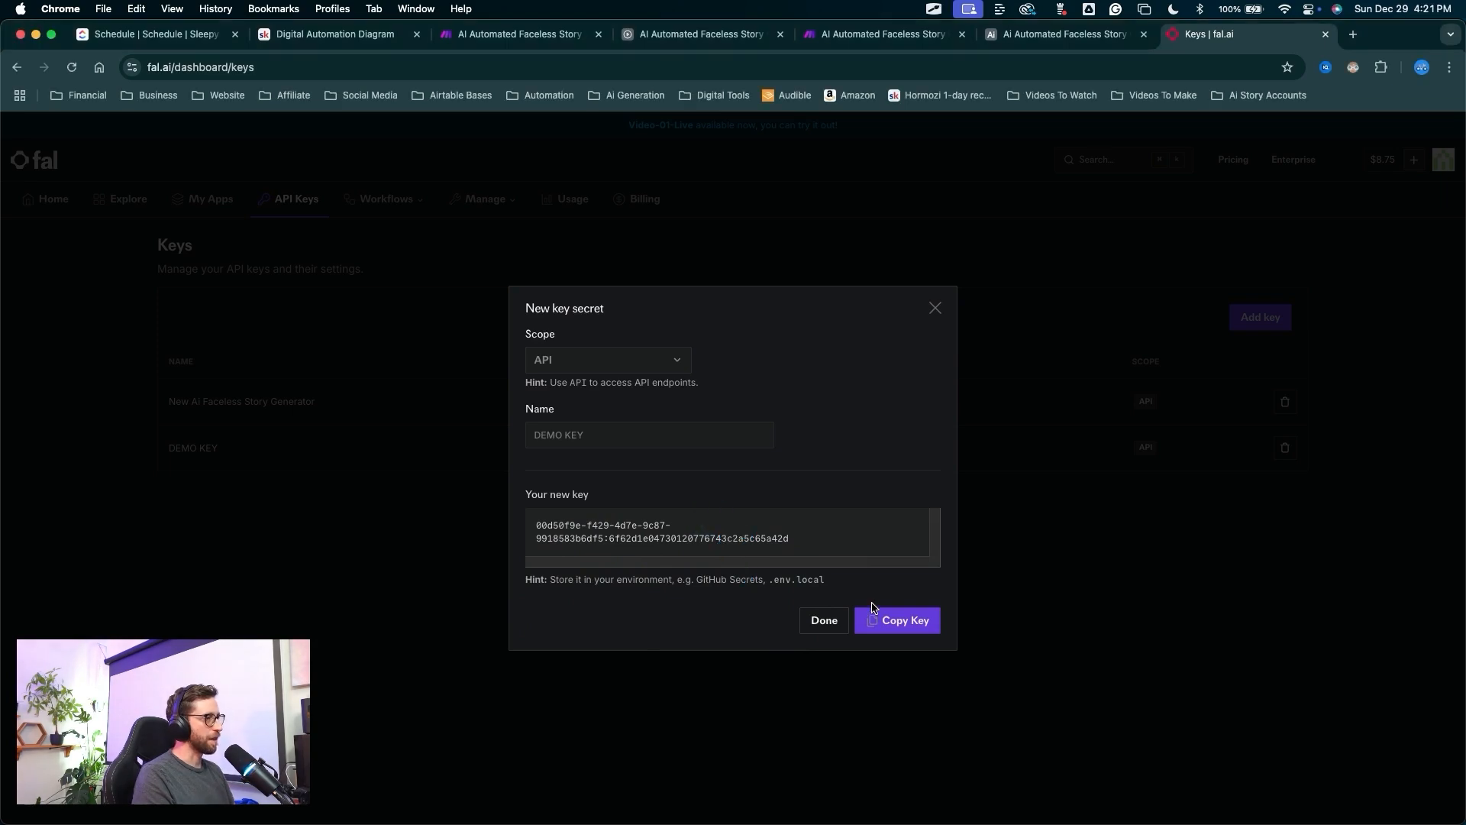
pyautogui.hotkey('ctrl', 'shift', 'a')
pyautogui.moveTo(793, 721)
pyautogui.mouseDown()
pyautogui.moveTo(827, 675)
pyautogui.moveTo(818, 626)
pyautogui.mouseUp()
pyautogui.moveTo(639, 672)
pyautogui.mouseDown()
pyautogui.moveTo(349, 622)
pyautogui.moveTo(198, 452)
pyautogui.moveTo(1259, 458)
pyautogui.moveTo(1219, 510)
pyautogui.mouseUp()
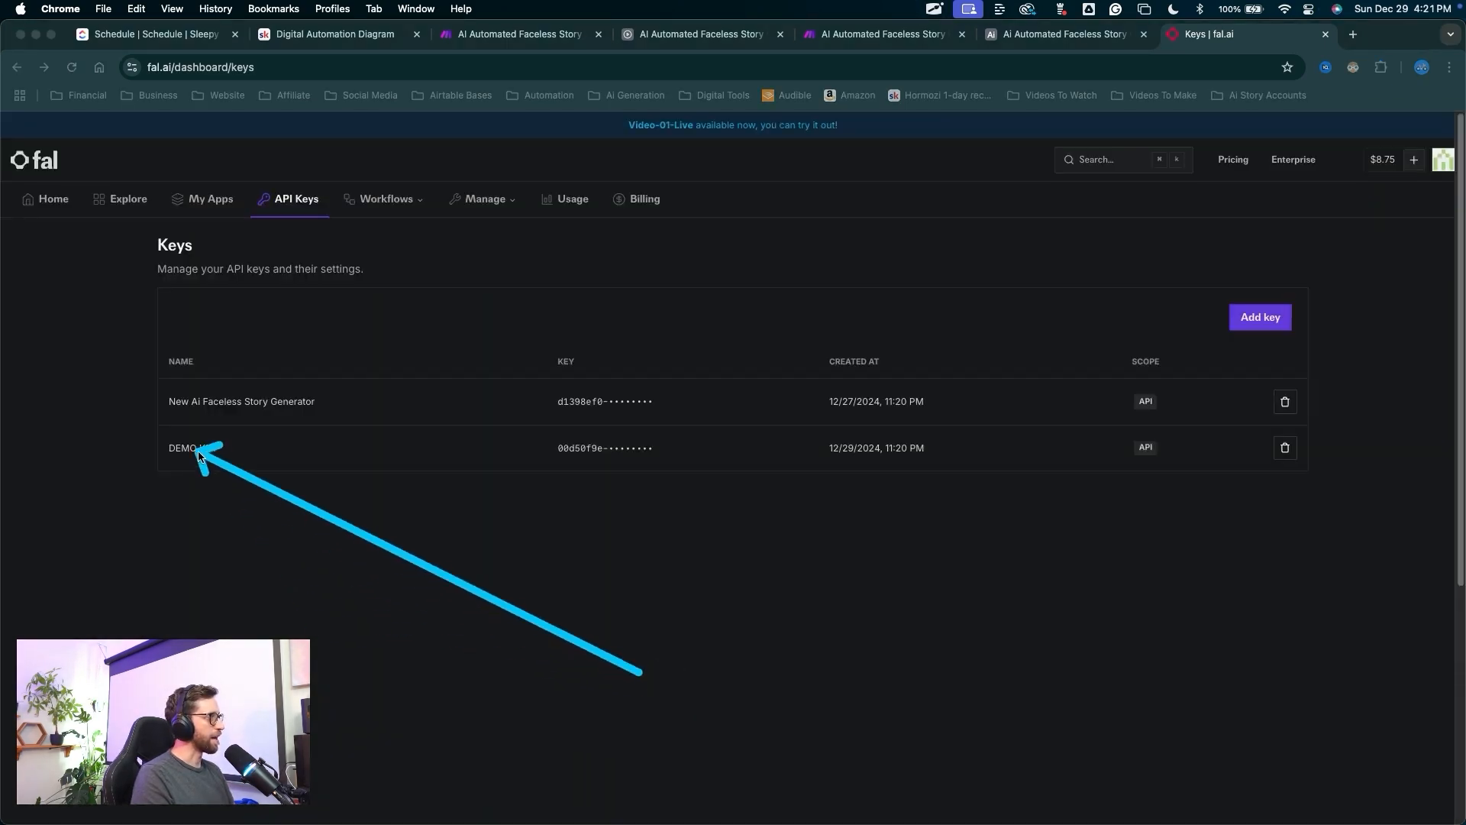
pyautogui.press('Escape')
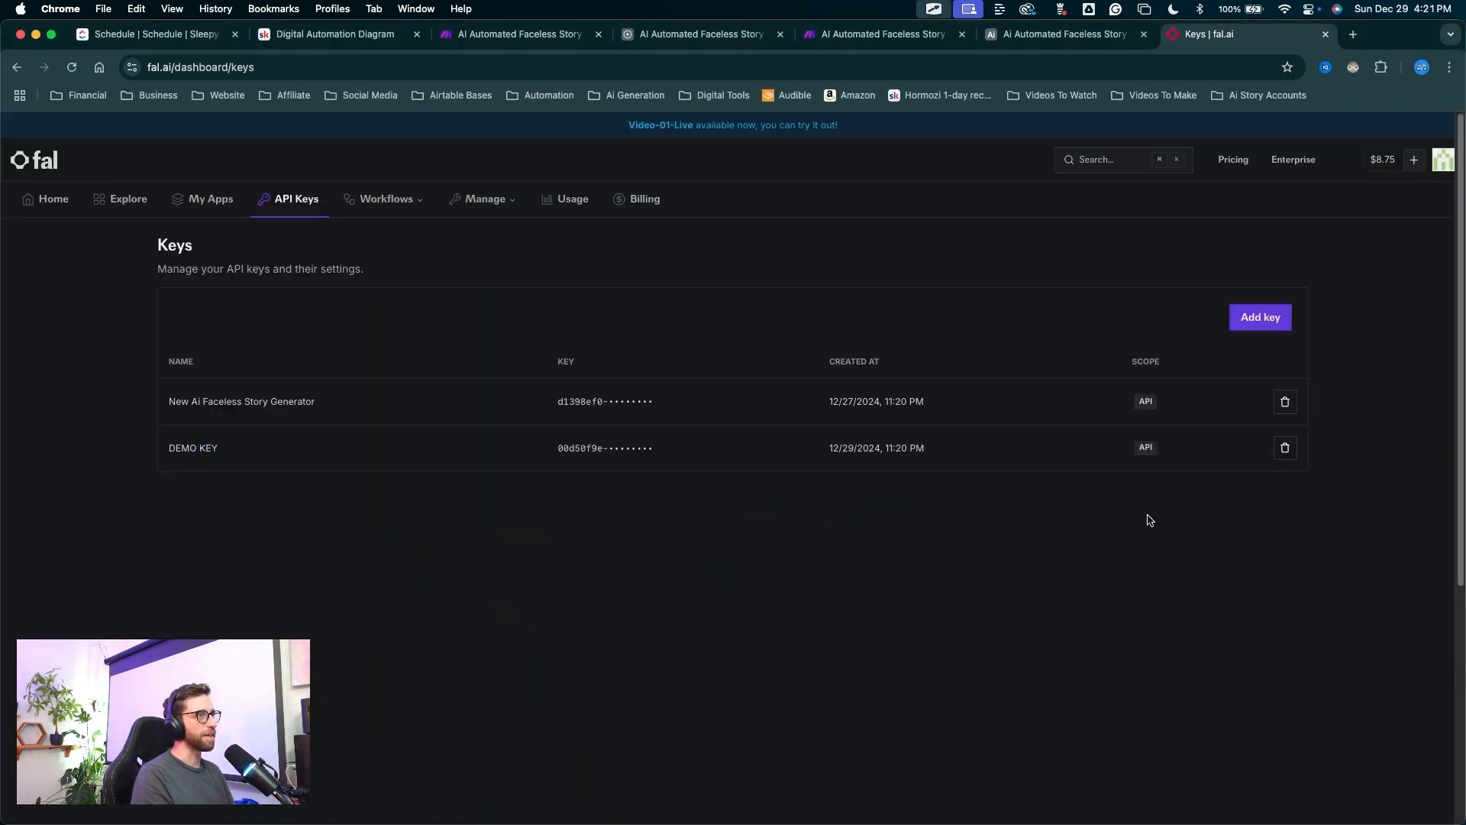
pyautogui.hotkey('ctrl', 'shift', 'a')
pyautogui.moveTo(967, 545); pyautogui.dragTo(882, 75)
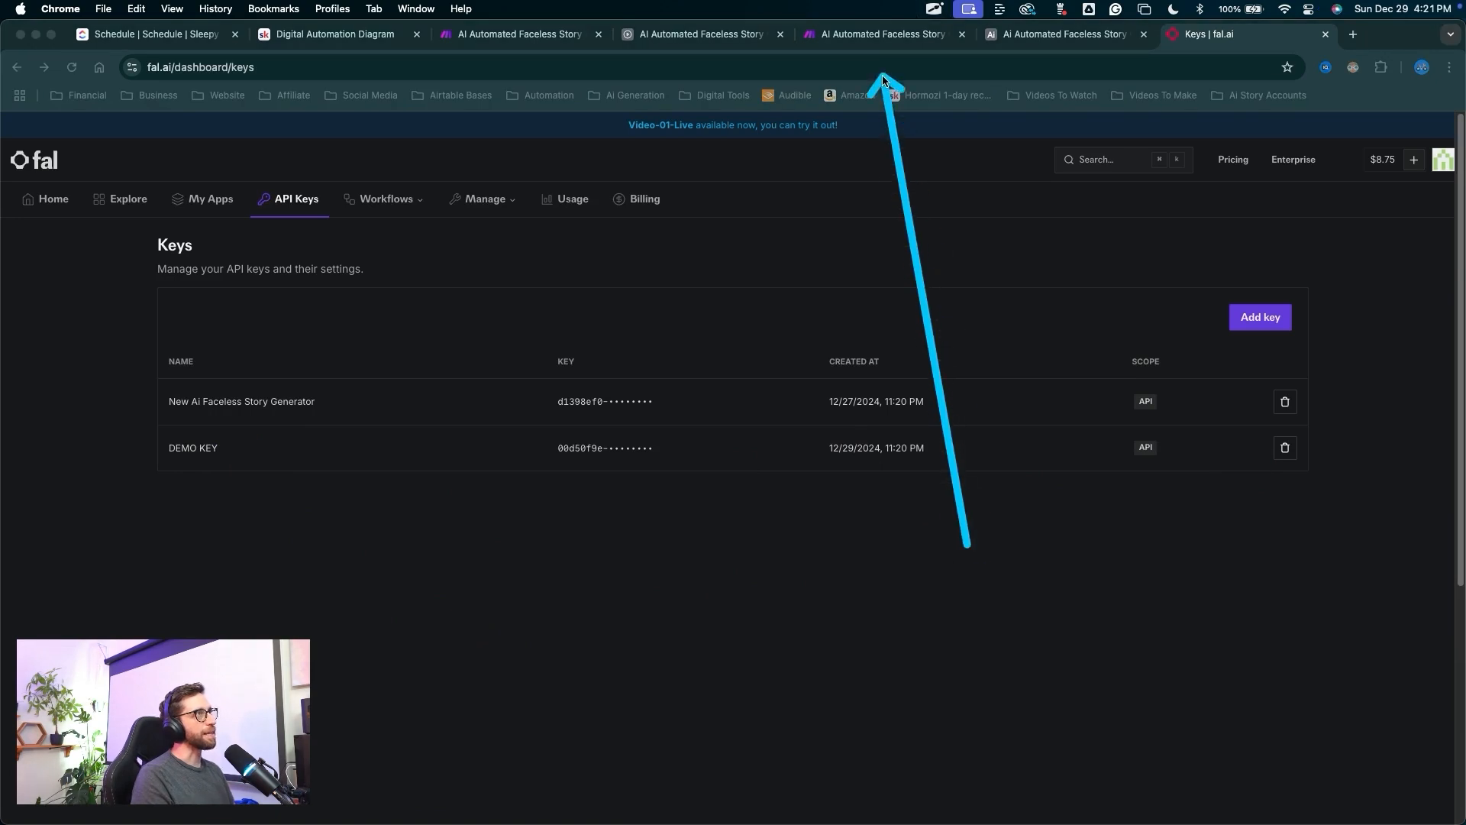
pyautogui.press('Escape')
pyautogui.click(880, 36)
pyautogui.hotkey('ctrl', 'shift', 'a')
pyautogui.moveTo(1021, 567); pyautogui.dragTo(625, 567)
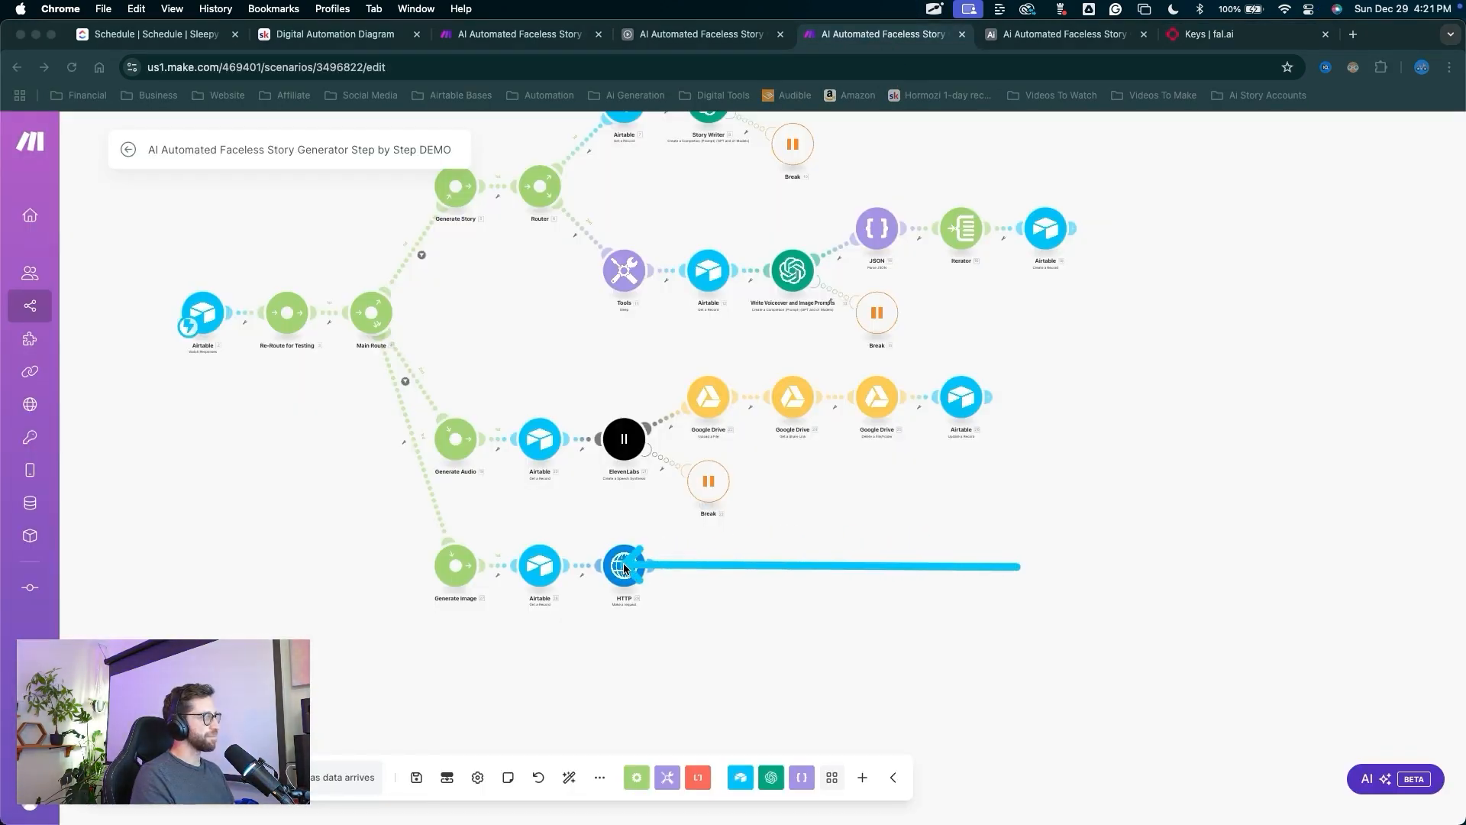
# Add an Authorization request header to the HTTP module with the fal.ai API key as its value.
pyautogui.press('Escape')
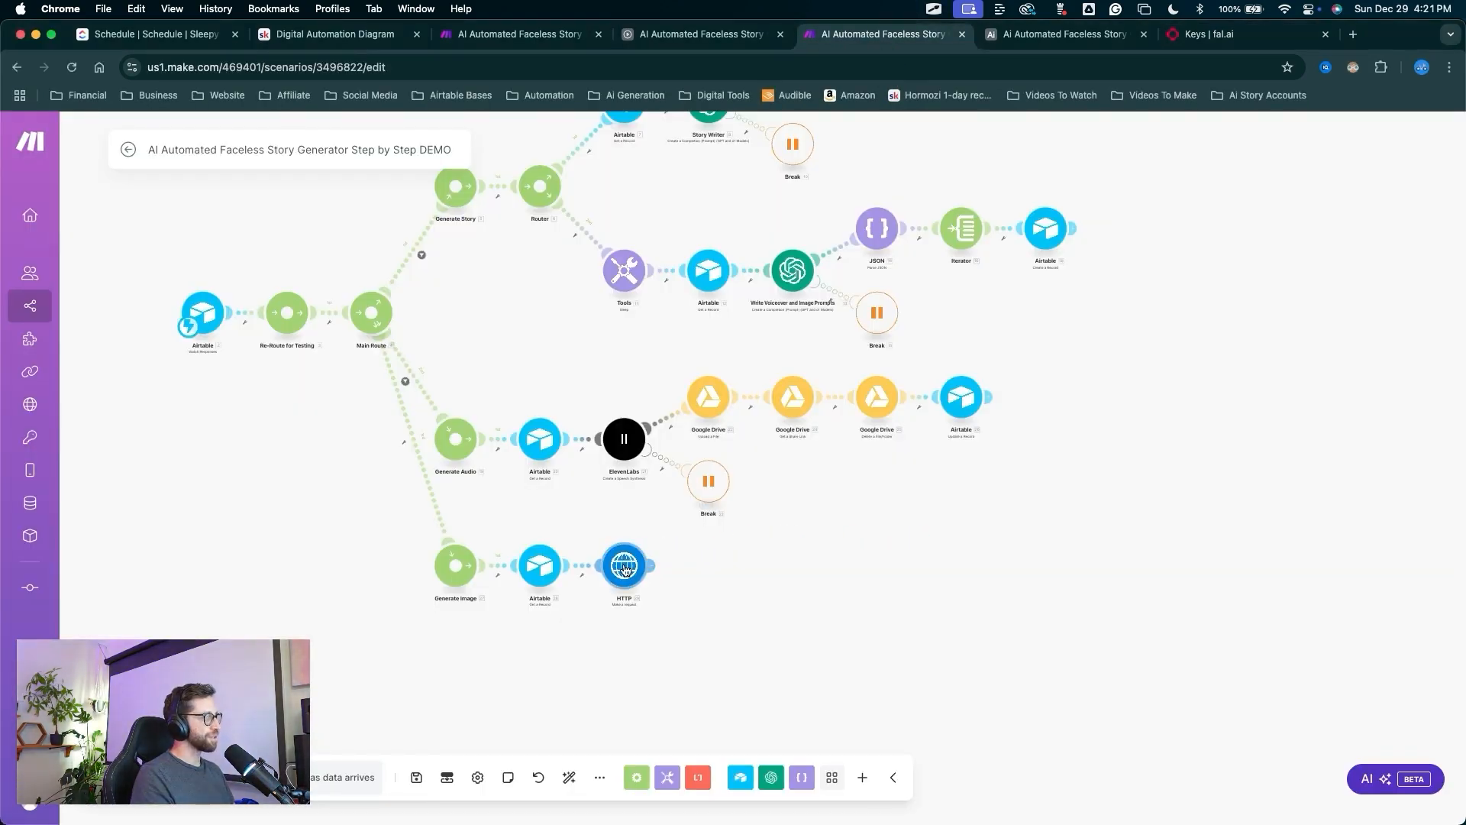
pyautogui.click(624, 567)
pyautogui.hotkey('ctrl', 'shift', 'a')
pyautogui.moveTo(855, 416); pyautogui.dragTo(728, 502)
pyautogui.press('Escape')
pyautogui.click(718, 515)
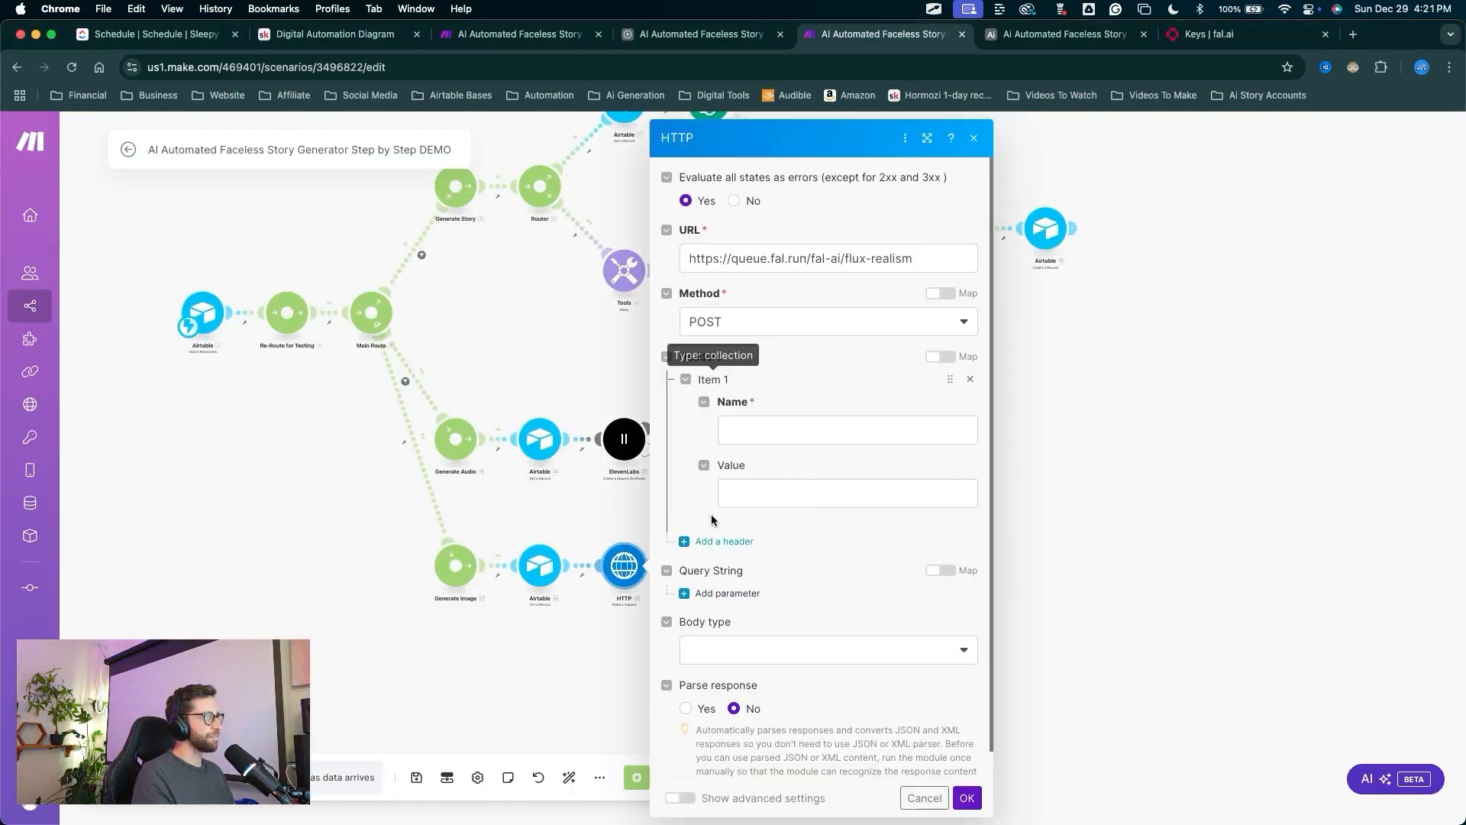
pyautogui.hotkey('ctrl', 'shift', 'a')
pyautogui.moveTo(825, 374); pyautogui.dragTo(779, 461)
pyautogui.press('Escape')
pyautogui.click(761, 493)
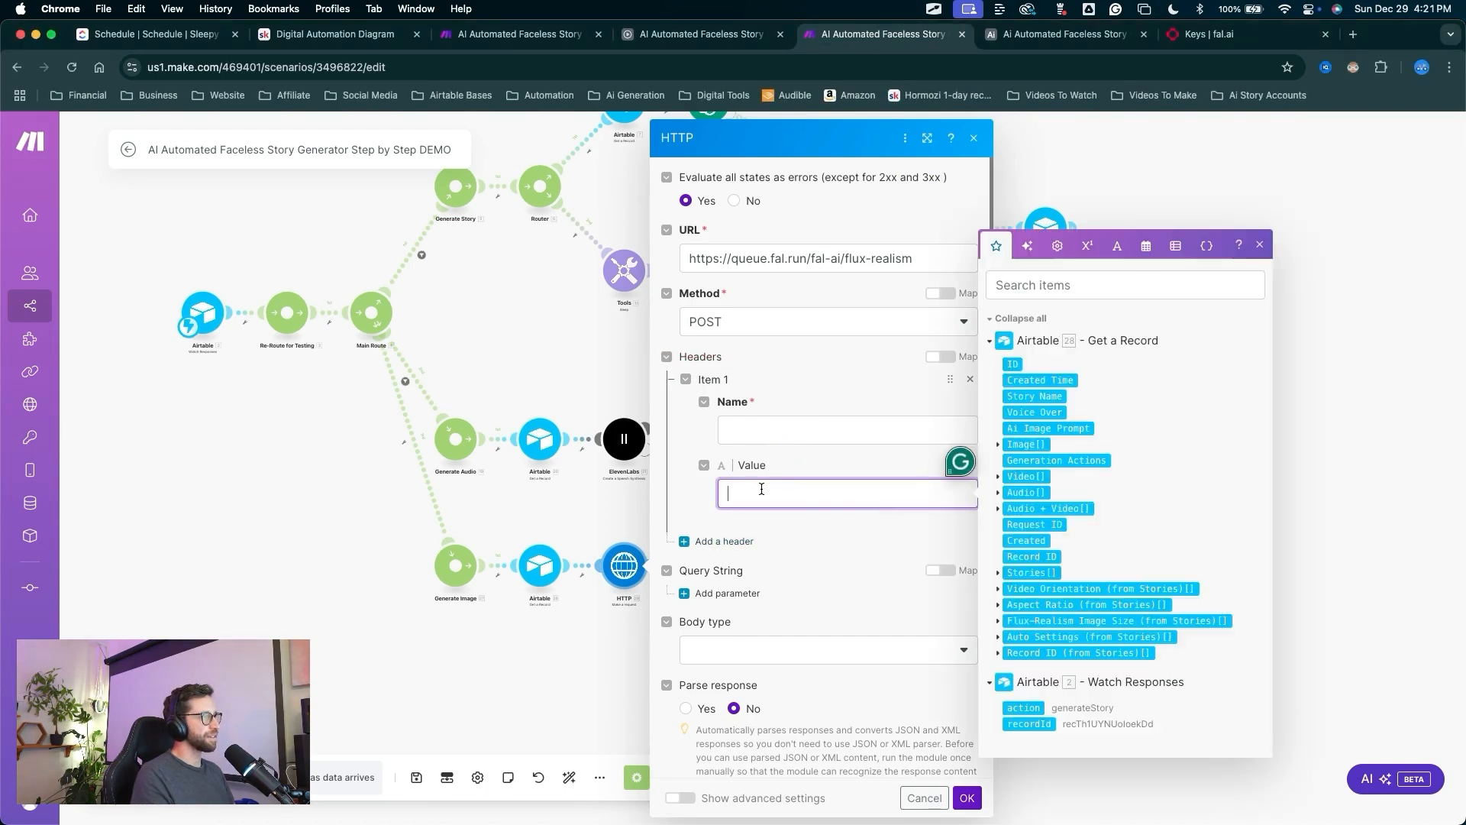
pyautogui.press('super+v')
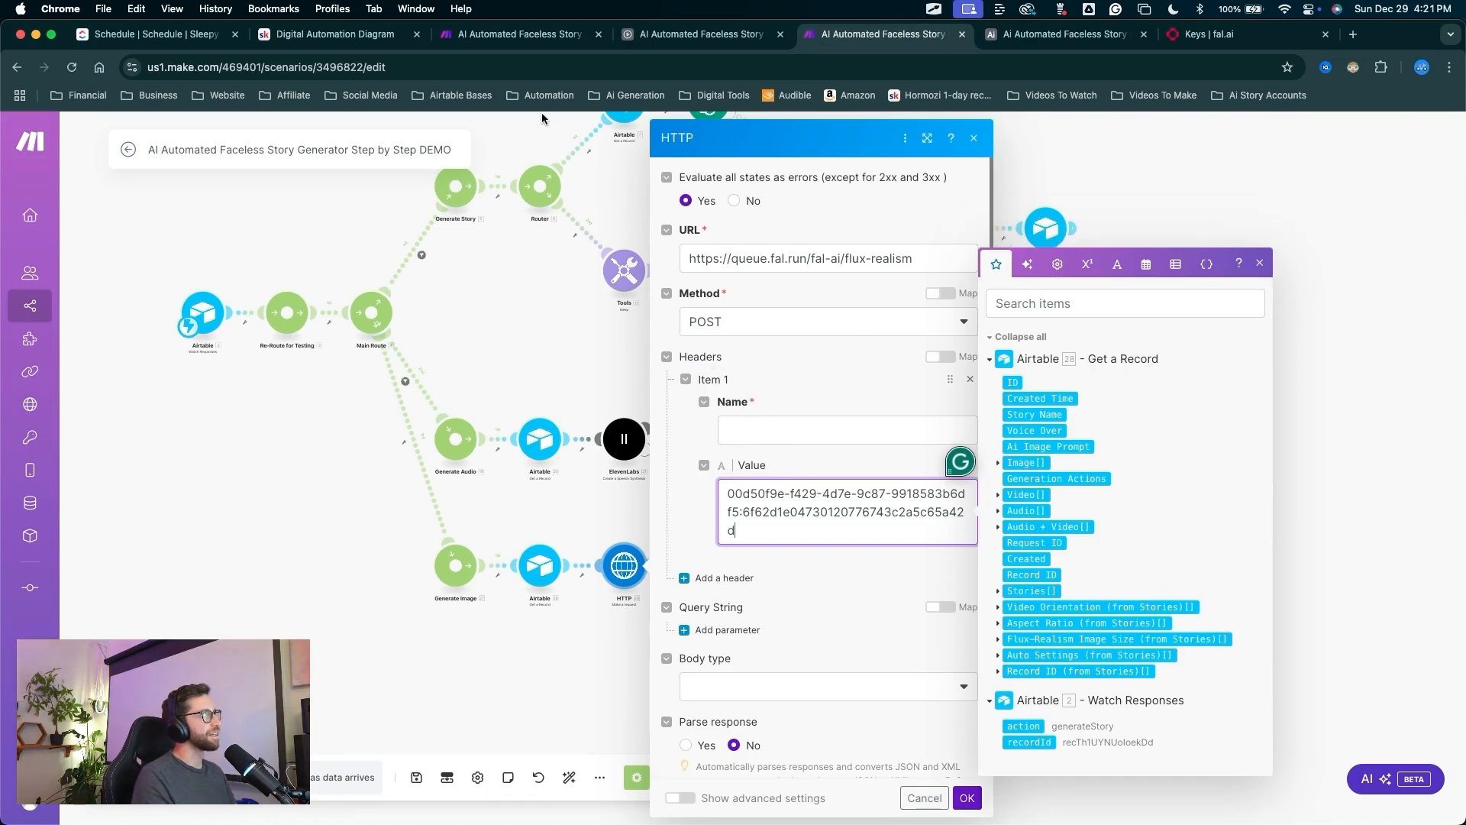
# Prefix the Authorization value with 'Key ' before the API key.
pyautogui.hotkey('ctrl', 'shift', 'a')
pyautogui.moveTo(790, 341); pyautogui.dragTo(734, 441)
pyautogui.press('Escape')
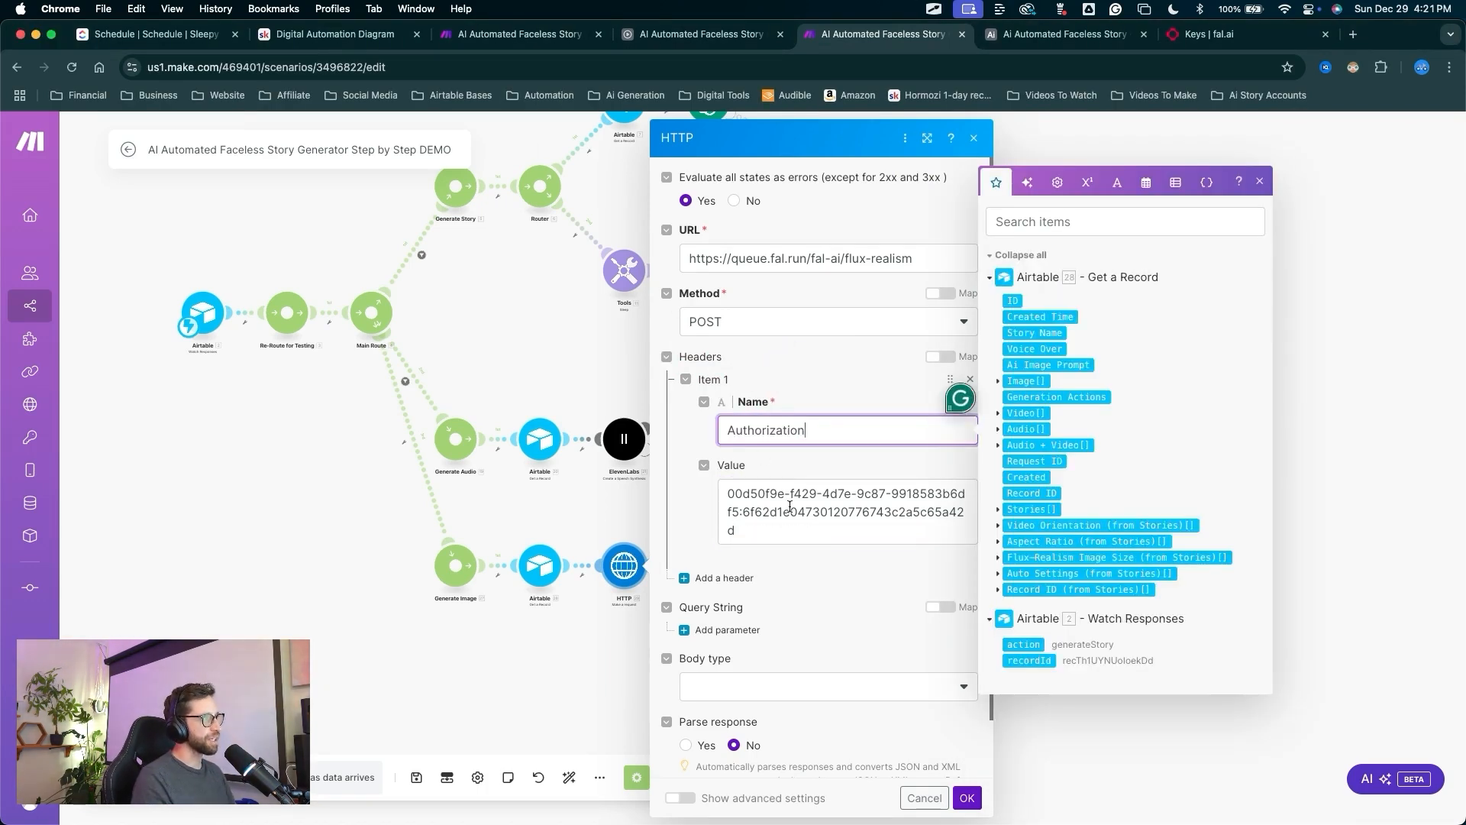
pyautogui.hotkey('ctrl', 'shift', 'a')
pyautogui.moveTo(836, 588); pyautogui.dragTo(776, 532)
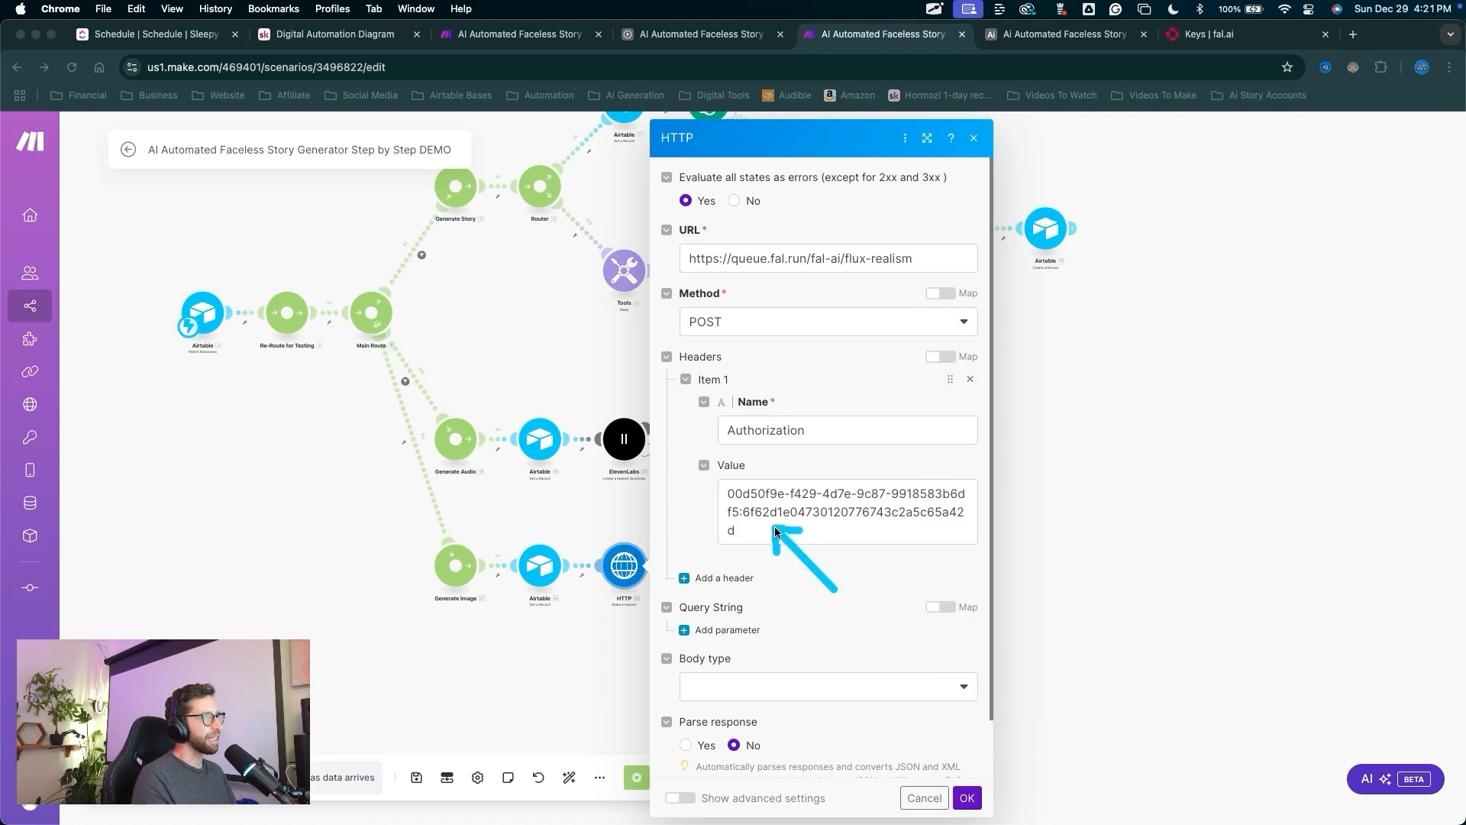
pyautogui.click(742, 503)
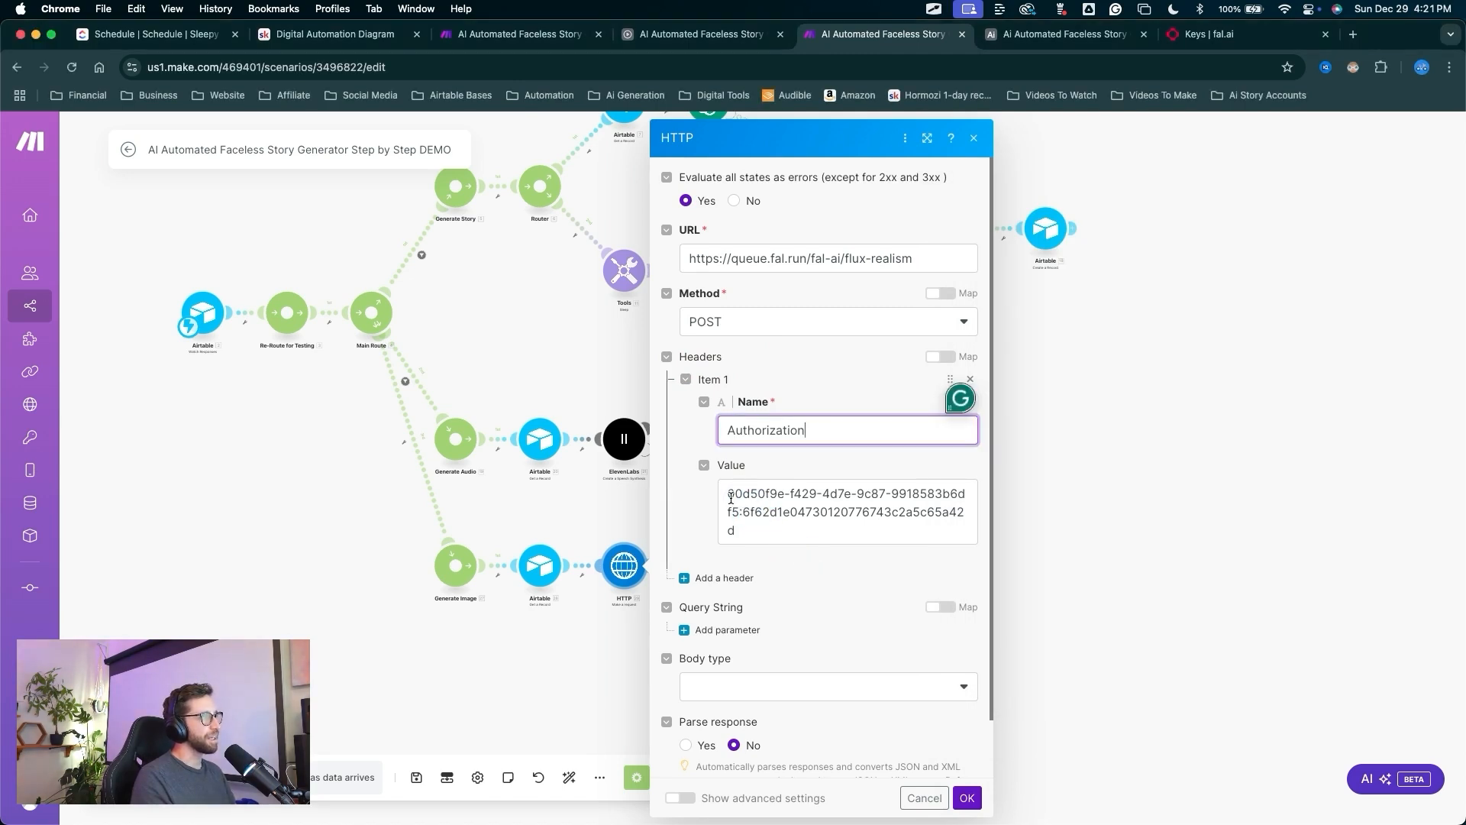
pyautogui.write('Key')
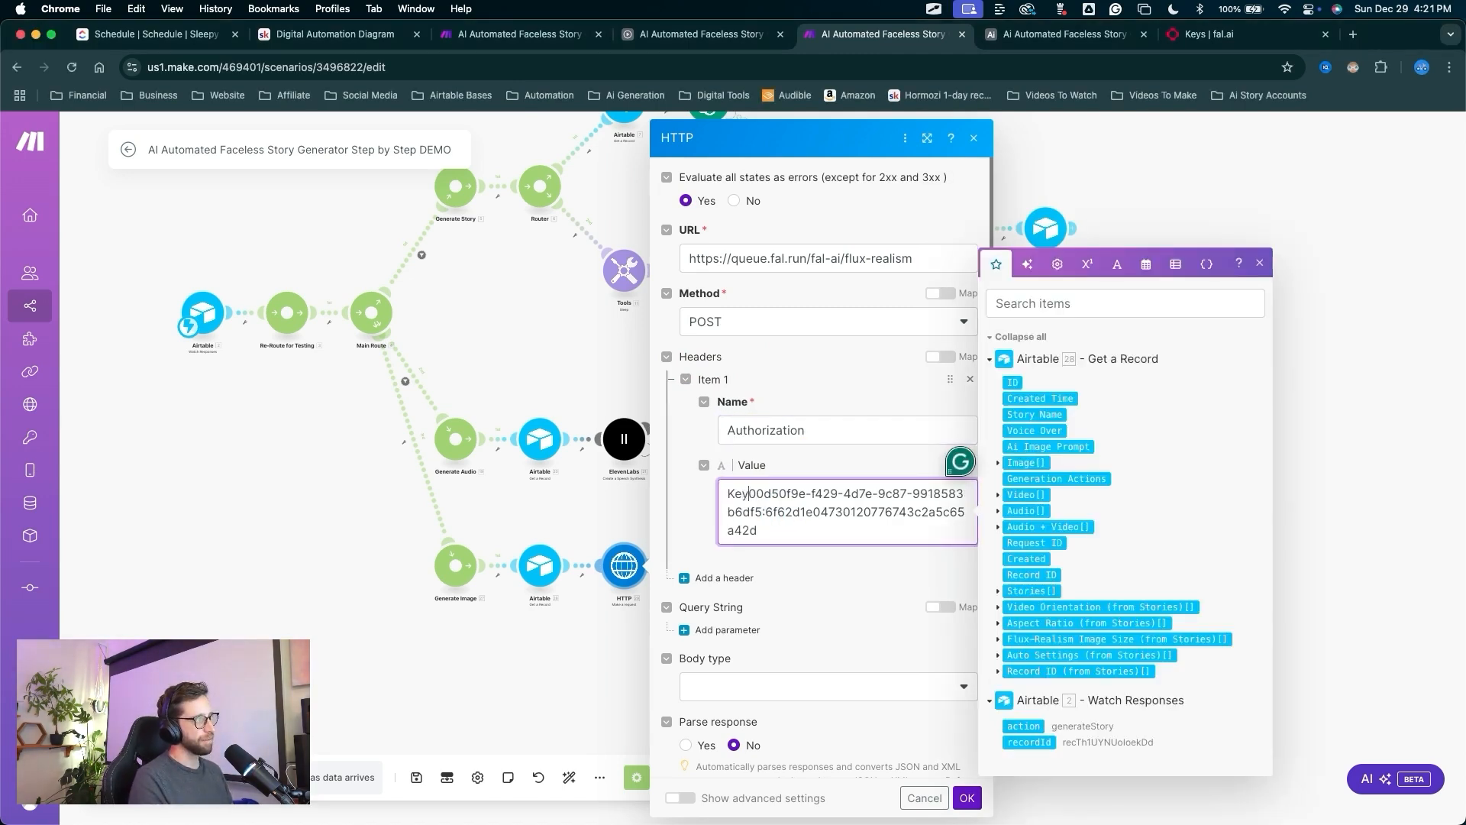
pyautogui.hotkey('ctrl', 'shift', 'a')
pyautogui.moveTo(768, 588)
pyautogui.mouseDown()
pyautogui.moveTo(744, 506)
pyautogui.moveTo(975, 556)
pyautogui.moveTo(753, 570)
pyautogui.moveTo(756, 527)
pyautogui.mouseUp()
pyautogui.press('Escape')
# Set the request body type to Raw with JSON (application/json) content type.
pyautogui.scroll(-2, 843, 526)
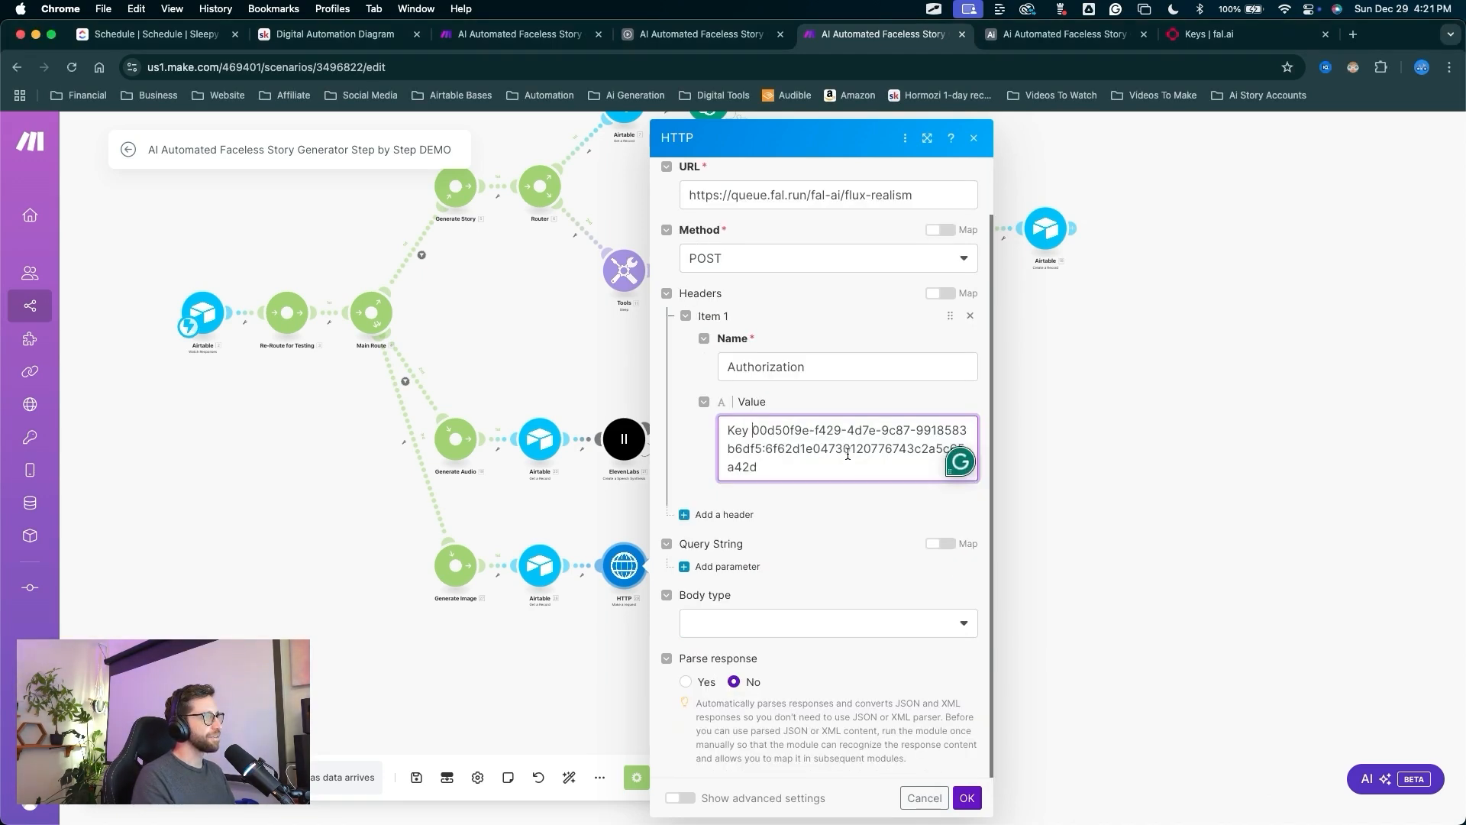
pyautogui.hotkey('ctrl', 'shift', 'a')
pyautogui.moveTo(847, 454); pyautogui.dragTo(759, 617)
pyautogui.press('Escape')
pyautogui.click(760, 623)
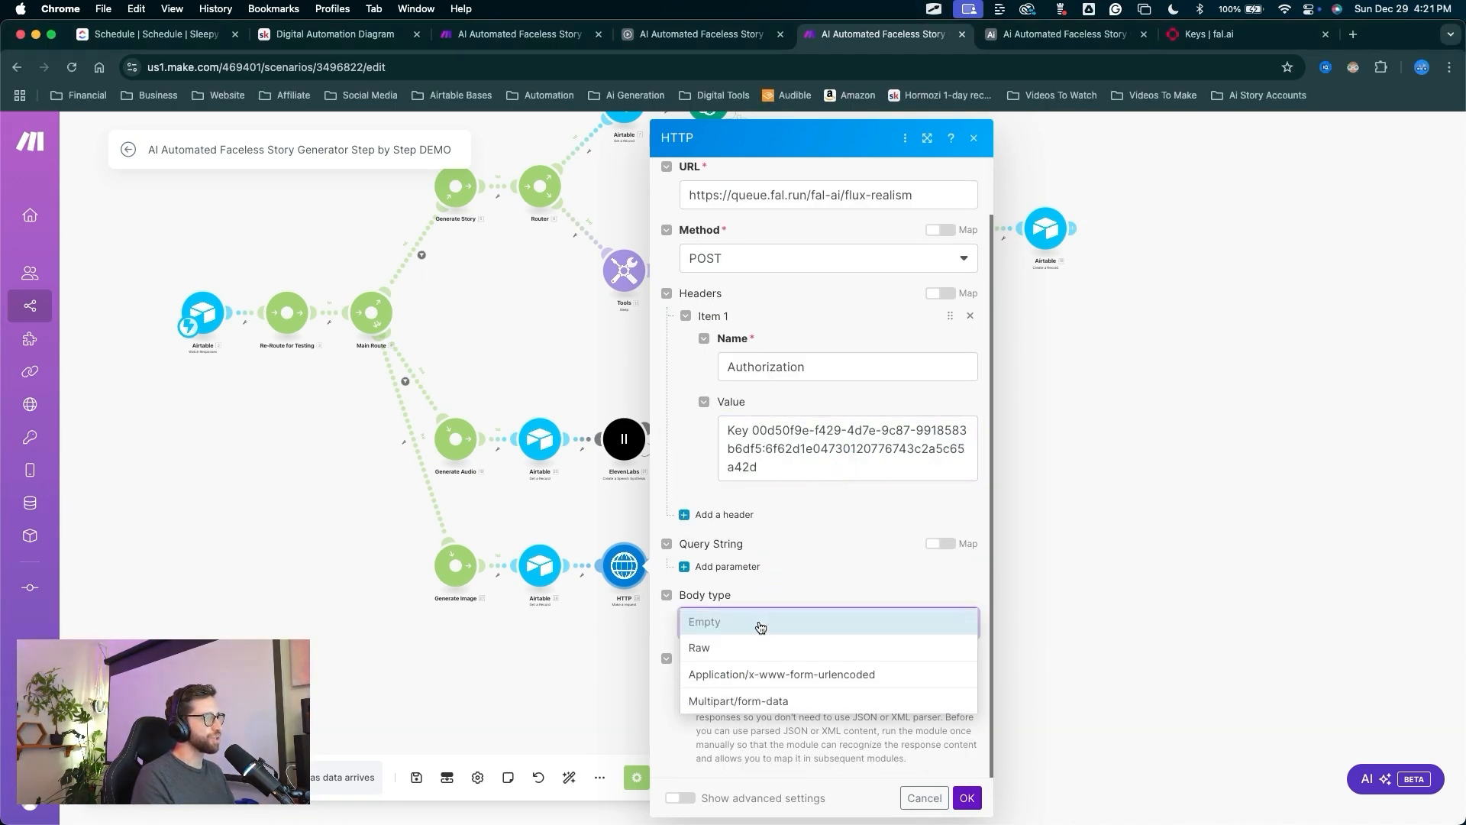
pyautogui.click(717, 648)
pyautogui.hotkey('ctrl', 'shift', 'a')
pyautogui.moveTo(815, 537); pyautogui.dragTo(740, 688)
pyautogui.press('Escape')
pyautogui.click(745, 688)
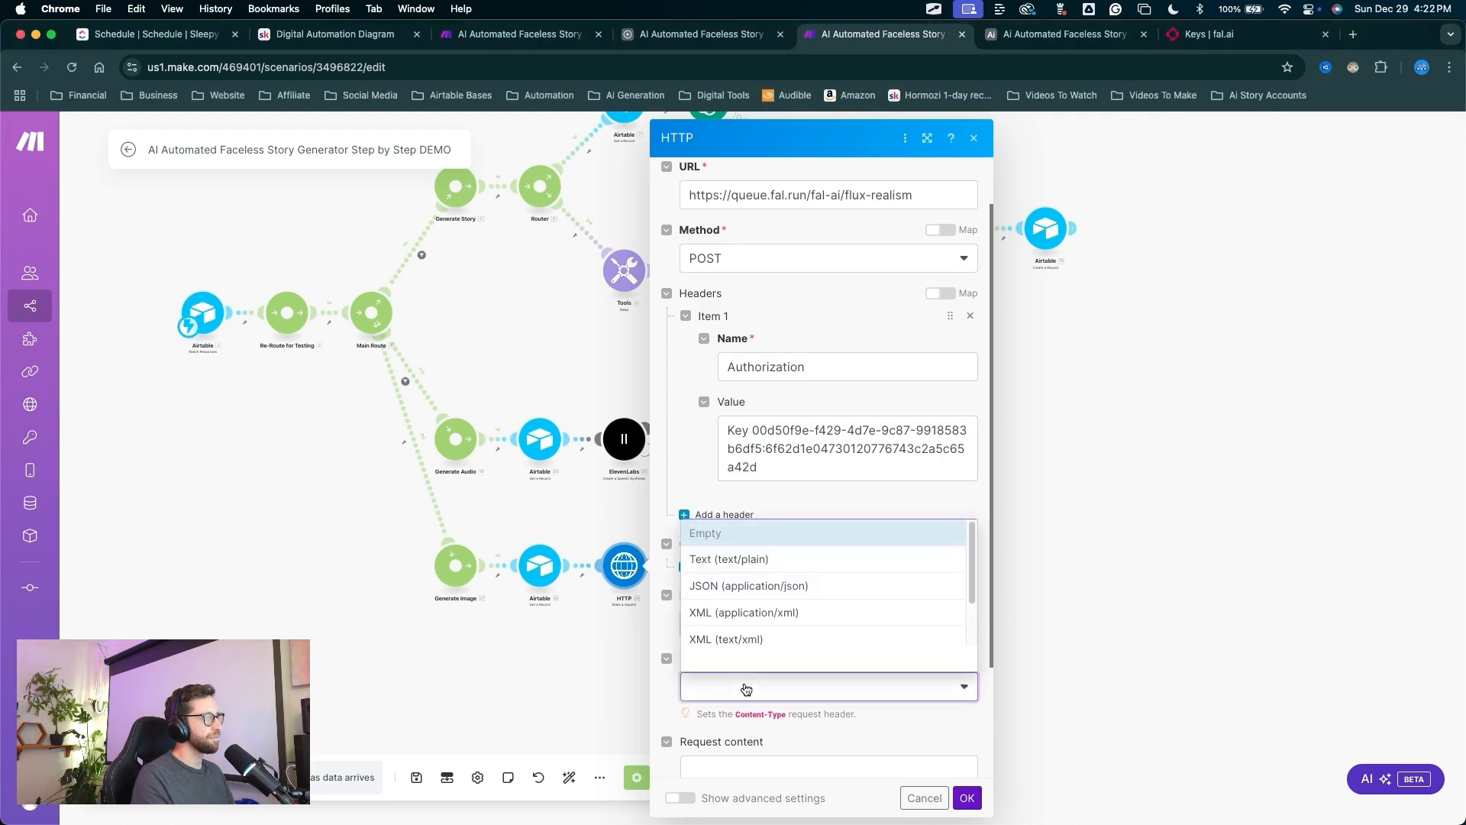
pyautogui.click(740, 585)
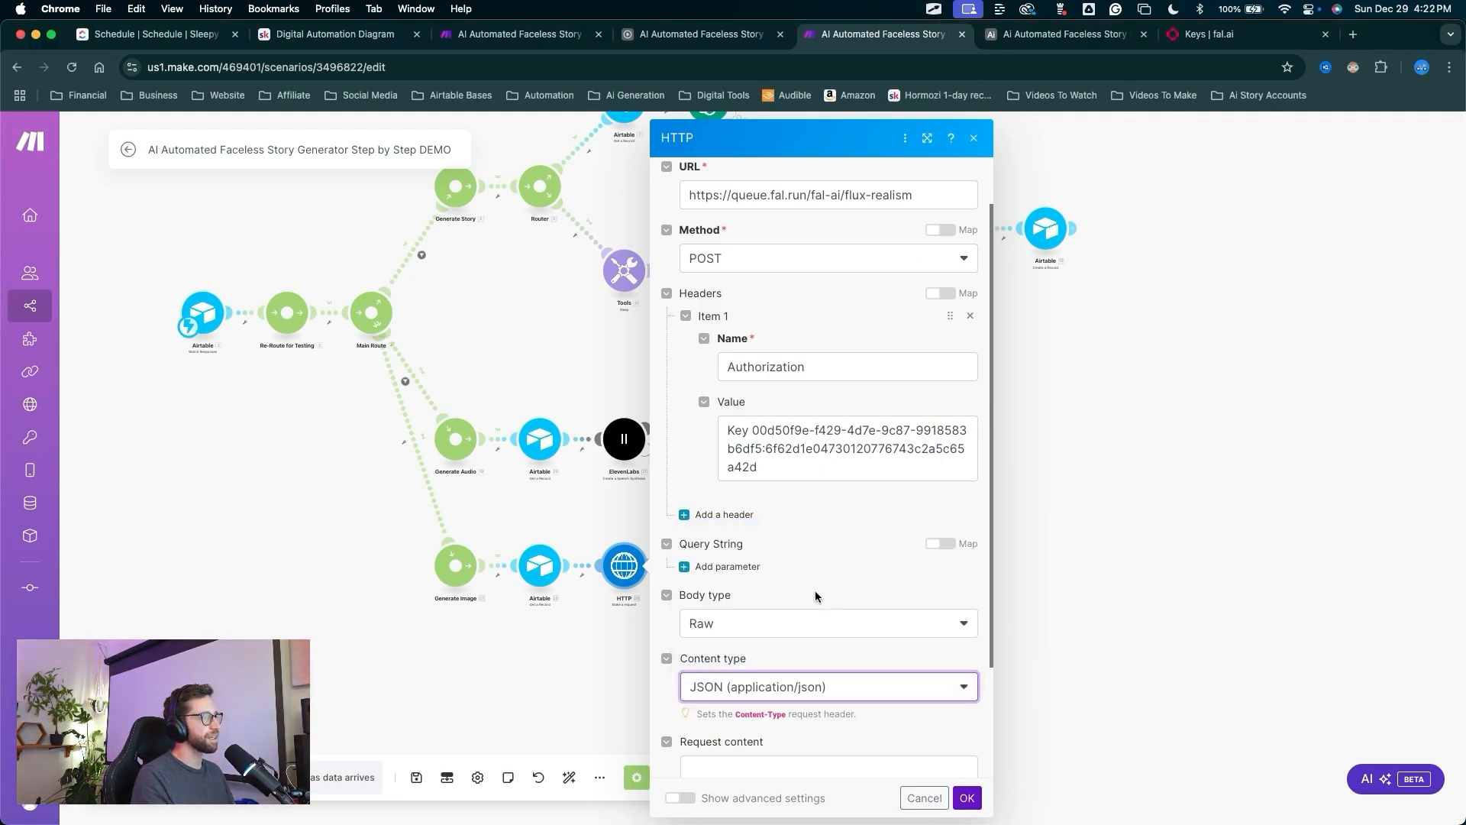
pyautogui.scroll(-3, 814, 589)
pyautogui.hotkey('ctrl', 'shift', 'a')
pyautogui.moveTo(829, 472); pyautogui.dragTo(768, 622)
pyautogui.press('Escape')
pyautogui.click(768, 623)
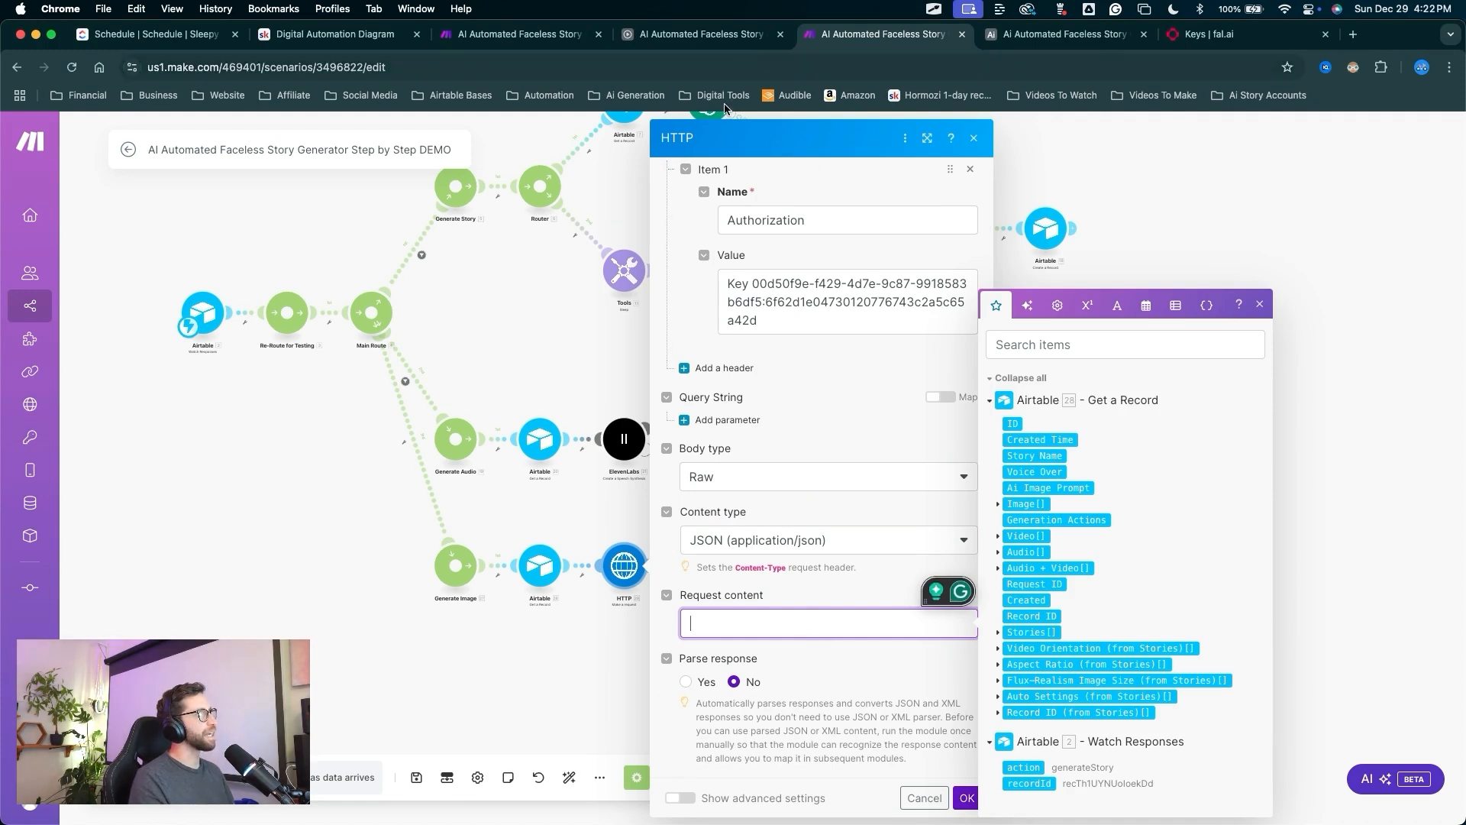
# Paste the fal.ai flux-realism JSON body into the HTTP request's Request content.
pyautogui.write('{   "prompt": "",   "image_size": "",   "num_inference_steps": 28,   "seed": null,   "guidance_scale": 3.5,   "sync_mode": false,   "num_images": 1,   "enable_safety_checker": false,   "strength": 1.0,   "output_format": "png" }')
pyautogui.hotkey('ctrl', 'shift', 'a')
pyautogui.moveTo(939, 718)
pyautogui.mouseDown()
pyautogui.moveTo(894, 571)
pyautogui.moveTo(889, 488)
pyautogui.moveTo(691, 672)
pyautogui.moveTo(897, 439)
pyautogui.moveTo(732, 336)
pyautogui.moveTo(909, 639)
pyautogui.moveTo(857, 595)
pyautogui.moveTo(802, 710)
pyautogui.moveTo(754, 525)
pyautogui.moveTo(821, 708)
pyautogui.moveTo(859, 592)
pyautogui.moveTo(898, 685)
pyautogui.moveTo(954, 669)
pyautogui.moveTo(785, 510)
pyautogui.moveTo(720, 718)
pyautogui.moveTo(803, 547)
pyautogui.moveTo(890, 264)
pyautogui.moveTo(792, 517)
pyautogui.moveTo(797, 488)
pyautogui.moveTo(764, 668)
pyautogui.moveTo(893, 554)
pyautogui.moveTo(806, 527)
pyautogui.moveTo(868, 522)
pyautogui.mouseUp()
pyautogui.press('Escape')
pyautogui.hotkey('ctrl', 'a')
pyautogui.press('Escape')
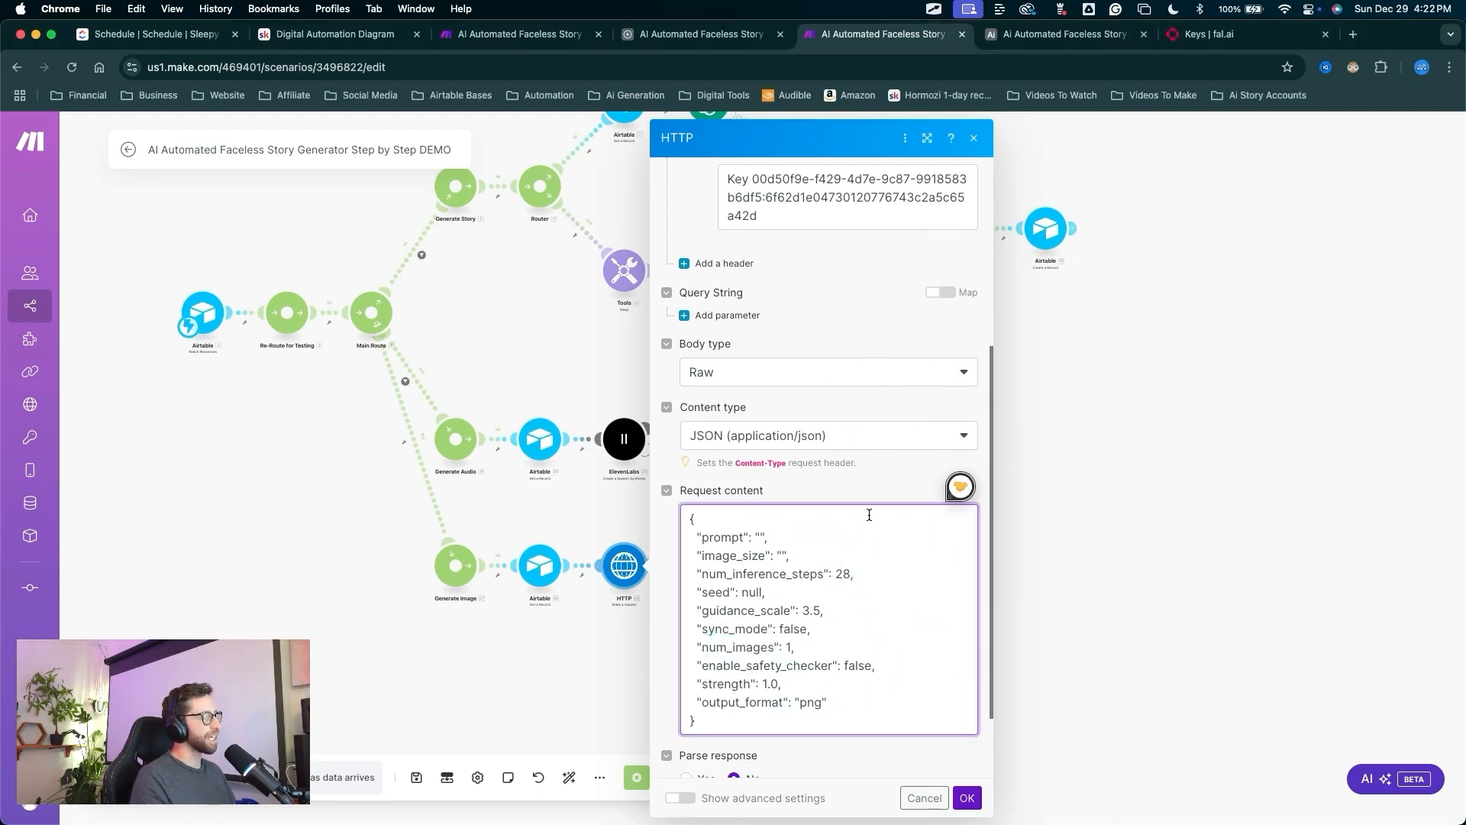
pyautogui.moveTo(930, 681)
pyautogui.mouseDown()
pyautogui.moveTo(916, 672)
pyautogui.moveTo(817, 708)
pyautogui.moveTo(707, 693)
pyautogui.moveTo(824, 718)
pyautogui.moveTo(802, 641)
pyautogui.moveTo(835, 574)
pyautogui.mouseUp()
pyautogui.press('Escape')
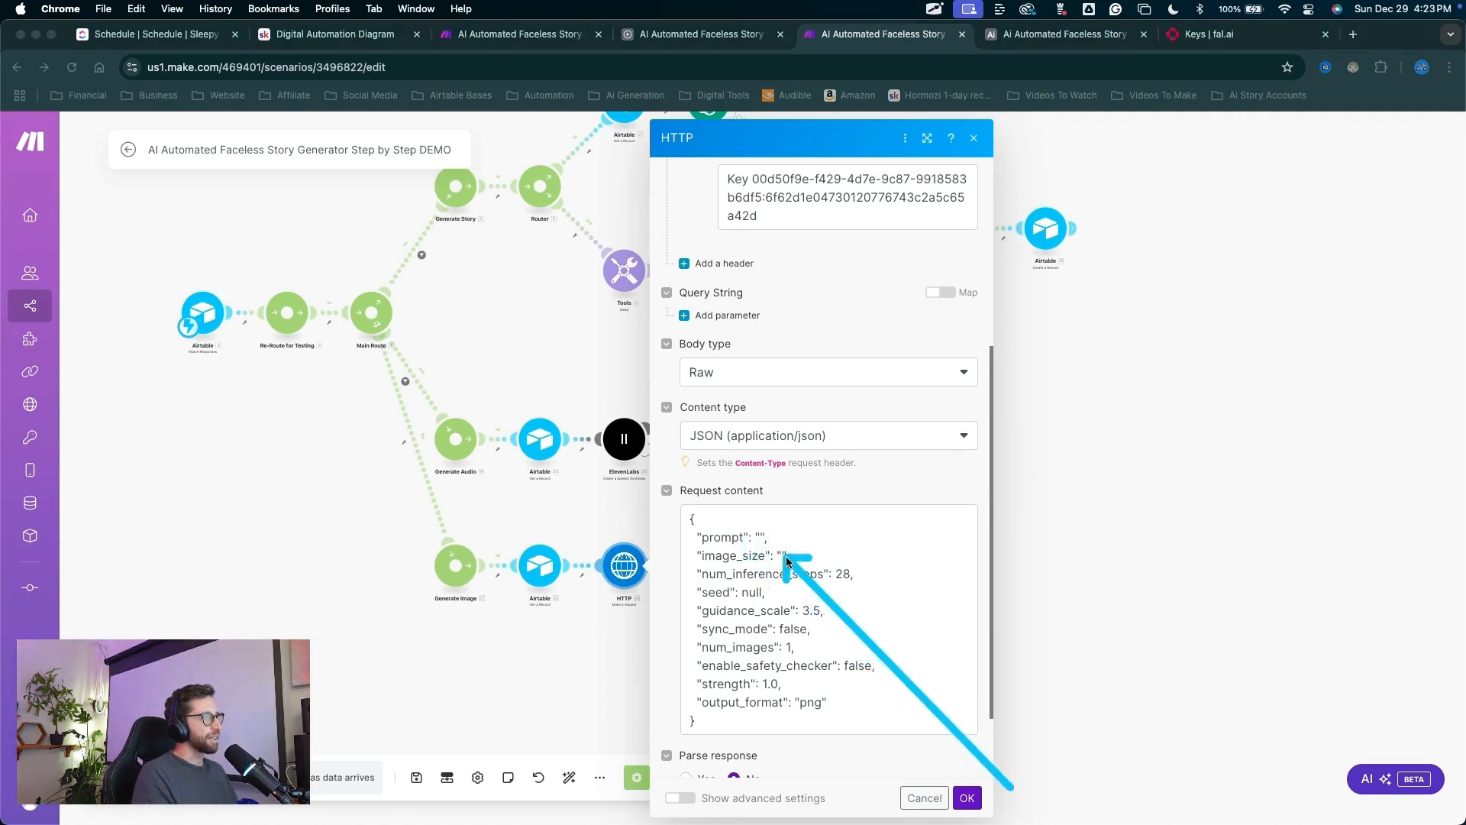
# Map Ai Image Prompt into prompt and Flux-Realism Image Size [1] into image_size, then save.
pyautogui.click(762, 539)
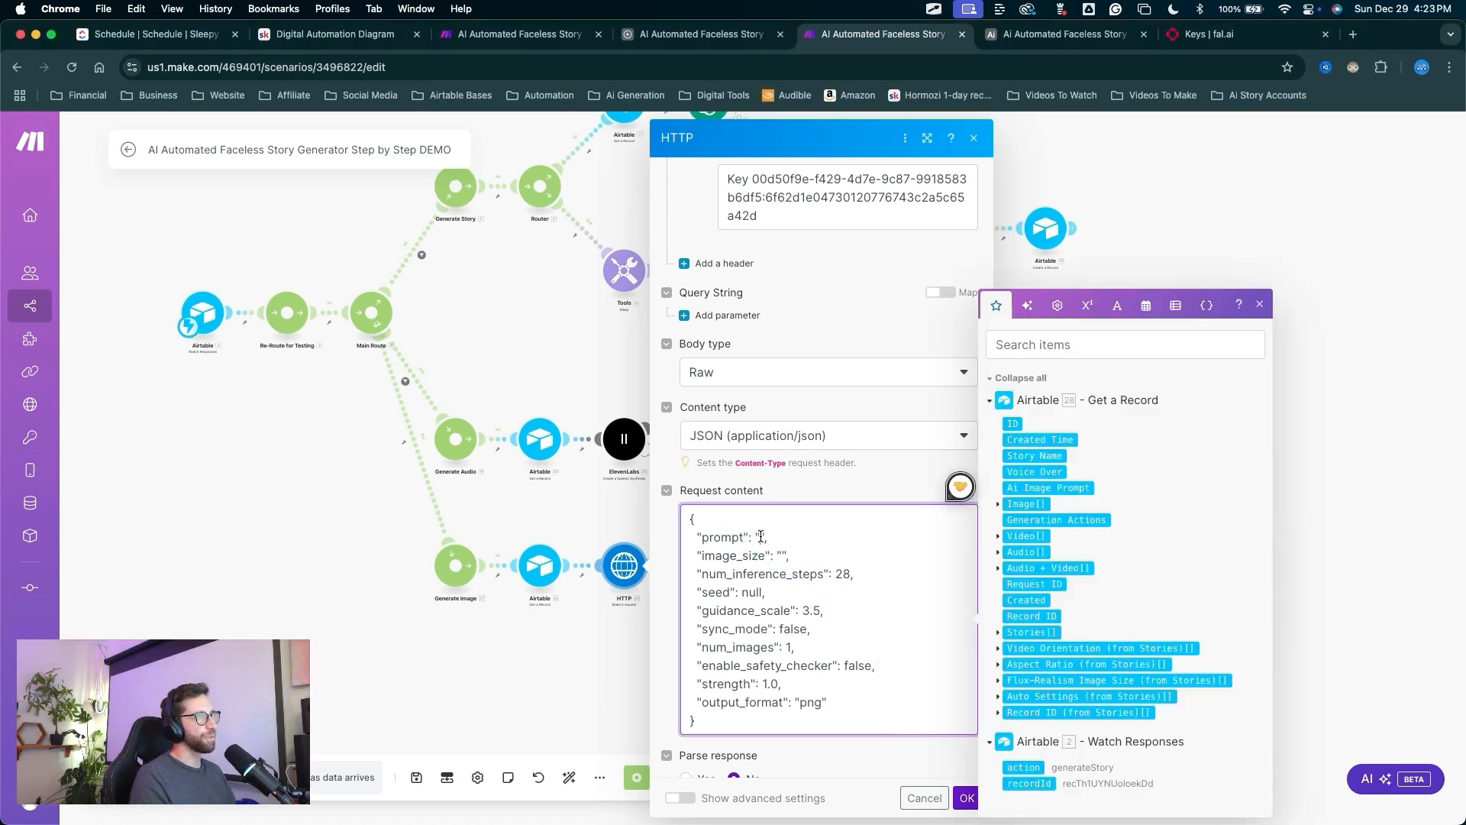
pyautogui.moveTo(1024, 492); pyautogui.dragTo(764, 538)
pyautogui.click(782, 557)
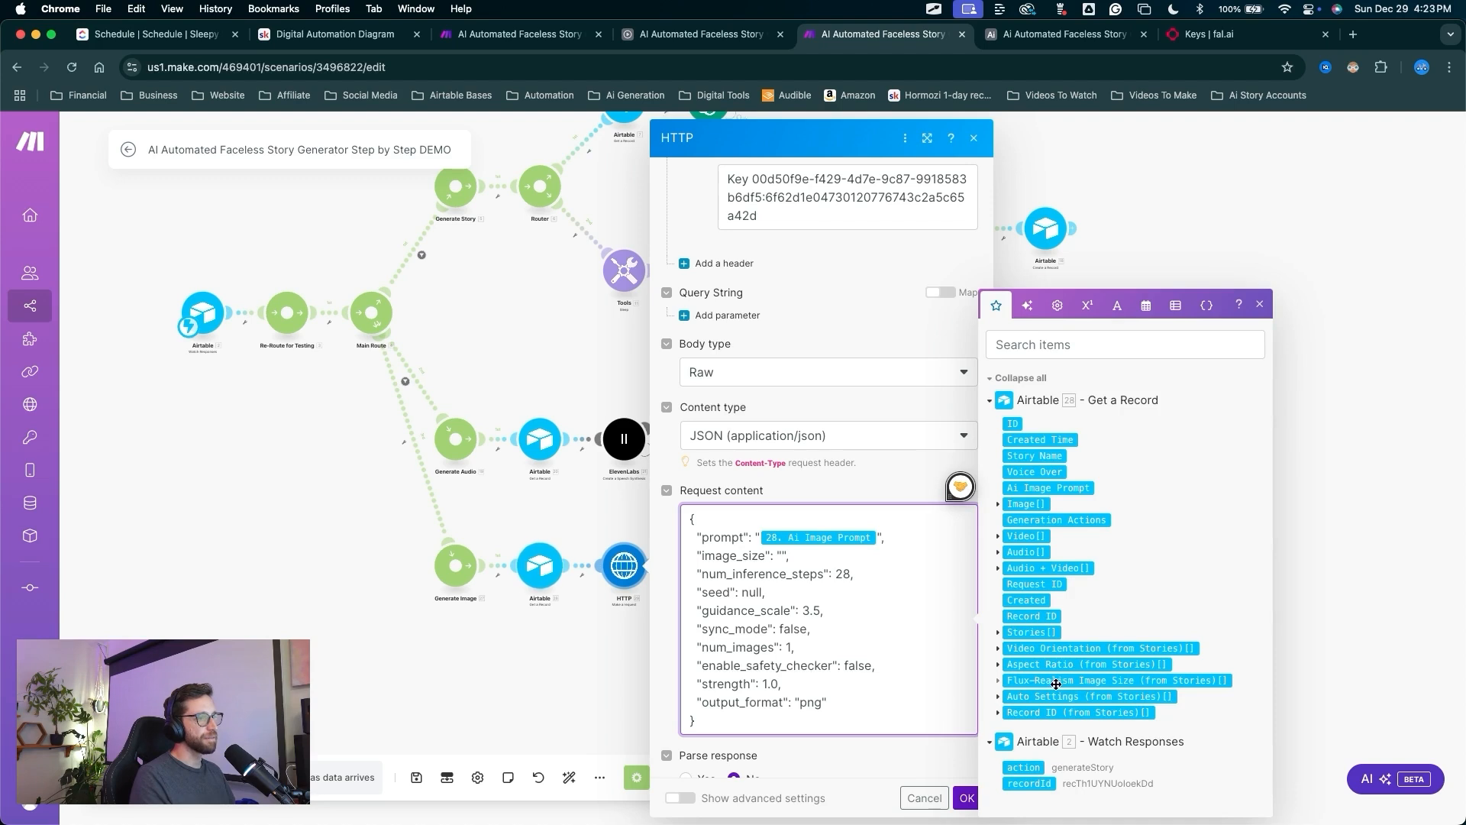
pyautogui.click(998, 681)
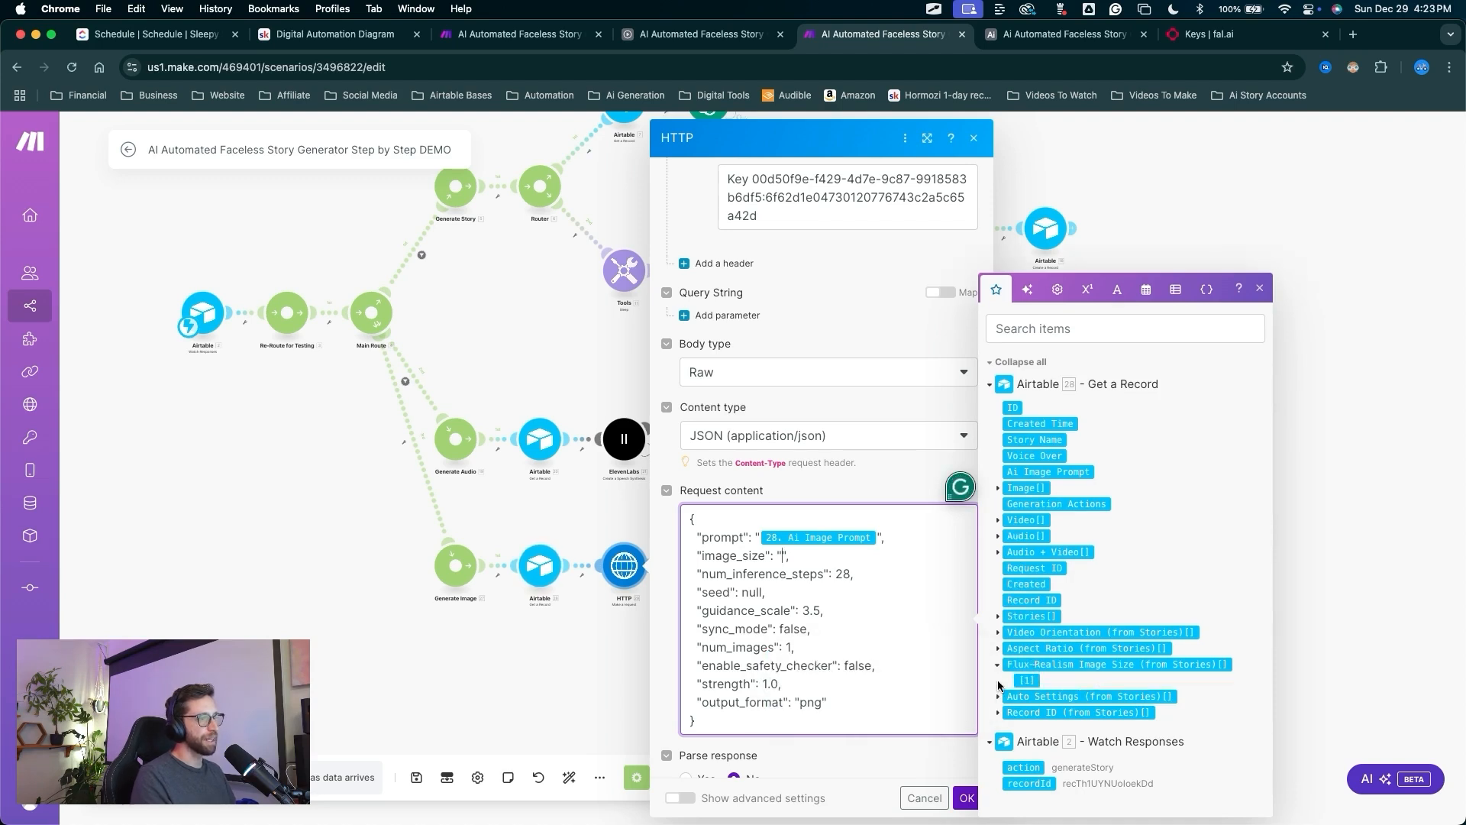
pyautogui.click(1027, 681)
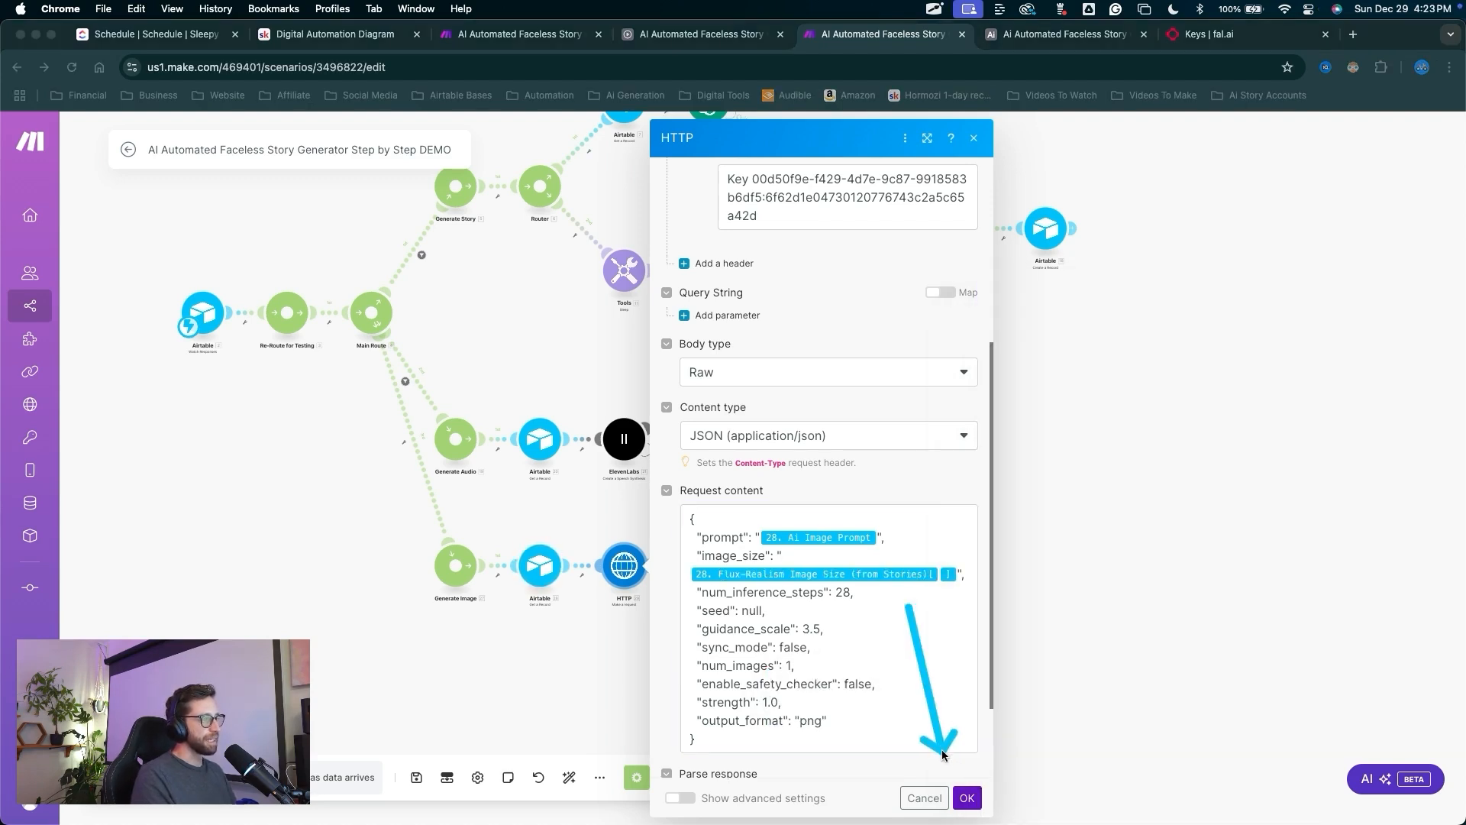
pyautogui.scroll(-3, 878, 649)
pyautogui.click(967, 794)
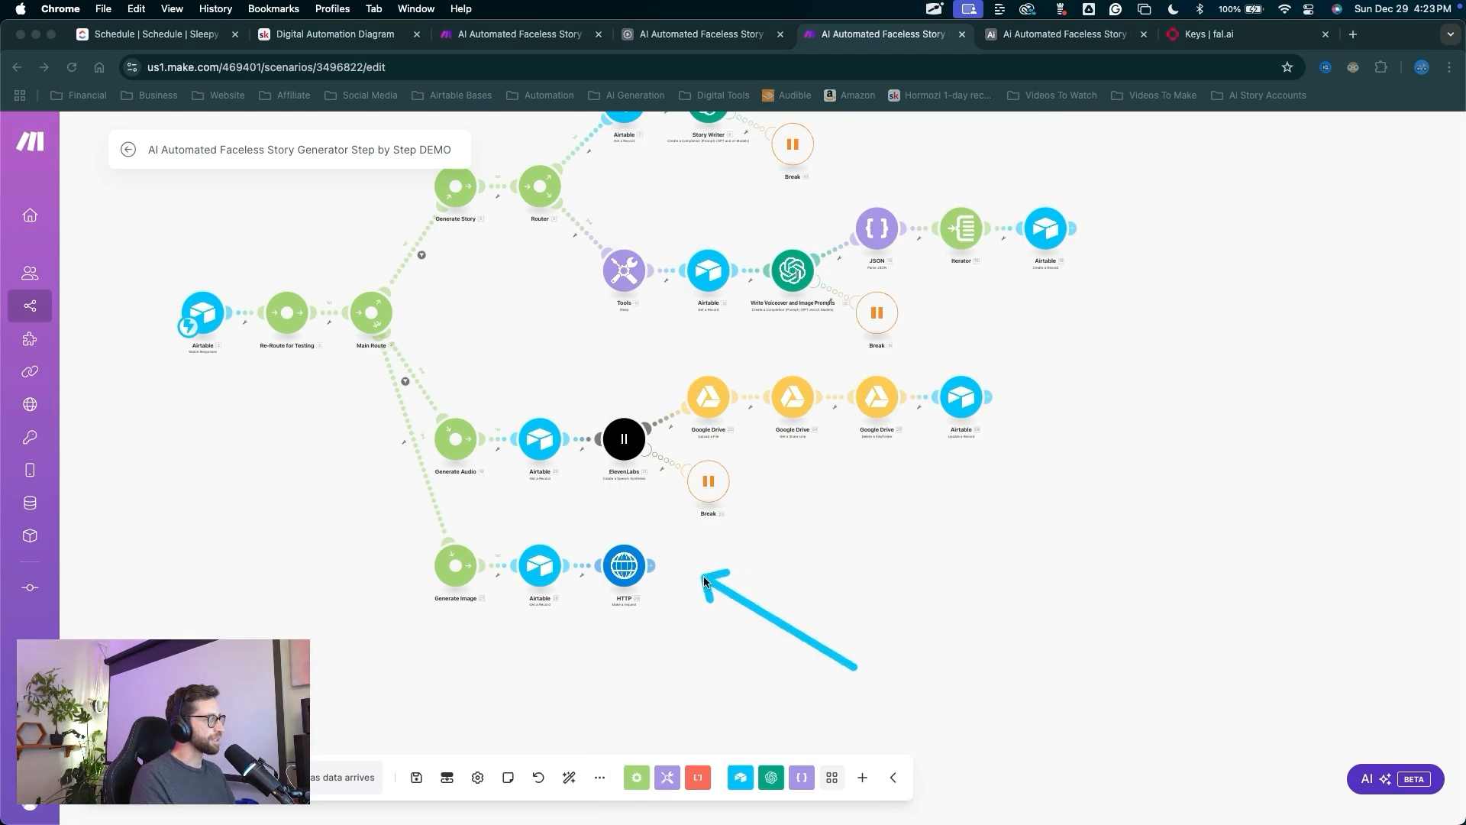
# Add a Tools > Sleep module after the HTTP request with a 20-second delay.
pyautogui.click(657, 565)
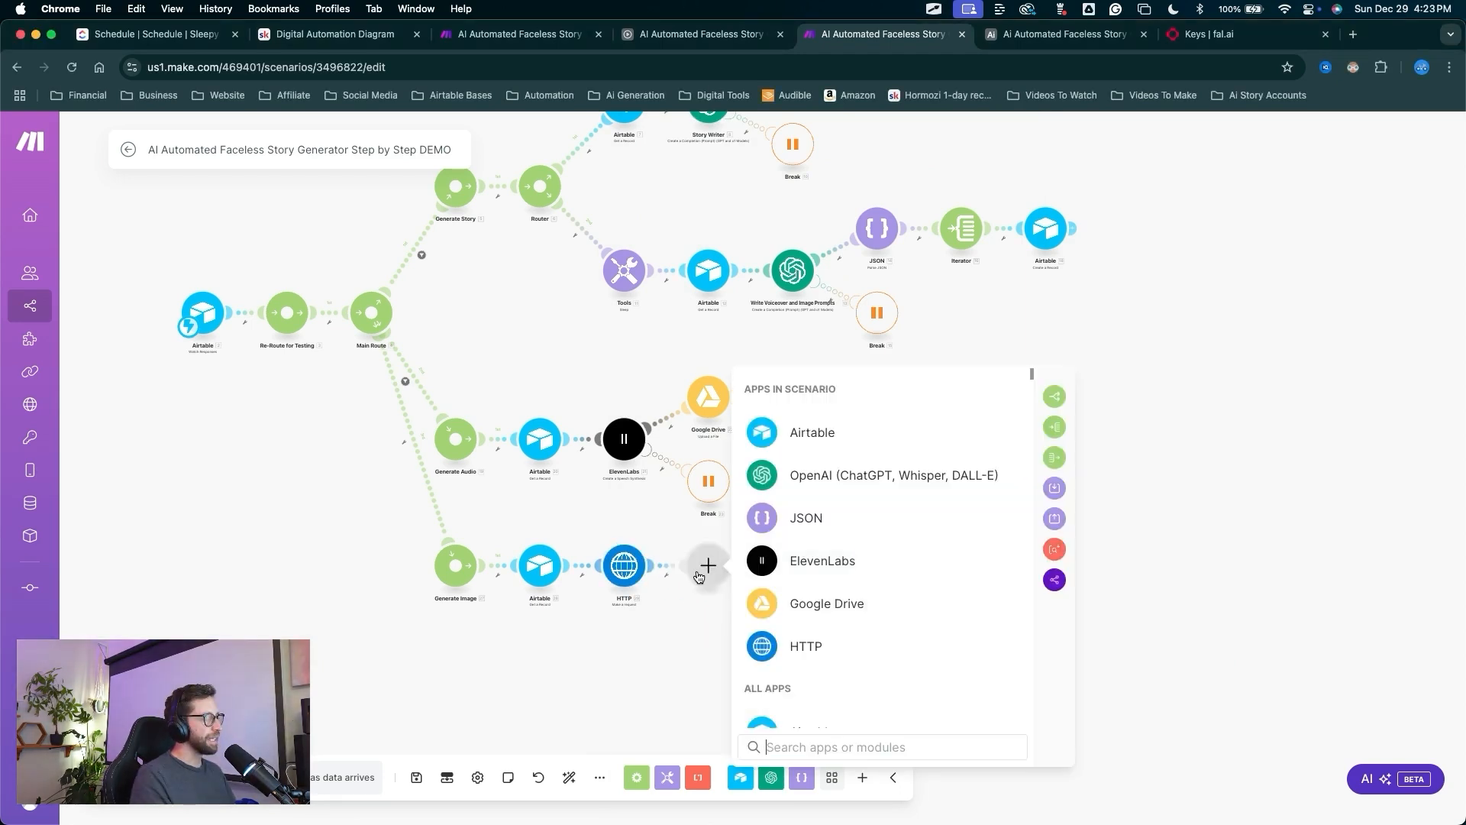
pyautogui.scroll(3, 700, 583)
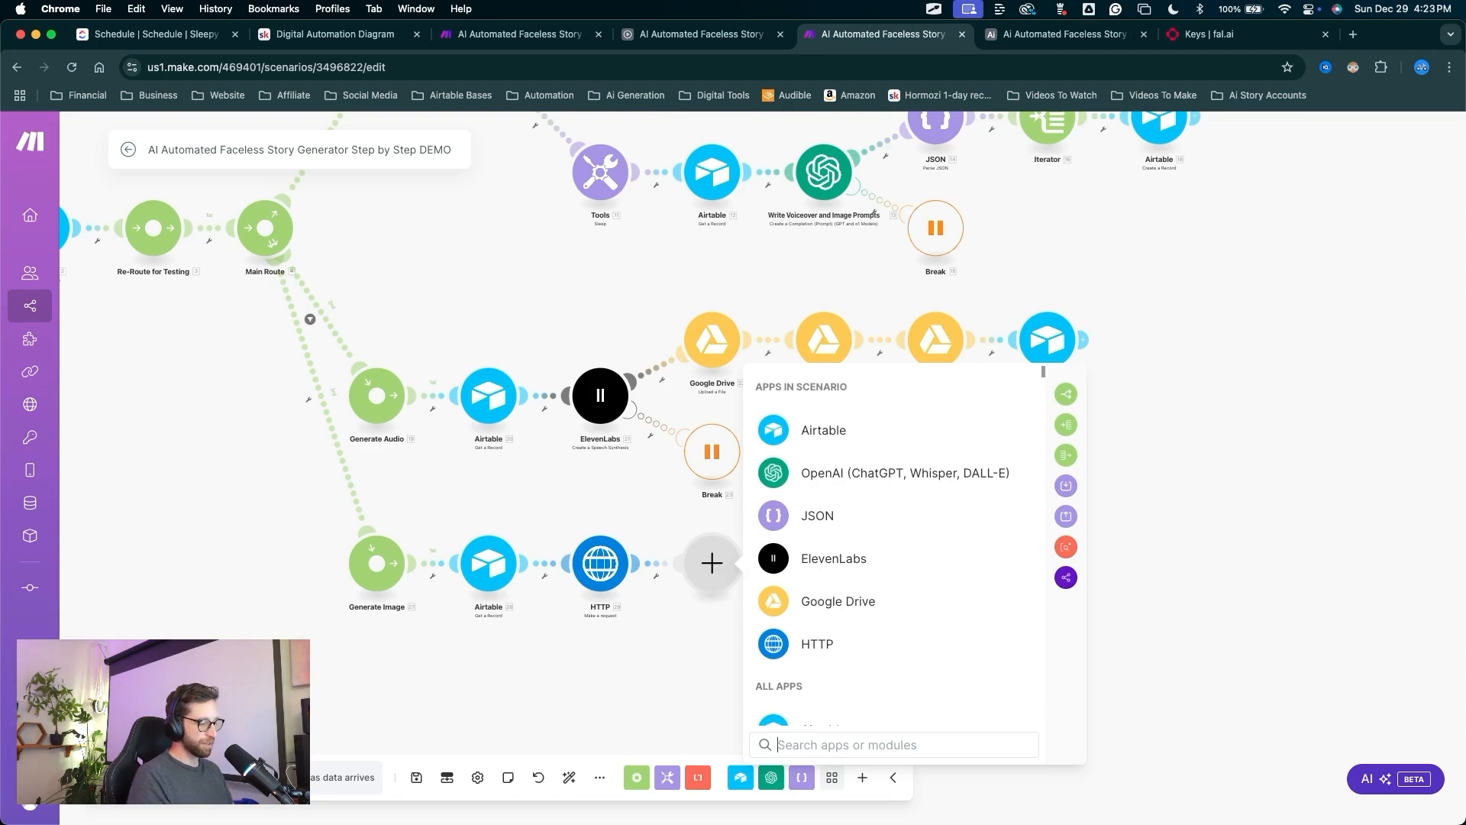
pyautogui.write('too')
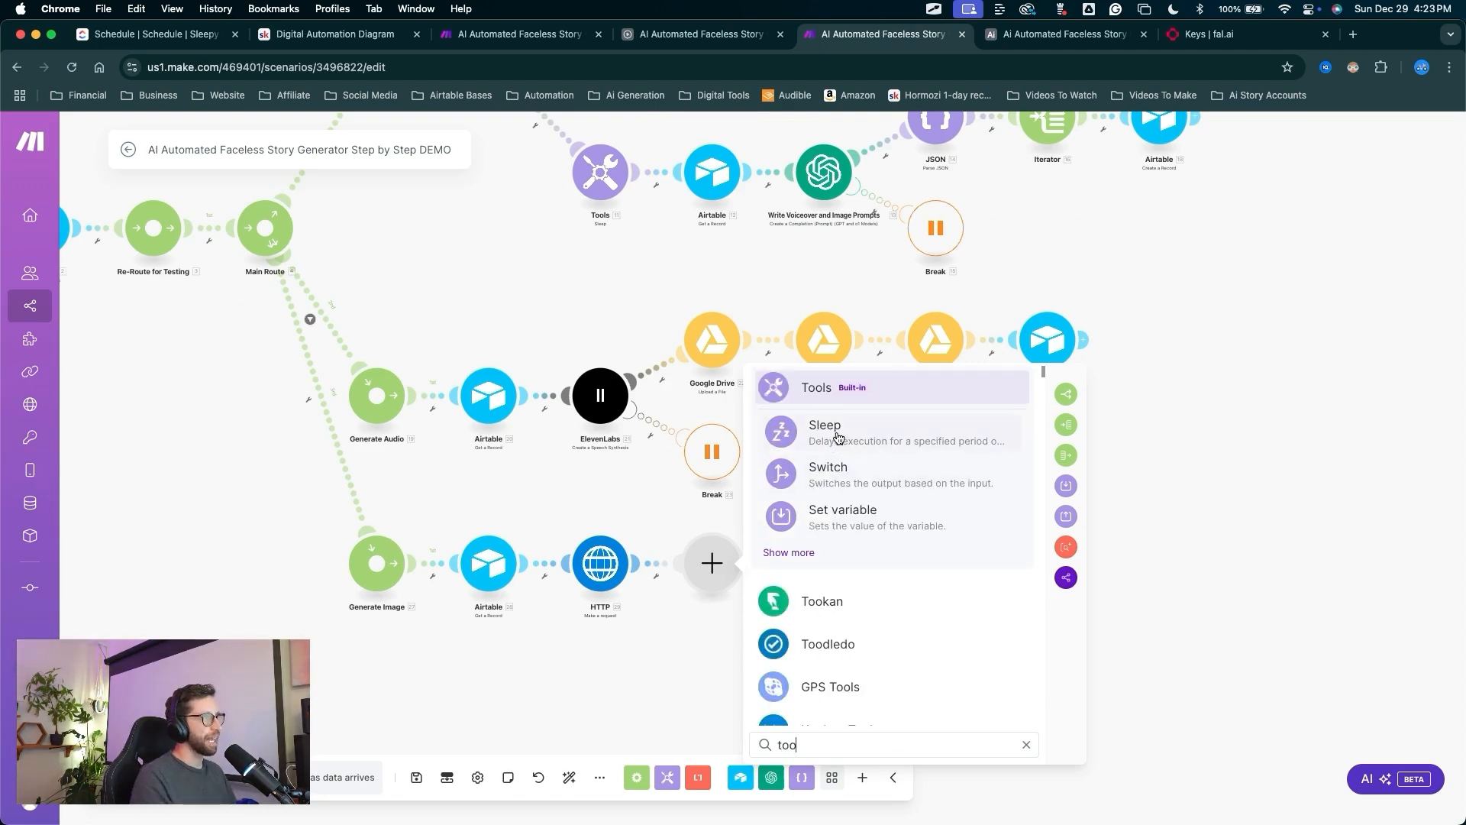
pyautogui.click(838, 436)
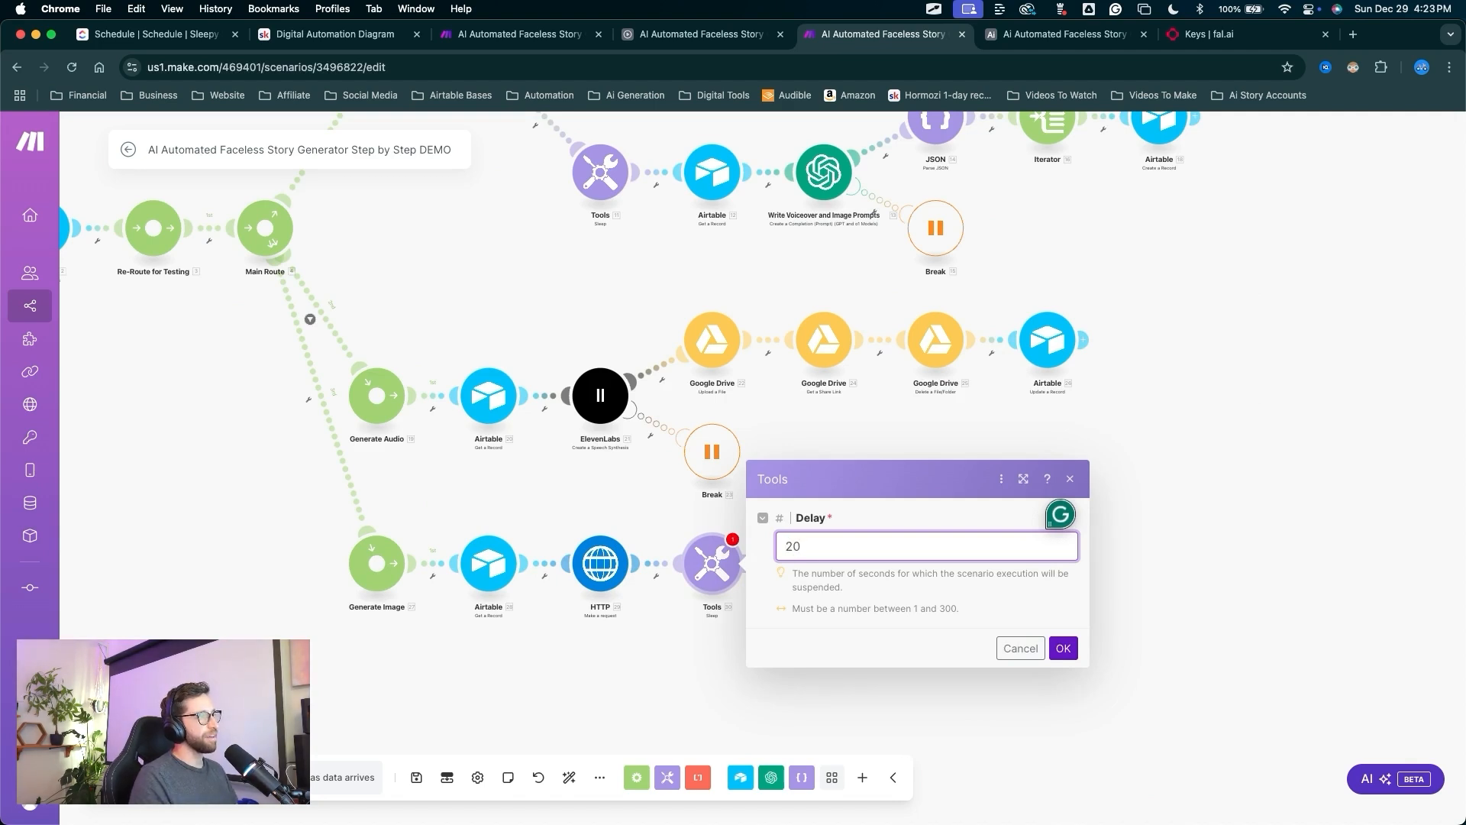
pyautogui.hotkey('ctrl', 'a')
pyautogui.moveTo(837, 636); pyautogui.dragTo(791, 550)
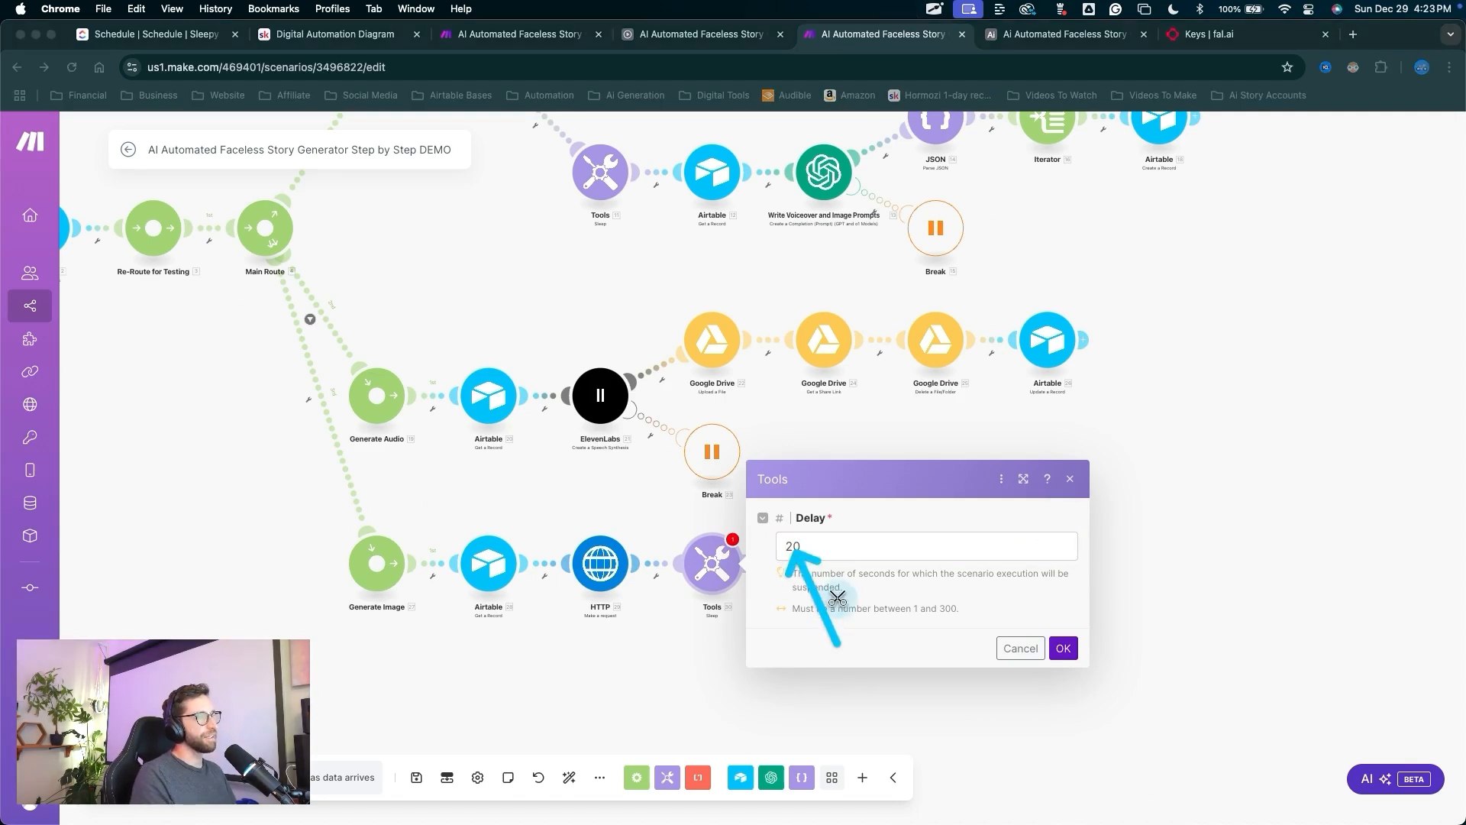
pyautogui.hotkey('ctrl', 'a')
pyautogui.hotkey('ctrl', 'a')
pyautogui.moveTo(853, 714)
pyautogui.mouseDown()
pyautogui.moveTo(964, 601)
pyautogui.moveTo(1045, 643)
pyautogui.mouseUp()
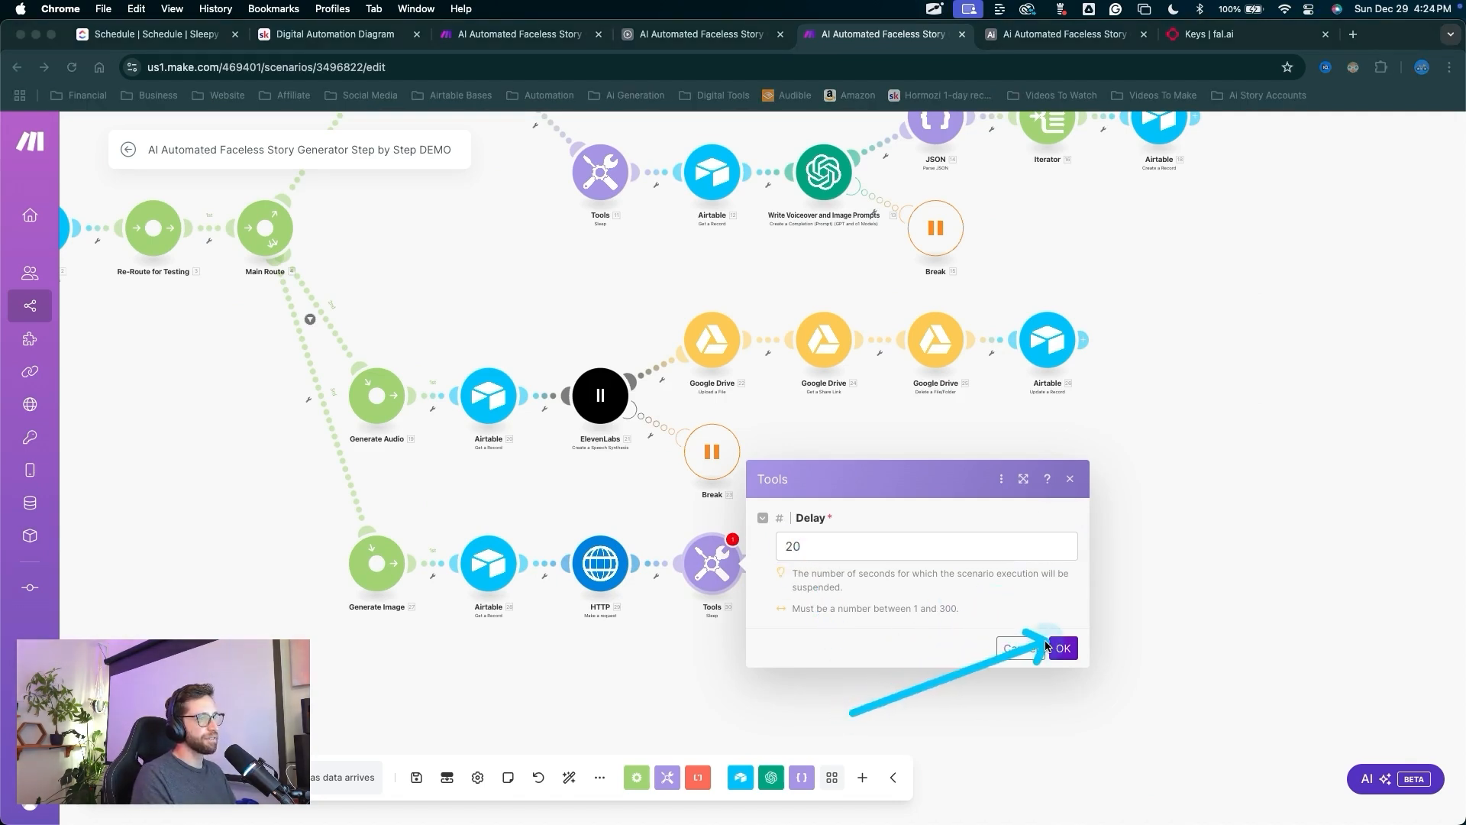
pyautogui.hotkey('ctrl', 'a')
pyautogui.click(1062, 649)
pyautogui.hotkey('ctrl', 'a')
pyautogui.moveTo(916, 674)
pyautogui.mouseDown()
pyautogui.moveTo(769, 573)
pyautogui.moveTo(746, 516)
pyautogui.moveTo(808, 554)
pyautogui.mouseUp()
pyautogui.hotkey('ctrl', 'a')
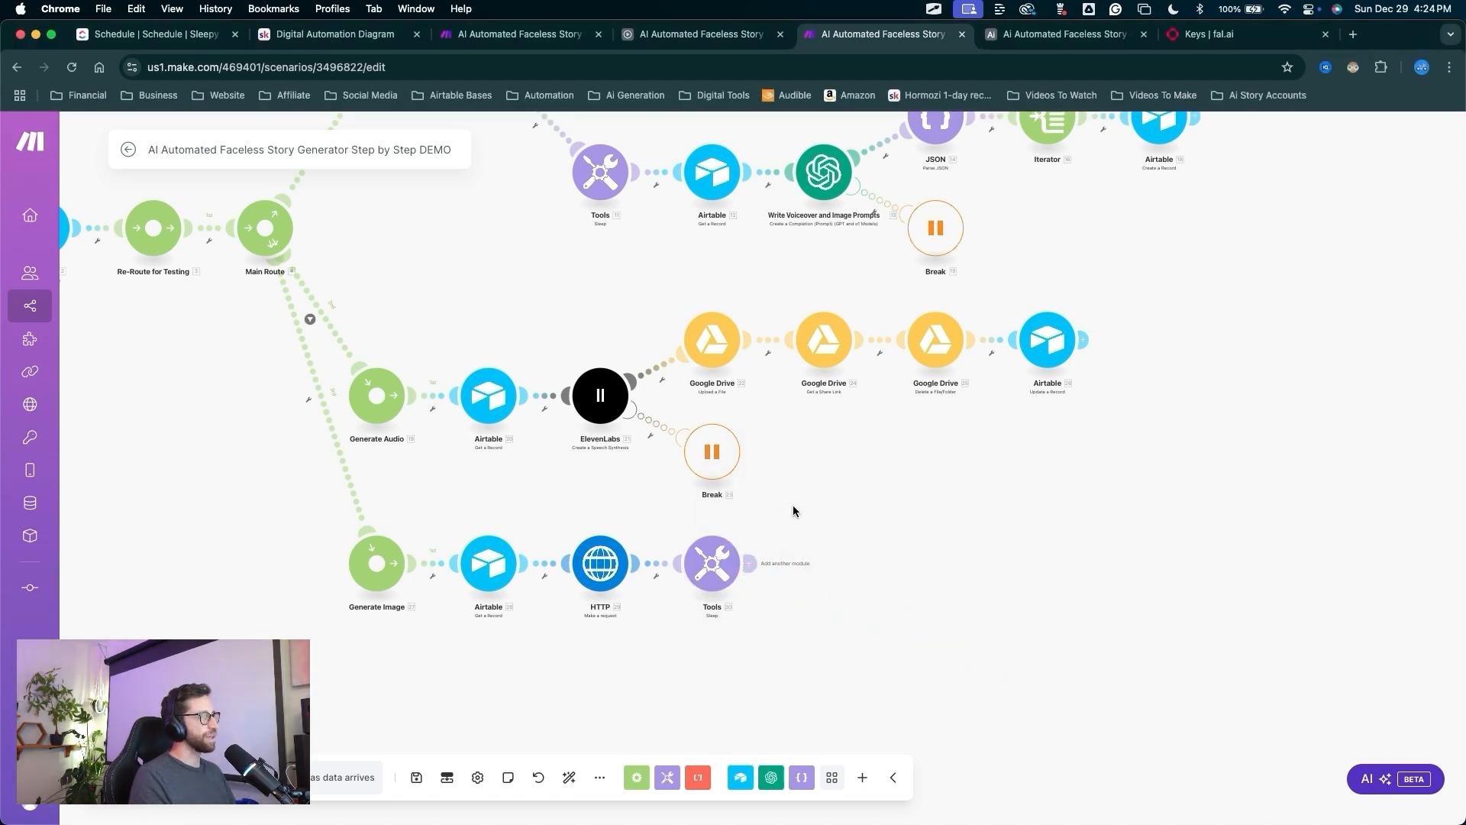
# Create a filter on the third router route with '2. action' as its condition's first operand.
pyautogui.hotkey('ctrl', 'a')
pyautogui.moveTo(804, 462); pyautogui.dragTo(802, 471)
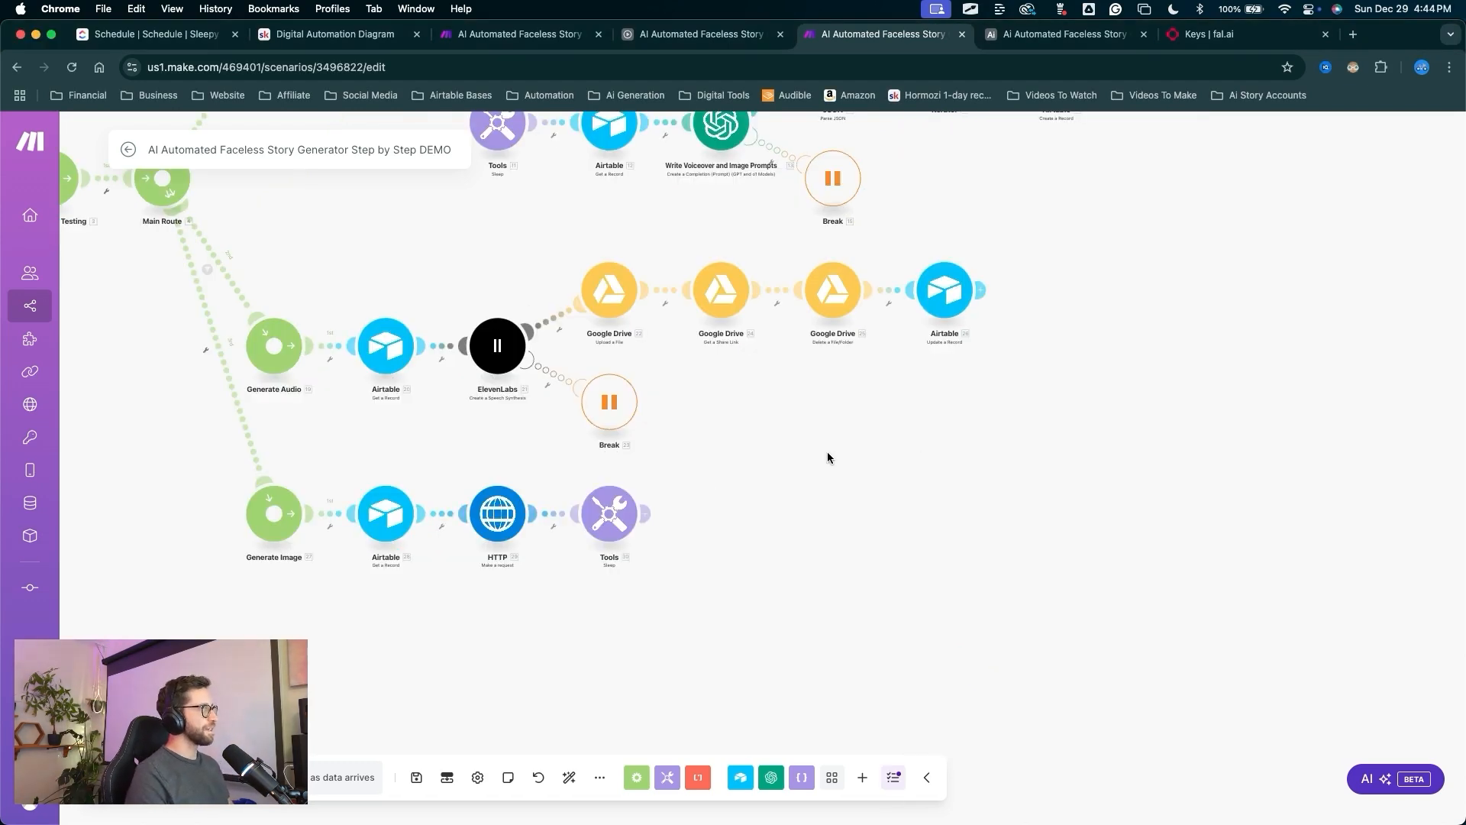
pyautogui.moveTo(827, 457); pyautogui.dragTo(1058, 452)
pyautogui.hotkey('ctrl', 'a')
pyautogui.moveTo(622, 650)
pyautogui.mouseDown()
pyautogui.moveTo(607, 635)
pyautogui.moveTo(822, 510)
pyautogui.moveTo(884, 524)
pyautogui.moveTo(985, 492)
pyautogui.moveTo(935, 500)
pyautogui.mouseUp()
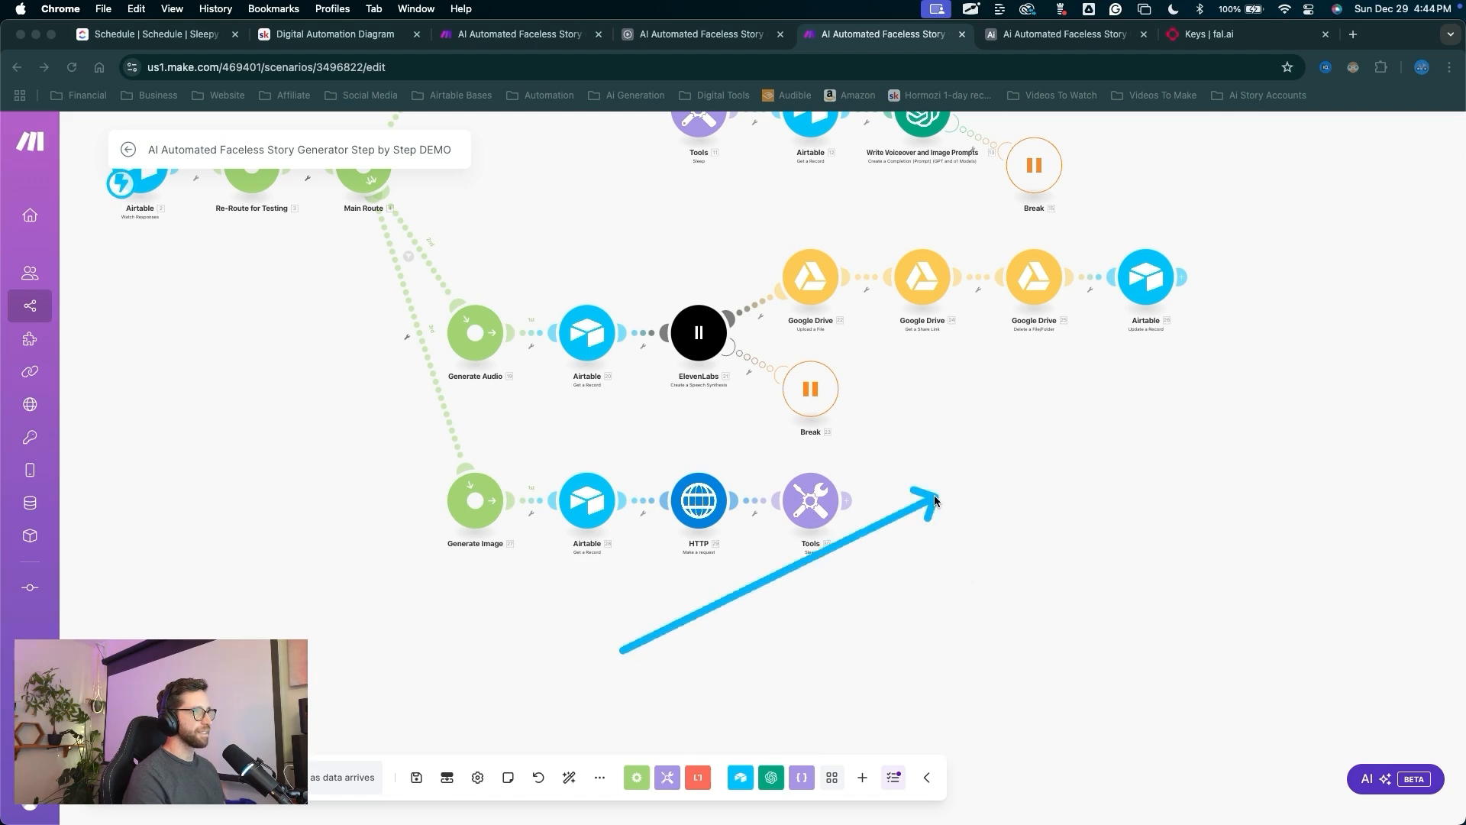
pyautogui.press('Escape')
pyautogui.moveTo(443, 544)
pyautogui.mouseDown()
pyautogui.moveTo(652, 506)
pyautogui.moveTo(572, 662)
pyautogui.moveTo(542, 473)
pyautogui.moveTo(574, 456)
pyautogui.moveTo(564, 355)
pyautogui.moveTo(579, 497)
pyautogui.moveTo(574, 451)
pyautogui.mouseUp()
pyautogui.hotkey('ctrl', 'a')
pyautogui.press('Escape')
pyautogui.scroll(8, 579, 452)
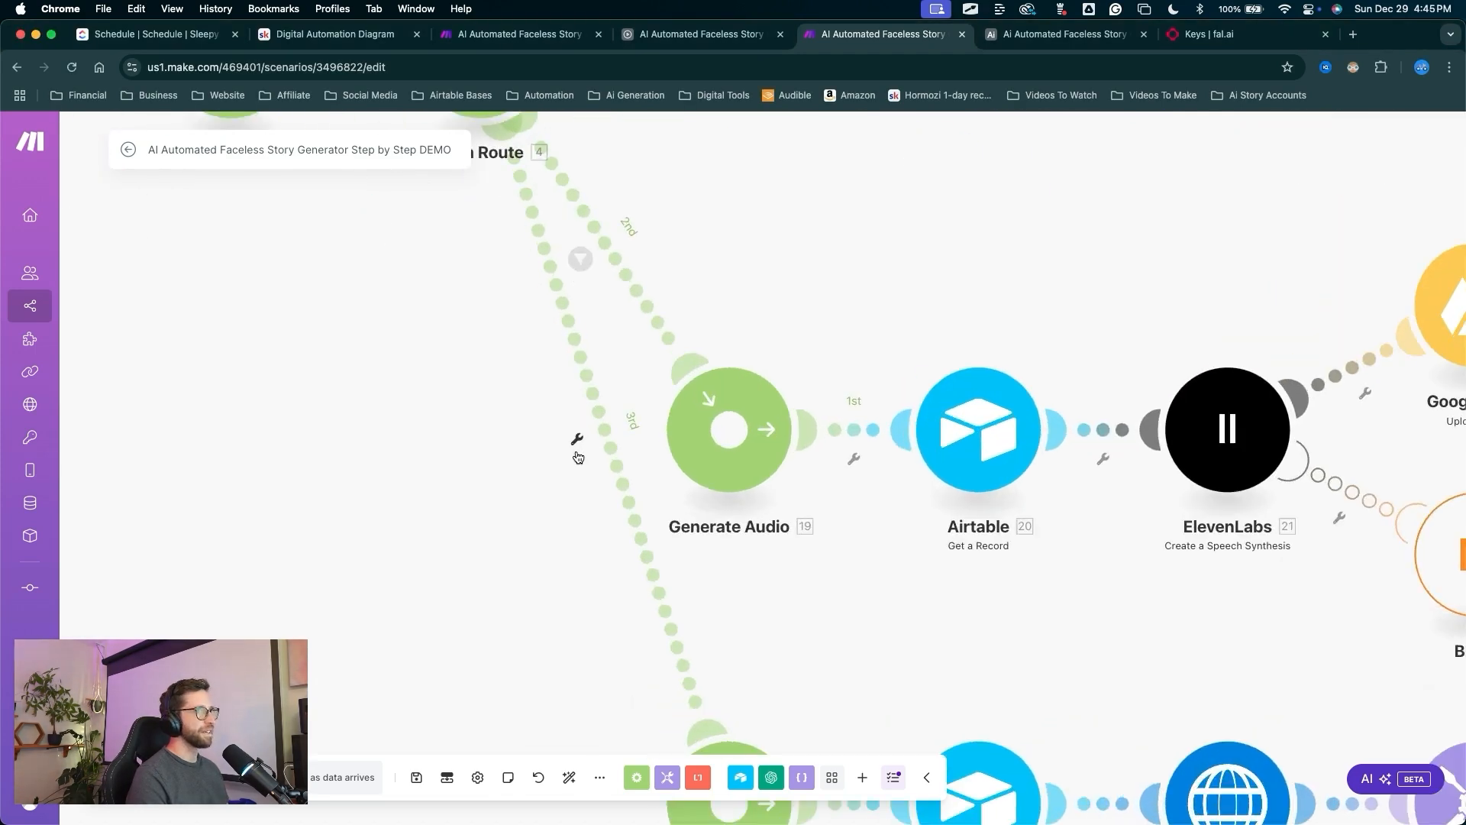
pyautogui.click(582, 457)
pyautogui.click(721, 466)
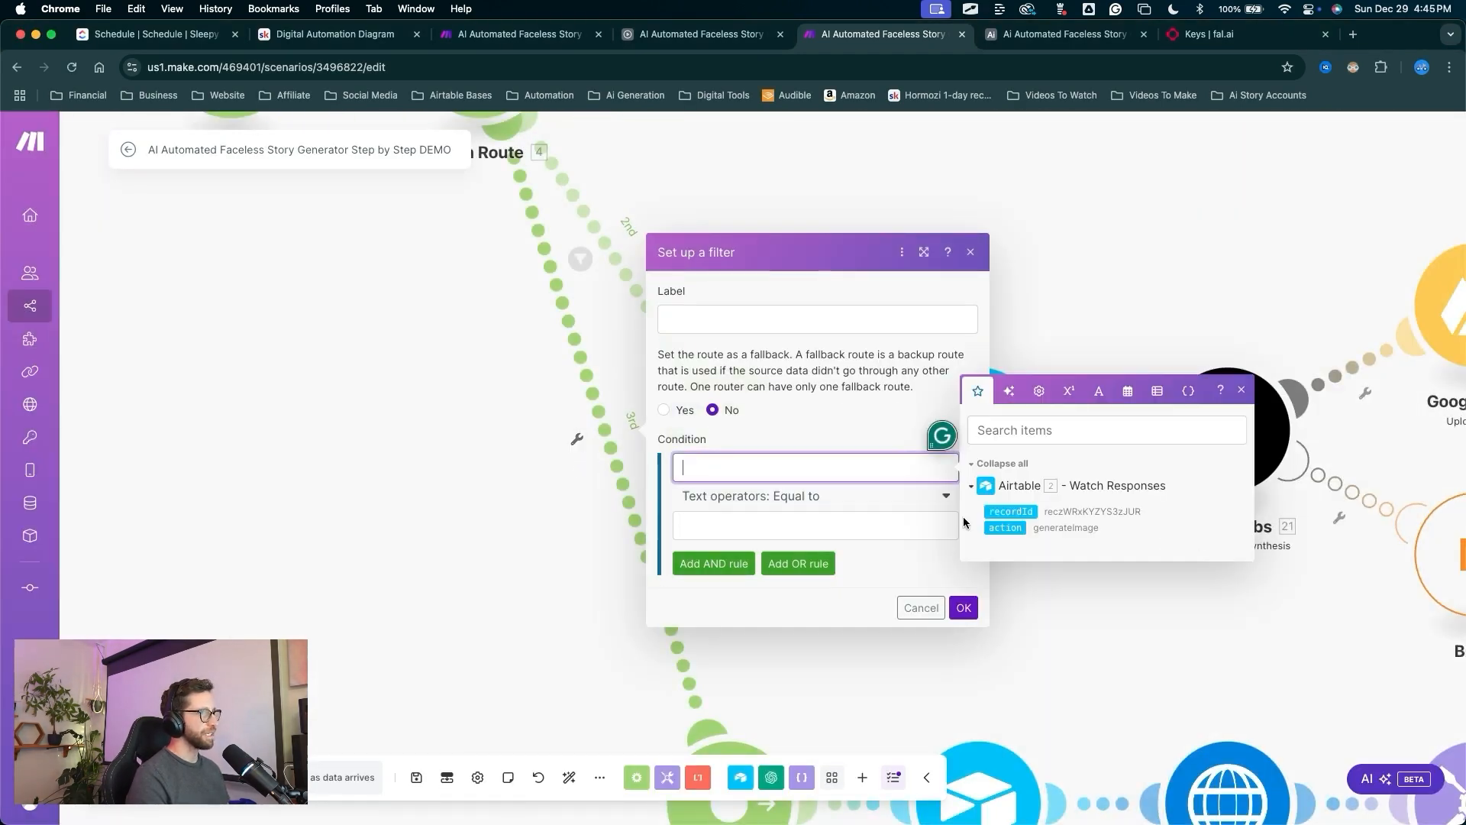
pyautogui.click(1003, 528)
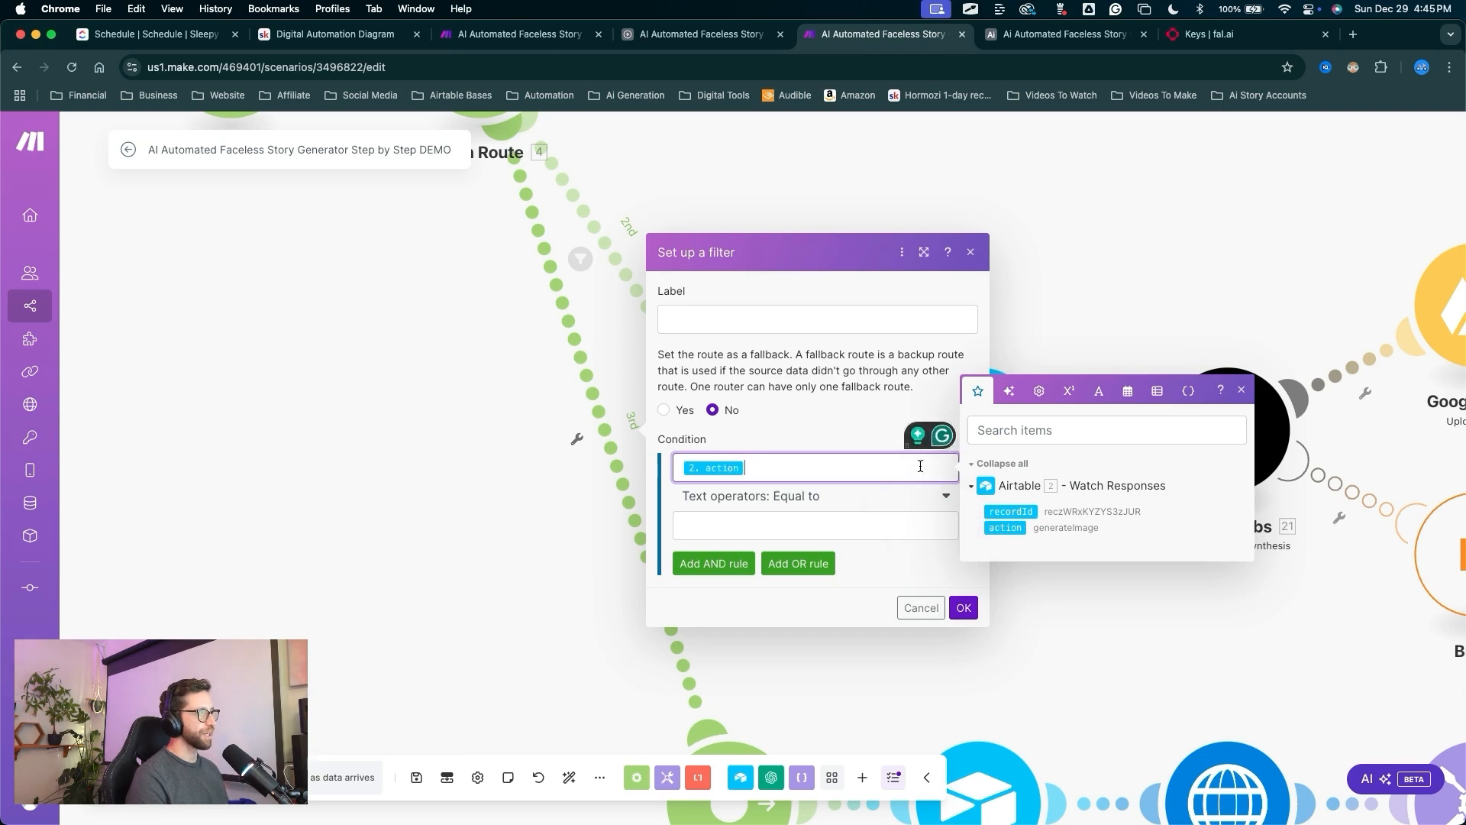
# Copy generateImage from the Airtable automation's action field into the filter's comparison value.
pyautogui.click(1069, 40)
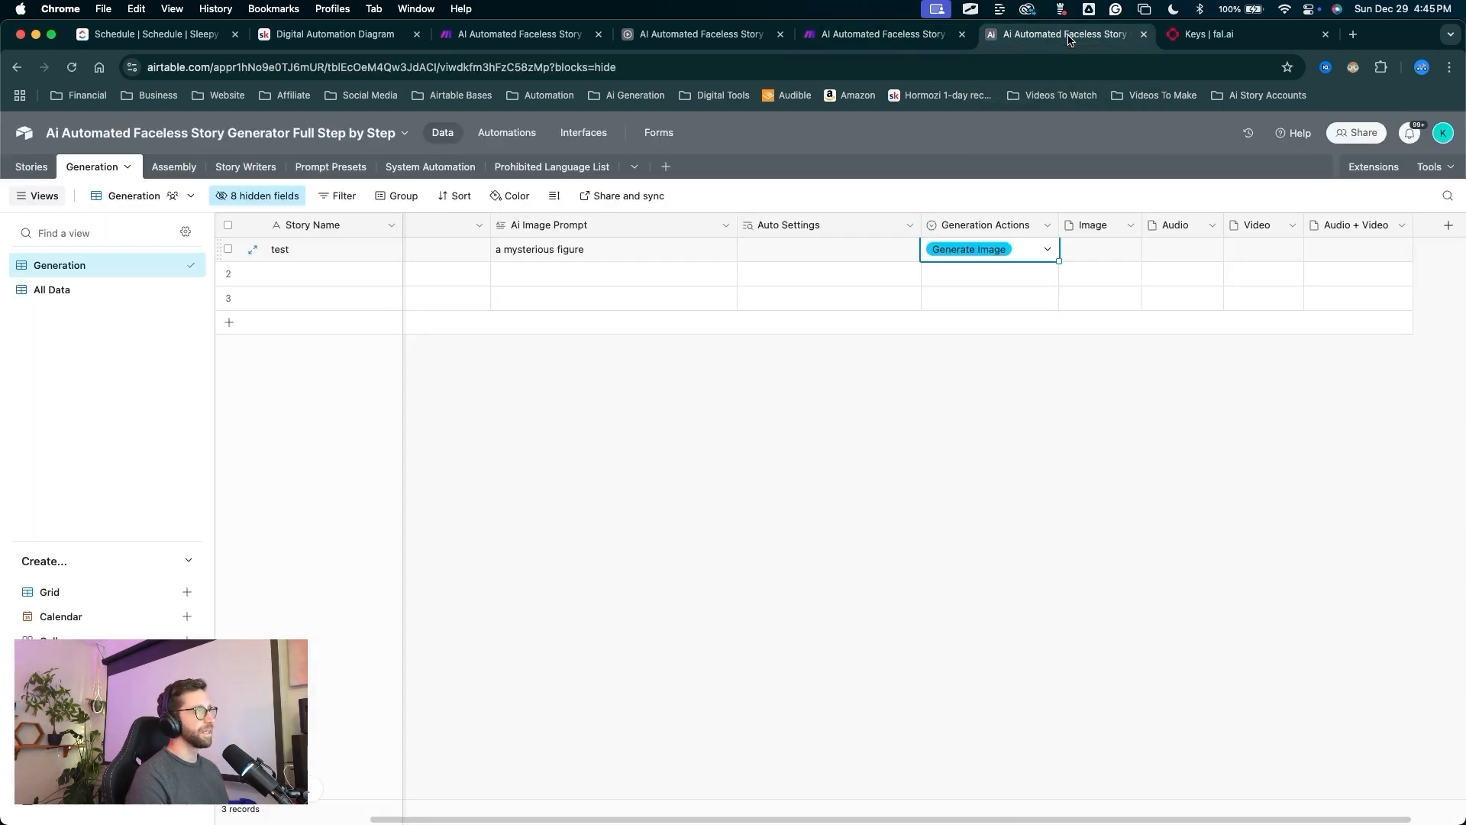
pyautogui.click(507, 132)
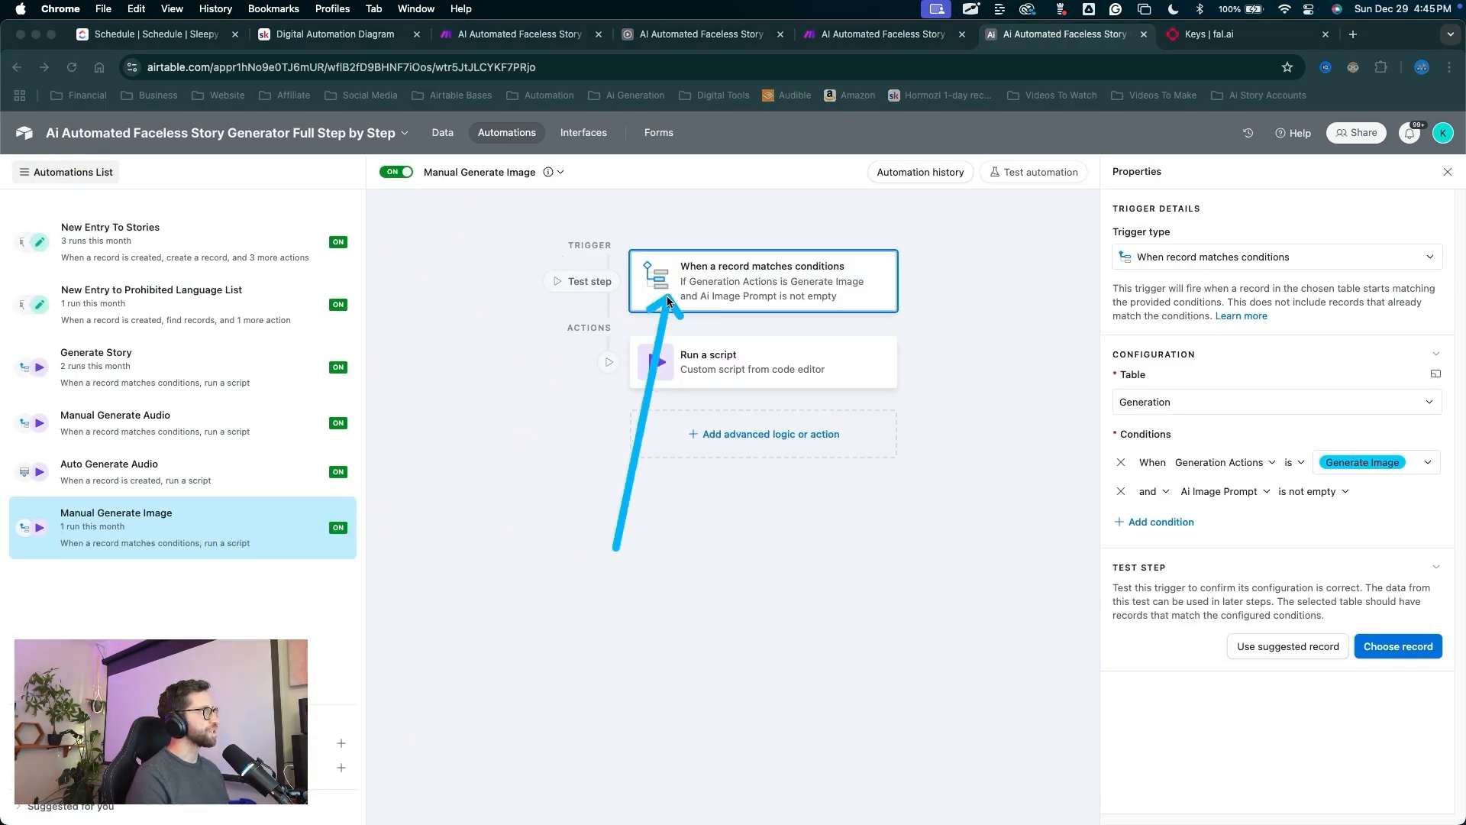
pyautogui.click(747, 380)
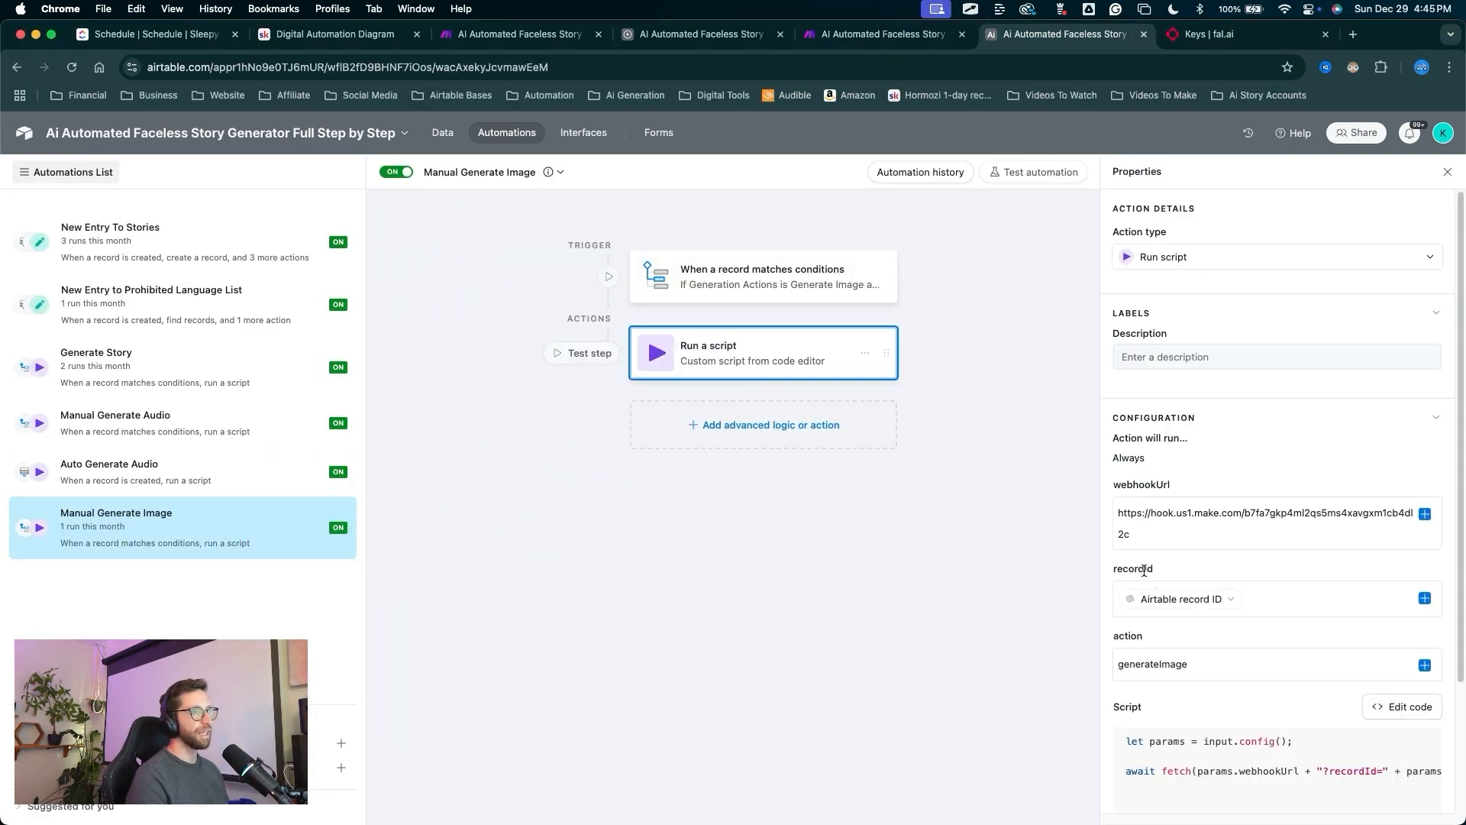
pyautogui.moveTo(1222, 663); pyautogui.dragTo(1104, 662)
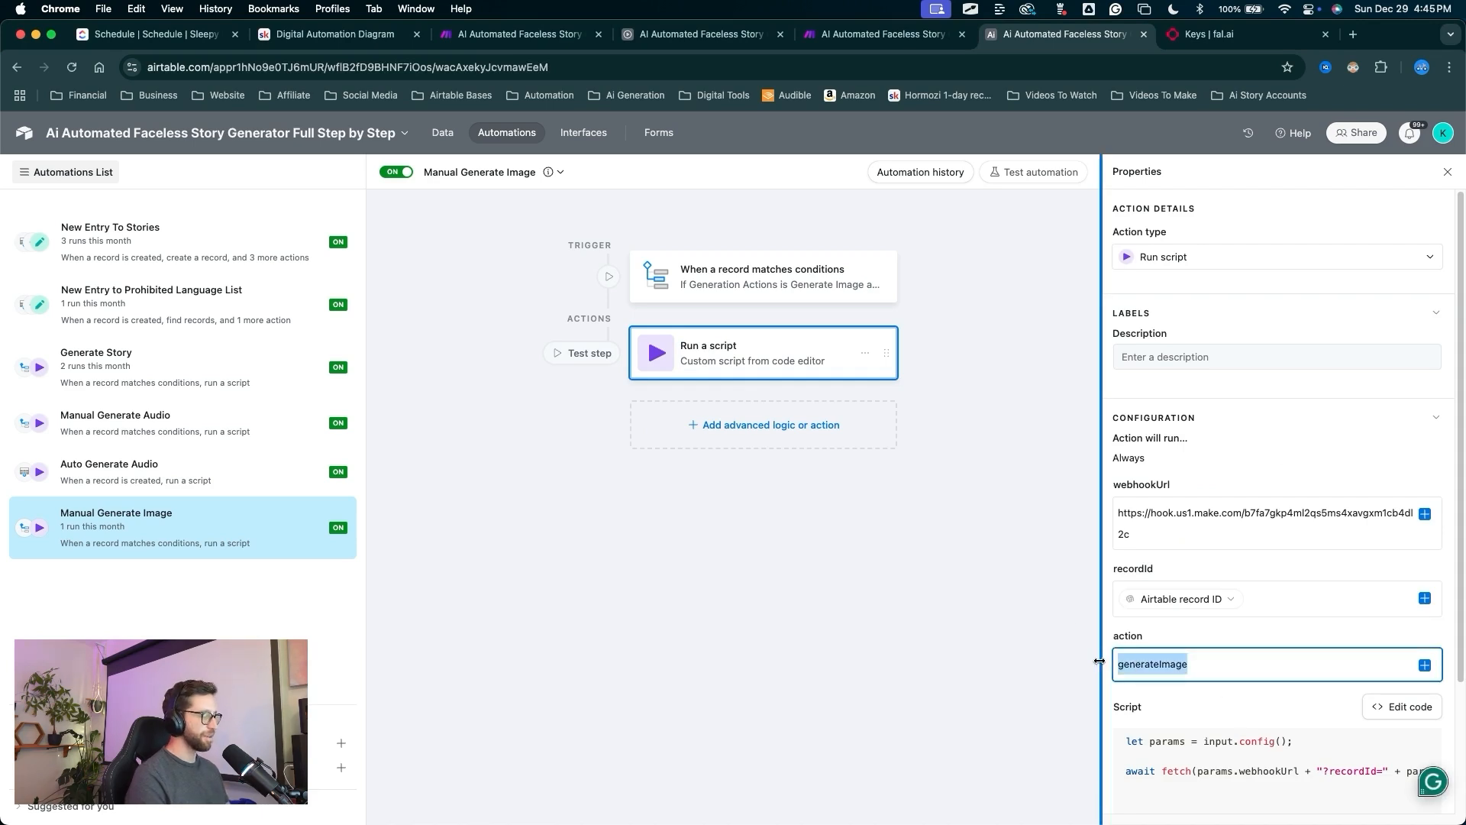
pyautogui.click(867, 35)
pyautogui.click(712, 522)
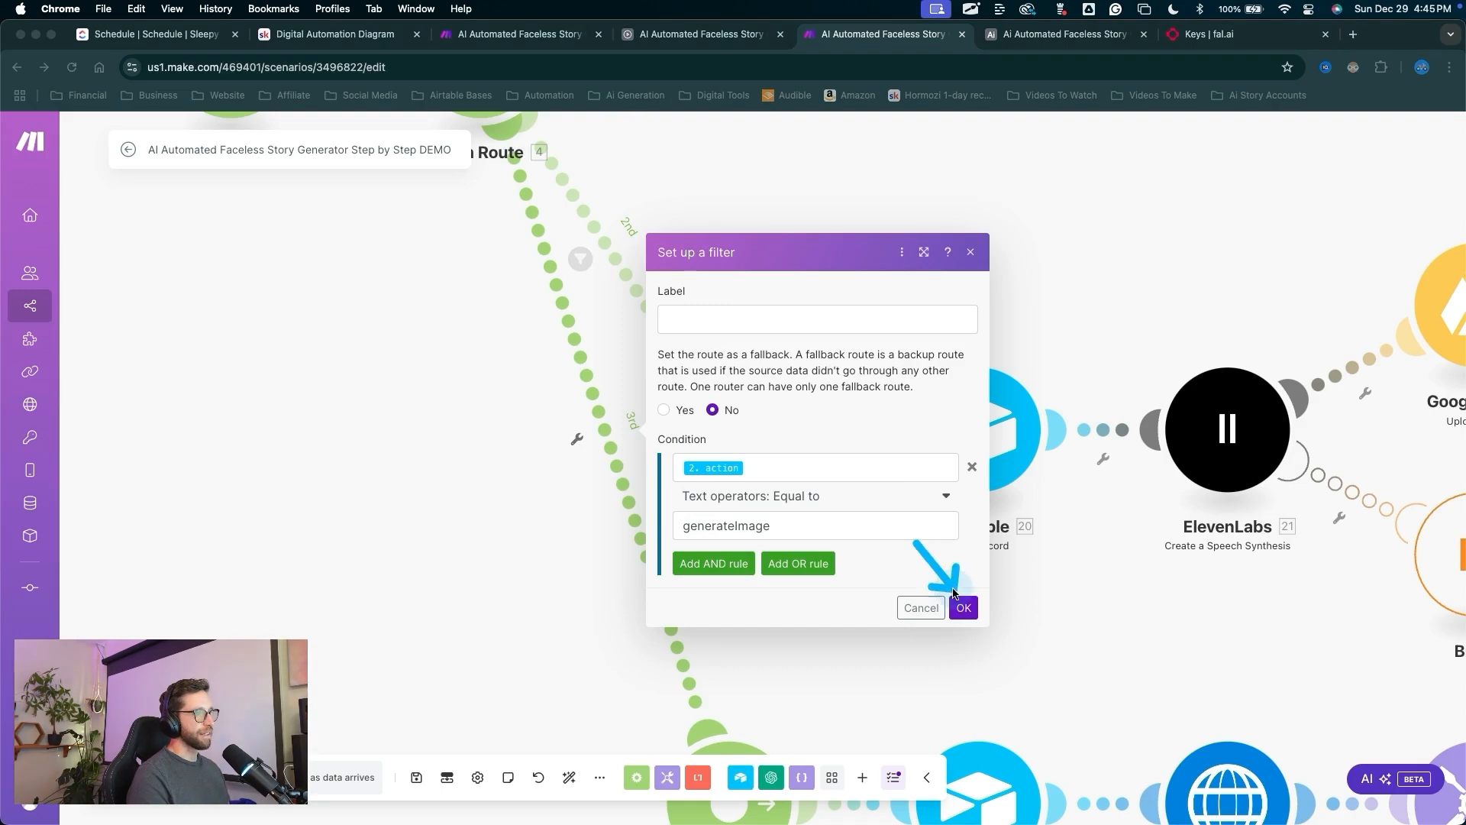
# Confirm the route filter, save the scenario and start a single run.
pyautogui.click(966, 607)
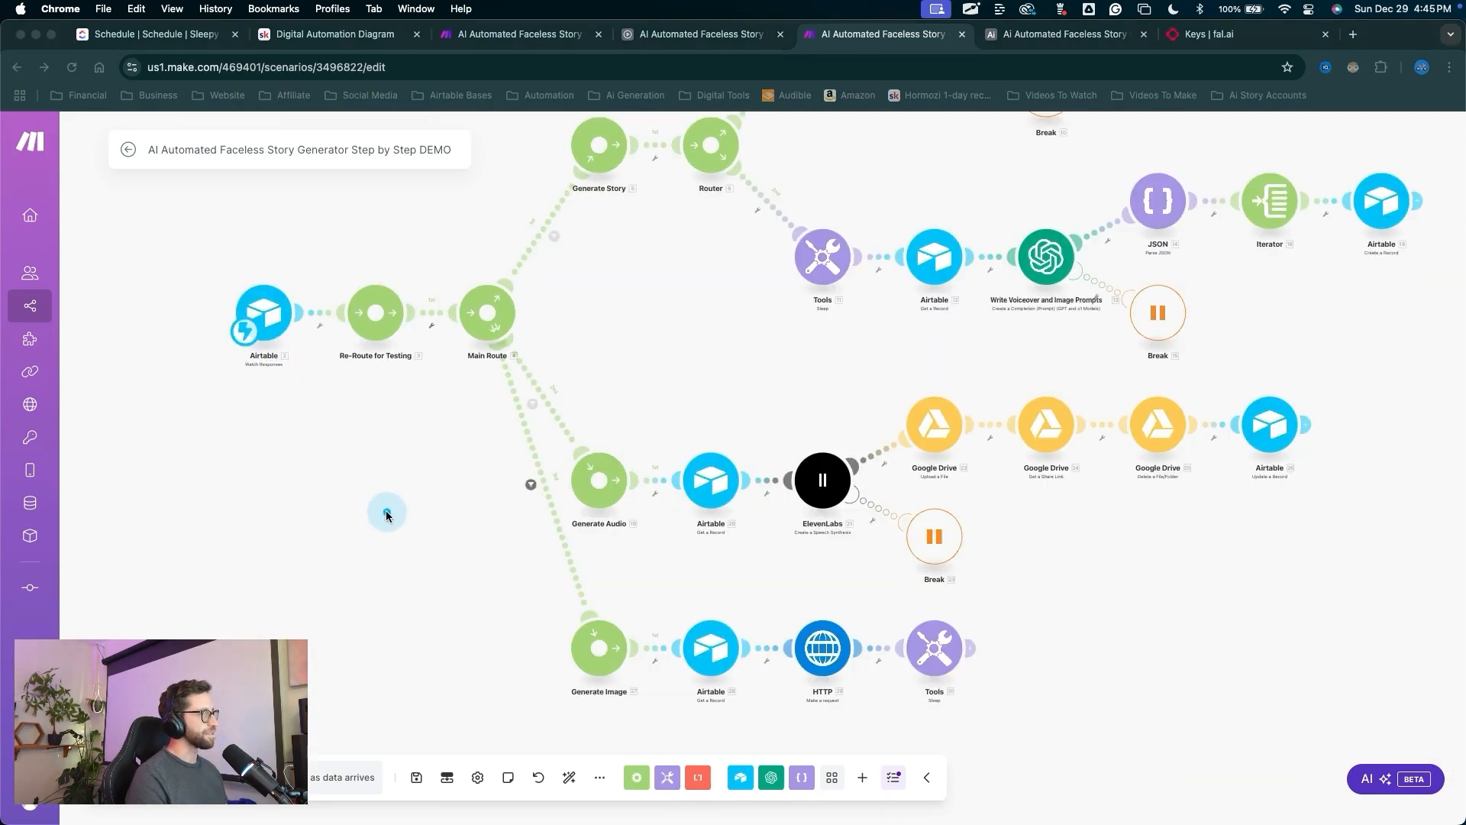
pyautogui.moveTo(419, 512); pyautogui.dragTo(421, 767)
pyautogui.click(417, 776)
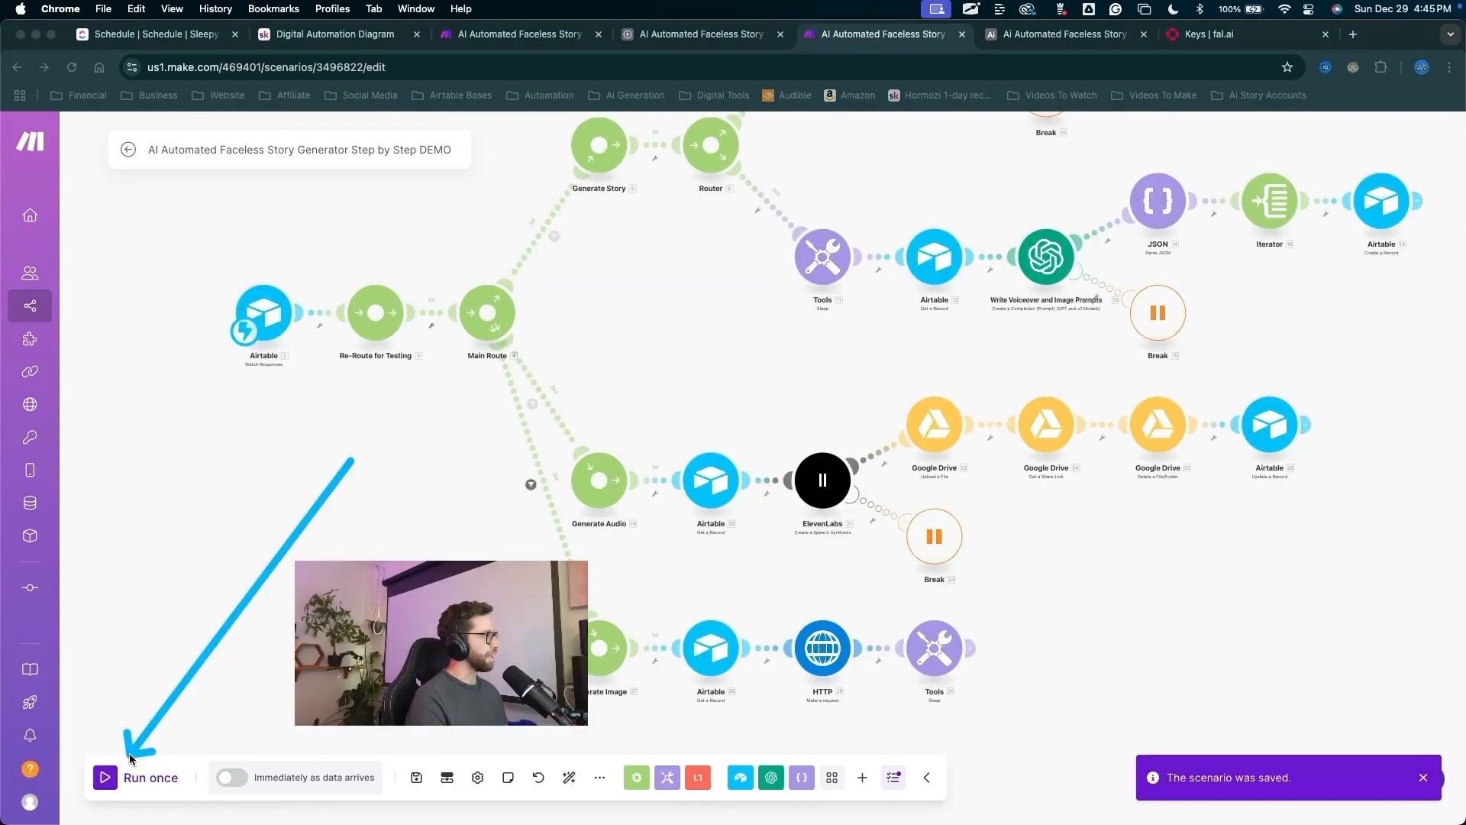
pyautogui.click(107, 778)
pyautogui.moveTo(425, 688); pyautogui.dragTo(344, 462)
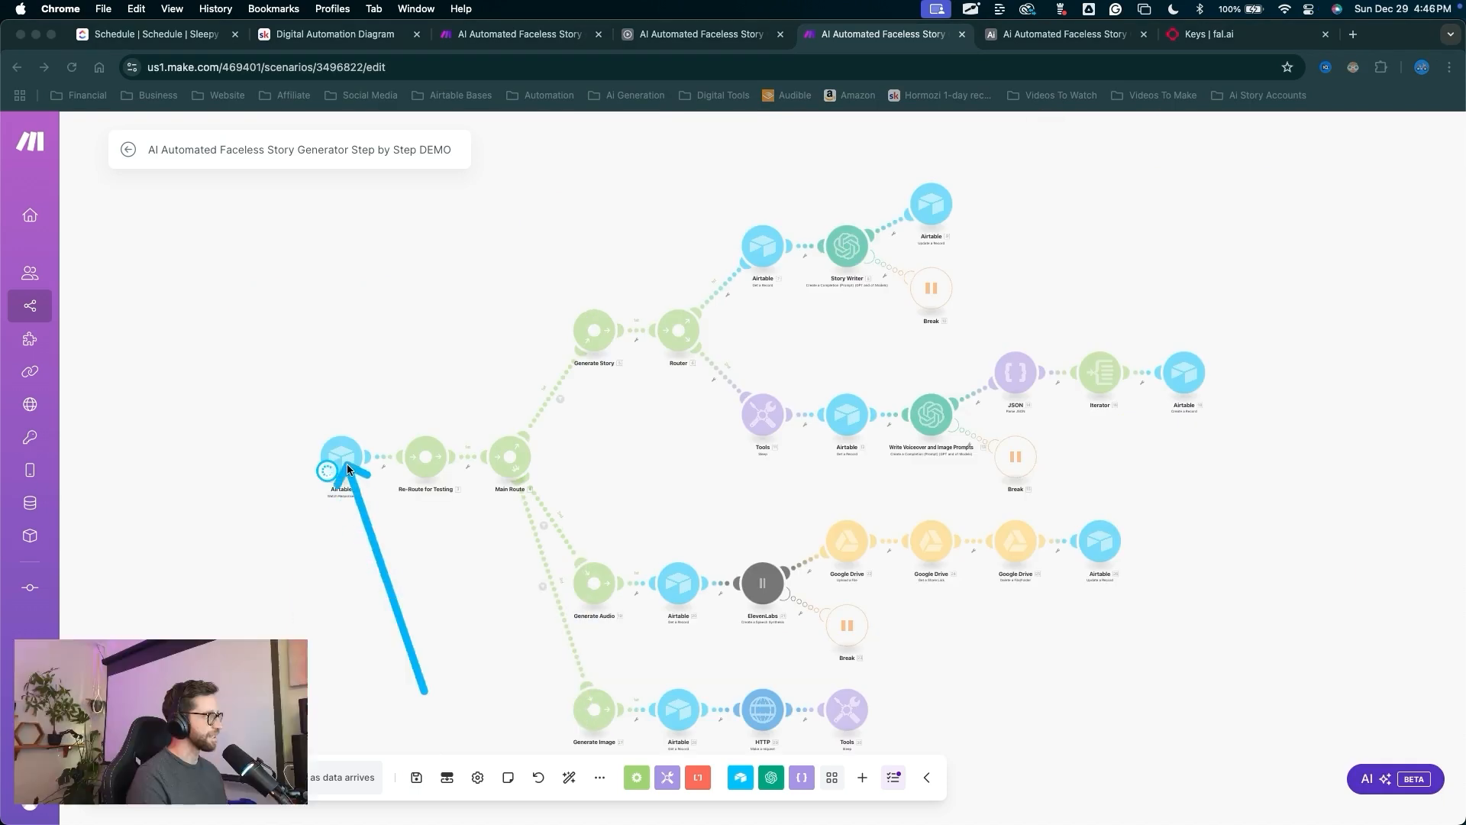
pyautogui.moveTo(424, 691)
pyautogui.mouseDown()
pyautogui.moveTo(462, 559)
pyautogui.moveTo(465, 573)
pyautogui.moveTo(511, 563)
pyautogui.mouseUp()
pyautogui.press('Escape')
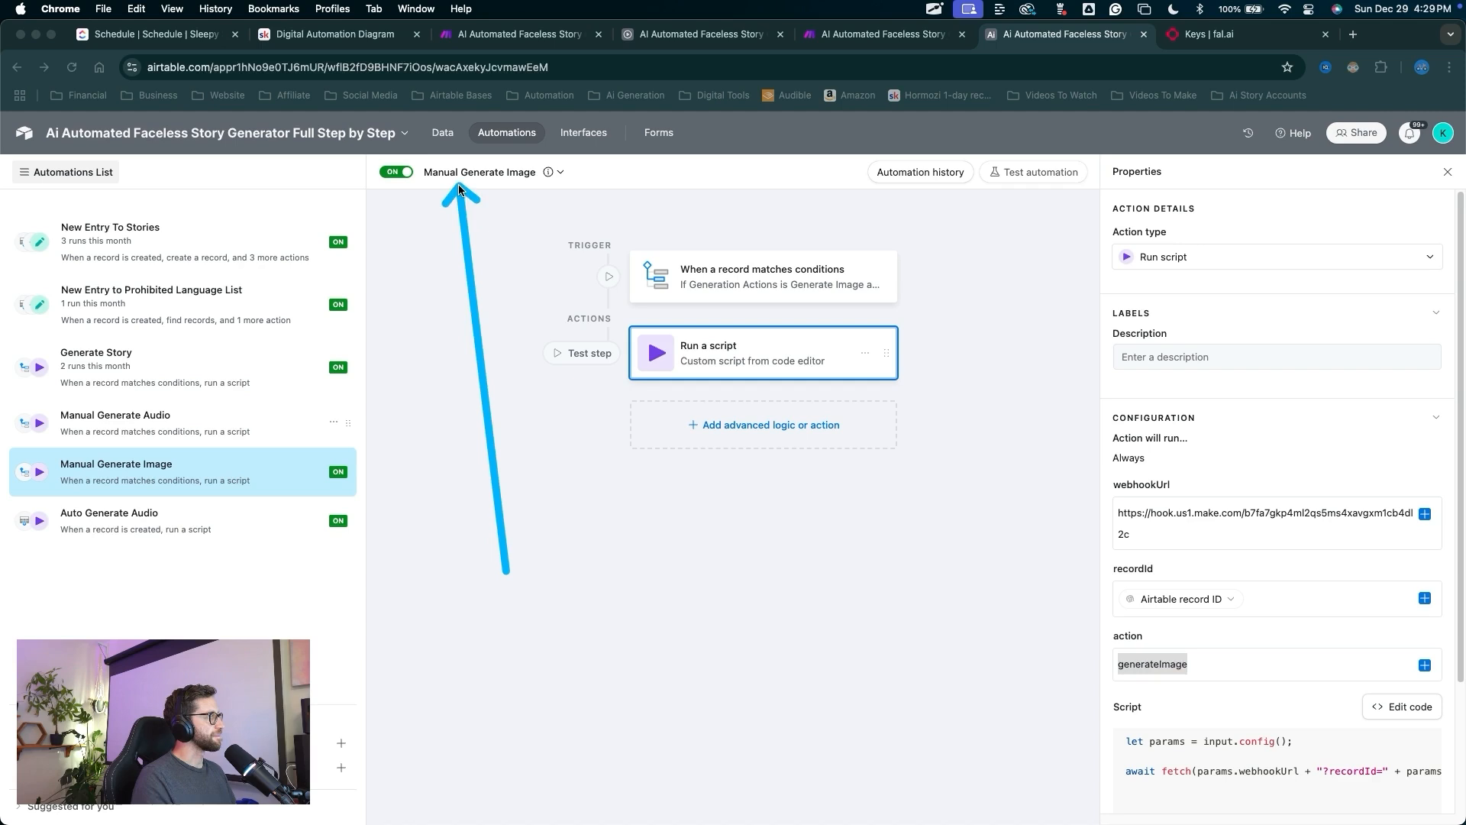
pyautogui.moveTo(458, 185); pyautogui.dragTo(443, 130)
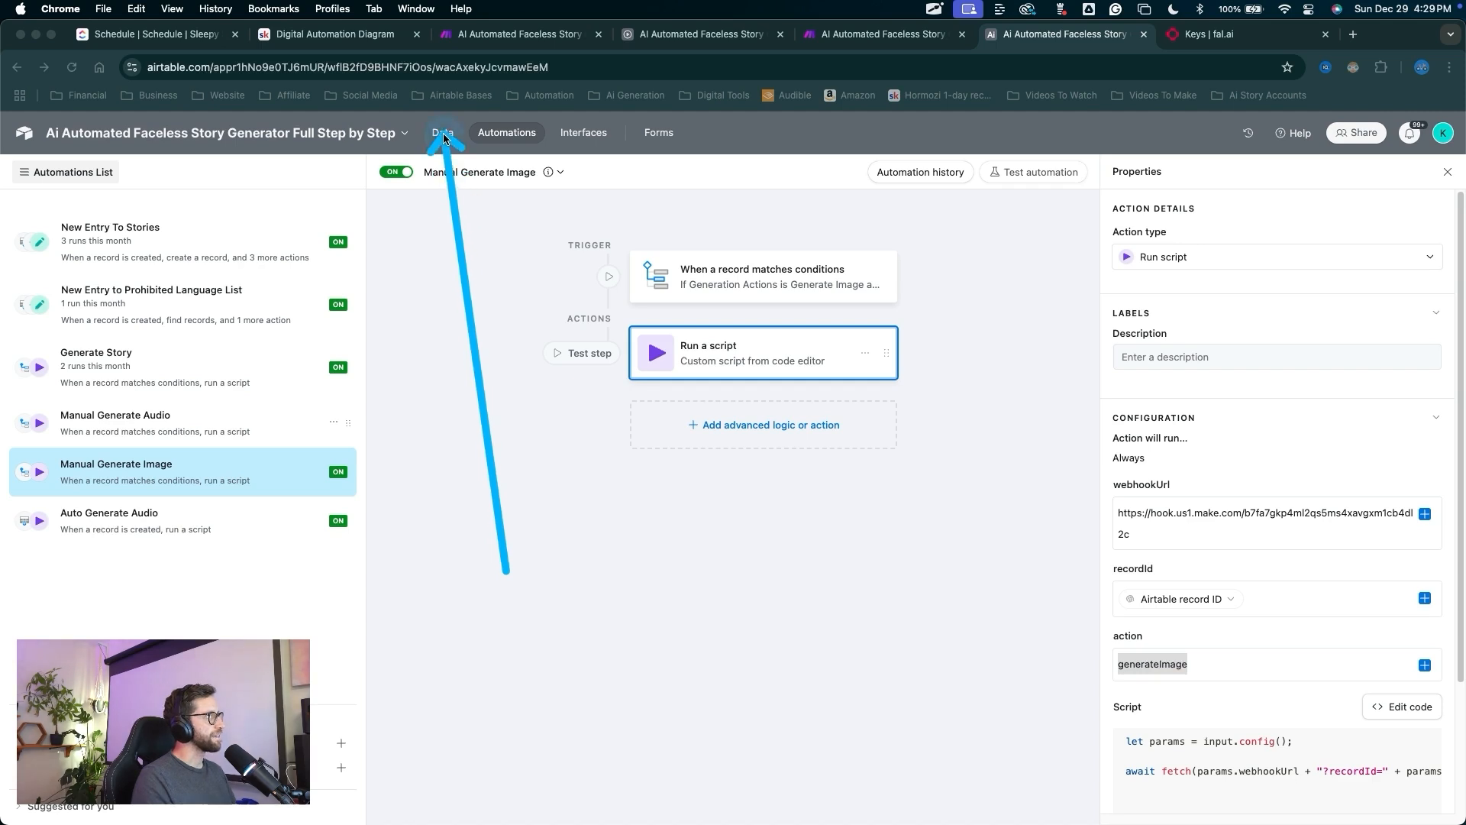
# Open the Generation table and widen the Ai Image Prompt column.
pyautogui.moveTo(687, 553); pyautogui.dragTo(114, 174)
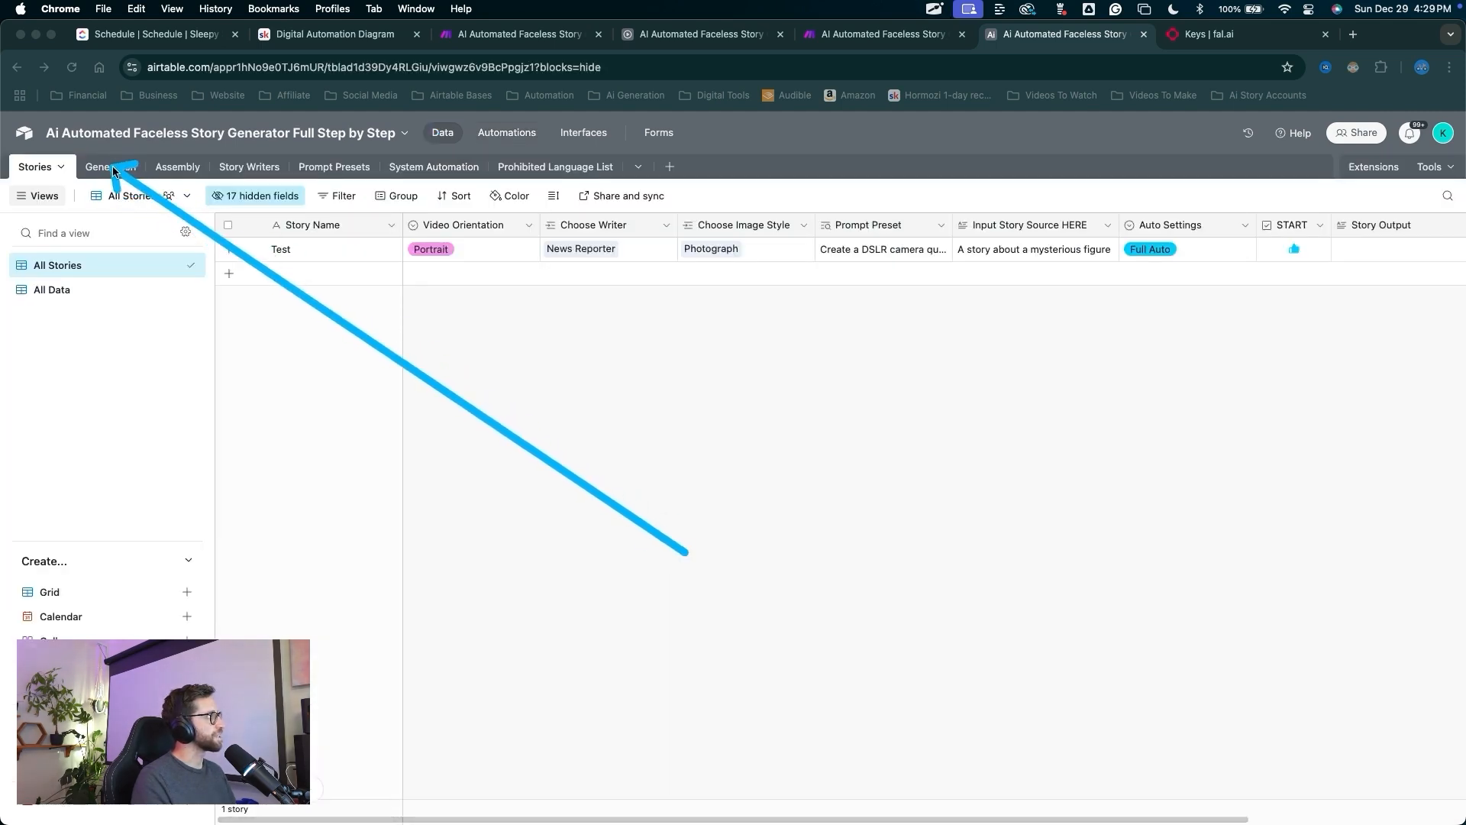
pyautogui.press('Escape')
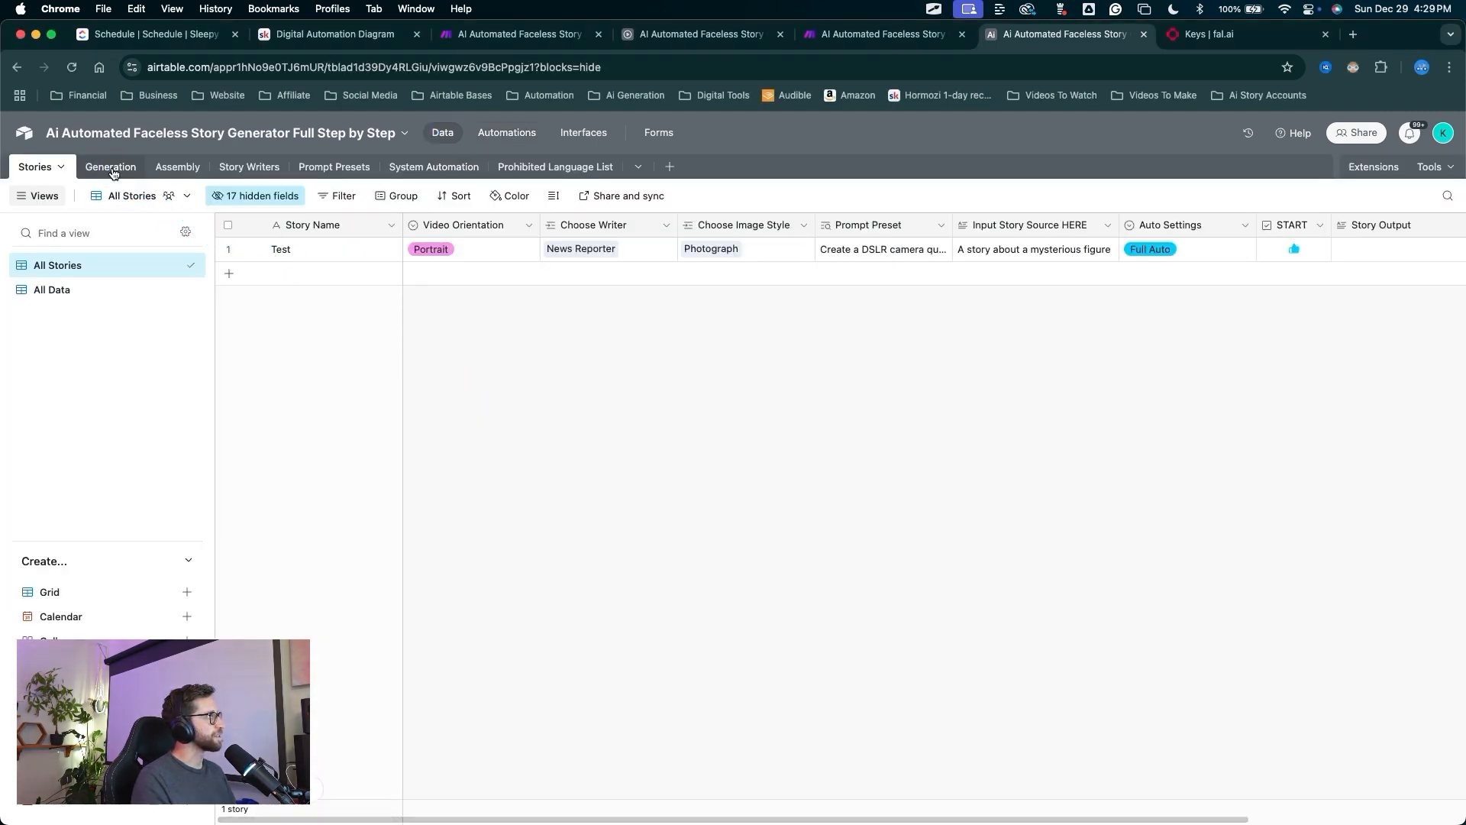
pyautogui.click(111, 168)
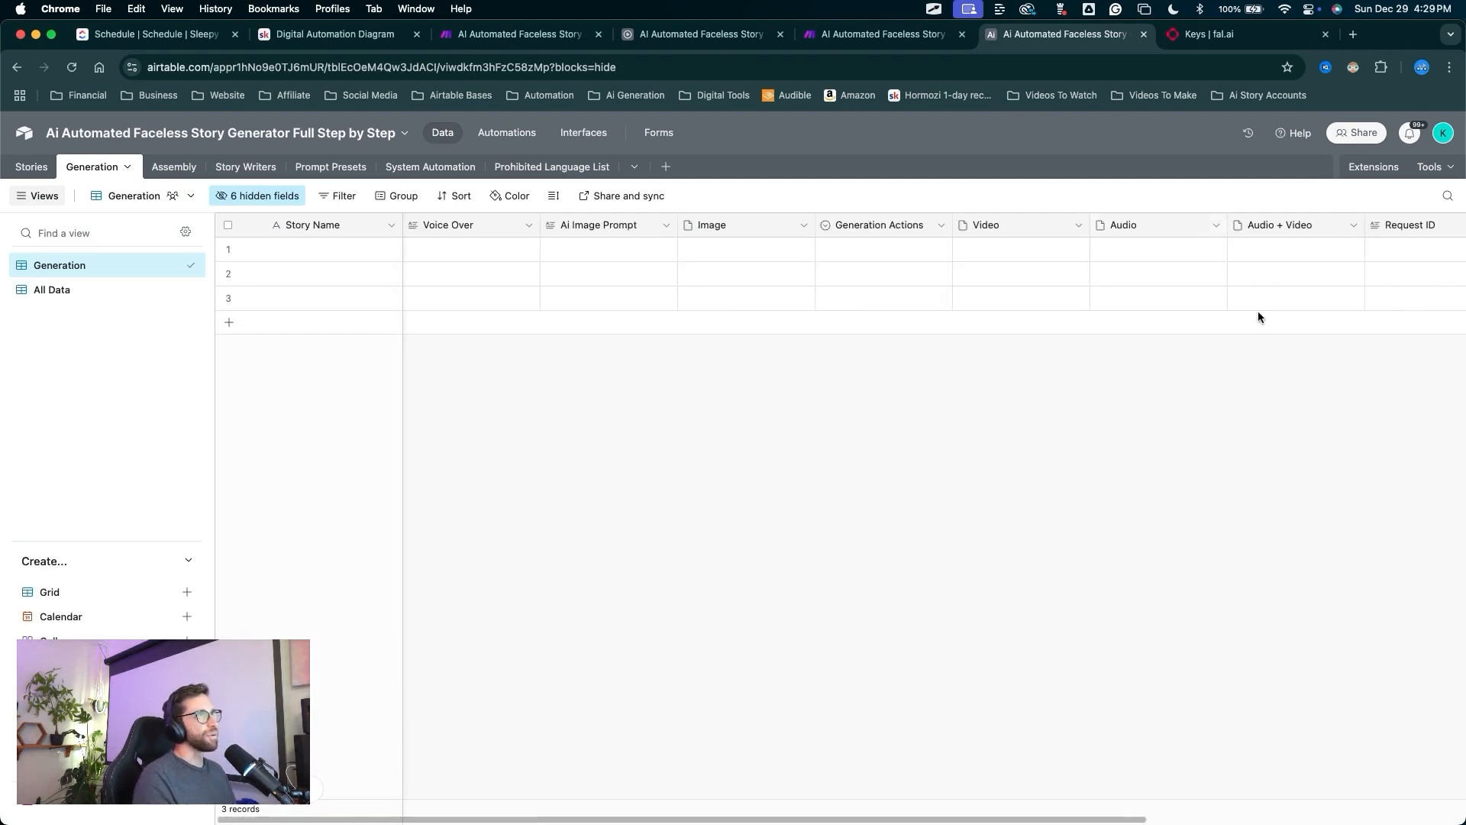
pyautogui.moveTo(603, 538)
pyautogui.mouseDown()
pyautogui.moveTo(190, 278)
pyautogui.moveTo(82, 165)
pyautogui.moveTo(160, 220)
pyautogui.moveTo(697, 307)
pyautogui.moveTo(487, 248)
pyautogui.moveTo(674, 252)
pyautogui.mouseUp()
pyautogui.press('Escape')
pyautogui.moveTo(809, 225); pyautogui.dragTo(920, 252)
pyautogui.moveTo(1027, 549); pyautogui.dragTo(1005, 268)
pyautogui.press('Escape')
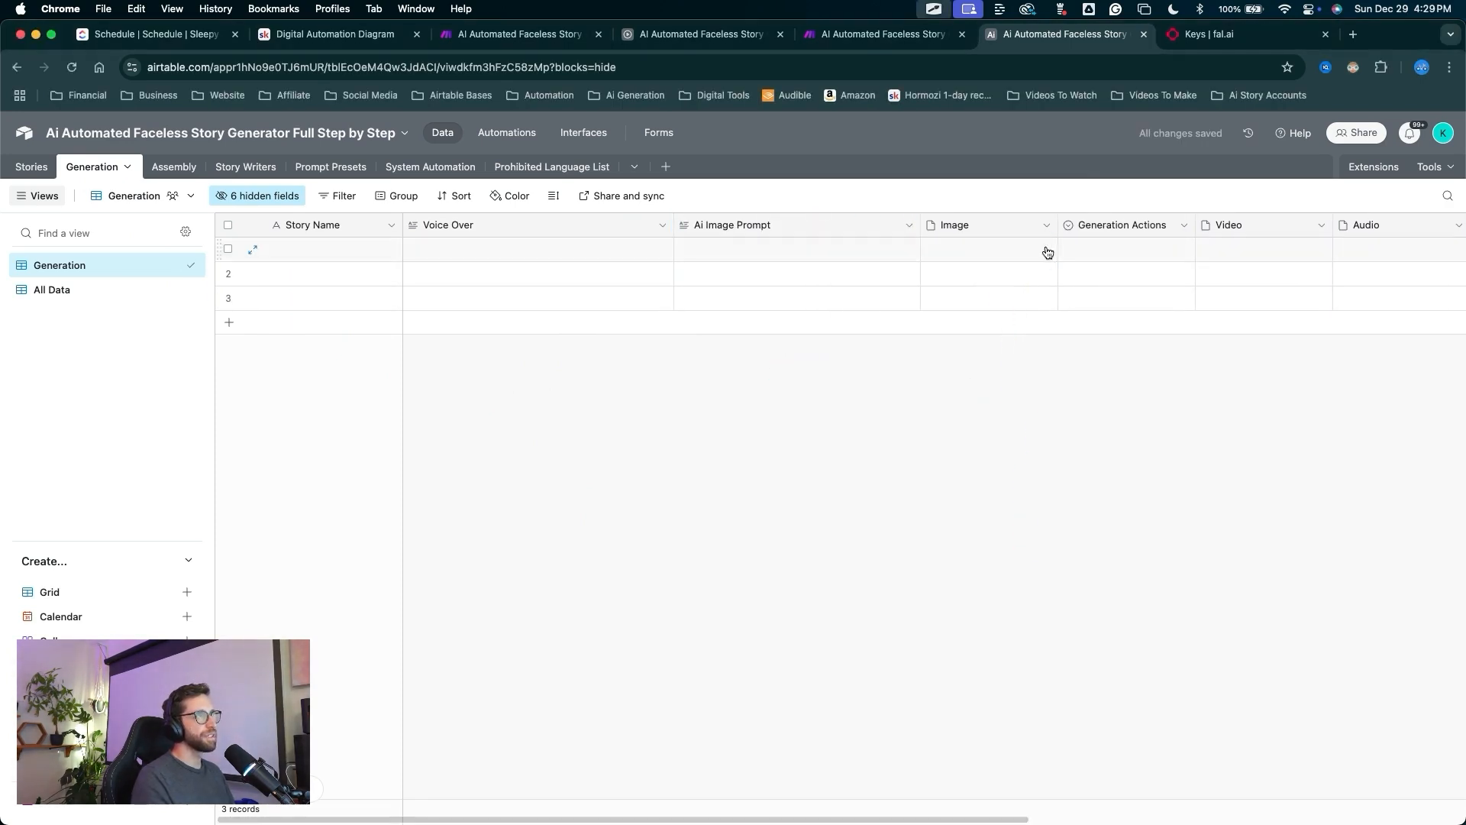
# Narrow the Image, Video and Audio columns.
pyautogui.moveTo(1057, 225); pyautogui.dragTo(1005, 241)
pyautogui.moveTo(1098, 449)
pyautogui.mouseDown()
pyautogui.moveTo(1070, 255)
pyautogui.moveTo(1087, 254)
pyautogui.mouseUp()
pyautogui.press('Escape')
pyautogui.moveTo(984, 420)
pyautogui.mouseDown()
pyautogui.moveTo(589, 196)
pyautogui.moveTo(720, 295)
pyautogui.moveTo(455, 266)
pyautogui.moveTo(972, 296)
pyautogui.mouseUp()
pyautogui.press('Escape')
pyautogui.hscroll(2, 1111, 420)
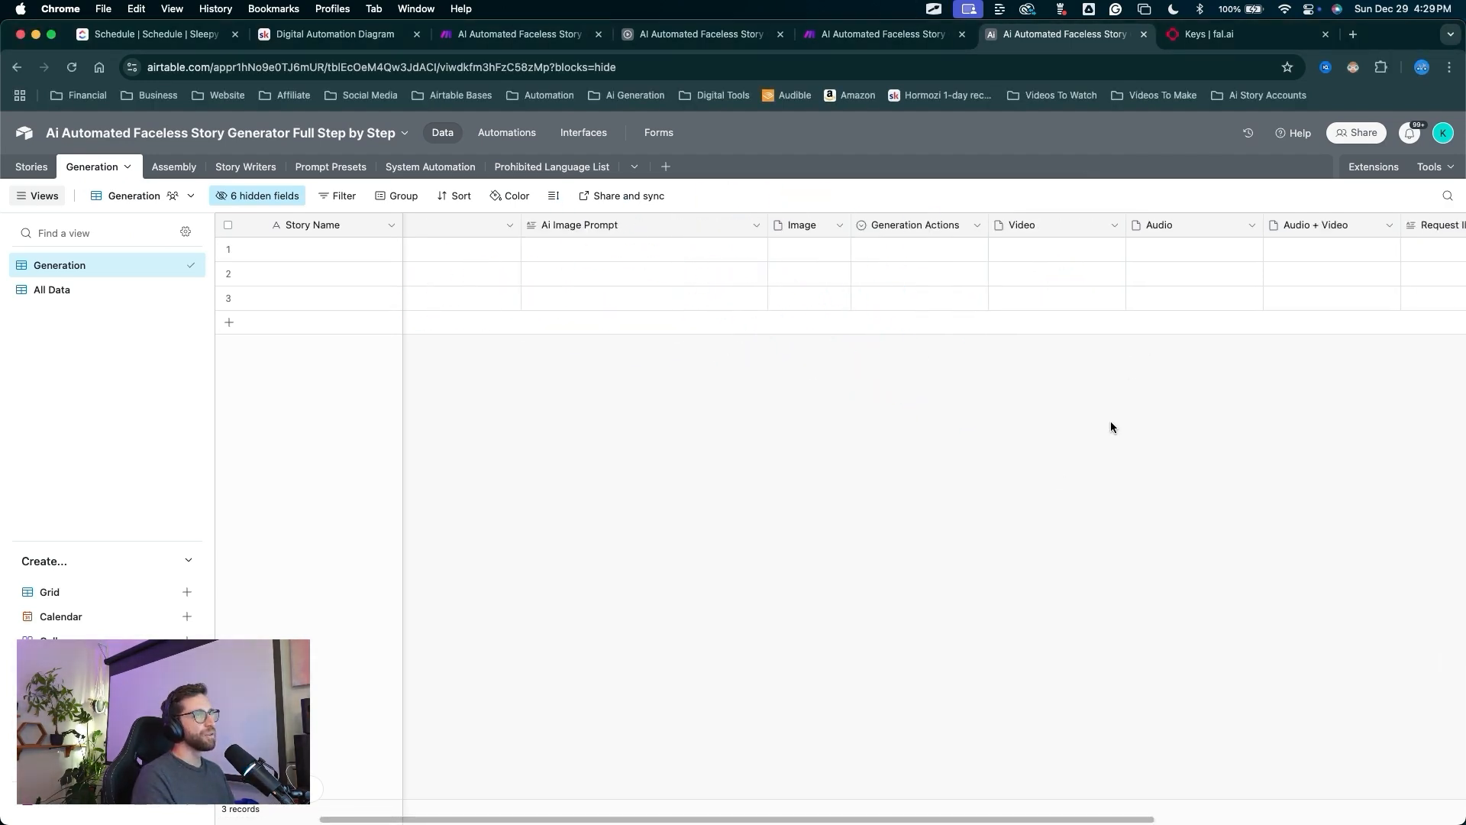
pyautogui.moveTo(1056, 451); pyautogui.dragTo(1047, 259)
pyautogui.press('Escape')
pyautogui.moveTo(1124, 221); pyautogui.dragTo(1069, 222)
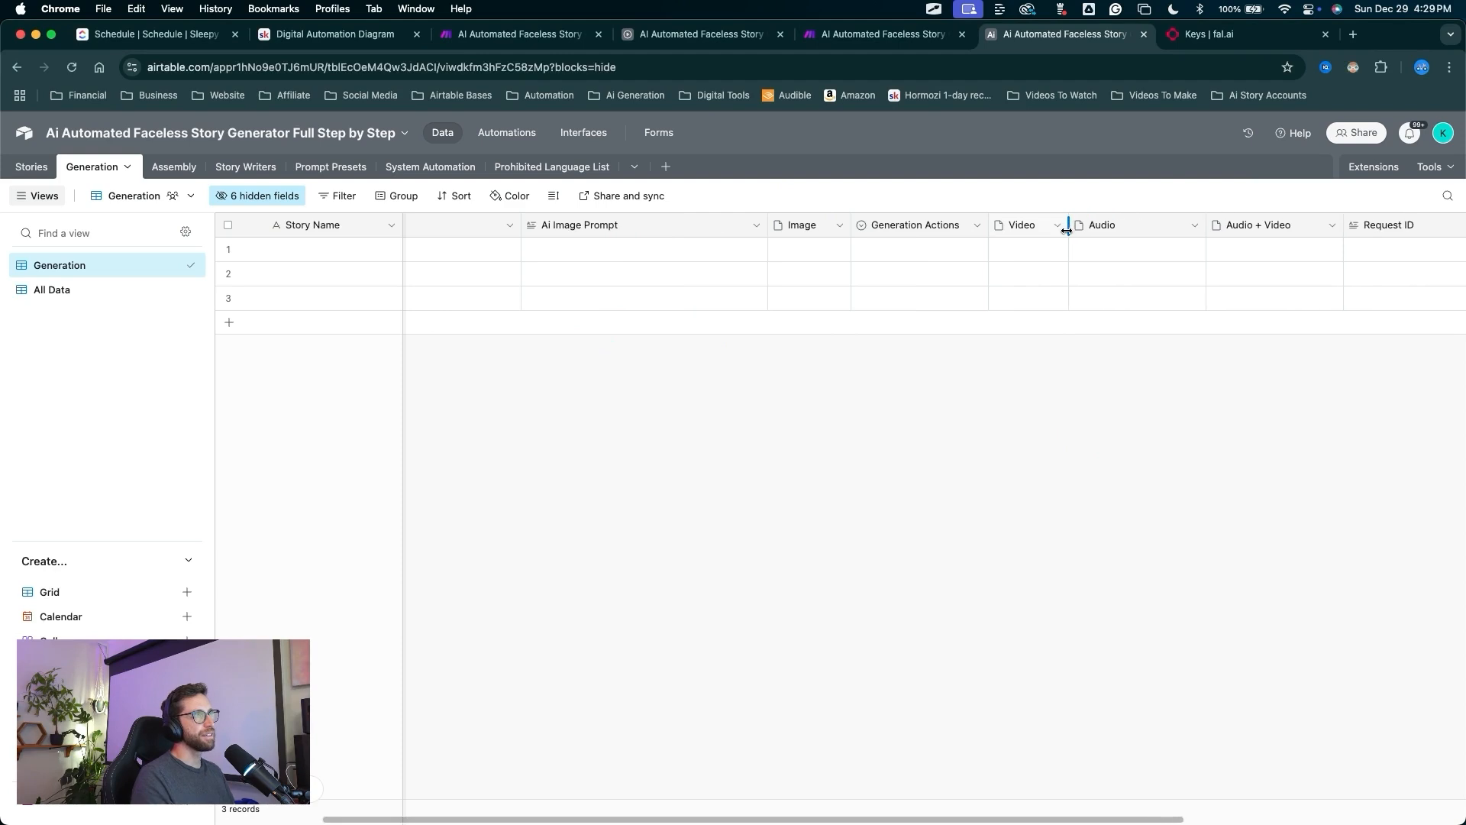
pyautogui.moveTo(1131, 386); pyautogui.dragTo(1134, 256)
pyautogui.press('Escape')
pyautogui.moveTo(1205, 224); pyautogui.dragTo(1150, 224)
# Move the Generation Actions column before Image and Audio before Video.
pyautogui.moveTo(1077, 474)
pyautogui.mouseDown()
pyautogui.moveTo(1079, 284)
pyautogui.moveTo(1004, 216)
pyautogui.moveTo(771, 227)
pyautogui.mouseUp()
pyautogui.press('Escape')
pyautogui.moveTo(908, 223); pyautogui.dragTo(770, 224)
pyautogui.moveTo(909, 420); pyautogui.dragTo(947, 310)
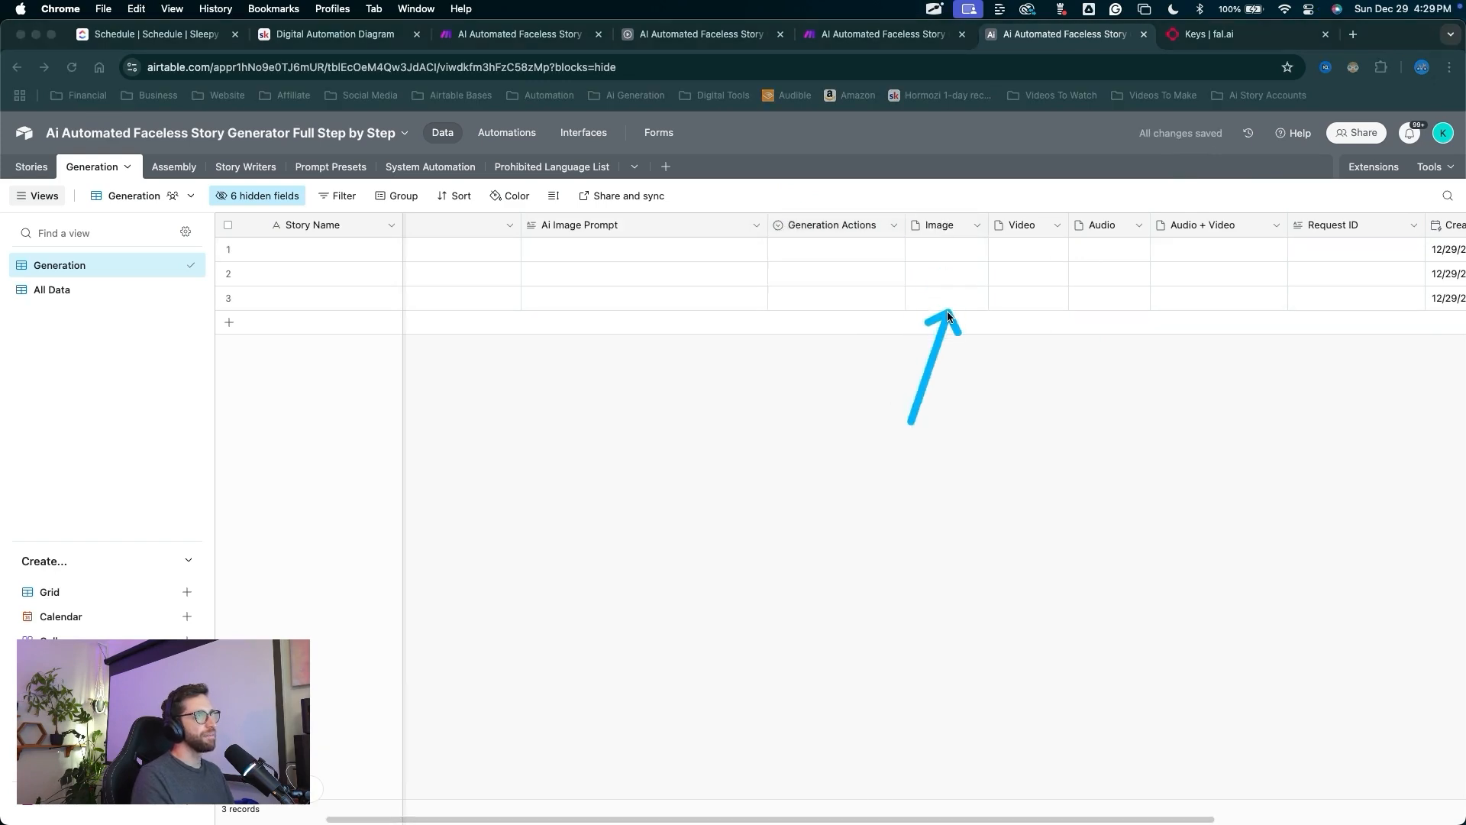
pyautogui.press('Escape')
pyautogui.moveTo(1086, 228)
pyautogui.mouseDown()
pyautogui.moveTo(1016, 225)
pyautogui.moveTo(1000, 242)
pyautogui.mouseUp()
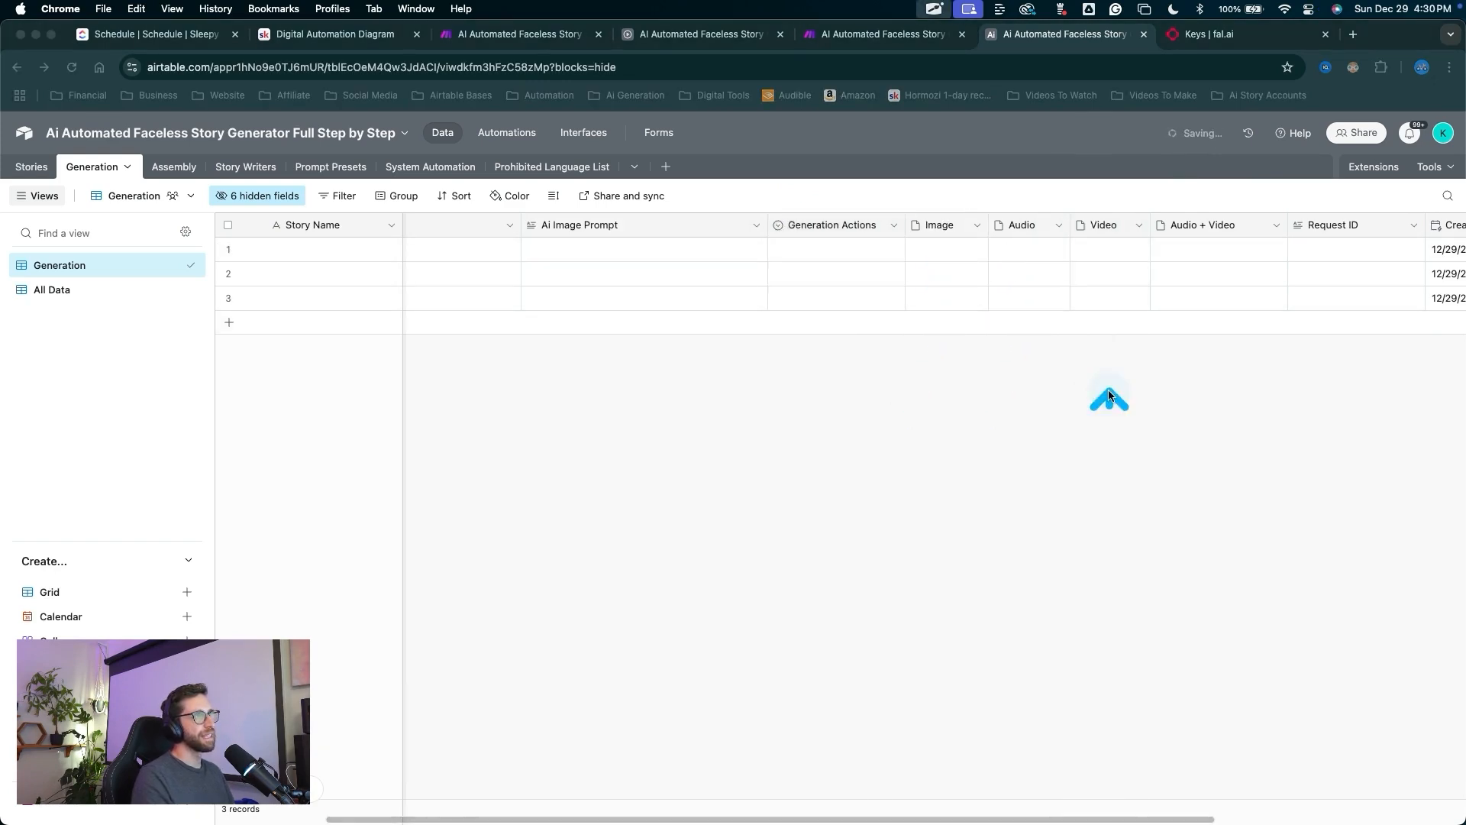
pyautogui.moveTo(1108, 403)
pyautogui.mouseDown()
pyautogui.moveTo(1107, 267)
pyautogui.moveTo(1147, 226)
pyautogui.moveTo(1231, 241)
pyautogui.mouseUp()
pyautogui.press('Escape')
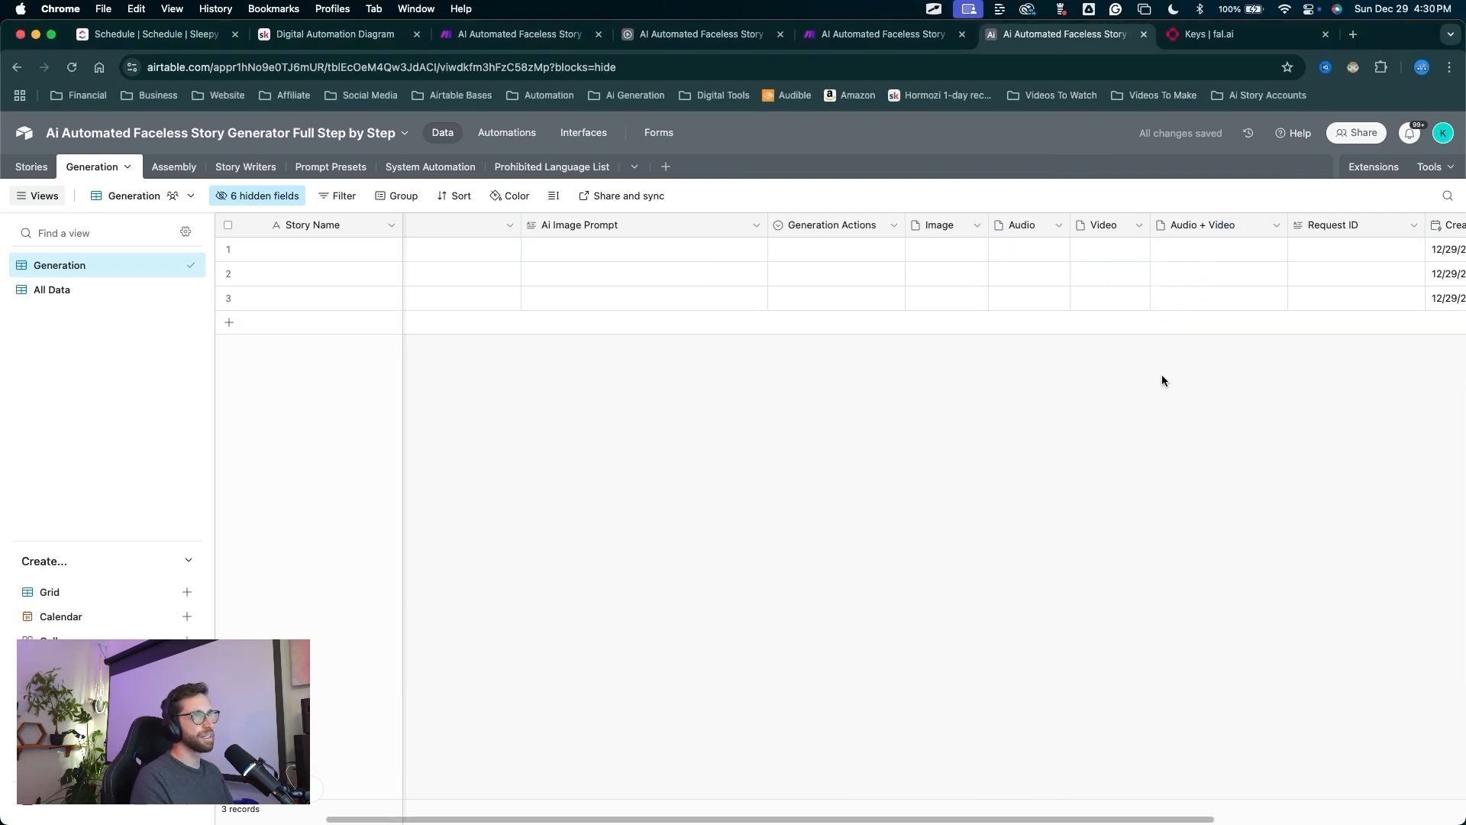
# Hide the Created, Request ID and Record ID fields.
pyautogui.hscroll(5, 1161, 374)
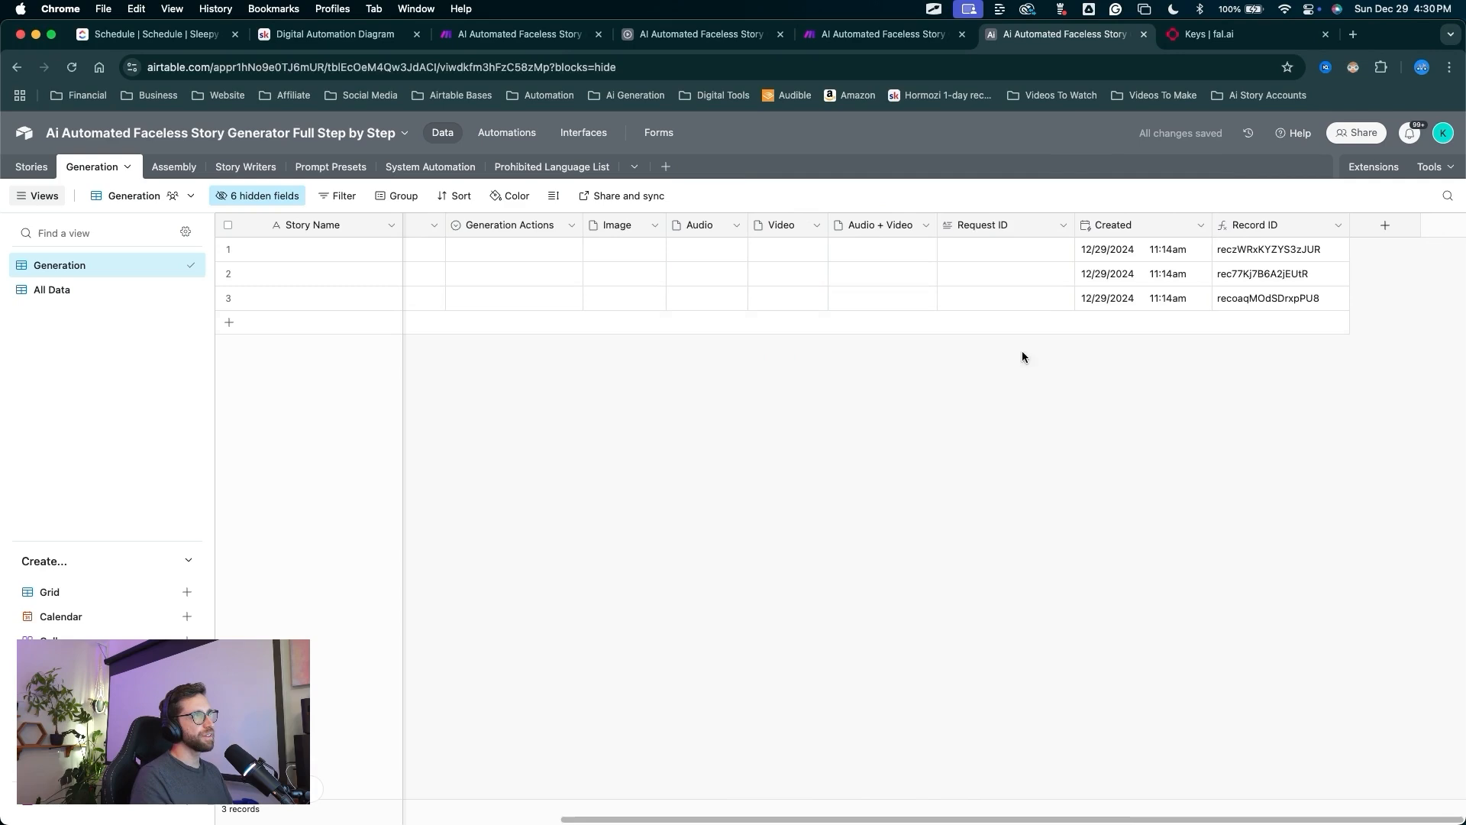
pyautogui.moveTo(1042, 407); pyautogui.dragTo(1120, 226)
pyautogui.press('Escape')
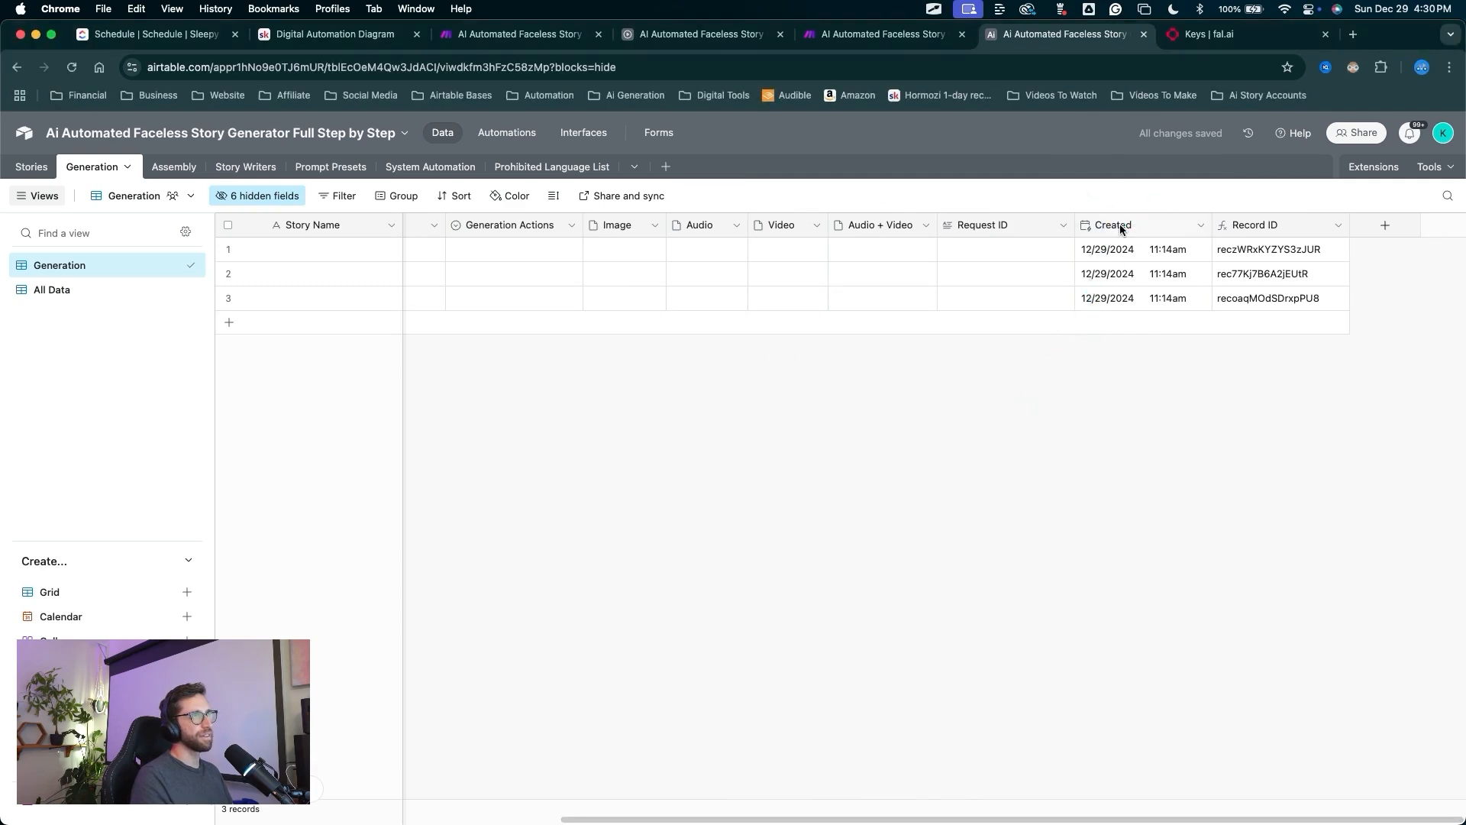
pyautogui.rightClick(1119, 224)
pyautogui.click(1122, 638)
pyautogui.moveTo(1115, 474); pyautogui.dragTo(1117, 229)
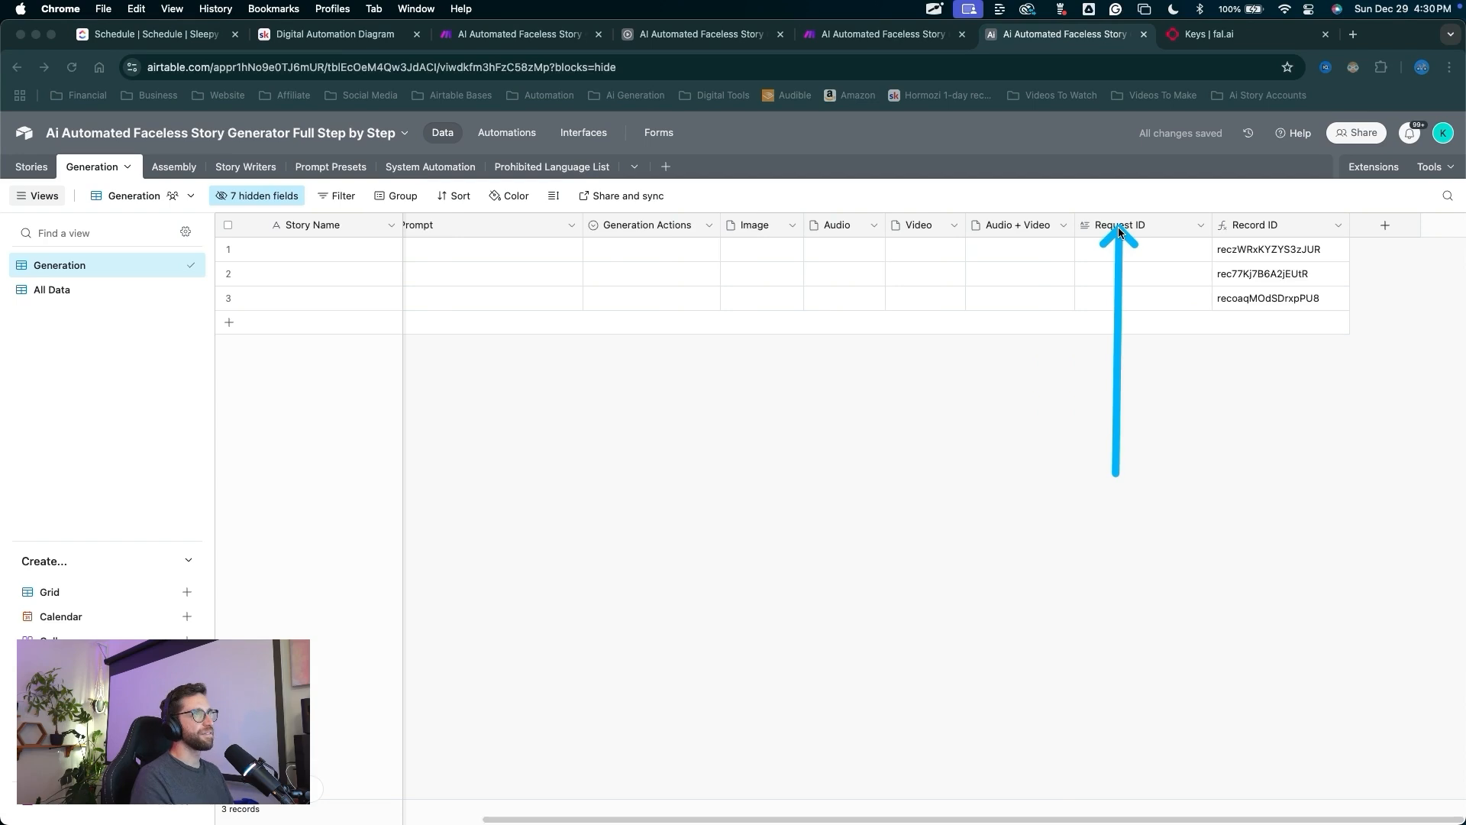
pyautogui.press('Escape')
pyautogui.rightClick(1117, 225)
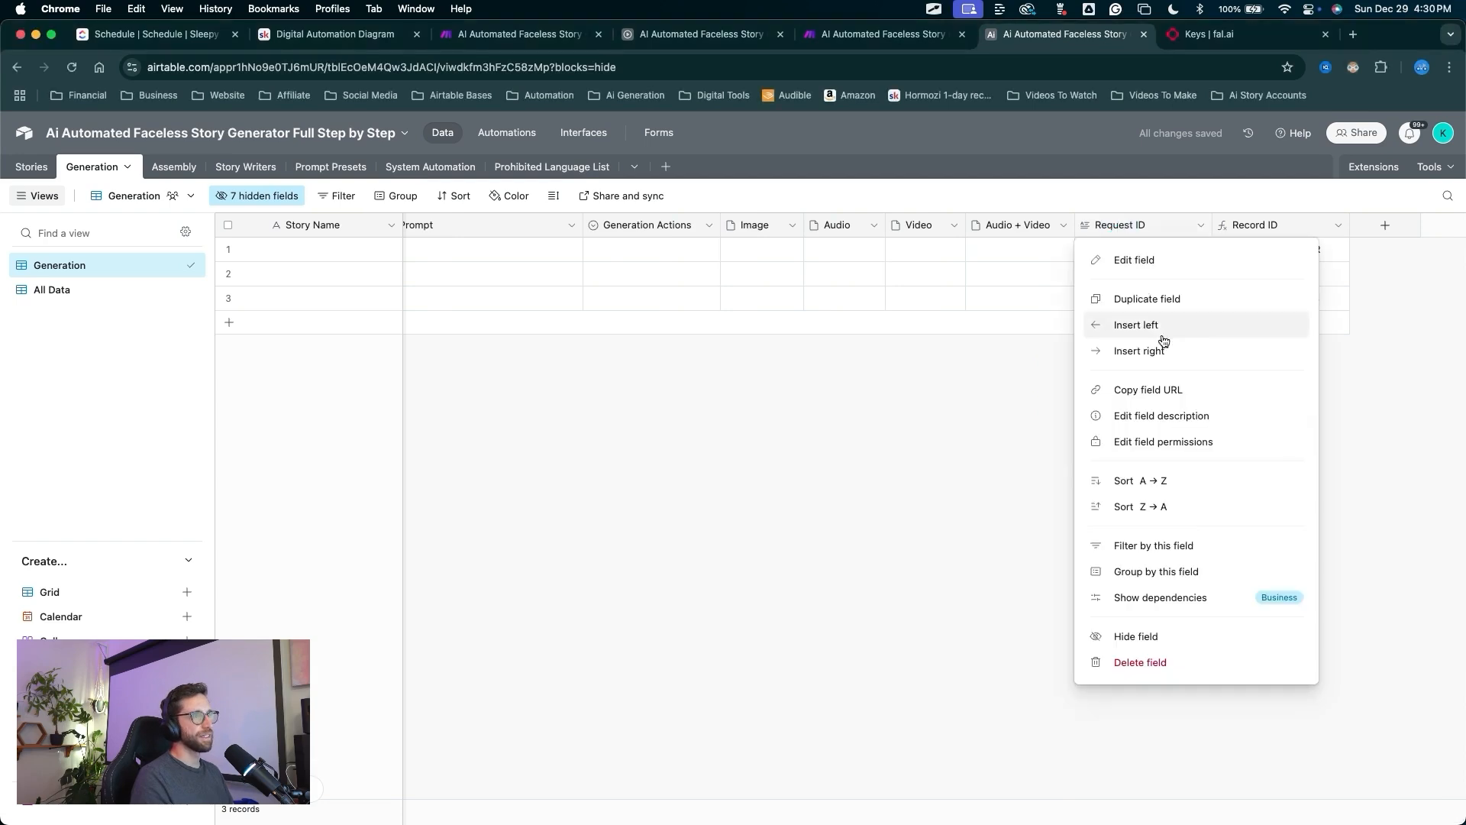
pyautogui.click(1132, 637)
pyautogui.moveTo(1224, 460); pyautogui.dragTo(1253, 229)
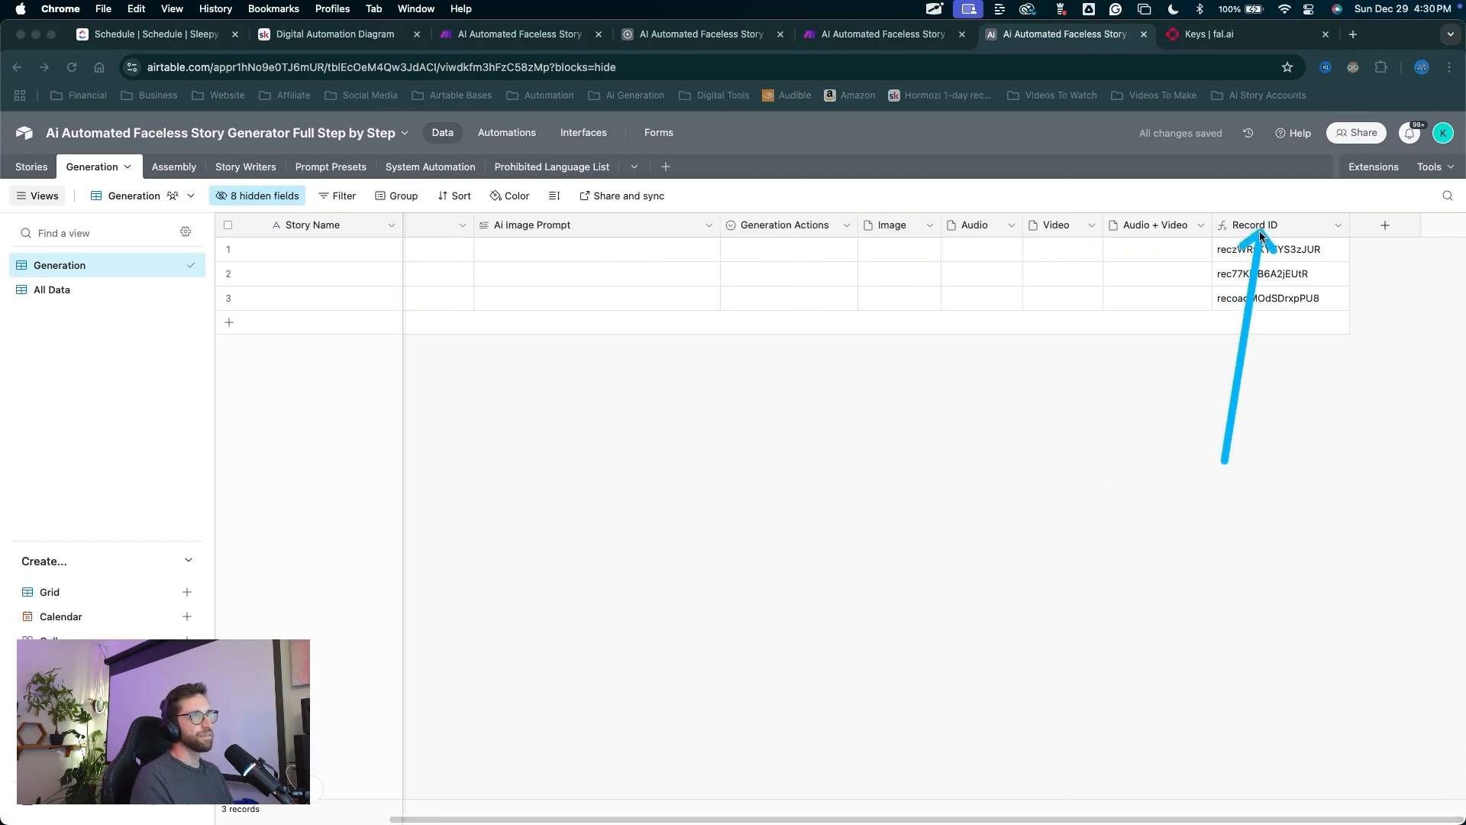
pyautogui.press('Escape')
pyautogui.rightClick(1257, 228)
pyautogui.click(1285, 637)
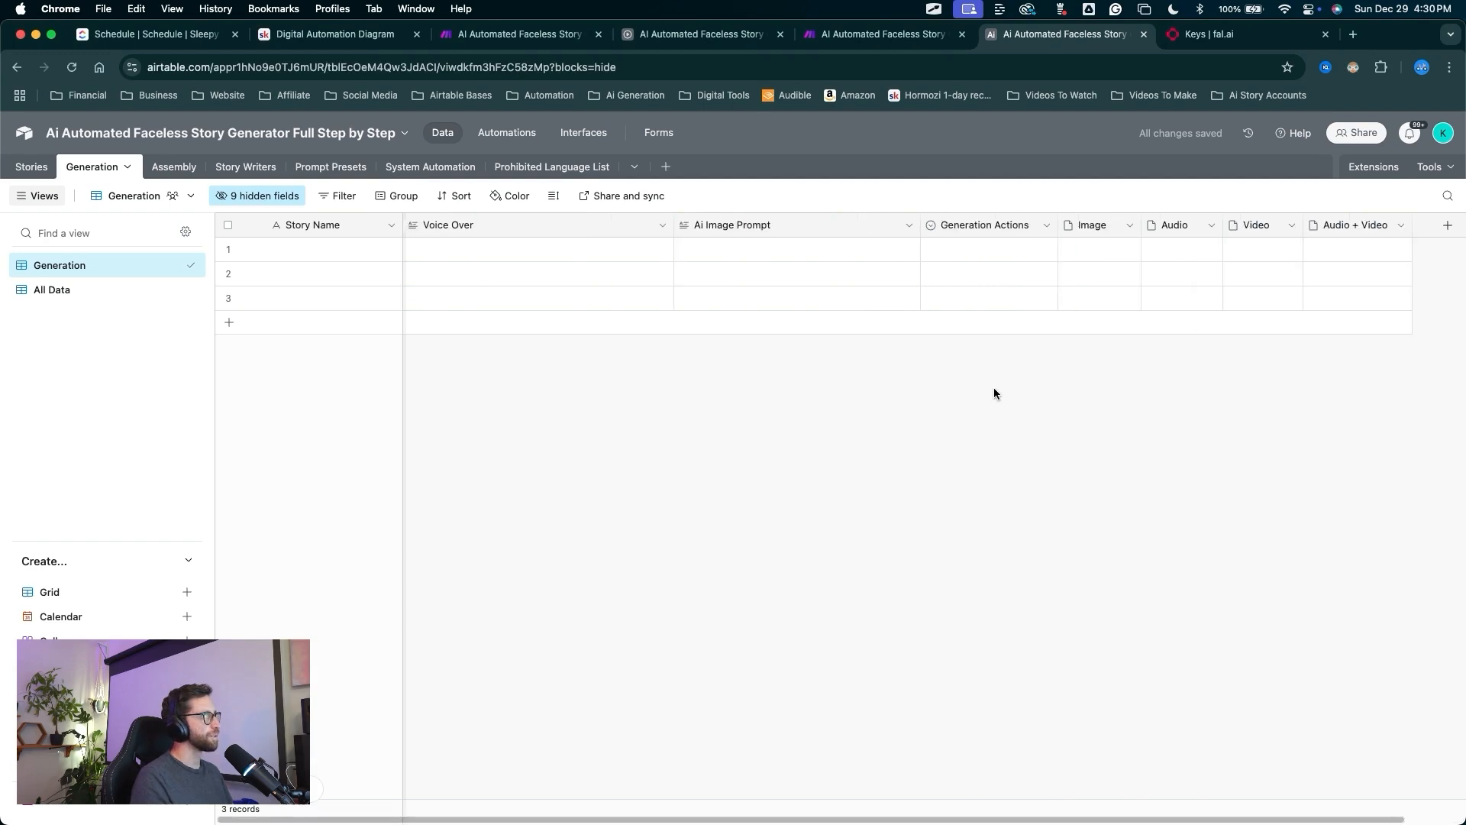
pyautogui.moveTo(802, 507)
pyautogui.mouseDown()
pyautogui.moveTo(178, 187)
pyautogui.moveTo(808, 326)
pyautogui.moveTo(1129, 337)
pyautogui.mouseUp()
pyautogui.press('Escape')
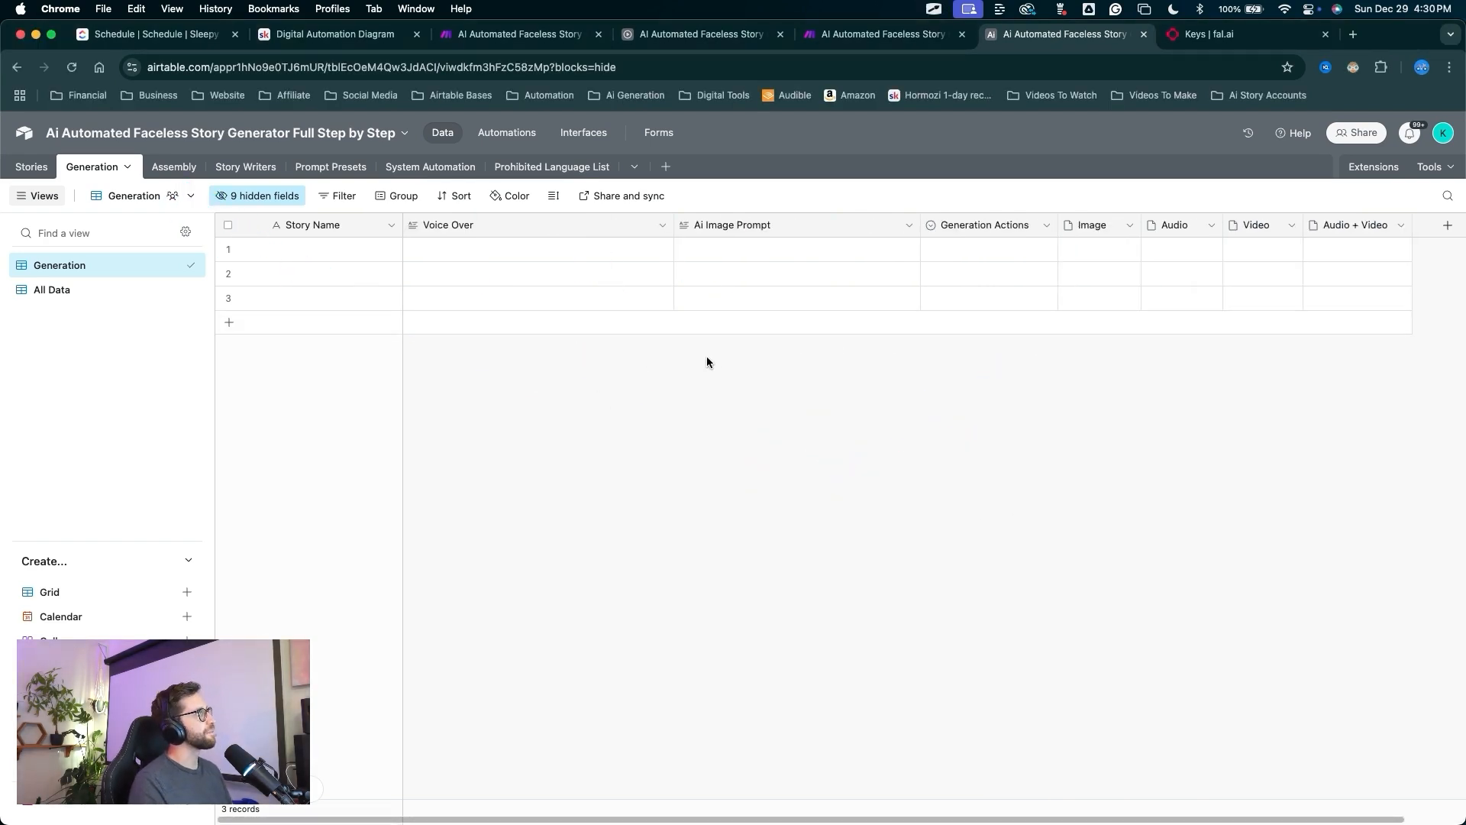
# Enter 'test' as row 1's Story Name and 'a mysterious figure' as its Ai Image Prompt.
pyautogui.click(292, 246)
pyautogui.click(293, 246)
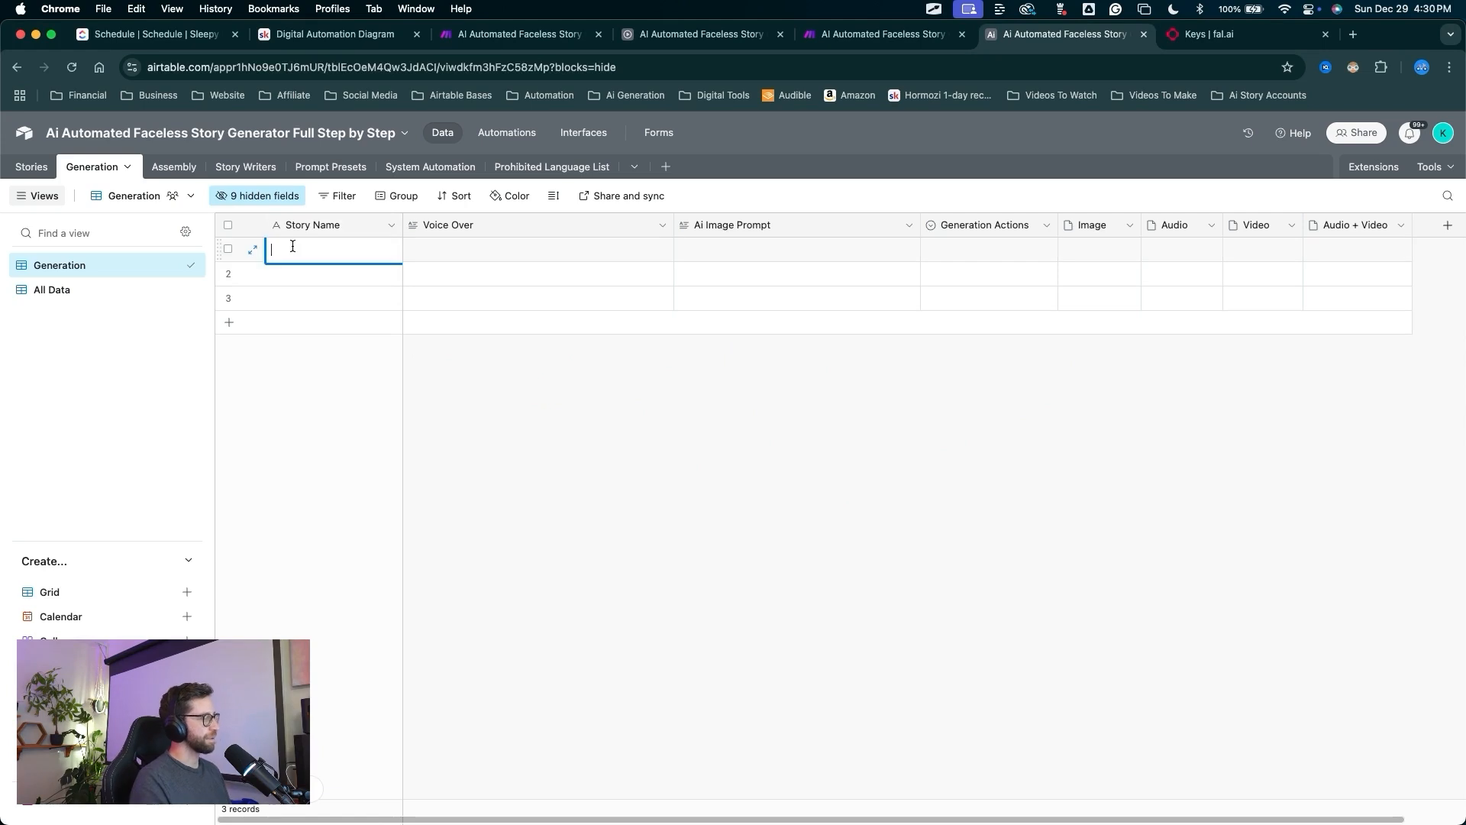
pyautogui.write('test')
pyautogui.moveTo(678, 427); pyautogui.dragTo(732, 249)
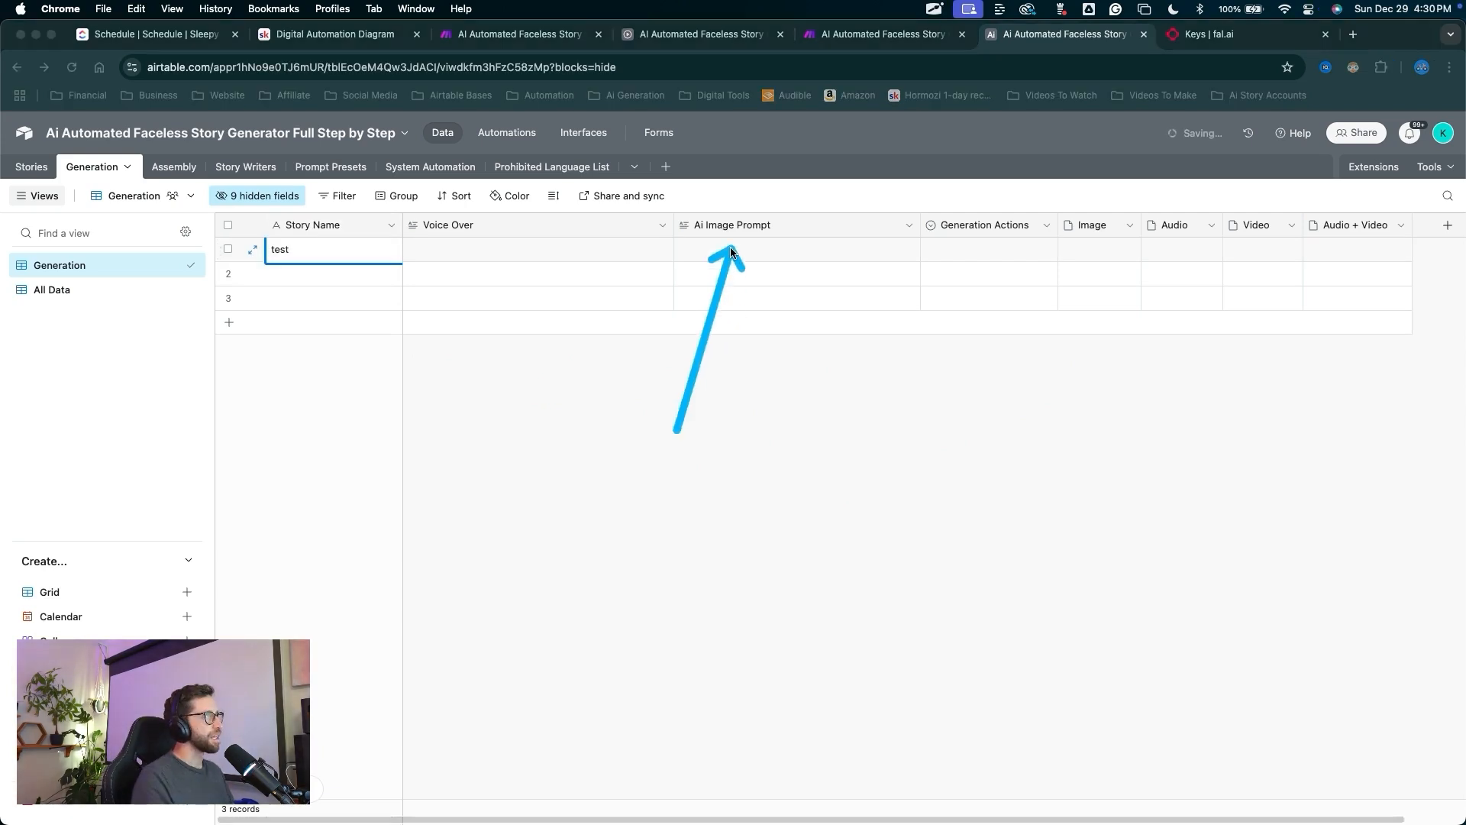
pyautogui.press('Escape')
pyautogui.doubleClick(730, 249)
pyautogui.write('a mysterious')
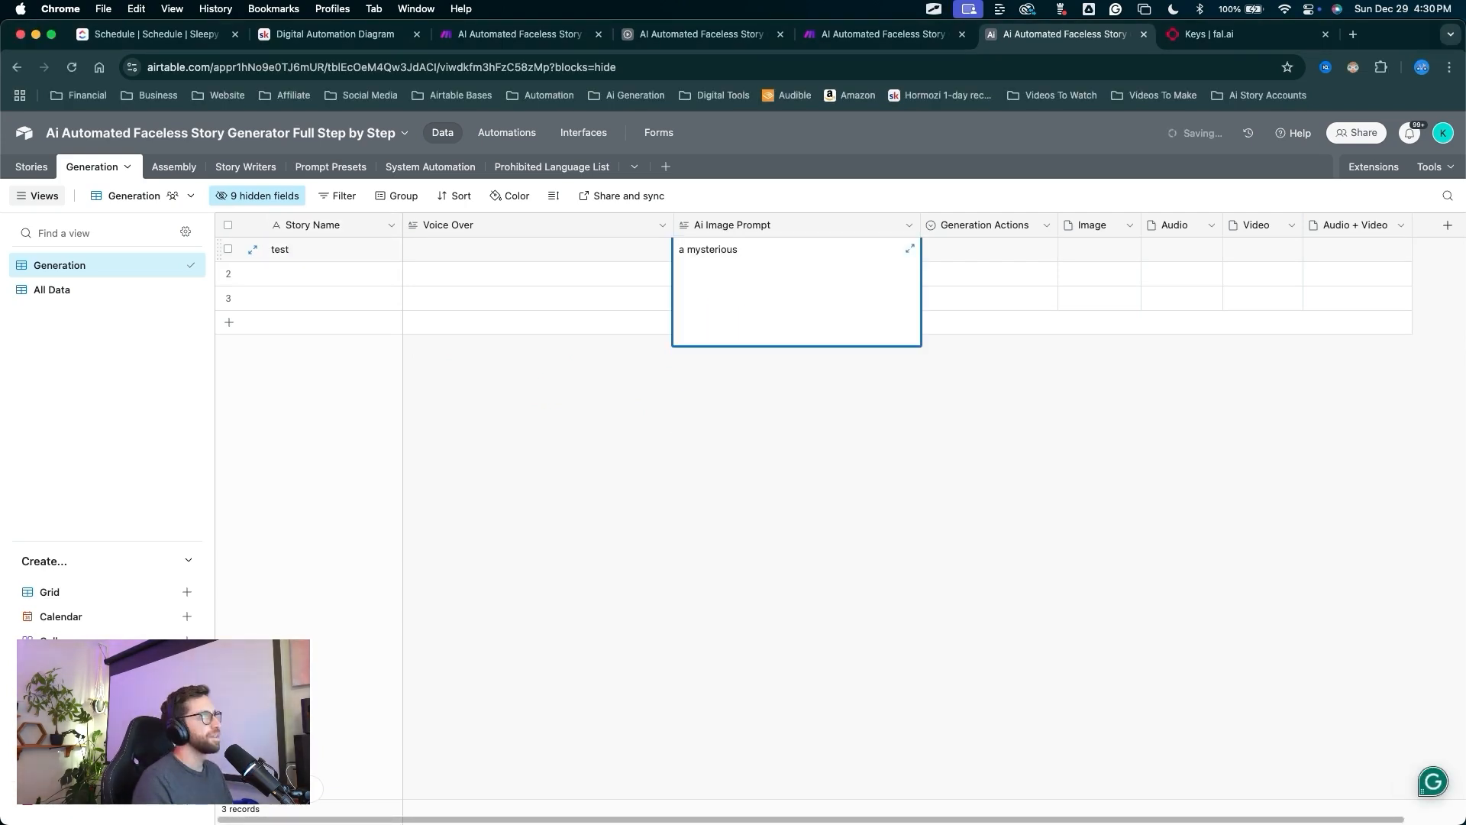
pyautogui.write(' figure')
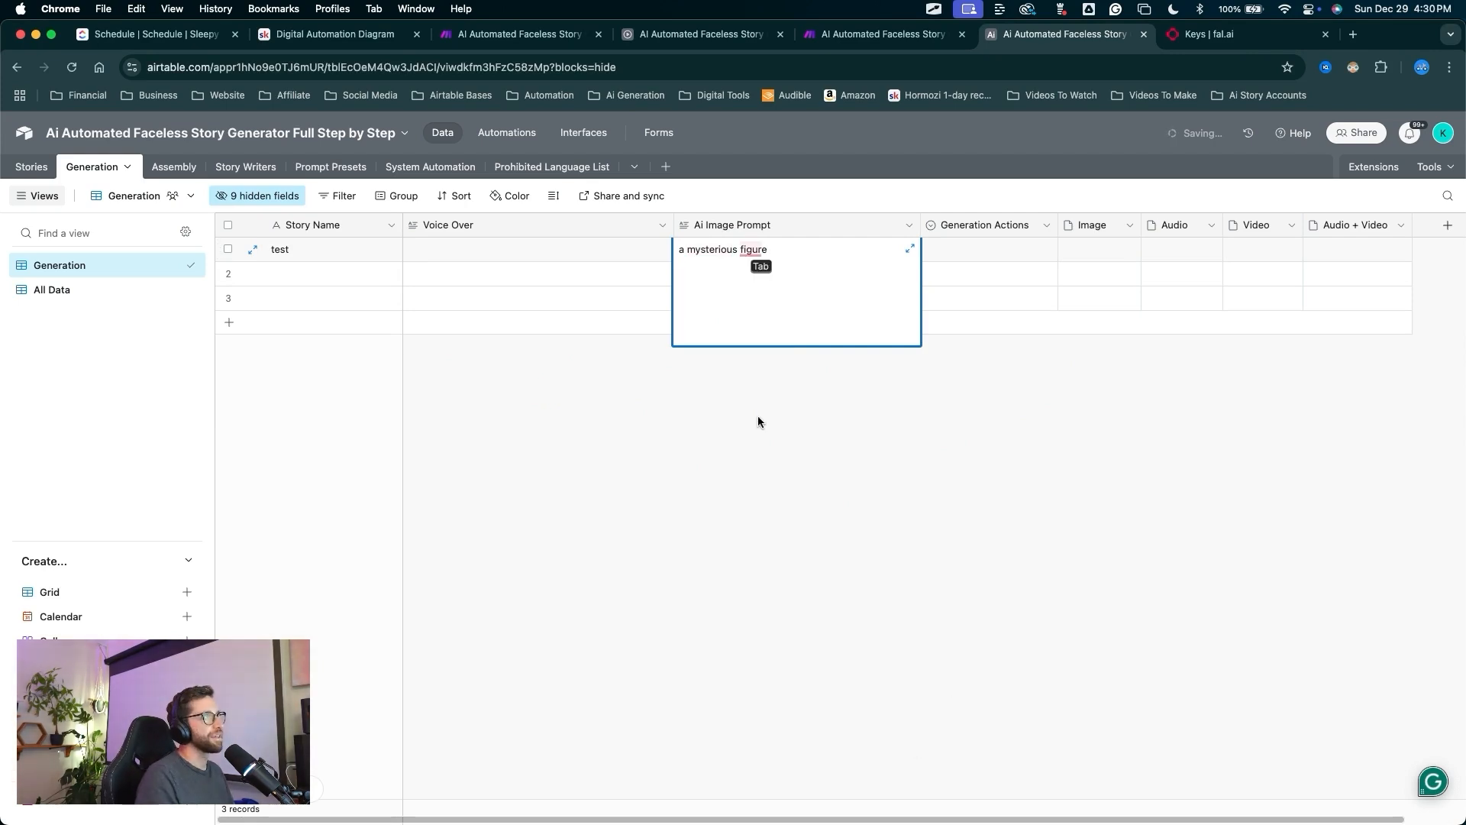
pyautogui.press('Escape')
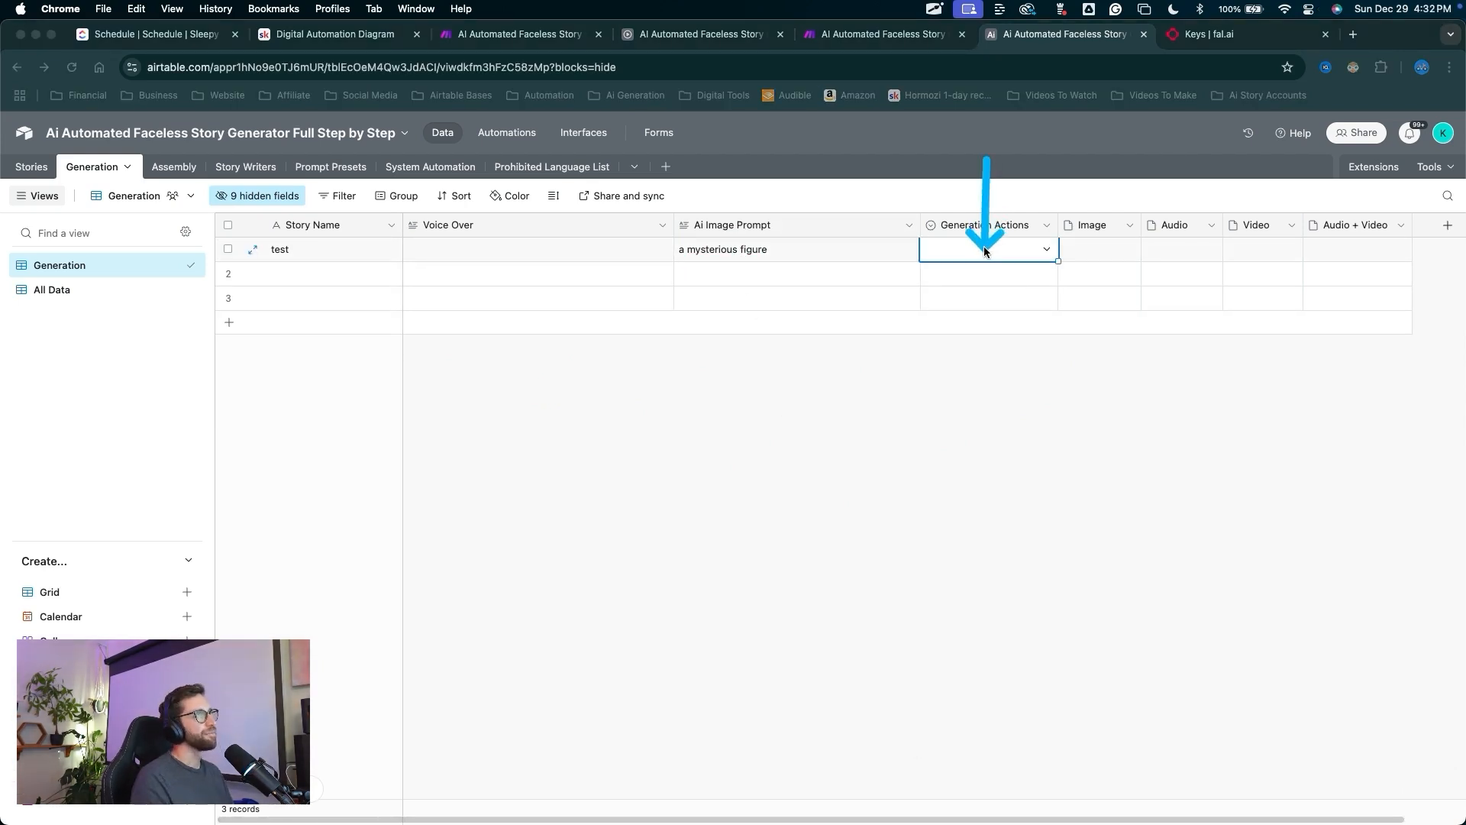
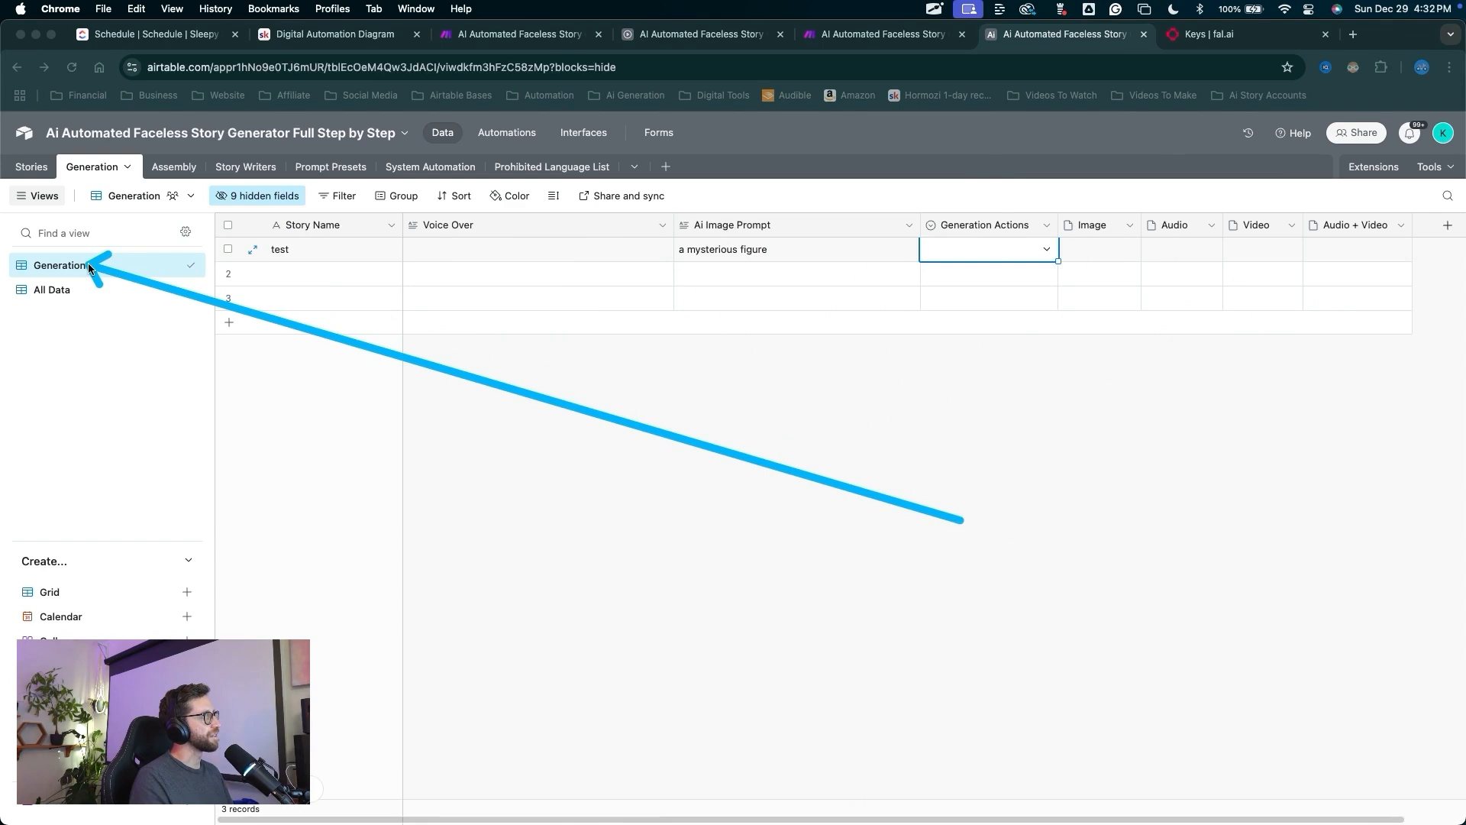
# Unhide the Auto Settings (from Stories) field and move its column just before Generation Actions.
pyautogui.click(261, 198)
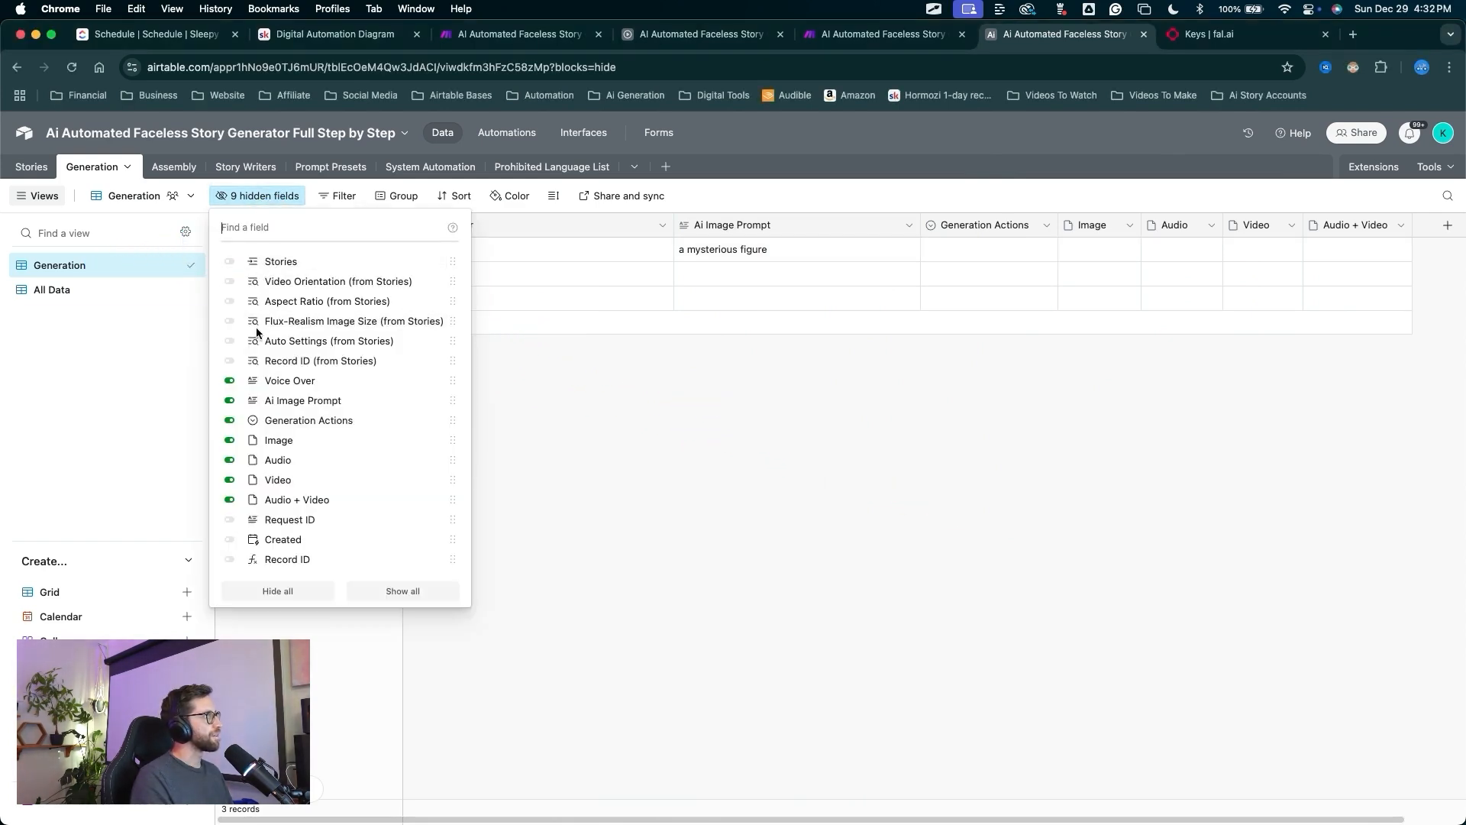
pyautogui.click(229, 345)
pyautogui.click(959, 397)
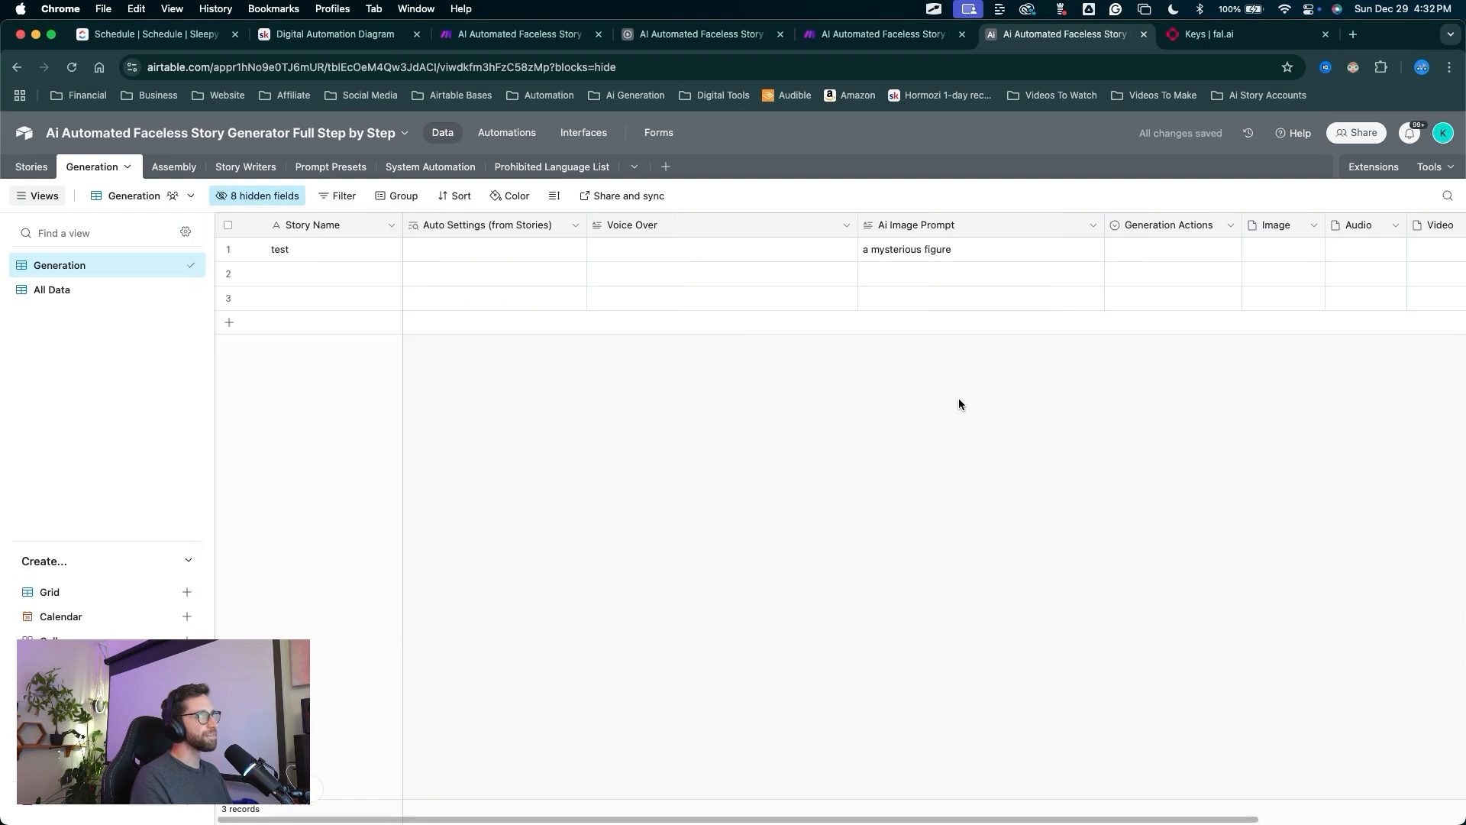
pyautogui.moveTo(457, 224); pyautogui.dragTo(1176, 211)
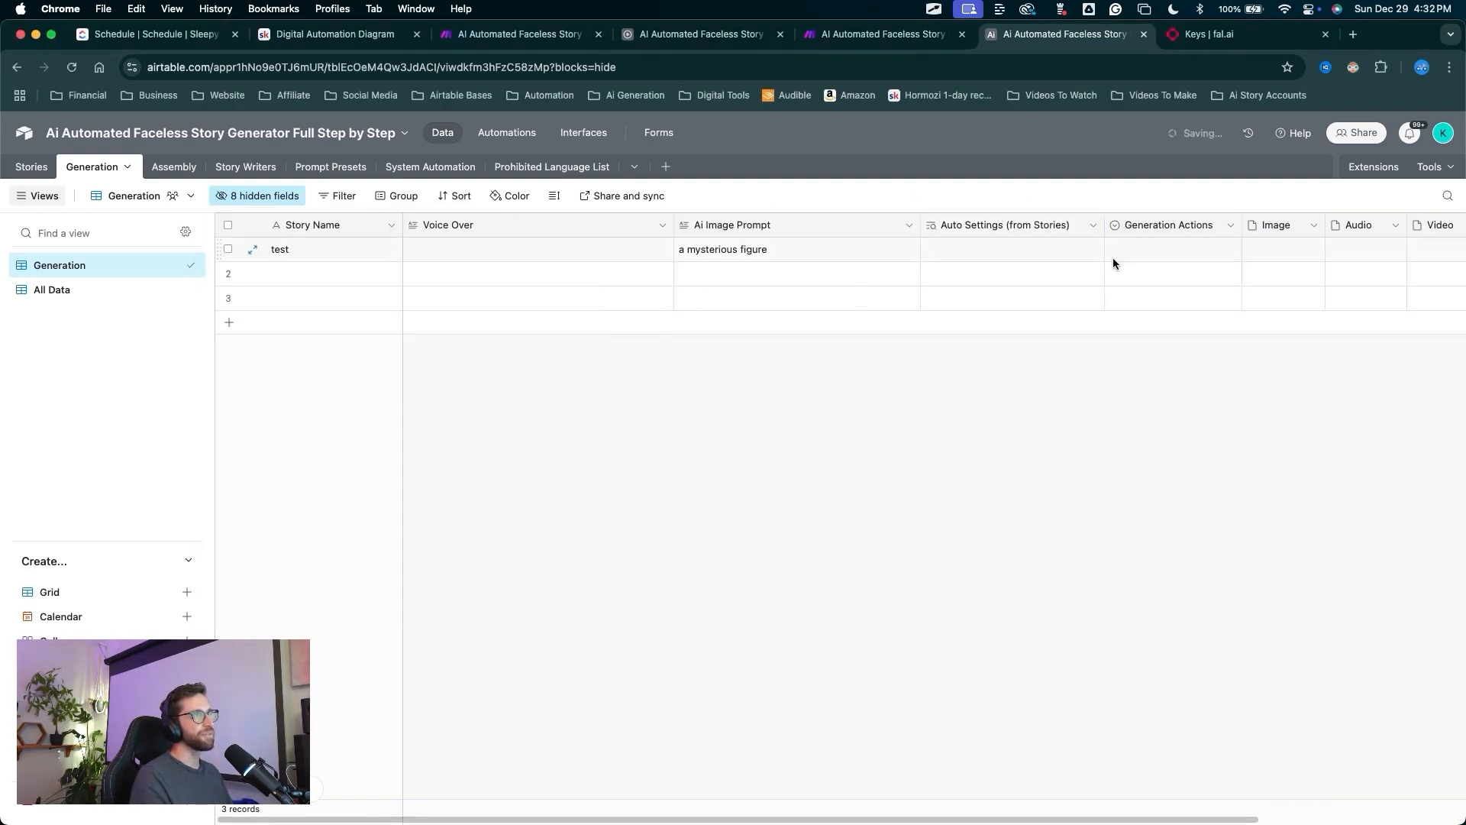
pyautogui.moveTo(980, 405); pyautogui.dragTo(978, 248)
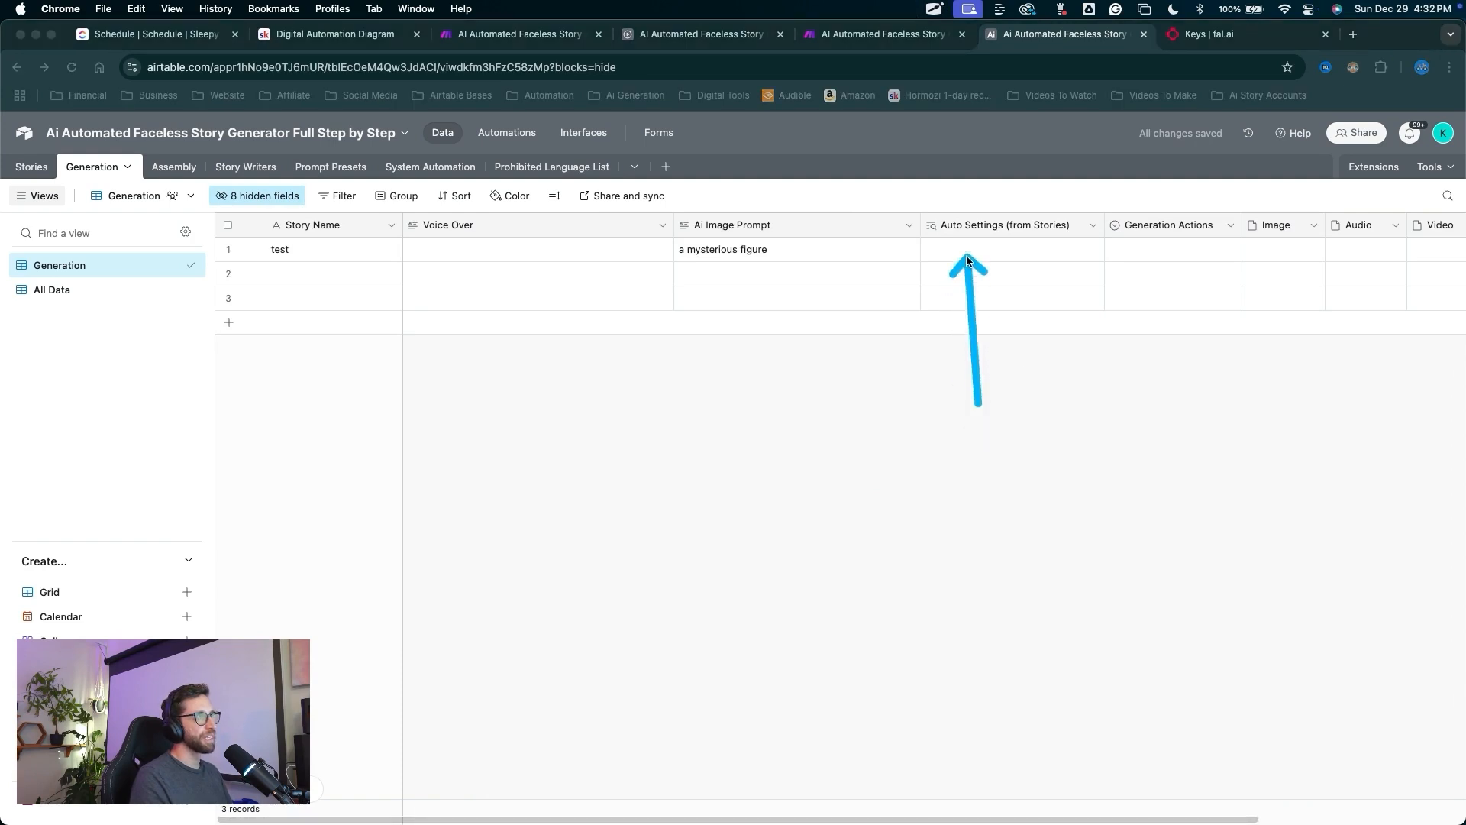
pyautogui.moveTo(1021, 430); pyautogui.dragTo(1007, 229)
pyautogui.press('Escape')
pyautogui.hscroll(2, 1006, 230)
# Rename the lookup field to Auto Settings.
pyautogui.click(1006, 229)
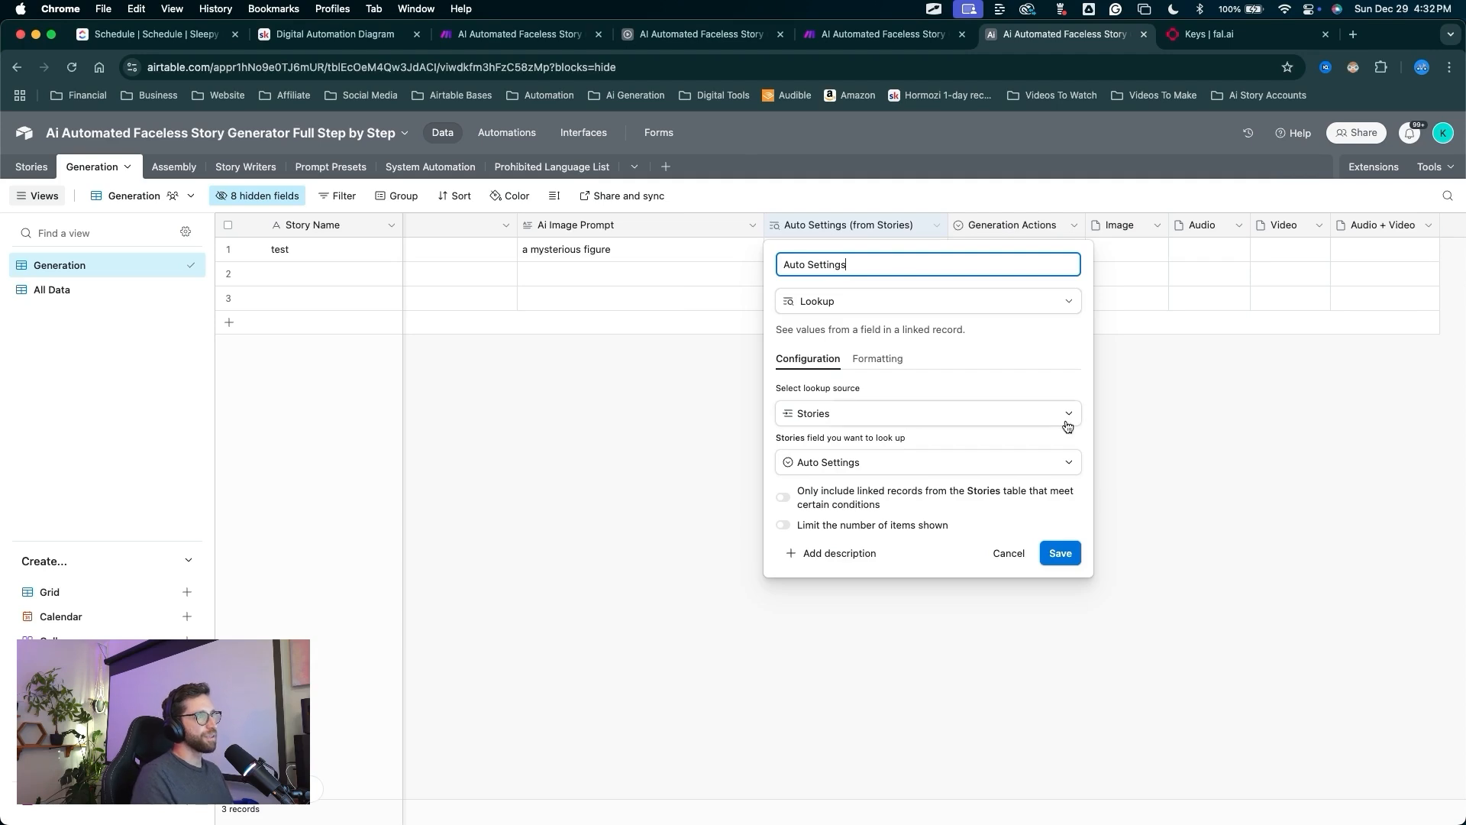
pyautogui.moveTo(1005, 372); pyautogui.dragTo(1057, 547)
pyautogui.press('Escape')
pyautogui.click(1058, 550)
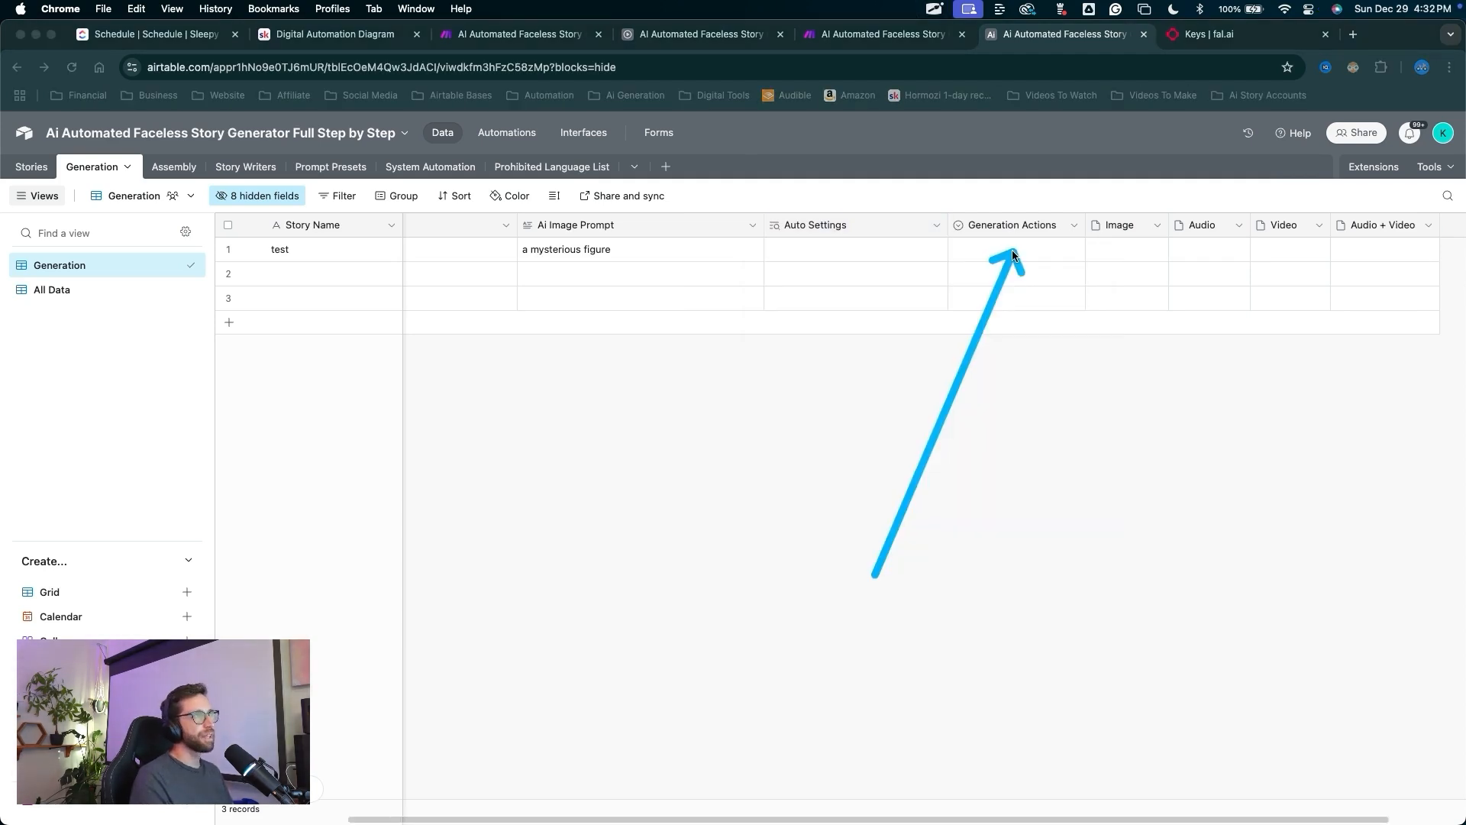
pyautogui.moveTo(1013, 254)
pyautogui.mouseDown()
pyautogui.moveTo(926, 228)
pyautogui.moveTo(816, 250)
pyautogui.mouseUp()
pyautogui.press('Escape')
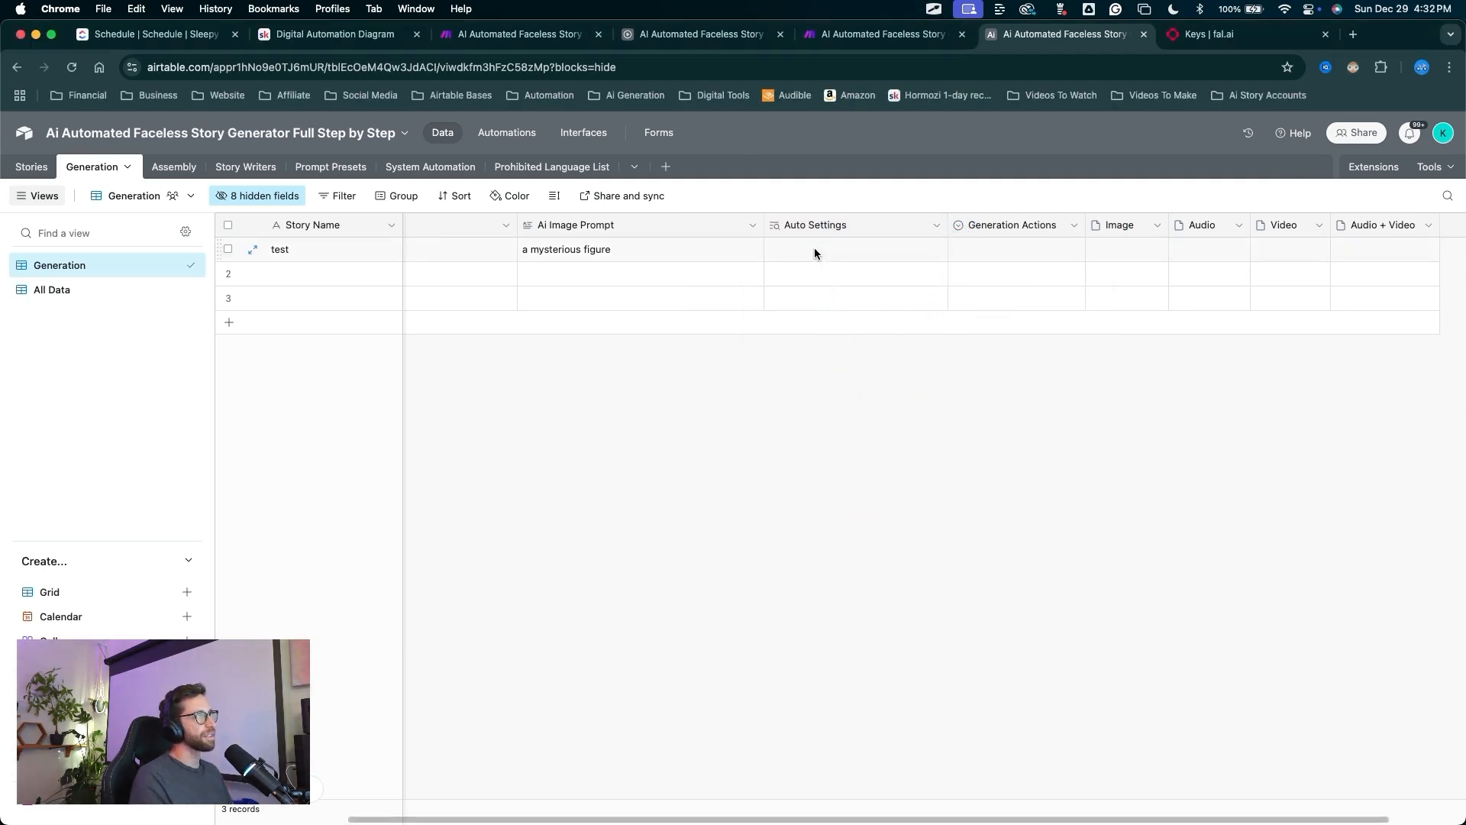
# Try editing row 1's Auto Settings cell, then close the cell editor.
pyautogui.click(814, 252)
pyautogui.moveTo(825, 427)
pyautogui.mouseDown()
pyautogui.moveTo(822, 231)
pyautogui.moveTo(822, 278)
pyautogui.moveTo(824, 253)
pyautogui.mouseUp()
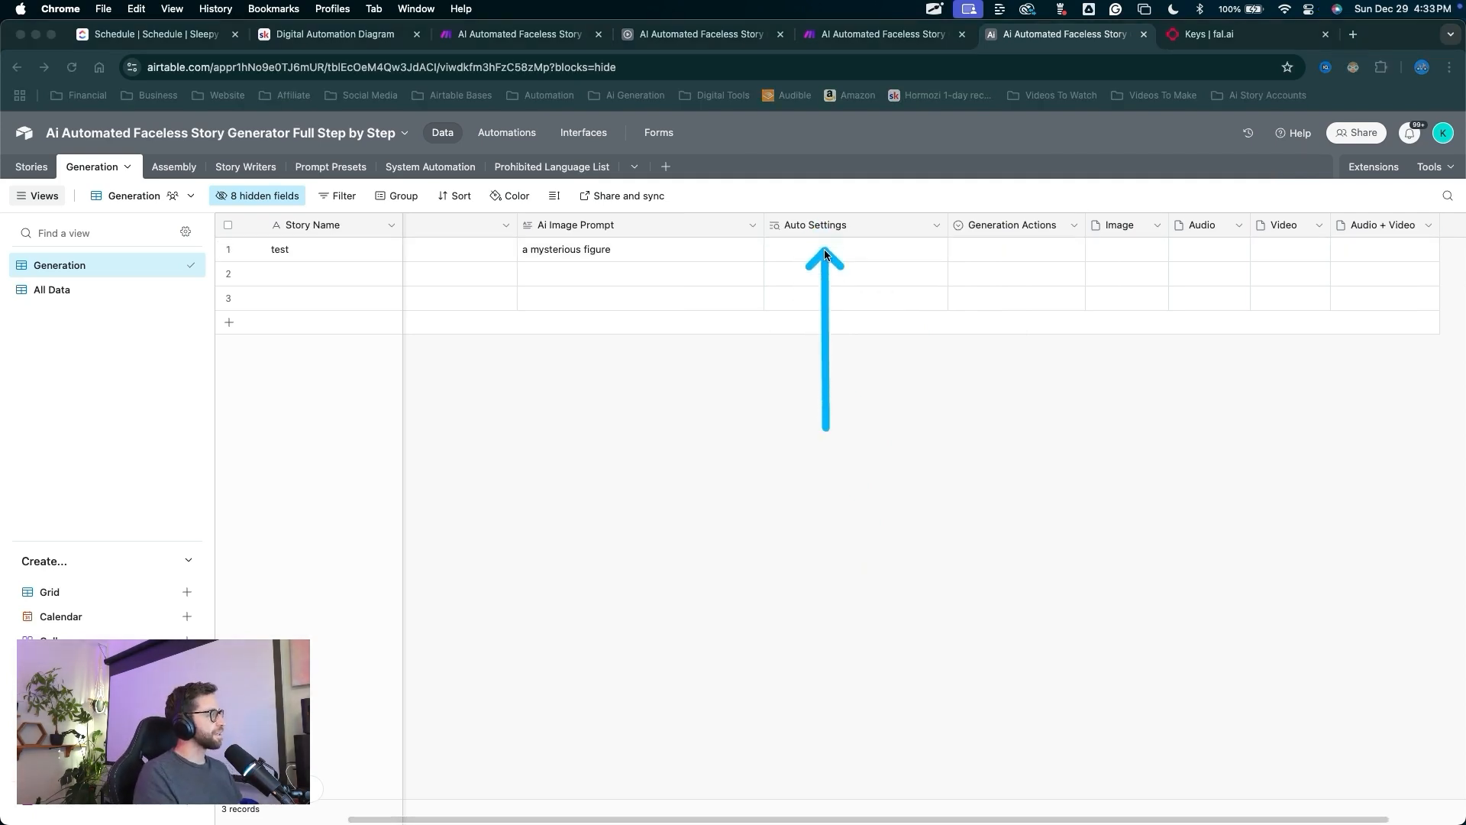
pyautogui.press('Escape')
pyautogui.moveTo(811, 385); pyautogui.dragTo(813, 252)
pyautogui.press('Escape')
pyautogui.click(813, 254)
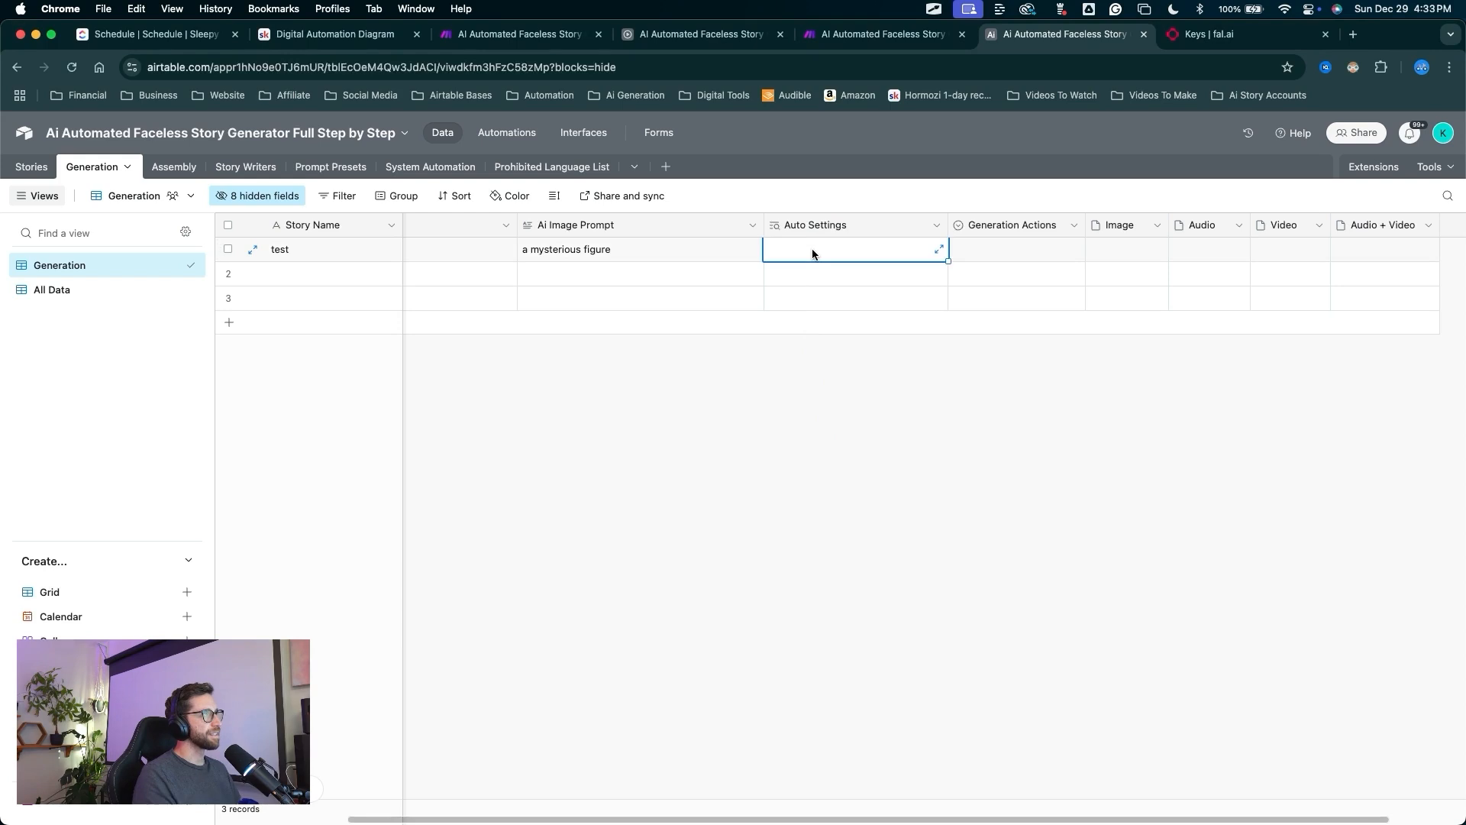
pyautogui.click(813, 252)
pyautogui.moveTo(807, 550)
pyautogui.mouseDown()
pyautogui.moveTo(808, 340)
pyautogui.moveTo(129, 170)
pyautogui.moveTo(517, 340)
pyautogui.mouseUp()
pyautogui.press('Escape')
pyautogui.click(800, 398)
pyautogui.hscroll(1, 800, 397)
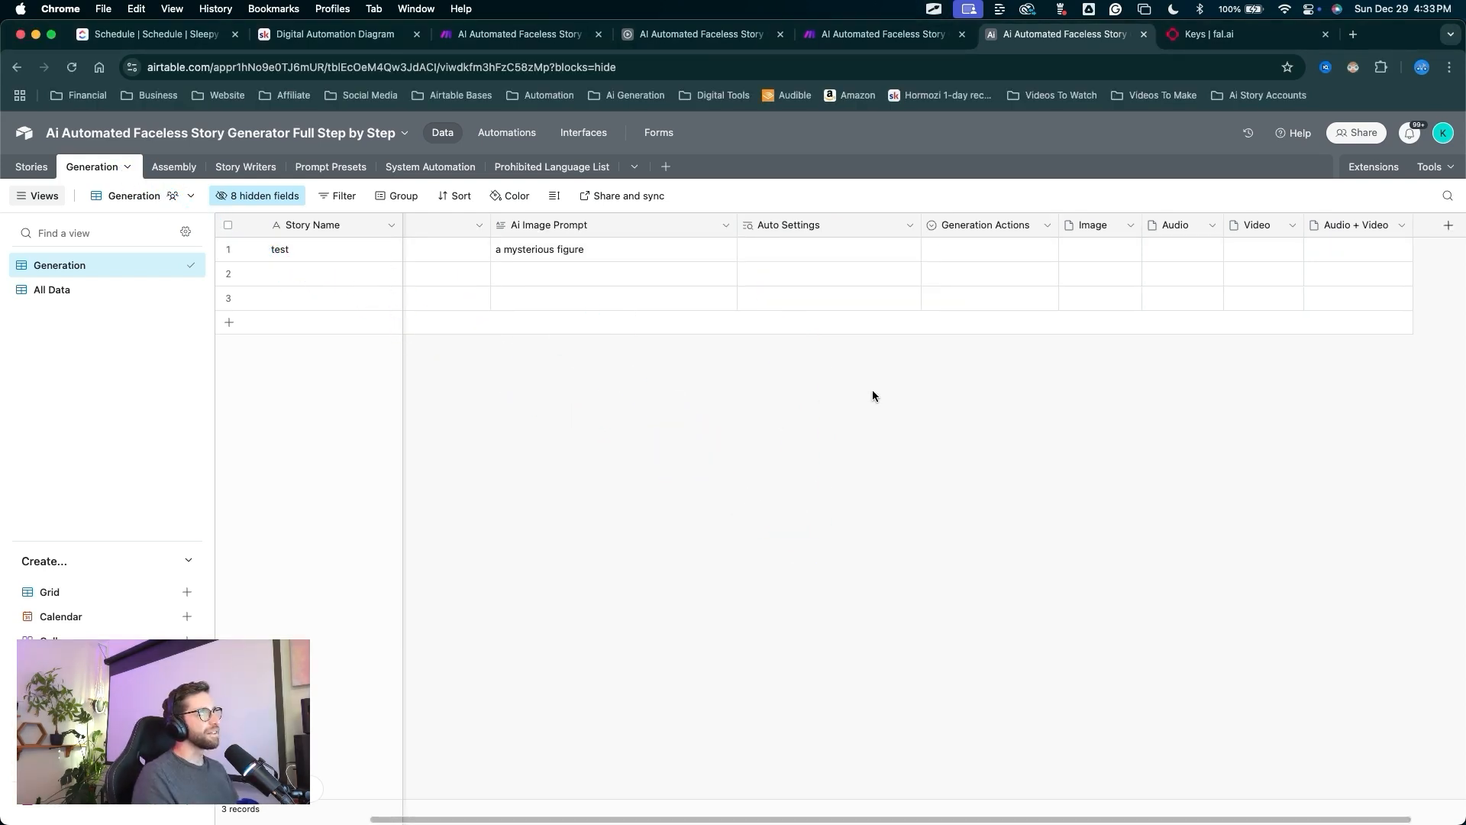
pyautogui.moveTo(838, 405); pyautogui.dragTo(524, 153)
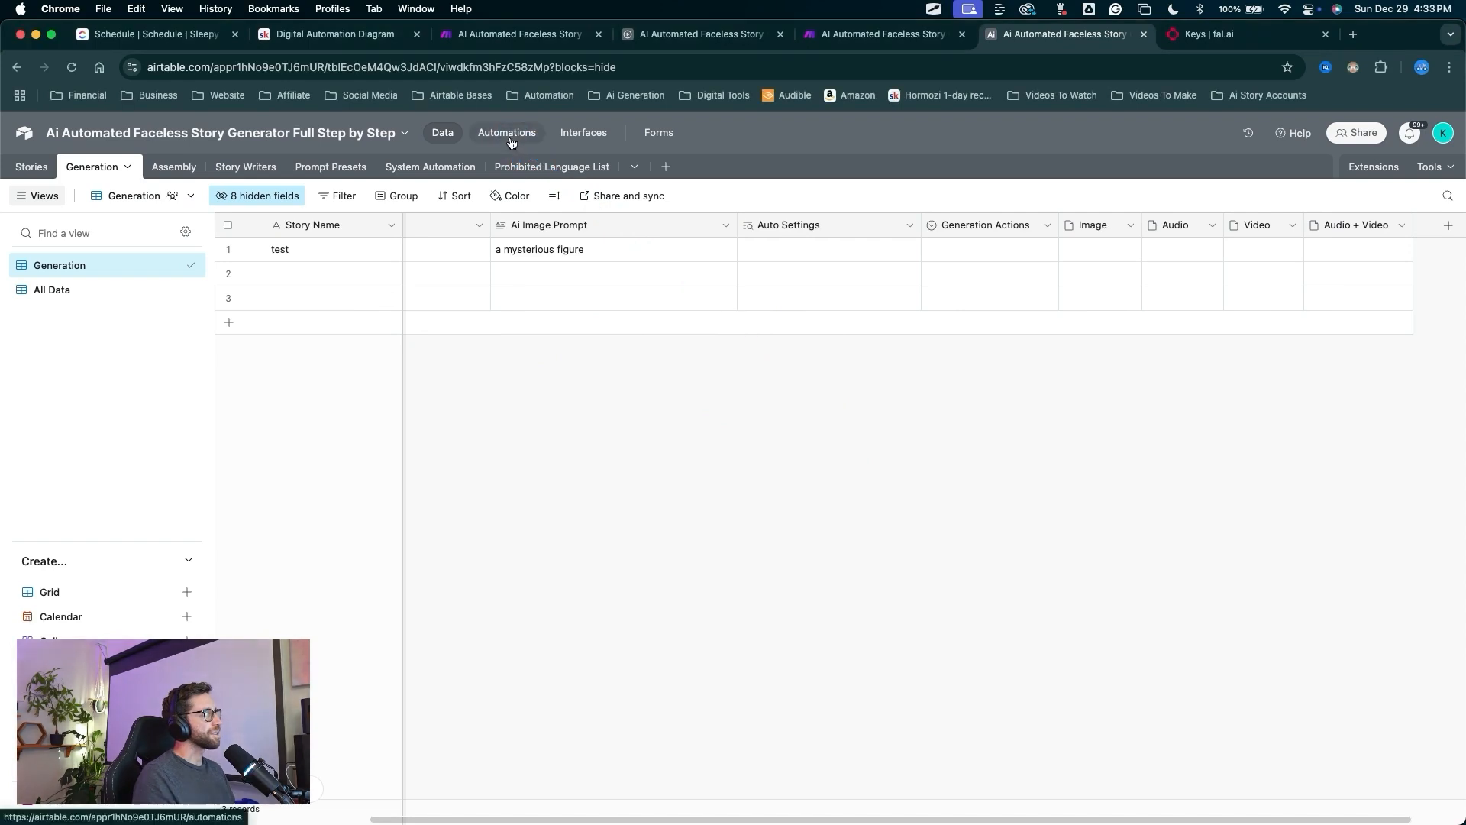
# Remove the Auto Settings condition from the Manual Generate Image automation's trigger.
pyautogui.click(514, 144)
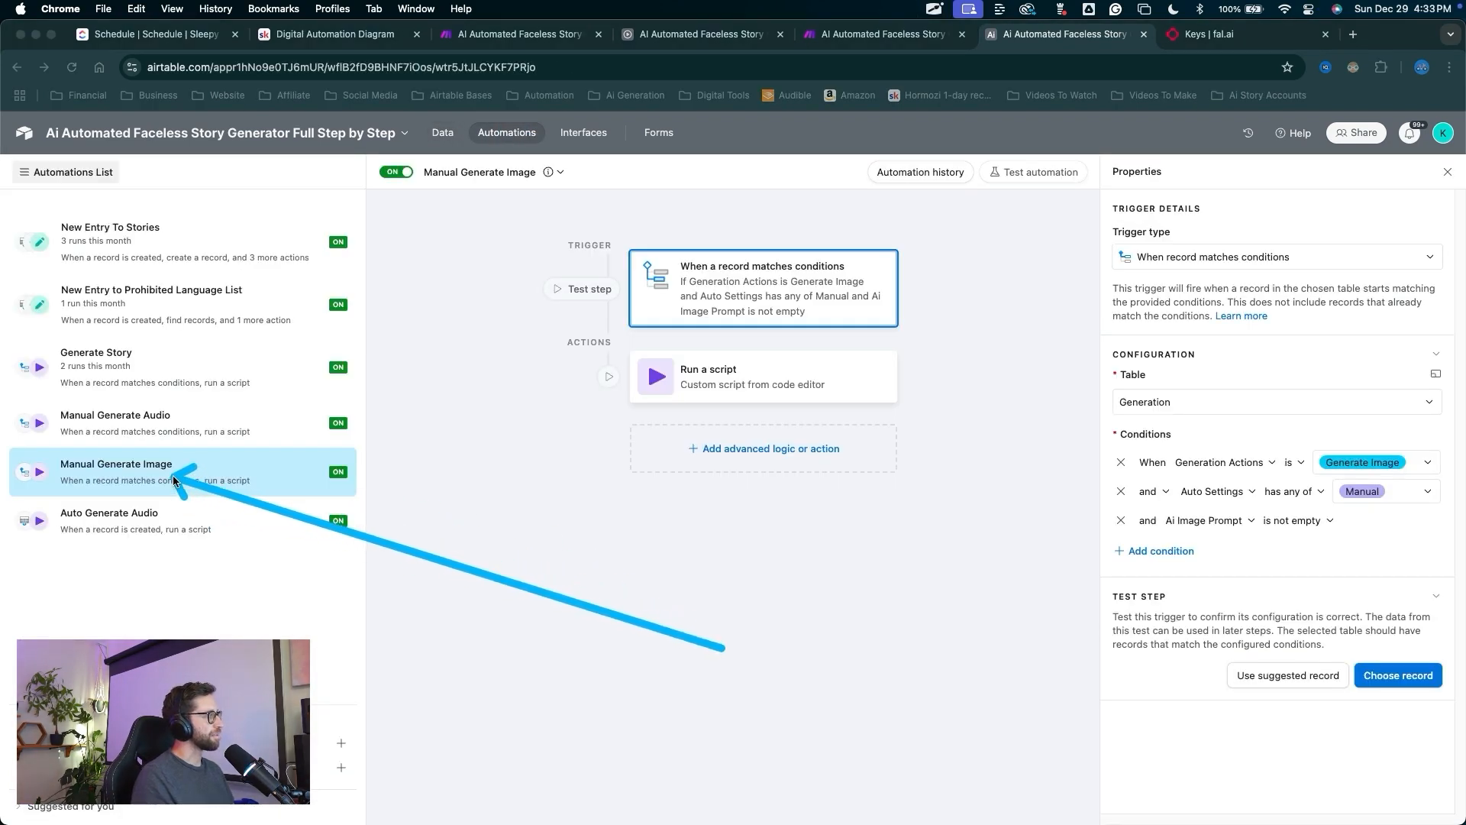
pyautogui.press('Escape')
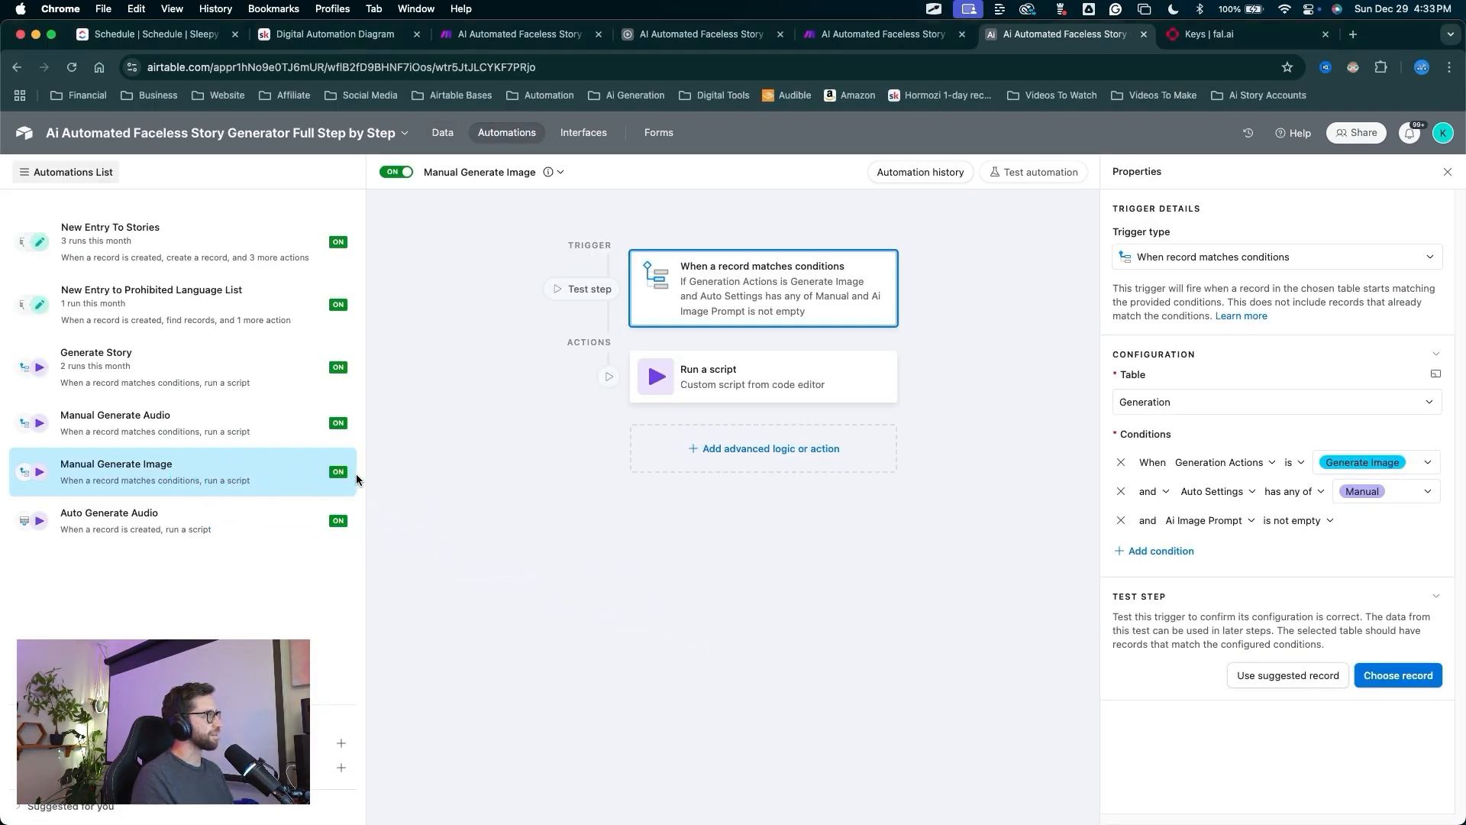
pyautogui.moveTo(352, 473); pyautogui.dragTo(356, 527)
pyautogui.moveTo(447, 594)
pyautogui.mouseDown()
pyautogui.moveTo(642, 288)
pyautogui.moveTo(699, 296)
pyautogui.mouseUp()
pyautogui.moveTo(876, 579)
pyautogui.mouseDown()
pyautogui.moveTo(1027, 509)
pyautogui.moveTo(1114, 497)
pyautogui.mouseUp()
pyautogui.click(1120, 491)
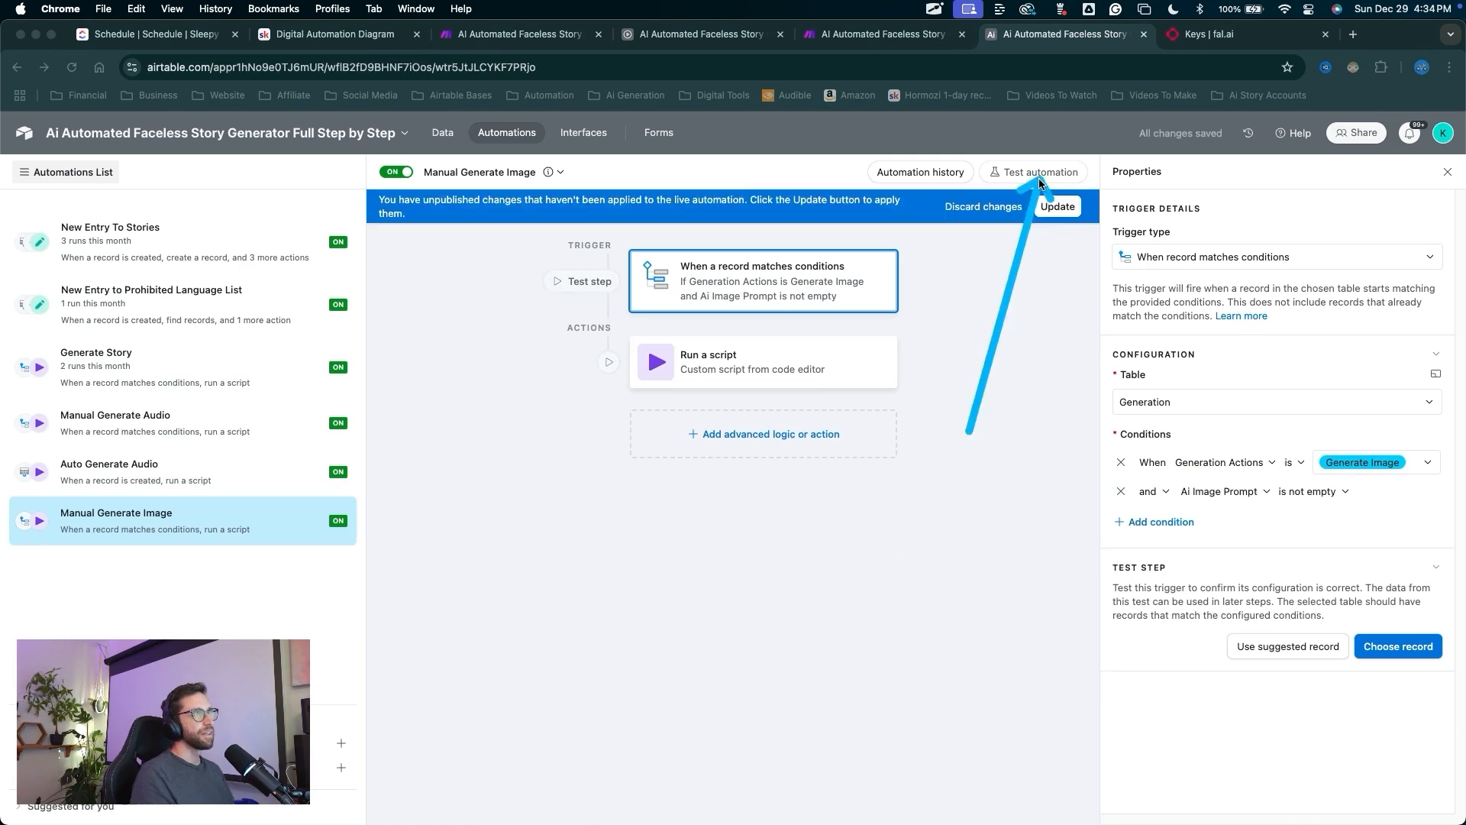
pyautogui.click(1056, 203)
# Return to the Generation table's data grid.
pyautogui.moveTo(607, 588)
pyautogui.mouseDown()
pyautogui.moveTo(527, 261)
pyautogui.moveTo(442, 141)
pyautogui.mouseUp()
pyautogui.click(442, 139)
pyautogui.moveTo(810, 508); pyautogui.dragTo(798, 313)
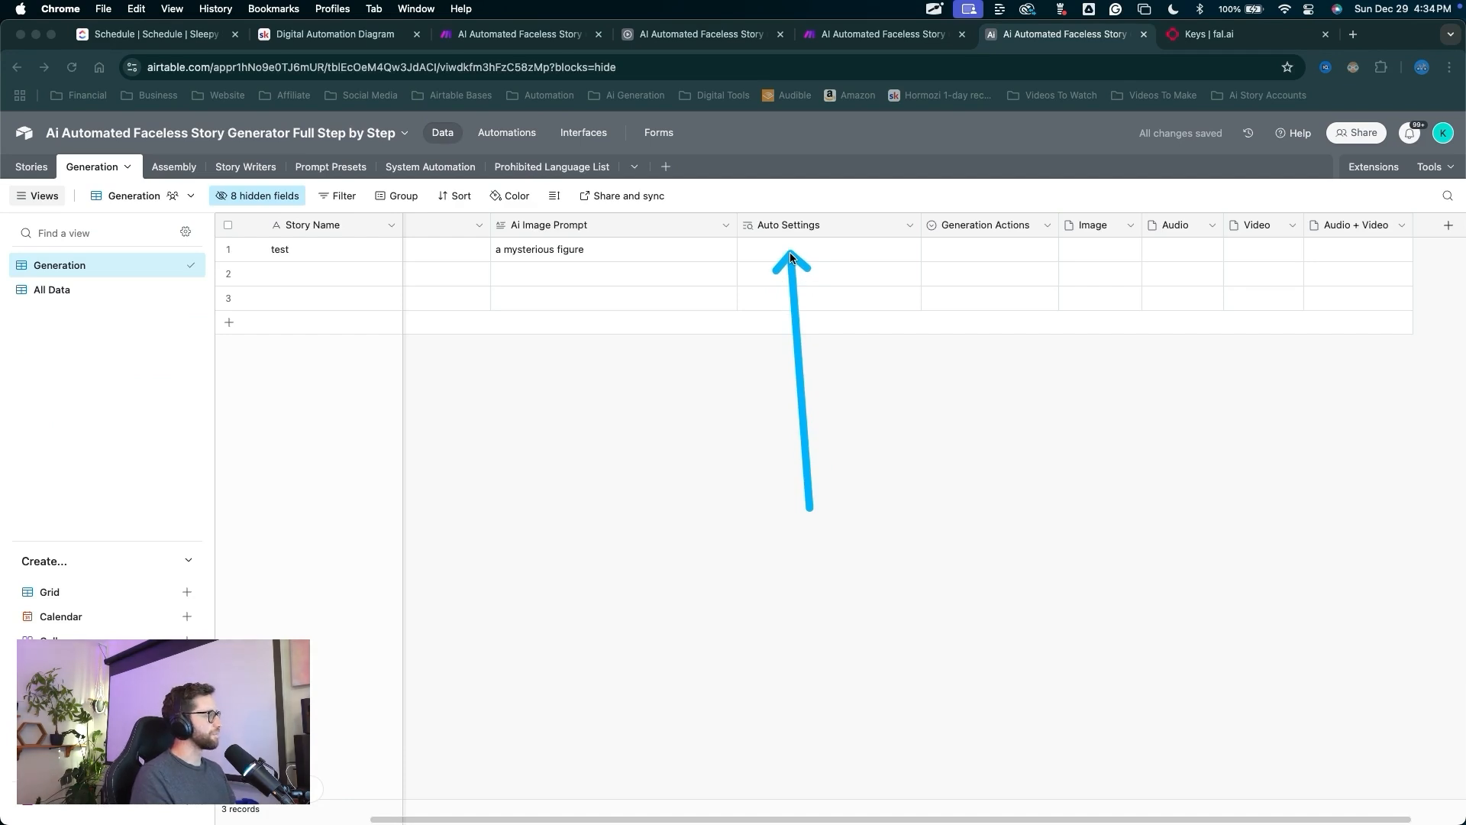
pyautogui.moveTo(790, 252)
pyautogui.mouseDown()
pyautogui.moveTo(806, 301)
pyautogui.moveTo(932, 229)
pyautogui.moveTo(965, 256)
pyautogui.mouseUp()
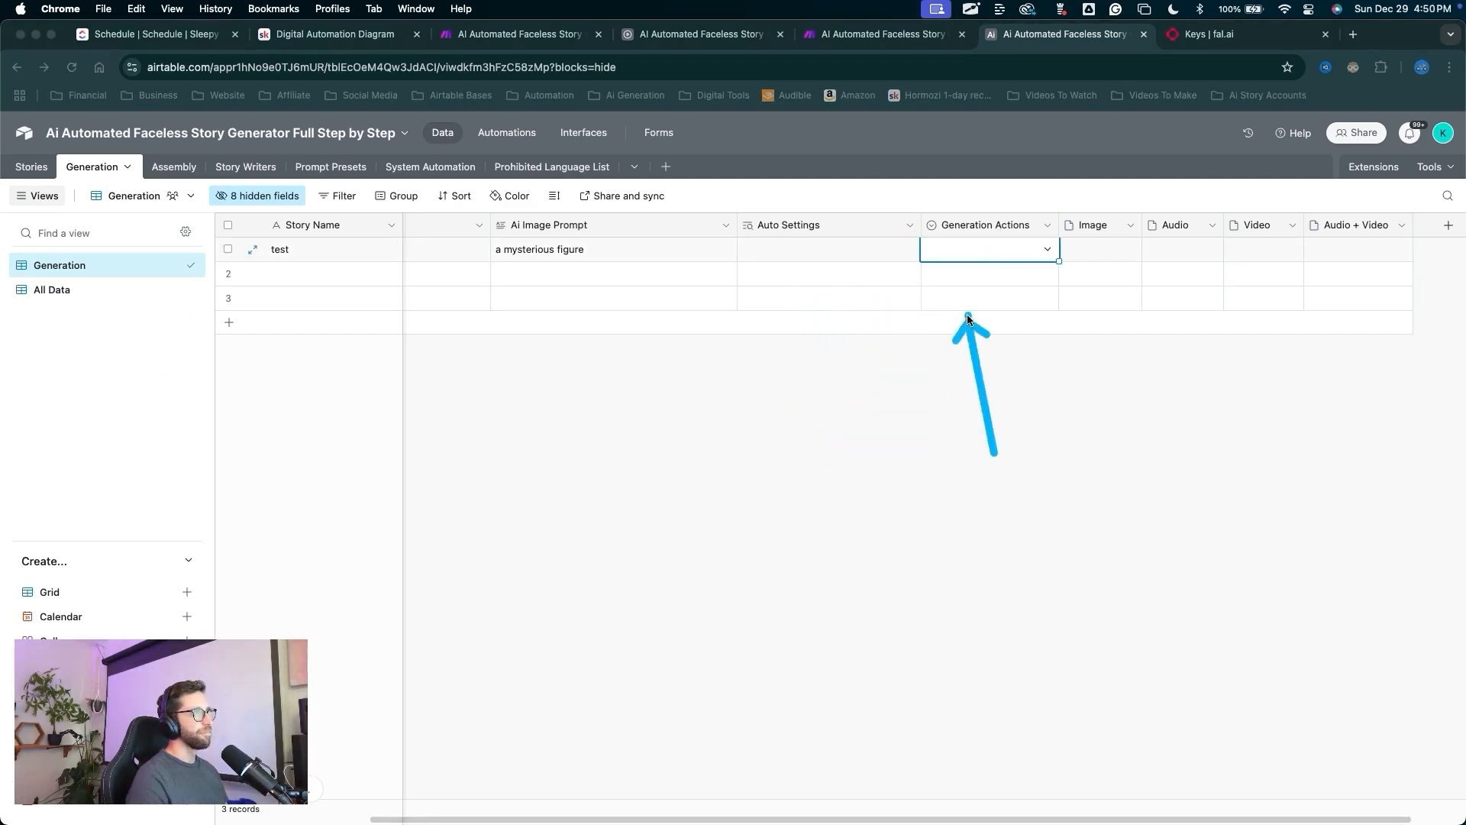
pyautogui.moveTo(967, 269)
pyautogui.mouseDown()
pyautogui.moveTo(981, 245)
pyautogui.moveTo(930, 229)
pyautogui.moveTo(979, 277)
pyautogui.mouseUp()
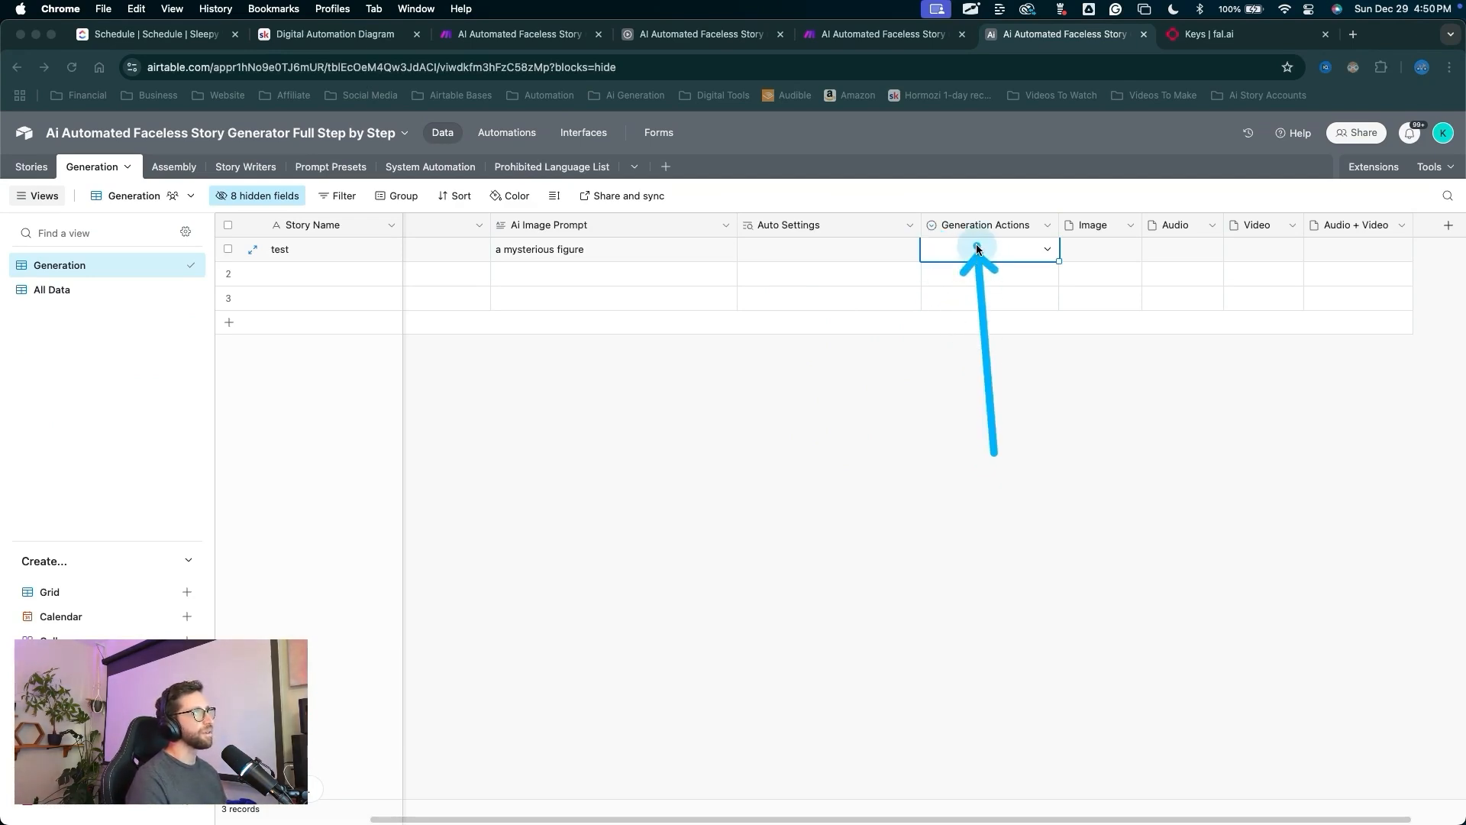
pyautogui.moveTo(969, 569)
pyautogui.mouseDown()
pyautogui.moveTo(942, 163)
pyautogui.moveTo(877, 28)
pyautogui.mouseUp()
# Stop the Make scenario that is waiting for Airtable data.
pyautogui.click(878, 33)
pyautogui.moveTo(319, 336)
pyautogui.mouseDown()
pyautogui.moveTo(238, 598)
pyautogui.moveTo(139, 743)
pyautogui.mouseUp()
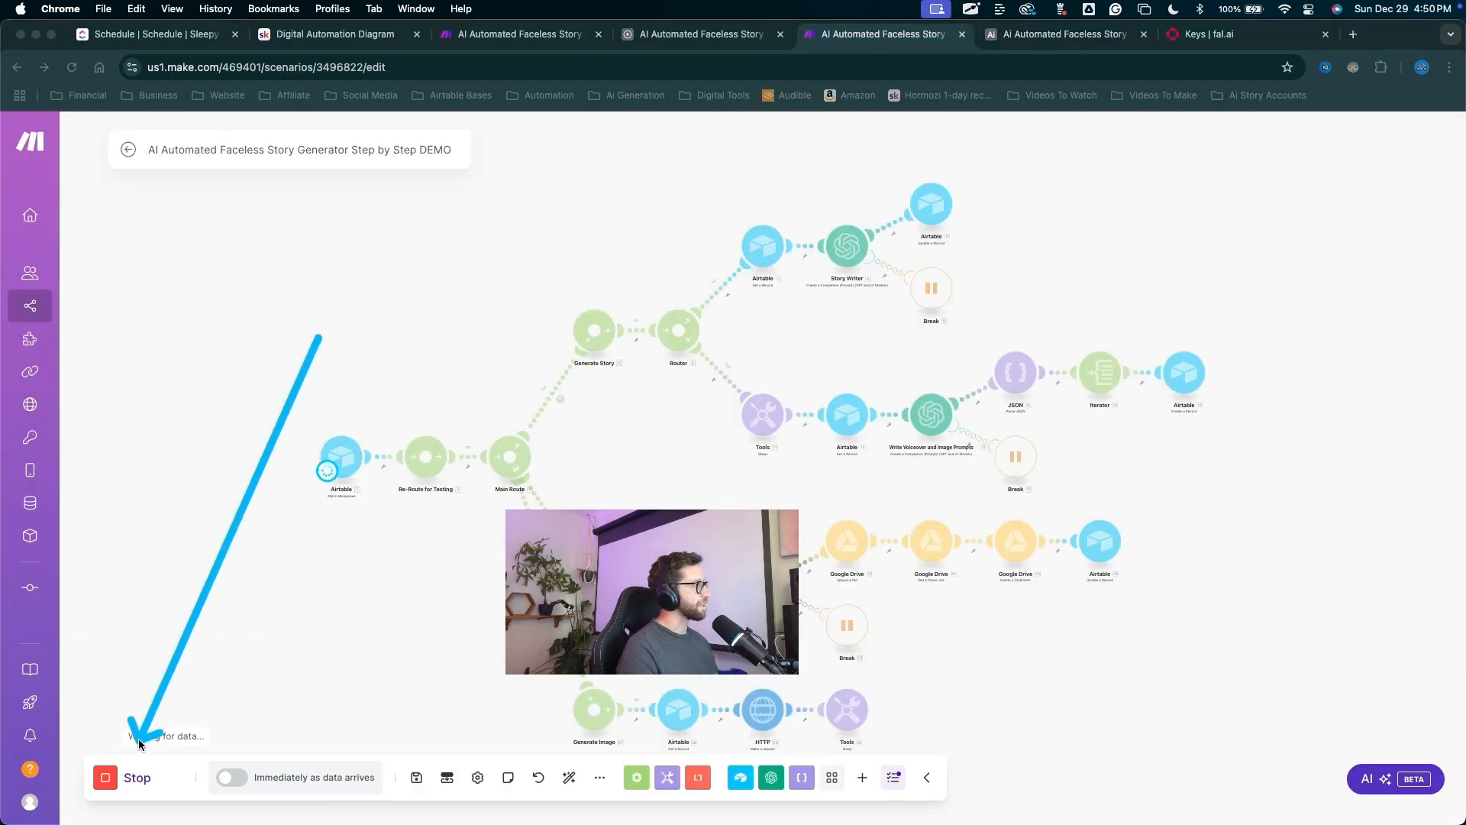
pyautogui.click(107, 776)
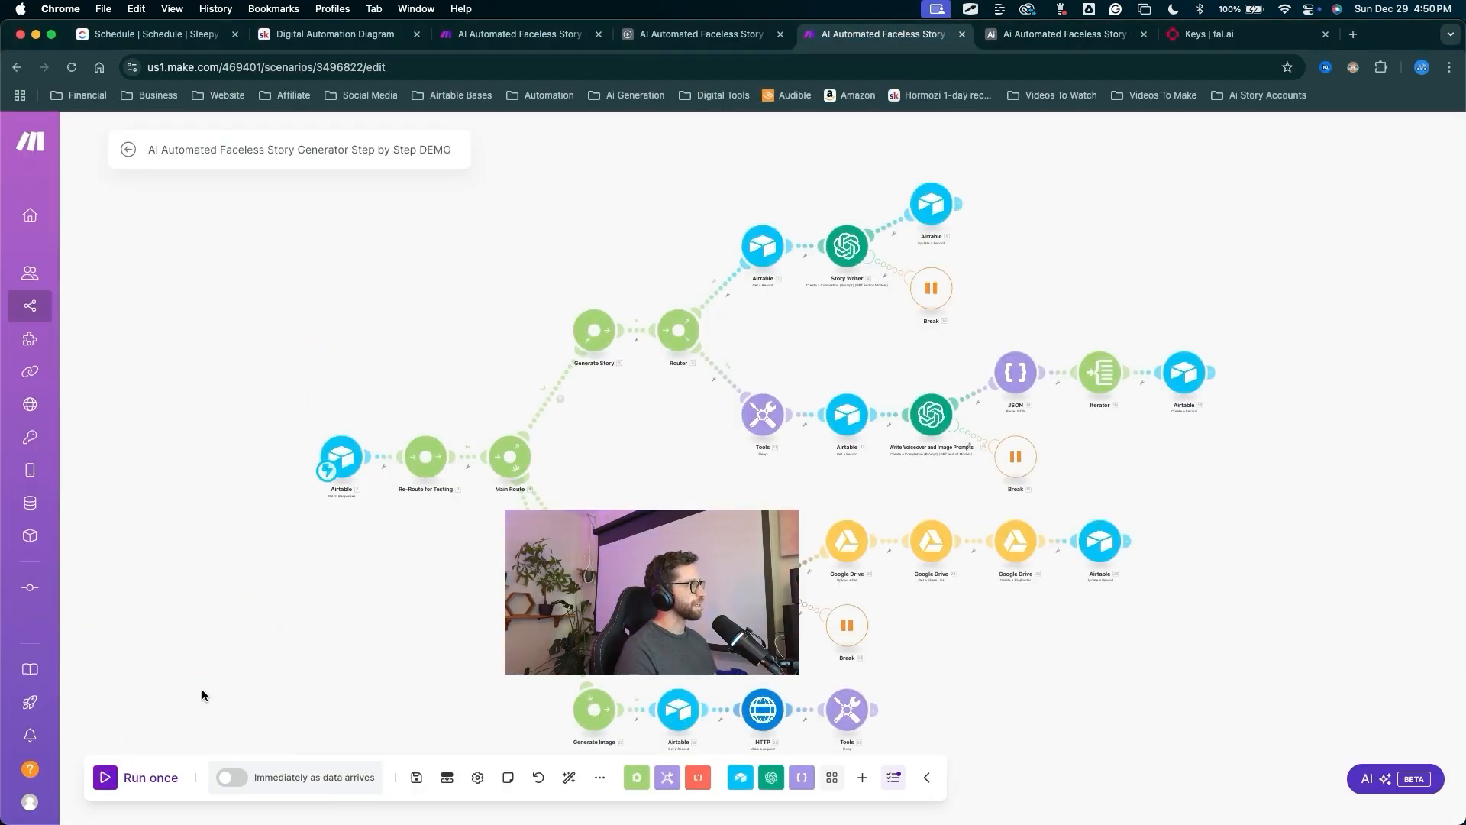
pyautogui.scroll(-3, 354, 726)
pyautogui.moveTo(932, 729); pyautogui.dragTo(802, 651)
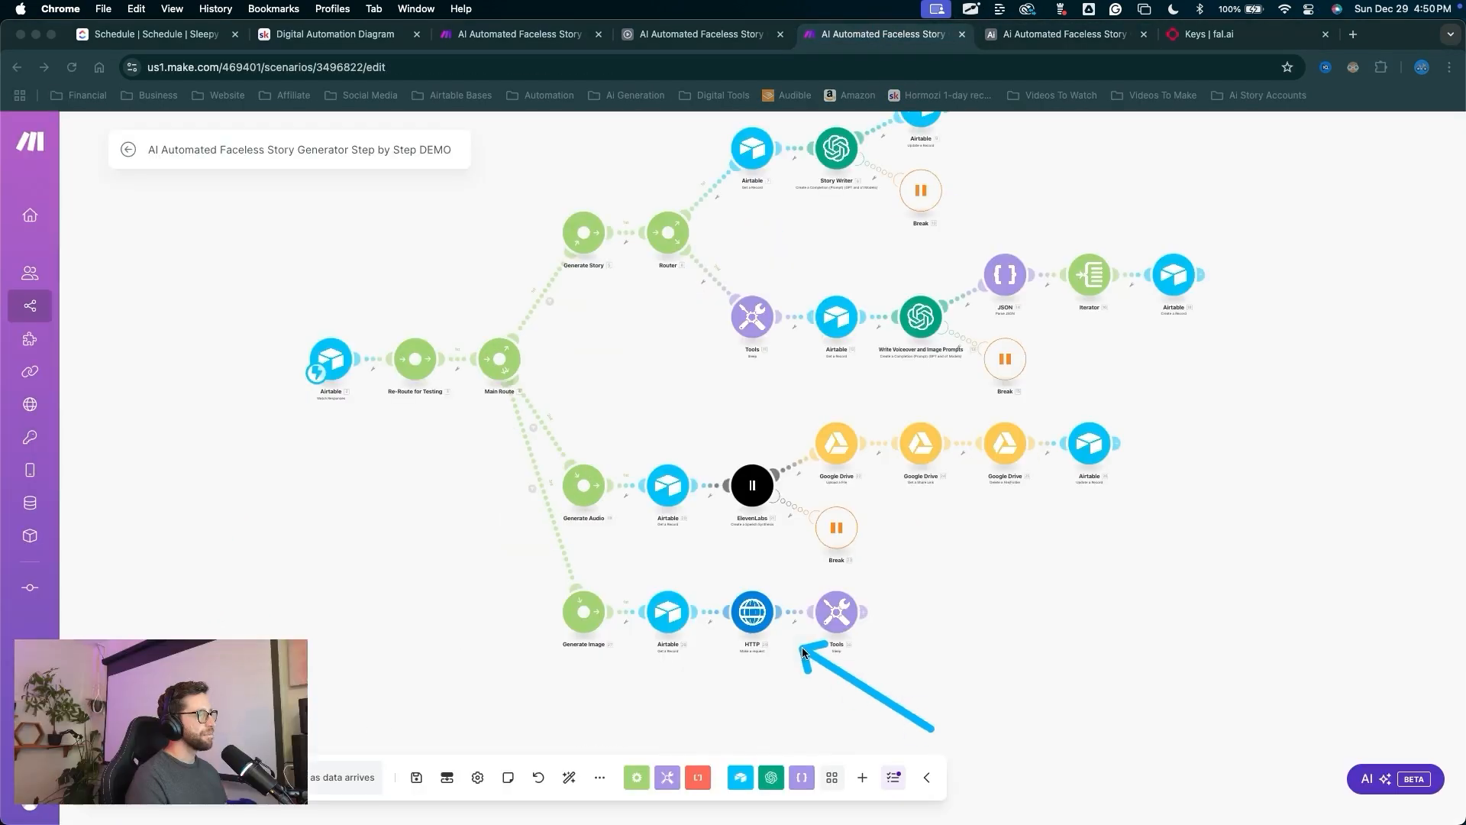
# Set Parse response to Yes on the Generate Image HTTP request.
pyautogui.click(759, 617)
pyautogui.scroll(-5, 867, 525)
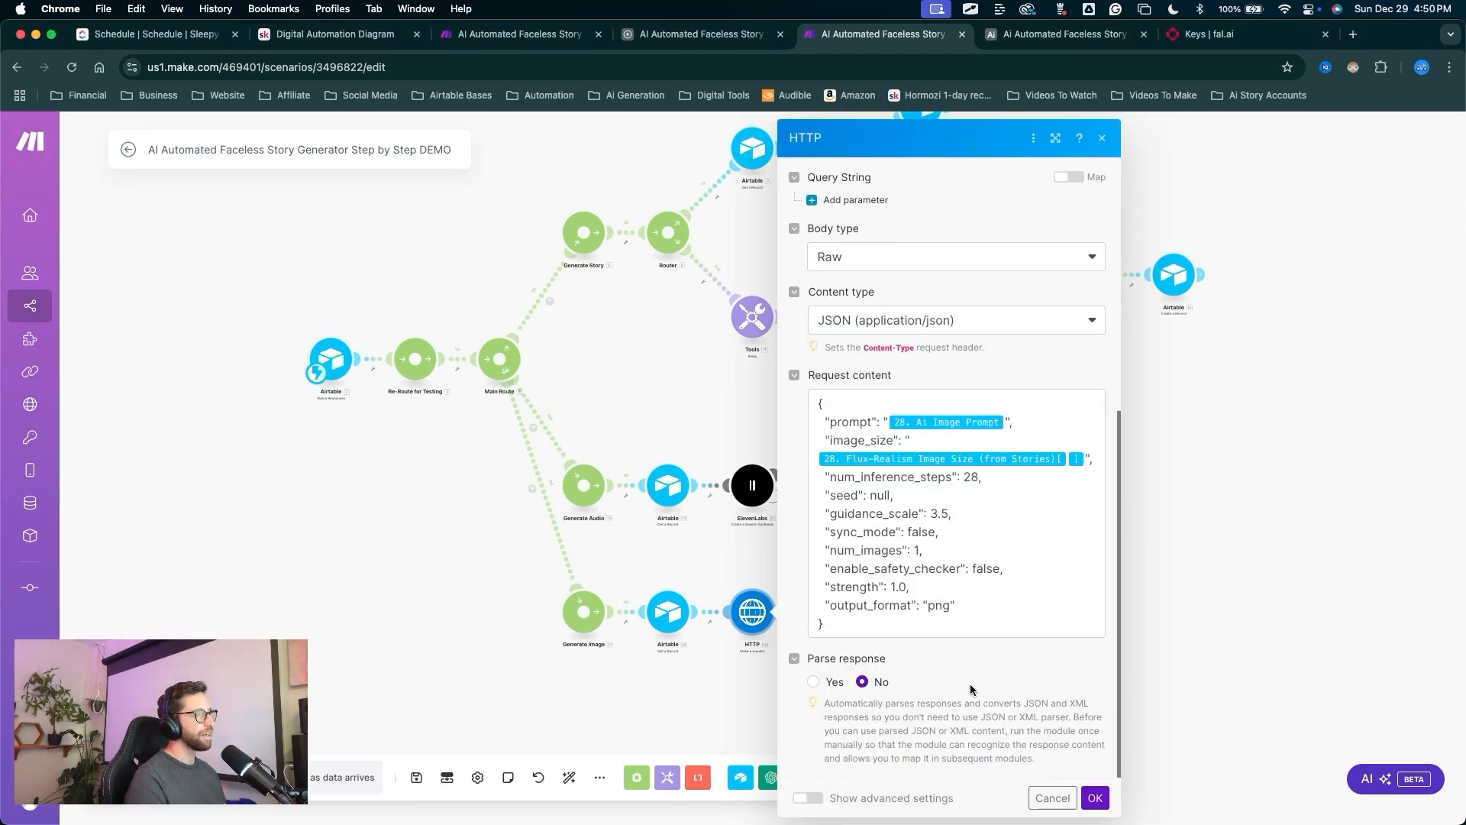
pyautogui.hotkey('ctrl', 'a')
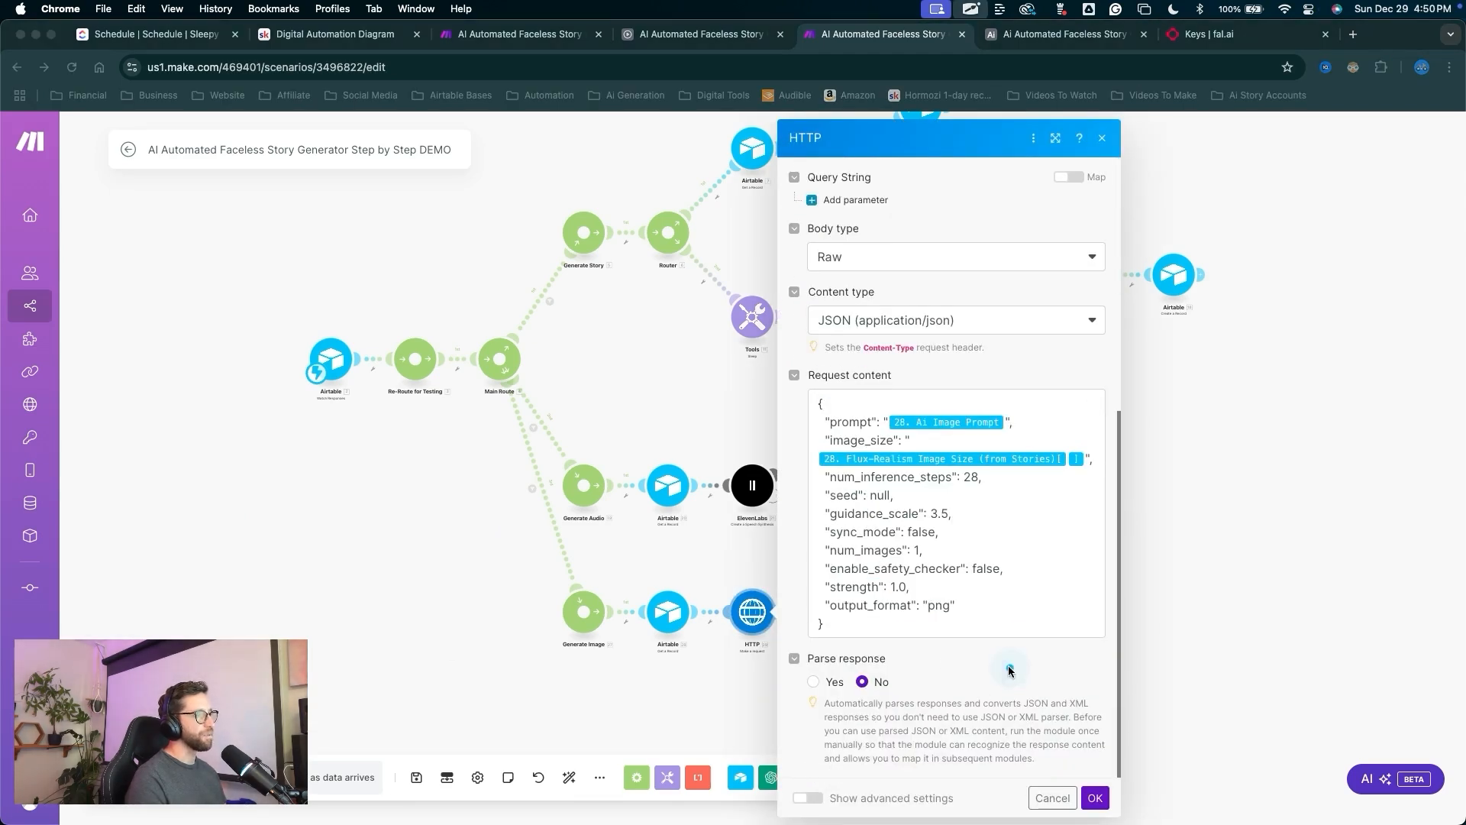
pyautogui.hotkey('ctrl', 'a')
pyautogui.click(814, 681)
pyautogui.hotkey('ctrl', 'a')
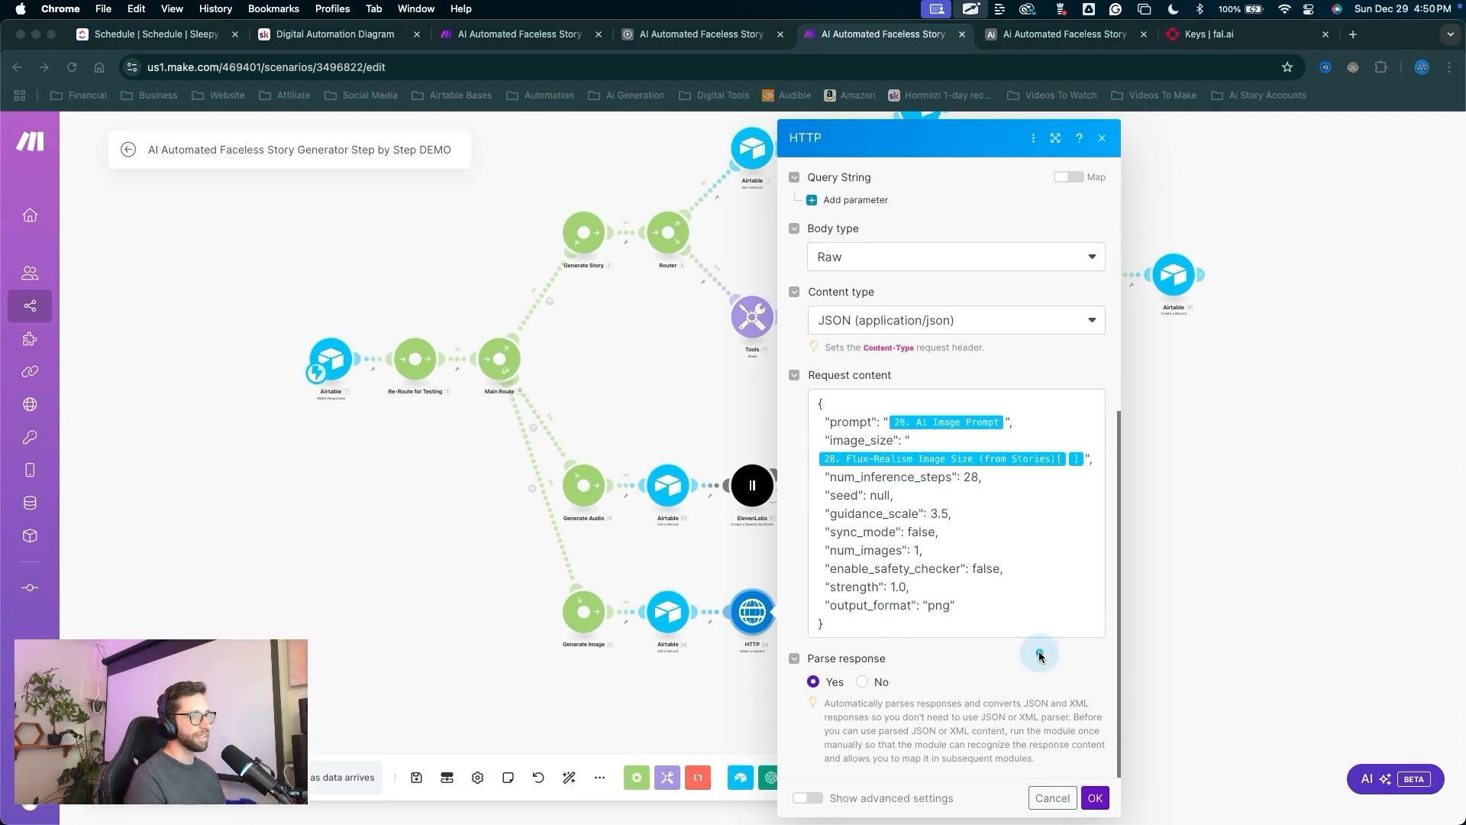
pyautogui.moveTo(1041, 654); pyautogui.dragTo(1090, 795)
pyautogui.hotkey('ctrl', 'a')
pyautogui.click(1094, 798)
pyautogui.hotkey('ctrl', 'a')
pyautogui.moveTo(380, 669); pyautogui.dragTo(415, 755)
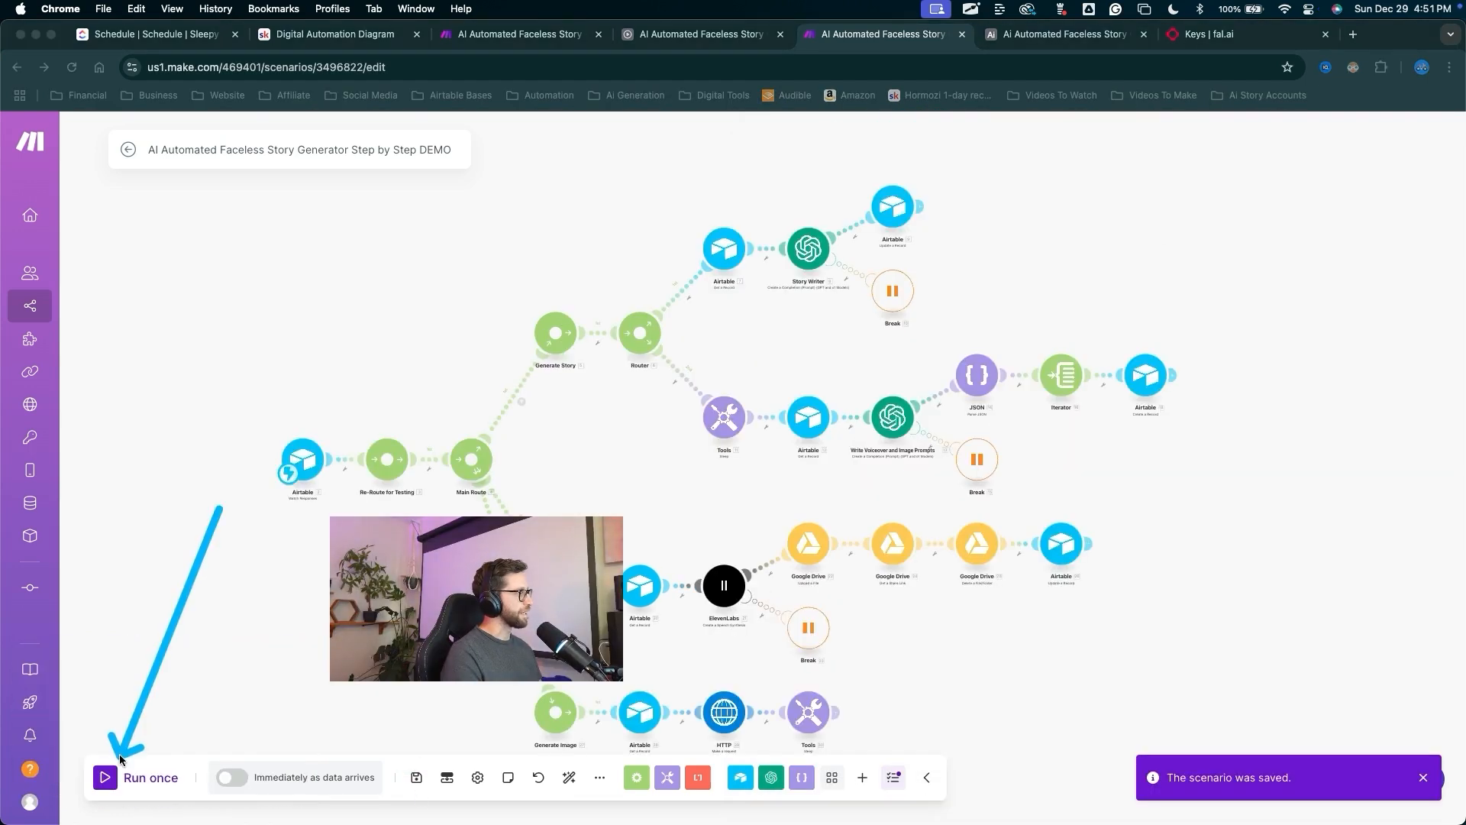
pyautogui.hotkey('ctrl', 'a')
# Run the scenario once and trigger it from row 1's Generation Actions in Airtable.
pyautogui.click(126, 776)
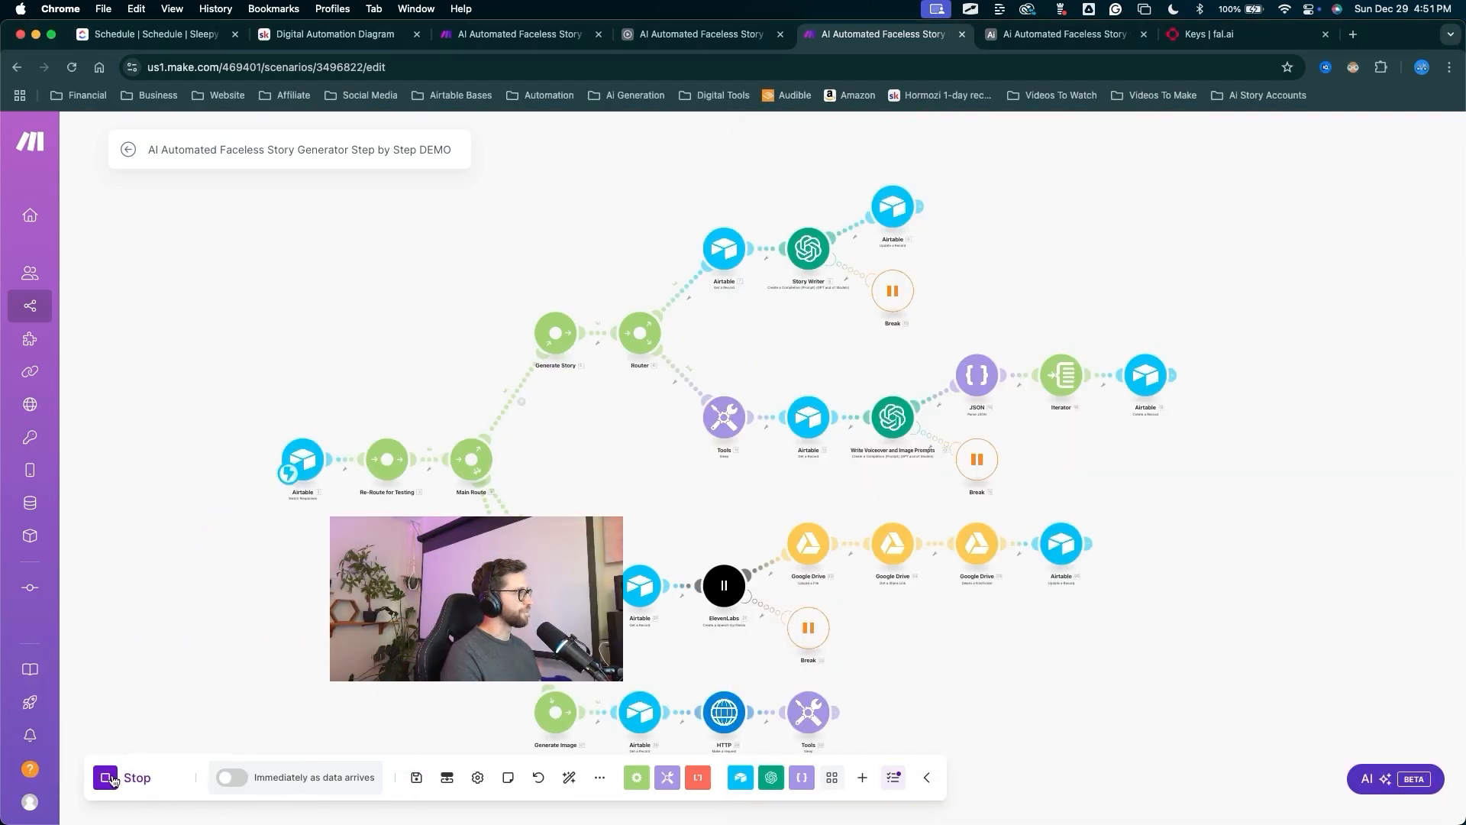
pyautogui.click(1062, 34)
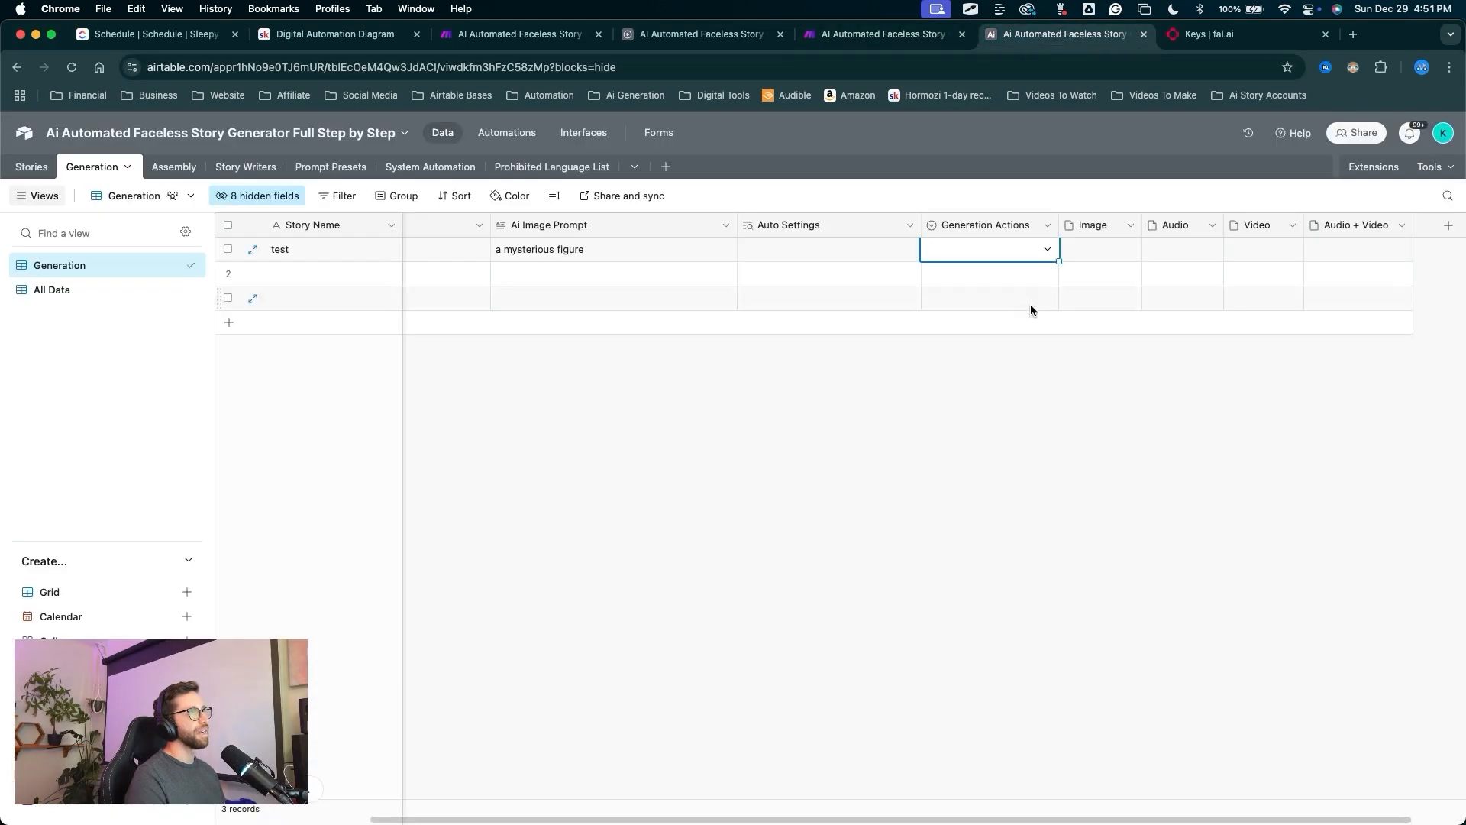
pyautogui.moveTo(975, 552); pyautogui.dragTo(985, 420)
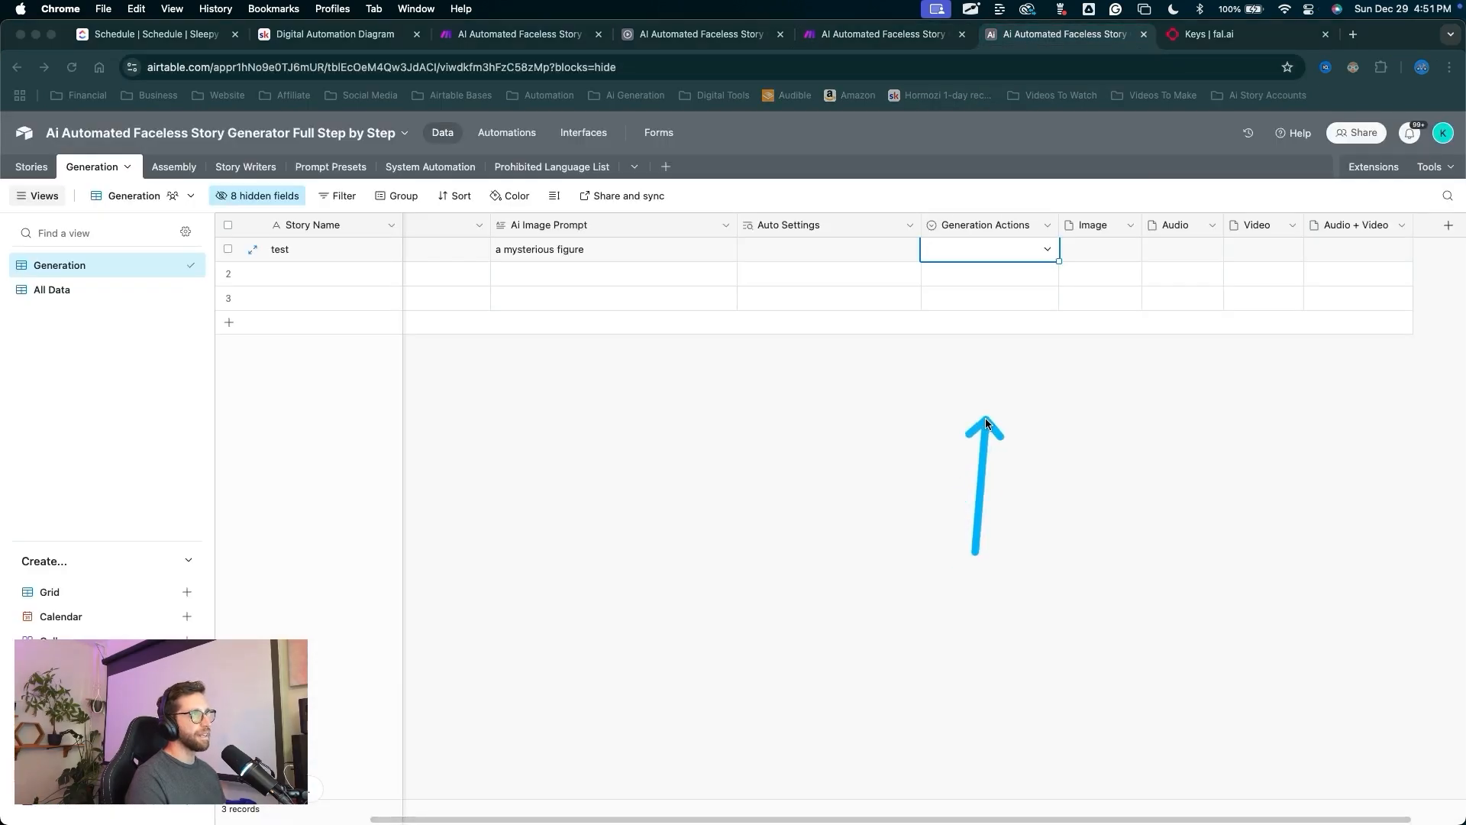
pyautogui.hotkey('ctrl', 'a')
pyautogui.click(984, 258)
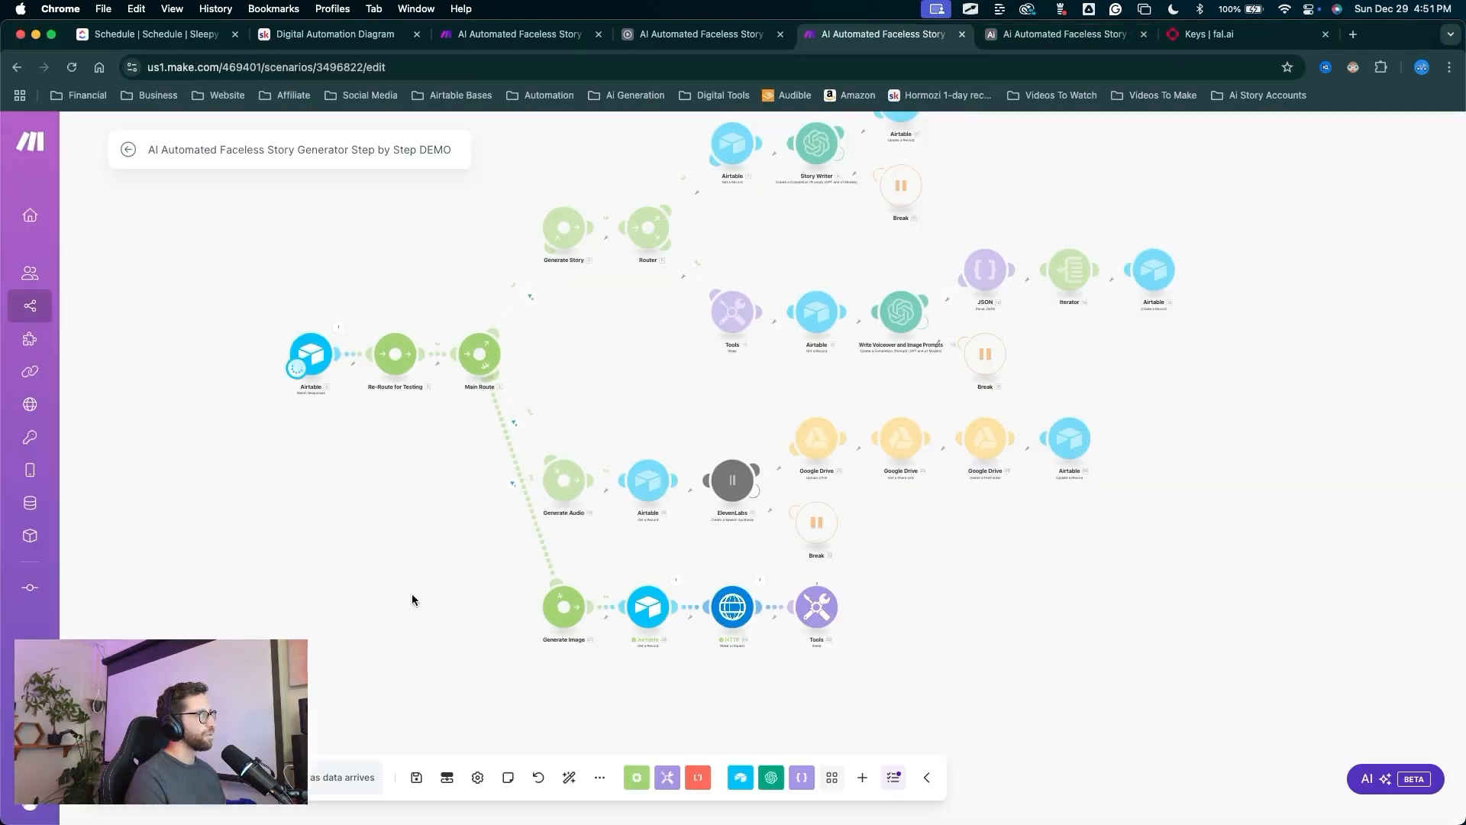
pyautogui.hotkey('ctrl', 'a')
pyautogui.moveTo(267, 568)
pyautogui.mouseDown()
pyautogui.moveTo(461, 372)
pyautogui.moveTo(724, 601)
pyautogui.mouseUp()
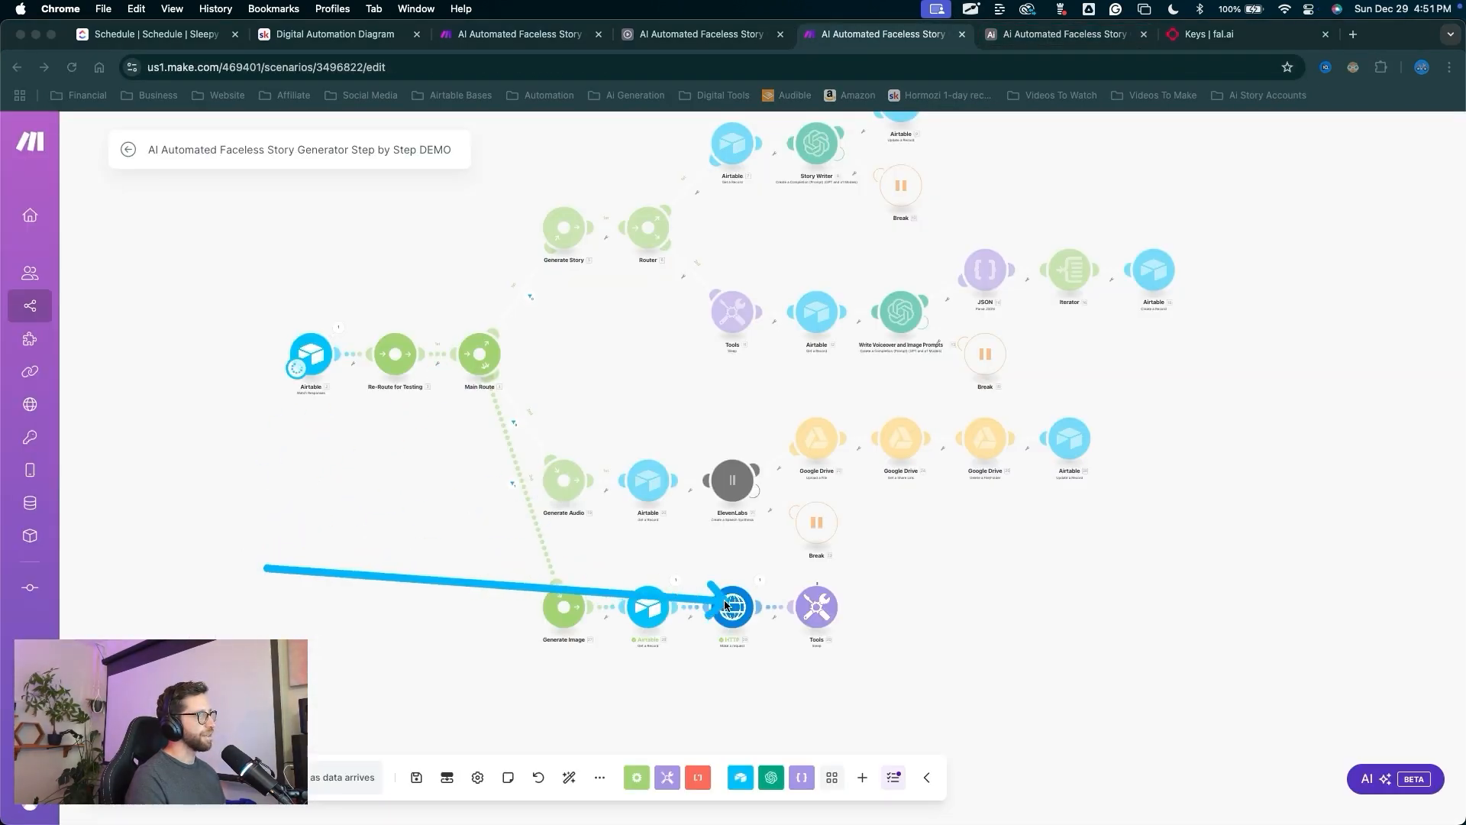
pyautogui.scroll(5, 808, 664)
pyautogui.moveTo(774, 687)
pyautogui.mouseDown()
pyautogui.moveTo(653, 387)
pyautogui.moveTo(943, 517)
pyautogui.moveTo(848, 582)
pyautogui.mouseUp()
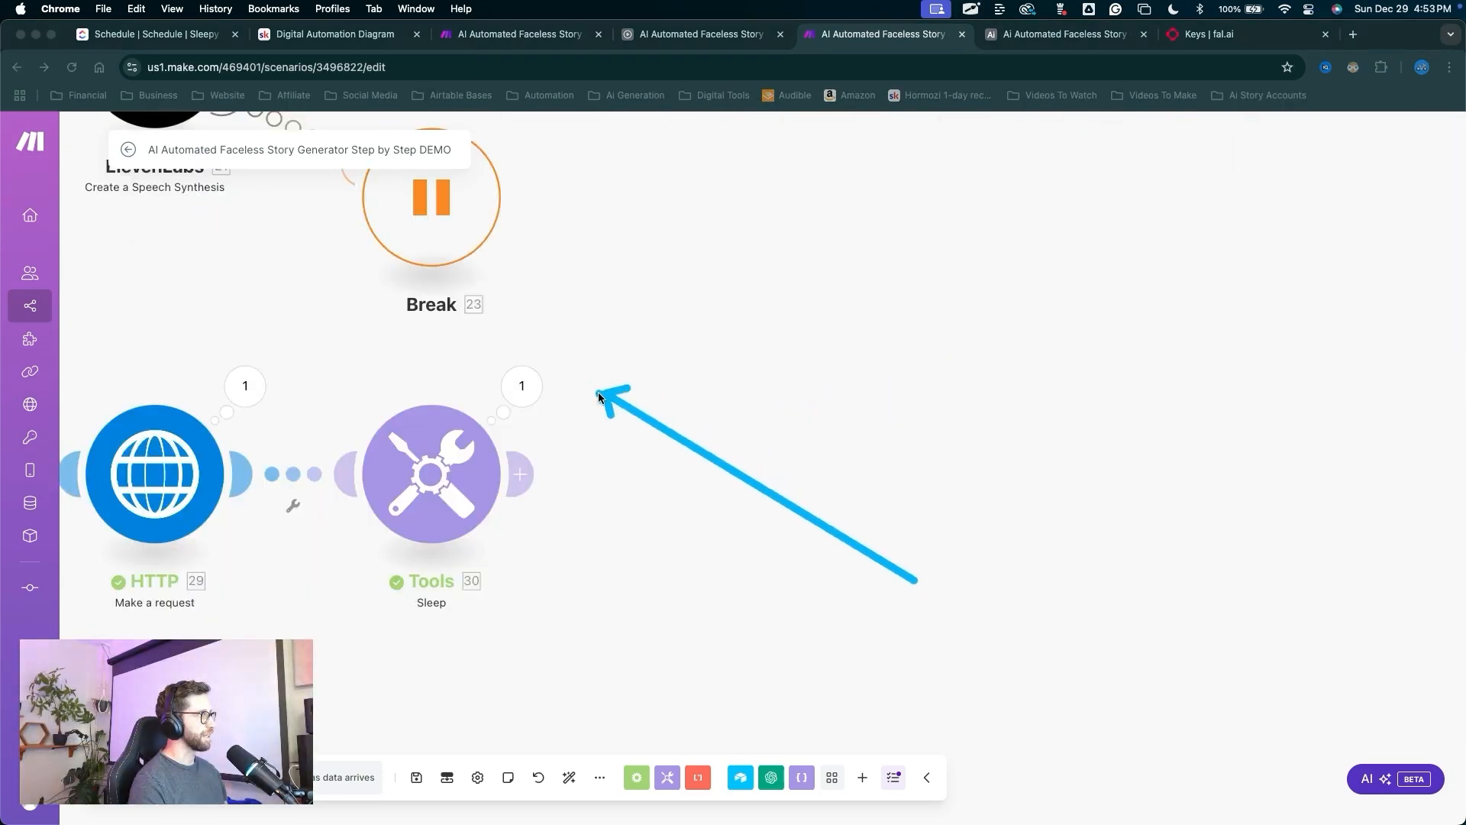
pyautogui.moveTo(596, 393)
pyautogui.mouseDown()
pyautogui.moveTo(557, 387)
pyautogui.moveTo(539, 484)
pyautogui.mouseUp()
# Add an HTTP Make a request module after Sleep with URL mapped to 29's response_url.
pyautogui.click(527, 475)
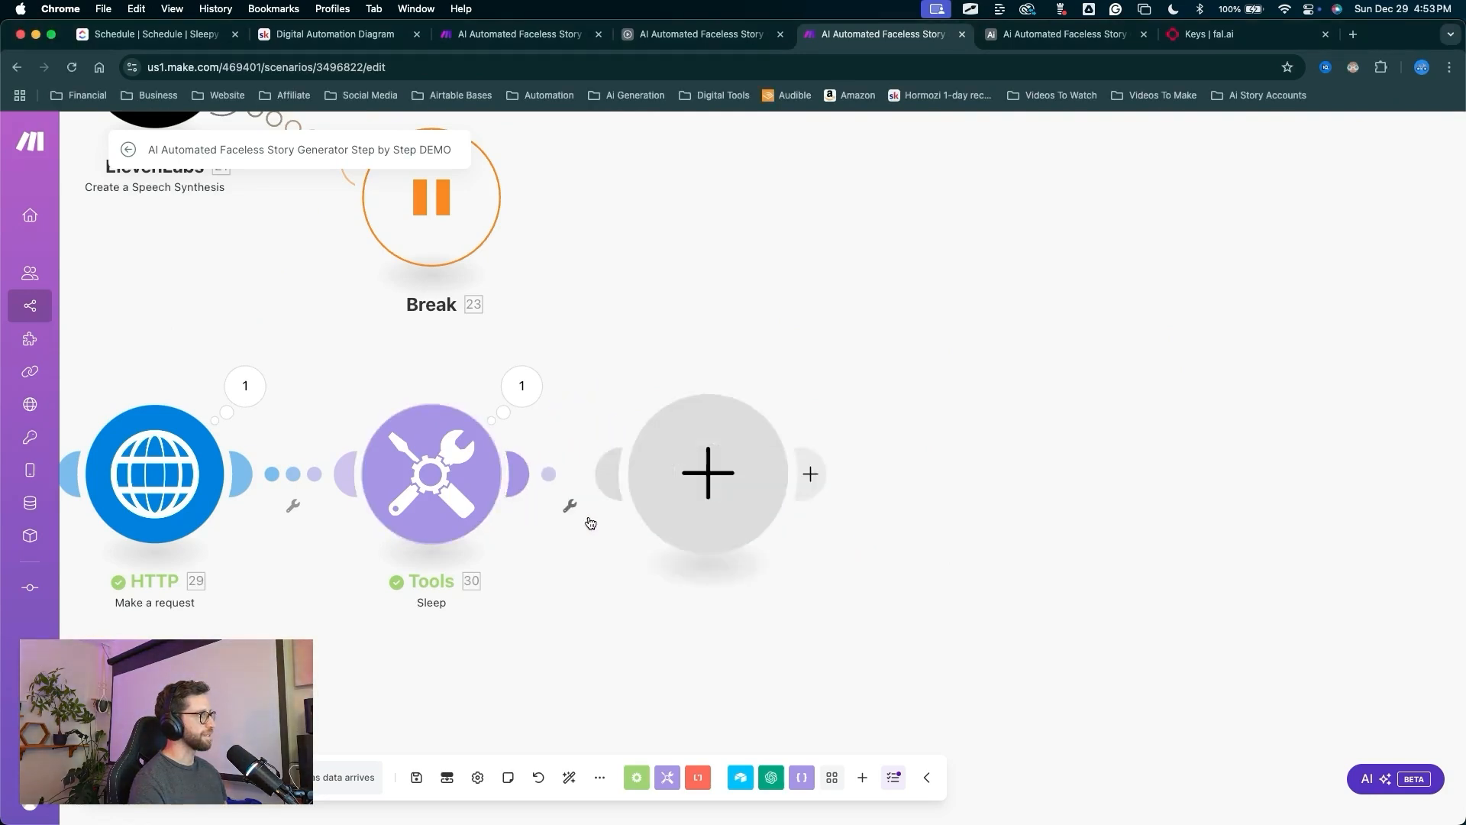
pyautogui.click(852, 555)
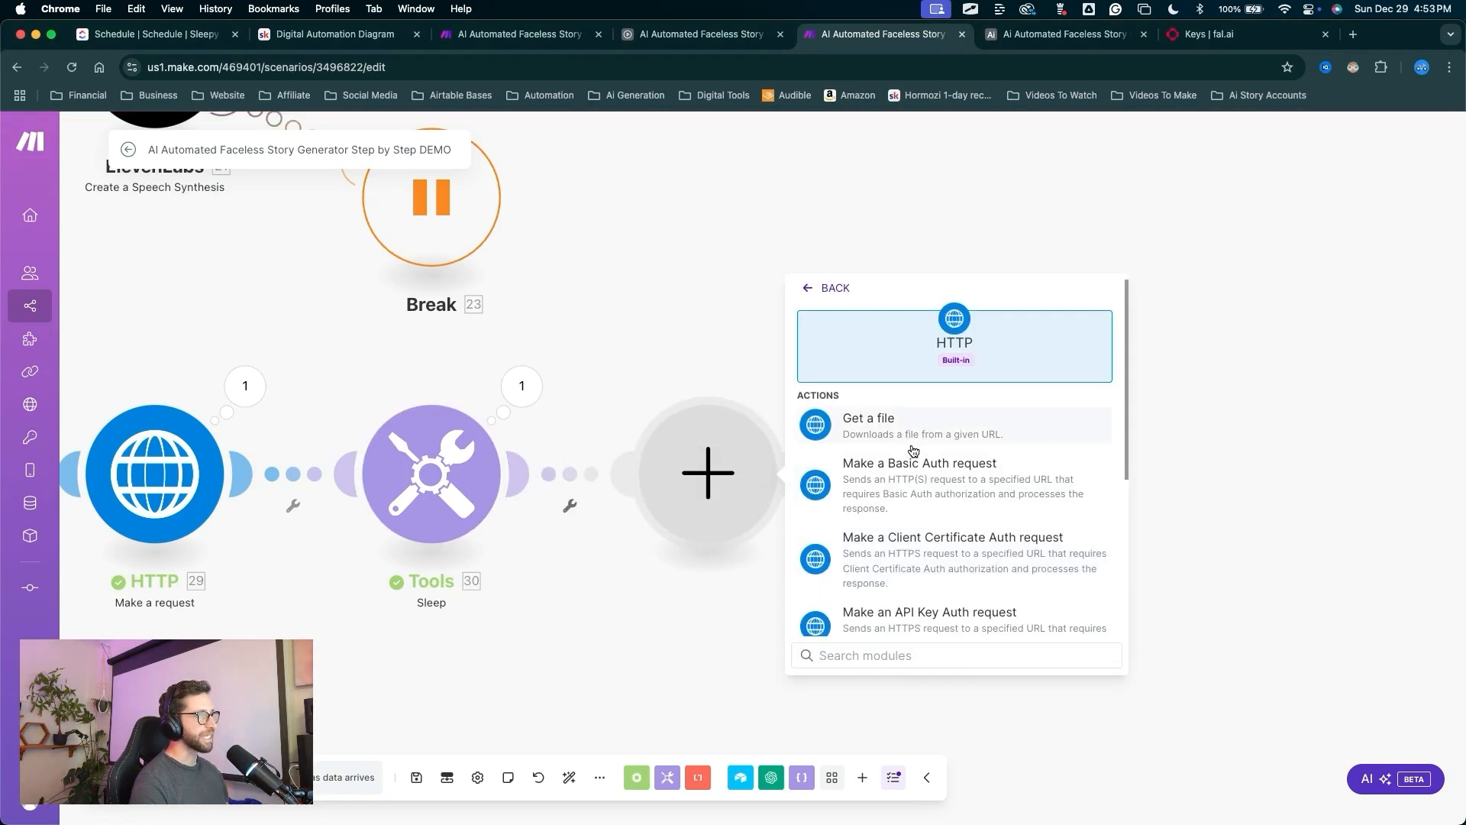
pyautogui.scroll(-2, 912, 428)
pyautogui.moveTo(914, 445); pyautogui.dragTo(885, 567)
pyautogui.click(881, 600)
pyautogui.moveTo(859, 457); pyautogui.dragTo(890, 313)
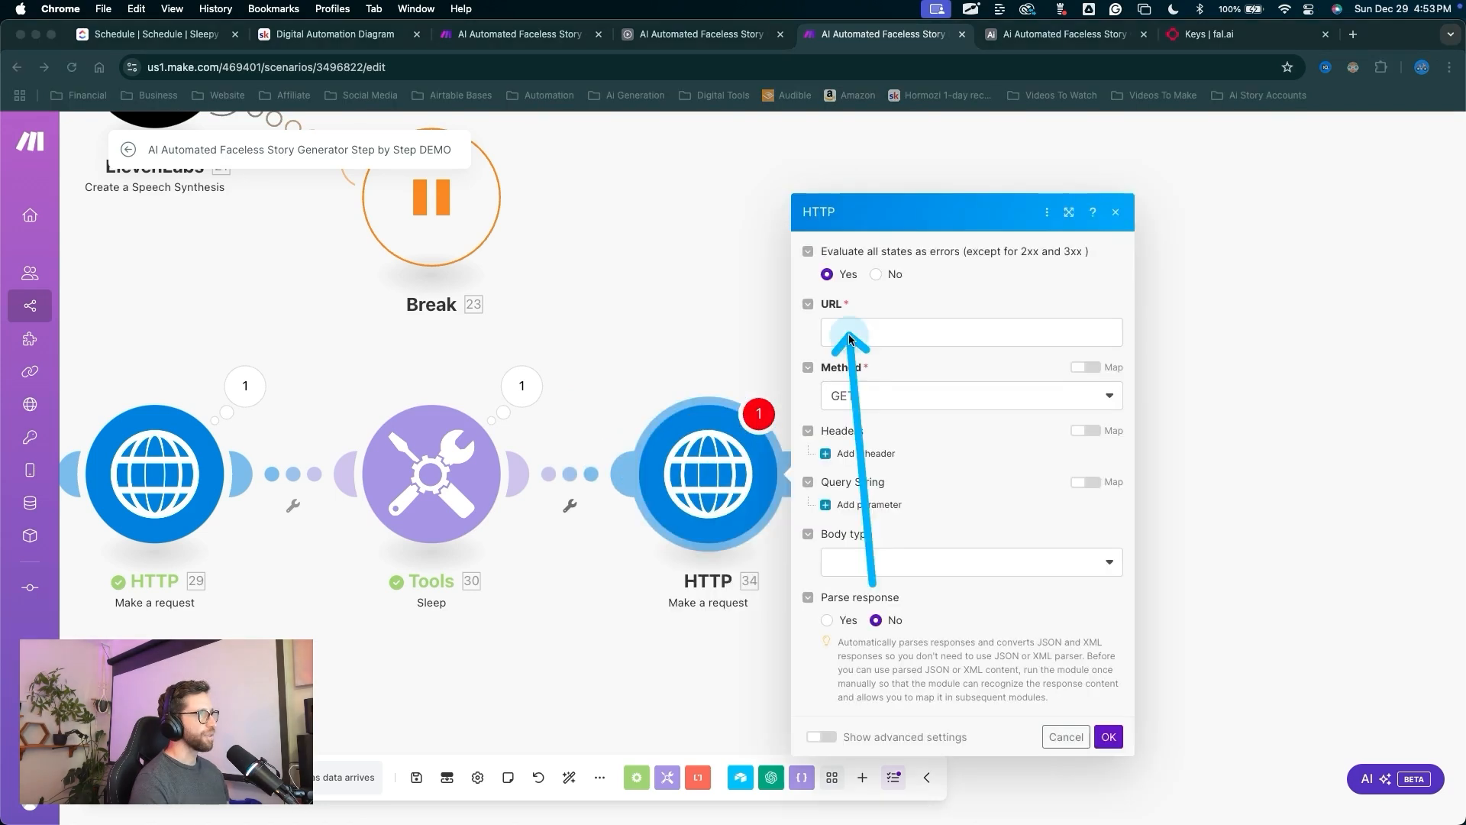
pyautogui.click(849, 335)
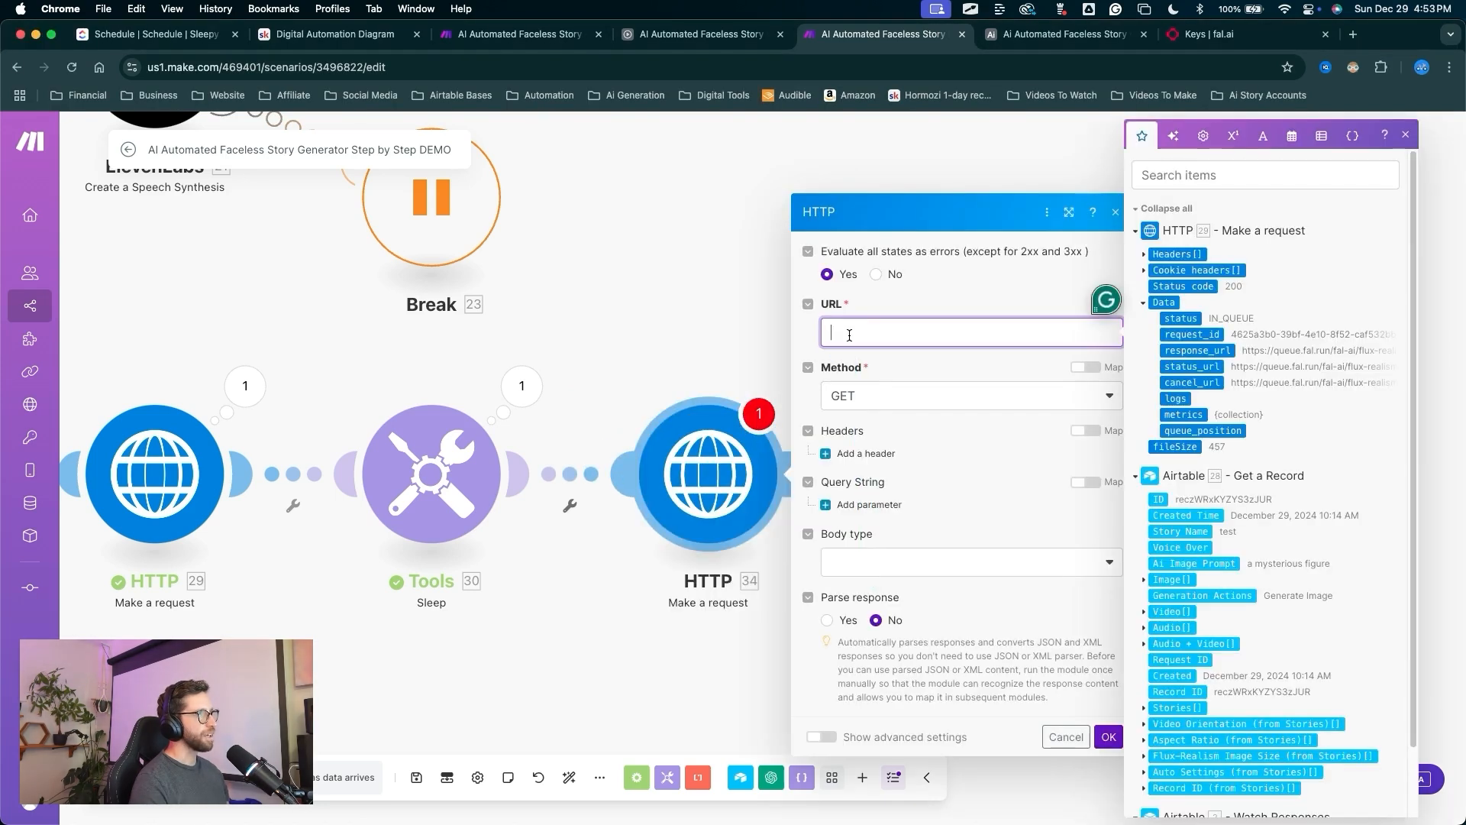
pyautogui.click(1129, 413)
pyautogui.click(968, 336)
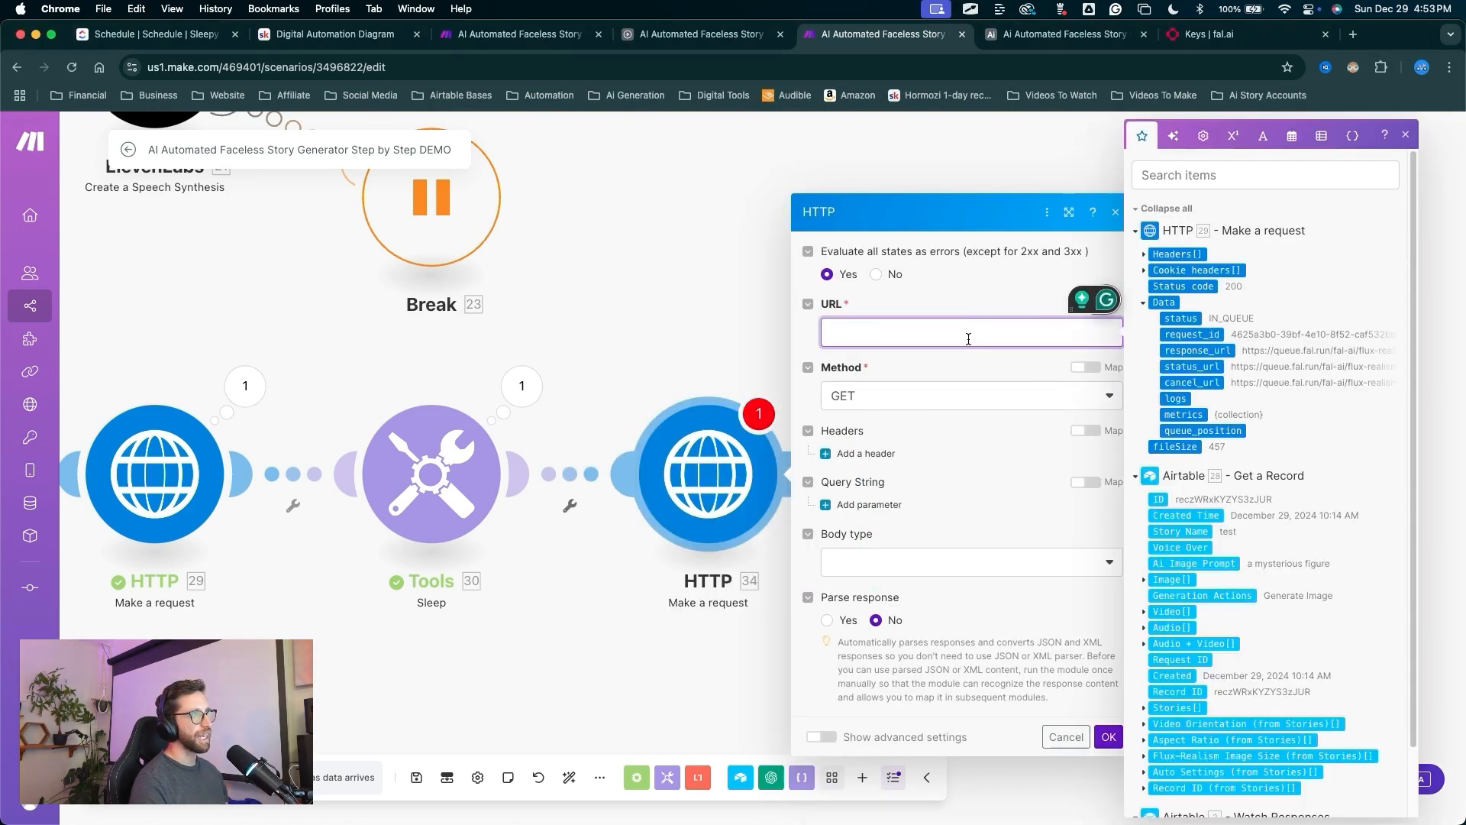
pyautogui.moveTo(1176, 353); pyautogui.dragTo(832, 340)
# Add an Authorization header using the API key from the earlier fal.ai request.
pyautogui.moveTo(1007, 496); pyautogui.dragTo(882, 420)
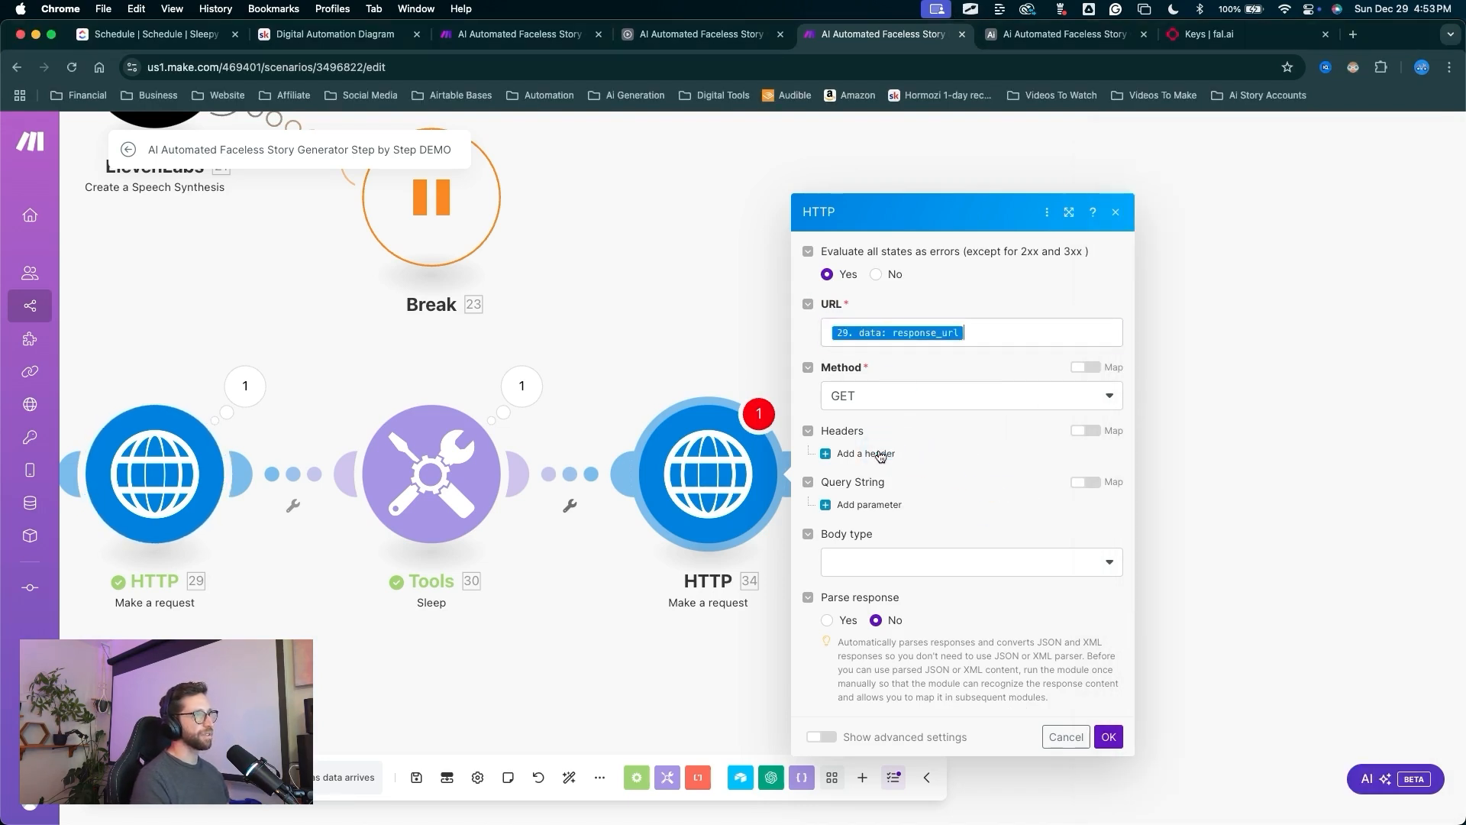
pyautogui.click(880, 454)
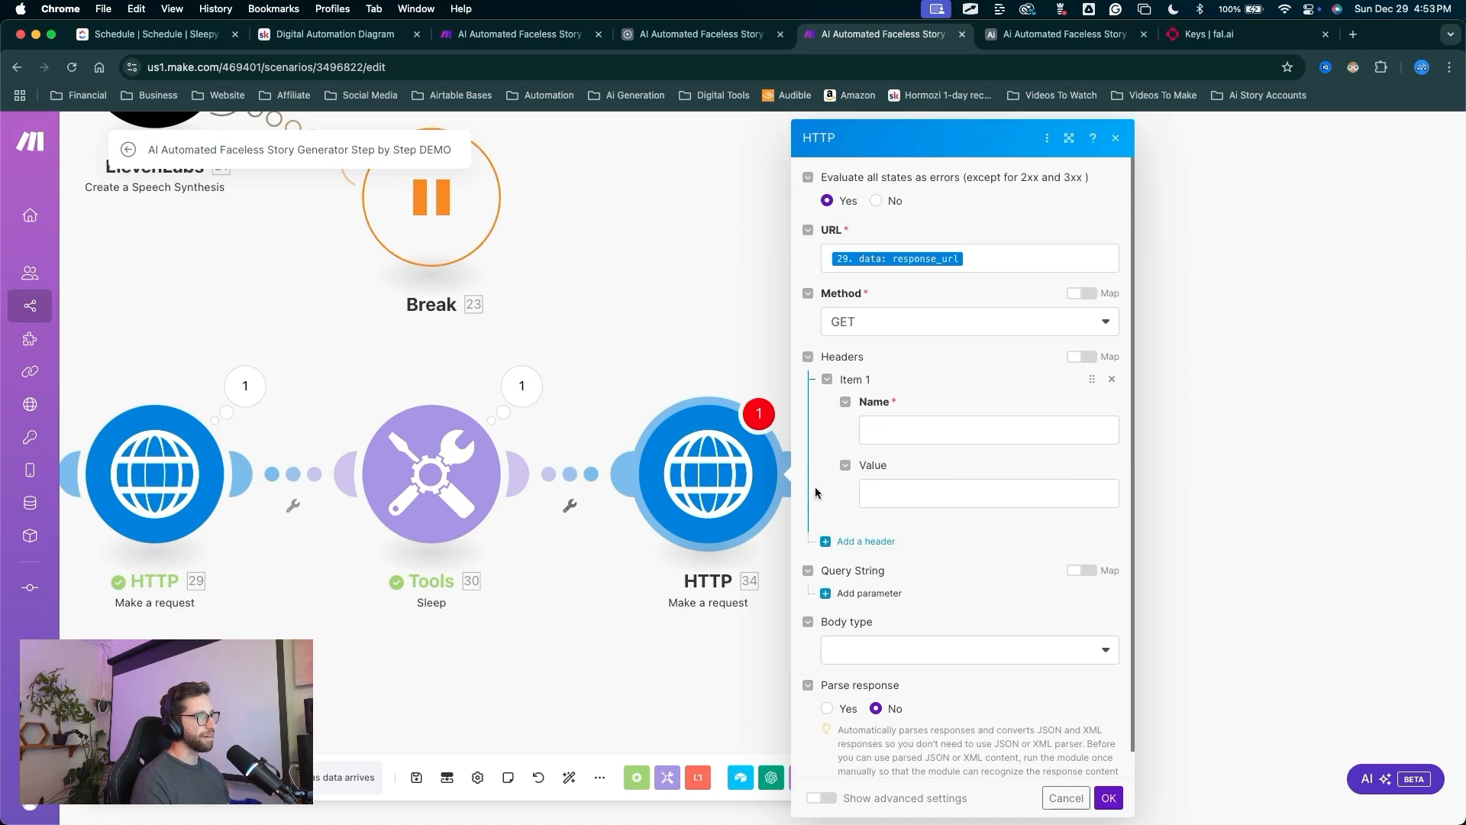
pyautogui.moveTo(624, 641); pyautogui.dragTo(168, 477)
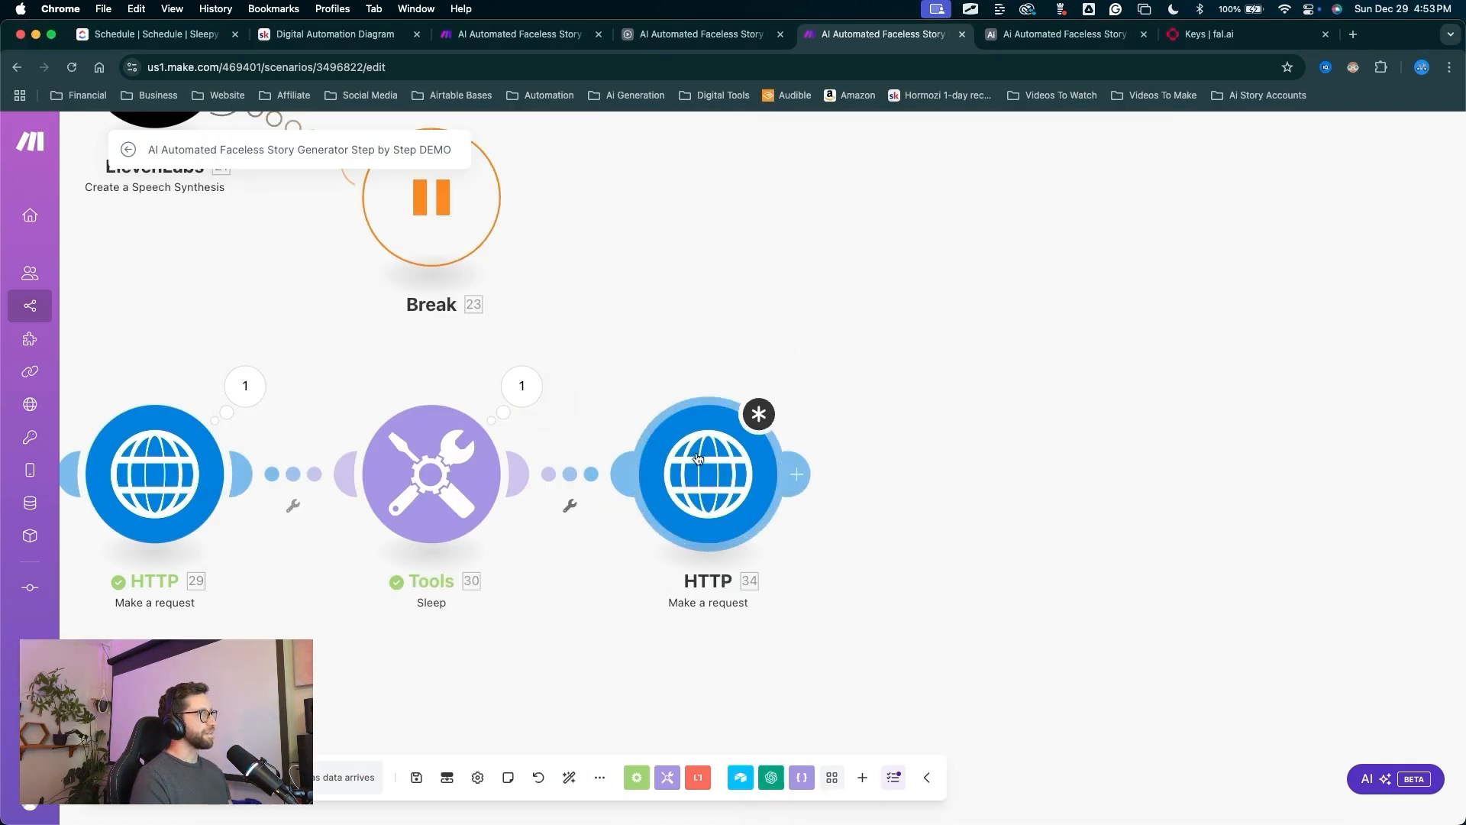
pyautogui.click(697, 458)
pyautogui.click(912, 431)
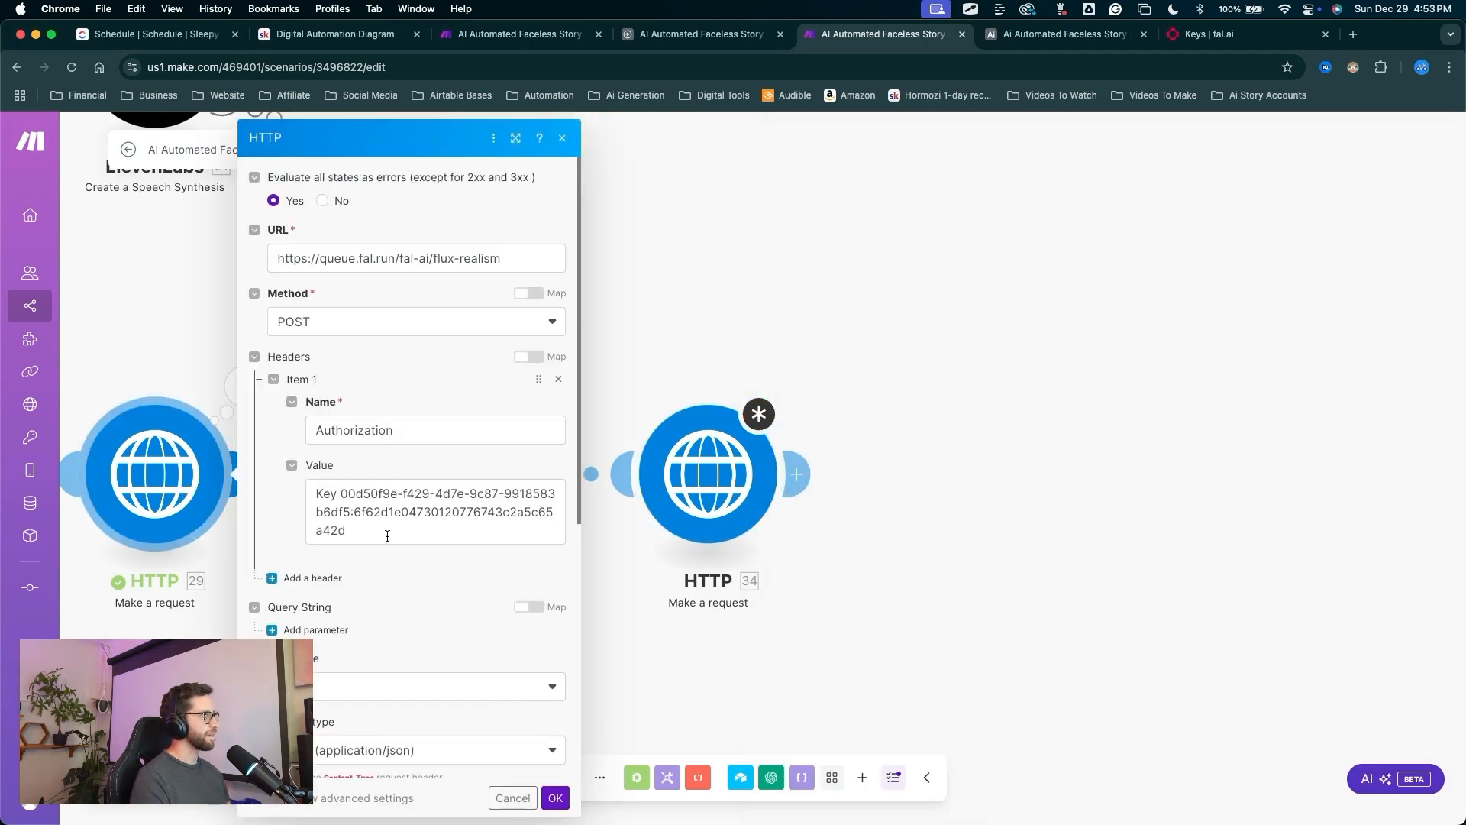
pyautogui.moveTo(387, 536); pyautogui.dragTo(286, 500)
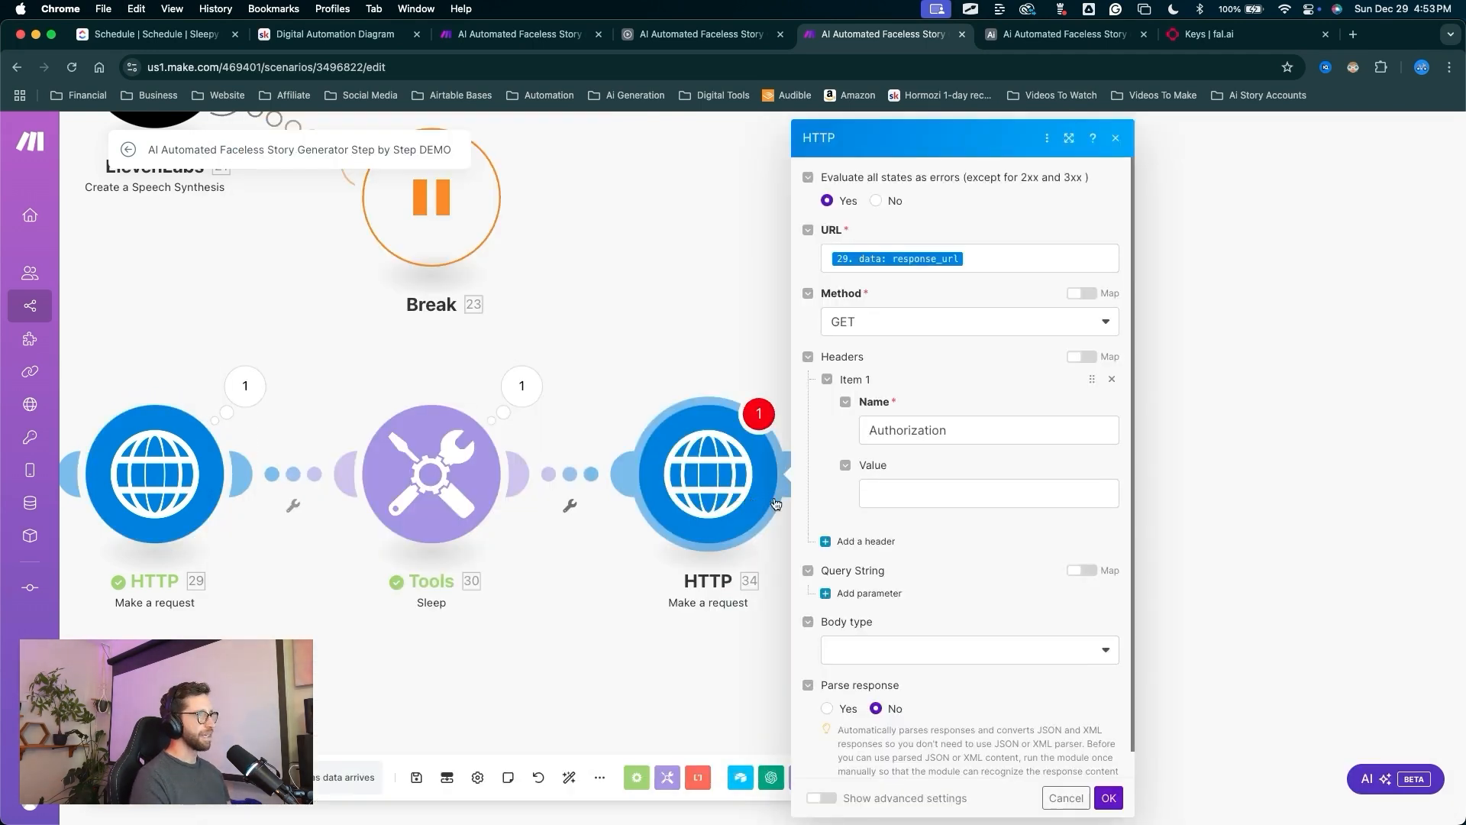
pyautogui.click(957, 502)
pyautogui.click(1032, 561)
# Set the request body type to Raw with JSON content type.
pyautogui.scroll(-2, 992, 596)
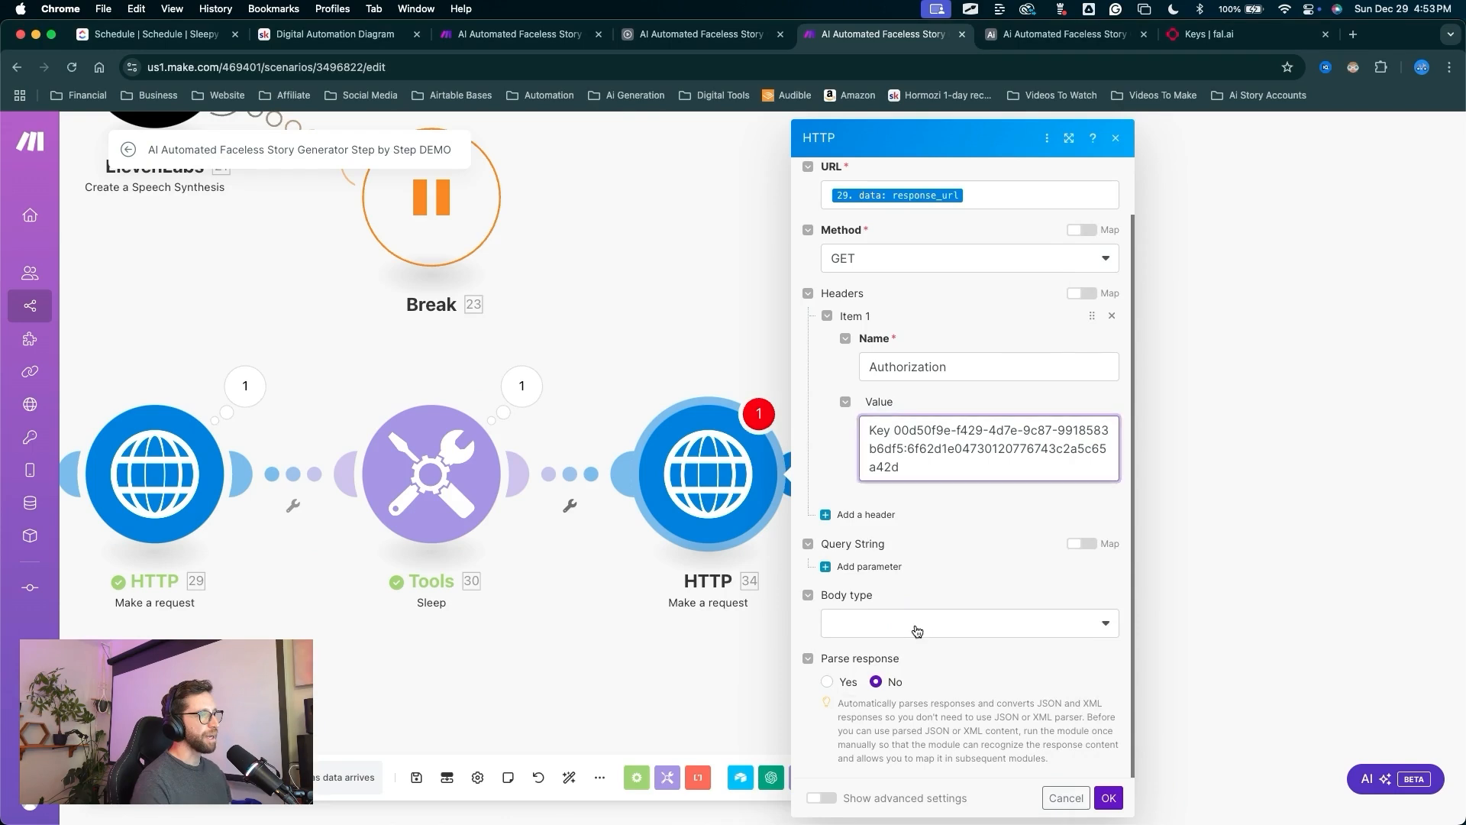
pyautogui.click(907, 626)
pyautogui.click(869, 649)
pyautogui.click(880, 684)
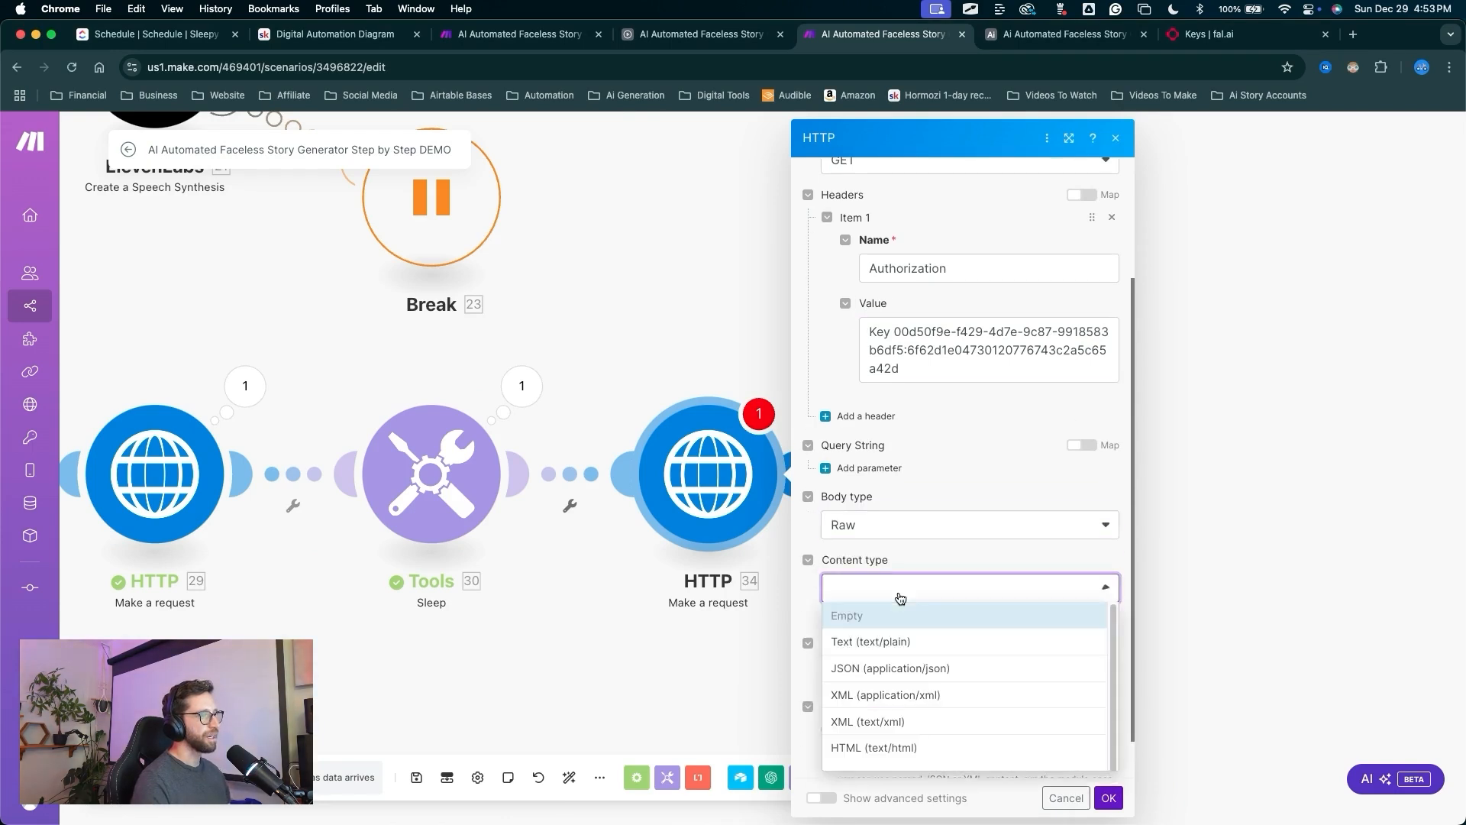
pyautogui.click(882, 663)
pyautogui.scroll(-1, 924, 631)
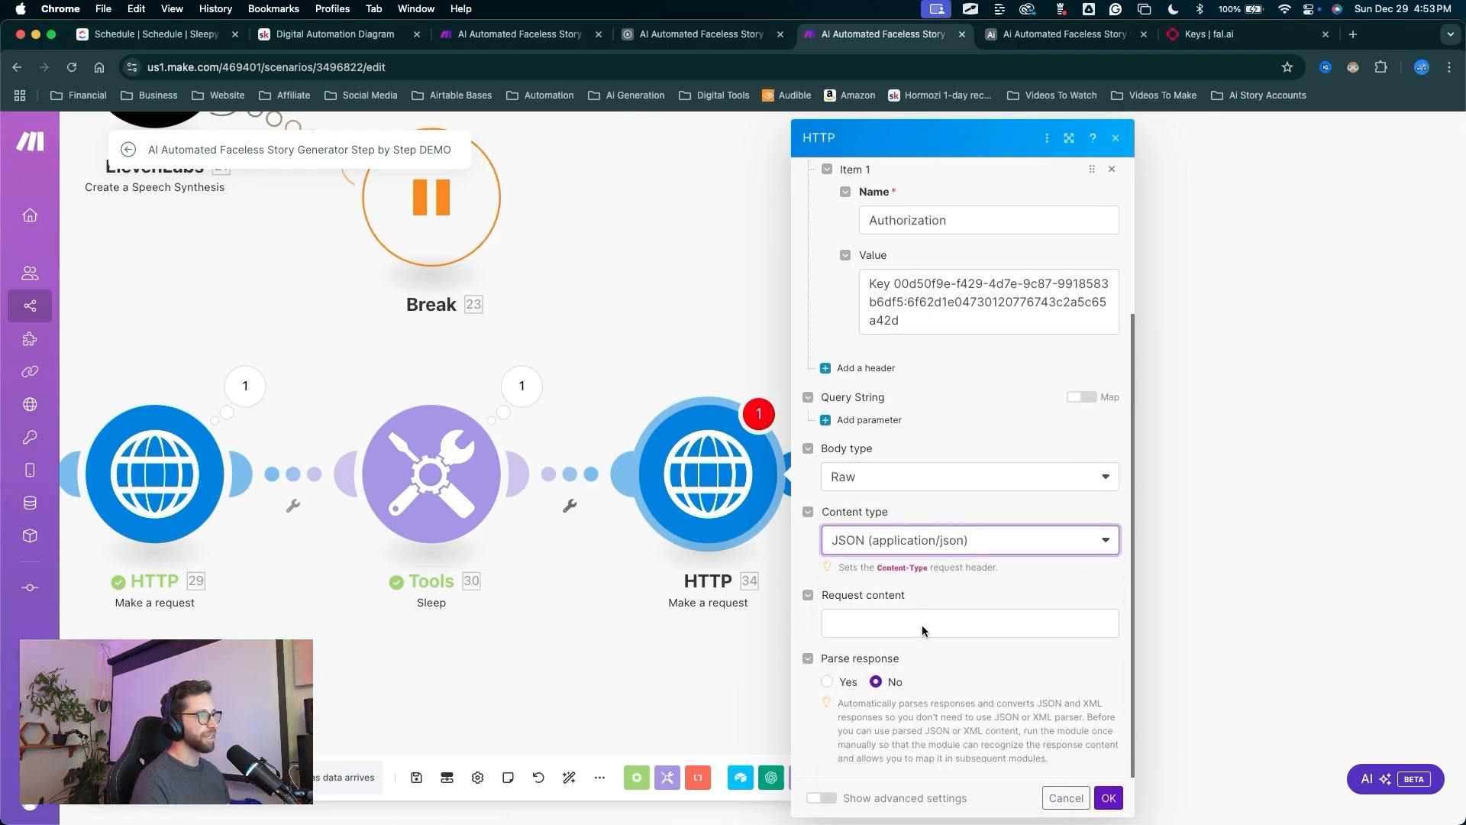
pyautogui.moveTo(964, 399)
pyautogui.mouseDown()
pyautogui.moveTo(863, 599)
pyautogui.moveTo(1097, 782)
pyautogui.mouseUp()
# Save the new HTTP request and rename module 29 to Fal.ai.
pyautogui.click(1107, 798)
pyautogui.moveTo(874, 674)
pyautogui.mouseDown()
pyautogui.moveTo(658, 530)
pyautogui.moveTo(411, 434)
pyautogui.mouseUp()
pyautogui.rightClick(411, 439)
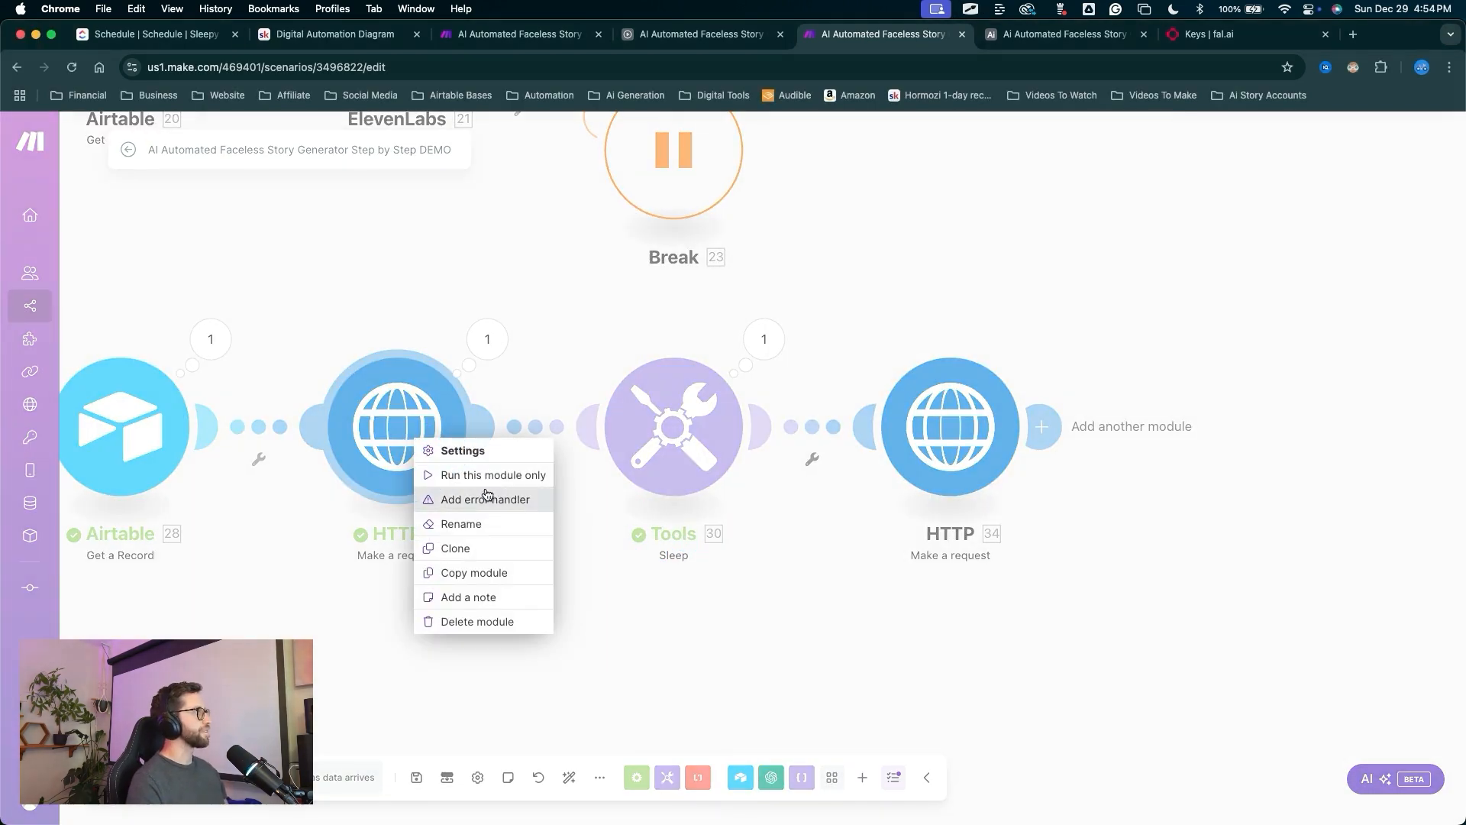
pyautogui.click(479, 524)
pyautogui.write('Fa')
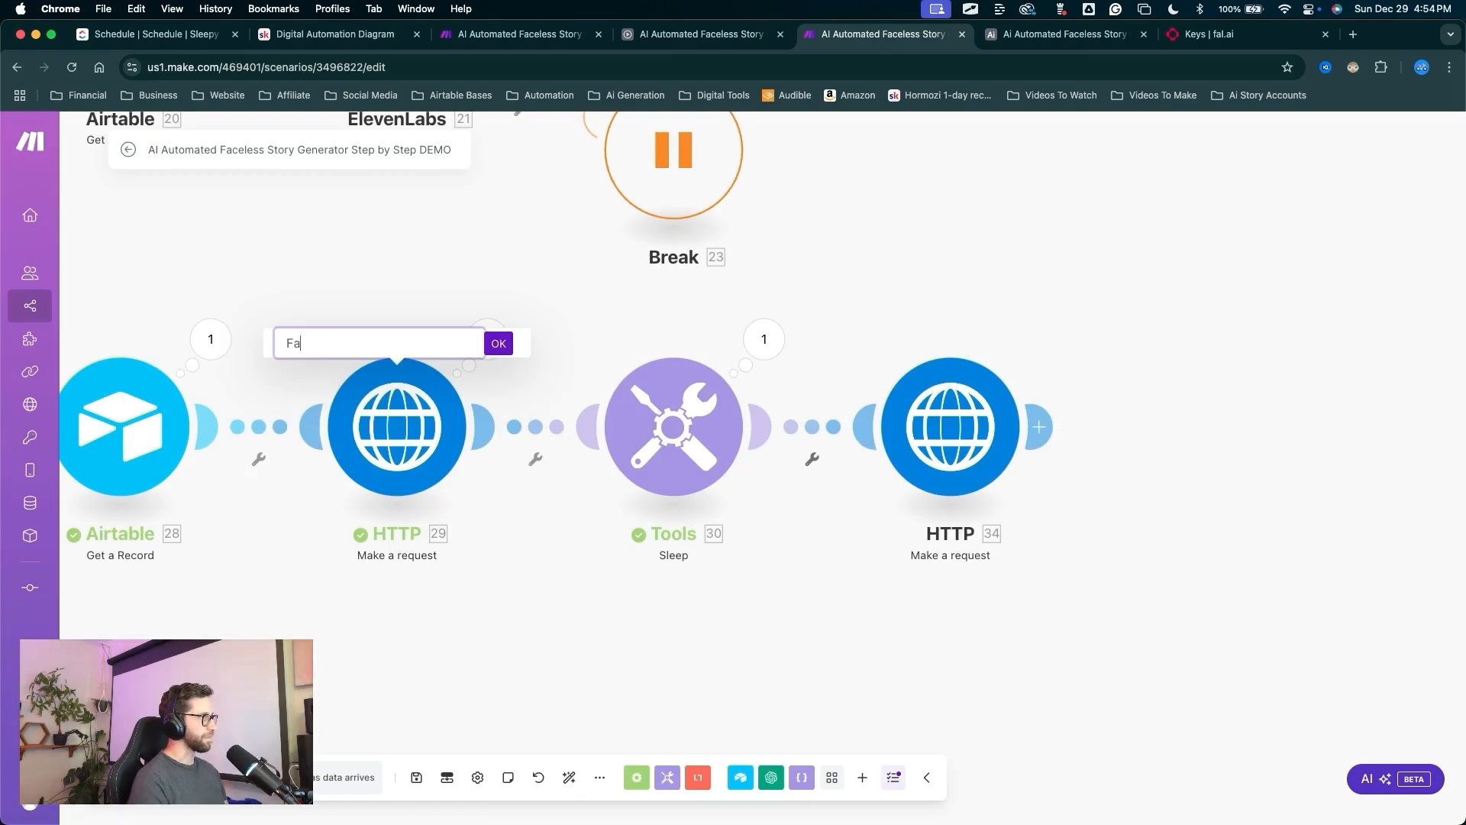
pyautogui.write('l.ai')
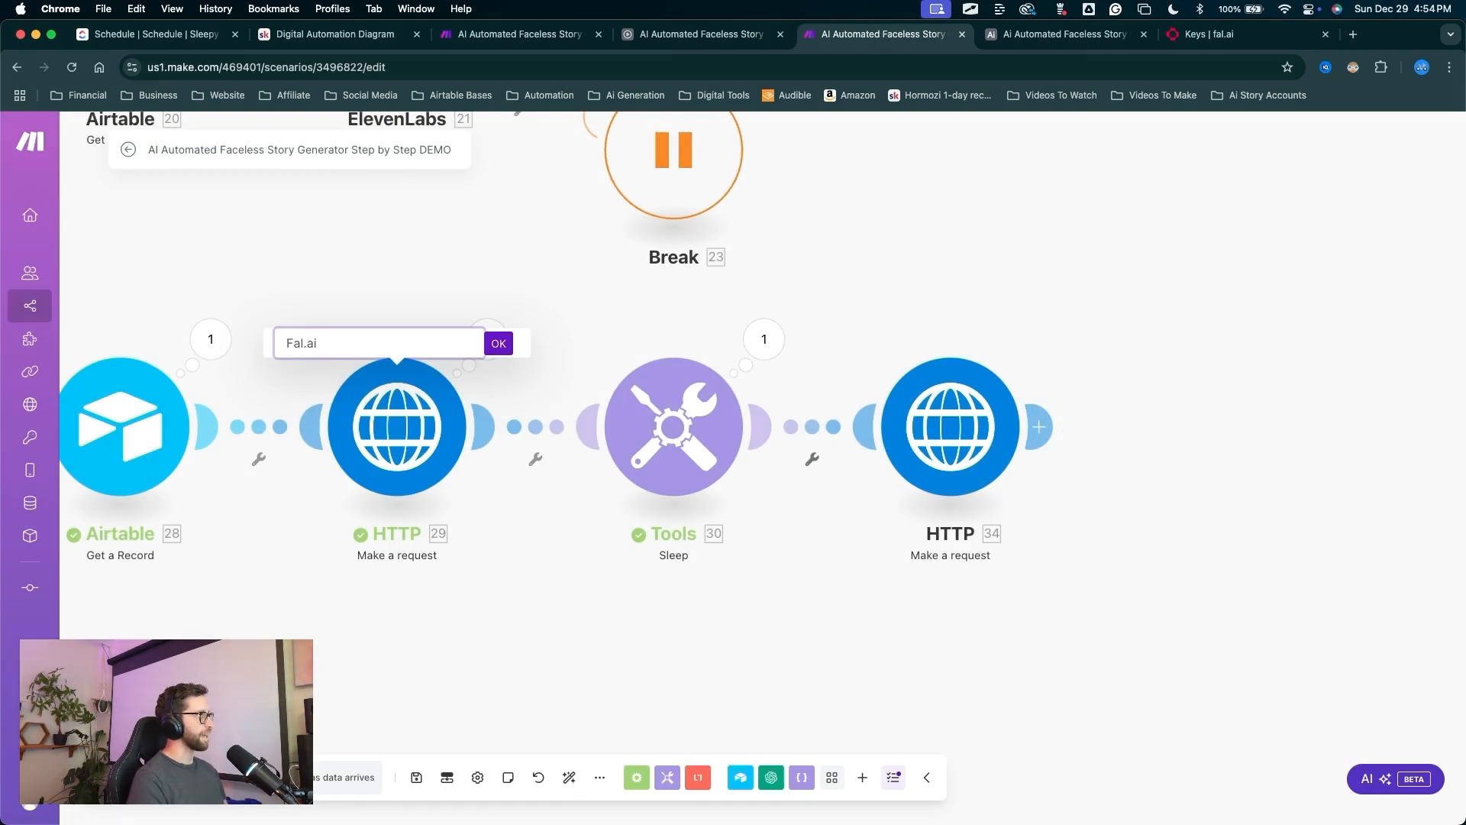
pyautogui.click(498, 343)
# Rename the new HTTP module to Download Image.
pyautogui.moveTo(688, 671); pyautogui.dragTo(899, 458)
pyautogui.rightClick(926, 466)
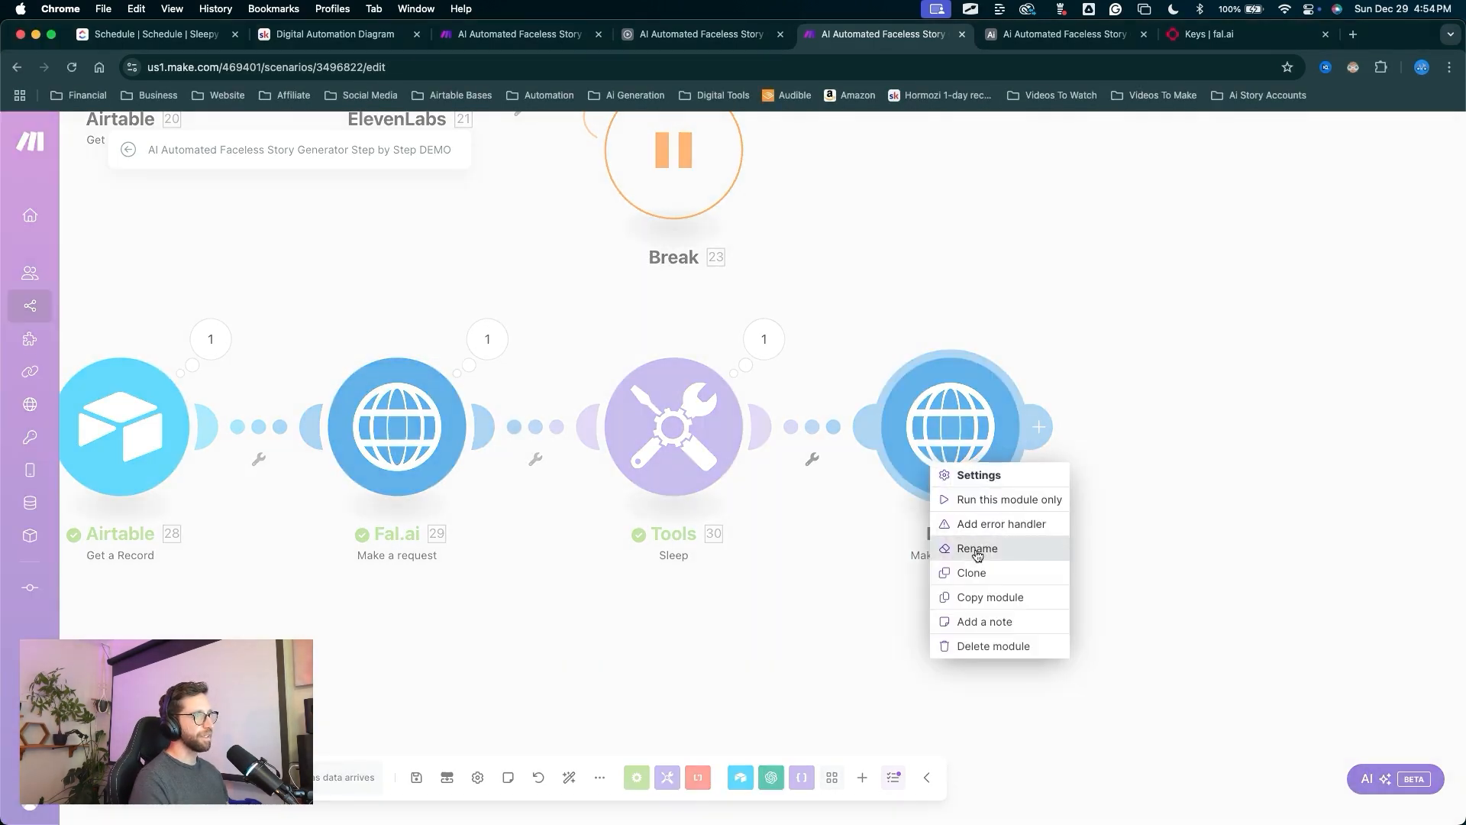
pyautogui.click(985, 547)
pyautogui.write('Download Image')
pyautogui.moveTo(1098, 498); pyautogui.dragTo(1054, 356)
pyautogui.click(1053, 350)
# Add a JSON Parse JSON module reading Download Image's Data (34. Data).
pyautogui.moveTo(808, 613); pyautogui.dragTo(556, 464)
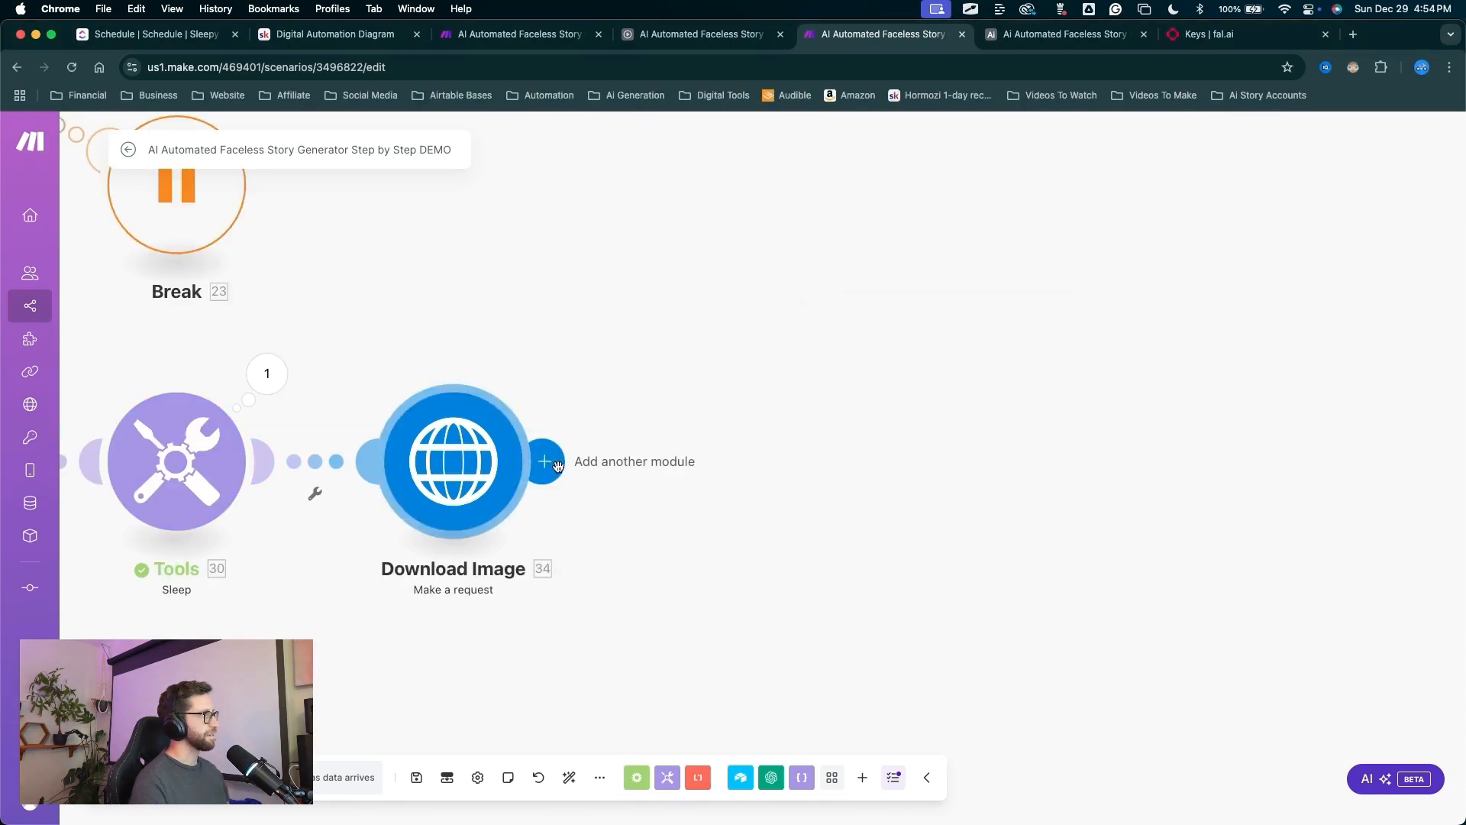
pyautogui.click(556, 464)
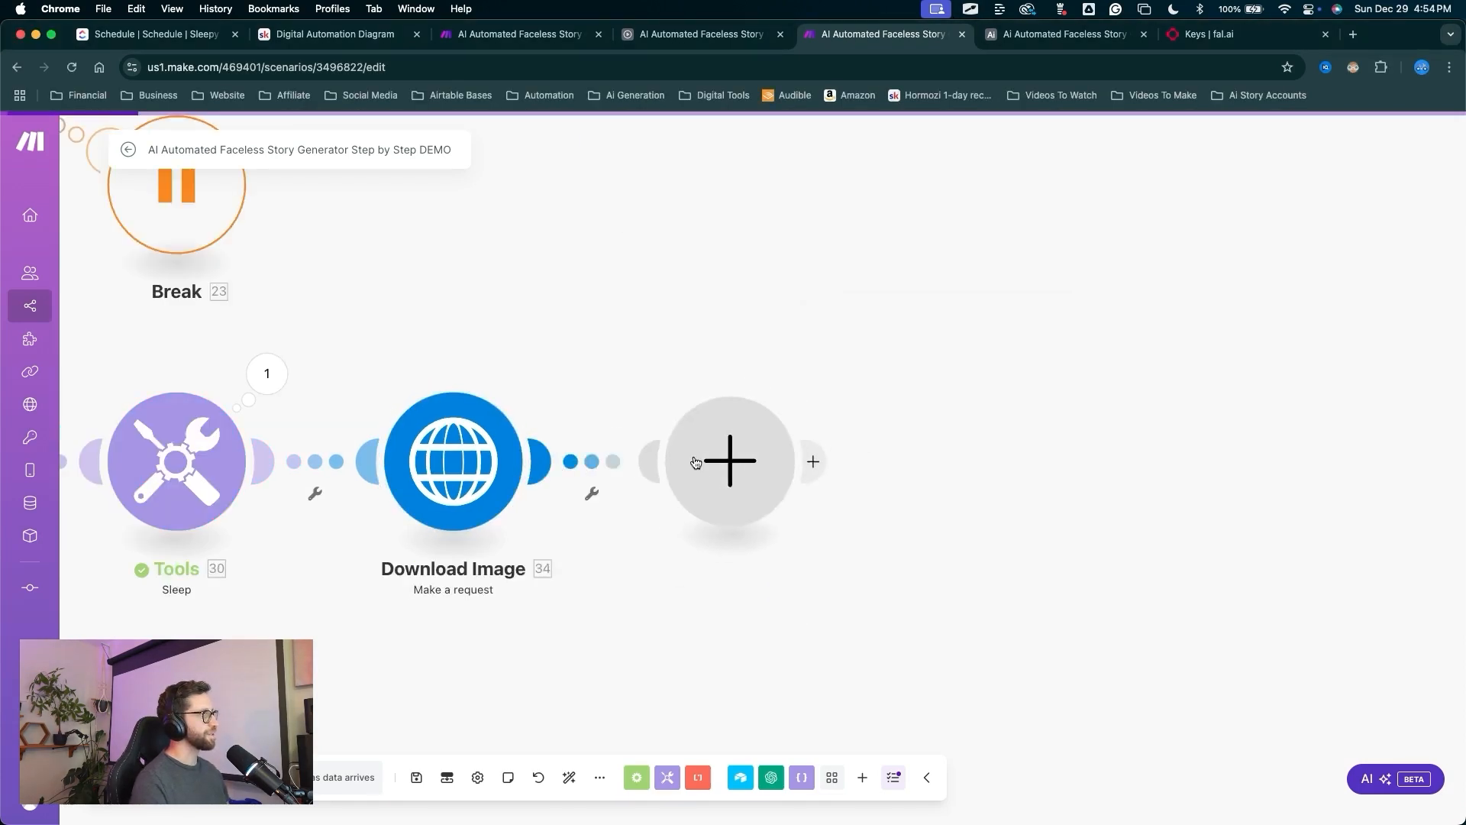
pyautogui.click(892, 413)
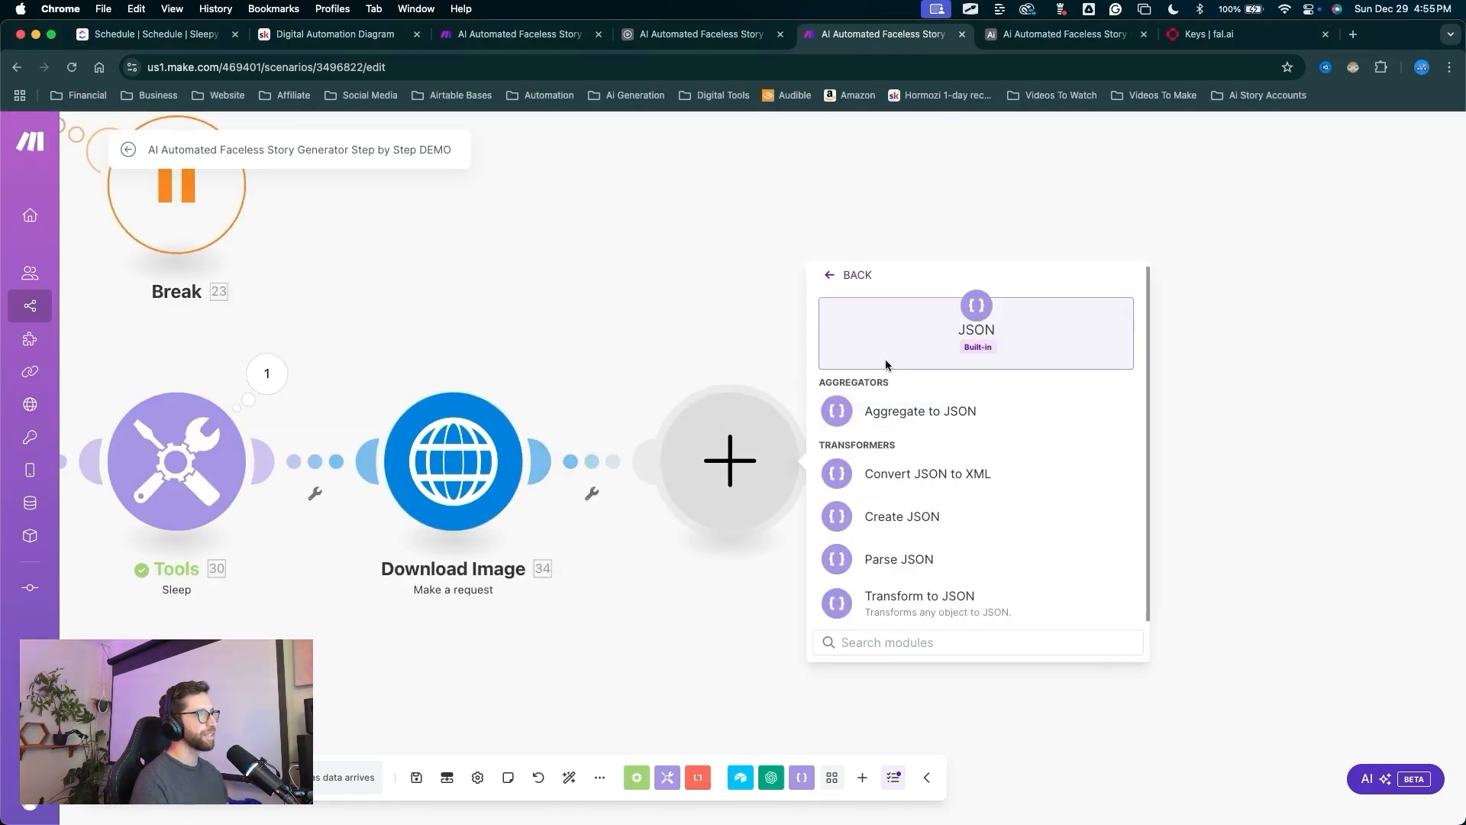
pyautogui.click(899, 560)
pyautogui.moveTo(953, 486); pyautogui.dragTo(925, 507)
pyautogui.click(898, 524)
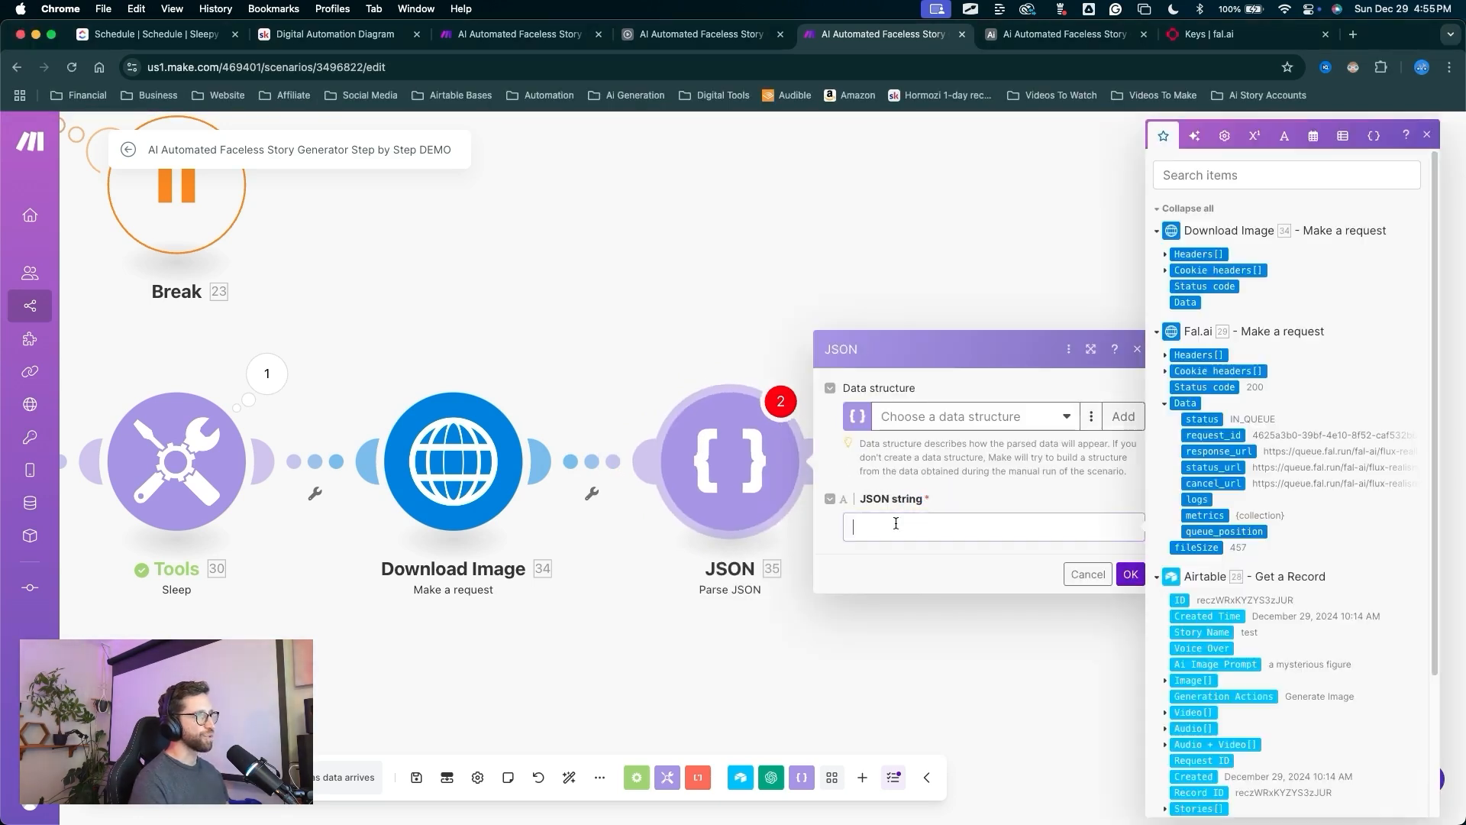
pyautogui.click(1193, 304)
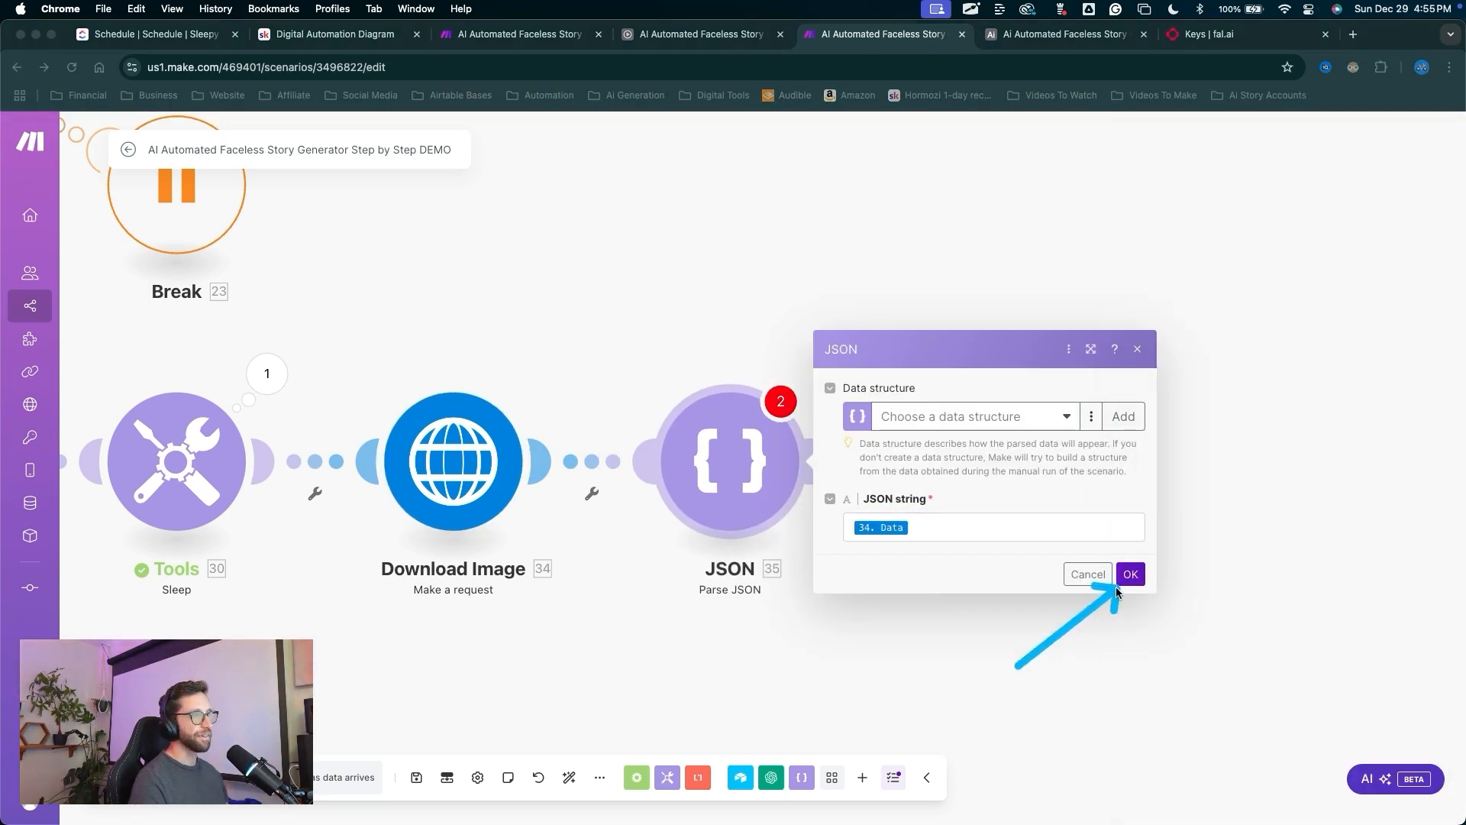
pyautogui.click(1130, 575)
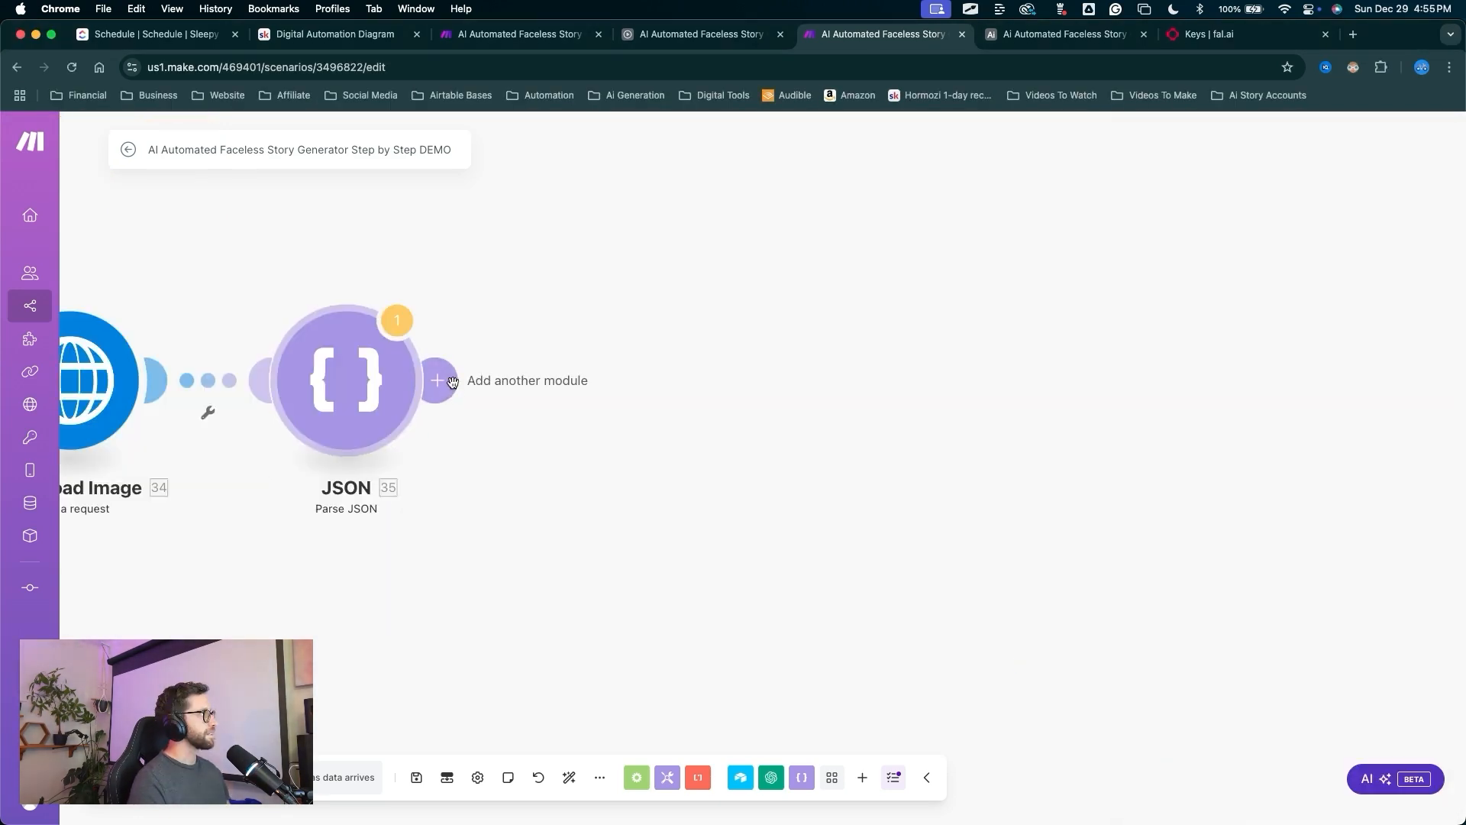
pyautogui.click(449, 380)
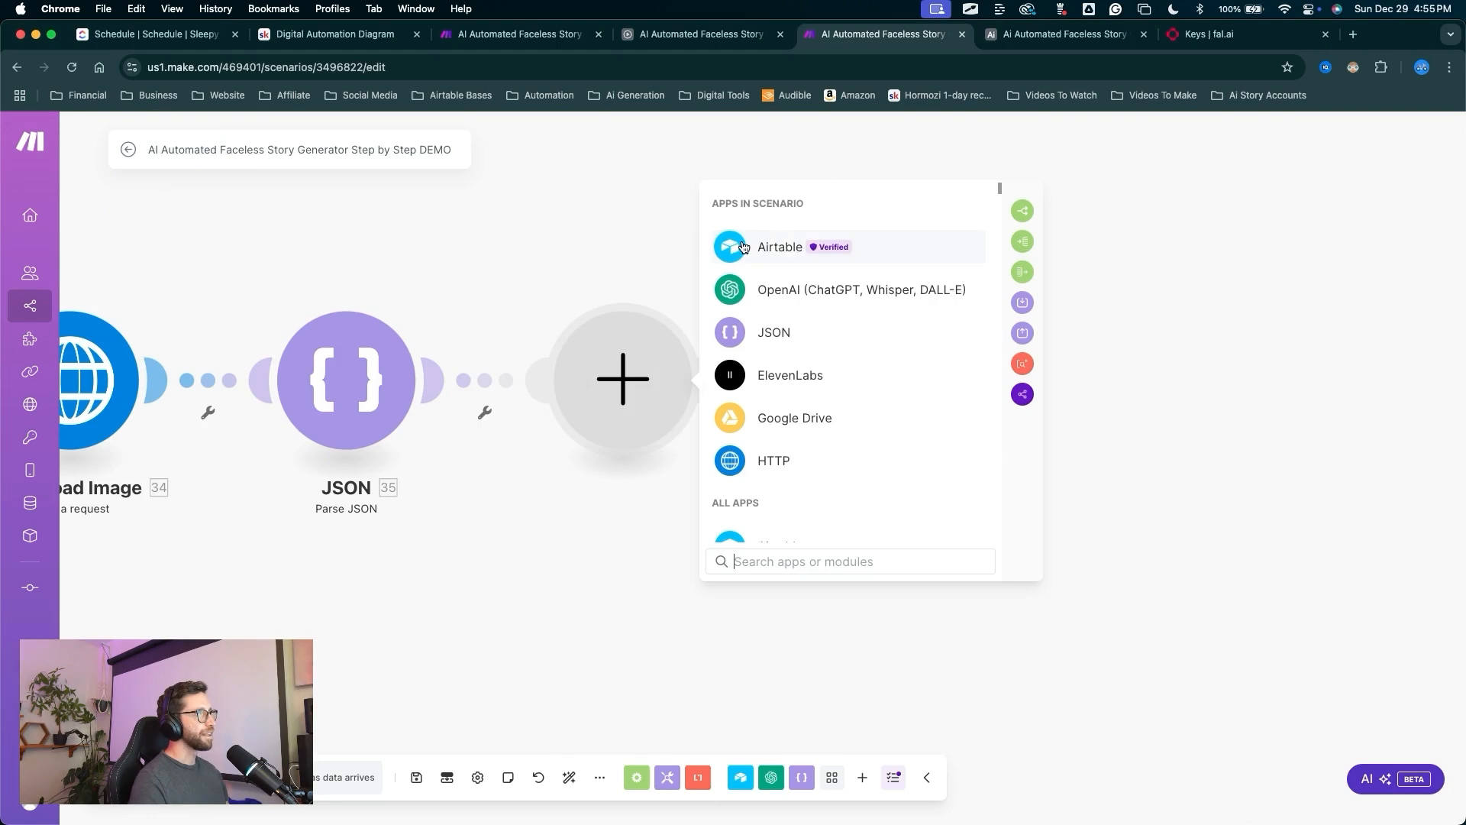
# Add an Airtable Update a Record module on the story generator base's Generation table.
pyautogui.hotkey('ctrl', 'Tab')
pyautogui.click(706, 247)
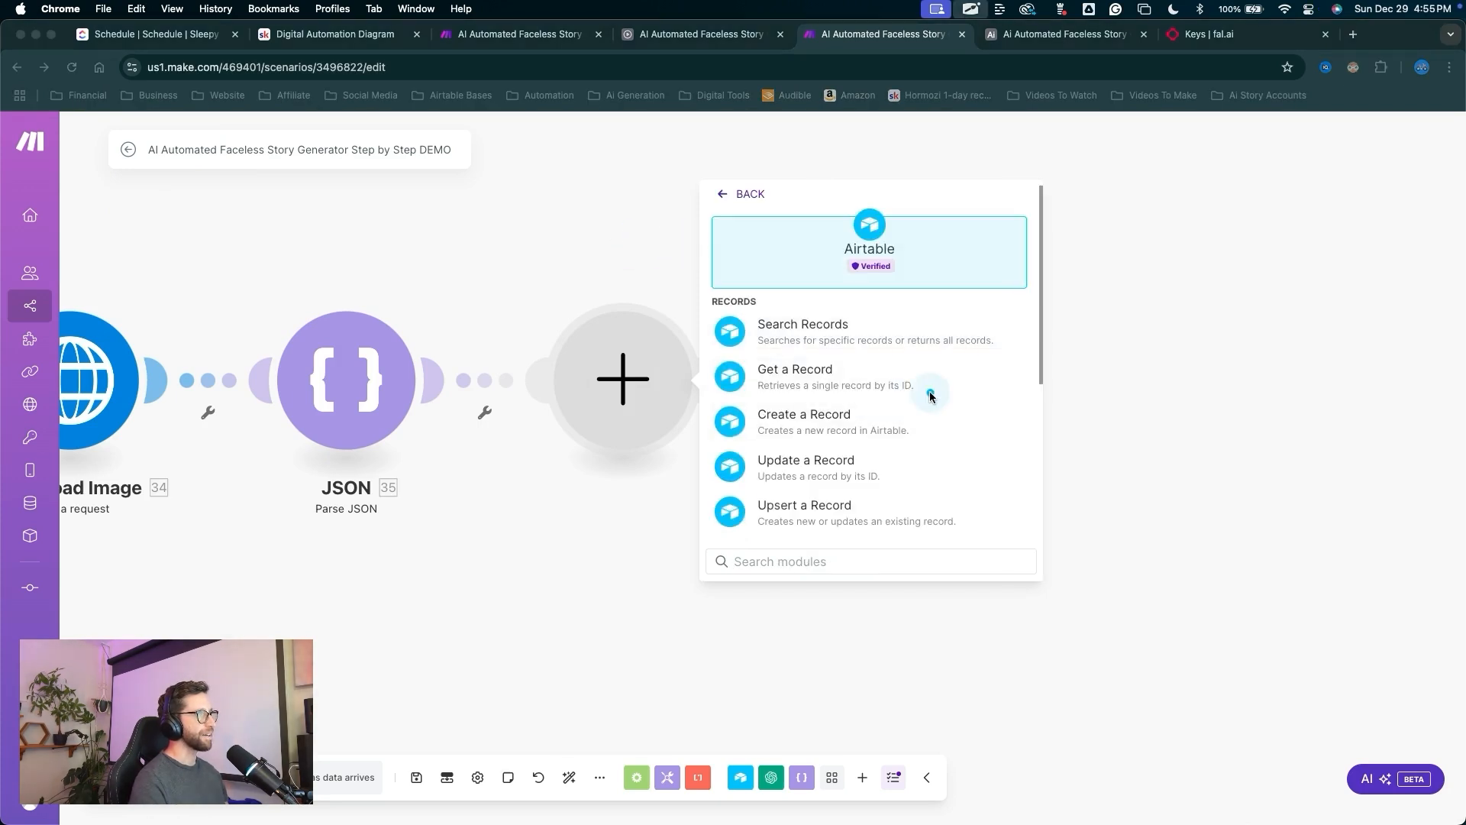
pyautogui.click(853, 459)
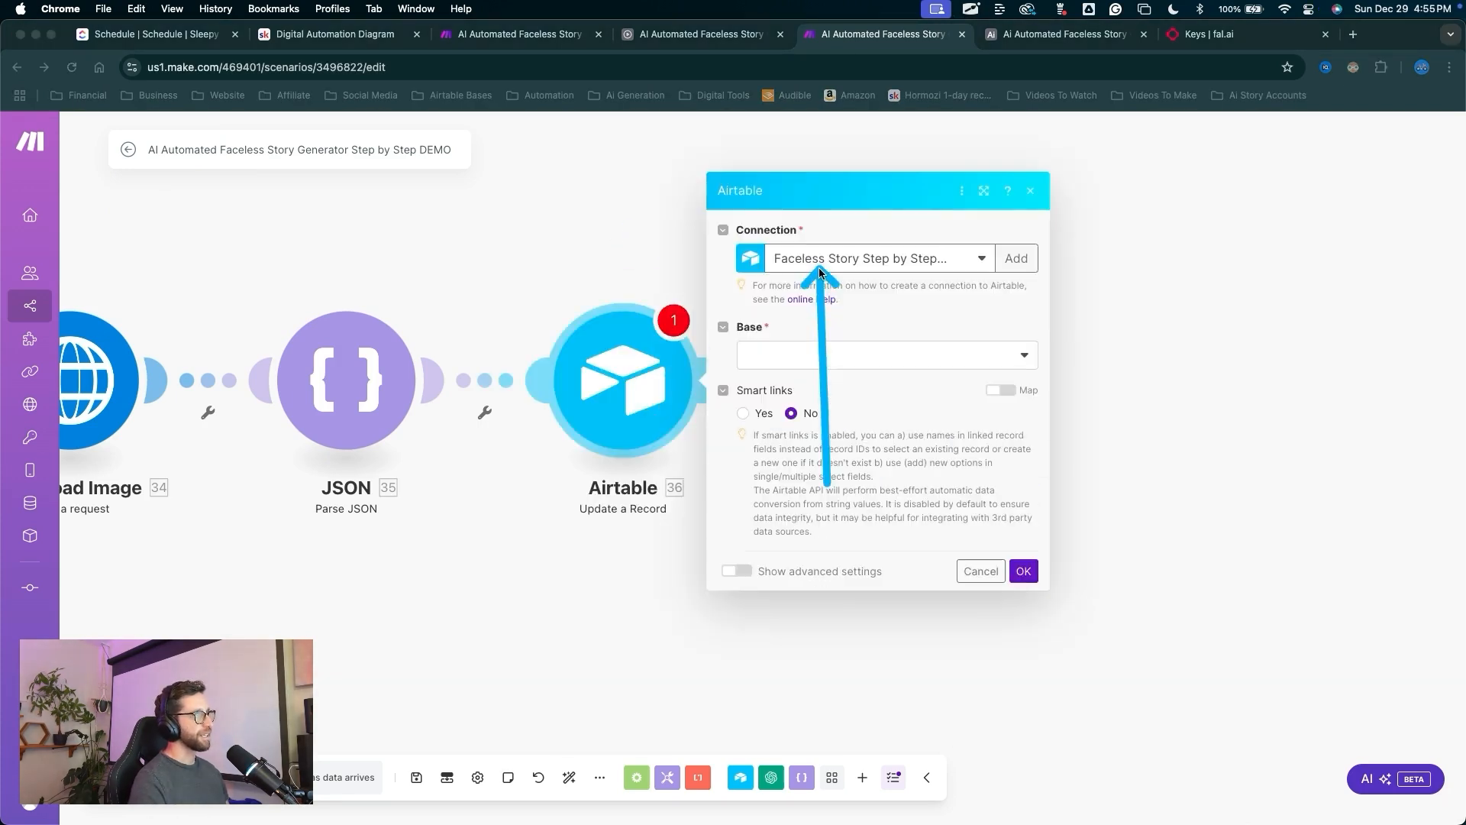
pyautogui.click(827, 355)
pyautogui.click(827, 379)
pyautogui.click(782, 388)
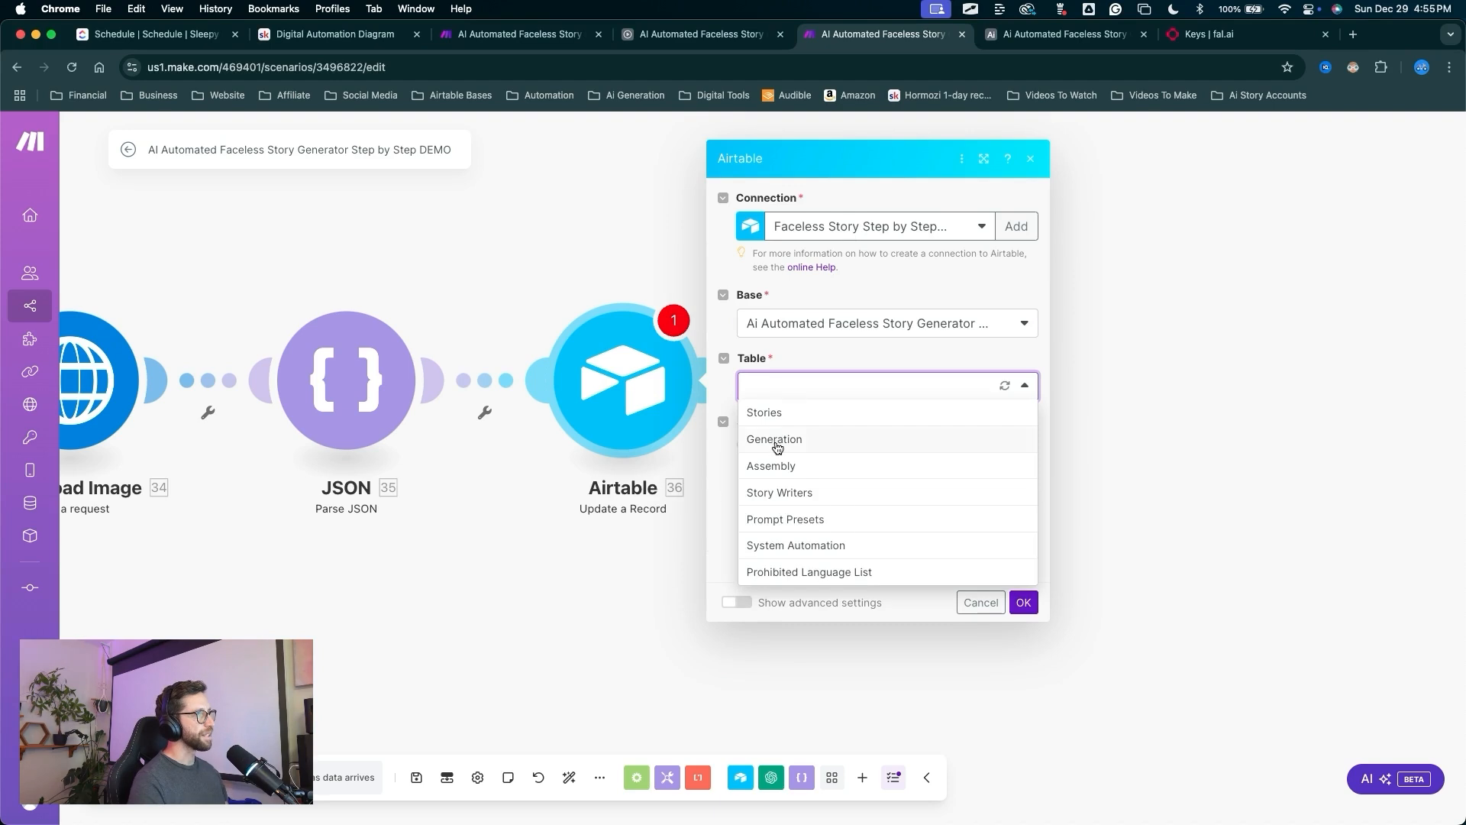
pyautogui.click(776, 435)
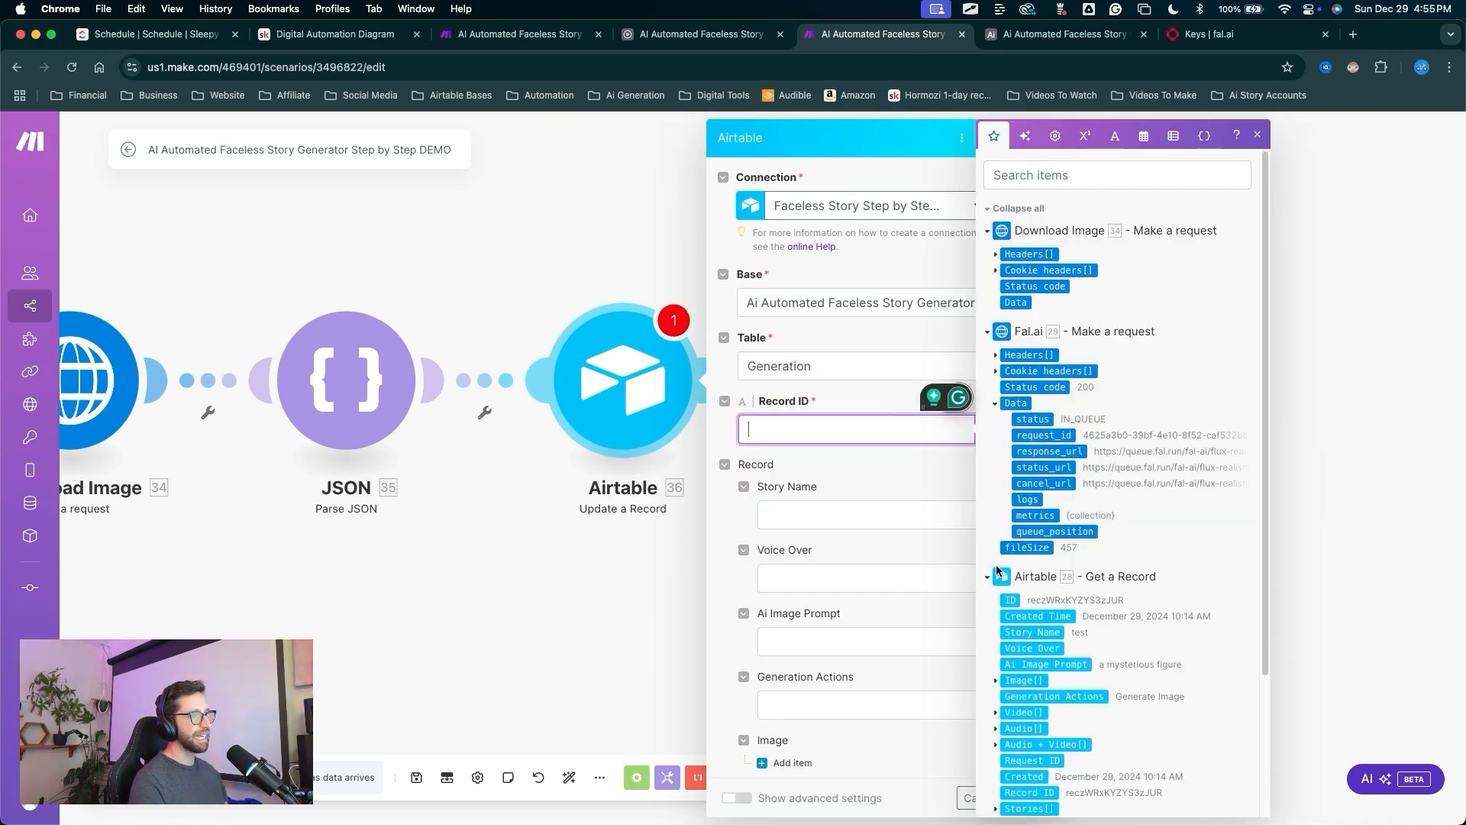
# Fill the record fields, mapping 28. ID into Record ID and adding an image attachment entry.
pyautogui.scroll(-1, 1001, 572)
pyautogui.moveTo(1011, 572)
pyautogui.mouseDown()
pyautogui.moveTo(949, 562)
pyautogui.moveTo(848, 430)
pyautogui.moveTo(797, 540)
pyautogui.mouseUp()
pyautogui.scroll(-2, 915, 493)
pyautogui.scroll(-4, 915, 493)
pyautogui.hotkey('ctrl', 'a')
pyautogui.click(791, 565)
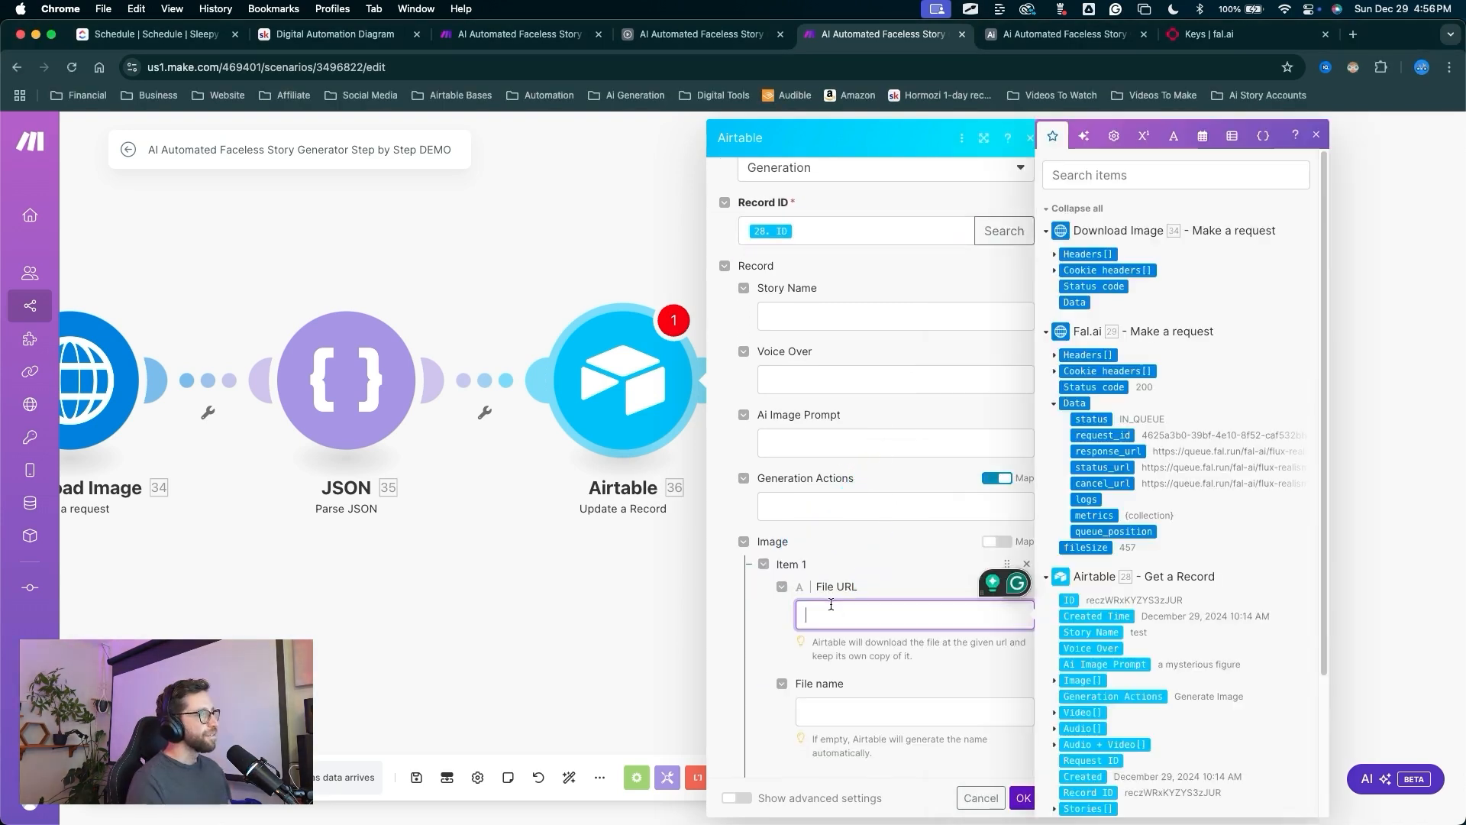
pyautogui.hotkey('ctrl', 'a')
pyautogui.moveTo(895, 525); pyautogui.dragTo(866, 574)
pyautogui.moveTo(829, 629)
pyautogui.mouseDown()
pyautogui.moveTo(386, 563)
pyautogui.moveTo(82, 458)
pyautogui.moveTo(115, 419)
pyautogui.moveTo(336, 364)
pyautogui.moveTo(92, 342)
pyautogui.moveTo(115, 458)
pyautogui.mouseUp()
pyautogui.scroll(-5, 451, 574)
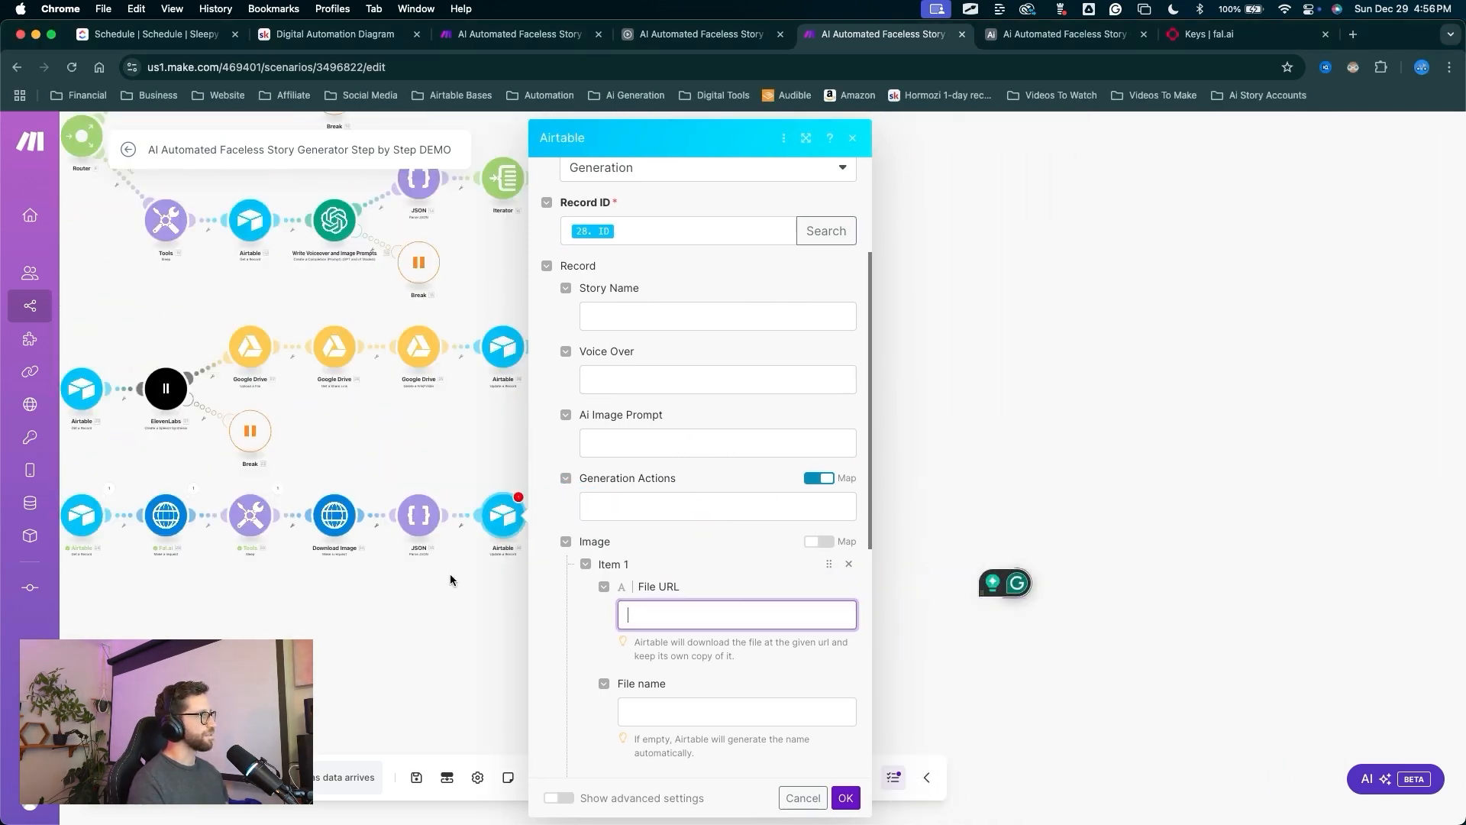
pyautogui.hotkey('ctrl', 'a')
pyautogui.moveTo(474, 663); pyautogui.dragTo(341, 533)
pyautogui.press('Escape')
pyautogui.scroll(-2, 631, 610)
pyautogui.scroll(-5, 627, 604)
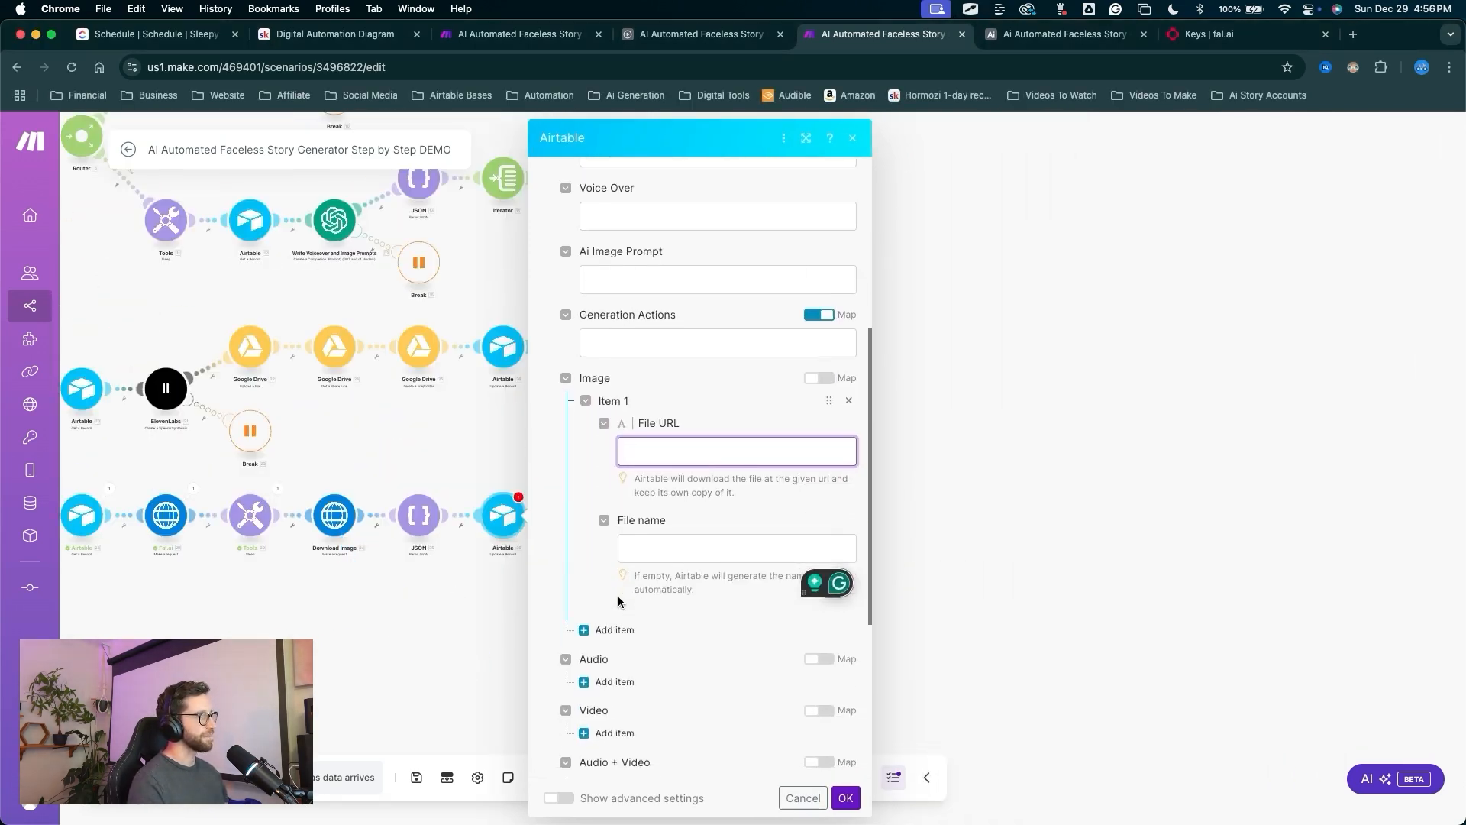
pyautogui.moveTo(693, 428); pyautogui.dragTo(663, 536)
pyautogui.moveTo(677, 442); pyautogui.dragTo(619, 577)
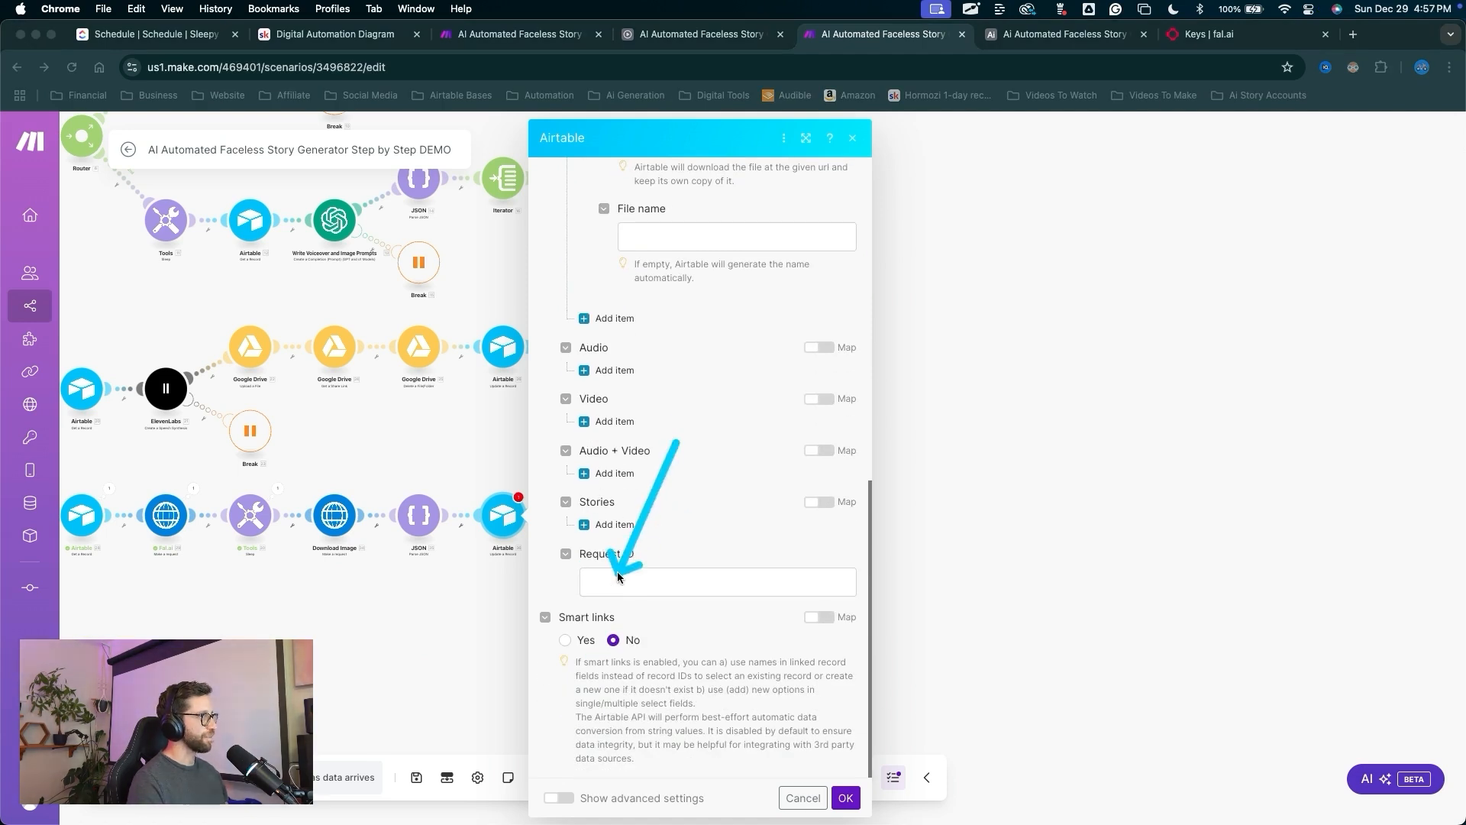
# Map Fal.ai's request_id into the Request ID field and save the module.
pyautogui.click(615, 581)
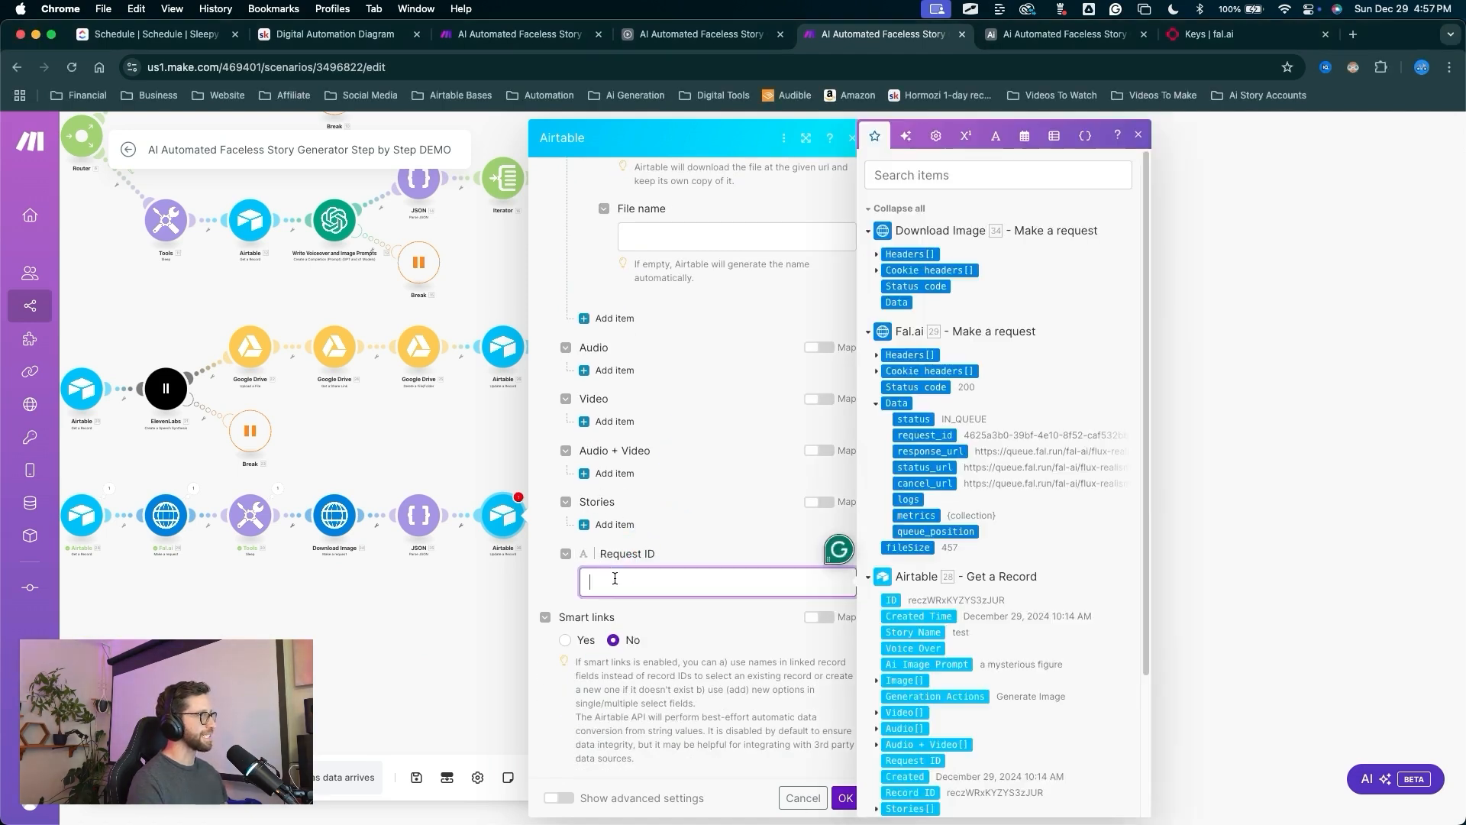
pyautogui.click(921, 435)
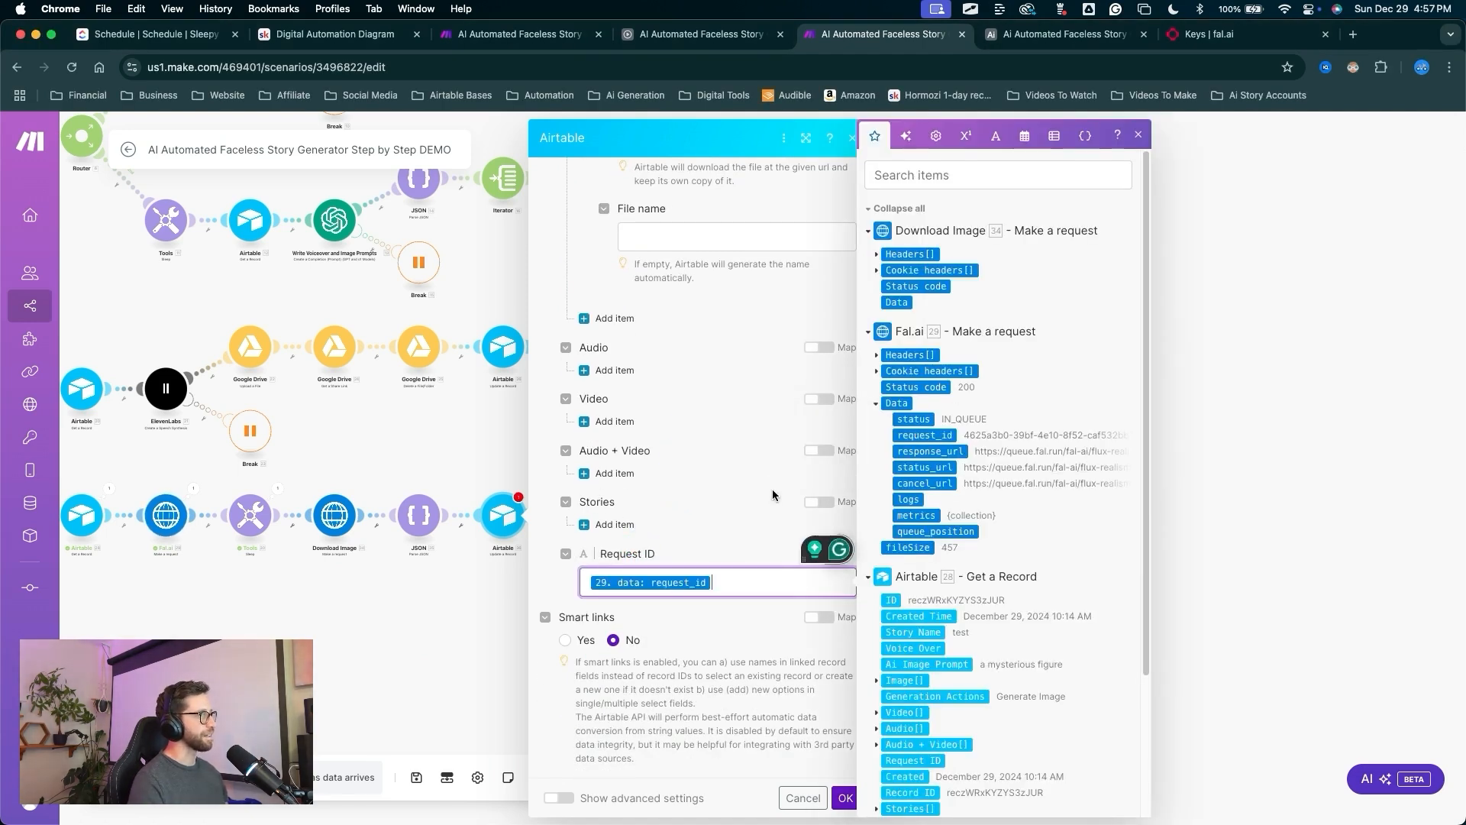
pyautogui.moveTo(764, 475)
pyautogui.mouseDown()
pyautogui.moveTo(697, 535)
pyautogui.moveTo(723, 589)
pyautogui.moveTo(886, 773)
pyautogui.moveTo(840, 779)
pyautogui.mouseUp()
pyautogui.click(846, 797)
pyautogui.moveTo(812, 596)
pyautogui.mouseDown()
pyautogui.moveTo(216, 524)
pyautogui.moveTo(420, 527)
pyautogui.mouseUp()
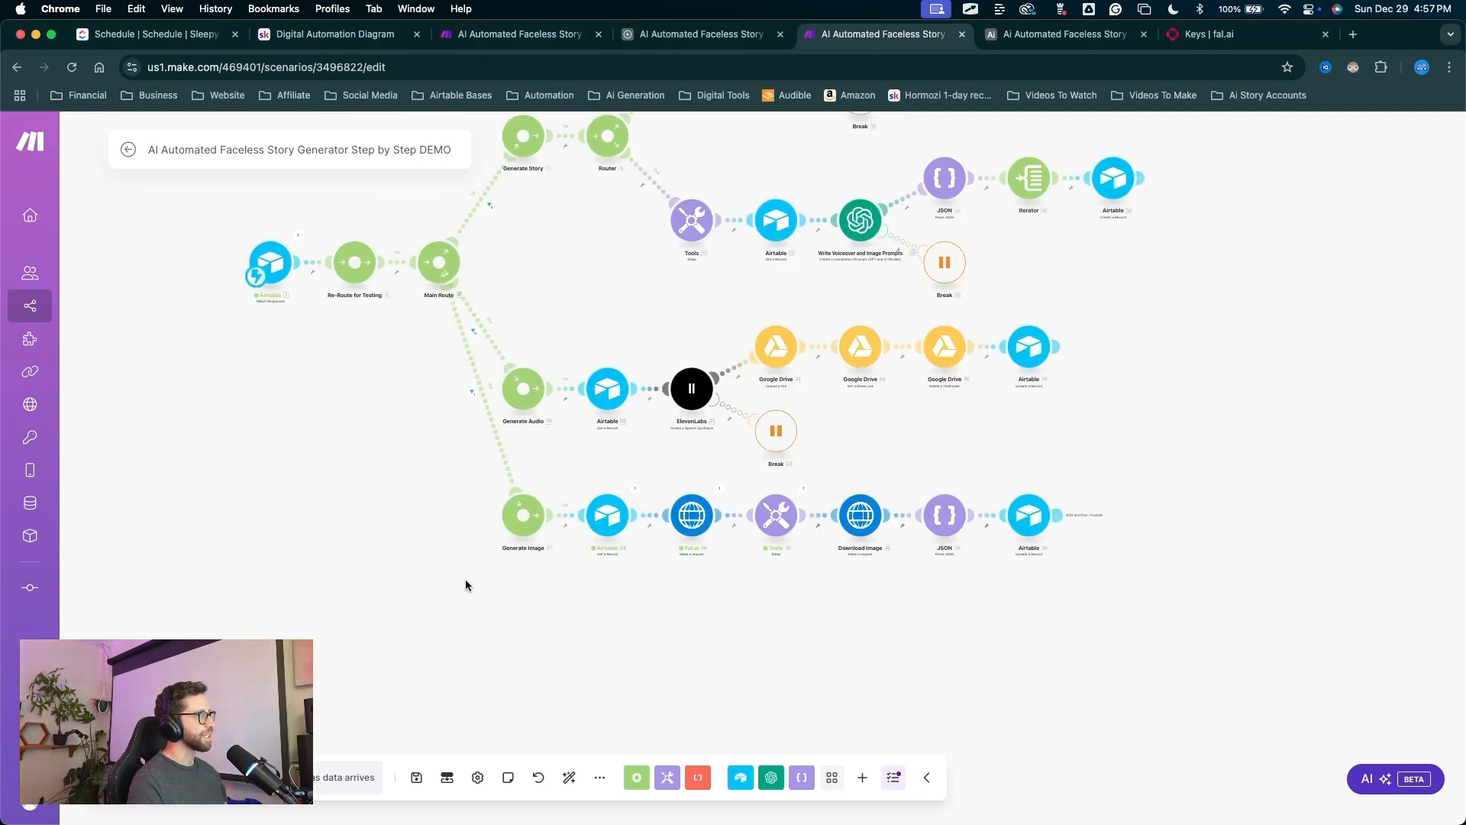
# Start a single run of the Make scenario.
pyautogui.moveTo(430, 584); pyautogui.dragTo(416, 777)
pyautogui.press('Escape')
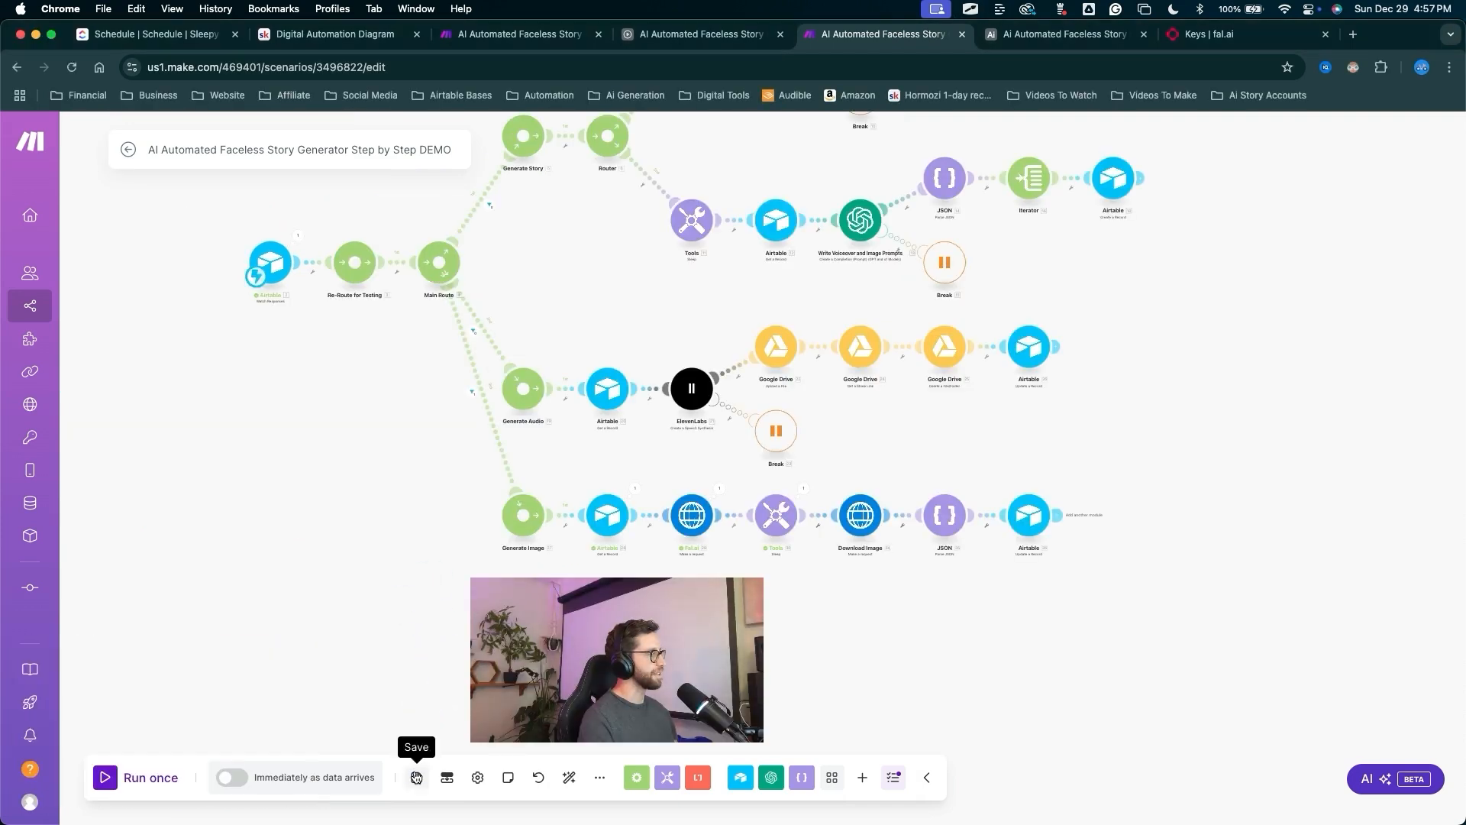
pyautogui.moveTo(317, 491); pyautogui.dragTo(119, 760)
pyautogui.click(114, 777)
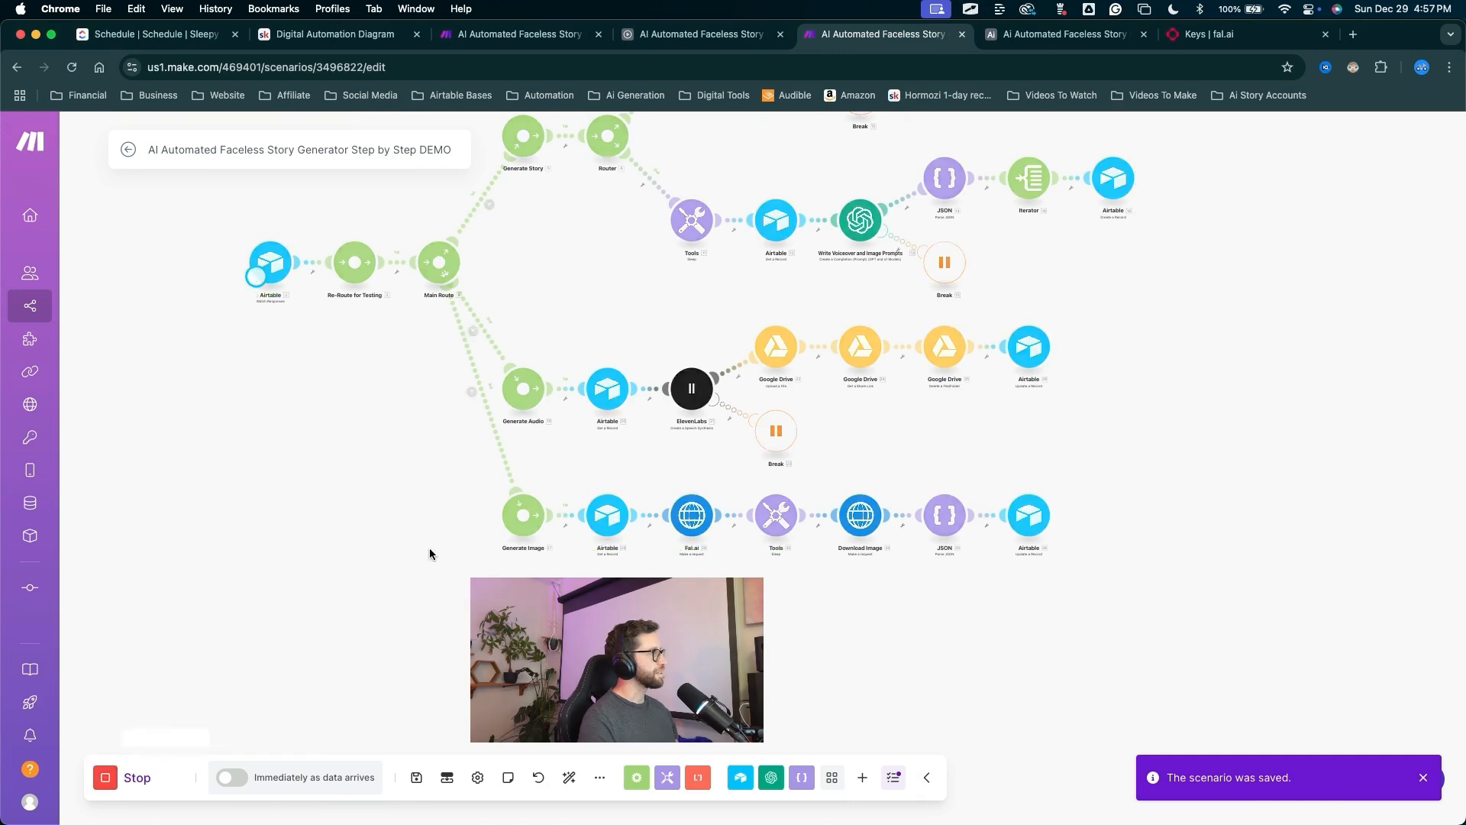
# In Airtable, clear the test story's Generation Actions and set it to Generate Image.
pyautogui.click(1062, 34)
pyautogui.moveTo(916, 519); pyautogui.dragTo(979, 264)
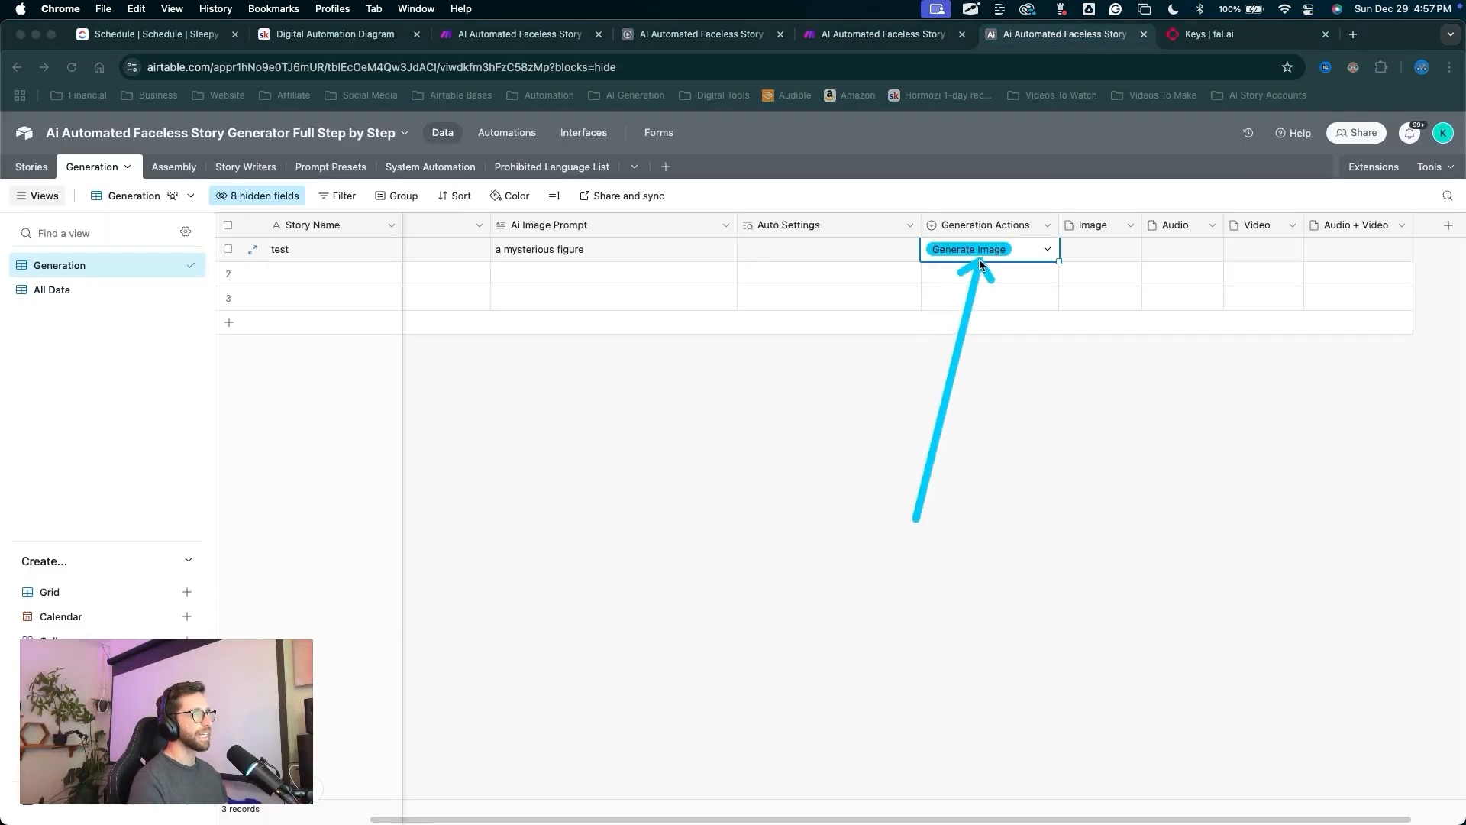
pyautogui.press('Escape')
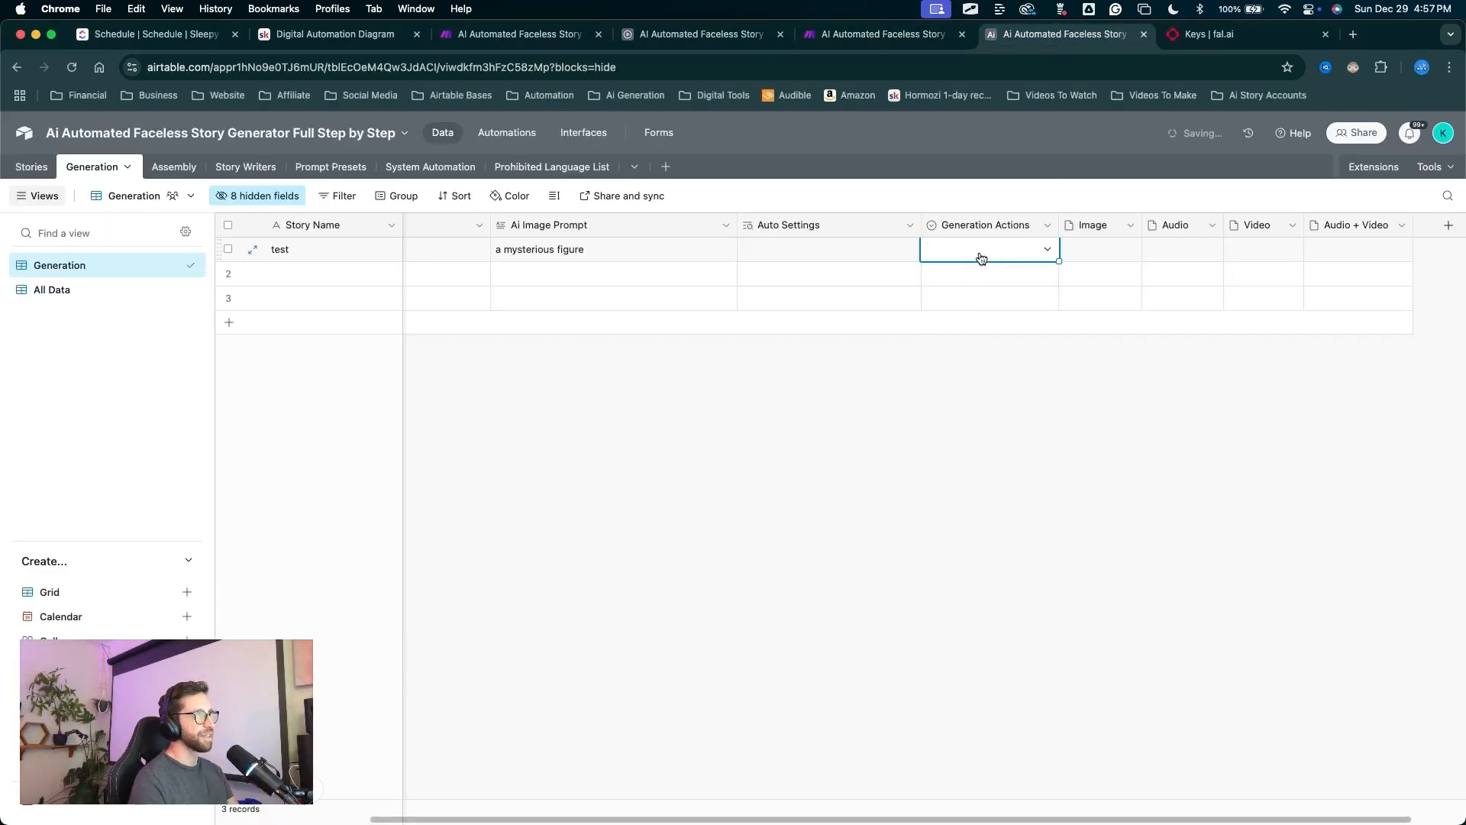
pyautogui.click(980, 255)
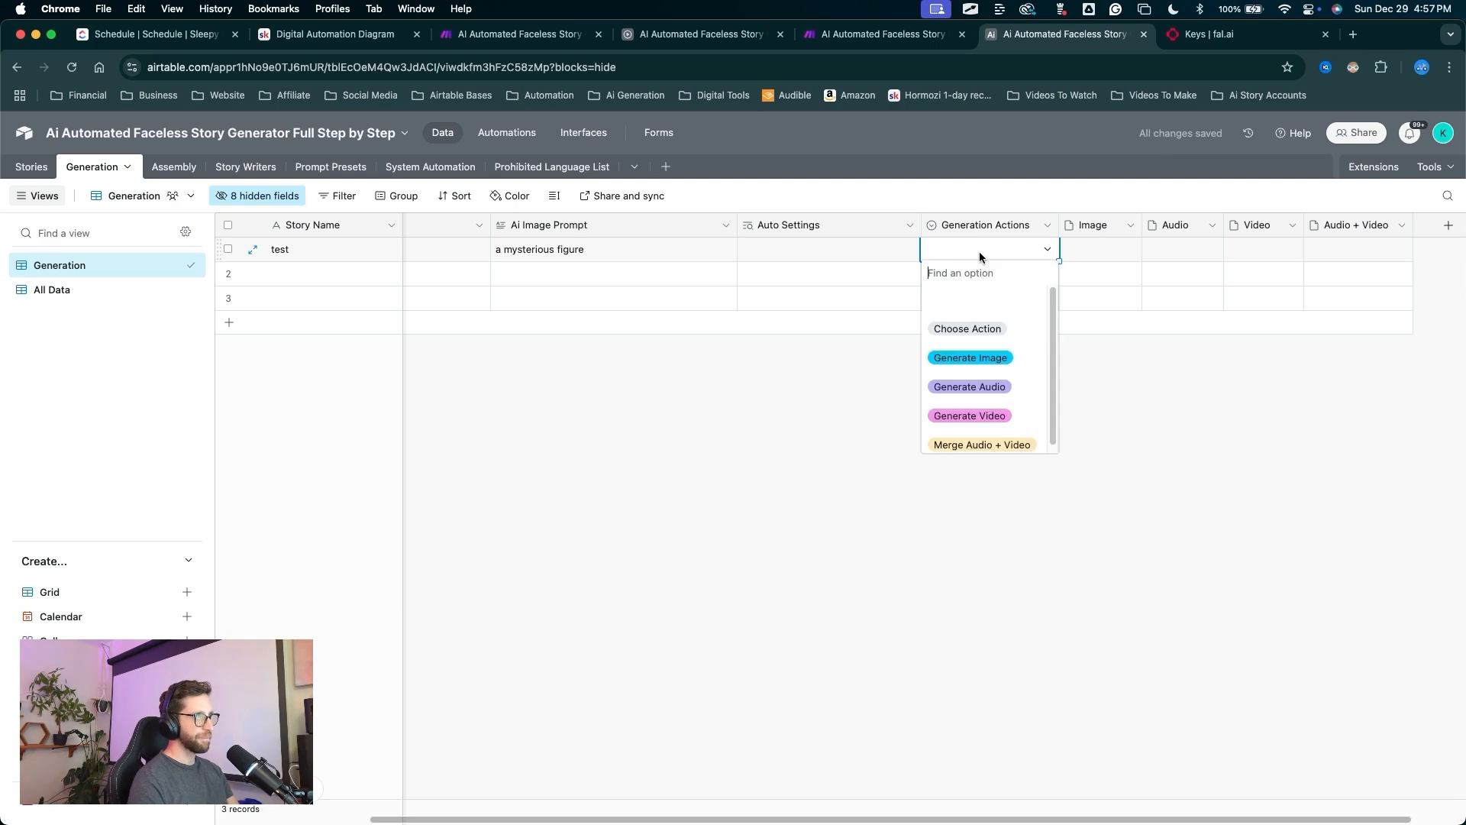
pyautogui.click(985, 365)
# Return to Make and pan to the Generate Image route to watch the run.
pyautogui.click(933, 35)
pyautogui.hotkey('ctrl', 'a')
pyautogui.moveTo(189, 364); pyautogui.dragTo(209, 342)
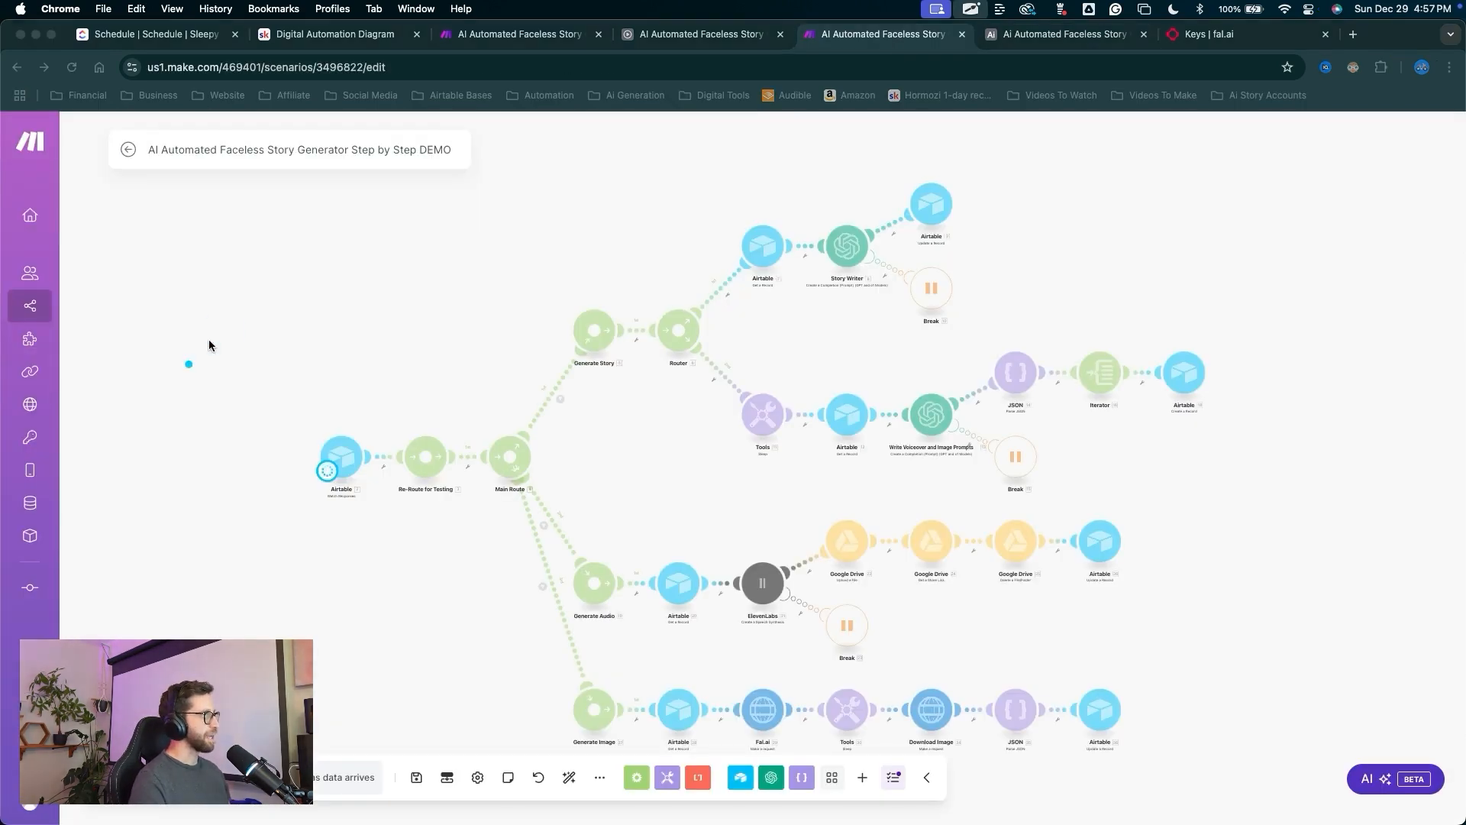
pyautogui.moveTo(290, 398); pyautogui.dragTo(559, 647)
pyautogui.press('Escape')
pyautogui.moveTo(977, 620)
pyautogui.mouseDown()
pyautogui.moveTo(830, 459)
pyautogui.moveTo(698, 548)
pyautogui.mouseUp()
pyautogui.hotkey('ctrl', 'a')
pyautogui.press('Escape')
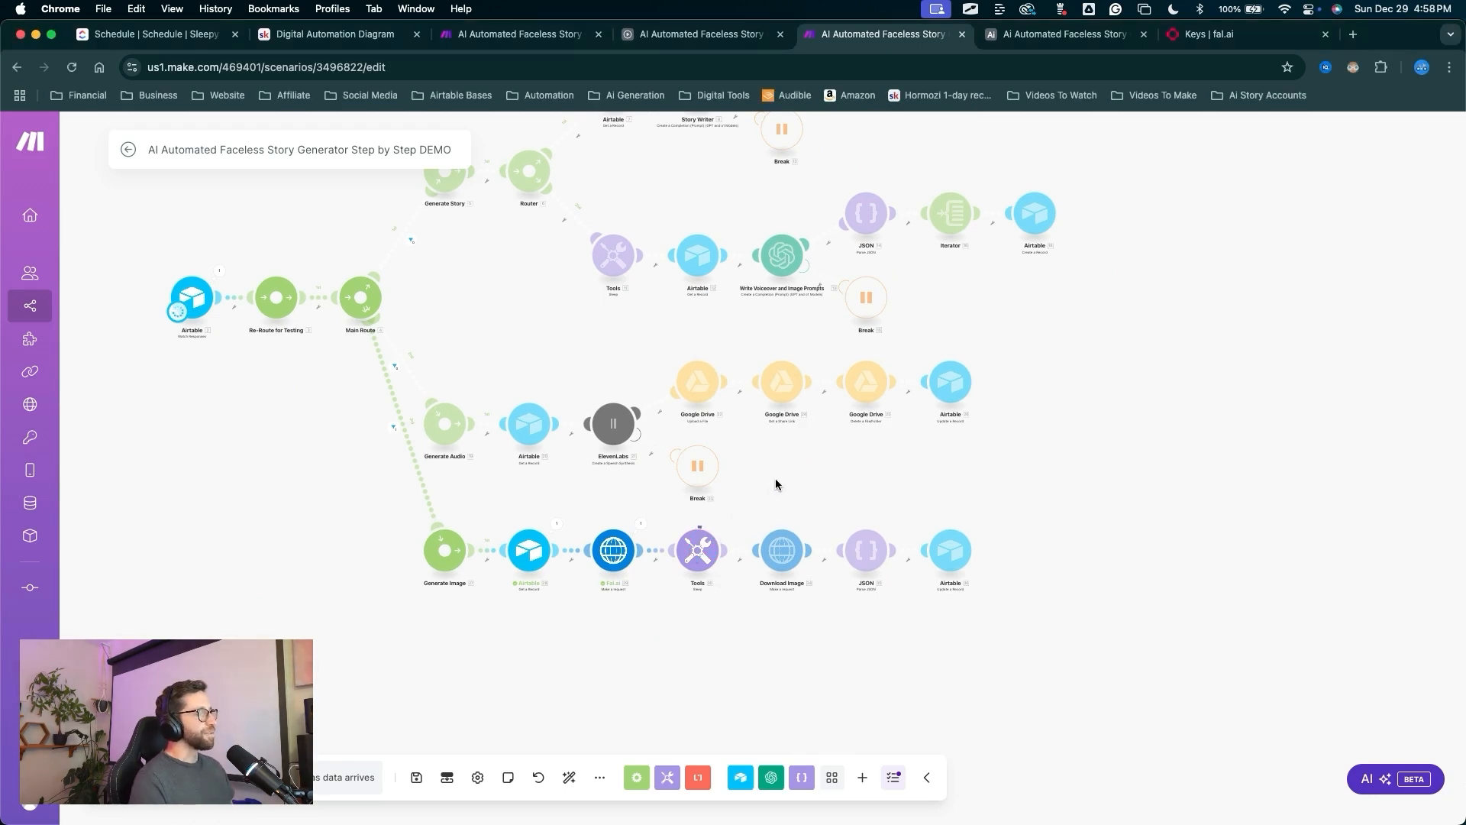
pyautogui.hotkey('ctrl', 'a')
pyautogui.moveTo(1150, 380)
pyautogui.mouseDown()
pyautogui.moveTo(1159, 246)
pyautogui.moveTo(1218, 40)
pyautogui.mouseUp()
pyautogui.press('Escape')
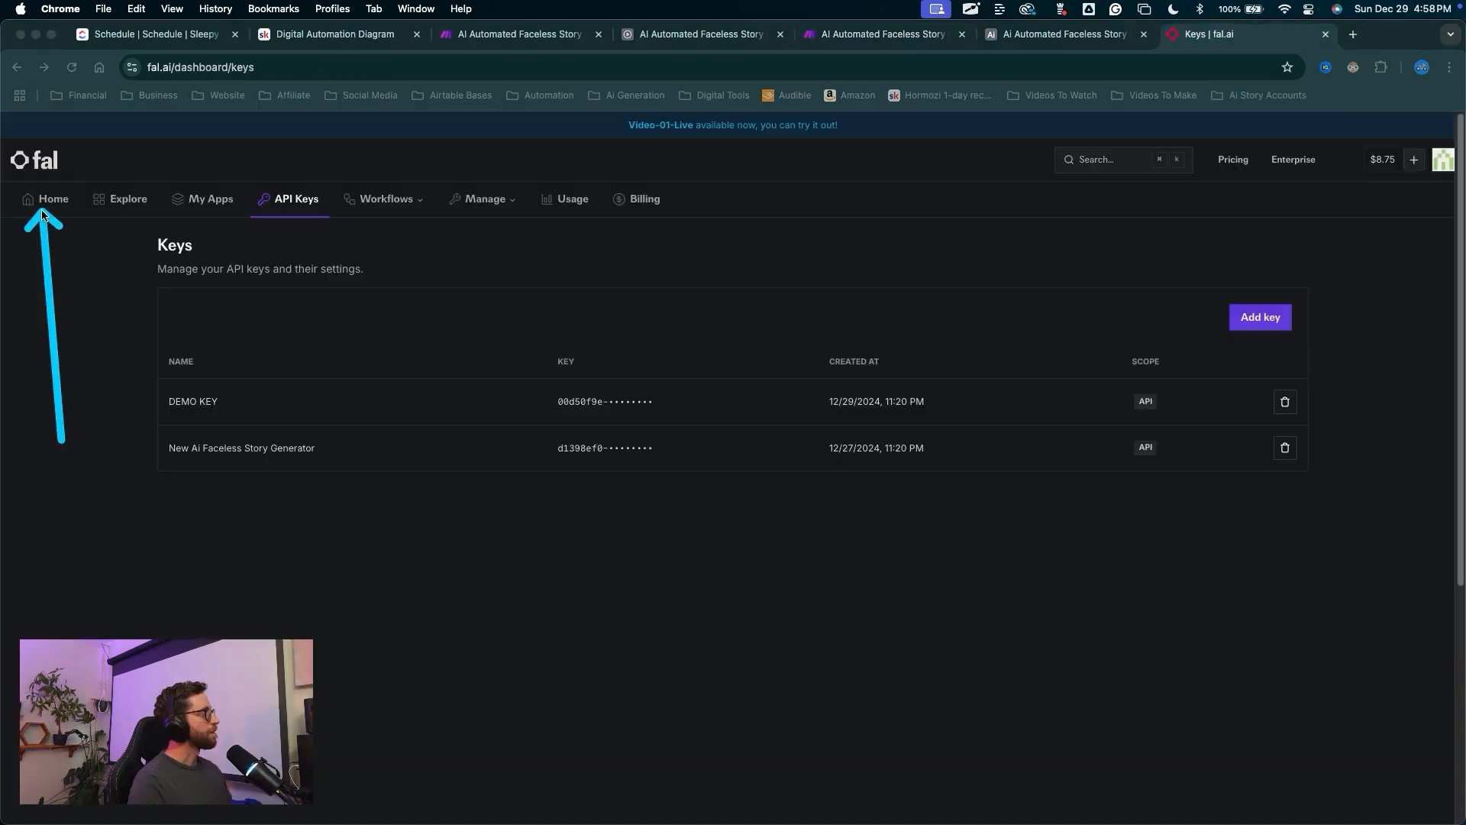
pyautogui.press('Escape')
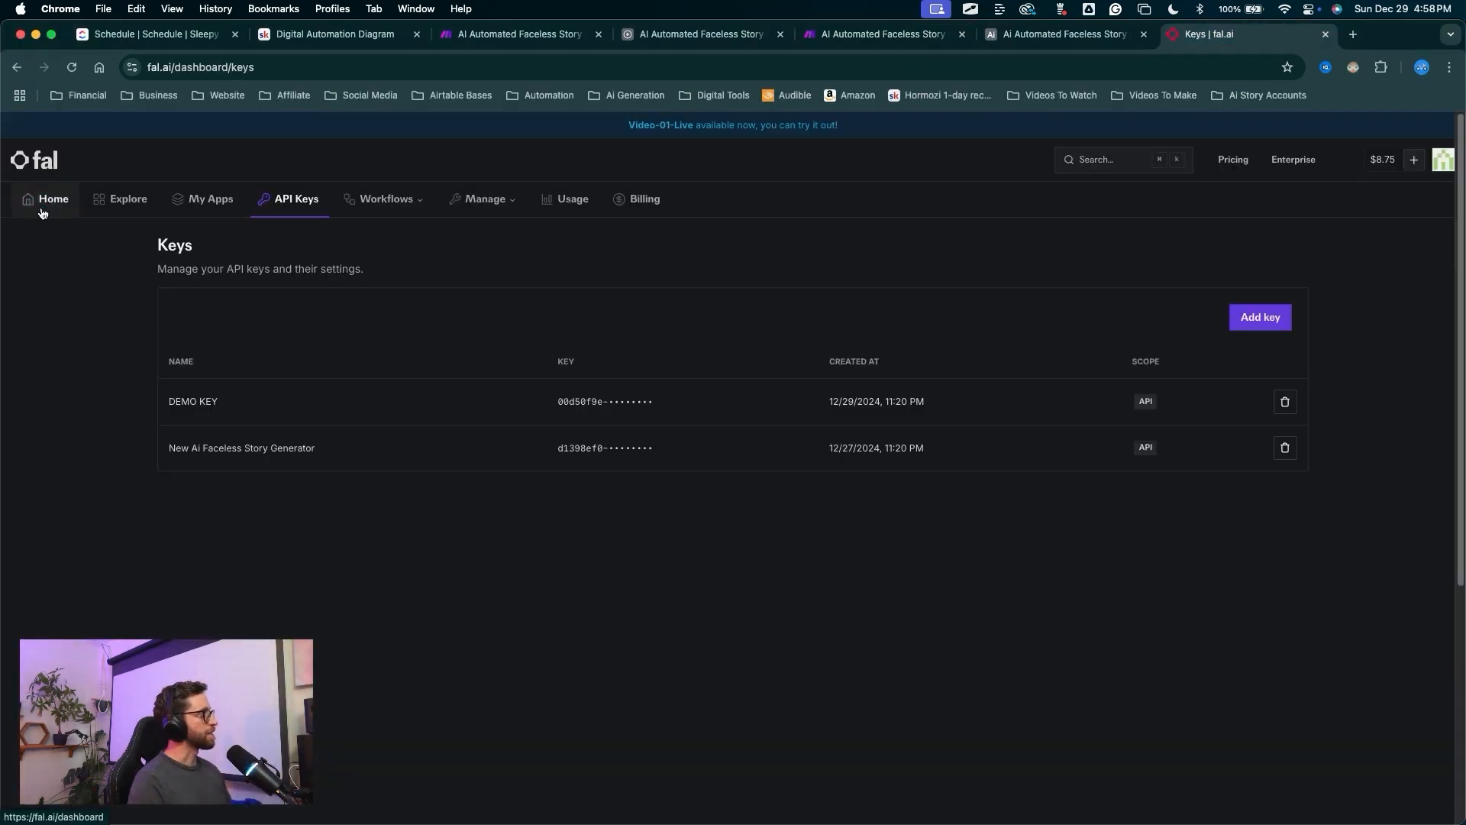
# Open fal.ai's flux-realism request history and confirm the newest request returned status 200.
pyautogui.click(42, 213)
pyautogui.hotkey('ctrl', 'a')
pyautogui.moveTo(491, 245)
pyautogui.mouseDown()
pyautogui.moveTo(297, 398)
pyautogui.moveTo(275, 529)
pyautogui.mouseUp()
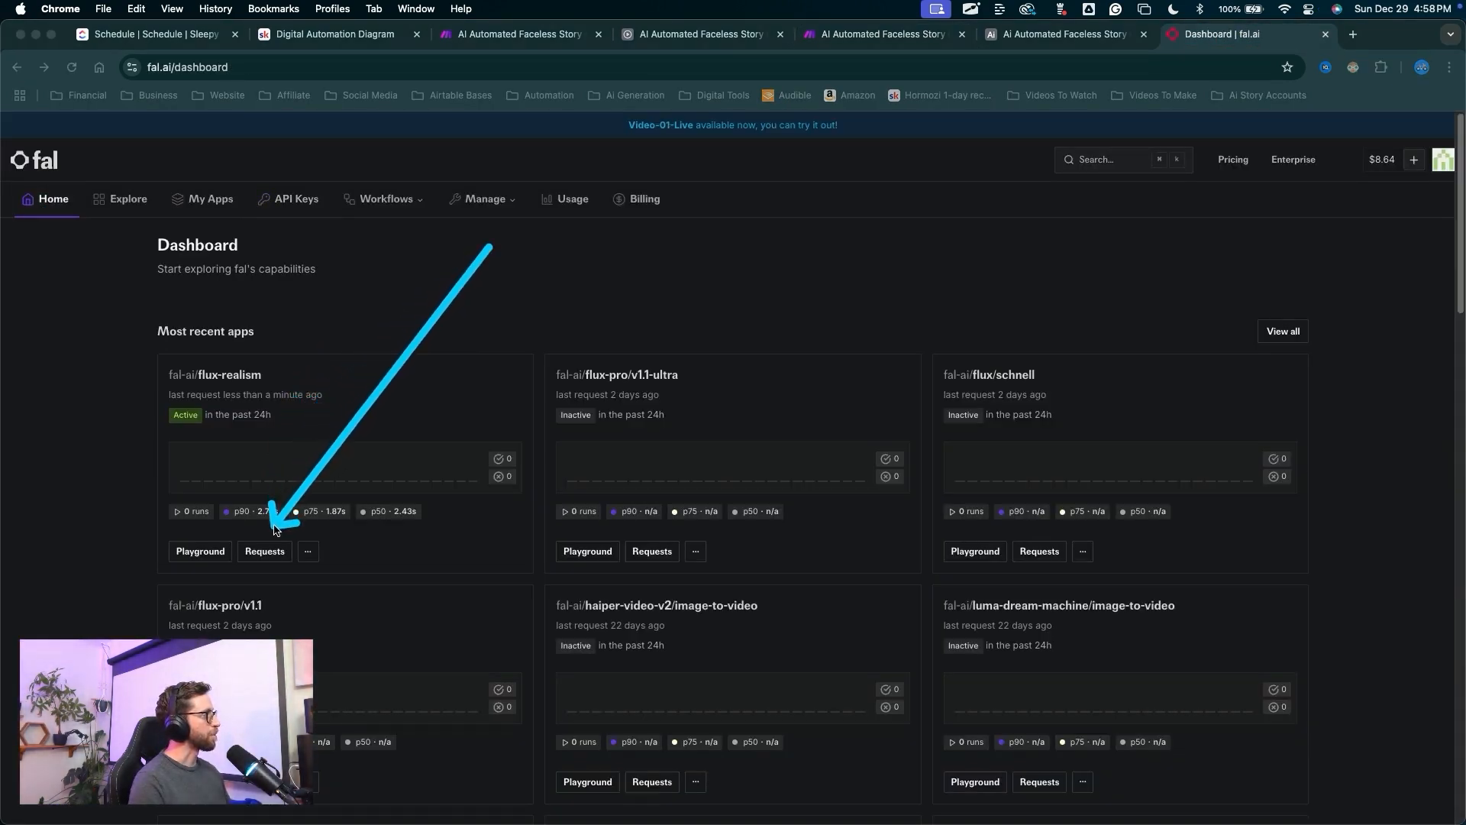
pyautogui.press('Escape')
pyautogui.click(265, 550)
pyautogui.moveTo(946, 460)
pyautogui.mouseDown()
pyautogui.moveTo(1020, 569)
pyautogui.moveTo(1122, 579)
pyautogui.moveTo(1119, 694)
pyautogui.moveTo(1119, 564)
pyautogui.mouseUp()
pyautogui.moveTo(912, 359); pyautogui.dragTo(967, 462)
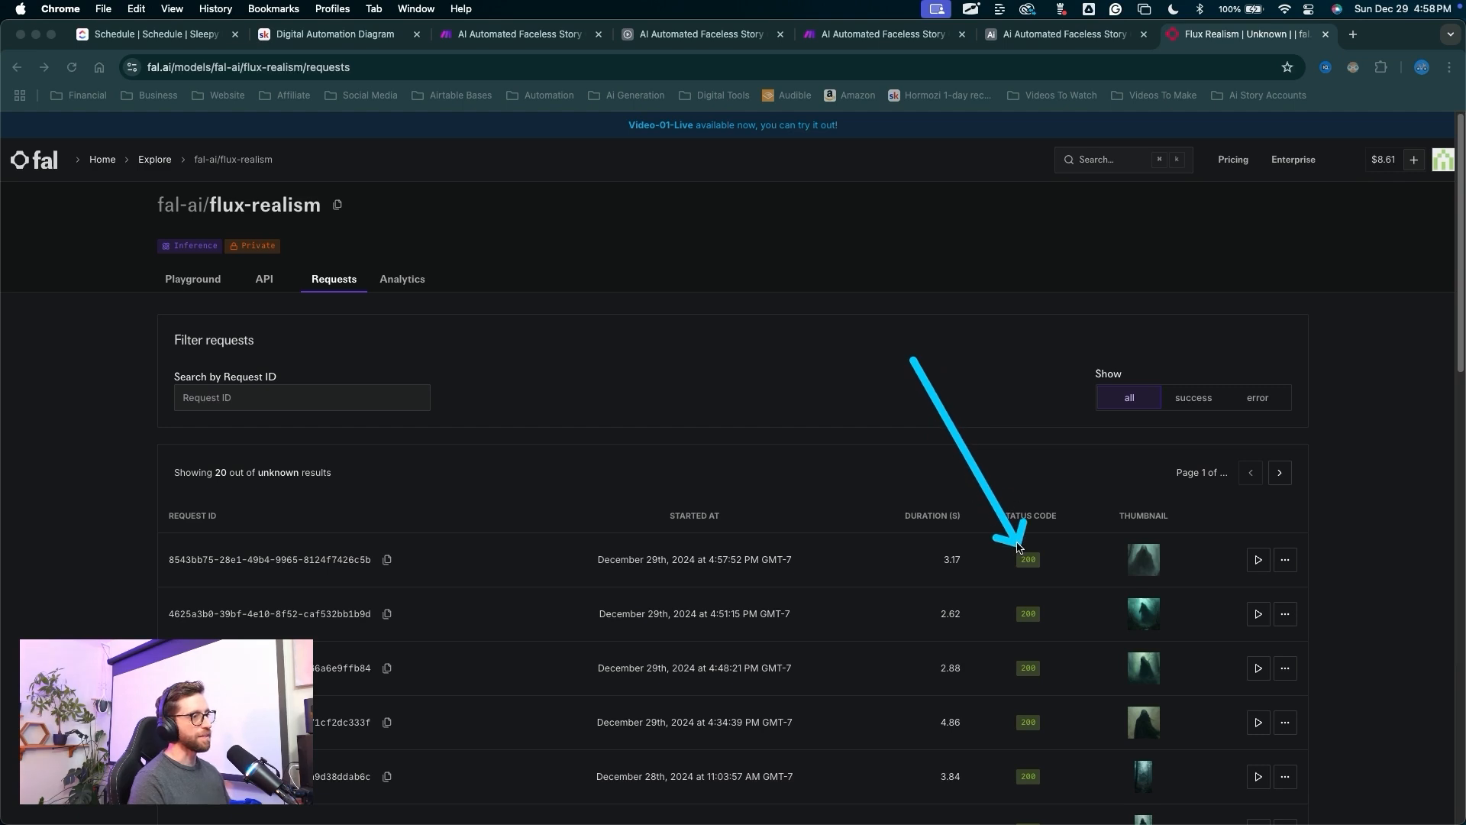
pyautogui.moveTo(1016, 546)
pyautogui.mouseDown()
pyautogui.moveTo(988, 527)
pyautogui.moveTo(1032, 592)
pyautogui.moveTo(1006, 561)
pyautogui.moveTo(1023, 571)
pyautogui.moveTo(297, 550)
pyautogui.moveTo(900, 604)
pyautogui.moveTo(1054, 540)
pyautogui.moveTo(615, 536)
pyautogui.moveTo(1045, 594)
pyautogui.moveTo(1112, 559)
pyautogui.moveTo(975, 599)
pyautogui.moveTo(979, 612)
pyautogui.moveTo(786, 539)
pyautogui.moveTo(860, 583)
pyautogui.moveTo(369, 351)
pyautogui.moveTo(1204, 525)
pyautogui.moveTo(1146, 540)
pyautogui.mouseUp()
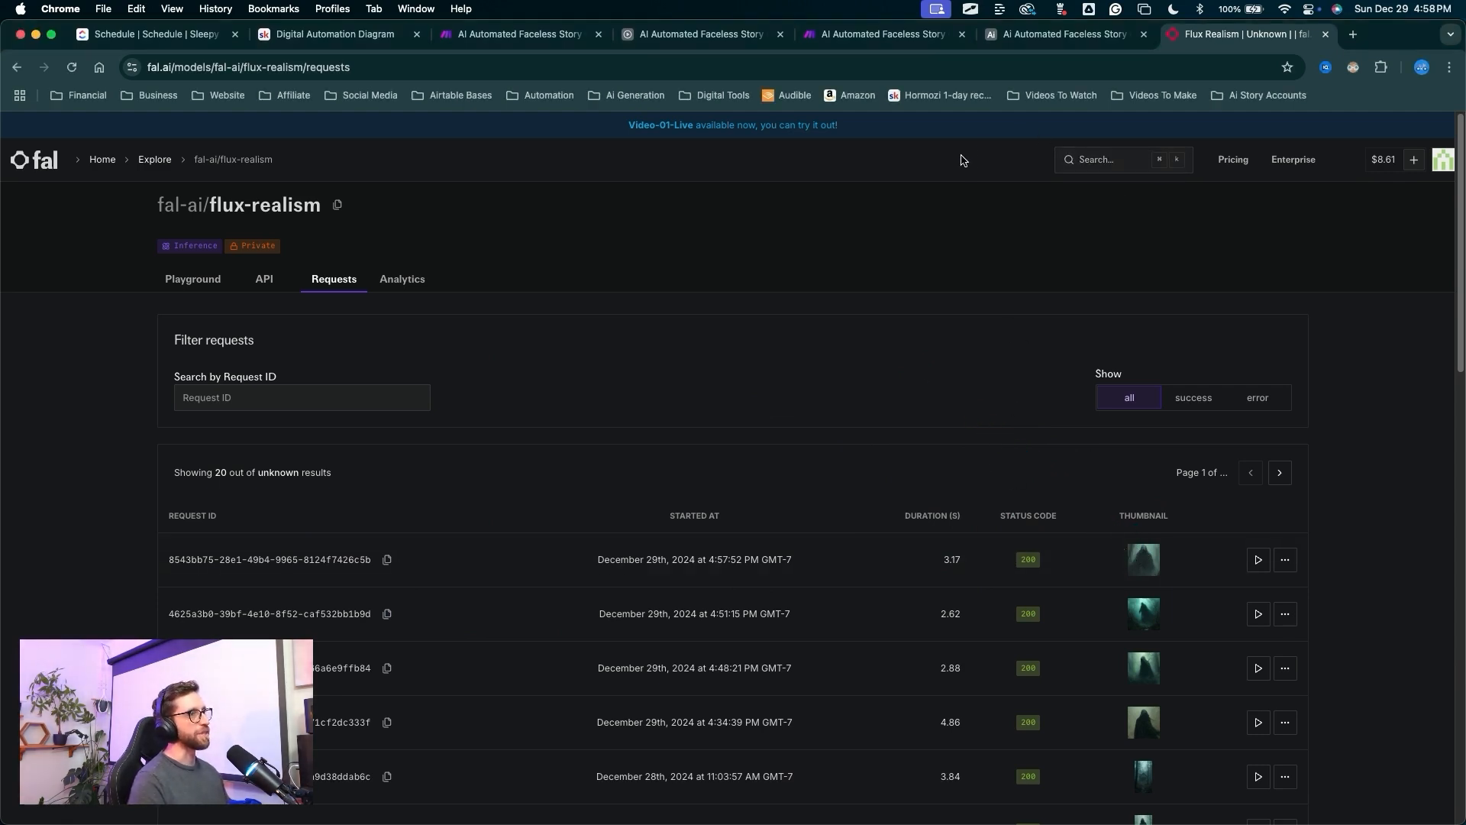
# Back in Make, open the final Airtable update module's settings.
pyautogui.click(888, 34)
pyautogui.moveTo(1069, 336); pyautogui.dragTo(980, 510)
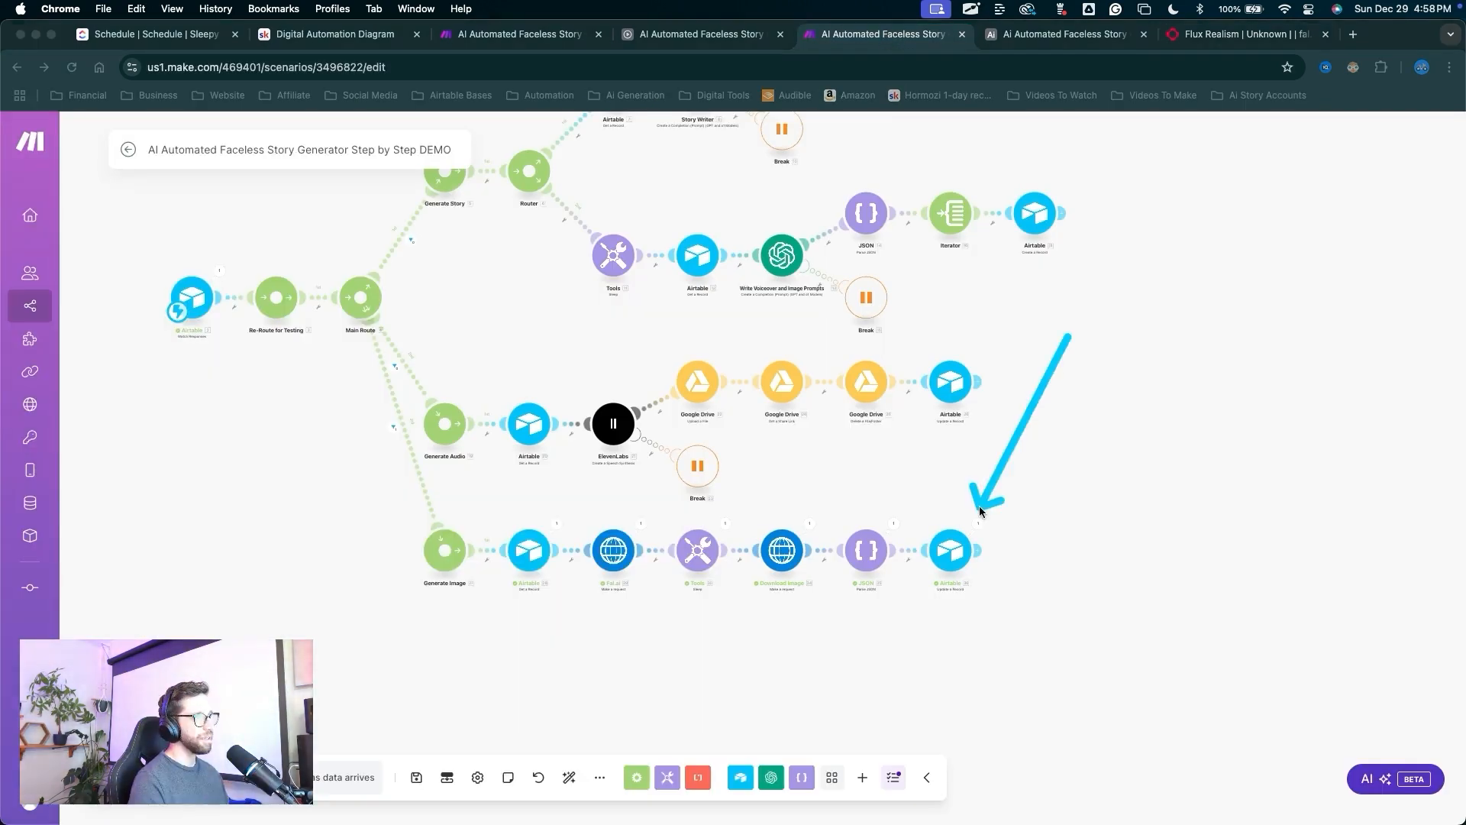
pyautogui.scroll(3, 1018, 404)
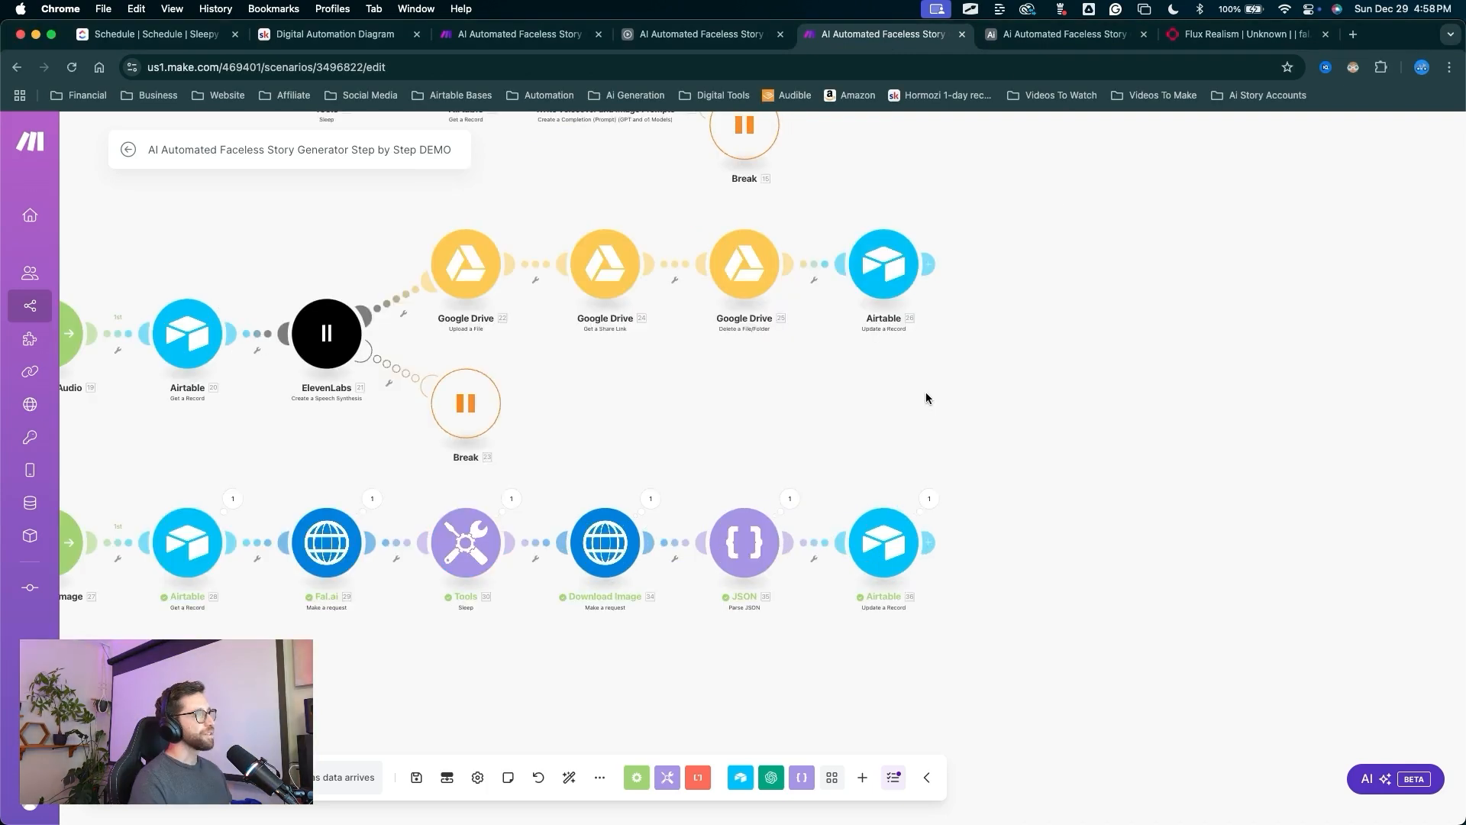
pyautogui.moveTo(862, 529)
pyautogui.mouseDown()
pyautogui.moveTo(903, 466)
pyautogui.moveTo(888, 521)
pyautogui.mouseUp()
pyautogui.press('Escape')
pyautogui.click(883, 552)
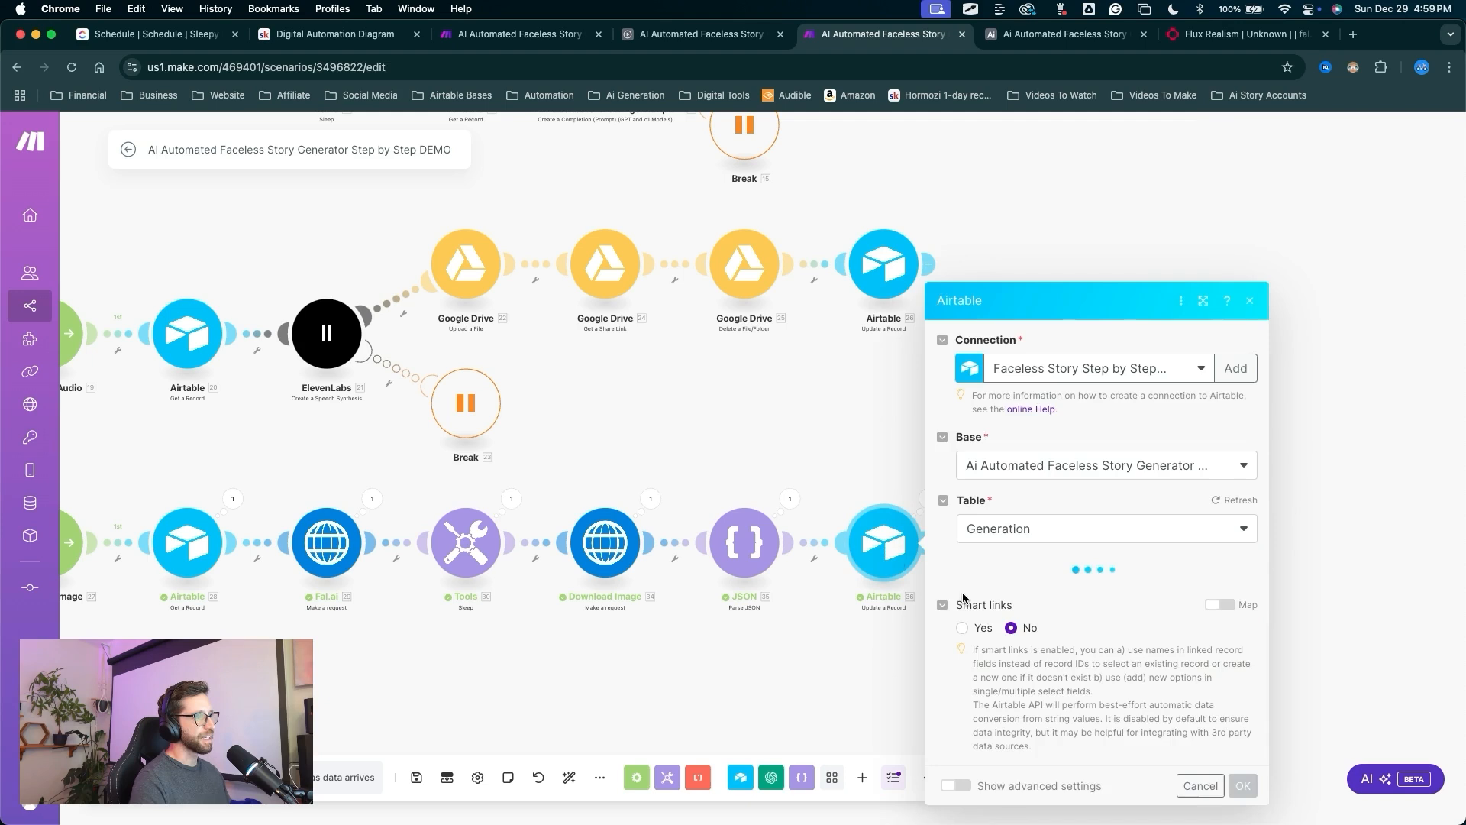
pyautogui.scroll(-5, 1096, 503)
pyautogui.moveTo(1100, 493); pyautogui.dragTo(1079, 530)
pyautogui.press('Escape')
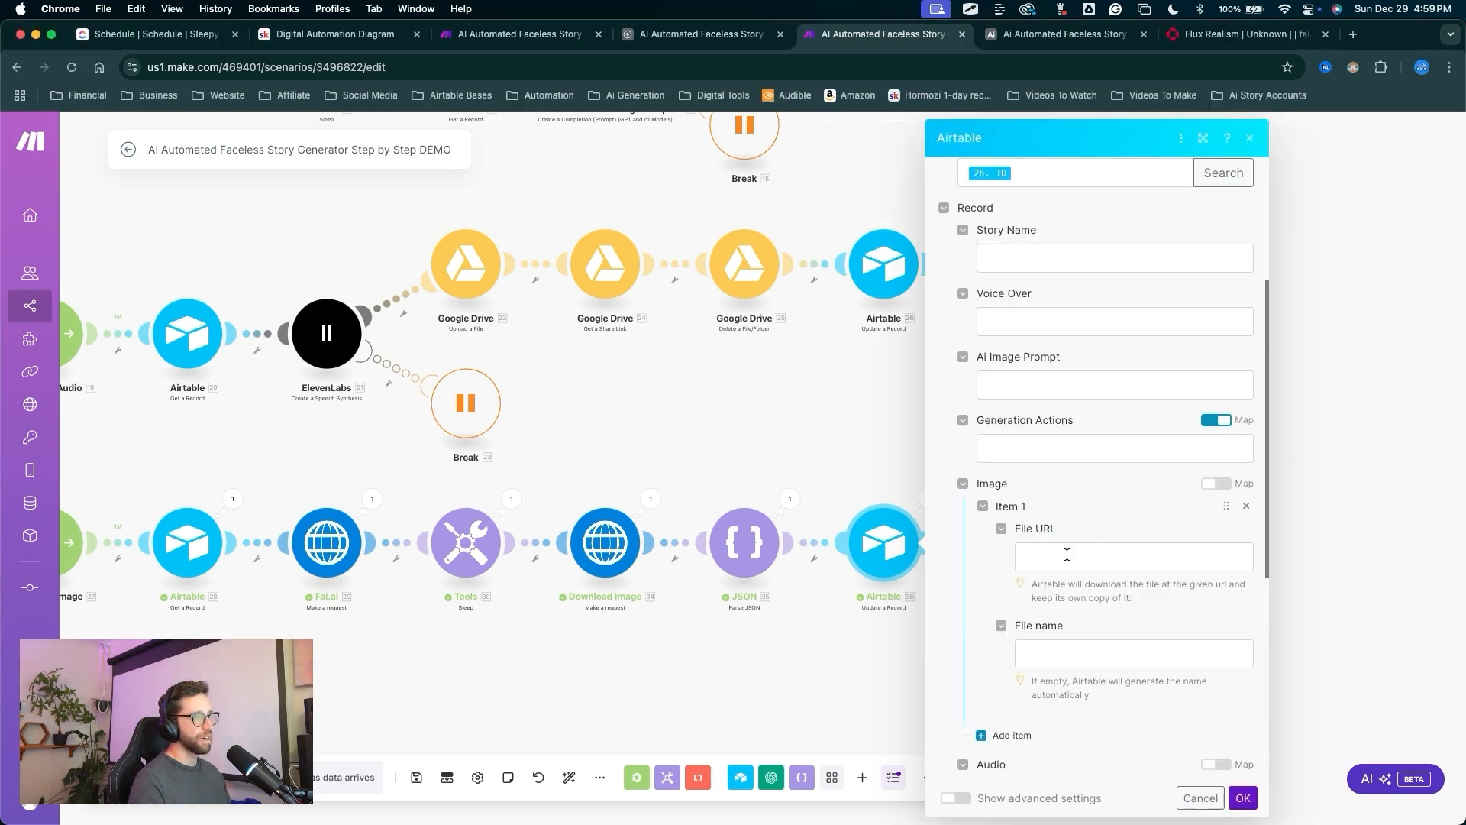
# Map the parsed JSON images[] url into Image File URL and save.
pyautogui.click(1063, 556)
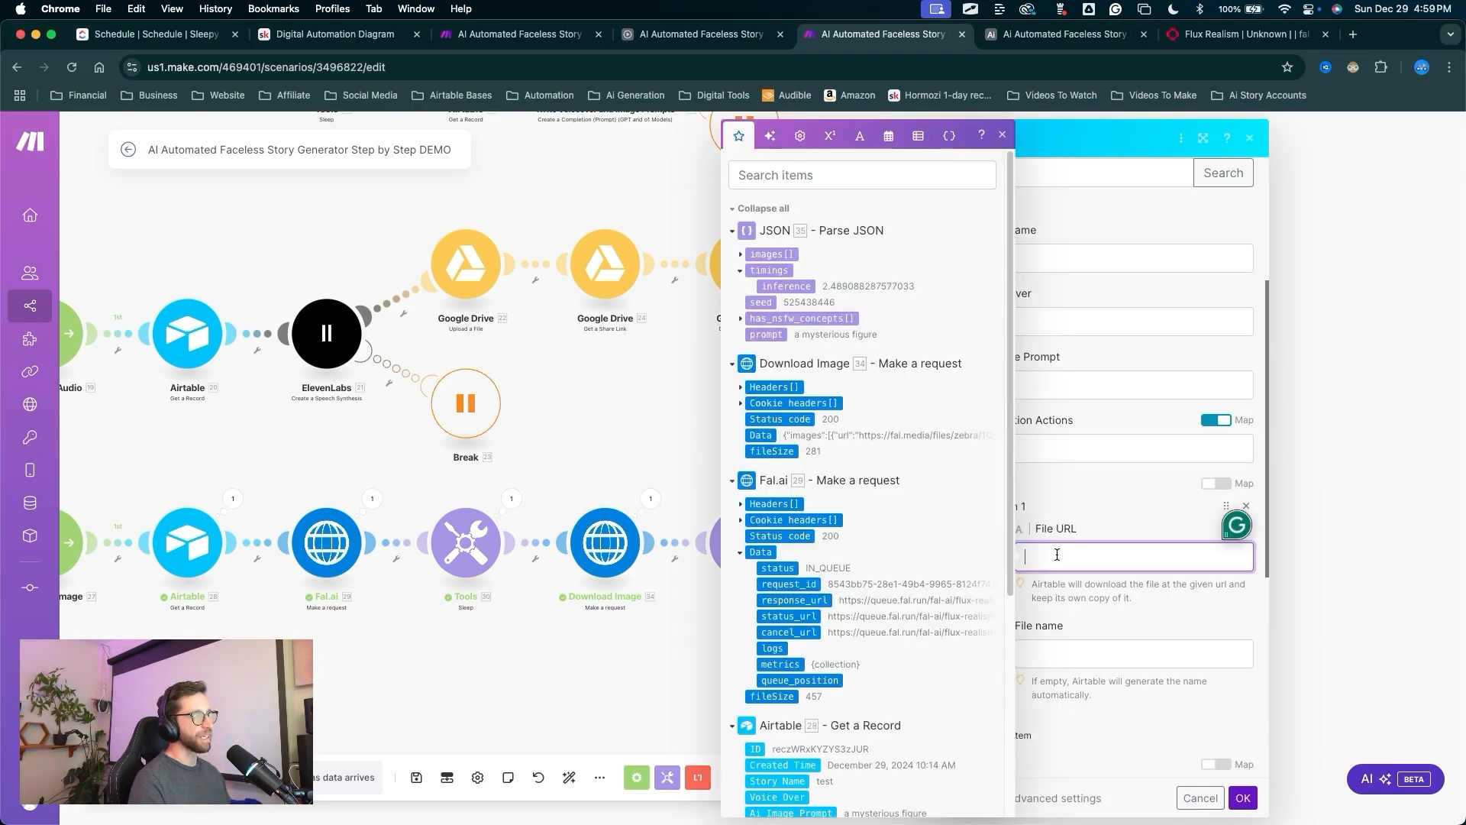
pyautogui.click(740, 256)
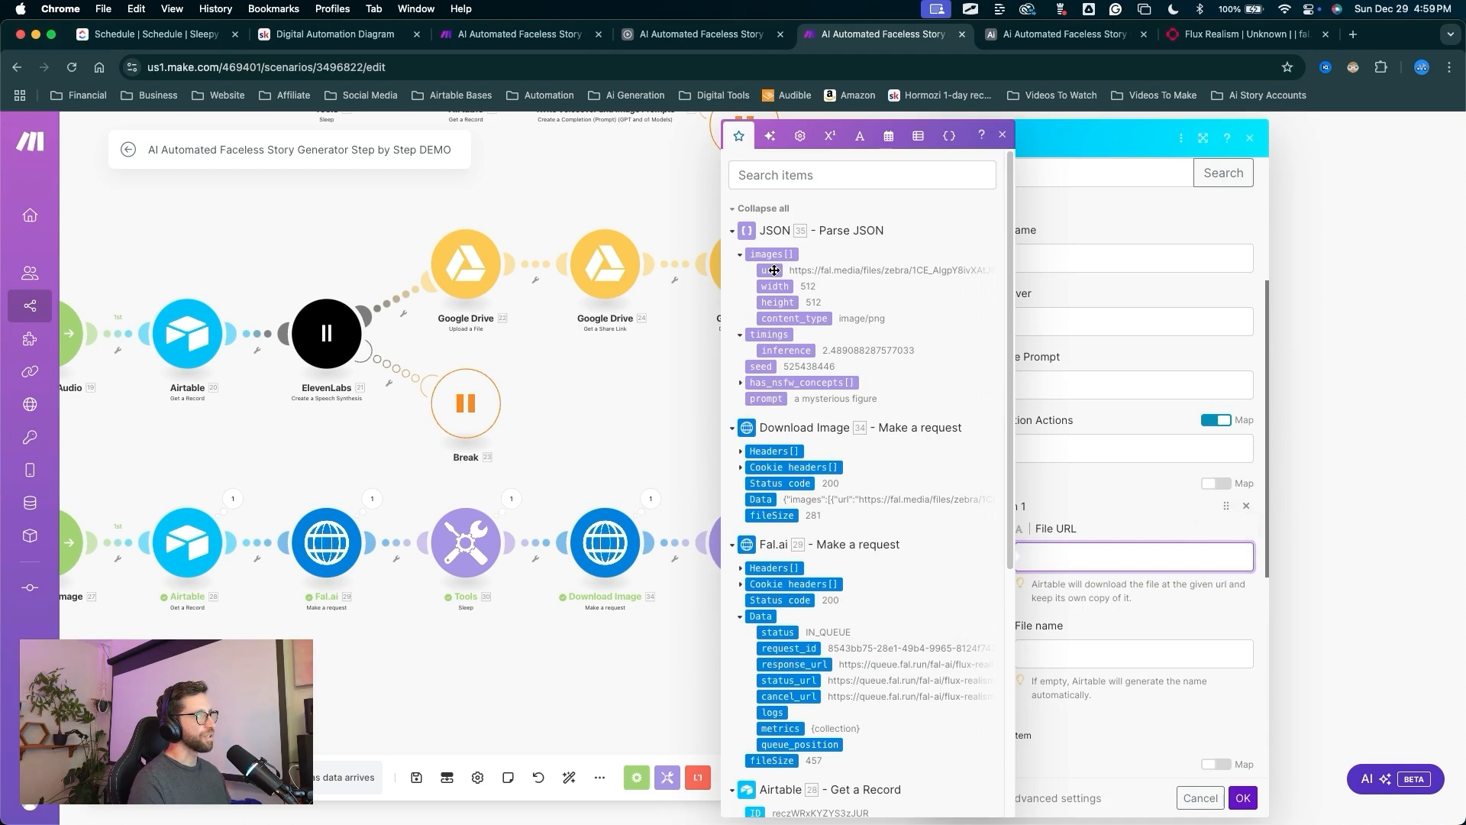
pyautogui.click(770, 269)
pyautogui.click(1129, 484)
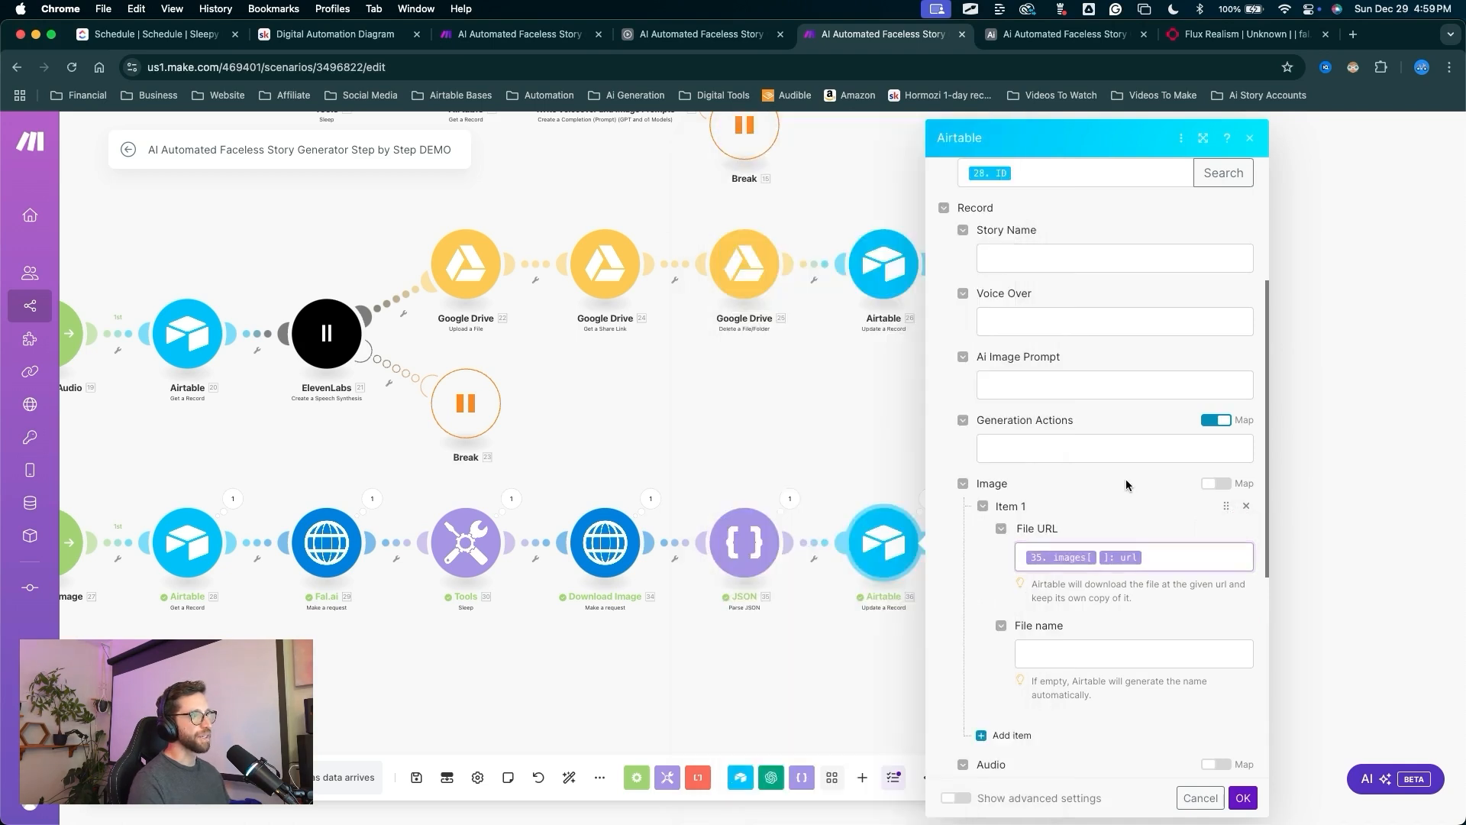
pyautogui.hotkey('ctrl', 'a')
pyautogui.moveTo(1227, 694)
pyautogui.mouseDown()
pyautogui.moveTo(1266, 777)
pyautogui.moveTo(1245, 777)
pyautogui.mouseUp()
pyautogui.press('Escape')
pyautogui.click(1243, 798)
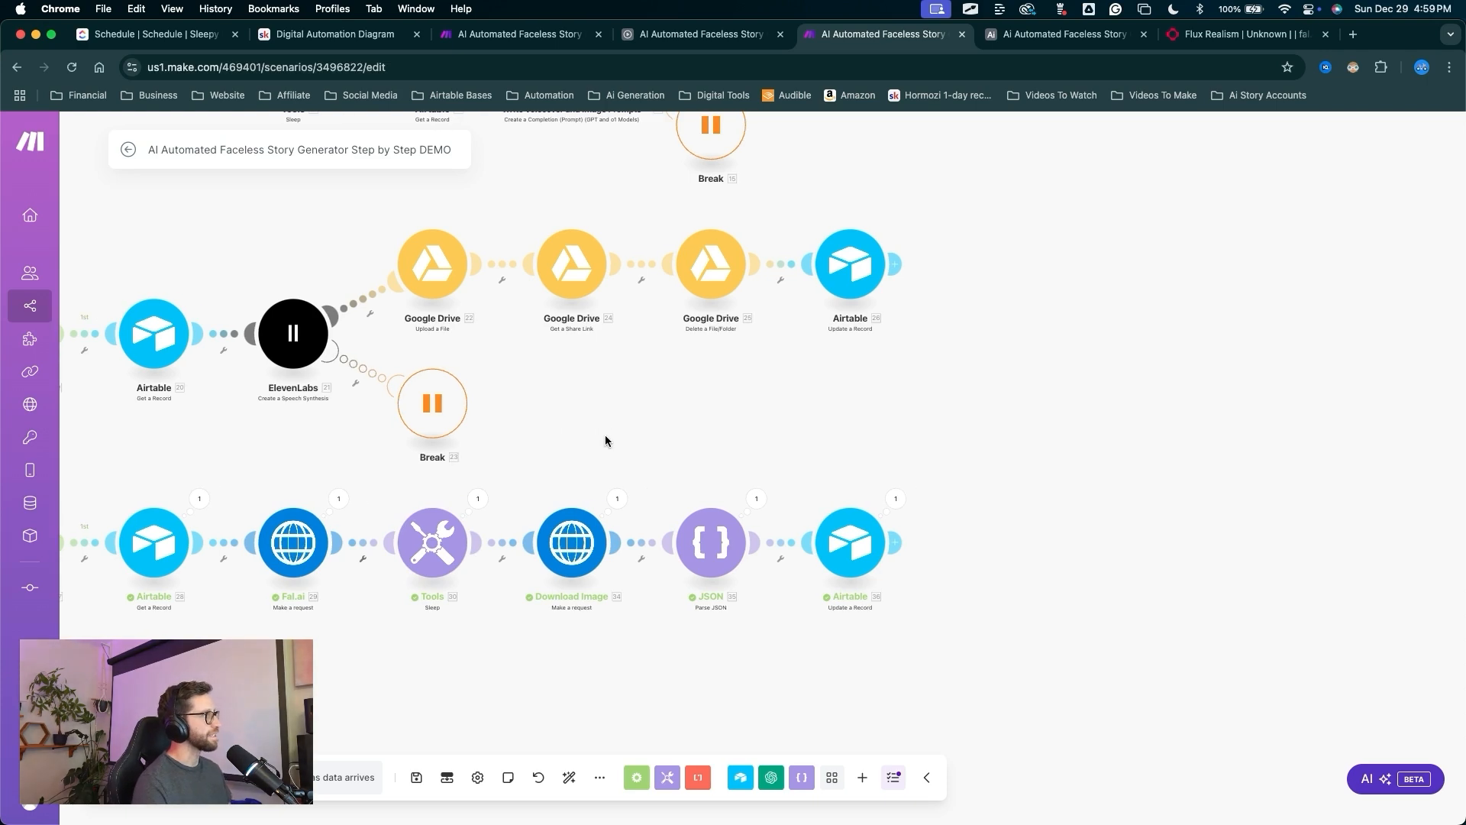
# Add a fourth, empty route off the Main Route router.
pyautogui.moveTo(604, 434); pyautogui.dragTo(1002, 449)
pyautogui.scroll(-5, 979, 448)
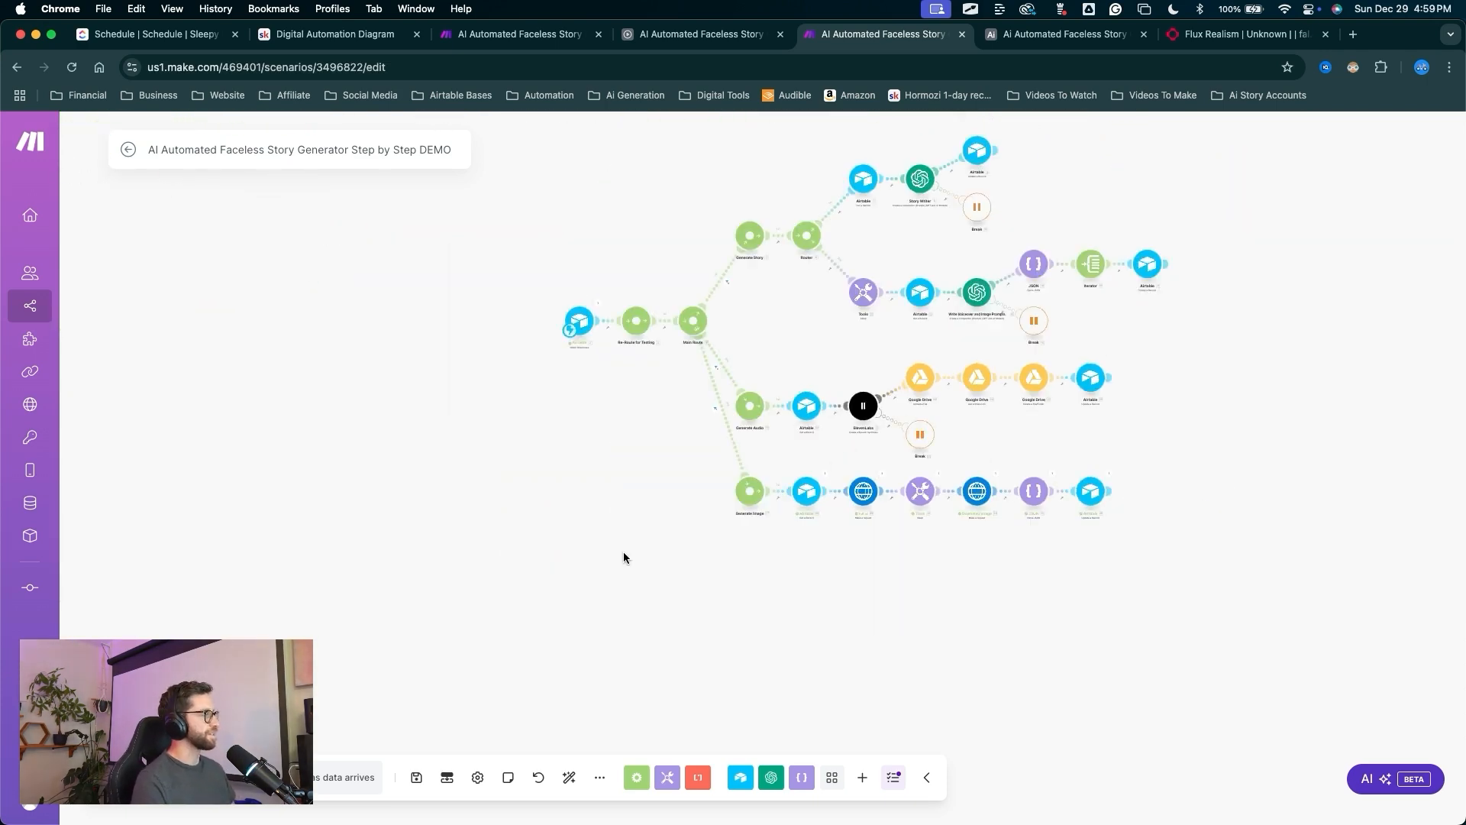
pyautogui.scroll(5, 690, 452)
pyautogui.moveTo(690, 452); pyautogui.dragTo(569, 506)
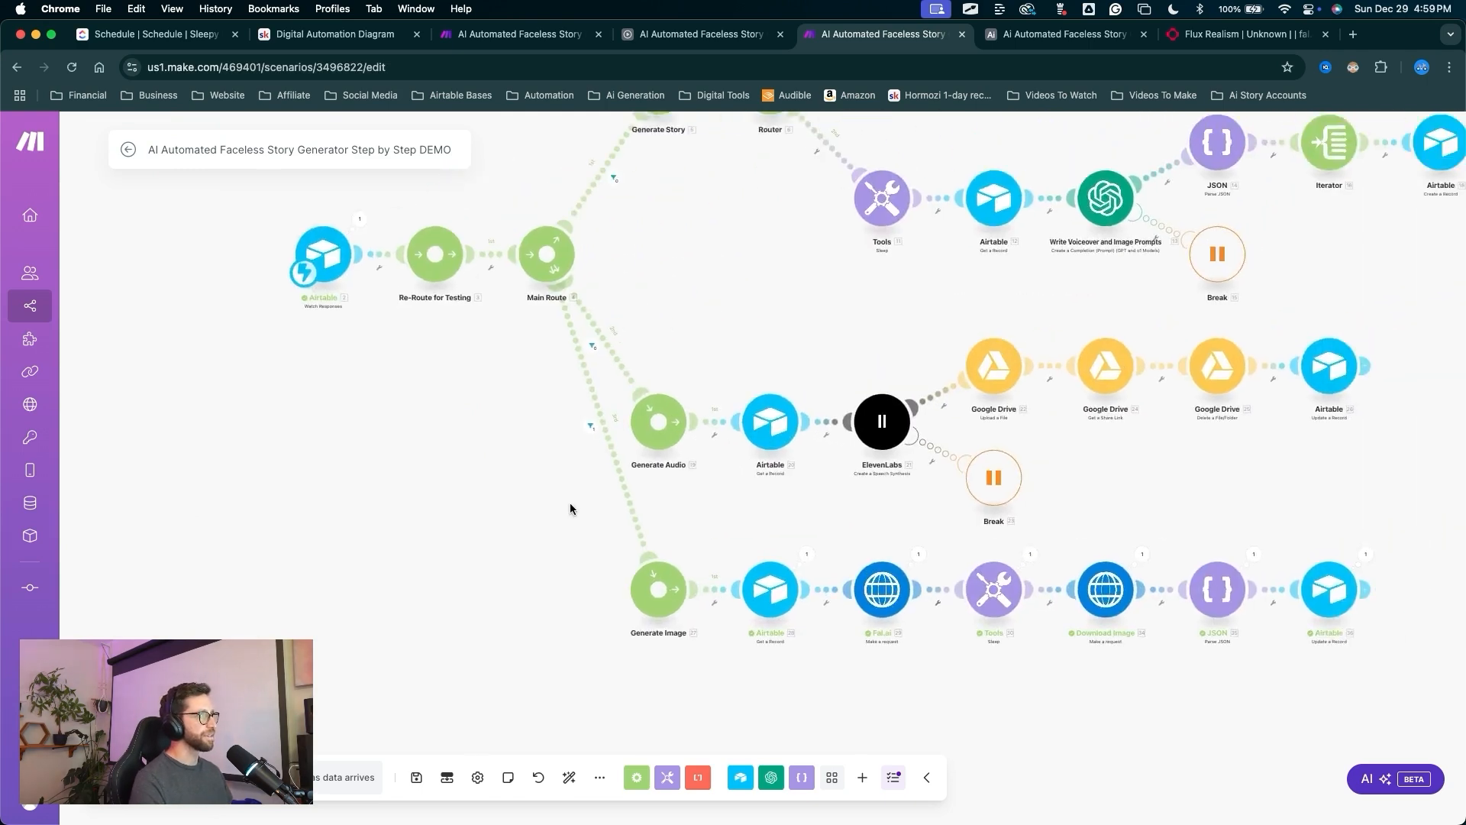
pyautogui.scroll(-3, 562, 520)
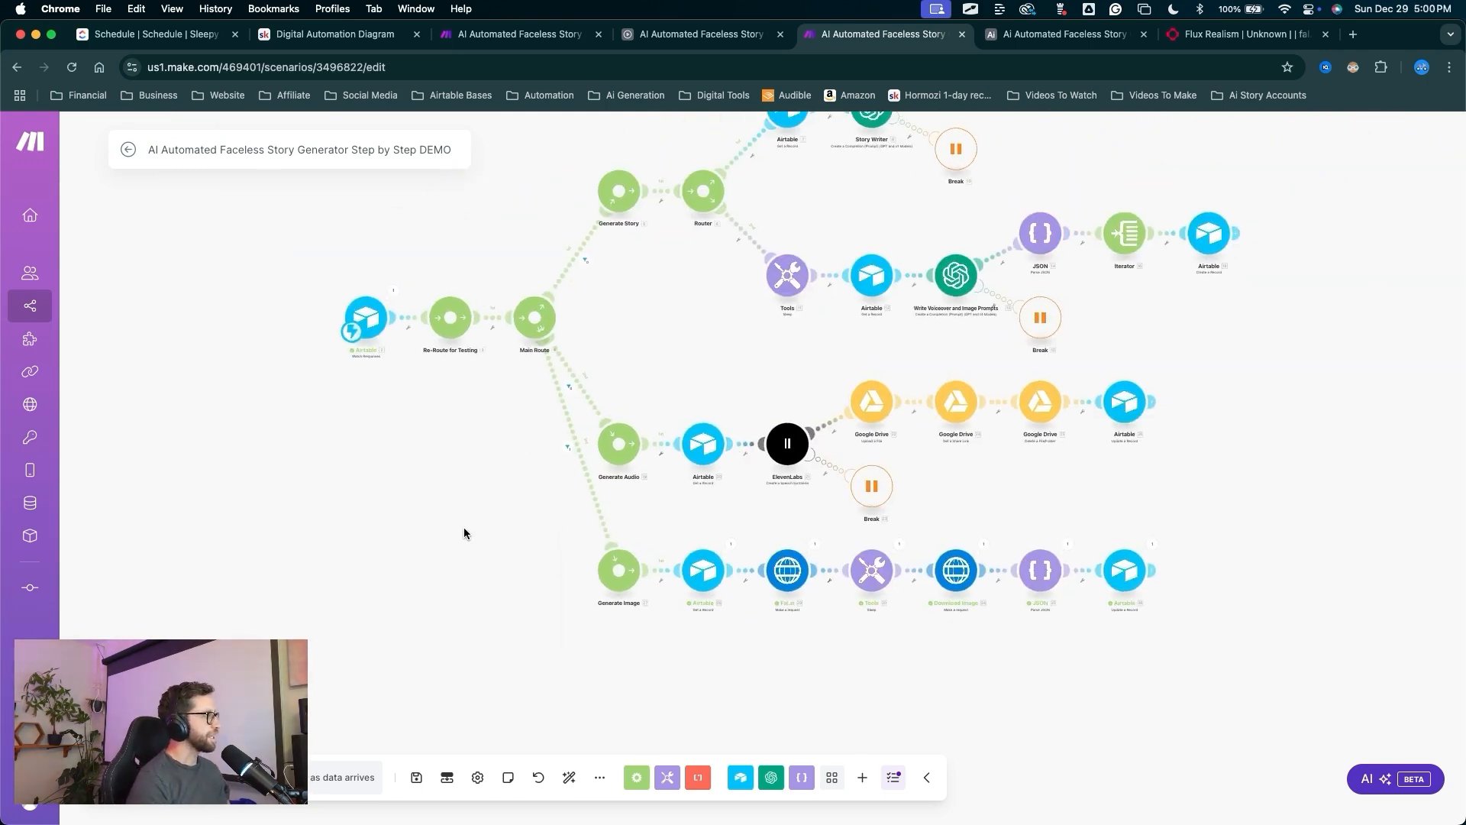
pyautogui.click(532, 330)
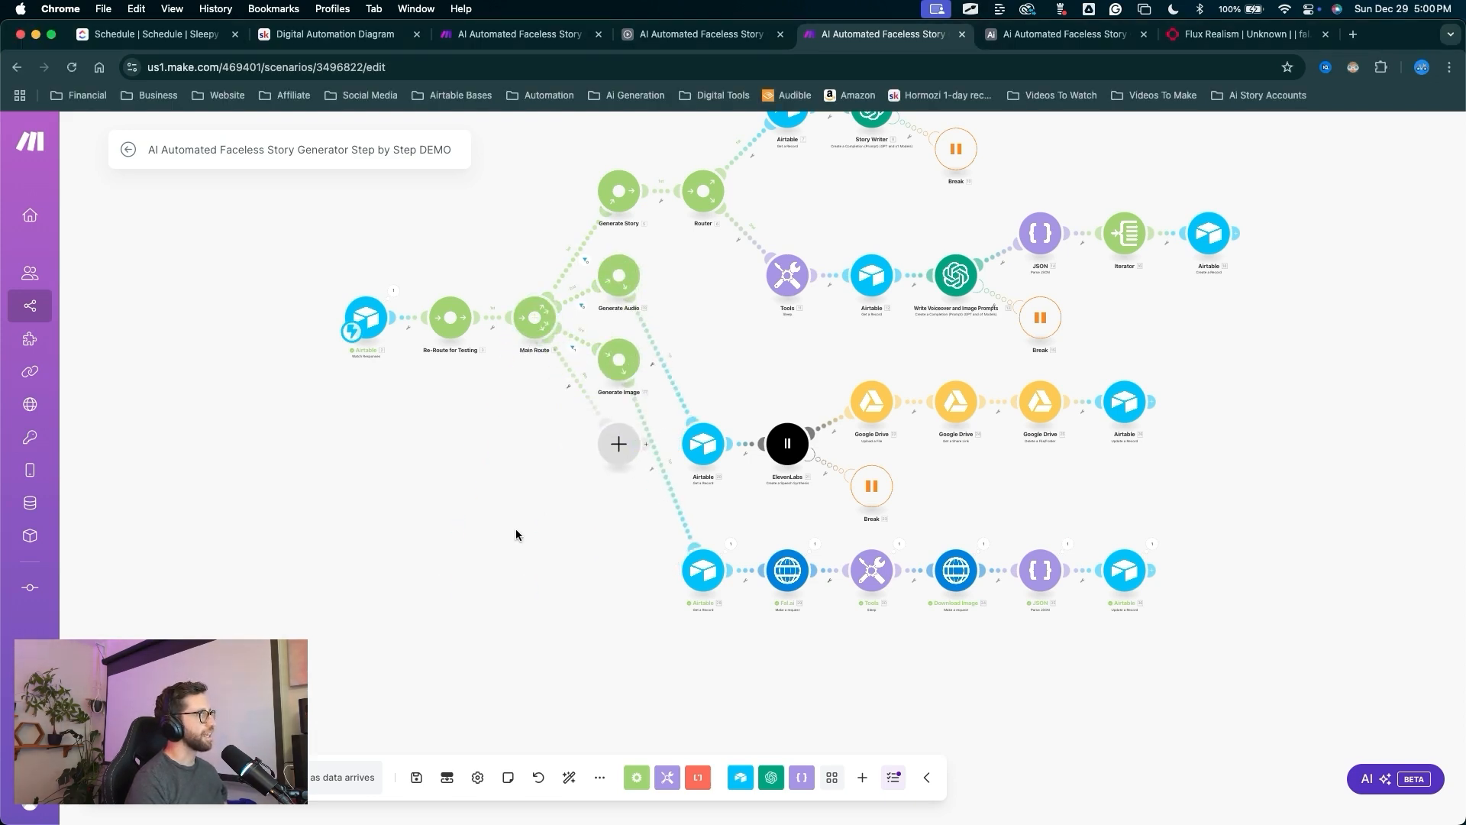
# Make the new route's module a router, delete its extra branch, and auto-align the layout.
pyautogui.moveTo(514, 532); pyautogui.dragTo(614, 457)
pyautogui.click(616, 451)
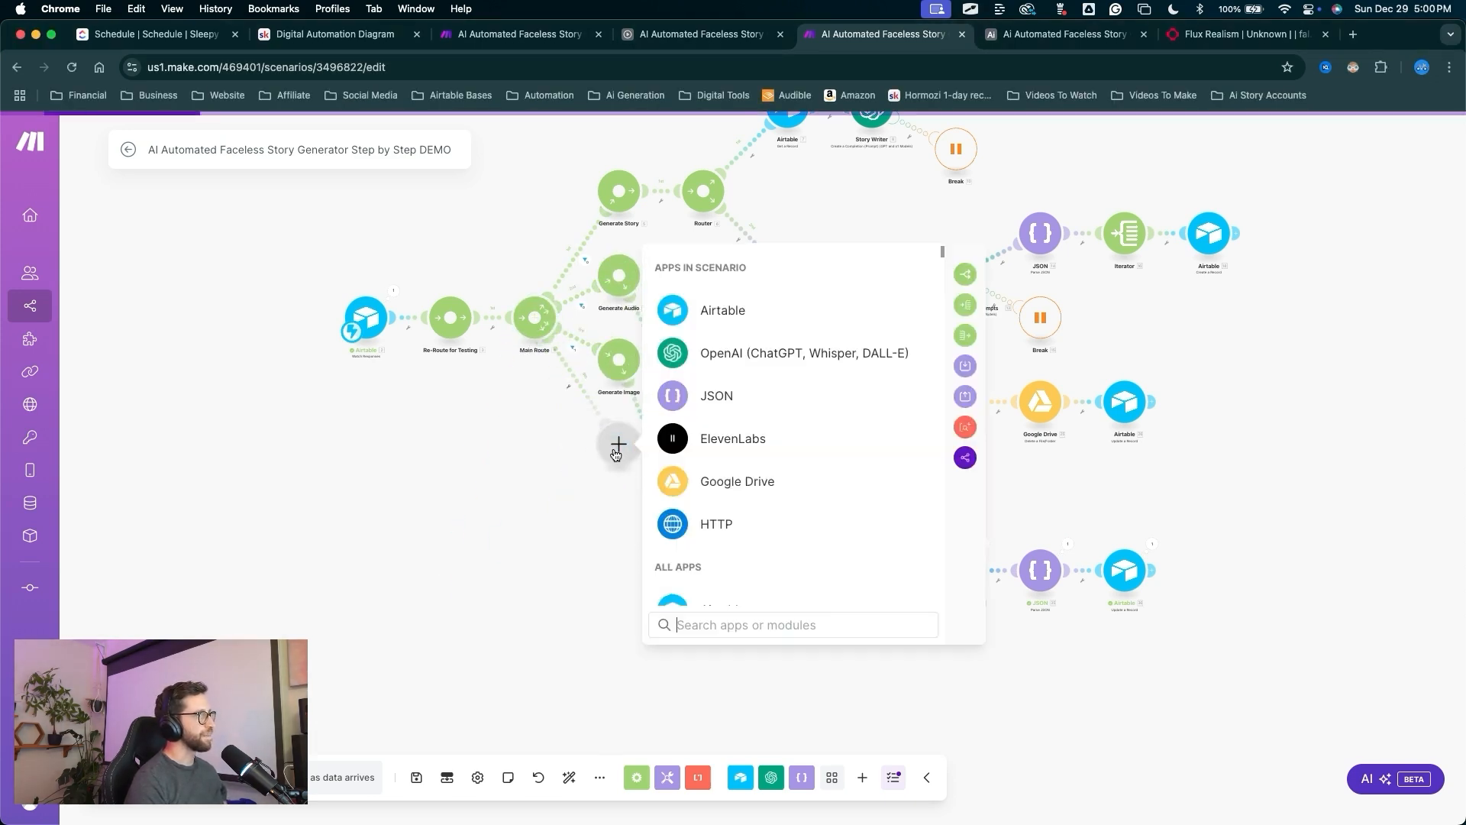
pyautogui.moveTo(754, 473); pyautogui.dragTo(955, 278)
pyautogui.click(963, 274)
pyautogui.moveTo(878, 313)
pyautogui.mouseDown()
pyautogui.moveTo(714, 384)
pyautogui.moveTo(533, 585)
pyautogui.mouseUp()
pyautogui.rightClick(534, 585)
pyautogui.click(566, 619)
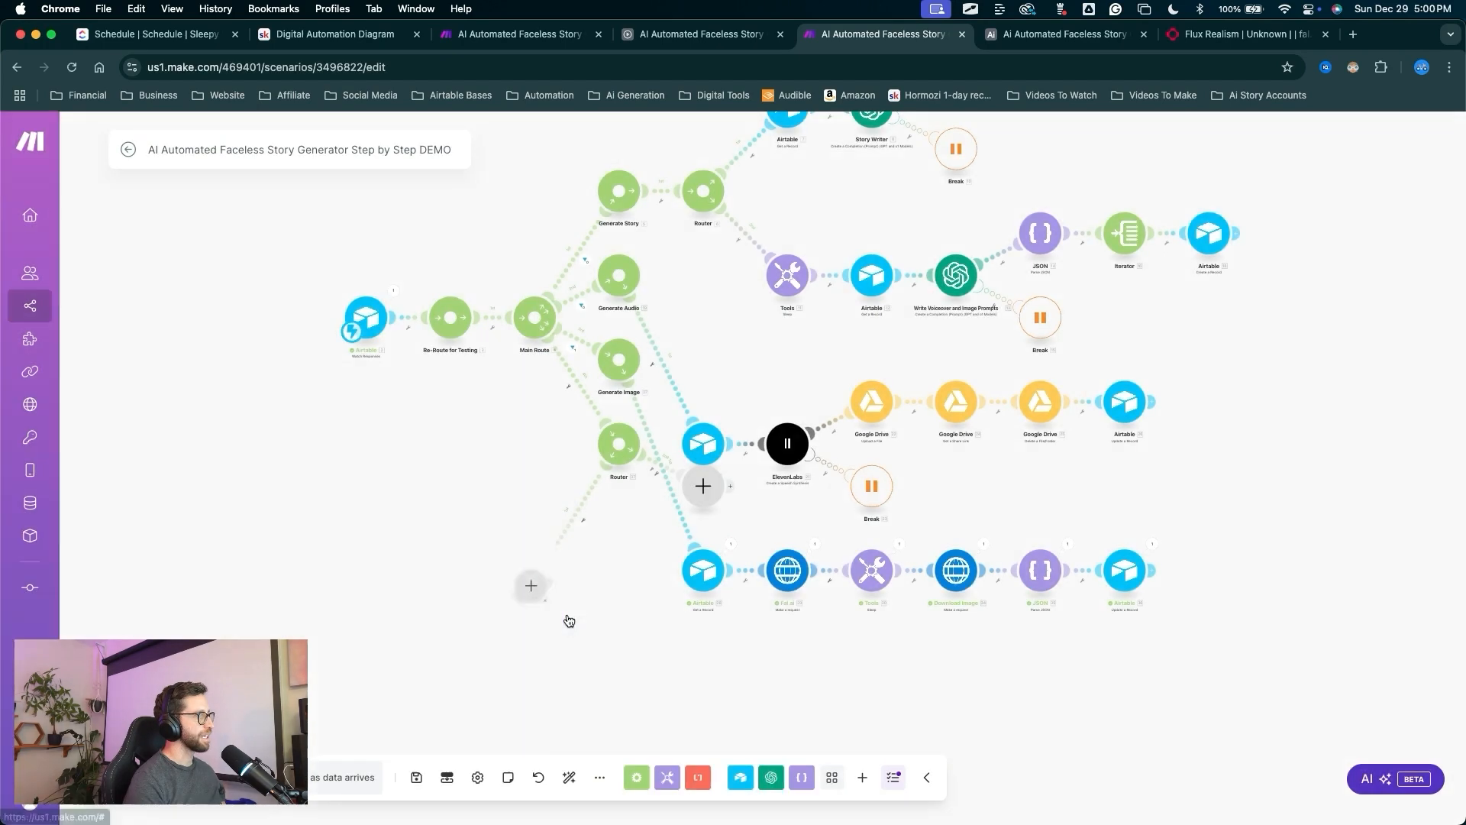
pyautogui.moveTo(622, 521); pyautogui.dragTo(569, 761)
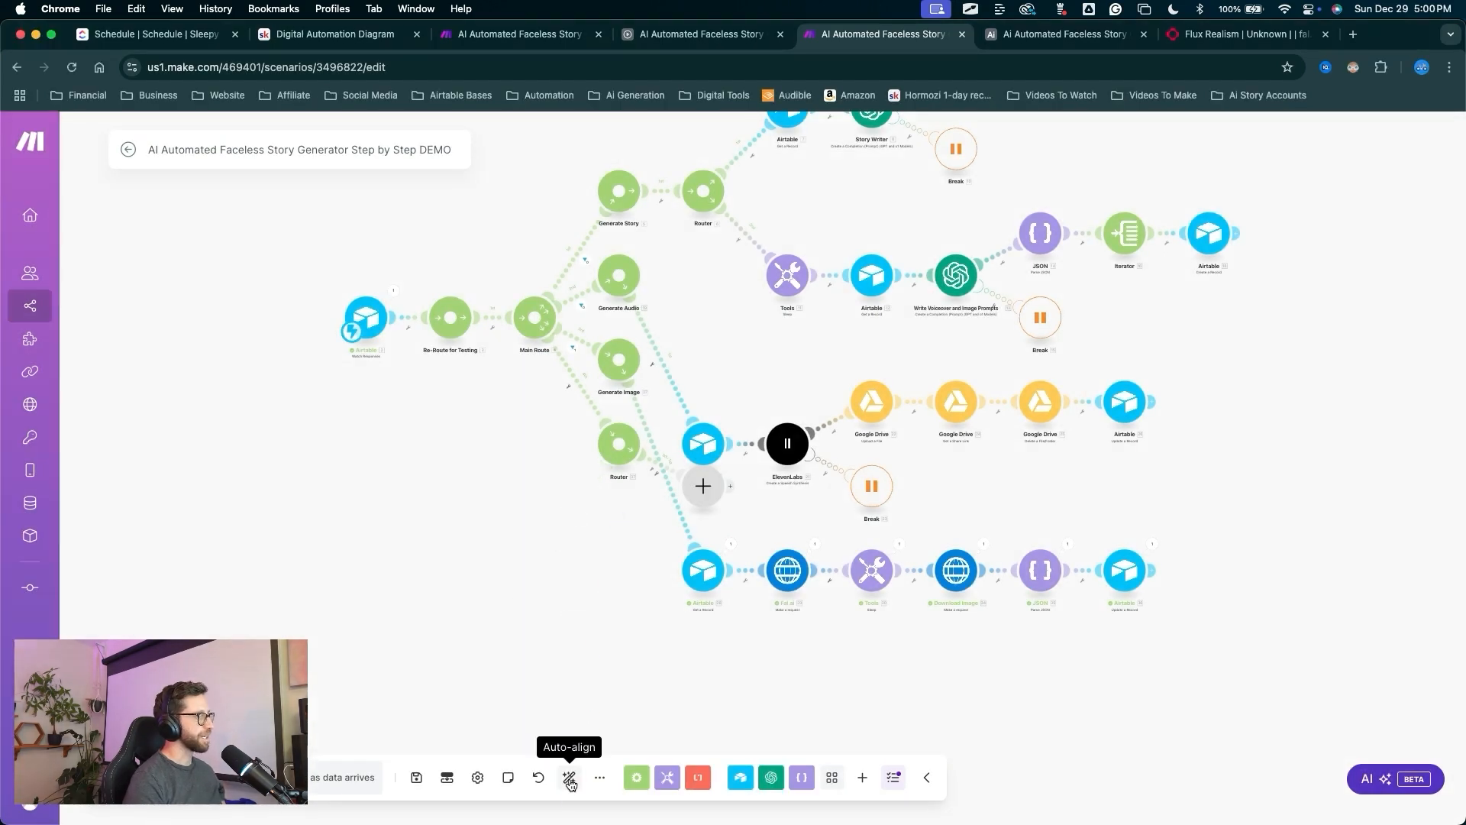
pyautogui.click(568, 776)
# Rename the new router to 'Generate Video'.
pyautogui.moveTo(523, 695); pyautogui.dragTo(571, 548)
pyautogui.rightClick(571, 548)
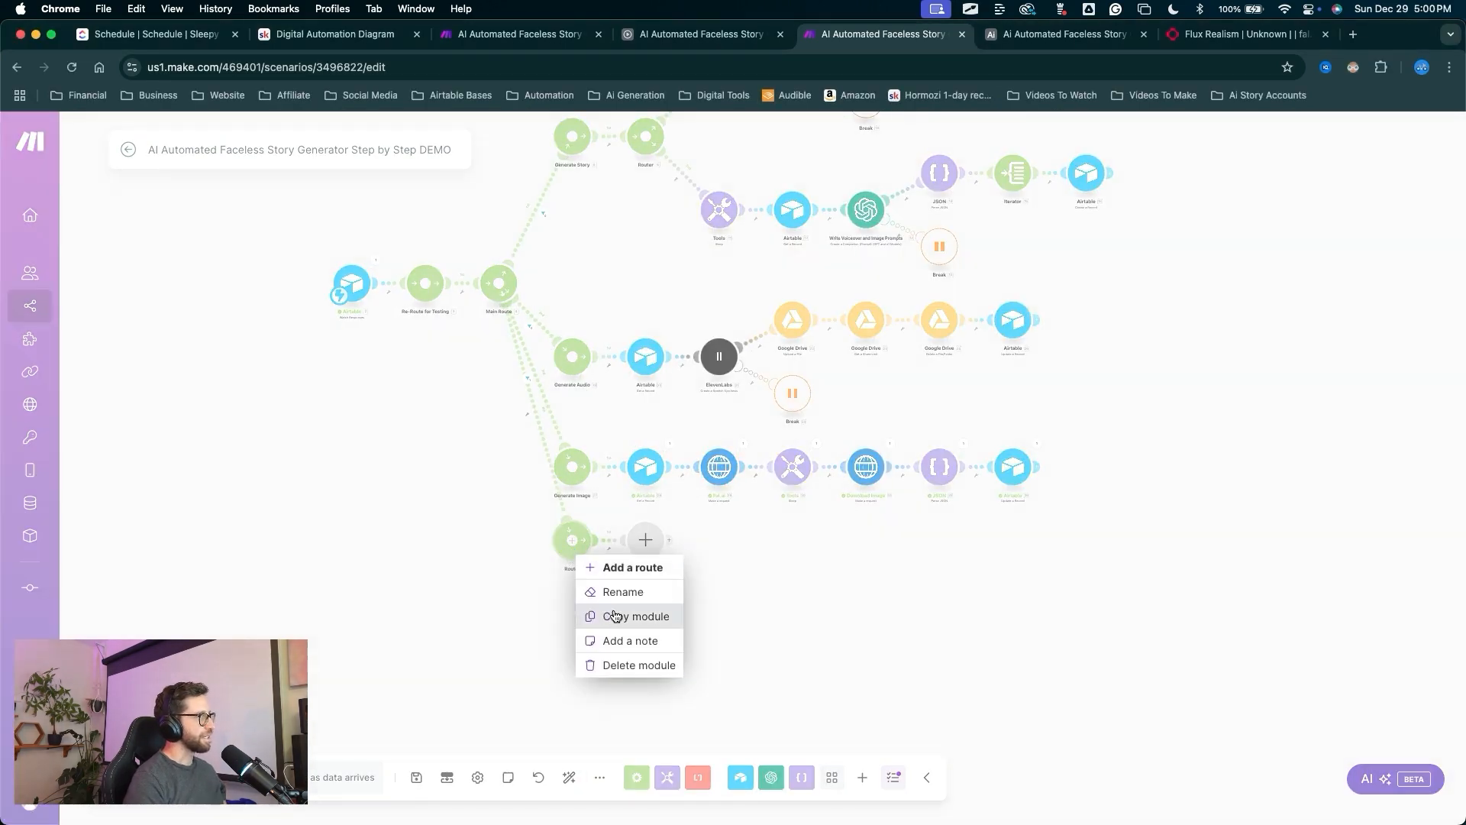
pyautogui.click(615, 593)
pyautogui.write('Generate Video')
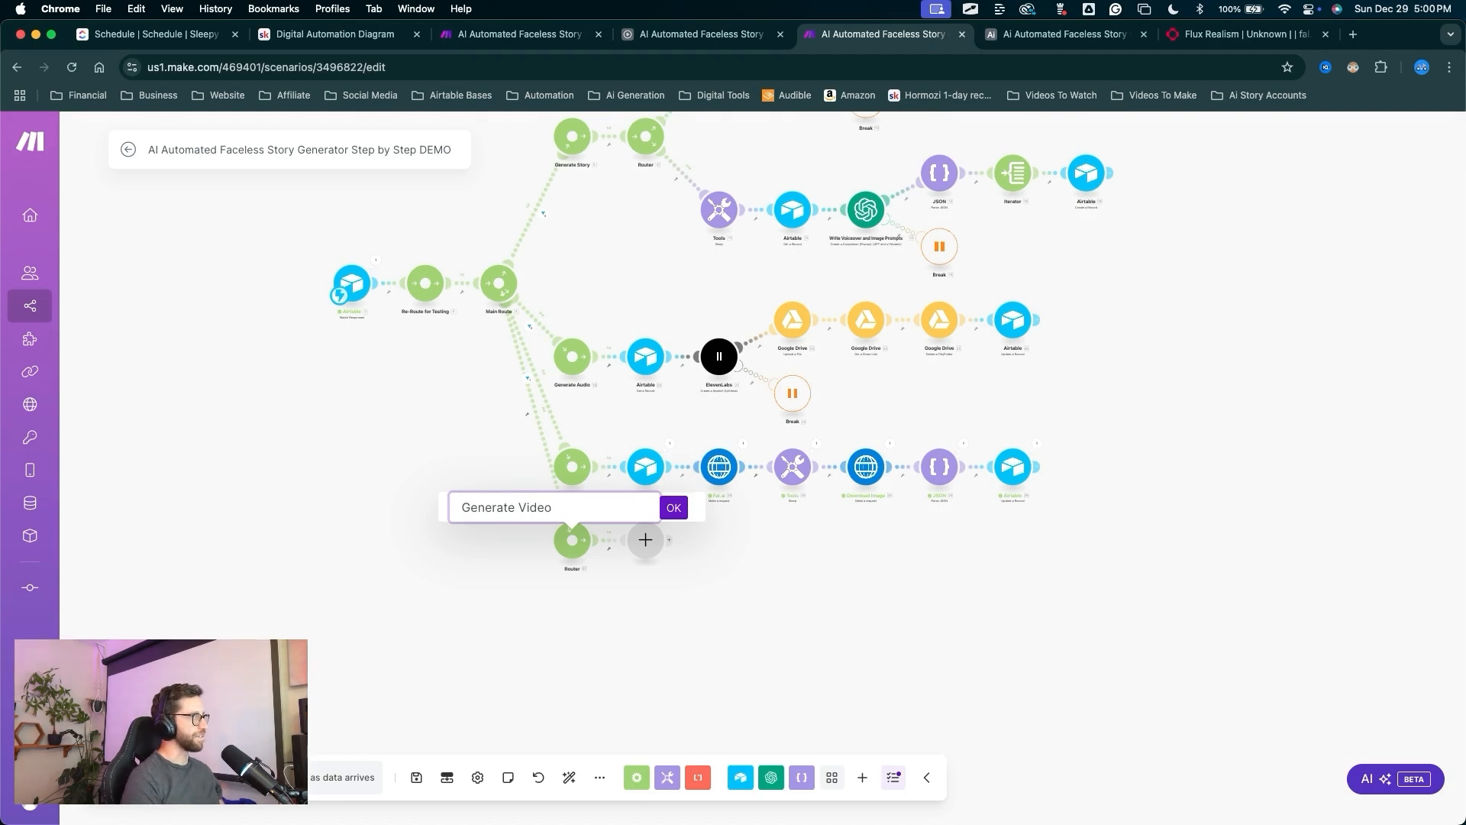
pyautogui.click(674, 508)
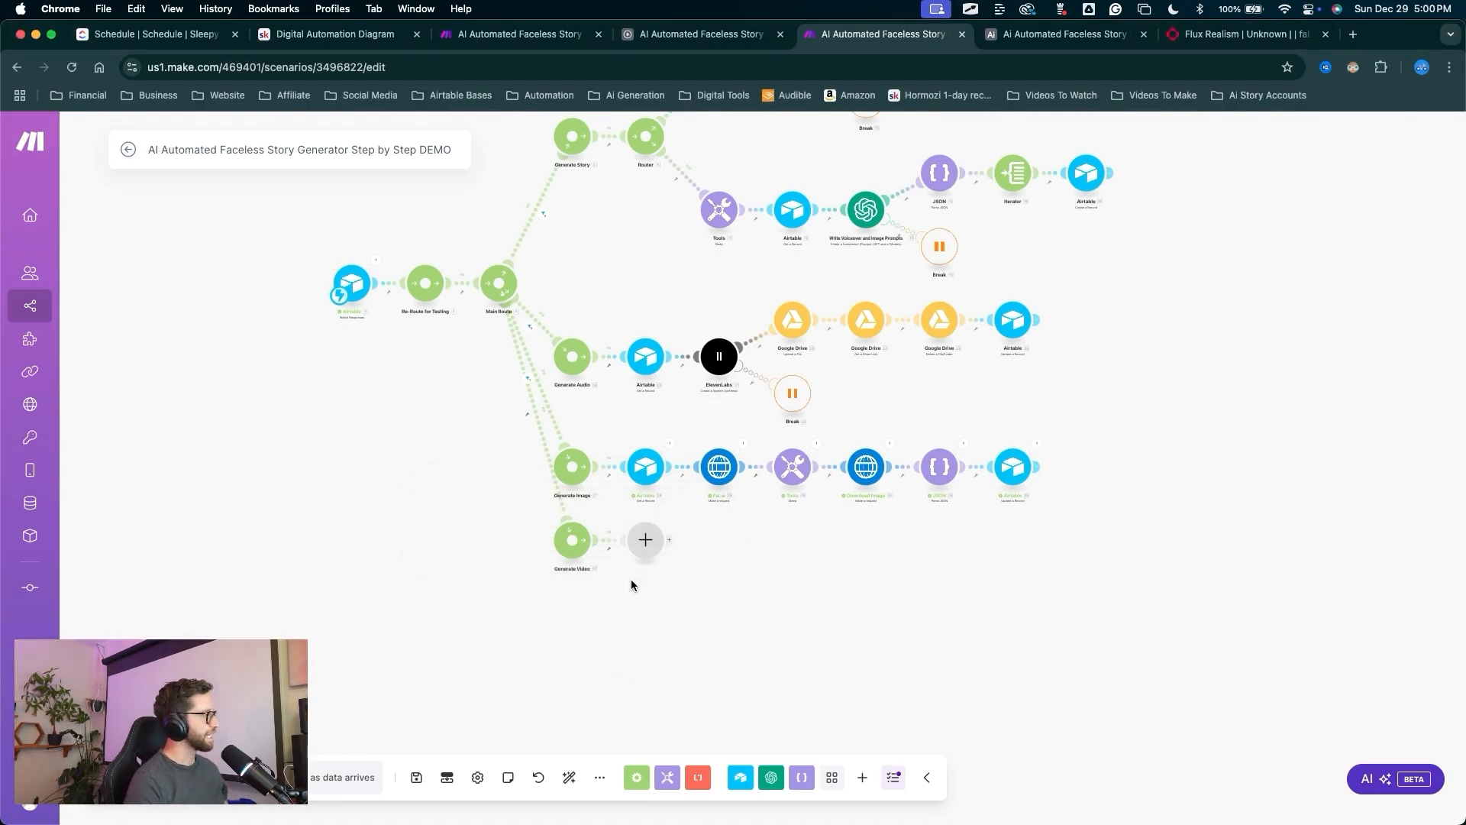
pyautogui.hotkey('ctrl', 'a')
pyautogui.moveTo(582, 674)
pyautogui.mouseDown()
pyautogui.moveTo(610, 540)
pyautogui.moveTo(1033, 578)
pyautogui.moveTo(620, 605)
pyautogui.moveTo(530, 557)
pyautogui.moveTo(491, 311)
pyautogui.moveTo(564, 611)
pyautogui.moveTo(643, 538)
pyautogui.mouseUp()
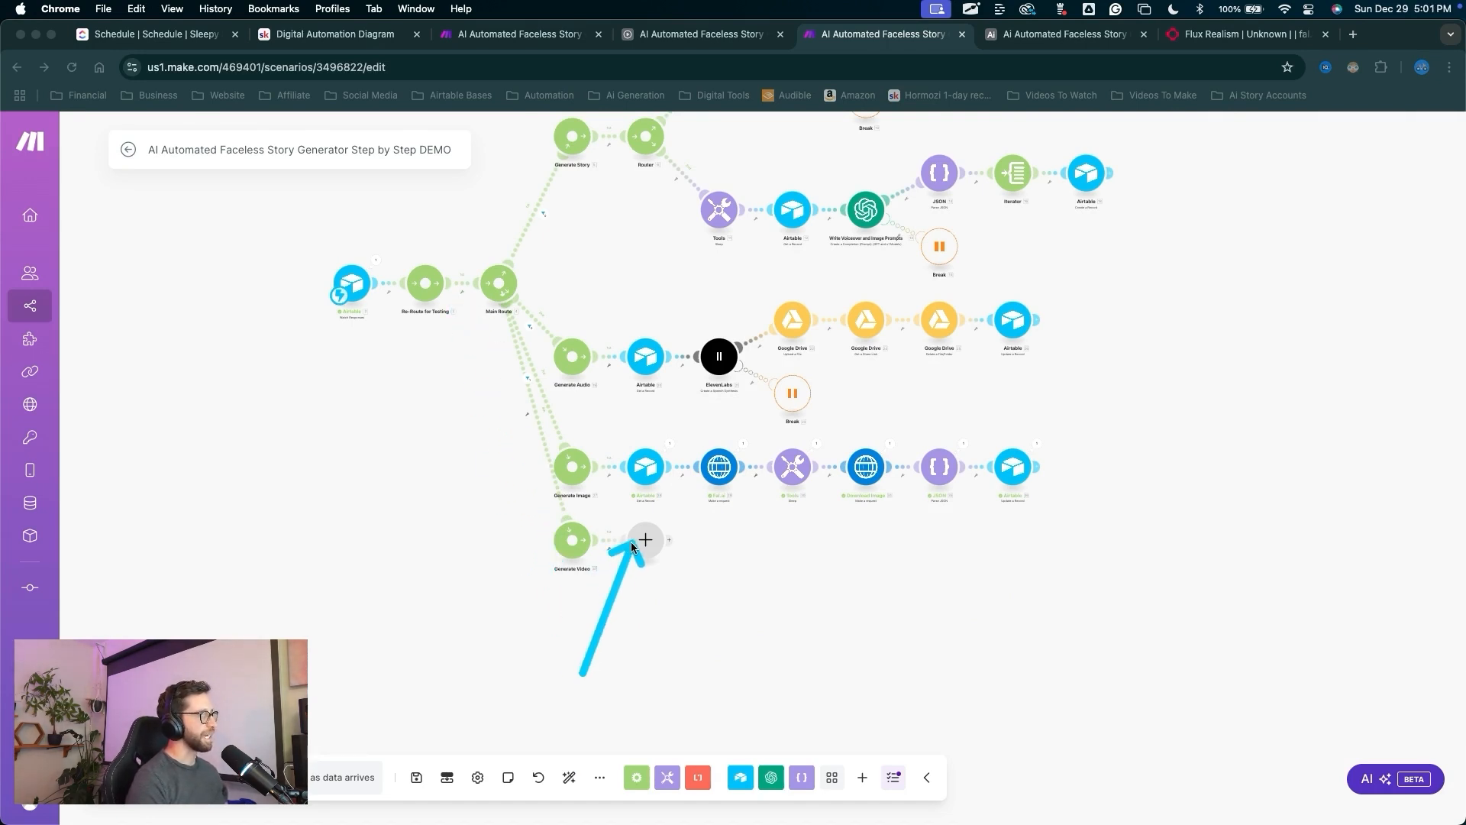
# Add an Airtable Get a Record on the Generation table using 2. recordId as Record ID.
pyautogui.click(645, 540)
pyautogui.click(735, 406)
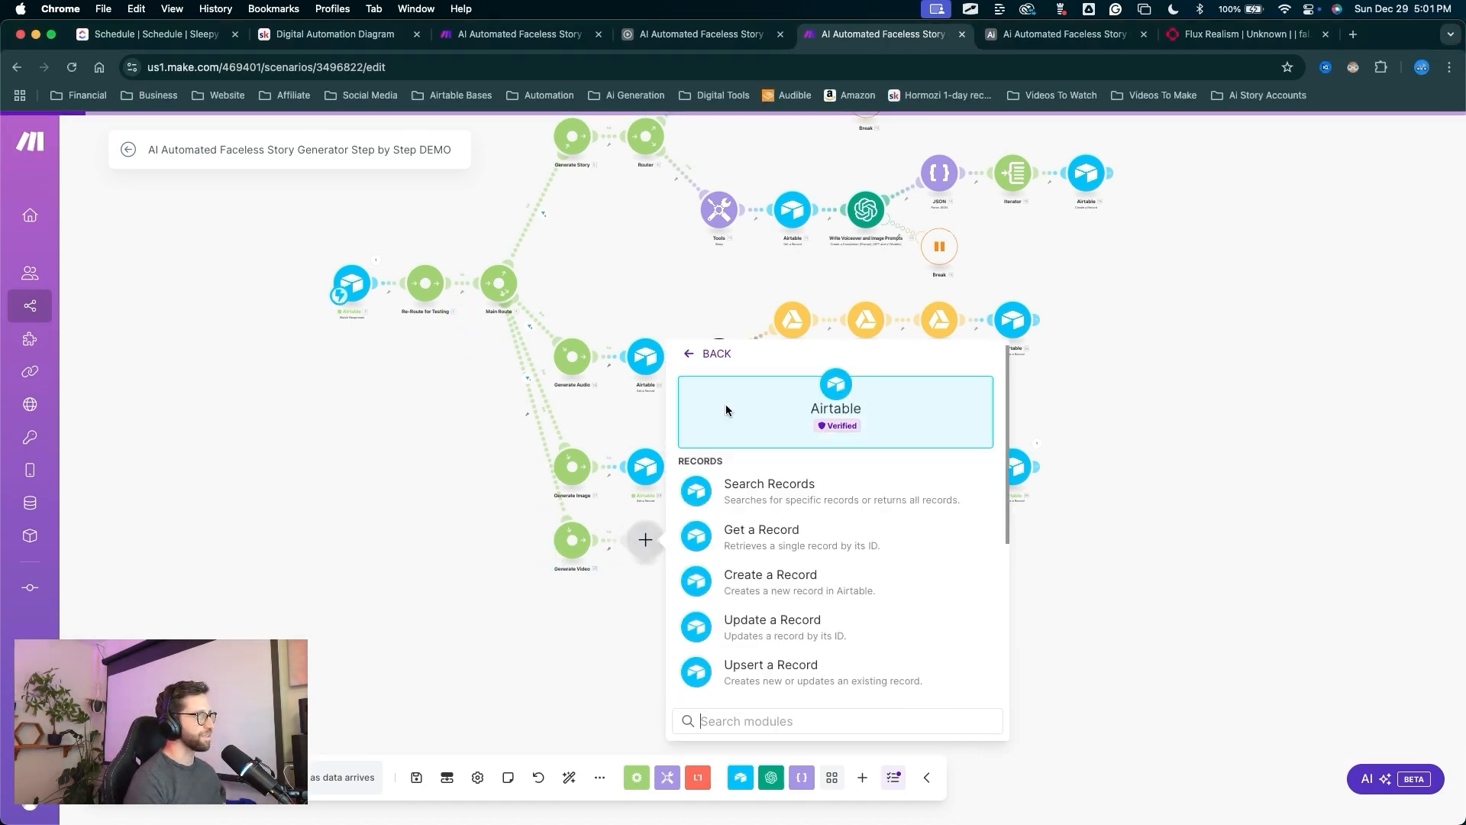
pyautogui.hotkey('ctrl', 'a')
pyautogui.moveTo(964, 471); pyautogui.dragTo(796, 527)
pyautogui.click(796, 527)
pyautogui.hotkey('ctrl', 'a')
pyautogui.moveTo(818, 590); pyautogui.dragTo(813, 511)
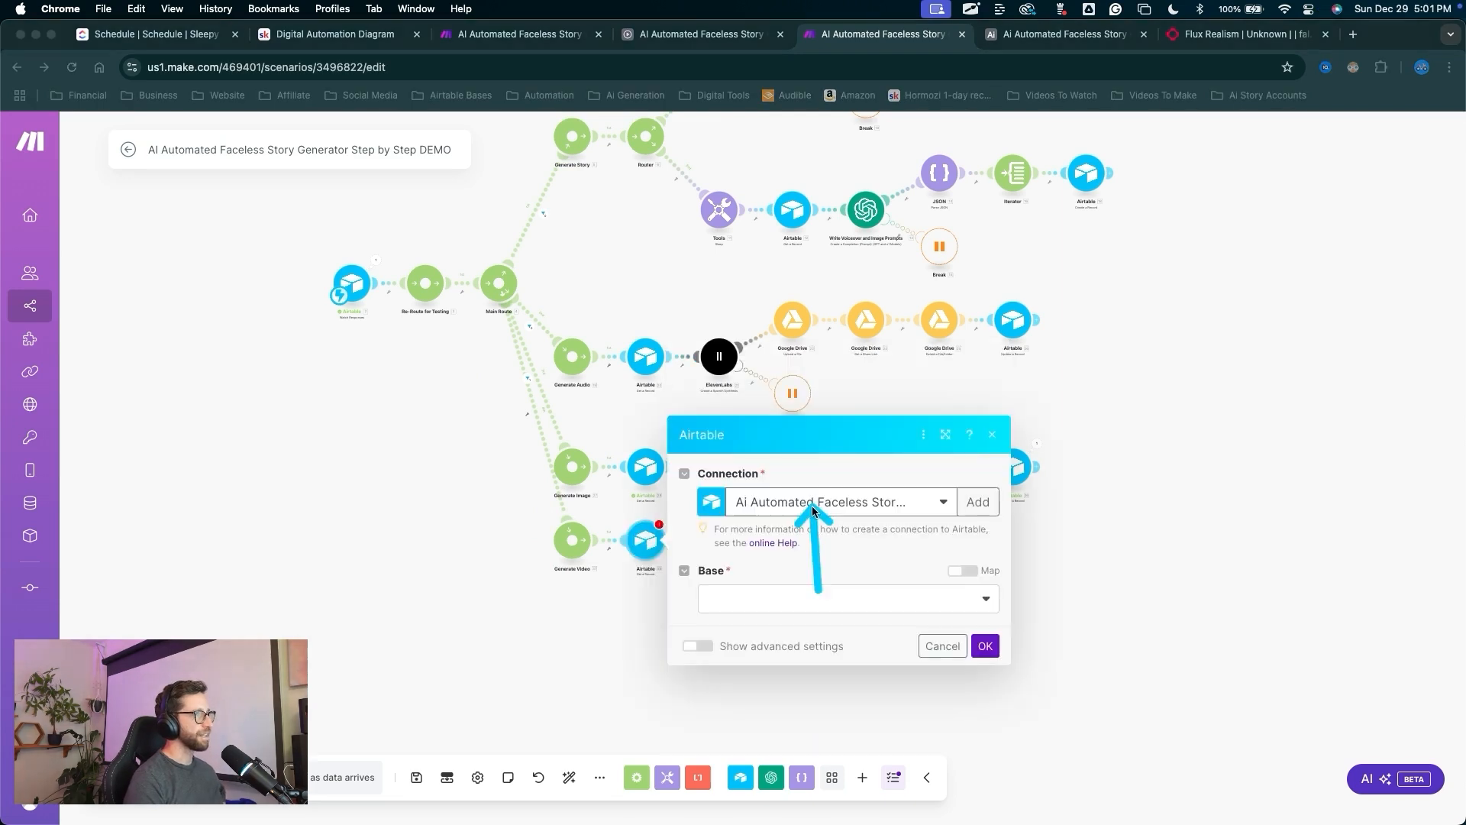
pyautogui.moveTo(787, 536); pyautogui.dragTo(761, 610)
pyautogui.moveTo(797, 530); pyautogui.dragTo(776, 602)
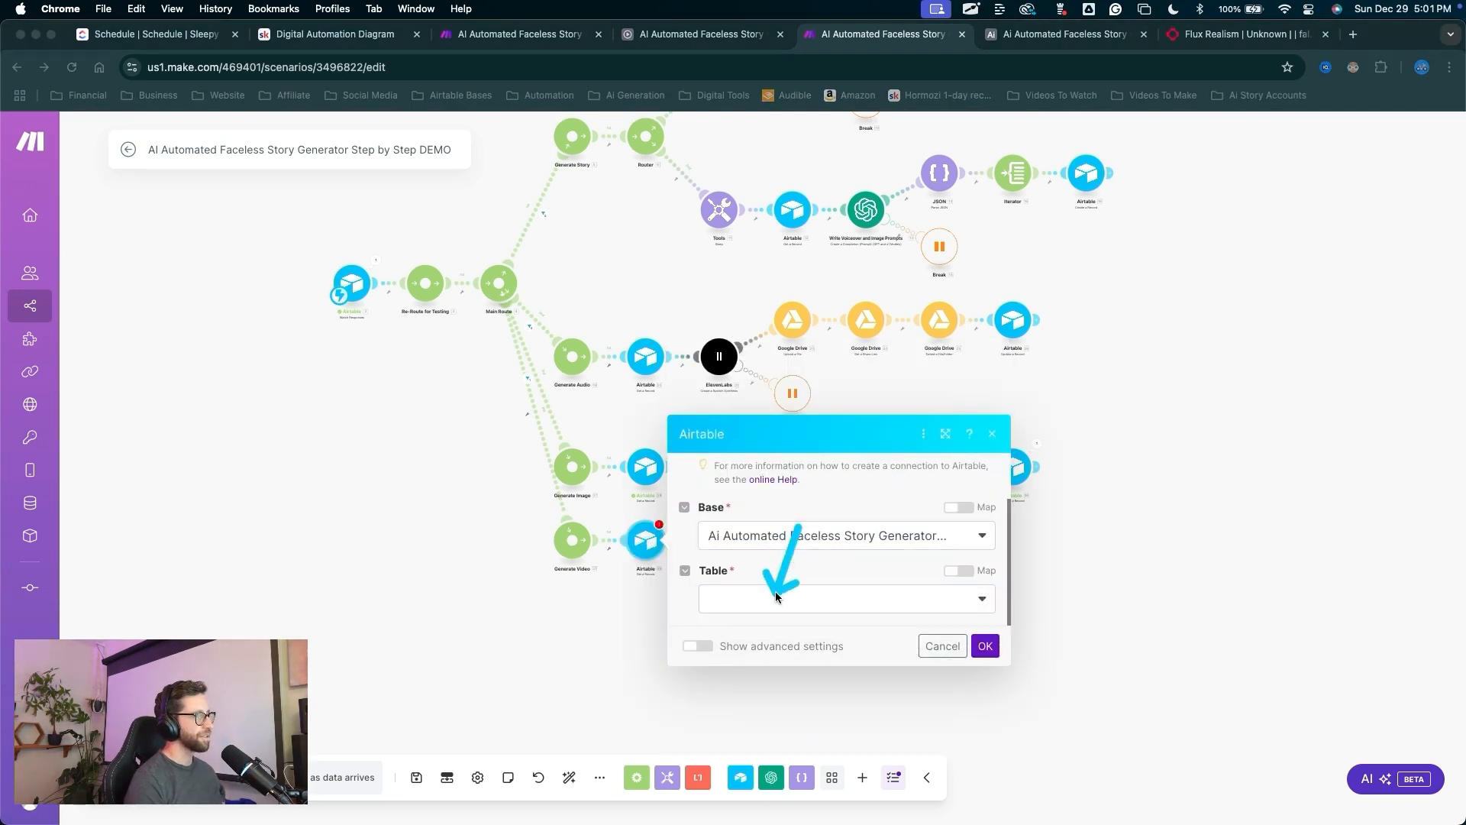
pyautogui.click(776, 602)
pyautogui.click(736, 655)
pyautogui.scroll(-2, 772, 576)
pyautogui.click(772, 599)
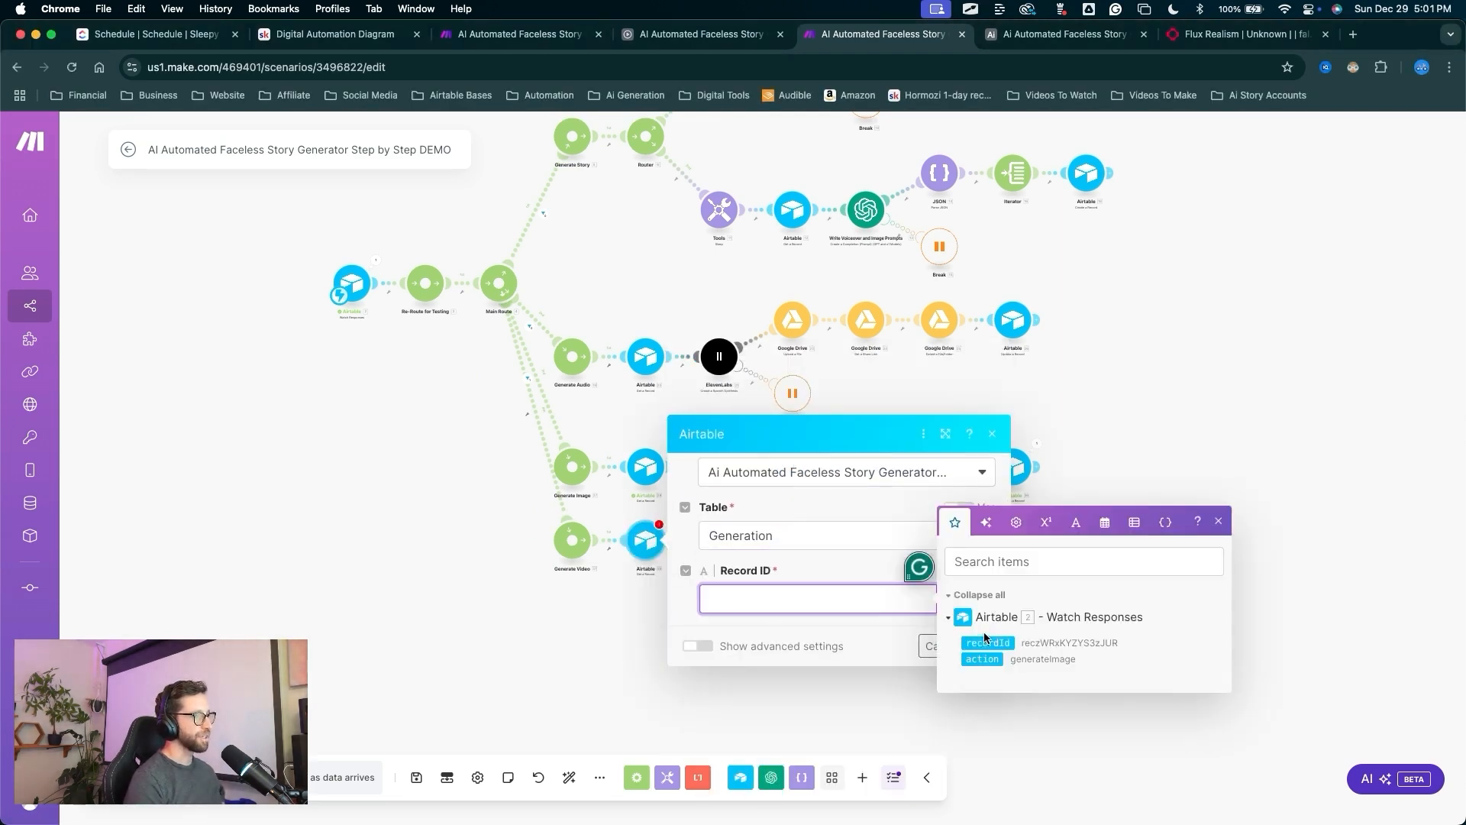
pyautogui.click(985, 636)
pyautogui.click(983, 645)
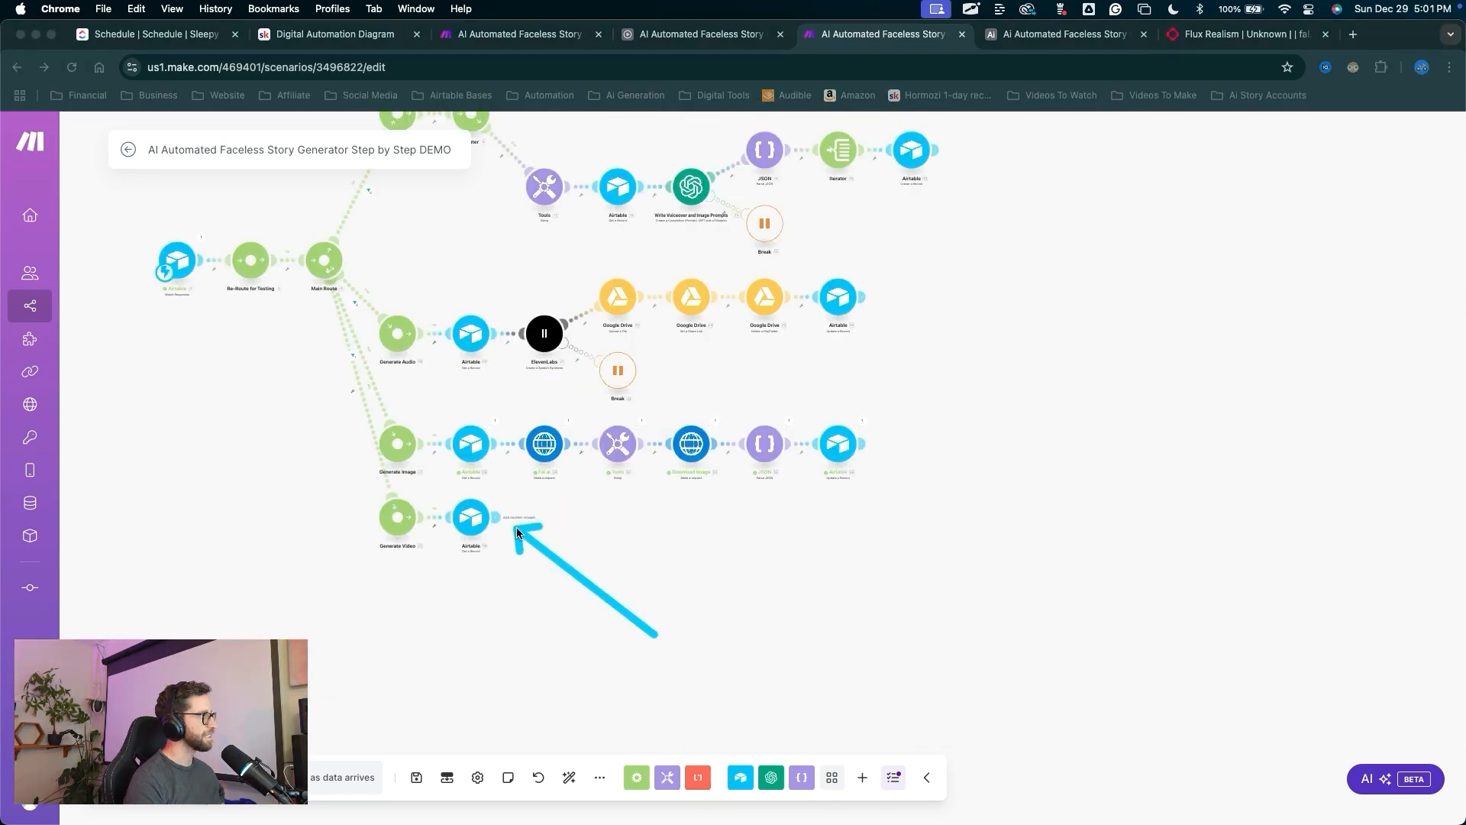
# Add an Iterator after the lookup that iterates over the record's Image[] array.
pyautogui.click(500, 517)
pyautogui.moveTo(634, 539)
pyautogui.mouseDown()
pyautogui.moveTo(786, 419)
pyautogui.moveTo(873, 386)
pyautogui.mouseUp()
pyautogui.click(885, 380)
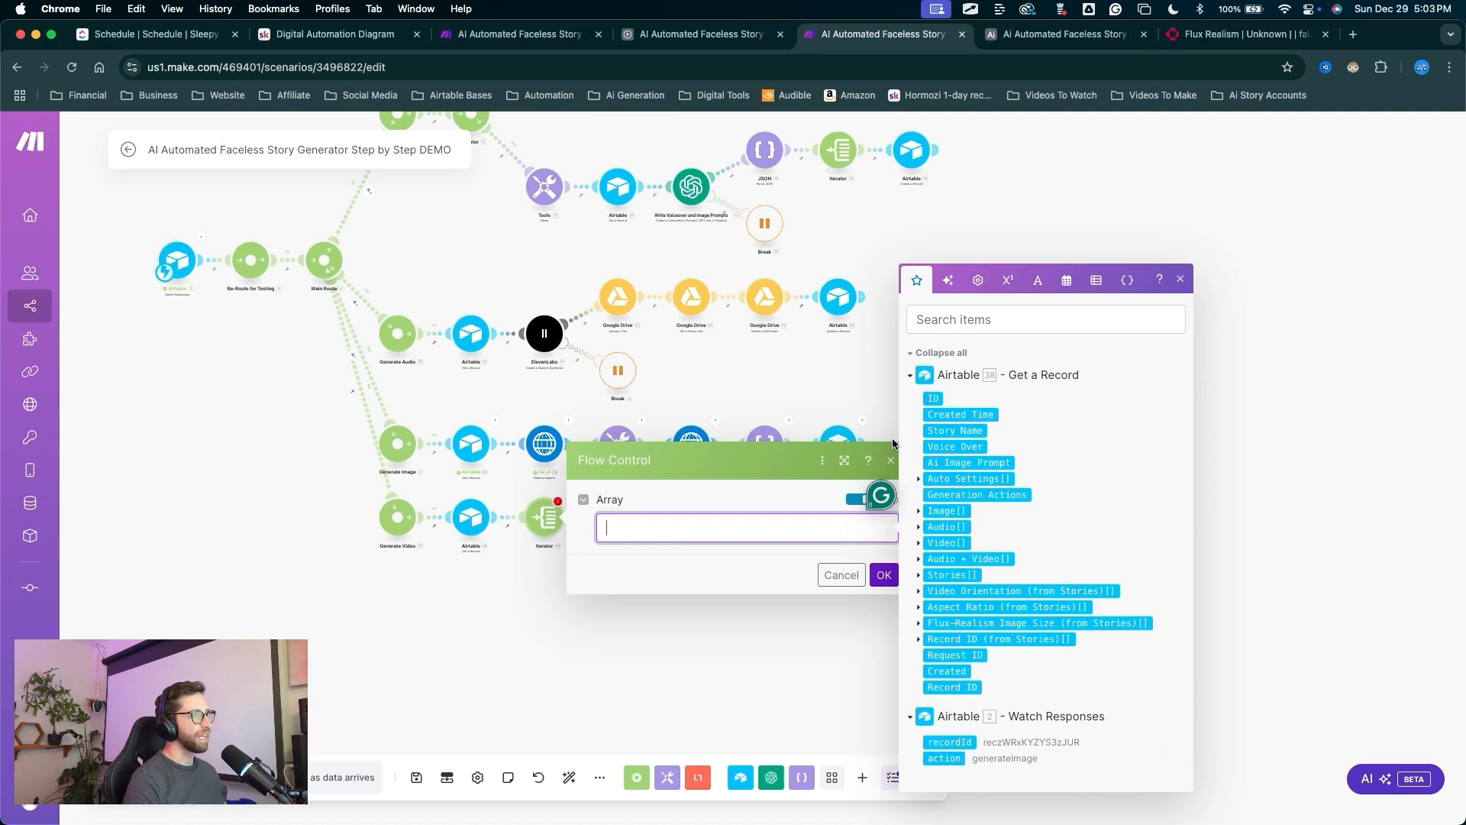
pyautogui.click(947, 511)
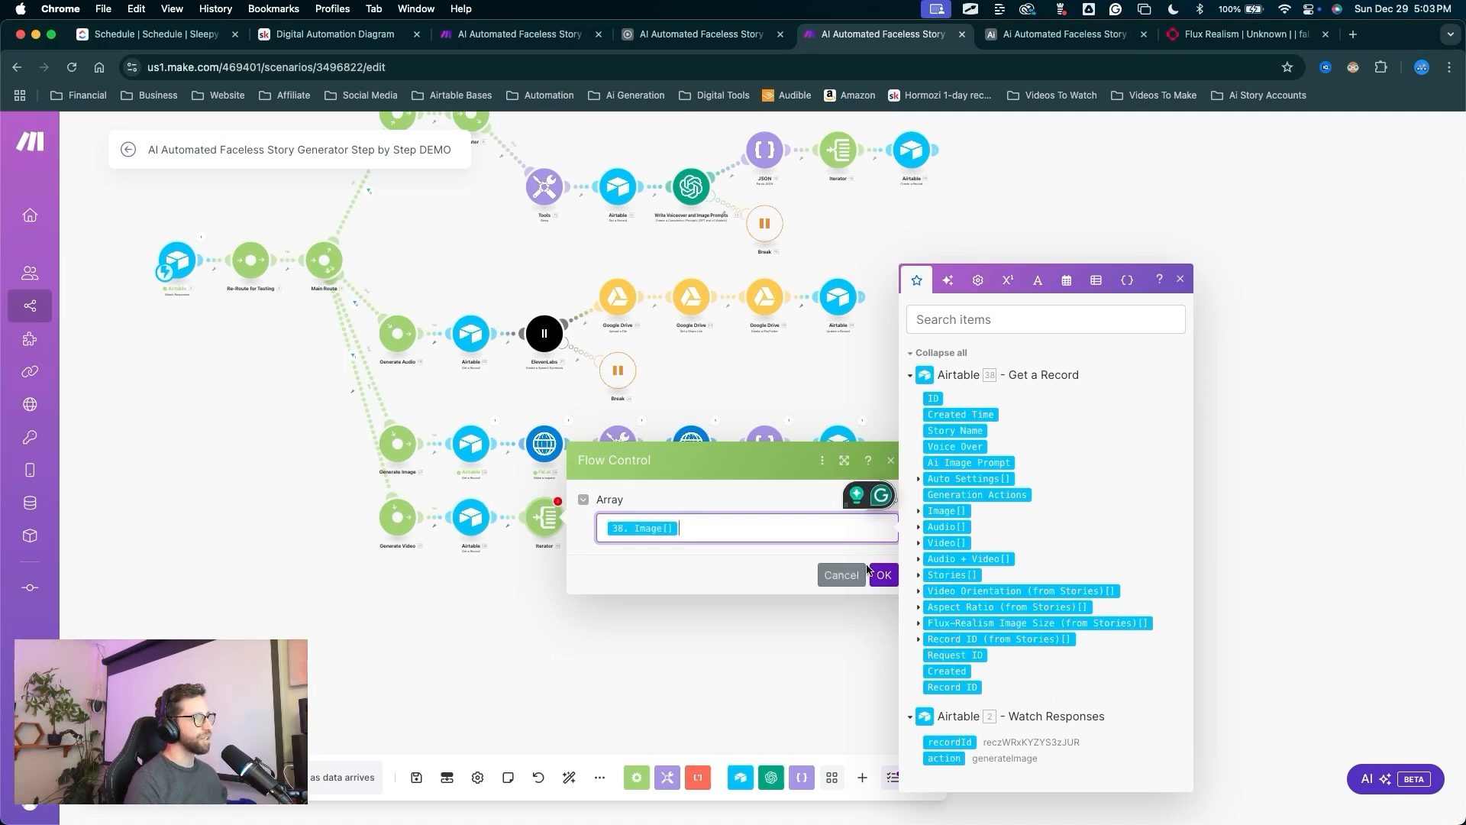
pyautogui.moveTo(772, 534); pyautogui.dragTo(871, 579)
pyautogui.click(884, 574)
pyautogui.moveTo(609, 593); pyautogui.dragTo(573, 525)
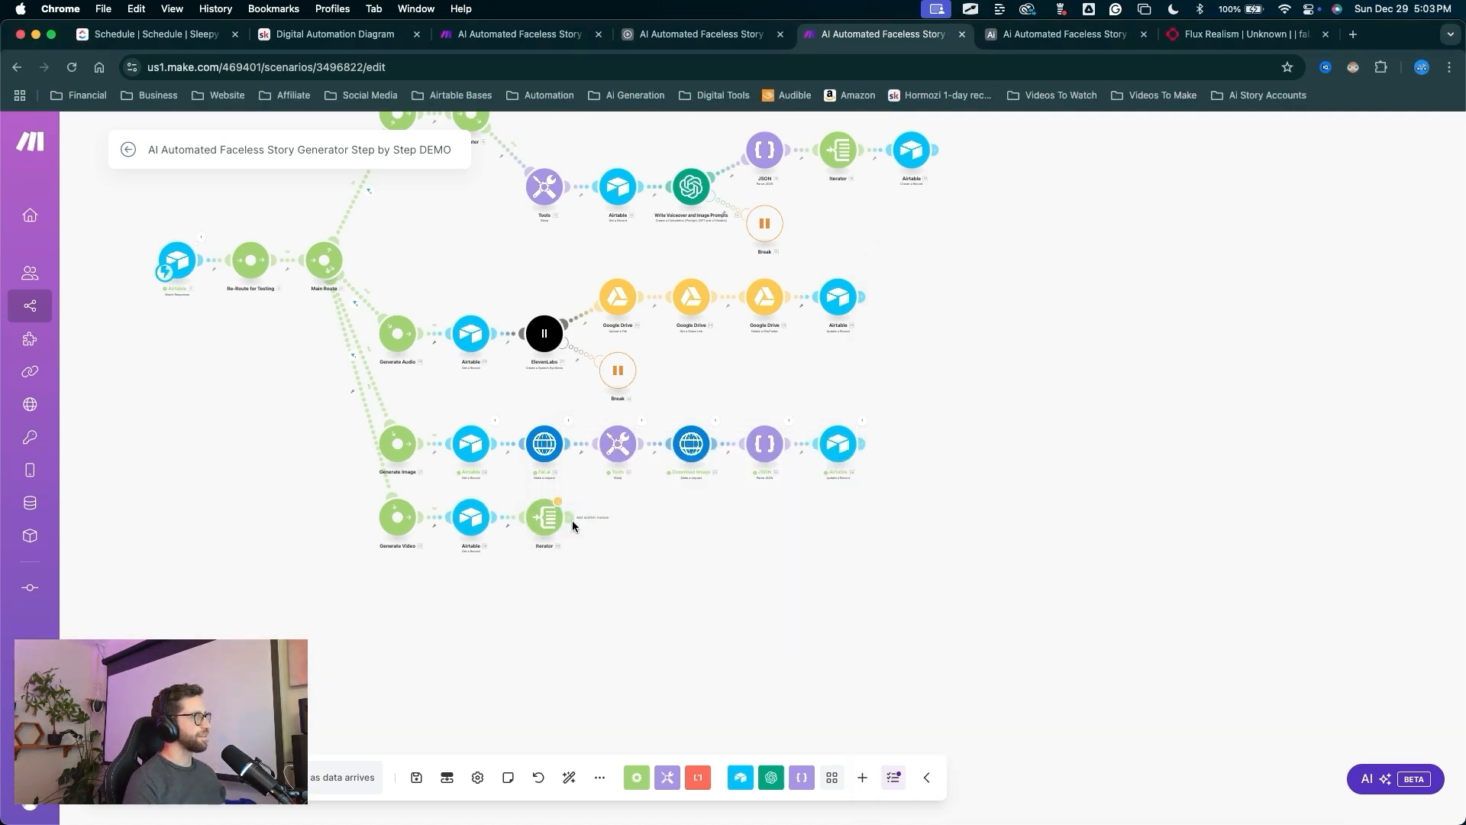
pyautogui.click(572, 525)
pyautogui.click(727, 483)
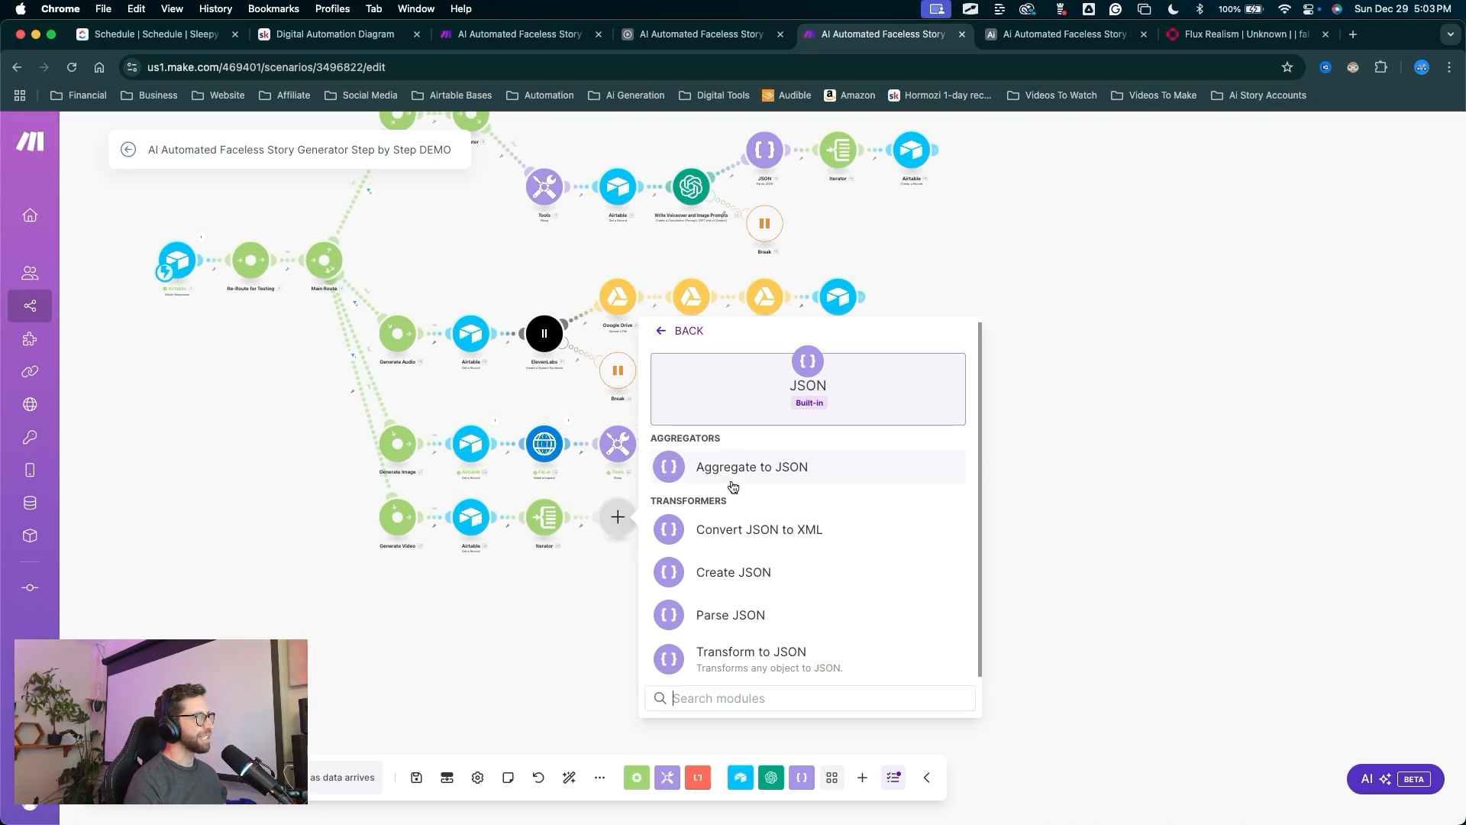
# Choose Create JSON as the module after the Iterator and open a new data structure form.
pyautogui.moveTo(857, 467); pyautogui.dragTo(787, 561)
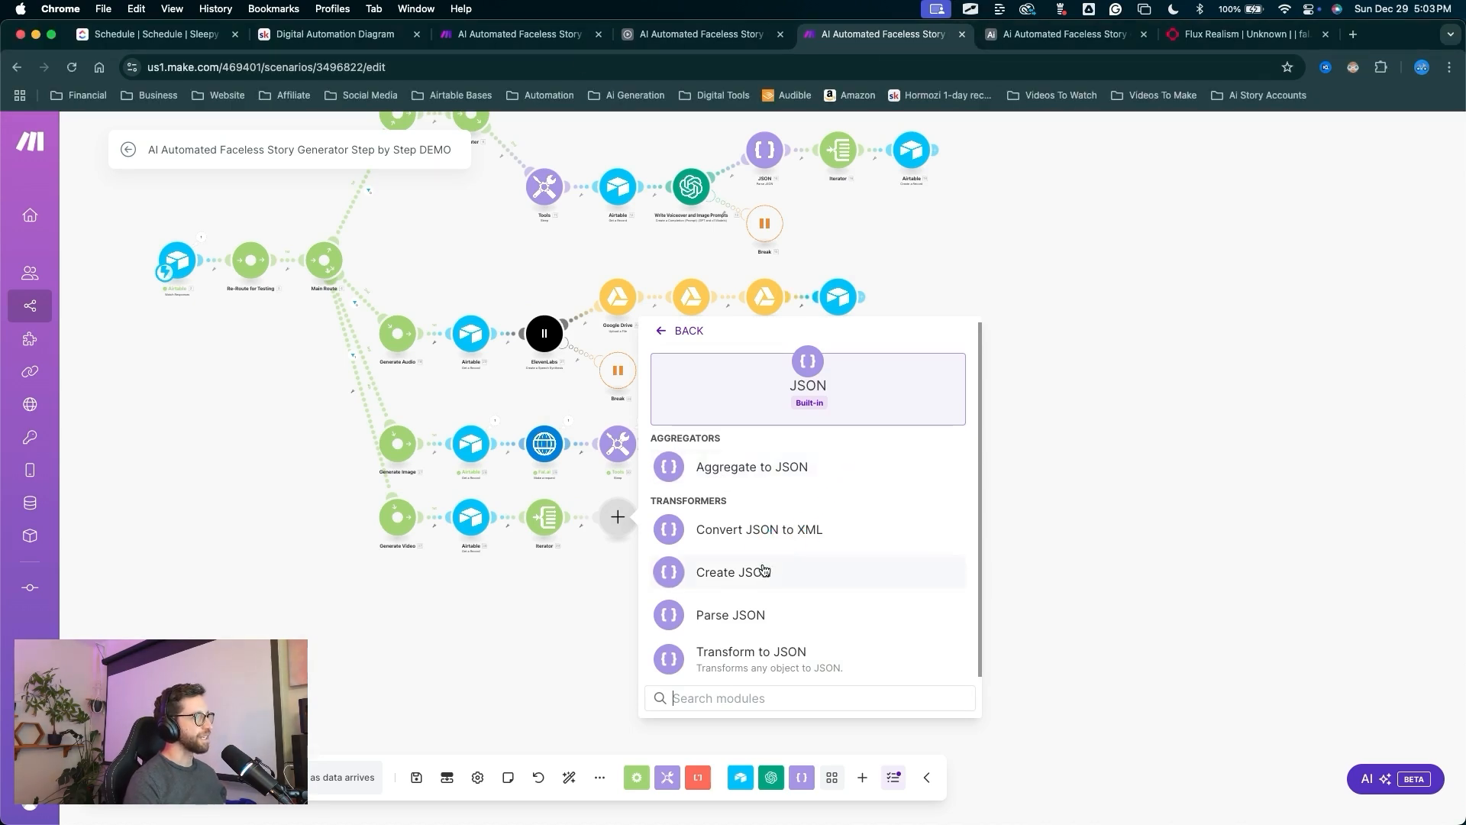
pyautogui.click(756, 572)
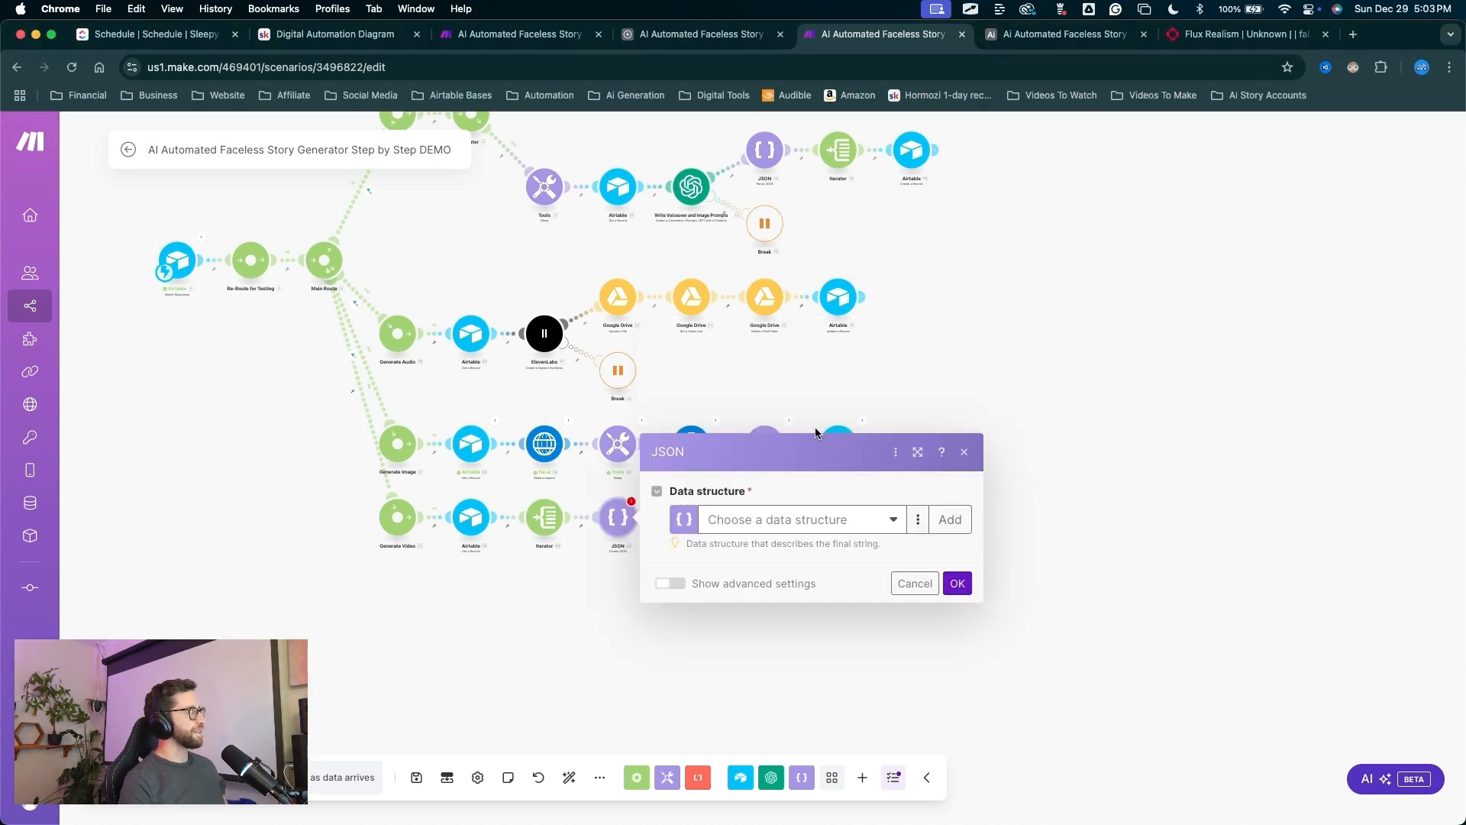
pyautogui.moveTo(795, 347)
pyautogui.mouseDown()
pyautogui.moveTo(756, 489)
pyautogui.moveTo(731, 520)
pyautogui.moveTo(824, 526)
pyautogui.moveTo(711, 522)
pyautogui.mouseUp()
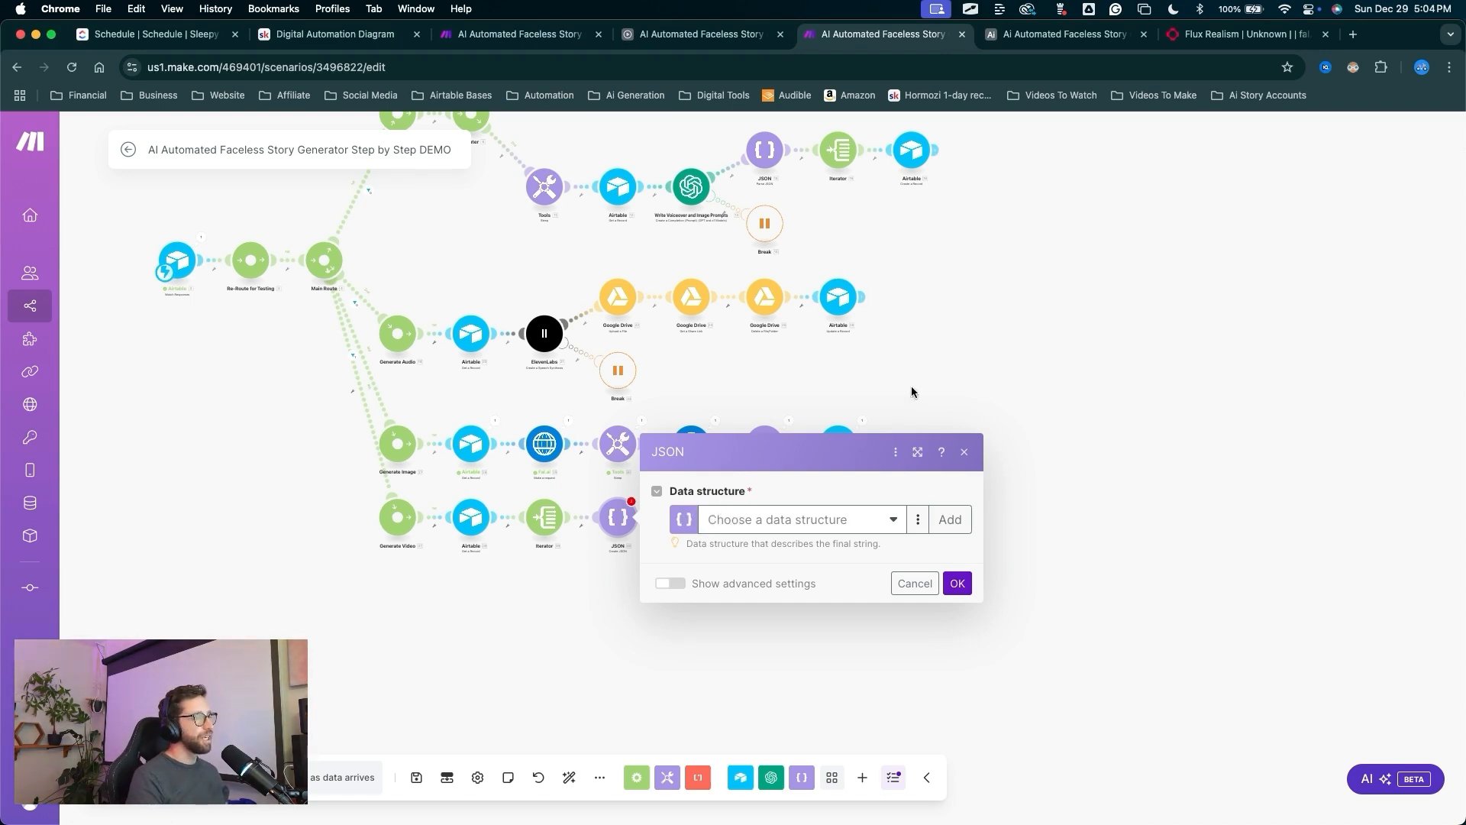
pyautogui.moveTo(781, 394)
pyautogui.mouseDown()
pyautogui.moveTo(757, 489)
pyautogui.moveTo(895, 500)
pyautogui.moveTo(715, 562)
pyautogui.moveTo(733, 519)
pyautogui.mouseUp()
pyautogui.press('Escape')
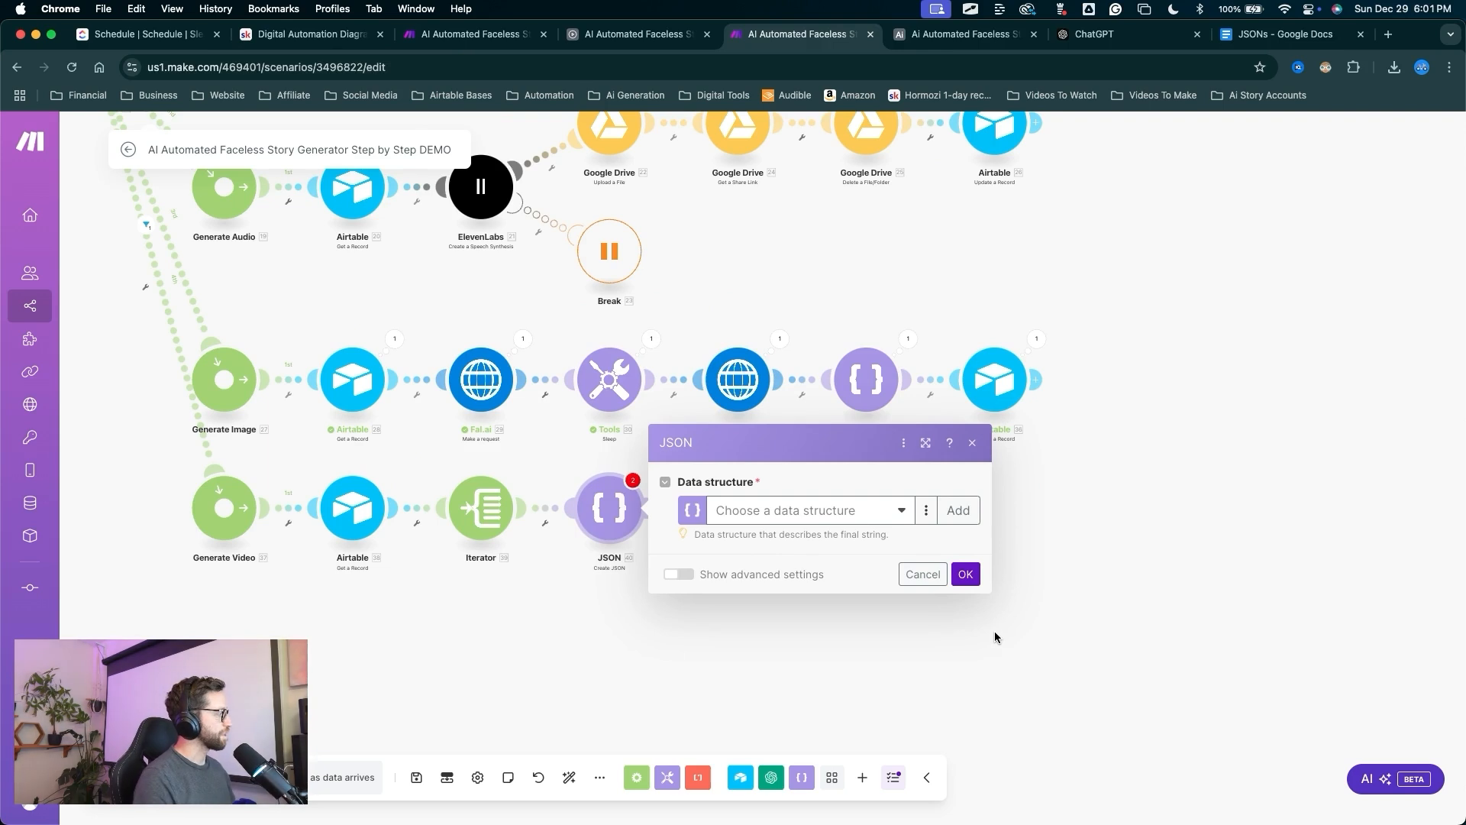
pyautogui.hotkey('ctrl', 'a')
pyautogui.moveTo(973, 661); pyautogui.dragTo(962, 520)
pyautogui.press('Escape')
# Start a new data structure named 'Animation Settings', using the heading from the JSONs document.
pyautogui.click(963, 524)
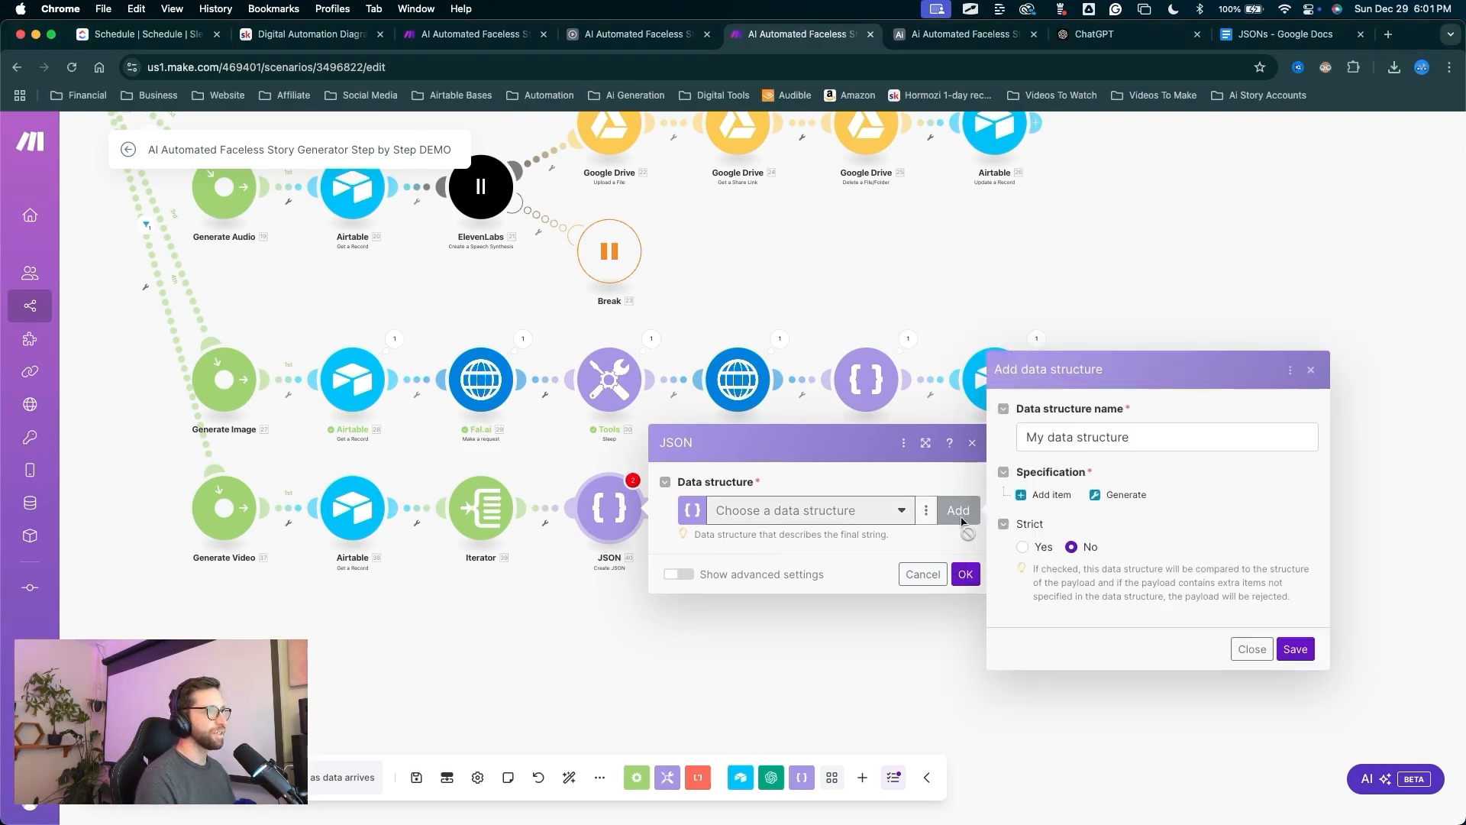
pyautogui.hotkey('ctrl', 'a')
pyautogui.moveTo(1041, 542); pyautogui.dragTo(1073, 438)
pyautogui.press('Escape')
pyautogui.tripleClick(1073, 437)
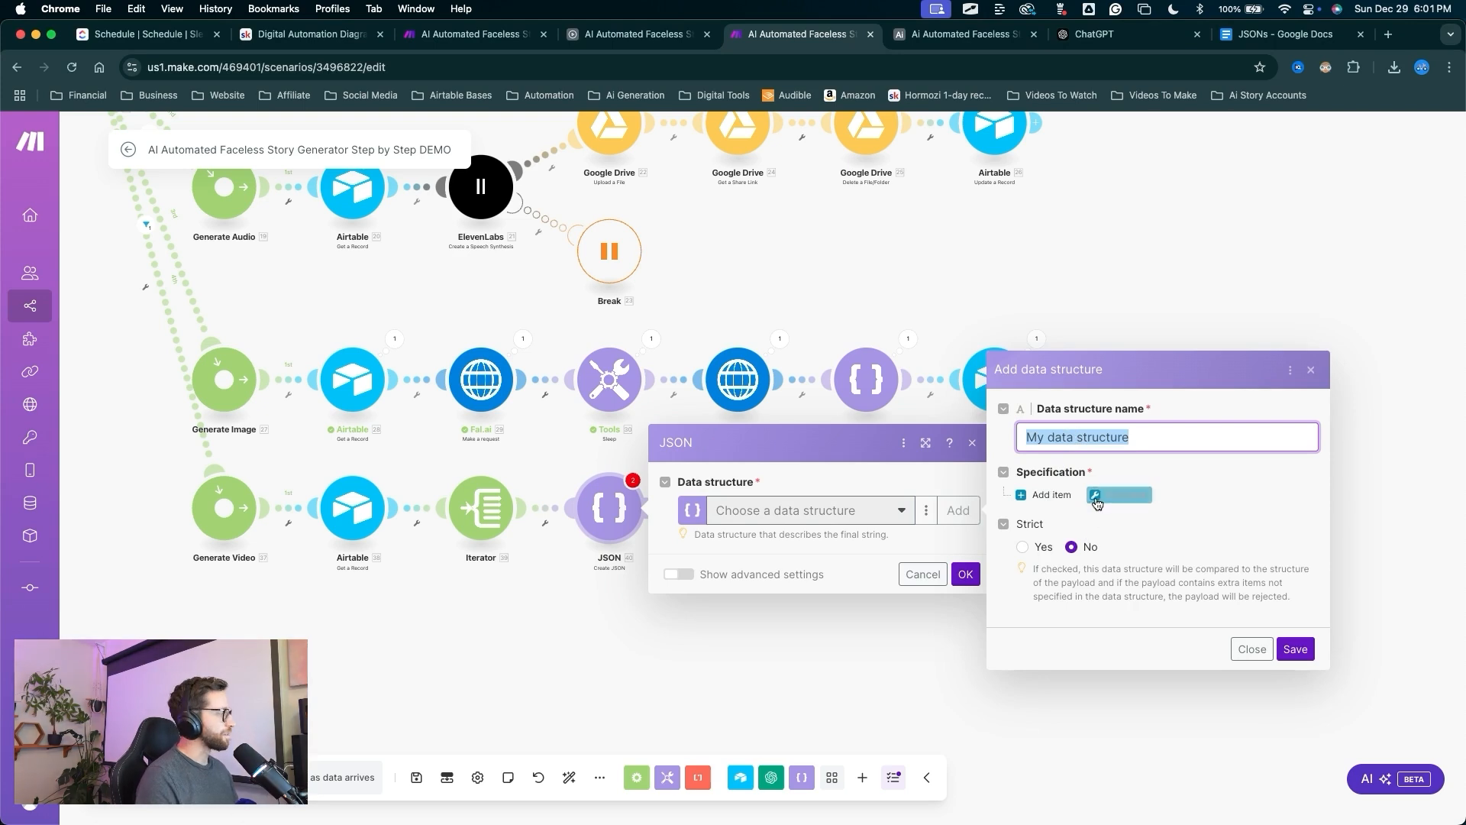
pyautogui.click(1277, 34)
pyautogui.scroll(7, 680, 464)
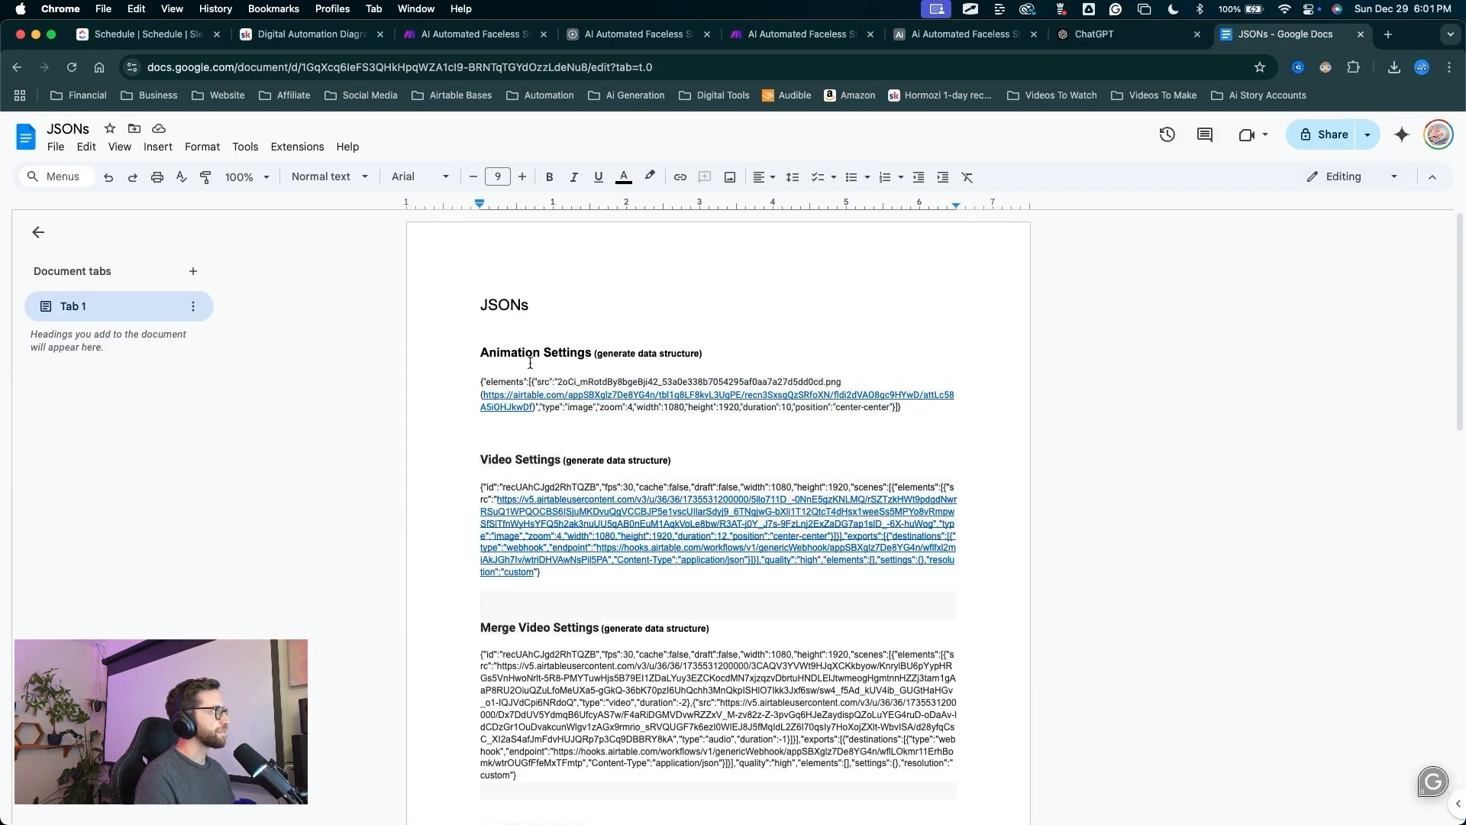
pyautogui.moveTo(488, 354); pyautogui.dragTo(565, 352)
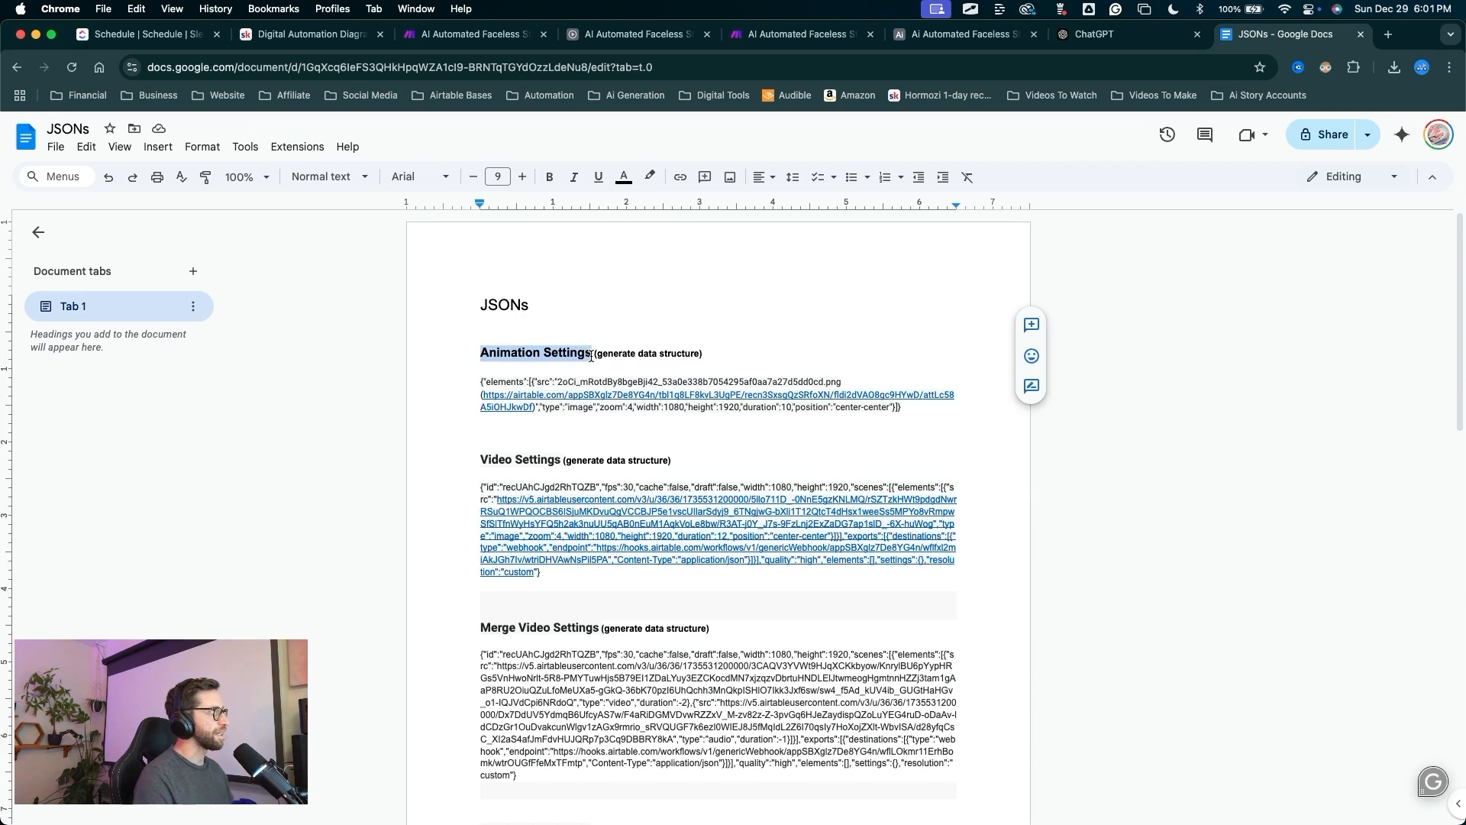
pyautogui.click(798, 34)
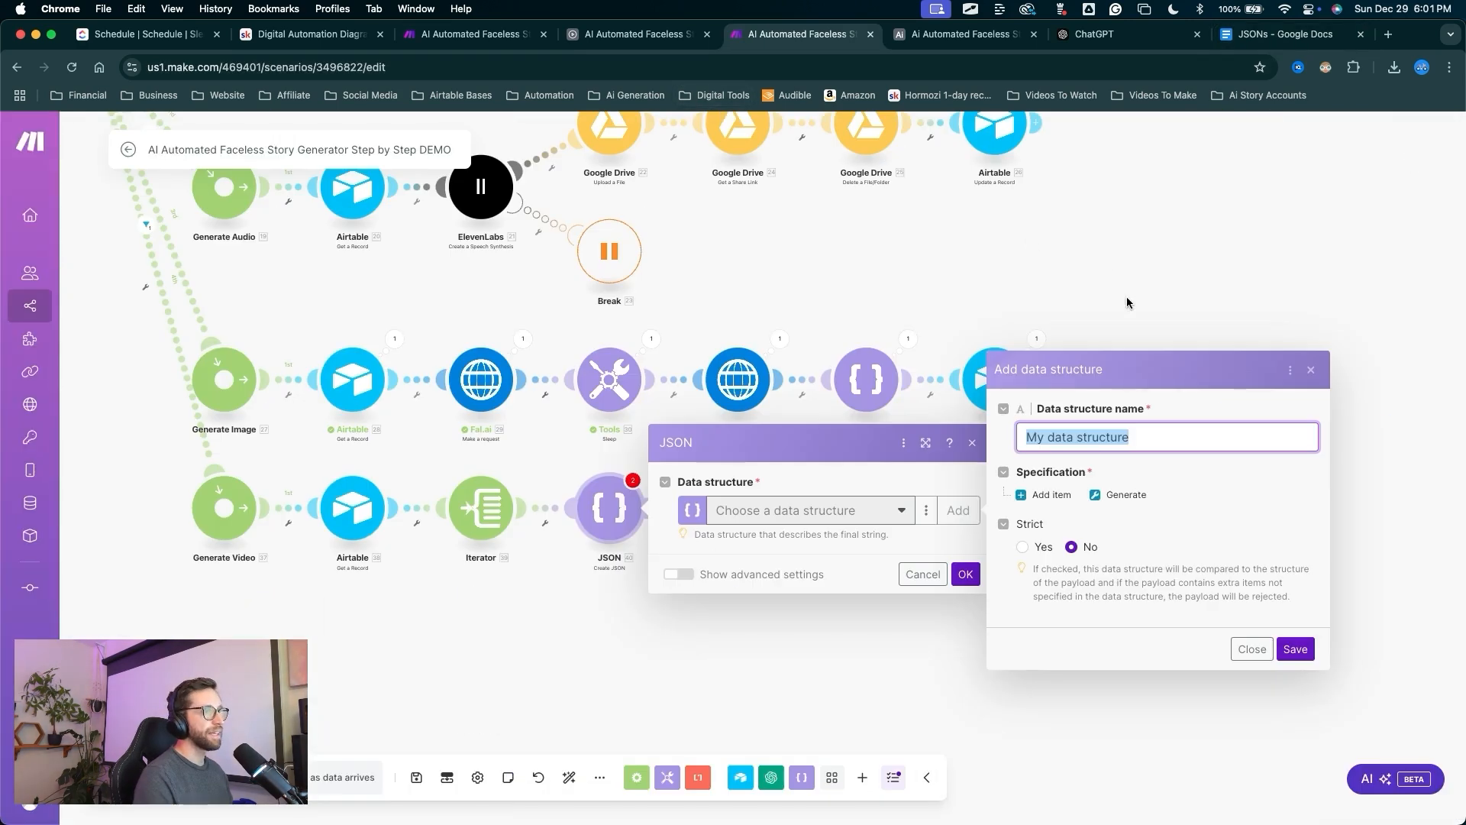
pyautogui.write('Animation Settings')
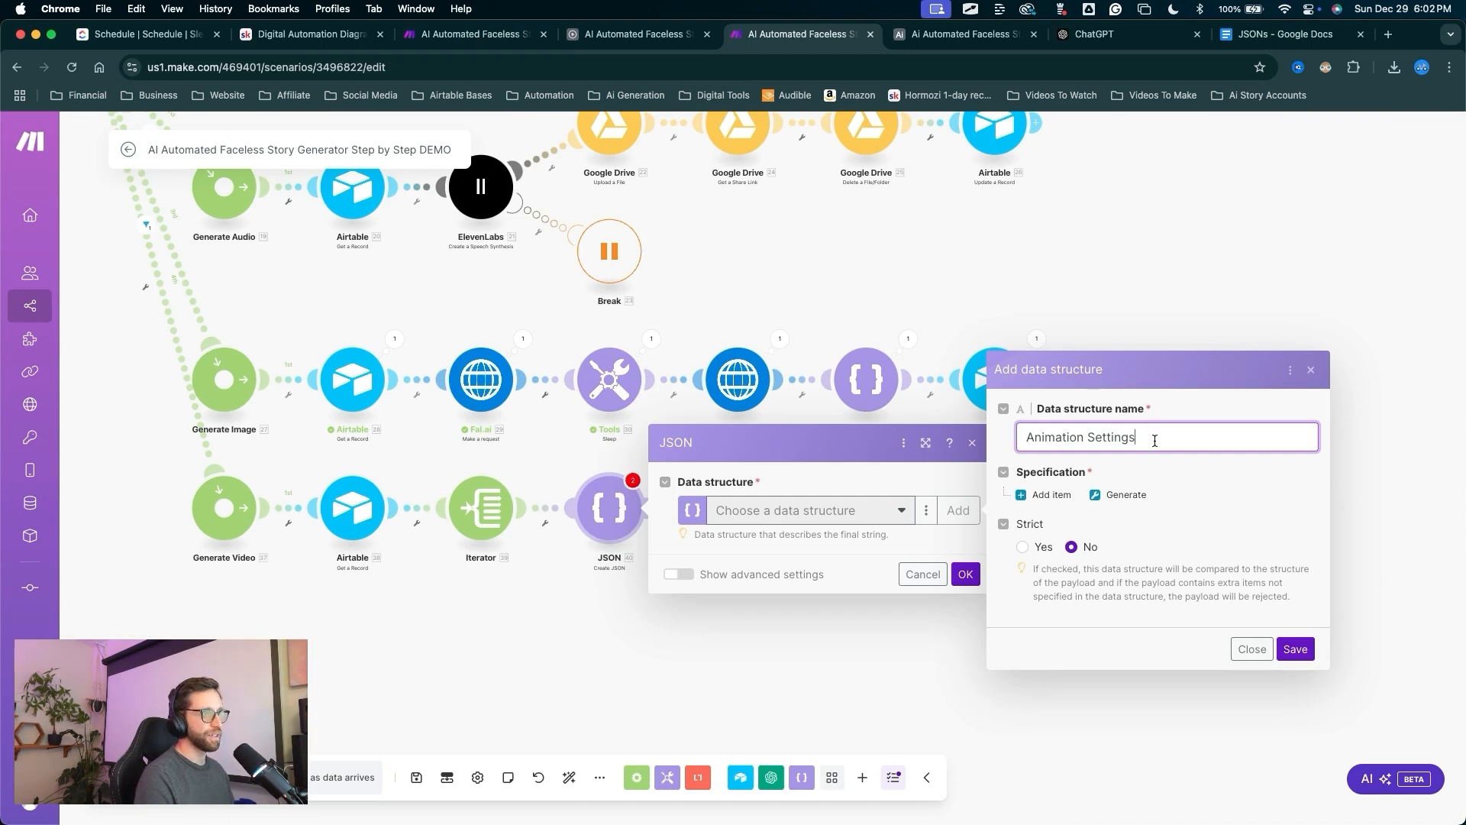
# Generate the structure from the Animation Settings sample JSON and save it.
pyautogui.click(1120, 494)
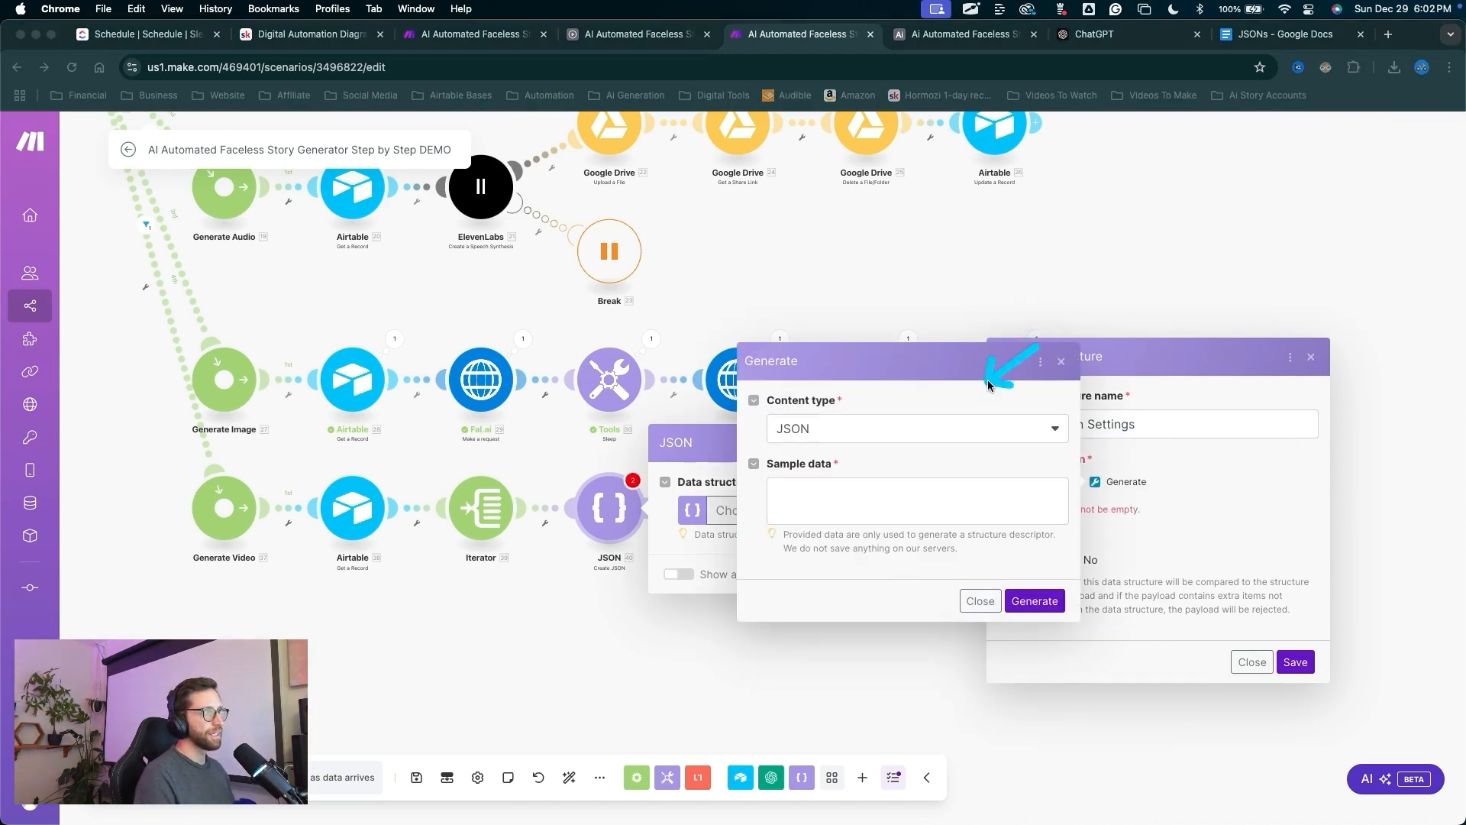
pyautogui.moveTo(987, 385); pyautogui.dragTo(875, 504)
pyautogui.press('Escape')
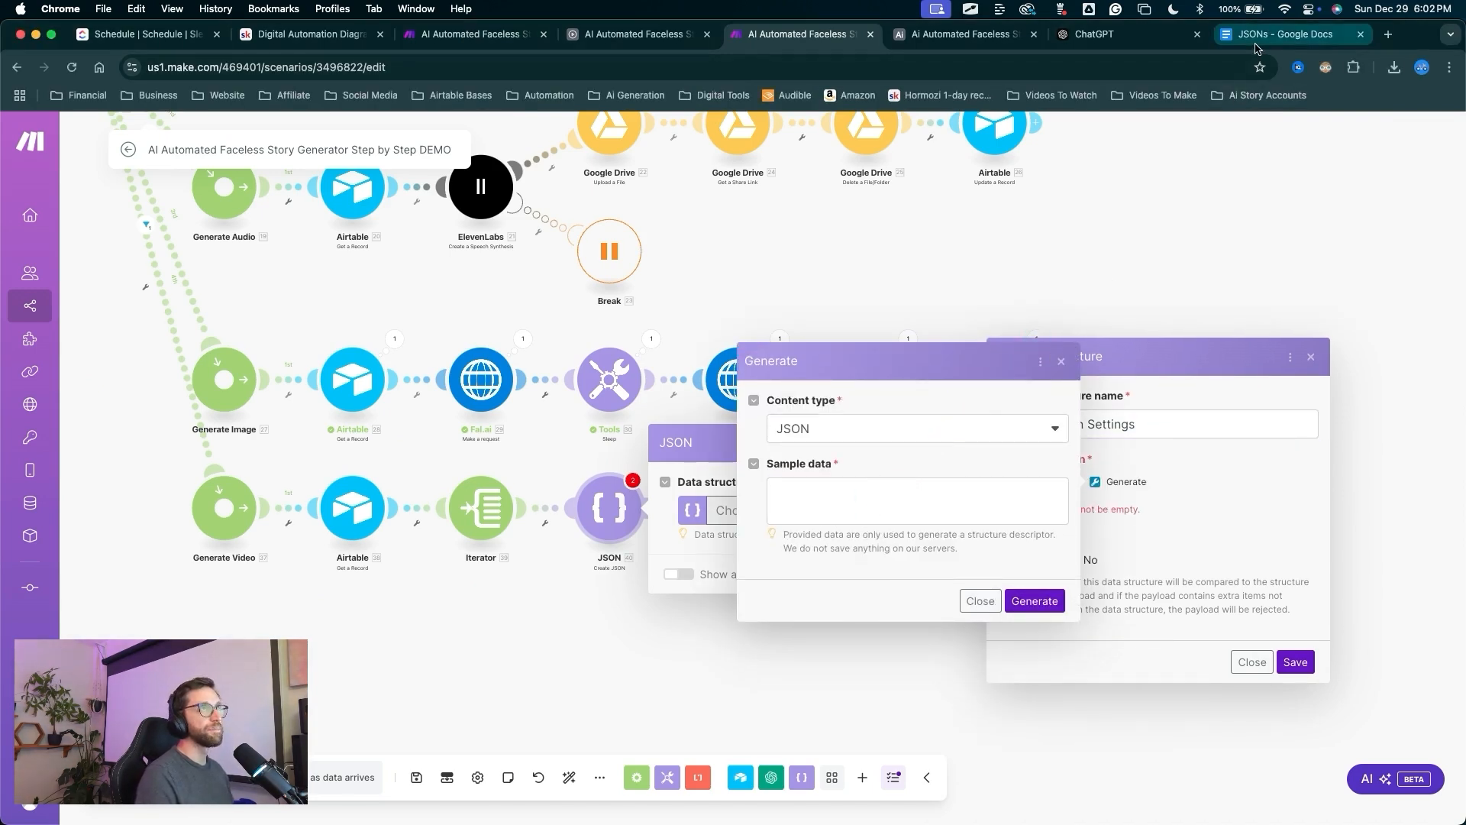
pyautogui.click(1283, 34)
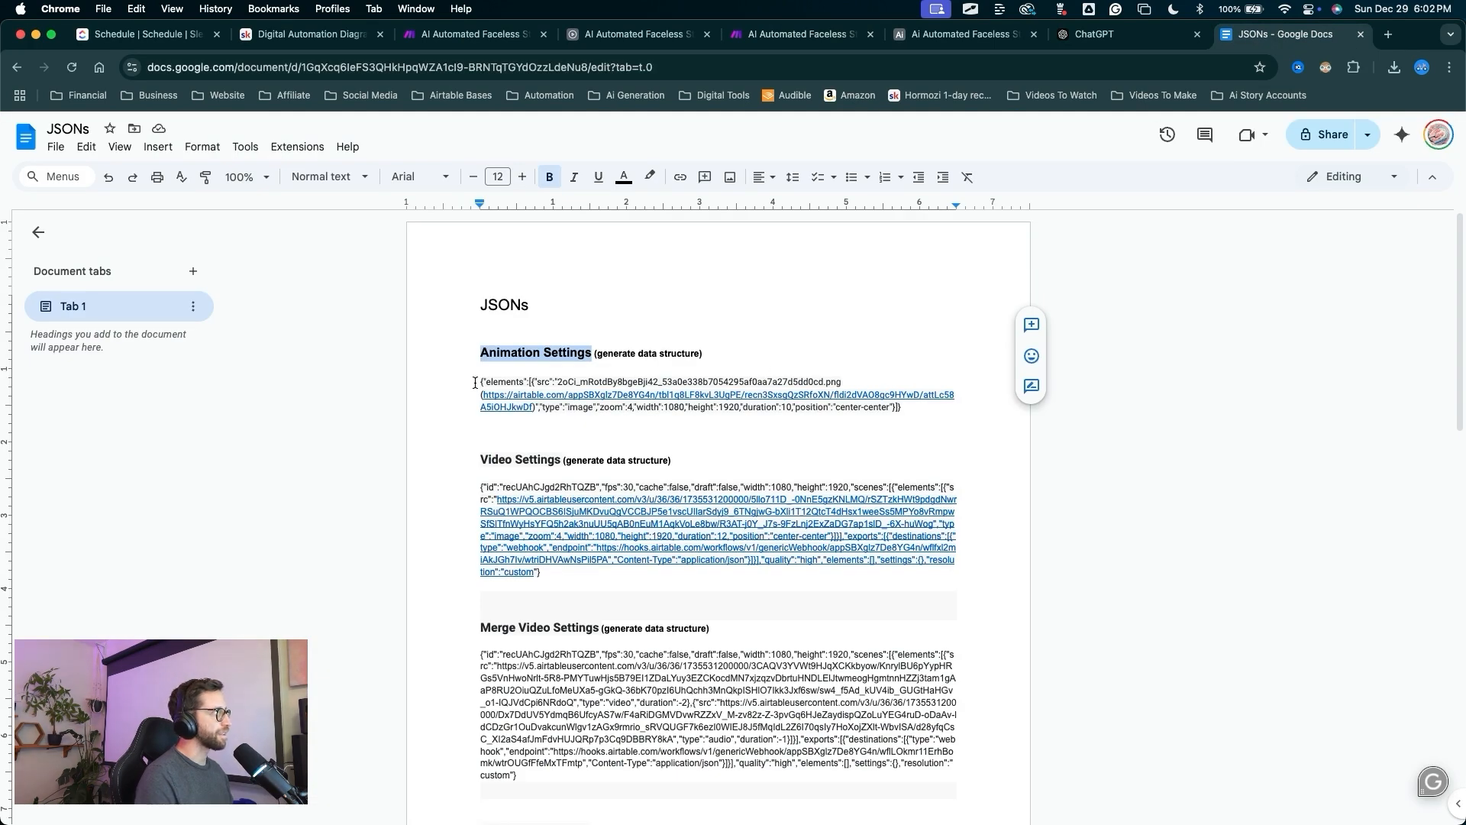
pyautogui.moveTo(474, 382); pyautogui.dragTo(953, 403)
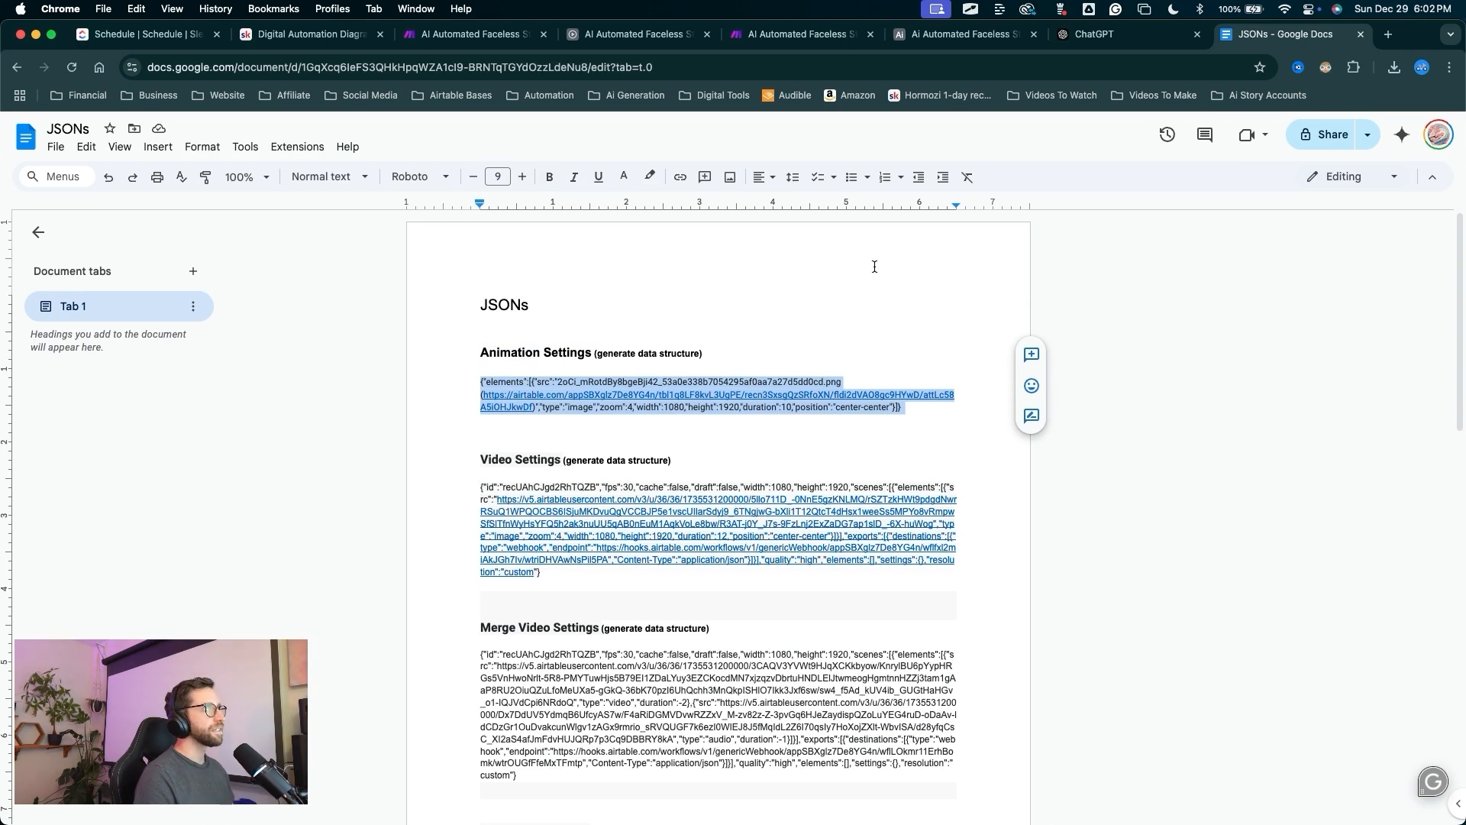
pyautogui.click(802, 34)
pyautogui.click(825, 497)
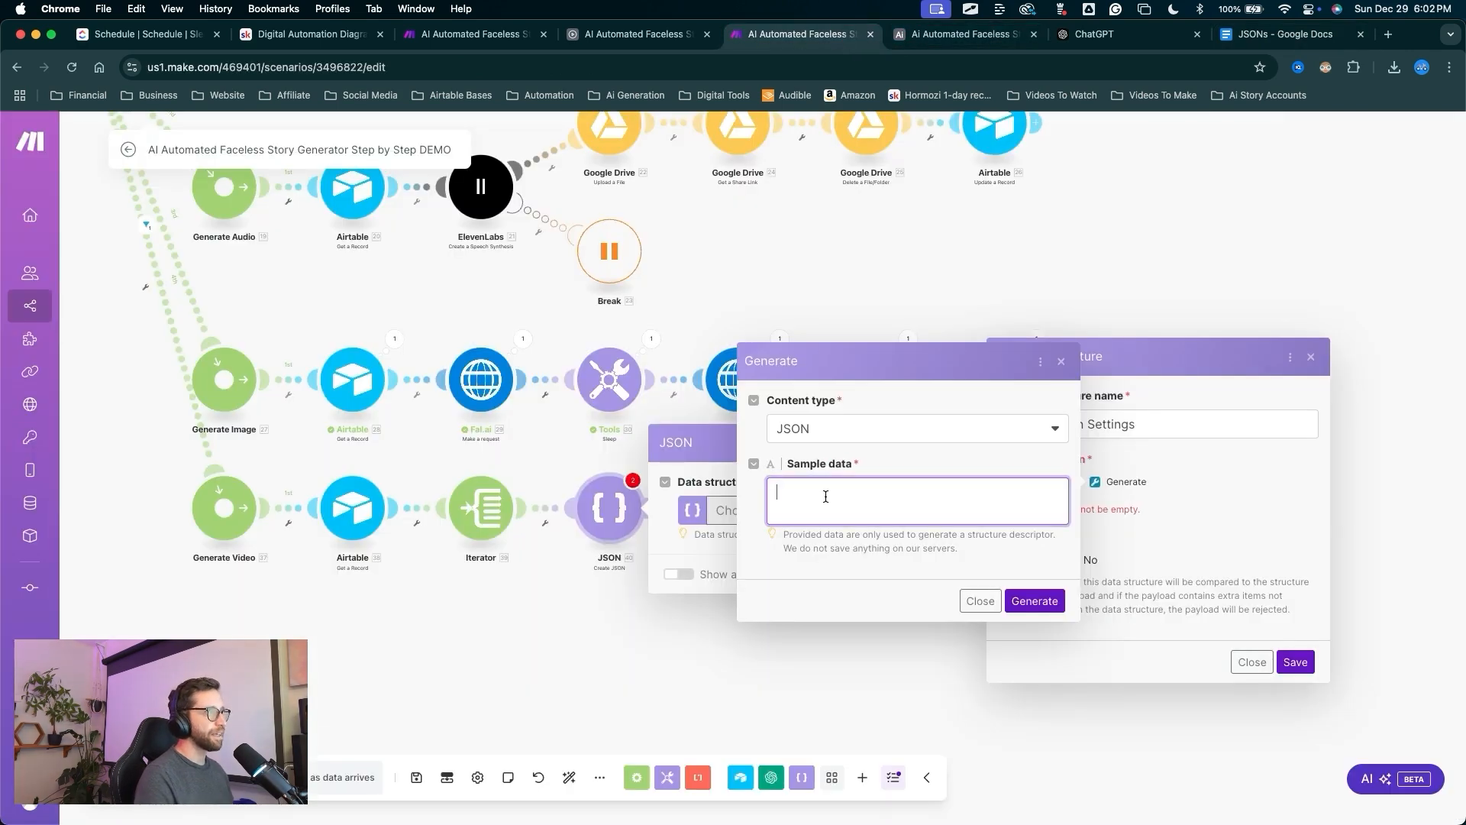
pyautogui.press('super+v')
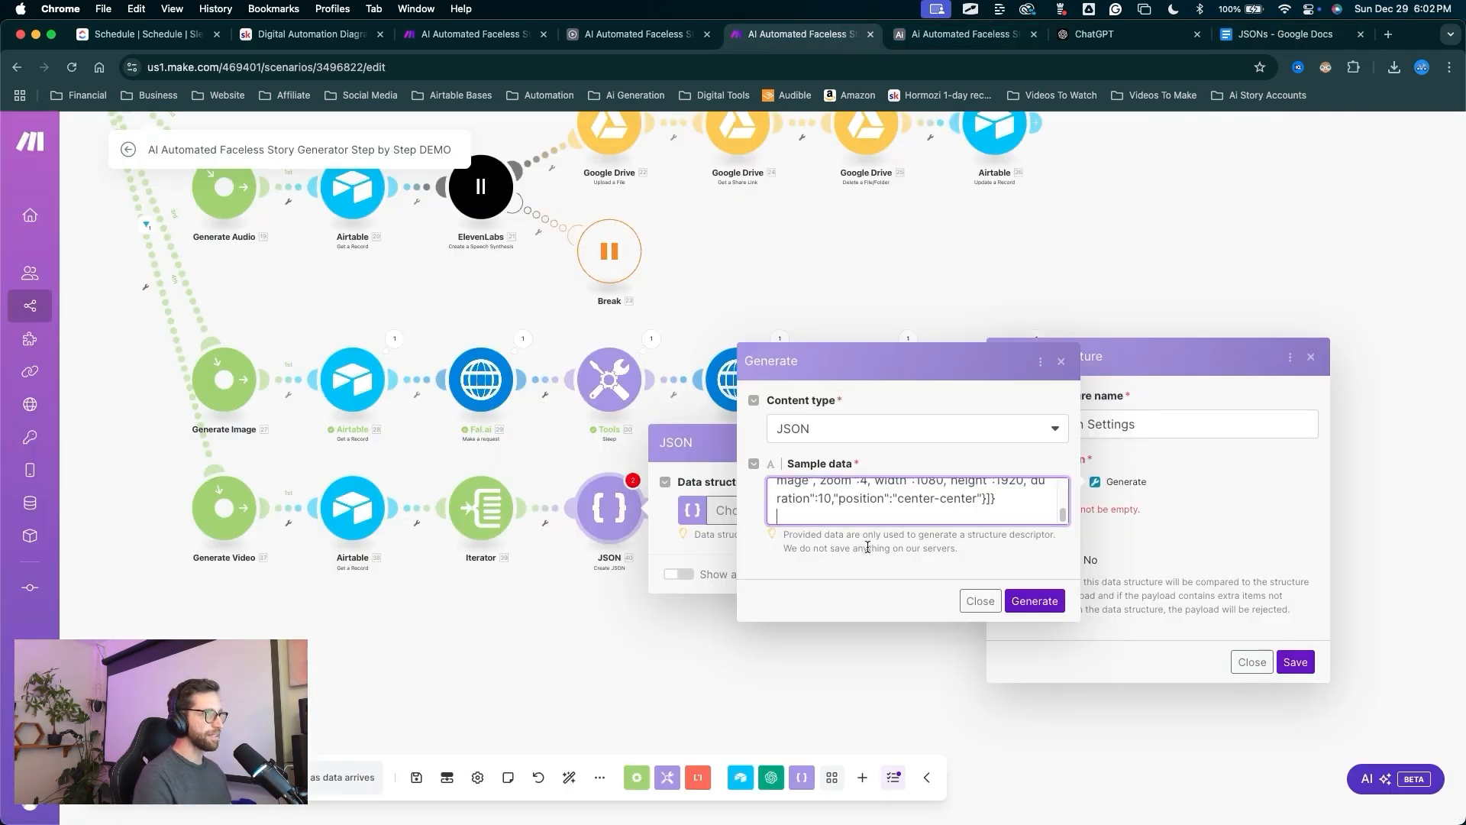
pyautogui.click(1032, 600)
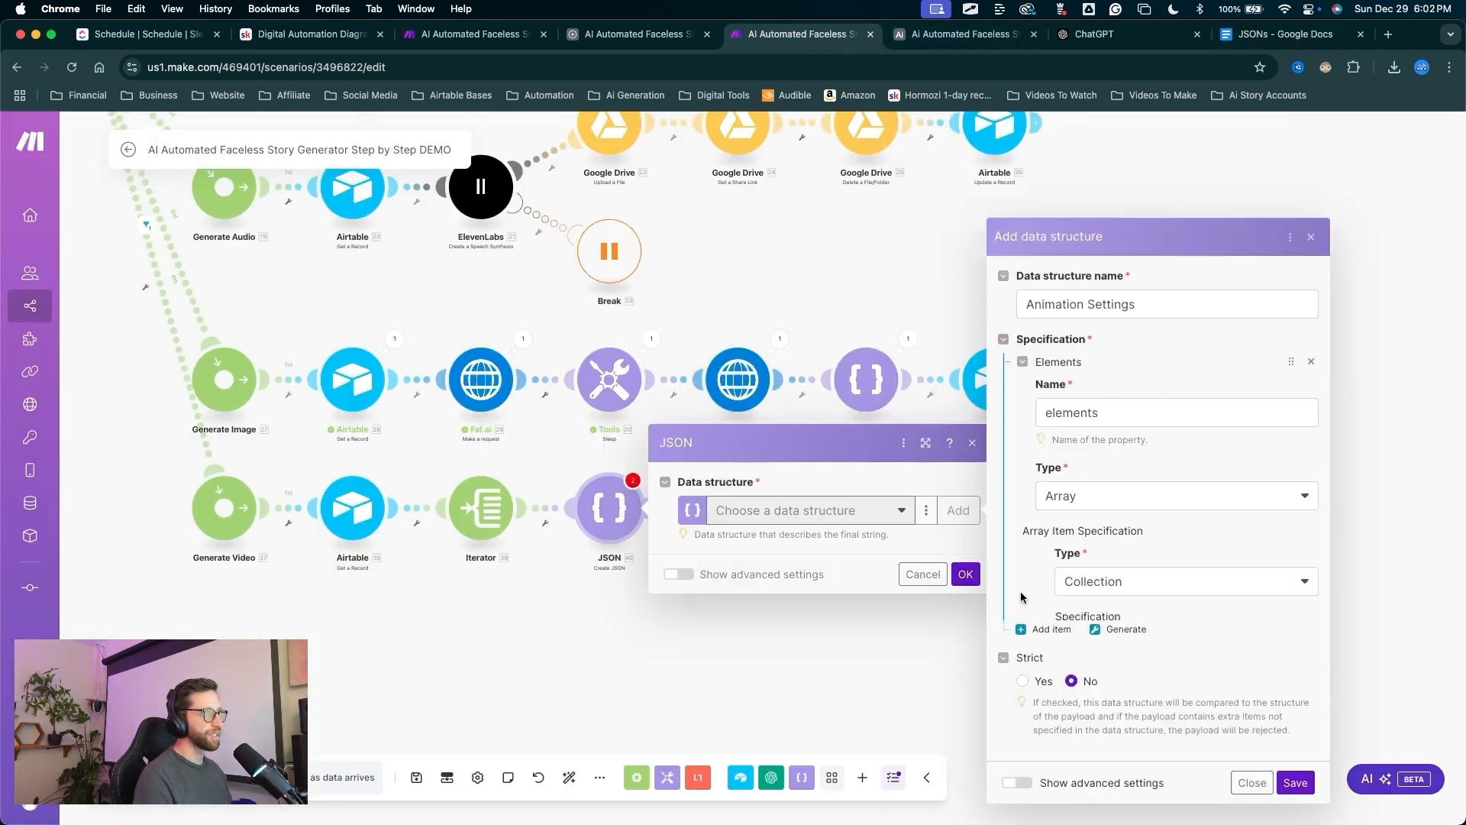
pyautogui.click(1296, 797)
# Add an Elements item with src mapped to 39. URL, type 'image' and zoom 4, then confirm.
pyautogui.click(798, 658)
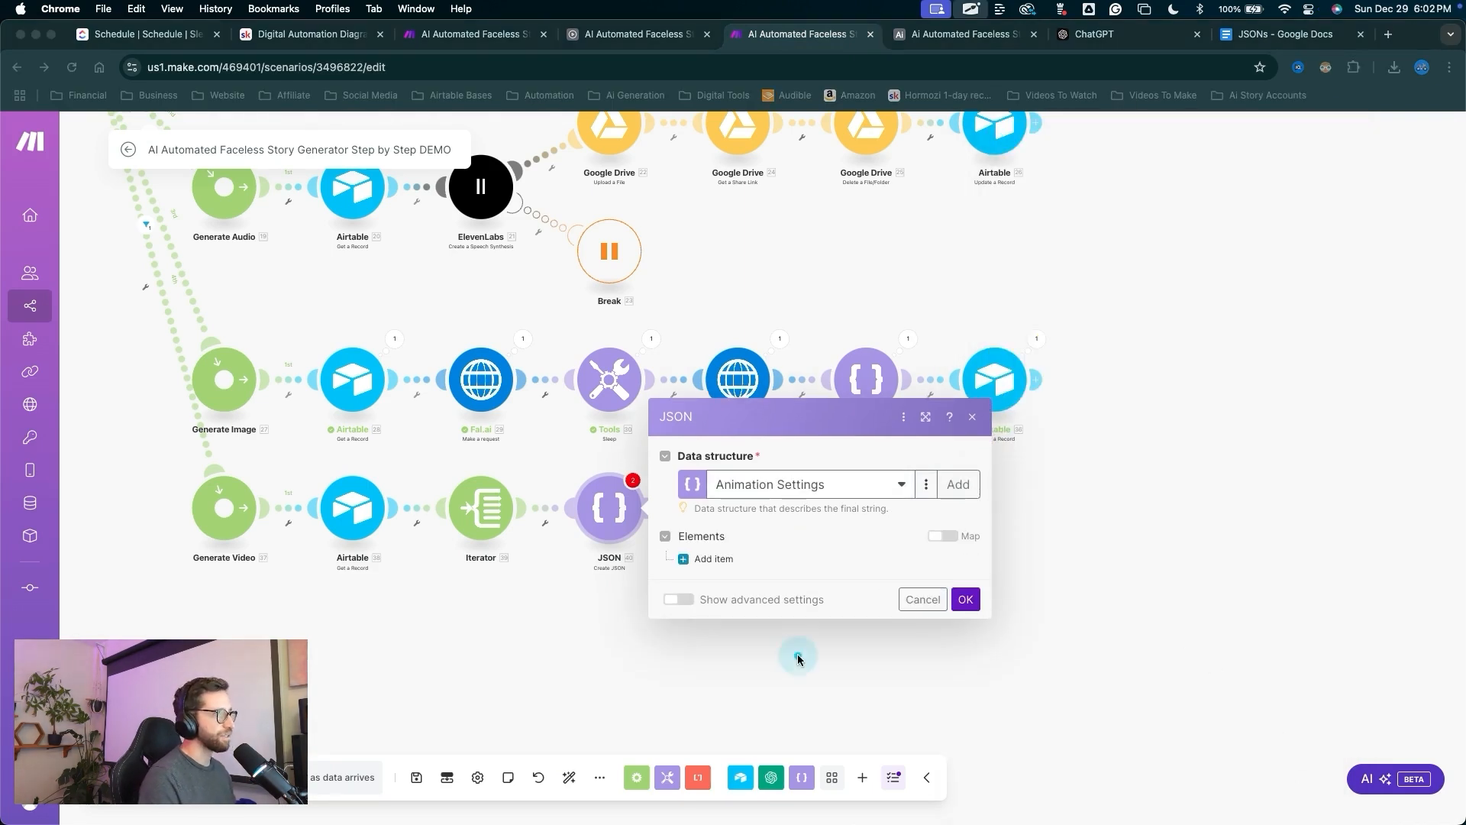
pyautogui.click(720, 560)
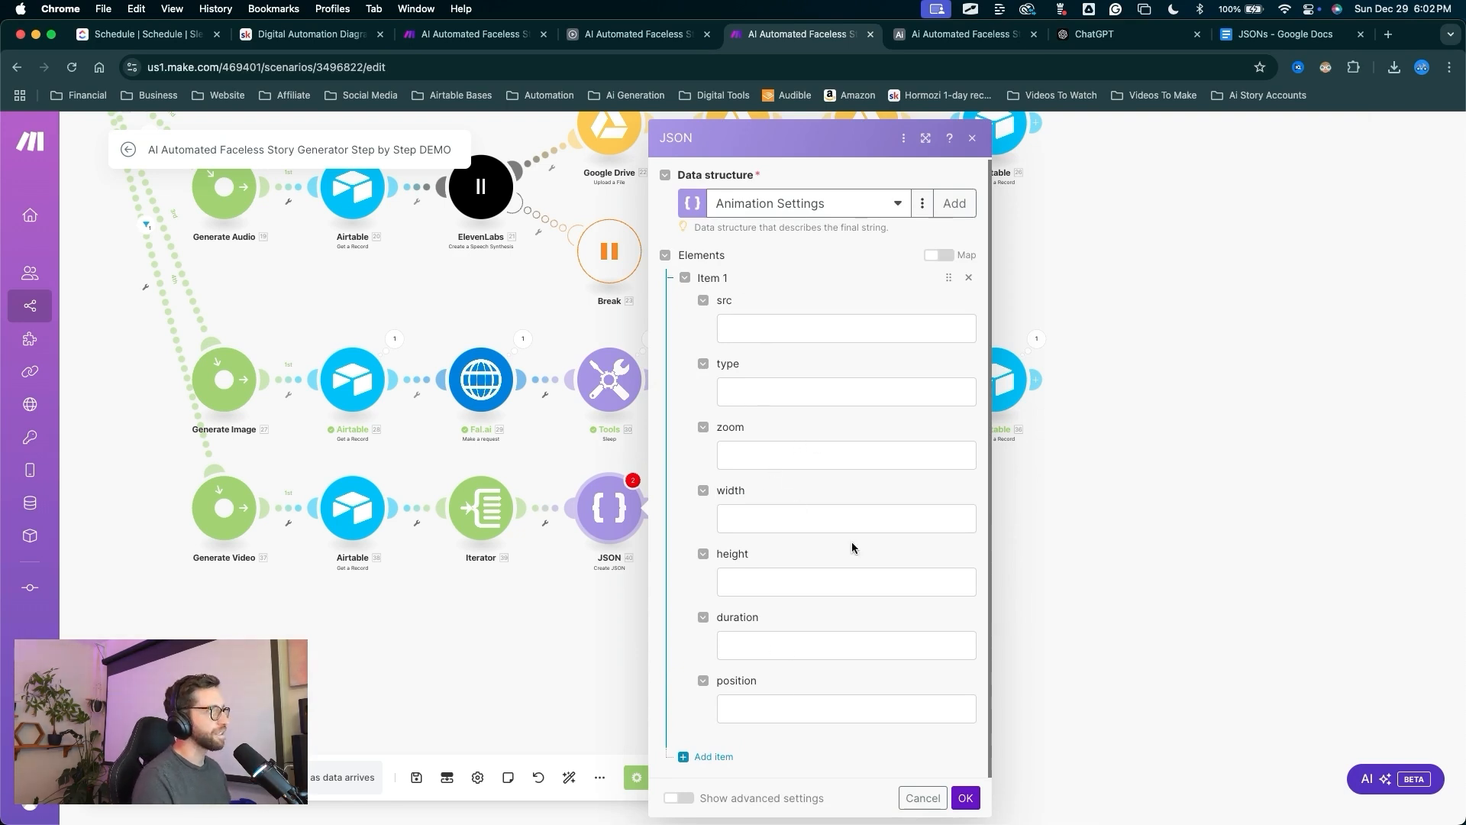
pyautogui.moveTo(481, 603); pyautogui.dragTo(733, 336)
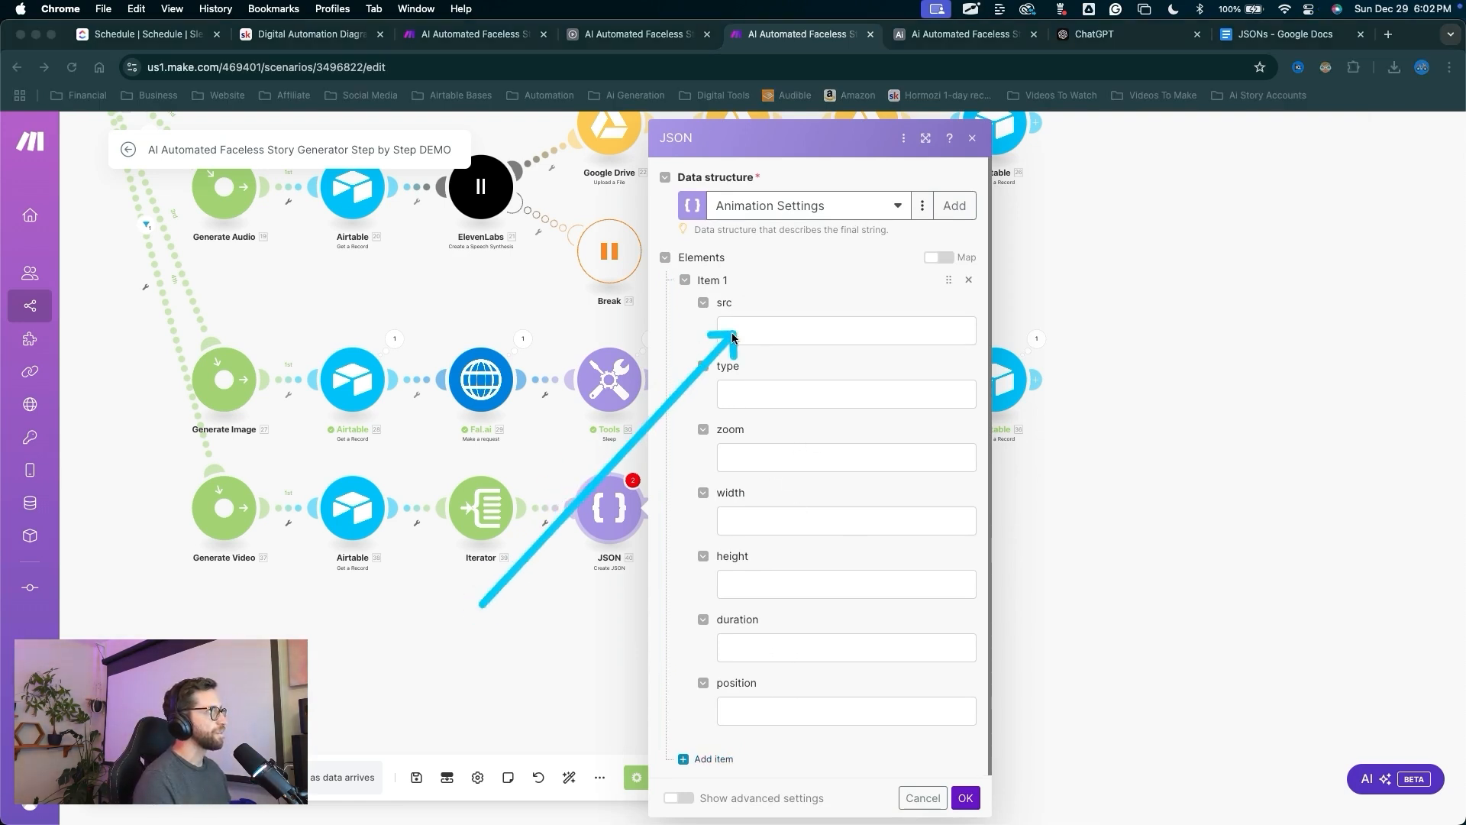
pyautogui.click(732, 334)
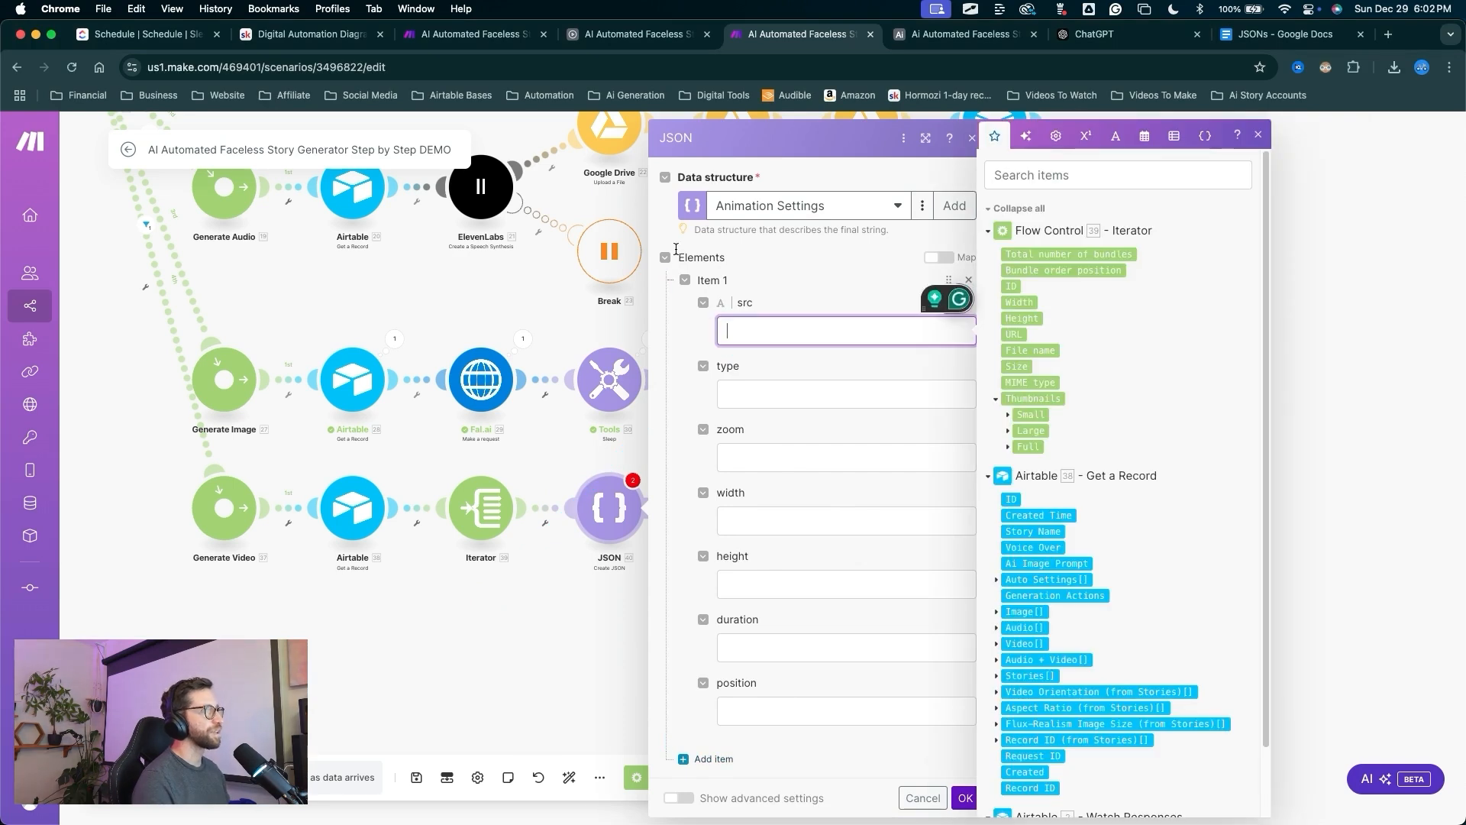
pyautogui.click(1012, 333)
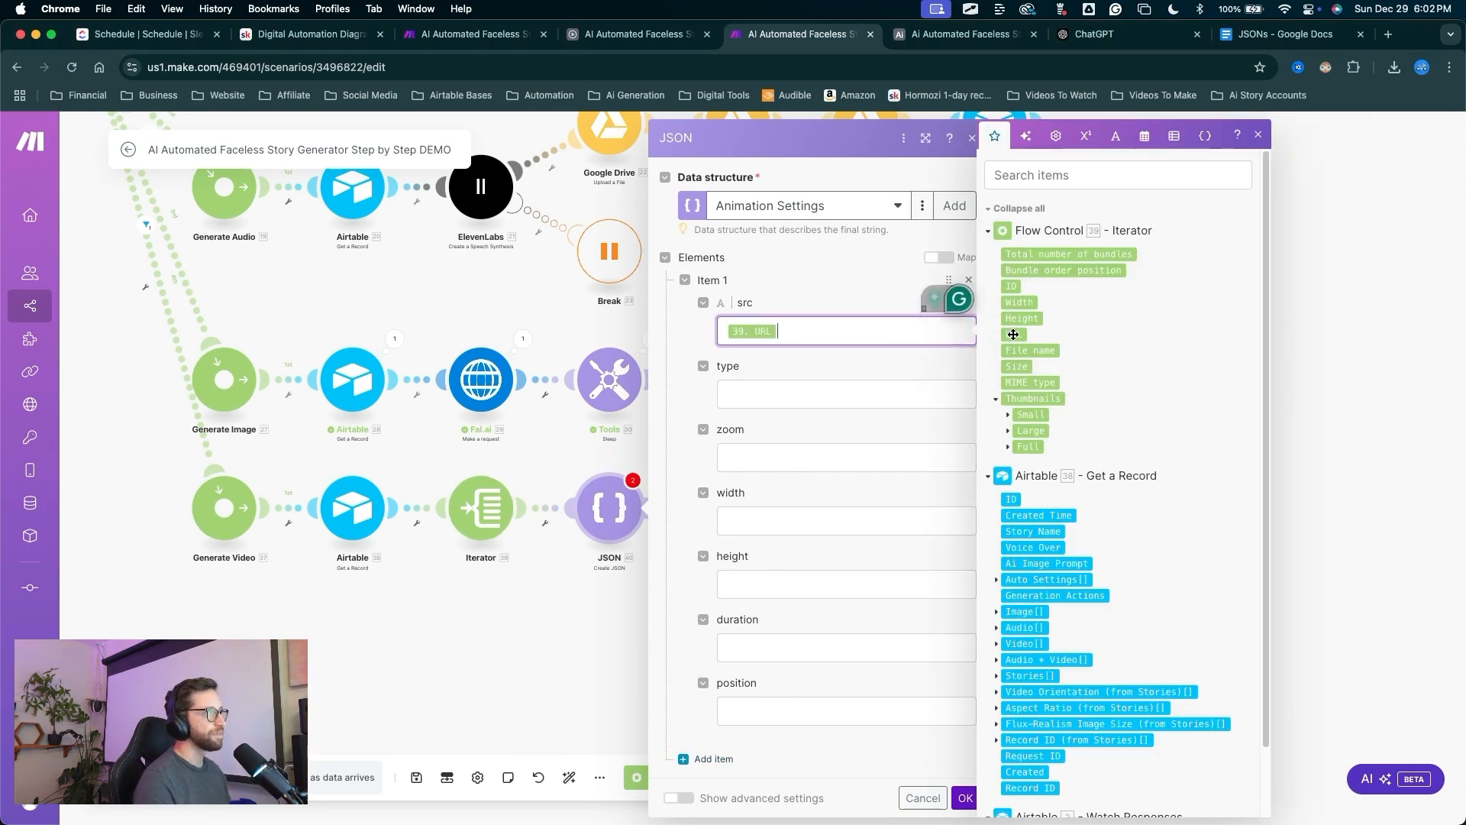
pyautogui.click(840, 394)
pyautogui.write('image')
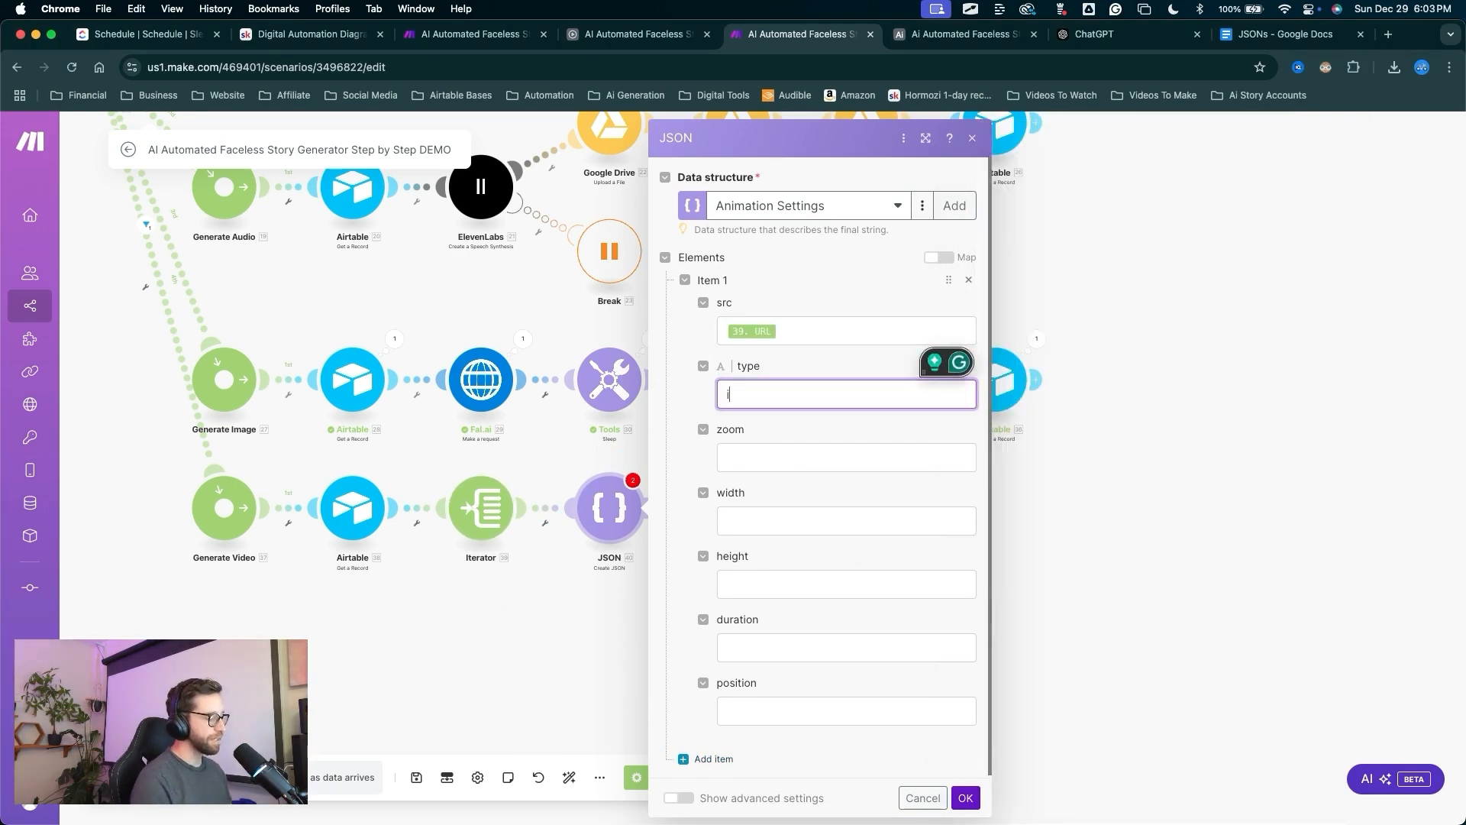
pyautogui.click(757, 467)
pyautogui.write('4')
pyautogui.click(746, 522)
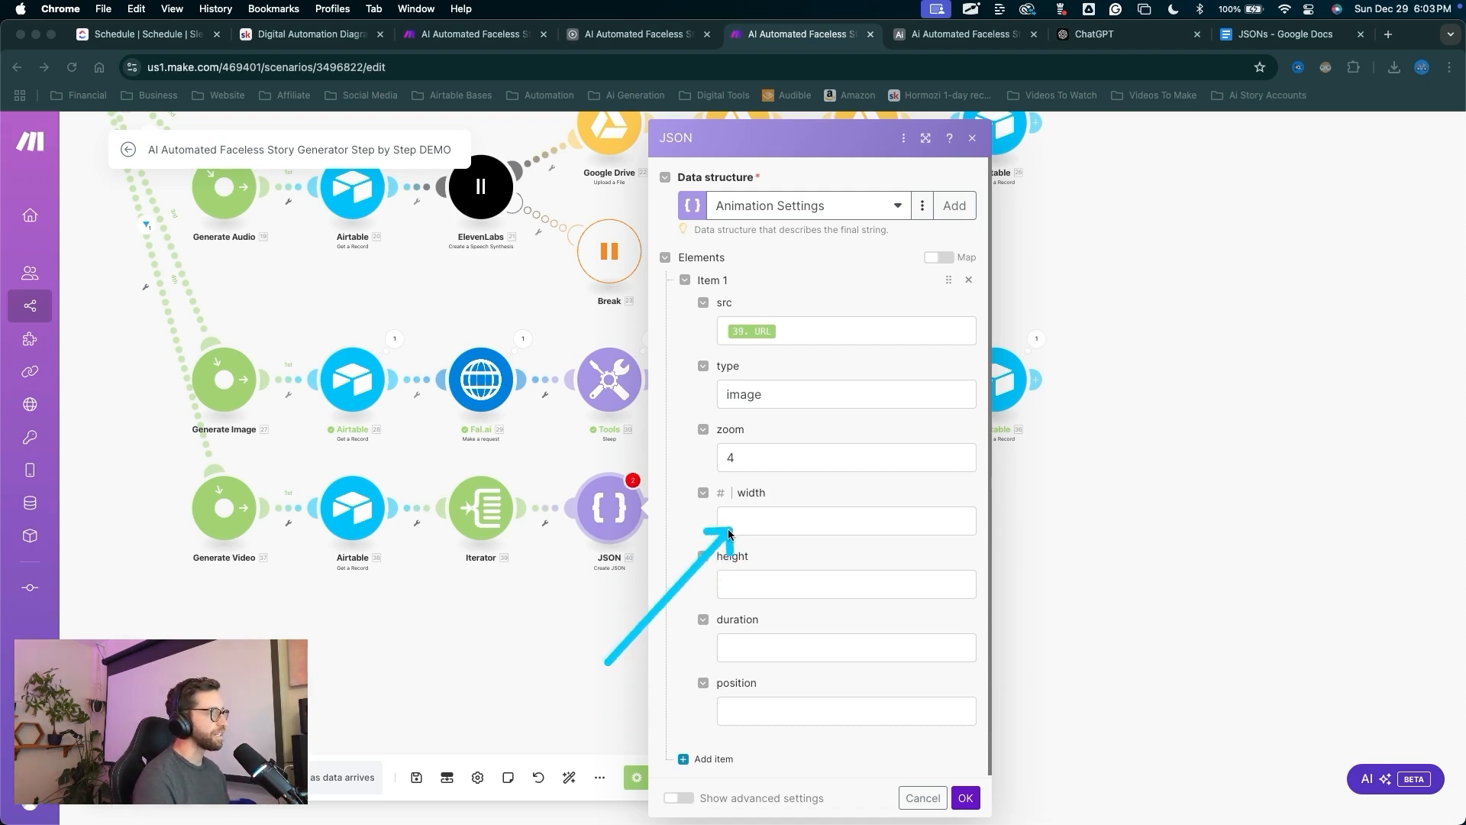
pyautogui.click(965, 797)
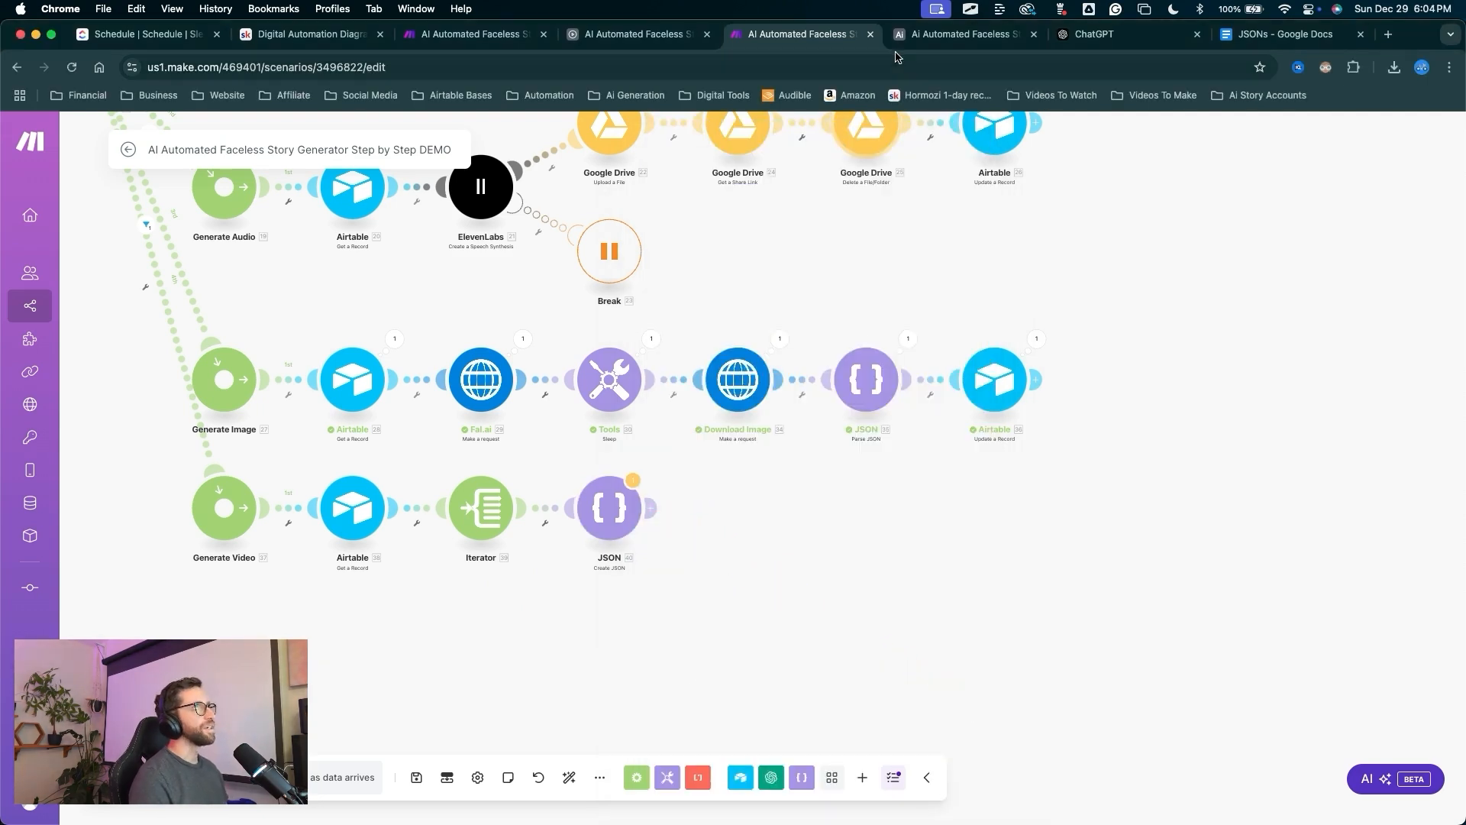
# Go to the Airtable base and open the Stories table.
pyautogui.click(918, 46)
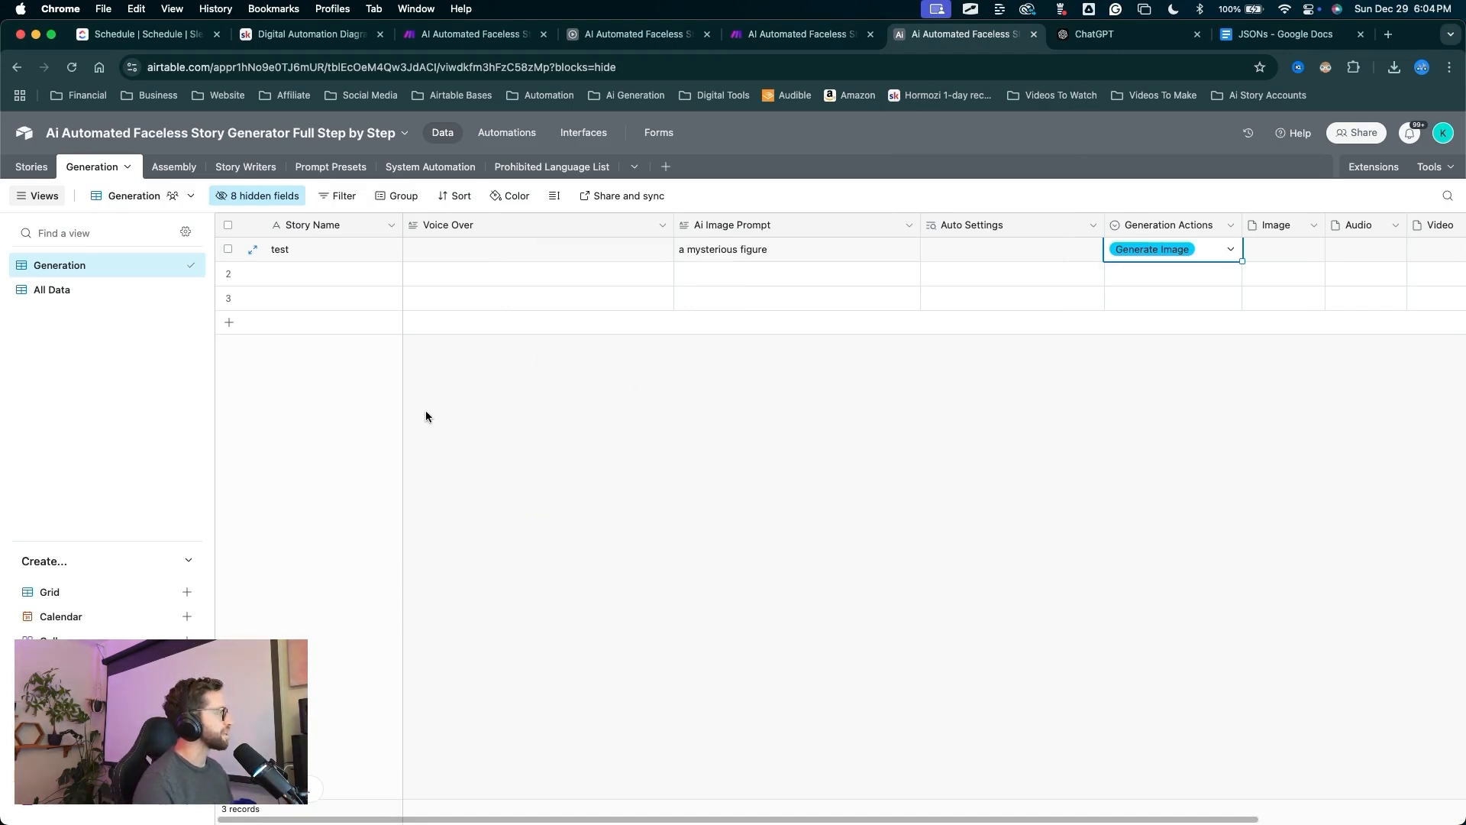
pyautogui.click(34, 168)
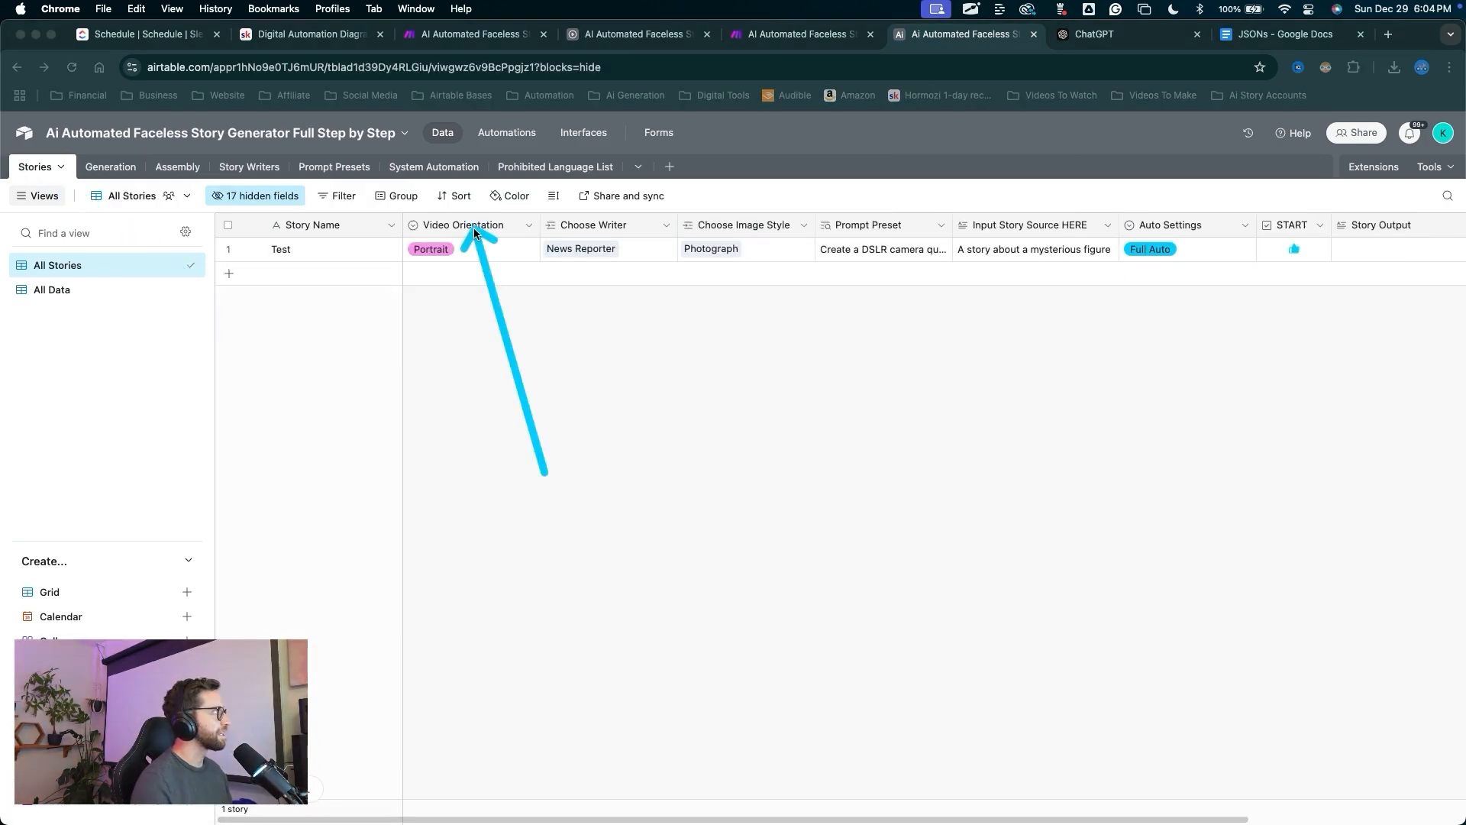
# In the All Data view, insert a field named Width right of Video Orientation.
pyautogui.click(90, 291)
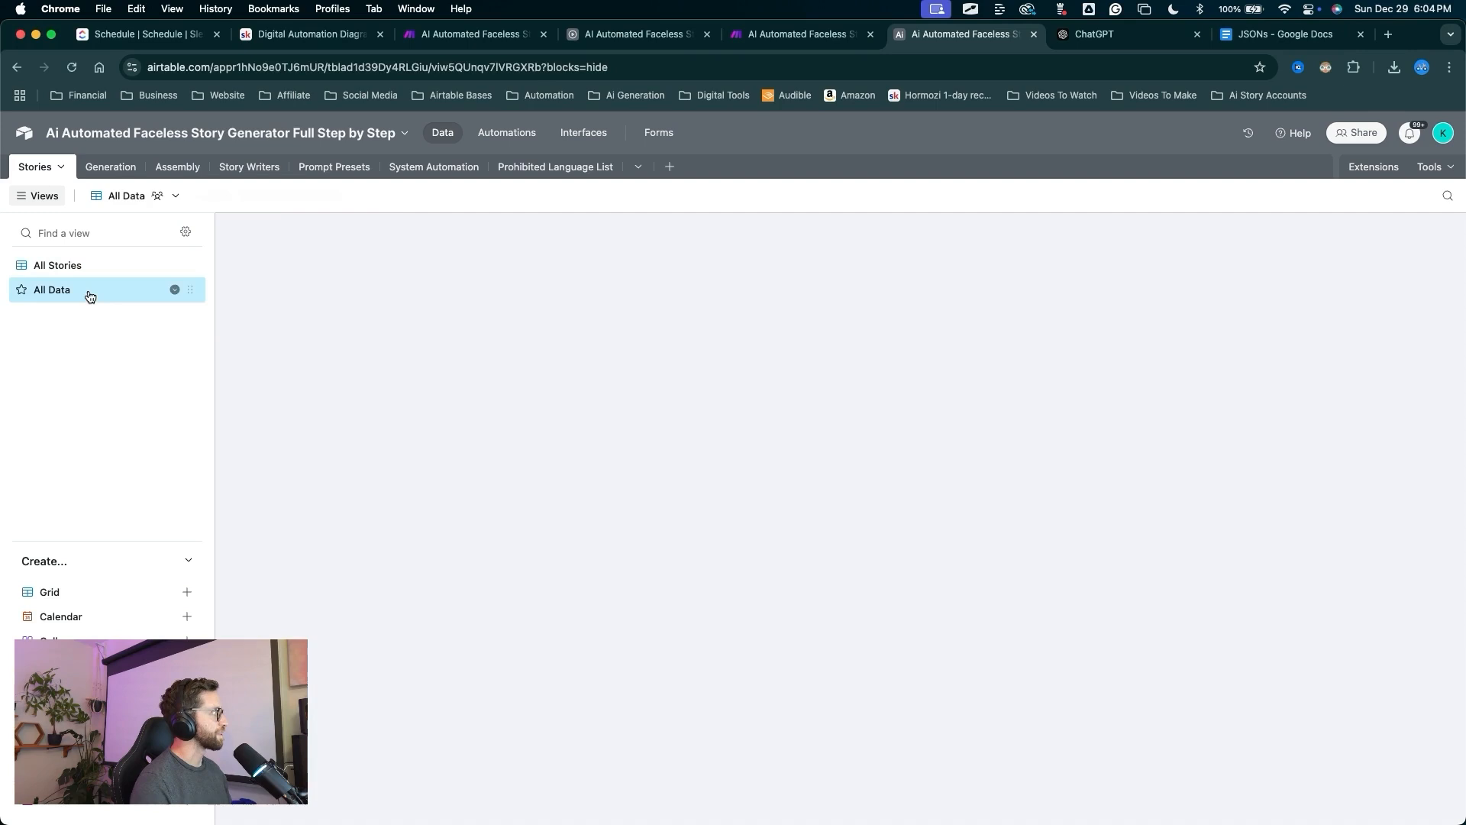
pyautogui.hscroll(-10, 695, 302)
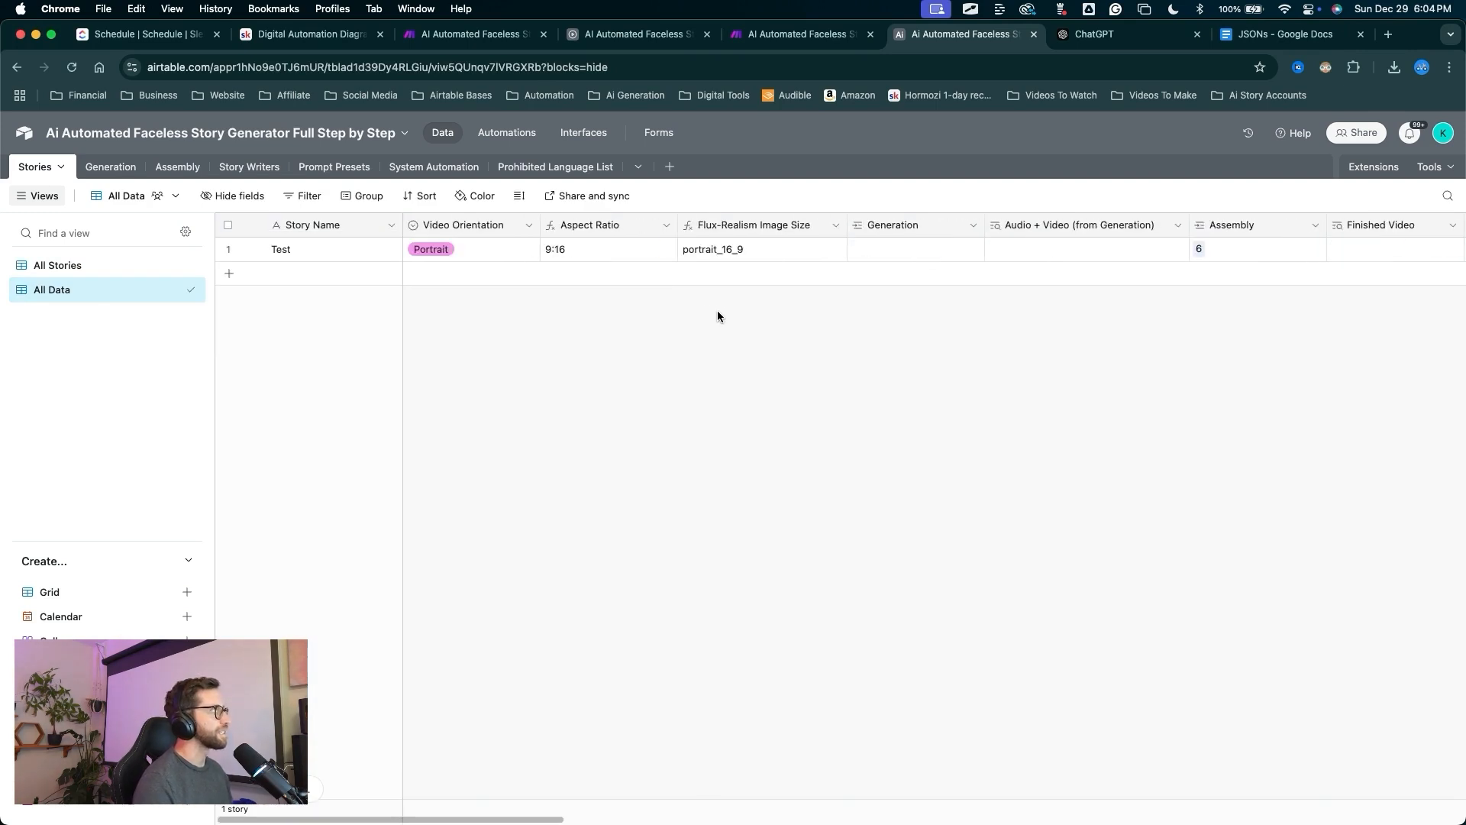
pyautogui.moveTo(551, 397)
pyautogui.mouseDown()
pyautogui.moveTo(523, 278)
pyautogui.moveTo(560, 233)
pyautogui.moveTo(501, 234)
pyautogui.mouseUp()
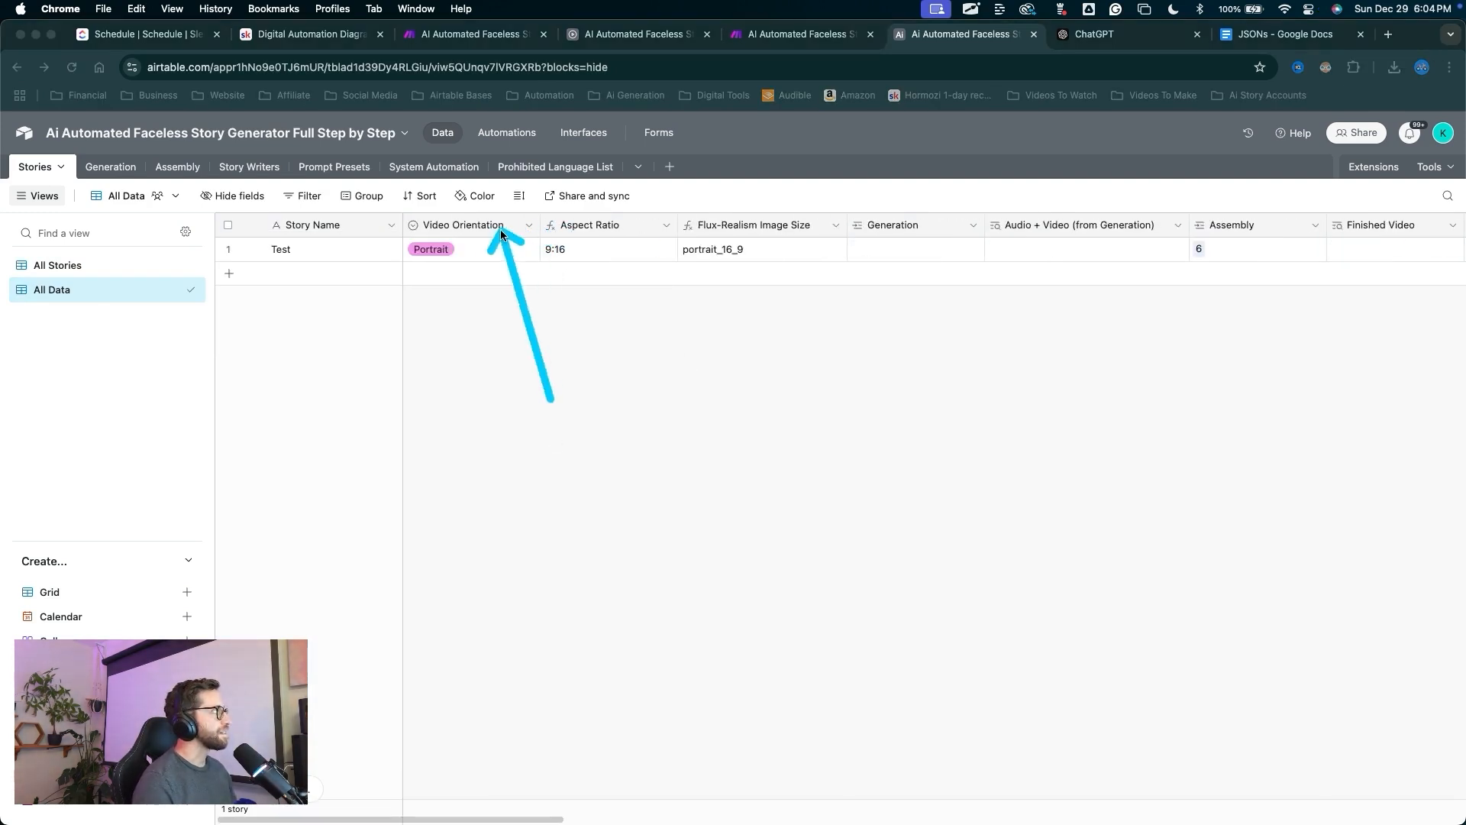
pyautogui.rightClick(503, 236)
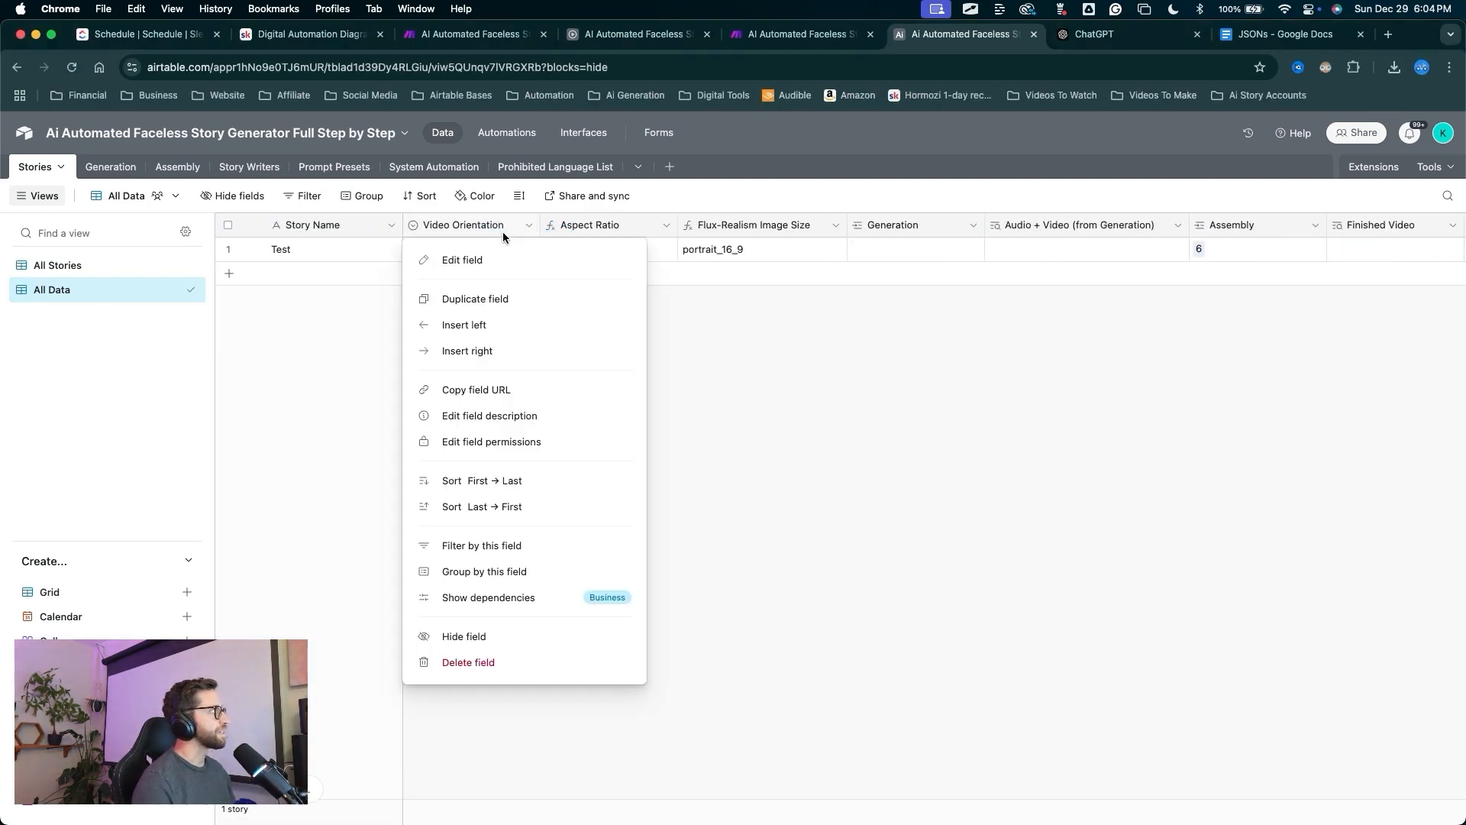
pyautogui.click(484, 352)
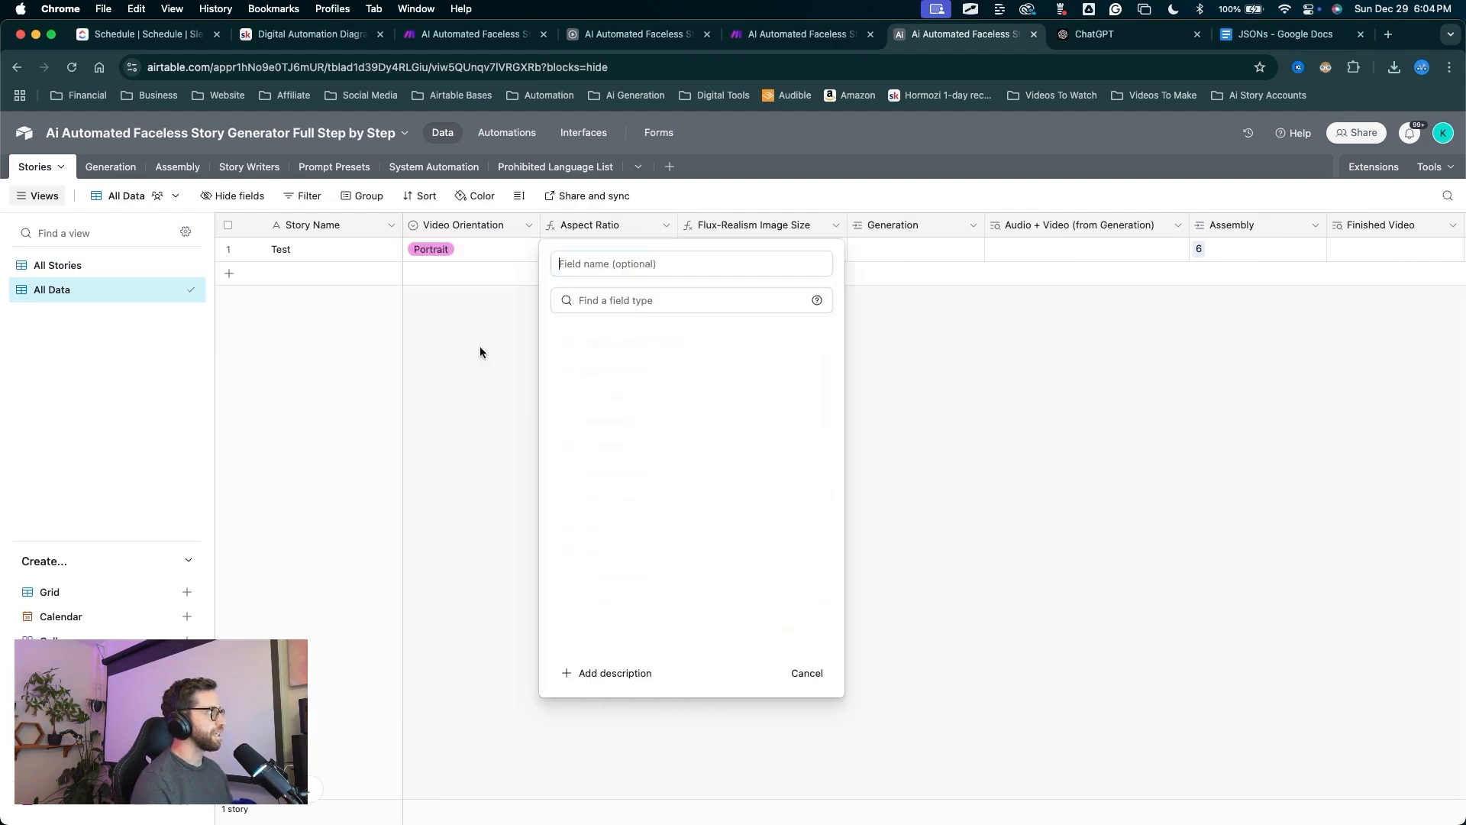
pyautogui.write('Width')
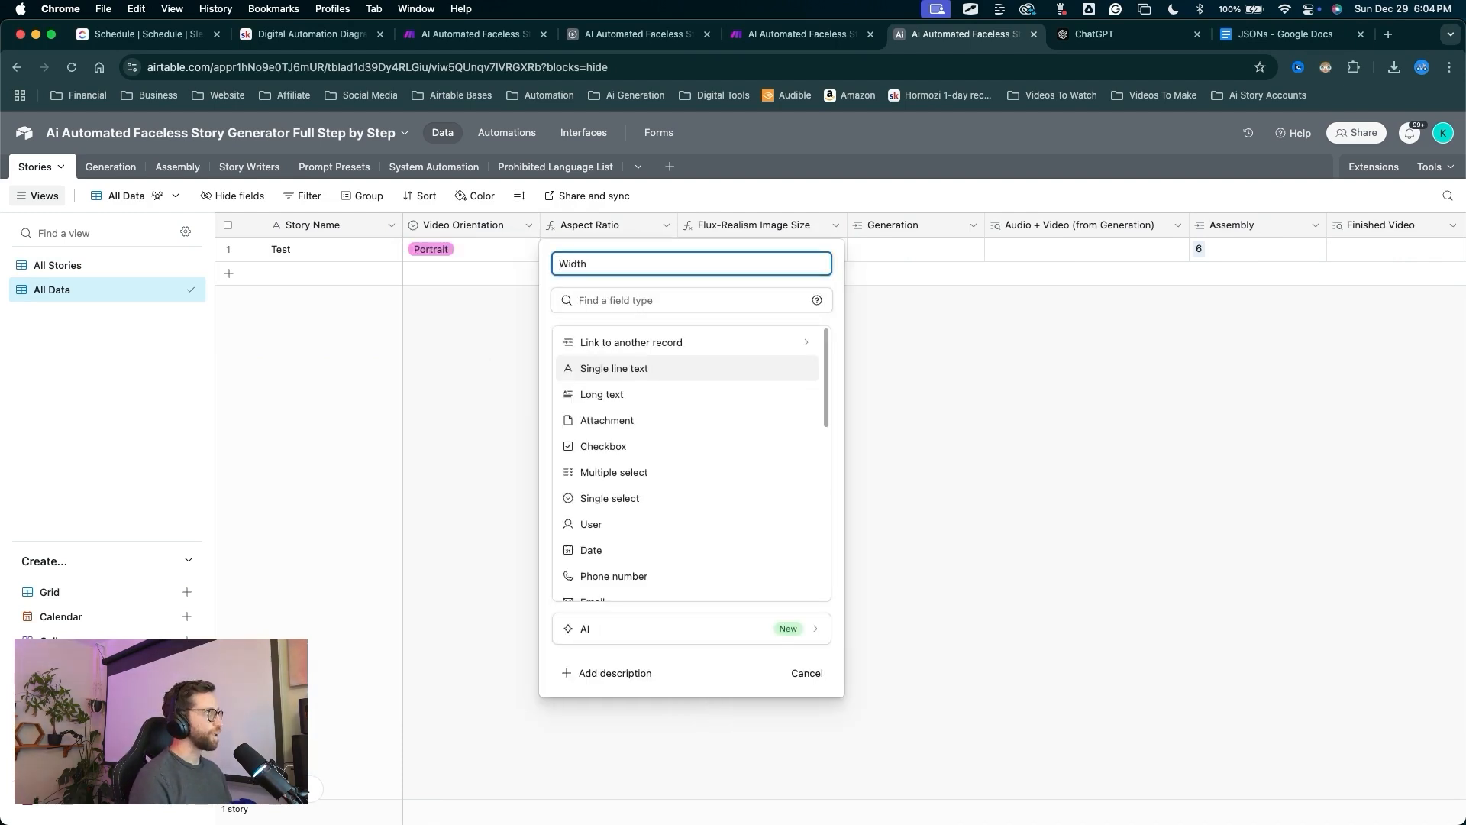
# Make Width a SWITCH formula: 1080 for Portrait and Square, 1920 for Landscape.
pyautogui.scroll(-8, 594, 482)
pyautogui.click(595, 487)
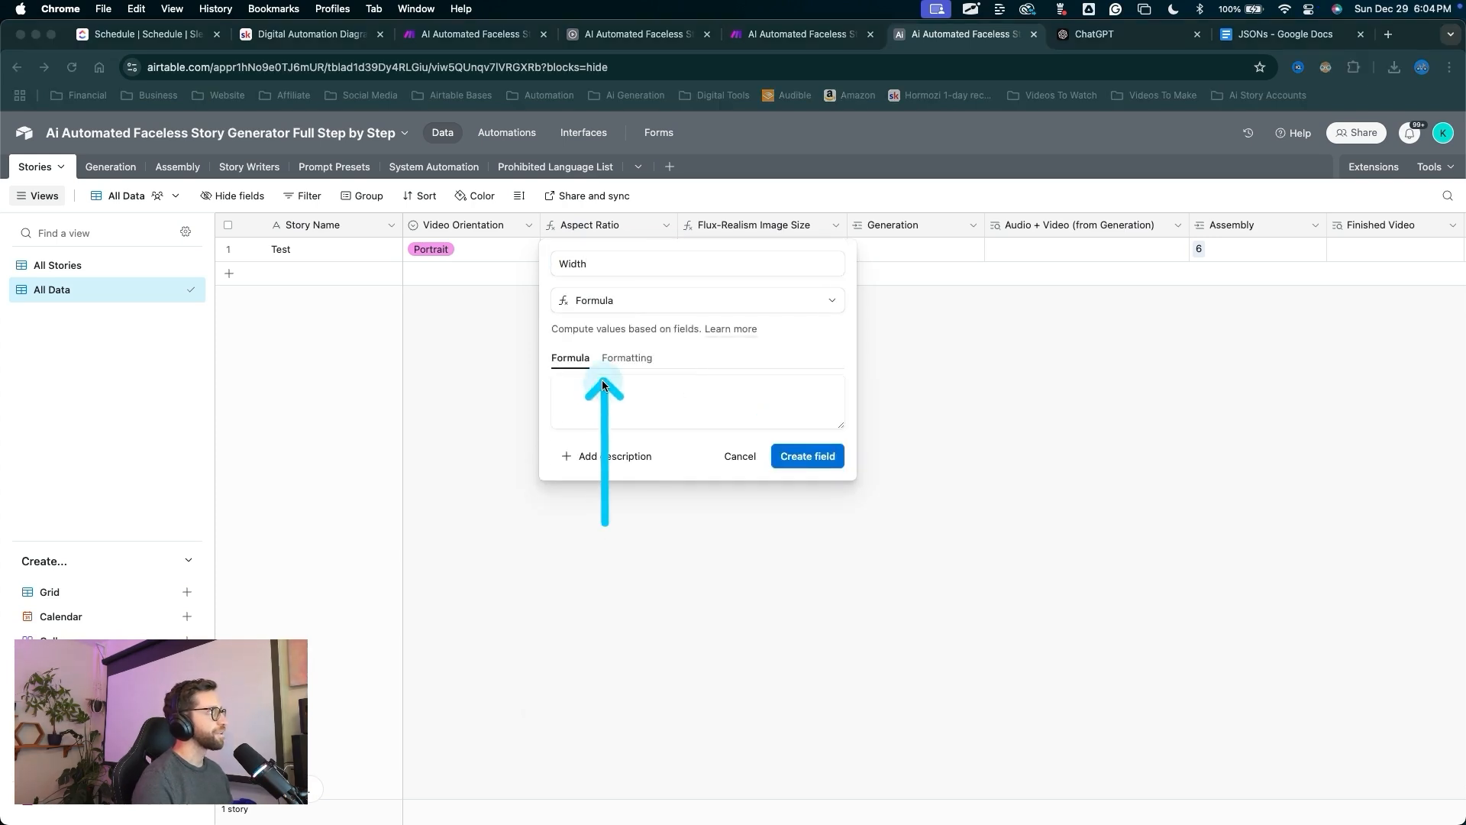
pyautogui.click(601, 382)
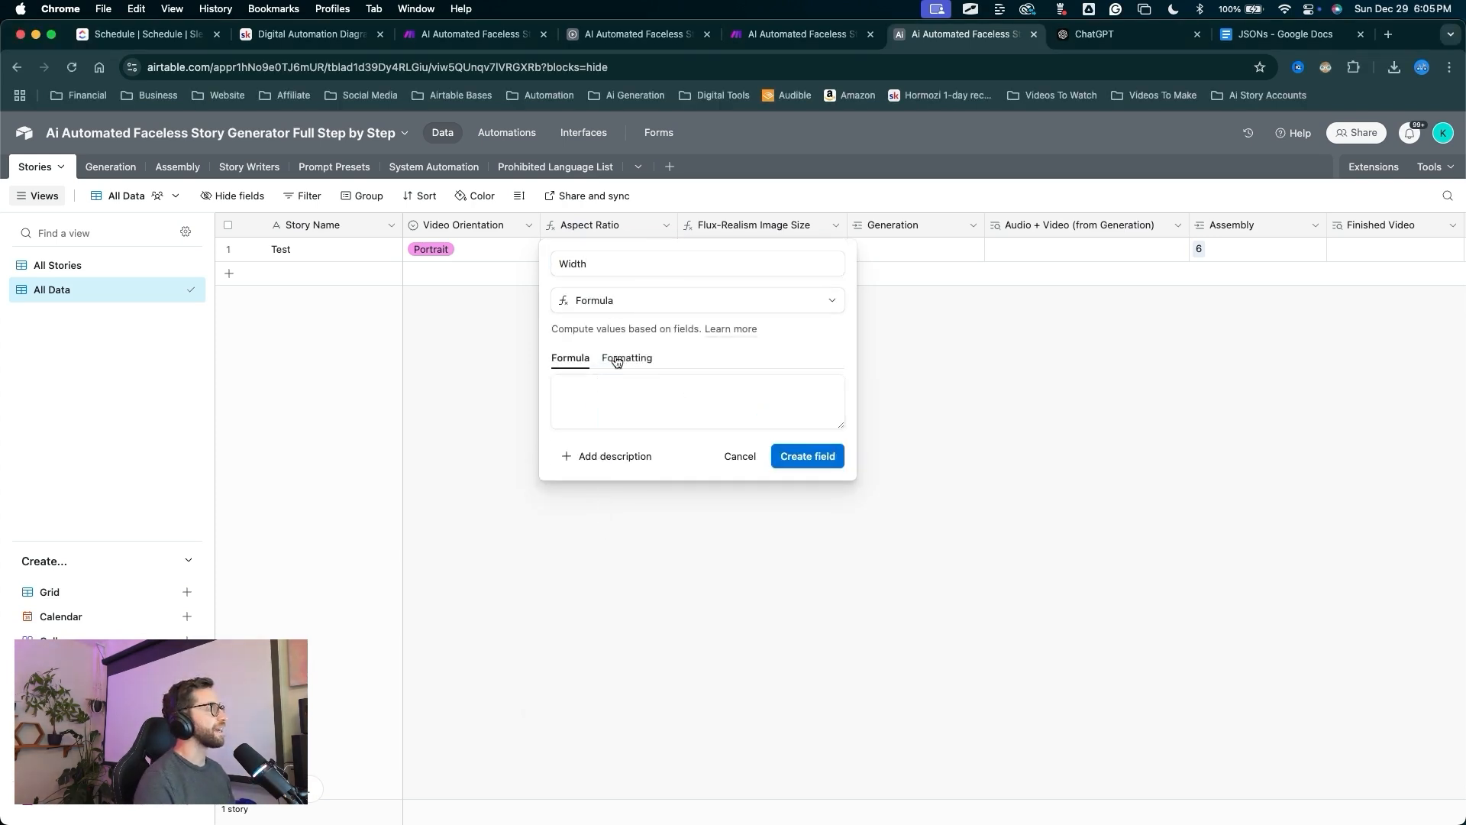
pyautogui.click(634, 401)
pyautogui.write('SWITCH(     {Video Orientation},     "Portrait", "1080",     "Landscape", "1920",     "Square", "1080",     "" )')
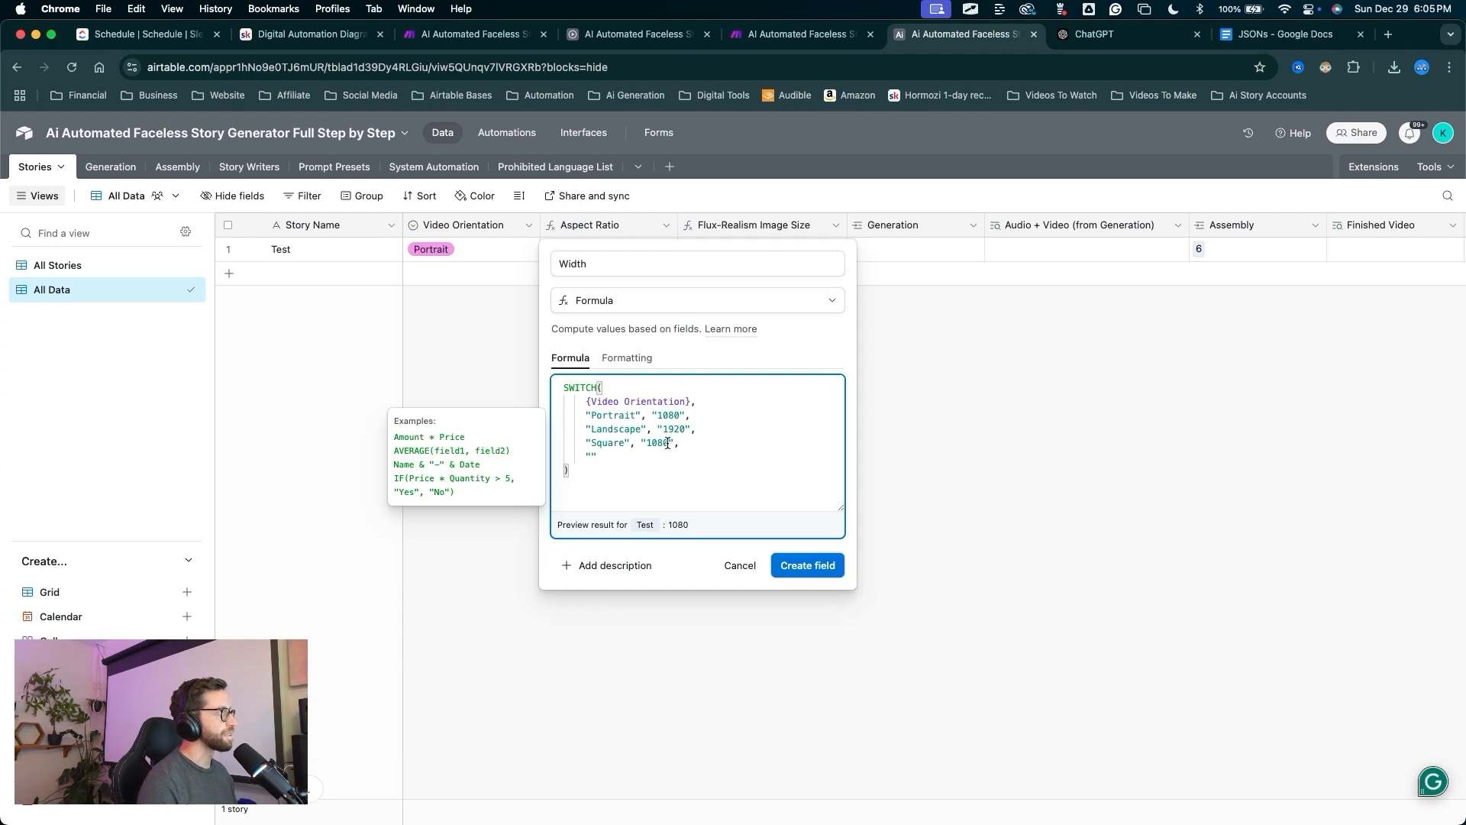
pyautogui.hotkey('ctrl', 'a')
pyautogui.moveTo(670, 471); pyautogui.dragTo(619, 413)
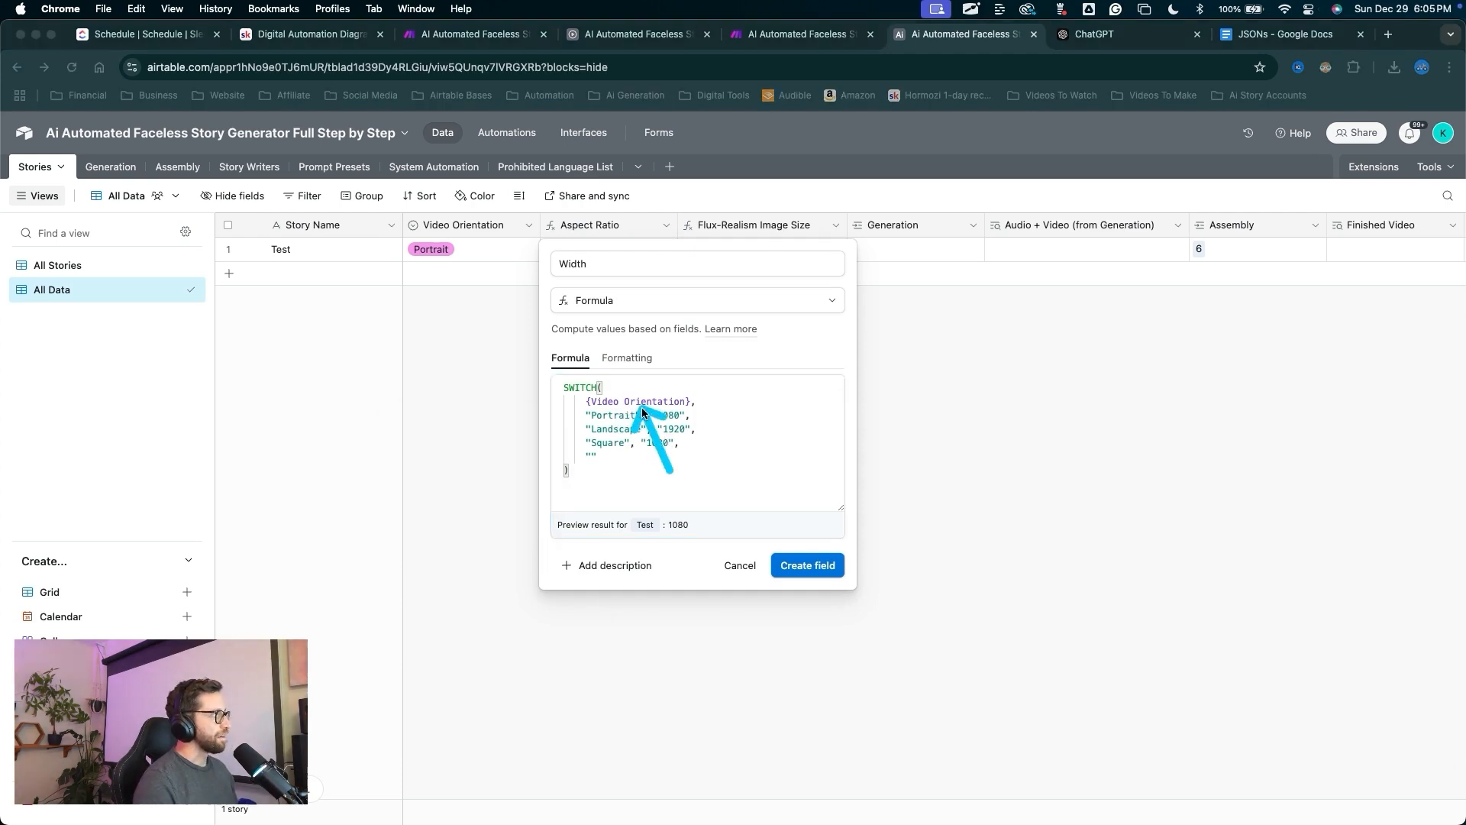
pyautogui.moveTo(669, 470); pyautogui.dragTo(792, 548)
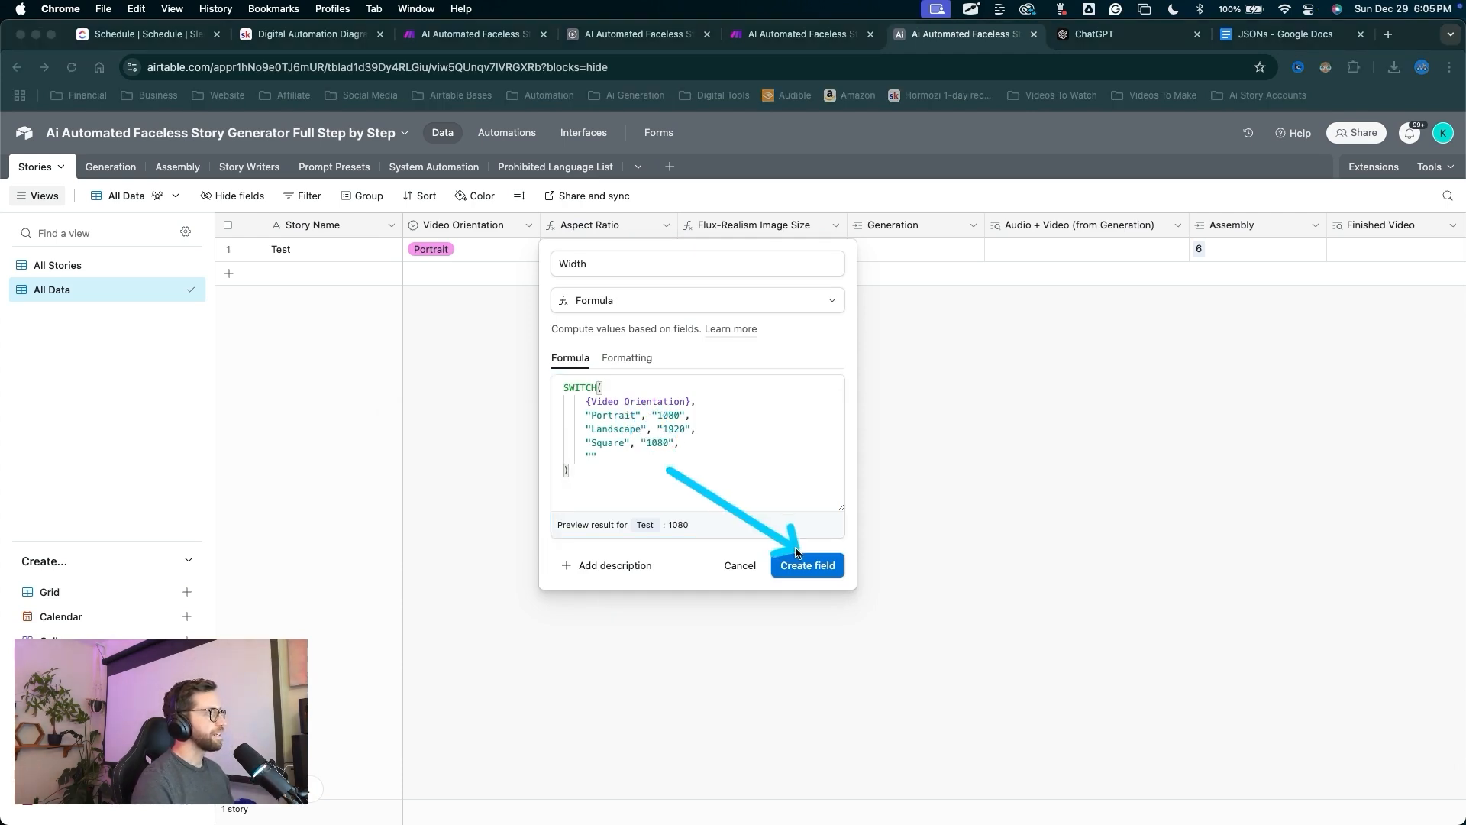
pyautogui.click(794, 553)
pyautogui.moveTo(642, 442); pyautogui.dragTo(594, 228)
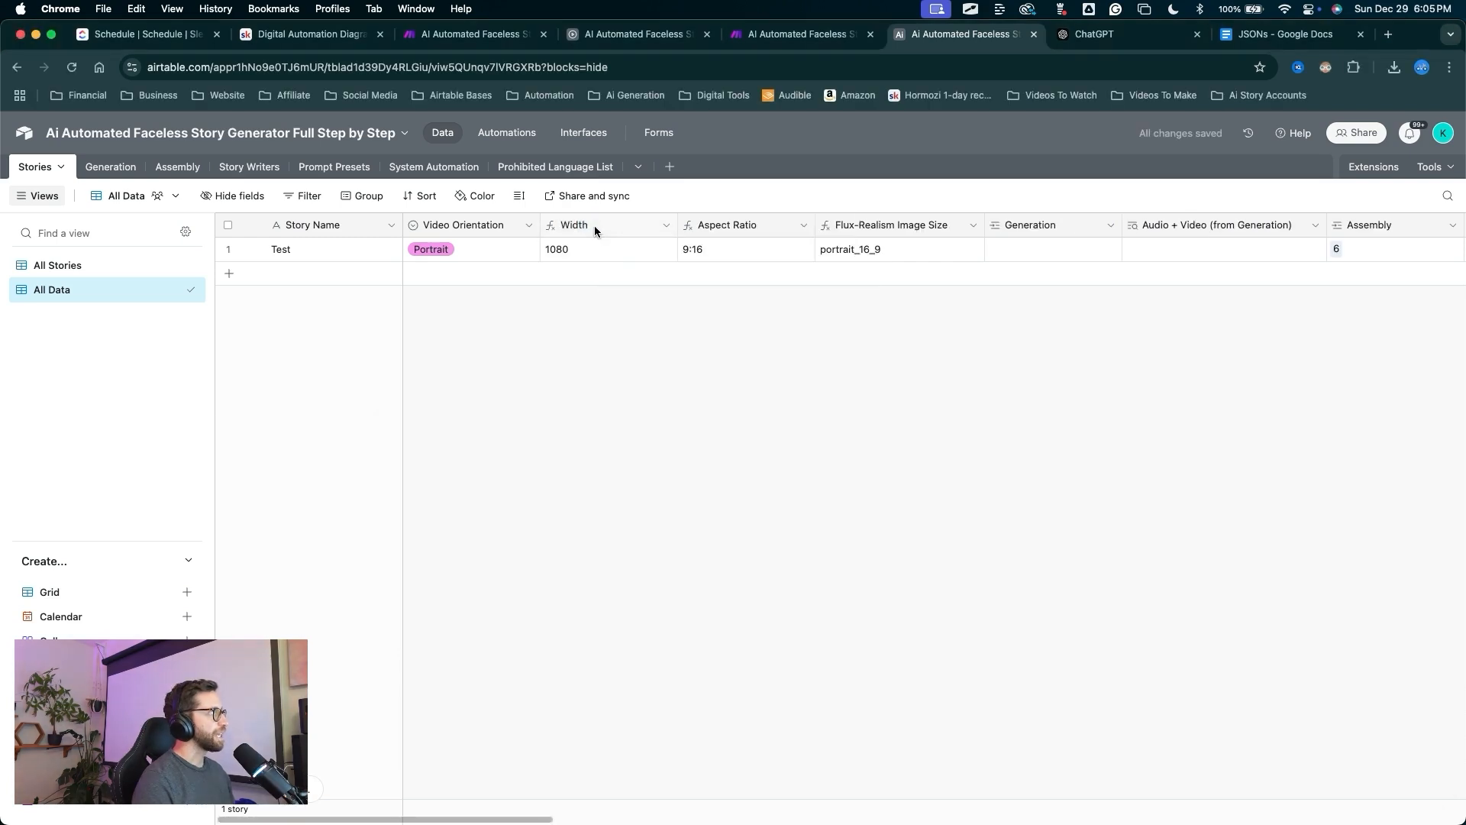
# Duplicate Width as Height, swapping values to 1920 for Portrait and 1080 for Landscape.
pyautogui.rightClick(594, 226)
pyautogui.click(727, 301)
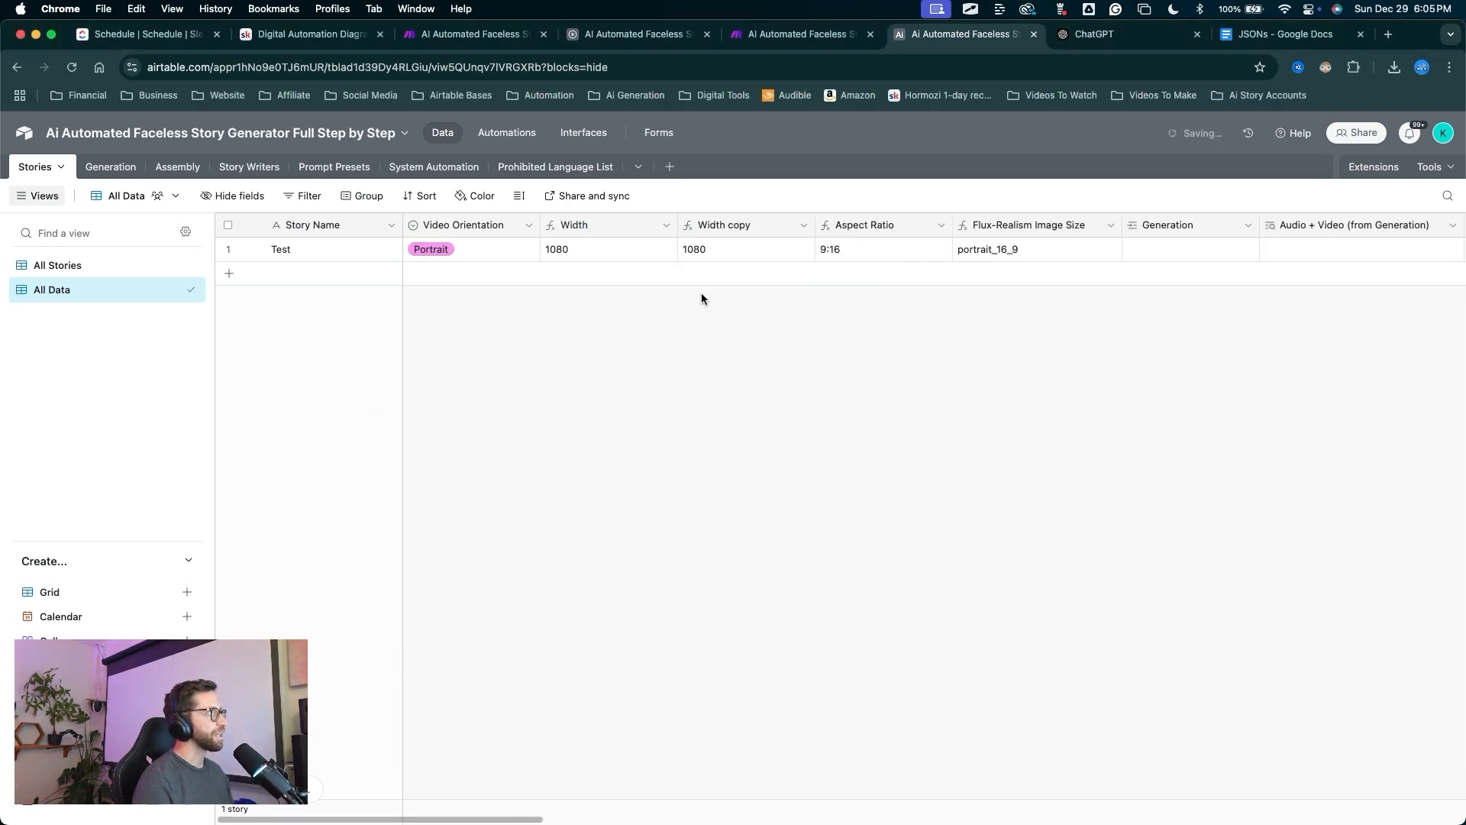
pyautogui.moveTo(721, 401); pyautogui.dragTo(725, 238)
pyautogui.doubleClick(725, 231)
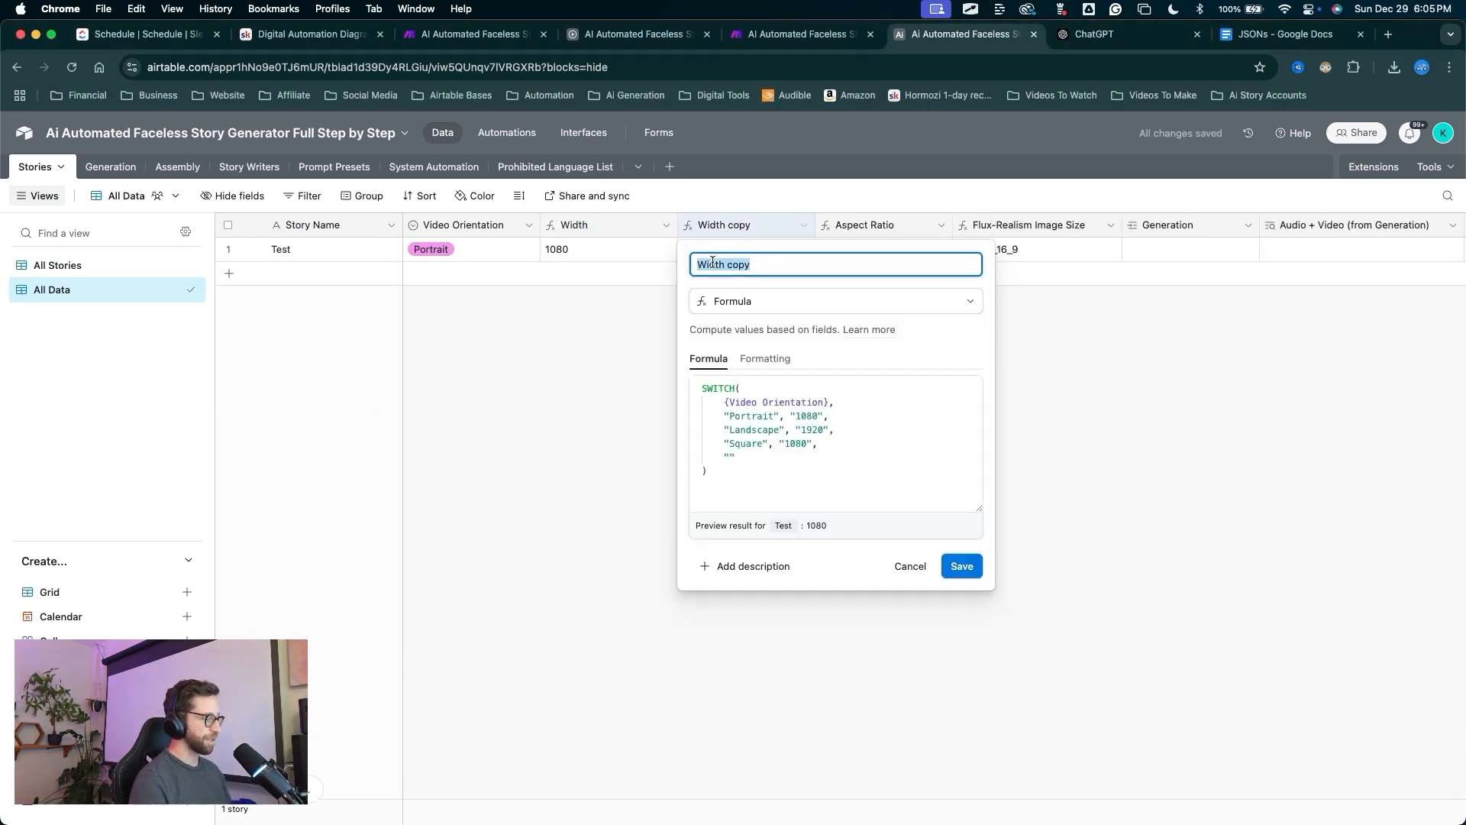
pyautogui.write('Height')
pyautogui.click(812, 417)
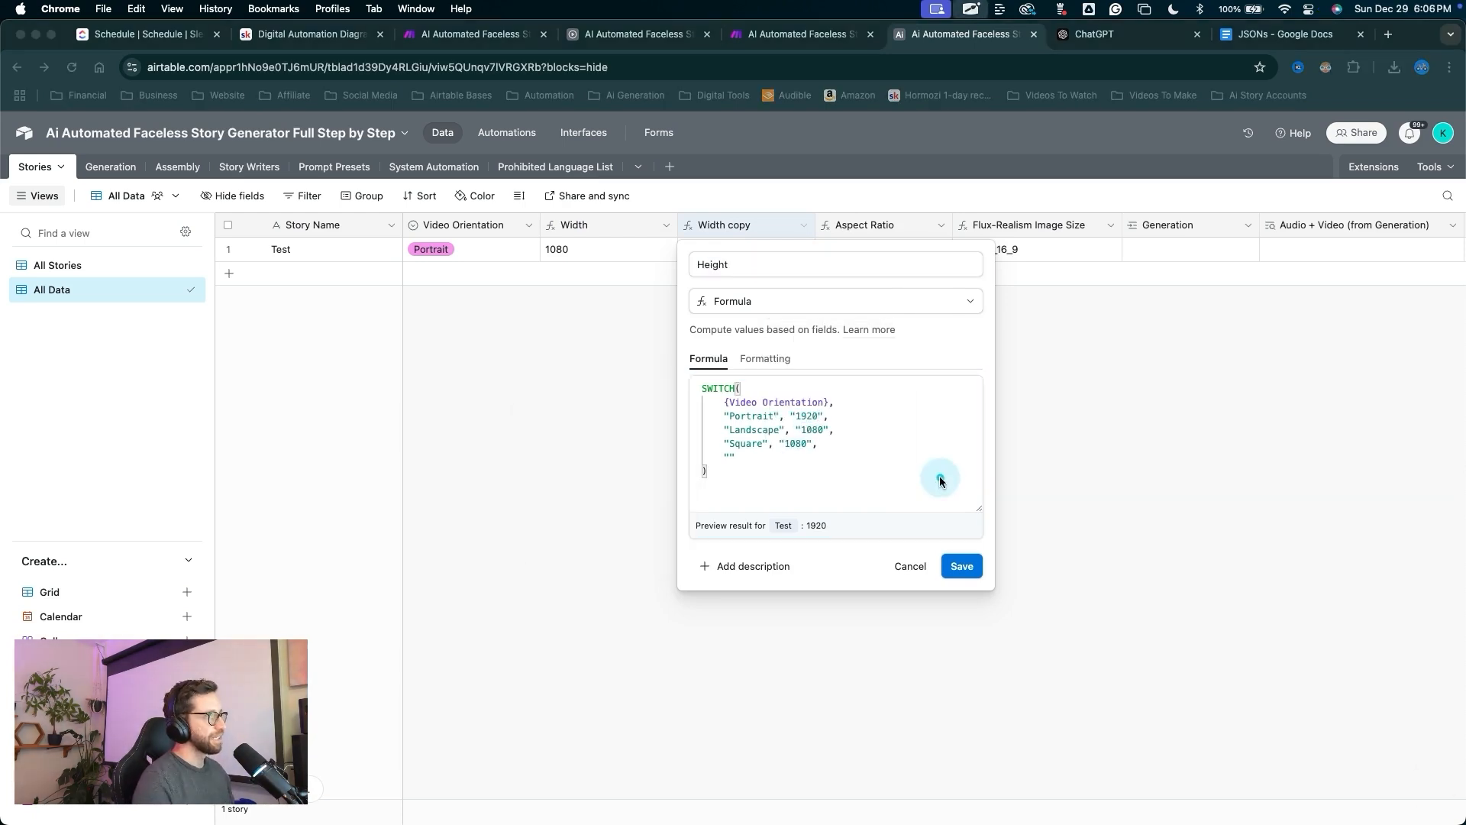
pyautogui.moveTo(947, 474)
pyautogui.mouseDown()
pyautogui.moveTo(845, 400)
pyautogui.moveTo(753, 387)
pyautogui.moveTo(869, 547)
pyautogui.moveTo(937, 529)
pyautogui.mouseUp()
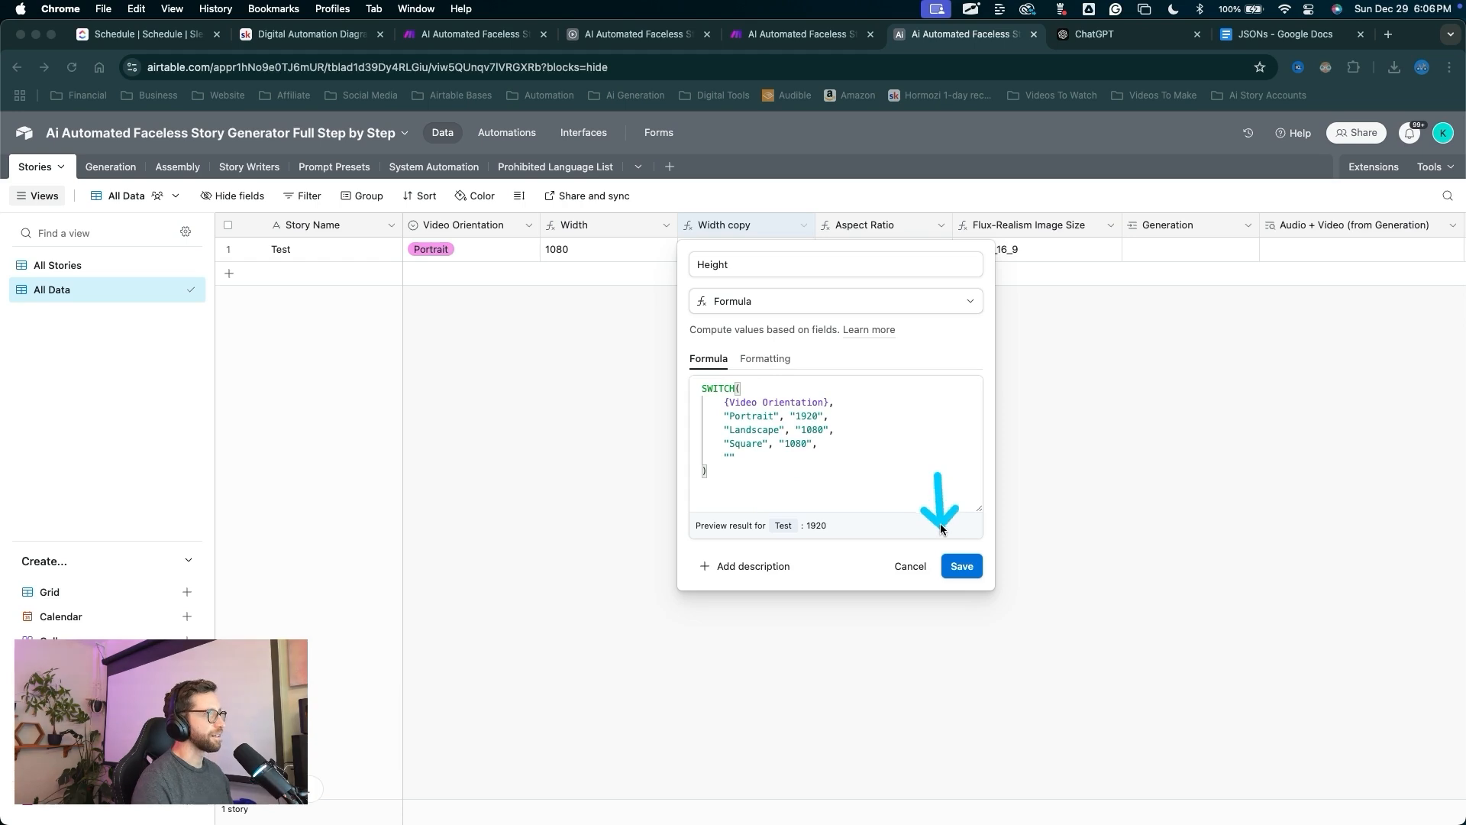
pyautogui.click(959, 565)
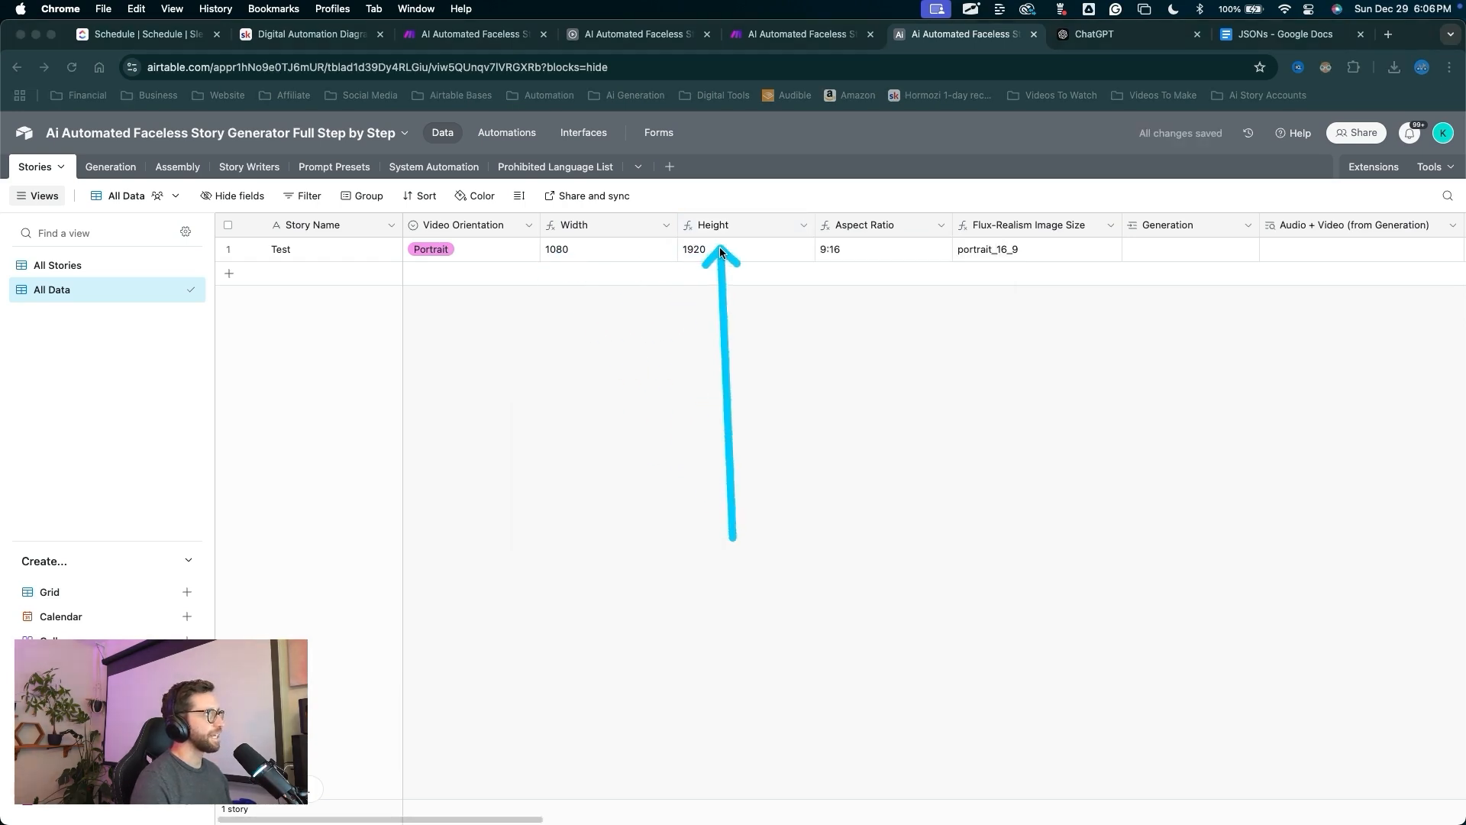
pyautogui.press('Escape')
# Add a temporary Landscape test record to check the Width and Height values.
pyautogui.click(454, 263)
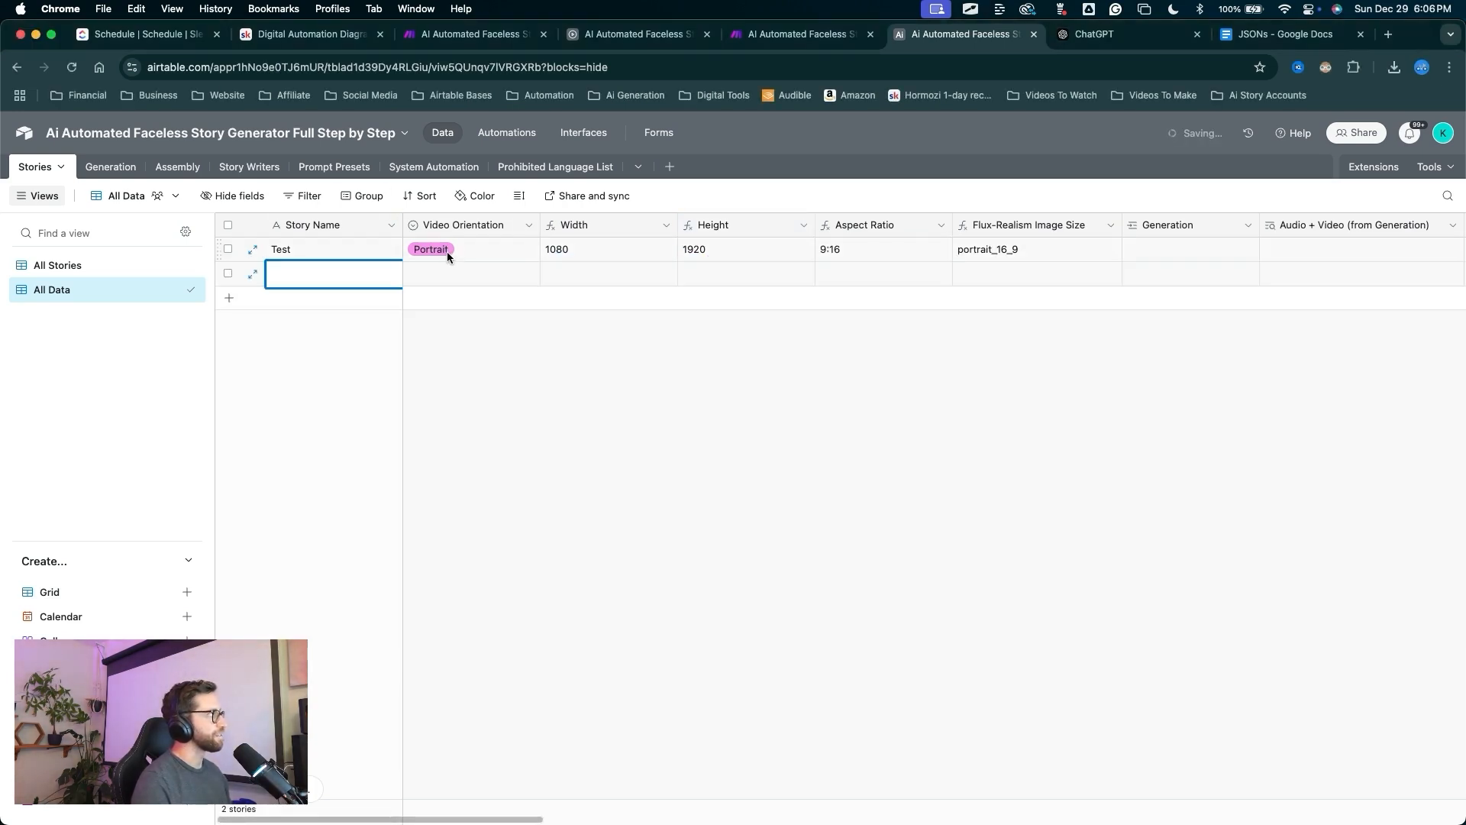
pyautogui.click(448, 278)
pyautogui.hotkey('ctrl', 'a')
pyautogui.moveTo(405, 444)
pyautogui.mouseDown()
pyautogui.moveTo(335, 349)
pyautogui.moveTo(343, 291)
pyautogui.moveTo(429, 284)
pyautogui.mouseUp()
pyautogui.press('Escape')
pyautogui.click(429, 283)
pyautogui.click(447, 379)
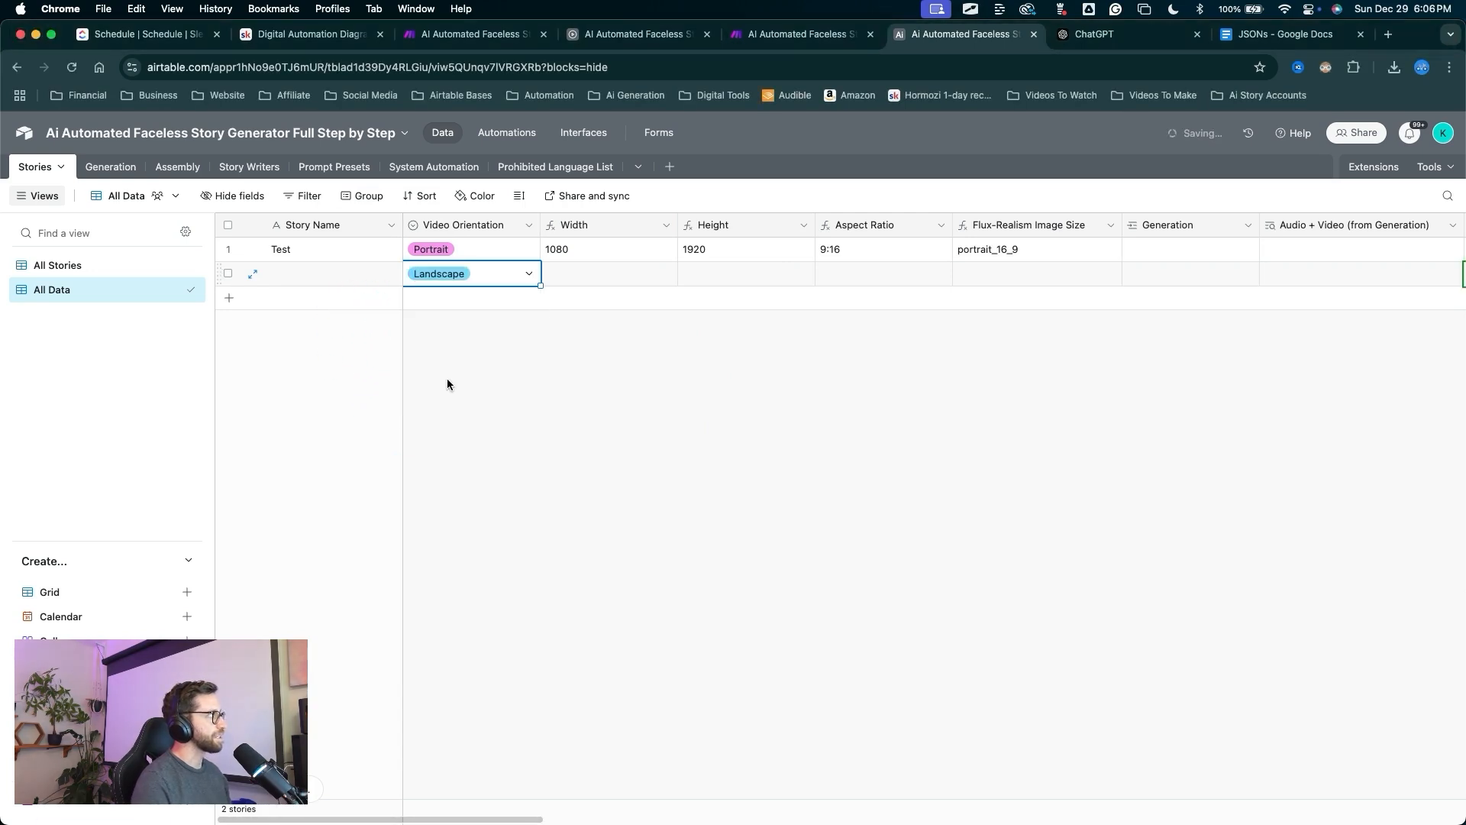
pyautogui.hotkey('ctrl', 'a')
pyautogui.moveTo(620, 486)
pyautogui.mouseDown()
pyautogui.moveTo(563, 262)
pyautogui.moveTo(687, 282)
pyautogui.moveTo(870, 272)
pyautogui.moveTo(693, 260)
pyautogui.moveTo(590, 279)
pyautogui.moveTo(641, 268)
pyautogui.mouseUp()
pyautogui.press('Escape')
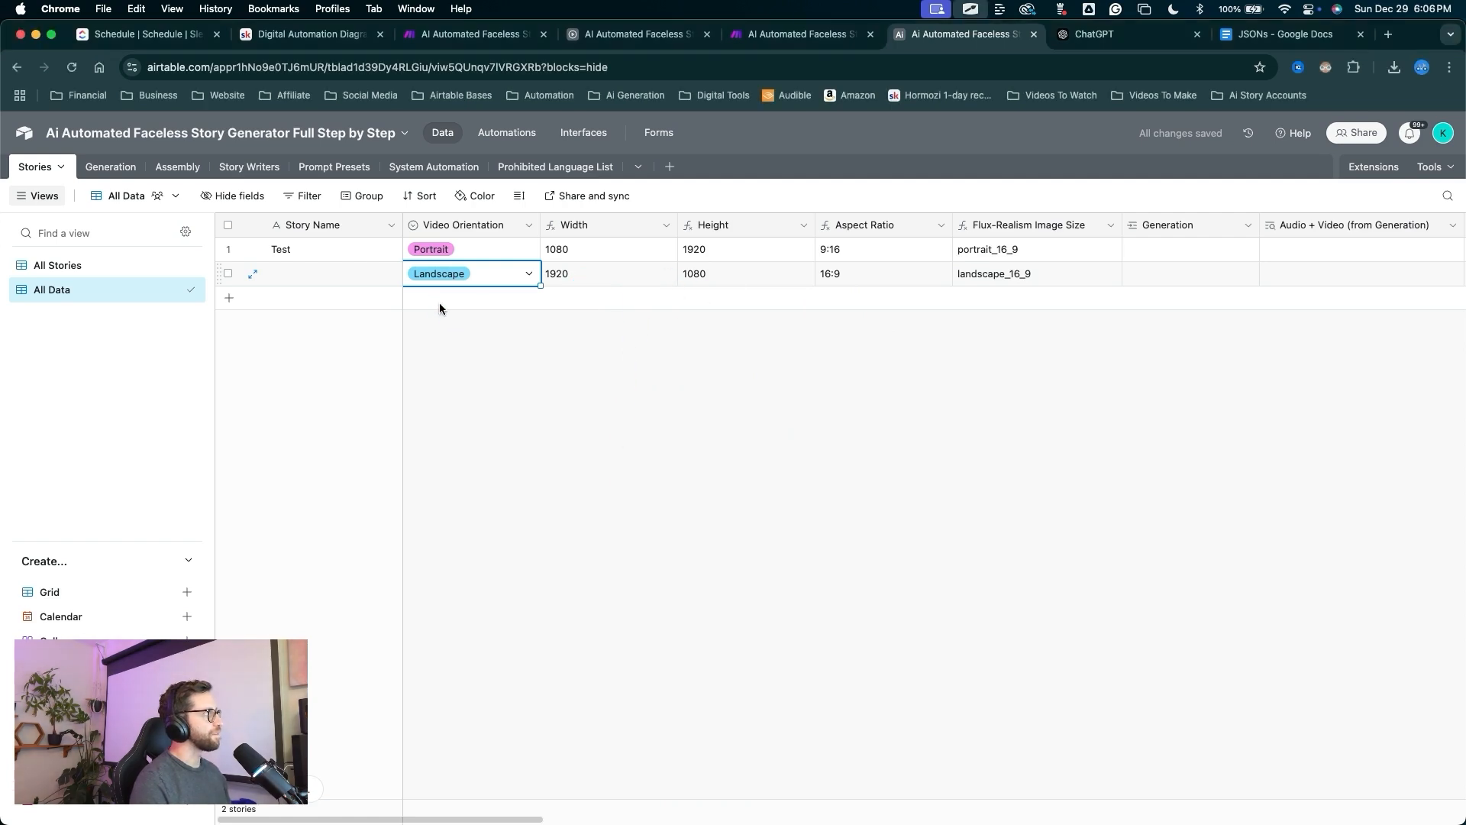
pyautogui.hotkey('ctrl', 'a')
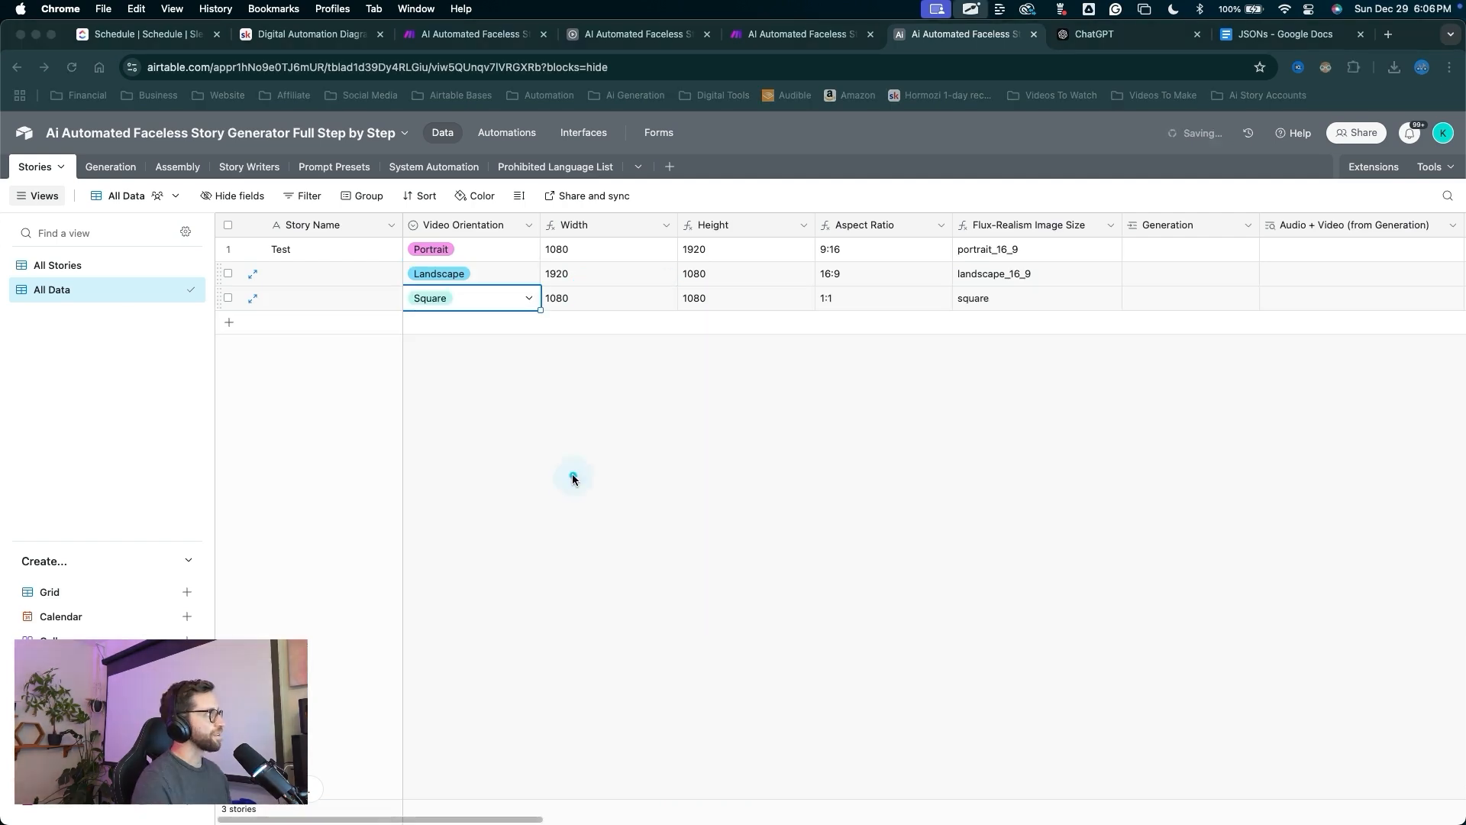
pyautogui.moveTo(572, 475)
pyautogui.mouseDown()
pyautogui.moveTo(560, 306)
pyautogui.moveTo(1069, 311)
pyautogui.moveTo(857, 401)
pyautogui.mouseUp()
pyautogui.press('Escape')
pyautogui.hotkey('ctrl', 'a')
pyautogui.moveTo(327, 435)
pyautogui.mouseDown()
pyautogui.moveTo(268, 377)
pyautogui.moveTo(236, 289)
pyautogui.mouseUp()
pyautogui.press('Escape')
# Delete the Landscape and Square test records.
pyautogui.click(228, 273)
pyautogui.click(227, 297)
pyautogui.rightClick(269, 300)
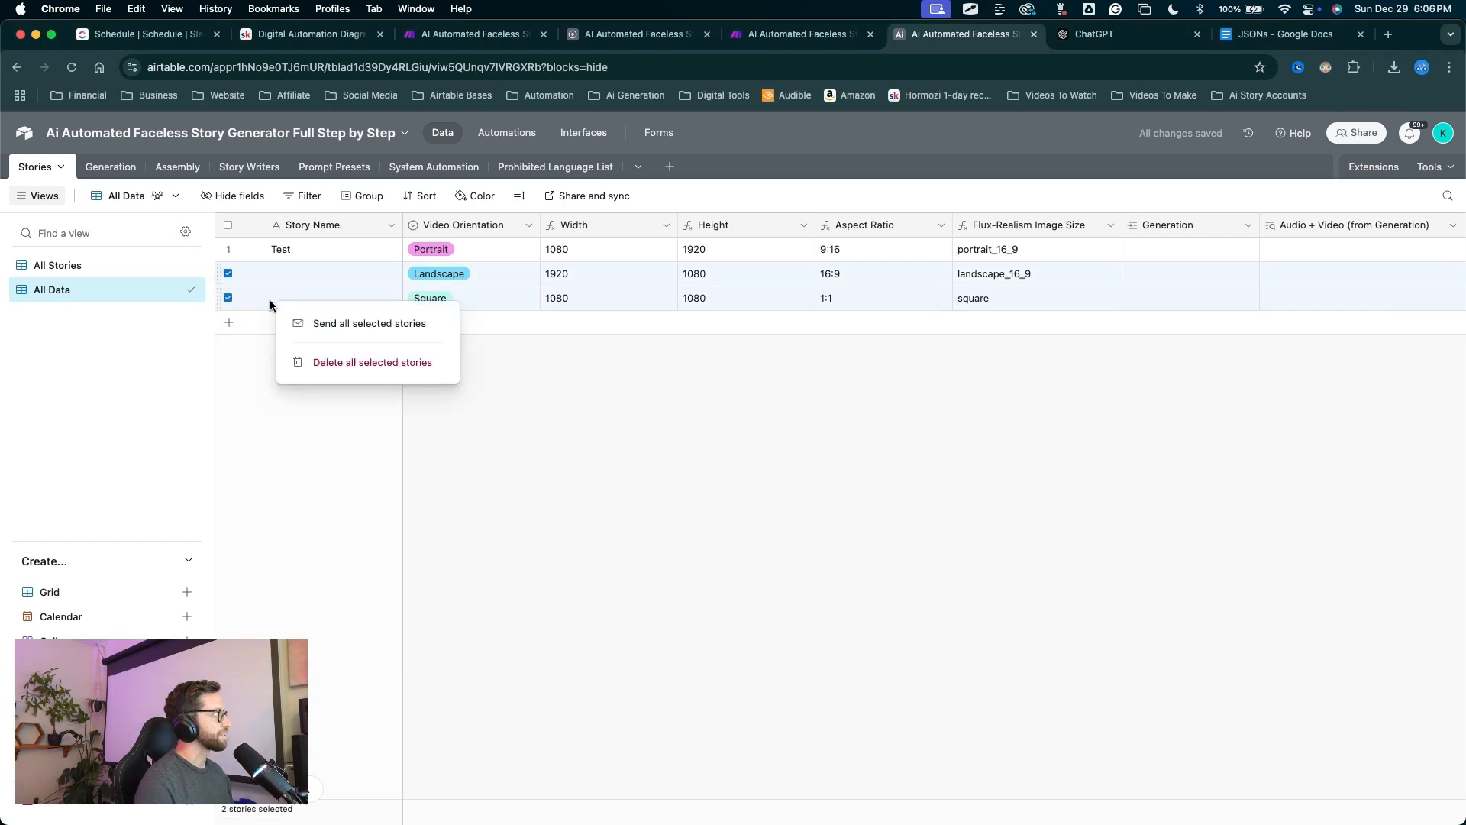
pyautogui.click(305, 360)
pyautogui.hotkey('ctrl', 'a')
pyautogui.moveTo(664, 484)
pyautogui.mouseDown()
pyautogui.moveTo(598, 254)
pyautogui.moveTo(733, 236)
pyautogui.moveTo(120, 170)
pyautogui.mouseUp()
pyautogui.press('Escape')
# In the Generation table's All Data view, add Width and Height lookups from Stories.
pyautogui.click(120, 170)
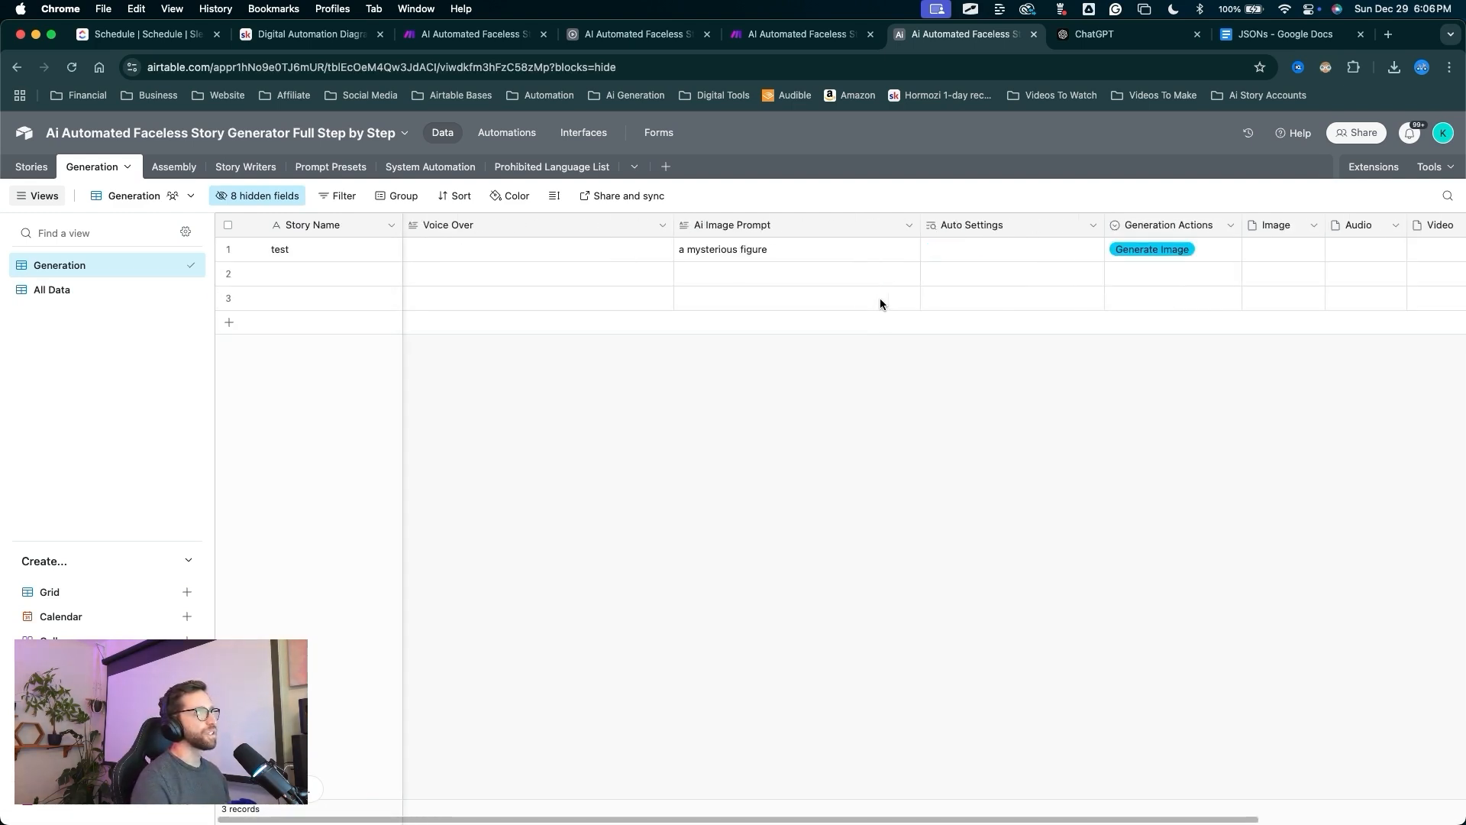
pyautogui.moveTo(450, 391)
pyautogui.mouseDown()
pyautogui.moveTo(125, 320)
pyautogui.moveTo(53, 287)
pyautogui.mouseUp()
pyautogui.press('Escape')
pyautogui.click(53, 289)
pyautogui.moveTo(549, 492)
pyautogui.mouseDown()
pyautogui.moveTo(498, 285)
pyautogui.moveTo(448, 234)
pyautogui.mouseUp()
pyautogui.rightClick(444, 226)
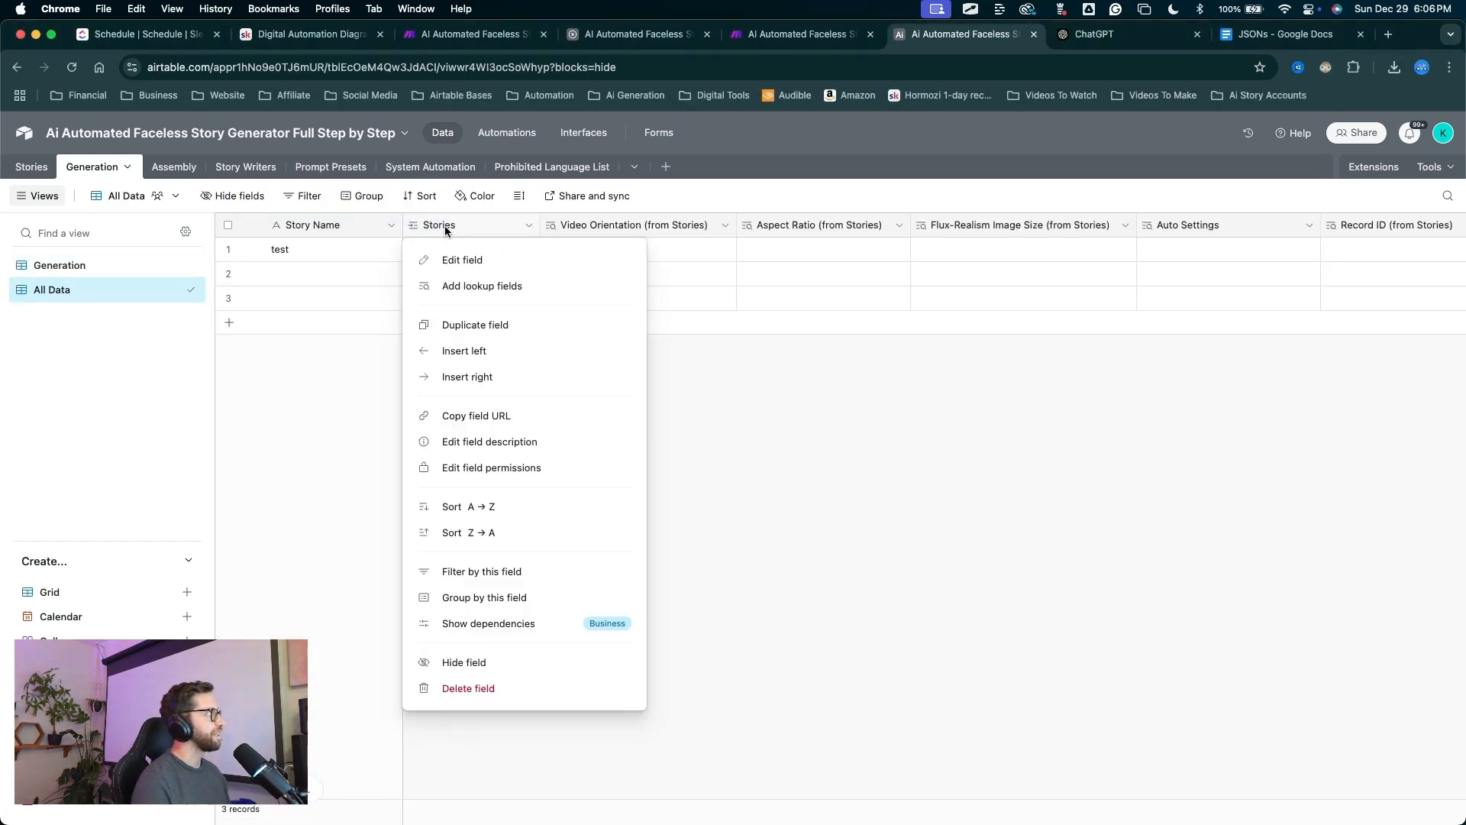
pyautogui.click(471, 287)
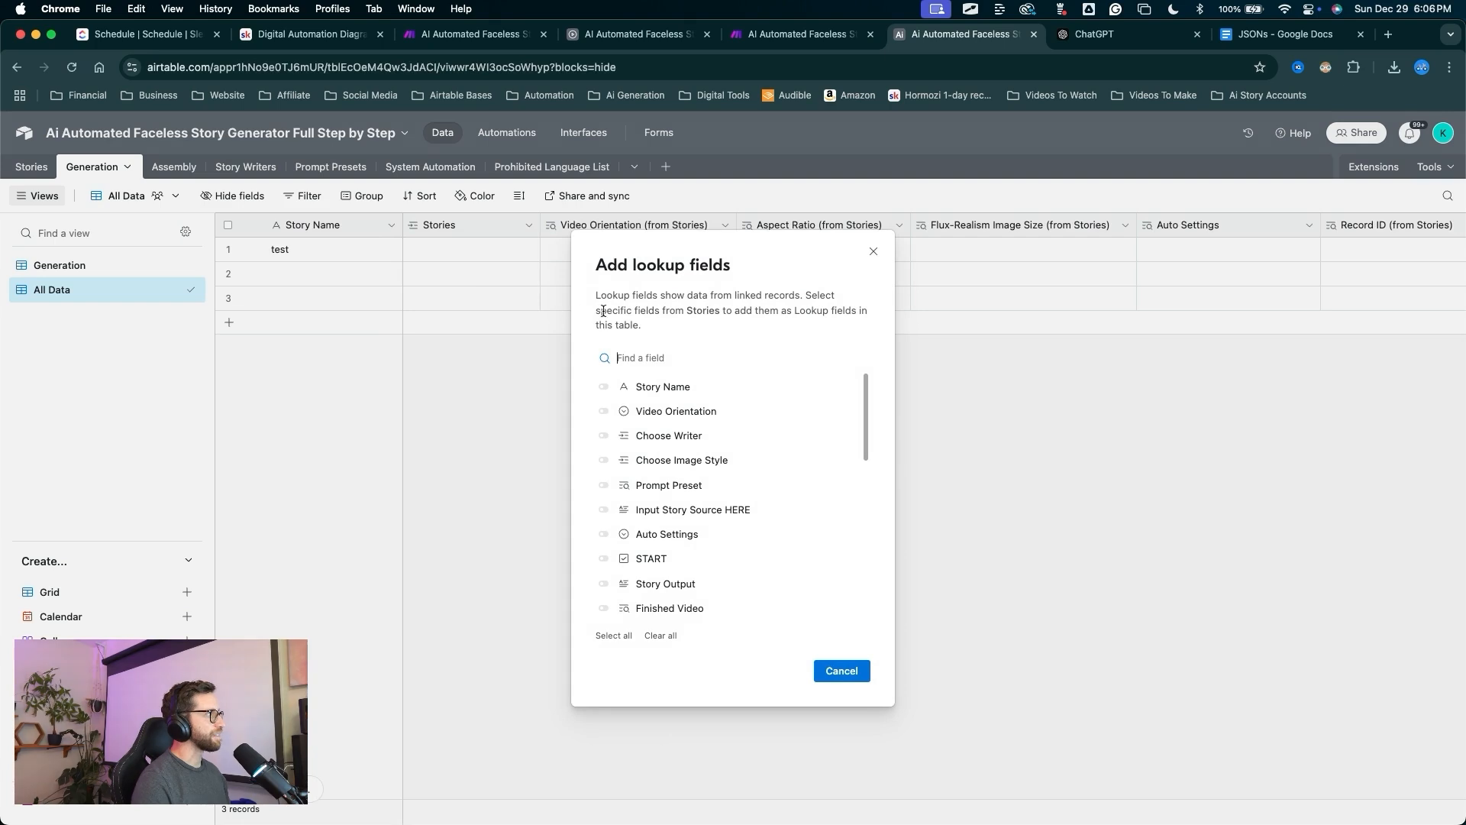
pyautogui.scroll(-10, 665, 438)
pyautogui.moveTo(699, 411); pyautogui.dragTo(605, 538)
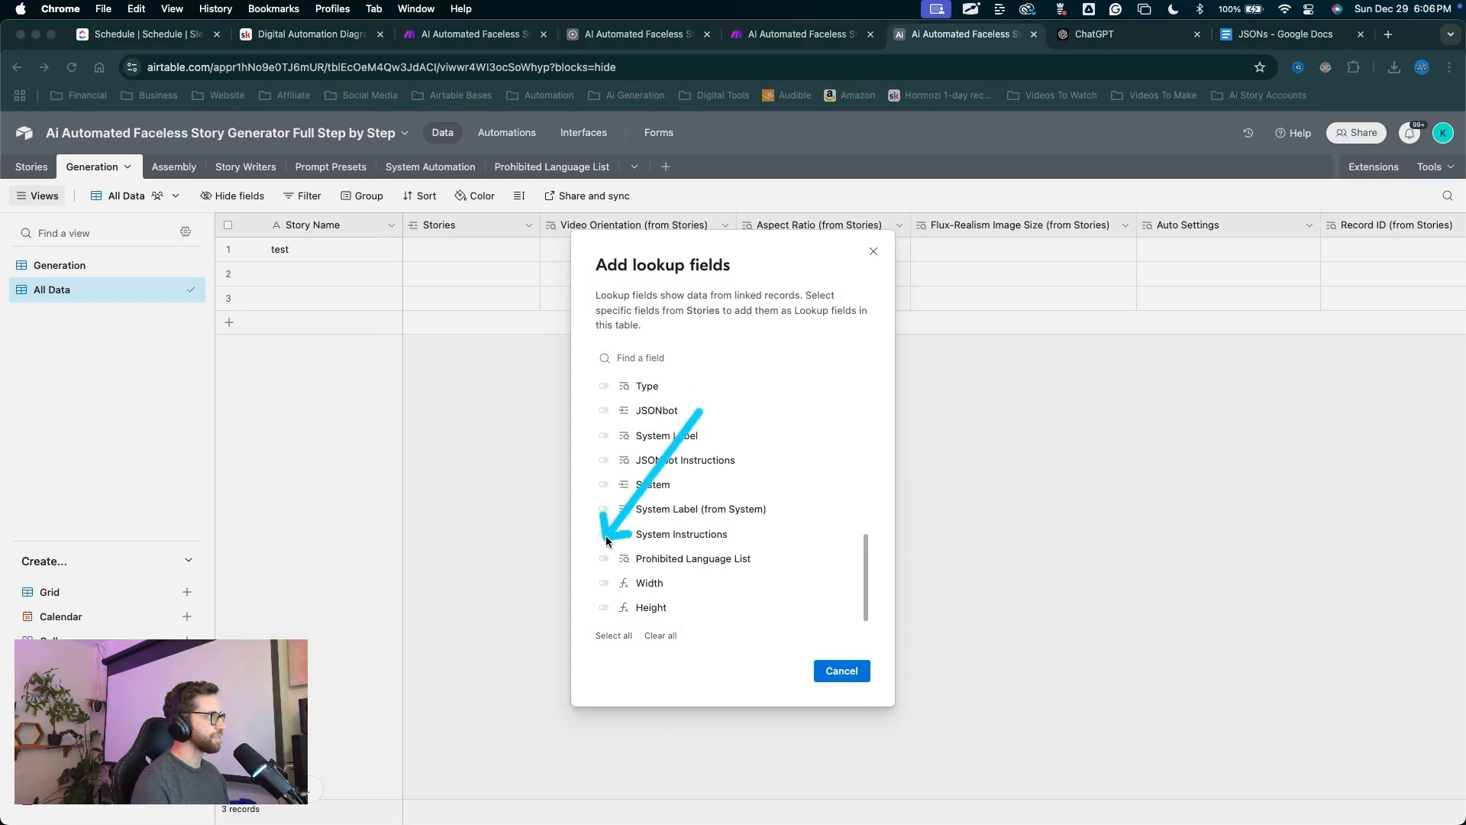
pyautogui.click(603, 584)
pyautogui.click(603, 607)
pyautogui.moveTo(858, 497); pyautogui.dragTo(827, 666)
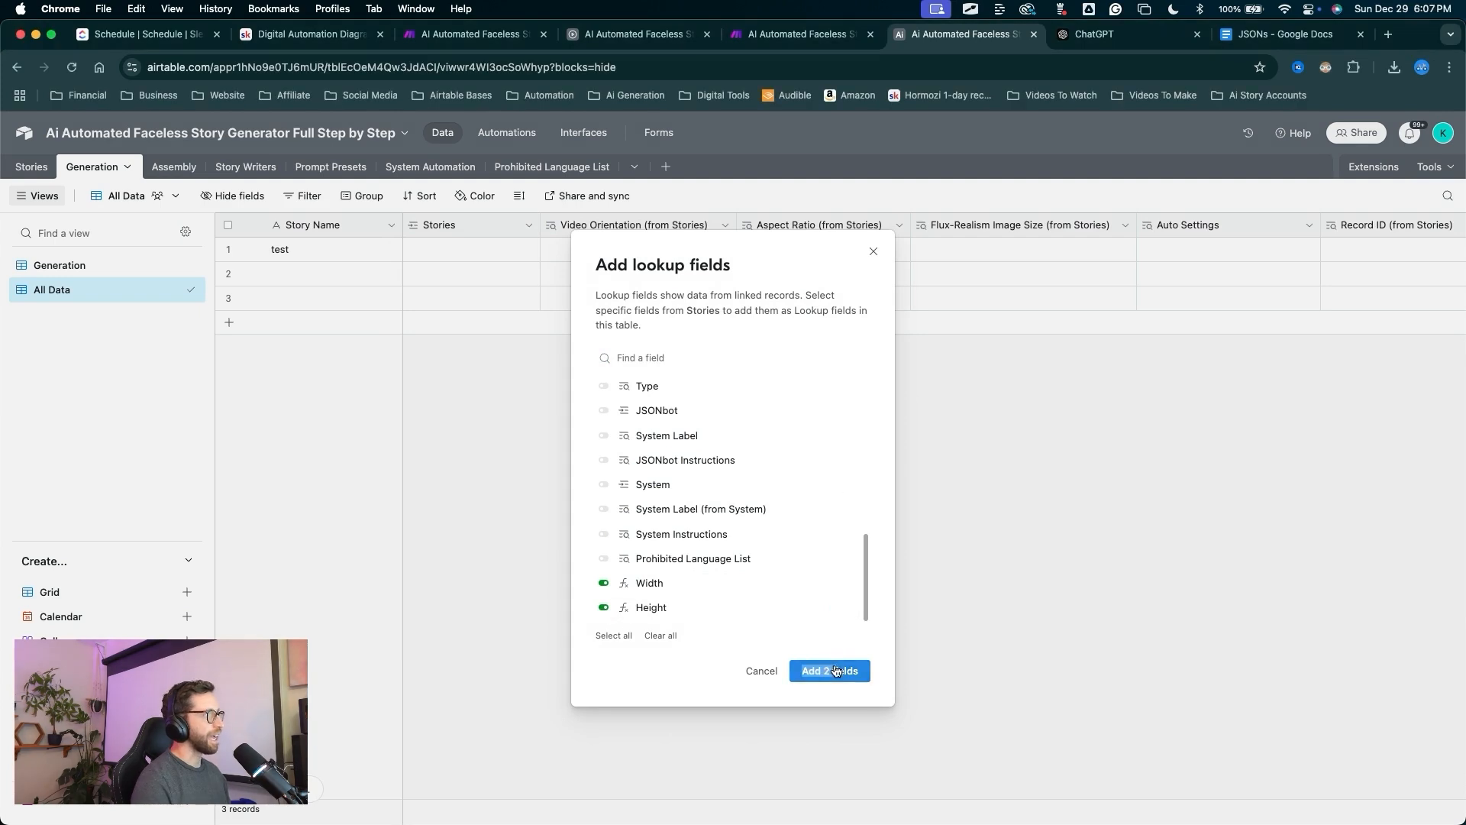
pyautogui.click(833, 670)
# Move the Width and Height lookup columns to just after Video Orientation.
pyautogui.moveTo(749, 434)
pyautogui.mouseDown()
pyautogui.moveTo(584, 255)
pyautogui.moveTo(761, 226)
pyautogui.mouseUp()
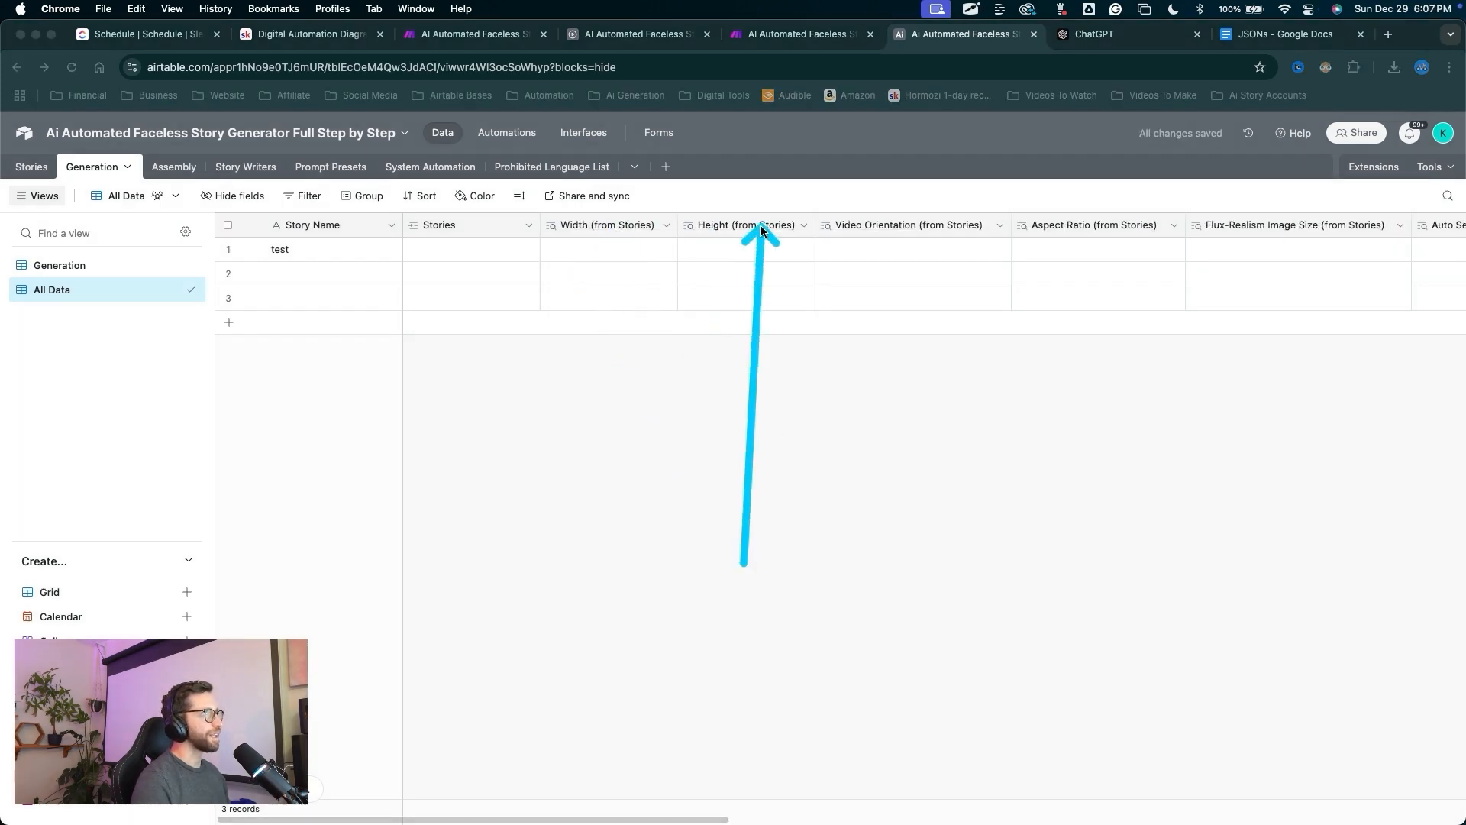
pyautogui.click(607, 224)
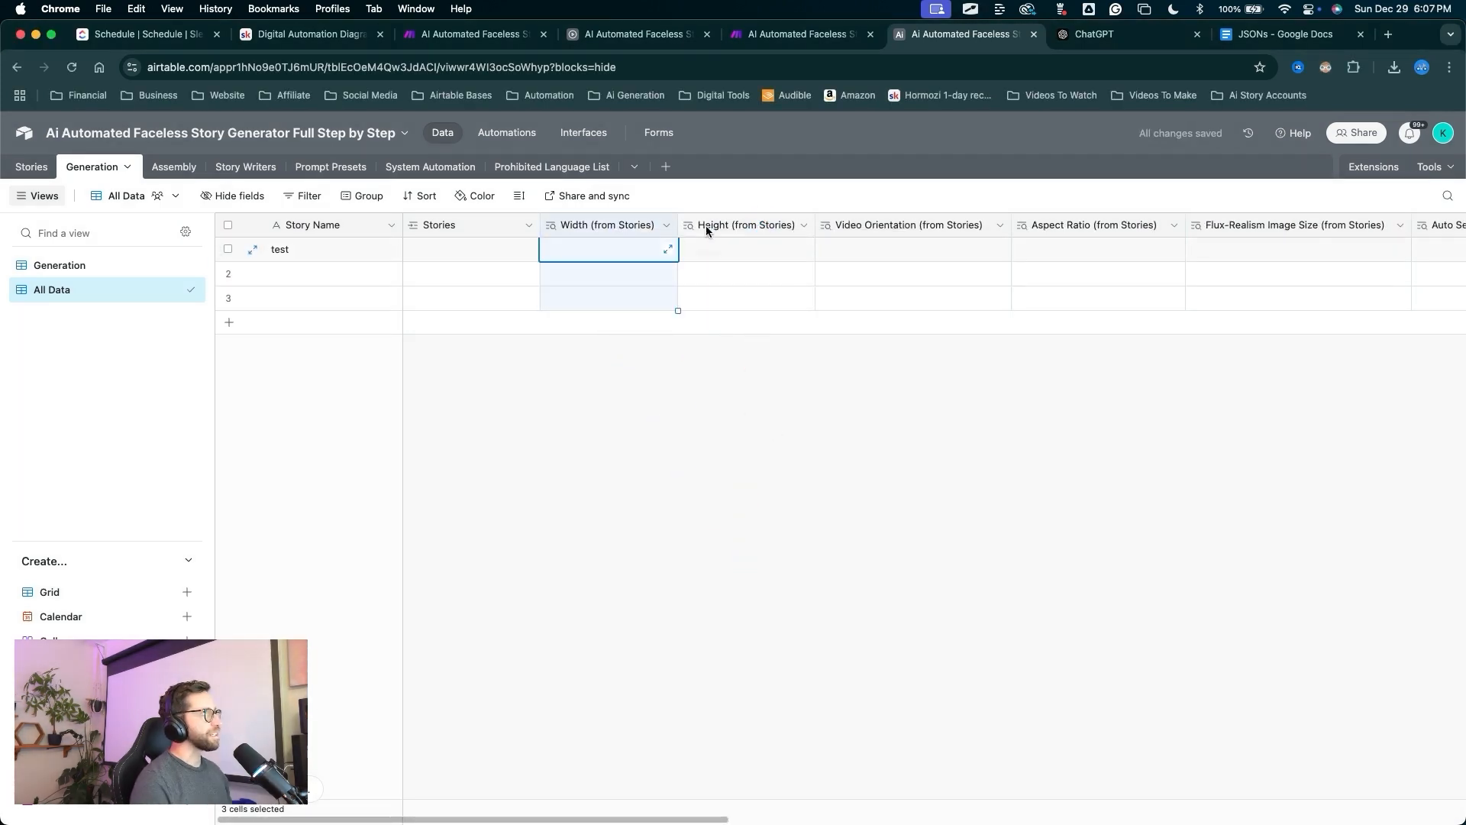
pyautogui.keyDown('shift'); pyautogui.click(733, 226); pyautogui.keyUp('shift')
pyautogui.moveTo(597, 227); pyautogui.dragTo(983, 237)
pyautogui.moveTo(890, 494)
pyautogui.mouseDown()
pyautogui.moveTo(759, 229)
pyautogui.moveTo(949, 236)
pyautogui.mouseUp()
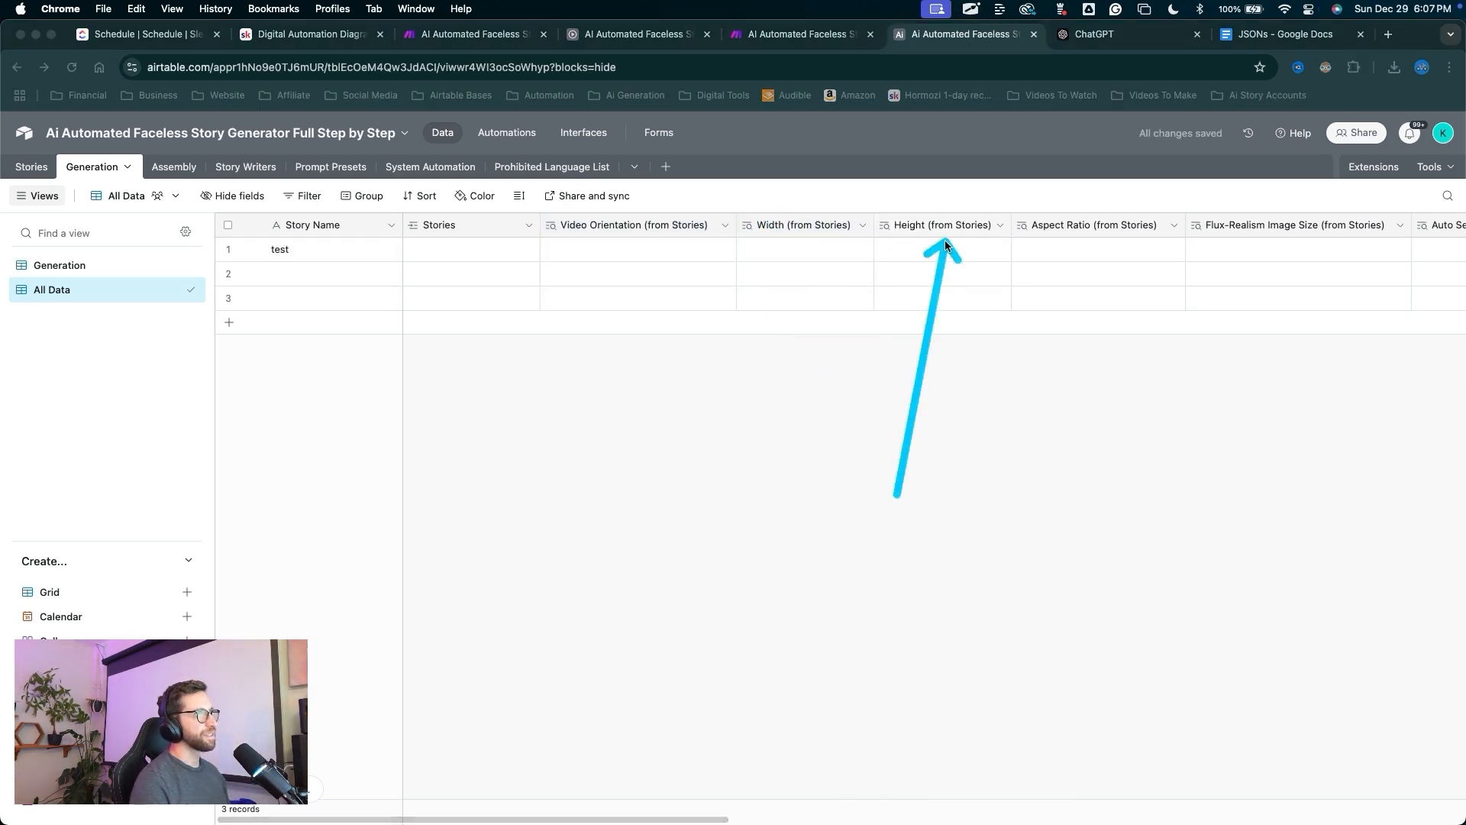
pyautogui.moveTo(665, 514)
pyautogui.mouseDown()
pyautogui.moveTo(829, 26)
pyautogui.moveTo(816, 48)
pyautogui.mouseUp()
# Review the JSON module's element fields, then close its settings.
pyautogui.click(816, 42)
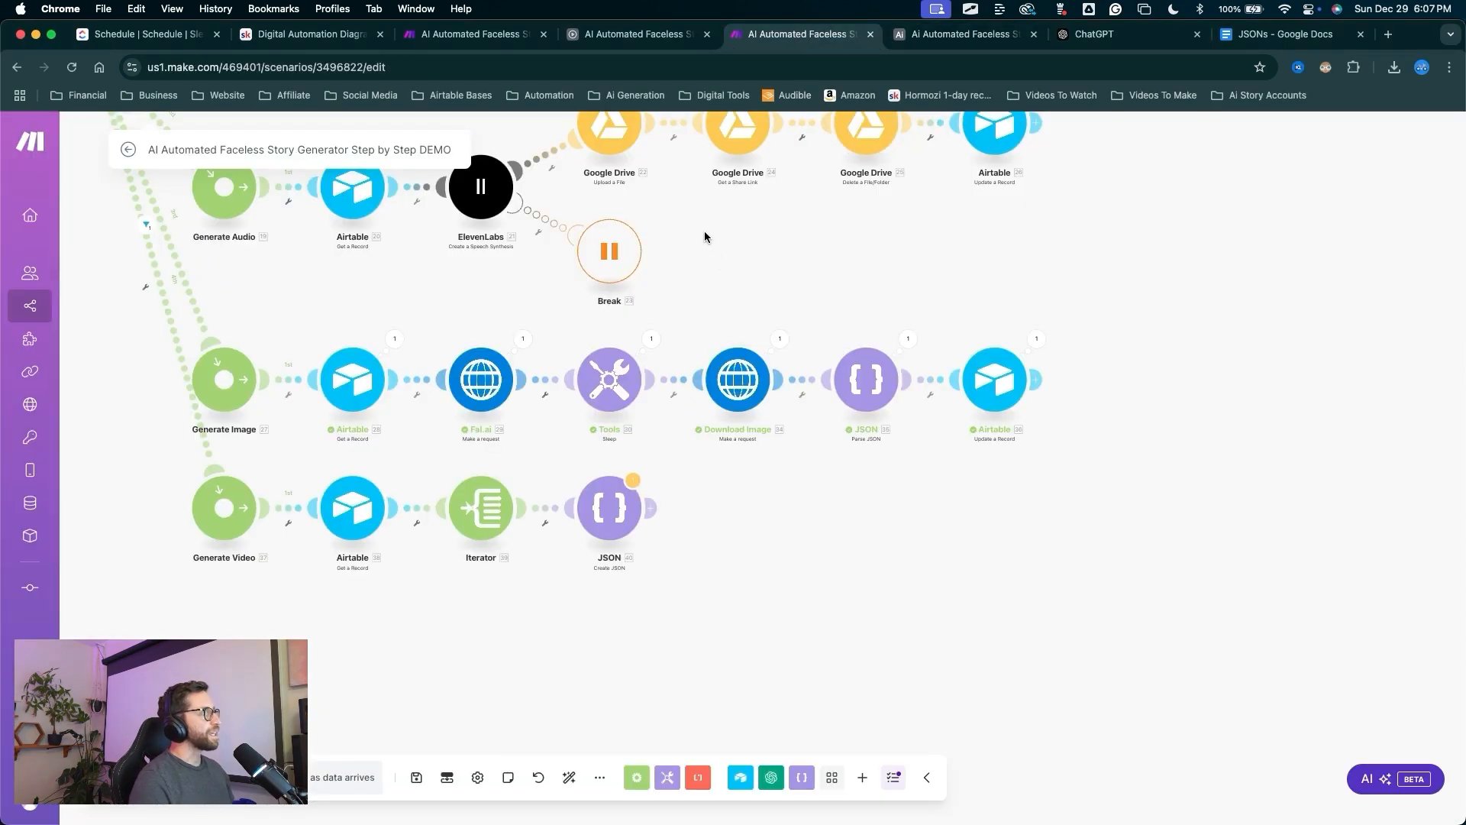
pyautogui.moveTo(737, 222)
pyautogui.mouseDown()
pyautogui.moveTo(601, 287)
pyautogui.moveTo(486, 389)
pyautogui.moveTo(610, 489)
pyautogui.mouseUp()
pyautogui.click(609, 500)
pyautogui.moveTo(511, 672); pyautogui.dragTo(567, 563)
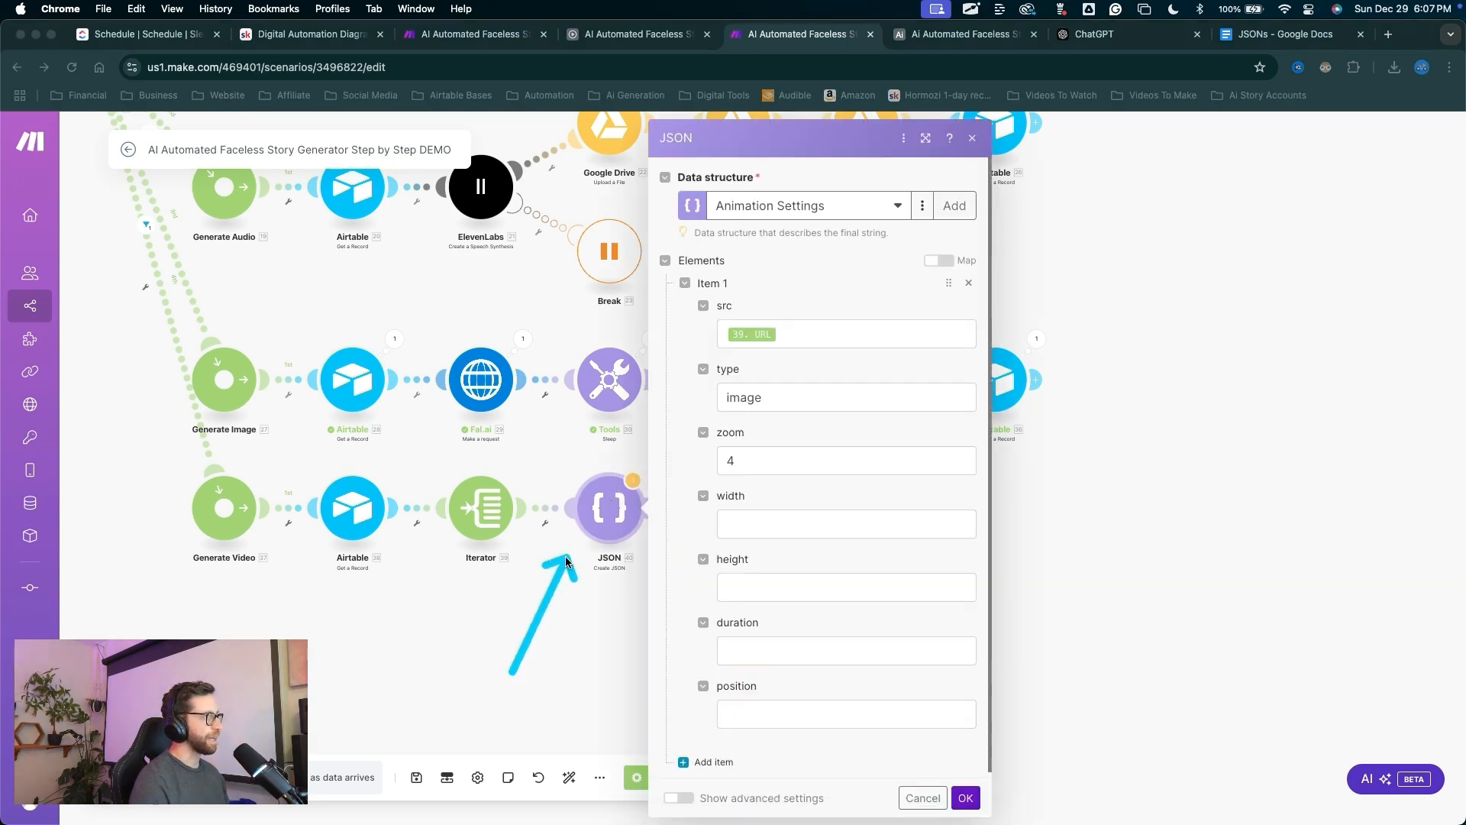
pyautogui.click(779, 523)
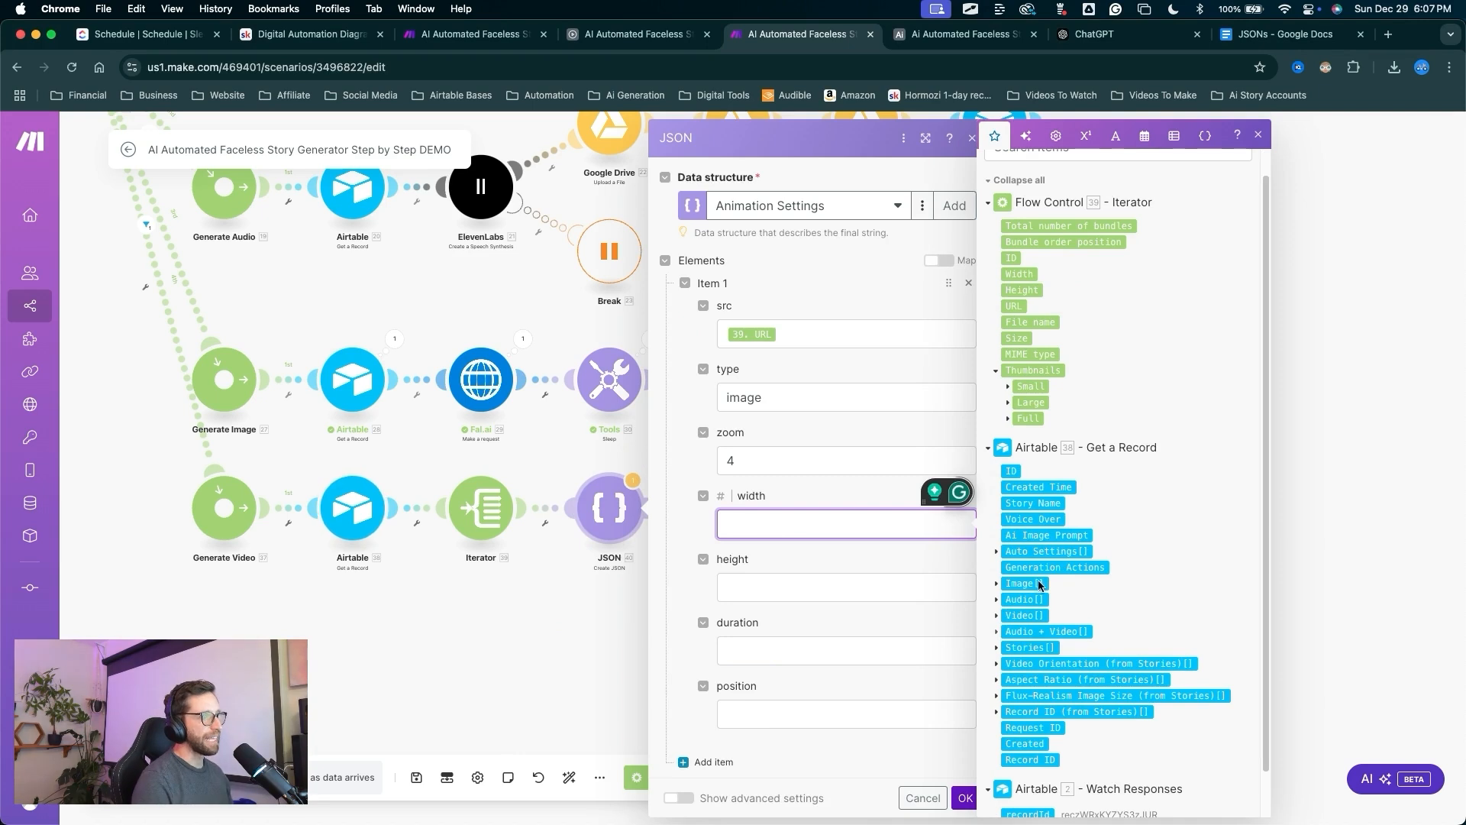
pyautogui.scroll(-2, 1038, 537)
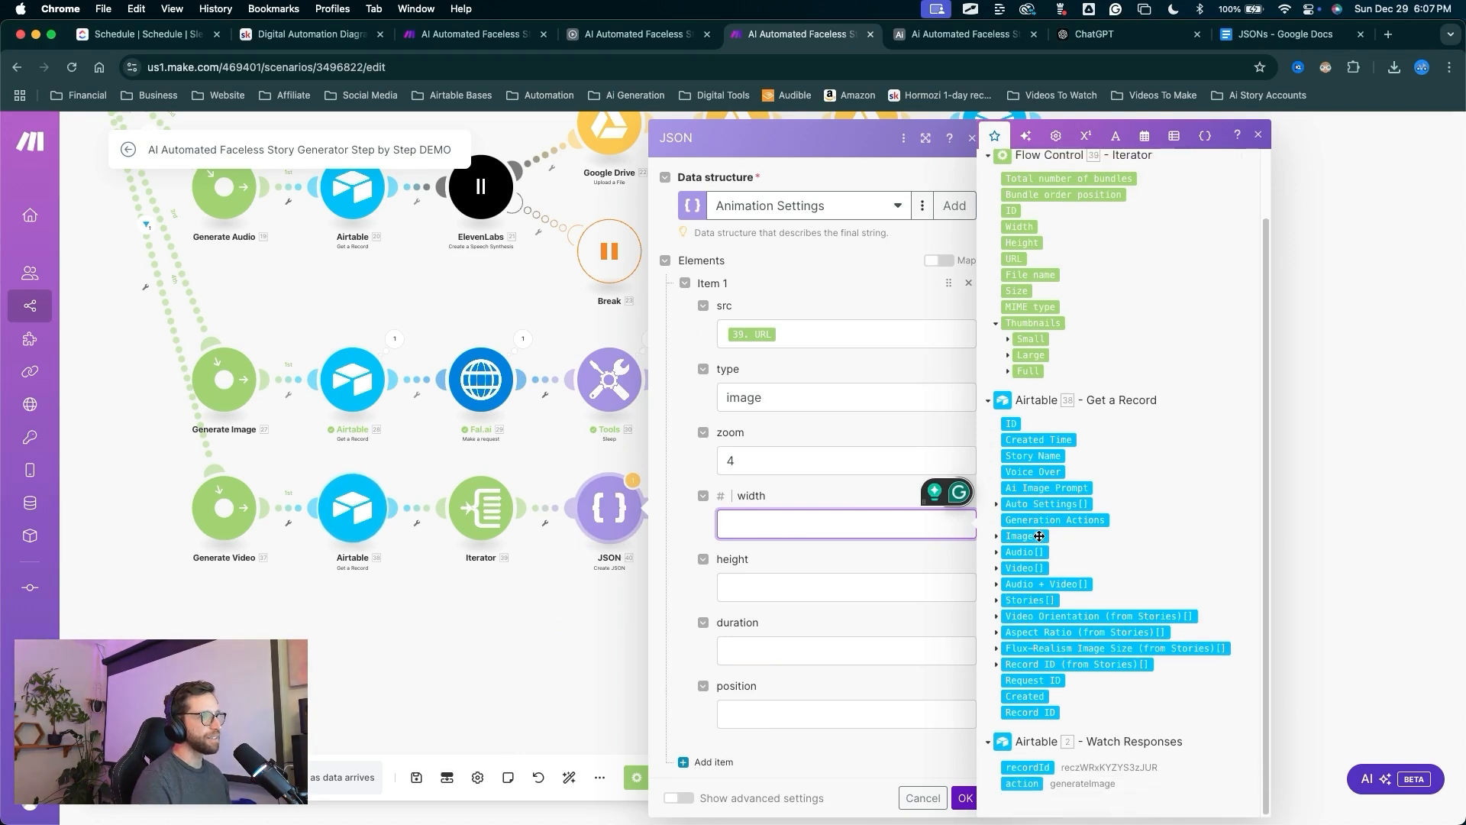
pyautogui.click(579, 617)
pyautogui.moveTo(569, 672)
pyautogui.mouseDown()
pyautogui.moveTo(452, 593)
pyautogui.moveTo(353, 498)
pyautogui.mouseUp()
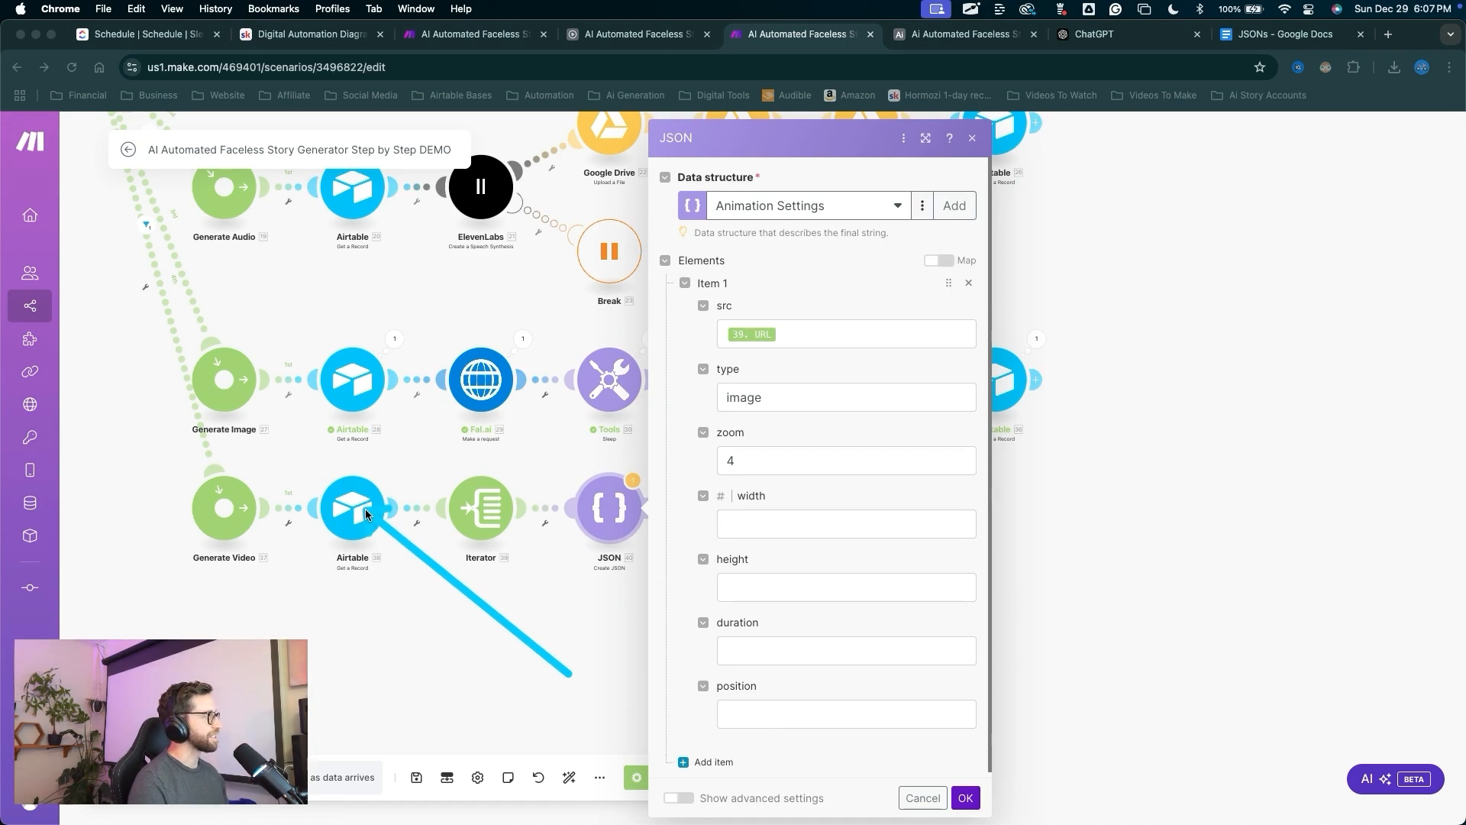
pyautogui.press('Escape')
pyautogui.click(414, 585)
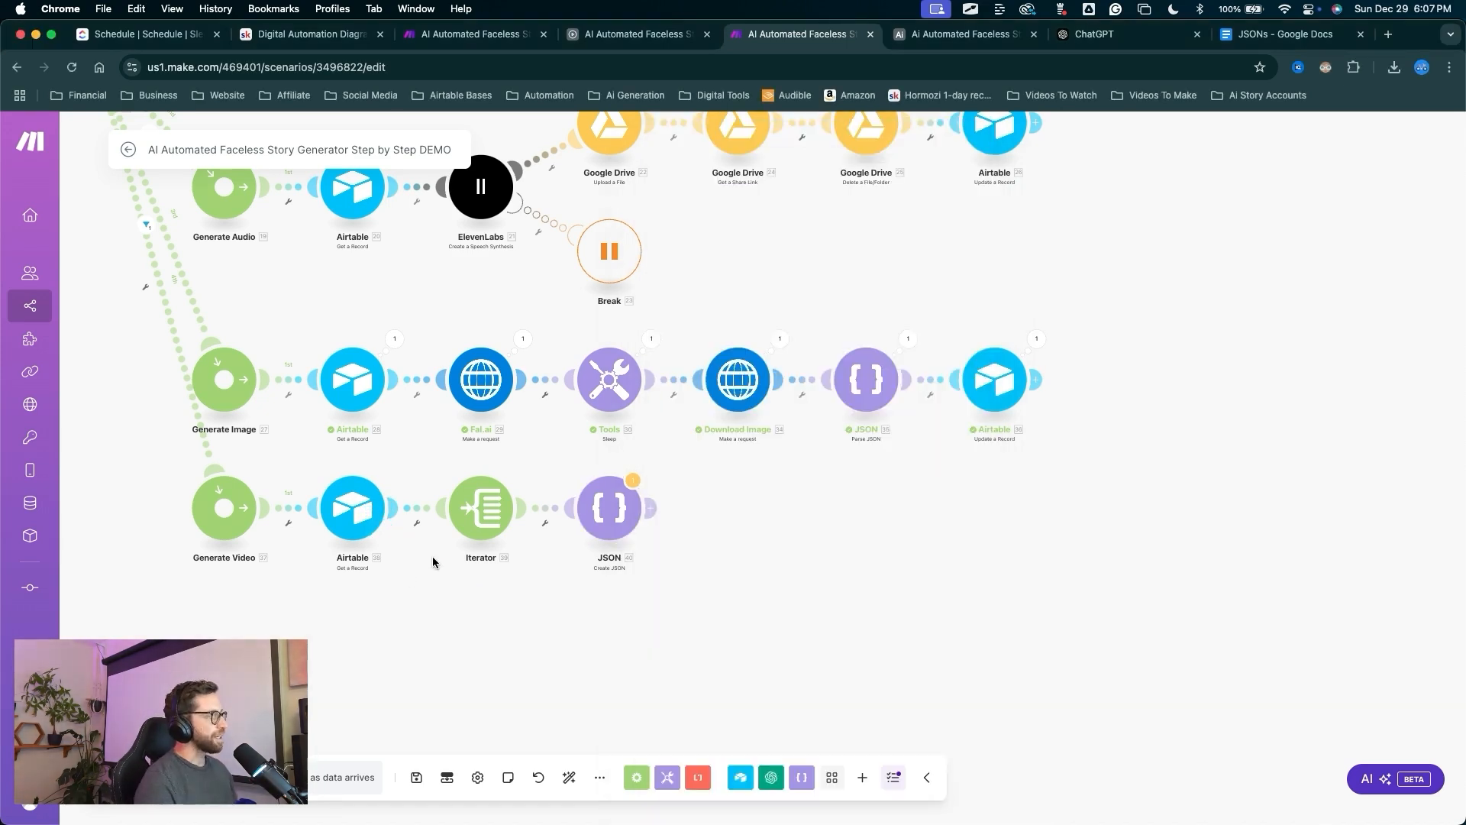
pyautogui.moveTo(450, 593)
pyautogui.mouseDown()
pyautogui.moveTo(369, 495)
pyautogui.moveTo(336, 493)
pyautogui.moveTo(595, 500)
pyautogui.moveTo(416, 586)
pyautogui.mouseUp()
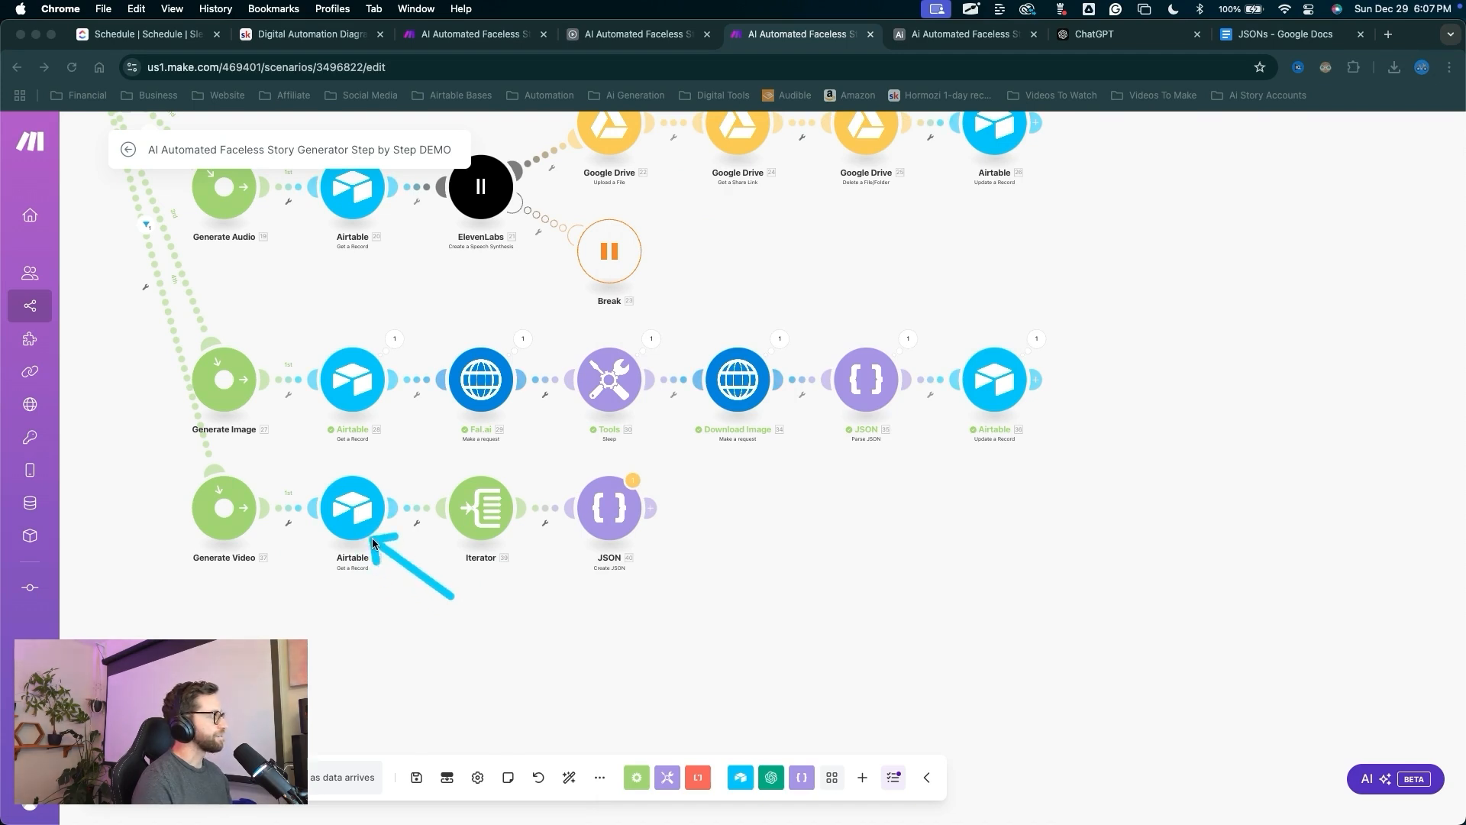
# Run only the Airtable 38 record module as a single-module test.
pyautogui.moveTo(374, 543)
pyautogui.mouseDown()
pyautogui.moveTo(262, 556)
pyautogui.moveTo(98, 245)
pyautogui.moveTo(170, 501)
pyautogui.moveTo(597, 540)
pyautogui.moveTo(374, 520)
pyautogui.moveTo(397, 484)
pyautogui.moveTo(365, 446)
pyautogui.moveTo(345, 460)
pyautogui.moveTo(421, 480)
pyautogui.moveTo(609, 131)
pyautogui.moveTo(950, 99)
pyautogui.moveTo(397, 498)
pyautogui.moveTo(354, 511)
pyautogui.mouseUp()
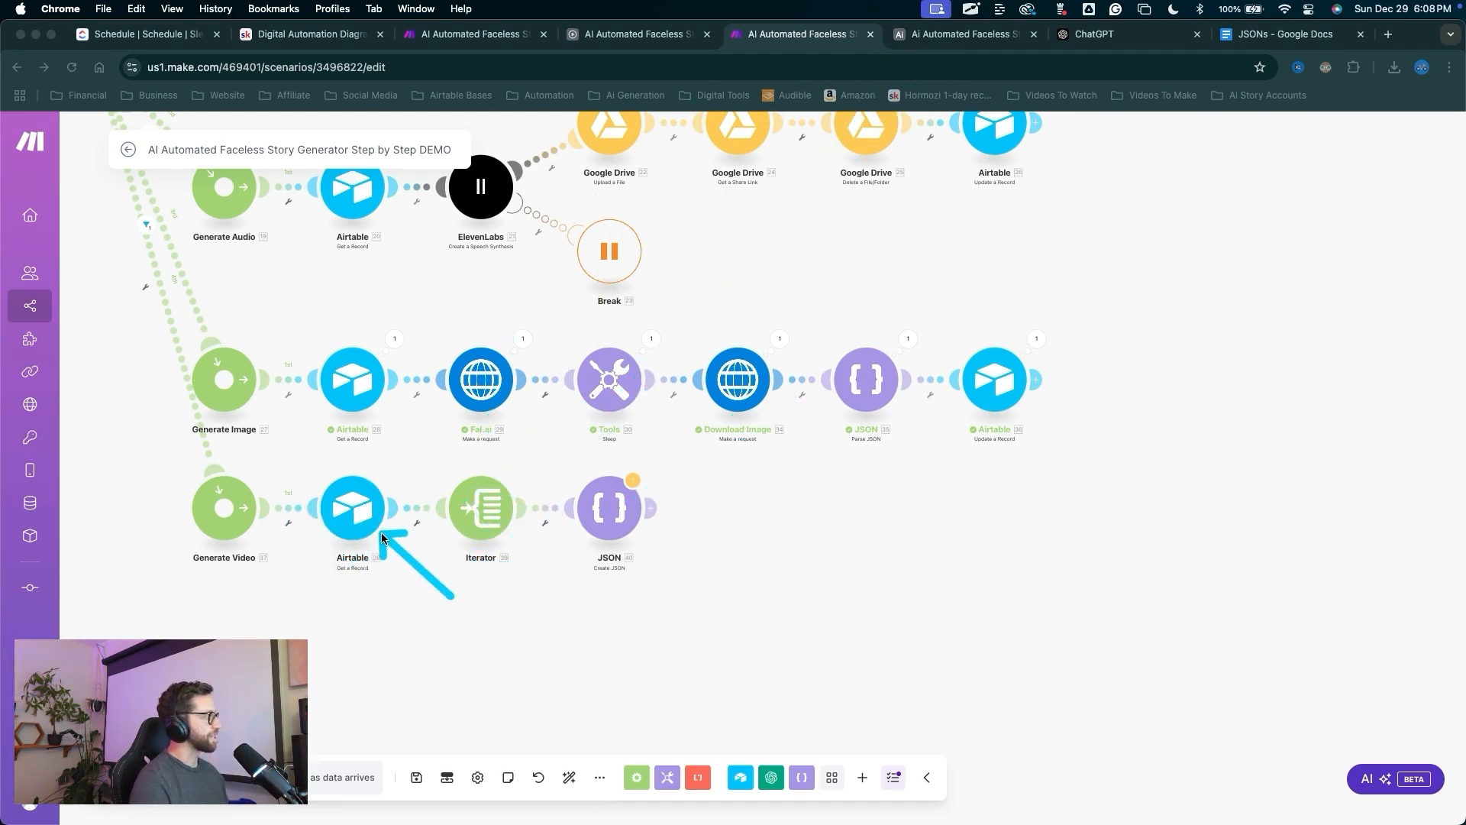
pyautogui.rightClick(369, 521)
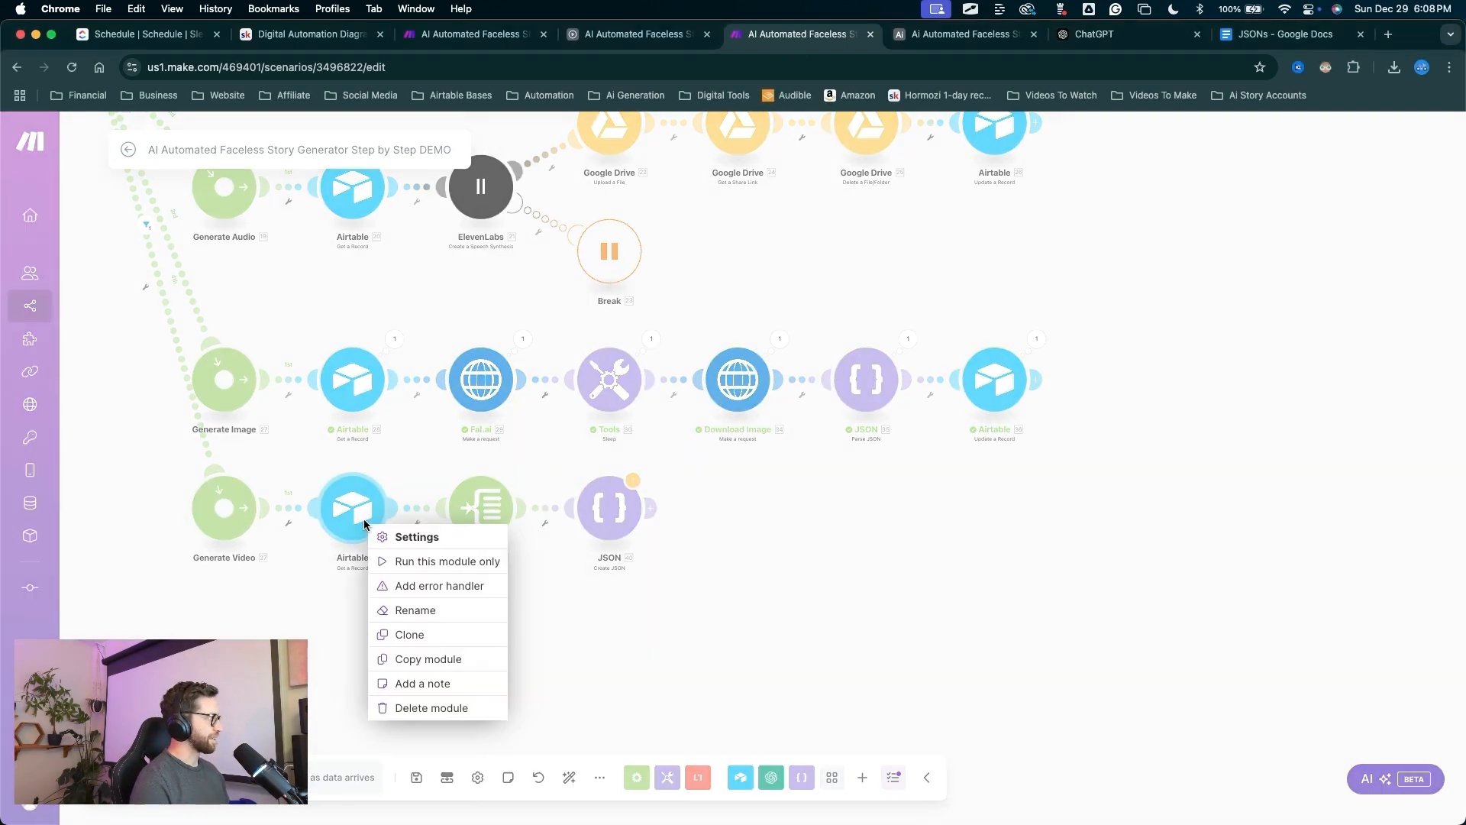
pyautogui.click(400, 567)
pyautogui.moveTo(444, 727); pyautogui.dragTo(461, 589)
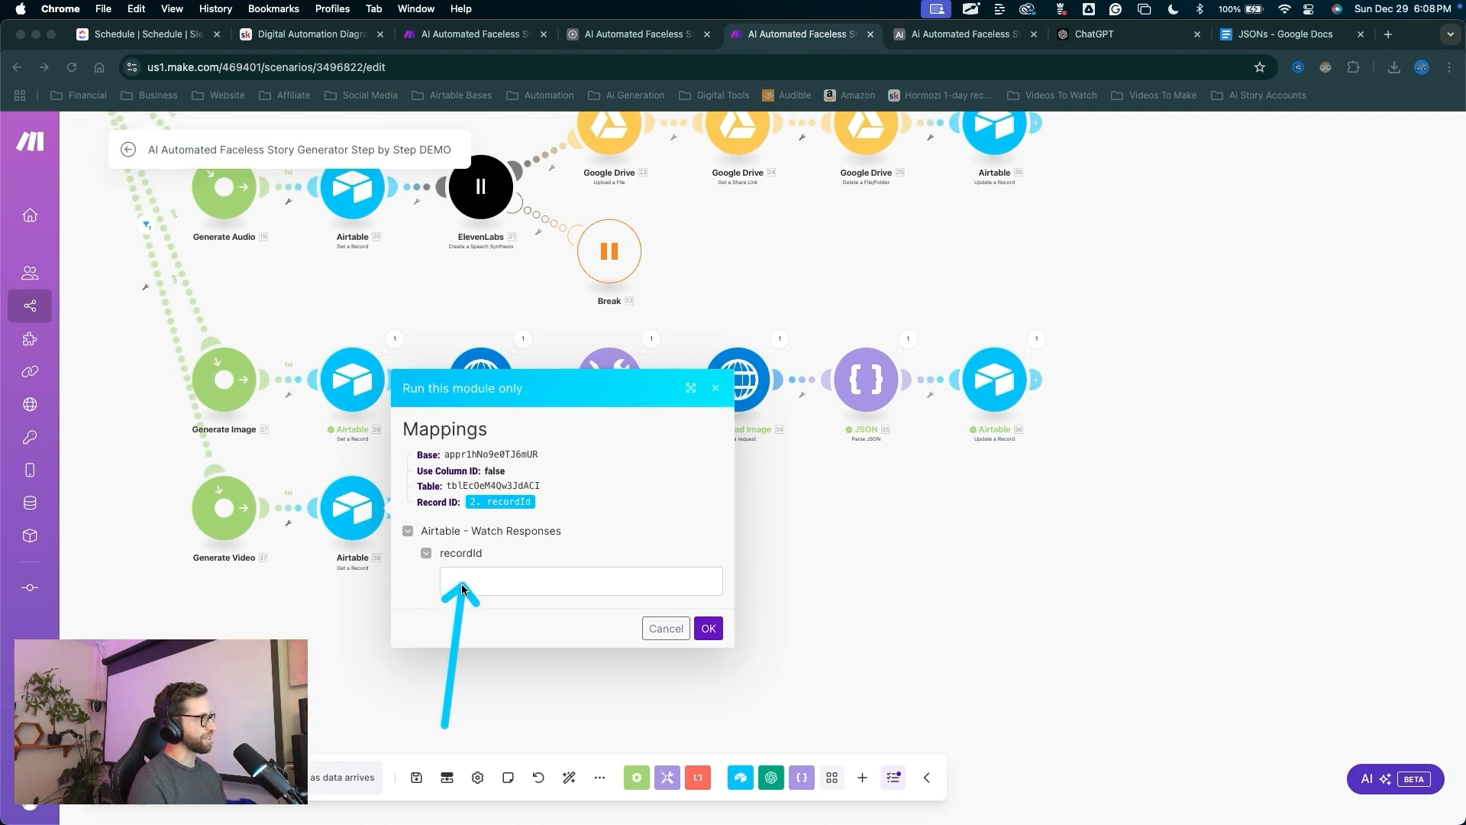
pyautogui.moveTo(895, 591); pyautogui.dragTo(955, 35)
# Link the Test story to the third Generation record.
pyautogui.click(960, 33)
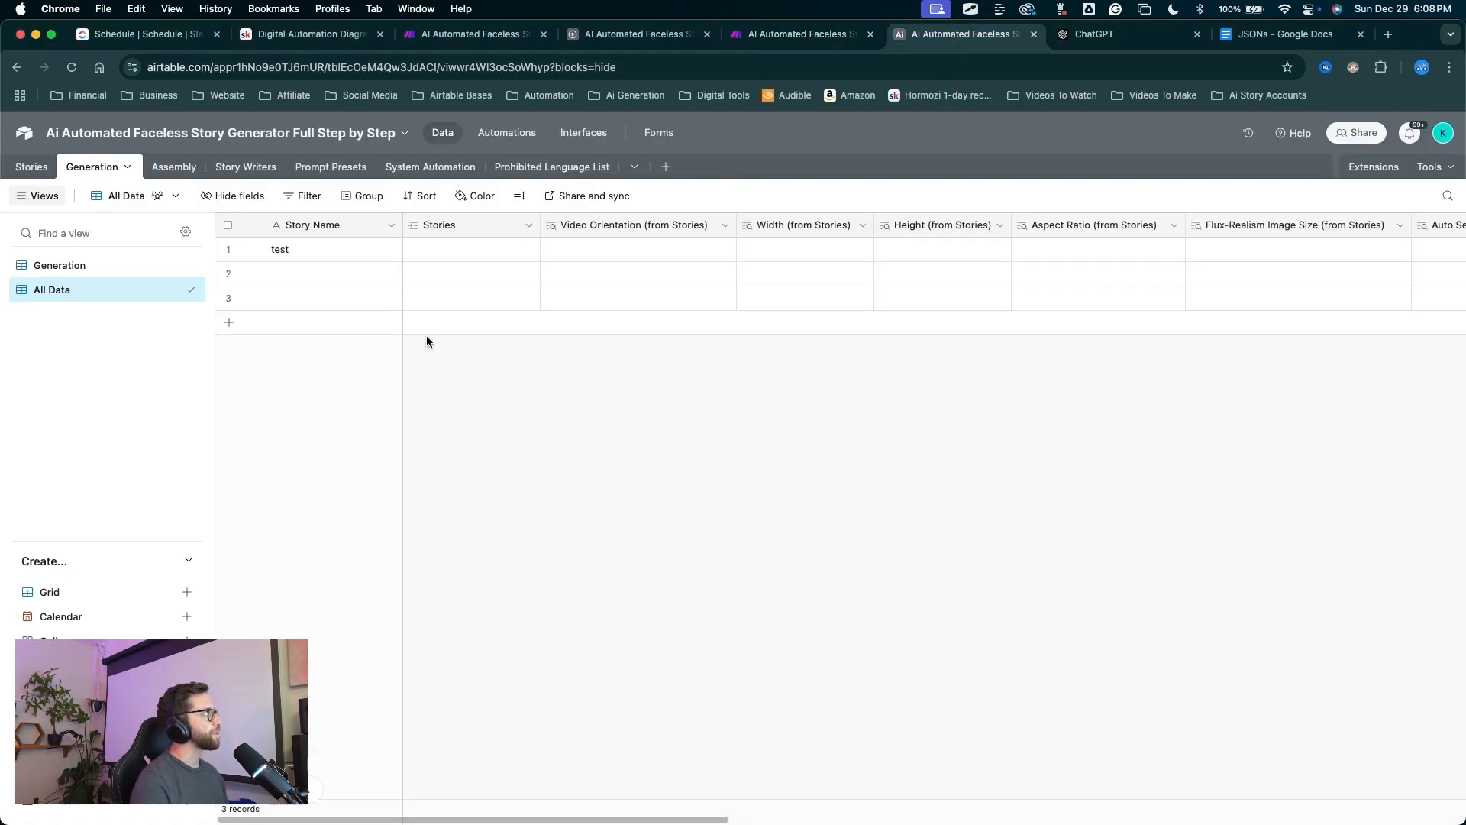
pyautogui.moveTo(527, 522)
pyautogui.mouseDown()
pyautogui.moveTo(95, 298)
pyautogui.moveTo(107, 191)
pyautogui.moveTo(92, 170)
pyautogui.moveTo(387, 276)
pyautogui.moveTo(439, 231)
pyautogui.moveTo(440, 275)
pyautogui.mouseUp()
pyautogui.doubleClick(418, 298)
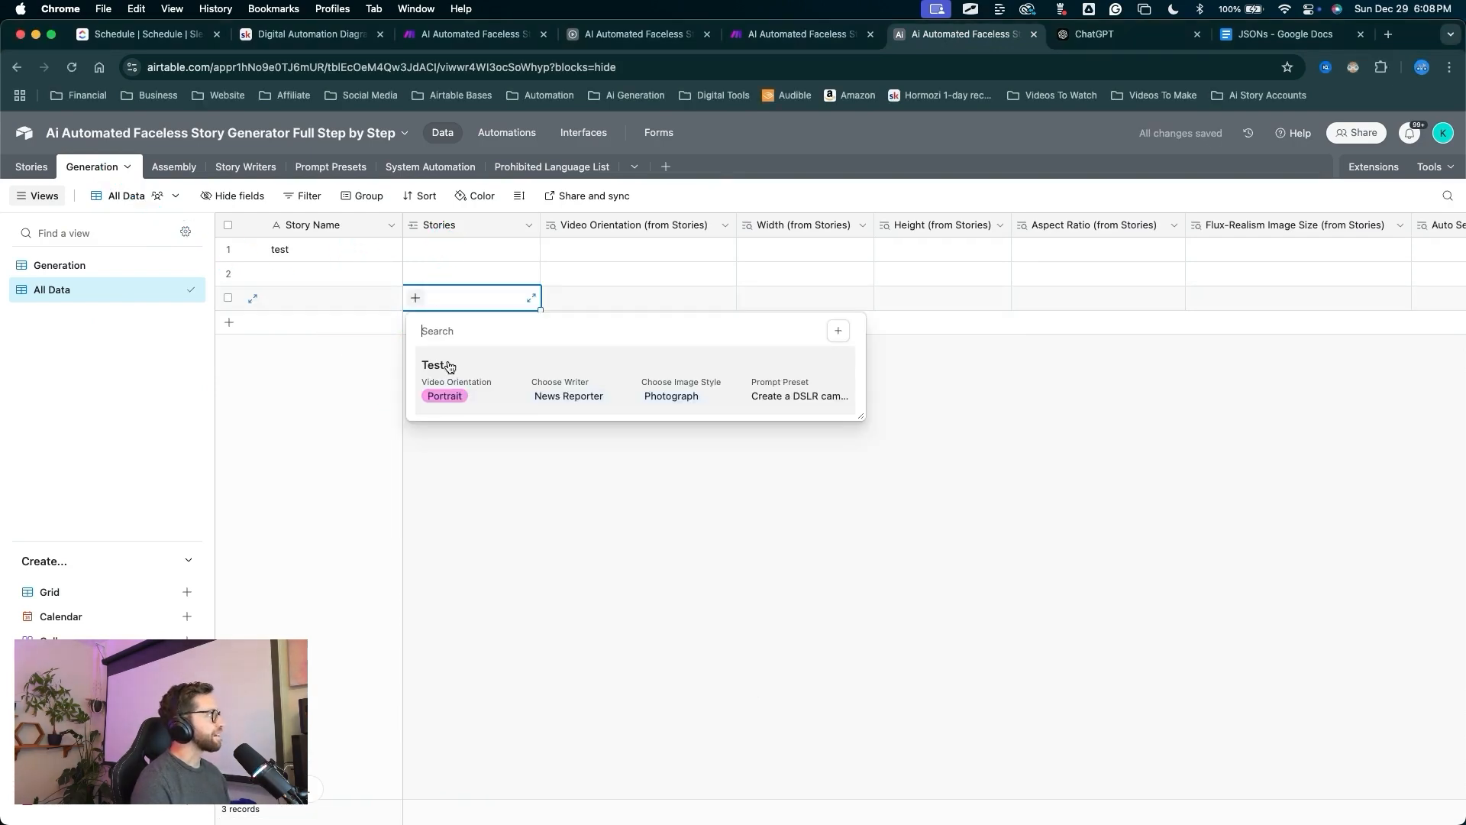
pyautogui.click(448, 372)
pyautogui.moveTo(648, 531)
pyautogui.mouseDown()
pyautogui.moveTo(746, 327)
pyautogui.moveTo(615, 321)
pyautogui.moveTo(728, 296)
pyautogui.moveTo(1184, 302)
pyautogui.moveTo(255, 296)
pyautogui.moveTo(39, 170)
pyautogui.moveTo(451, 333)
pyautogui.mouseUp()
pyautogui.press('Escape')
# Select the third record's Record ID and go back to the Make scenario.
pyautogui.hscroll(4, 979, 319)
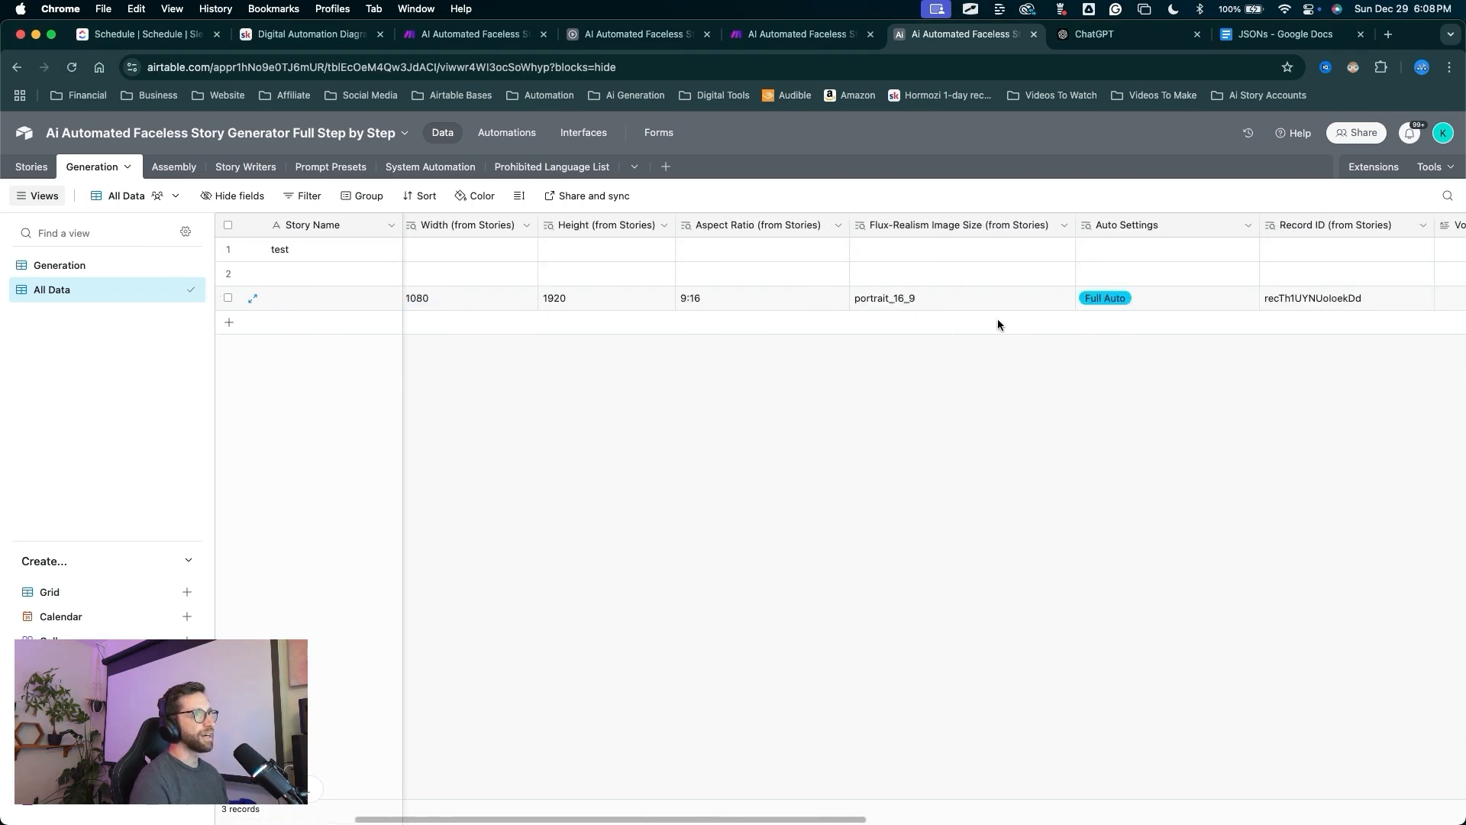
pyautogui.hscroll(10, 997, 318)
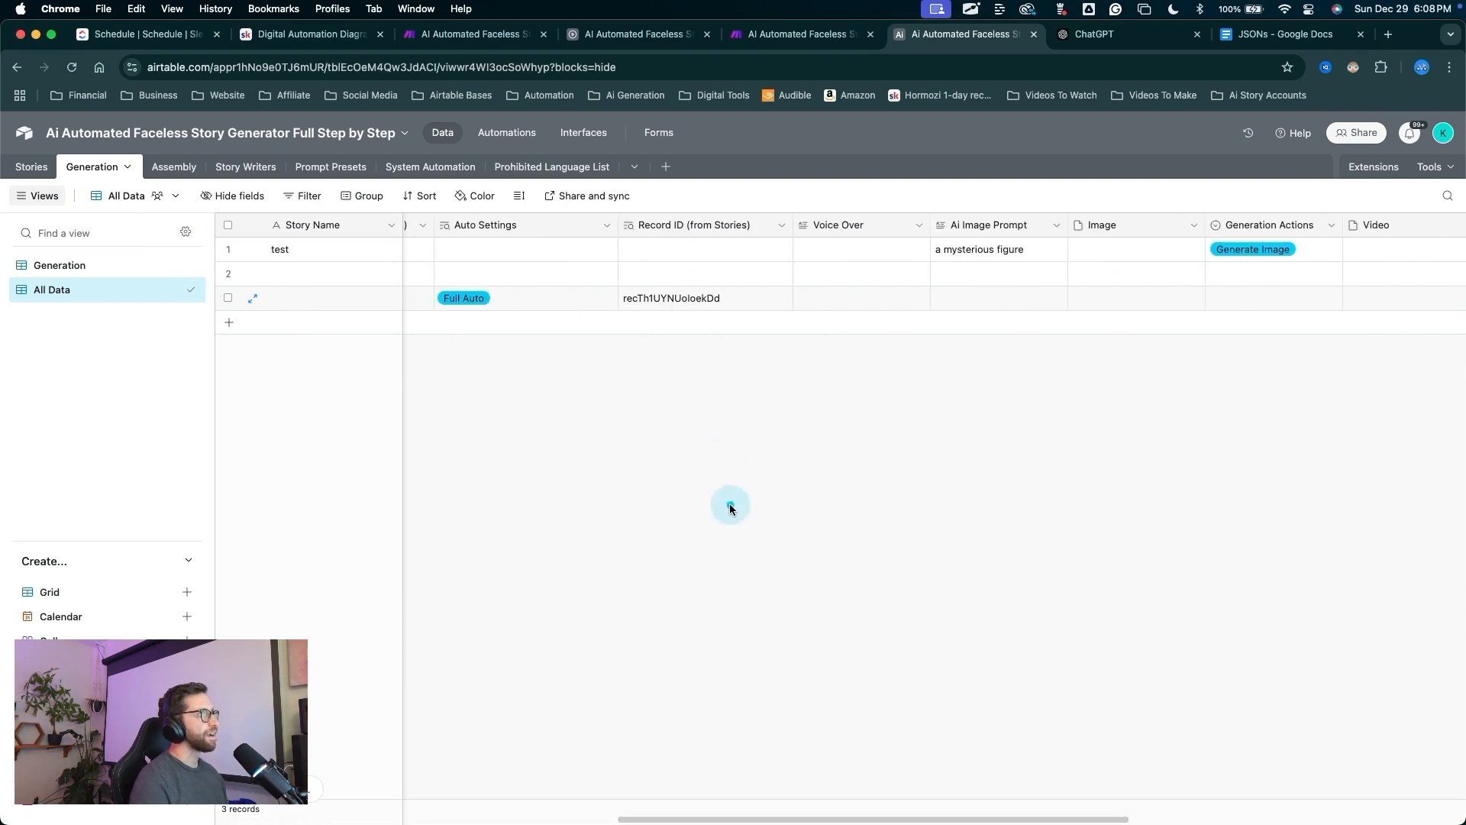
pyautogui.moveTo(730, 507)
pyautogui.mouseDown()
pyautogui.moveTo(720, 278)
pyautogui.moveTo(684, 305)
pyautogui.mouseUp()
pyautogui.press('Escape')
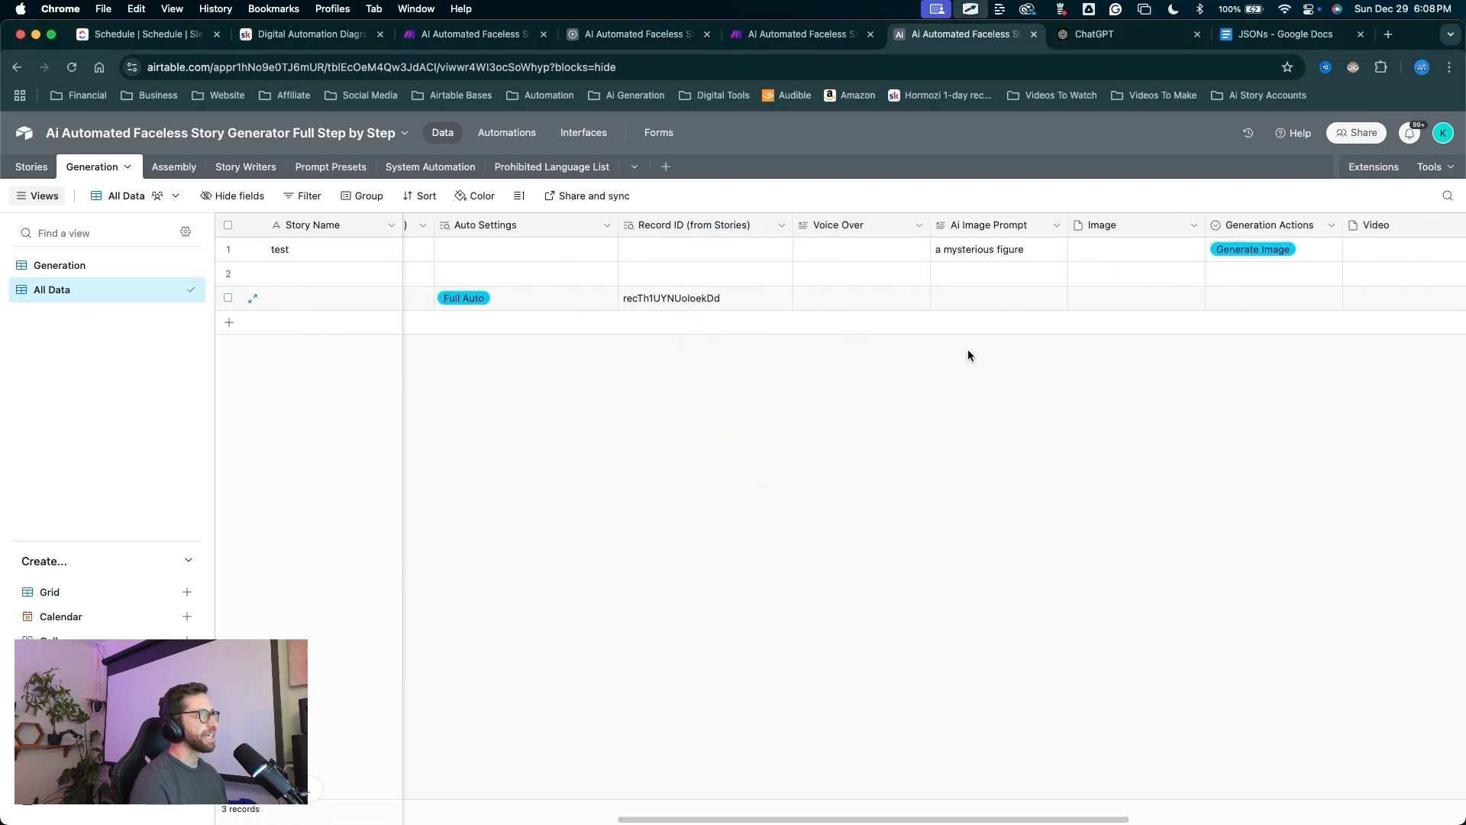
pyautogui.hscroll(10, 993, 347)
pyautogui.moveTo(1105, 567); pyautogui.dragTo(1260, 309)
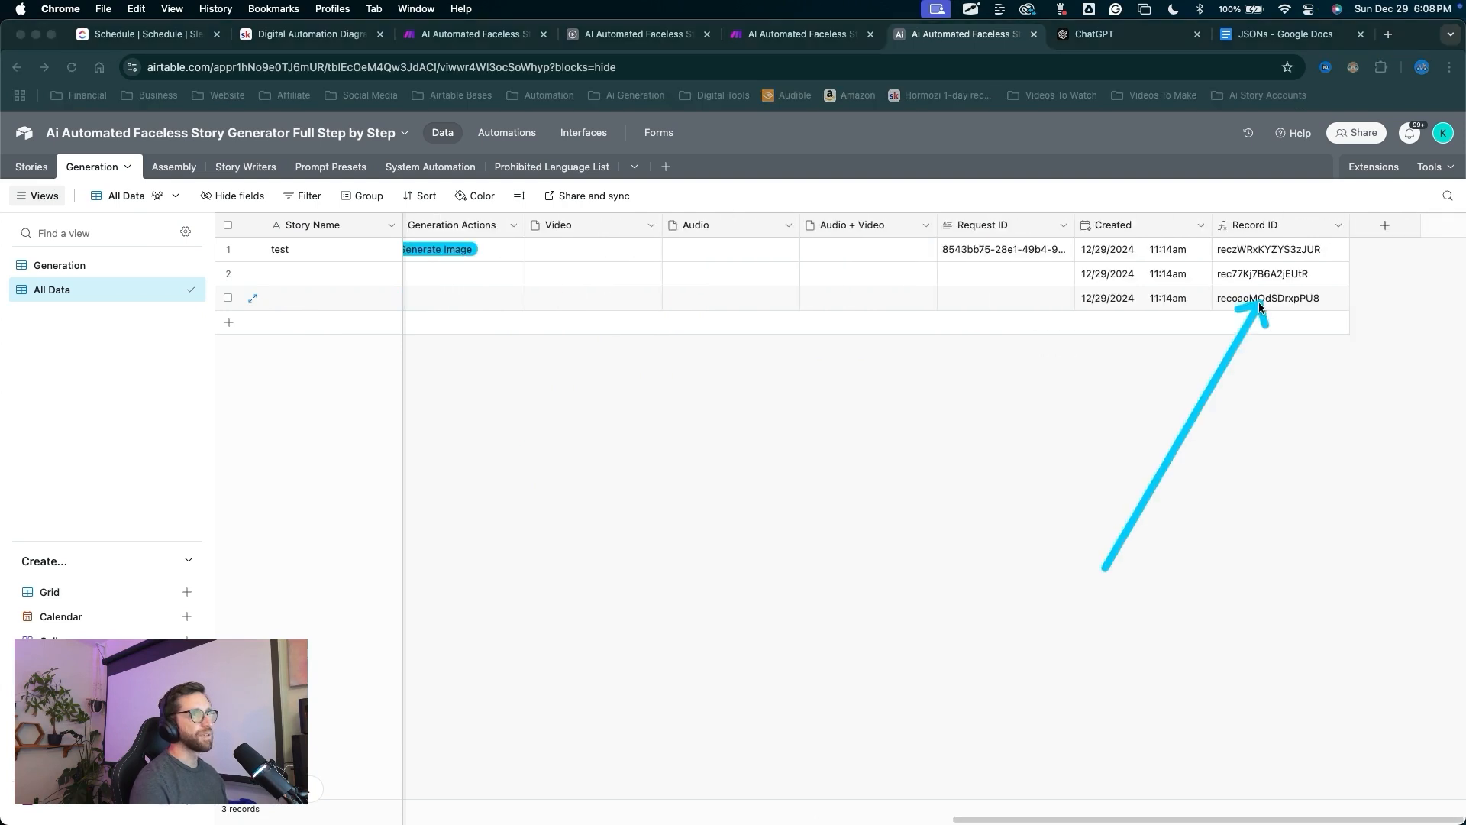
pyautogui.press('Escape')
pyautogui.click(1259, 301)
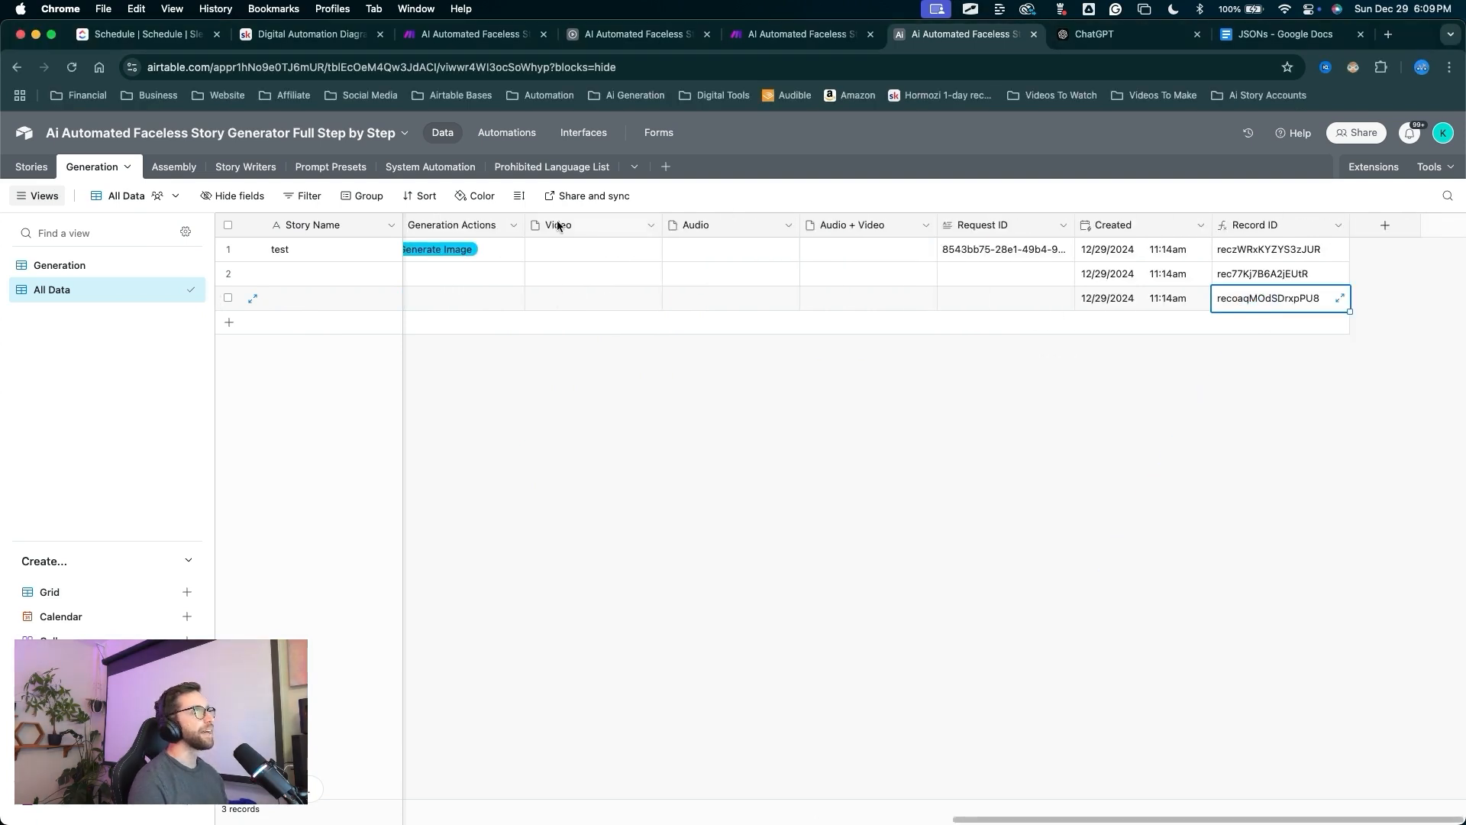
pyautogui.moveTo(924, 533)
pyautogui.mouseDown()
pyautogui.moveTo(1260, 337)
pyautogui.moveTo(1237, 196)
pyautogui.moveTo(1274, 267)
pyautogui.mouseUp()
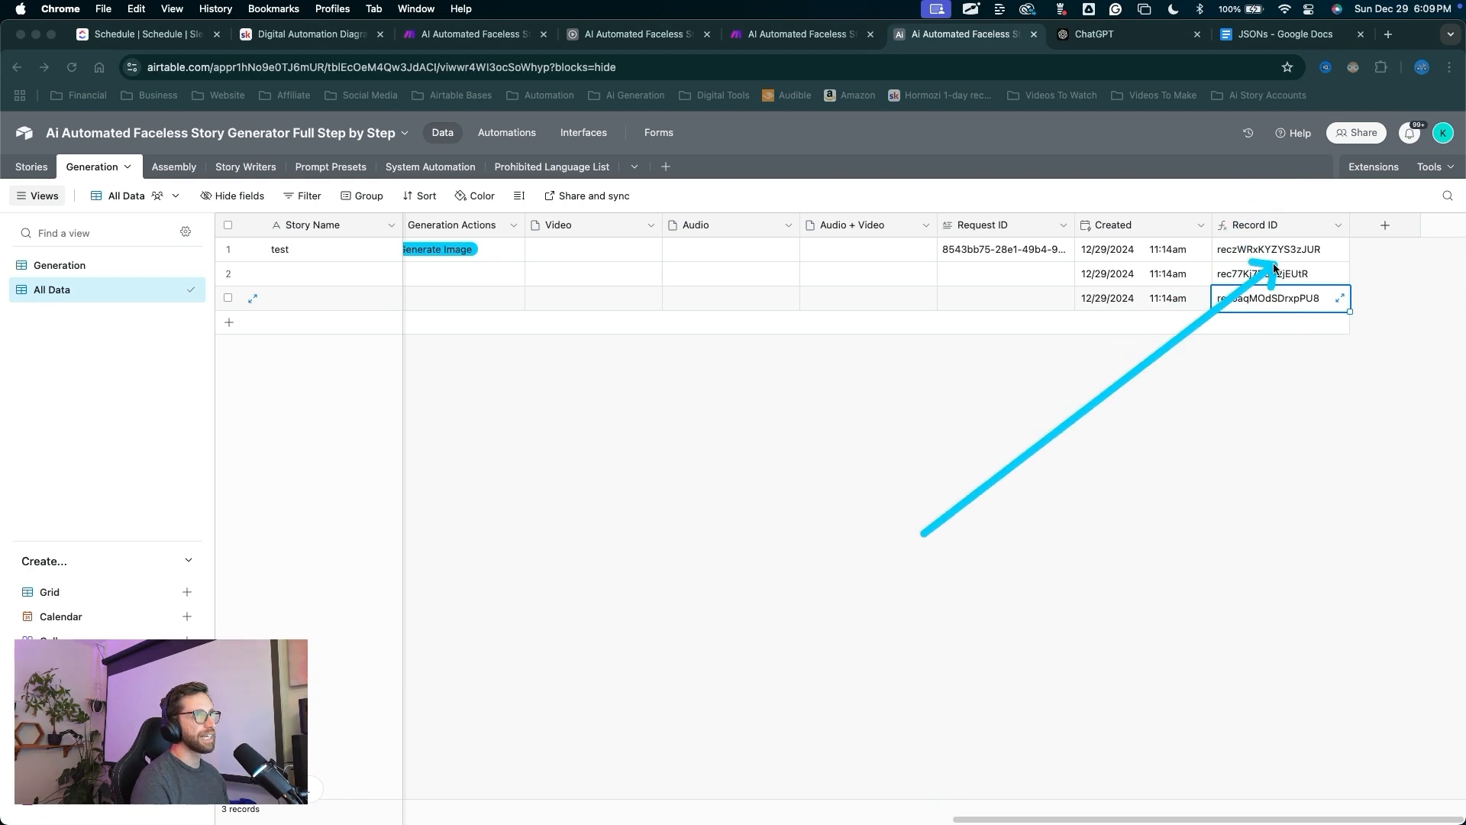
pyautogui.press('Escape')
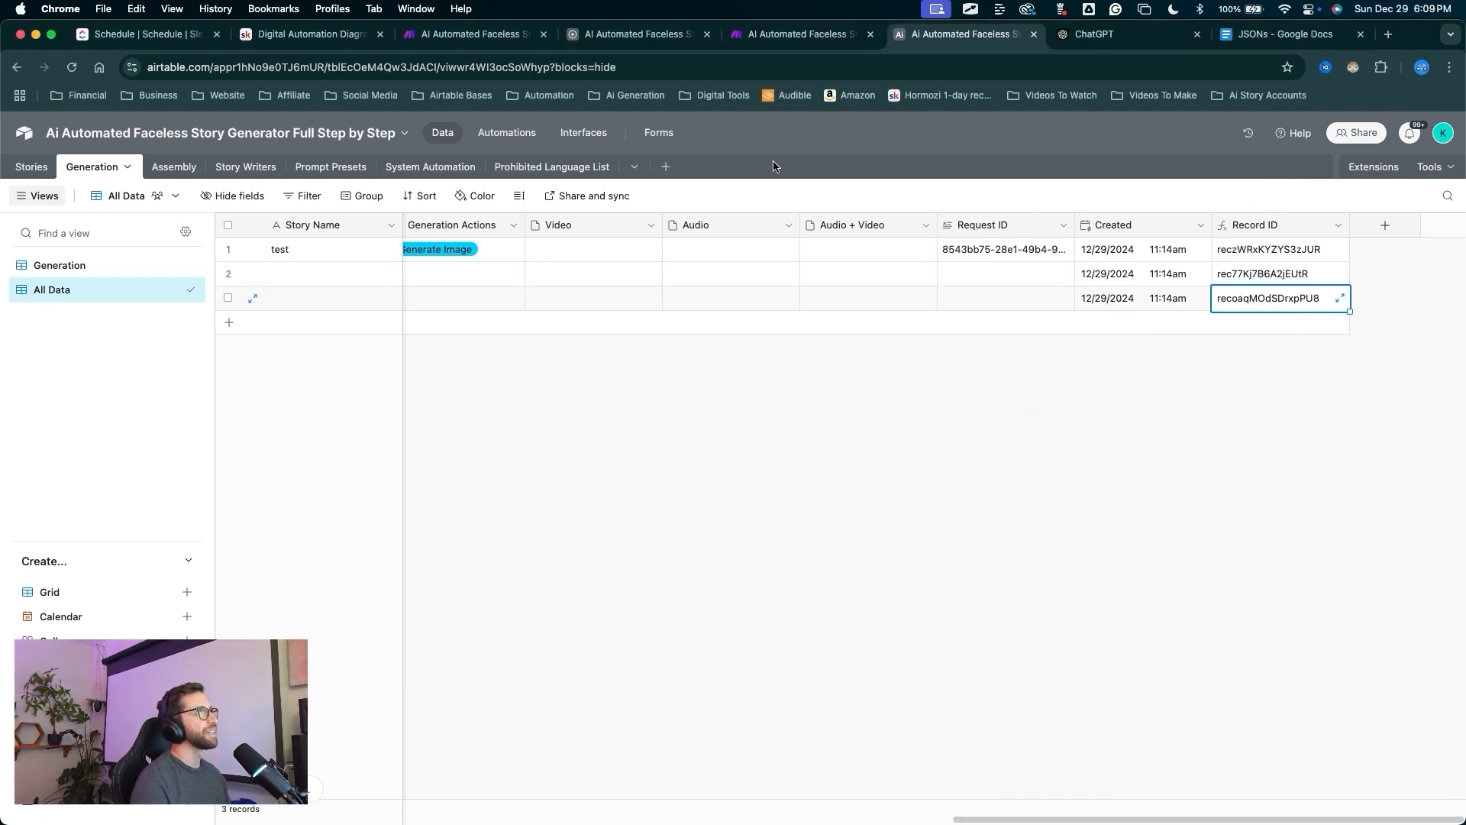
pyautogui.click(777, 35)
# Test the Airtable record step using the pasted ID of the new record.
pyautogui.click(499, 577)
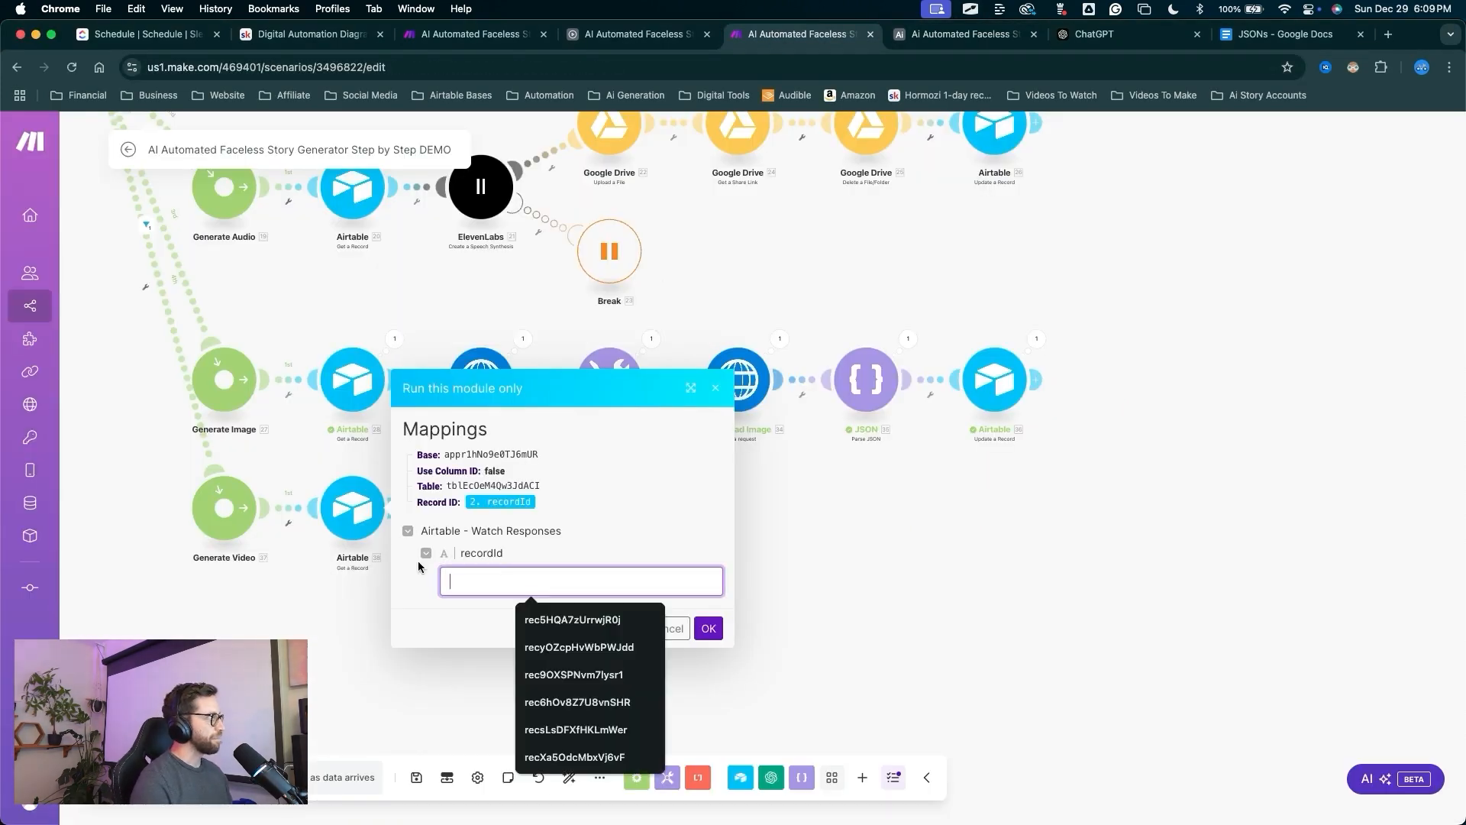
pyautogui.write('recoaqMOdSDrxpPU8')
pyautogui.moveTo(670, 497); pyautogui.dragTo(691, 574)
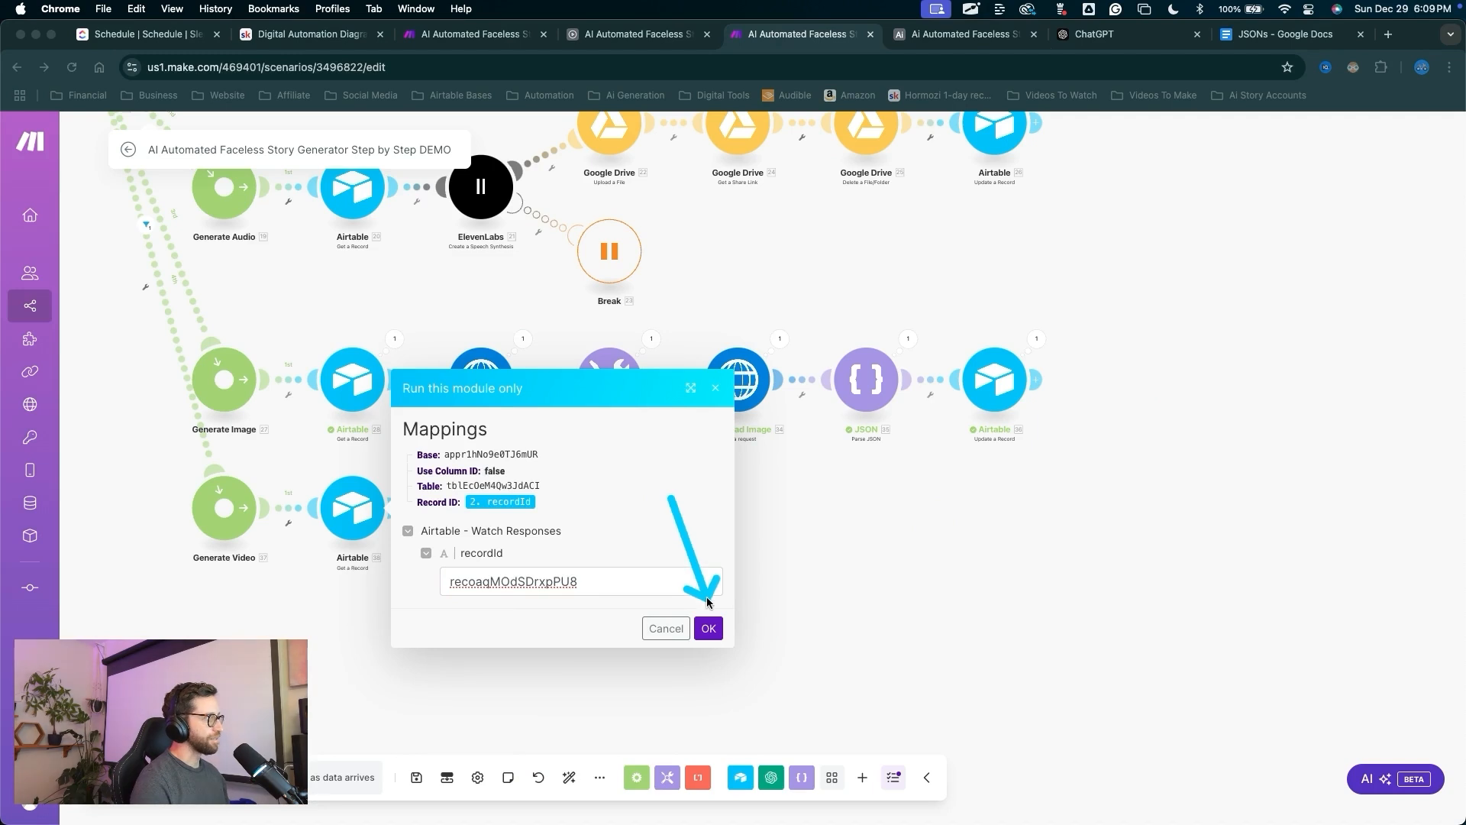
pyautogui.click(708, 628)
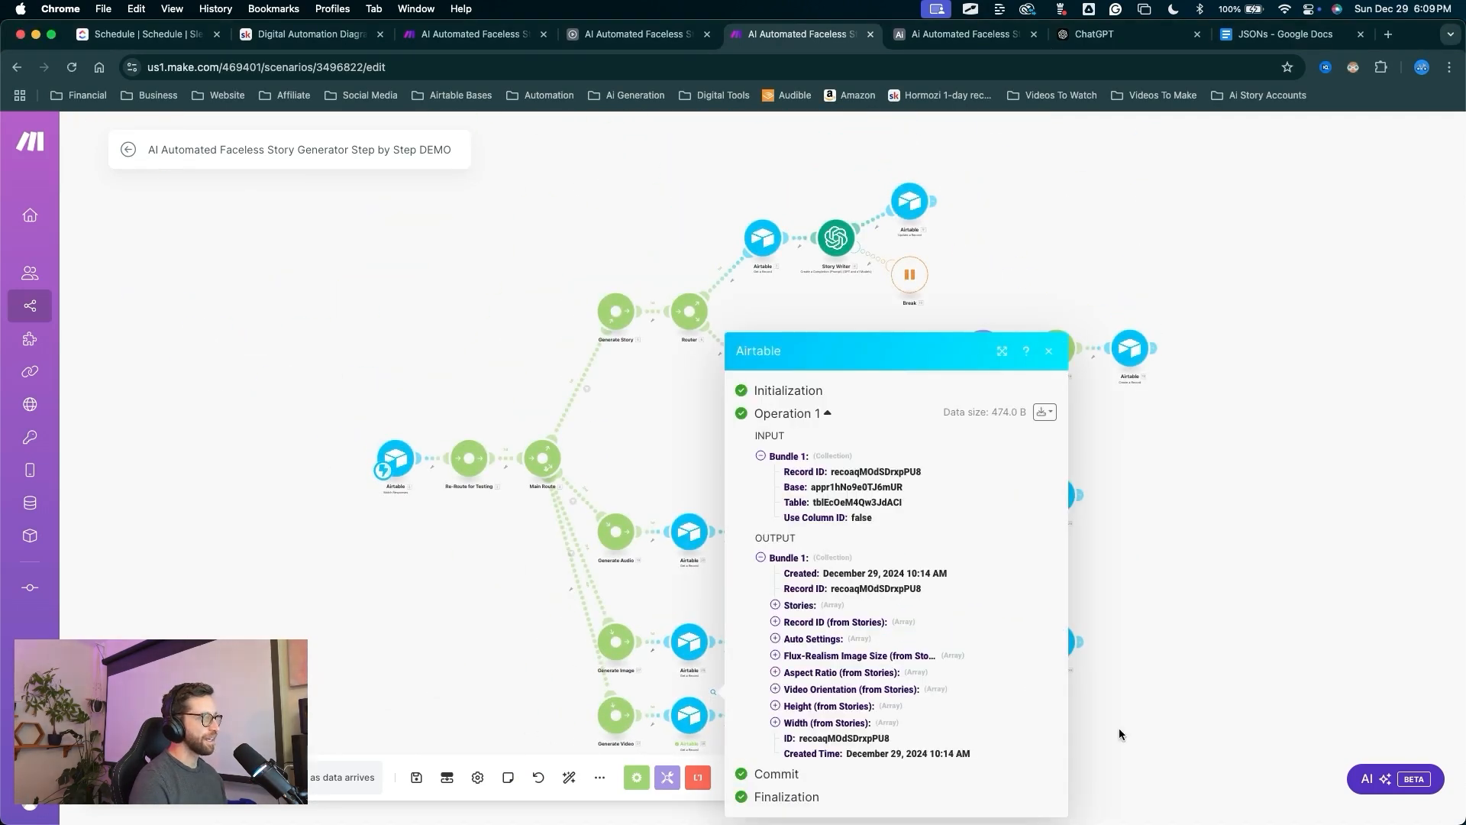
pyautogui.click(440, 694)
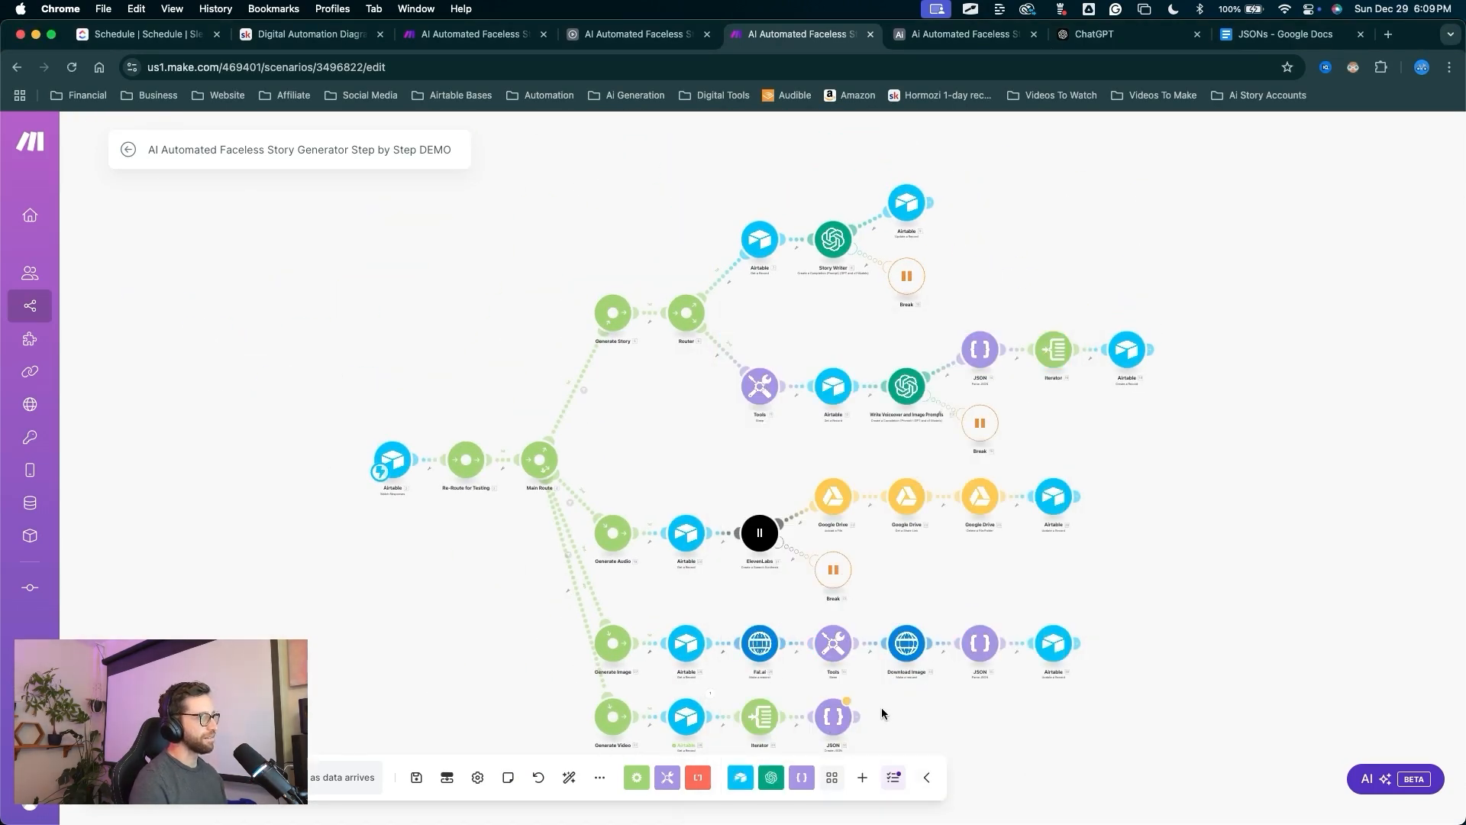
# Map the JSON item's width and height to the story's first Width and Height entries.
pyautogui.scroll(5, 881, 713)
pyautogui.moveTo(866, 722); pyautogui.dragTo(699, 470)
pyautogui.click(690, 432)
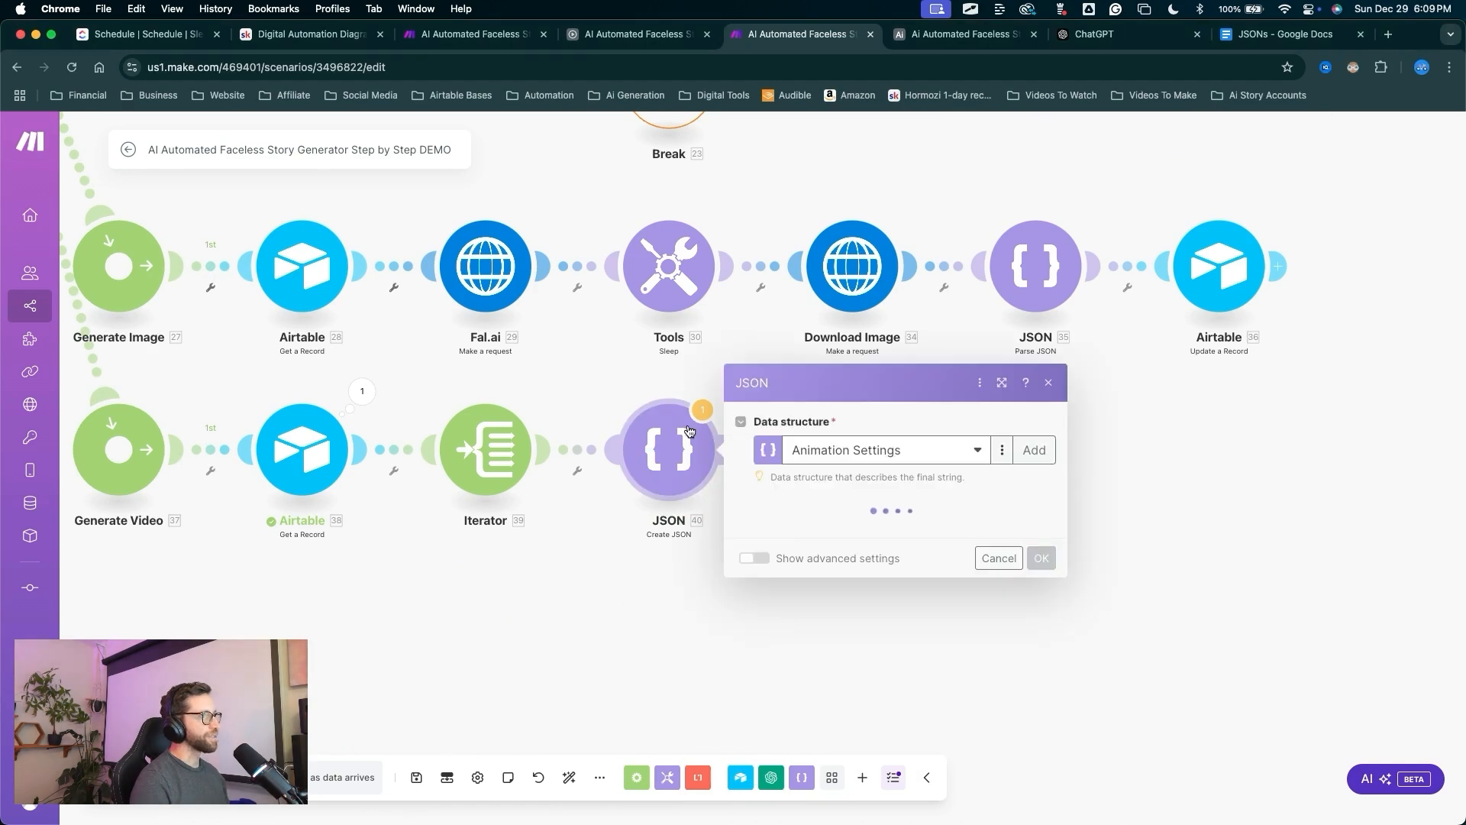
pyautogui.click(817, 524)
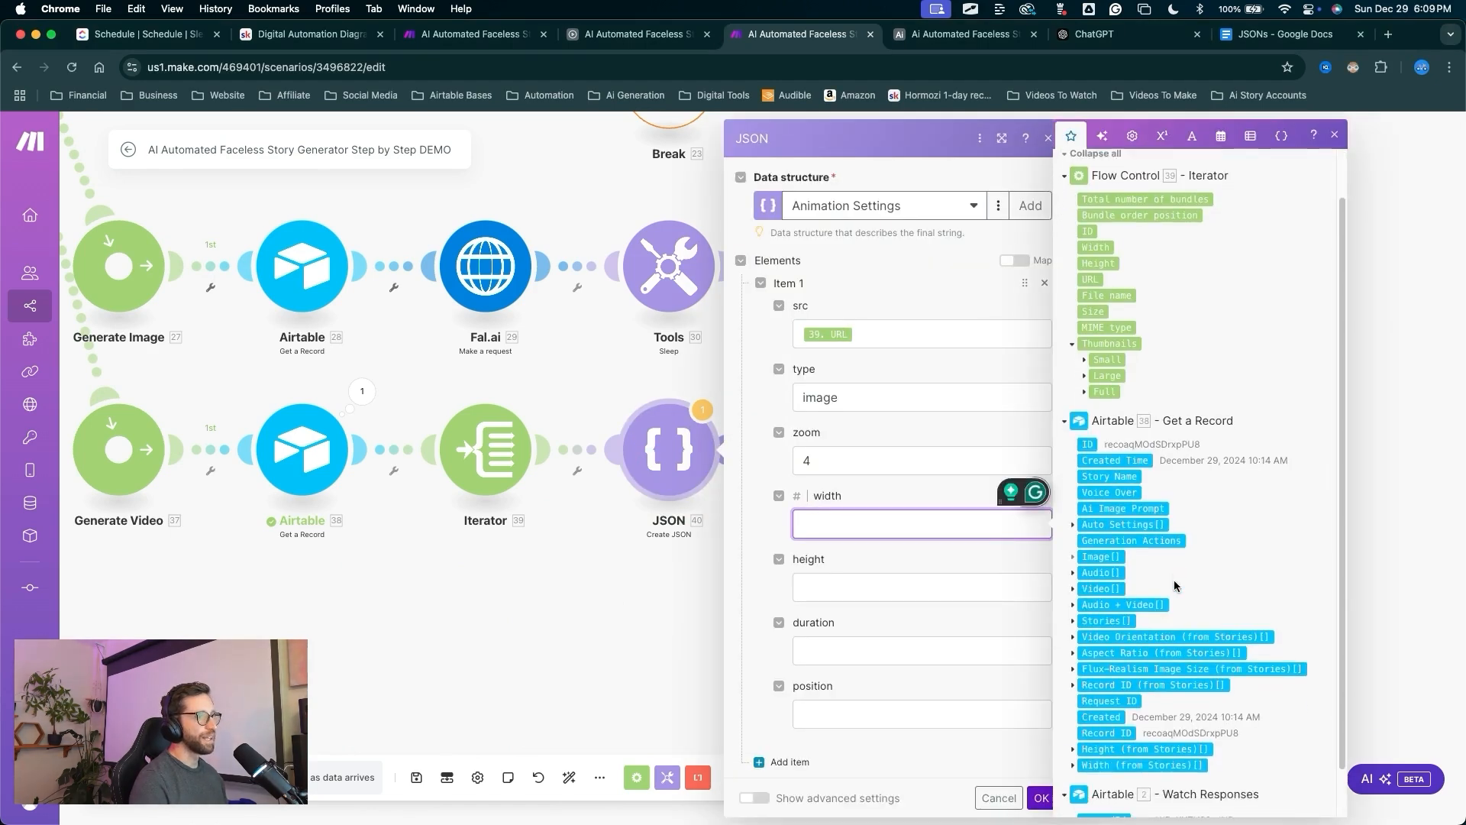
pyautogui.scroll(-2, 1175, 586)
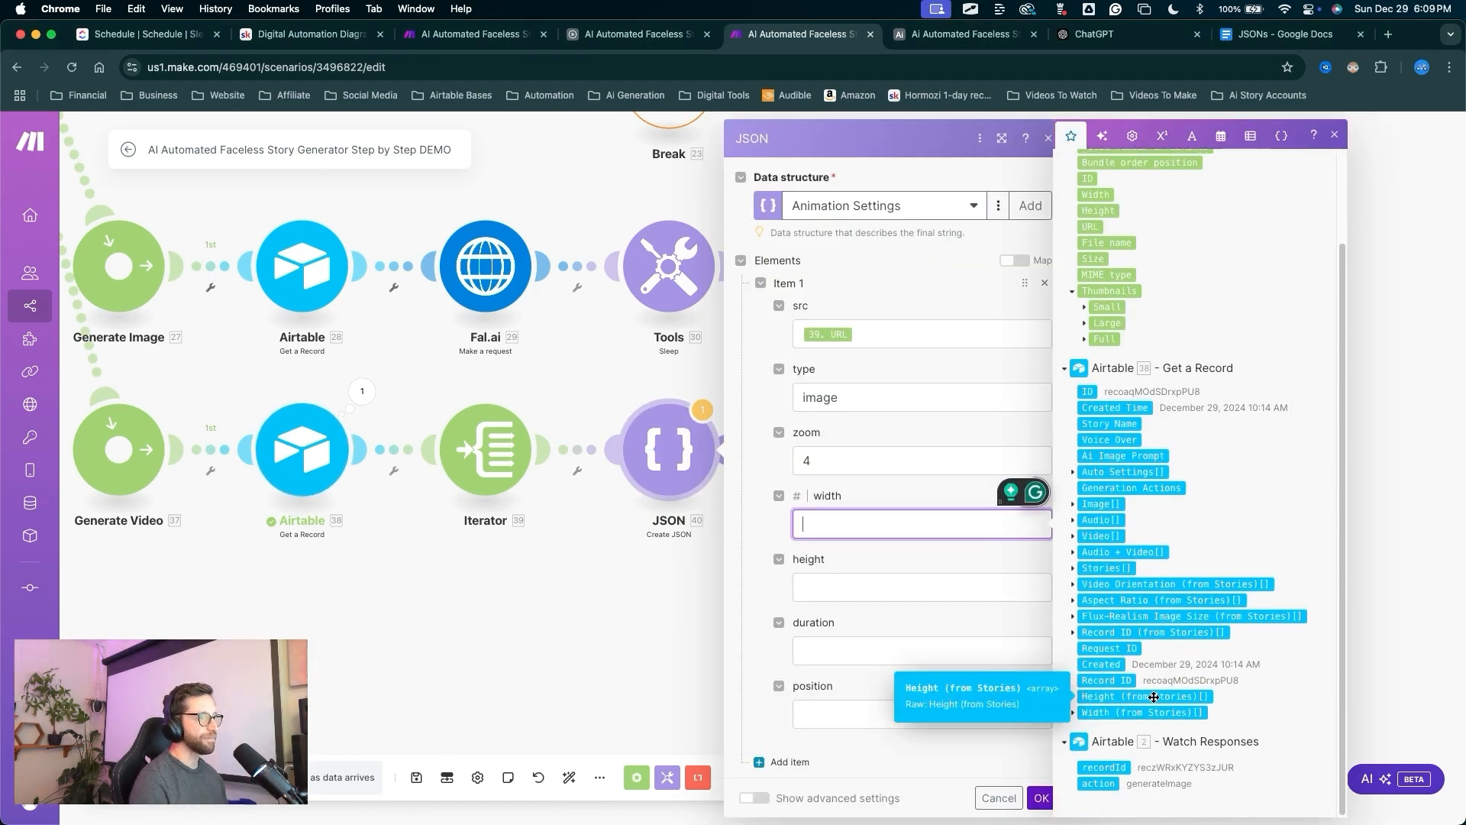
pyautogui.click(1072, 713)
pyautogui.click(1094, 712)
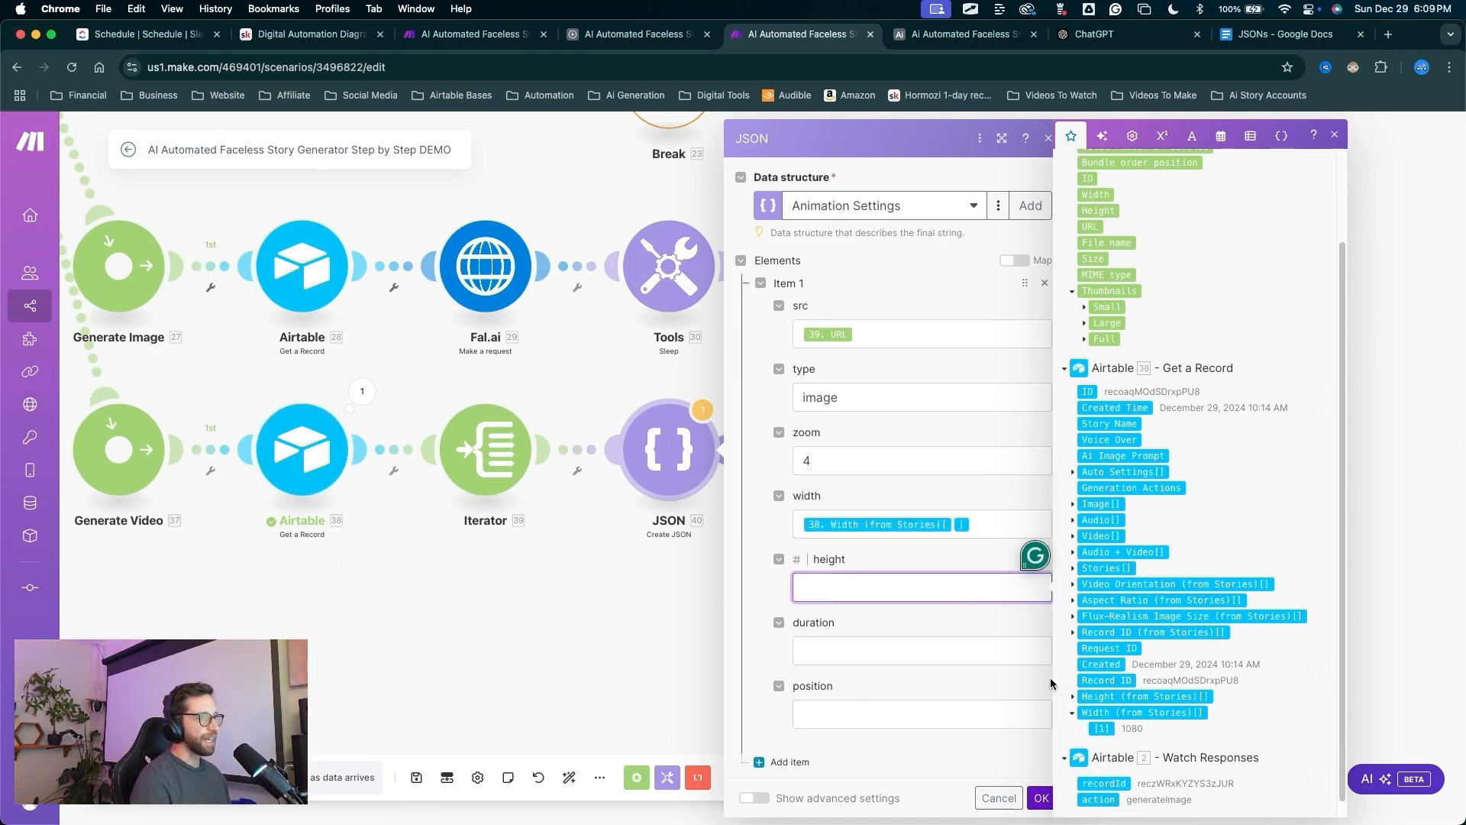
pyautogui.click(1073, 697)
pyautogui.moveTo(1098, 713); pyautogui.dragTo(917, 587)
# Set the JSON item's duration to 10 and position to center-center, and save it.
pyautogui.click(827, 652)
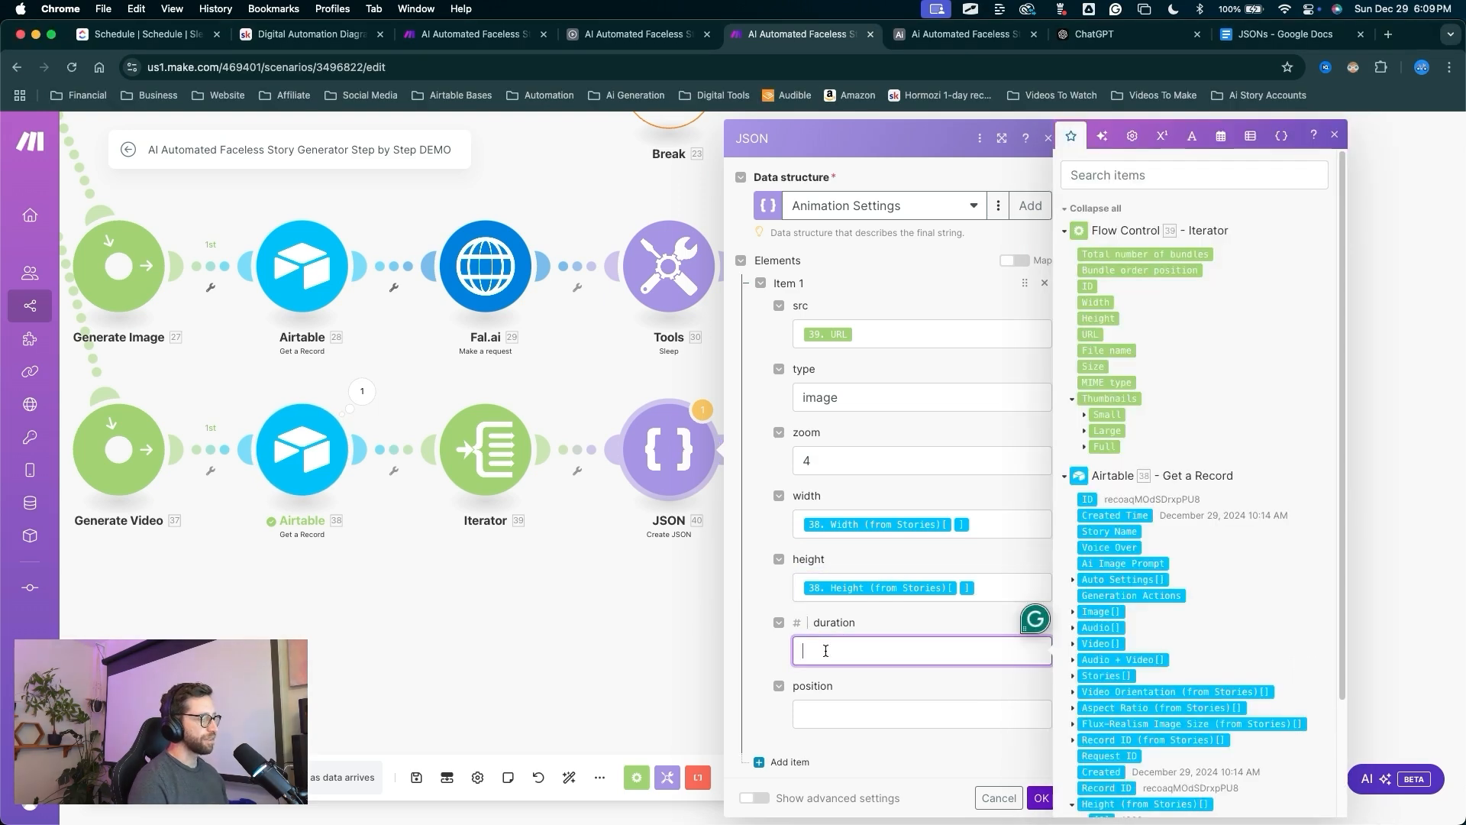
pyautogui.write('10')
pyautogui.click(851, 699)
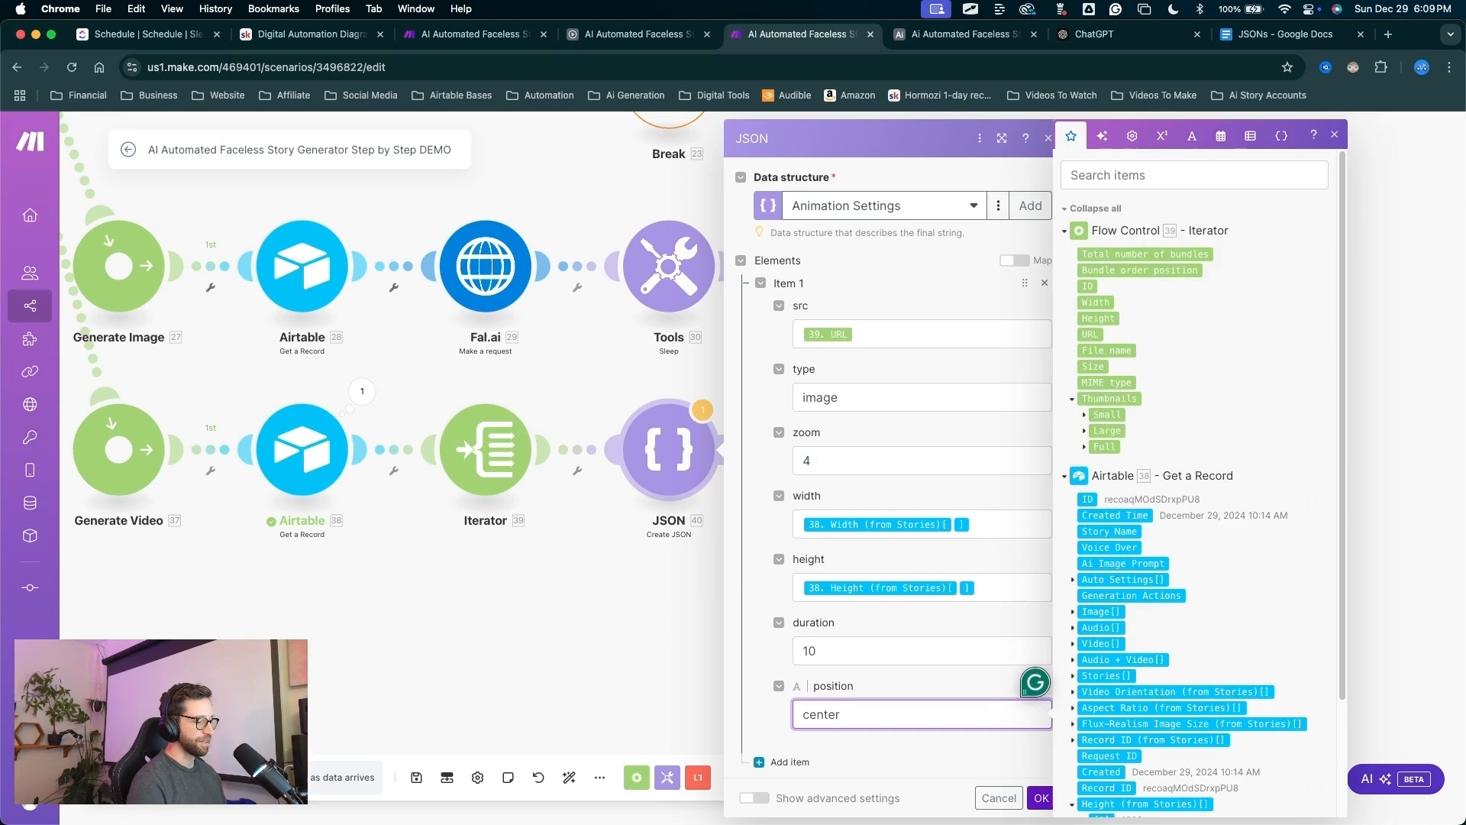
pyautogui.write('center-ce')
pyautogui.write('nter')
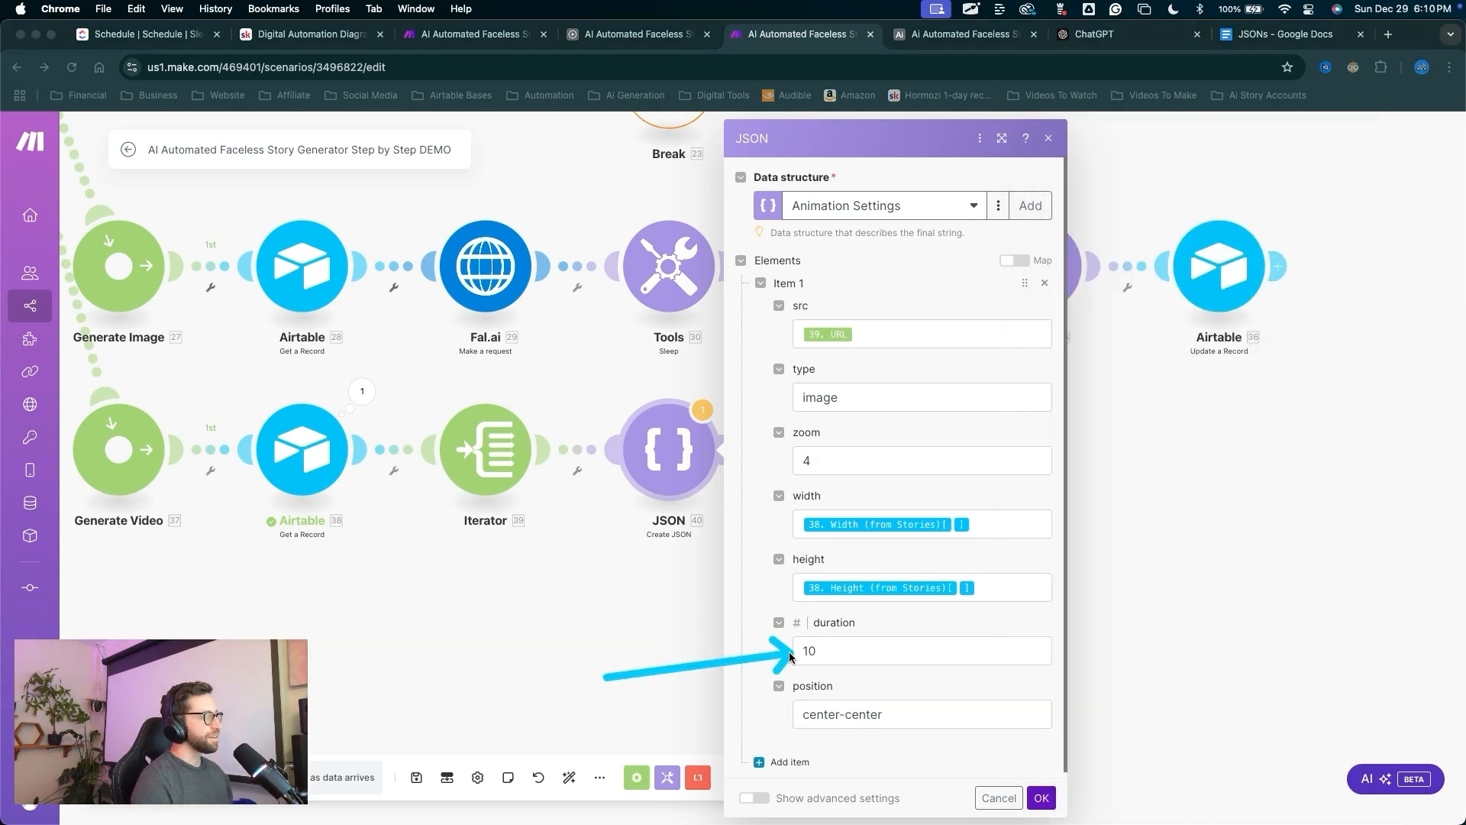
pyautogui.moveTo(792, 658)
pyautogui.mouseDown()
pyautogui.moveTo(720, 675)
pyautogui.moveTo(802, 653)
pyautogui.moveTo(827, 716)
pyautogui.moveTo(1026, 775)
pyautogui.mouseUp()
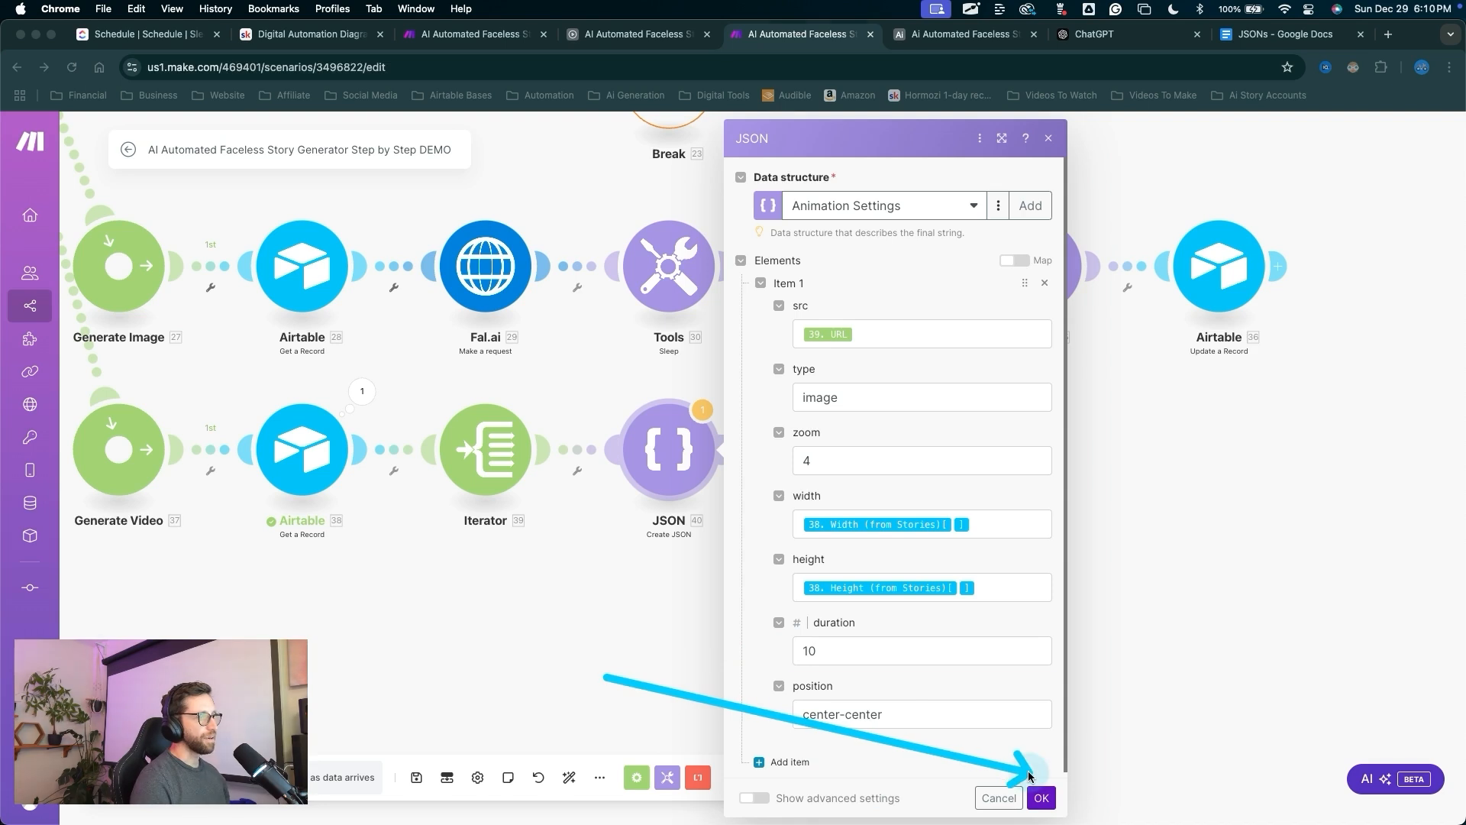
pyautogui.press('Escape')
pyautogui.click(1041, 797)
pyautogui.hotkey('ctrl', 'a')
pyautogui.moveTo(959, 679); pyautogui.dragTo(698, 475)
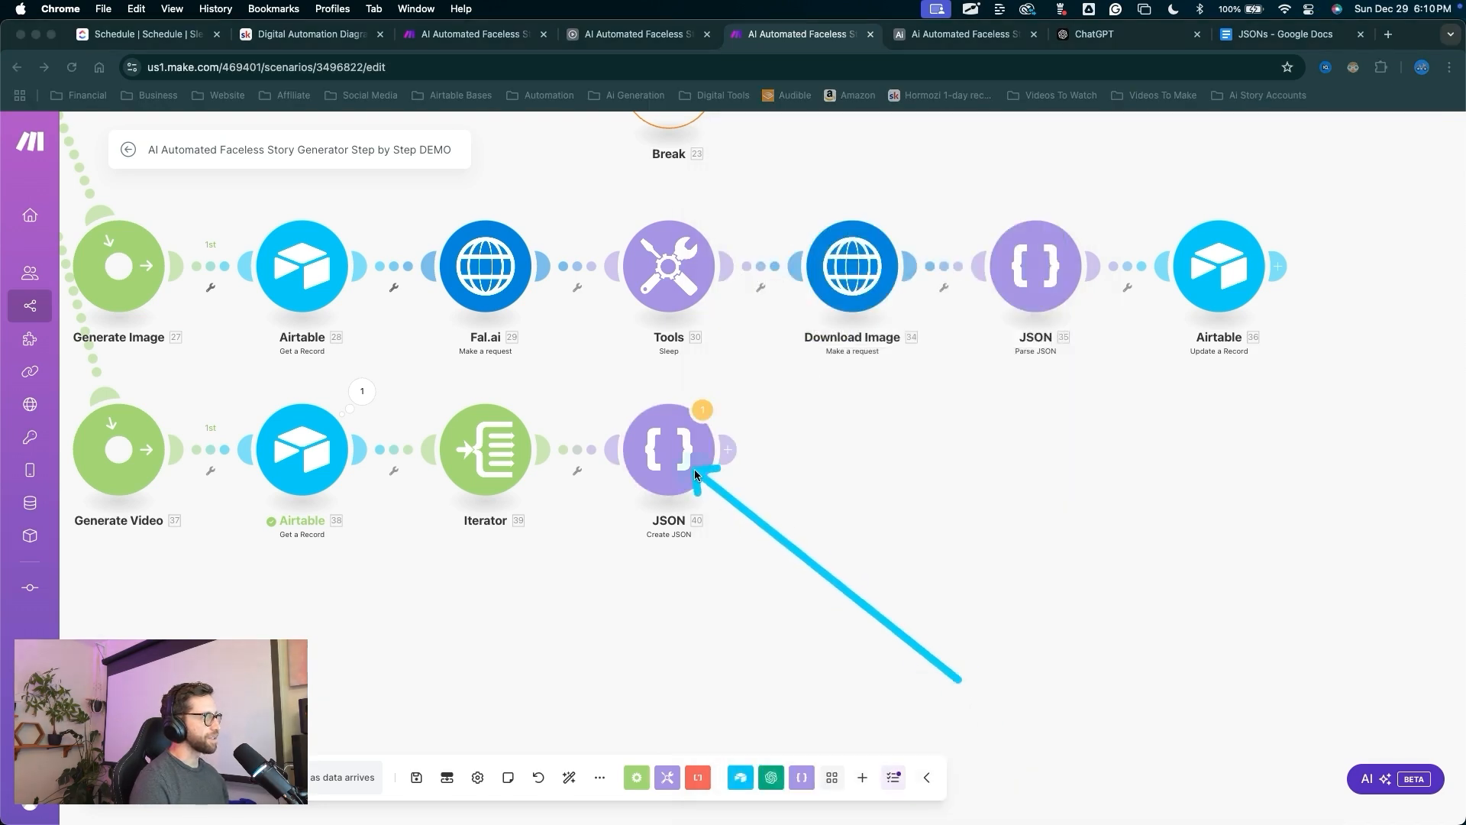
# Rename the JSON module to 'Animation Settings', copied from the JSONs notes document.
pyautogui.rightClick(697, 475)
pyautogui.click(744, 563)
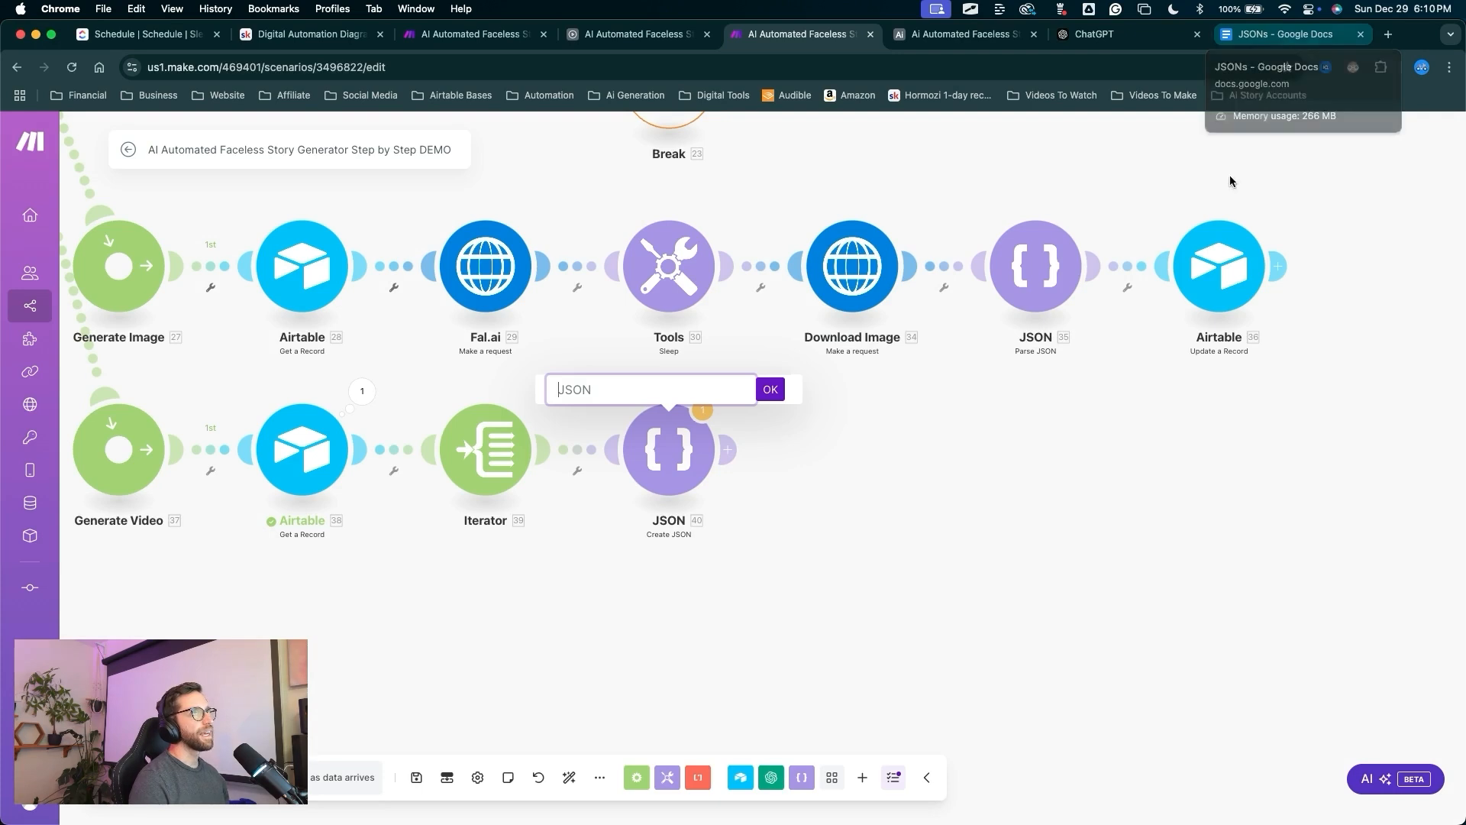
pyautogui.click(1283, 34)
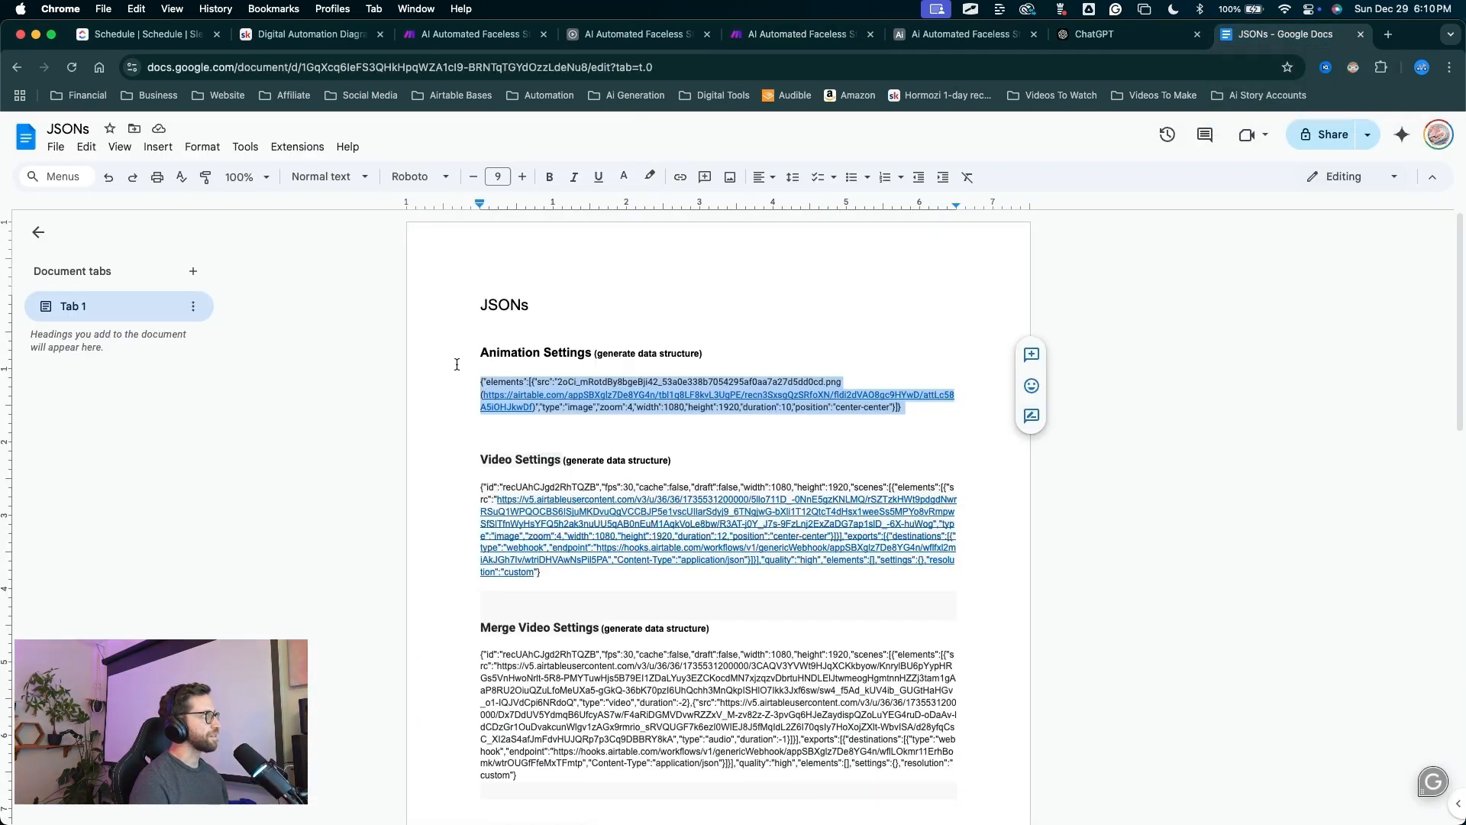
pyautogui.moveTo(478, 353); pyautogui.dragTo(542, 353)
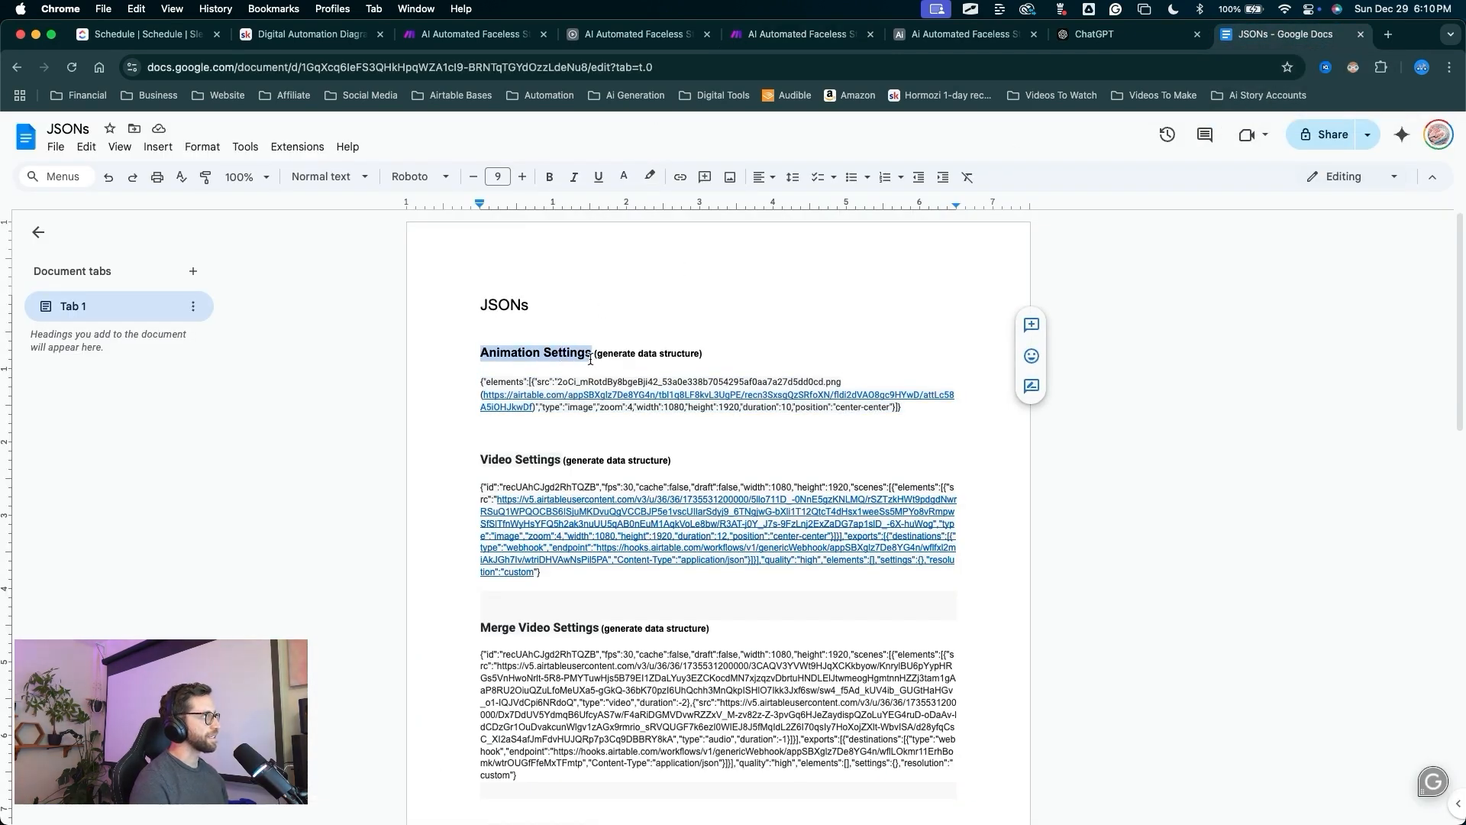
pyautogui.click(810, 35)
pyautogui.write('Animation Settings')
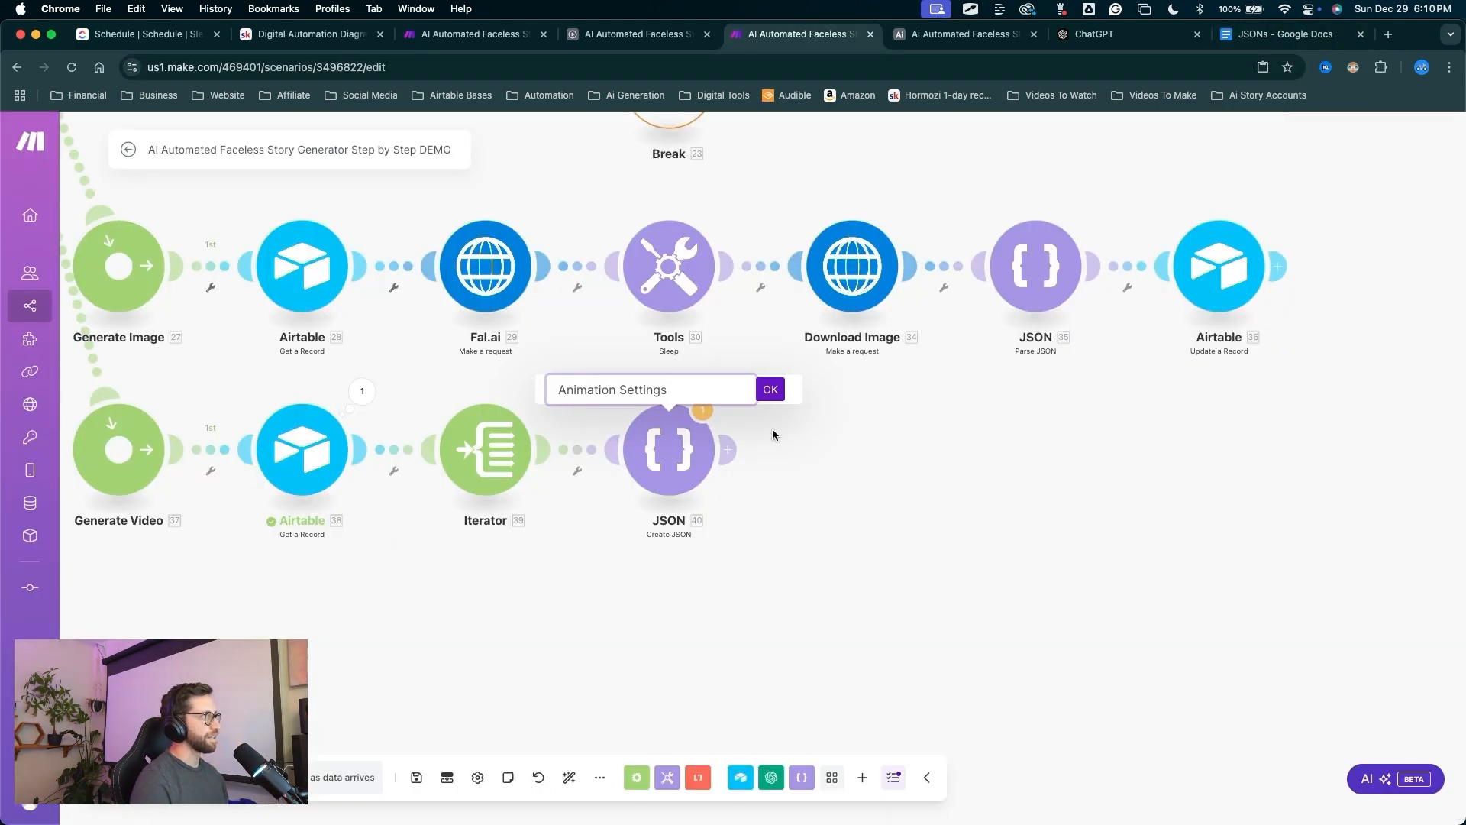
pyautogui.click(771, 392)
# Save the scenario despite the transformer warning.
pyautogui.moveTo(744, 779); pyautogui.dragTo(672, 539)
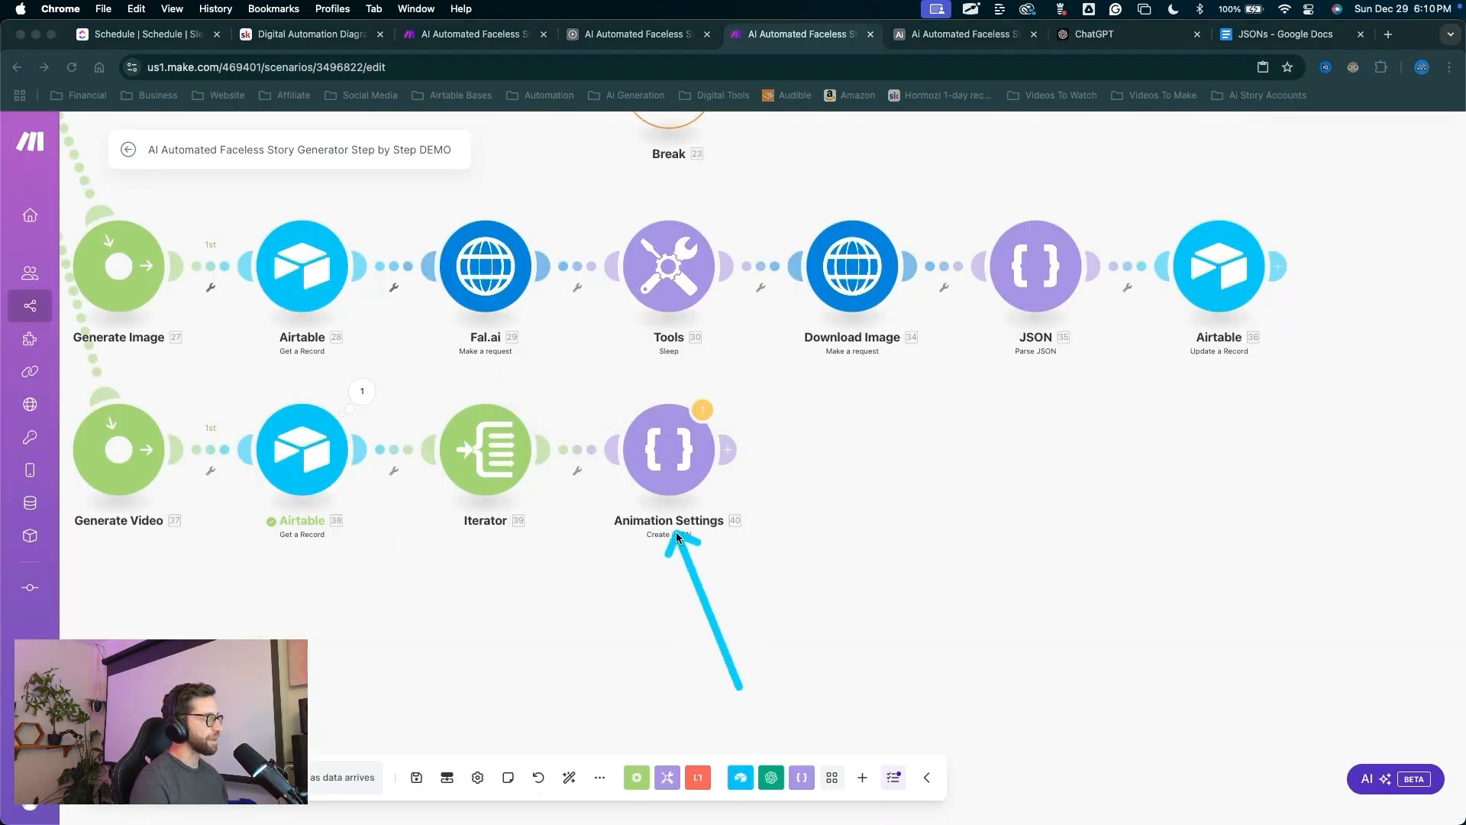
pyautogui.moveTo(419, 590); pyautogui.dragTo(416, 768)
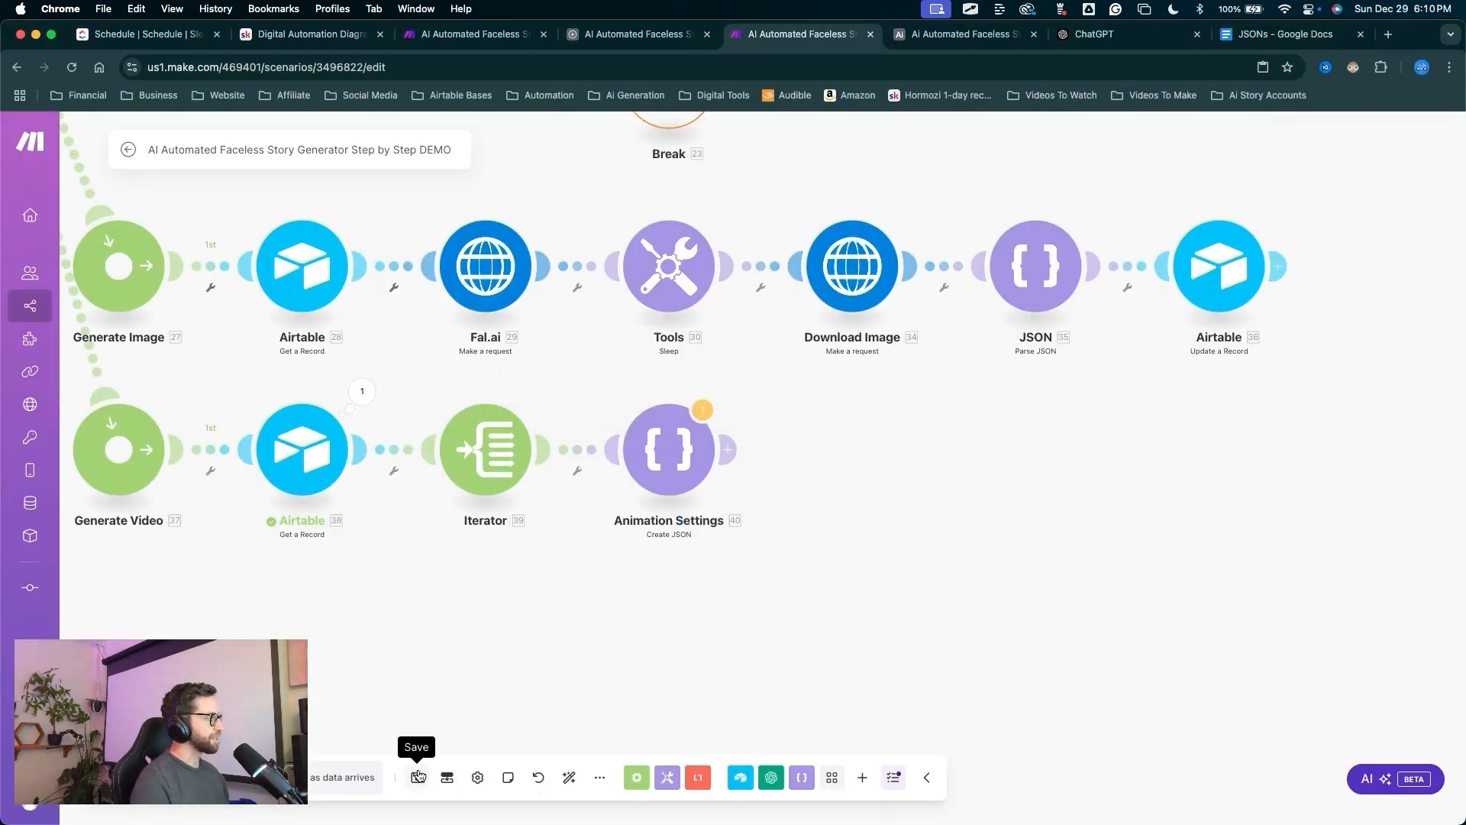
pyautogui.click(416, 777)
pyautogui.moveTo(647, 611)
pyautogui.mouseDown()
pyautogui.moveTo(668, 661)
pyautogui.moveTo(672, 794)
pyautogui.mouseUp()
pyautogui.click(675, 798)
pyautogui.moveTo(813, 664); pyautogui.dragTo(729, 468)
pyautogui.click(729, 462)
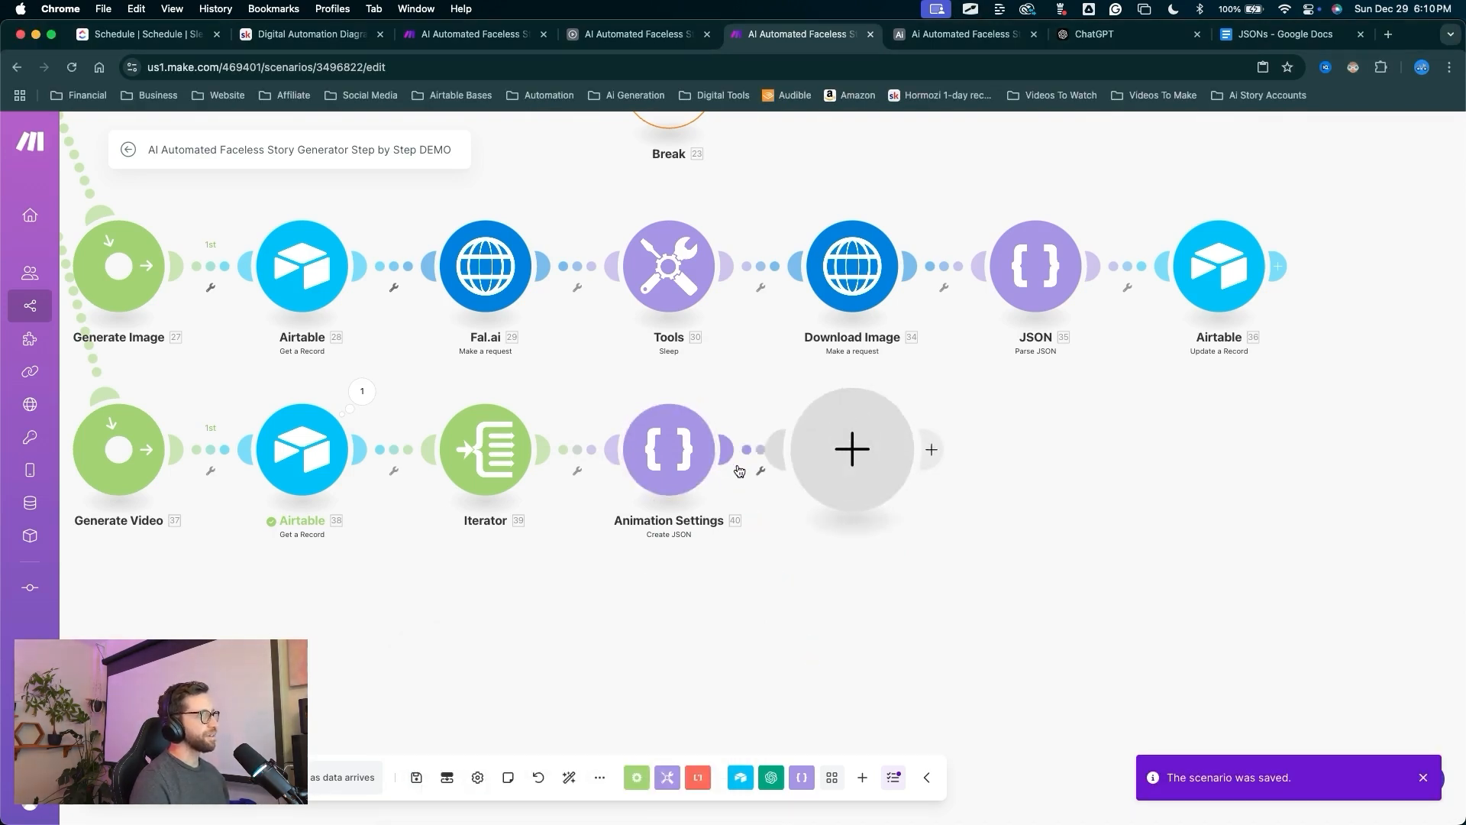
# Add a Parse JSON module that parses the JSON string from Animation Settings.
pyautogui.click(1004, 401)
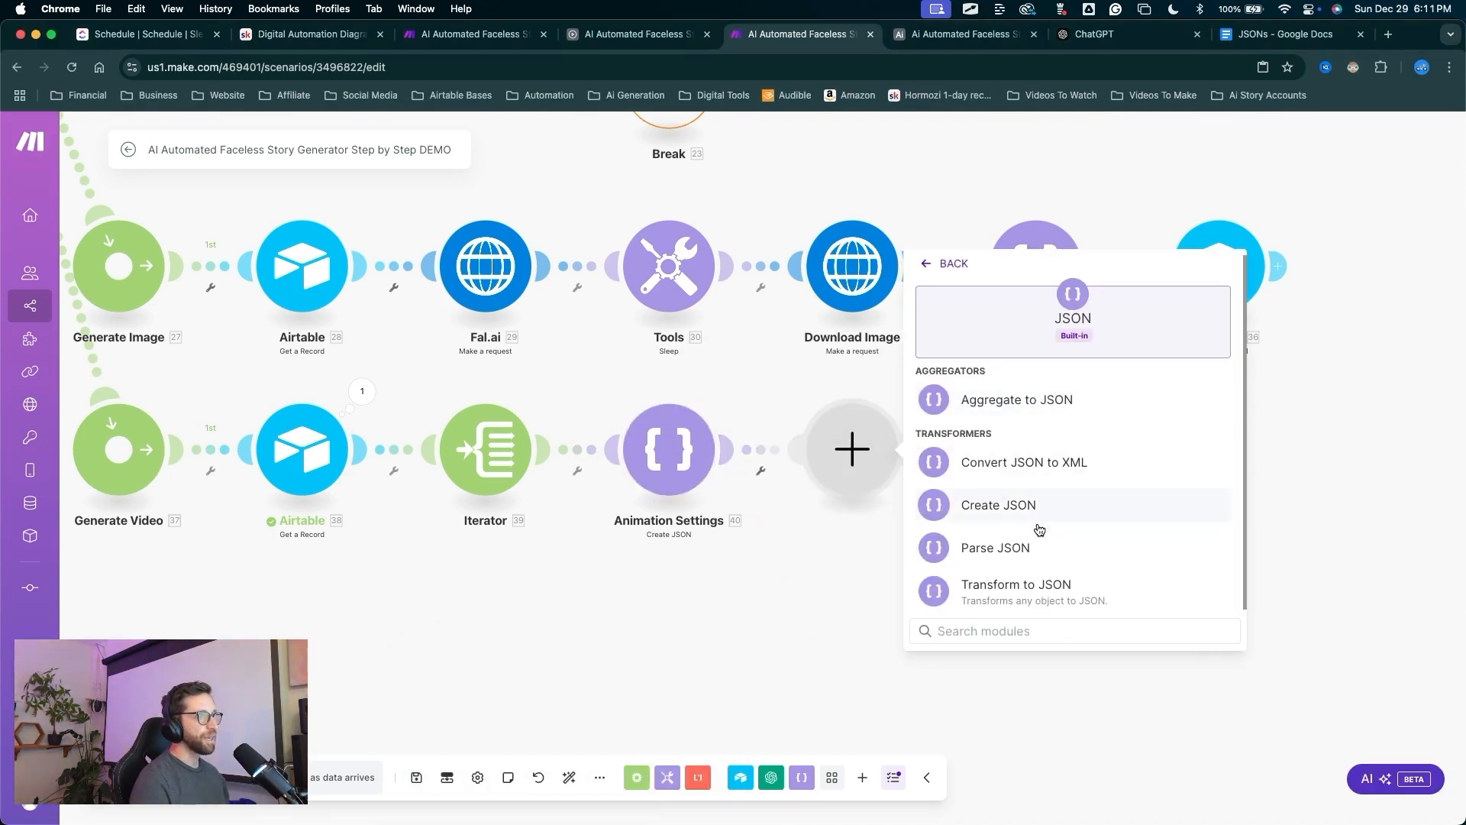
pyautogui.moveTo(1129, 468); pyautogui.dragTo(1054, 534)
pyautogui.click(1014, 547)
pyautogui.moveTo(969, 608); pyautogui.dragTo(946, 551)
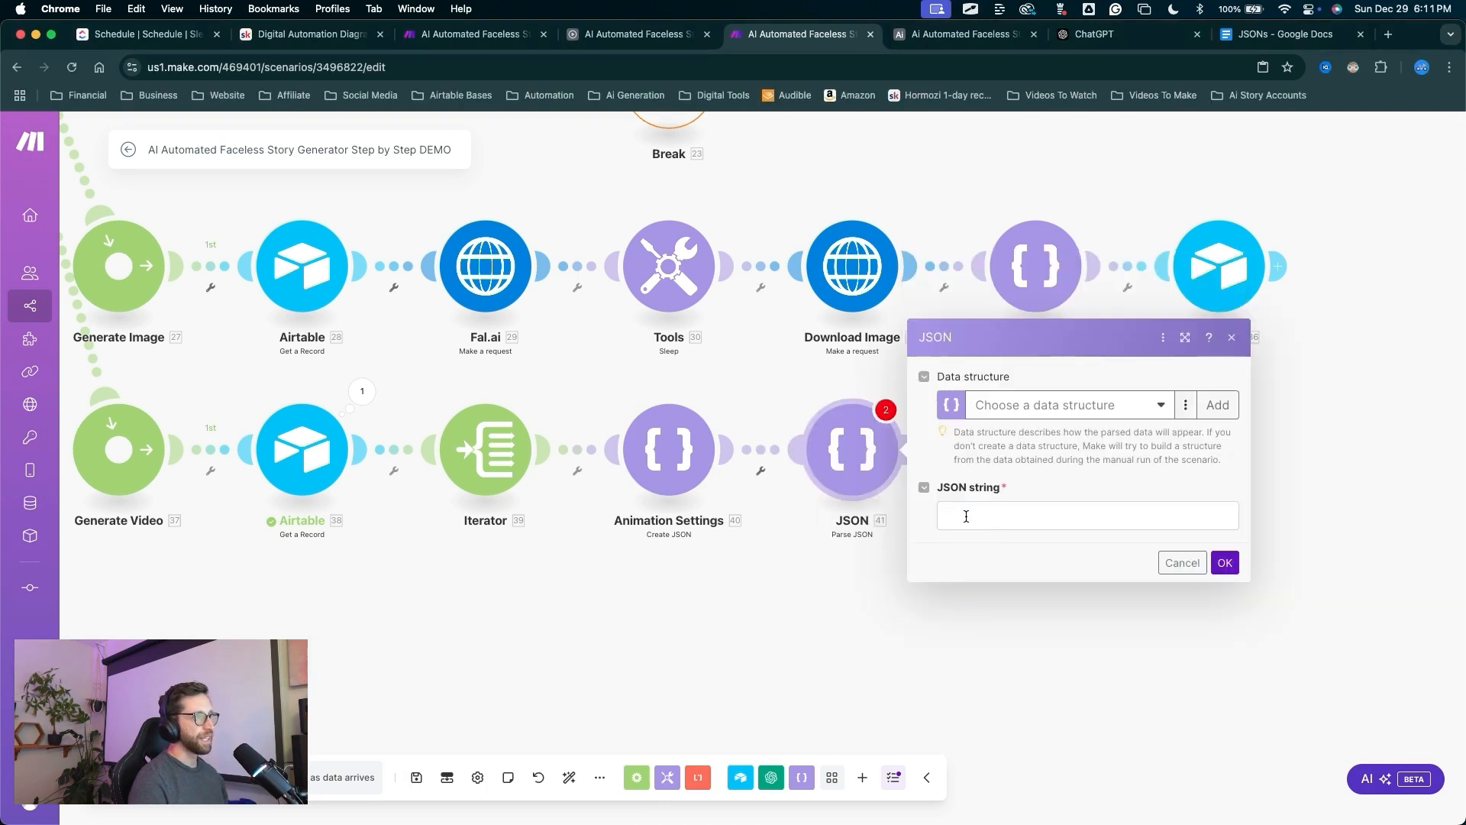
pyautogui.click(966, 516)
pyautogui.click(691, 248)
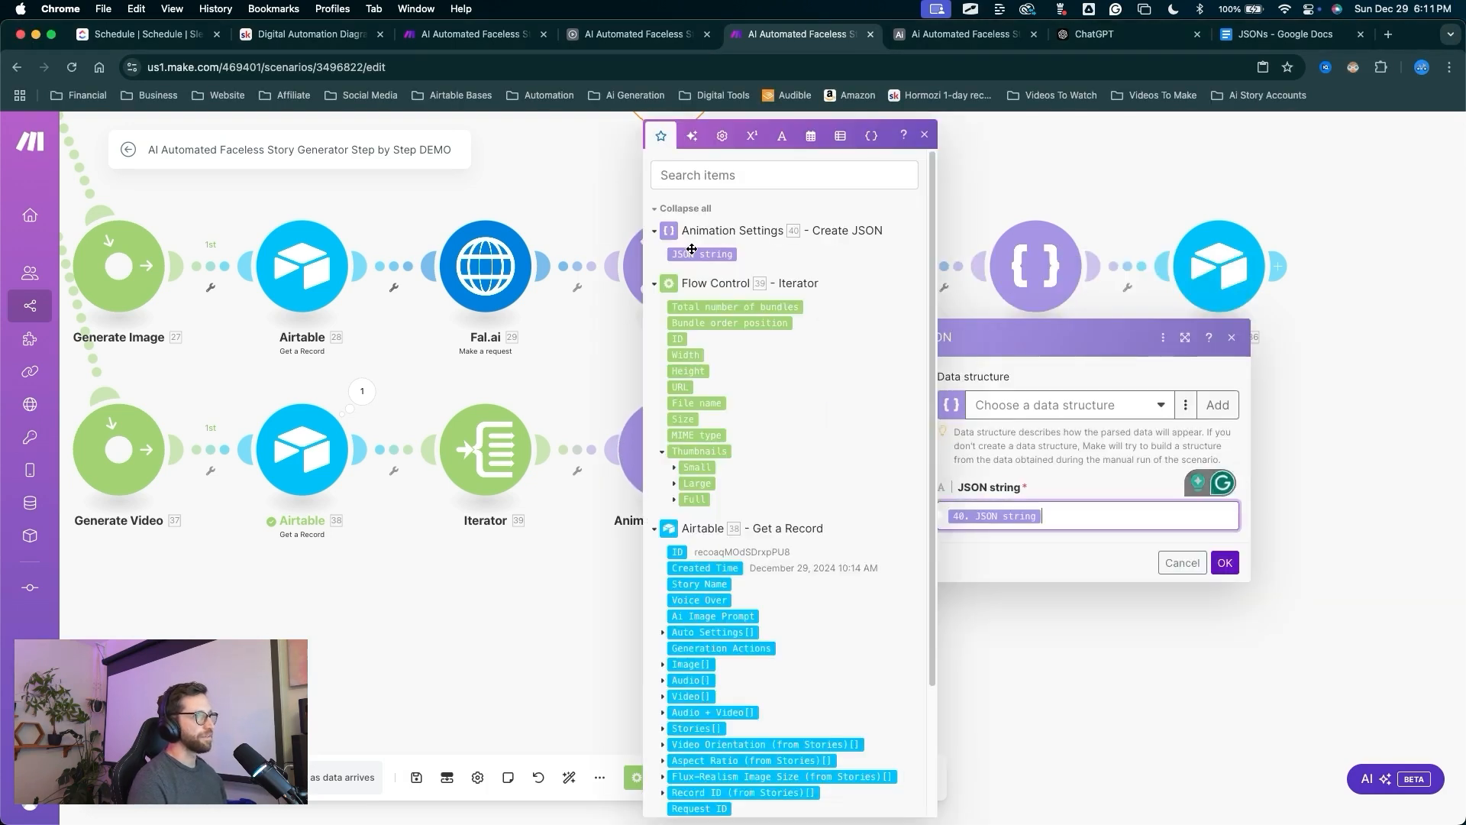
pyautogui.moveTo(1004, 483); pyautogui.dragTo(1233, 561)
pyautogui.click(1226, 563)
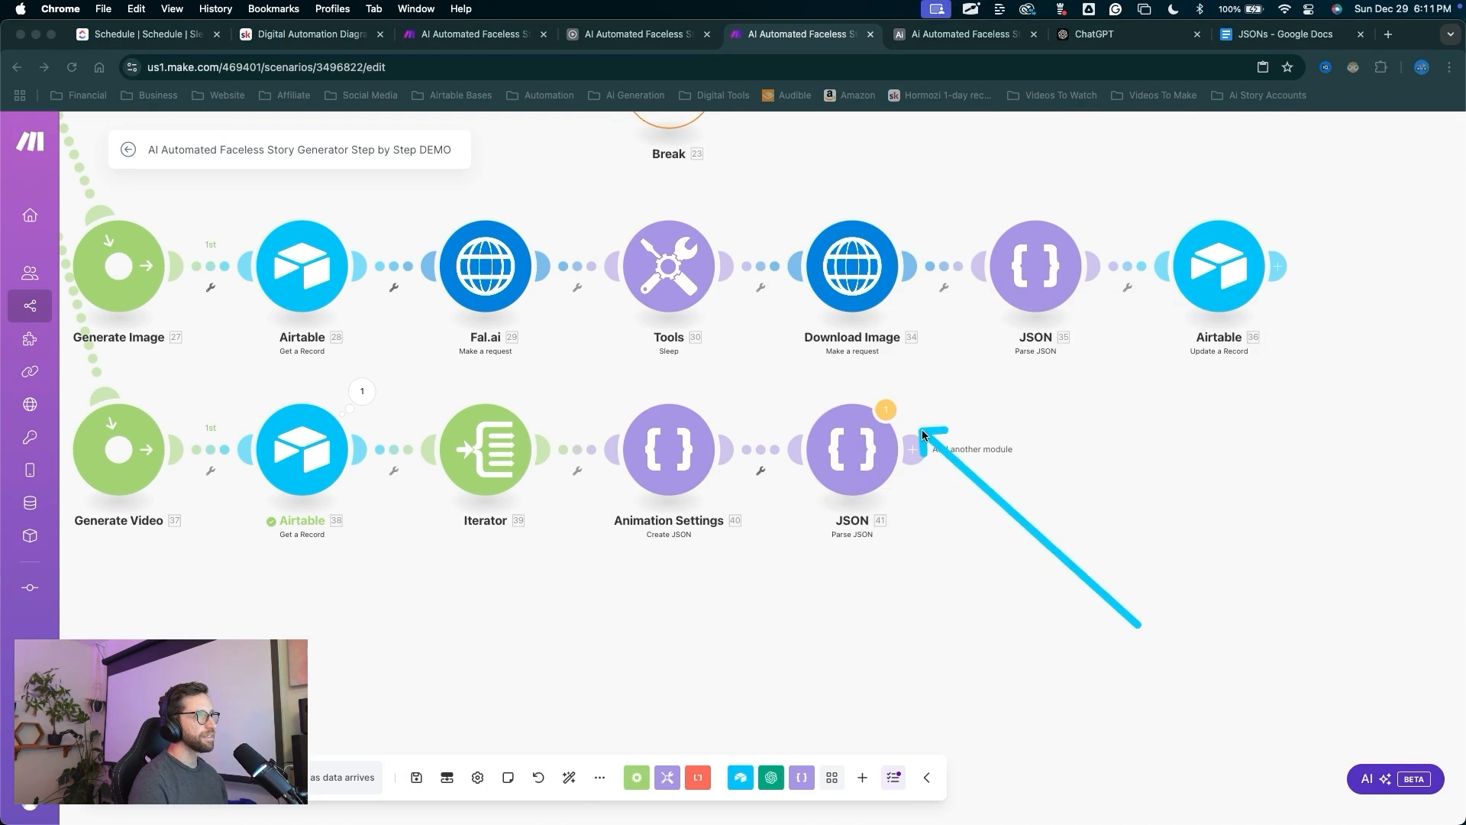
# Add an Array aggregator with Iterator [39] as its source module, then save.
pyautogui.click(905, 451)
pyautogui.moveTo(909, 440); pyautogui.dragTo(1137, 328)
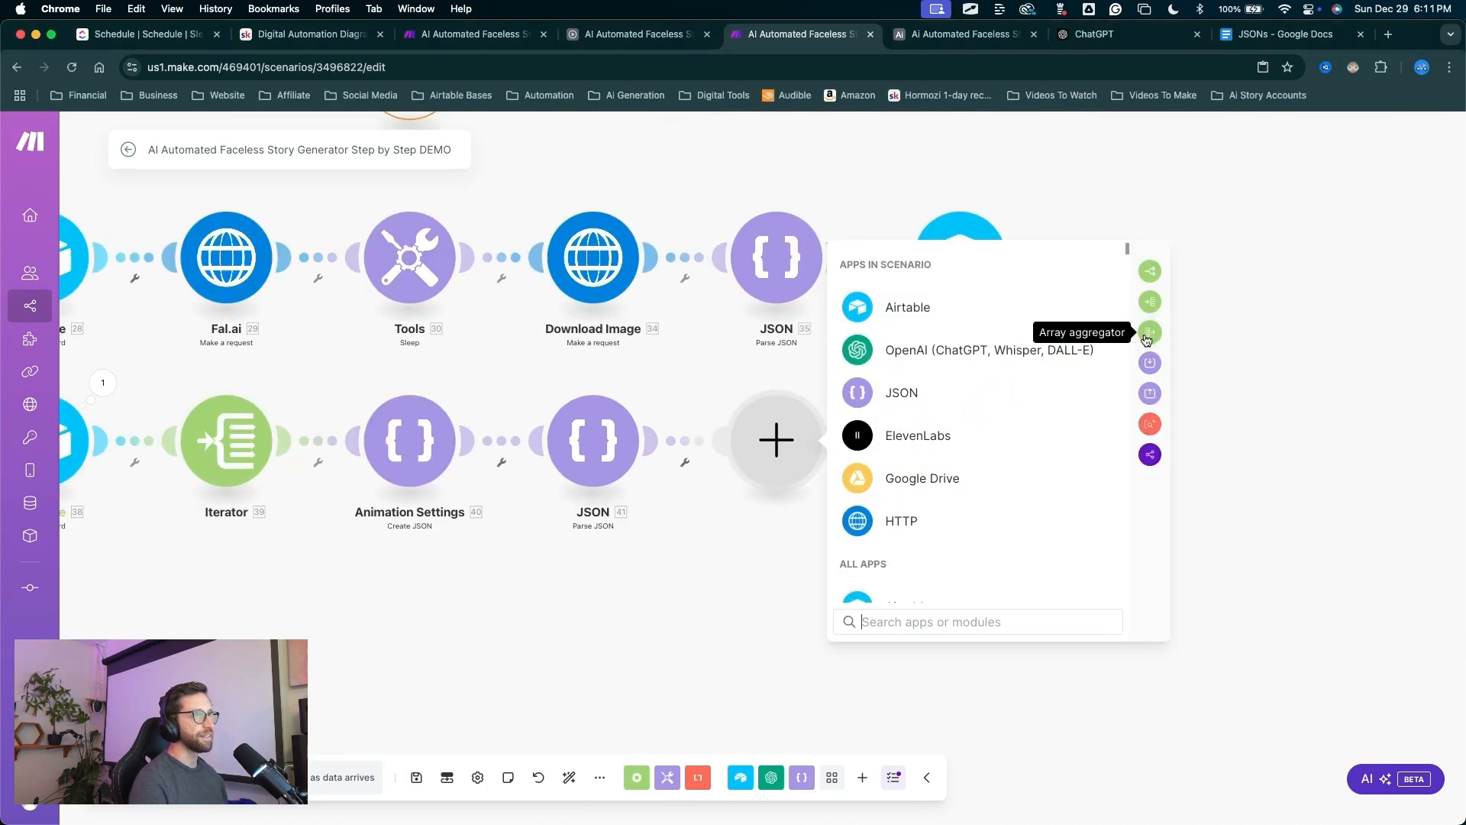
pyautogui.click(1150, 333)
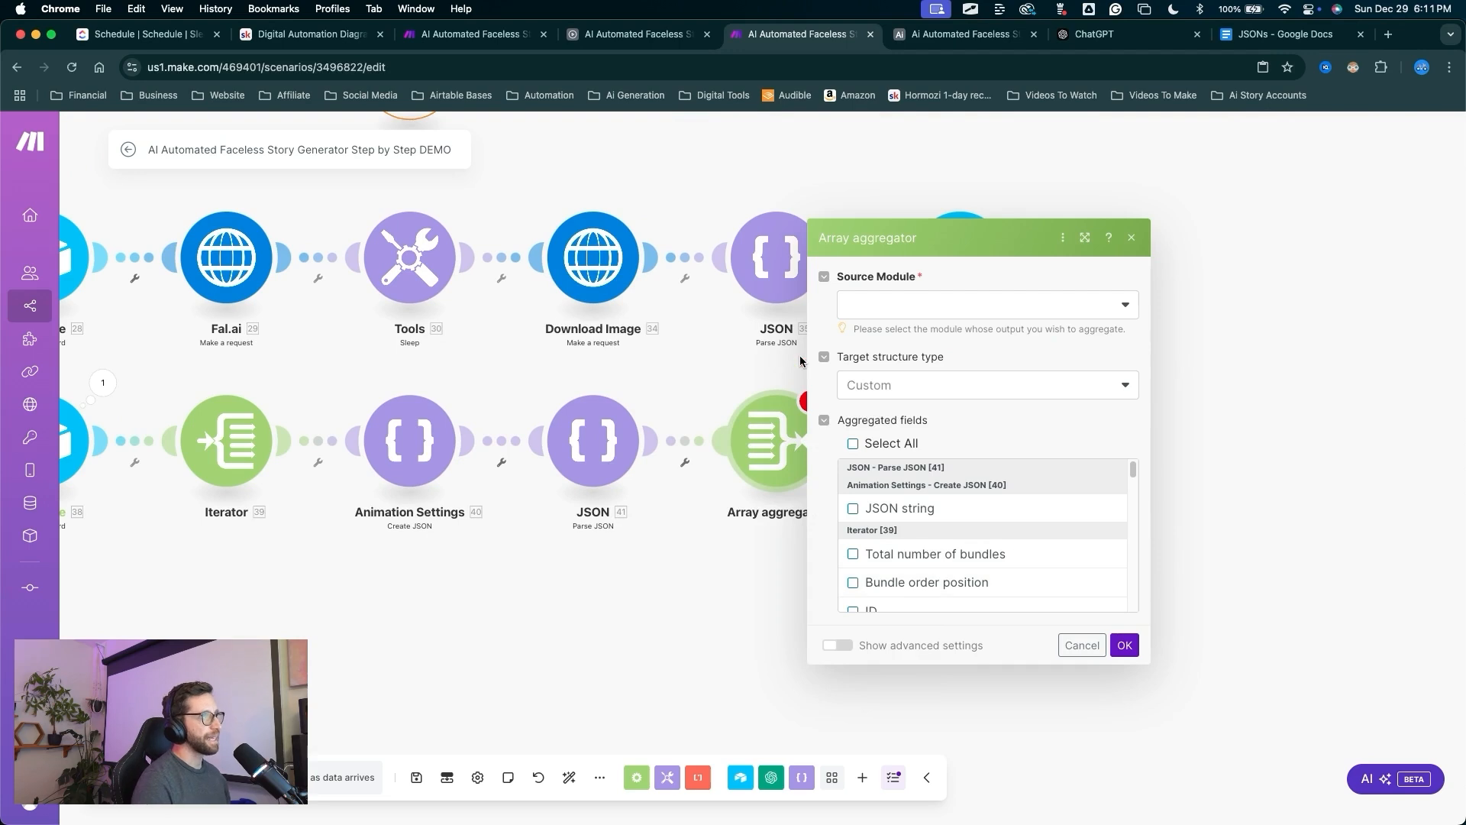
pyautogui.click(873, 309)
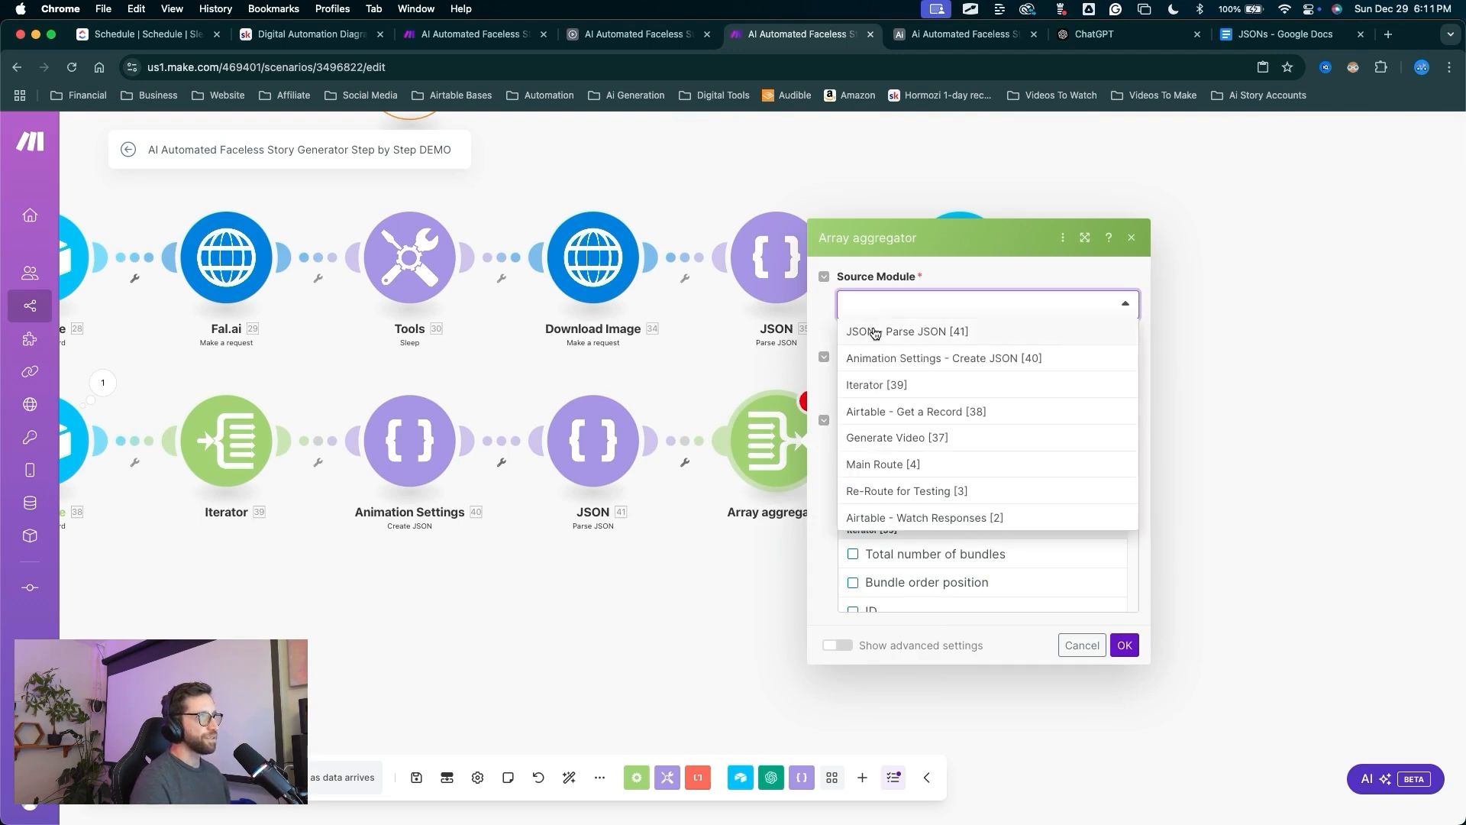
pyautogui.click(883, 388)
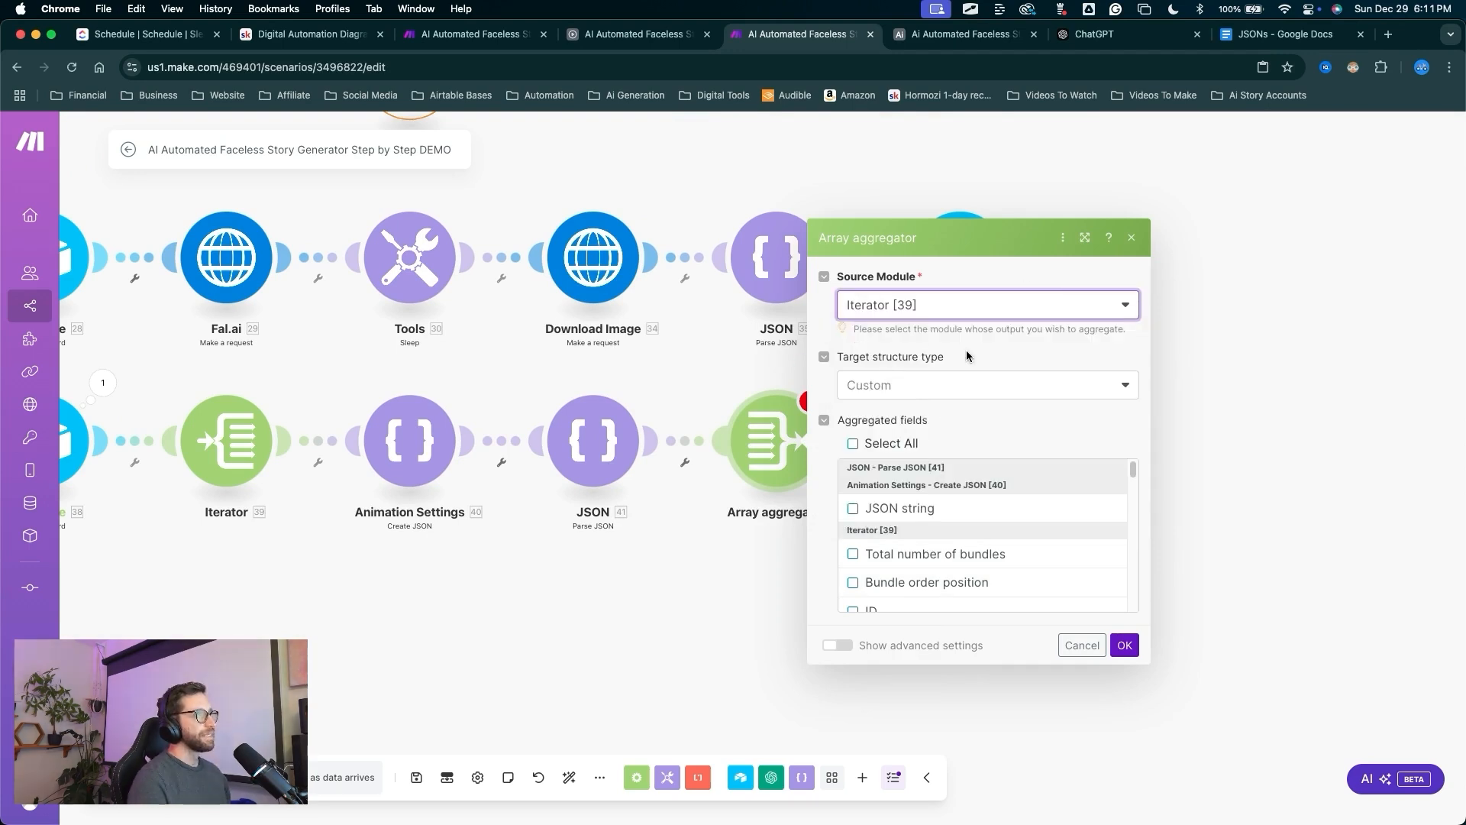
pyautogui.moveTo(968, 352)
pyautogui.mouseDown()
pyautogui.moveTo(897, 495)
pyautogui.moveTo(579, 598)
pyautogui.moveTo(27, 510)
pyautogui.moveTo(111, 459)
pyautogui.moveTo(780, 447)
pyautogui.moveTo(750, 410)
pyautogui.moveTo(772, 439)
pyautogui.mouseUp()
pyautogui.click(1124, 645)
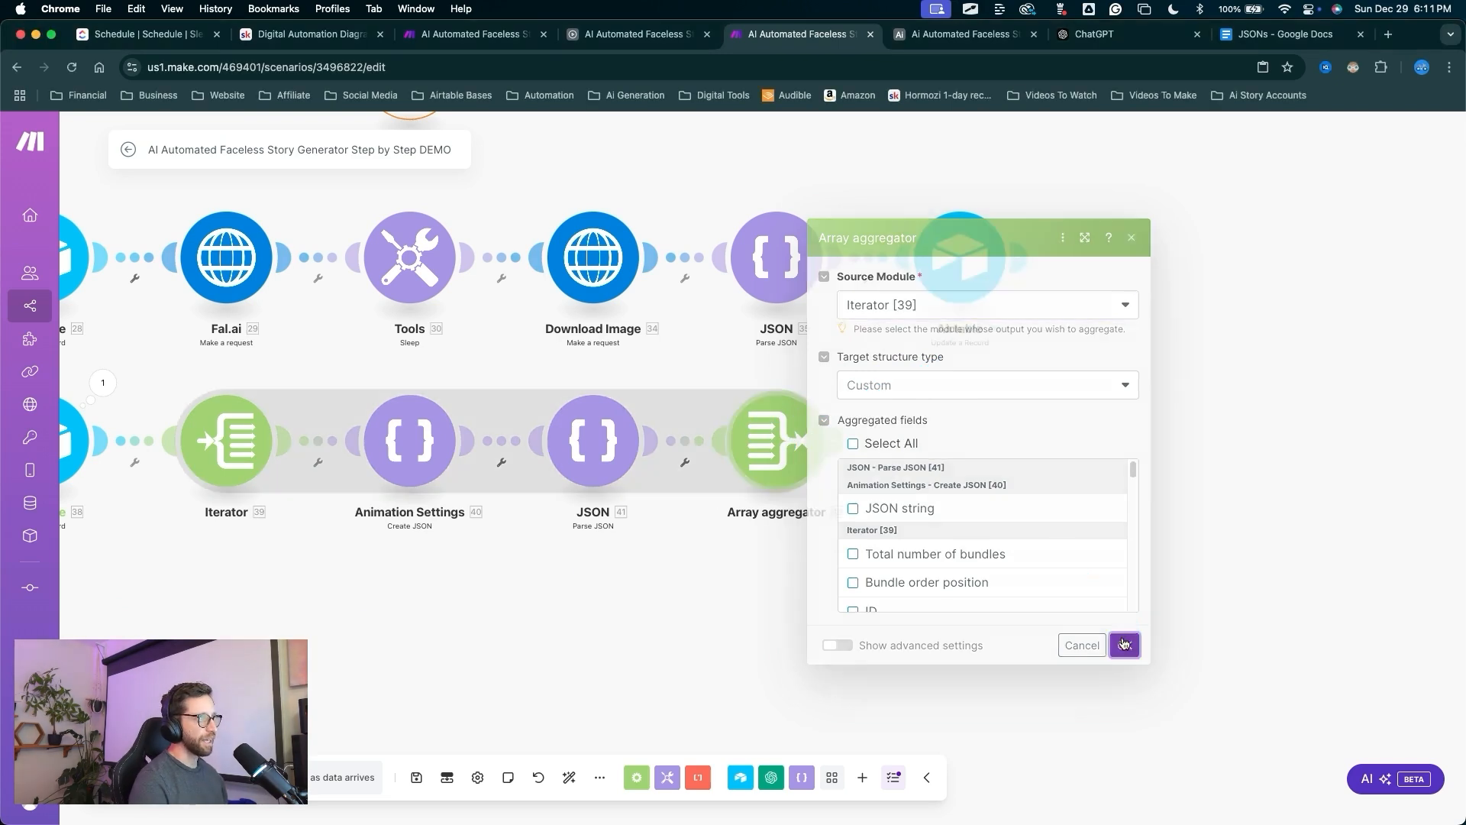
pyautogui.moveTo(487, 608); pyautogui.dragTo(416, 763)
pyautogui.click(416, 777)
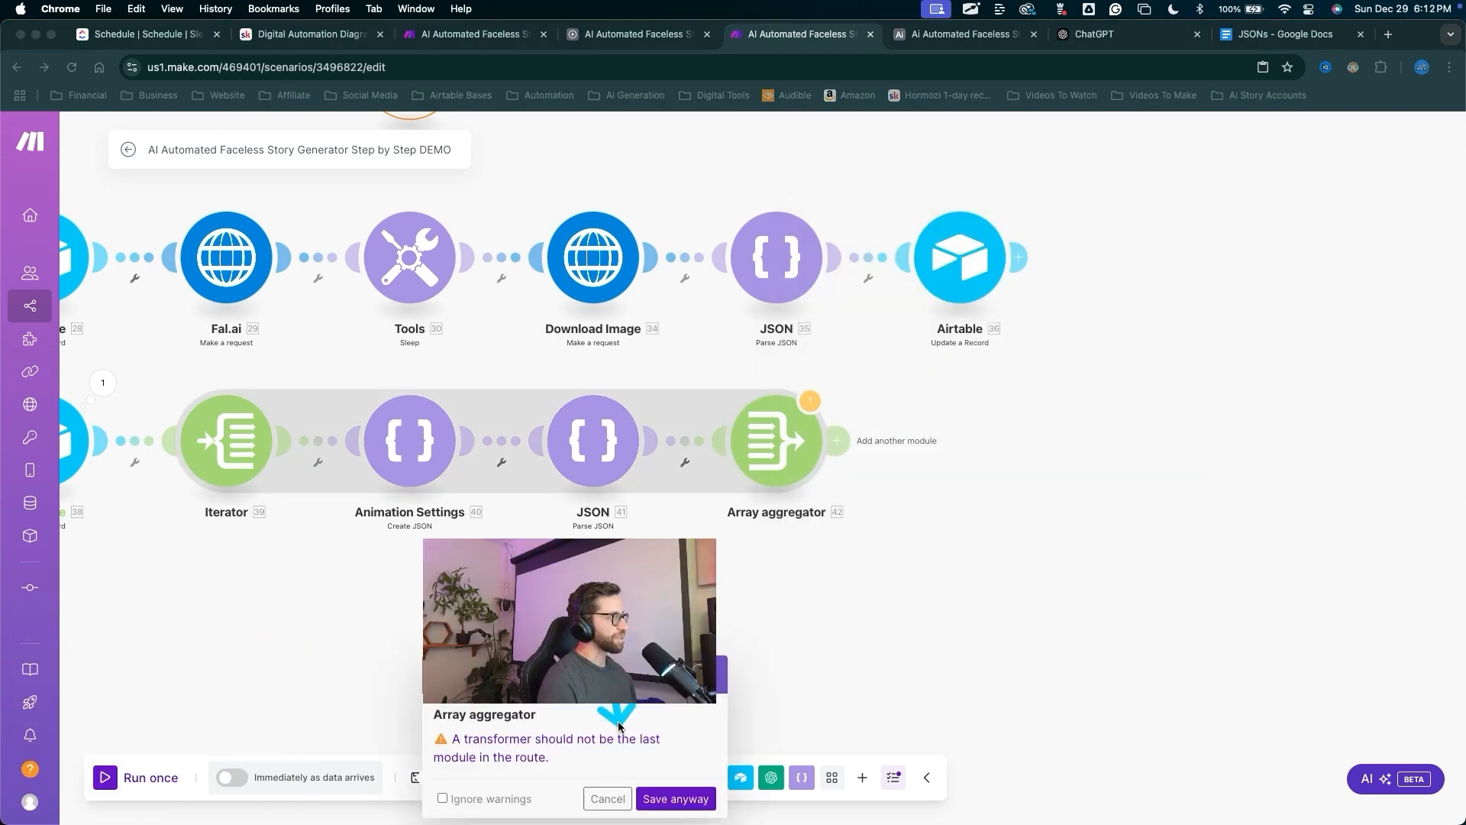
# Save despite the transformer warning and start a one-off test run.
pyautogui.moveTo(667, 752); pyautogui.dragTo(672, 786)
pyautogui.click(672, 798)
pyautogui.moveTo(307, 546); pyautogui.dragTo(170, 725)
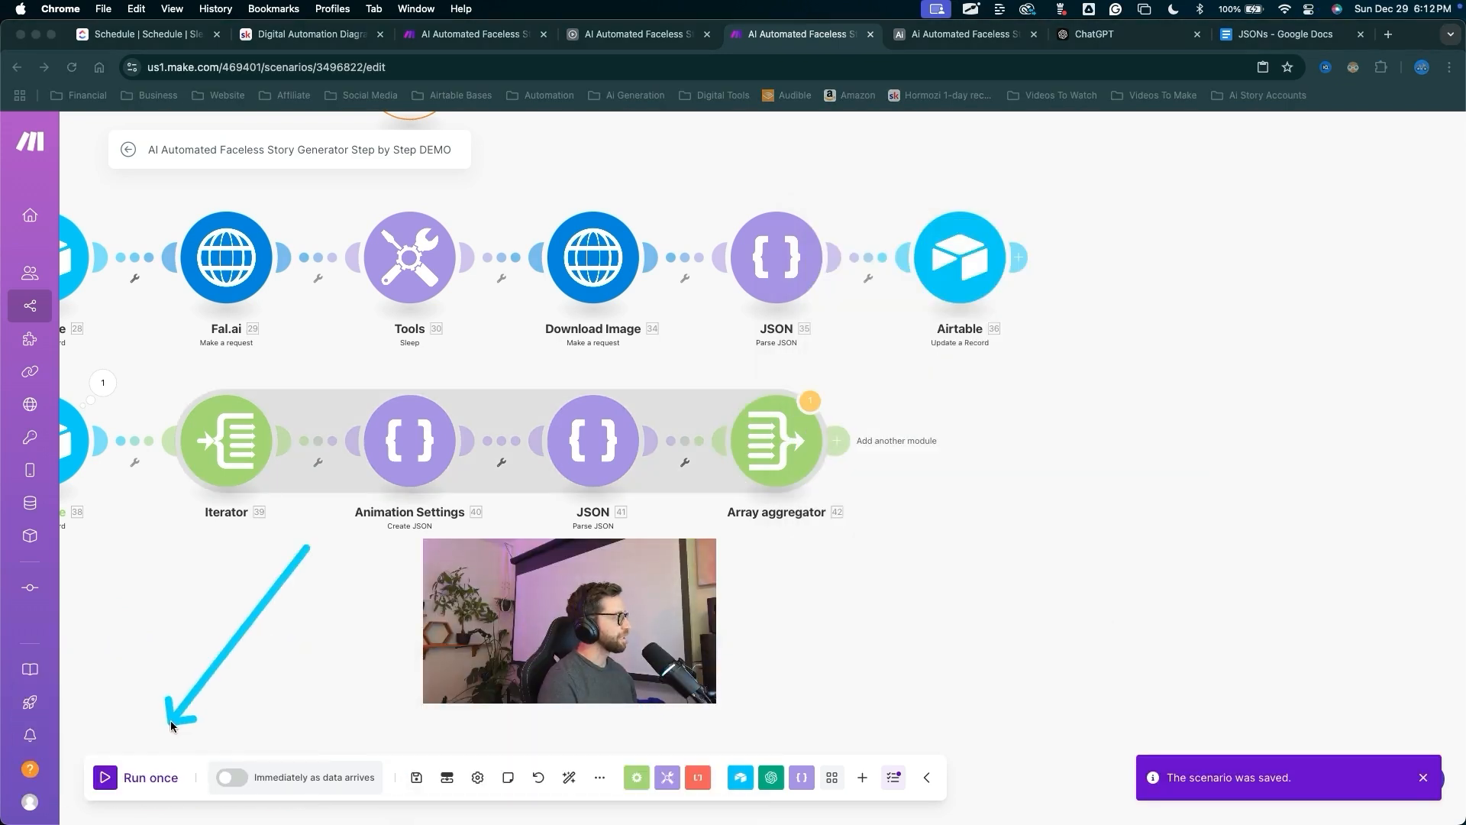
pyautogui.click(137, 776)
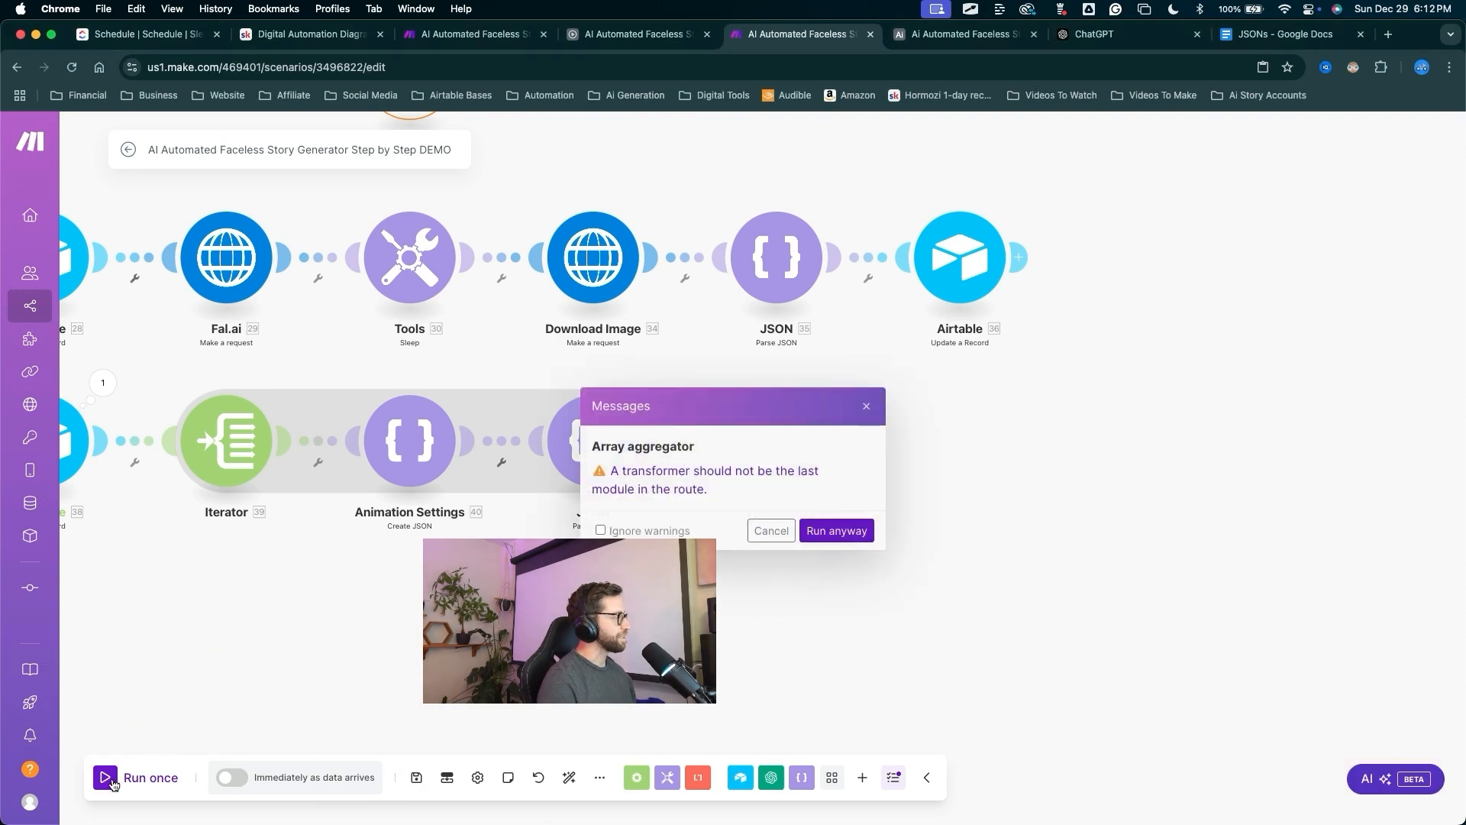
pyautogui.click(840, 527)
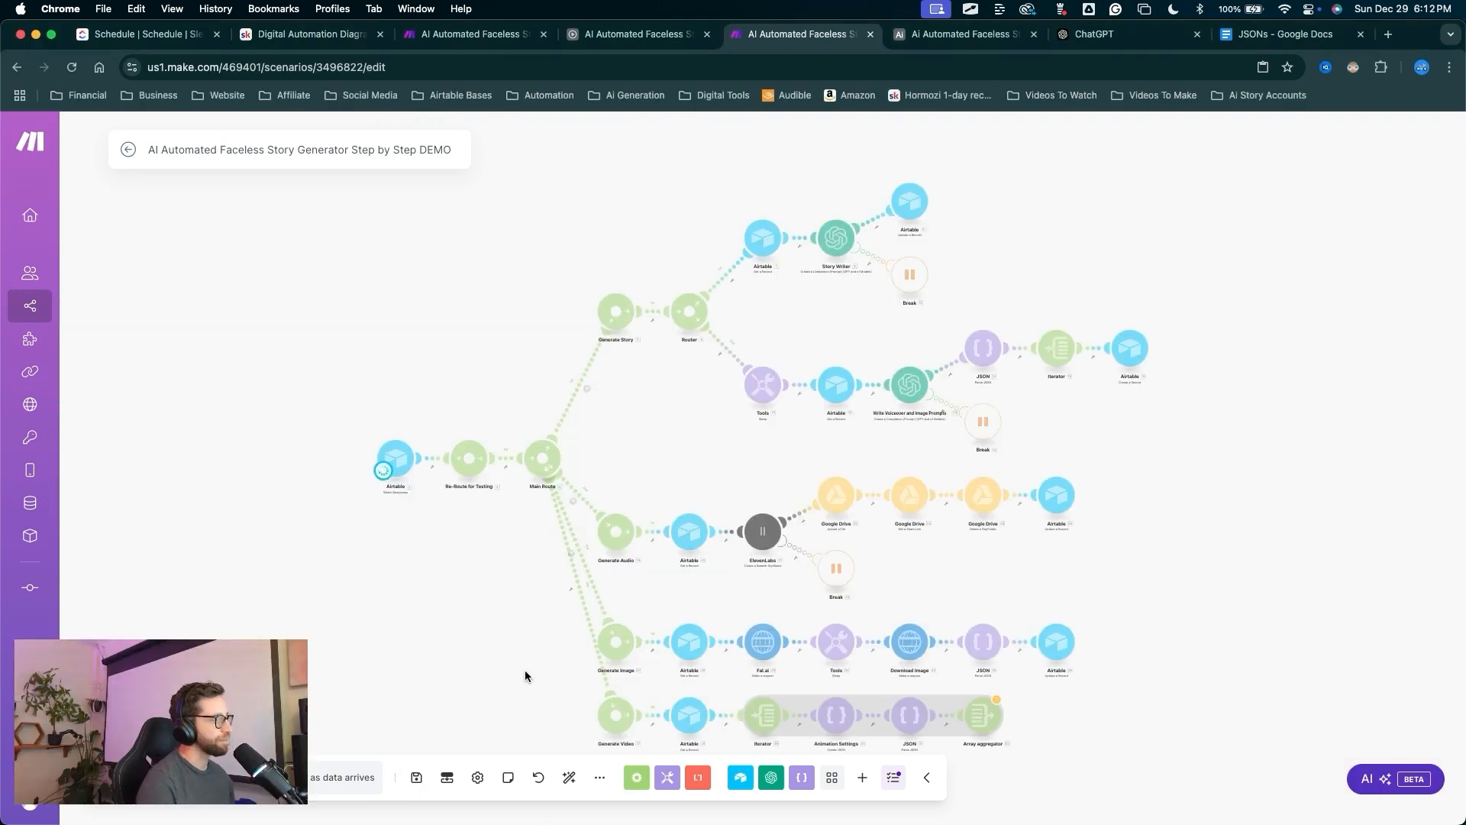
# Stop the test run and switch over to the Airtable base.
pyautogui.scroll(3, 1101, 722)
pyautogui.moveTo(1101, 723); pyautogui.dragTo(1085, 582)
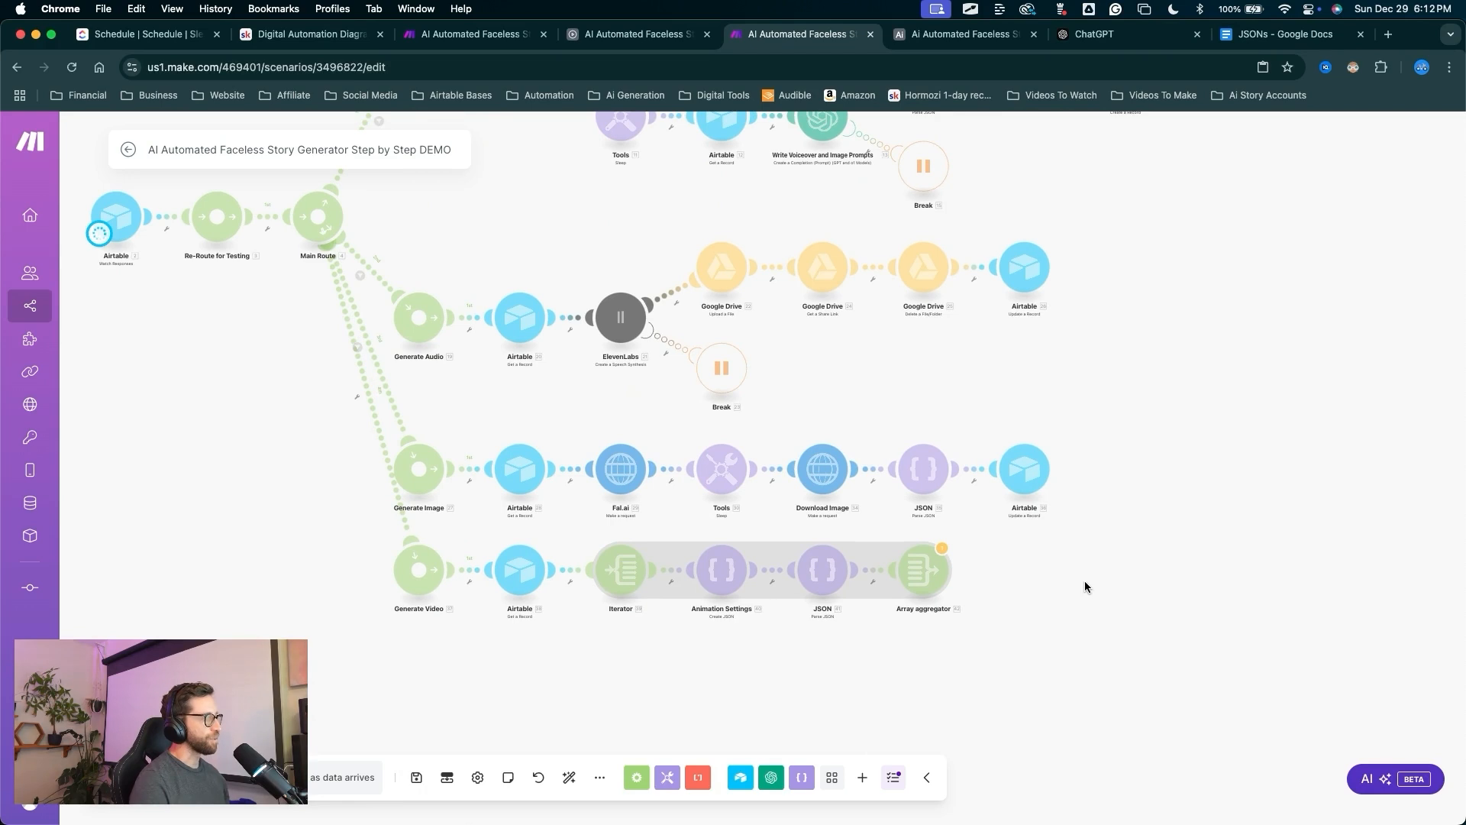
pyautogui.moveTo(336, 563); pyautogui.dragTo(353, 450)
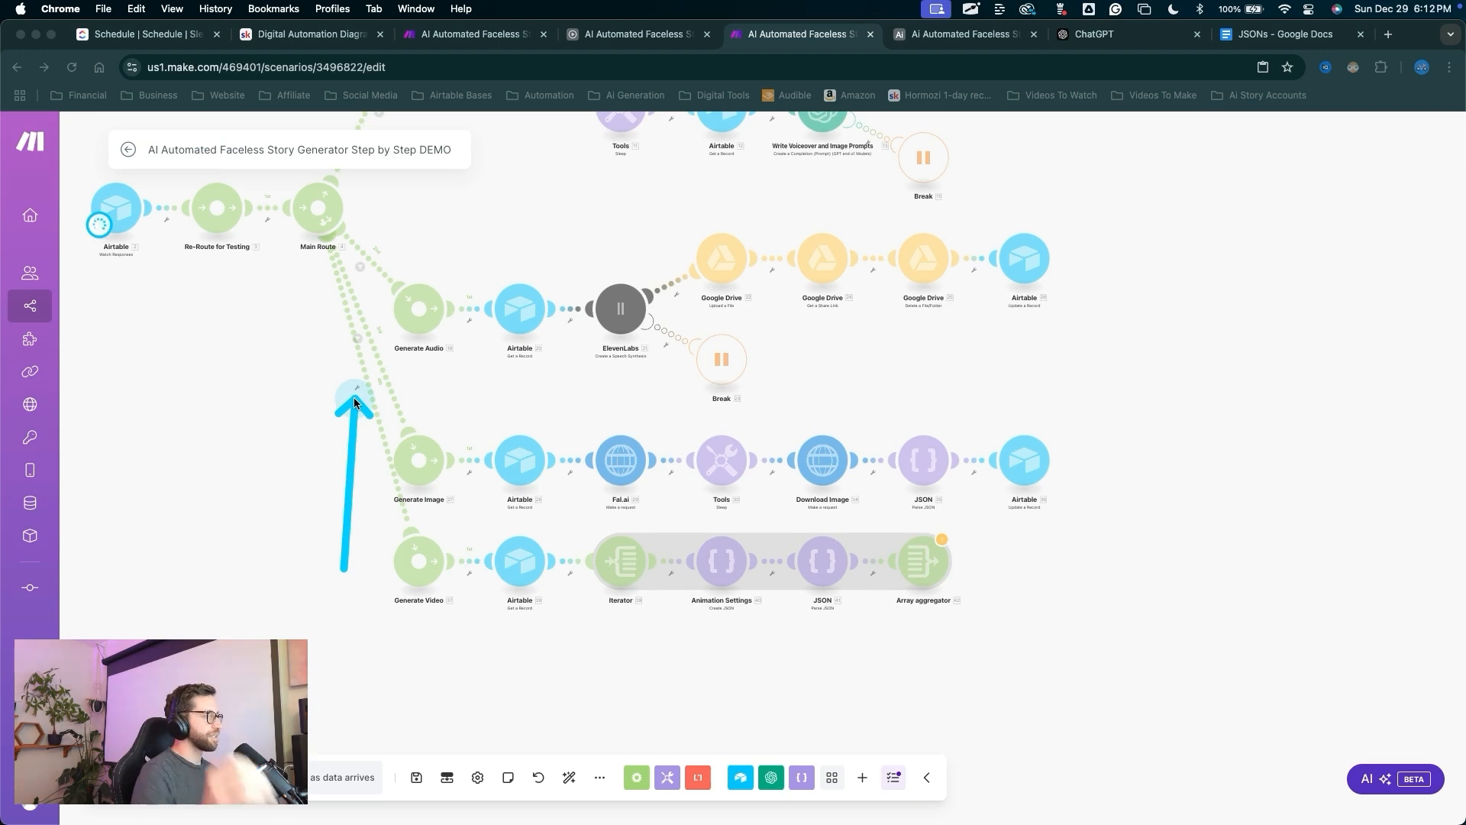
pyautogui.click(292, 440)
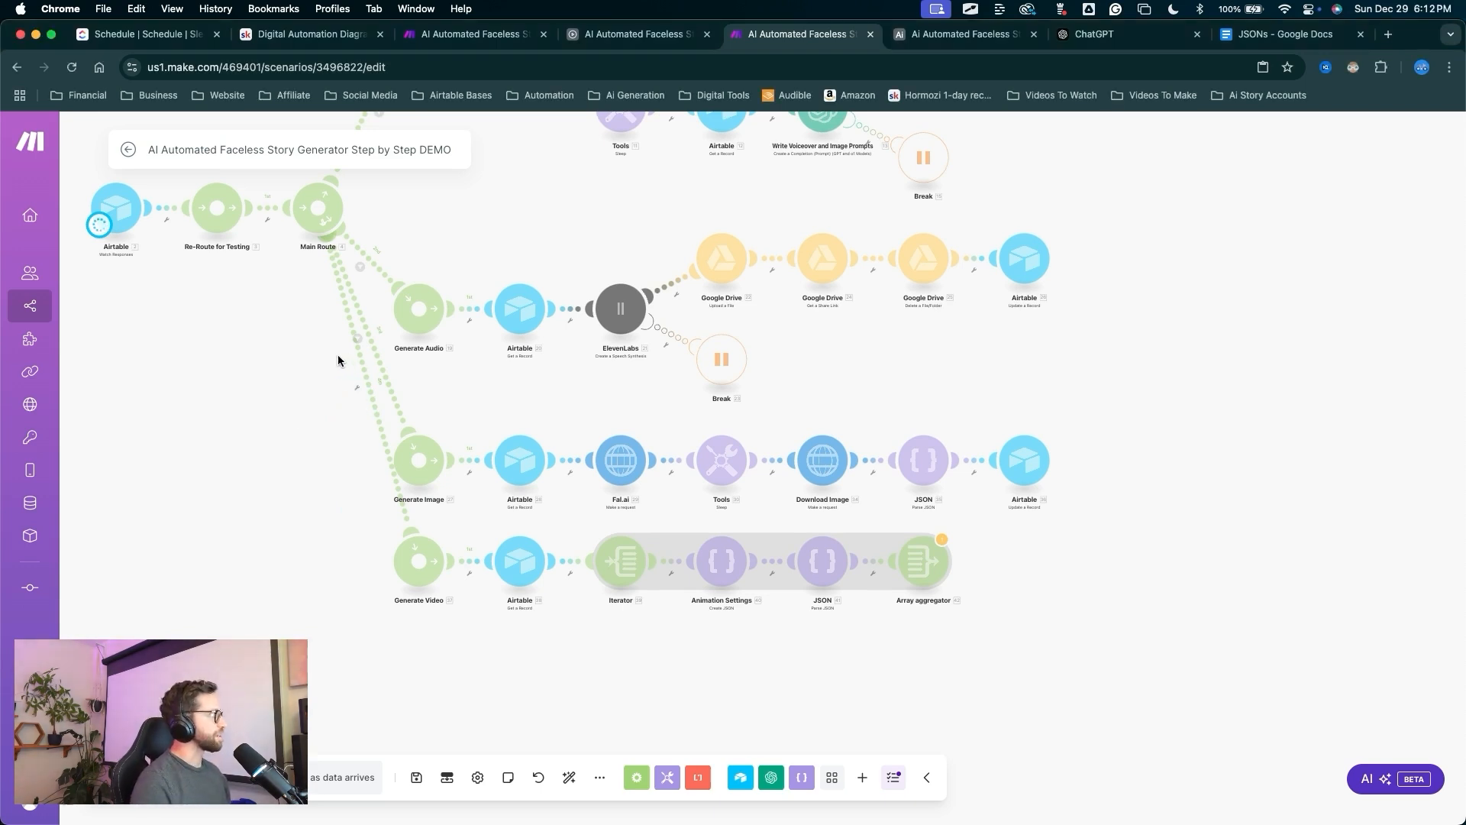
pyautogui.moveTo(267, 475); pyautogui.dragTo(132, 755)
pyautogui.press('Escape')
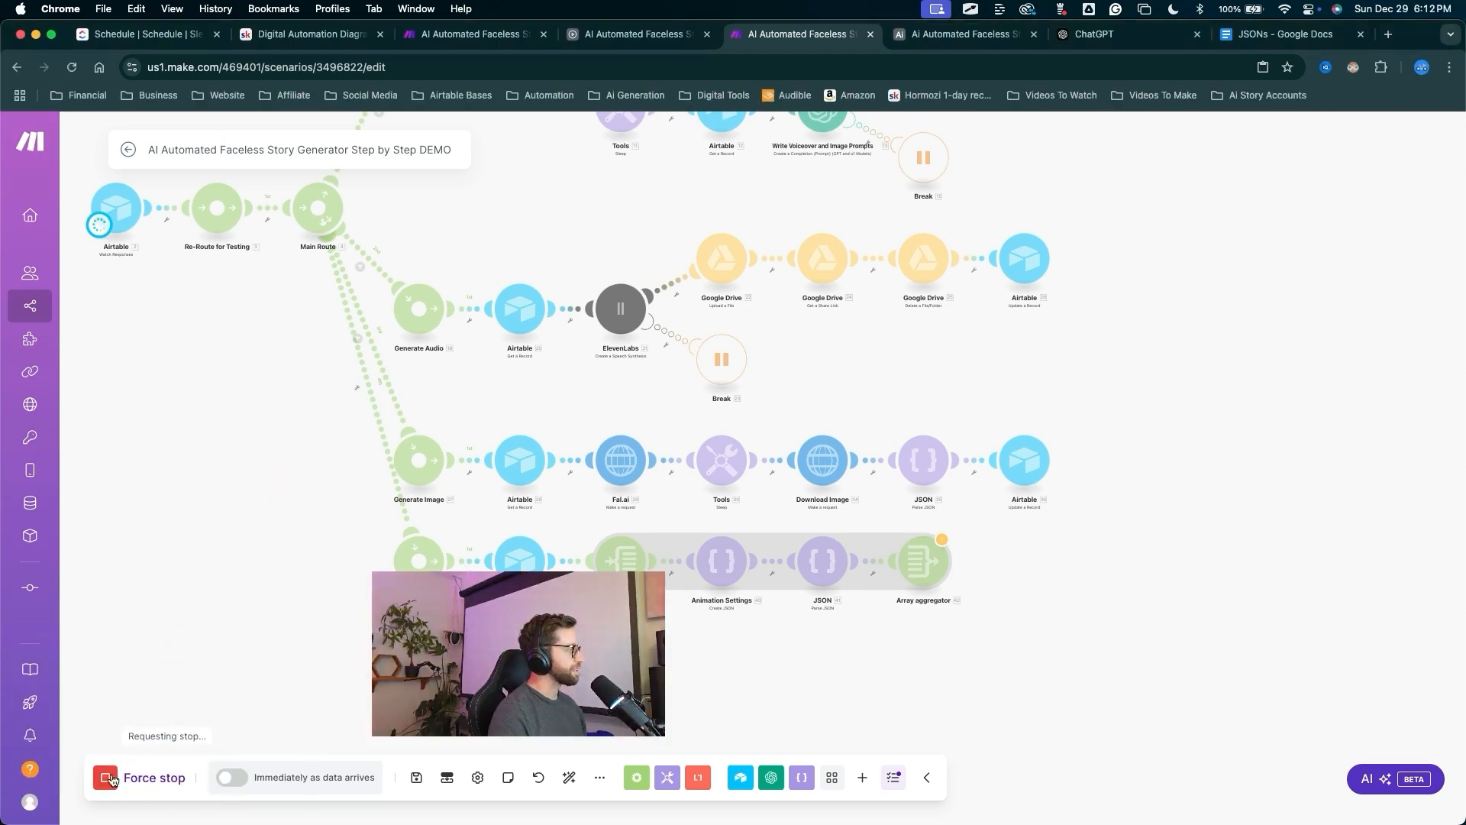
pyautogui.hotkey('ctrl', 'Tab')
pyautogui.moveTo(637, 489); pyautogui.dragTo(512, 151)
# Duplicate the Manual Generate Image automation from the base's automations list.
pyautogui.press('Escape')
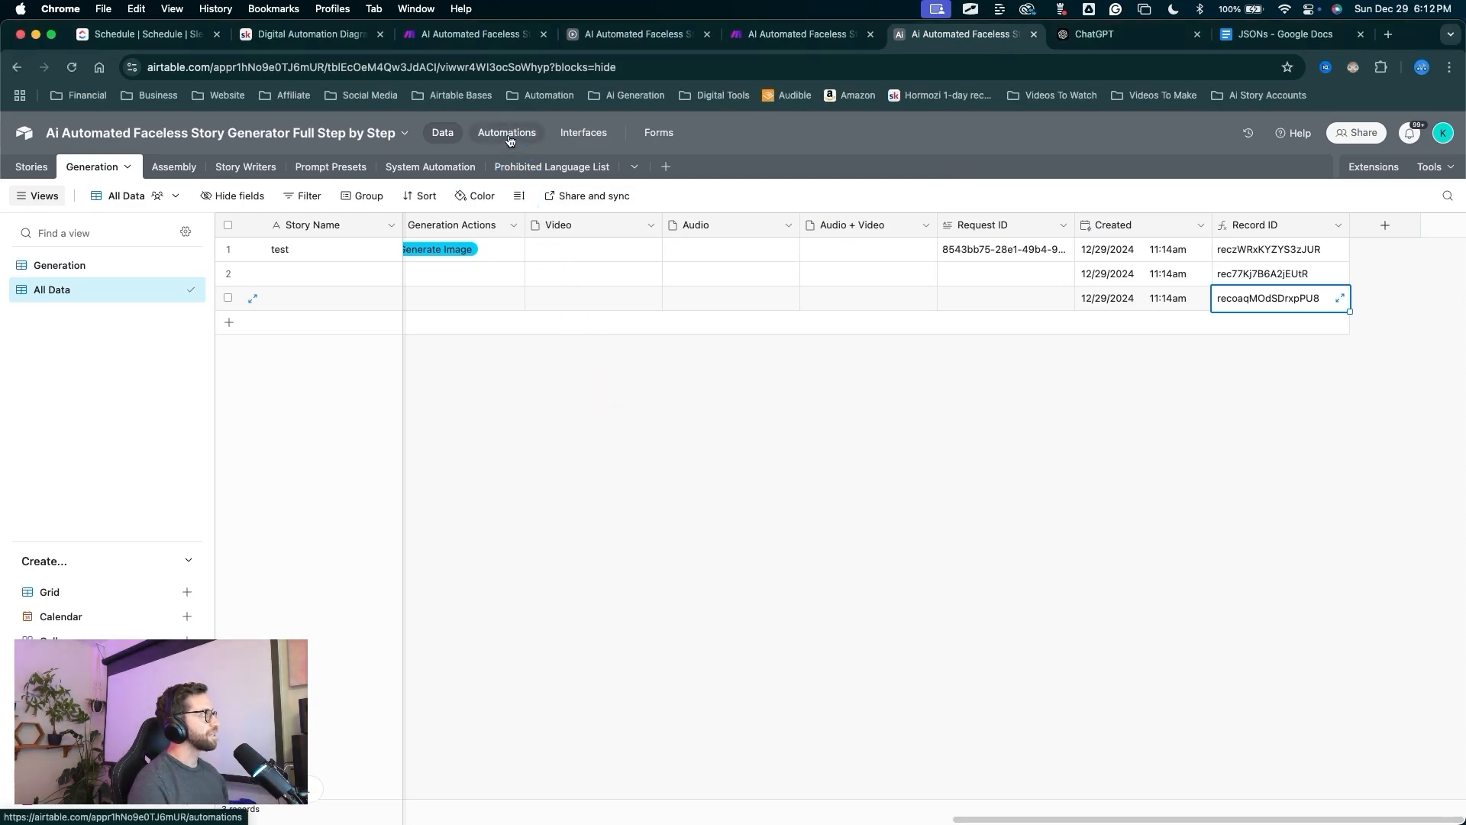
pyautogui.click(509, 140)
pyautogui.moveTo(571, 603)
pyautogui.mouseDown()
pyautogui.moveTo(330, 536)
pyautogui.moveTo(273, 563)
pyautogui.moveTo(173, 528)
pyautogui.mouseUp()
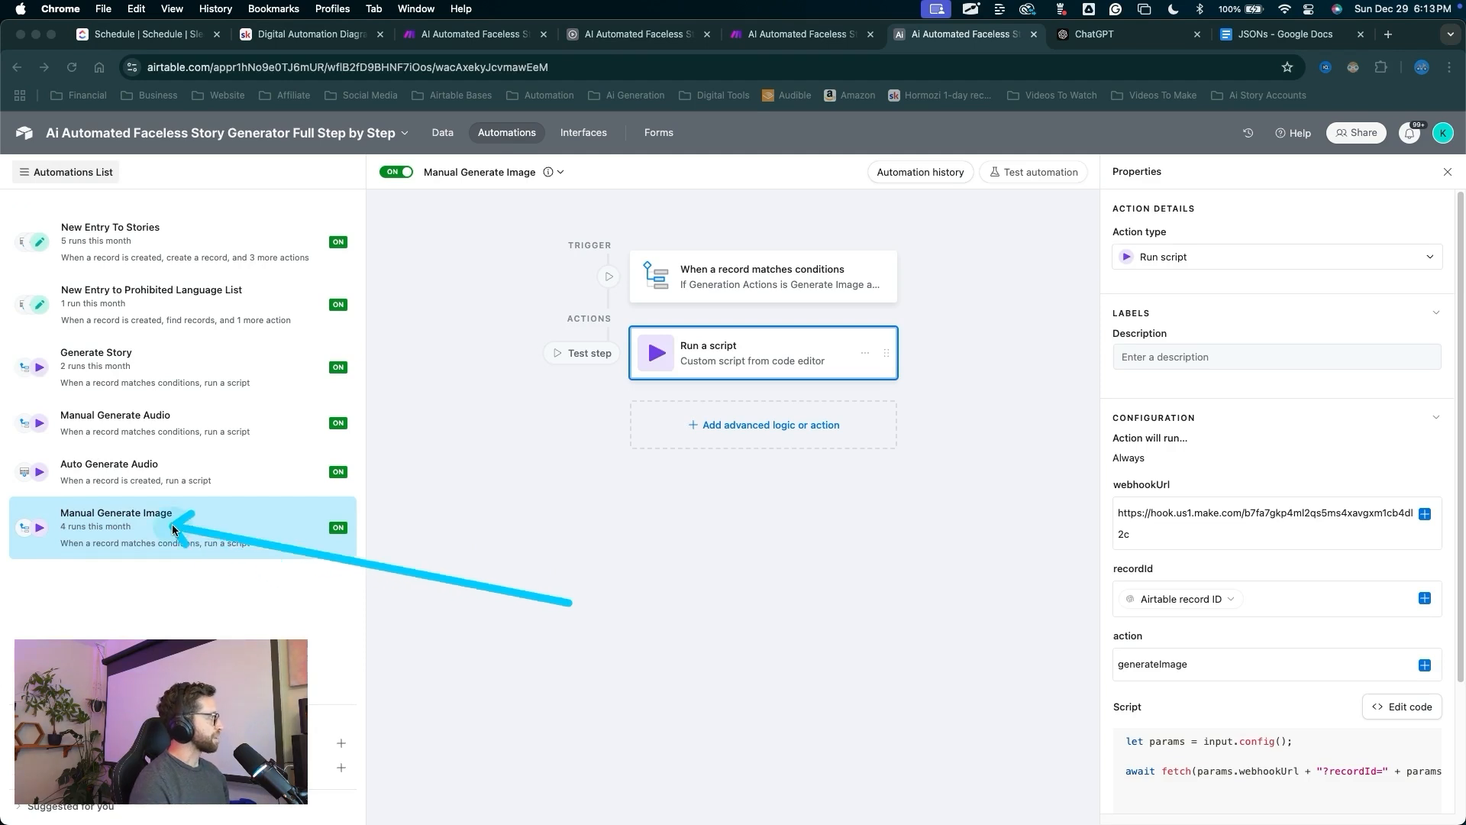
pyautogui.press('Escape')
pyautogui.rightClick(173, 531)
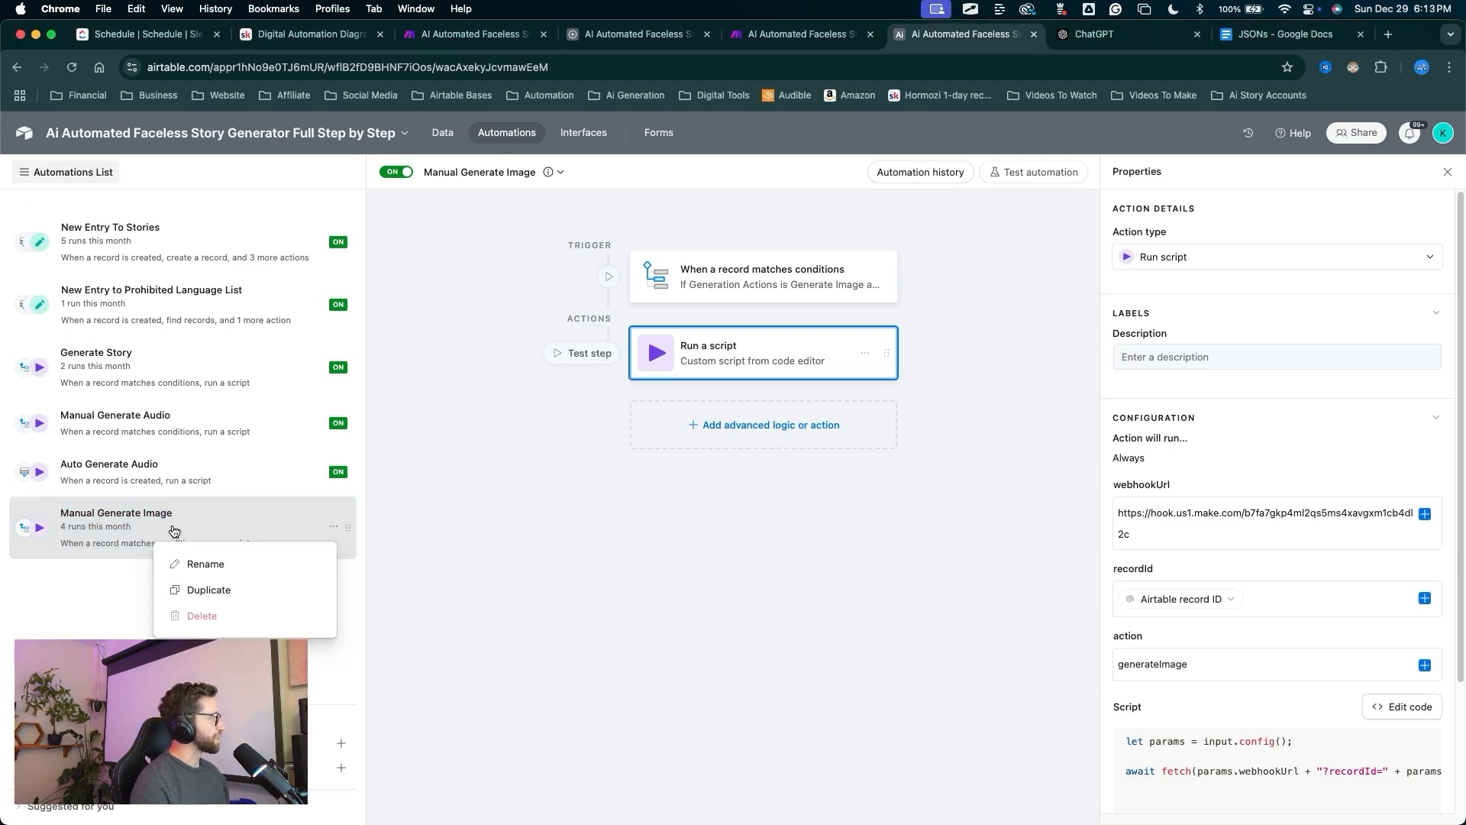
pyautogui.click(202, 592)
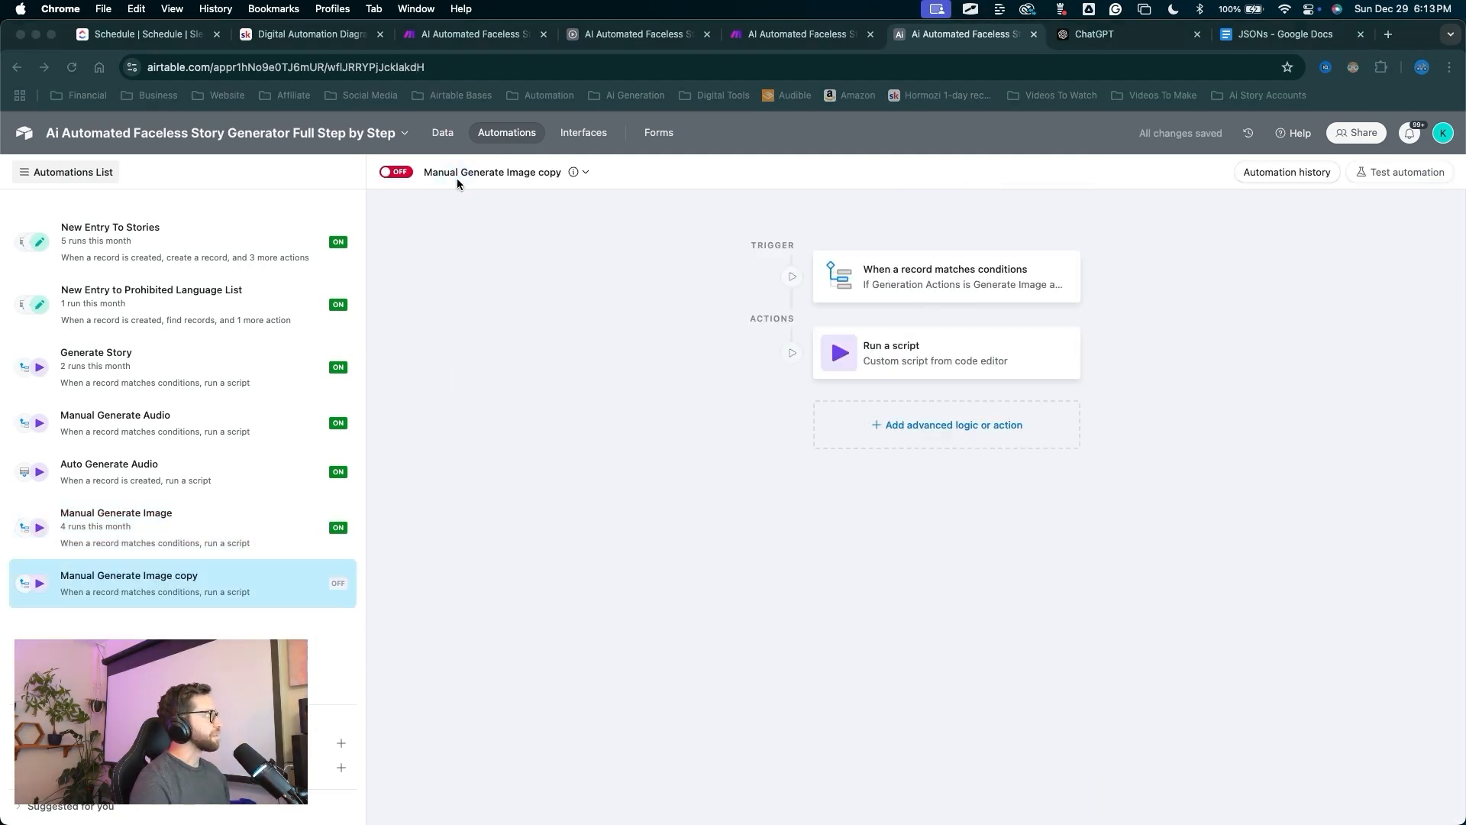
# Rename the copy to 'Manual Generate Video' and switch it on.
pyautogui.click(458, 173)
pyautogui.click(487, 174)
pyautogui.moveTo(475, 174); pyautogui.dragTo(543, 181)
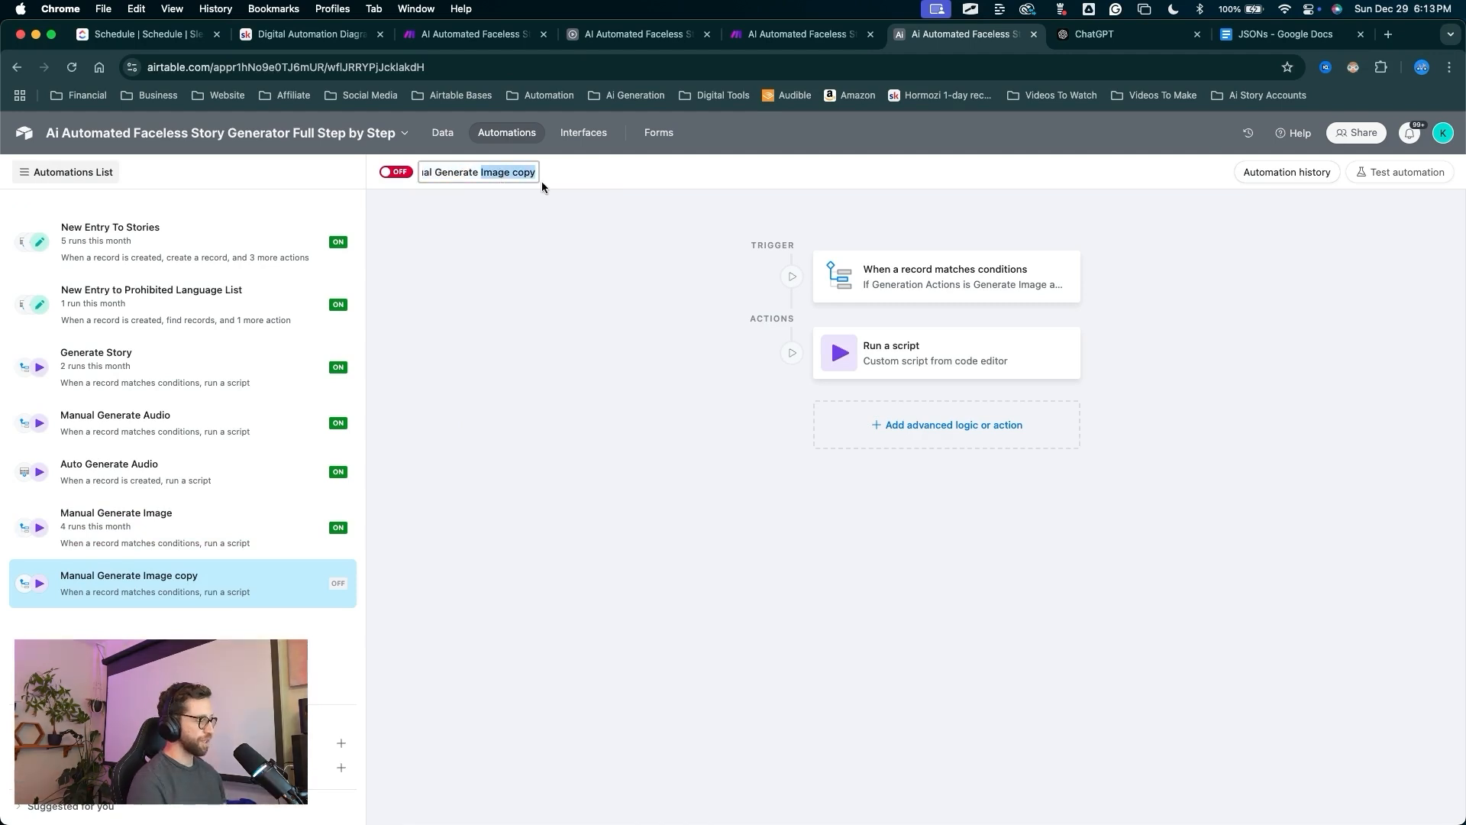
pyautogui.write('Video')
pyautogui.press('Return')
pyautogui.click(398, 175)
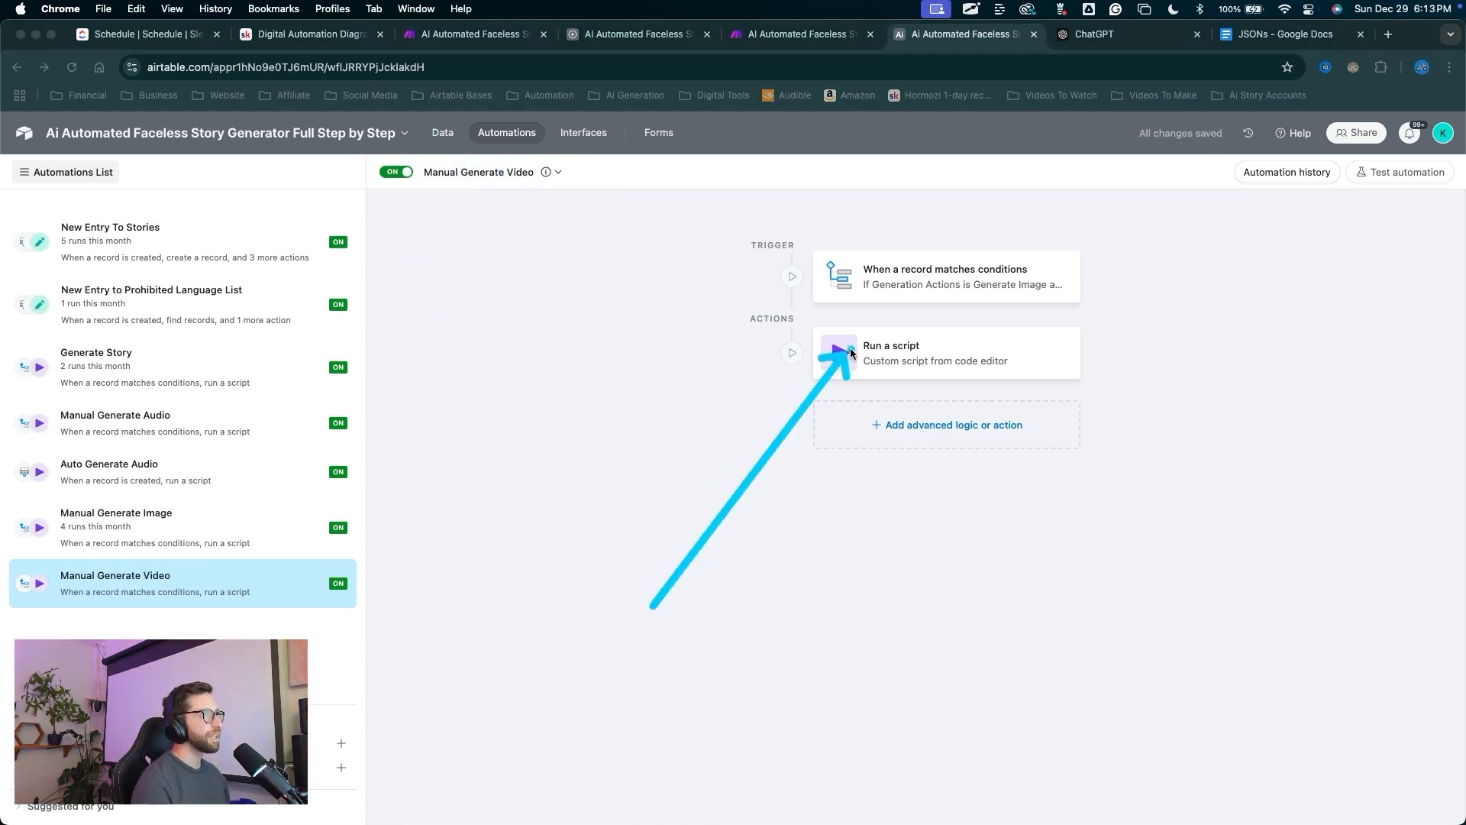
# Make the trigger's Generation Actions condition match Generate Video and publish it.
pyautogui.click(909, 286)
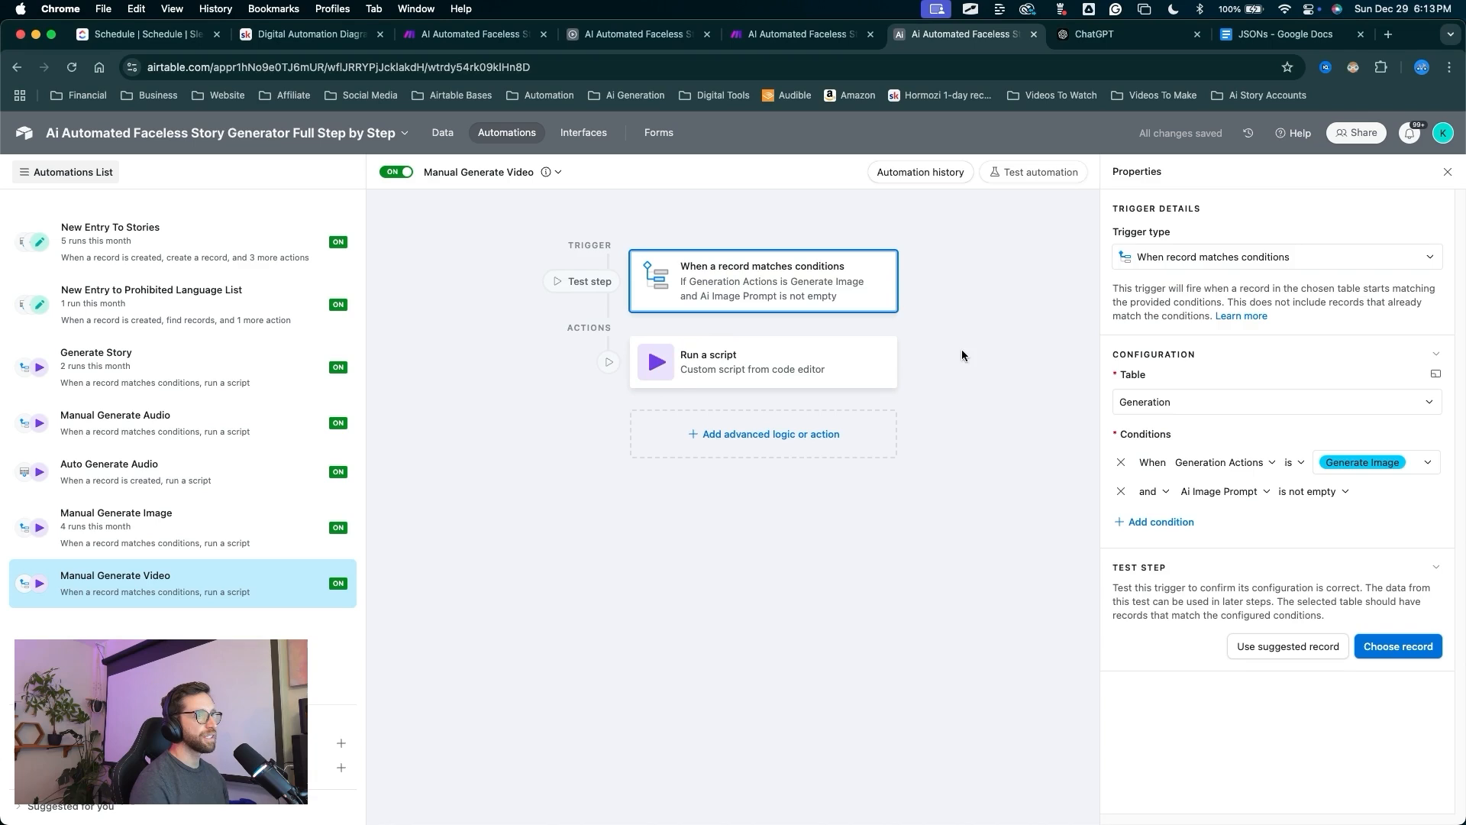
pyautogui.click(1368, 469)
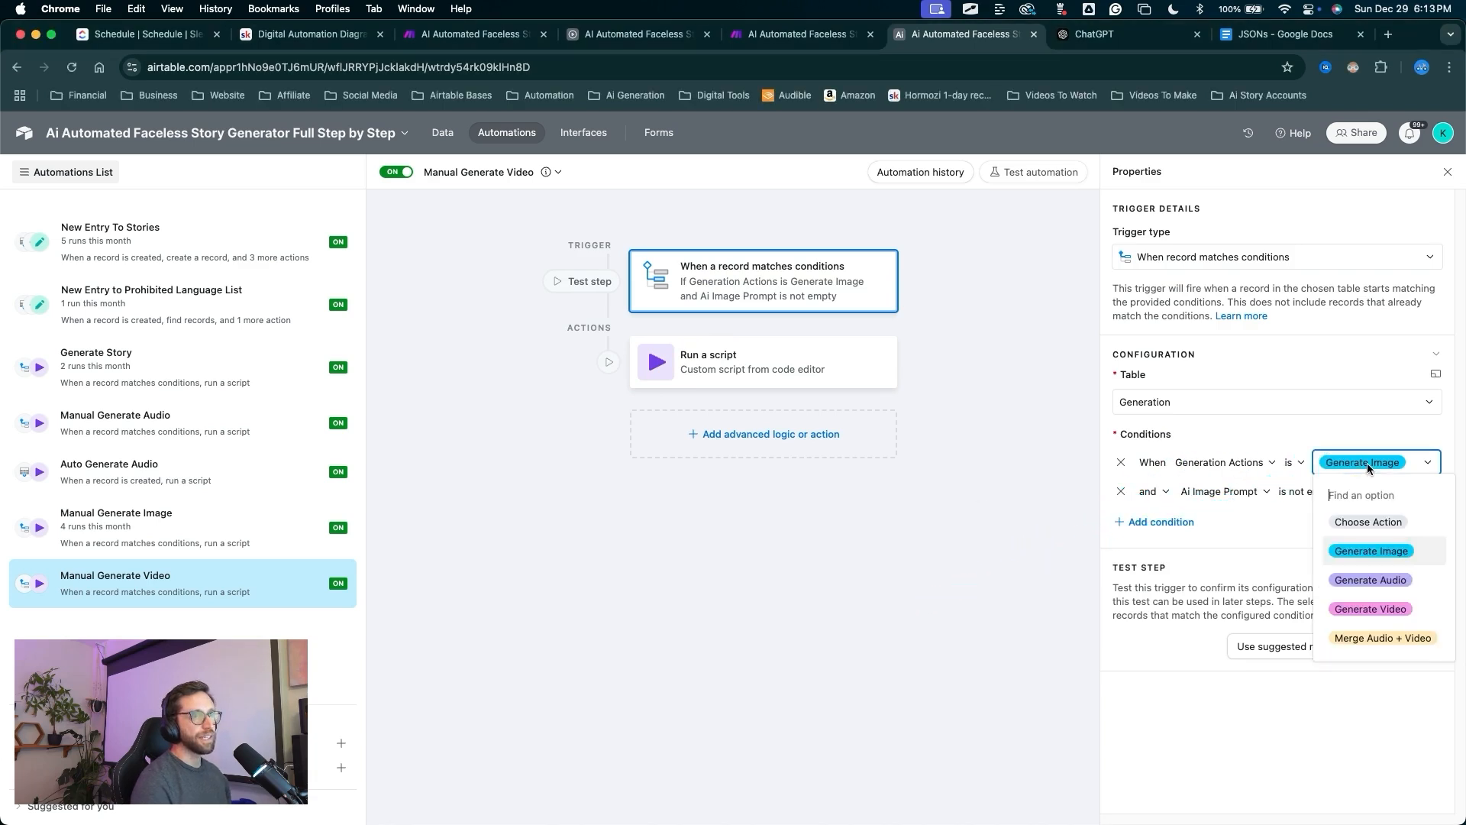
pyautogui.click(1373, 611)
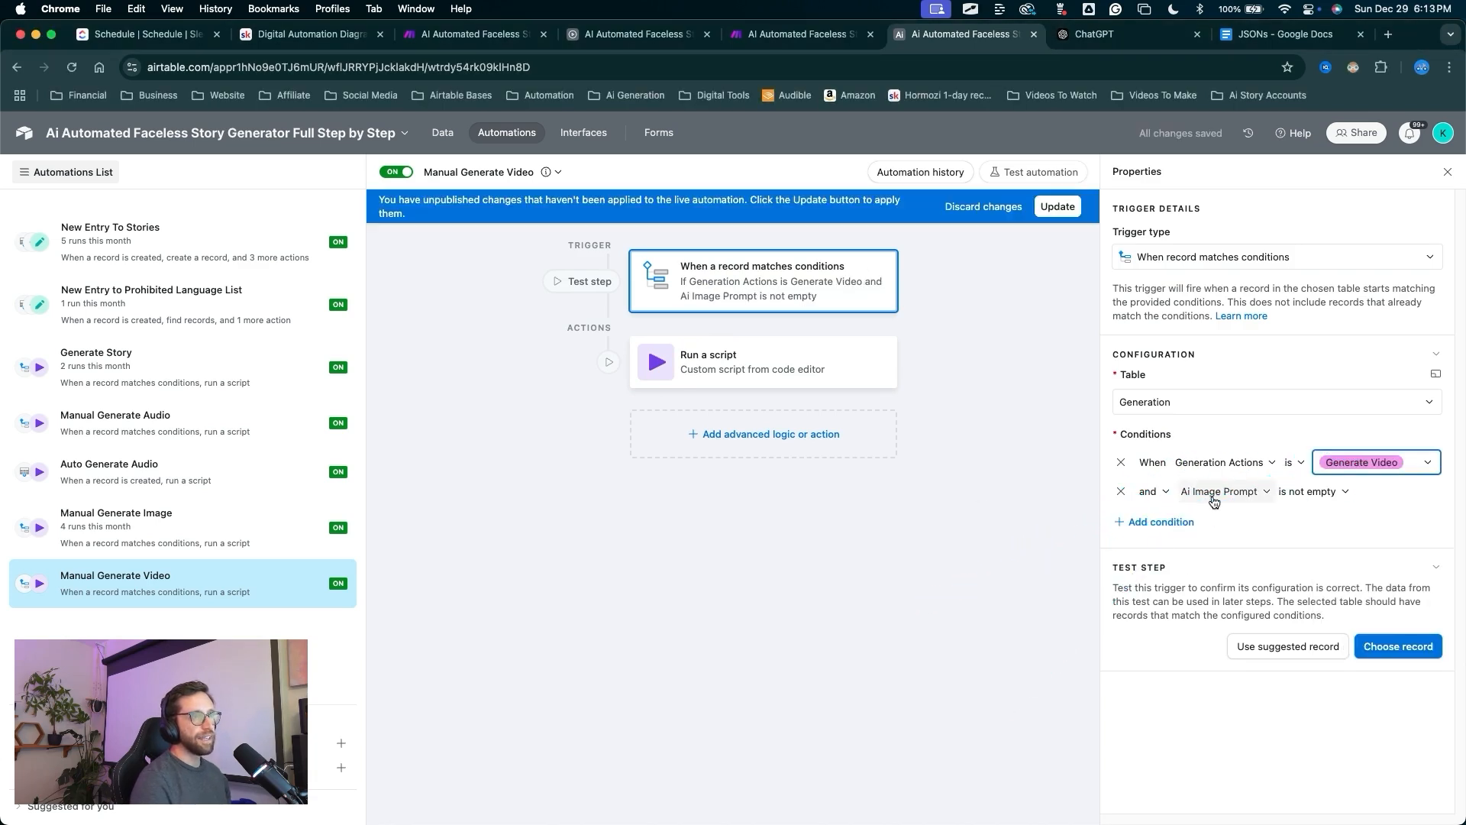
pyautogui.moveTo(1208, 675)
pyautogui.mouseDown()
pyautogui.moveTo(1231, 544)
pyautogui.moveTo(1189, 505)
pyautogui.mouseUp()
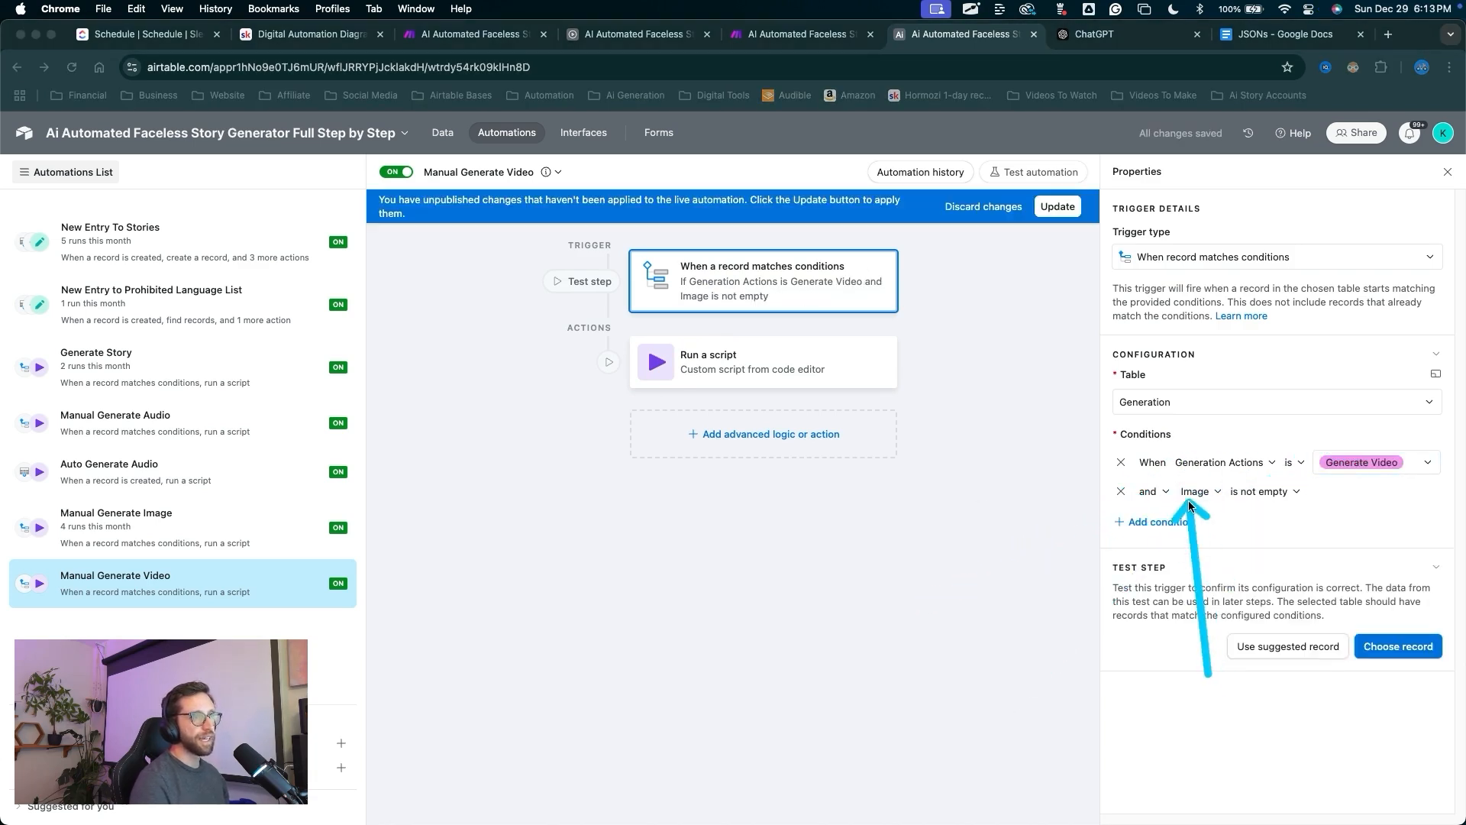
pyautogui.click(1058, 207)
# Change the script's action value from generateImage to generateVideo and publish it.
pyautogui.moveTo(796, 594)
pyautogui.mouseDown()
pyautogui.moveTo(769, 412)
pyautogui.moveTo(740, 378)
pyautogui.mouseUp()
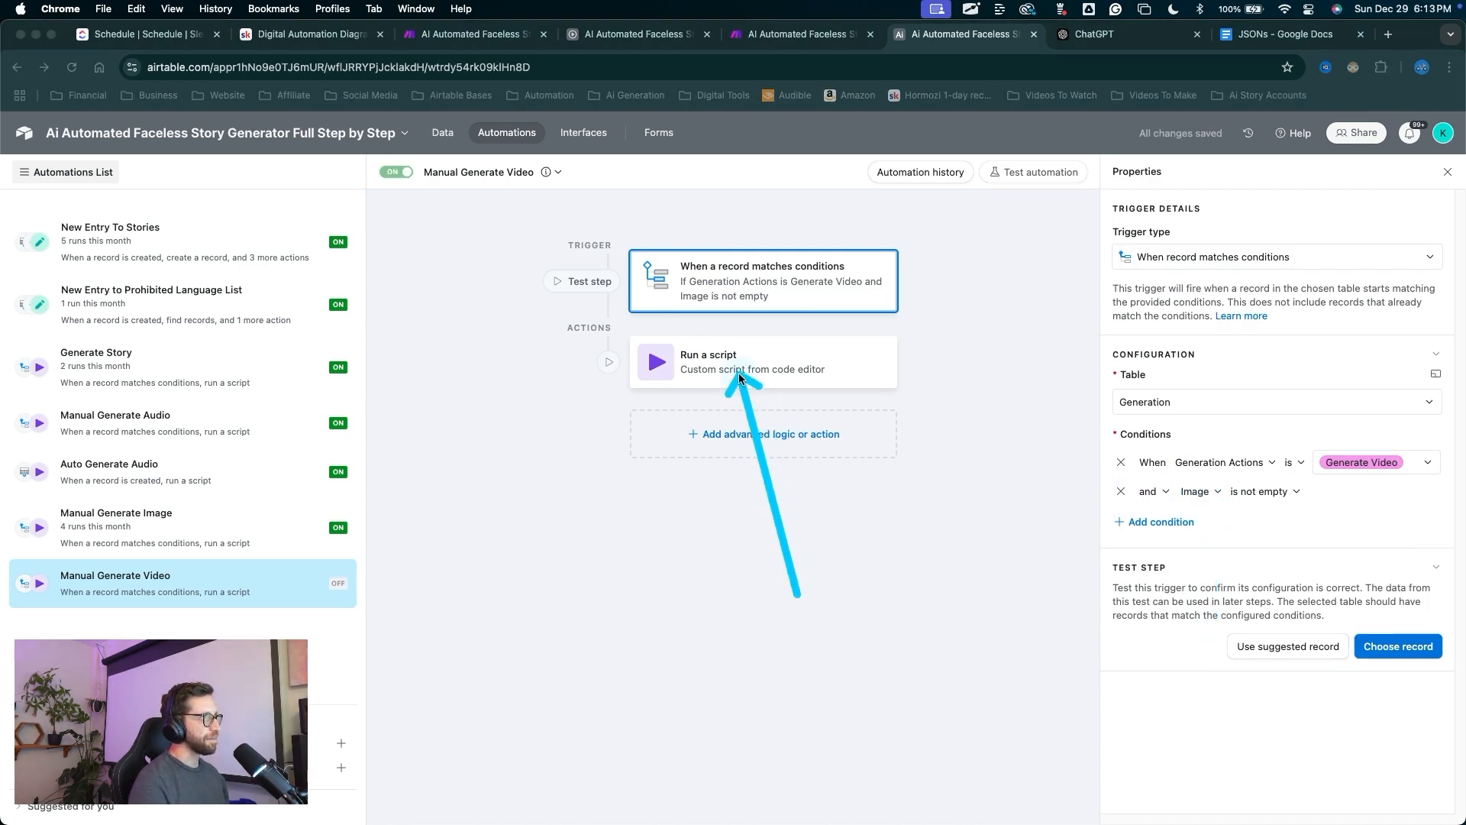
pyautogui.click(740, 371)
pyautogui.click(1230, 662)
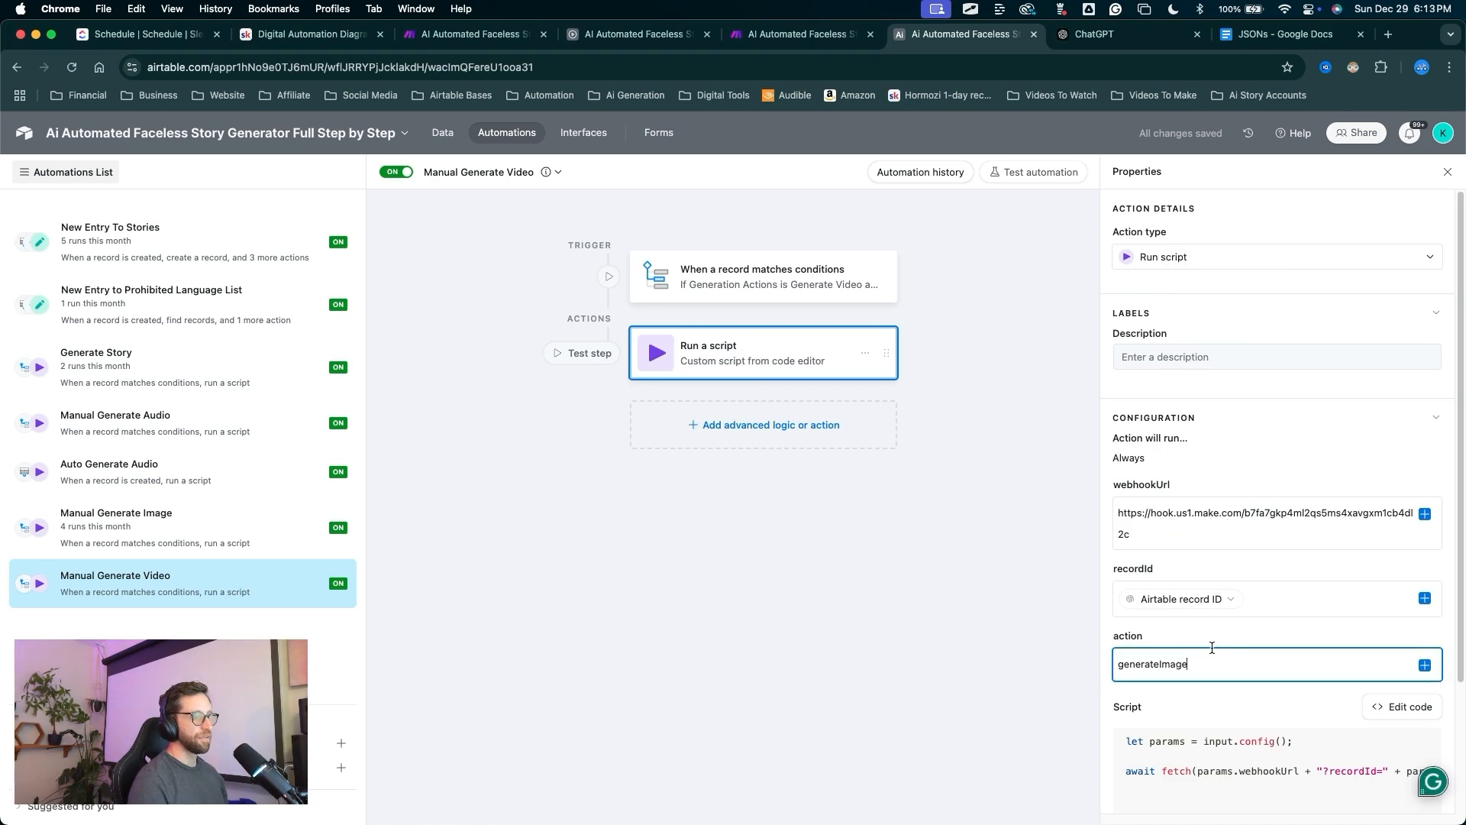
pyautogui.press('BackSpace')
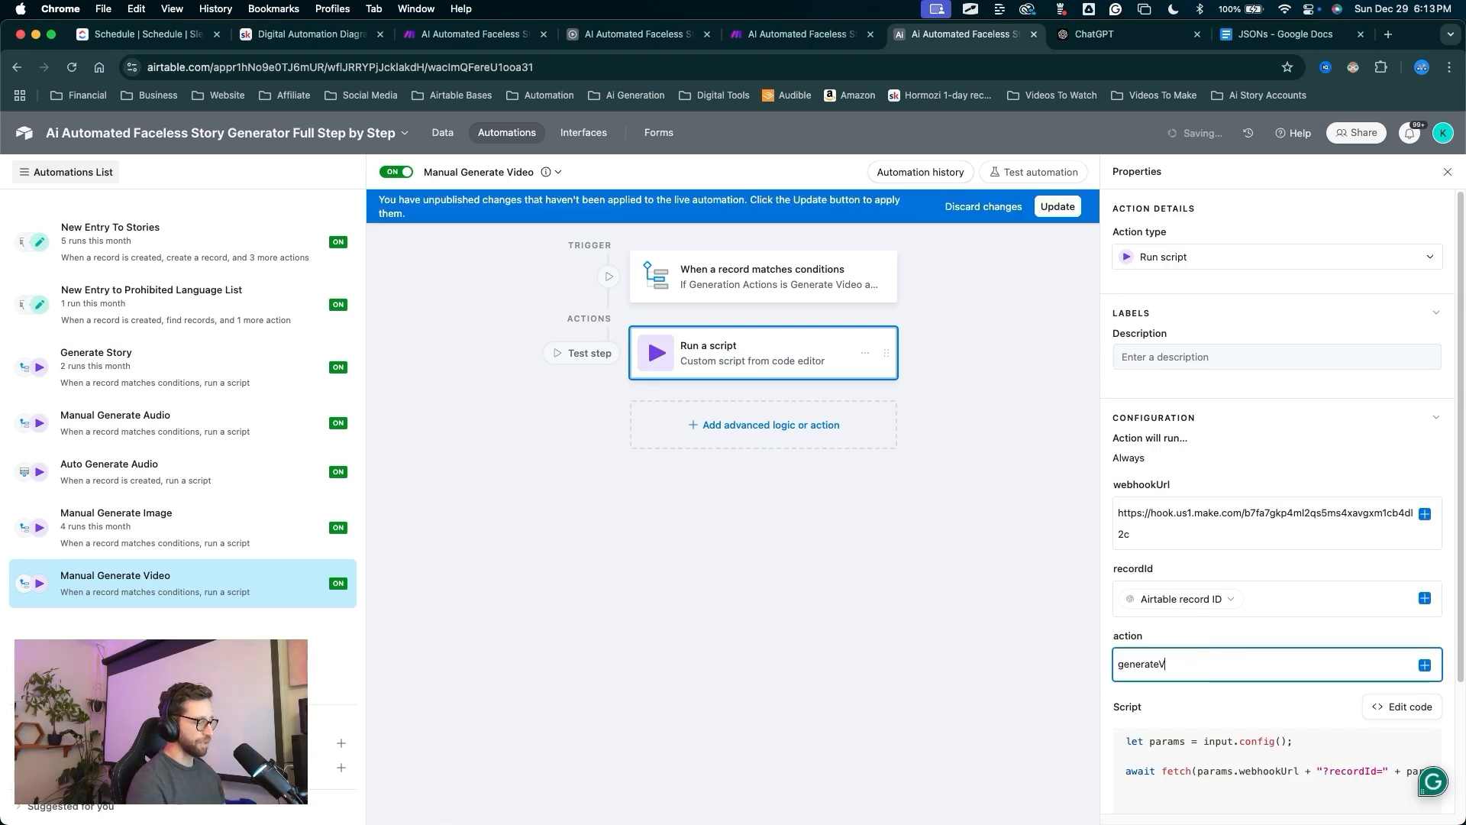
pyautogui.moveTo(1053, 333); pyautogui.dragTo(1047, 219)
pyautogui.click(1048, 212)
pyautogui.moveTo(1214, 666); pyautogui.dragTo(1107, 672)
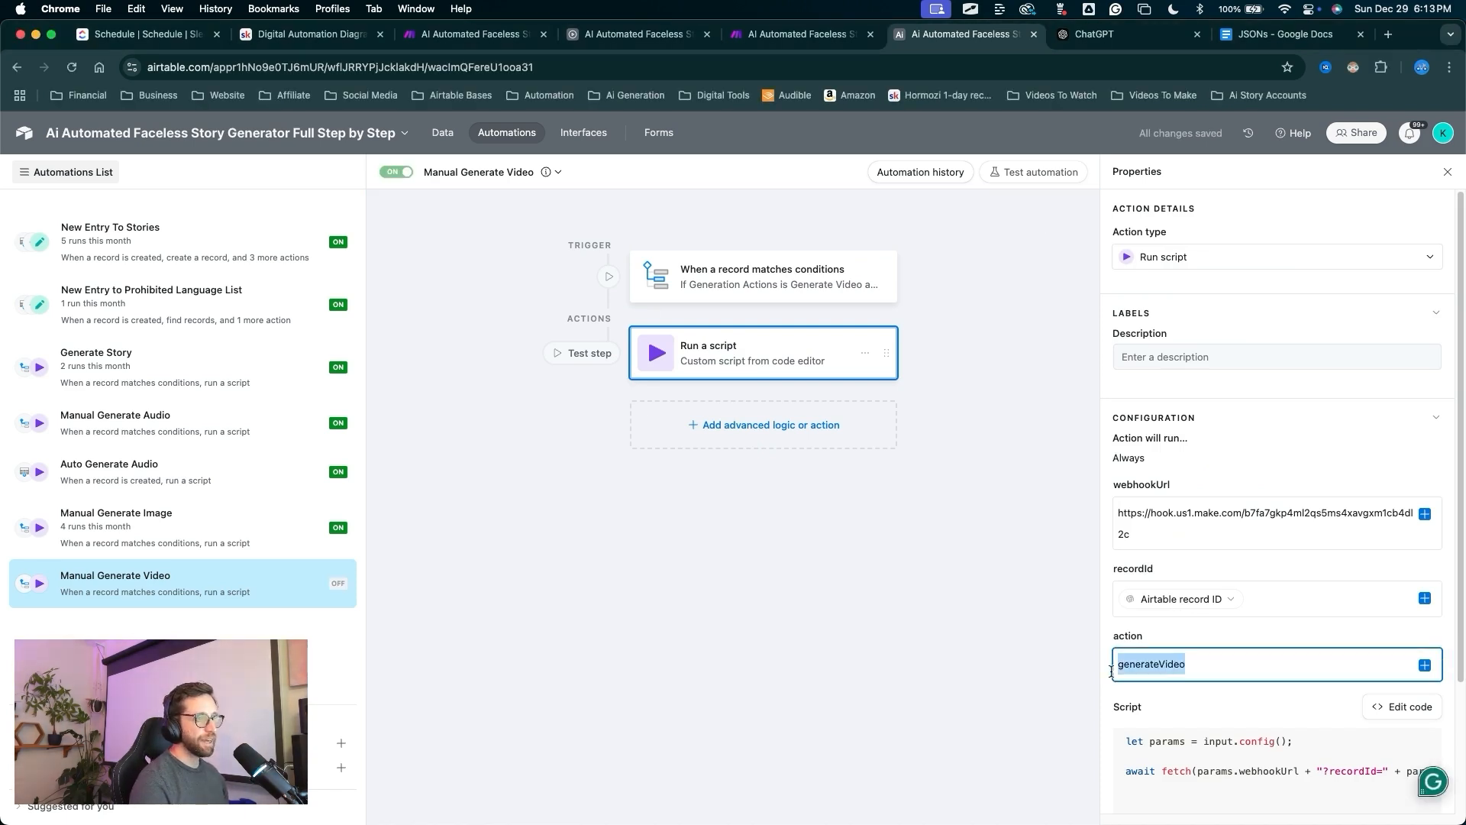
pyautogui.moveTo(1002, 577); pyautogui.dragTo(1113, 661)
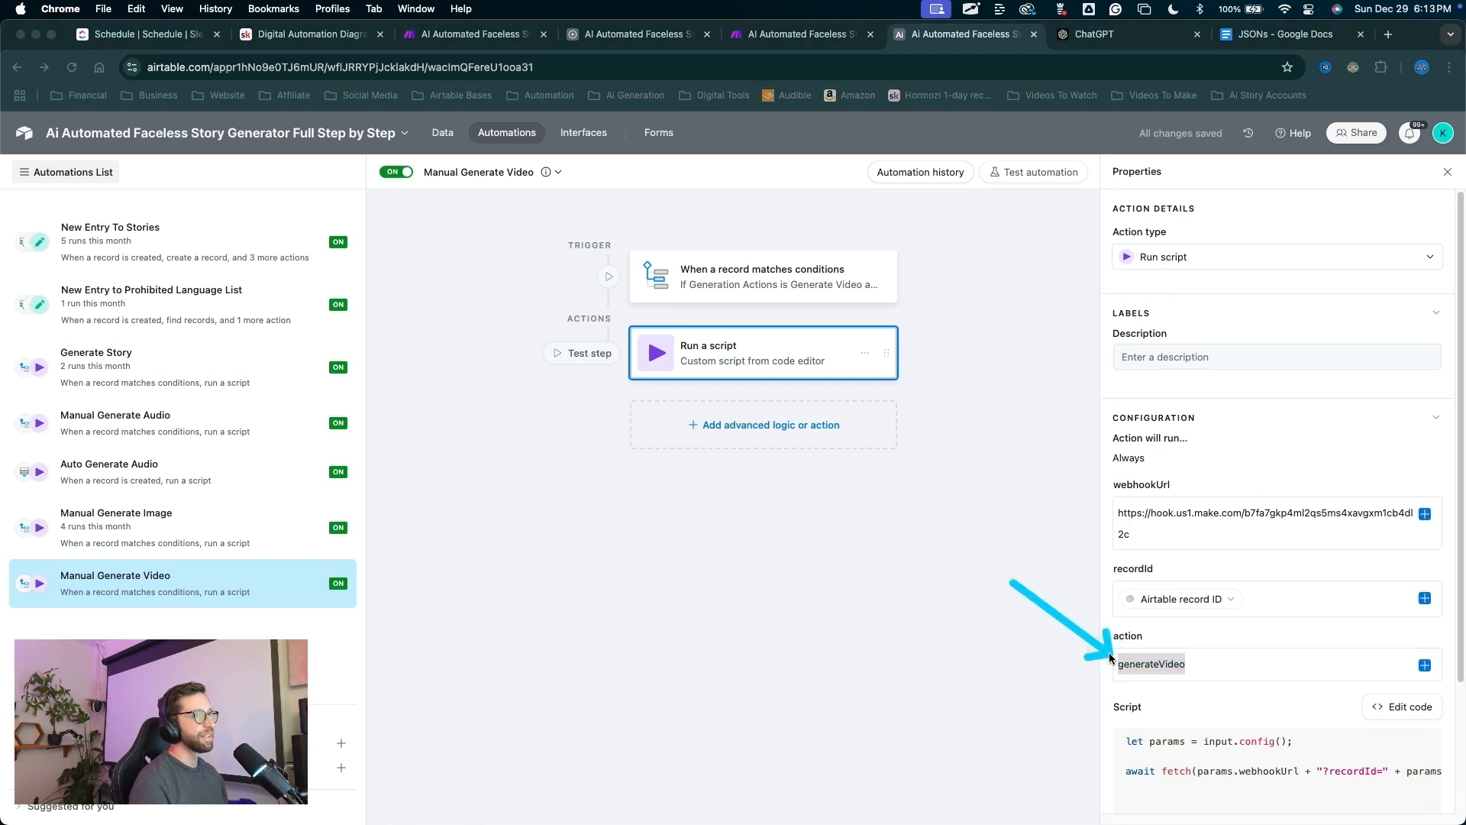
pyautogui.click(830, 36)
# Filter the Generate Video route so 2. action must equal generateVideo.
pyautogui.moveTo(322, 513); pyautogui.dragTo(349, 410)
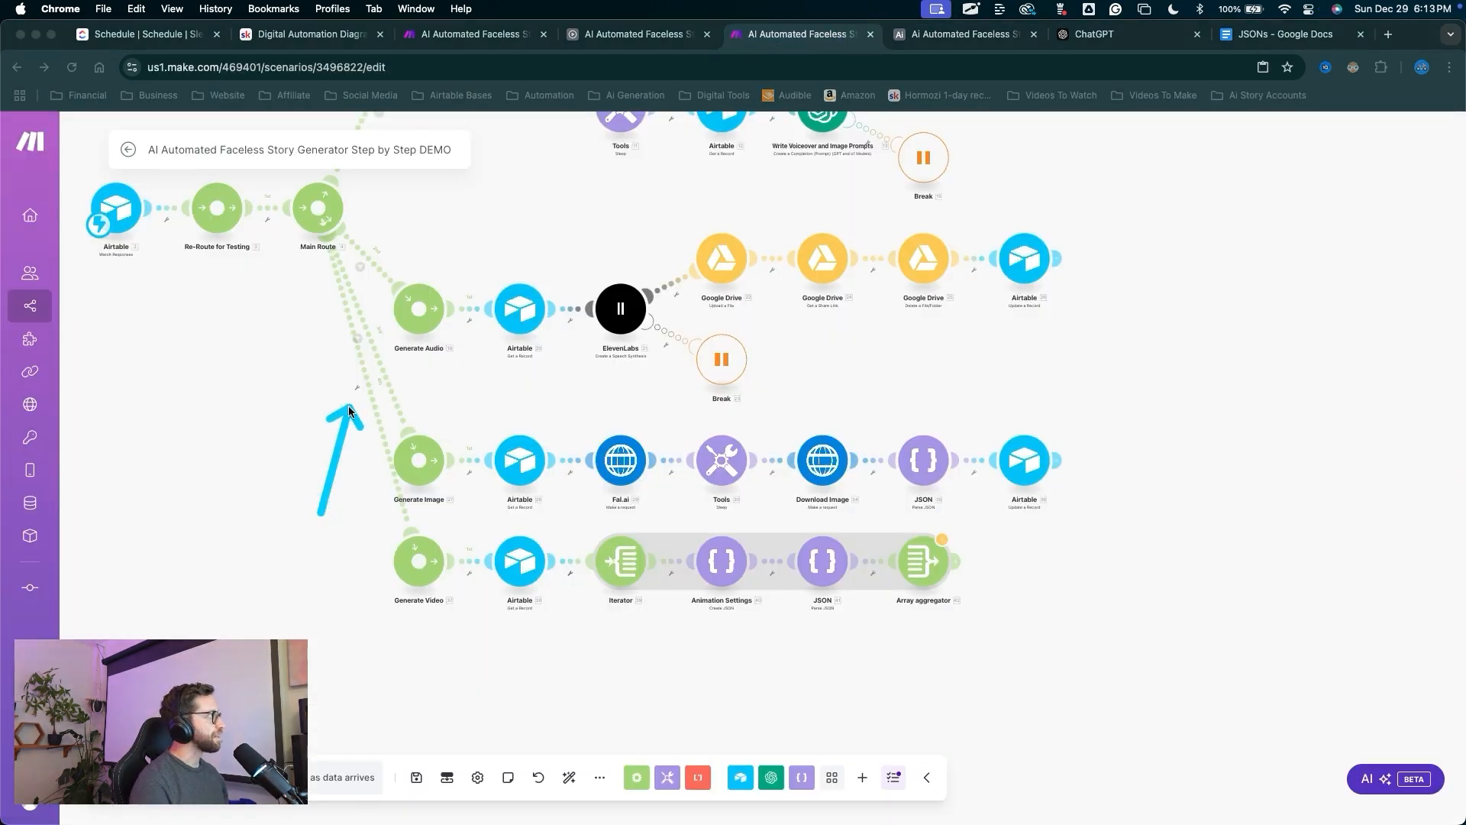
pyautogui.scroll(5, 356, 395)
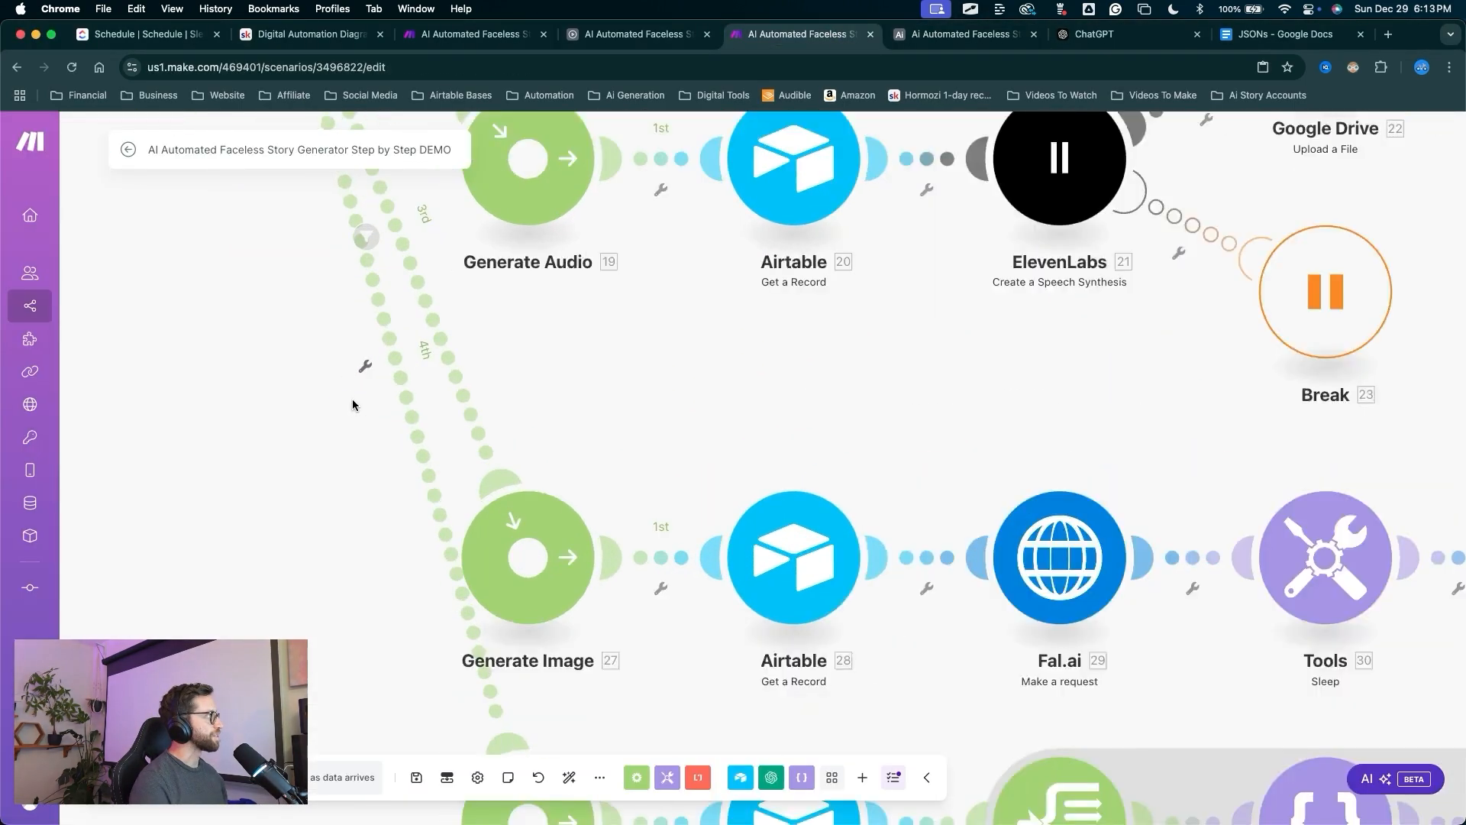
pyautogui.click(367, 364)
pyautogui.click(367, 381)
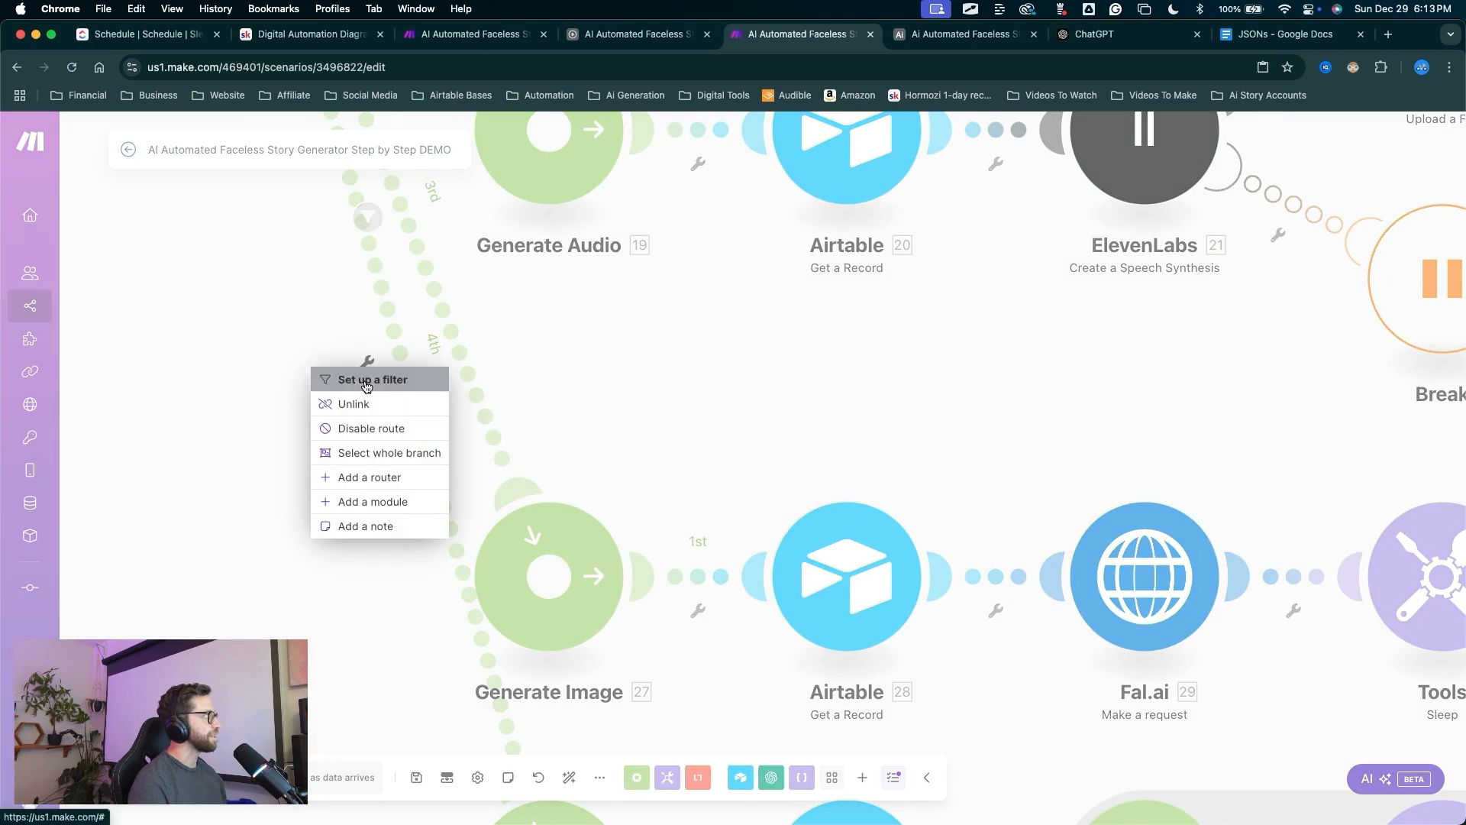
pyautogui.click(811, 451)
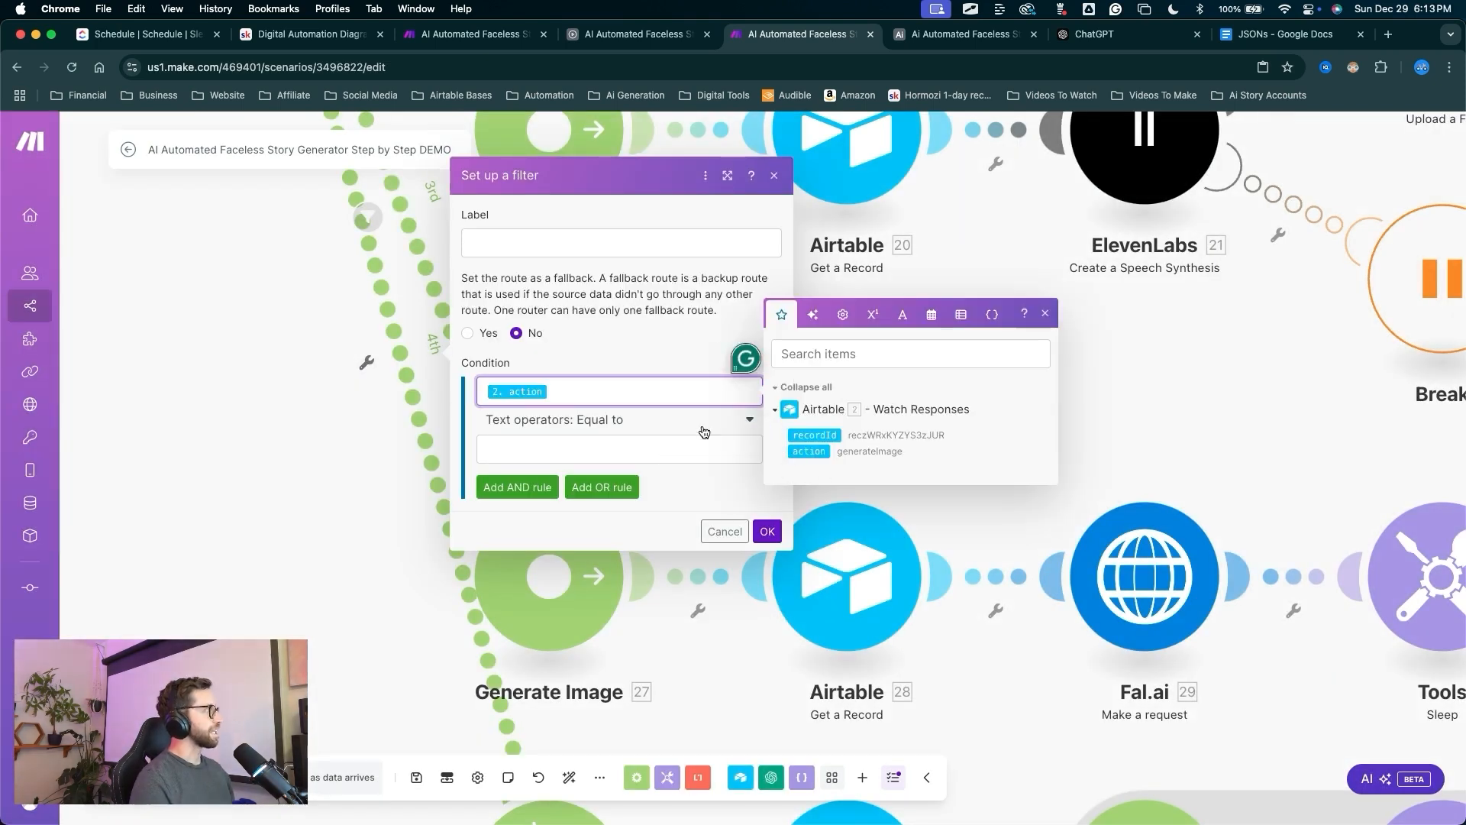
pyautogui.click(586, 441)
pyautogui.write('generateVideo')
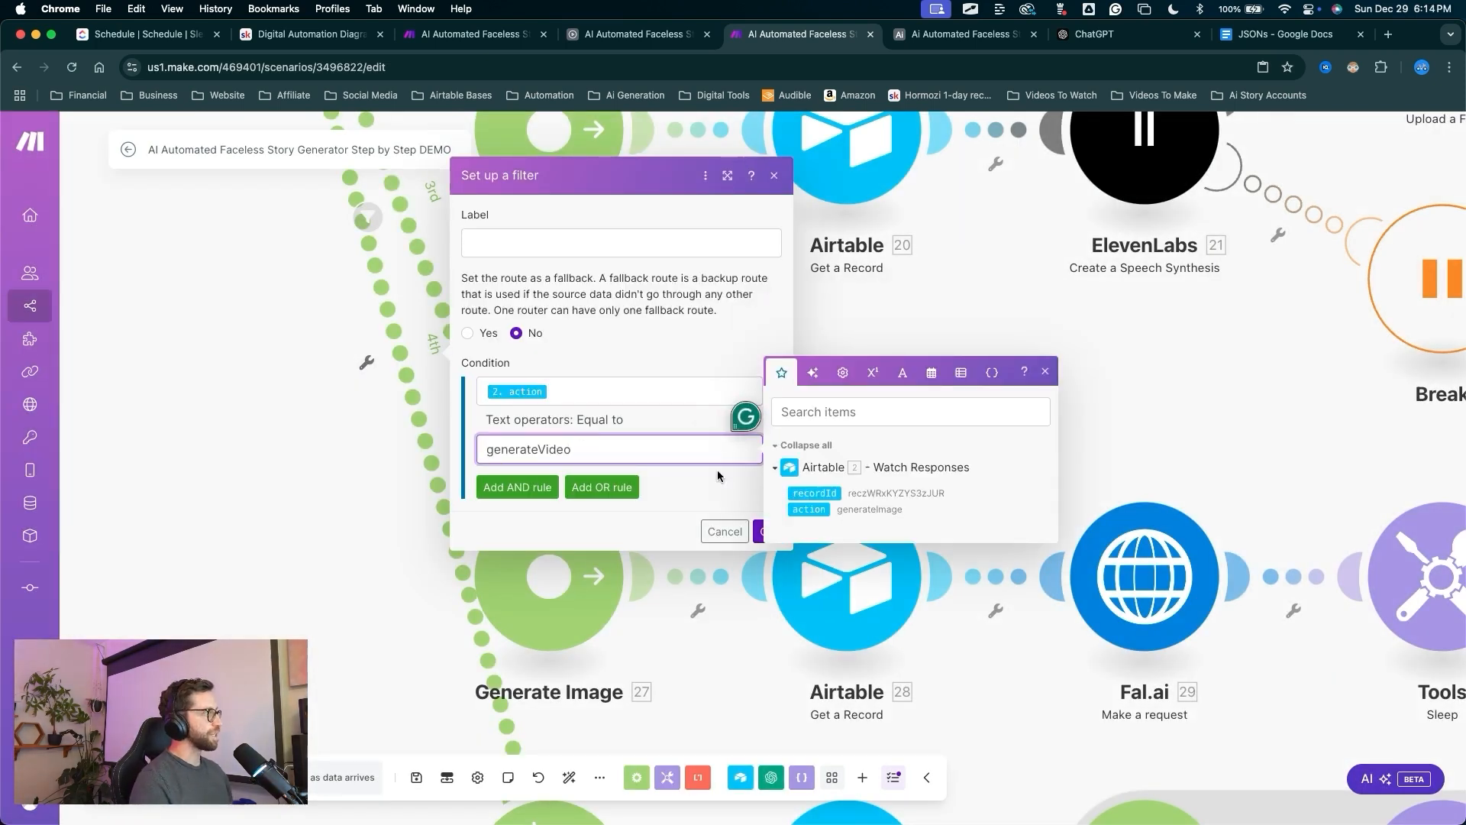
pyautogui.click(735, 479)
pyautogui.click(767, 532)
# Run the scenario once, dismissing the warning.
pyautogui.scroll(-10, 750, 458)
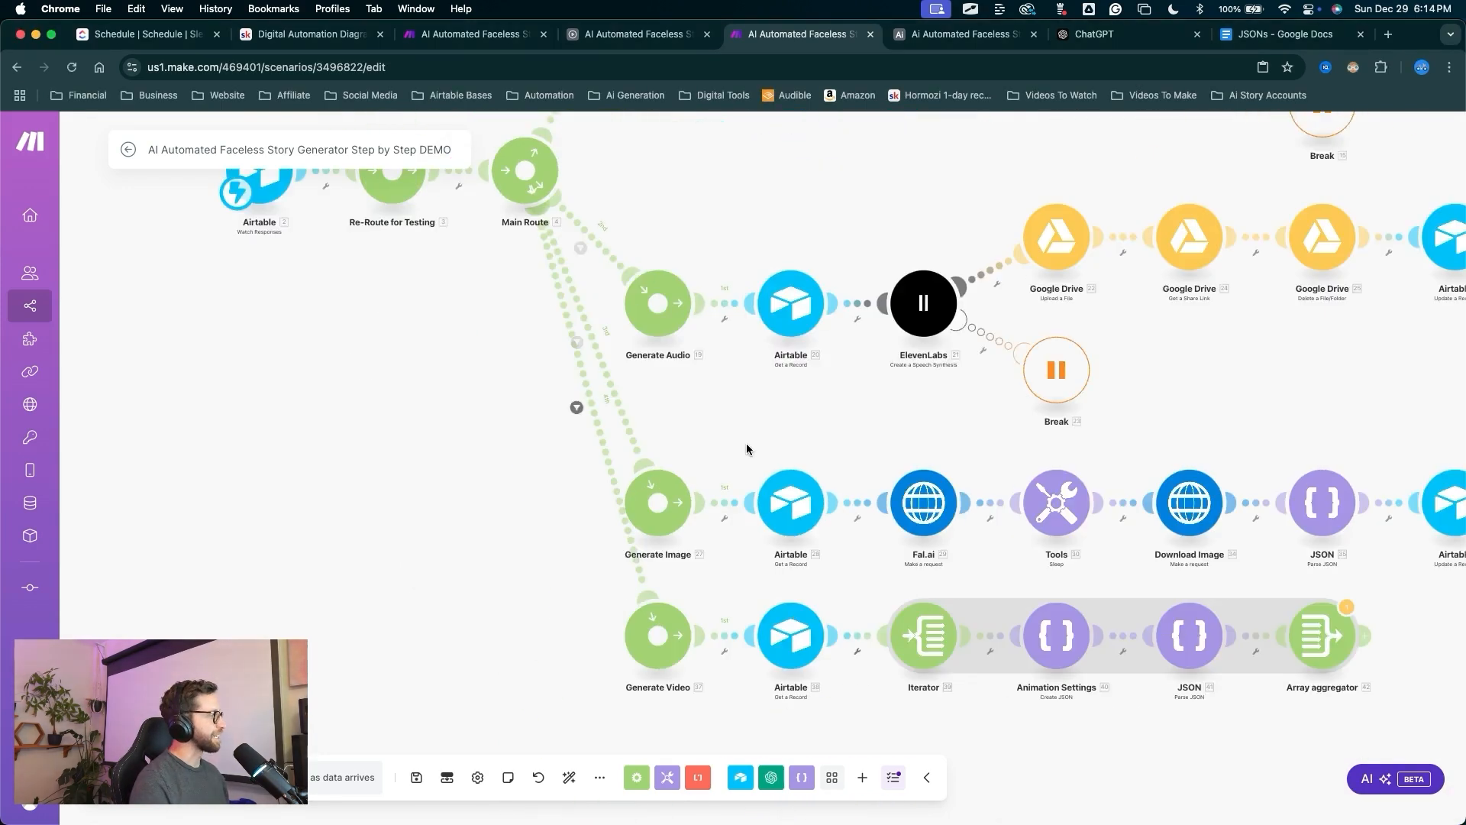
pyautogui.moveTo(615, 514); pyautogui.dragTo(513, 548)
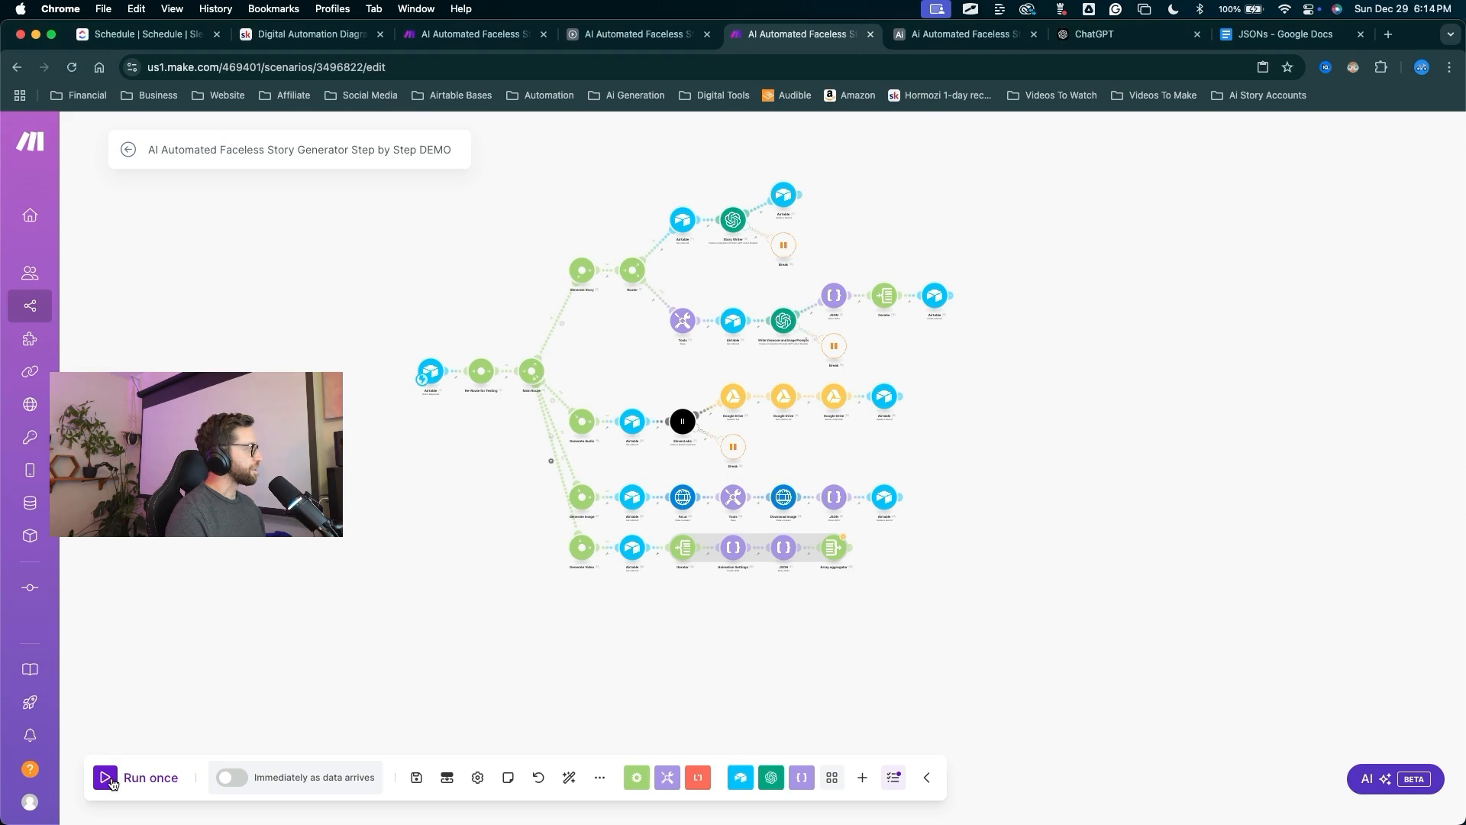
pyautogui.click(141, 776)
pyautogui.click(838, 527)
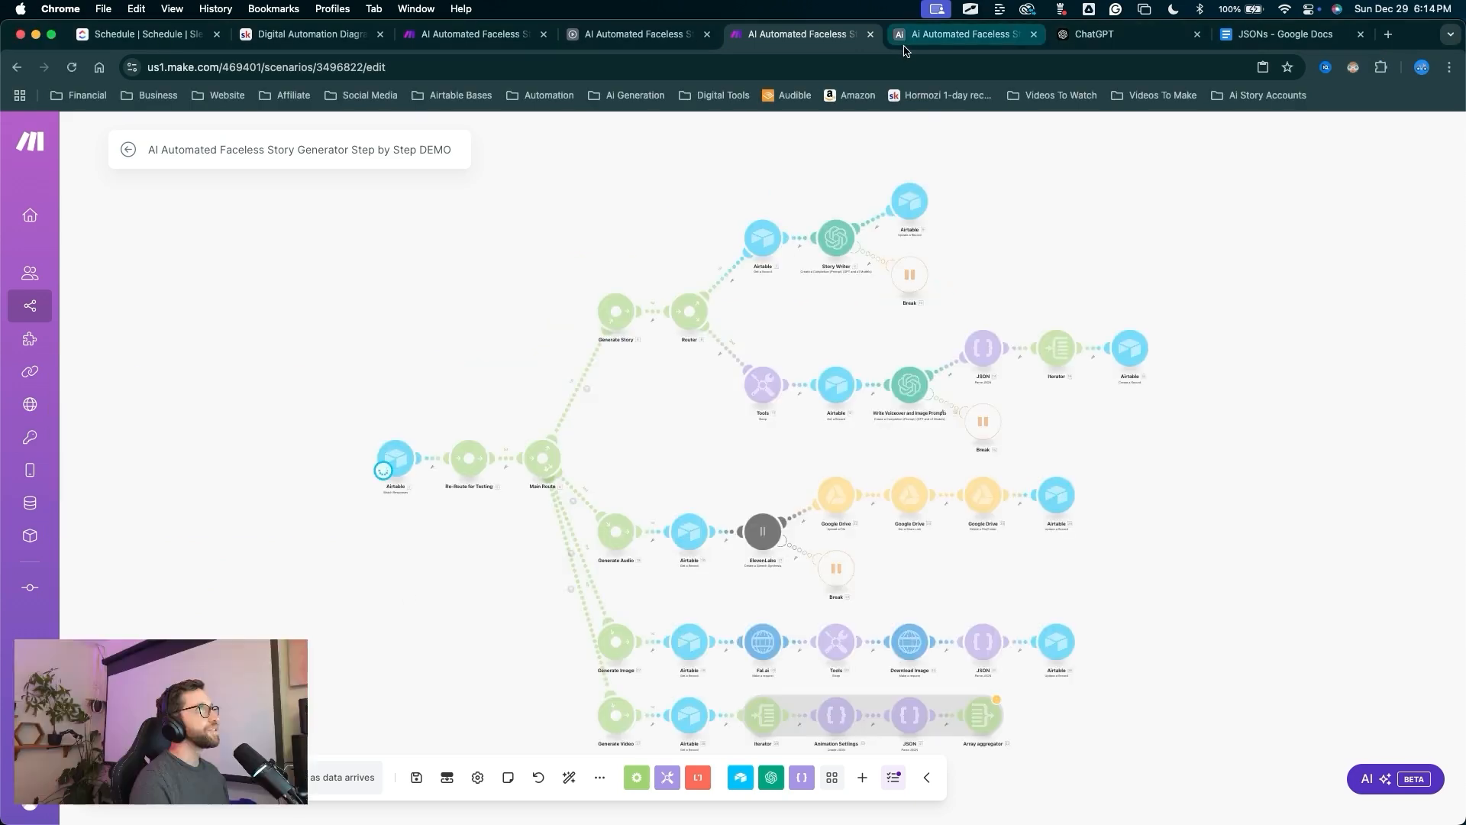
# Open the Generation view of the Generation table.
pyautogui.click(907, 42)
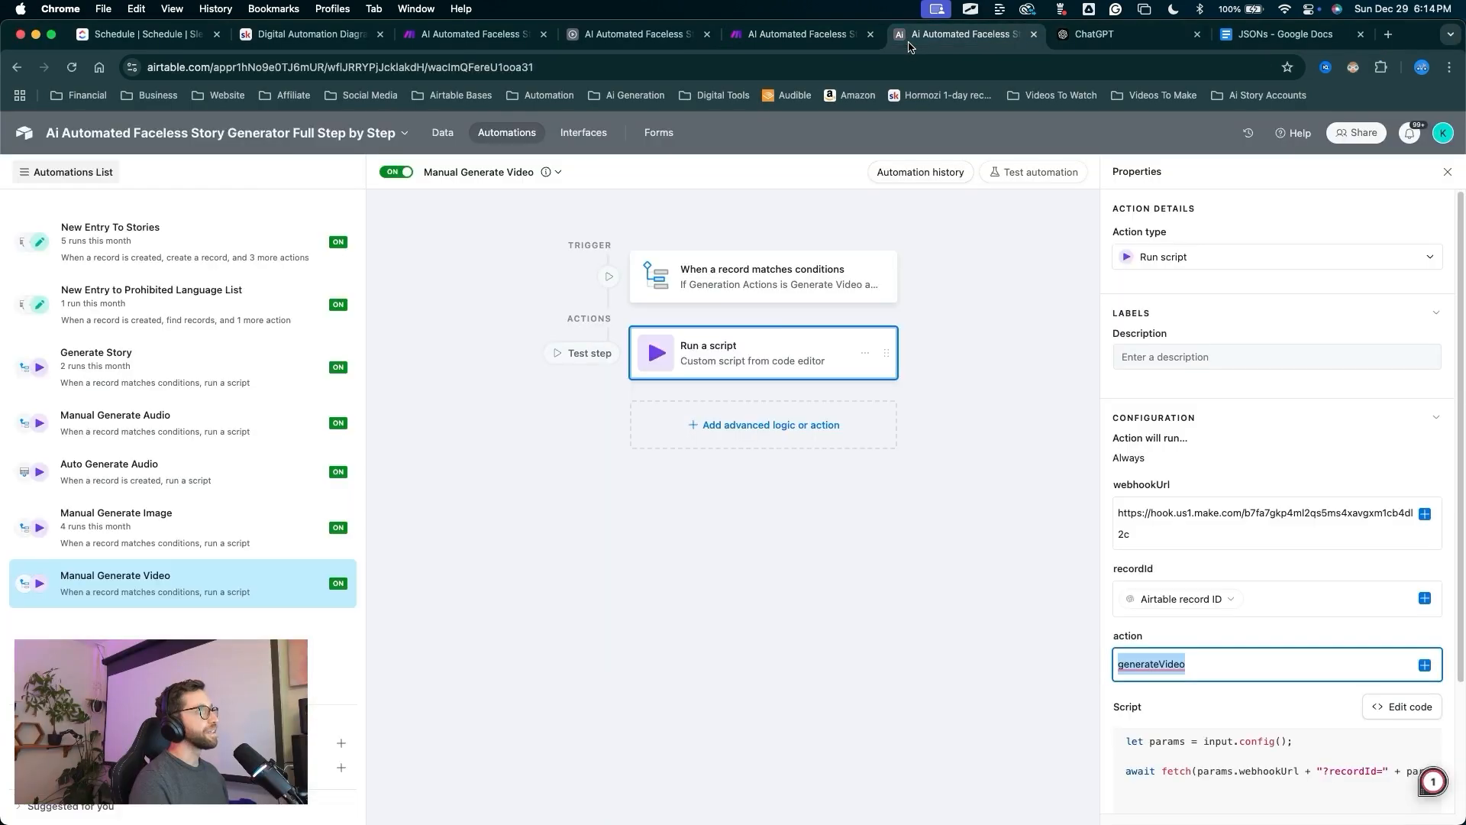
pyautogui.moveTo(456, 537); pyautogui.dragTo(447, 148)
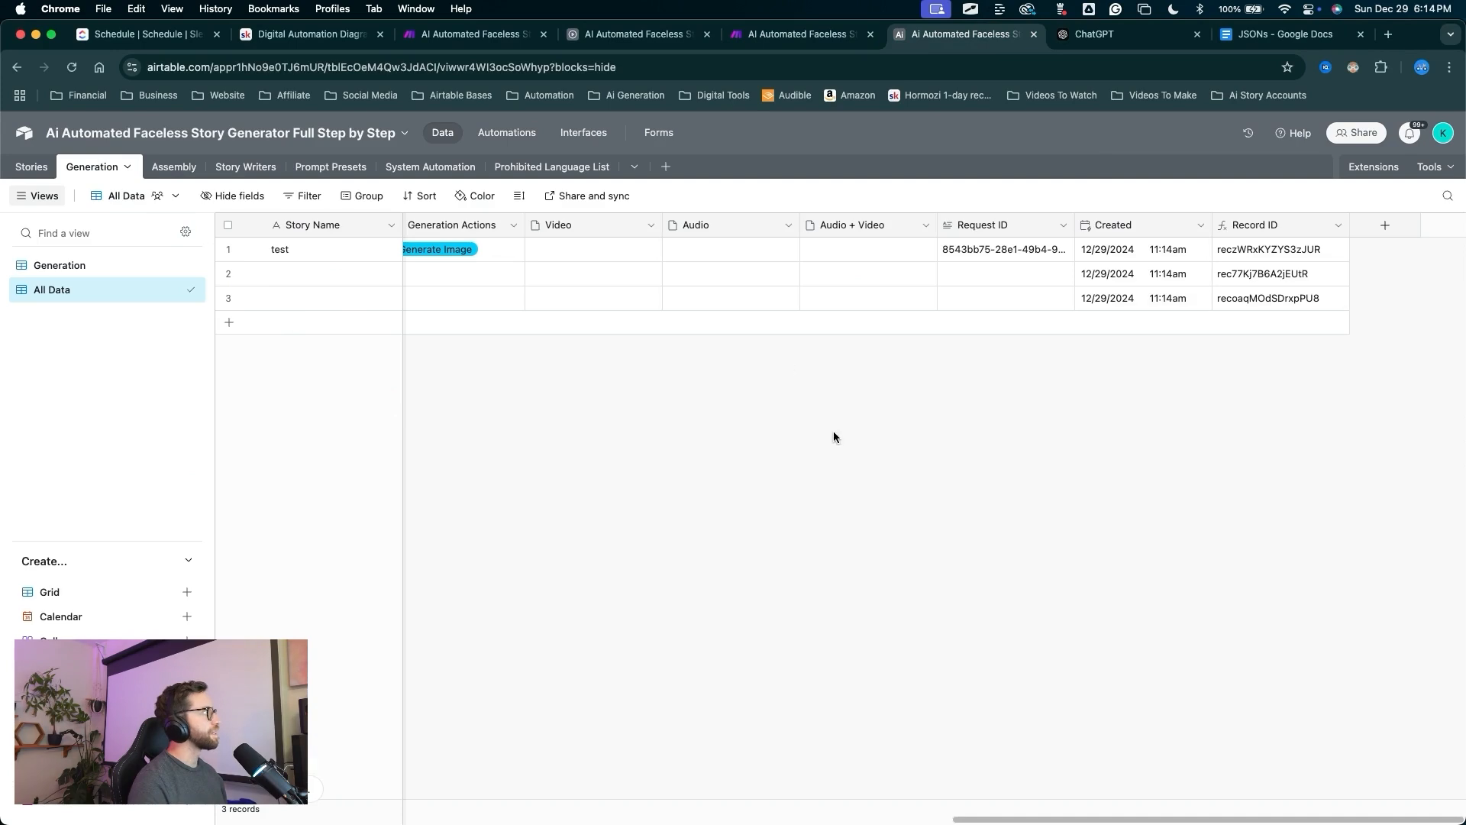
pyautogui.moveTo(808, 503); pyautogui.dragTo(159, 259)
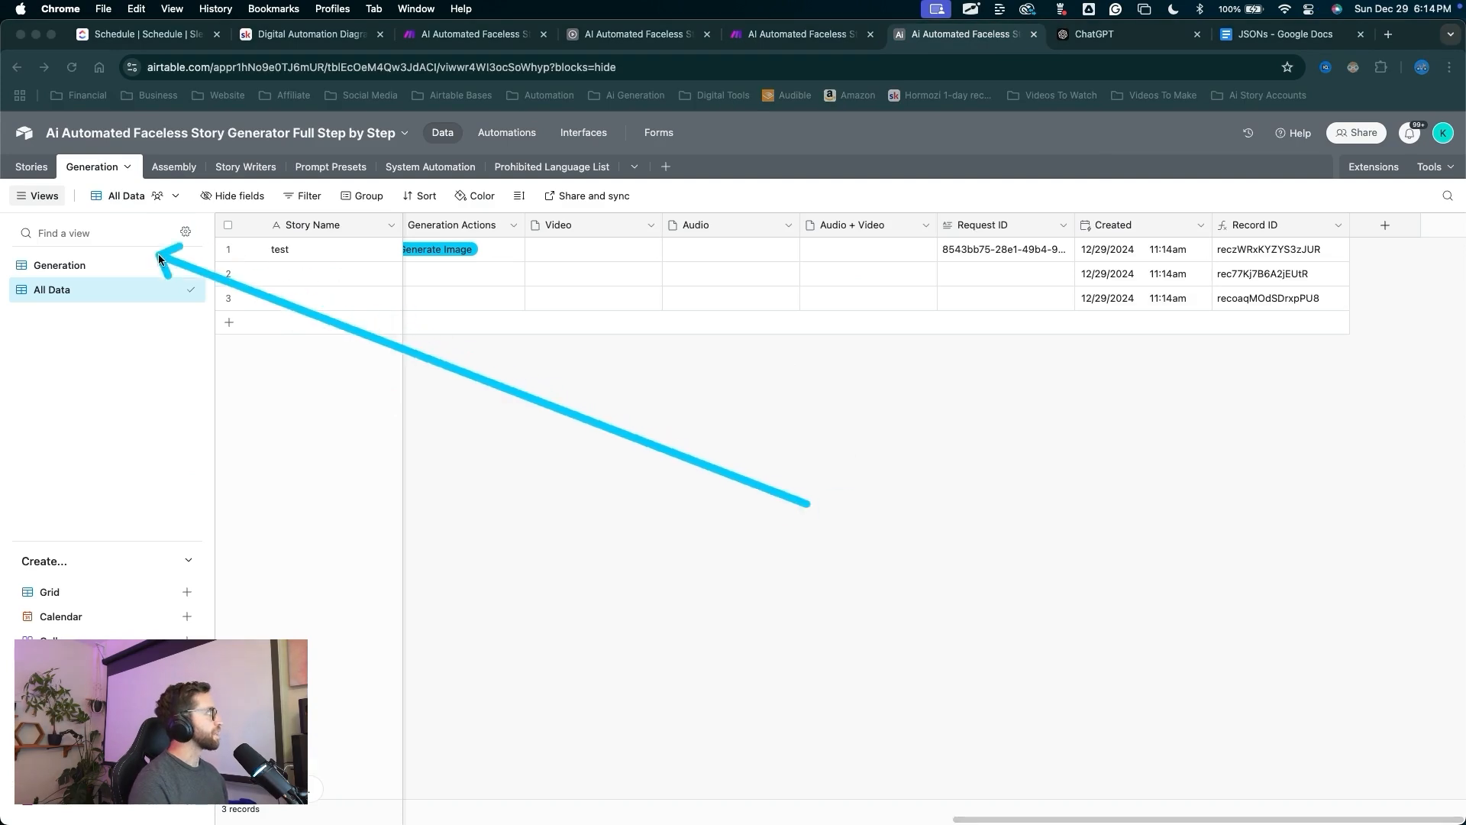
pyautogui.click(76, 265)
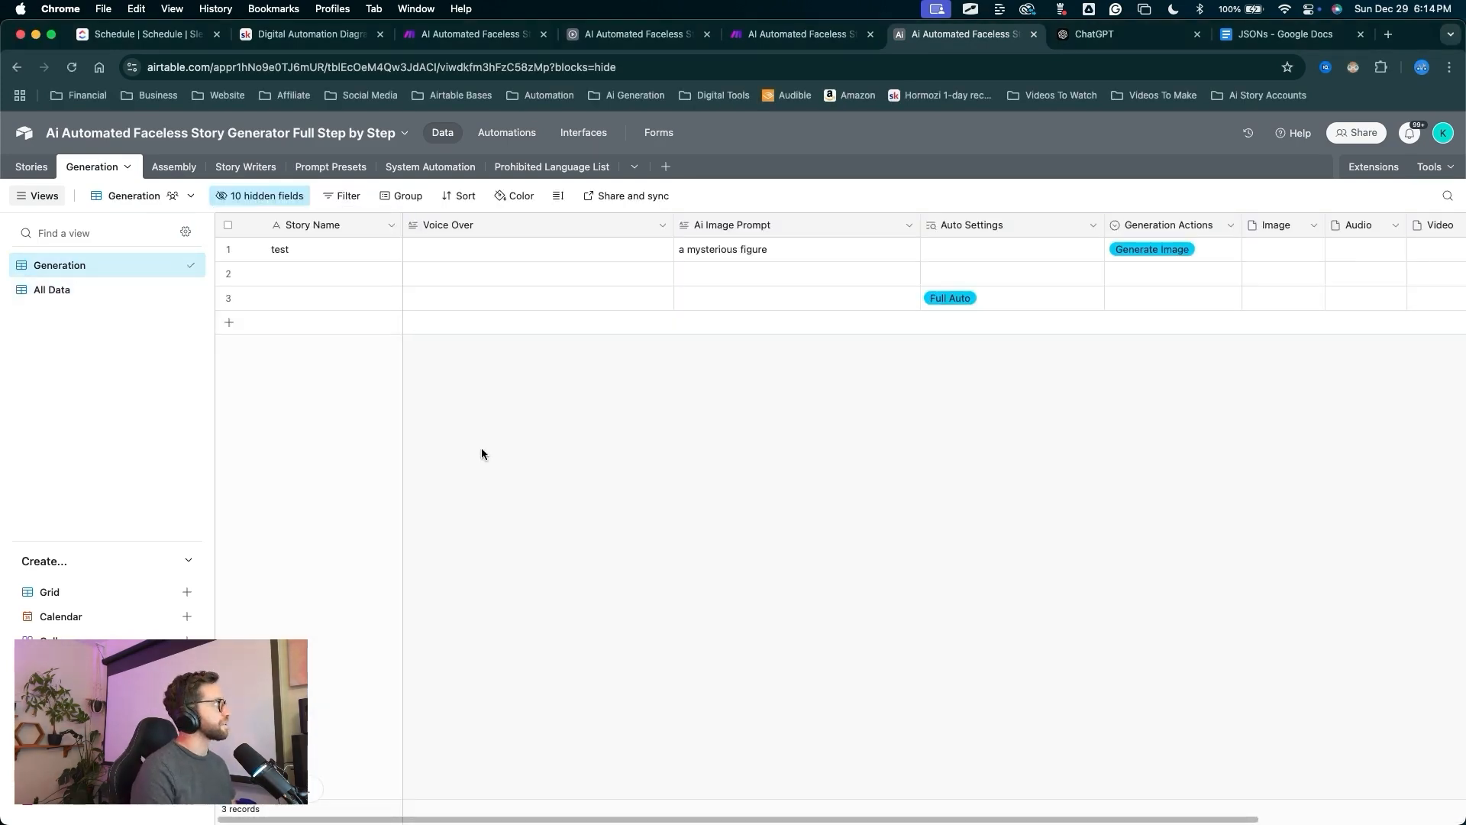
pyautogui.moveTo(482, 421); pyautogui.dragTo(16, 171)
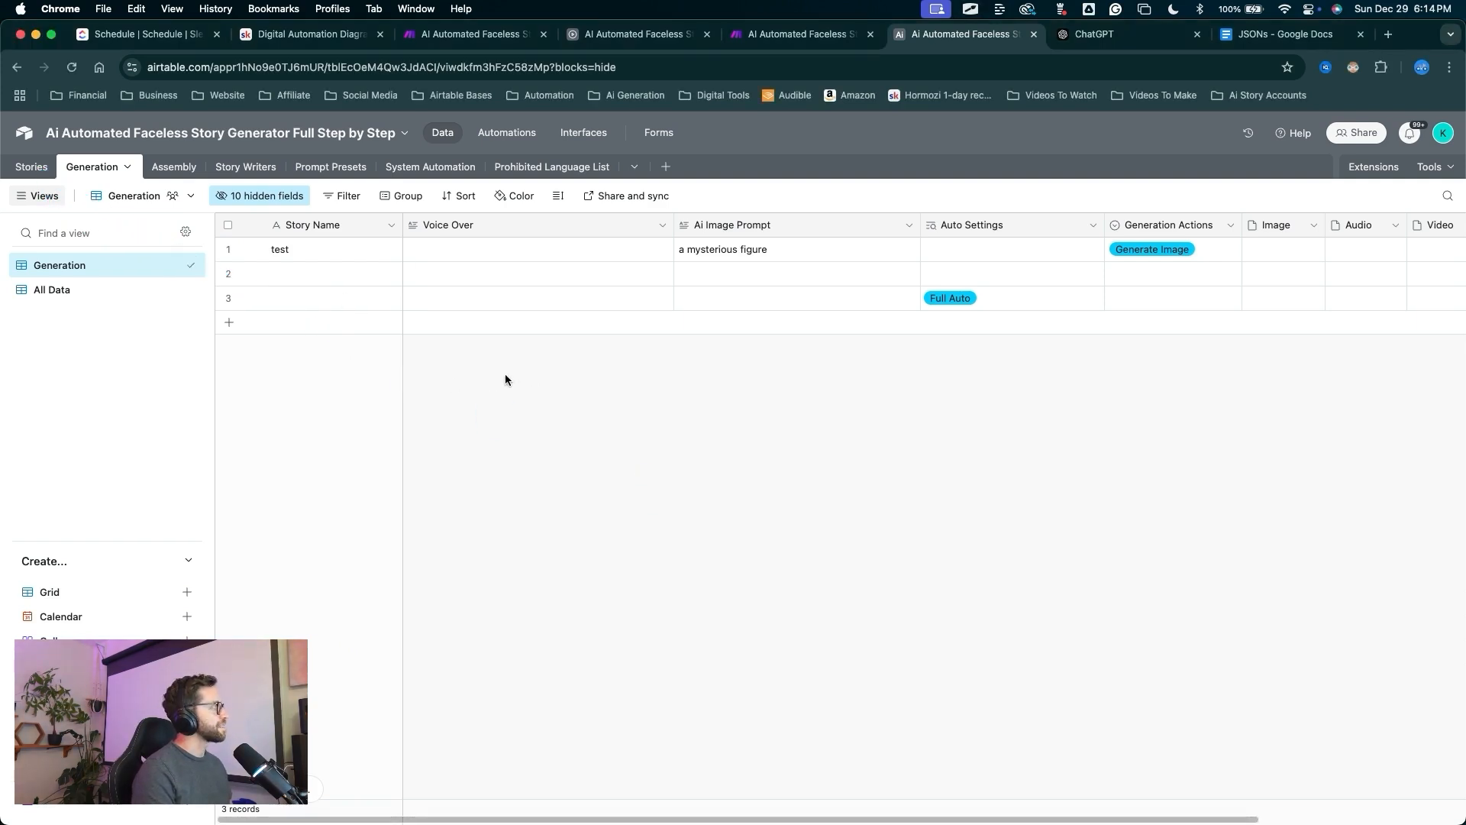
pyautogui.moveTo(490, 393); pyautogui.dragTo(18, 295)
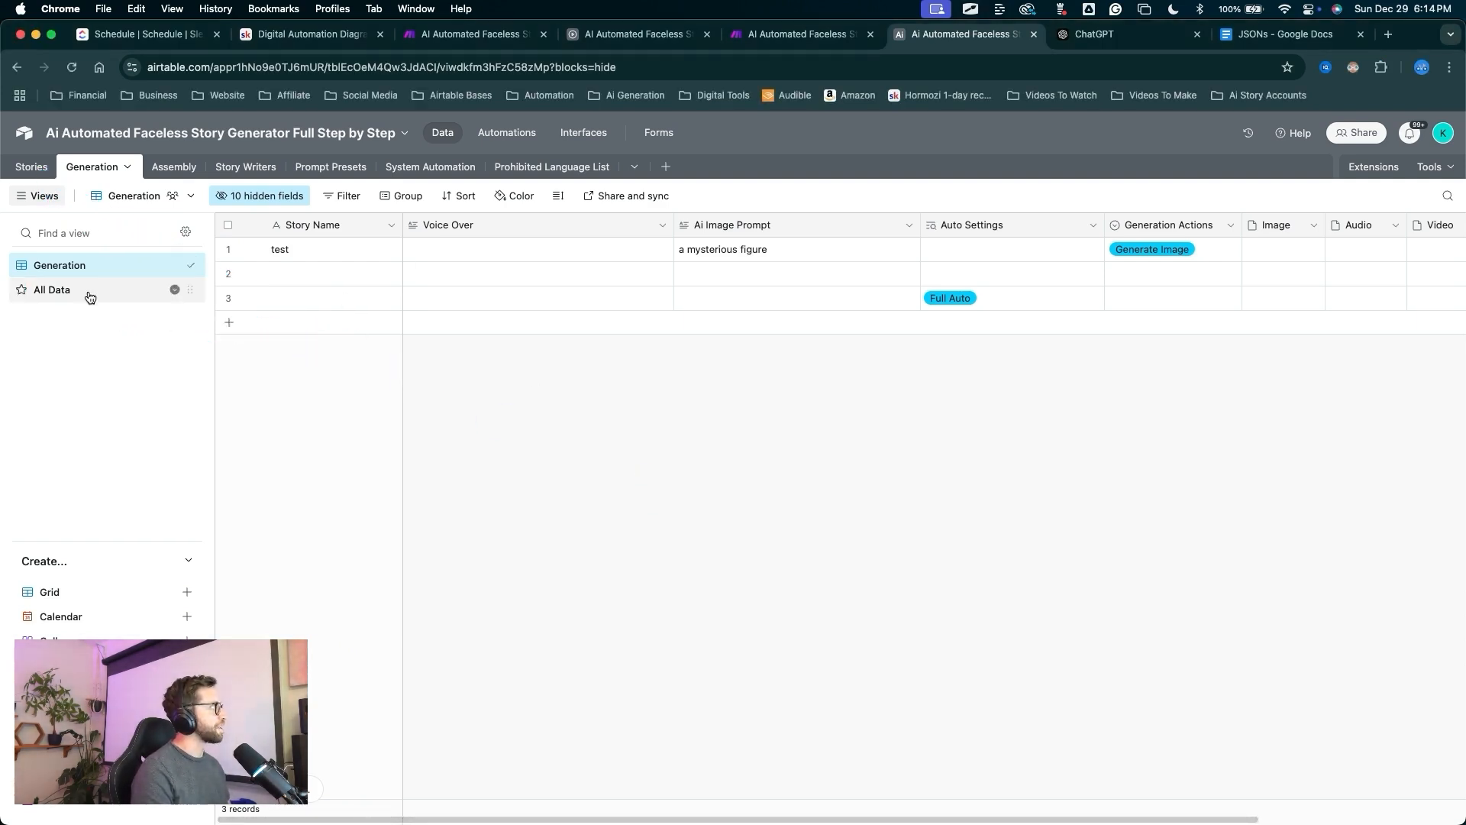
# Browse the All Data view, scrolling across its columns.
pyautogui.click(88, 295)
pyautogui.hscroll(-10, 558, 383)
pyautogui.moveTo(525, 566)
pyautogui.mouseDown()
pyautogui.moveTo(435, 409)
pyautogui.moveTo(436, 264)
pyautogui.moveTo(557, 301)
pyautogui.moveTo(1161, 311)
pyautogui.mouseUp()
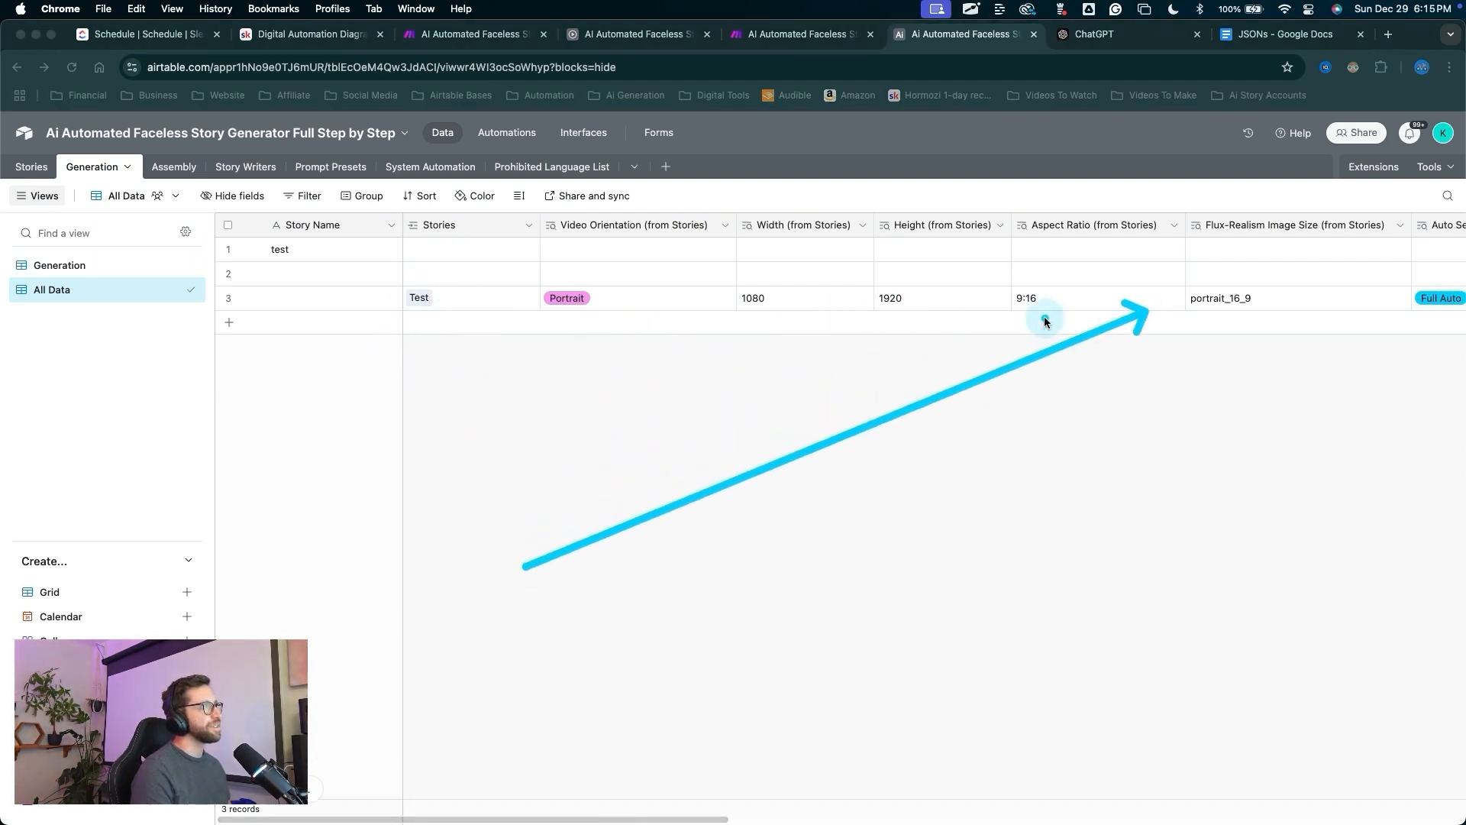
pyautogui.hscroll(2, 1207, 308)
pyautogui.hscroll(5, 1206, 308)
pyautogui.moveTo(1108, 464)
pyautogui.mouseDown()
pyautogui.moveTo(1050, 319)
pyautogui.moveTo(1277, 308)
pyautogui.mouseUp()
pyautogui.moveTo(563, 445); pyautogui.dragTo(107, 267)
# Go back to the Generation view and bring up its Group options.
pyautogui.click(96, 267)
pyautogui.moveTo(846, 501)
pyautogui.mouseDown()
pyautogui.moveTo(851, 485)
pyautogui.moveTo(494, 311)
pyautogui.moveTo(295, 312)
pyautogui.moveTo(759, 292)
pyautogui.moveTo(945, 301)
pyautogui.moveTo(412, 314)
pyautogui.mouseUp()
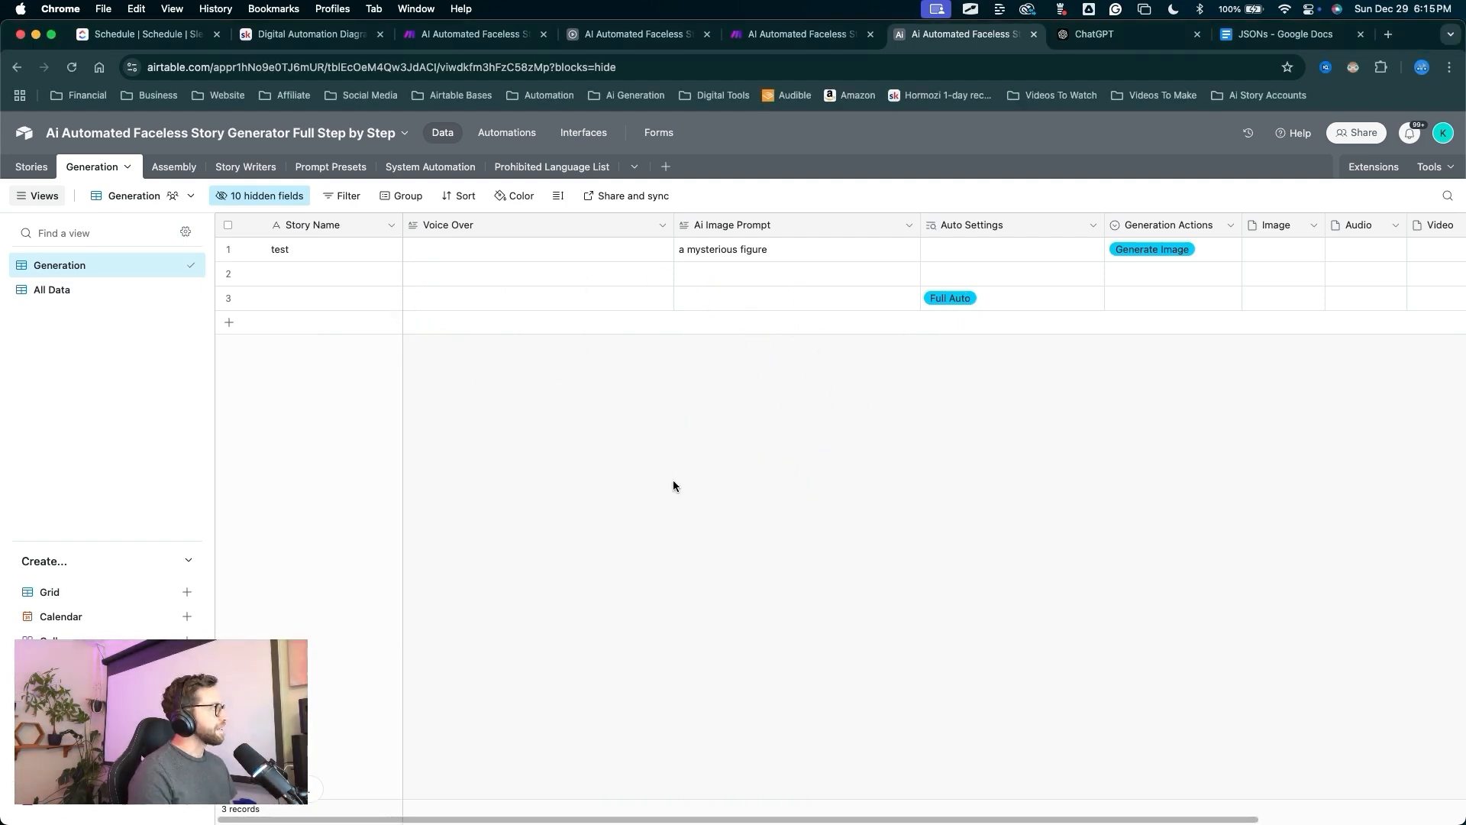
pyautogui.moveTo(671, 482)
pyautogui.mouseDown()
pyautogui.moveTo(391, 412)
pyautogui.moveTo(582, 228)
pyautogui.moveTo(843, 437)
pyautogui.moveTo(910, 245)
pyautogui.moveTo(547, 347)
pyautogui.moveTo(432, 305)
pyautogui.moveTo(280, 202)
pyautogui.moveTo(517, 287)
pyautogui.moveTo(481, 328)
pyautogui.moveTo(414, 212)
pyautogui.mouseUp()
pyautogui.click(407, 196)
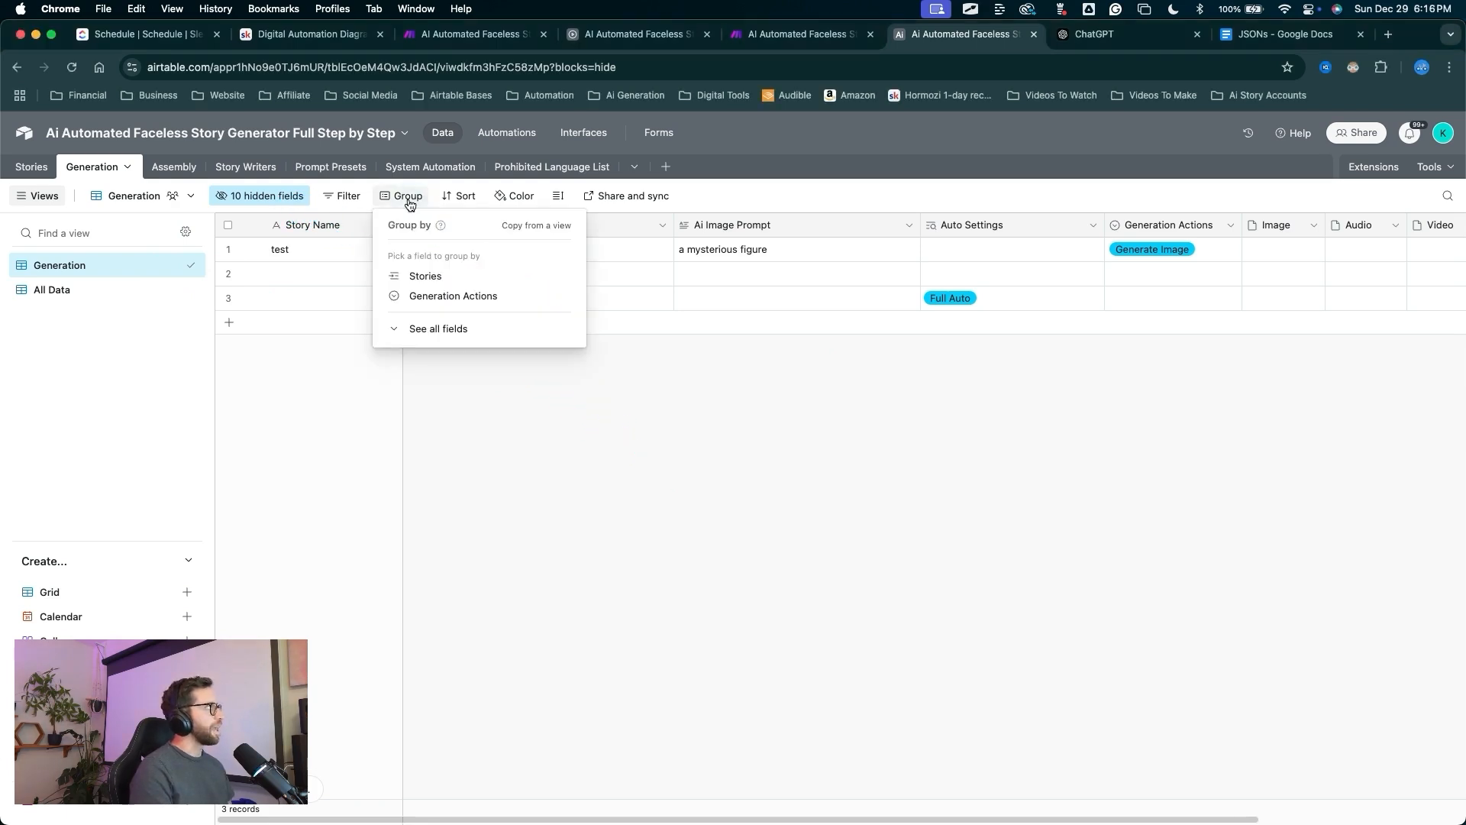
# Group the Generation view by Stories and copy 'a mysterious figure' into the Test record's Ai Image Prompt.
pyautogui.click(427, 282)
pyautogui.moveTo(581, 615)
pyautogui.mouseDown()
pyautogui.moveTo(512, 570)
pyautogui.moveTo(327, 342)
pyautogui.moveTo(301, 258)
pyautogui.moveTo(286, 314)
pyautogui.moveTo(288, 285)
pyautogui.moveTo(542, 318)
pyautogui.moveTo(763, 297)
pyautogui.moveTo(987, 226)
pyautogui.moveTo(795, 236)
pyautogui.moveTo(288, 416)
pyautogui.moveTo(34, 173)
pyautogui.moveTo(269, 432)
pyautogui.moveTo(775, 414)
pyautogui.moveTo(831, 426)
pyautogui.mouseUp()
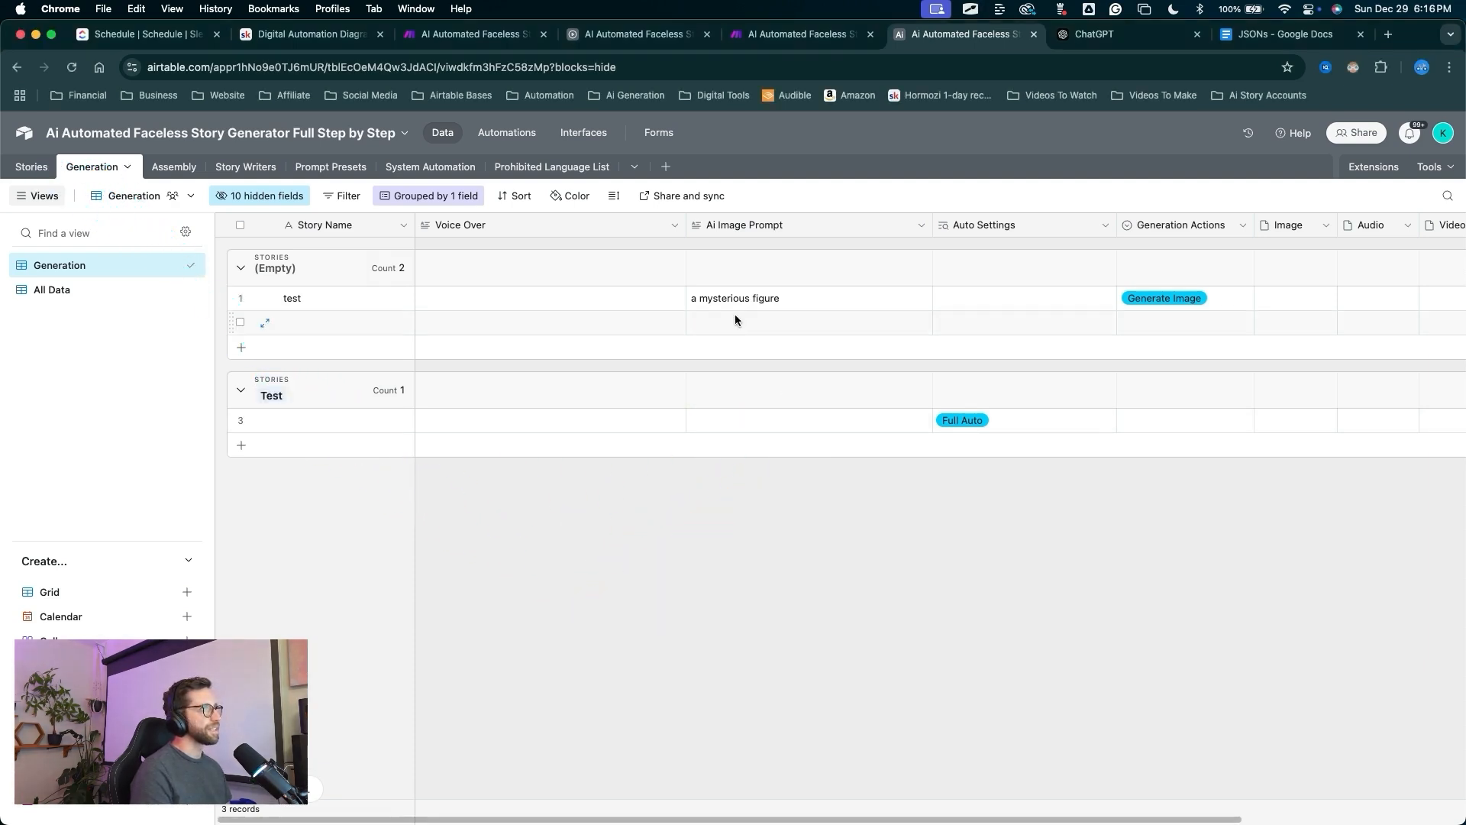
pyautogui.moveTo(764, 510); pyautogui.dragTo(755, 300)
pyautogui.click(754, 300)
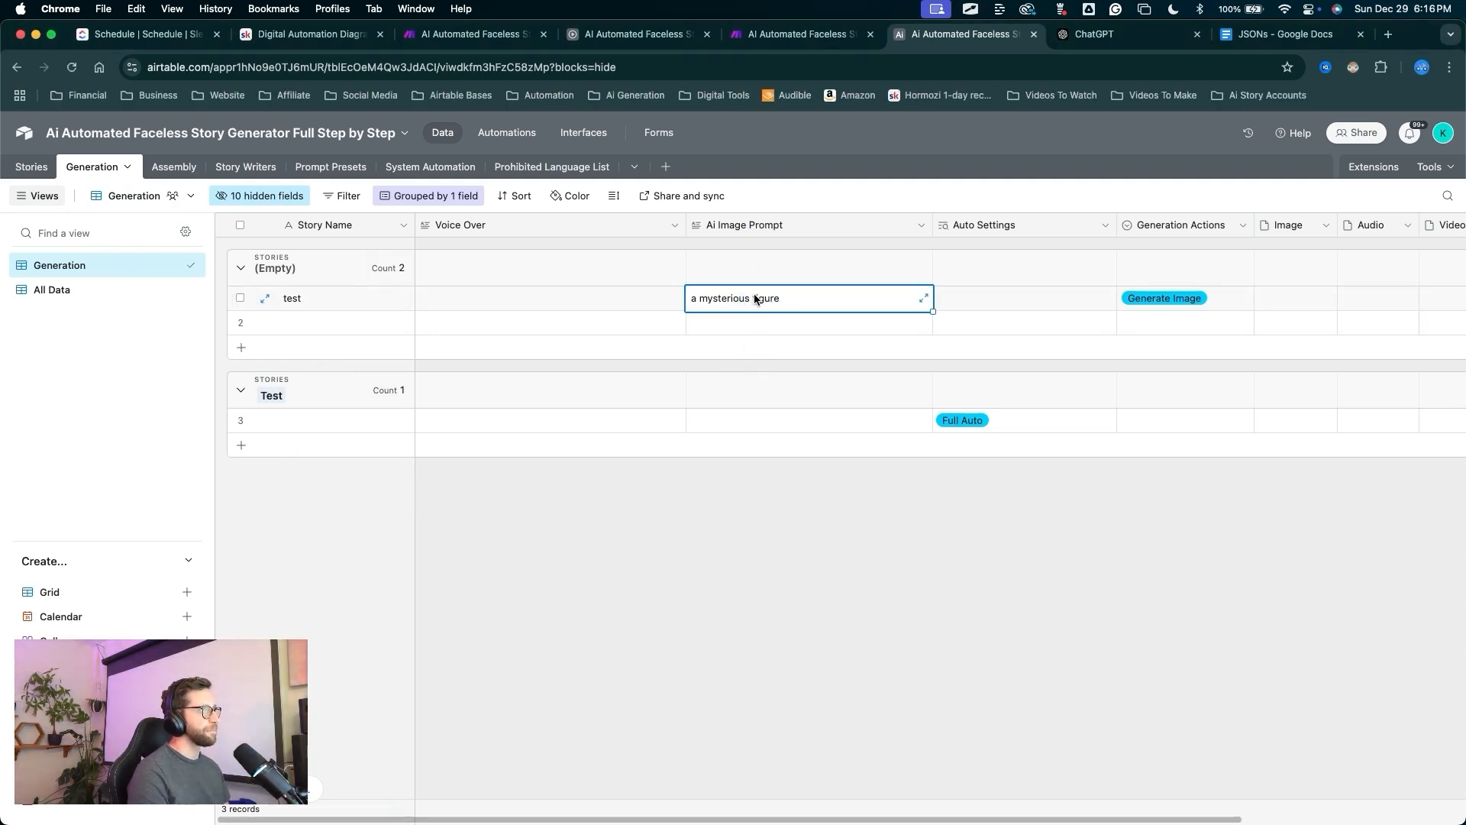
pyautogui.click(728, 420)
pyautogui.write('a mysterious figure')
# Look over the records and their fields in the All Data view.
pyautogui.hscroll(5, 878, 519)
pyautogui.moveTo(820, 575)
pyautogui.mouseDown()
pyautogui.moveTo(746, 476)
pyautogui.moveTo(753, 413)
pyautogui.mouseUp()
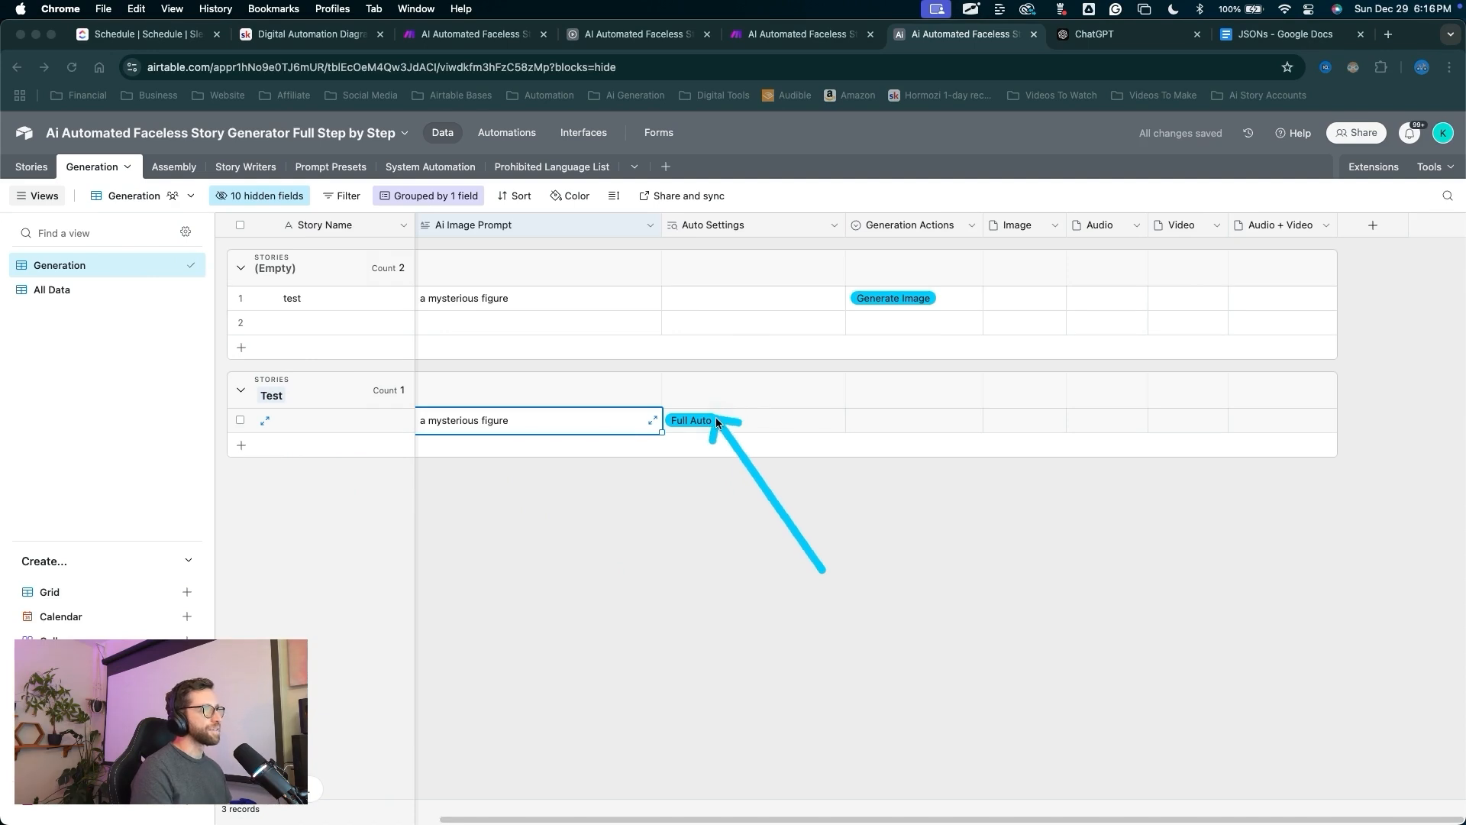
pyautogui.moveTo(161, 425); pyautogui.dragTo(67, 296)
pyautogui.click(66, 293)
pyautogui.hscroll(-5, 573, 374)
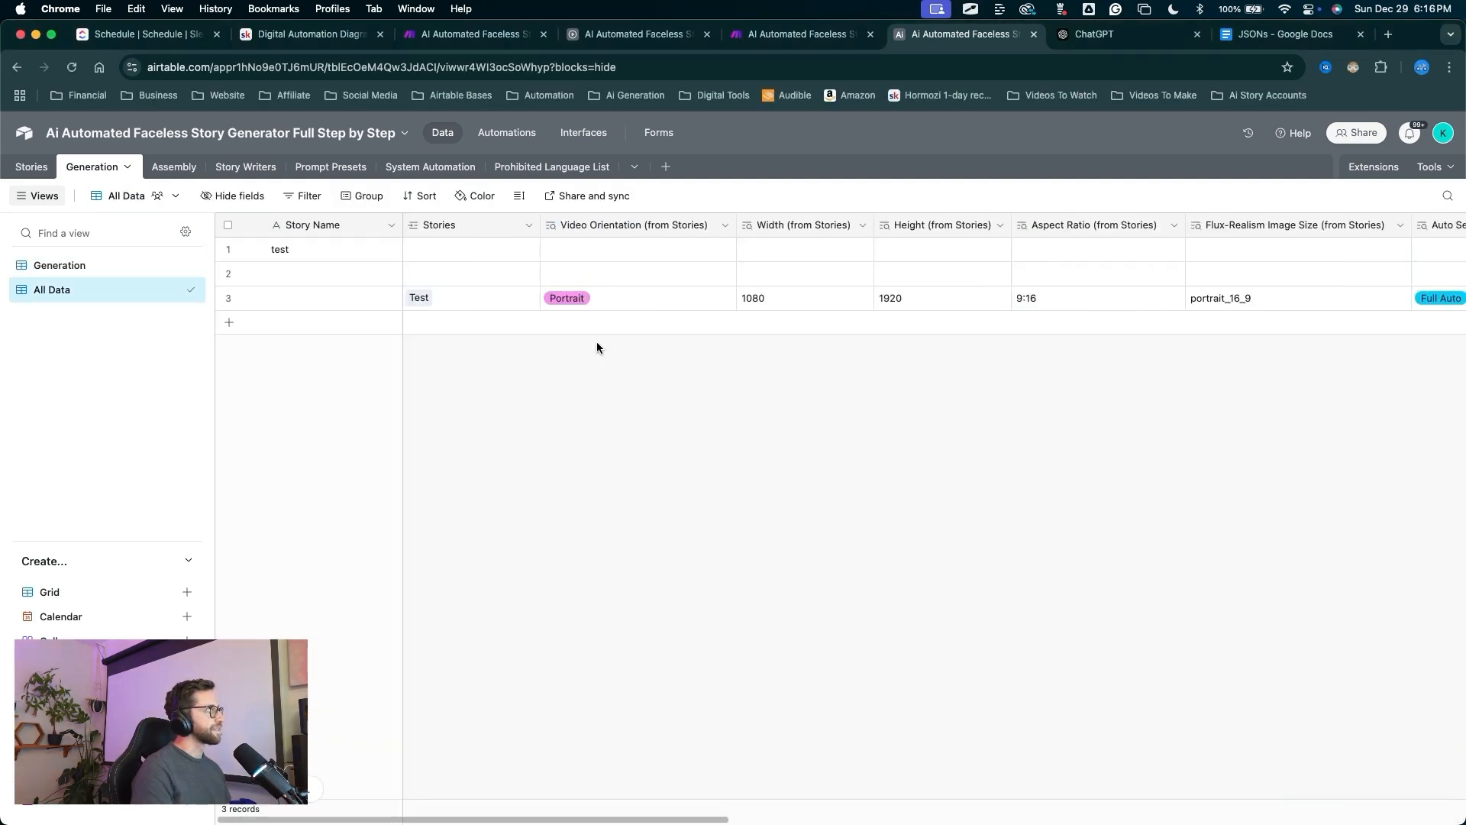
pyautogui.moveTo(542, 419); pyautogui.dragTo(529, 355)
pyautogui.moveTo(607, 302); pyautogui.dragTo(896, 313)
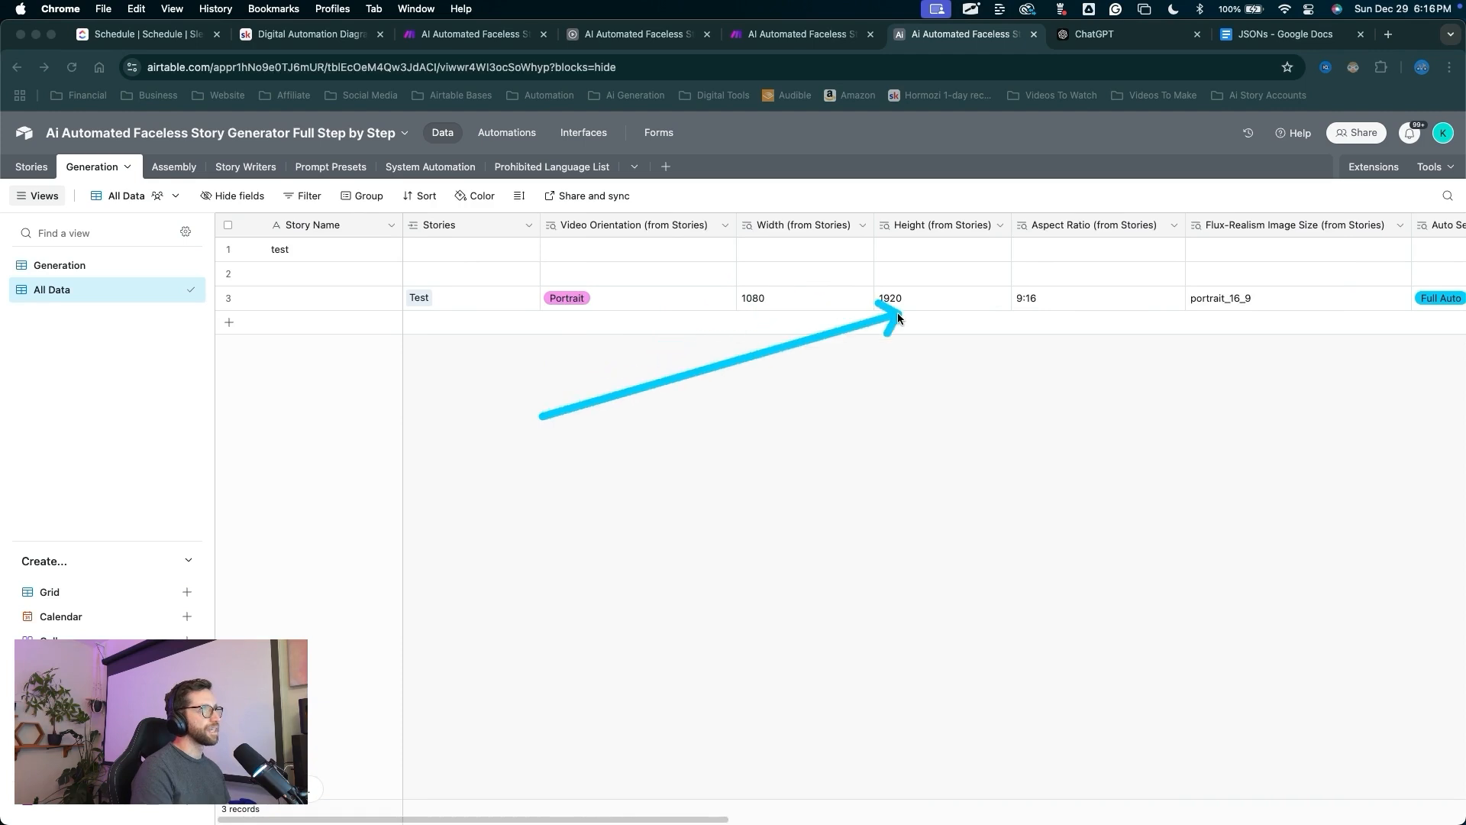
pyautogui.hscroll(5, 1005, 332)
pyautogui.hscroll(3, 977, 339)
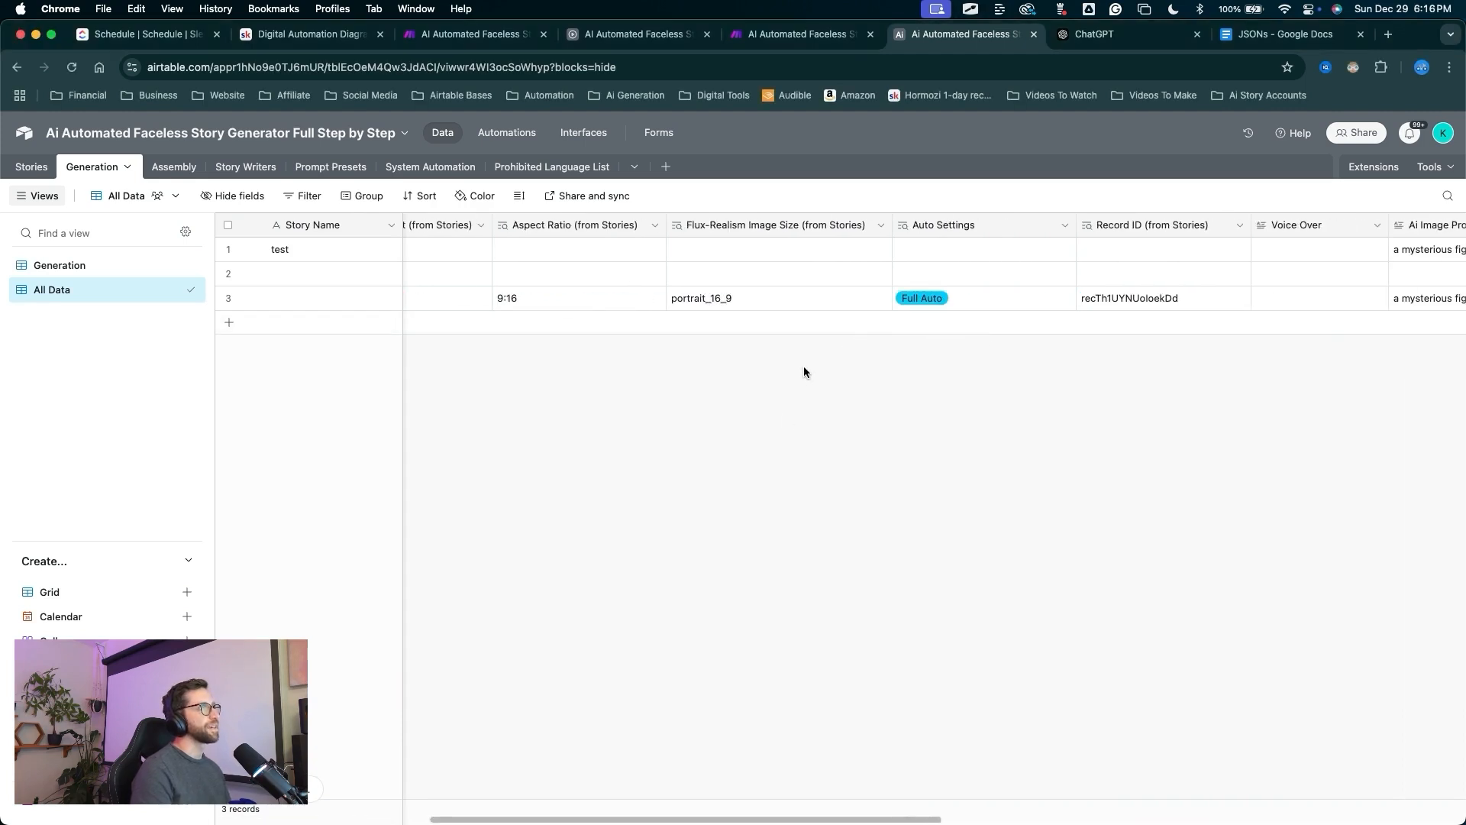
pyautogui.moveTo(781, 479); pyautogui.dragTo(715, 302)
pyautogui.hscroll(10, 914, 355)
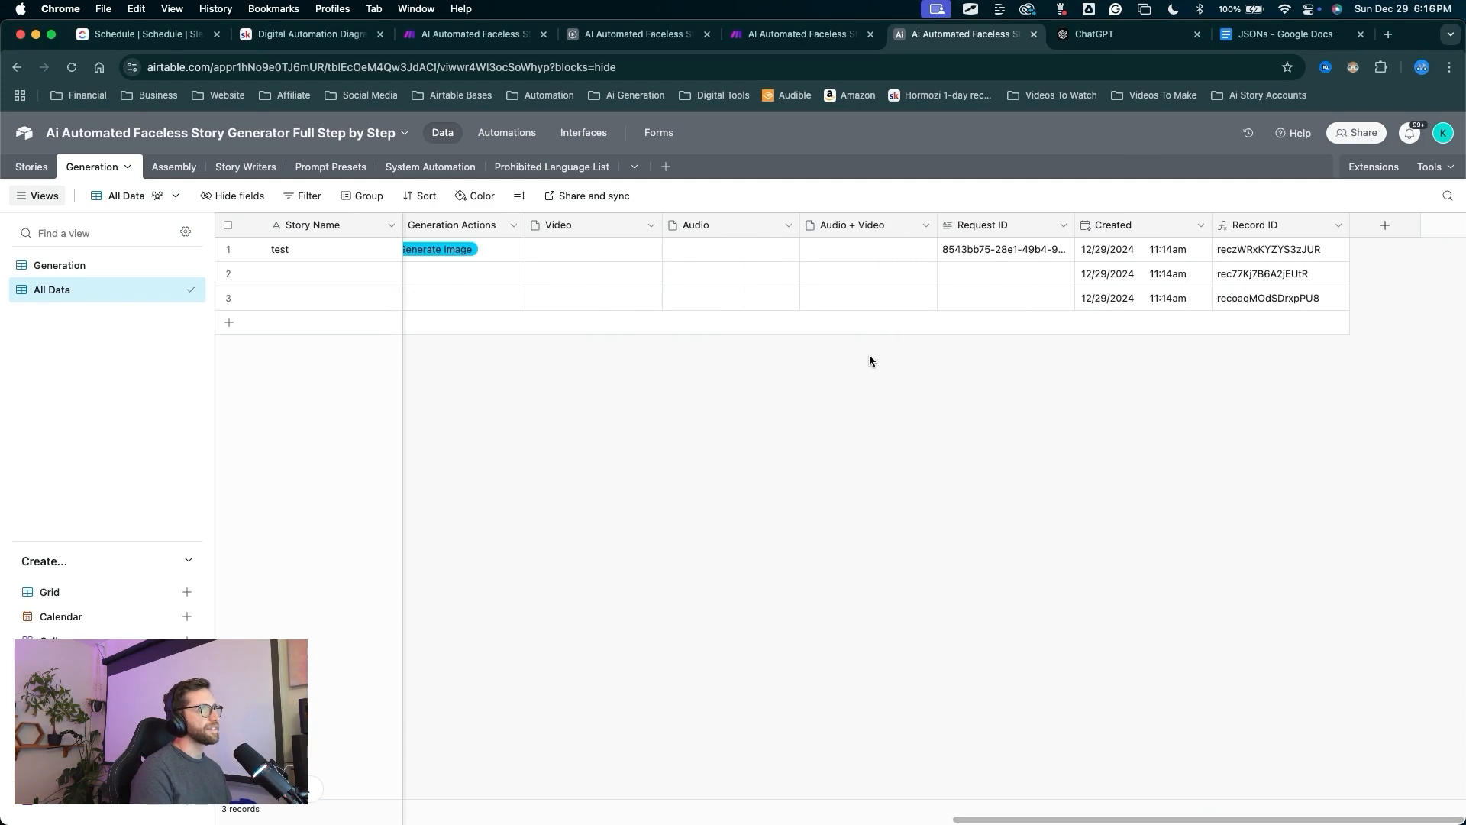
pyautogui.moveTo(151, 416); pyautogui.dragTo(91, 316)
# Back in the grouped Generation view, select the Test record's Generation Actions cell.
pyautogui.click(74, 271)
pyautogui.moveTo(1001, 618)
pyautogui.mouseDown()
pyautogui.moveTo(1161, 424)
pyautogui.moveTo(1155, 406)
pyautogui.mouseUp()
pyautogui.click(1153, 419)
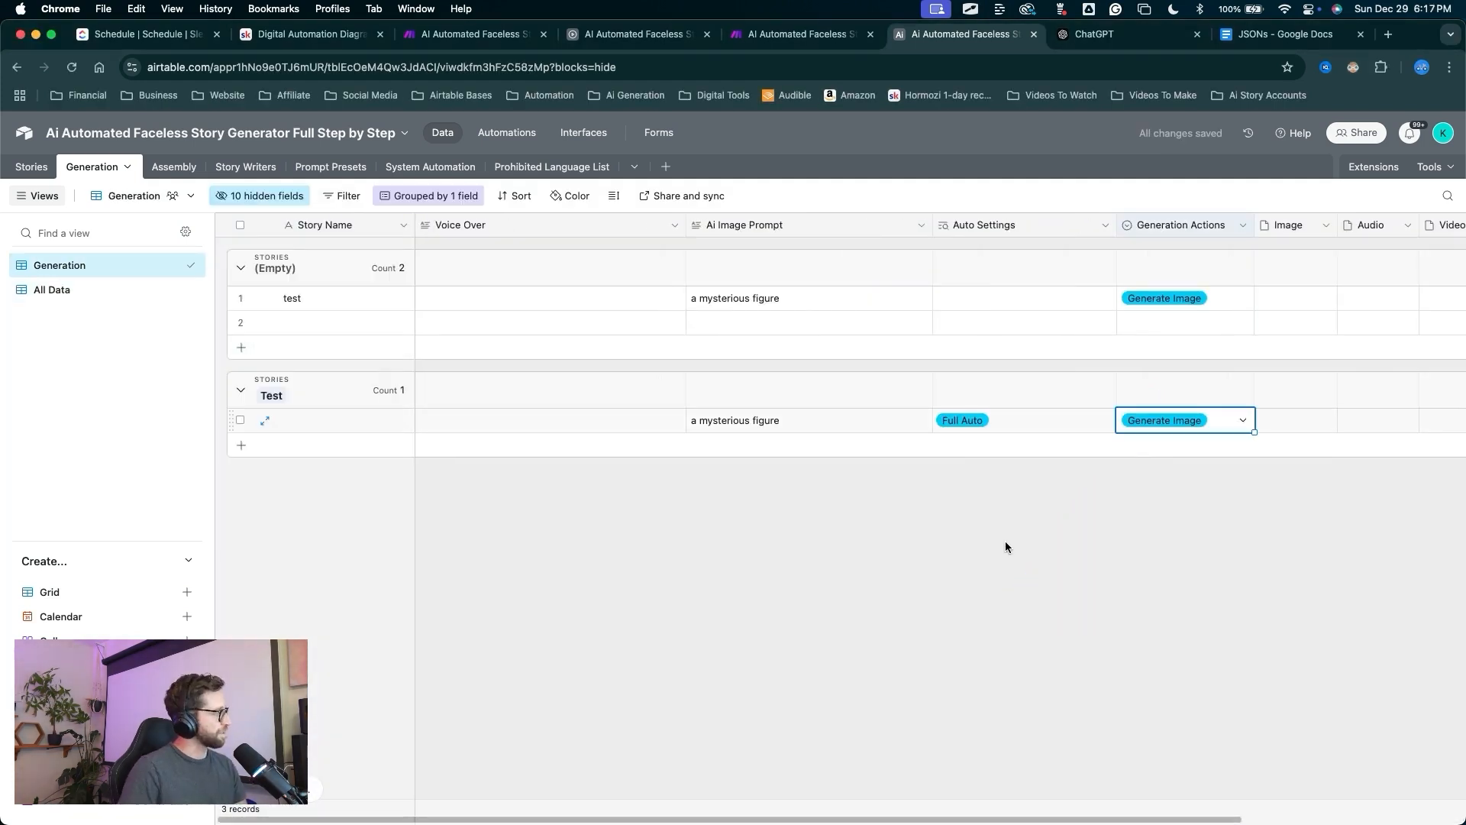
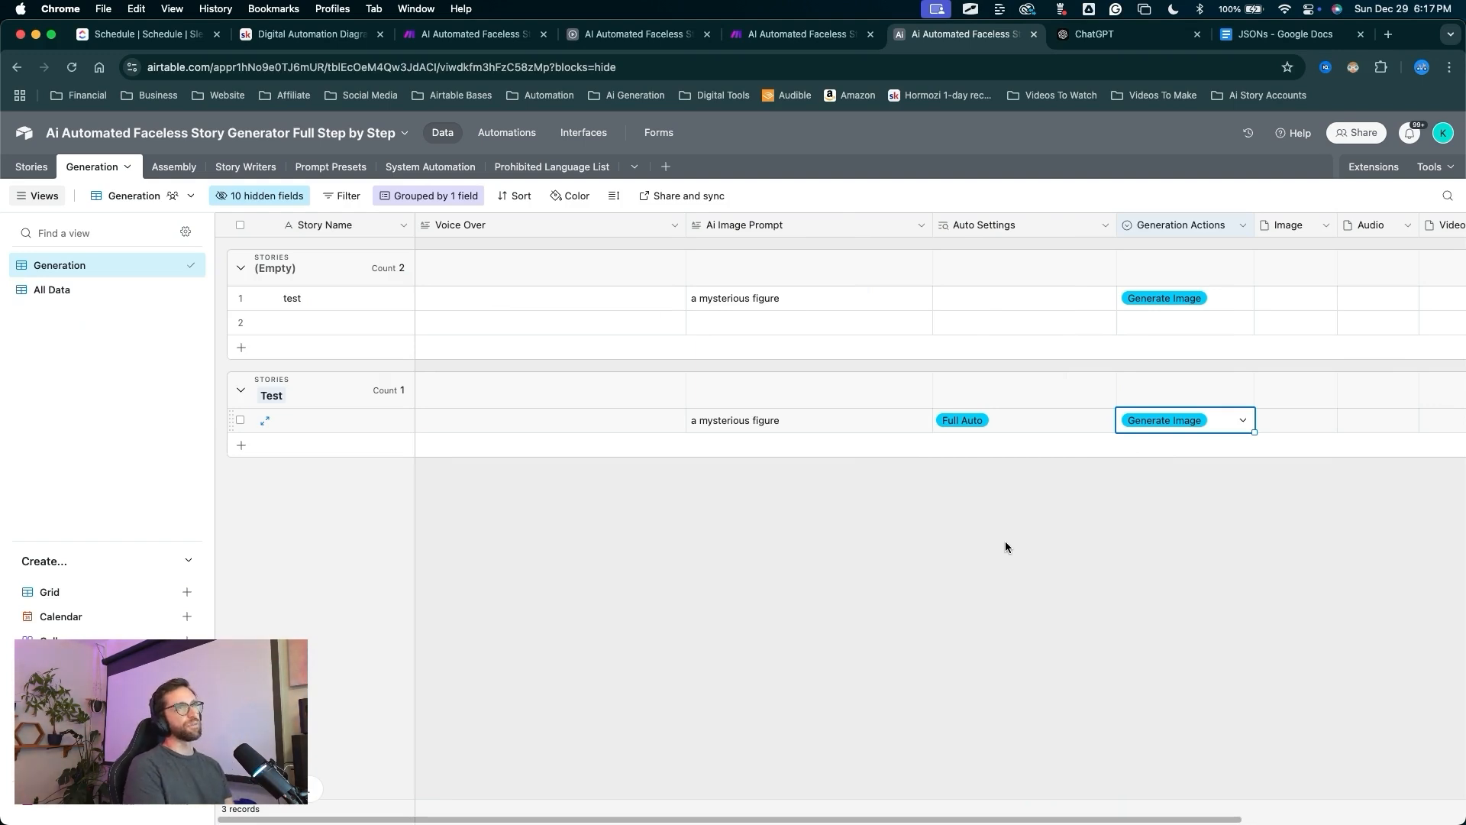
# Preview the hooded-figure image attached to the Test record.
pyautogui.hscroll(5, 1005, 546)
pyautogui.moveTo(948, 619); pyautogui.dragTo(993, 432)
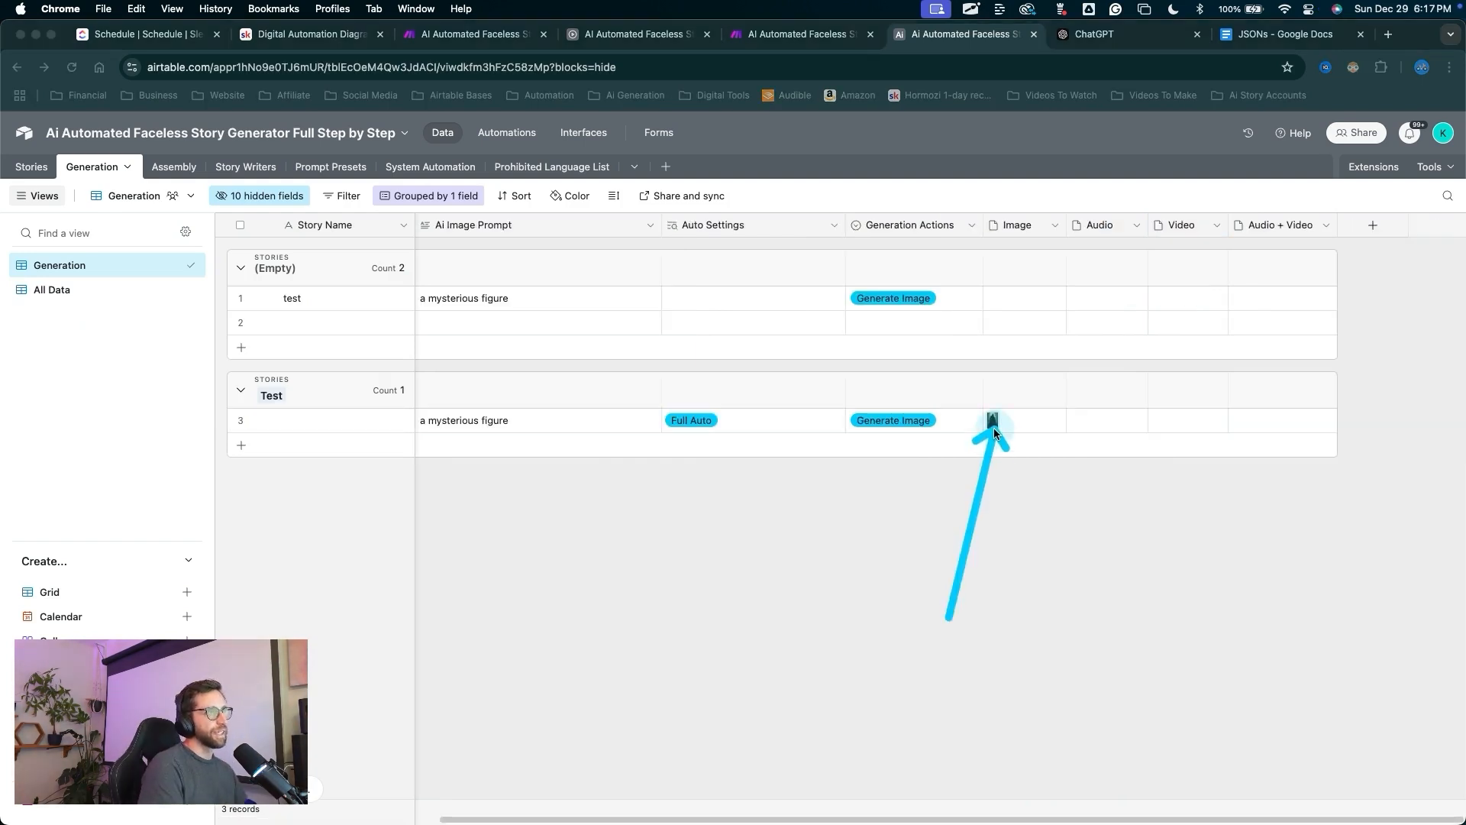
pyautogui.press('Escape')
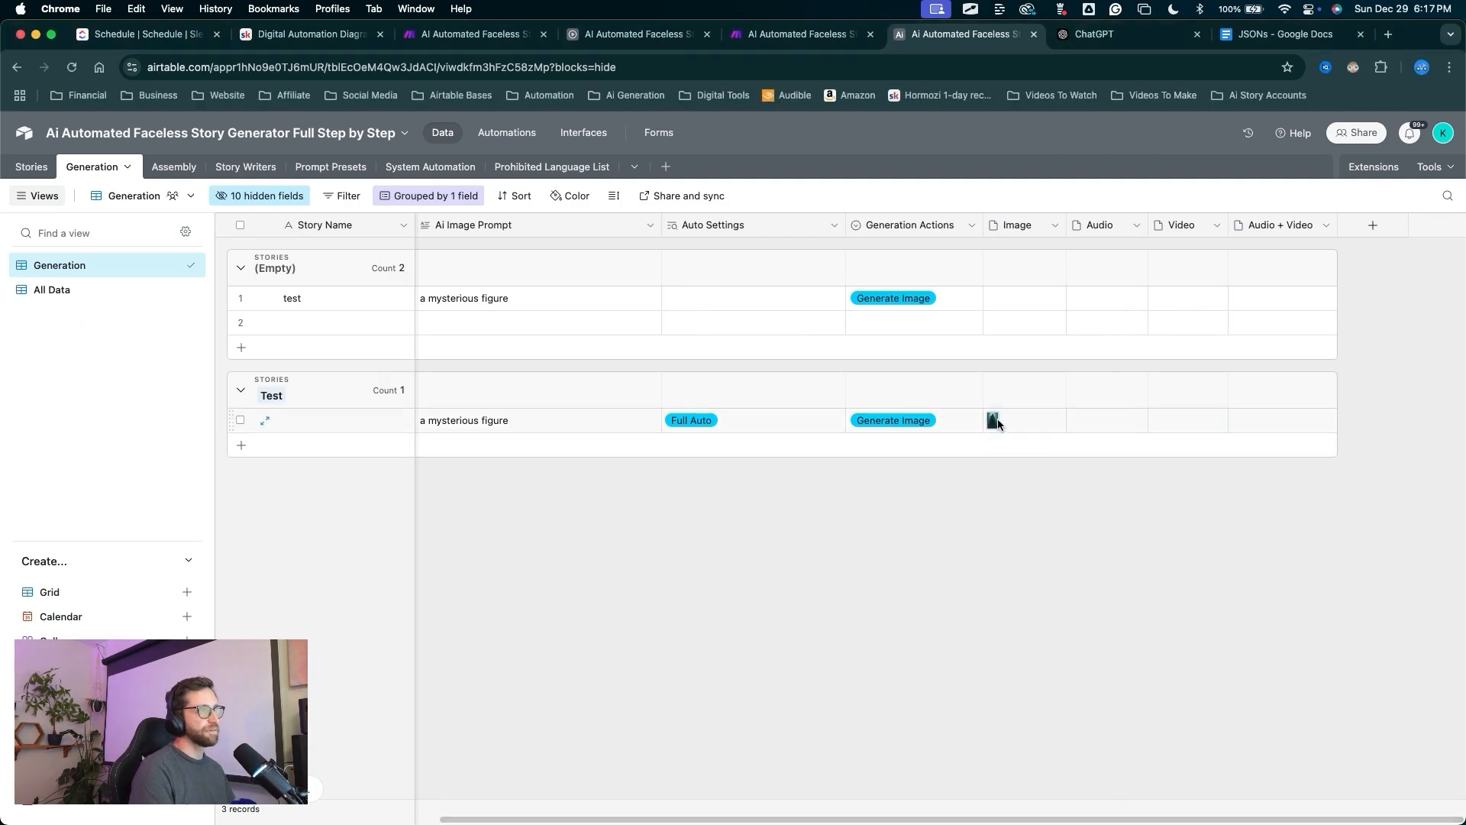
pyautogui.click(997, 424)
pyautogui.click(994, 420)
pyautogui.moveTo(969, 645)
pyautogui.mouseDown()
pyautogui.moveTo(566, 287)
pyautogui.moveTo(617, 733)
pyautogui.moveTo(608, 319)
pyautogui.moveTo(654, 236)
pyautogui.mouseUp()
pyautogui.moveTo(983, 563)
pyautogui.mouseDown()
pyautogui.moveTo(1162, 420)
pyautogui.moveTo(1151, 426)
pyautogui.mouseUp()
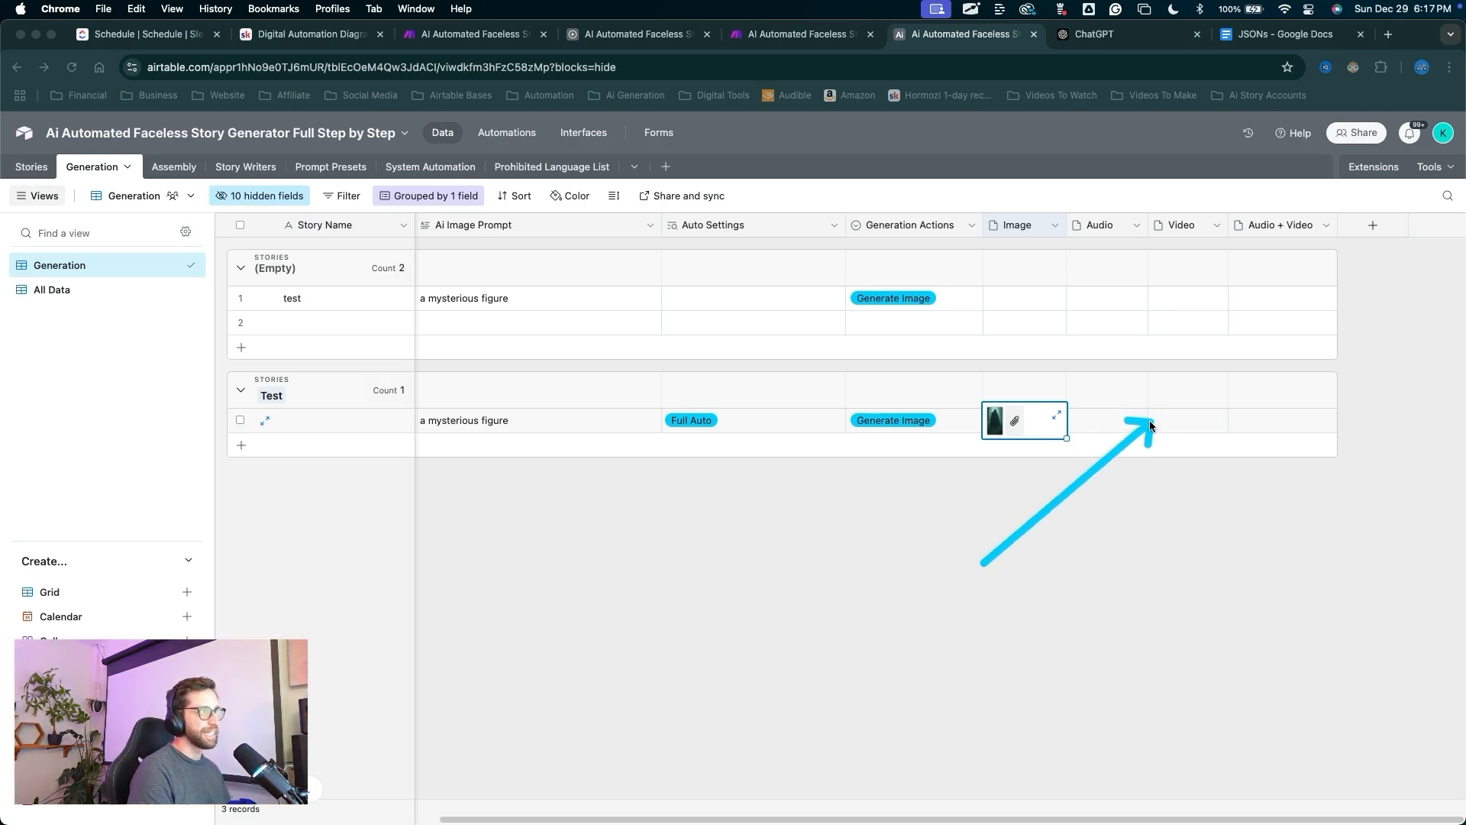
pyautogui.press('Escape')
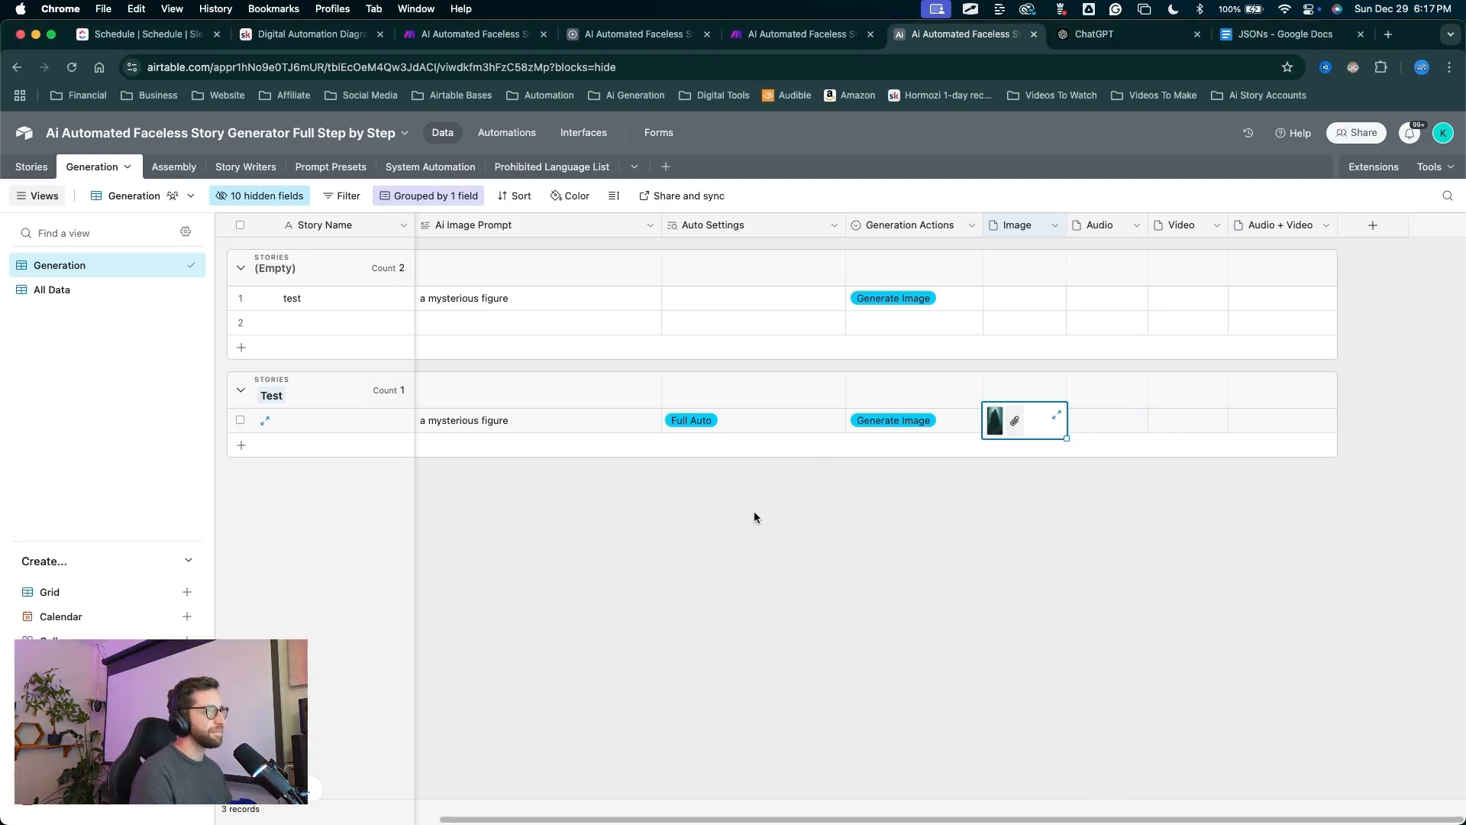
# Select both records under (Empty) and delete all selected records.
pyautogui.hotkey('ctrl', 'a')
pyautogui.moveTo(750, 545)
pyautogui.mouseDown()
pyautogui.moveTo(516, 466)
pyautogui.moveTo(265, 330)
pyautogui.moveTo(265, 249)
pyautogui.mouseUp()
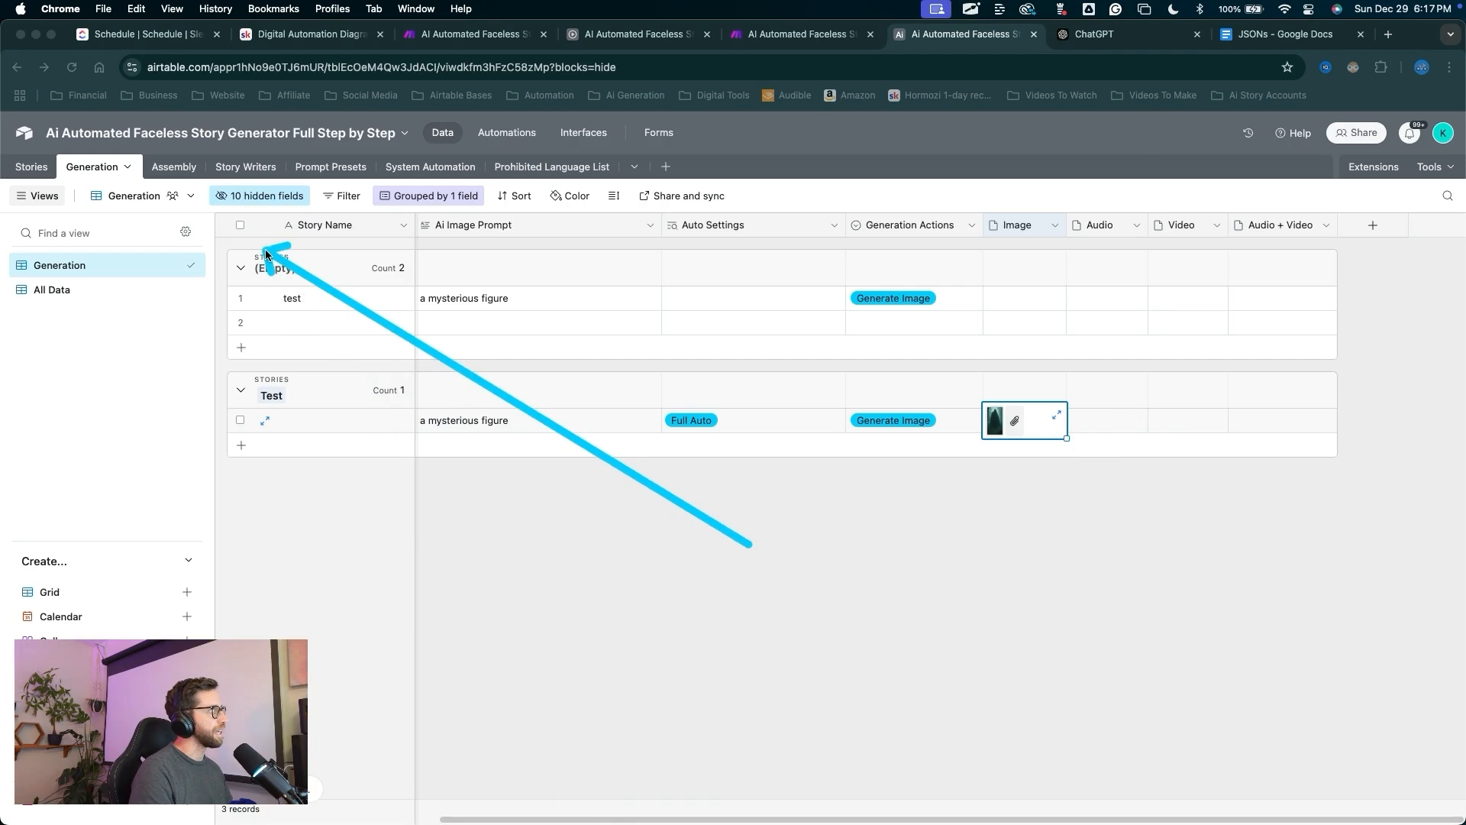
pyautogui.press('Escape')
pyautogui.click(241, 298)
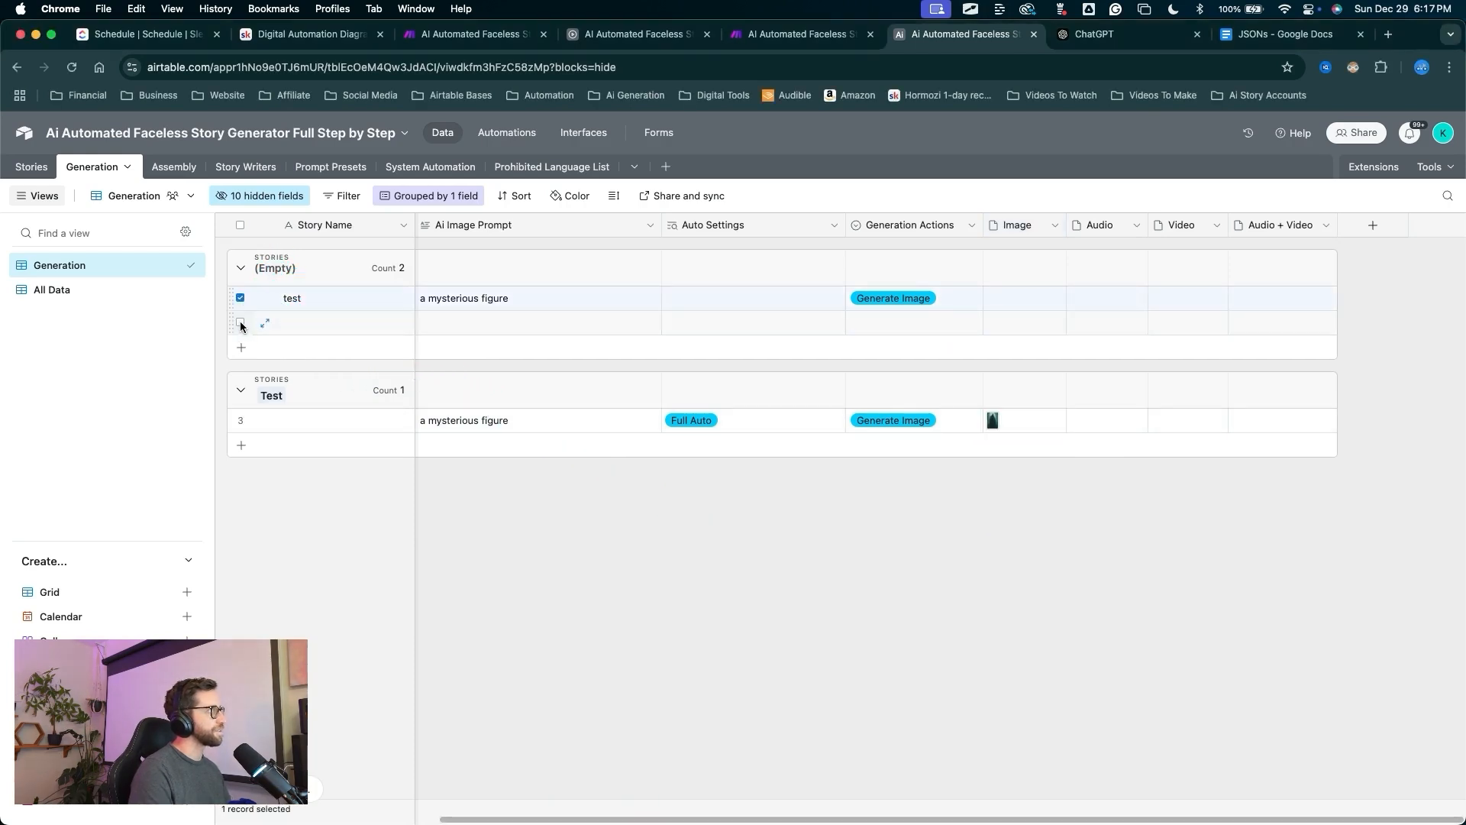
pyautogui.rightClick(296, 322)
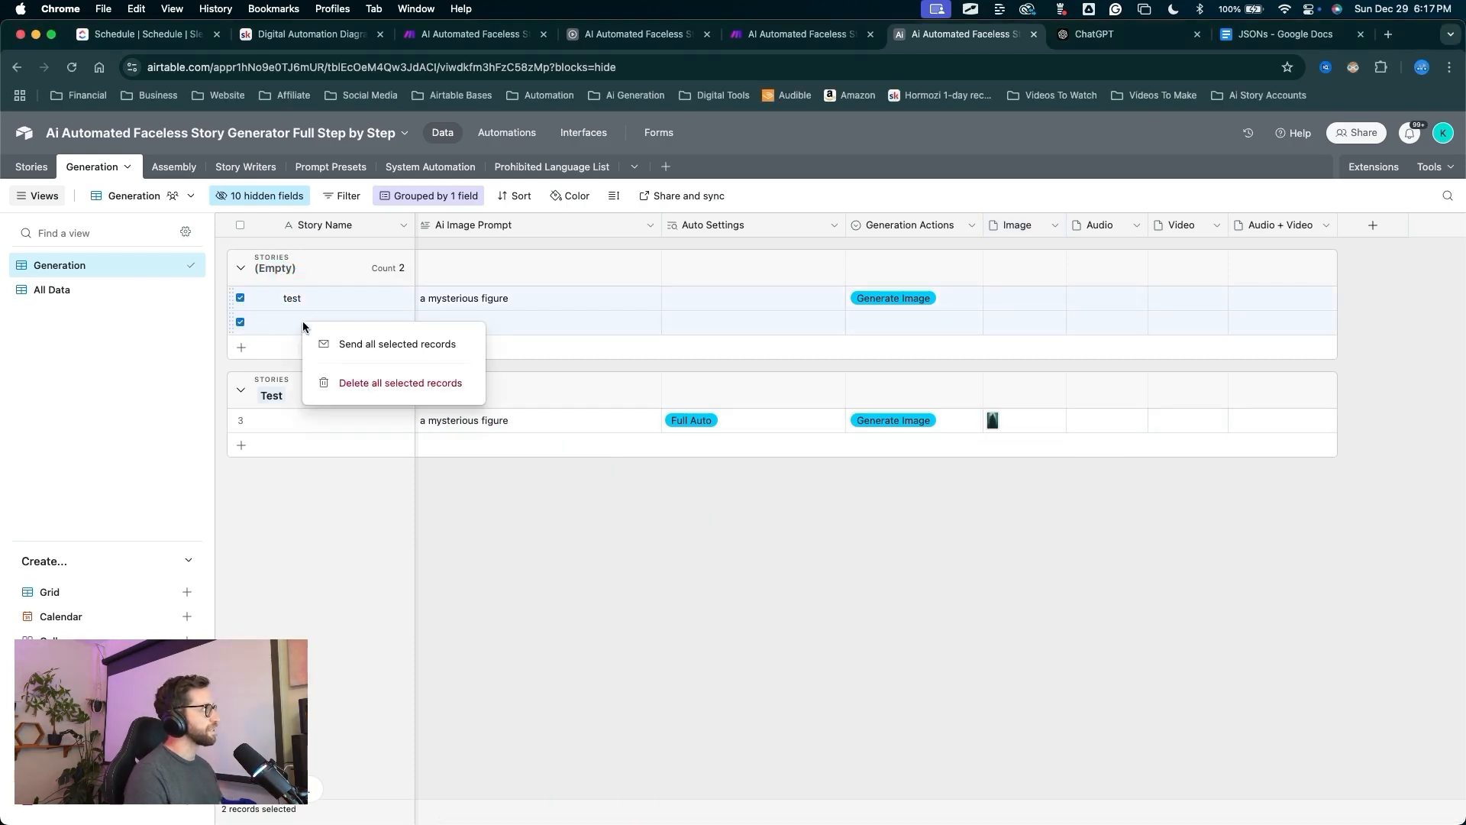
pyautogui.click(373, 384)
pyautogui.hotkey('ctrl', 'a')
pyautogui.moveTo(645, 637)
pyautogui.mouseDown()
pyautogui.moveTo(580, 591)
pyautogui.moveTo(540, 310)
pyautogui.moveTo(926, 295)
pyautogui.moveTo(245, 318)
pyautogui.mouseUp()
pyautogui.press('Escape')
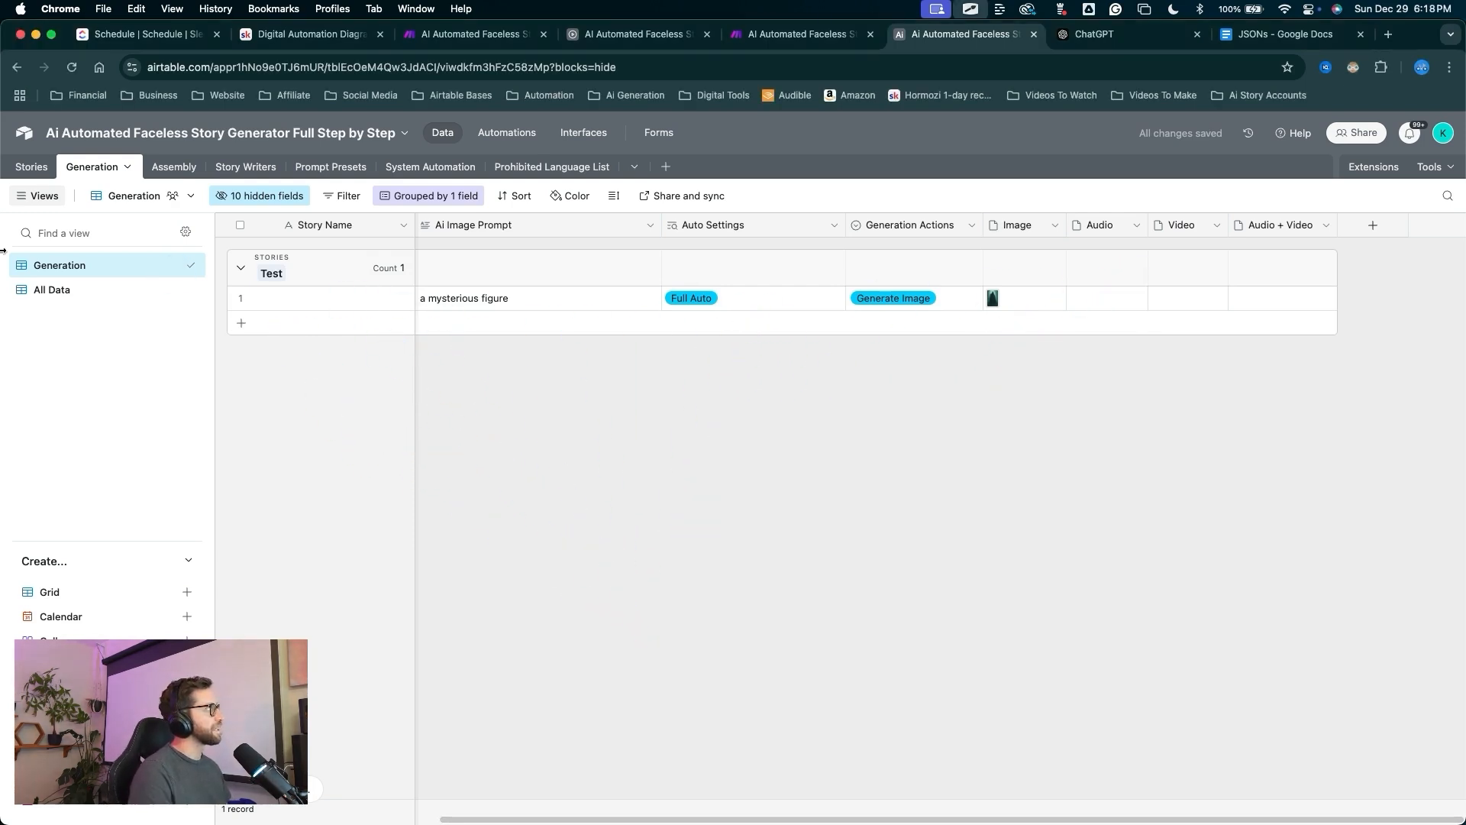
# Look over the Stories table to confirm only the Test story remains.
pyautogui.click(38, 175)
pyautogui.hotkey('ctrl', 'a')
pyautogui.moveTo(524, 557)
pyautogui.mouseDown()
pyautogui.moveTo(426, 481)
pyautogui.moveTo(278, 249)
pyautogui.moveTo(727, 248)
pyautogui.moveTo(828, 257)
pyautogui.moveTo(903, 289)
pyautogui.moveTo(1159, 236)
pyautogui.moveTo(1164, 248)
pyautogui.mouseUp()
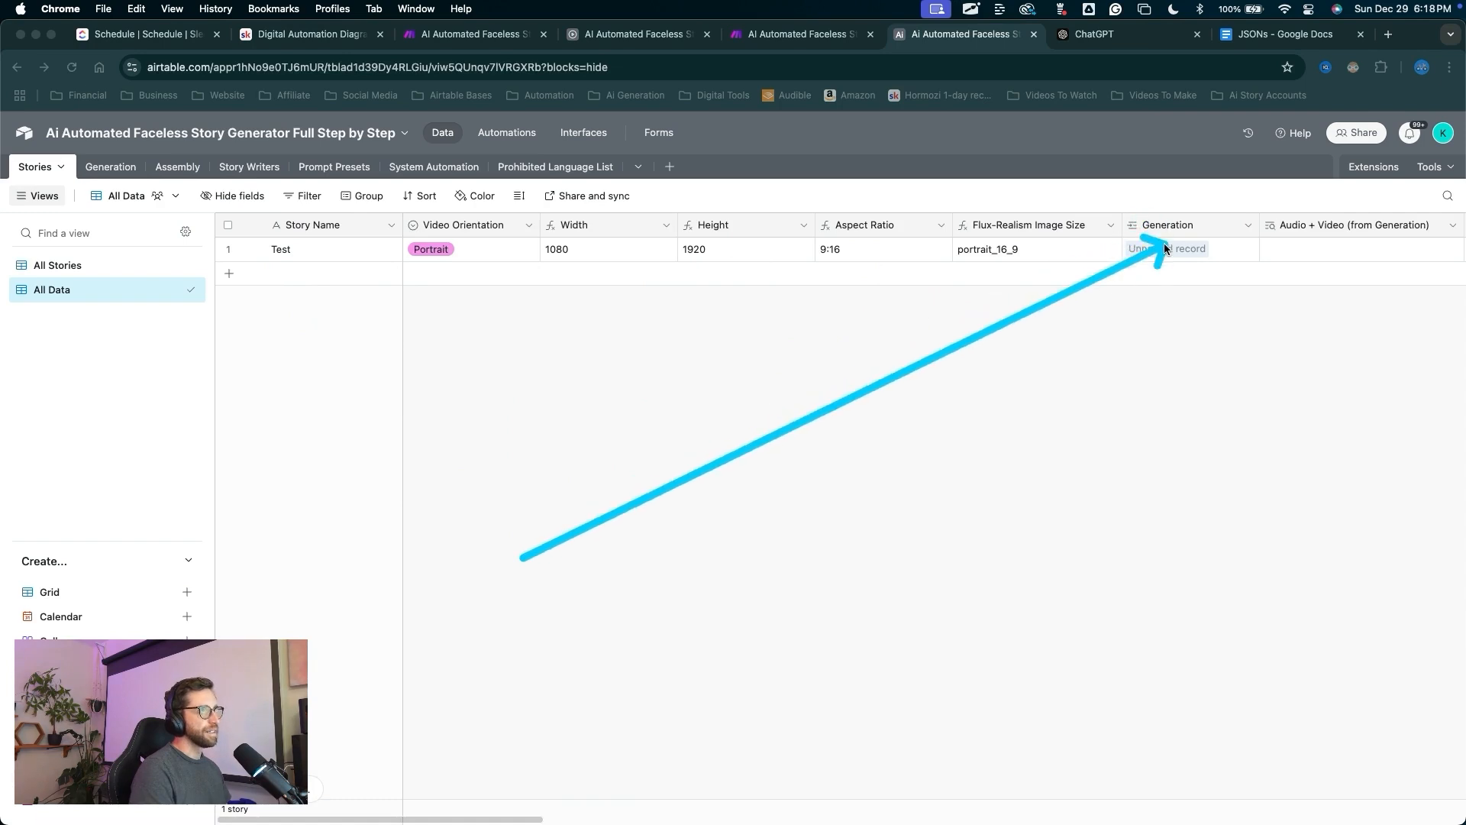
pyautogui.press('Escape')
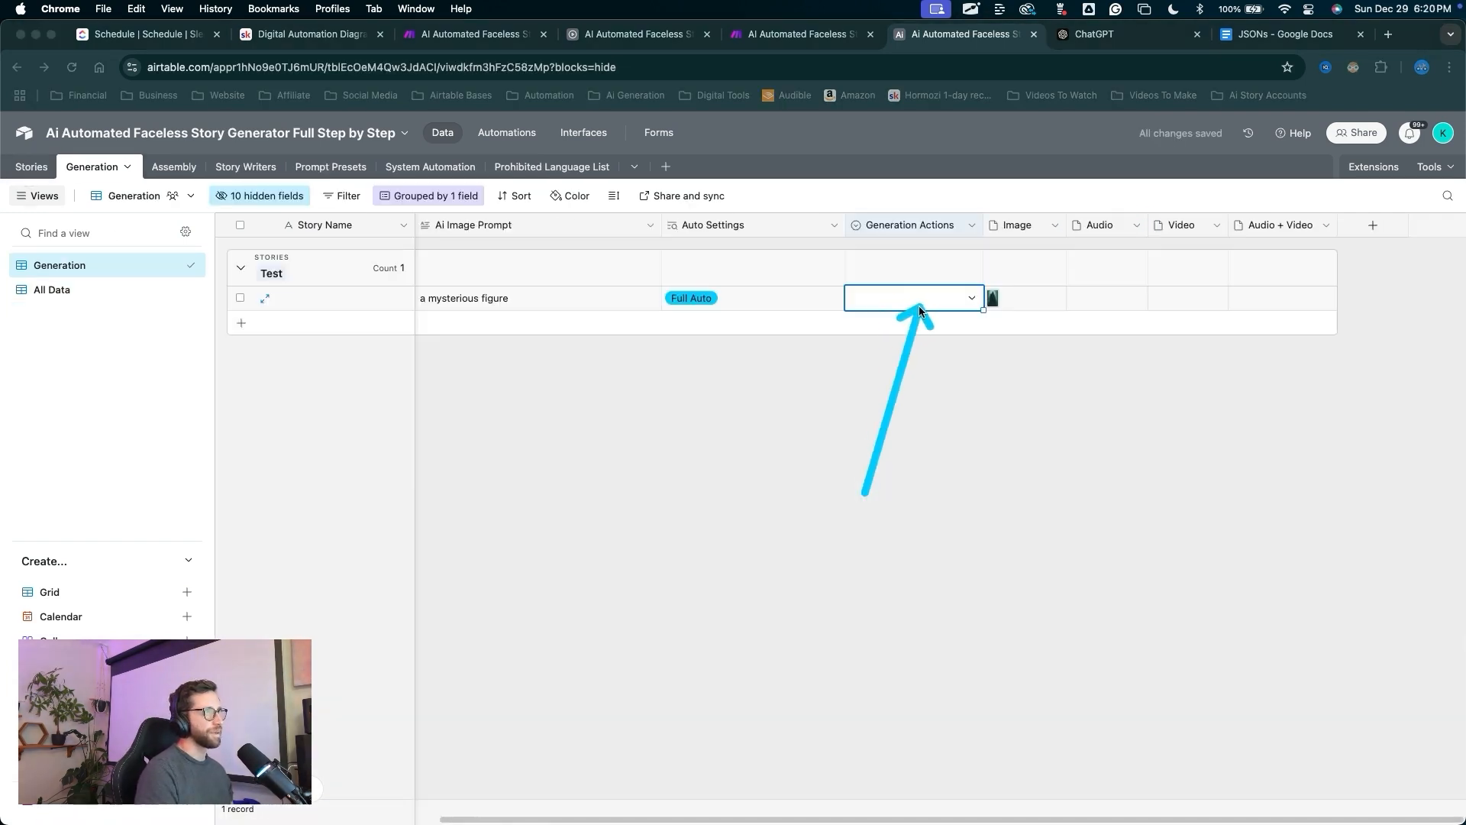
pyautogui.moveTo(918, 306); pyautogui.dragTo(923, 303)
pyautogui.press('Escape')
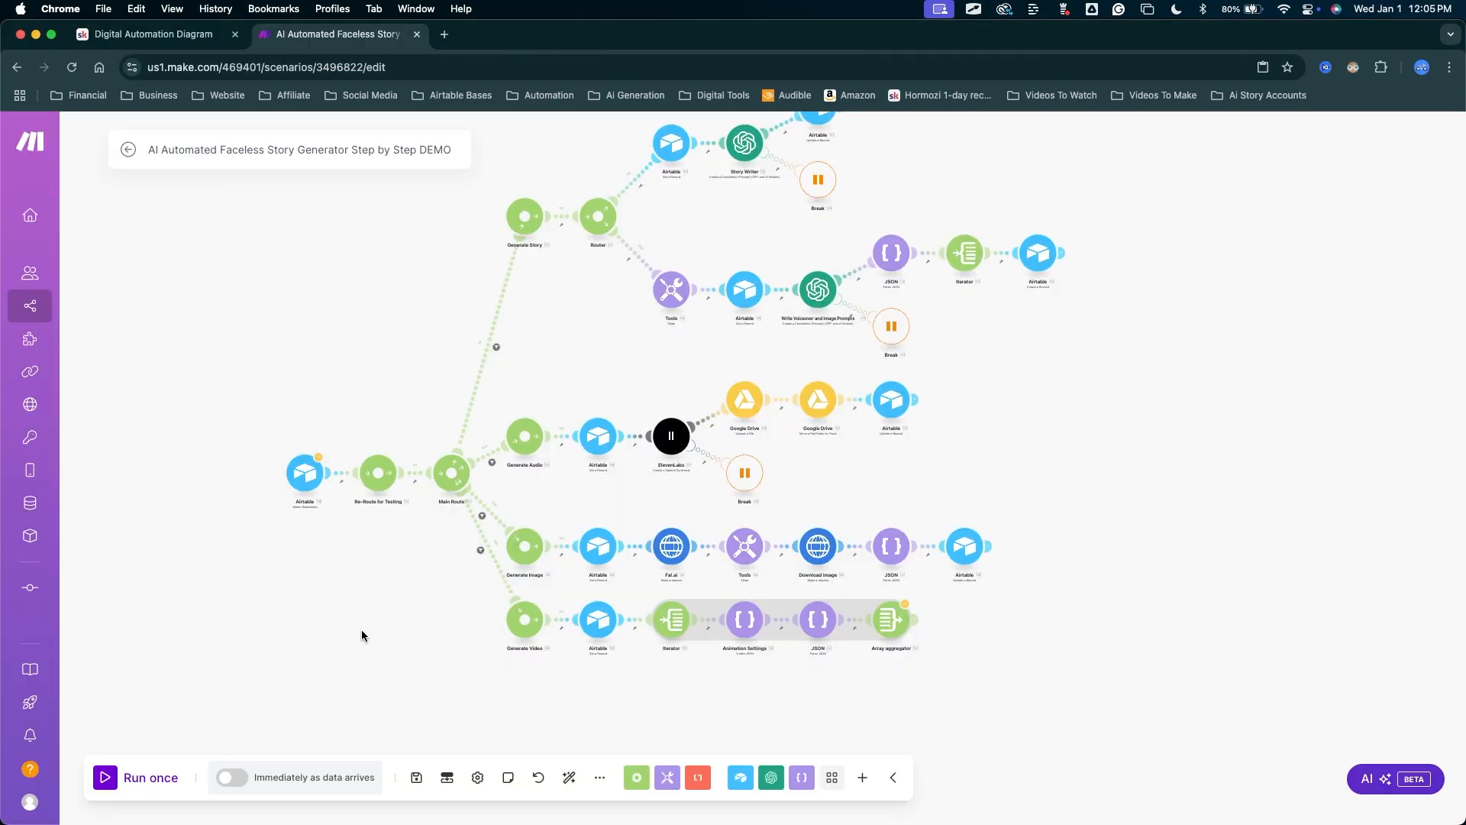
# Schedule the scenario to run immediately as data arrives and start a run despite the warning.
pyautogui.moveTo(352, 593); pyautogui.dragTo(272, 727)
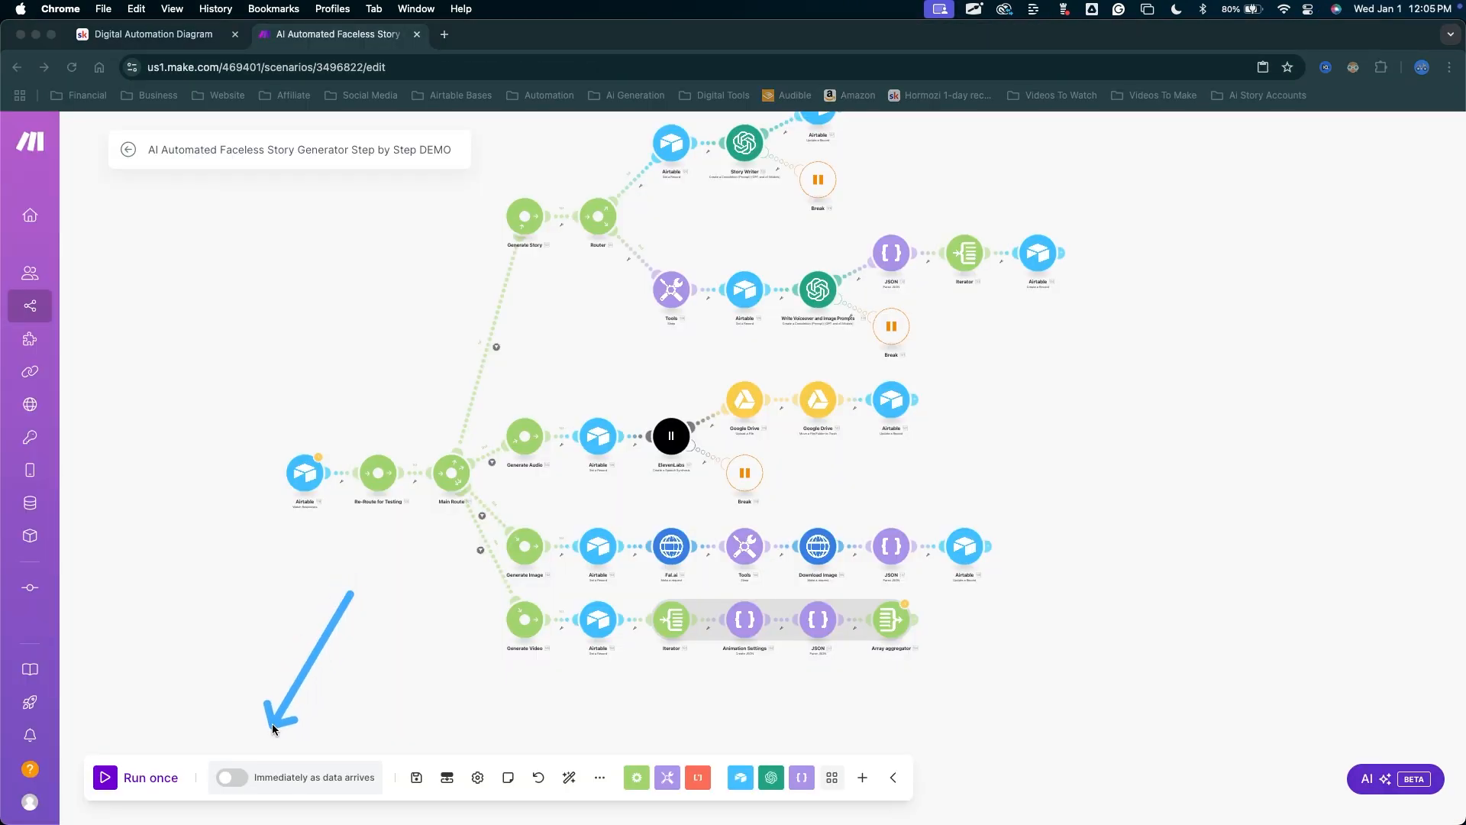
pyautogui.moveTo(242, 762)
pyautogui.mouseDown()
pyautogui.moveTo(343, 487)
pyautogui.moveTo(609, 707)
pyautogui.moveTo(873, 613)
pyautogui.moveTo(295, 659)
pyautogui.moveTo(223, 756)
pyautogui.moveTo(251, 758)
pyautogui.moveTo(262, 588)
pyautogui.moveTo(306, 606)
pyautogui.mouseUp()
pyautogui.press('Escape')
pyautogui.click(235, 777)
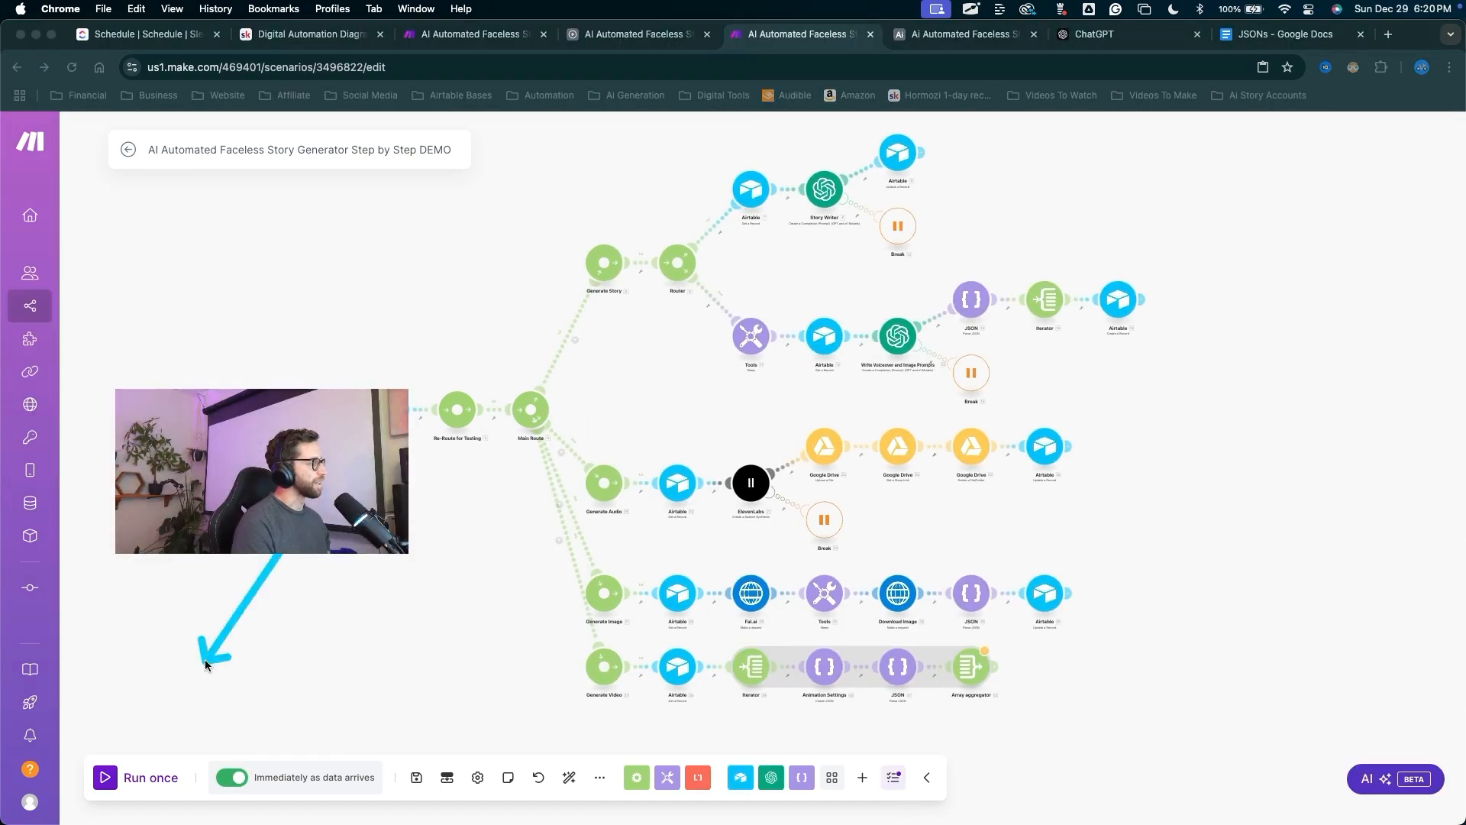
pyautogui.press('Escape')
pyautogui.click(116, 779)
pyautogui.moveTo(452, 708); pyautogui.dragTo(803, 527)
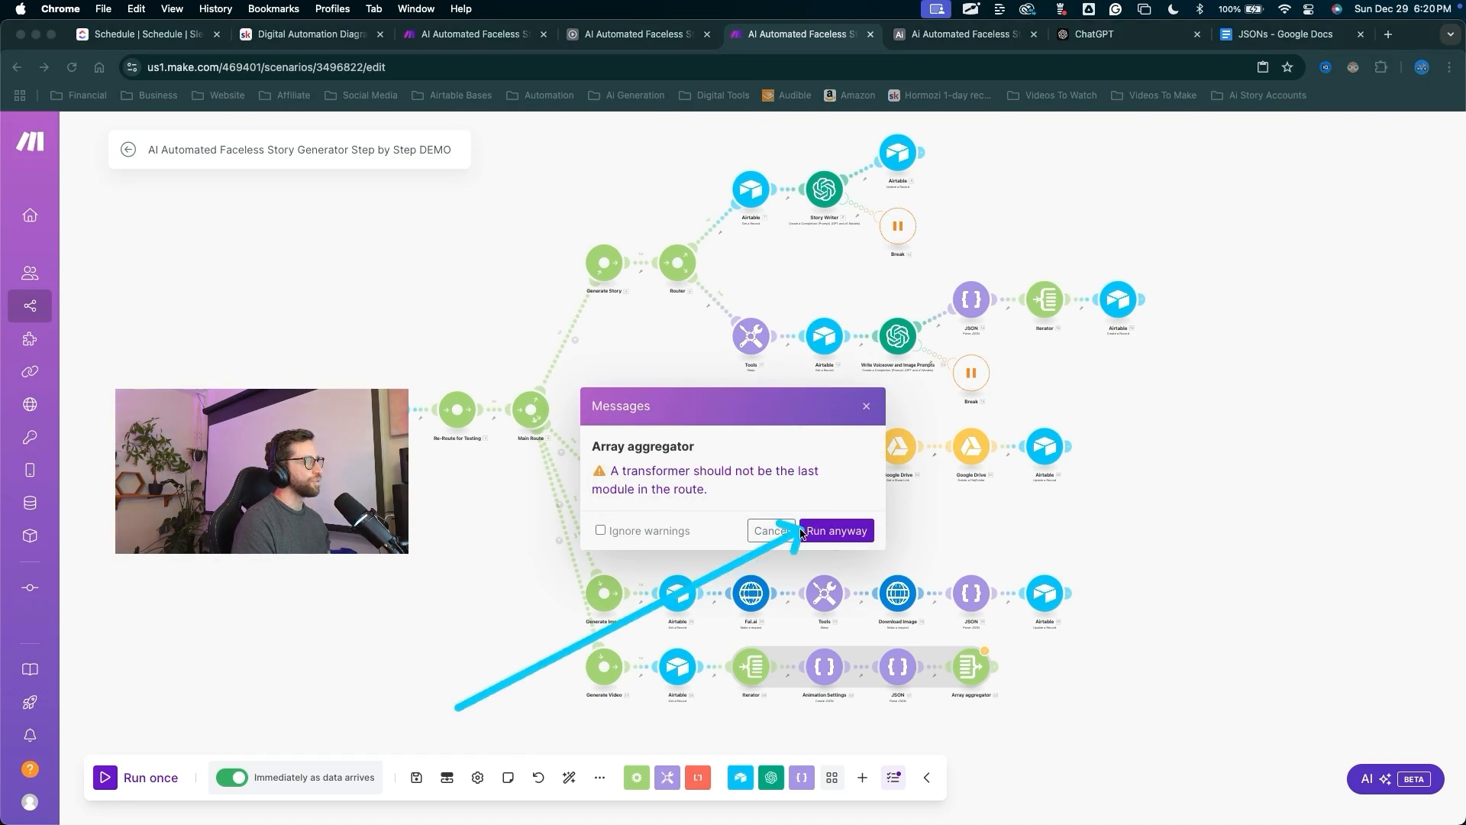
pyautogui.click(824, 529)
# Set the Test record's Generation Actions to Generate Video in Airtable.
pyautogui.click(933, 40)
pyautogui.moveTo(913, 487); pyautogui.dragTo(919, 322)
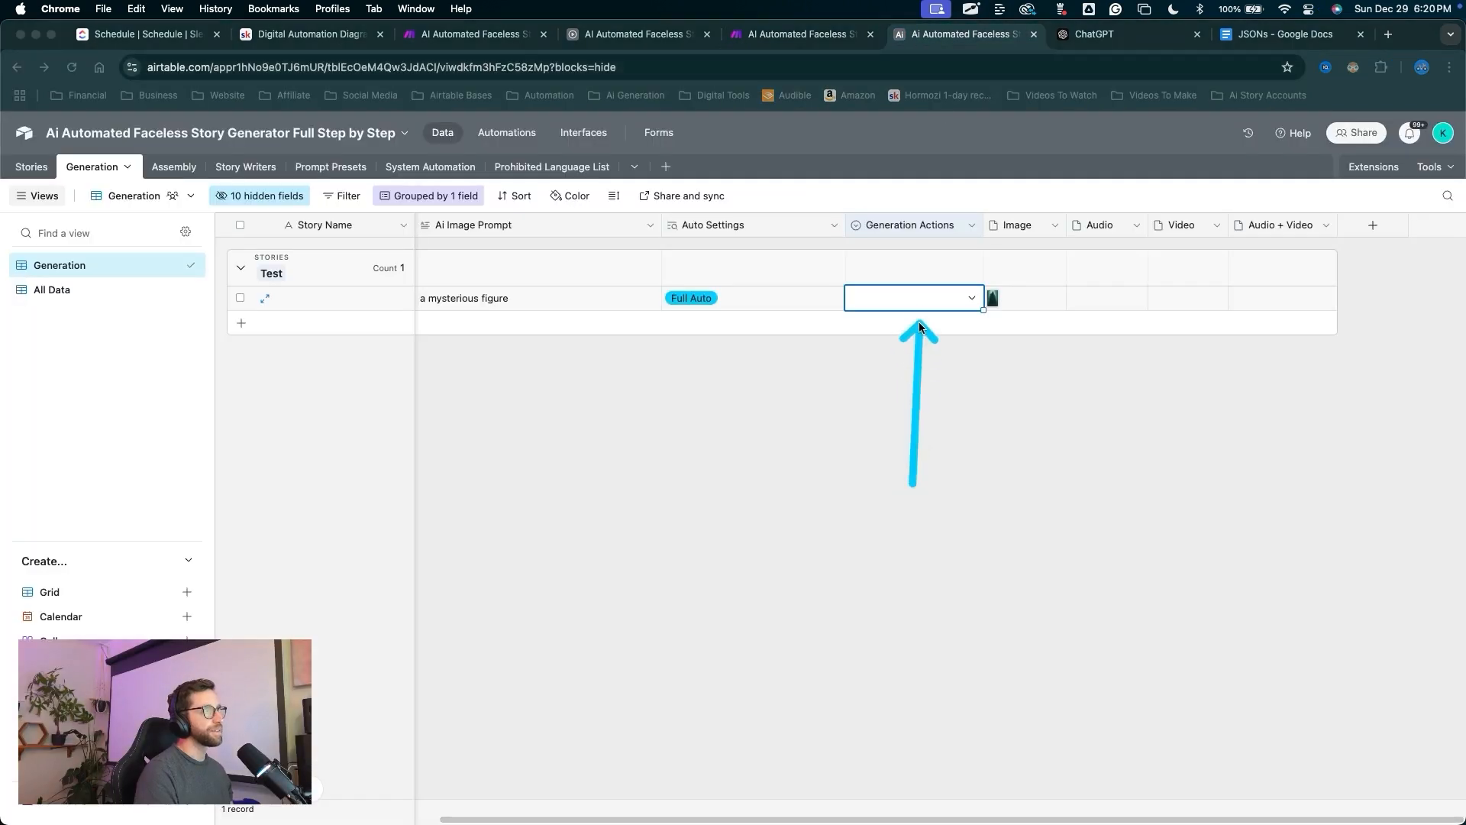
pyautogui.press('Escape')
pyautogui.click(918, 302)
pyautogui.click(907, 468)
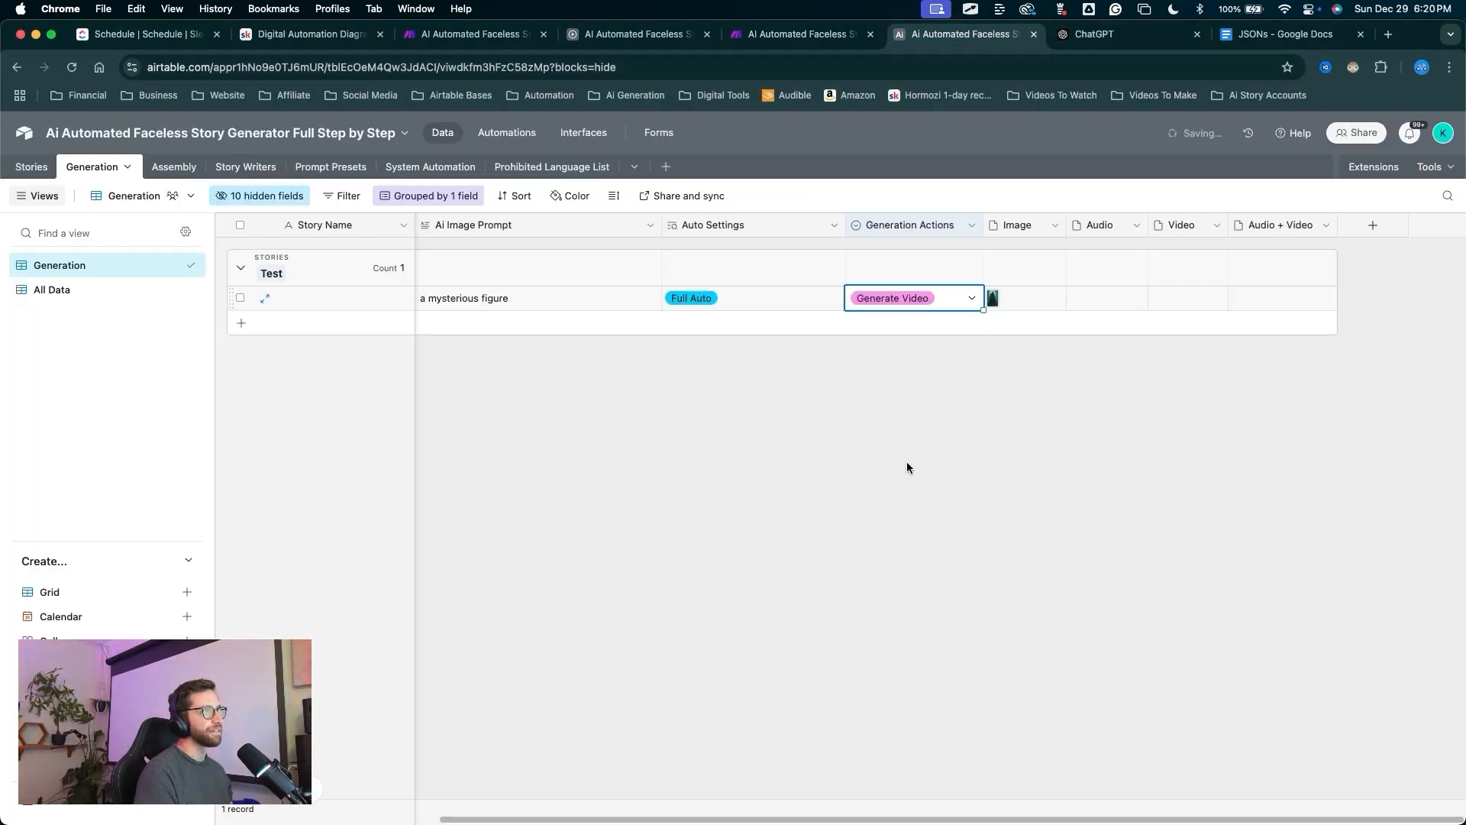
pyautogui.click(802, 34)
pyautogui.moveTo(468, 262)
pyautogui.mouseDown()
pyautogui.moveTo(468, 520)
pyautogui.moveTo(687, 704)
pyautogui.moveTo(845, 720)
pyautogui.moveTo(982, 710)
pyautogui.moveTo(753, 717)
pyautogui.moveTo(909, 720)
pyautogui.moveTo(1082, 698)
pyautogui.moveTo(731, 544)
pyautogui.mouseUp()
pyautogui.press('Escape')
# Configure the Array aggregator to aggregate the elements field.
pyautogui.scroll(5, 700, 607)
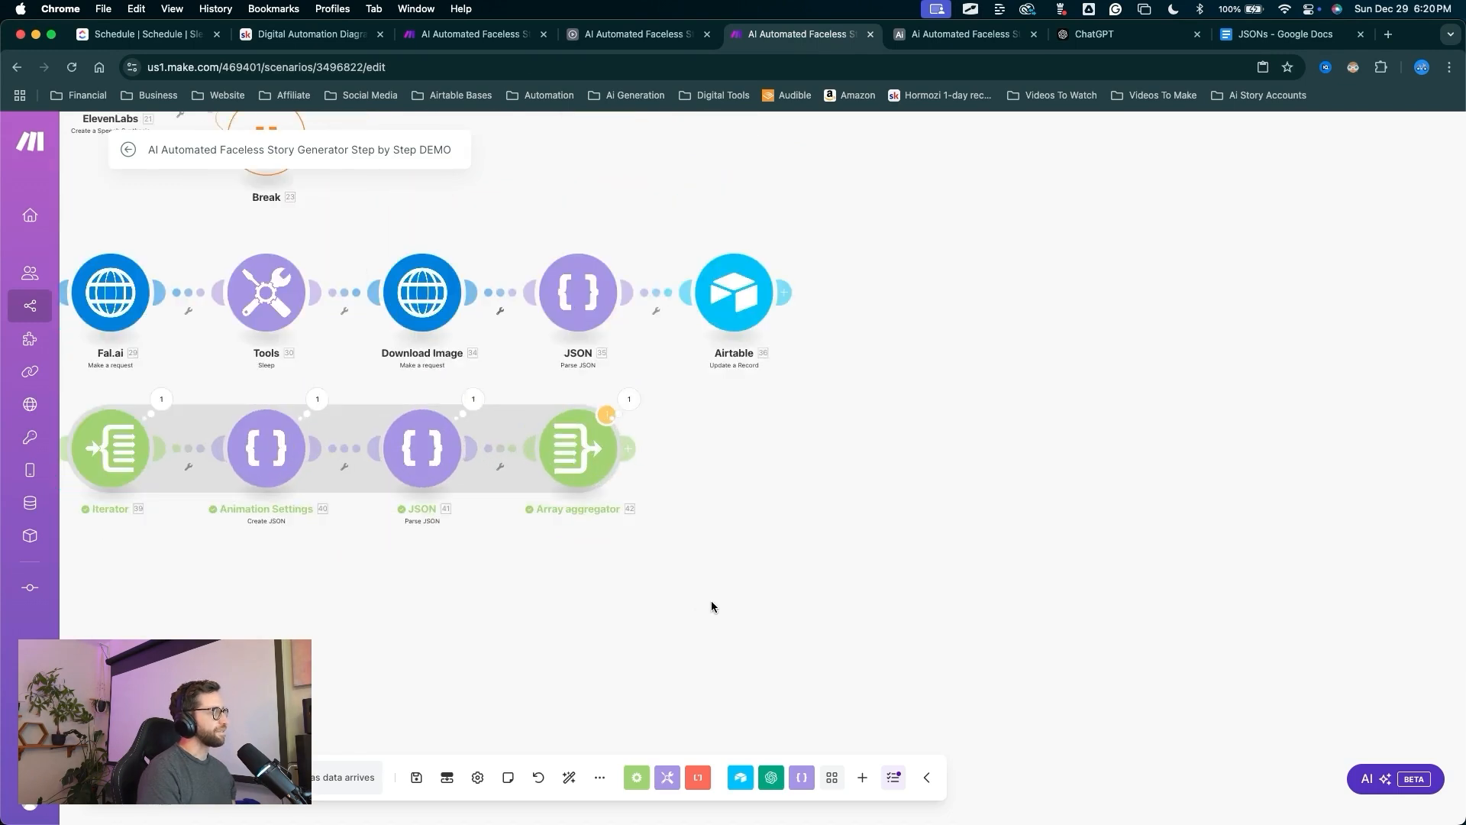
pyautogui.moveTo(718, 630)
pyautogui.mouseDown()
pyautogui.moveTo(599, 519)
pyautogui.moveTo(598, 438)
pyautogui.mouseUp()
pyautogui.press('Escape')
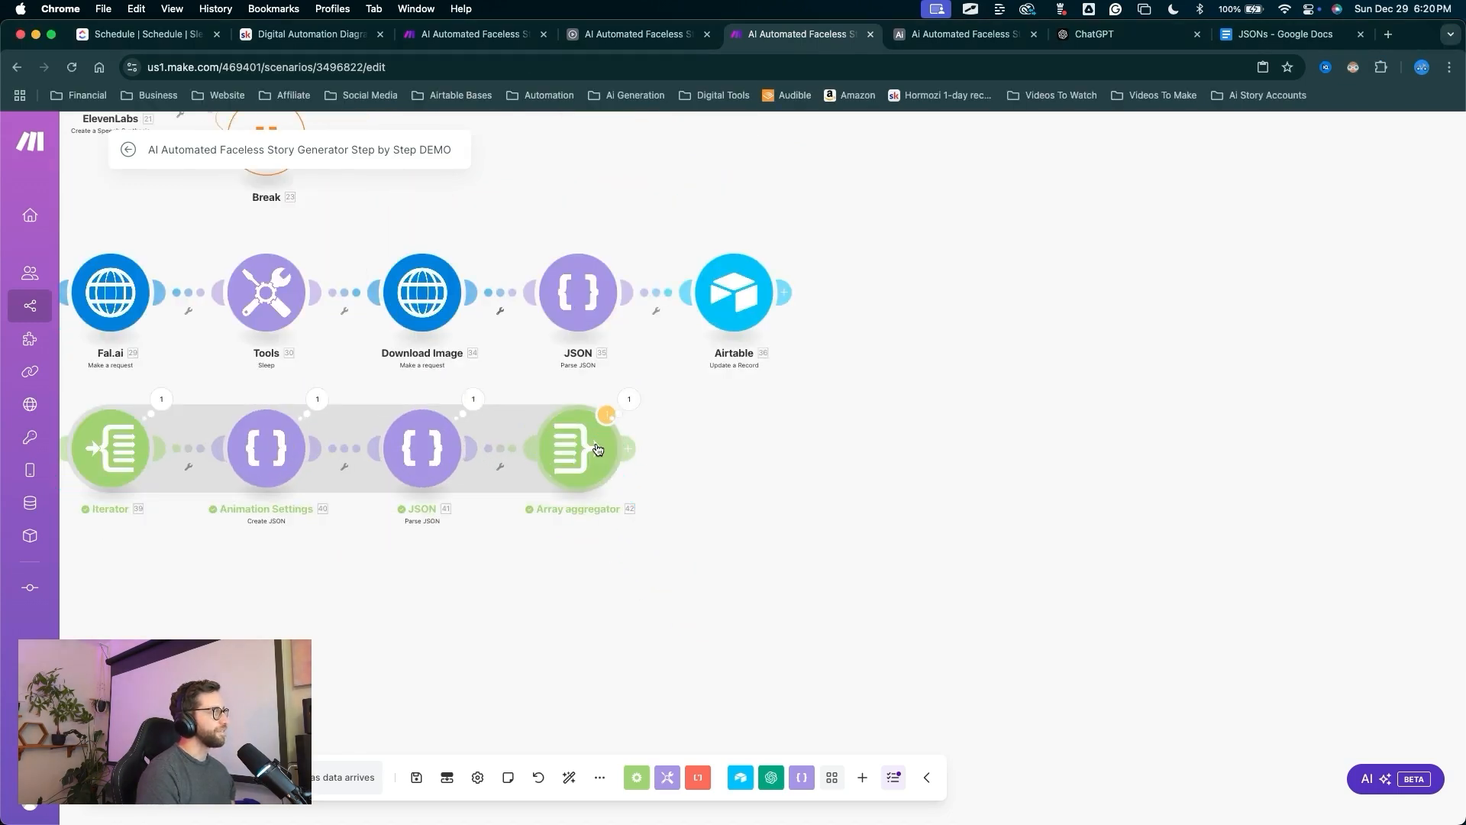
pyautogui.click(598, 450)
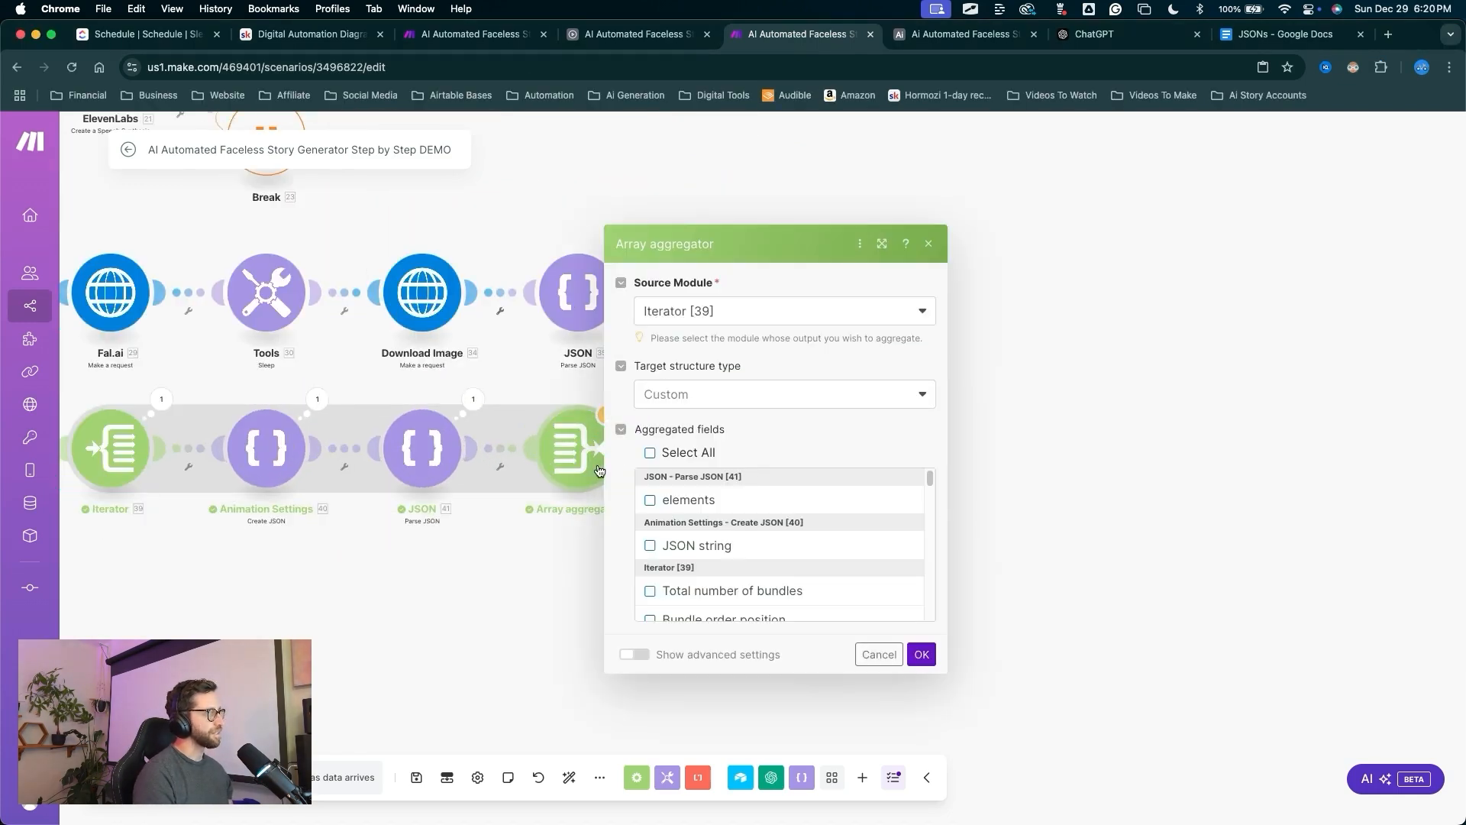
pyautogui.moveTo(492, 662)
pyautogui.mouseDown()
pyautogui.moveTo(620, 553)
pyautogui.moveTo(675, 467)
pyautogui.moveTo(435, 458)
pyautogui.moveTo(650, 505)
pyautogui.mouseUp()
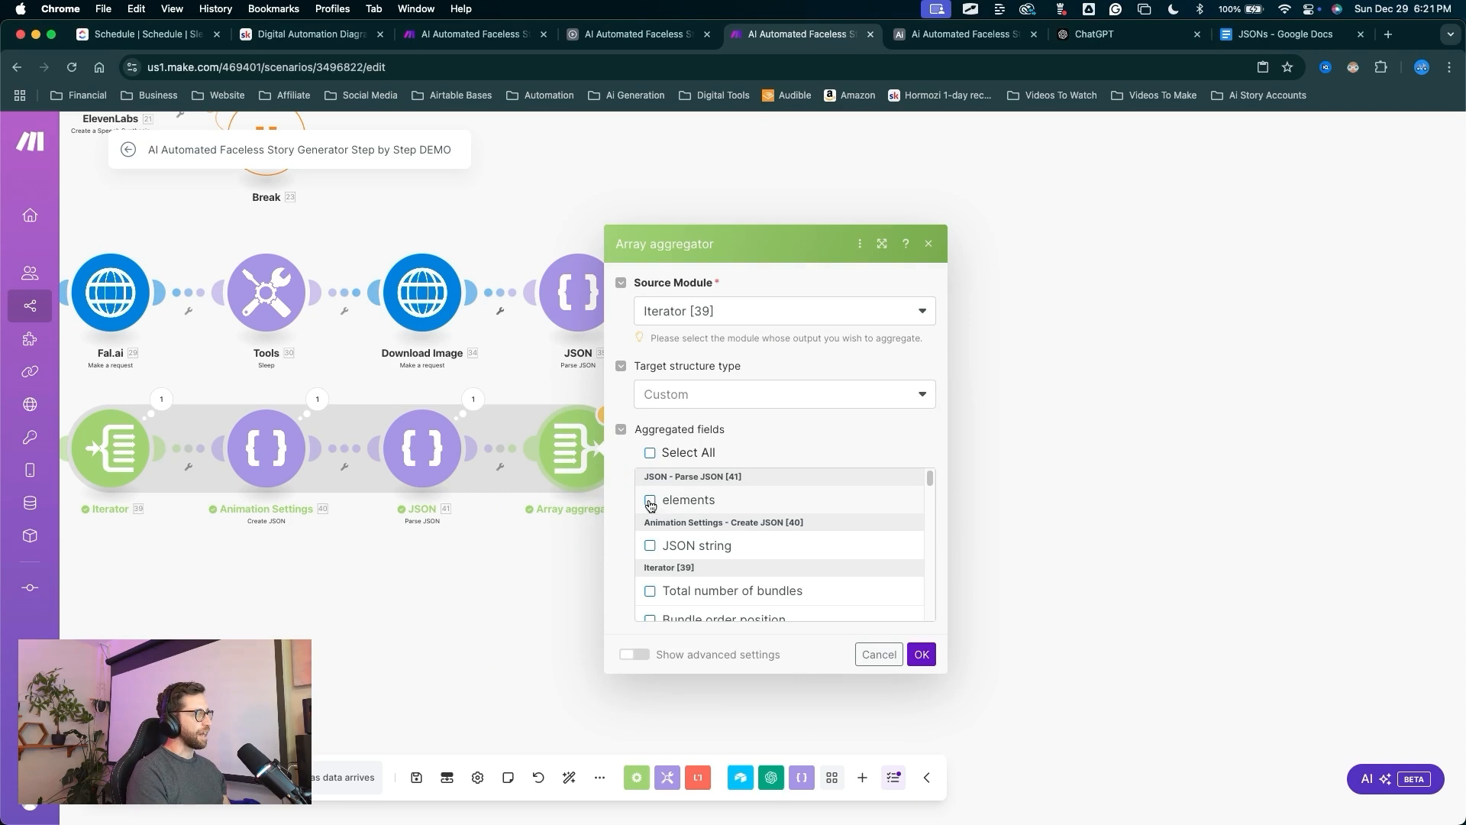
pyautogui.click(650, 502)
pyautogui.moveTo(583, 563)
pyautogui.mouseDown()
pyautogui.moveTo(746, 545)
pyautogui.moveTo(912, 649)
pyautogui.mouseUp()
pyautogui.click(916, 654)
# Add a Create JSON module after the aggregator with a new data structure named 'Image Clip Settings'.
pyautogui.click(632, 449)
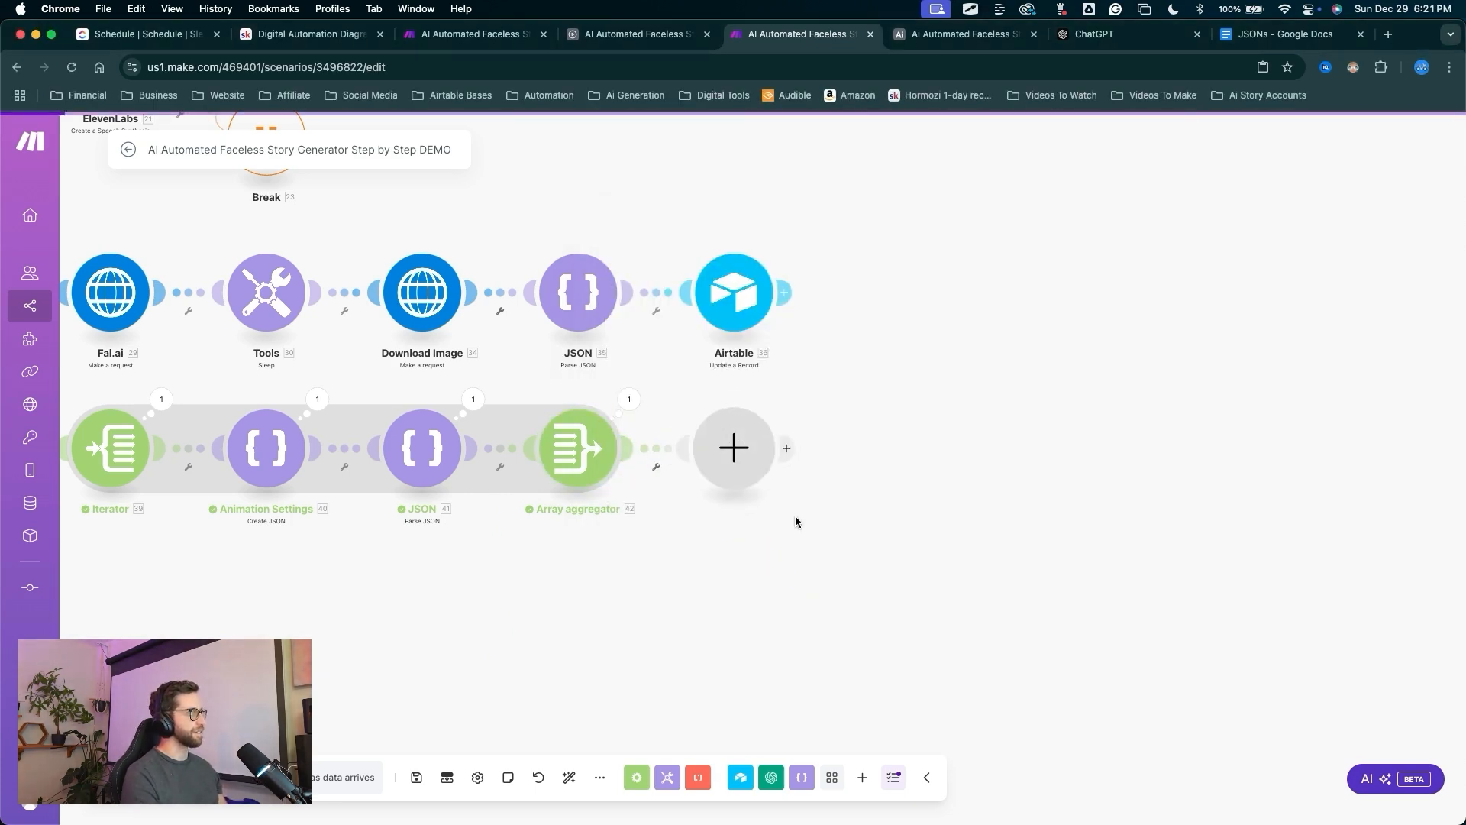
pyautogui.click(836, 392)
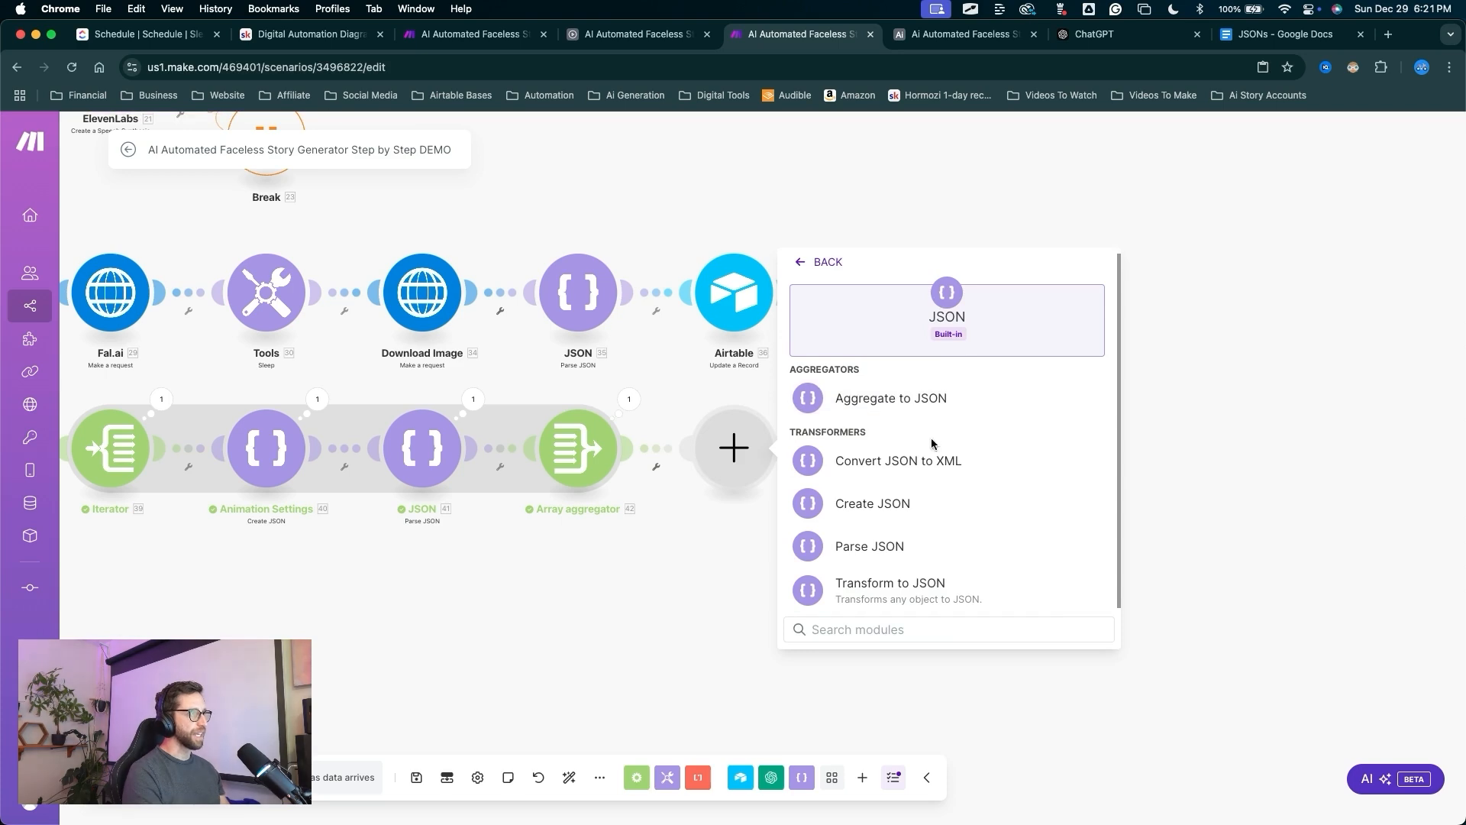
pyautogui.moveTo(1005, 459); pyautogui.dragTo(903, 505)
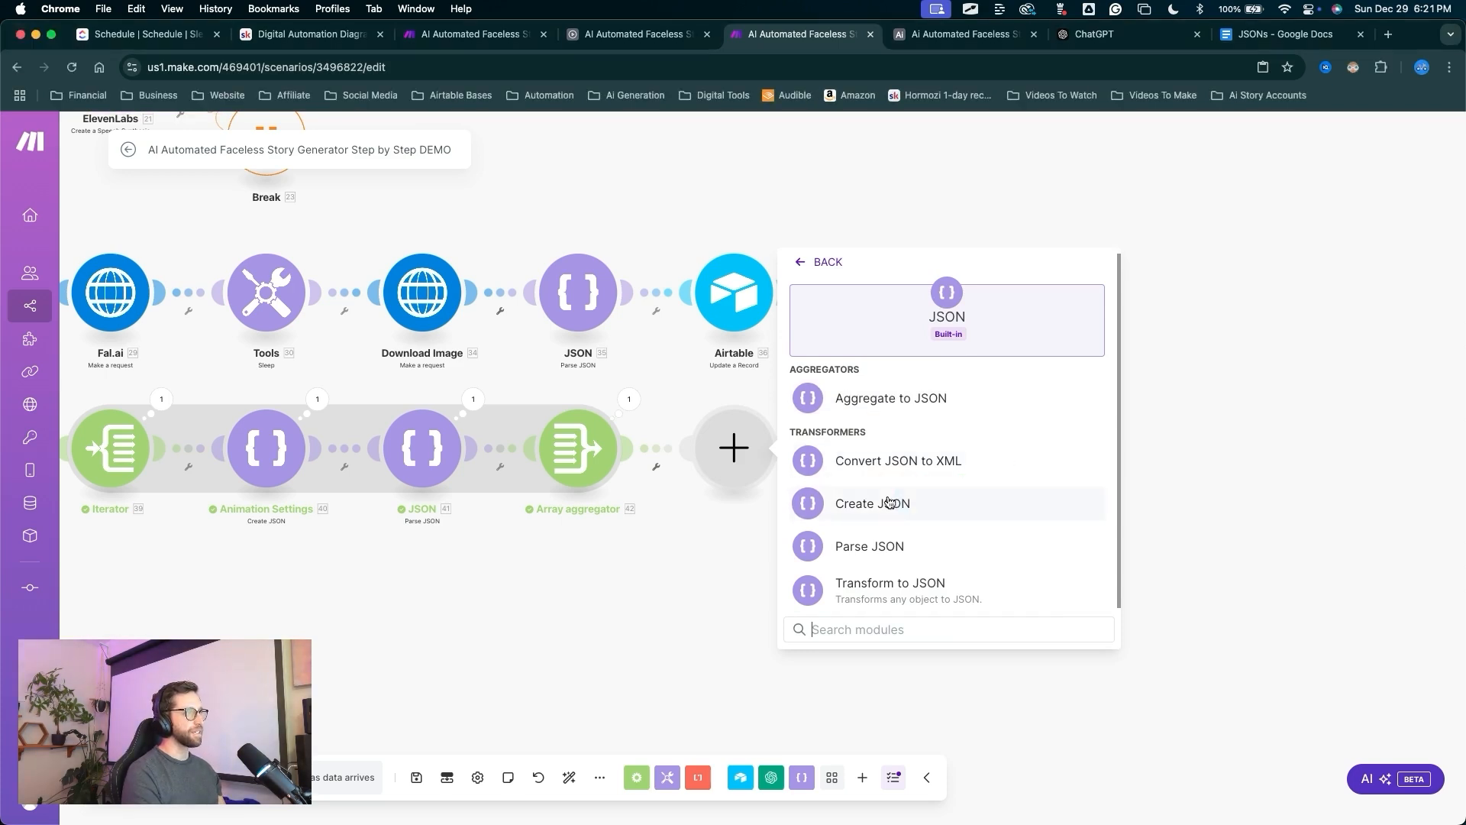
pyautogui.click(891, 505)
pyautogui.moveTo(913, 588)
pyautogui.mouseDown()
pyautogui.moveTo(914, 468)
pyautogui.moveTo(1085, 465)
pyautogui.mouseUp()
pyautogui.click(1085, 464)
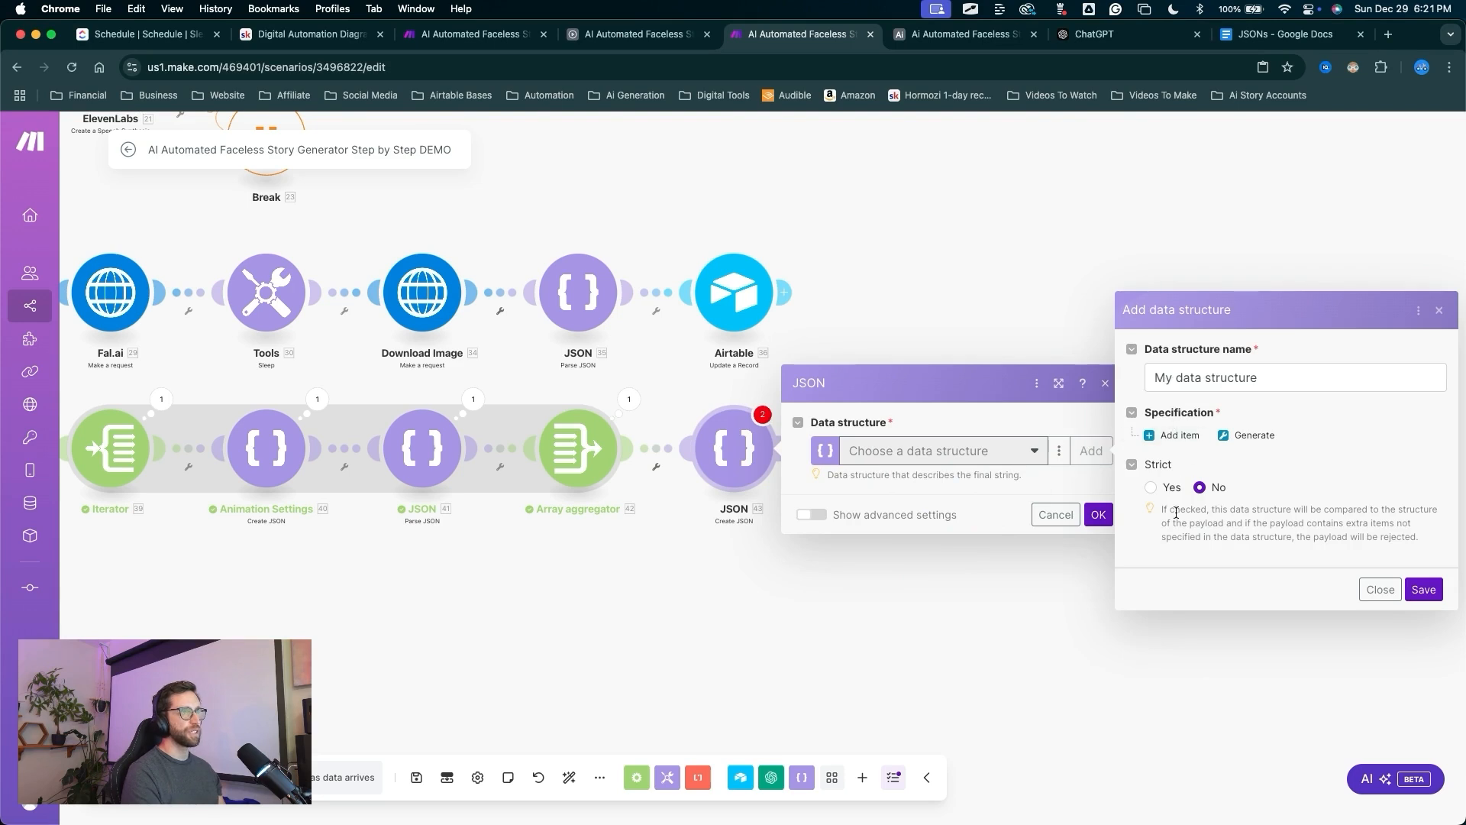
pyautogui.moveTo(1166, 533); pyautogui.dragTo(1213, 379)
pyautogui.tripleClick(1211, 376)
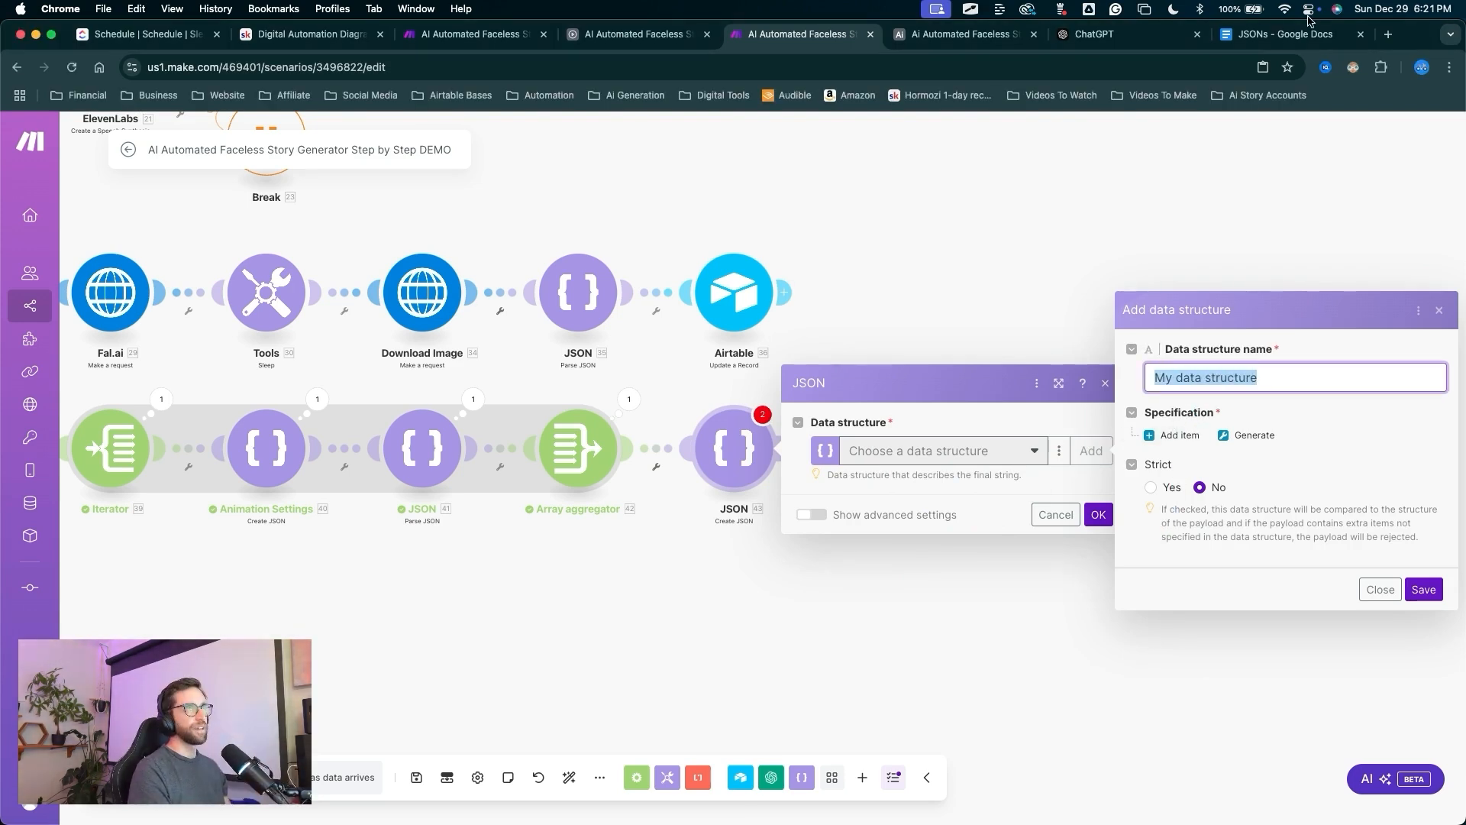
pyautogui.click(1291, 38)
pyautogui.moveTo(348, 531)
pyautogui.mouseDown()
pyautogui.moveTo(459, 444)
pyautogui.moveTo(585, 428)
pyautogui.mouseUp()
pyautogui.press('super+c')
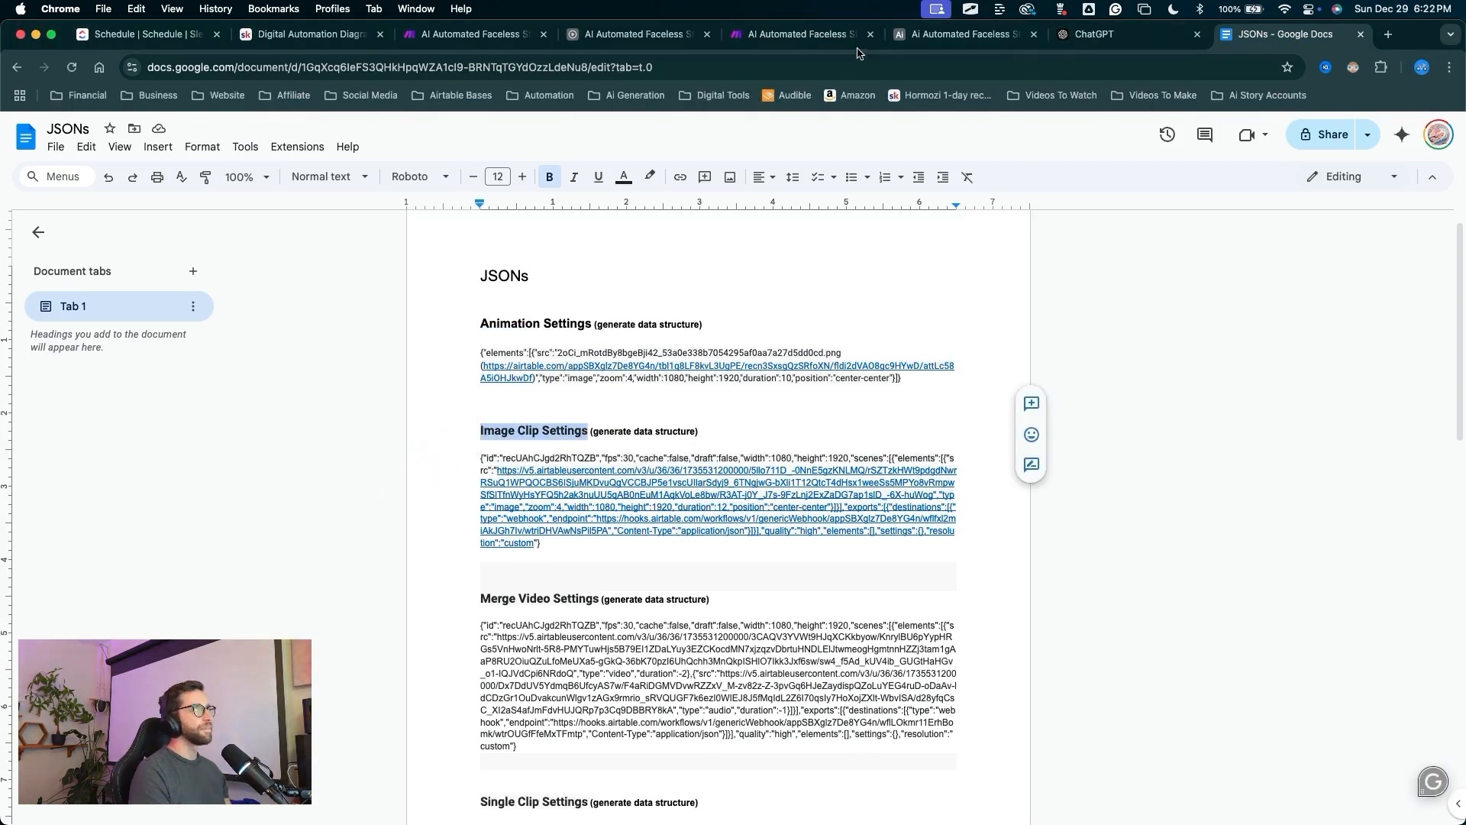
pyautogui.click(809, 34)
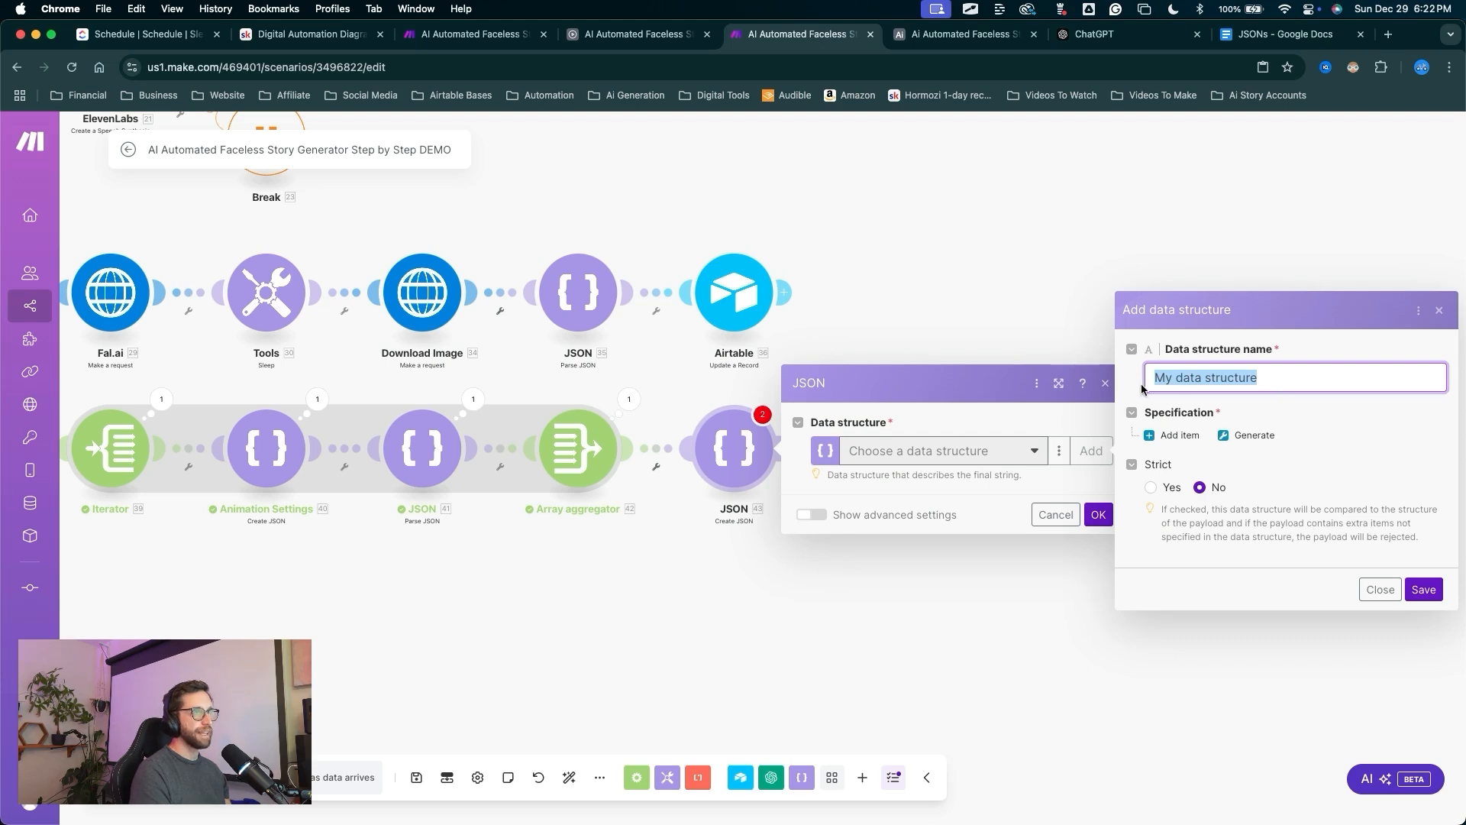
pyautogui.press('super+v')
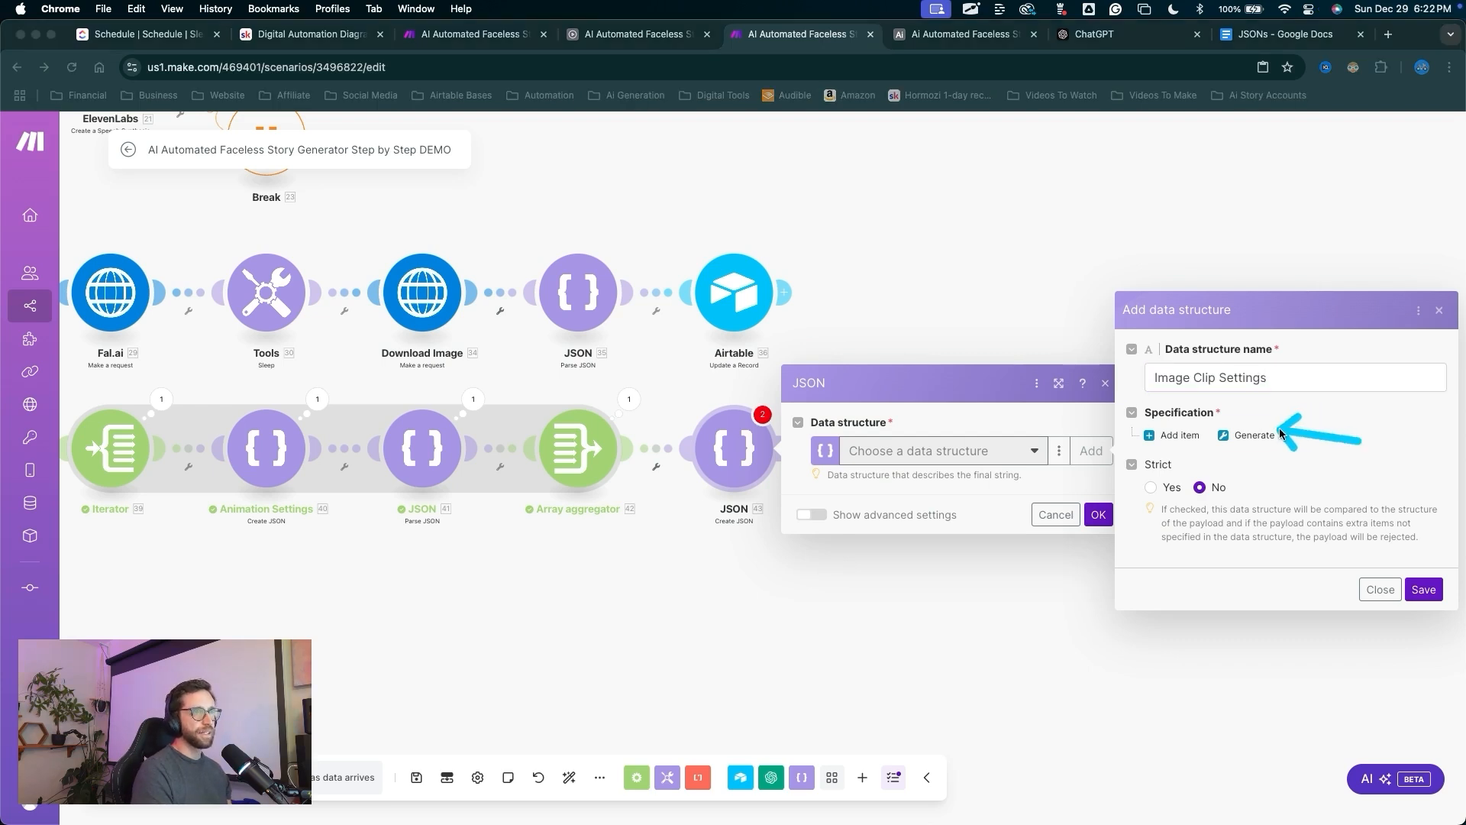
# Generate the structure's fields from the pasted Image Clip Settings JSON sample and save it.
pyautogui.click(1268, 432)
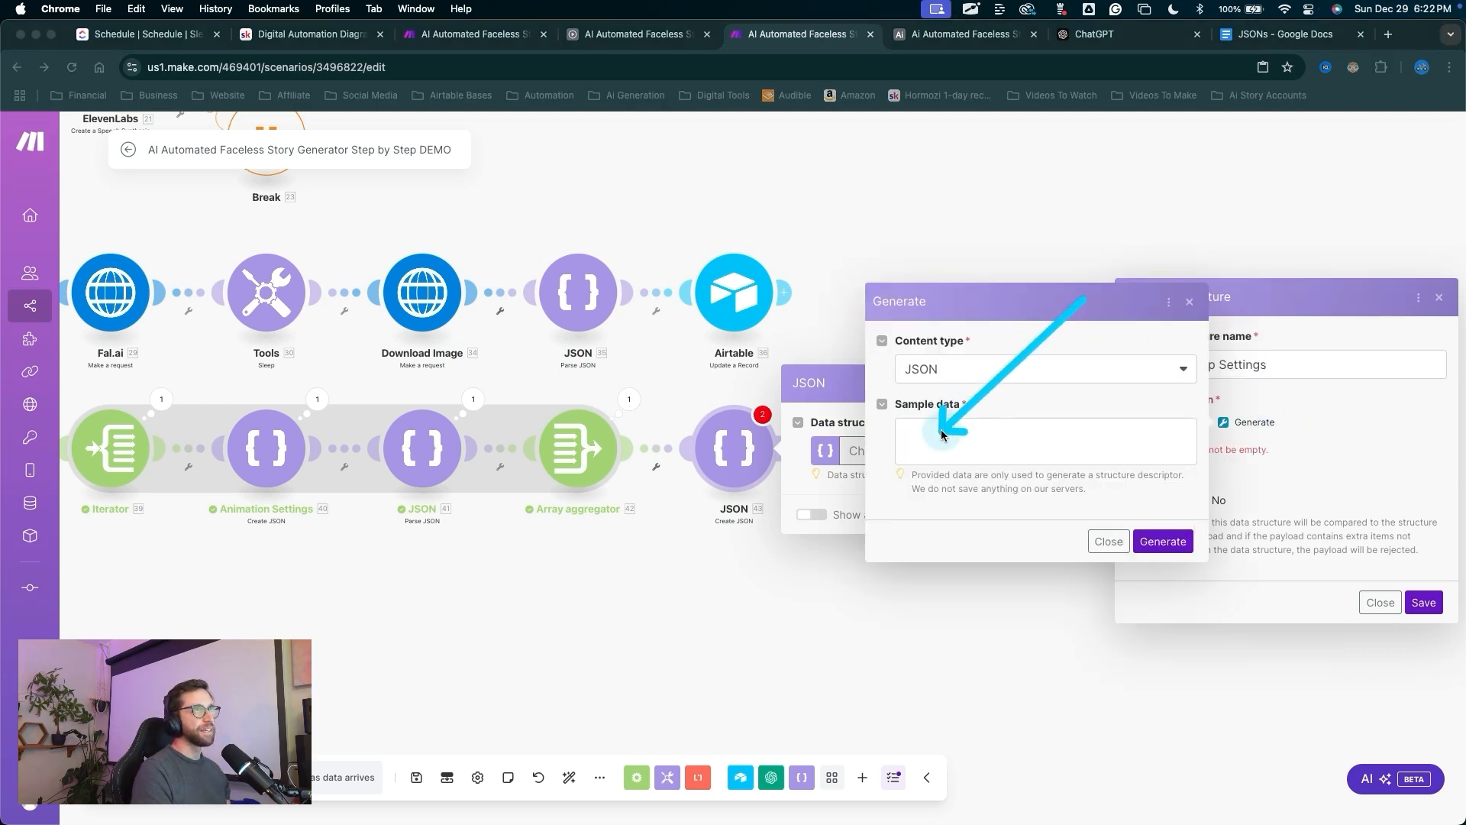
pyautogui.click(1256, 36)
pyautogui.moveTo(477, 458); pyautogui.dragTo(548, 545)
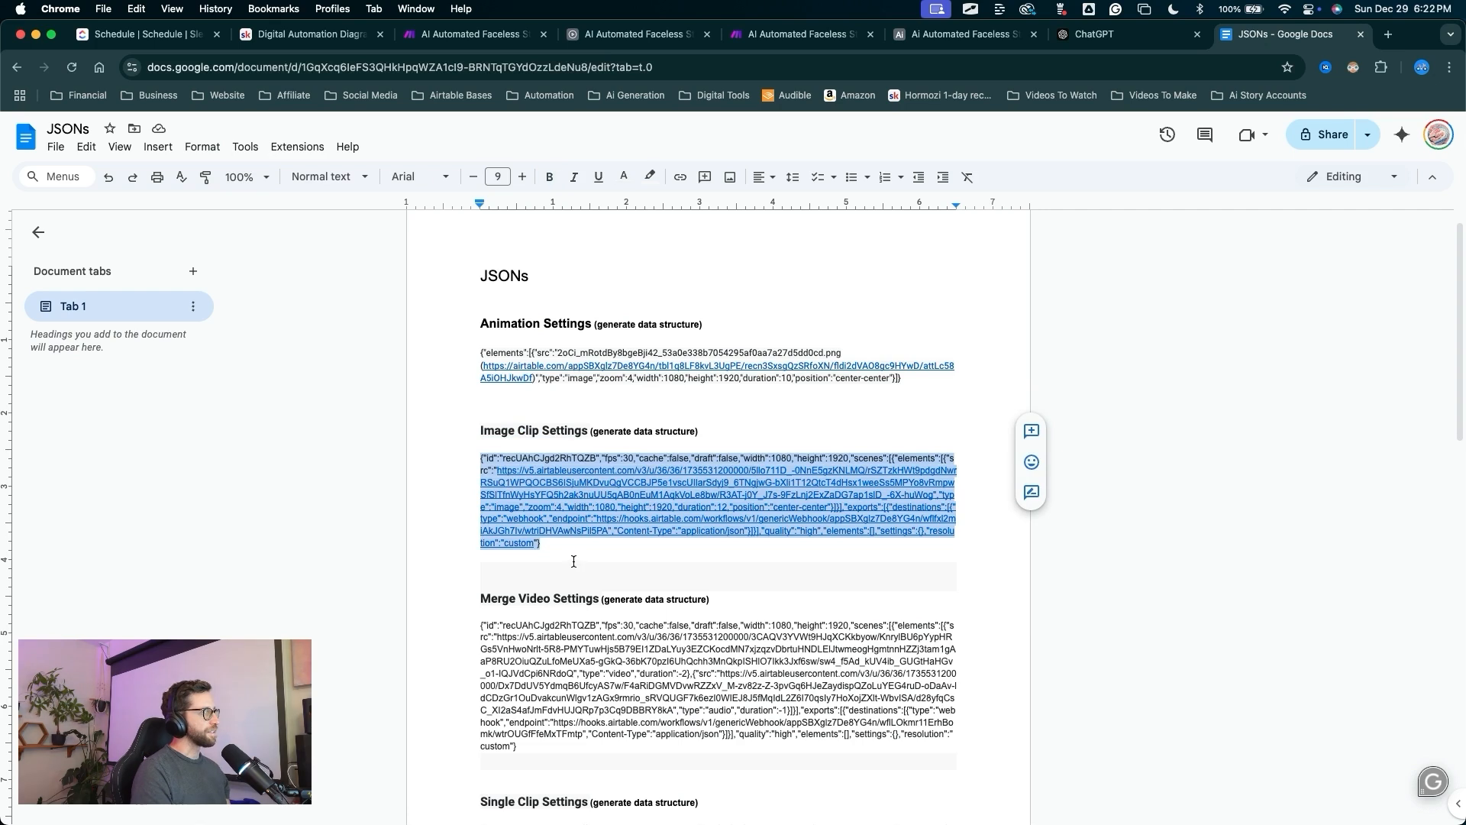
pyautogui.click(778, 44)
pyautogui.click(957, 426)
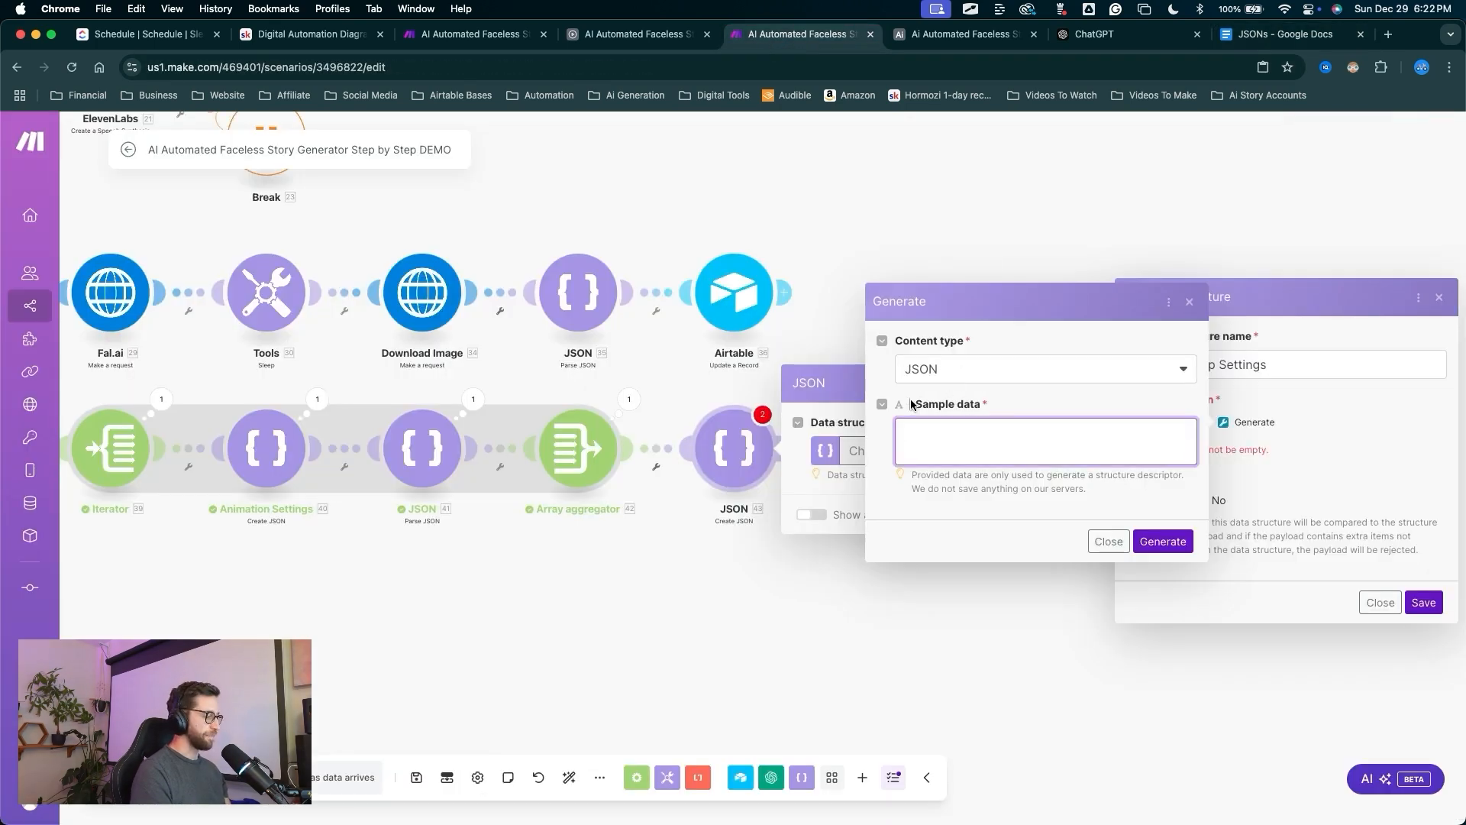
pyautogui.press('super+v')
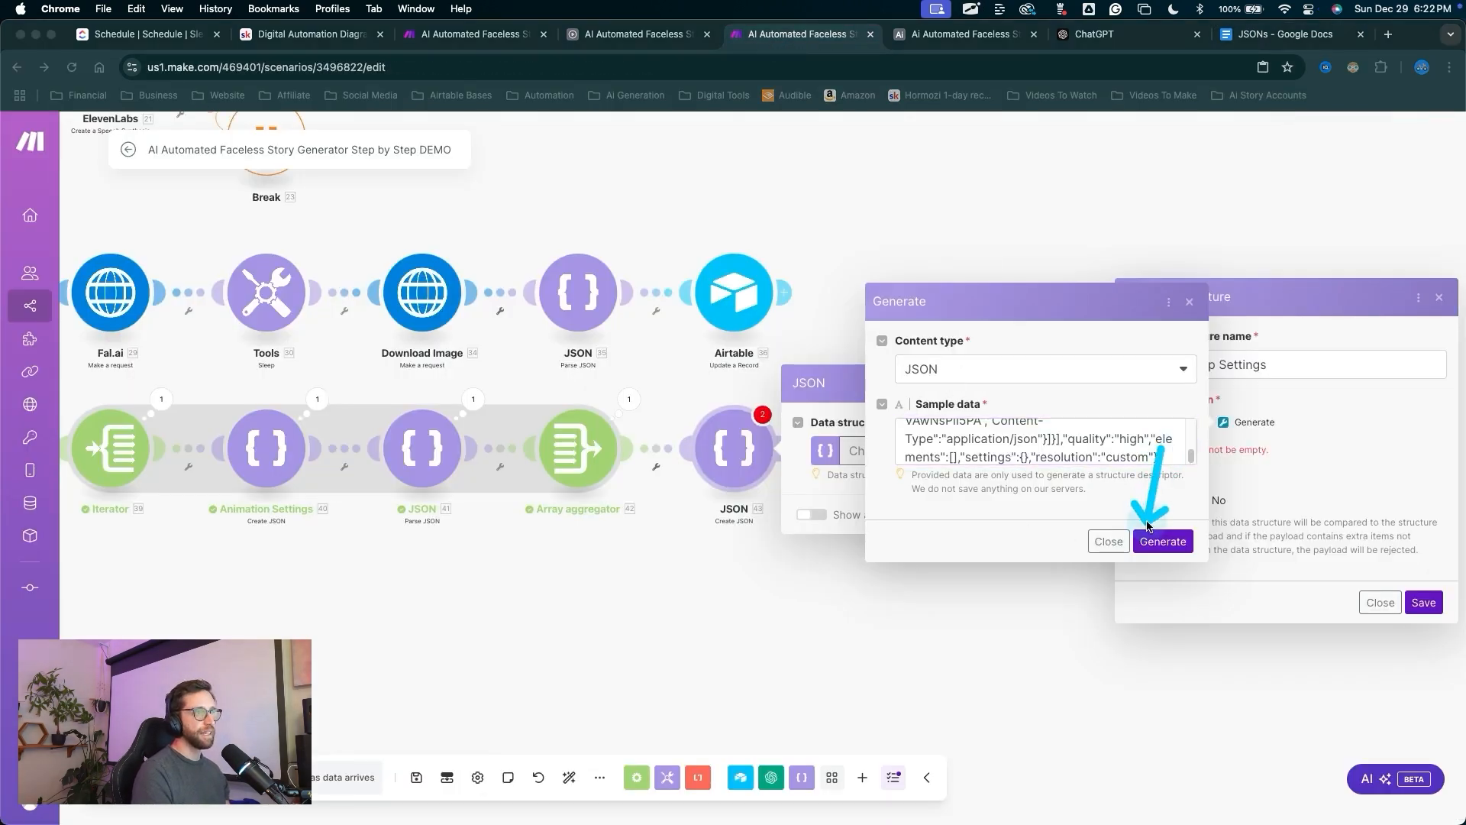
pyautogui.click(1162, 541)
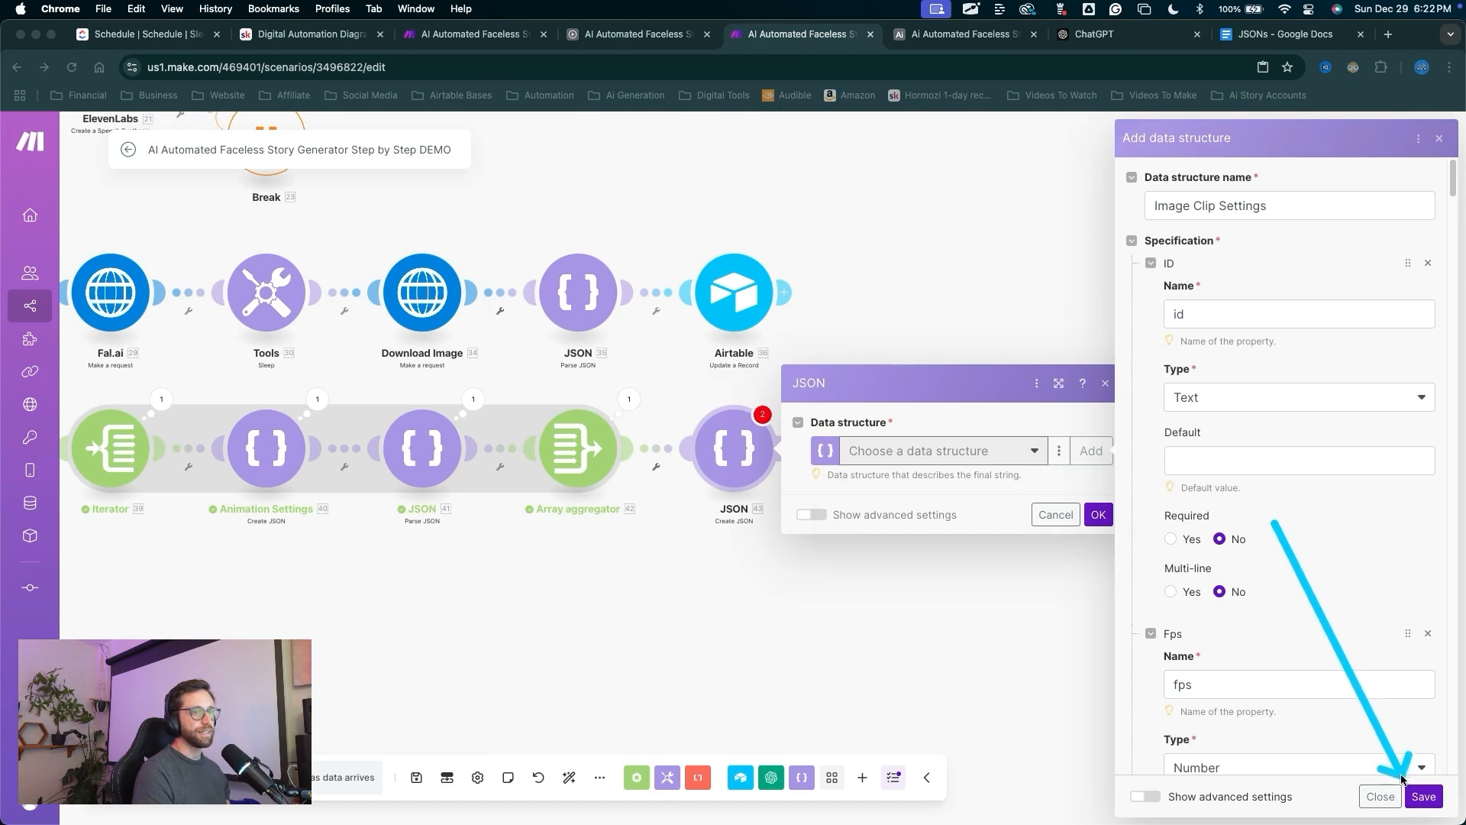
pyautogui.click(1423, 796)
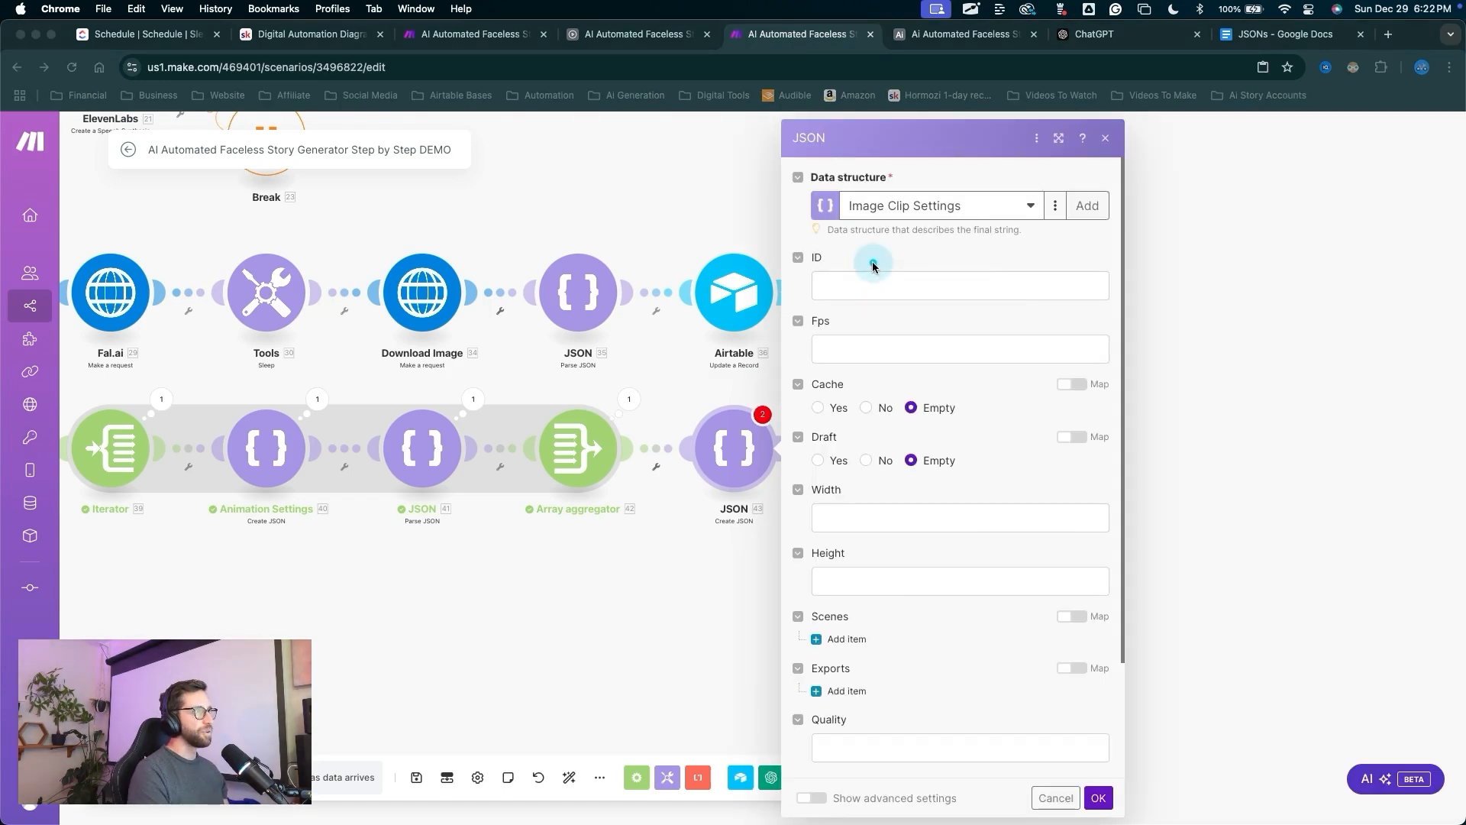
# Map the Airtable record ID into ID, set Fps to 30, and Cache and Draft to No.
pyautogui.moveTo(874, 262); pyautogui.dragTo(890, 698)
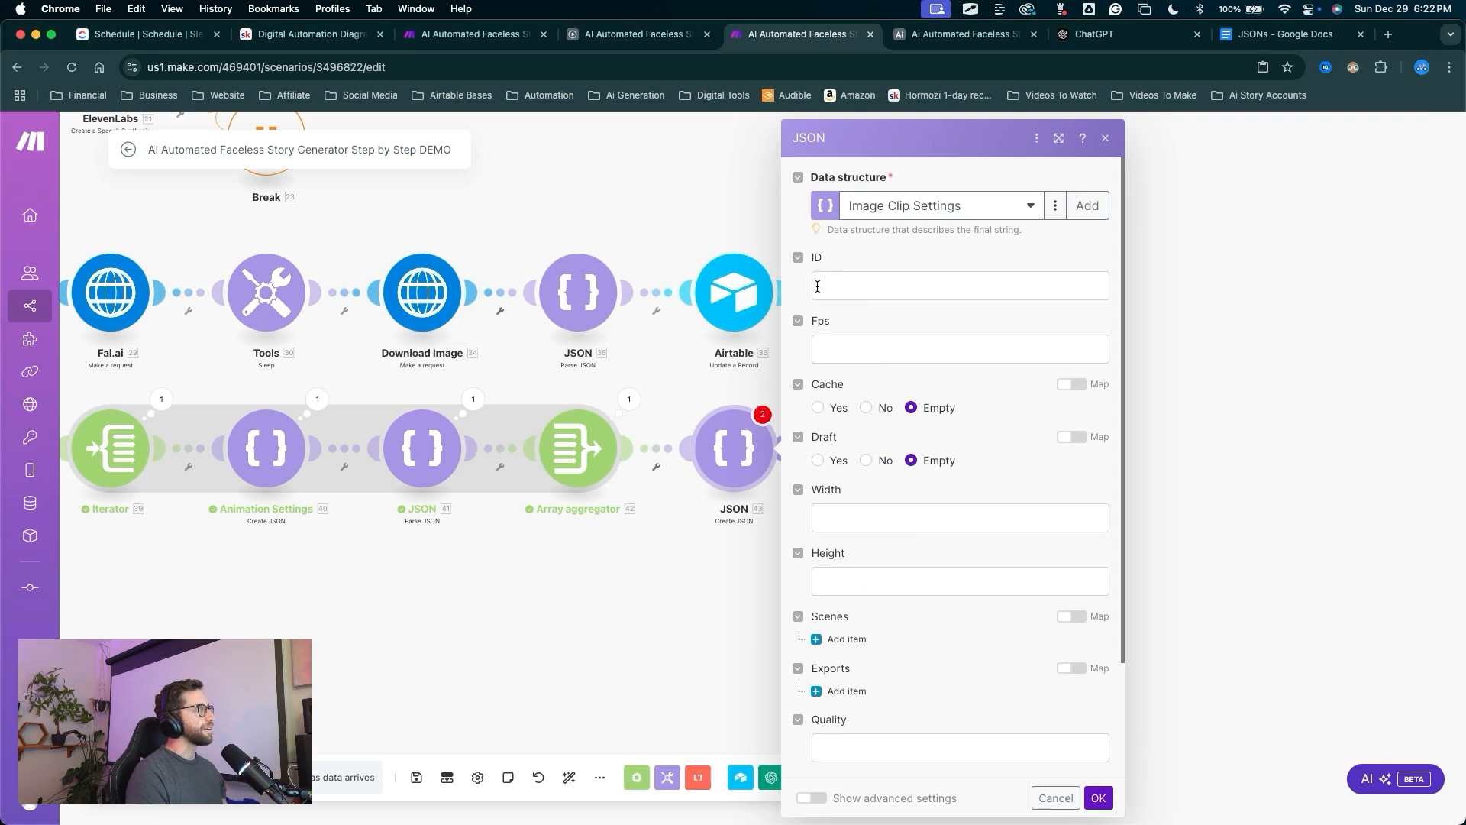
pyautogui.click(928, 277)
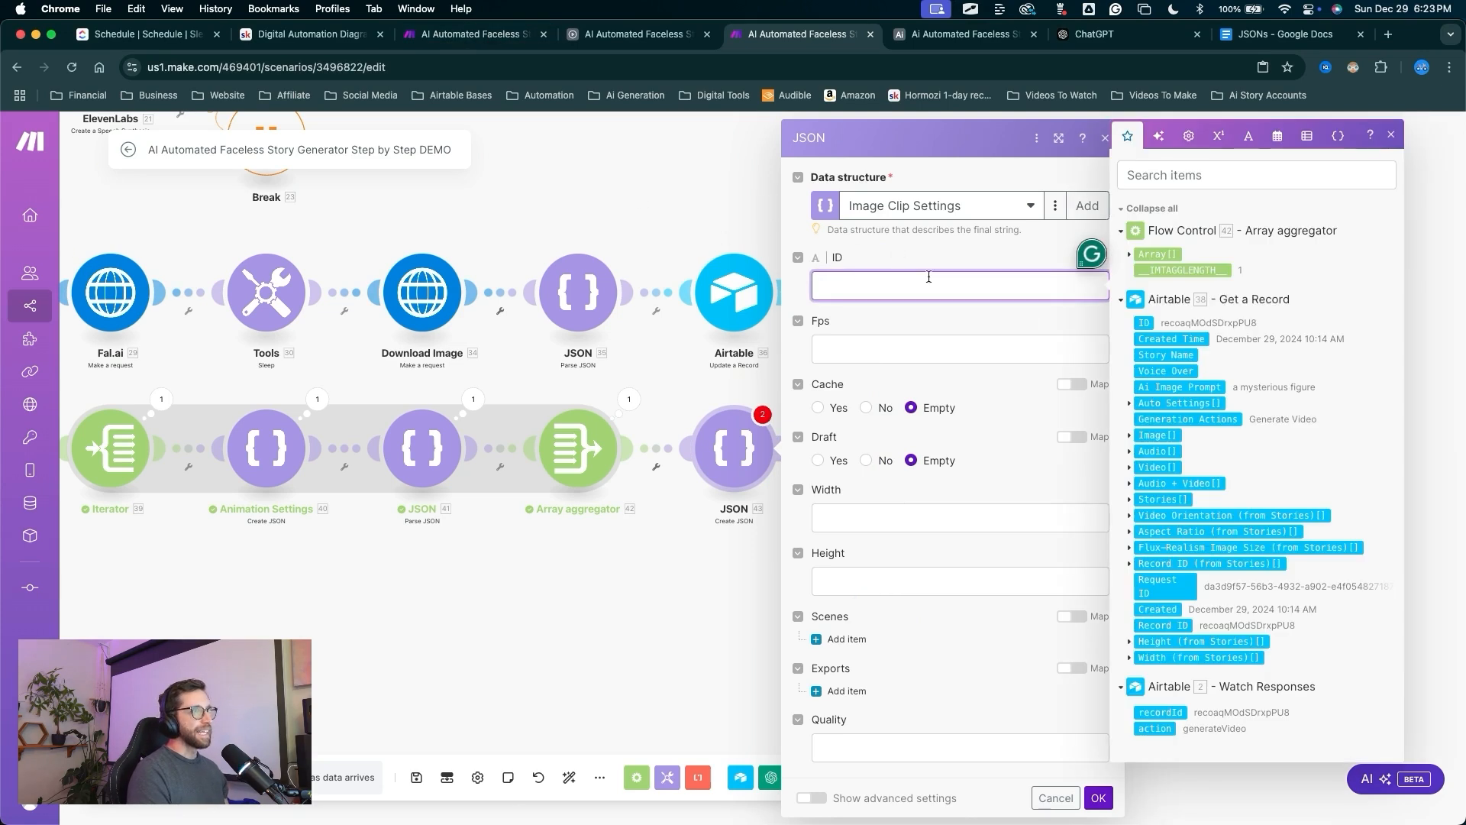
pyautogui.click(1143, 323)
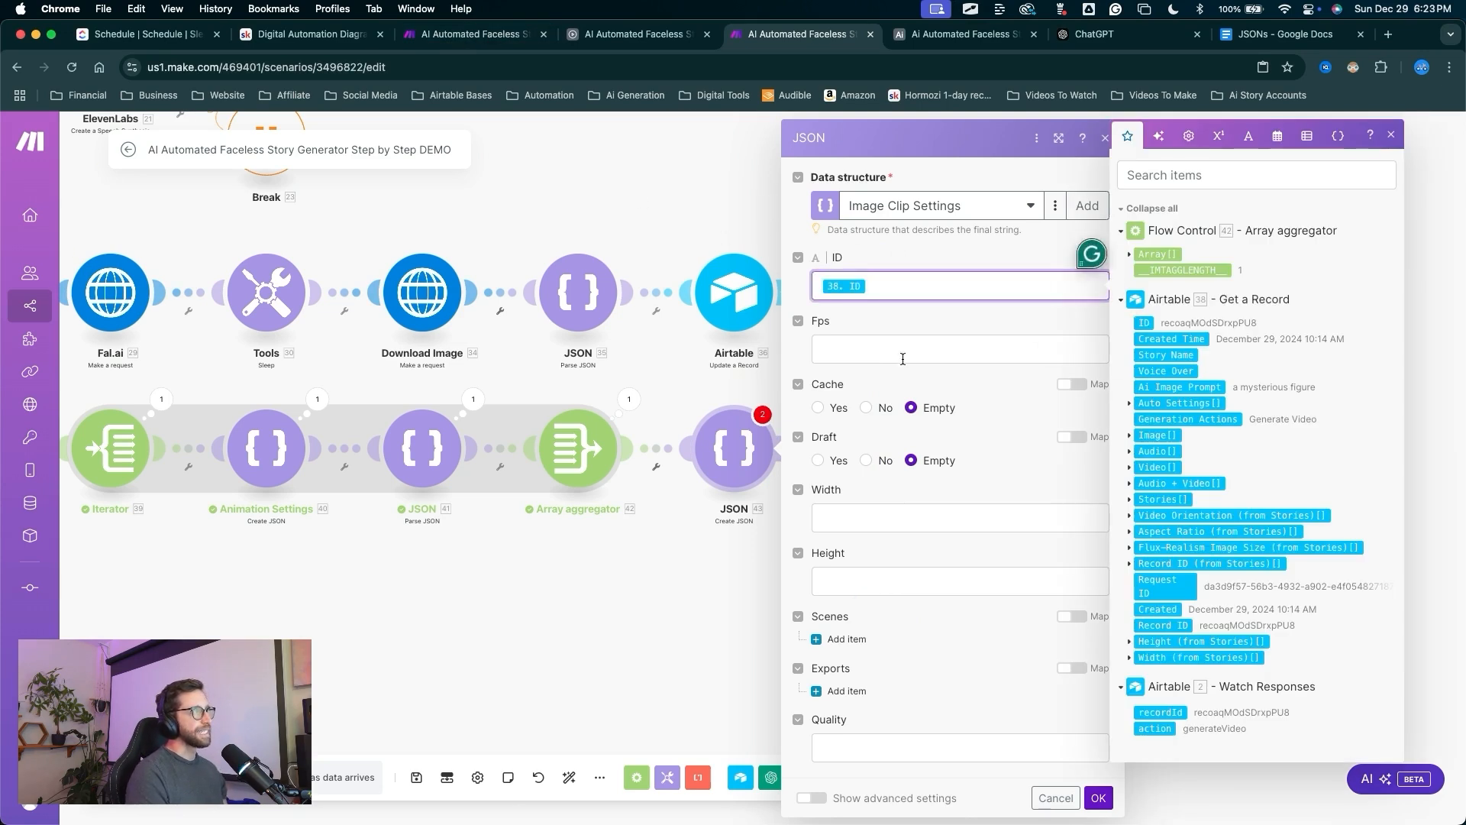
pyautogui.click(857, 353)
pyautogui.write('30')
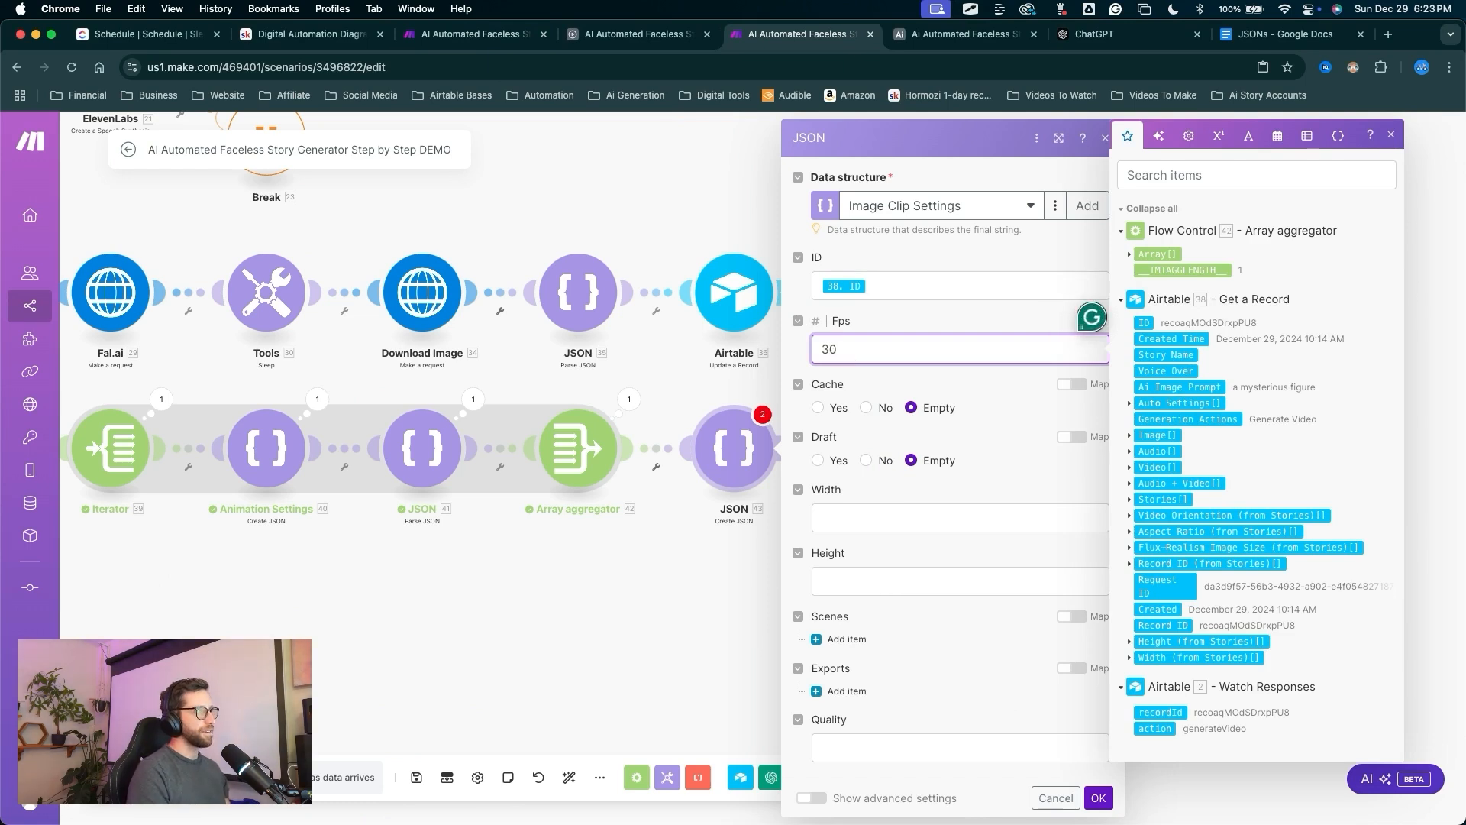
pyautogui.moveTo(857, 309); pyautogui.dragTo(861, 387)
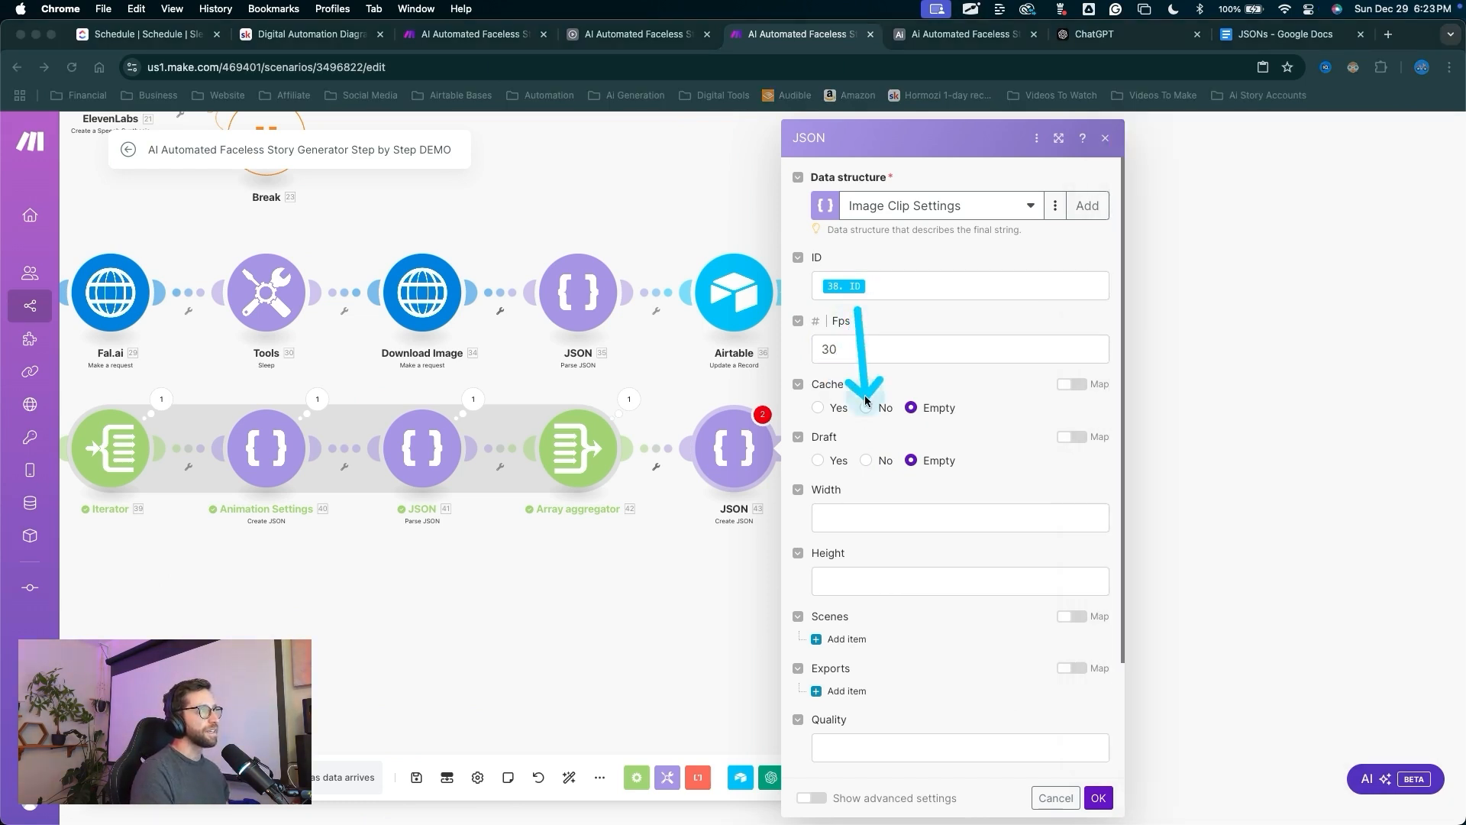
pyautogui.click(866, 407)
pyautogui.click(866, 460)
# Map the Stories width and height into Width and Height.
pyautogui.click(870, 518)
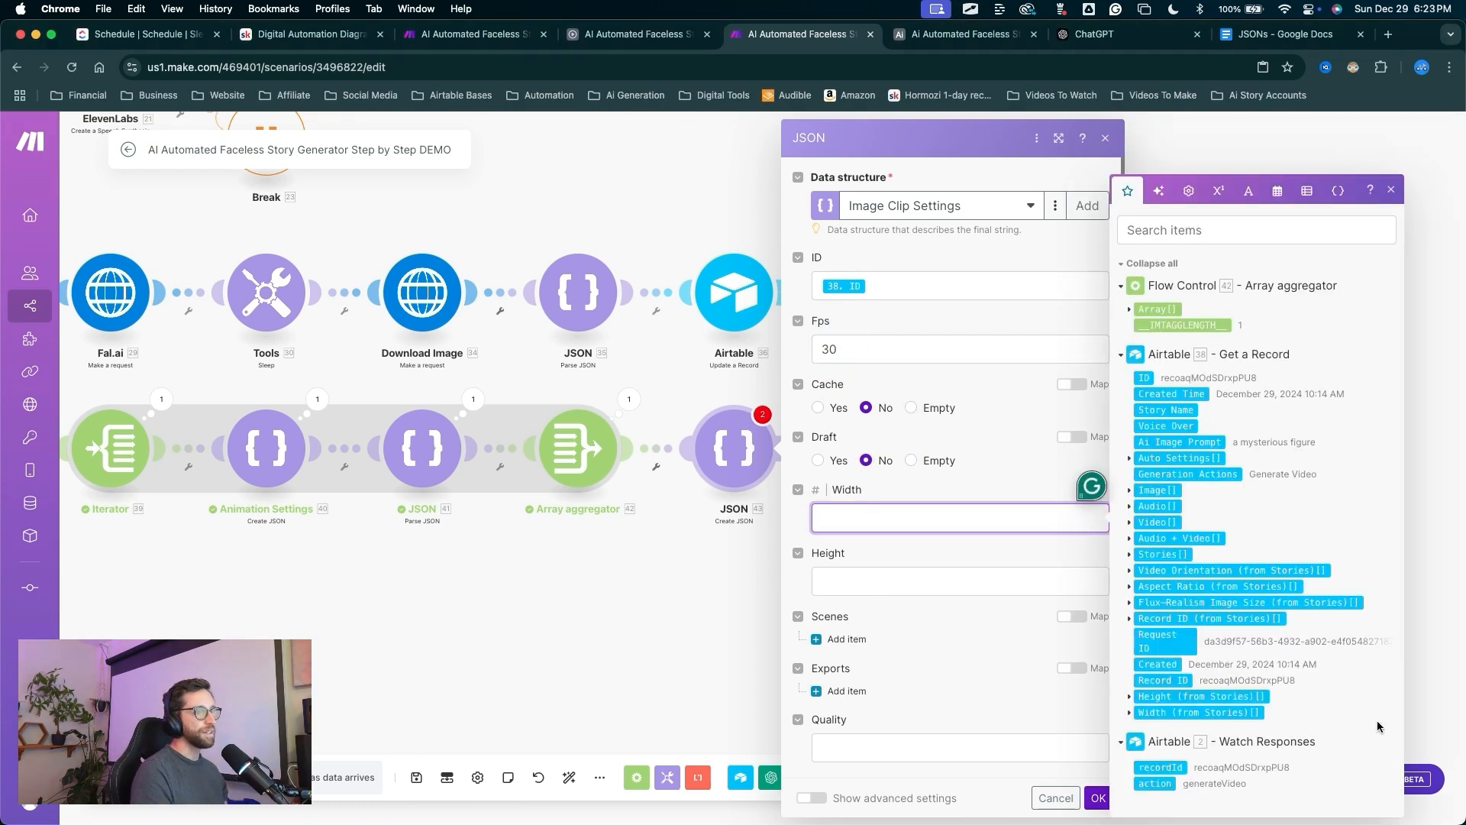
pyautogui.click(1130, 714)
pyautogui.click(1151, 714)
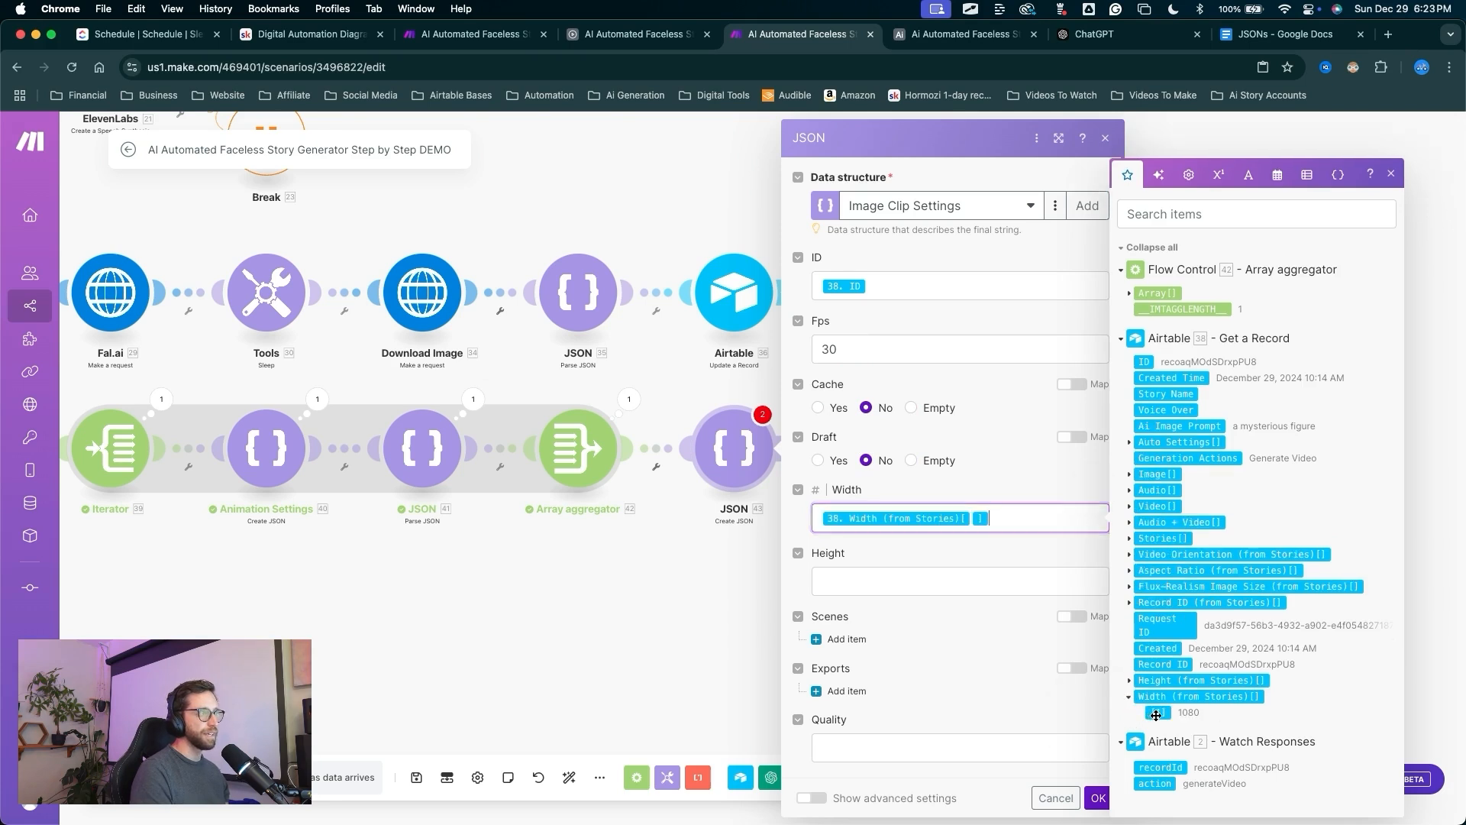
pyautogui.click(895, 581)
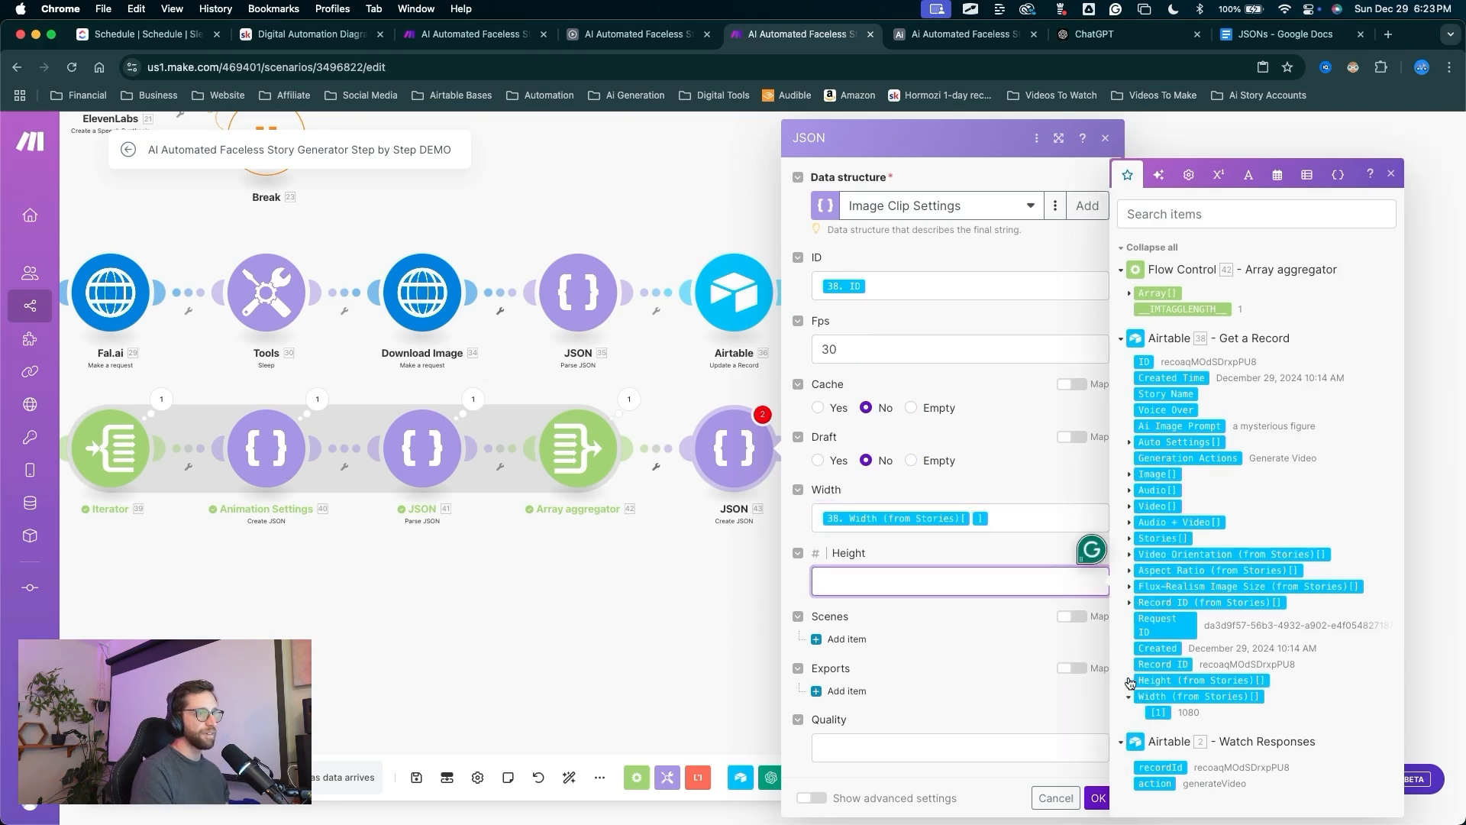
pyautogui.click(1130, 681)
pyautogui.click(1157, 682)
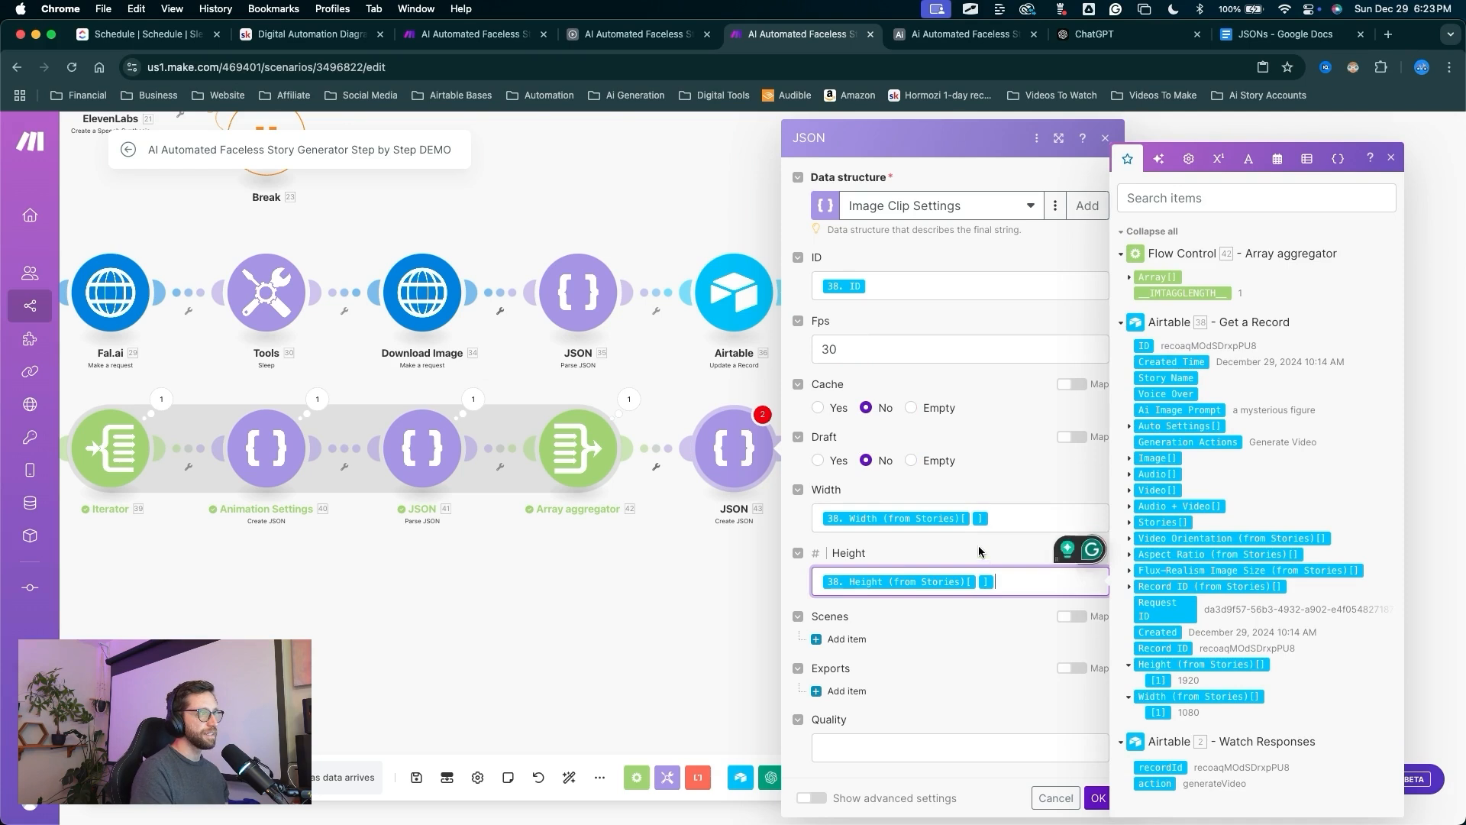
pyautogui.click(997, 518)
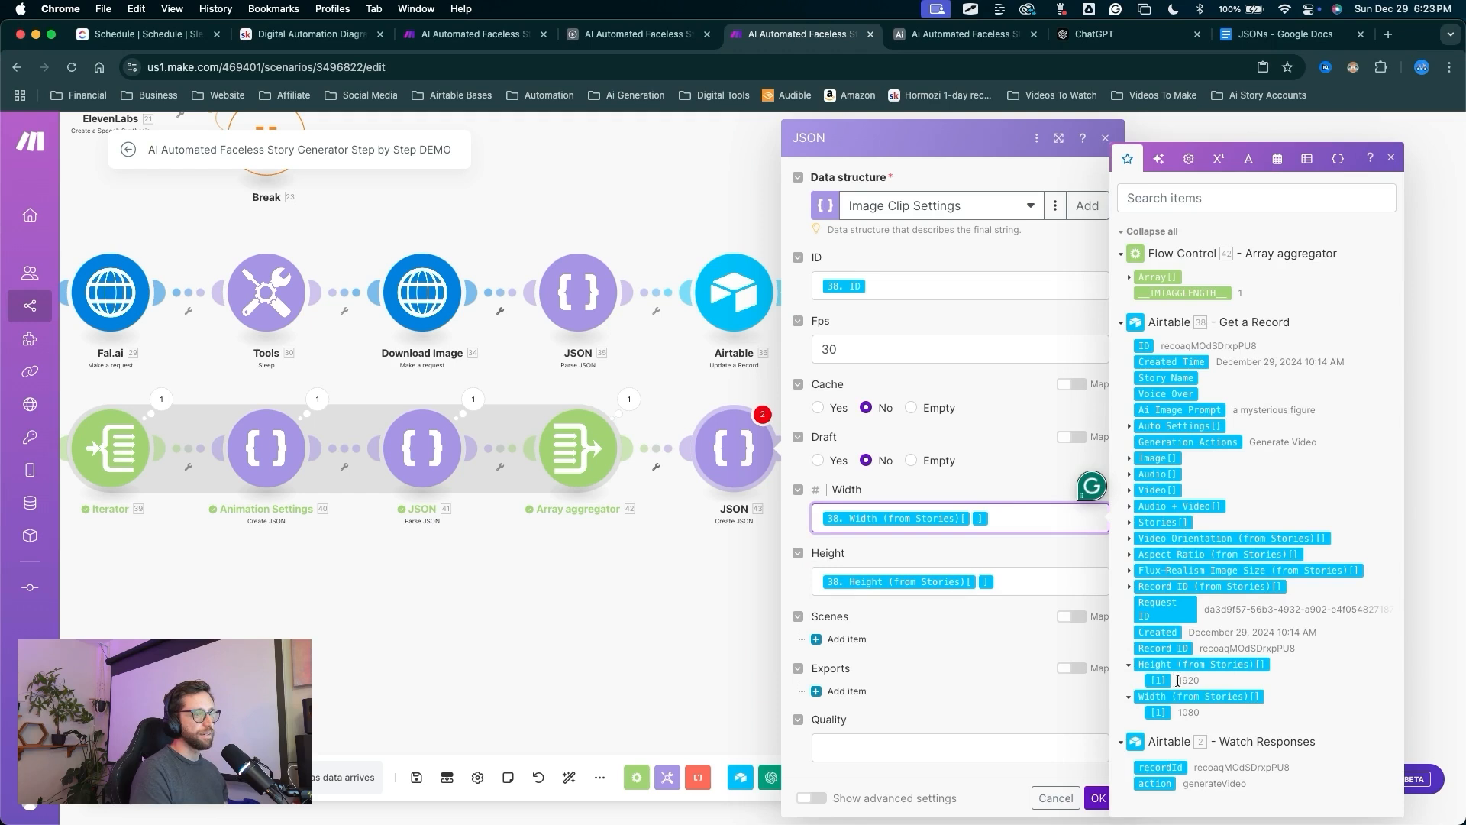
# Map the aggregated Array into Scenes.
pyautogui.moveTo(885, 501)
pyautogui.mouseDown()
pyautogui.moveTo(838, 614)
pyautogui.moveTo(1075, 600)
pyautogui.mouseUp()
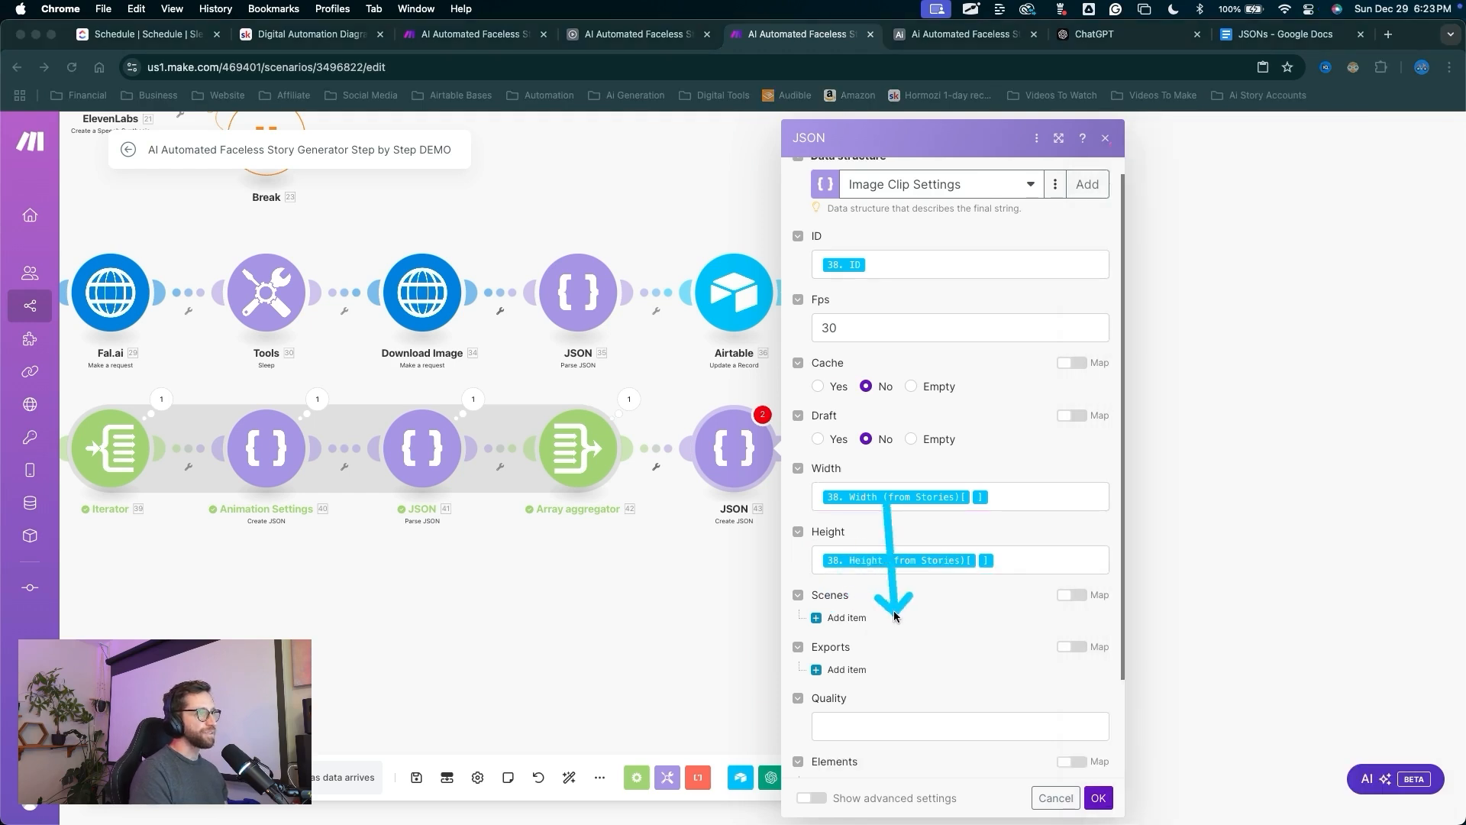
pyautogui.click(1072, 595)
pyautogui.click(841, 625)
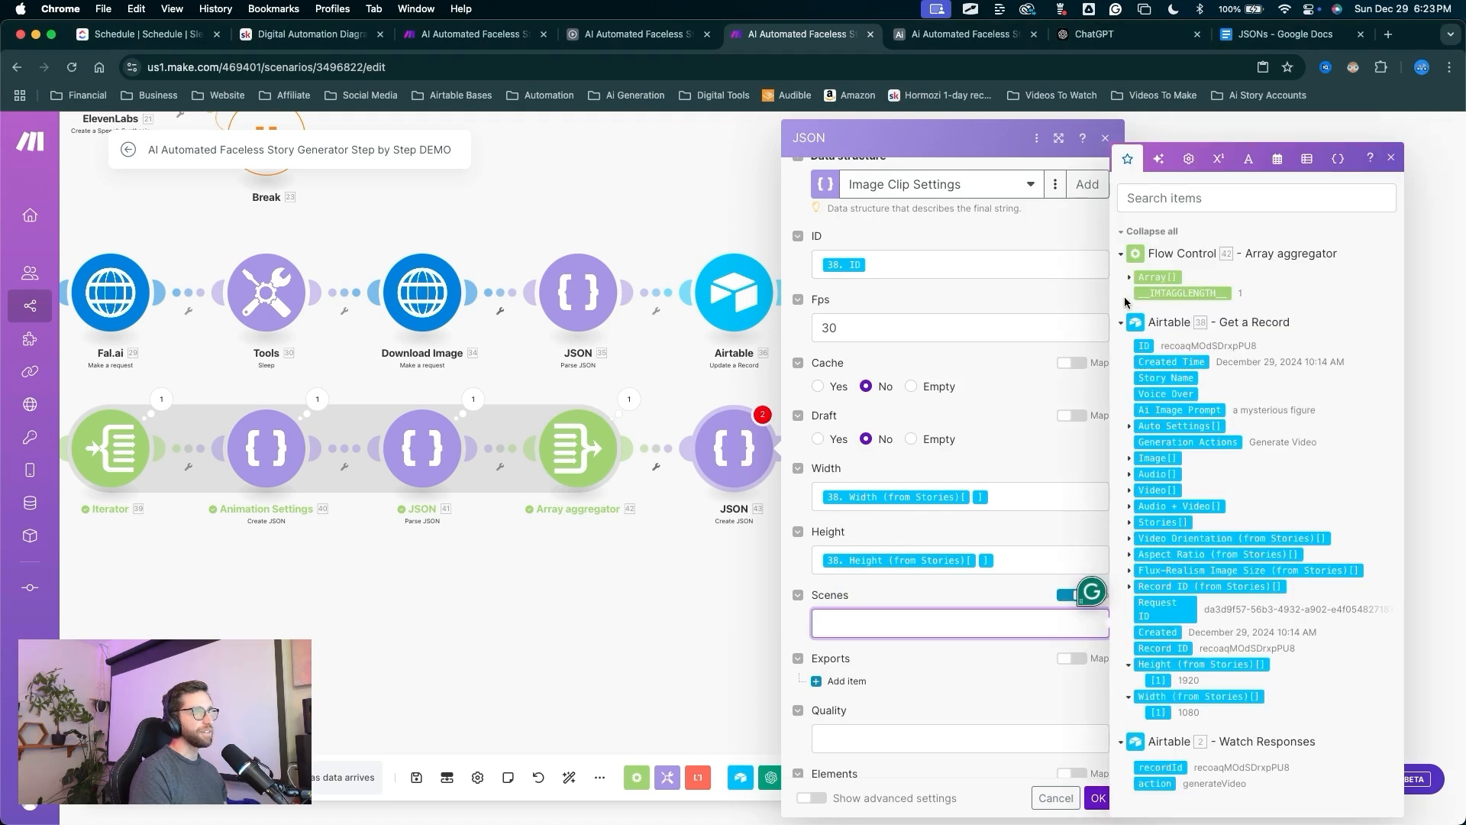
pyautogui.click(1155, 277)
pyautogui.moveTo(939, 441); pyautogui.dragTo(916, 452)
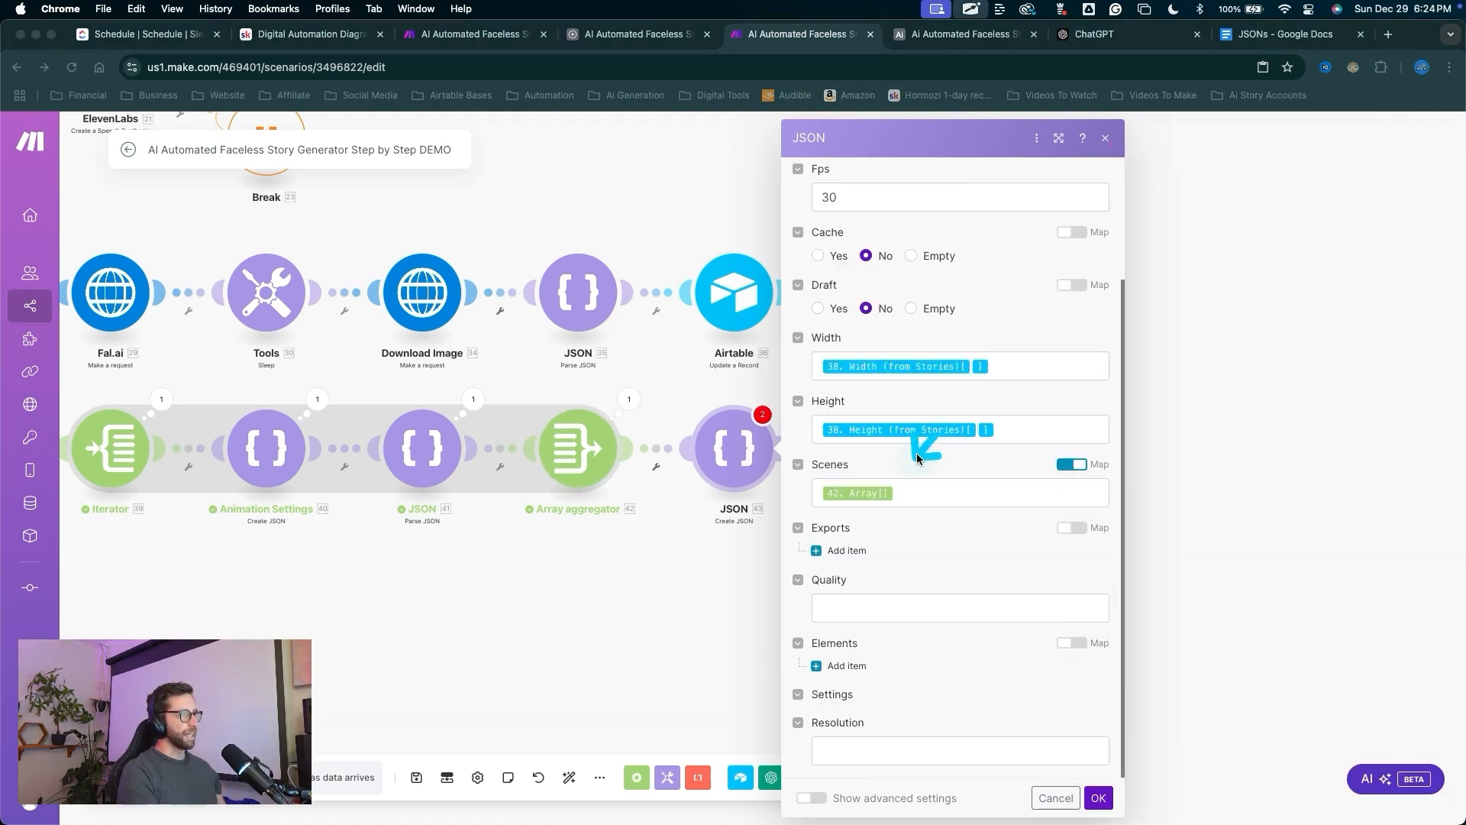
# Add a webhook export destination with Content-Type application/json, leaving the endpoint blank.
pyautogui.click(847, 550)
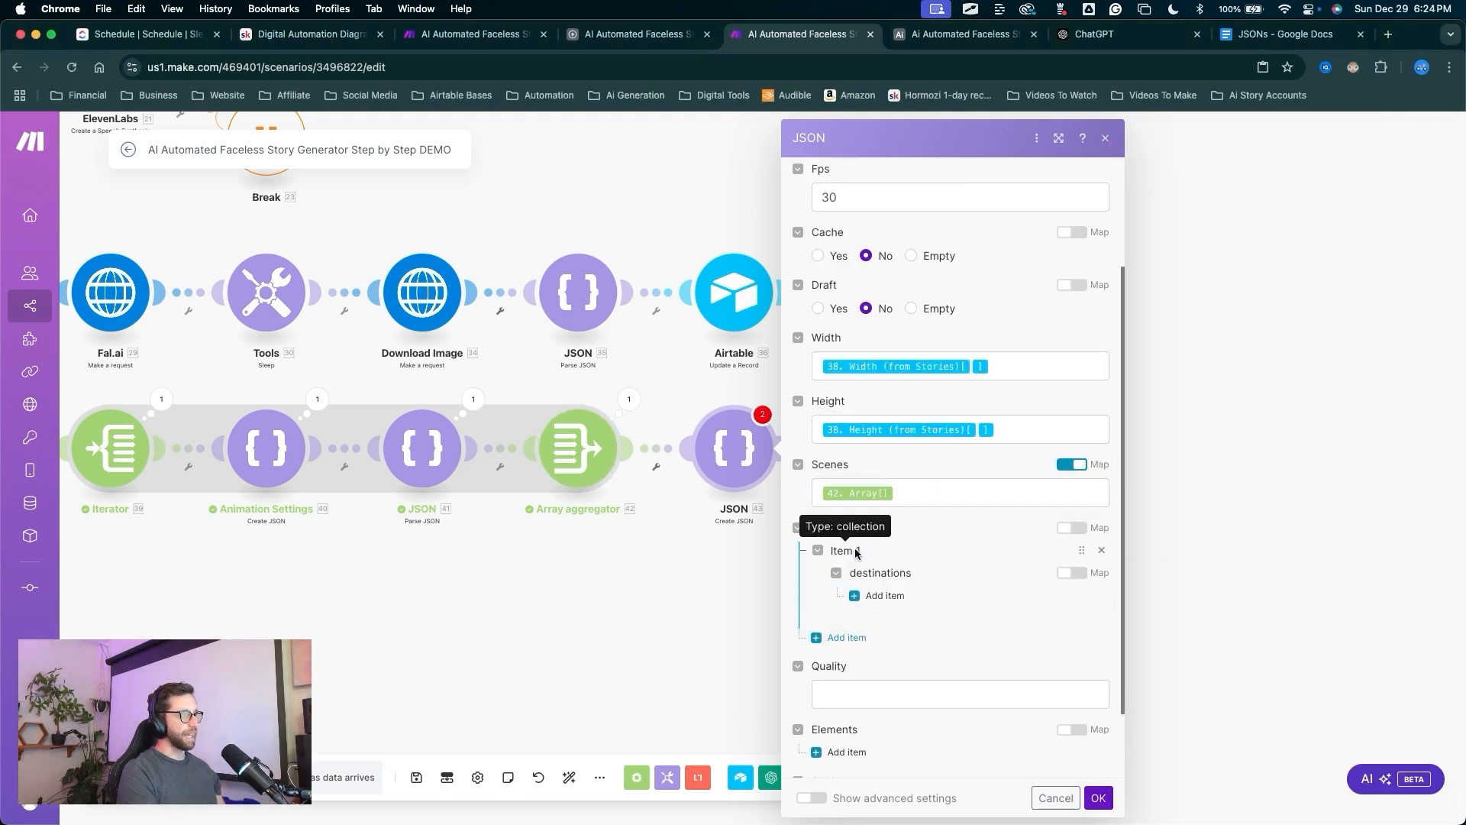
pyautogui.moveTo(933, 543); pyautogui.dragTo(902, 568)
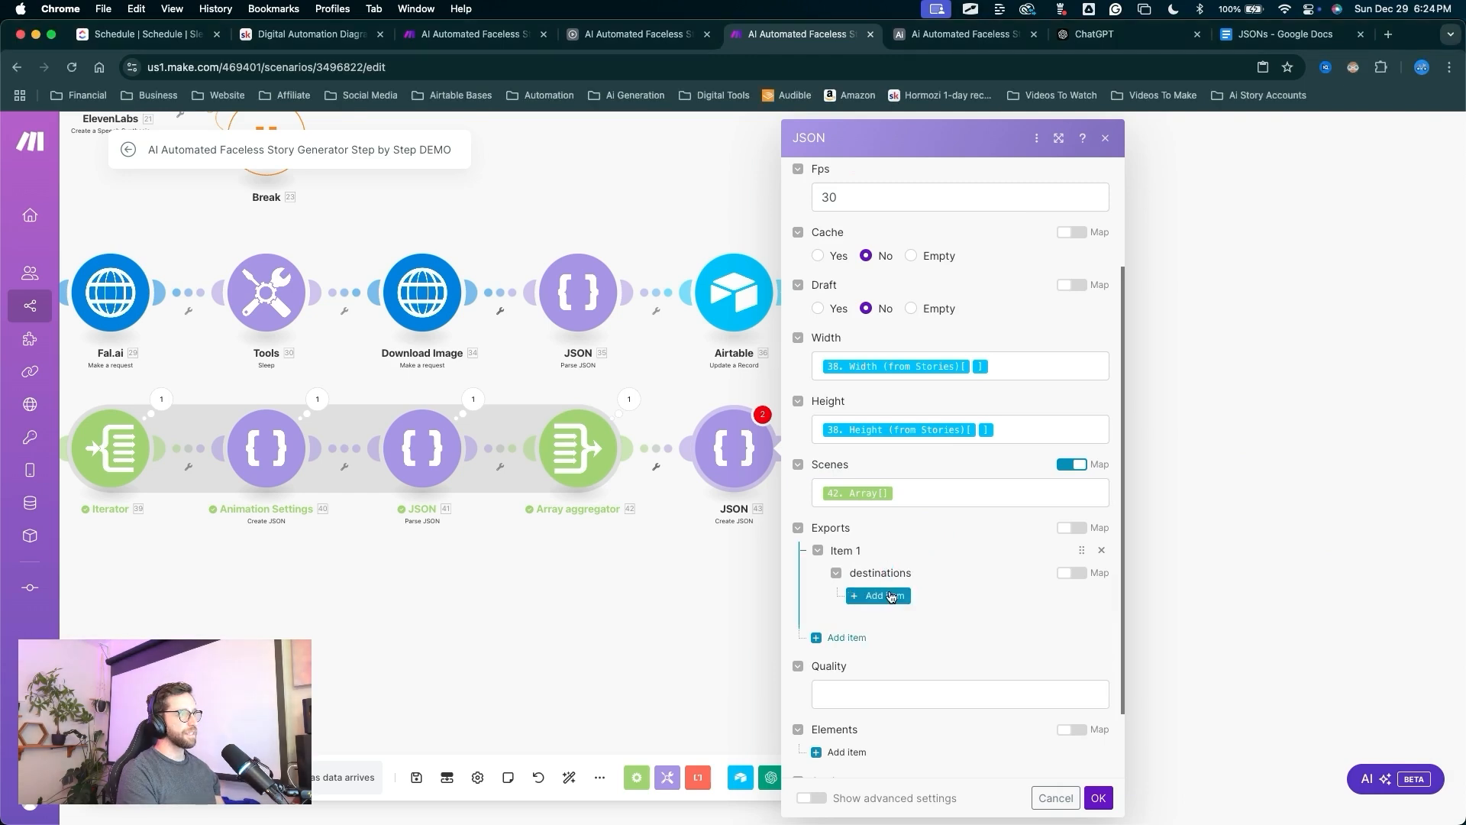
pyautogui.click(885, 595)
pyautogui.scroll(-3, 992, 569)
pyautogui.moveTo(976, 403); pyautogui.dragTo(903, 436)
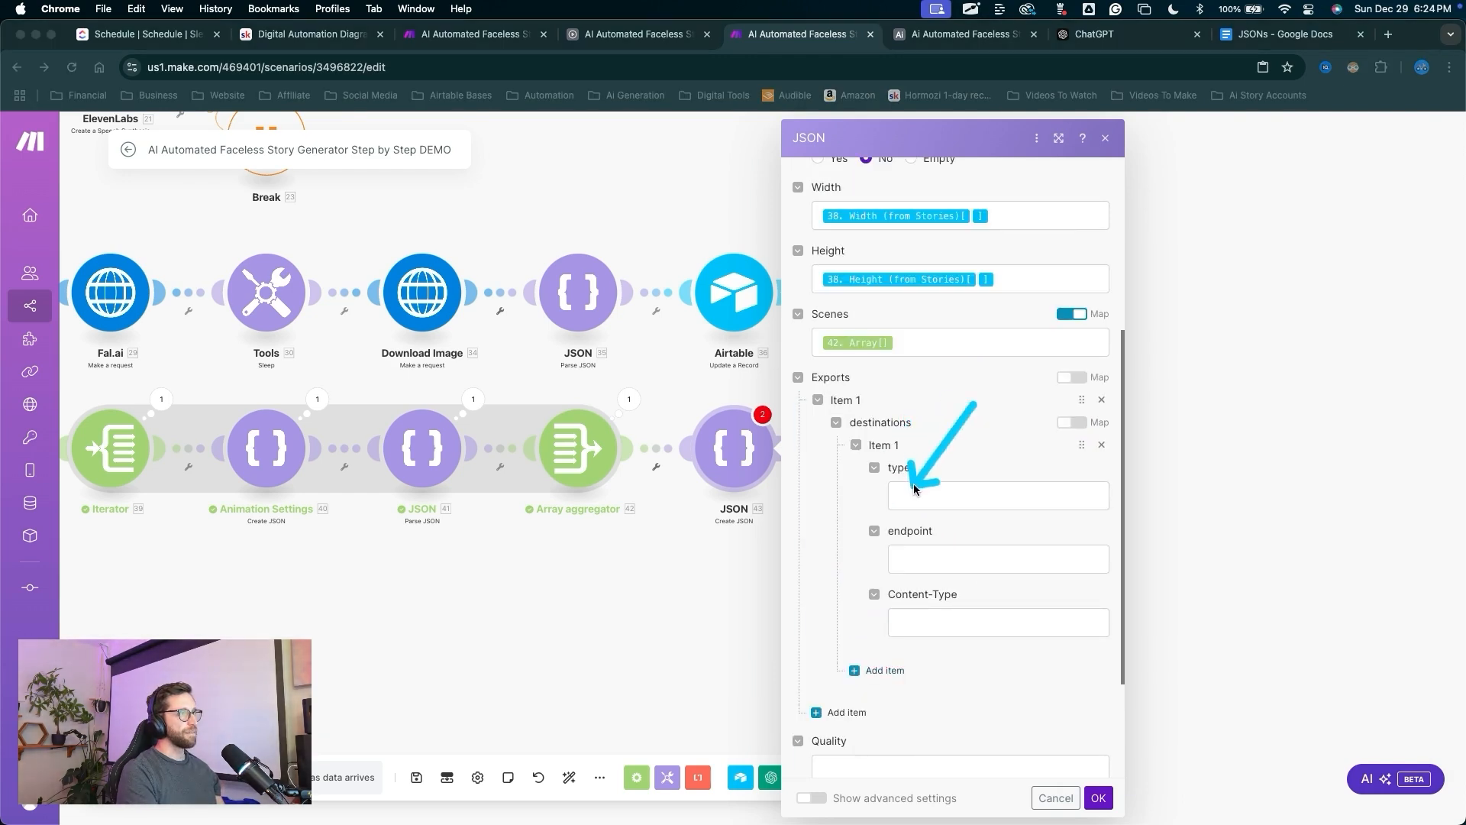
pyautogui.click(938, 494)
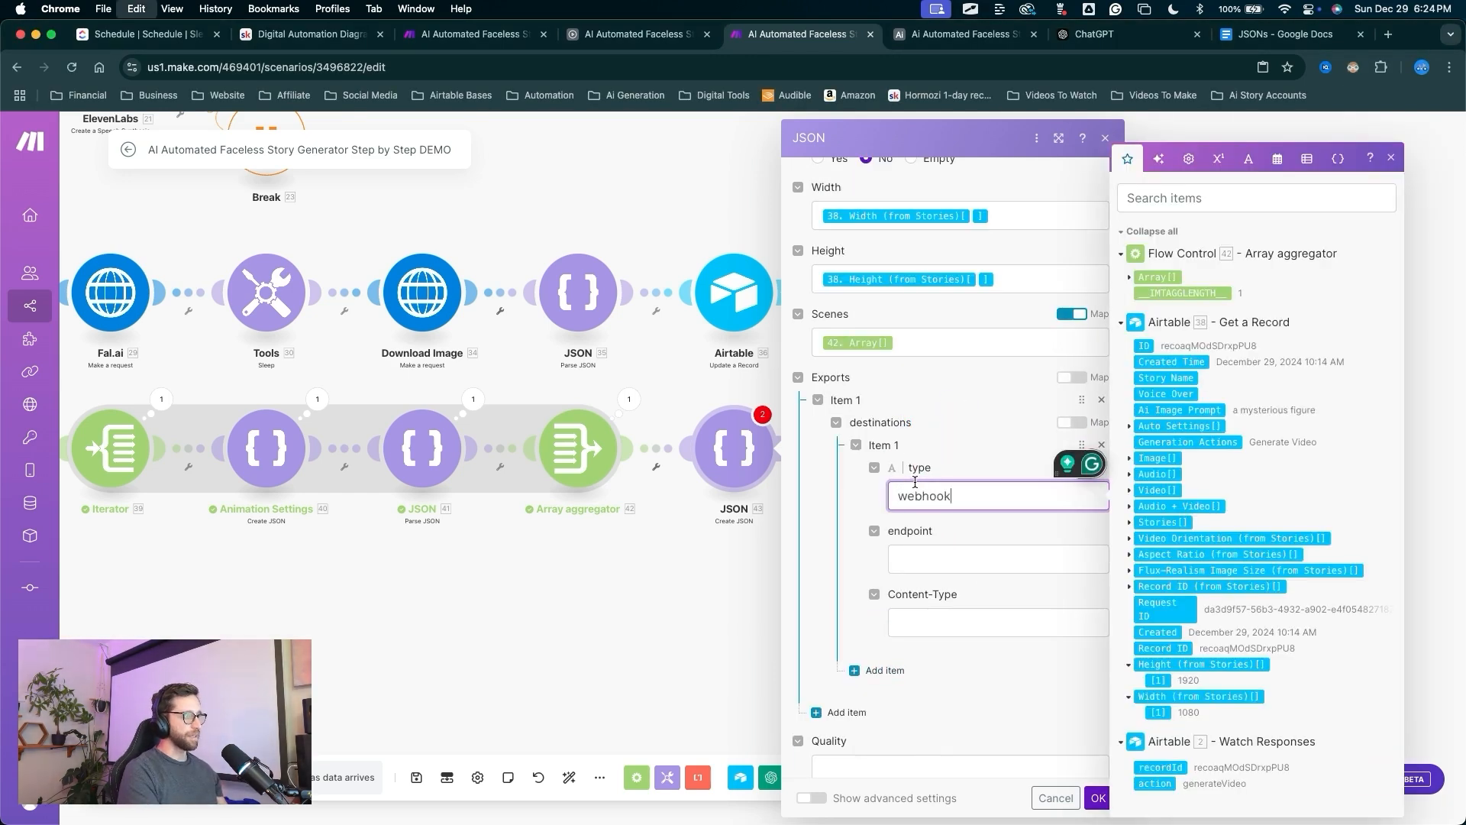
pyautogui.write('webhook')
pyautogui.click(915, 556)
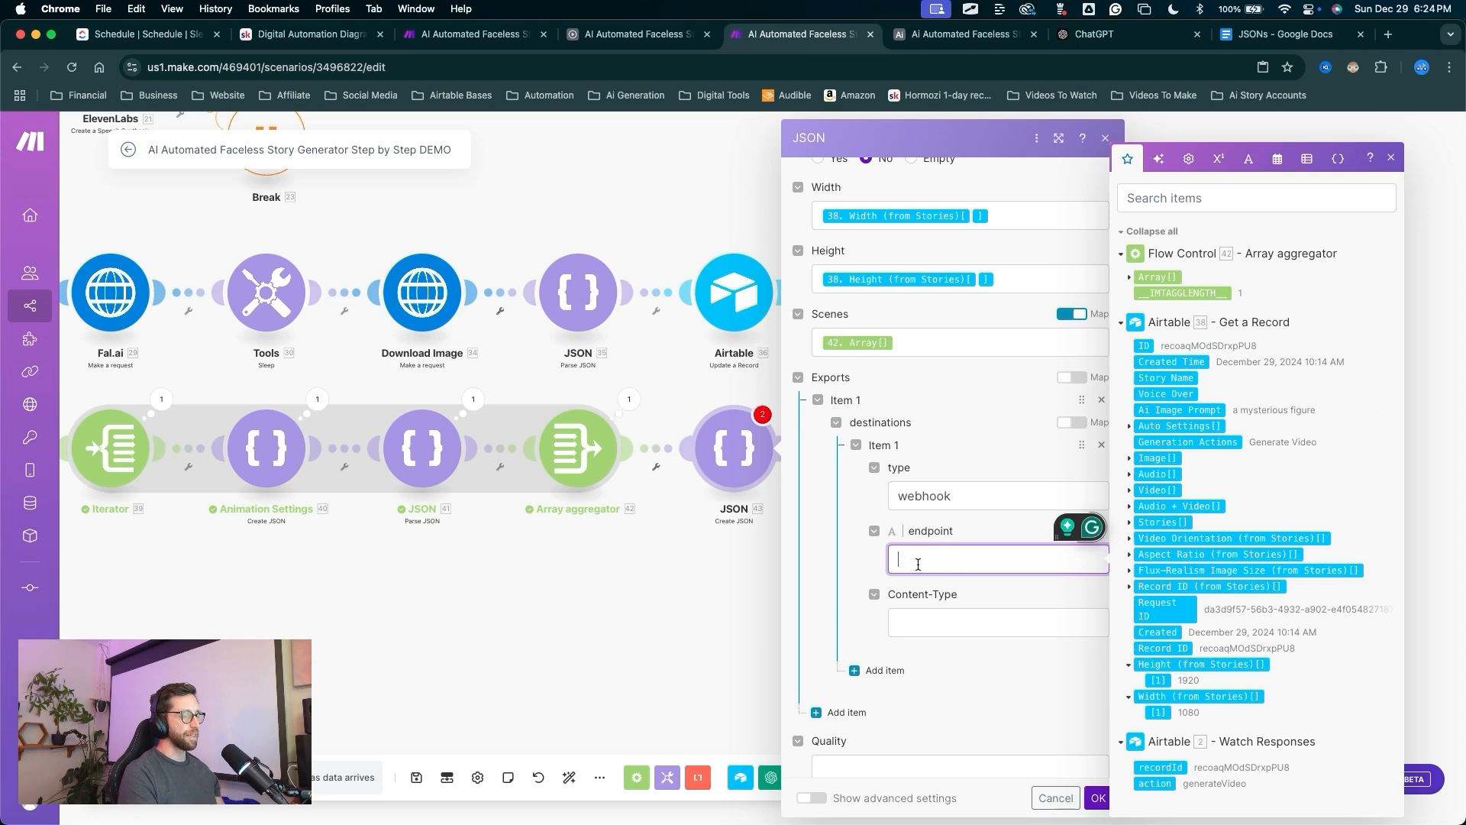
pyautogui.click(1014, 408)
pyautogui.moveTo(988, 410); pyautogui.dragTo(910, 622)
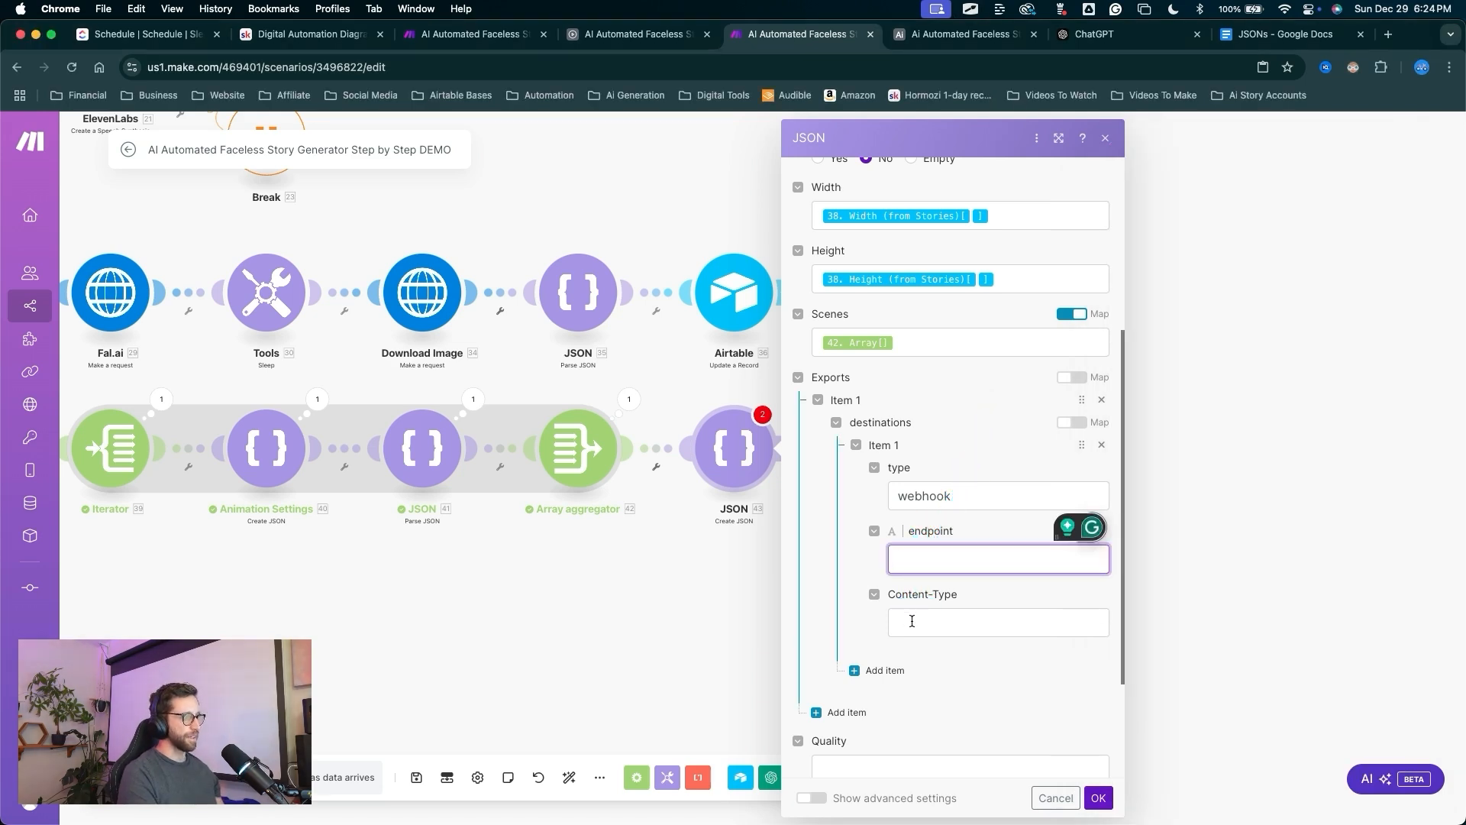
pyautogui.click(912, 621)
pyautogui.write('application/json')
# Set Quality to high and Resolution to custom.
pyautogui.scroll(-2, 992, 645)
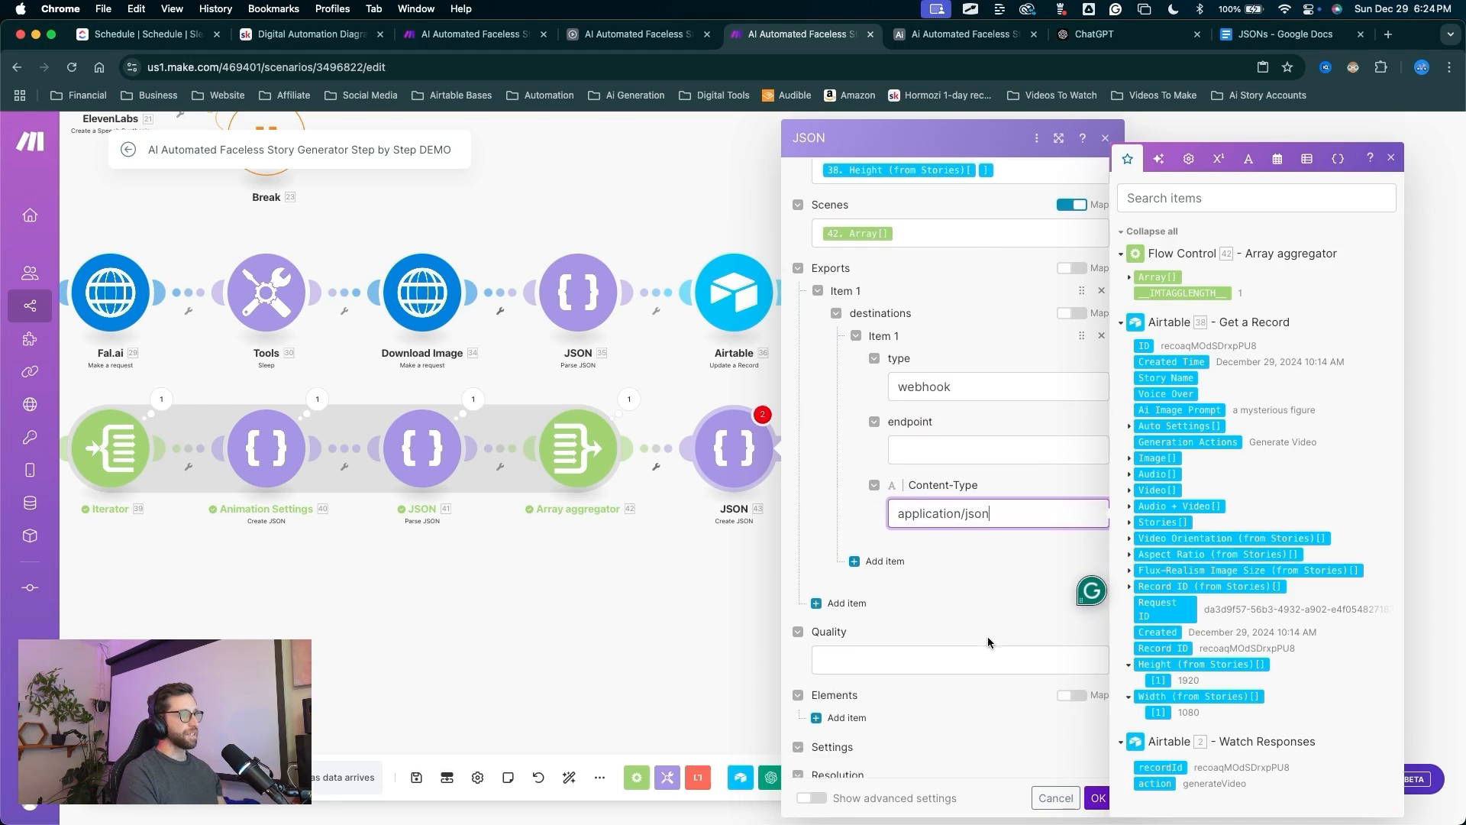
pyautogui.scroll(-1, 987, 642)
pyautogui.moveTo(858, 378); pyautogui.dragTo(845, 615)
pyautogui.click(845, 608)
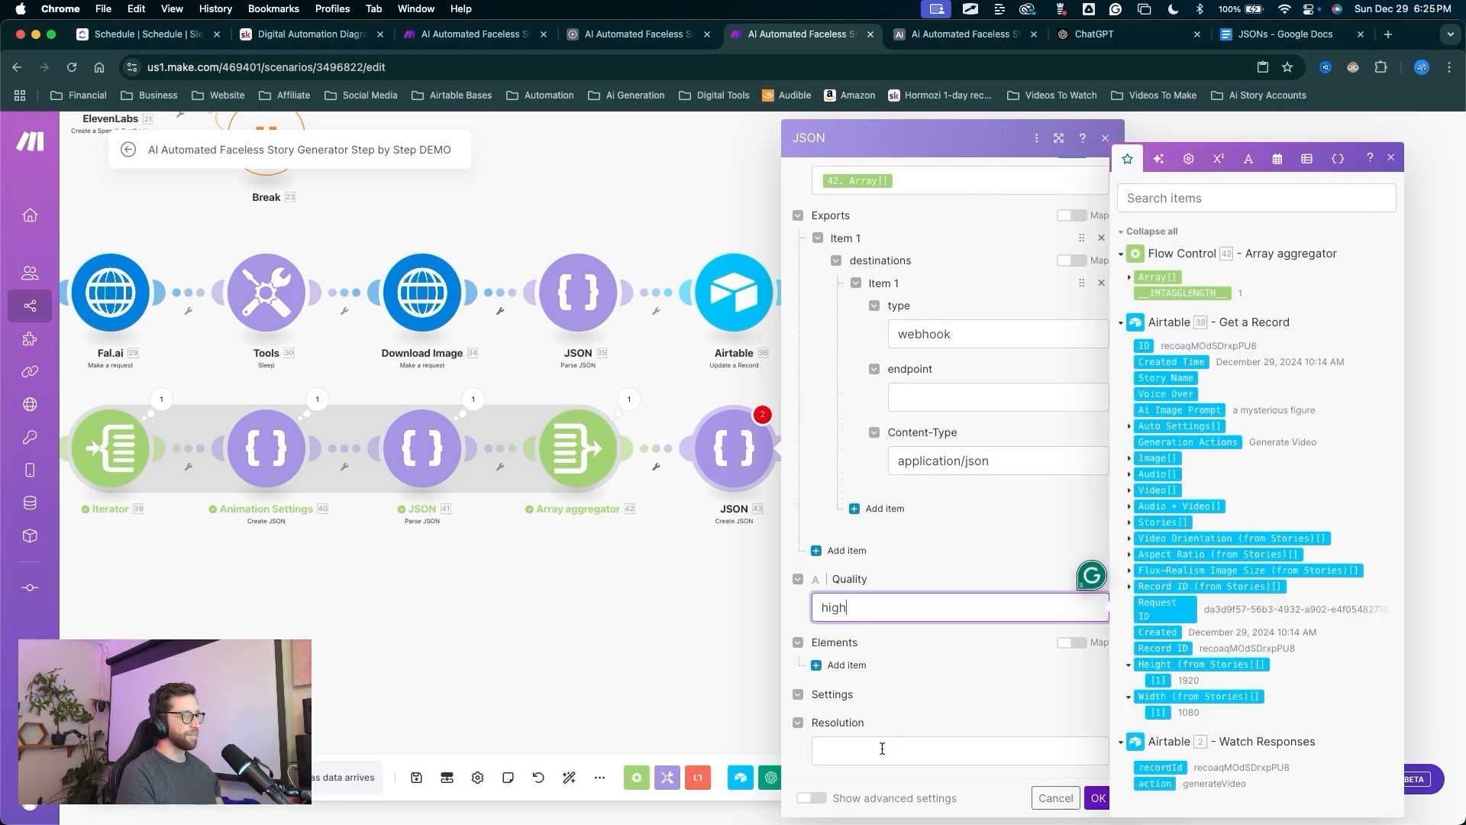
pyautogui.click(882, 749)
pyautogui.write('custom')
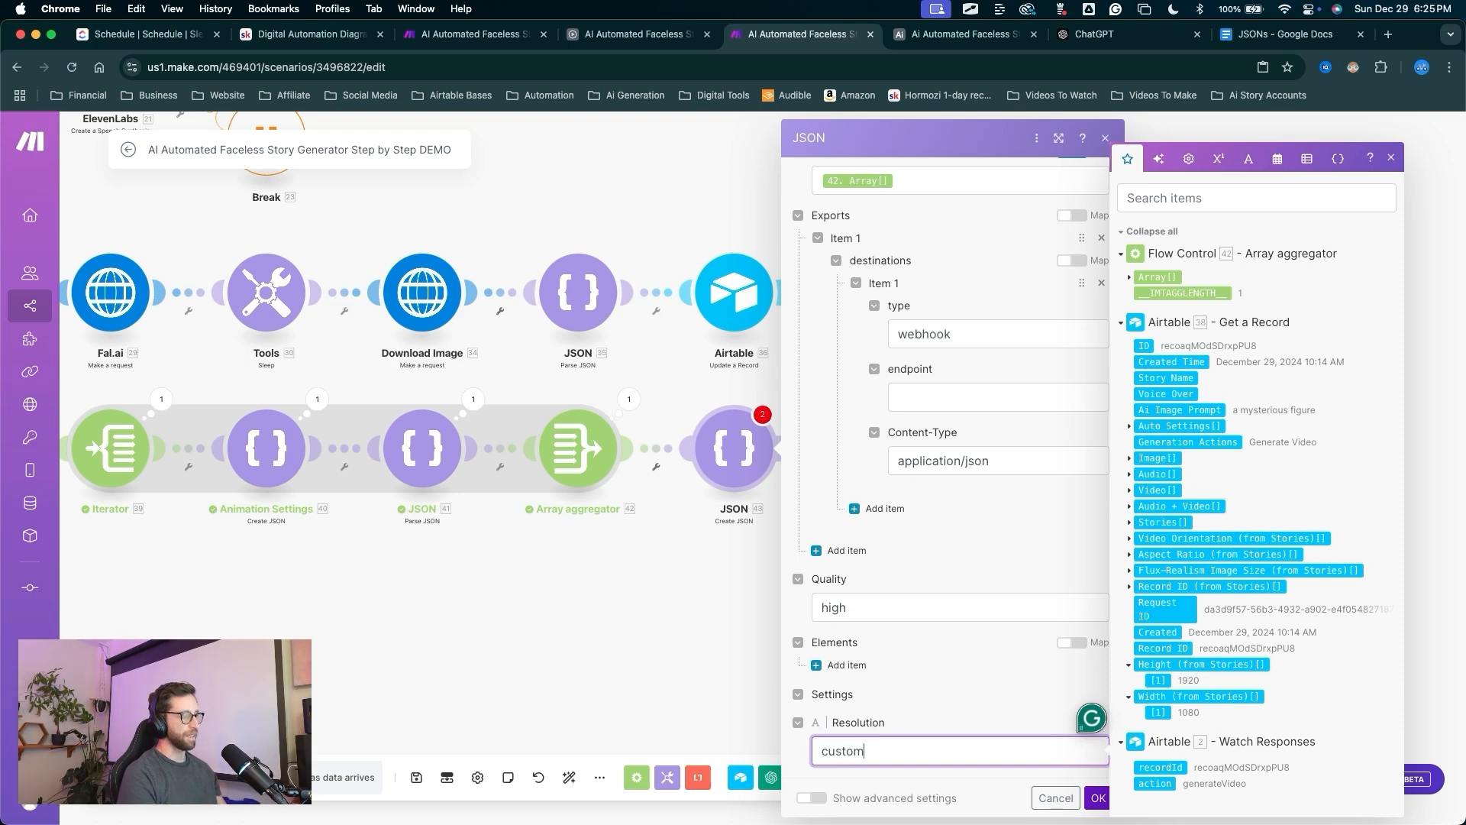
pyautogui.moveTo(933, 545); pyautogui.dragTo(929, 389)
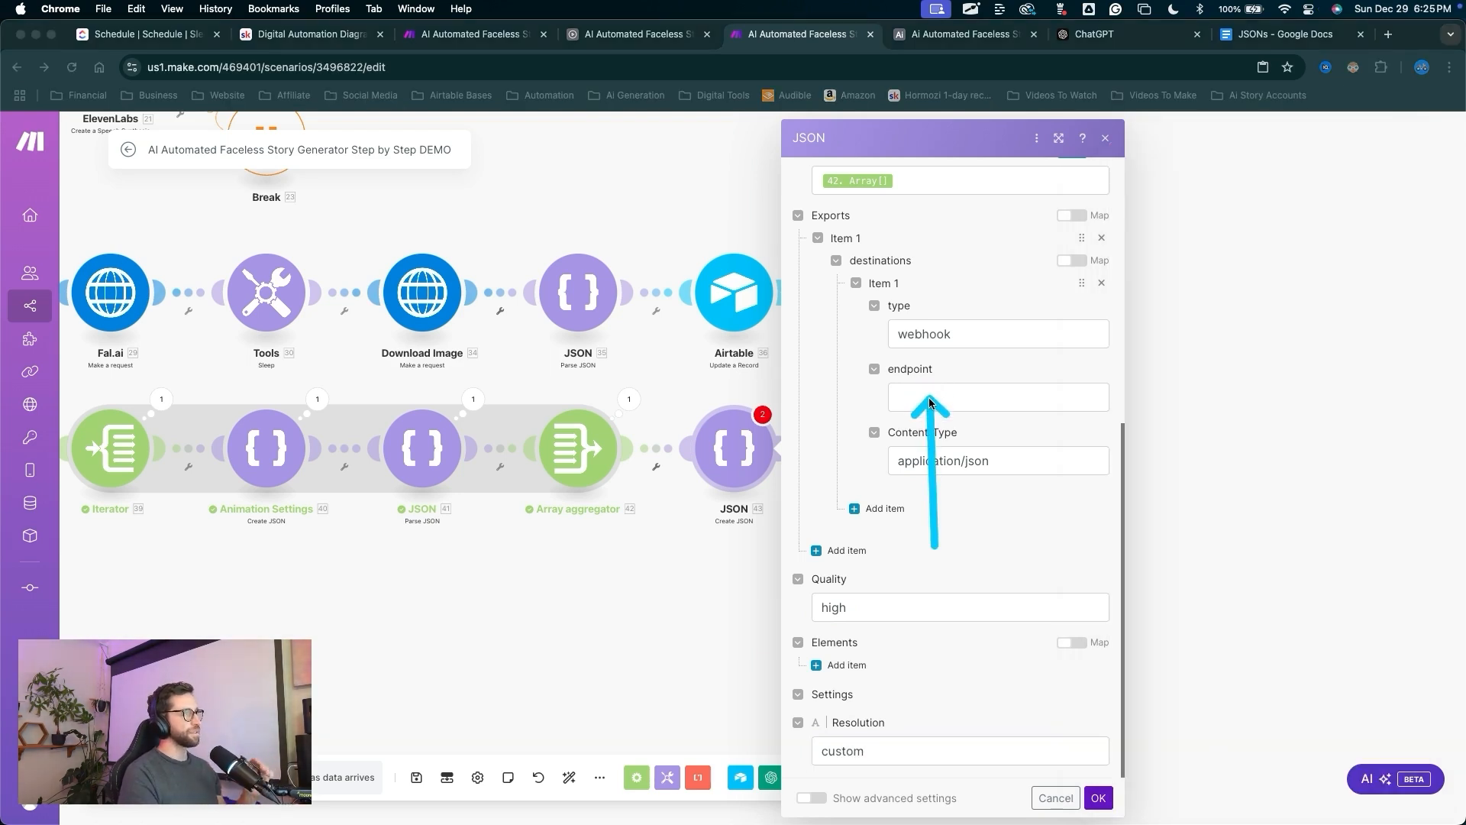
pyautogui.moveTo(930, 403); pyautogui.dragTo(936, 405)
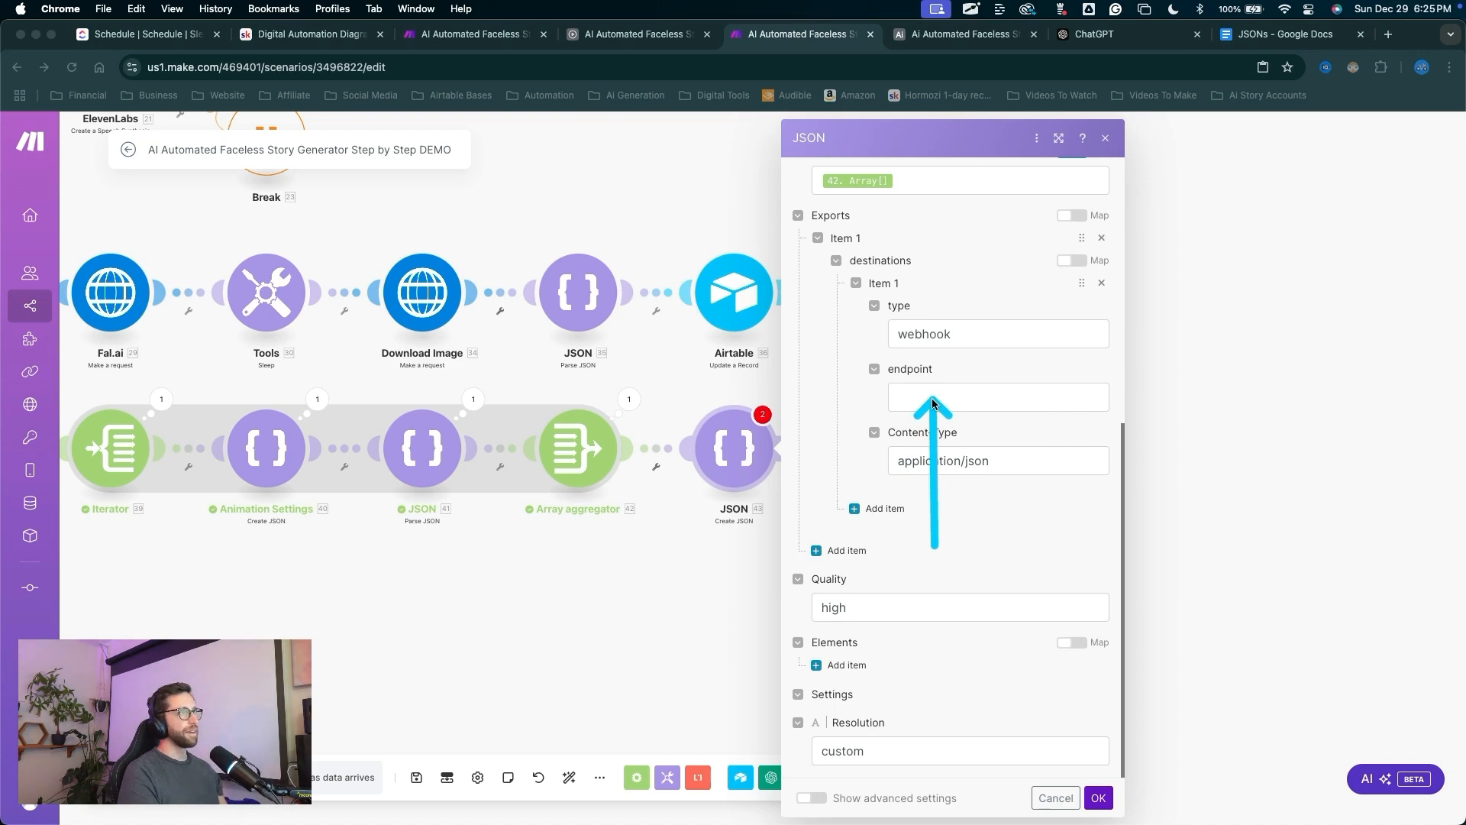
pyautogui.moveTo(739, 548); pyautogui.dragTo(510, 142)
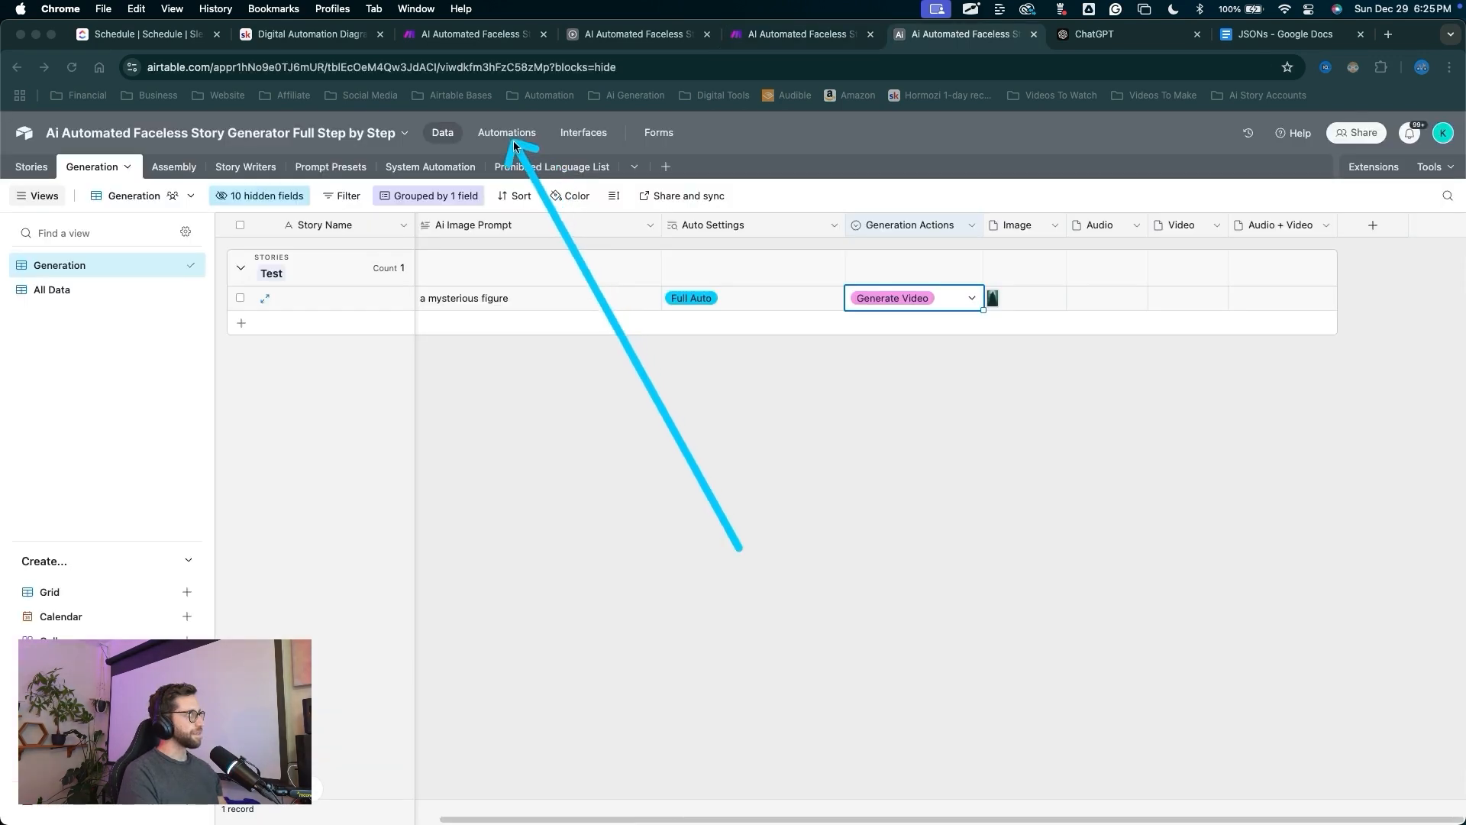
pyautogui.press('Escape')
# Create a new Airtable automation named 'Clip Back From JSON2Video'.
pyautogui.click(511, 138)
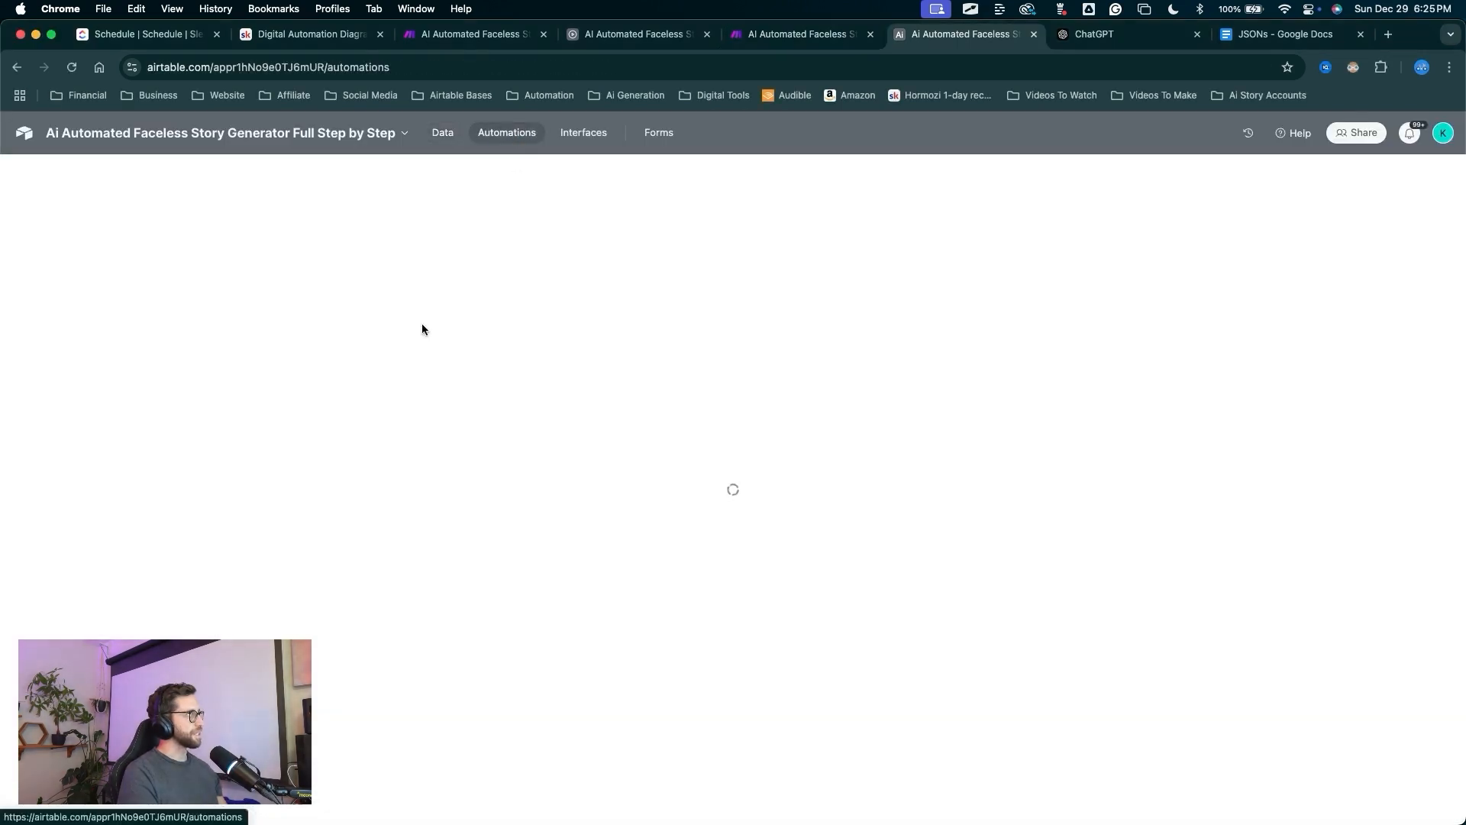
pyautogui.moveTo(275, 336)
pyautogui.mouseDown()
pyautogui.moveTo(291, 634)
pyautogui.moveTo(341, 737)
pyautogui.mouseUp()
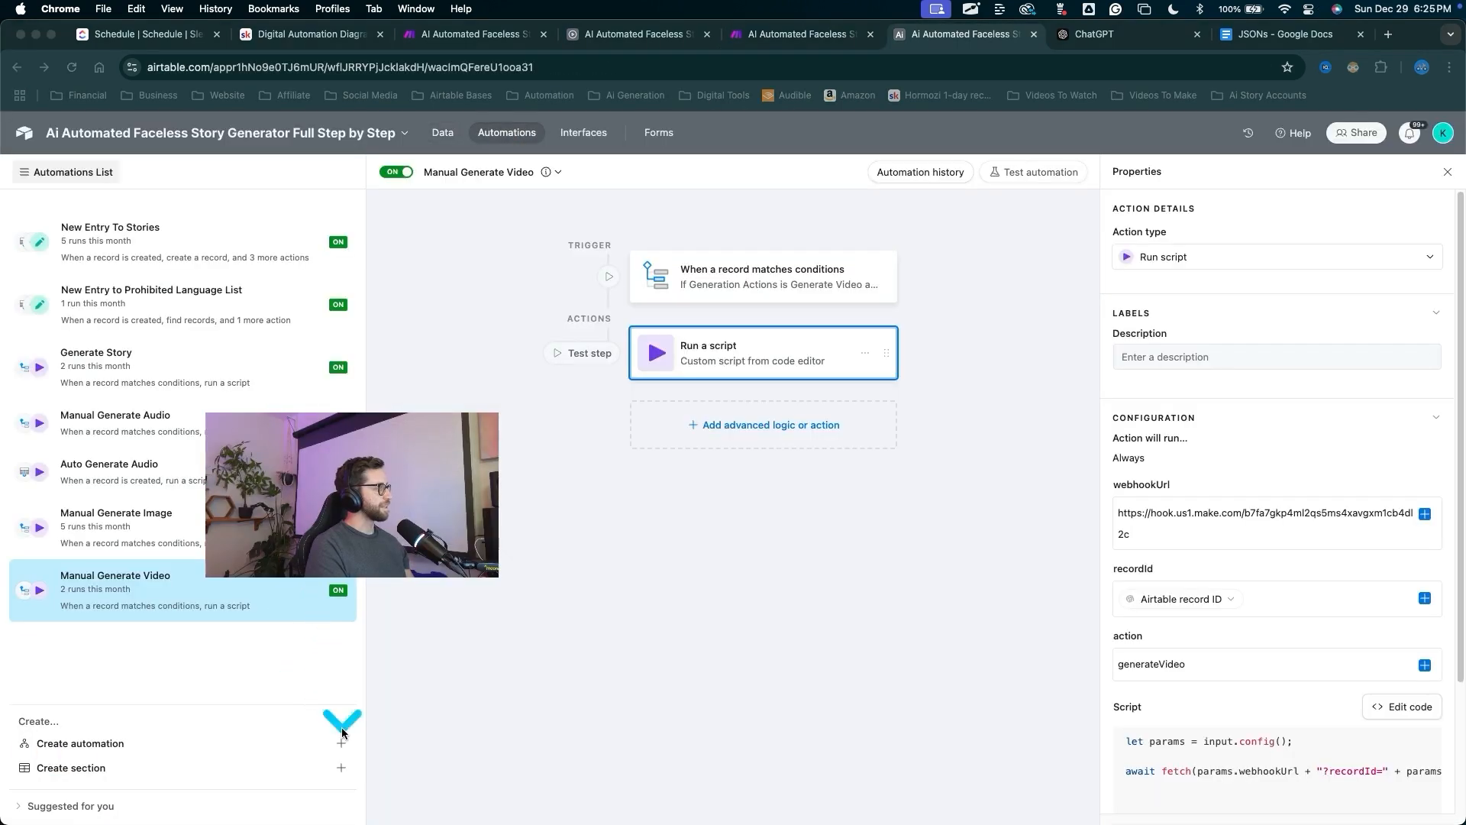
pyautogui.press('Escape')
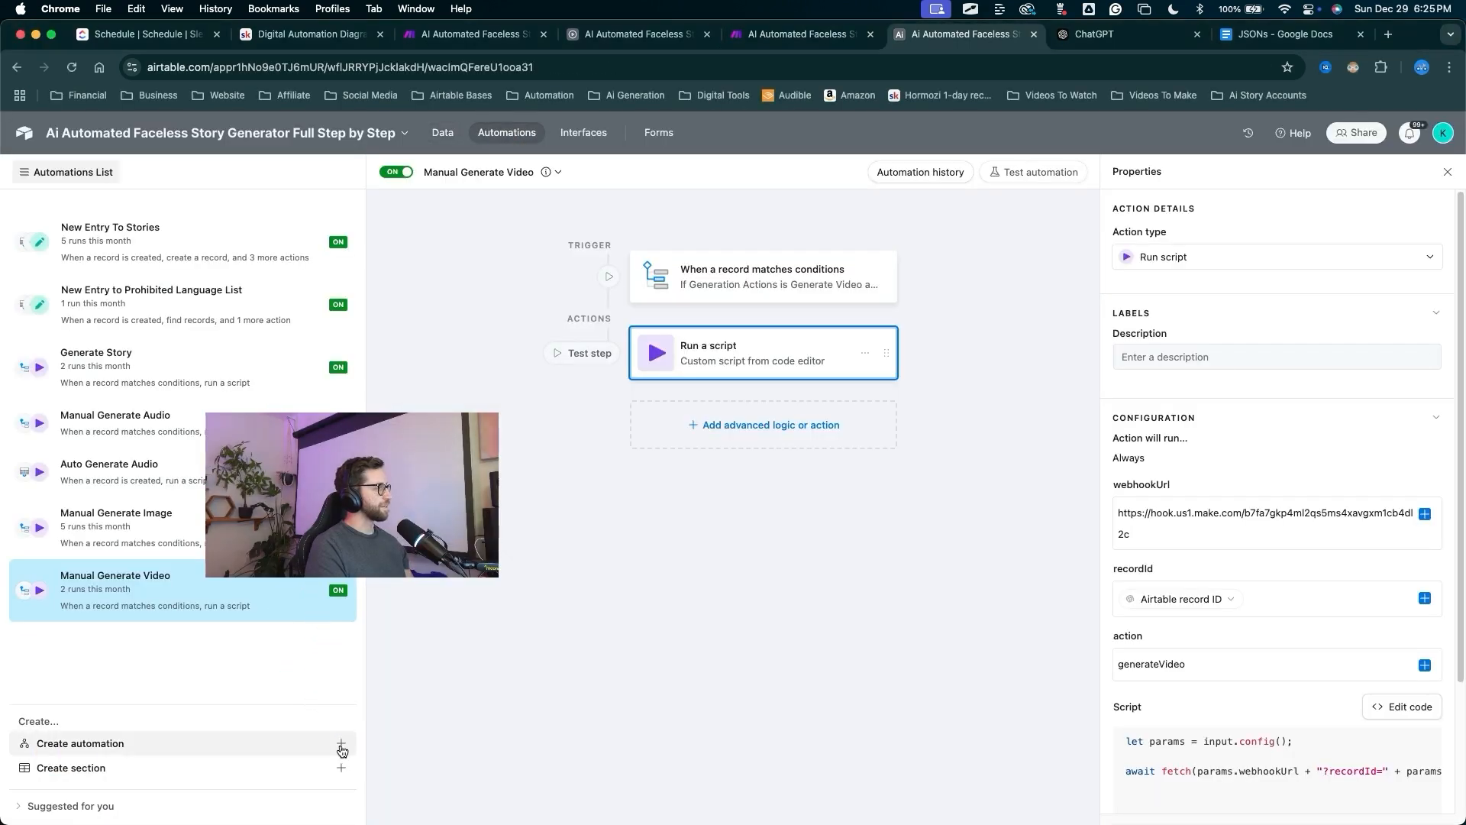
pyautogui.click(341, 748)
pyautogui.press('super+v')
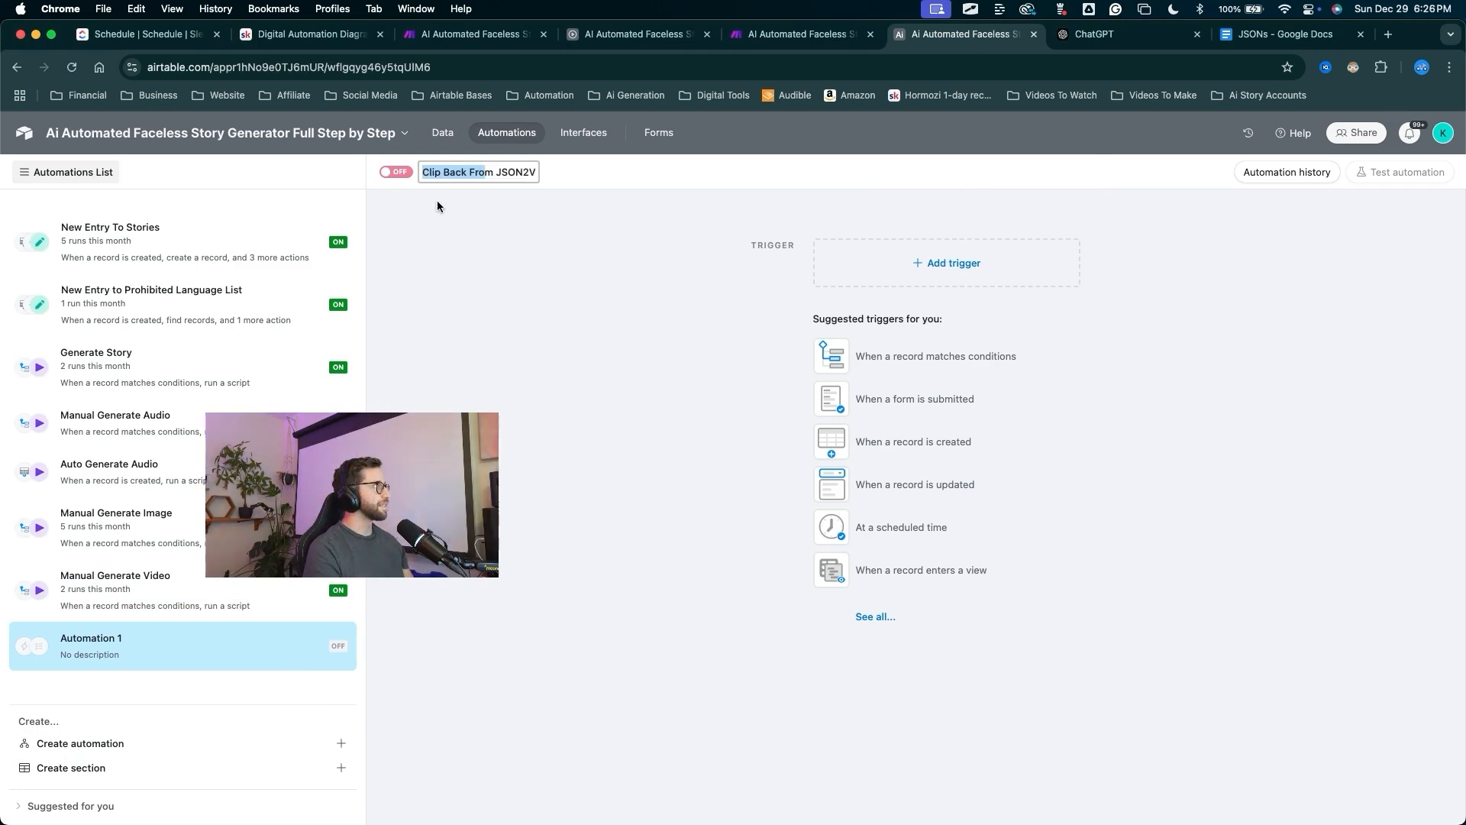
pyautogui.click(438, 218)
pyautogui.hotkey('ctrl', 'a')
pyautogui.moveTo(282, 381)
pyautogui.mouseDown()
pyautogui.moveTo(223, 500)
pyautogui.moveTo(115, 632)
pyautogui.moveTo(199, 623)
pyautogui.mouseUp()
pyautogui.press('Escape')
# Set the automation's trigger to 'When webhook received'.
pyautogui.click(891, 276)
pyautogui.hotkey('ctrl', 'a')
pyautogui.moveTo(888, 314); pyautogui.dragTo(903, 467)
pyautogui.press('Escape')
pyautogui.click(903, 471)
pyautogui.hotkey('ctrl', 'a')
pyautogui.moveTo(761, 578)
pyautogui.mouseDown()
pyautogui.moveTo(739, 349)
pyautogui.moveTo(964, 393)
pyautogui.moveTo(755, 360)
pyautogui.mouseUp()
pyautogui.press('Escape')
# Add an Update record action that targets the Generation table.
pyautogui.click(756, 362)
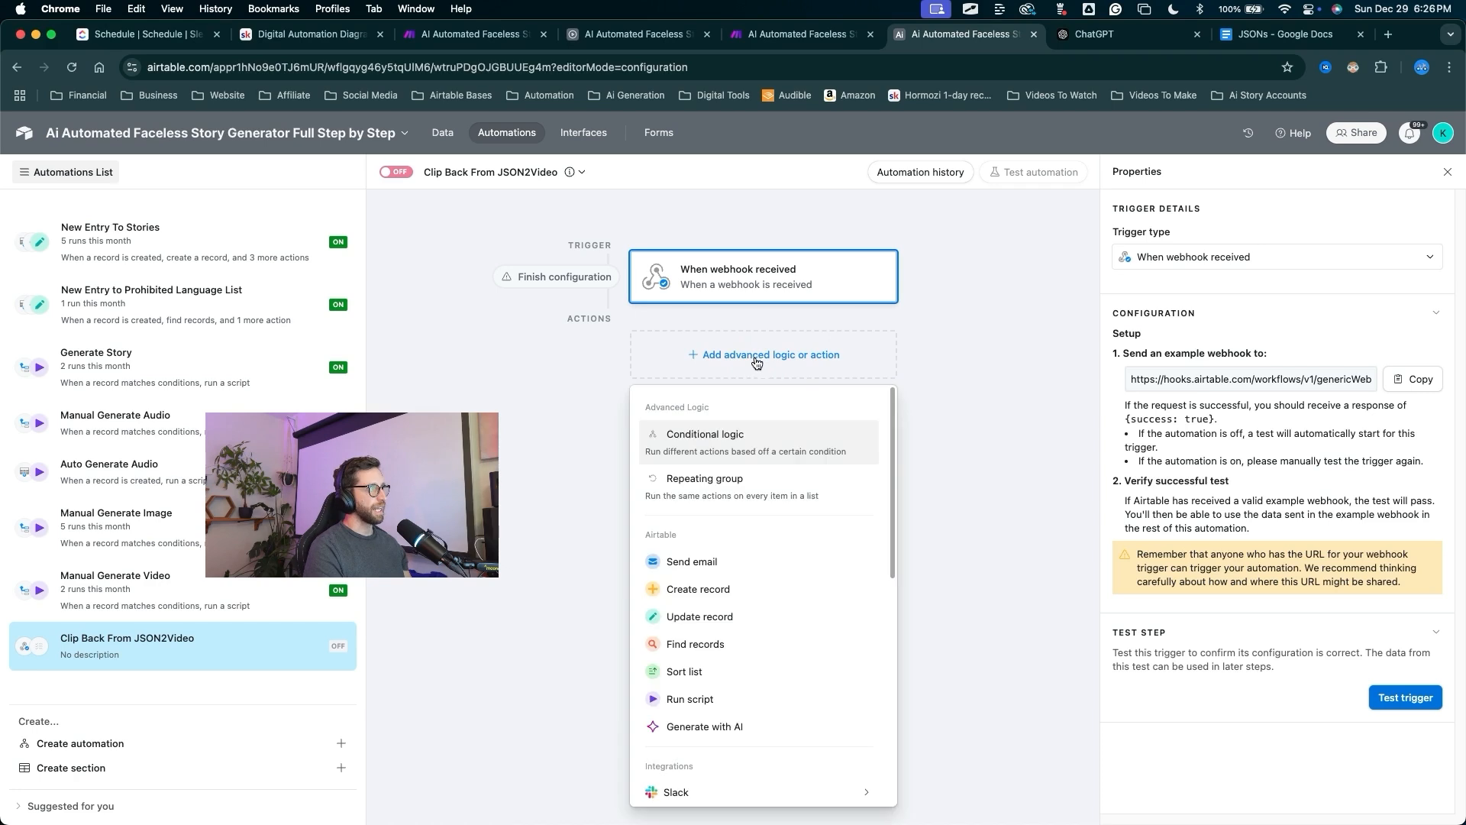
pyautogui.moveTo(855, 554); pyautogui.dragTo(758, 595)
pyautogui.press('Escape')
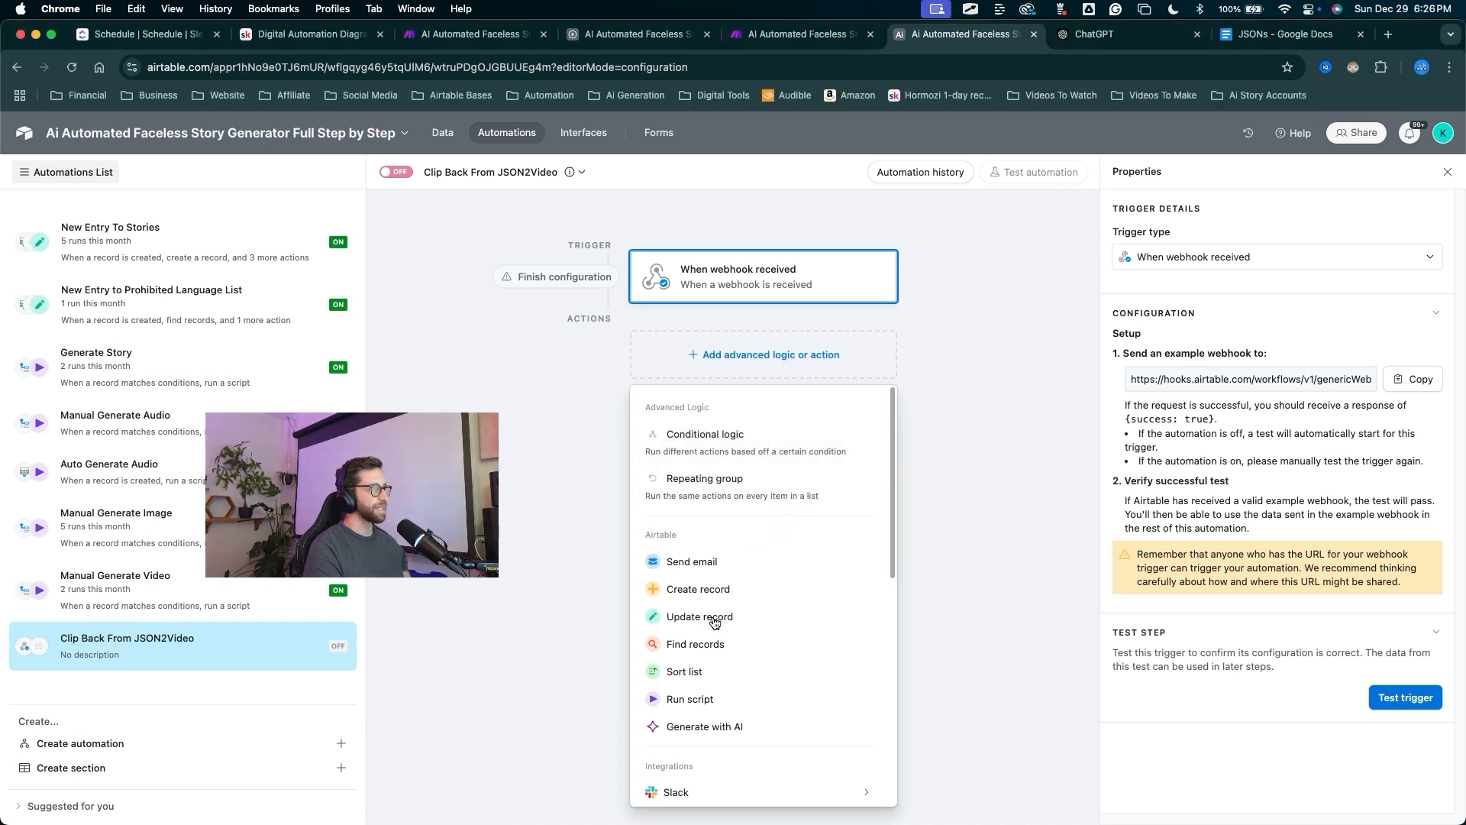
pyautogui.click(699, 616)
pyautogui.moveTo(936, 588); pyautogui.dragTo(1129, 527)
pyautogui.press('Escape')
pyautogui.click(1129, 535)
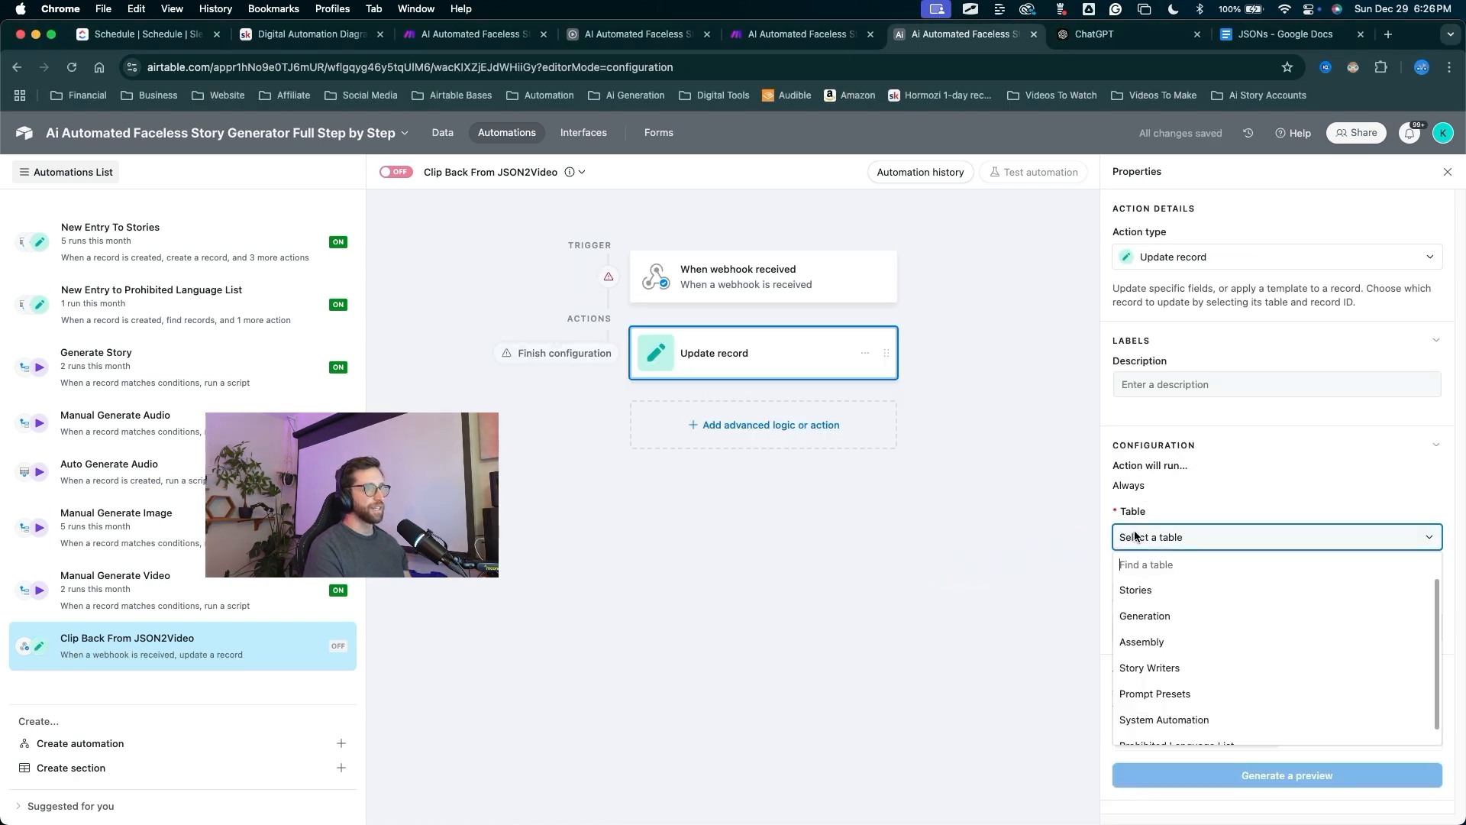
pyautogui.click(1145, 616)
pyautogui.moveTo(938, 654)
pyautogui.mouseDown()
pyautogui.moveTo(1049, 617)
pyautogui.moveTo(1115, 569)
pyautogui.moveTo(1136, 604)
pyautogui.moveTo(1172, 615)
pyautogui.moveTo(857, 462)
pyautogui.moveTo(769, 354)
pyautogui.moveTo(954, 588)
pyautogui.moveTo(988, 580)
pyautogui.mouseUp()
pyautogui.press('Escape')
# Copy the webhook trigger's URL for use in the Make scenario.
pyautogui.moveTo(795, 559); pyautogui.dragTo(756, 287)
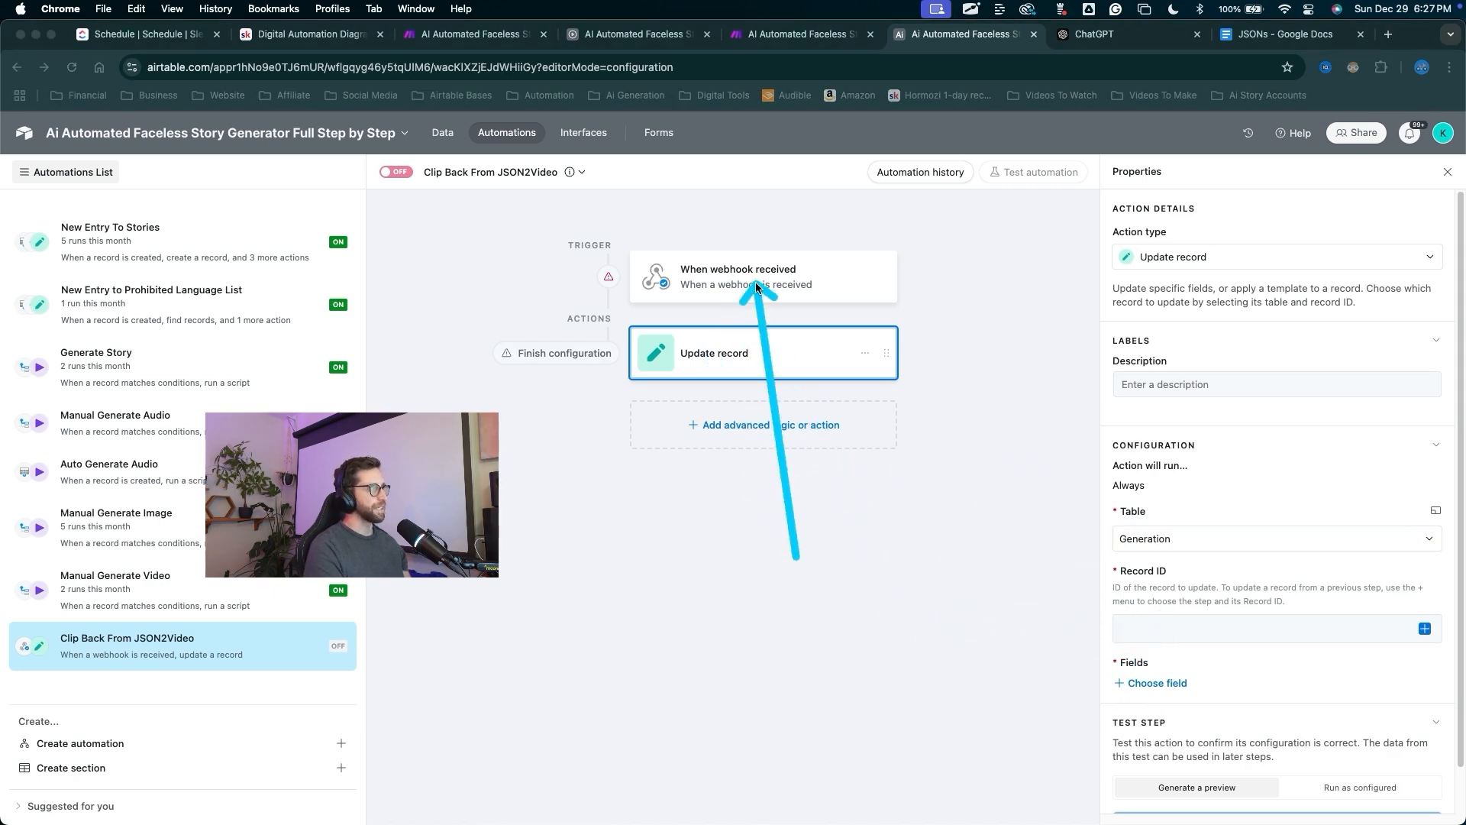
pyautogui.doubleClick(756, 287)
pyautogui.moveTo(905, 611)
pyautogui.mouseDown()
pyautogui.moveTo(1129, 415)
pyautogui.moveTo(1211, 370)
pyautogui.moveTo(1401, 375)
pyautogui.mouseUp()
pyautogui.click(1400, 379)
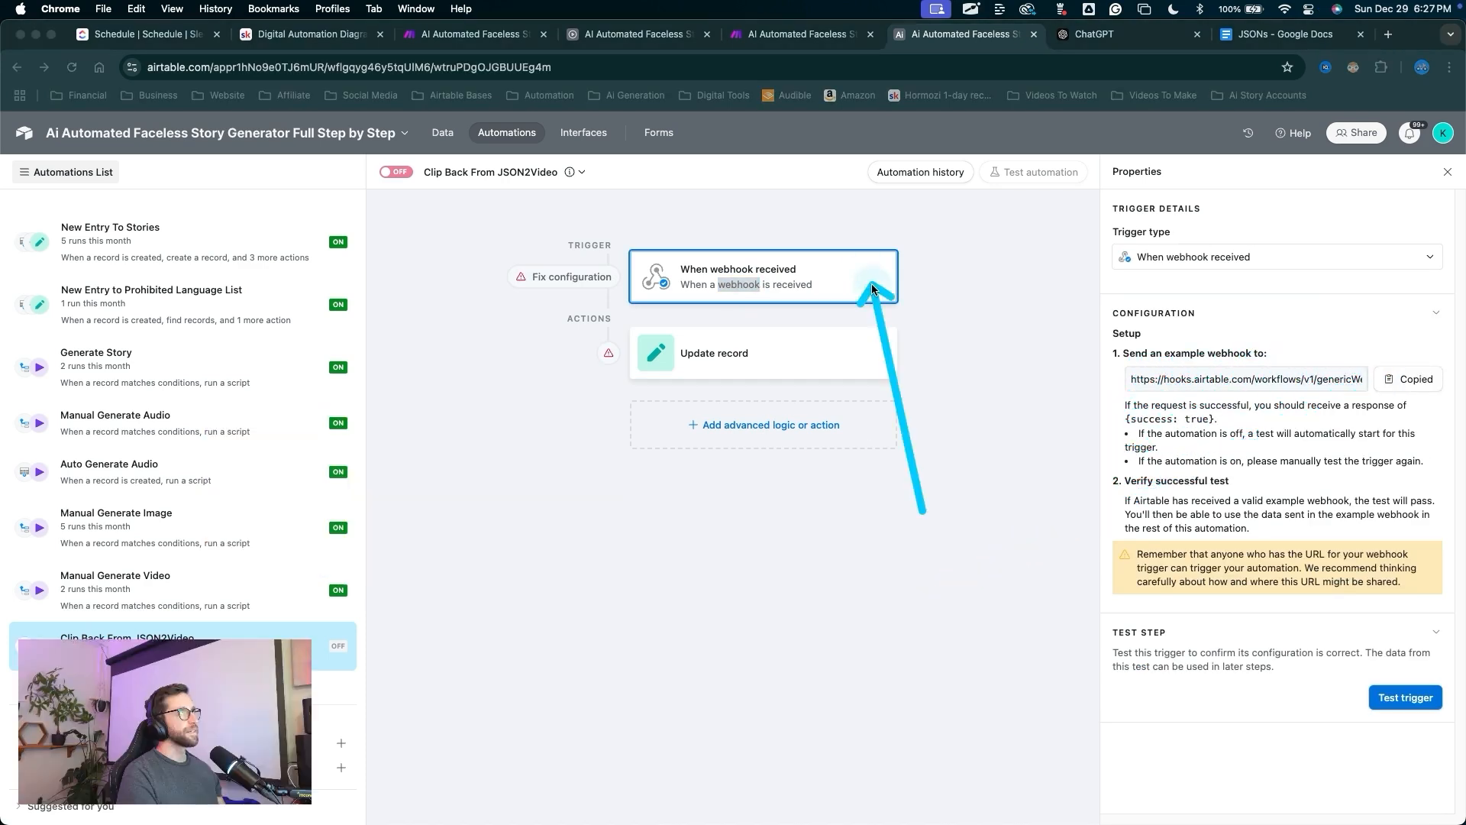
pyautogui.click(798, 37)
pyautogui.moveTo(1016, 213)
pyautogui.mouseDown()
pyautogui.moveTo(1014, 252)
pyautogui.moveTo(944, 392)
pyautogui.mouseUp()
# Paste the Airtable webhook URL into the JSON module's endpoint and save it.
pyautogui.click(944, 392)
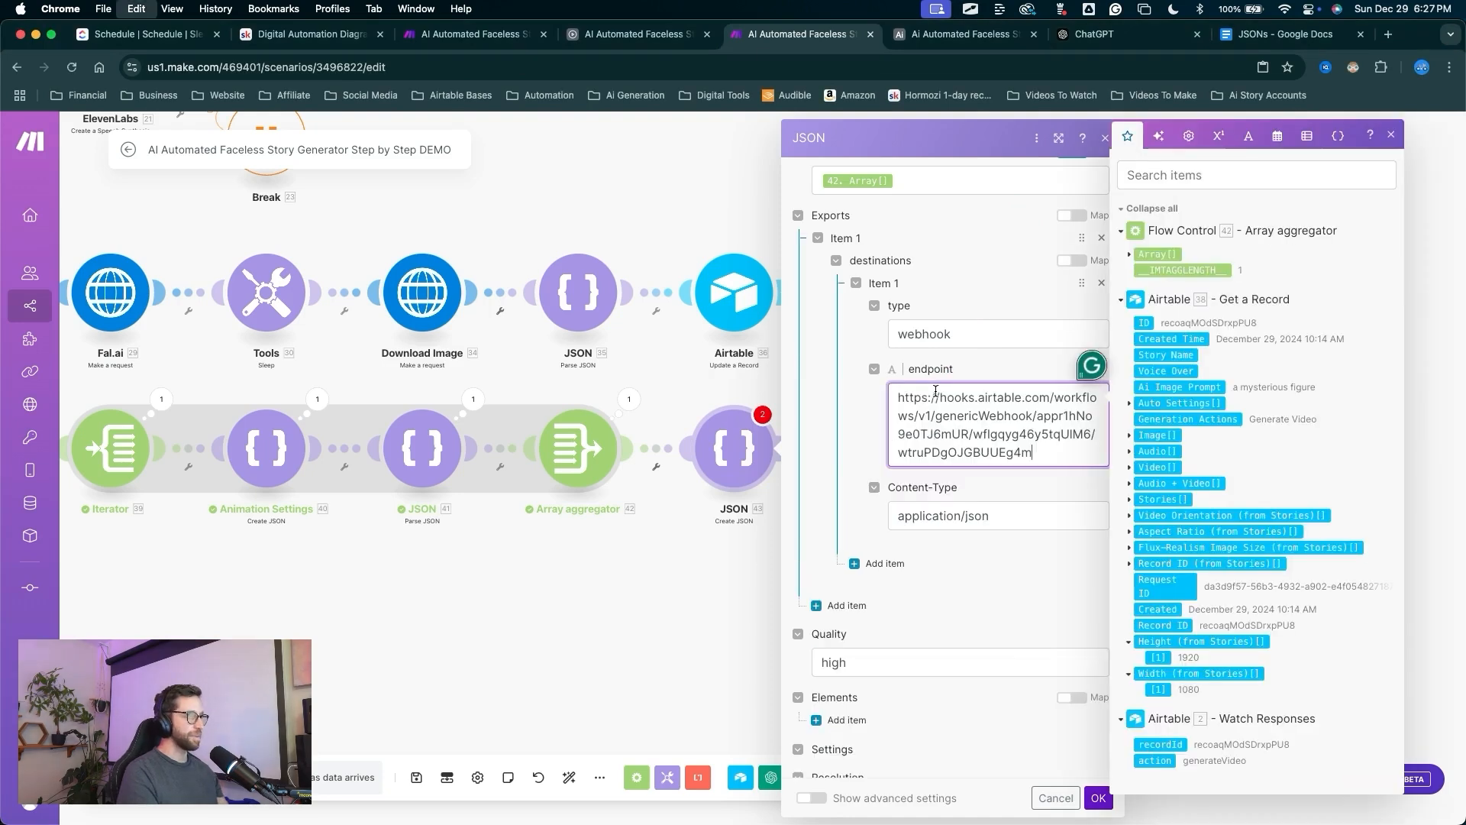
pyautogui.moveTo(1031, 585); pyautogui.dragTo(1105, 787)
pyautogui.click(1099, 797)
# Add a JSON2Video 'Create a Movie from JSON' module after the JSON module.
pyautogui.moveTo(956, 667); pyautogui.dragTo(789, 457)
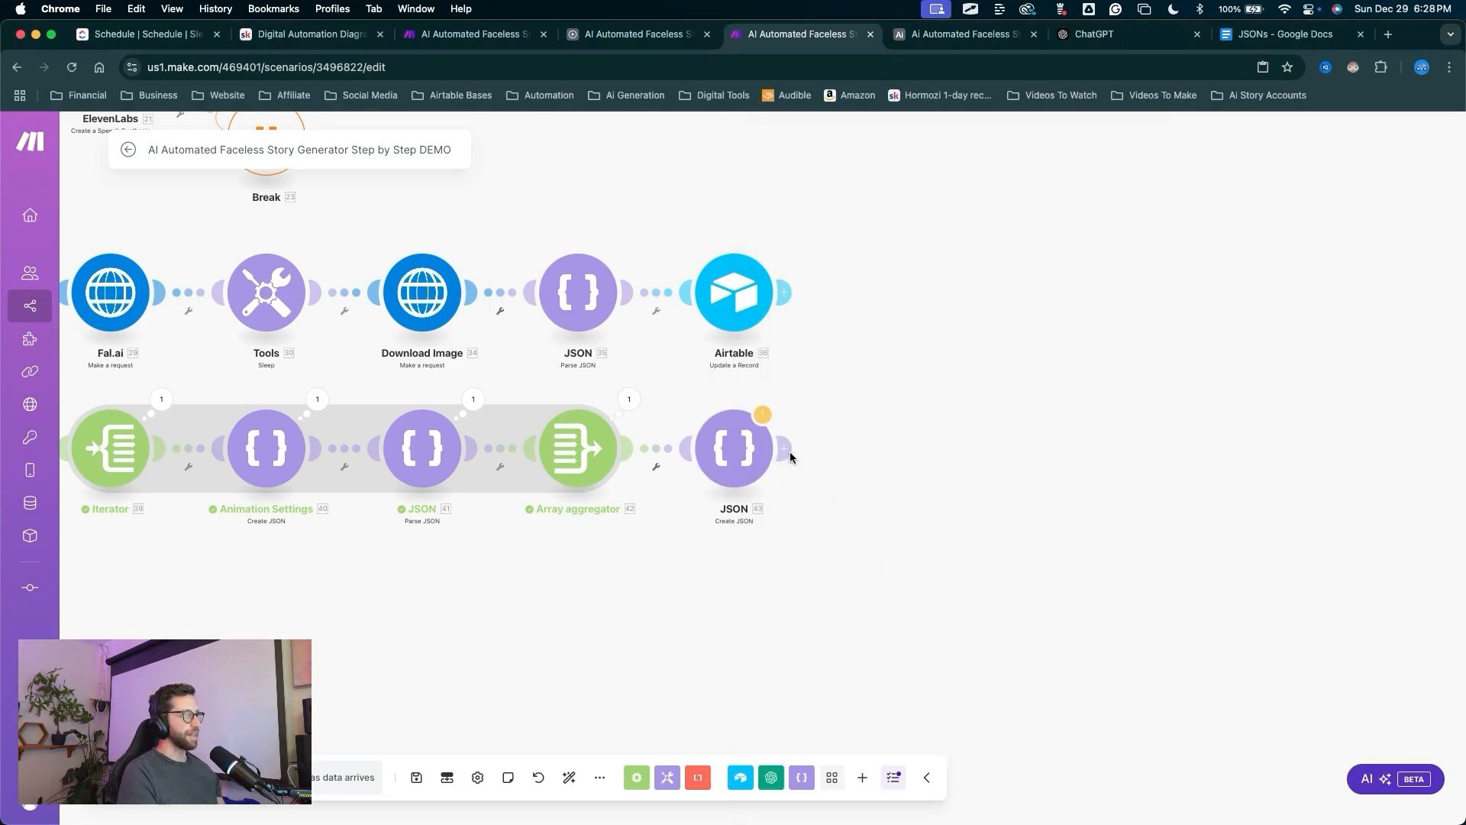
pyautogui.click(789, 453)
pyautogui.write('json')
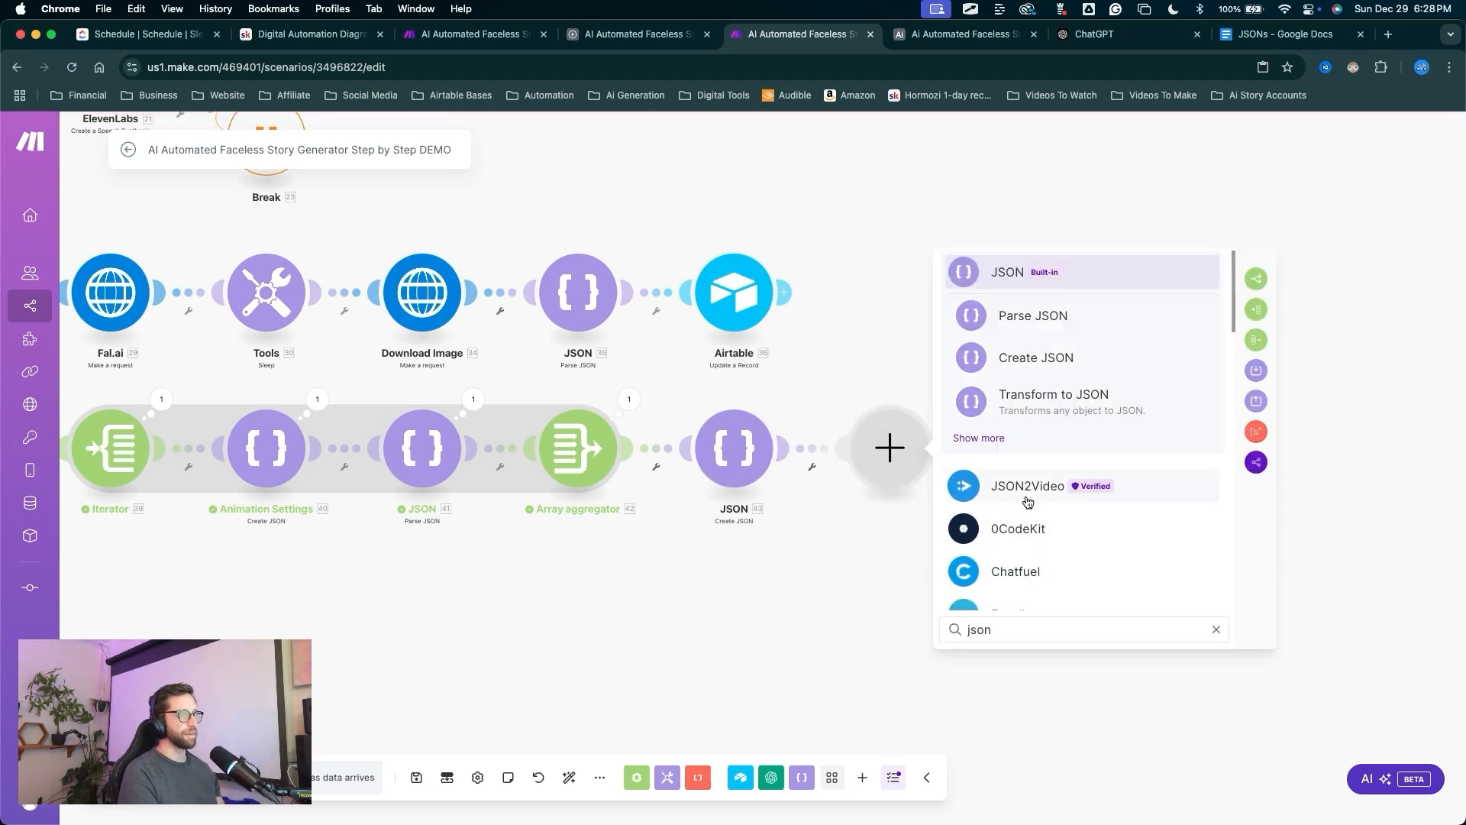
pyautogui.click(1024, 495)
pyautogui.scroll(-10, 1067, 424)
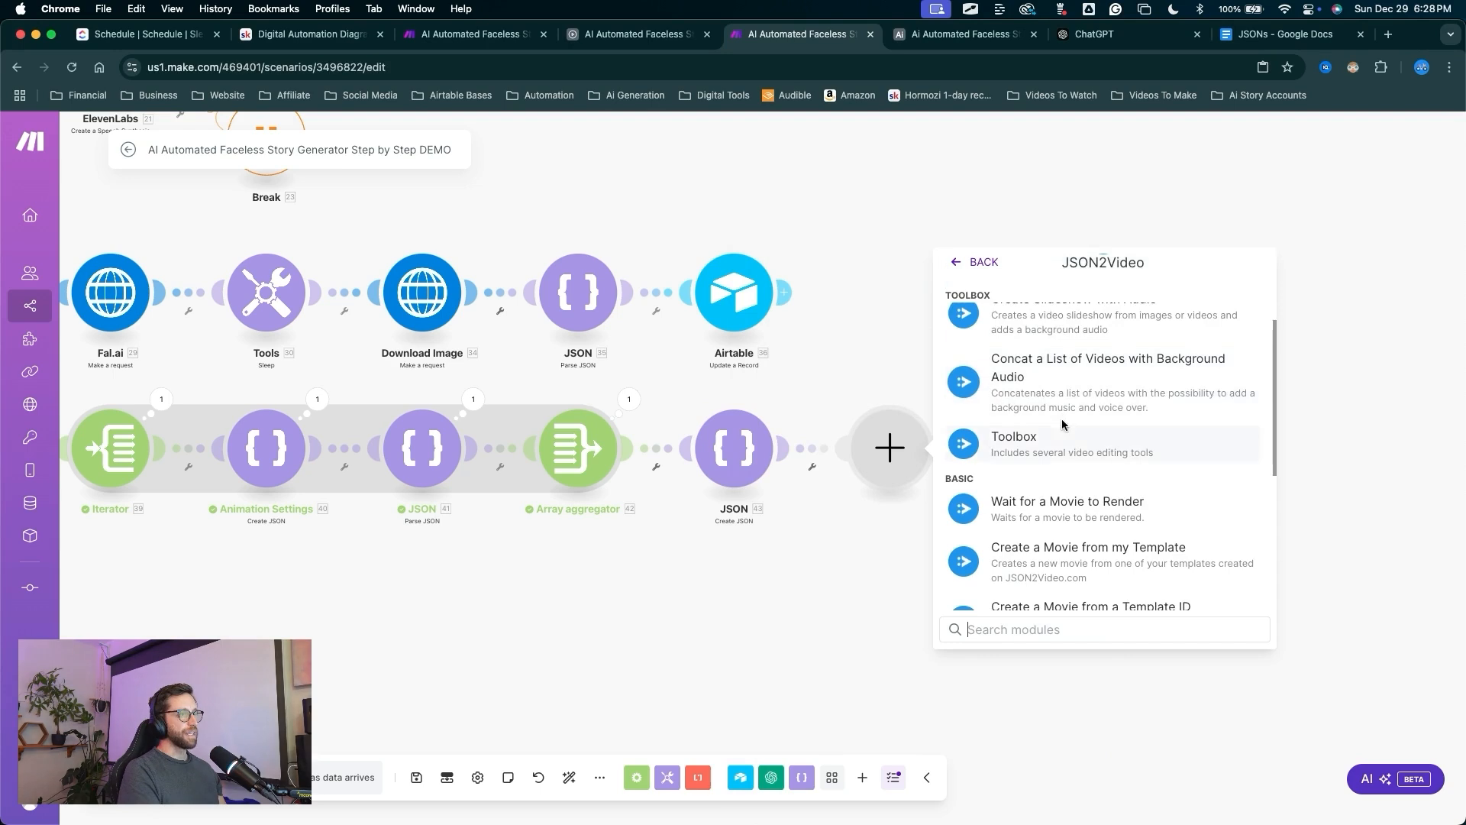
pyautogui.moveTo(1088, 330); pyautogui.dragTo(960, 419)
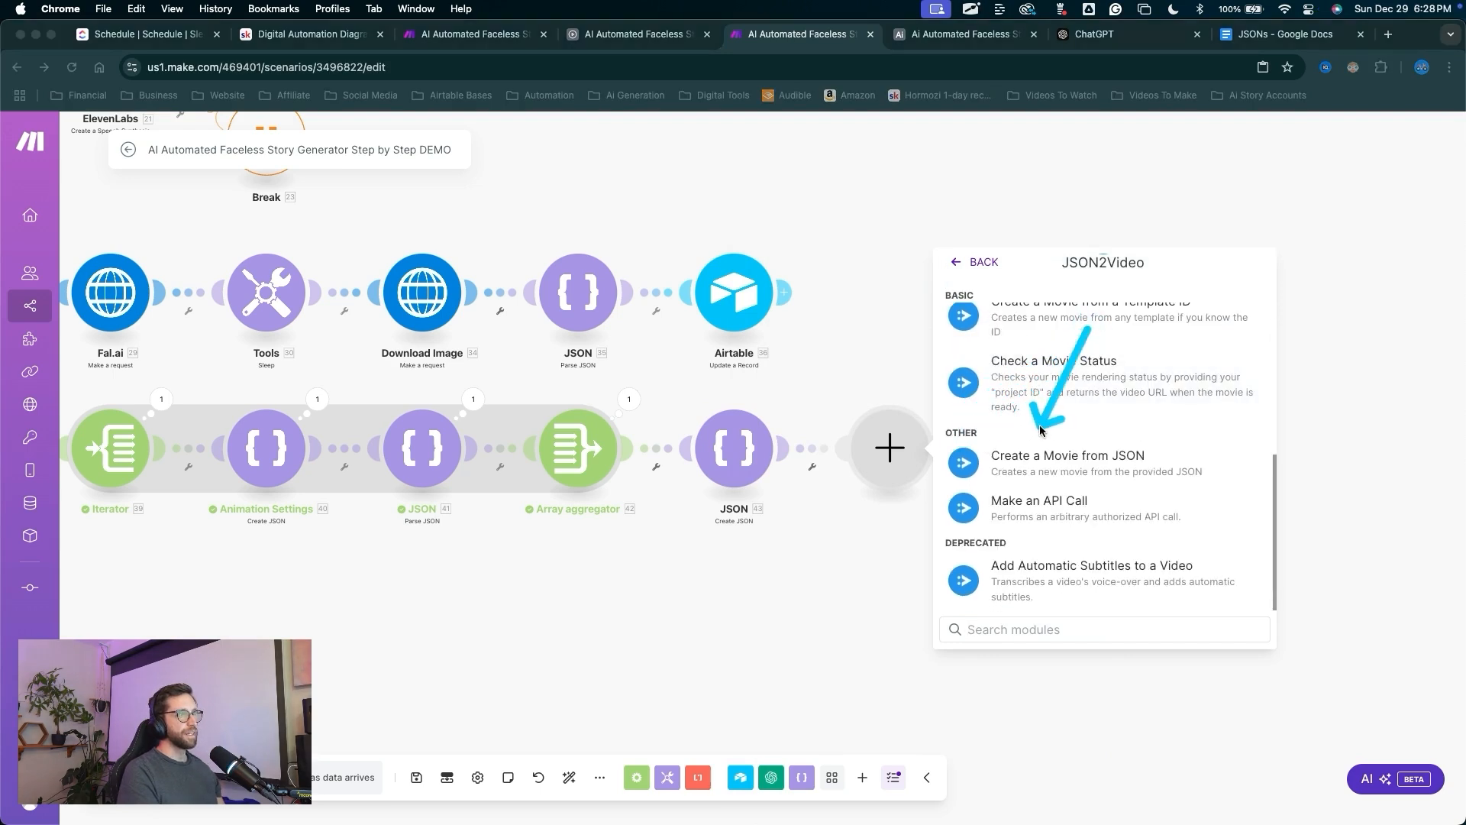
pyautogui.moveTo(1088, 330); pyautogui.dragTo(1090, 451)
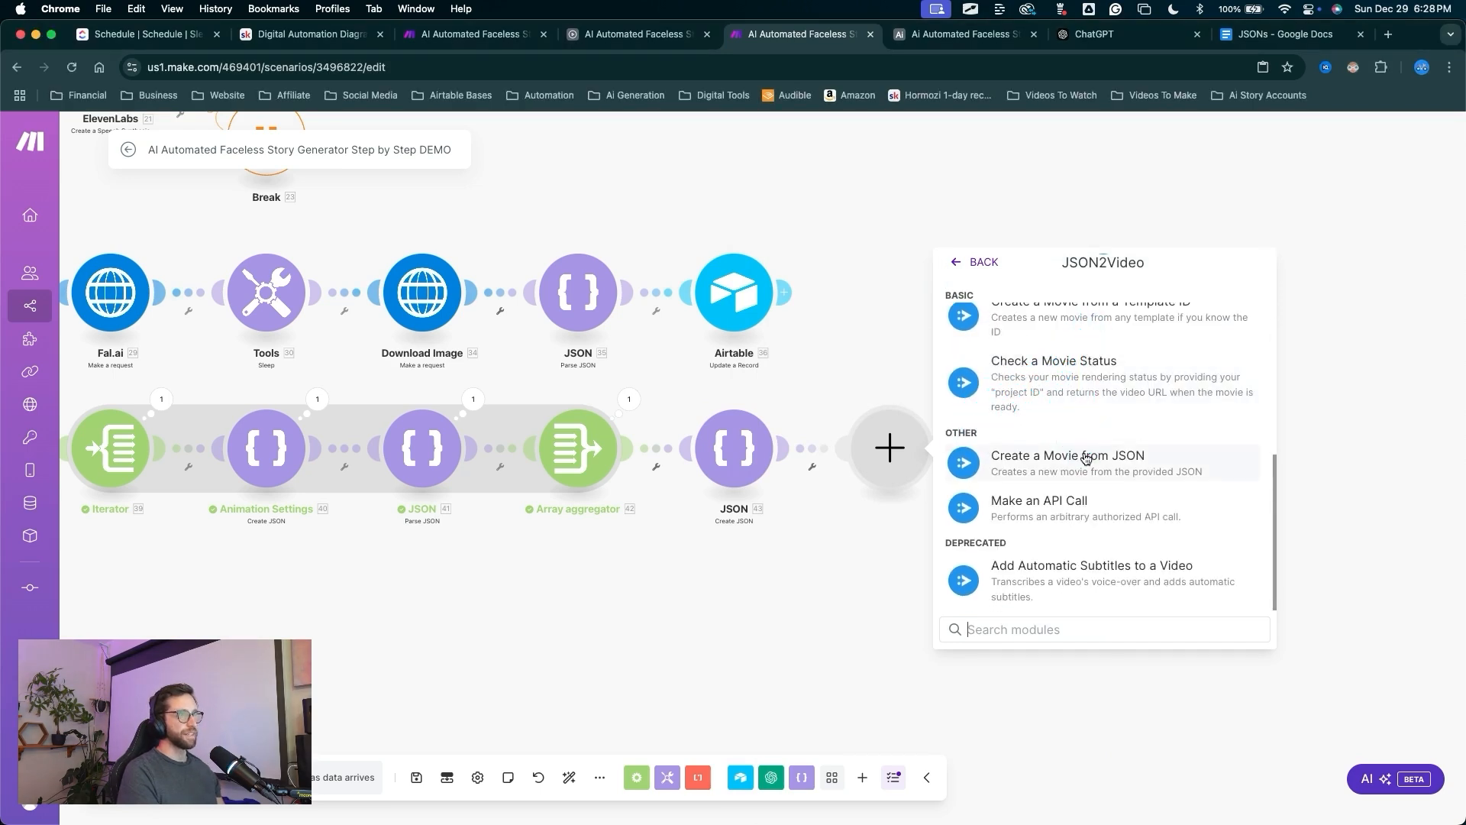
pyautogui.click(1085, 456)
# Map the 43. JSON string output into Movie JSON and save the module.
pyautogui.moveTo(1064, 636)
pyautogui.mouseDown()
pyautogui.moveTo(1025, 422)
pyautogui.moveTo(1066, 424)
pyautogui.moveTo(1126, 389)
pyautogui.moveTo(1168, 416)
pyautogui.mouseUp()
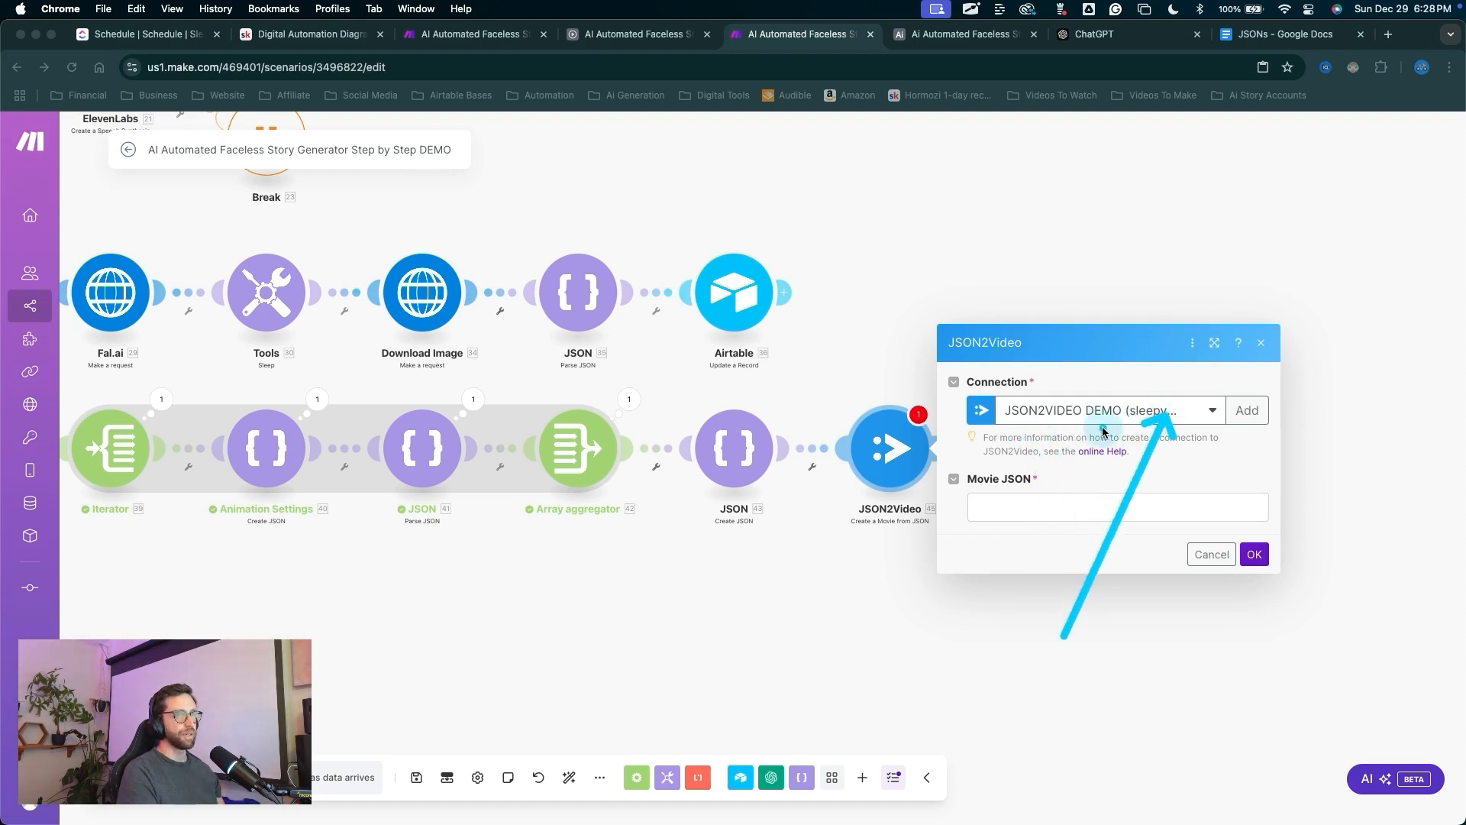
pyautogui.press('Escape')
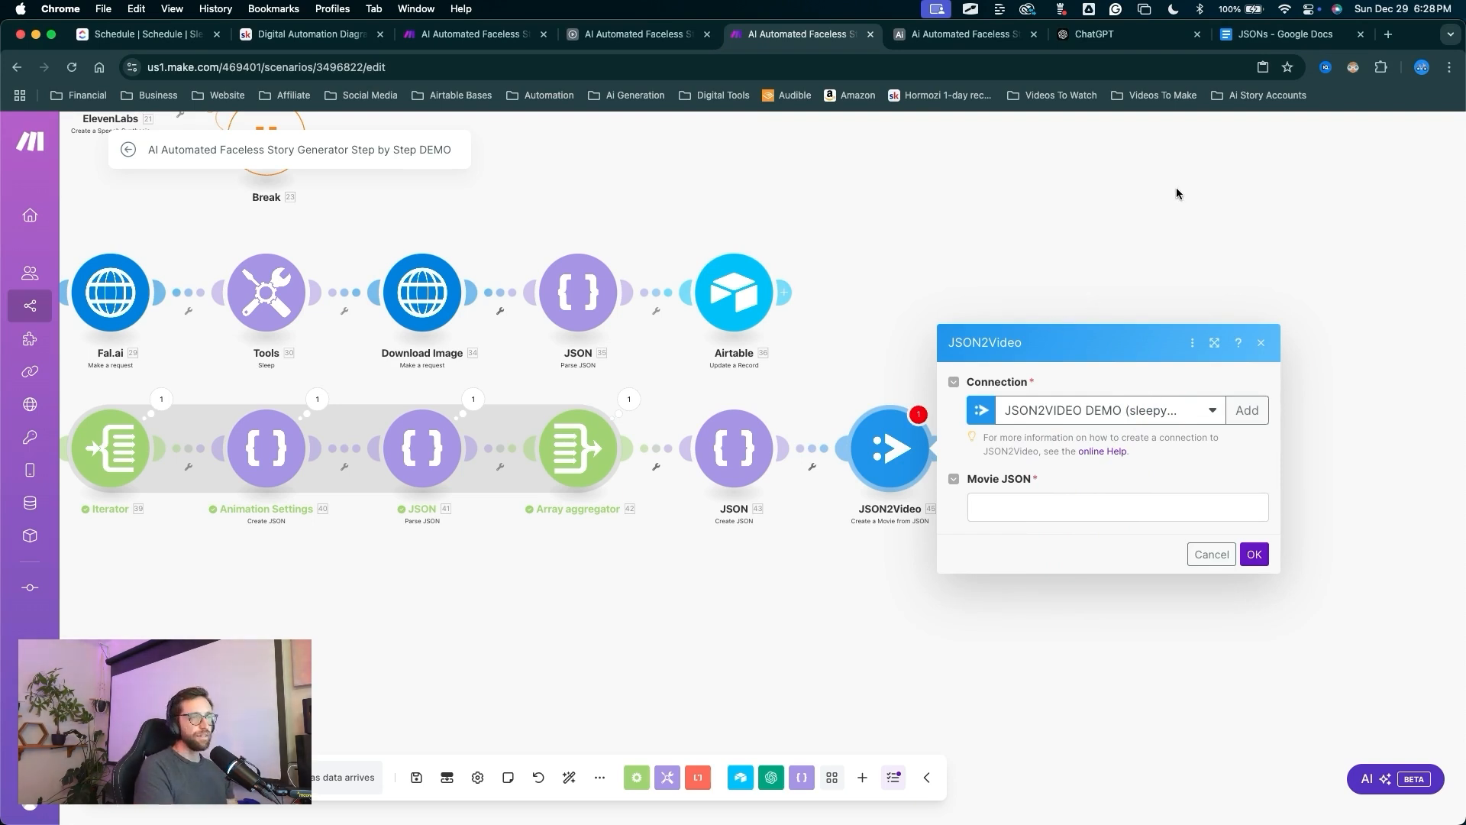
pyautogui.moveTo(1368, 583)
pyautogui.mouseDown()
pyautogui.moveTo(1256, 418)
pyautogui.moveTo(1098, 414)
pyautogui.moveTo(1149, 512)
pyautogui.mouseUp()
pyautogui.press('Escape')
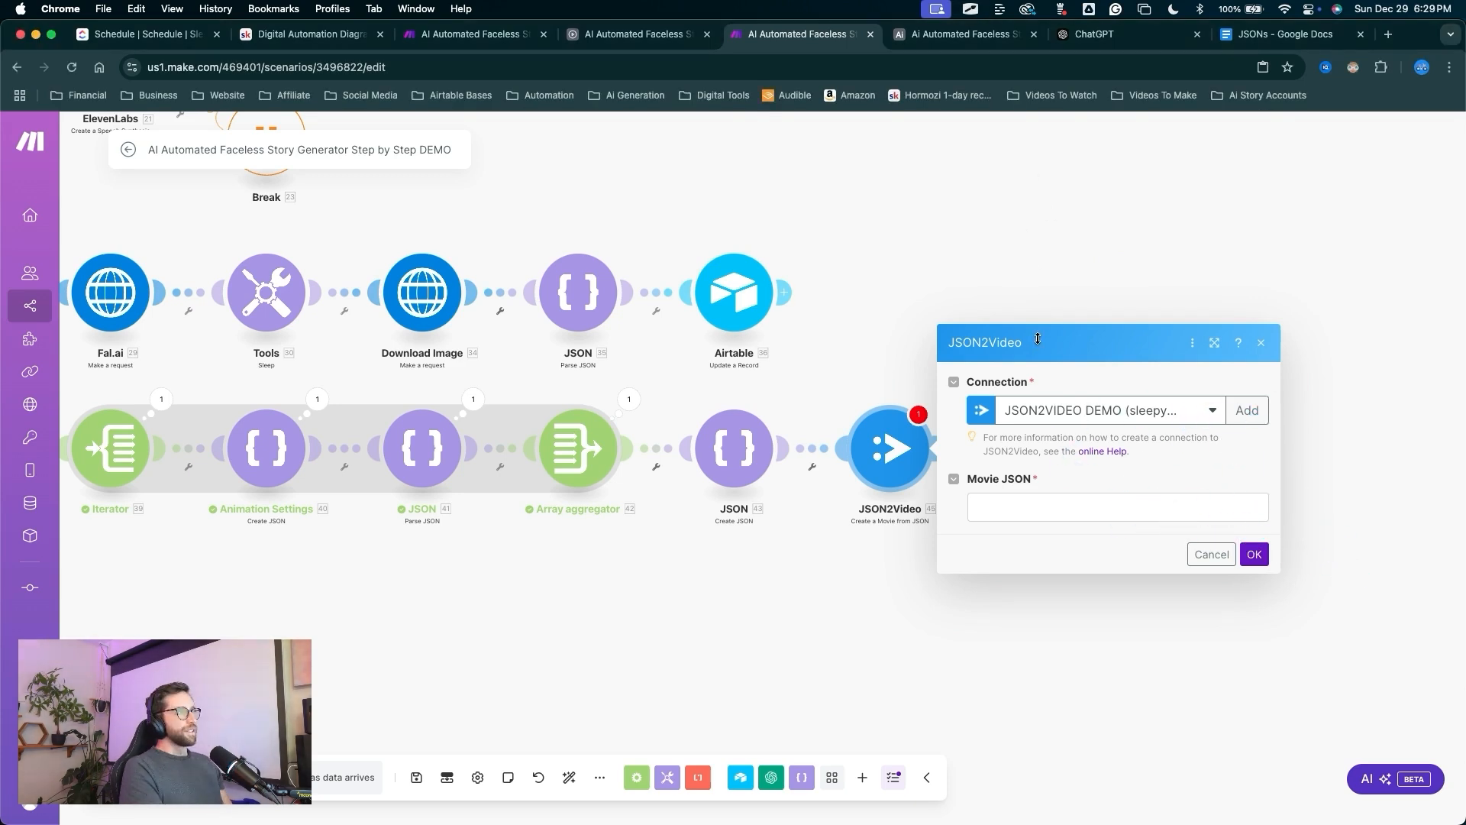
pyautogui.click(1034, 505)
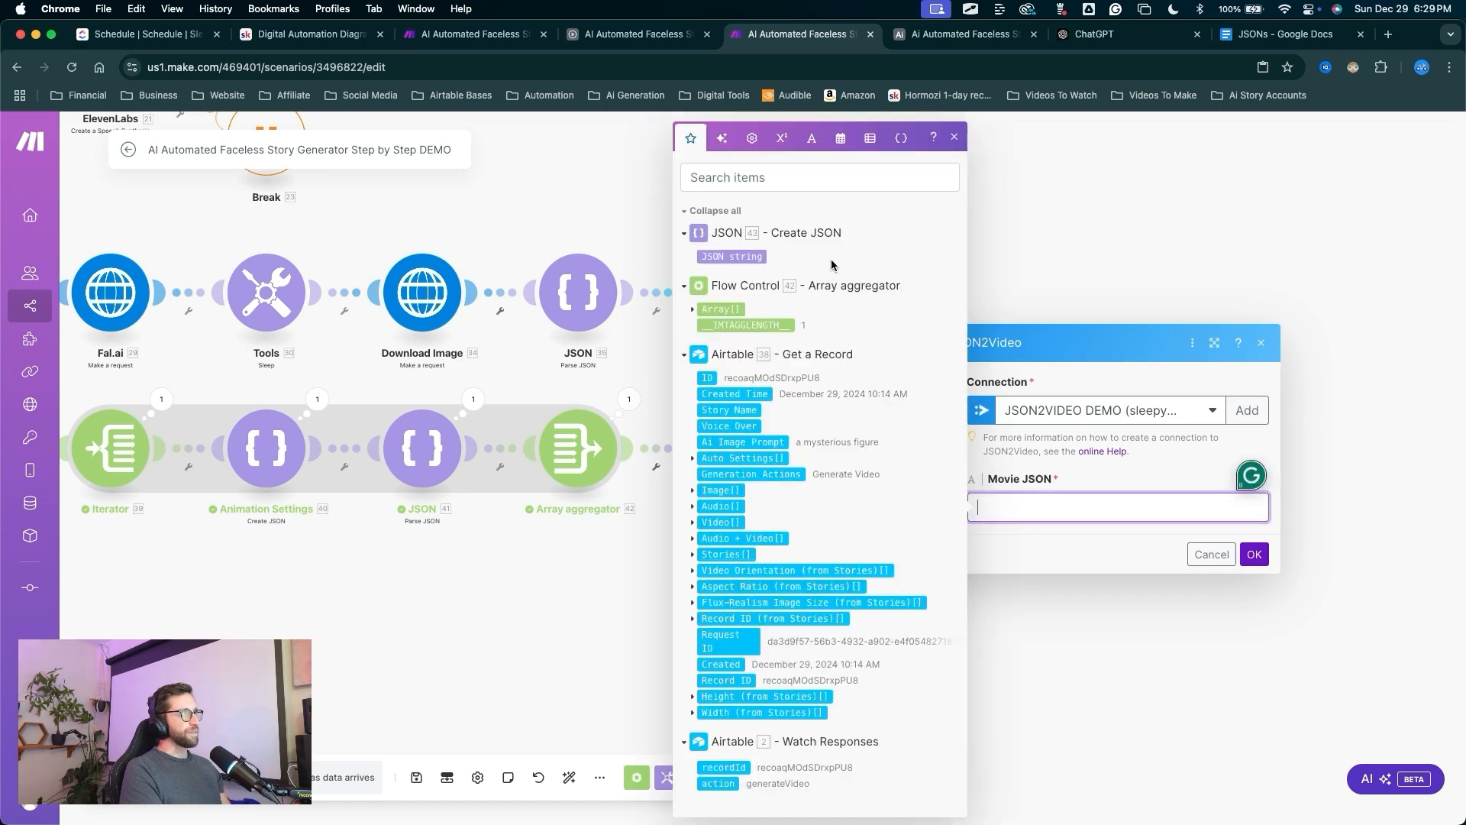
pyautogui.click(754, 256)
pyautogui.moveTo(1224, 682); pyautogui.dragTo(1255, 566)
pyautogui.click(1254, 555)
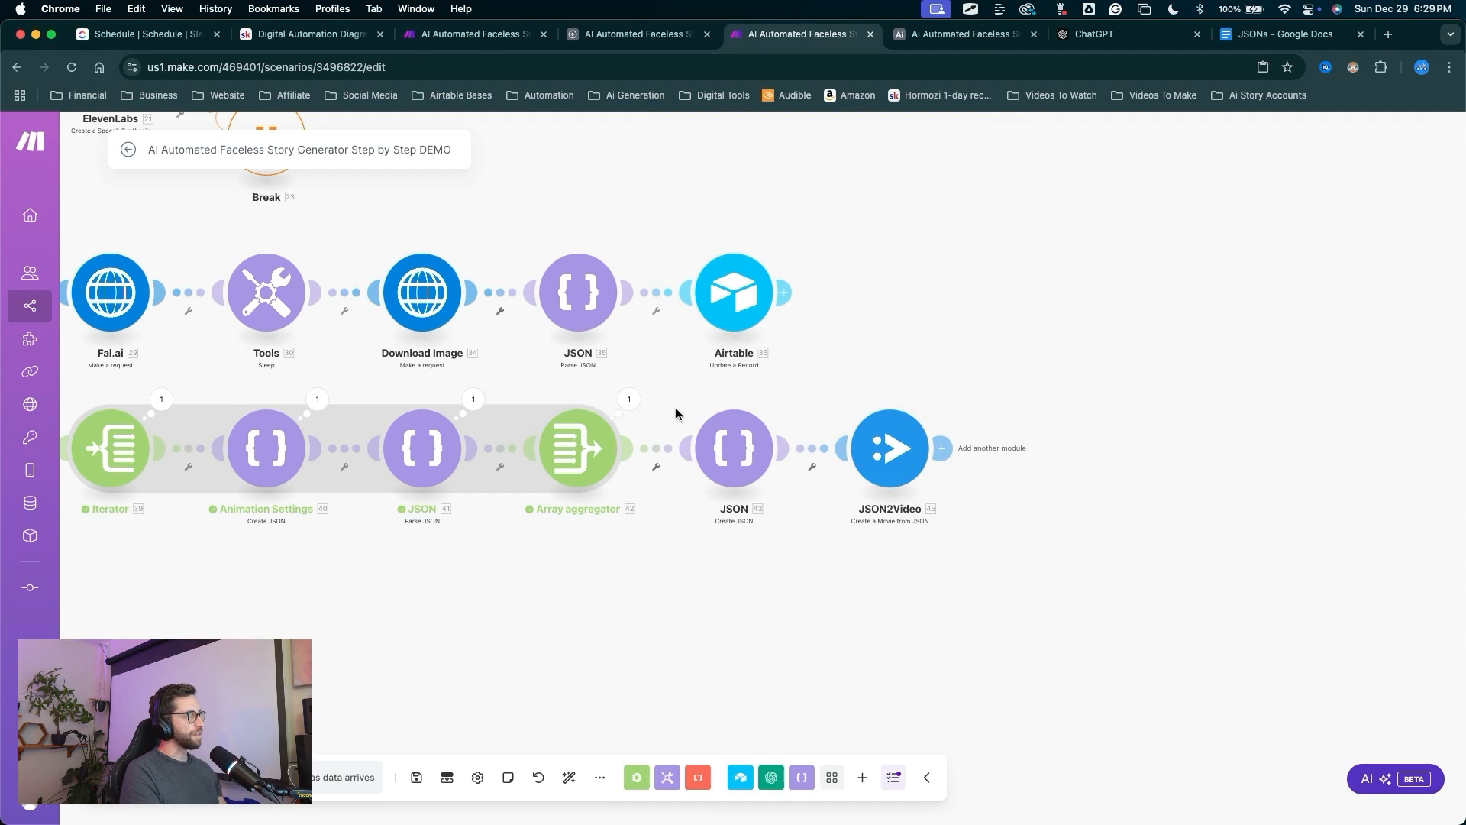
pyautogui.hscroll(-2, 676, 414)
# Review the whole scenario flow, then check the Airtable automation.
pyautogui.scroll(-5, 669, 569)
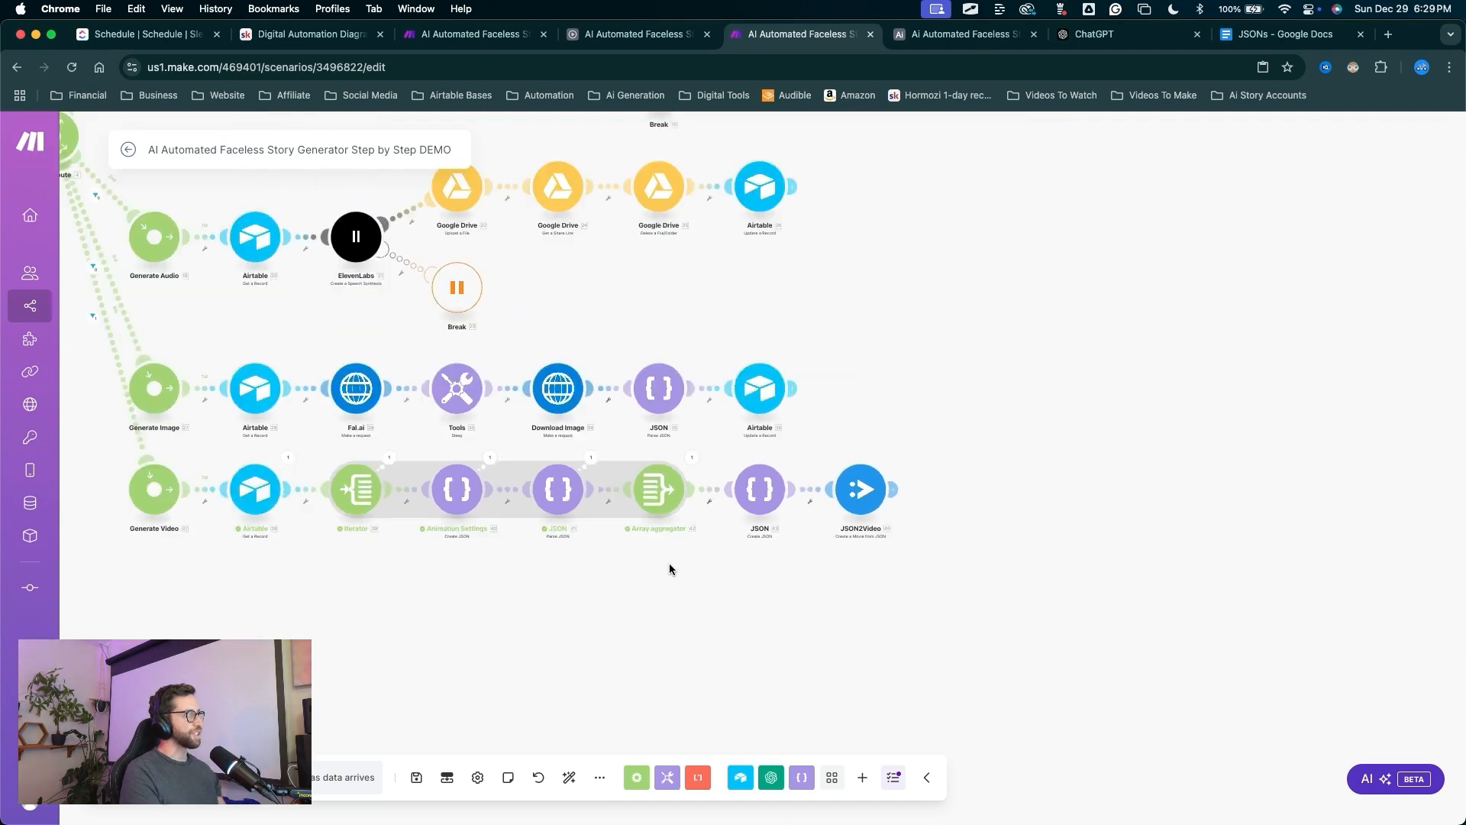
pyautogui.scroll(2, 731, 571)
pyautogui.moveTo(652, 603); pyautogui.dragTo(703, 714)
pyautogui.moveTo(628, 678)
pyautogui.mouseDown()
pyautogui.moveTo(763, 563)
pyautogui.moveTo(961, 576)
pyautogui.moveTo(720, 612)
pyautogui.moveTo(1008, 584)
pyautogui.mouseUp()
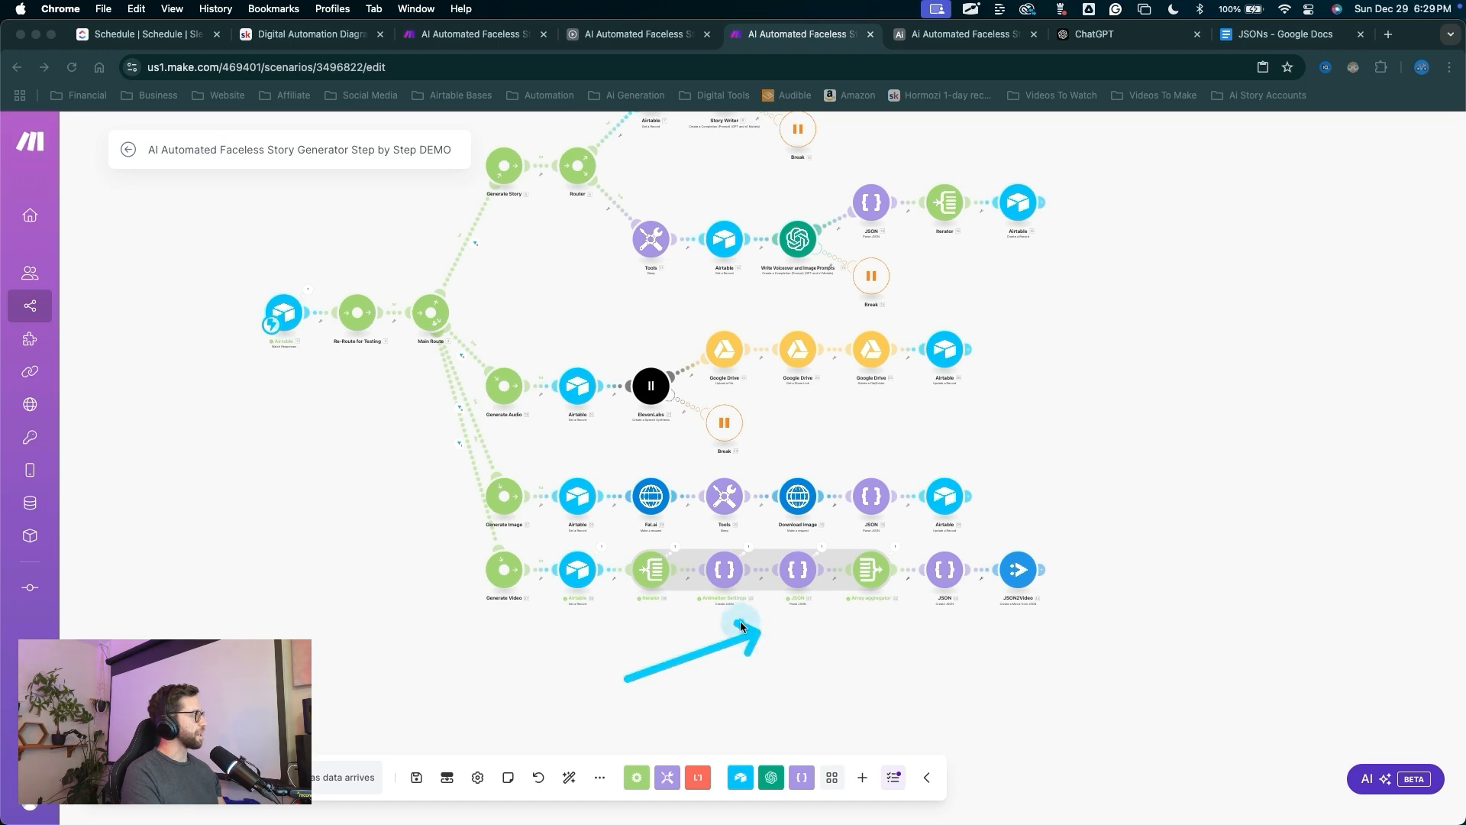
pyautogui.moveTo(731, 692); pyautogui.dragTo(718, 567)
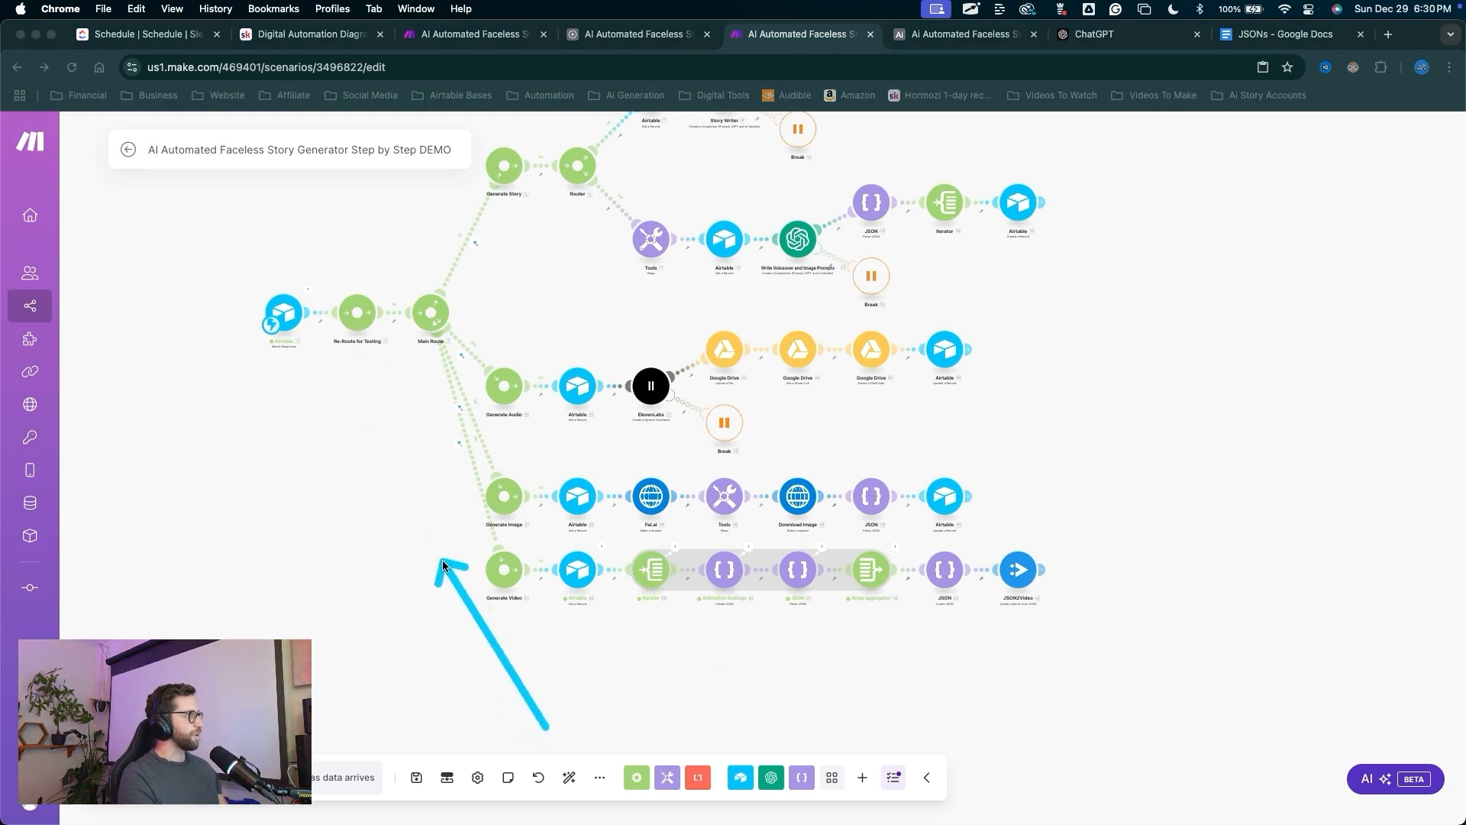
pyautogui.click(960, 33)
pyautogui.moveTo(564, 725)
pyautogui.mouseDown()
pyautogui.moveTo(583, 362)
pyautogui.moveTo(906, 382)
pyautogui.moveTo(739, 297)
pyautogui.moveTo(598, 299)
pyautogui.moveTo(726, 336)
pyautogui.mouseUp()
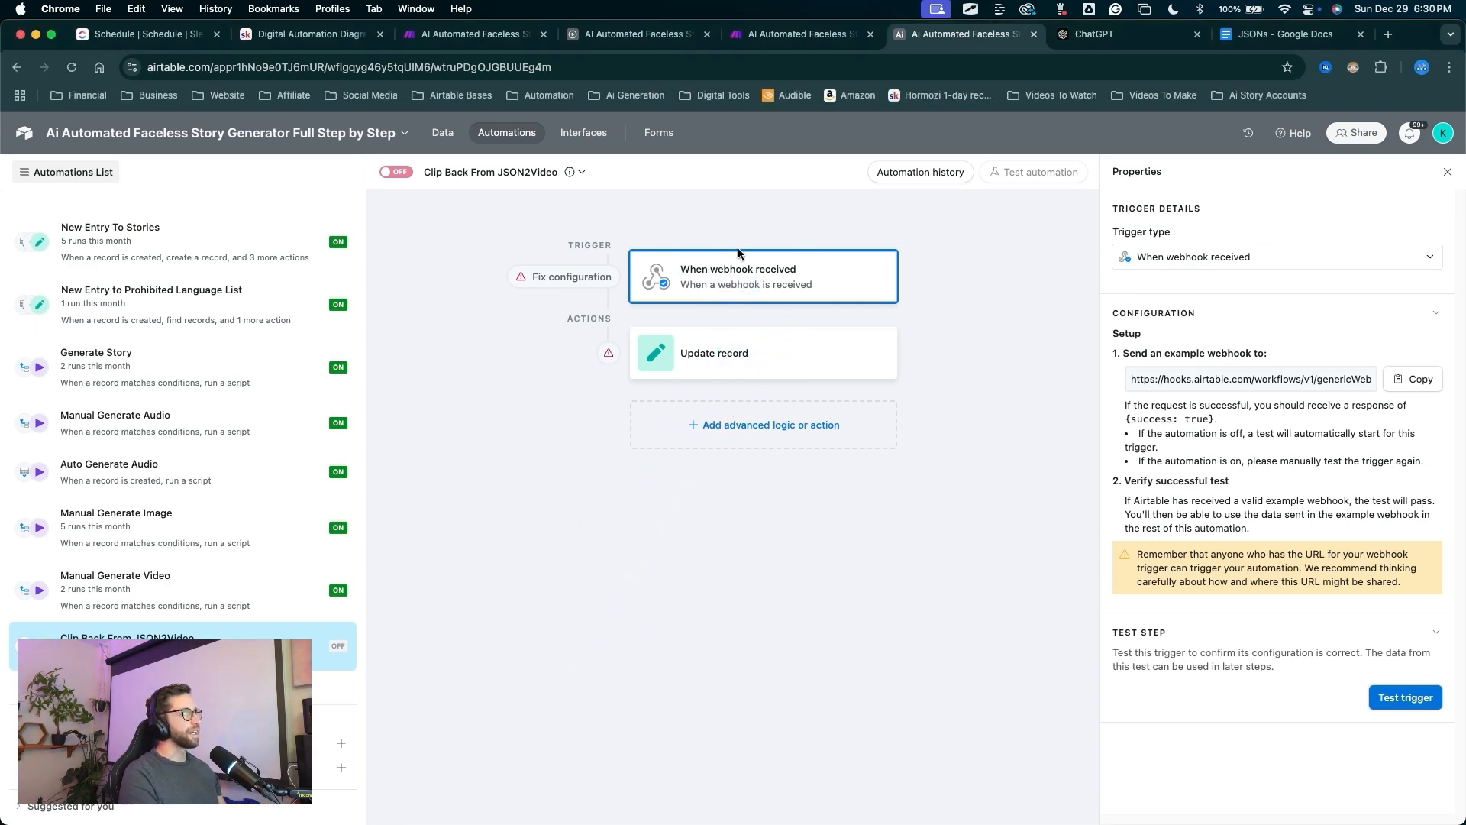
# Save the Make scenario, run it once, and return to Airtable.
pyautogui.click(789, 42)
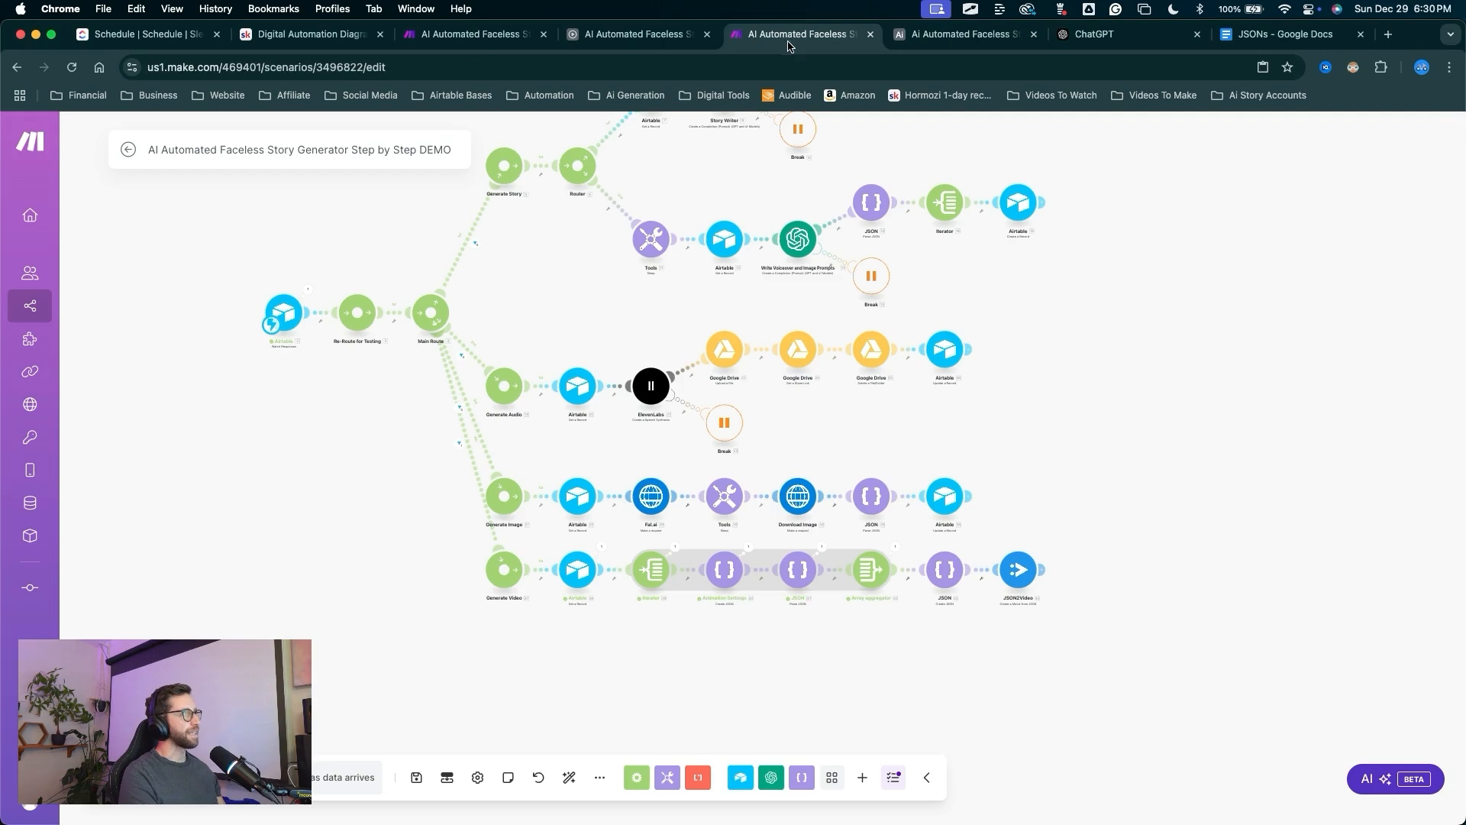
pyautogui.click(416, 777)
pyautogui.click(141, 777)
pyautogui.click(970, 35)
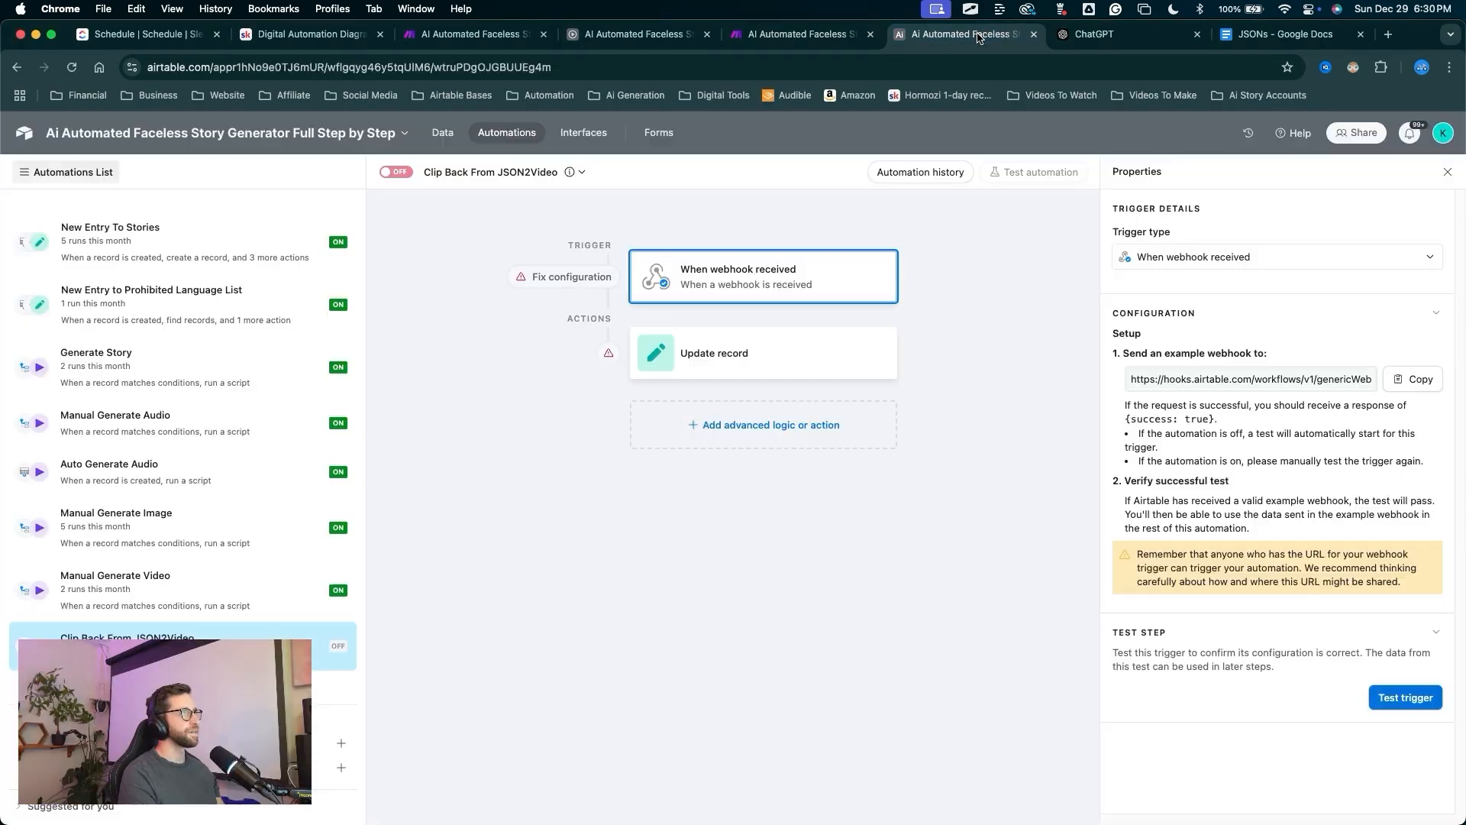
# Clear the Test story's Generation Actions cell and re-select Generate Video.
pyautogui.click(443, 132)
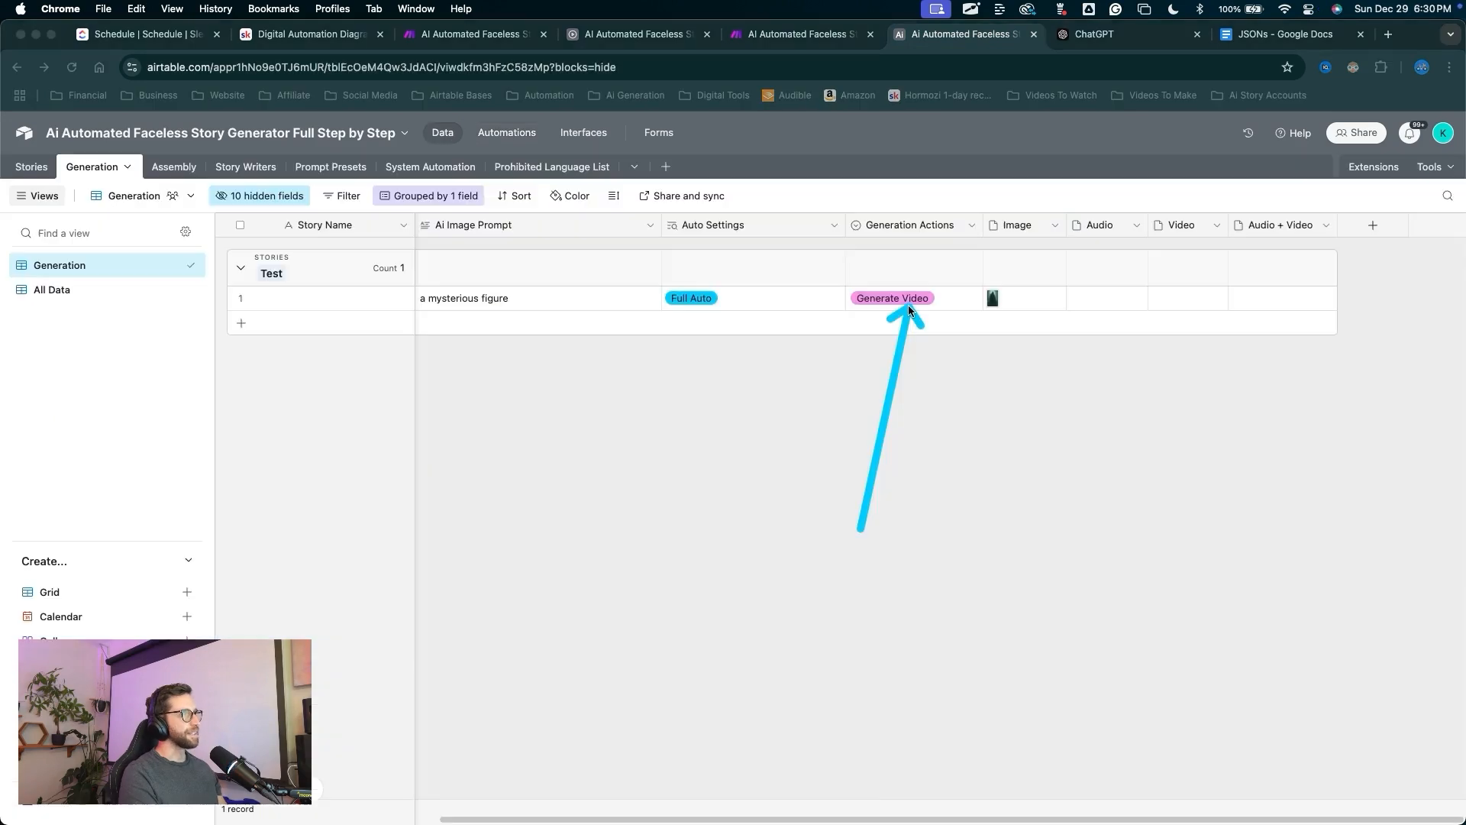
pyautogui.click(907, 308)
pyautogui.press('Delete')
pyautogui.click(905, 307)
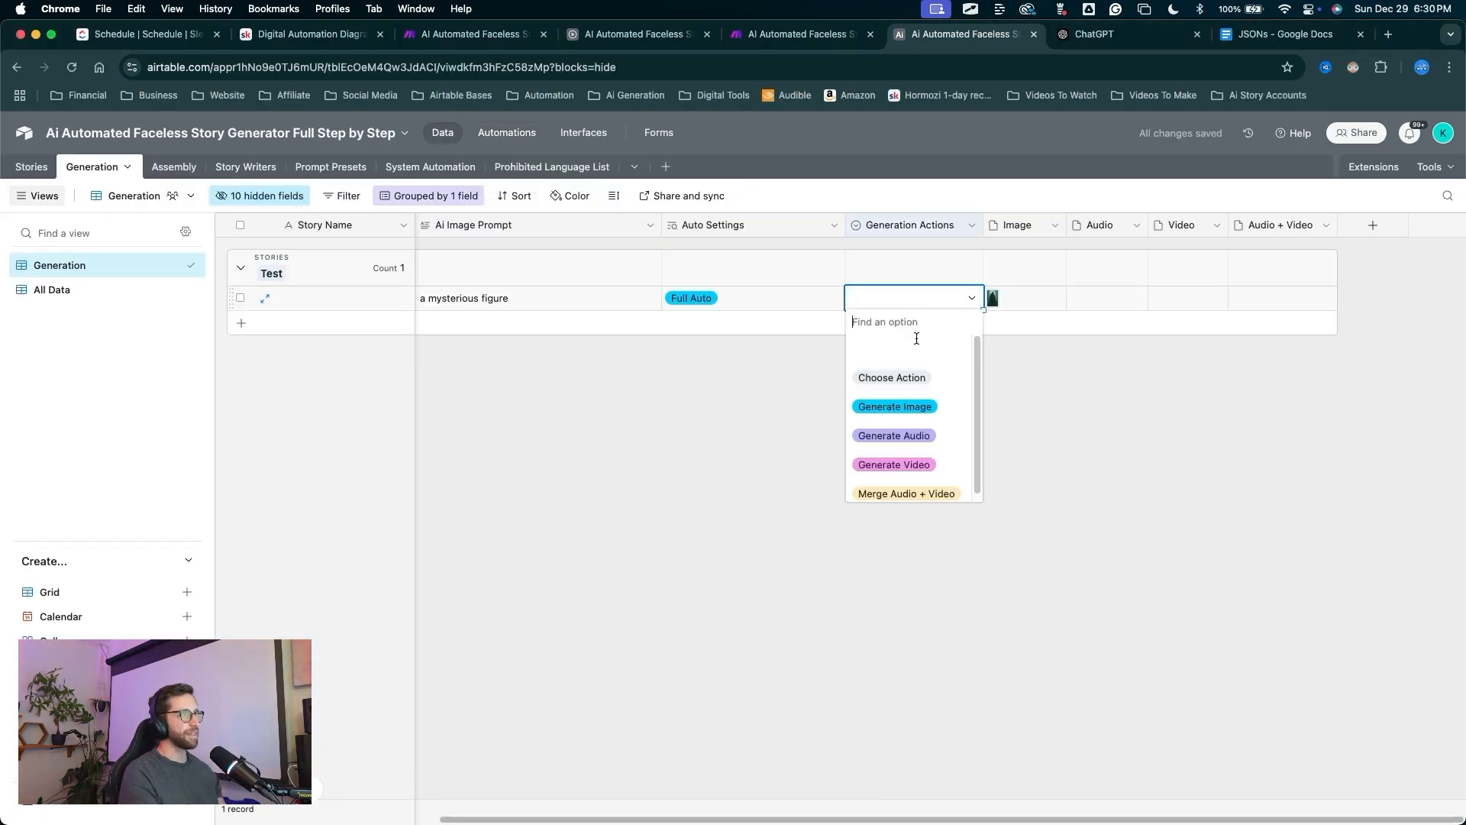
pyautogui.click(903, 464)
# Pan the Make canvas to the video route to watch the run.
pyautogui.click(798, 34)
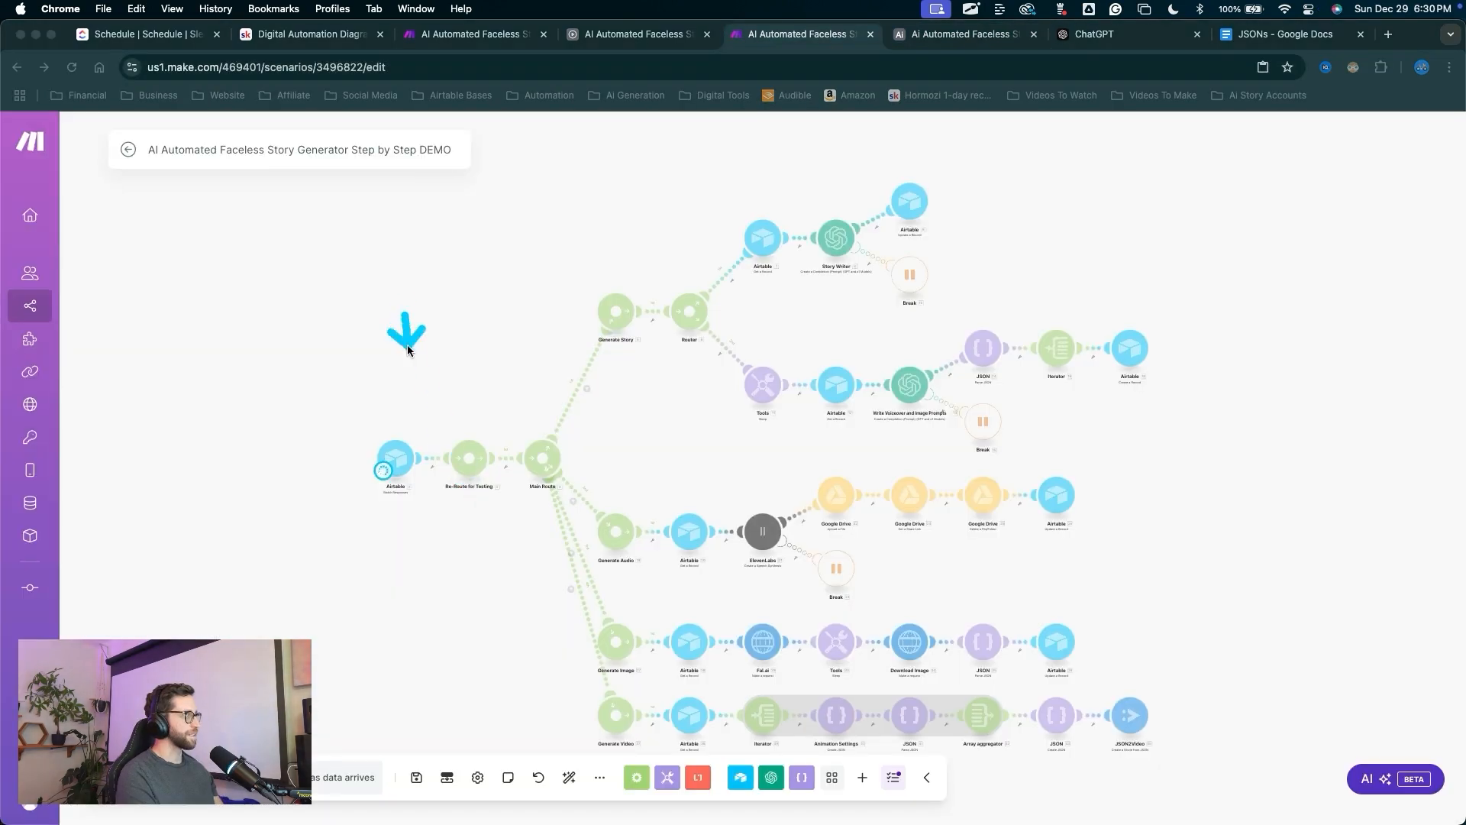
pyautogui.moveTo(829, 709); pyautogui.dragTo(867, 710)
pyautogui.press('Escape')
pyautogui.moveTo(1294, 638); pyautogui.dragTo(1239, 462)
pyautogui.moveTo(1137, 310); pyautogui.dragTo(1079, 524)
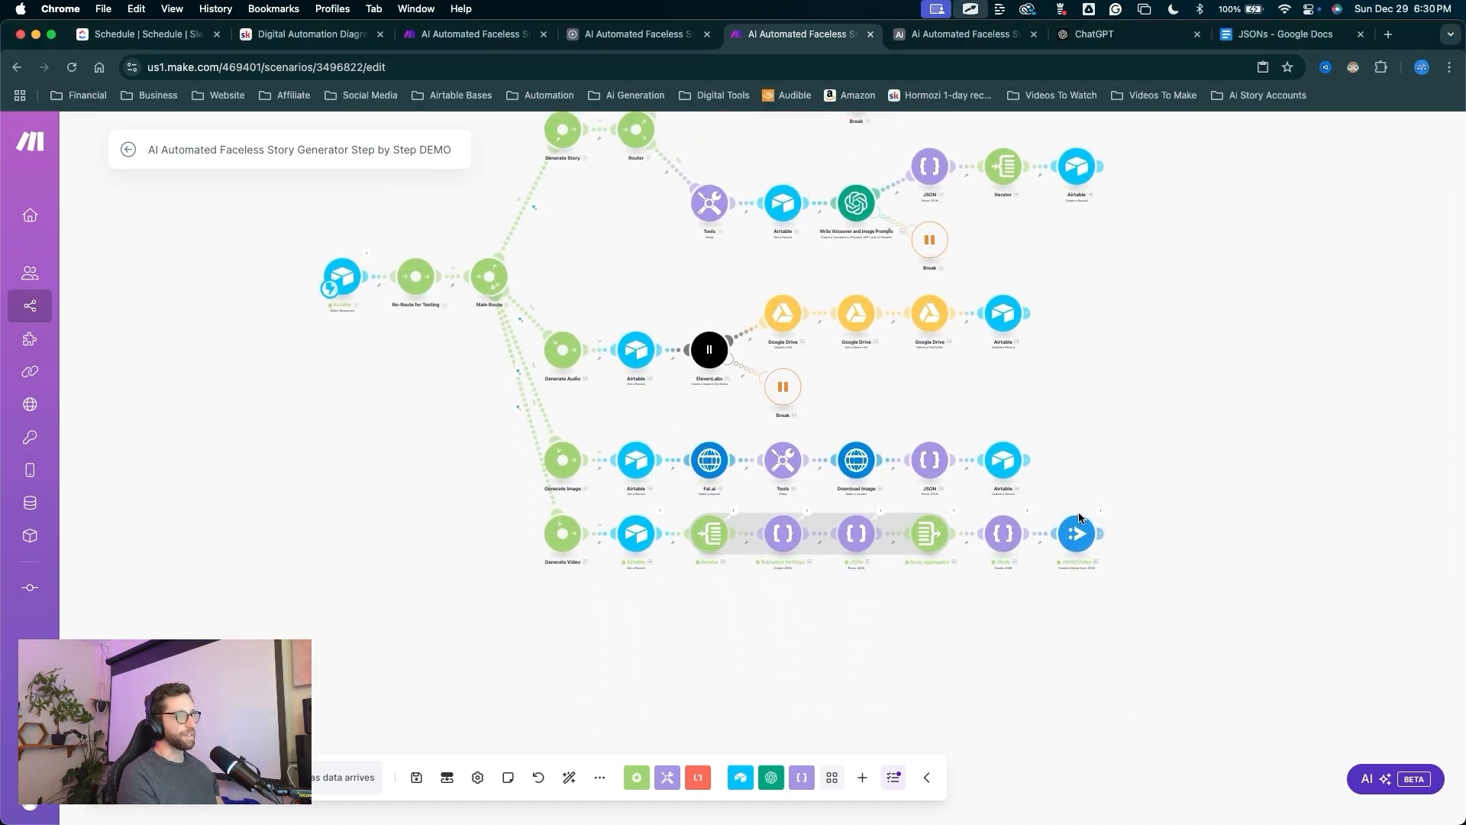
pyautogui.scroll(8, 1069, 550)
pyautogui.moveTo(1030, 592); pyautogui.dragTo(1119, 609)
pyautogui.moveTo(589, 685)
pyautogui.mouseDown()
pyautogui.moveTo(609, 541)
pyautogui.moveTo(1176, 555)
pyautogui.moveTo(1116, 590)
pyautogui.mouseUp()
pyautogui.press('Escape')
pyautogui.scroll(-5, 888, 630)
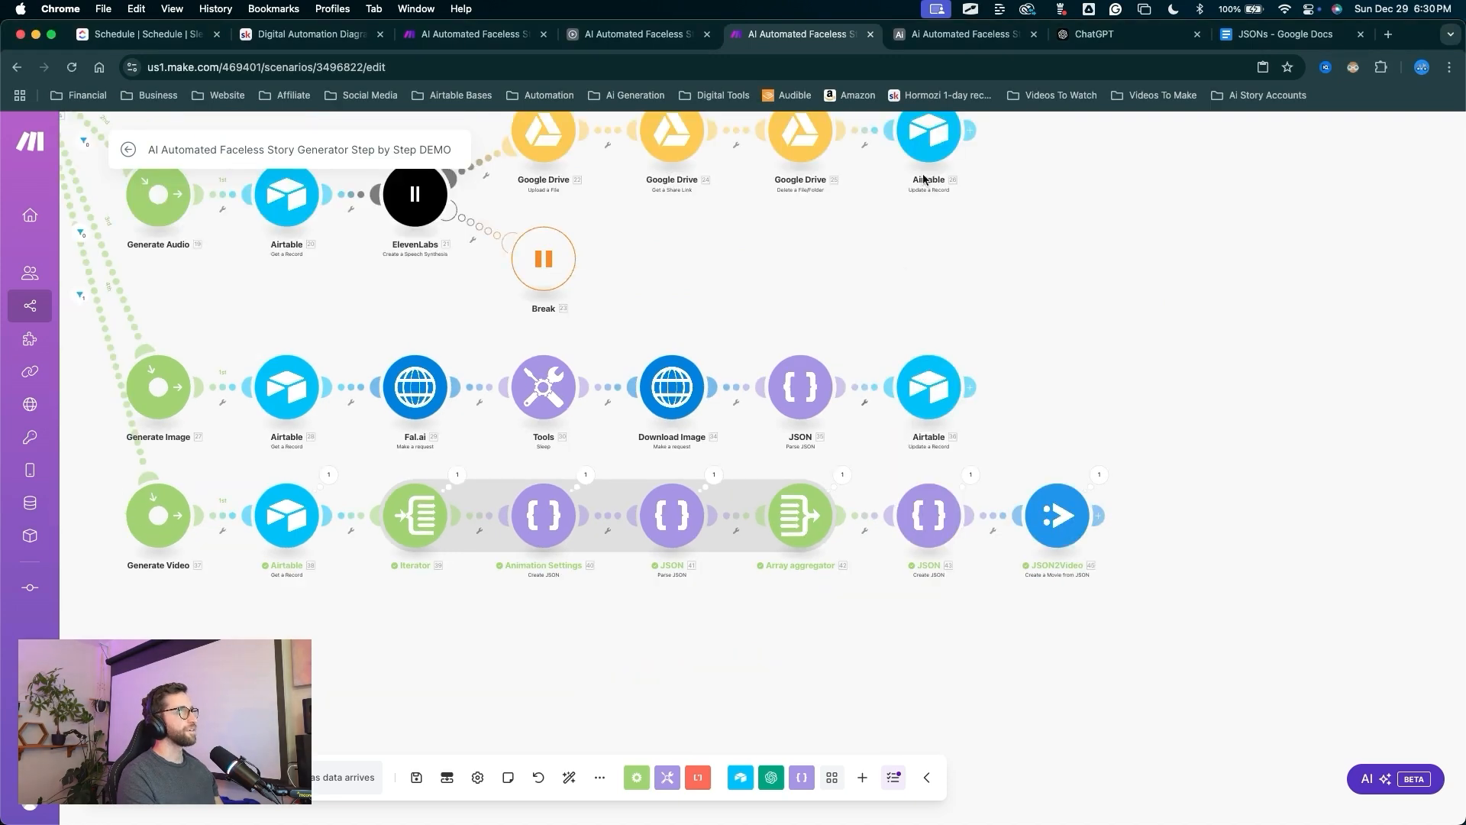
# Open the Airtable automations and test whether the webhook trigger received requests.
pyautogui.click(964, 33)
pyautogui.moveTo(656, 412); pyautogui.dragTo(507, 137)
pyautogui.click(506, 132)
pyautogui.moveTo(622, 266); pyautogui.dragTo(190, 642)
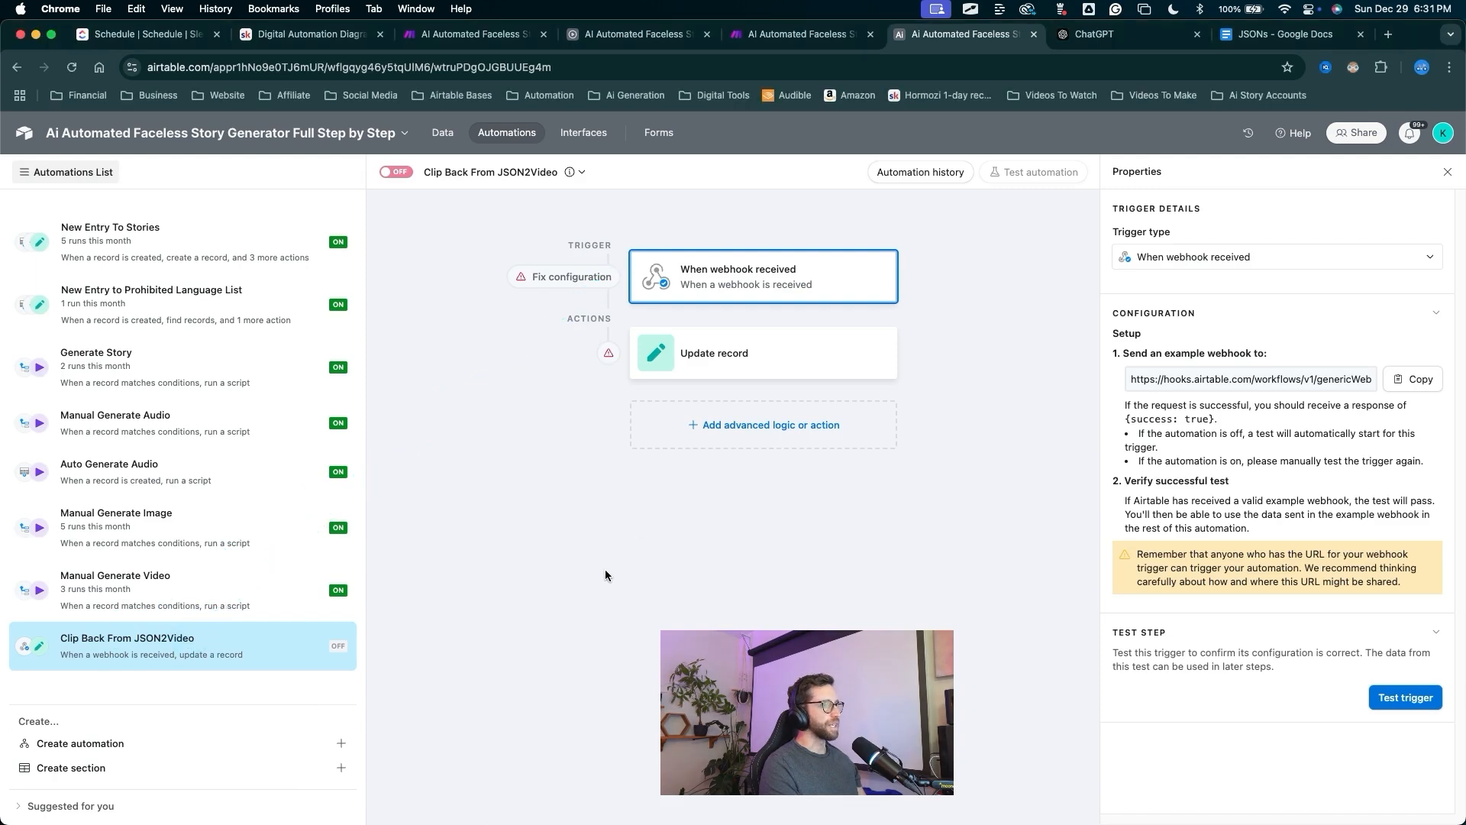
pyautogui.moveTo(635, 650); pyautogui.dragTo(701, 291)
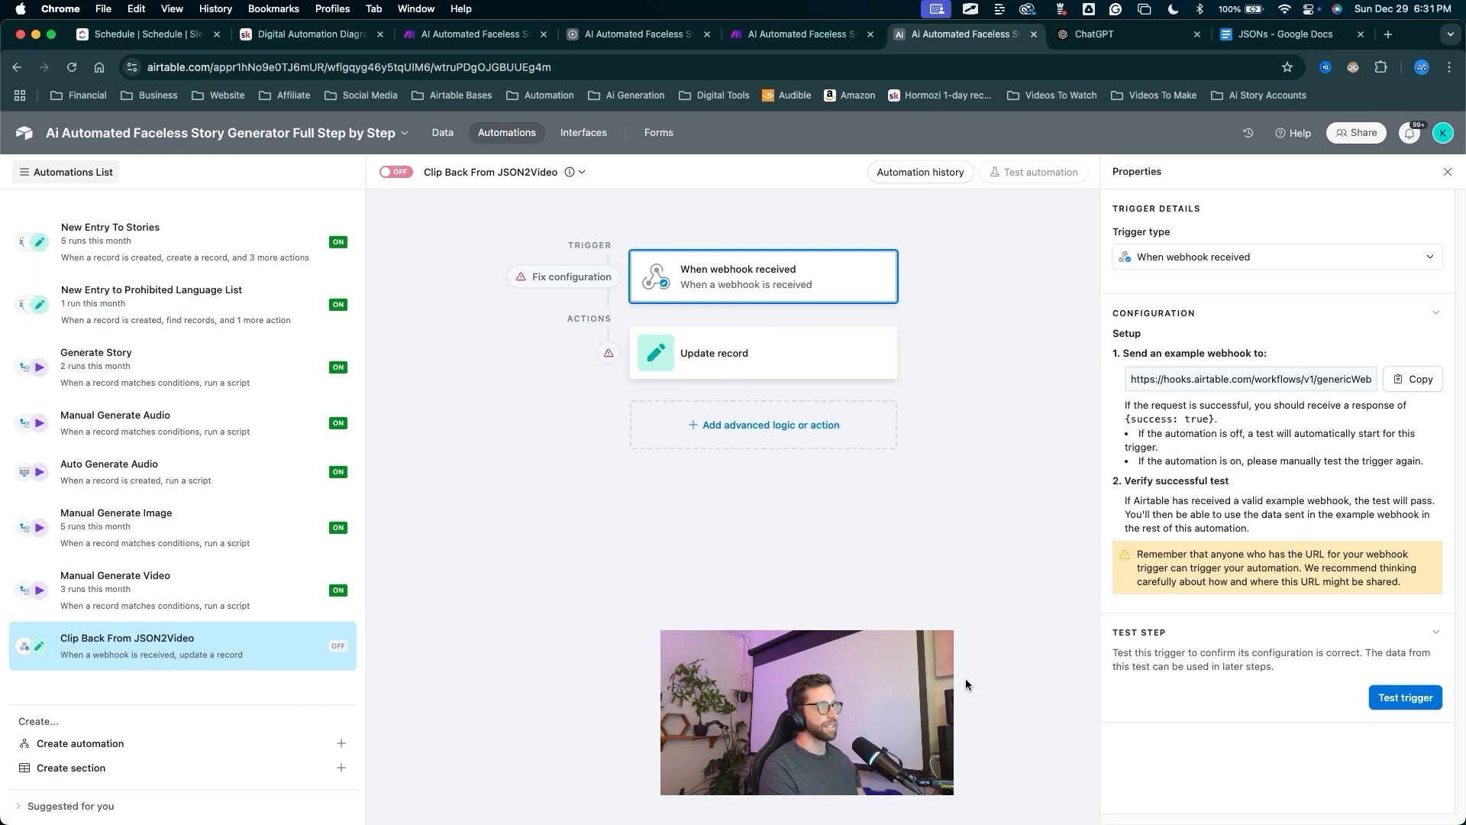
pyautogui.moveTo(959, 702); pyautogui.dragTo(1197, 702)
pyautogui.click(1371, 701)
pyautogui.moveTo(880, 504); pyautogui.dragTo(1097, 750)
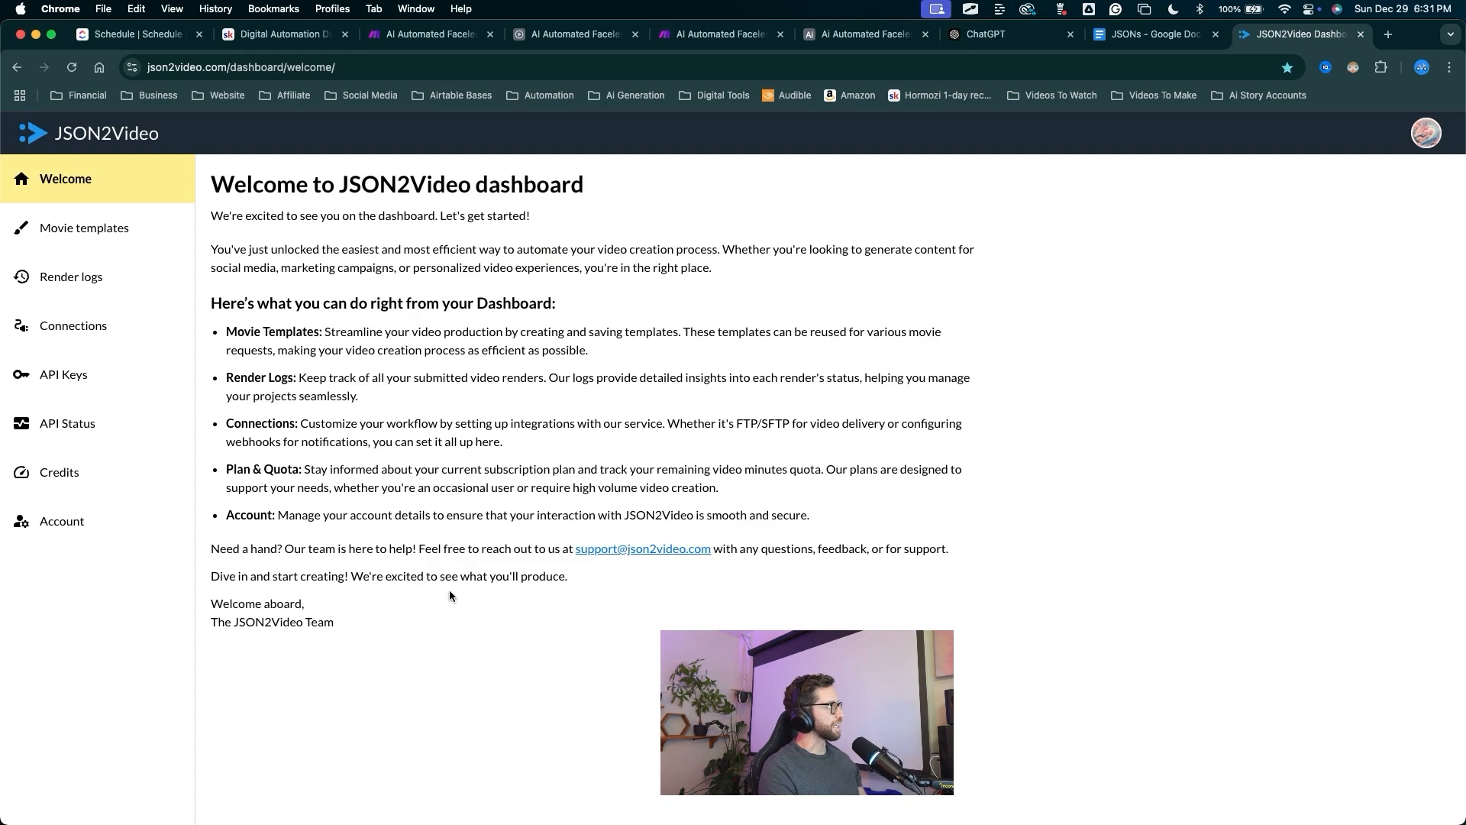
# Open JSON2Video's Render logs and watch the newest 10 s 1080x1920 job finish.
pyautogui.moveTo(449, 594)
pyautogui.mouseDown()
pyautogui.moveTo(138, 191)
pyautogui.moveTo(484, 239)
pyautogui.moveTo(89, 282)
pyautogui.moveTo(85, 295)
pyautogui.mouseUp()
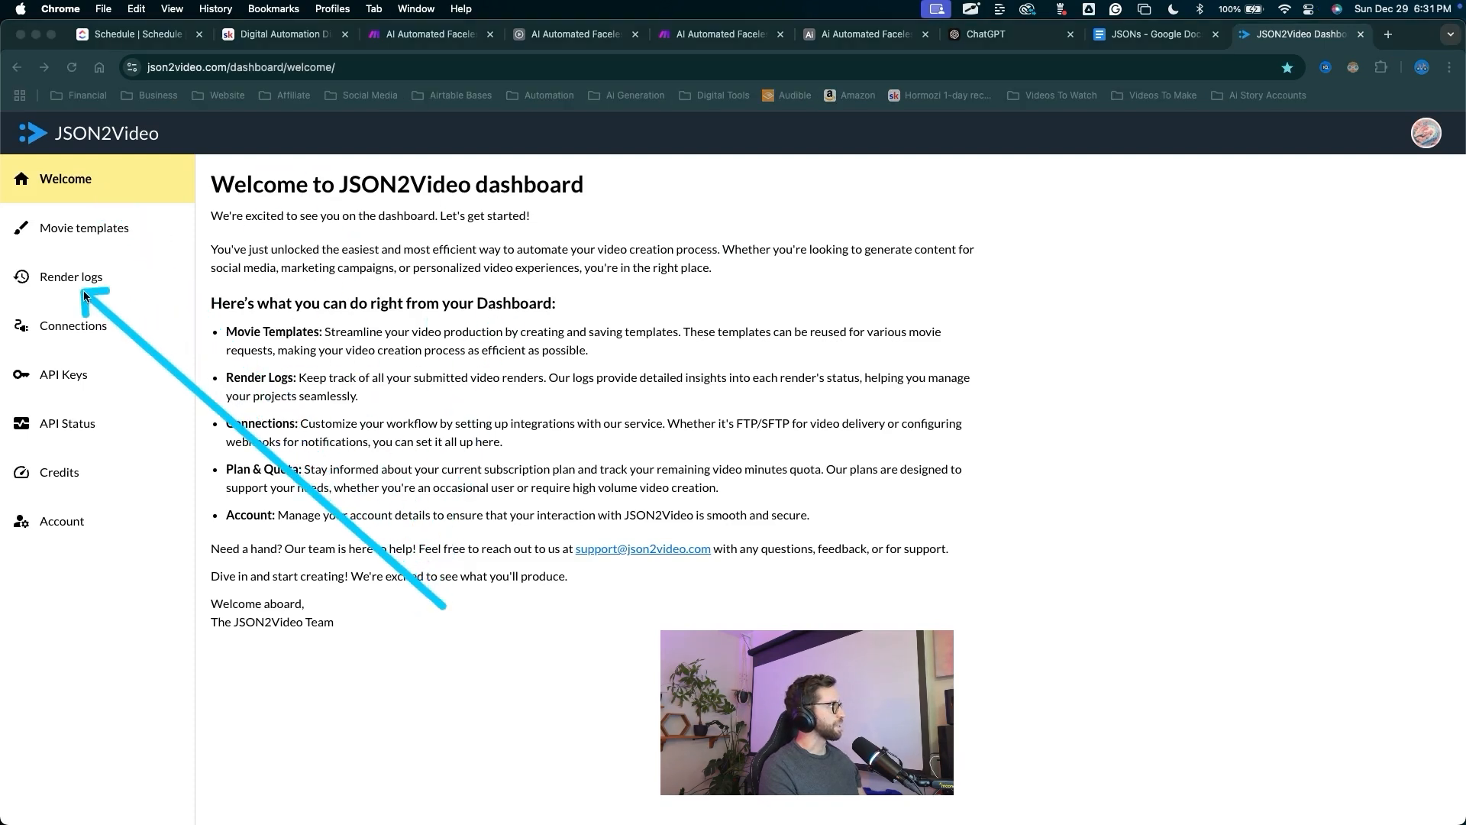
pyautogui.click(85, 284)
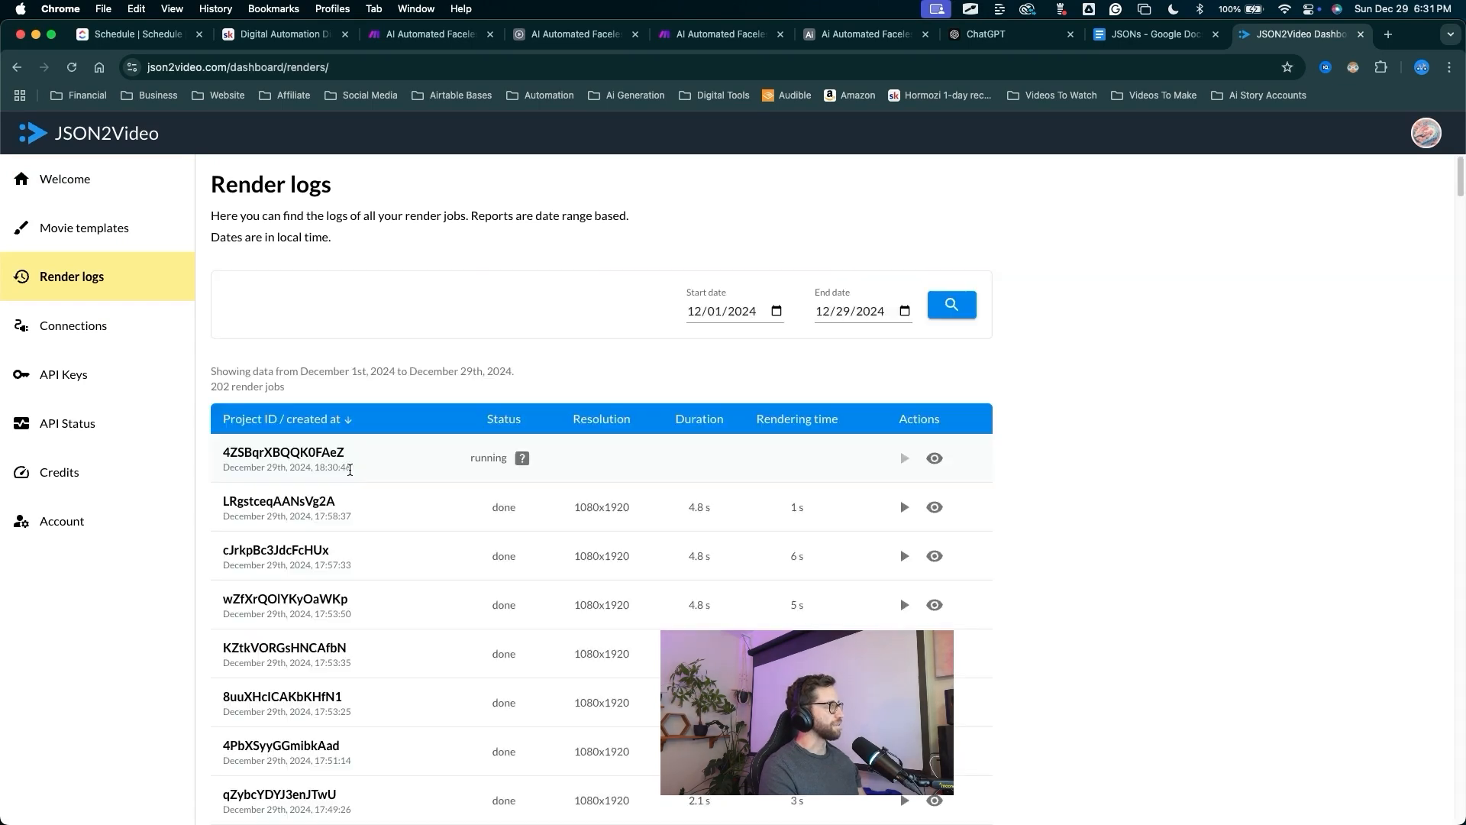
pyautogui.moveTo(449, 649); pyautogui.dragTo(482, 475)
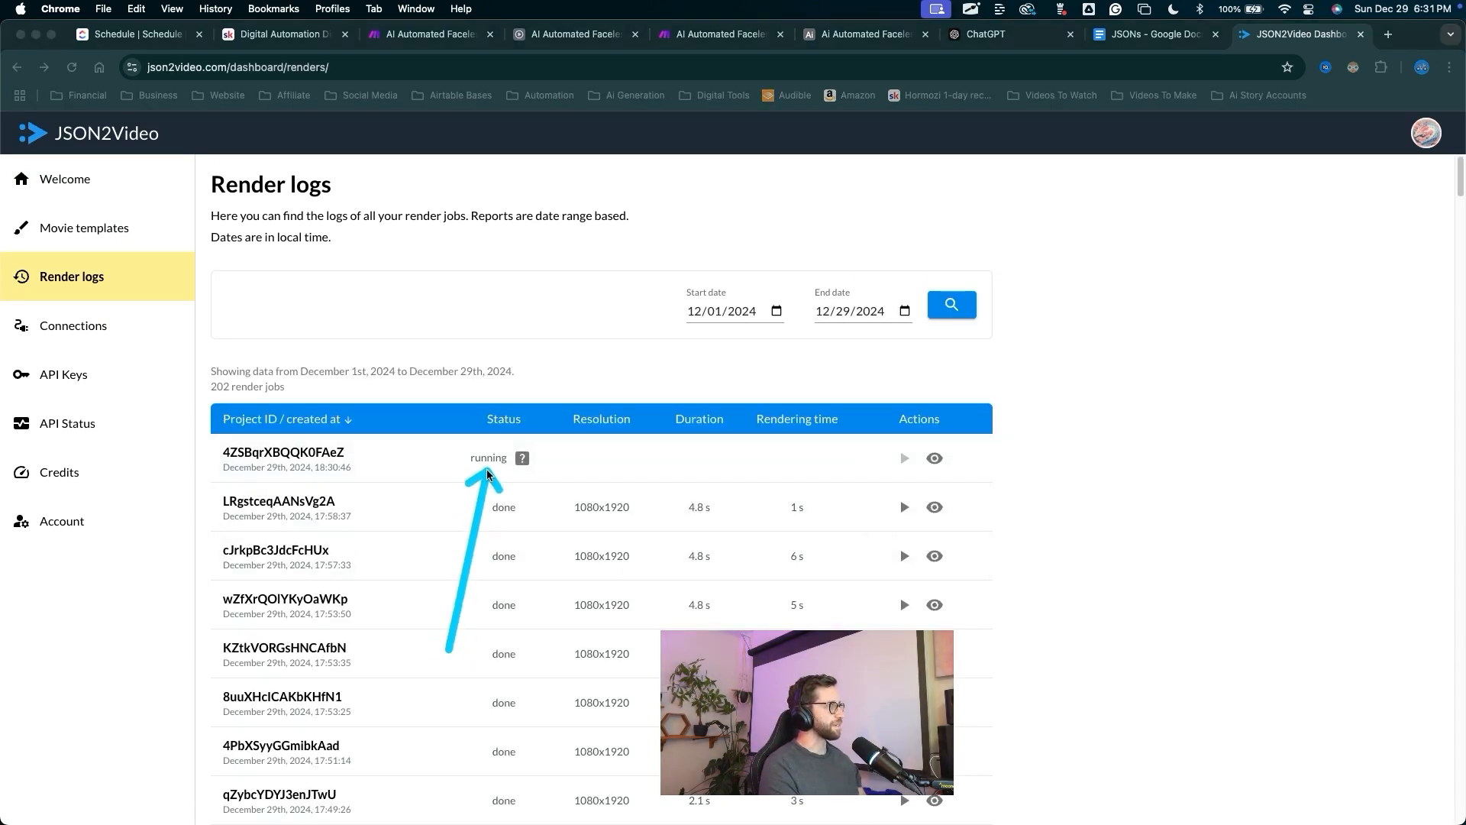
pyautogui.press('Escape')
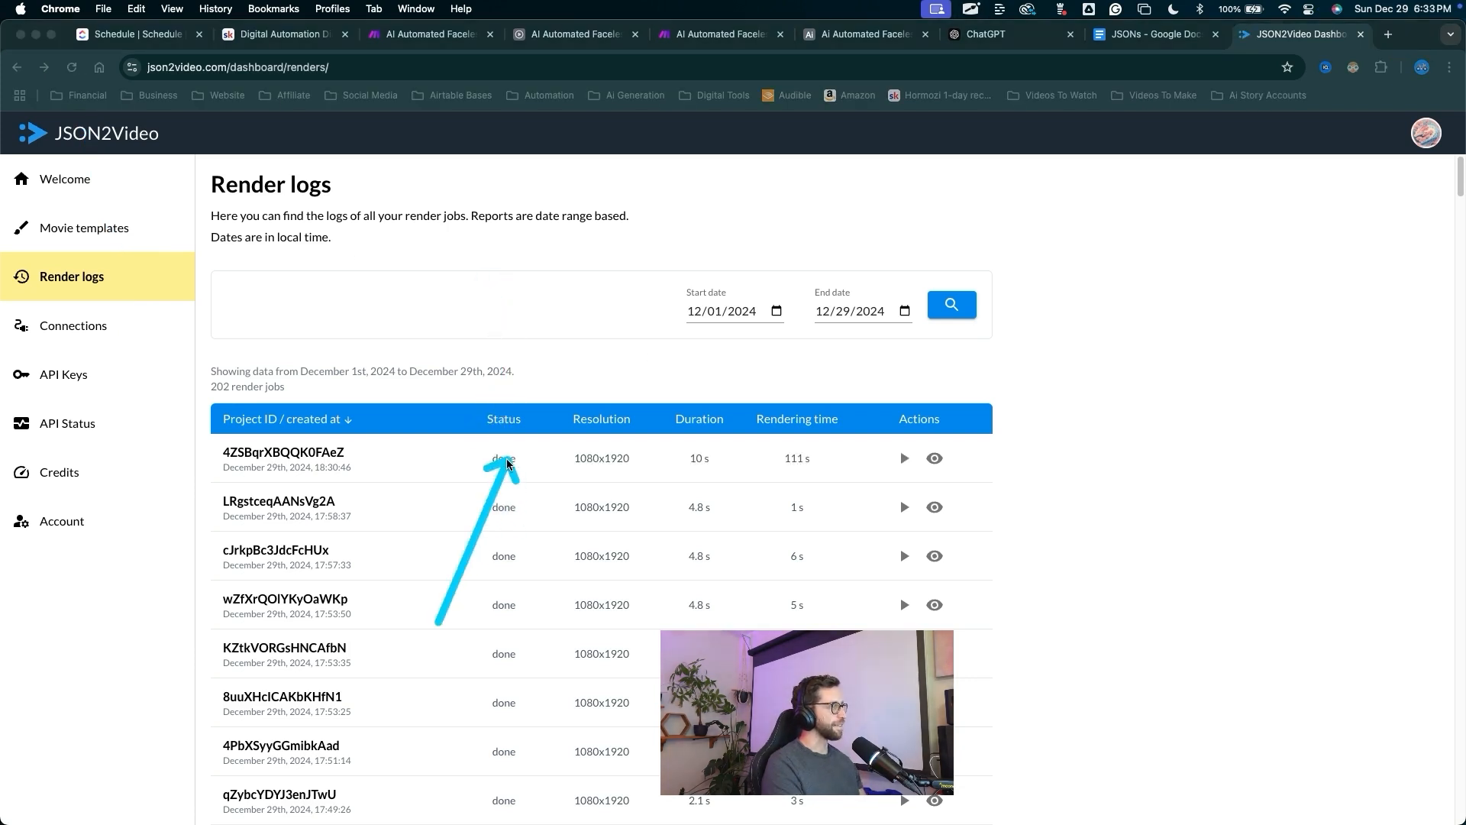
# Return to the Airtable automation and open the Update record action's settings.
pyautogui.click(826, 35)
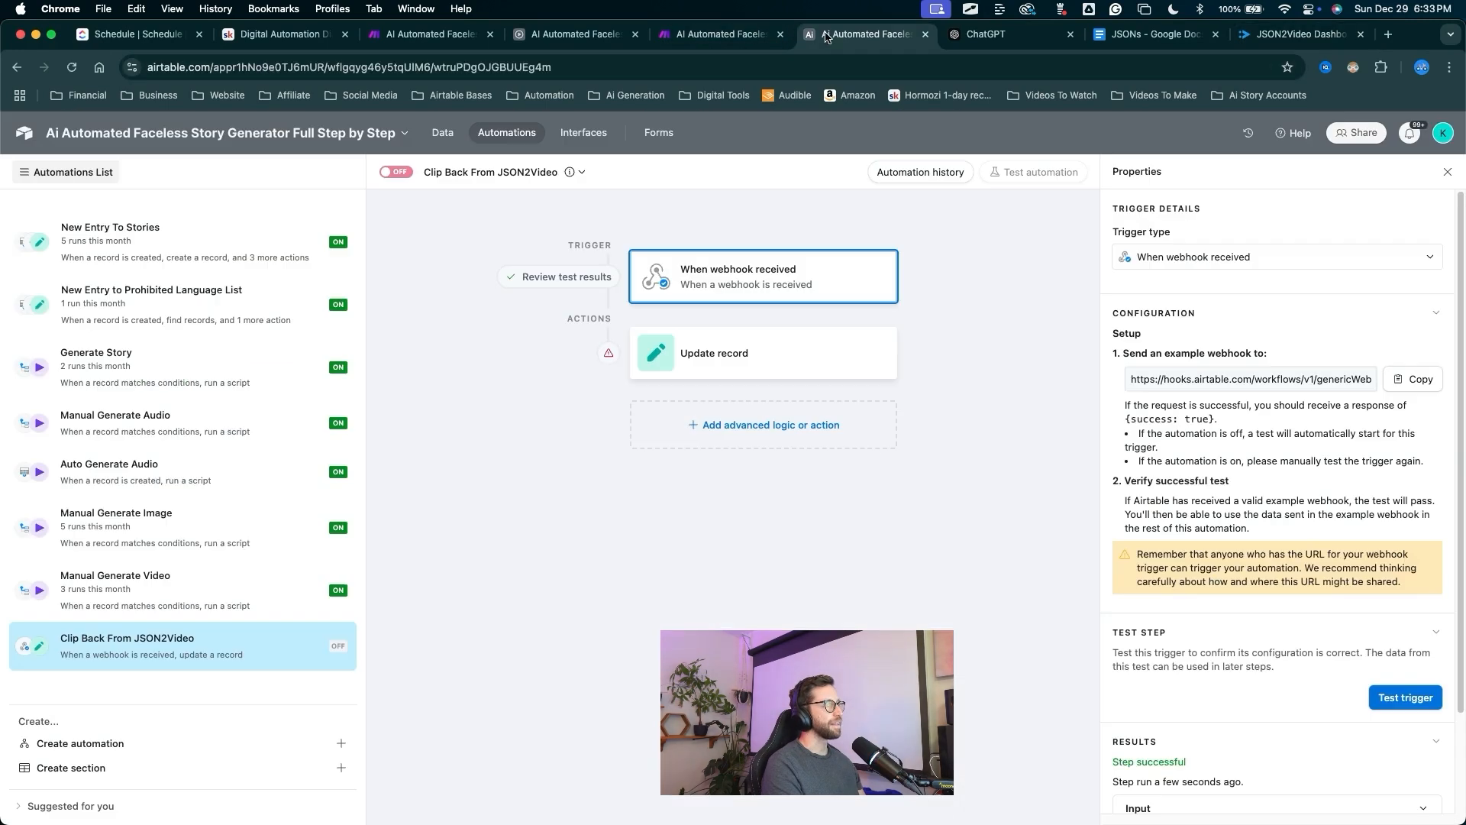
pyautogui.hotkey('ctrl', 'a')
pyautogui.moveTo(517, 501)
pyautogui.mouseDown()
pyautogui.moveTo(547, 453)
pyautogui.moveTo(561, 313)
pyautogui.moveTo(602, 267)
pyautogui.moveTo(710, 268)
pyautogui.moveTo(1107, 736)
pyautogui.moveTo(1103, 760)
pyautogui.moveTo(606, 436)
pyautogui.moveTo(695, 368)
pyautogui.mouseUp()
pyautogui.press('Escape')
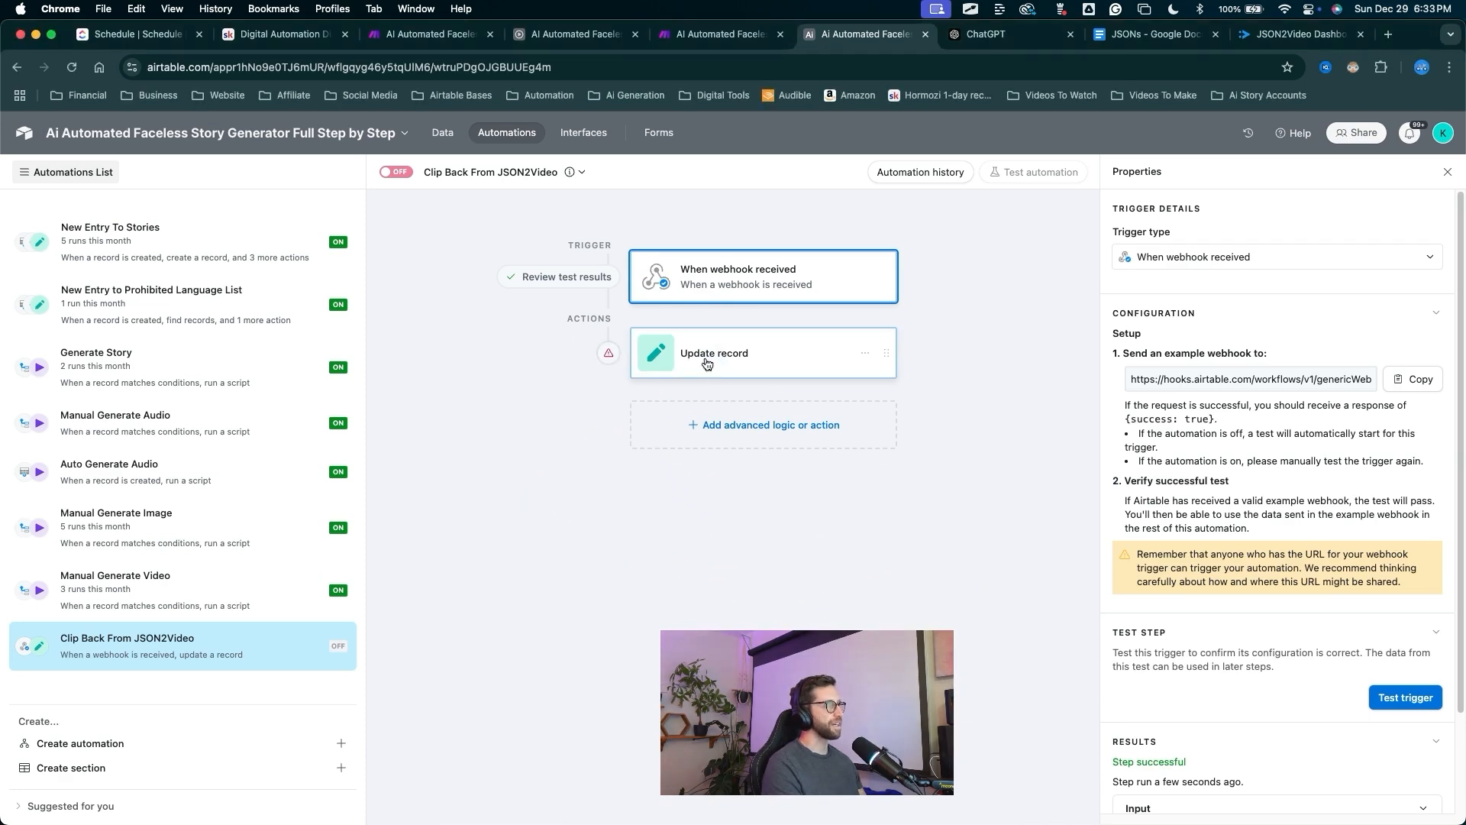
pyautogui.click(726, 361)
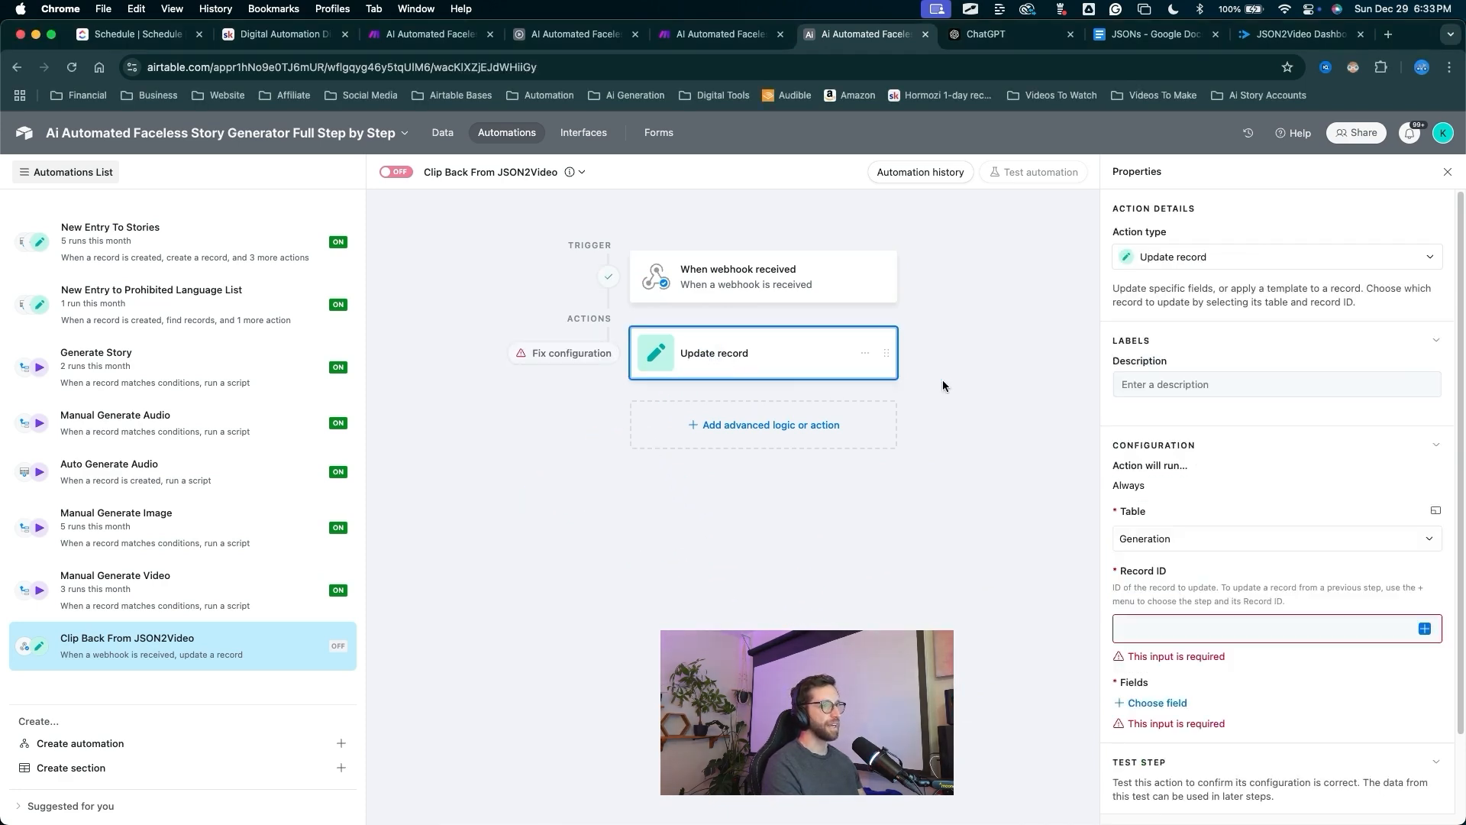
pyautogui.hotkey('ctrl', 'a')
pyautogui.moveTo(949, 609); pyautogui.dragTo(1372, 628)
pyautogui.press('Escape')
# Set the Update record's Record ID to the webhook body › id.
pyautogui.click(1424, 629)
pyautogui.hotkey('ctrl', 'a')
pyautogui.moveTo(1215, 621); pyautogui.dragTo(1136, 478)
pyautogui.press('Escape')
pyautogui.hotkey('ctrl', 'a')
pyautogui.moveTo(1279, 611); pyautogui.dragTo(1279, 503)
pyautogui.press('Escape')
pyautogui.click(1283, 509)
pyautogui.scroll(-5, 1287, 529)
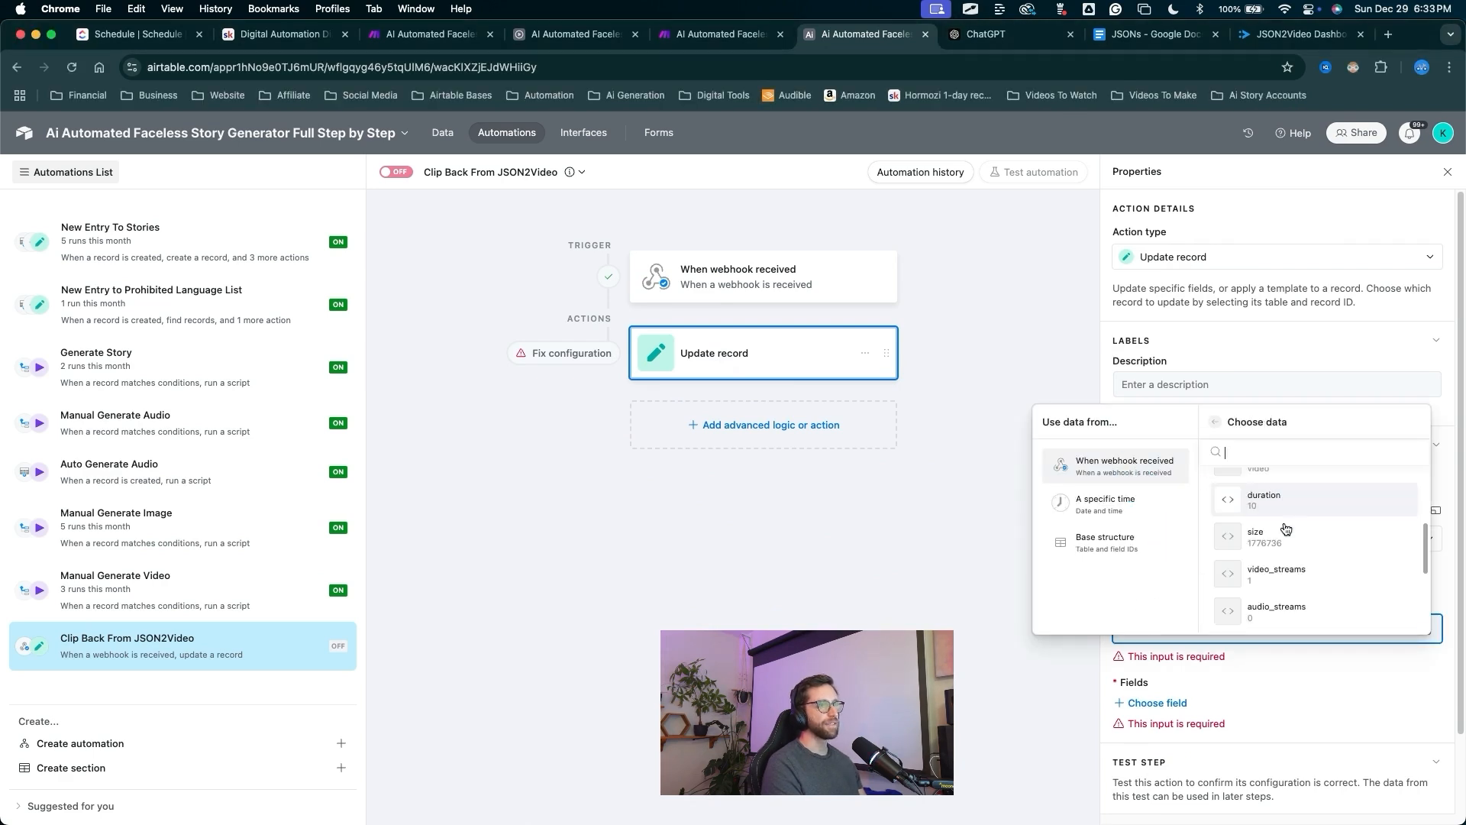
pyautogui.scroll(-4, 1286, 529)
pyautogui.click(1276, 574)
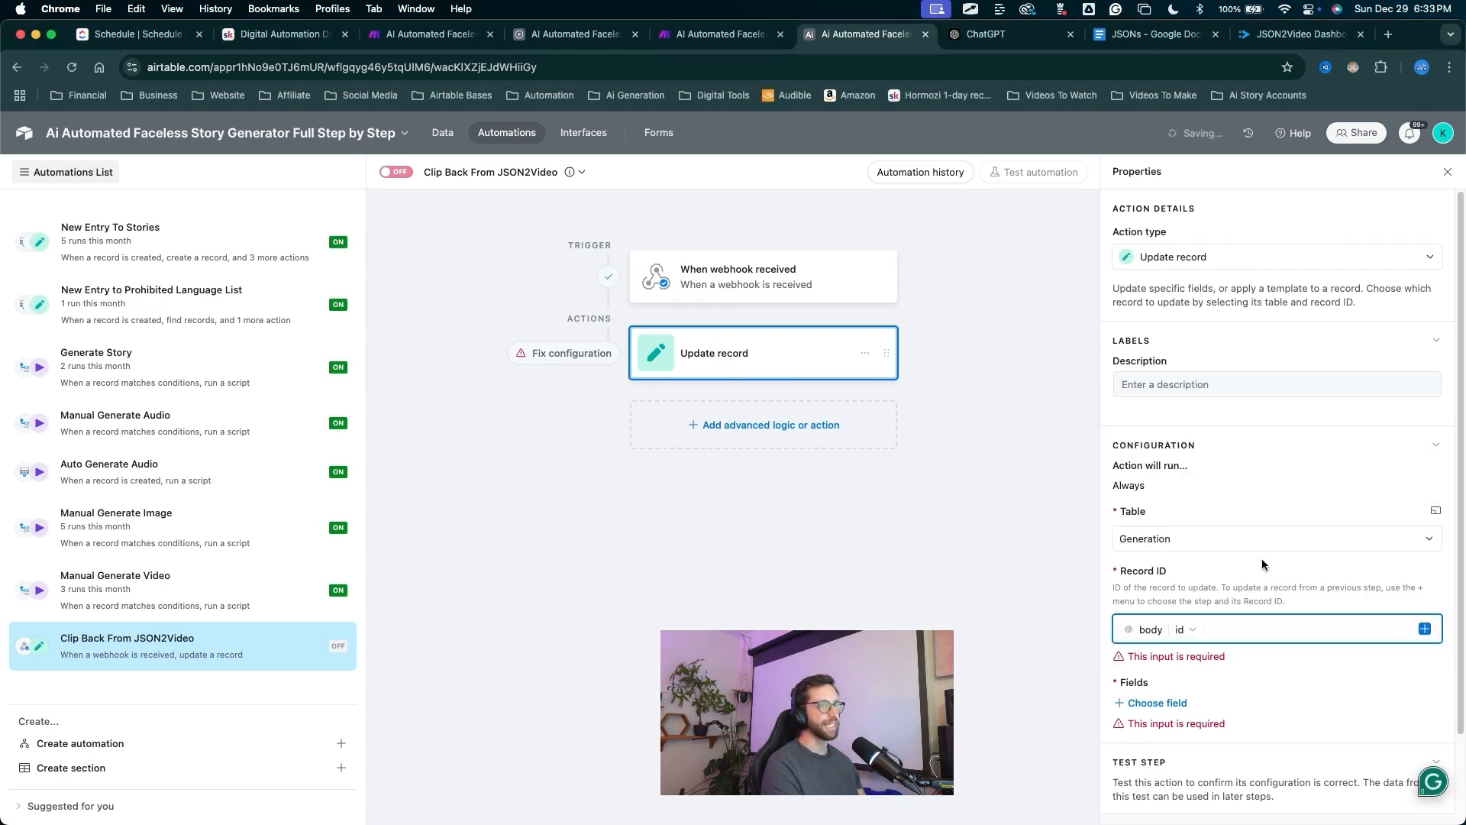
# Add the Video field to the update, filled with the webhook body › url.
pyautogui.hotkey('ctrl', 'a')
pyautogui.moveTo(1355, 616); pyautogui.dragTo(1130, 675)
pyautogui.press('Escape')
pyautogui.click(1155, 682)
pyautogui.click(1148, 650)
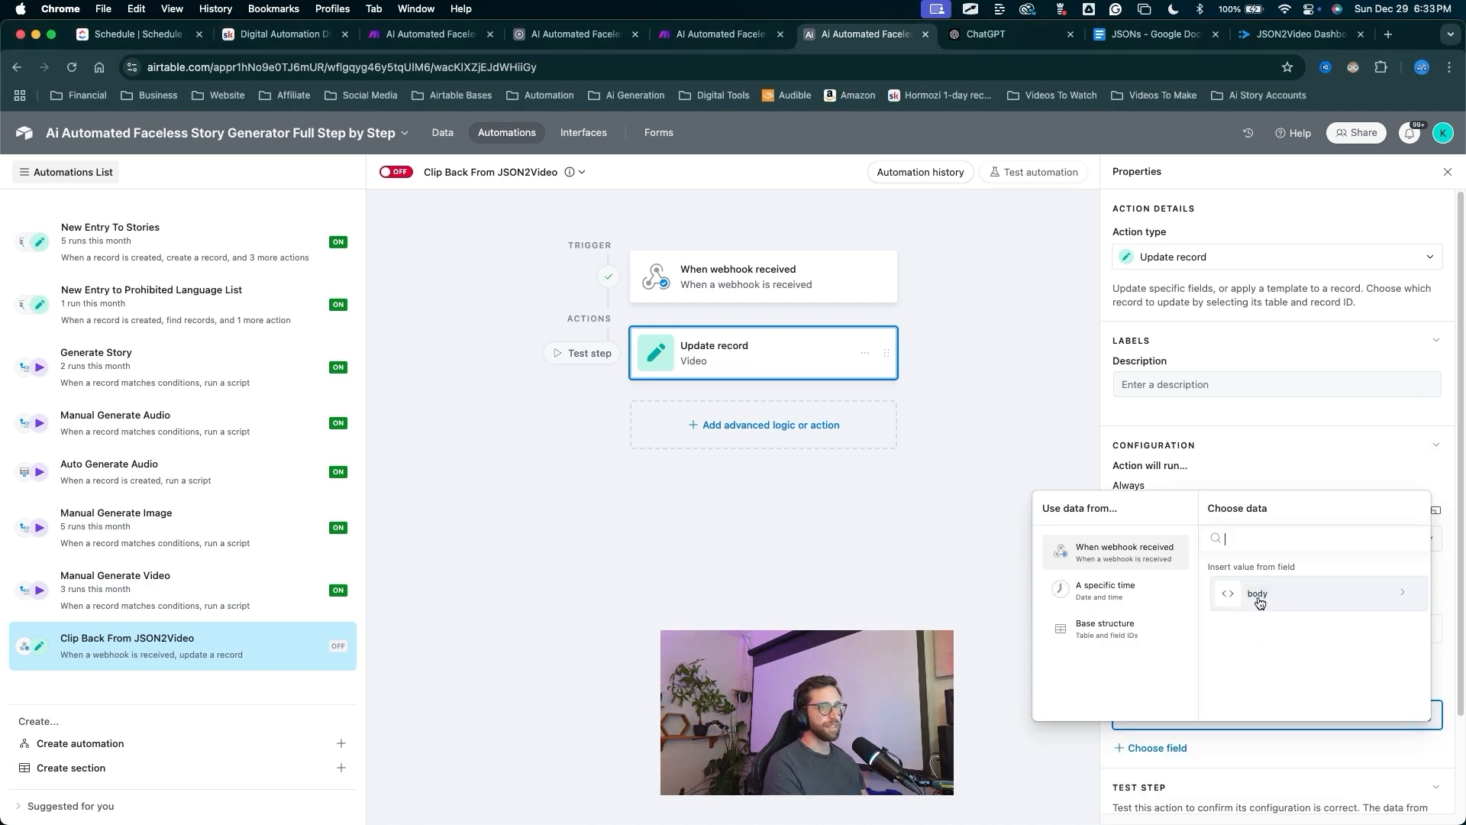
pyautogui.scroll(-5, 1266, 614)
pyautogui.scroll(-3, 1268, 610)
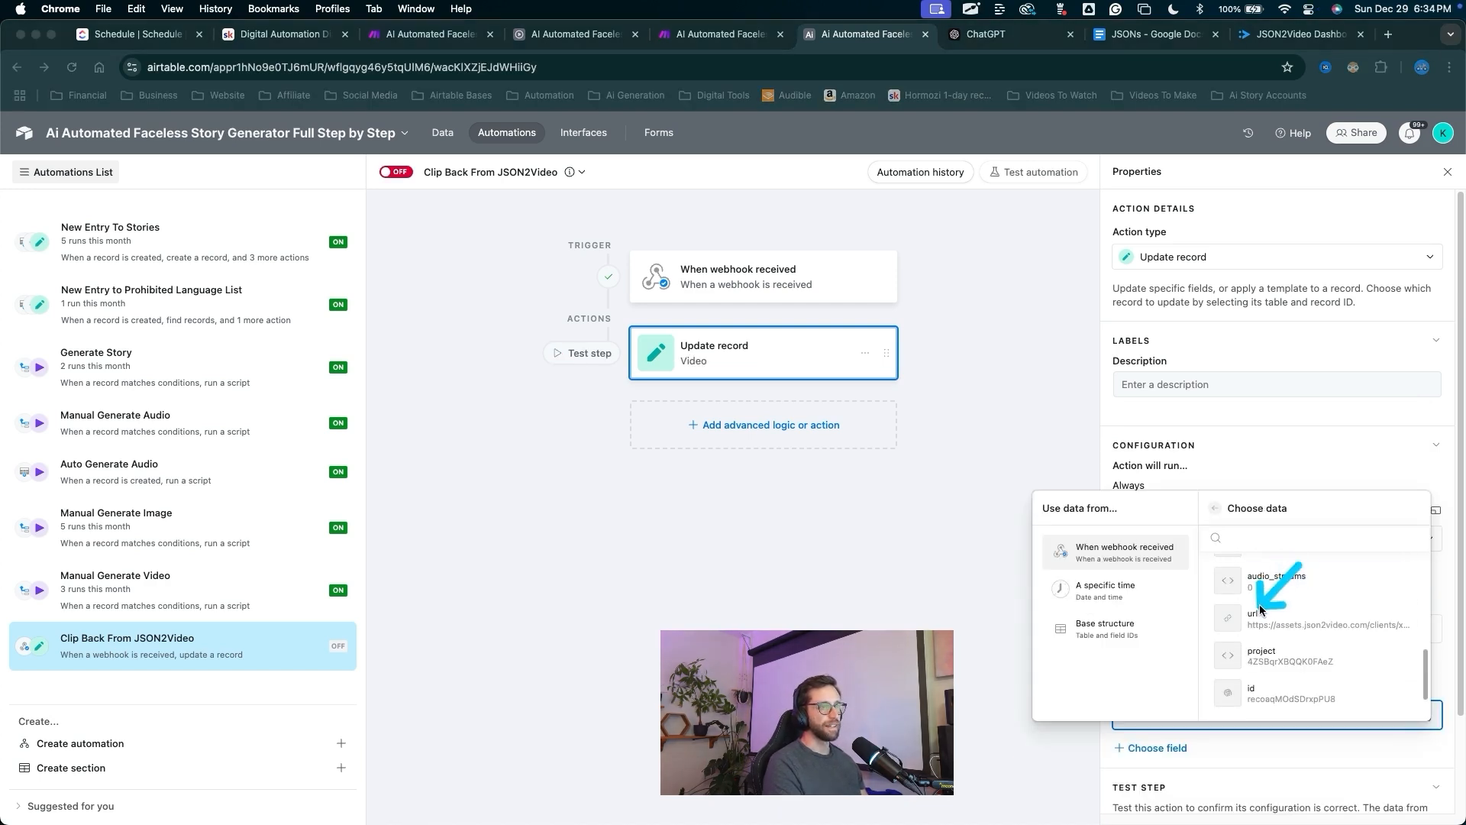
pyautogui.click(1259, 622)
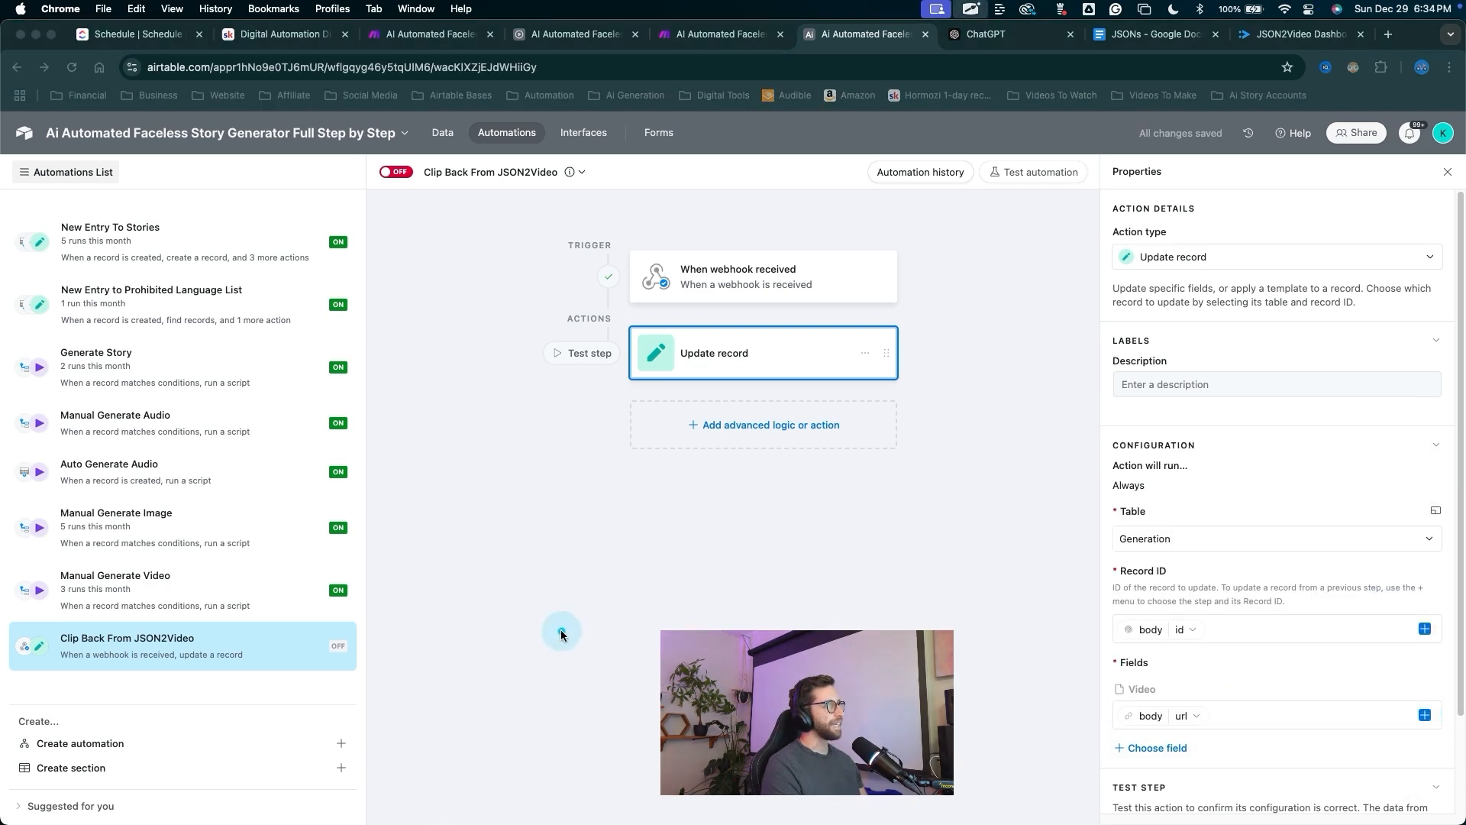
# Turn the Clip Back From JSON2Video automation on.
pyautogui.moveTo(561, 632)
pyautogui.mouseDown()
pyautogui.moveTo(390, 271)
pyautogui.moveTo(402, 179)
pyautogui.mouseUp()
pyautogui.click(400, 174)
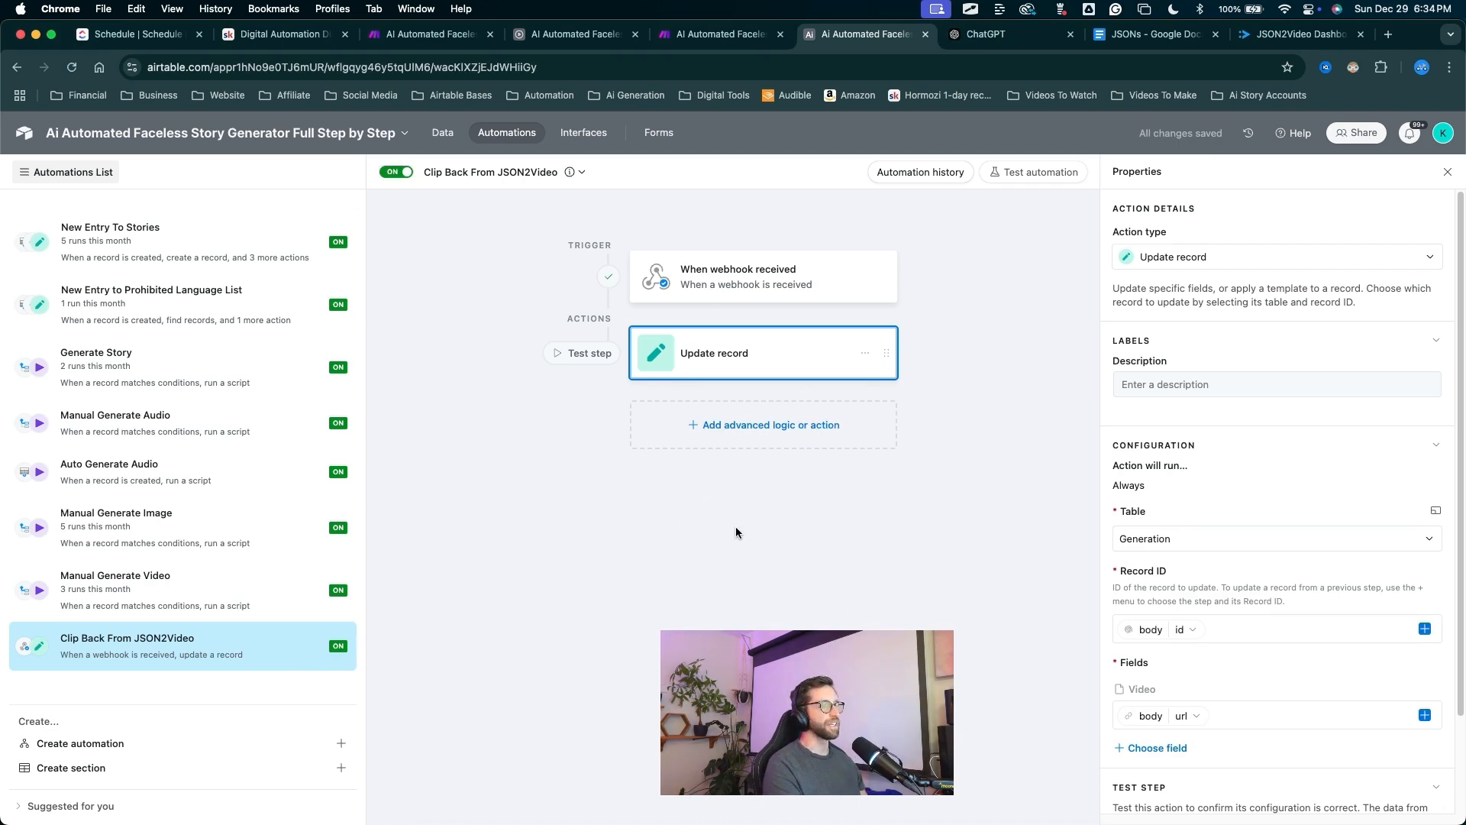
pyautogui.moveTo(562, 481); pyautogui.dragTo(468, 180)
# View the Generation table's data in Airtable.
pyautogui.click(443, 132)
pyautogui.moveTo(823, 622)
pyautogui.mouseDown()
pyautogui.moveTo(1054, 380)
pyautogui.moveTo(1177, 298)
pyautogui.moveTo(1218, 314)
pyautogui.moveTo(1196, 332)
pyautogui.moveTo(1185, 306)
pyautogui.mouseUp()
pyautogui.click(1040, 372)
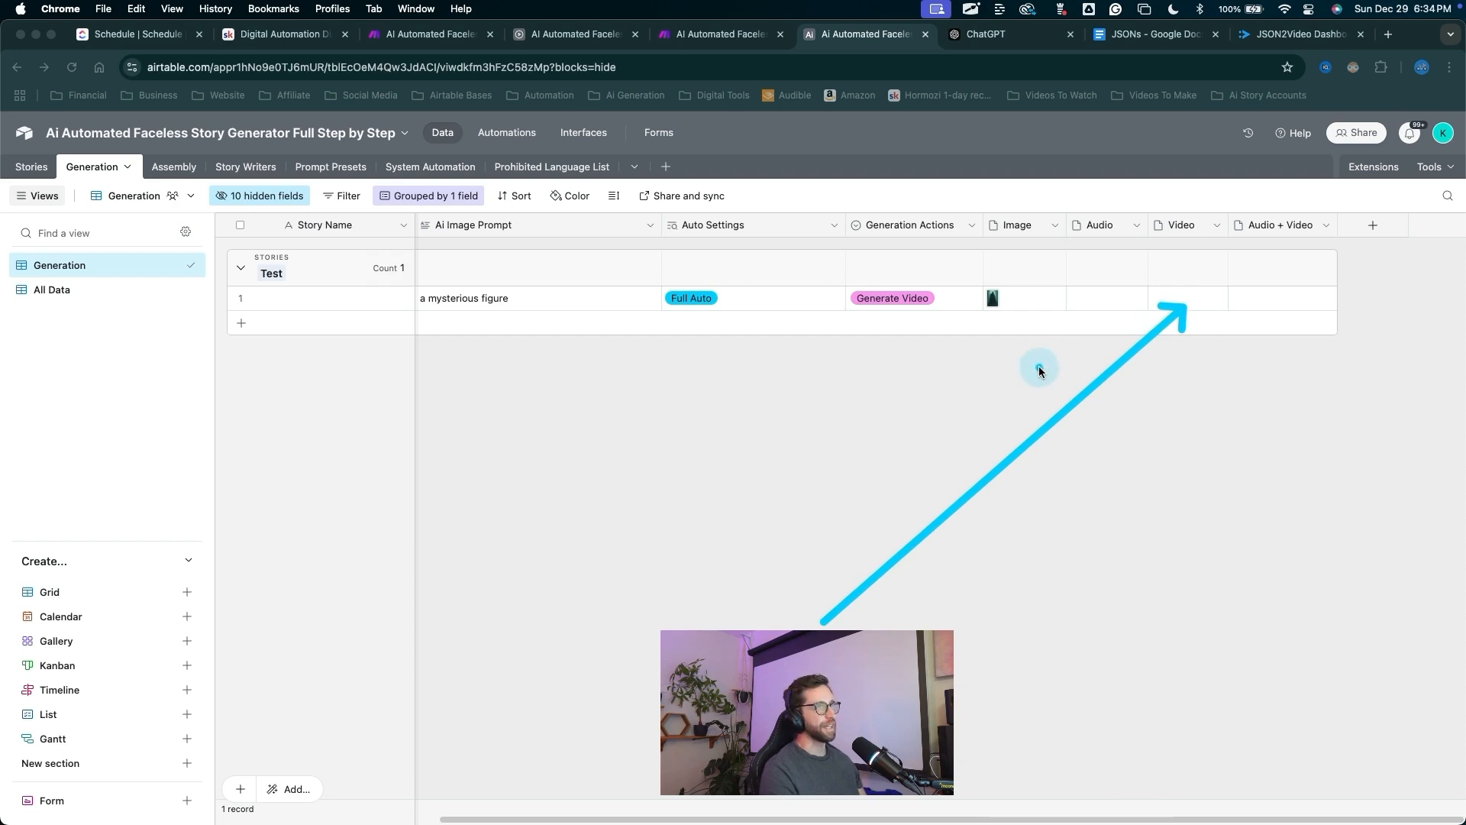
pyautogui.moveTo(669, 462); pyautogui.dragTo(509, 153)
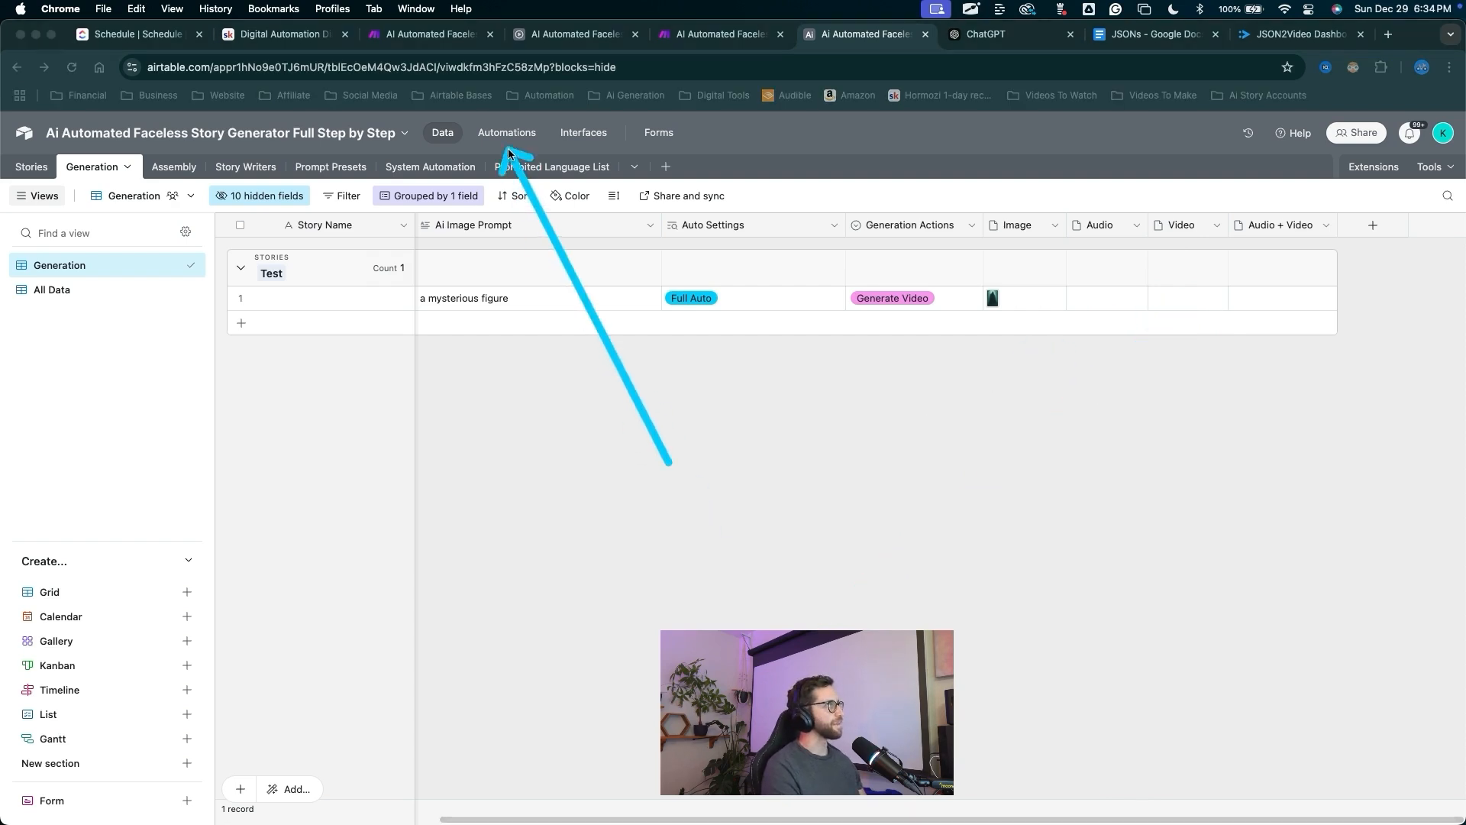
# Back in the automation, run the update step's test as configured on a real record.
pyautogui.click(507, 134)
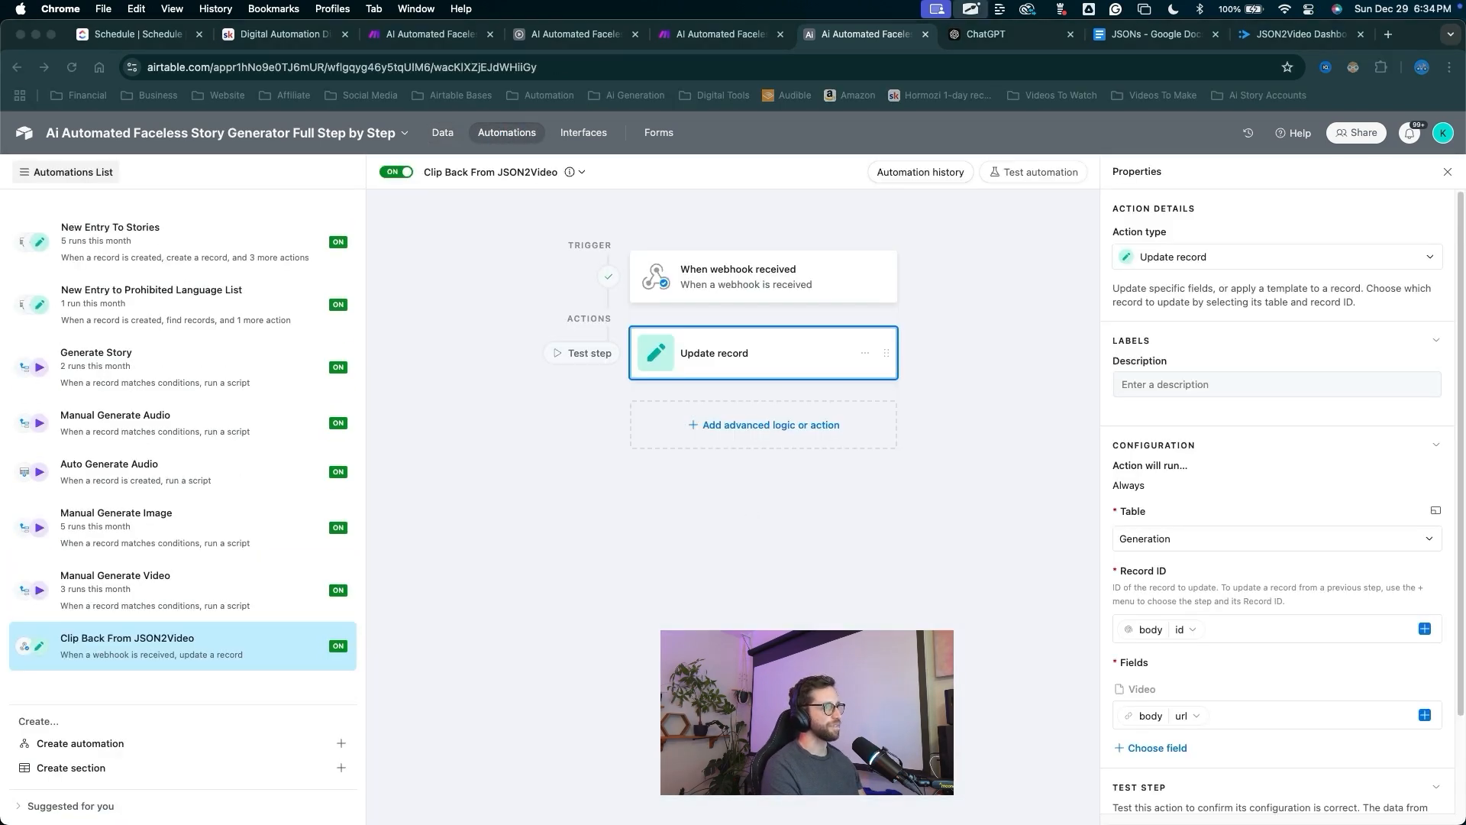
pyautogui.moveTo(754, 629); pyautogui.dragTo(749, 354)
pyautogui.press('Escape')
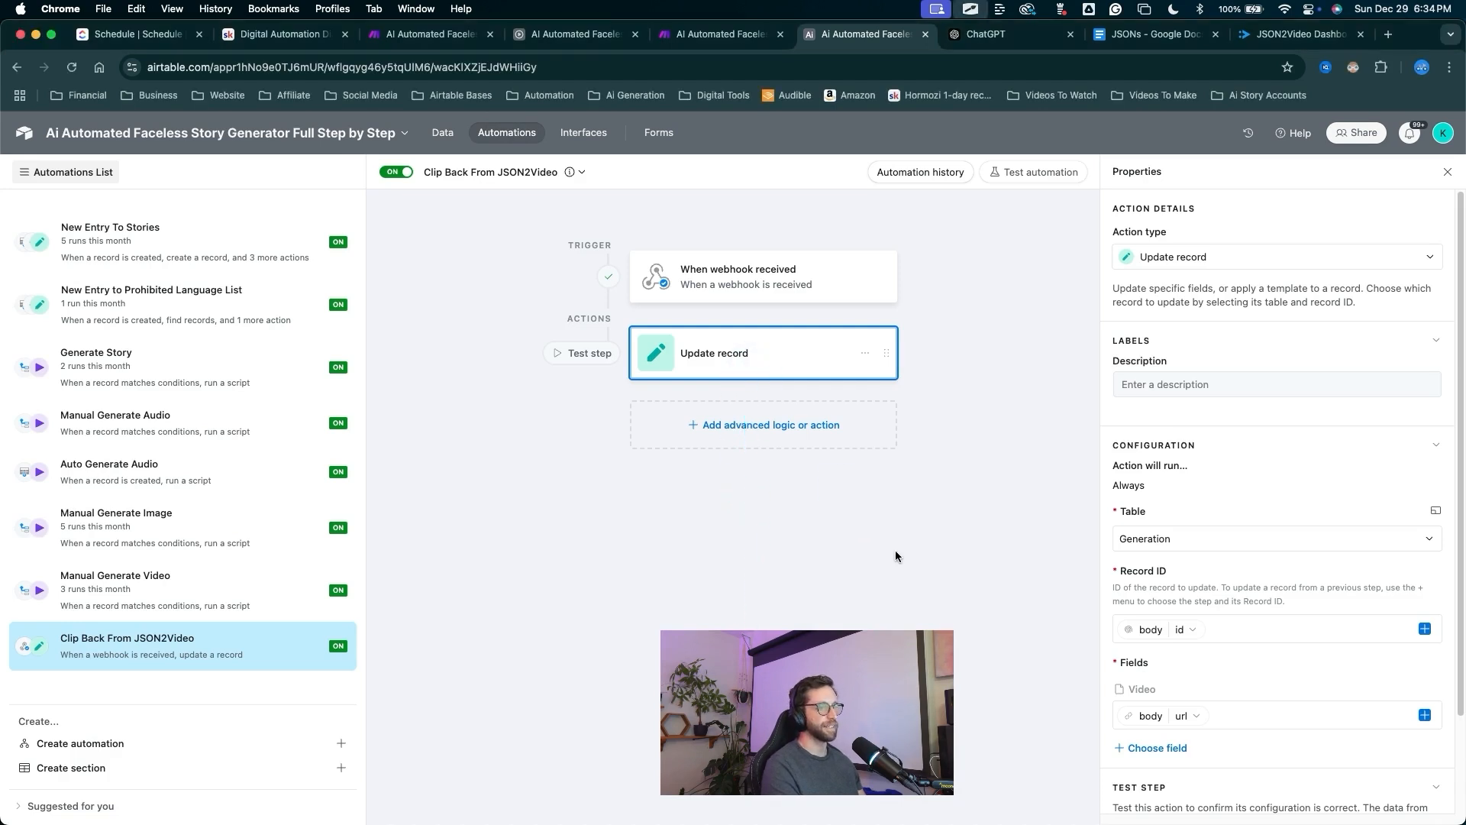
pyautogui.scroll(-3, 1282, 599)
pyautogui.click(1283, 602)
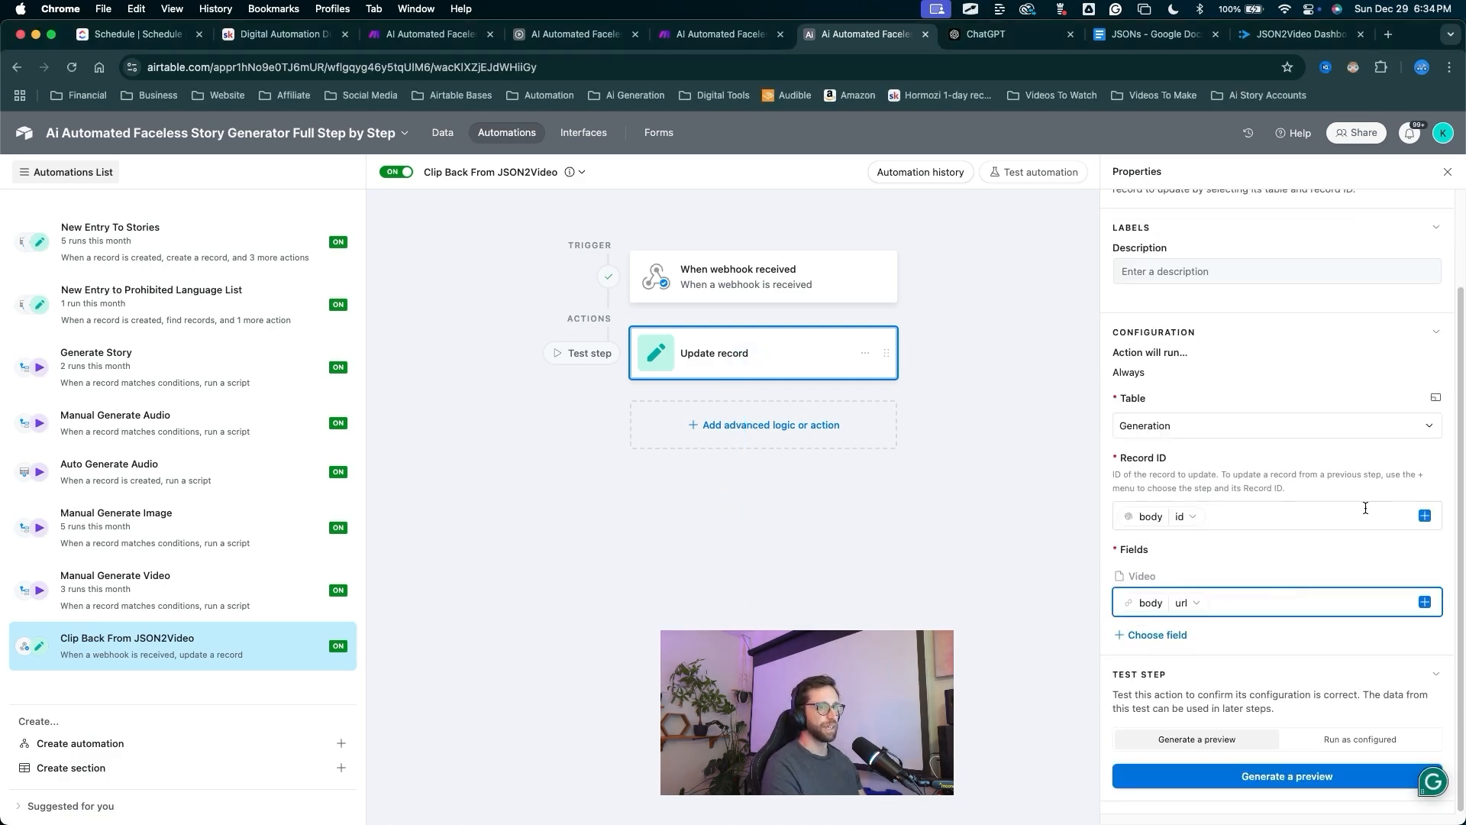
pyautogui.moveTo(1386, 402)
pyautogui.mouseDown()
pyautogui.moveTo(1207, 806)
pyautogui.moveTo(1047, 795)
pyautogui.moveTo(796, 380)
pyautogui.moveTo(749, 363)
pyautogui.moveTo(351, 497)
pyautogui.moveTo(175, 650)
pyautogui.moveTo(196, 611)
pyautogui.moveTo(215, 634)
pyautogui.moveTo(42, 735)
pyautogui.moveTo(360, 309)
pyautogui.moveTo(818, 557)
pyautogui.moveTo(1353, 740)
pyautogui.mouseUp()
pyautogui.click(1360, 740)
pyautogui.moveTo(1276, 449); pyautogui.dragTo(1284, 766)
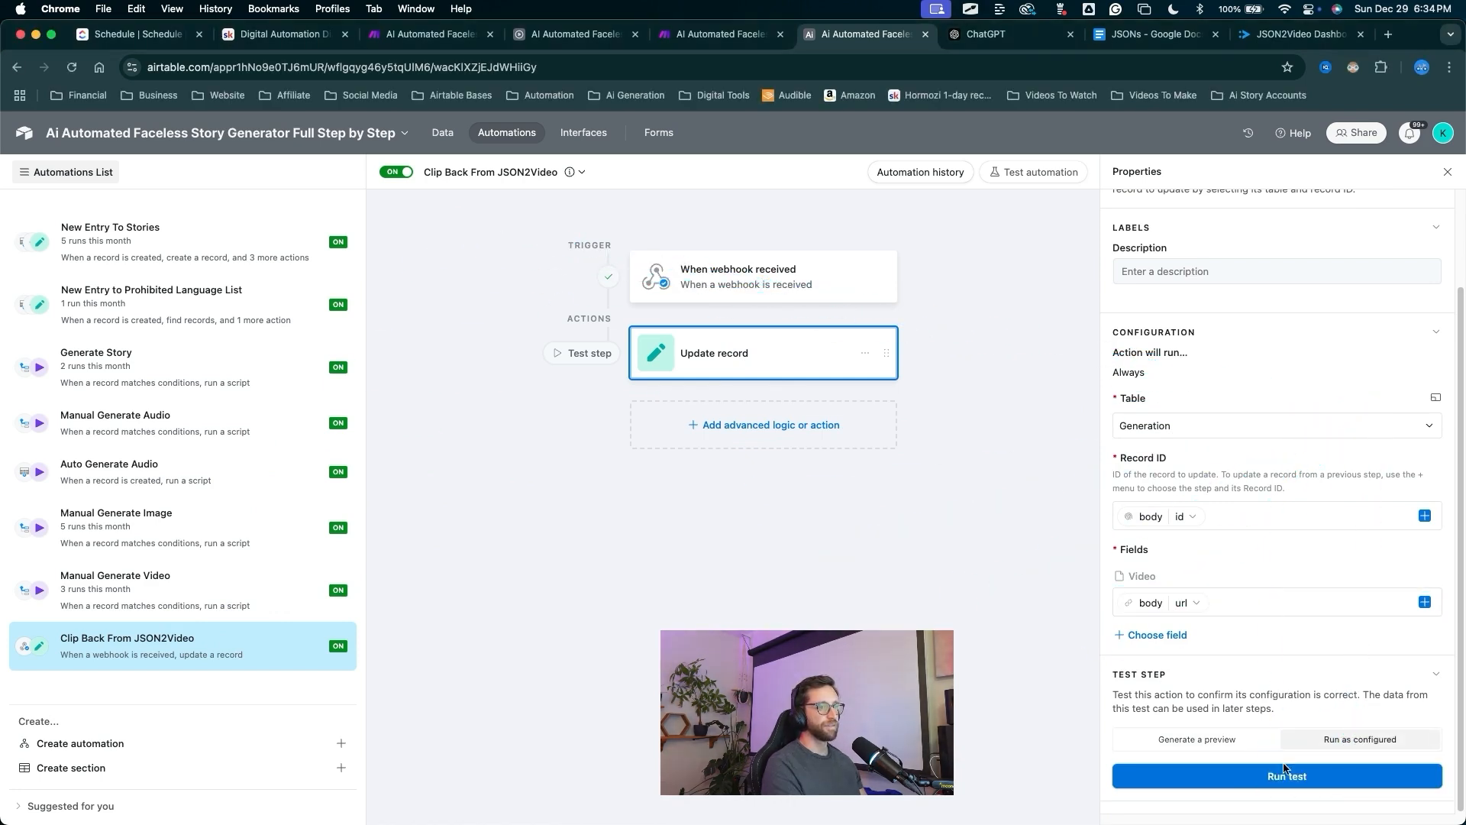
pyautogui.click(1286, 779)
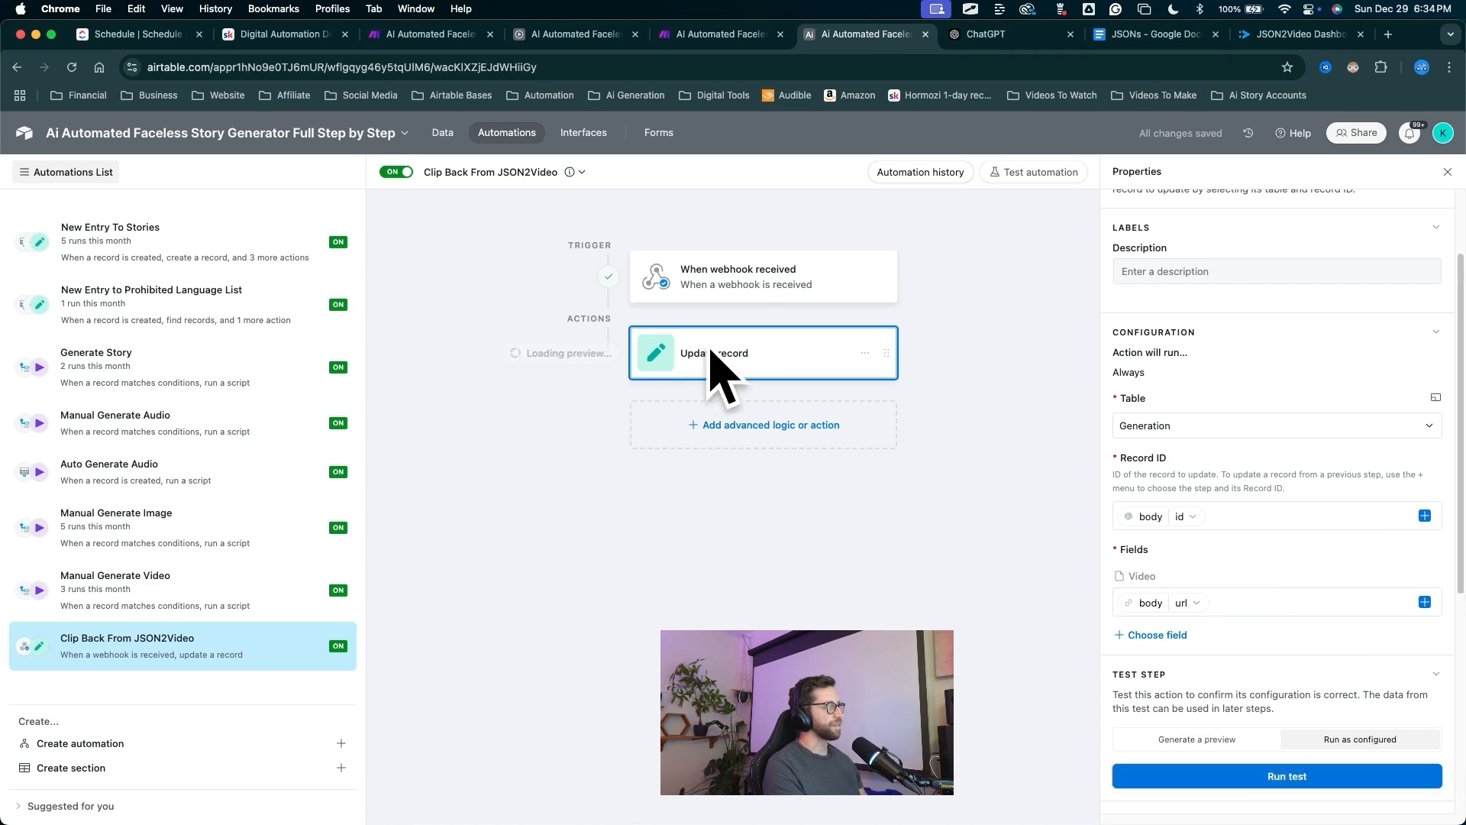
# Check the Test record's Video cell and preview the newly attached clip.
pyautogui.scroll(-2, 671, 453)
pyautogui.scroll(-10, 669, 451)
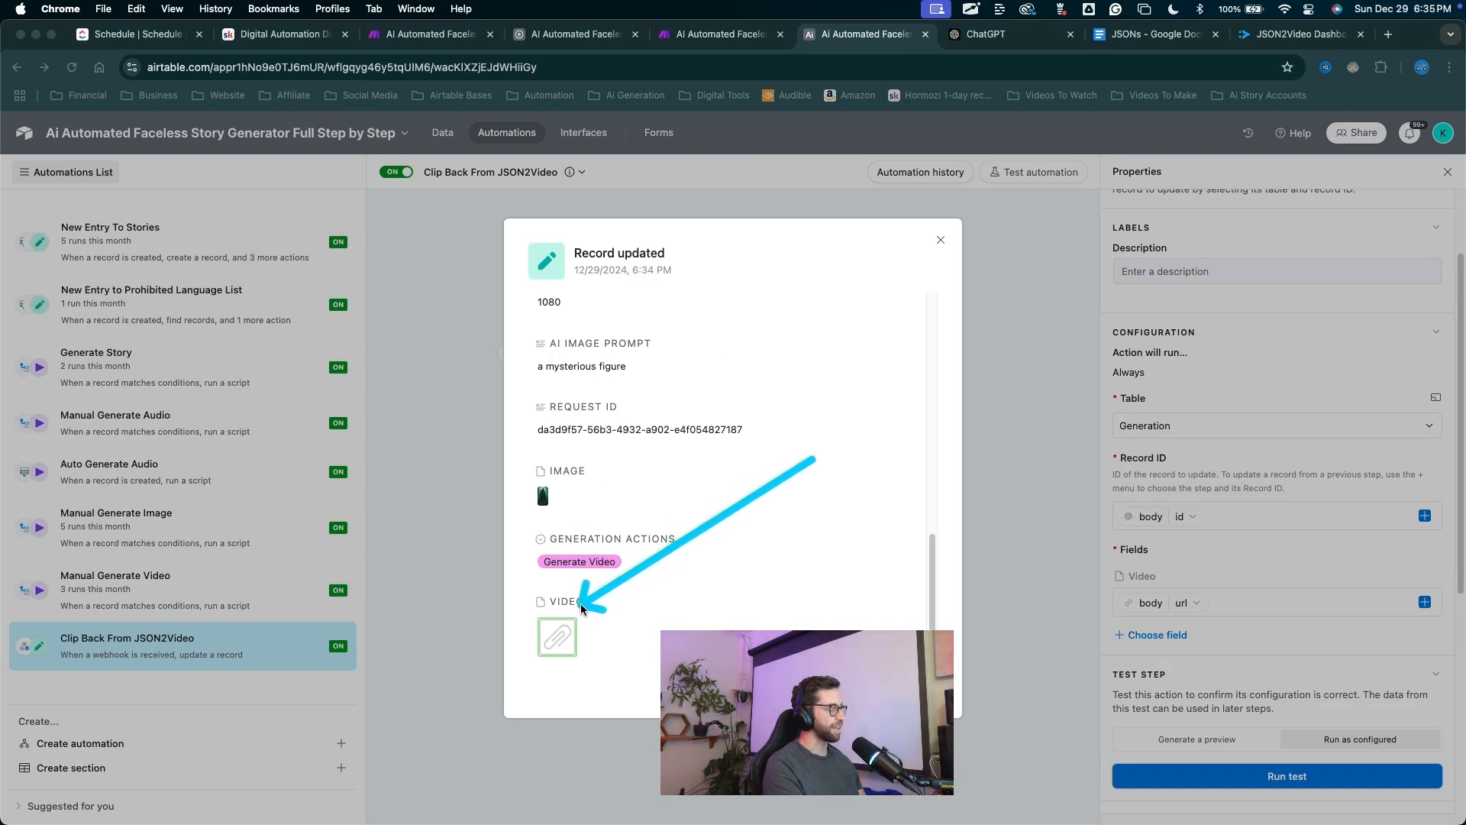
pyautogui.click(444, 132)
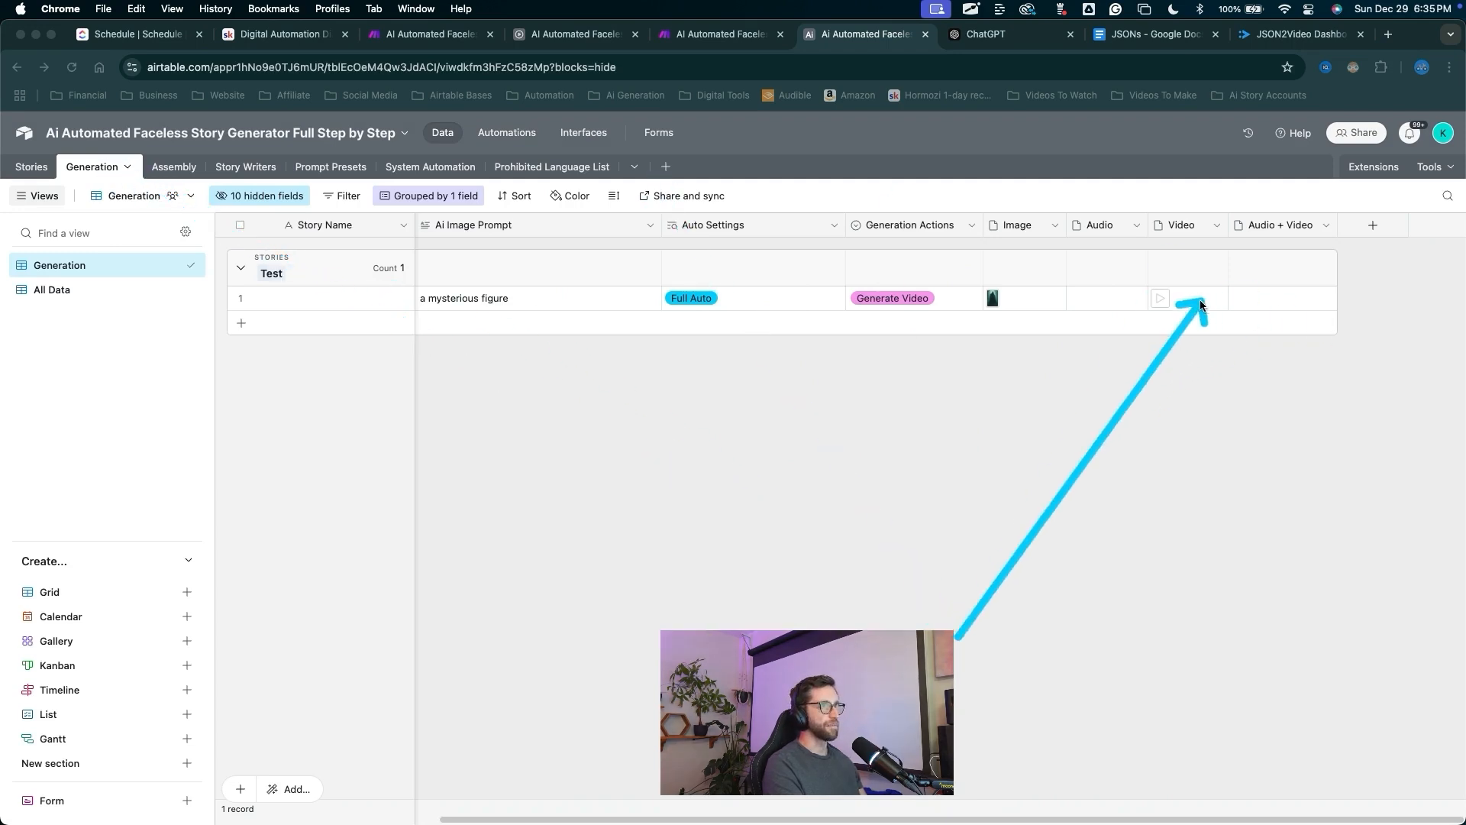
pyautogui.click(1160, 297)
pyautogui.click(872, 355)
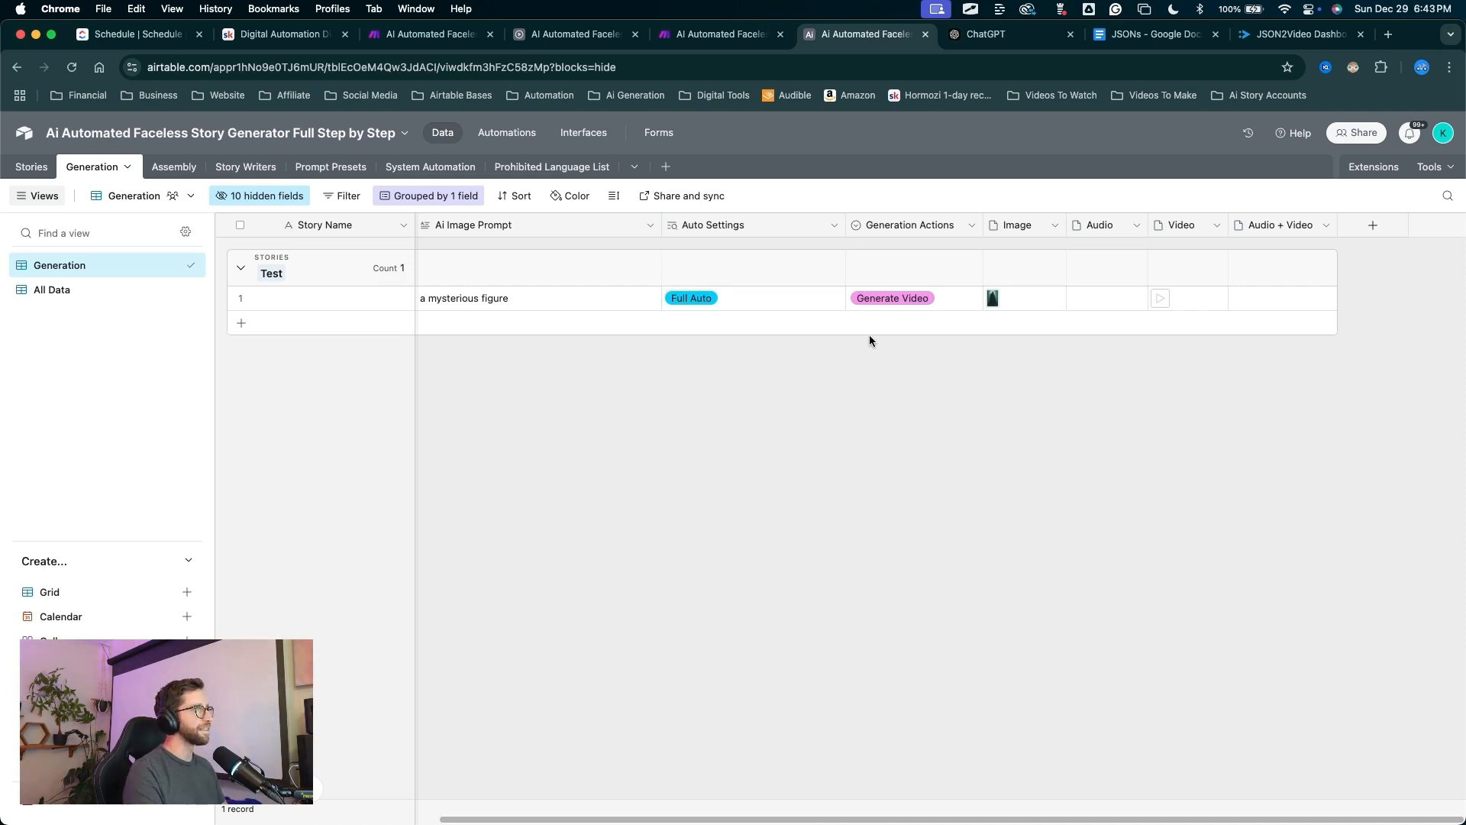
pyautogui.moveTo(645, 471); pyautogui.dragTo(521, 168)
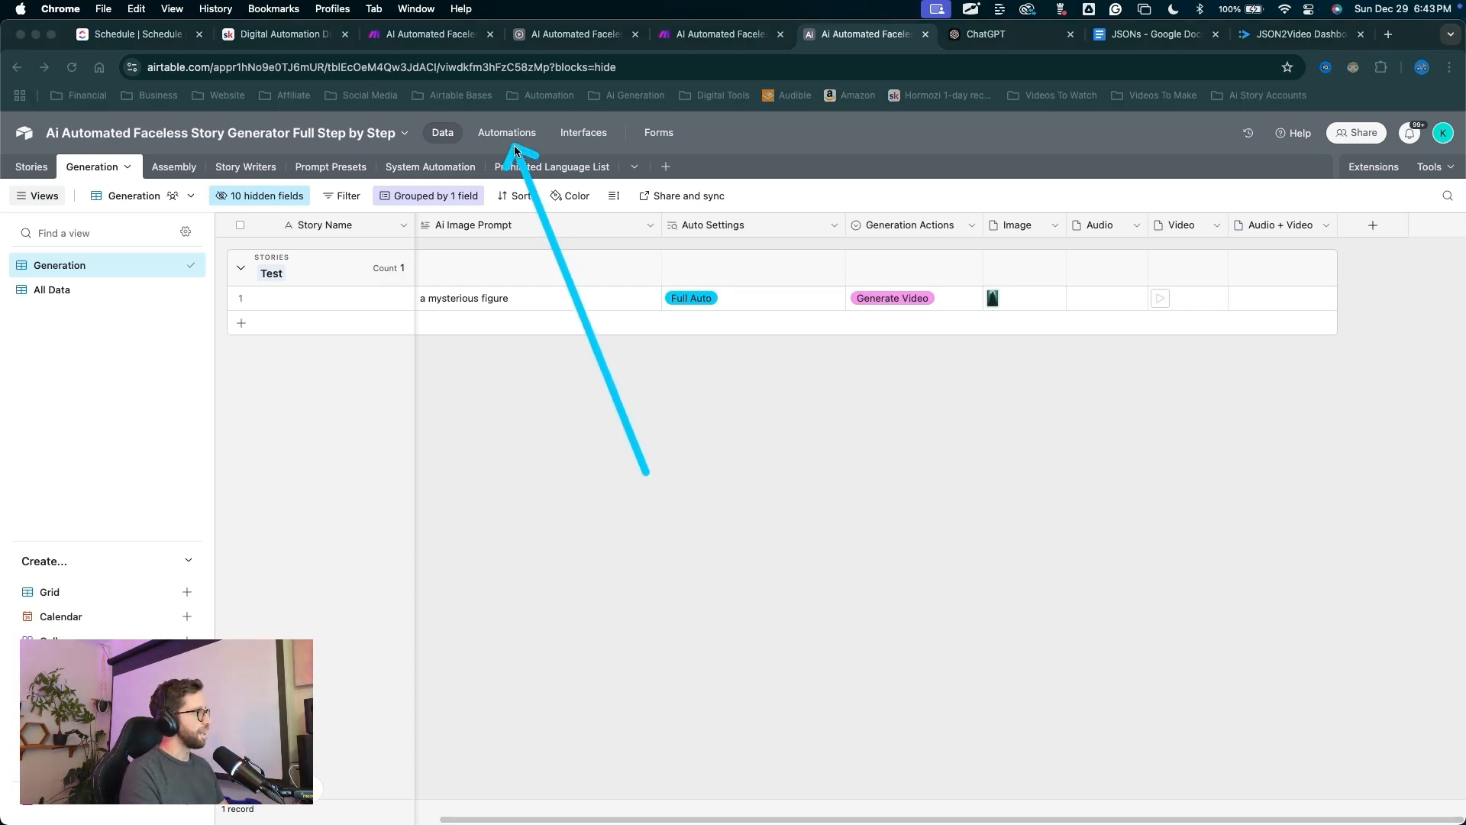
# Duplicate the Auto Generate Audio automation.
pyautogui.click(513, 142)
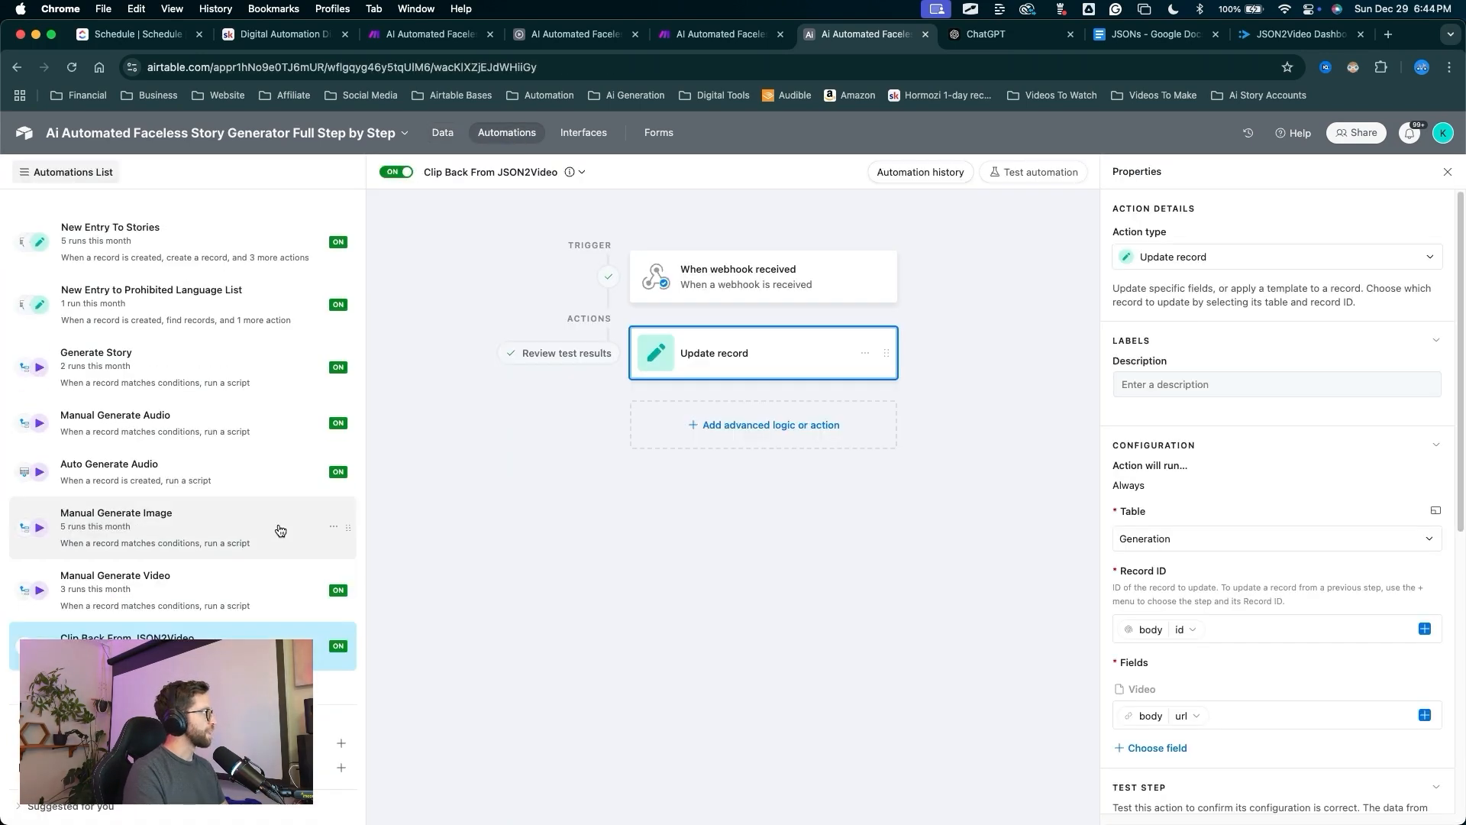
pyautogui.hotkey('ctrl', 'a')
pyautogui.moveTo(409, 553)
pyautogui.mouseDown()
pyautogui.moveTo(168, 411)
pyautogui.moveTo(179, 500)
pyautogui.moveTo(158, 577)
pyautogui.moveTo(138, 479)
pyautogui.moveTo(168, 552)
pyautogui.moveTo(157, 478)
pyautogui.mouseUp()
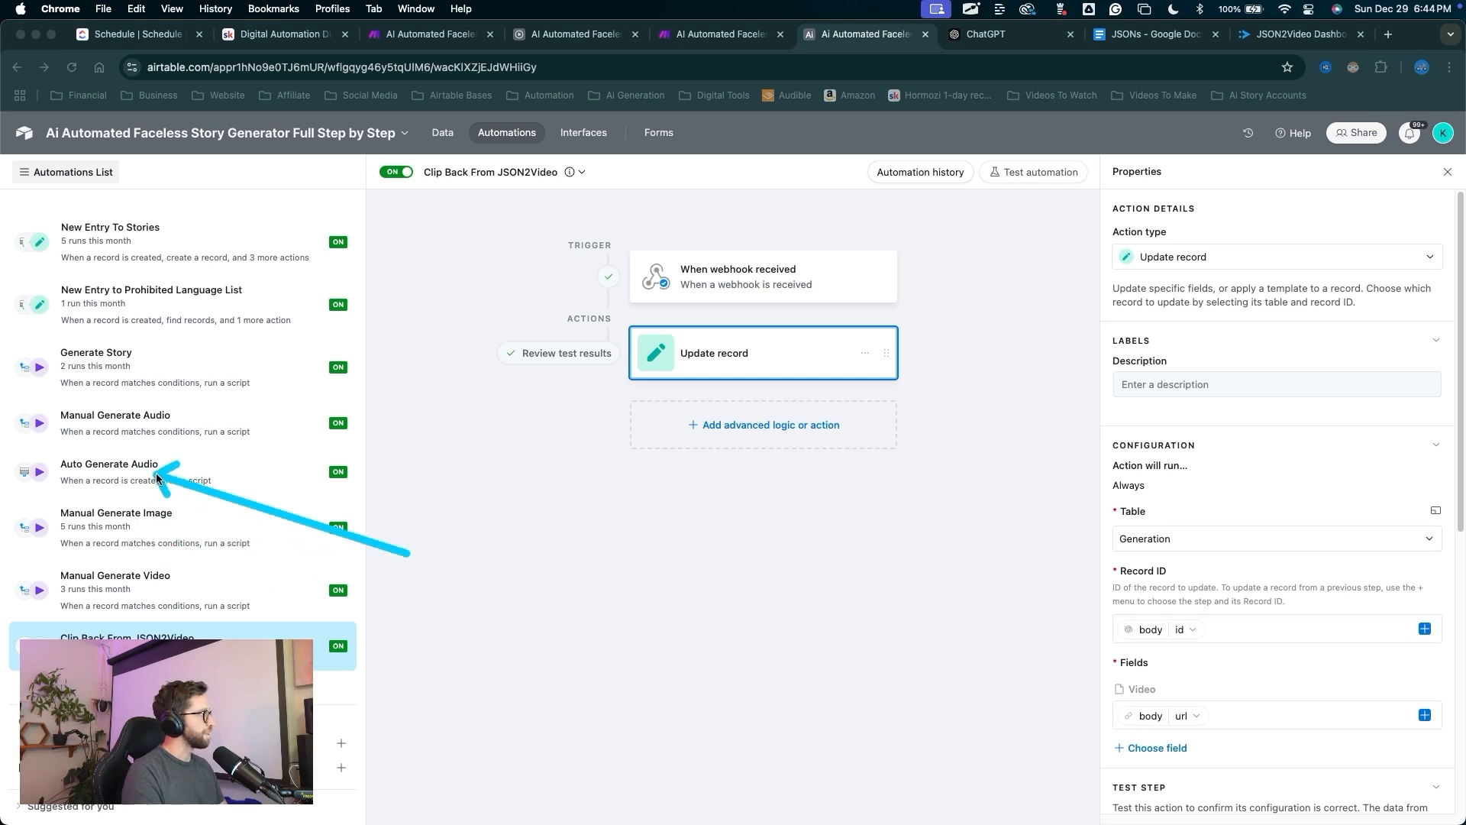
pyautogui.hotkey('ctrl', 'a')
pyautogui.rightClick(155, 478)
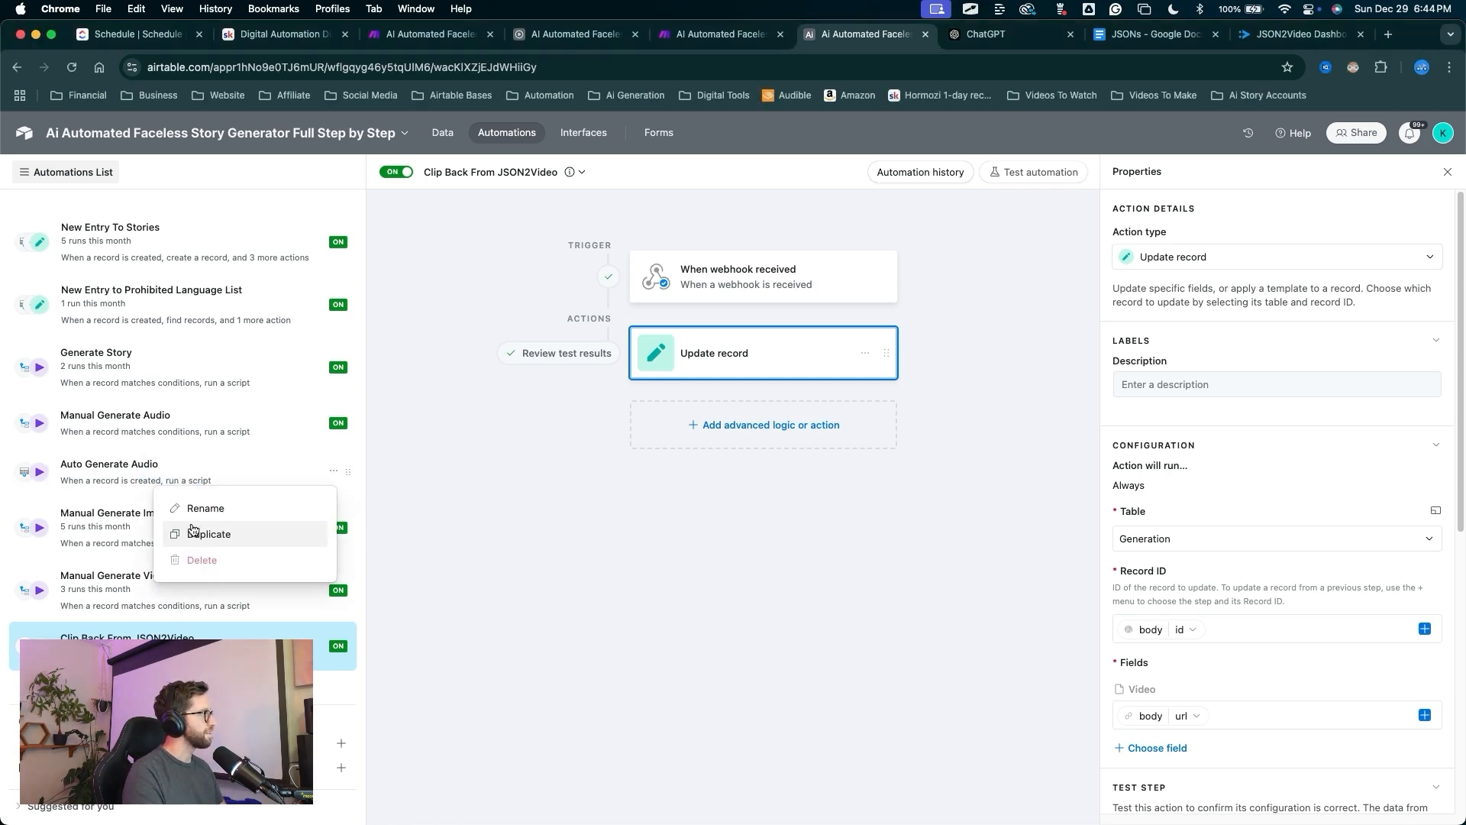
pyautogui.click(187, 534)
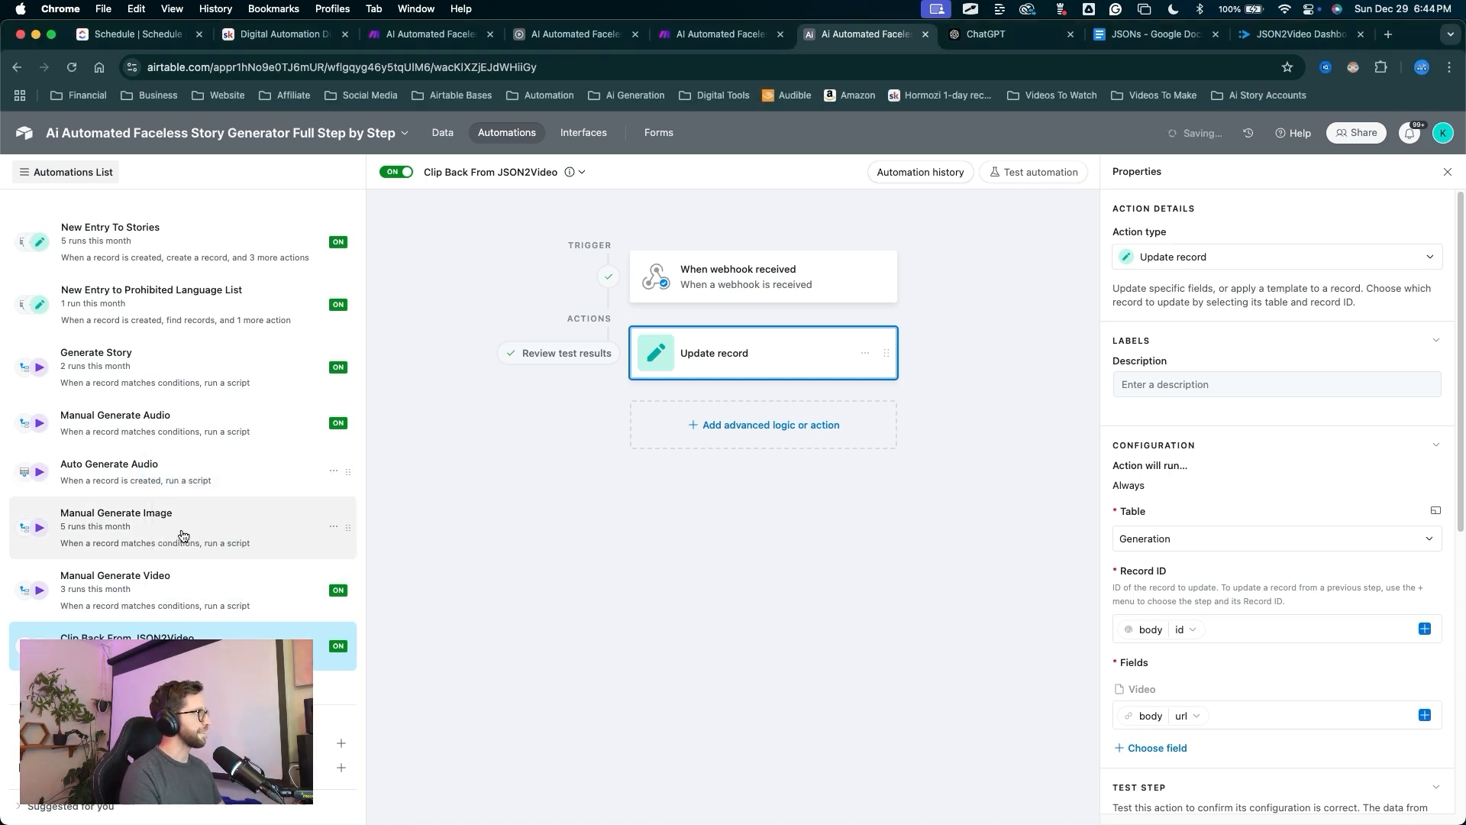
# Rename the copy to Auto Generate Image and switch it on.
pyautogui.hotkey('ctrl', 'a')
pyautogui.moveTo(463, 506)
pyautogui.mouseDown()
pyautogui.moveTo(452, 230)
pyautogui.moveTo(470, 182)
pyautogui.mouseUp()
pyautogui.hotkey('ctrl', 'a')
pyautogui.click(474, 179)
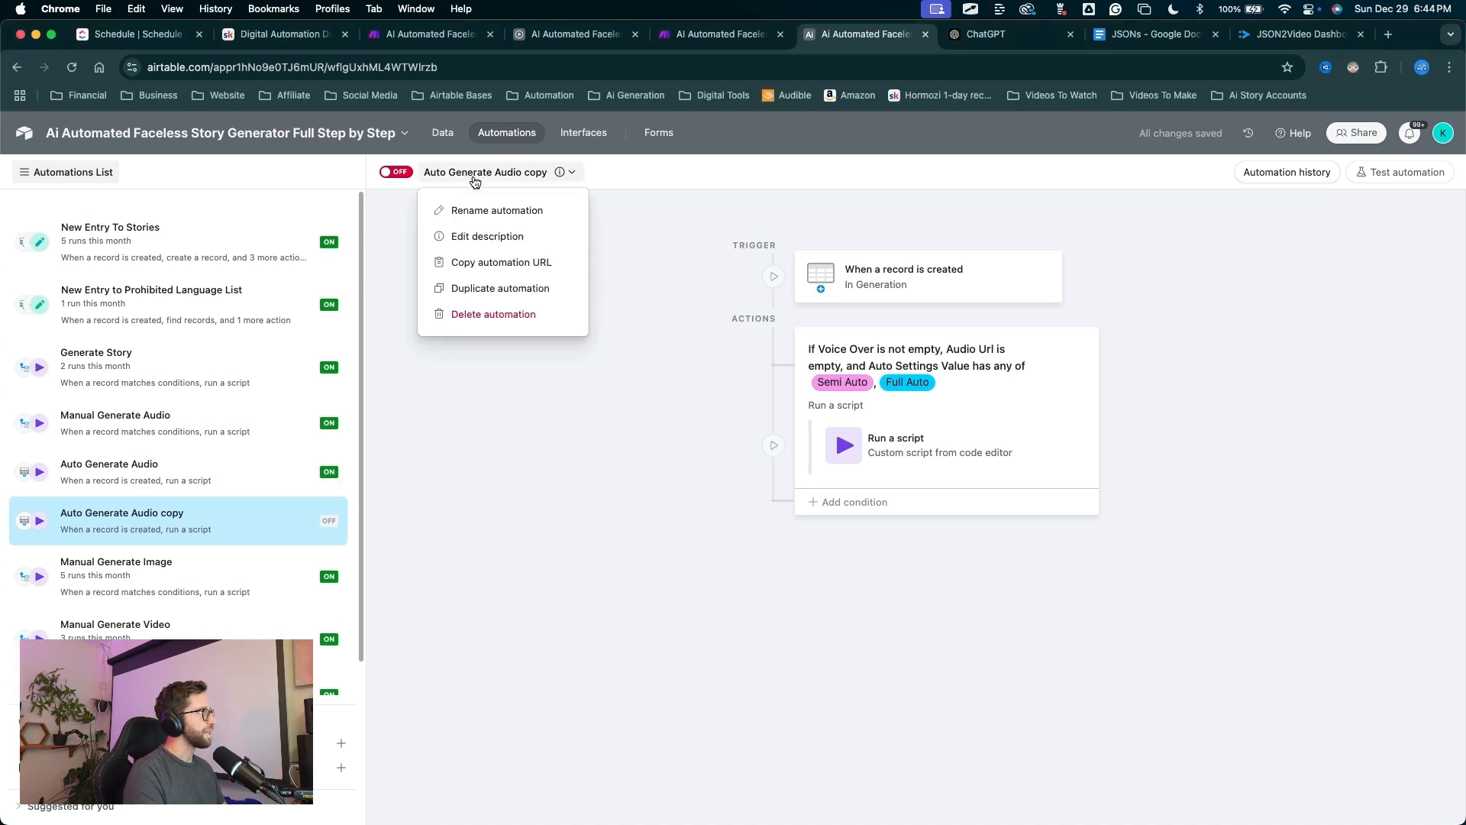
pyautogui.click(489, 210)
pyautogui.press('Right')
pyautogui.press('BackSpace')
pyautogui.press('BackSpace')
pyautogui.press('BackSpace')
pyautogui.press('BackSpace')
pyautogui.press('BackSpace')
pyautogui.press('BackSpace')
pyautogui.press('BackSpace')
pyautogui.press('BackSpace')
pyautogui.press('BackSpace')
pyautogui.press('BackSpace')
pyautogui.write('Imag')
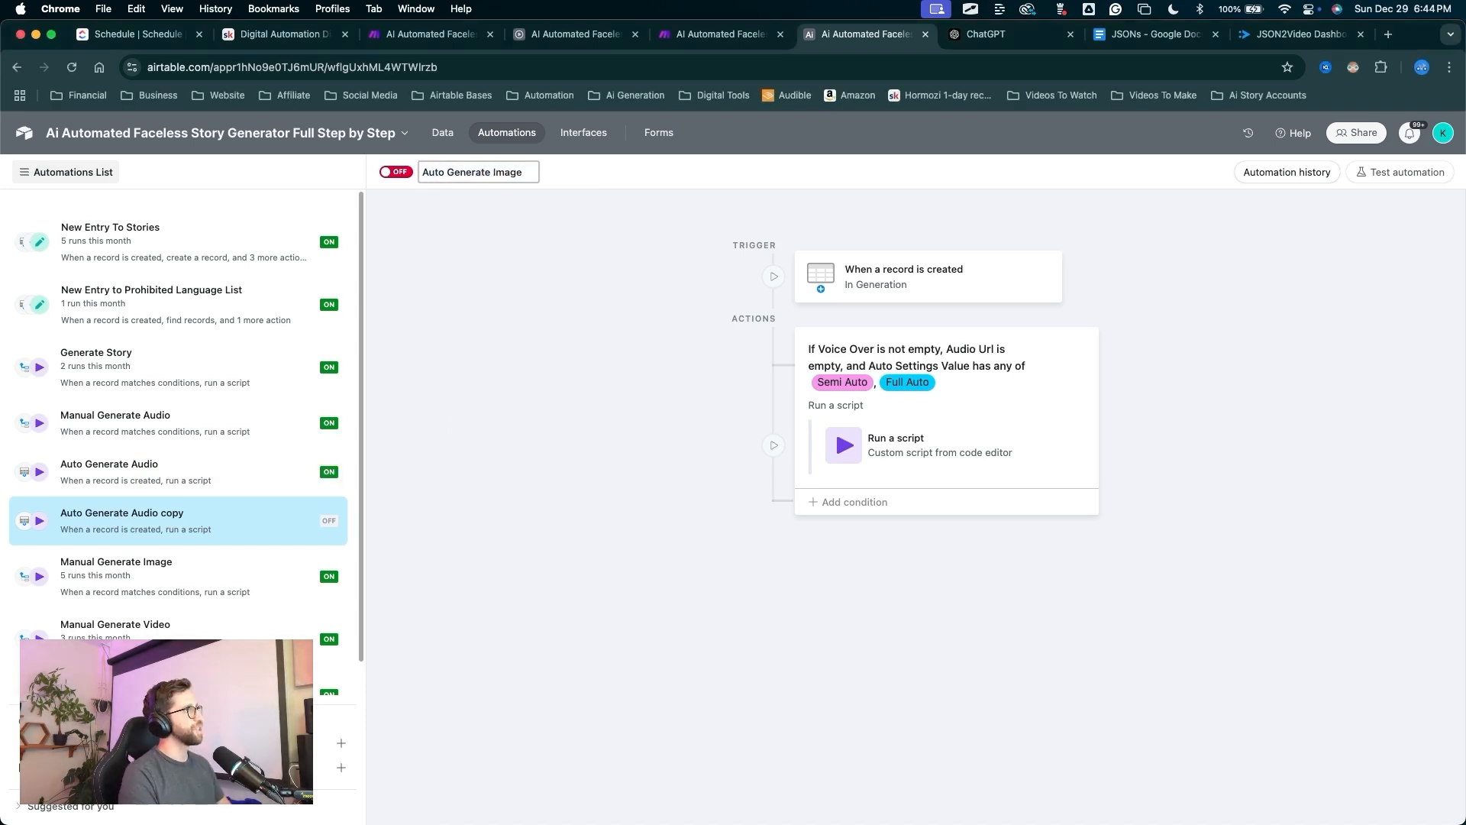
pyautogui.press('Return')
pyautogui.hotkey('ctrl', 'a')
pyautogui.moveTo(412, 235); pyautogui.dragTo(405, 174)
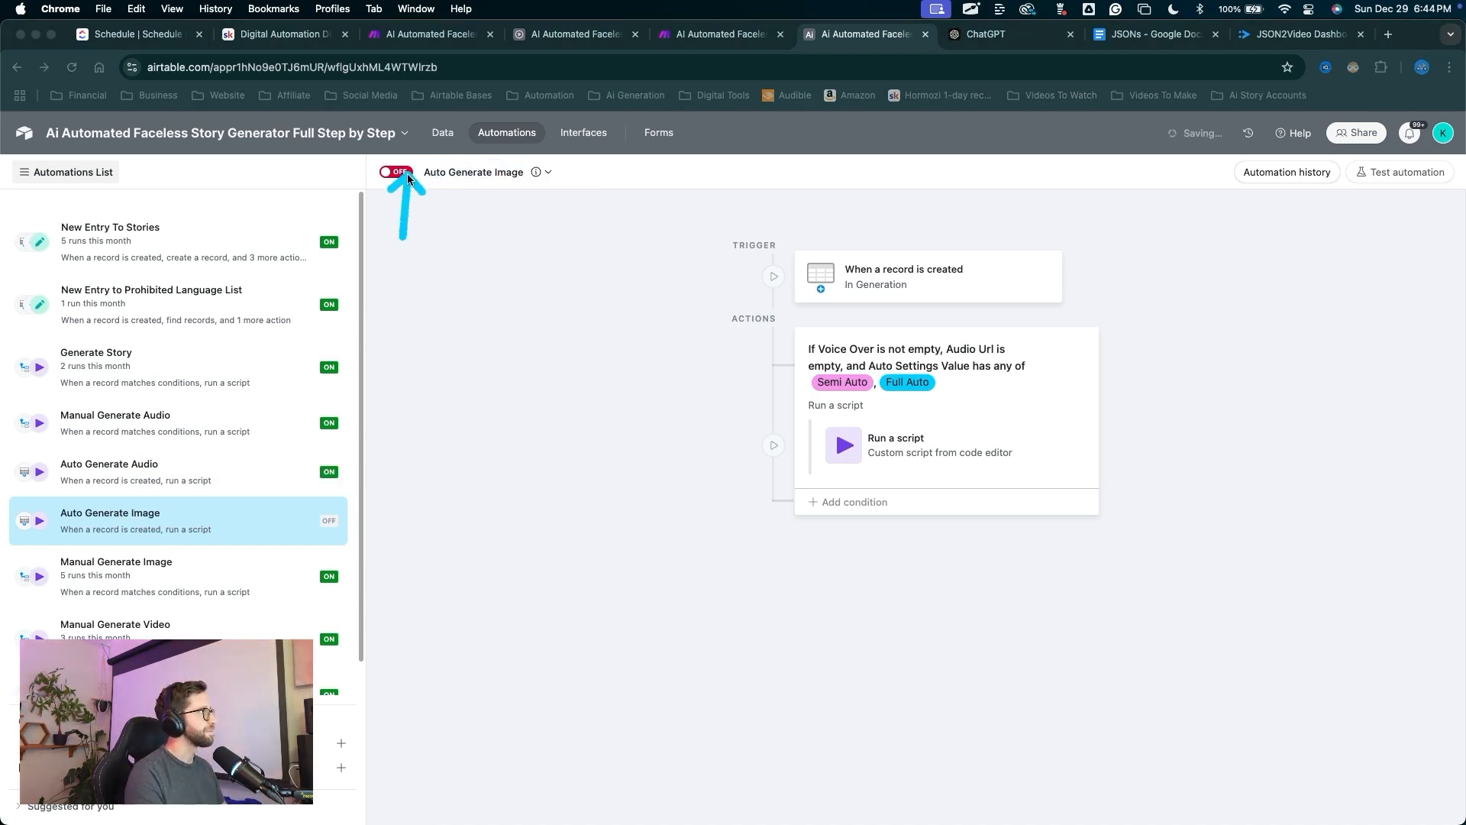
pyautogui.hotkey('ctrl', 'a')
pyautogui.click(405, 172)
# Change the first condition's field from Voice Over to Ai Image Prompt.
pyautogui.hotkey('ctrl', 'a')
pyautogui.moveTo(628, 609); pyautogui.dragTo(861, 369)
pyautogui.hotkey('ctrl', 'a')
pyautogui.click(863, 368)
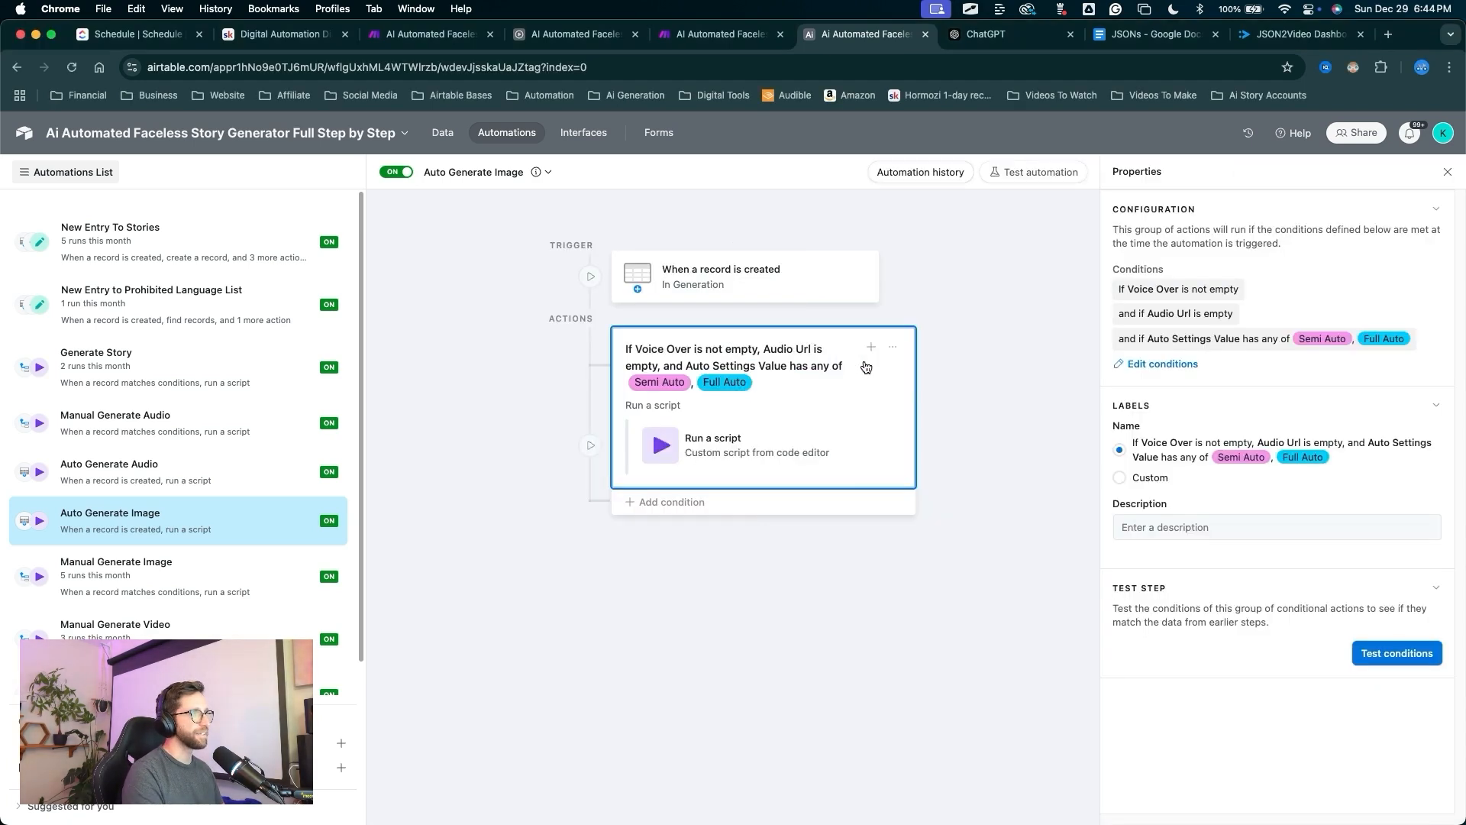
pyautogui.hotkey('ctrl', 'a')
pyautogui.moveTo(888, 586)
pyautogui.mouseDown()
pyautogui.moveTo(1113, 188)
pyautogui.moveTo(1107, 337)
pyautogui.moveTo(1130, 369)
pyautogui.mouseUp()
pyautogui.hotkey('ctrl', 'a')
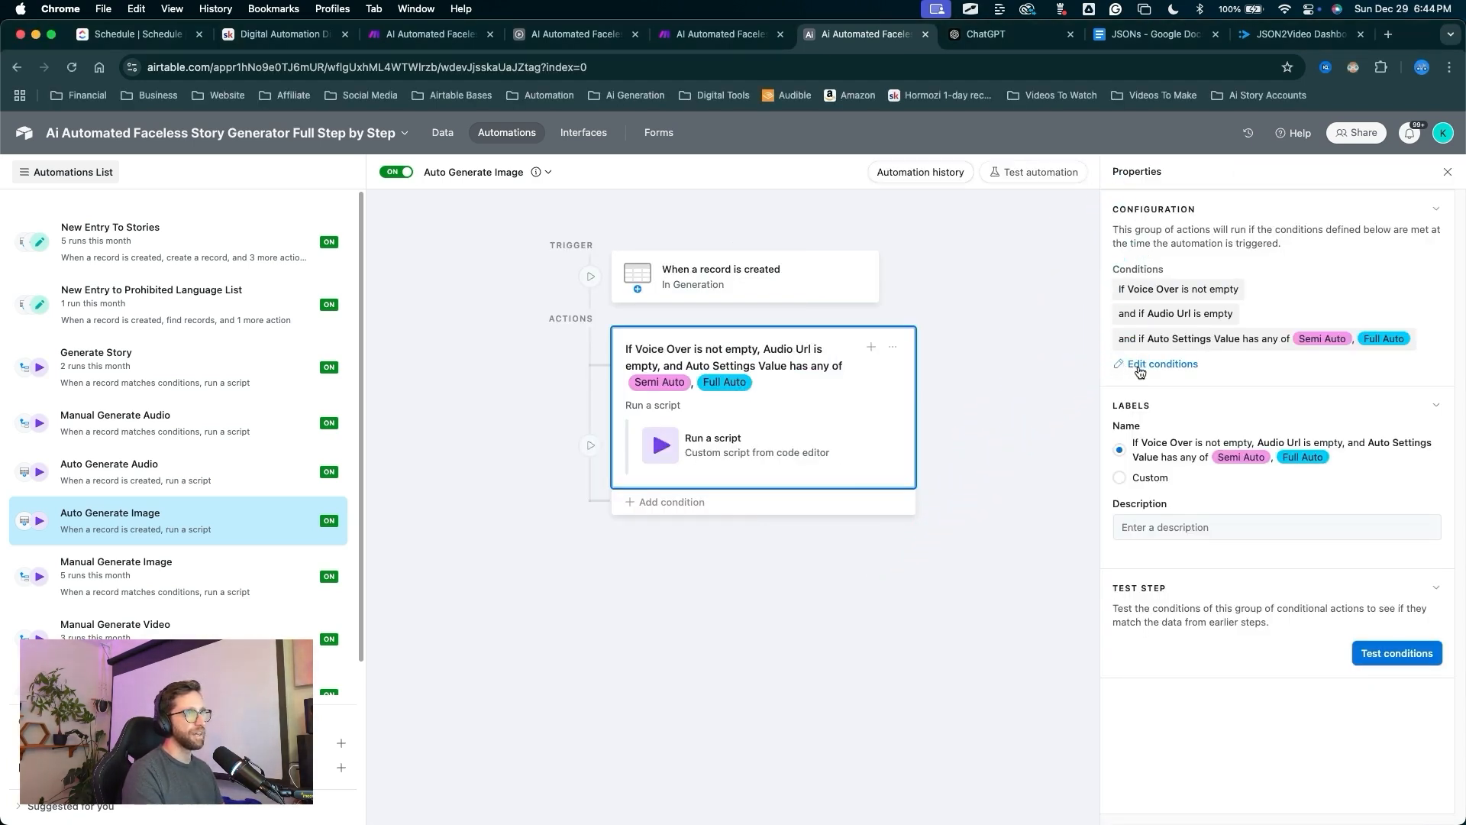
pyautogui.click(1139, 368)
pyautogui.hotkey('ctrl', 'a')
pyautogui.moveTo(963, 586); pyautogui.dragTo(1003, 431)
pyautogui.hotkey('ctrl', 'a')
pyautogui.doubleClick(1000, 430)
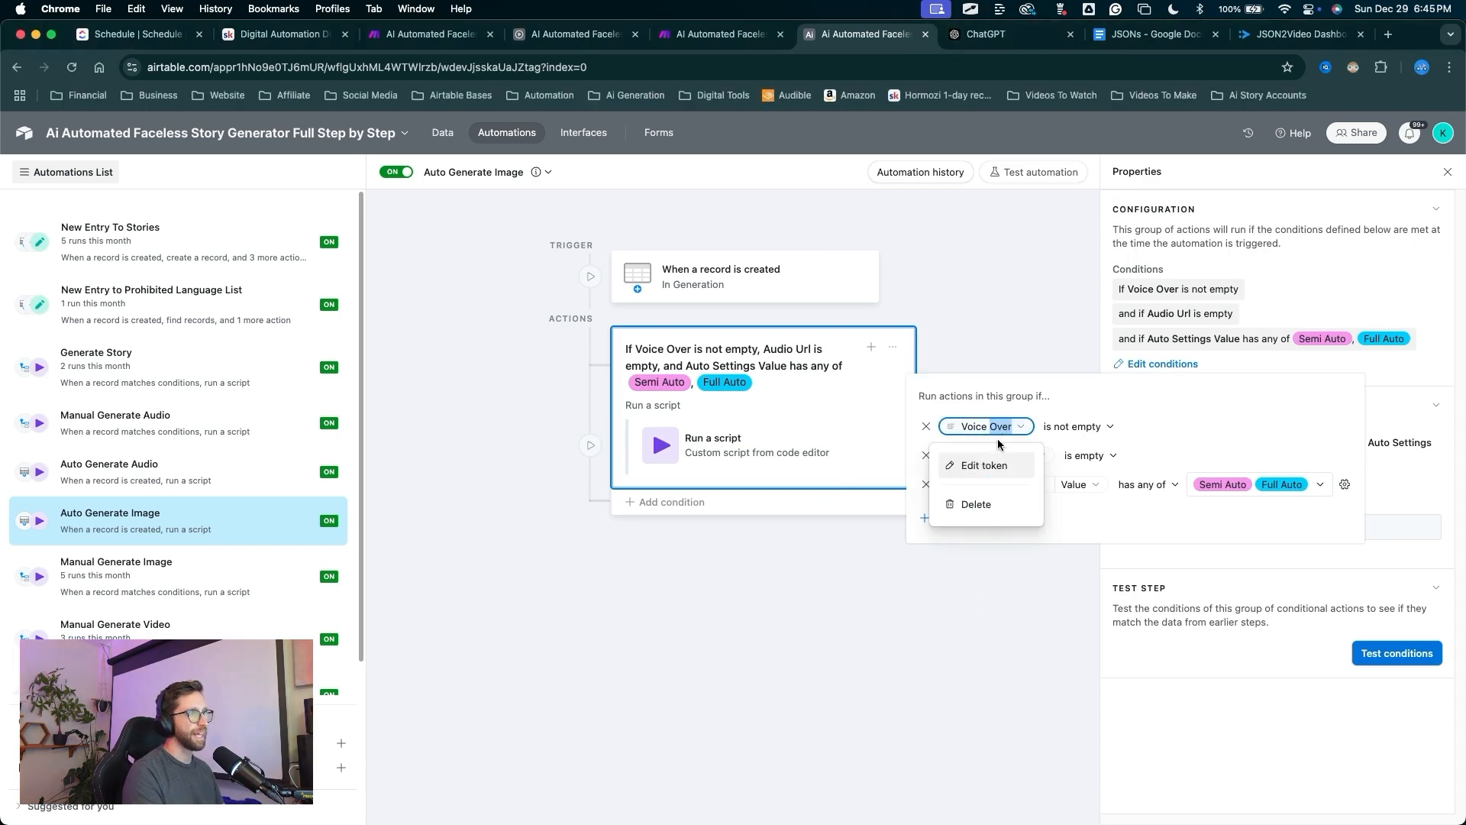
pyautogui.click(984, 466)
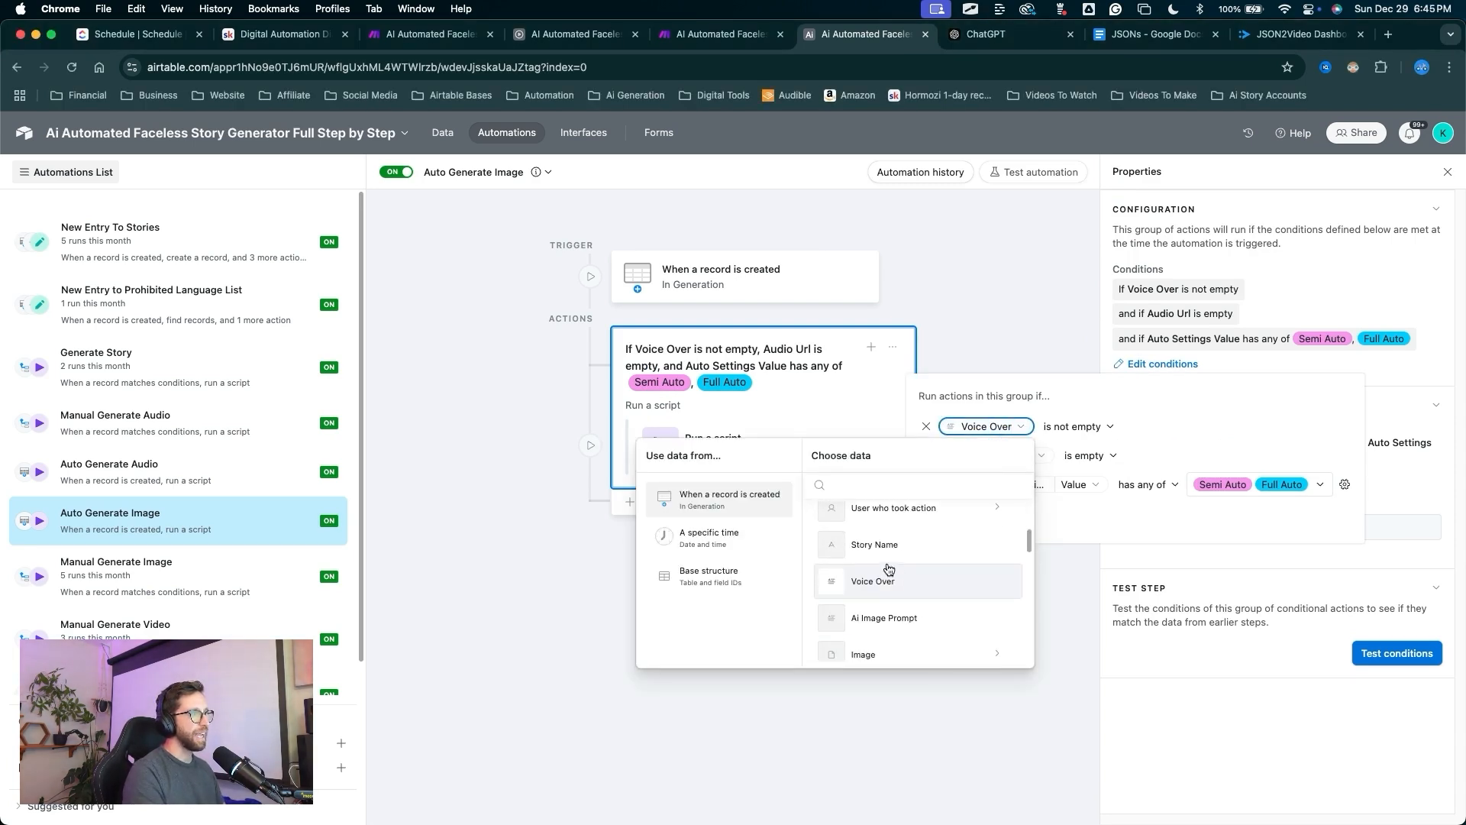
pyautogui.scroll(-1, 888, 568)
pyautogui.click(876, 594)
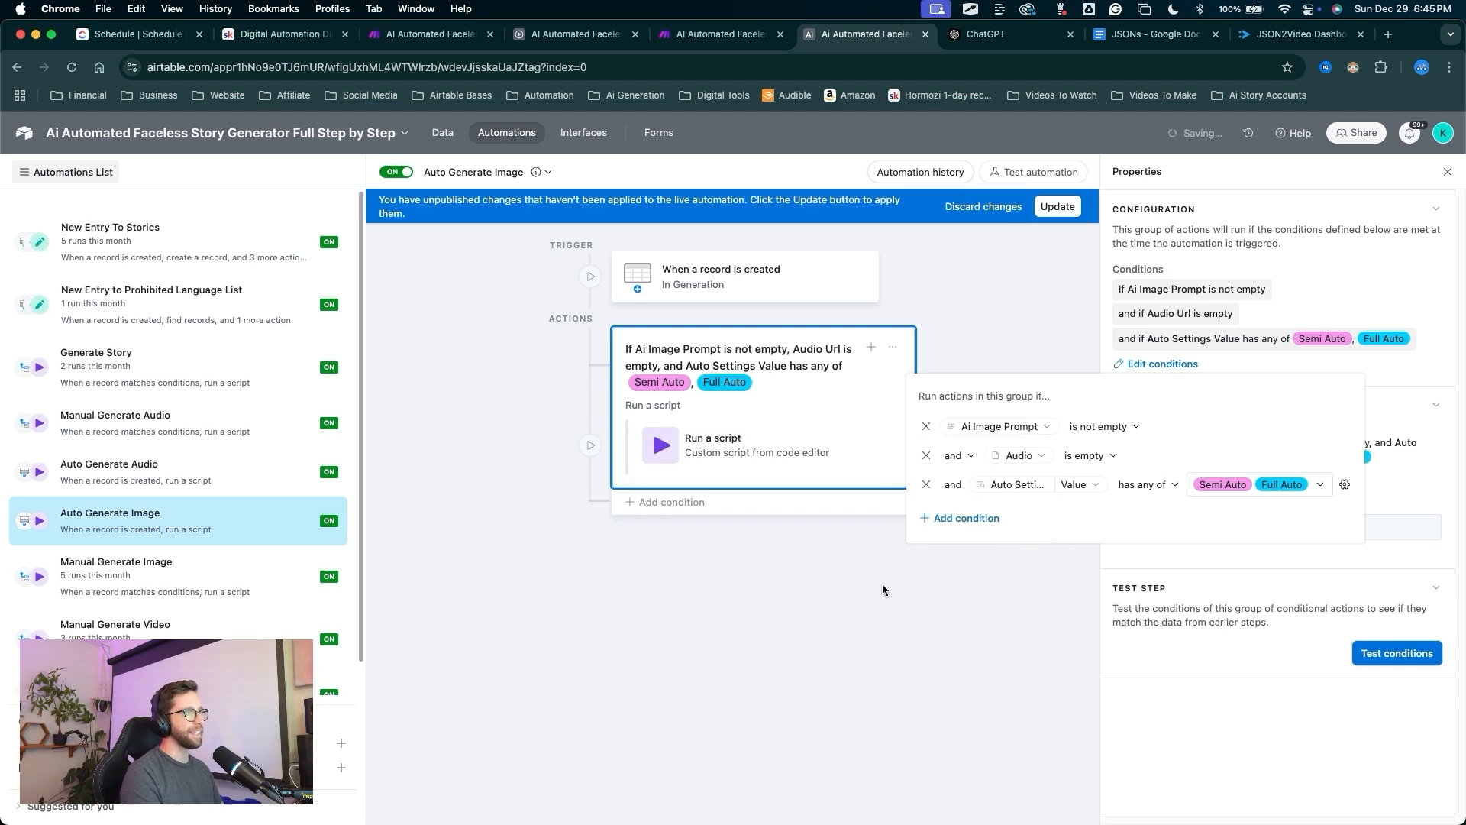
# Replace Audio Url with Image Url in the second condition and publish the update.
pyautogui.moveTo(943, 581)
pyautogui.mouseDown()
pyautogui.moveTo(949, 431)
pyautogui.moveTo(1100, 430)
pyautogui.mouseUp()
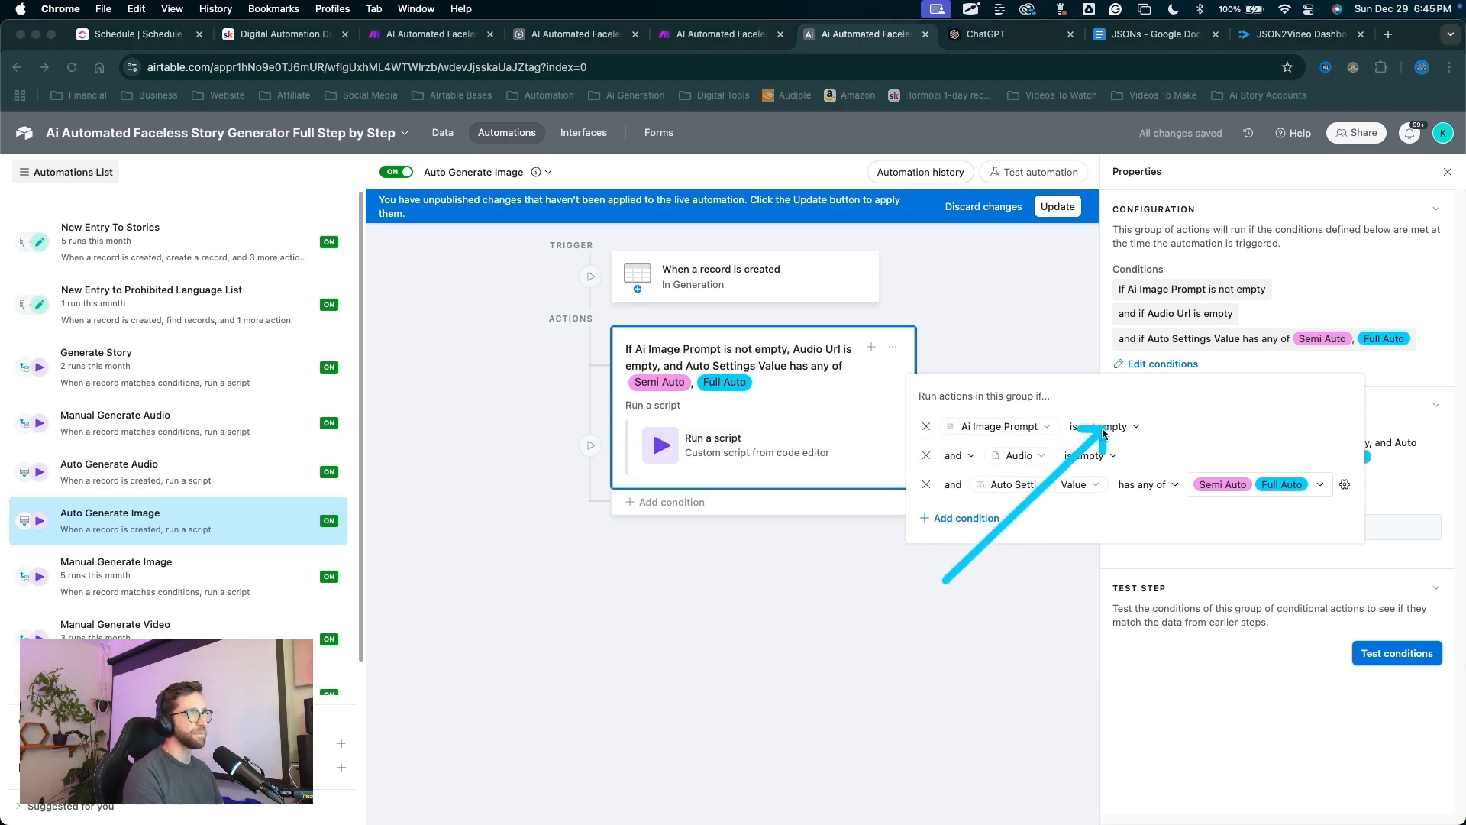
pyautogui.click(1018, 456)
pyautogui.click(1009, 497)
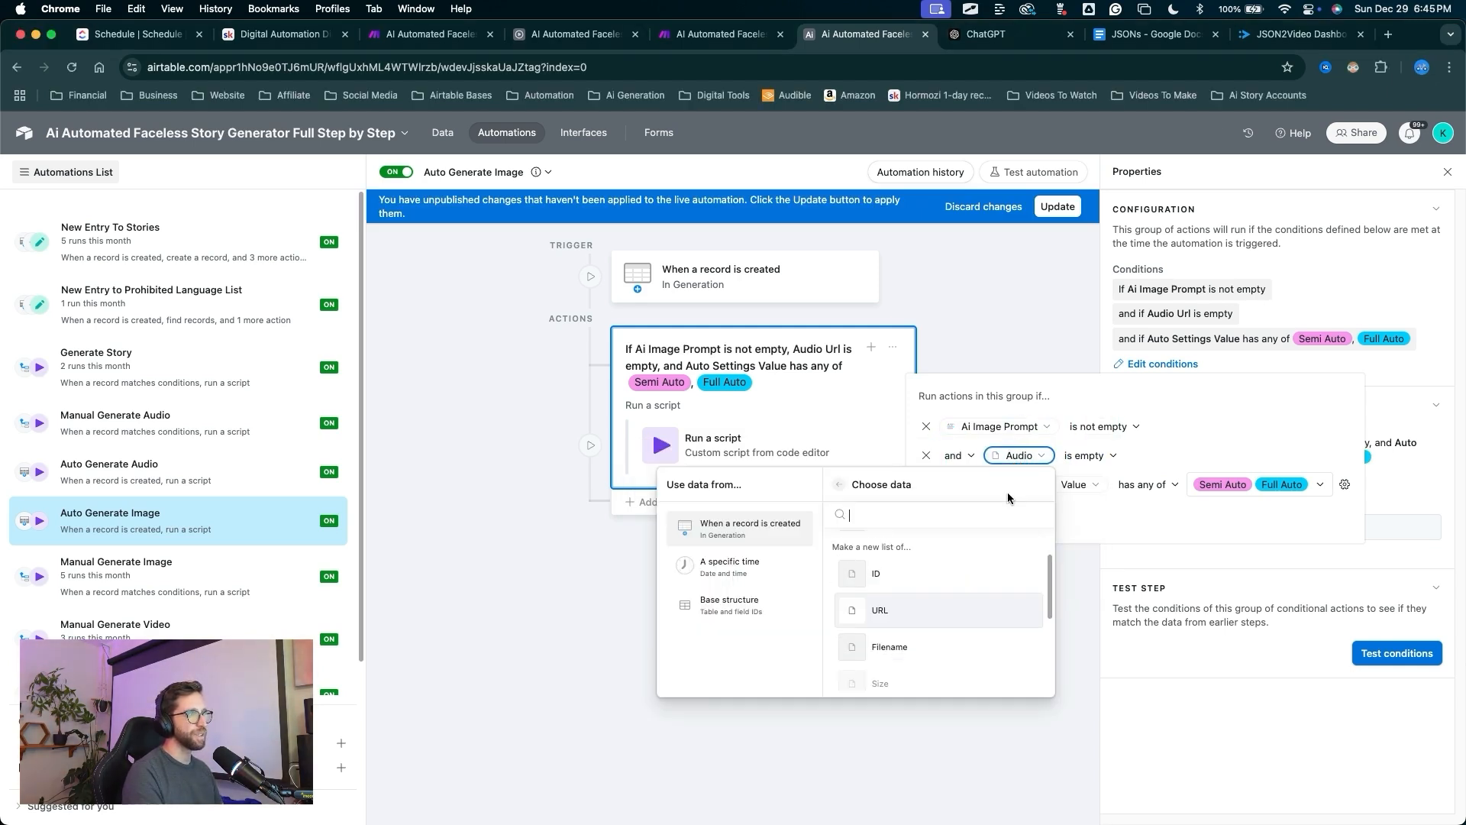
pyautogui.moveTo(912, 568)
pyautogui.mouseDown()
pyautogui.moveTo(843, 487)
pyautogui.moveTo(896, 571)
pyautogui.moveTo(894, 531)
pyautogui.mouseUp()
pyautogui.click(843, 485)
pyautogui.scroll(2, 896, 573)
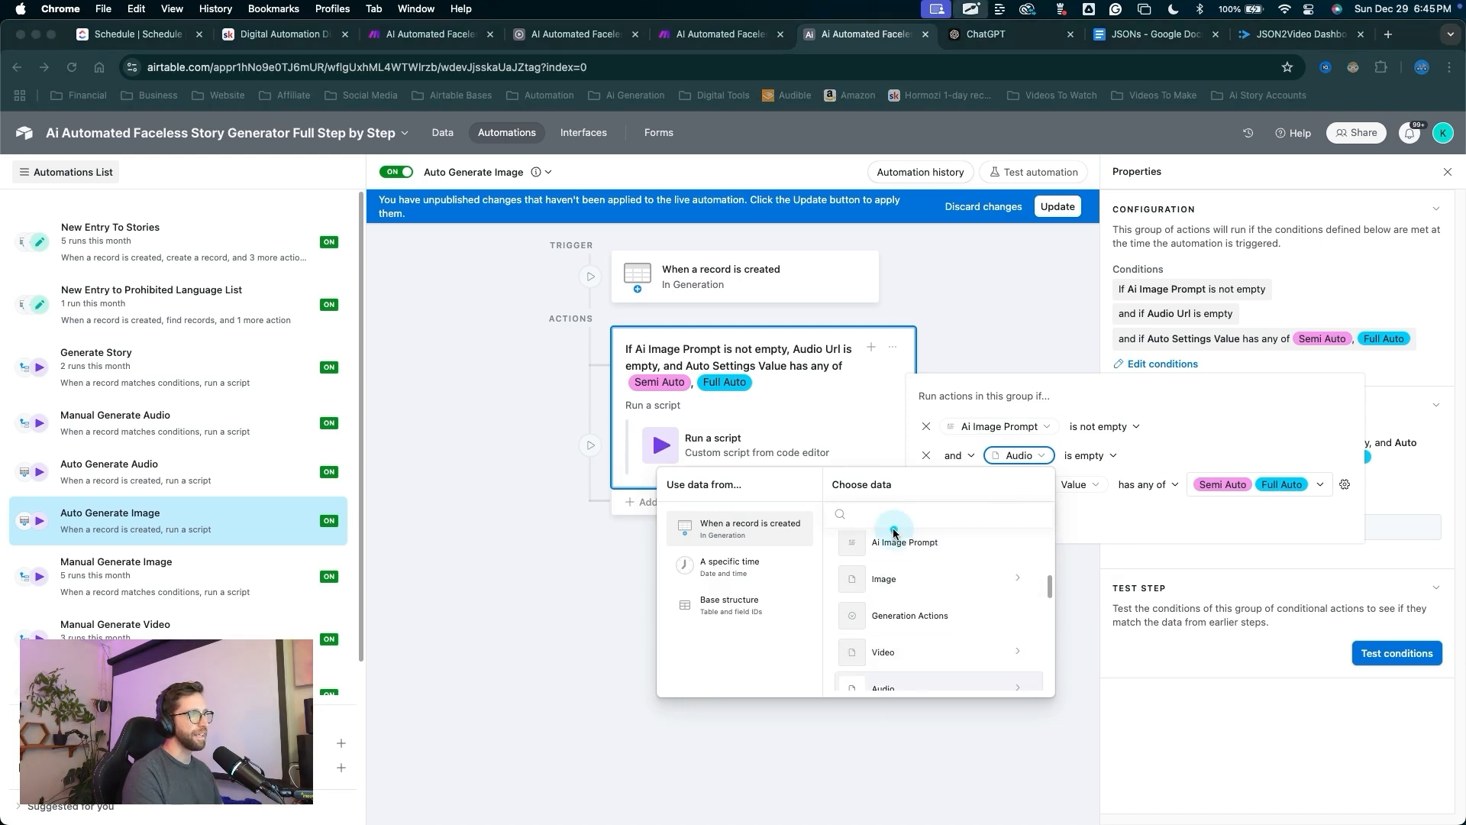
pyautogui.click(889, 578)
pyautogui.moveTo(1027, 623)
pyautogui.mouseDown()
pyautogui.moveTo(1106, 462)
pyautogui.moveTo(971, 501)
pyautogui.moveTo(1288, 492)
pyautogui.moveTo(1058, 208)
pyautogui.moveTo(799, 403)
pyautogui.moveTo(703, 451)
pyautogui.mouseUp()
pyautogui.click(1058, 206)
pyautogui.doubleClick(702, 451)
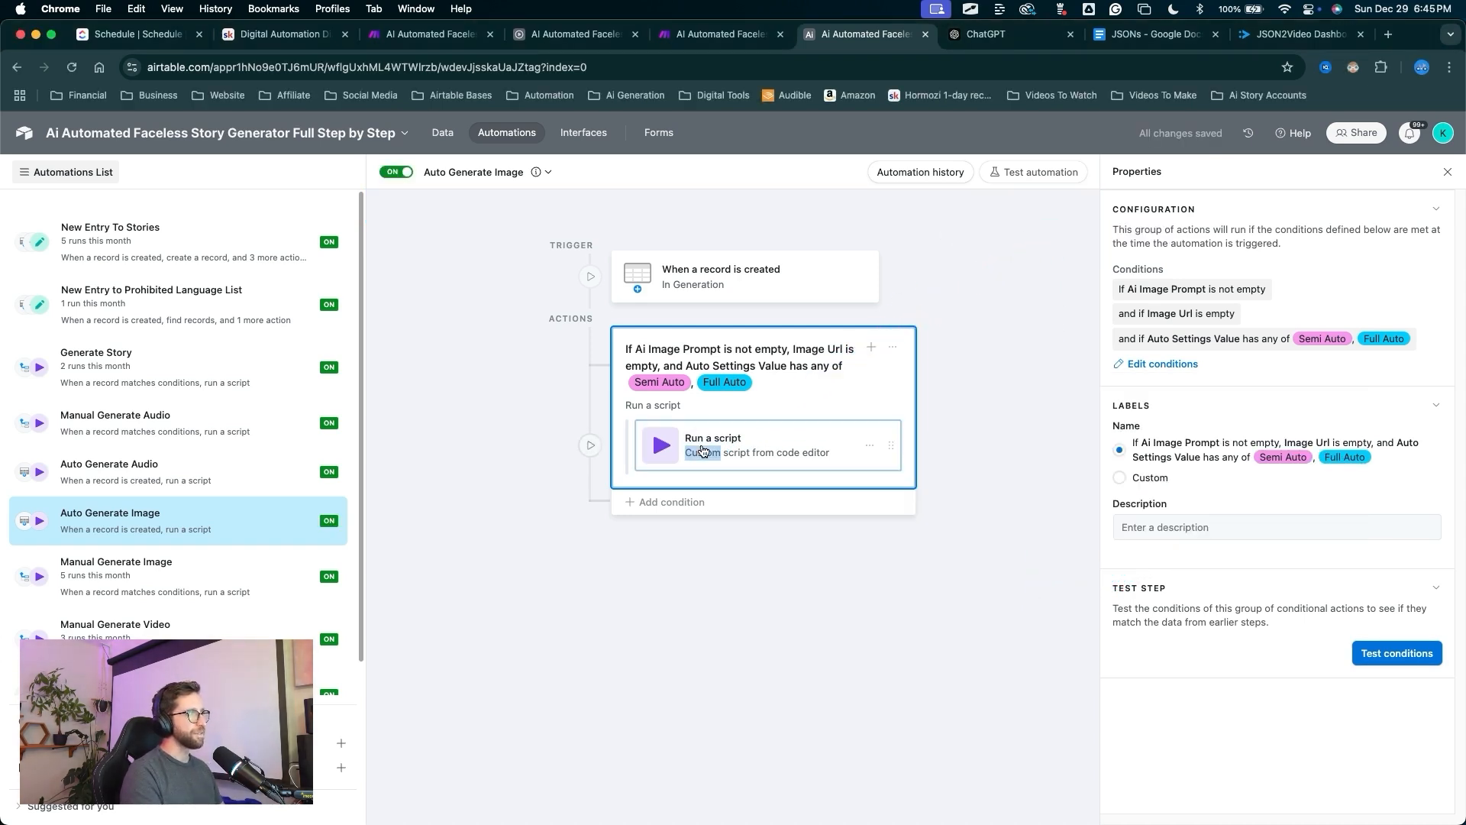
# Copy the generateImage action value from the Manual Generate Image automation's script.
pyautogui.moveTo(985, 726); pyautogui.dragTo(1070, 735)
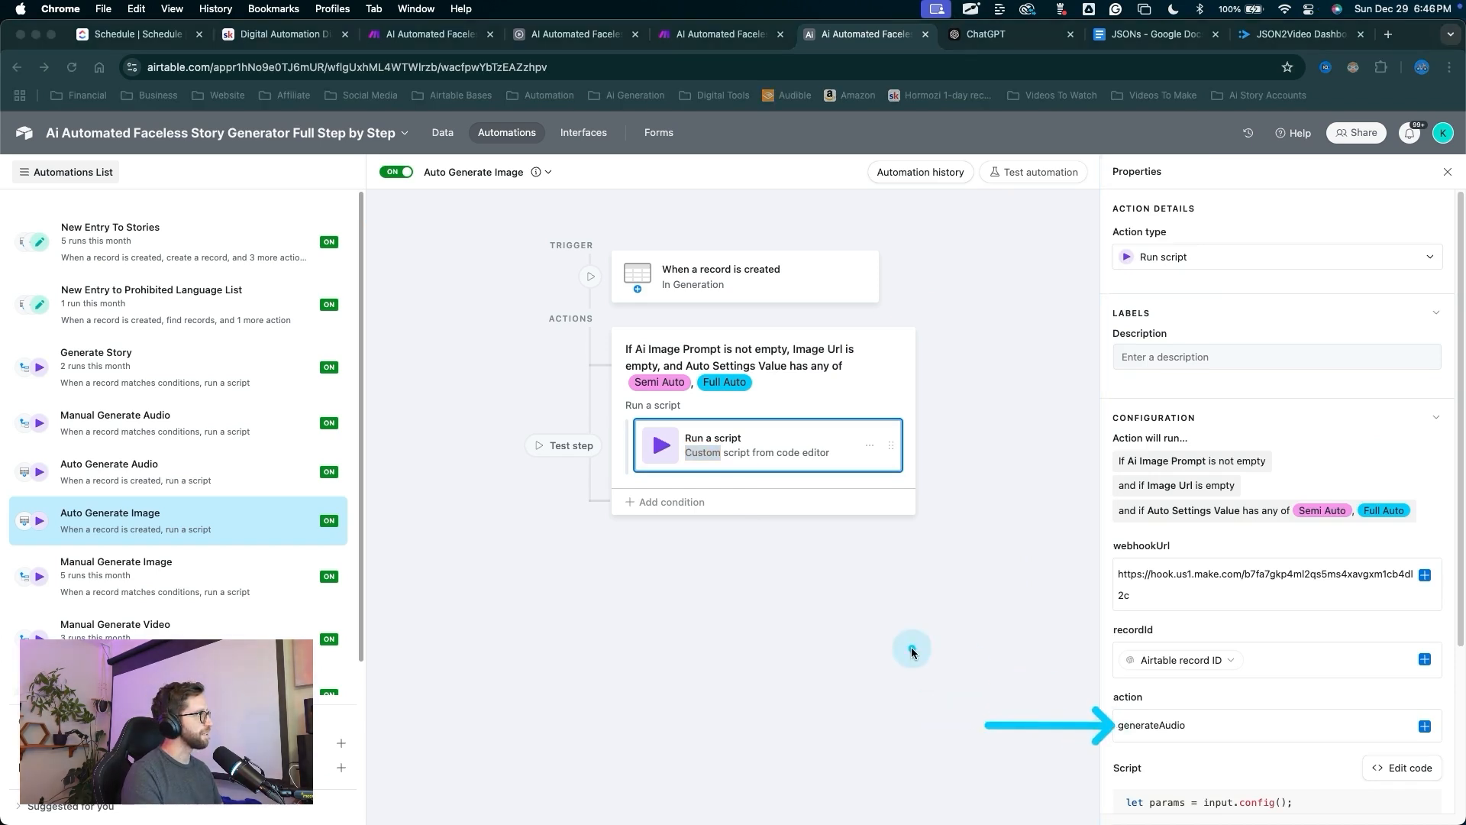
pyautogui.moveTo(772, 582); pyautogui.dragTo(155, 571)
pyautogui.click(155, 571)
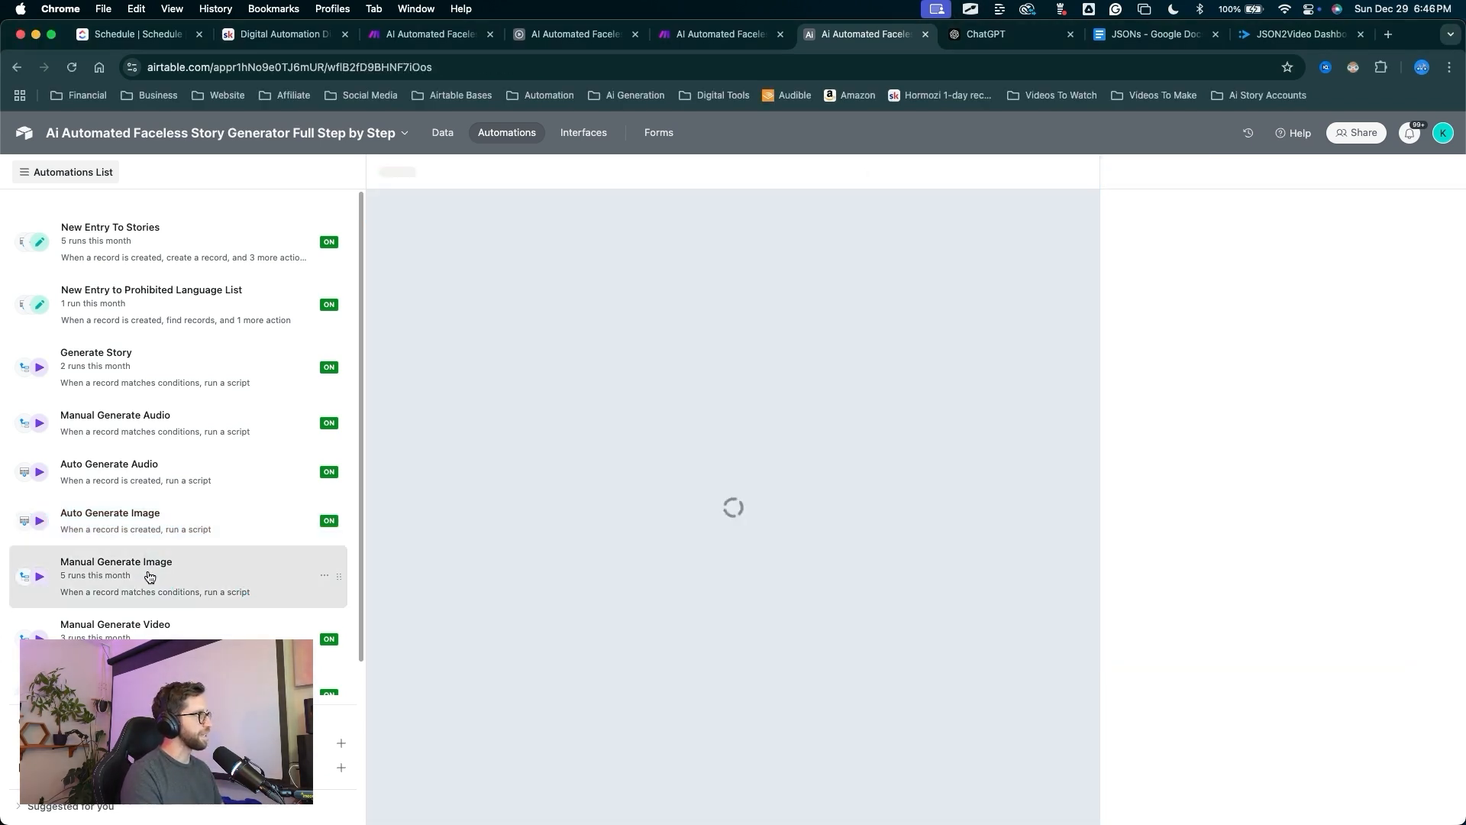
pyautogui.moveTo(571, 637); pyautogui.dragTo(706, 371)
pyautogui.press('Escape')
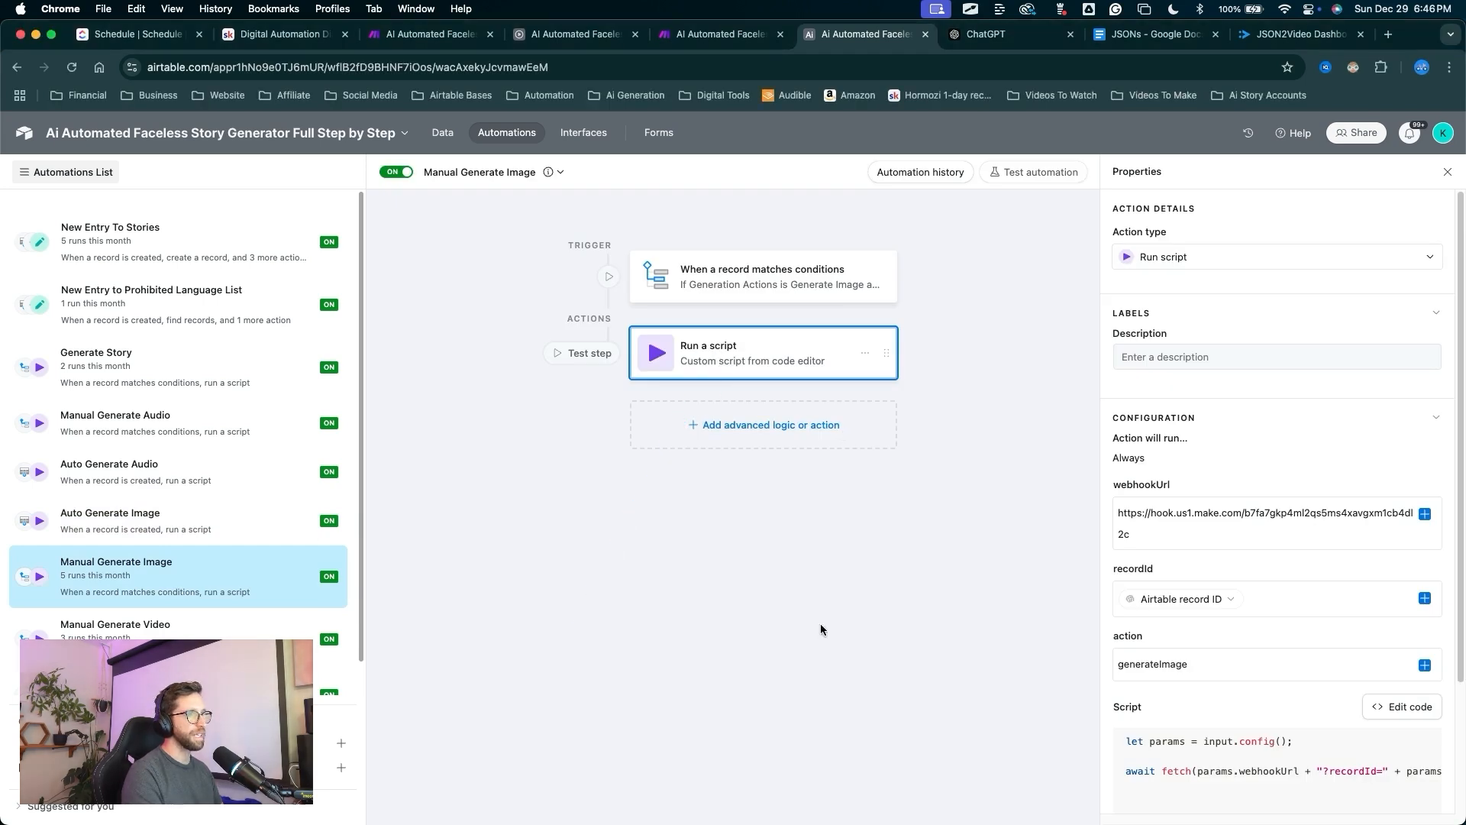
pyautogui.moveTo(787, 647); pyautogui.dragTo(1024, 649)
pyautogui.press('Escape')
pyautogui.moveTo(1192, 671); pyautogui.dragTo(1064, 668)
pyautogui.press('super+c')
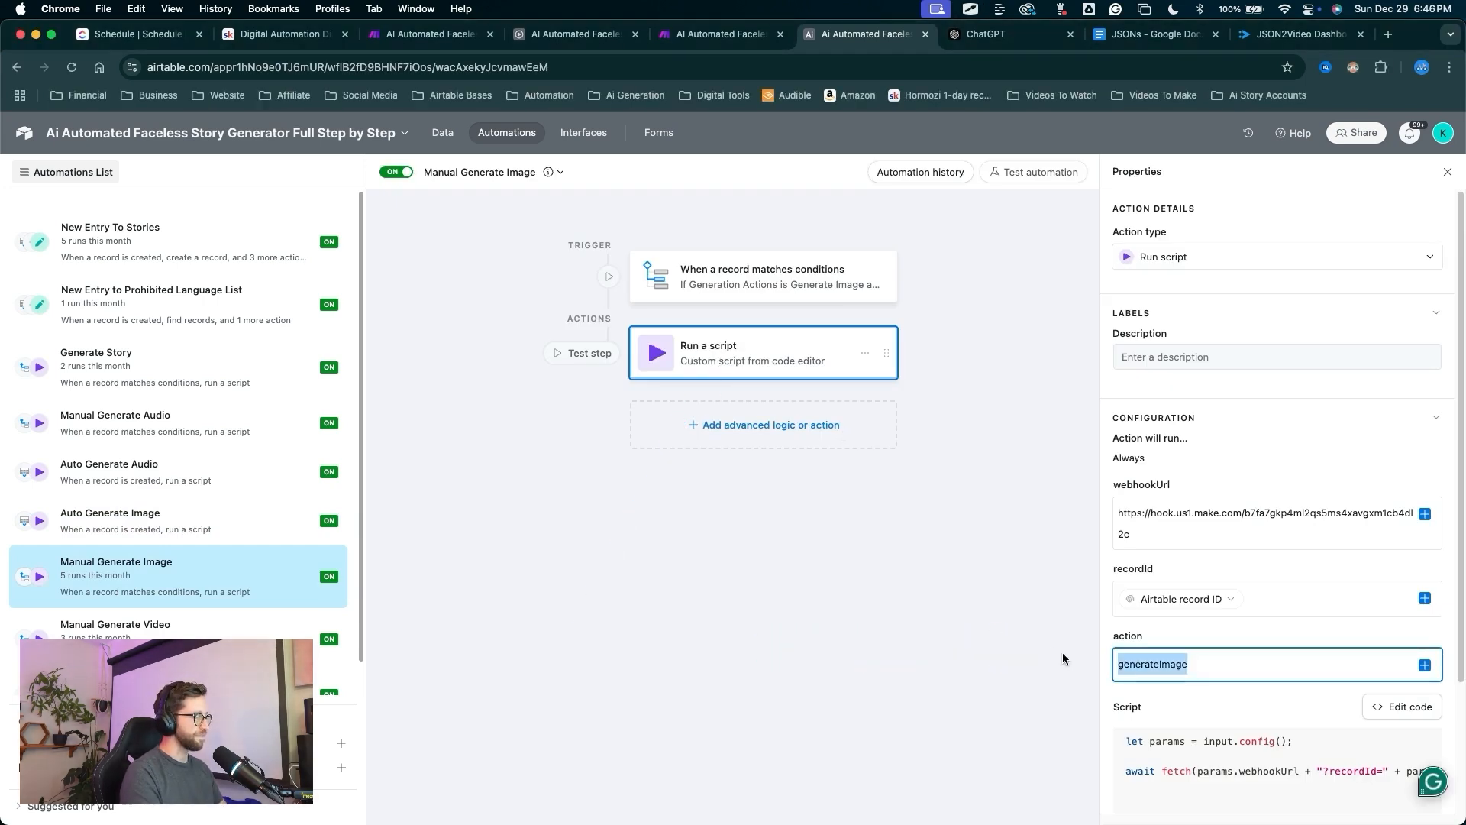
# In Auto Generate Image's Run script action, replace generateAudio with generateImage and publish.
pyautogui.moveTo(794, 544); pyautogui.dragTo(185, 526)
pyautogui.press('Escape')
pyautogui.click(175, 529)
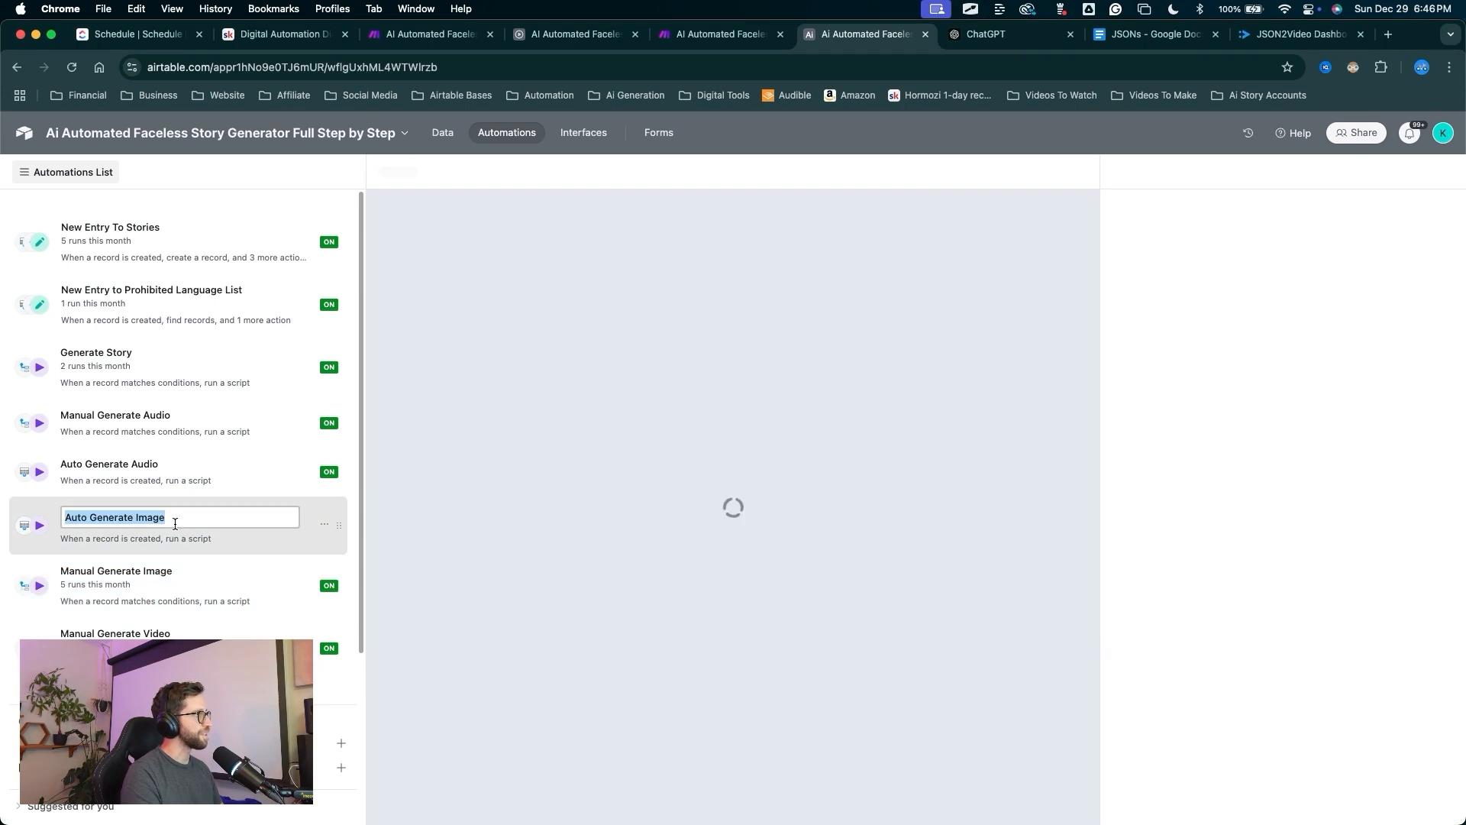
pyautogui.moveTo(576, 694); pyautogui.dragTo(735, 453)
pyautogui.press('Escape')
pyautogui.doubleClick(735, 455)
pyautogui.moveTo(713, 583); pyautogui.dragTo(1080, 690)
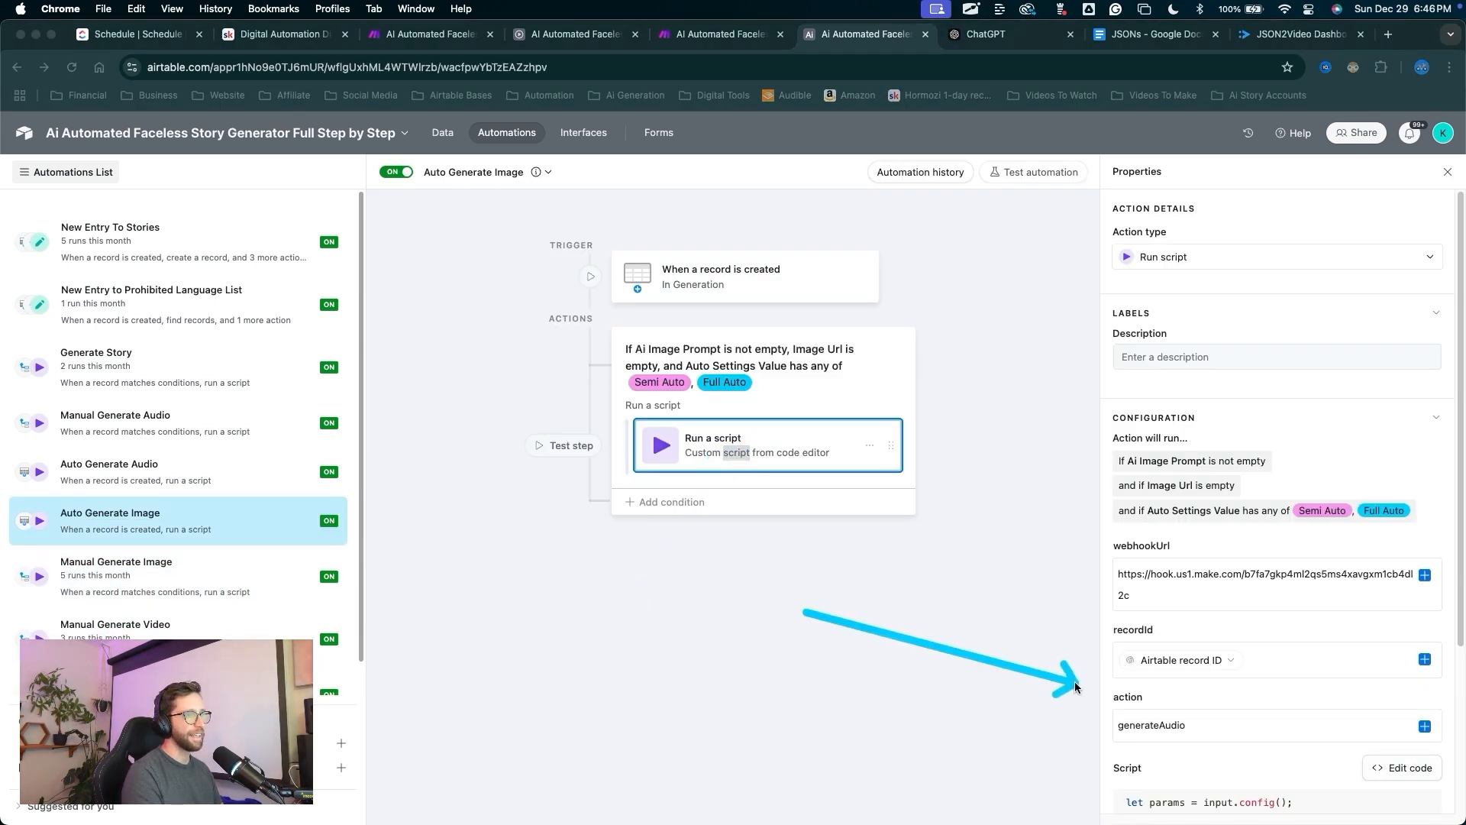
pyautogui.press('Escape')
pyautogui.moveTo(1218, 715); pyautogui.dragTo(1042, 698)
pyautogui.press('super+v')
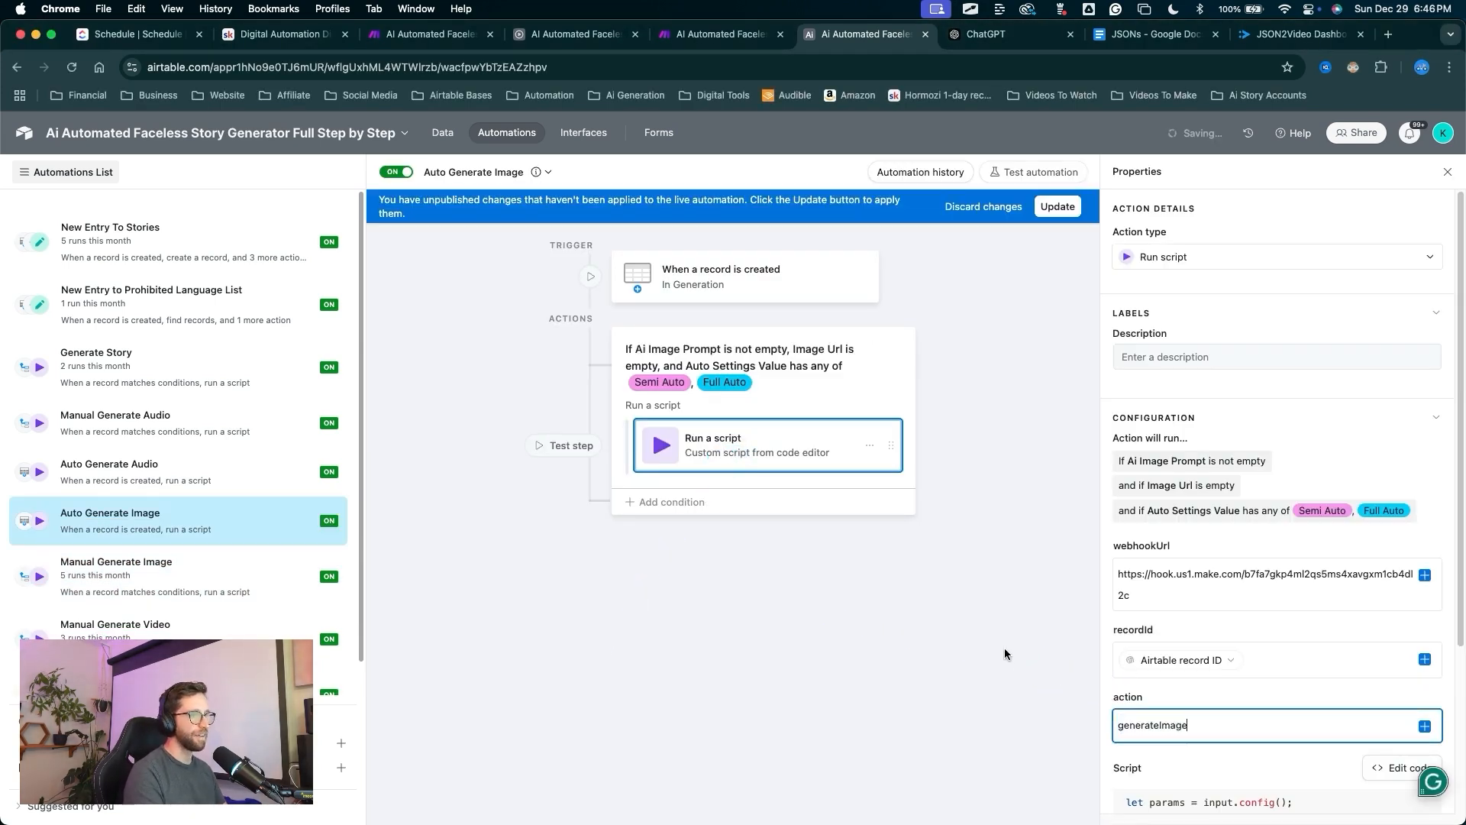
pyautogui.moveTo(963, 435); pyautogui.dragTo(1062, 217)
pyautogui.press('Escape')
pyautogui.click(1058, 206)
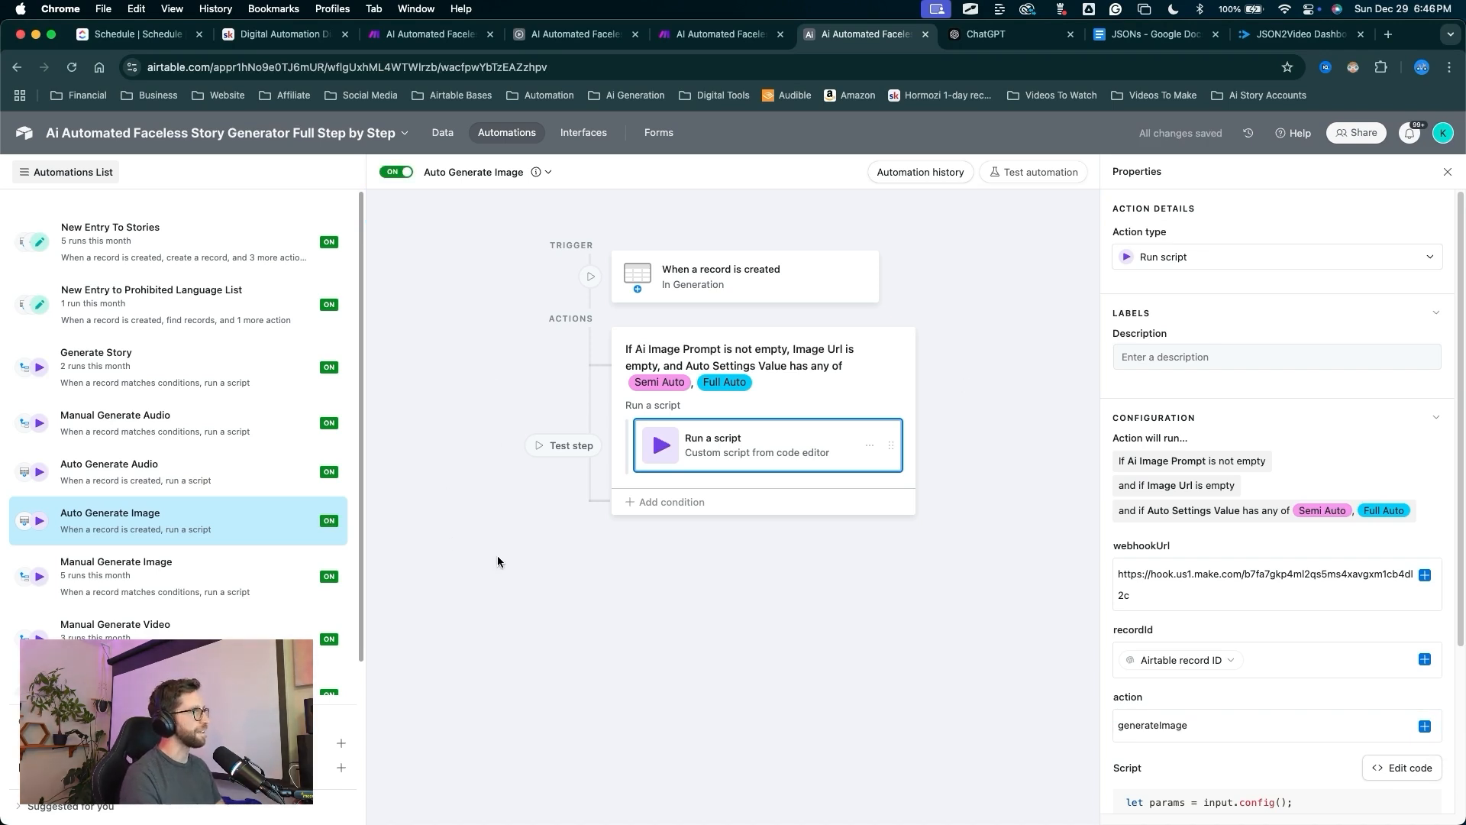
# Duplicate Manual Generate Video and rename the copy Auto Generate Video.
pyautogui.moveTo(469, 363)
pyautogui.mouseDown()
pyautogui.moveTo(250, 484)
pyautogui.moveTo(154, 591)
pyautogui.mouseUp()
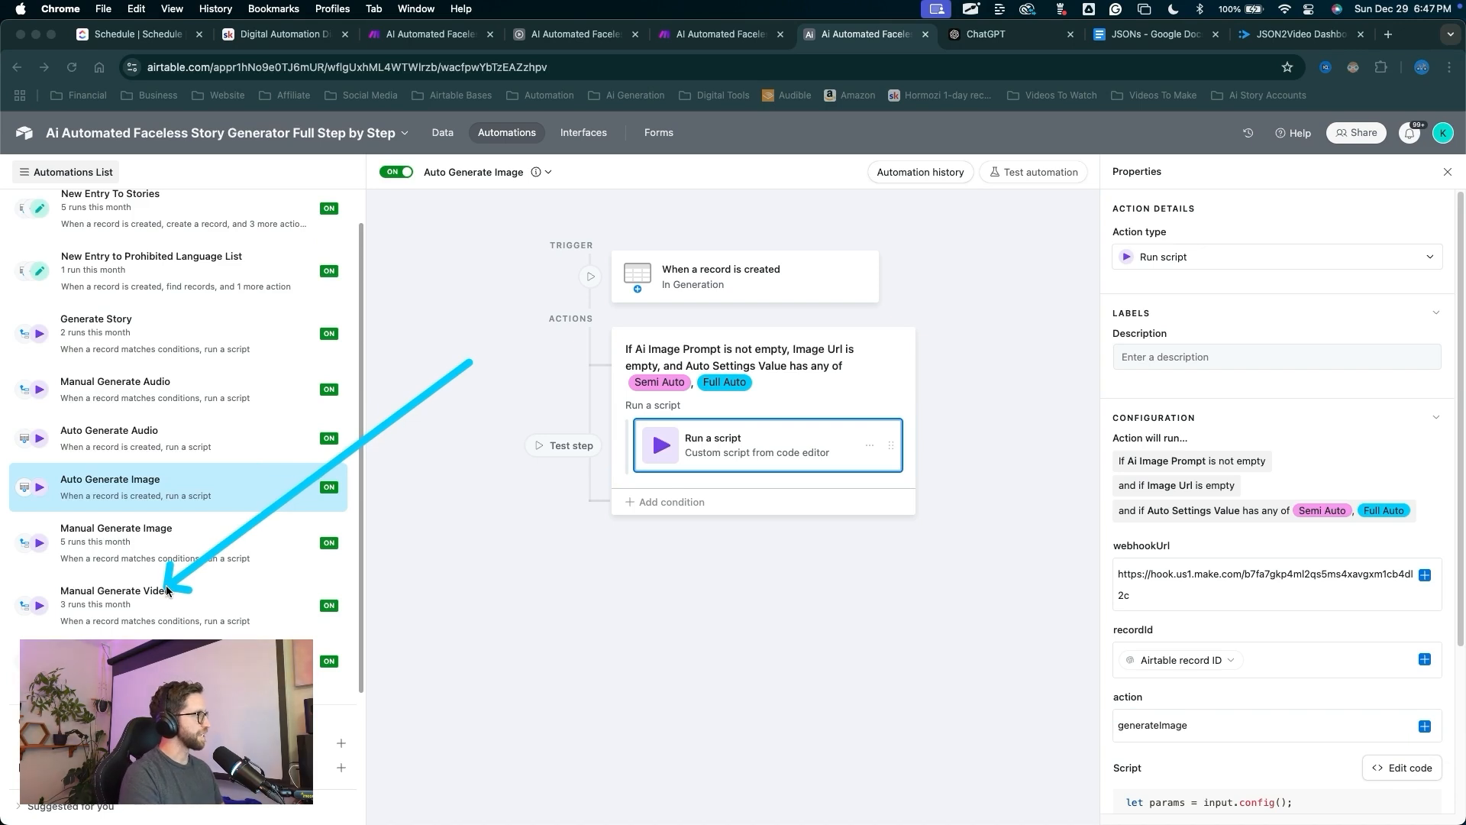
pyautogui.moveTo(166, 591)
pyautogui.mouseDown()
pyautogui.moveTo(164, 489)
pyautogui.moveTo(148, 600)
pyautogui.moveTo(183, 595)
pyautogui.mouseUp()
pyautogui.rightClick(161, 602)
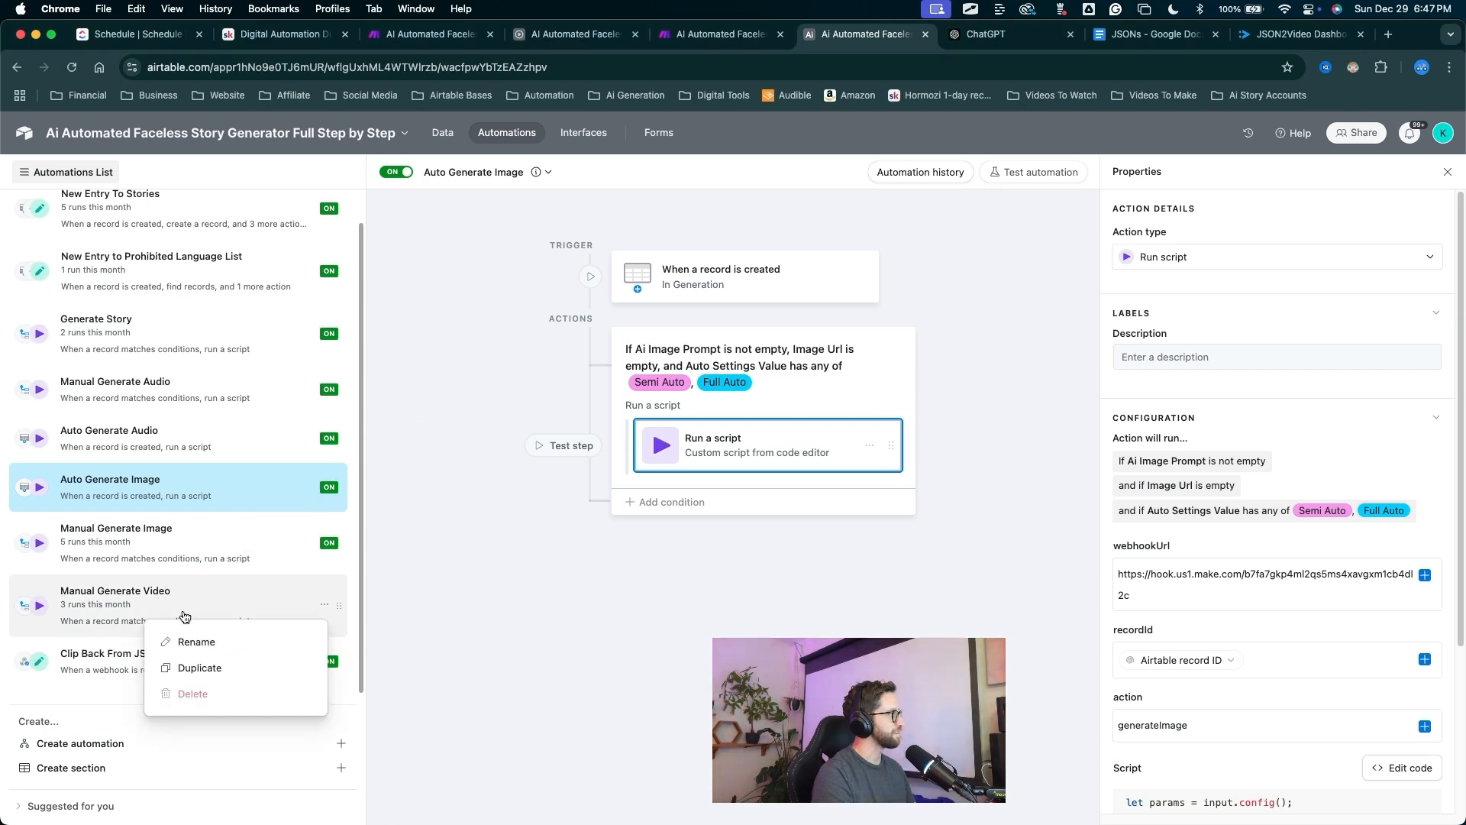
pyautogui.click(199, 668)
pyautogui.moveTo(511, 405); pyautogui.dragTo(517, 200)
pyautogui.click(519, 174)
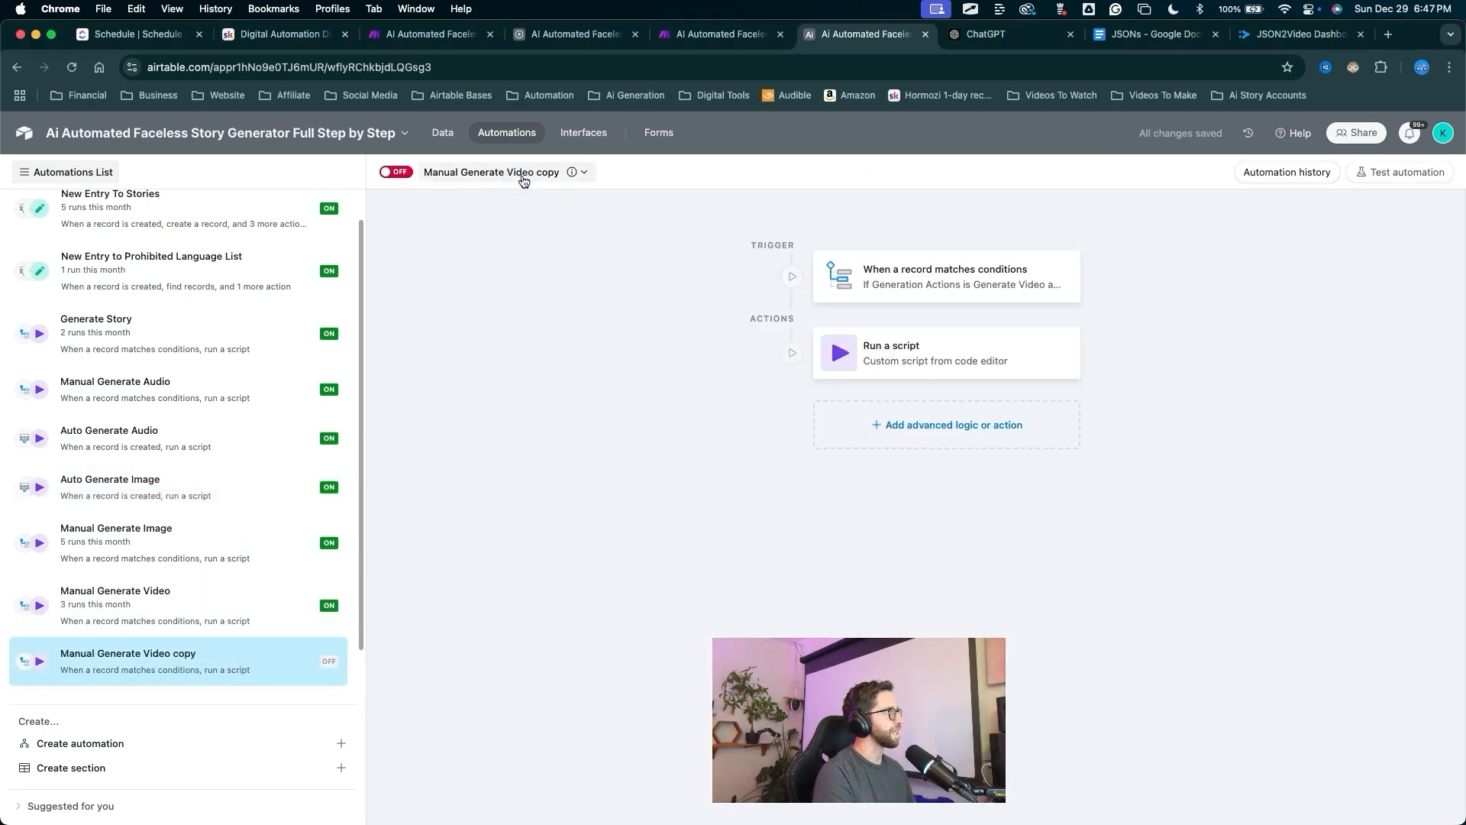
pyautogui.write('AutoGenerate Video')
pyautogui.press('Return')
pyautogui.moveTo(414, 258); pyautogui.dragTo(402, 178)
# Turn on Auto Generate Video with trigger Auto Settings is Full Auto, publish, then open Manual Generate Video.
pyautogui.click(402, 176)
pyautogui.moveTo(682, 482)
pyautogui.mouseDown()
pyautogui.moveTo(844, 290)
pyautogui.moveTo(893, 276)
pyautogui.mouseUp()
pyautogui.click(892, 276)
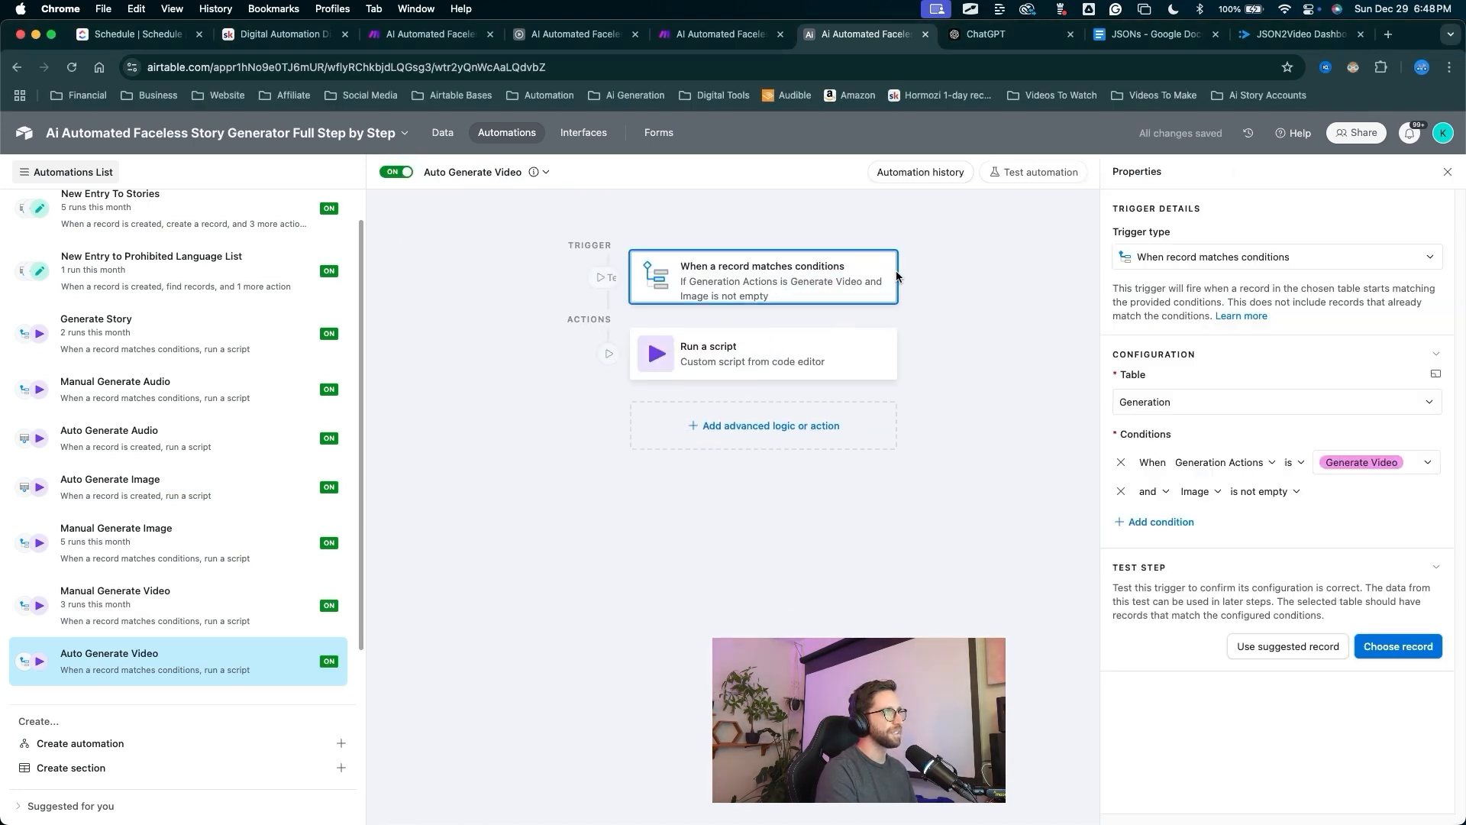
pyautogui.moveTo(894, 486)
pyautogui.mouseDown()
pyautogui.moveTo(1126, 338)
pyautogui.moveTo(1132, 510)
pyautogui.moveTo(1217, 496)
pyautogui.mouseUp()
pyautogui.moveTo(1008, 627); pyautogui.dragTo(1211, 466)
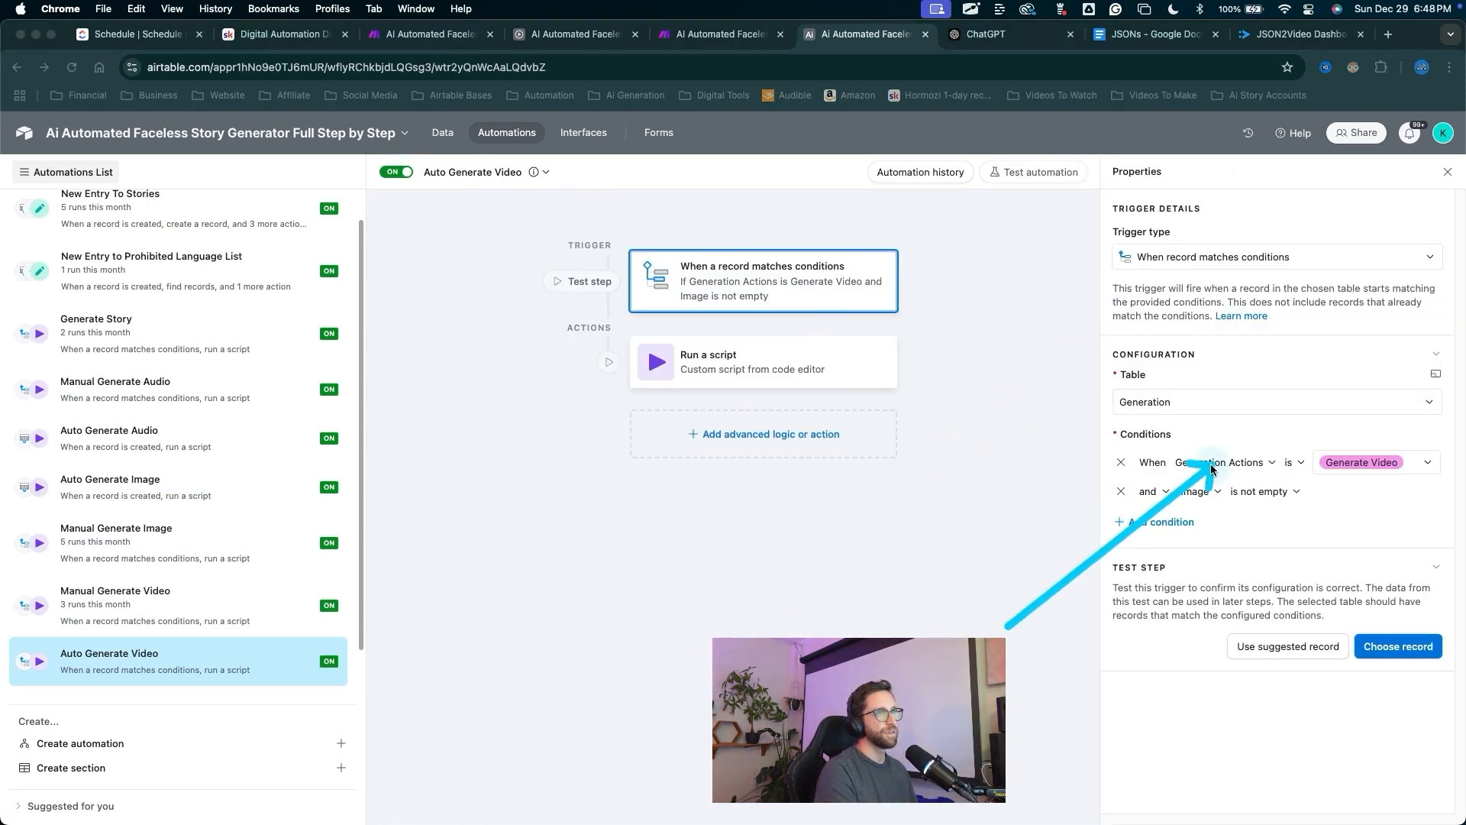
pyautogui.click(1212, 464)
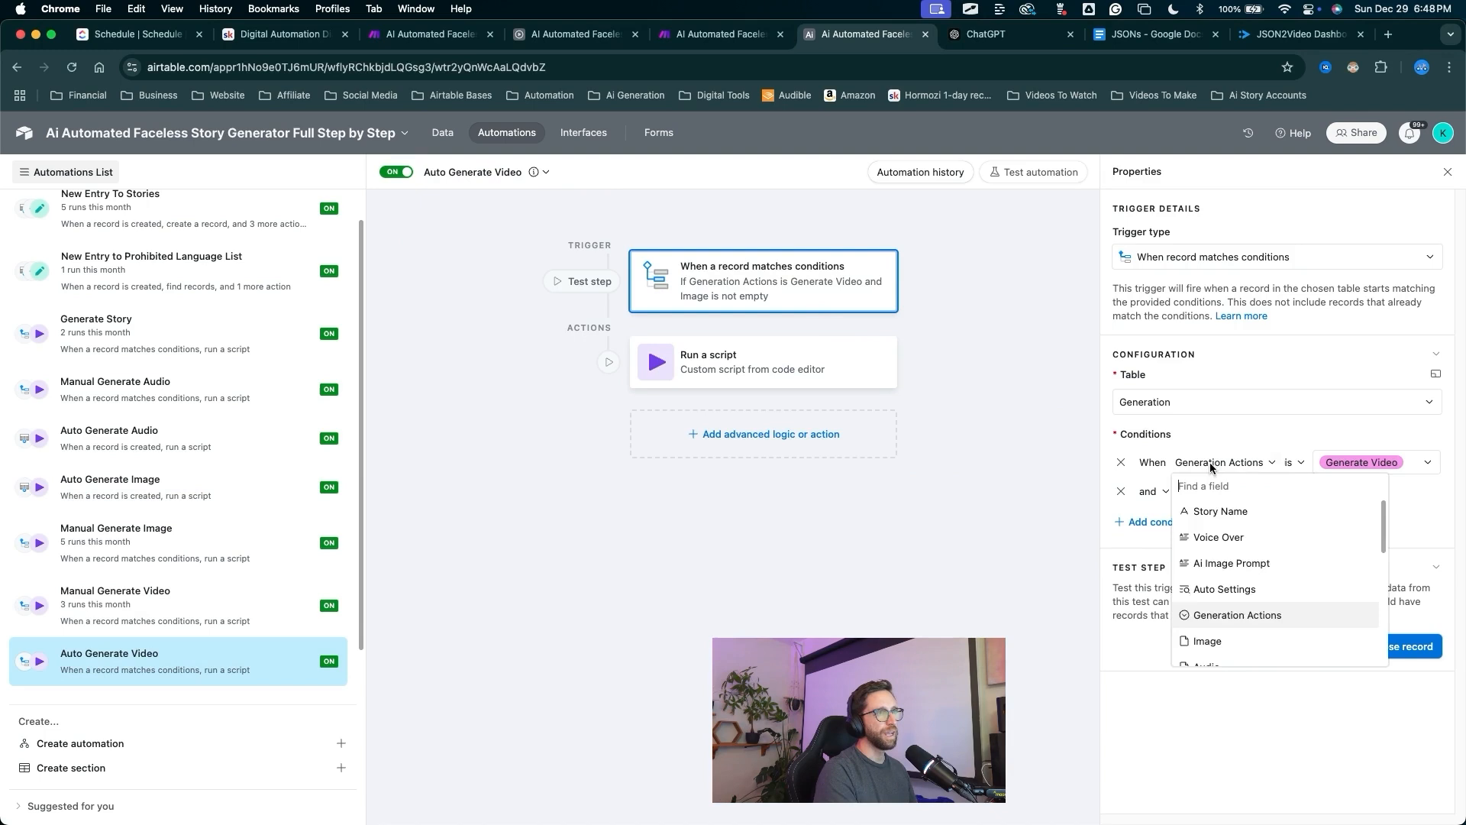
pyautogui.click(1222, 589)
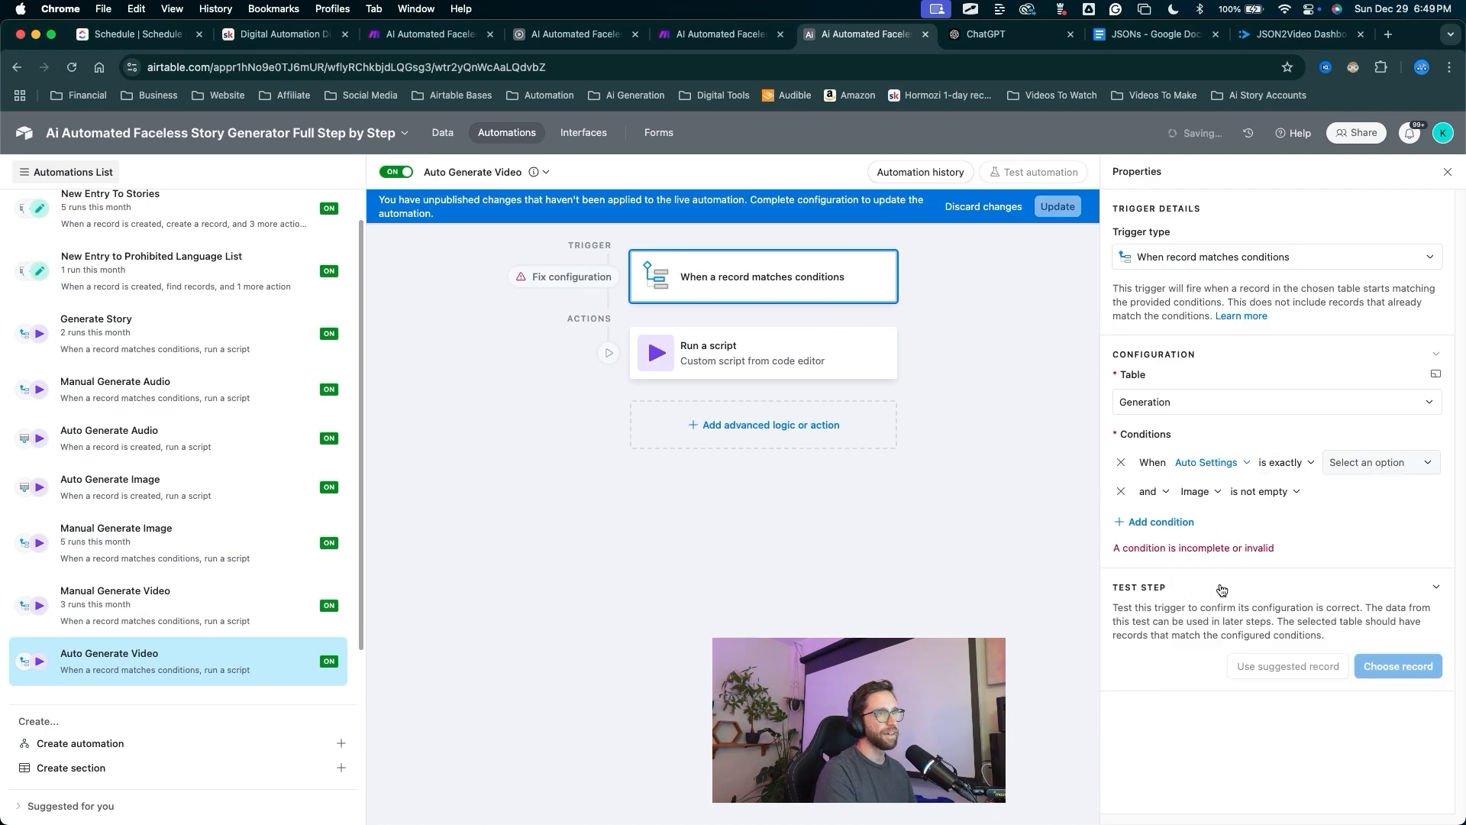
pyautogui.click(1344, 462)
pyautogui.click(1363, 523)
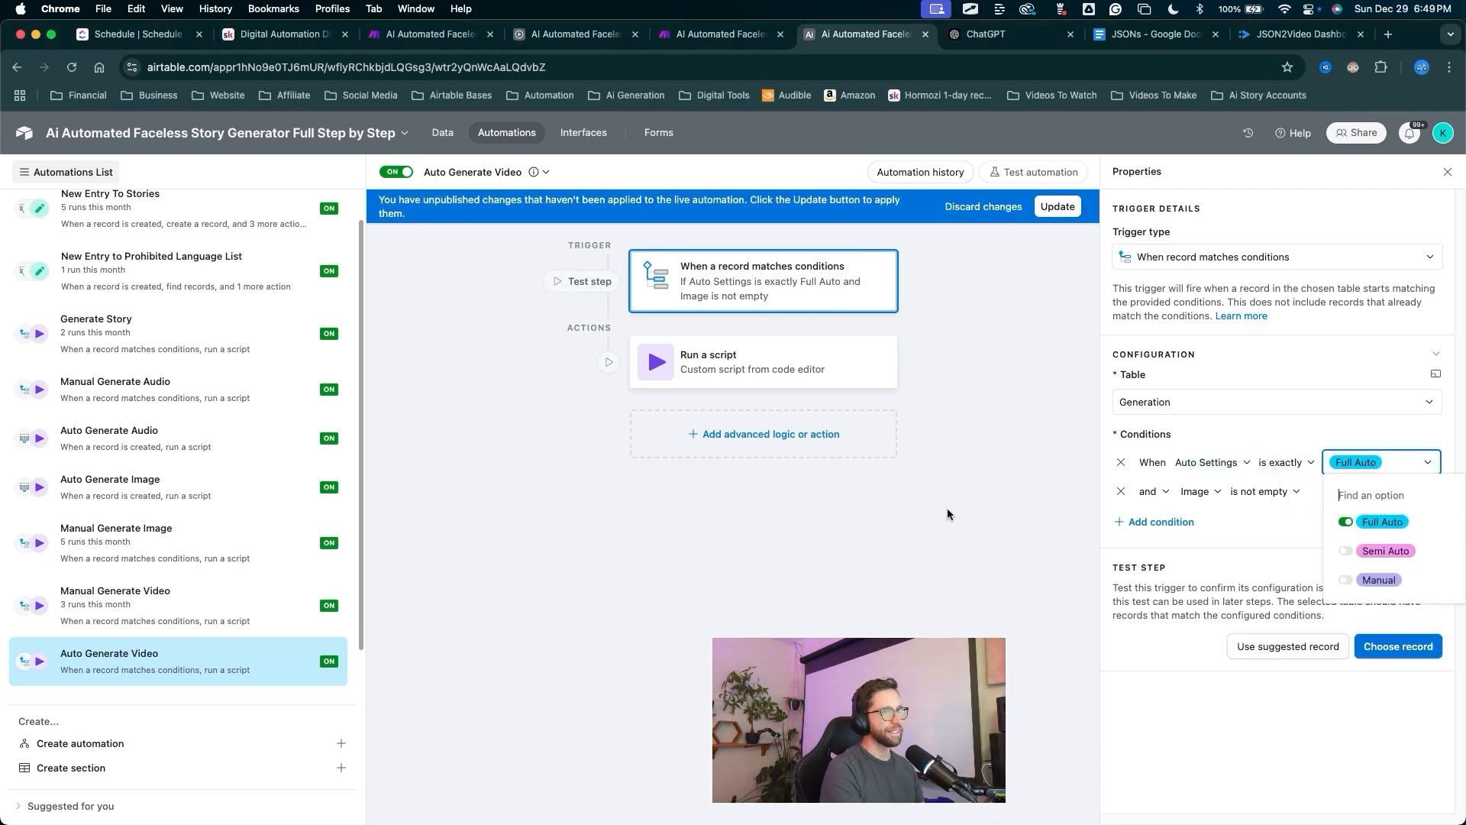
pyautogui.click(817, 633)
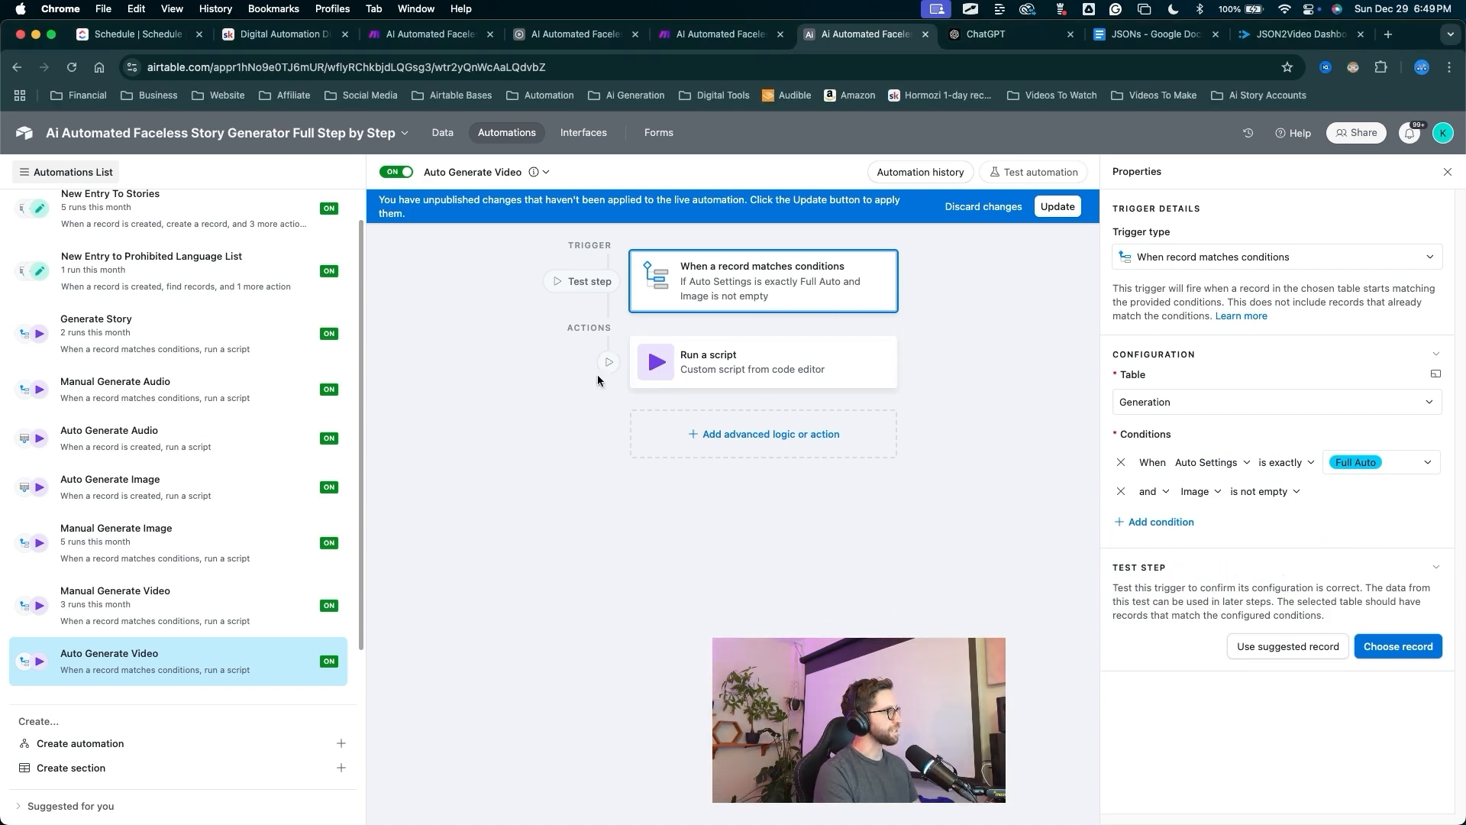
pyautogui.click(1058, 207)
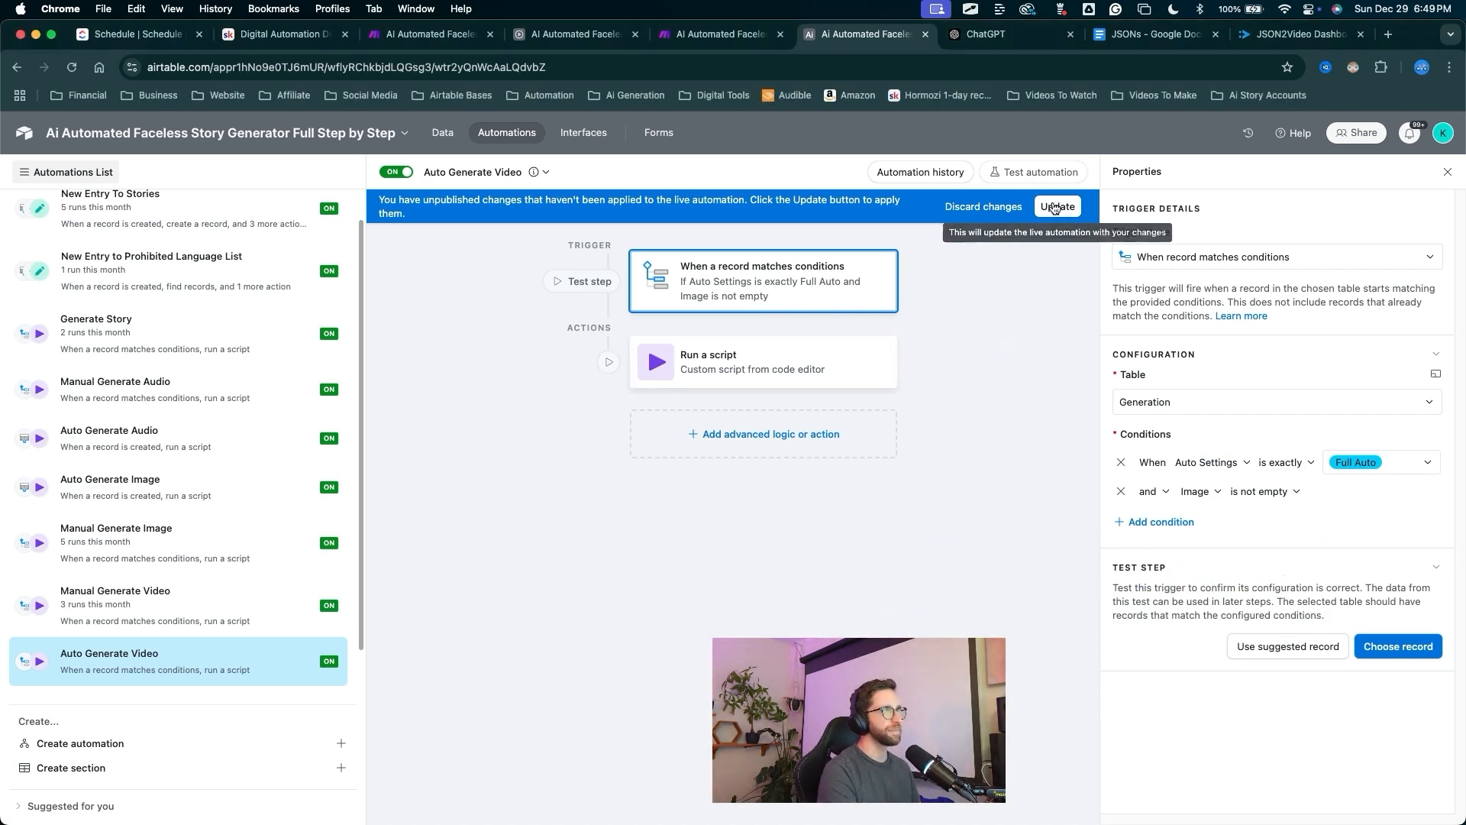
pyautogui.click(115, 588)
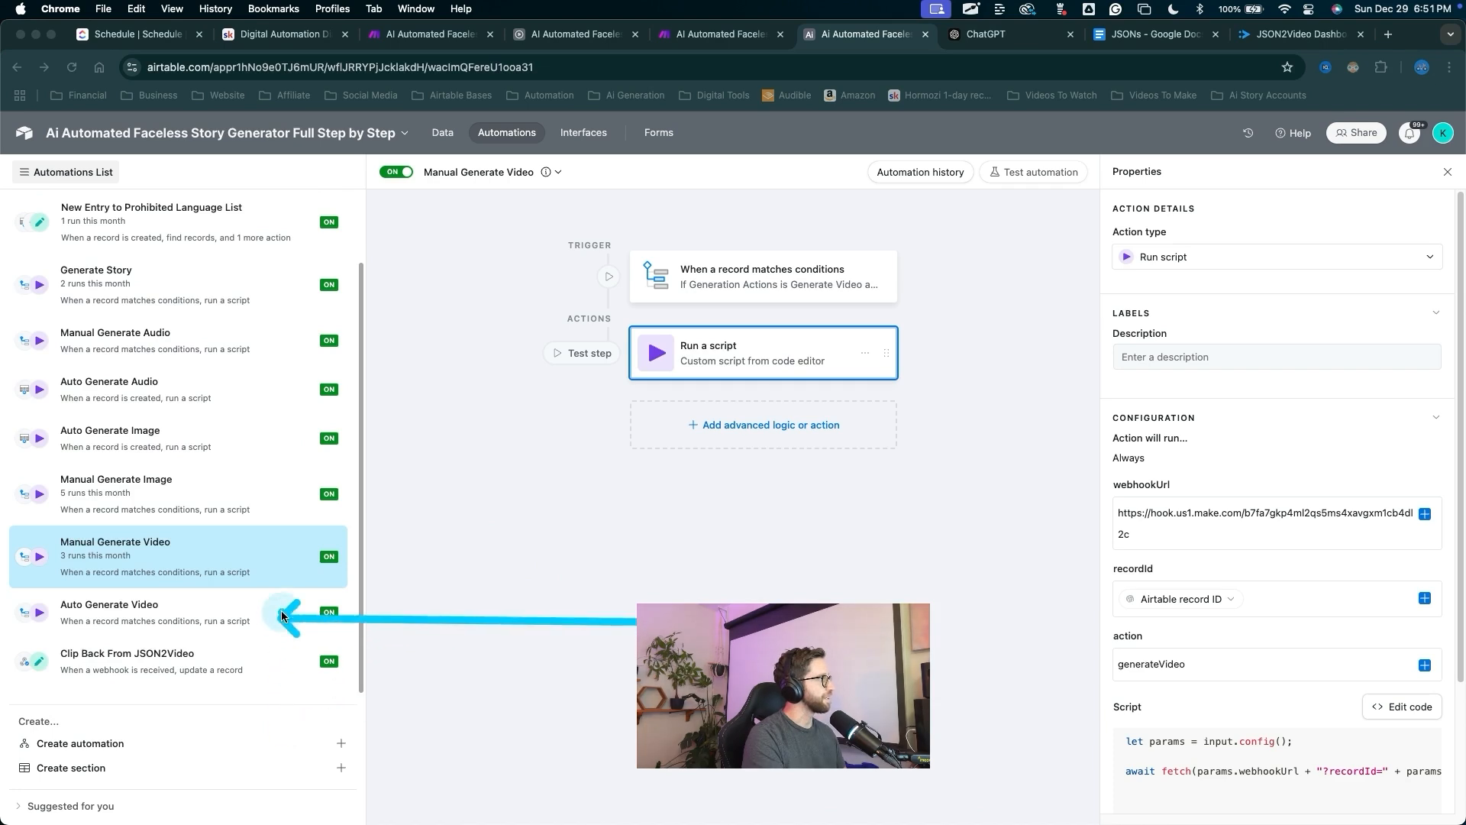
# Duplicate the Auto Generate Video automation and rename the copy 'Auto Merge Audio + Video'.
pyautogui.press('Escape')
pyautogui.click(162, 608)
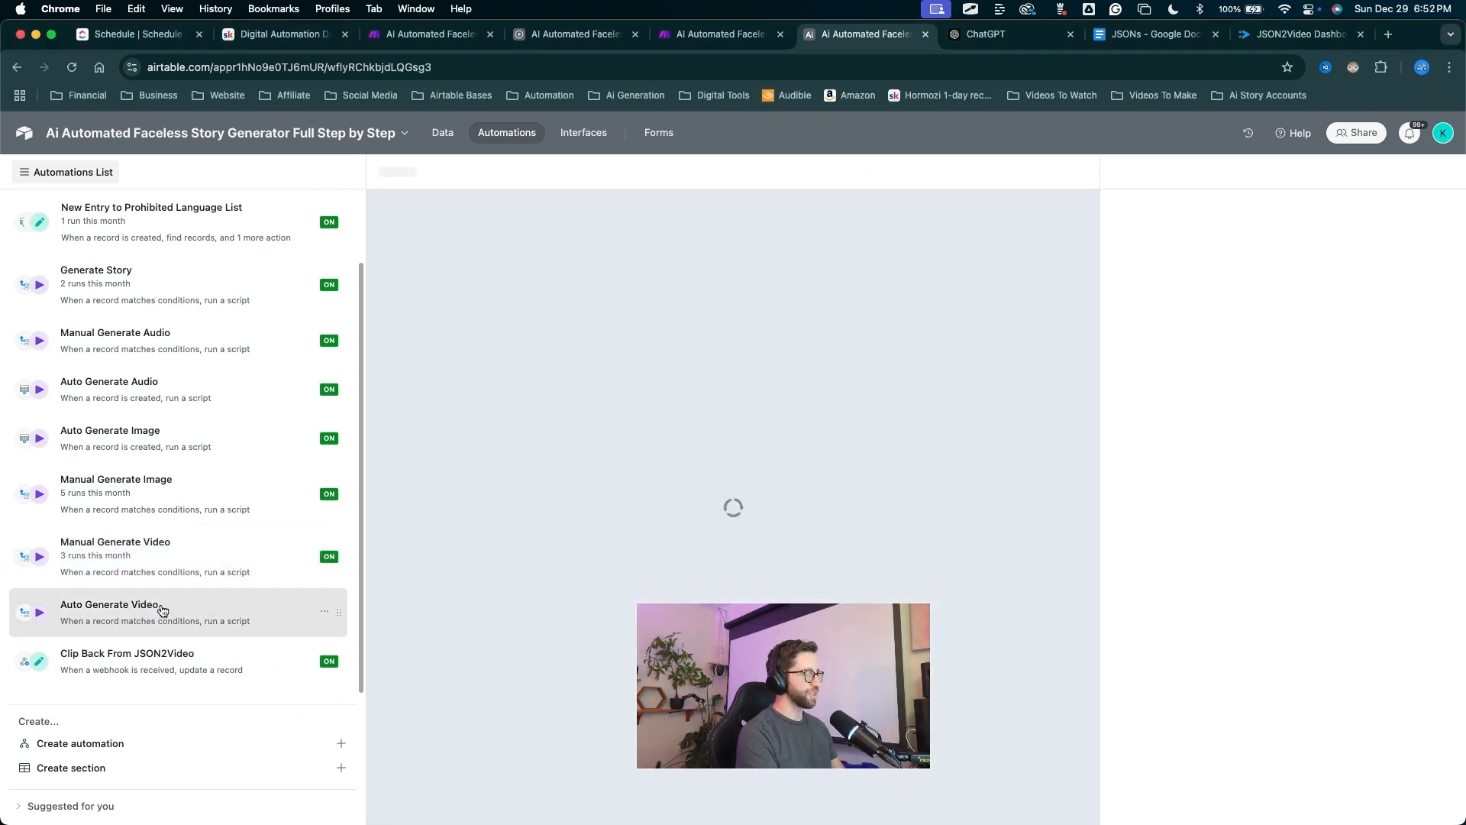
pyautogui.rightClick(222, 617)
pyautogui.click(249, 682)
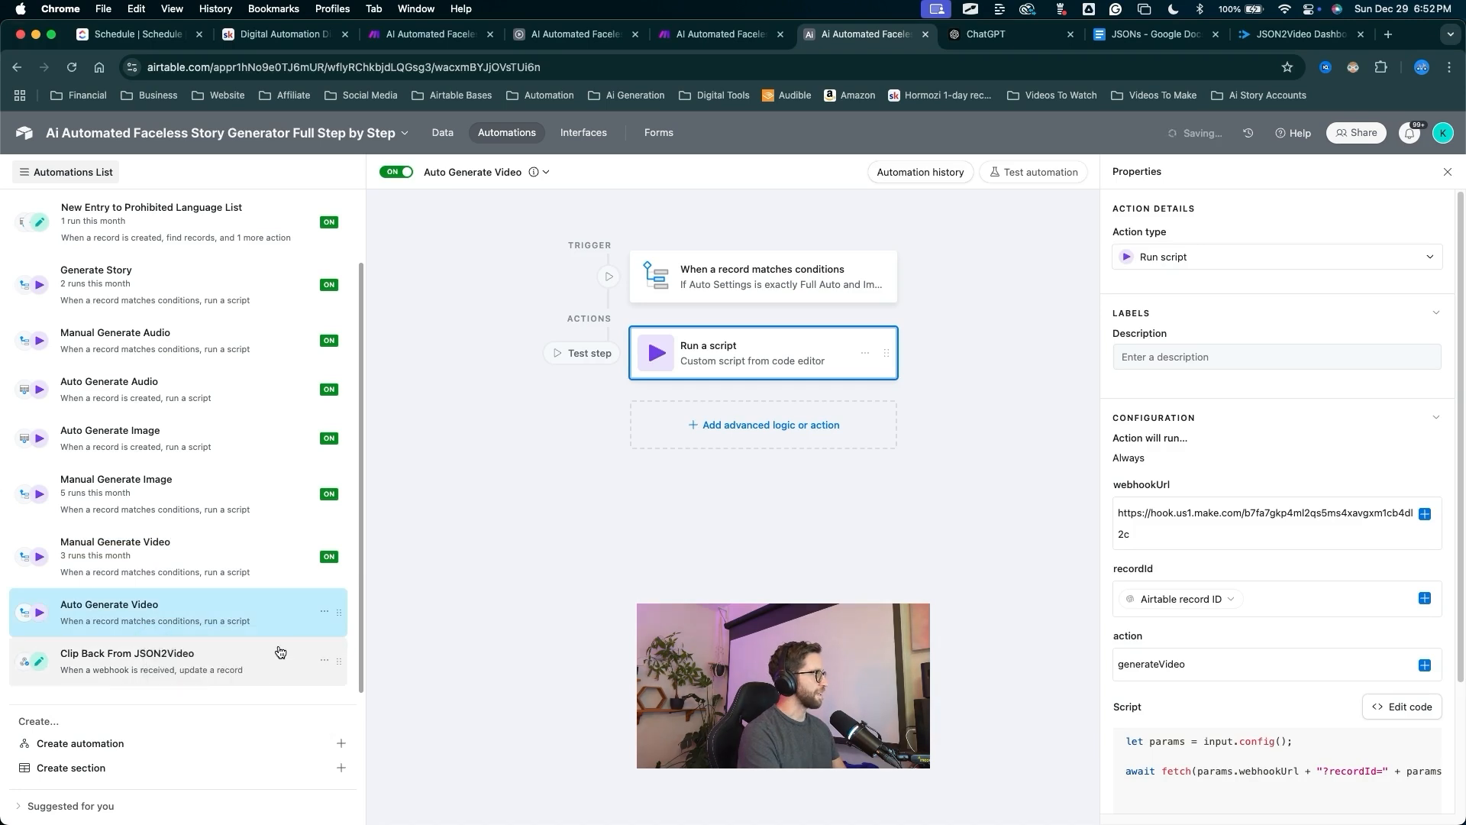
pyautogui.moveTo(503, 358); pyautogui.dragTo(483, 184)
pyautogui.press('Escape')
pyautogui.click(483, 177)
pyautogui.click(492, 210)
pyautogui.press('Right')
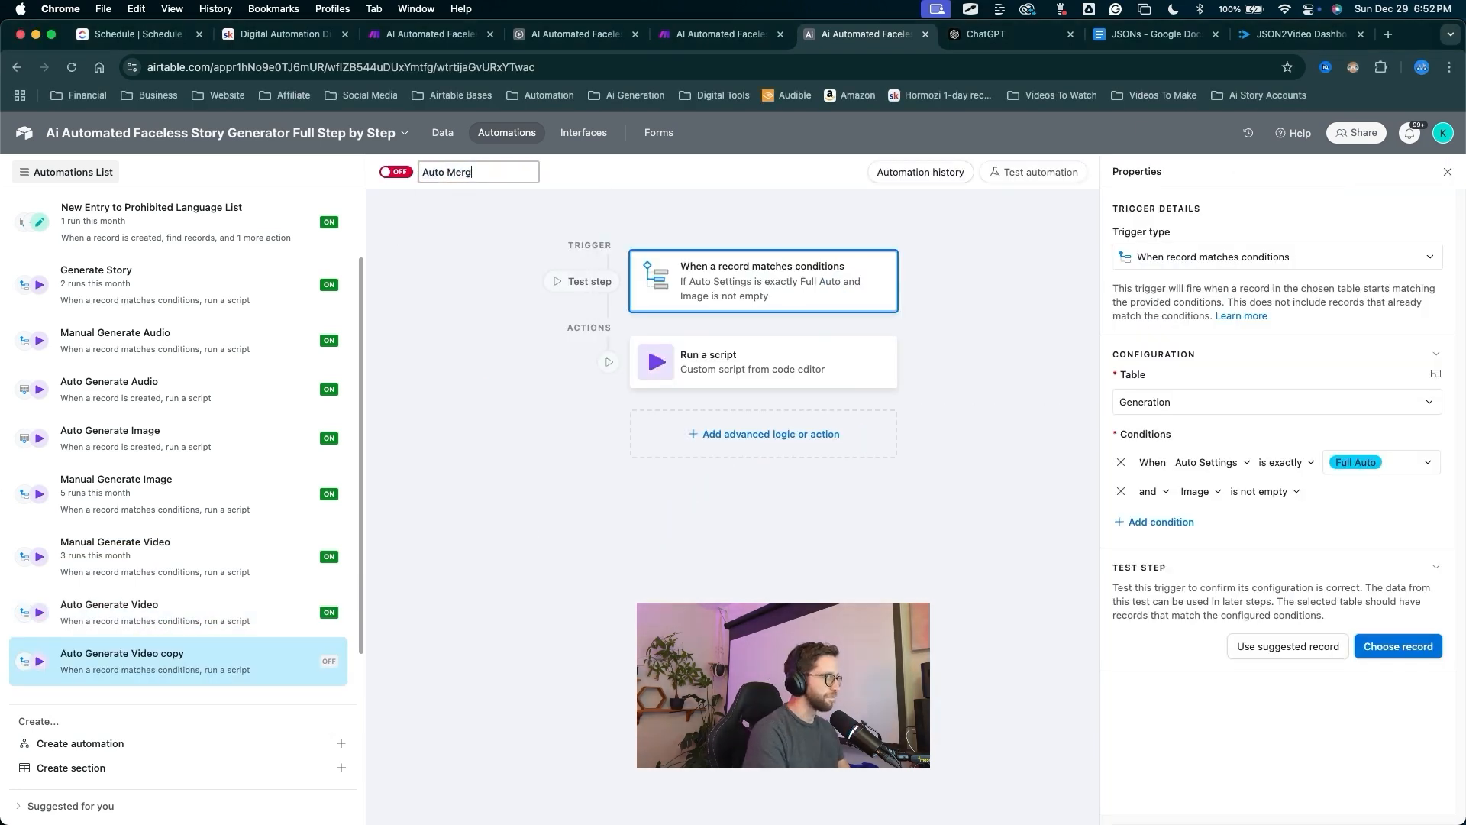
pyautogui.write('Auto Merge Audio')
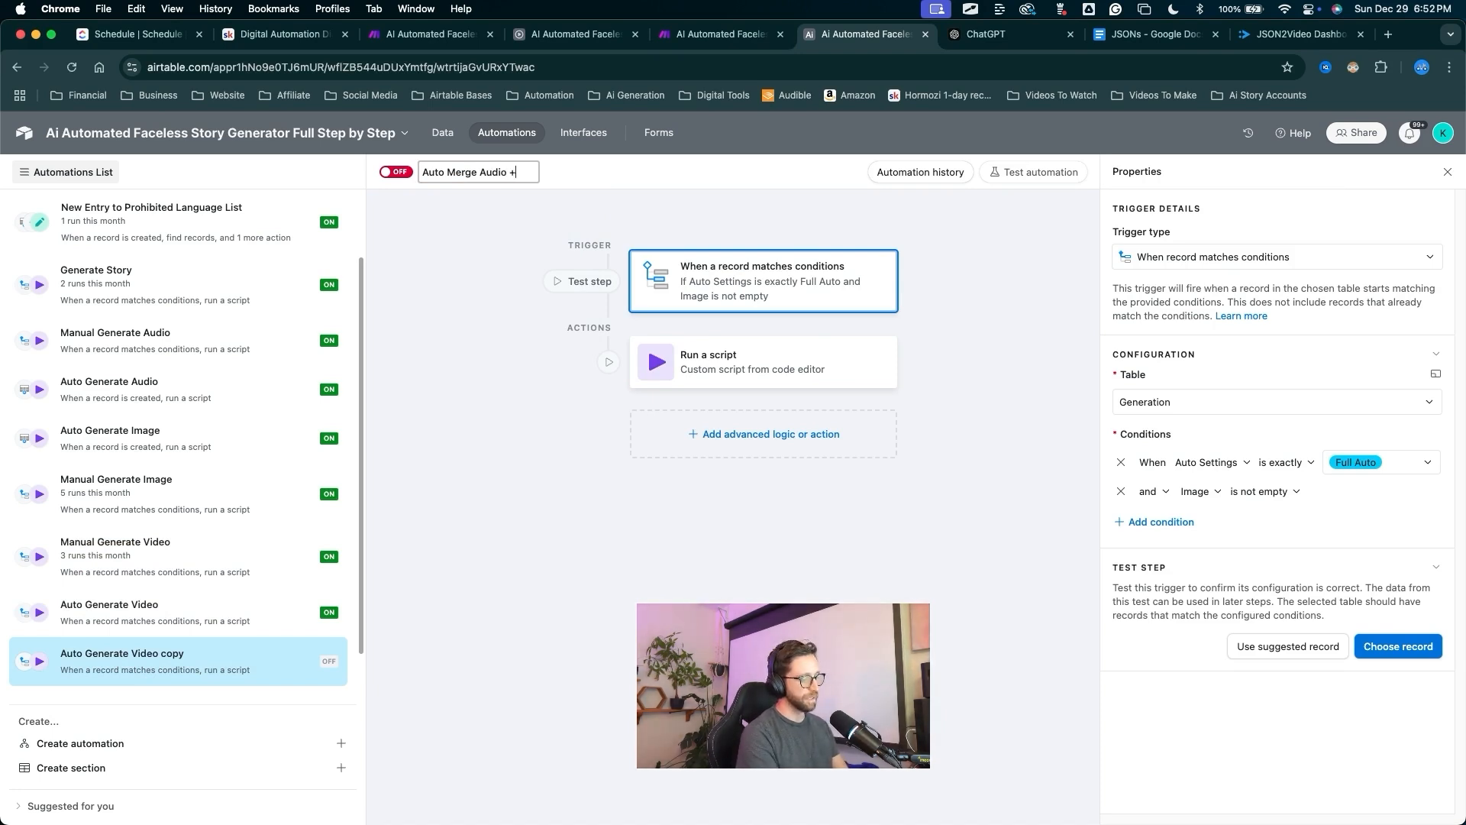
pyautogui.write(' + Video')
pyautogui.press('Return')
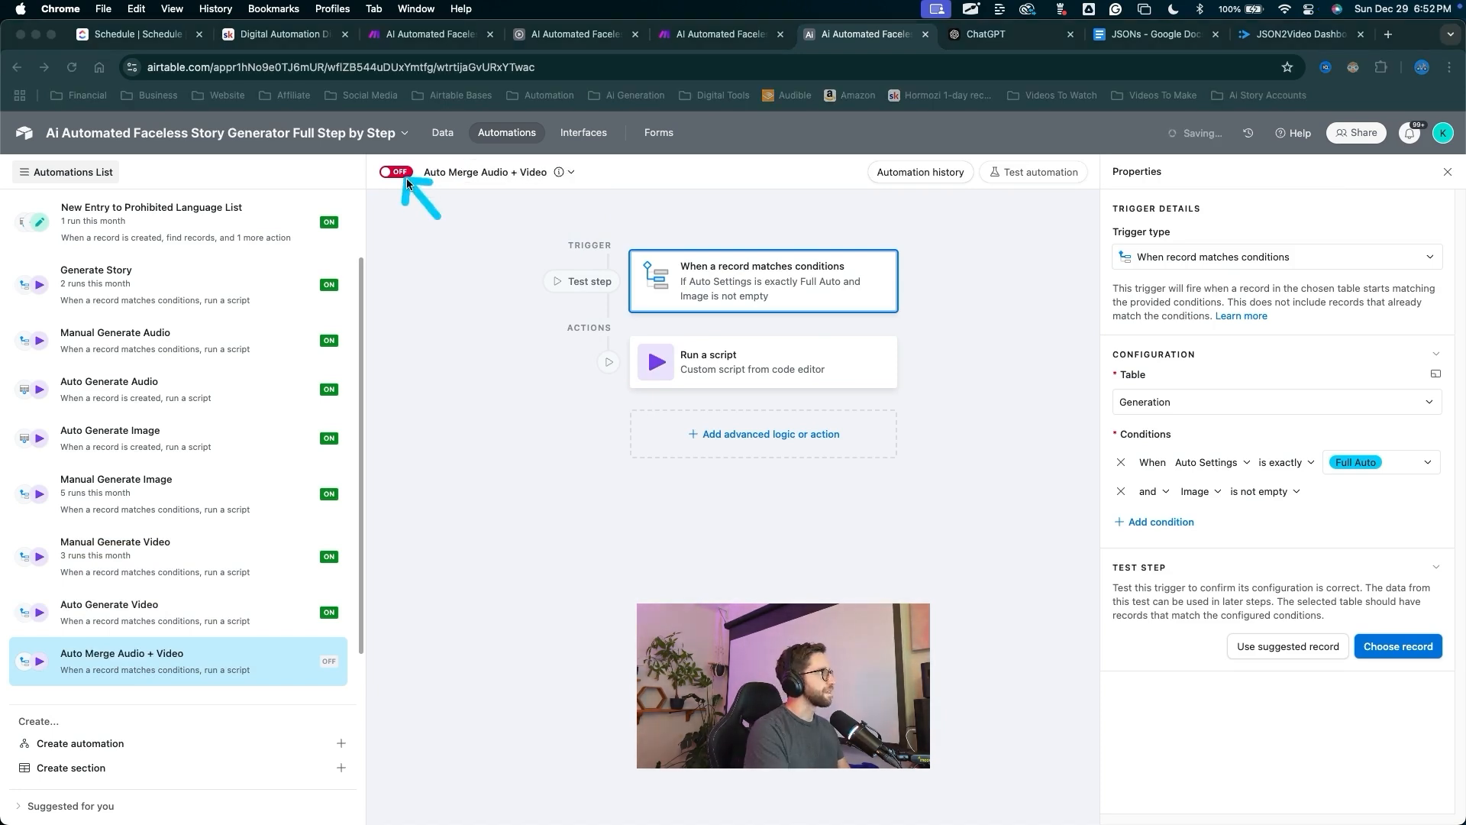
# Turn the automation on and make Auto Settings match any of Full Auto or Semi Auto.
pyautogui.click(405, 176)
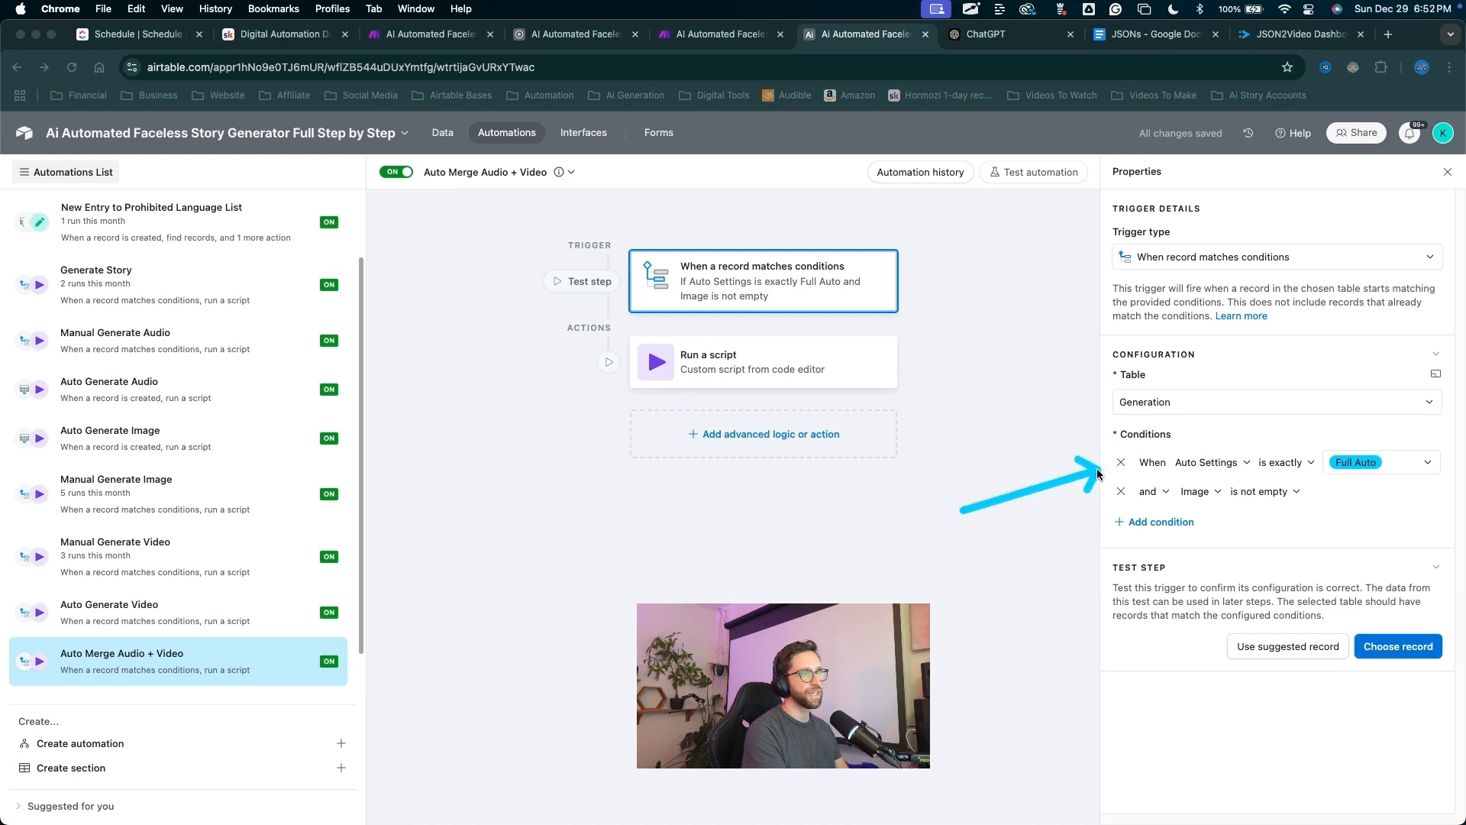
pyautogui.click(1296, 464)
pyautogui.click(1290, 518)
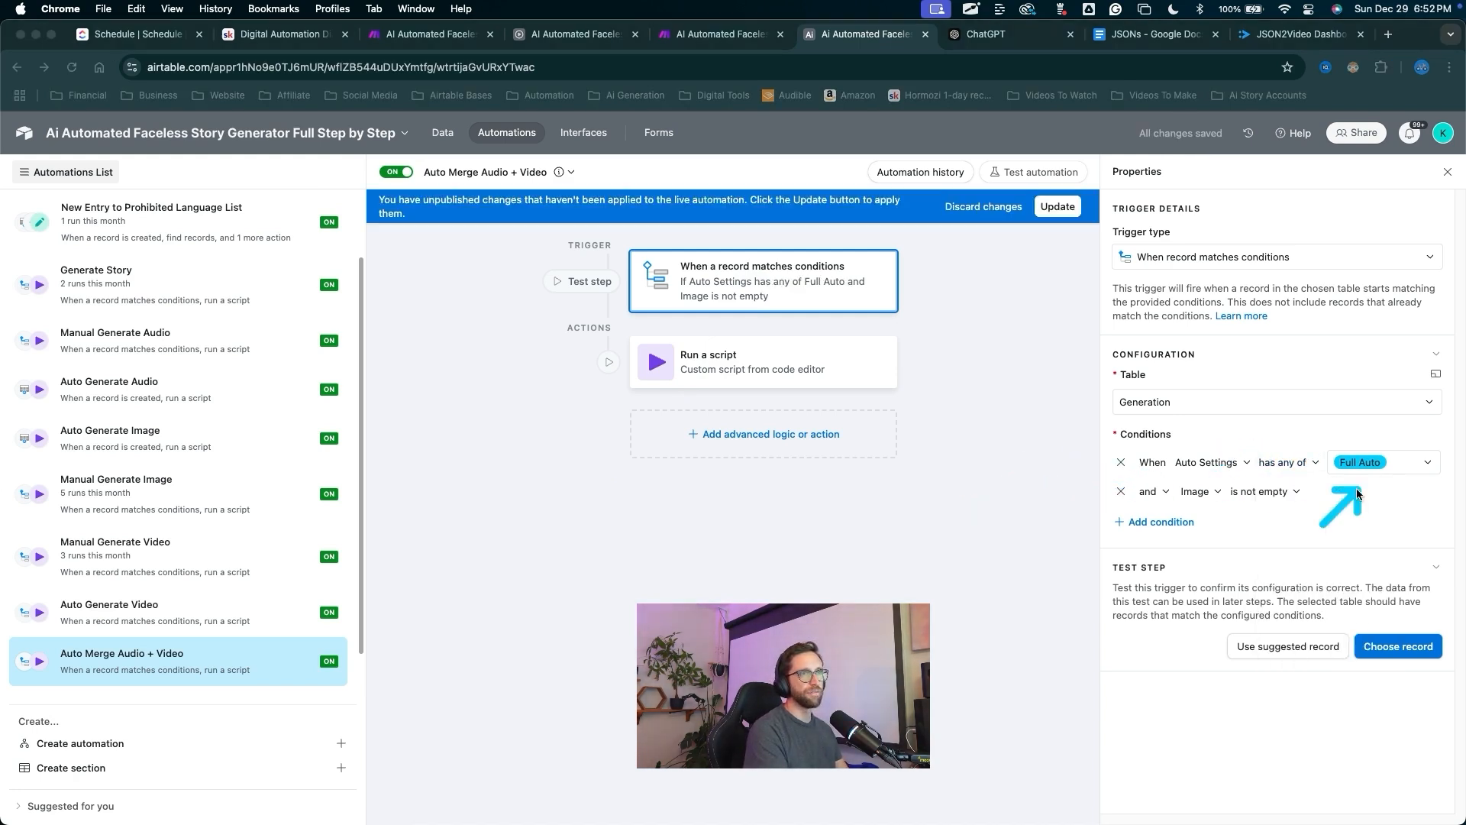
pyautogui.click(1391, 462)
pyautogui.click(1347, 550)
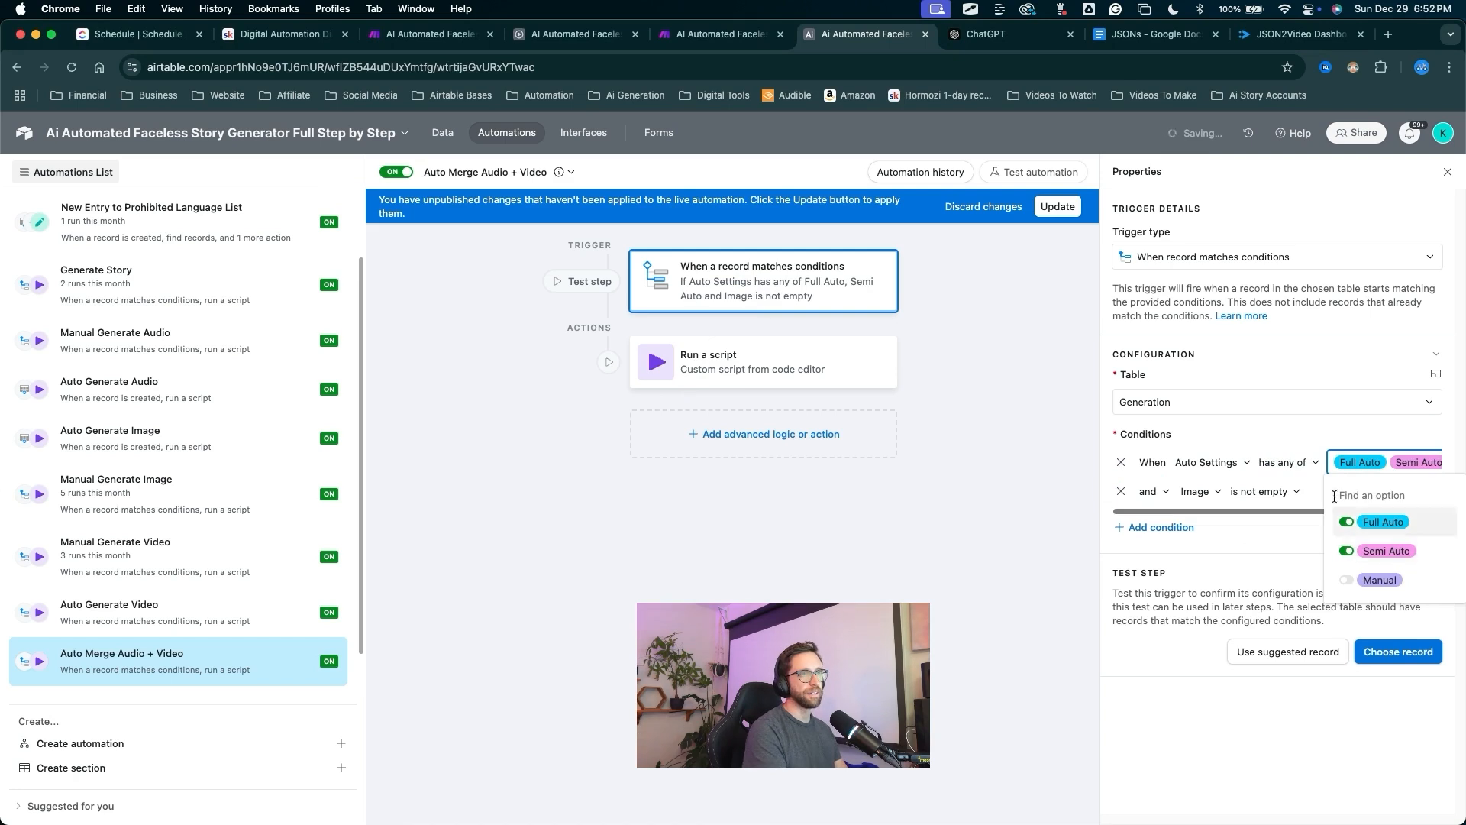
pyautogui.click(1249, 566)
# Add a 'Video is not empty' trigger condition and publish the updated trigger.
pyautogui.hotkey('ctrl', 'a')
pyautogui.moveTo(1189, 614); pyautogui.dragTo(1156, 565)
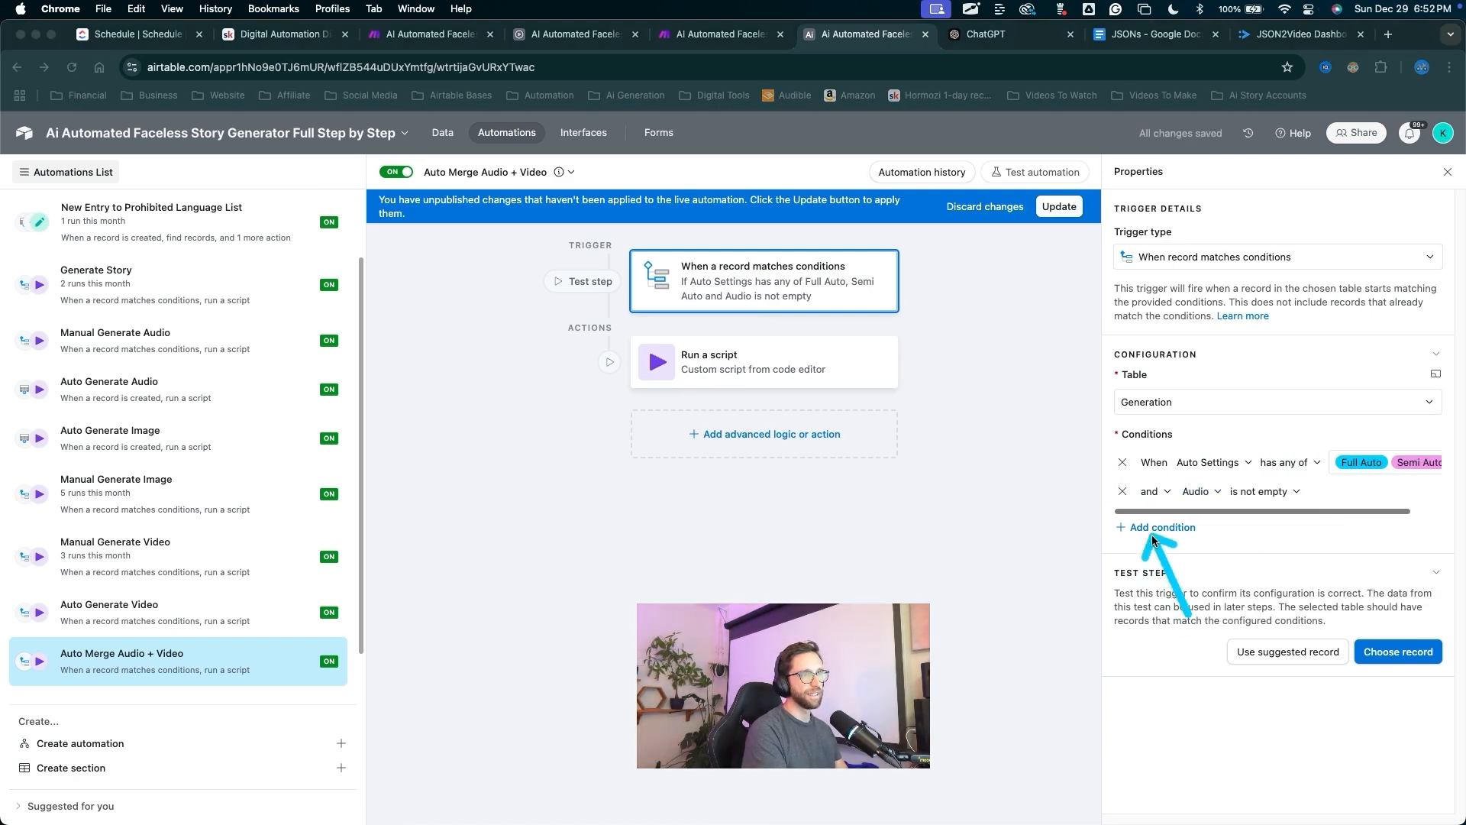
pyautogui.click(1156, 528)
pyautogui.click(1184, 520)
pyautogui.click(1201, 610)
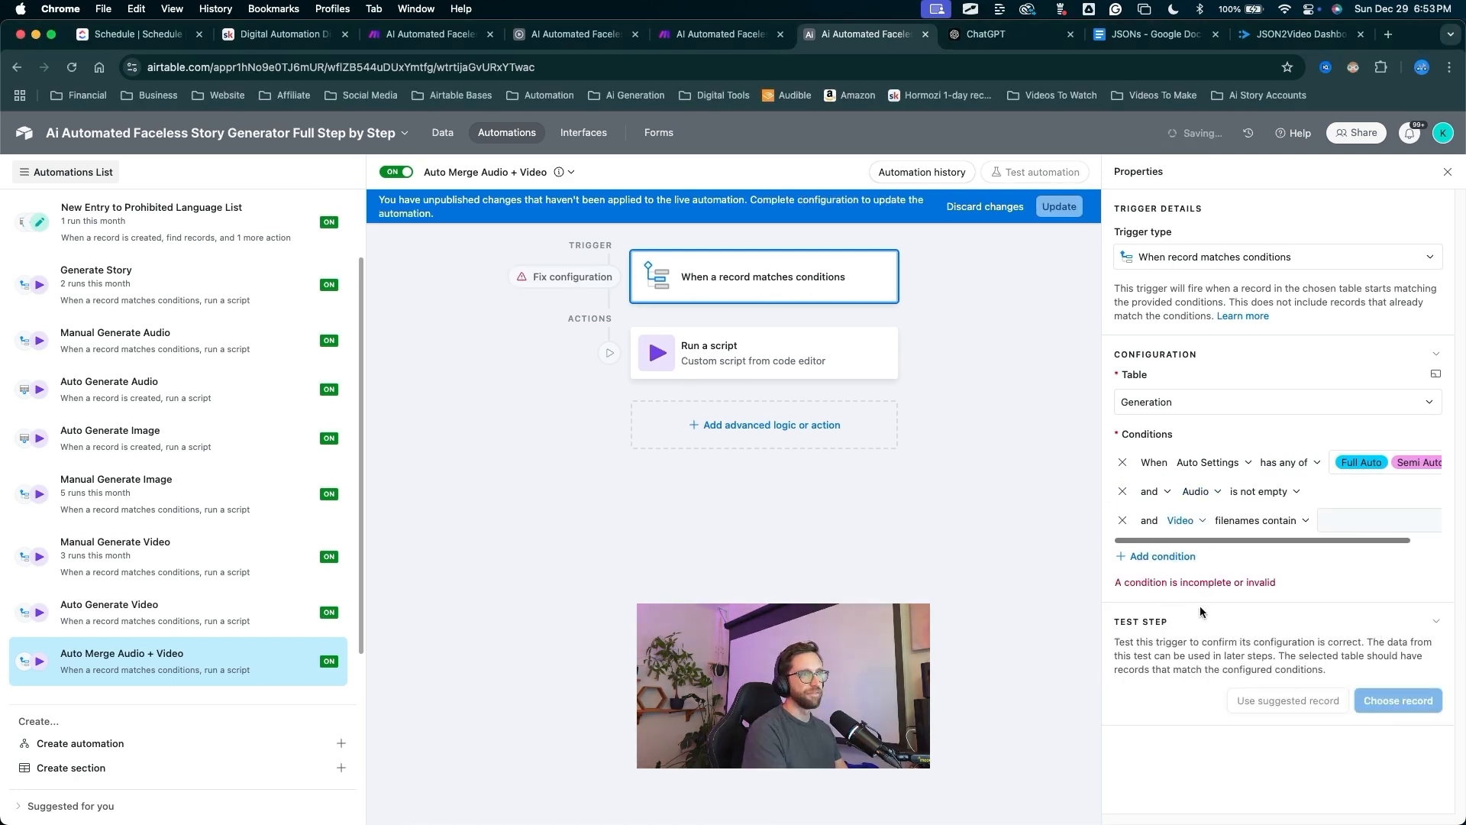
pyautogui.click(1262, 520)
pyautogui.click(1261, 649)
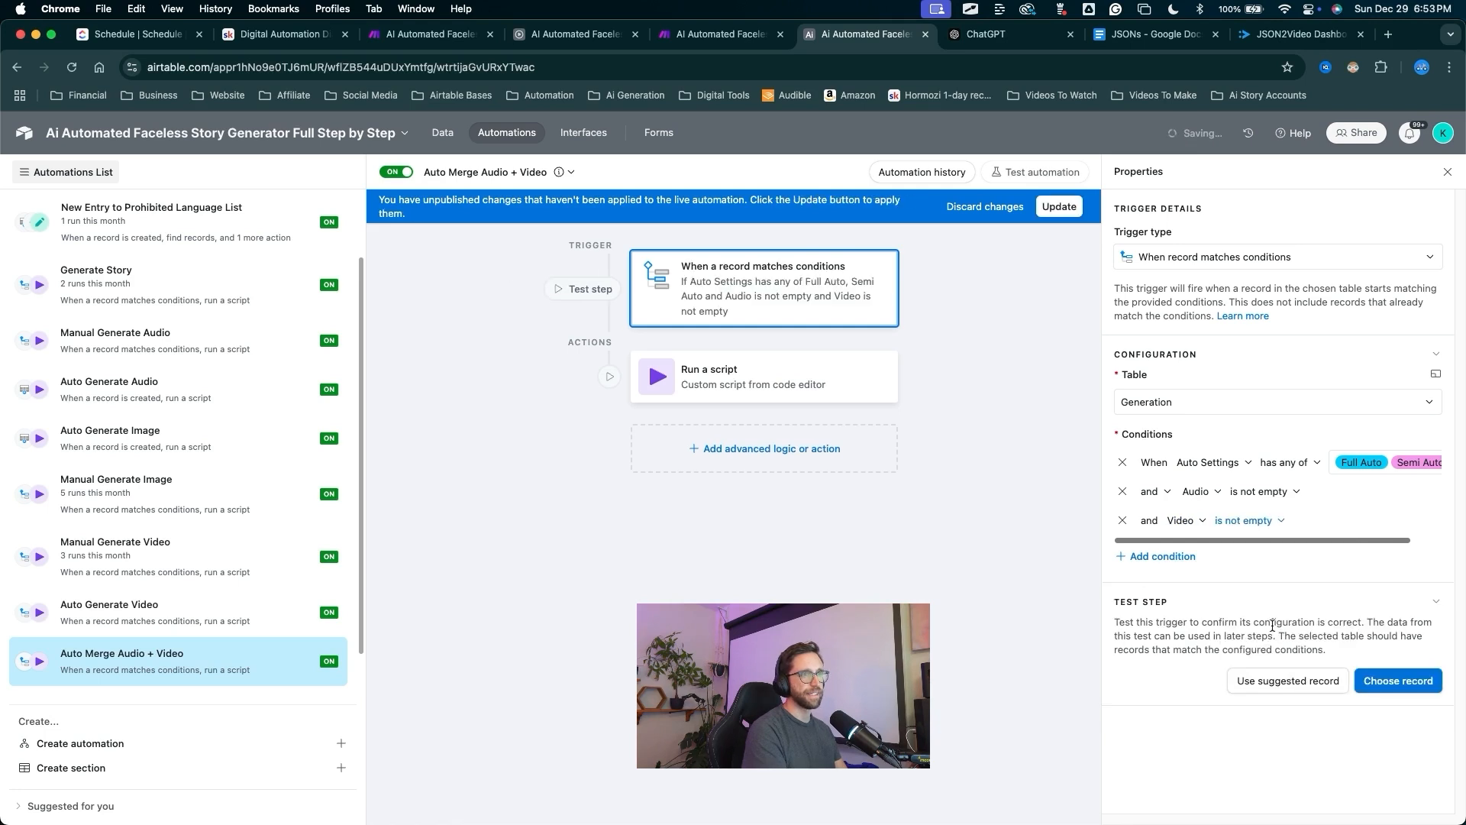
pyautogui.hotkey('ctrl', 'a')
pyautogui.moveTo(920, 661); pyautogui.dragTo(1115, 495)
pyautogui.moveTo(920, 661)
pyautogui.mouseDown()
pyautogui.moveTo(946, 321)
pyautogui.moveTo(1057, 481)
pyautogui.mouseUp()
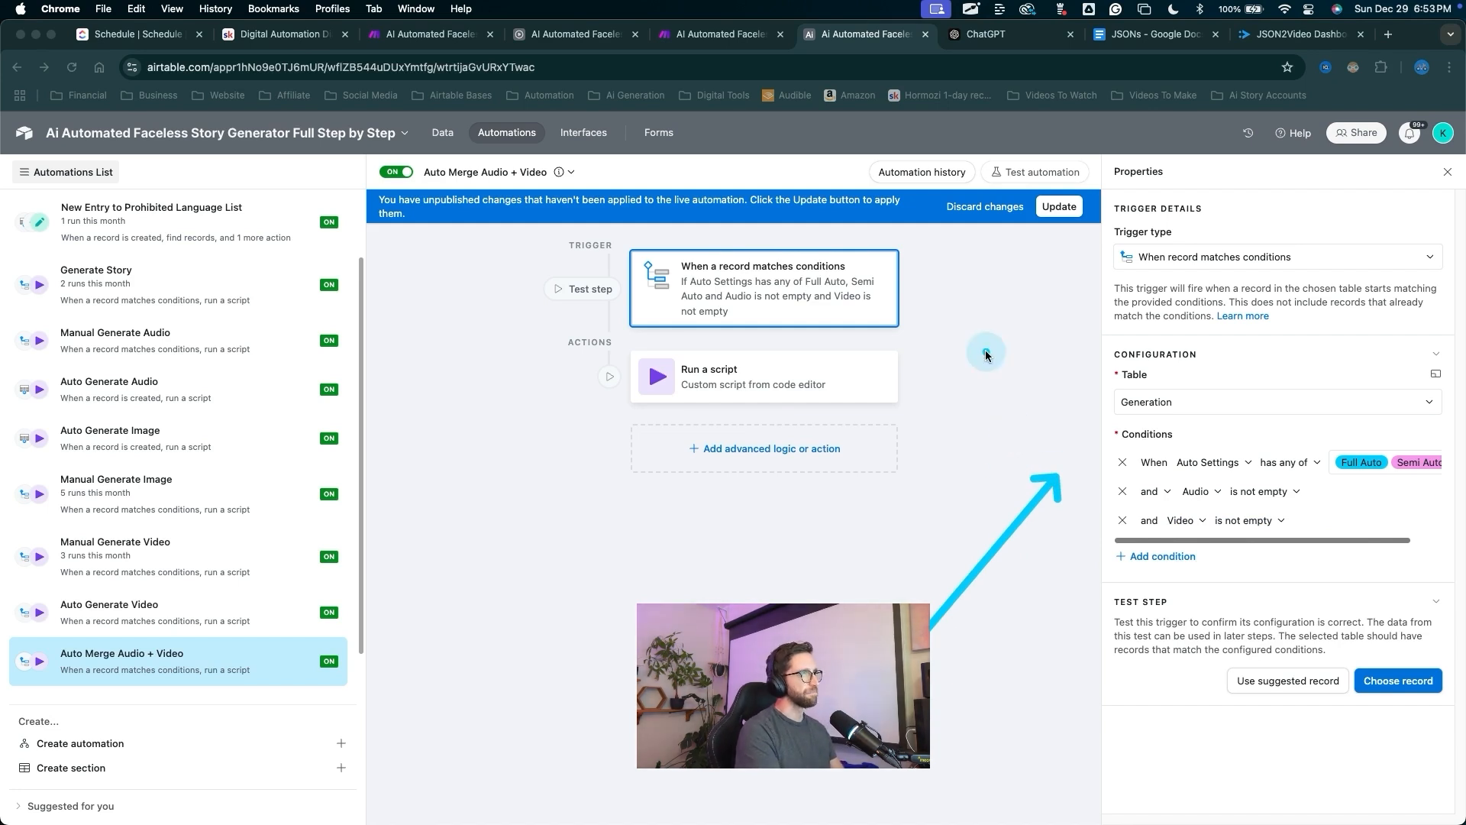
pyautogui.hotkey('ctrl', 'a')
pyautogui.hotkey('ctrl', 'a')
pyautogui.moveTo(1033, 374)
pyautogui.mouseDown()
pyautogui.moveTo(1057, 231)
pyautogui.moveTo(764, 372)
pyautogui.mouseUp()
pyautogui.hotkey('ctrl', 'a')
pyautogui.click(1056, 211)
# Change the run-script action value from generateVideo to mergeAudioVideo and publish the change.
pyautogui.hotkey('ctrl', 'a')
pyautogui.hotkey('ctrl', 'a')
pyautogui.doubleClick(778, 369)
pyautogui.hotkey('ctrl', 'a')
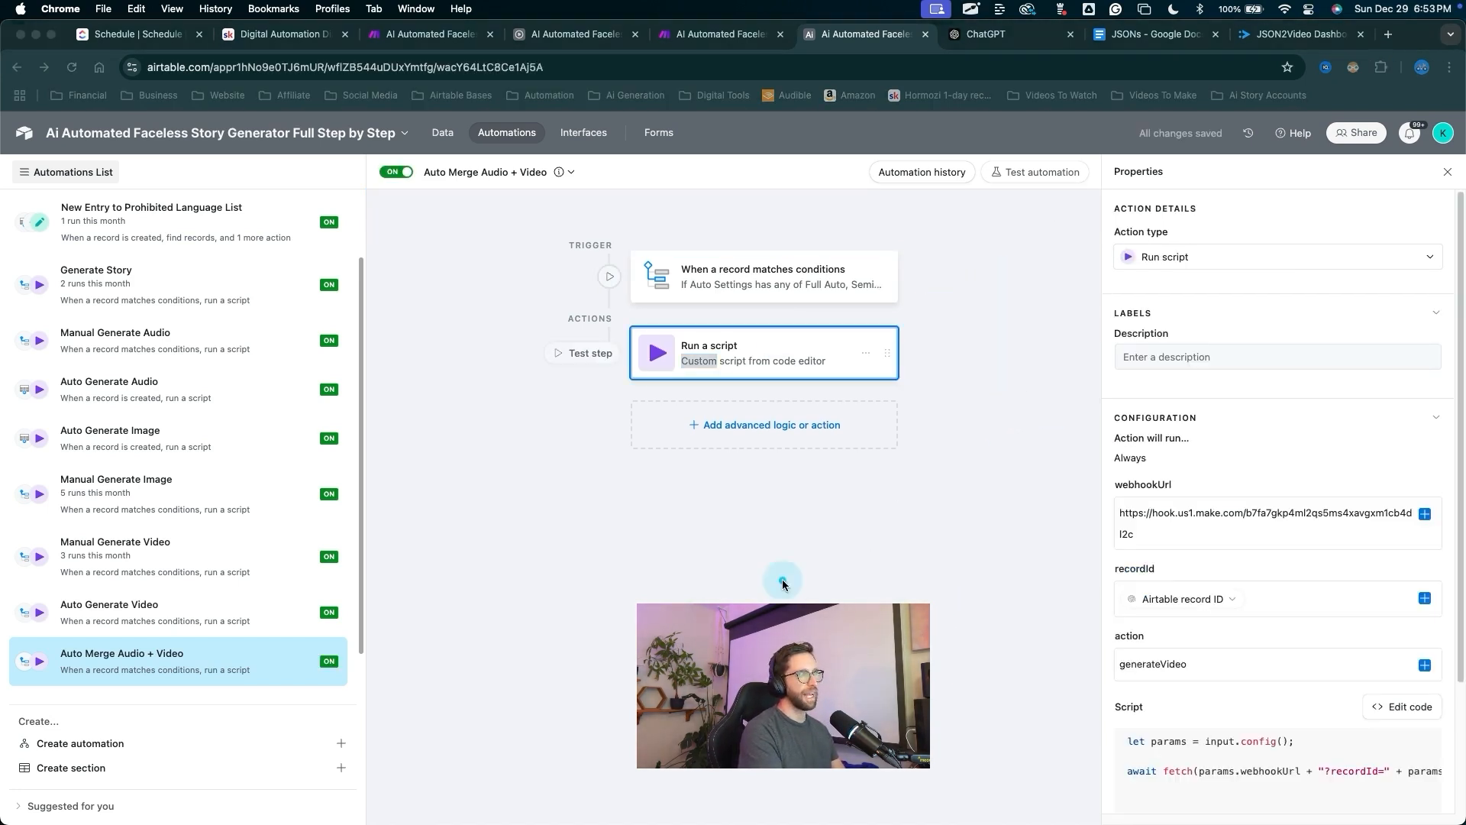
pyautogui.moveTo(768, 569); pyautogui.dragTo(1164, 670)
pyautogui.hotkey('ctrl', 'a')
pyautogui.click(1208, 664)
pyautogui.click(1207, 663)
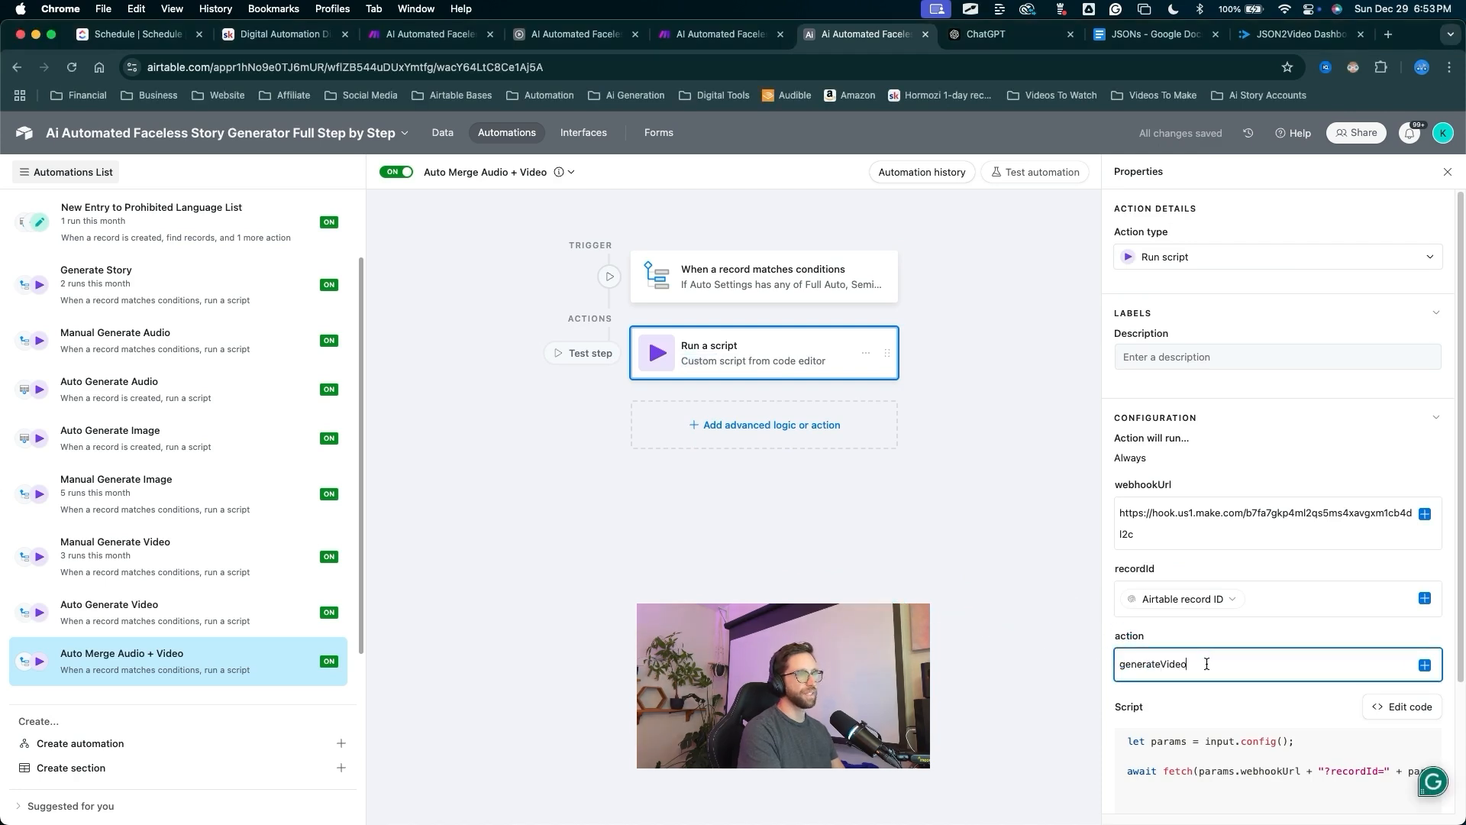
pyautogui.press('BackSpace')
pyautogui.press('BackSpace')
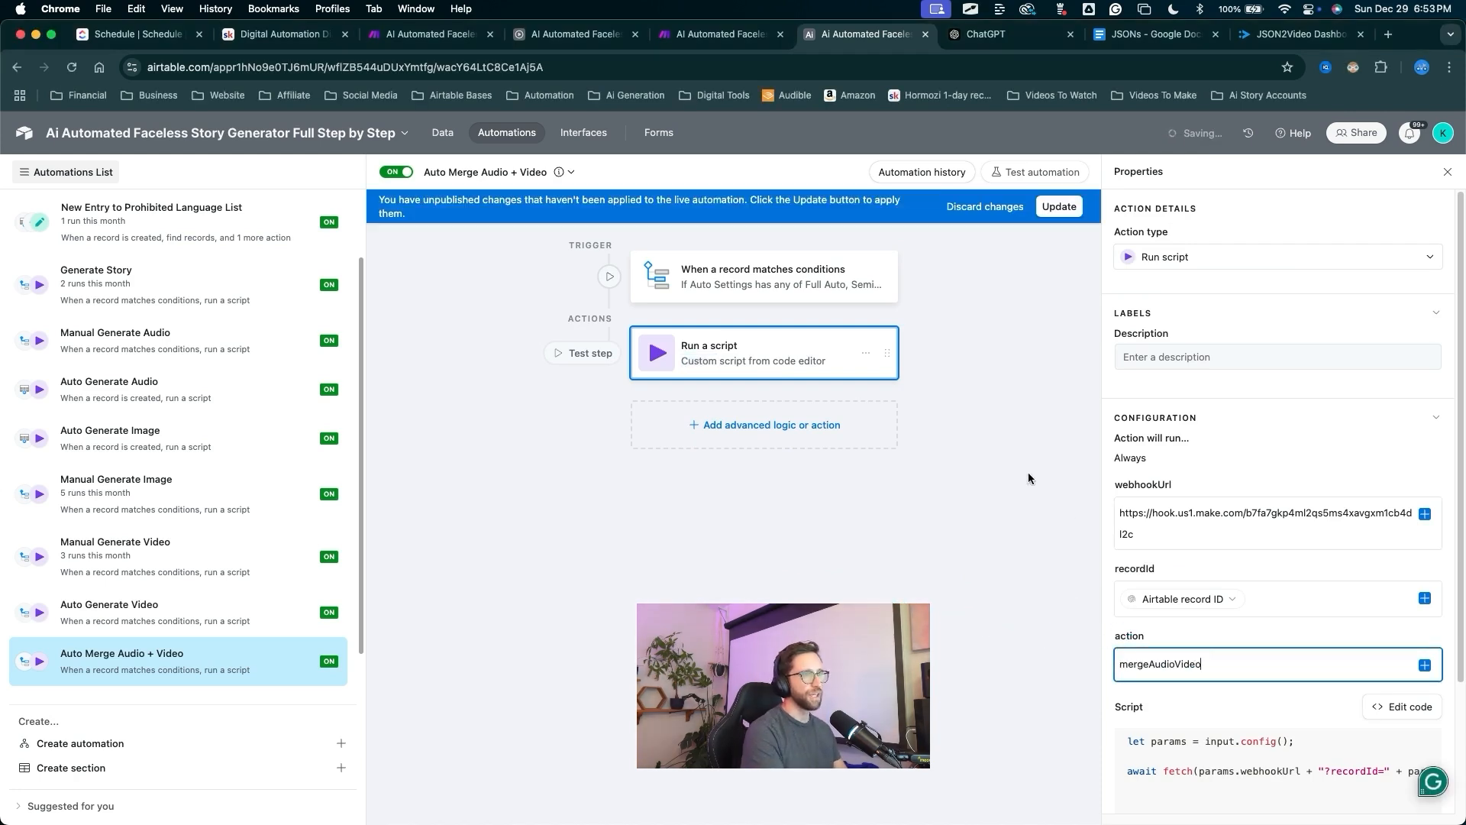
pyautogui.click(1051, 214)
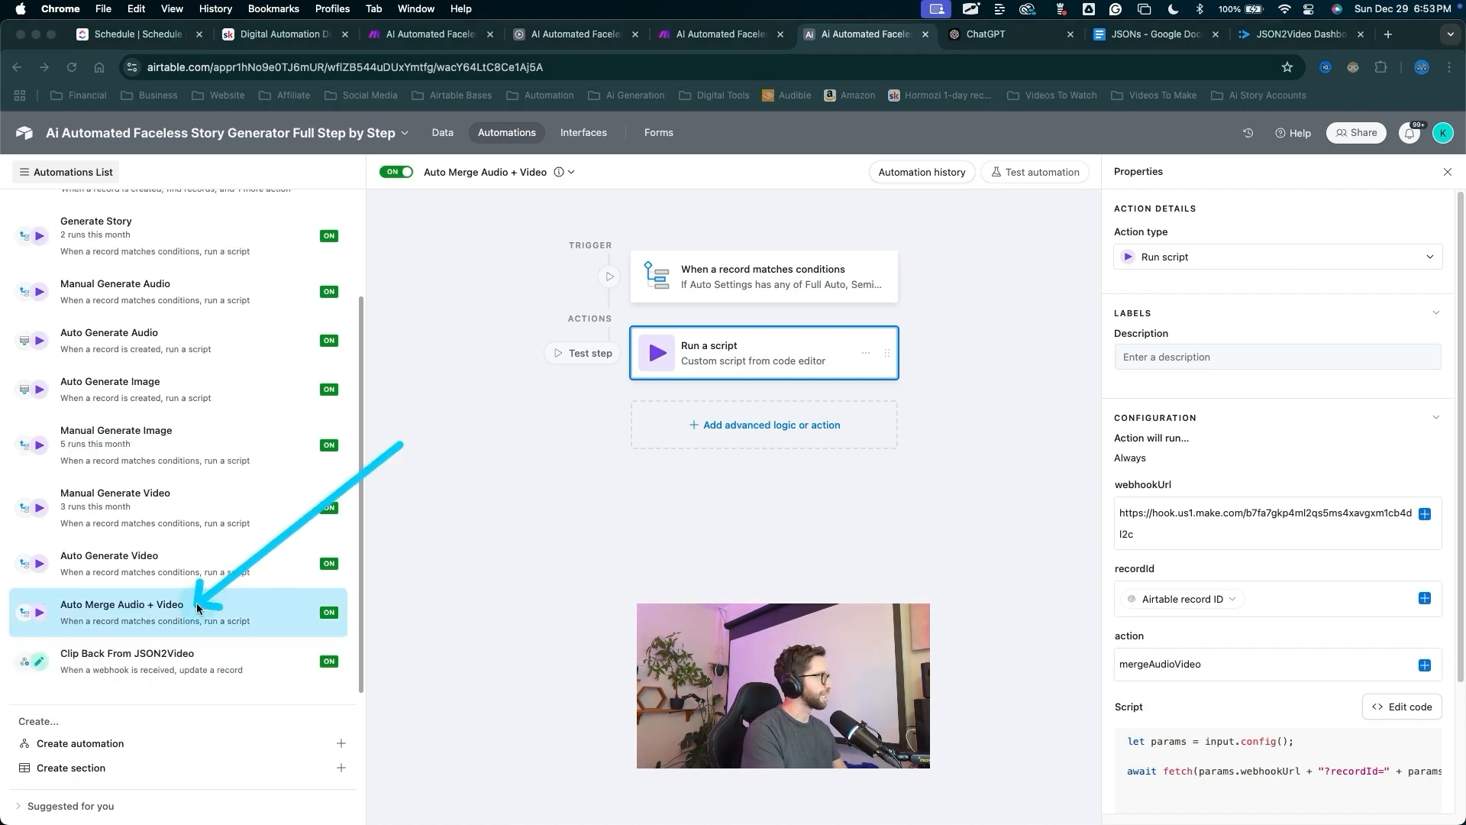
# Duplicate Auto Merge Audio + Video and rename the copy 'Manual Merge Audio + Video'.
pyautogui.rightClick(197, 607)
pyautogui.click(229, 672)
pyautogui.hotkey('ctrl', 'a')
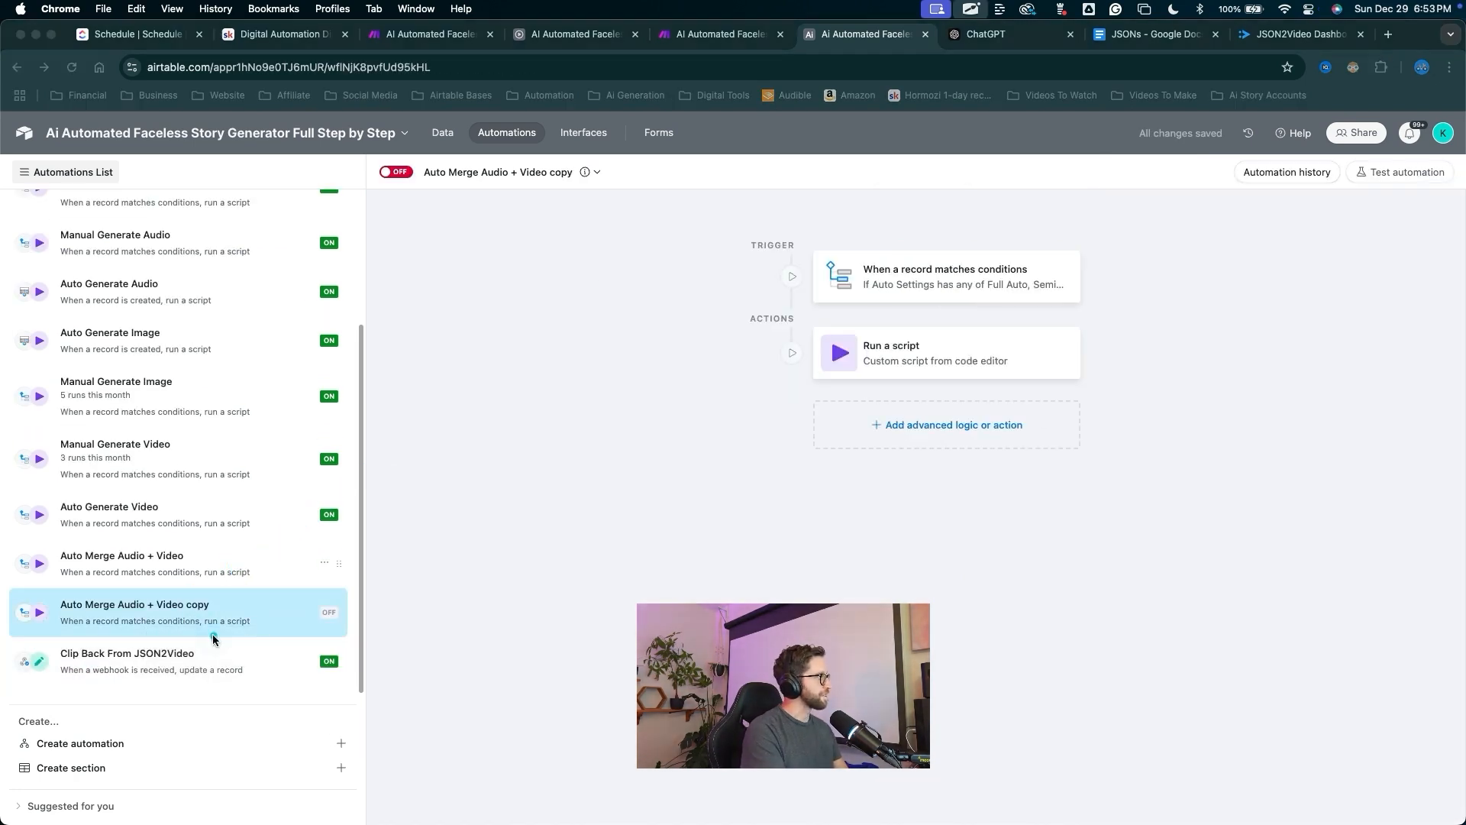
pyautogui.moveTo(83, 599)
pyautogui.mouseDown()
pyautogui.moveTo(342, 614)
pyautogui.moveTo(340, 563)
pyautogui.mouseUp()
pyautogui.press('Escape')
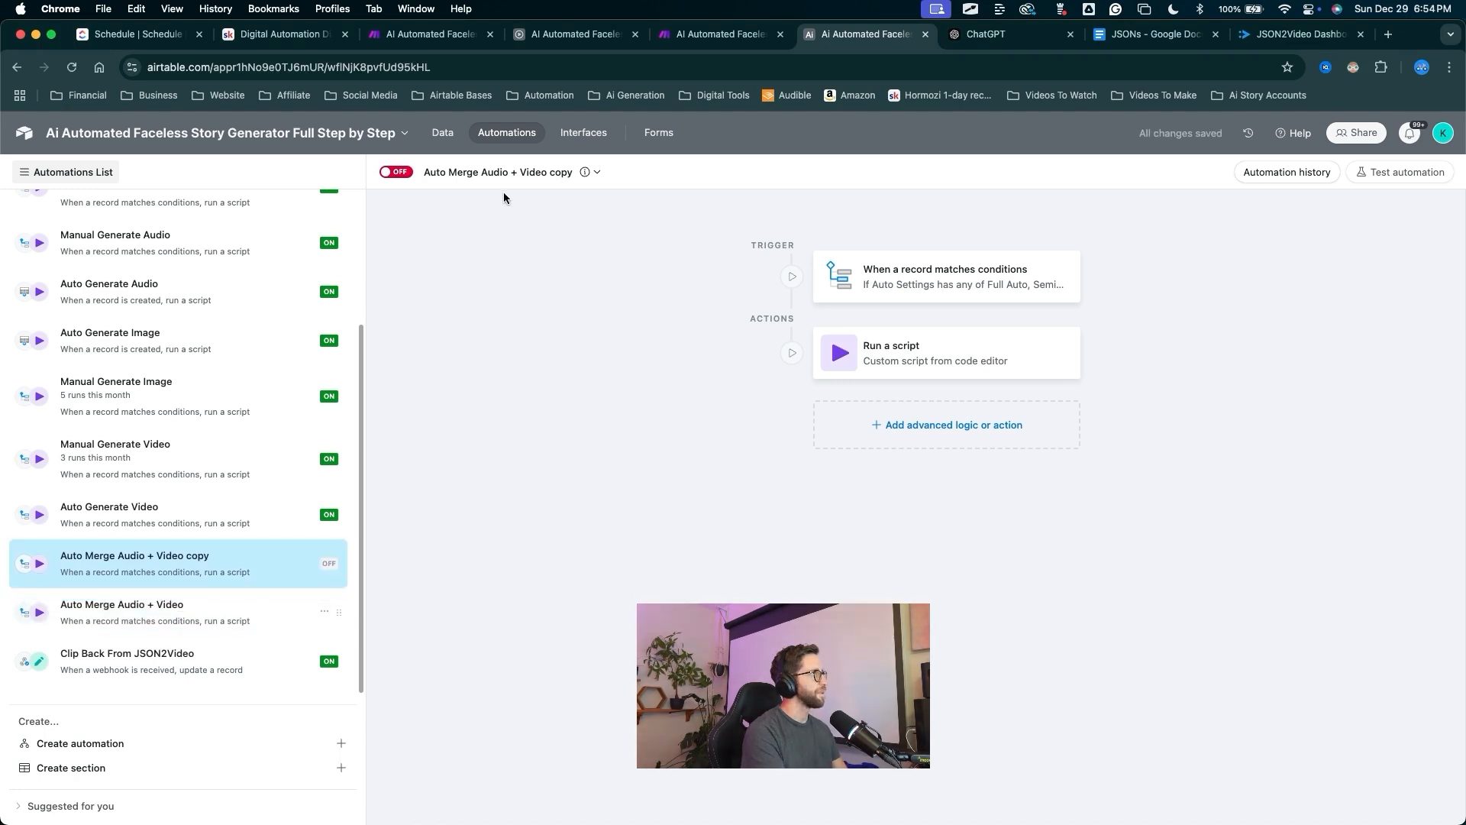
pyautogui.hotkey('ctrl', 'a')
pyautogui.moveTo(500, 333); pyautogui.dragTo(498, 165)
pyautogui.press('Escape')
pyautogui.click(497, 173)
pyautogui.doubleClick(435, 172)
pyautogui.write('Manual')
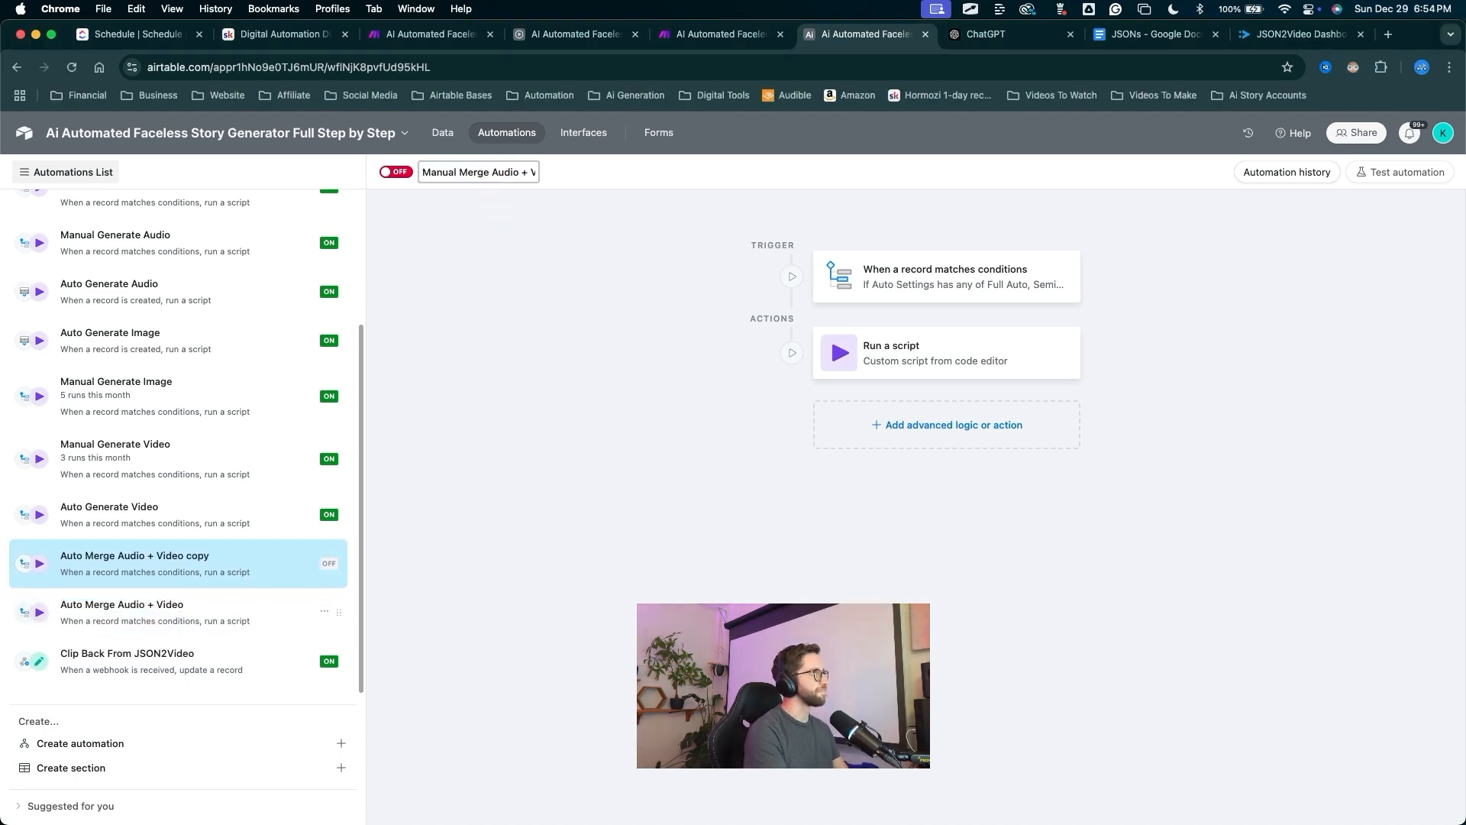
pyautogui.click(418, 232)
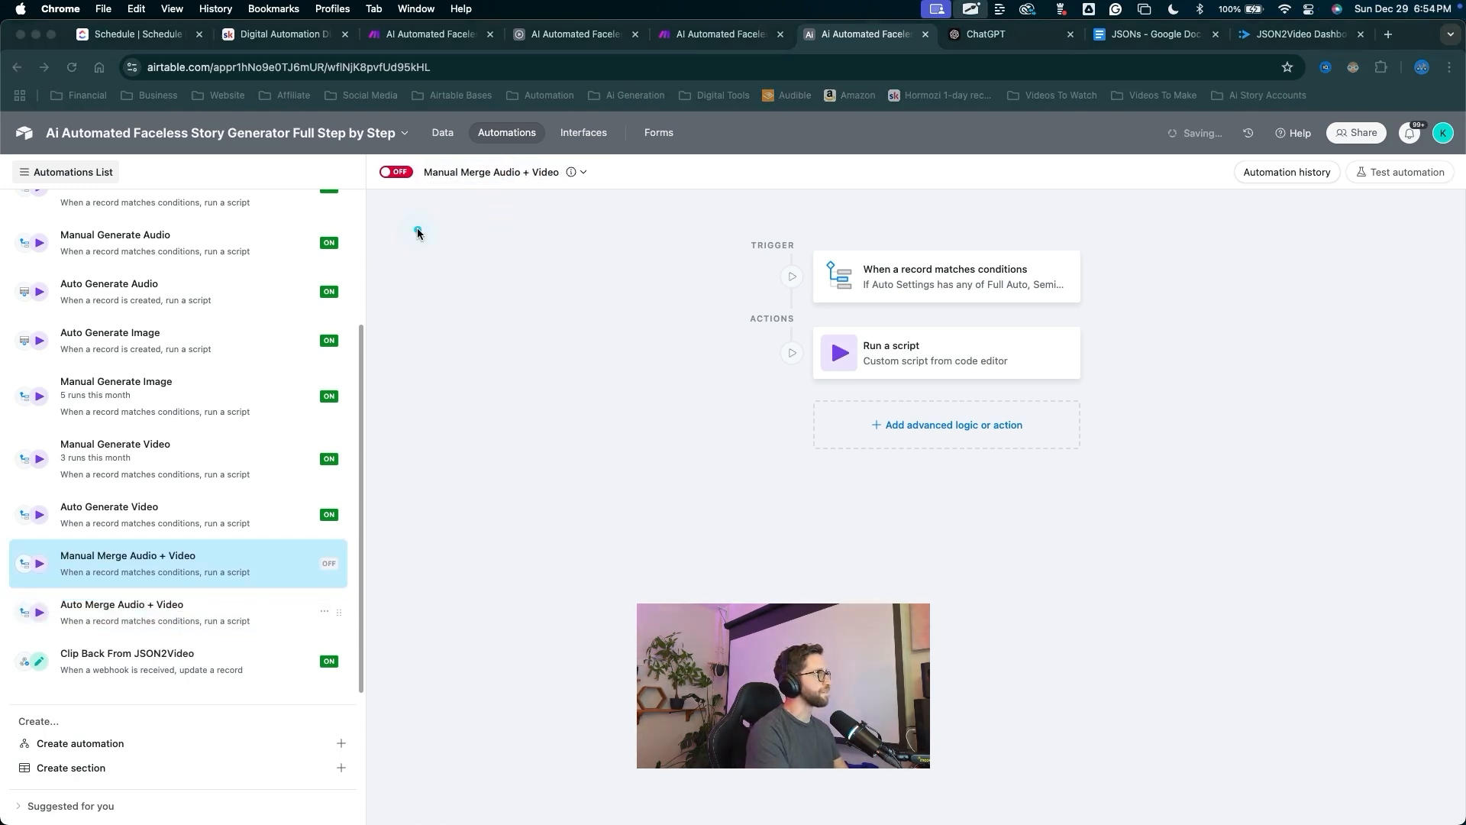
# Turn it on, trigger when Generation Actions is Merge Audio + Video, and publish.
pyautogui.click(397, 171)
pyautogui.moveTo(663, 450); pyautogui.dragTo(874, 293)
pyautogui.click(878, 287)
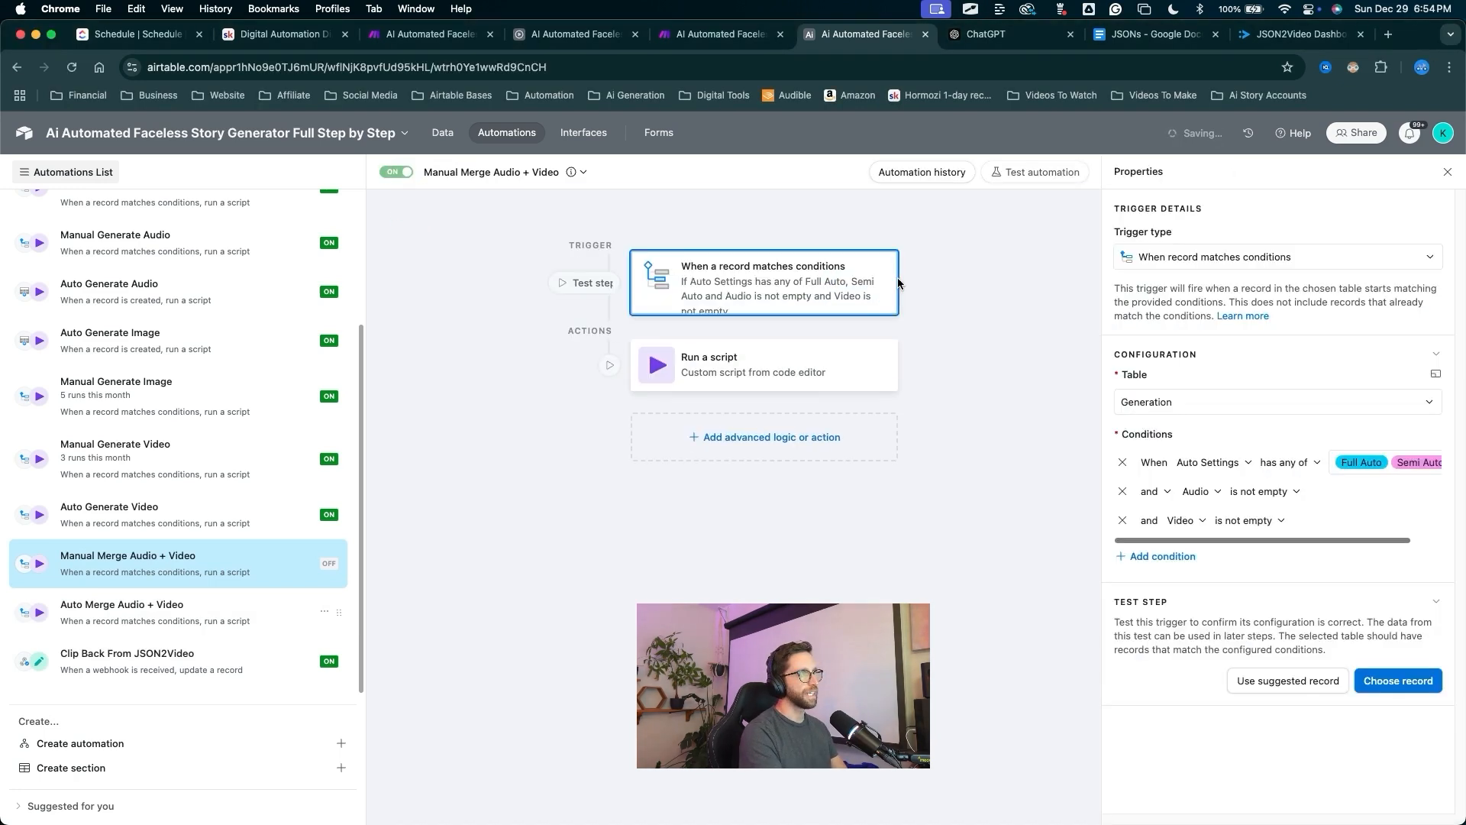
pyautogui.moveTo(1004, 586); pyautogui.dragTo(1210, 459)
pyautogui.click(1213, 462)
pyautogui.click(1215, 616)
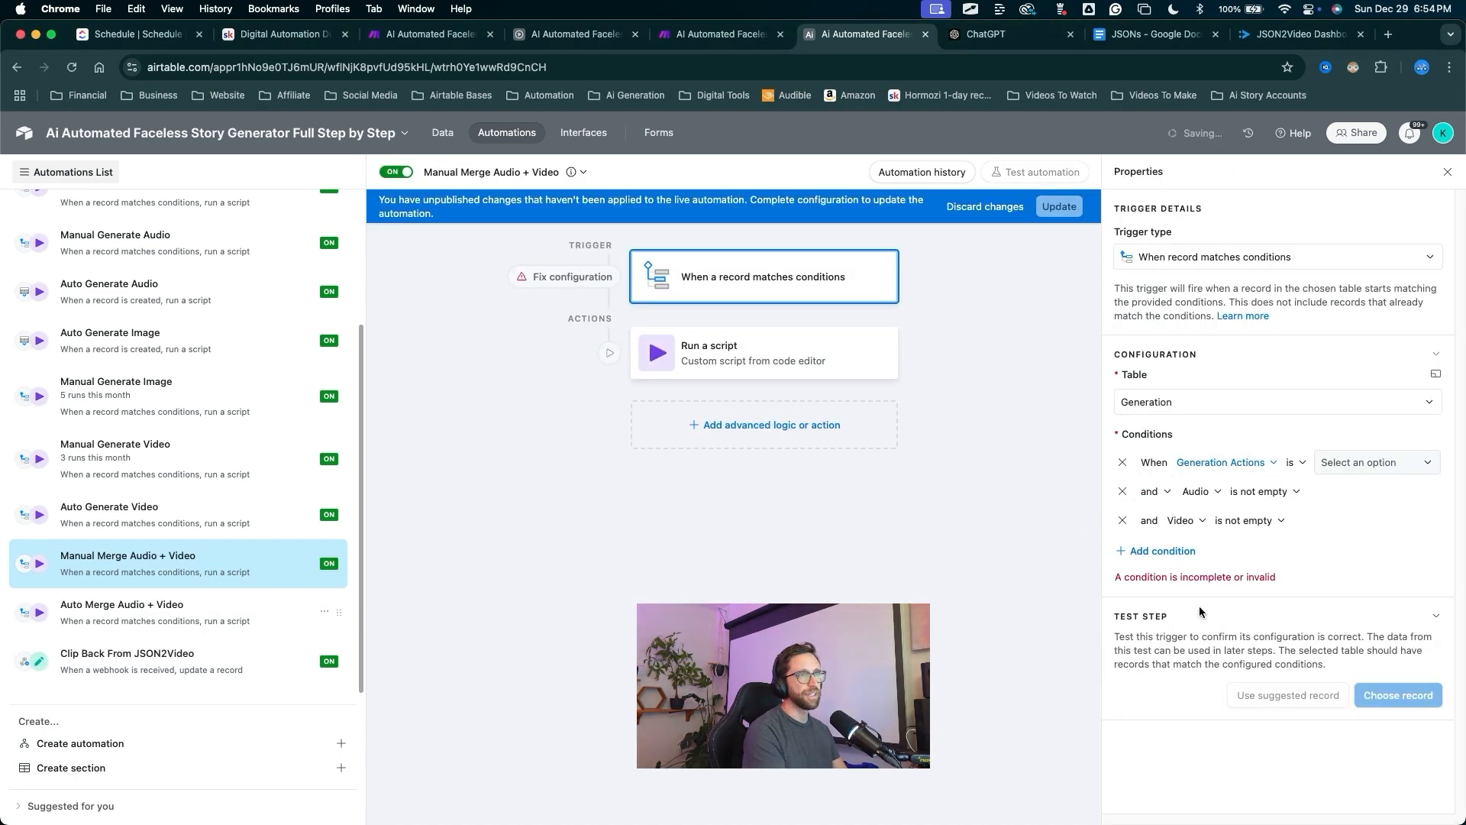
pyautogui.moveTo(1274, 593); pyautogui.dragTo(1341, 466)
pyautogui.click(1339, 463)
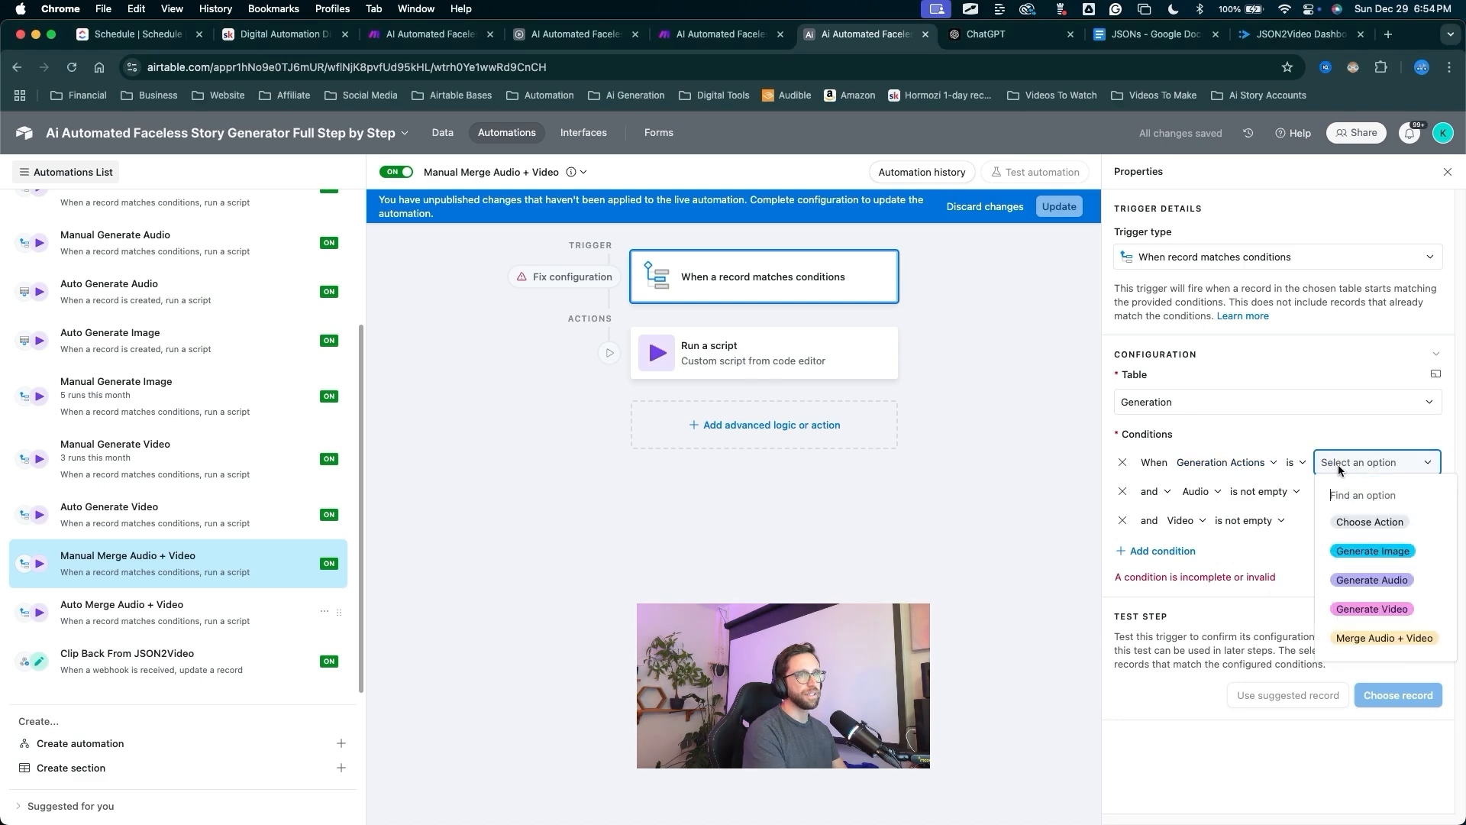
pyautogui.click(1383, 638)
pyautogui.moveTo(992, 608)
pyautogui.mouseDown()
pyautogui.moveTo(1130, 534)
pyautogui.moveTo(1180, 462)
pyautogui.moveTo(1145, 561)
pyautogui.moveTo(1168, 539)
pyautogui.moveTo(1113, 540)
pyautogui.moveTo(998, 409)
pyautogui.moveTo(1054, 222)
pyautogui.moveTo(810, 369)
pyautogui.mouseUp()
pyautogui.click(1056, 216)
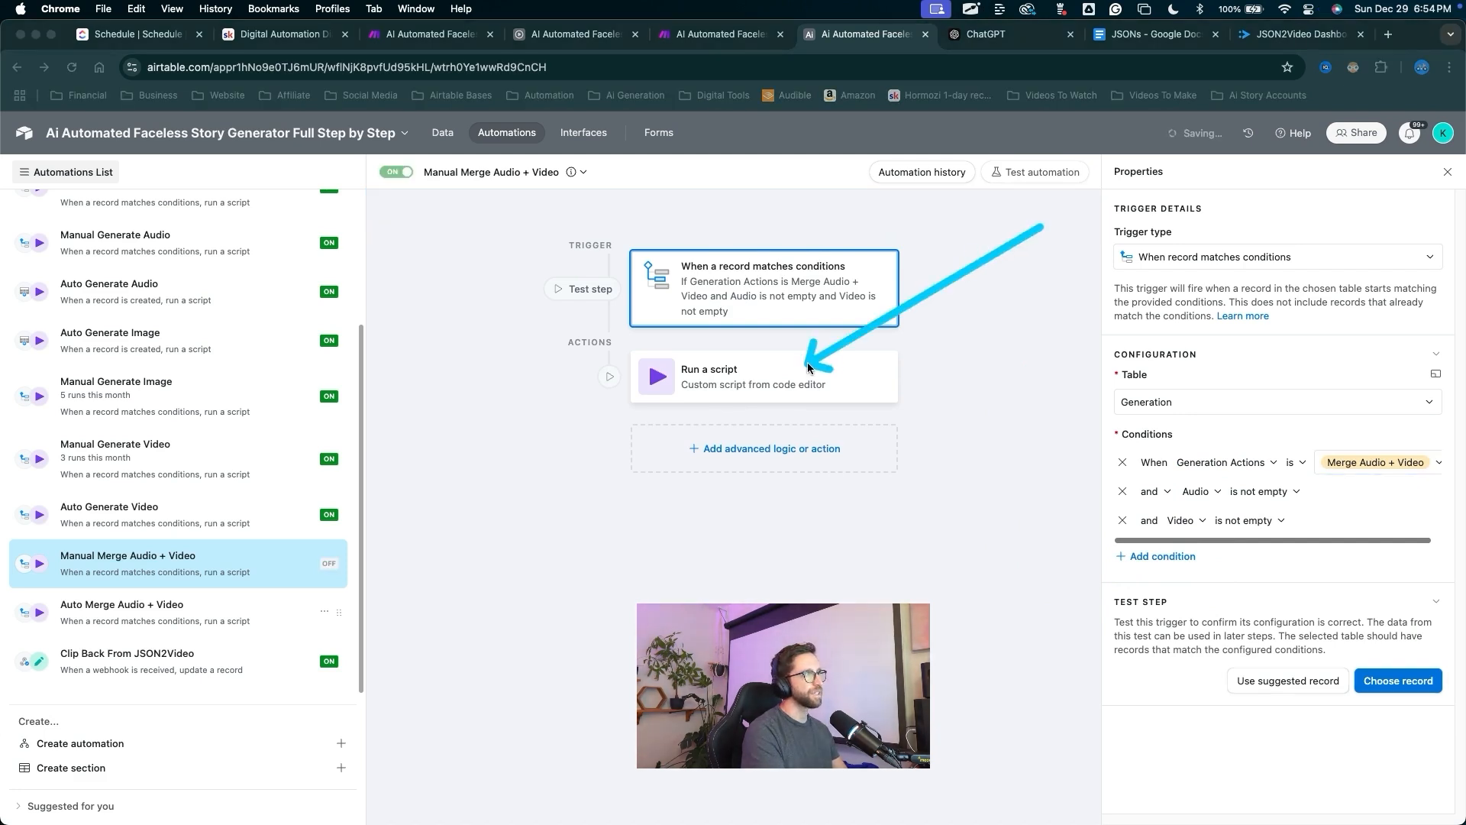
# Open the run-script action and select its mergeAudioVideo action value.
pyautogui.doubleClick(761, 371)
pyautogui.moveTo(773, 545); pyautogui.dragTo(1125, 667)
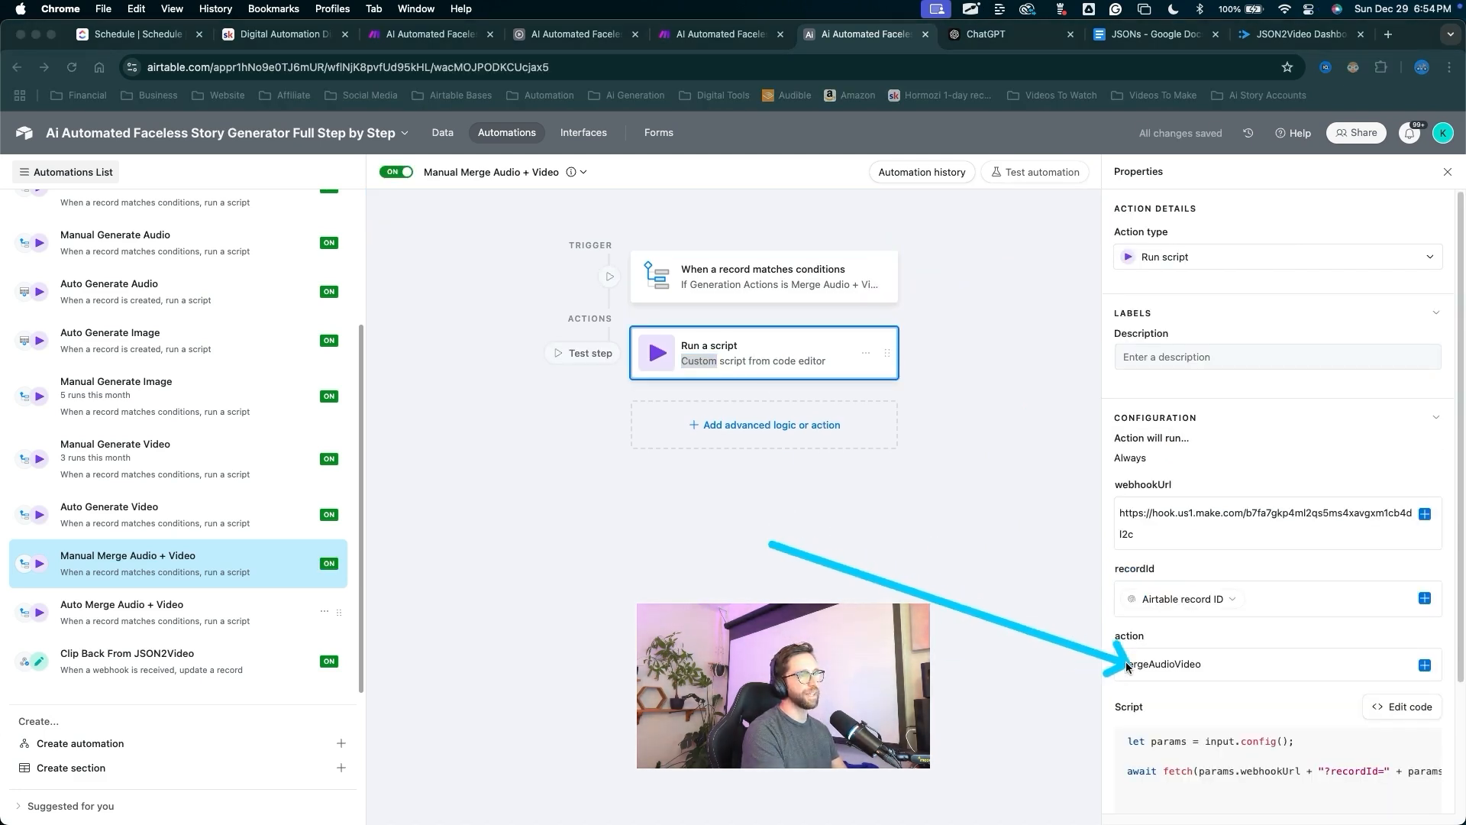
pyautogui.press('Escape')
pyautogui.moveTo(769, 517)
pyautogui.mouseDown()
pyautogui.moveTo(255, 558)
pyautogui.moveTo(229, 610)
pyautogui.moveTo(220, 599)
pyautogui.moveTo(261, 580)
pyautogui.moveTo(995, 671)
pyautogui.moveTo(1173, 661)
pyautogui.mouseUp()
pyautogui.press('Escape')
pyautogui.doubleClick(1173, 662)
pyautogui.press('super+c')
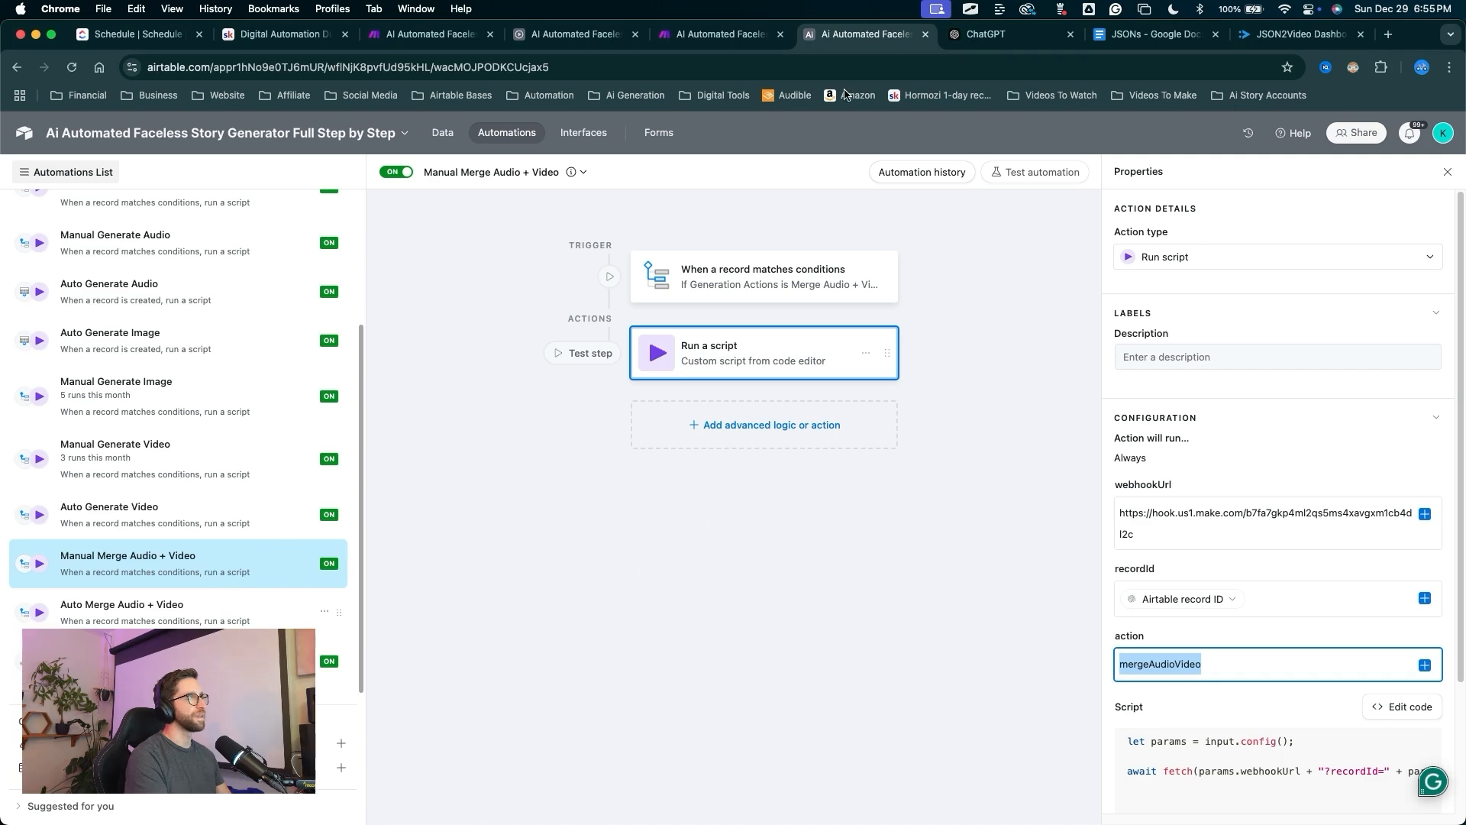
# Add a new route to Main Route in the Make scenario and place a router on it.
pyautogui.click(725, 33)
pyautogui.scroll(-5, 484, 458)
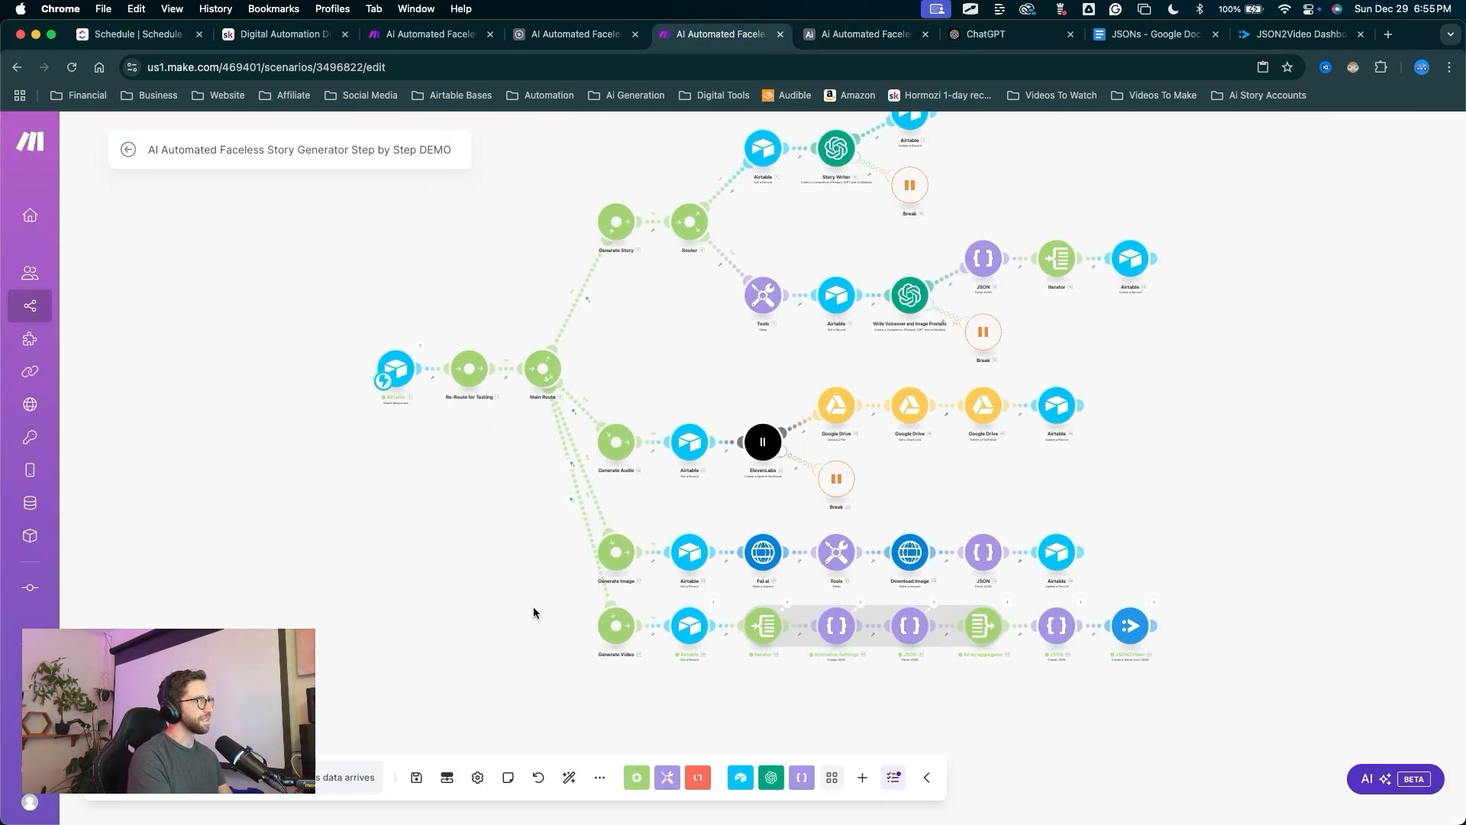
pyautogui.moveTo(533, 607); pyautogui.dragTo(544, 377)
pyautogui.click(545, 379)
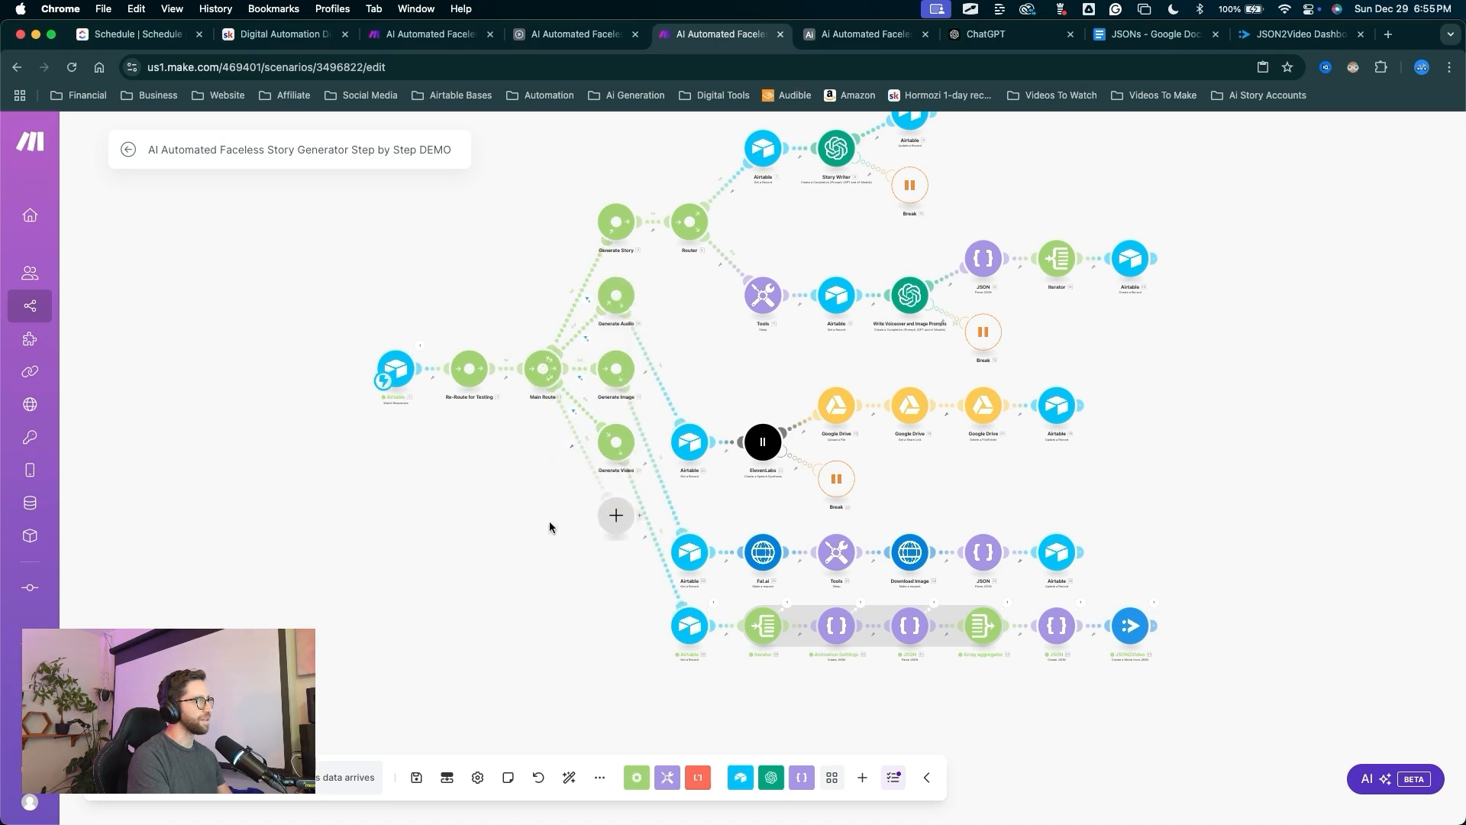
pyautogui.moveTo(611, 671); pyautogui.dragTo(613, 523)
pyautogui.click(616, 515)
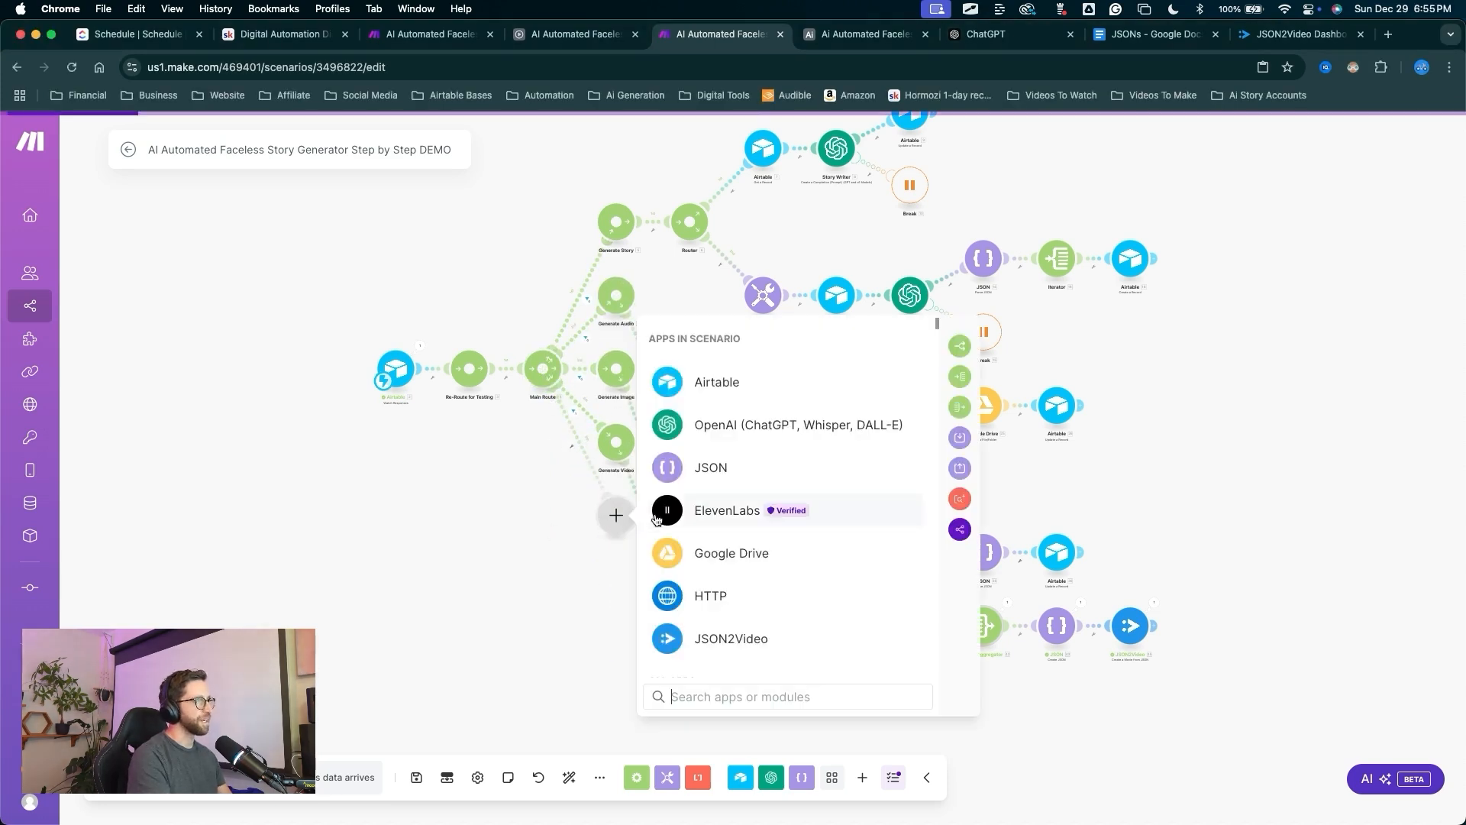
pyautogui.moveTo(814, 539); pyautogui.dragTo(964, 340)
pyautogui.click(960, 345)
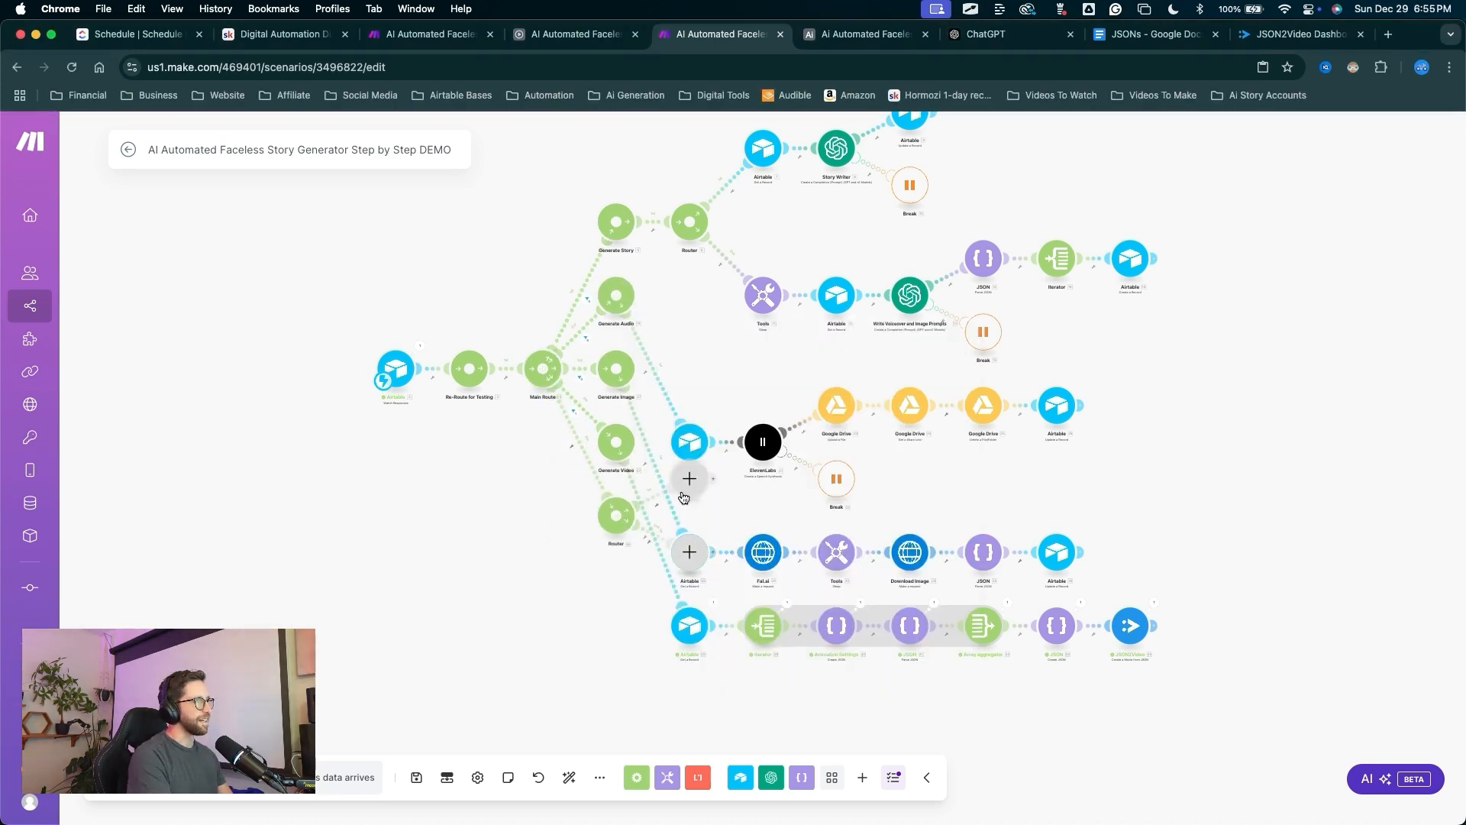
# Delete the empty module below the new router and auto-arrange the scenario.
pyautogui.moveTo(710, 588); pyautogui.dragTo(612, 664)
pyautogui.rightClick(602, 657)
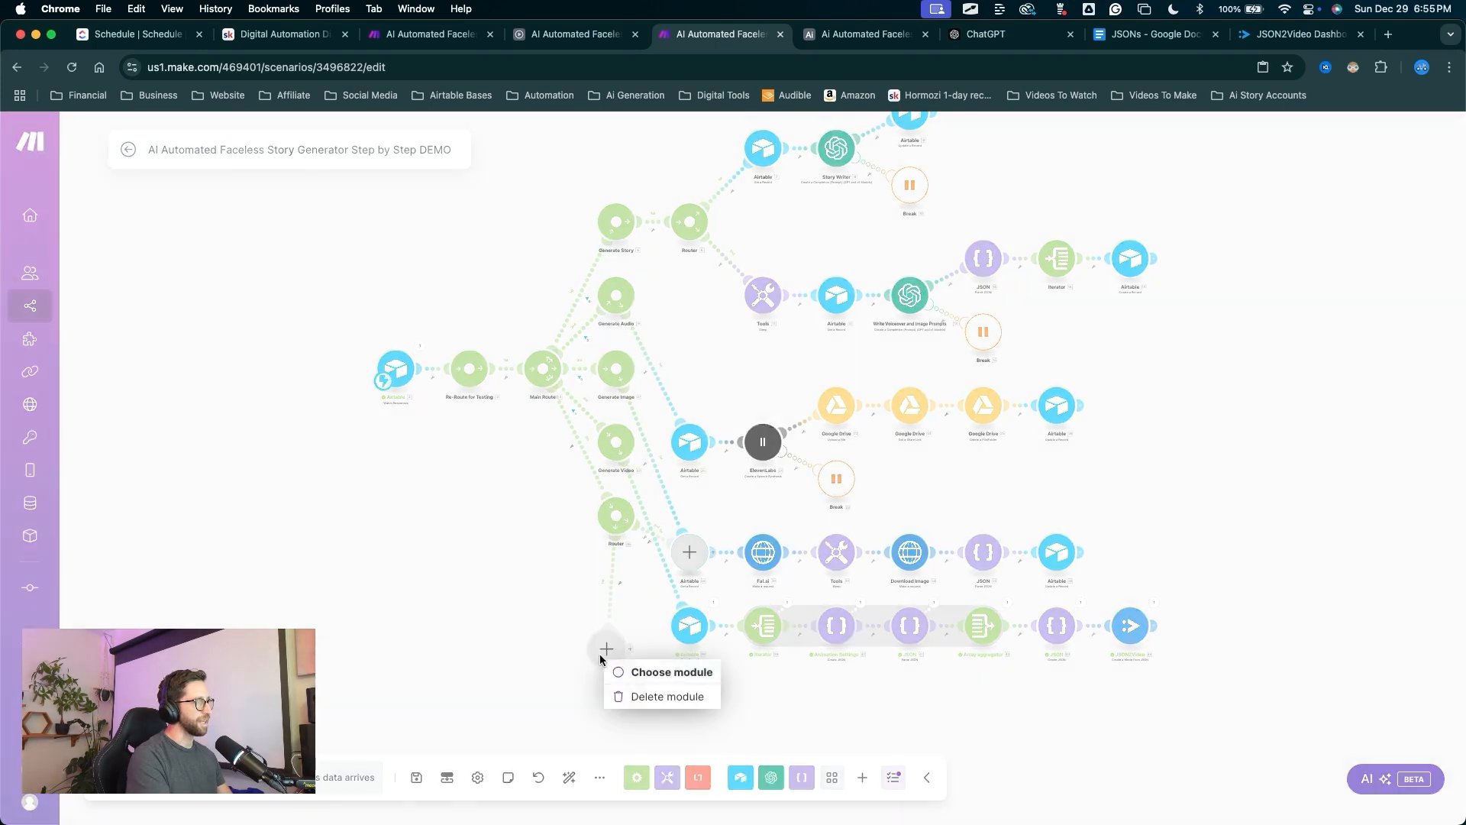
pyautogui.click(631, 685)
pyautogui.moveTo(580, 643); pyautogui.dragTo(577, 765)
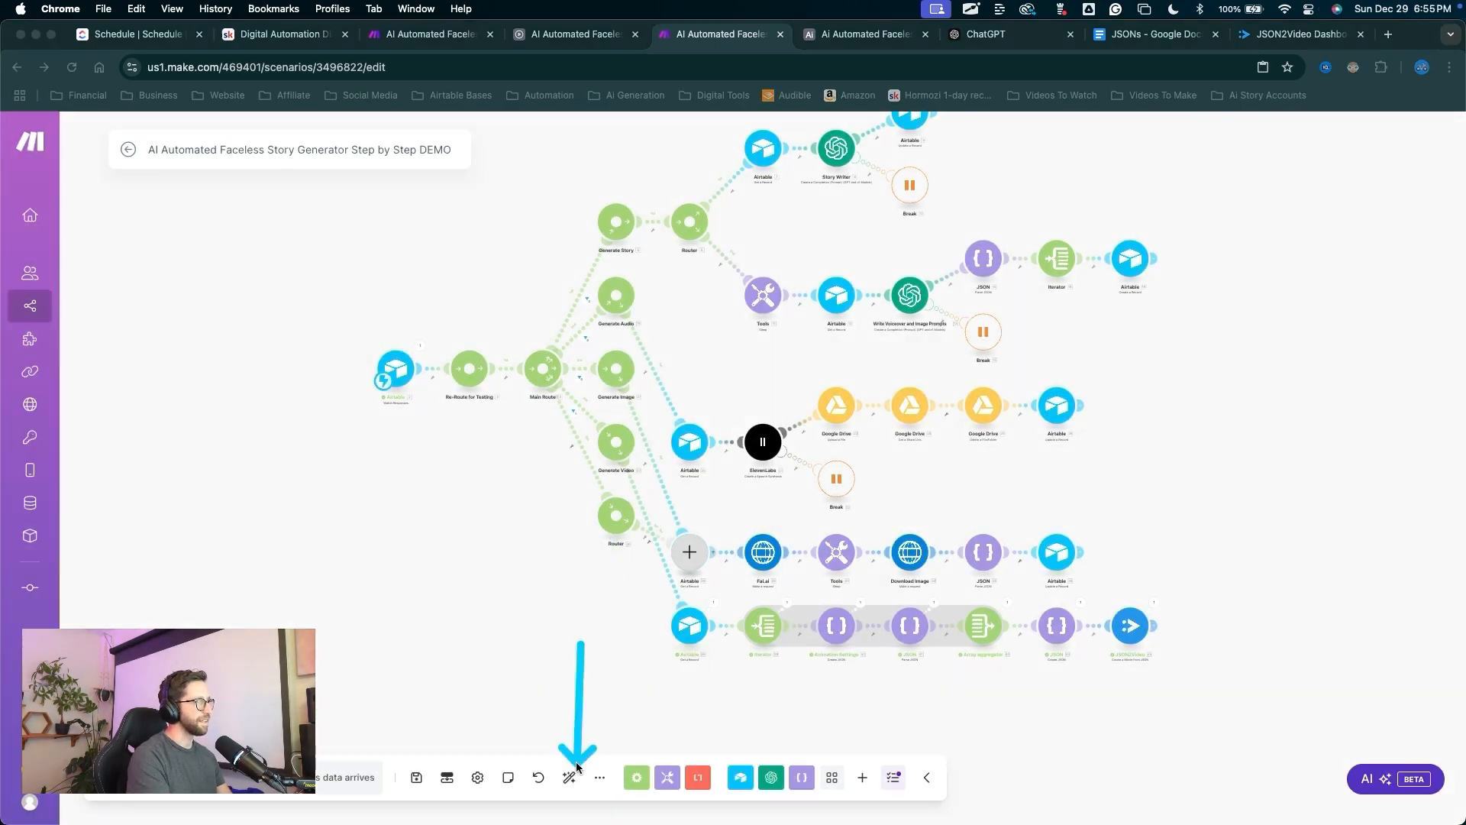
pyautogui.click(571, 772)
pyautogui.moveTo(633, 562); pyautogui.dragTo(528, 413)
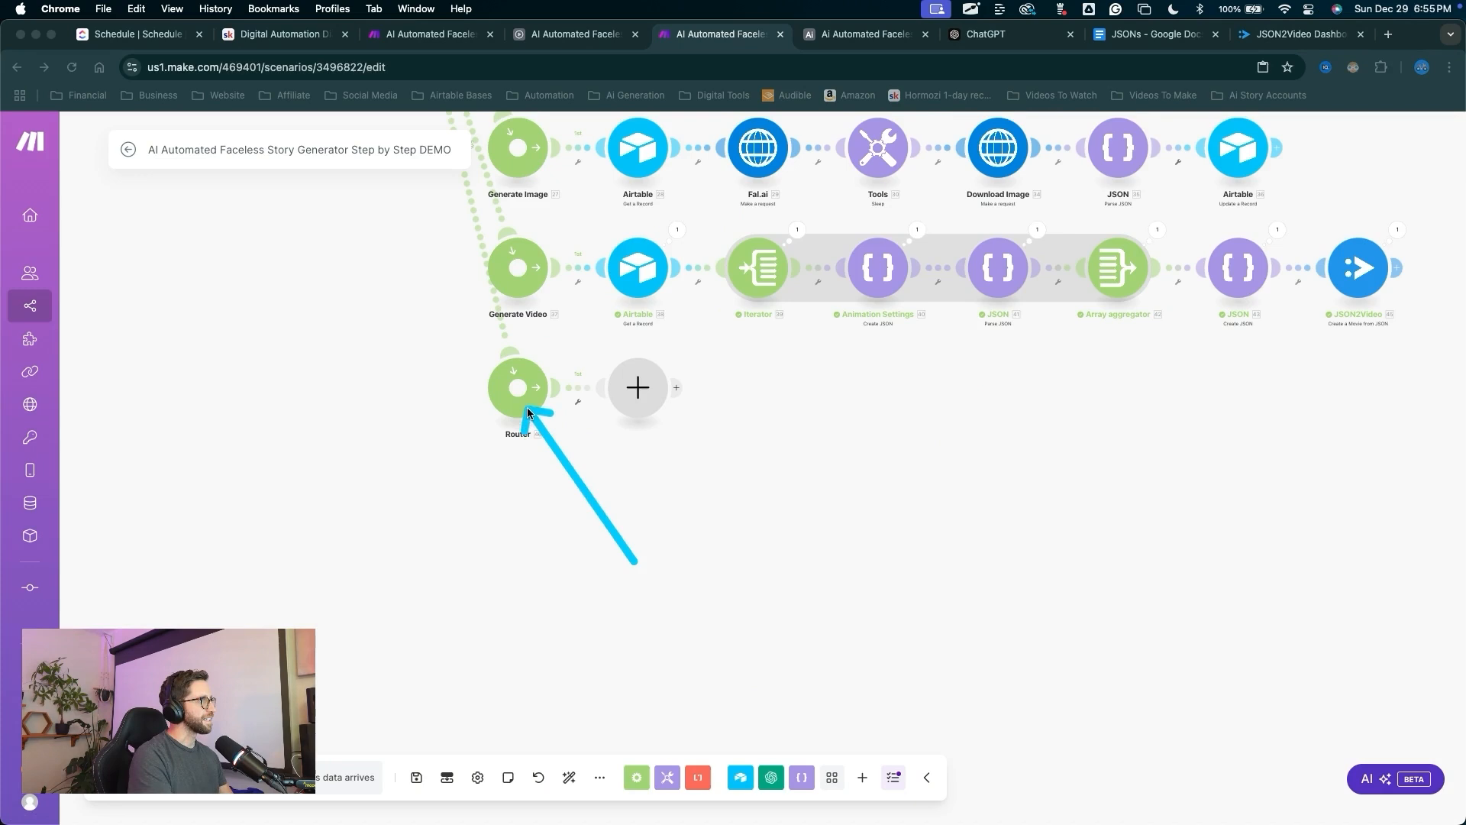
# Rename the new router to 'Merge Audio + Video'.
pyautogui.rightClick(530, 402)
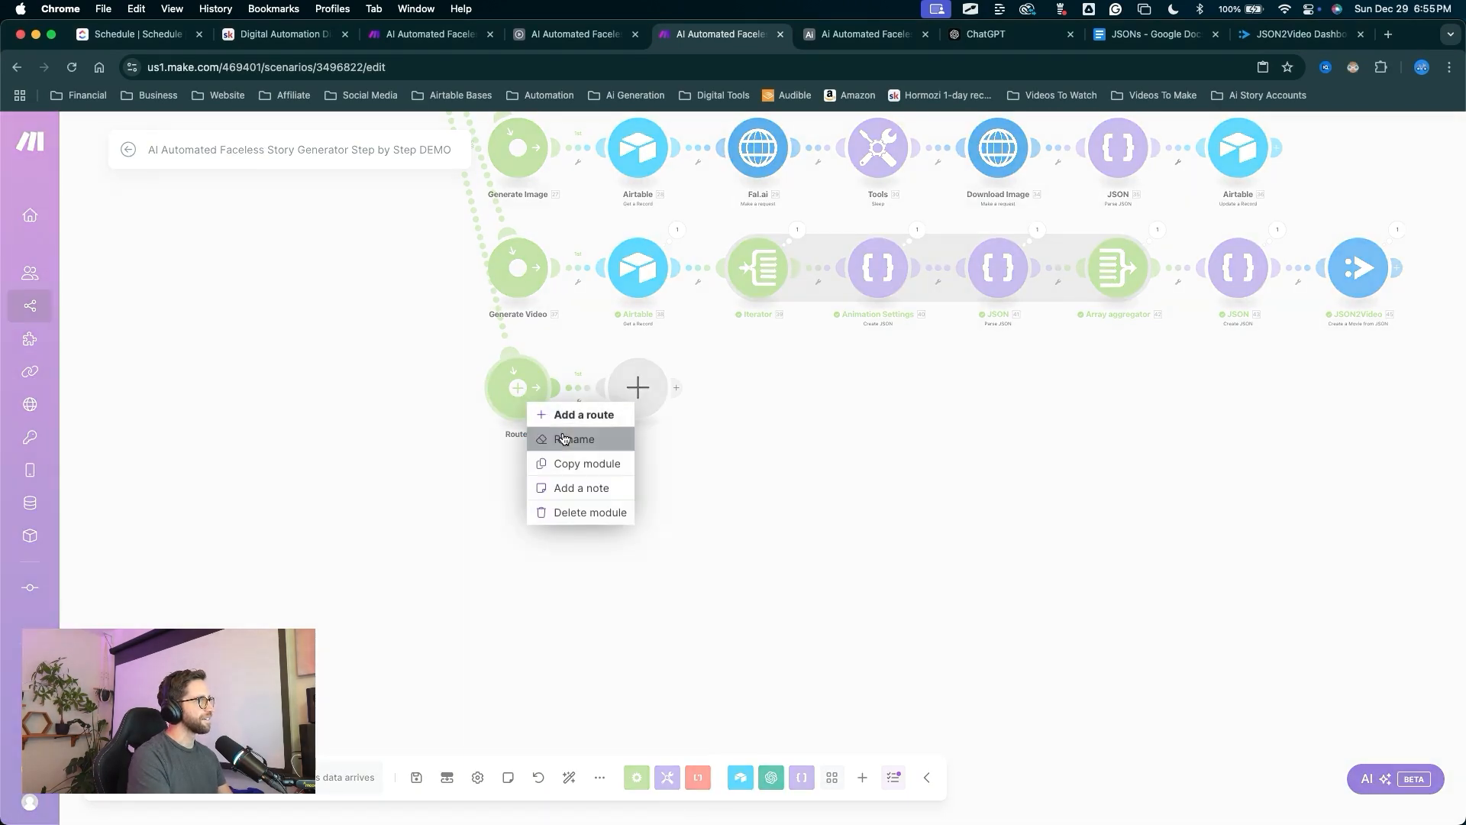
pyautogui.click(561, 432)
pyautogui.write('Merge Audio + Video')
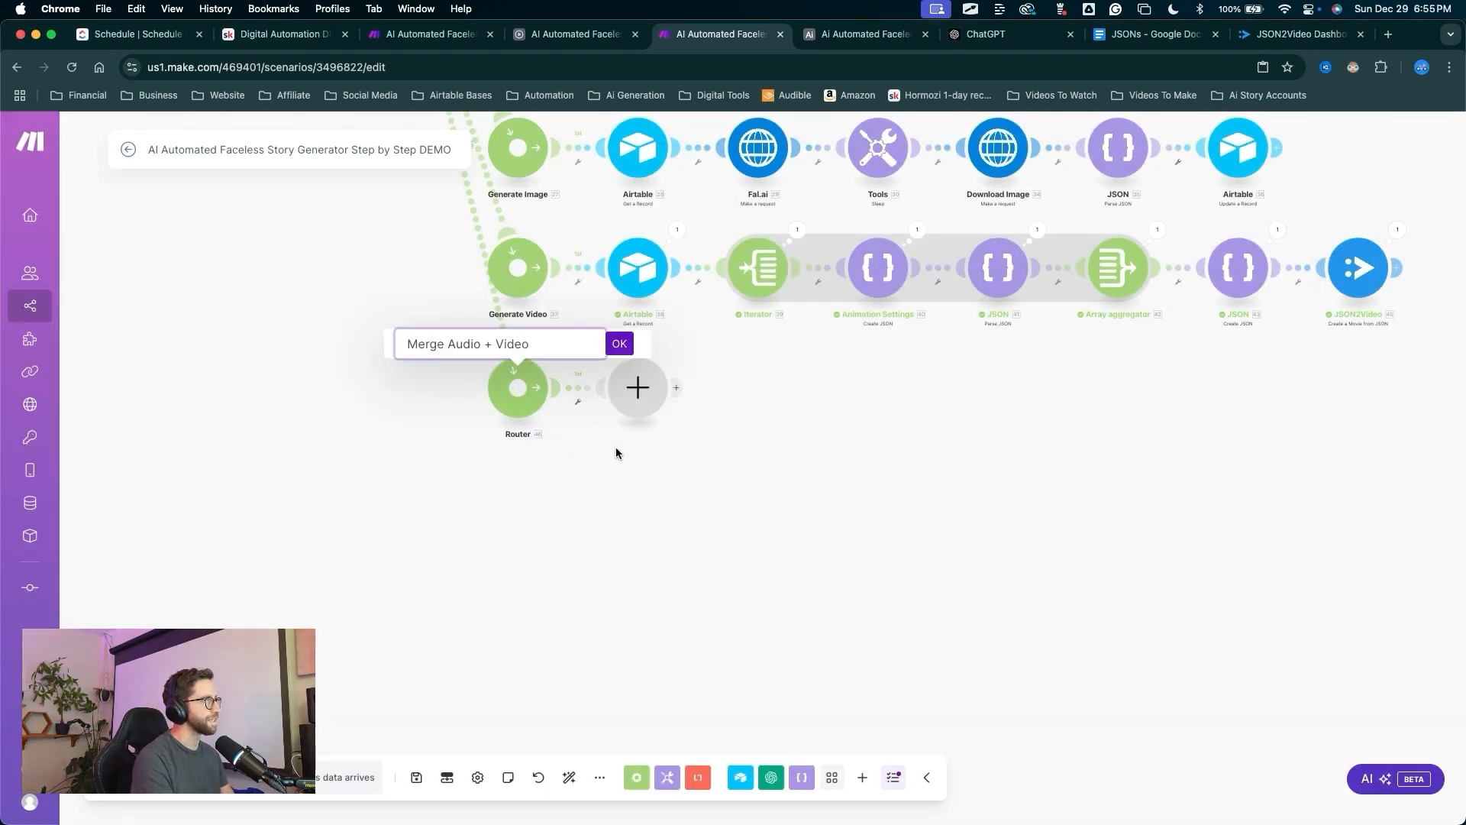
pyautogui.moveTo(617, 452); pyautogui.dragTo(618, 350)
pyautogui.click(618, 346)
pyautogui.moveTo(463, 521); pyautogui.dragTo(496, 478)
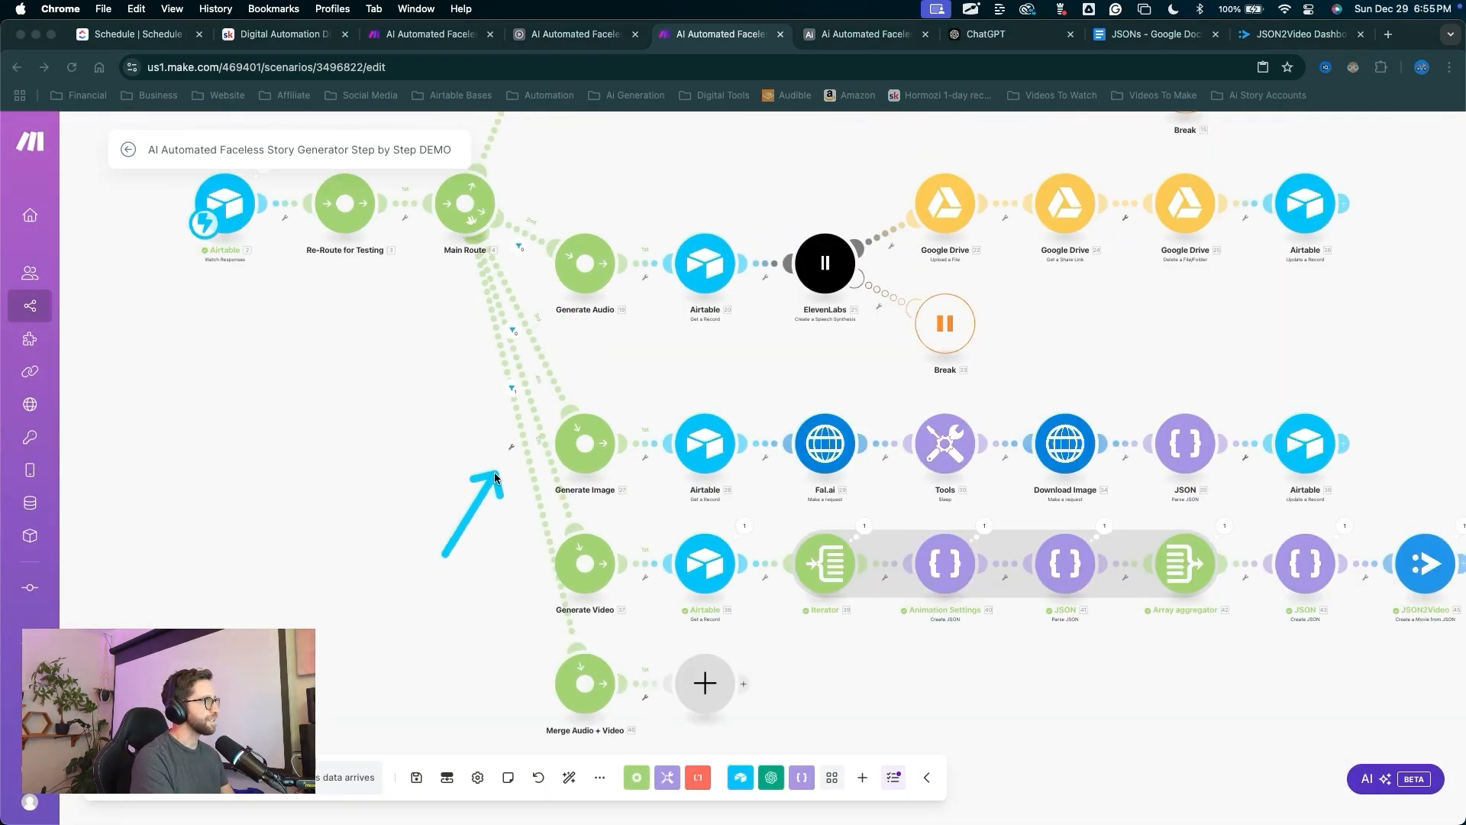
# Add a route filter passing only bundles where 2. action equals mergeAudioVideo.
pyautogui.click(510, 451)
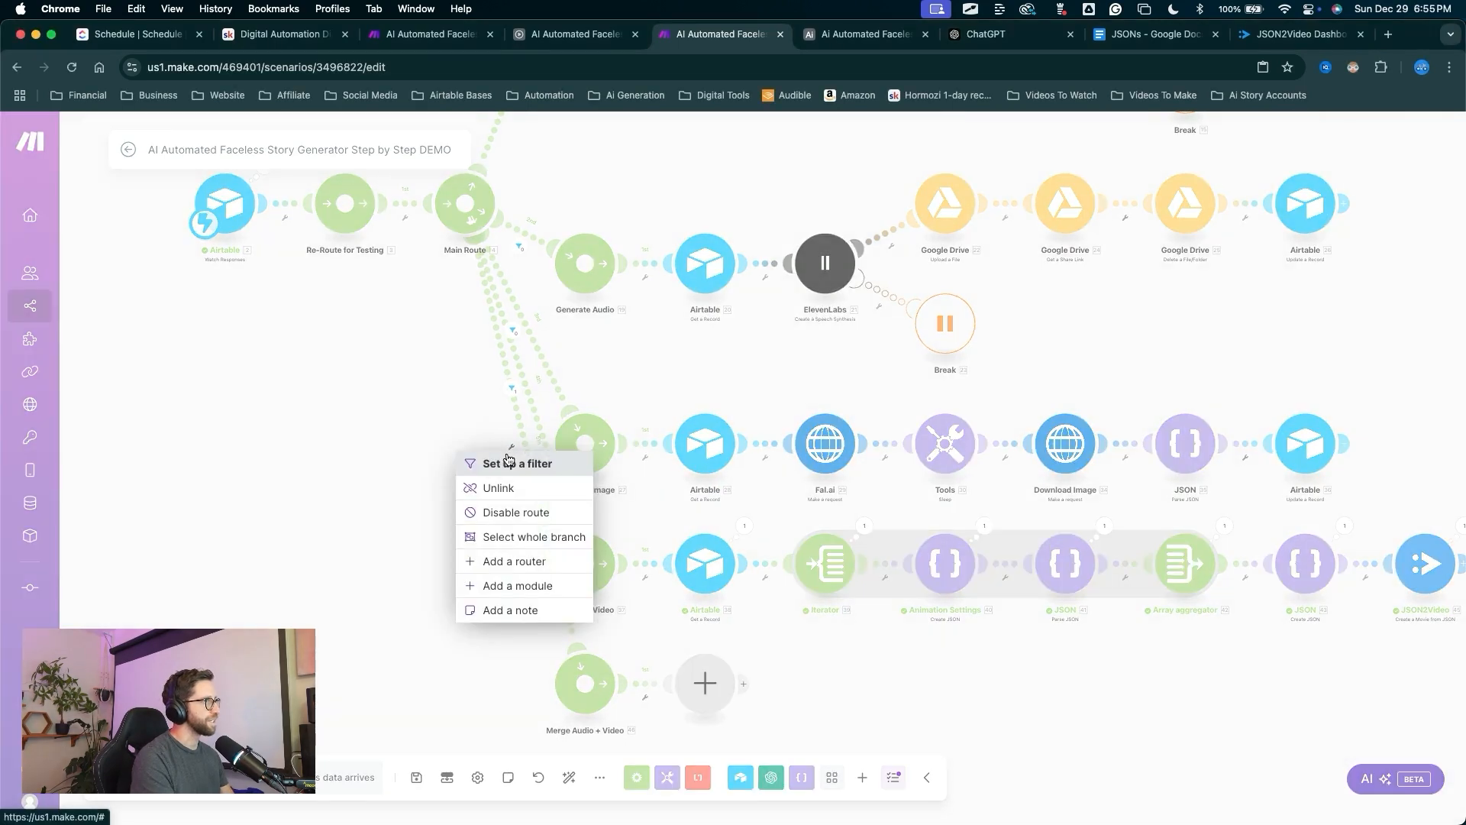
pyautogui.click(509, 462)
pyautogui.click(687, 481)
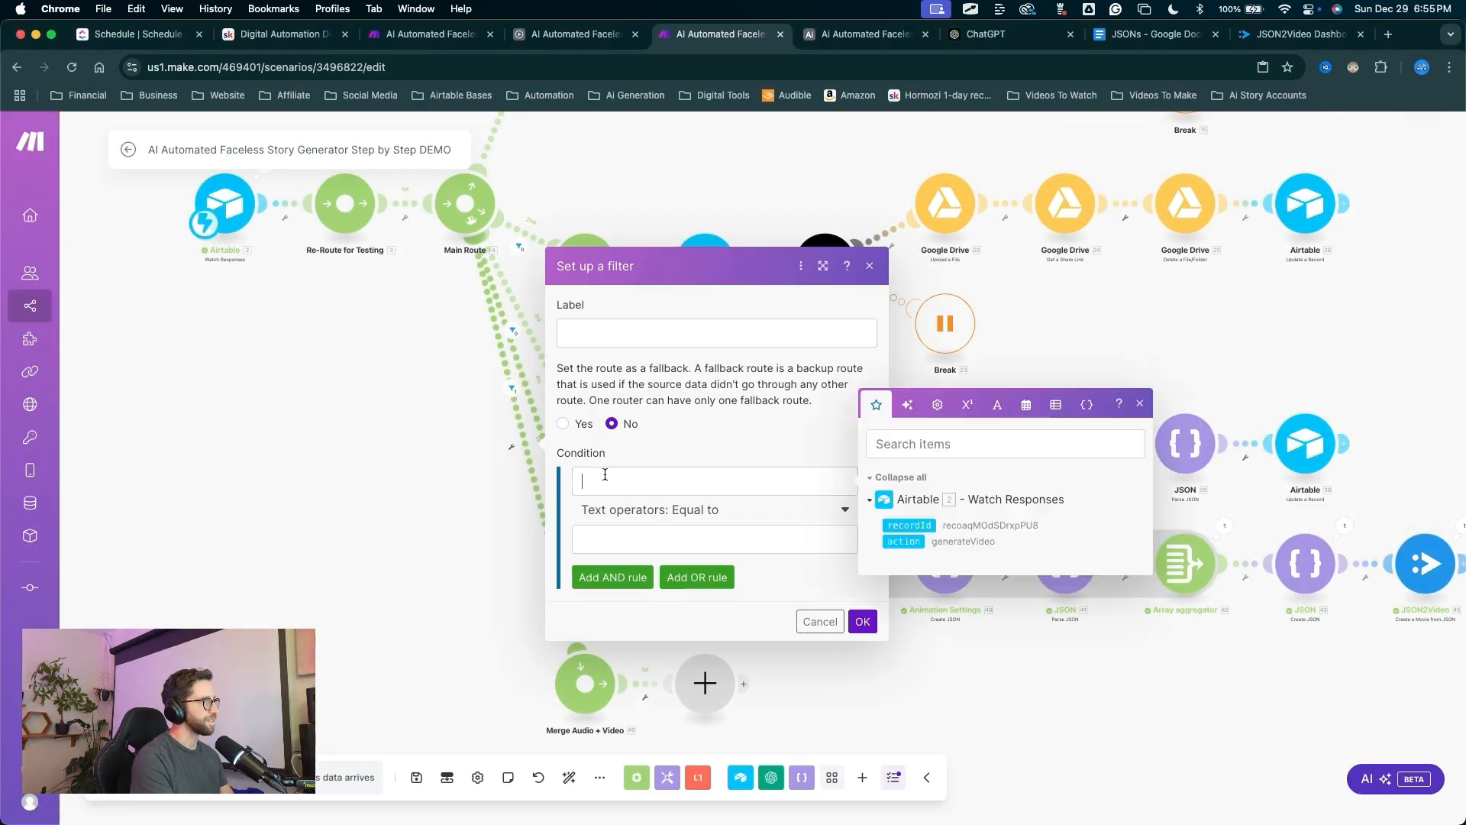
pyautogui.click(916, 540)
pyautogui.click(707, 537)
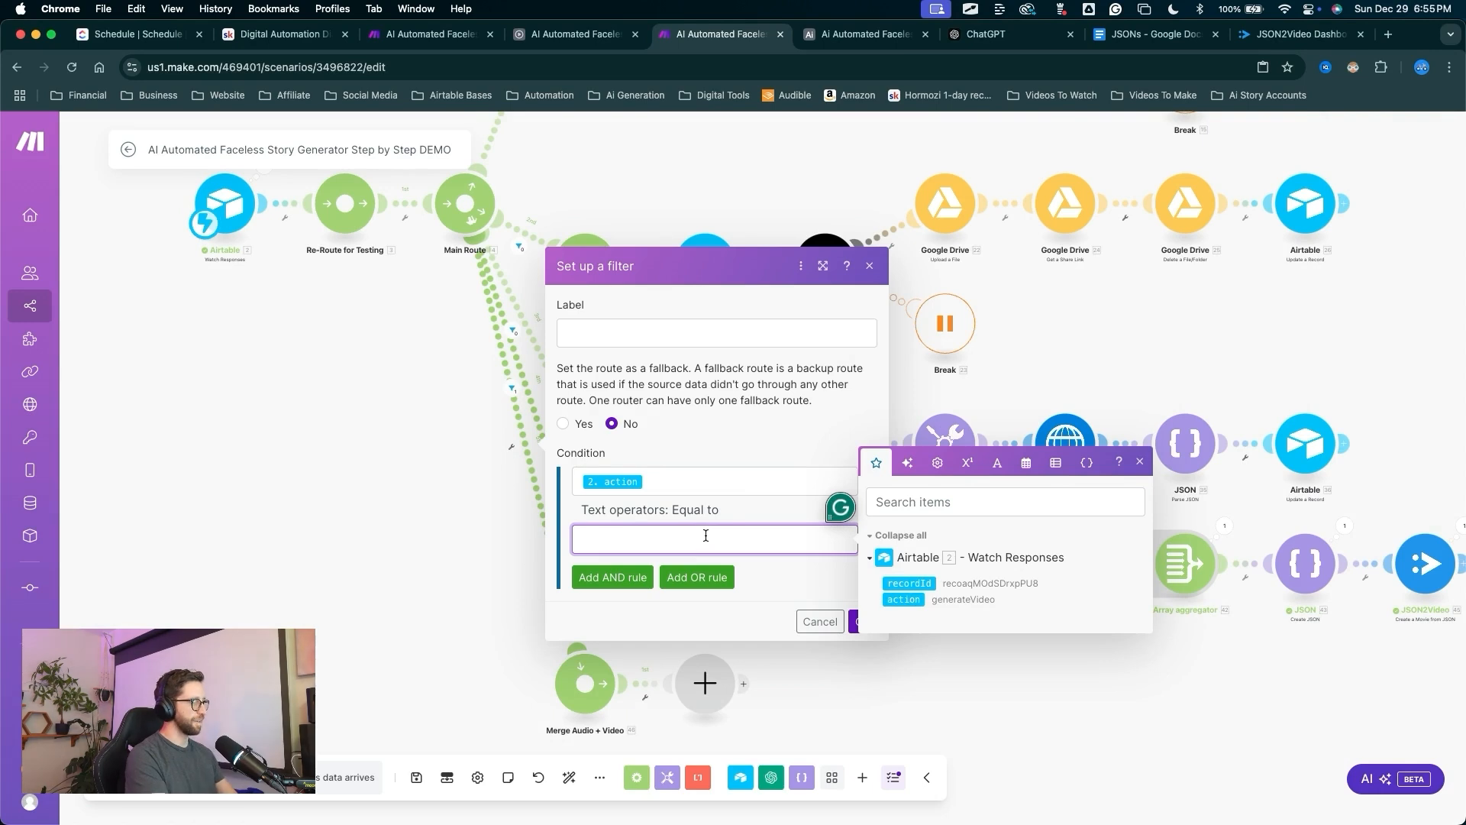
pyautogui.press('super+v')
pyautogui.moveTo(795, 497); pyautogui.dragTo(862, 616)
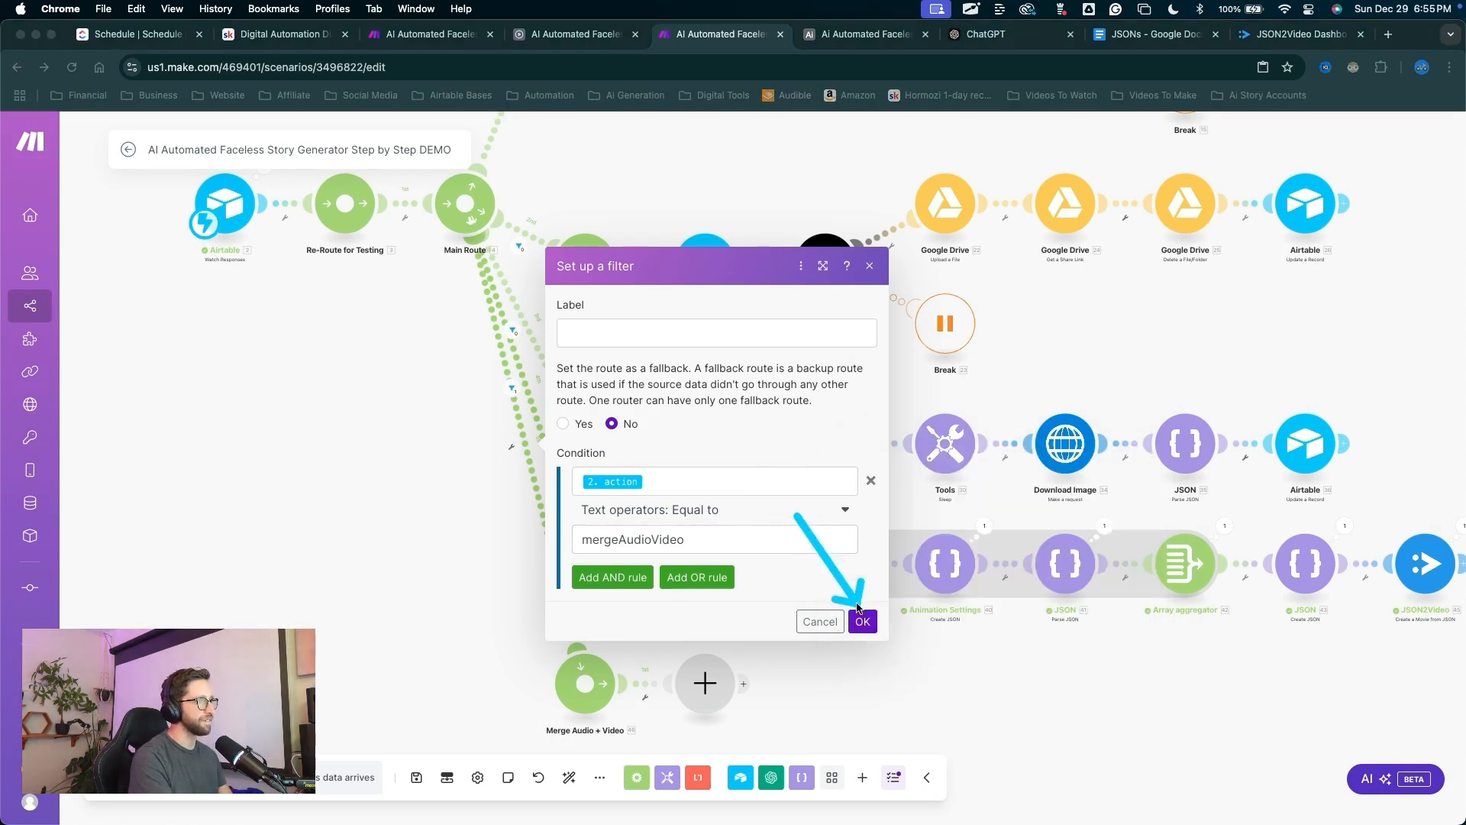
pyautogui.click(862, 622)
pyautogui.moveTo(780, 669); pyautogui.dragTo(597, 576)
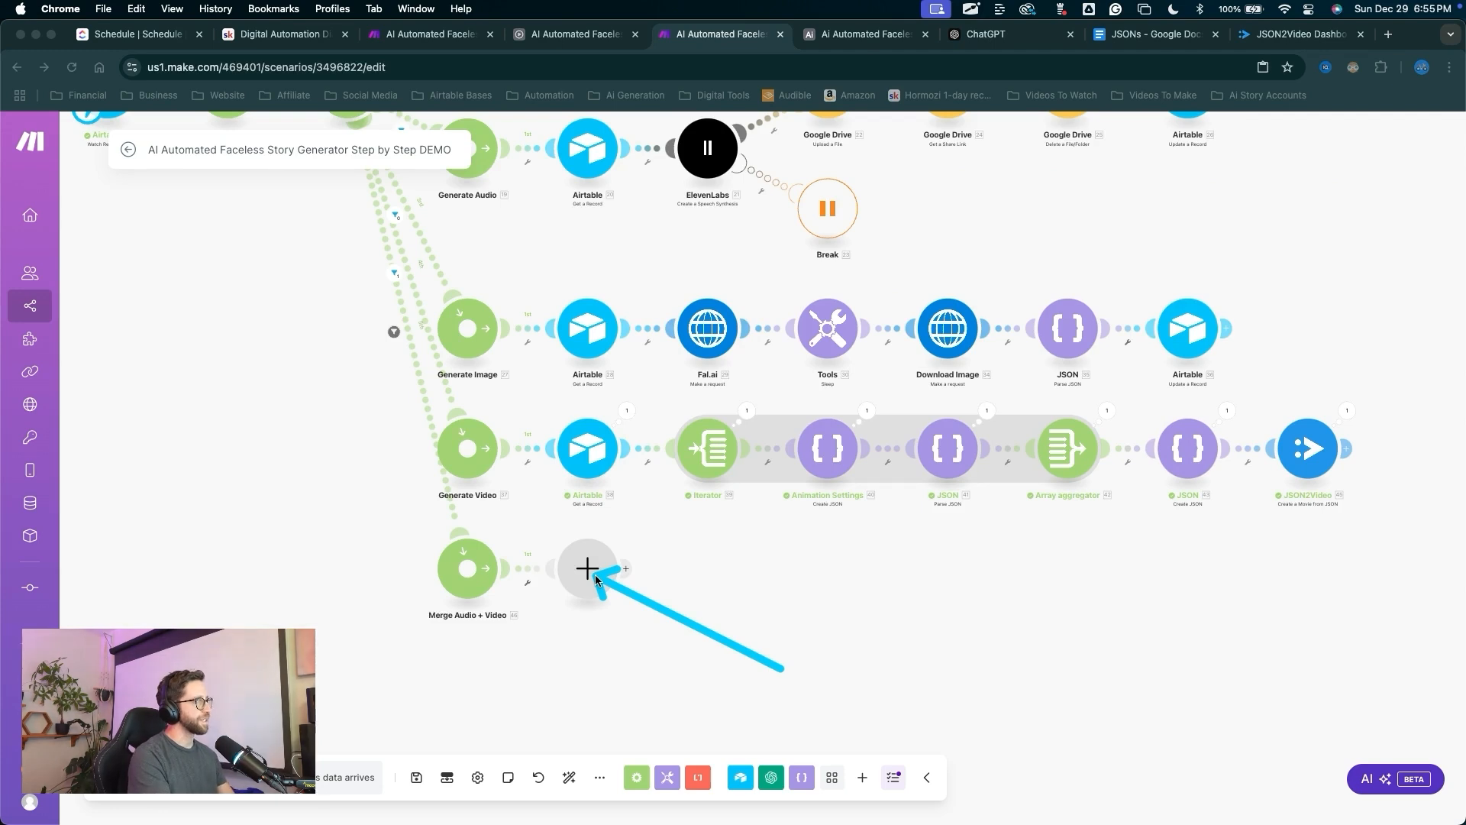
# Replace the empty placeholder with a clone of the Airtable Get a Record module and accept its settings.
pyautogui.rightClick(595, 581)
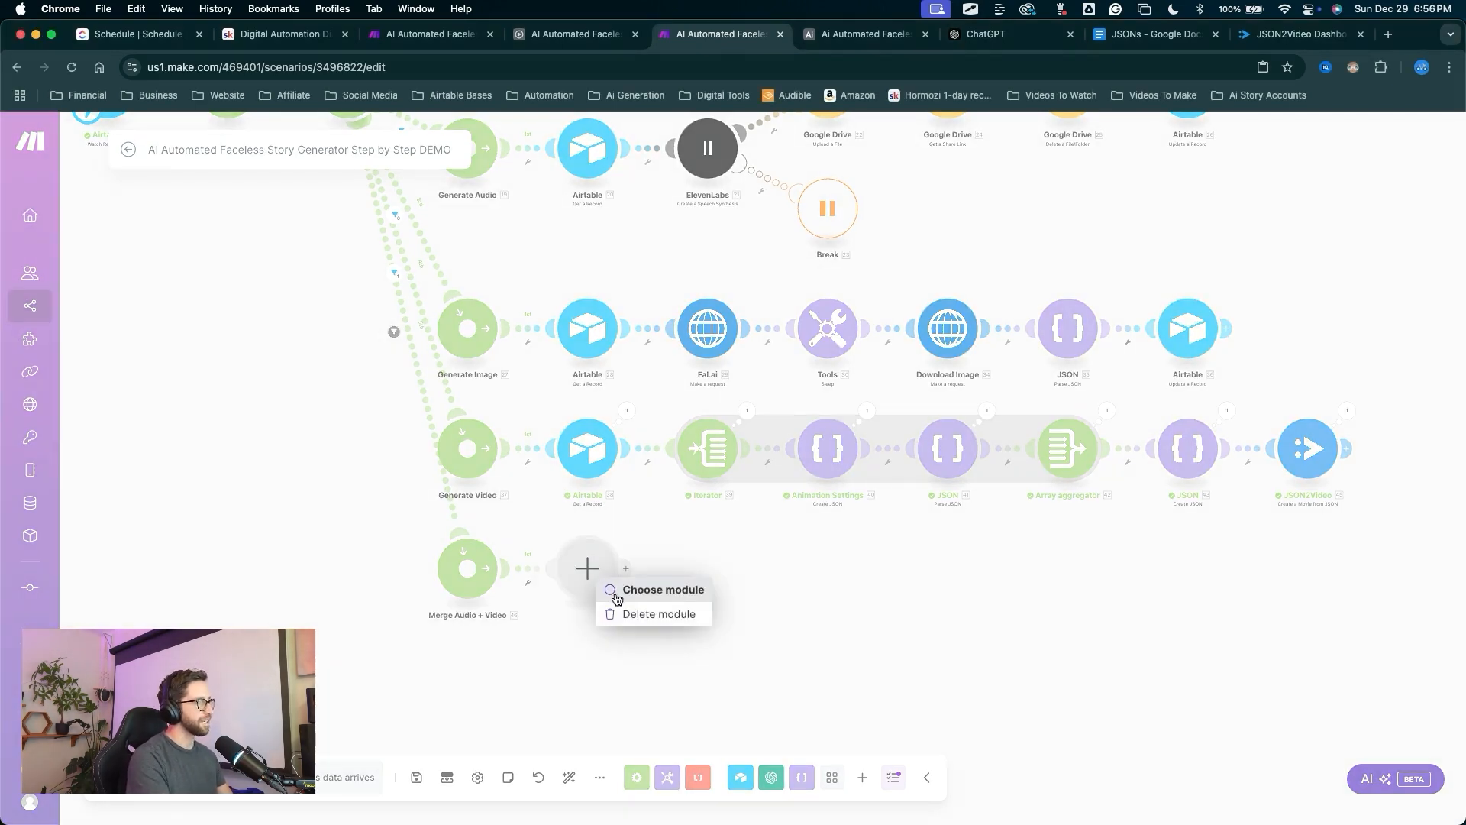
pyautogui.click(628, 614)
pyautogui.moveTo(634, 667); pyautogui.dragTo(589, 450)
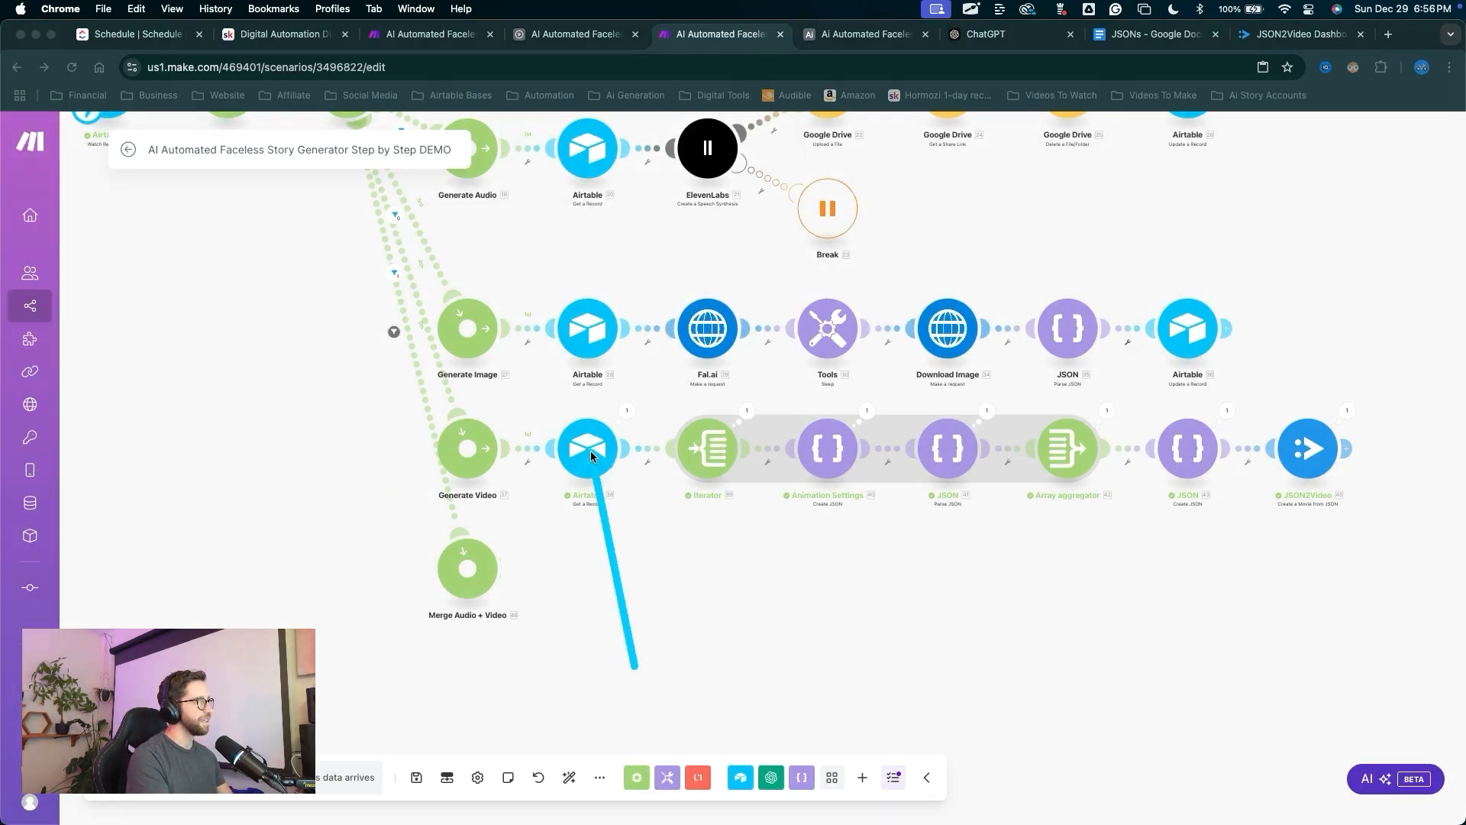
pyautogui.rightClick(590, 450)
pyautogui.click(671, 563)
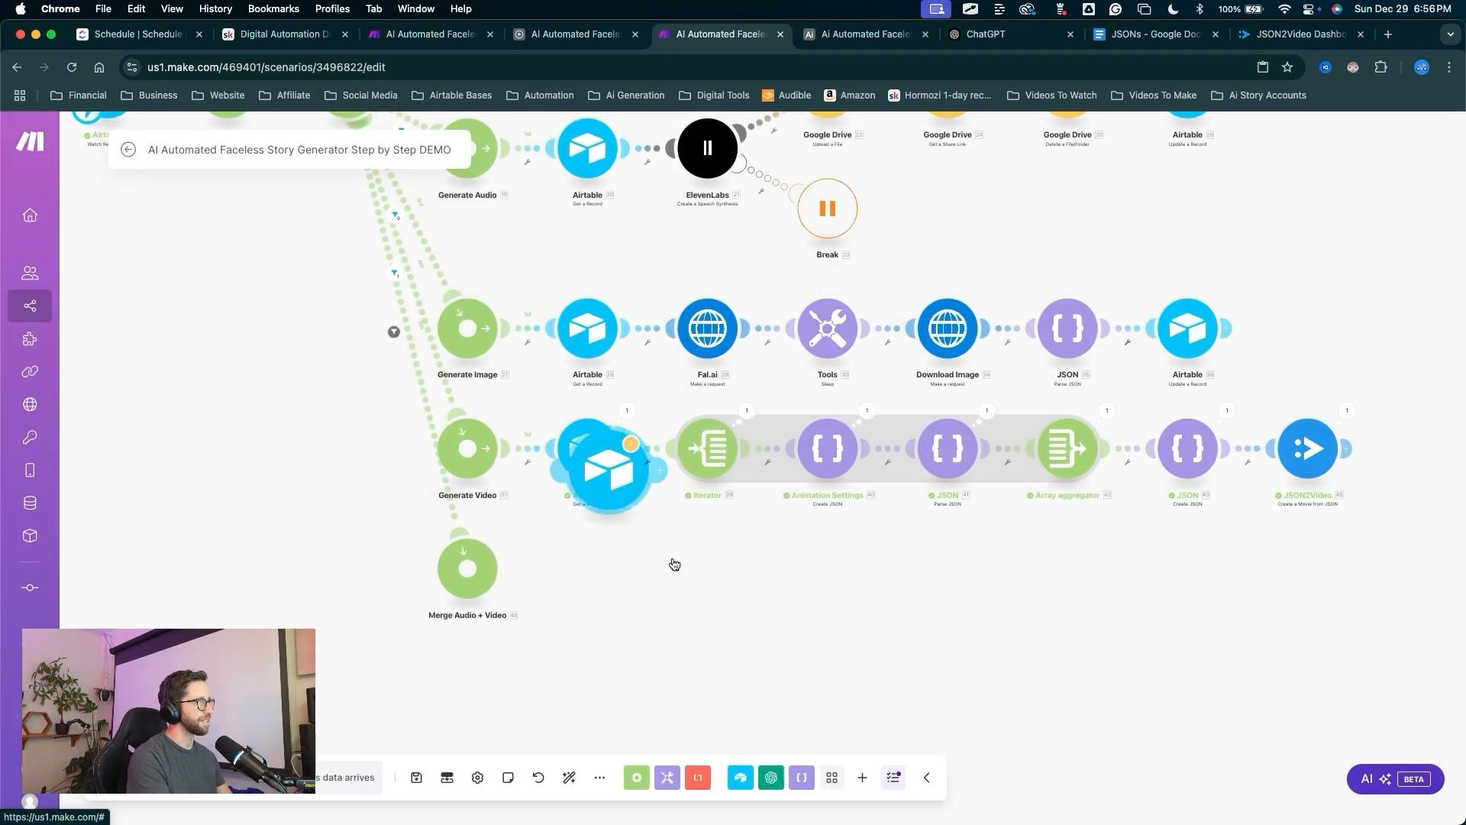
pyautogui.moveTo(760, 574)
pyautogui.mouseDown()
pyautogui.moveTo(609, 611)
pyautogui.moveTo(617, 580)
pyautogui.moveTo(600, 586)
pyautogui.mouseUp()
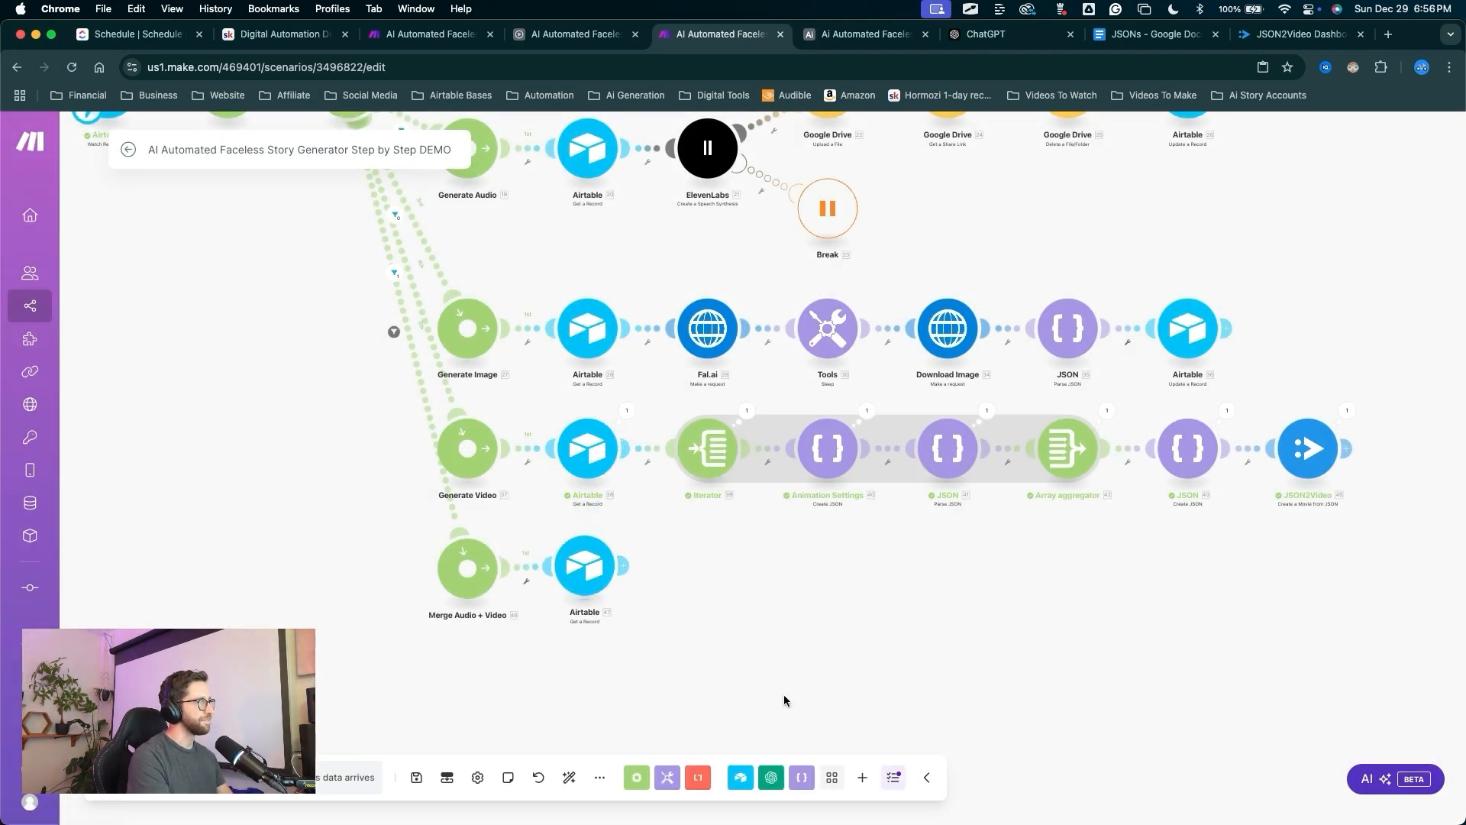
pyautogui.click(585, 566)
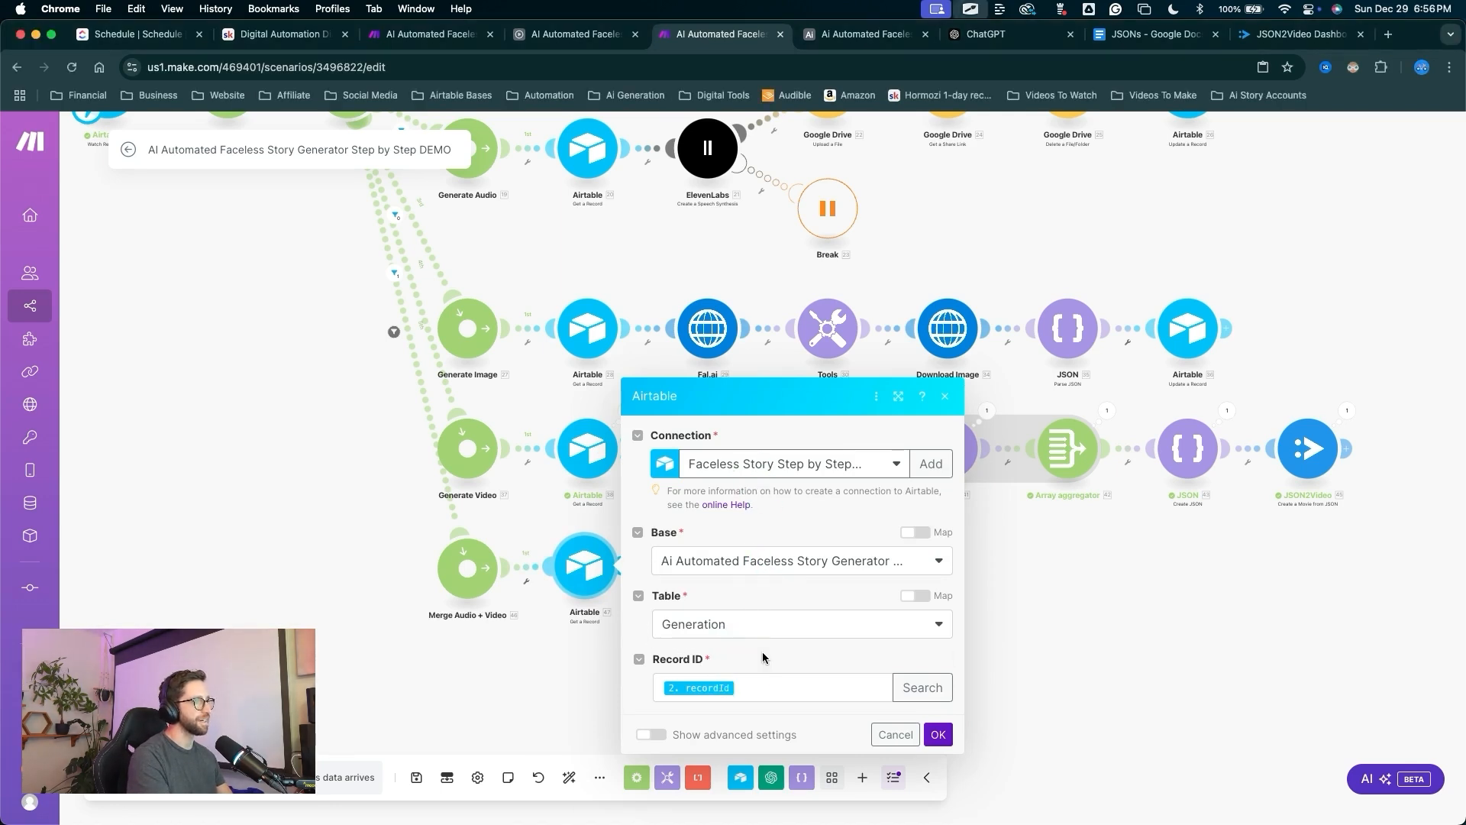
pyautogui.click(937, 735)
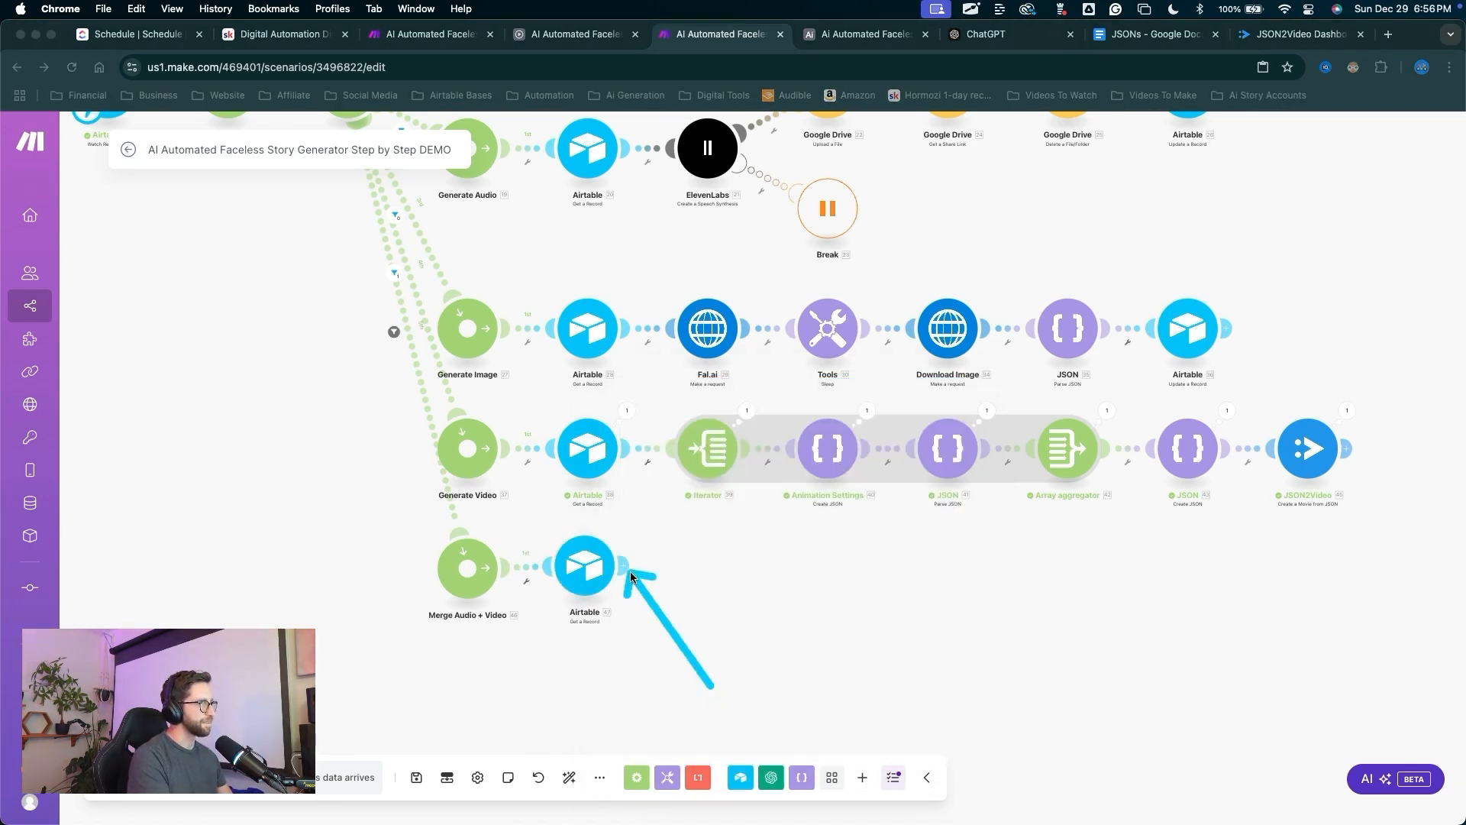
pyautogui.click(629, 573)
# Add a JSON Create JSON module with a new data structure named 'Merge Video Settings'.
pyautogui.click(828, 513)
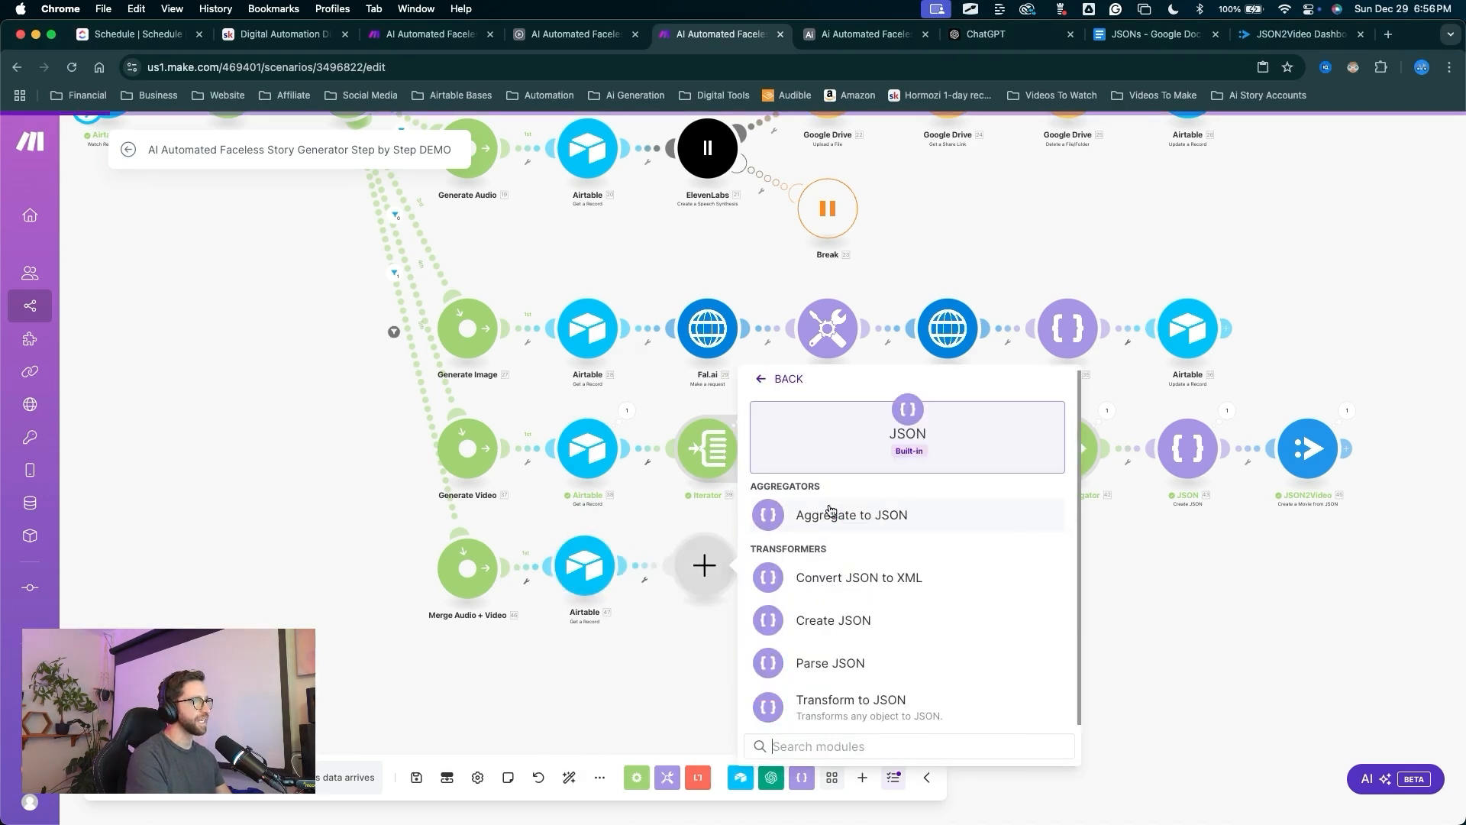
pyautogui.click(838, 620)
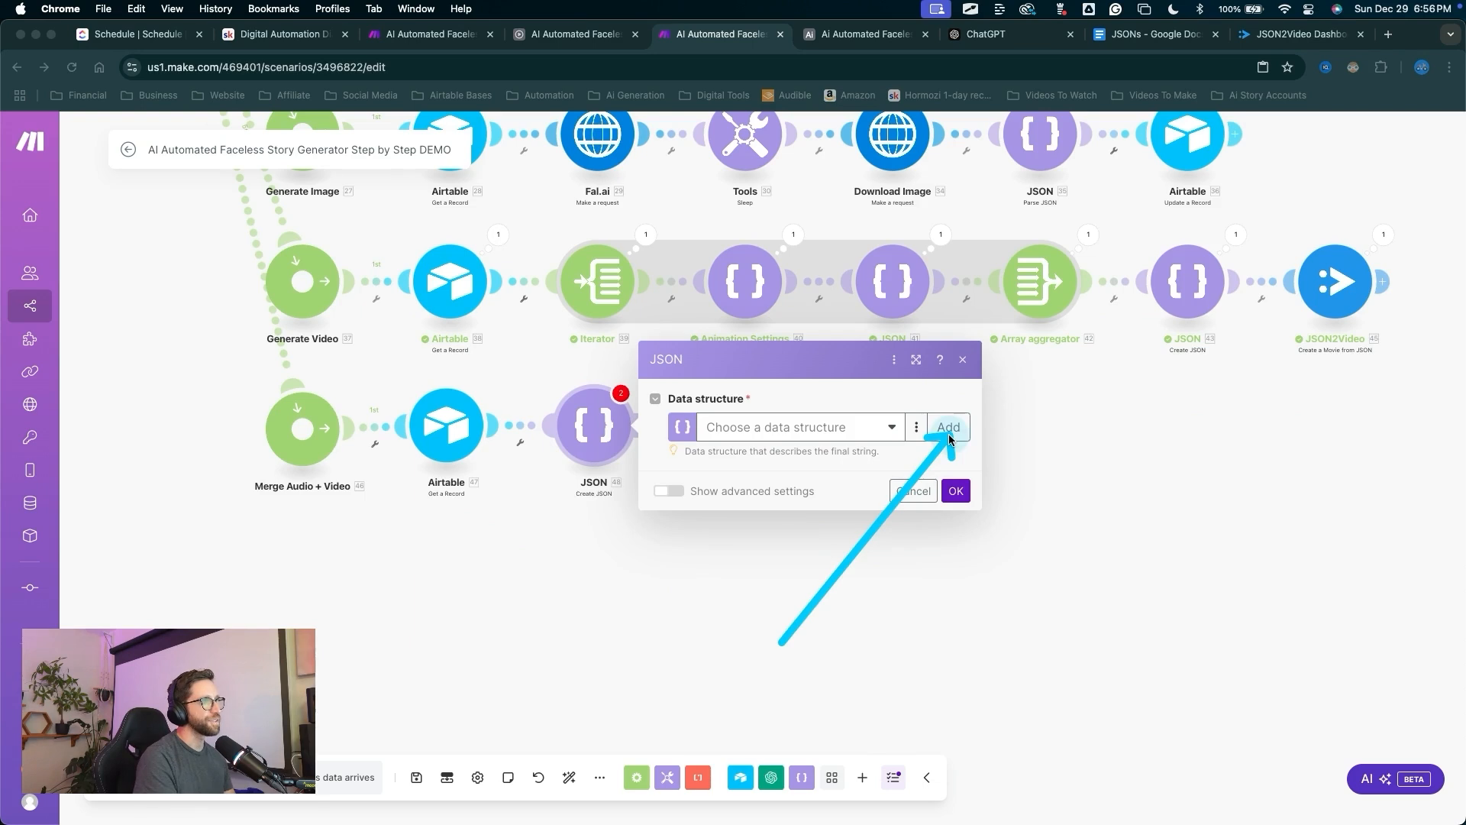
pyautogui.click(949, 428)
pyautogui.tripleClick(1017, 355)
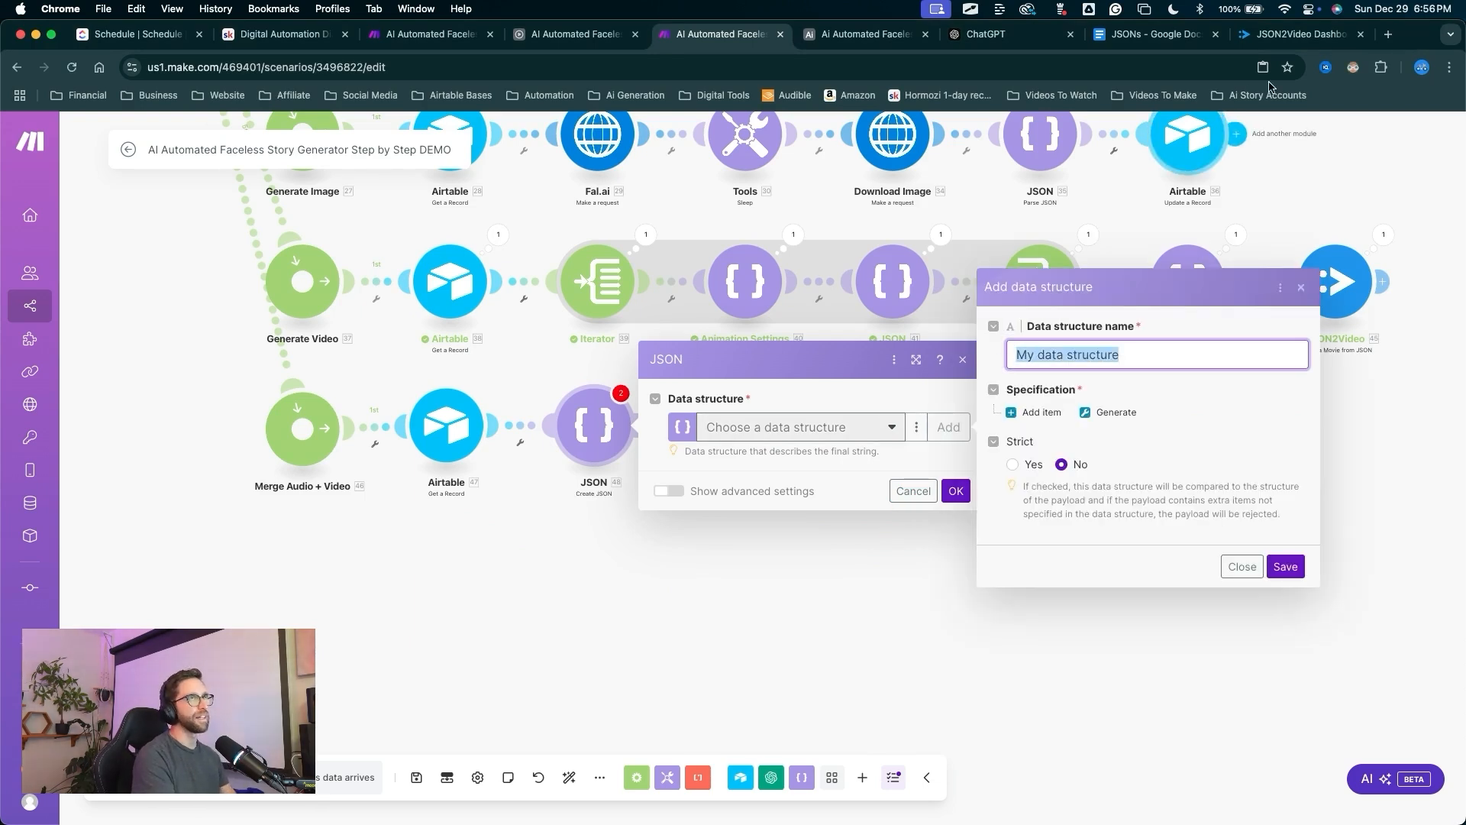
pyautogui.click(1153, 36)
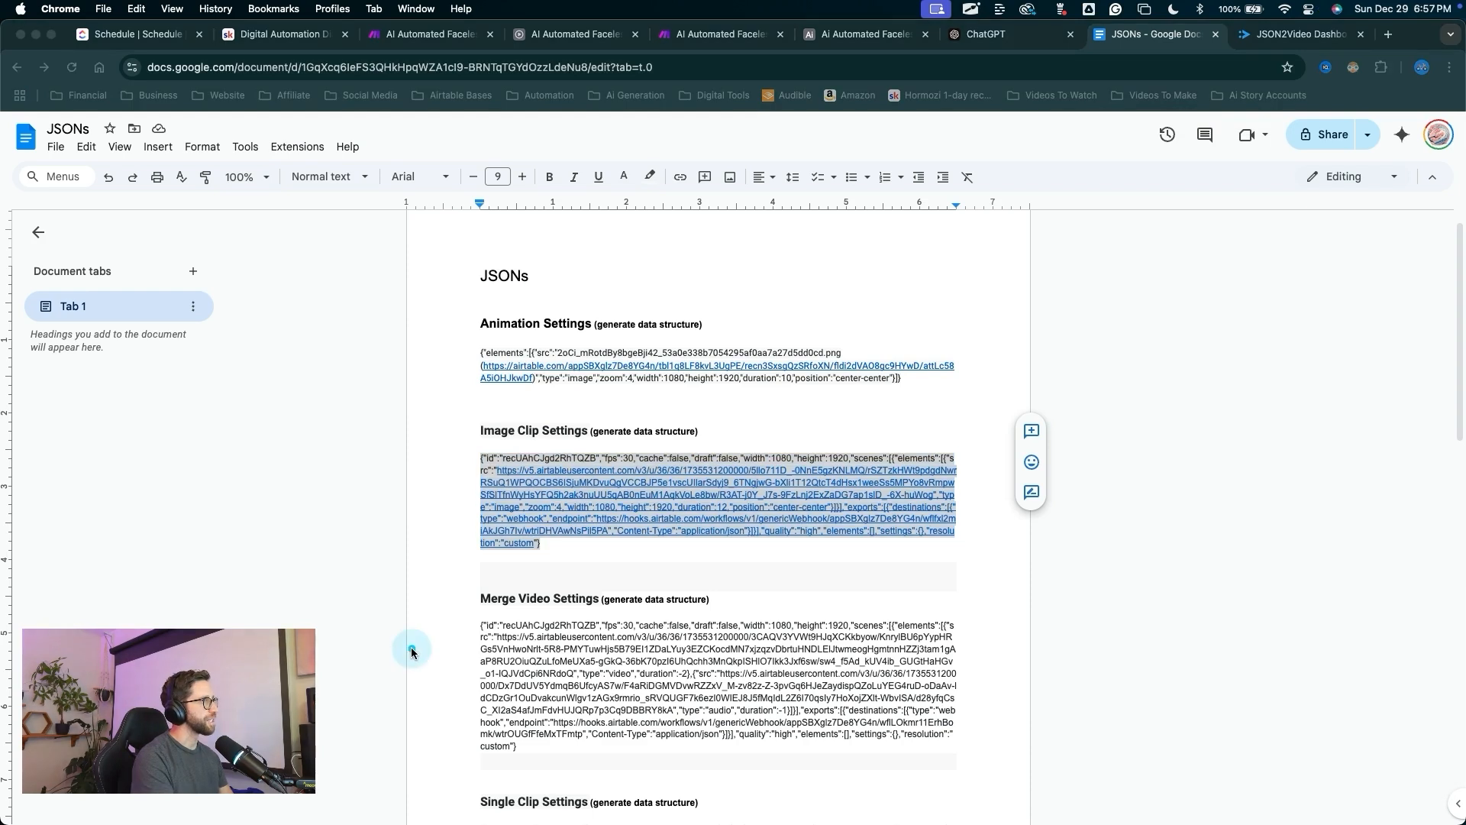
pyautogui.moveTo(417, 663); pyautogui.dragTo(583, 591)
pyautogui.click(439, 605)
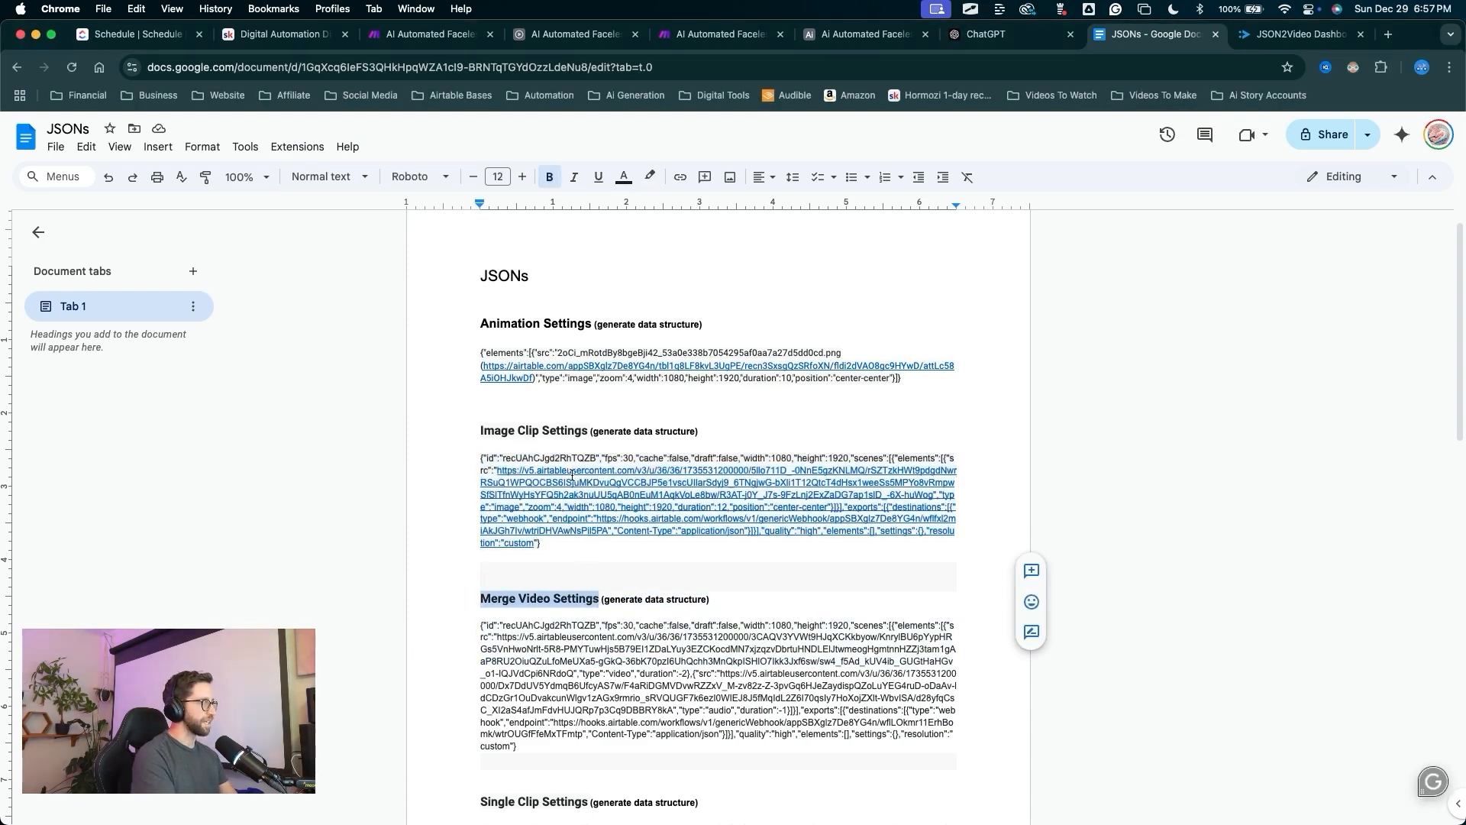
pyautogui.click(718, 34)
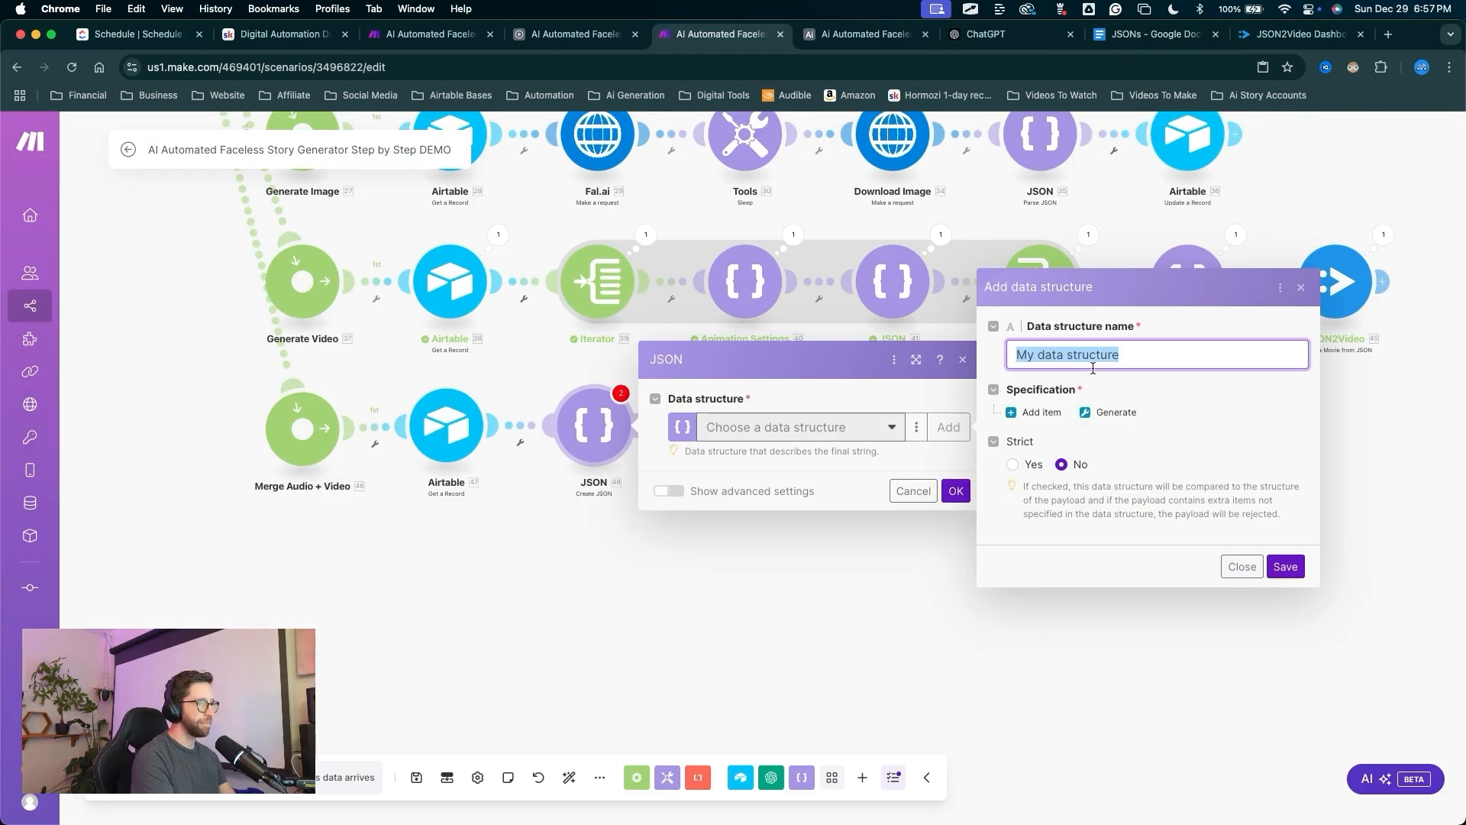
pyautogui.write('Merge Video Settings')
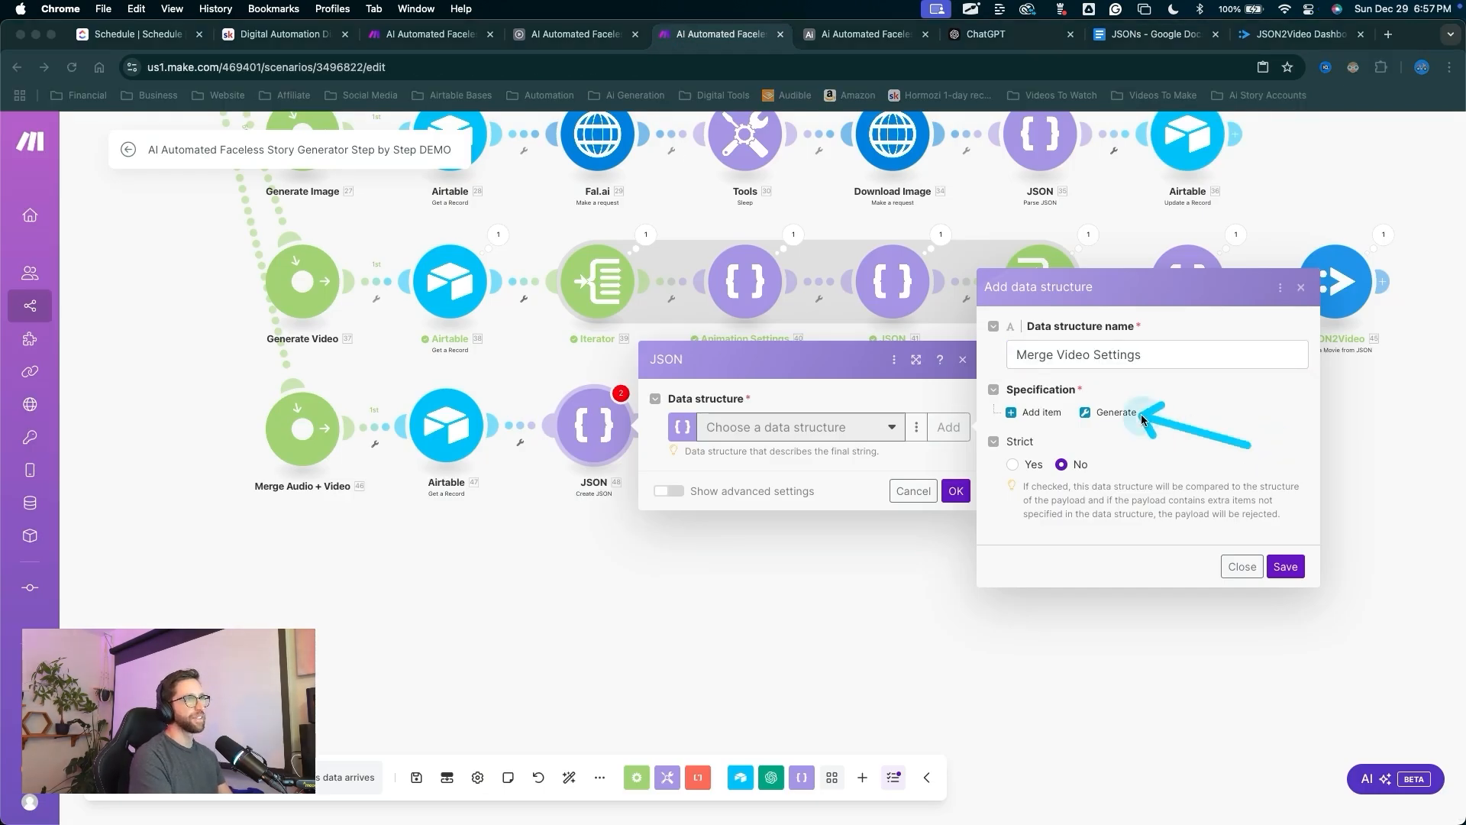
# Generate the structure from the merge-video JSON sample from the JSONs document and save it.
pyautogui.click(1115, 413)
pyautogui.click(1169, 35)
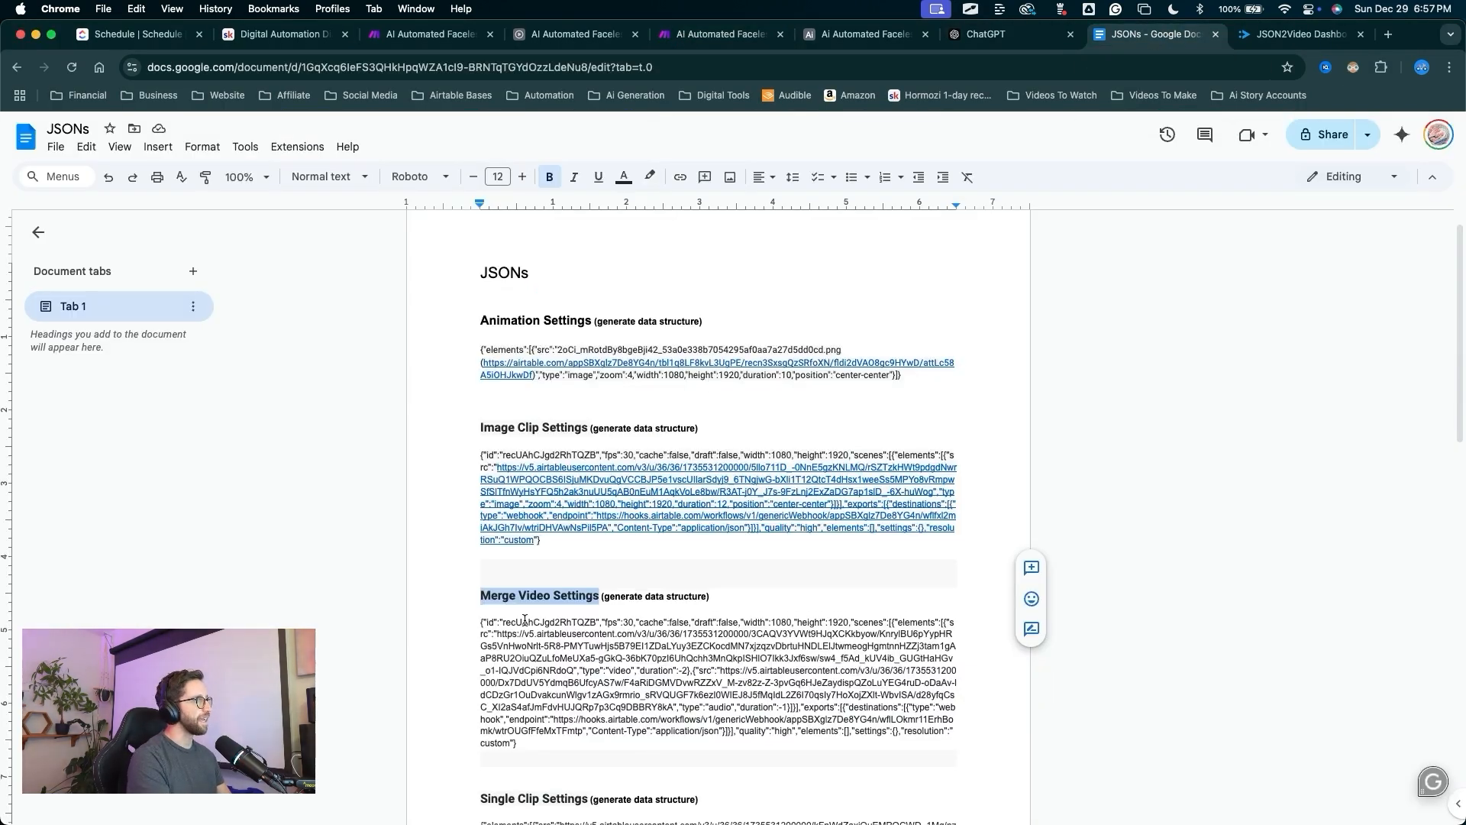
pyautogui.moveTo(515, 748); pyautogui.dragTo(479, 627)
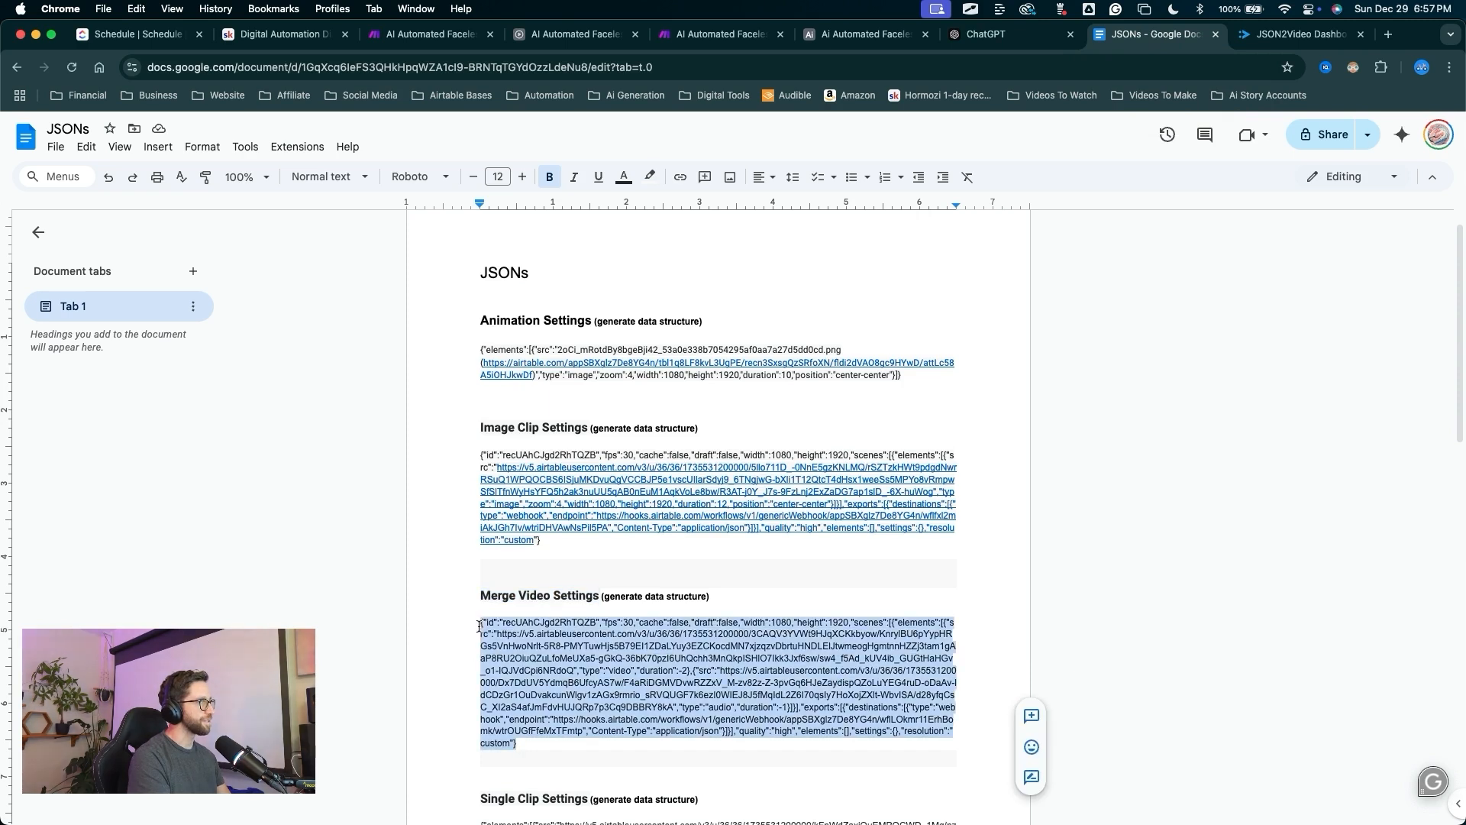
pyautogui.click(721, 34)
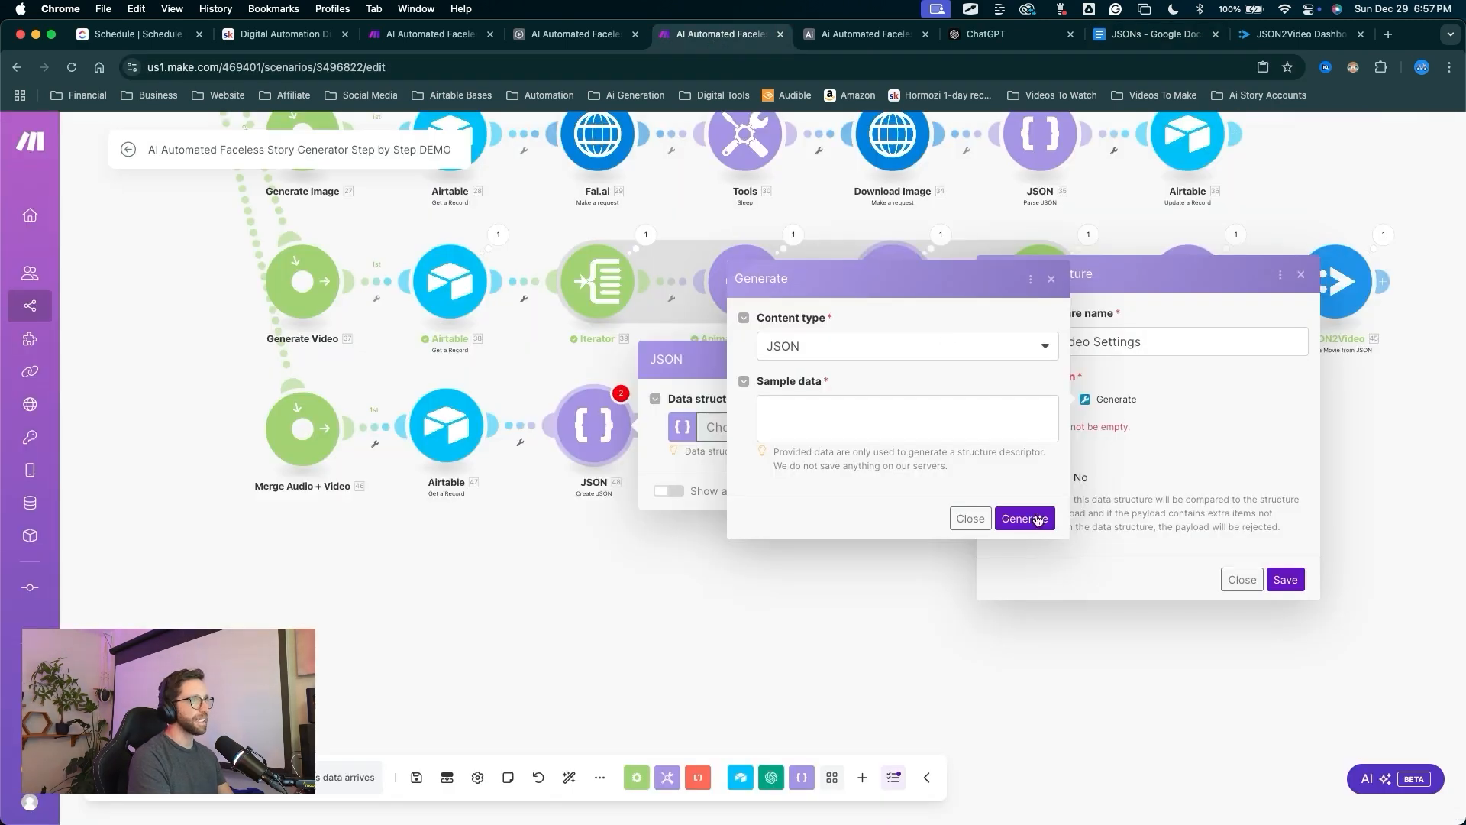
pyautogui.click(789, 419)
pyautogui.press('super+v')
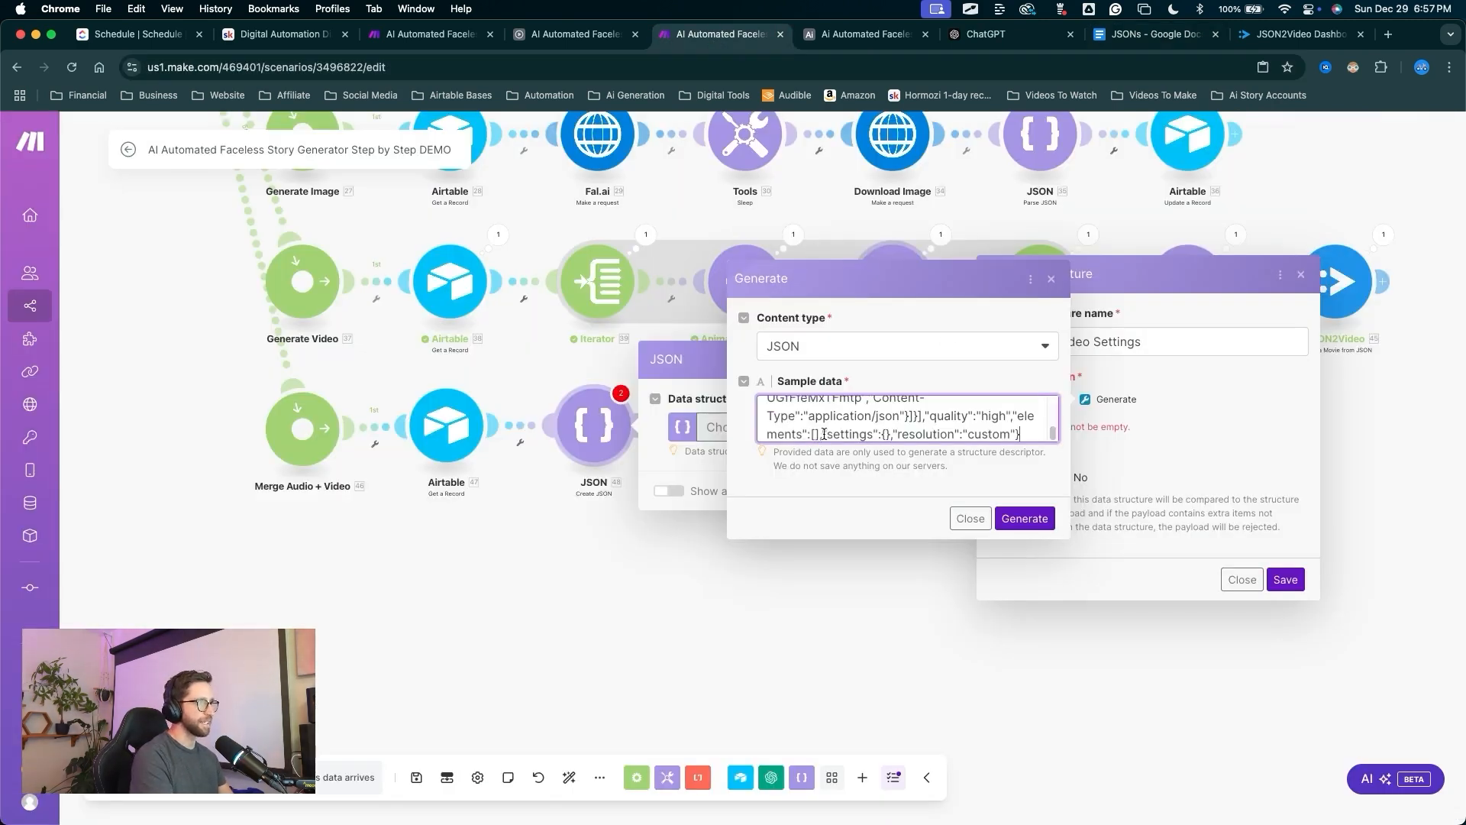
pyautogui.click(1024, 518)
pyautogui.click(1283, 796)
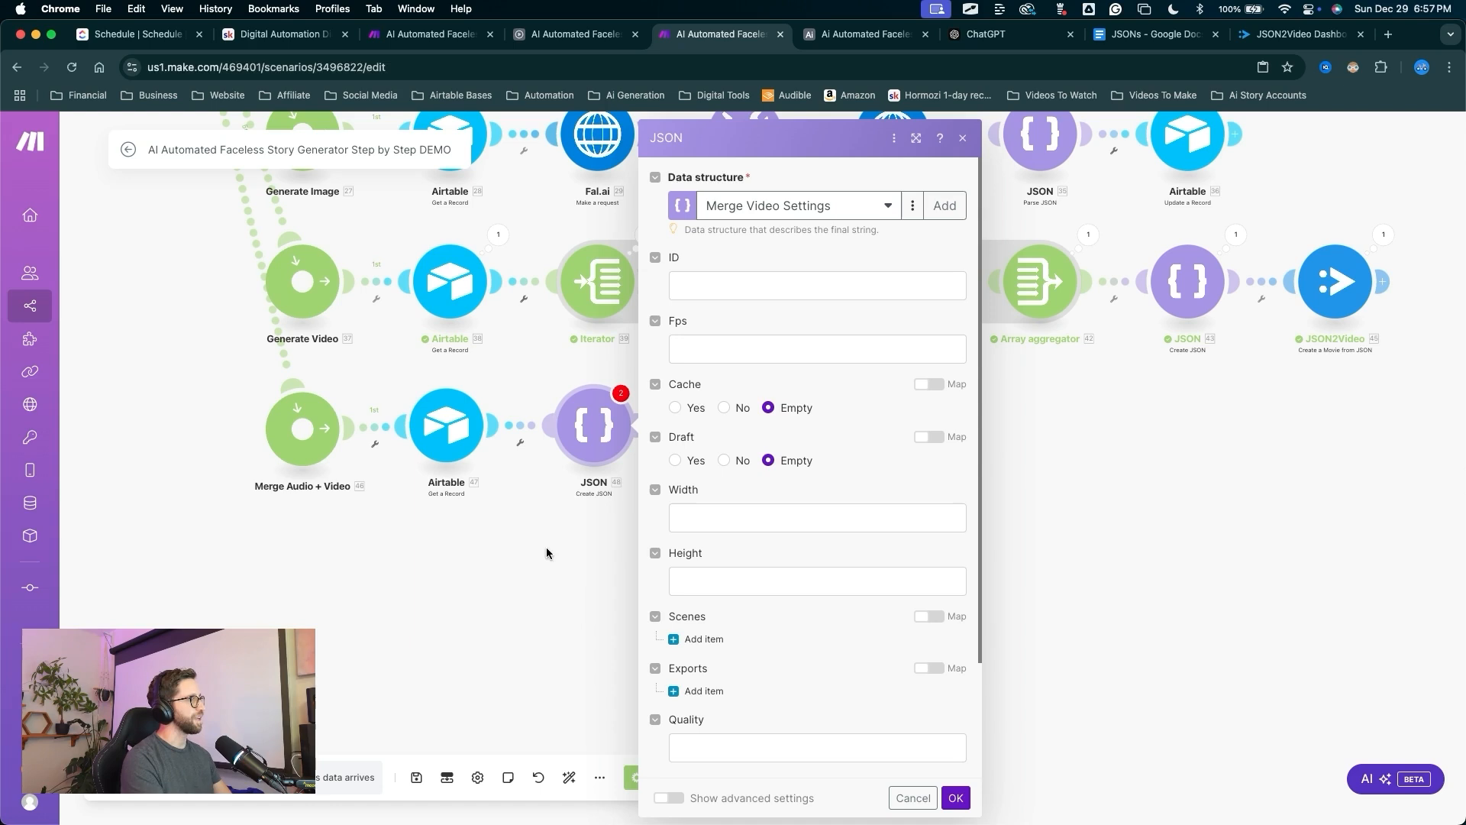
# Map the Airtable record ID into ID, set Fps to 30, and set Cache and Draft to No.
pyautogui.click(878, 285)
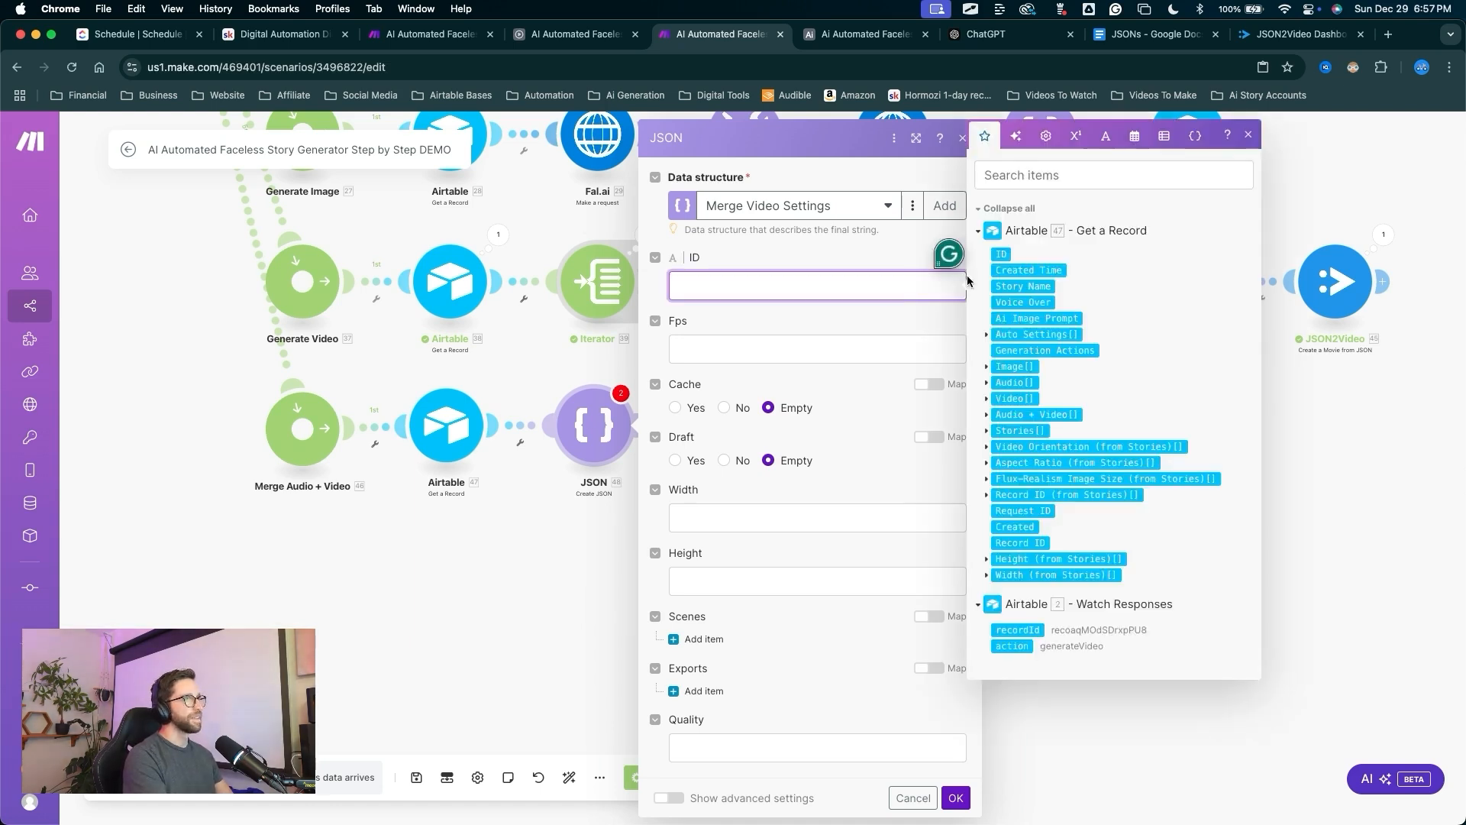
pyautogui.click(1004, 255)
pyautogui.click(722, 350)
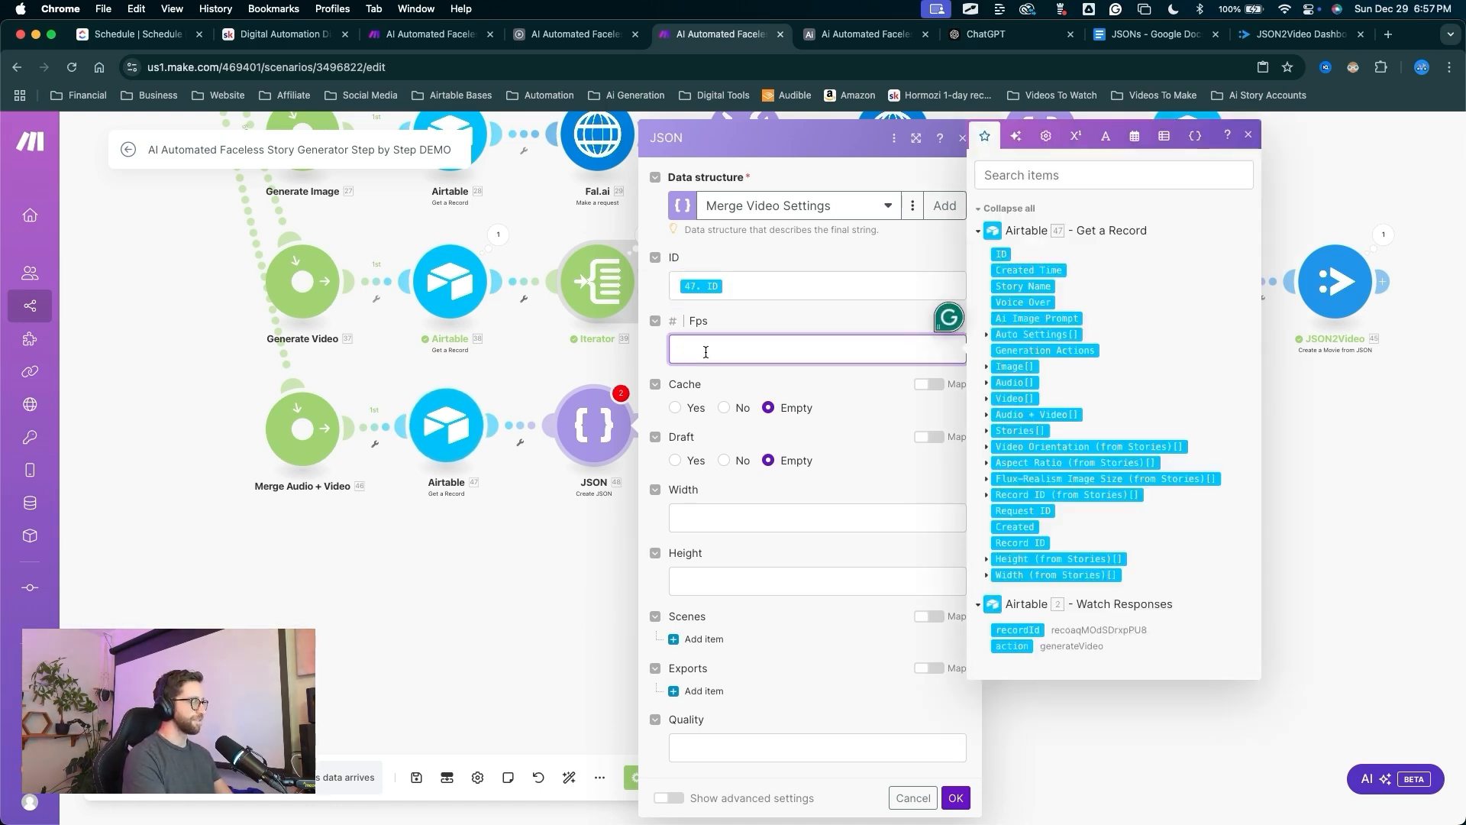
pyautogui.hotkey('ctrl', 'a')
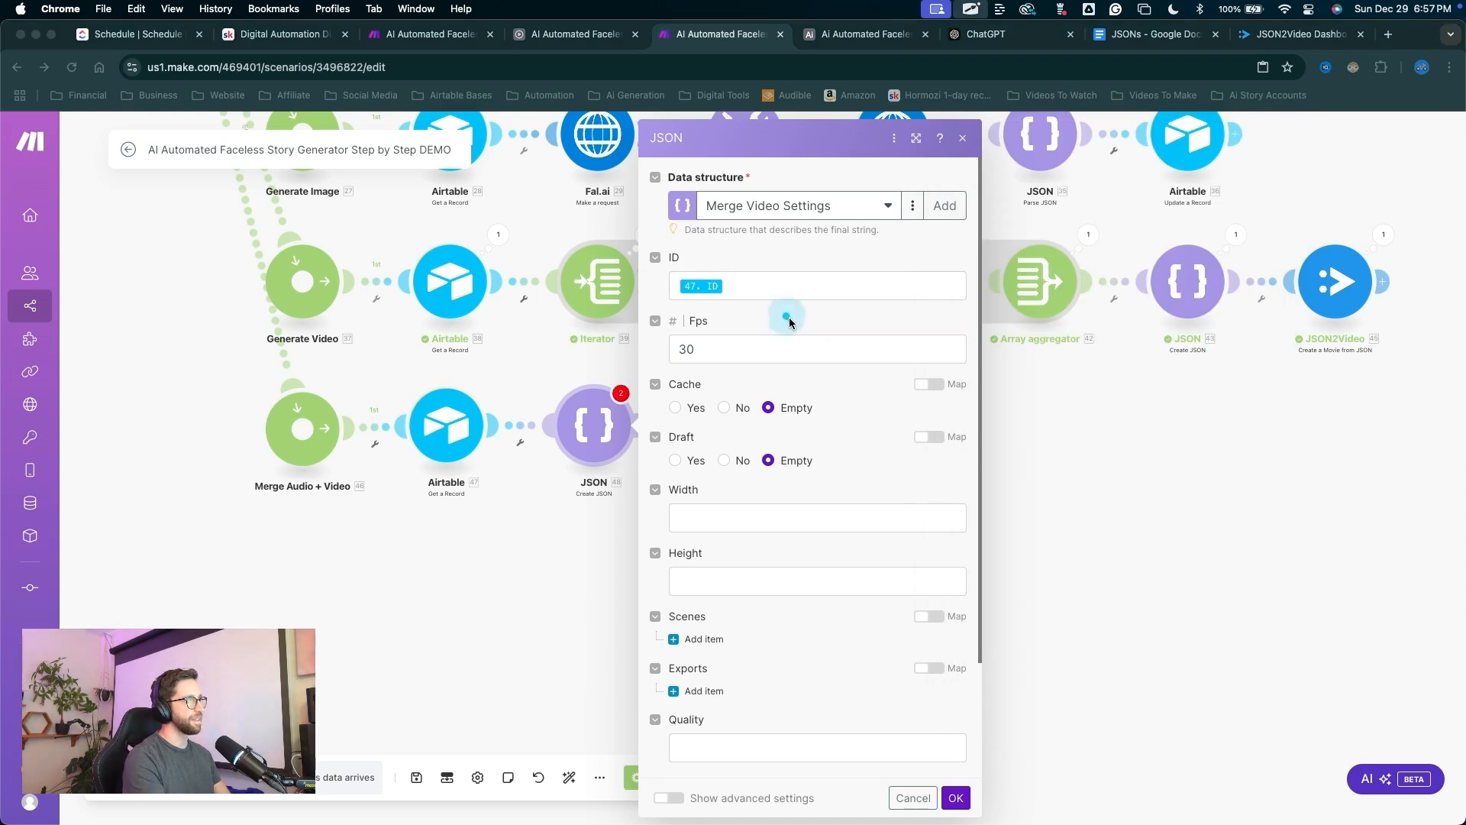
pyautogui.moveTo(787, 316); pyautogui.dragTo(724, 408)
pyautogui.press('Escape')
pyautogui.click(725, 408)
pyautogui.hotkey('ctrl', 'a')
pyautogui.click(724, 461)
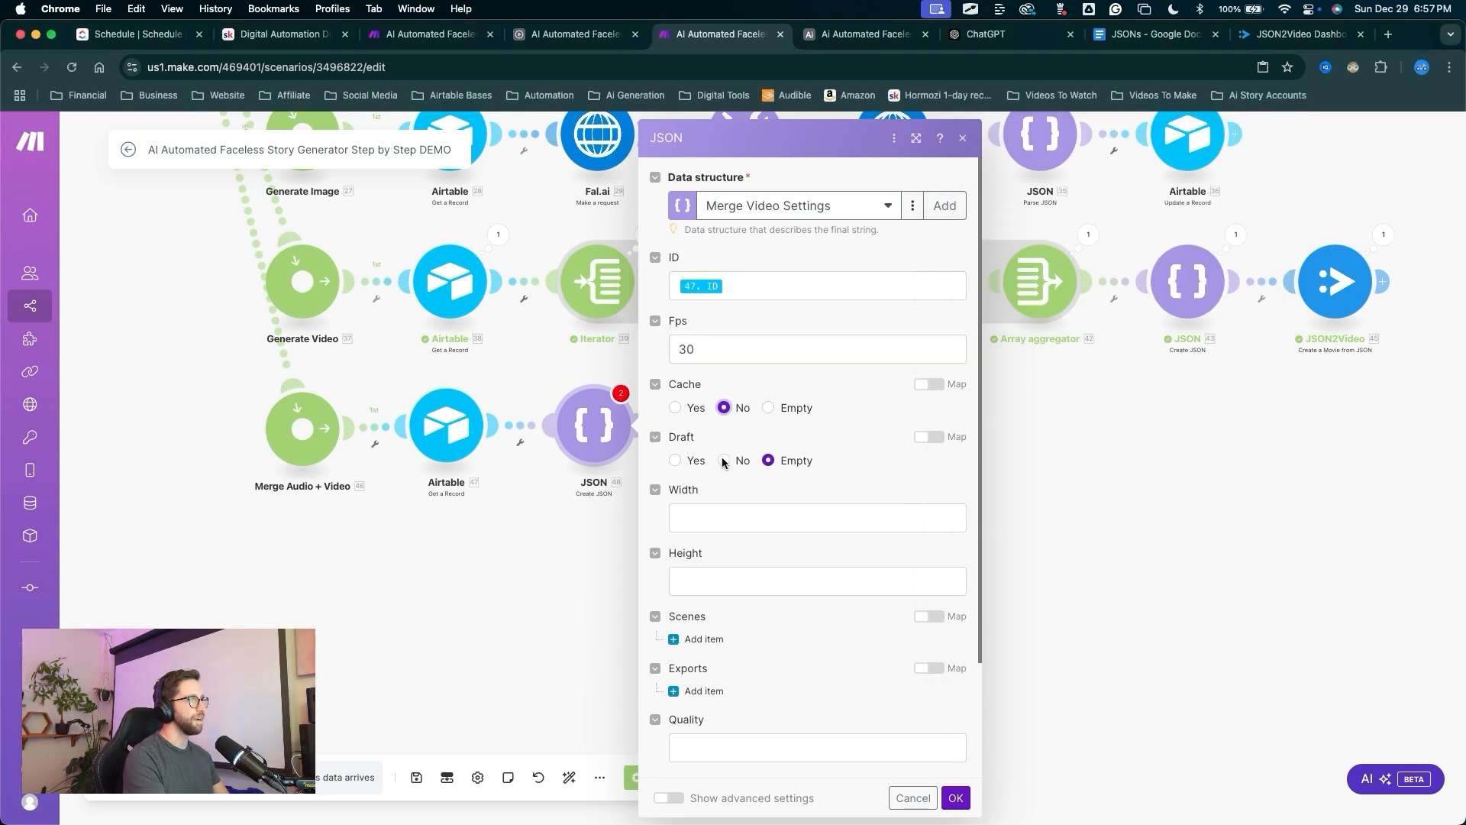
# Map the first story's Width and Height, then add a first scene with one element.
pyautogui.click(840, 518)
pyautogui.click(987, 695)
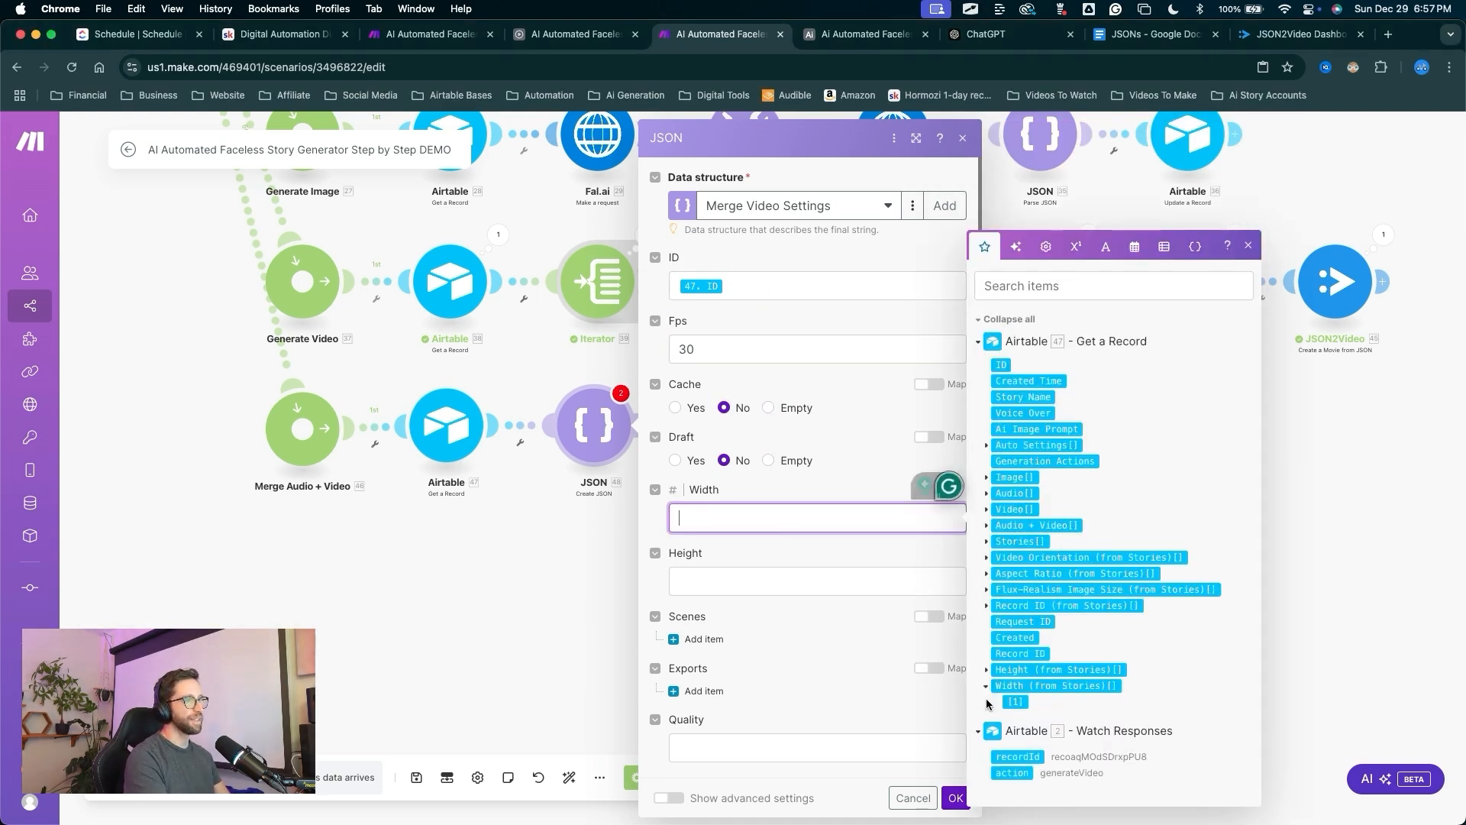
pyautogui.click(1005, 700)
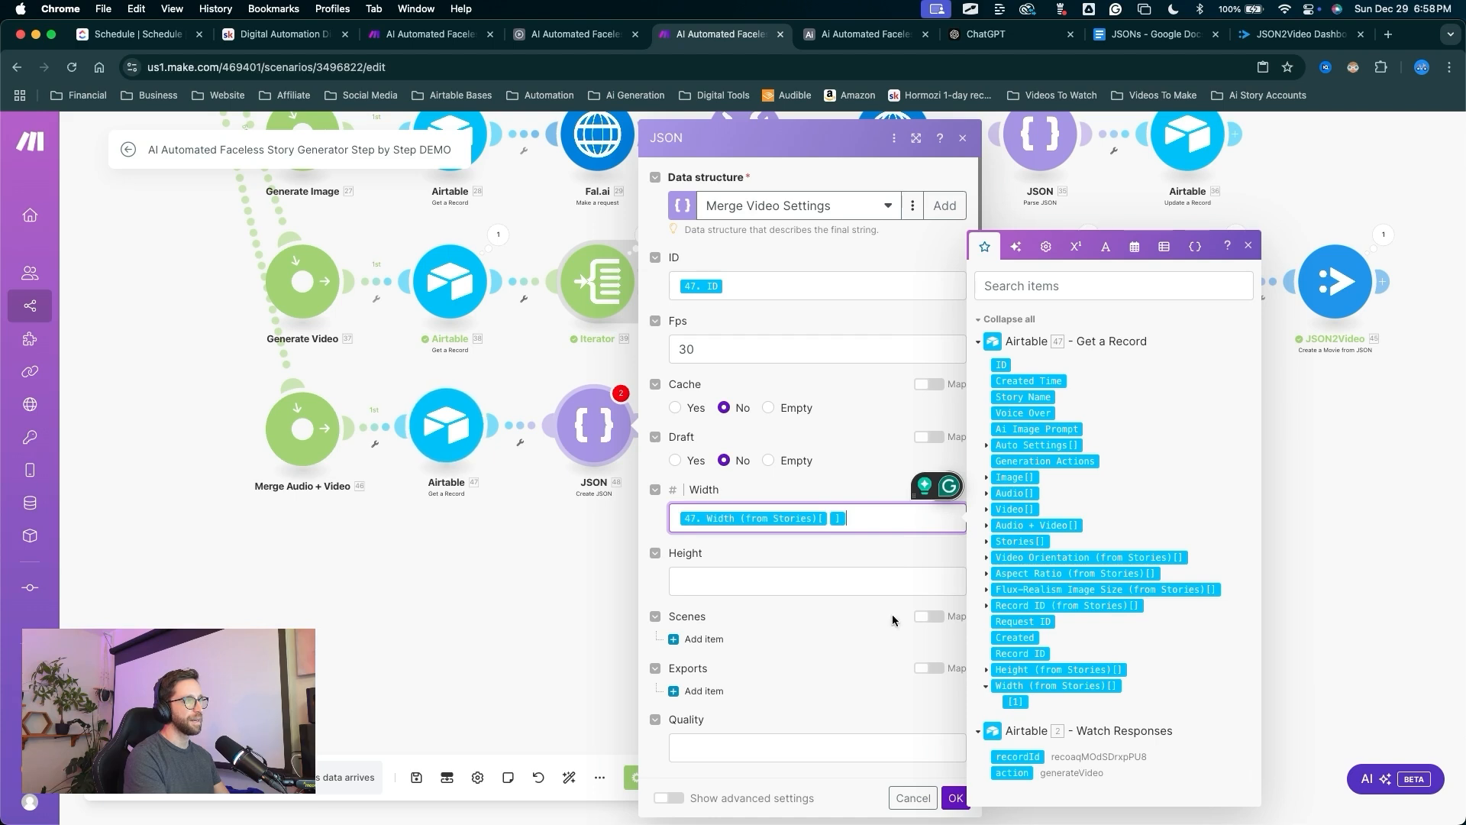
pyautogui.click(794, 580)
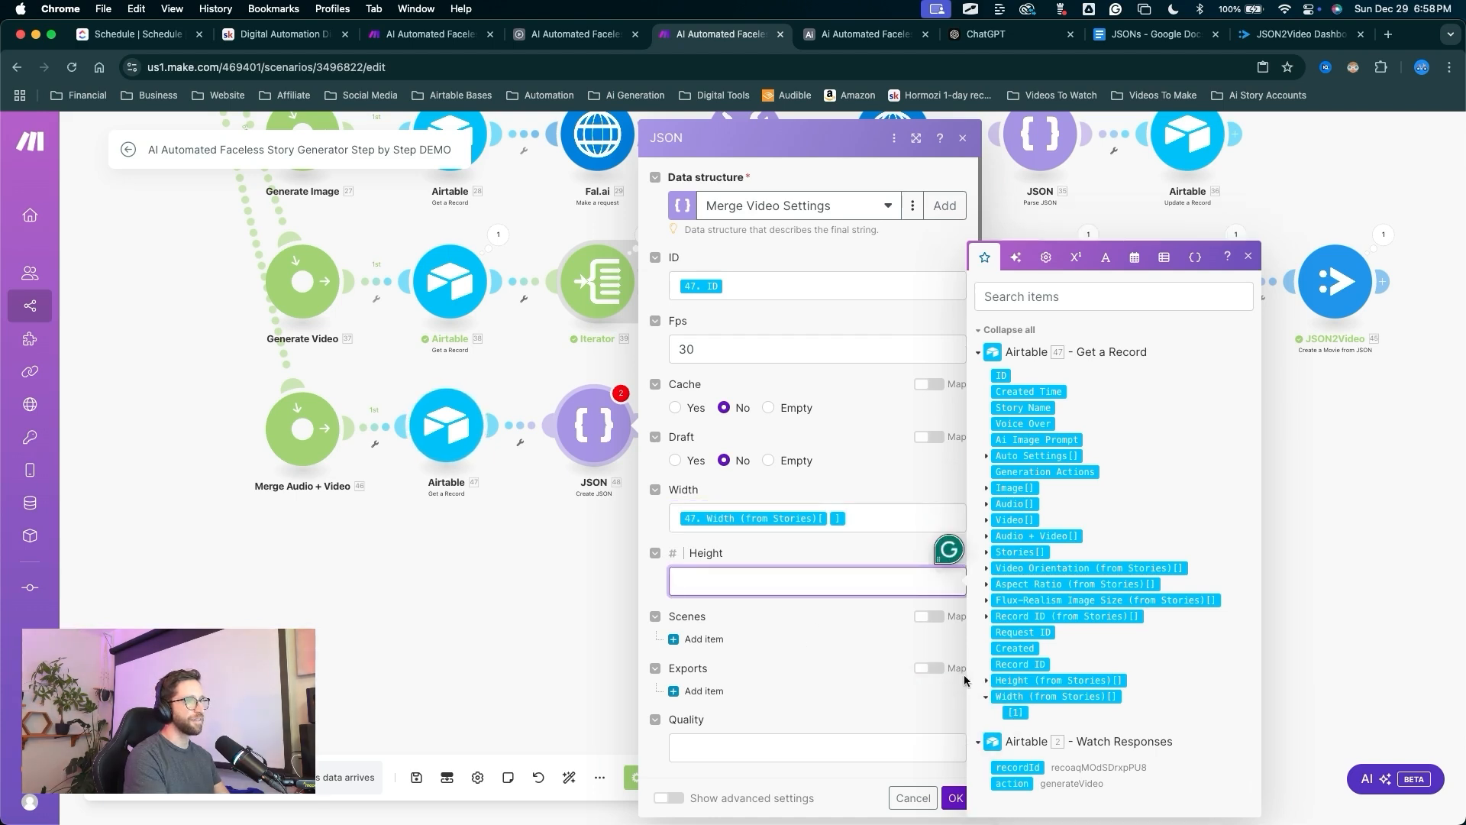
pyautogui.click(986, 666)
pyautogui.click(1014, 680)
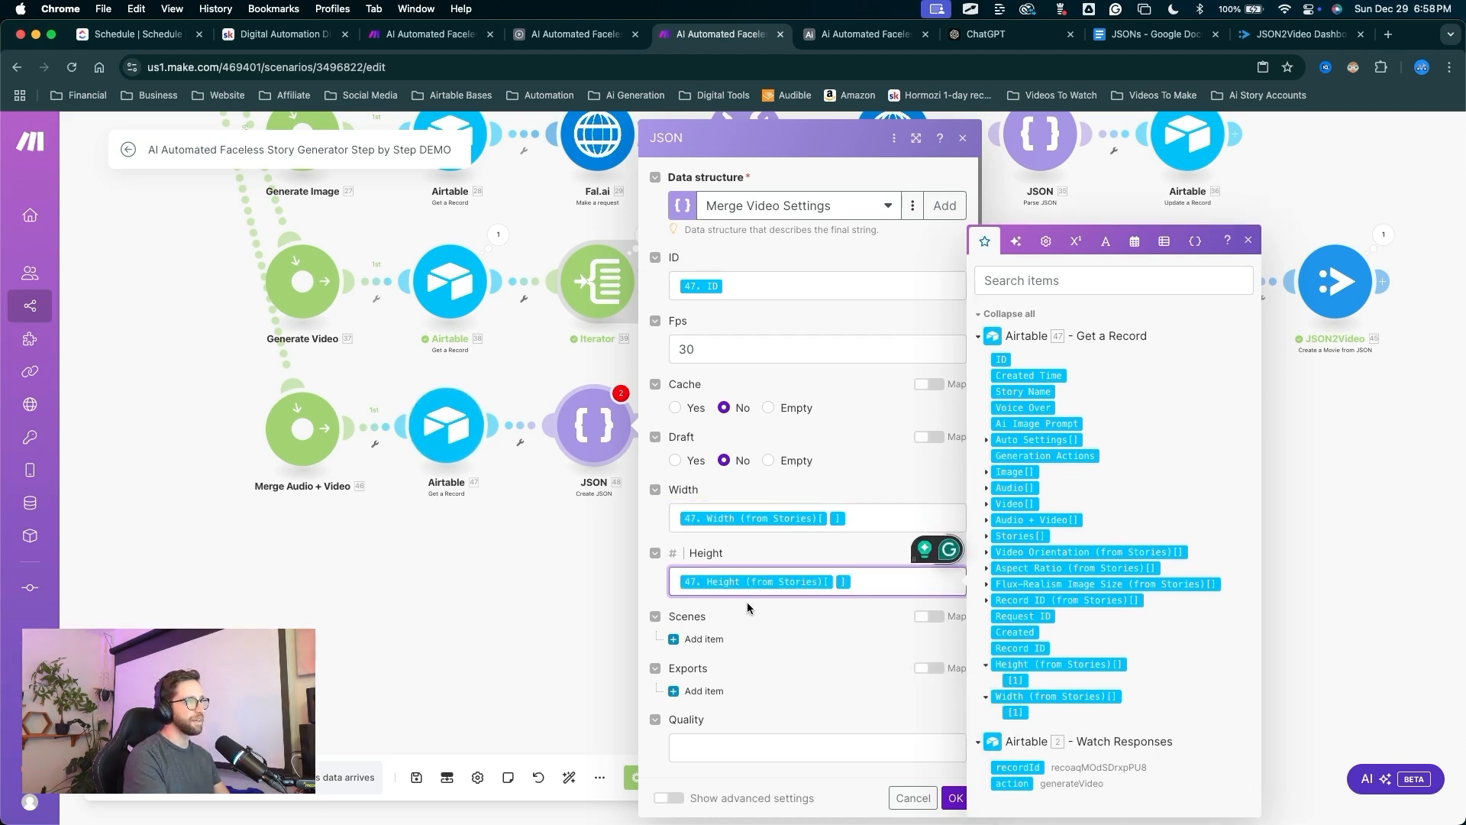
pyautogui.moveTo(767, 525)
pyautogui.mouseDown()
pyautogui.moveTo(718, 615)
pyautogui.moveTo(724, 676)
pyautogui.mouseUp()
pyautogui.click(703, 638)
pyautogui.click(738, 684)
# Set element Item 1's src to the record's Video URL, with type 'video' and duration -2.
pyautogui.scroll(-3, 786, 580)
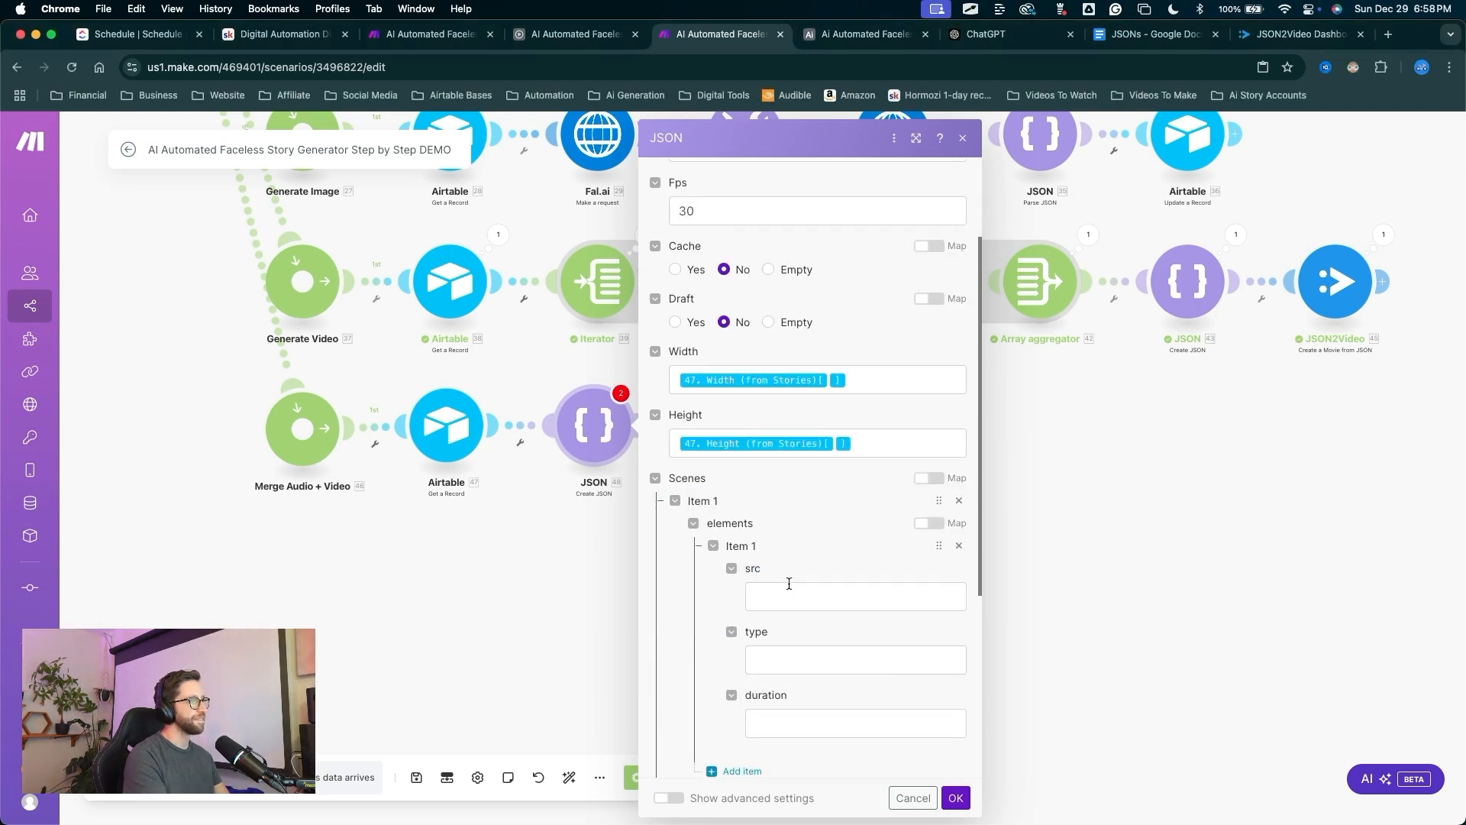
pyautogui.click(786, 596)
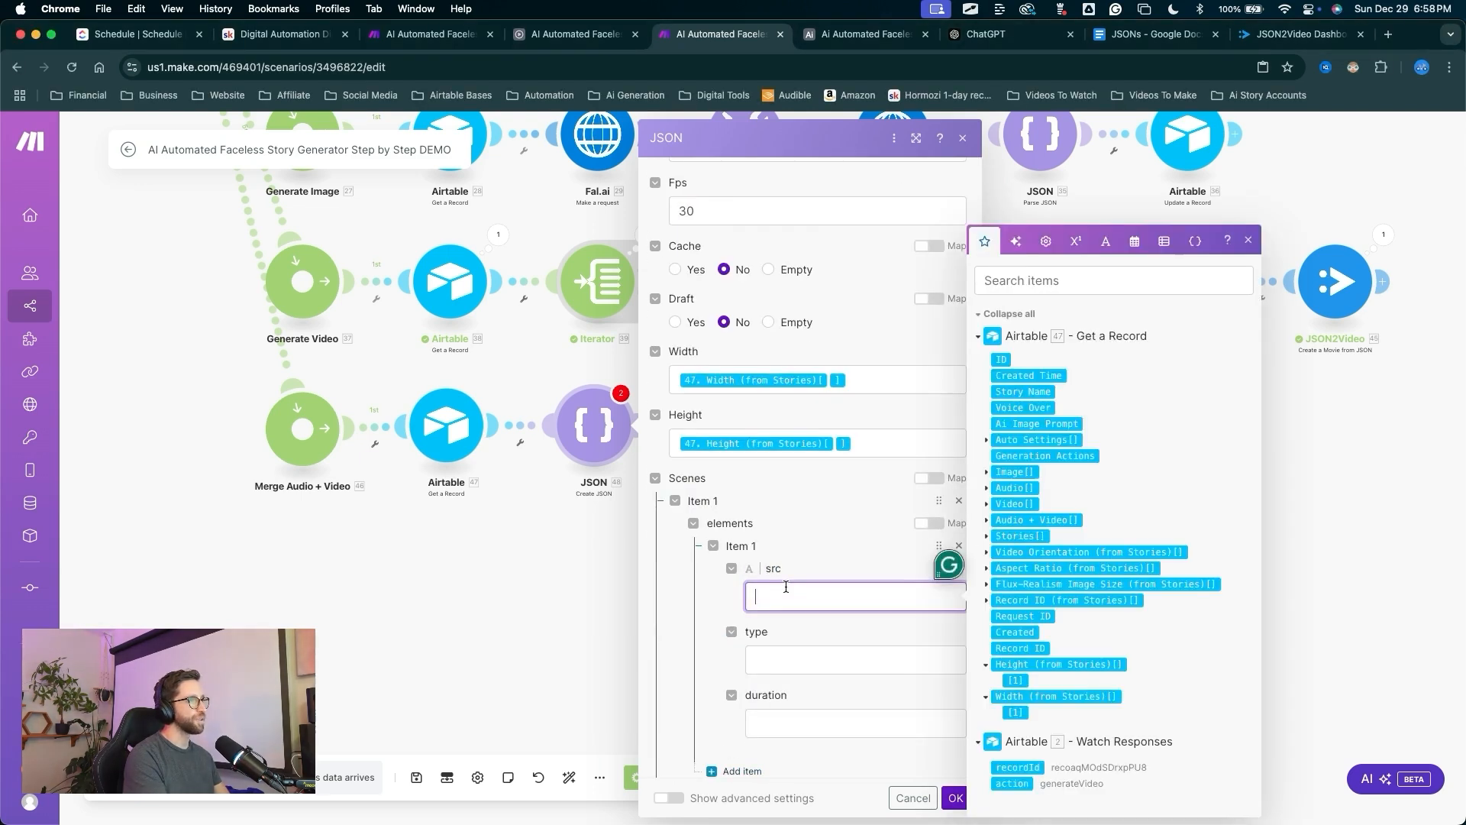
pyautogui.click(985, 506)
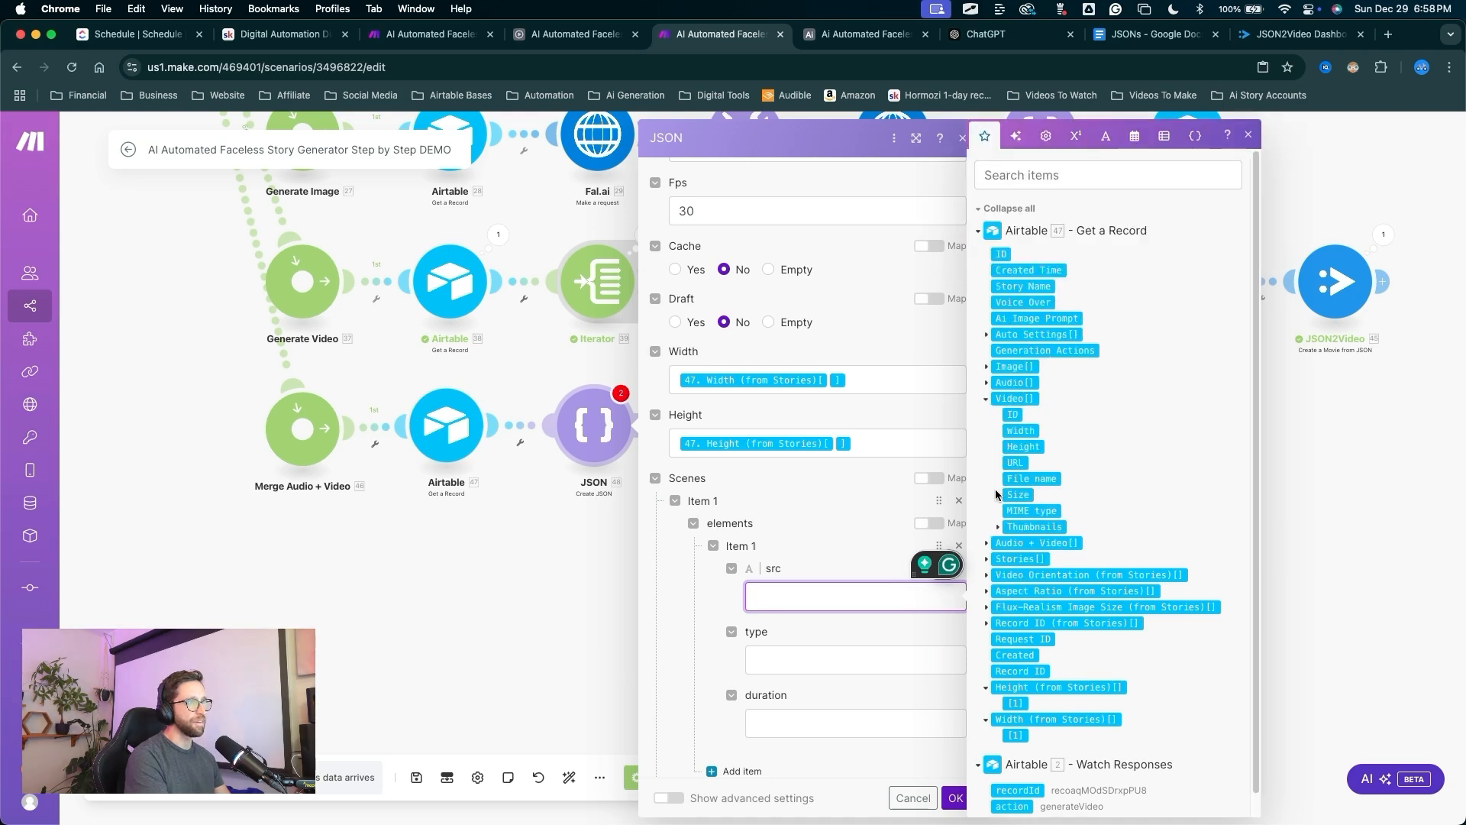
pyautogui.click(1014, 462)
pyautogui.press('Tab')
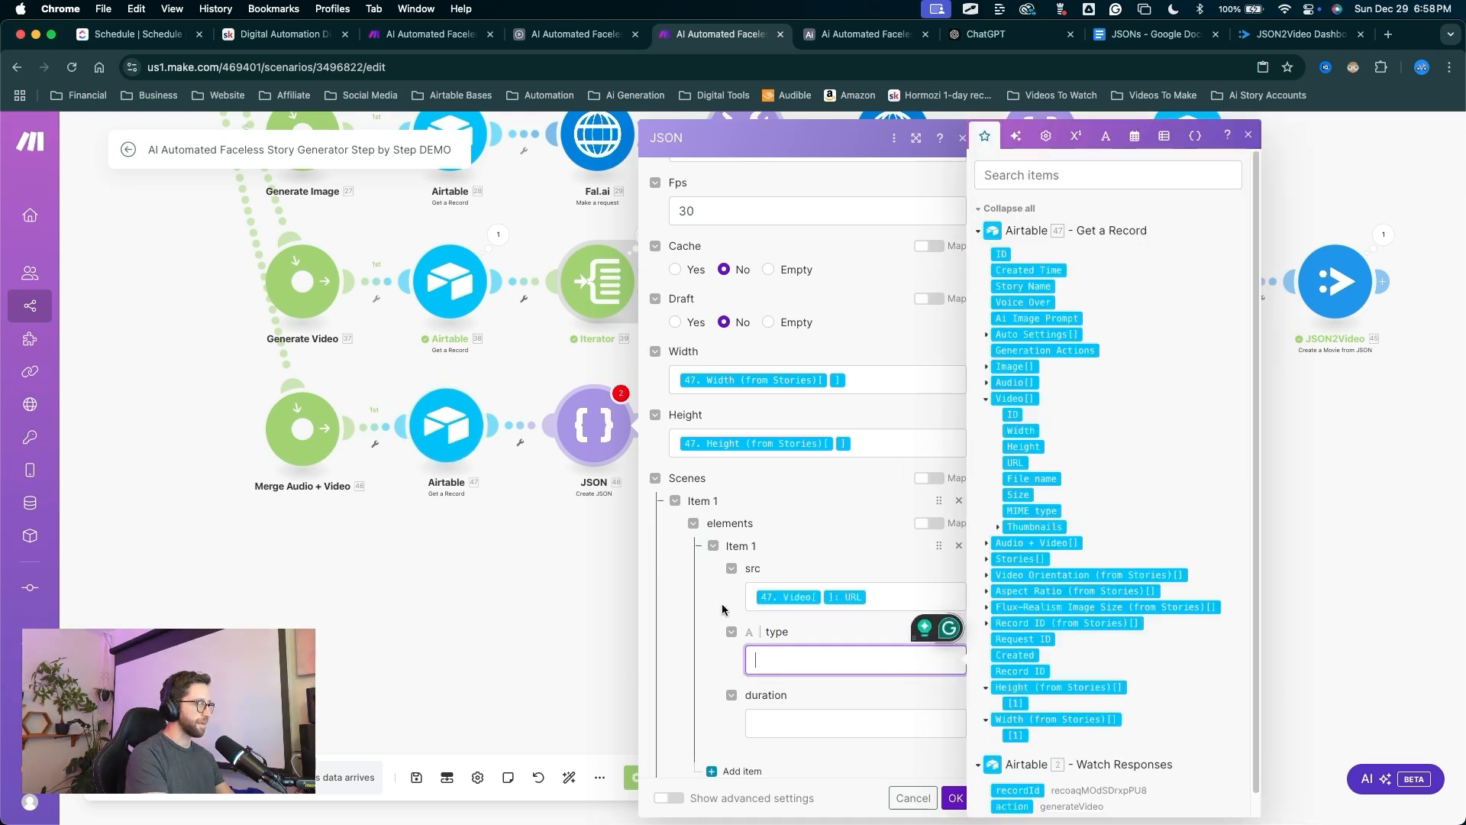
pyautogui.write('video')
pyautogui.click(775, 712)
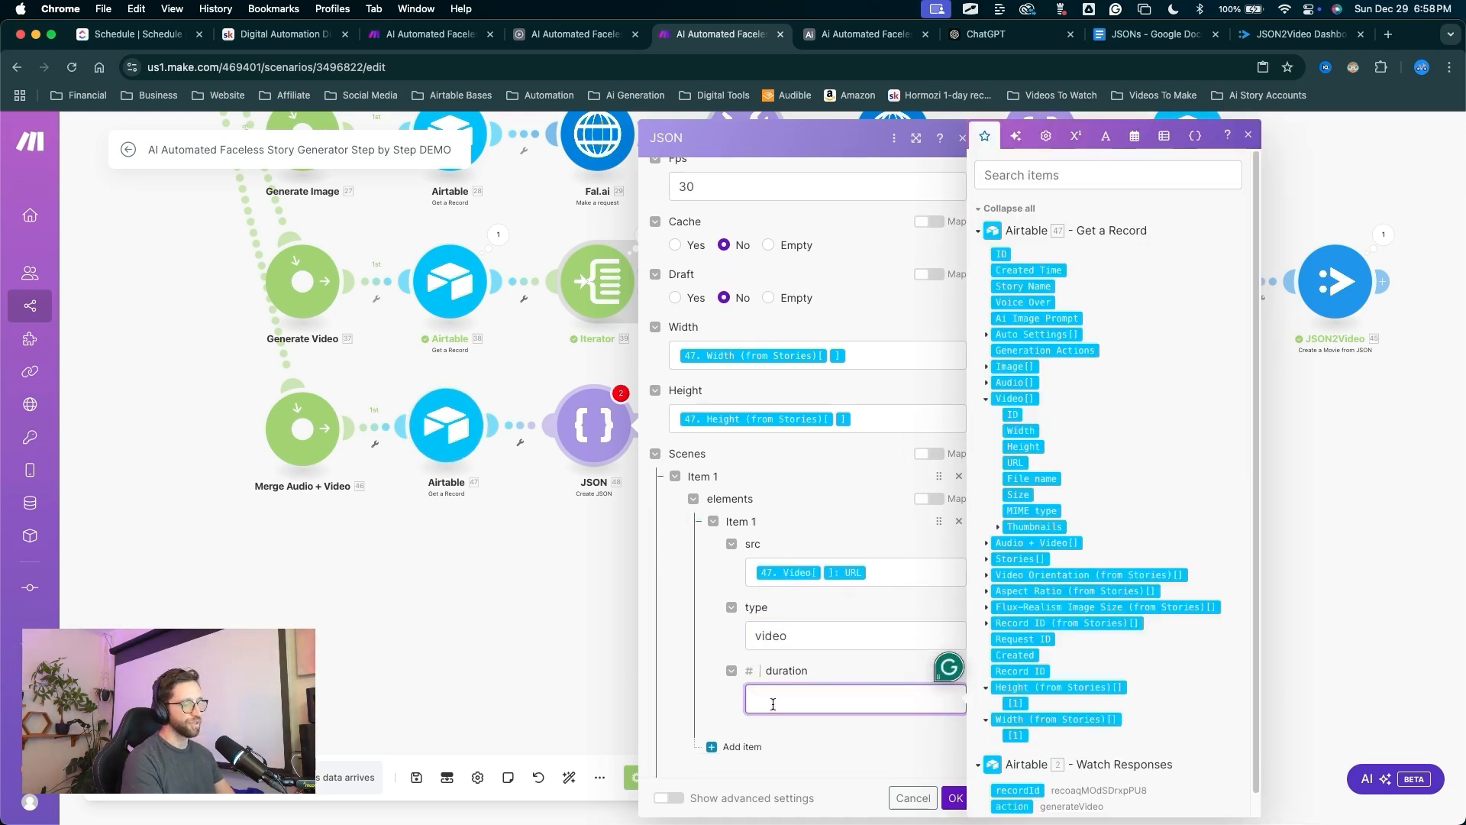
pyautogui.write('-2')
pyautogui.scroll(-1, 998, 624)
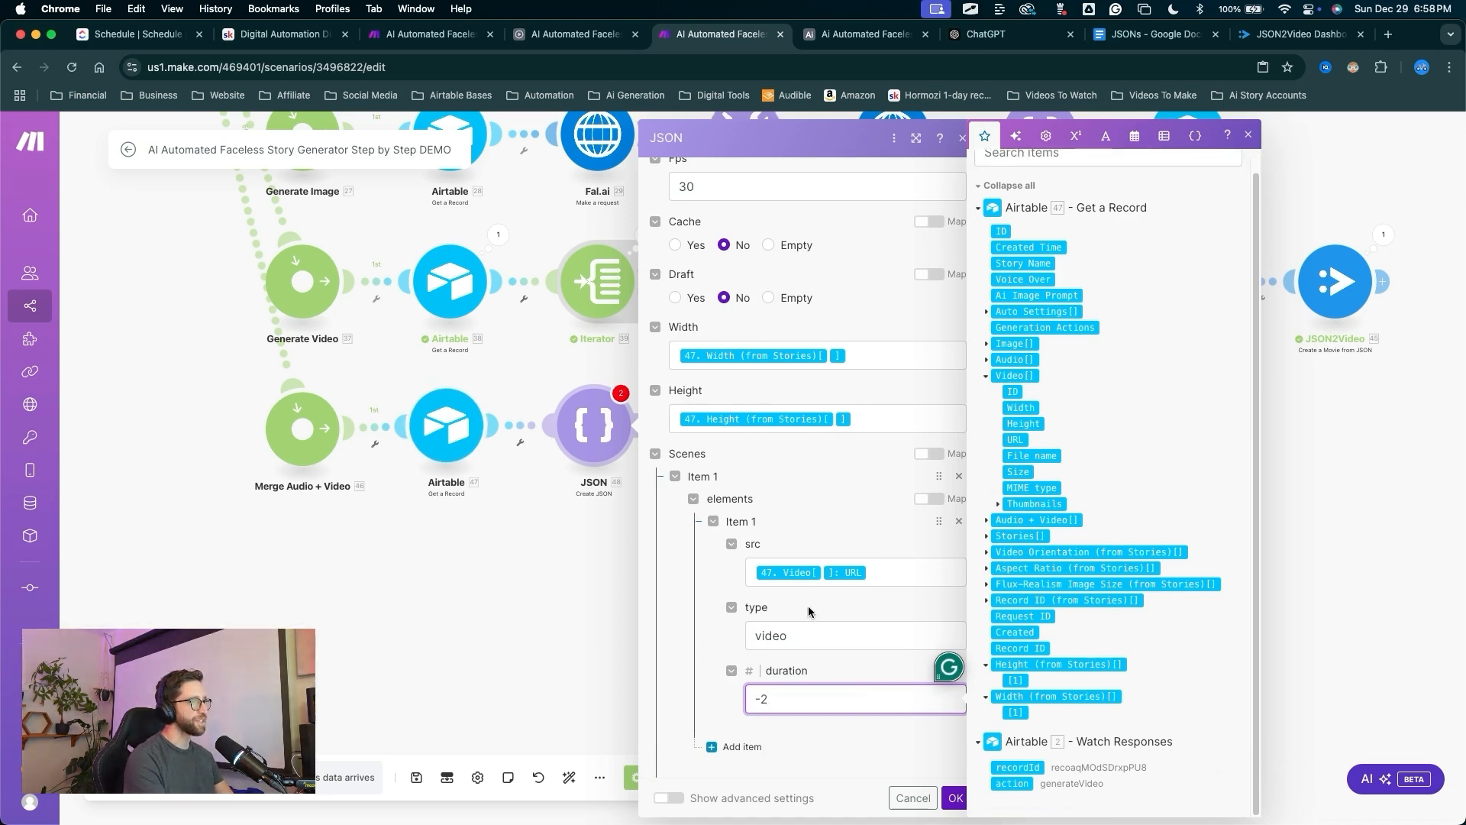
pyautogui.scroll(-5, 825, 580)
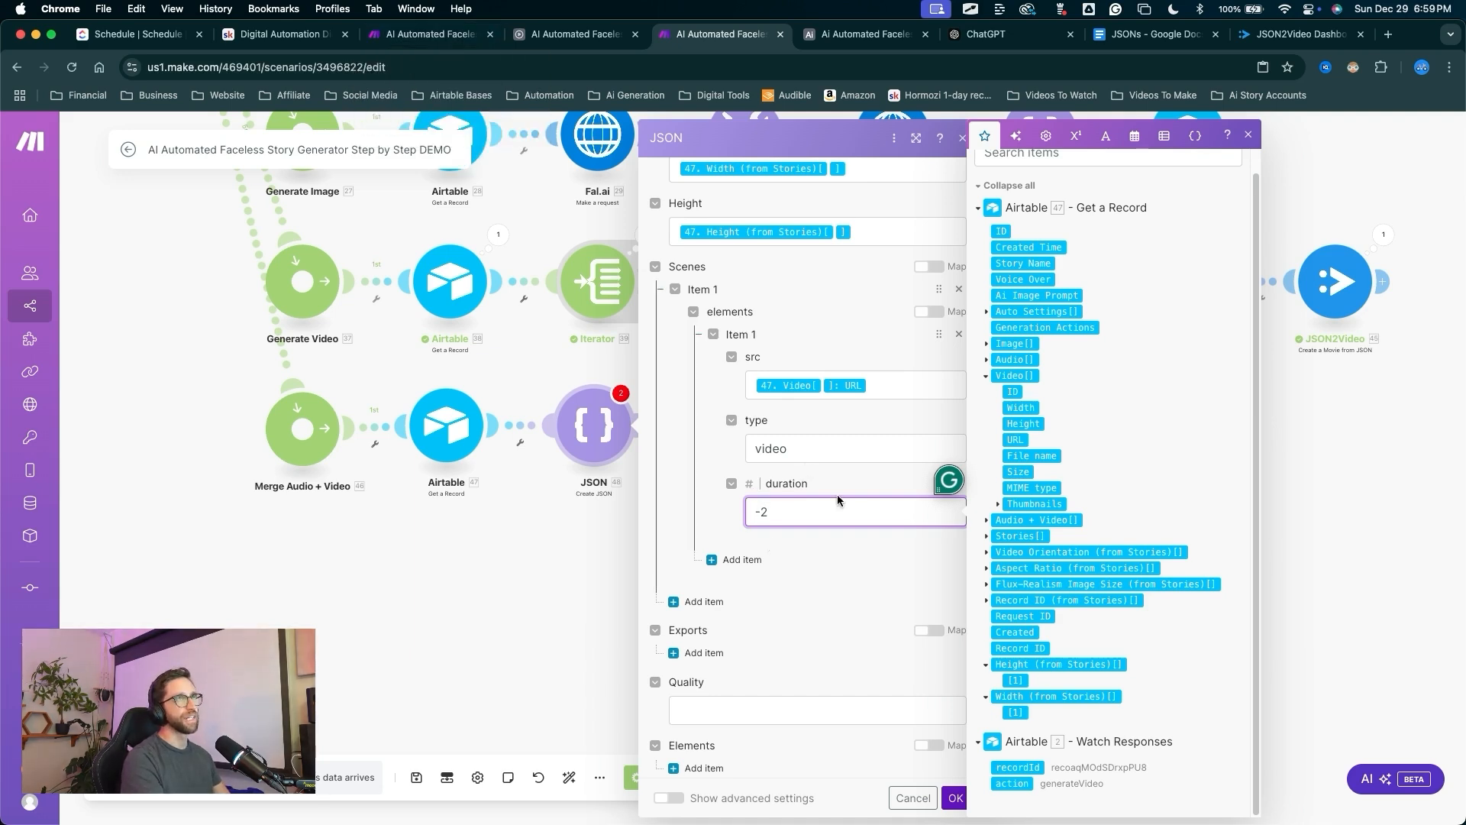
pyautogui.click(822, 672)
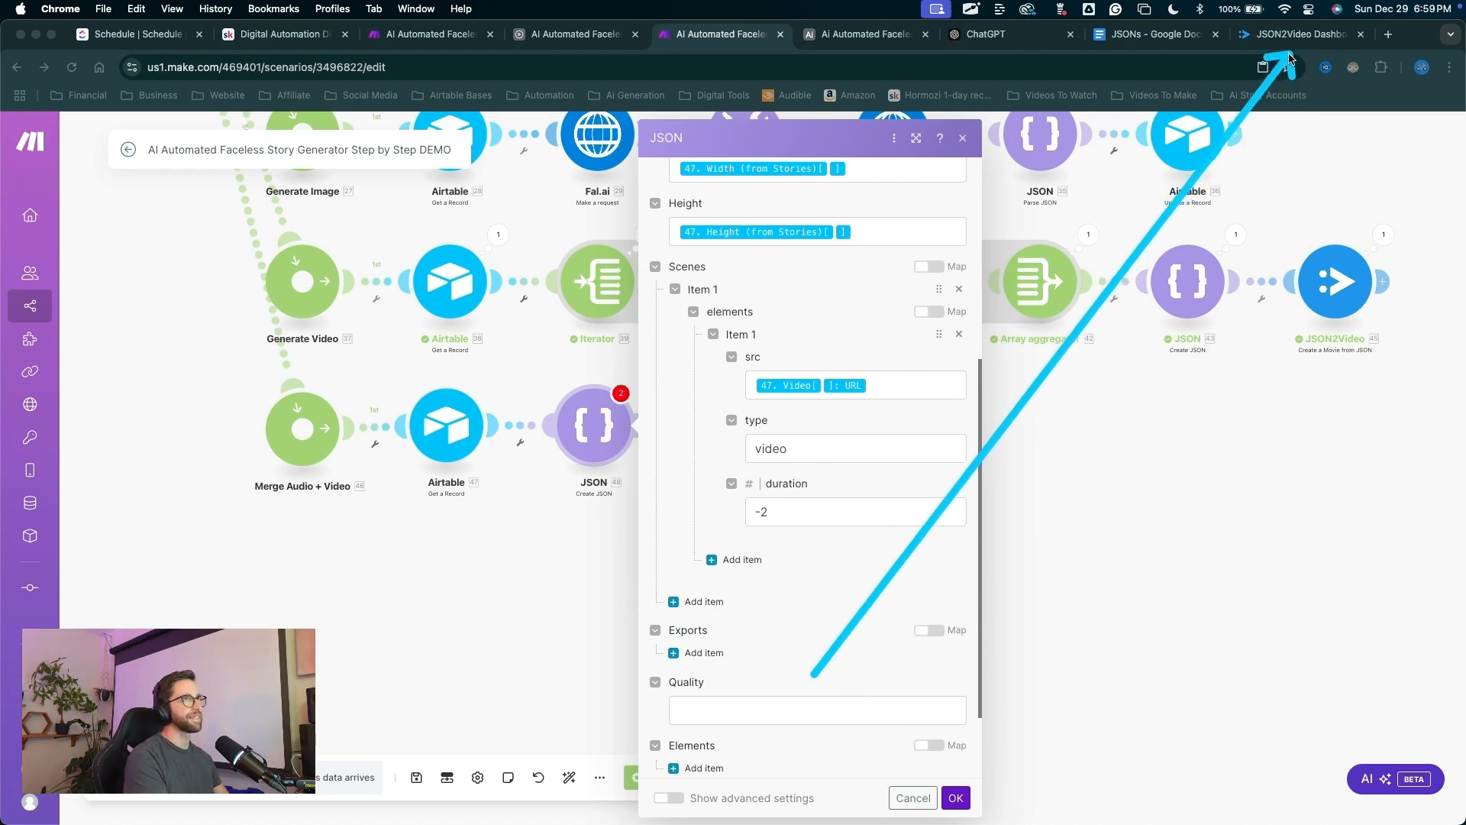
pyautogui.click(764, 511)
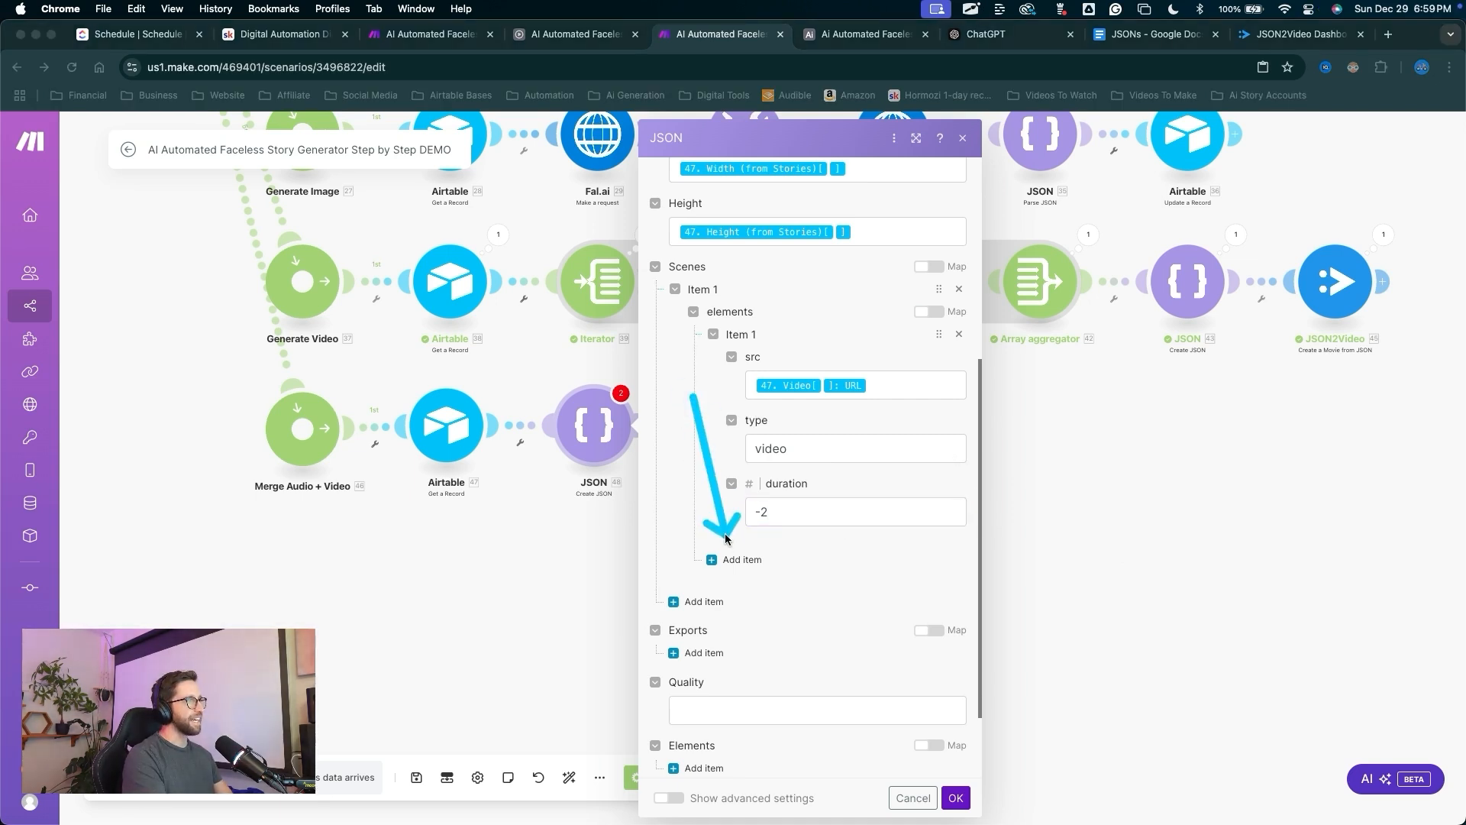
# Add a second element with src set to the record's Audio URL, type audio, and duration -1.
pyautogui.click(712, 559)
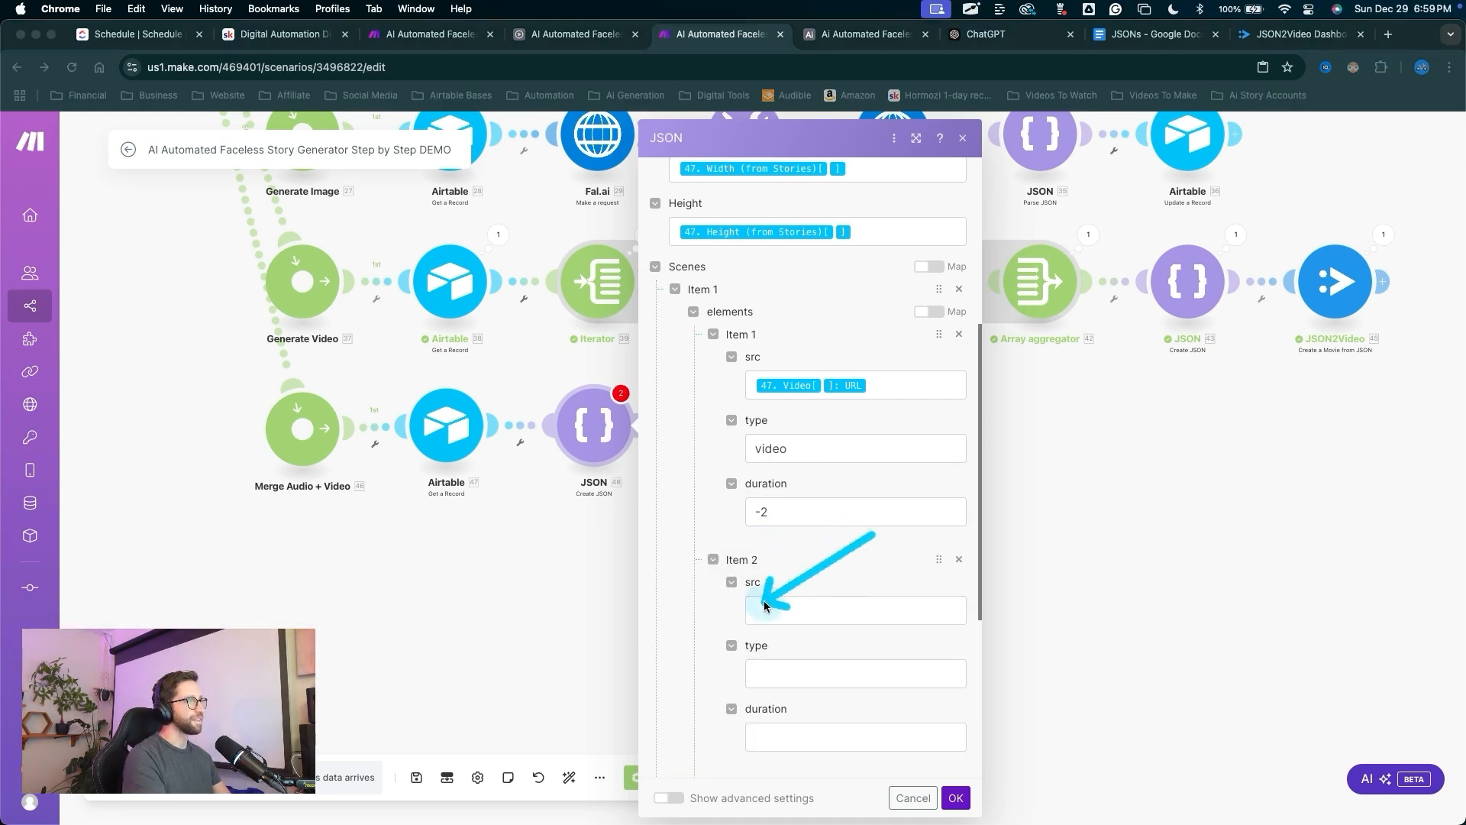
pyautogui.click(863, 610)
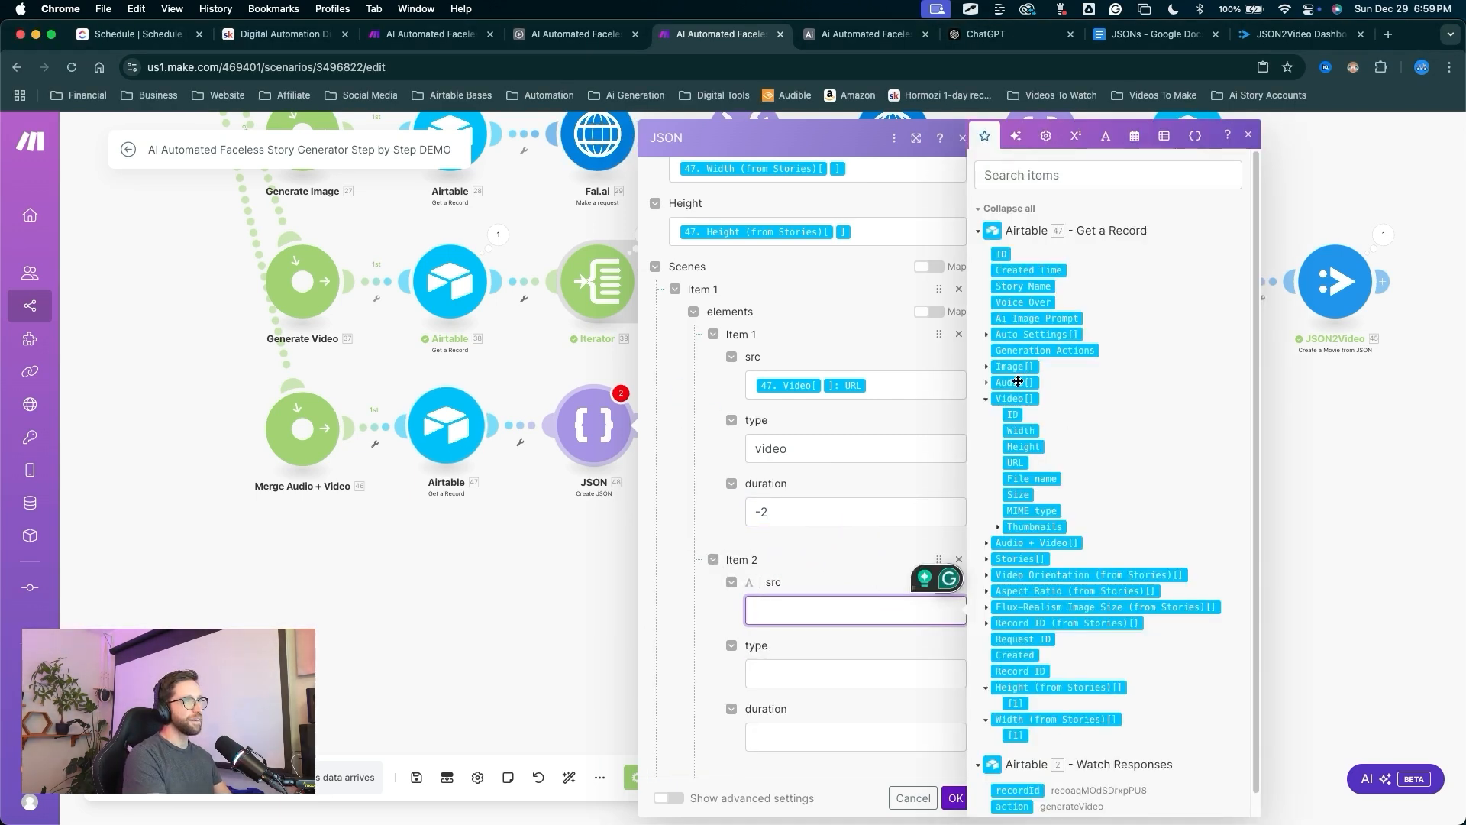
pyautogui.click(987, 382)
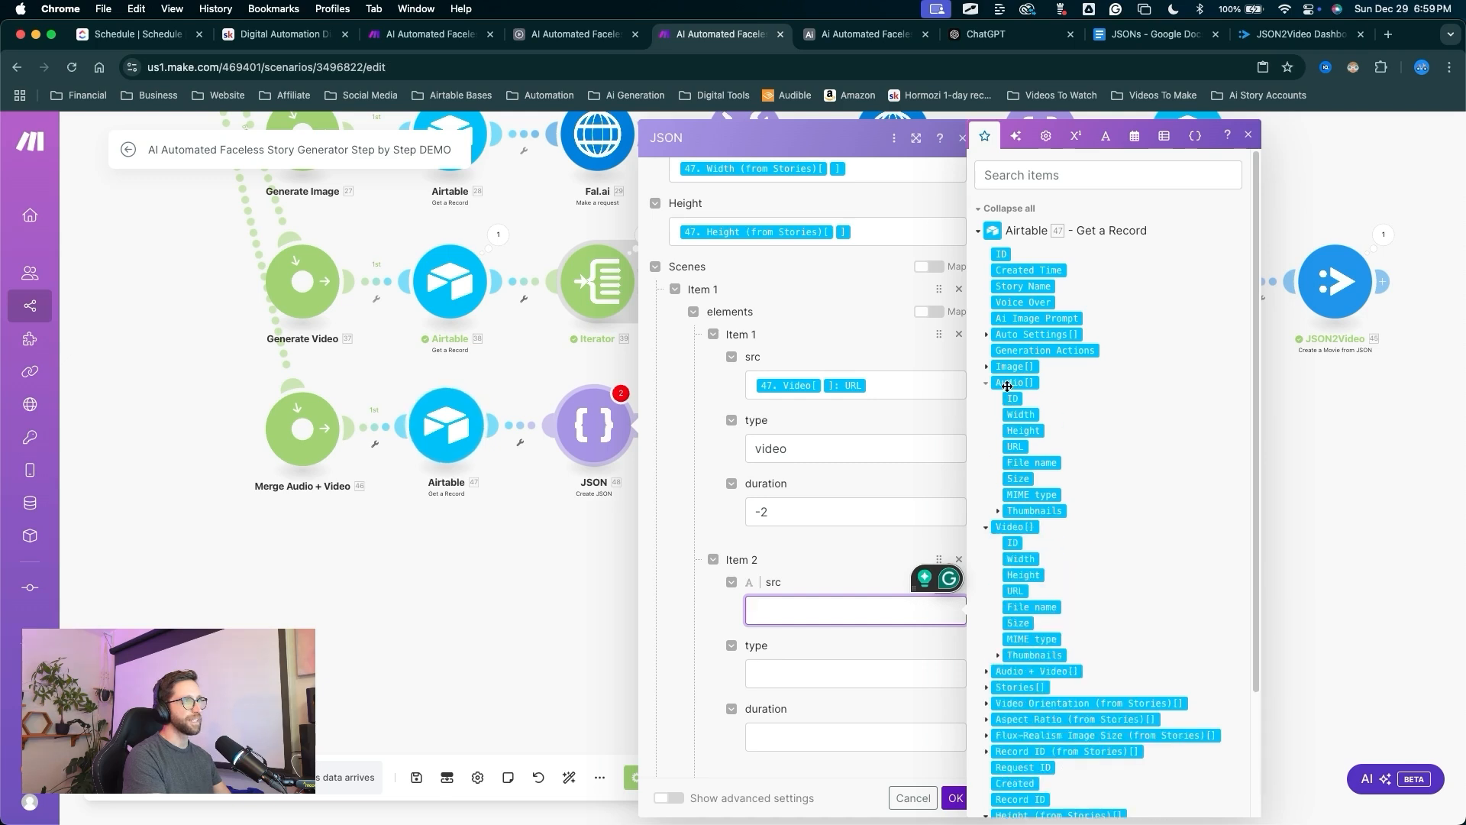
pyautogui.click(1015, 447)
pyautogui.scroll(-2, 770, 539)
pyautogui.click(769, 538)
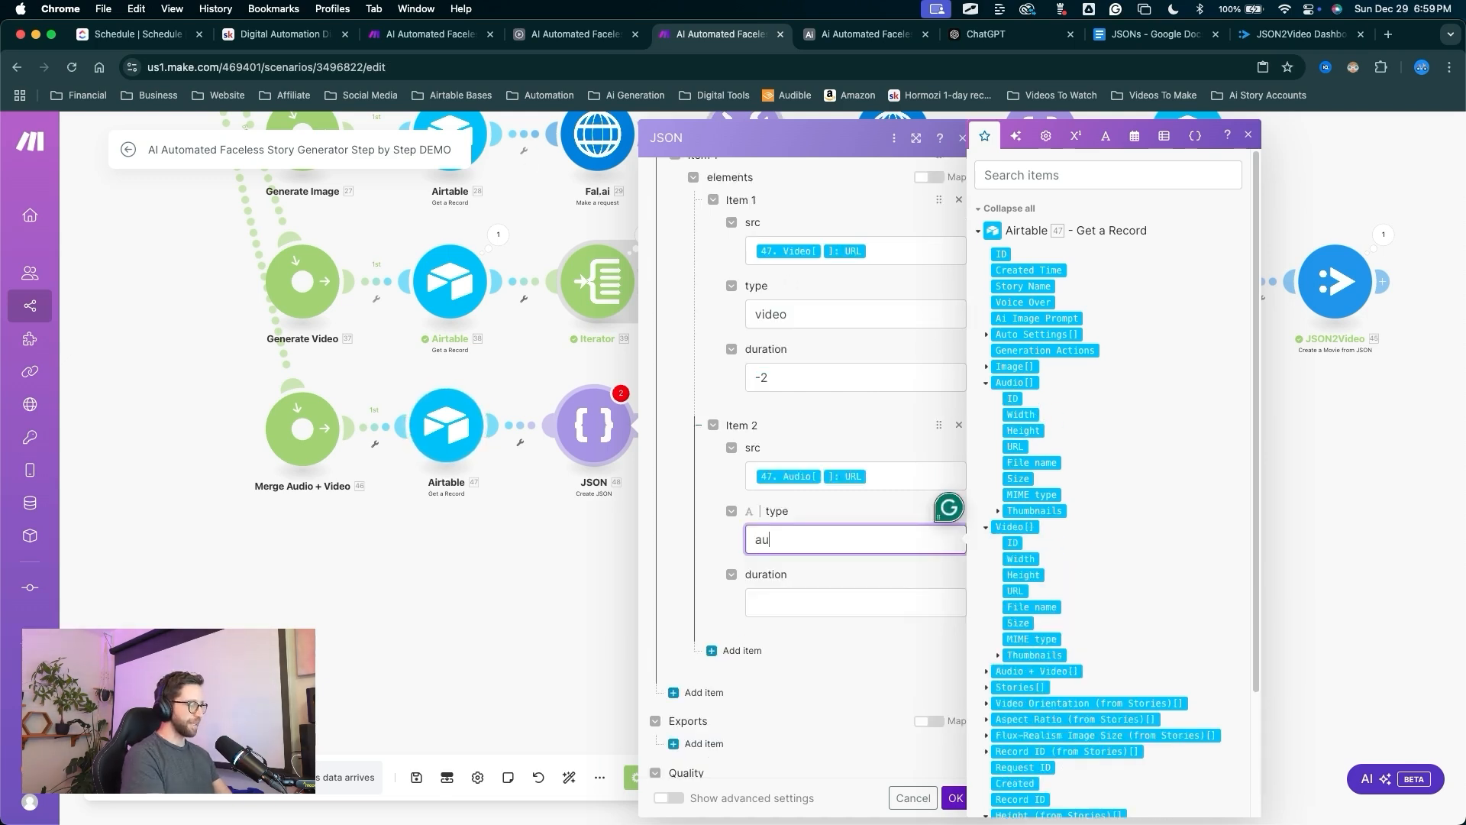
pyautogui.press('Tab')
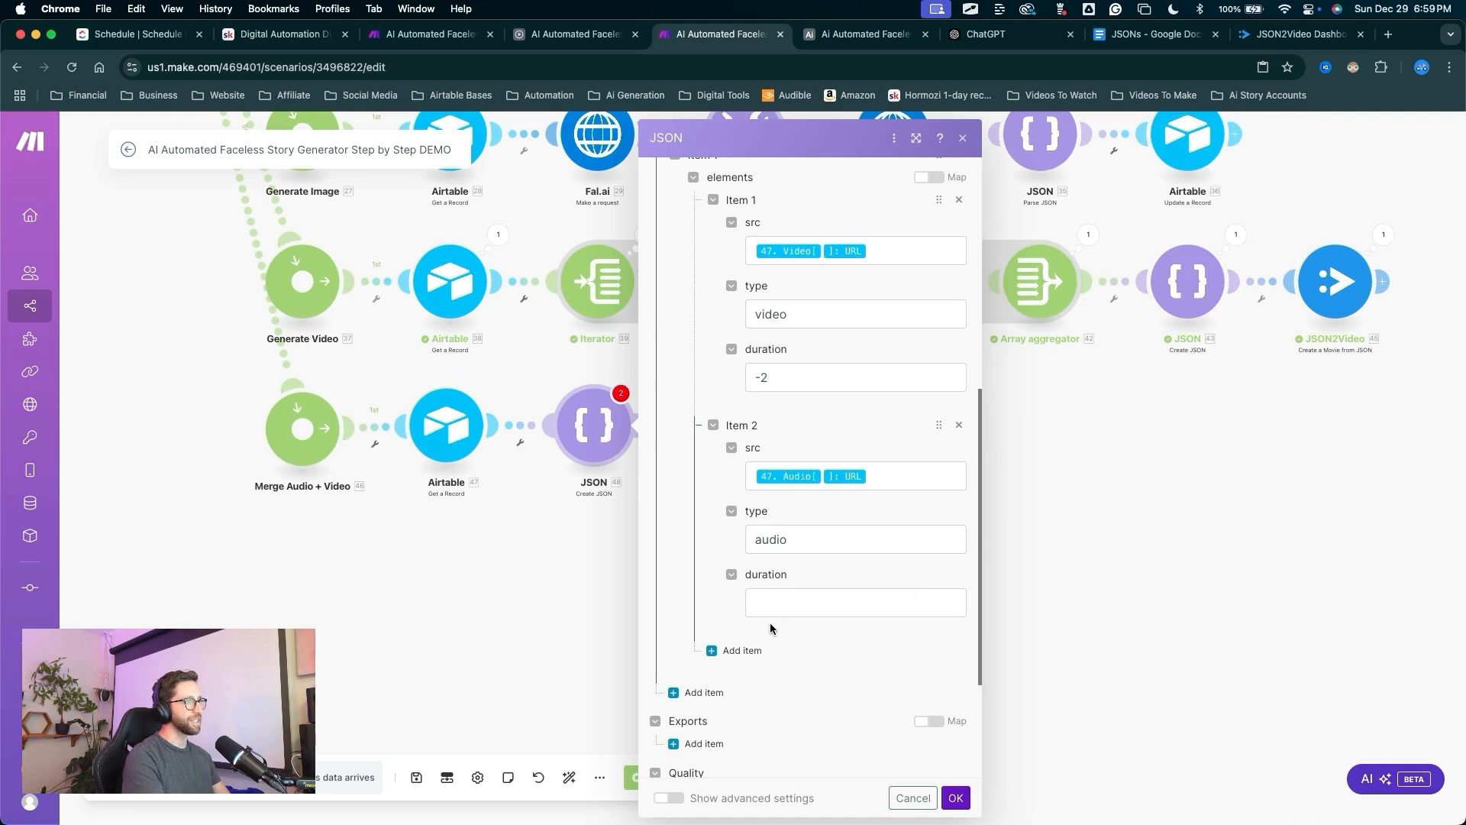
pyautogui.write('-1')
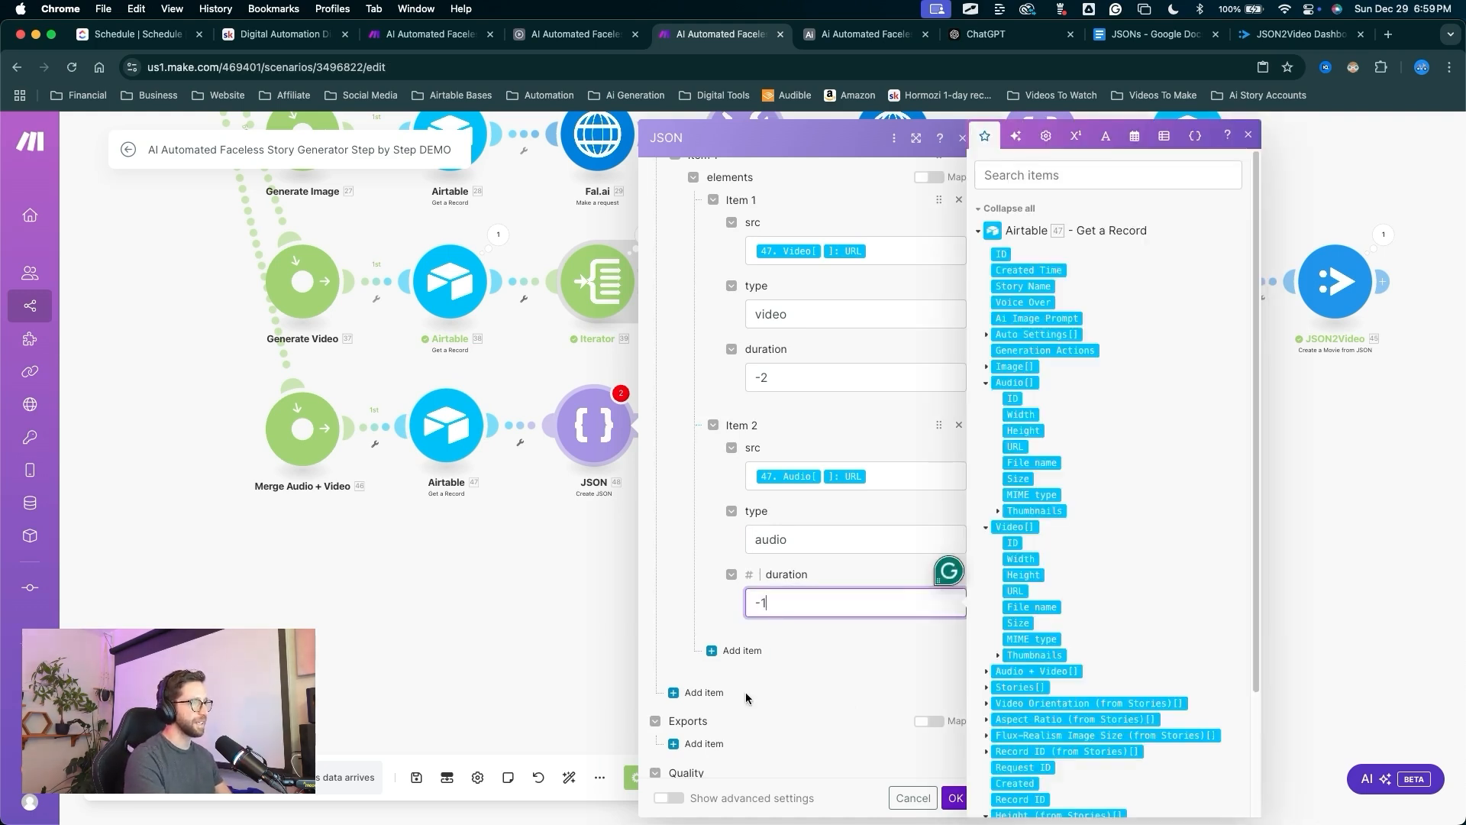
pyautogui.scroll(-2, 679, 471)
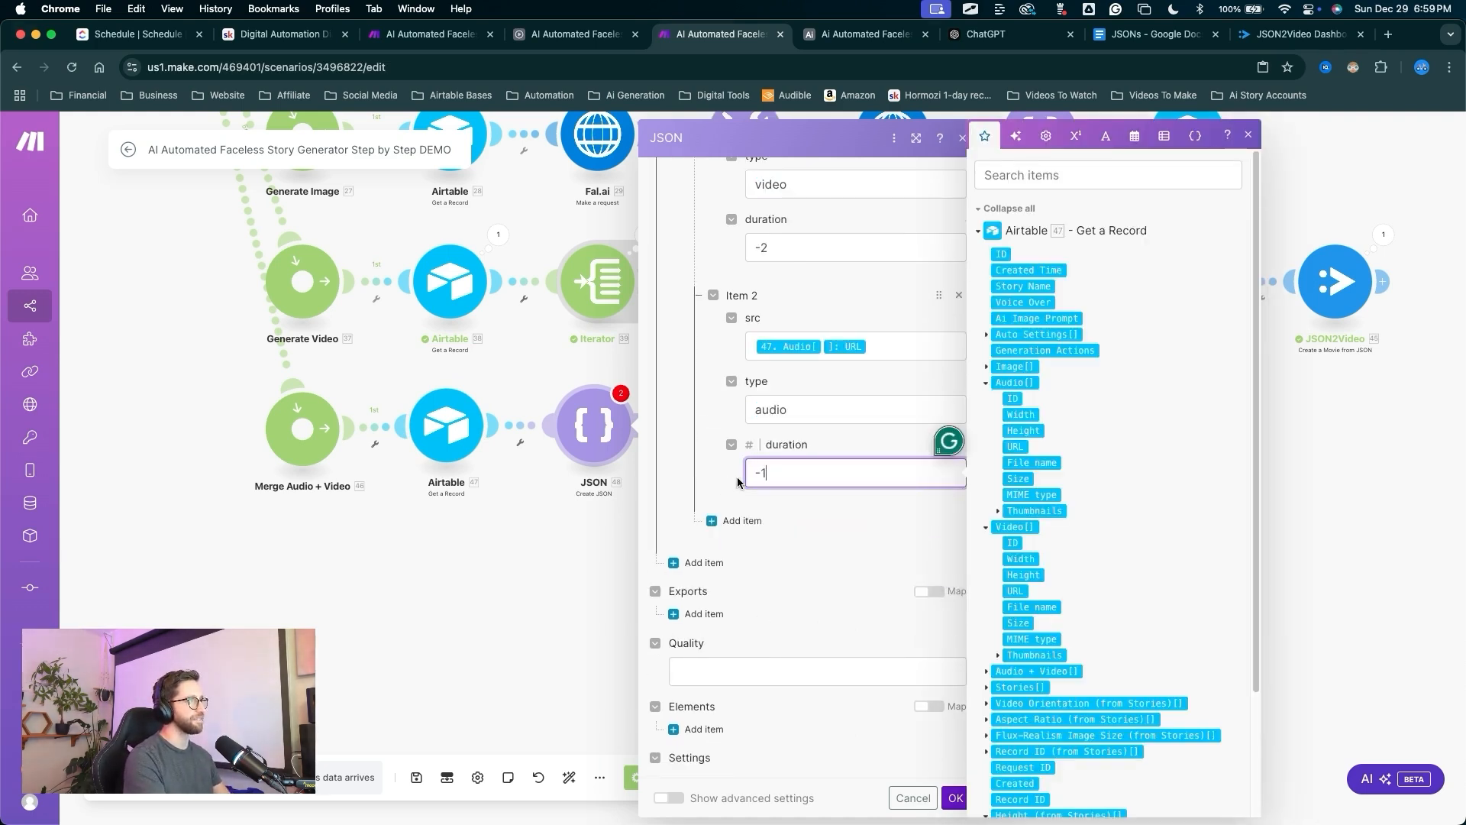
# Add an Exports item containing a destination of type 'webhook'.
pyautogui.moveTo(790, 534)
pyautogui.mouseDown()
pyautogui.moveTo(709, 609)
pyautogui.moveTo(759, 644)
pyautogui.moveTo(745, 663)
pyautogui.mouseUp()
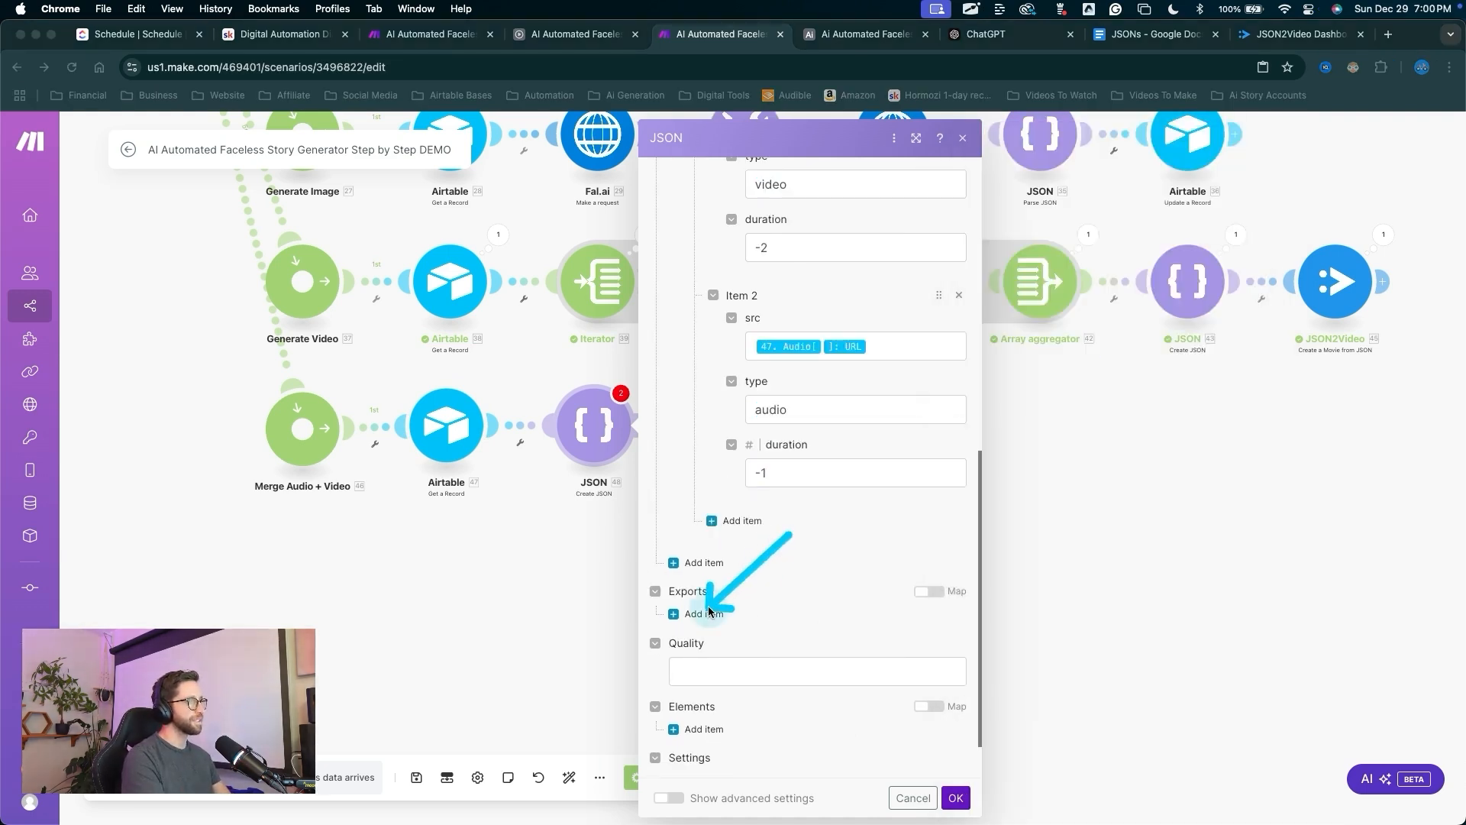
pyautogui.click(709, 610)
pyautogui.click(745, 659)
pyautogui.click(801, 704)
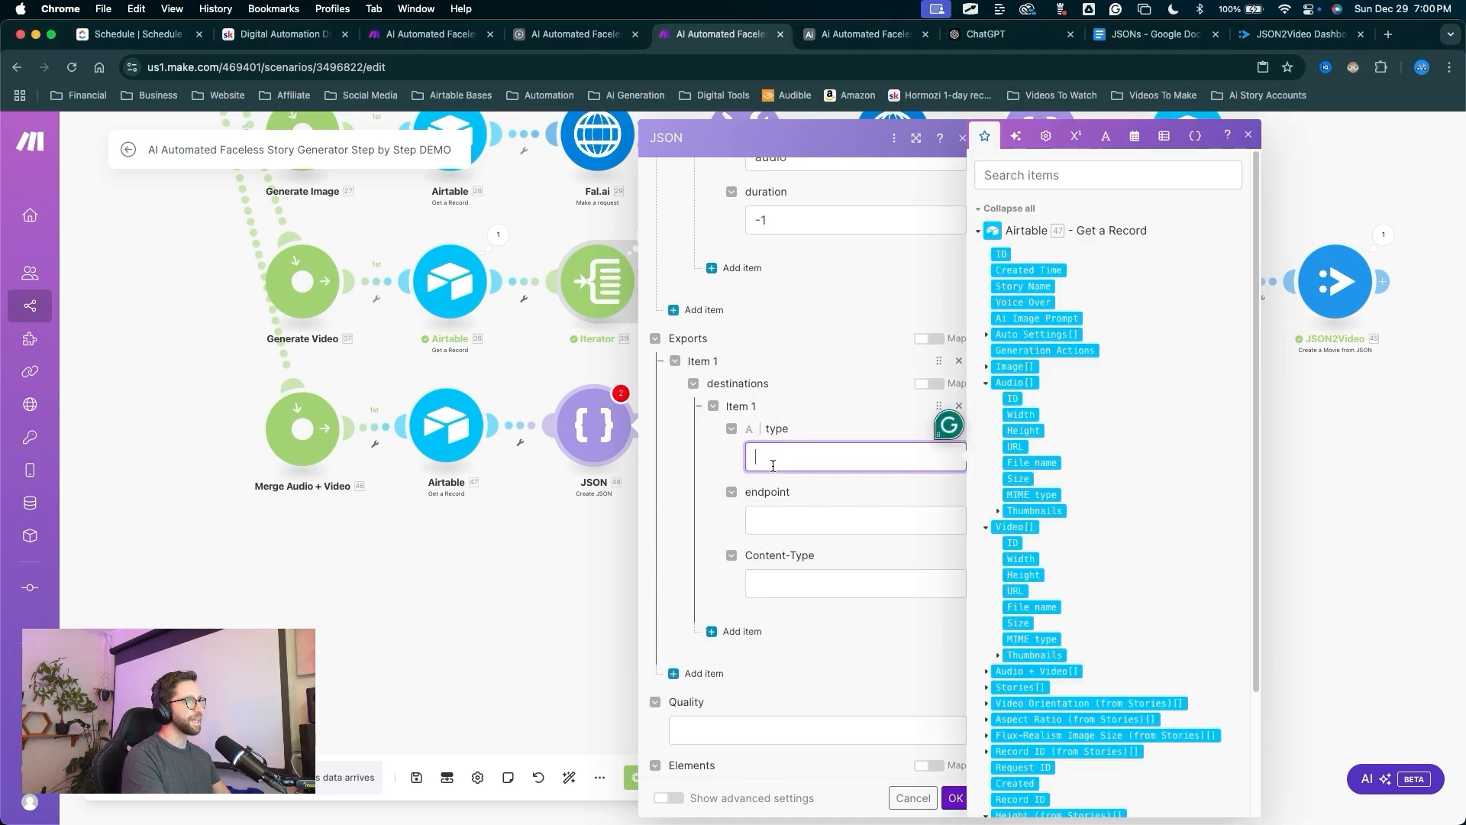
pyautogui.write('webhoo')
pyautogui.write('k')
pyautogui.moveTo(814, 304)
pyautogui.mouseDown()
pyautogui.moveTo(816, 445)
pyautogui.moveTo(775, 532)
pyautogui.mouseUp()
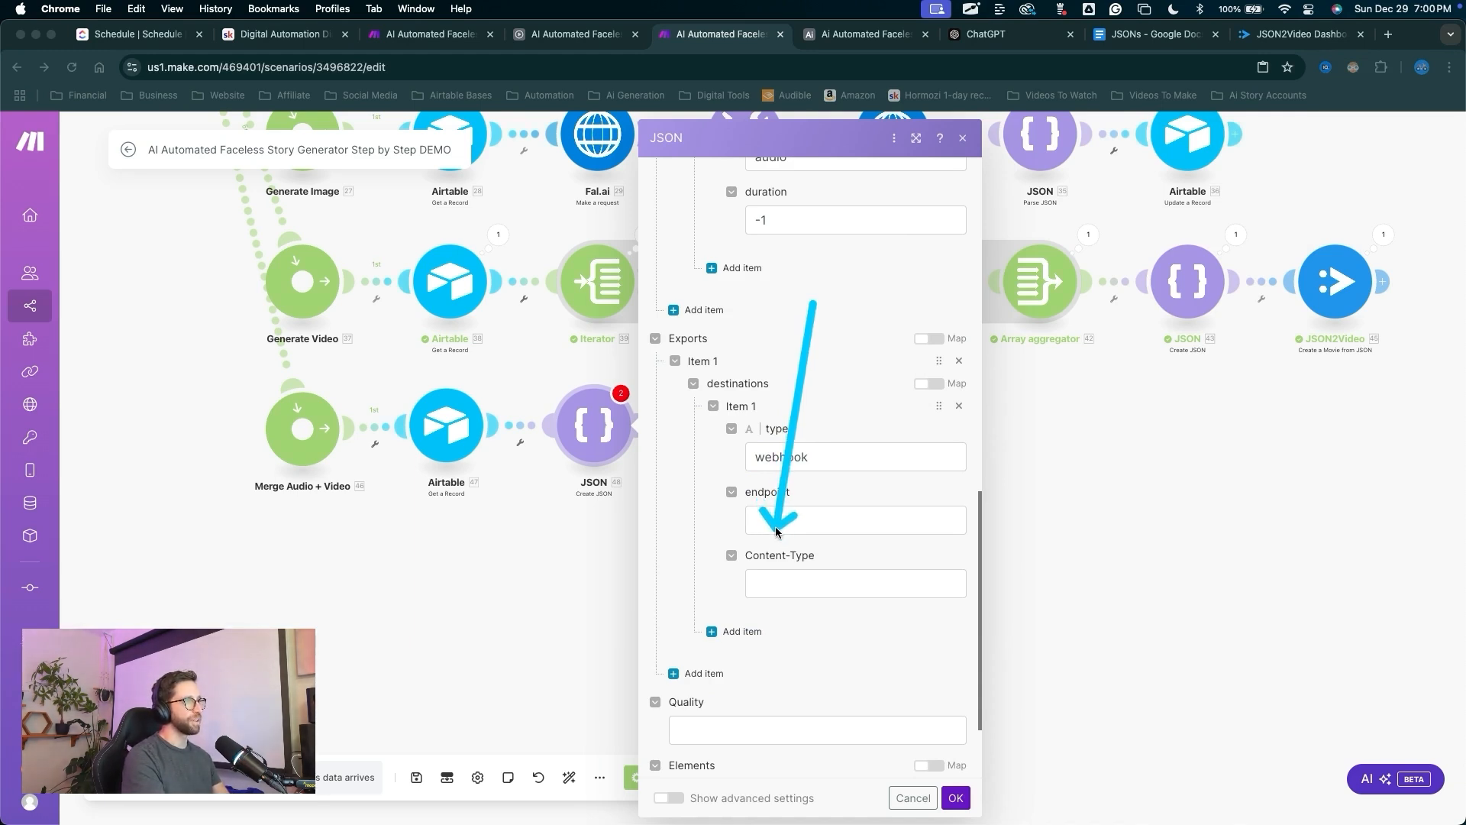
pyautogui.click(772, 576)
pyautogui.click(757, 575)
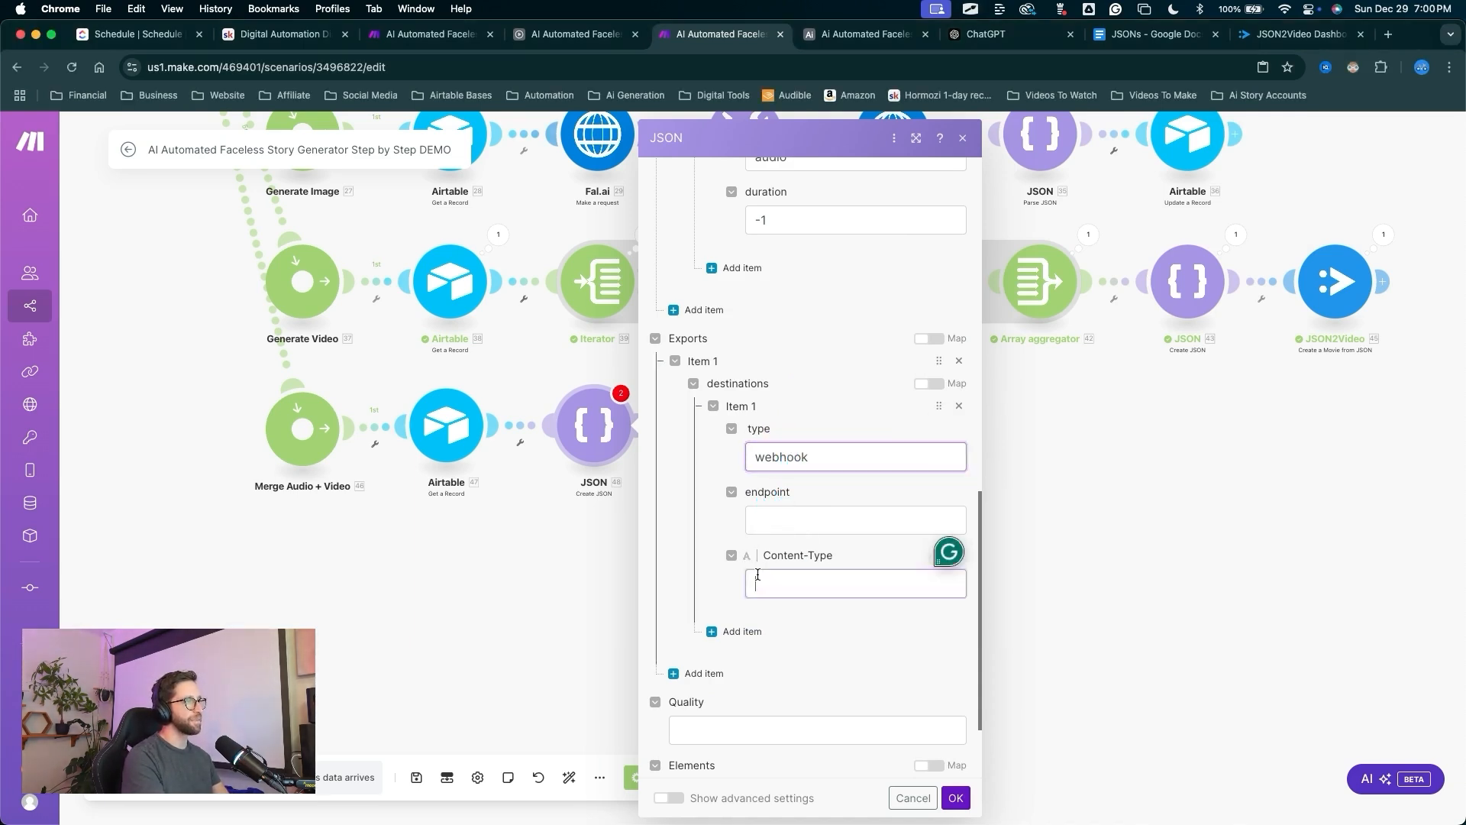
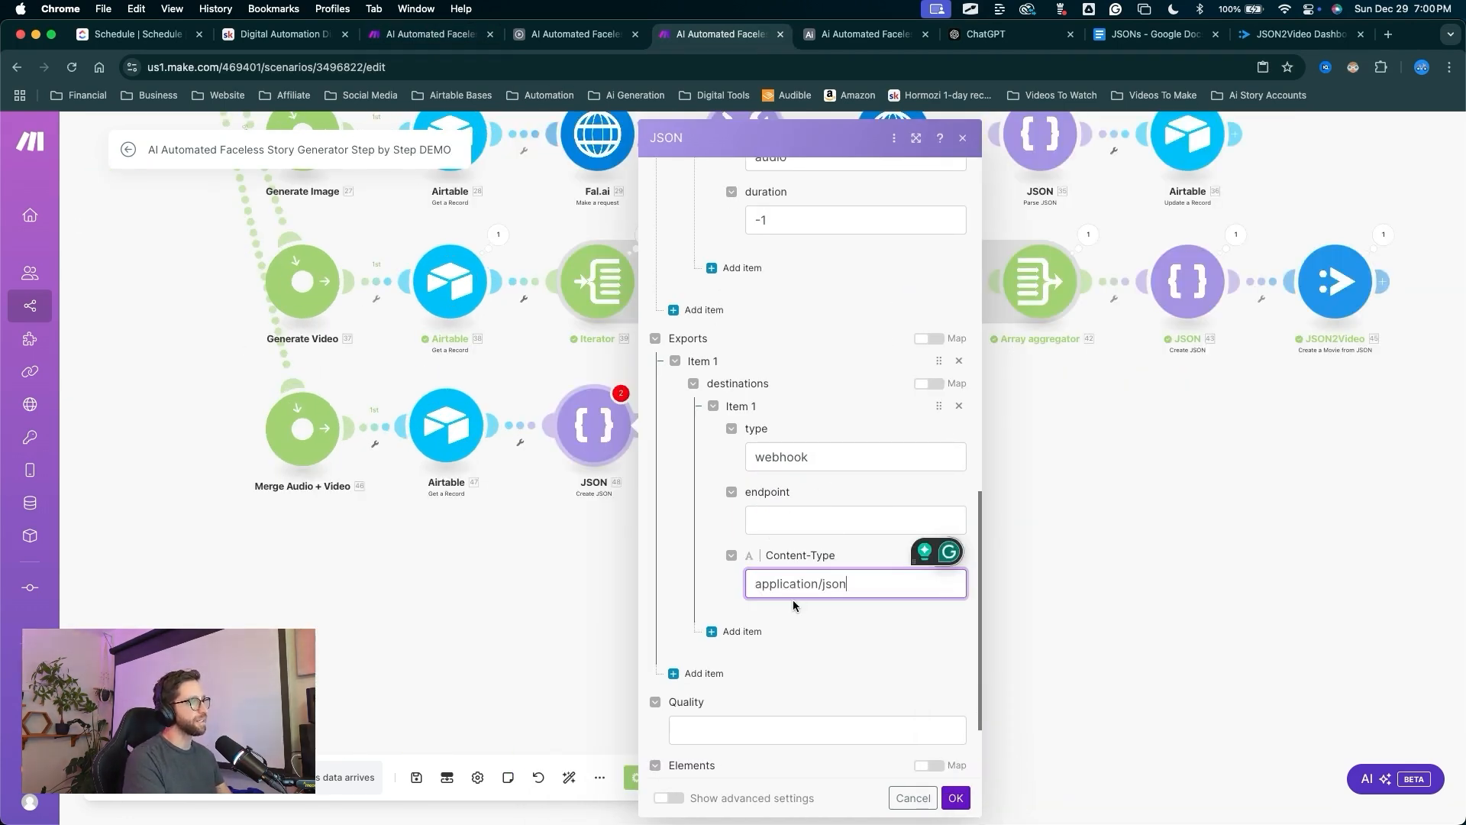
# Begin filling the JSON module's Resolution field by typing 'cust'.
pyautogui.click(698, 746)
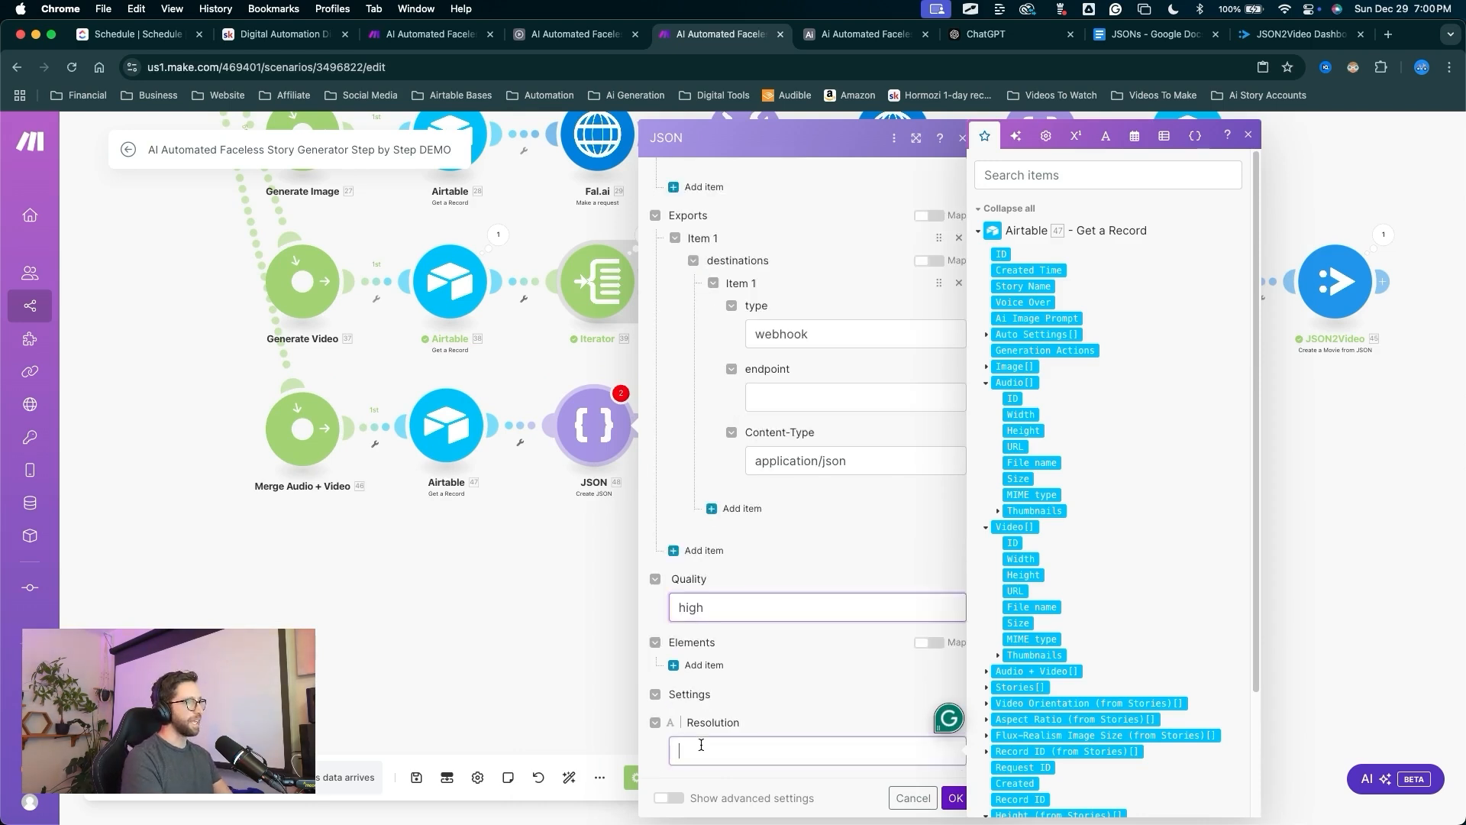
pyautogui.write('cust')
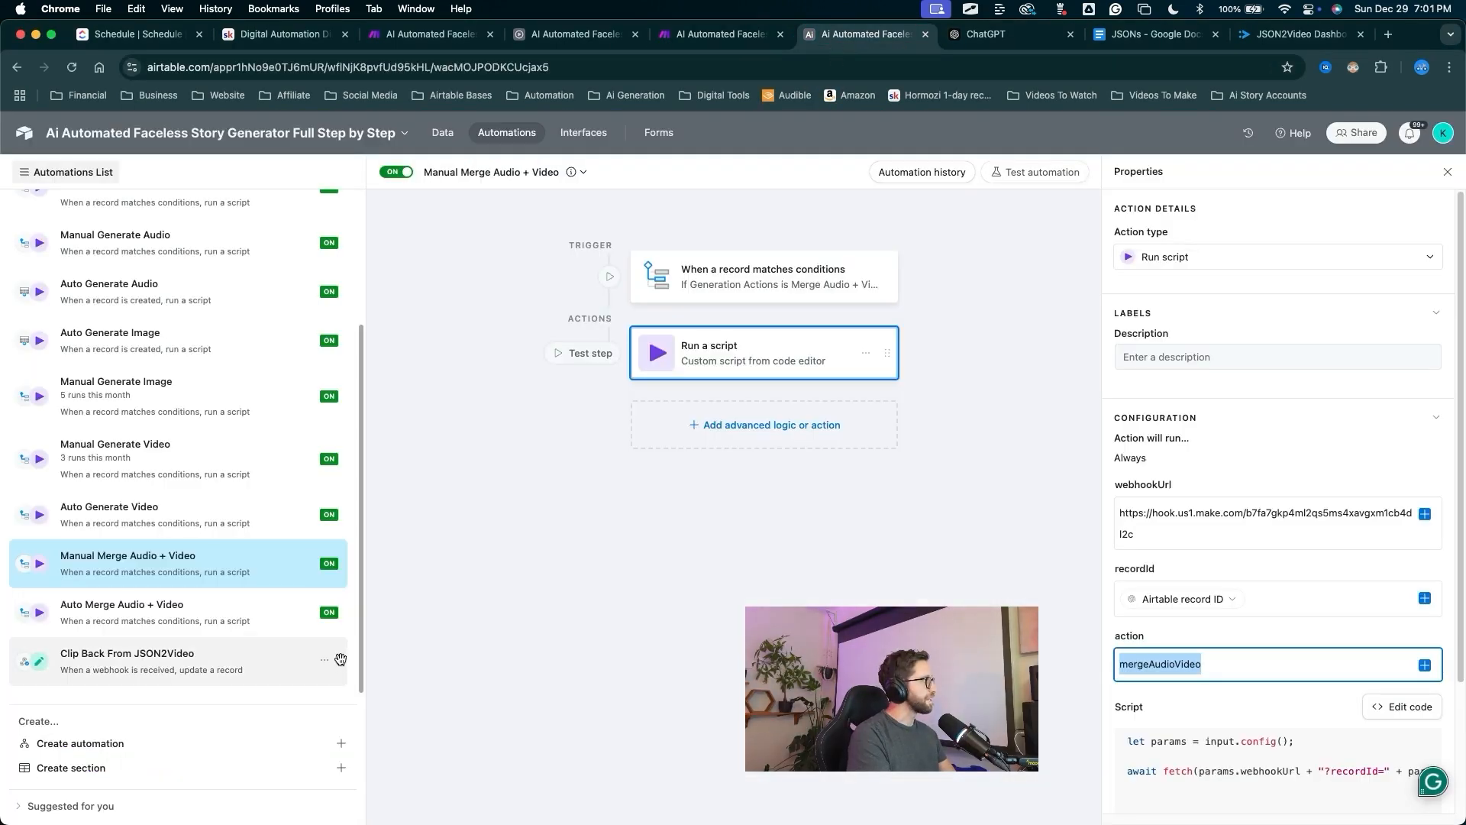
# Move the Clip Back From JSON2Video automation above the merge automations and duplicate it.
pyautogui.moveTo(341, 659); pyautogui.dragTo(343, 567)
pyautogui.hotkey('ctrl', 'a')
pyautogui.moveTo(581, 536)
pyautogui.mouseDown()
pyautogui.moveTo(210, 557)
pyautogui.moveTo(163, 513)
pyautogui.moveTo(151, 435)
pyautogui.moveTo(132, 527)
pyautogui.moveTo(145, 508)
pyautogui.moveTo(150, 655)
pyautogui.moveTo(155, 567)
pyautogui.mouseUp()
pyautogui.rightClick(157, 569)
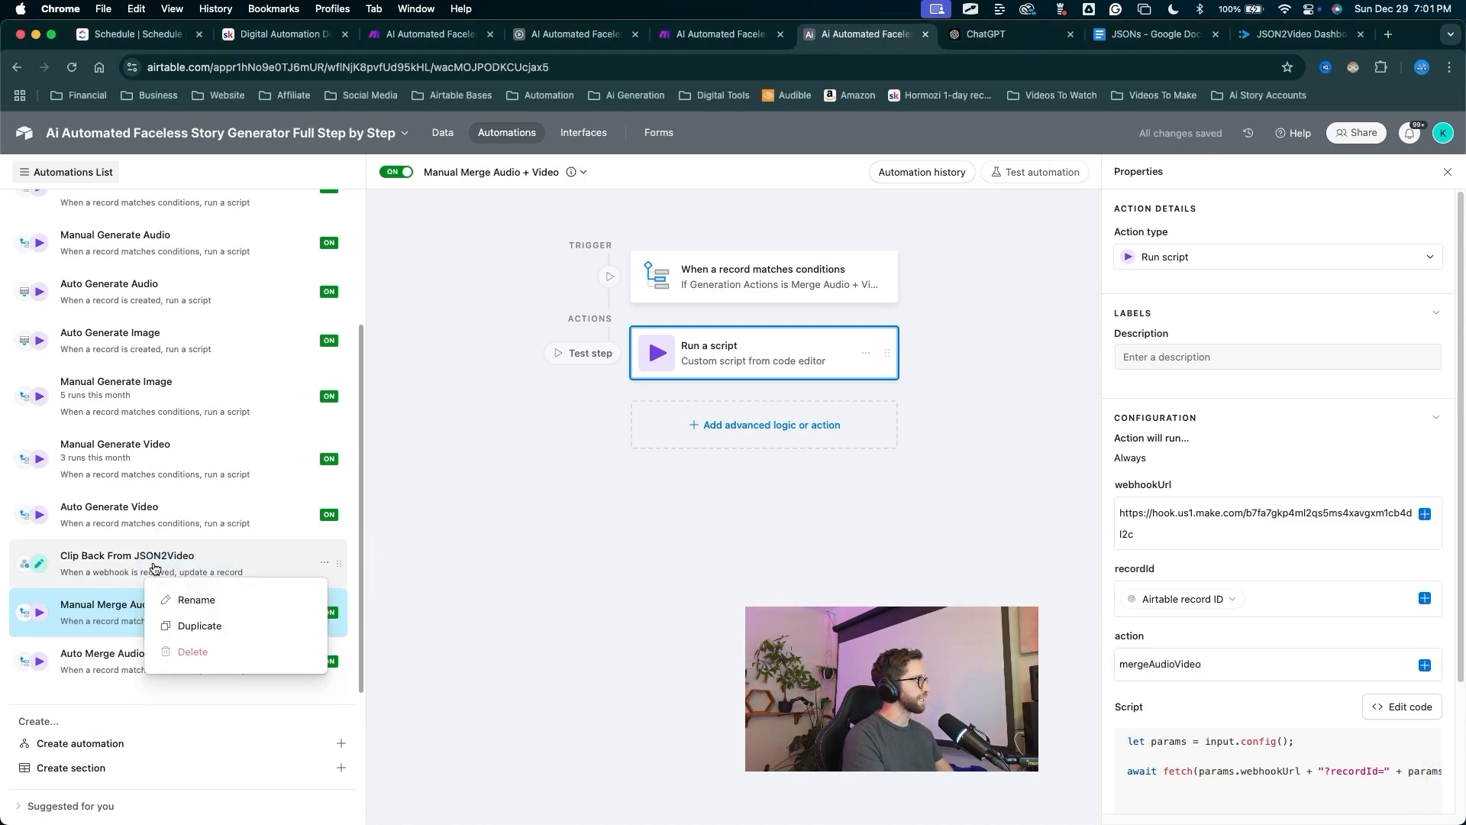
pyautogui.click(180, 626)
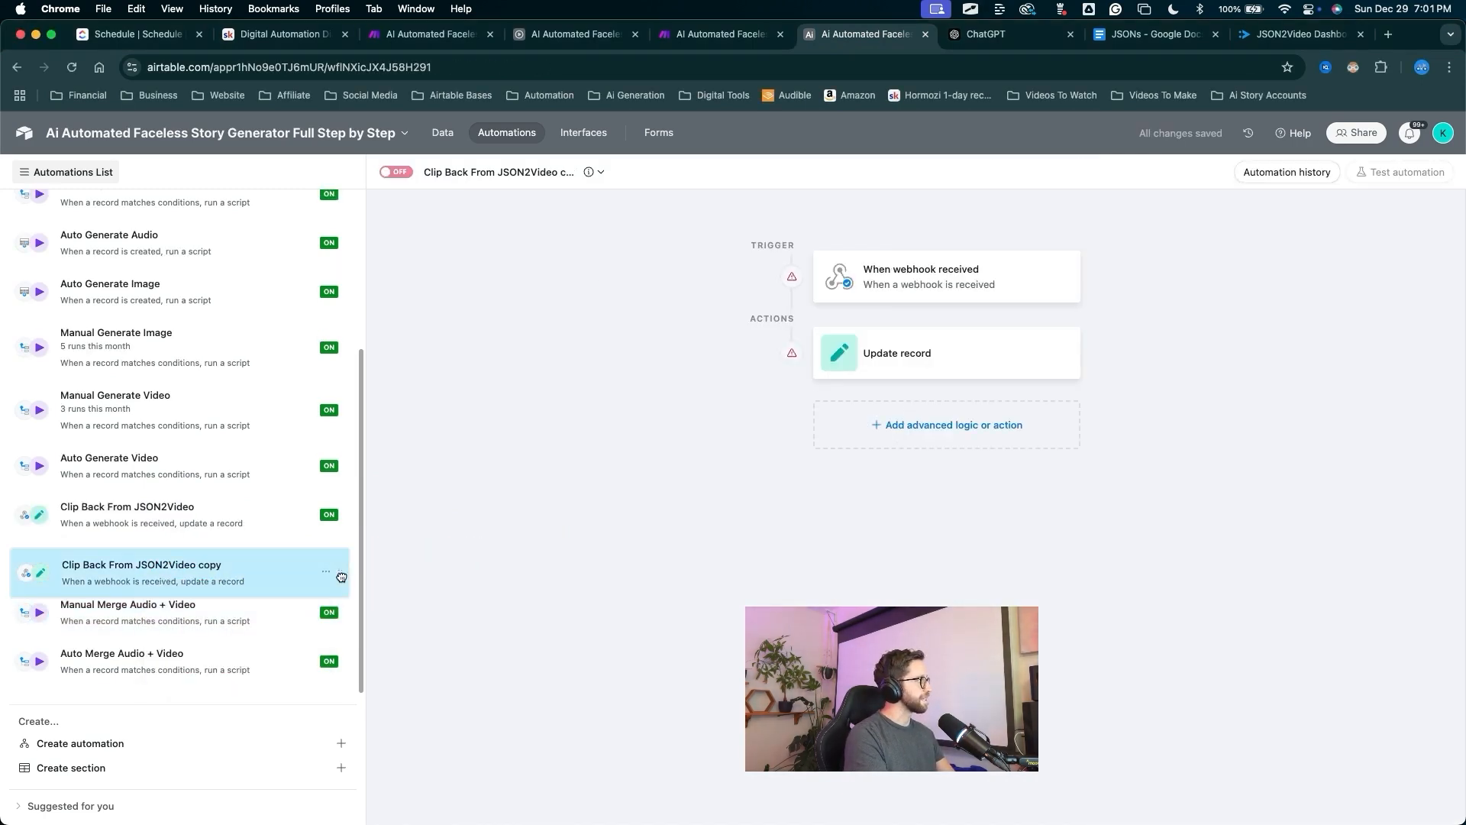
# Rename the duplicate to 'Merged Clips Back From JSON2Video'.
pyautogui.moveTo(458, 329)
pyautogui.mouseDown()
pyautogui.moveTo(458, 180)
pyautogui.moveTo(474, 181)
pyautogui.mouseUp()
pyautogui.click(475, 172)
pyautogui.write('Merged Clip Back From')
pyautogui.hotkey('alt', 'Right')
pyautogui.write('s')
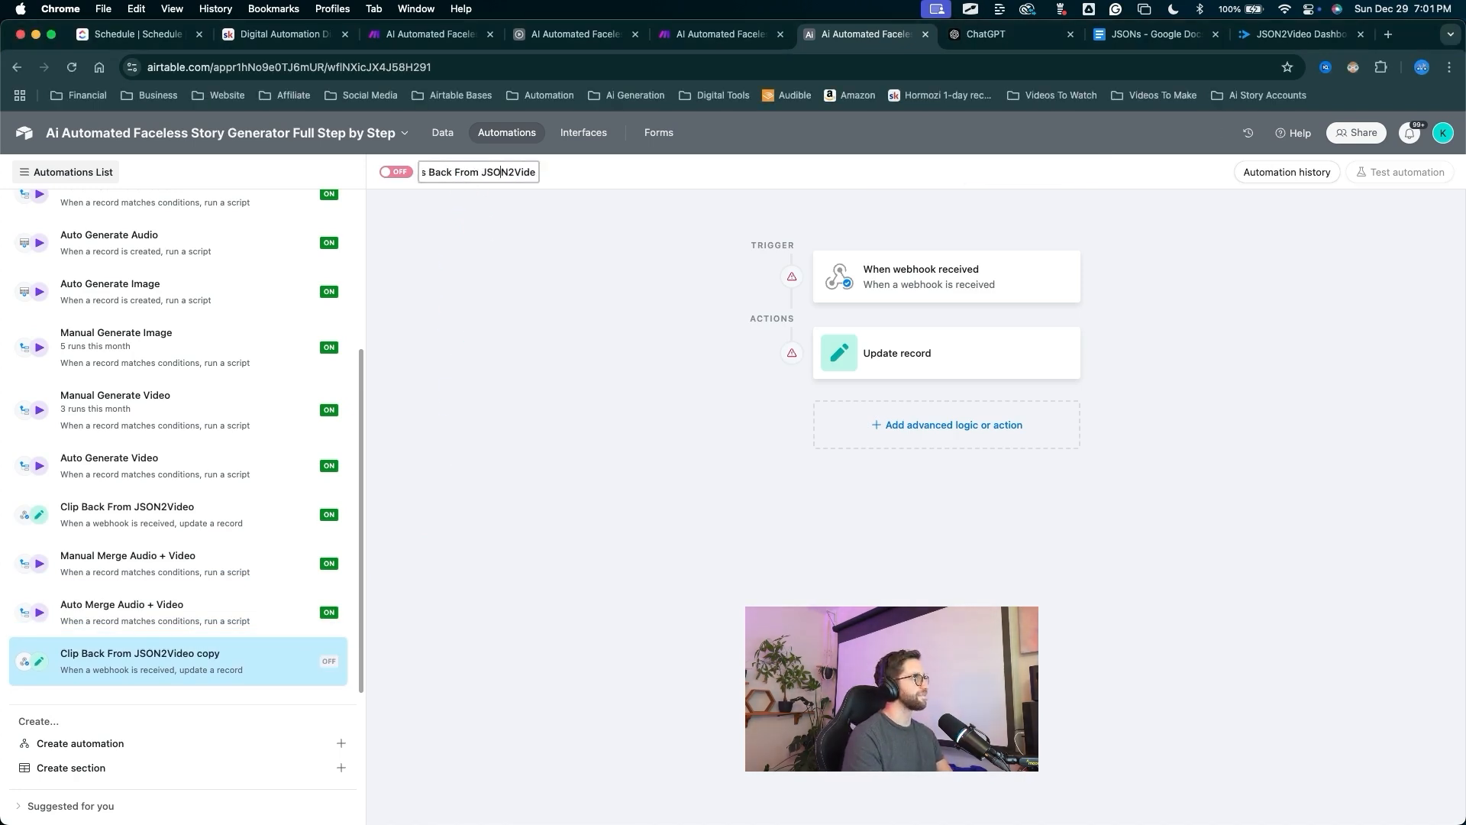
pyautogui.press('BackSpace')
pyautogui.press('BackSpace')
pyautogui.press('BackSpace')
pyautogui.press('BackSpace')
pyautogui.press('BackSpace')
pyautogui.press('Return')
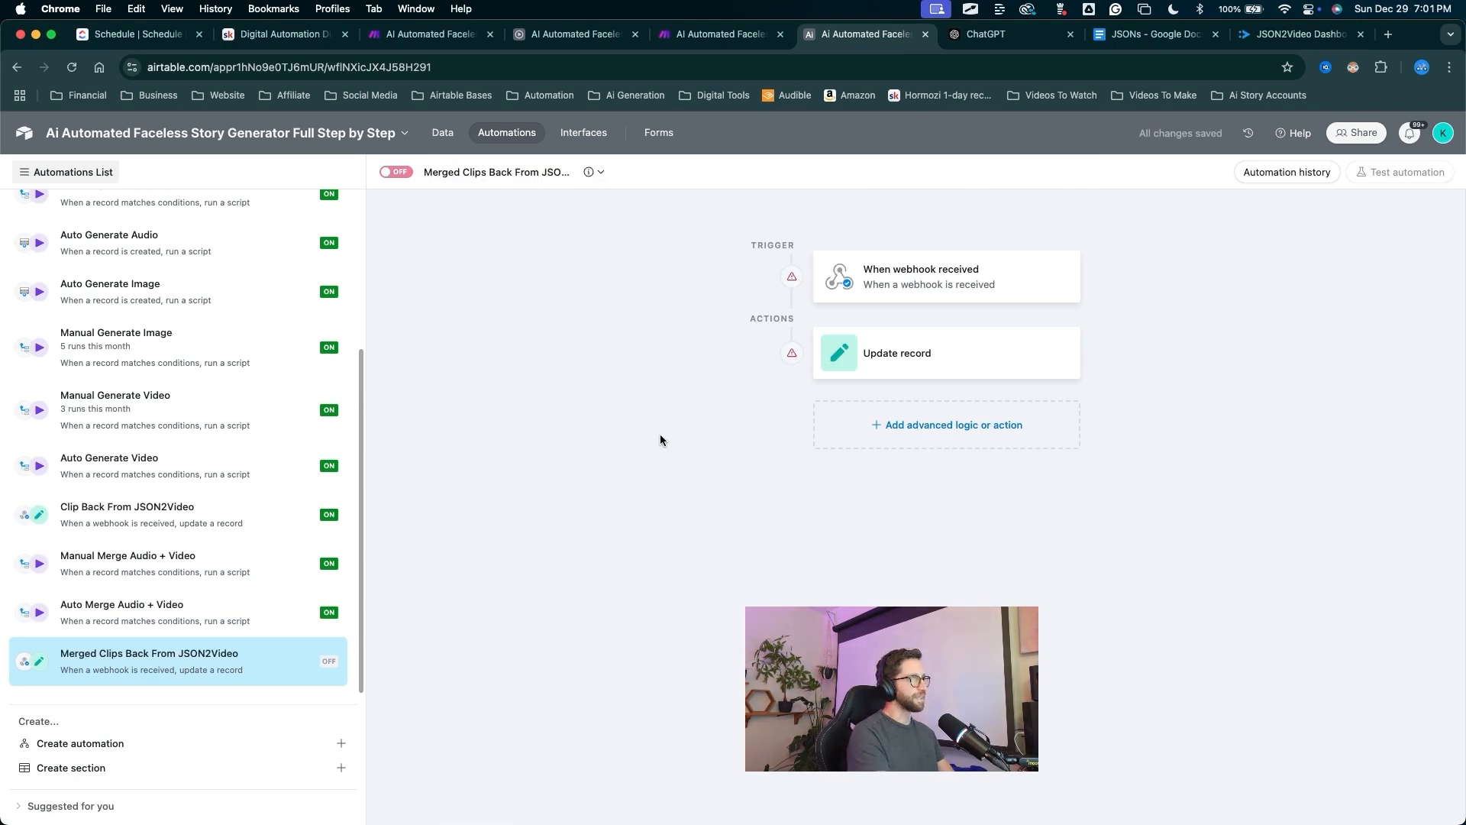
# Copy the new automation's trigger webhook URL for Make's empty endpoint field.
pyautogui.moveTo(680, 462)
pyautogui.mouseDown()
pyautogui.moveTo(856, 318)
pyautogui.moveTo(872, 295)
pyautogui.moveTo(853, 281)
pyautogui.moveTo(873, 347)
pyautogui.moveTo(839, 337)
pyautogui.mouseUp()
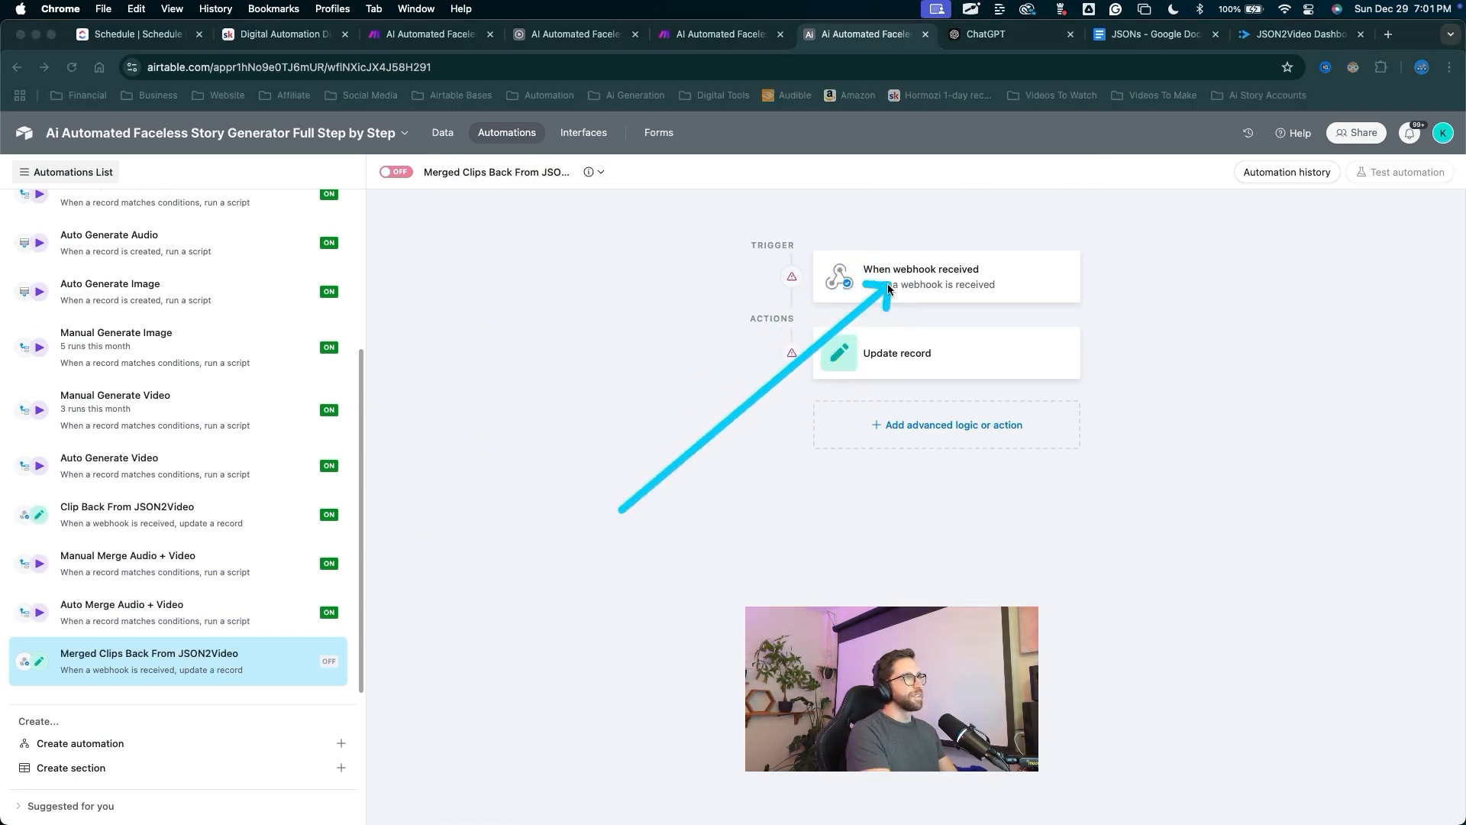
pyautogui.click(889, 287)
pyautogui.moveTo(1075, 407)
pyautogui.mouseDown()
pyautogui.moveTo(1164, 361)
pyautogui.moveTo(1309, 358)
pyautogui.moveTo(1382, 380)
pyautogui.mouseUp()
pyautogui.click(1412, 379)
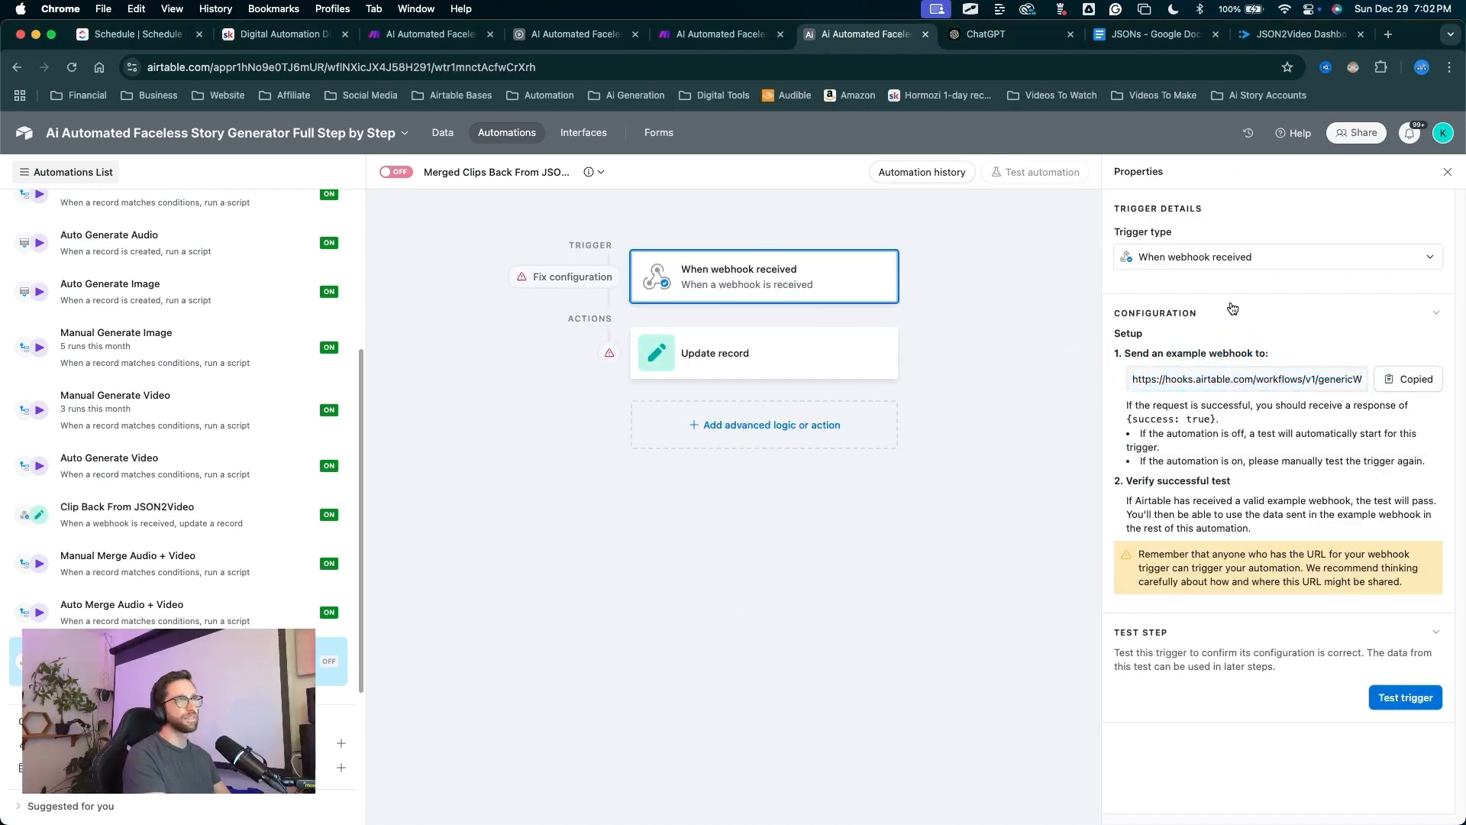
pyautogui.click(775, 32)
pyautogui.moveTo(805, 216)
pyautogui.mouseDown()
pyautogui.moveTo(759, 488)
pyautogui.moveTo(776, 440)
pyautogui.mouseUp()
pyautogui.click(774, 448)
# Paste the Airtable webhook URL as the export endpoint and confirm the JSON module.
pyautogui.press('super+v')
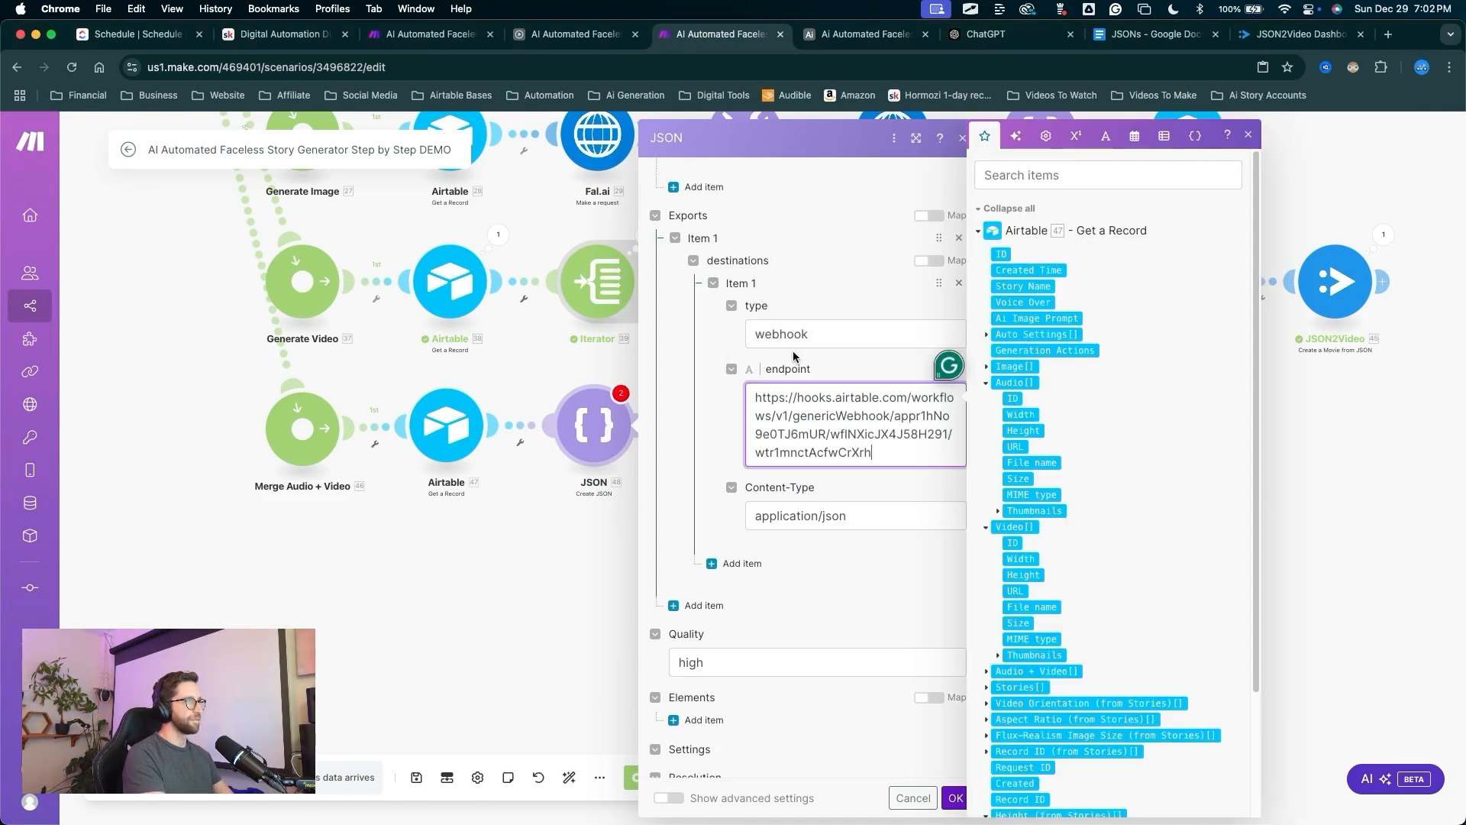
pyautogui.moveTo(904, 492); pyautogui.dragTo(954, 780)
pyautogui.press('Escape')
pyautogui.click(954, 797)
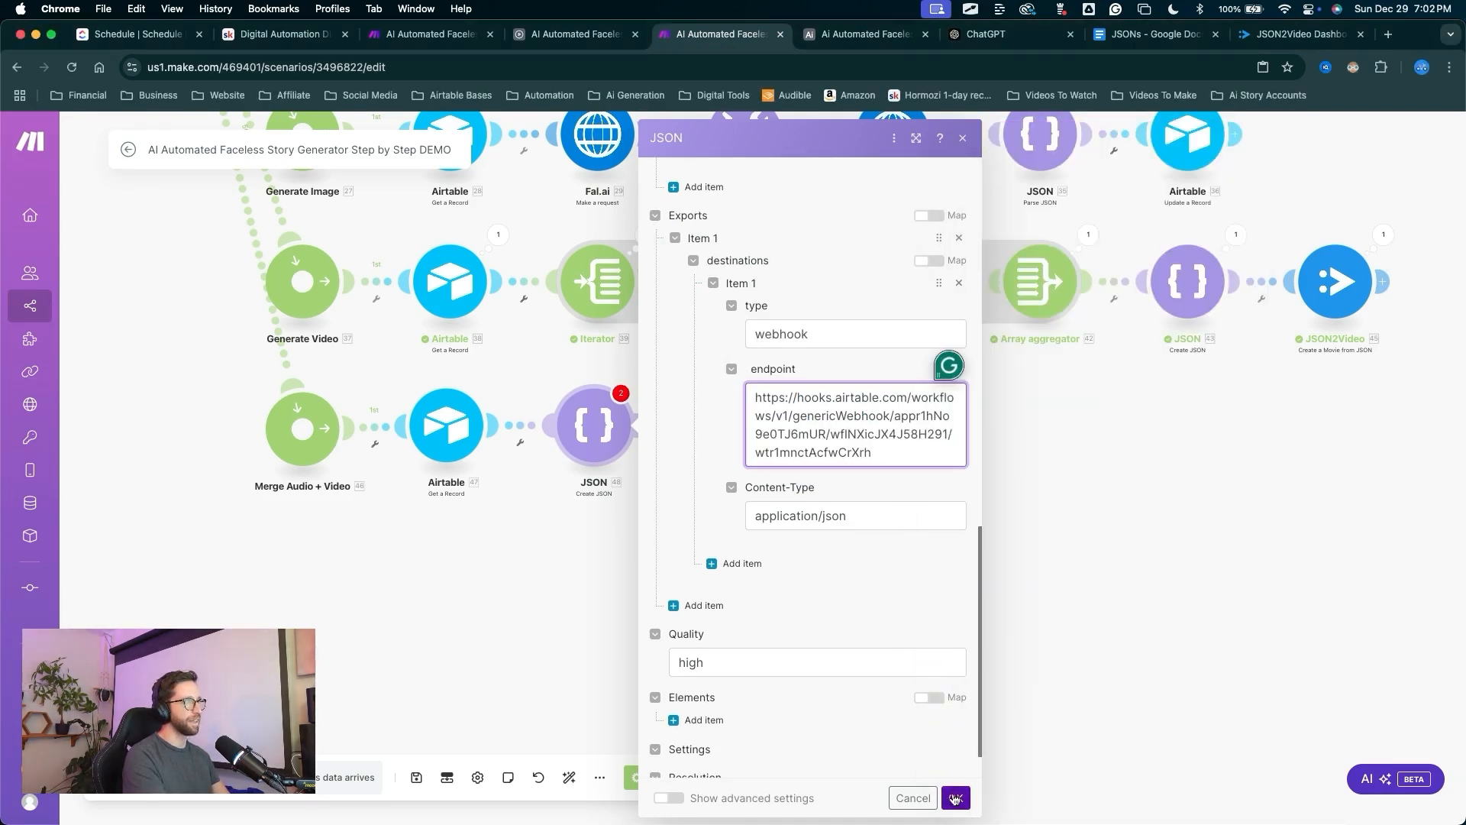
# Add a JSON2Video 'Create a Movie from JSON' module after the Create JSON step.
pyautogui.moveTo(839, 590); pyautogui.dragTo(658, 435)
pyautogui.press('Escape')
pyautogui.click(653, 427)
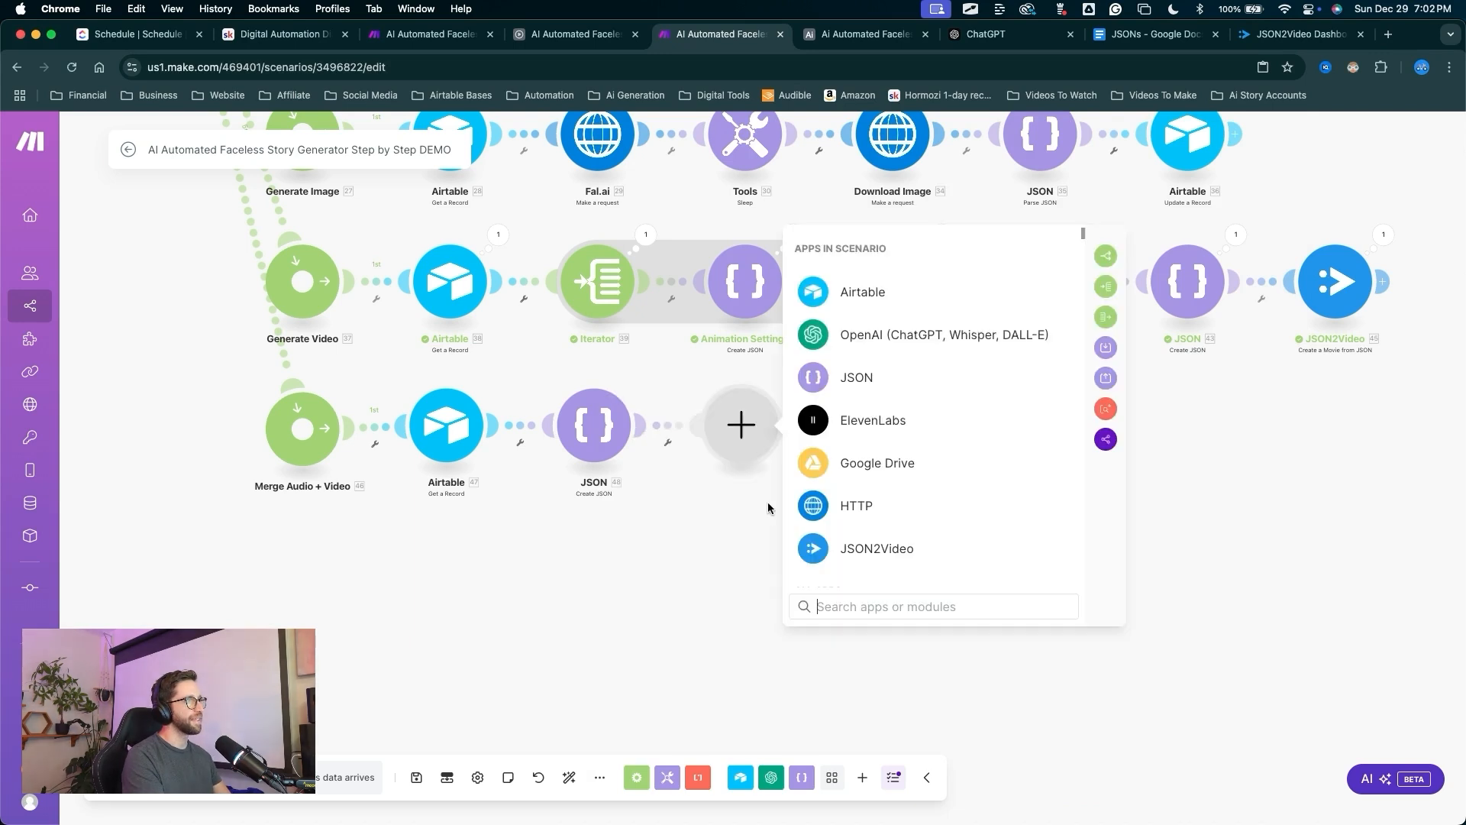
pyautogui.click(853, 563)
pyautogui.scroll(-3, 913, 444)
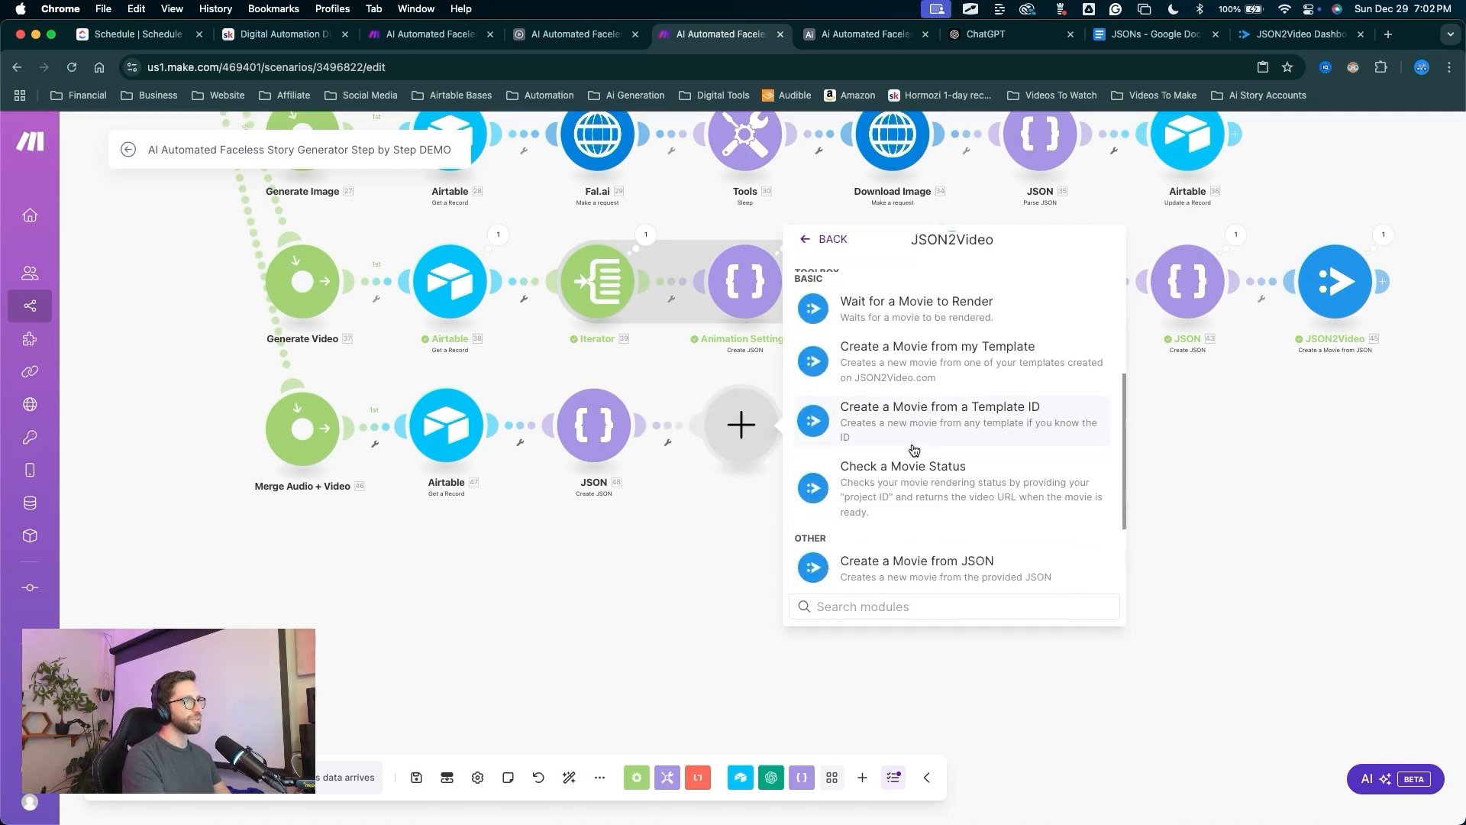
pyautogui.moveTo(929, 279); pyautogui.dragTo(917, 457)
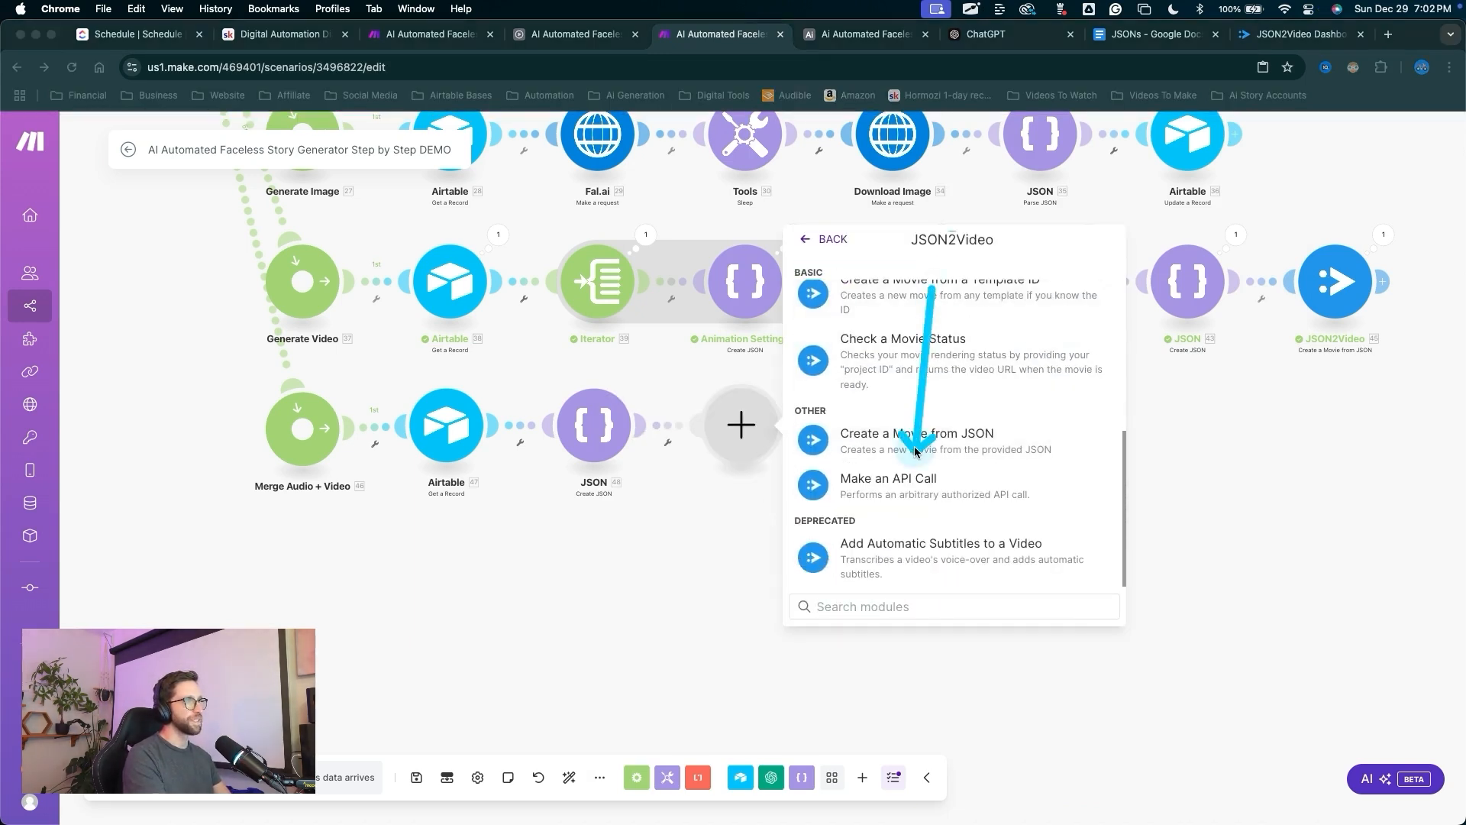
pyautogui.press('Escape')
pyautogui.click(917, 451)
pyautogui.moveTo(916, 643)
pyautogui.mouseDown()
pyautogui.moveTo(893, 452)
pyautogui.moveTo(906, 395)
pyautogui.moveTo(888, 488)
pyautogui.mouseUp()
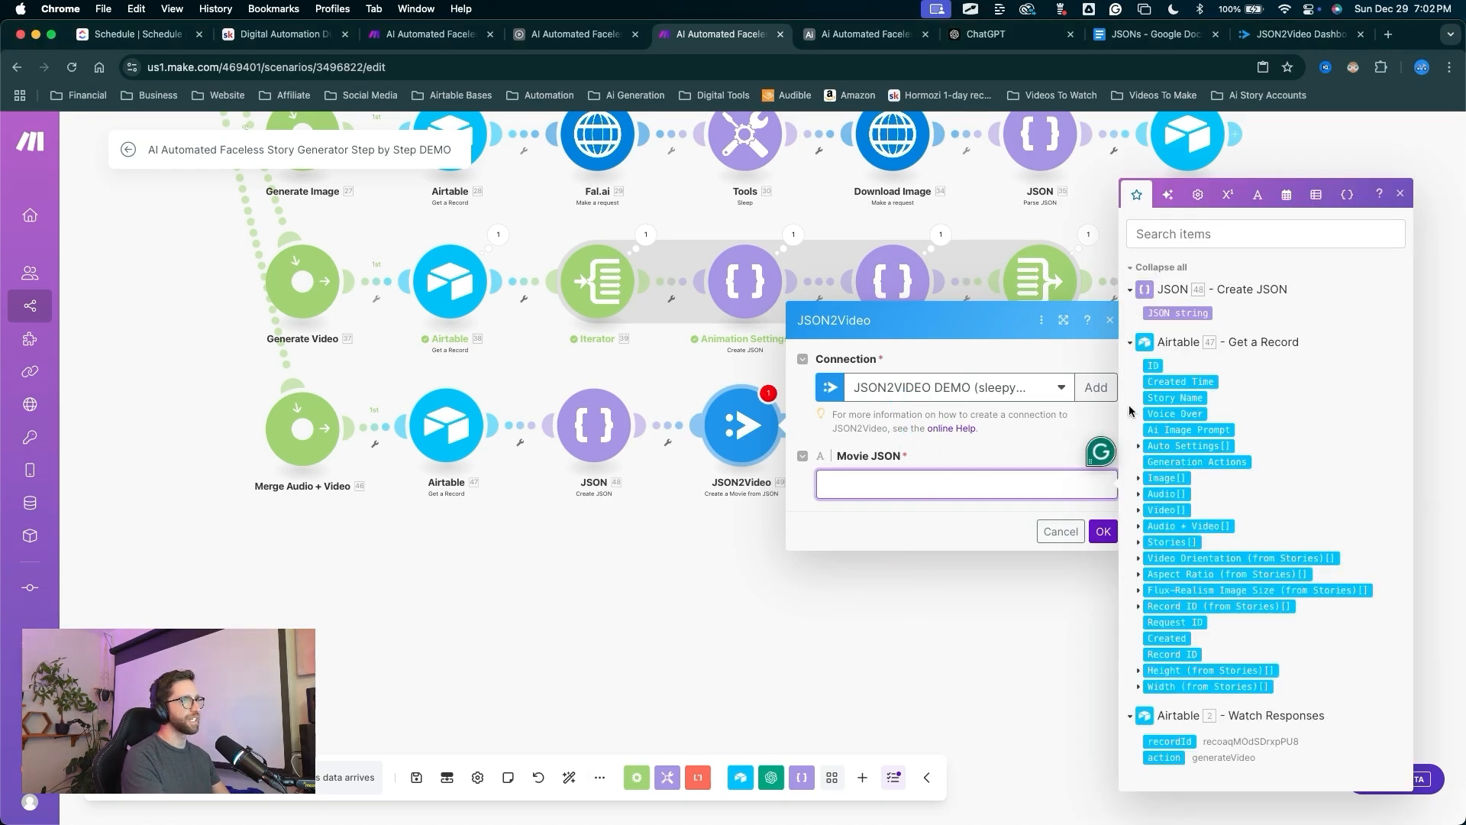
# Map the Create JSON string into Movie JSON and confirm the JSON2Video module.
pyautogui.click(1196, 314)
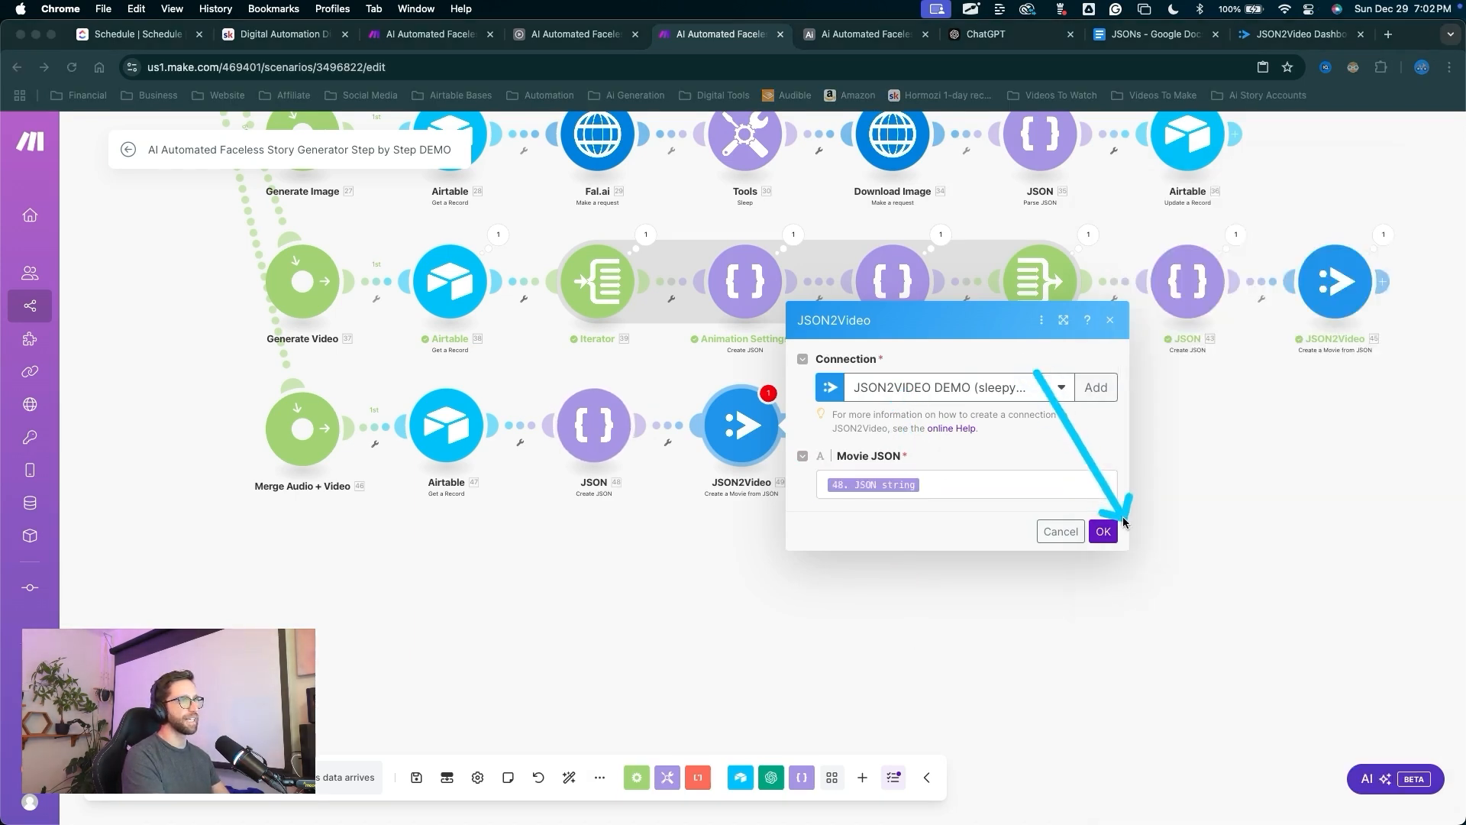
pyautogui.click(1103, 531)
pyautogui.moveTo(760, 663)
pyautogui.mouseDown()
pyautogui.moveTo(310, 573)
pyautogui.moveTo(747, 409)
pyautogui.moveTo(395, 789)
pyautogui.moveTo(433, 773)
pyautogui.moveTo(414, 780)
pyautogui.mouseUp()
pyautogui.press('Escape')
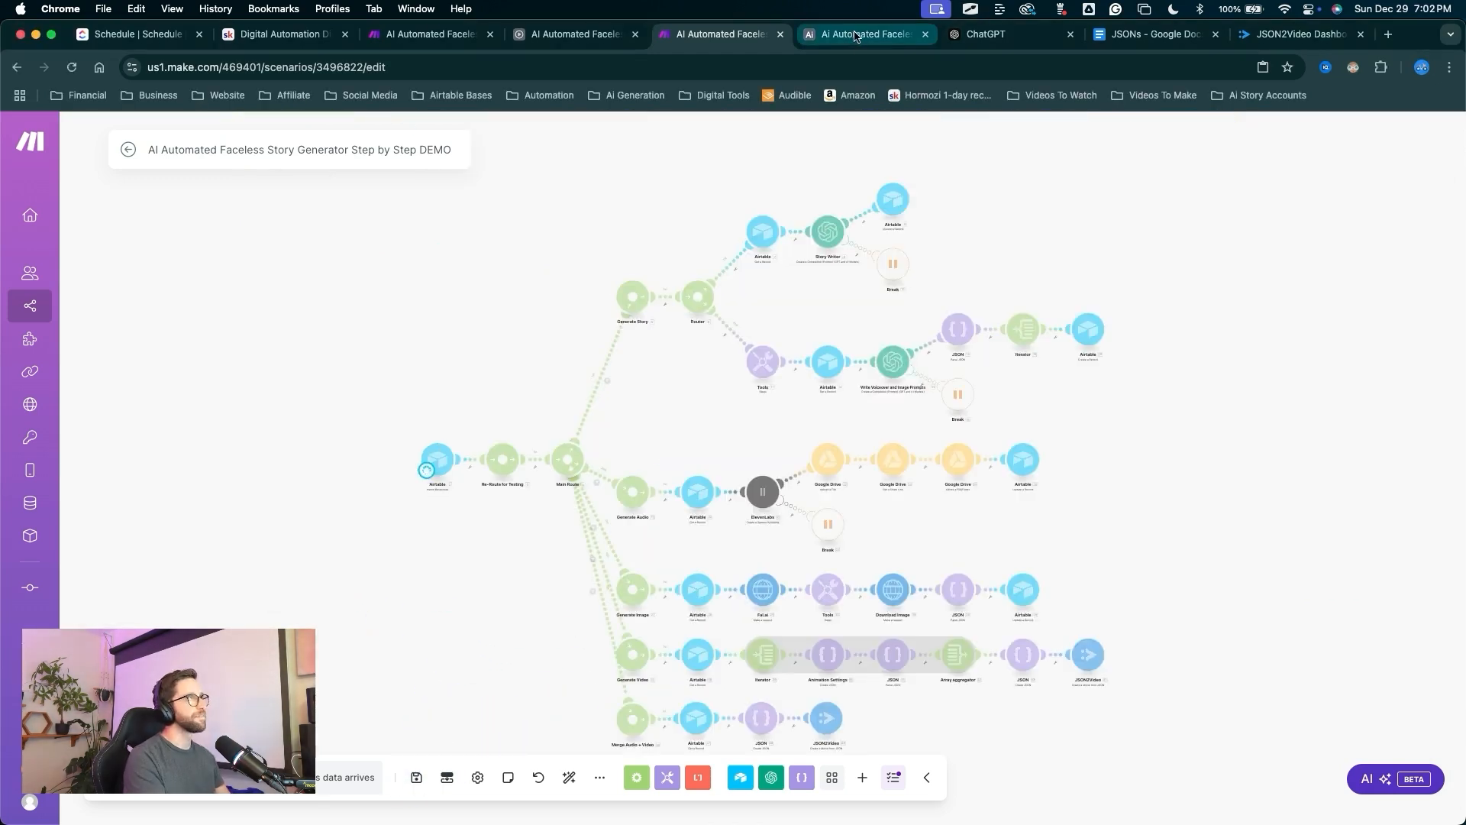
pyautogui.click(856, 35)
pyautogui.hotkey('ctrl', 'alt', 'a')
# Inspect the Test record's Generate Video action cell and its Full Auto setting.
pyautogui.moveTo(468, 426); pyautogui.dragTo(460, 186)
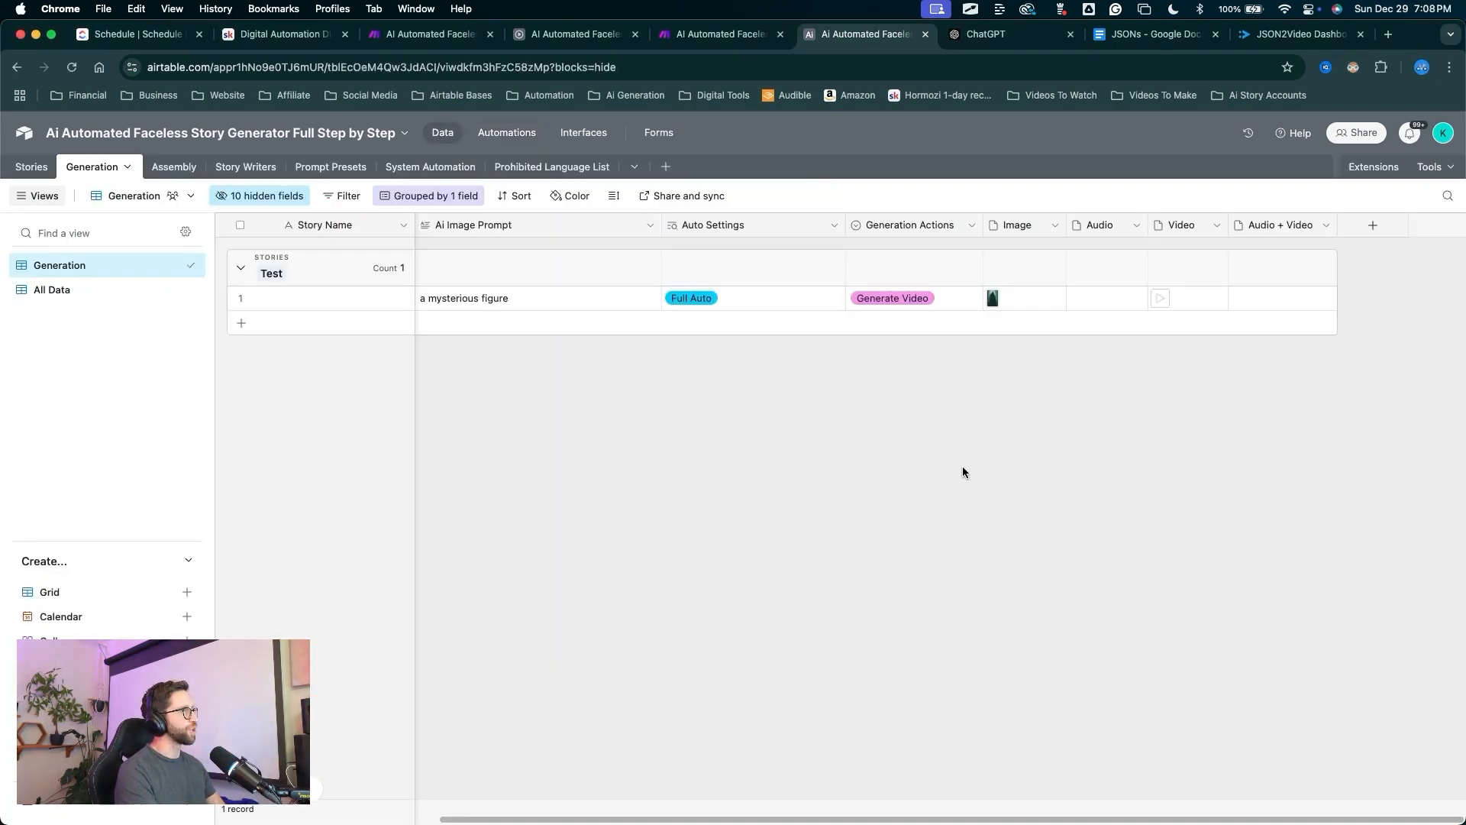
pyautogui.hotkey('ctrl', 'alt', 'a')
pyautogui.moveTo(992, 508)
pyautogui.mouseDown()
pyautogui.moveTo(1085, 303)
pyautogui.moveTo(1069, 299)
pyautogui.moveTo(907, 419)
pyautogui.mouseUp()
pyautogui.press('Escape')
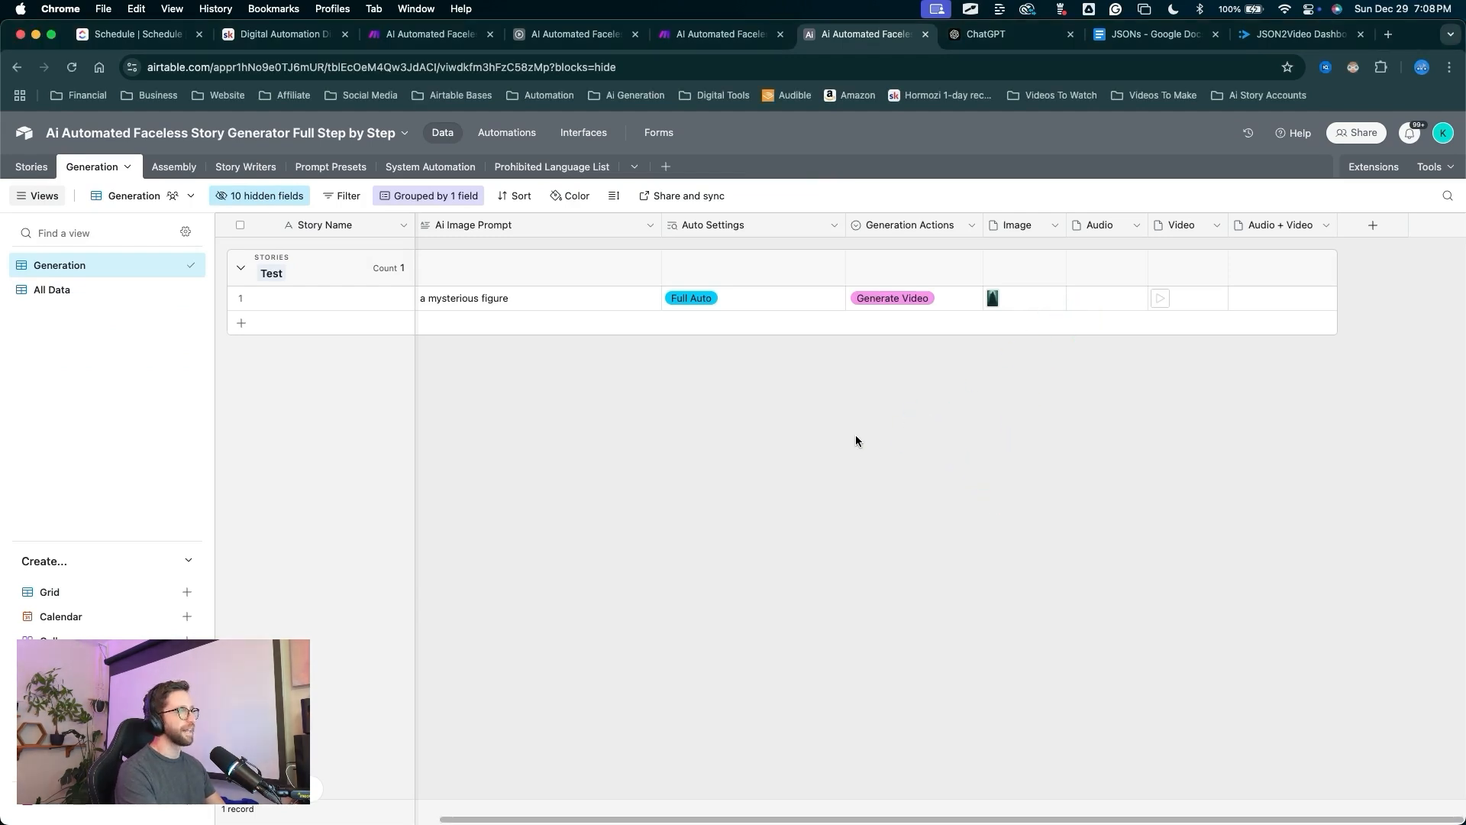
pyautogui.click(866, 478)
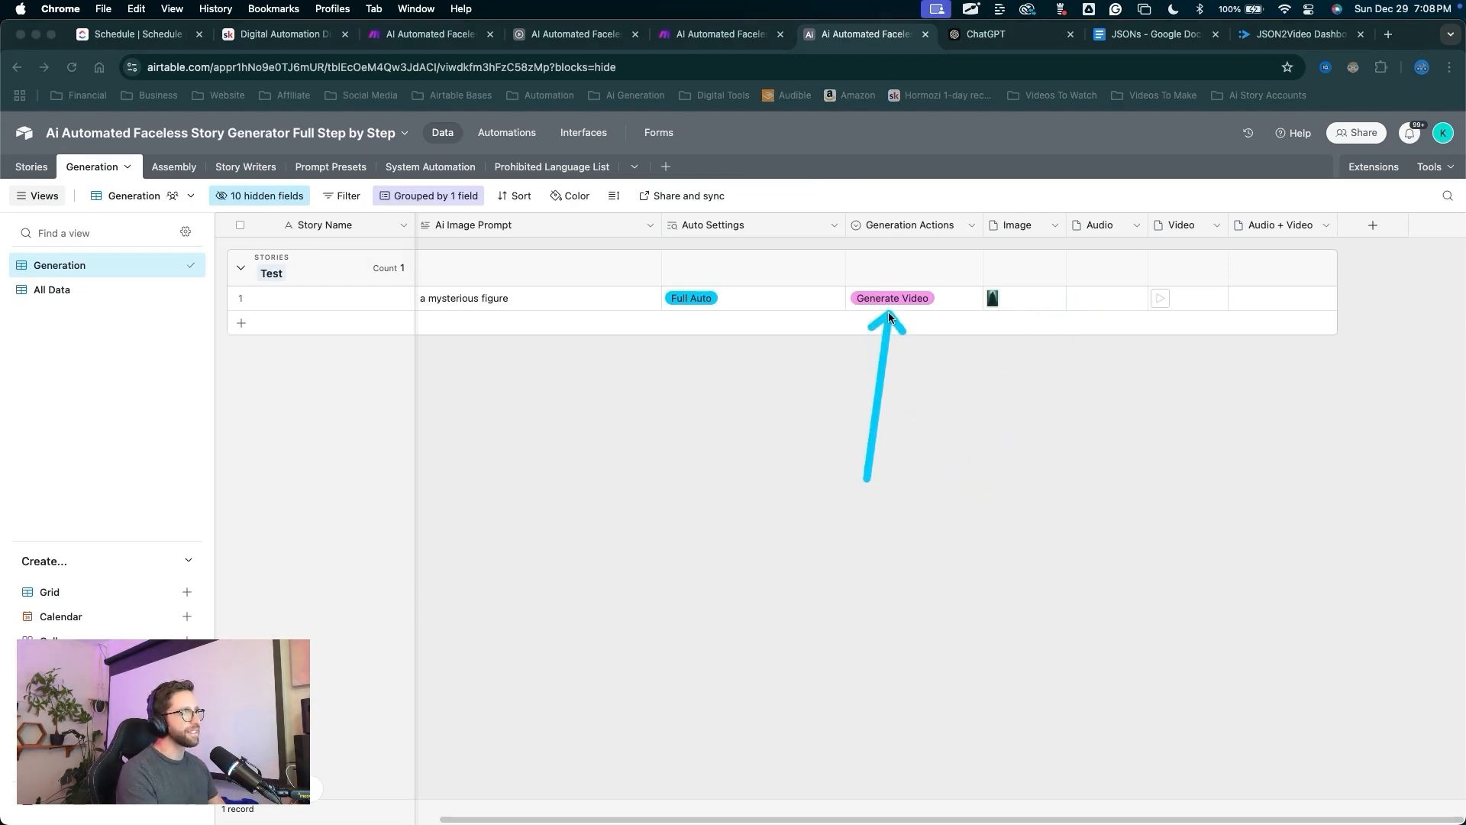
pyautogui.press('Escape')
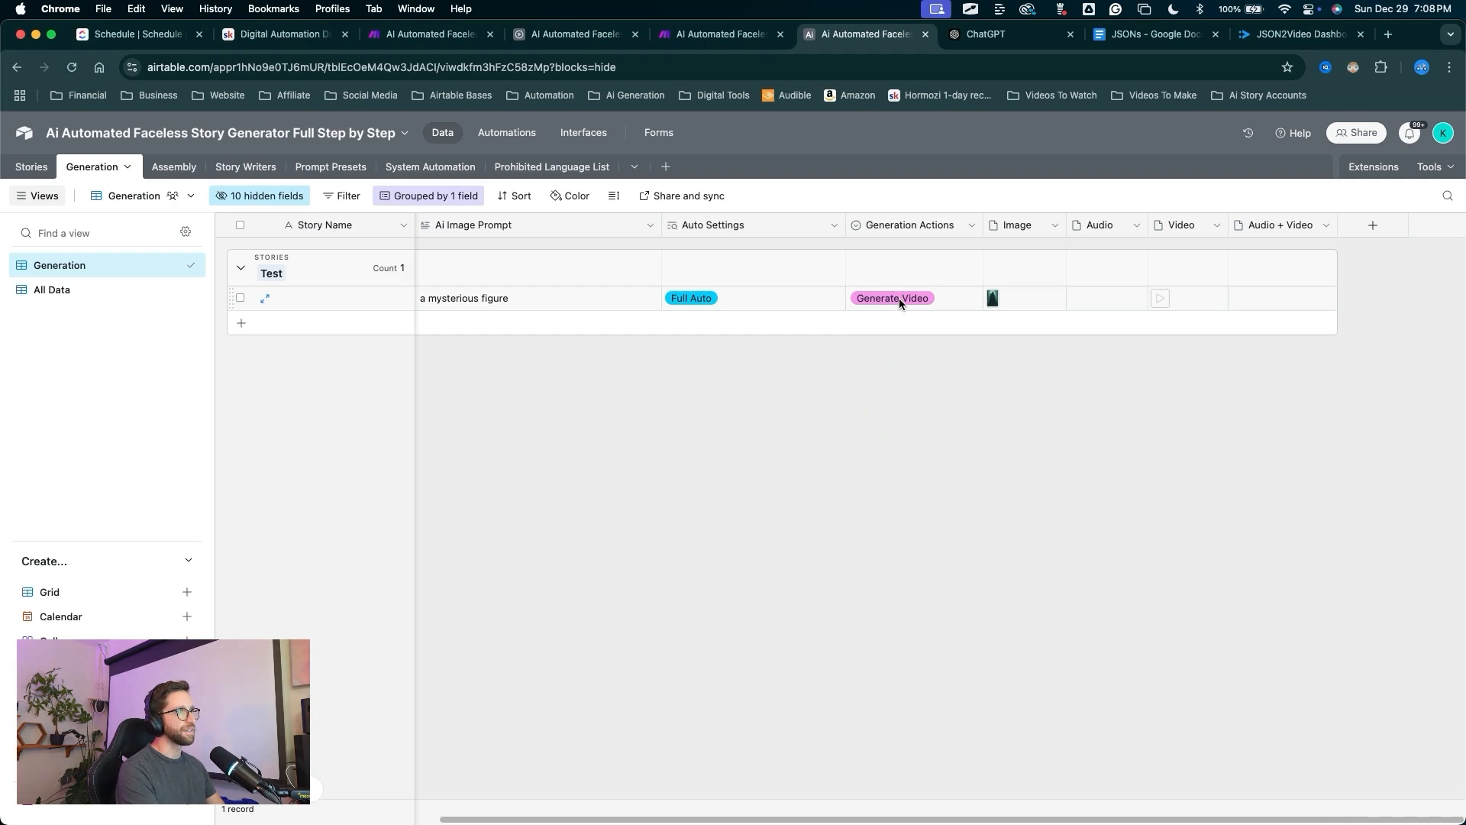
pyautogui.click(899, 298)
pyautogui.moveTo(806, 495)
pyautogui.mouseDown()
pyautogui.moveTo(906, 337)
pyautogui.moveTo(902, 304)
pyautogui.mouseUp()
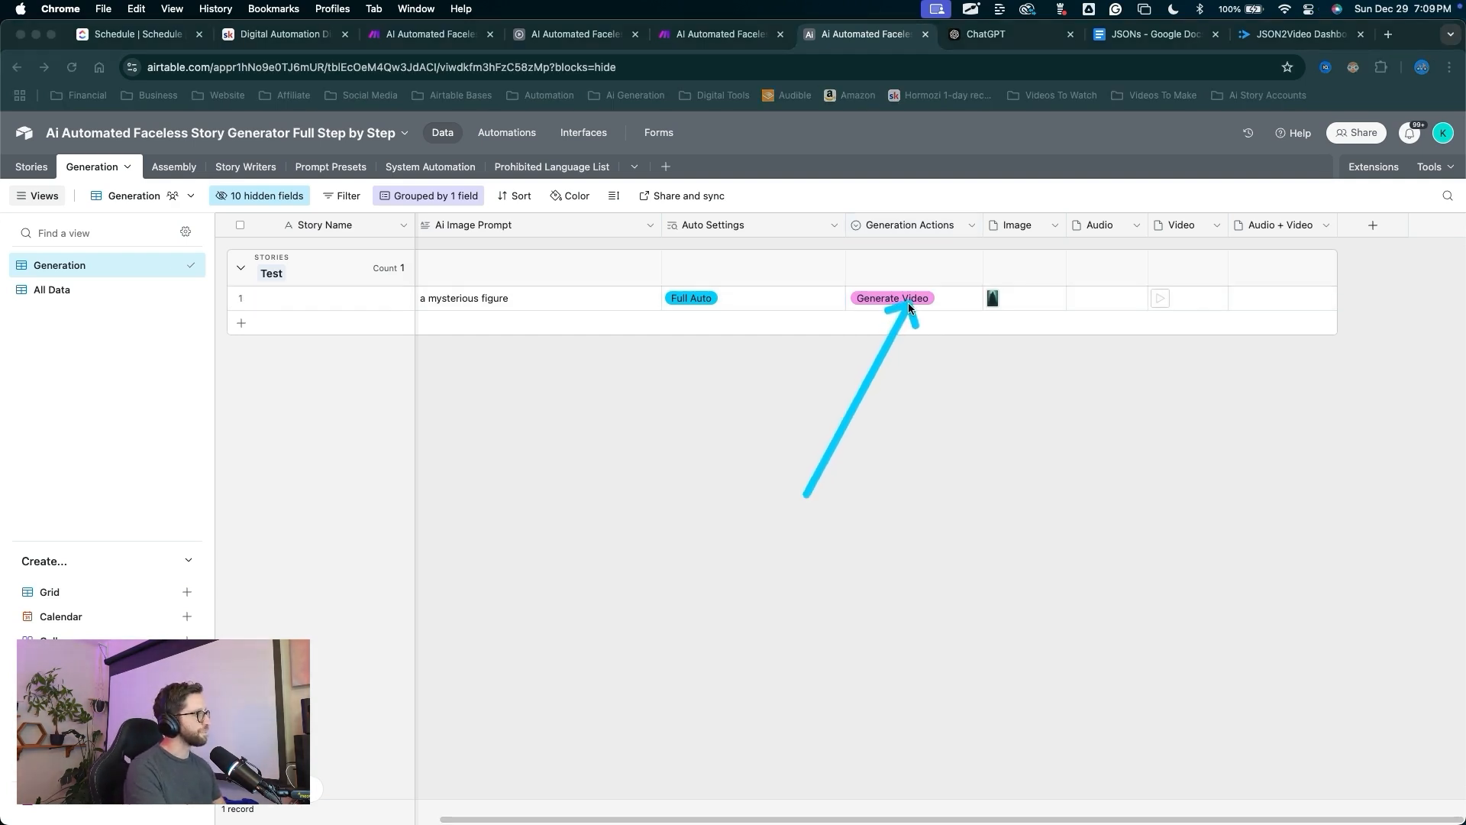
pyautogui.moveTo(909, 304)
pyautogui.mouseDown()
pyautogui.moveTo(724, 305)
pyautogui.moveTo(704, 247)
pyautogui.moveTo(700, 297)
pyautogui.mouseUp()
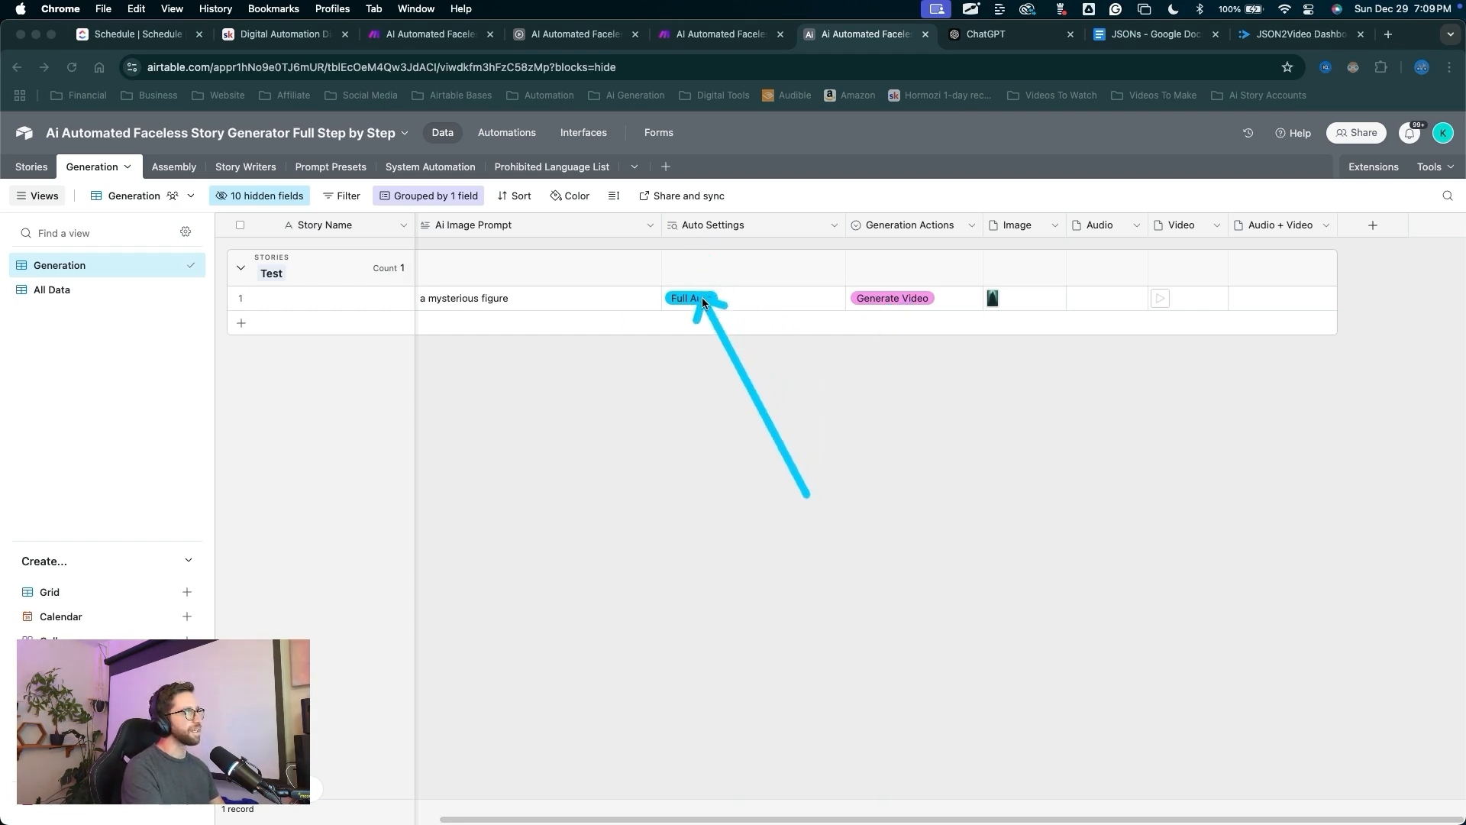
pyautogui.press('Escape')
pyautogui.moveTo(654, 357); pyautogui.dragTo(507, 152)
pyautogui.press('Escape')
# Remove the Auto Settings condition from the automation trigger and publish the change.
pyautogui.click(507, 133)
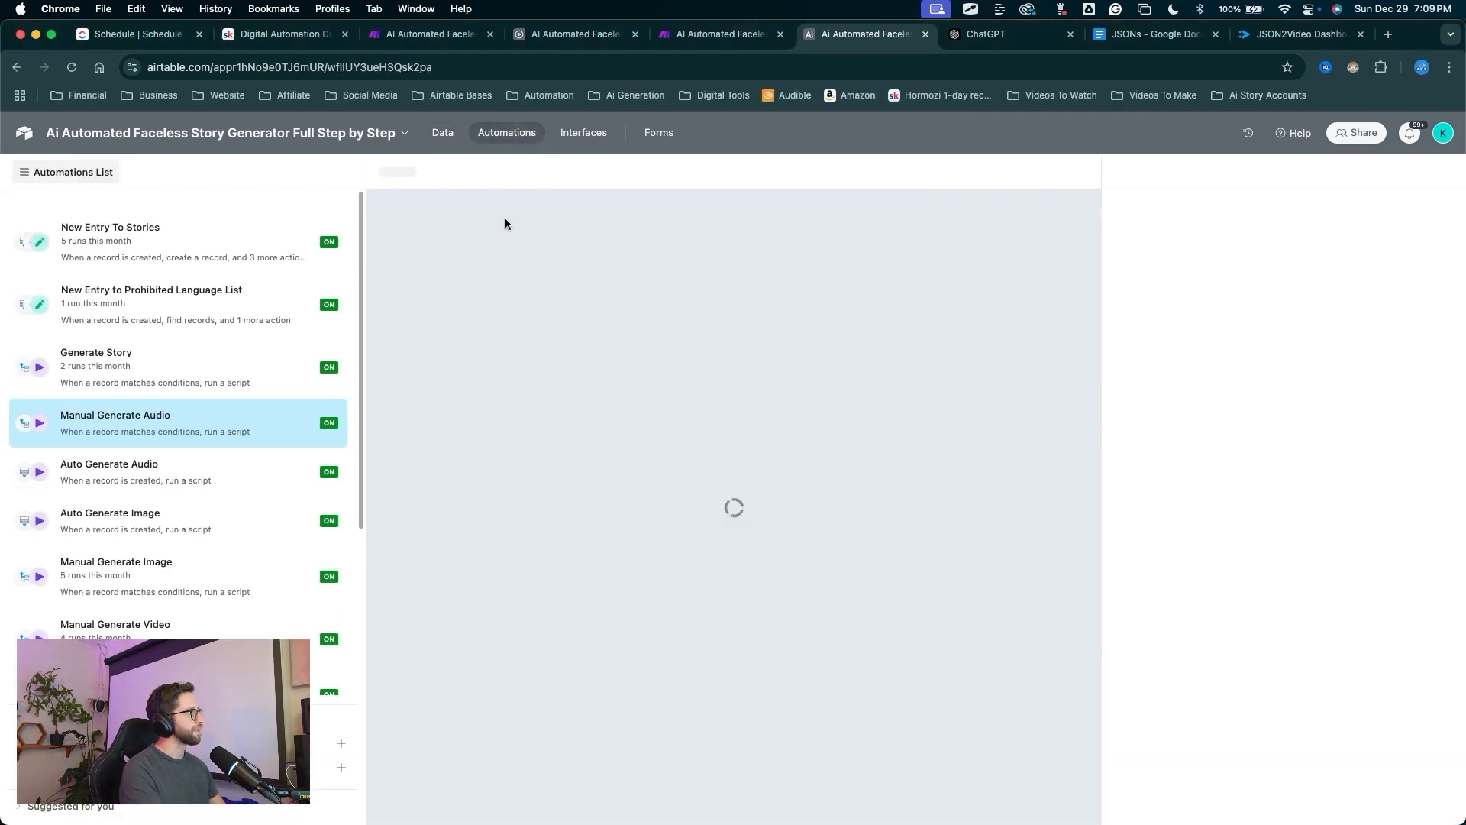
pyautogui.moveTo(469, 229)
pyautogui.mouseDown()
pyautogui.moveTo(277, 327)
pyautogui.moveTo(144, 426)
pyautogui.mouseUp()
pyautogui.press('Escape')
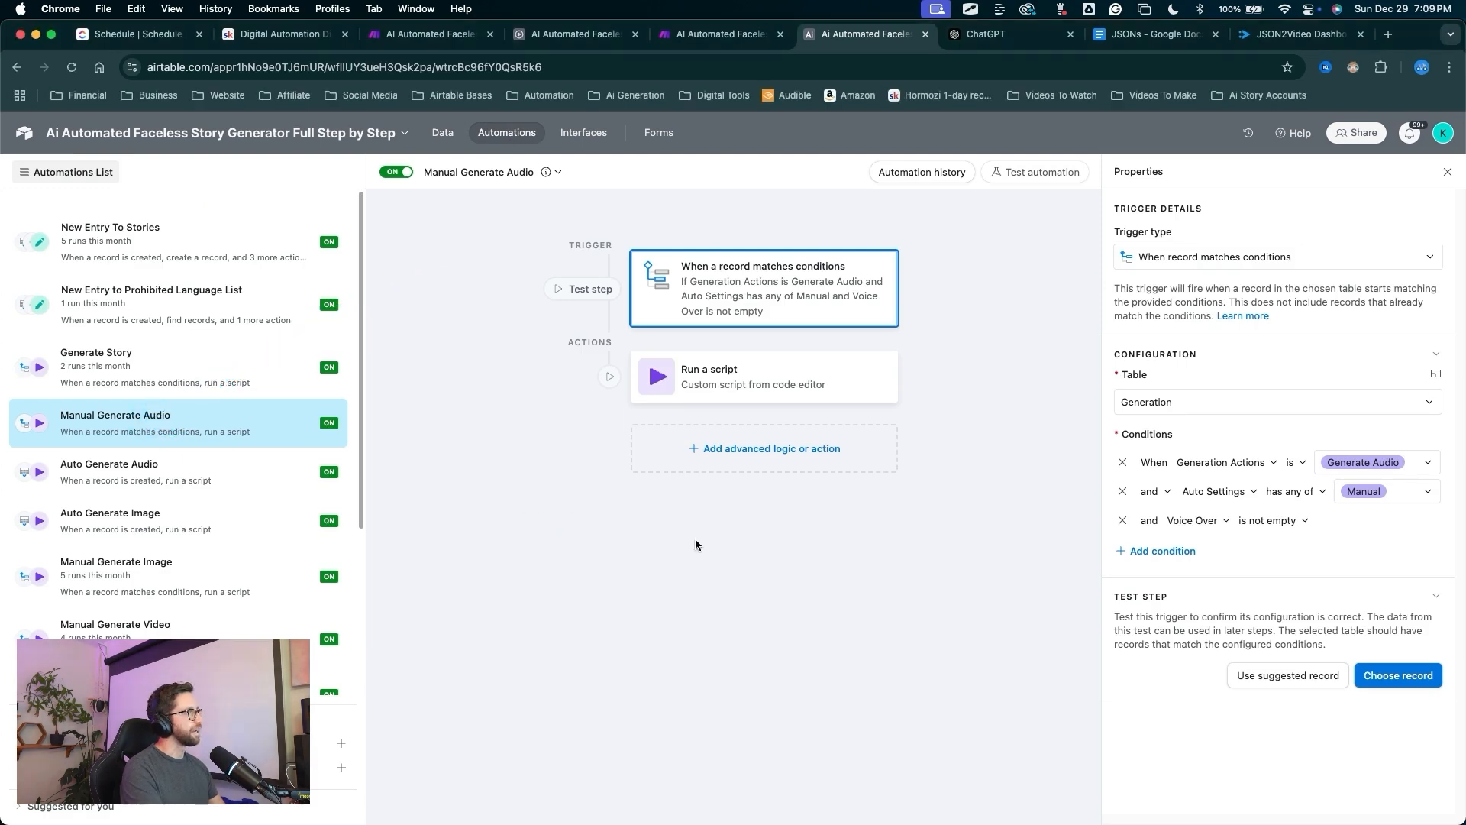
pyautogui.moveTo(586, 609); pyautogui.dragTo(1105, 495)
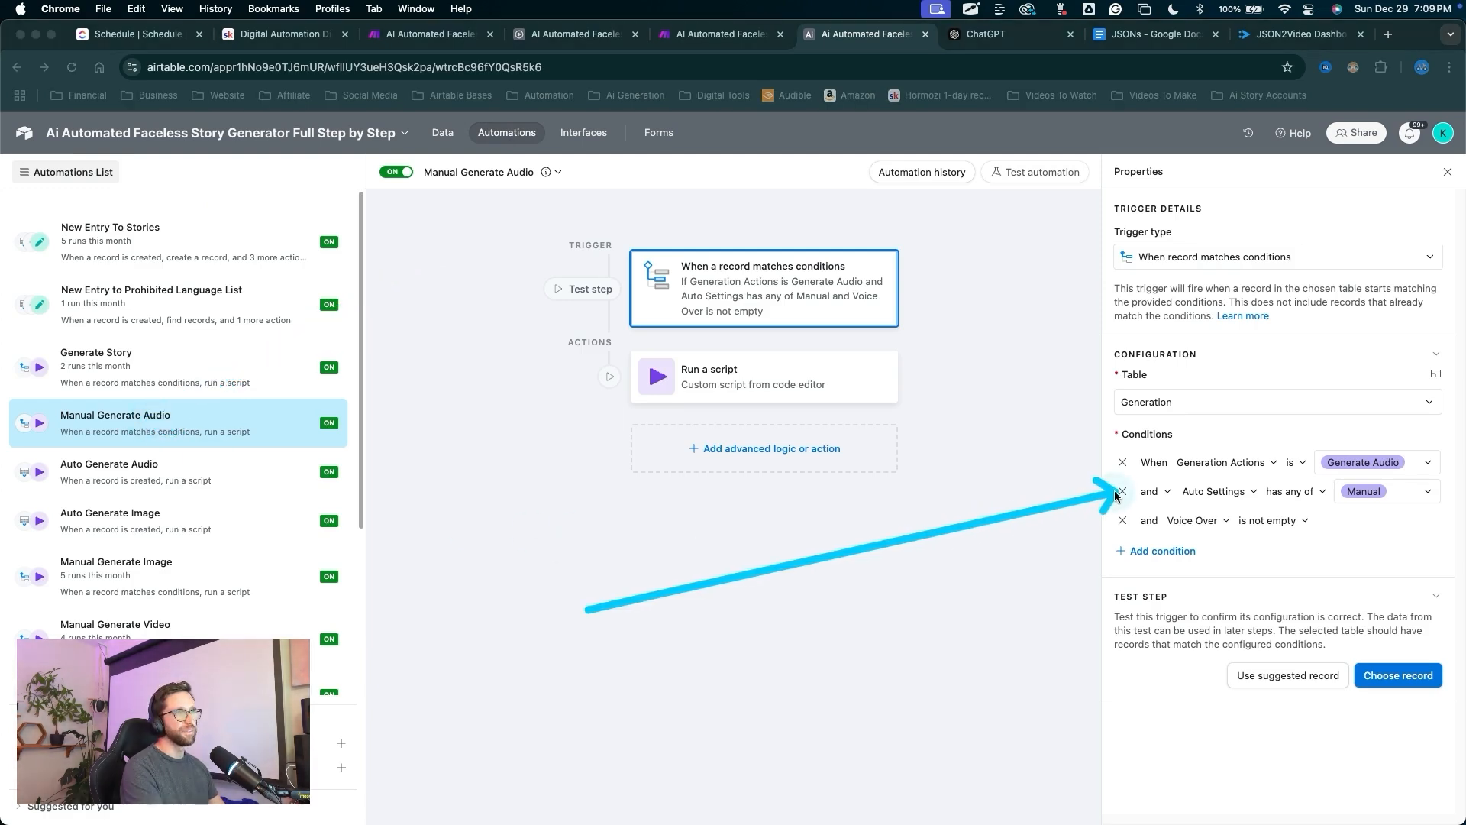
pyautogui.press('Escape')
pyautogui.click(1122, 491)
pyautogui.moveTo(970, 573)
pyautogui.mouseDown()
pyautogui.moveTo(1100, 472)
pyautogui.moveTo(1121, 475)
pyautogui.moveTo(1069, 359)
pyautogui.mouseUp()
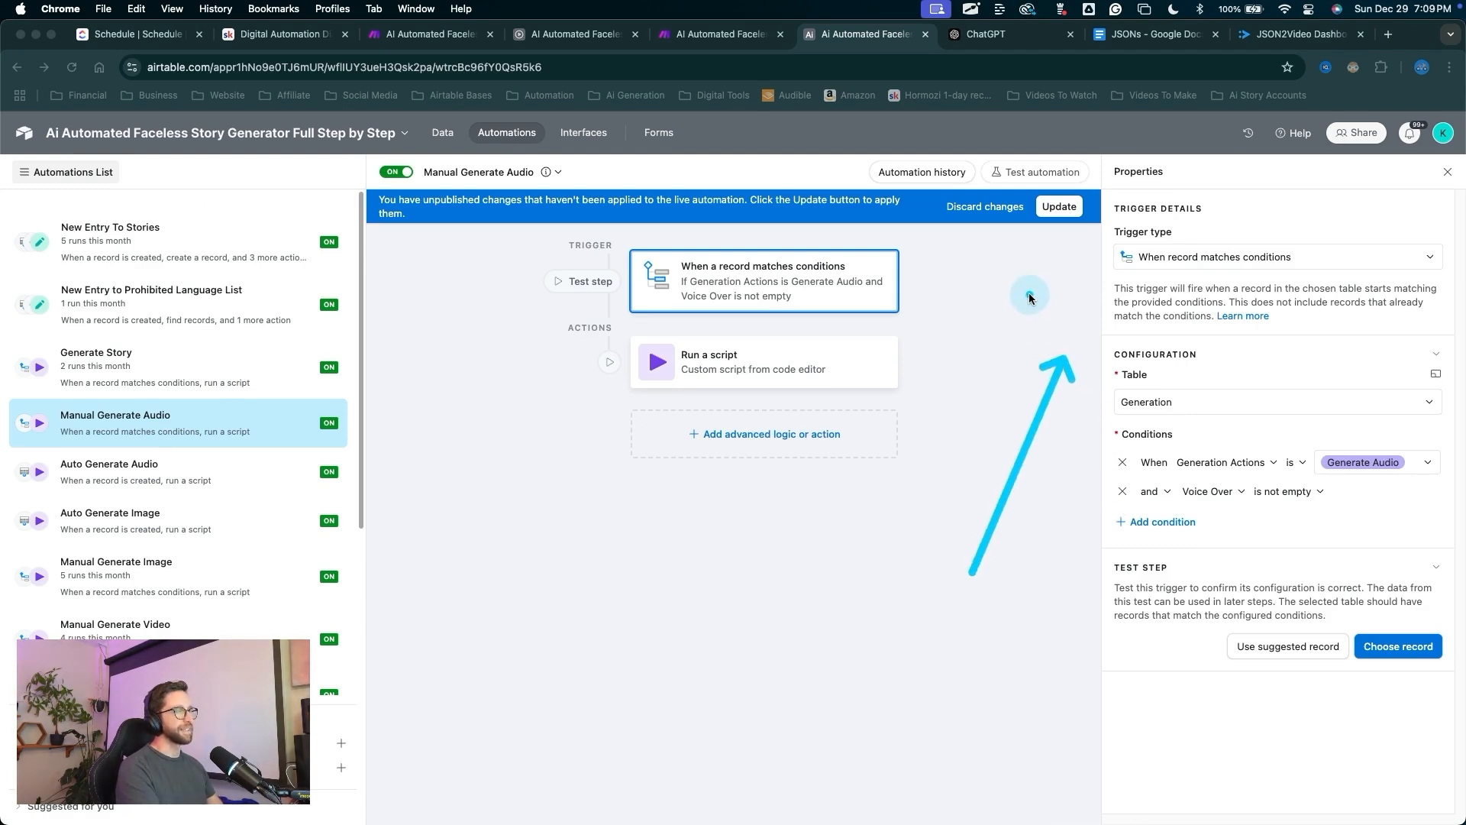
pyautogui.press('Escape')
pyautogui.click(1059, 206)
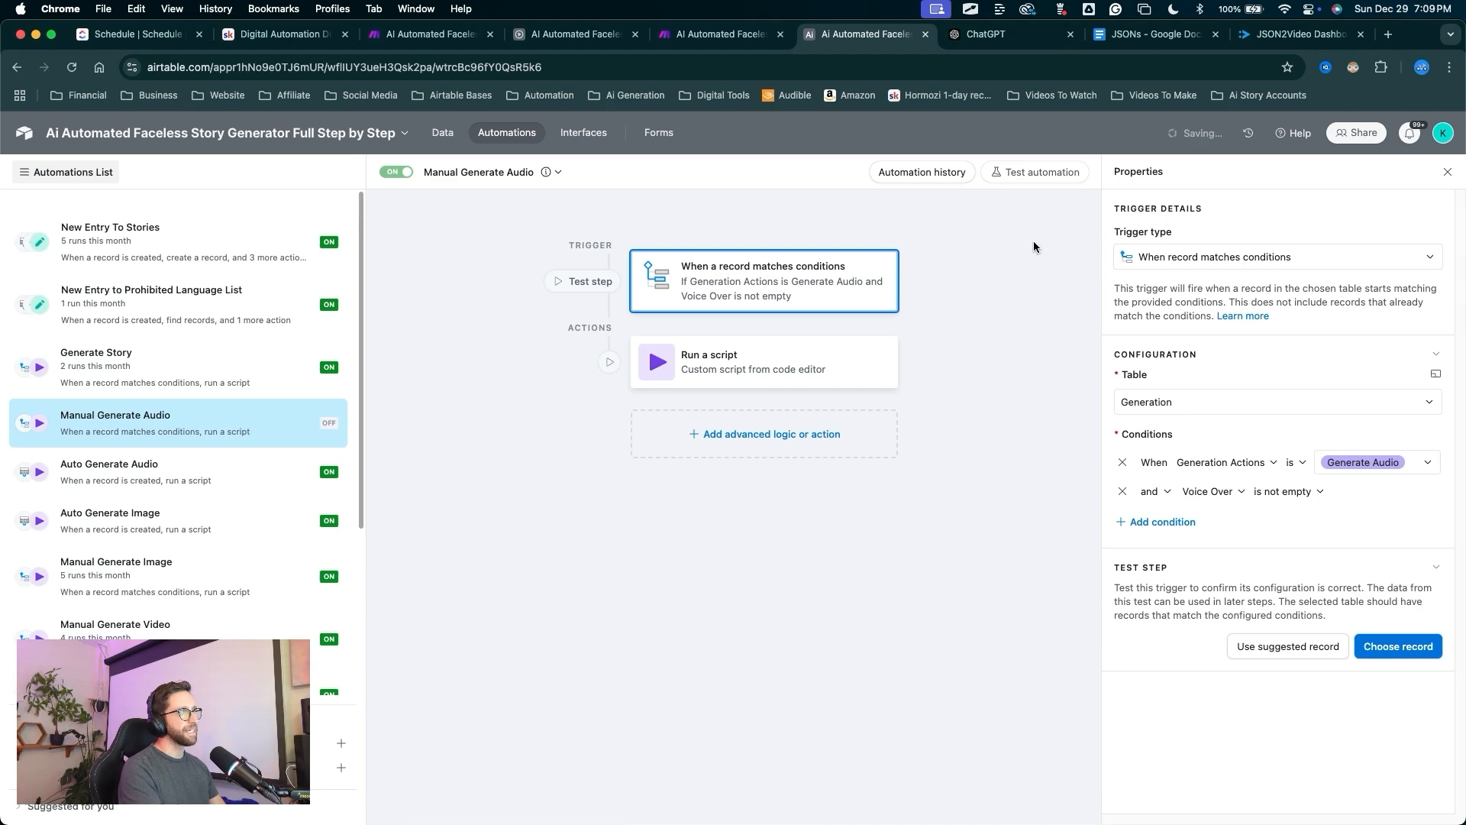
# Paste 'a mysterious figure walks through the mist' into the Test record's Voice Over cell.
pyautogui.click(442, 132)
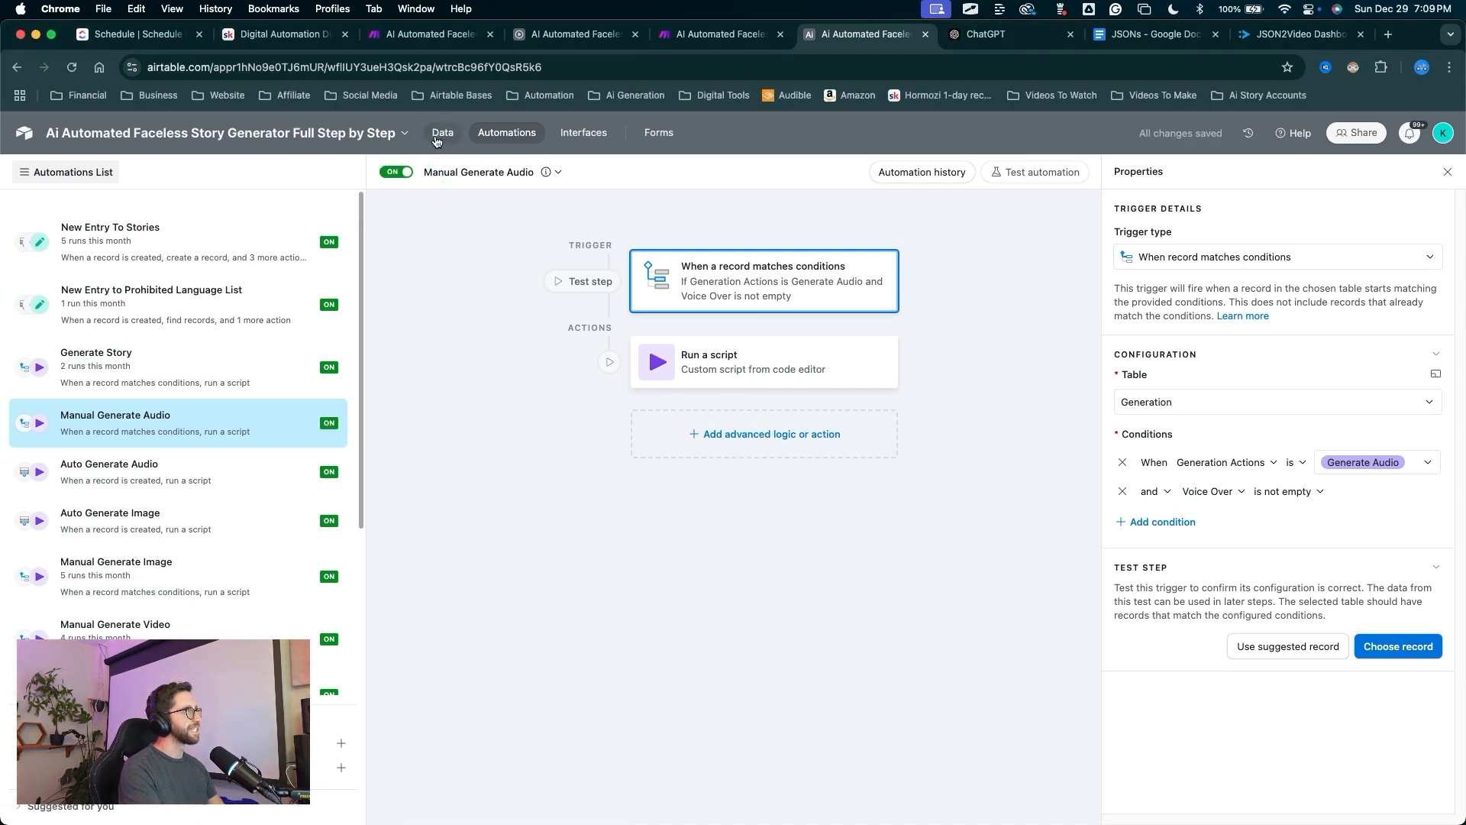
pyautogui.doubleClick(496, 302)
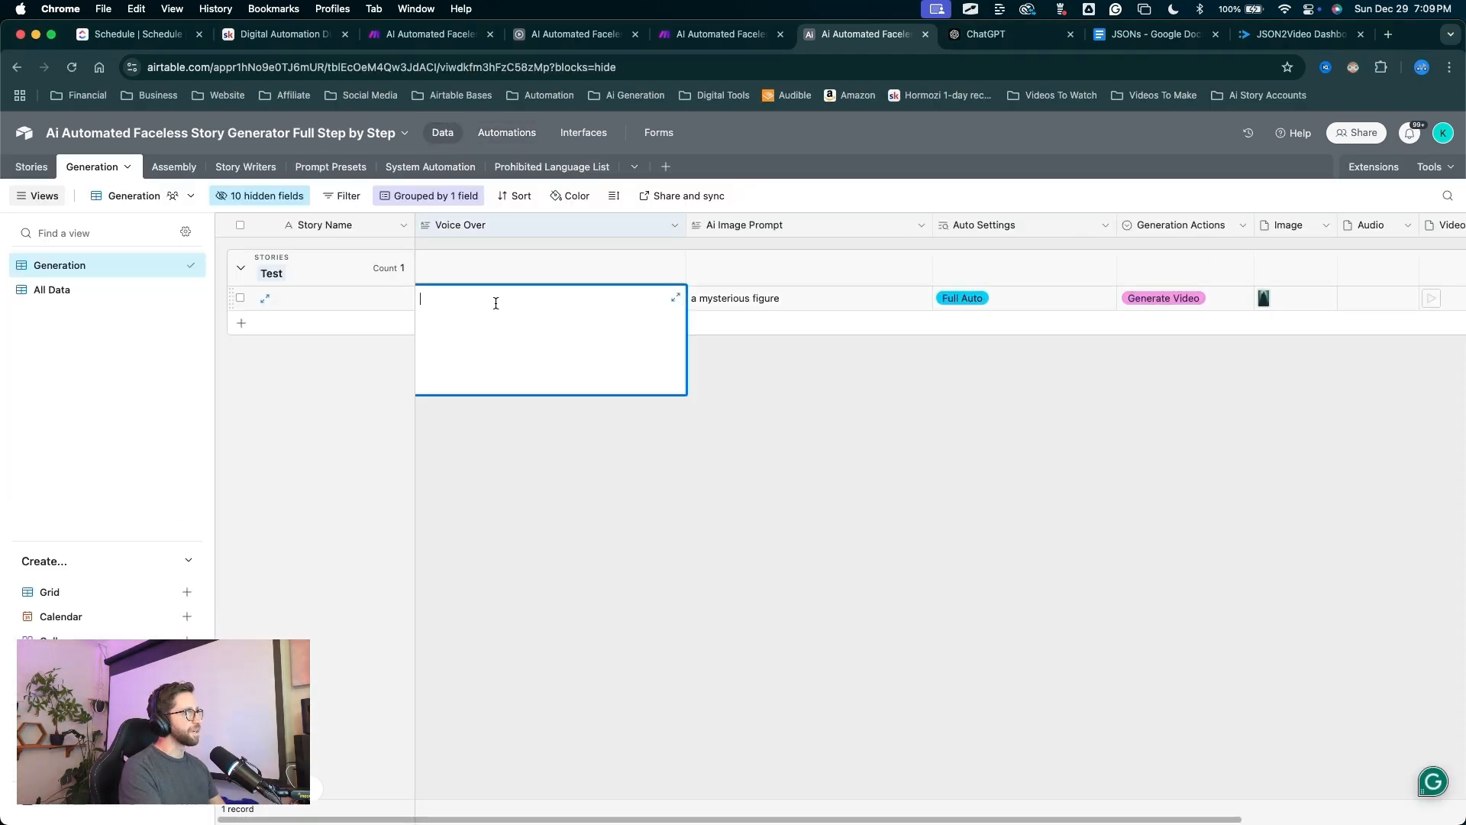
pyautogui.press('super+v')
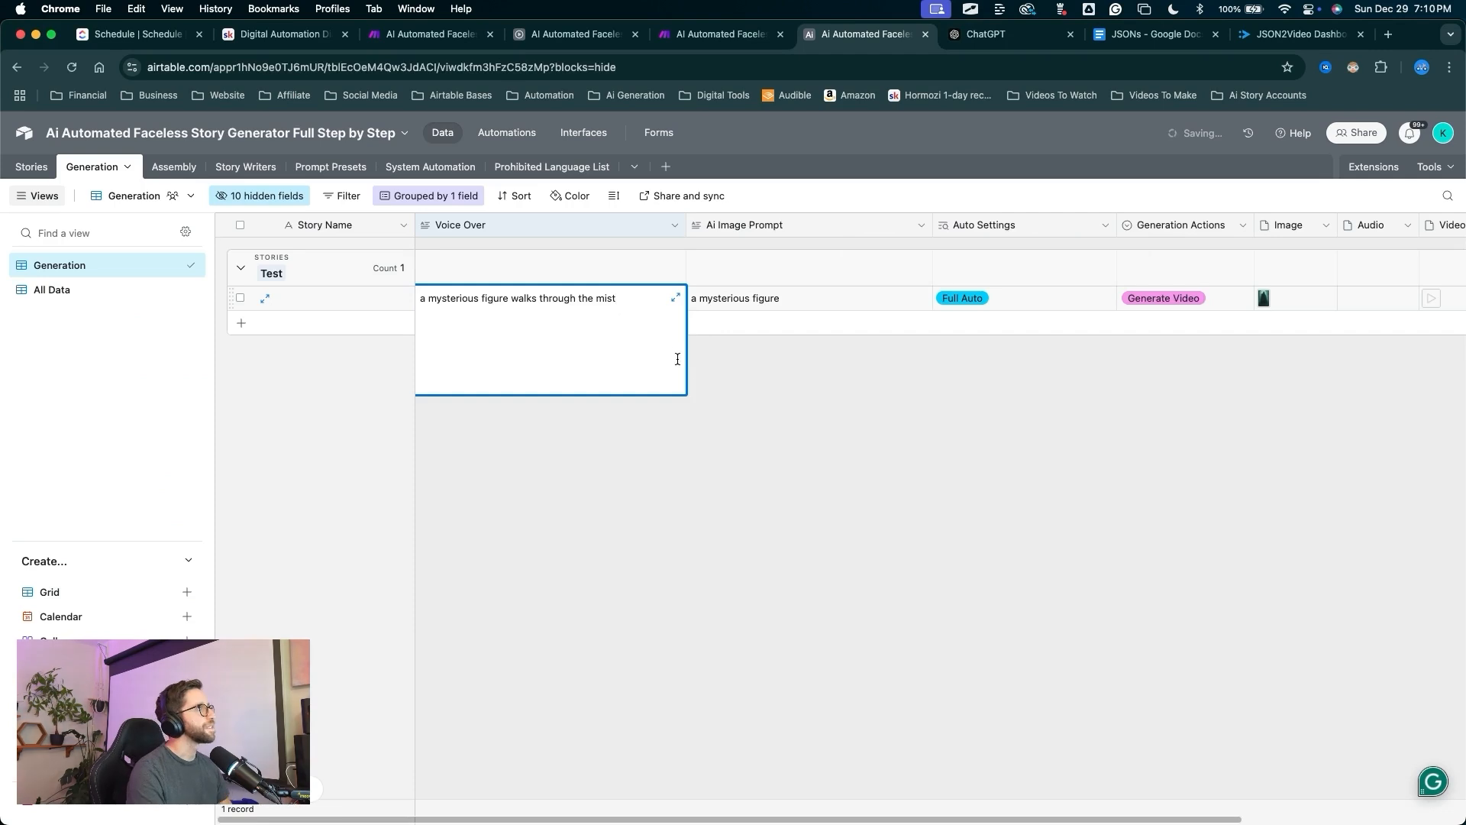
pyautogui.click(675, 406)
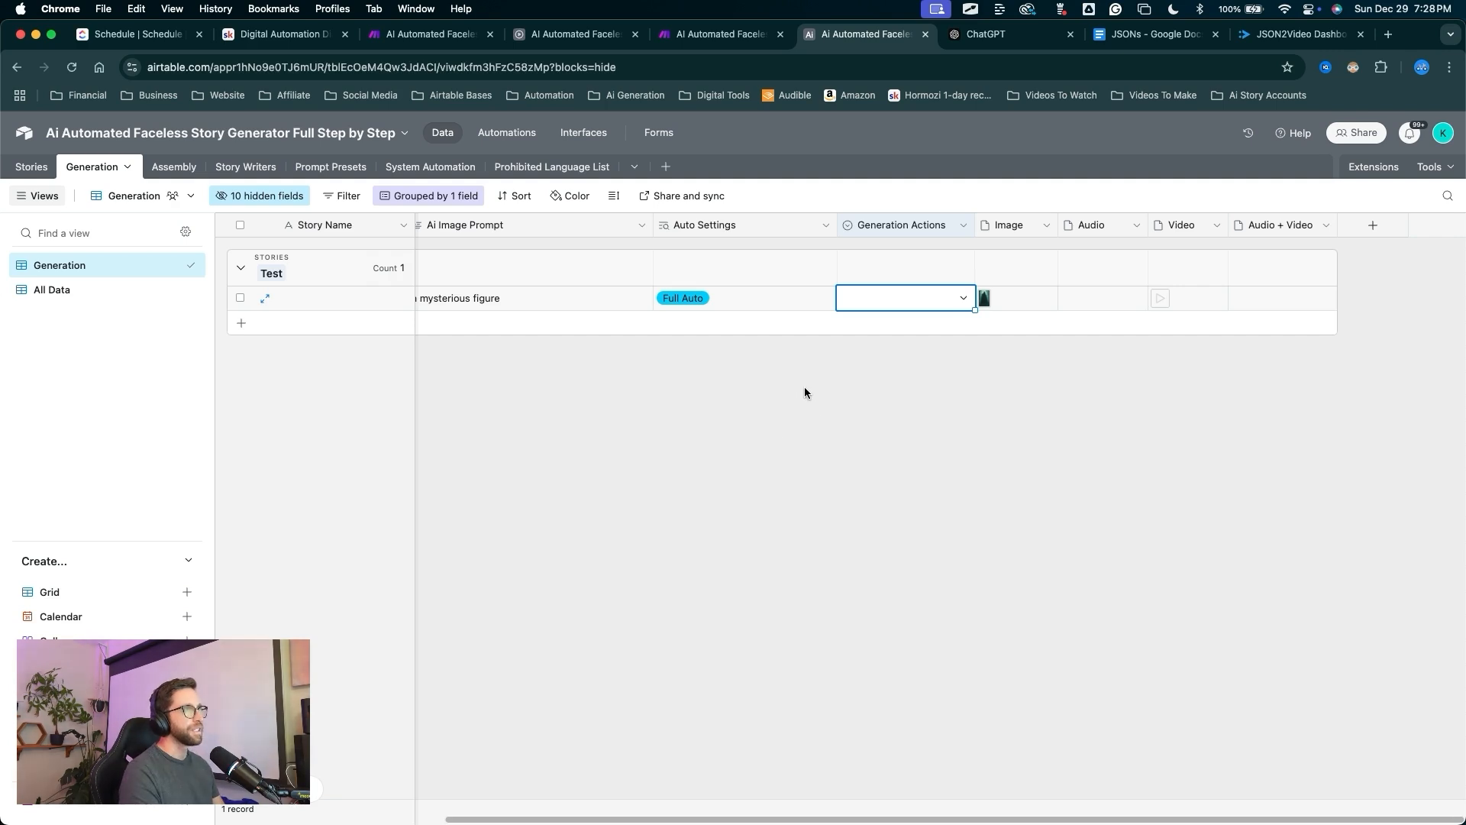
# Return to the Make scenario and open the ElevenLabs speech step's settings.
pyautogui.click(722, 33)
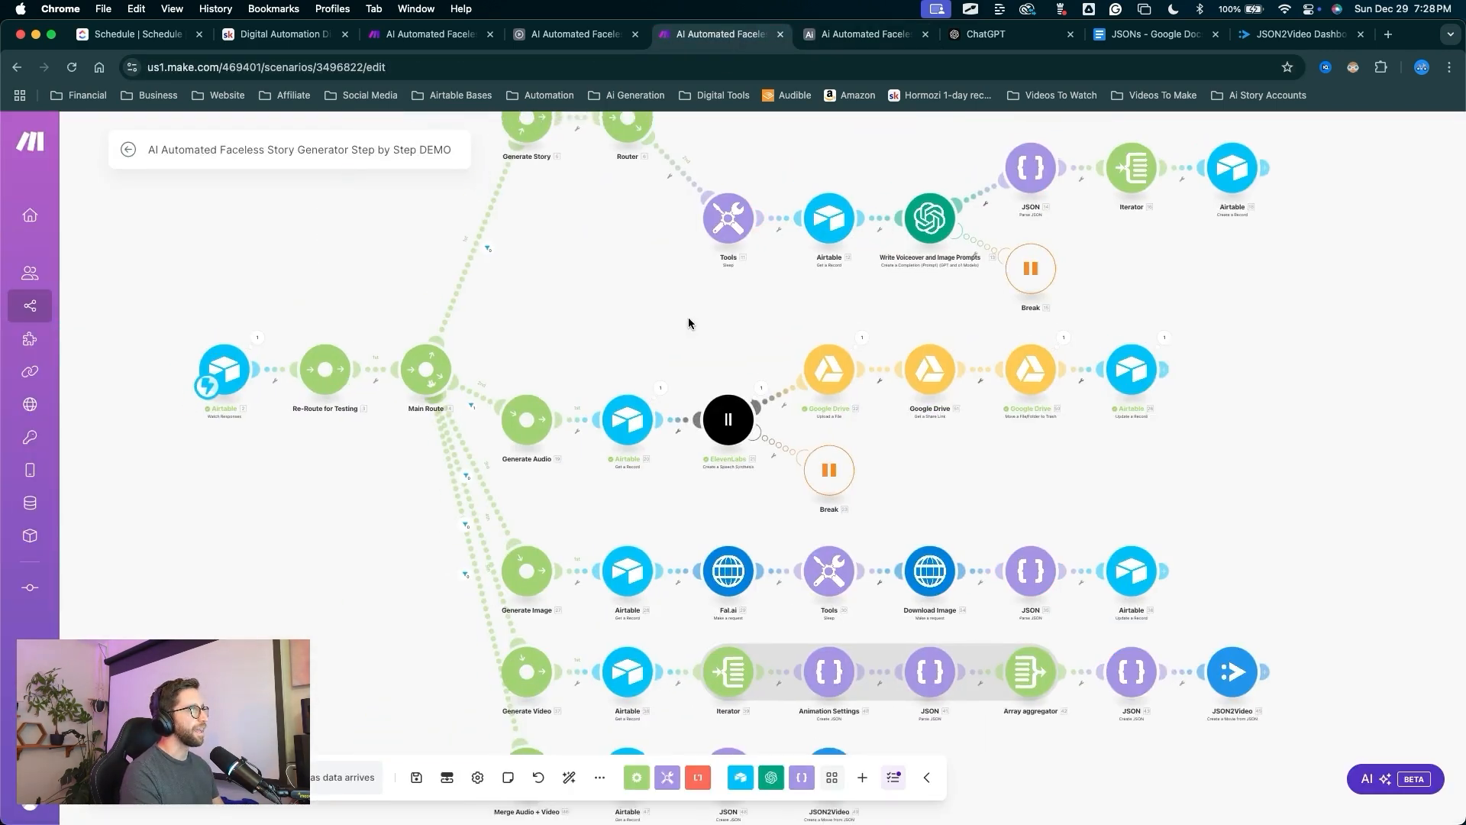
pyautogui.scroll(5, 606, 359)
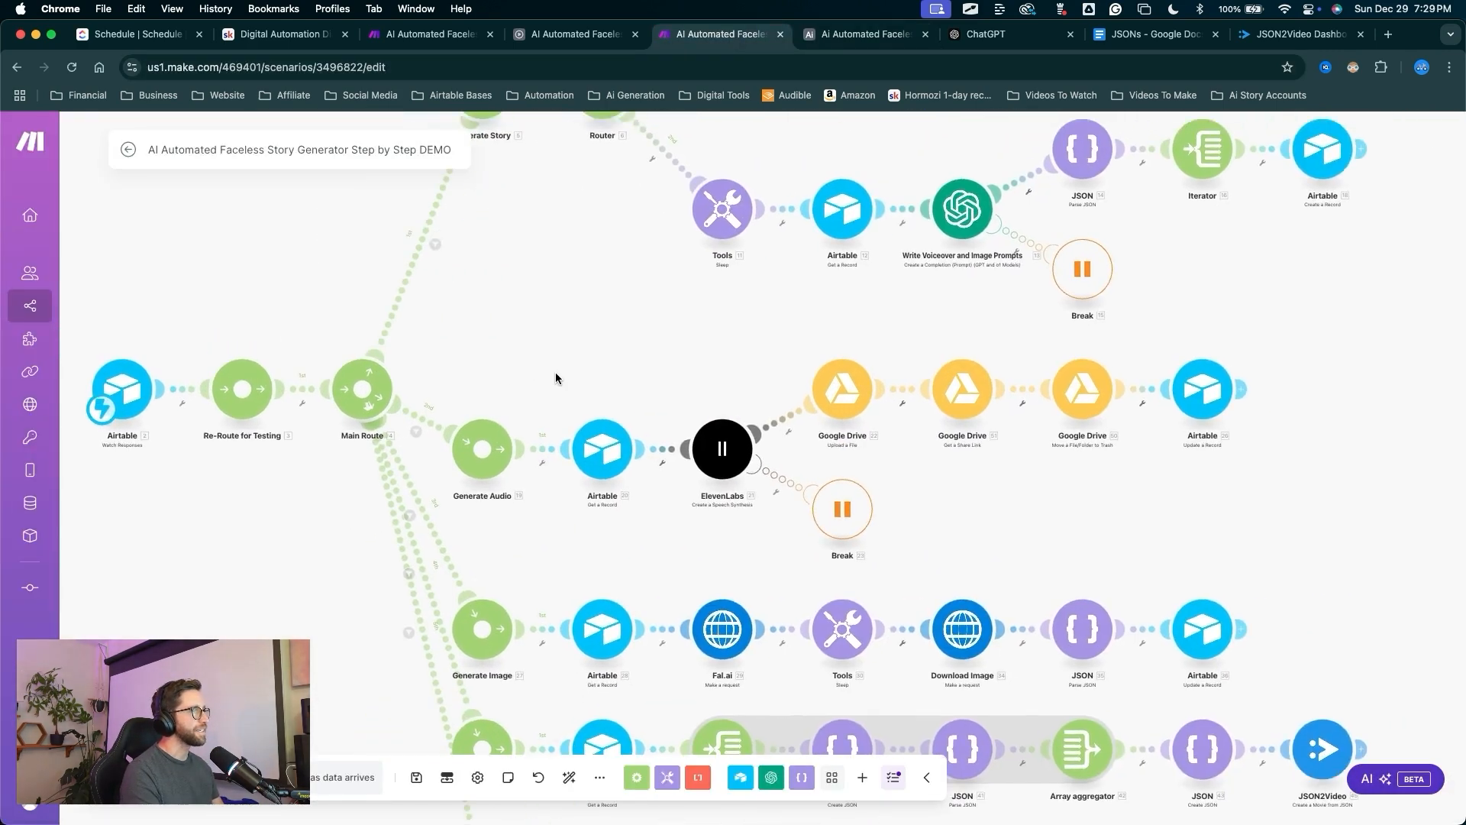
pyautogui.scroll(-3, 594, 402)
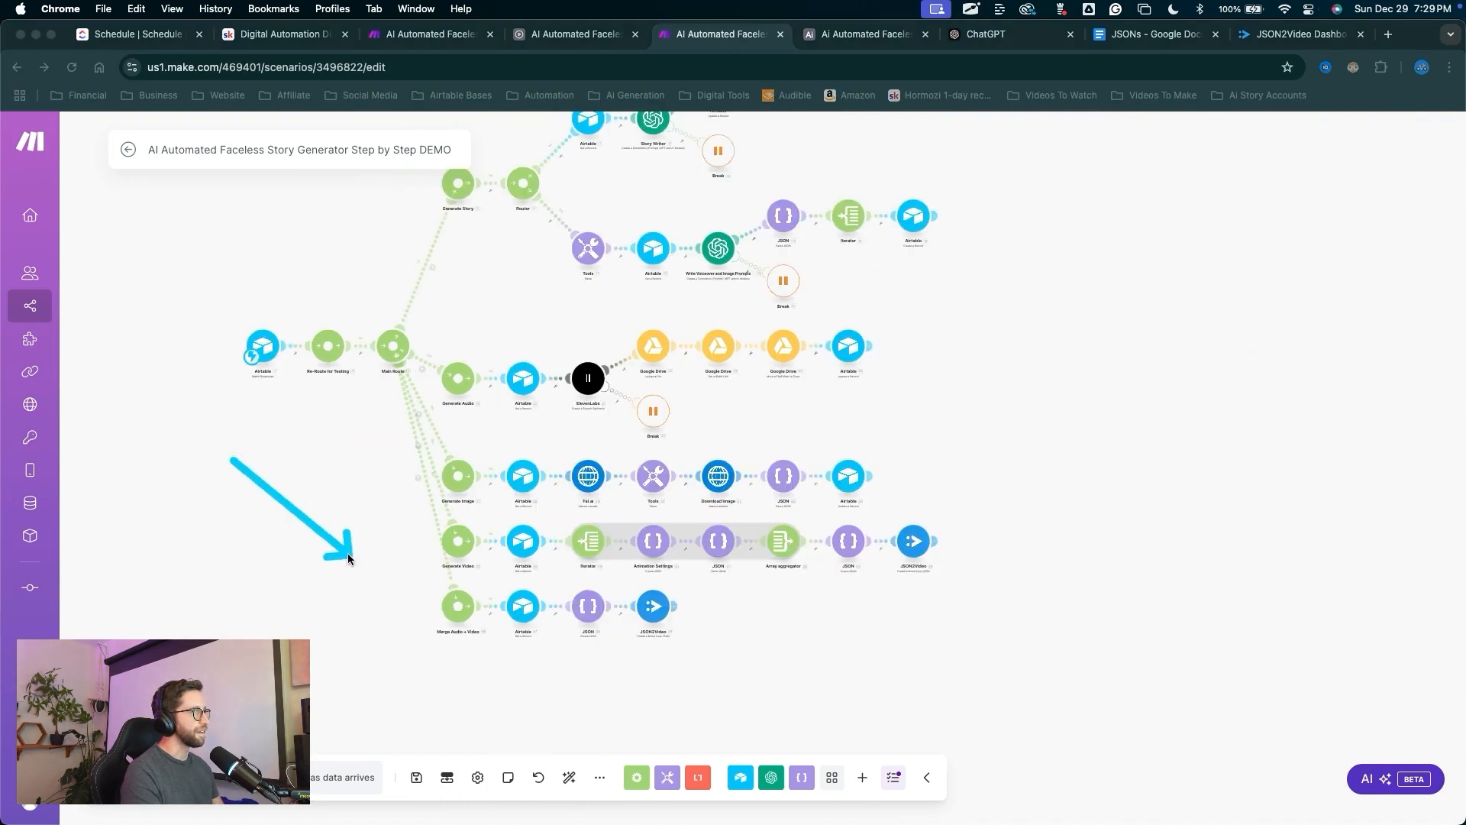
pyautogui.moveTo(430, 600); pyautogui.dragTo(441, 600)
pyautogui.press('Escape')
pyautogui.moveTo(386, 525); pyautogui.dragTo(374, 536)
pyautogui.hotkey('ctrl', 'a')
pyautogui.moveTo(290, 381); pyautogui.dragTo(590, 391)
pyautogui.scroll(5, 573, 370)
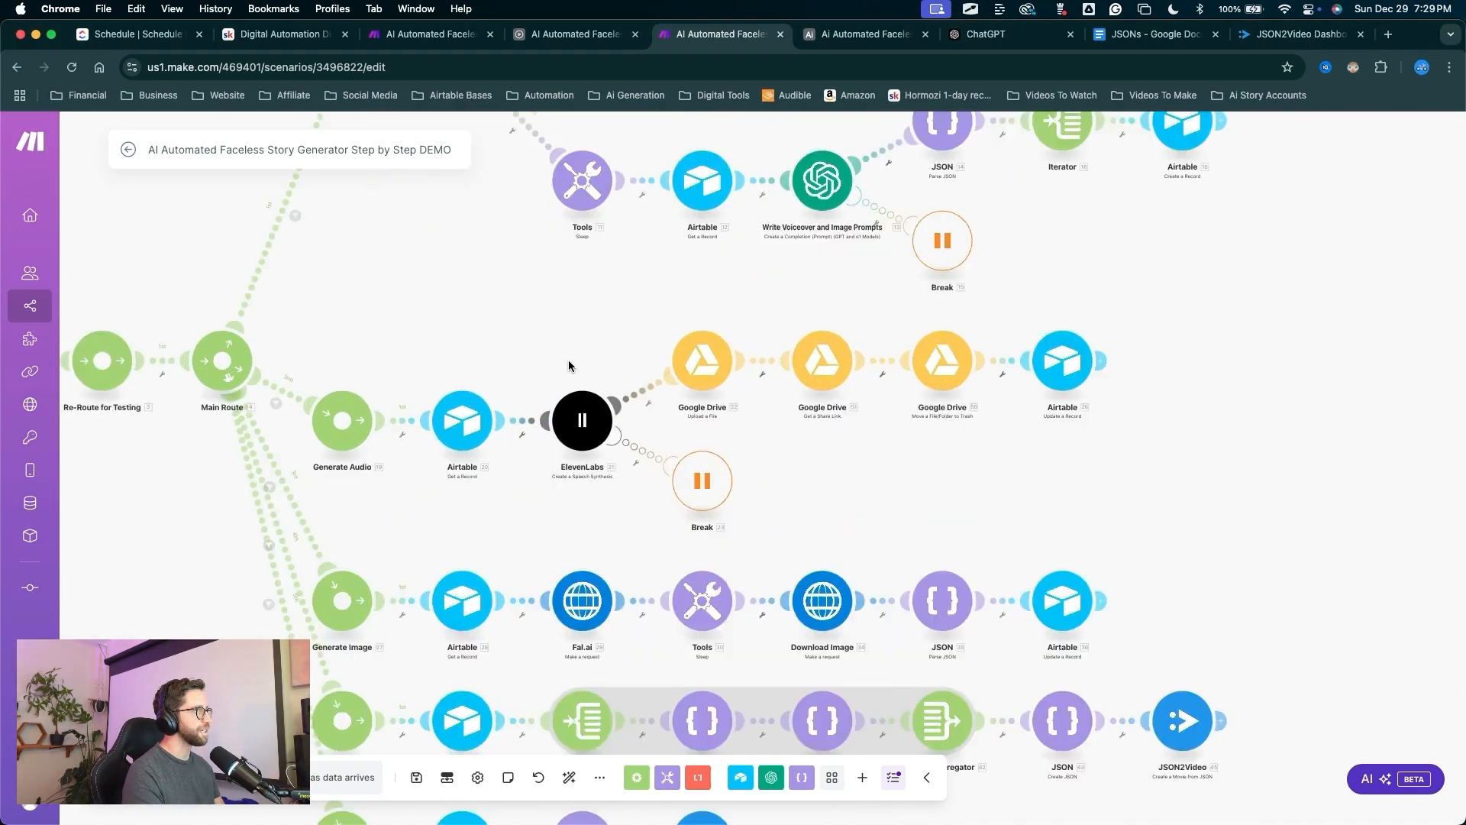
pyautogui.moveTo(552, 286); pyautogui.dragTo(582, 414)
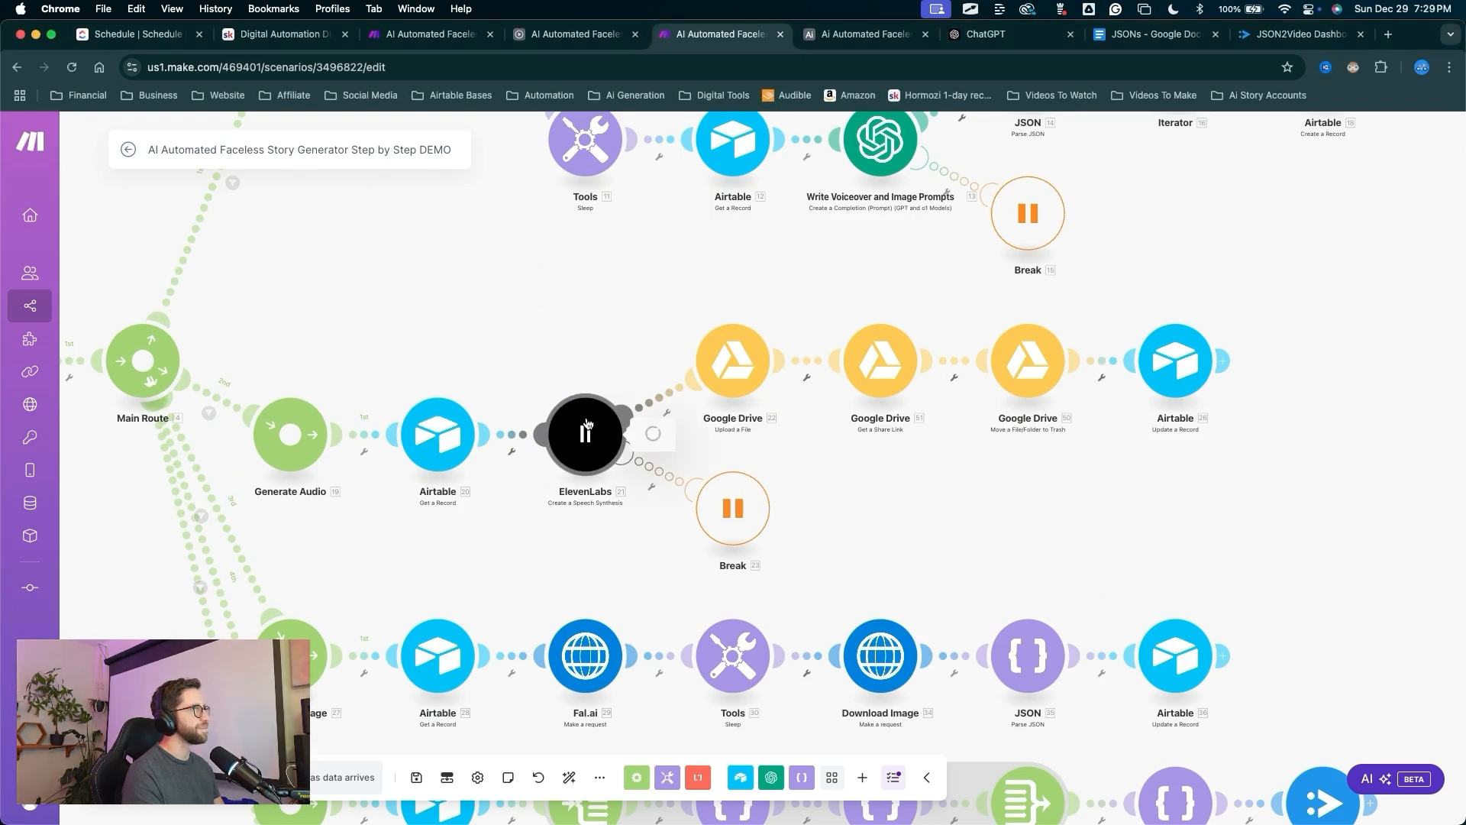
pyautogui.click(585, 434)
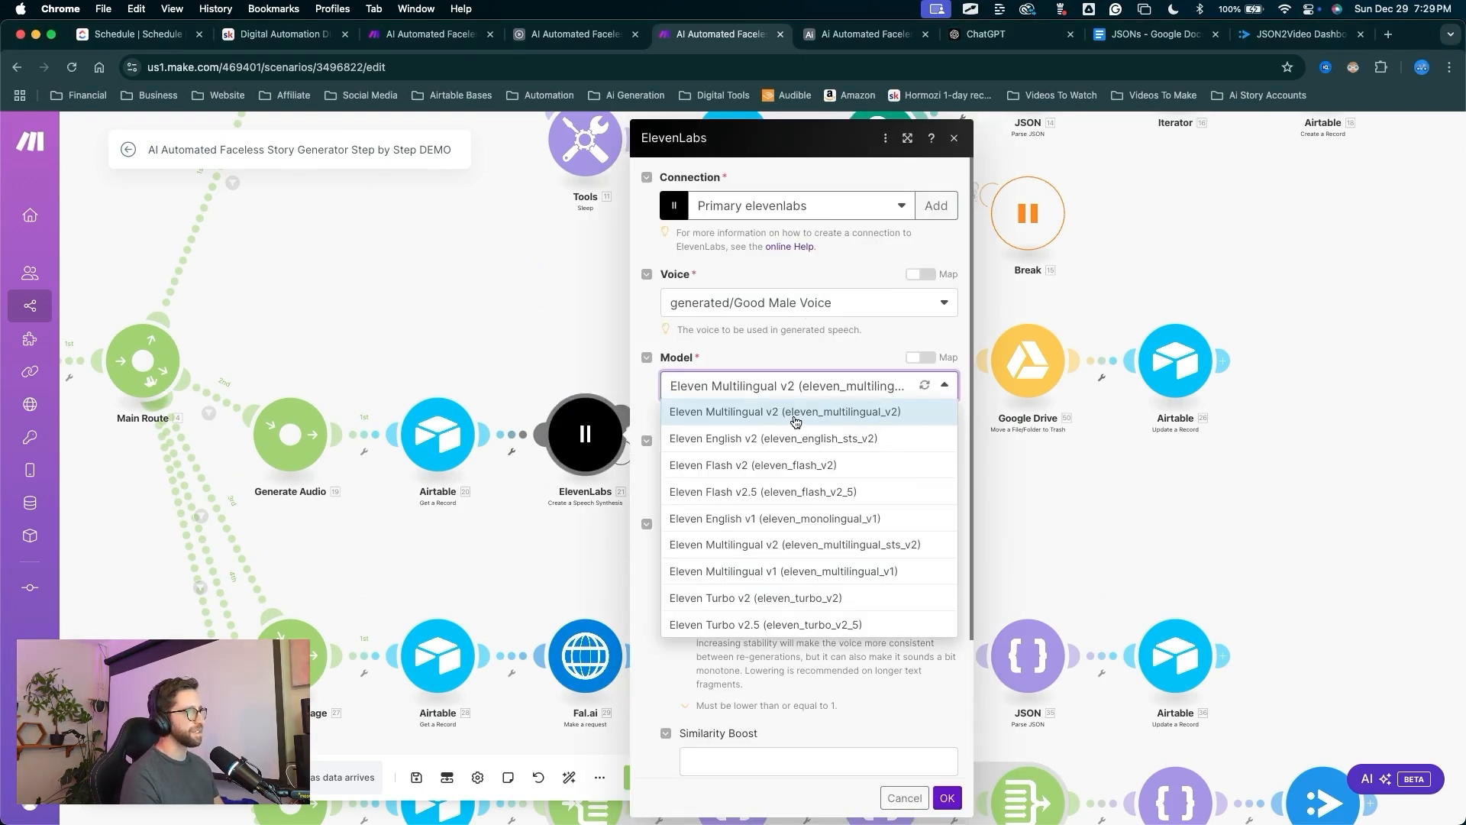
# Set the ElevenLabs model to Eleven Multilingual v2, then open the Google Drive share-link module's menu.
pyautogui.click(795, 420)
pyautogui.moveTo(790, 519)
pyautogui.mouseDown()
pyautogui.moveTo(713, 315)
pyautogui.moveTo(772, 405)
pyautogui.moveTo(725, 397)
pyautogui.moveTo(781, 399)
pyautogui.mouseUp()
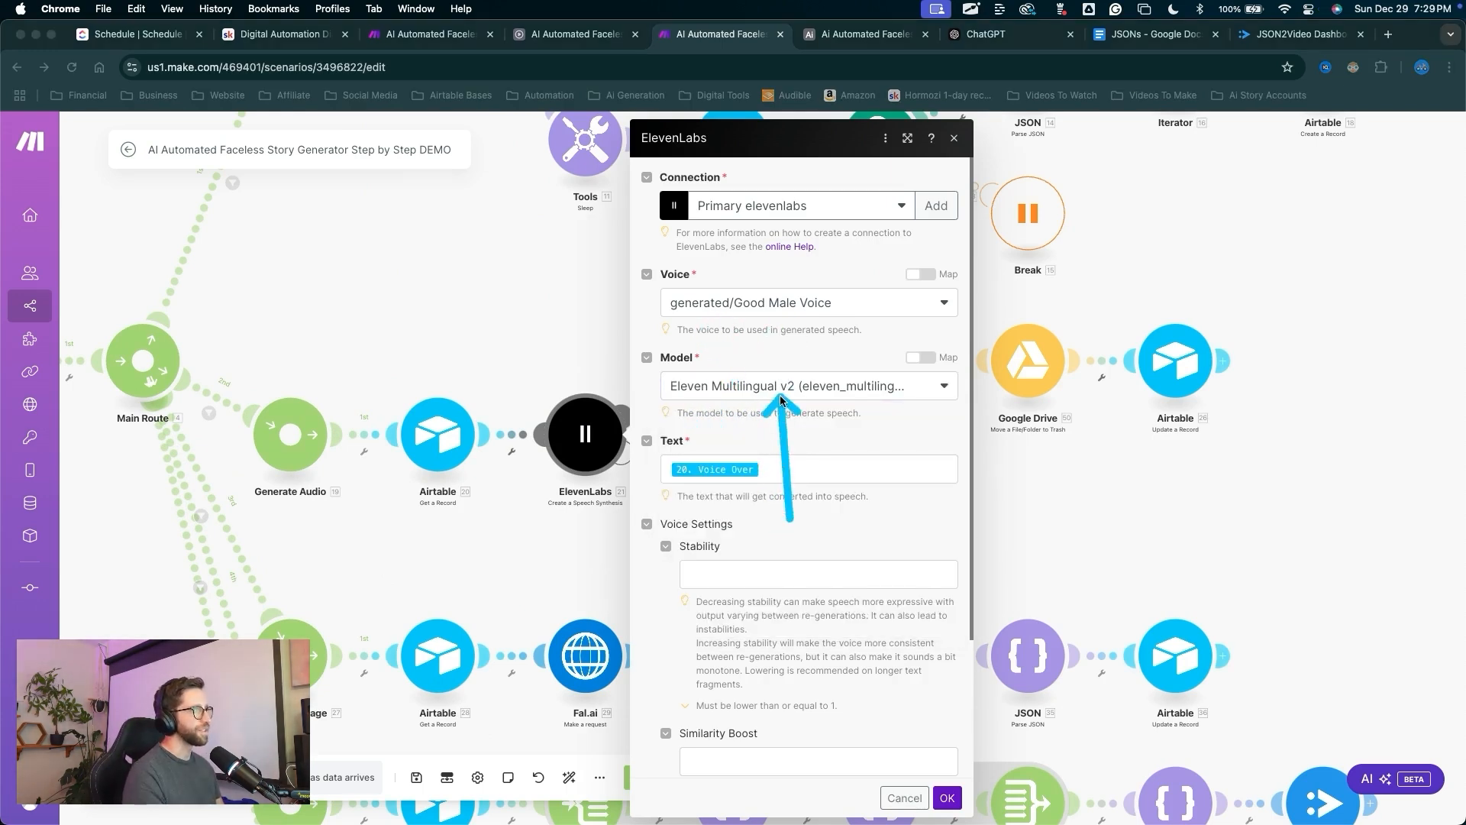
pyautogui.click(947, 798)
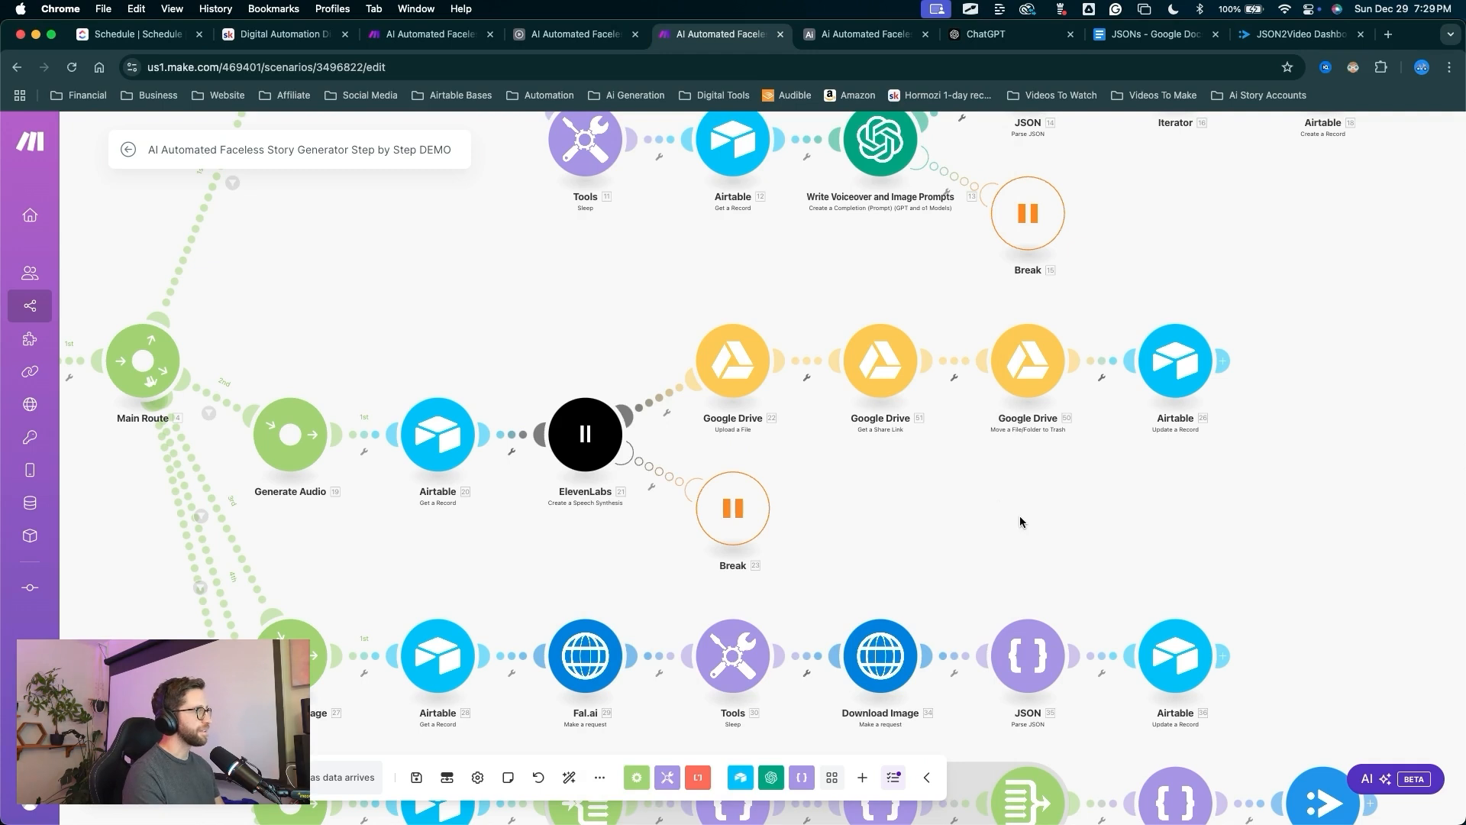
pyautogui.moveTo(877, 540); pyautogui.dragTo(878, 329)
pyautogui.rightClick(882, 365)
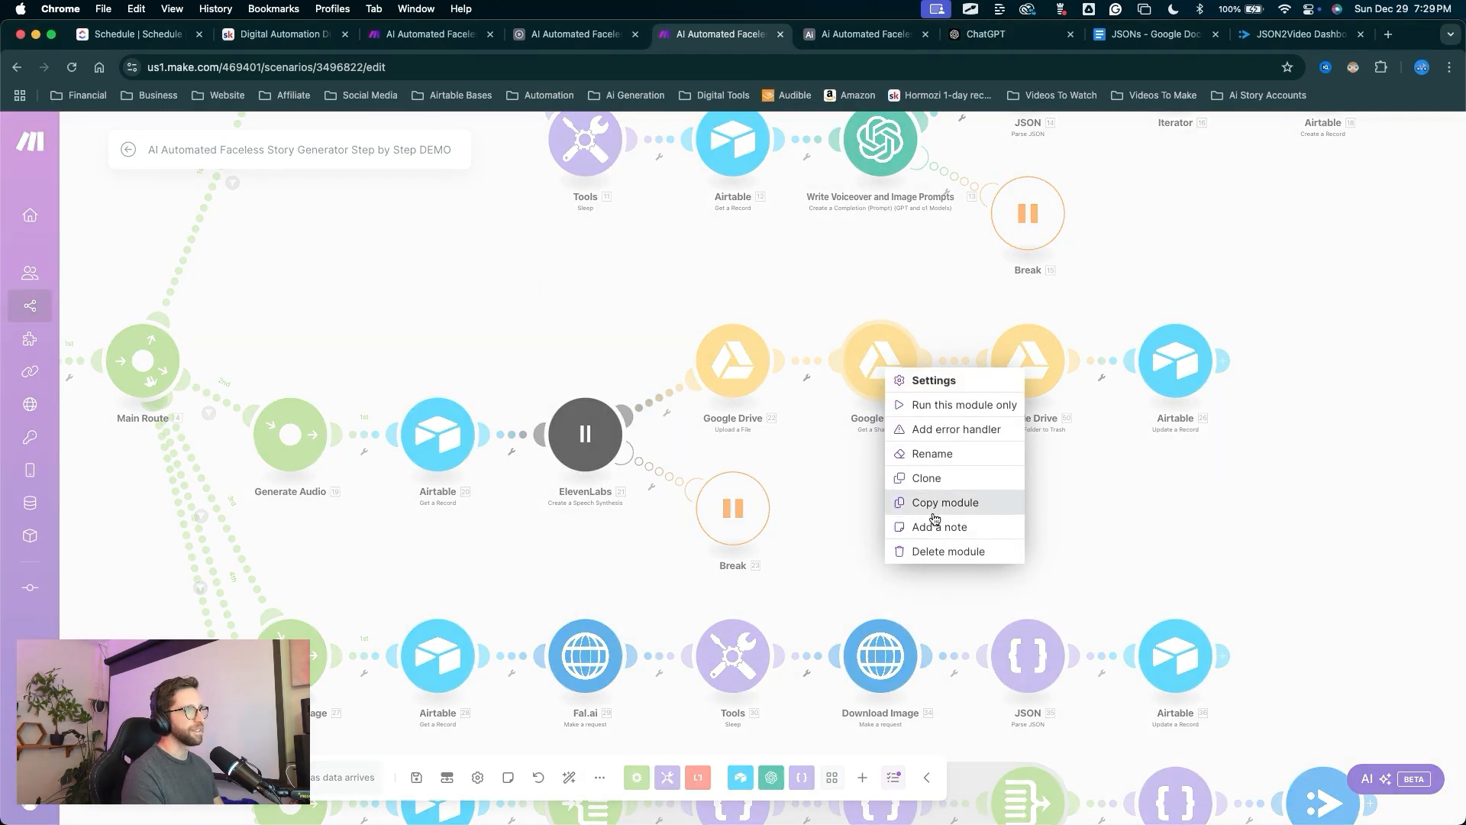
# Delete the Google Drive share-link module and map 20. ID into the Airtable update's Record ID.
pyautogui.click(935, 551)
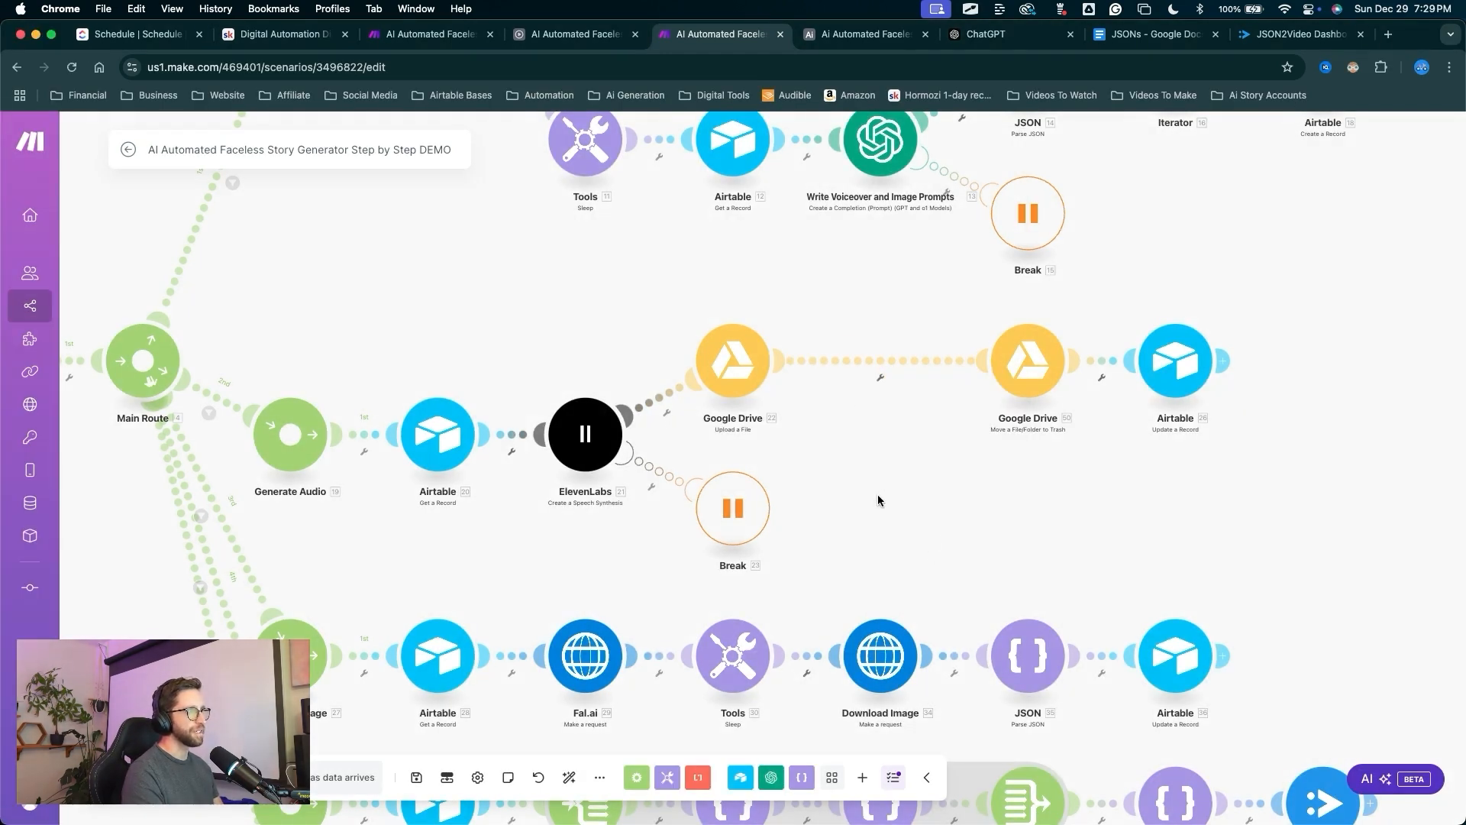
pyautogui.moveTo(894, 550)
pyautogui.mouseDown()
pyautogui.moveTo(992, 412)
pyautogui.moveTo(1145, 353)
pyautogui.moveTo(1158, 361)
pyautogui.mouseUp()
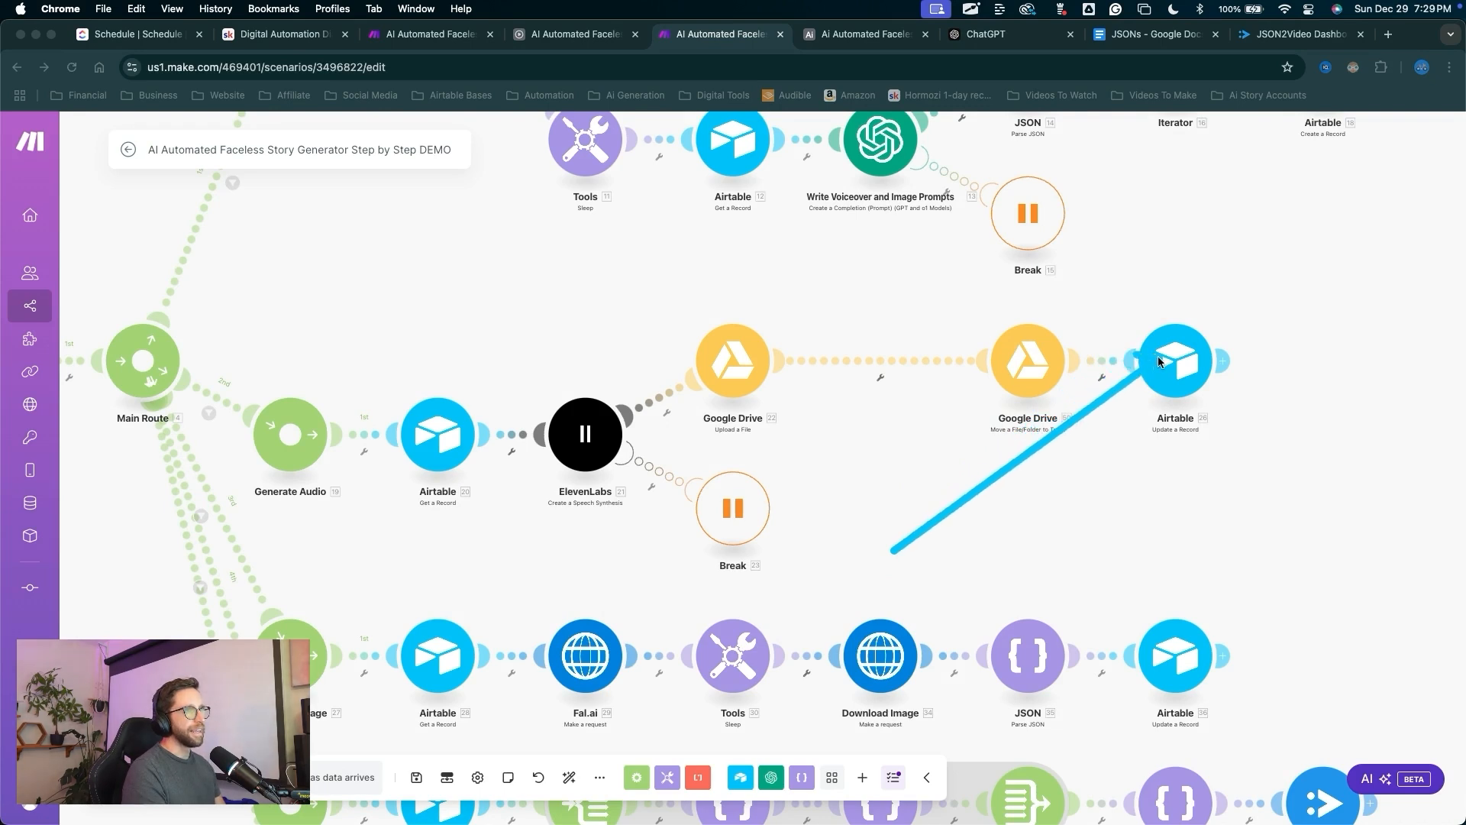
pyautogui.click(1168, 360)
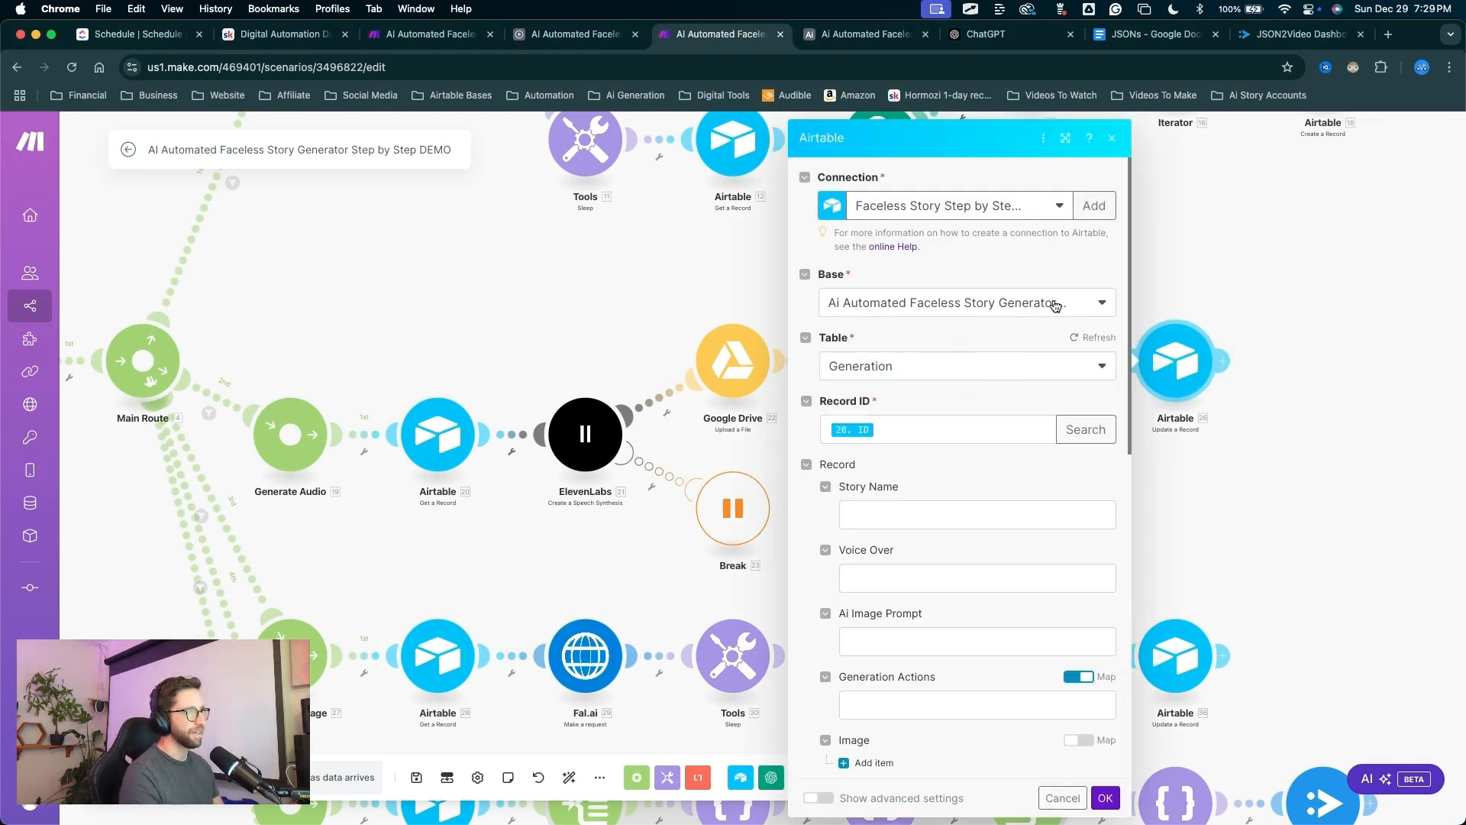
pyautogui.moveTo(1053, 284); pyautogui.dragTo(896, 421)
pyautogui.click(886, 426)
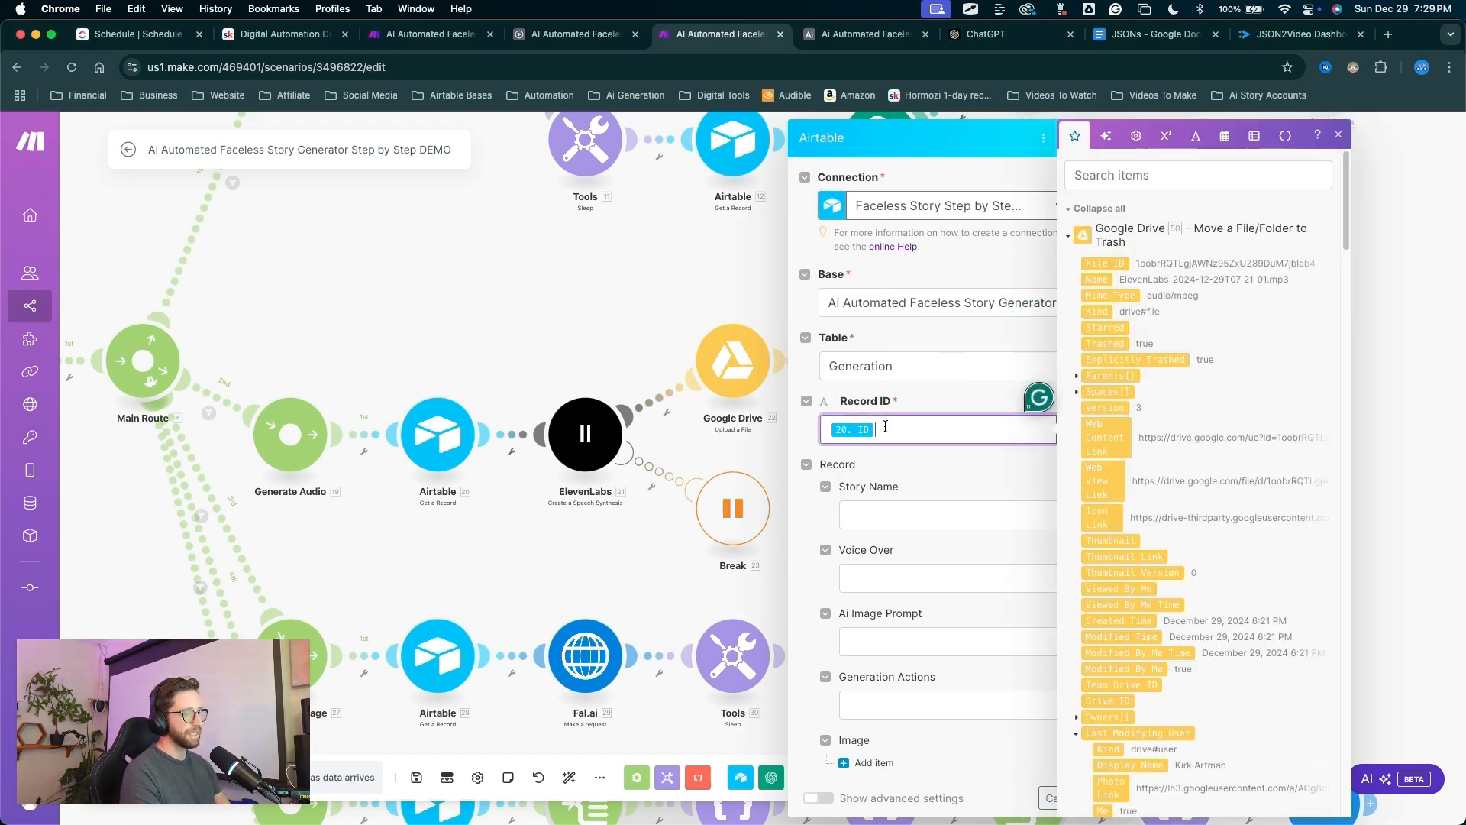
pyautogui.moveTo(396, 239); pyautogui.dragTo(425, 337)
pyautogui.click(937, 429)
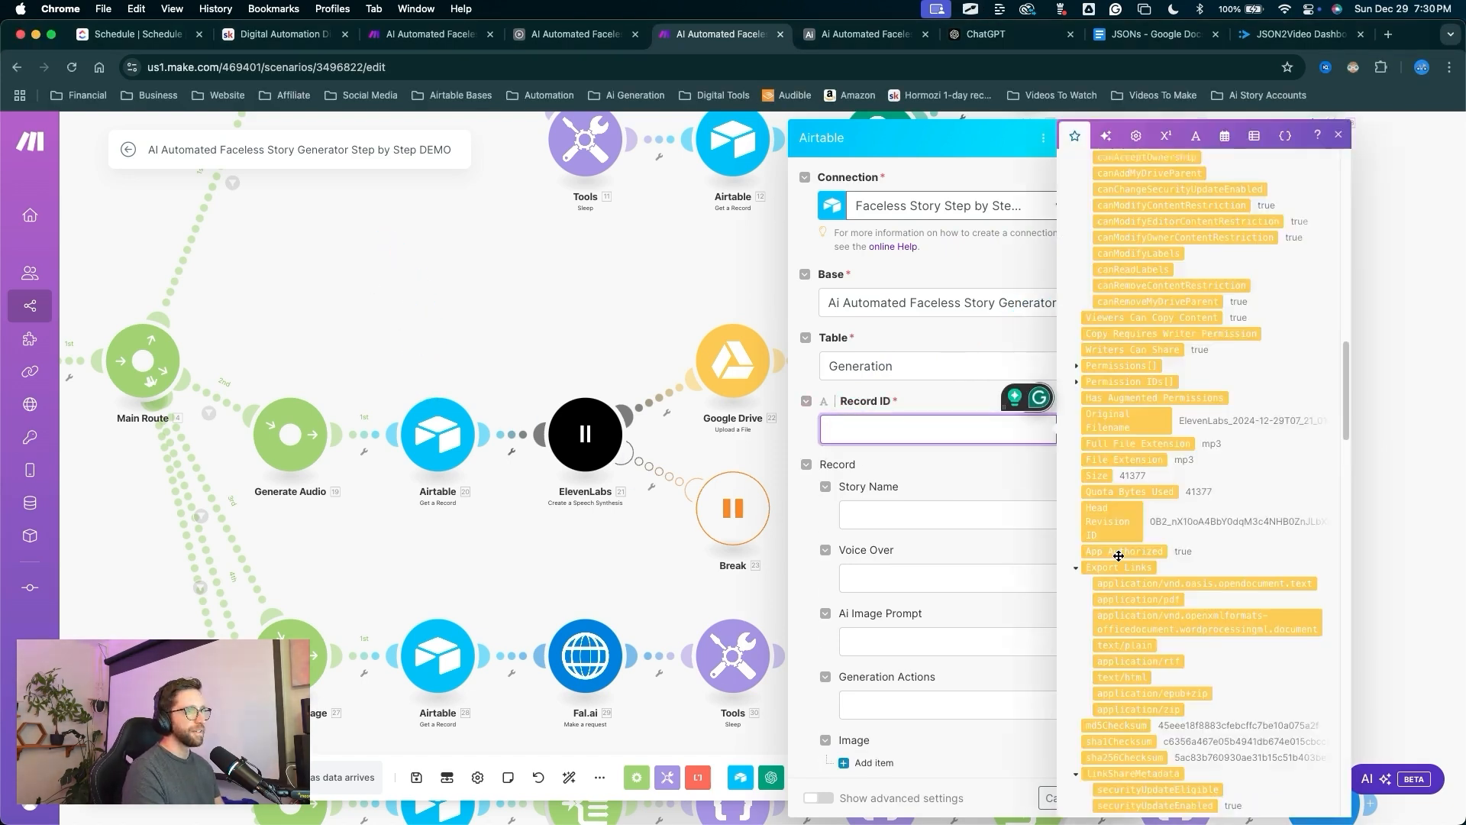
pyautogui.scroll(-10, 1119, 556)
pyautogui.scroll(-10, 1119, 556)
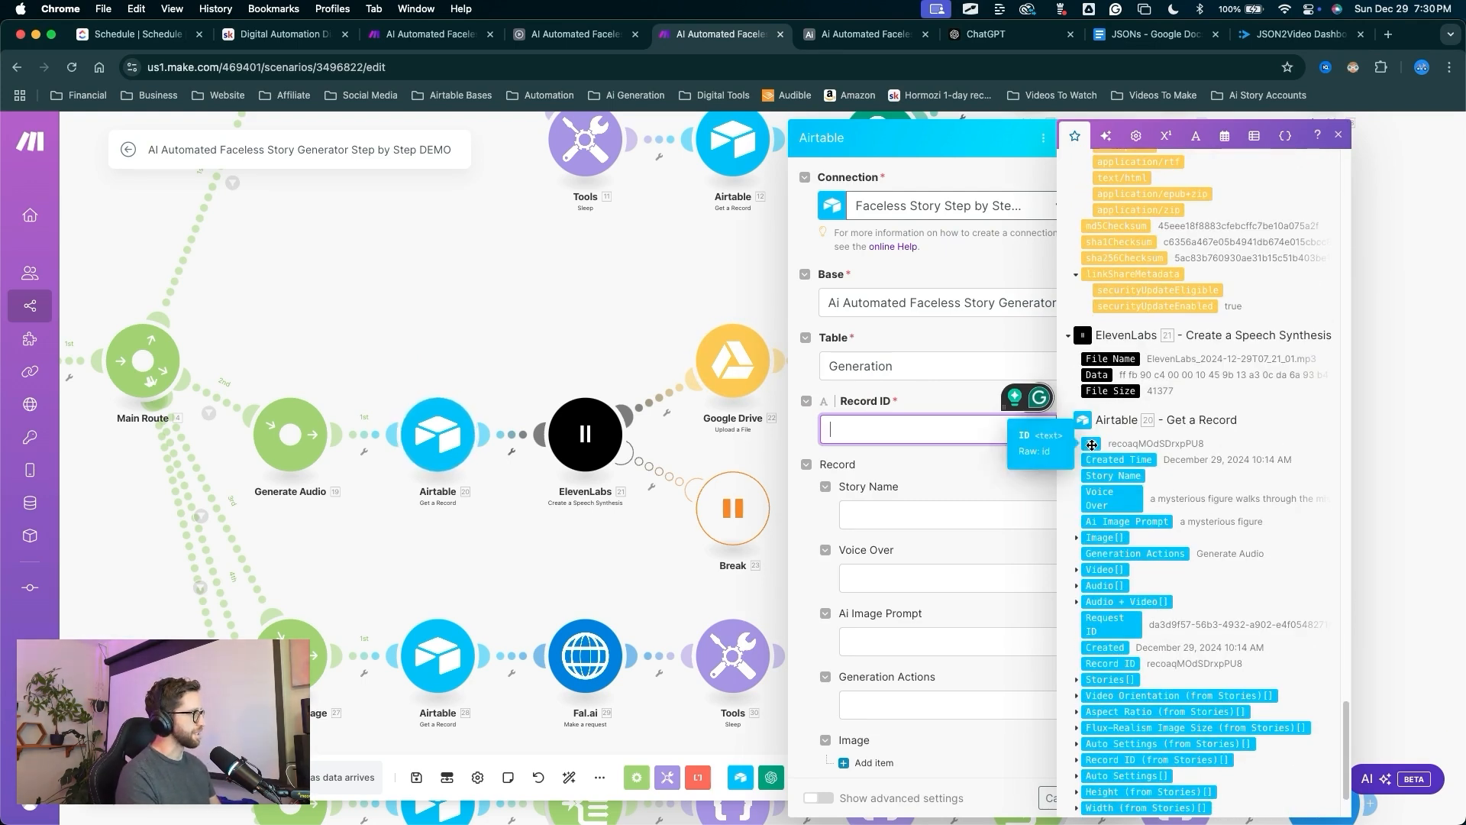
pyautogui.click(1092, 444)
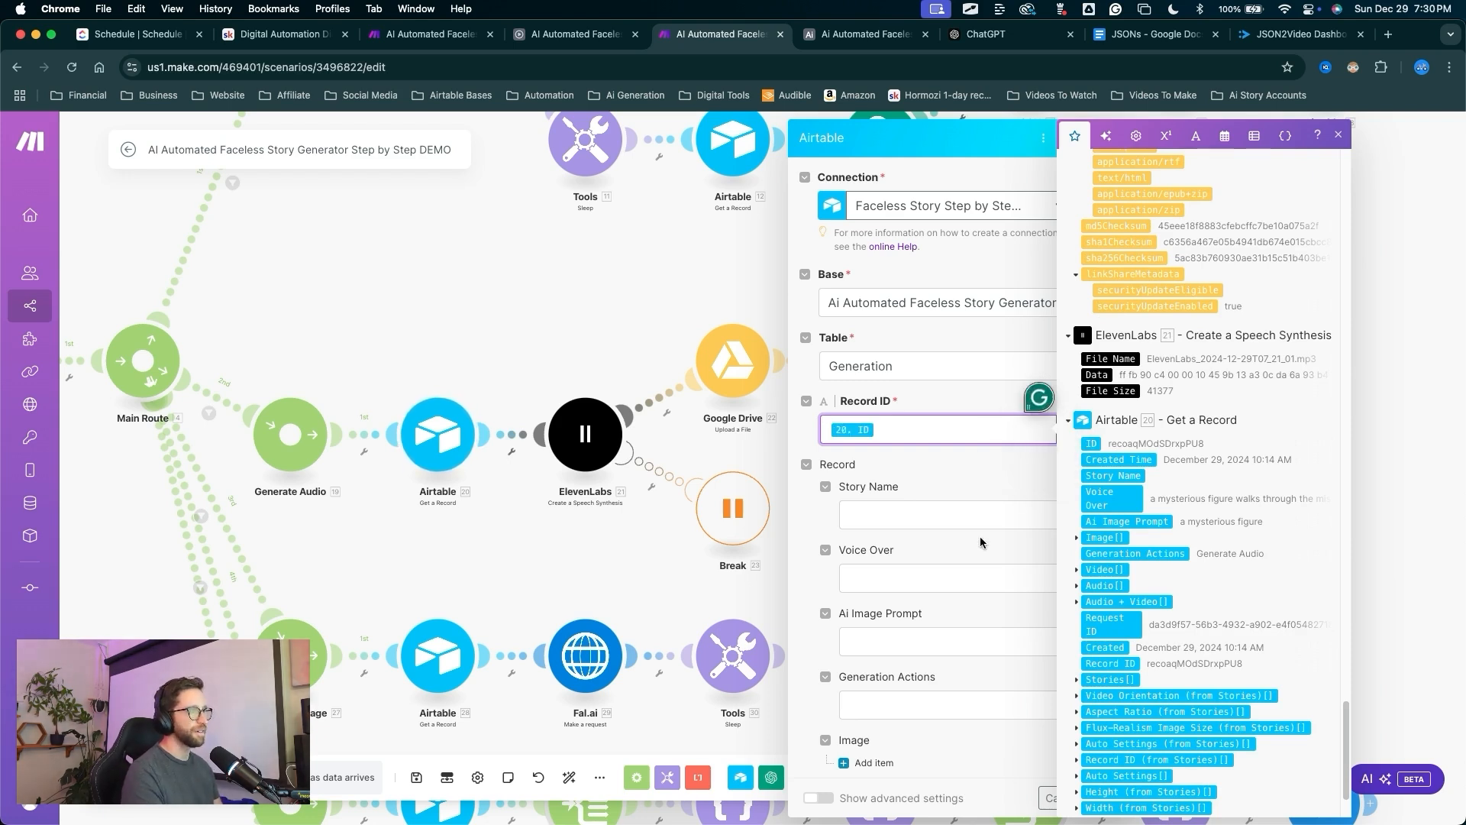
# Map 50. Web Content Link into the audio File URL, confirm, and auto-align the modules.
pyautogui.scroll(-5, 968, 472)
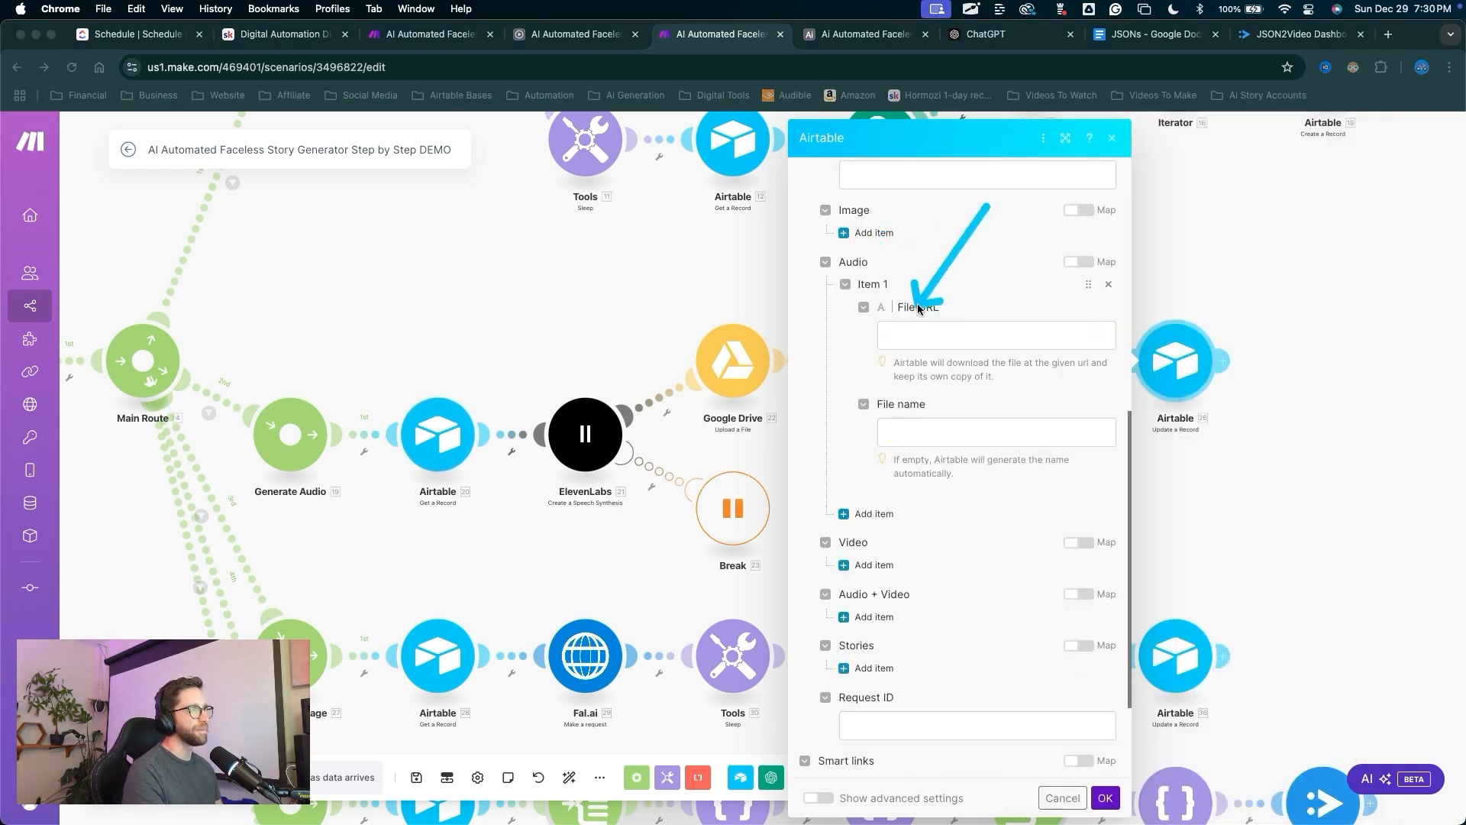
pyautogui.click(927, 334)
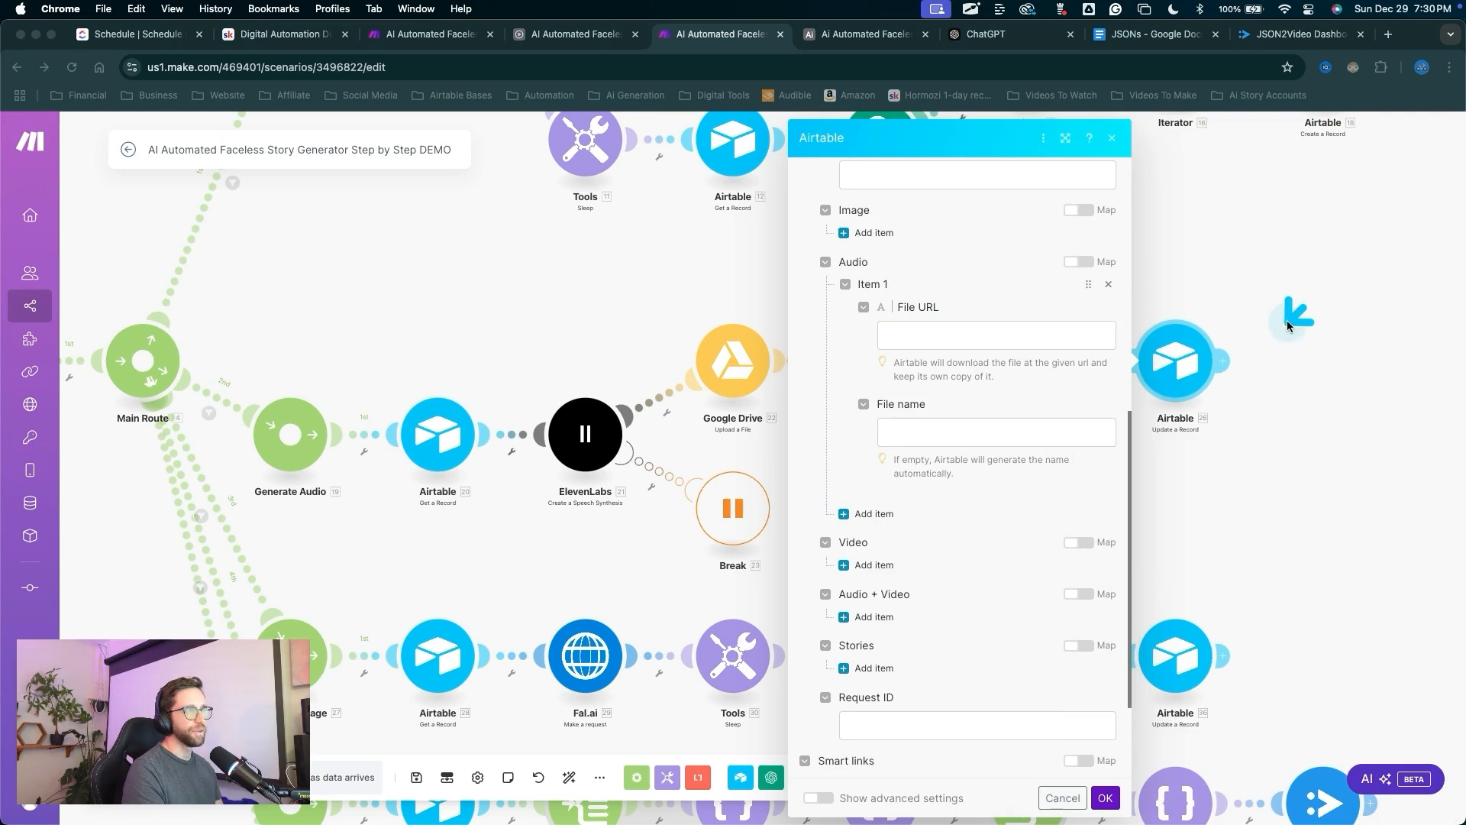
pyautogui.click(972, 334)
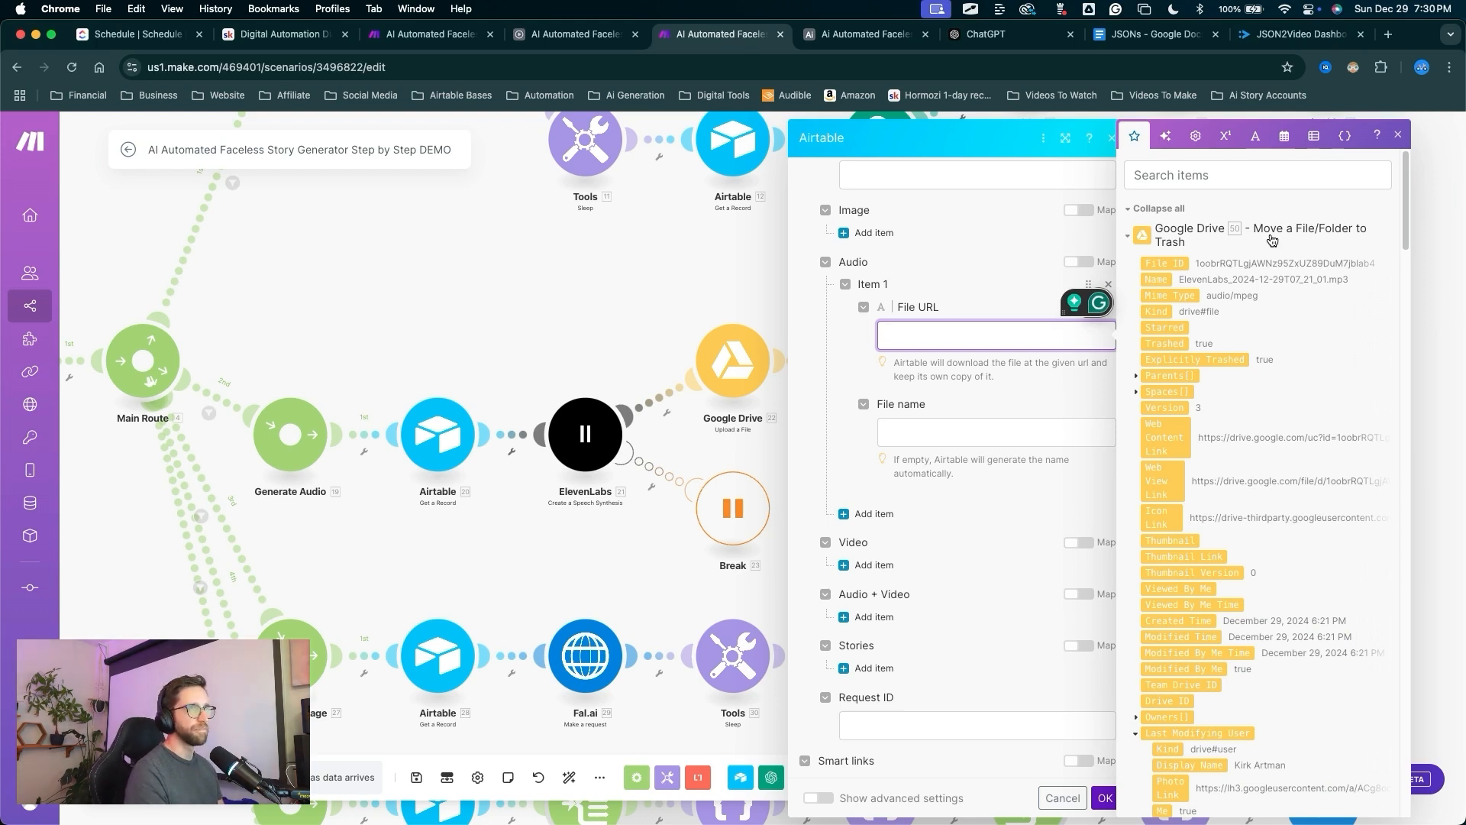
pyautogui.moveTo(1166, 437); pyautogui.dragTo(1092, 353)
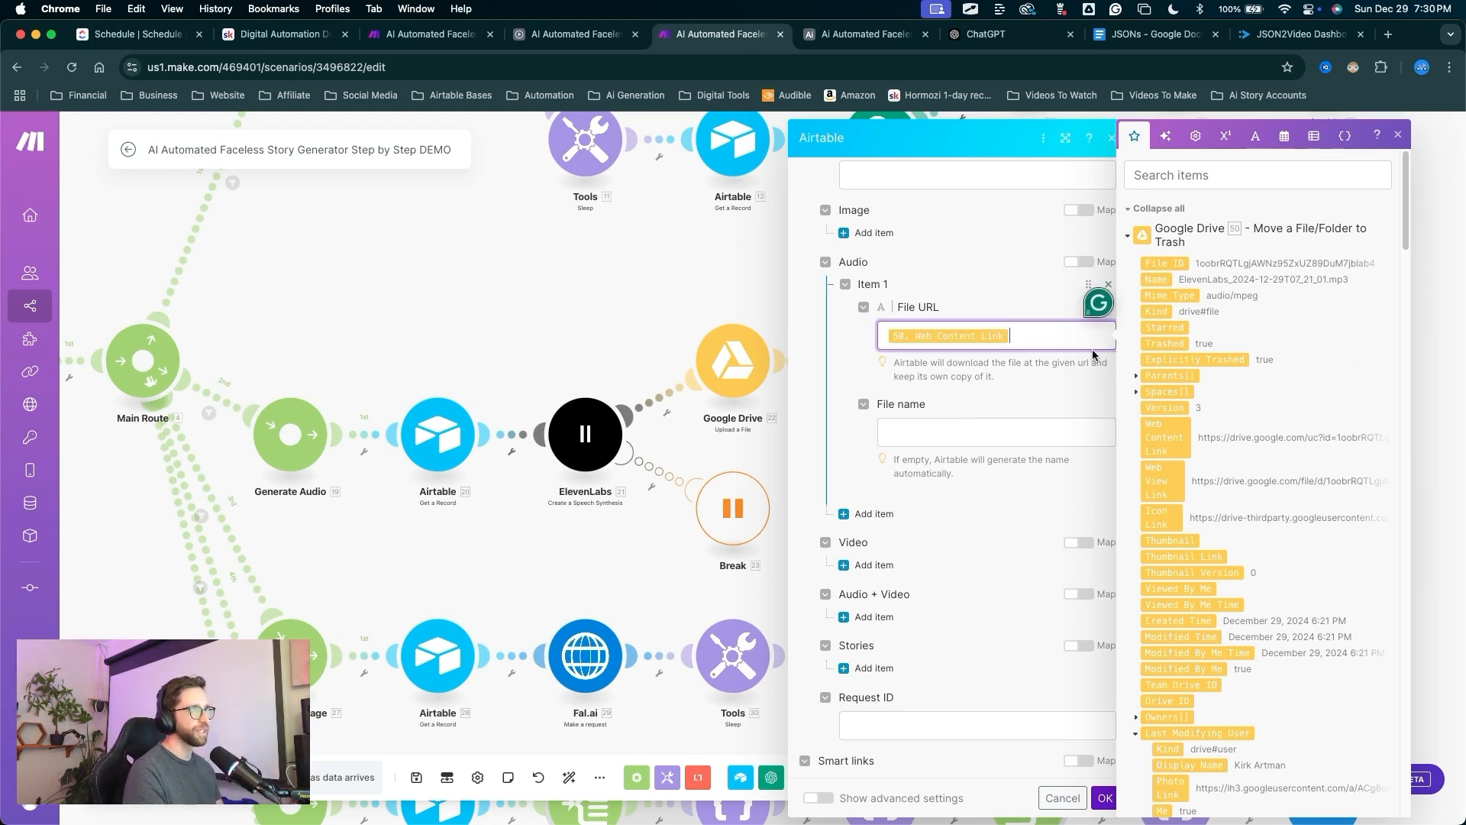
pyautogui.click(910, 562)
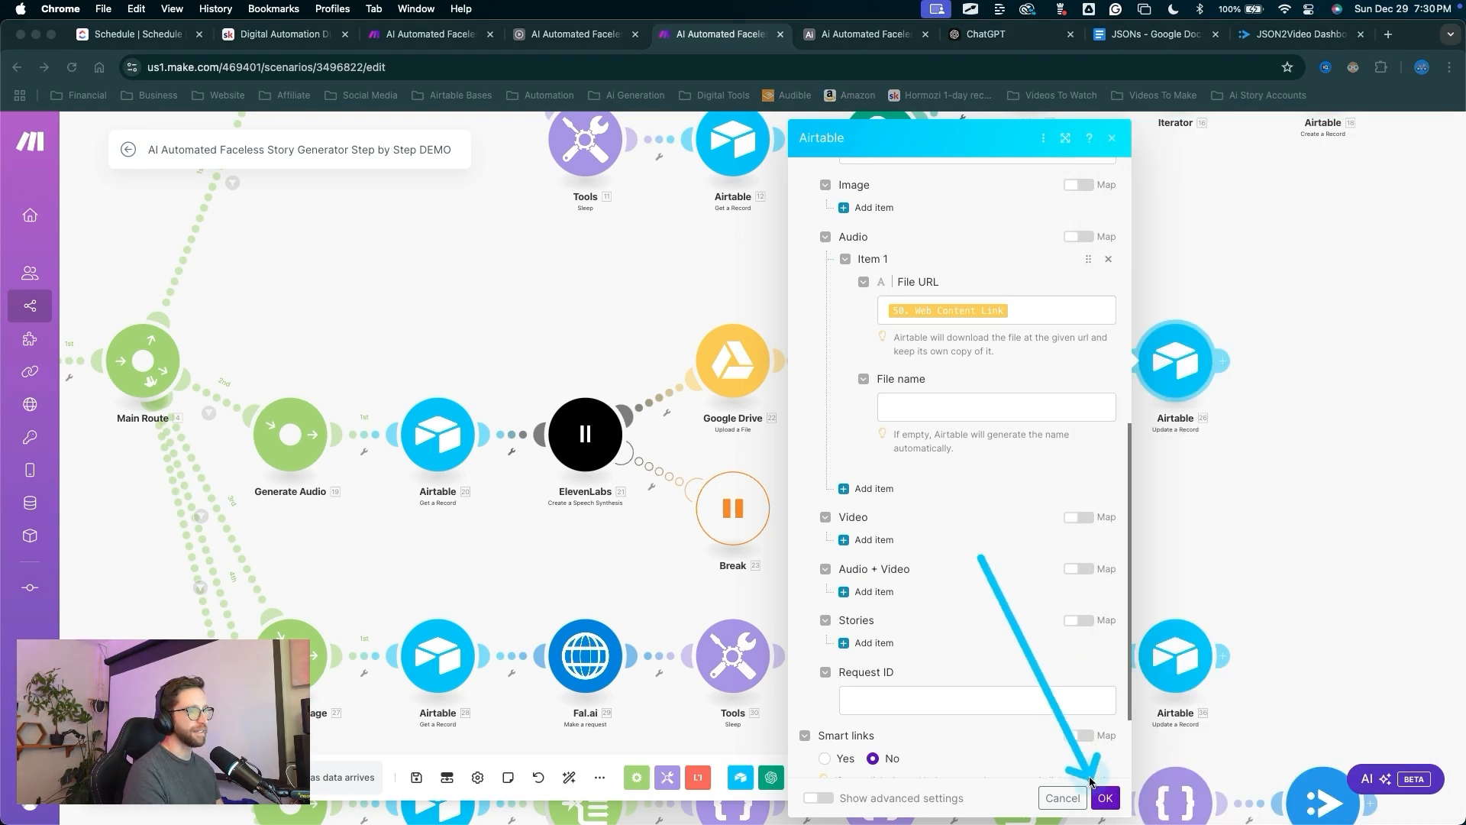
pyautogui.click(1105, 798)
pyautogui.click(567, 776)
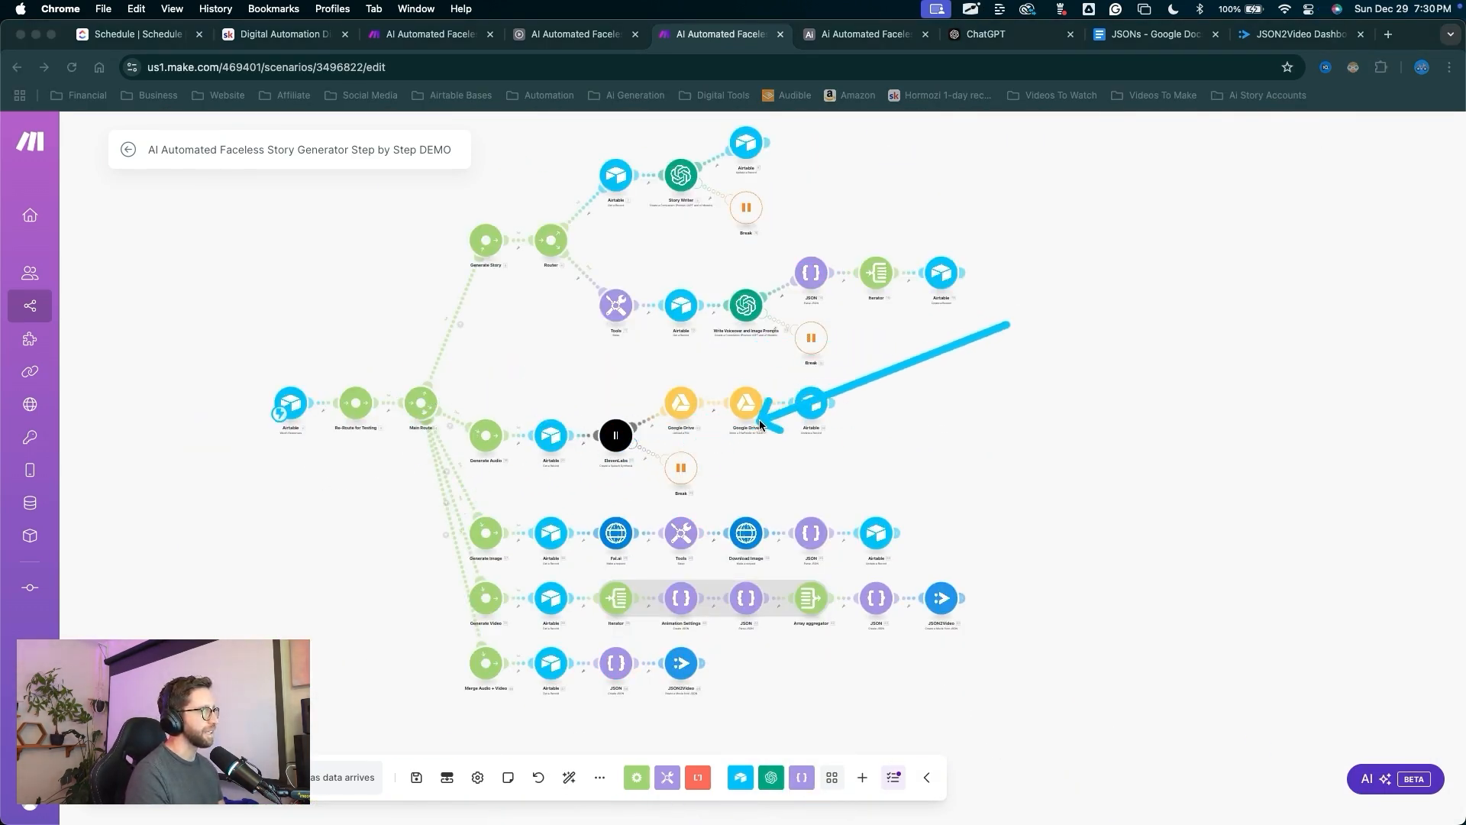
# Save the Make scenario with the audio route now running through Google Drive to Airtable.
pyautogui.press('Escape')
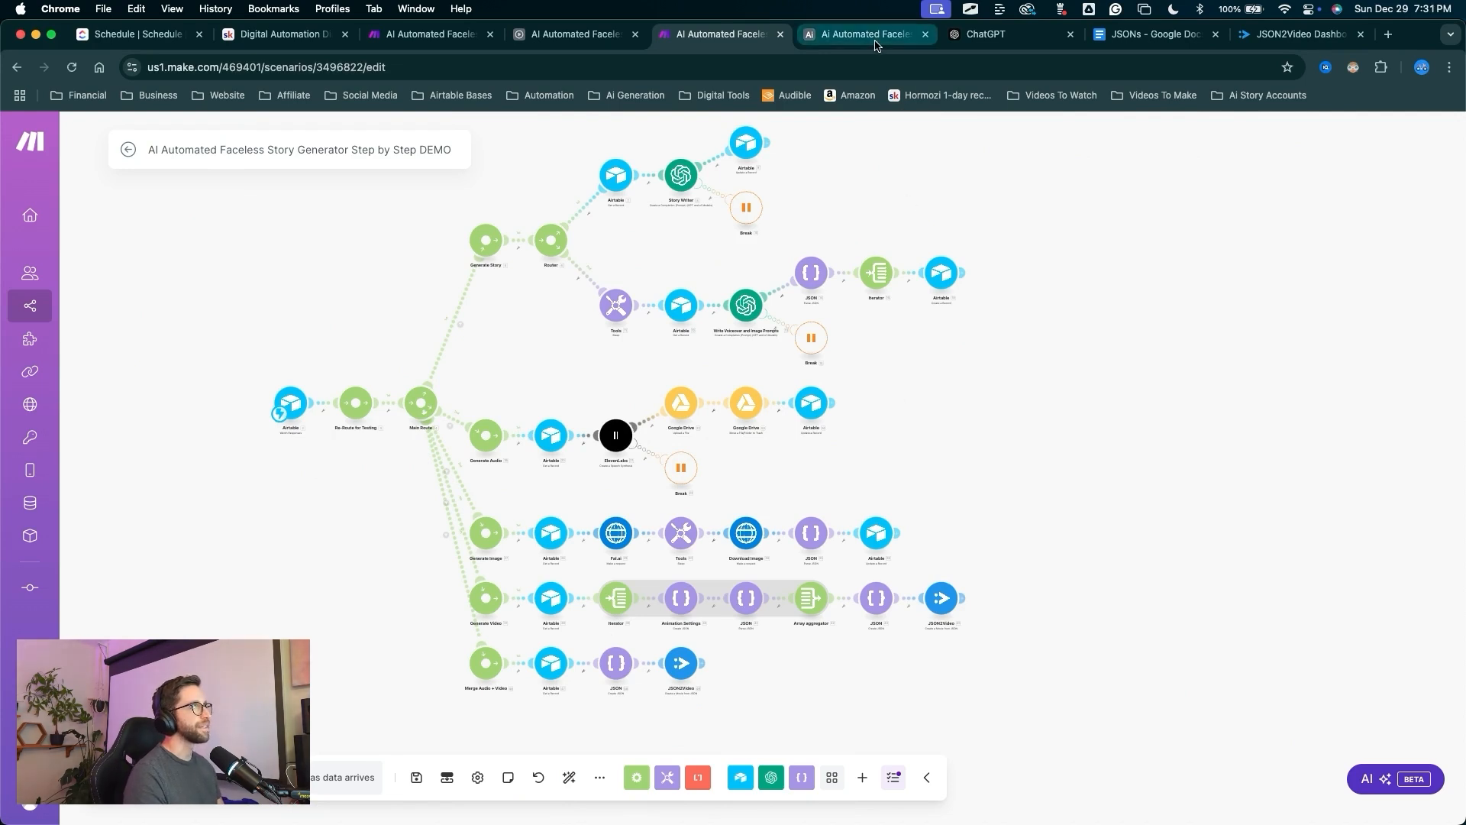
pyautogui.moveTo(275, 460); pyautogui.dragTo(419, 766)
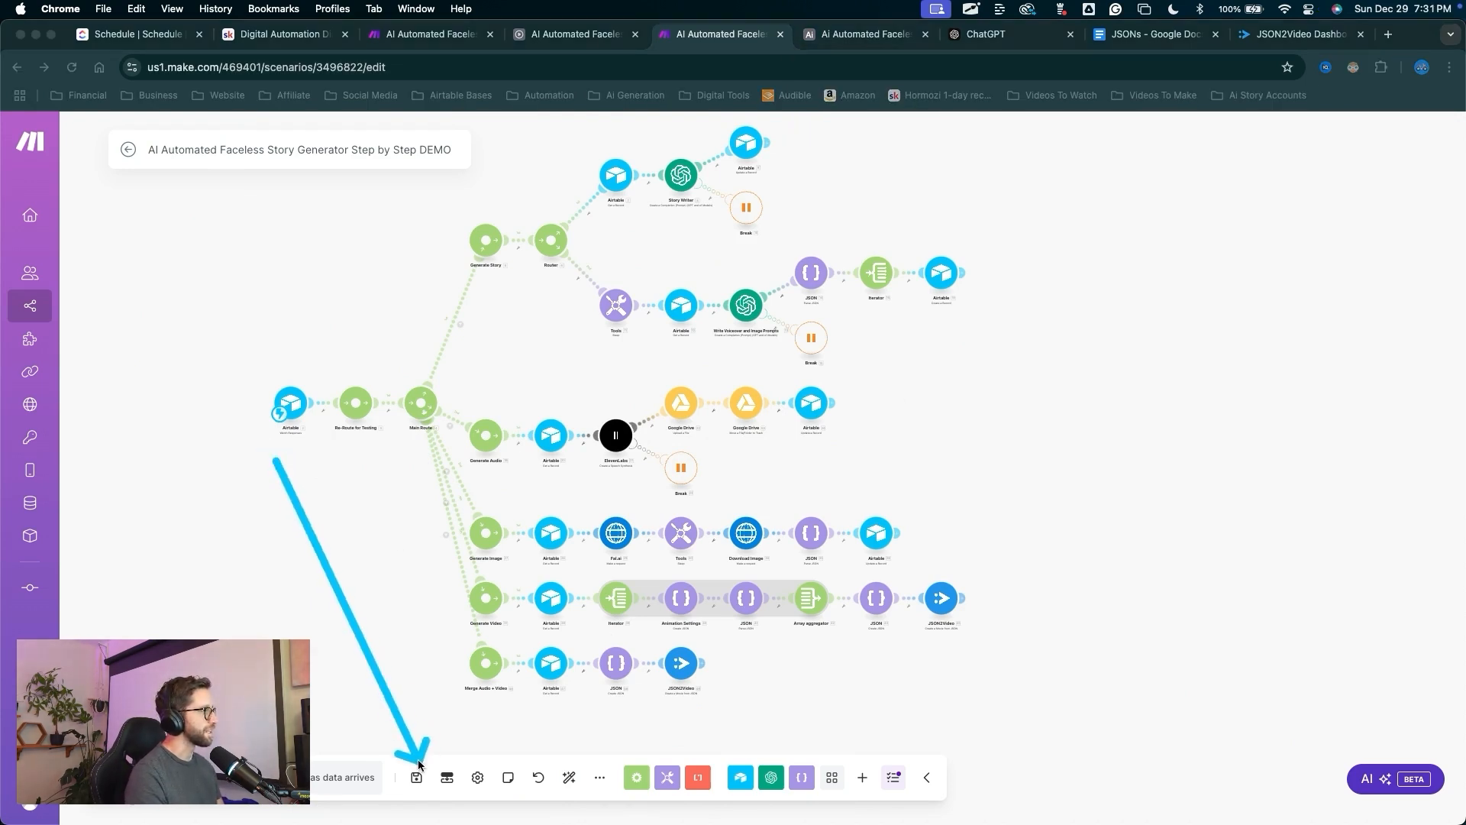
pyautogui.press('Escape')
pyautogui.moveTo(189, 504); pyautogui.dragTo(180, 738)
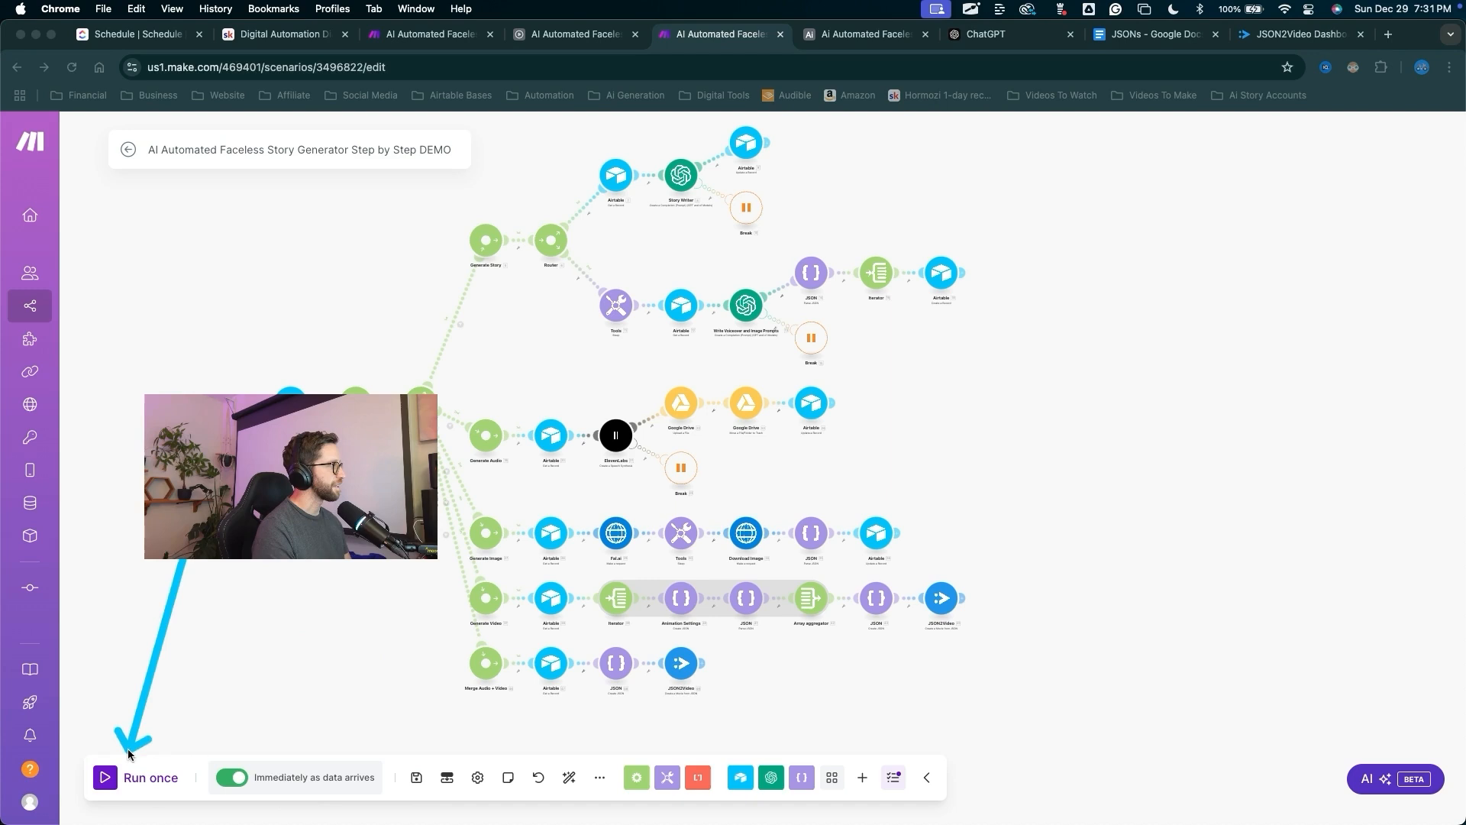
pyautogui.press('Escape')
# Choose Generate Audio in the Test record's Generation Actions cell, then view the Make audio route.
pyautogui.click(862, 33)
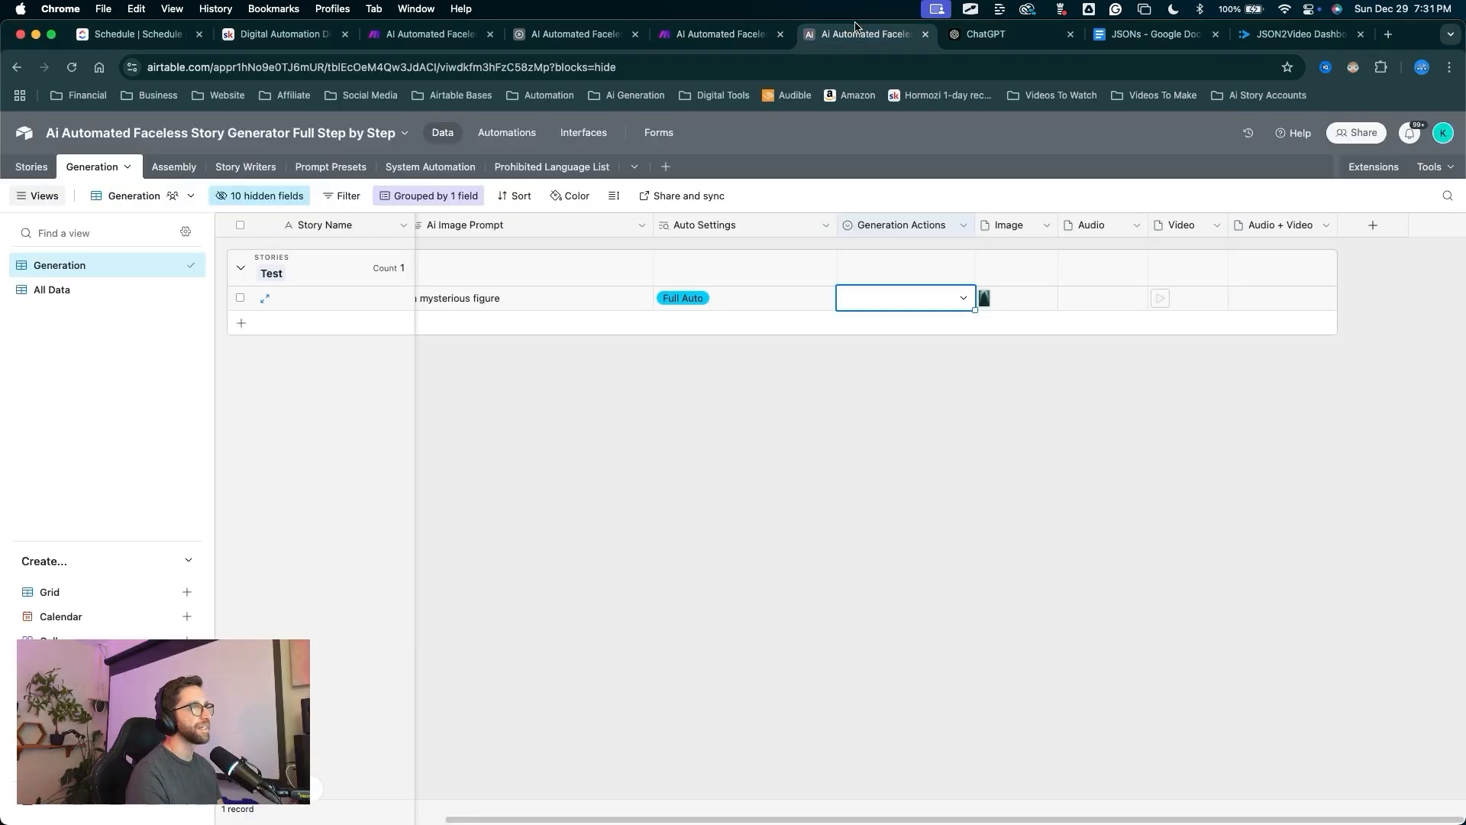
pyautogui.moveTo(814, 519); pyautogui.dragTo(589, 328)
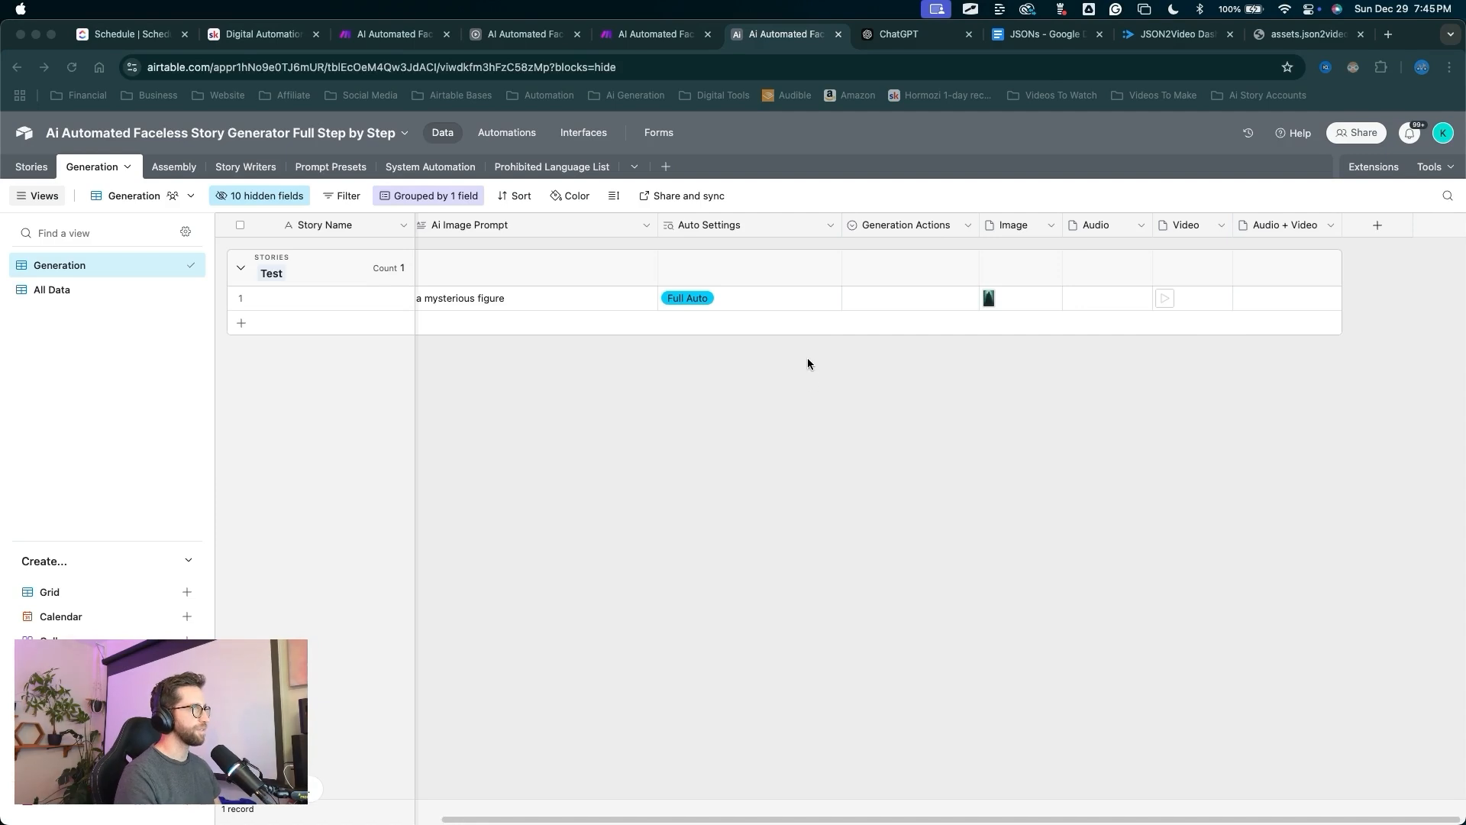
pyautogui.moveTo(609, 415); pyautogui.dragTo(560, 331)
pyautogui.click(904, 302)
pyautogui.click(905, 306)
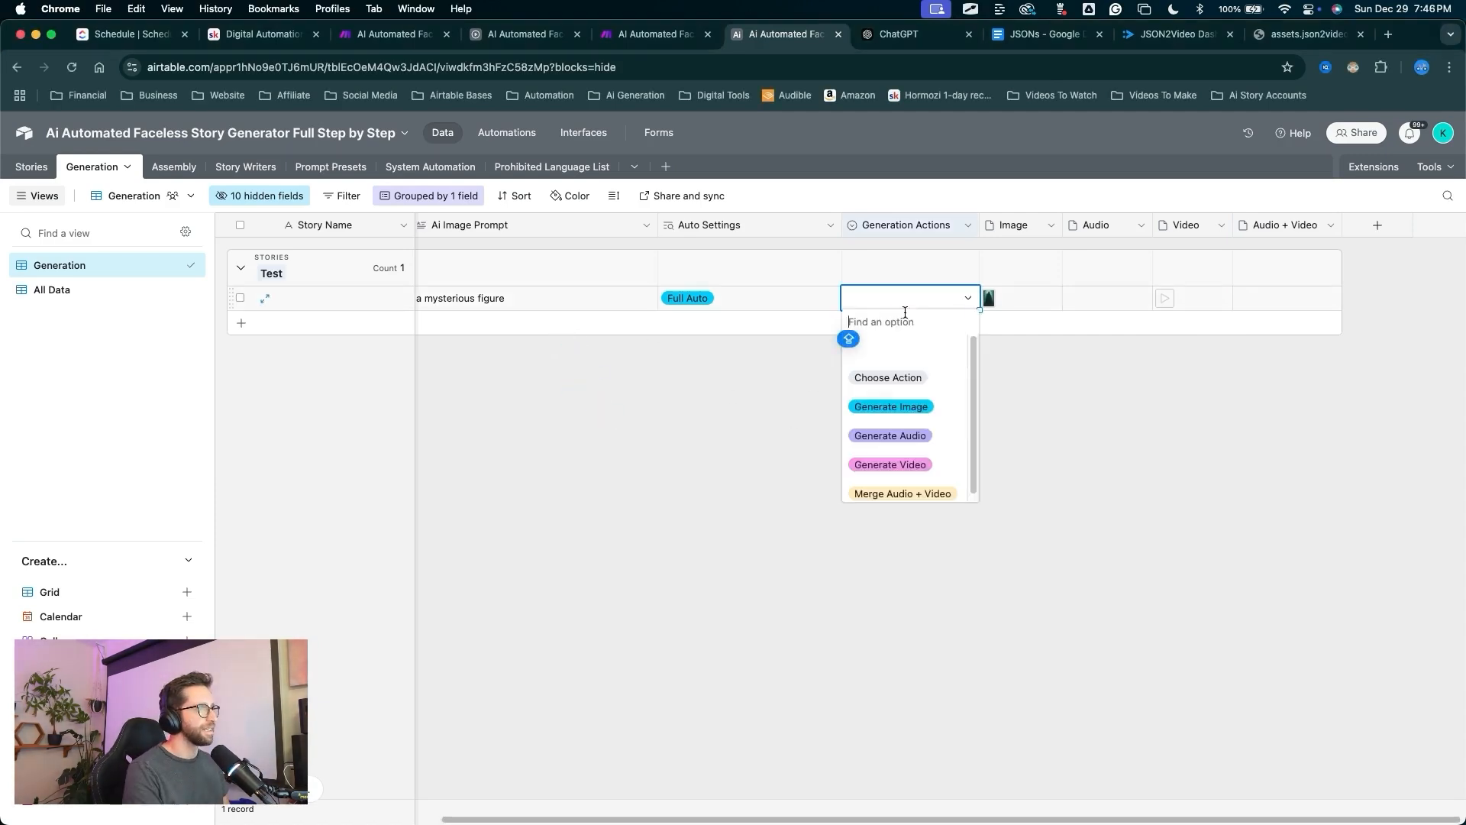
pyautogui.click(909, 445)
pyautogui.hotkey('ctrl', 'shift', 'Tab')
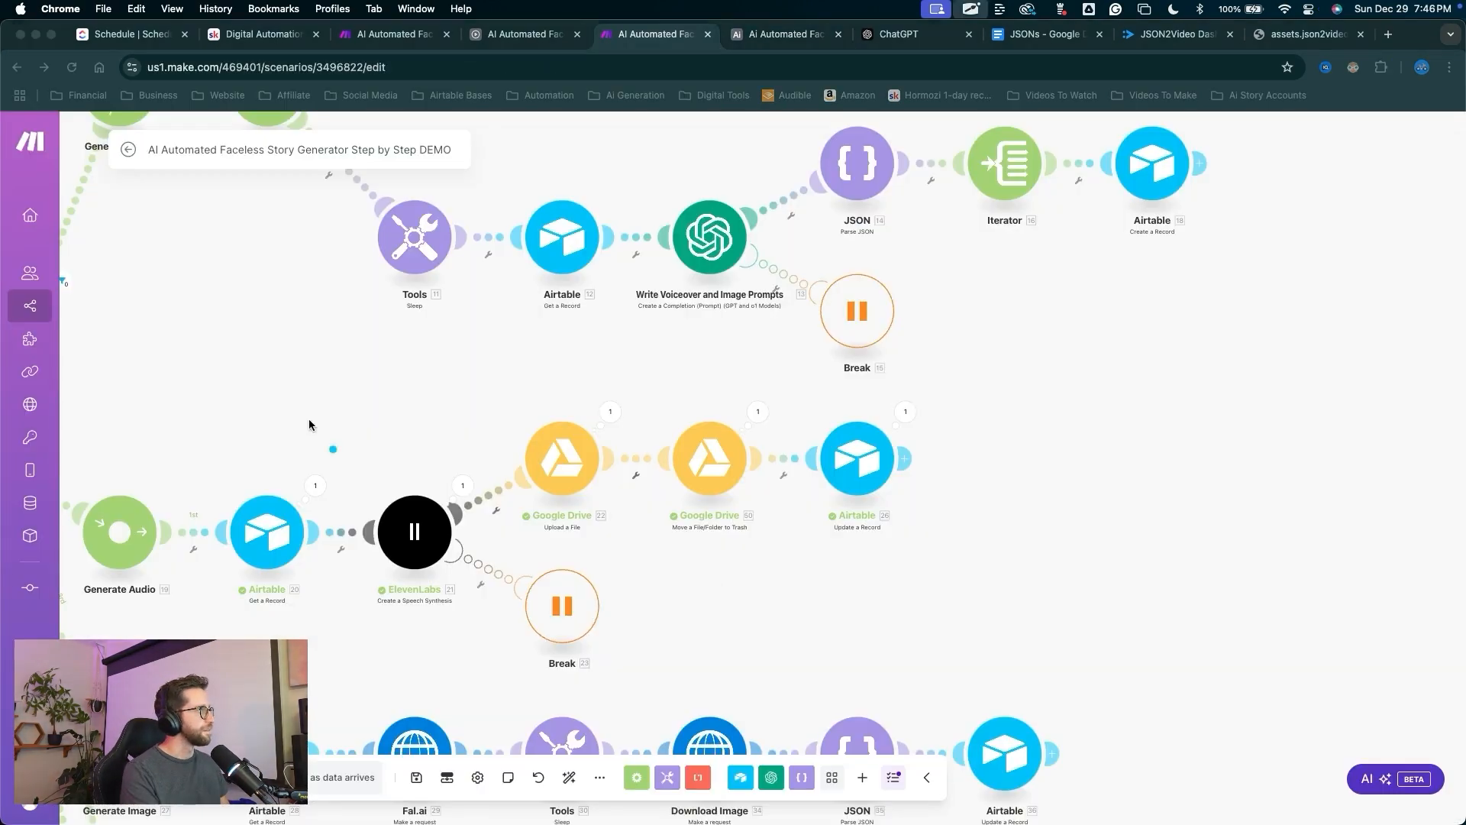
pyautogui.moveTo(311, 300)
pyautogui.mouseDown()
pyautogui.moveTo(393, 486)
pyautogui.moveTo(737, 415)
pyautogui.moveTo(875, 433)
pyautogui.mouseUp()
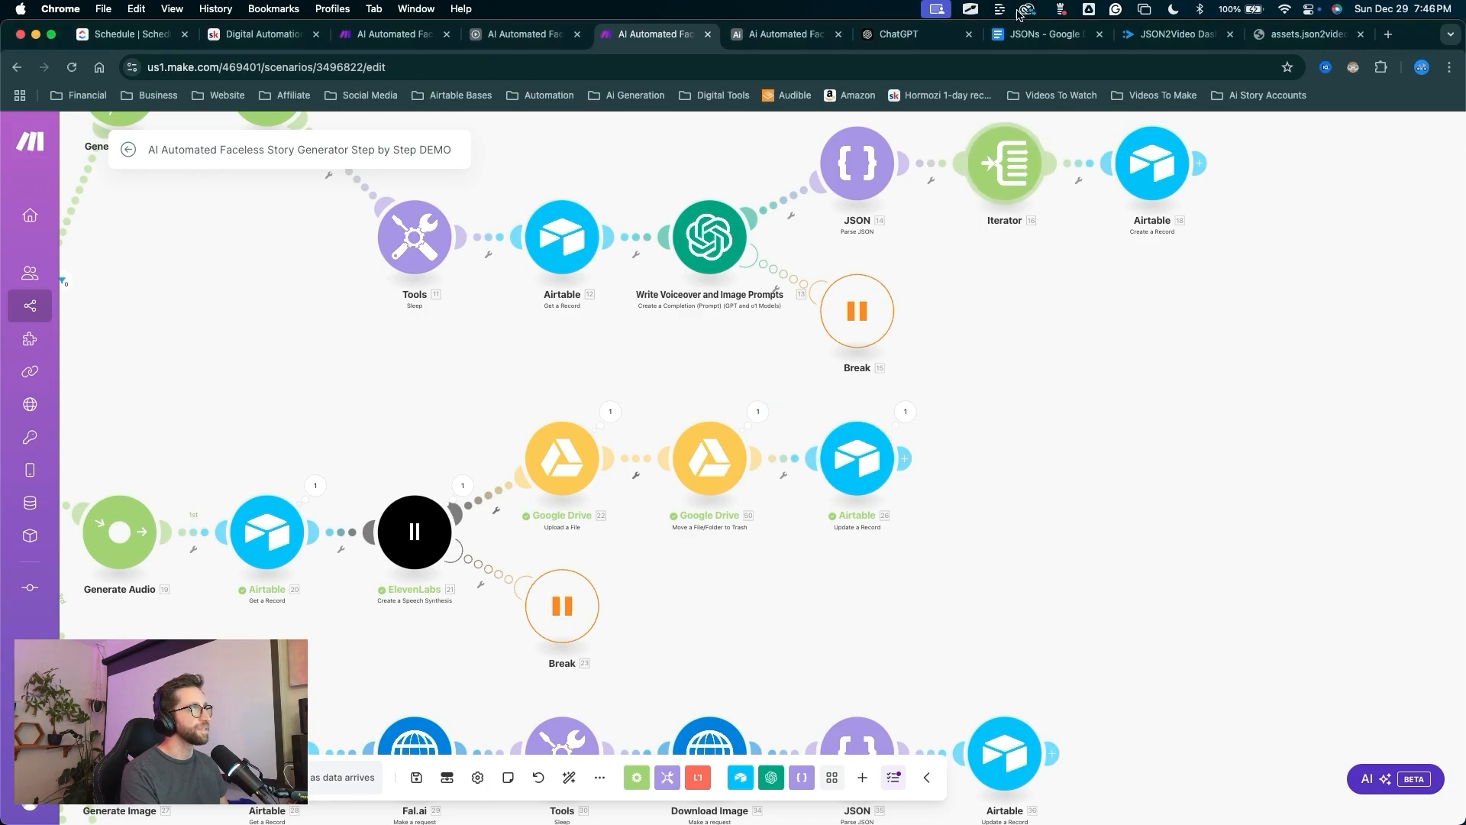
pyautogui.hotkey('ctrl', 'Tab')
pyautogui.moveTo(977, 466); pyautogui.dragTo(1085, 305)
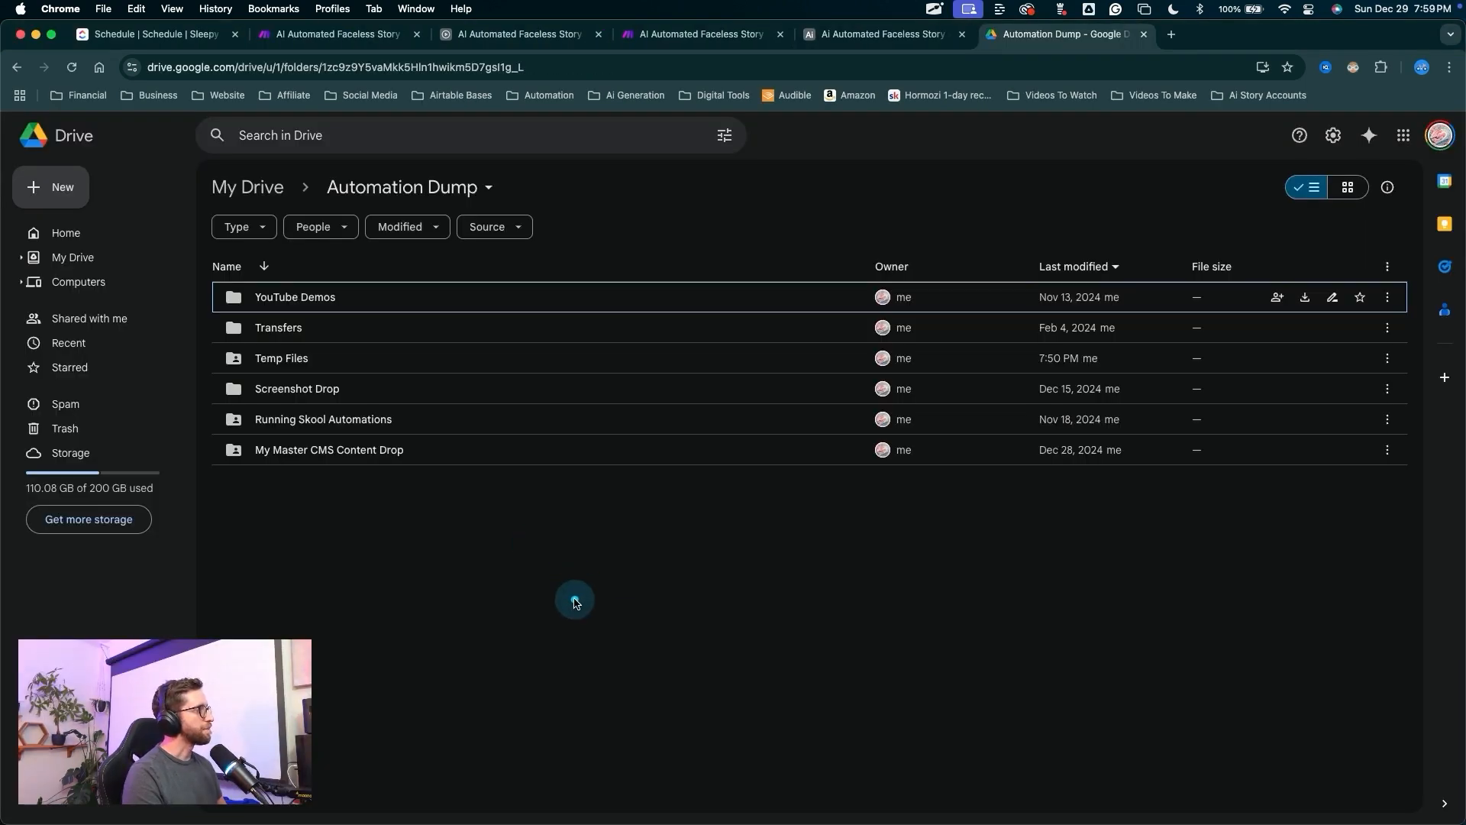
# Verify the Temp Files folder grants Viewer access to anyone with the link.
pyautogui.moveTo(572, 593)
pyautogui.mouseDown()
pyautogui.moveTo(348, 389)
pyautogui.moveTo(267, 364)
pyautogui.mouseUp()
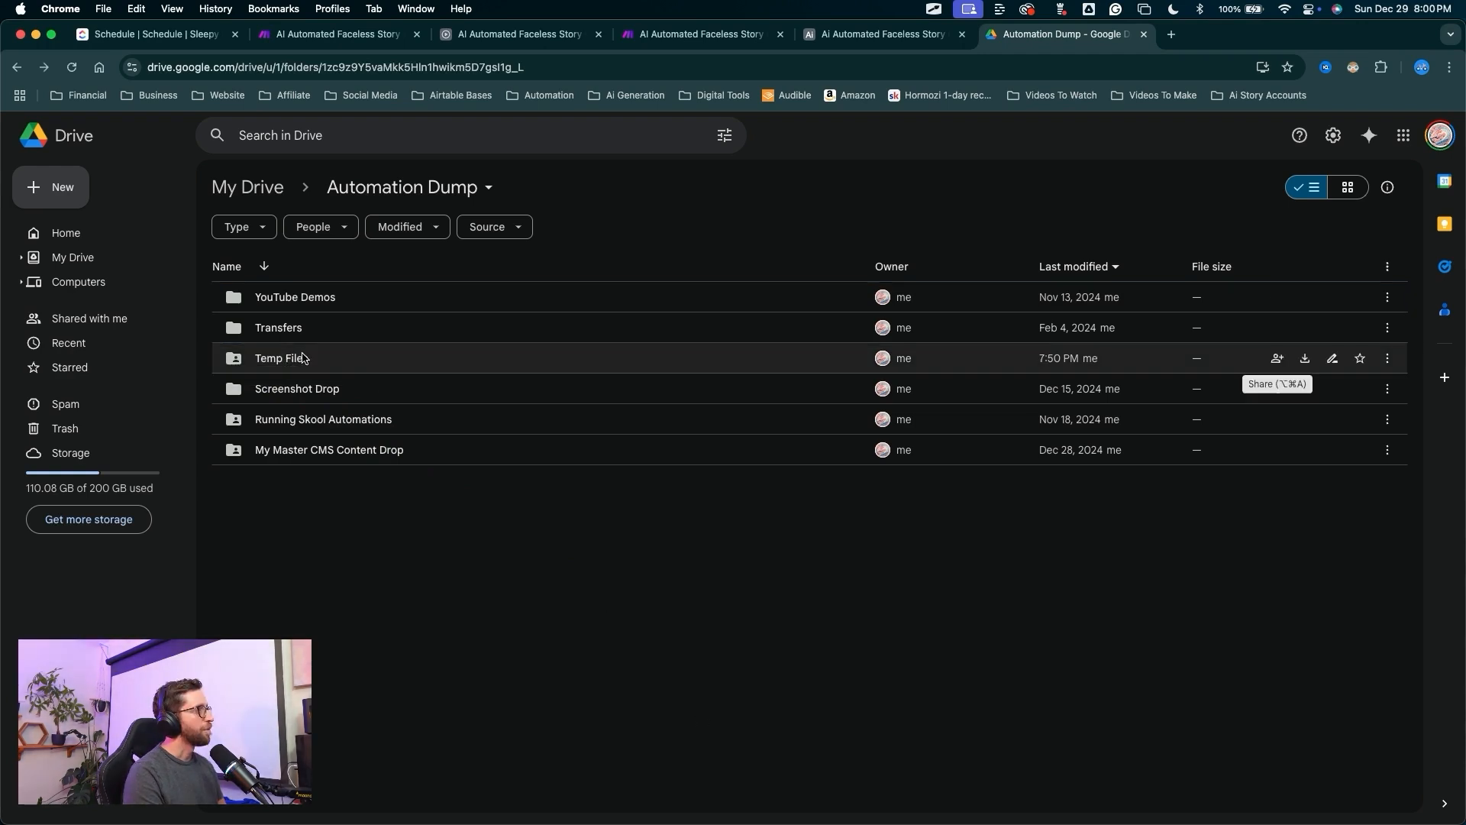
pyautogui.click(1276, 359)
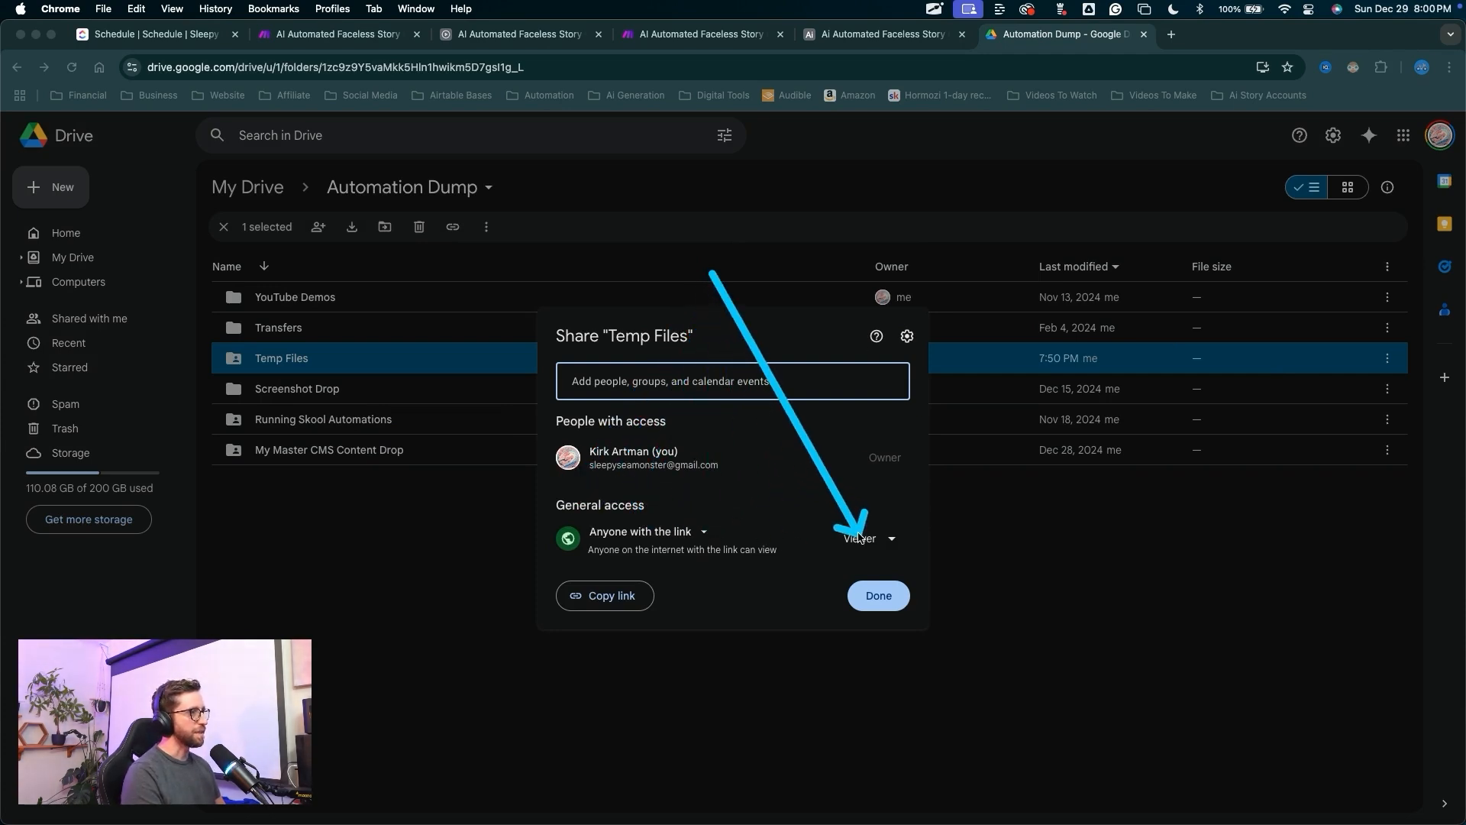
pyautogui.click(877, 597)
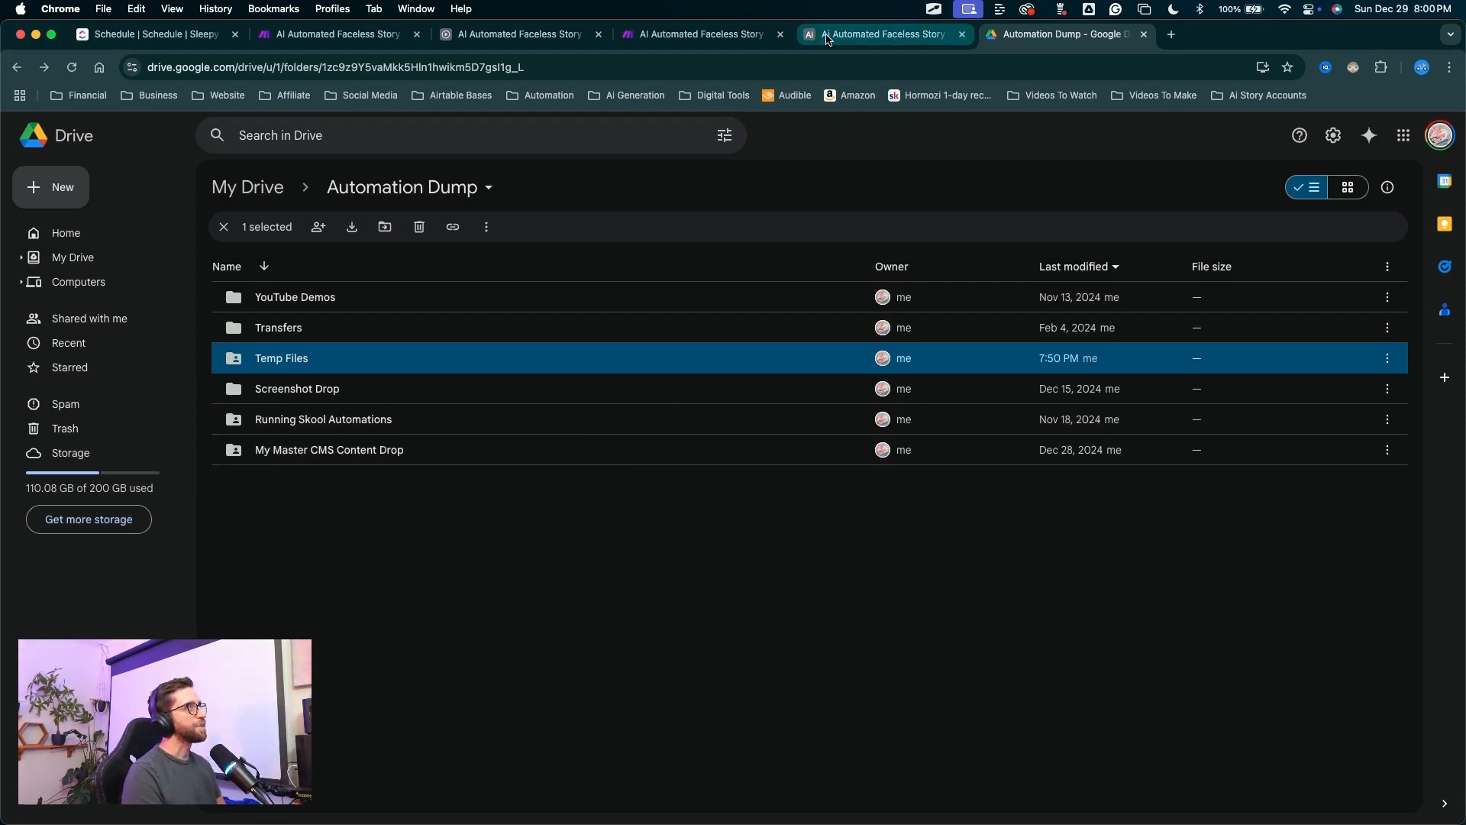
pyautogui.click(879, 33)
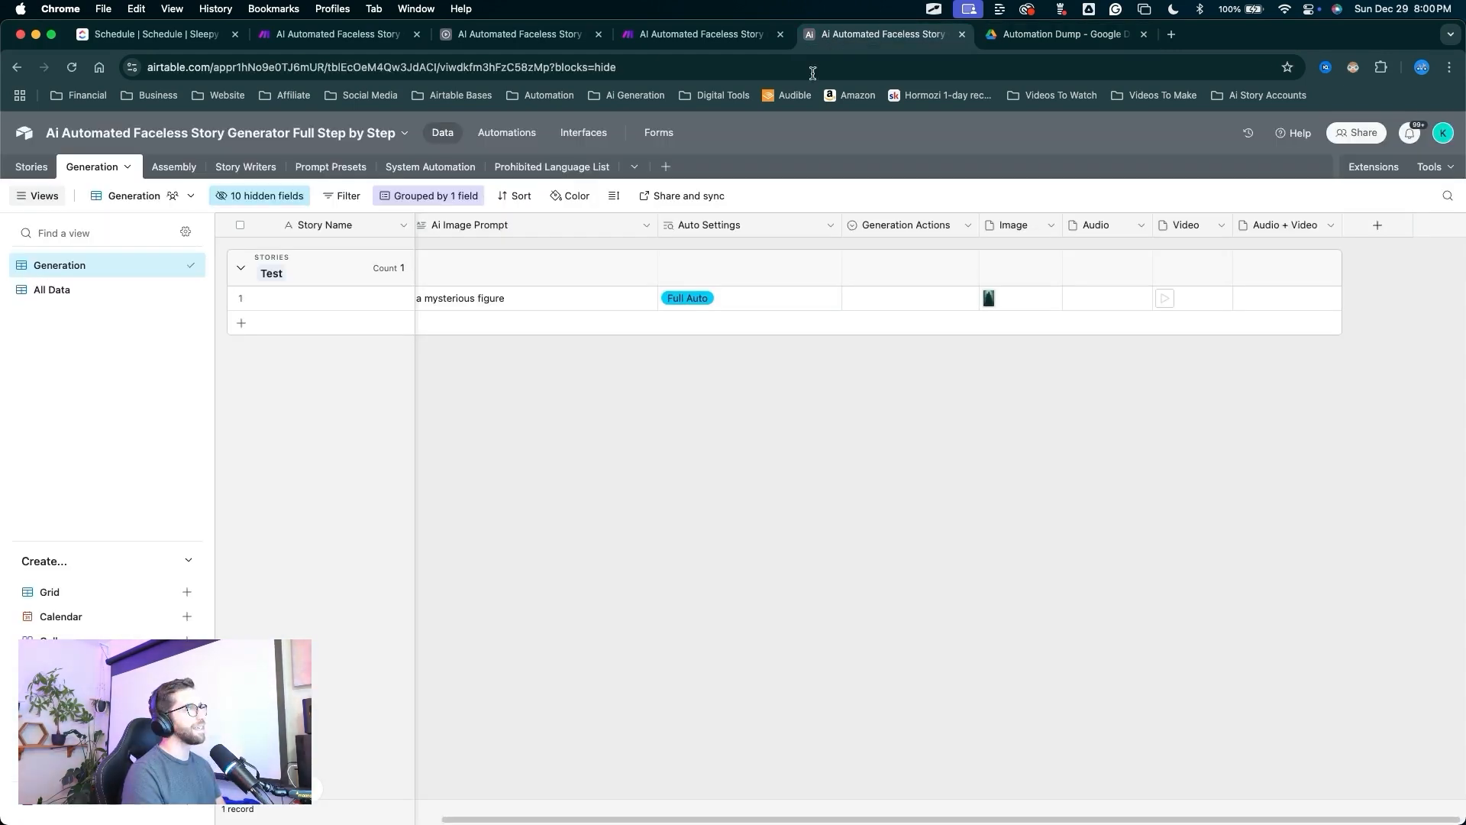
# Set the Test record's Generation Actions to Generate Audio and wait for its Audio clip.
pyautogui.click(892, 303)
pyautogui.click(891, 304)
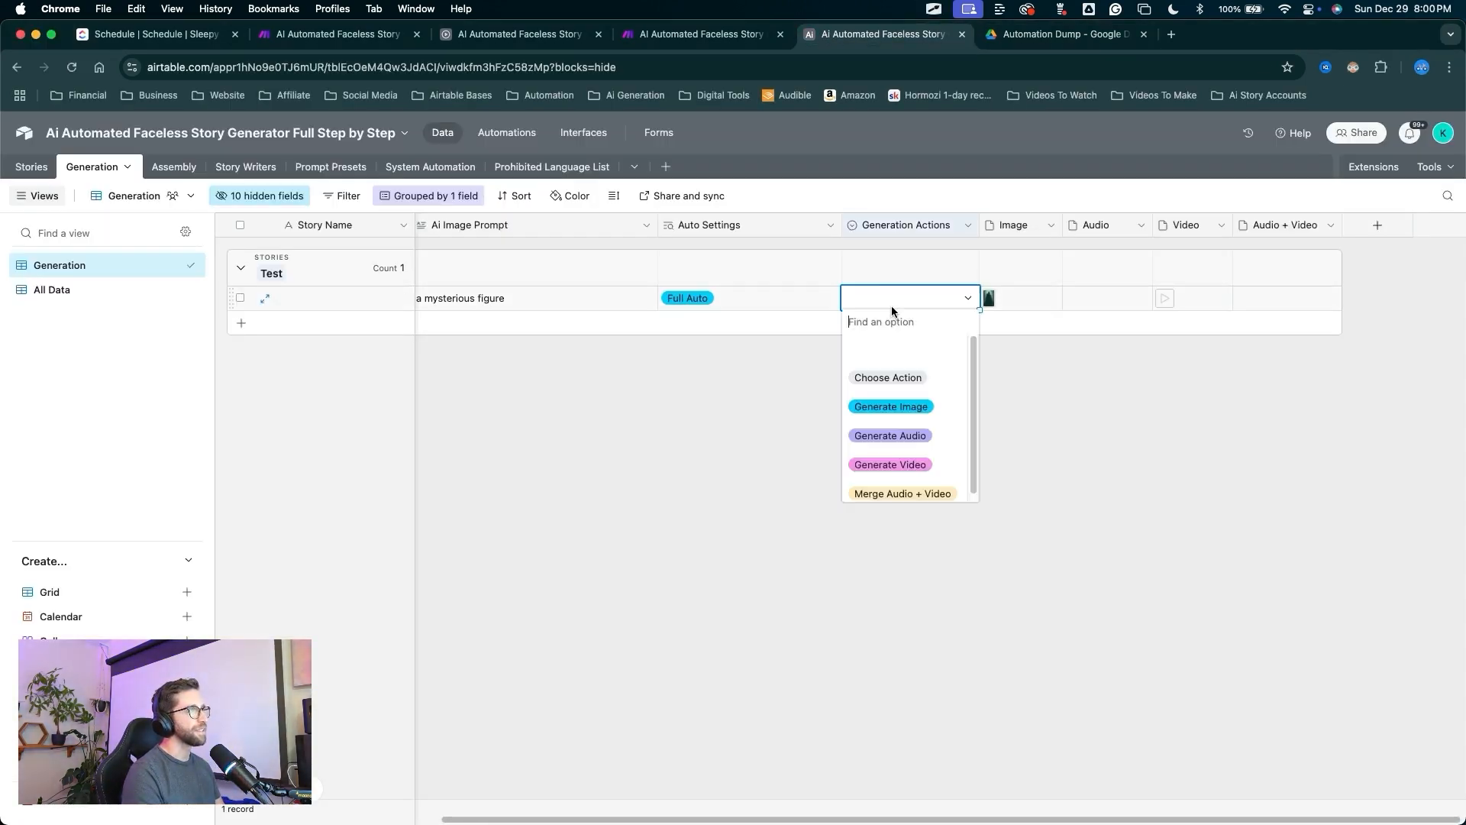
pyautogui.click(890, 435)
pyautogui.moveTo(934, 628); pyautogui.dragTo(1094, 303)
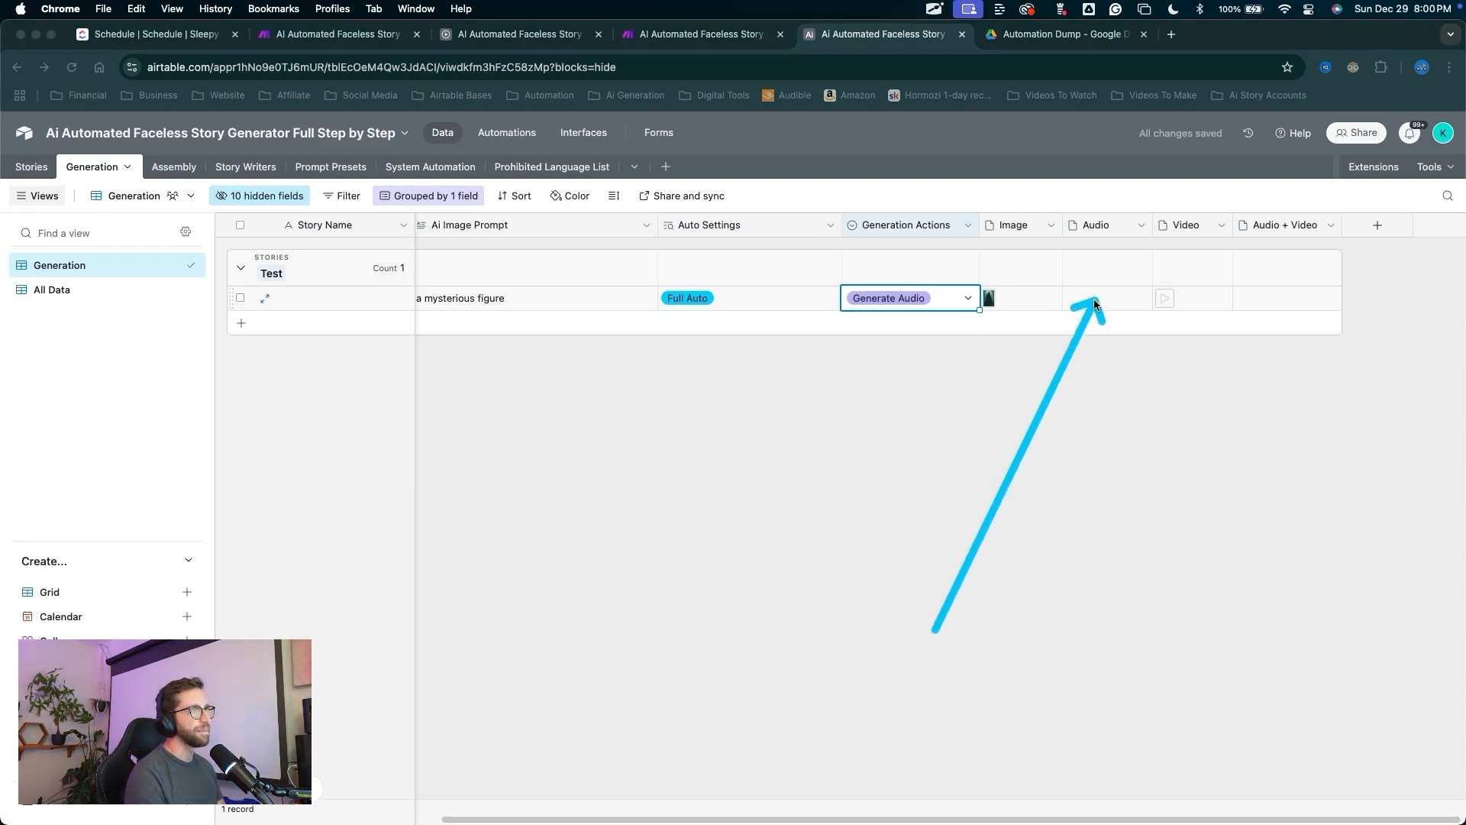
pyautogui.moveTo(1073, 460); pyautogui.dragTo(1080, 307)
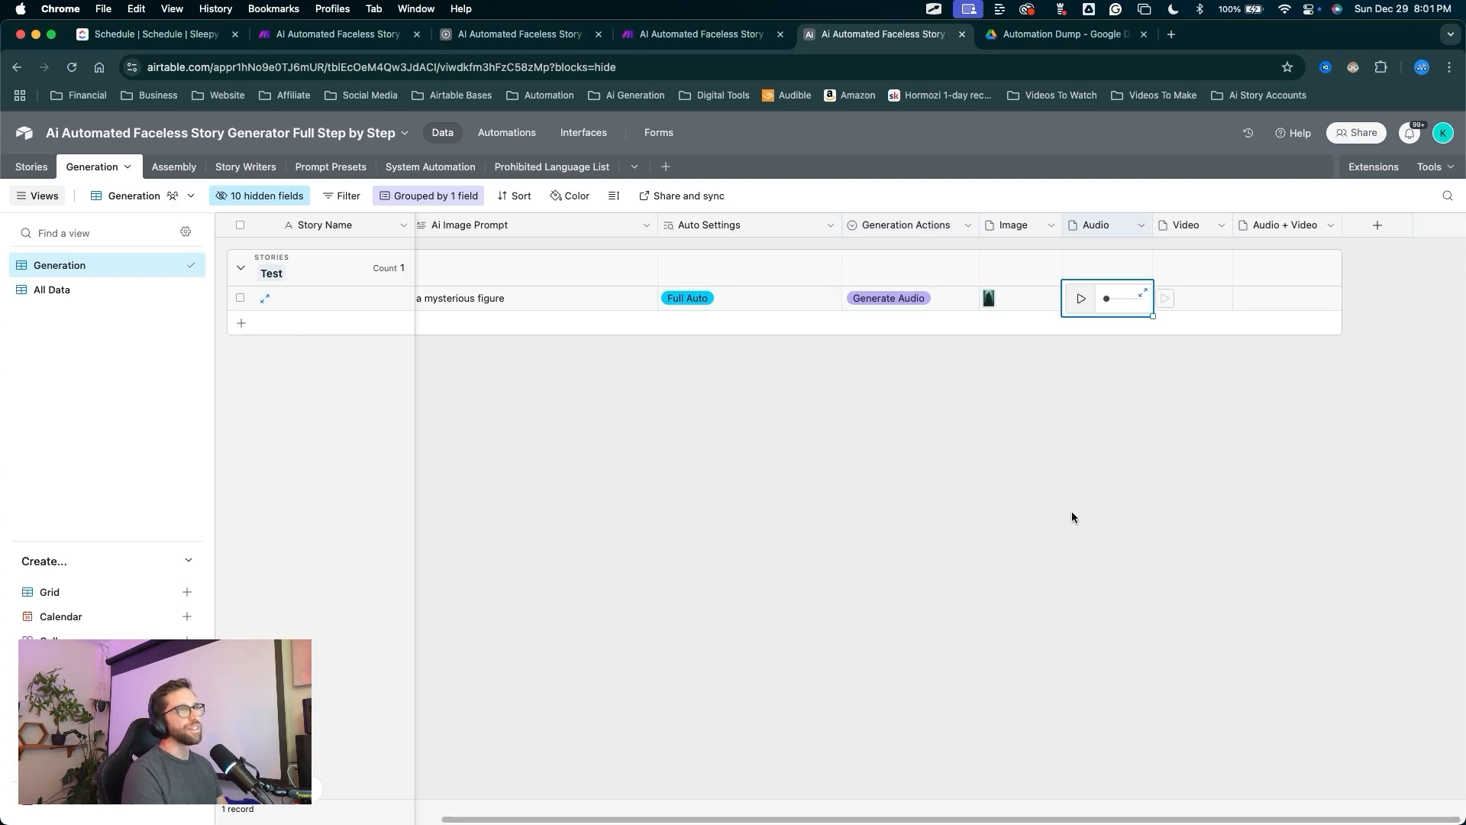
pyautogui.moveTo(1071, 529); pyautogui.dragTo(1244, 314)
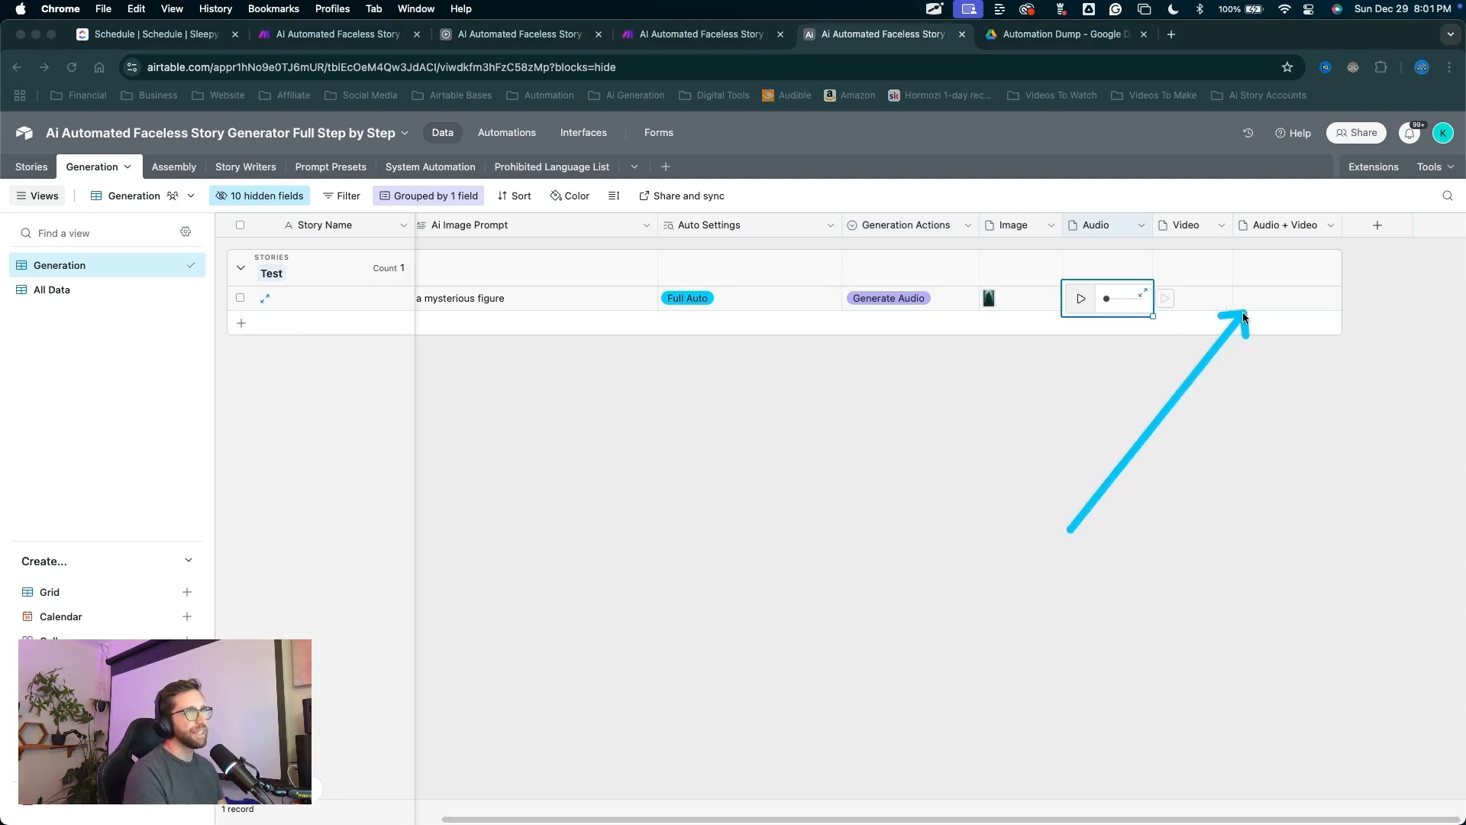
# Review the story generator scenario's routes in Make, then go back to Airtable's Generation table.
pyautogui.click(693, 44)
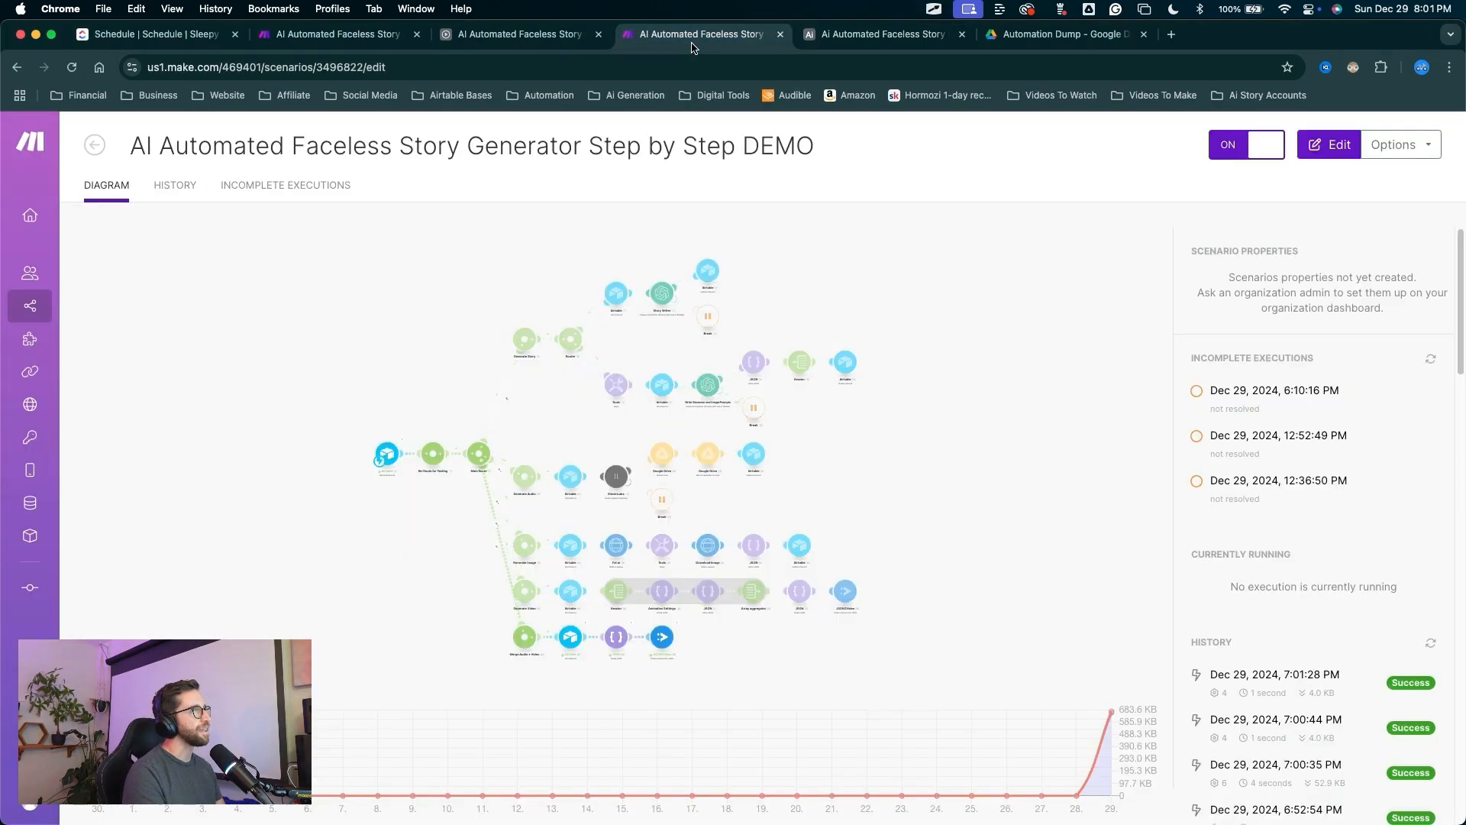
pyautogui.moveTo(296, 569)
pyautogui.mouseDown()
pyautogui.moveTo(238, 737)
pyautogui.moveTo(248, 748)
pyautogui.moveTo(539, 672)
pyautogui.moveTo(425, 338)
pyautogui.moveTo(382, 362)
pyautogui.mouseUp()
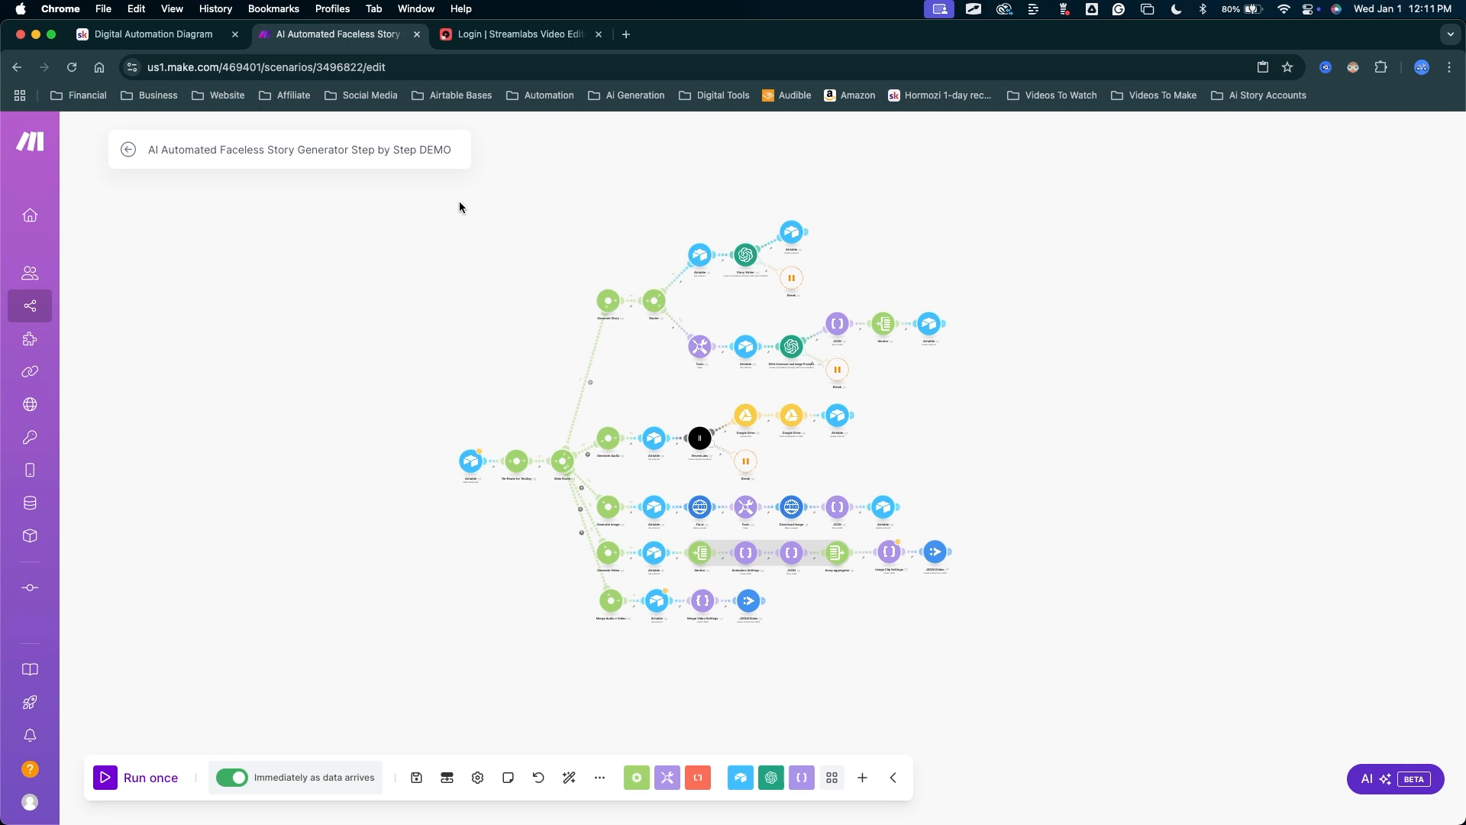
pyautogui.moveTo(346, 285)
pyautogui.mouseDown()
pyautogui.moveTo(365, 497)
pyautogui.moveTo(726, 674)
pyautogui.moveTo(754, 663)
pyautogui.mouseUp()
pyautogui.moveTo(467, 311)
pyautogui.mouseDown()
pyautogui.moveTo(468, 573)
pyautogui.moveTo(726, 655)
pyautogui.mouseUp()
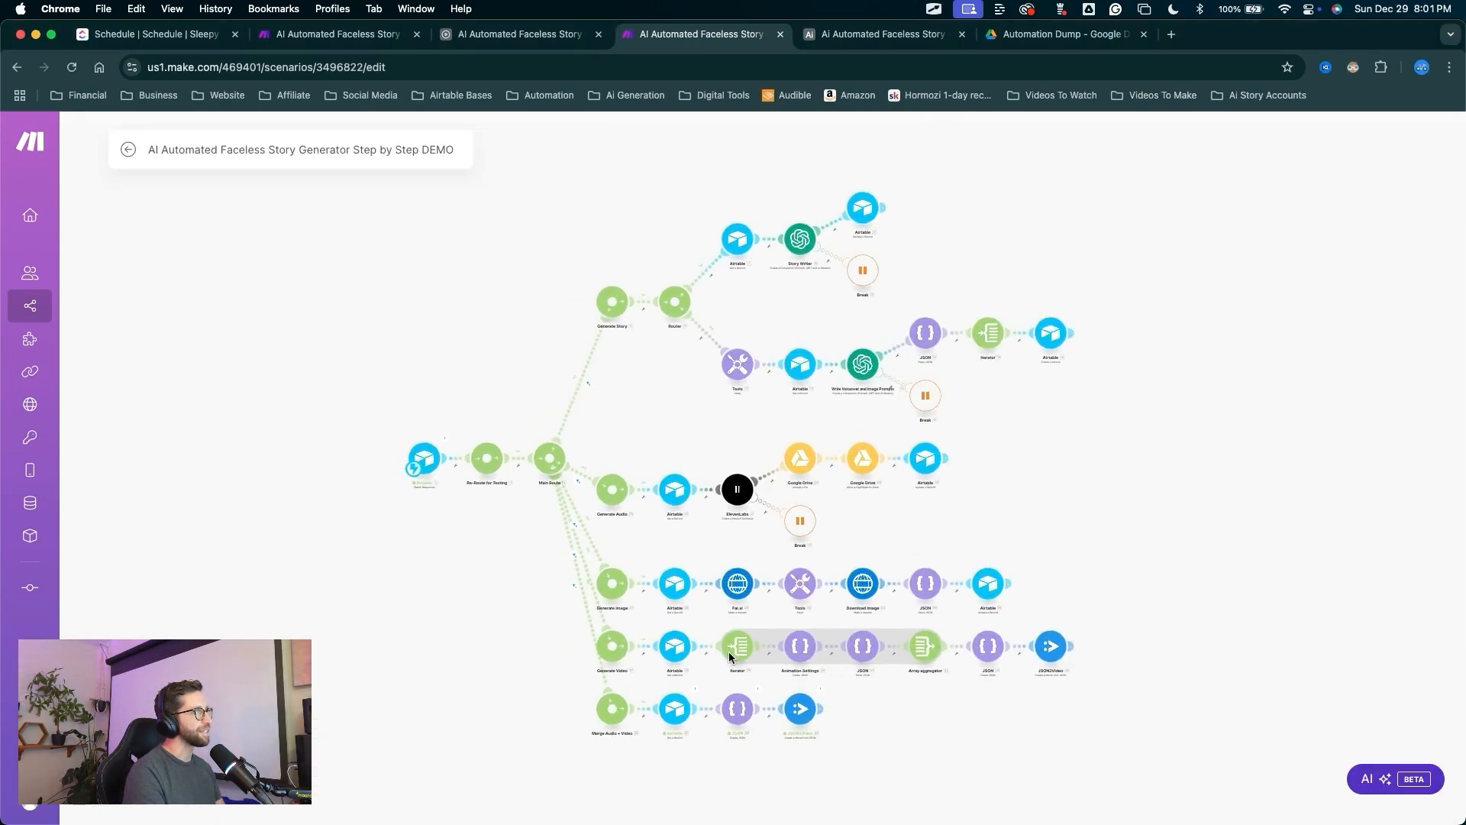
pyautogui.click(883, 34)
pyautogui.moveTo(594, 598)
pyautogui.mouseDown()
pyautogui.moveTo(540, 124)
pyautogui.moveTo(510, 139)
pyautogui.mouseUp()
# Open the Merged Clips Back From JSON2Video automation and switch it on.
pyautogui.click(507, 135)
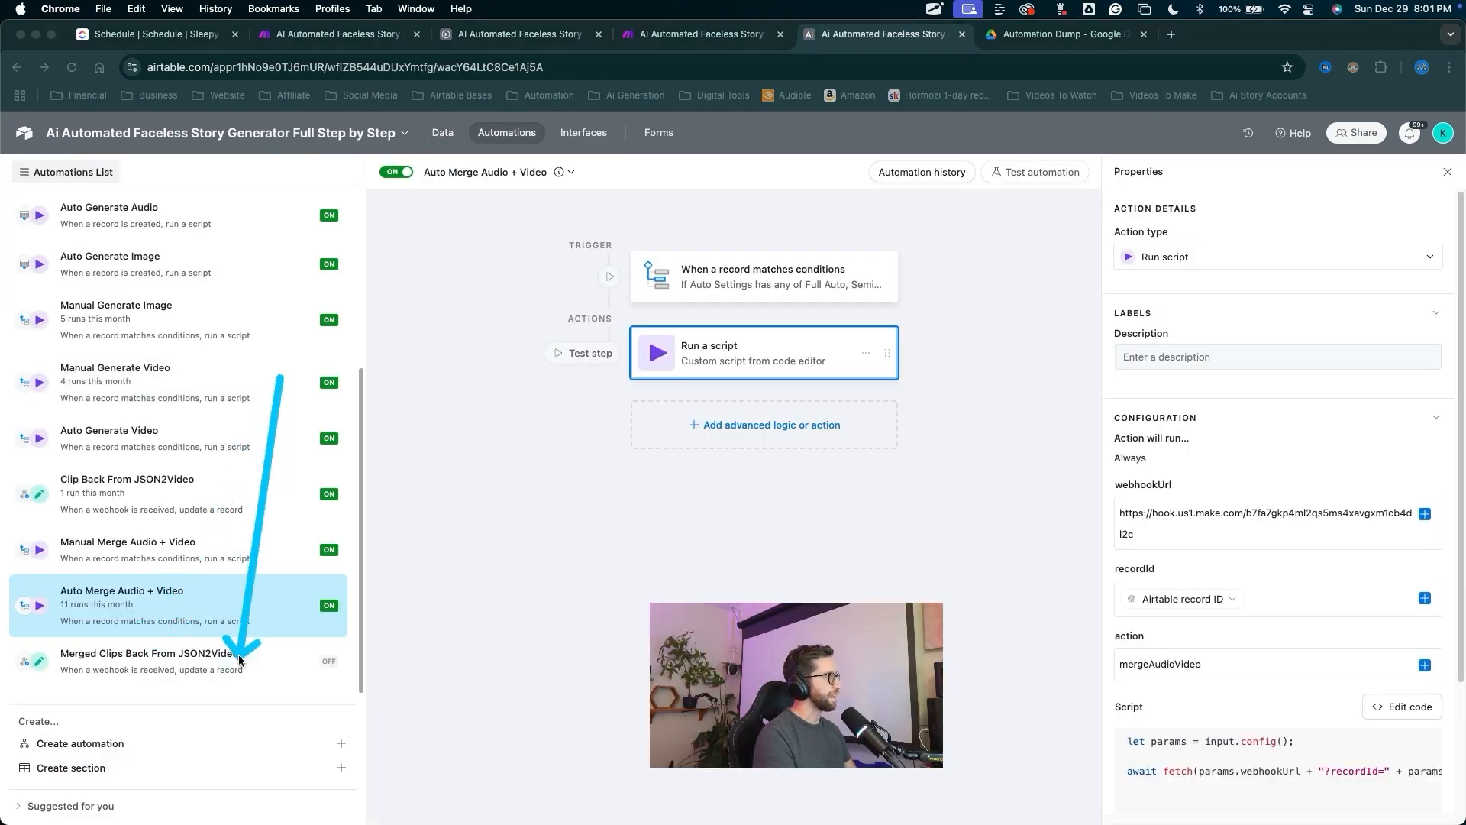
pyautogui.click(328, 678)
pyautogui.moveTo(648, 318)
pyautogui.mouseDown()
pyautogui.moveTo(629, 286)
pyautogui.moveTo(913, 409)
pyautogui.moveTo(1015, 630)
pyautogui.mouseUp()
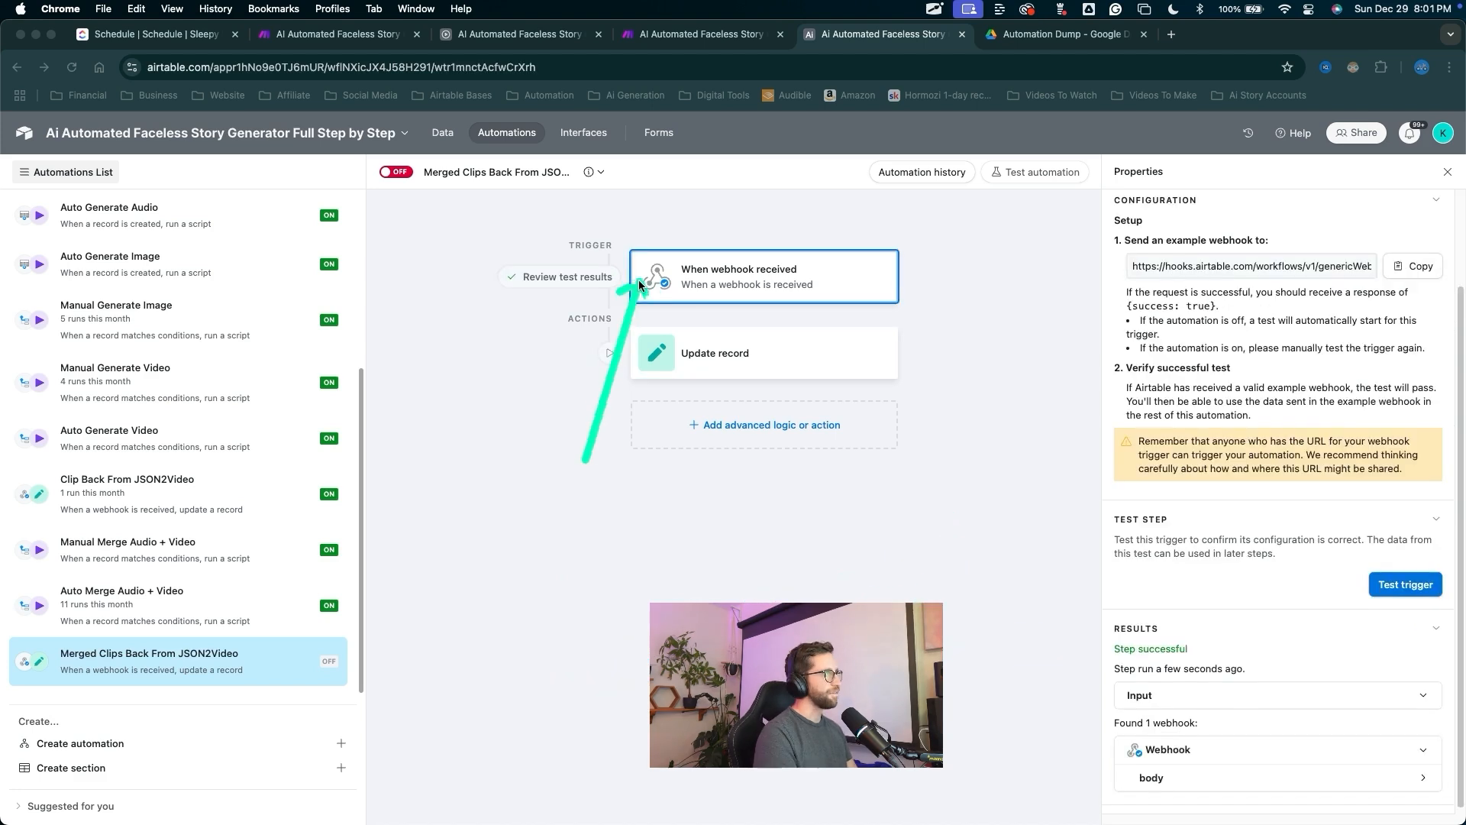
pyautogui.moveTo(553, 565)
pyautogui.mouseDown()
pyautogui.moveTo(713, 276)
pyautogui.moveTo(659, 309)
pyautogui.moveTo(671, 354)
pyautogui.moveTo(1111, 630)
pyautogui.moveTo(1107, 663)
pyautogui.moveTo(584, 457)
pyautogui.moveTo(386, 77)
pyautogui.moveTo(395, 181)
pyautogui.mouseUp()
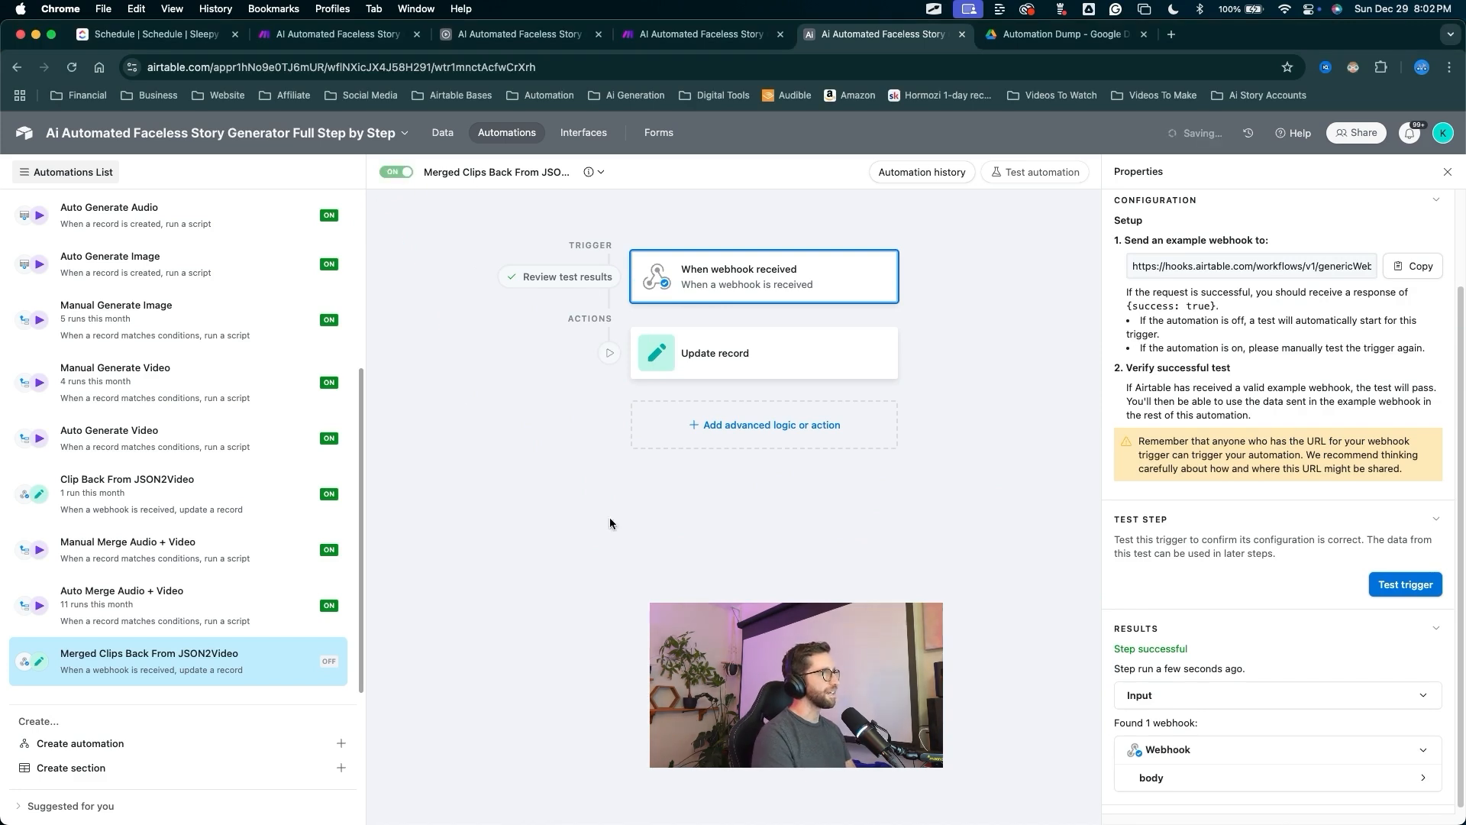
pyautogui.moveTo(708, 584); pyautogui.dragTo(730, 401)
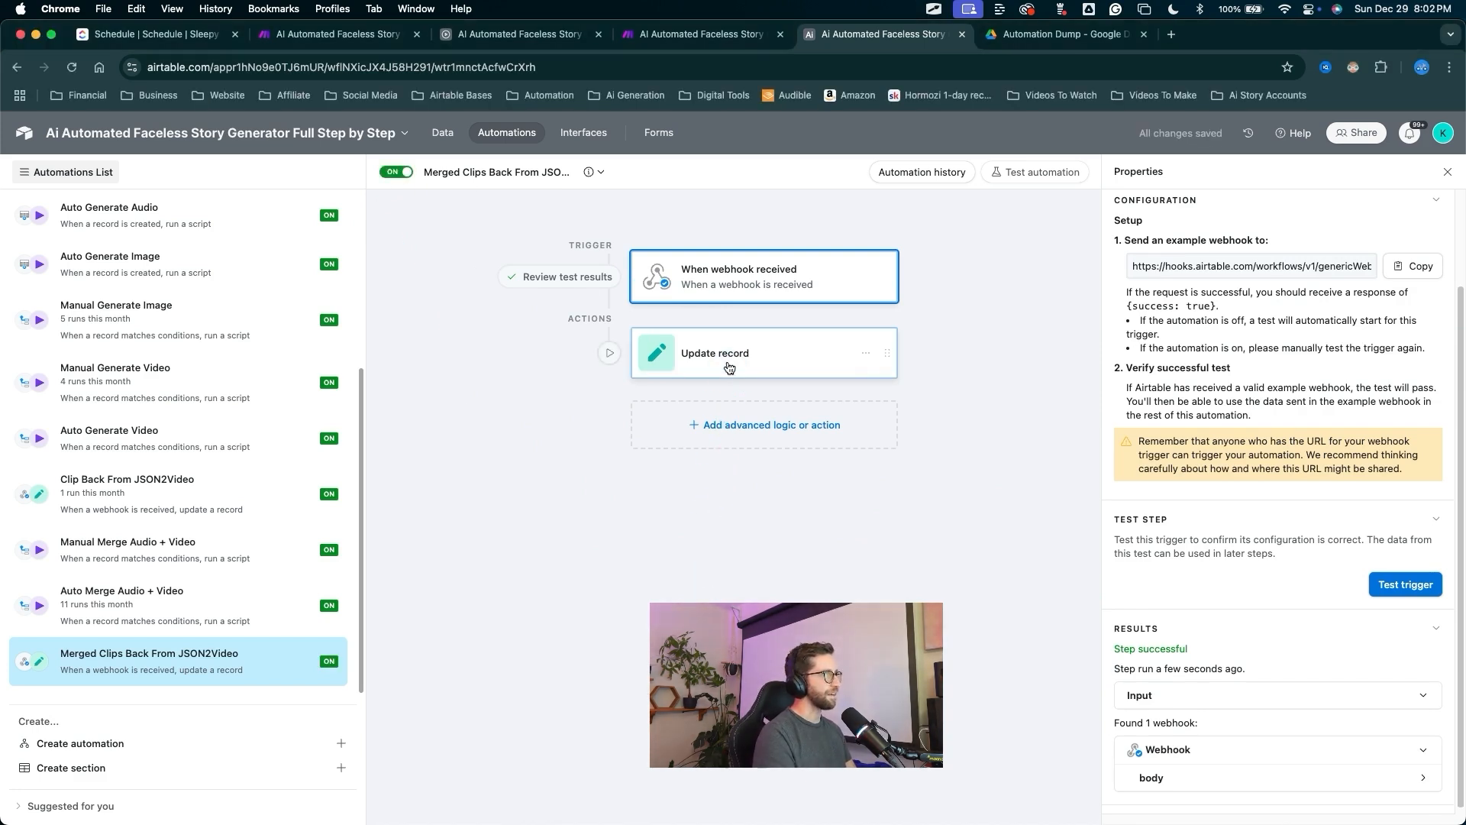
# In the Update record action, replace the Video field with Audio + Video.
pyautogui.click(727, 368)
pyautogui.moveTo(614, 695)
pyautogui.mouseDown()
pyautogui.moveTo(993, 586)
pyautogui.moveTo(1217, 543)
pyautogui.moveTo(1430, 549)
pyautogui.moveTo(1434, 576)
pyautogui.mouseUp()
pyautogui.click(1434, 576)
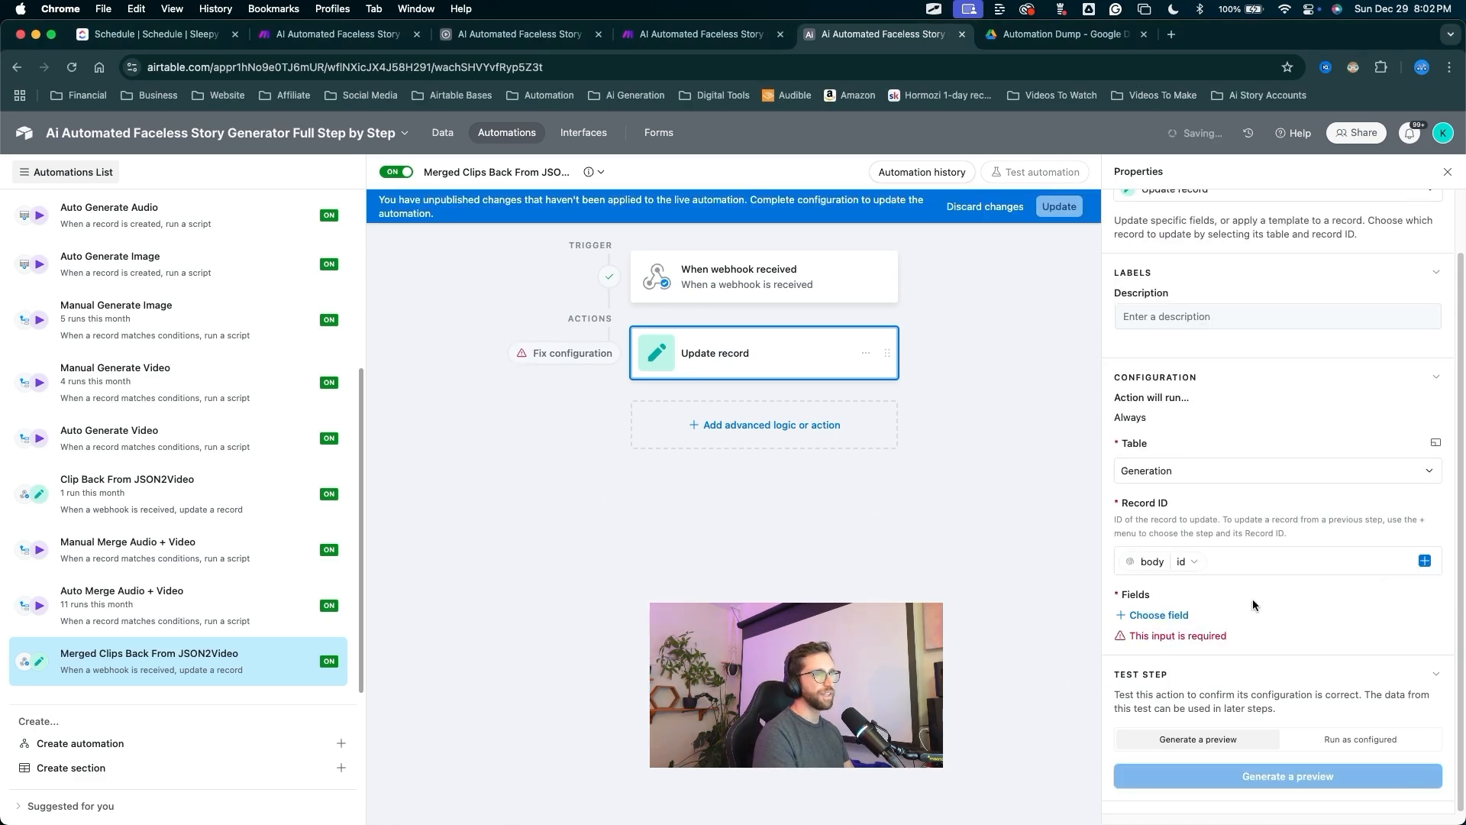
pyautogui.moveTo(973, 655)
pyautogui.mouseDown()
pyautogui.moveTo(1111, 607)
pyautogui.moveTo(1122, 622)
pyautogui.mouseUp()
pyautogui.click(1145, 615)
pyautogui.scroll(-5, 1222, 701)
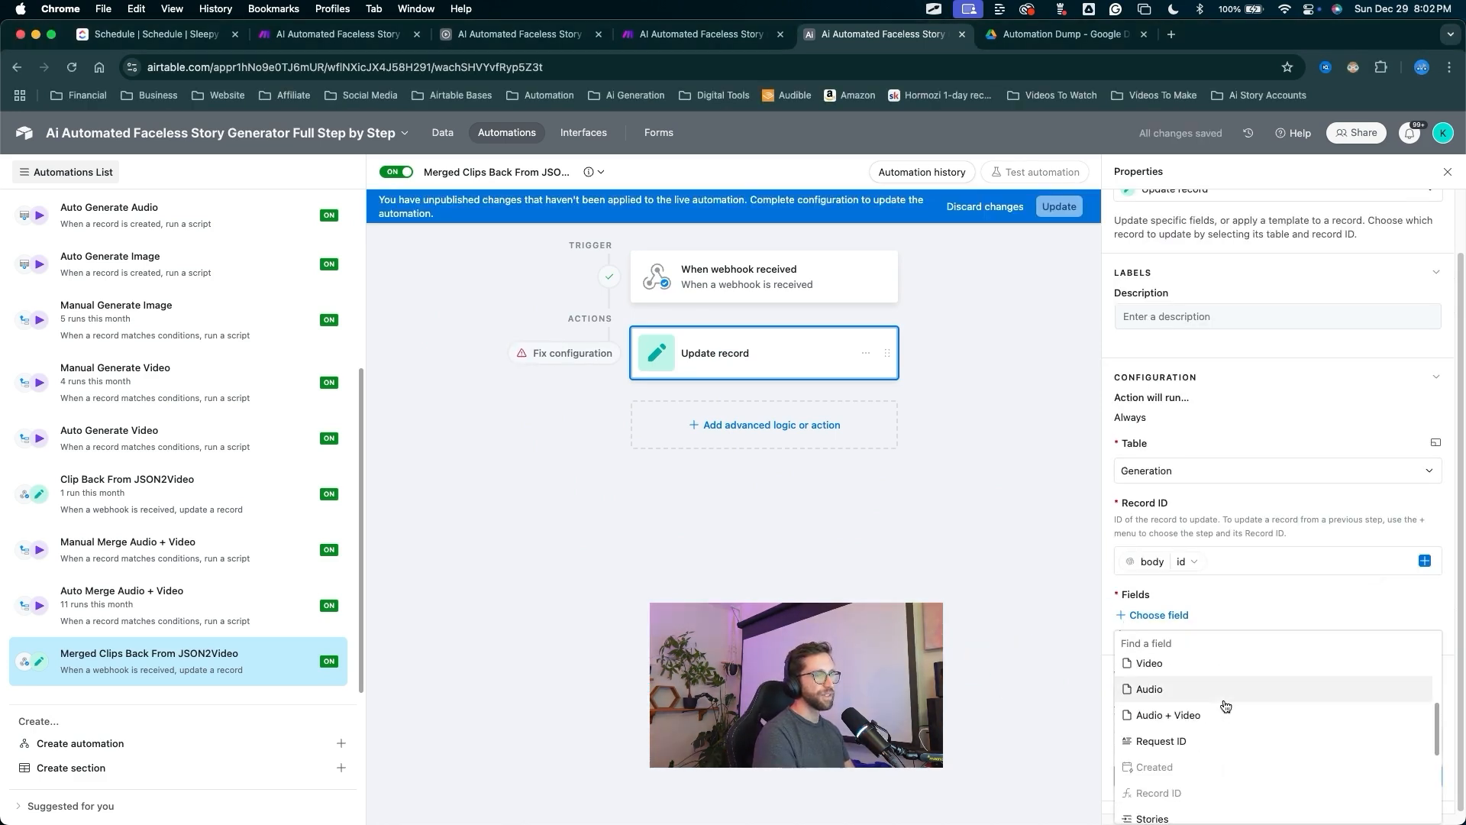
pyautogui.click(1153, 699)
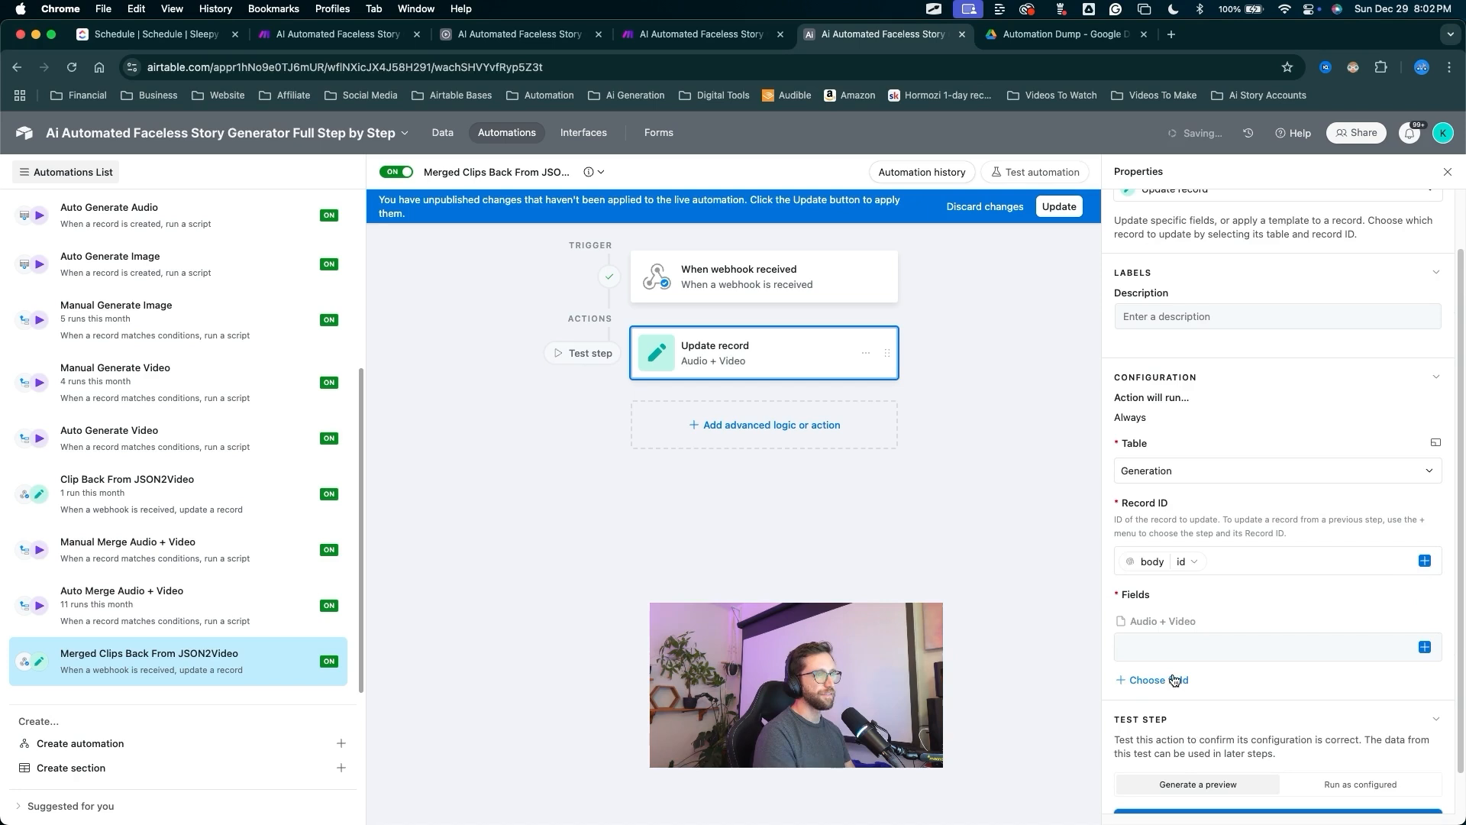
# Map the webhook body's url value into the Audio + Video field.
pyautogui.click(1424, 646)
pyautogui.moveTo(1421, 753); pyautogui.dragTo(1167, 491)
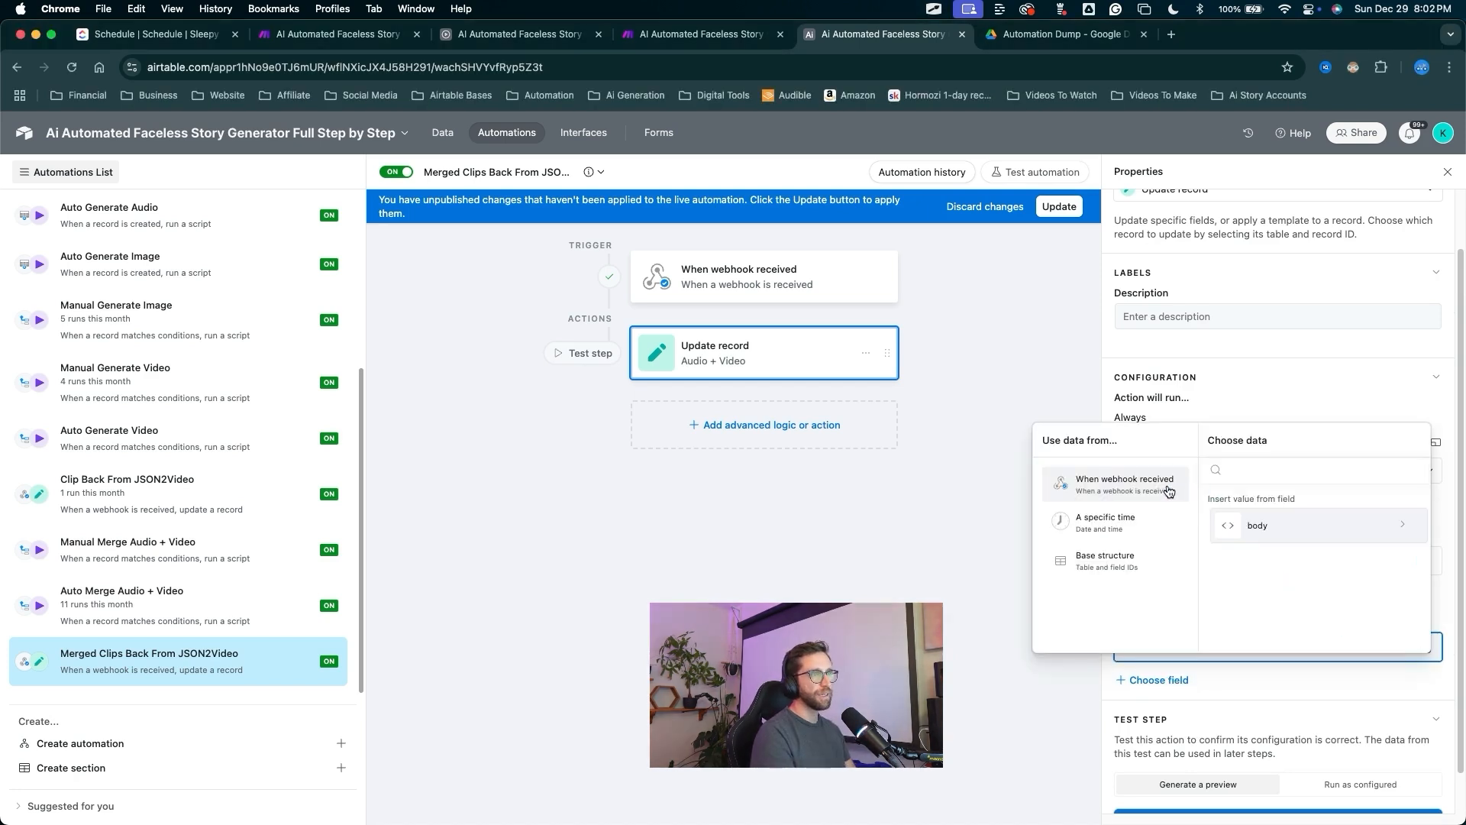
pyautogui.click(1257, 525)
pyautogui.scroll(-3, 1272, 550)
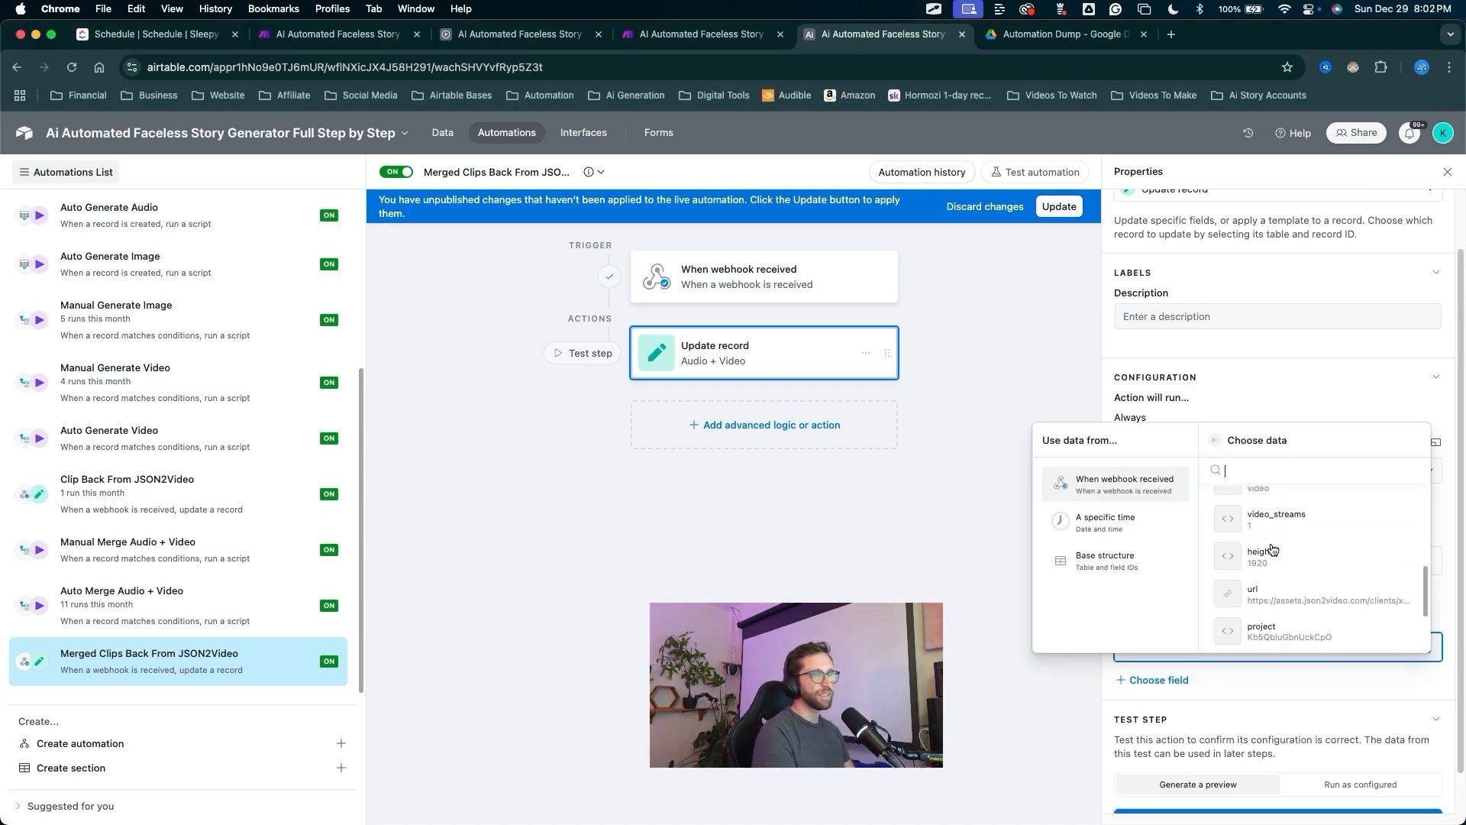
pyautogui.scroll(-1, 1271, 550)
pyautogui.click(1264, 576)
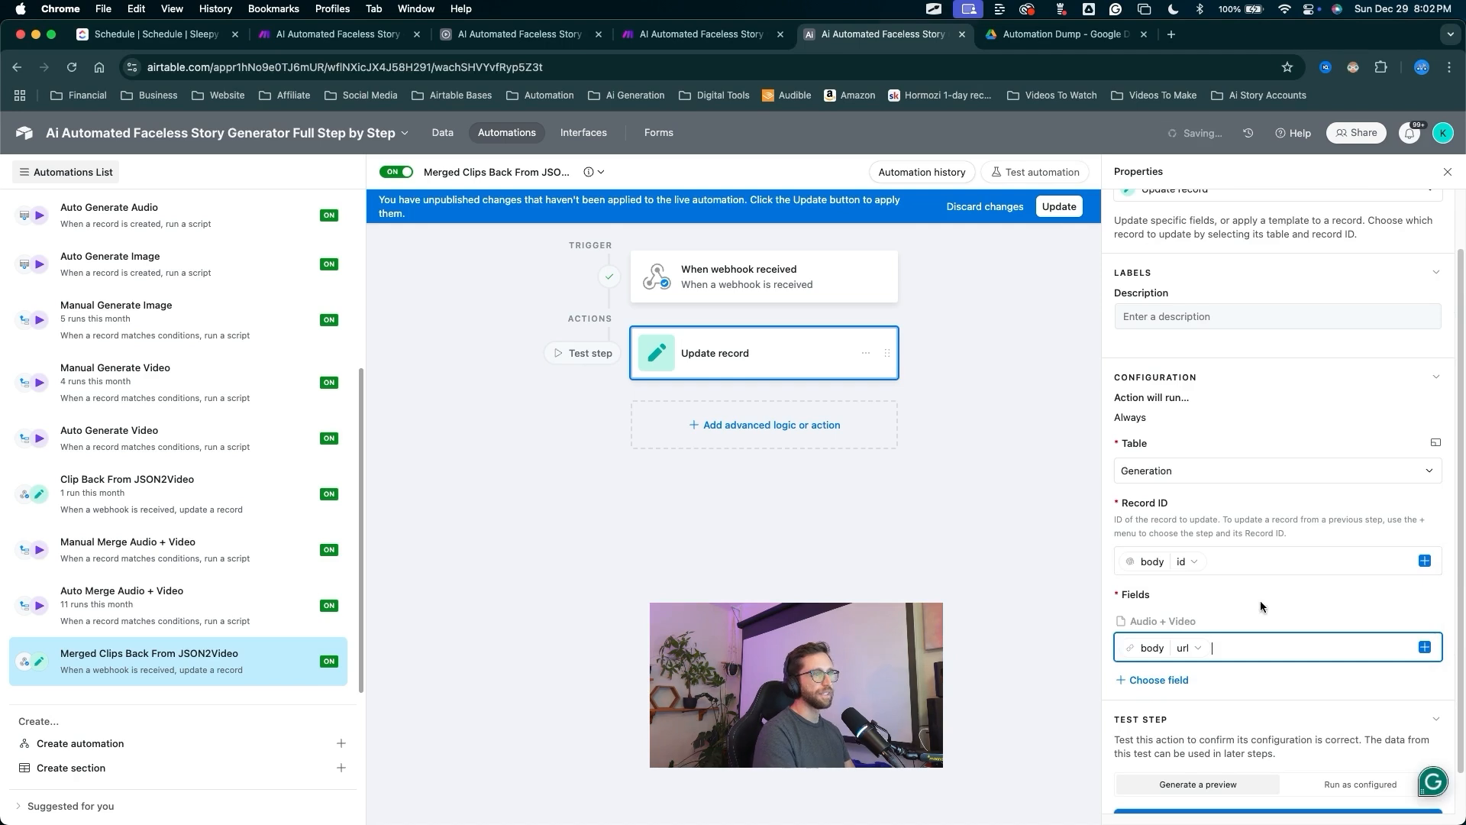
# Publish the updated Merged Clips Back From JSON2Video automation.
pyautogui.click(1056, 209)
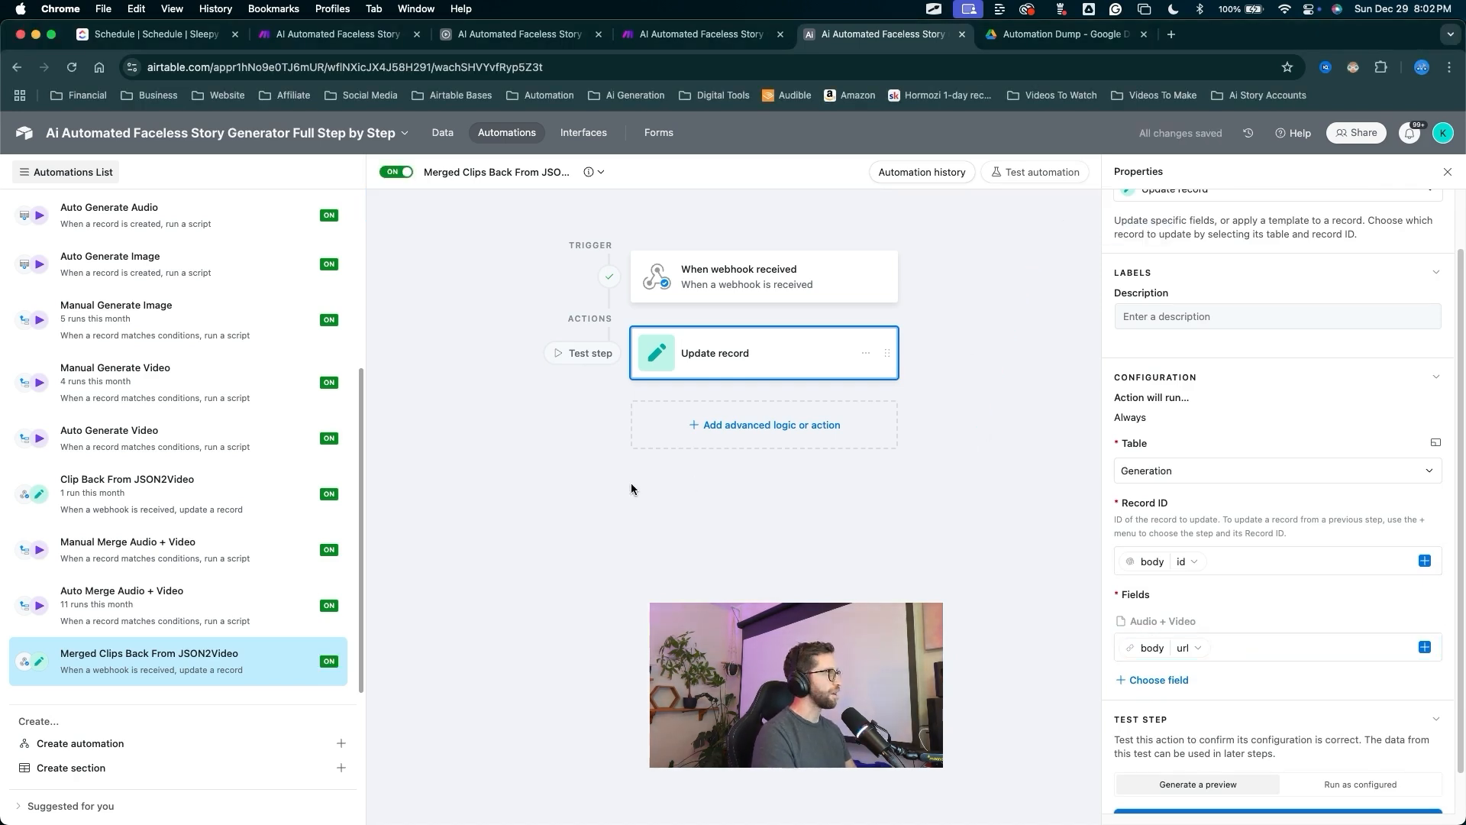
pyautogui.hotkey('ctrl', 'alt', 'a')
pyautogui.moveTo(1018, 258)
pyautogui.mouseDown()
pyautogui.moveTo(746, 352)
pyautogui.moveTo(857, 328)
pyautogui.moveTo(932, 393)
pyautogui.moveTo(527, 277)
pyautogui.moveTo(474, 158)
pyautogui.moveTo(740, 339)
pyautogui.mouseUp()
pyautogui.press('Escape')
# Run the record update test using the real configuration.
pyautogui.scroll(-1, 1290, 588)
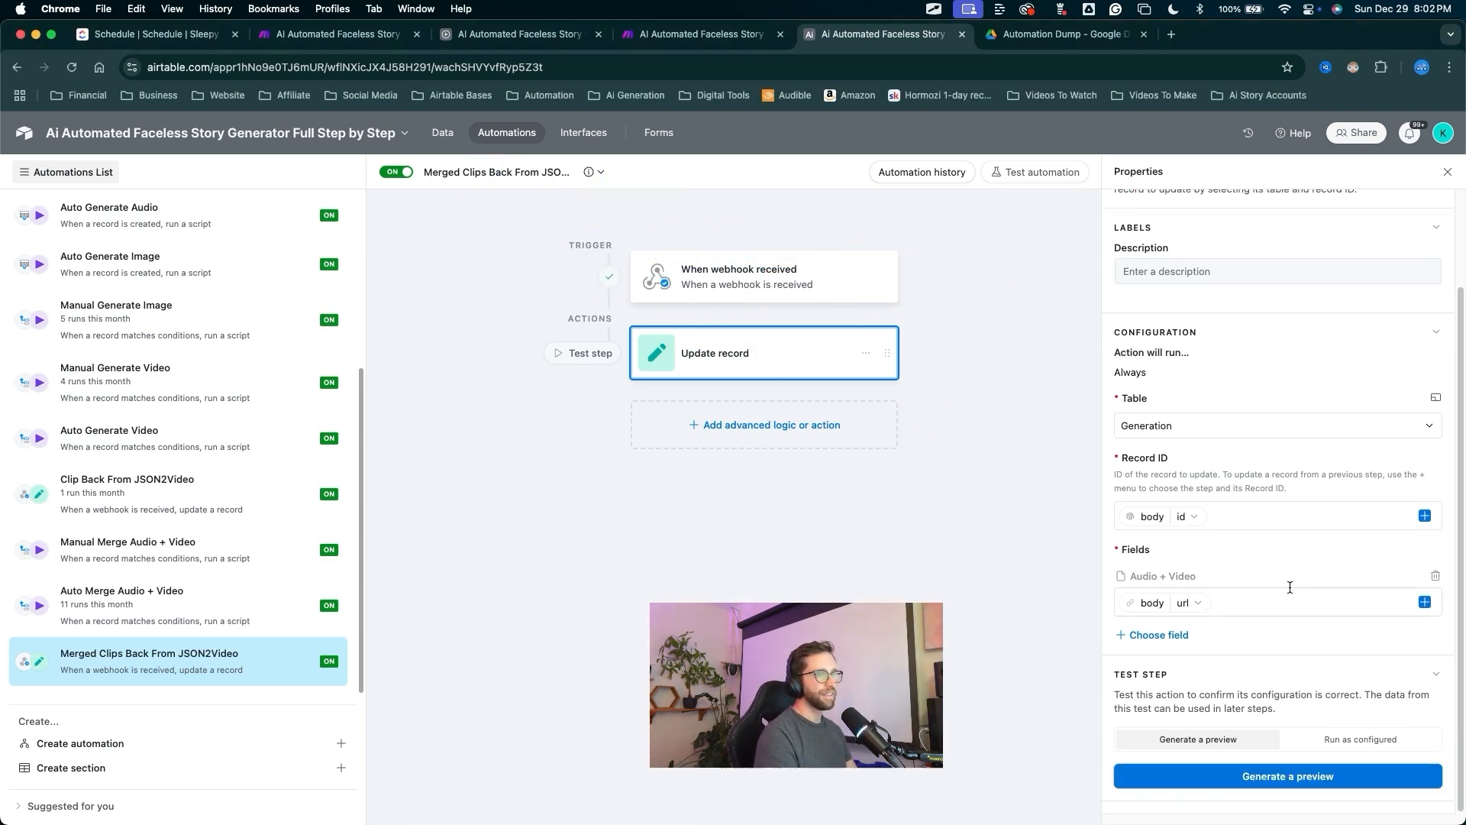
pyautogui.moveTo(1318, 508); pyautogui.dragTo(1354, 730)
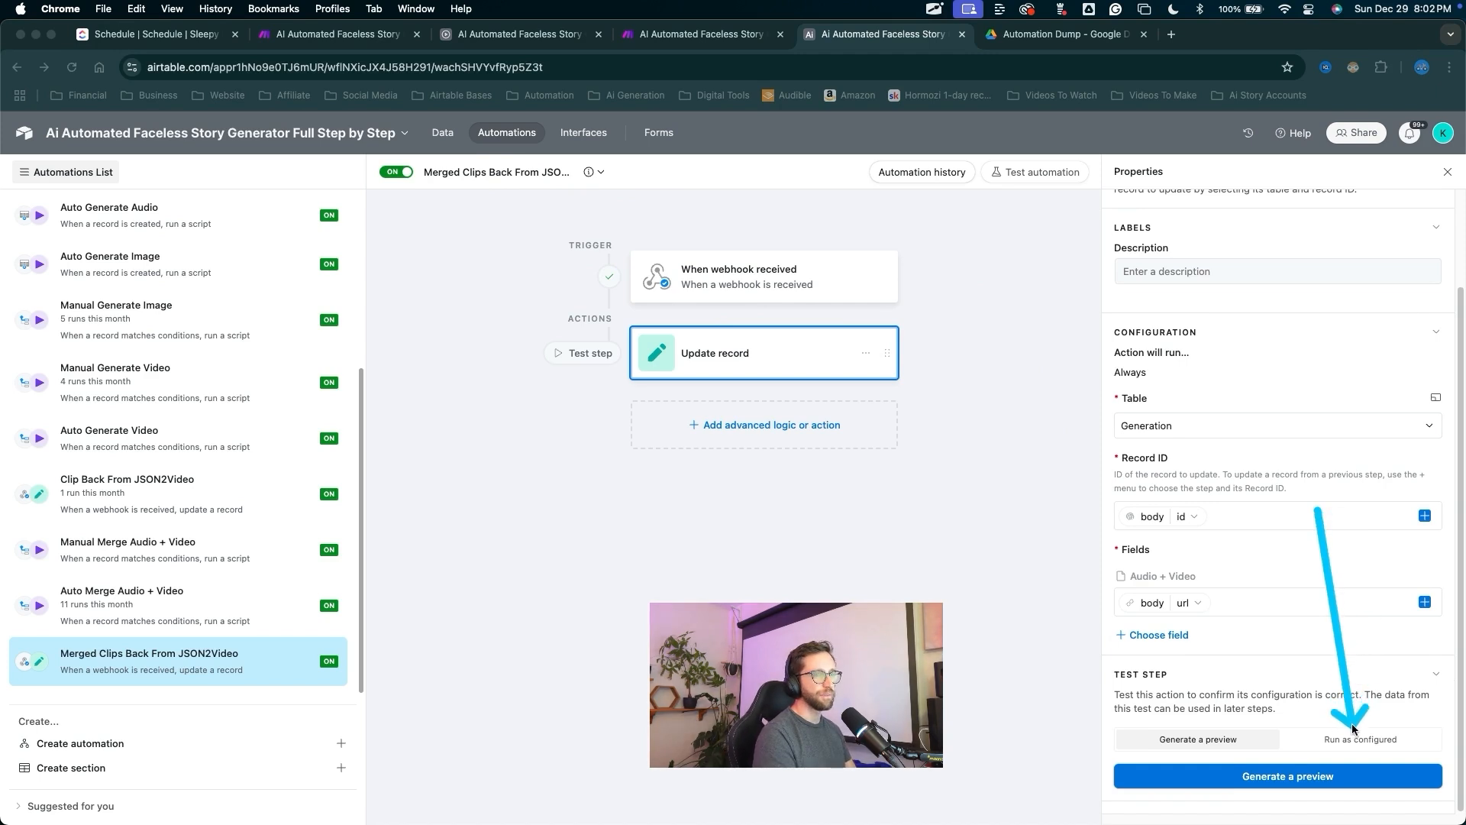
pyautogui.moveTo(996, 719)
pyautogui.mouseDown()
pyautogui.moveTo(699, 368)
pyautogui.moveTo(749, 362)
pyautogui.moveTo(1356, 664)
pyautogui.mouseUp()
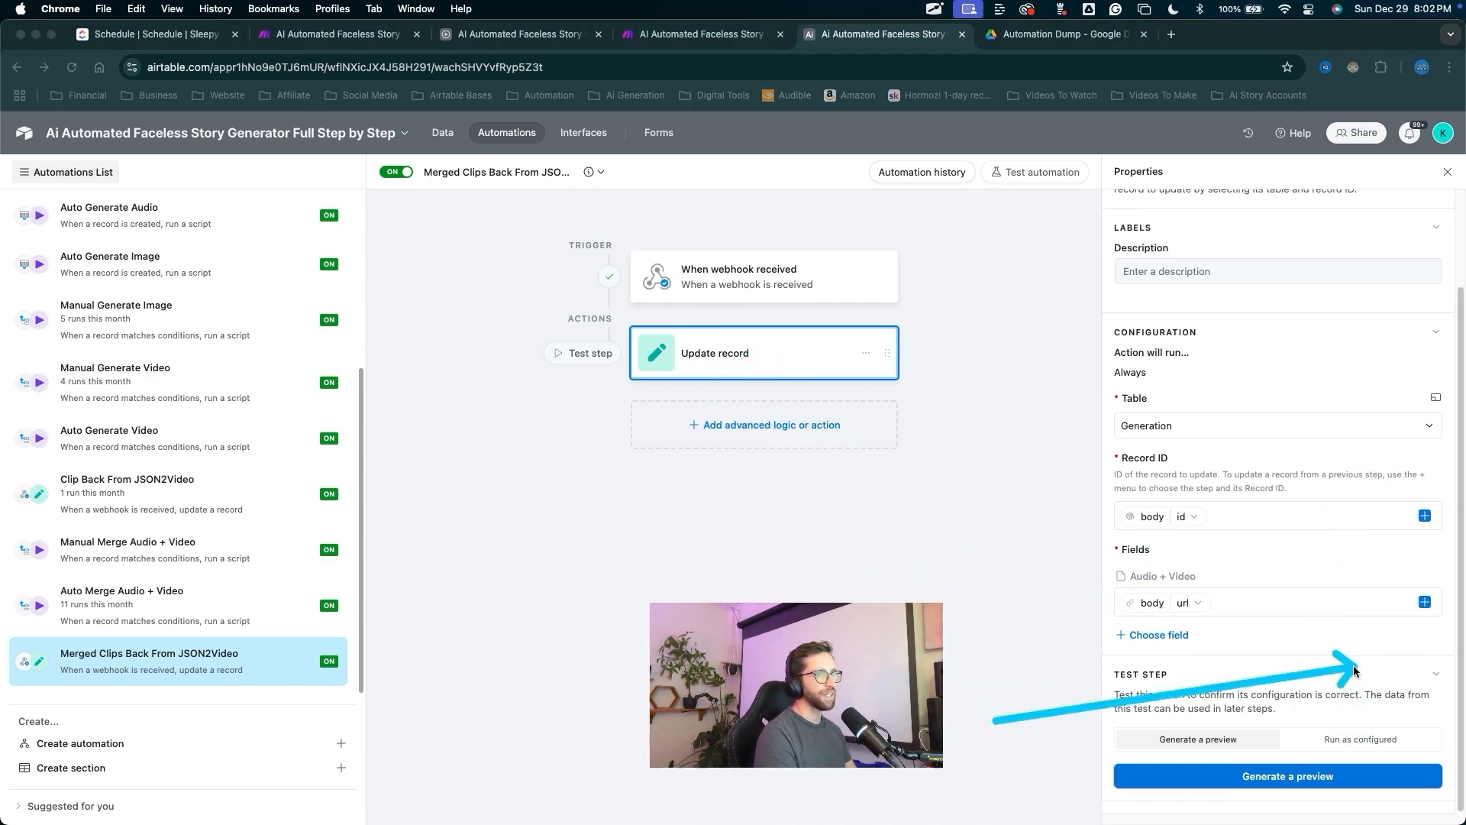
pyautogui.click(1360, 739)
pyautogui.moveTo(1283, 597); pyautogui.dragTo(1304, 764)
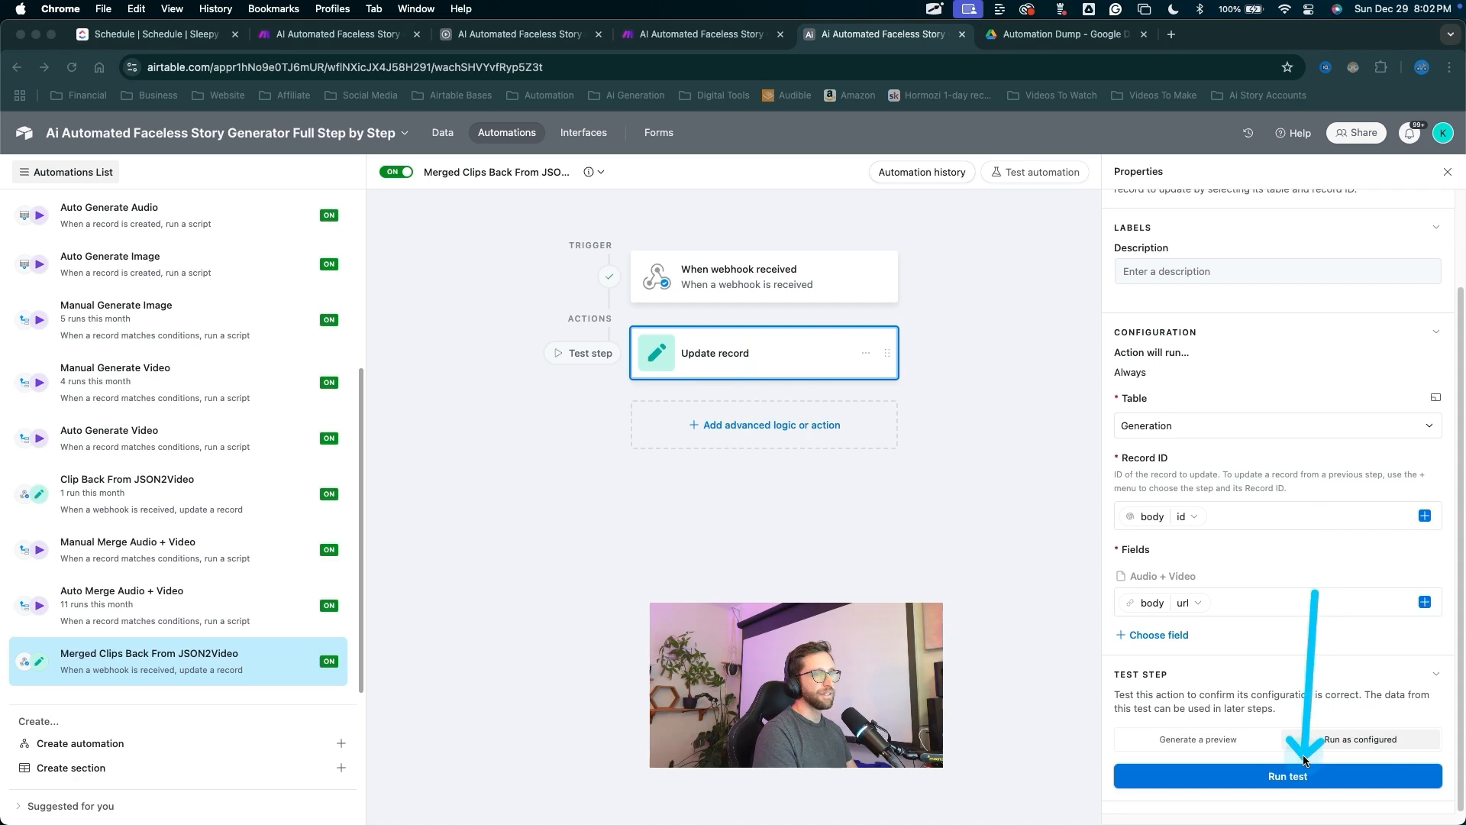
pyautogui.press('Escape')
pyautogui.click(1303, 768)
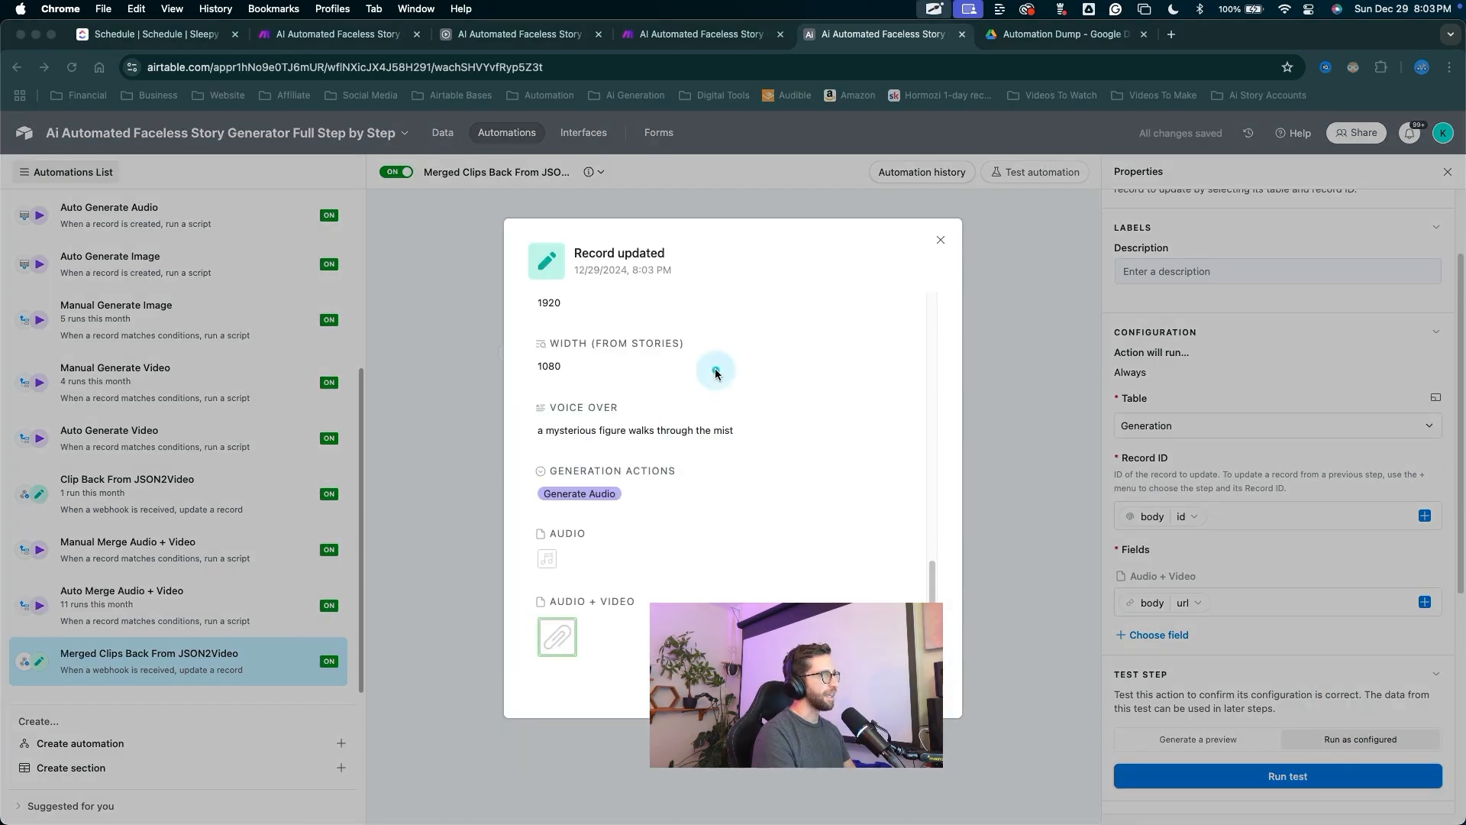
# Dismiss the test results and return to the Make scenario.
pyautogui.moveTo(714, 373)
pyautogui.mouseDown()
pyautogui.moveTo(538, 637)
pyautogui.moveTo(558, 633)
pyautogui.mouseUp()
pyautogui.press('Escape')
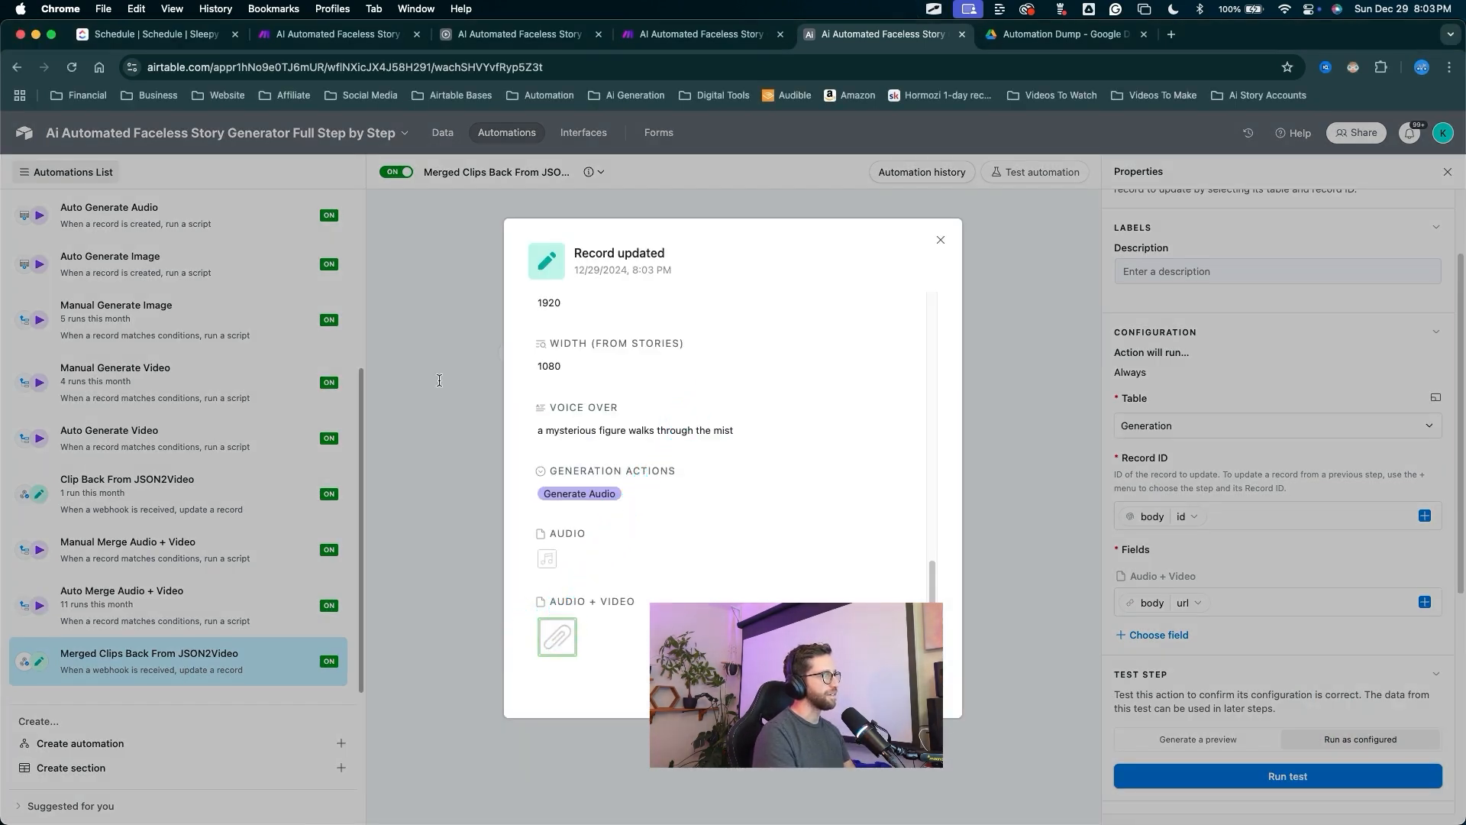
pyautogui.rightClick(434, 319)
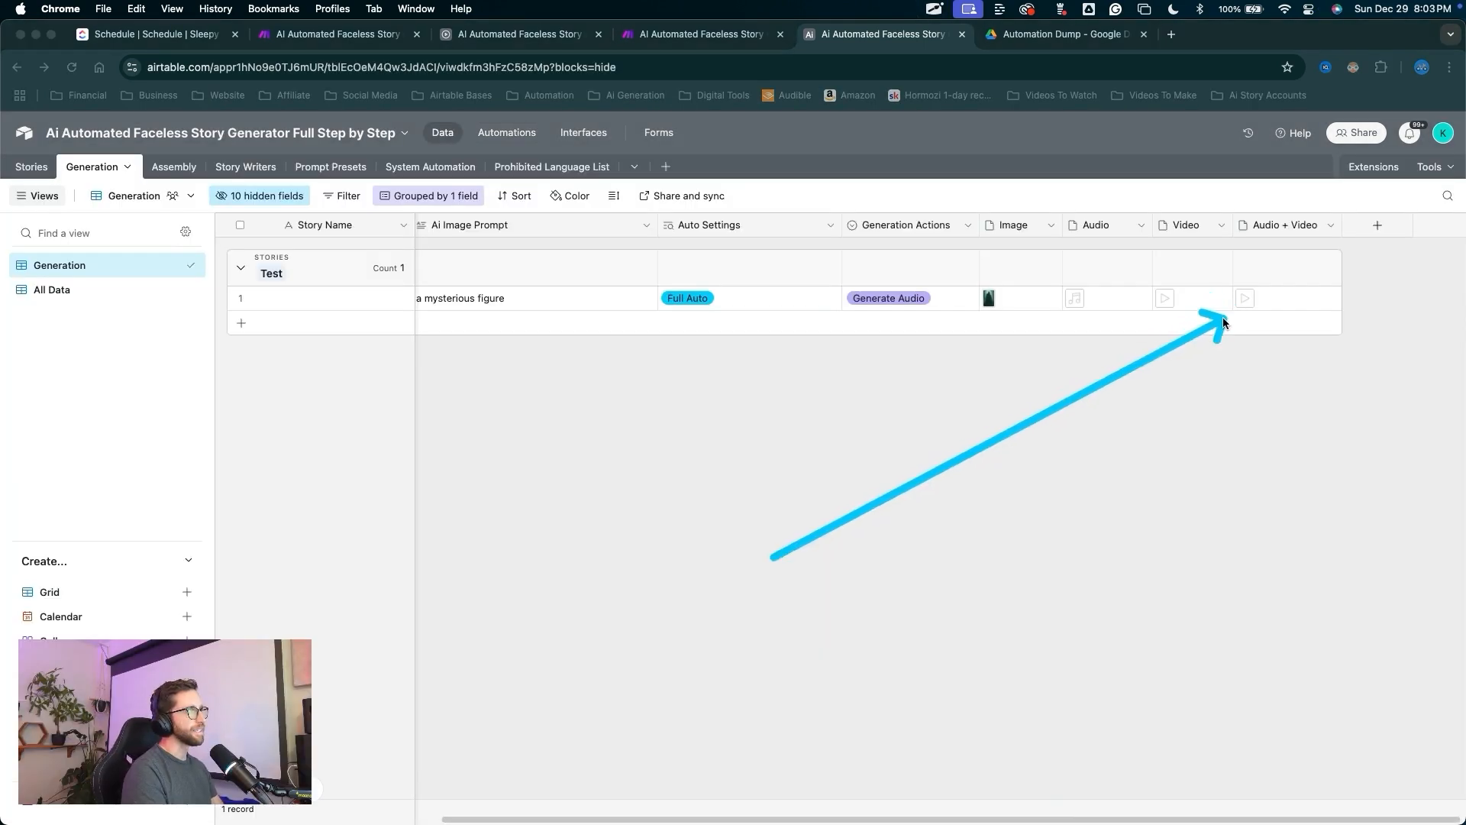
pyautogui.moveTo(775, 557)
pyautogui.mouseDown()
pyautogui.moveTo(619, 298)
pyautogui.moveTo(245, 288)
pyautogui.moveTo(355, 191)
pyautogui.mouseUp()
pyautogui.press('Escape')
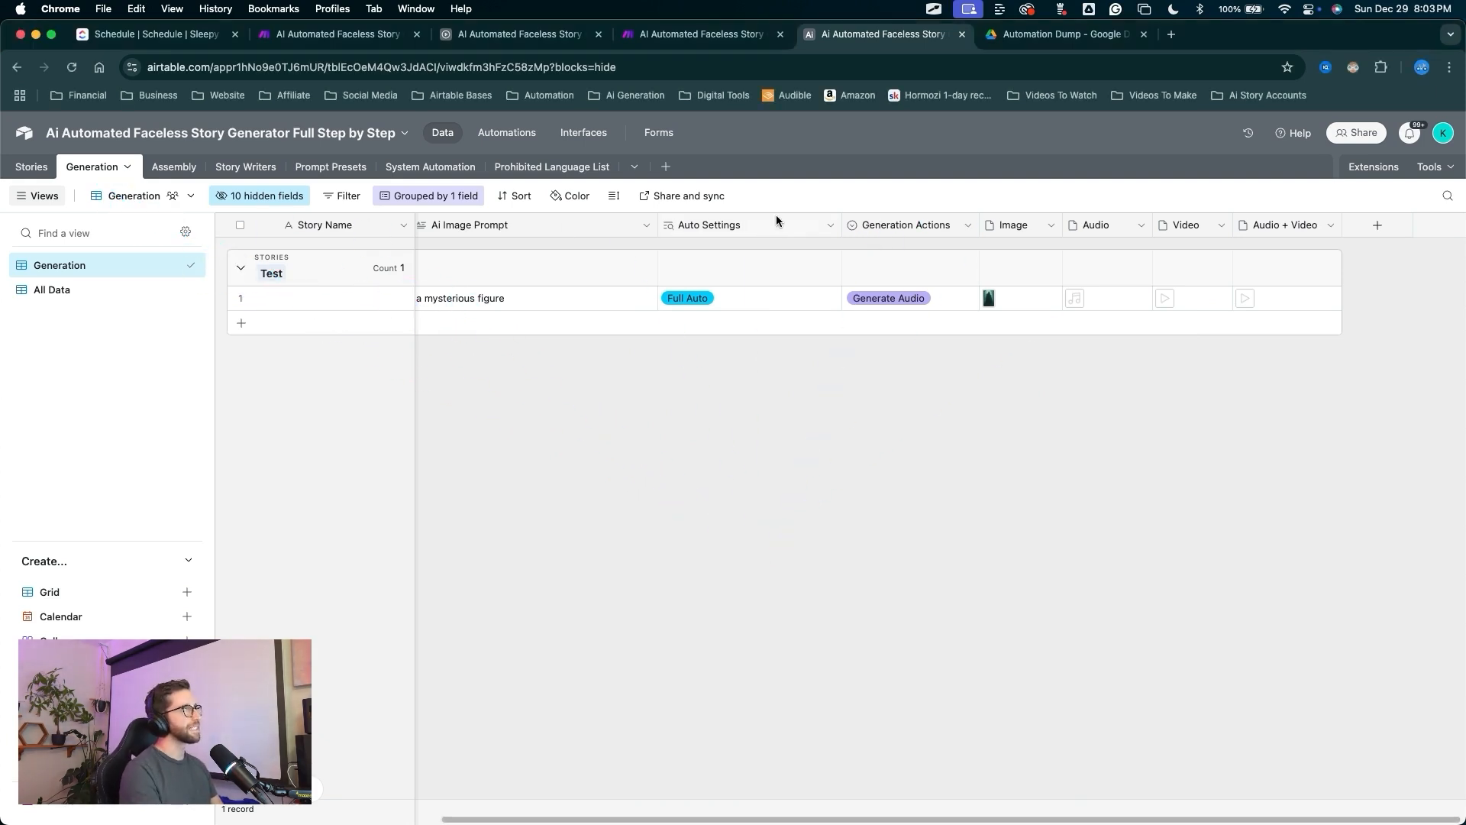
pyautogui.click(706, 35)
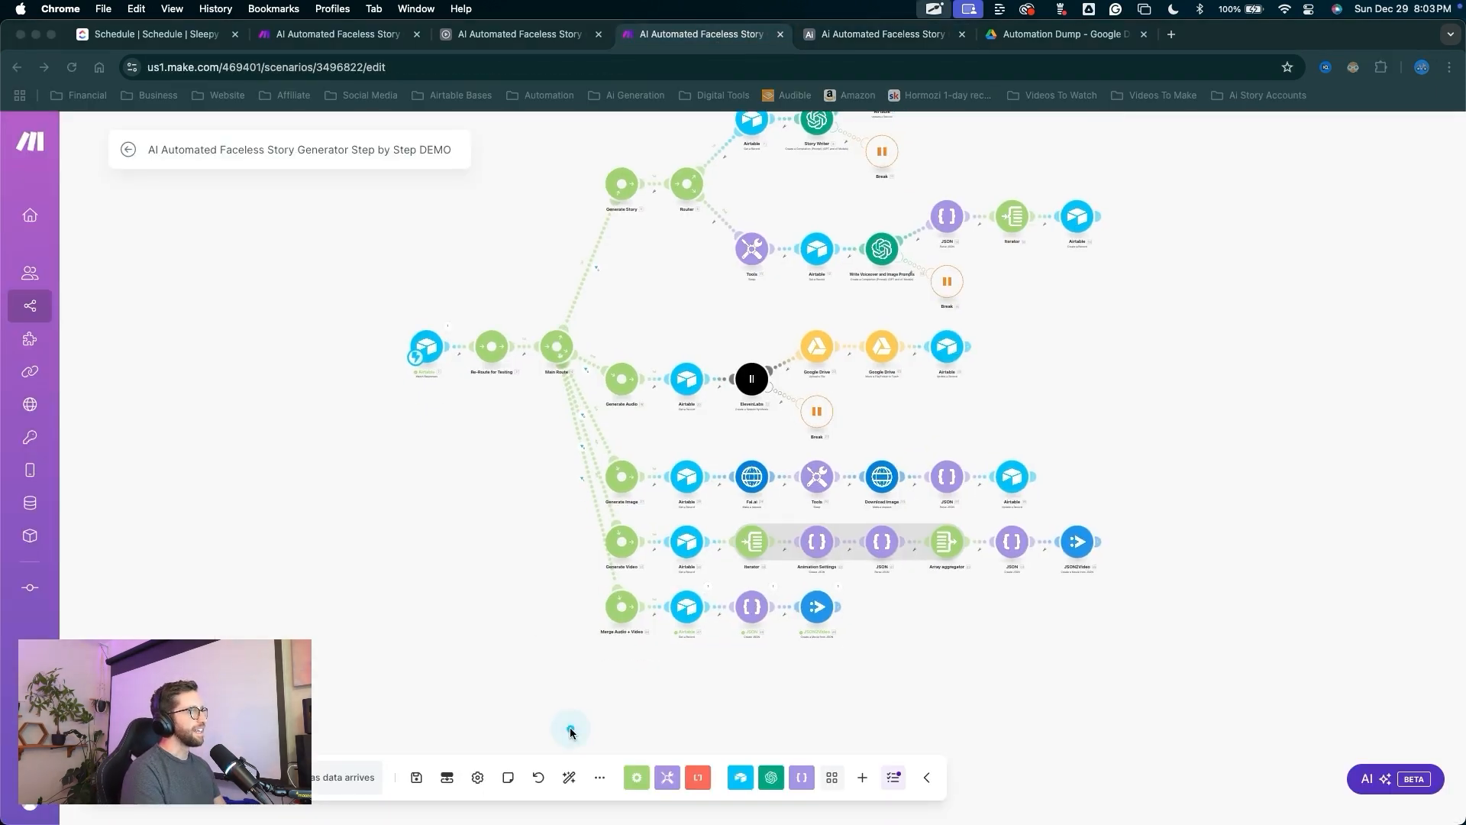
# Pan the Make canvas to review the Merge Audio + Video route.
pyautogui.moveTo(617, 622); pyautogui.dragTo(818, 608)
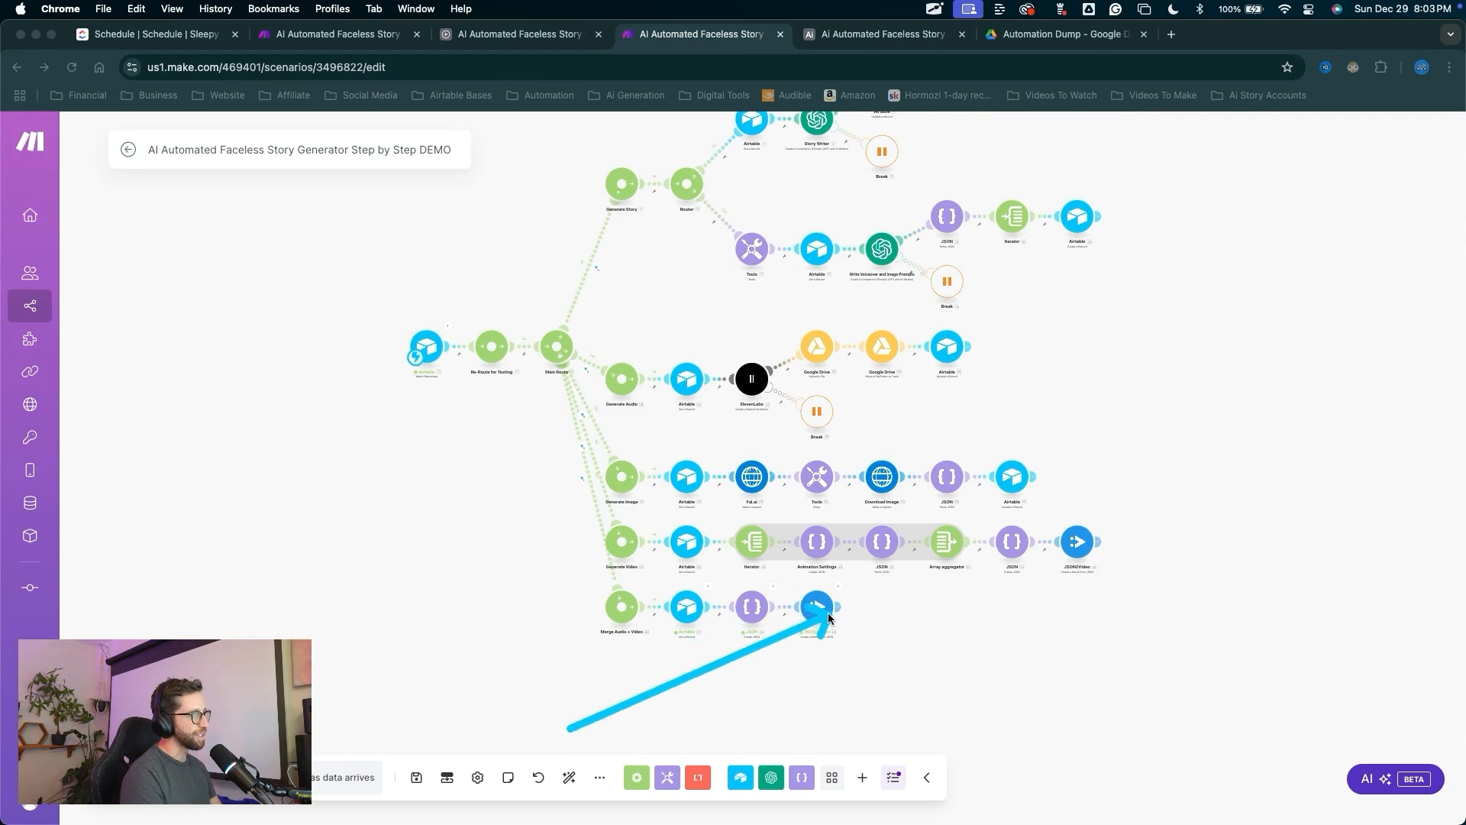
pyautogui.press('Escape')
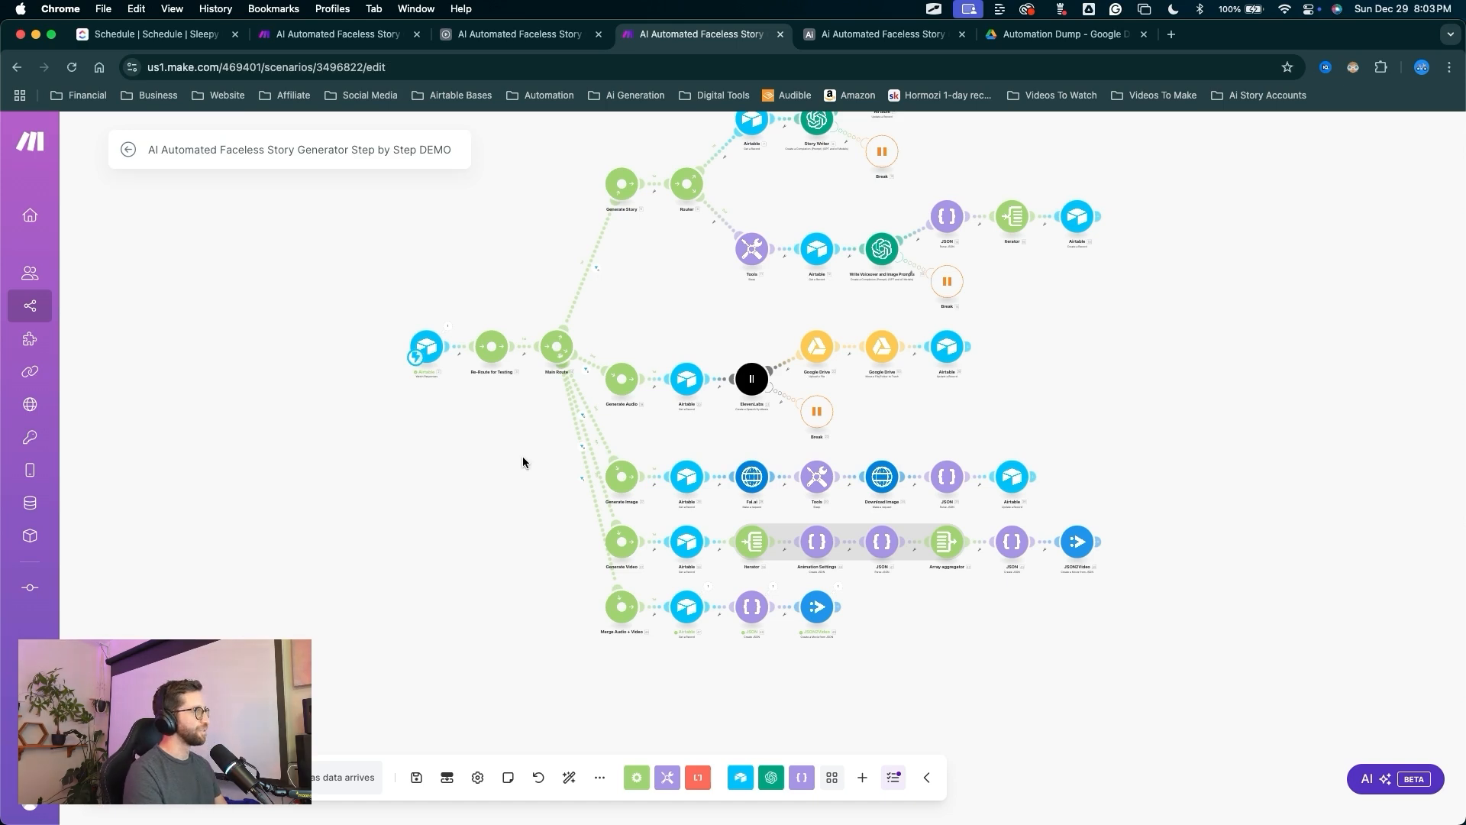
pyautogui.moveTo(1189, 296); pyautogui.dragTo(1097, 332)
pyautogui.moveTo(970, 362); pyautogui.dragTo(1049, 381)
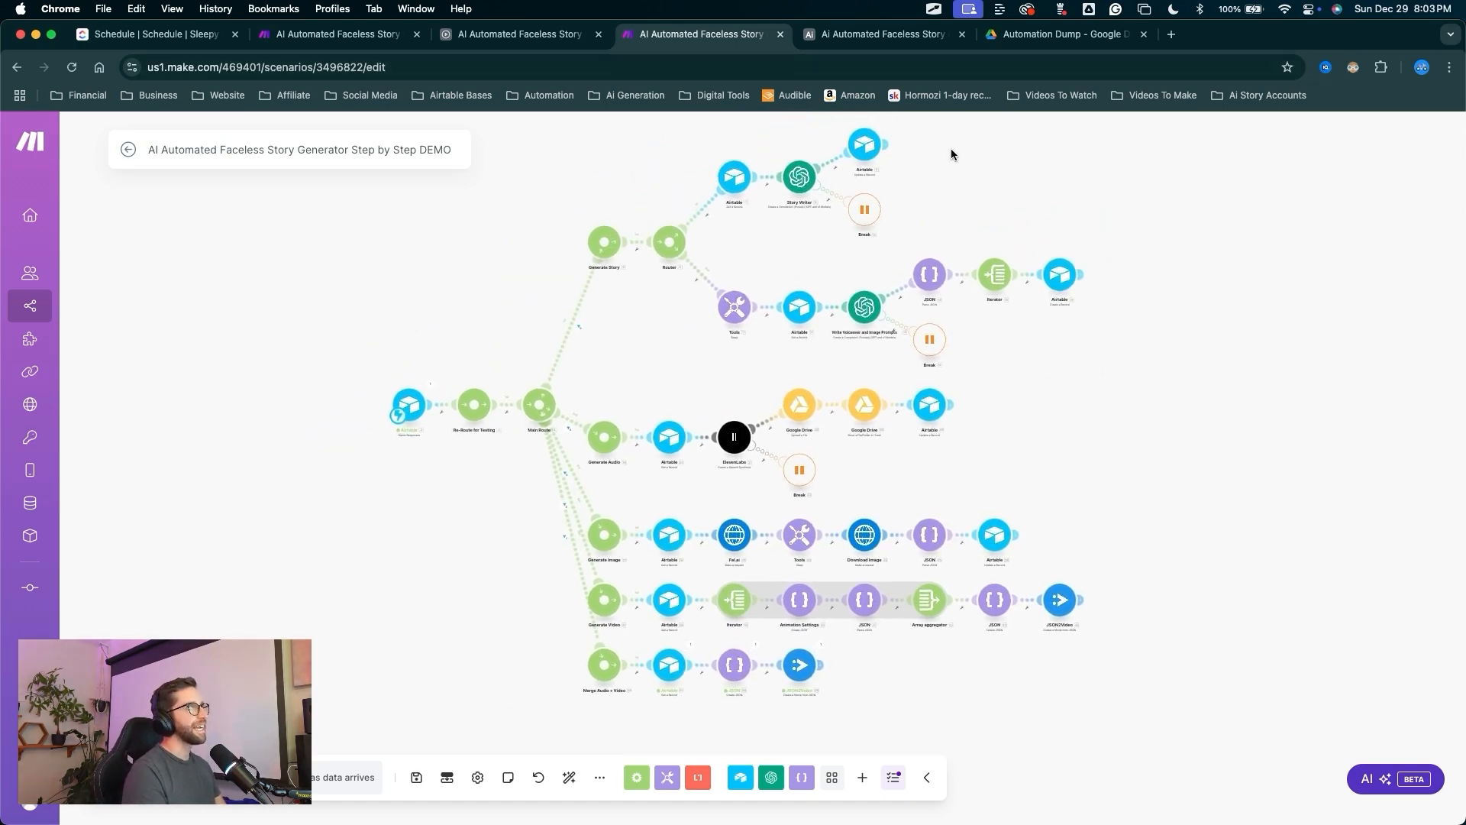
pyautogui.hotkey('ctrl', 'a')
pyautogui.moveTo(953, 167); pyautogui.dragTo(909, 84)
# In Airtable's automations, duplicate the Manual Merge Audio + Video automation.
pyautogui.click(884, 35)
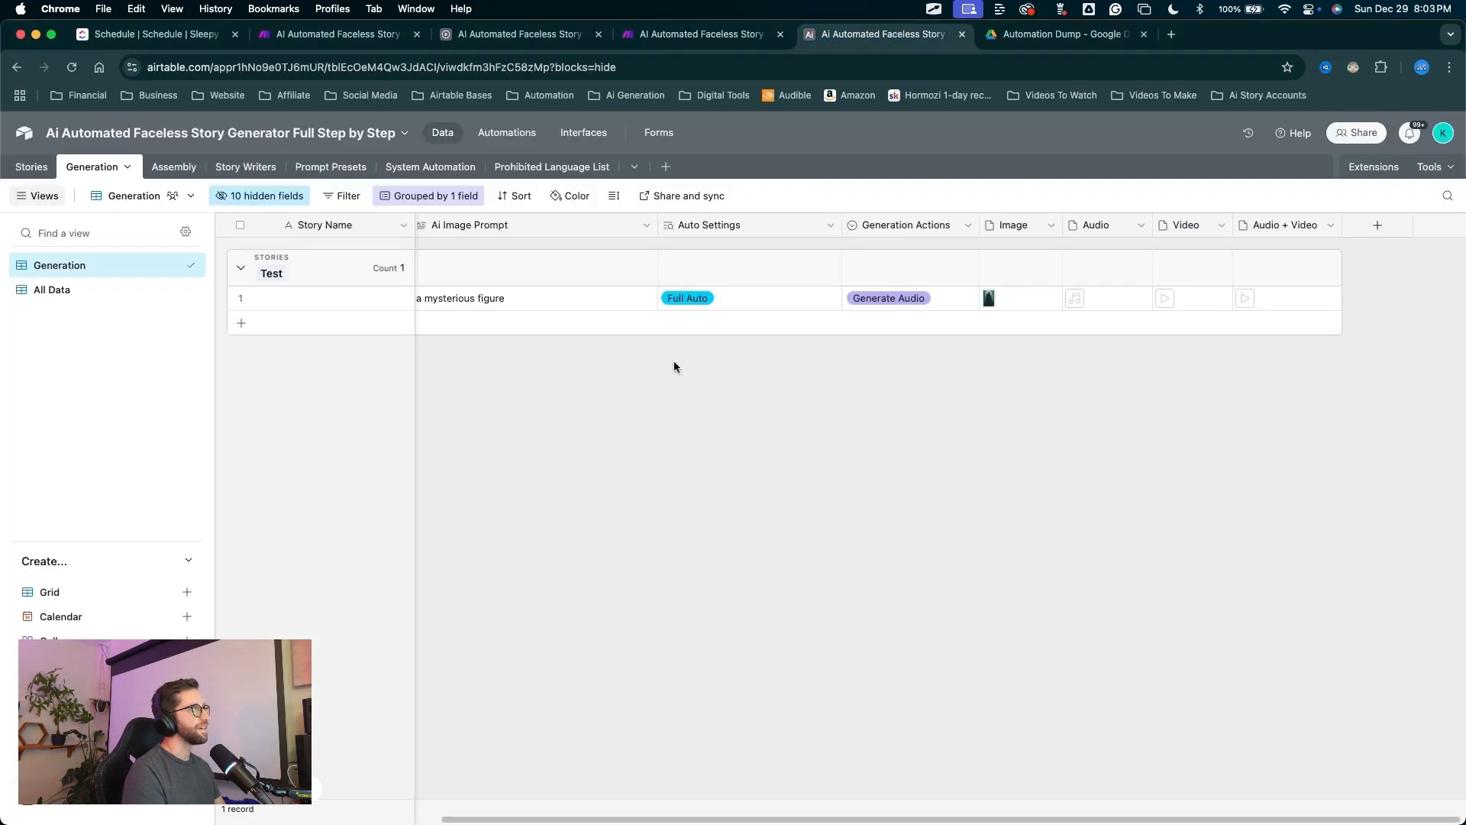
pyautogui.rightClick(527, 129)
pyautogui.click(526, 132)
pyautogui.click(523, 133)
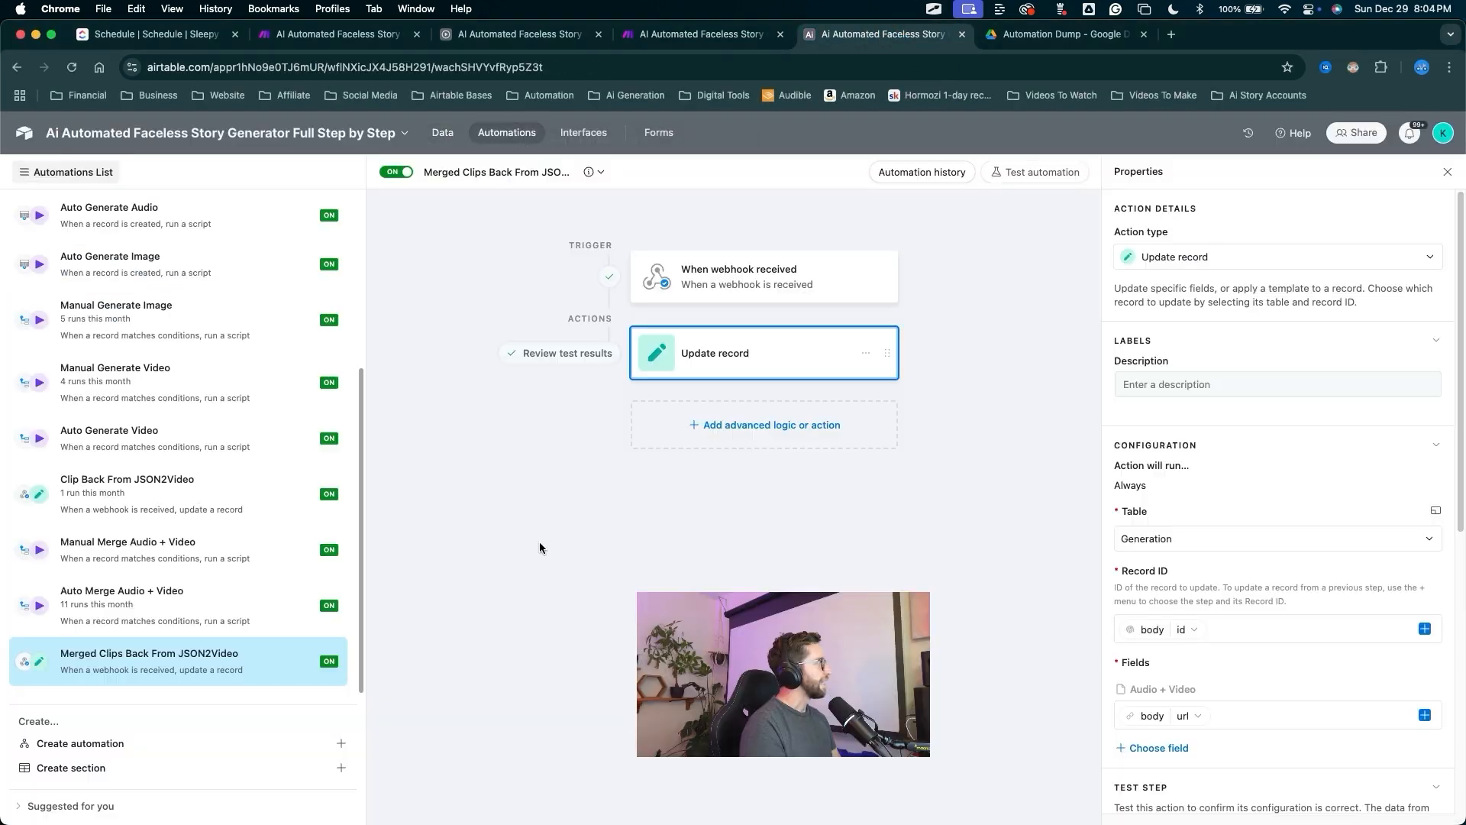
pyautogui.hotkey('ctrl', 'a')
pyautogui.moveTo(571, 538); pyautogui.dragTo(209, 544)
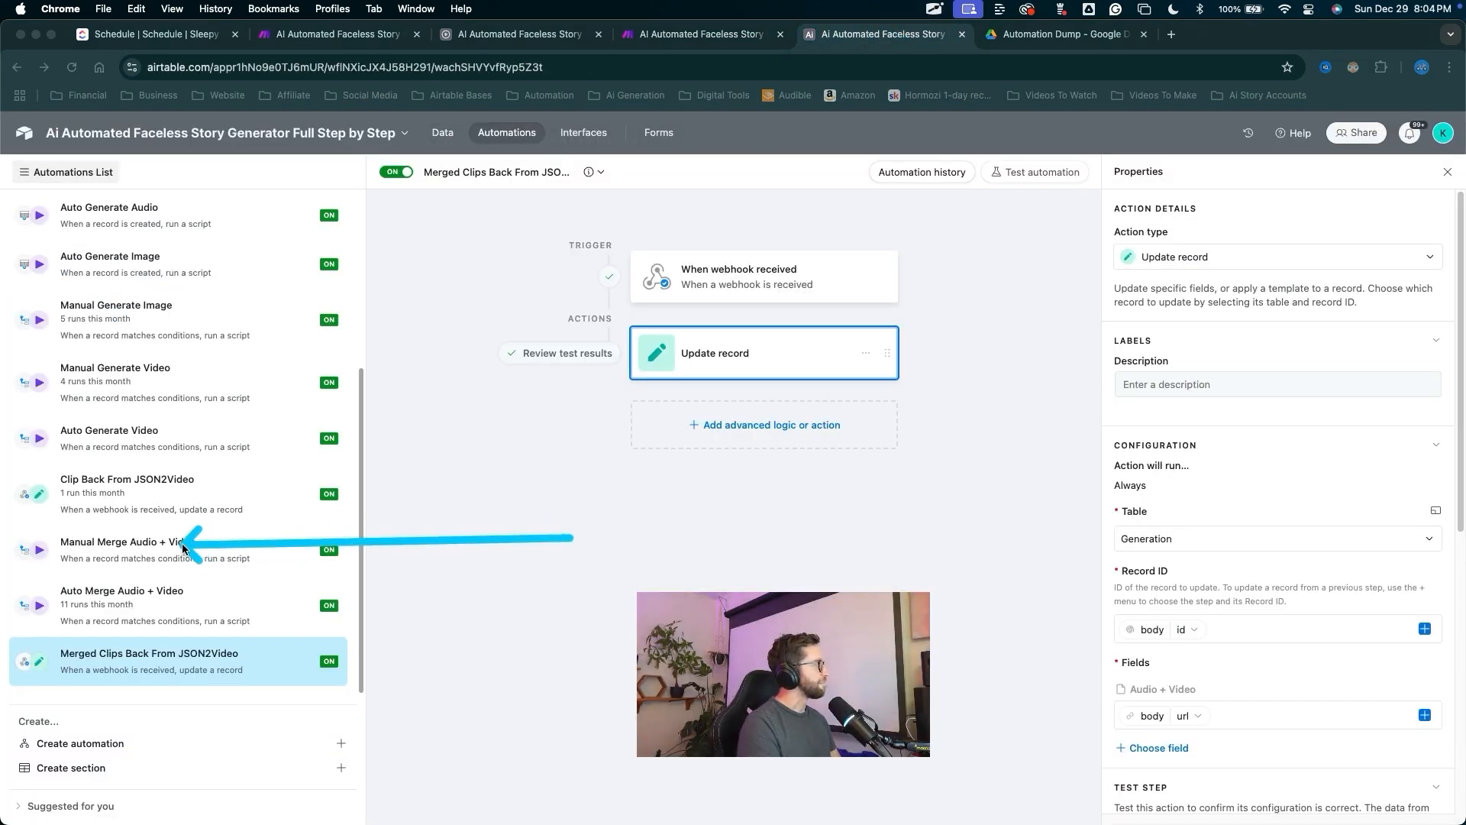
pyautogui.rightClick(183, 548)
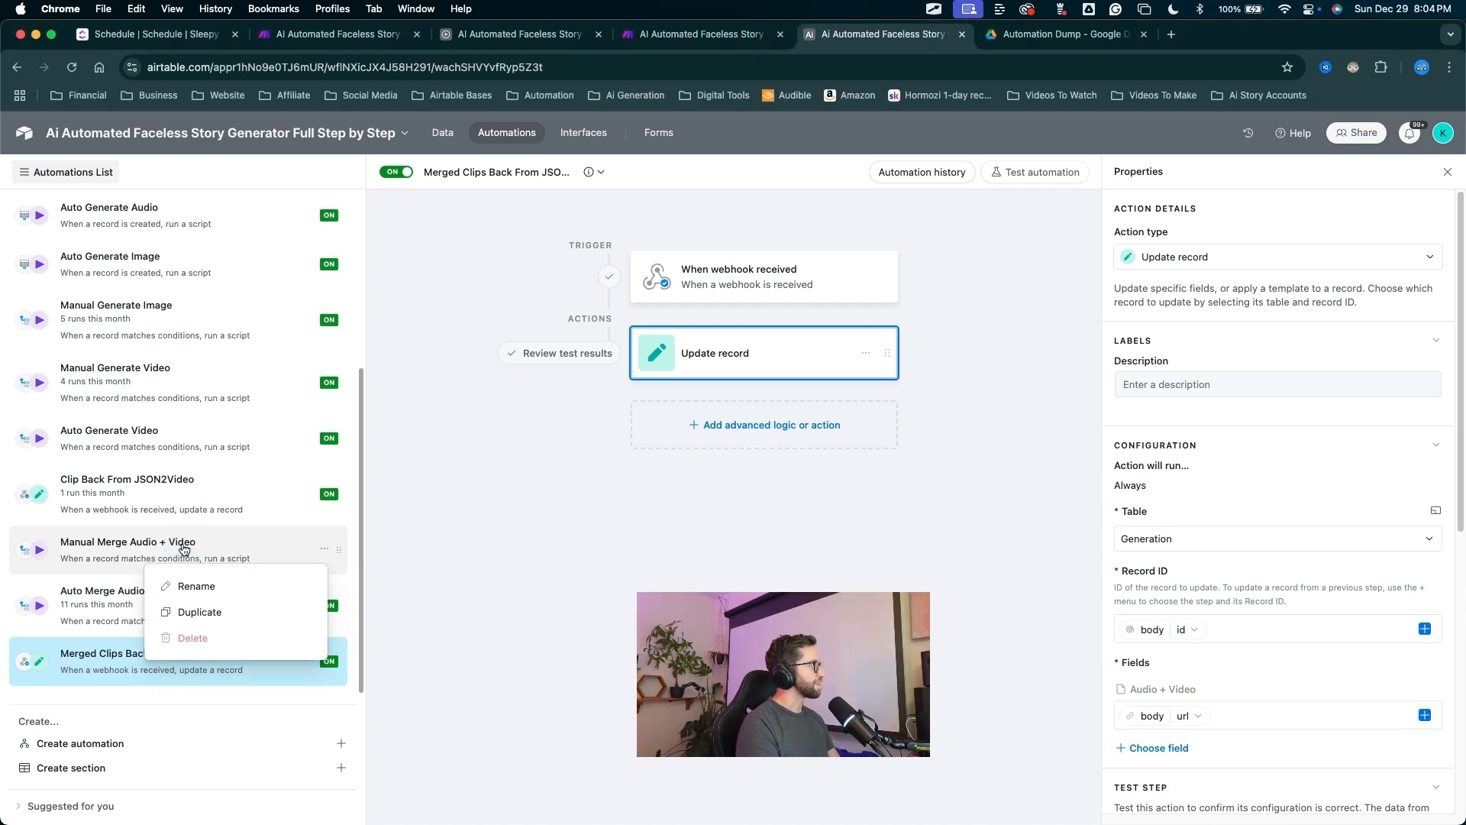
pyautogui.click(206, 613)
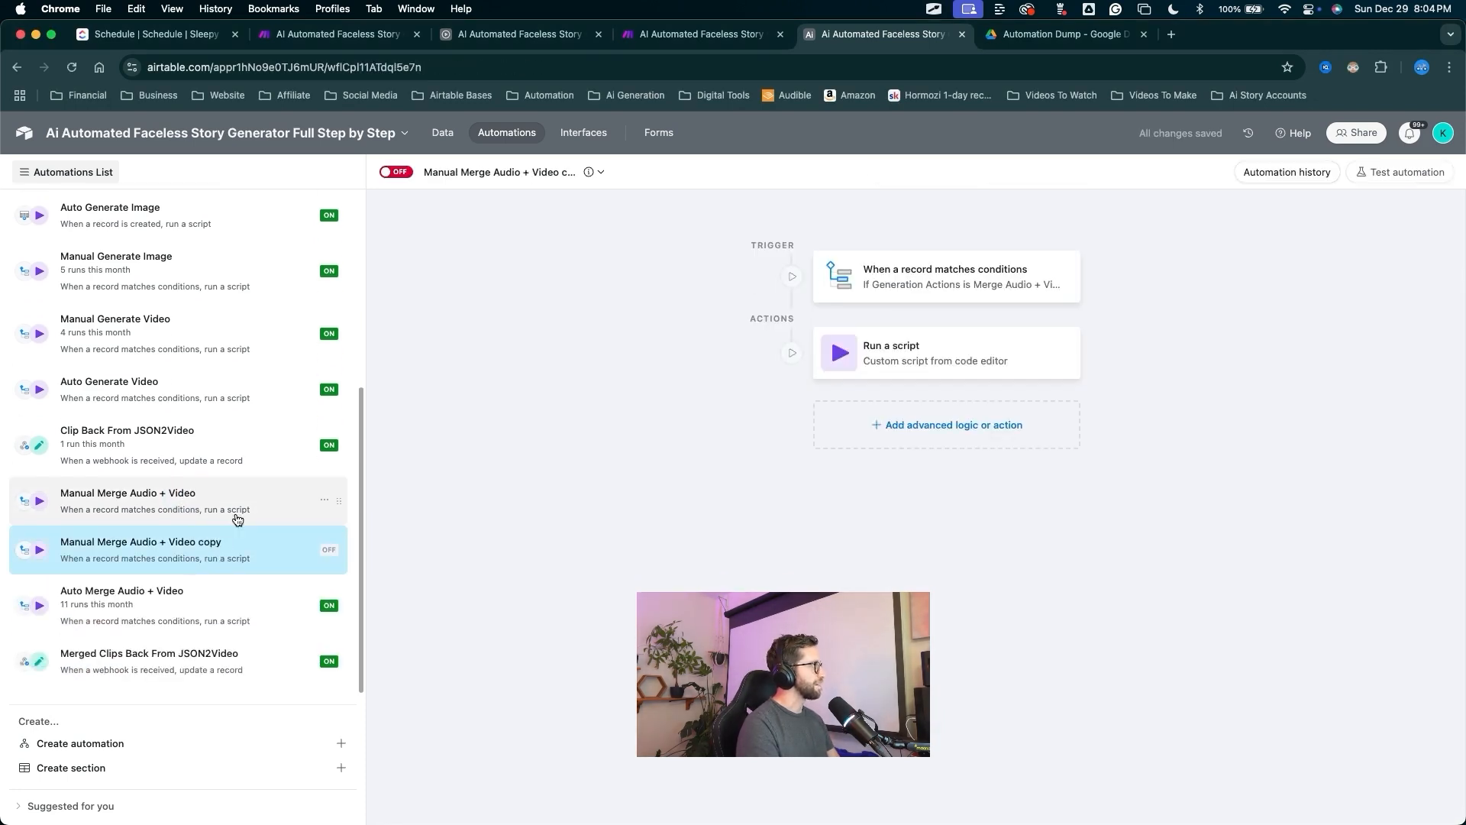
# Move the copy to the bottom of the list and rename it 'Combine all clips'.
pyautogui.moveTo(329, 555); pyautogui.dragTo(337, 661)
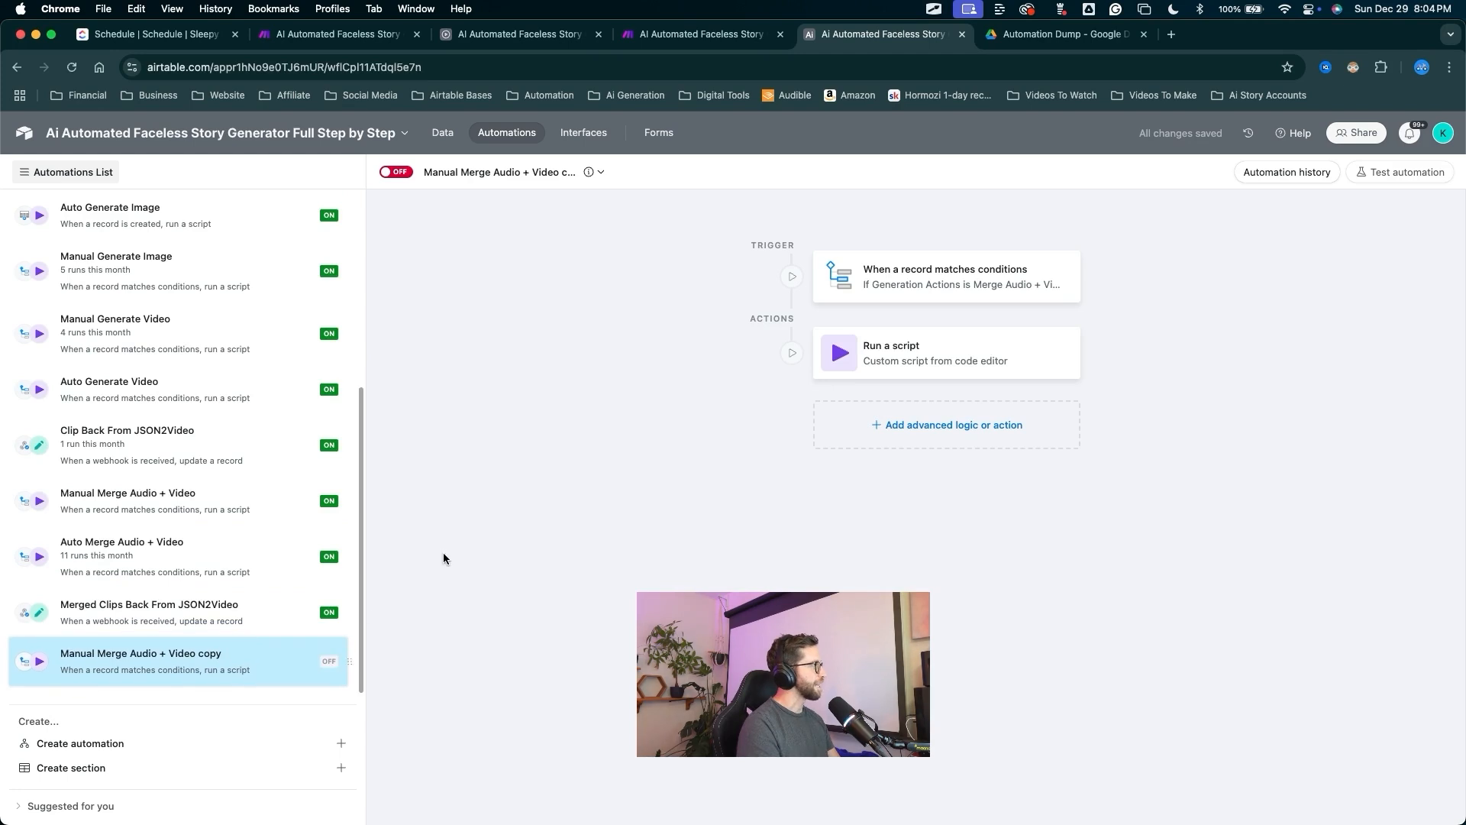
pyautogui.click(507, 172)
pyautogui.click(473, 205)
pyautogui.write('Combine all clips')
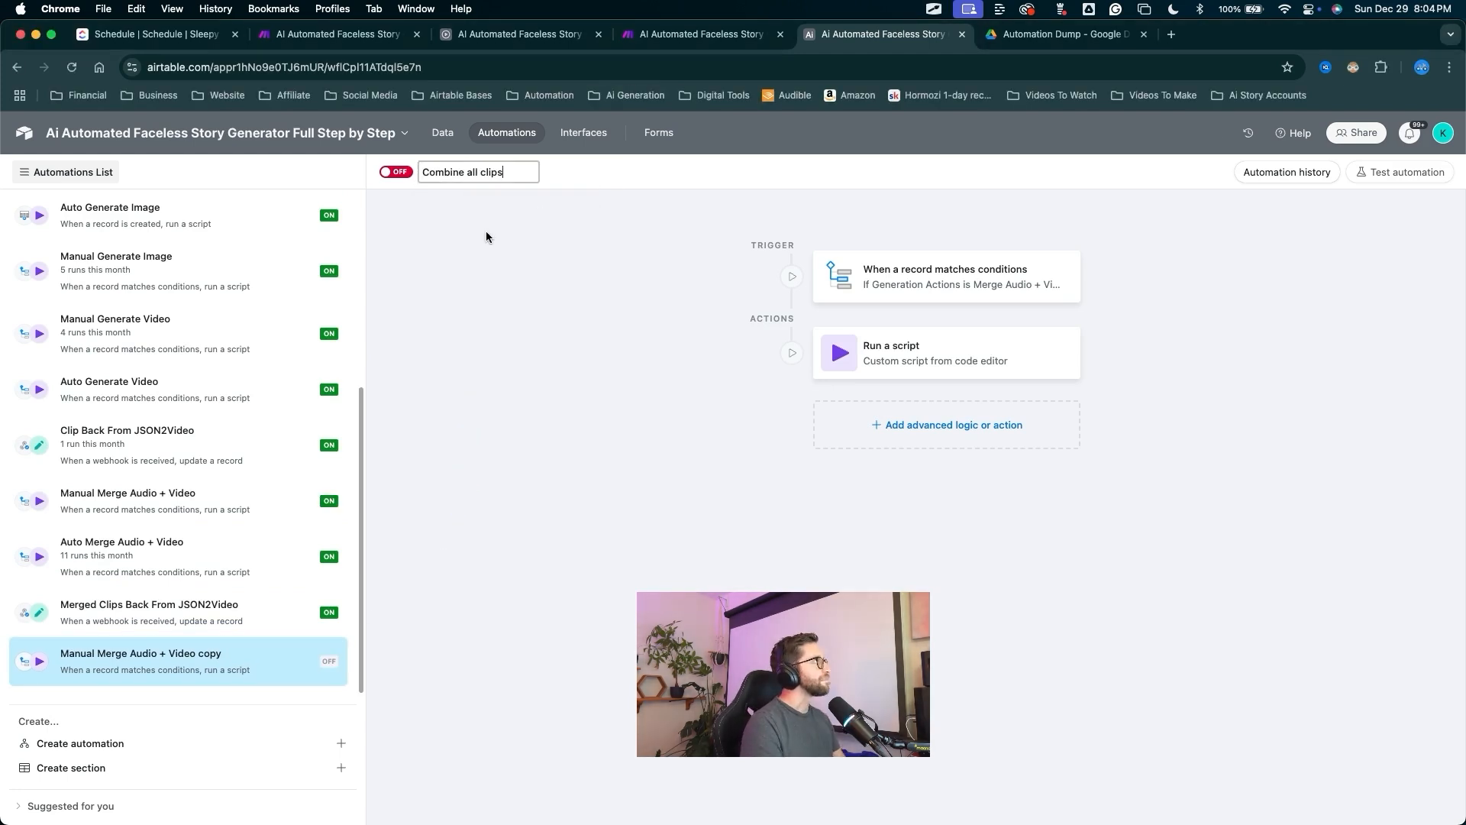
pyautogui.click(485, 230)
# Turn the Combine All Clips automation on and bring up its trigger settings.
pyautogui.hotkey('ctrl', 'Tab')
pyautogui.moveTo(470, 283); pyautogui.dragTo(413, 196)
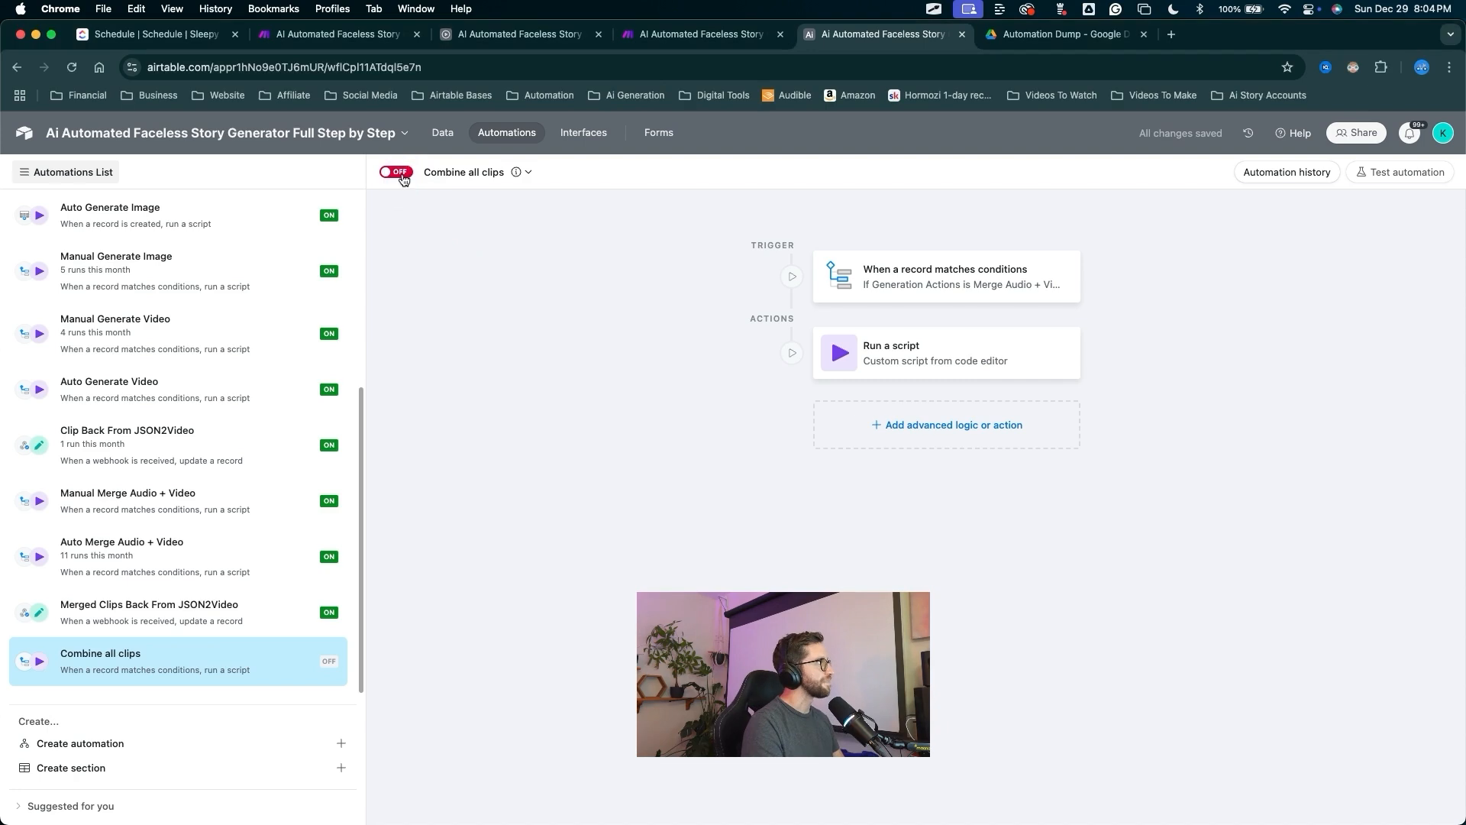
pyautogui.click(396, 172)
pyautogui.moveTo(641, 539)
pyautogui.mouseDown()
pyautogui.moveTo(844, 272)
pyautogui.moveTo(894, 277)
pyautogui.mouseUp()
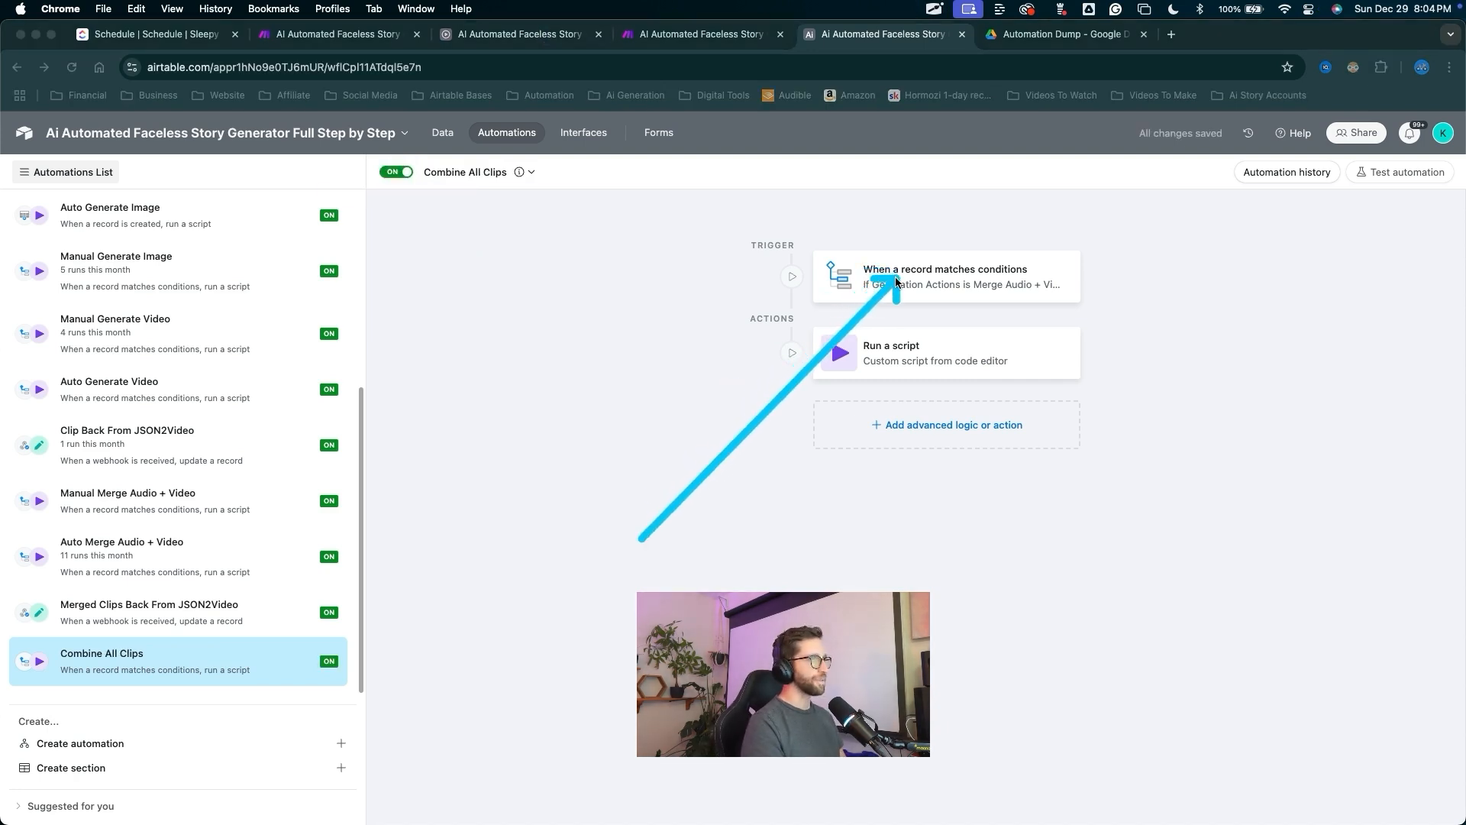
pyautogui.click(894, 276)
pyautogui.moveTo(972, 439)
pyautogui.mouseDown()
pyautogui.moveTo(1021, 400)
pyautogui.moveTo(1018, 354)
pyautogui.moveTo(794, 330)
pyautogui.moveTo(431, 205)
pyautogui.moveTo(1149, 374)
pyautogui.mouseUp()
# Point the trigger at the Assembly table and remove the three deleted-field conditions.
pyautogui.click(1153, 402)
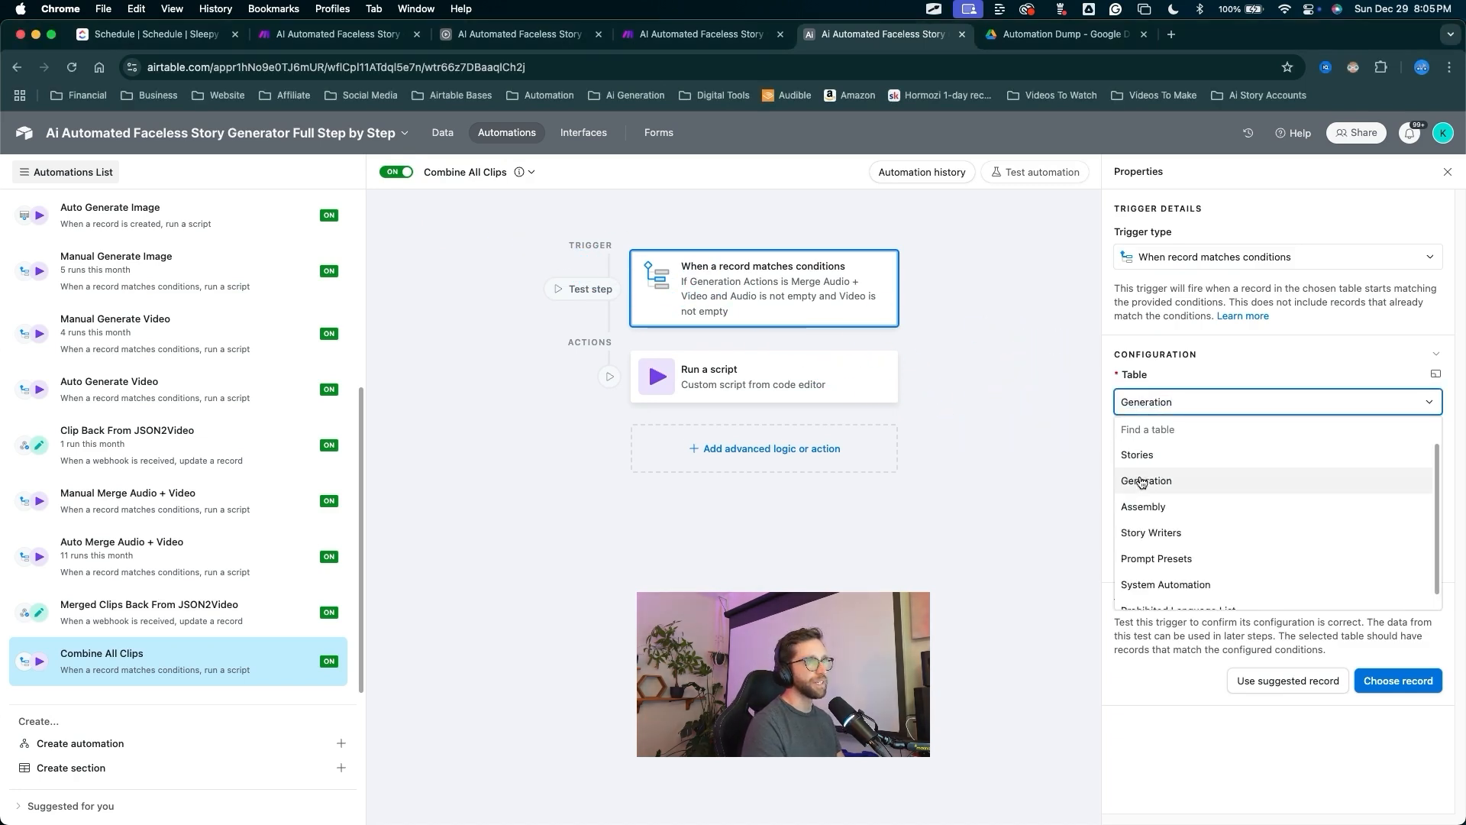
pyautogui.click(1143, 507)
pyautogui.moveTo(1062, 481); pyautogui.dragTo(1115, 473)
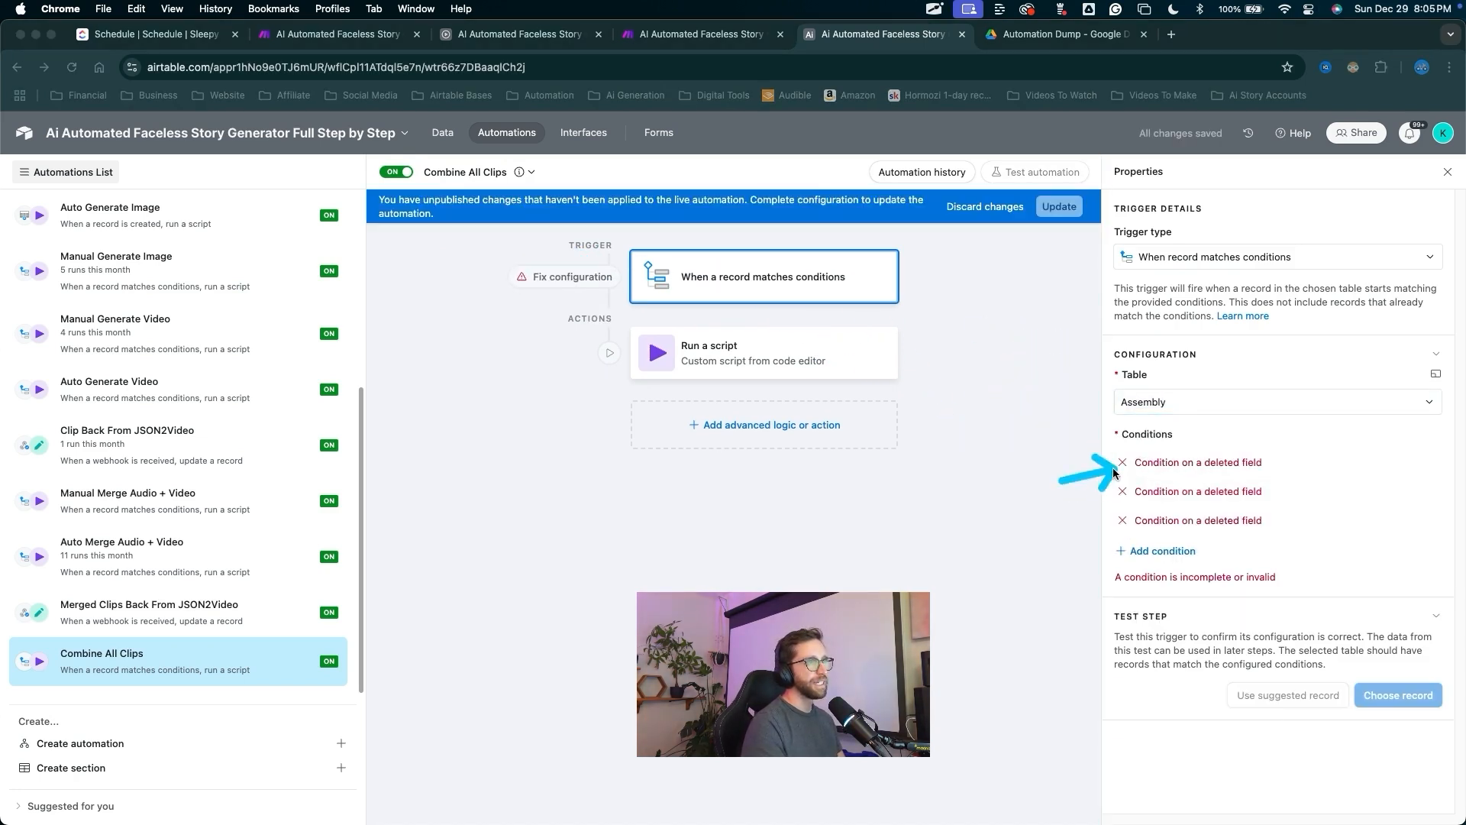
pyautogui.click(1122, 463)
pyautogui.click(1122, 463)
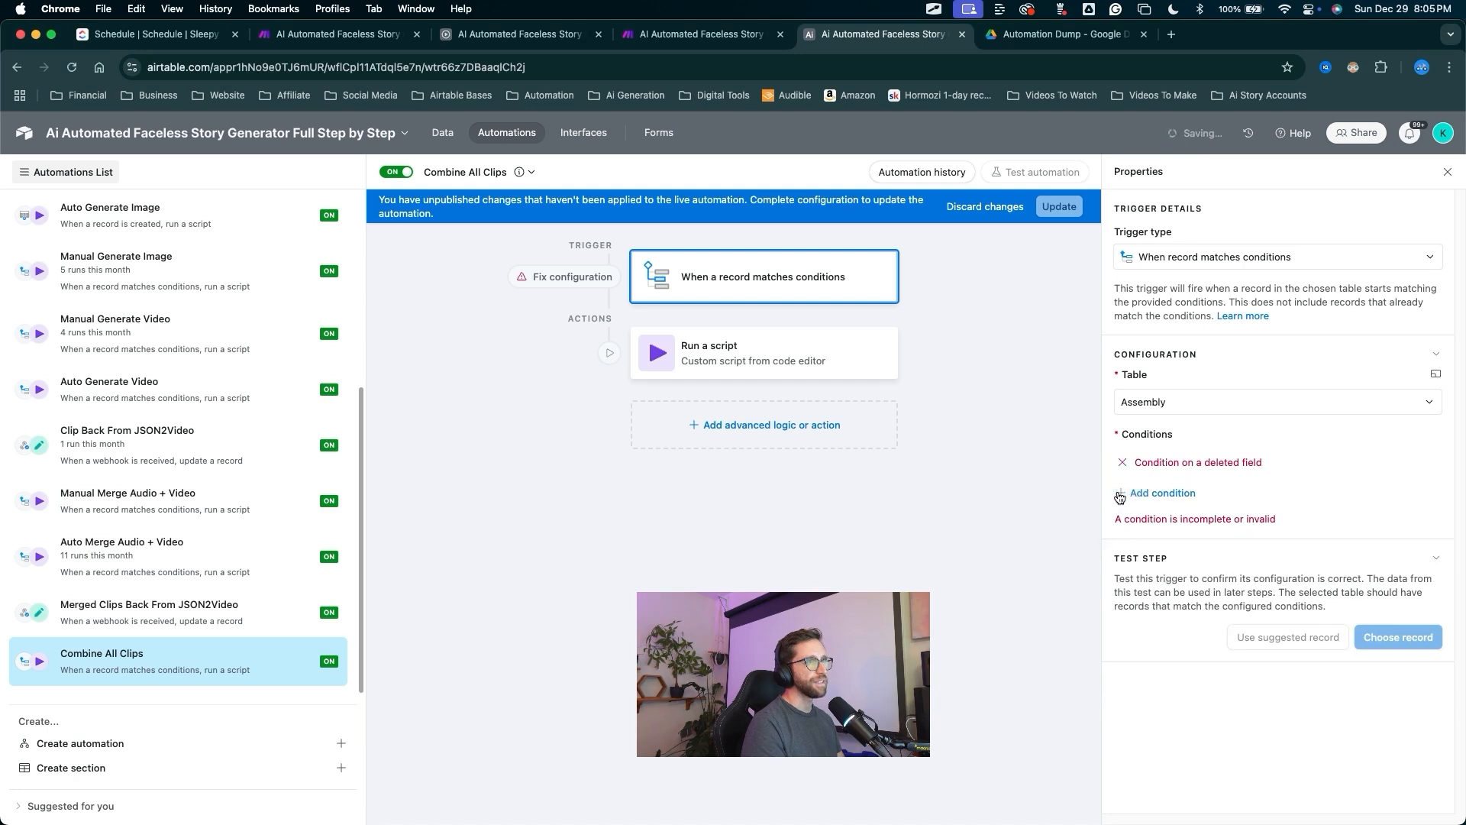
pyautogui.click(1122, 463)
pyautogui.moveTo(1001, 475); pyautogui.dragTo(1120, 462)
# Add a trigger condition: Audio + Video (from Generation) is not empty.
pyautogui.click(1126, 463)
pyautogui.moveTo(1196, 531); pyautogui.dragTo(1188, 458)
pyautogui.click(1188, 462)
pyautogui.scroll(-2, 1221, 657)
pyautogui.click(1221, 655)
pyautogui.click(1399, 462)
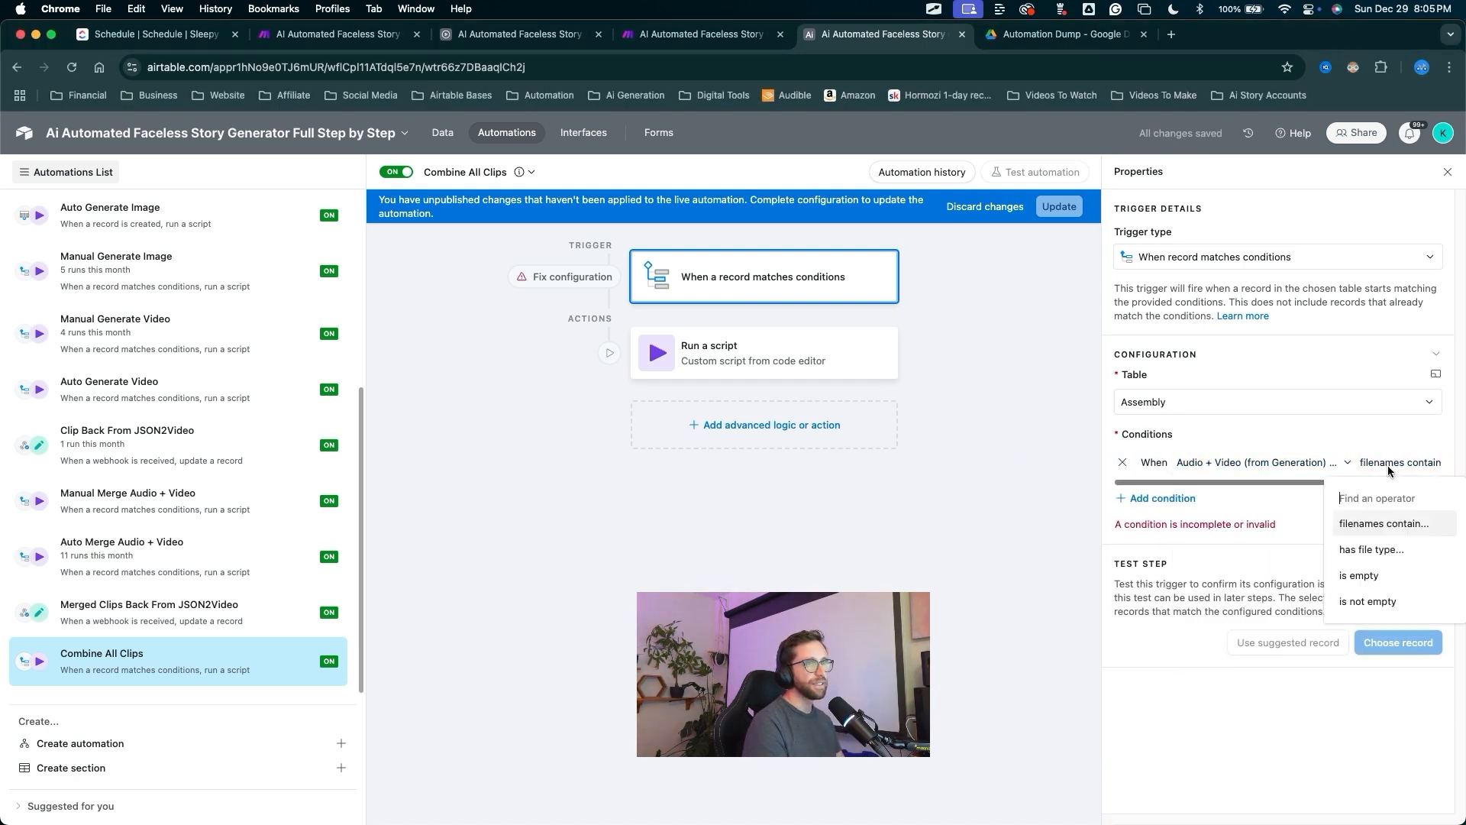
pyautogui.click(1360, 607)
# Add conditions Combined Video is empty and Assemble is checked, then publish the trigger.
pyautogui.click(1161, 497)
pyautogui.click(1191, 491)
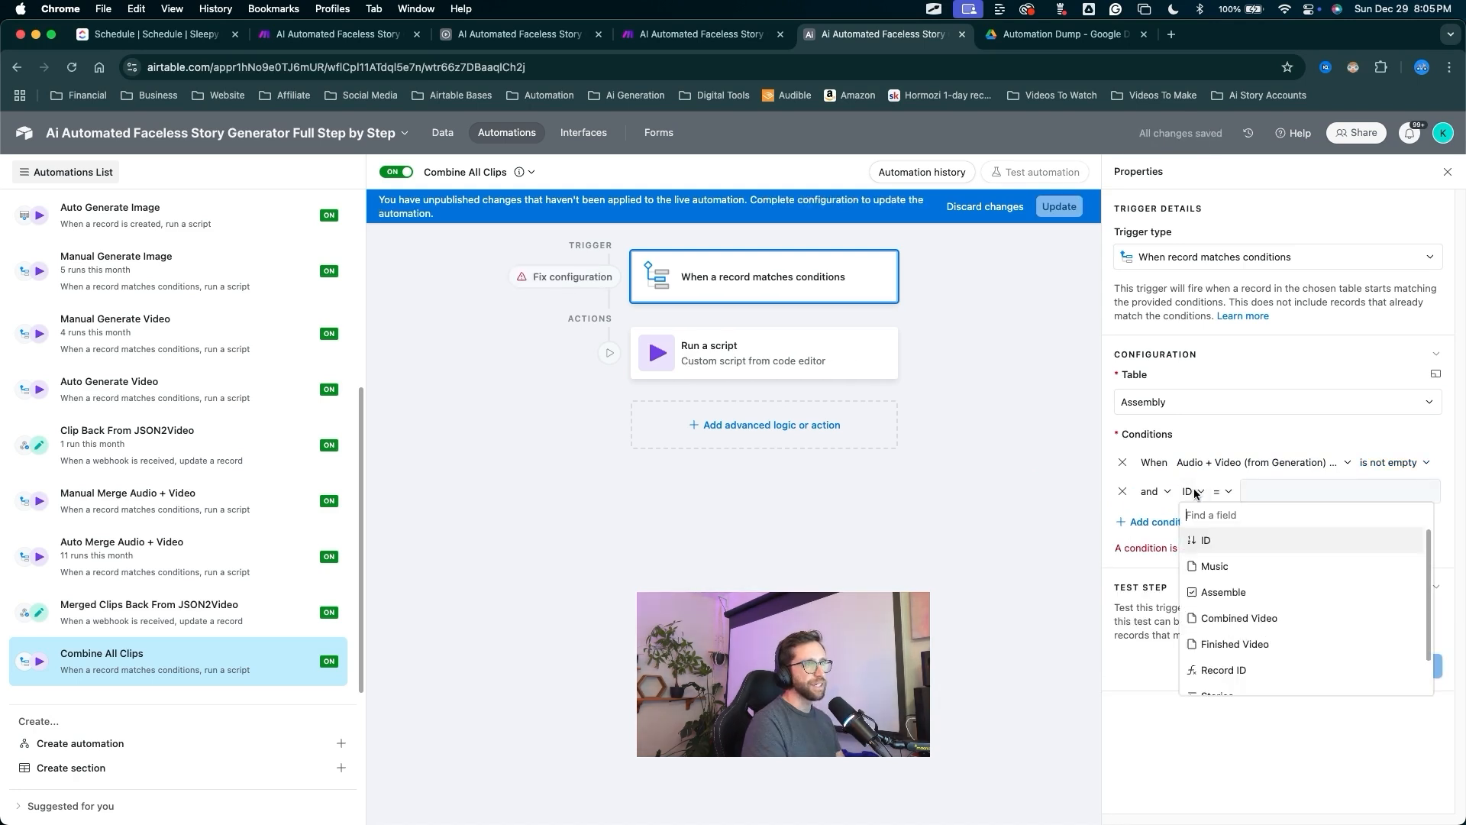
pyautogui.click(1236, 618)
pyautogui.click(1325, 492)
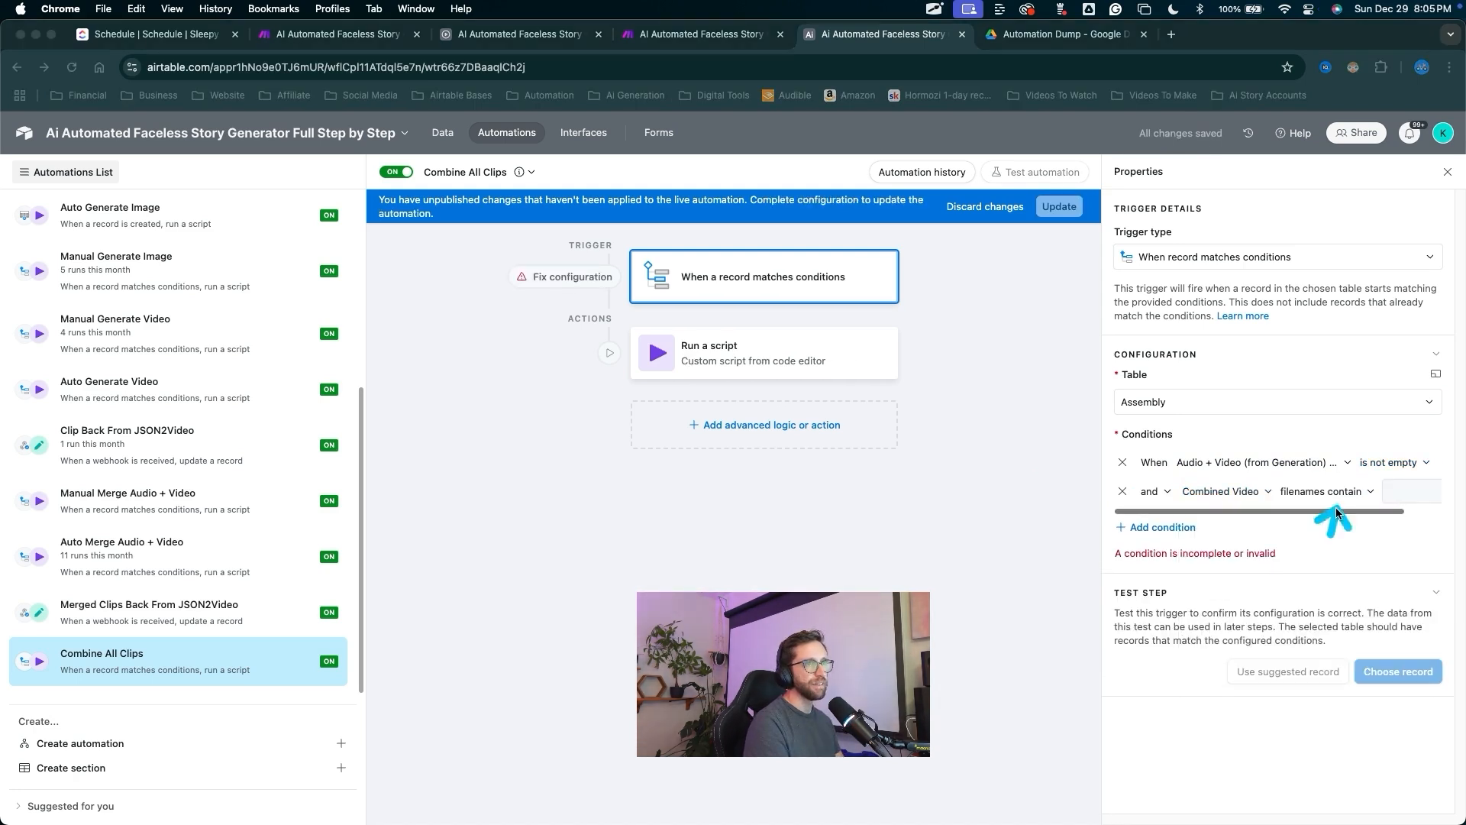
pyautogui.click(1312, 604)
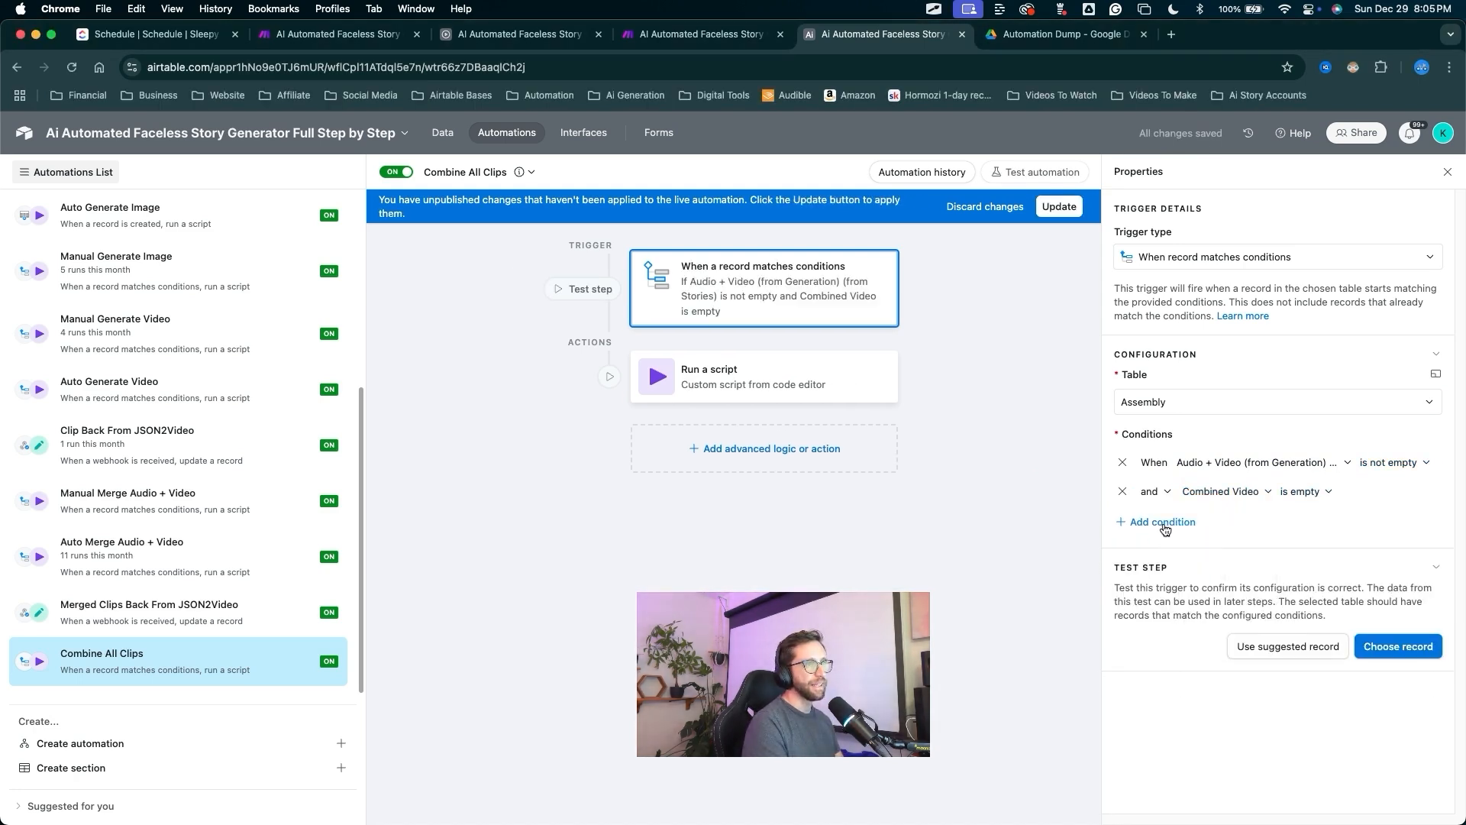
pyautogui.click(1163, 527)
pyautogui.click(1214, 521)
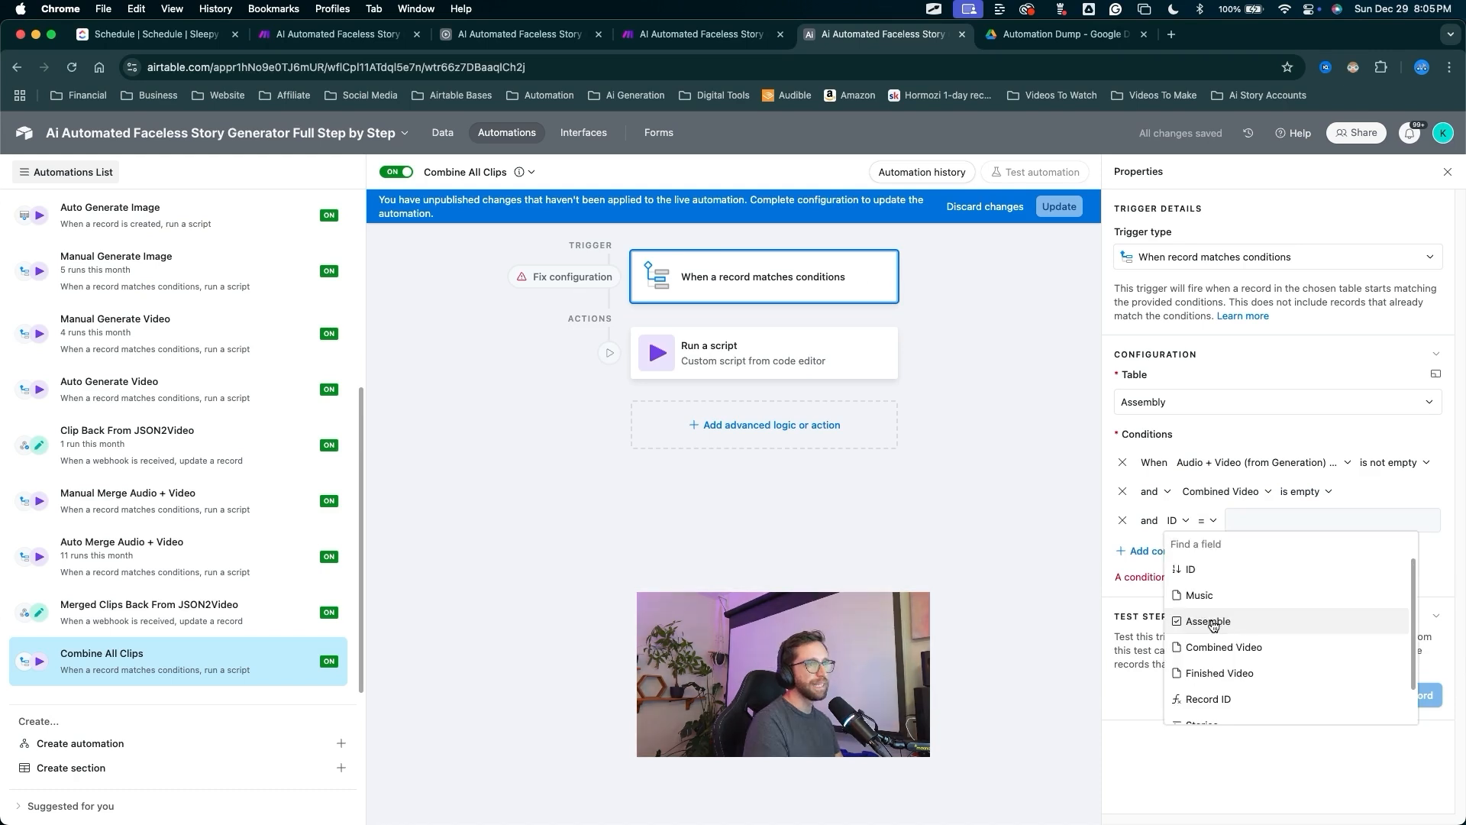
pyautogui.click(1213, 622)
pyautogui.moveTo(1272, 637); pyautogui.dragTo(1267, 527)
pyautogui.moveTo(979, 495); pyautogui.dragTo(1062, 204)
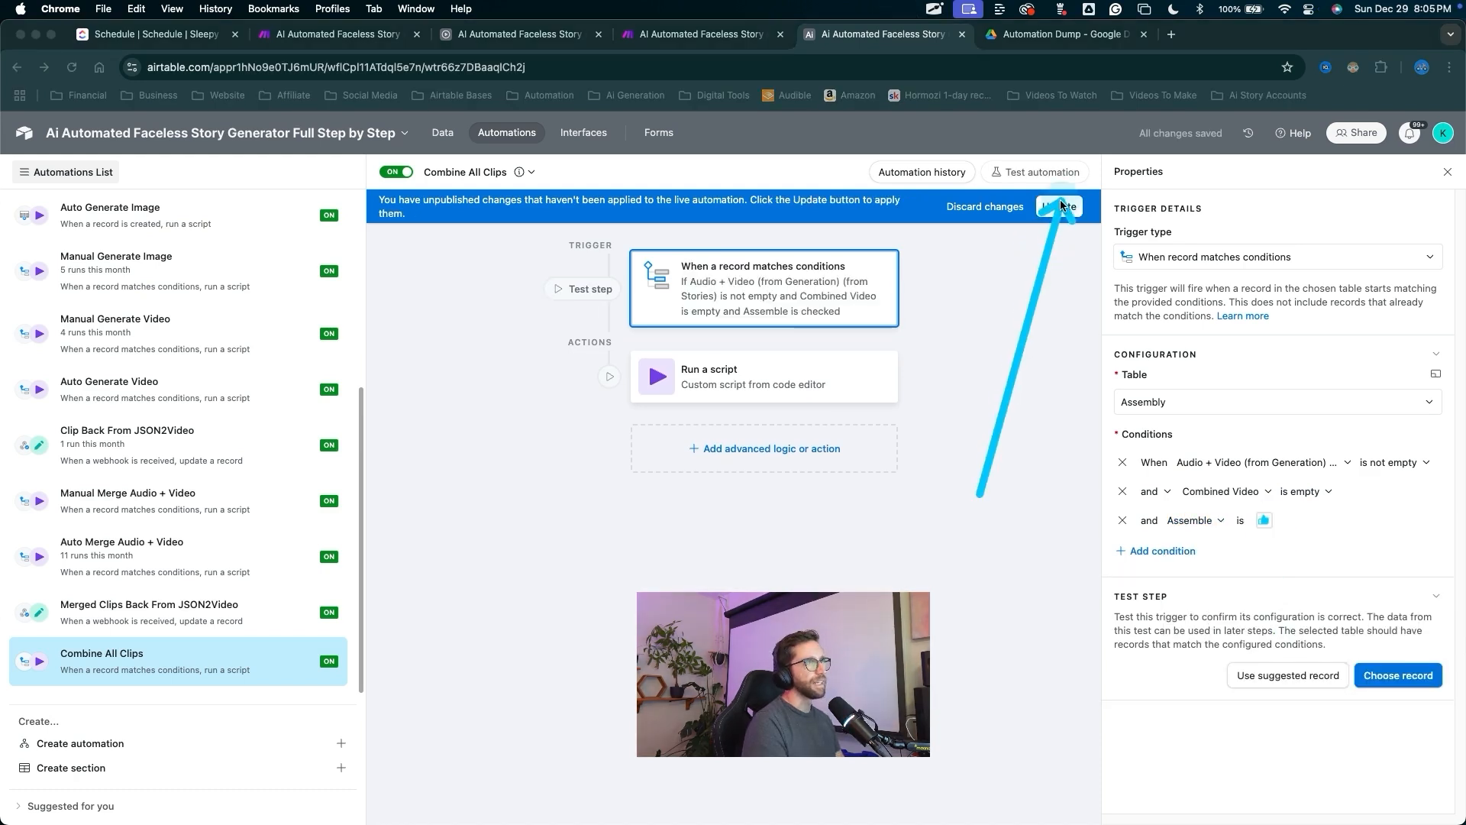
pyautogui.click(1062, 205)
pyautogui.moveTo(1023, 263); pyautogui.dragTo(817, 371)
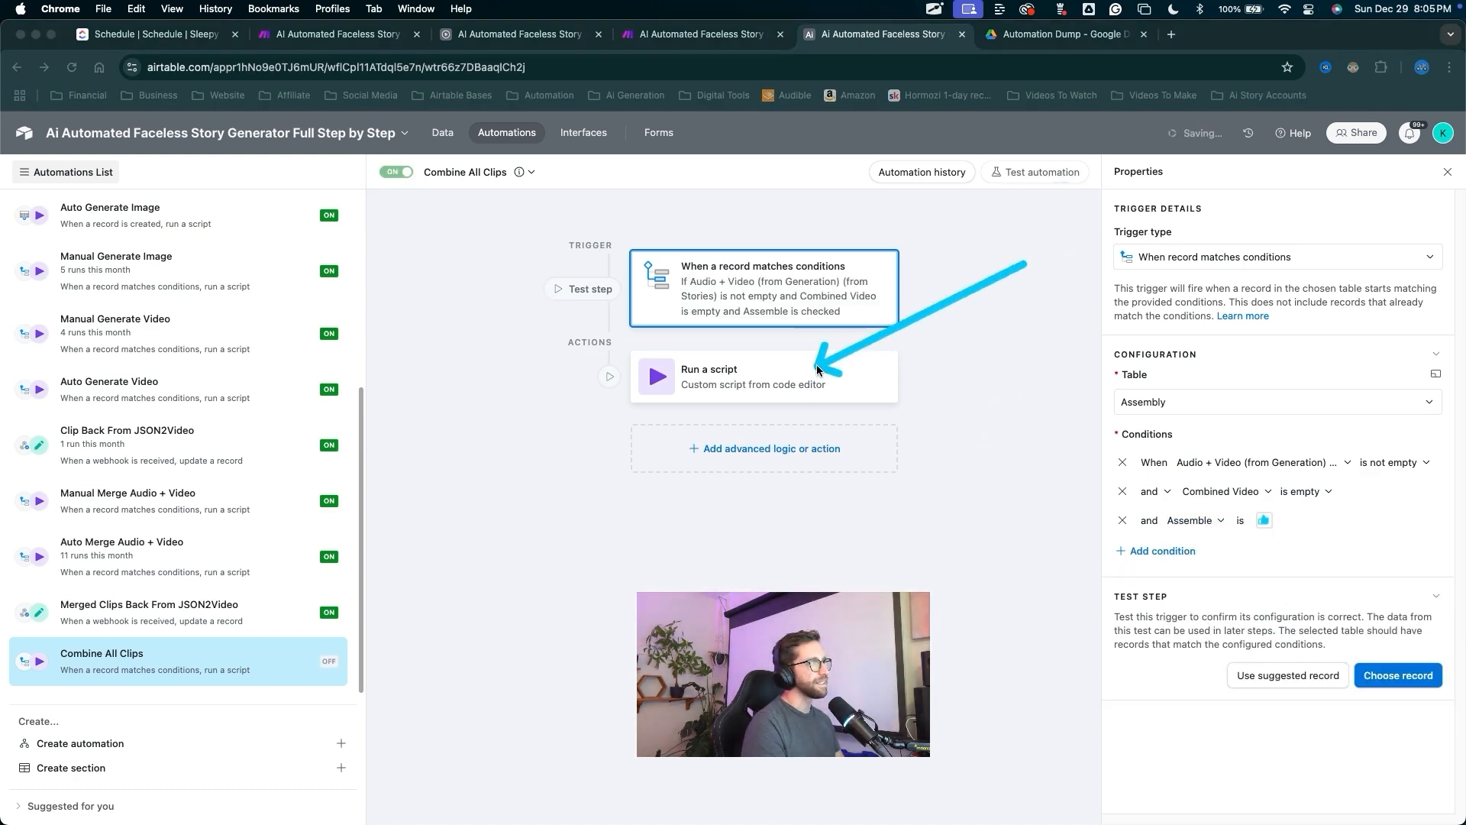
# Change the script step's action input to combineClips, publish, and return to Make.
pyautogui.click(716, 386)
pyautogui.moveTo(935, 656)
pyautogui.mouseDown()
pyautogui.moveTo(1203, 664)
pyautogui.moveTo(1085, 670)
pyautogui.mouseUp()
pyautogui.write('combineClips')
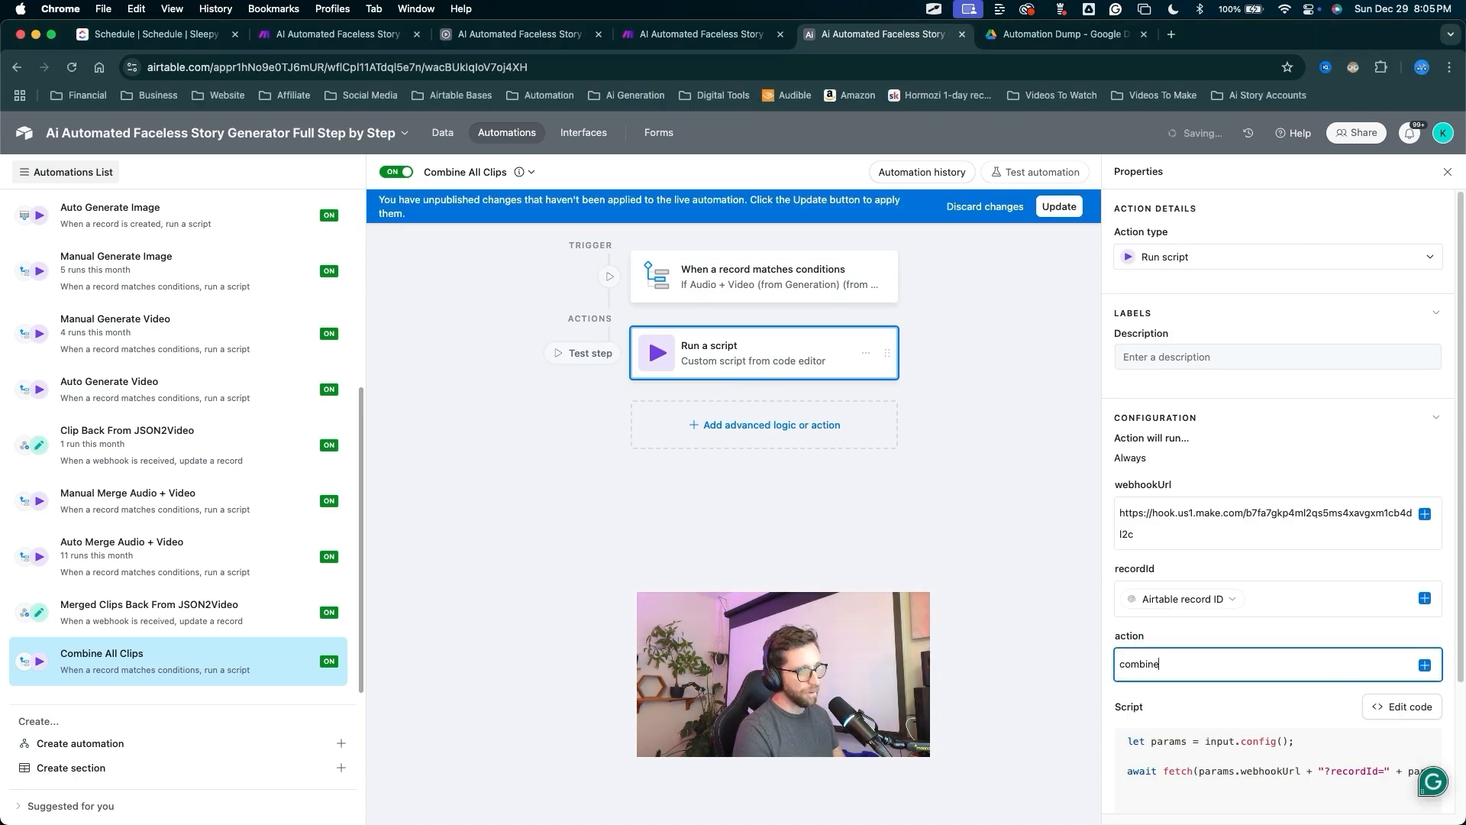
pyautogui.click(1059, 206)
pyautogui.moveTo(1196, 674); pyautogui.dragTo(1055, 664)
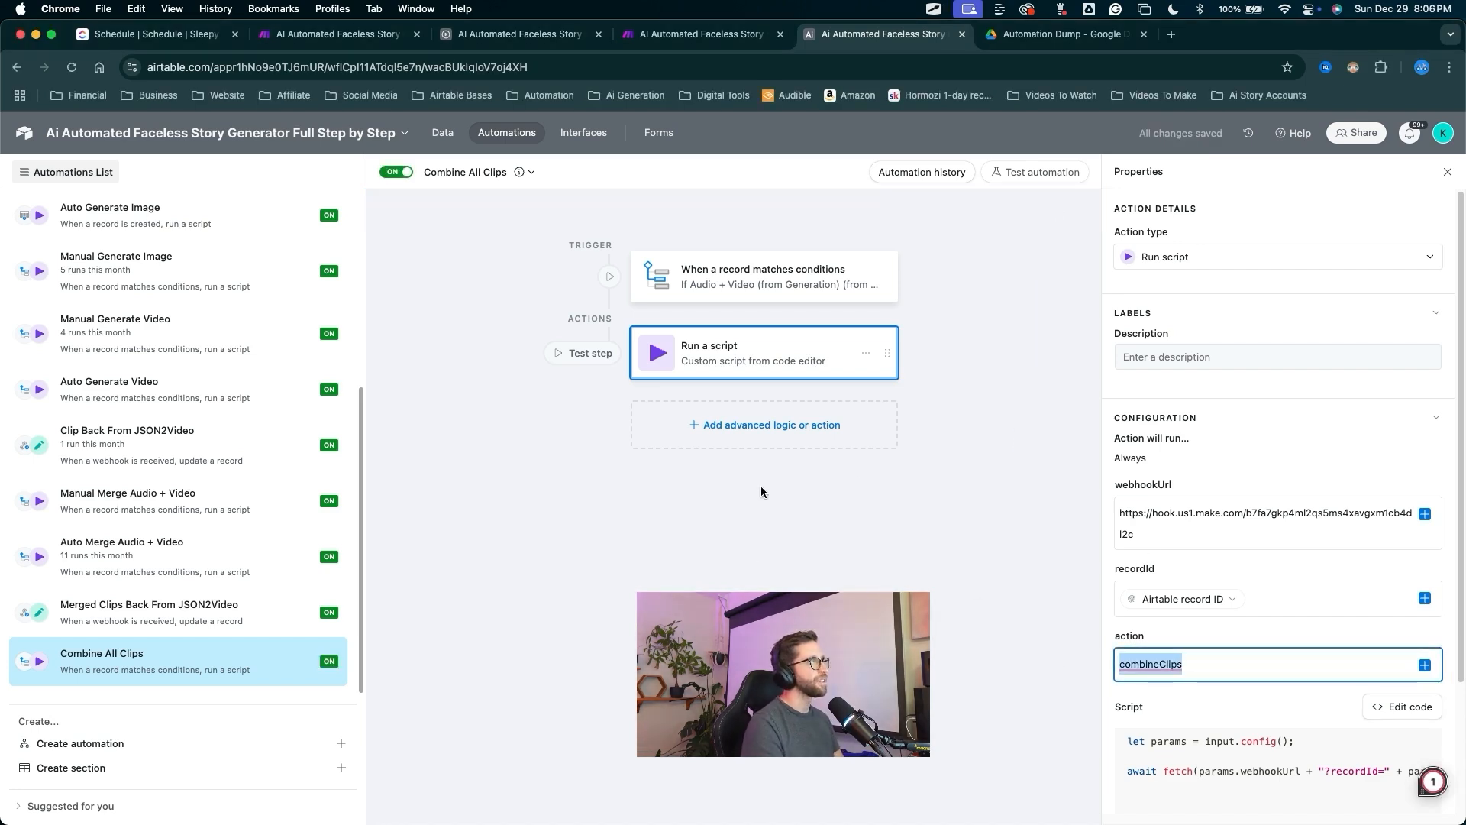
pyautogui.click(664, 38)
# Add a new Router branch off Main Route, delete the extra empty modules, and auto-align.
pyautogui.scroll(5, 596, 464)
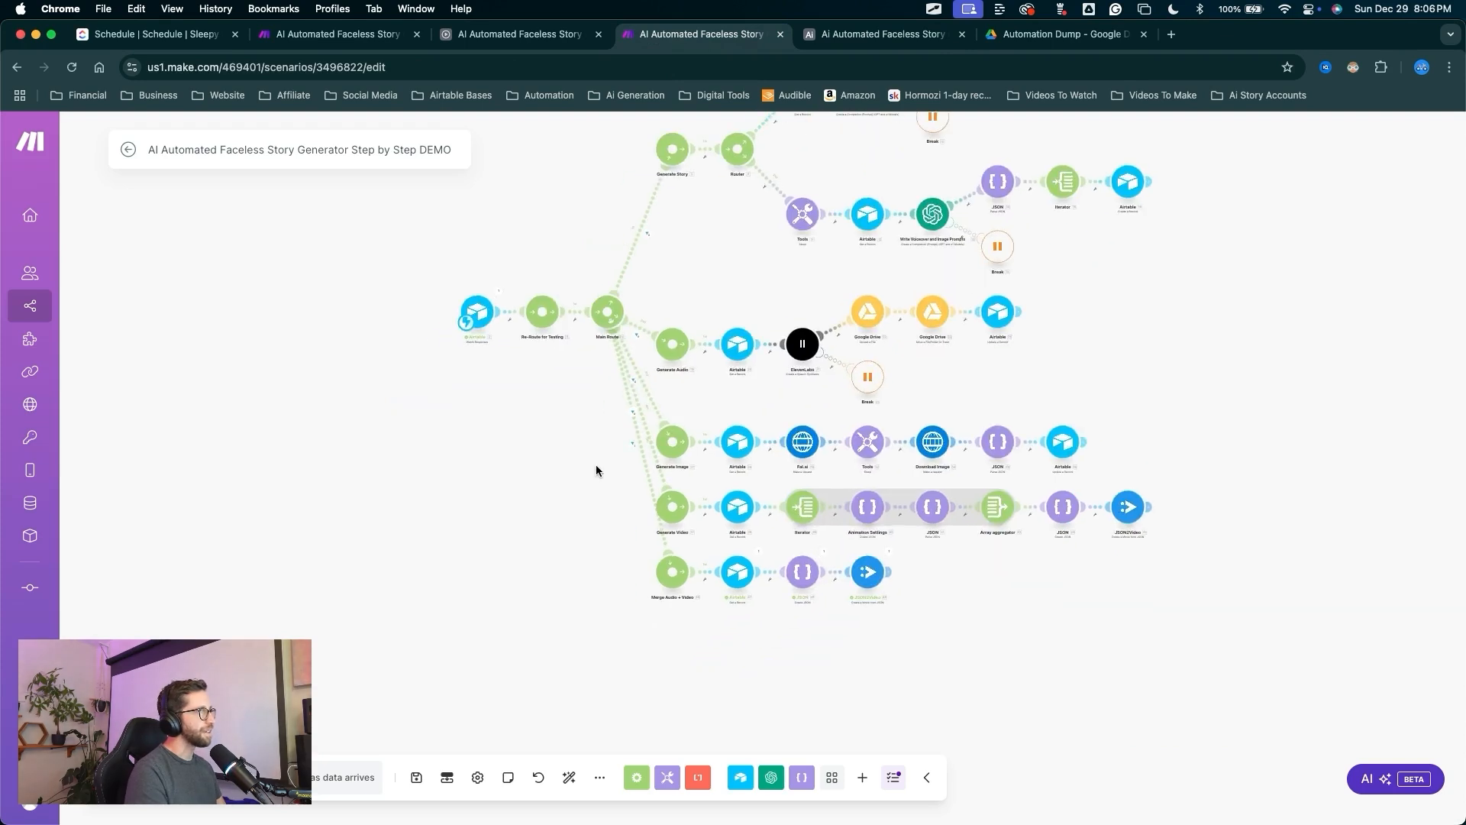
pyautogui.click(646, 316)
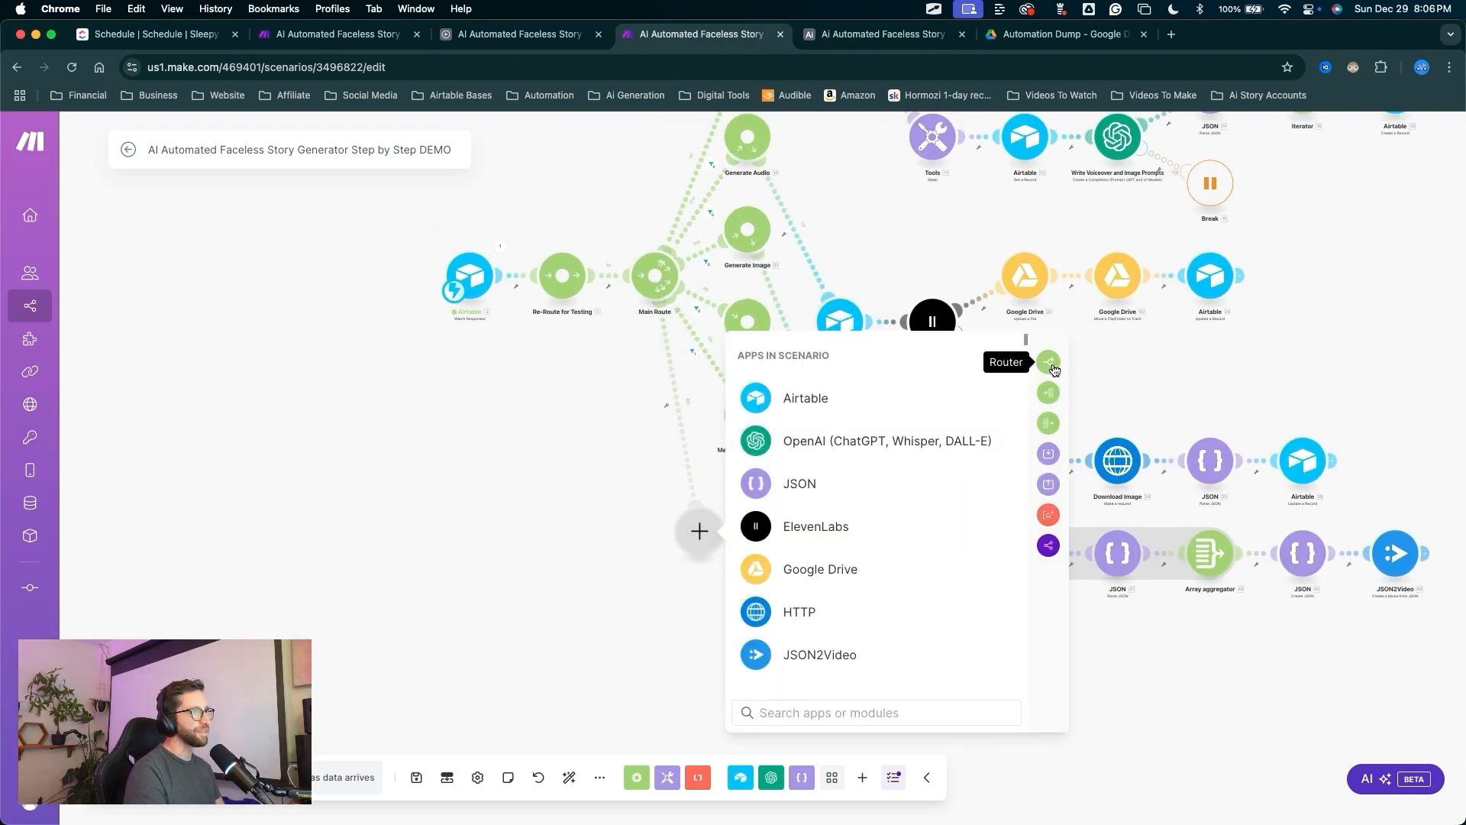
pyautogui.click(1048, 362)
pyautogui.rightClick(695, 669)
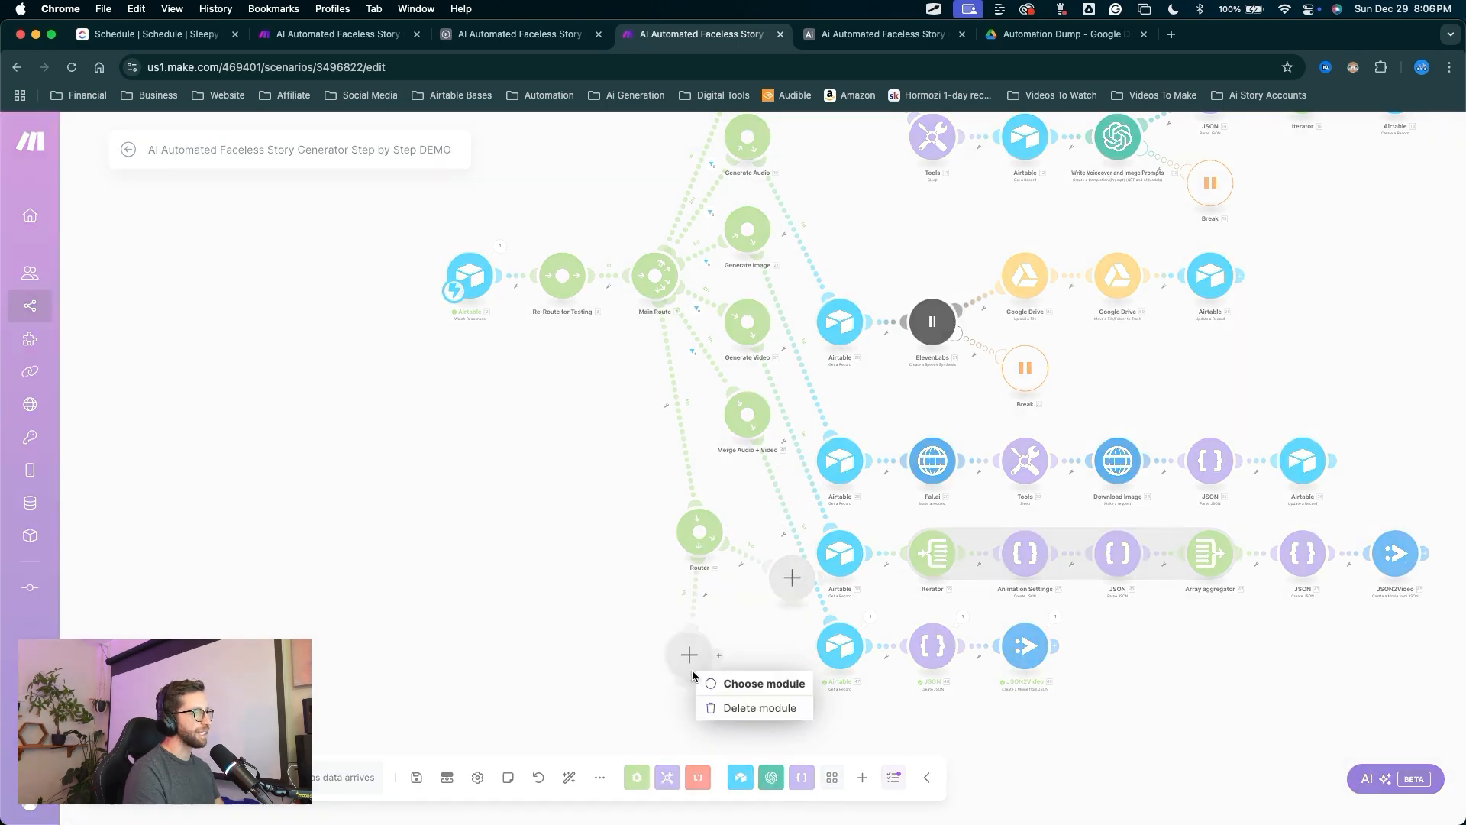
pyautogui.click(741, 699)
pyautogui.rightClick(698, 672)
pyautogui.click(729, 718)
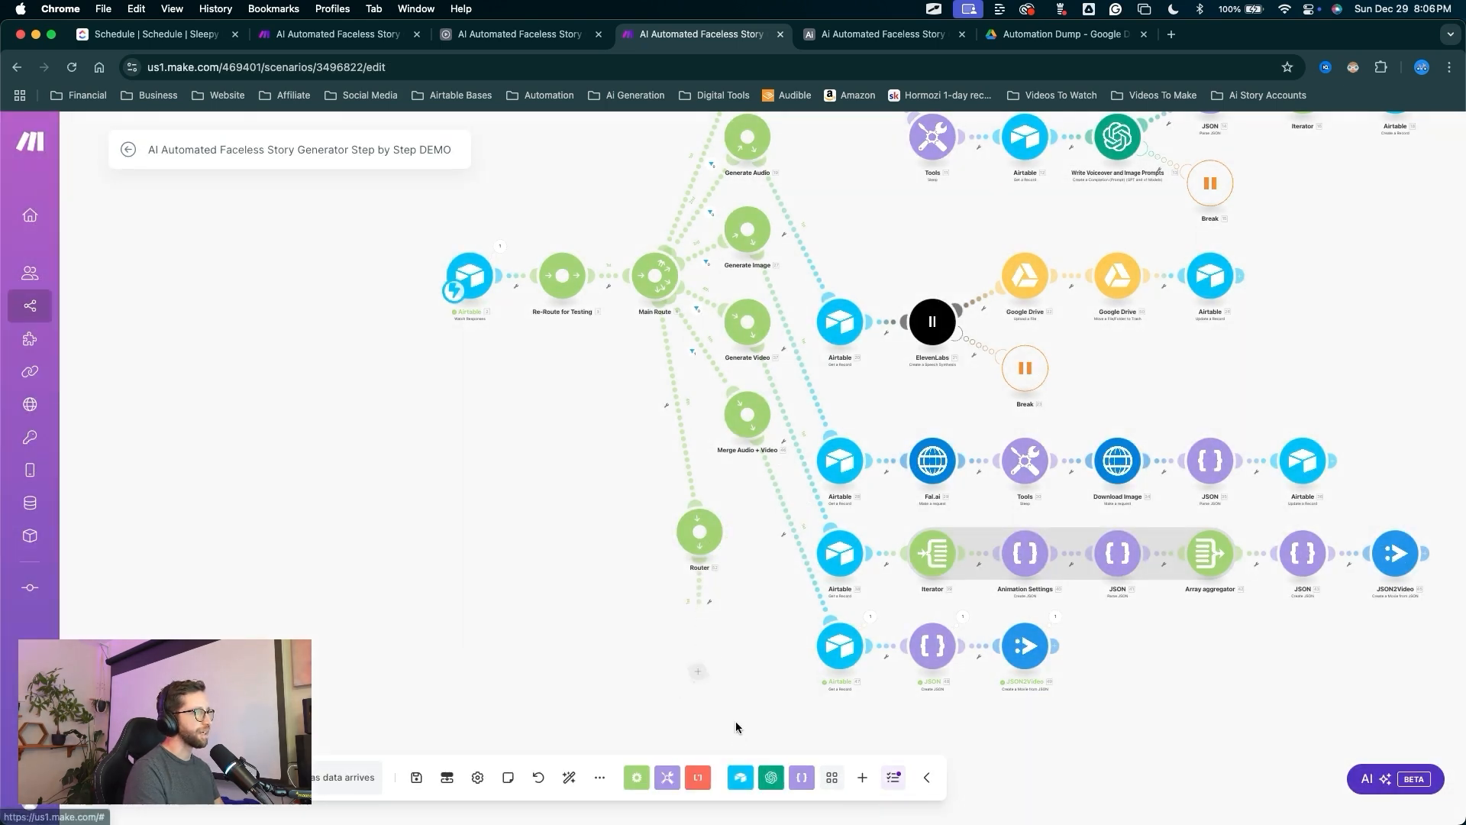
pyautogui.click(570, 777)
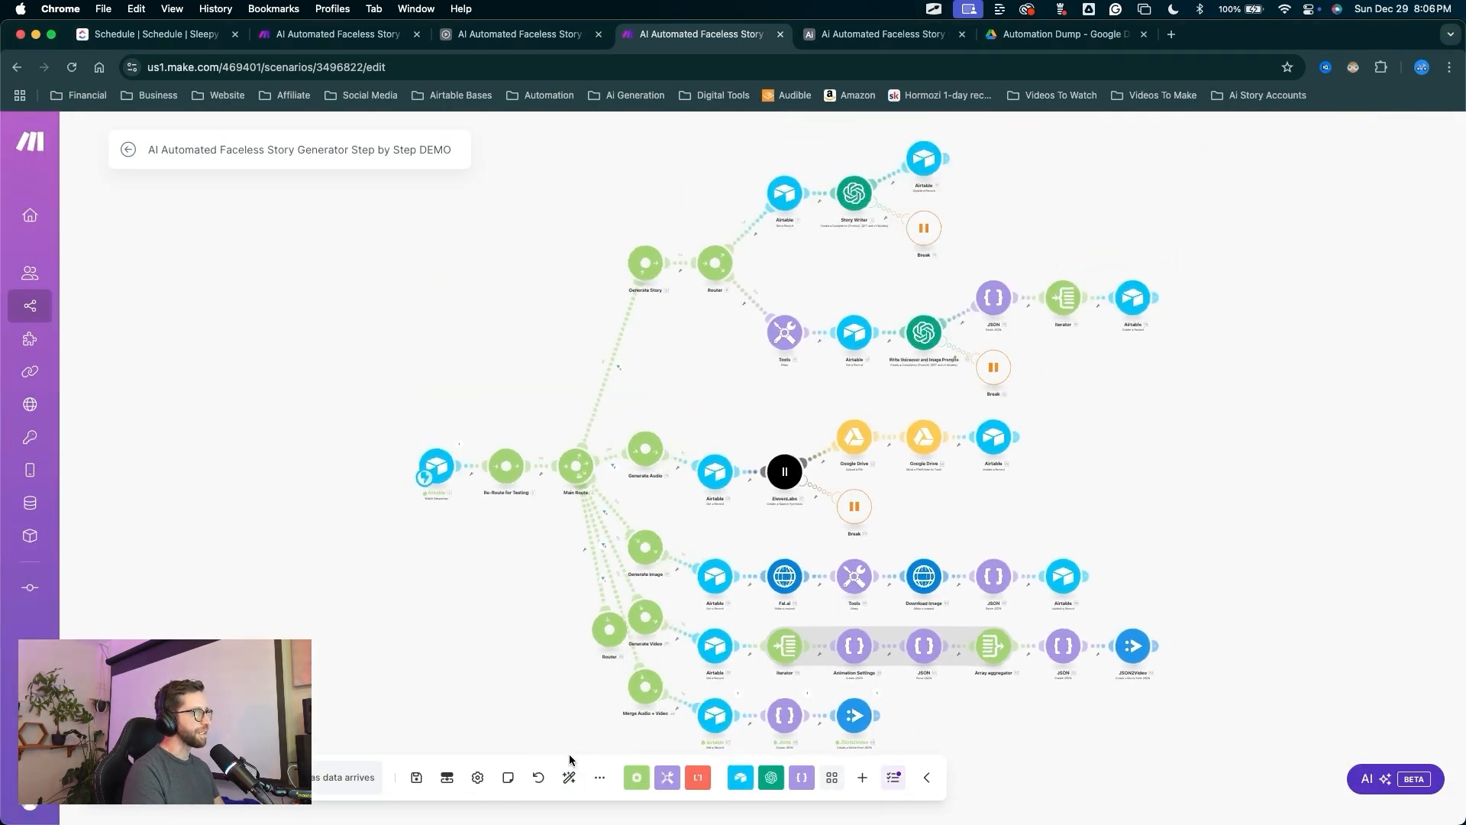
pyautogui.scroll(5, 682, 510)
# Filter the route to the new Router so 2. action must equal combineClips.
pyautogui.click(710, 367)
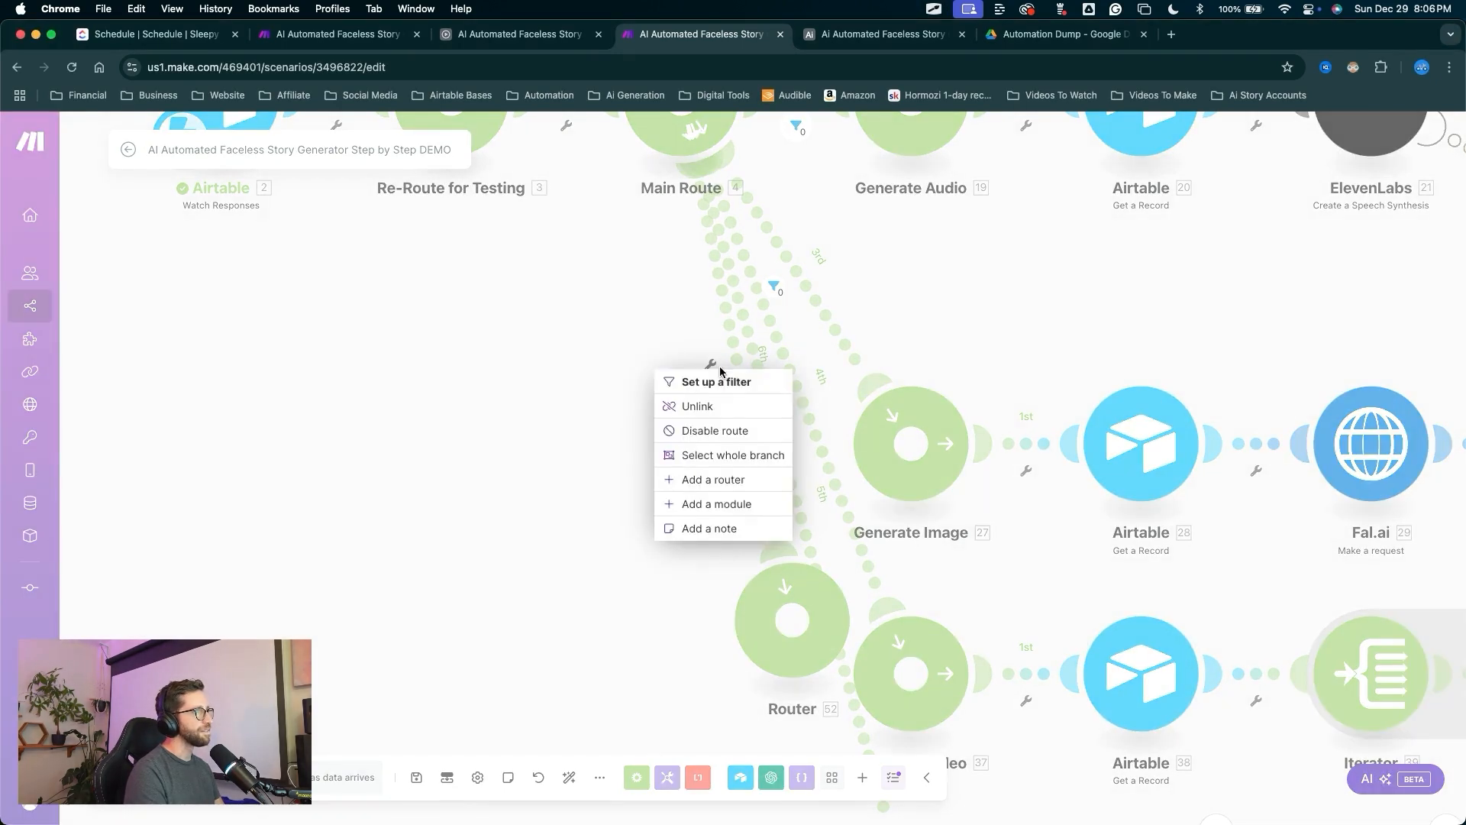
pyautogui.click(718, 382)
pyautogui.click(847, 395)
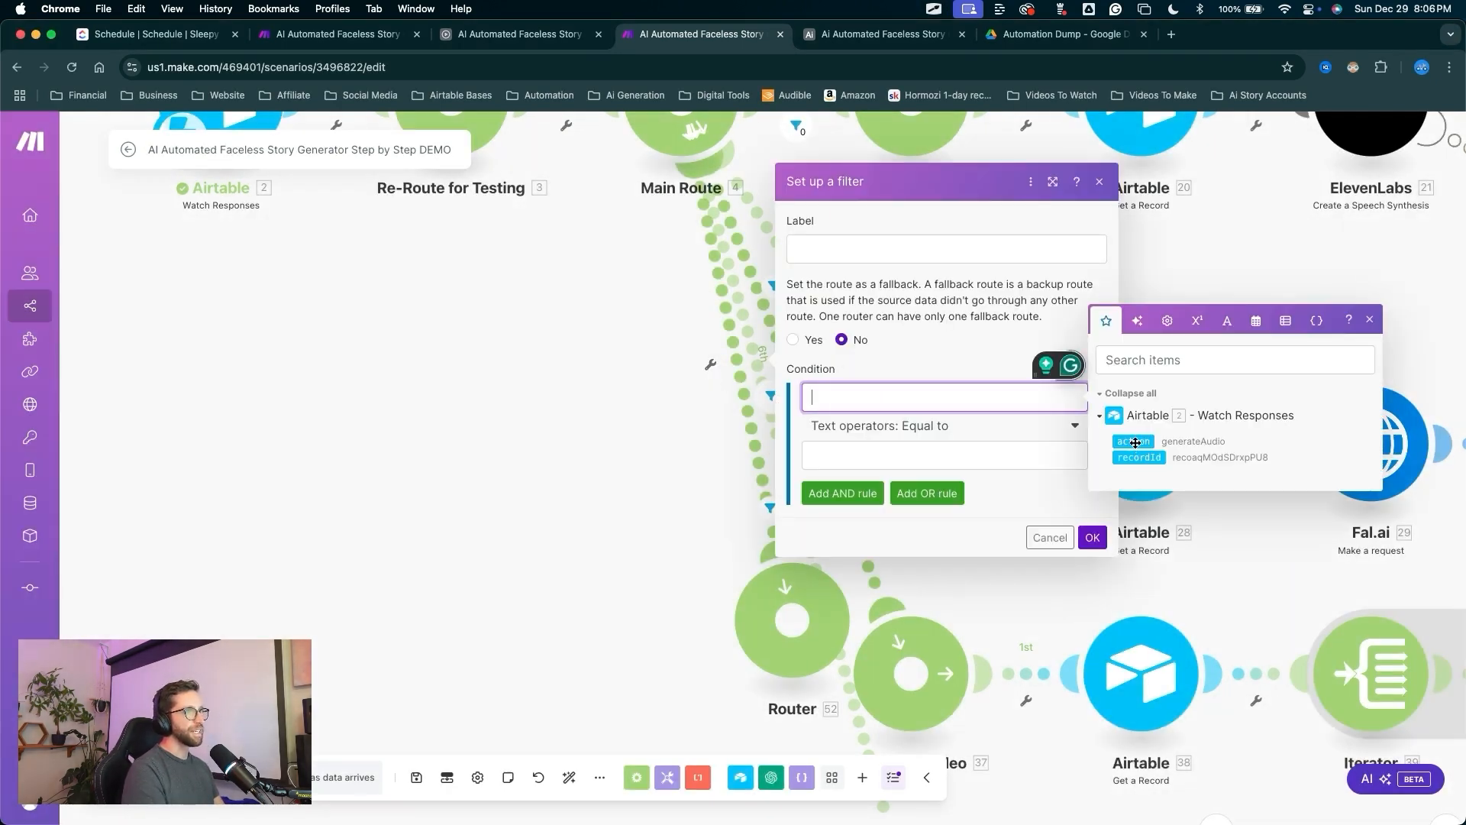
pyautogui.click(1135, 442)
pyautogui.click(894, 449)
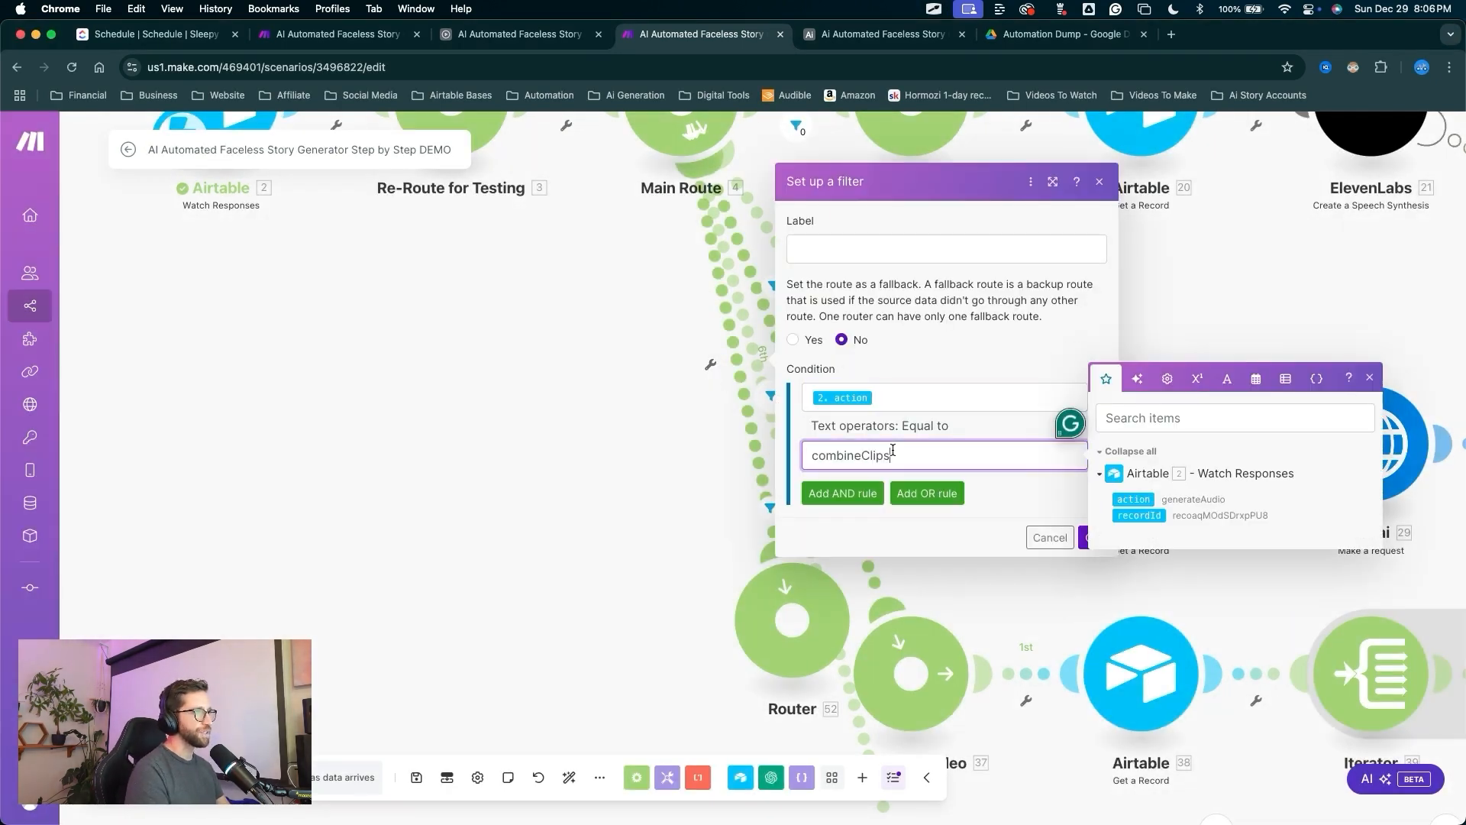
pyautogui.click(1093, 471)
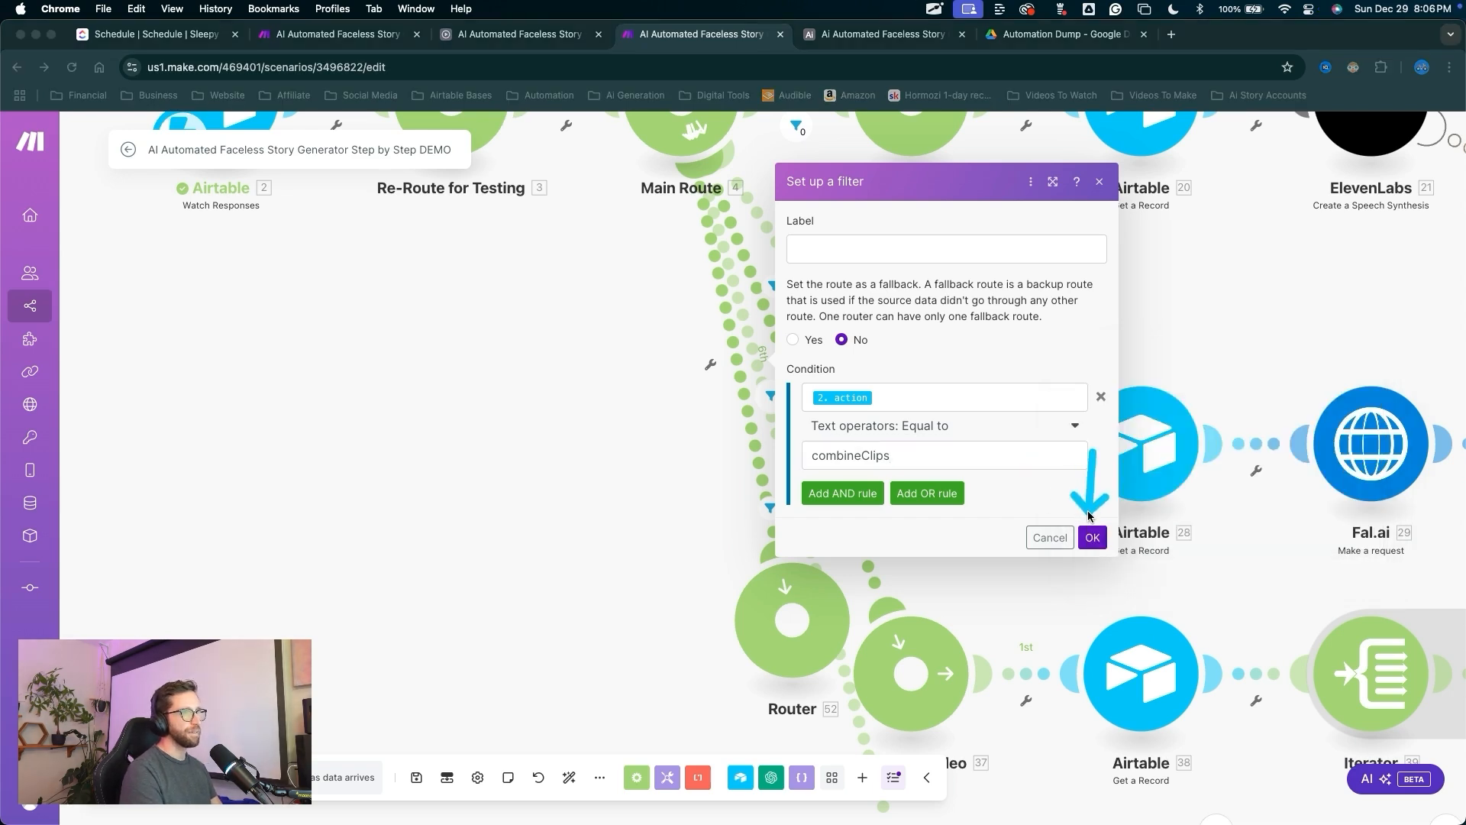
pyautogui.click(1092, 537)
pyautogui.scroll(-5, 639, 446)
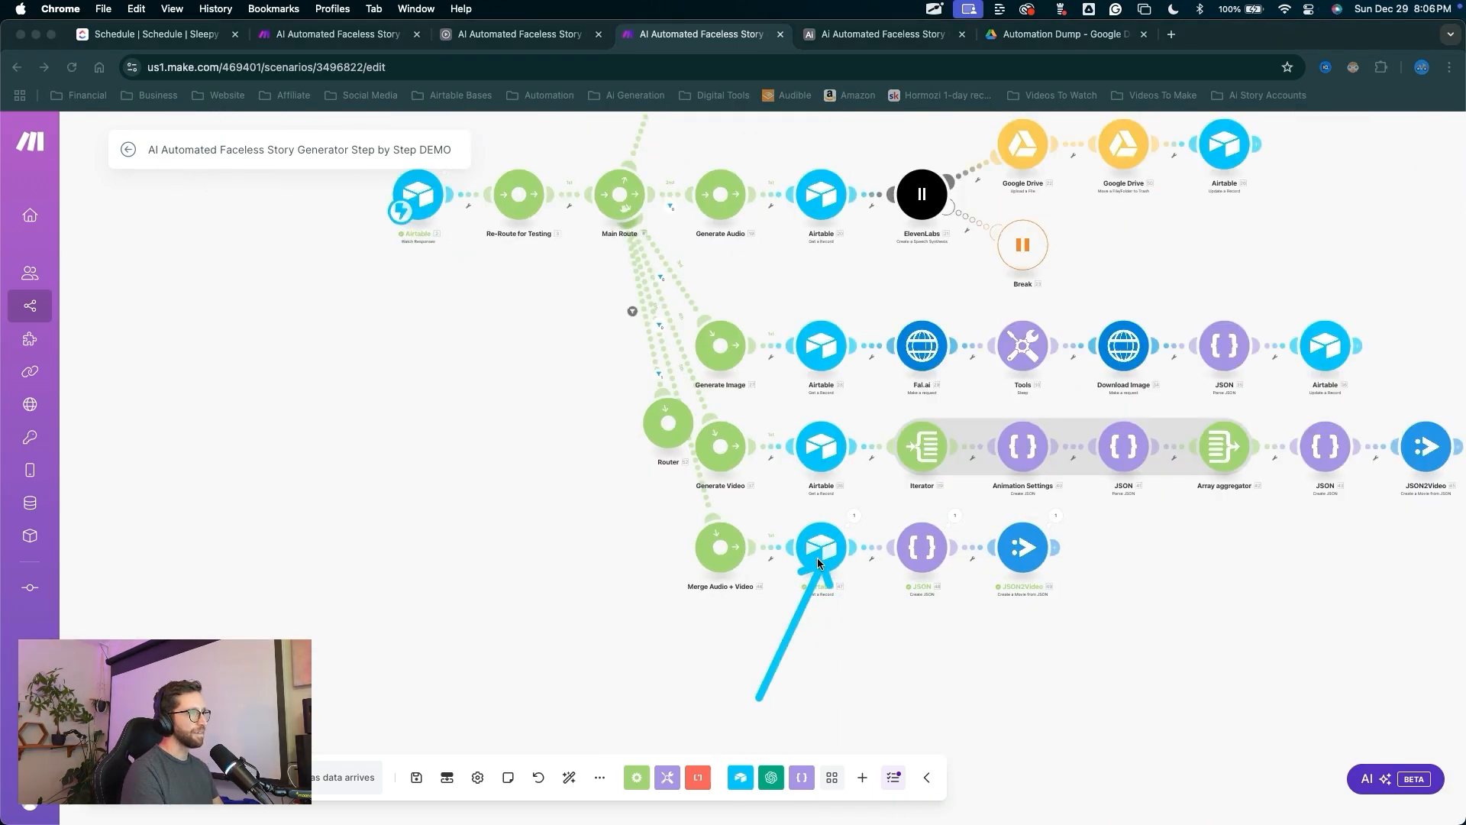
pyautogui.rightClick(817, 564)
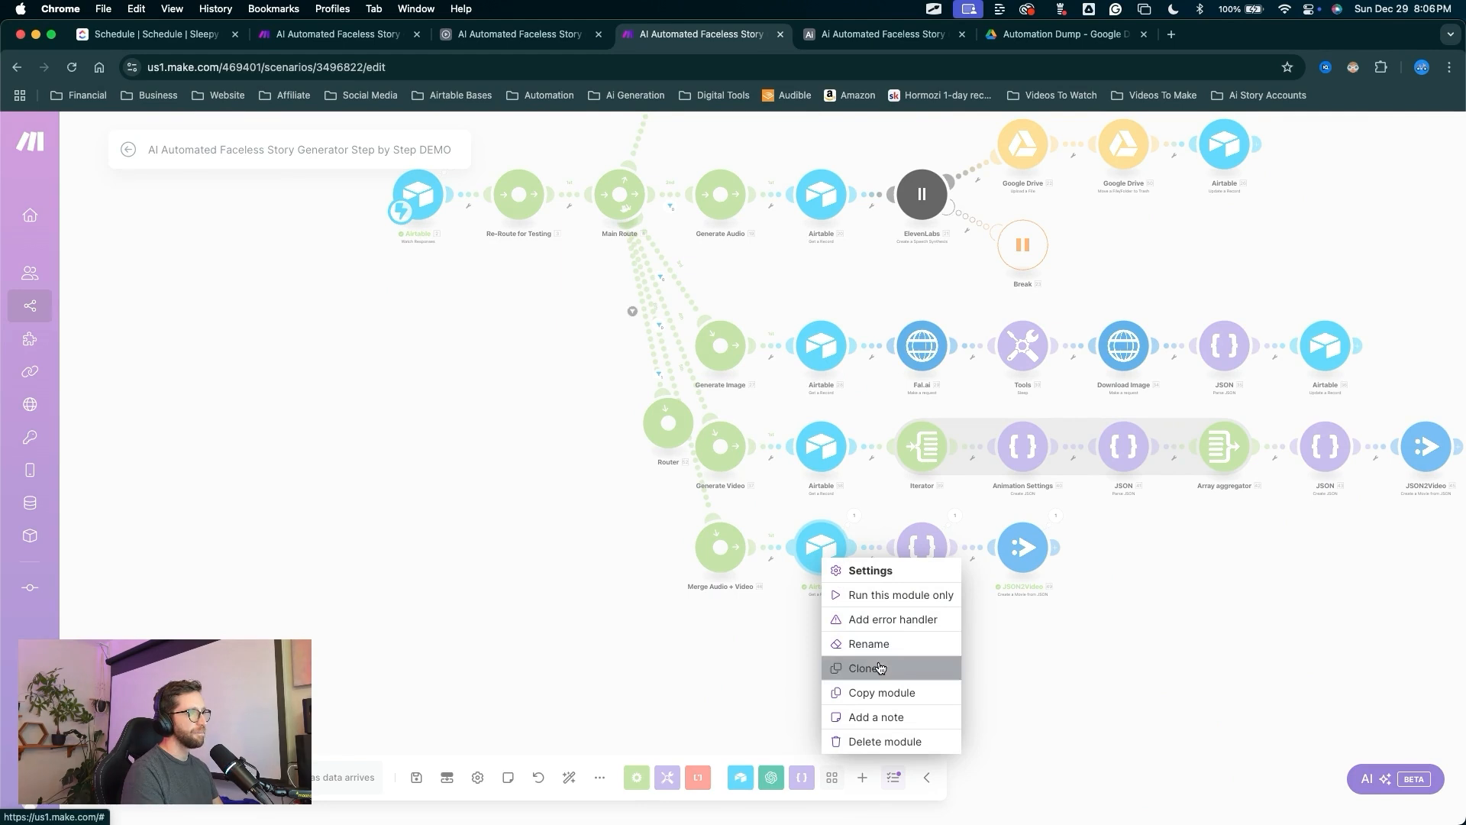
# Clone the Airtable Get a Record module onto the new Router and set its table to Assembly.
pyautogui.click(880, 669)
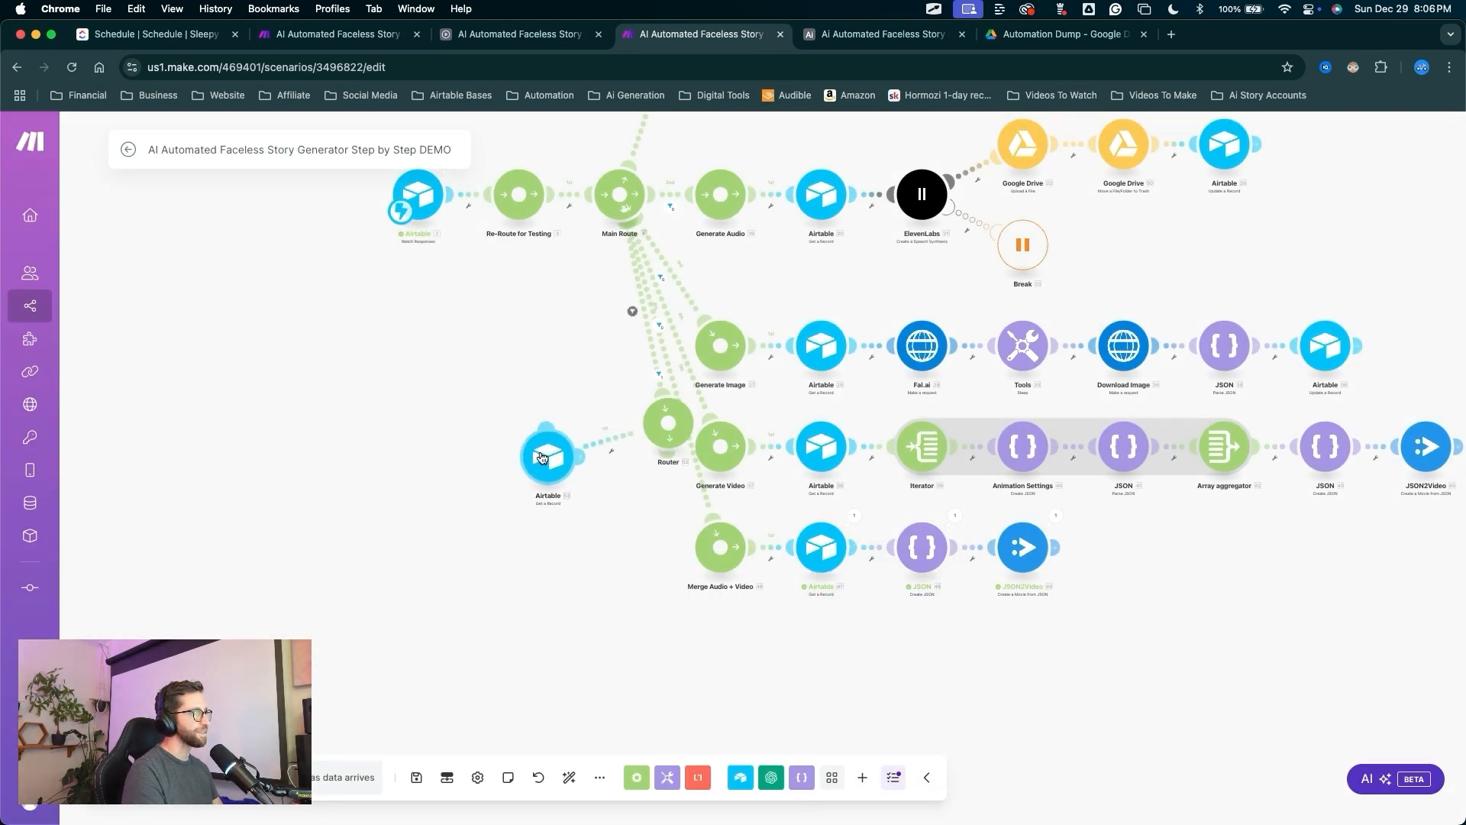
pyautogui.click(569, 777)
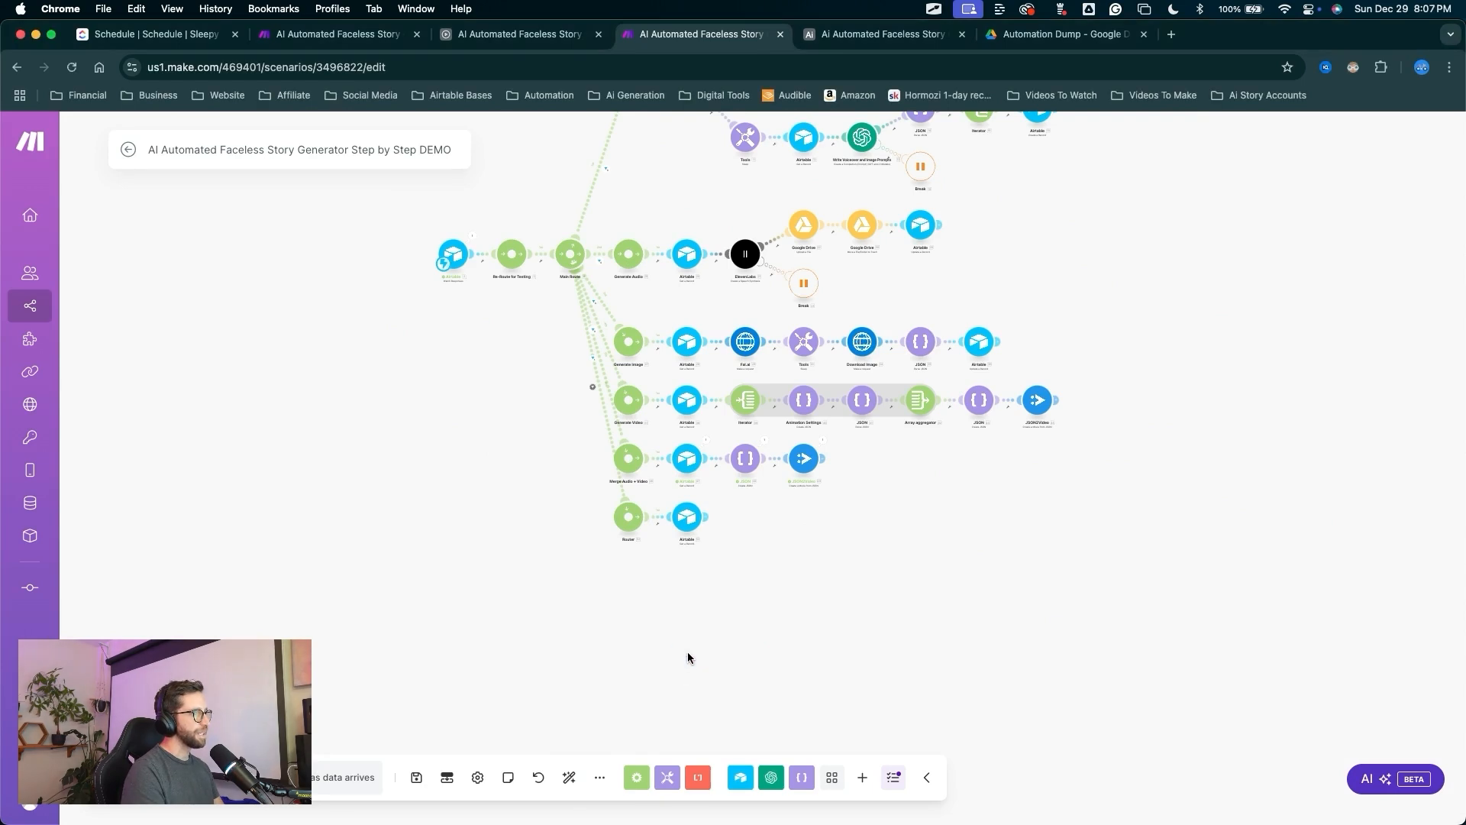
pyautogui.scroll(5, 687, 602)
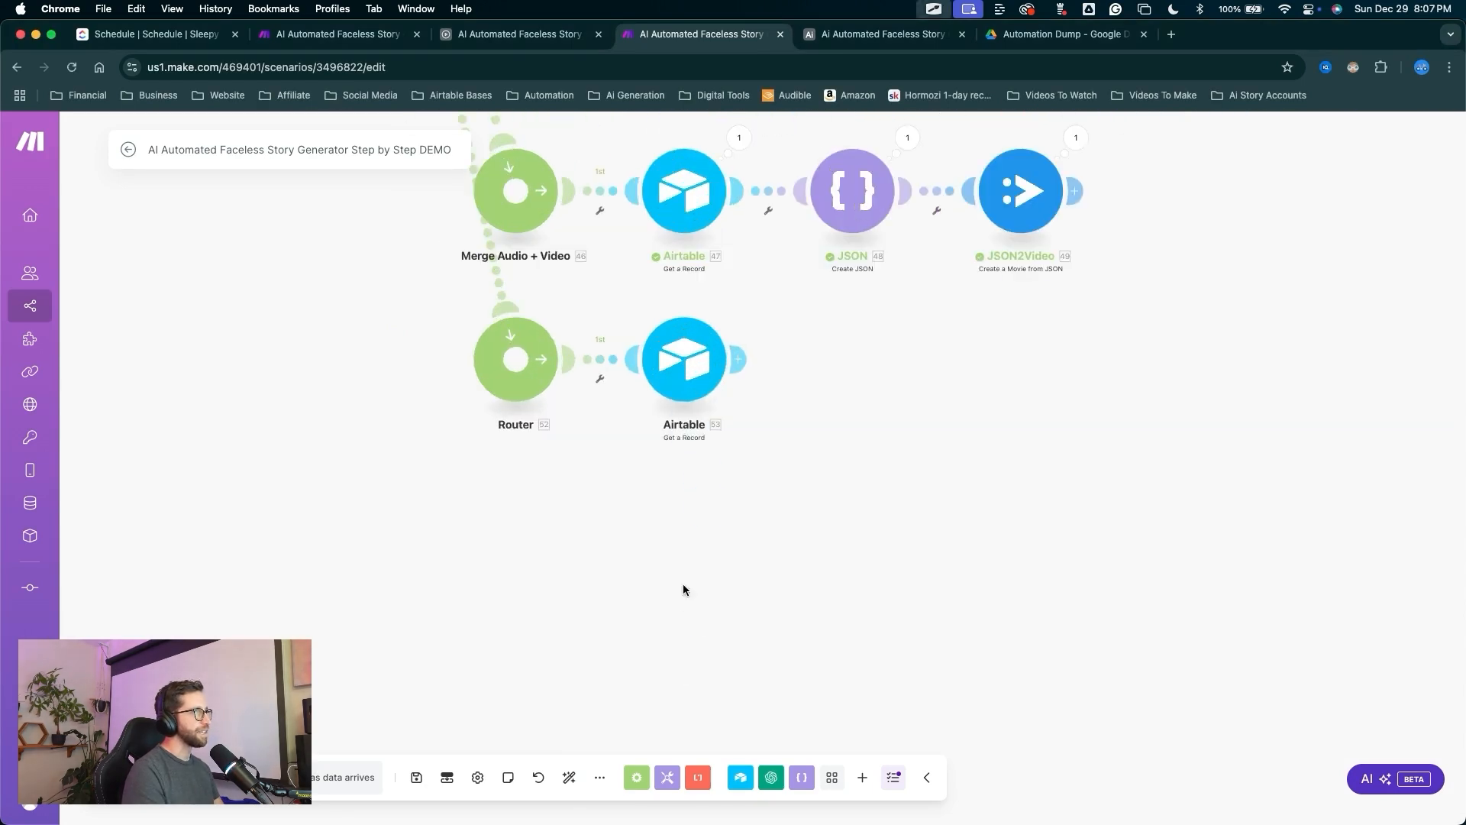
pyautogui.click(682, 366)
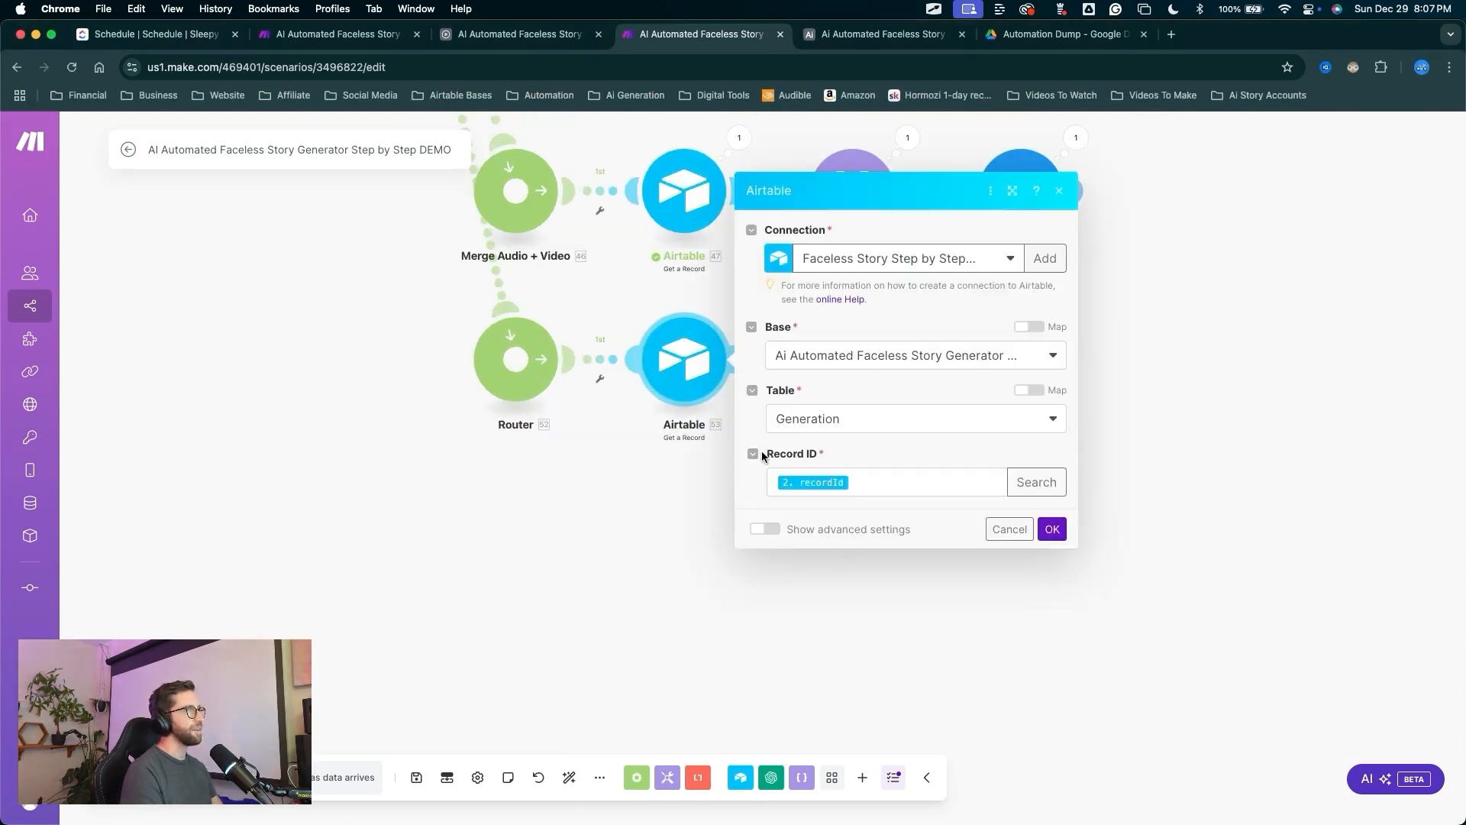
pyautogui.click(840, 420)
pyautogui.click(832, 495)
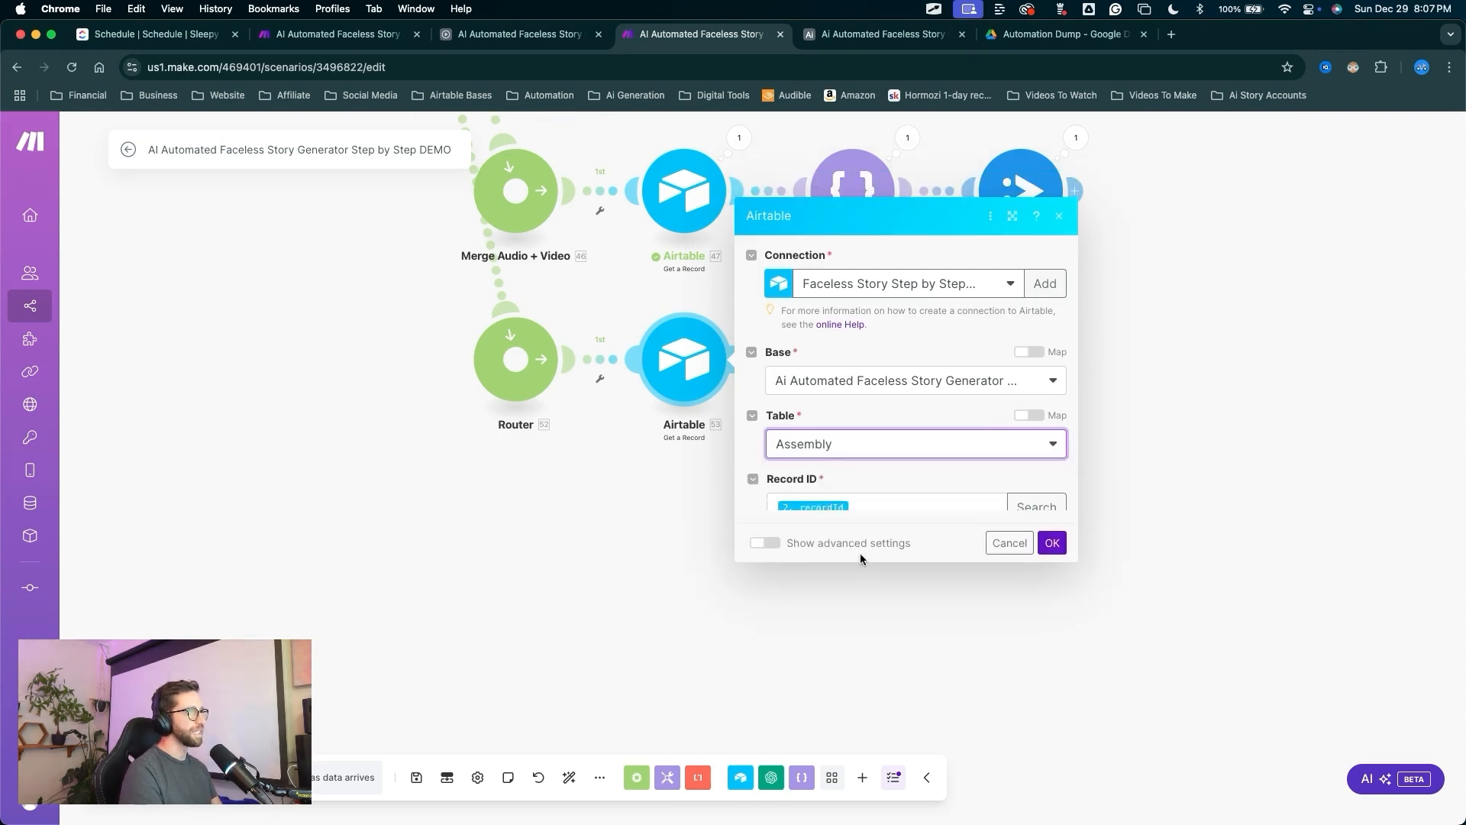
pyautogui.click(1052, 530)
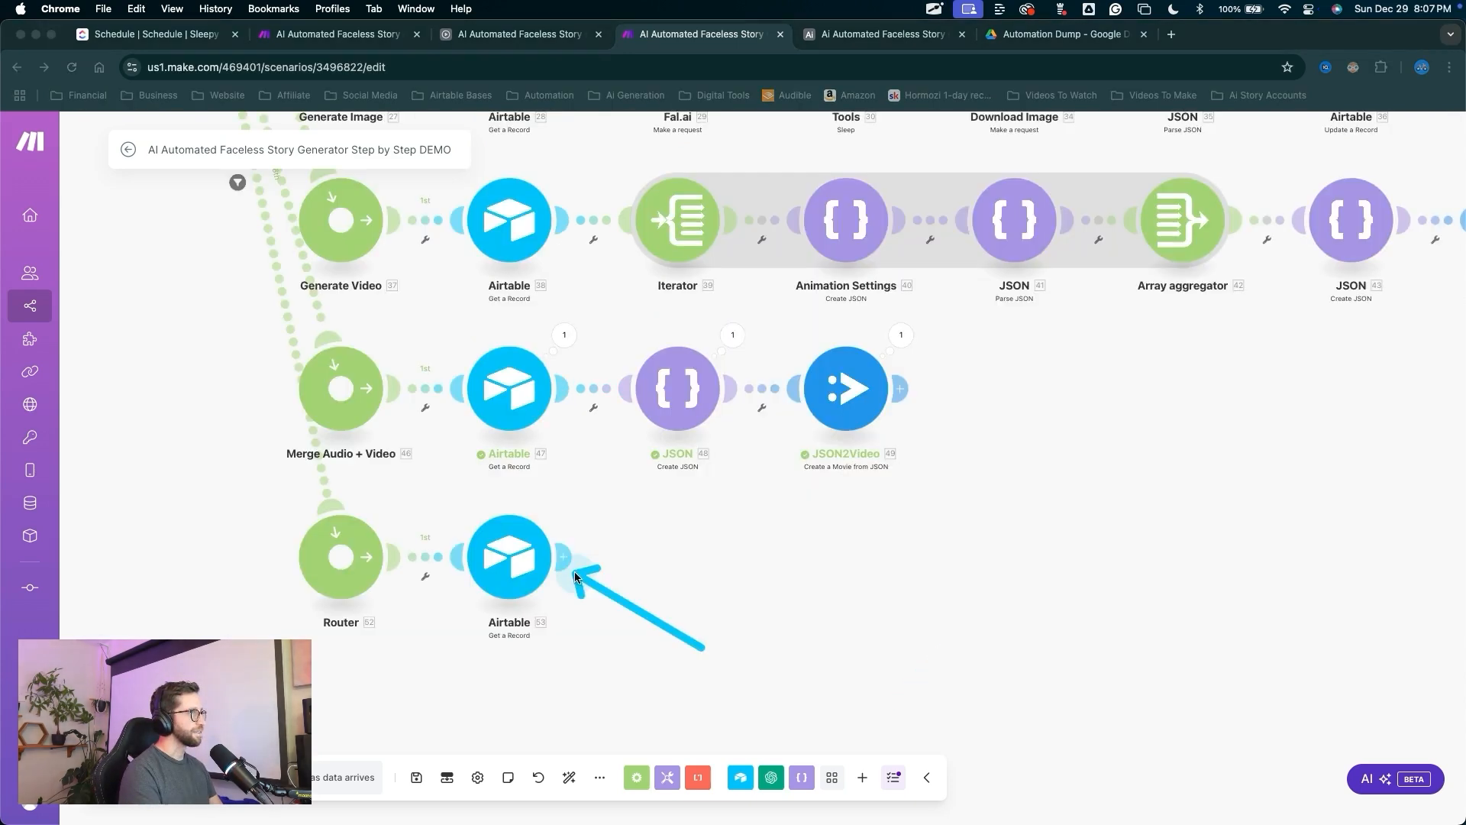
# Add an Iterator over the Audio + Video array, followed by a JSON module.
pyautogui.click(575, 577)
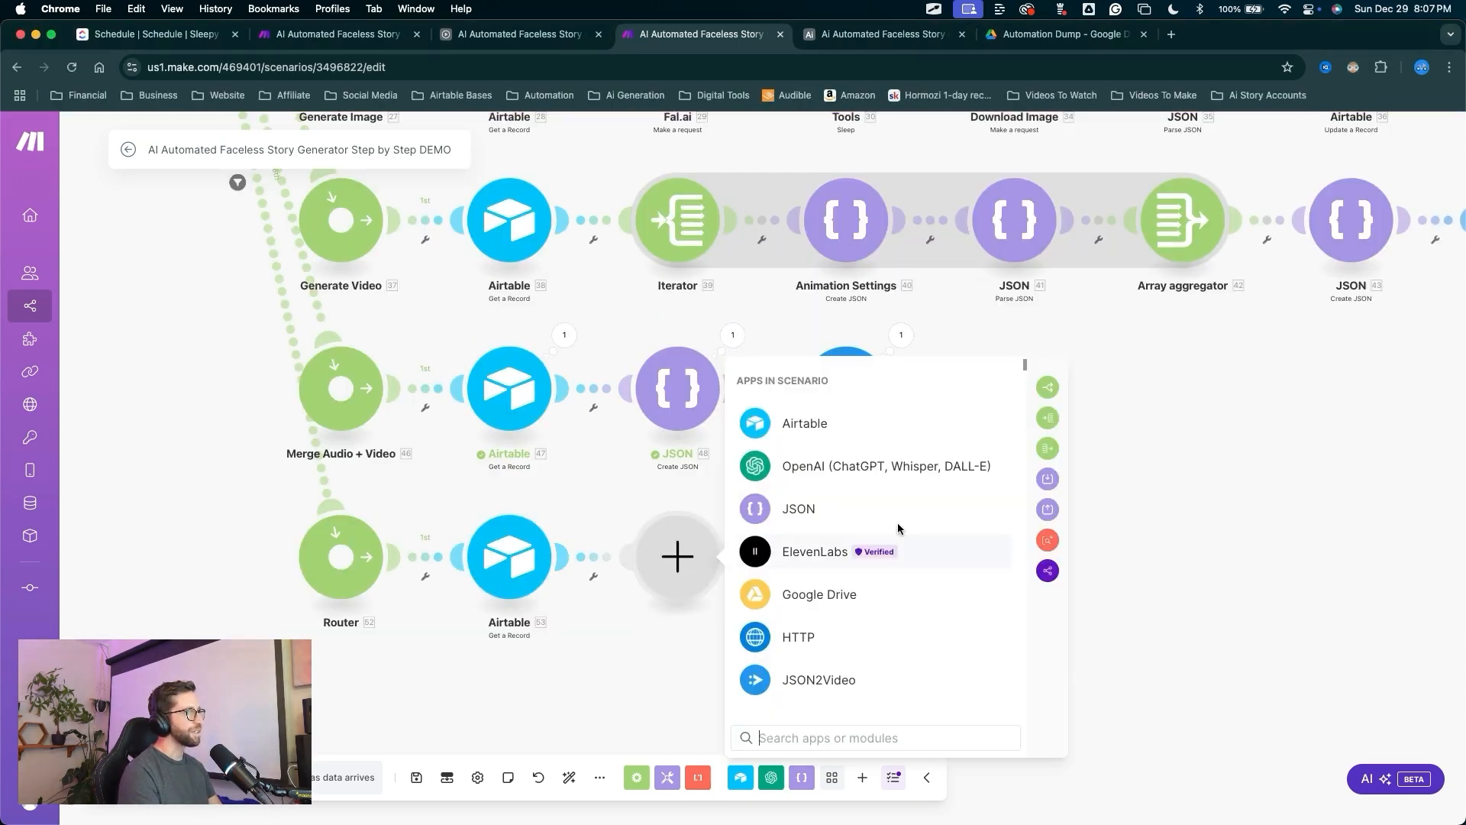
pyautogui.click(1037, 424)
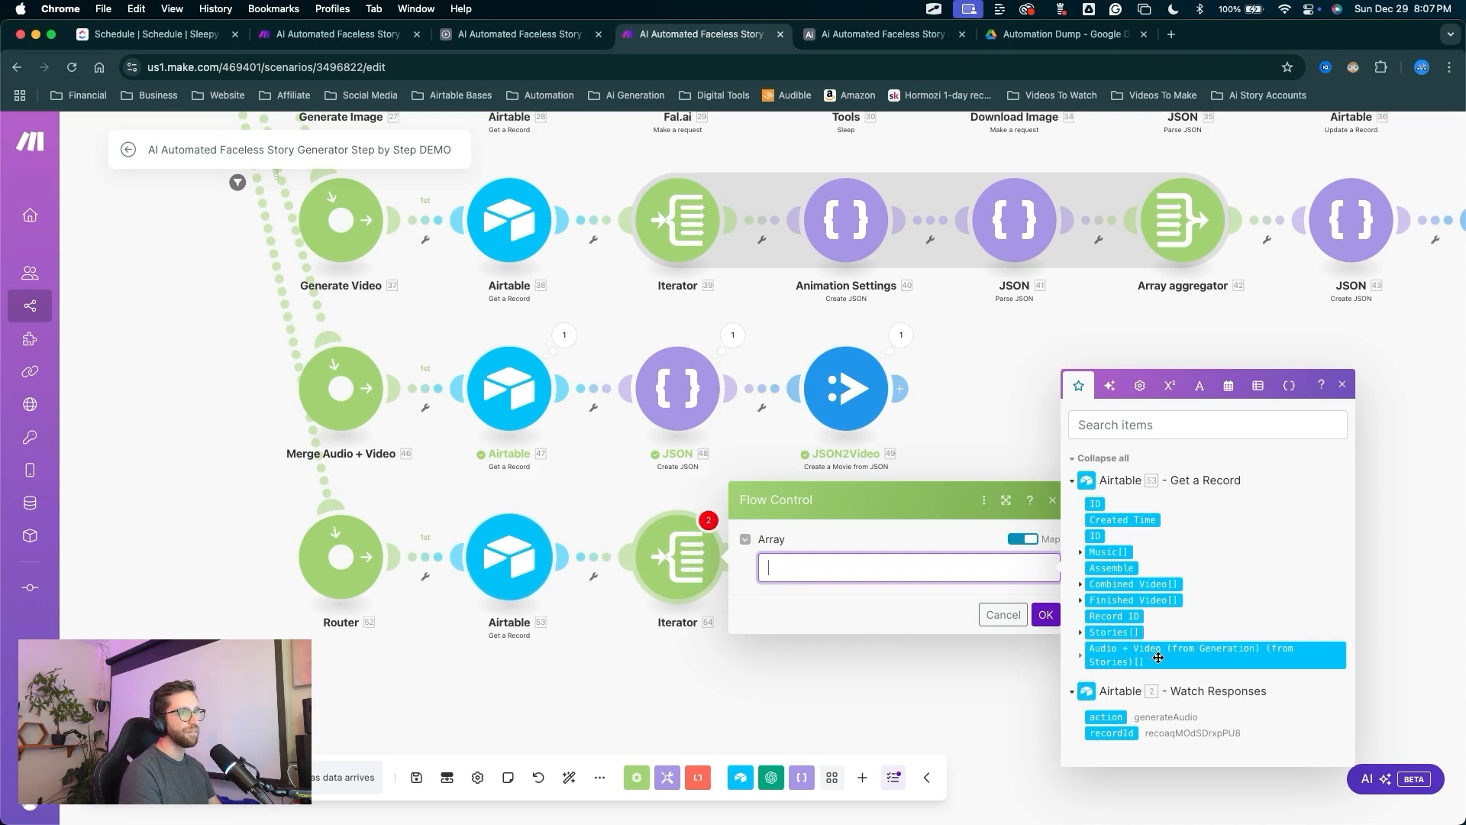
pyautogui.click(1159, 656)
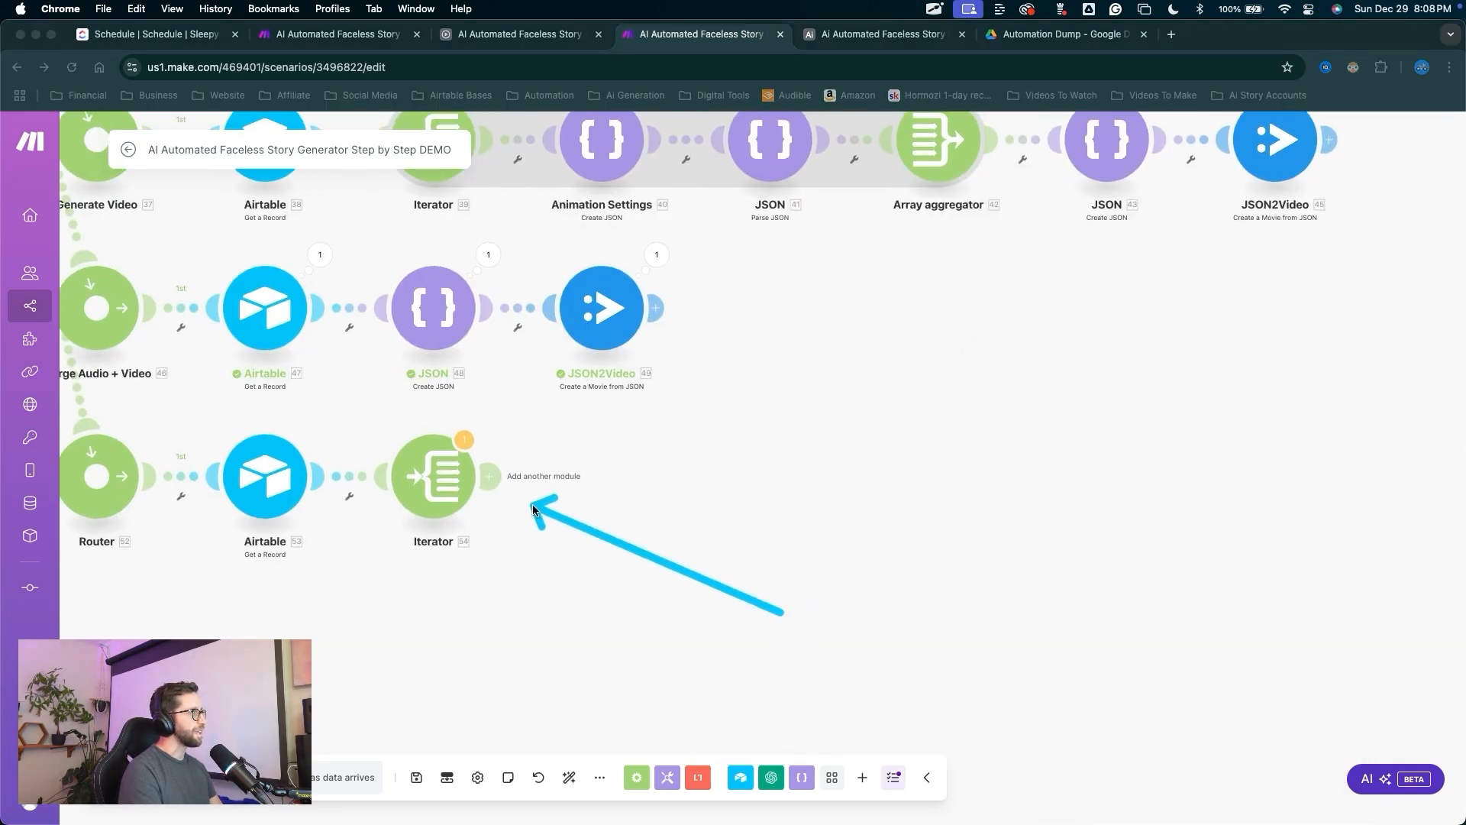
pyautogui.press('Escape')
pyautogui.click(497, 481)
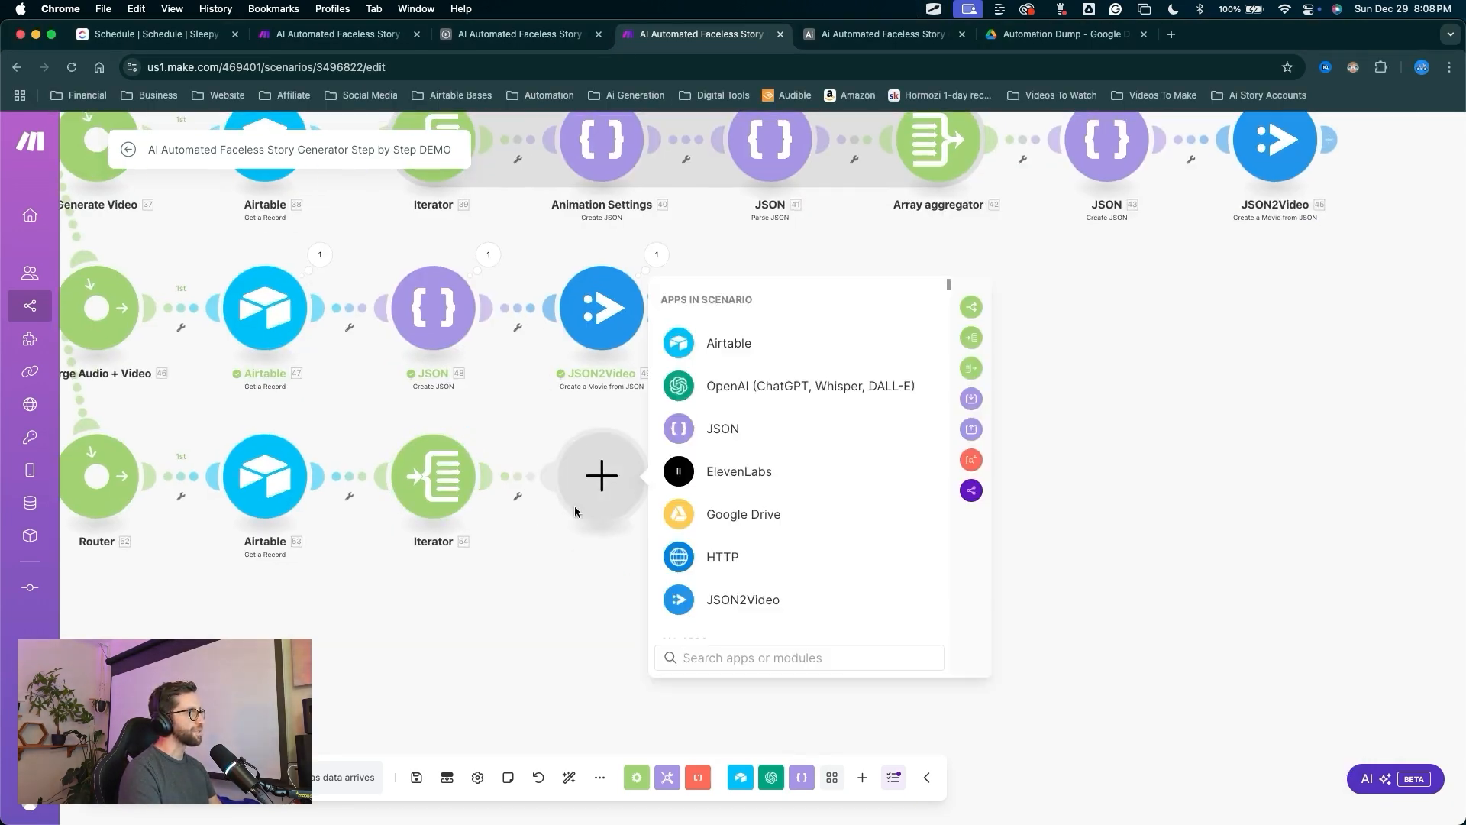
pyautogui.click(707, 429)
# Add a Create JSON module after the Iterator and name its new data structure Single Clip Settings.
pyautogui.moveTo(878, 440); pyautogui.dragTo(740, 532)
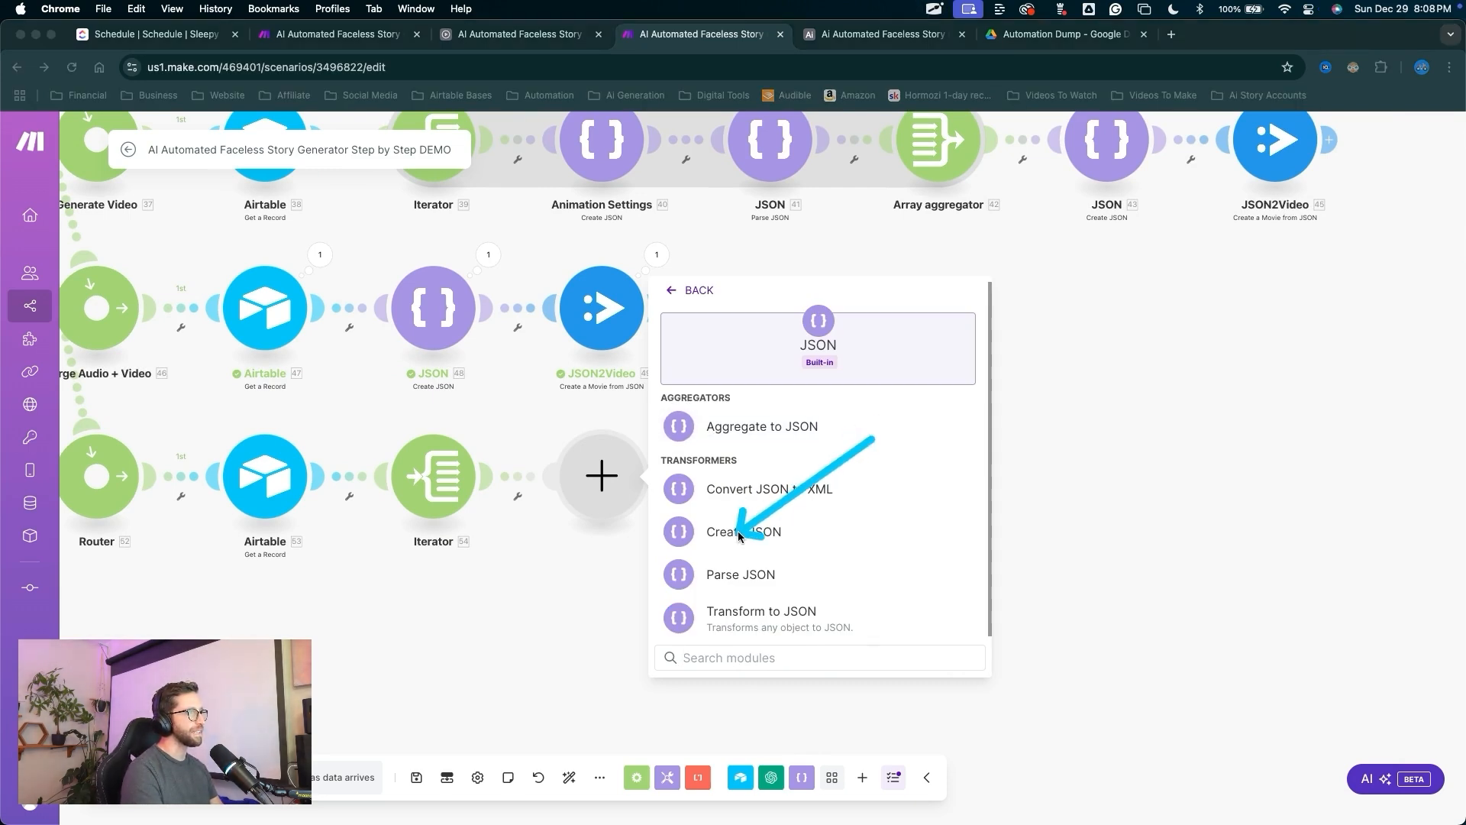
pyautogui.press('Escape')
pyautogui.doubleClick(738, 532)
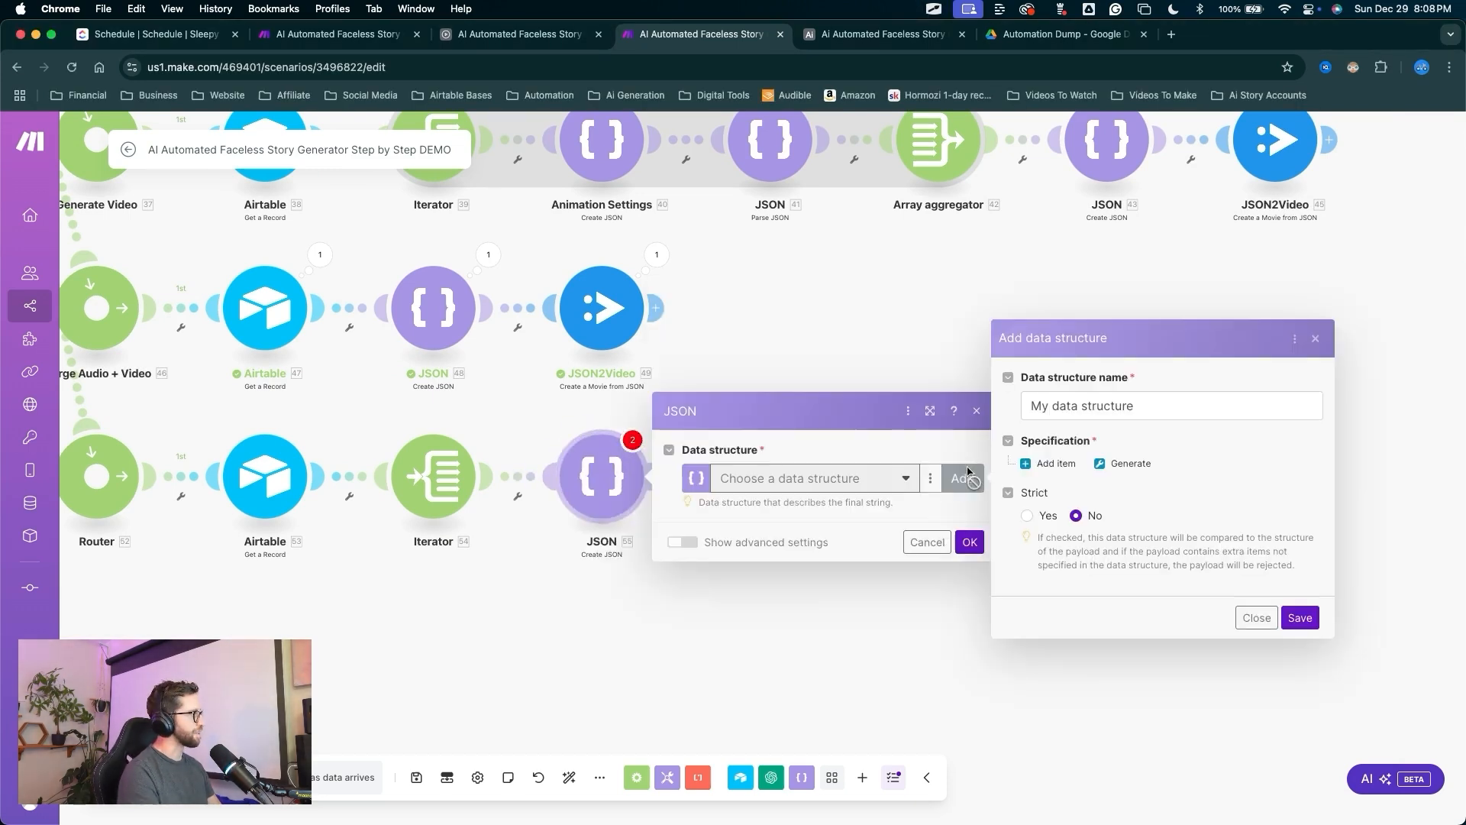
pyautogui.tripleClick(1016, 394)
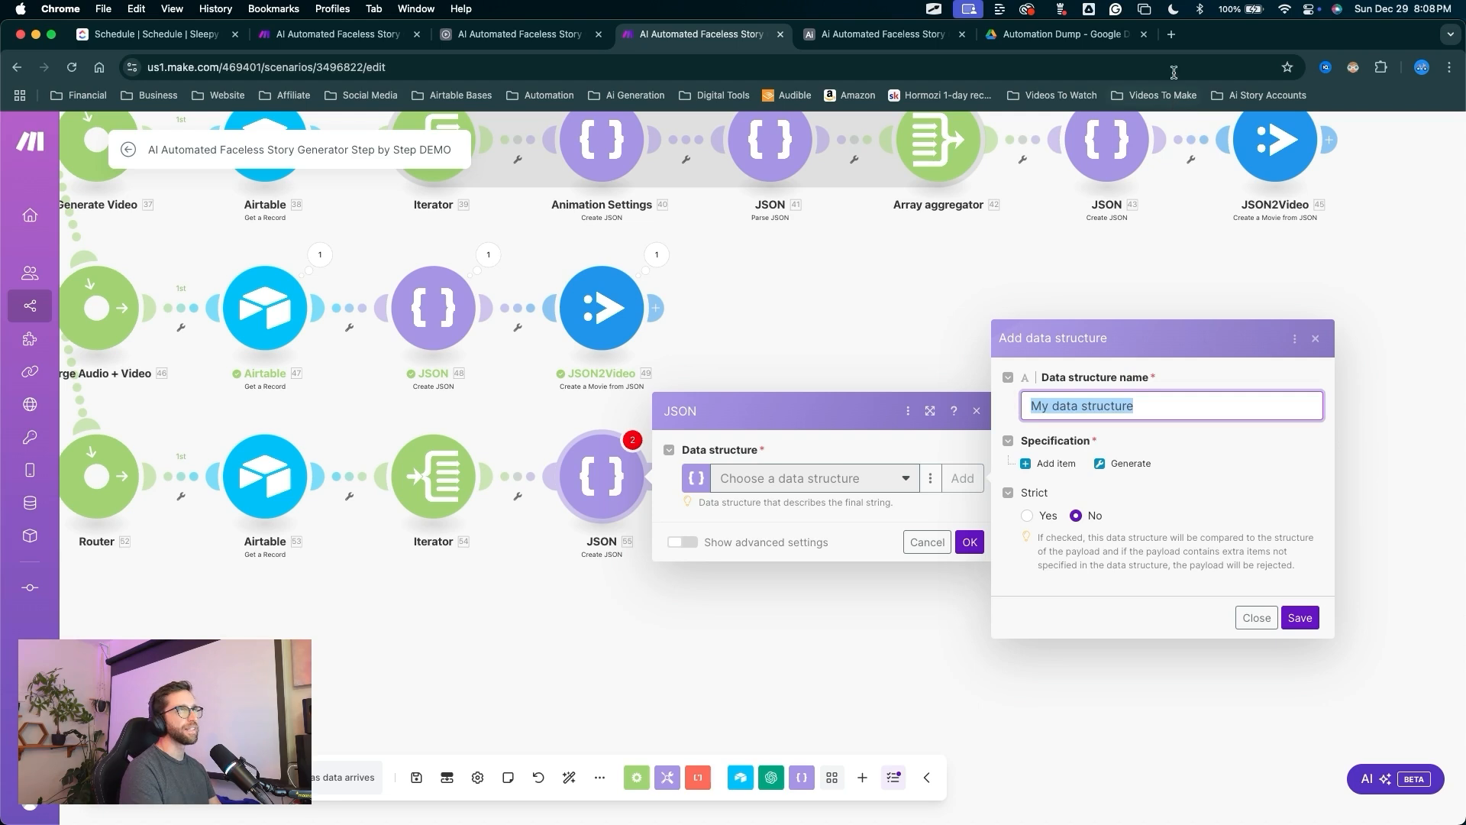
pyautogui.click(1172, 35)
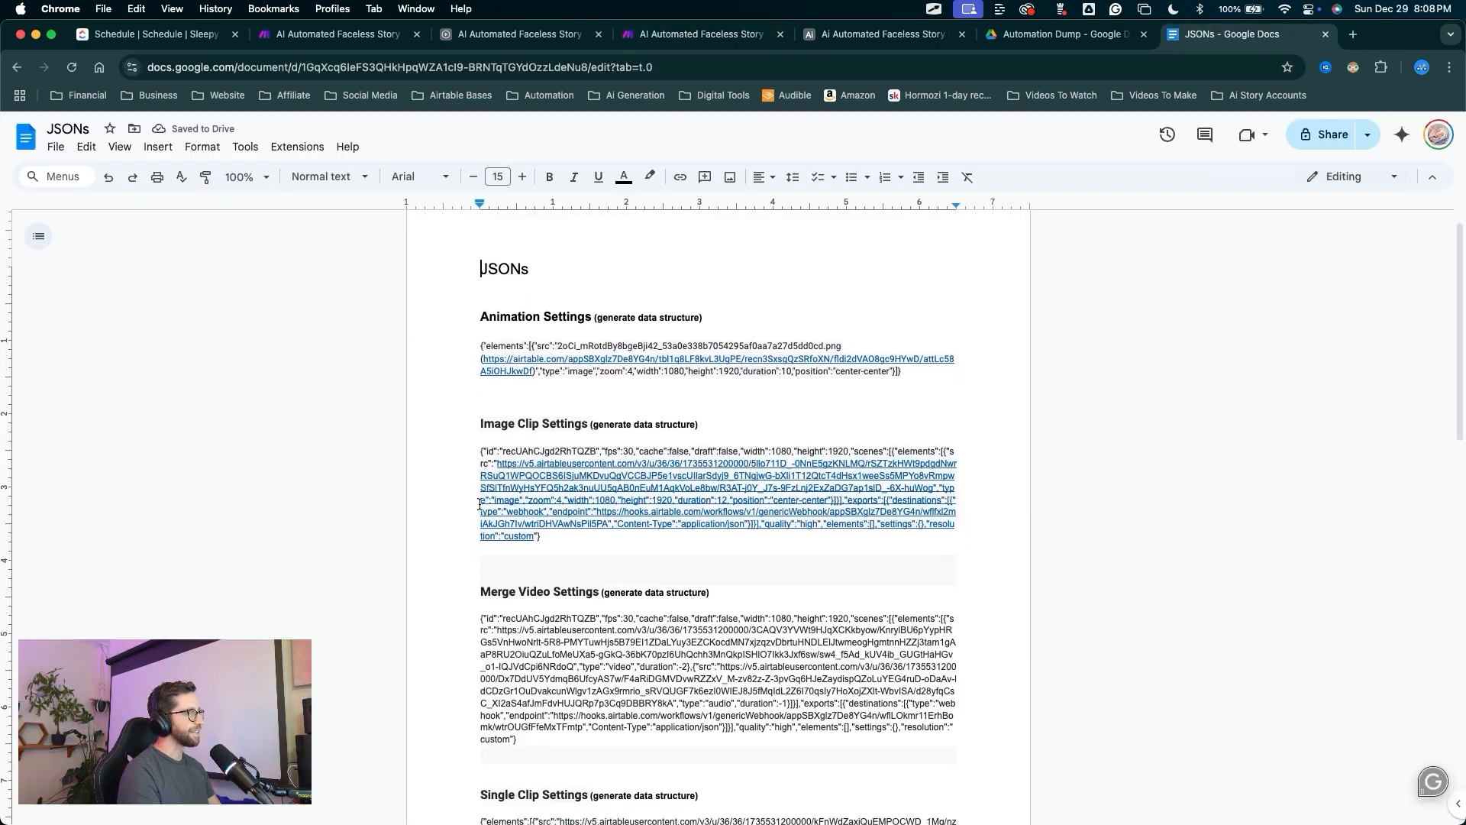
pyautogui.scroll(-5, 384, 515)
pyautogui.moveTo(383, 515); pyautogui.dragTo(453, 567)
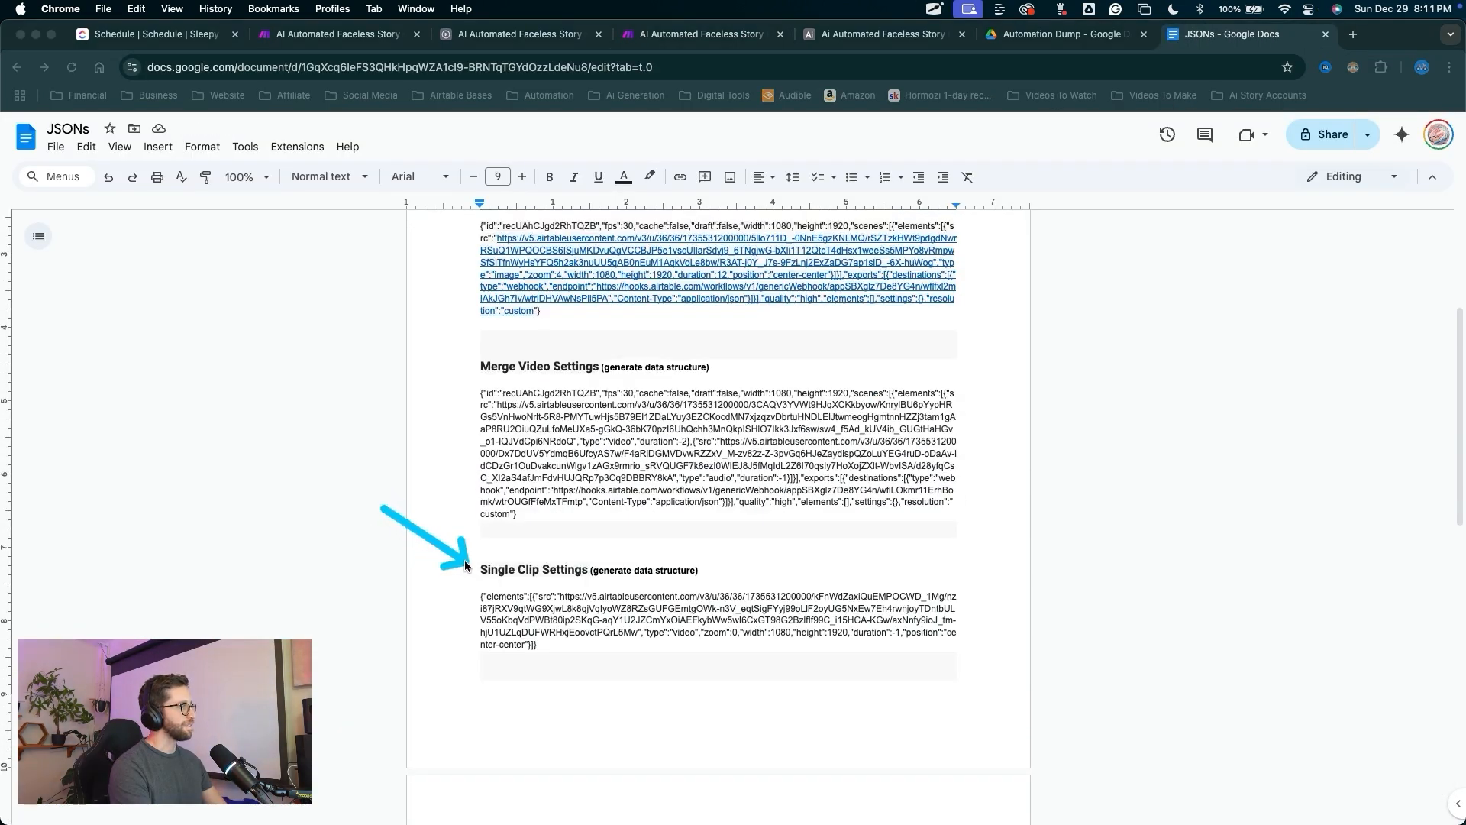
pyautogui.press('Escape')
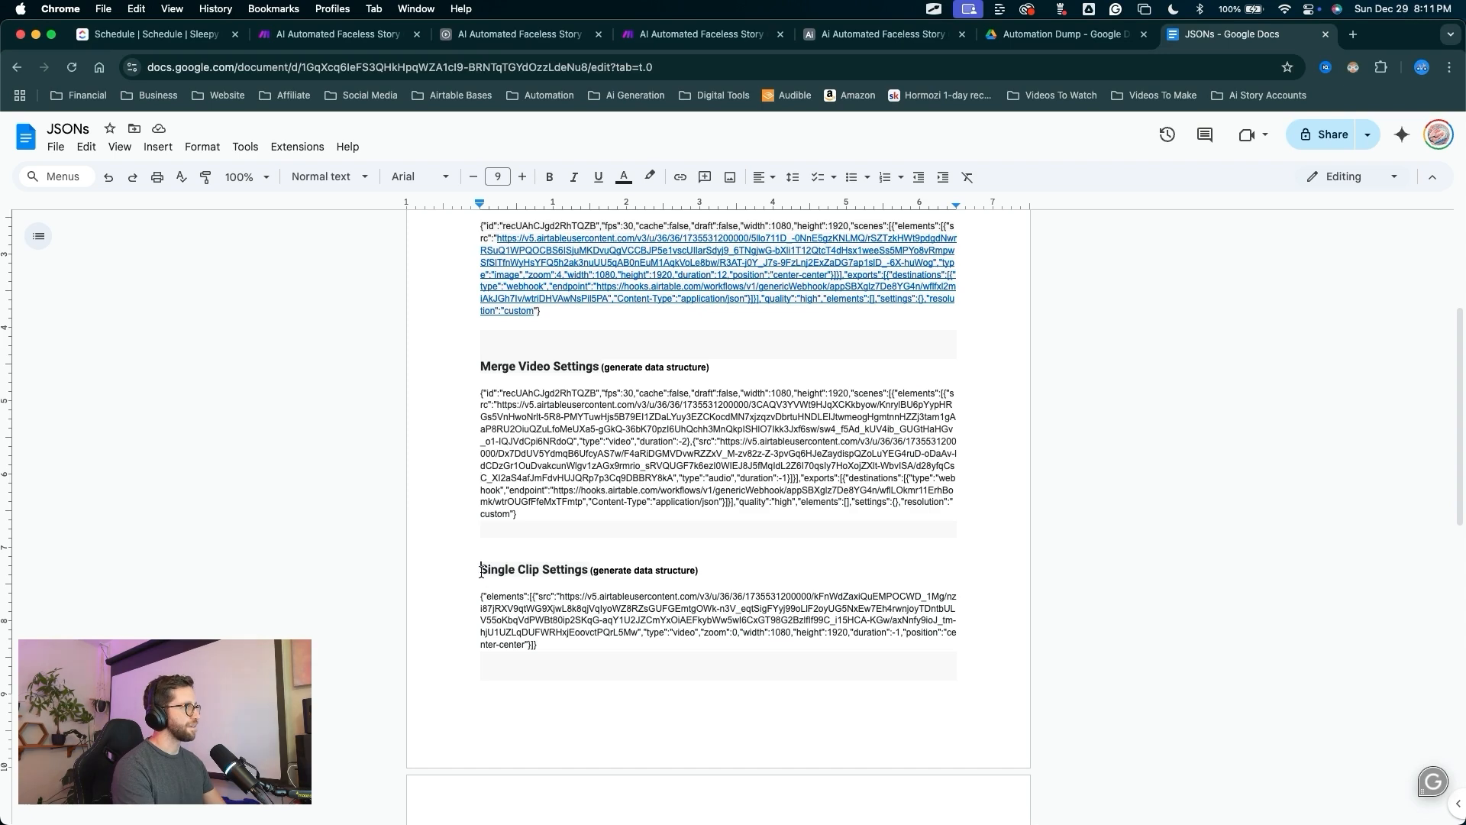
pyautogui.moveTo(481, 571); pyautogui.dragTo(591, 570)
pyautogui.press('super+4')
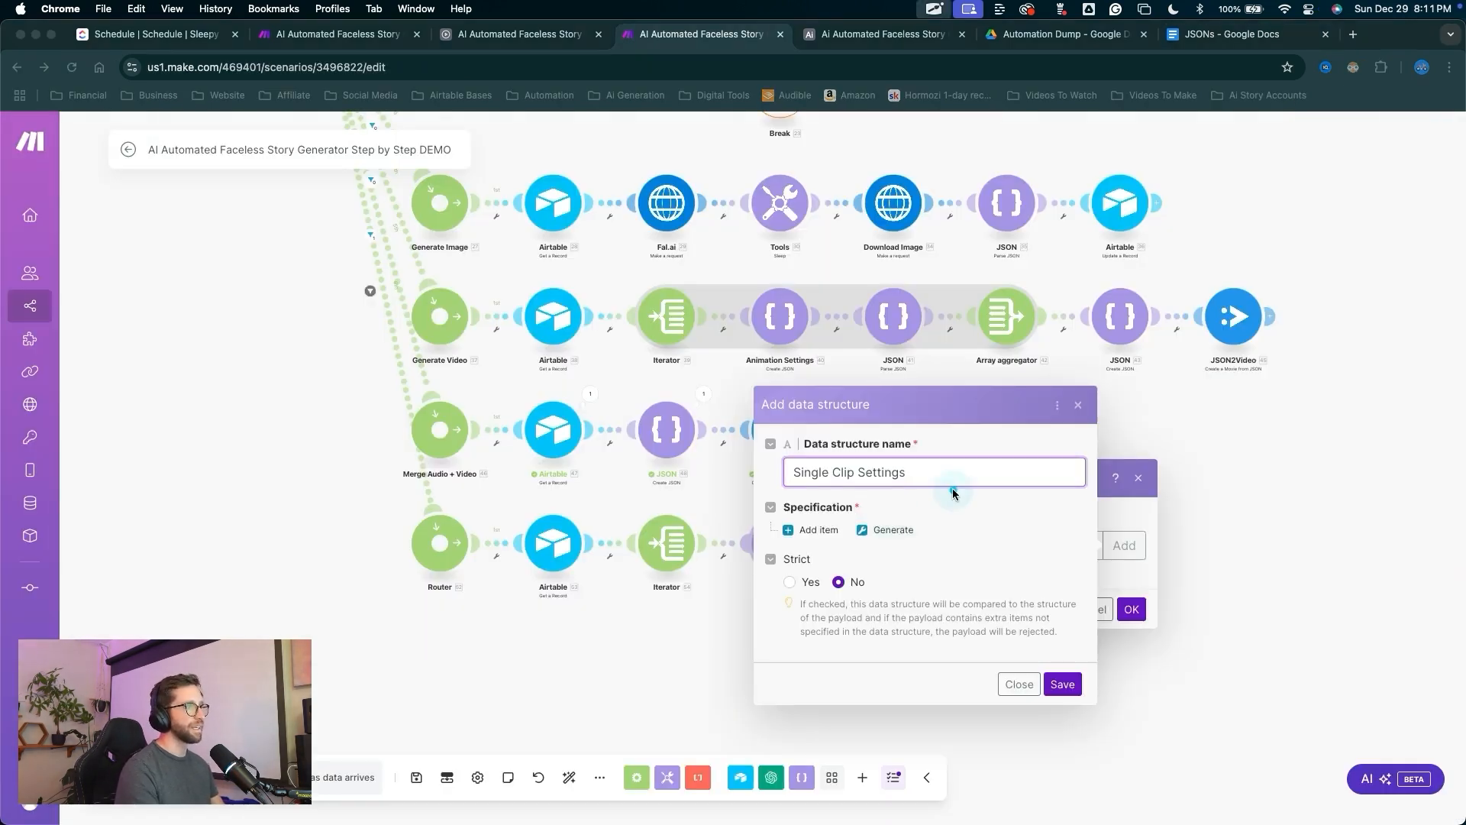
pyautogui.press('super+9')
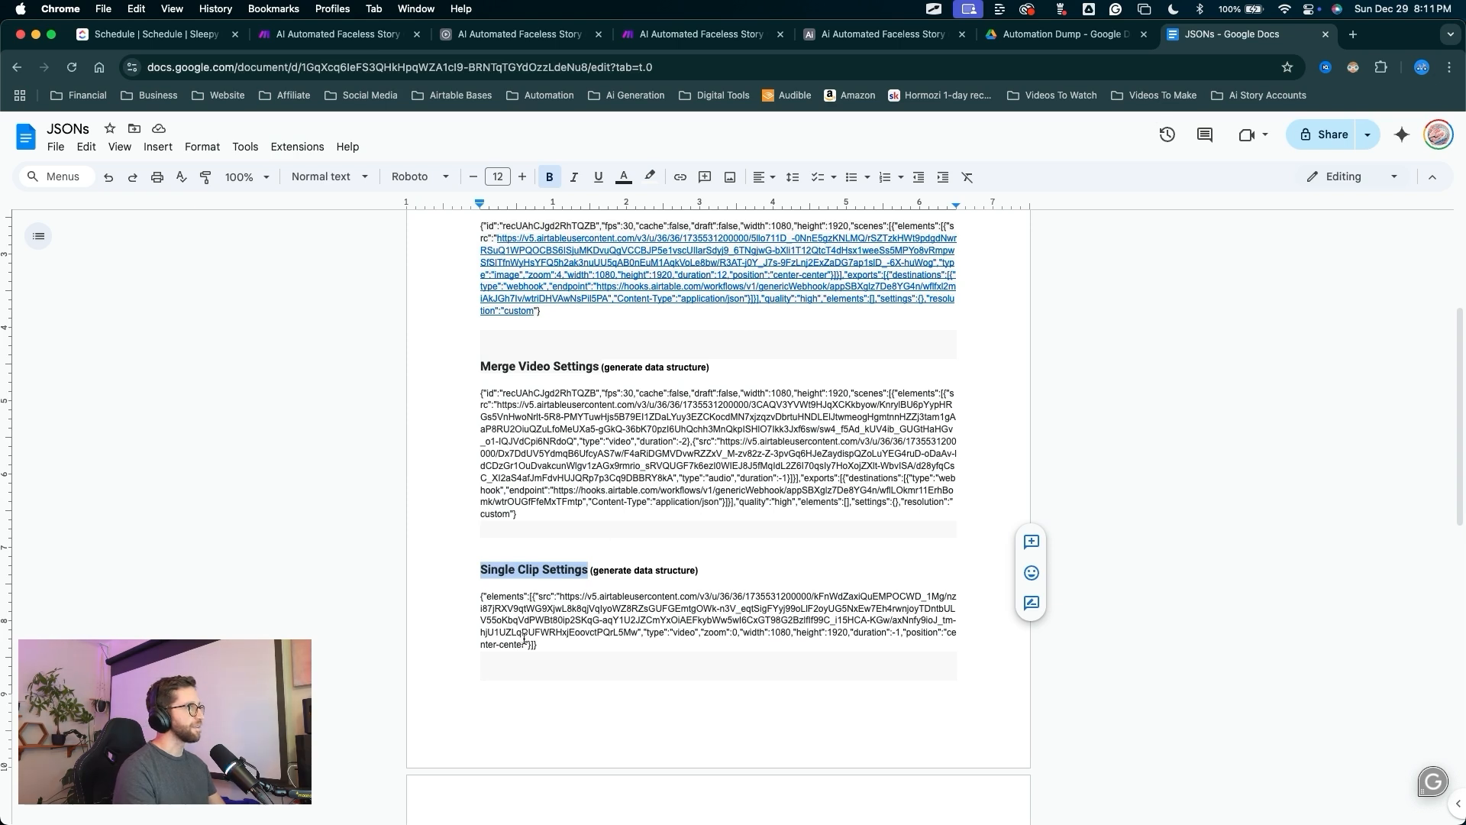
# Generate the structure from the Single Clip Settings sample JSON from the Google Doc and save it.
pyautogui.moveTo(539, 645); pyautogui.dragTo(476, 600)
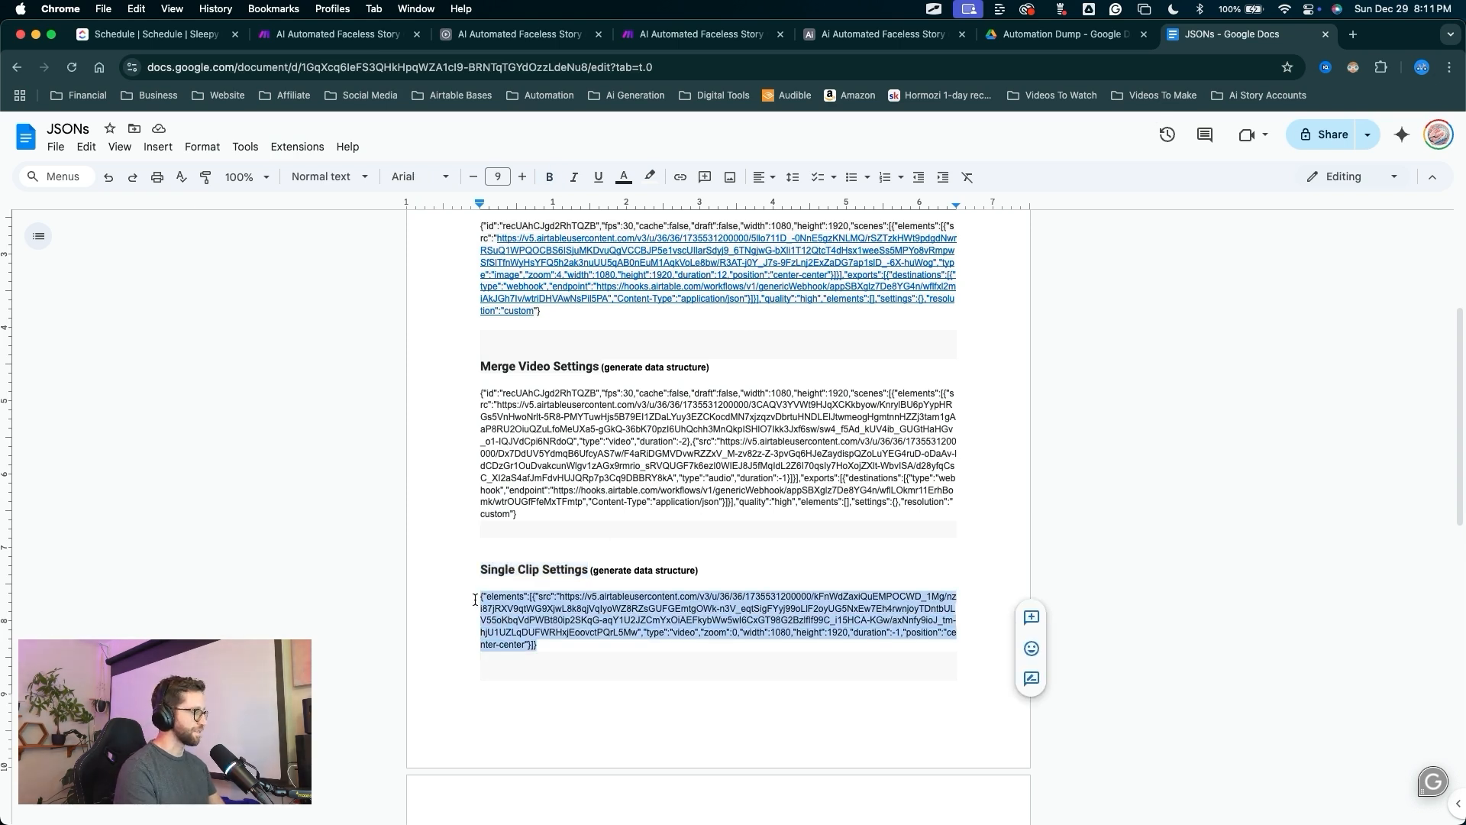
pyautogui.click(701, 34)
pyautogui.click(1005, 525)
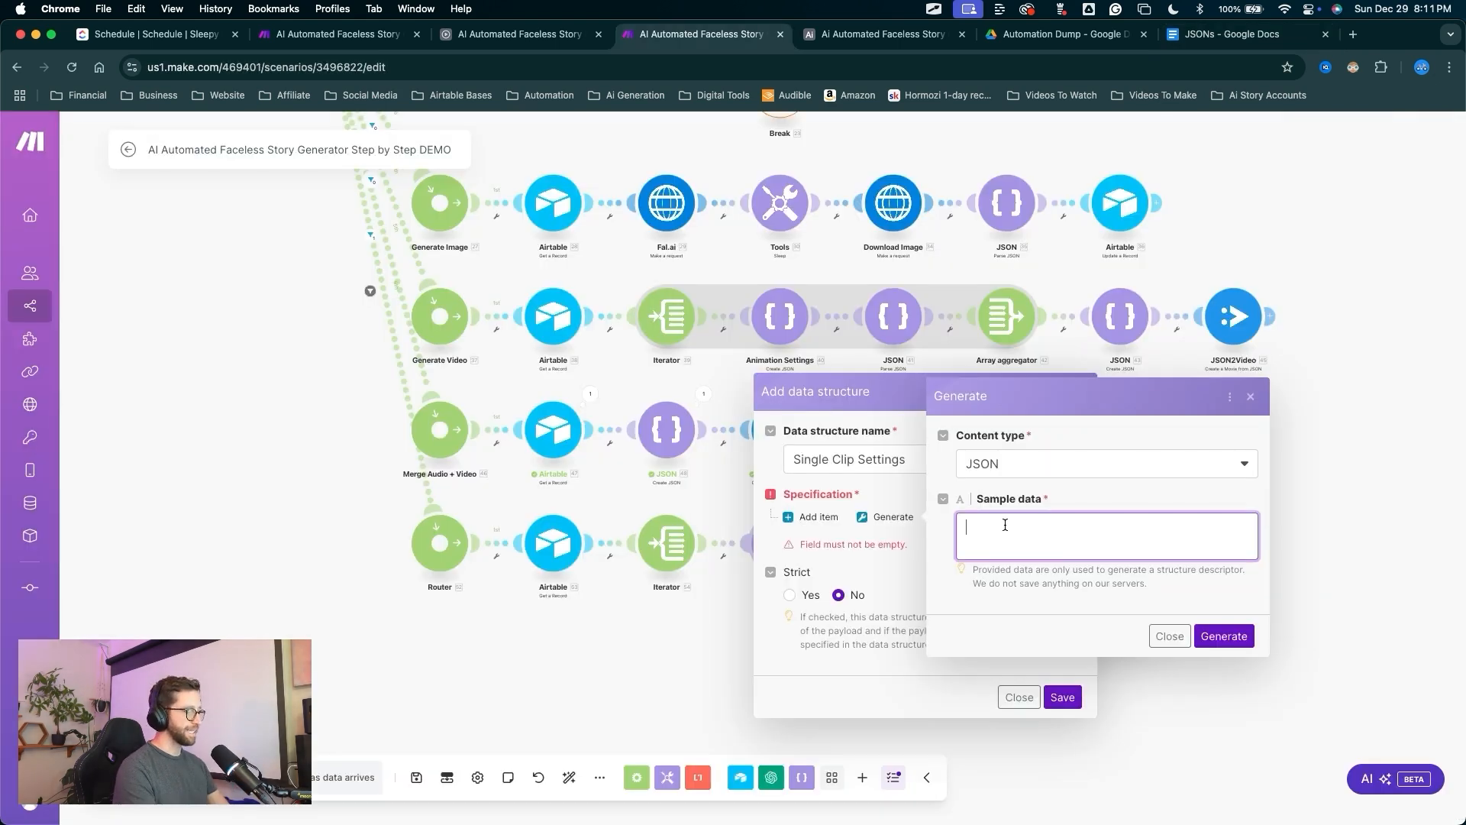
pyautogui.press('super+v')
pyautogui.hotkey('ctrl', 'a')
pyautogui.moveTo(1223, 581); pyautogui.dragTo(1220, 607)
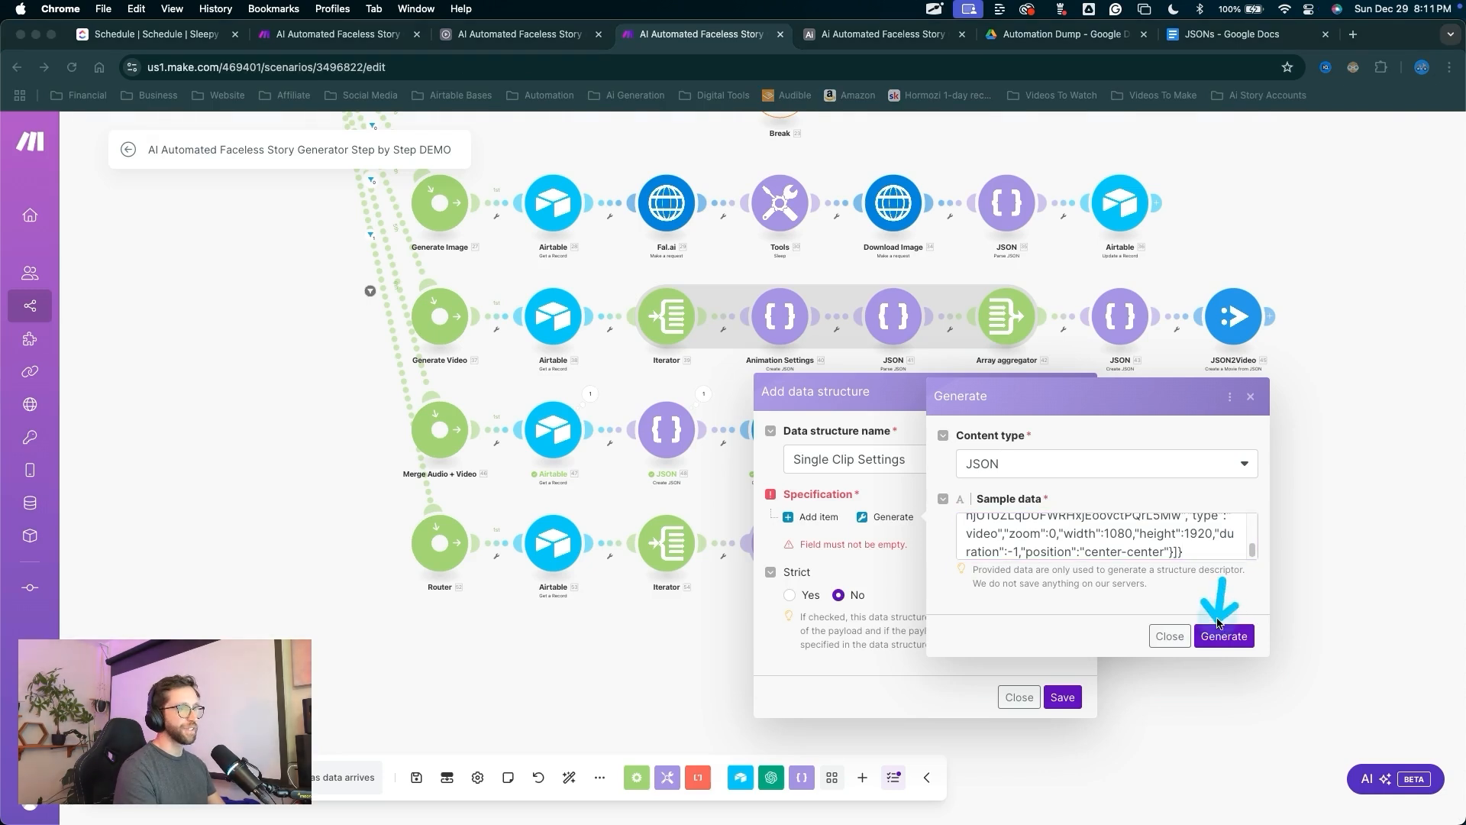
pyautogui.click(1220, 634)
pyautogui.moveTo(1034, 624); pyautogui.dragTo(1036, 731)
pyautogui.click(1062, 796)
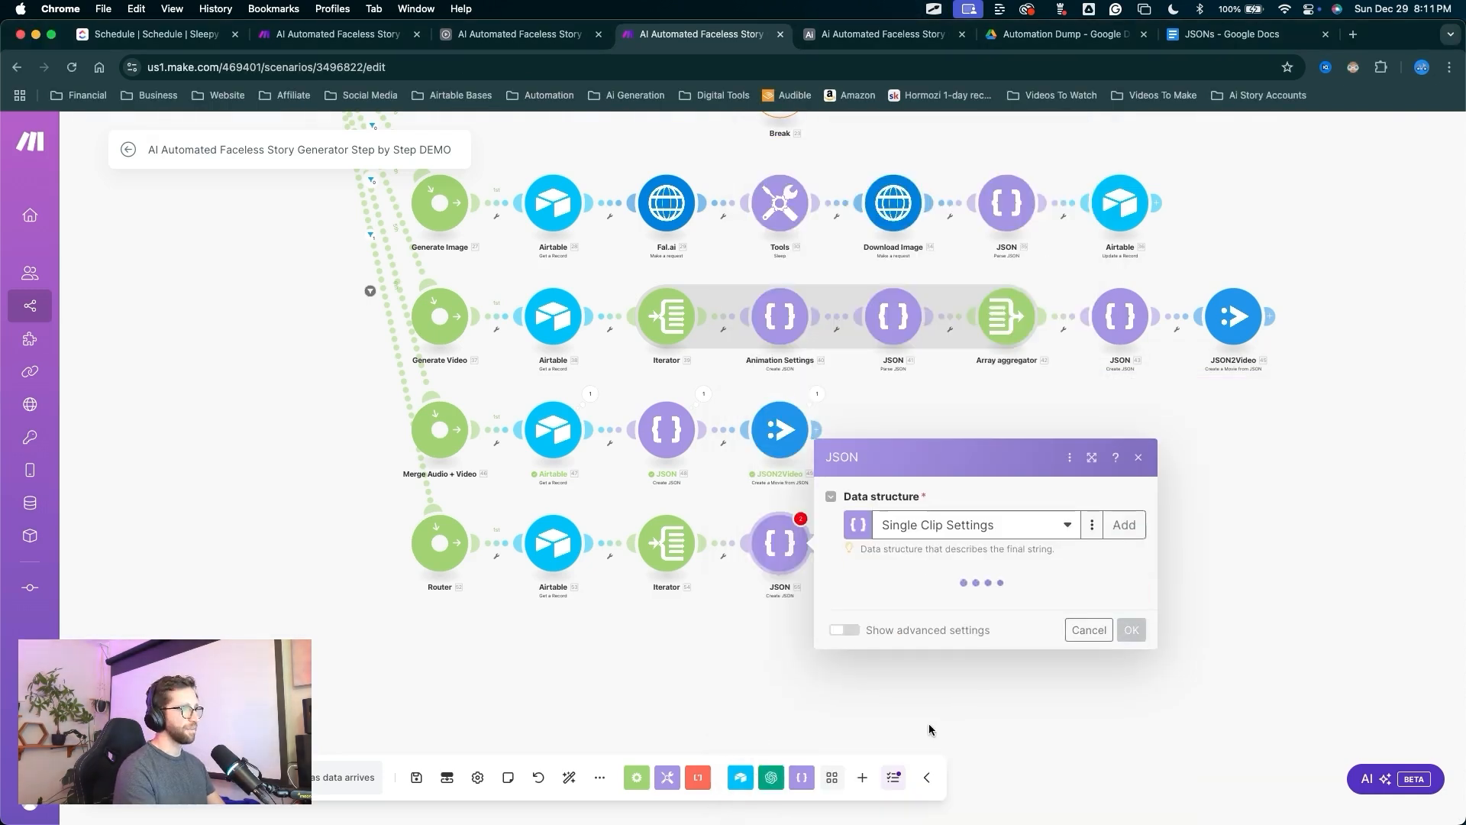
# Add a first element to the new JSON module and rename it Single Clip Settings.
pyautogui.click(886, 595)
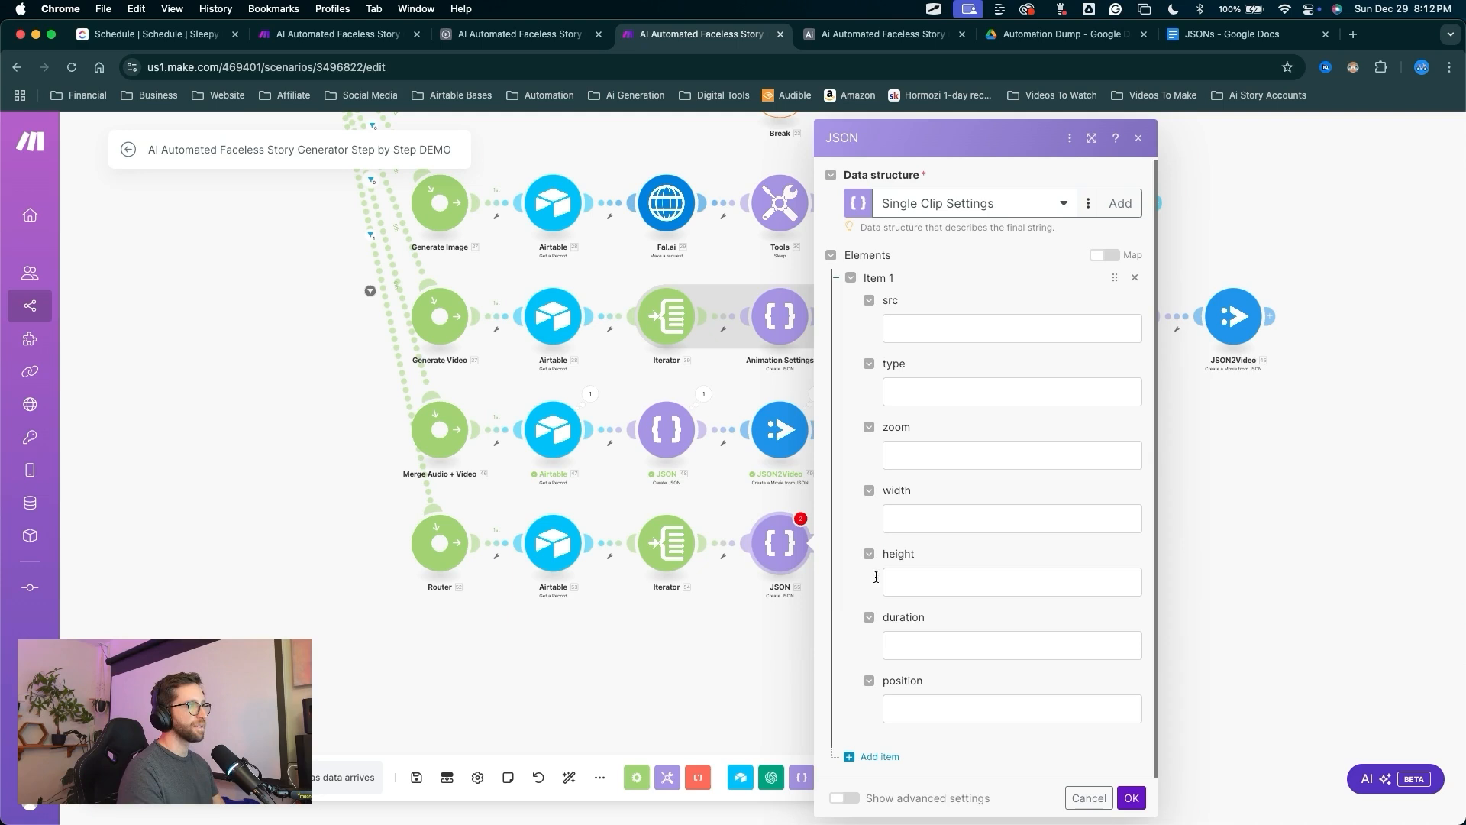
pyautogui.click(843, 506)
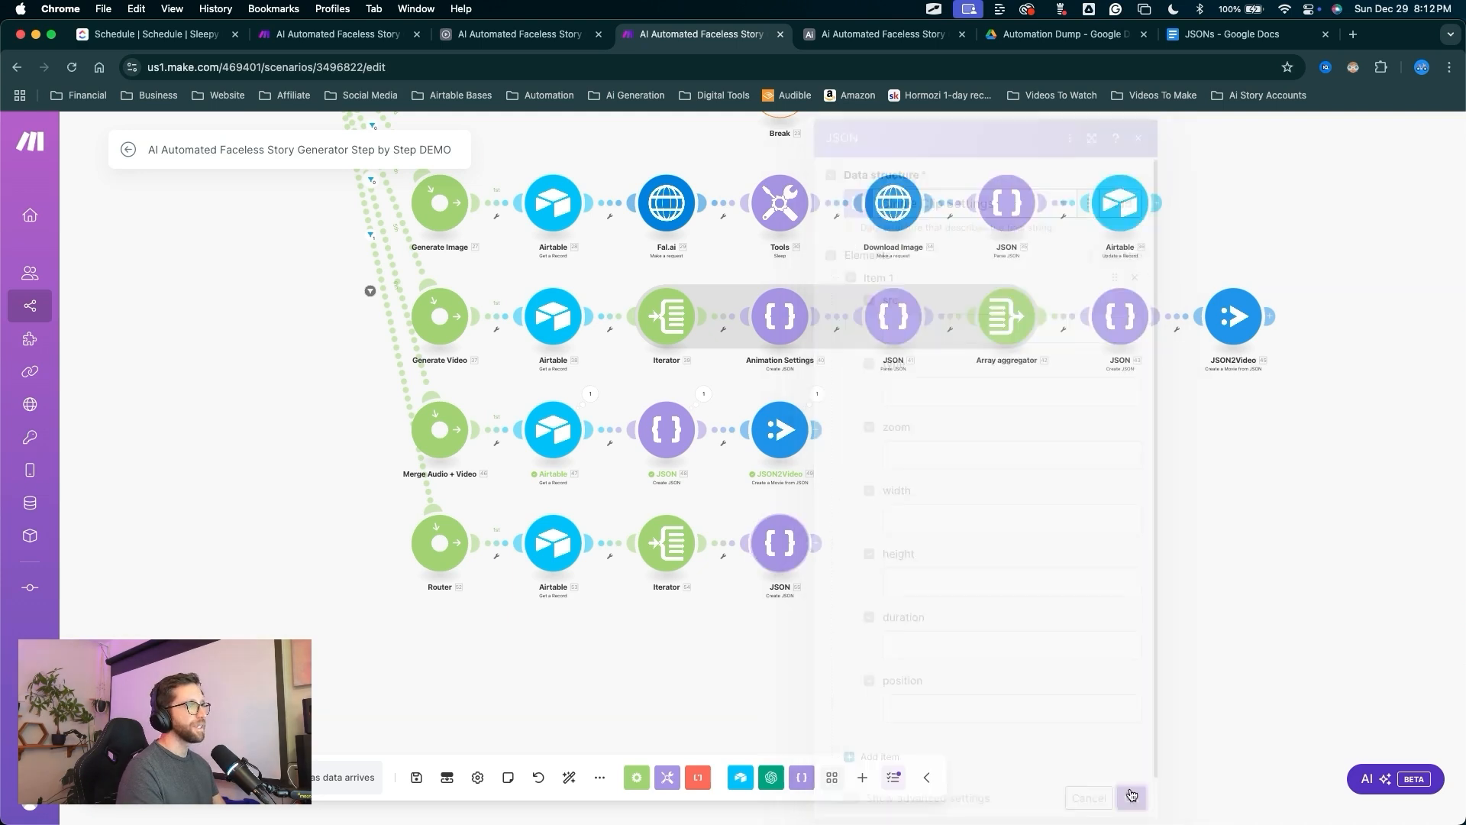
pyautogui.rightClick(780, 540)
pyautogui.click(835, 623)
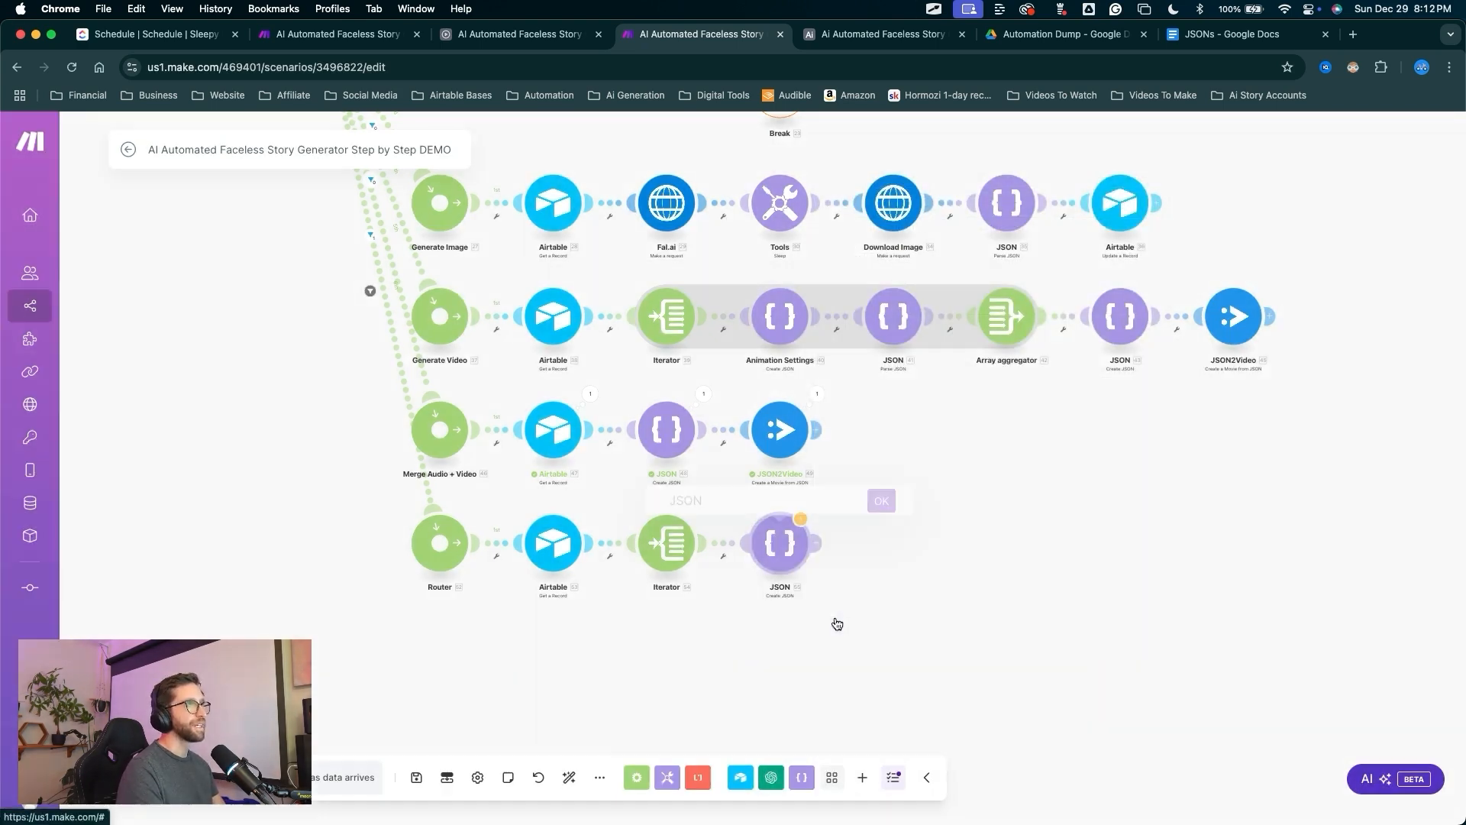
pyautogui.click(1222, 32)
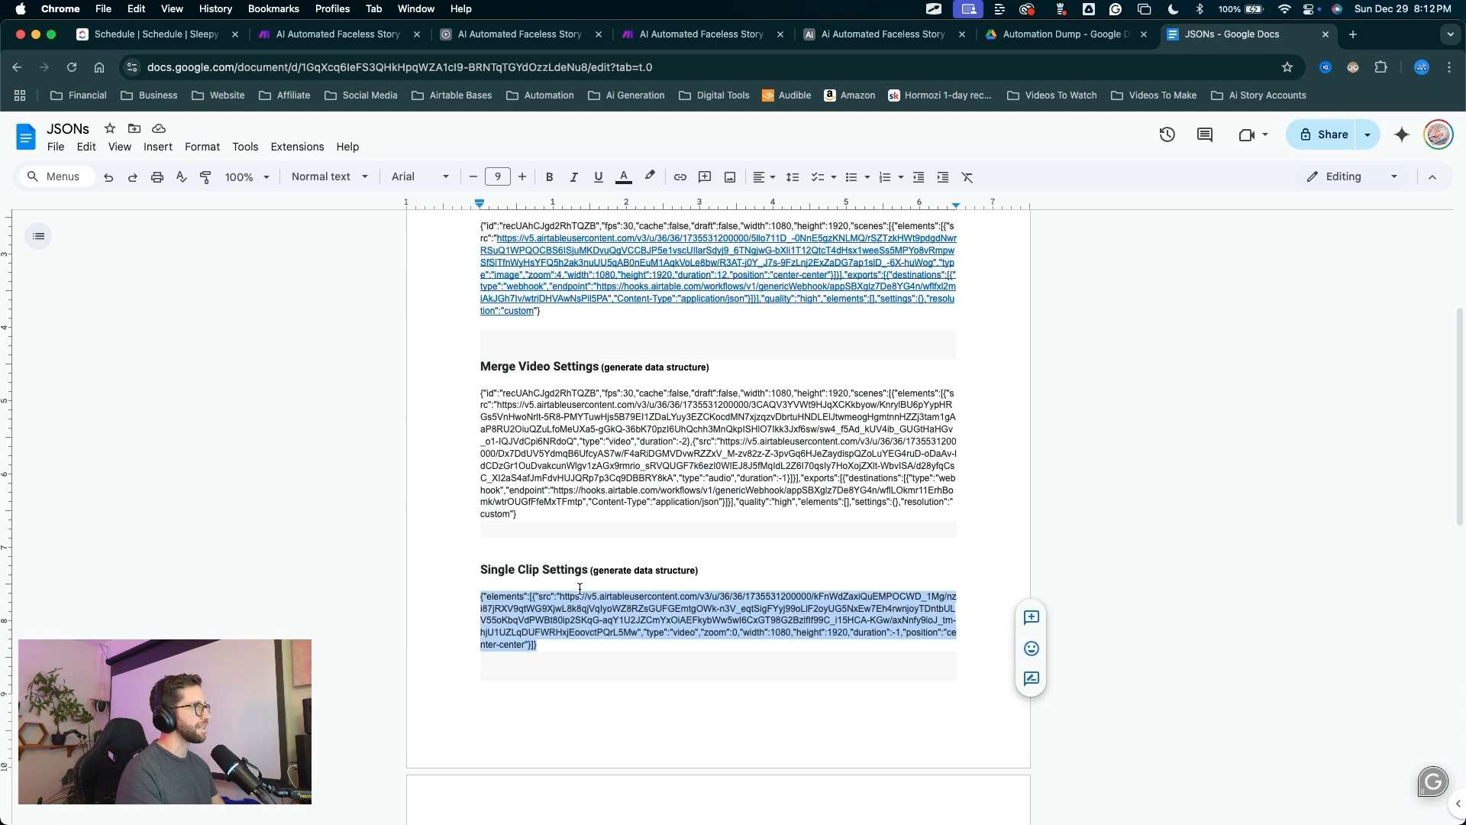
pyautogui.moveTo(586, 572); pyautogui.dragTo(560, 570)
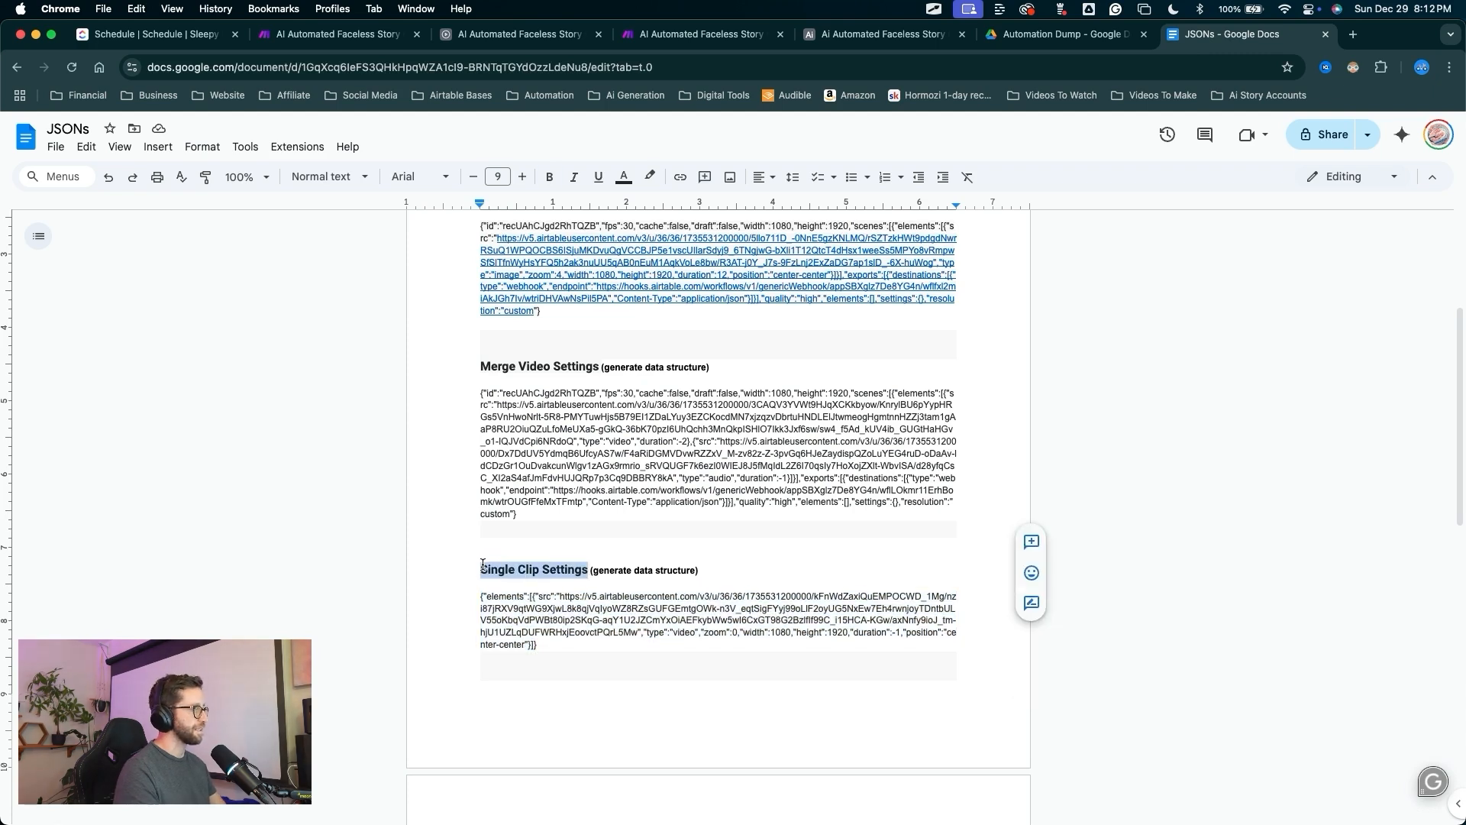
pyautogui.click(701, 34)
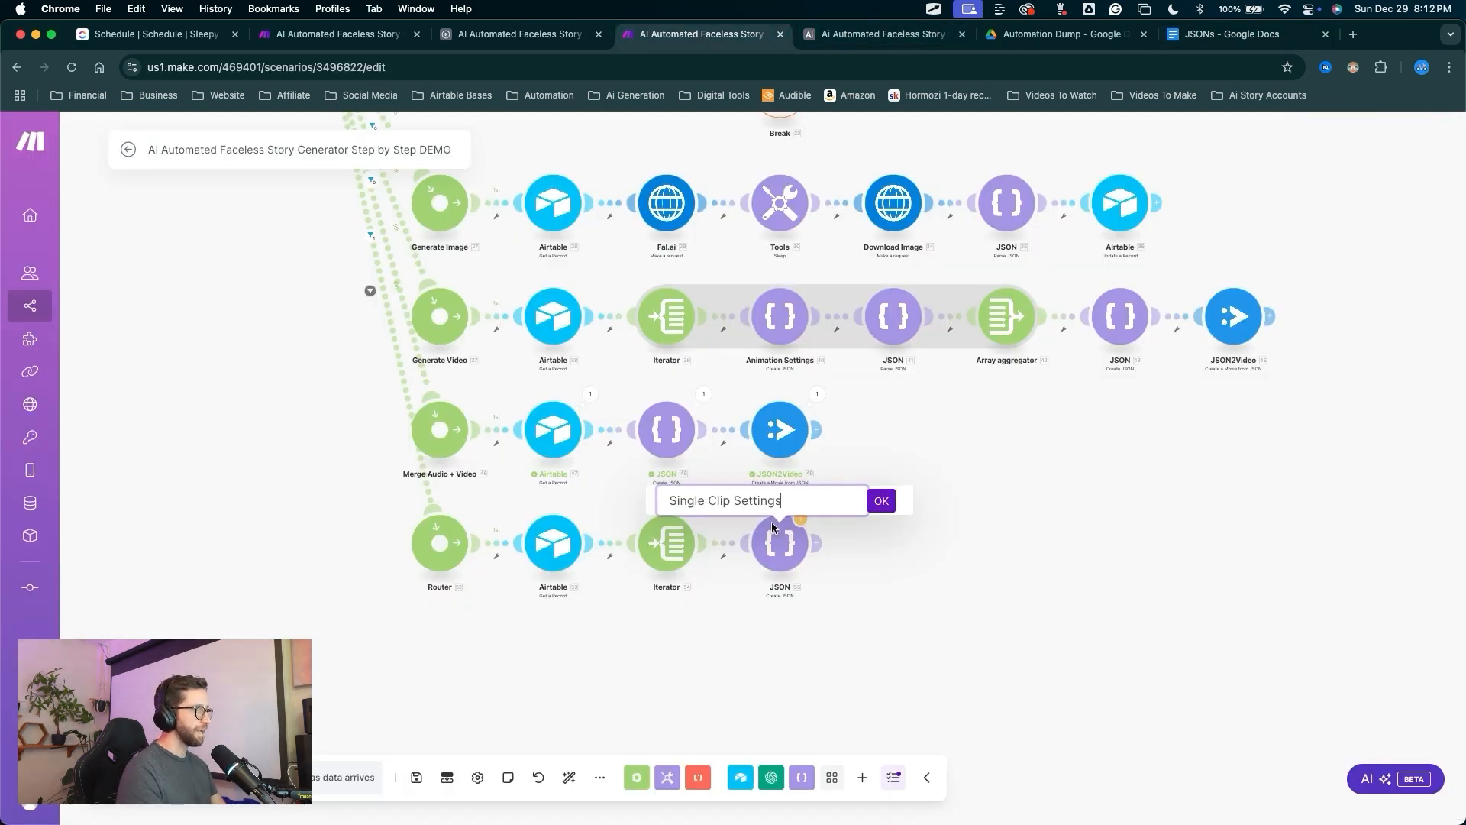
# Rename the merge route's JSON module to Merge Video Settings.
pyautogui.moveTo(800, 664)
pyautogui.mouseDown()
pyautogui.moveTo(755, 412)
pyautogui.moveTo(1126, 330)
pyautogui.moveTo(670, 416)
pyautogui.moveTo(679, 435)
pyautogui.mouseUp()
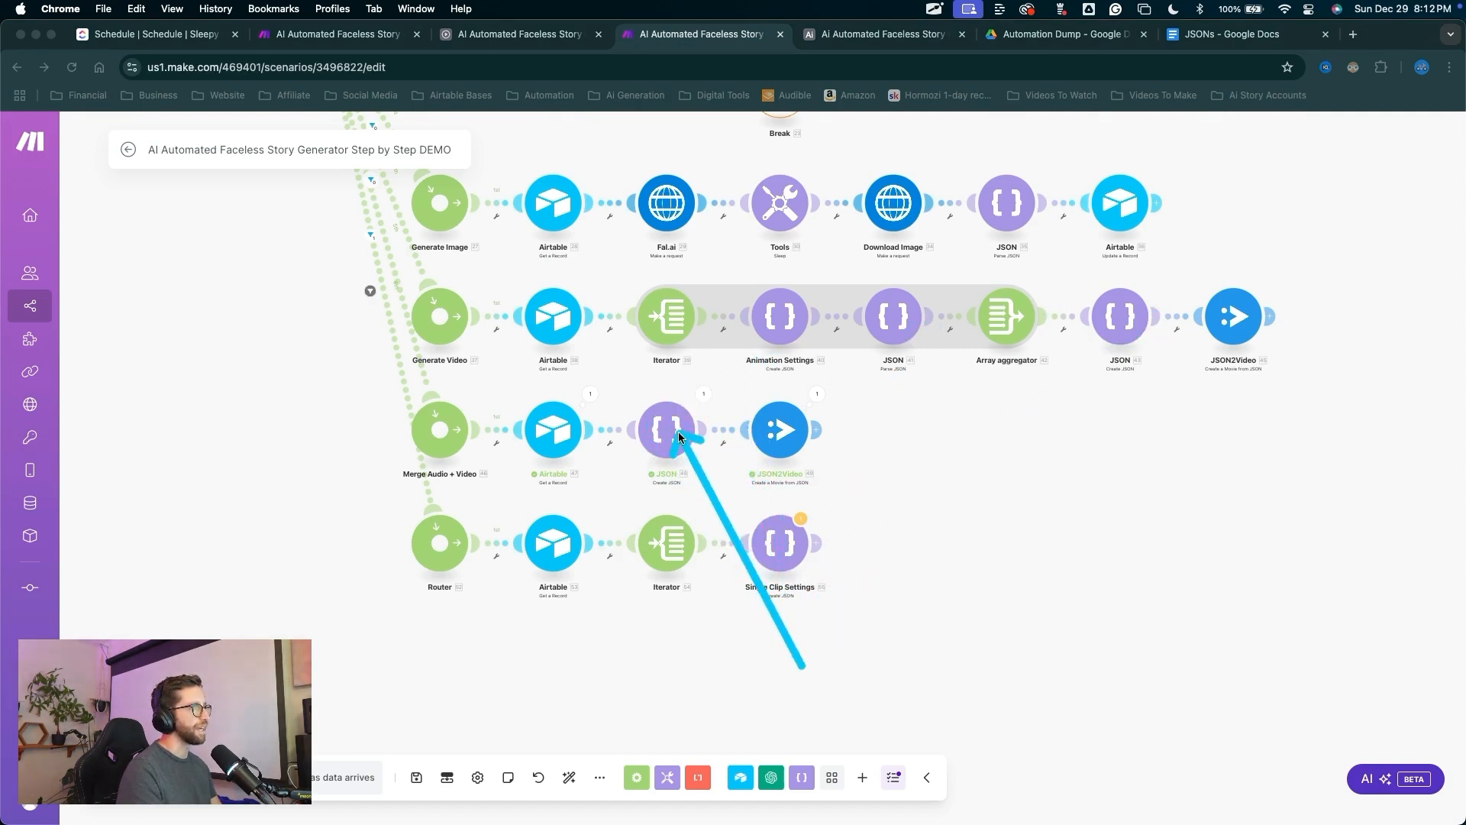
pyautogui.rightClick(681, 437)
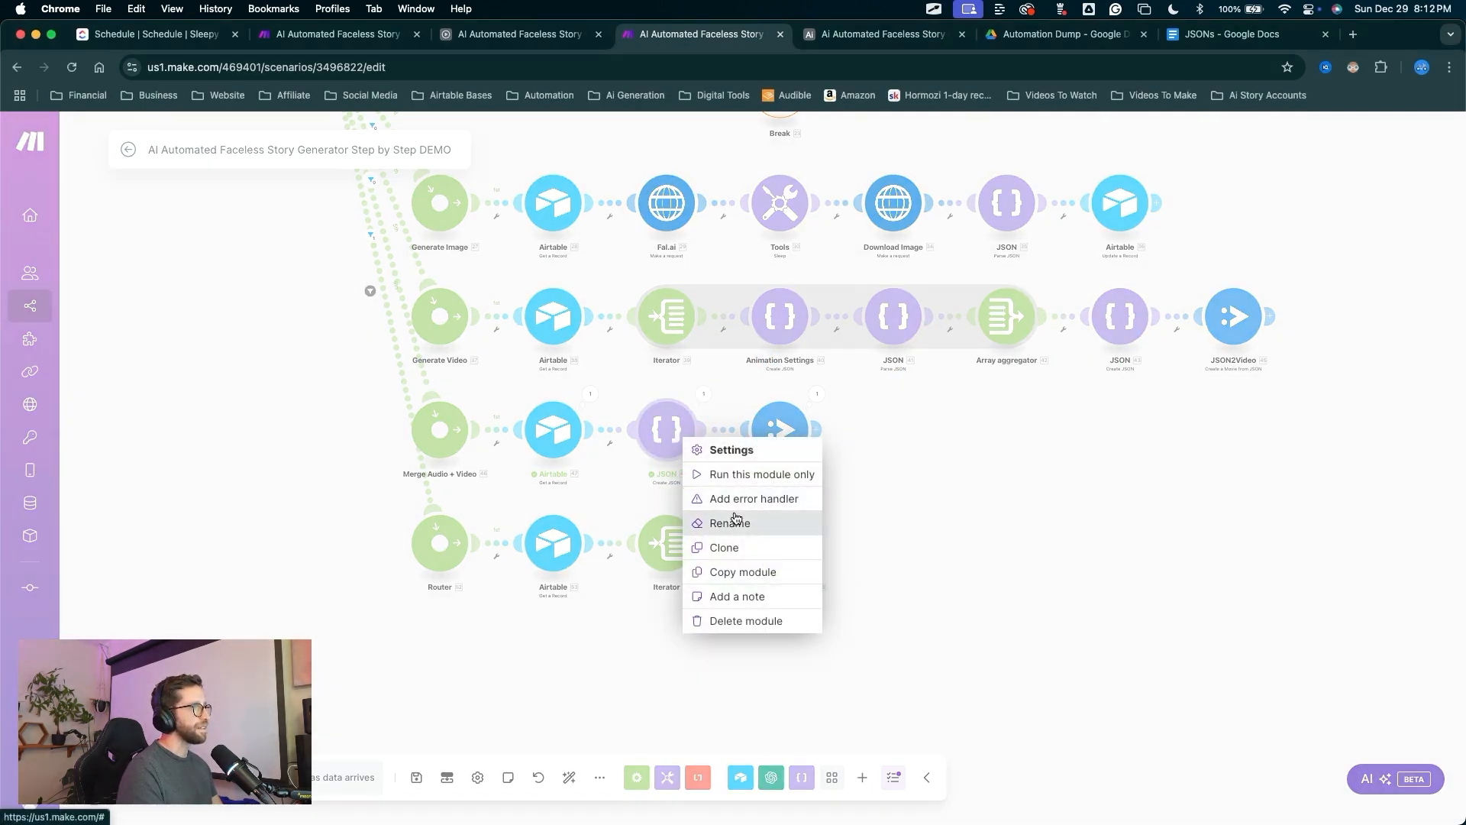
pyautogui.click(731, 524)
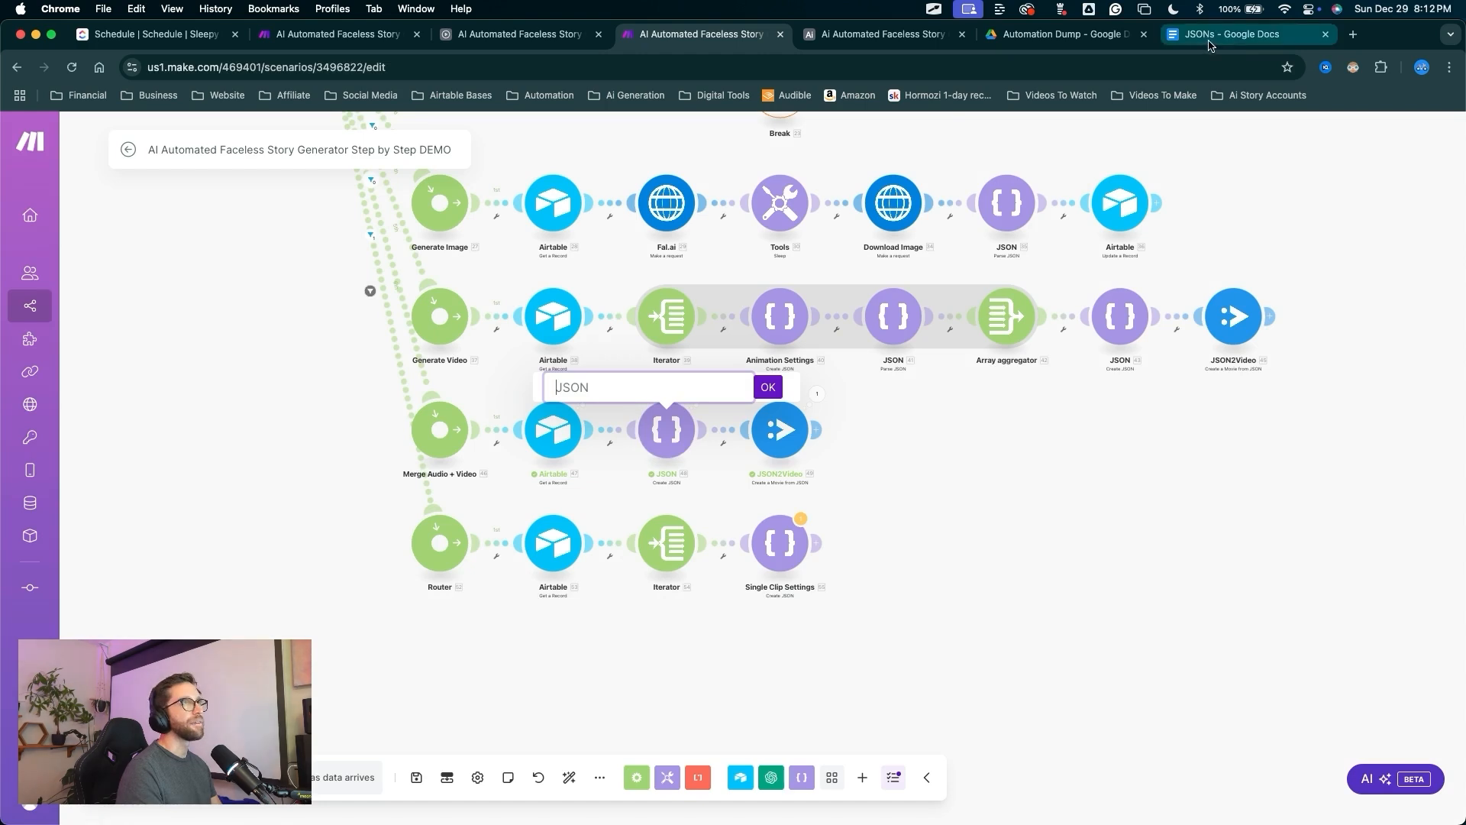
pyautogui.click(1237, 34)
pyautogui.scroll(1, 651, 384)
pyautogui.moveTo(600, 385); pyautogui.dragTo(508, 384)
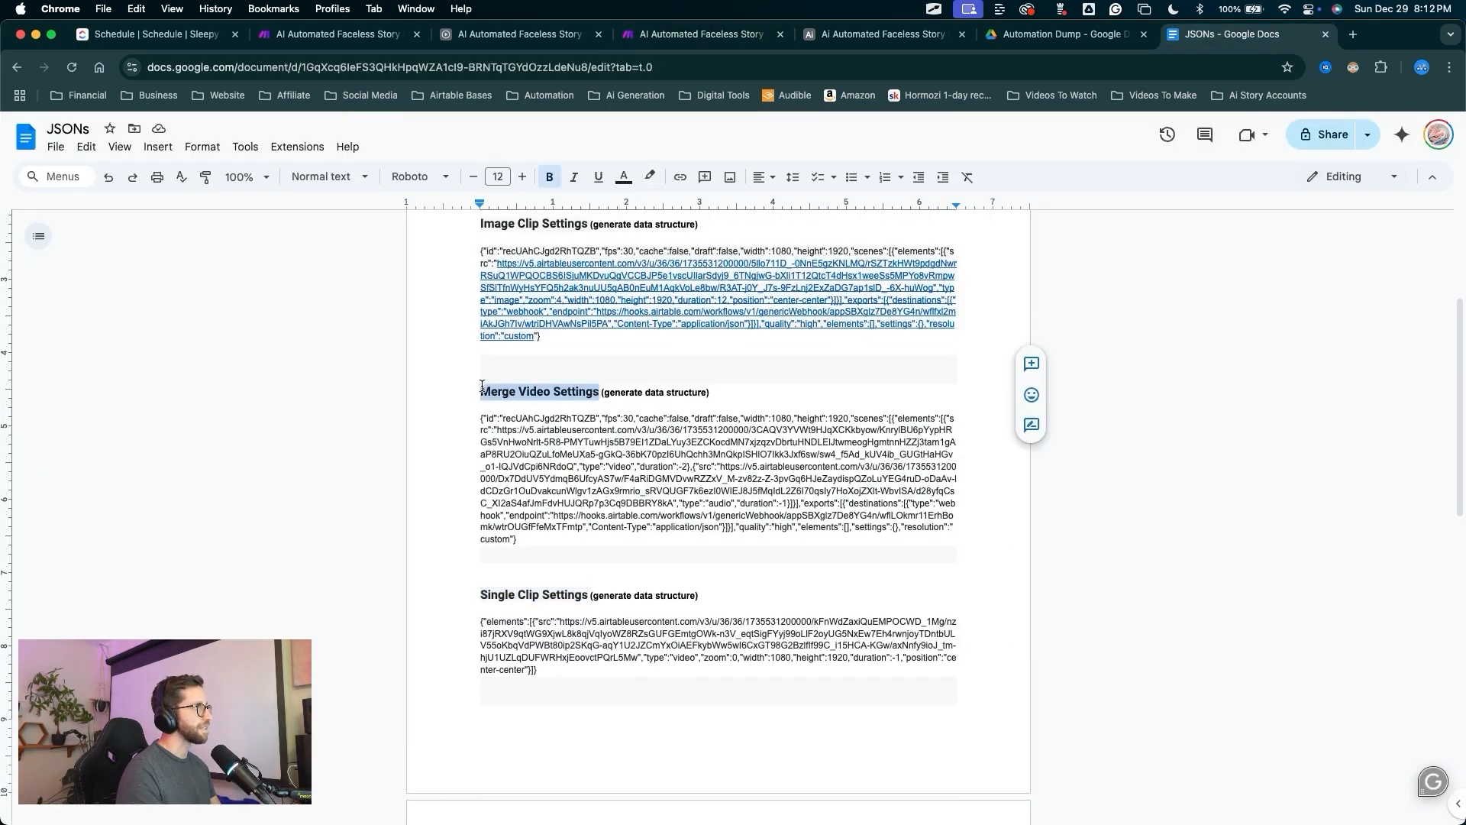
pyautogui.click(701, 36)
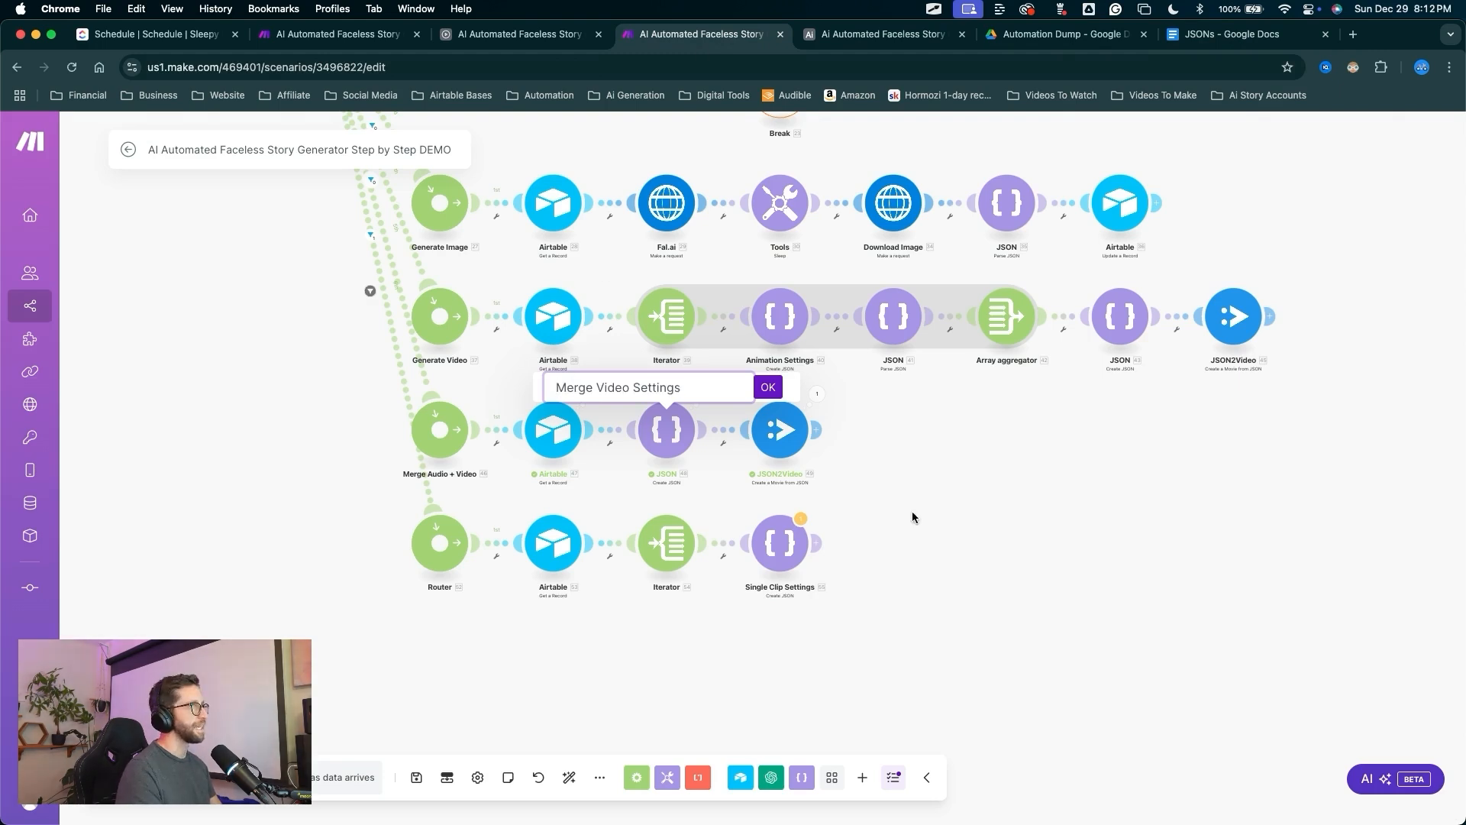
pyautogui.click(767, 388)
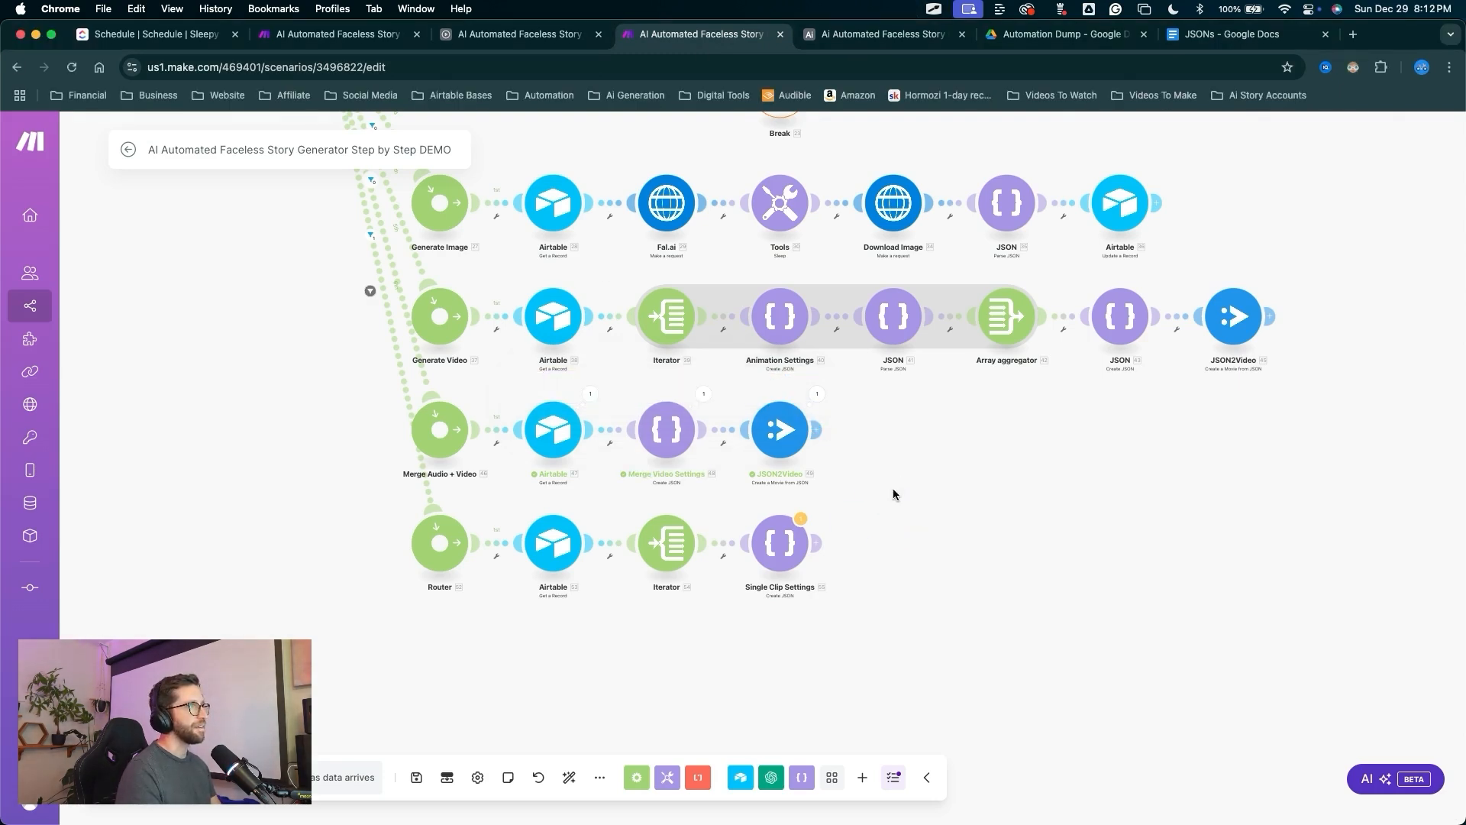
pyautogui.hotkey('ctrl', 'a')
# Rename the JSON module before JSON2Video to Image Clip Settings.
pyautogui.moveTo(852, 524)
pyautogui.mouseDown()
pyautogui.moveTo(1075, 350)
pyautogui.moveTo(1122, 334)
pyautogui.mouseUp()
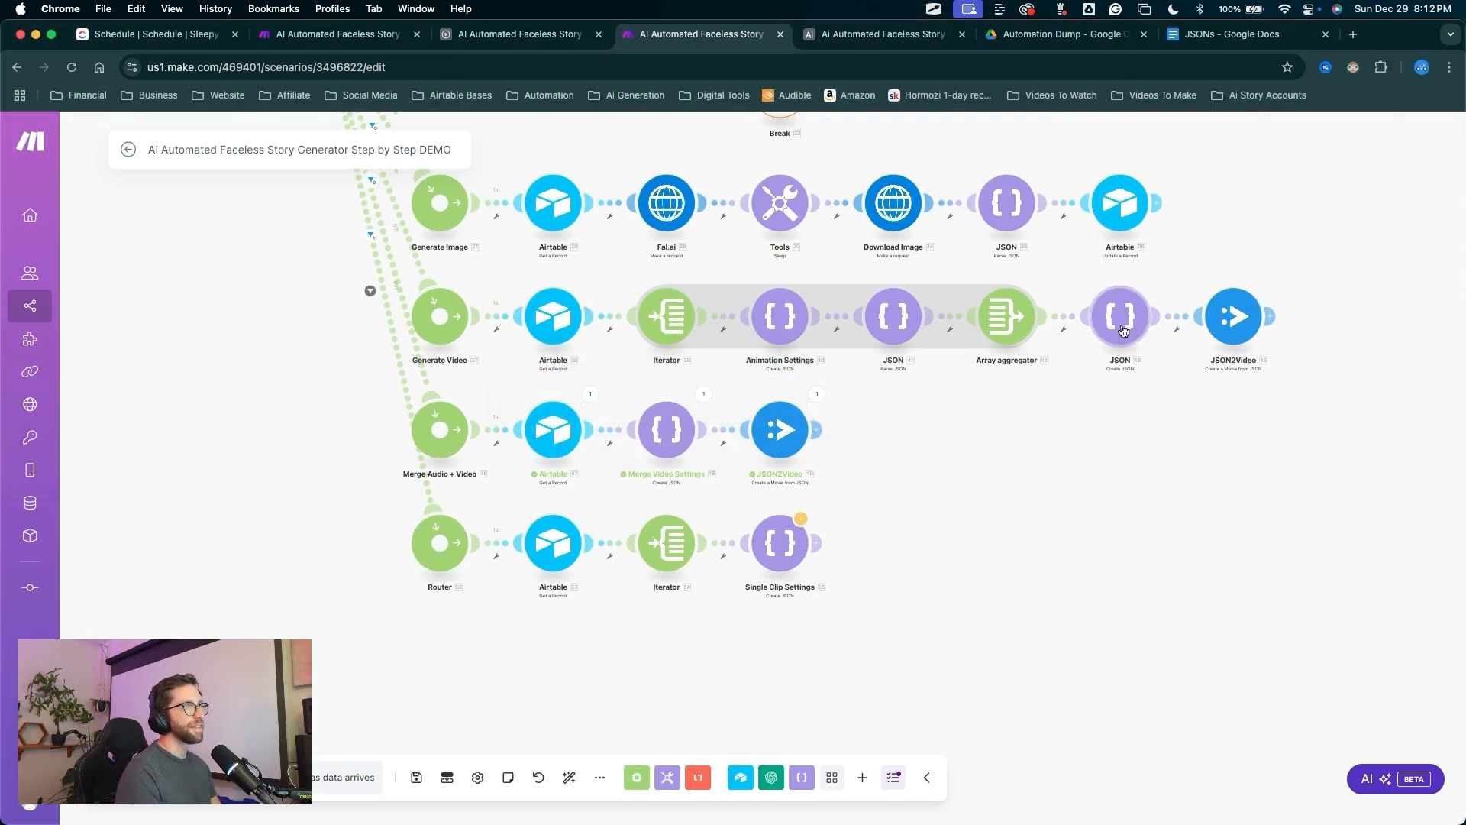
pyautogui.rightClick(1122, 334)
pyautogui.click(1166, 415)
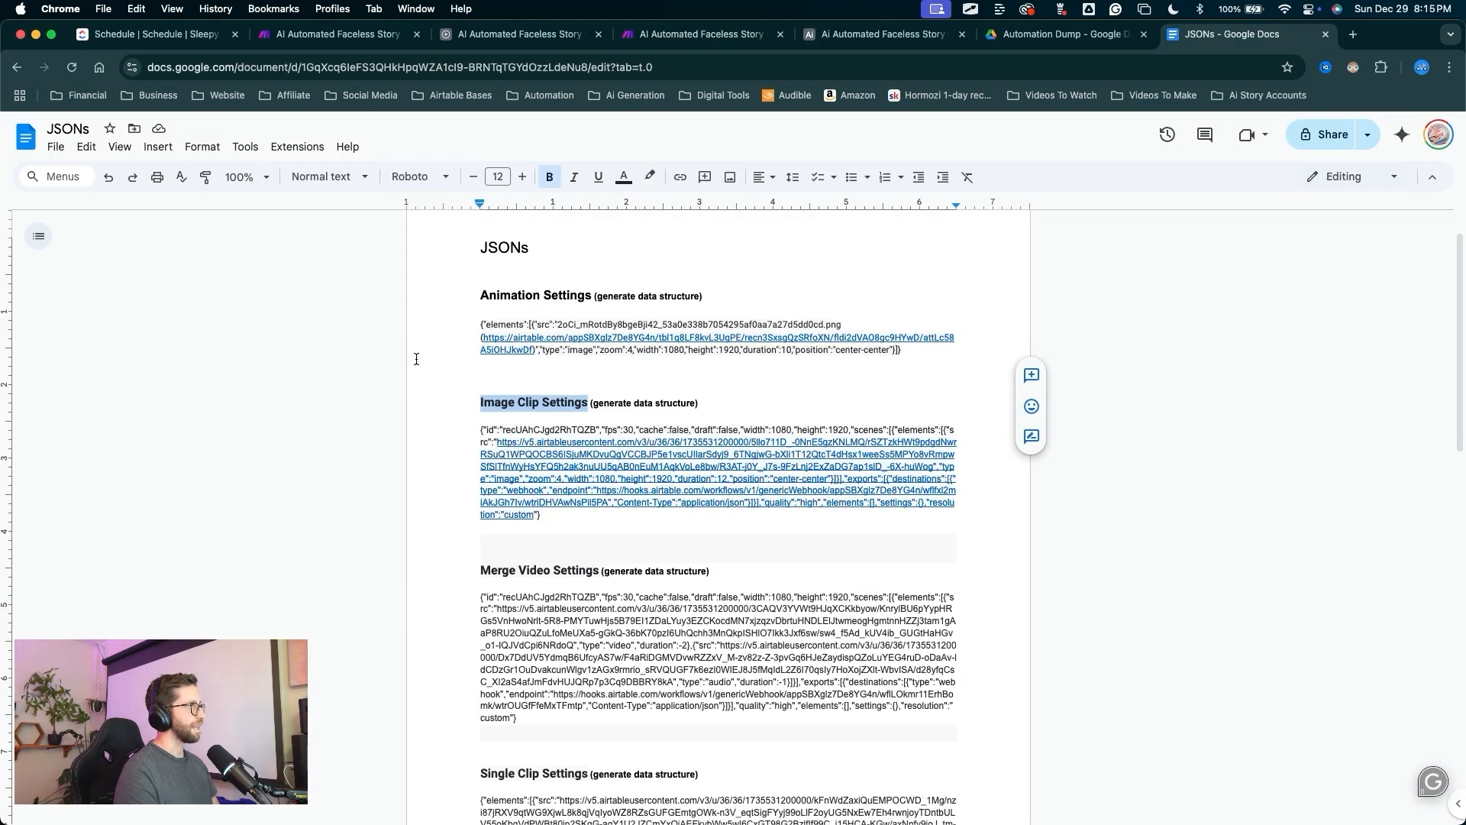
pyautogui.hotkey('ctrl', 'a')
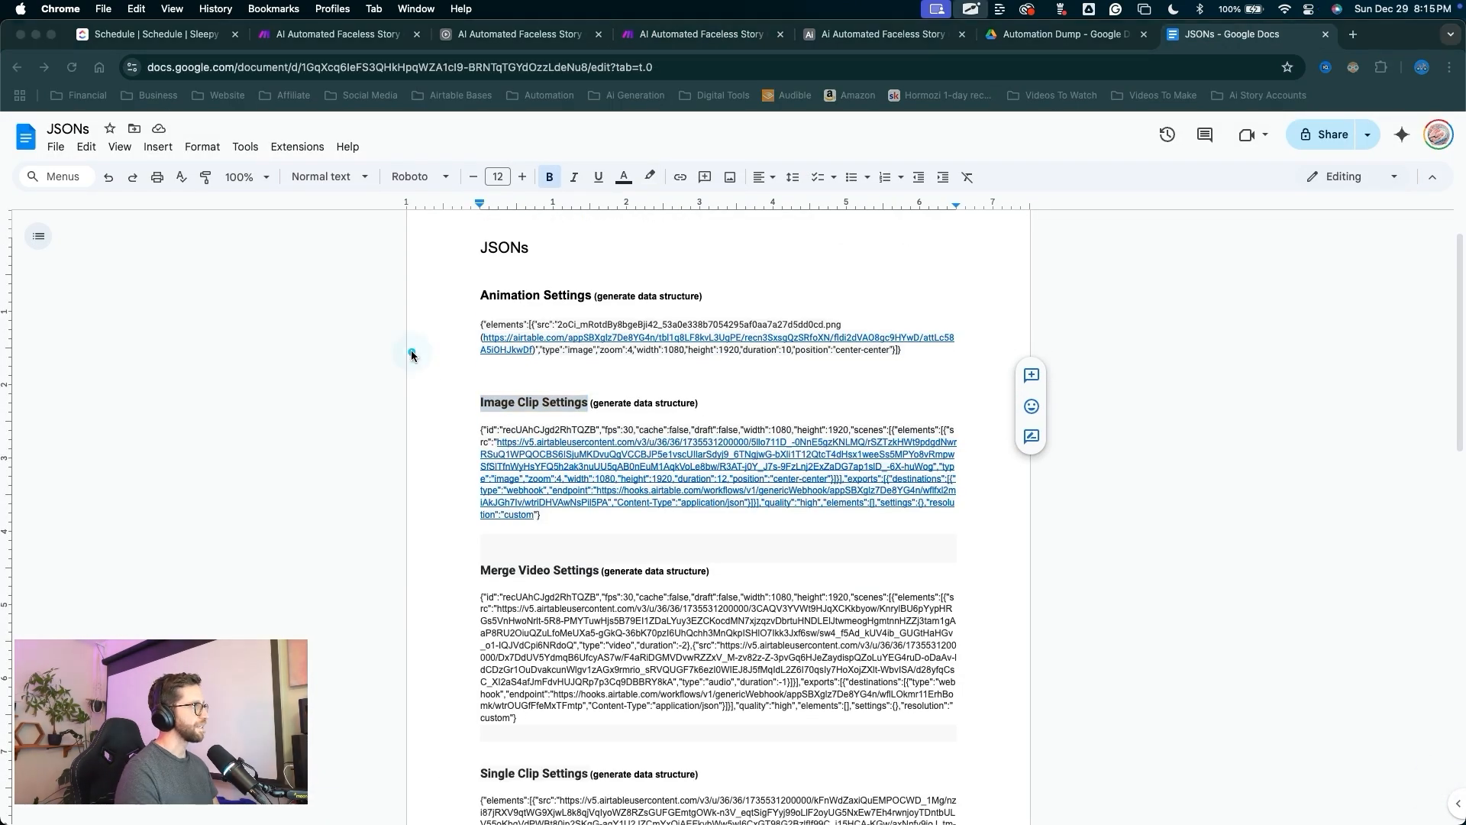
pyautogui.tripleClick(496, 407)
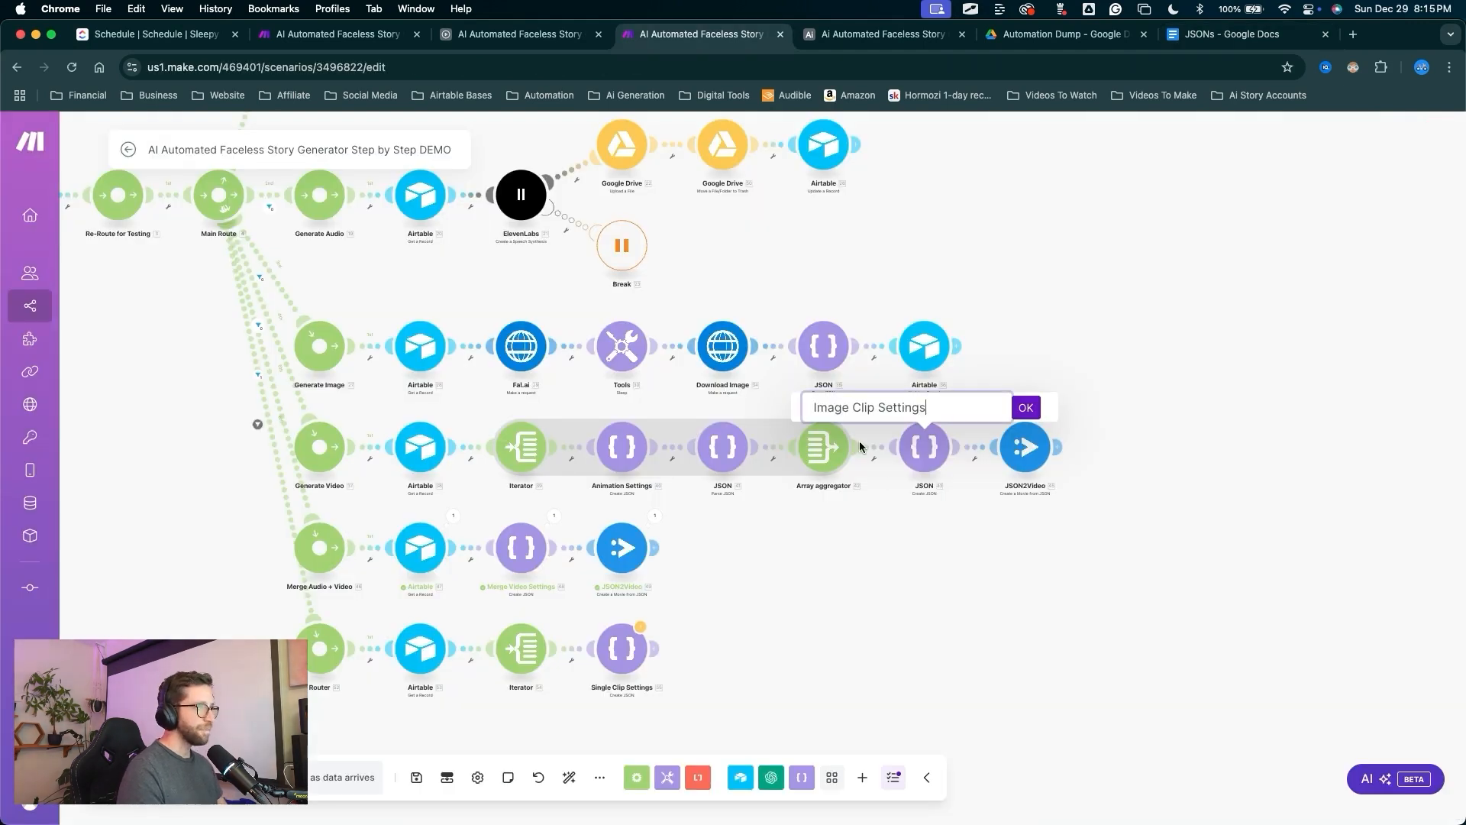
pyautogui.hotkey('ctrl', 'a')
pyautogui.moveTo(995, 536); pyautogui.dragTo(1040, 418)
pyautogui.press('Escape')
pyautogui.click(1031, 413)
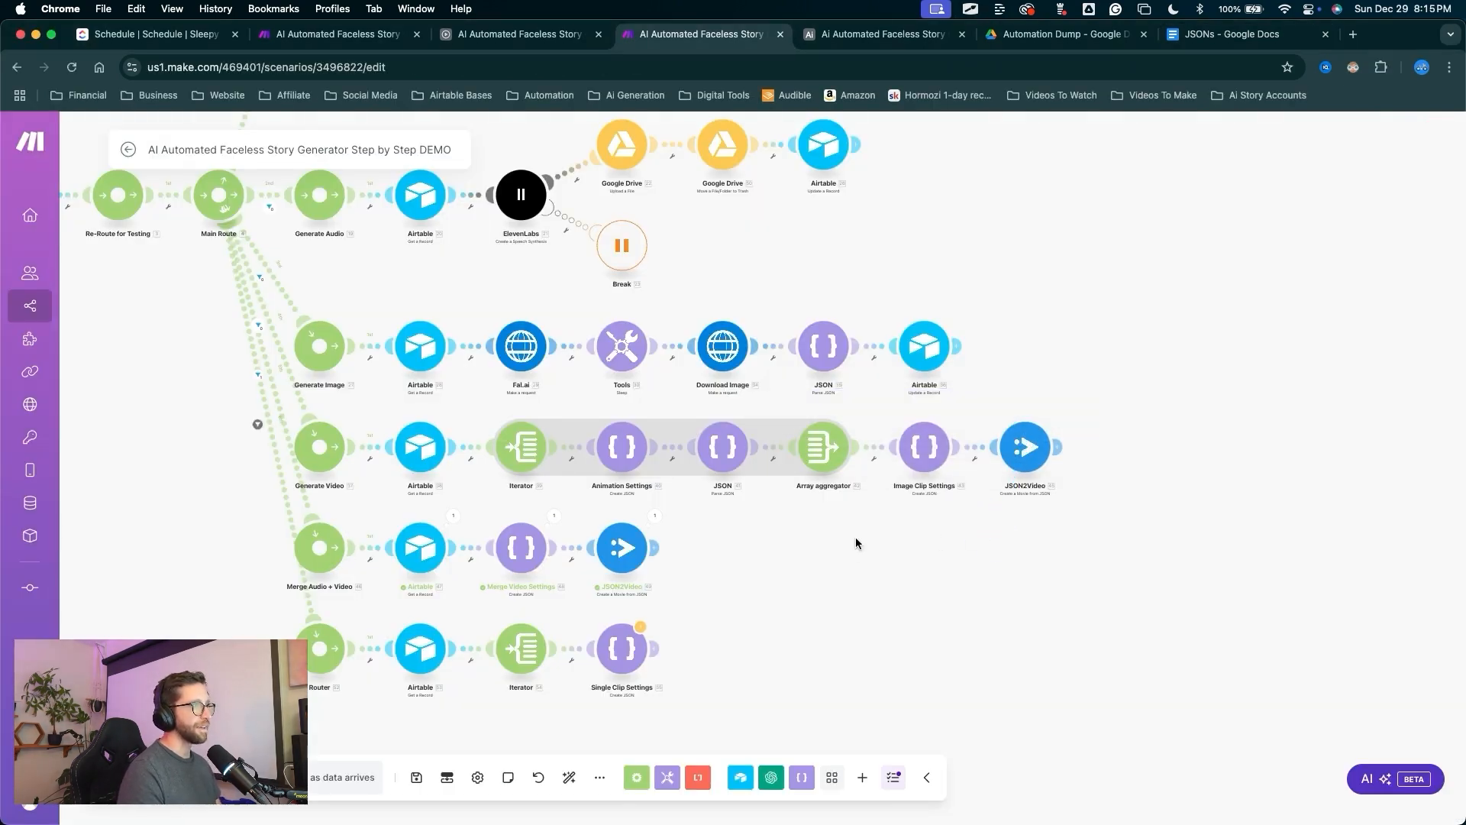
# Map the Iterator's URL into the src field of Single Clip Settings' Item 1.
pyautogui.hotkey('ctrl', 'a')
pyautogui.moveTo(688, 630)
pyautogui.mouseDown()
pyautogui.moveTo(475, 536)
pyautogui.moveTo(926, 426)
pyautogui.moveTo(615, 425)
pyautogui.moveTo(550, 601)
pyautogui.moveTo(650, 649)
pyautogui.moveTo(728, 591)
pyautogui.moveTo(650, 646)
pyautogui.mouseUp()
pyautogui.press('Escape')
pyautogui.scroll(-5, 699, 628)
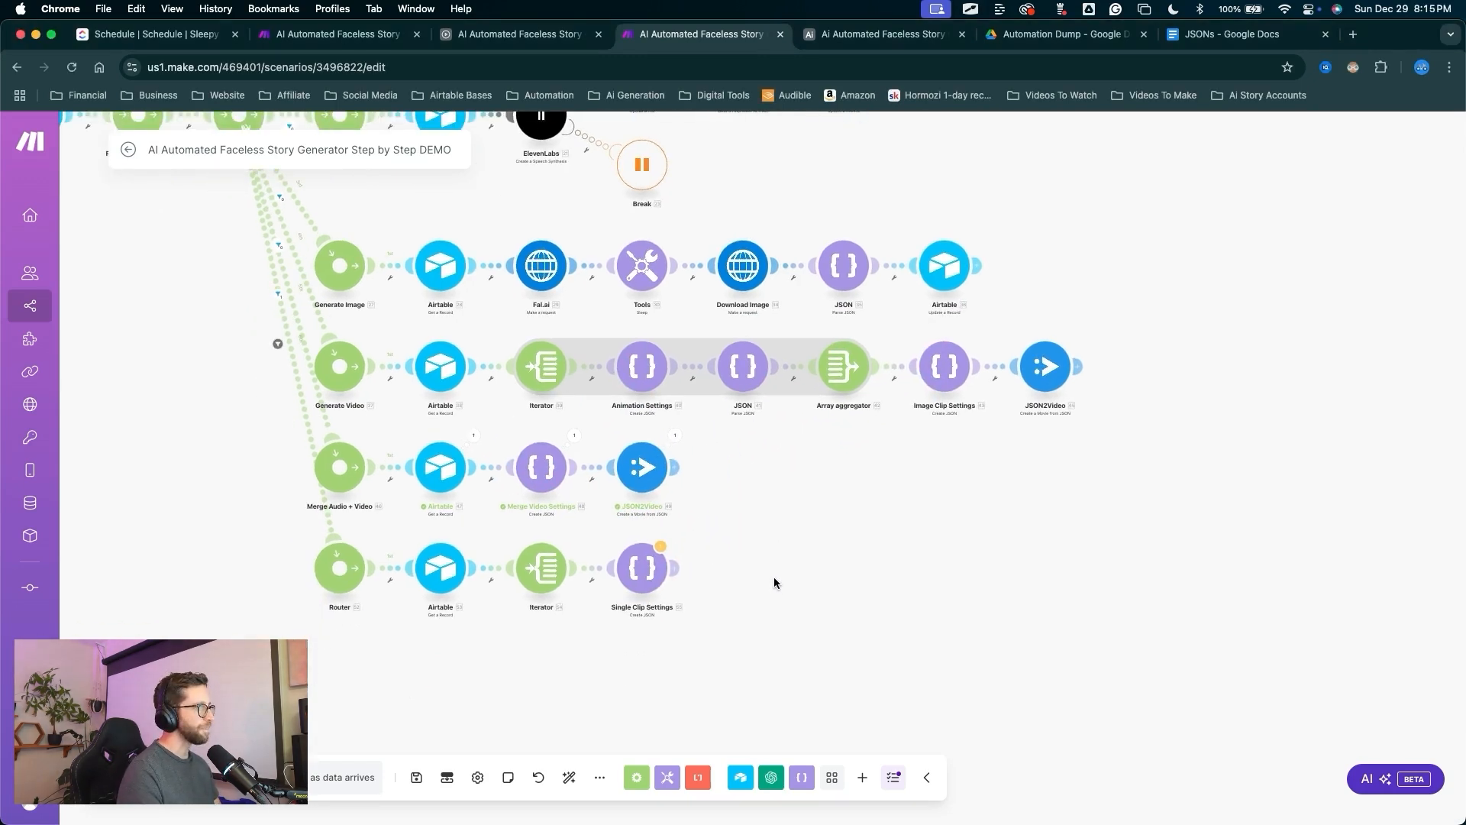
pyautogui.hotkey('ctrl', 'a')
pyautogui.moveTo(857, 409)
pyautogui.mouseDown()
pyautogui.moveTo(387, 615)
pyautogui.moveTo(788, 678)
pyautogui.moveTo(1038, 492)
pyautogui.mouseUp()
pyautogui.press('Escape')
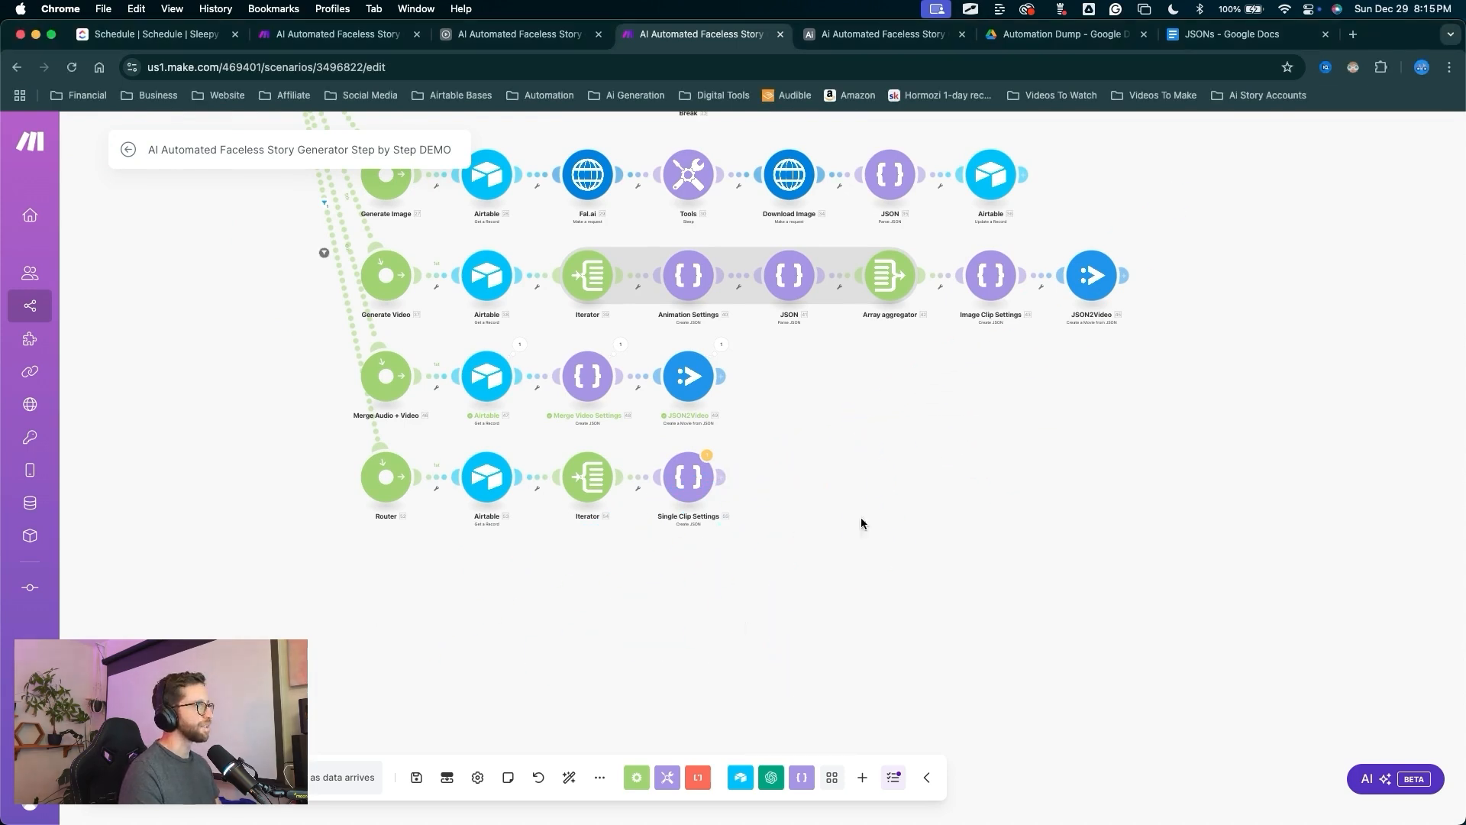
pyautogui.hotkey('ctrl', 'a')
pyautogui.moveTo(736, 622)
pyautogui.mouseDown()
pyautogui.moveTo(664, 477)
pyautogui.moveTo(691, 486)
pyautogui.mouseUp()
pyautogui.press('Escape')
pyautogui.click(691, 486)
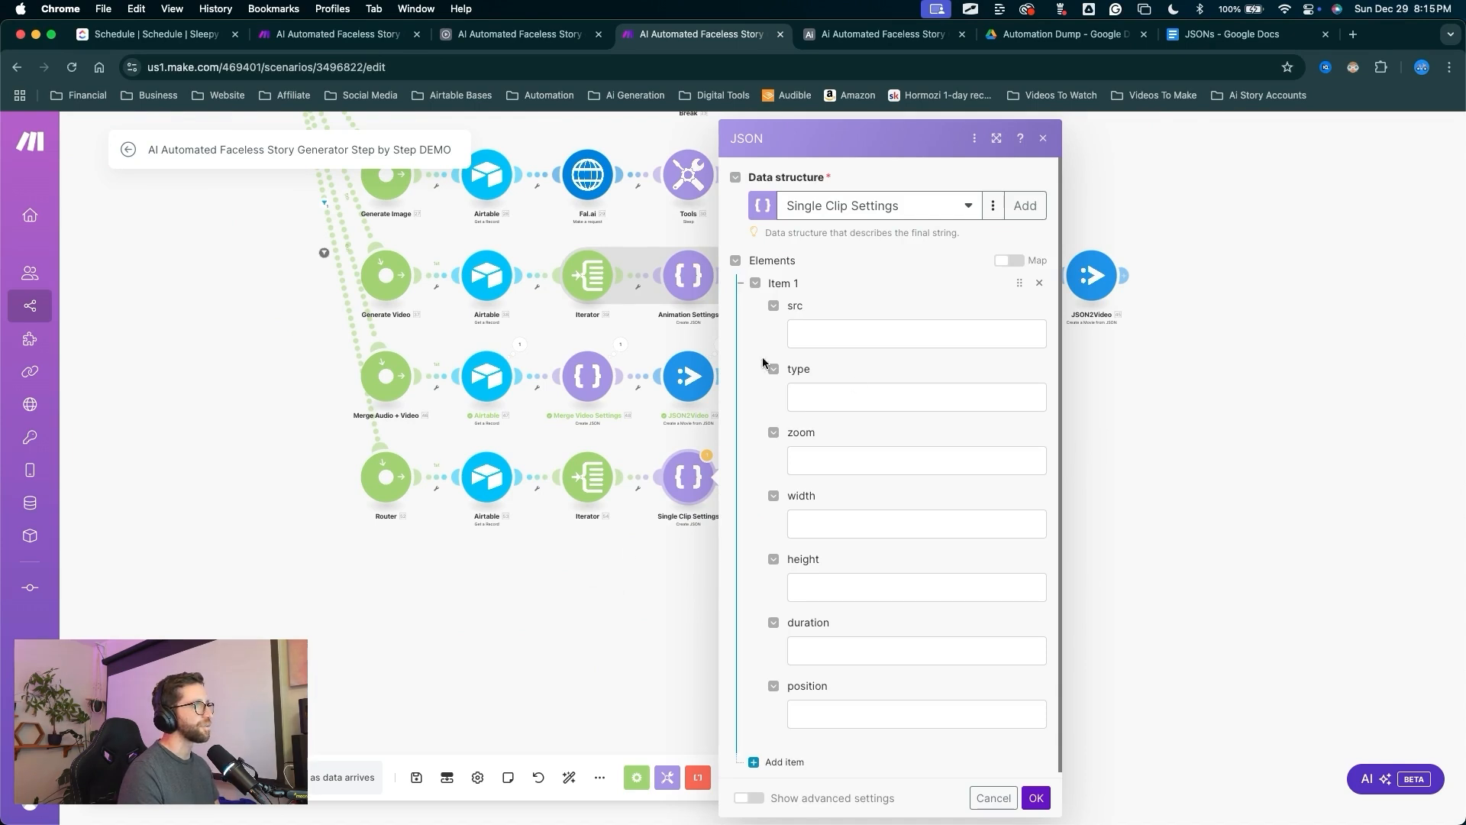
pyautogui.click(831, 336)
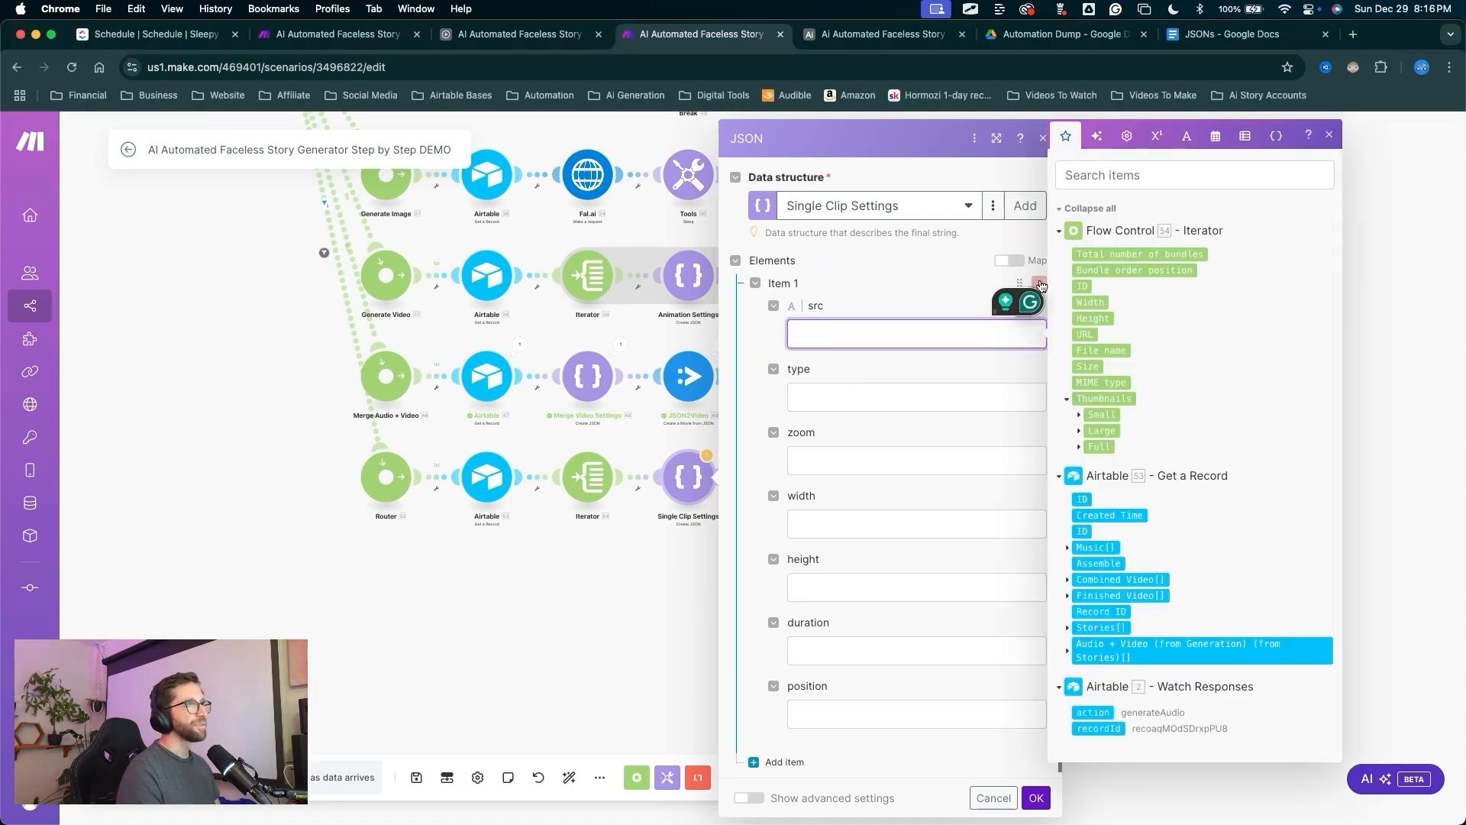
pyautogui.click(1088, 330)
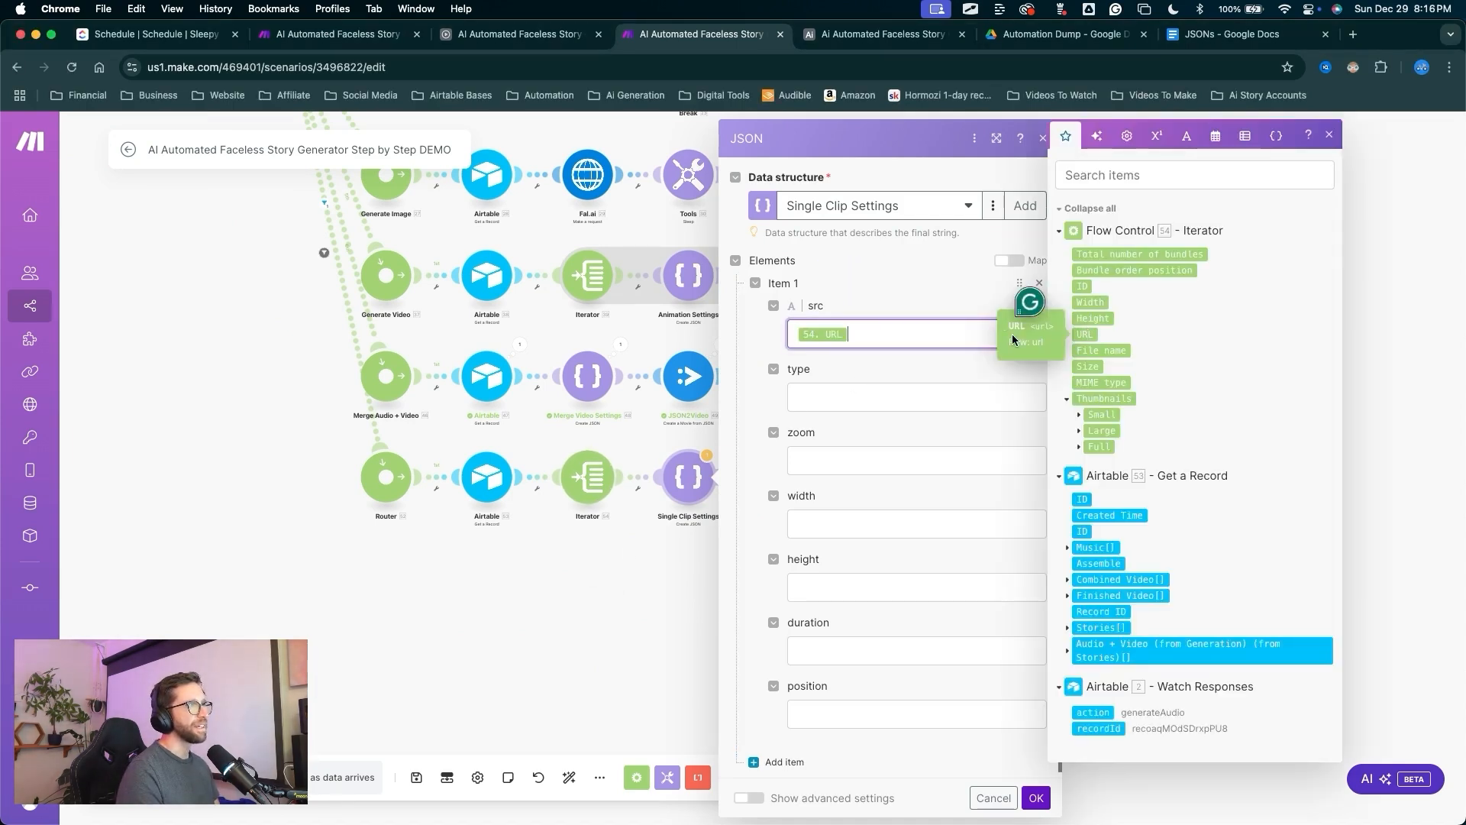
# Set the clip type to video and zoom to 0, then save the module.
pyautogui.press('Tab')
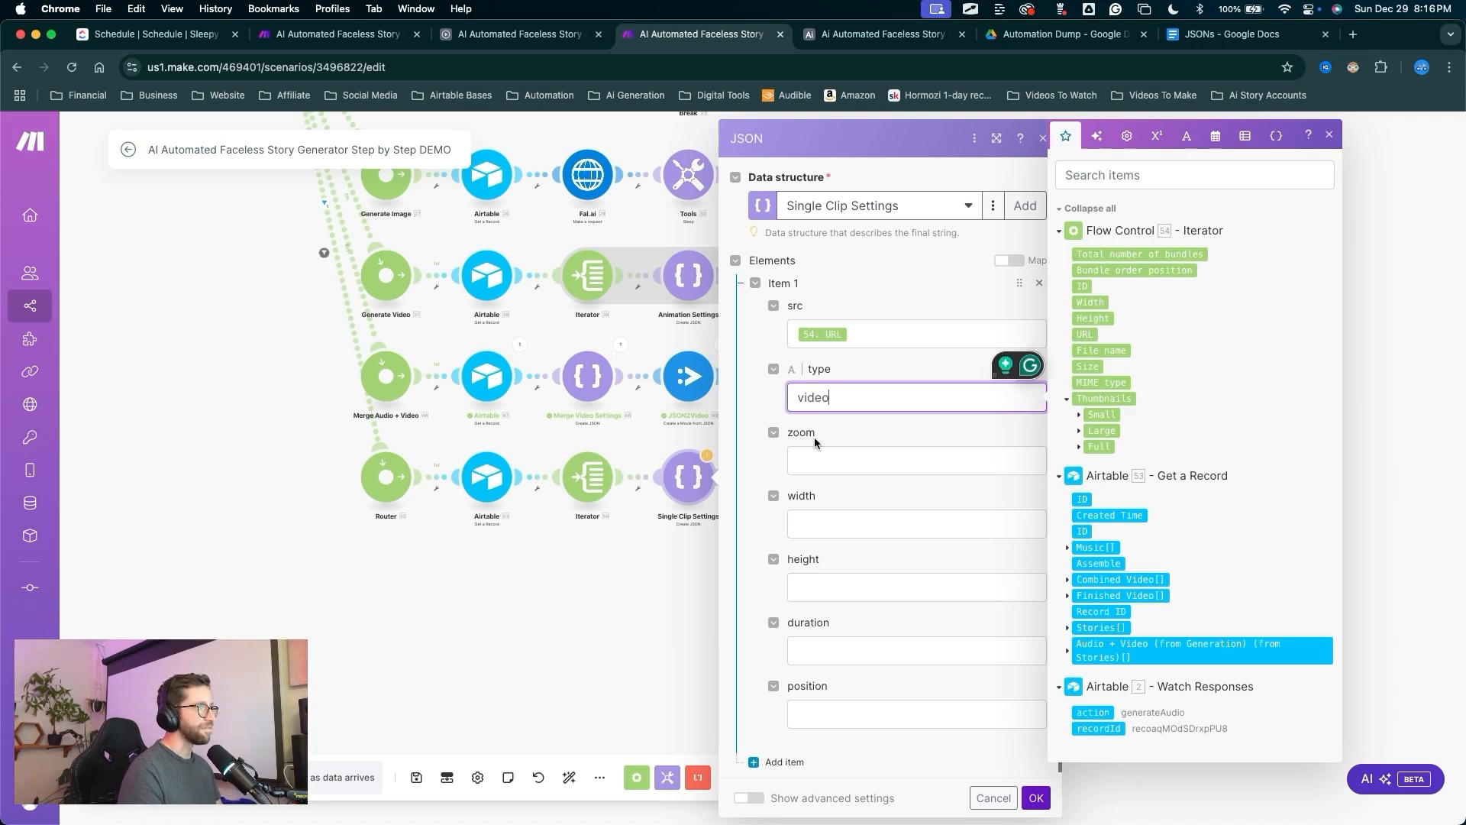
pyautogui.click(809, 454)
pyautogui.write('0')
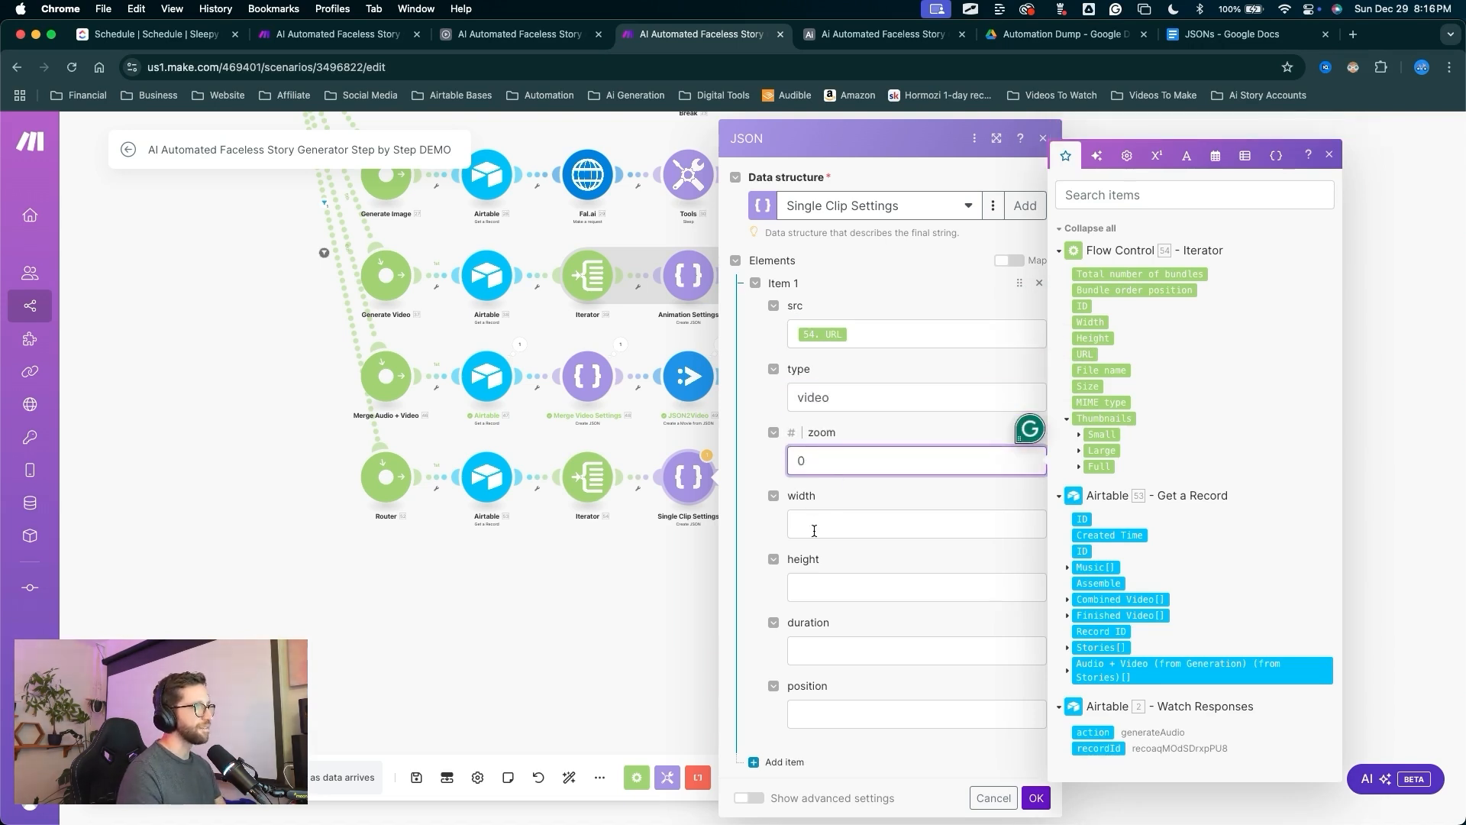
pyautogui.click(812, 525)
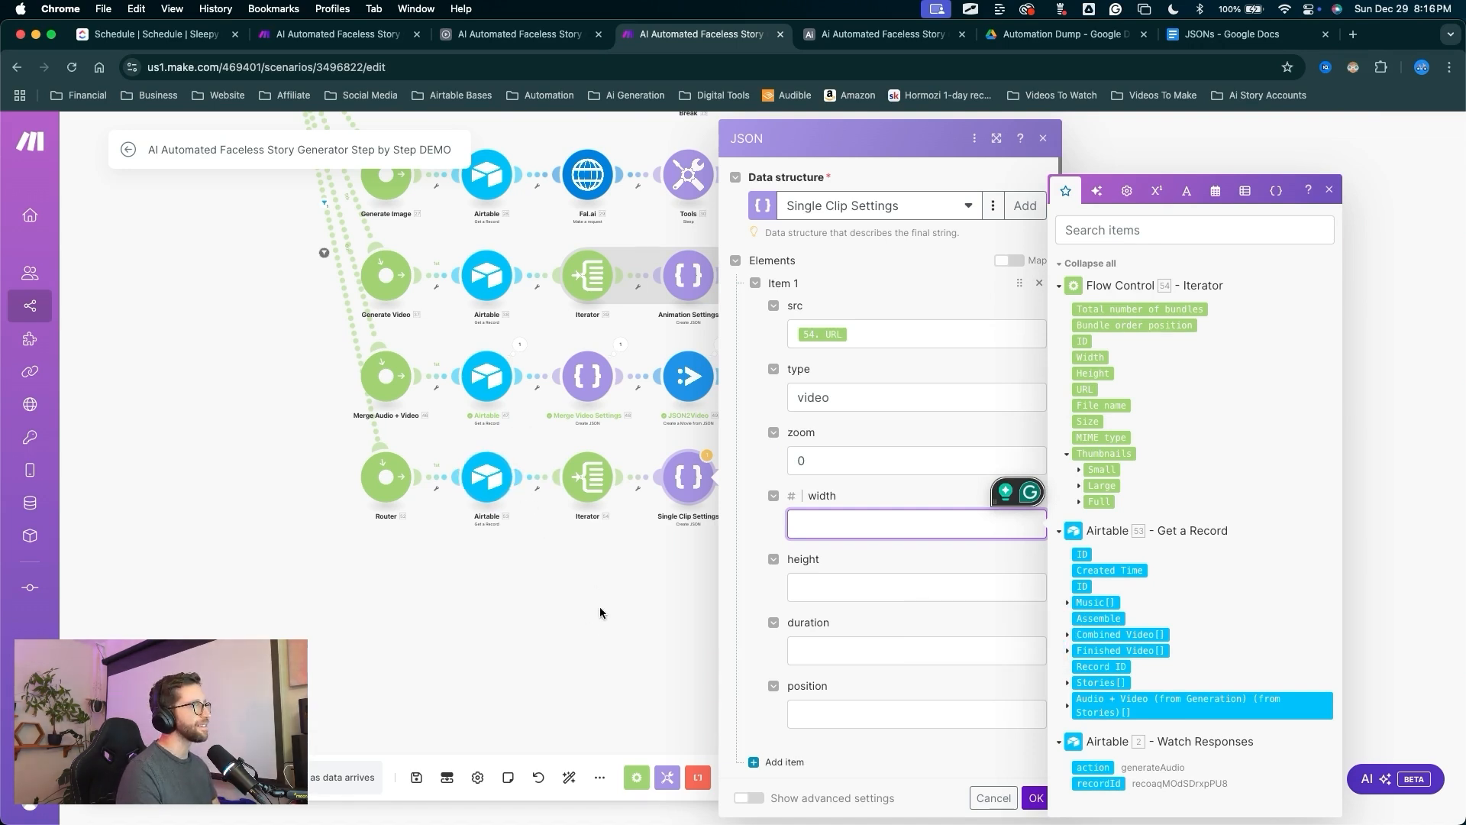
pyautogui.moveTo(623, 589)
pyautogui.mouseDown()
pyautogui.moveTo(860, 604)
pyautogui.moveTo(1034, 795)
pyautogui.mouseUp()
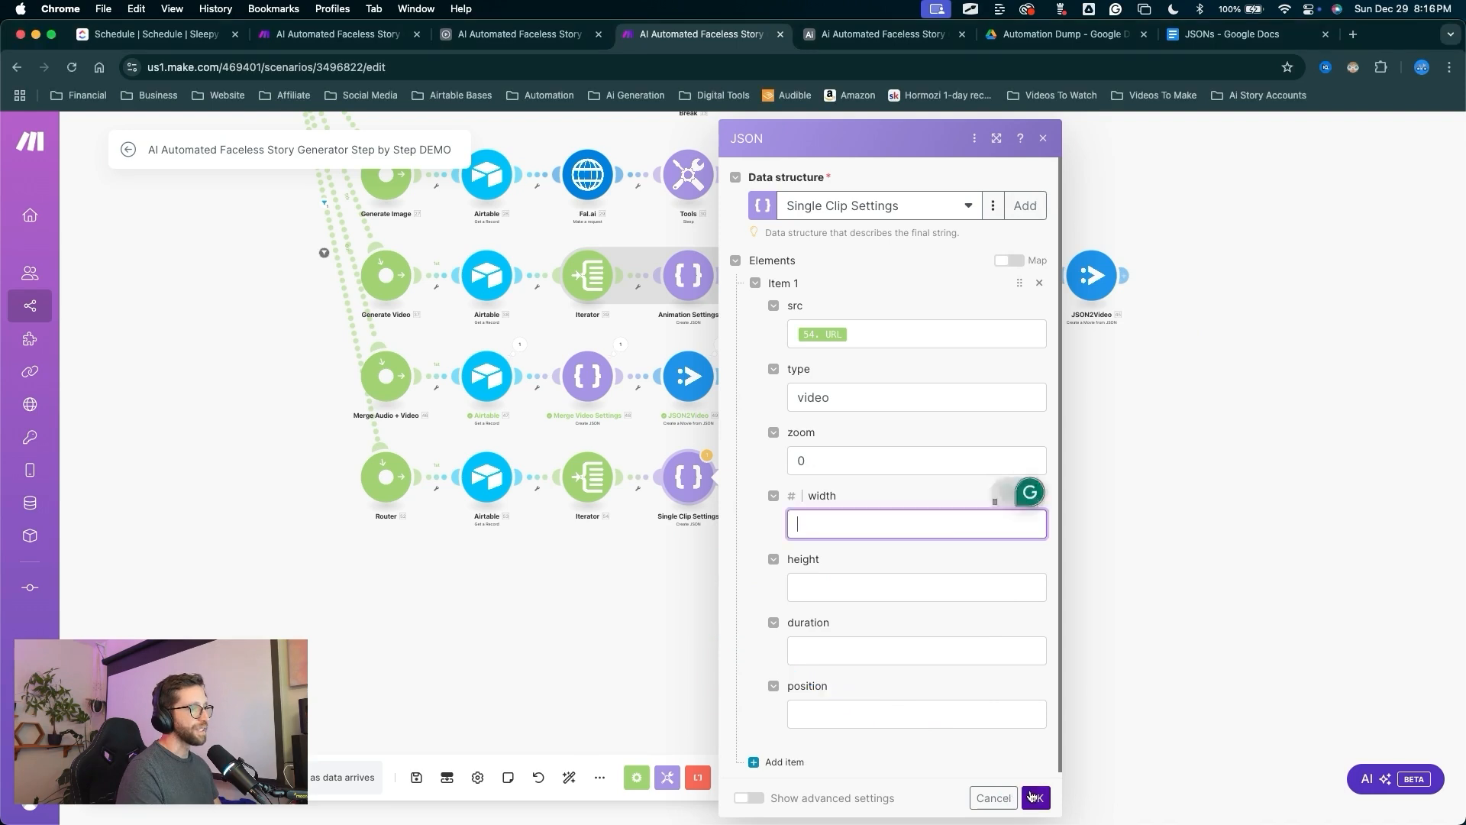
pyautogui.click(1035, 797)
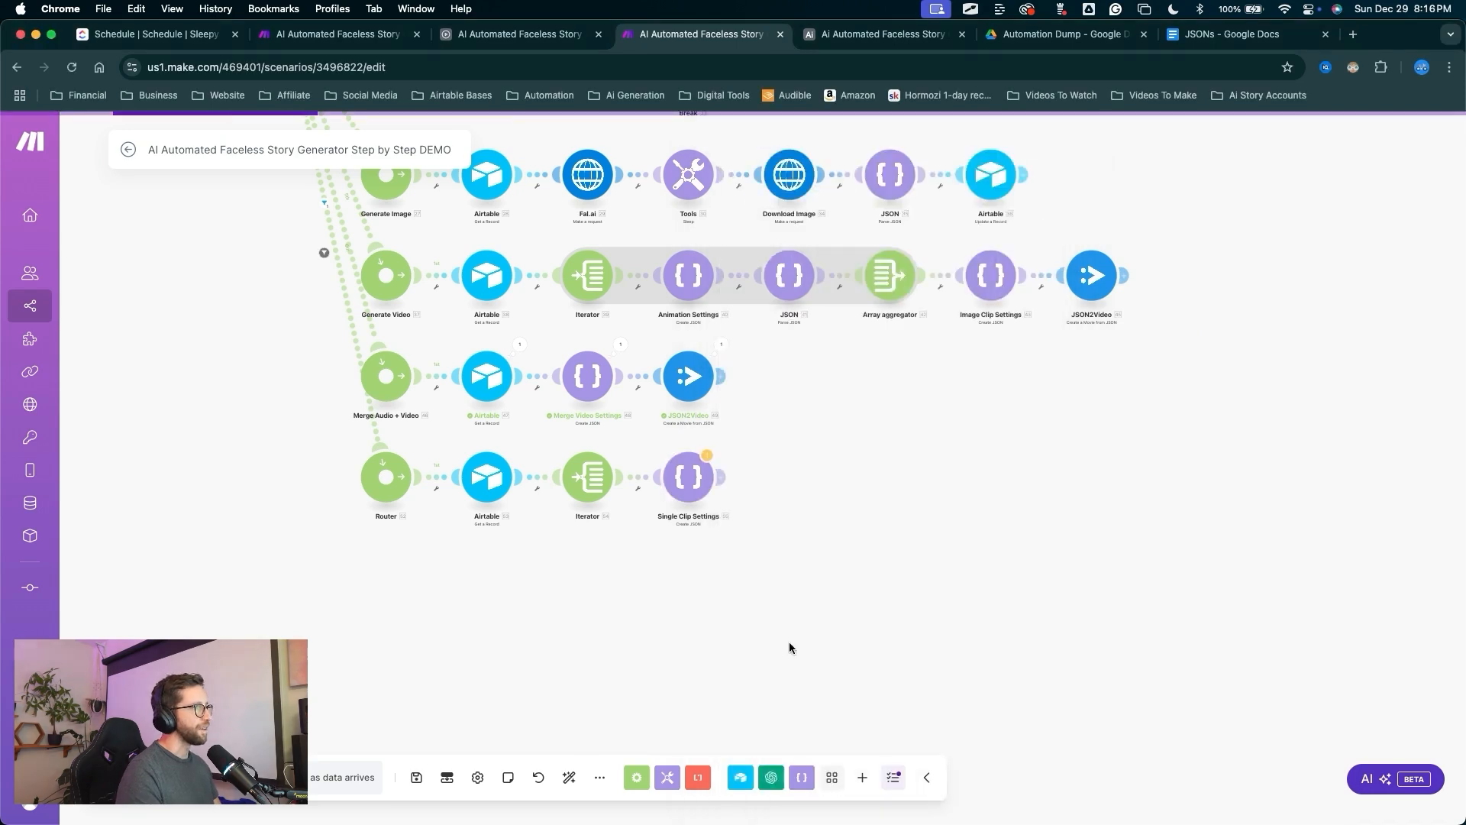
# Open the Assembly table in the Airtable base.
pyautogui.click(874, 38)
pyautogui.moveTo(565, 539)
pyautogui.mouseDown()
pyautogui.moveTo(479, 155)
pyautogui.moveTo(449, 135)
pyautogui.mouseUp()
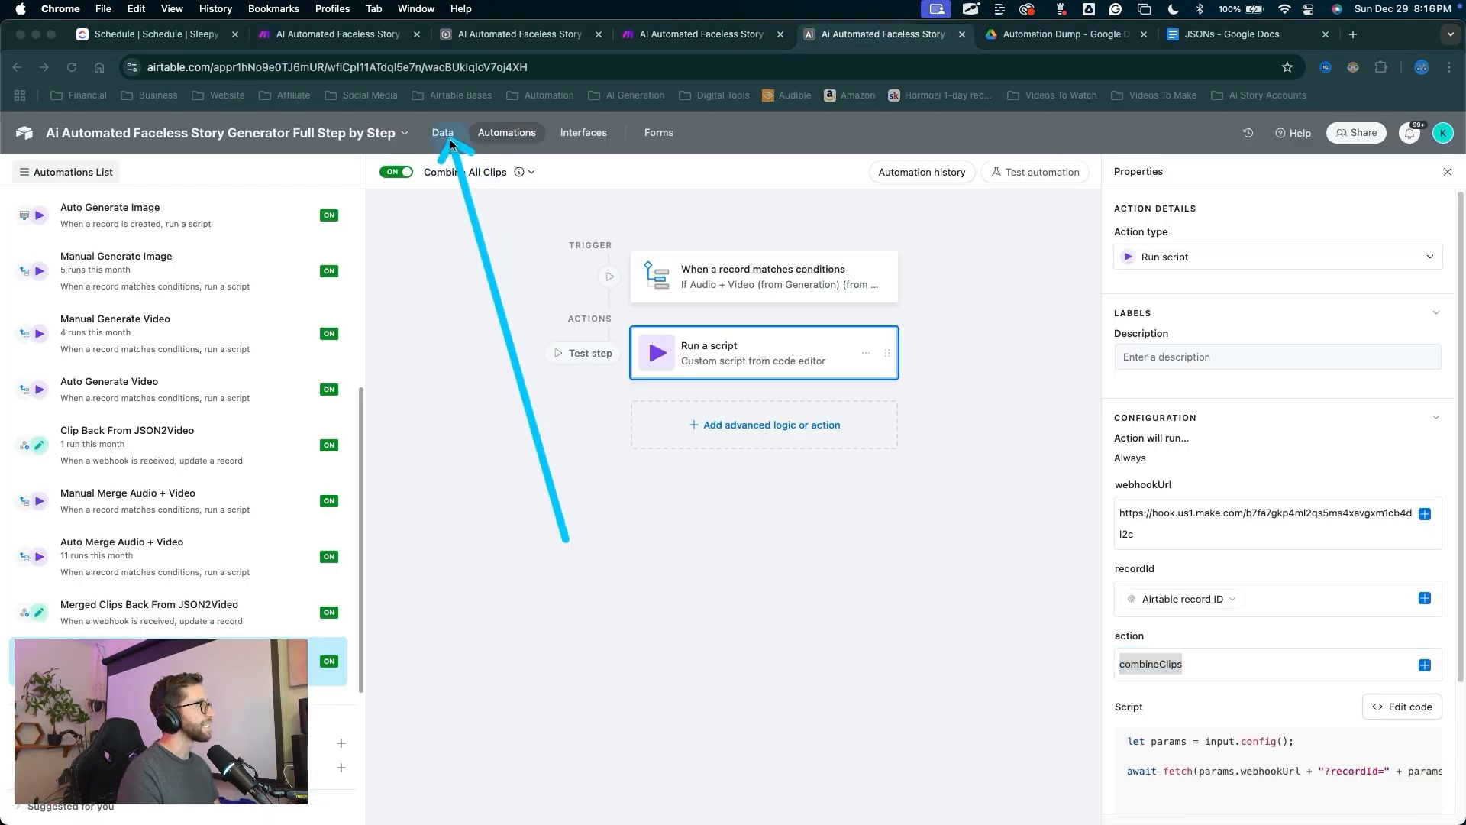
pyautogui.click(442, 133)
pyautogui.moveTo(543, 397)
pyautogui.mouseDown()
pyautogui.moveTo(325, 239)
pyautogui.moveTo(183, 162)
pyautogui.mouseUp()
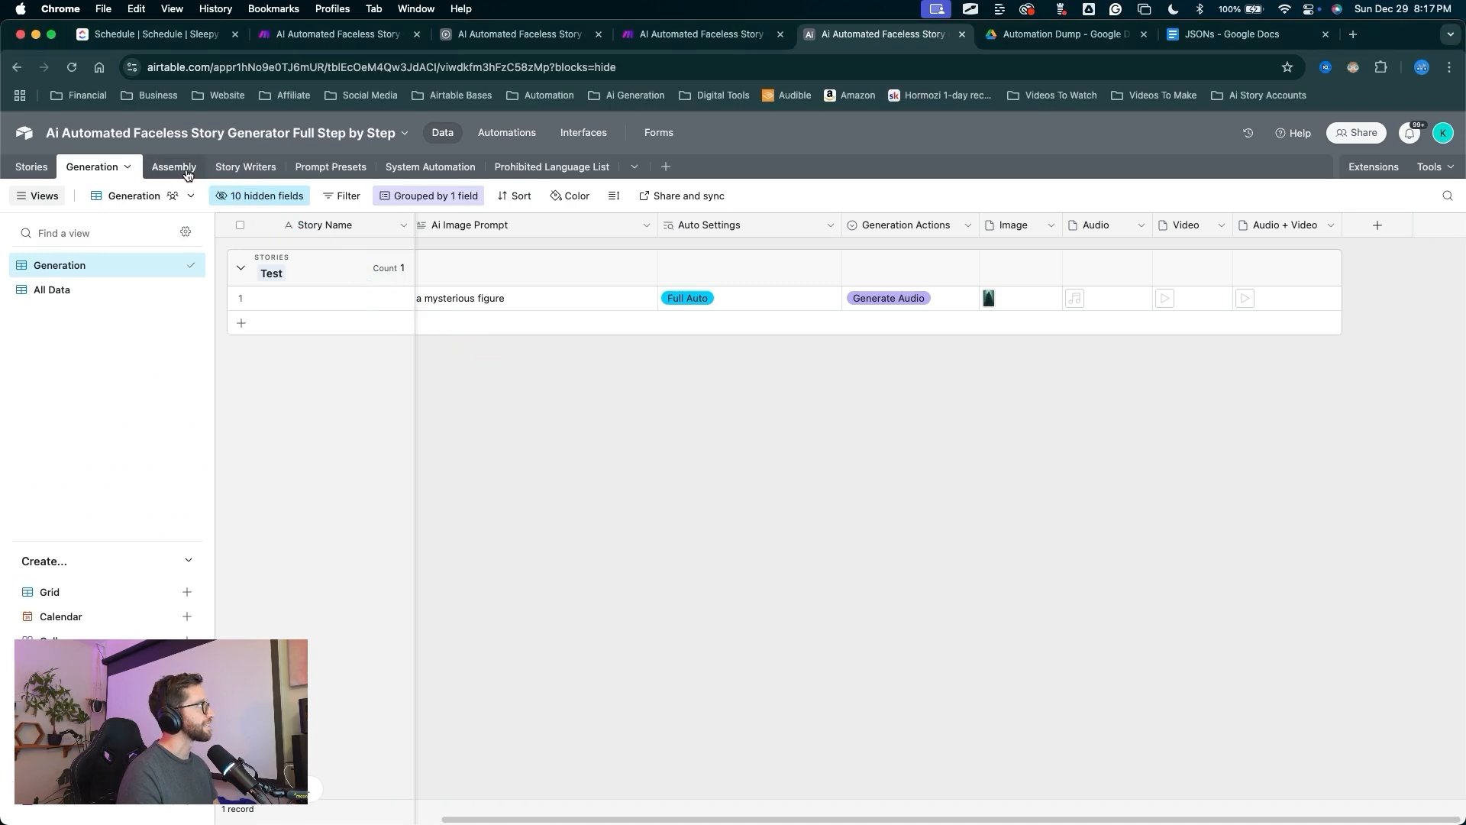
pyautogui.click(176, 166)
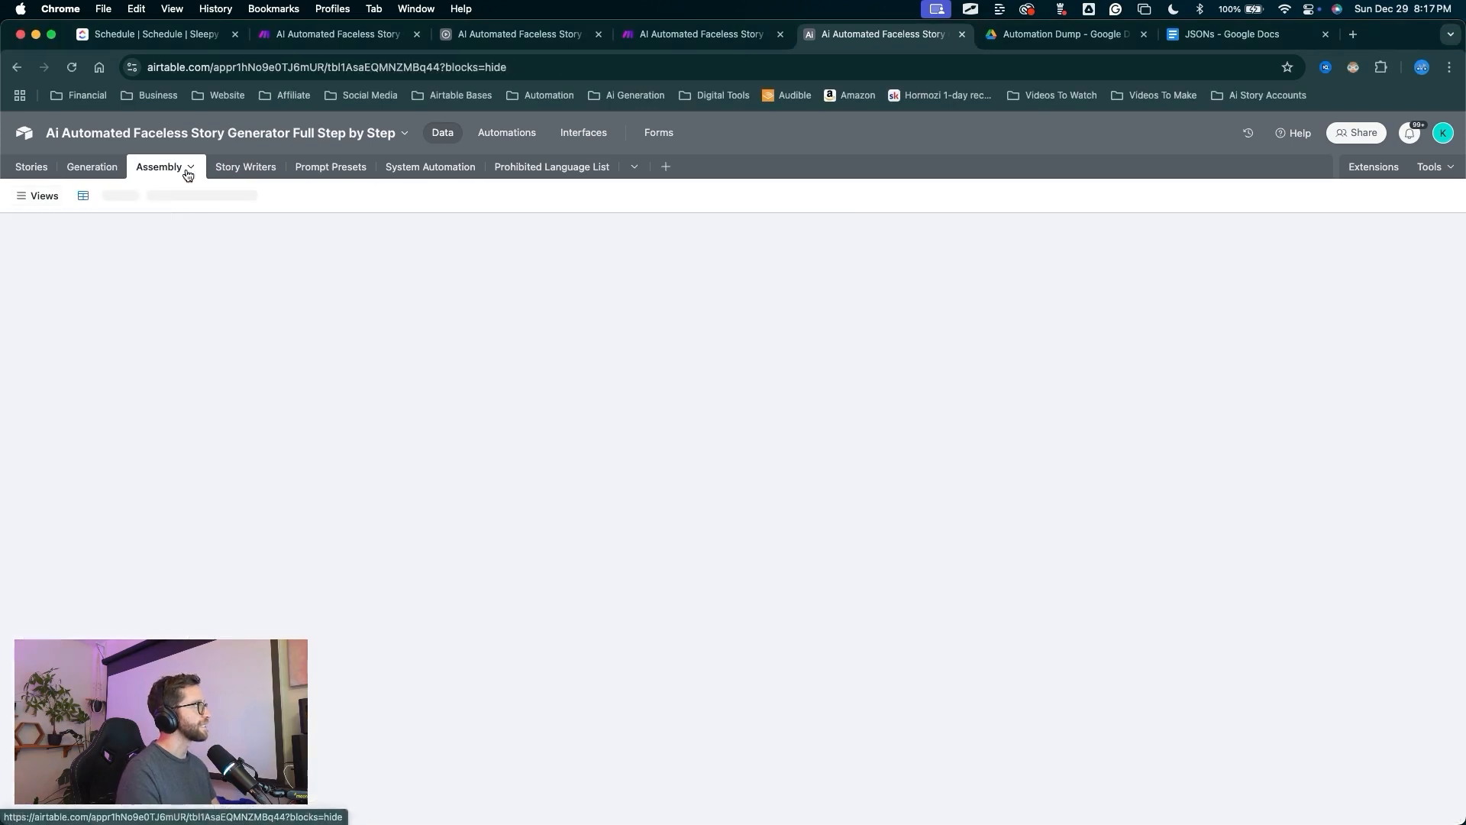
pyautogui.moveTo(569, 572)
pyautogui.mouseDown()
pyautogui.moveTo(283, 320)
pyautogui.moveTo(184, 180)
pyautogui.moveTo(490, 517)
pyautogui.mouseUp()
pyautogui.moveTo(406, 563); pyautogui.dragTo(350, 226)
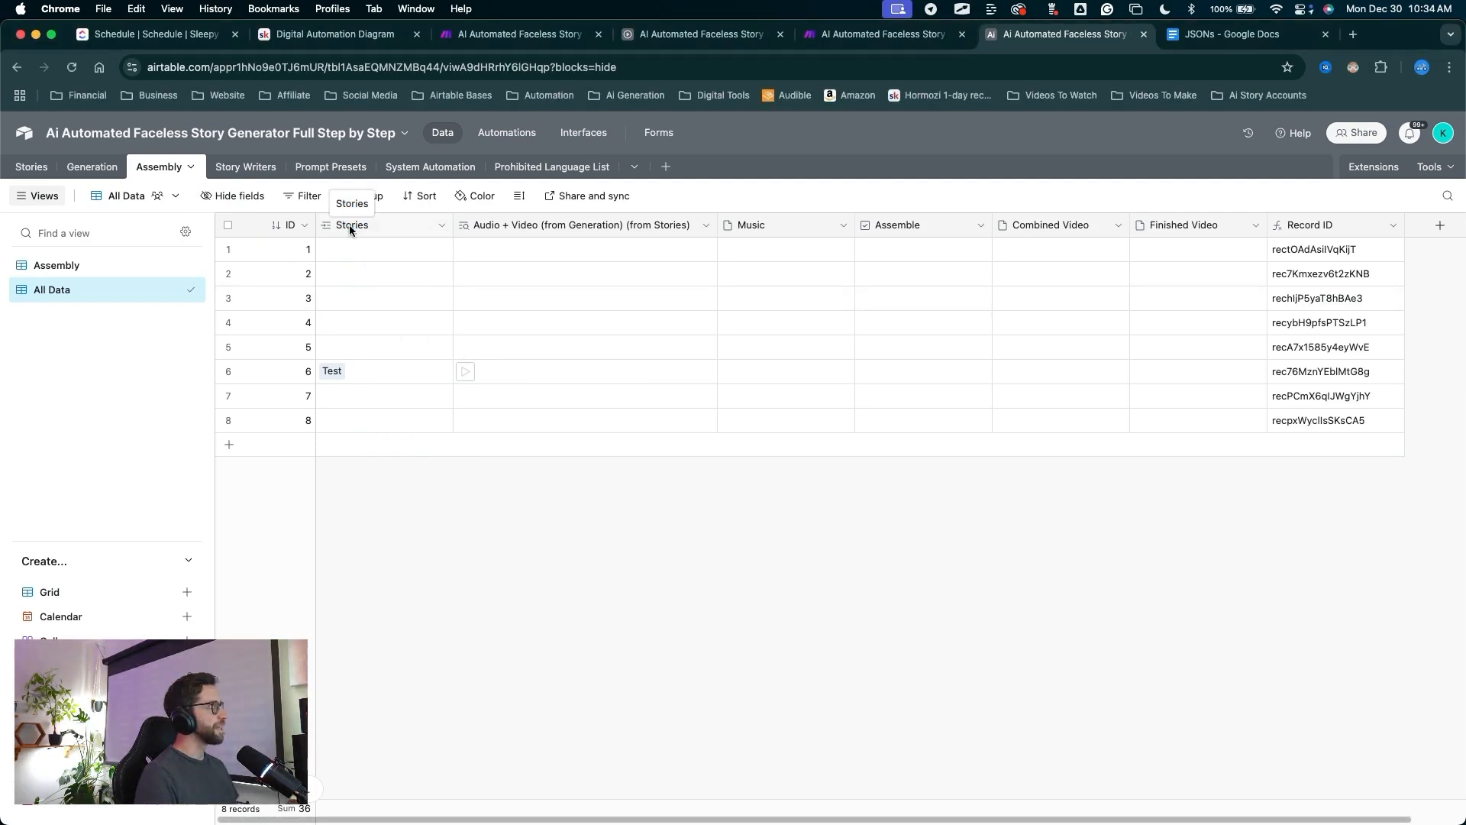
# Add Width and Height lookup fields from the linked Stories records.
pyautogui.rightClick(350, 225)
pyautogui.click(386, 287)
pyautogui.scroll(-5, 695, 458)
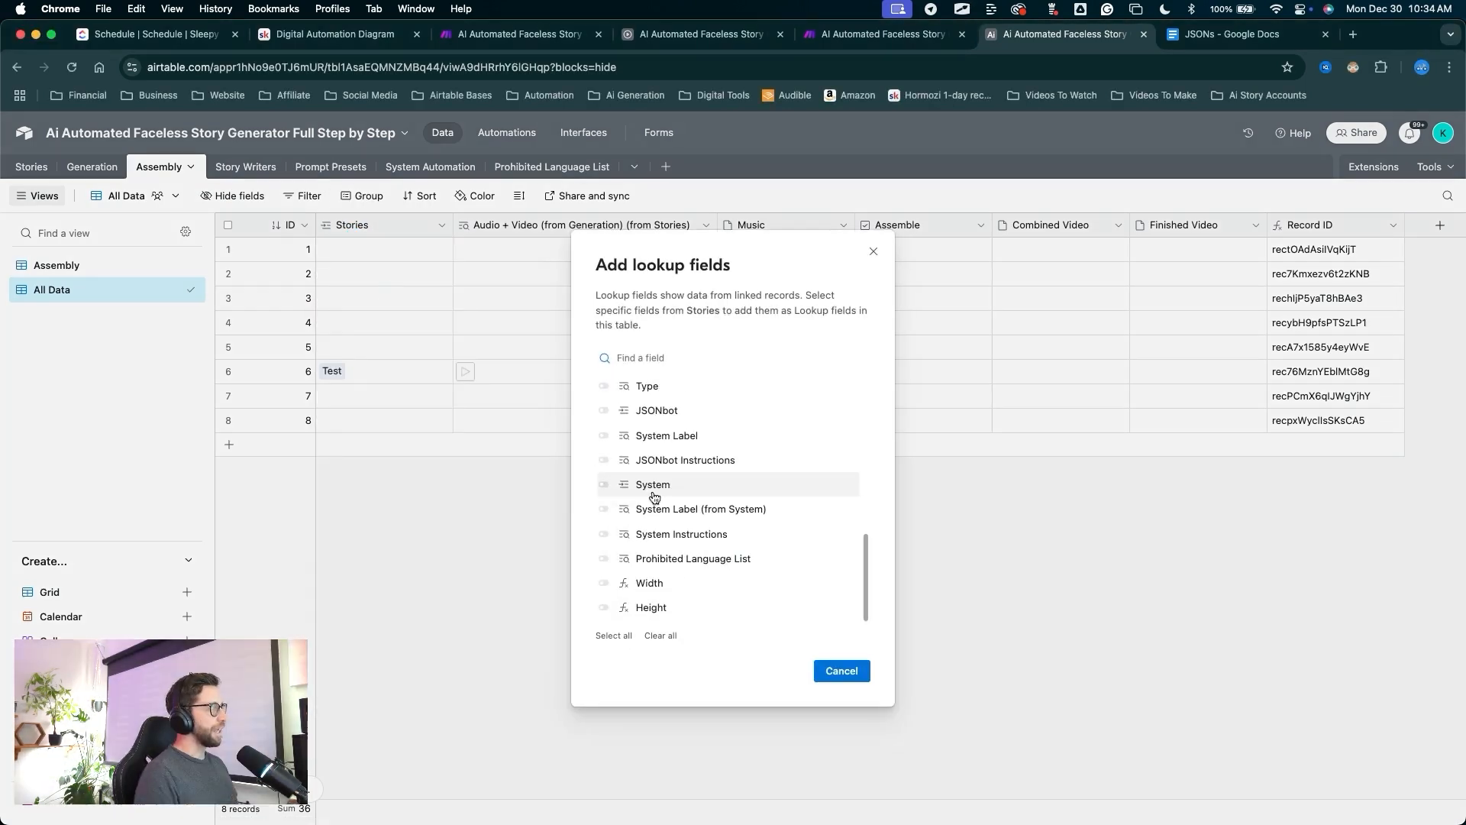
pyautogui.moveTo(695, 379)
pyautogui.mouseDown()
pyautogui.moveTo(605, 585)
pyautogui.moveTo(604, 573)
pyautogui.mouseUp()
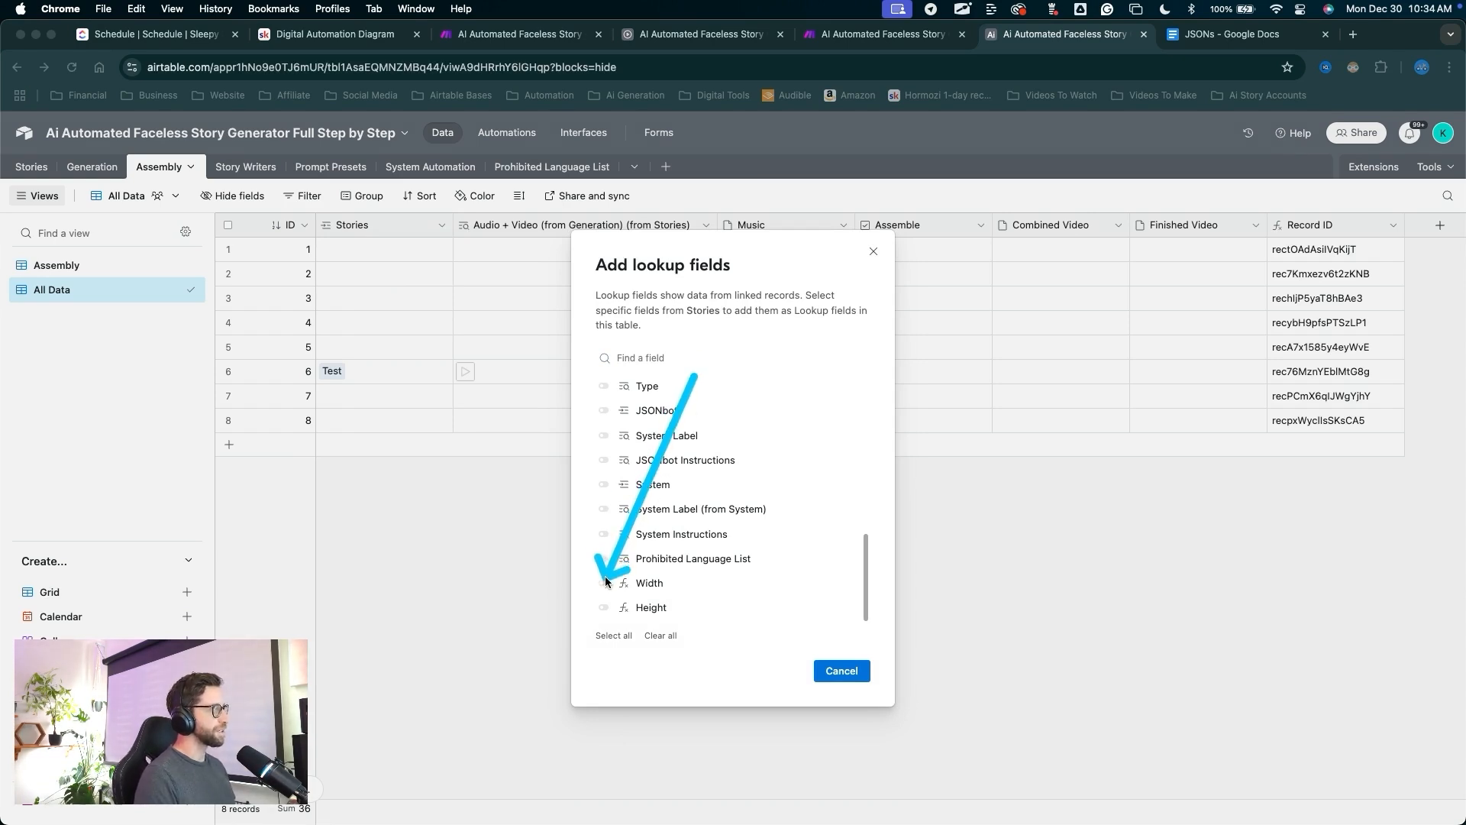
pyautogui.press('Escape')
pyautogui.click(604, 583)
pyautogui.click(603, 608)
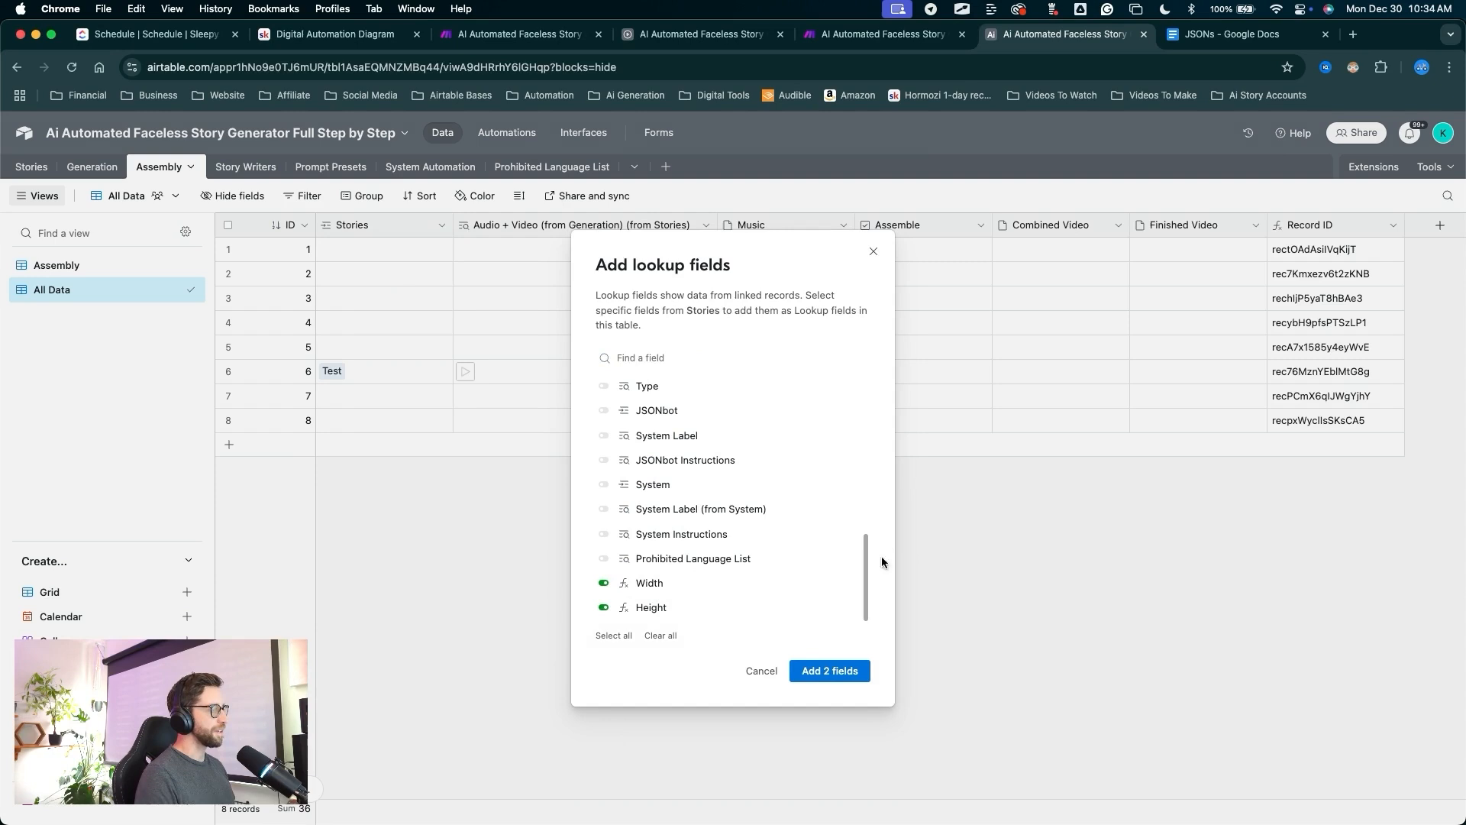
pyautogui.moveTo(837, 535); pyautogui.dragTo(838, 666)
pyautogui.press('Escape')
pyautogui.click(829, 670)
# Check test record 6 shows 1080 by 1920, then return to the Make scenario.
pyautogui.moveTo(615, 701)
pyautogui.mouseDown()
pyautogui.moveTo(474, 370)
pyautogui.moveTo(470, 328)
pyautogui.moveTo(569, 216)
pyautogui.moveTo(606, 355)
pyautogui.moveTo(474, 420)
pyautogui.moveTo(214, 268)
pyautogui.moveTo(169, 168)
pyautogui.moveTo(611, 459)
pyautogui.mouseUp()
pyautogui.press('Escape')
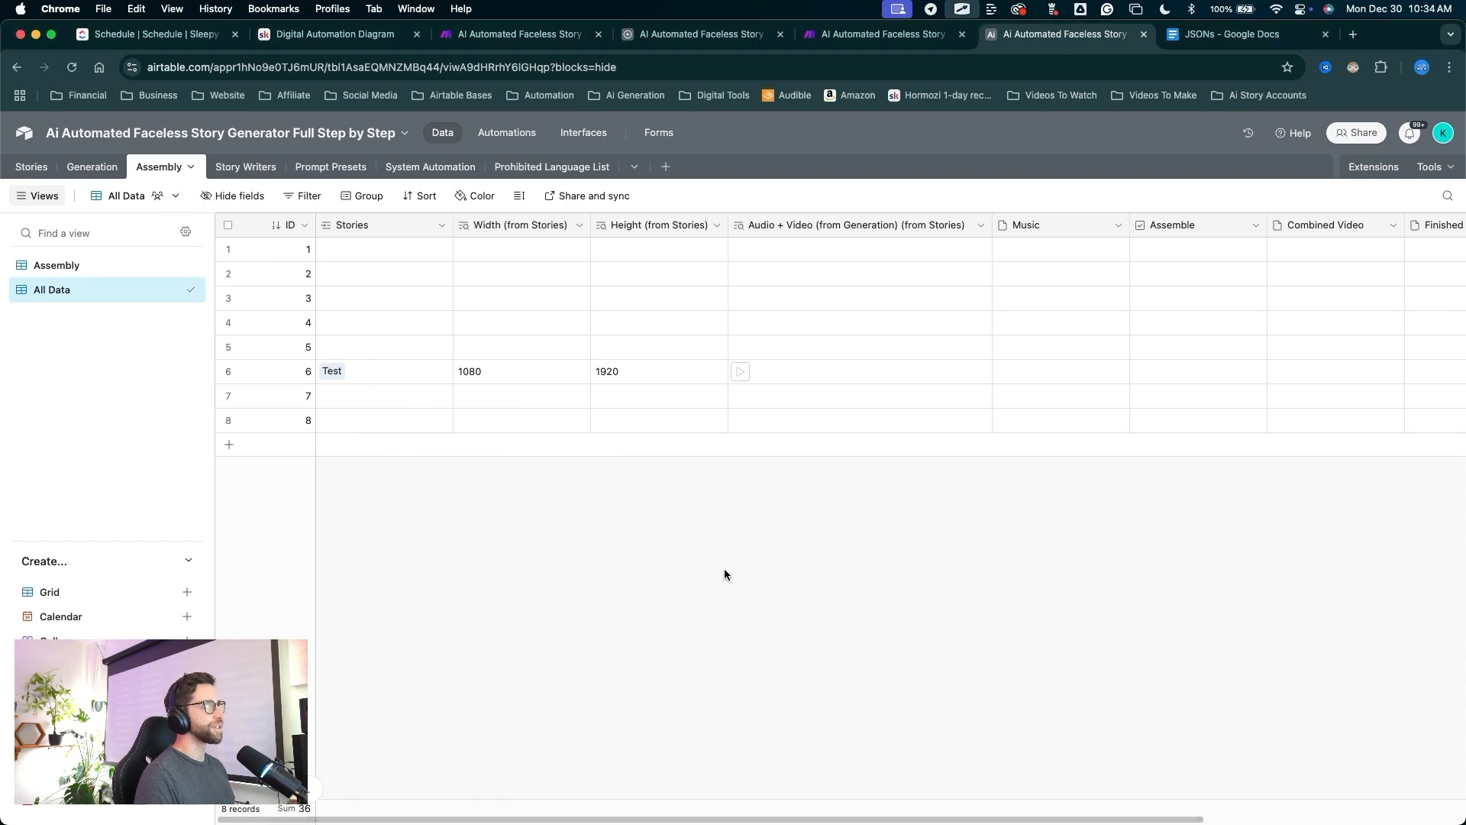
pyautogui.click(926, 38)
pyautogui.moveTo(703, 638)
pyautogui.mouseDown()
pyautogui.moveTo(696, 504)
pyautogui.moveTo(690, 562)
pyautogui.mouseUp()
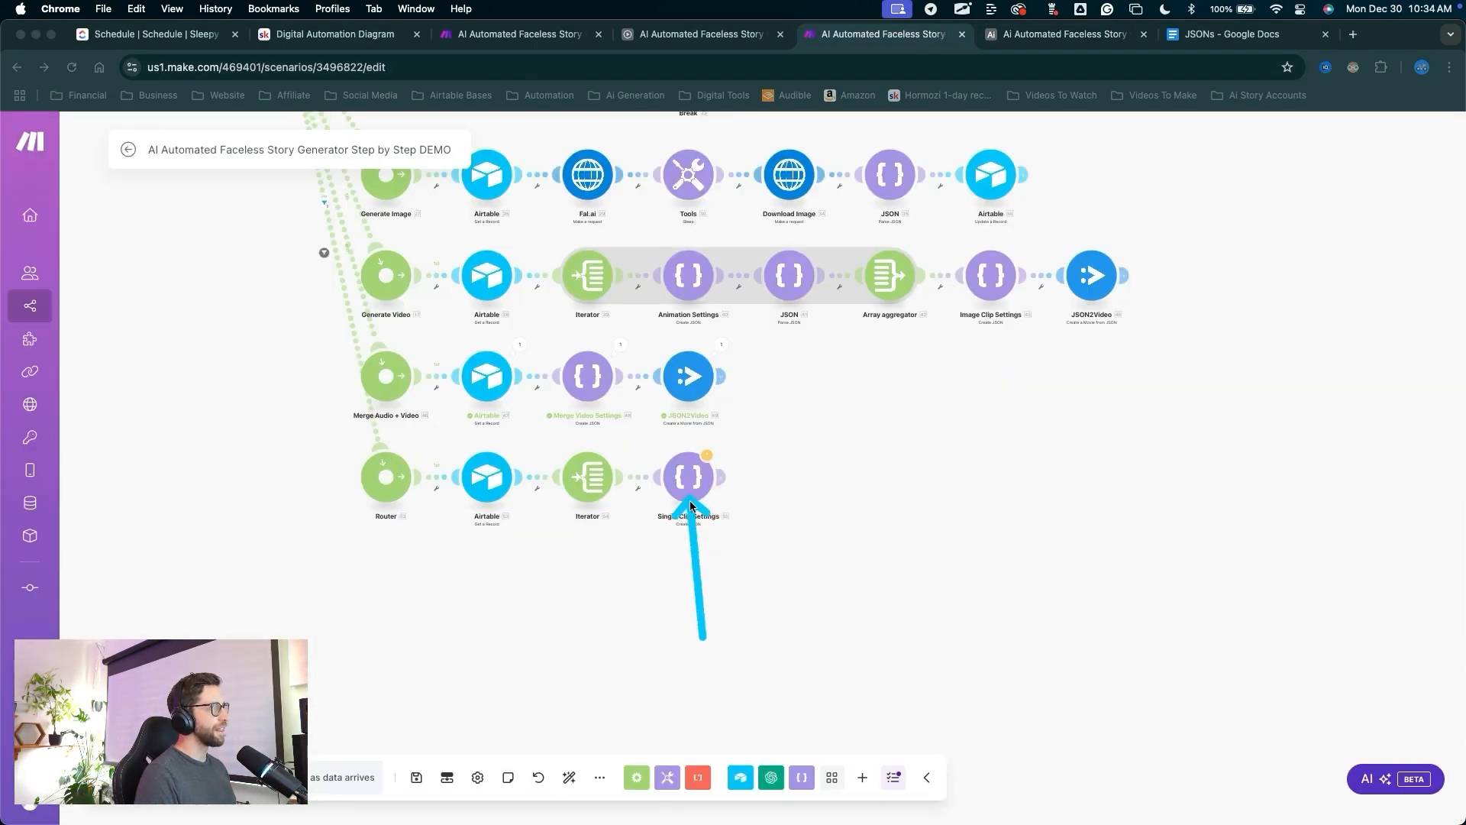
# Start a single-module test run of the route's Airtable Get a Record module.
pyautogui.moveTo(691, 504)
pyautogui.mouseDown()
pyautogui.moveTo(498, 469)
pyautogui.moveTo(521, 512)
pyautogui.mouseUp()
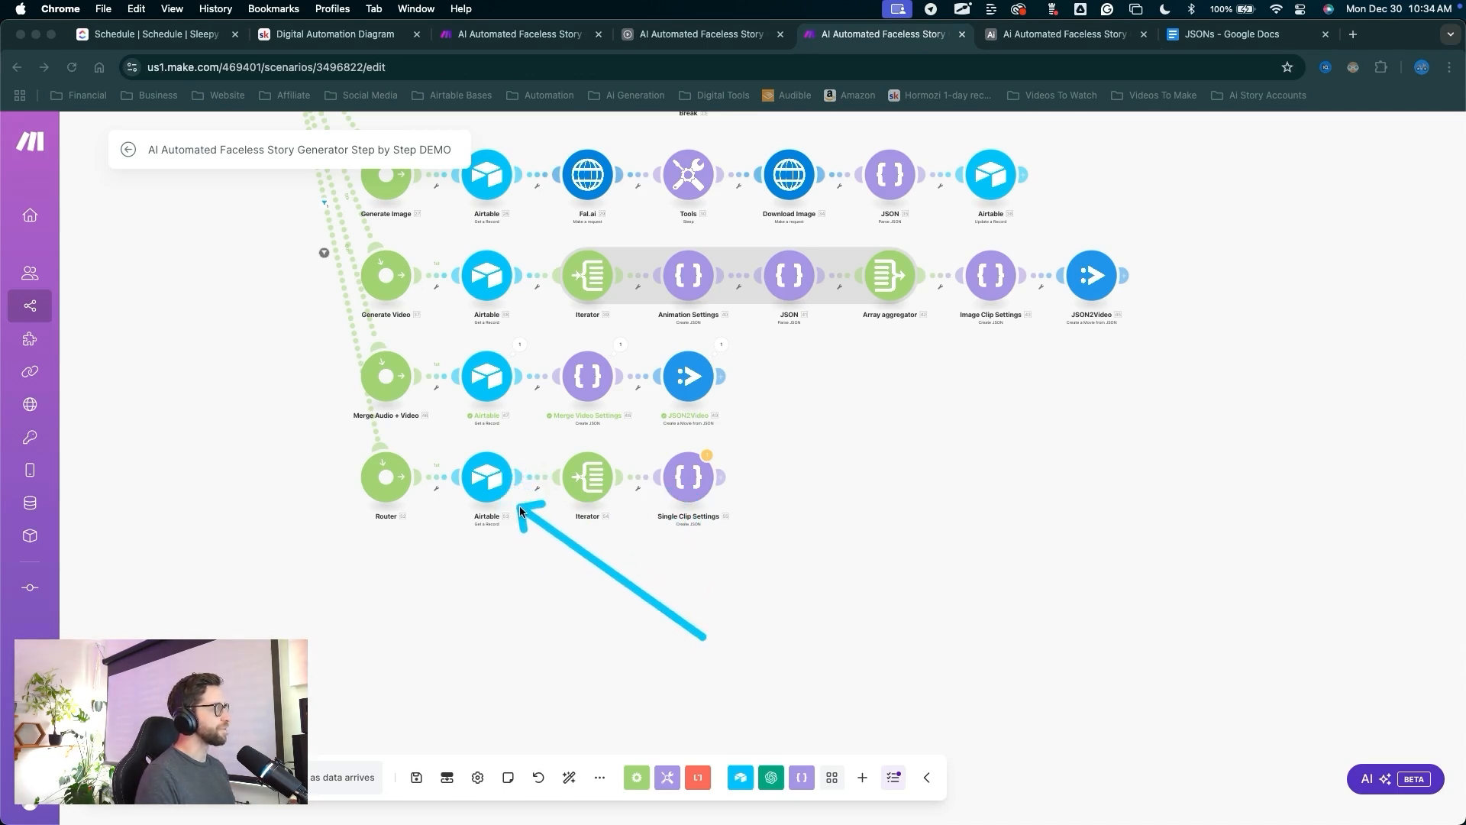
pyautogui.press('Escape')
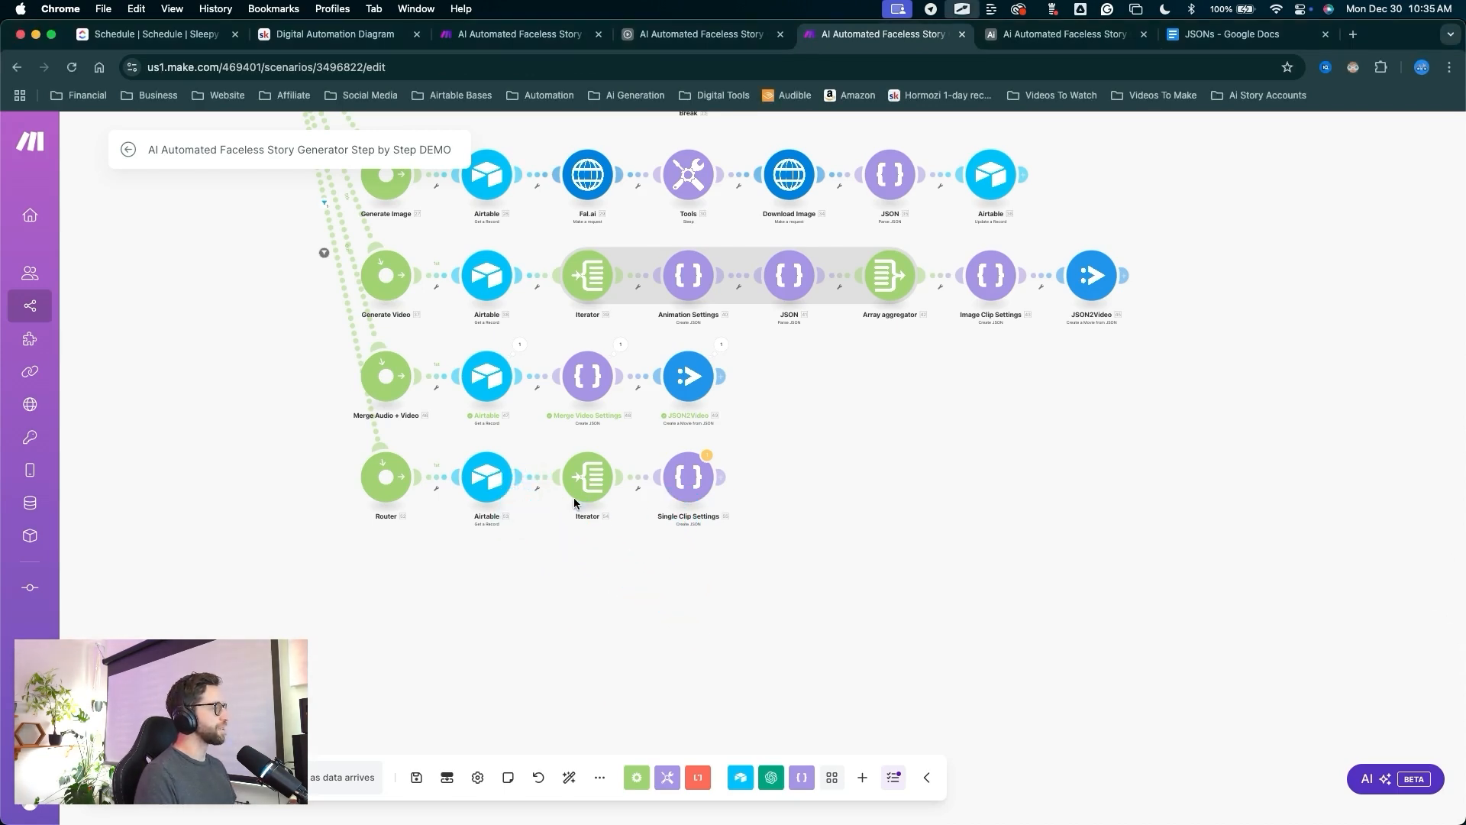
pyautogui.rightClick(504, 496)
pyautogui.click(576, 530)
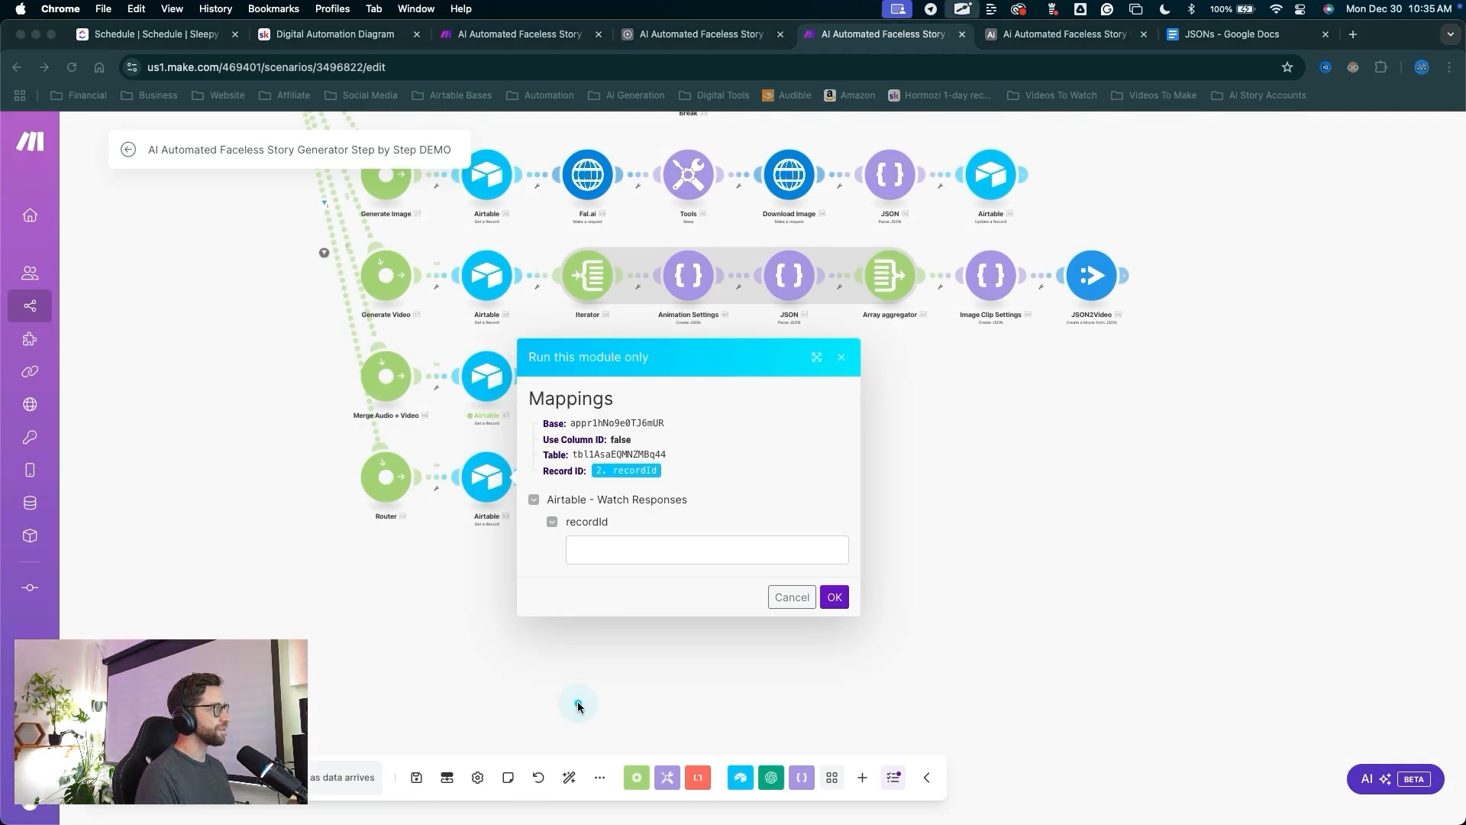
pyautogui.moveTo(578, 706); pyautogui.dragTo(611, 556)
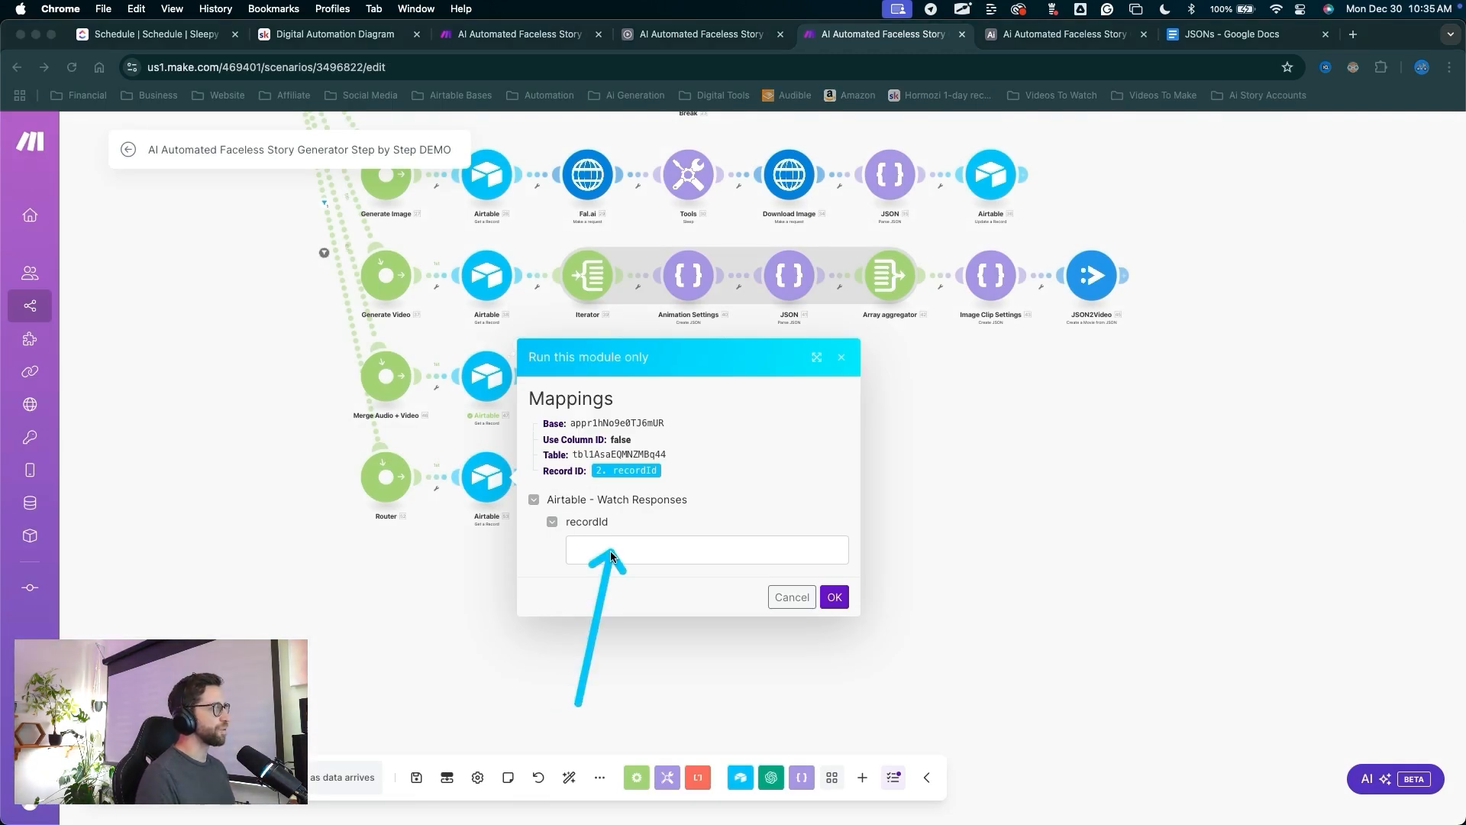
pyautogui.press('Escape')
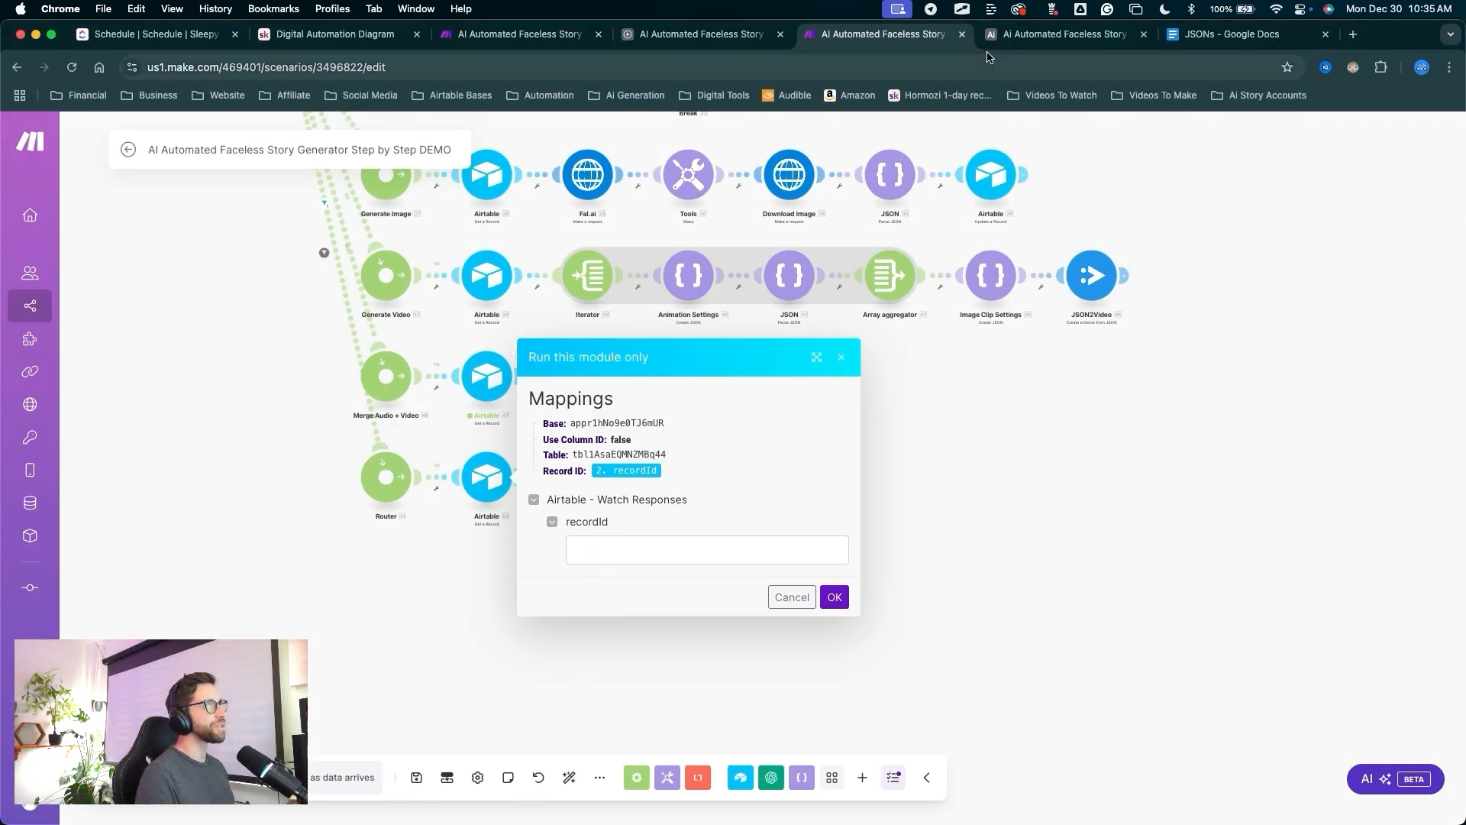
# Copy test record 6's Record ID from the Airtable Assembly table.
pyautogui.click(1043, 39)
pyautogui.moveTo(588, 613)
pyautogui.mouseDown()
pyautogui.moveTo(162, 371)
pyautogui.moveTo(622, 359)
pyautogui.moveTo(883, 377)
pyautogui.mouseUp()
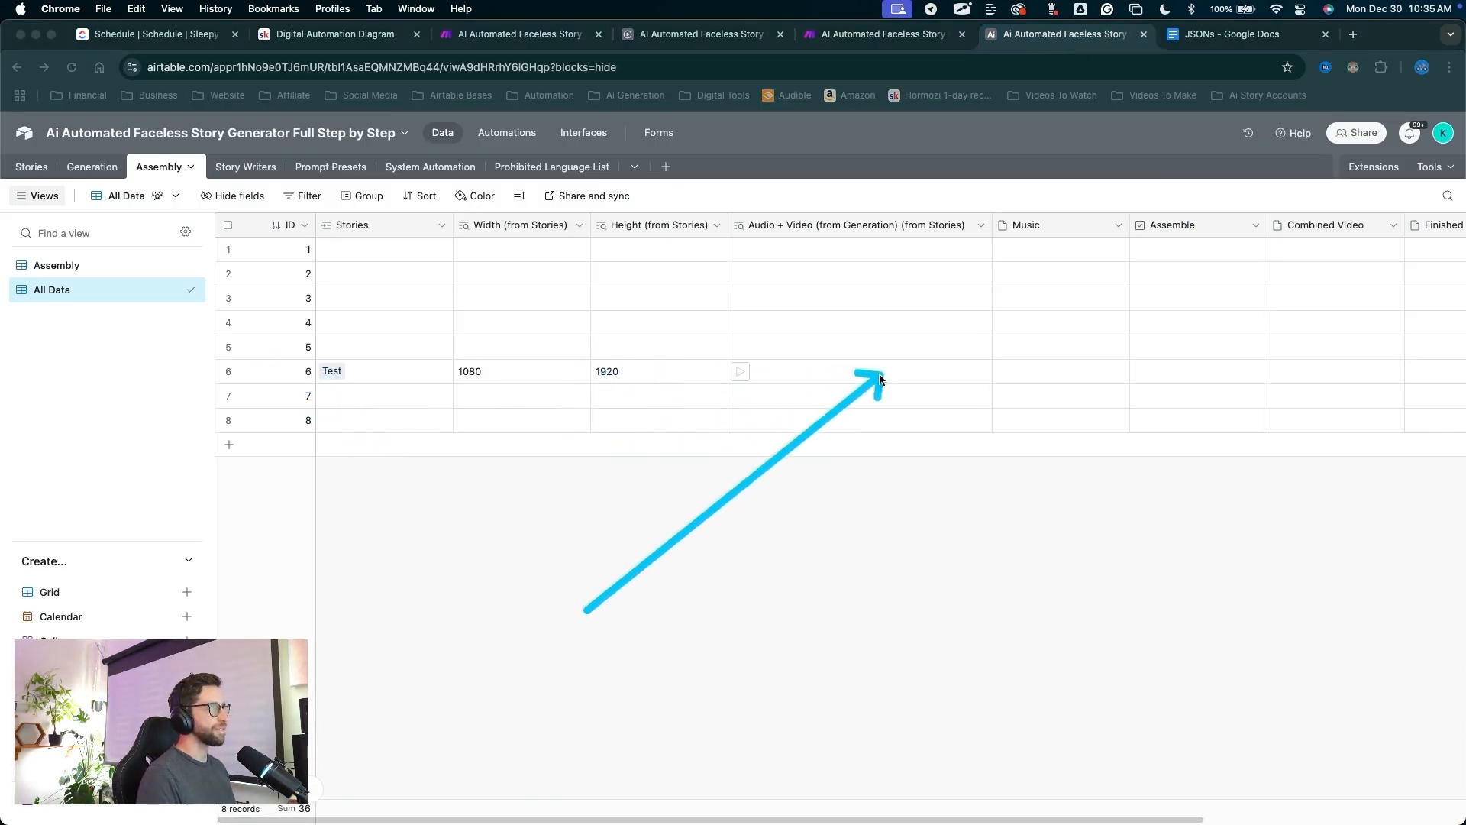
pyautogui.press('Escape')
pyautogui.hscroll(5, 964, 380)
pyautogui.click(1249, 376)
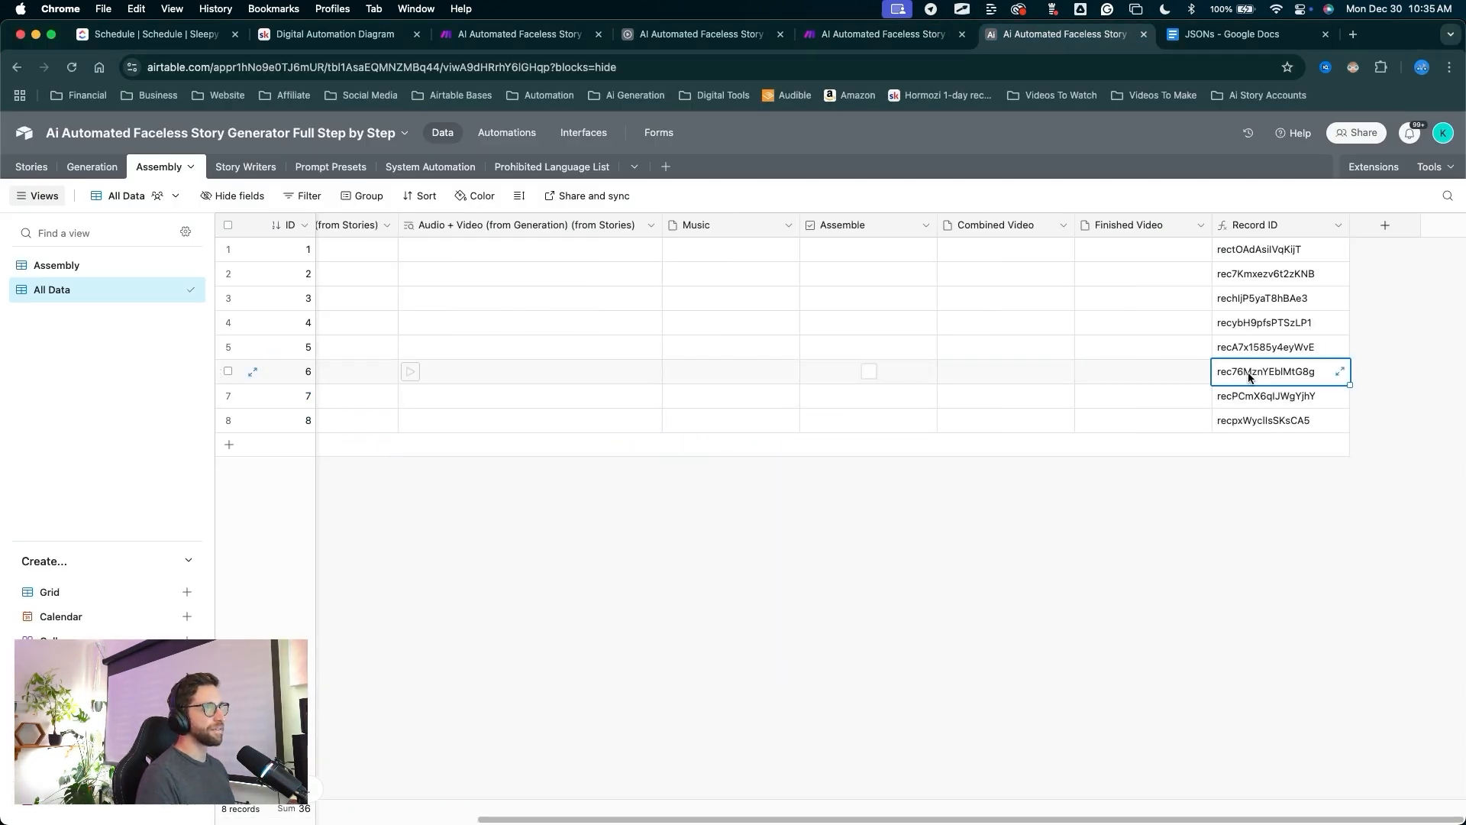
pyautogui.hotkey('ctrl', 'shift', 'Tab')
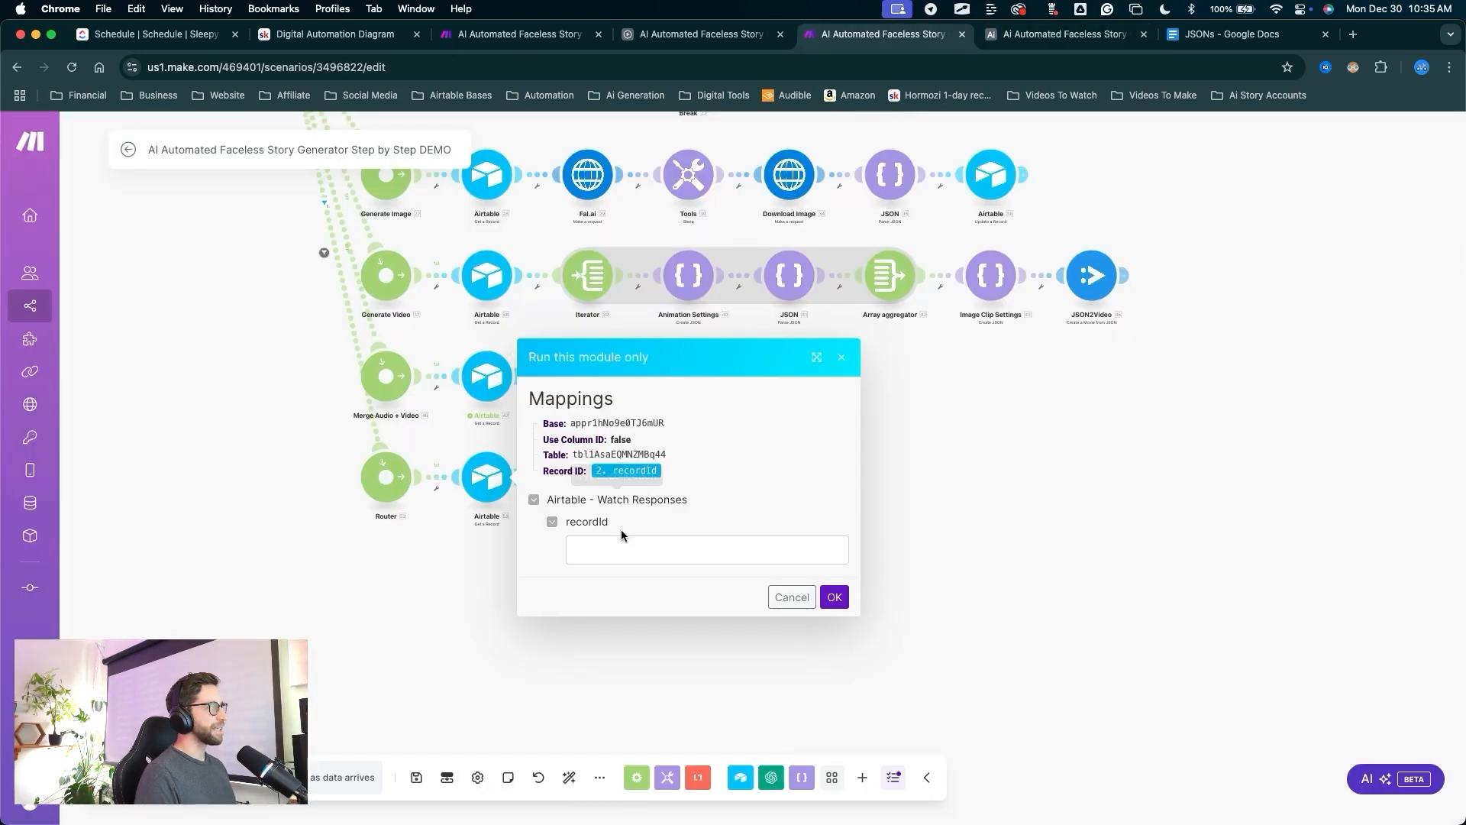
# Paste the Record ID into recordId, run the module, and close the results.
pyautogui.click(596, 548)
pyautogui.write('rec76MznYEblMtG8g')
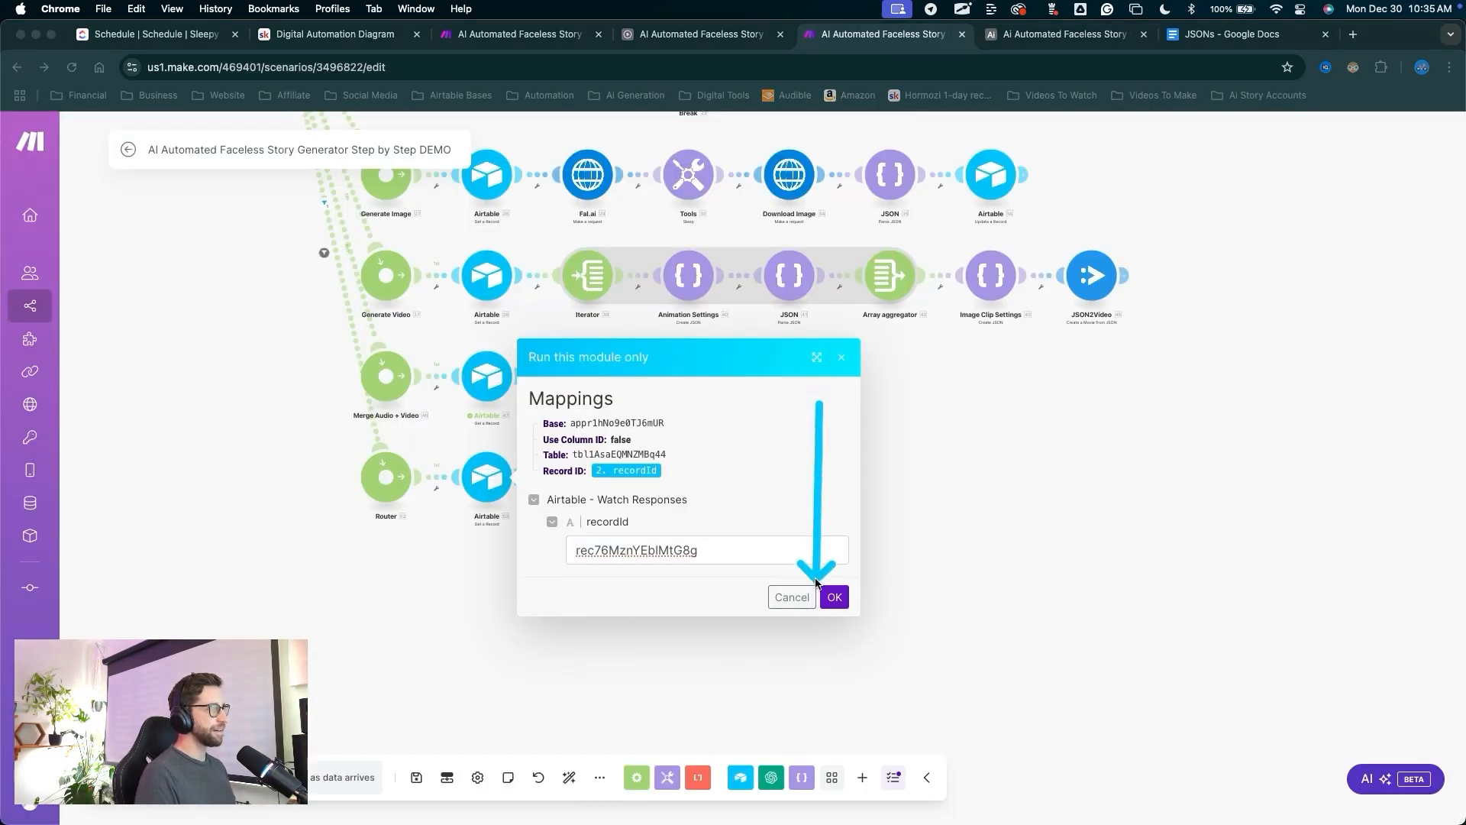
pyautogui.click(835, 596)
pyautogui.moveTo(584, 715)
pyautogui.mouseDown()
pyautogui.moveTo(520, 596)
pyautogui.moveTo(663, 630)
pyautogui.moveTo(438, 478)
pyautogui.moveTo(491, 498)
pyautogui.moveTo(650, 471)
pyautogui.moveTo(703, 498)
pyautogui.mouseUp()
pyautogui.click(548, 654)
pyautogui.hotkey('alt', 'Tab')
# Map Width and Height (from Stories) into width and height, with duration -1 and position center-center.
pyautogui.click(733, 462)
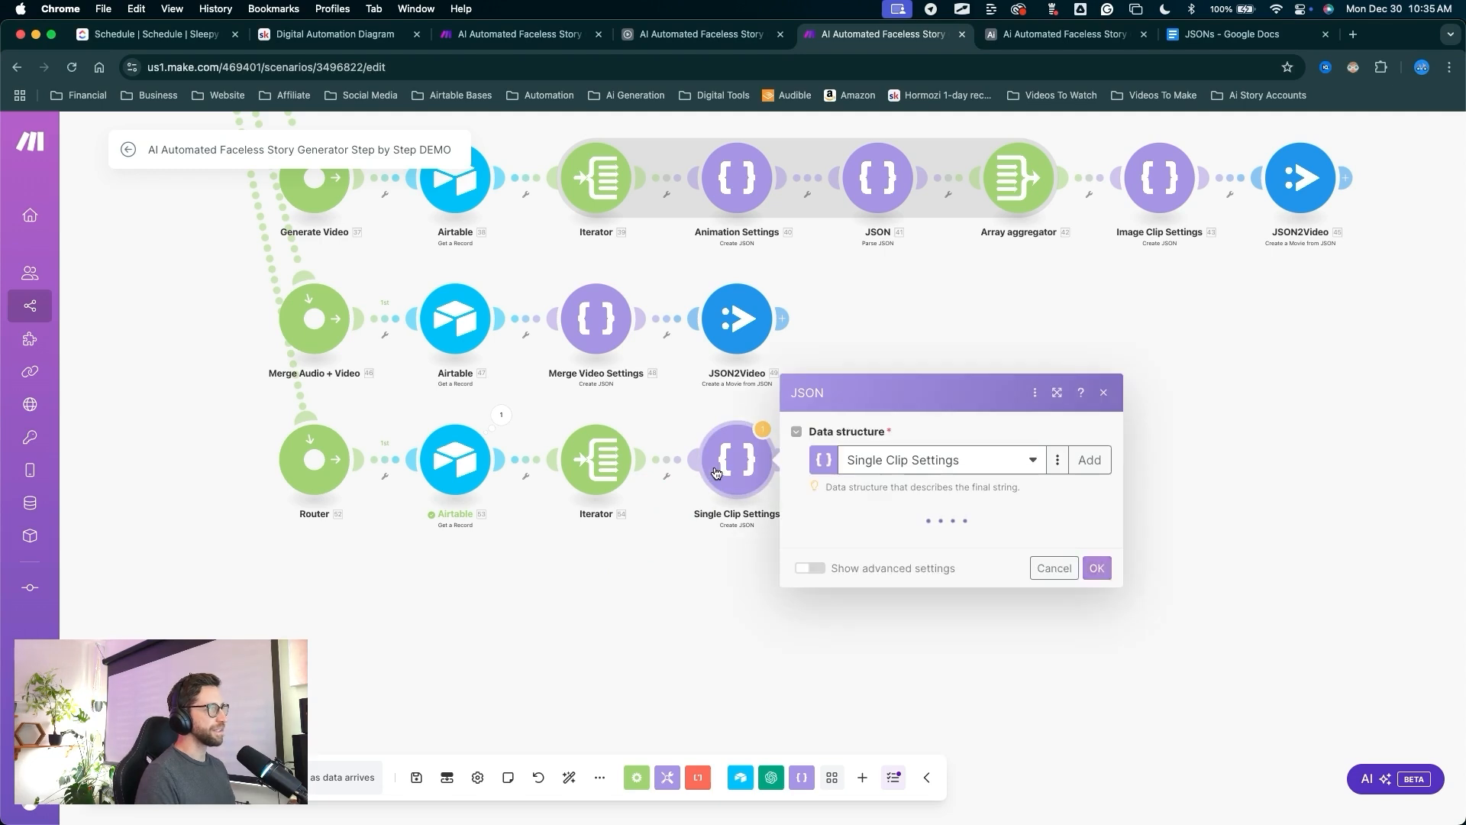
pyautogui.click(947, 521)
pyautogui.click(1127, 711)
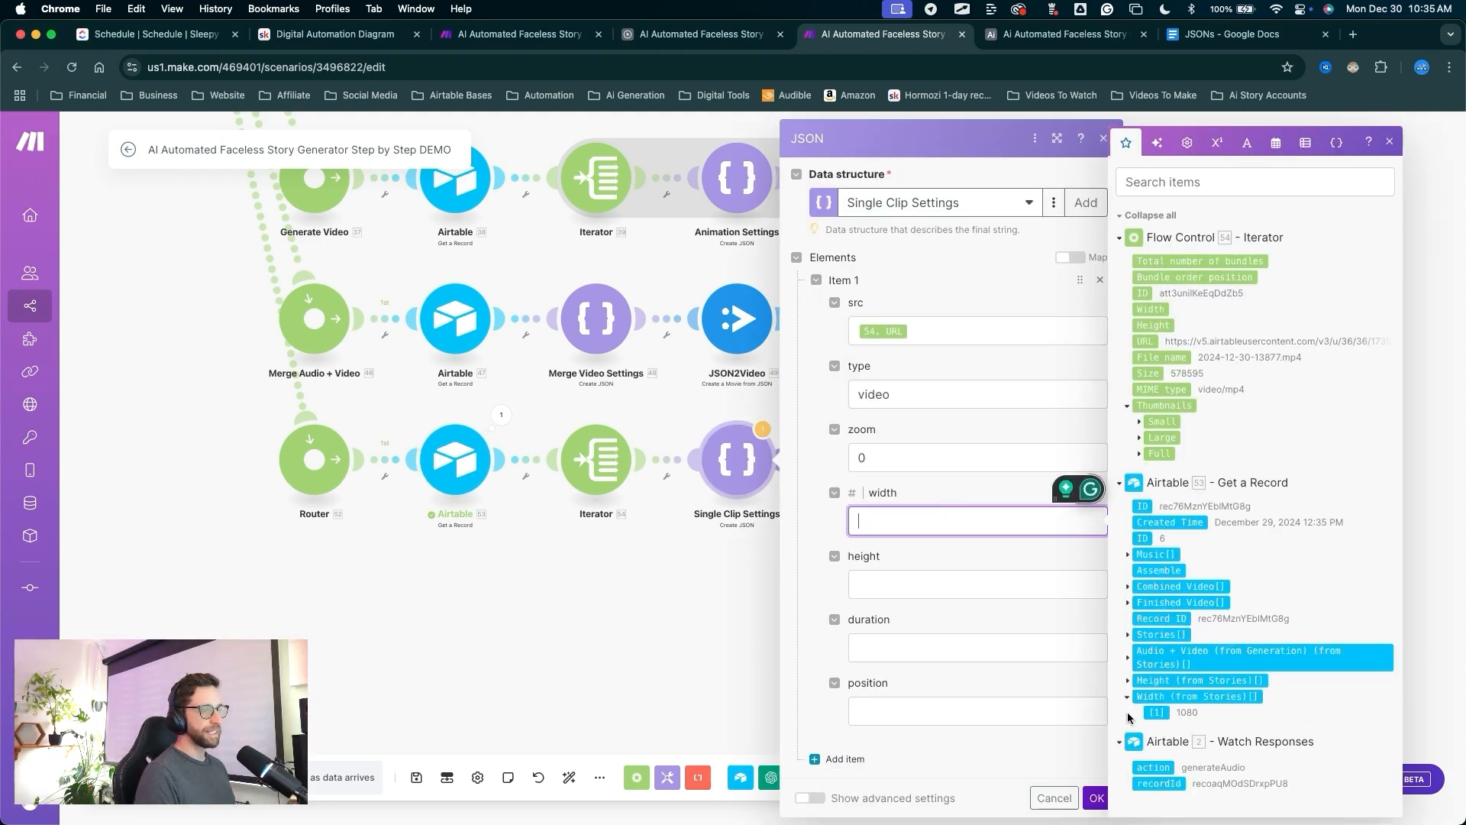
pyautogui.click(1162, 714)
pyautogui.press('Tab')
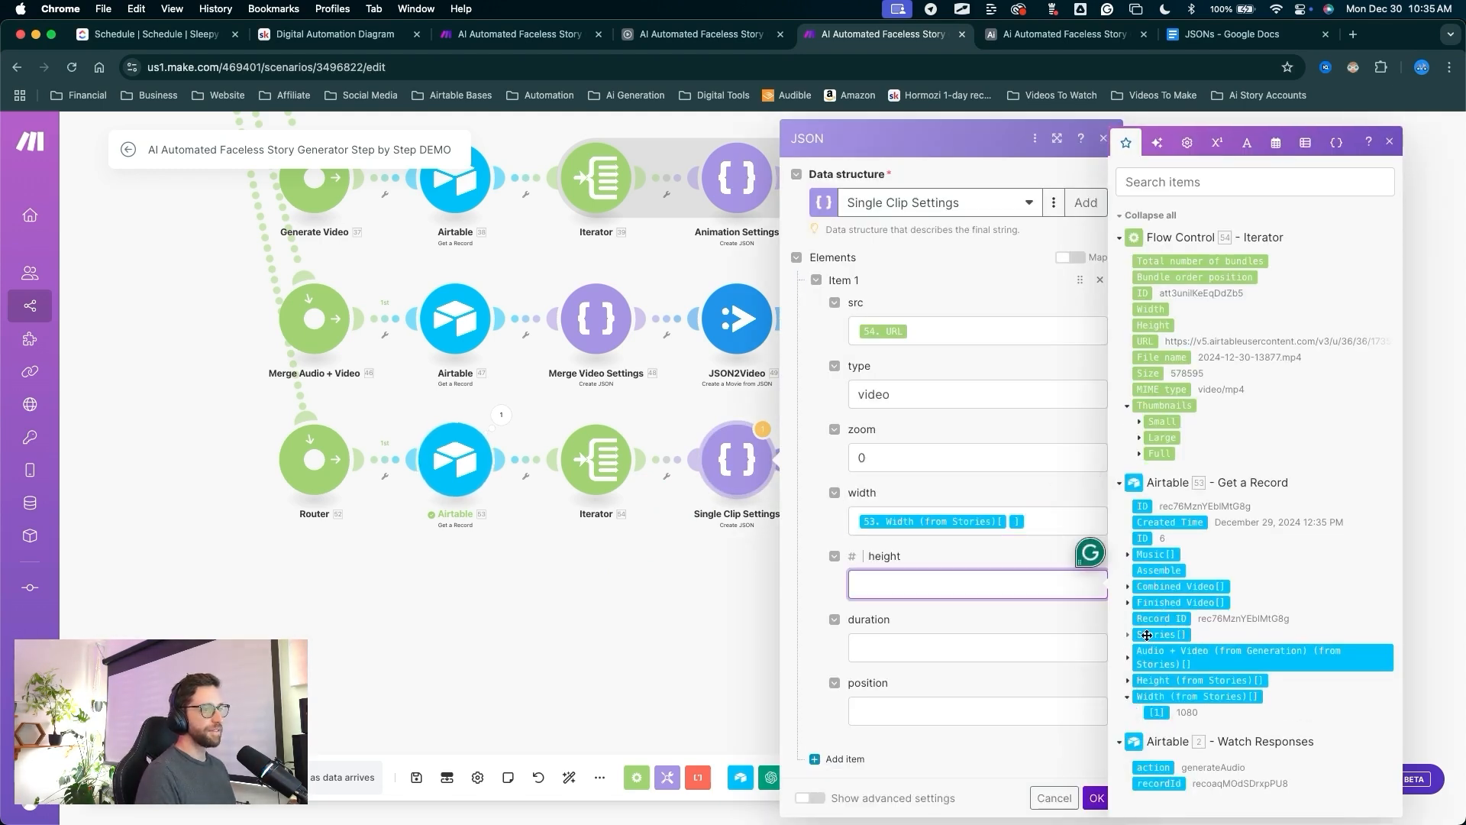
pyautogui.click(1128, 684)
pyautogui.click(1158, 690)
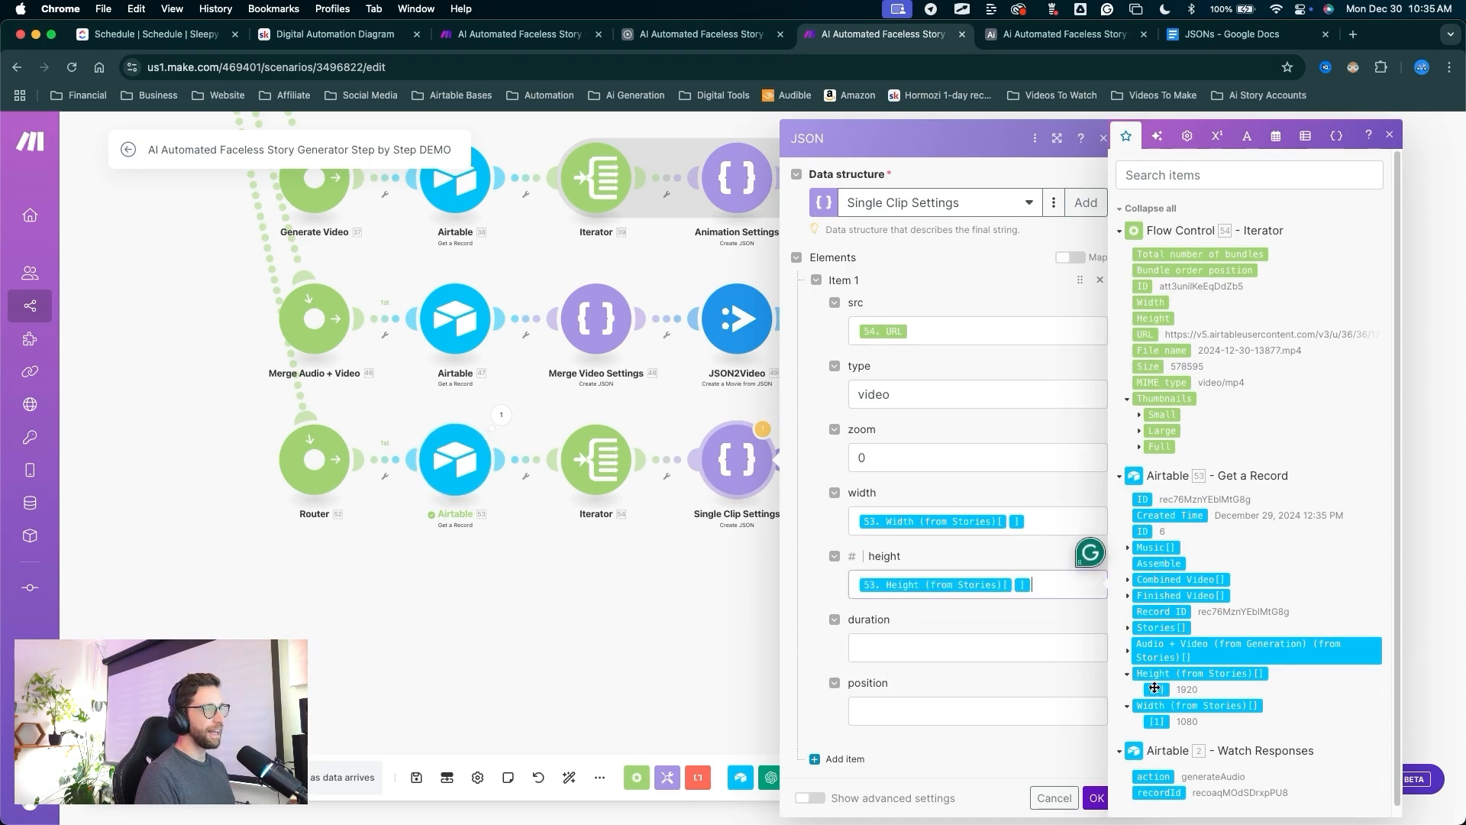
pyautogui.press('Tab')
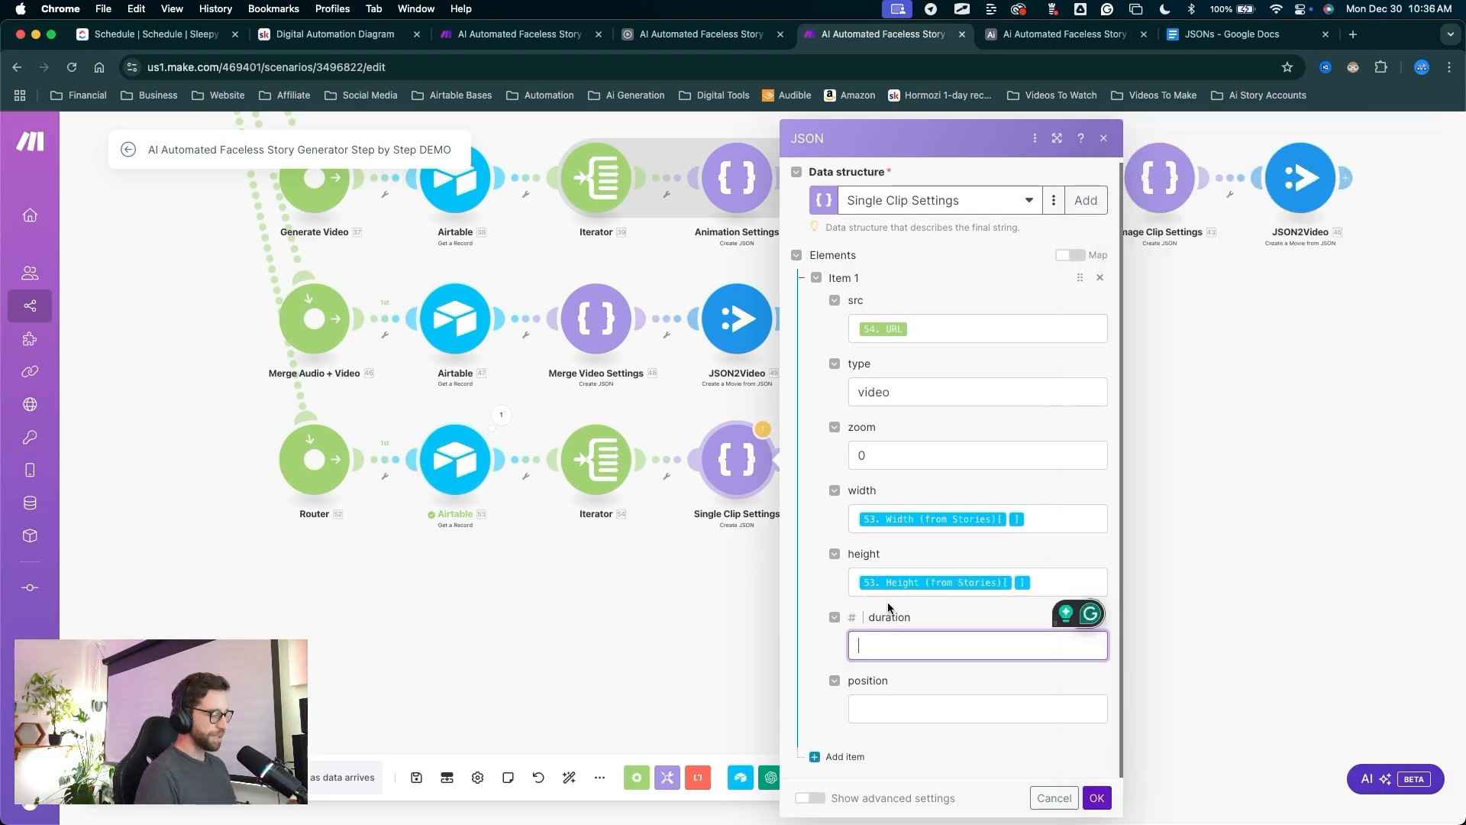
pyautogui.write('-1')
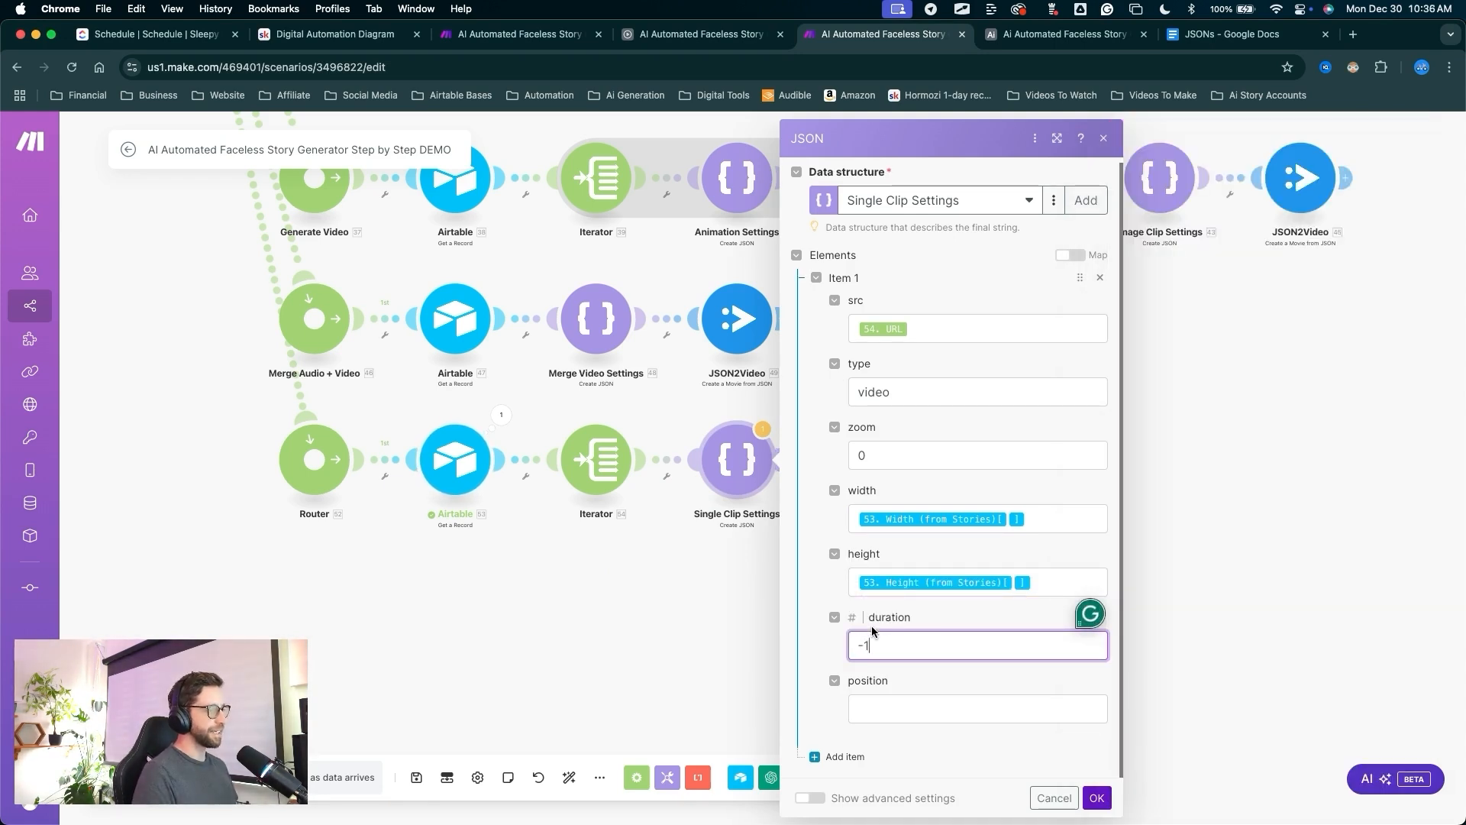
pyautogui.click(896, 709)
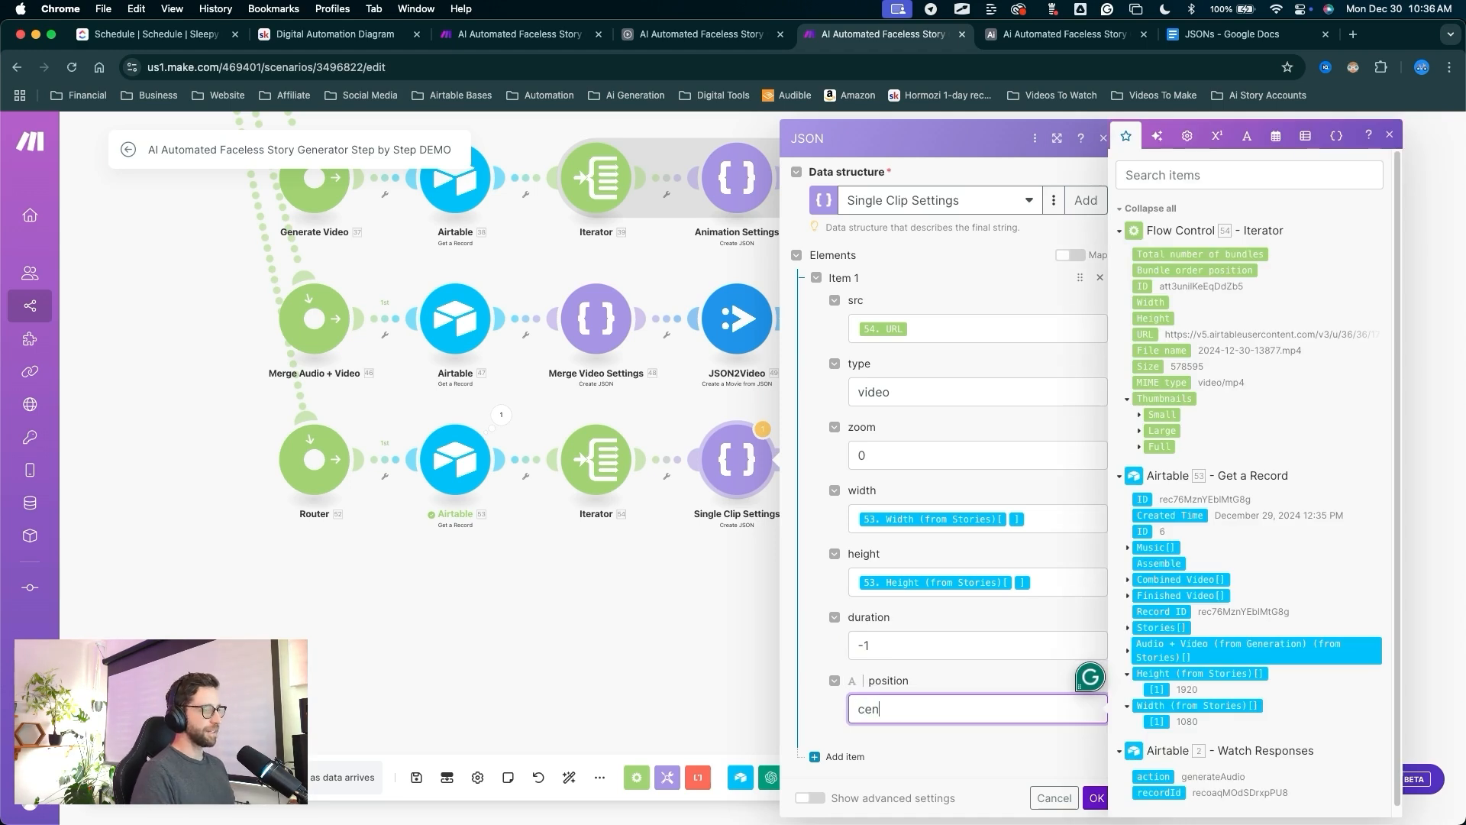
pyautogui.write('center-')
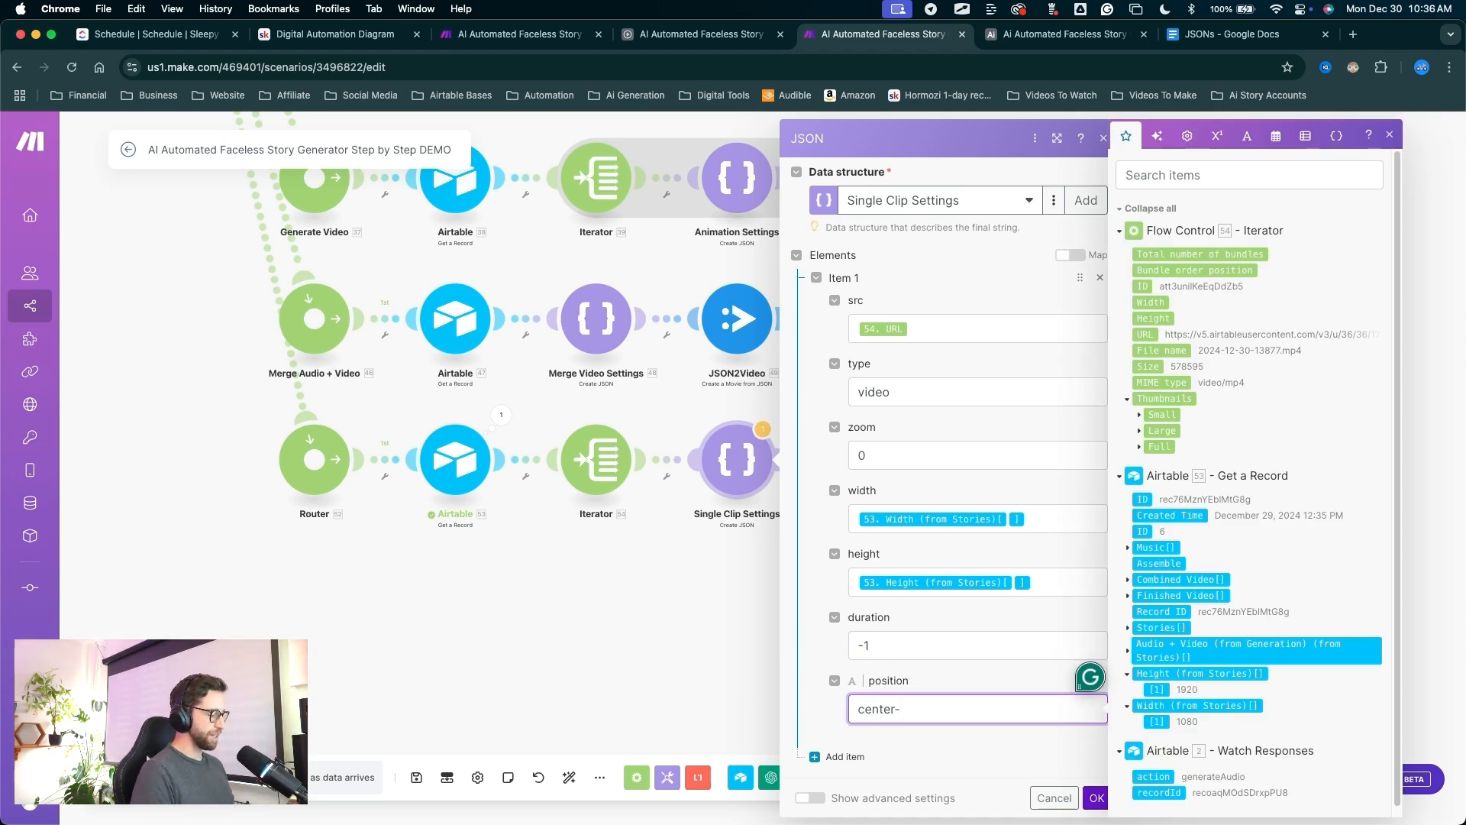
pyautogui.write('center')
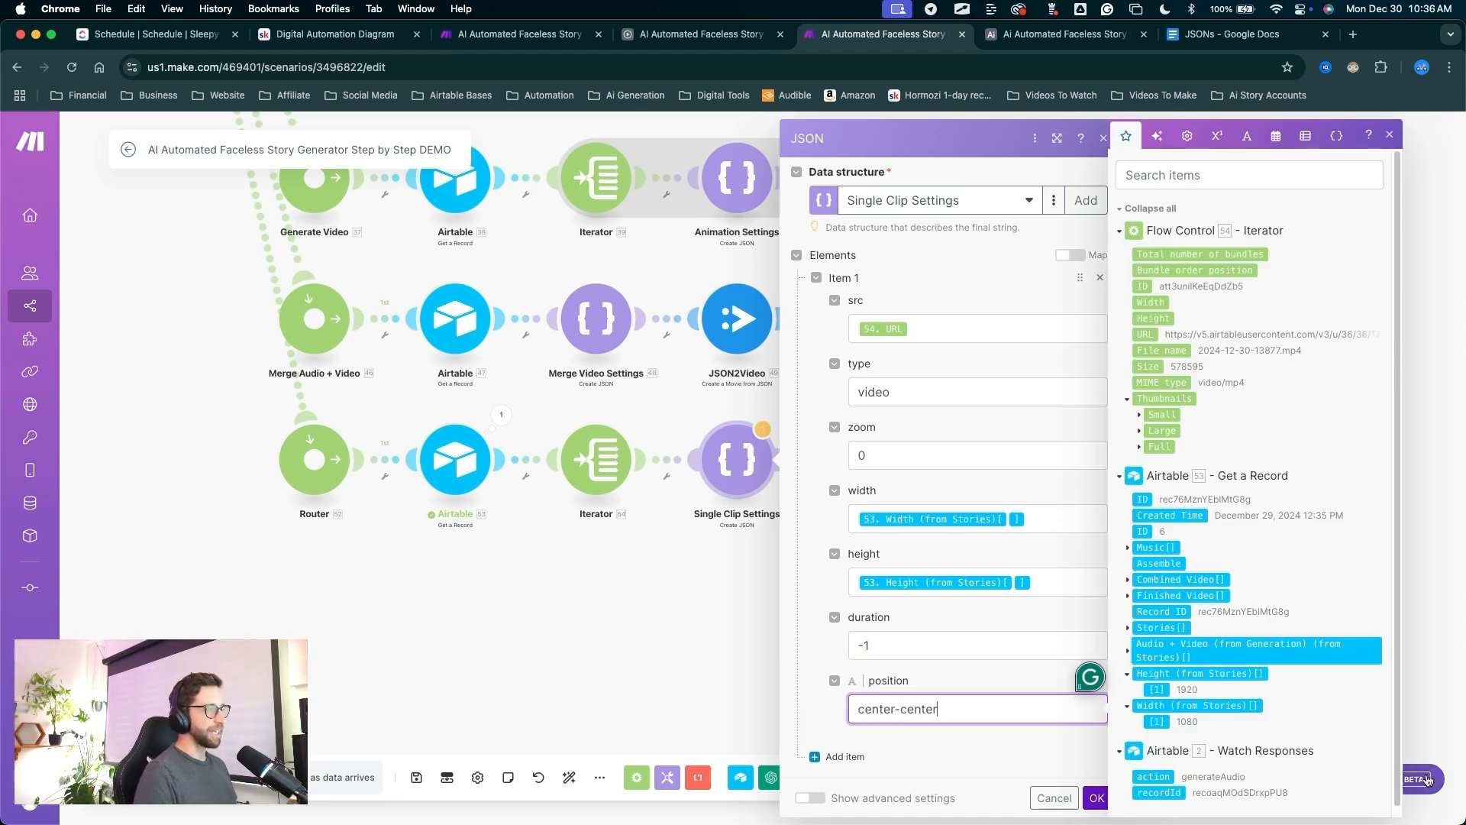
pyautogui.click(968, 736)
# Add a Parse JSON module after Single Clip Settings, mapping its JSON string.
pyautogui.click(1096, 797)
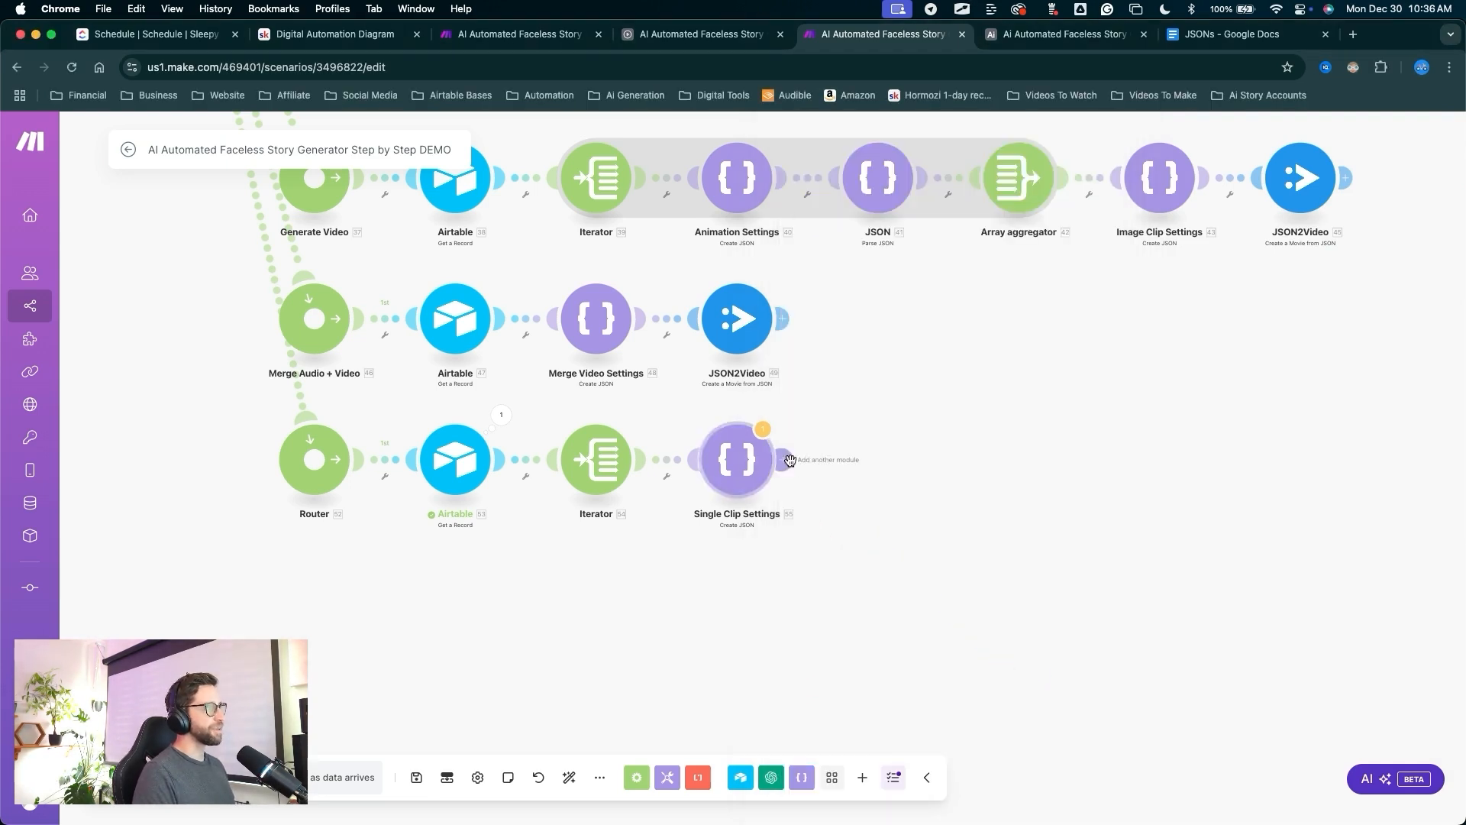
pyautogui.click(784, 459)
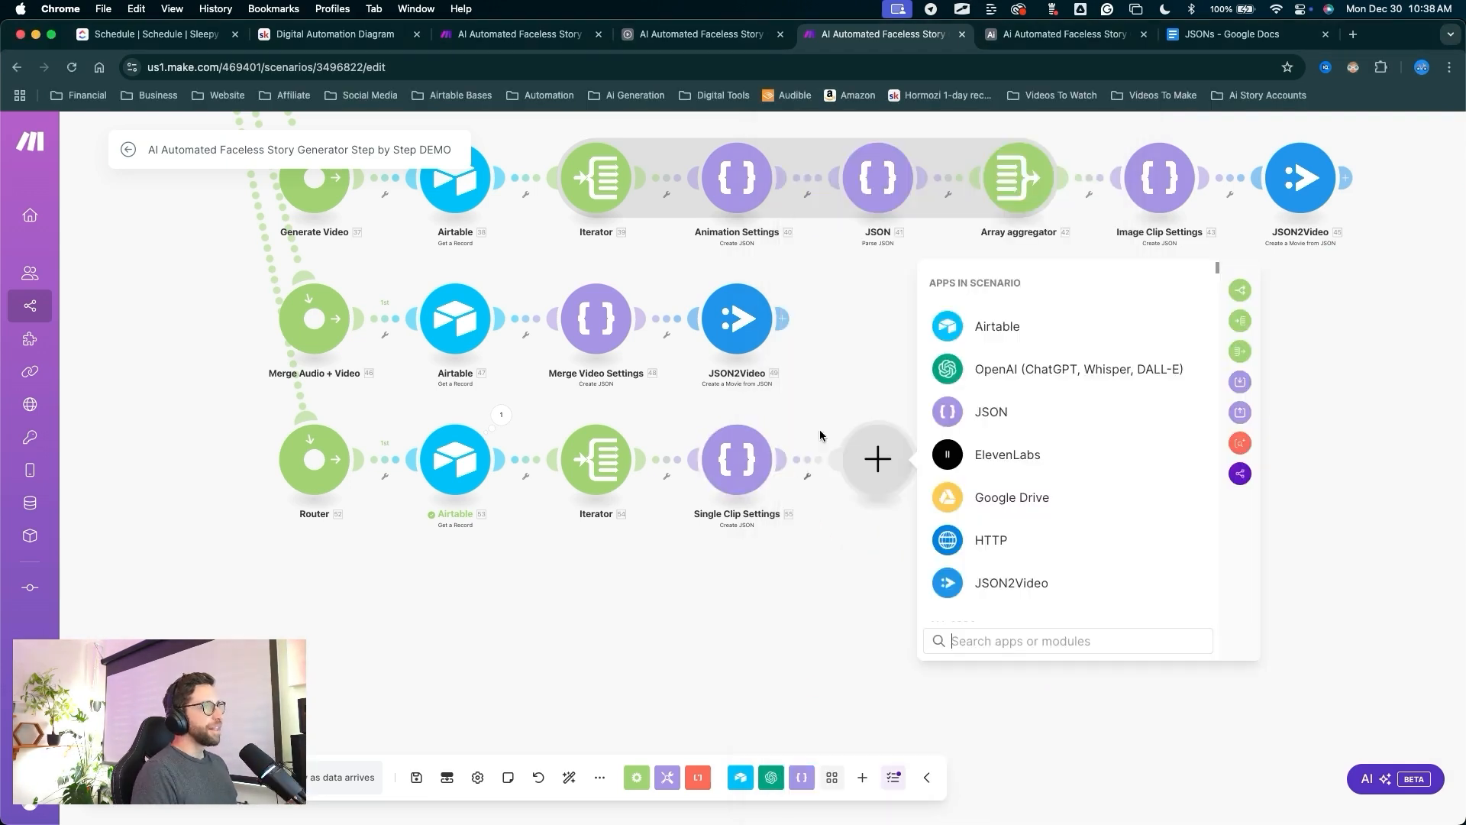
pyautogui.click(1001, 417)
pyautogui.click(992, 557)
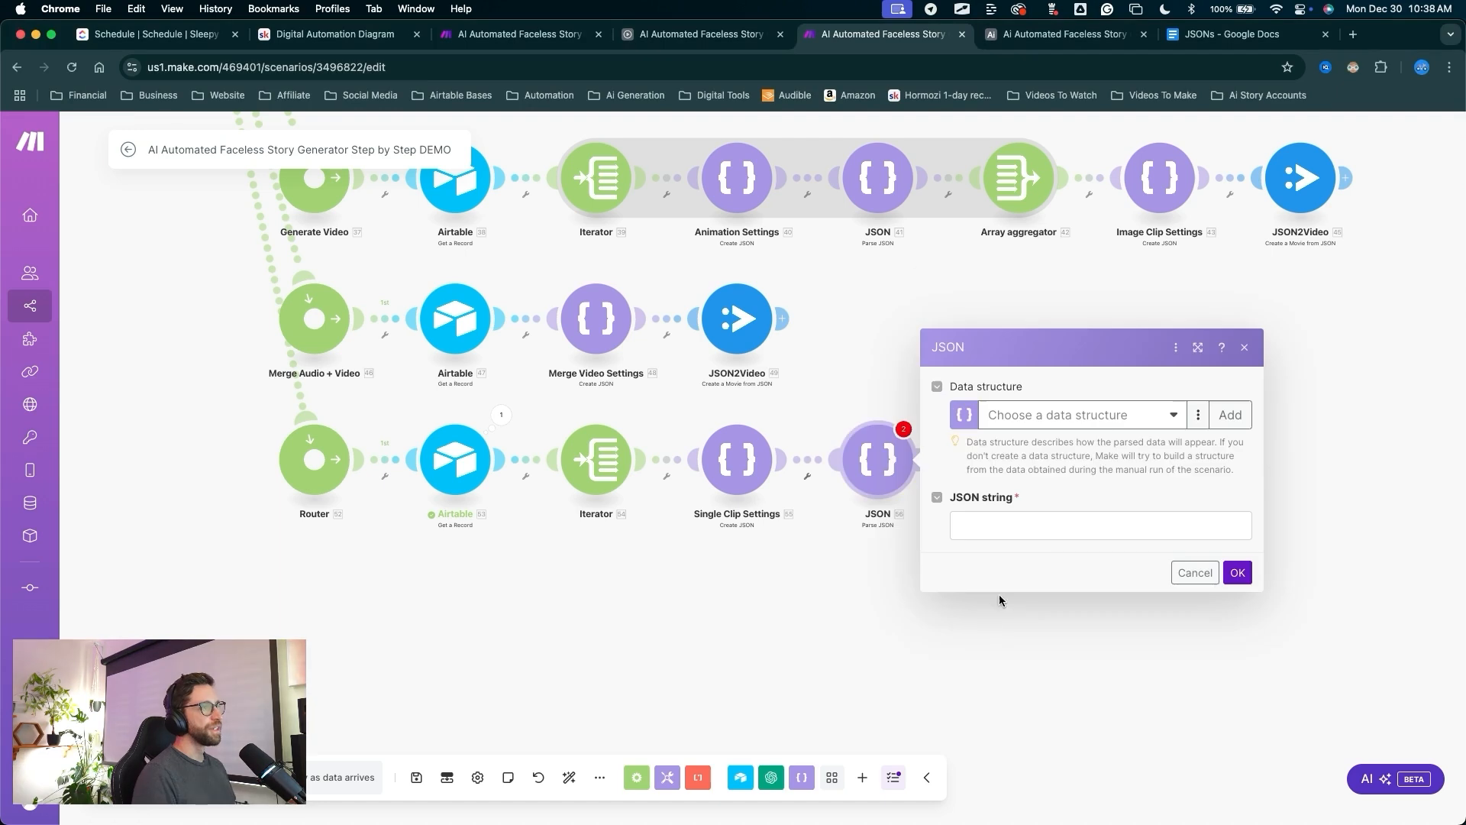
pyautogui.click(999, 530)
pyautogui.click(715, 254)
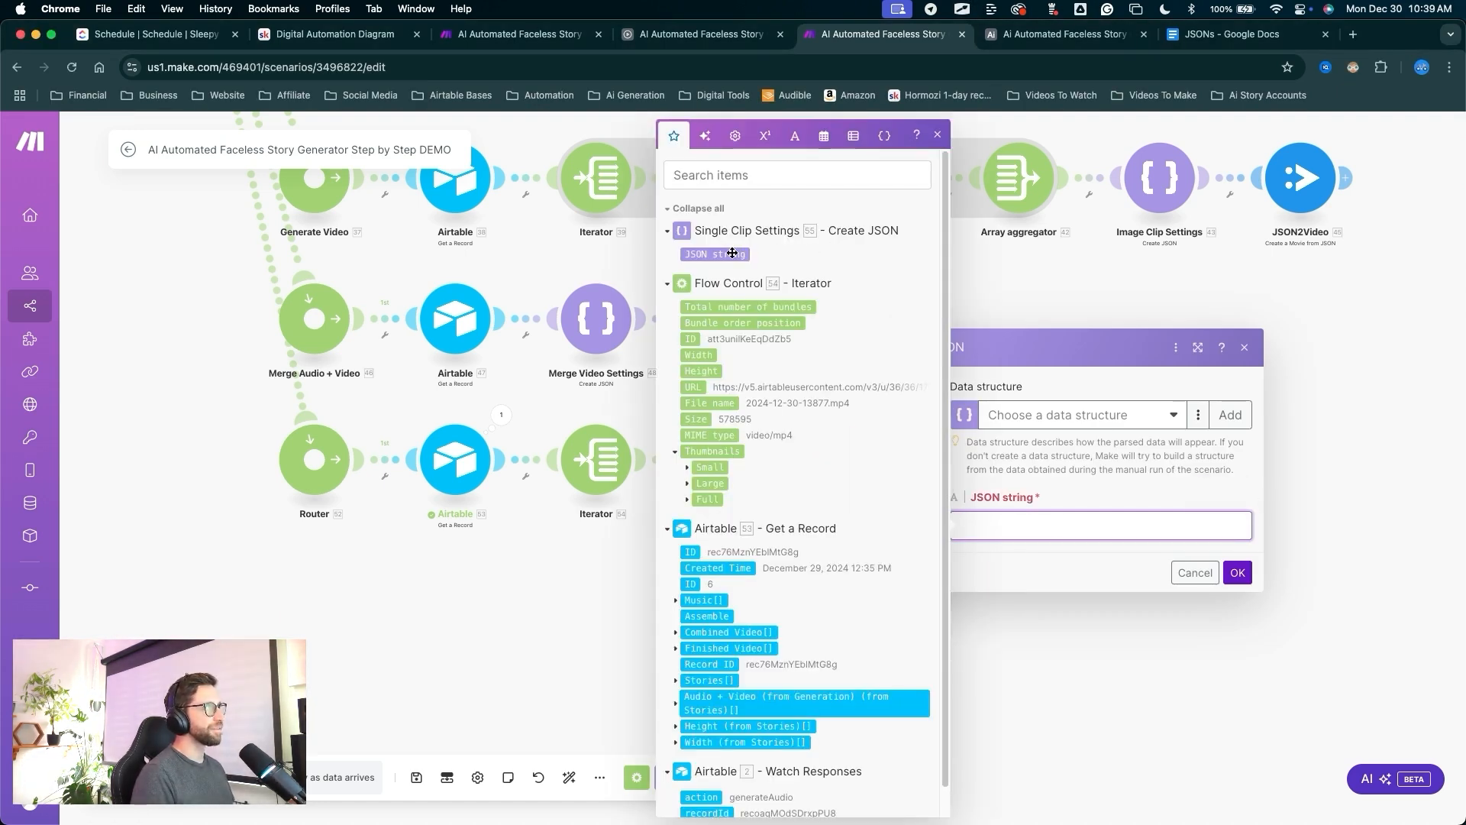
pyautogui.click(1037, 456)
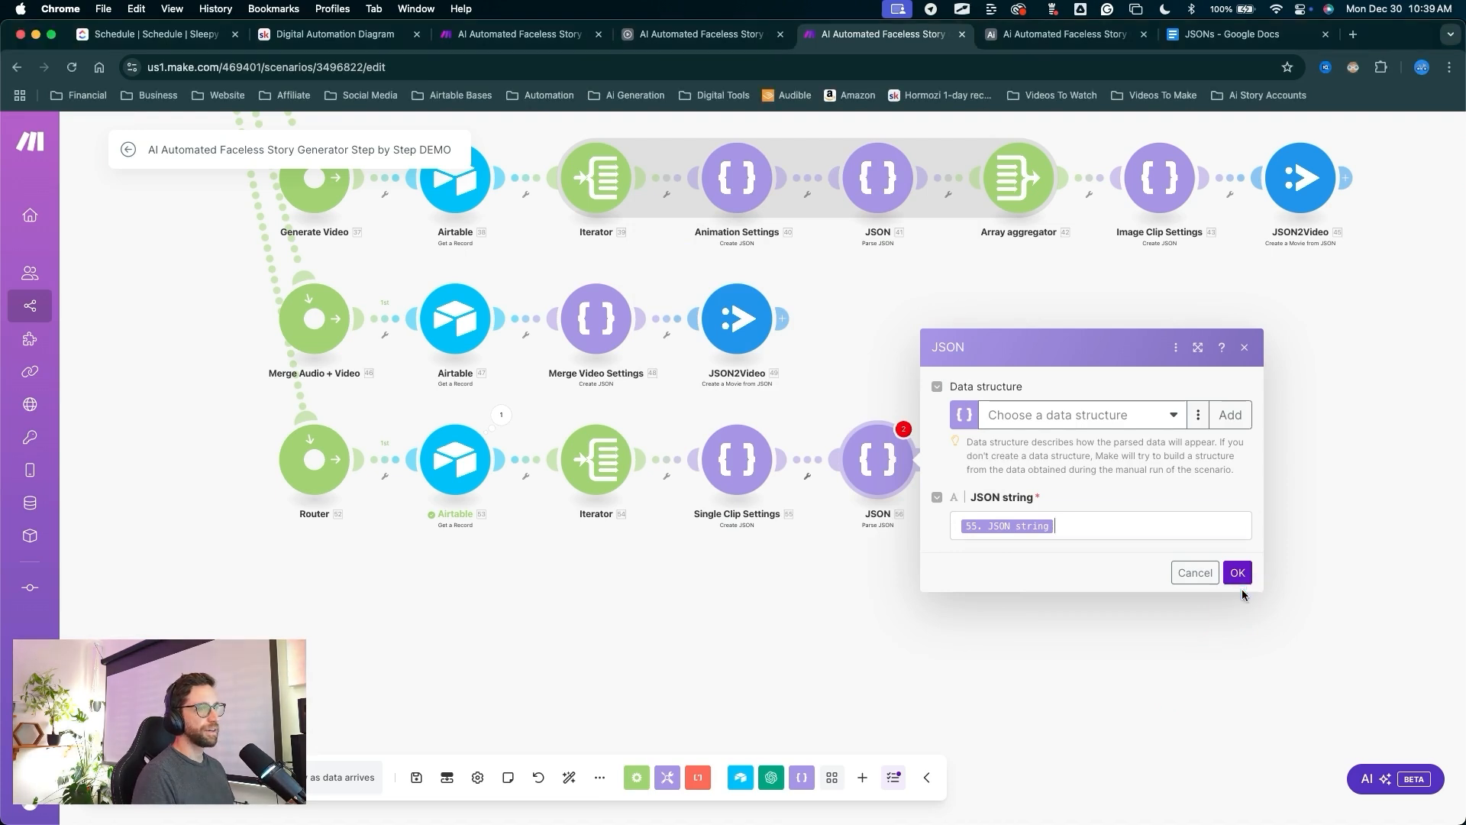
pyautogui.click(1238, 572)
# Add an Array aggregator that aggregates the Iterator [54] output.
pyautogui.click(929, 460)
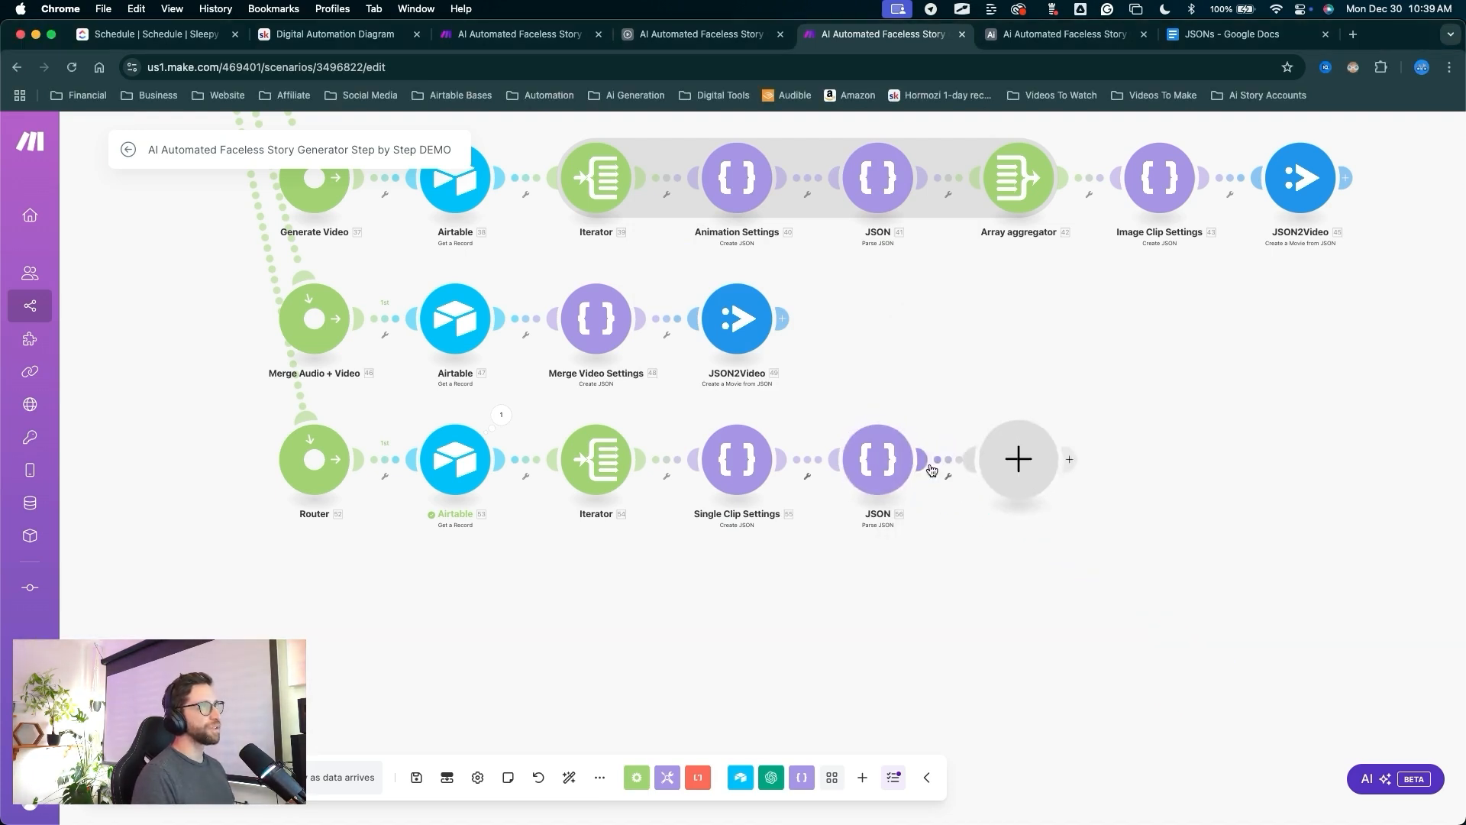
pyautogui.moveTo(950, 669)
pyautogui.mouseDown()
pyautogui.moveTo(1227, 484)
pyautogui.moveTo(1370, 355)
pyautogui.mouseUp()
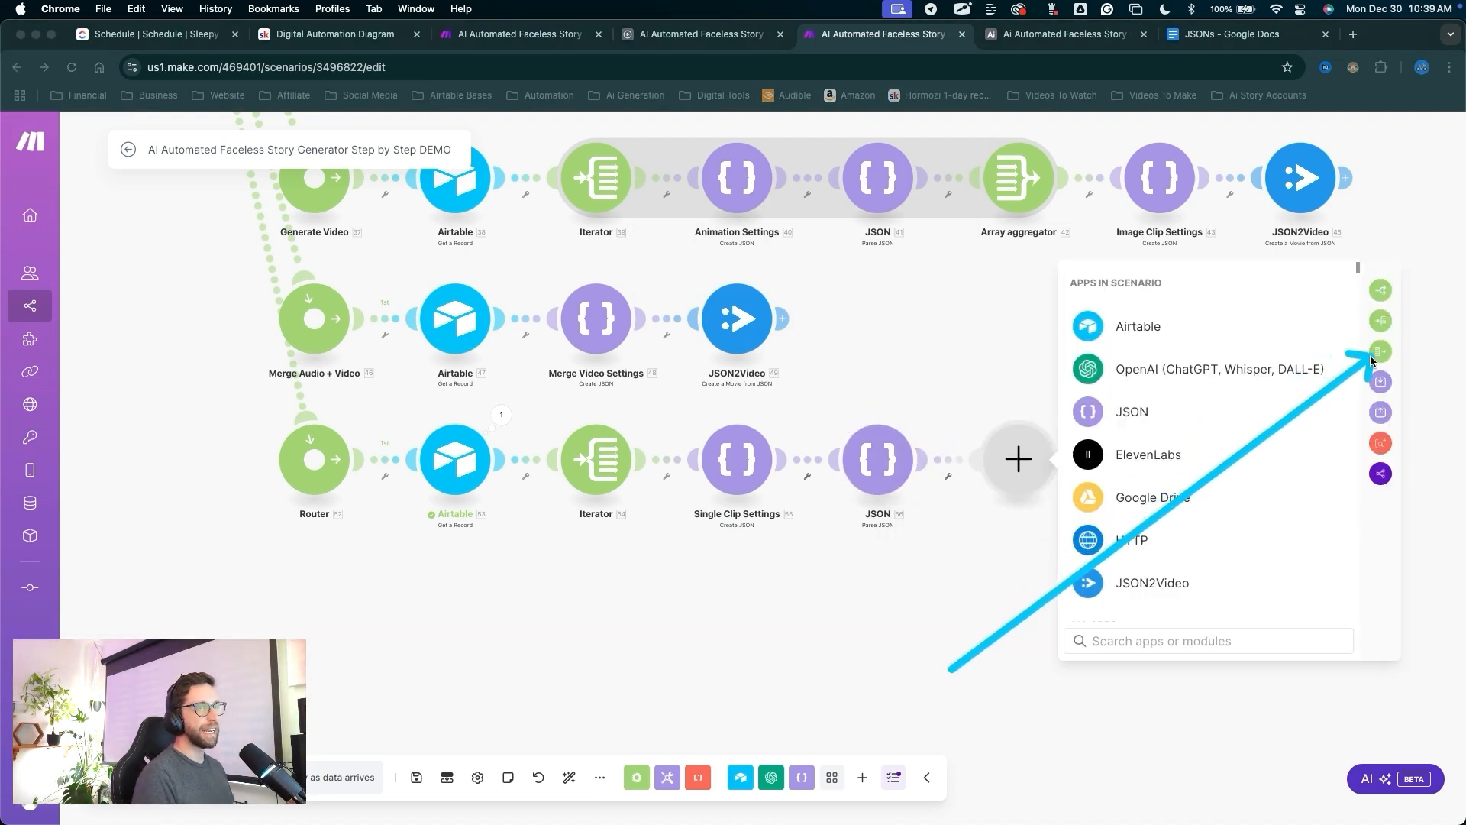
pyautogui.click(1370, 355)
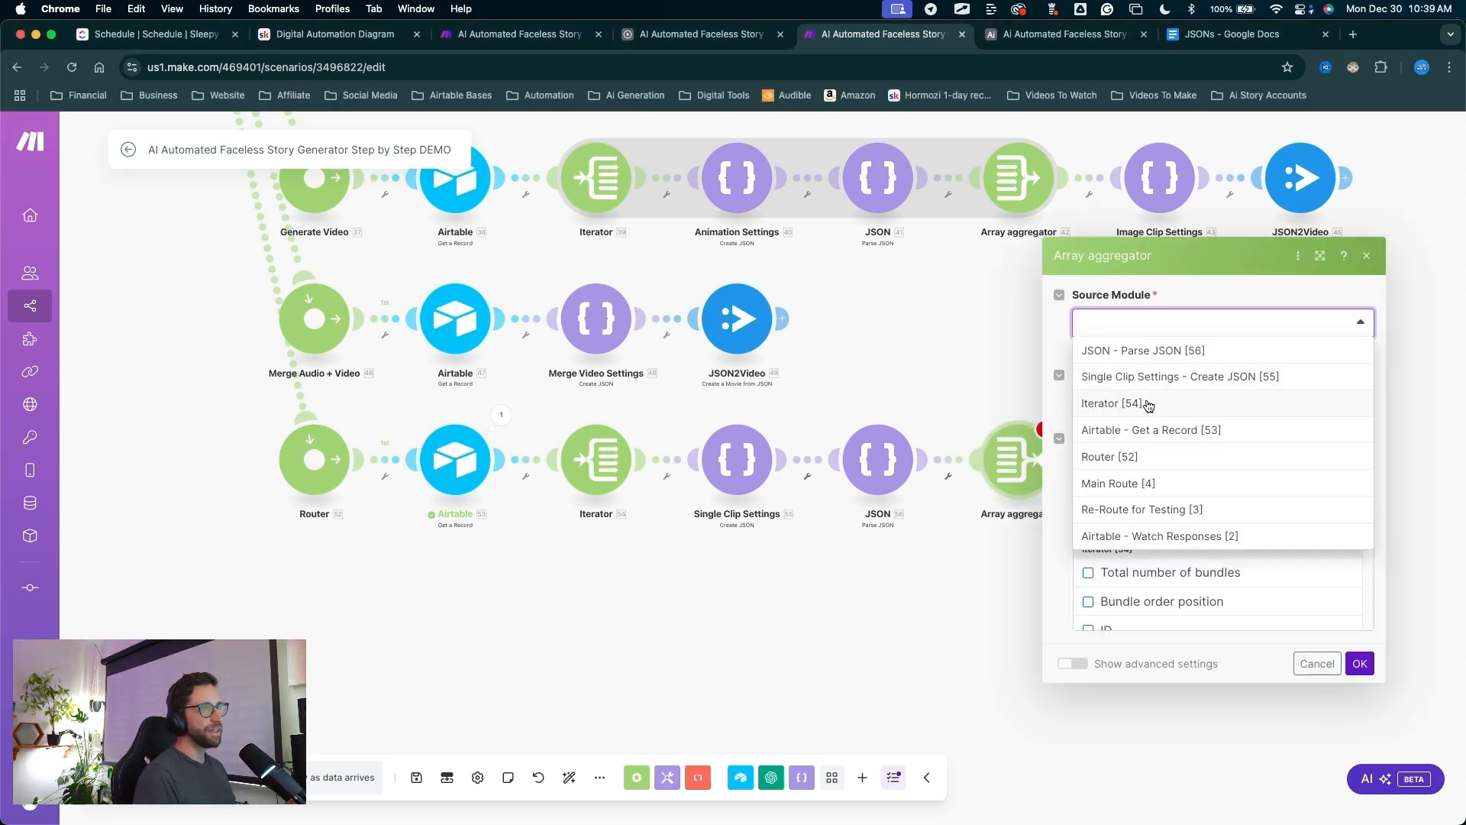
pyautogui.moveTo(821, 607)
pyautogui.mouseDown()
pyautogui.moveTo(631, 470)
pyautogui.moveTo(634, 553)
pyautogui.moveTo(1124, 348)
pyautogui.moveTo(1127, 325)
pyautogui.mouseUp()
pyautogui.click(1127, 326)
pyautogui.click(1131, 404)
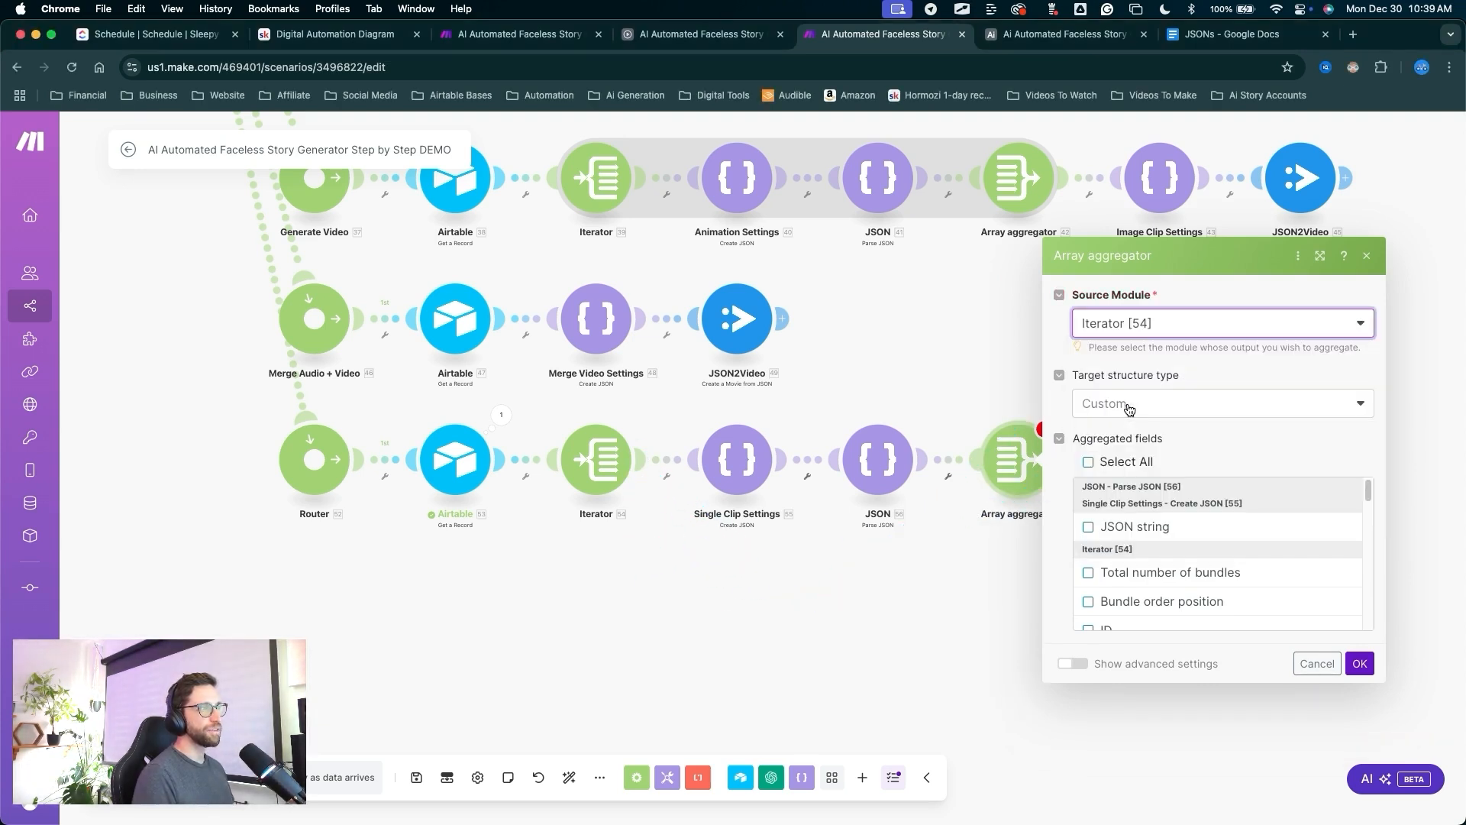
pyautogui.moveTo(880, 664)
pyautogui.mouseDown()
pyautogui.moveTo(623, 502)
pyautogui.moveTo(878, 475)
pyautogui.moveTo(985, 447)
pyautogui.moveTo(1011, 467)
pyautogui.mouseUp()
# Name the new route Combine All Clips.
pyautogui.press('Escape')
pyautogui.hotkey('ctrl', 'a')
pyautogui.moveTo(1230, 770); pyautogui.dragTo(1355, 673)
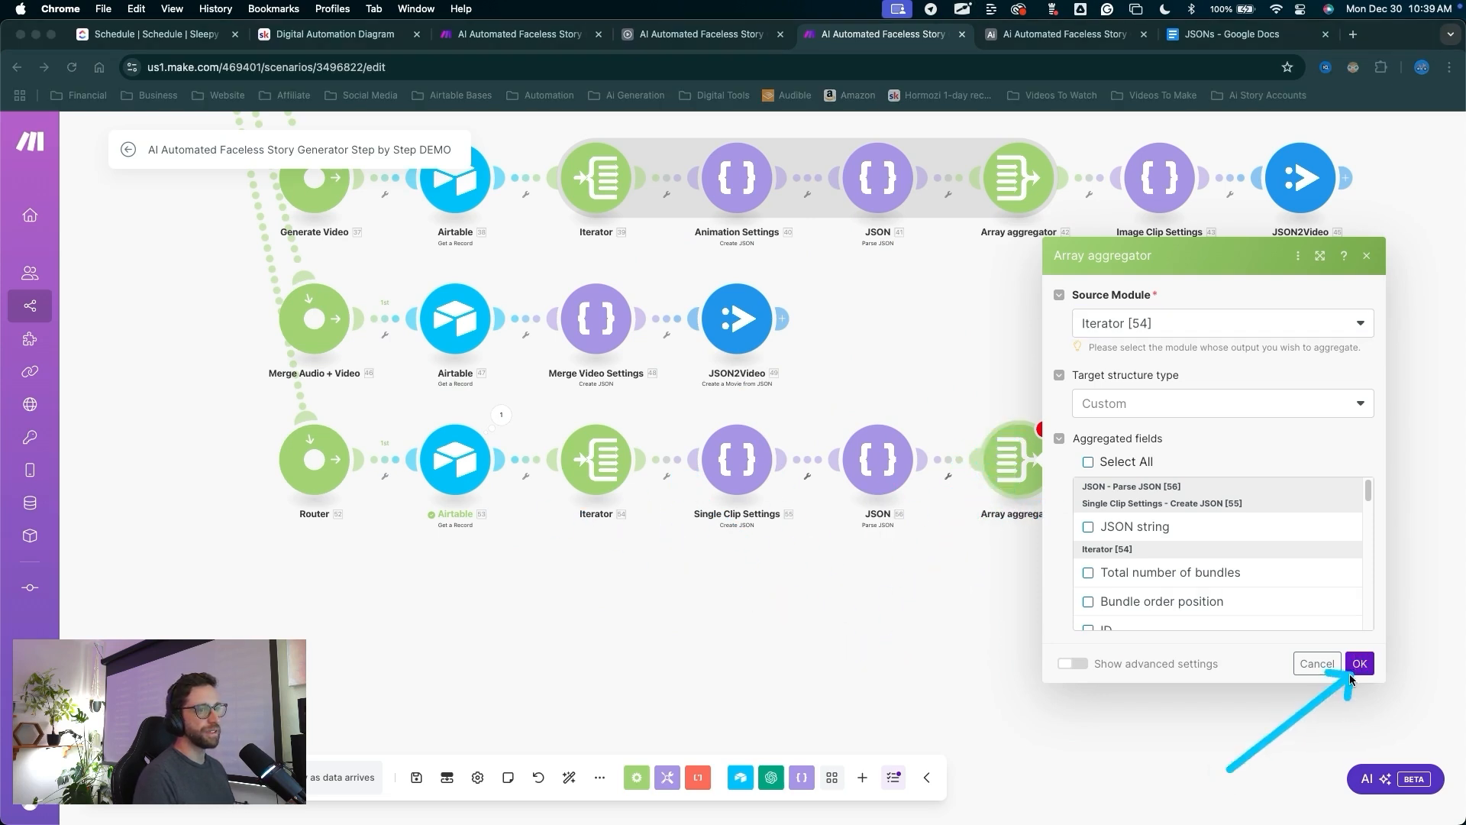
pyautogui.press('Escape')
pyautogui.moveTo(721, 618); pyautogui.dragTo(327, 465)
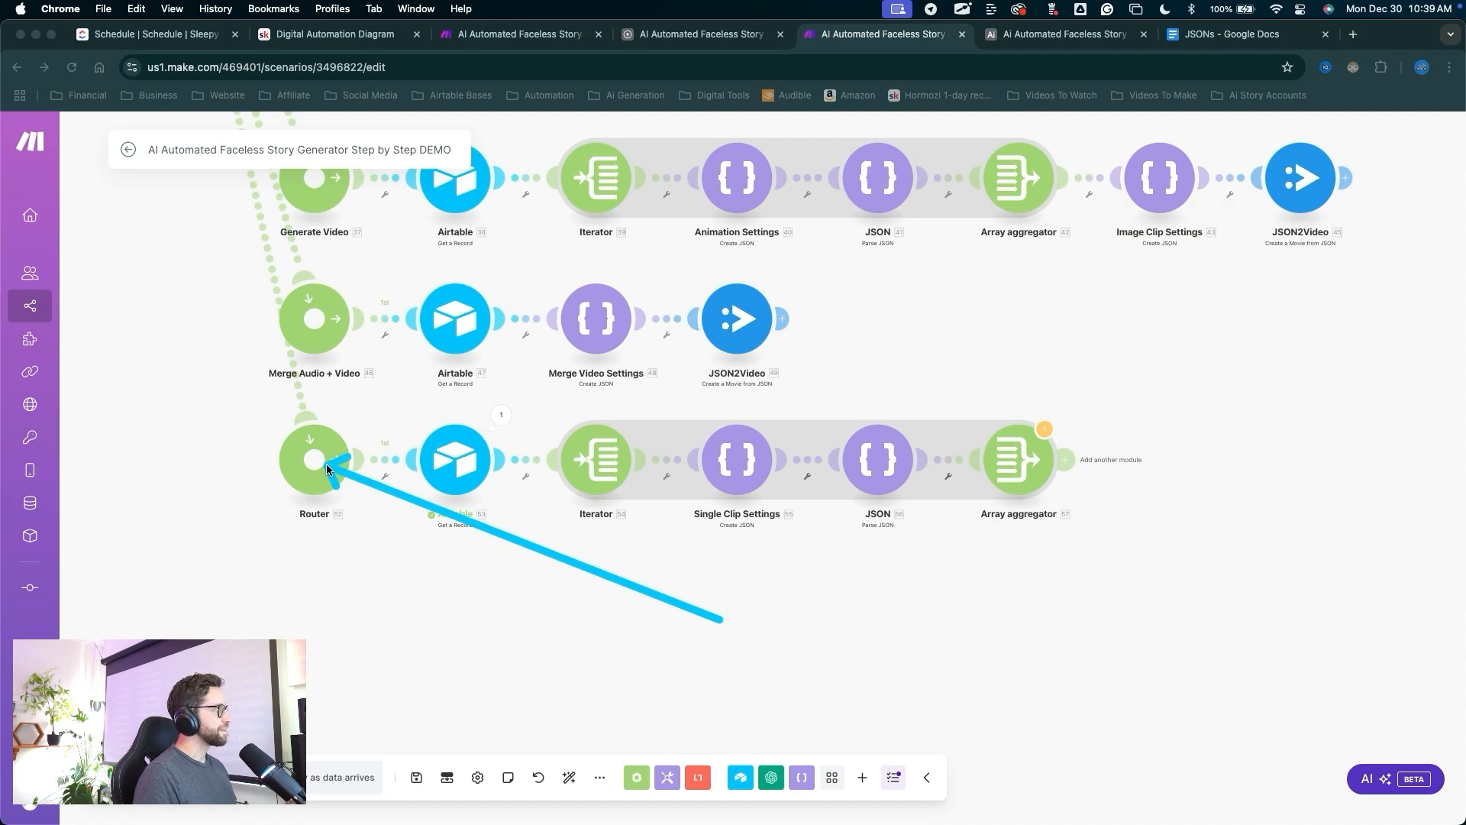
pyautogui.press('Escape')
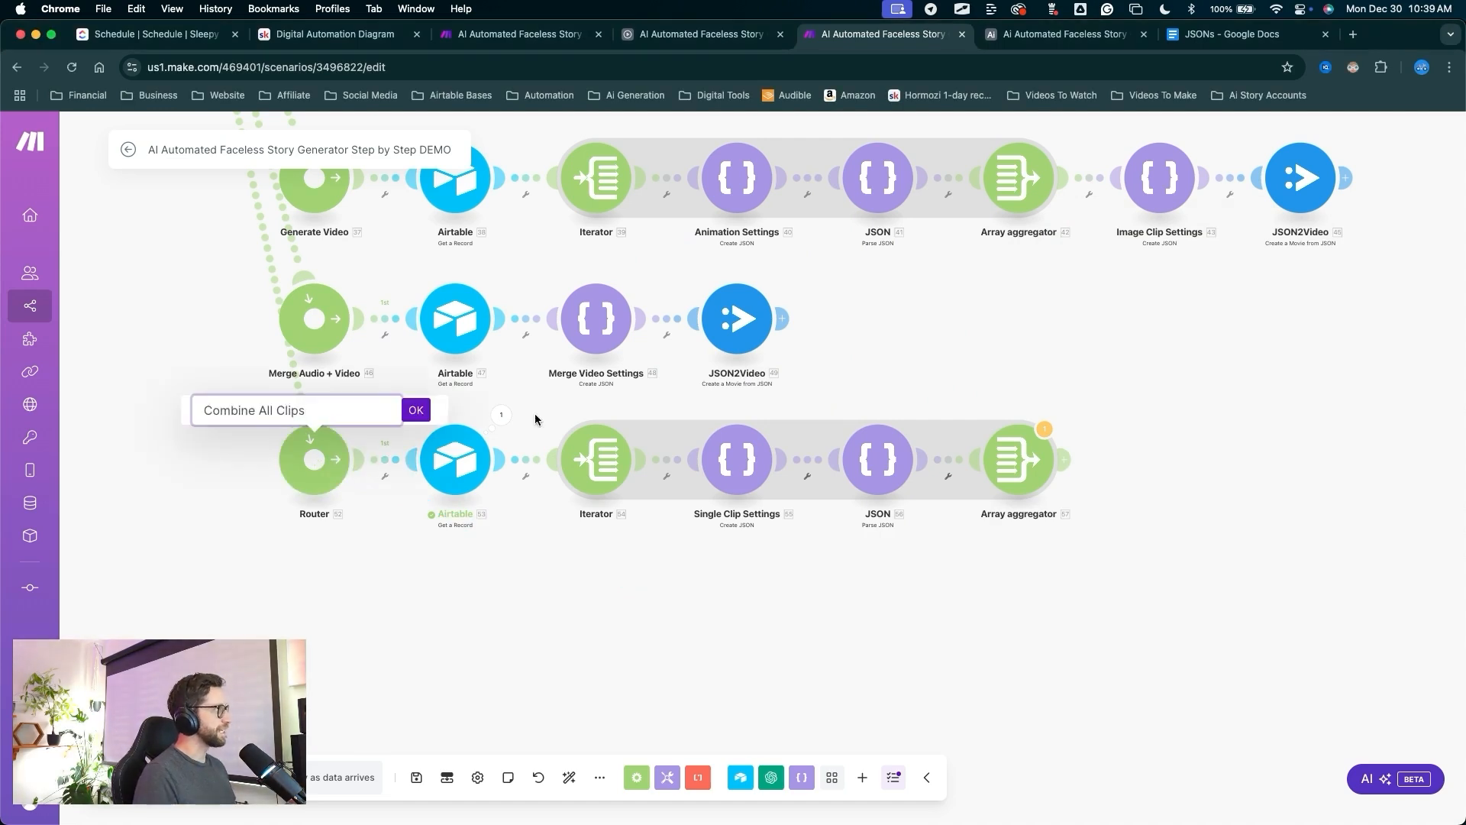
pyautogui.hotkey('ctrl', 'a')
pyautogui.click(416, 411)
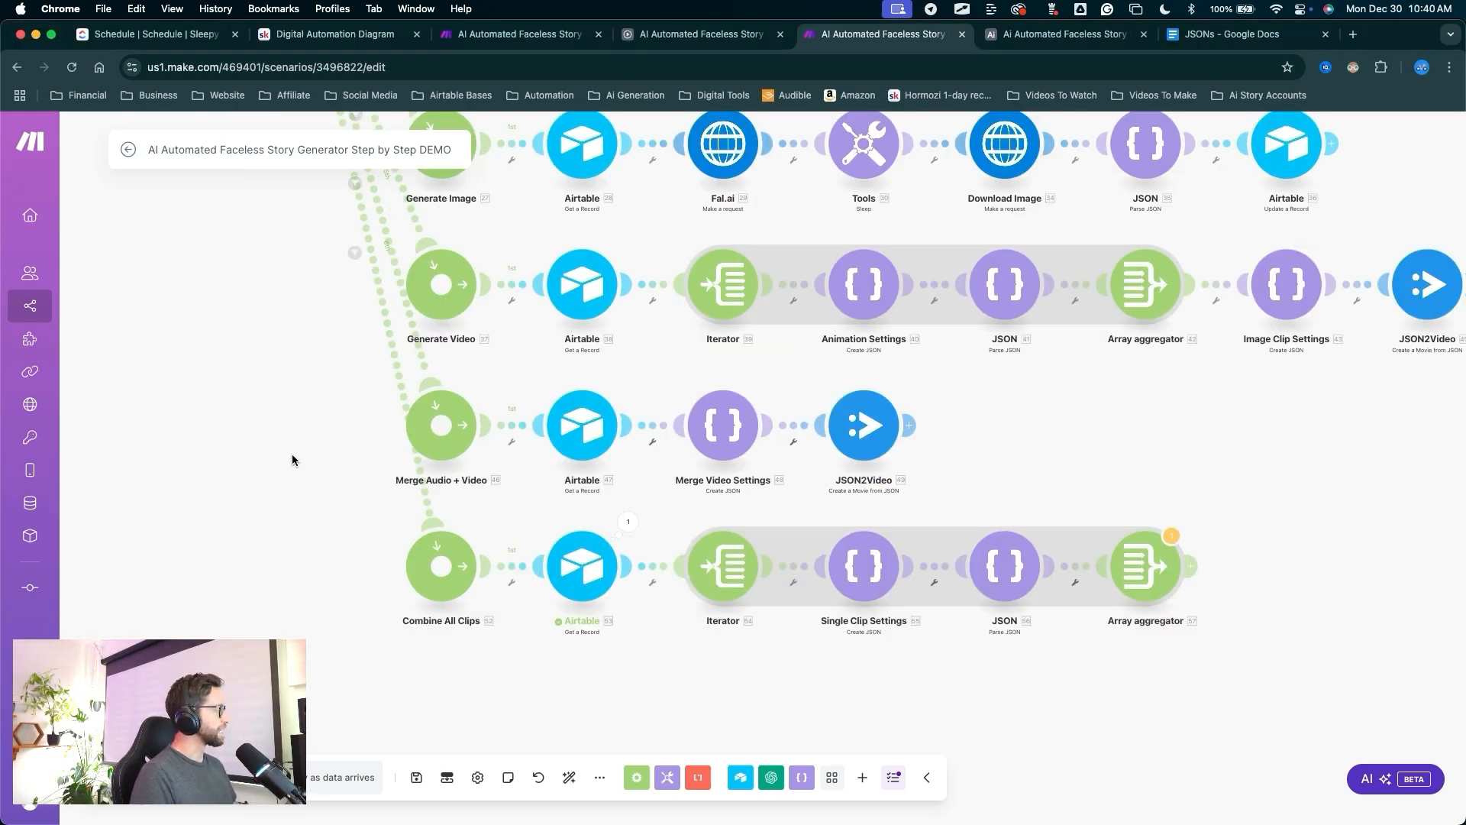
# Save the scenario and run it once, overriding the aggregator warnings.
pyautogui.moveTo(302, 578)
pyautogui.mouseDown()
pyautogui.moveTo(369, 641)
pyautogui.moveTo(416, 764)
pyautogui.mouseUp()
pyautogui.click(416, 777)
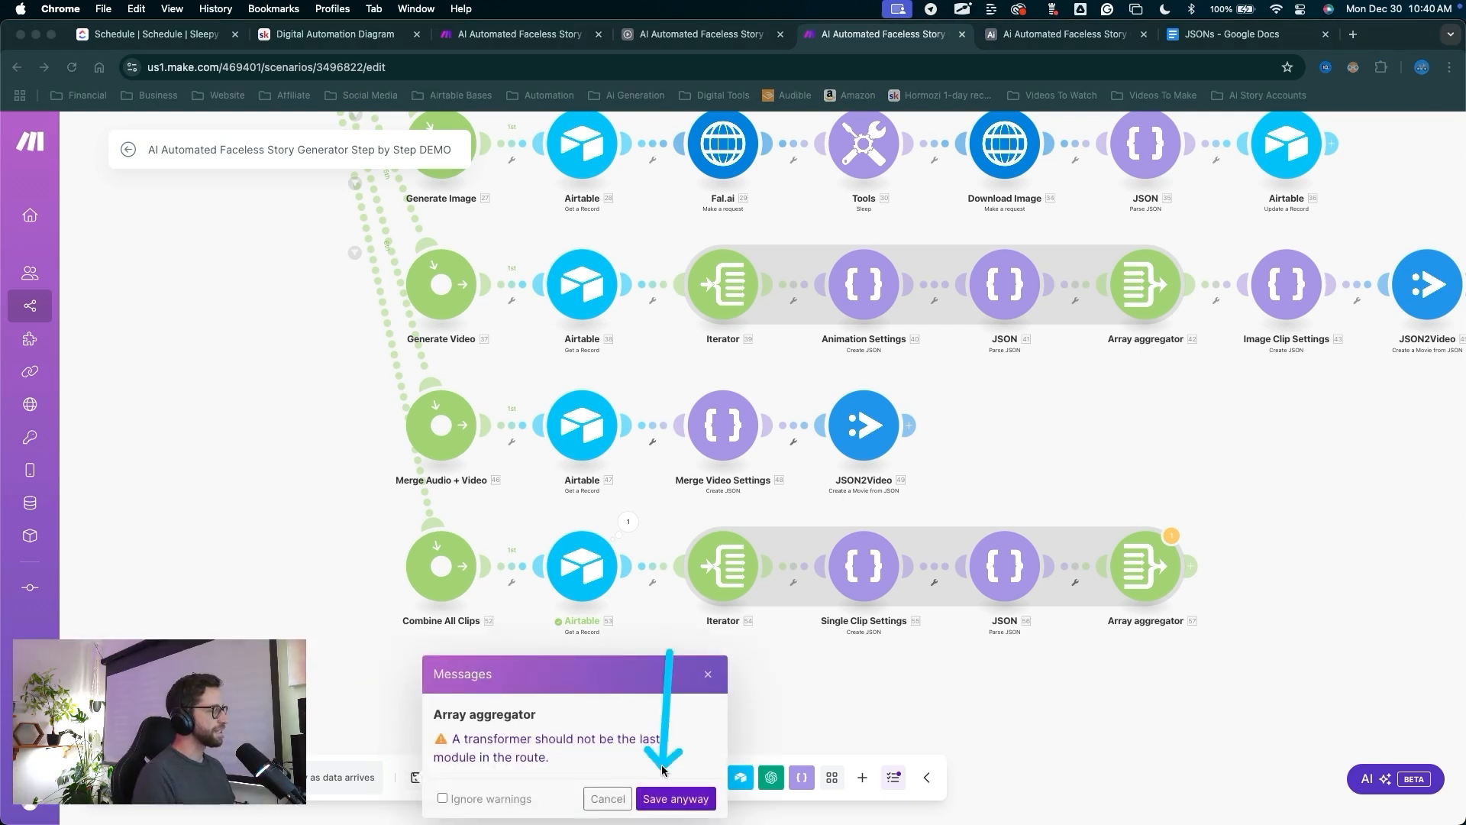
pyautogui.click(671, 793)
pyautogui.click(118, 787)
pyautogui.moveTo(547, 749); pyautogui.dragTo(831, 534)
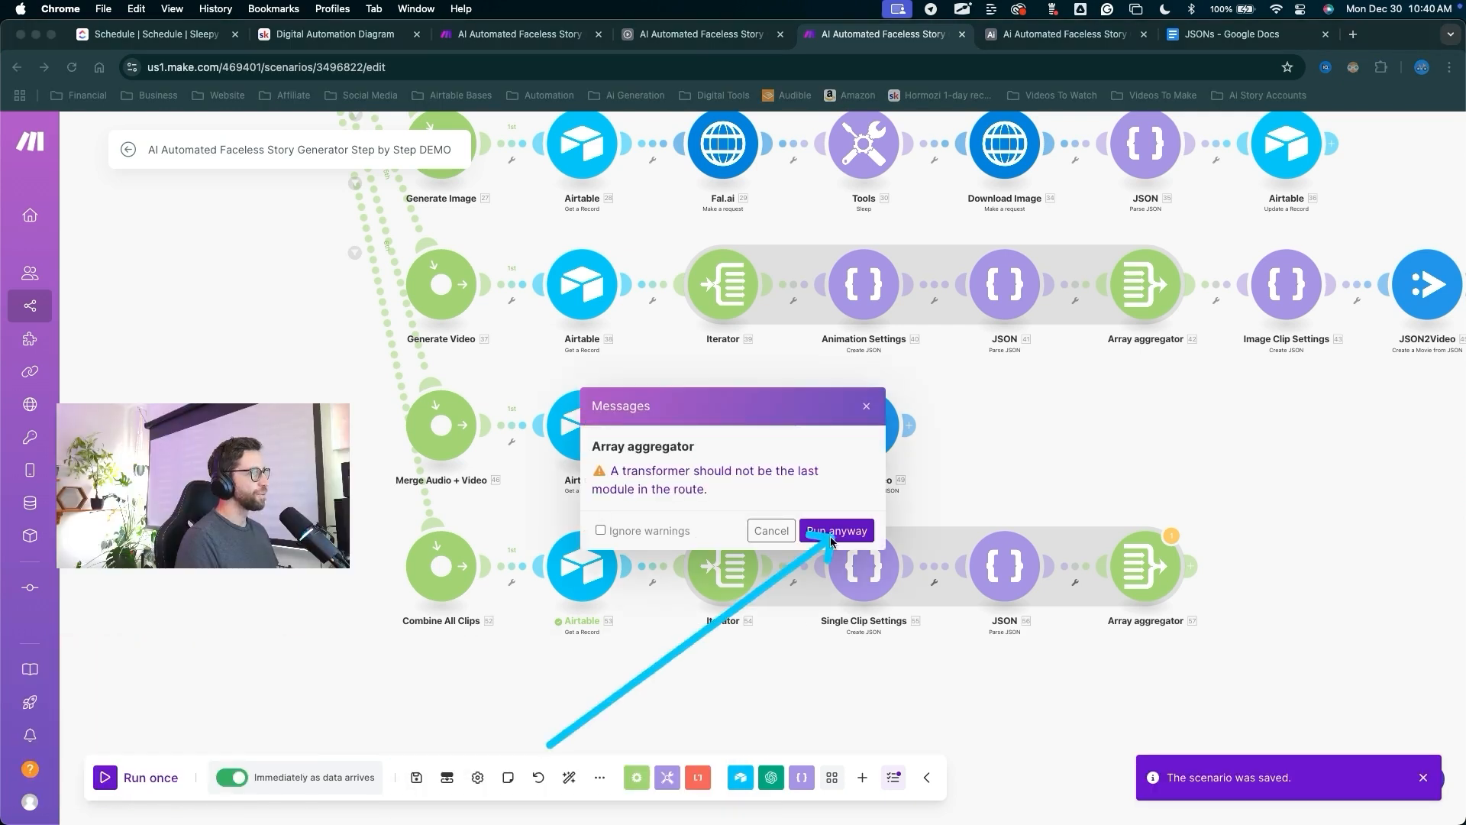
pyautogui.click(837, 530)
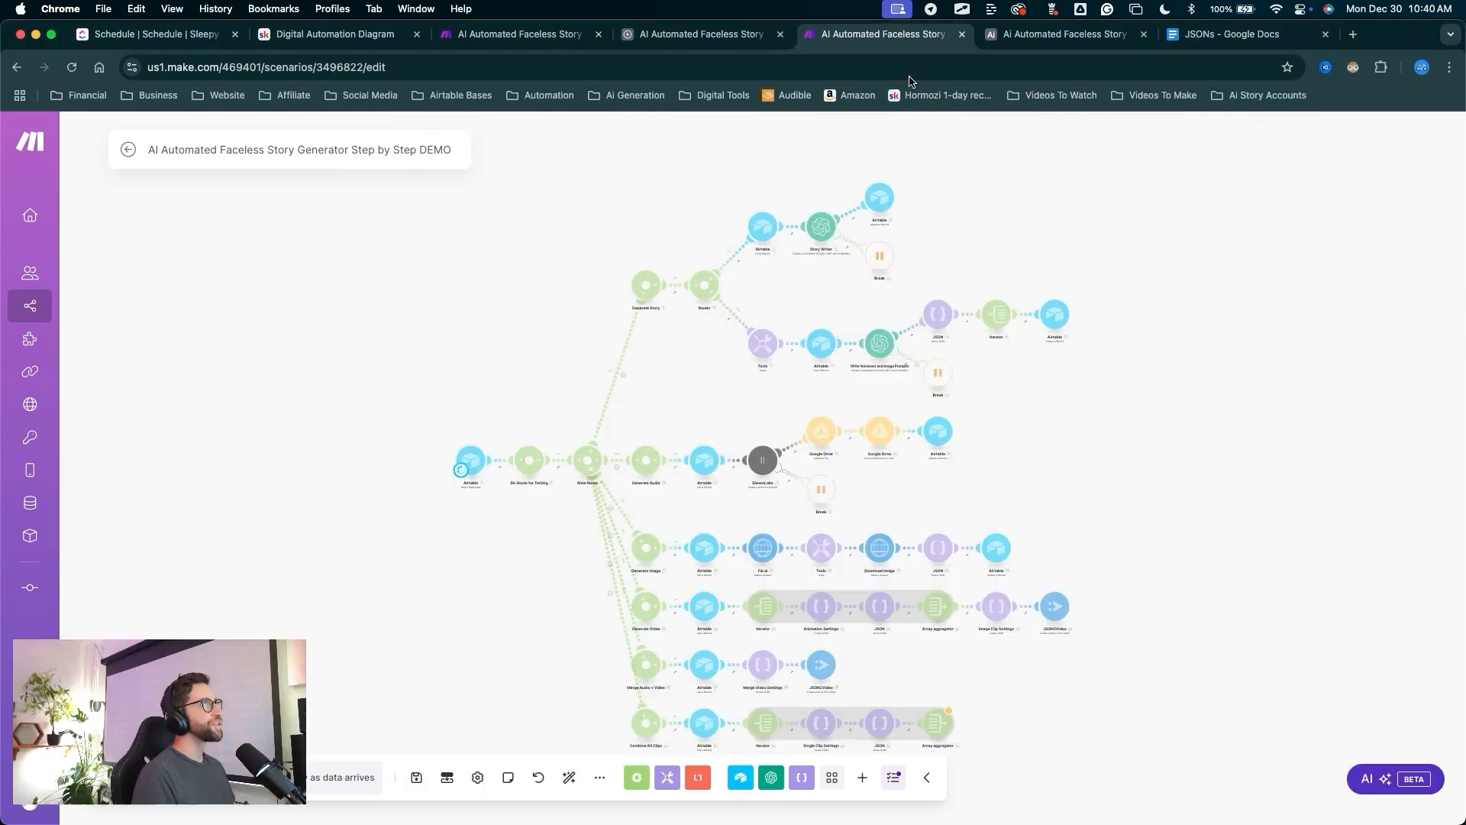
pyautogui.click(1058, 35)
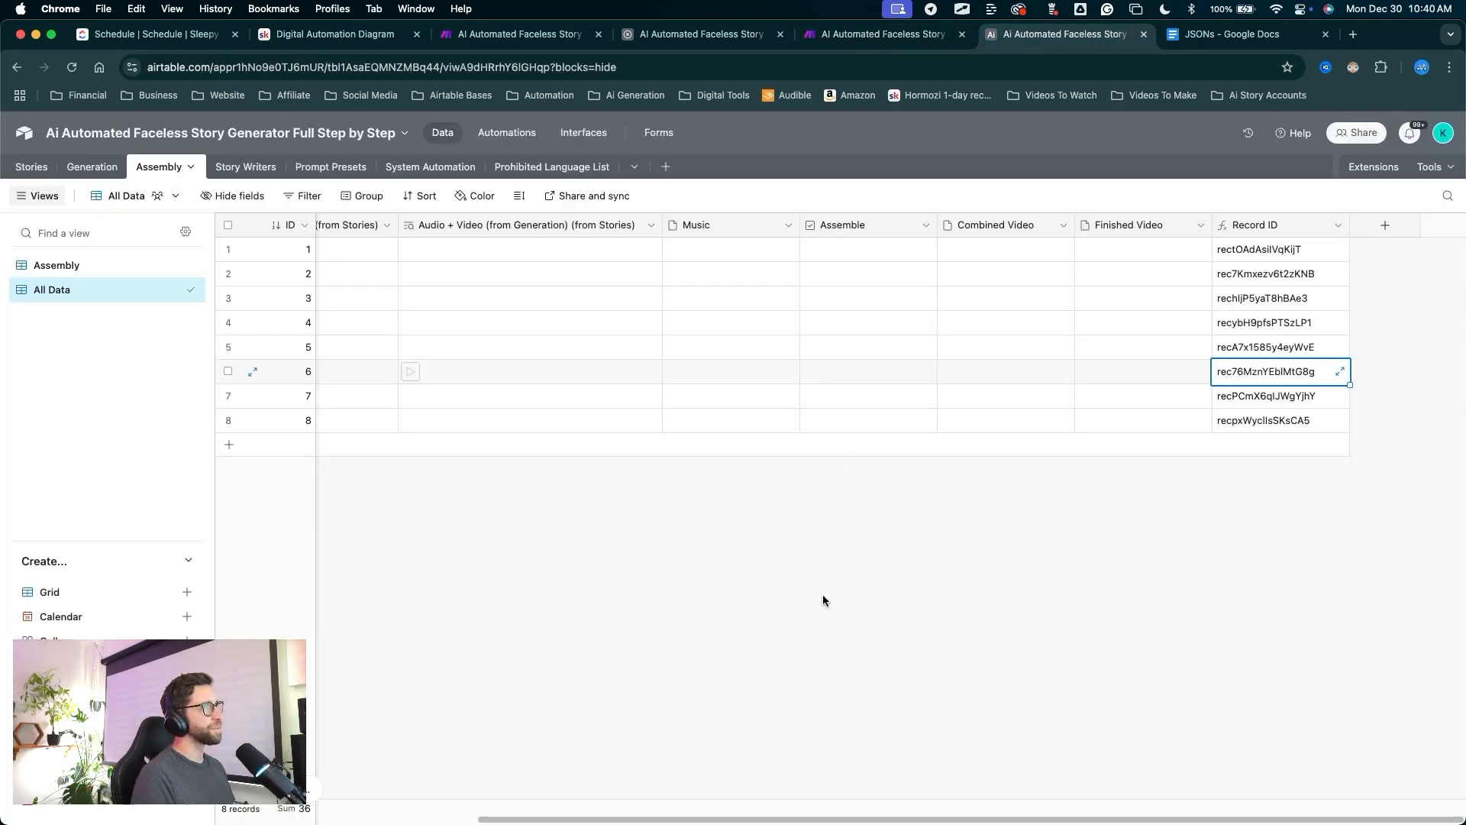
# Delete Assembly records 1–5, 7 and 8, leaving only Test record 6.
pyautogui.moveTo(822, 598)
pyautogui.mouseDown()
pyautogui.moveTo(877, 454)
pyautogui.moveTo(869, 435)
pyautogui.mouseUp()
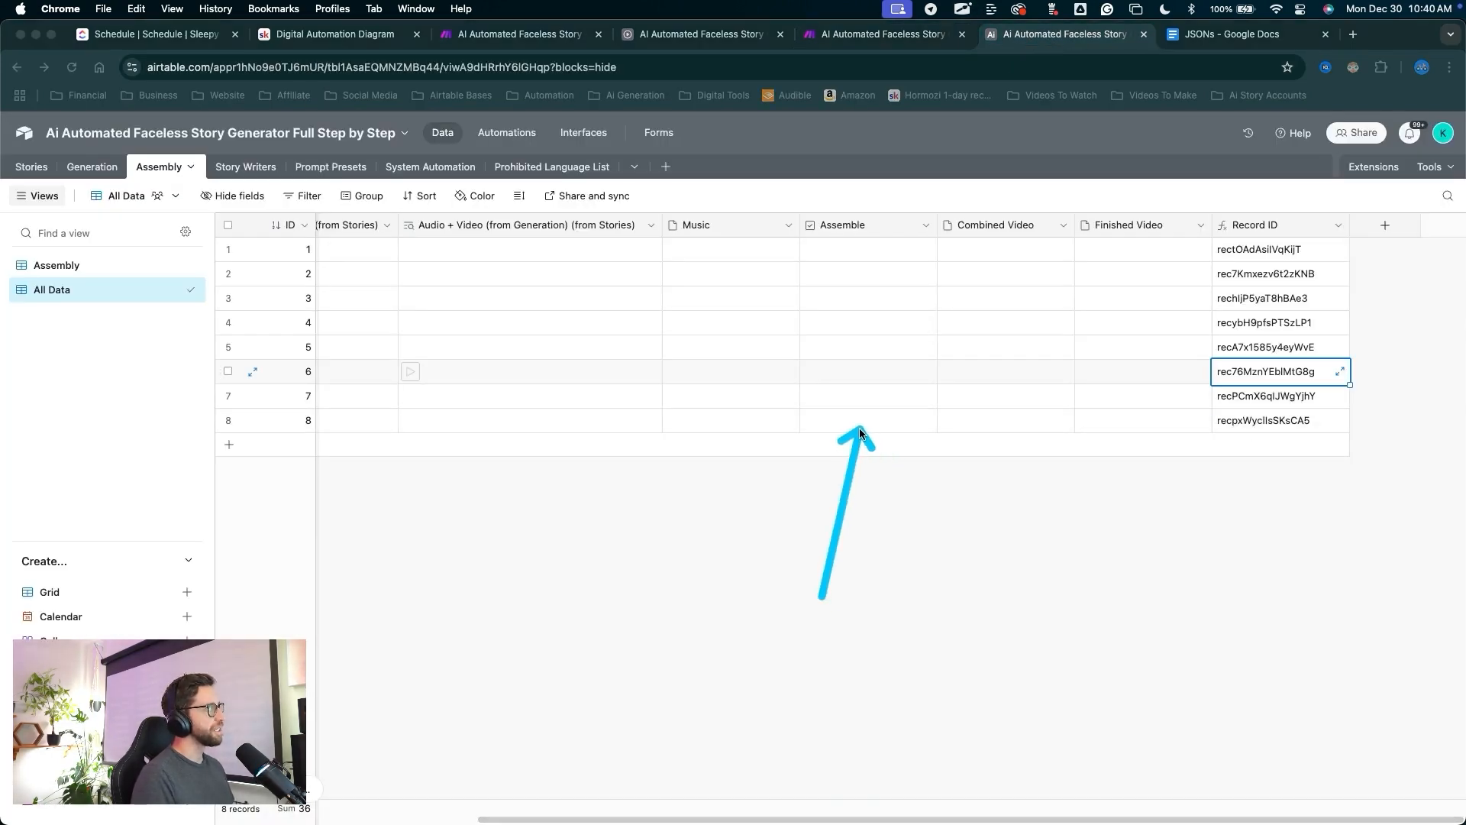
pyautogui.press('Escape')
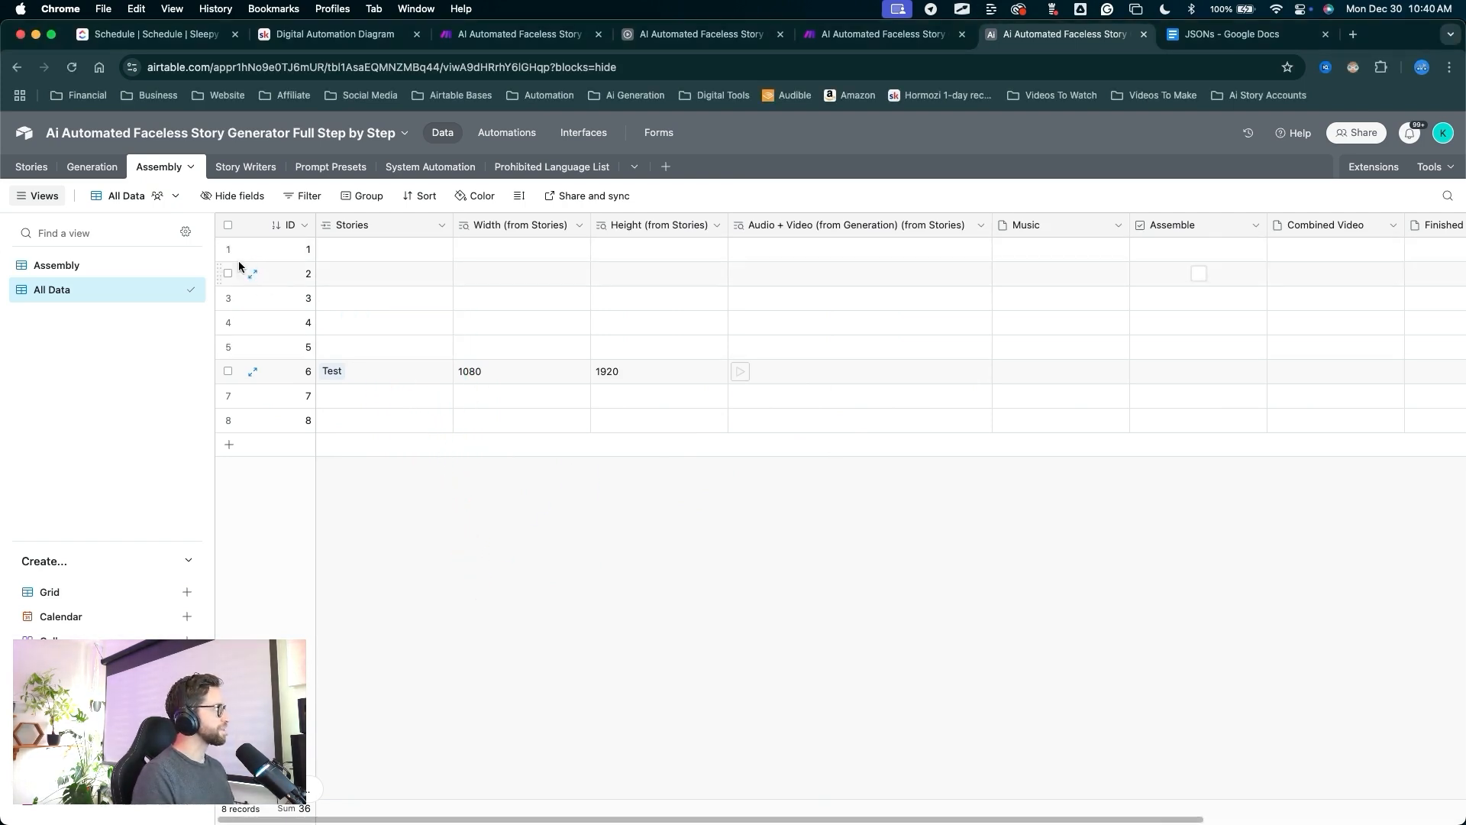
pyautogui.keyDown('shift'); pyautogui.click(229, 347); pyautogui.keyUp('shift')
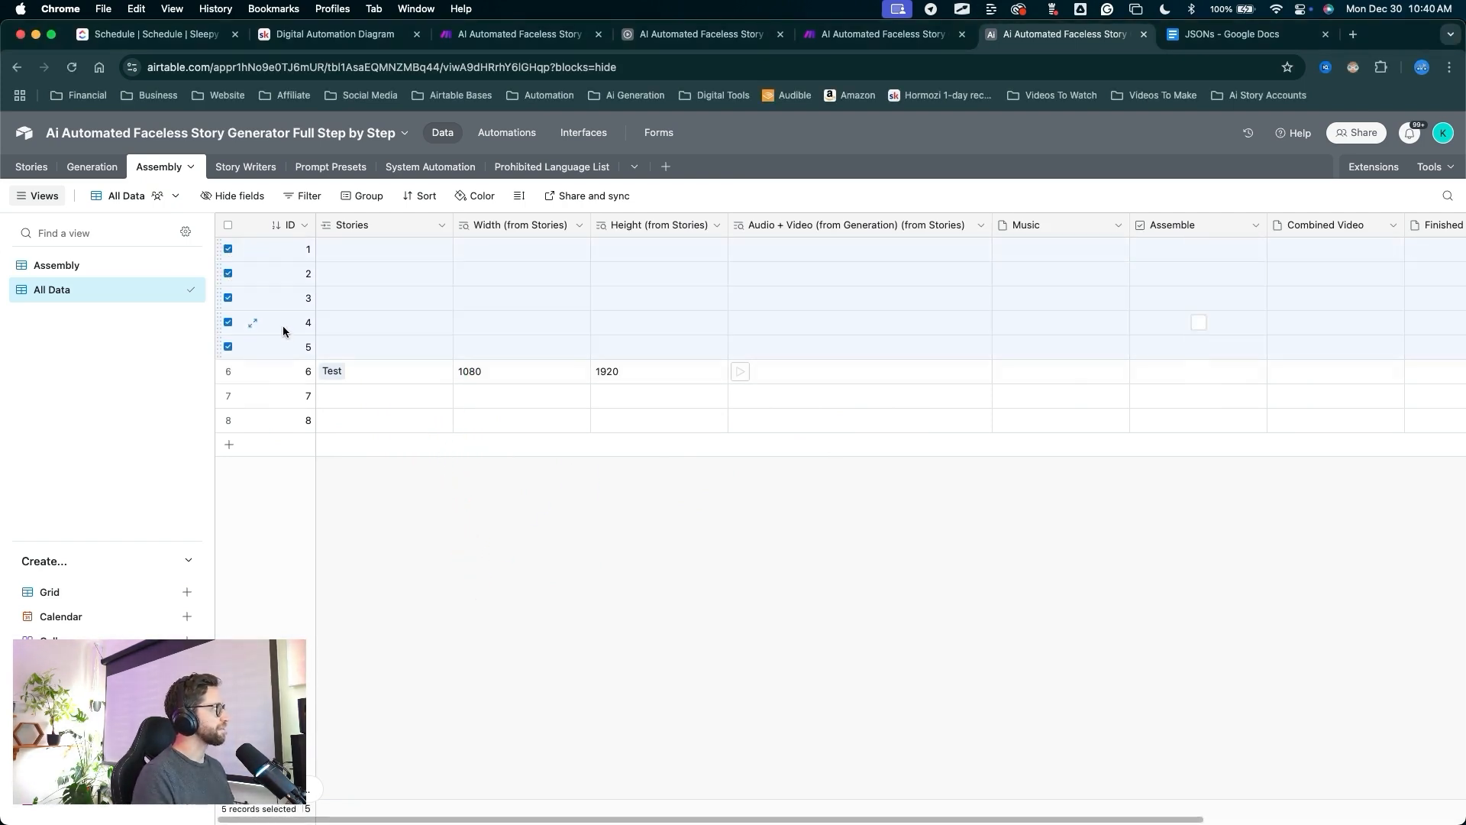
pyautogui.click(227, 419)
pyautogui.click(227, 395)
pyautogui.rightClick(282, 425)
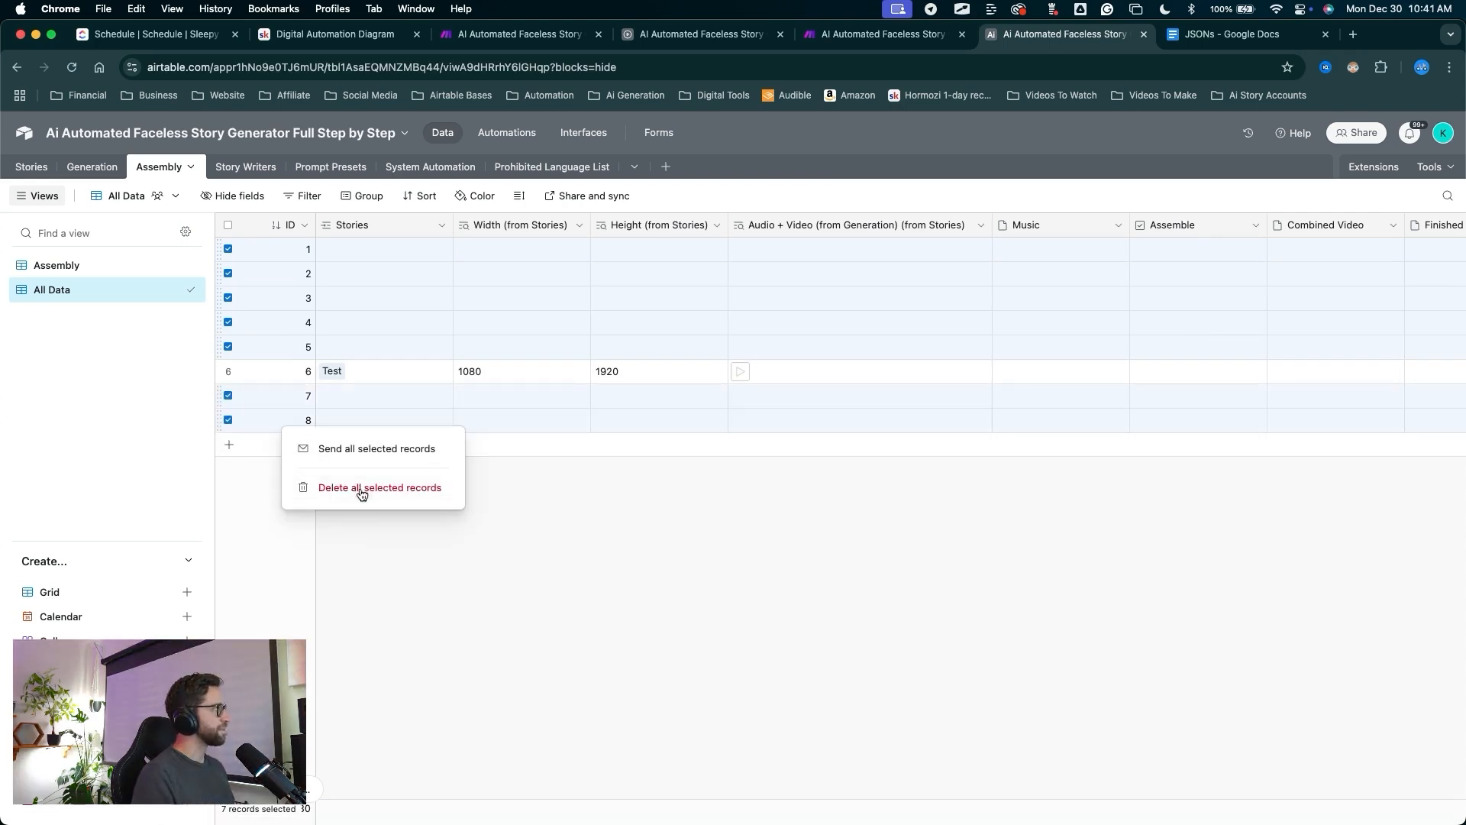
pyautogui.click(361, 489)
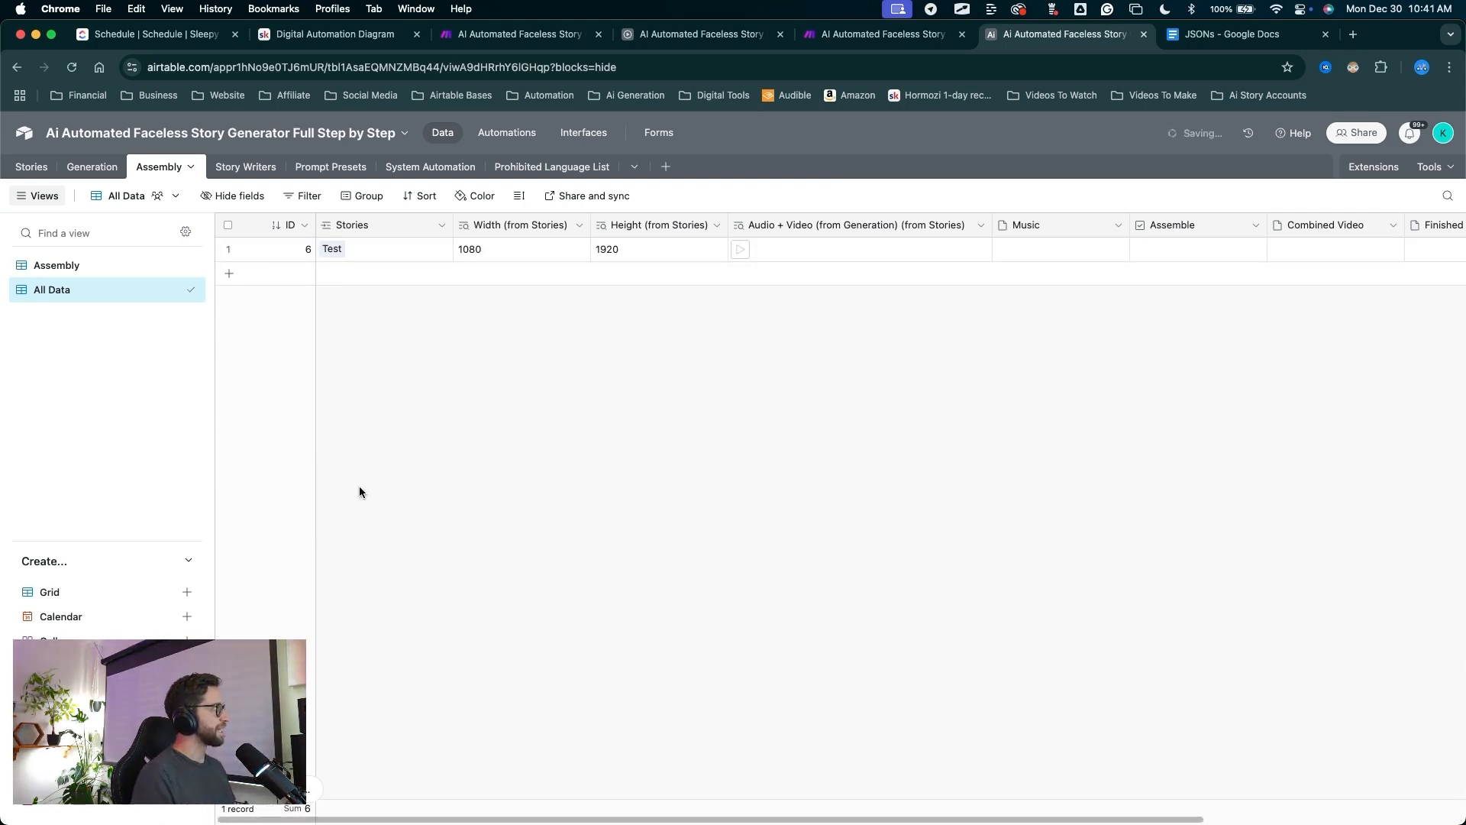
pyautogui.moveTo(262, 266)
pyautogui.mouseDown()
pyautogui.moveTo(529, 261)
pyautogui.moveTo(329, 258)
pyautogui.mouseUp()
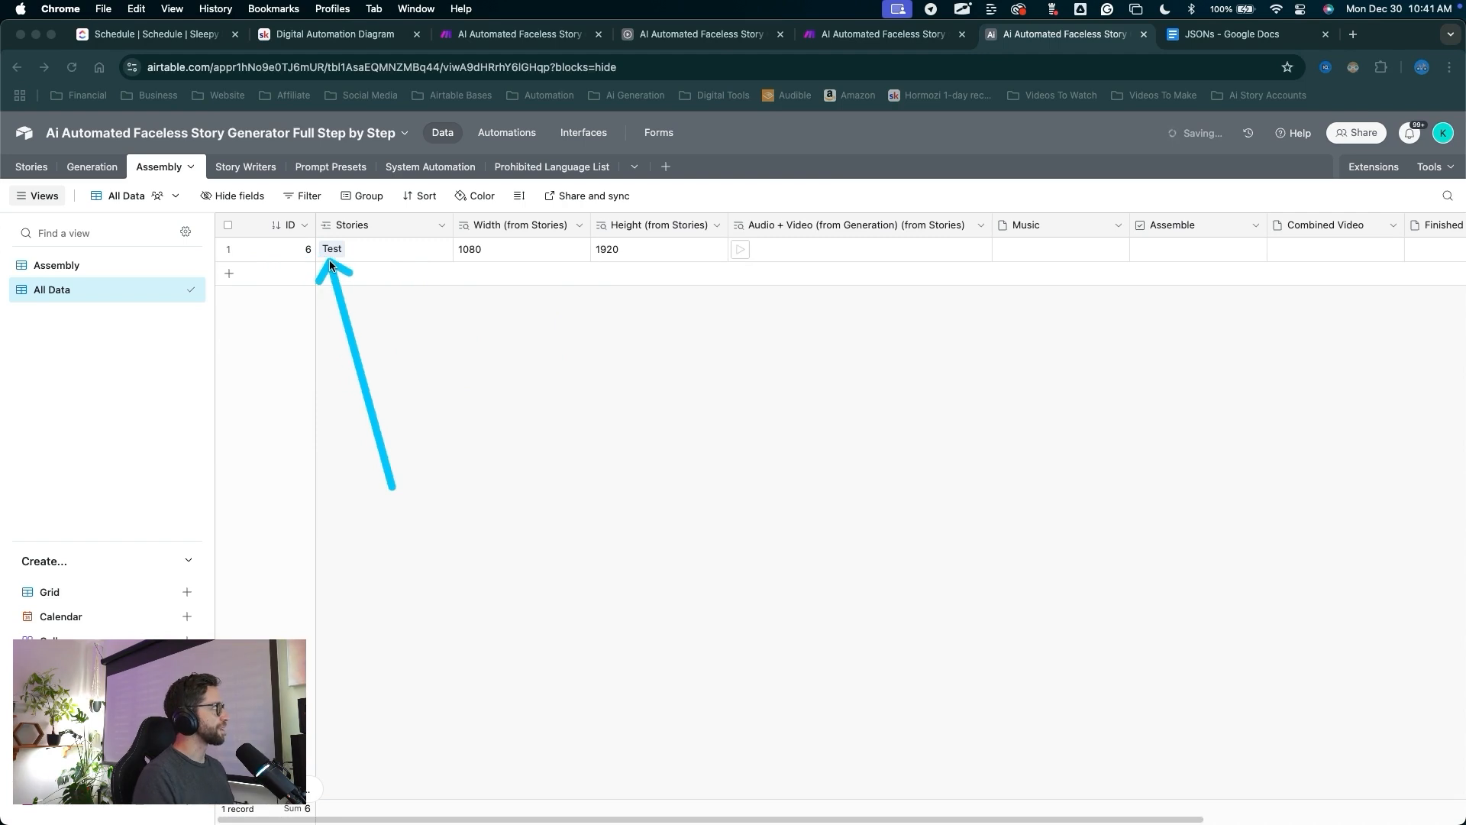
pyautogui.press('Escape')
# Review the Stories and Generation tables, then return to Assembly.
pyautogui.click(31, 166)
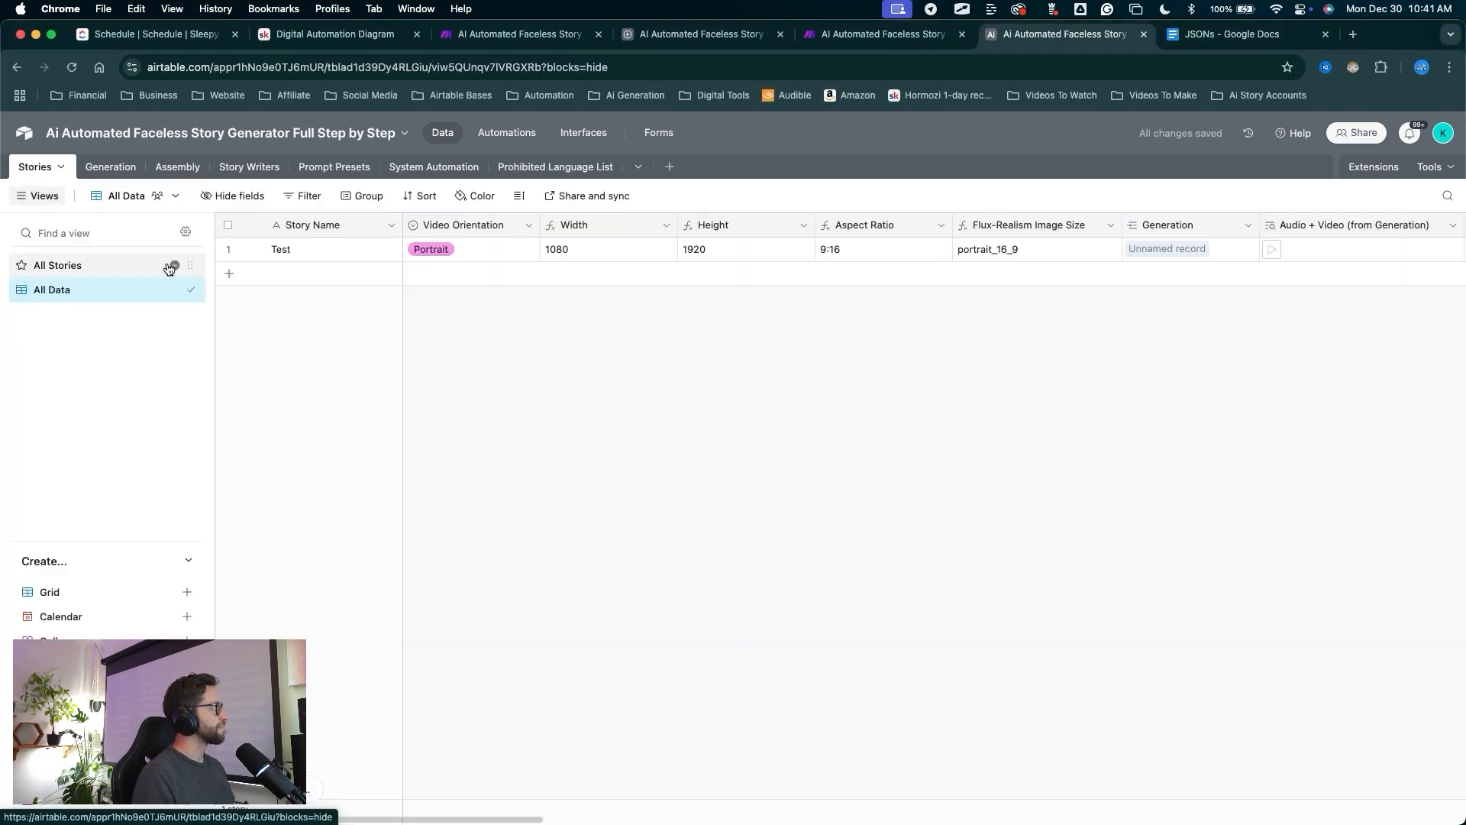
pyautogui.moveTo(290, 416)
pyautogui.mouseDown()
pyautogui.moveTo(46, 210)
pyautogui.moveTo(221, 276)
pyautogui.moveTo(409, 173)
pyautogui.moveTo(835, 255)
pyautogui.moveTo(752, 318)
pyautogui.moveTo(245, 281)
pyautogui.moveTo(80, 191)
pyautogui.mouseUp()
pyautogui.press('Escape')
pyautogui.click(110, 166)
pyautogui.click(516, 525)
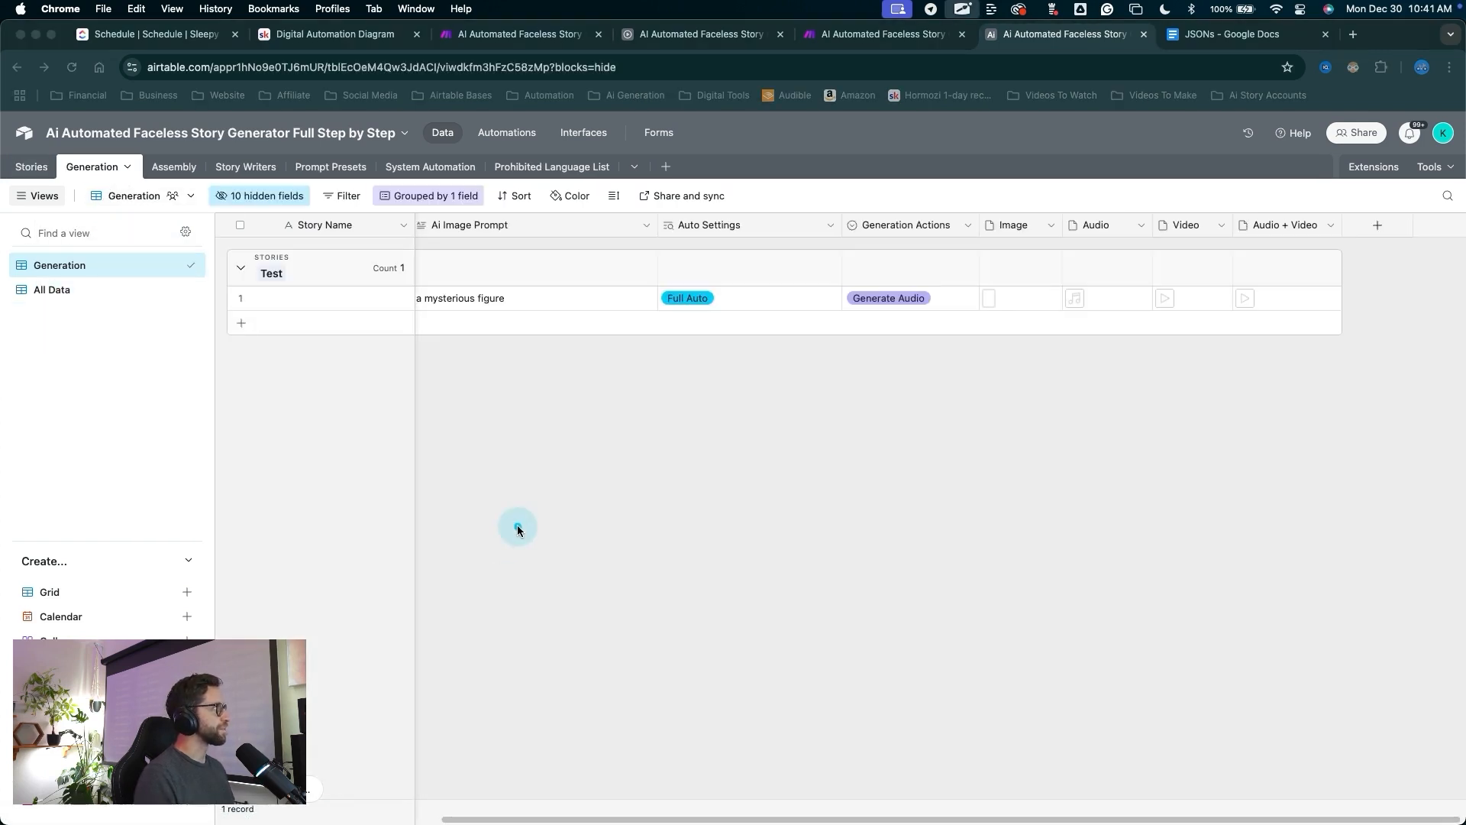
pyautogui.moveTo(349, 416)
pyautogui.mouseDown()
pyautogui.moveTo(328, 307)
pyautogui.moveTo(1161, 319)
pyautogui.moveTo(122, 193)
pyautogui.moveTo(90, 167)
pyautogui.moveTo(961, 478)
pyautogui.moveTo(1062, 310)
pyautogui.moveTo(1145, 295)
pyautogui.moveTo(1159, 301)
pyautogui.moveTo(1091, 304)
pyautogui.moveTo(1237, 304)
pyautogui.moveTo(1283, 222)
pyautogui.moveTo(1239, 301)
pyautogui.moveTo(1260, 294)
pyautogui.moveTo(939, 368)
pyautogui.moveTo(1104, 343)
pyautogui.mouseUp()
pyautogui.moveTo(1005, 511)
pyautogui.mouseDown()
pyautogui.moveTo(1230, 337)
pyautogui.moveTo(1241, 306)
pyautogui.moveTo(779, 330)
pyautogui.mouseUp()
pyautogui.press('Escape')
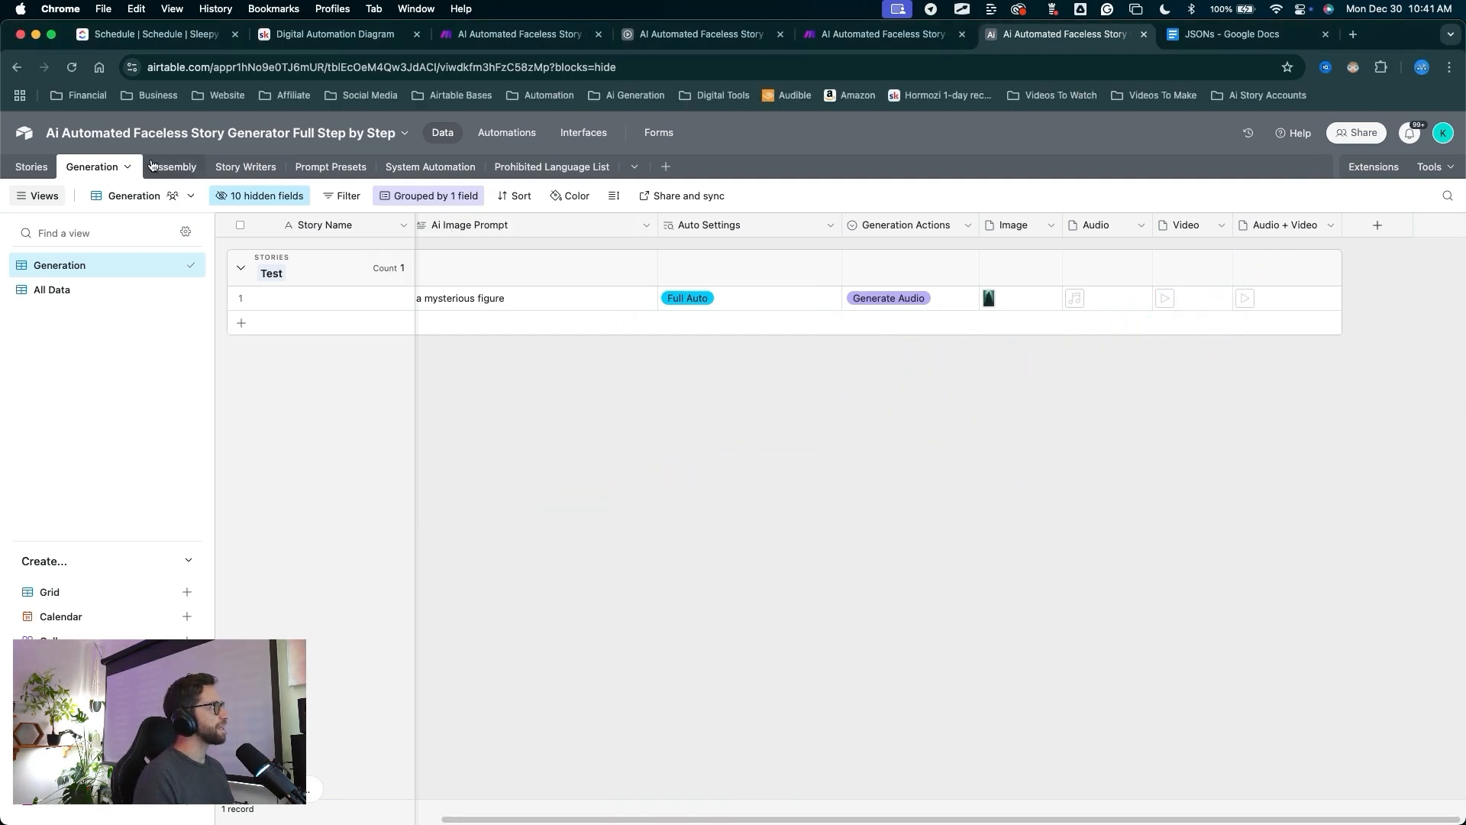
pyautogui.click(151, 165)
pyautogui.moveTo(507, 419)
pyautogui.mouseDown()
pyautogui.moveTo(519, 412)
pyautogui.moveTo(99, 171)
pyautogui.moveTo(739, 263)
pyautogui.moveTo(1138, 251)
pyautogui.moveTo(747, 243)
pyautogui.moveTo(959, 252)
pyautogui.moveTo(726, 255)
pyautogui.moveTo(753, 282)
pyautogui.moveTo(695, 286)
pyautogui.moveTo(714, 330)
pyautogui.moveTo(727, 252)
pyautogui.moveTo(749, 236)
pyautogui.moveTo(903, 268)
pyautogui.moveTo(1286, 241)
pyautogui.moveTo(730, 377)
pyautogui.mouseUp()
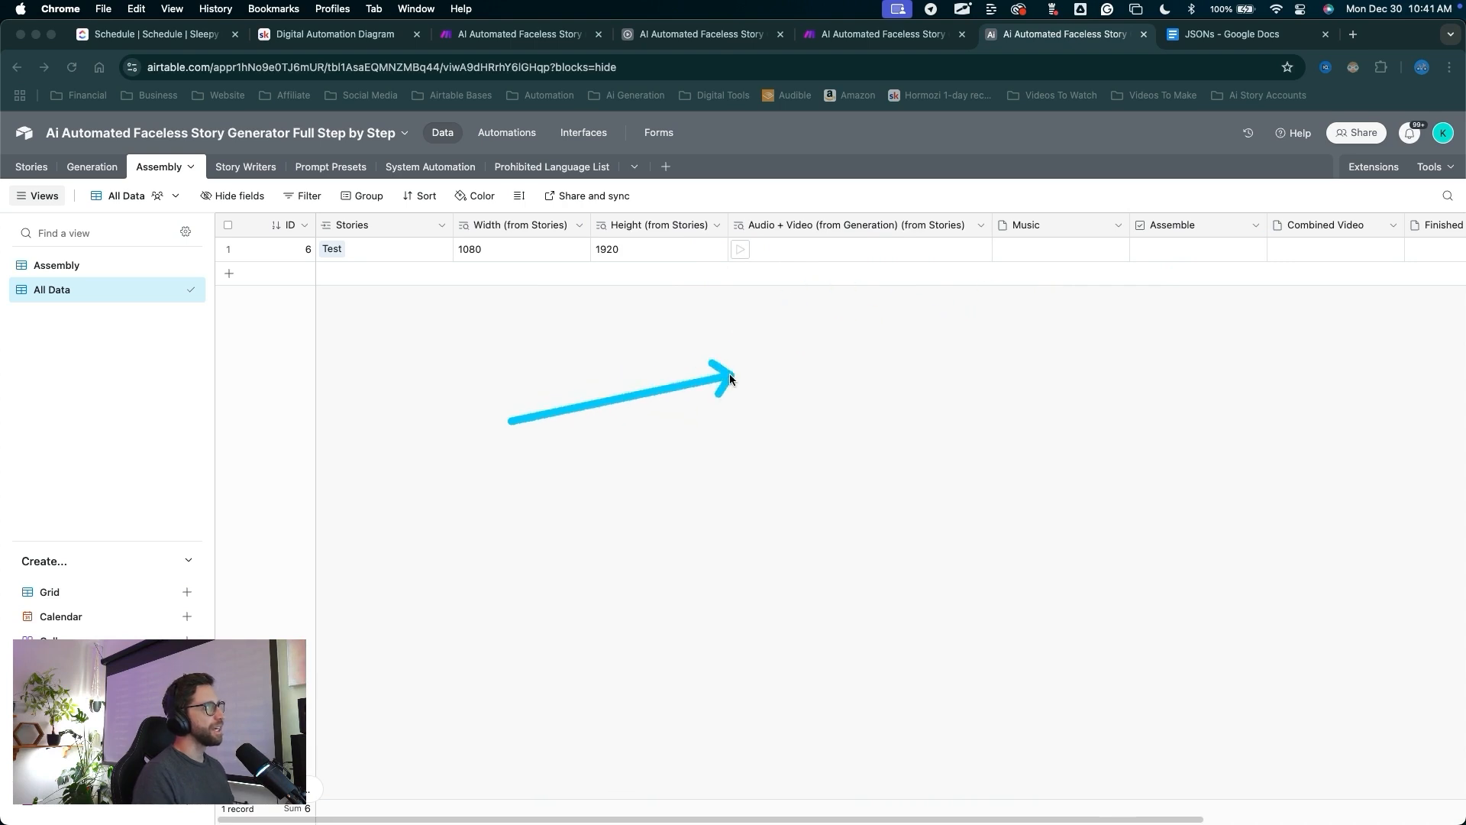
pyautogui.moveTo(751, 263)
pyautogui.mouseDown()
pyautogui.moveTo(759, 251)
pyautogui.moveTo(1073, 334)
pyautogui.moveTo(1221, 252)
pyautogui.moveTo(1207, 252)
pyautogui.mouseUp()
# In the Assembly view, hide the Record ID field and unhide Stories.
pyautogui.moveTo(686, 535); pyautogui.dragTo(670, 518)
pyautogui.moveTo(567, 393); pyautogui.dragTo(108, 288)
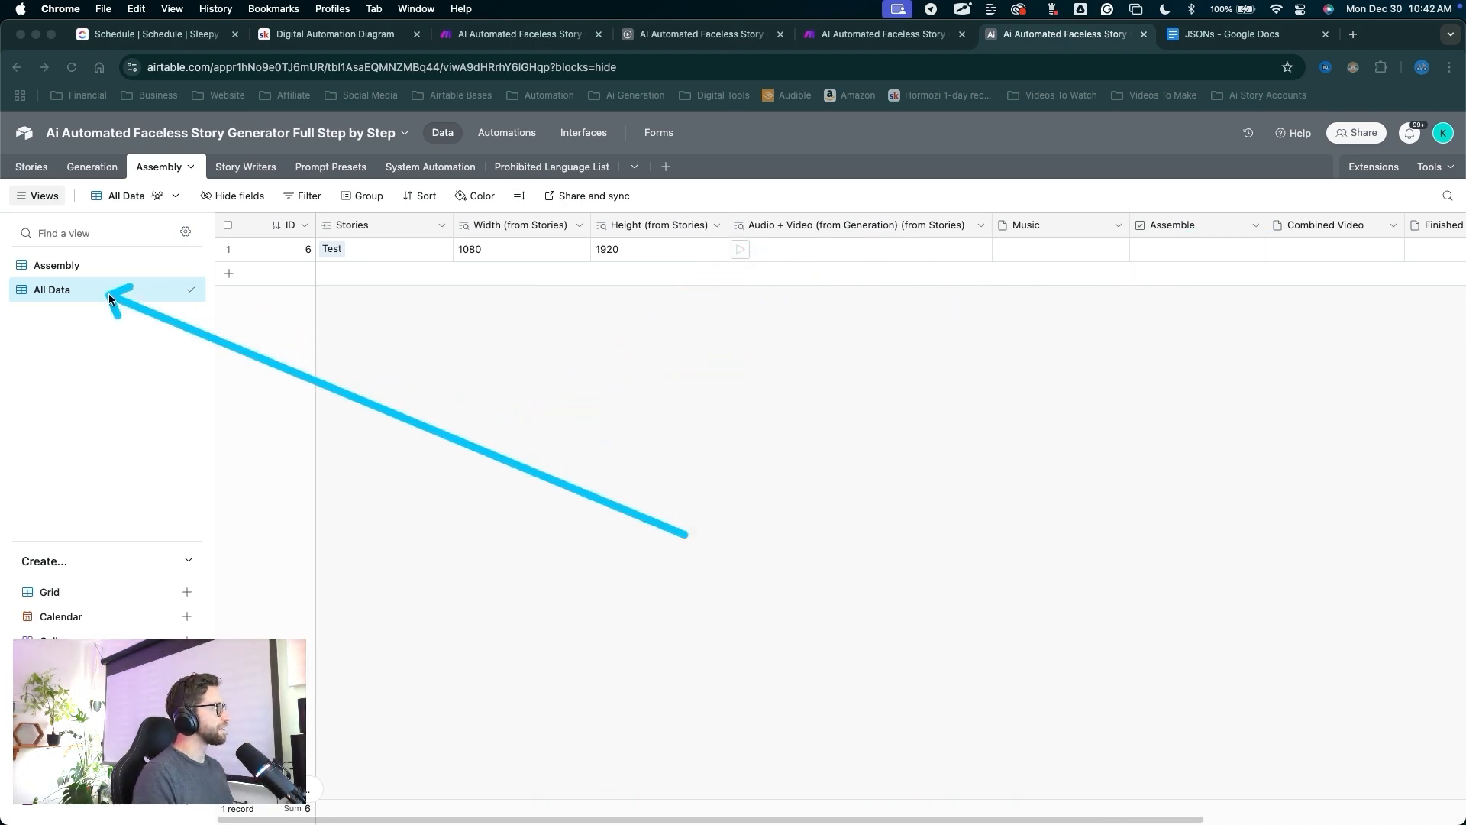
pyautogui.moveTo(329, 424); pyautogui.dragTo(79, 266)
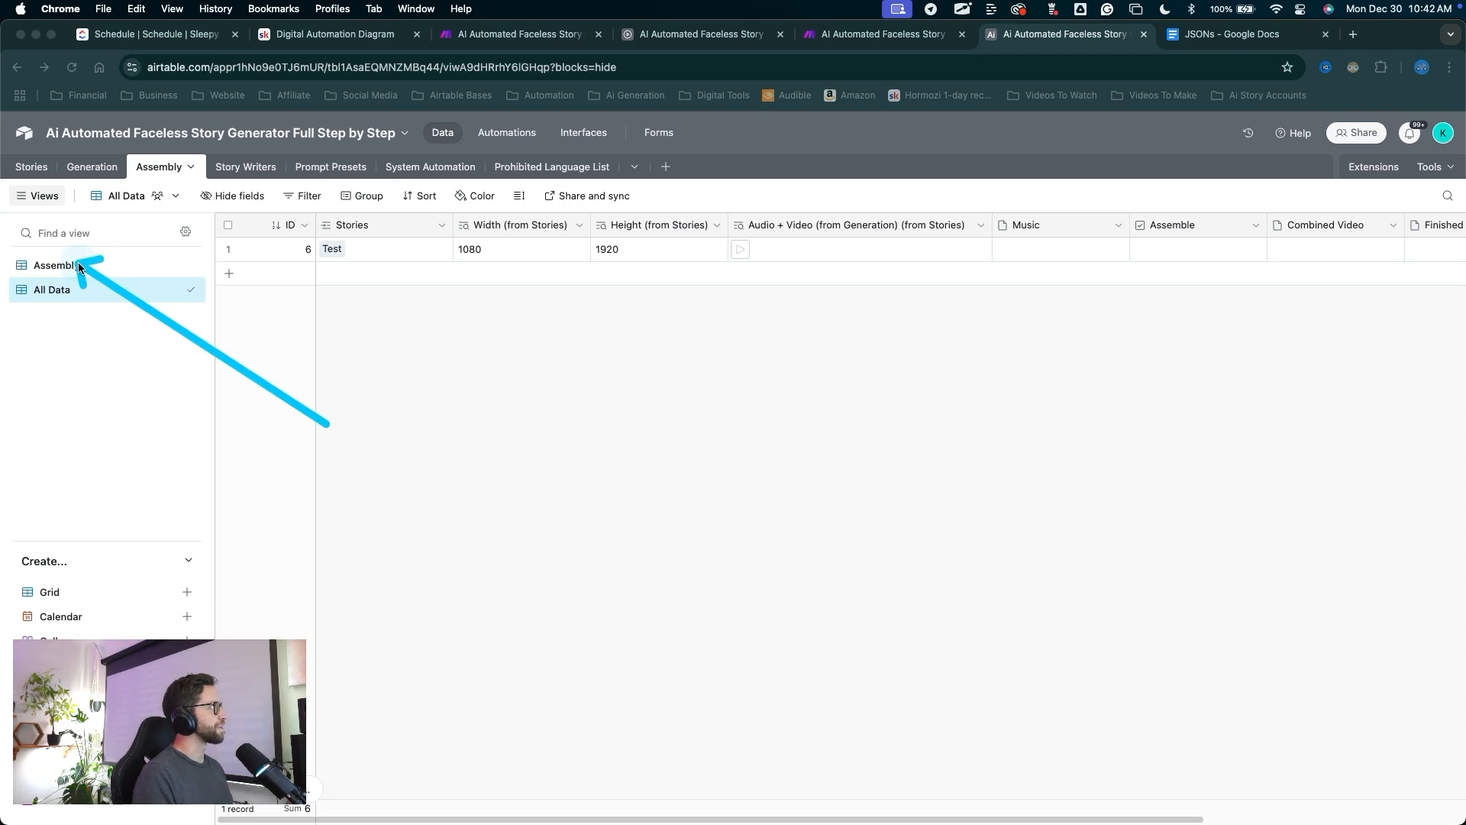
pyautogui.click(79, 267)
pyautogui.moveTo(616, 588)
pyautogui.mouseDown()
pyautogui.moveTo(318, 246)
pyautogui.moveTo(318, 394)
pyautogui.moveTo(344, 442)
pyautogui.moveTo(671, 225)
pyautogui.moveTo(314, 368)
pyautogui.moveTo(844, 262)
pyautogui.moveTo(913, 233)
pyautogui.mouseUp()
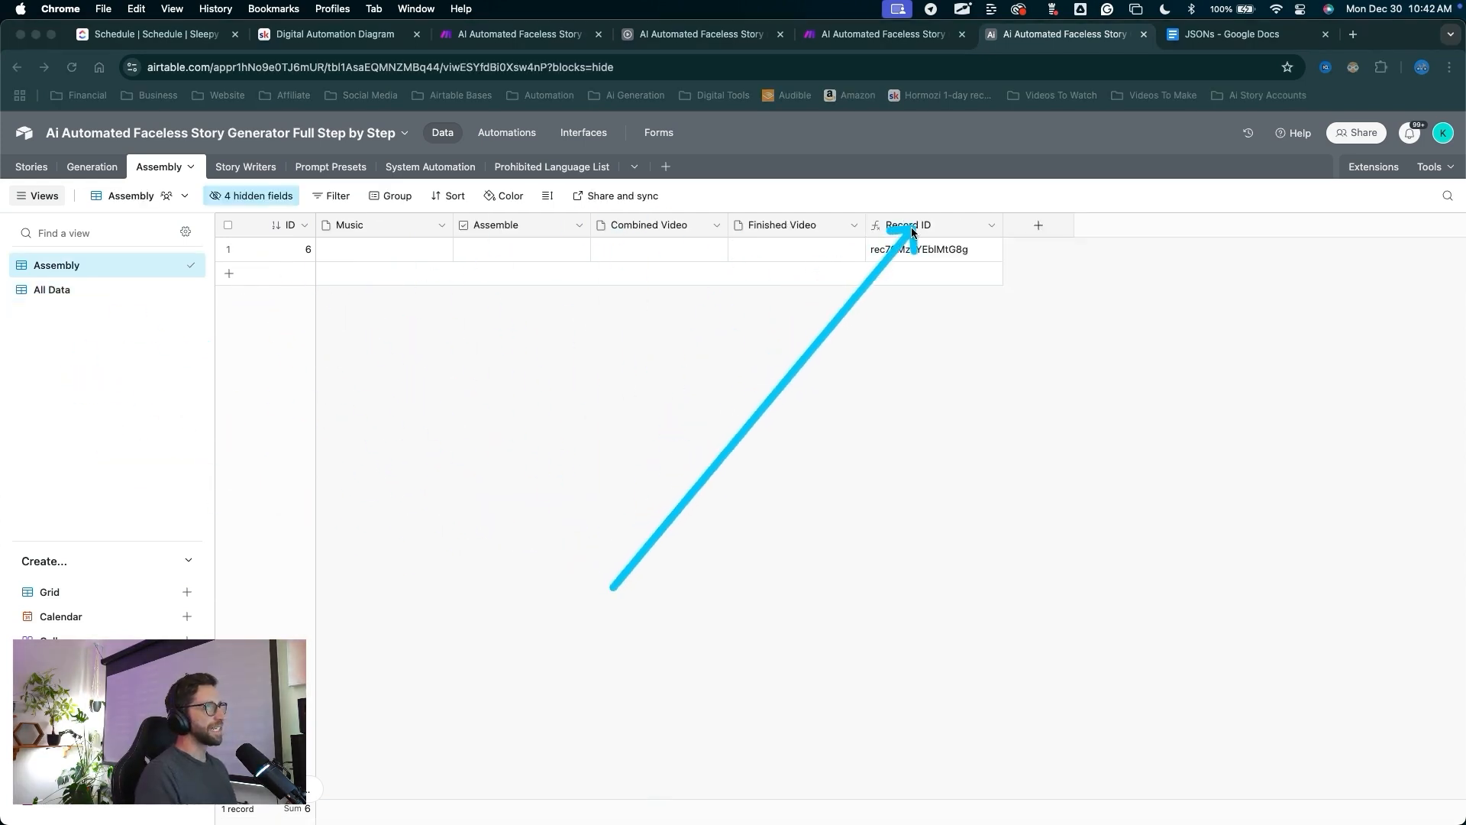
pyautogui.rightClick(915, 227)
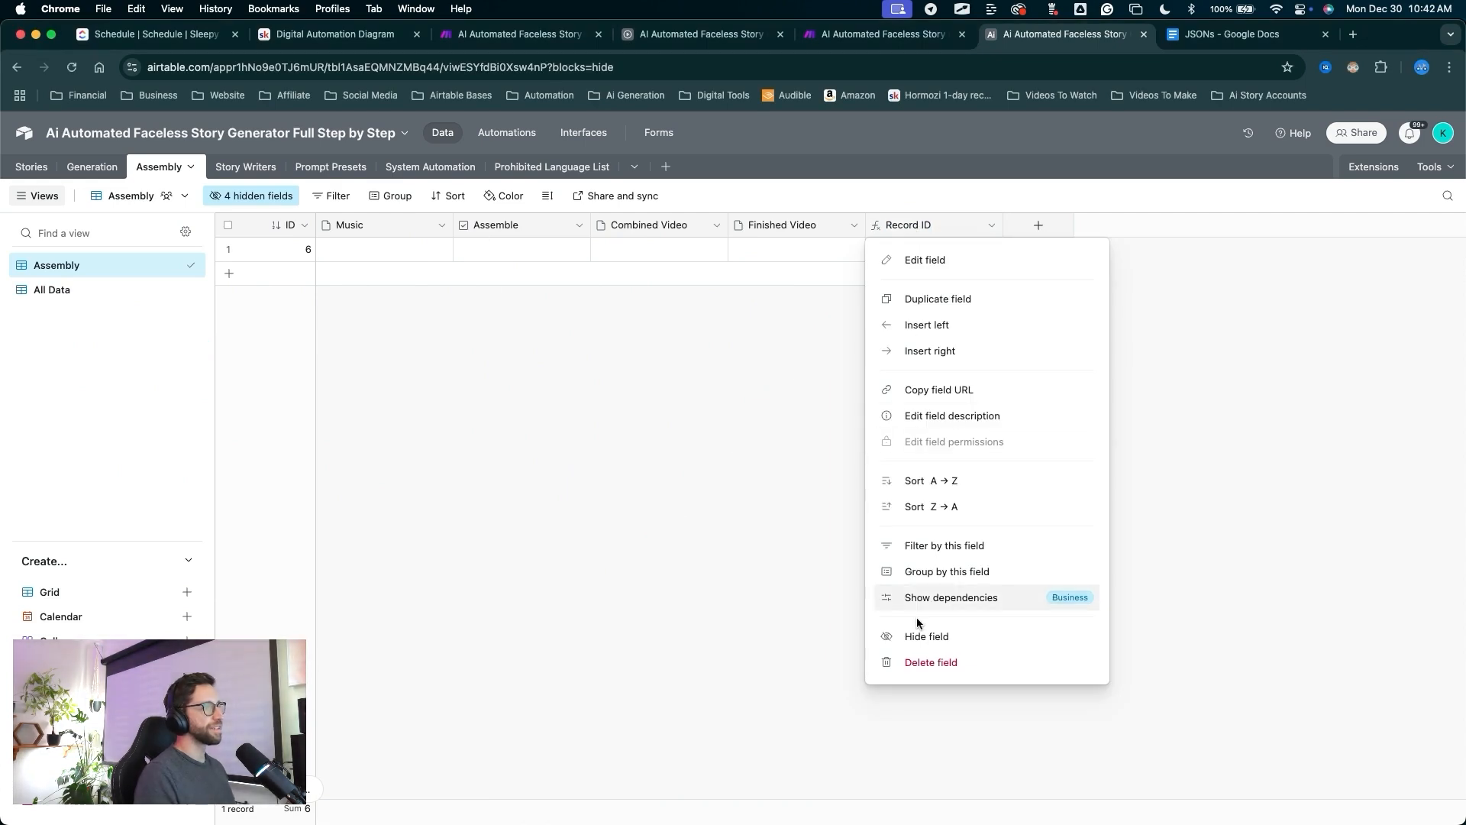
pyautogui.click(921, 637)
pyautogui.moveTo(534, 443)
pyautogui.mouseDown()
pyautogui.moveTo(360, 232)
pyautogui.moveTo(266, 211)
pyautogui.mouseUp()
pyautogui.click(254, 199)
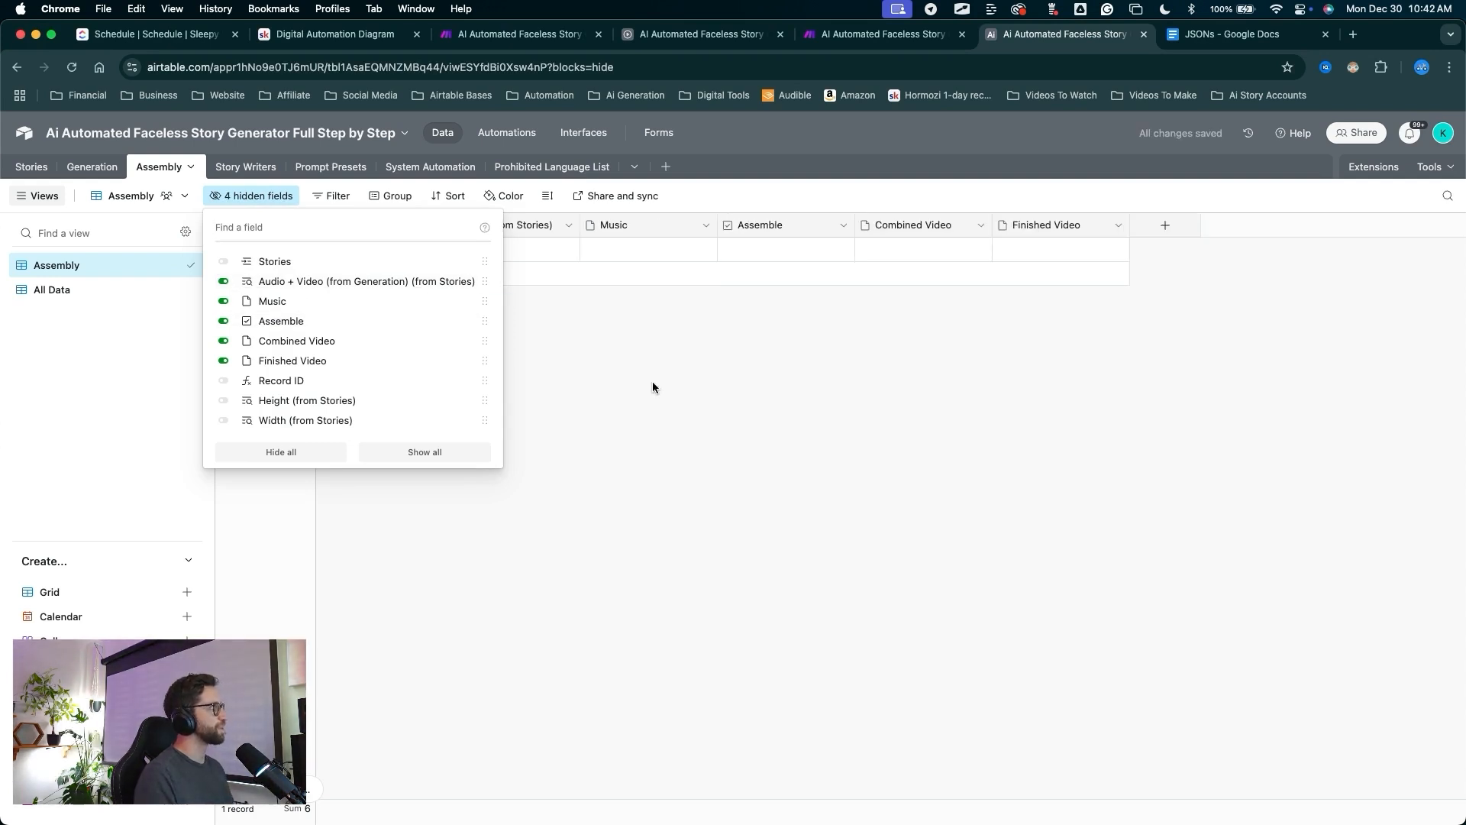
pyautogui.click(224, 261)
# Rename the lookup field to Audio + Video (from Generation).
pyautogui.moveTo(472, 449)
pyautogui.mouseDown()
pyautogui.moveTo(349, 279)
pyautogui.moveTo(508, 258)
pyautogui.moveTo(1329, 225)
pyautogui.moveTo(726, 249)
pyautogui.moveTo(583, 195)
pyautogui.moveTo(549, 229)
pyautogui.mouseUp()
pyautogui.doubleClick(547, 226)
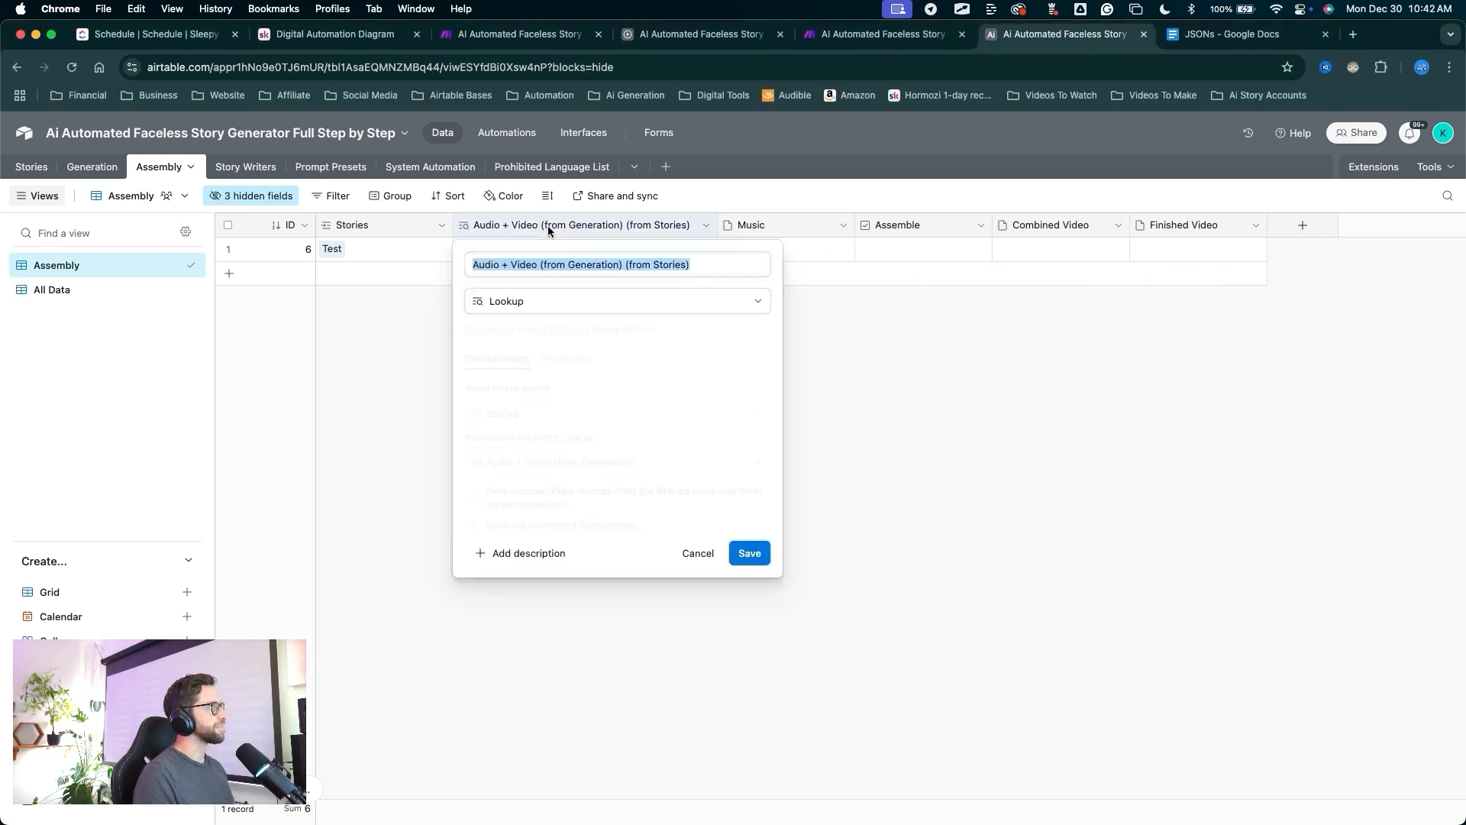
pyautogui.press('Escape')
pyautogui.doubleClick(548, 226)
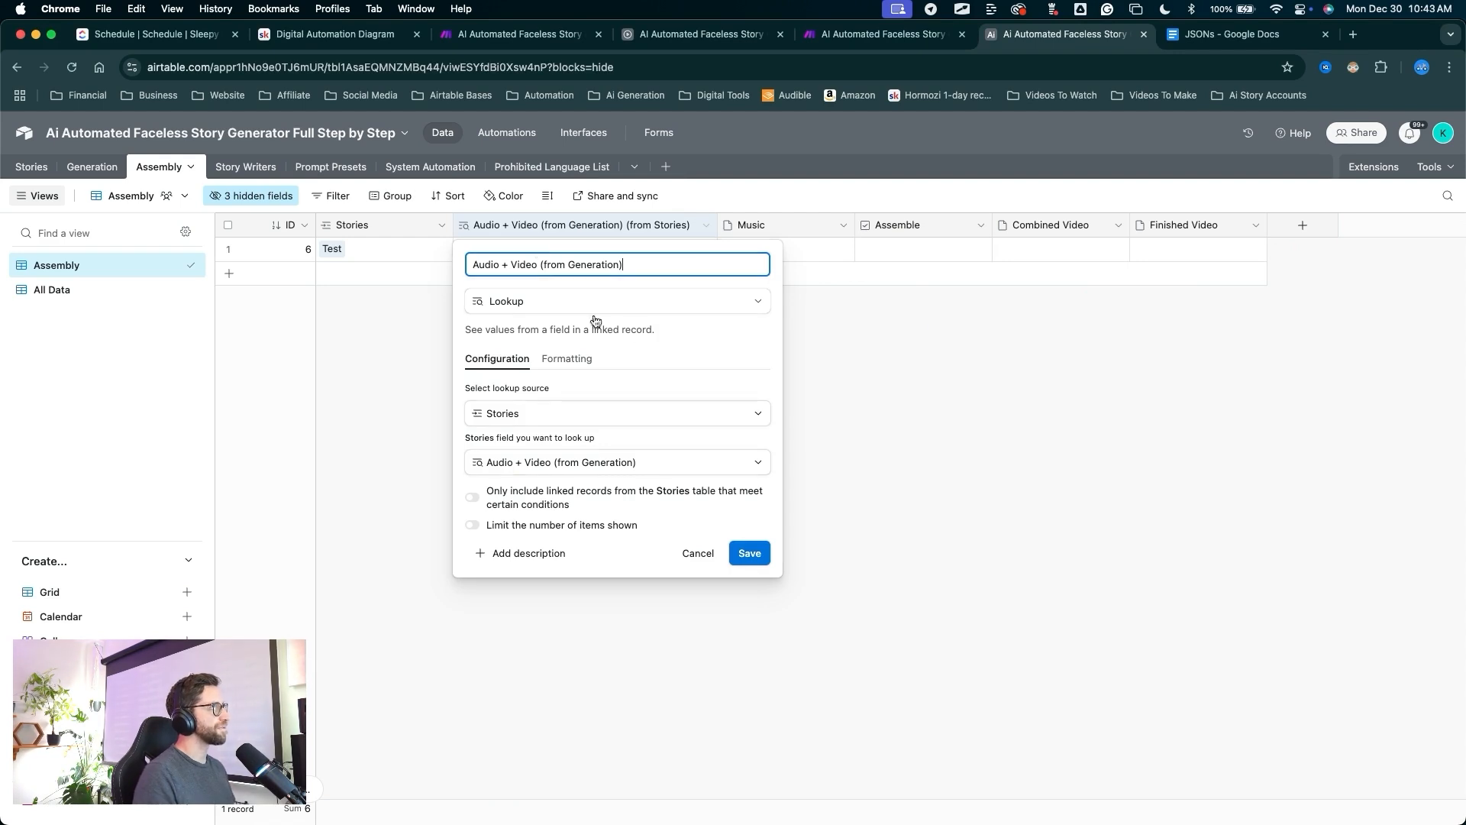
pyautogui.click(731, 553)
pyautogui.moveTo(602, 483); pyautogui.dragTo(488, 298)
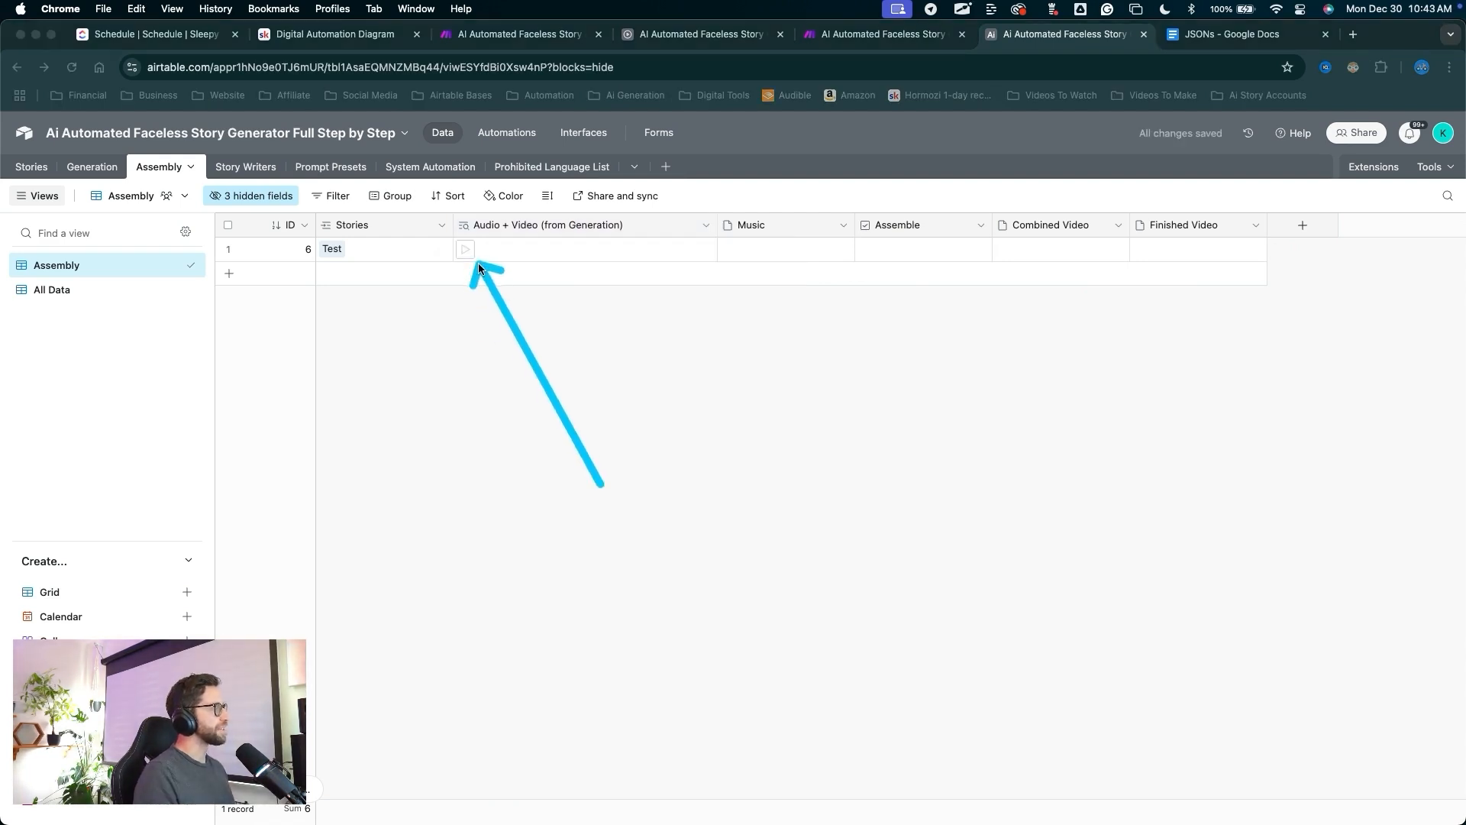
pyautogui.moveTo(602, 483)
pyautogui.mouseDown()
pyautogui.moveTo(583, 343)
pyautogui.moveTo(540, 287)
pyautogui.moveTo(615, 262)
pyautogui.moveTo(425, 232)
pyautogui.mouseUp()
pyautogui.press('Escape')
# Add a new record to the Test group in Generation and enter its voice-over line.
pyautogui.click(72, 170)
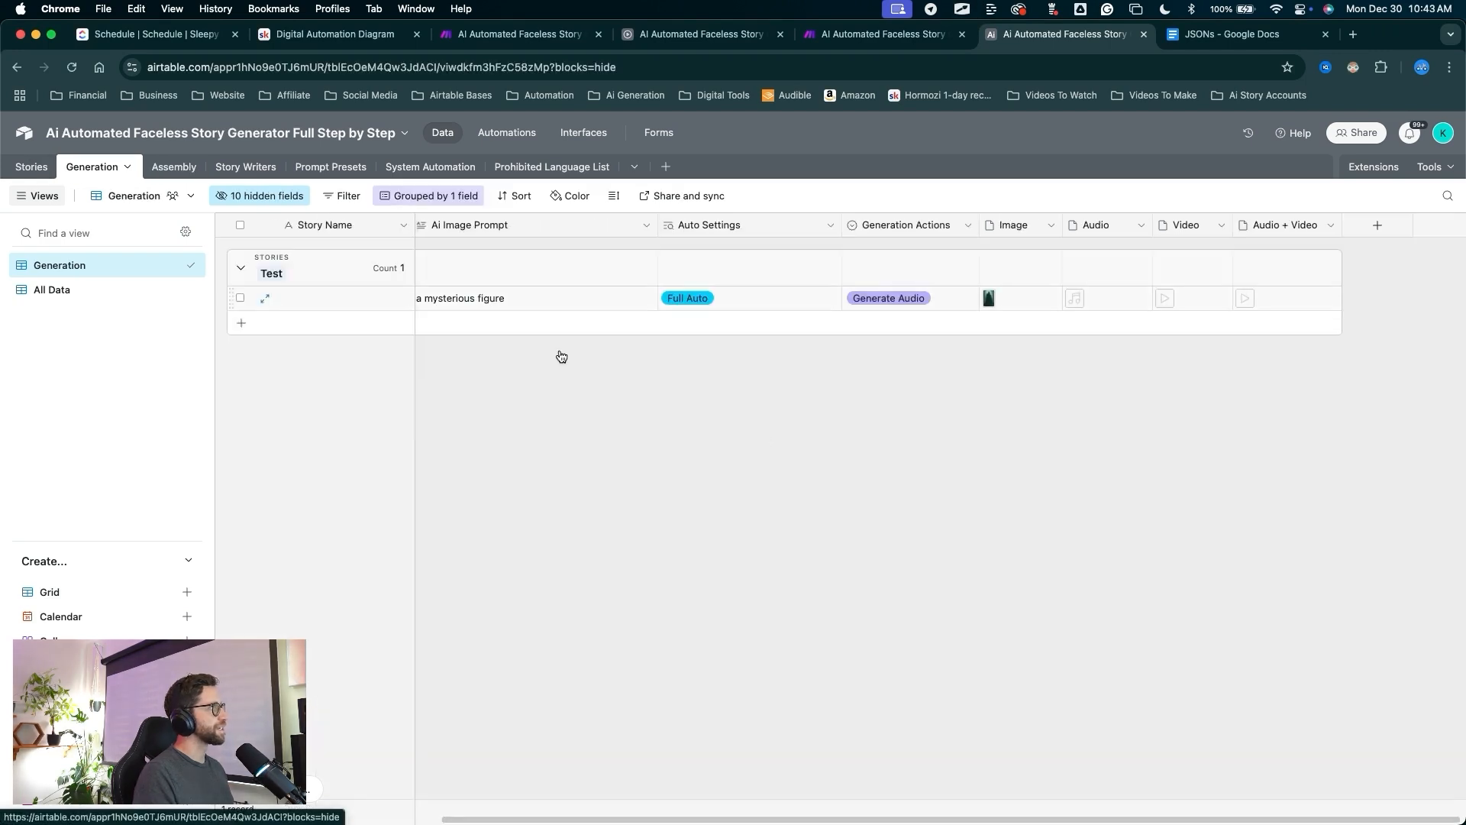
pyautogui.moveTo(815, 545)
pyautogui.mouseDown()
pyautogui.moveTo(927, 409)
pyautogui.moveTo(482, 347)
pyautogui.mouseUp()
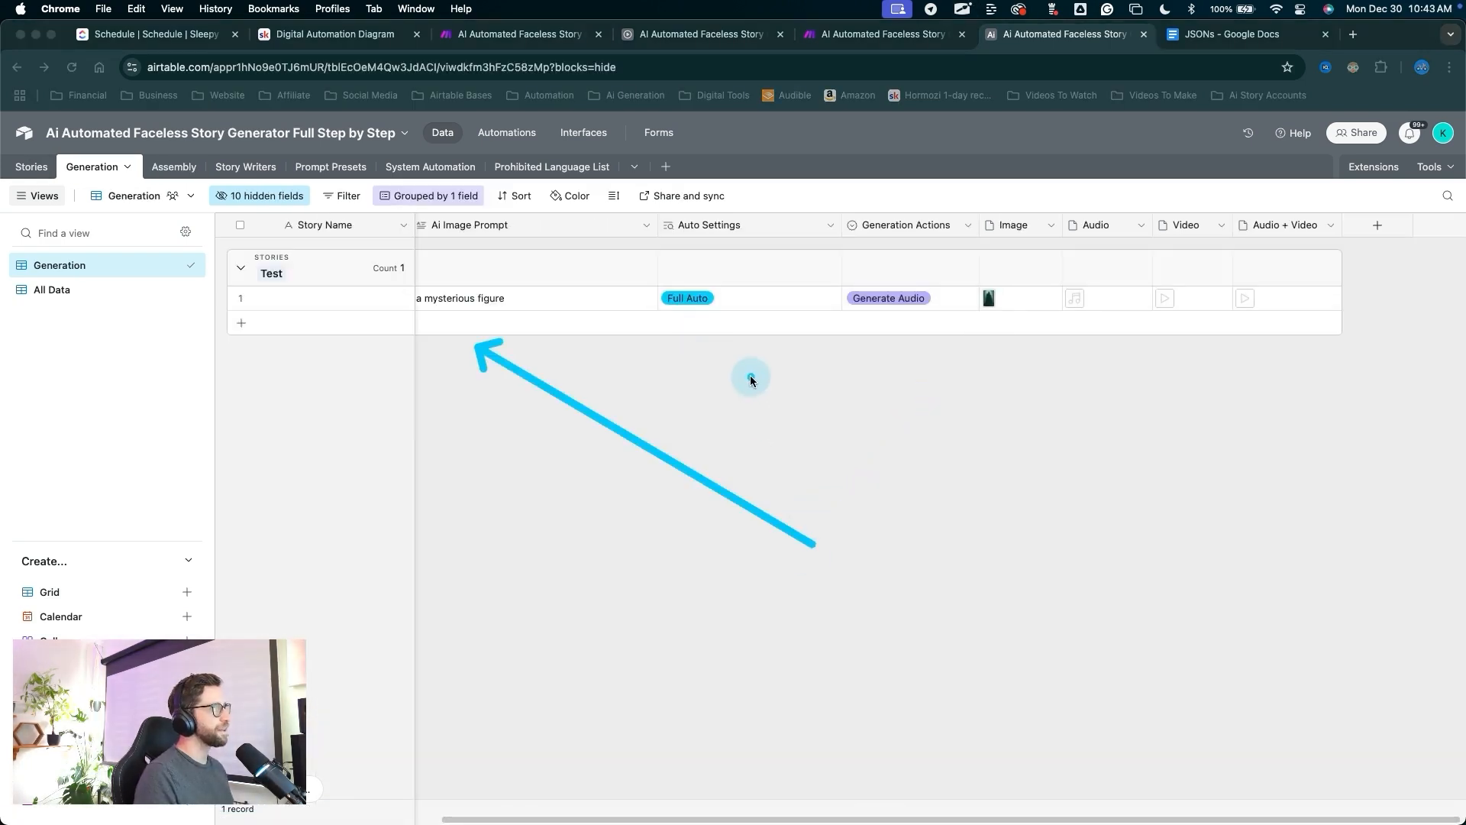
pyautogui.press('Escape')
pyautogui.hscroll(-4, 978, 305)
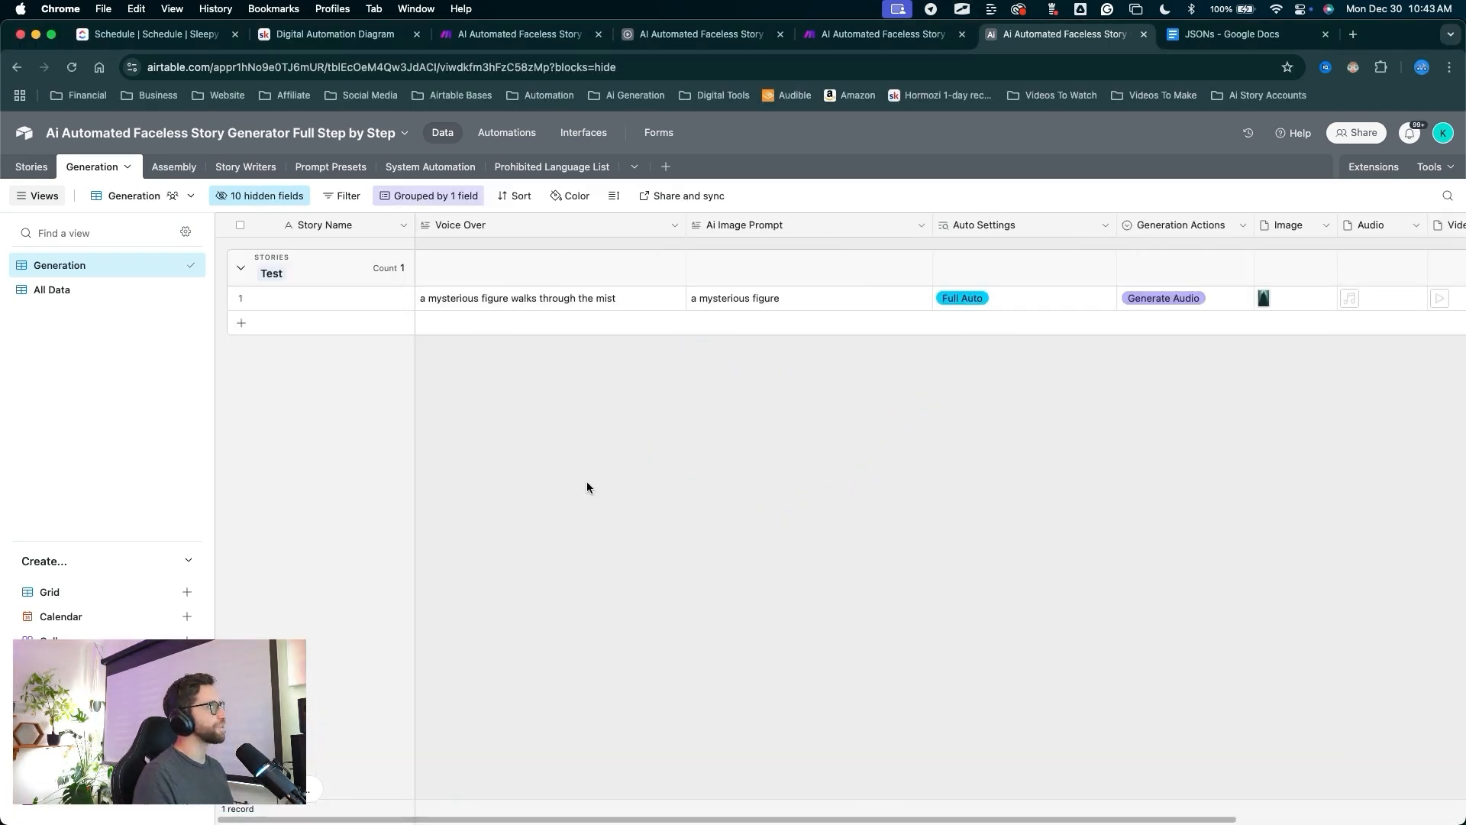
pyautogui.moveTo(601, 504); pyautogui.dragTo(281, 264)
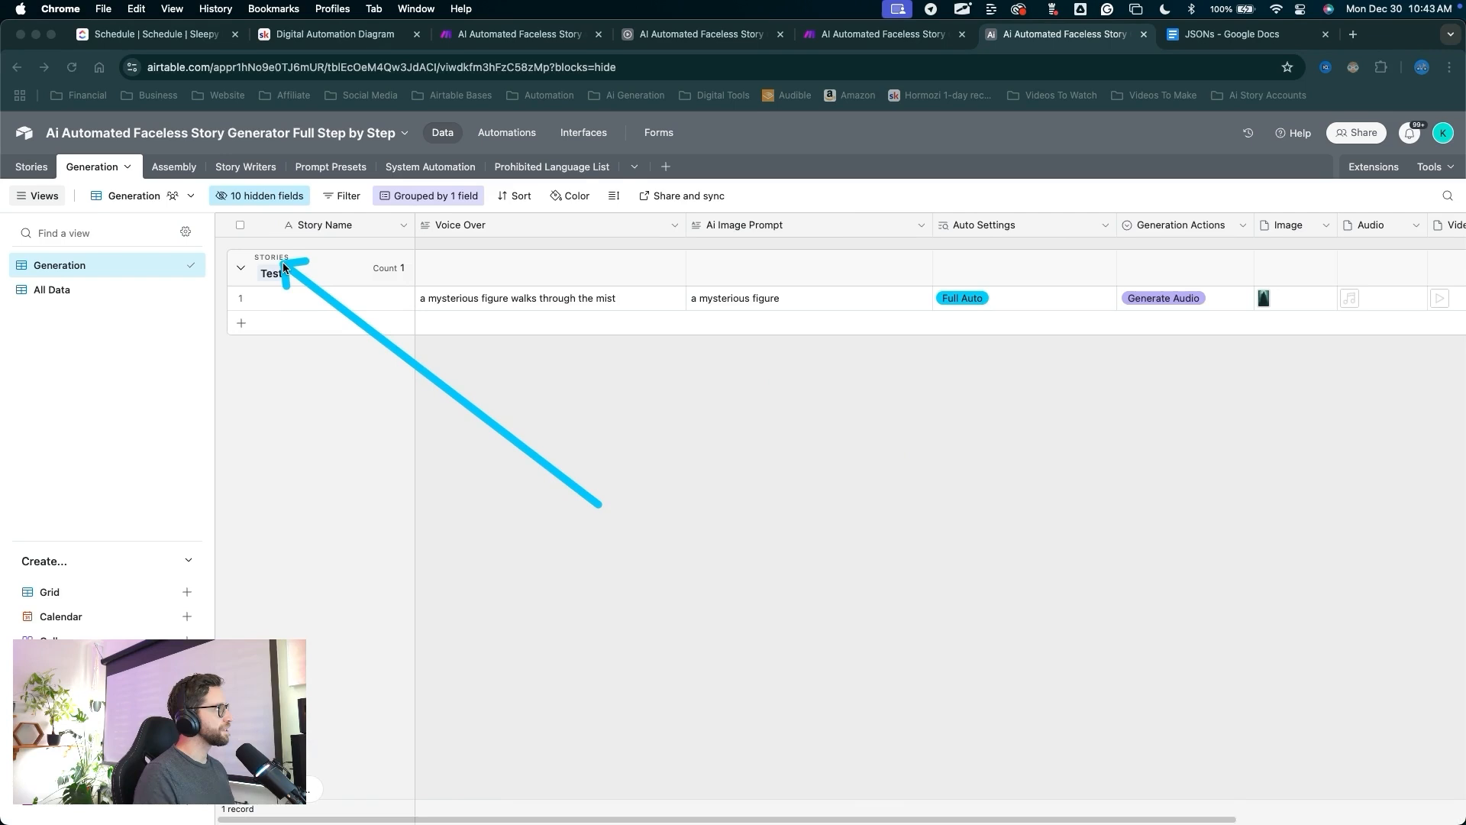
pyautogui.click(243, 322)
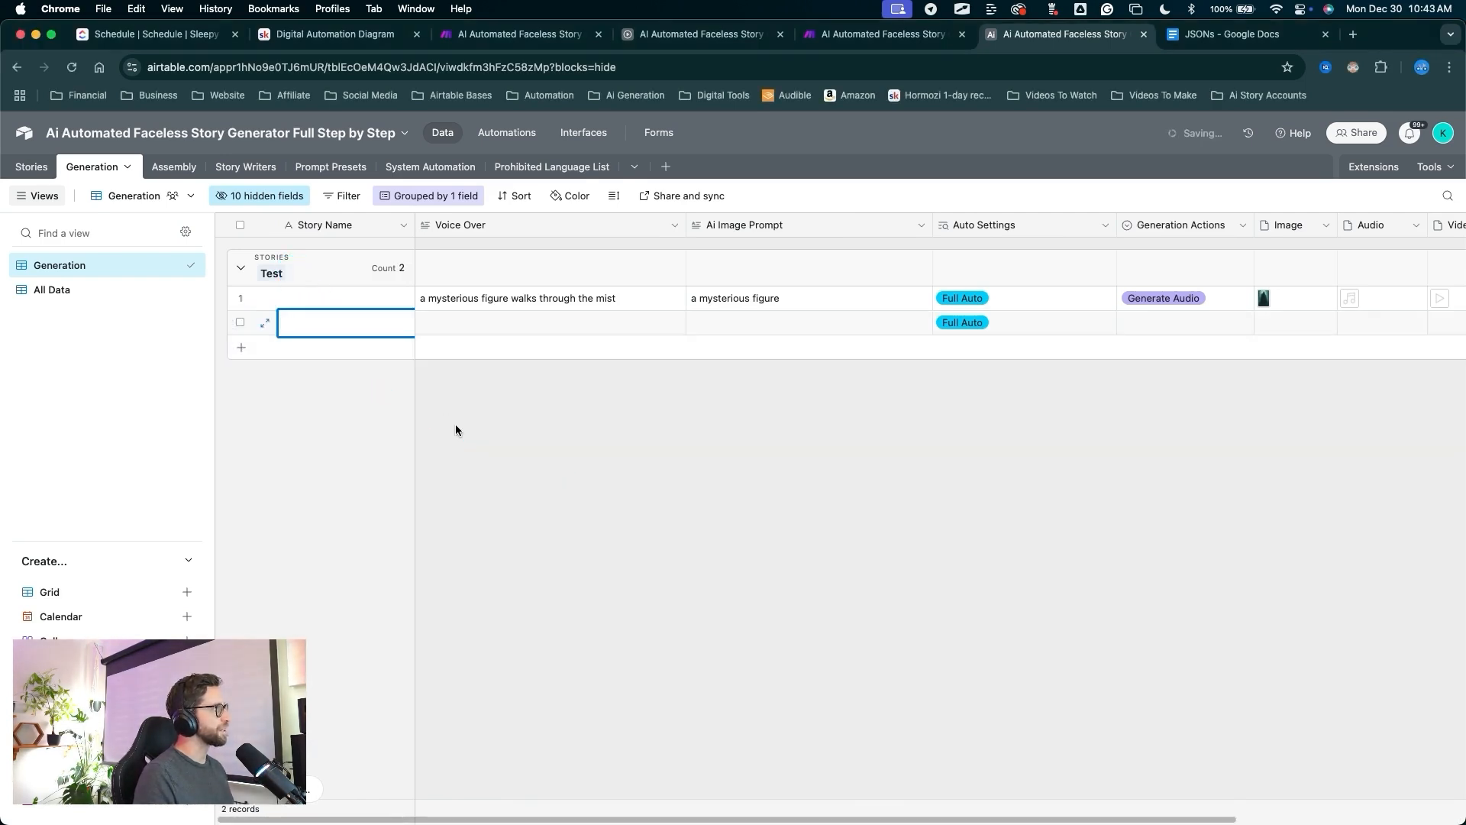
pyautogui.moveTo(466, 461)
pyautogui.mouseDown()
pyautogui.moveTo(605, 311)
pyautogui.moveTo(491, 278)
pyautogui.moveTo(775, 308)
pyautogui.mouseUp()
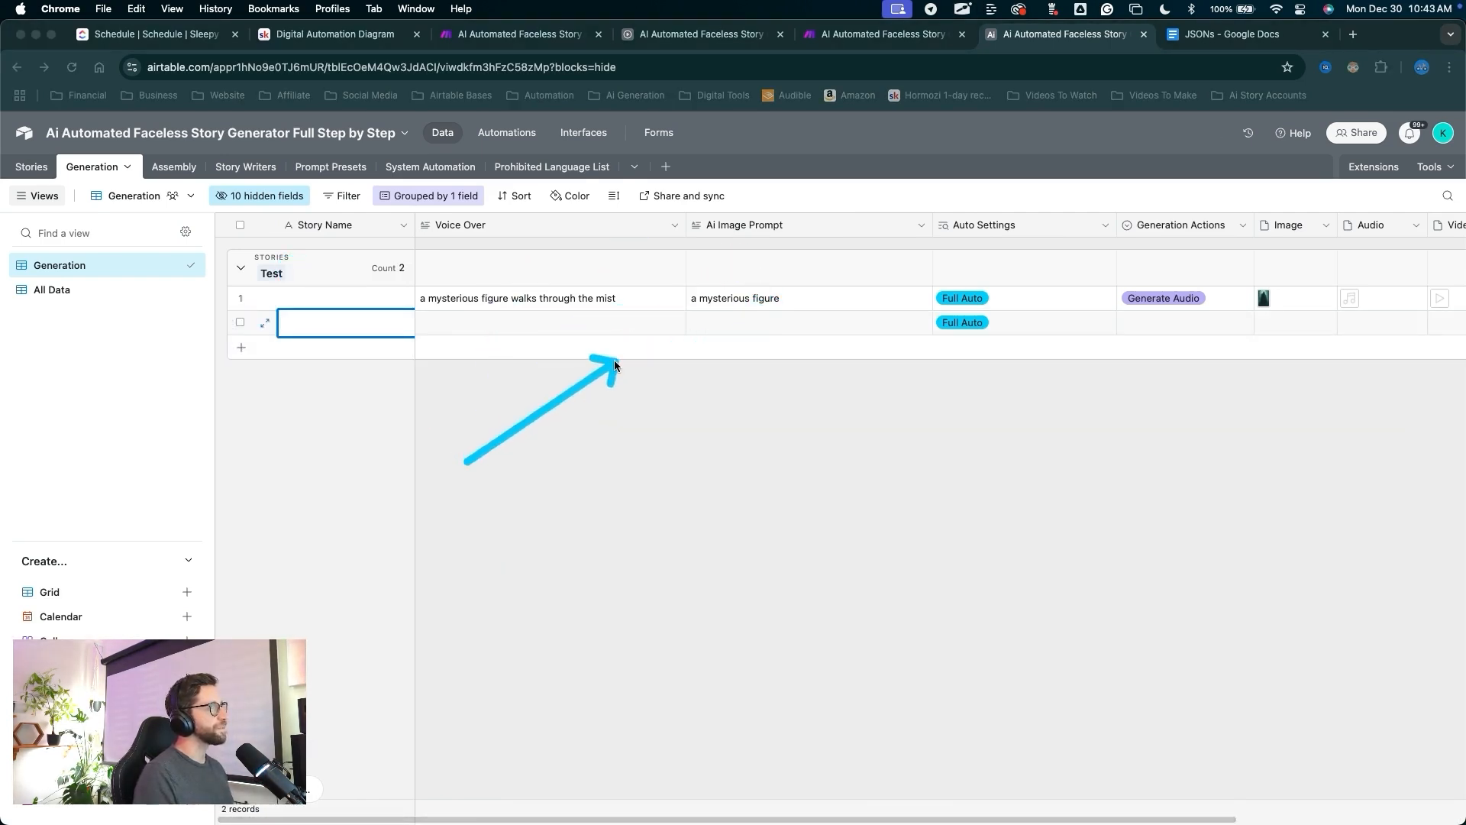
pyautogui.moveTo(614, 359)
pyautogui.mouseDown()
pyautogui.moveTo(901, 385)
pyautogui.moveTo(986, 238)
pyautogui.moveTo(953, 322)
pyautogui.moveTo(497, 324)
pyautogui.moveTo(1060, 358)
pyautogui.moveTo(1152, 312)
pyautogui.moveTo(507, 323)
pyautogui.mouseUp()
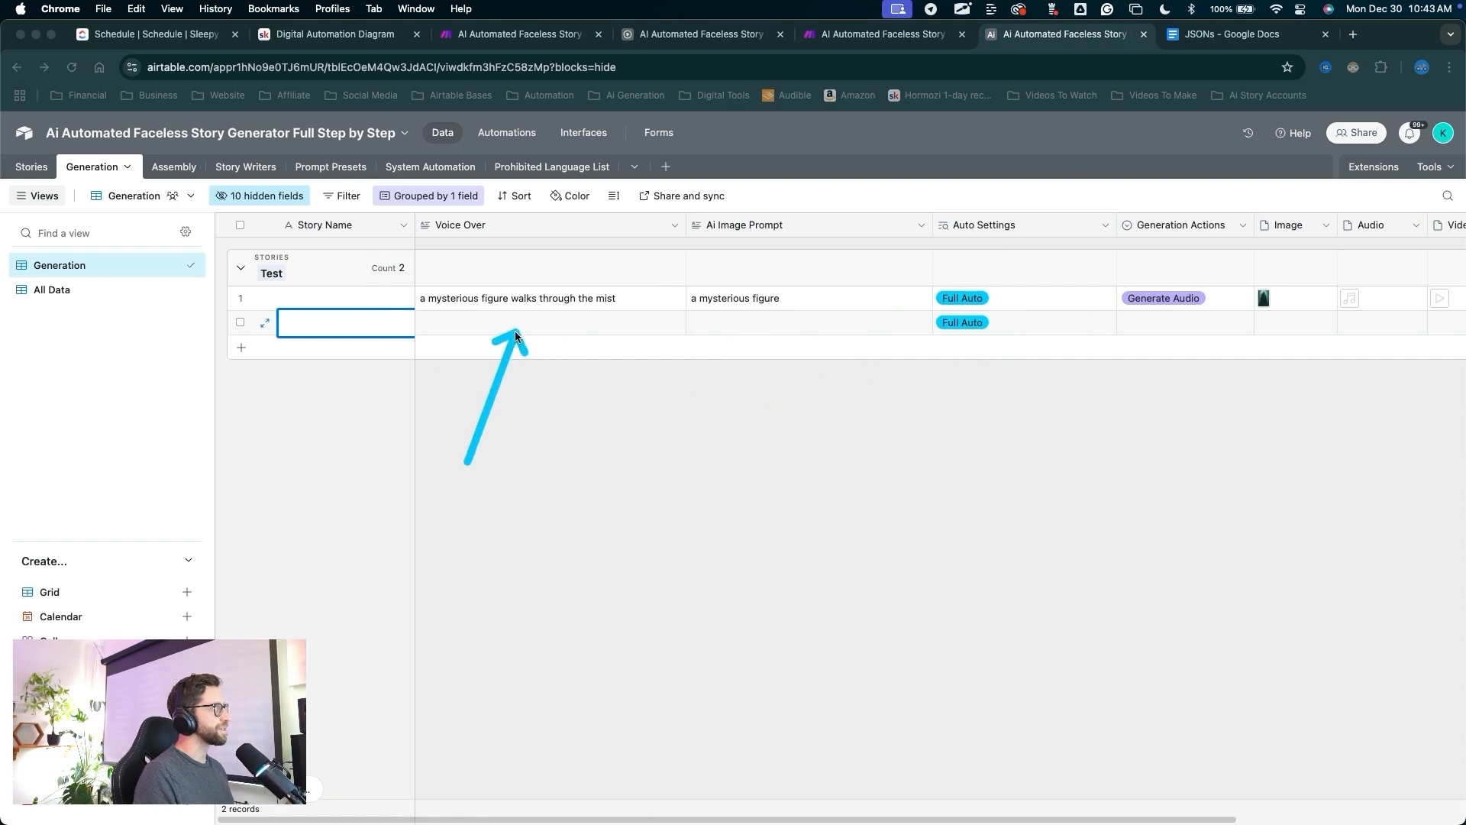
pyautogui.doubleClick(487, 330)
pyautogui.click(703, 327)
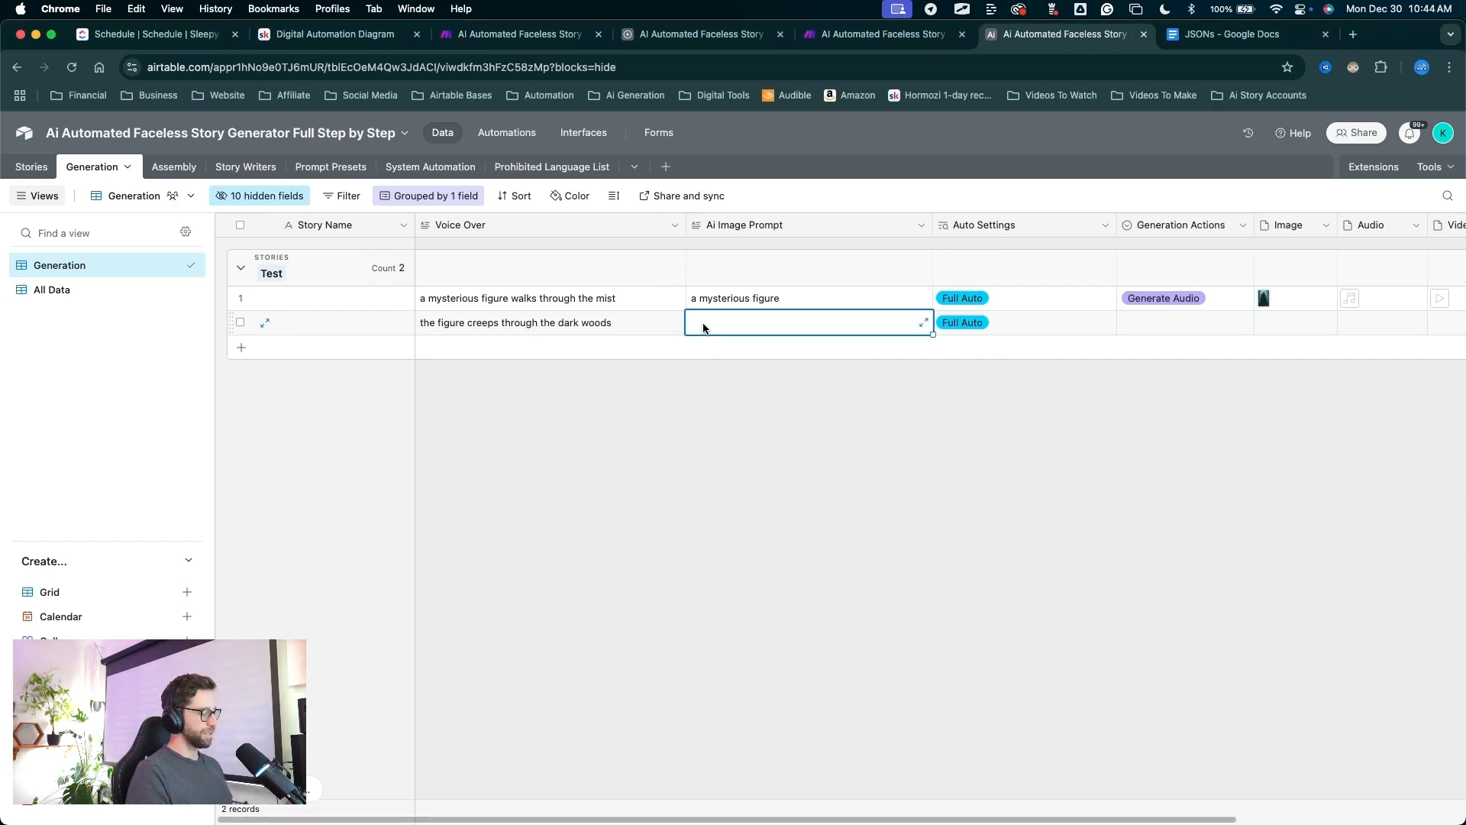
# Give row 2 the image prompt 'a dark figure in the dark woods' and set Generate Image.
pyautogui.press('super+v')
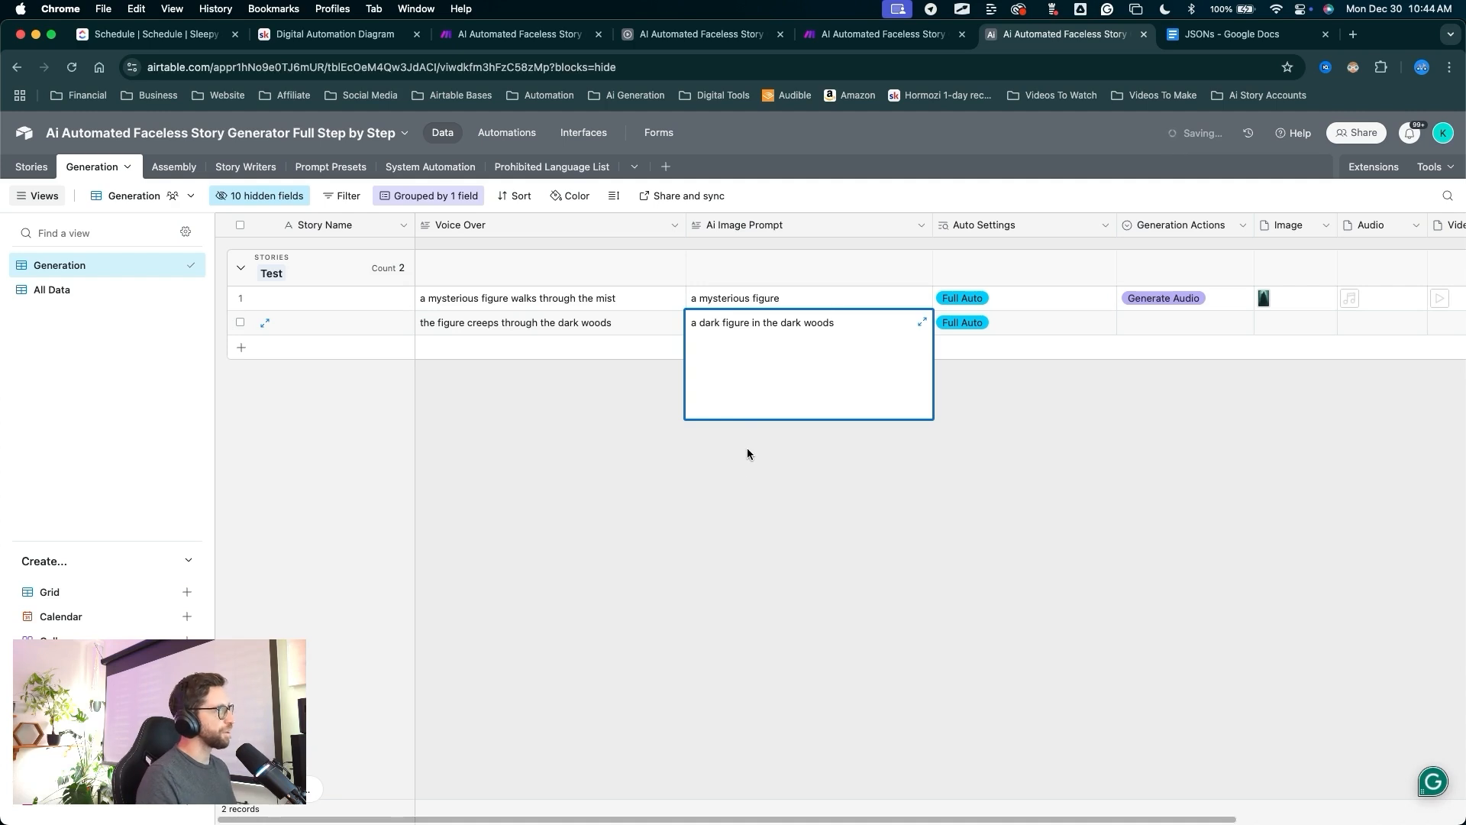
pyautogui.click(799, 469)
pyautogui.moveTo(890, 519); pyautogui.dragTo(1162, 326)
pyautogui.click(1155, 328)
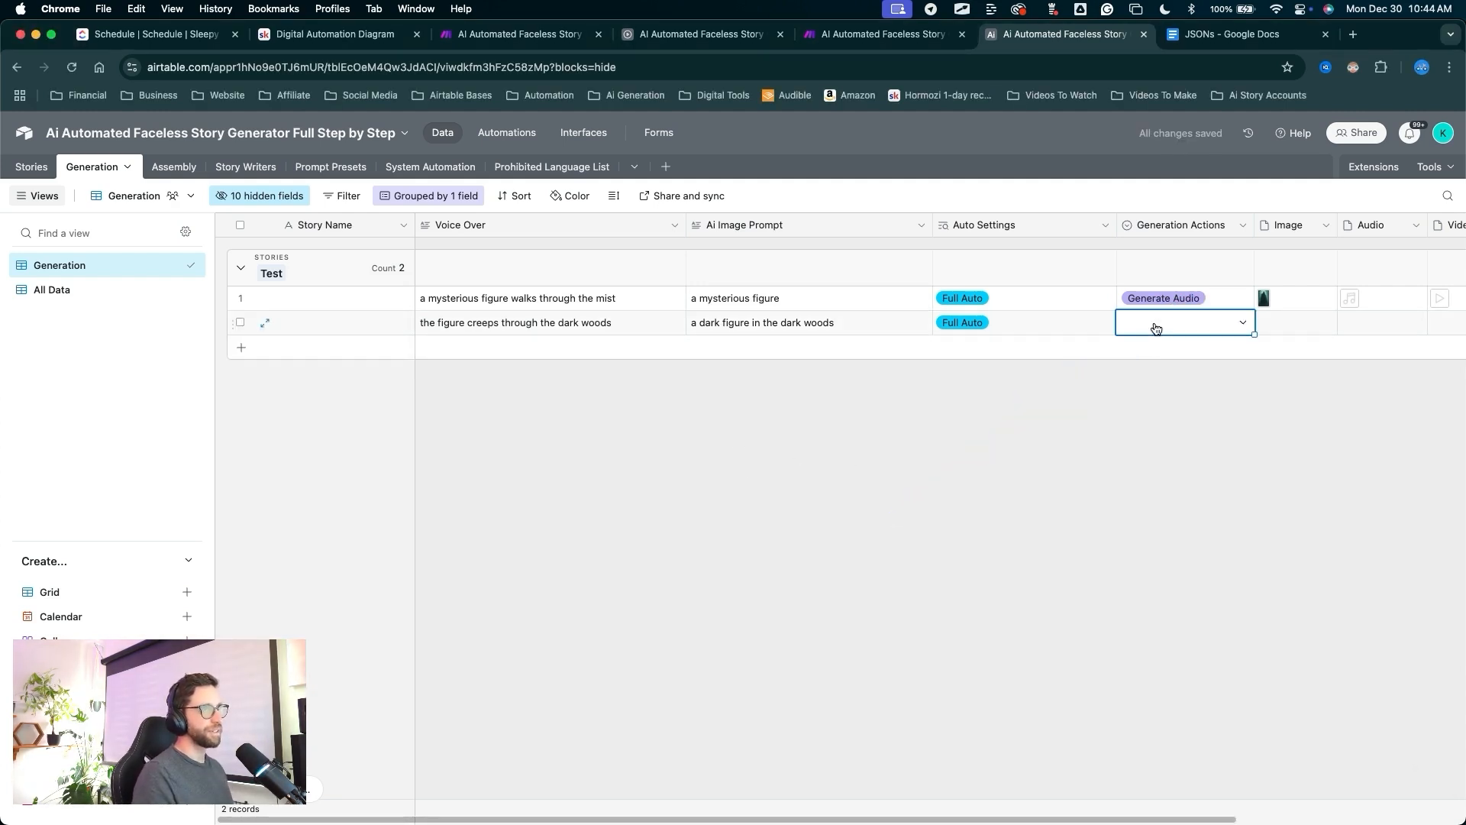
pyautogui.moveTo(1157, 178); pyautogui.dragTo(1155, 309)
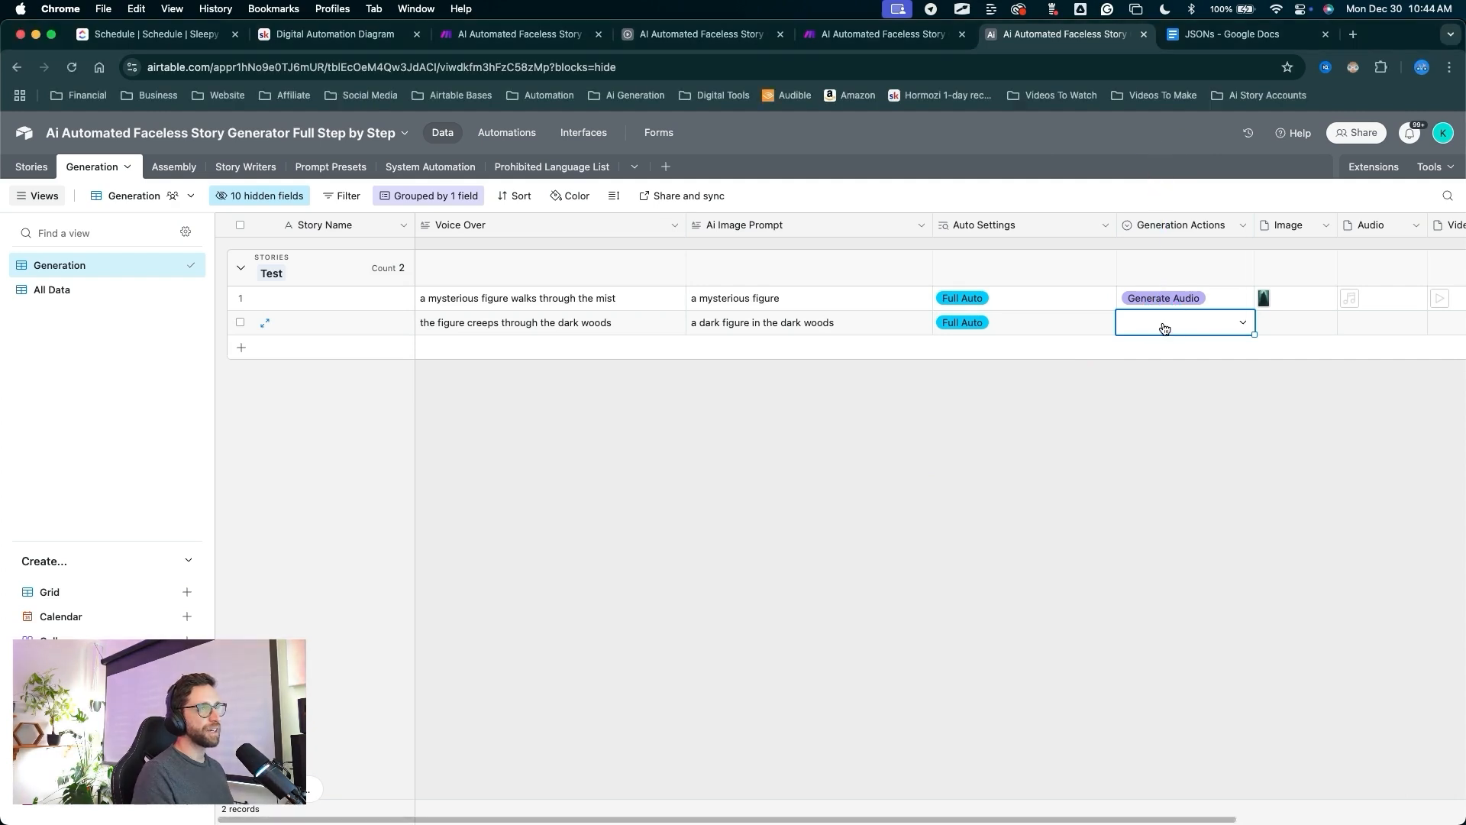
pyautogui.click(1162, 327)
pyautogui.click(1155, 432)
# After checking the Make scenario, change row 2's action to Generate Audio.
pyautogui.hscroll(5, 980, 426)
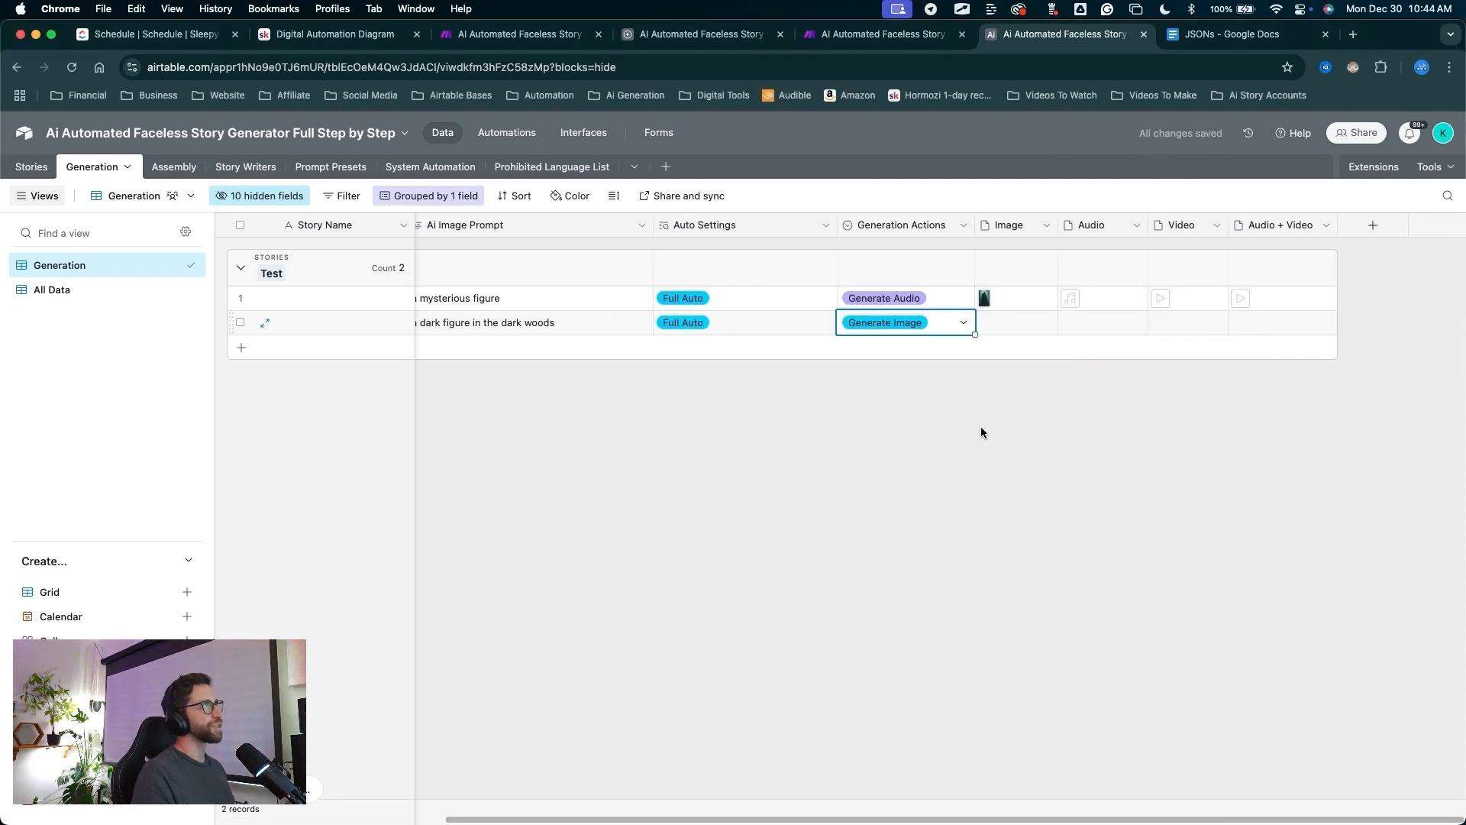
pyautogui.click(883, 34)
pyautogui.moveTo(502, 222)
pyautogui.mouseDown()
pyautogui.moveTo(458, 387)
pyautogui.moveTo(464, 470)
pyautogui.moveTo(760, 550)
pyautogui.moveTo(929, 535)
pyautogui.moveTo(968, 413)
pyautogui.mouseUp()
pyautogui.hotkey('ctrl', 'Tab')
pyautogui.moveTo(990, 356); pyautogui.dragTo(985, 347)
pyautogui.rightClick(987, 346)
pyautogui.click(992, 325)
pyautogui.moveTo(923, 547); pyautogui.dragTo(901, 331)
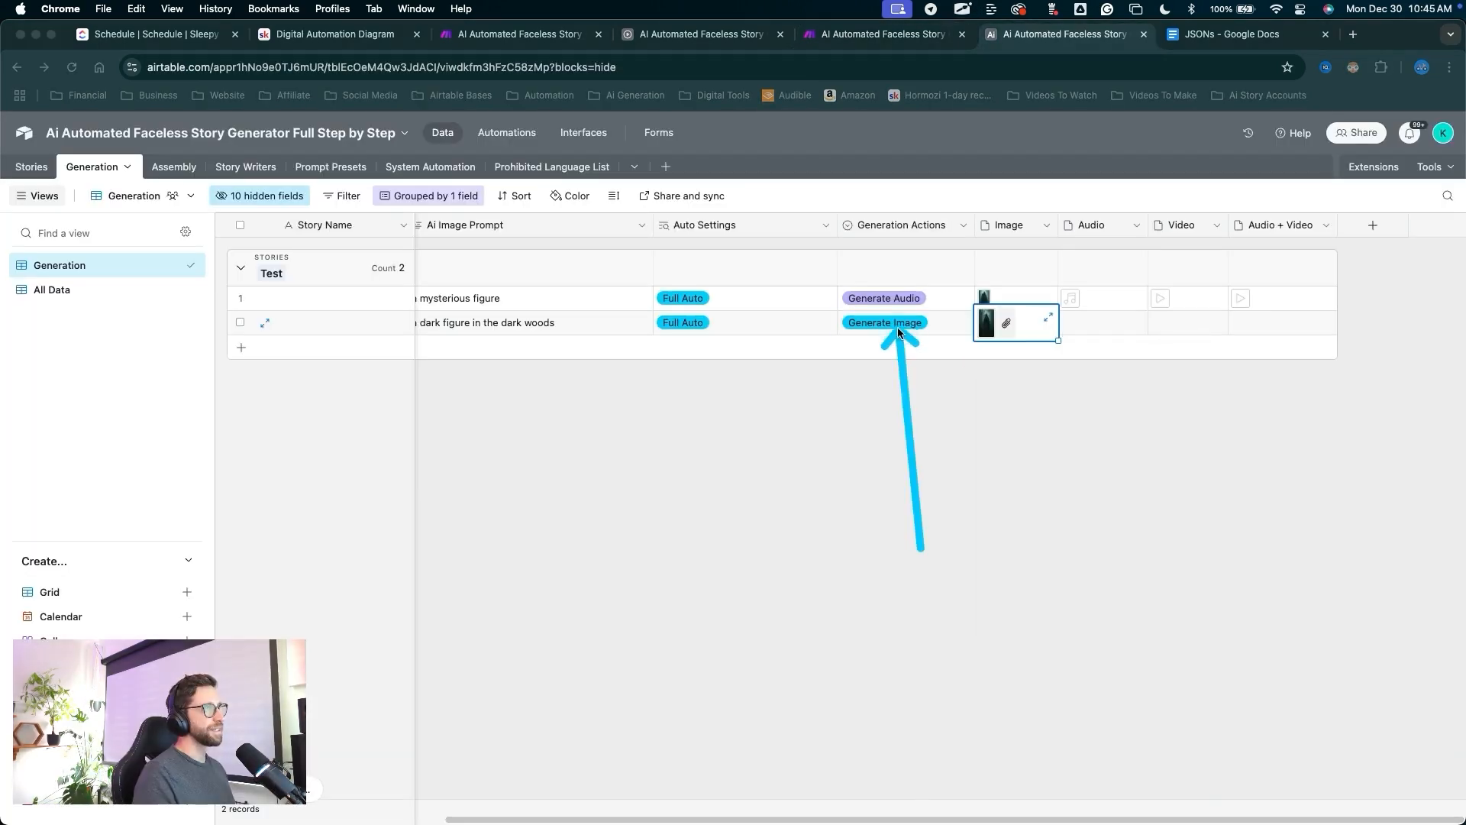
pyautogui.click(900, 331)
pyautogui.click(900, 331)
pyautogui.click(886, 459)
pyautogui.moveTo(1034, 498); pyautogui.dragTo(1070, 327)
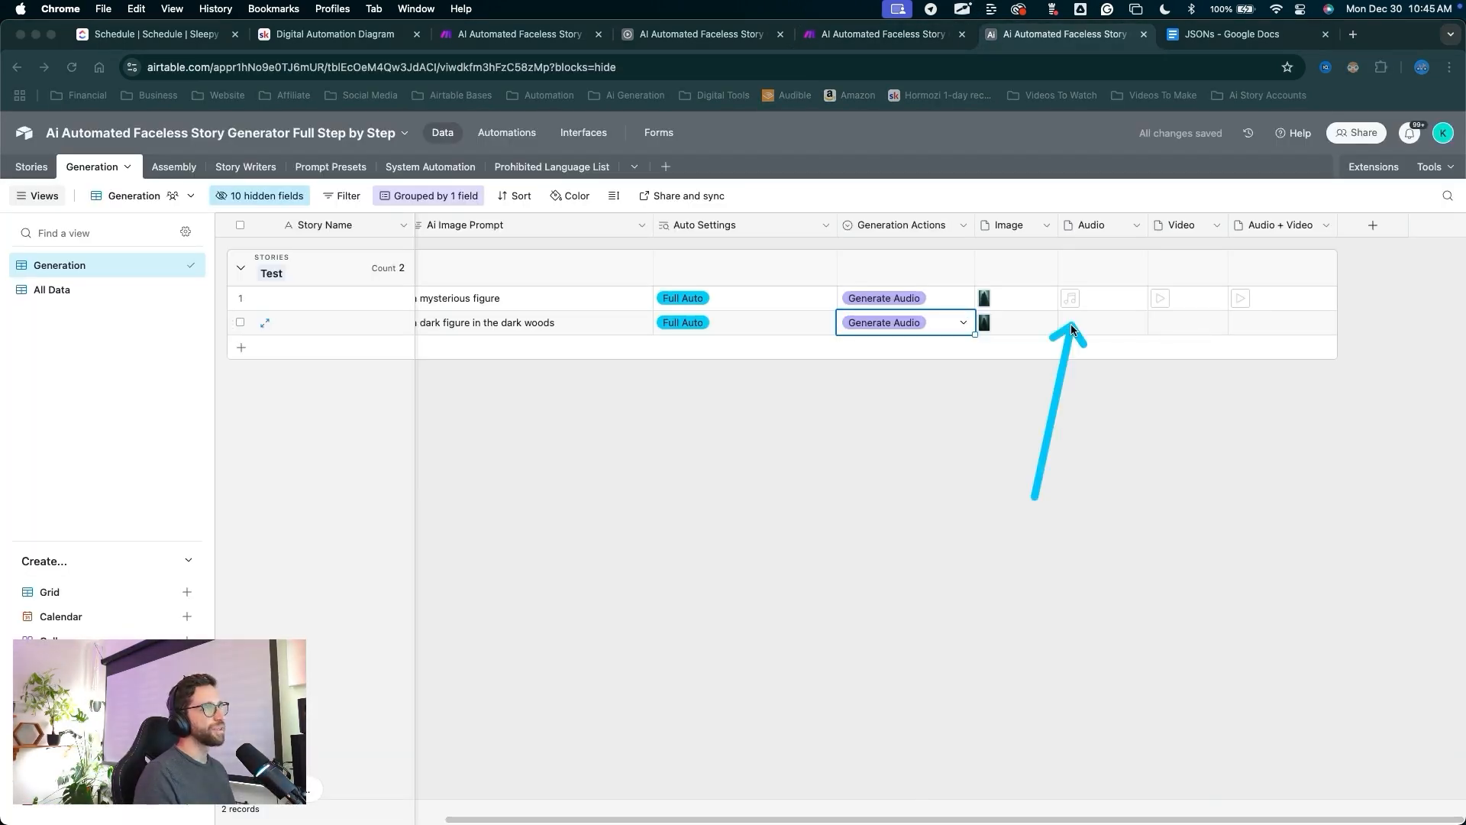
pyautogui.moveTo(942, 527)
pyautogui.mouseDown()
pyautogui.moveTo(992, 330)
pyautogui.moveTo(758, 300)
pyautogui.moveTo(733, 271)
pyautogui.moveTo(645, 367)
pyautogui.moveTo(665, 344)
pyautogui.moveTo(1120, 374)
pyautogui.moveTo(1162, 220)
pyautogui.moveTo(1154, 322)
pyautogui.moveTo(992, 328)
pyautogui.moveTo(1136, 386)
pyautogui.moveTo(1162, 334)
pyautogui.mouseUp()
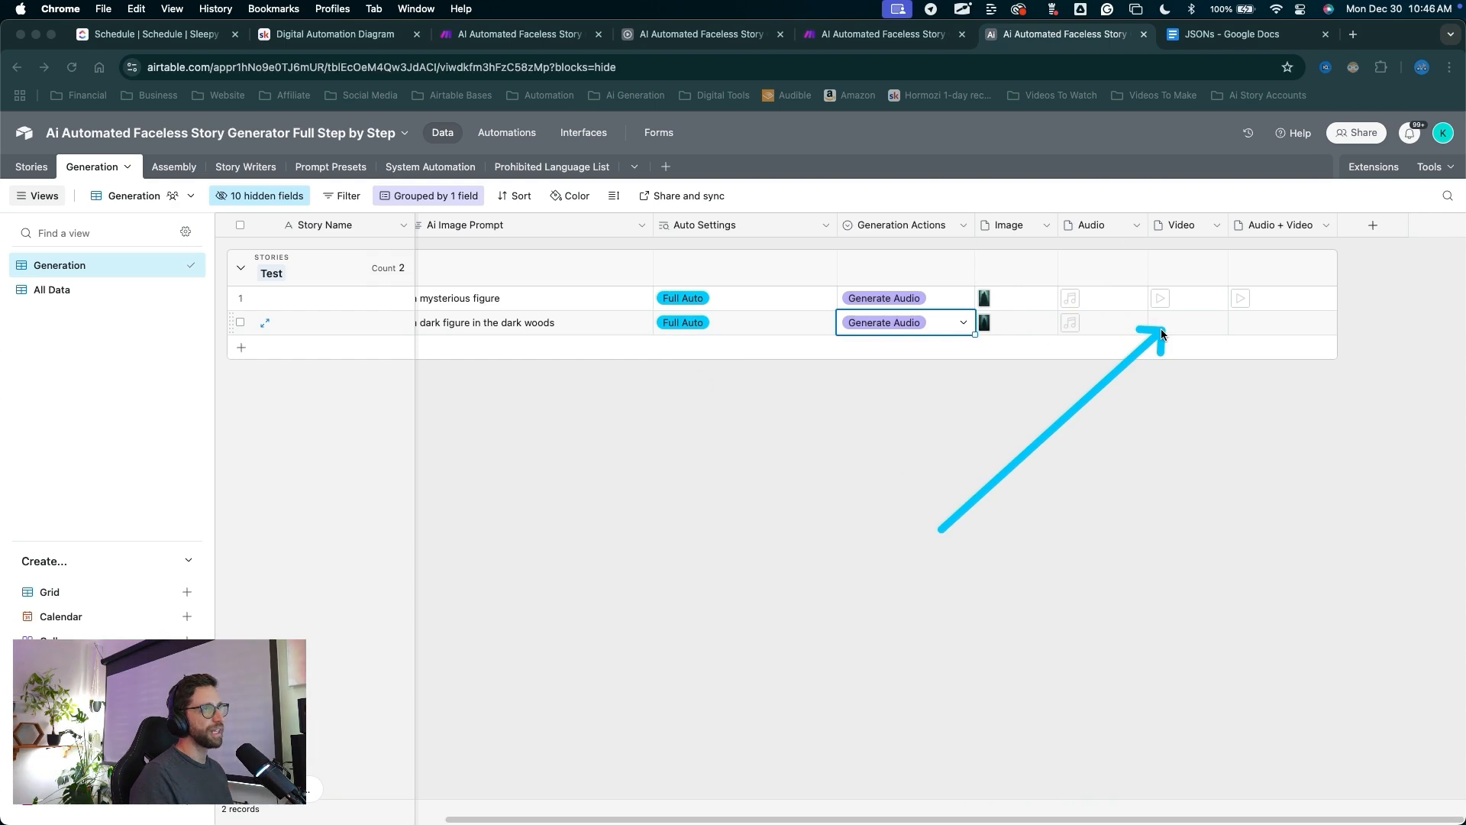
pyautogui.press('Escape')
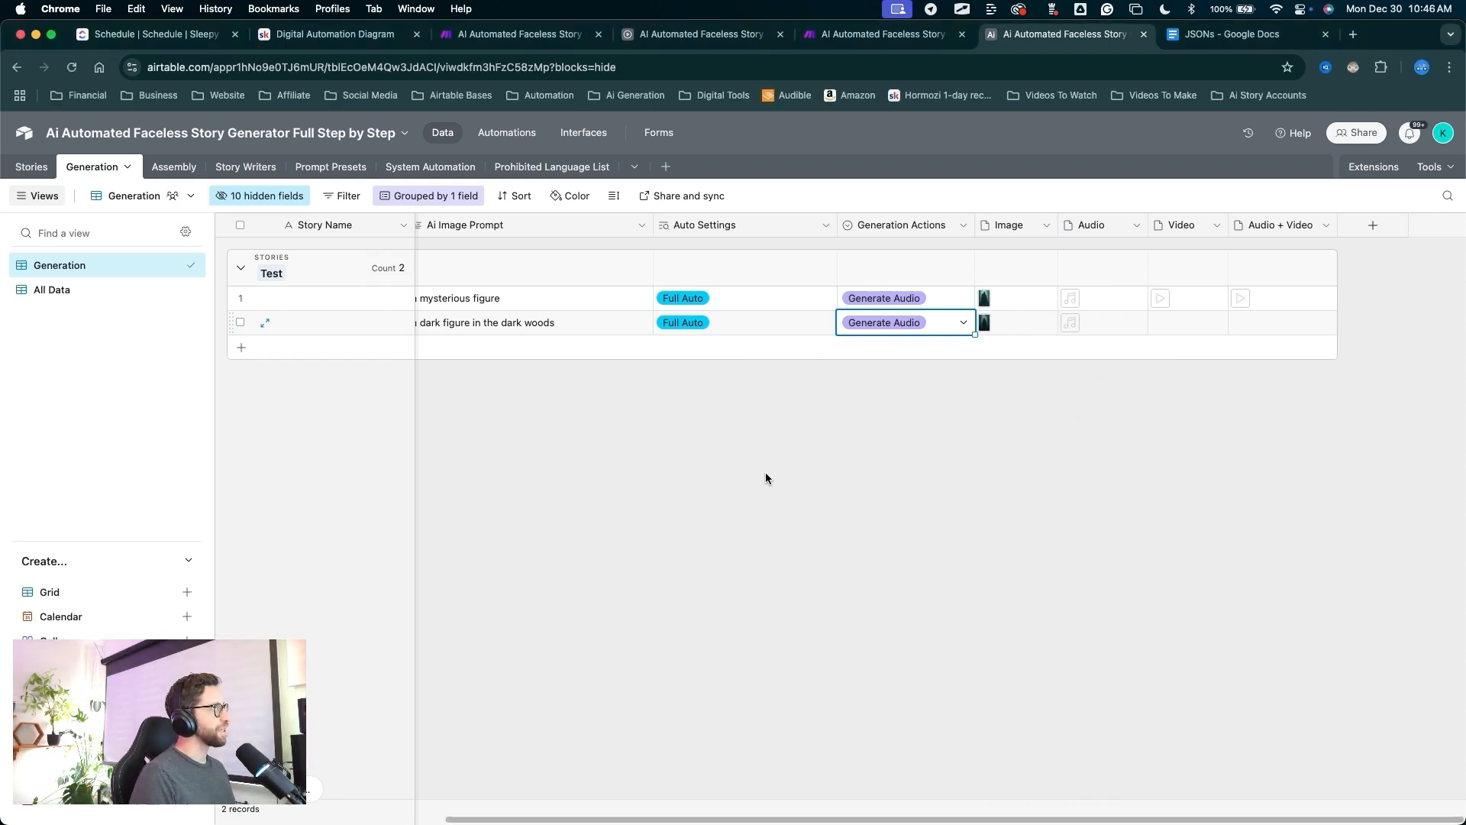
pyautogui.moveTo(763, 463)
pyautogui.mouseDown()
pyautogui.moveTo(670, 337)
pyautogui.moveTo(630, 206)
pyautogui.mouseUp()
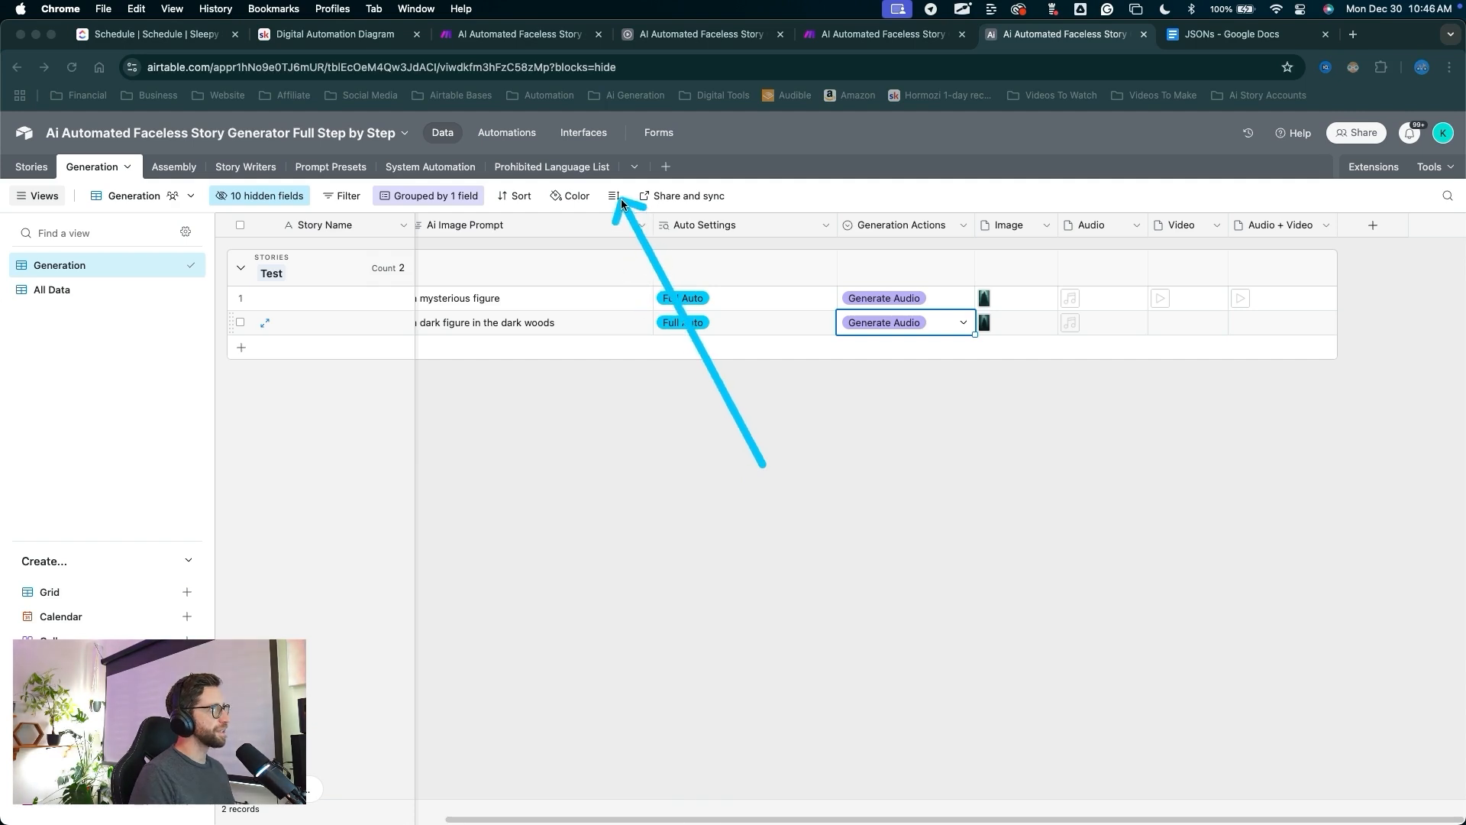
# Set Generation rows to Medium height and narrow the Audio column.
pyautogui.press('Escape')
pyautogui.click(617, 197)
pyautogui.click(637, 267)
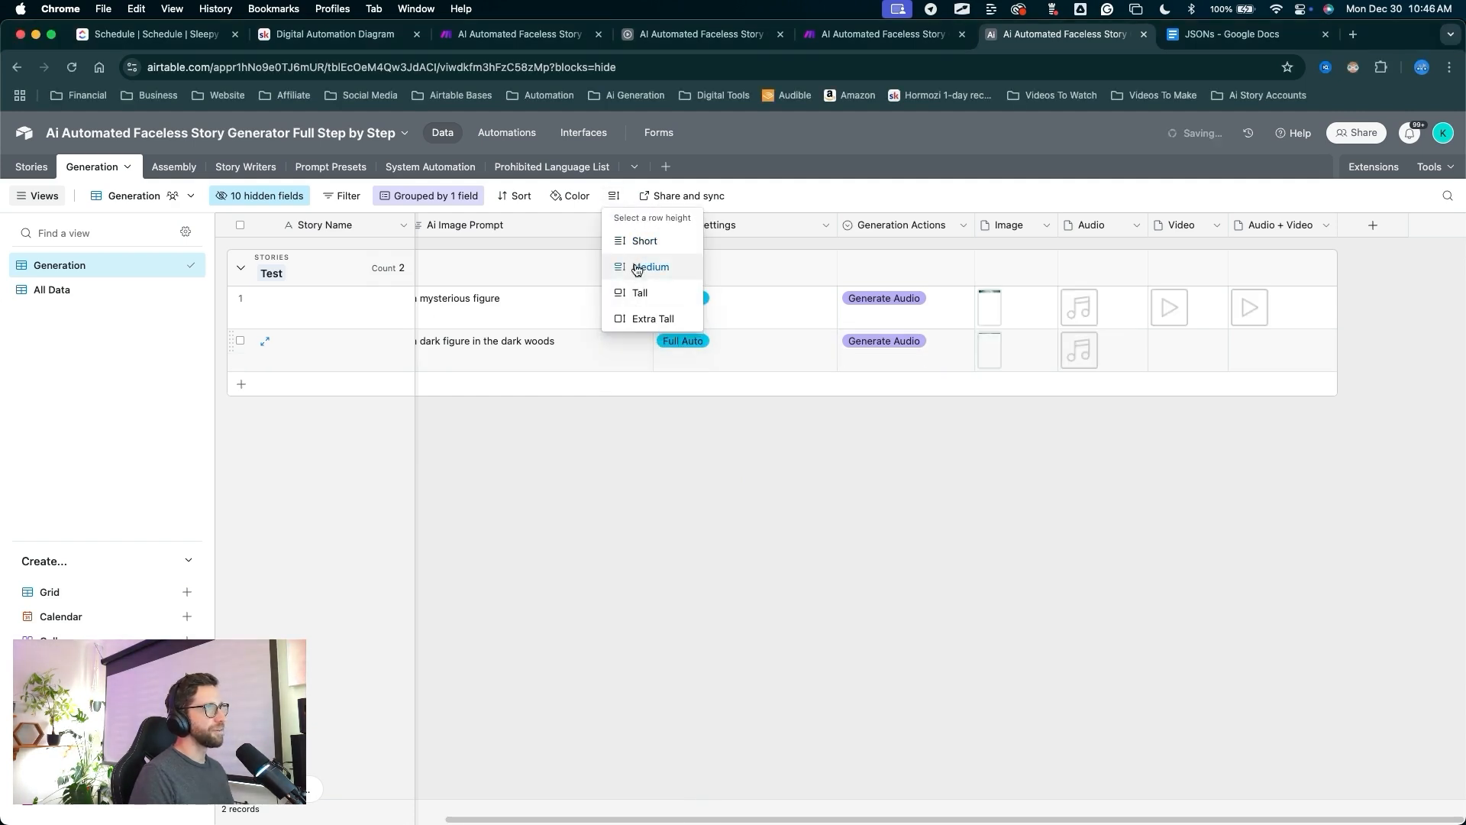
pyautogui.moveTo(905, 641)
pyautogui.mouseDown()
pyautogui.moveTo(1031, 394)
pyautogui.moveTo(989, 322)
pyautogui.moveTo(1136, 442)
pyautogui.moveTo(621, 376)
pyautogui.moveTo(390, 274)
pyautogui.moveTo(379, 355)
pyautogui.moveTo(532, 372)
pyautogui.moveTo(753, 311)
pyautogui.moveTo(1148, 428)
pyautogui.moveTo(1189, 510)
pyautogui.mouseUp()
pyautogui.press('Escape')
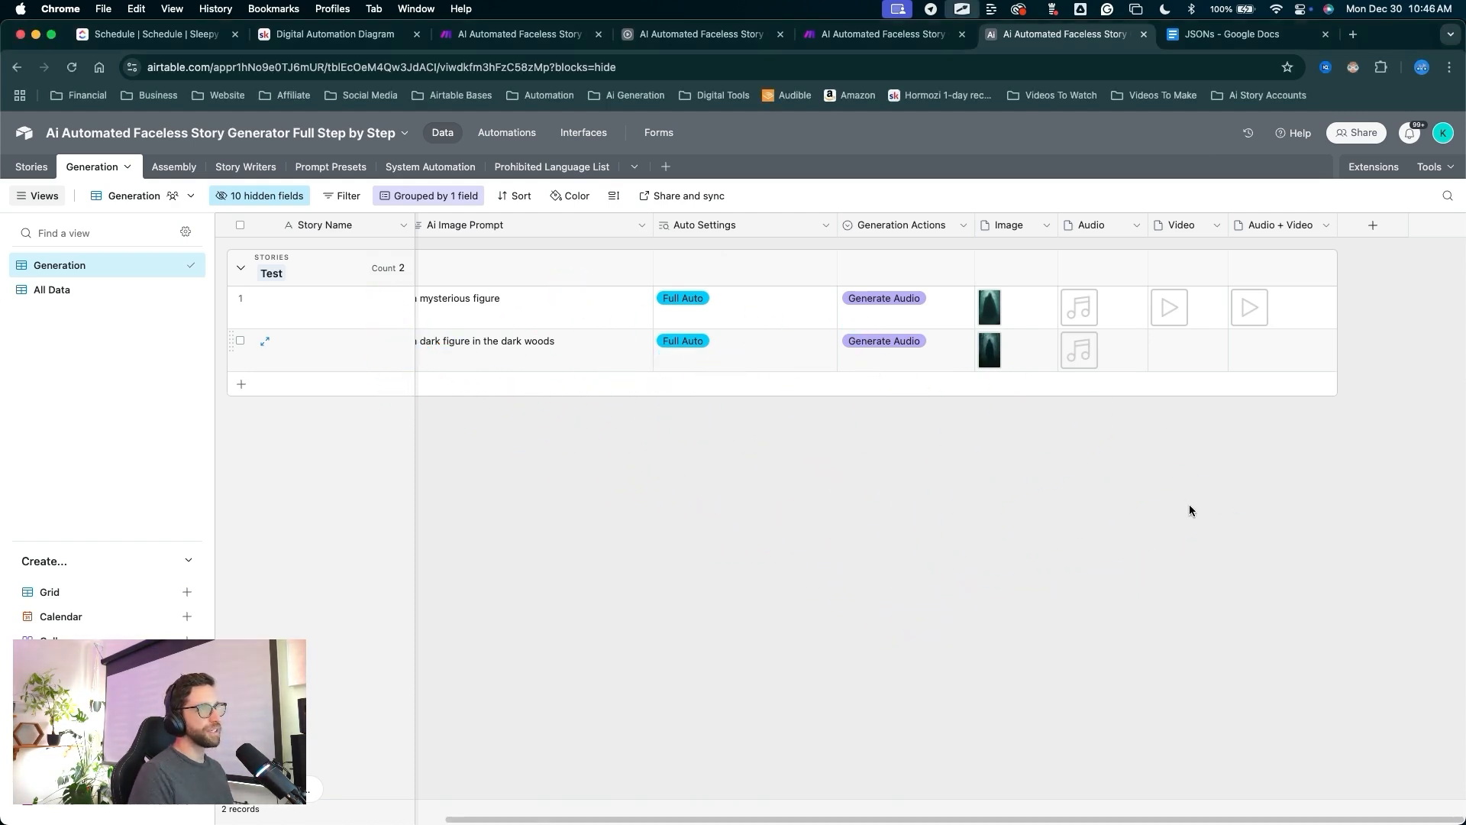
pyautogui.moveTo(1141, 229); pyautogui.dragTo(1119, 229)
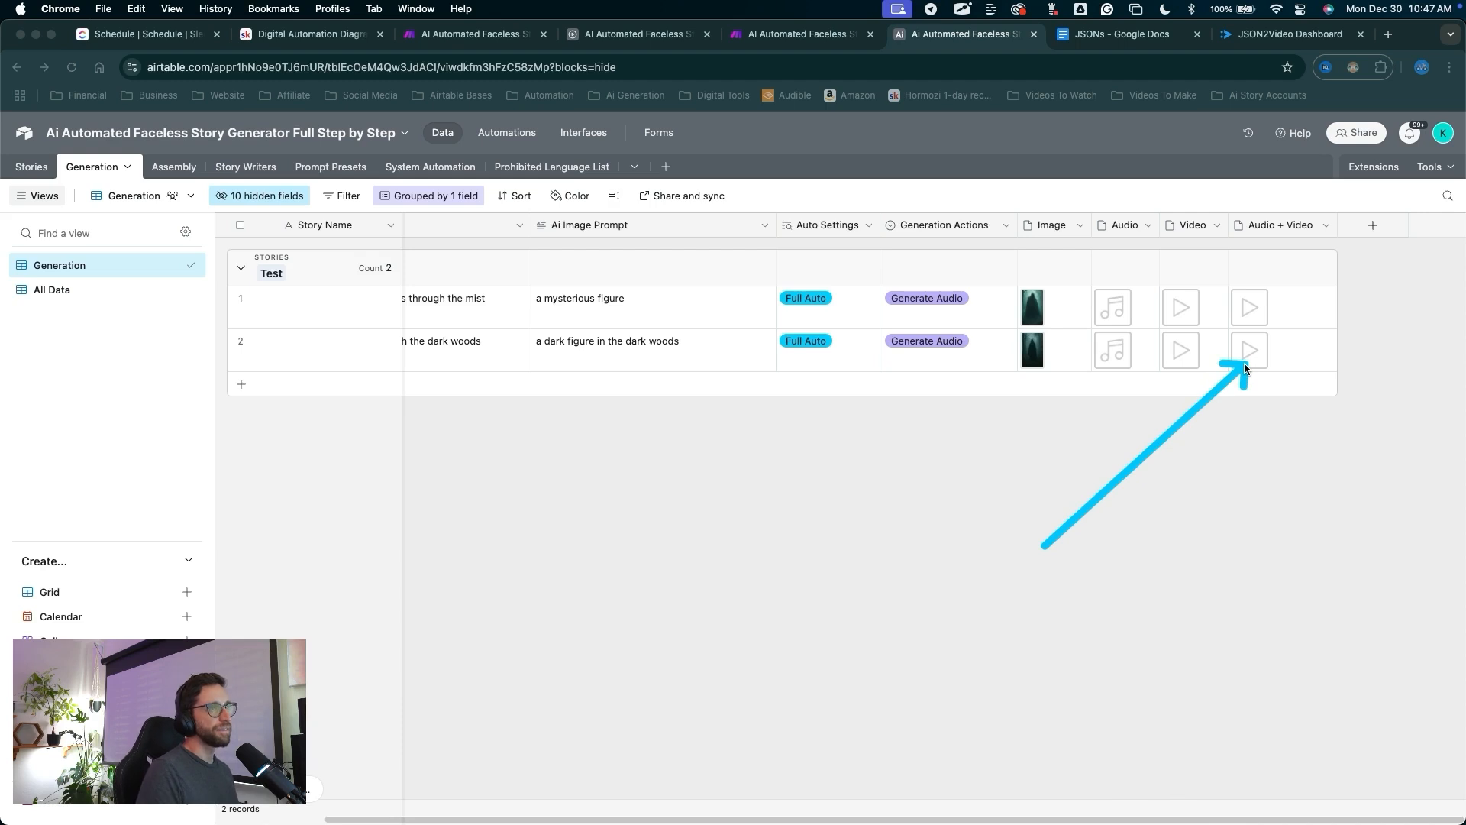
pyautogui.press('Escape')
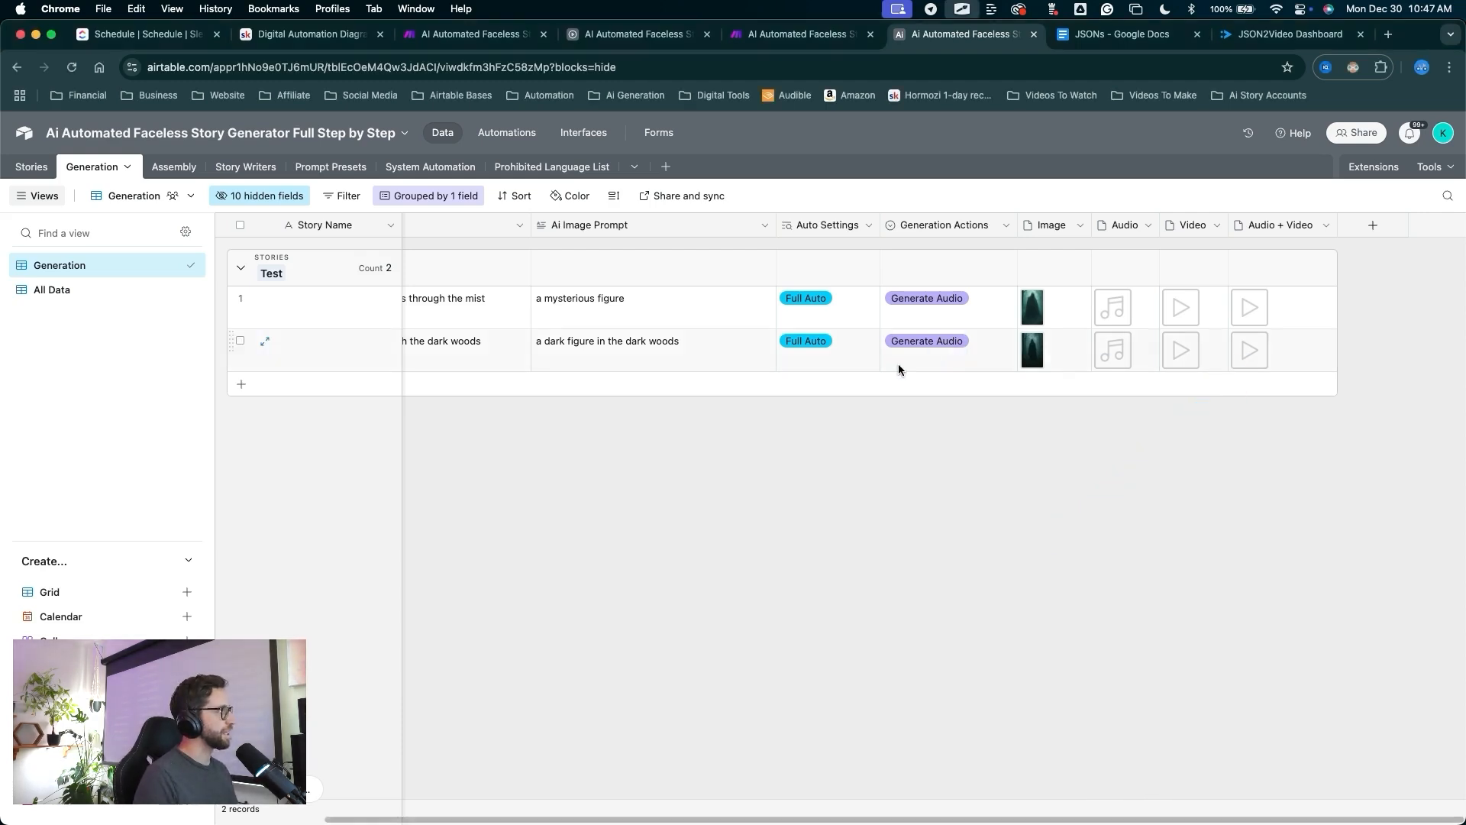
# Set Assembly rows to Medium height and narrow the Assemble column to view both clips.
pyautogui.moveTo(737, 535)
pyautogui.mouseDown()
pyautogui.moveTo(268, 180)
pyautogui.moveTo(164, 157)
pyautogui.moveTo(177, 169)
pyautogui.mouseUp()
pyautogui.press('Escape')
pyautogui.click(177, 169)
pyautogui.moveTo(479, 504)
pyautogui.mouseDown()
pyautogui.moveTo(468, 277)
pyautogui.moveTo(589, 231)
pyautogui.moveTo(495, 269)
pyautogui.moveTo(344, 250)
pyautogui.moveTo(346, 235)
pyautogui.moveTo(397, 294)
pyautogui.moveTo(530, 237)
pyautogui.mouseUp()
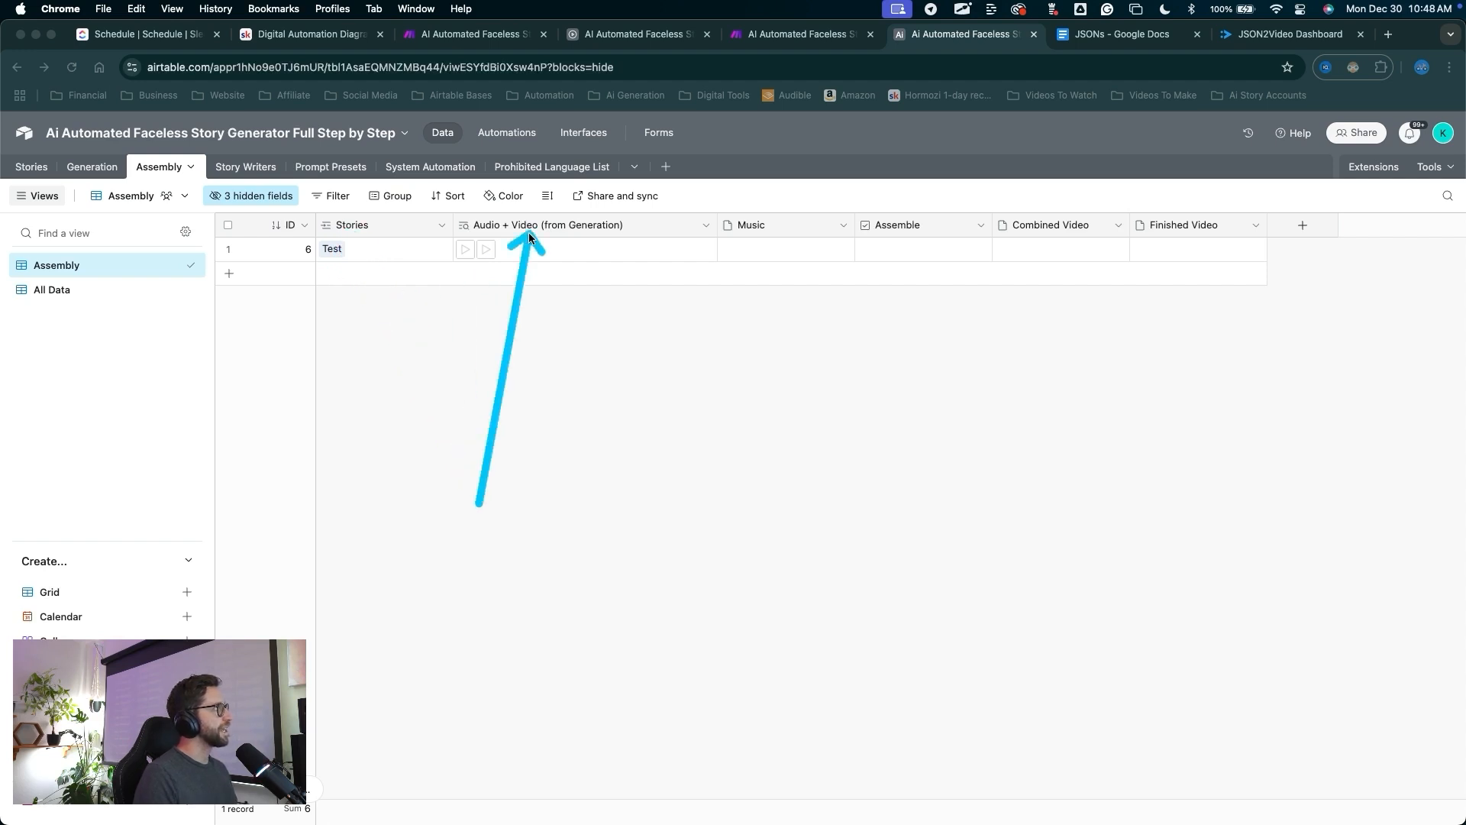
pyautogui.click(547, 197)
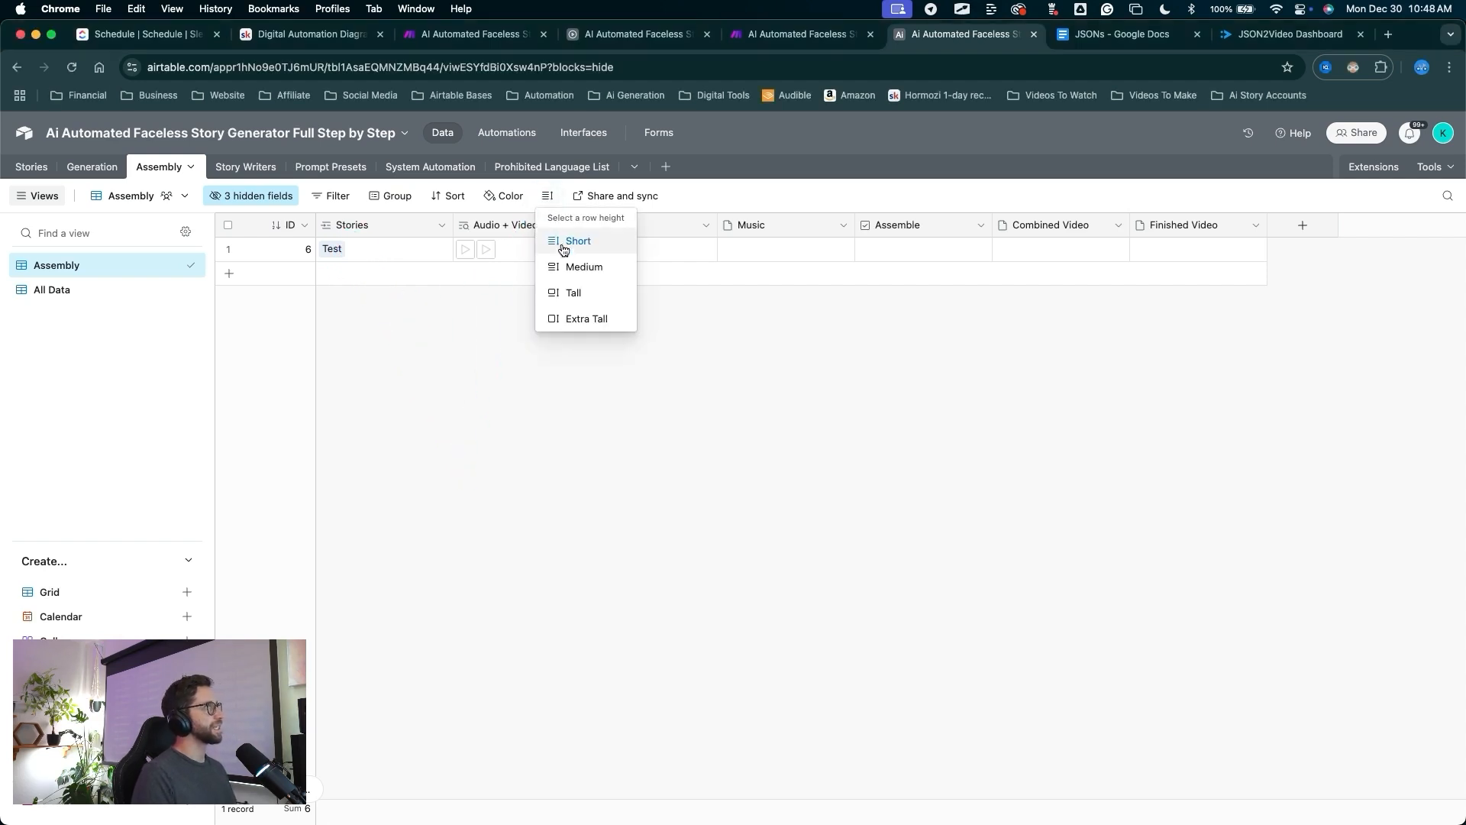
pyautogui.click(584, 267)
pyautogui.moveTo(540, 460)
pyautogui.mouseDown()
pyautogui.moveTo(470, 328)
pyautogui.moveTo(515, 258)
pyautogui.moveTo(471, 261)
pyautogui.mouseUp()
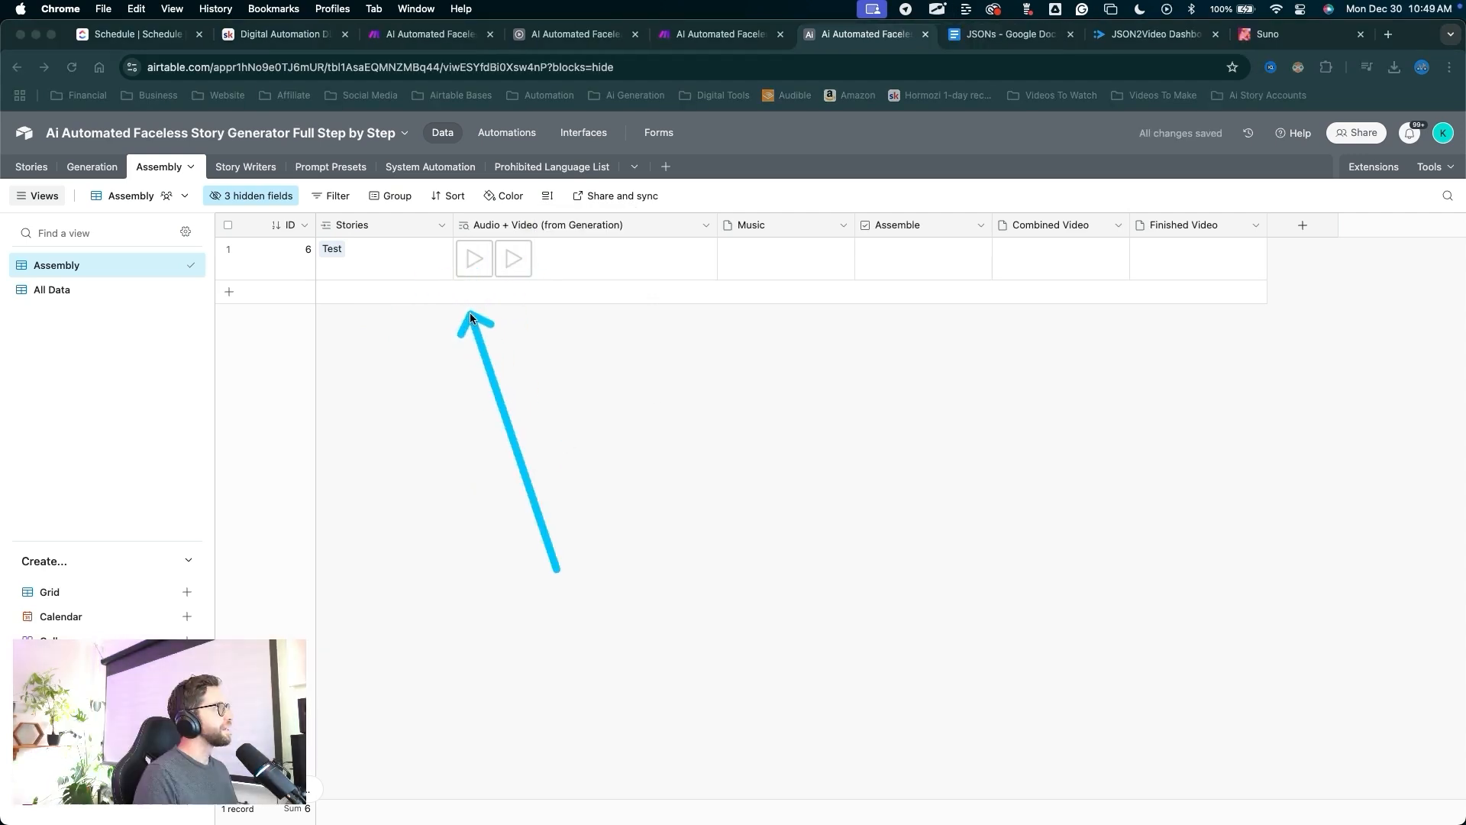
pyautogui.moveTo(557, 568)
pyautogui.mouseDown()
pyautogui.moveTo(491, 311)
pyautogui.moveTo(514, 250)
pyautogui.moveTo(481, 255)
pyautogui.moveTo(491, 278)
pyautogui.moveTo(738, 266)
pyautogui.moveTo(825, 281)
pyautogui.moveTo(917, 251)
pyautogui.moveTo(1033, 266)
pyautogui.moveTo(439, 187)
pyautogui.moveTo(616, 292)
pyautogui.moveTo(1054, 260)
pyautogui.moveTo(862, 266)
pyautogui.mouseUp()
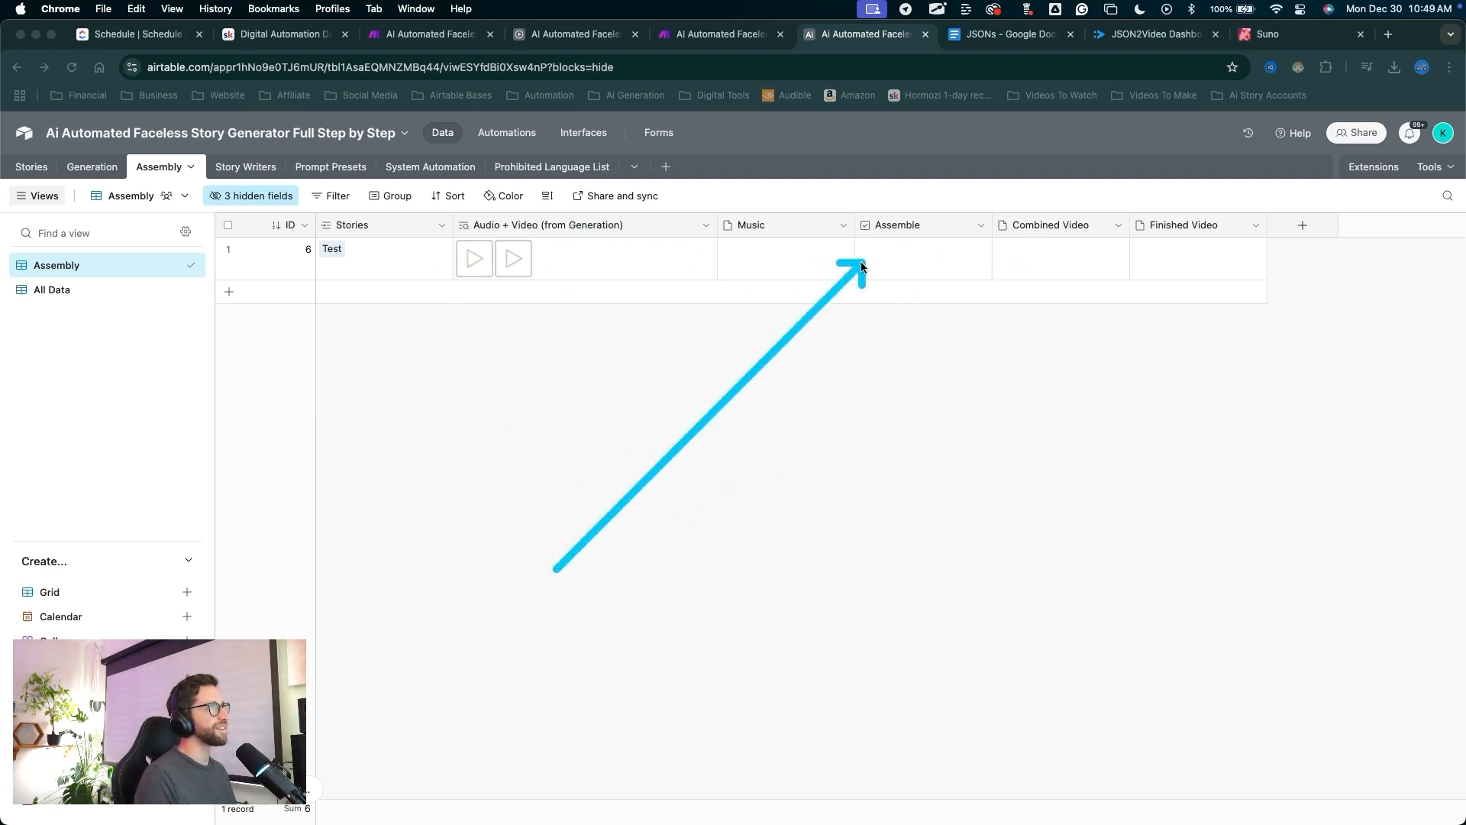
pyautogui.click(861, 266)
pyautogui.moveTo(950, 231); pyautogui.dragTo(942, 231)
pyautogui.click(897, 321)
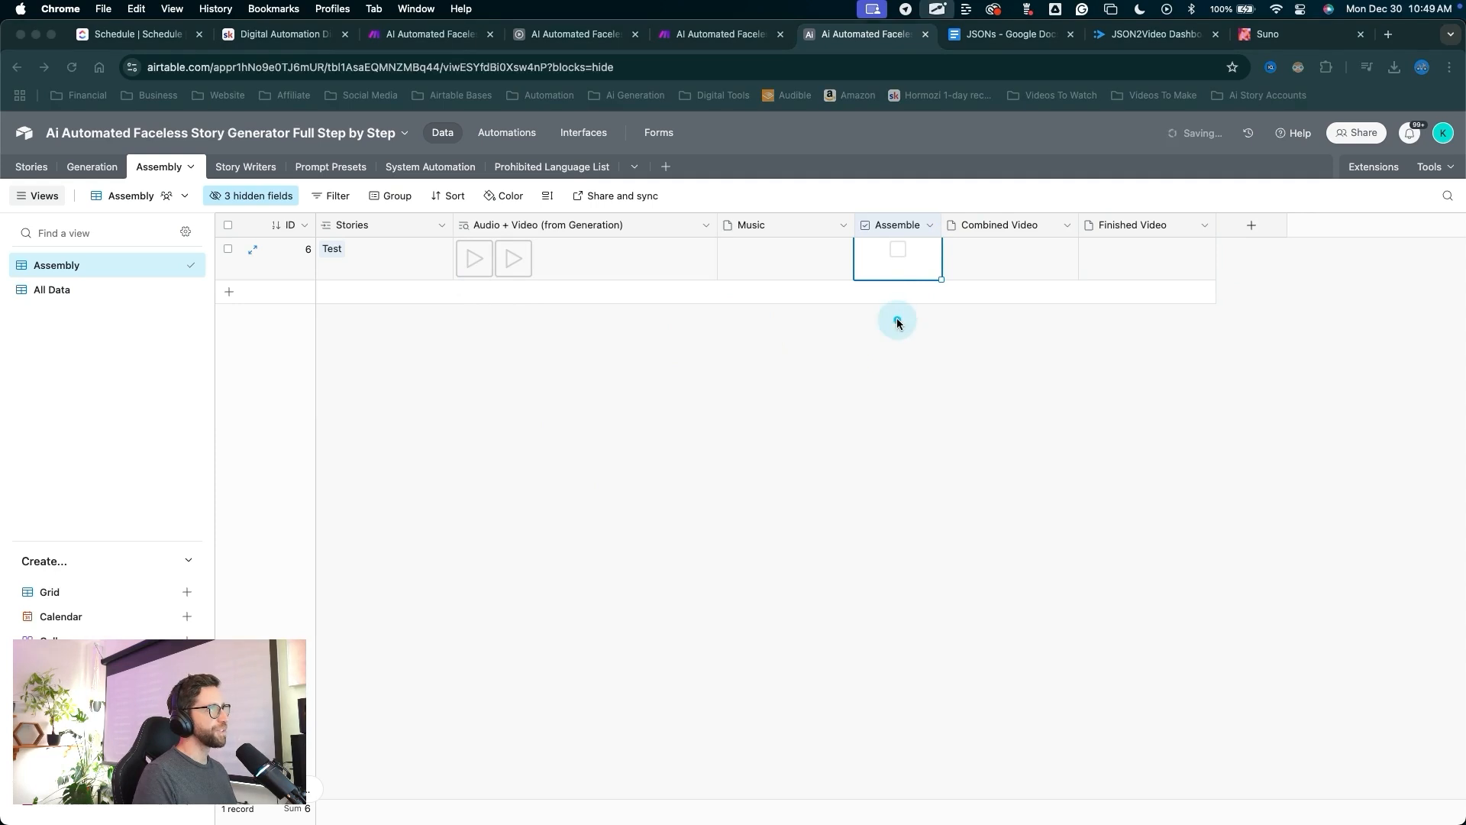
pyautogui.click(895, 260)
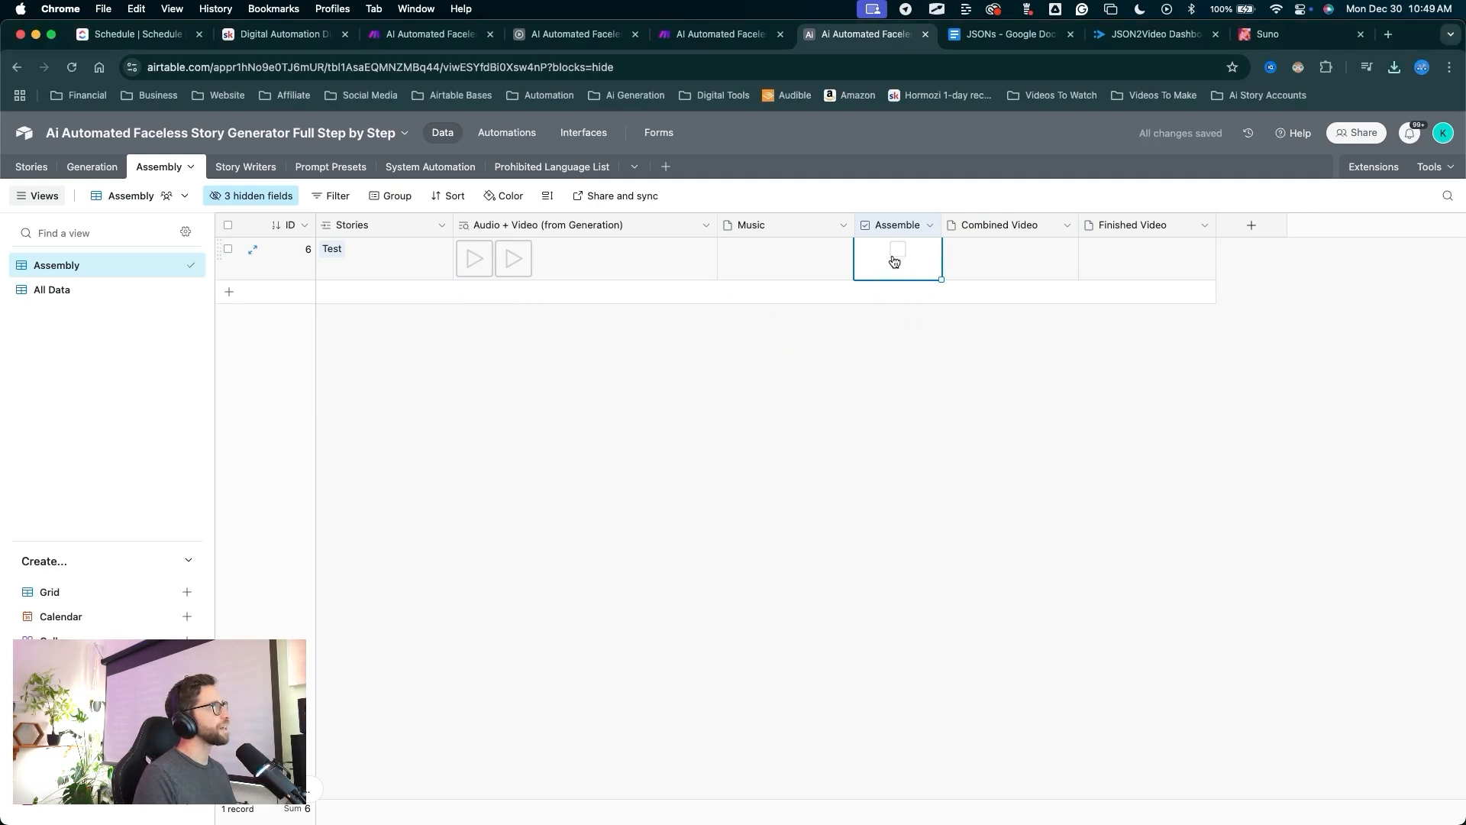
pyautogui.moveTo(751, 490); pyautogui.dragTo(769, 85)
pyautogui.click(746, 43)
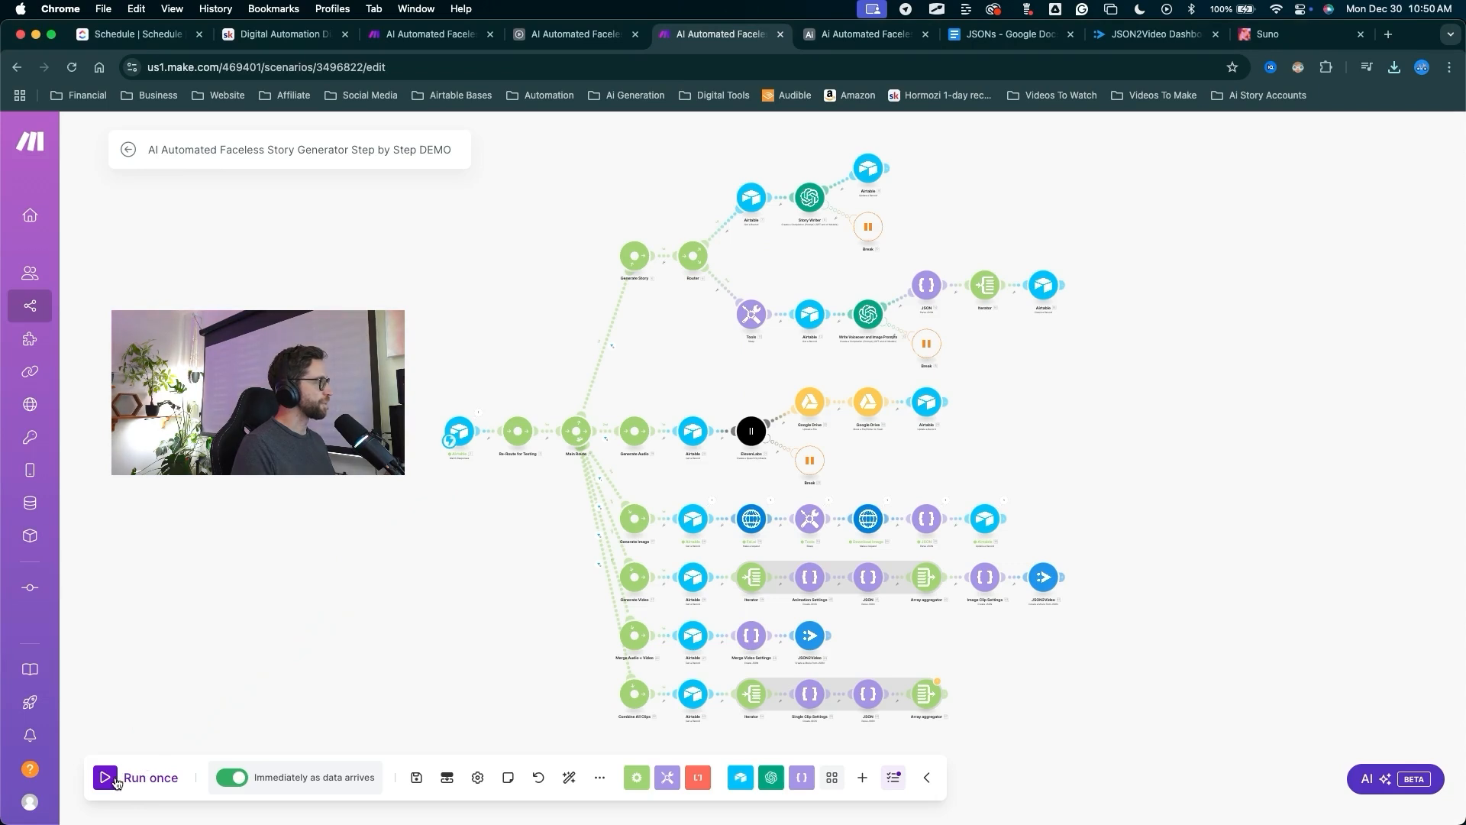
# Run the scenario once despite the aggregator warning, and tick Assemble on the Airtable Assembly record.
pyautogui.click(114, 779)
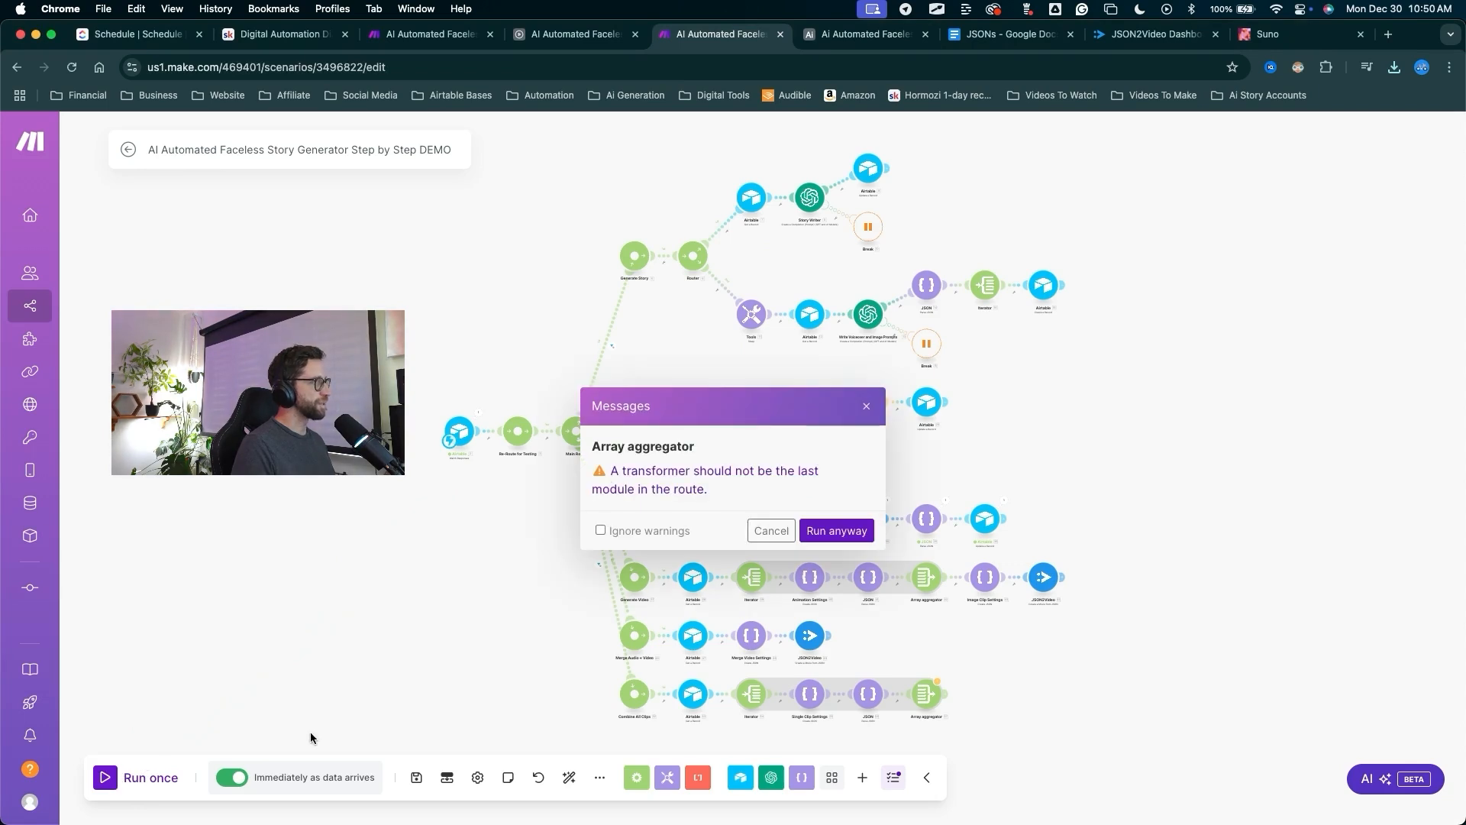
pyautogui.click(836, 530)
pyautogui.click(850, 36)
pyautogui.hotkey('ctrl', 'a')
pyautogui.moveTo(891, 422); pyautogui.dragTo(902, 247)
pyautogui.hotkey('ctrl', 'a')
pyautogui.click(902, 251)
pyautogui.hotkey('ctrl', 'a')
pyautogui.moveTo(820, 395); pyautogui.dragTo(739, 49)
pyautogui.hotkey('ctrl', 'a')
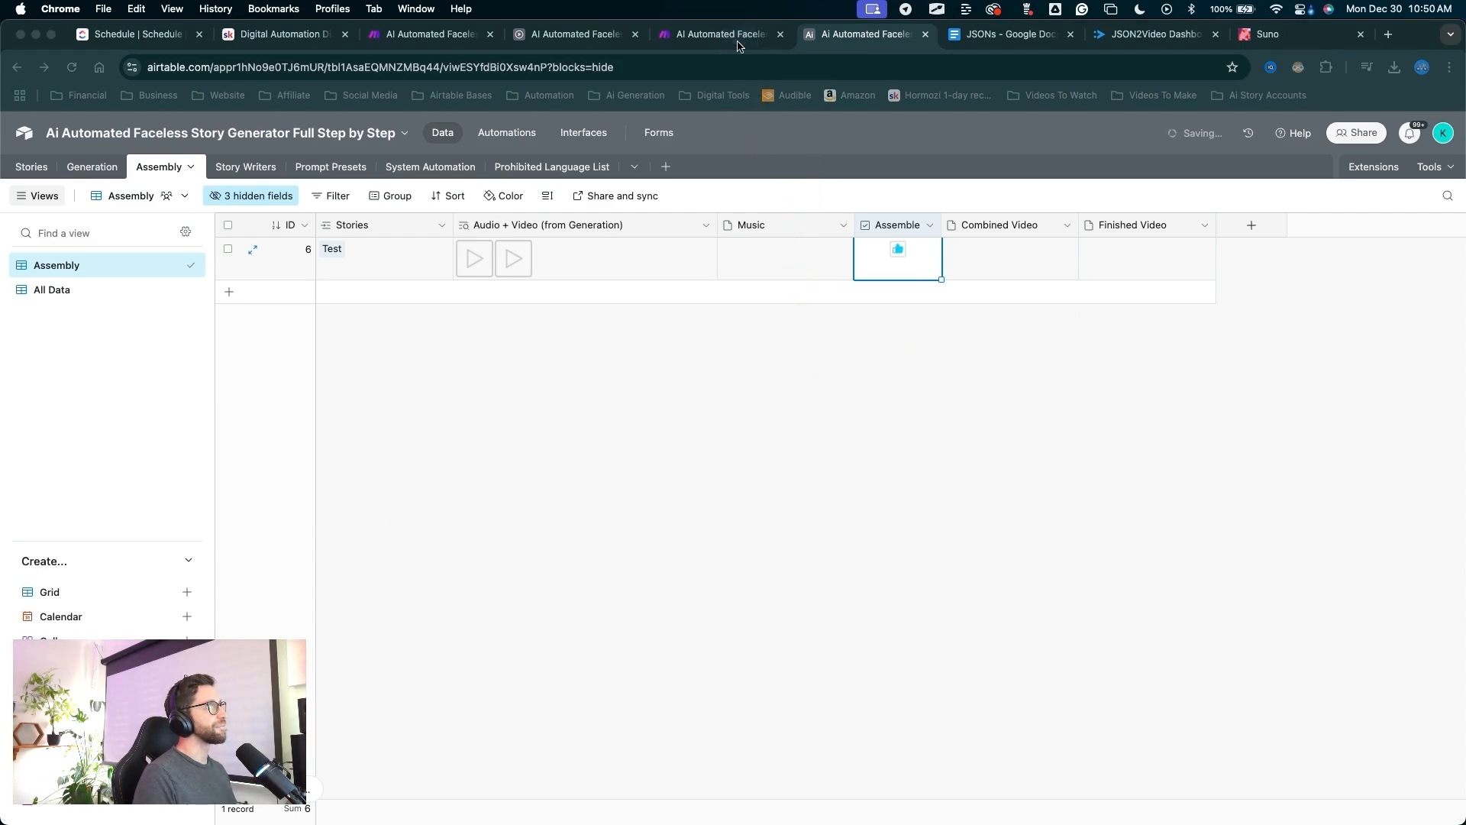
# In Make, bring the Combine All Clips route into view and inspect the Iterator's Array mapping.
pyautogui.click(739, 43)
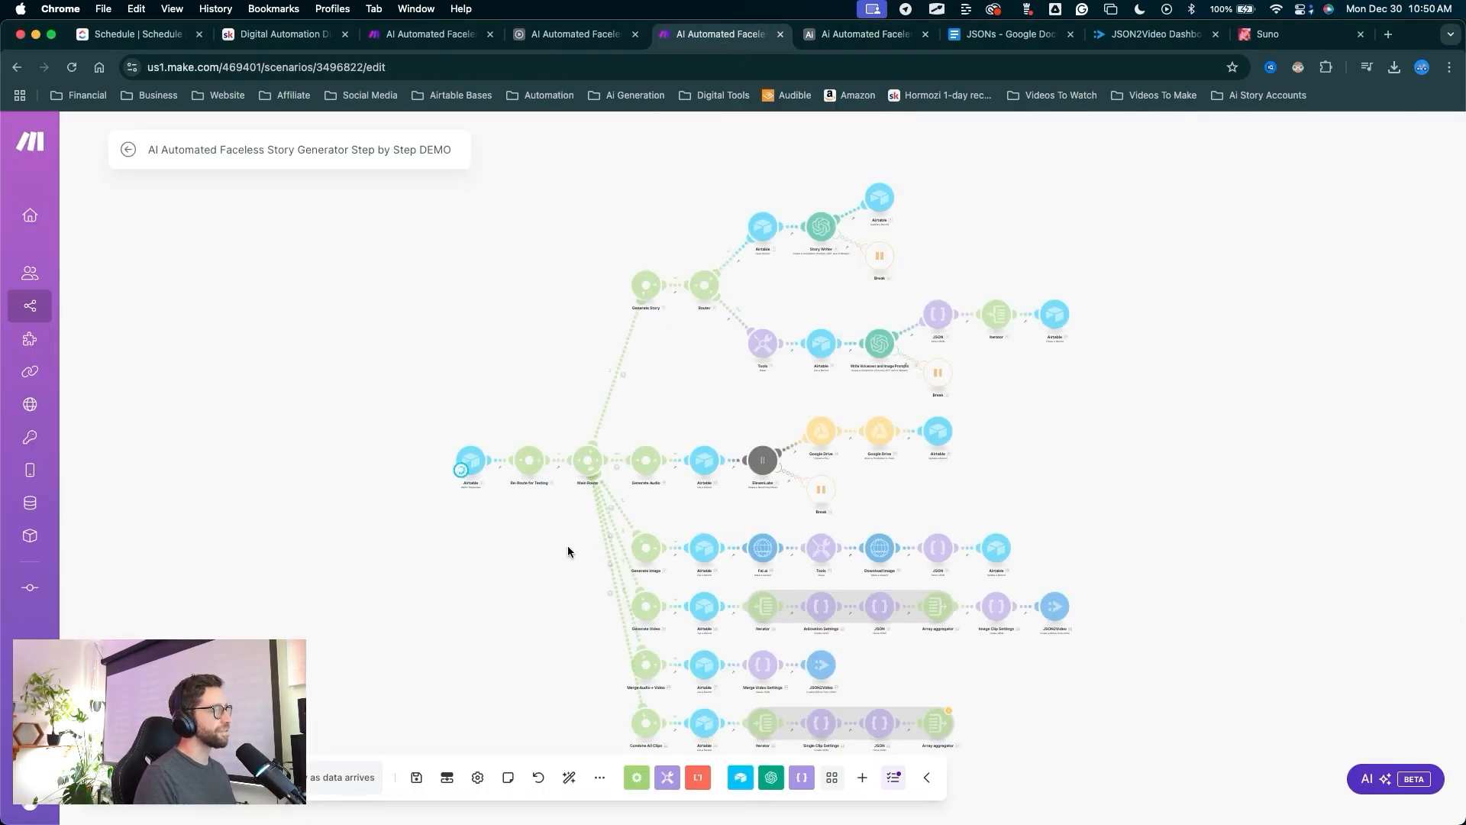
pyautogui.moveTo(629, 626)
pyautogui.mouseDown()
pyautogui.moveTo(589, 440)
pyautogui.moveTo(998, 467)
pyautogui.mouseUp()
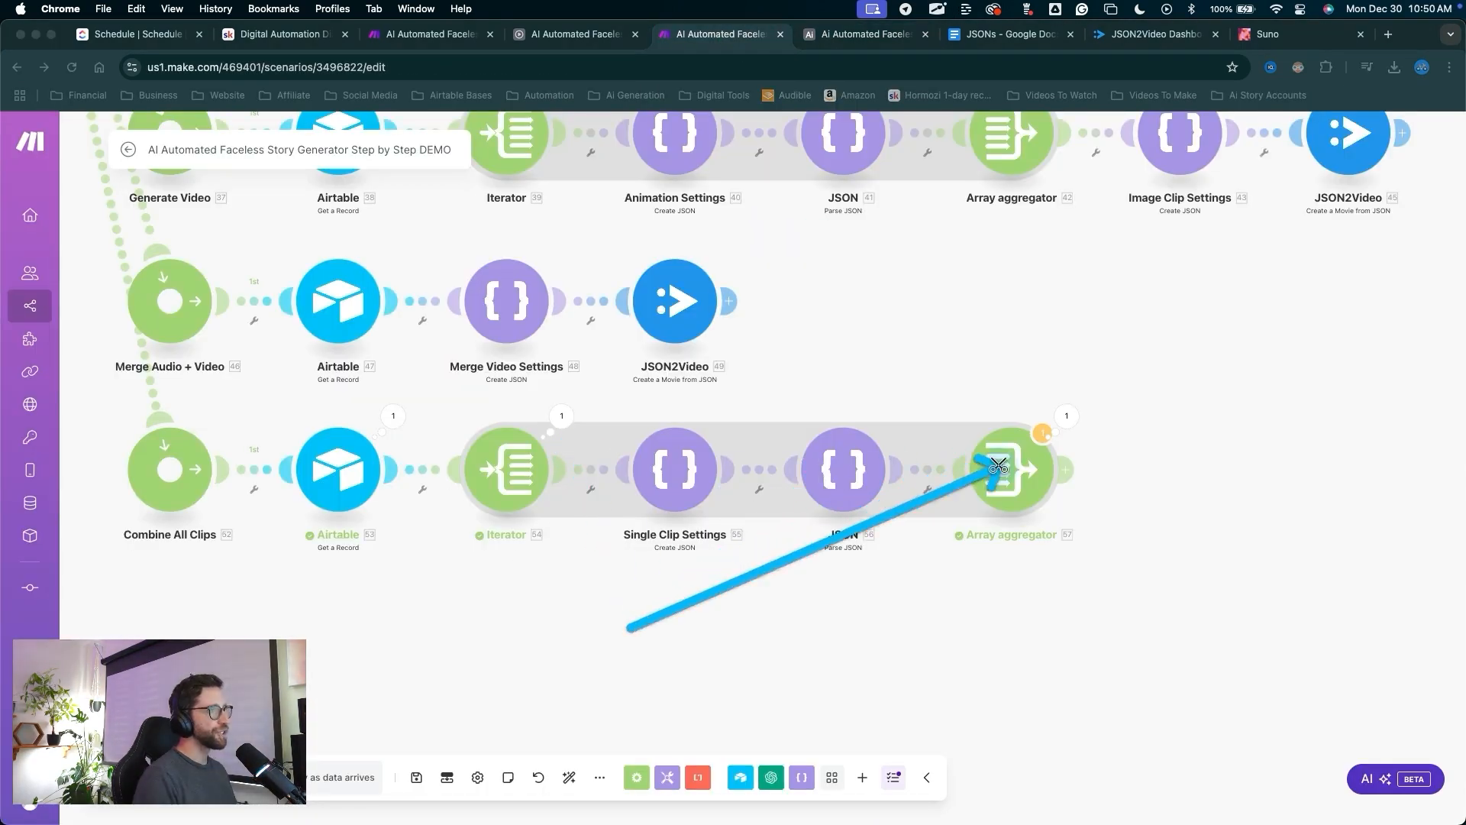
pyautogui.hotkey('ctrl', 'a')
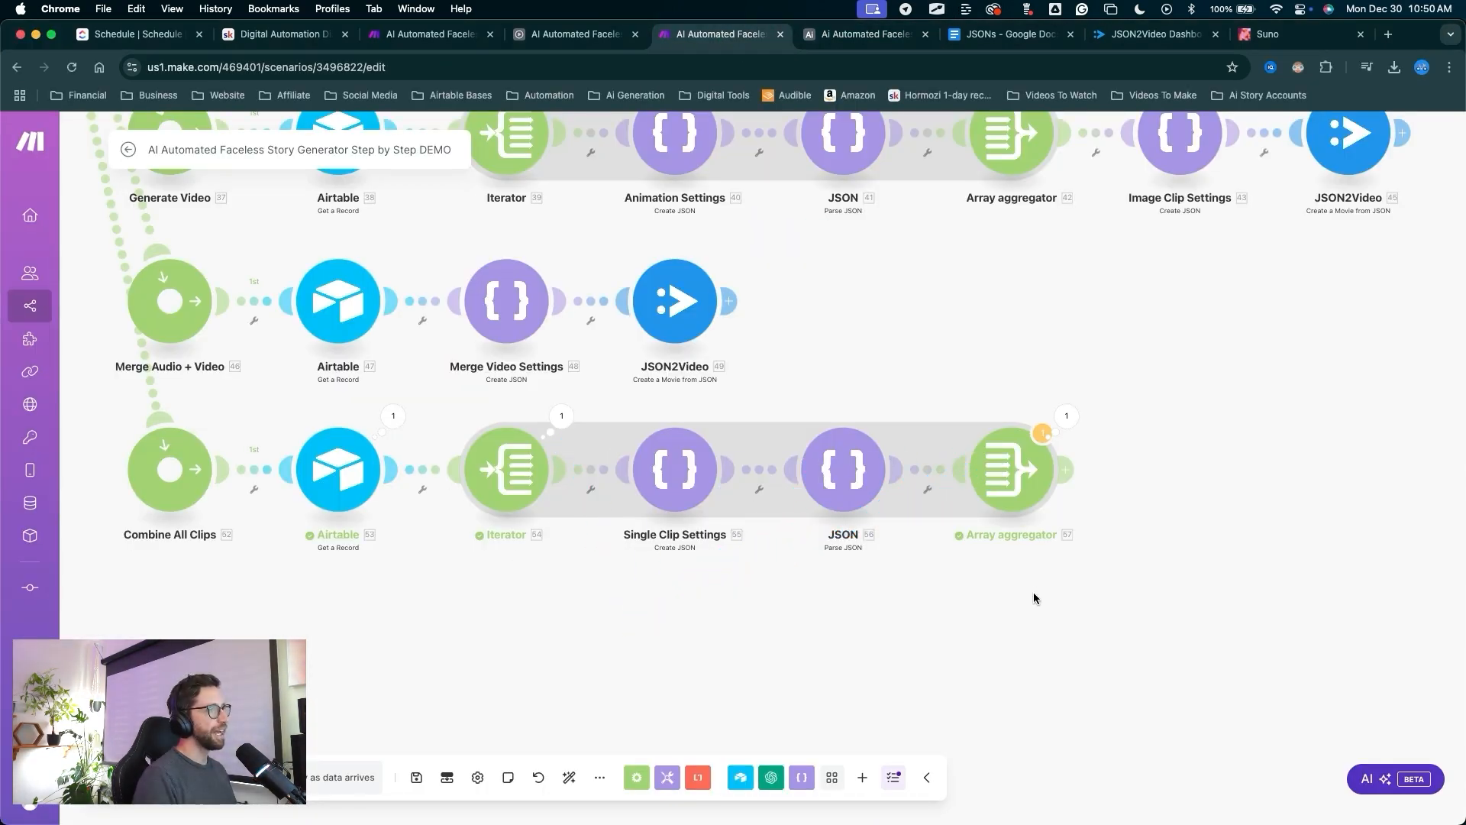
pyautogui.moveTo(1033, 592); pyautogui.dragTo(804, 608)
pyautogui.hotkey('ctrl', 'a')
pyautogui.hotkey('ctrl', 'a')
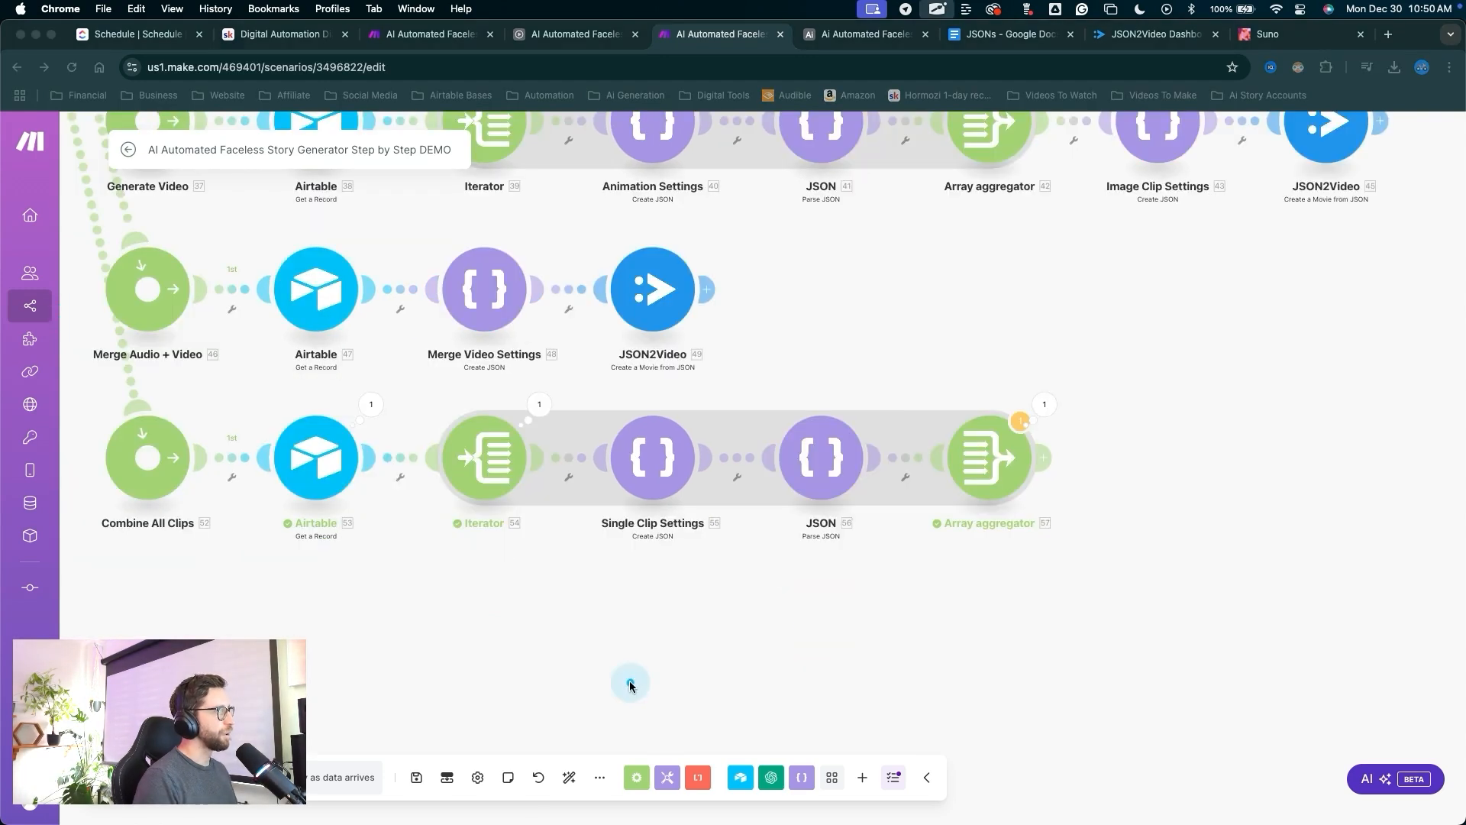
pyautogui.moveTo(630, 685)
pyautogui.mouseDown()
pyautogui.moveTo(609, 557)
pyautogui.moveTo(632, 419)
pyautogui.moveTo(798, 459)
pyautogui.moveTo(618, 469)
pyautogui.moveTo(672, 428)
pyautogui.moveTo(535, 494)
pyautogui.mouseUp()
pyautogui.hotkey('ctrl', 'a')
pyautogui.hotkey('ctrl', 'a')
pyautogui.moveTo(618, 592); pyautogui.dragTo(483, 465)
pyautogui.hotkey('ctrl', 'a')
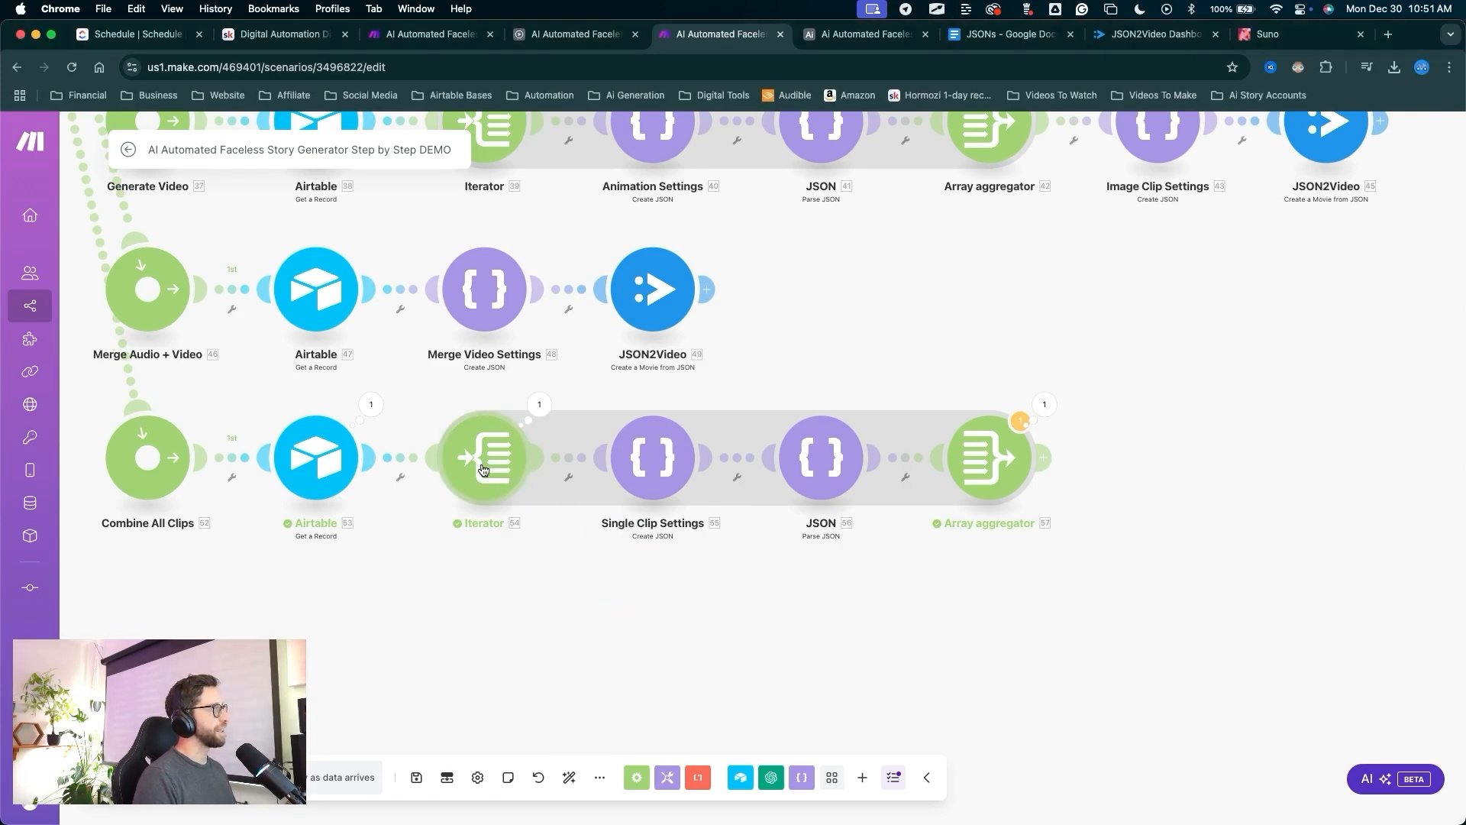
pyautogui.click(482, 467)
pyautogui.click(860, 467)
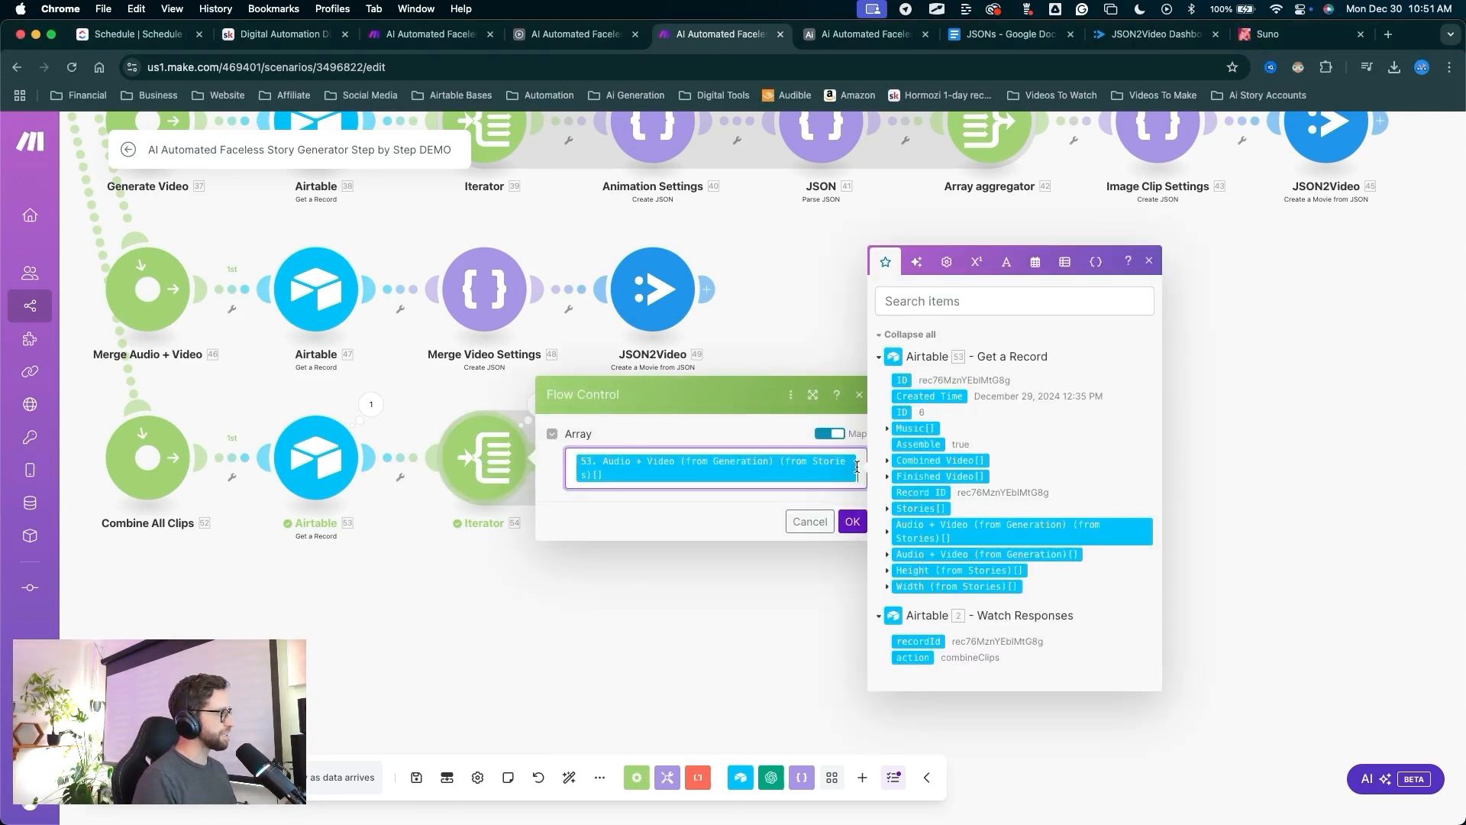
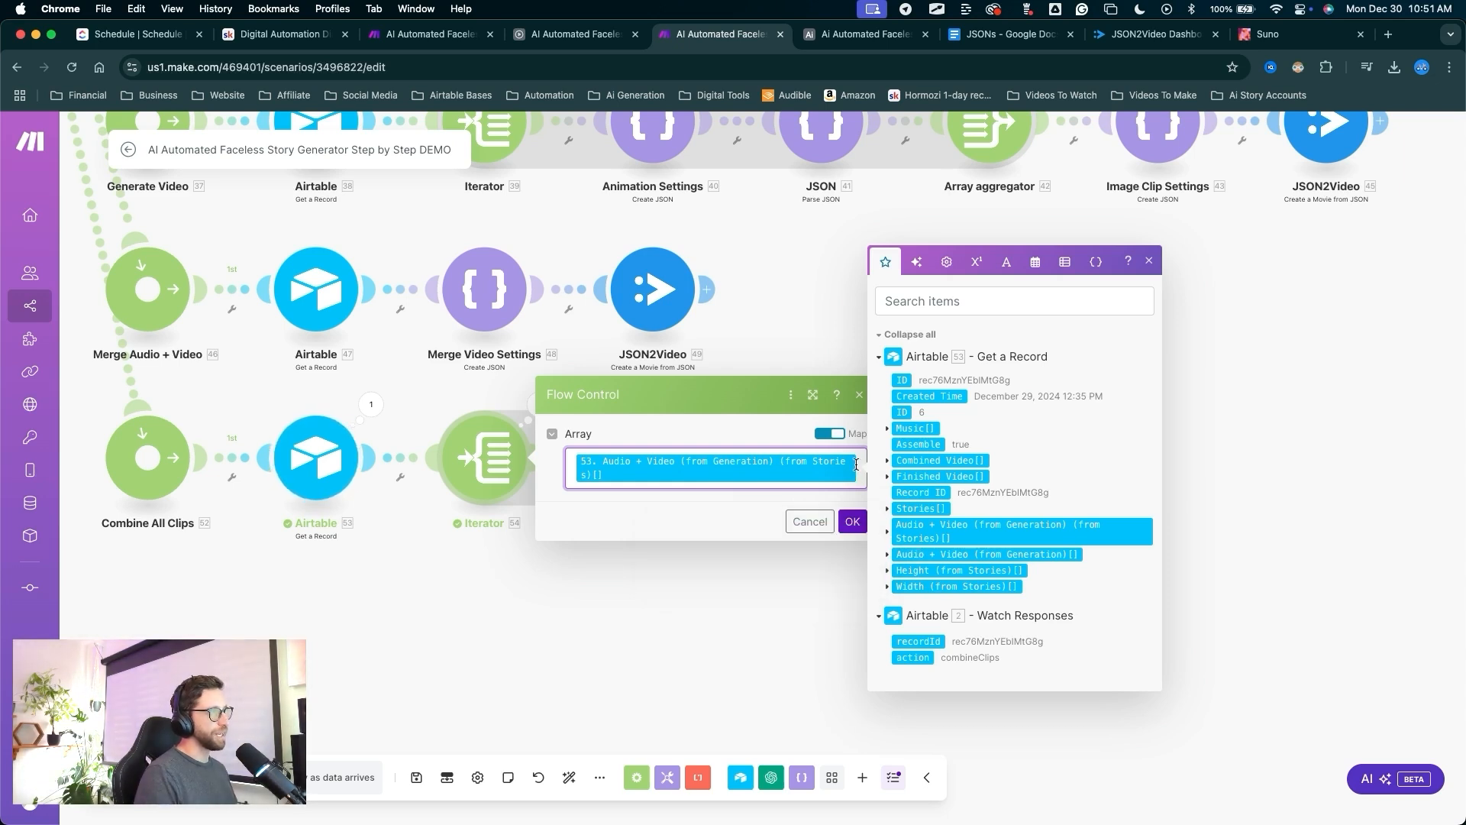
# Replace the Iterator's Array mapping with Audio + Video (from Generation)[].
pyautogui.press('BackSpace')
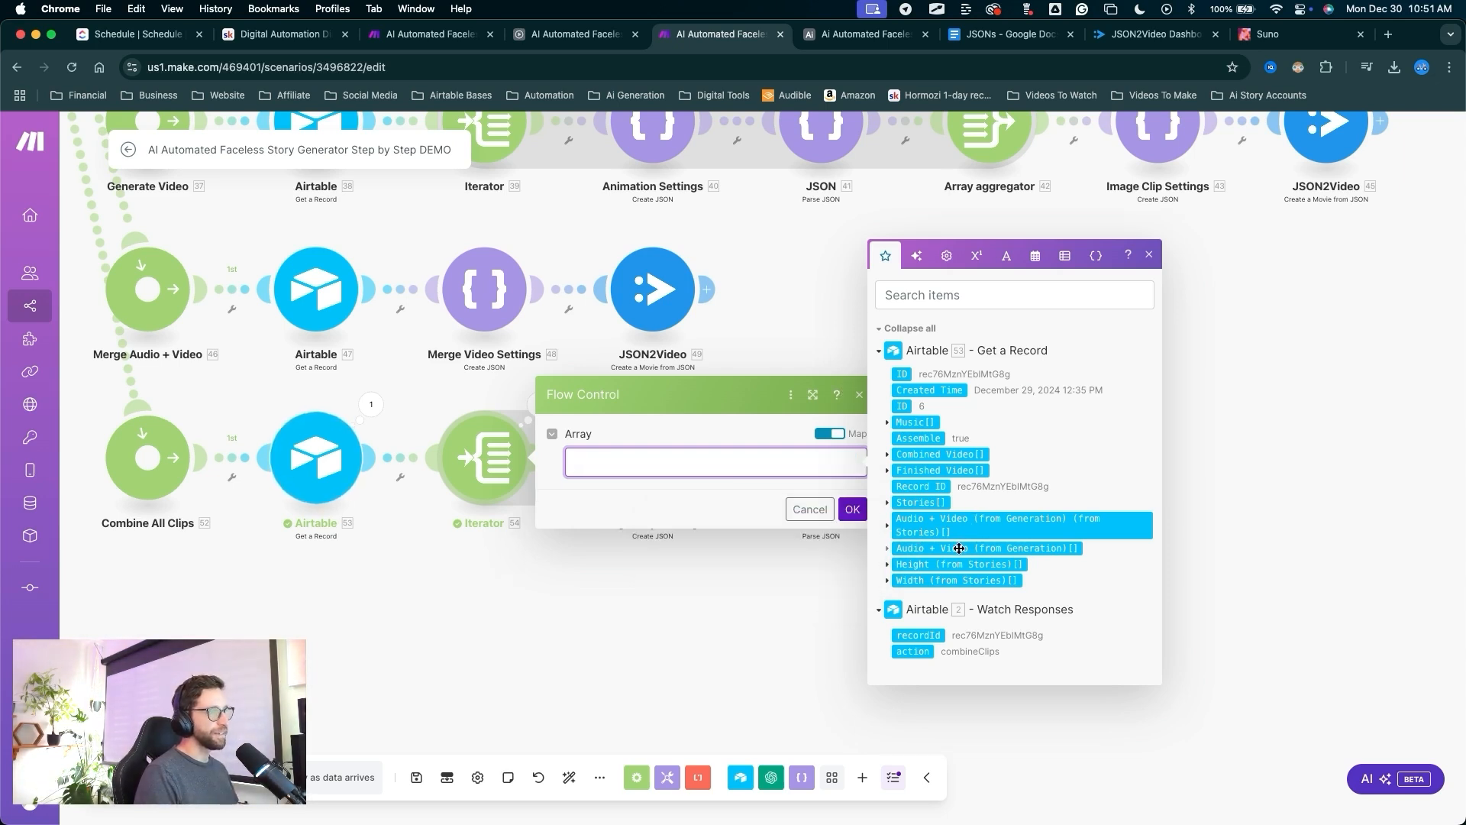
pyautogui.moveTo(959, 548); pyautogui.dragTo(714, 462)
pyautogui.click(432, 605)
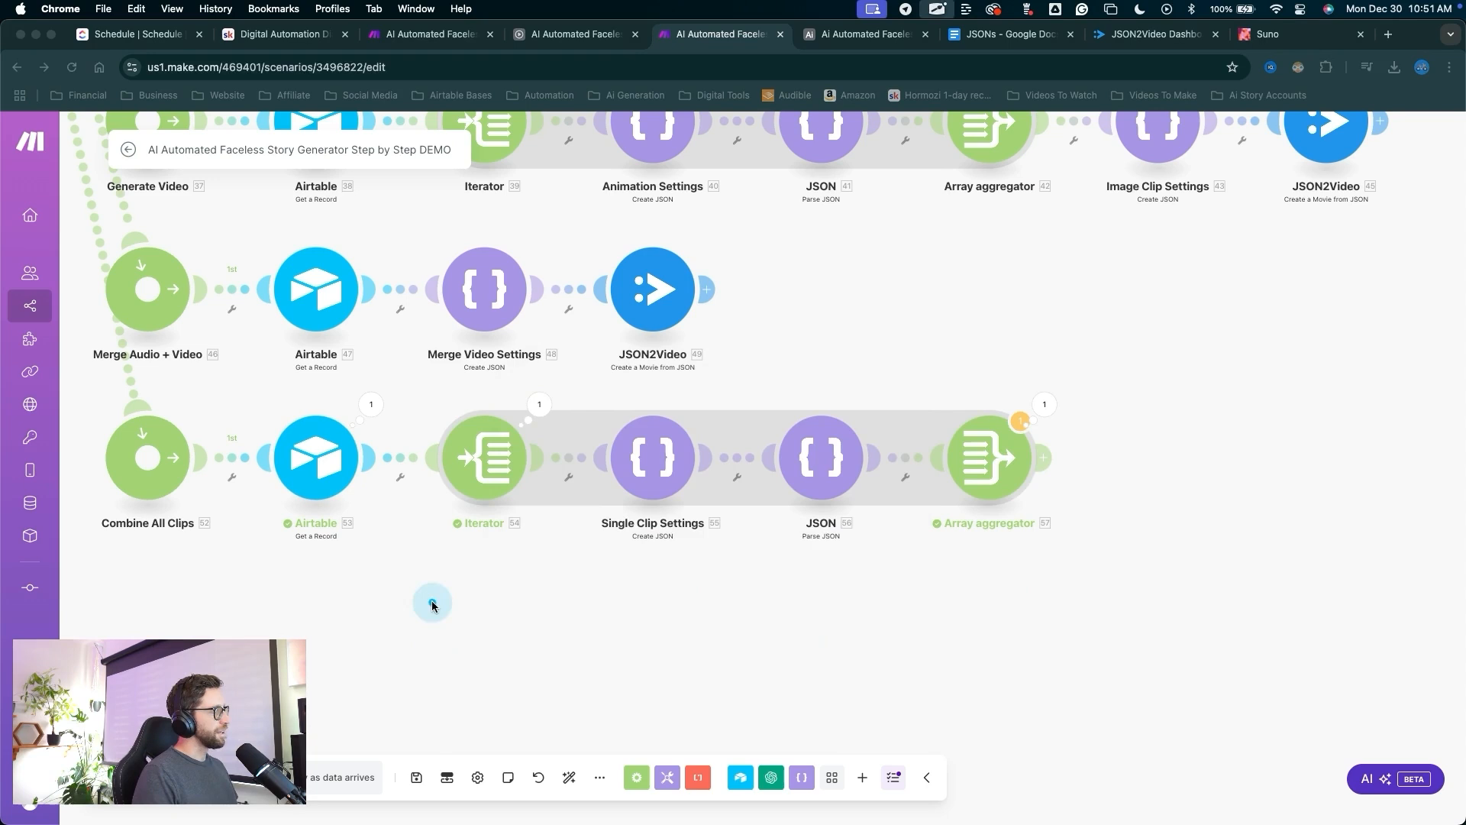
# Save the scenario despite the warning, then check the Assembly table in Airtable.
pyautogui.click(416, 777)
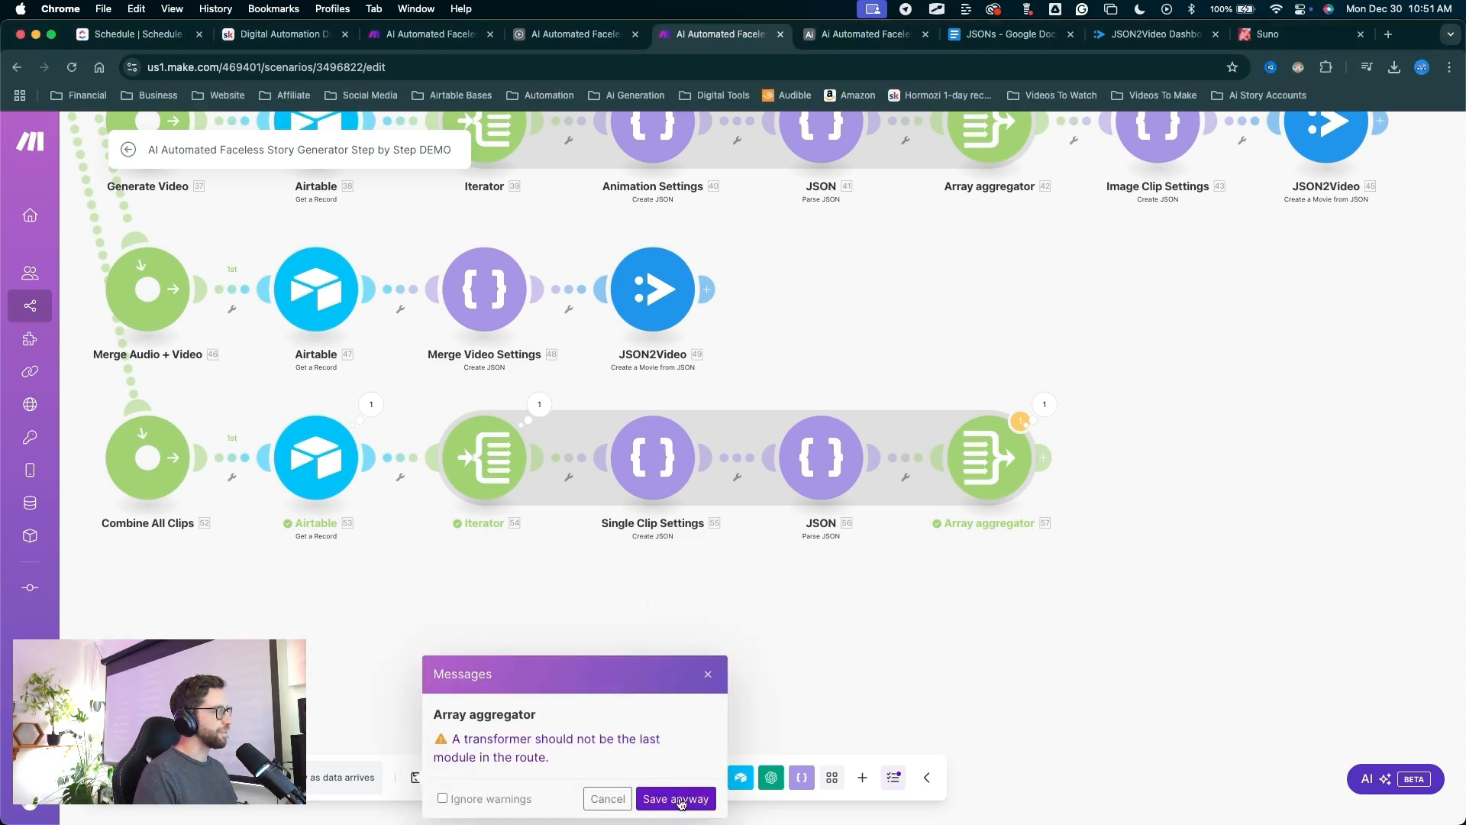
pyautogui.click(676, 799)
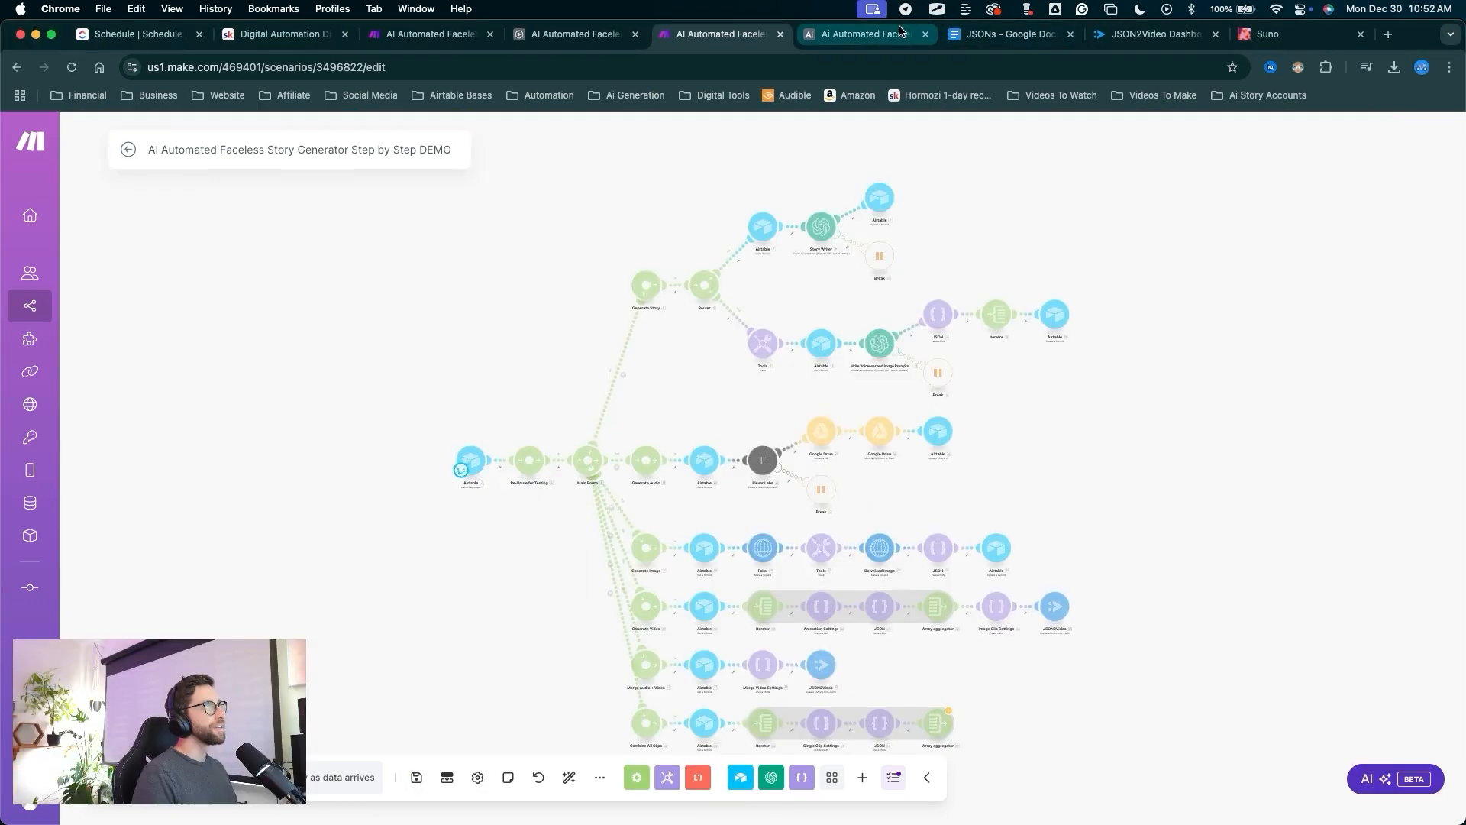
pyautogui.click(901, 32)
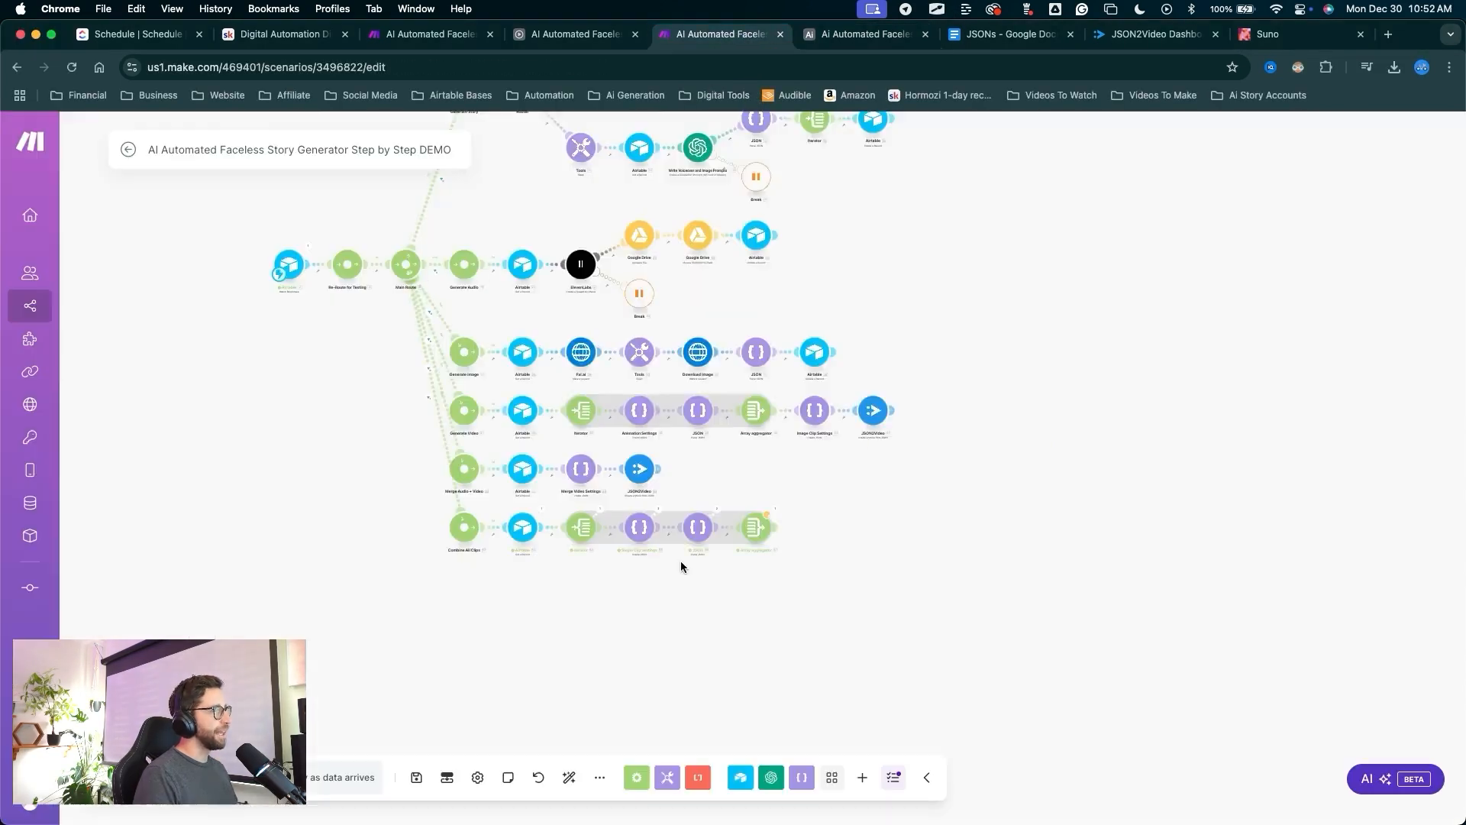
# Have the Array aggregator collect the JSON - Parse JSON [56] elements, then add a module after it.
pyautogui.scroll(5, 680, 563)
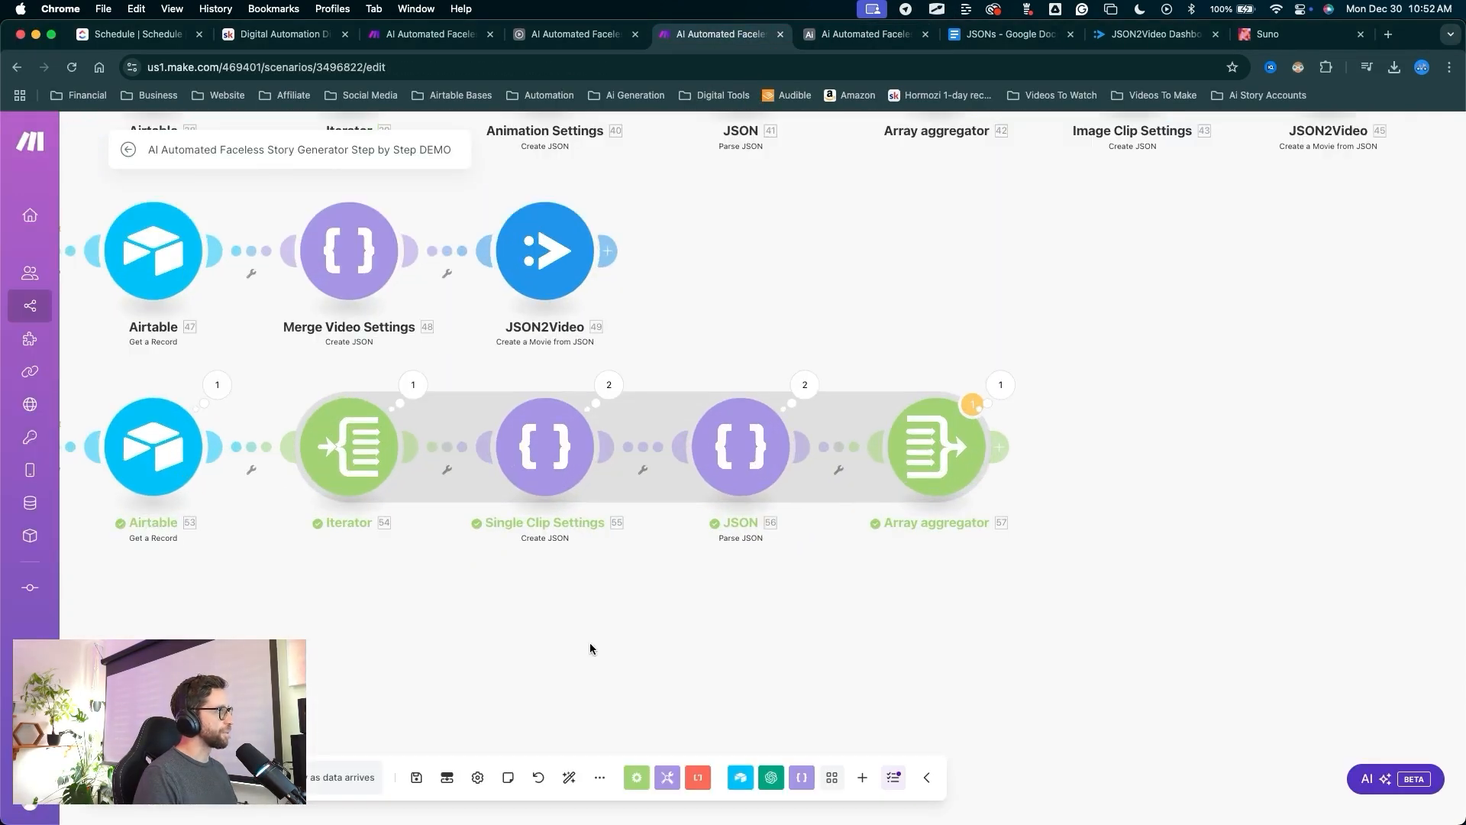
pyautogui.moveTo(574, 646)
pyautogui.mouseDown()
pyautogui.moveTo(411, 388)
pyautogui.moveTo(617, 418)
pyautogui.moveTo(615, 399)
pyautogui.moveTo(772, 382)
pyautogui.moveTo(565, 369)
pyautogui.moveTo(768, 374)
pyautogui.moveTo(918, 460)
pyautogui.mouseUp()
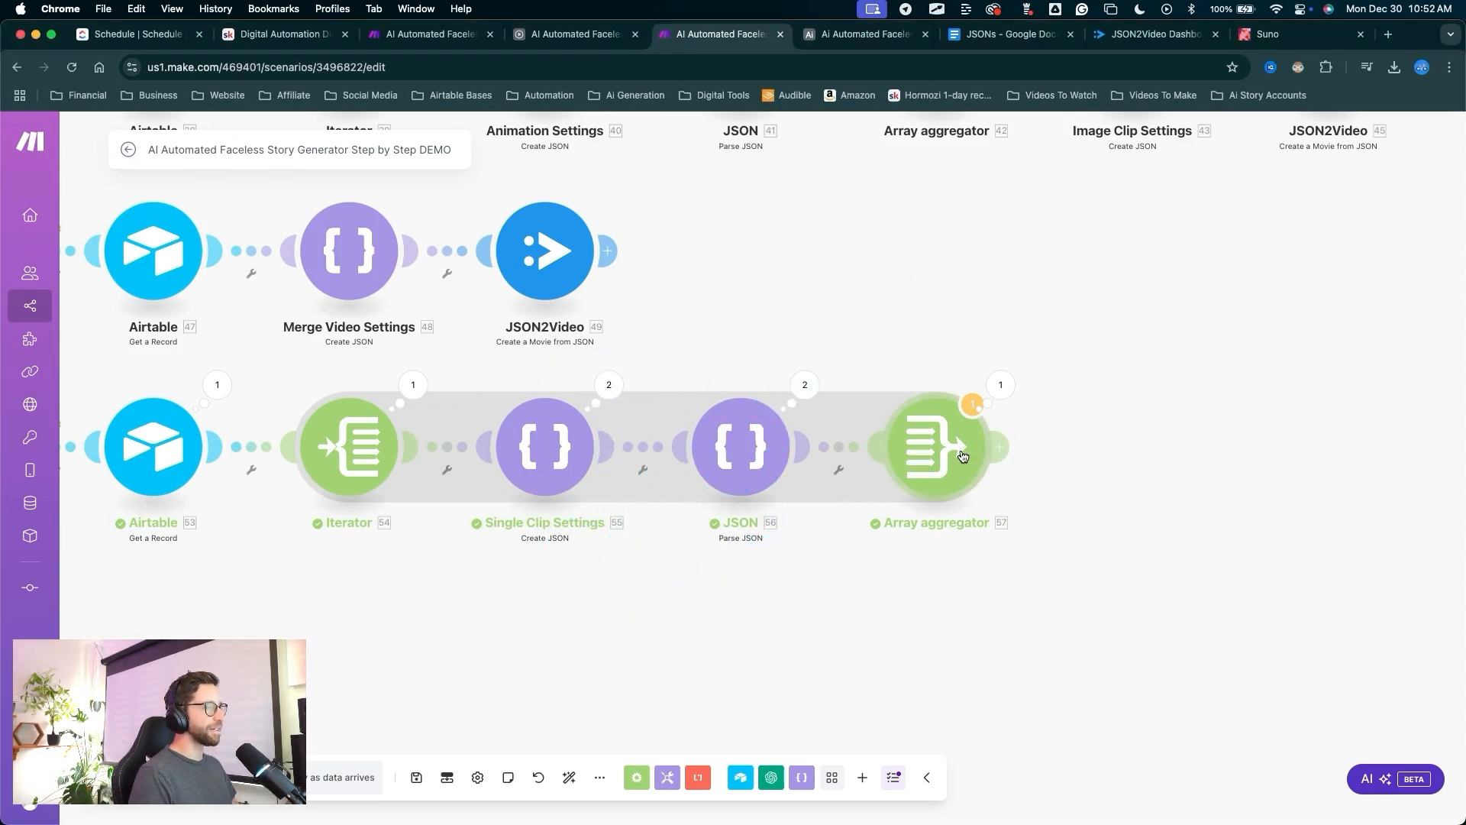
pyautogui.click(954, 456)
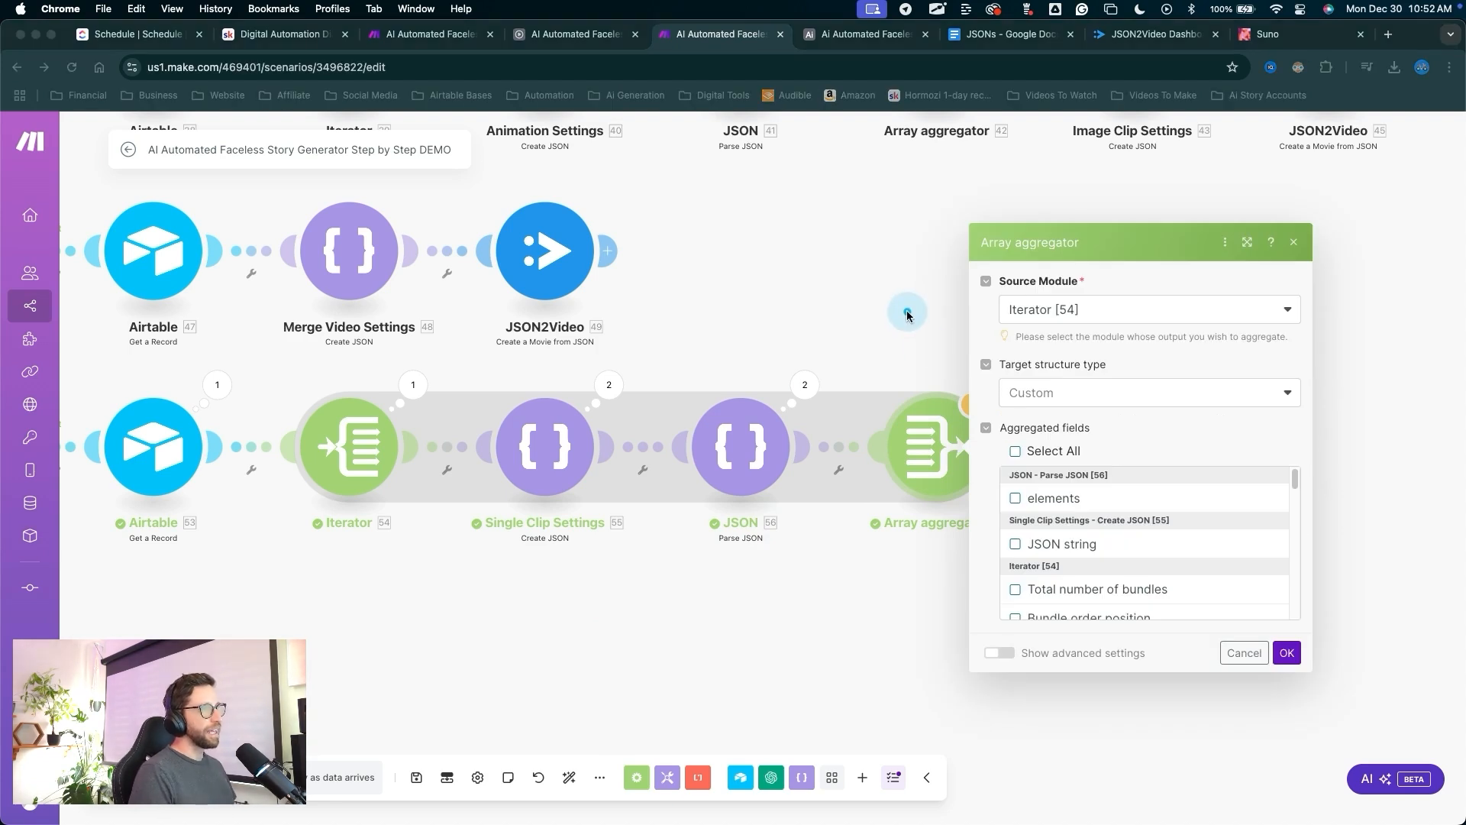
pyautogui.moveTo(997, 353); pyautogui.dragTo(1005, 477)
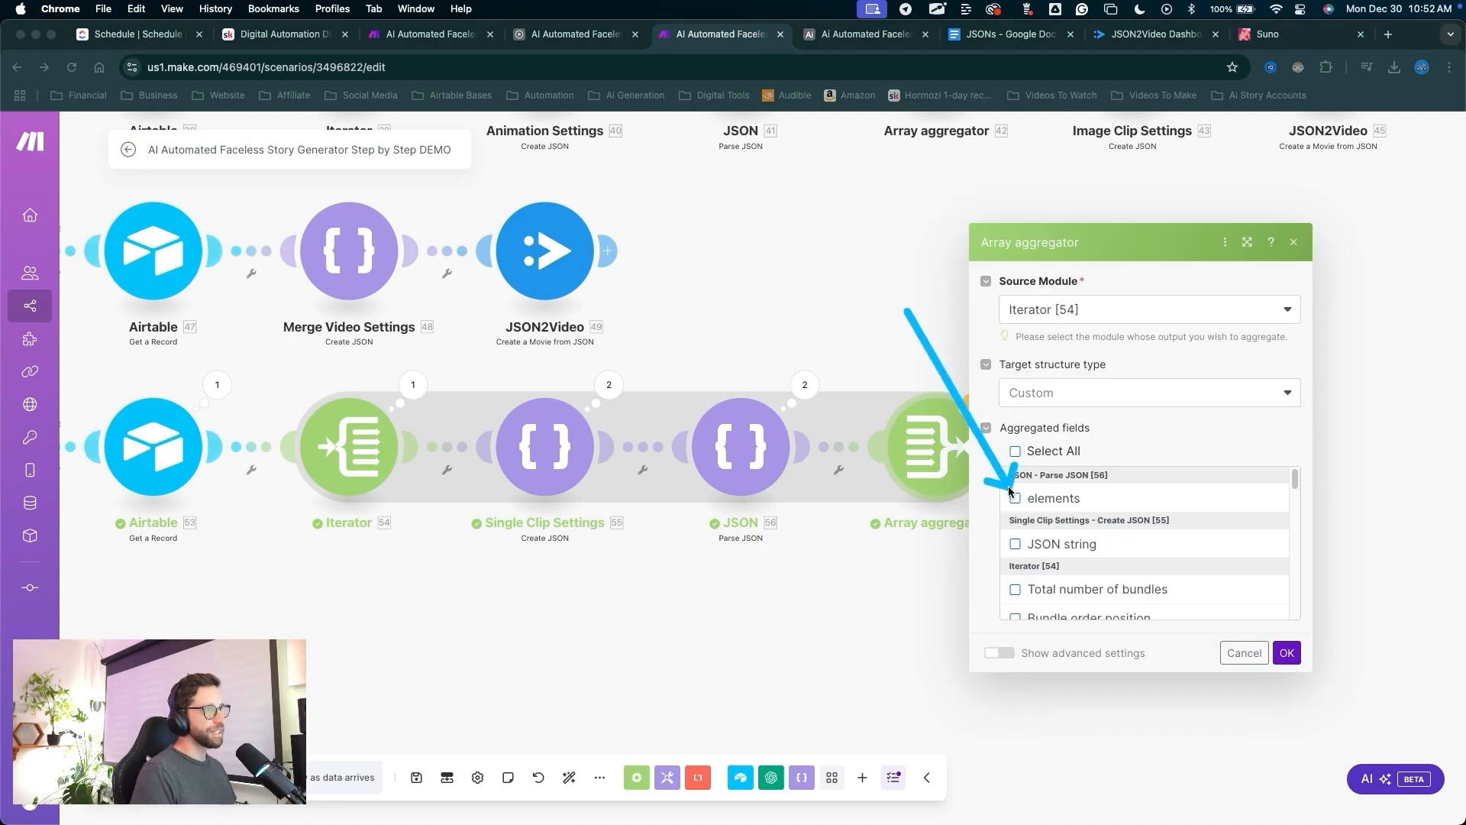
pyautogui.click(1014, 497)
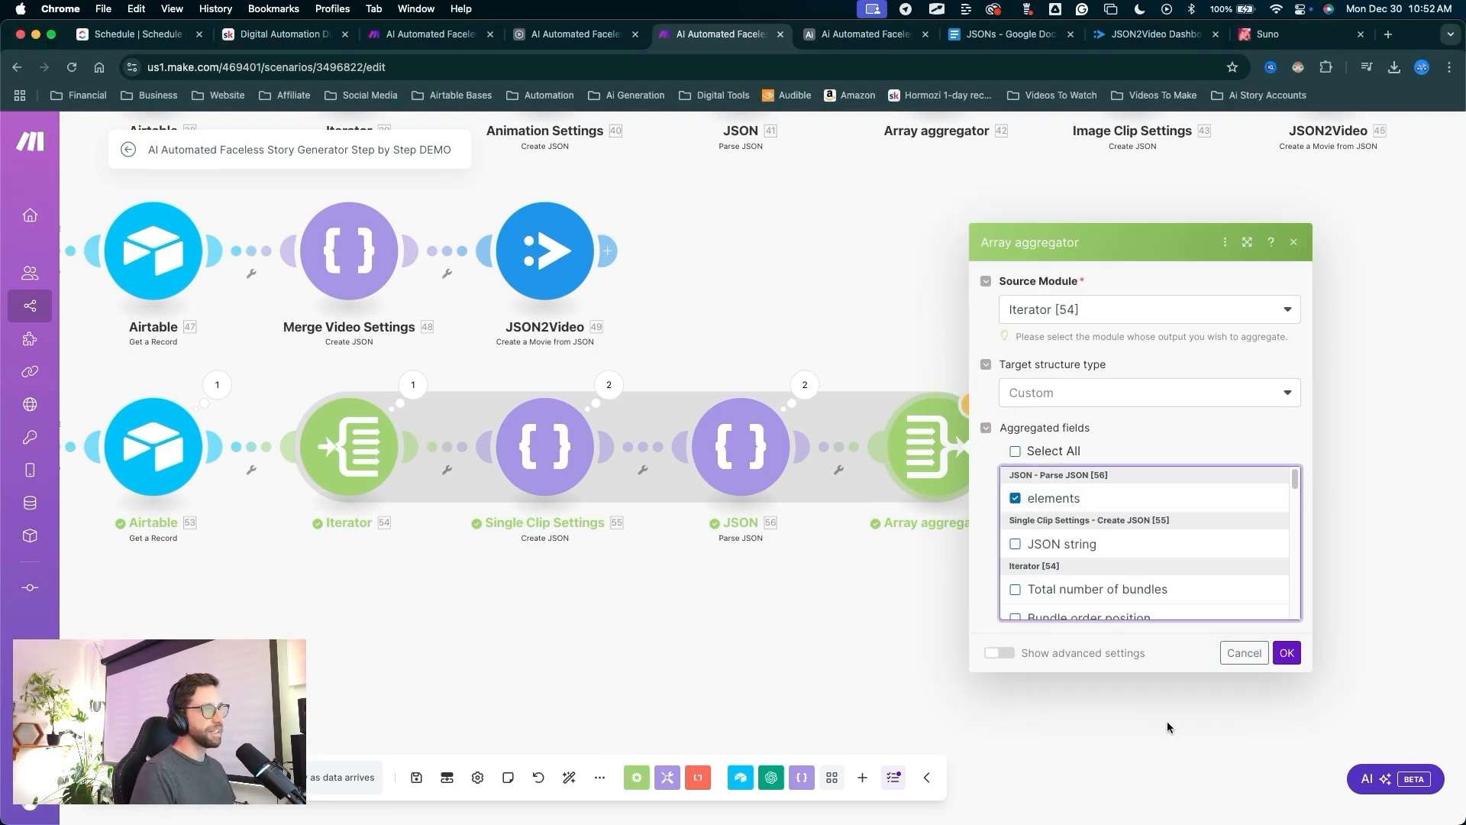
pyautogui.moveTo(1176, 765)
pyautogui.mouseDown()
pyautogui.moveTo(1280, 665)
pyautogui.moveTo(1014, 446)
pyautogui.mouseUp()
pyautogui.click(1285, 657)
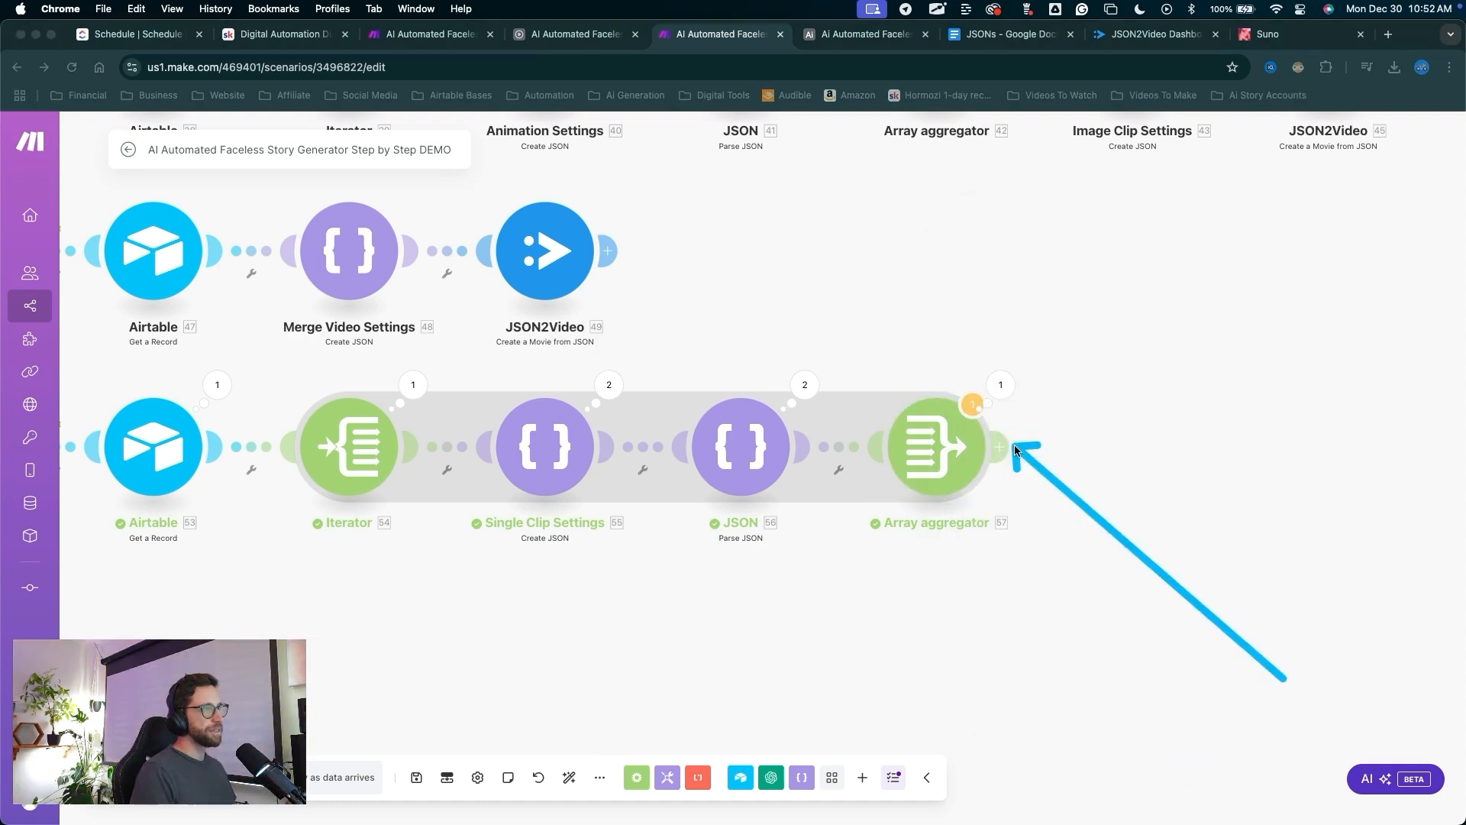
pyautogui.click(1002, 448)
# Make the new module a JSON Create JSON step and start a Combine Clip Settings data structure.
pyautogui.click(1195, 396)
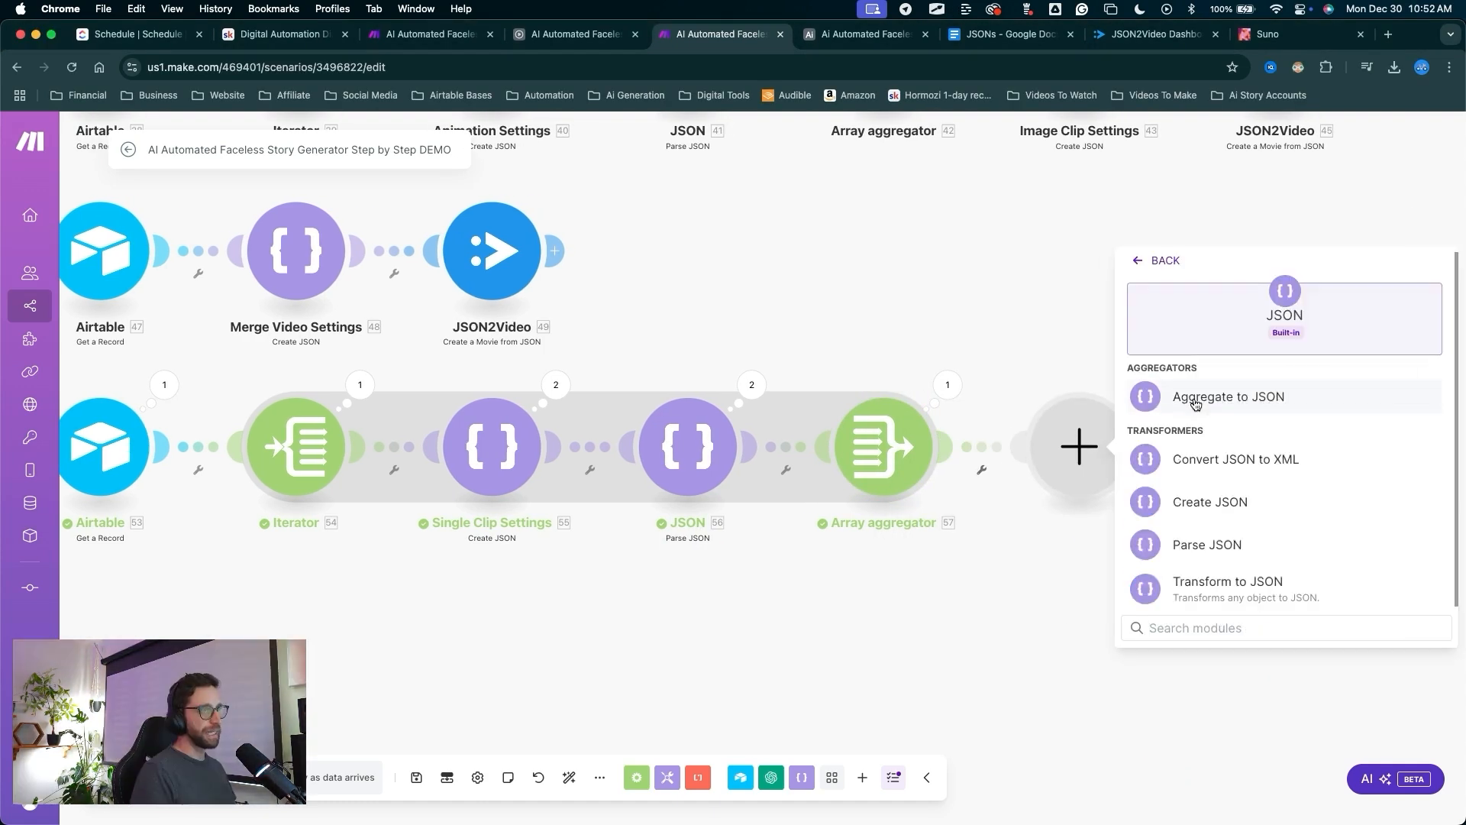
pyautogui.moveTo(1320, 451); pyautogui.dragTo(1236, 497)
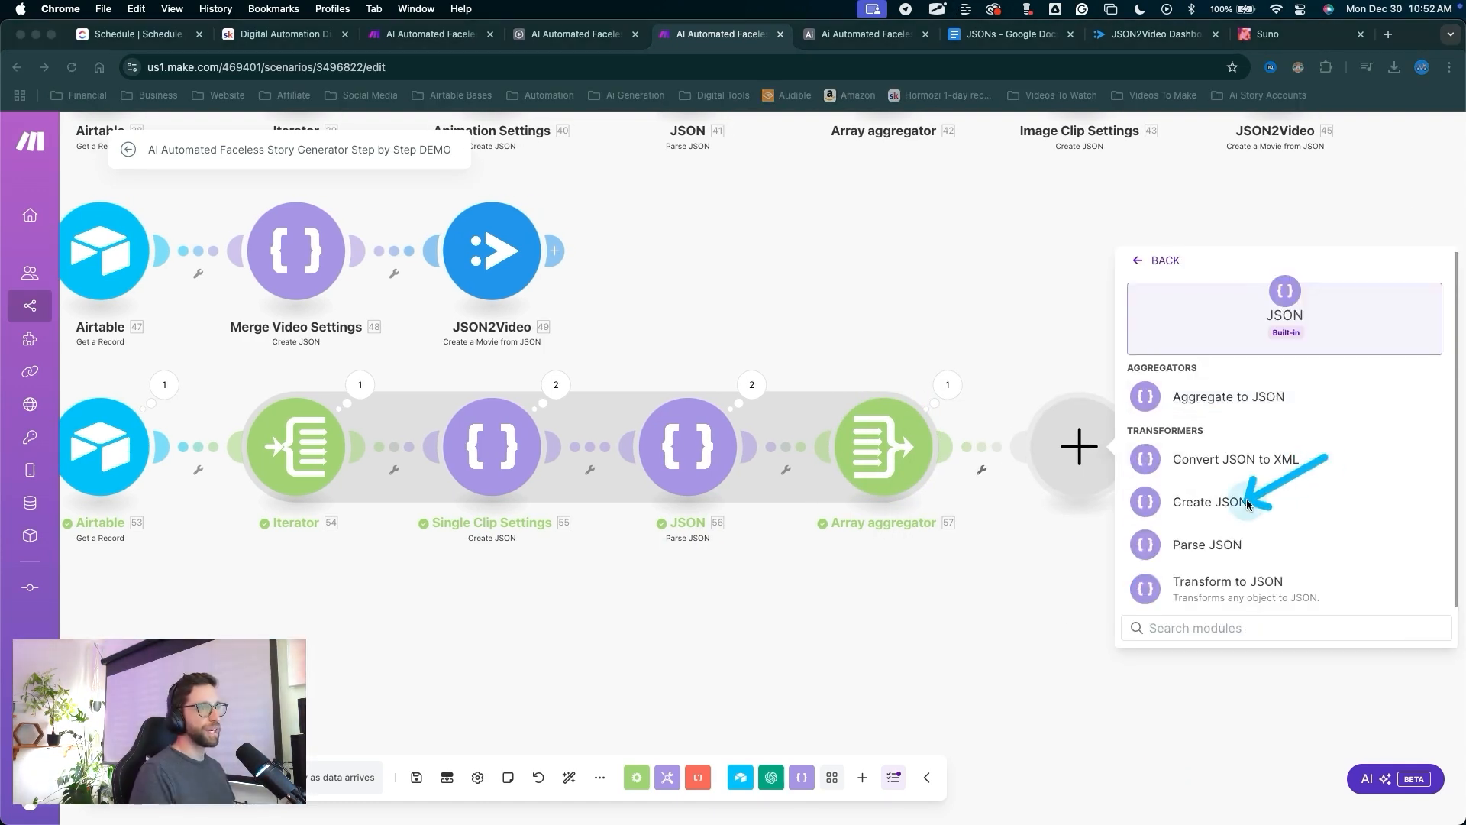
pyautogui.click(1224, 503)
pyautogui.moveTo(932, 672); pyautogui.dragTo(1082, 428)
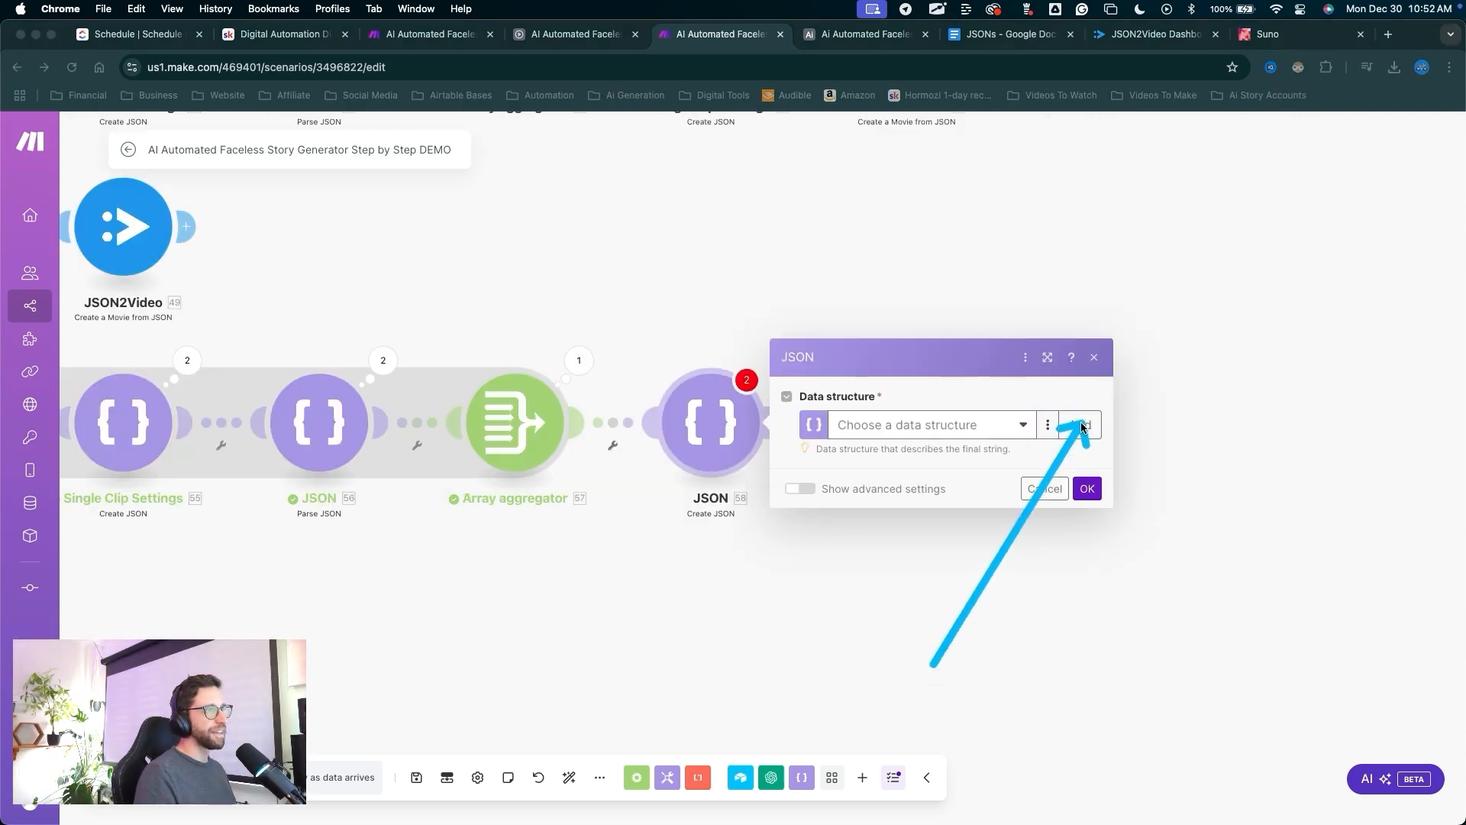
pyautogui.click(1081, 426)
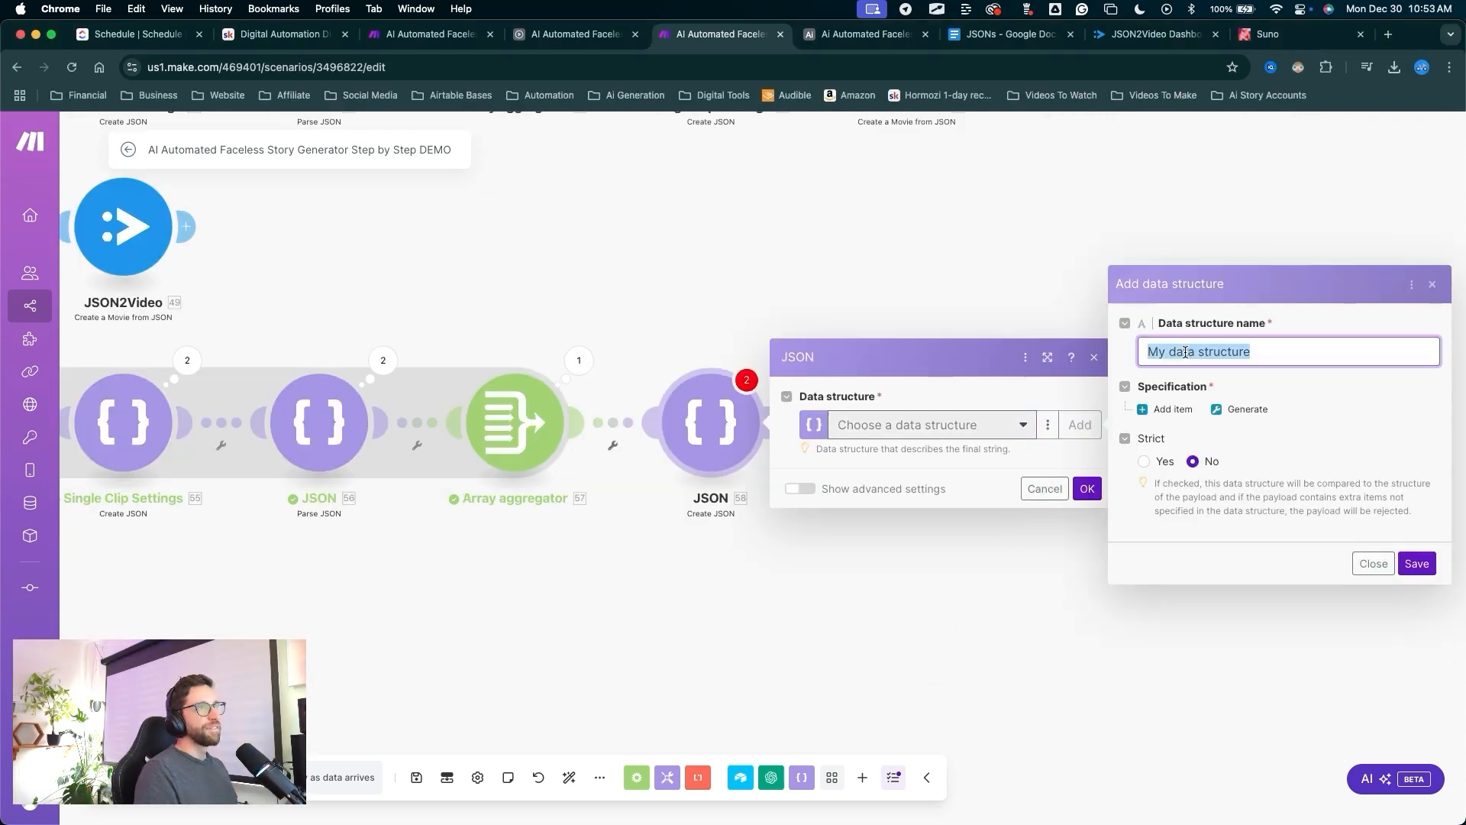
pyautogui.click(997, 34)
pyautogui.scroll(-15, 690, 454)
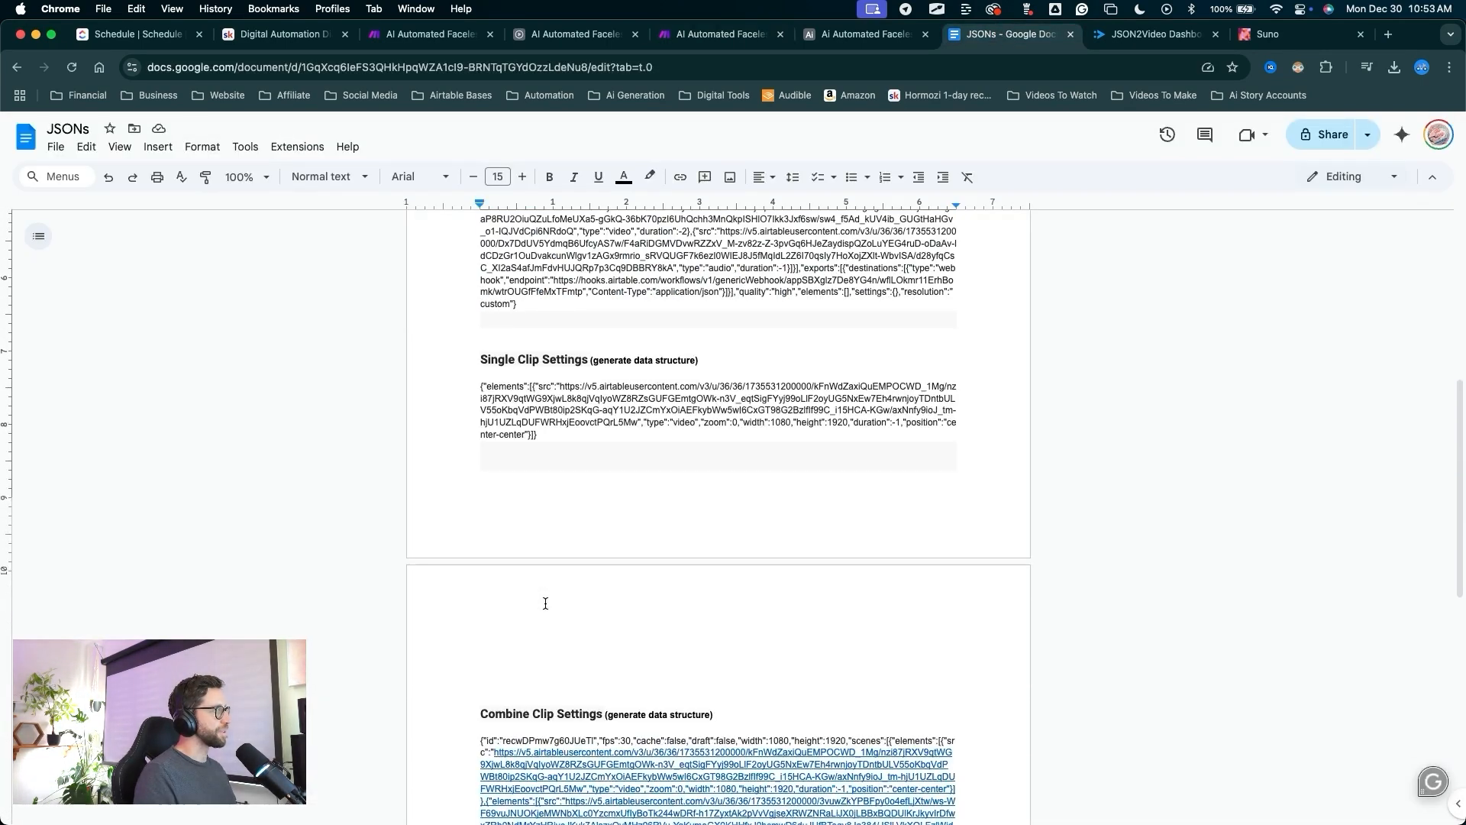
pyautogui.scroll(2, 574, 479)
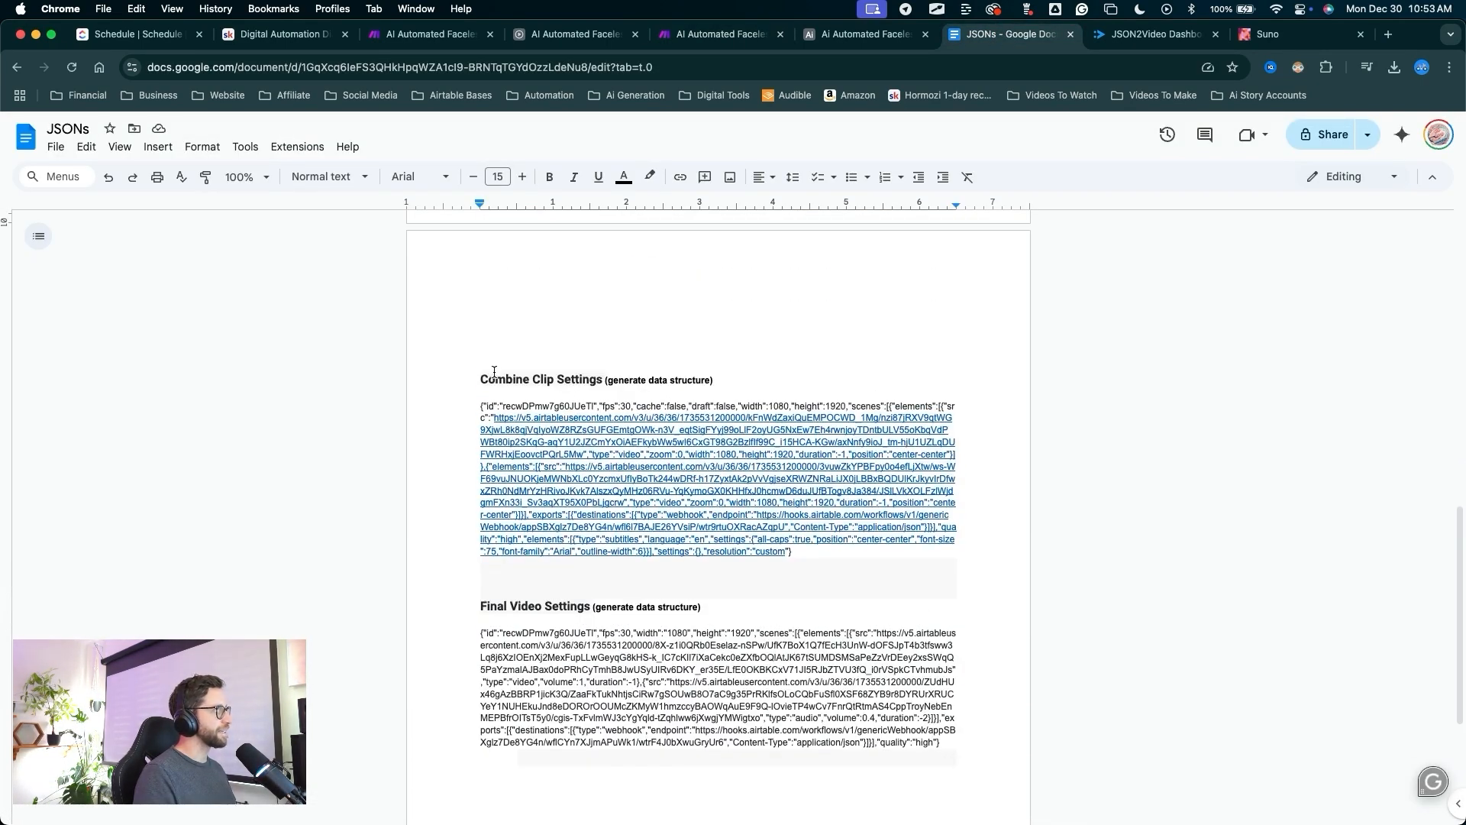
pyautogui.moveTo(483, 380); pyautogui.dragTo(603, 380)
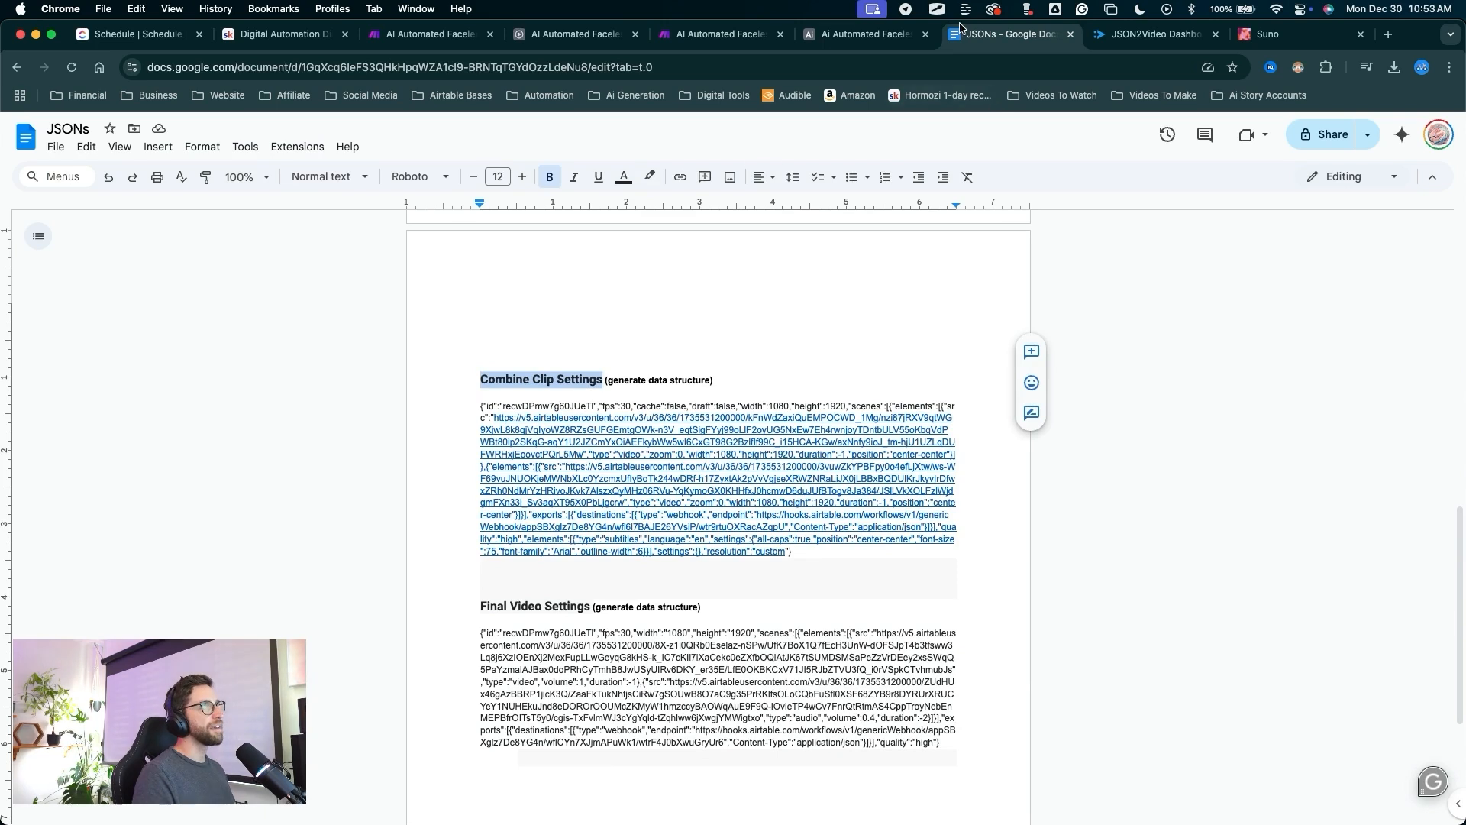
pyautogui.click(733, 35)
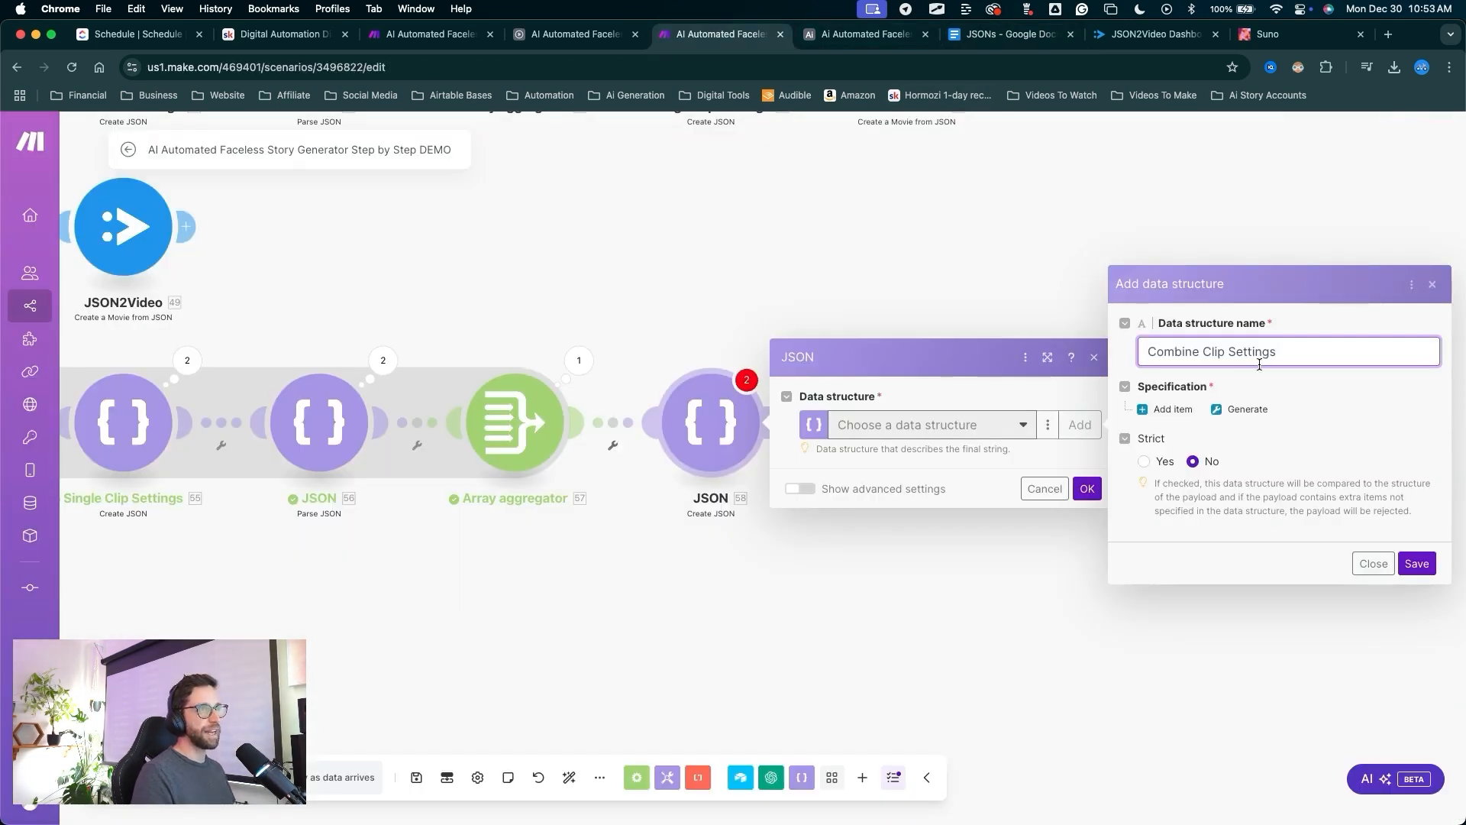
# Generate the Combine Clip Settings structure from the doc's sample JSON and save it.
pyautogui.click(1241, 409)
pyautogui.click(1008, 34)
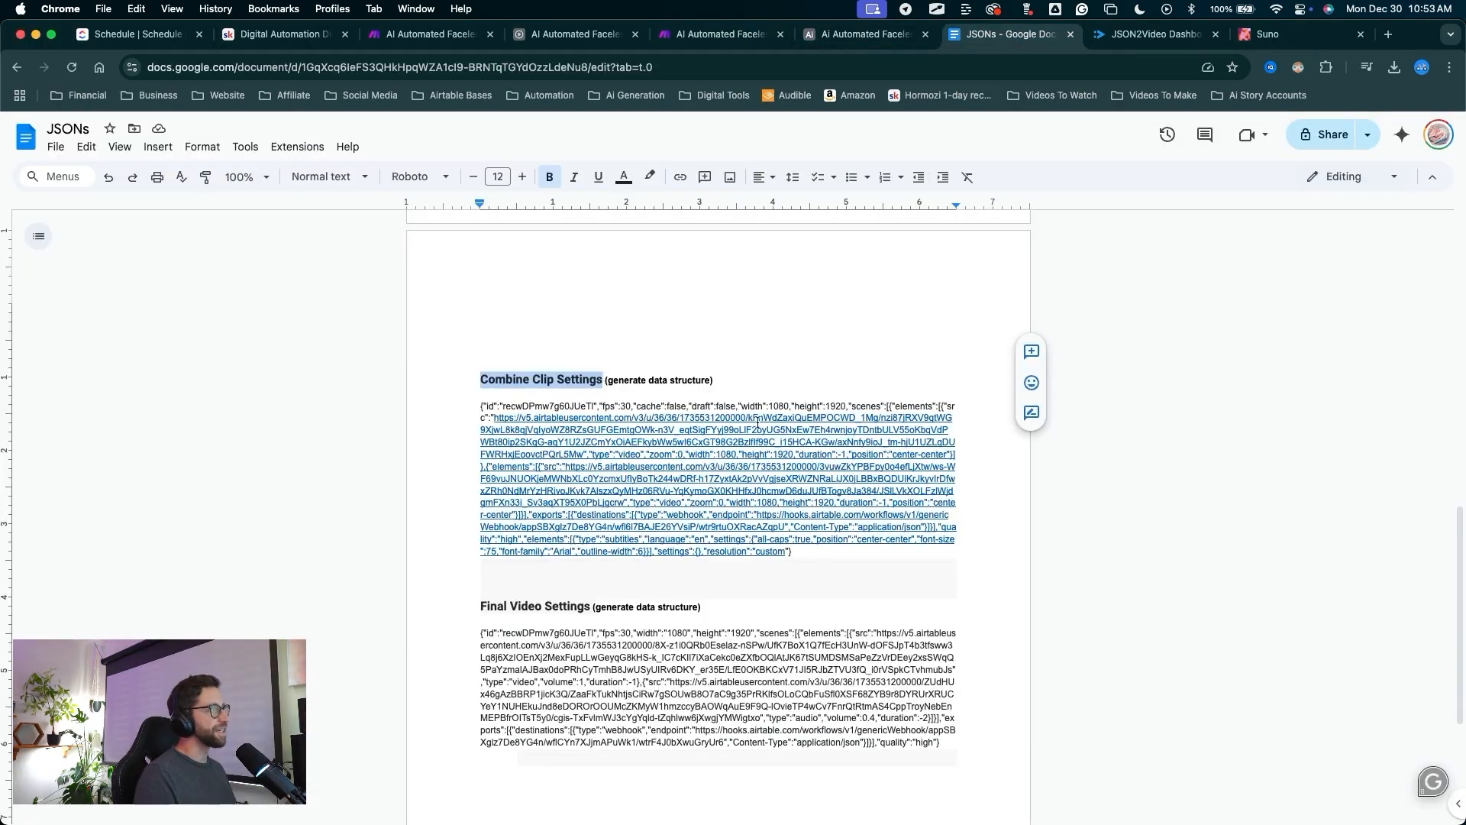
pyautogui.moveTo(793, 550); pyautogui.dragTo(481, 406)
pyautogui.click(718, 35)
pyautogui.click(942, 422)
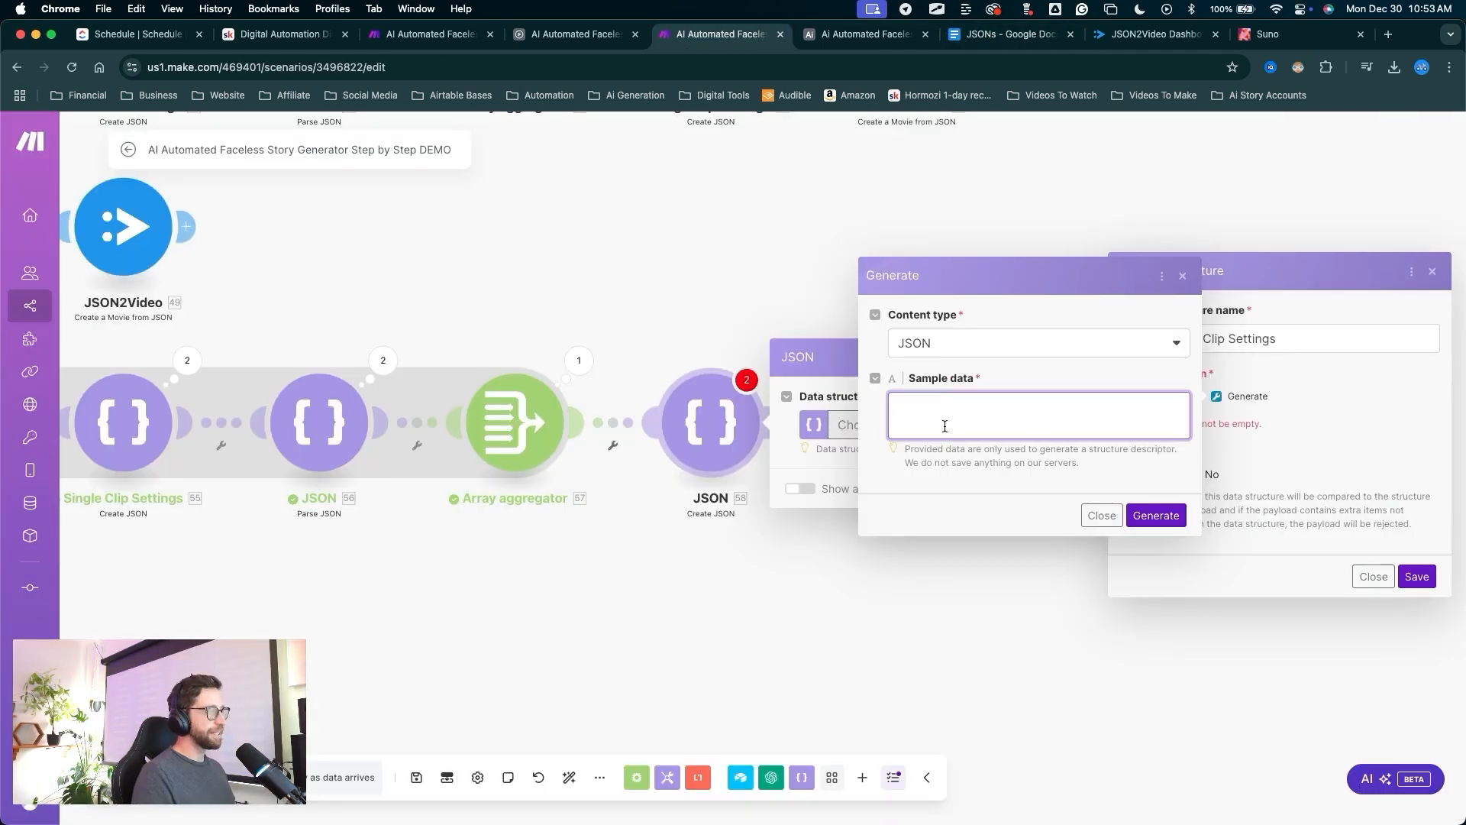
pyautogui.press('super+v')
pyautogui.moveTo(1008, 641); pyautogui.dragTo(966, 422)
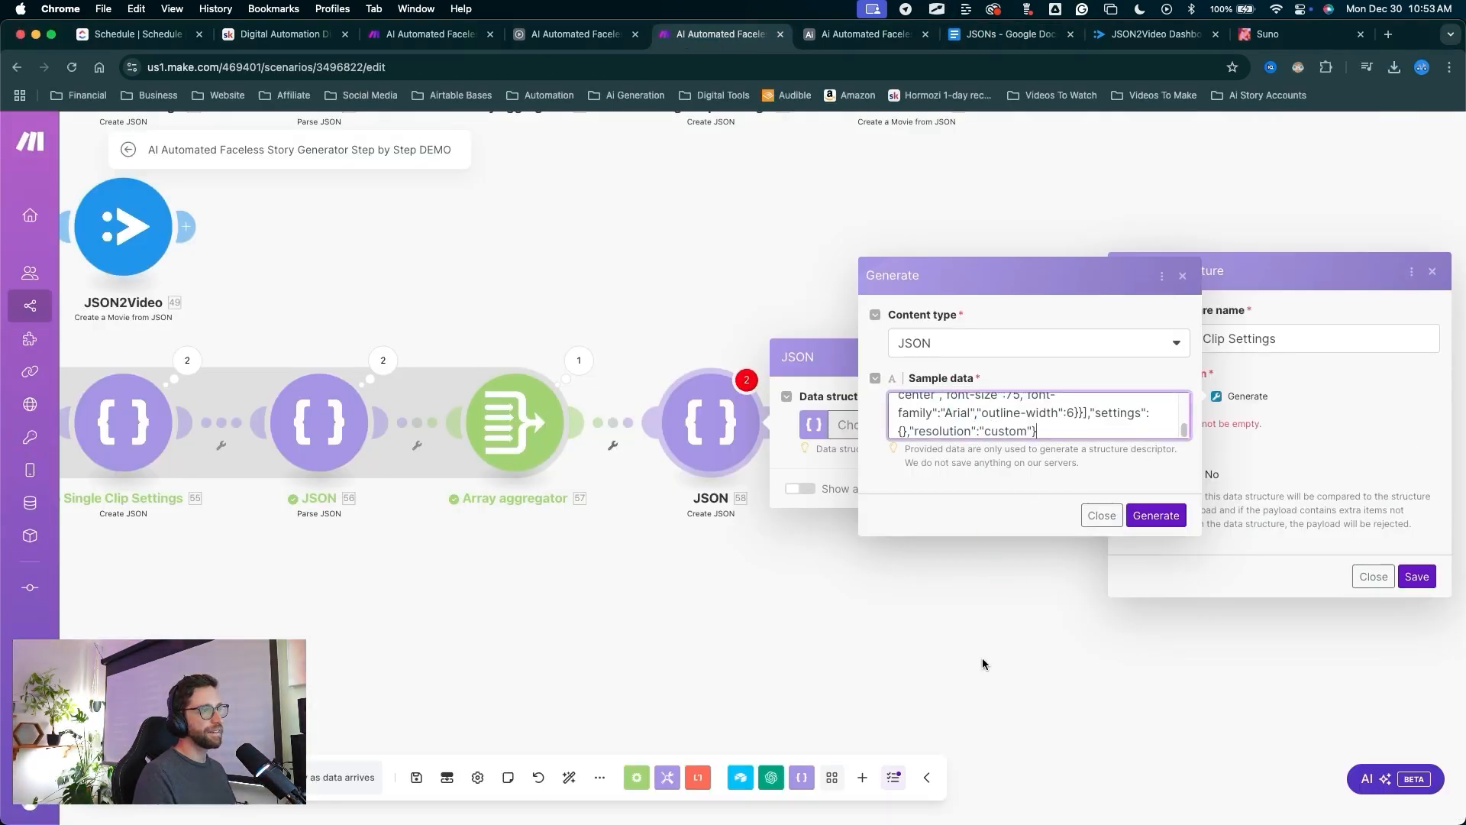
pyautogui.moveTo(1004, 645); pyautogui.dragTo(1159, 510)
pyautogui.click(1156, 514)
pyautogui.moveTo(886, 495); pyautogui.dragTo(1344, 760)
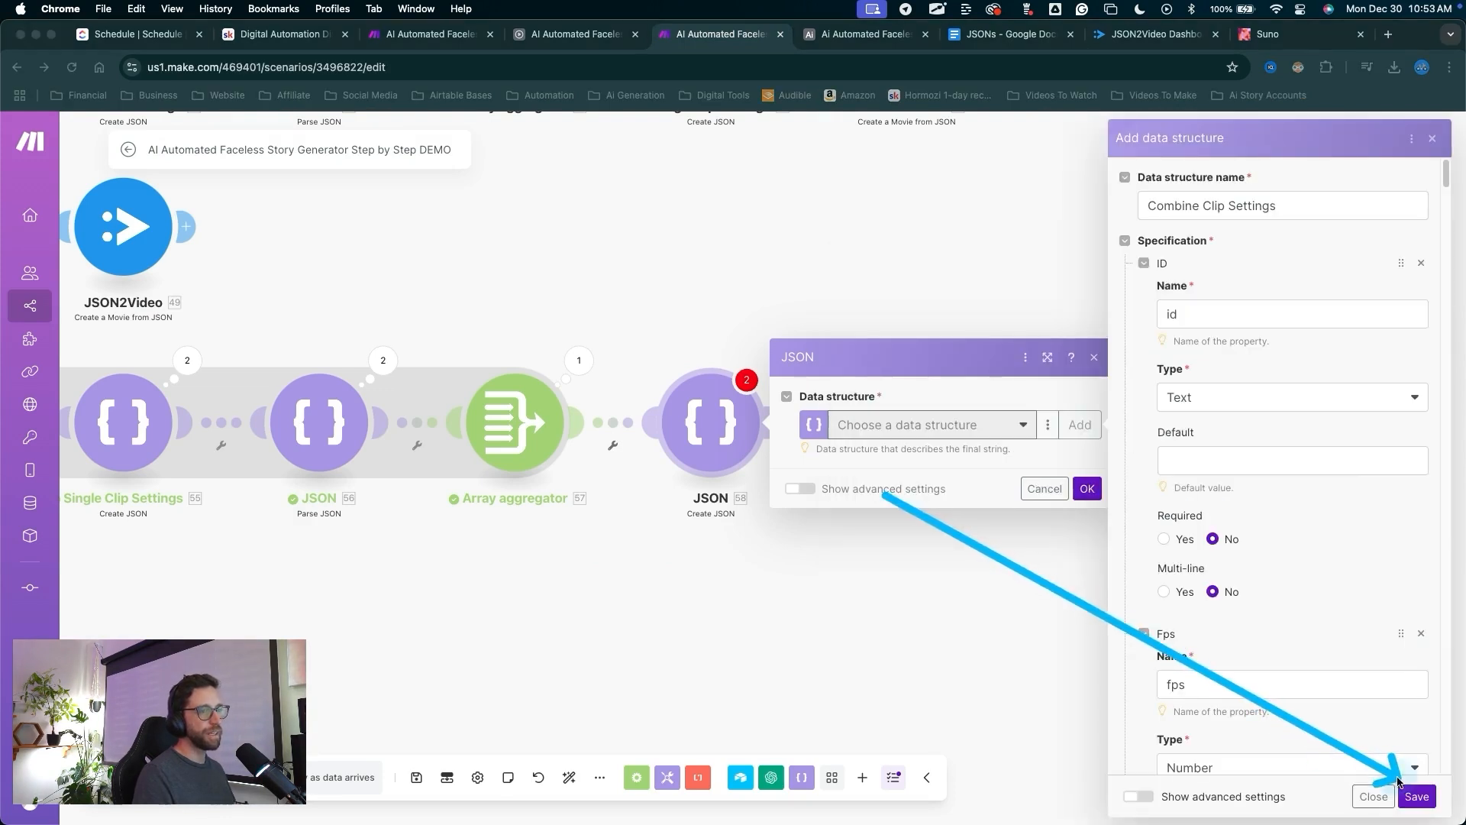
pyautogui.click(1414, 795)
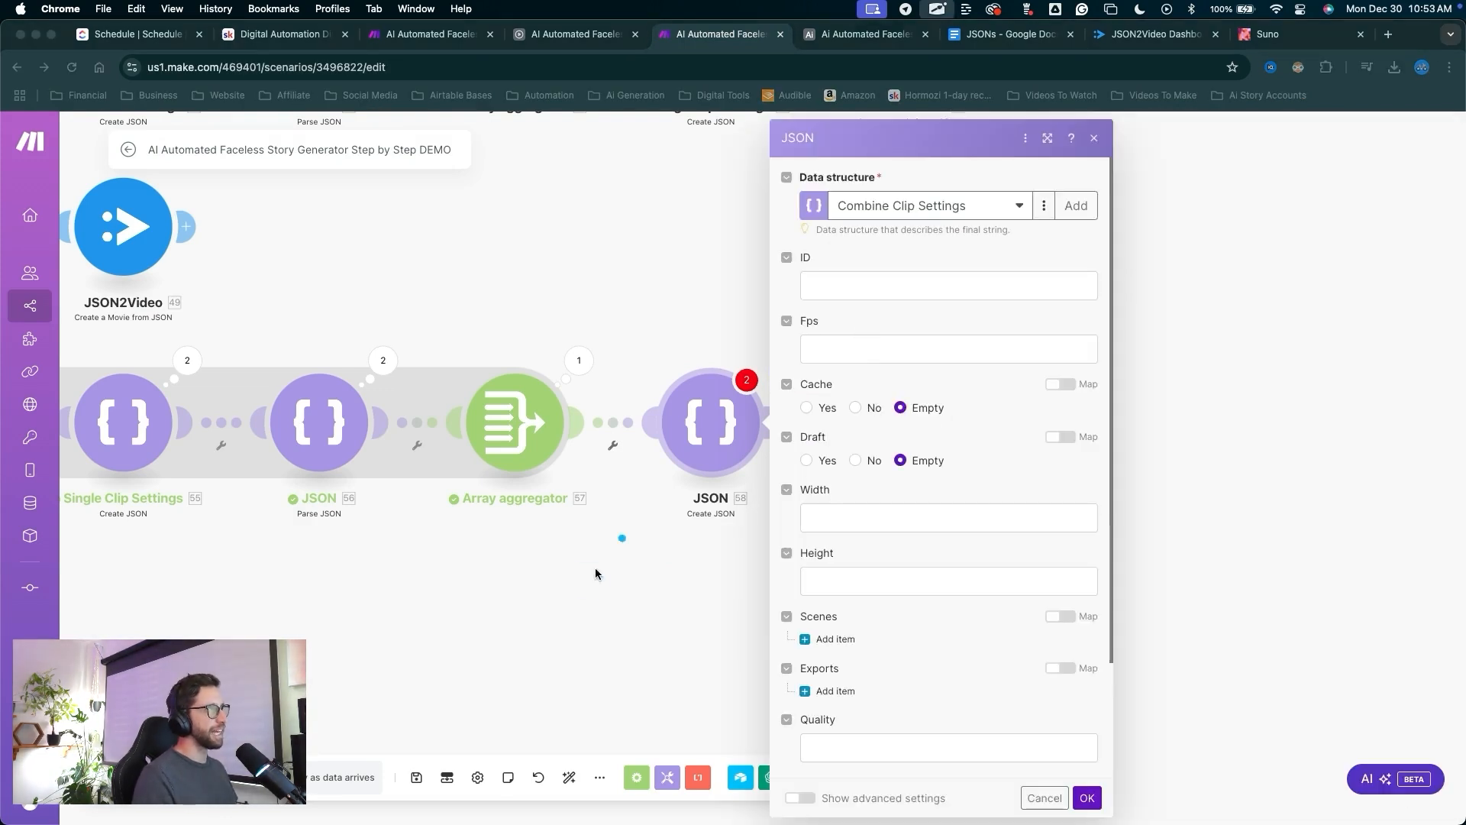
# Map the record ID into ID, enter 3 for Fps, and set Cache and Draft to No.
pyautogui.moveTo(589, 582)
pyautogui.mouseDown()
pyautogui.moveTo(814, 229)
pyautogui.moveTo(930, 694)
pyautogui.mouseUp()
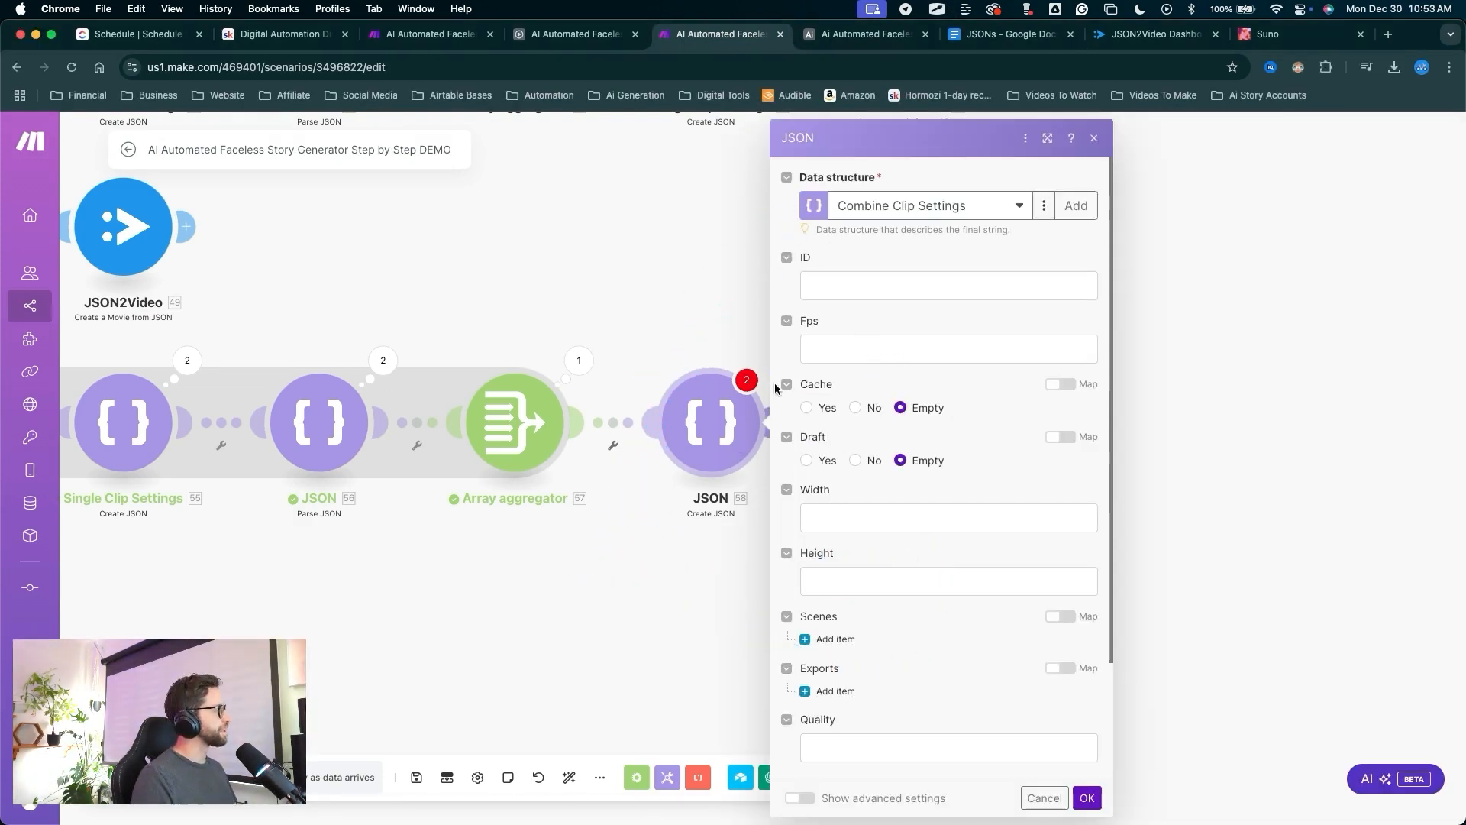
pyautogui.click(859, 292)
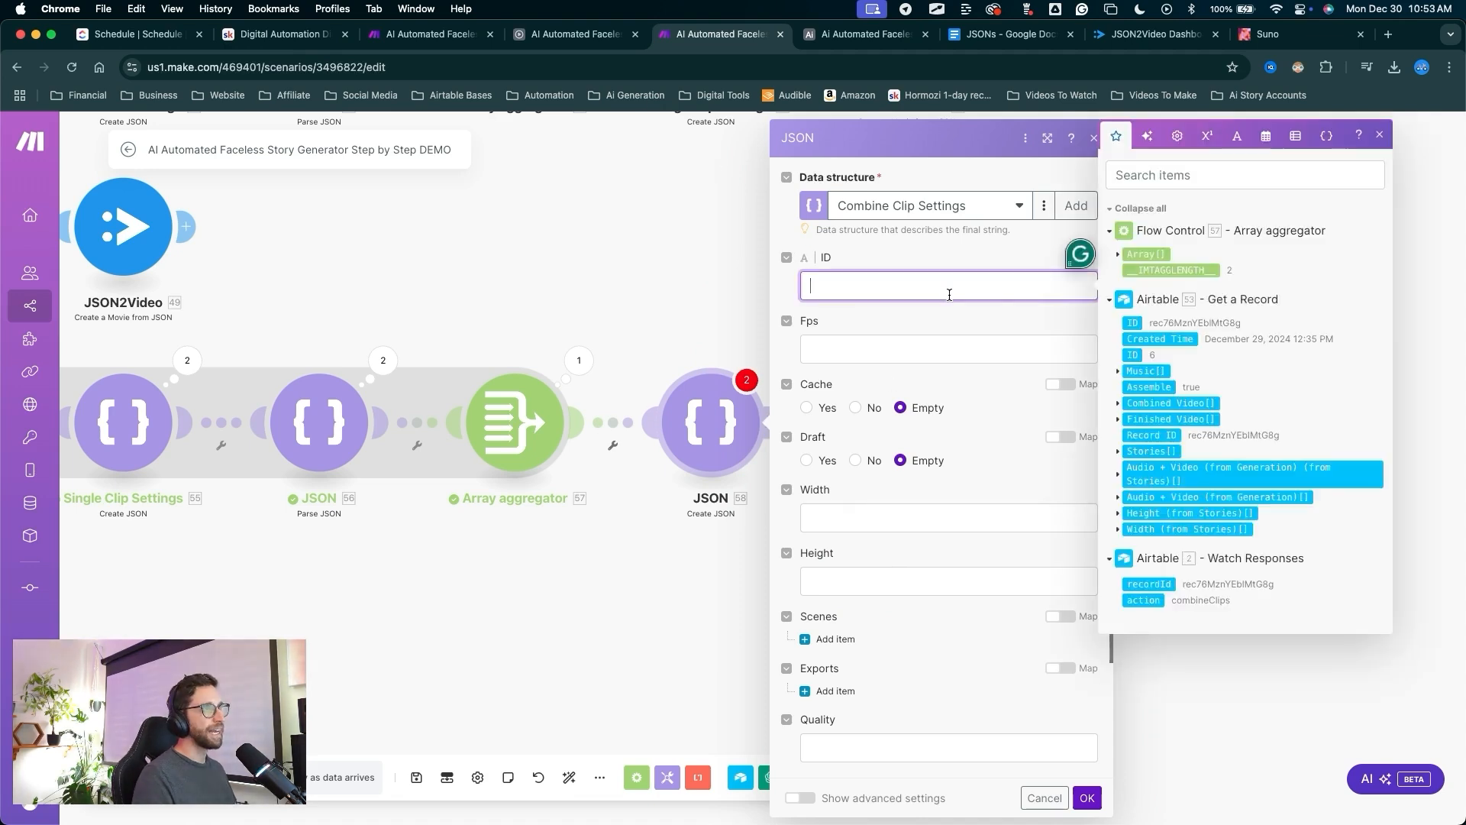
pyautogui.click(1132, 323)
pyautogui.click(836, 353)
pyautogui.write('30')
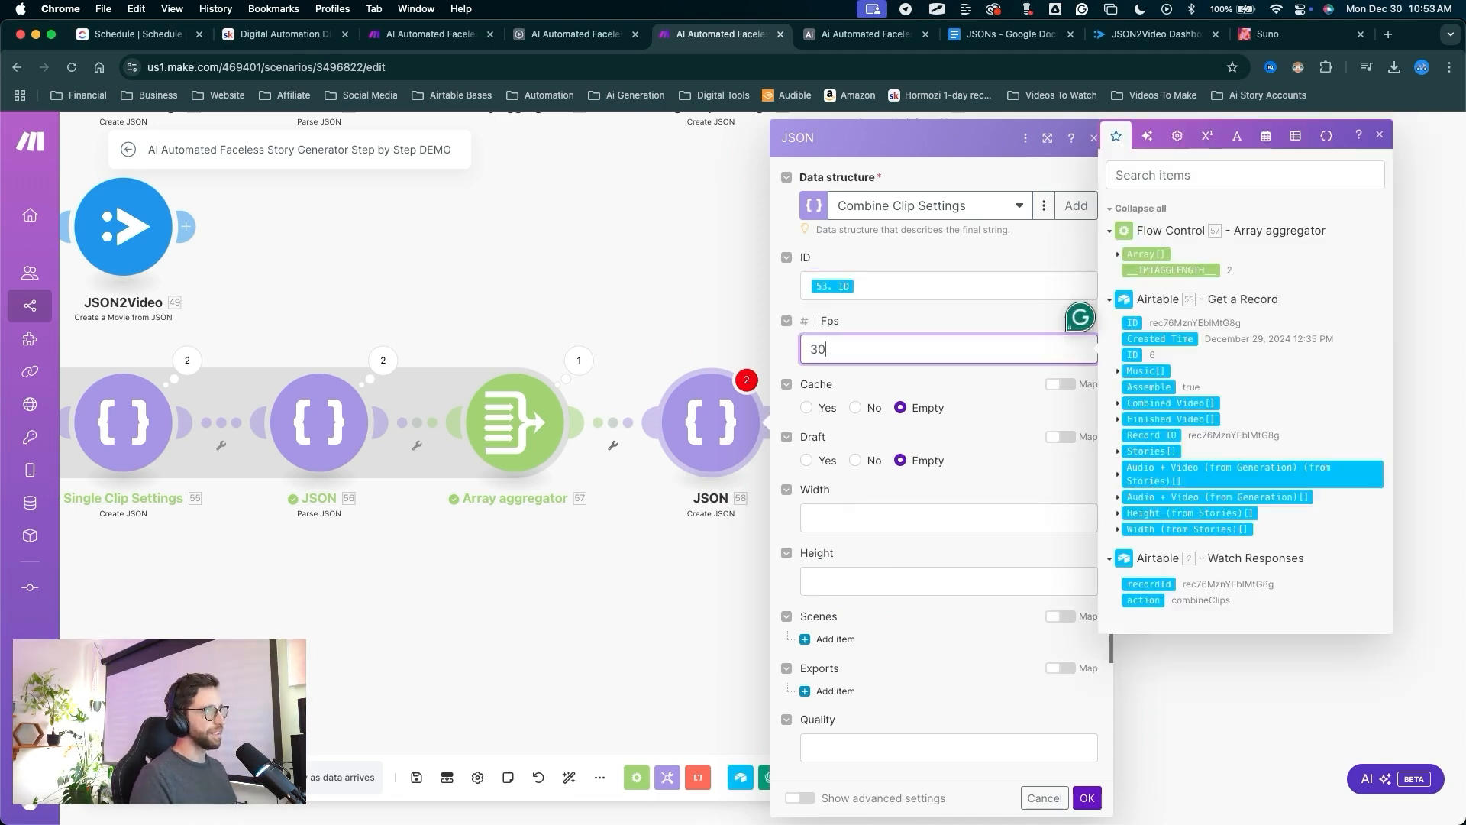
pyautogui.hotkey('ctrl', 'a')
pyautogui.moveTo(846, 308); pyautogui.dragTo(849, 345)
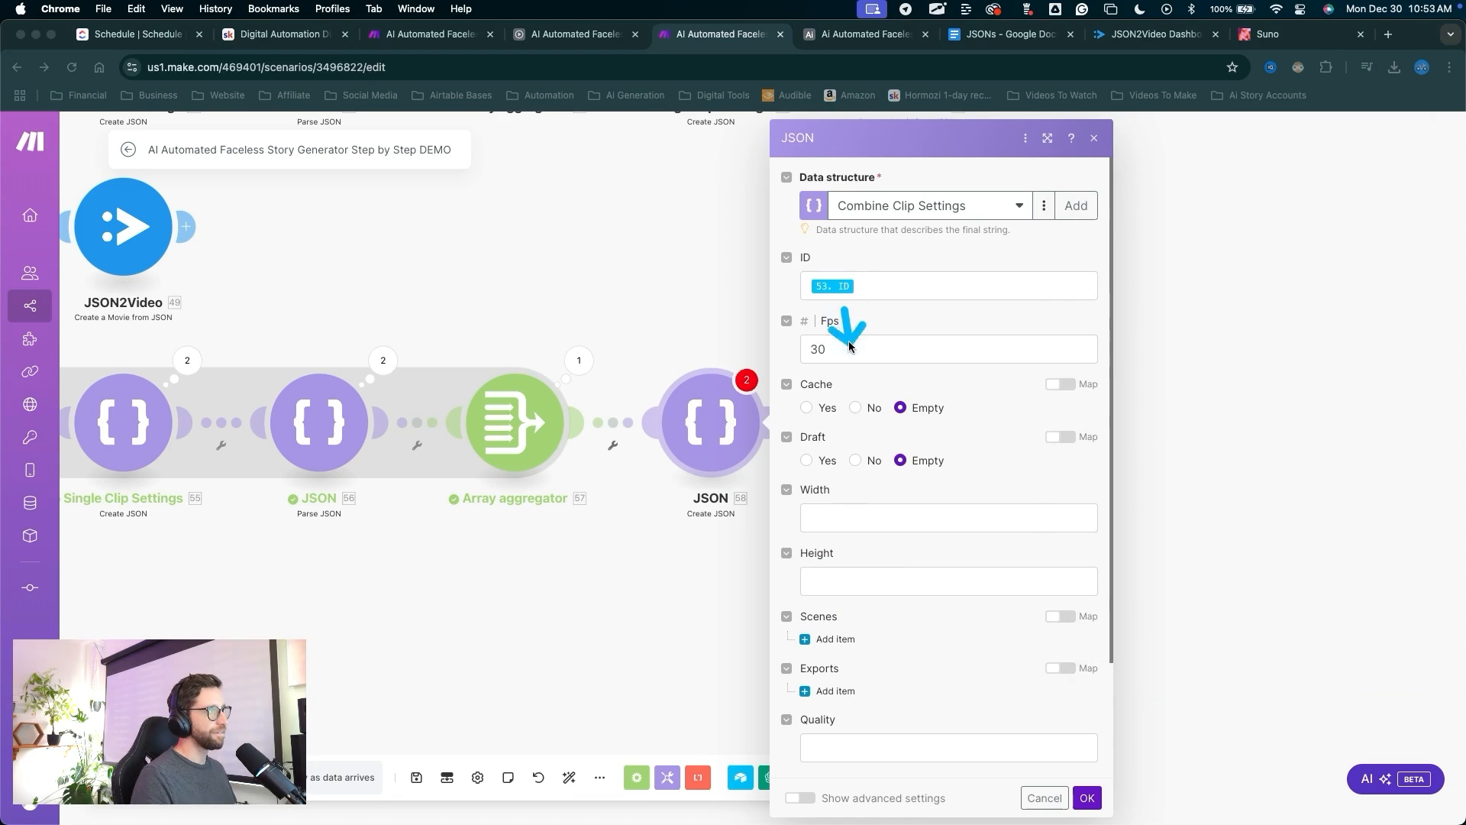
pyautogui.moveTo(854, 401); pyautogui.dragTo(855, 406)
pyautogui.press('Escape')
pyautogui.click(855, 407)
pyautogui.click(856, 460)
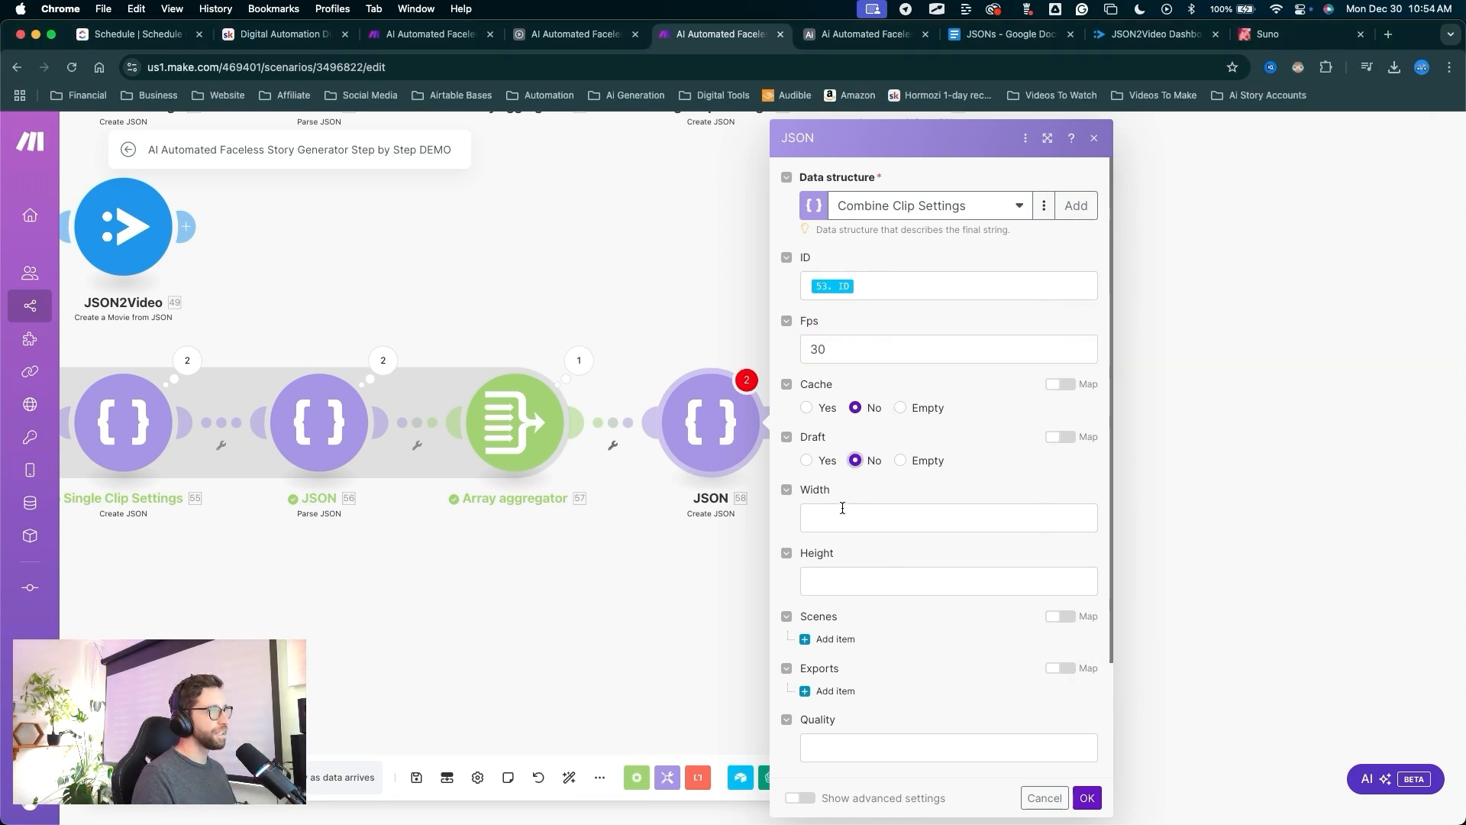
# Map Width and Height from Stories, and the aggregated 57. Array[] into Scenes.
pyautogui.click(840, 517)
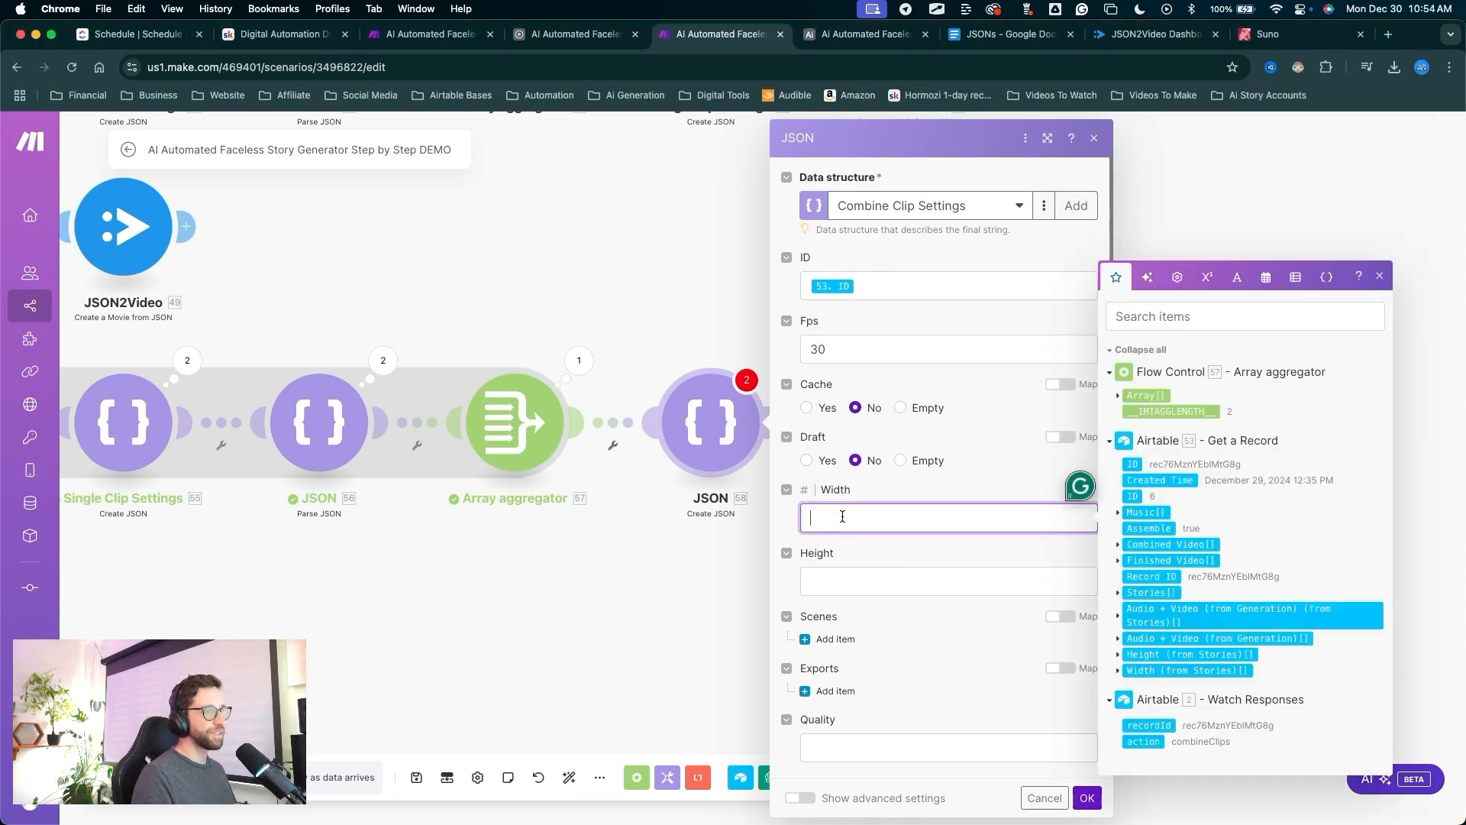
pyautogui.click(1117, 670)
pyautogui.click(1145, 678)
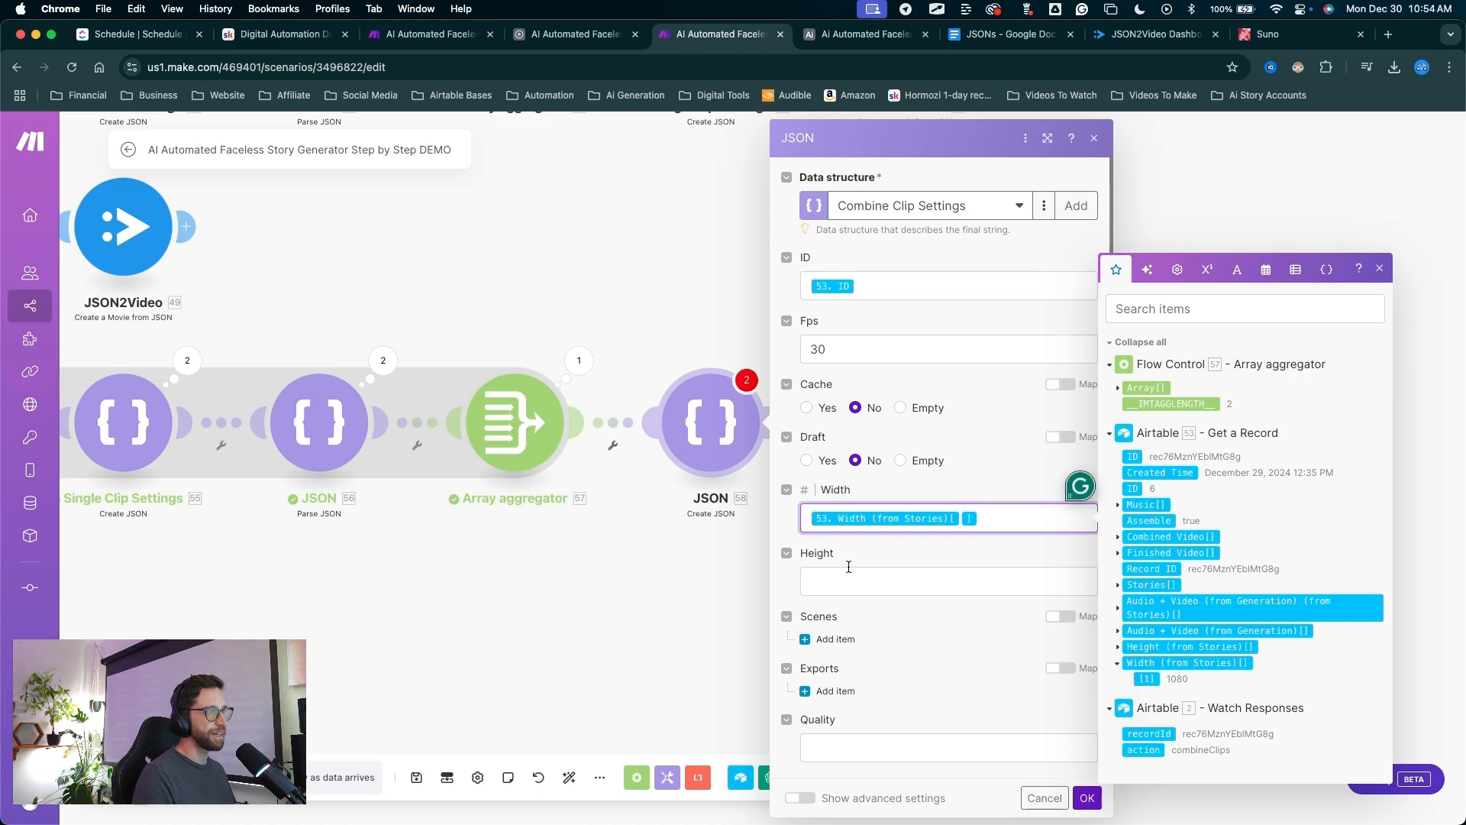
pyautogui.click(878, 580)
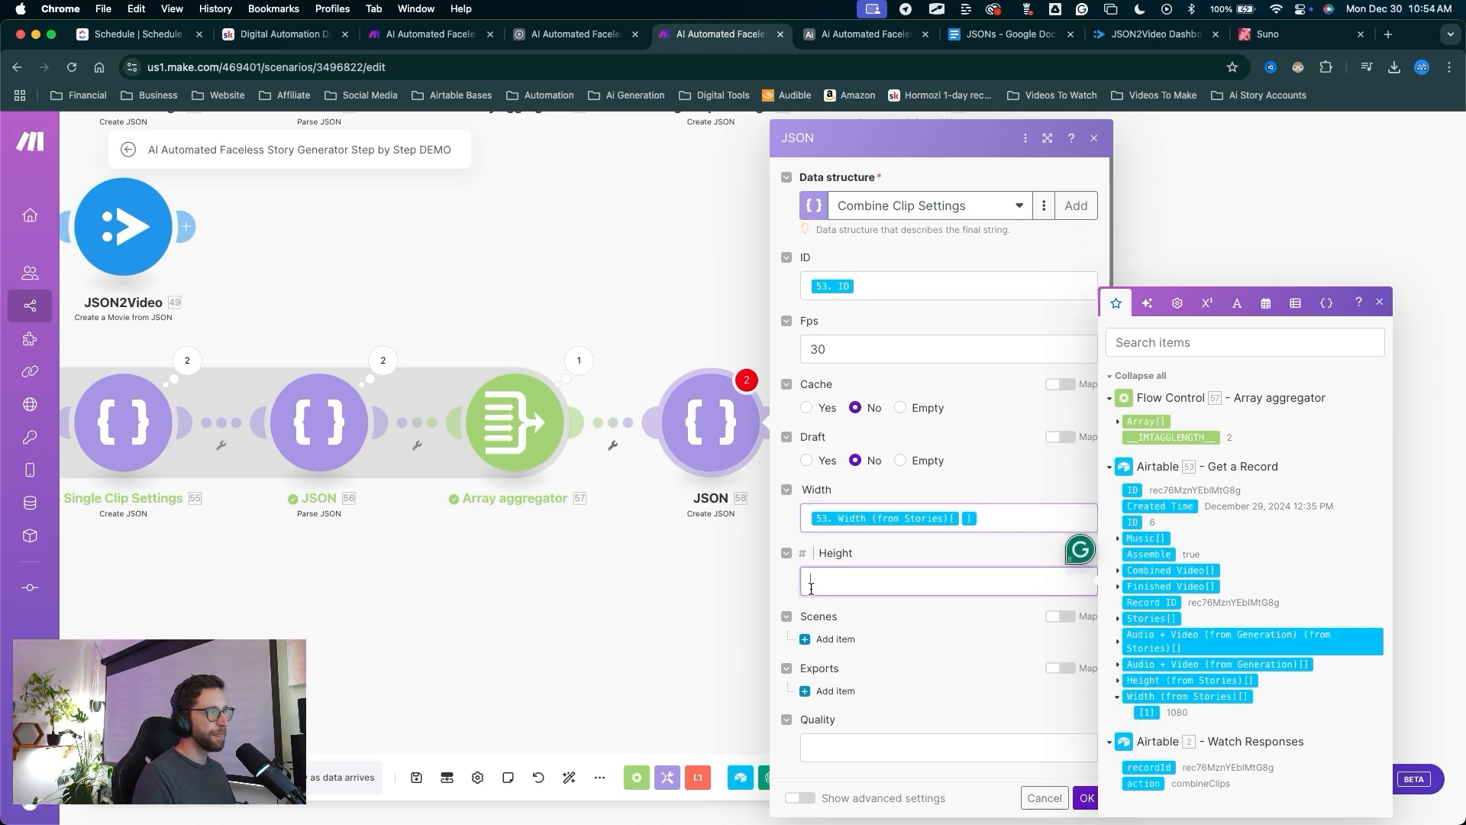
pyautogui.click(1124, 680)
pyautogui.click(1143, 680)
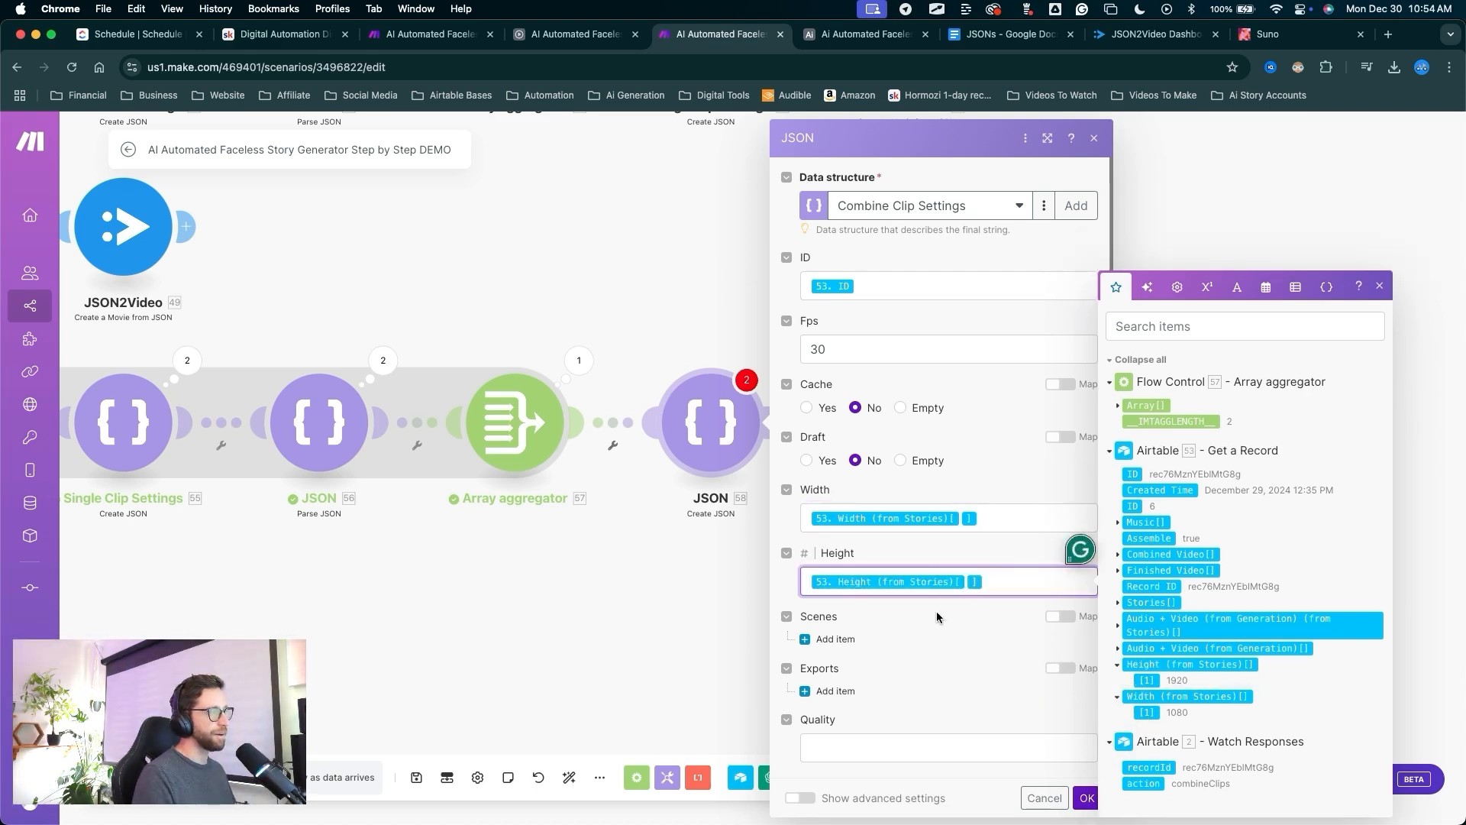
pyautogui.scroll(-2, 936, 611)
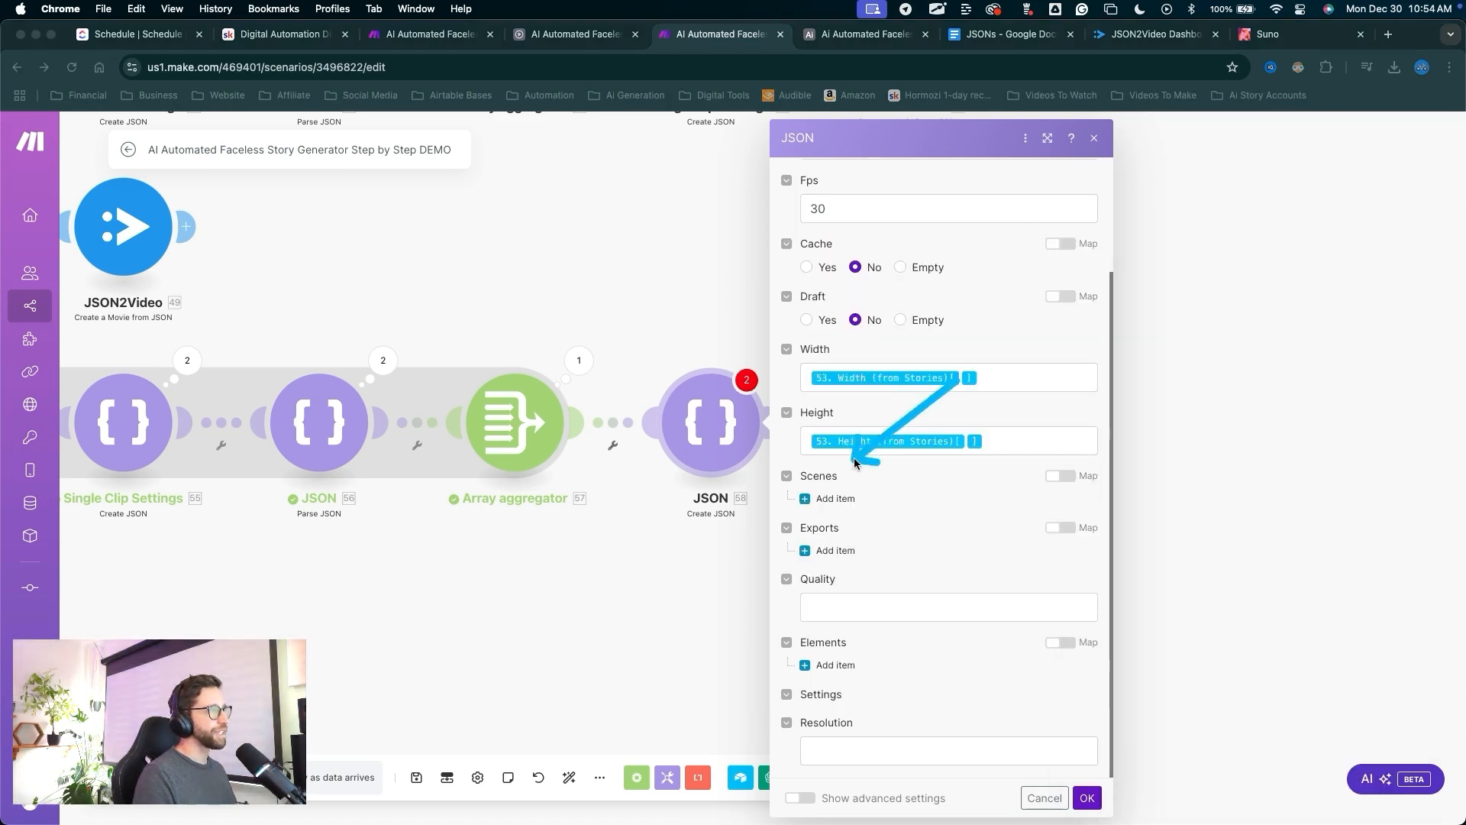
pyautogui.click(1060, 476)
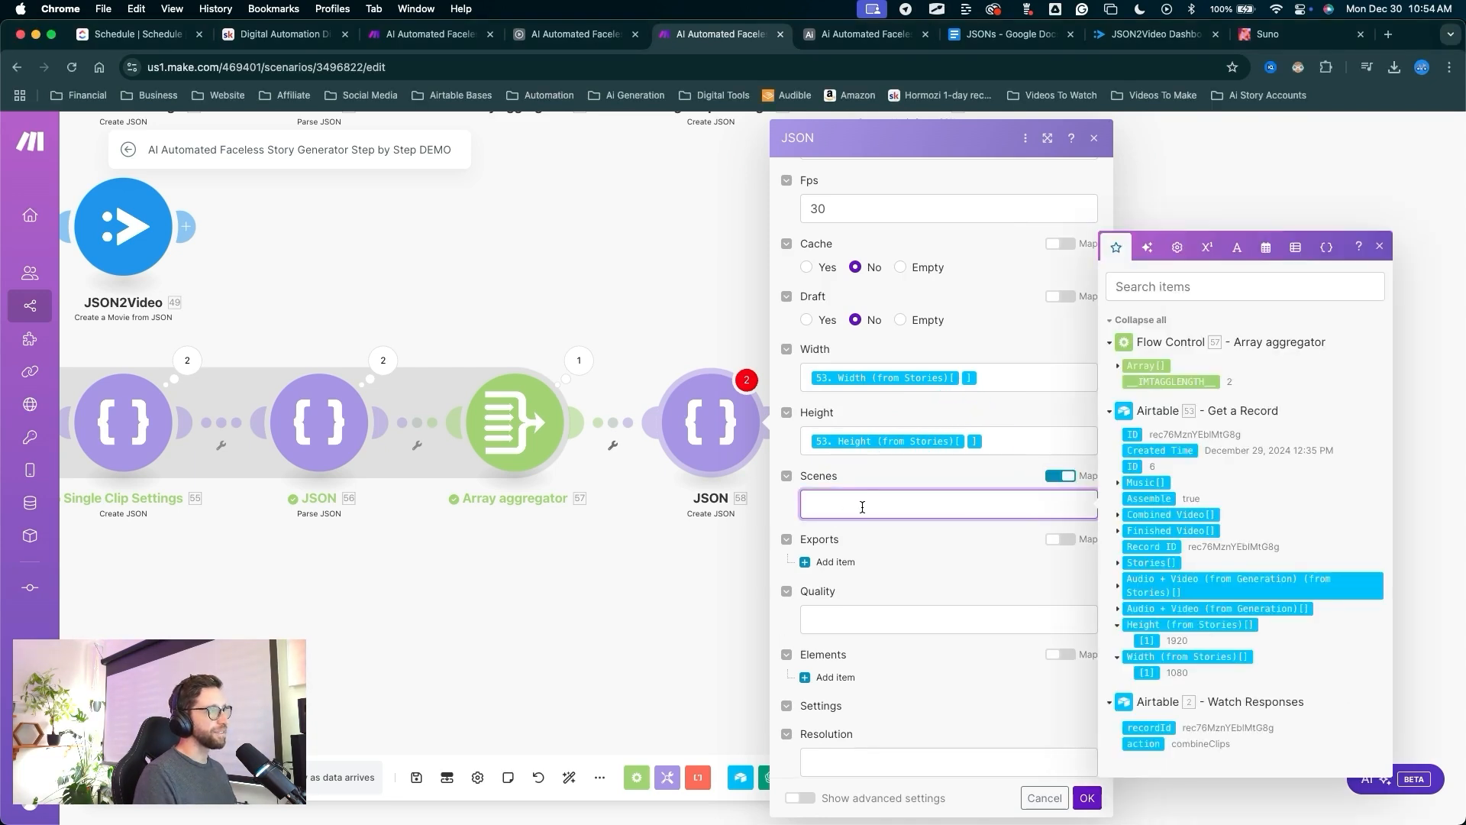
pyautogui.click(1152, 364)
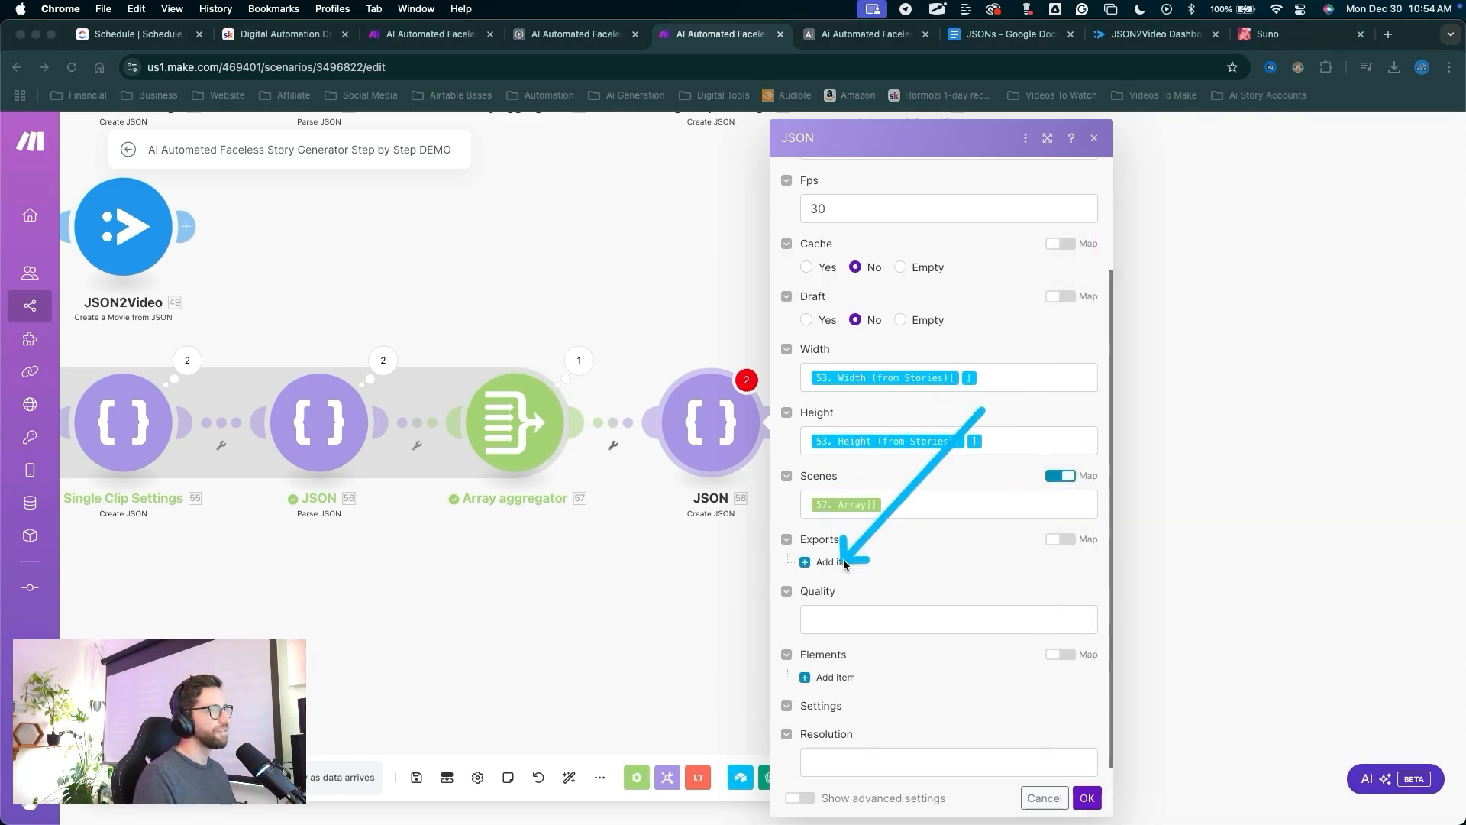
# Add an export destination of type webhook with Content-Type application/json.
pyautogui.click(838, 562)
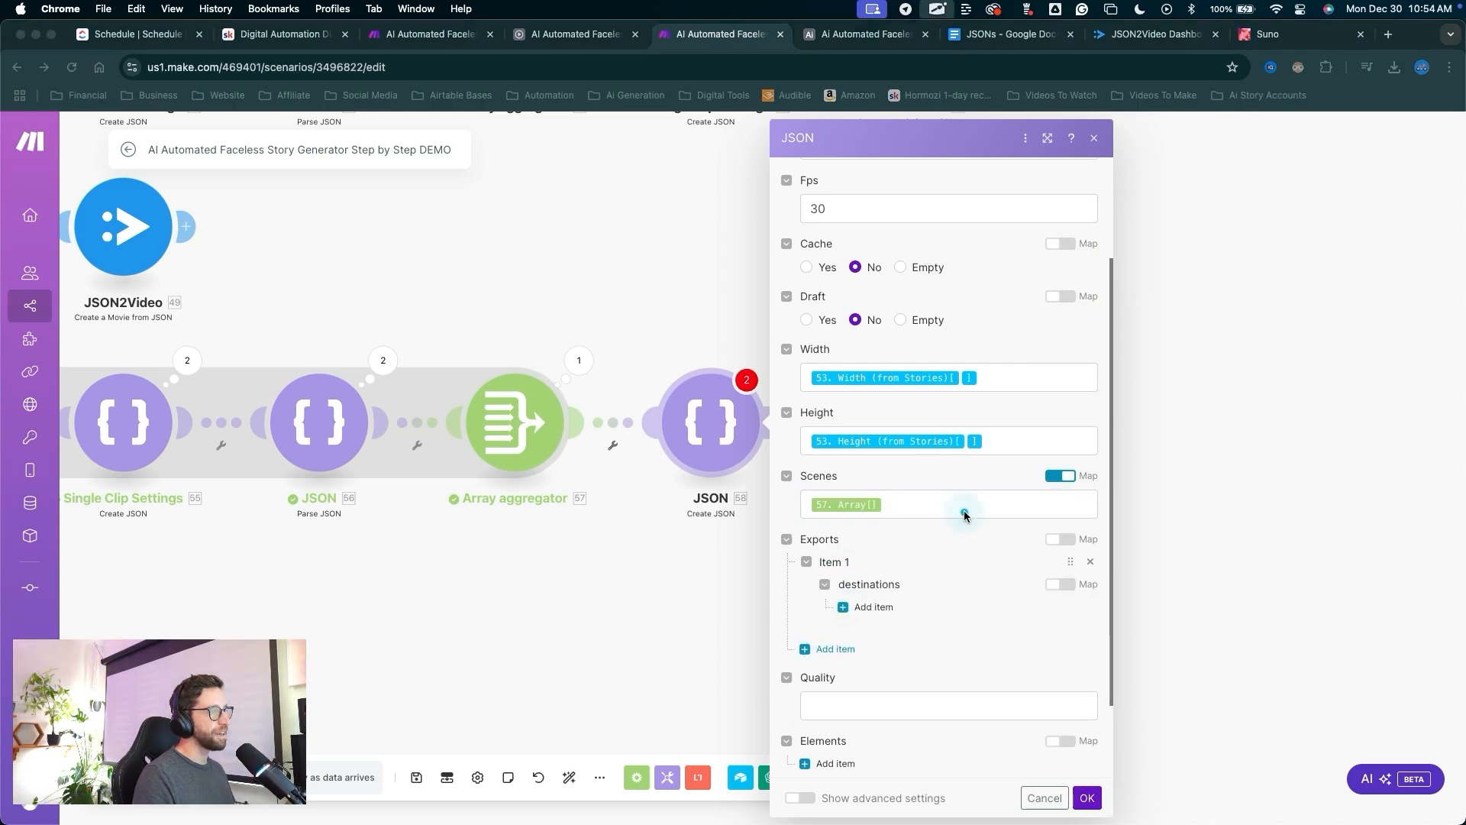
pyautogui.click(874, 608)
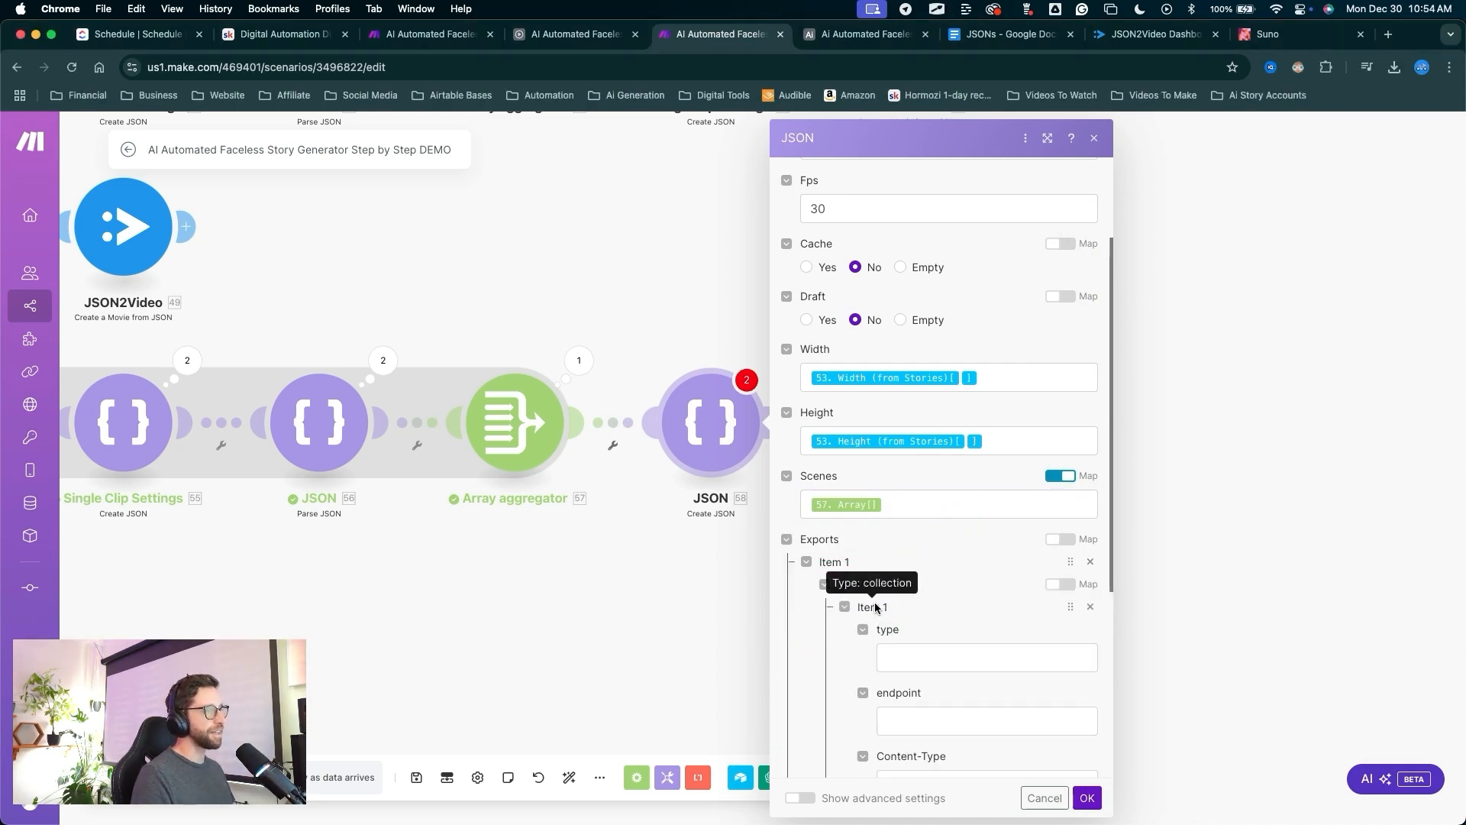
pyautogui.click(919, 657)
pyautogui.write('webhook')
pyautogui.scroll(-2, 992, 648)
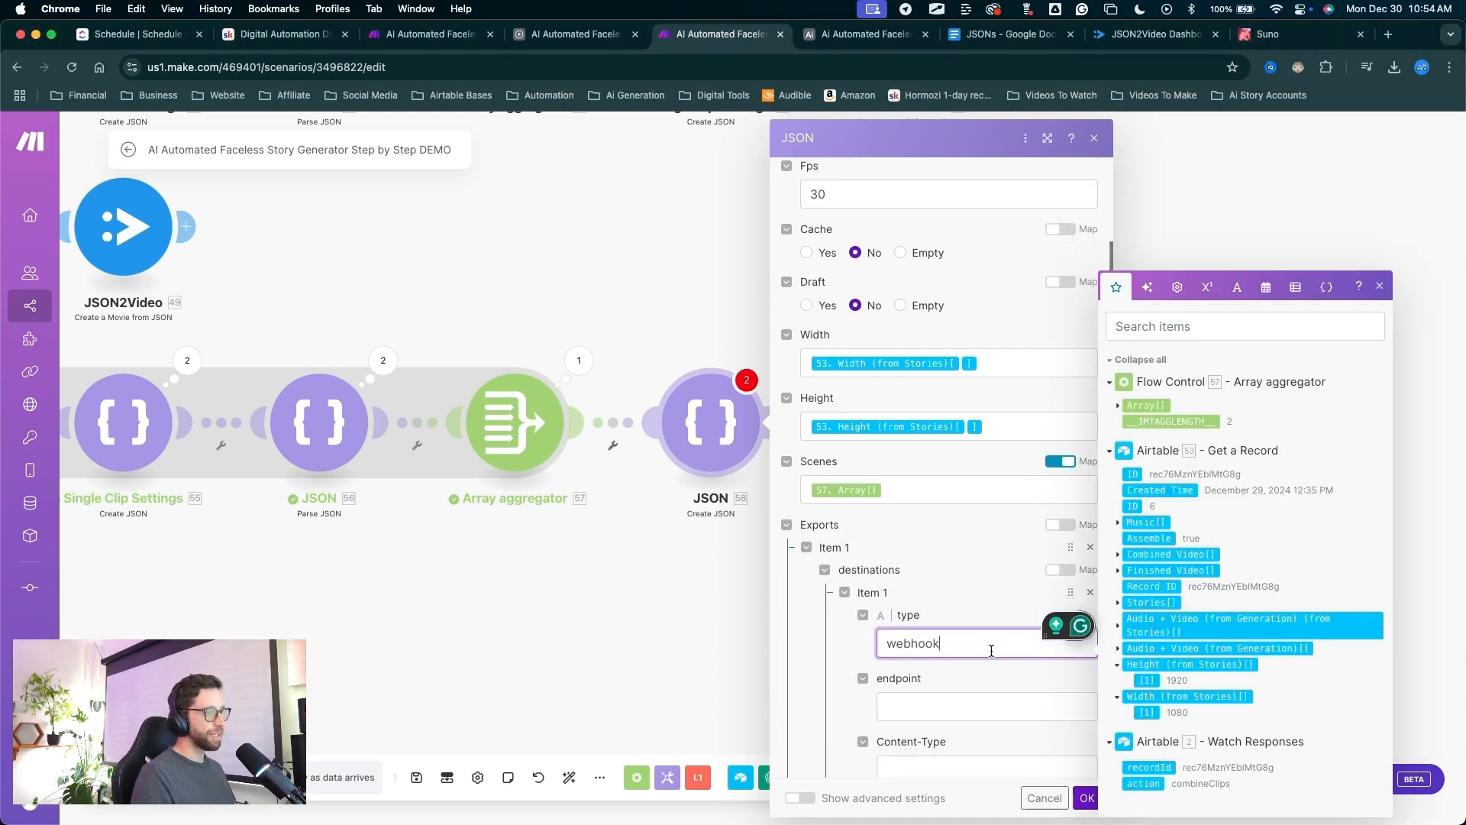
pyautogui.moveTo(1002, 378); pyautogui.dragTo(932, 560)
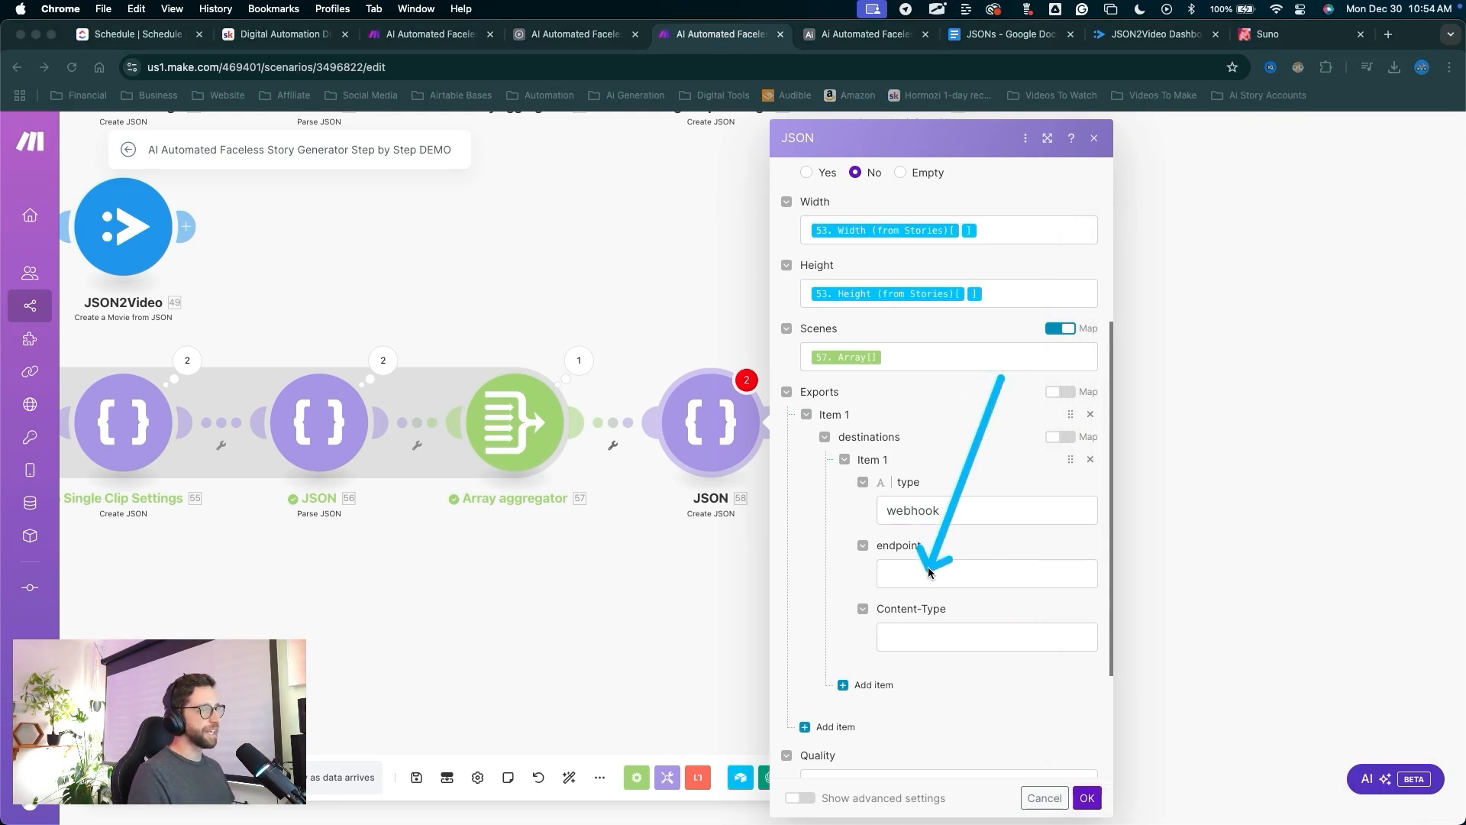
pyautogui.moveTo(930, 571); pyautogui.dragTo(925, 627)
pyautogui.click(920, 641)
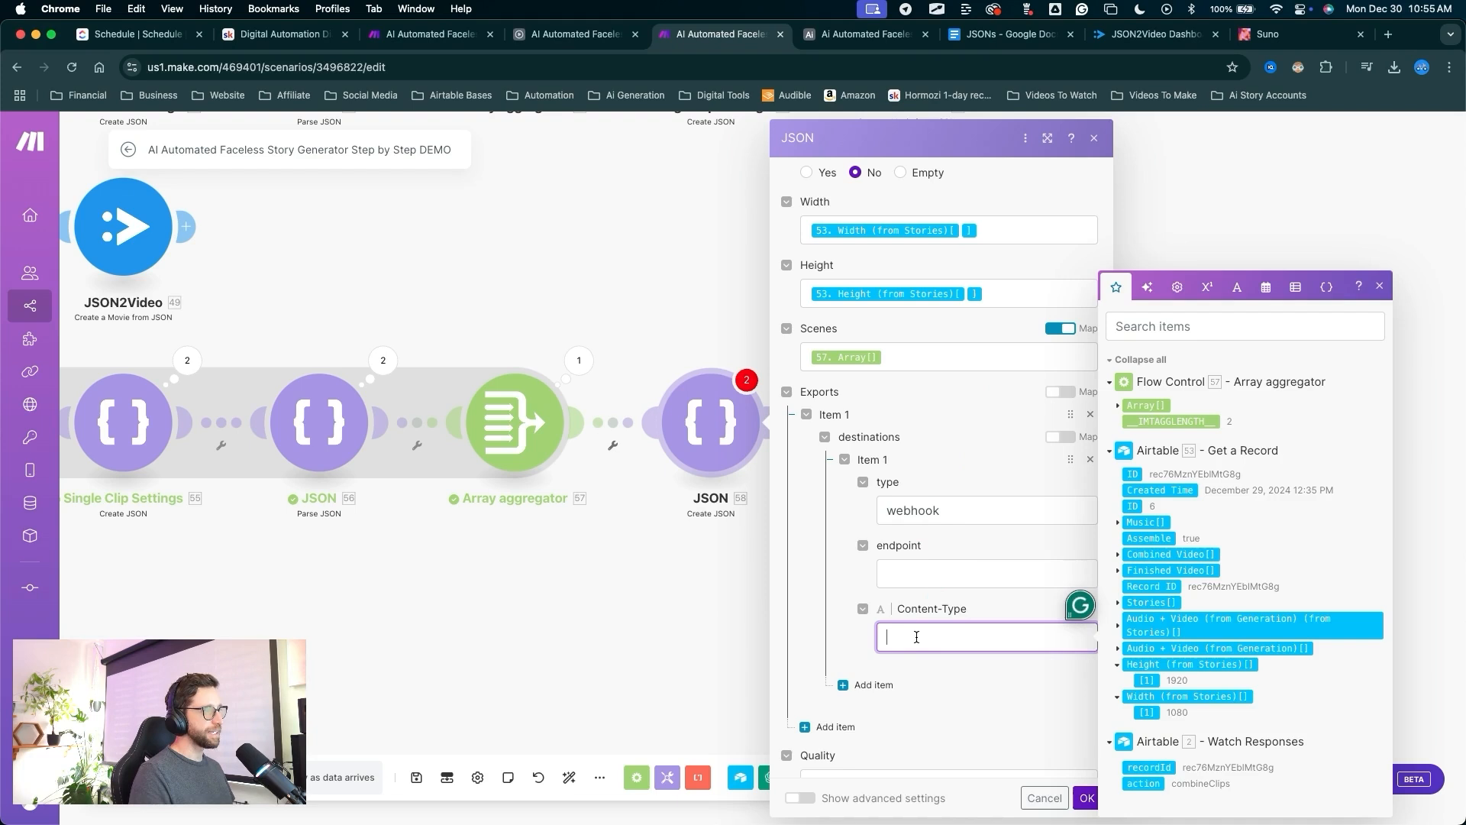
pyautogui.write('application/json')
# Set Quality to high and Resolution to custom, then save the JSON module.
pyautogui.scroll(-2, 964, 595)
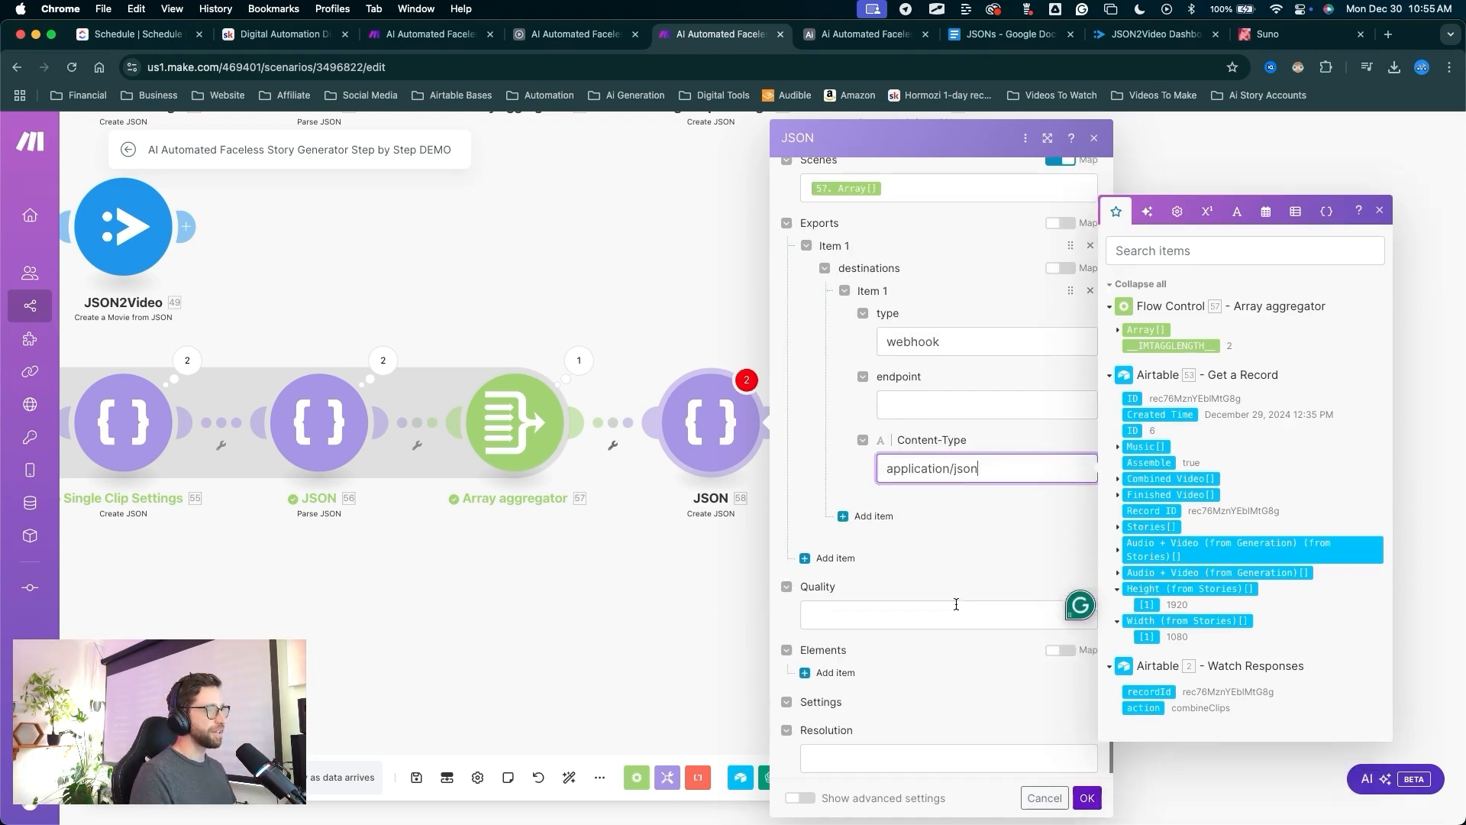
pyautogui.click(825, 613)
pyautogui.write('high')
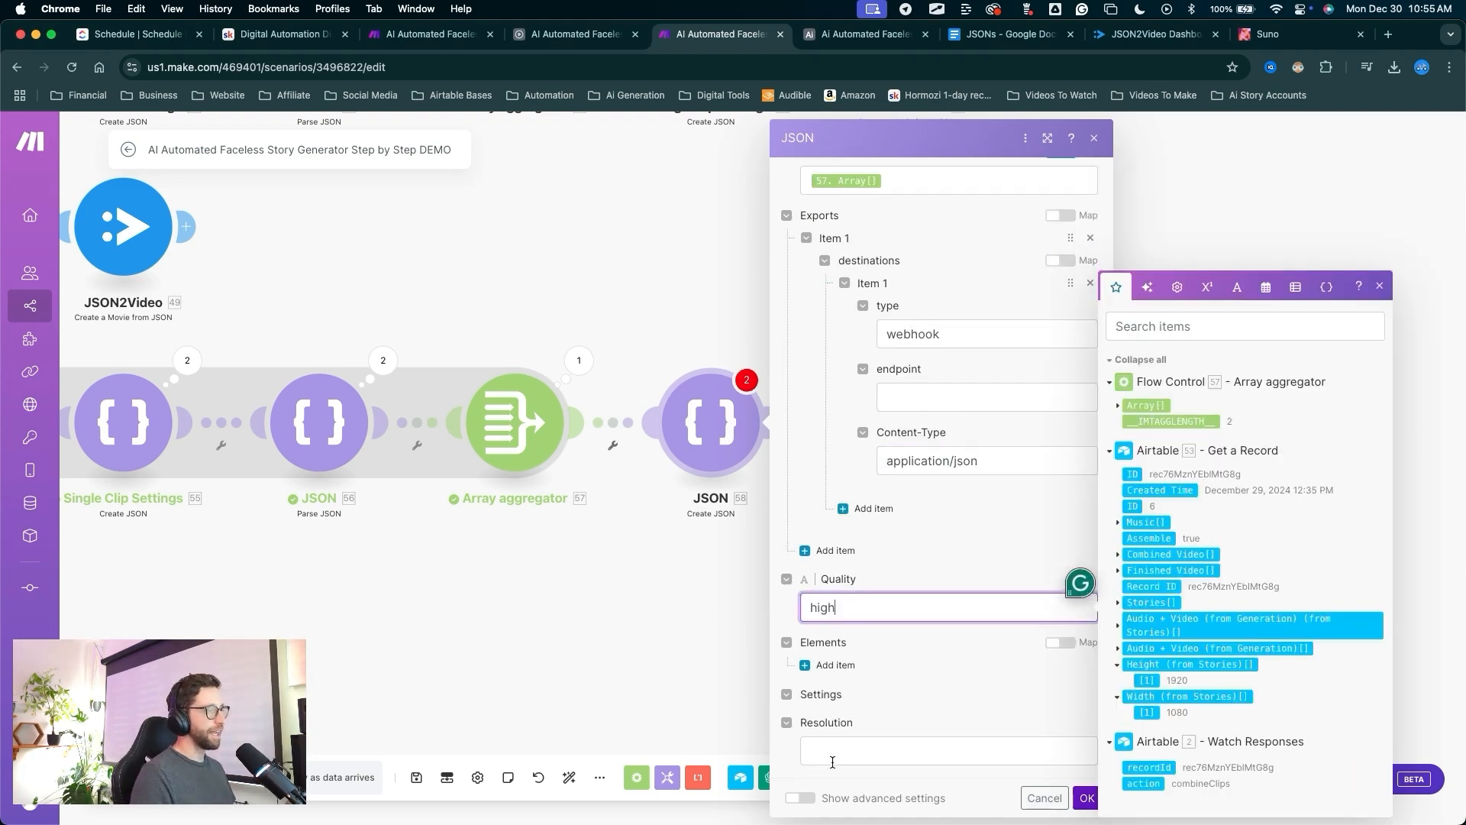
pyautogui.click(833, 760)
pyautogui.write('cus')
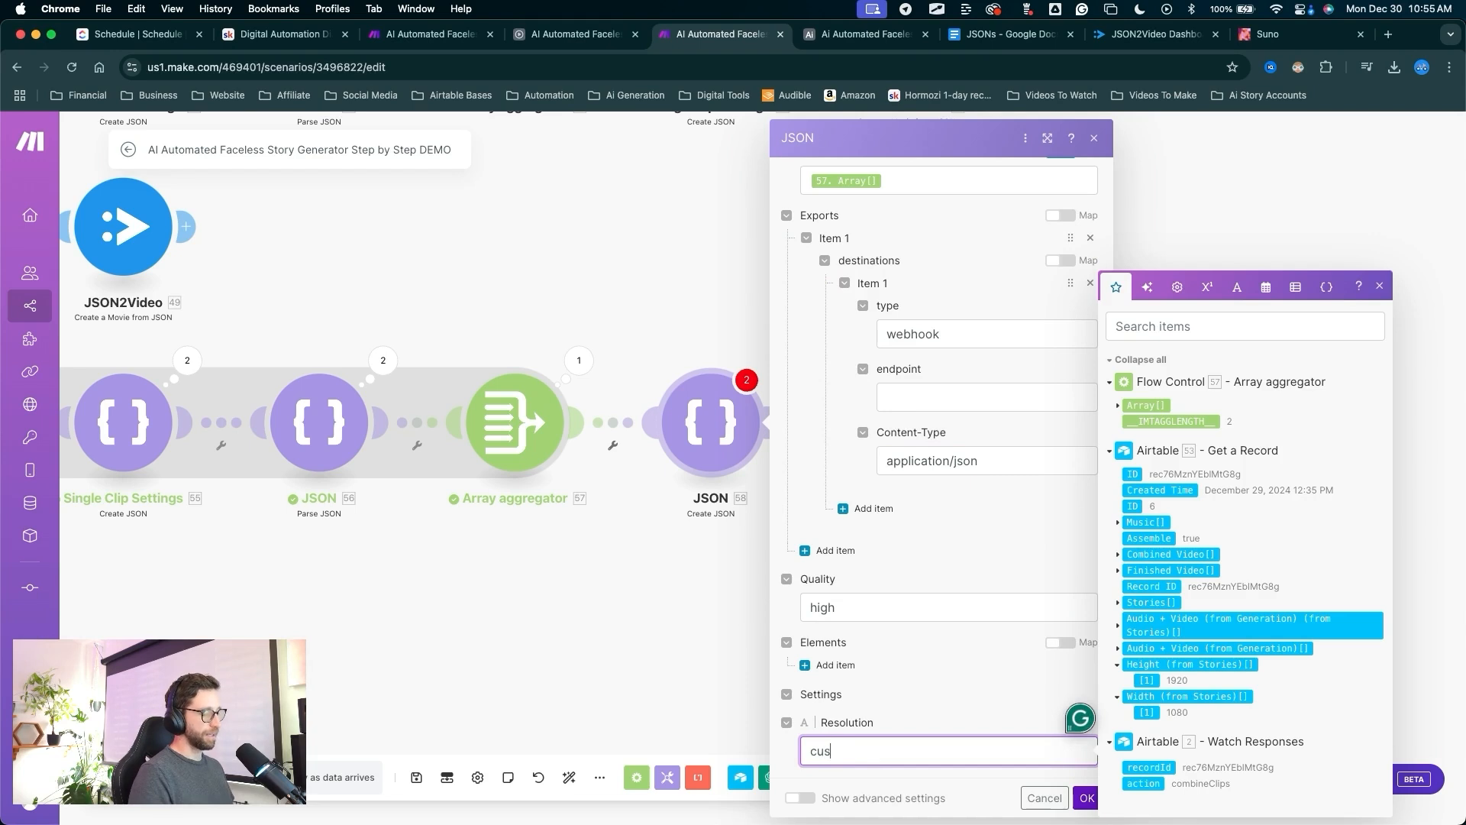
pyautogui.write('tom')
pyautogui.scroll(10, 975, 535)
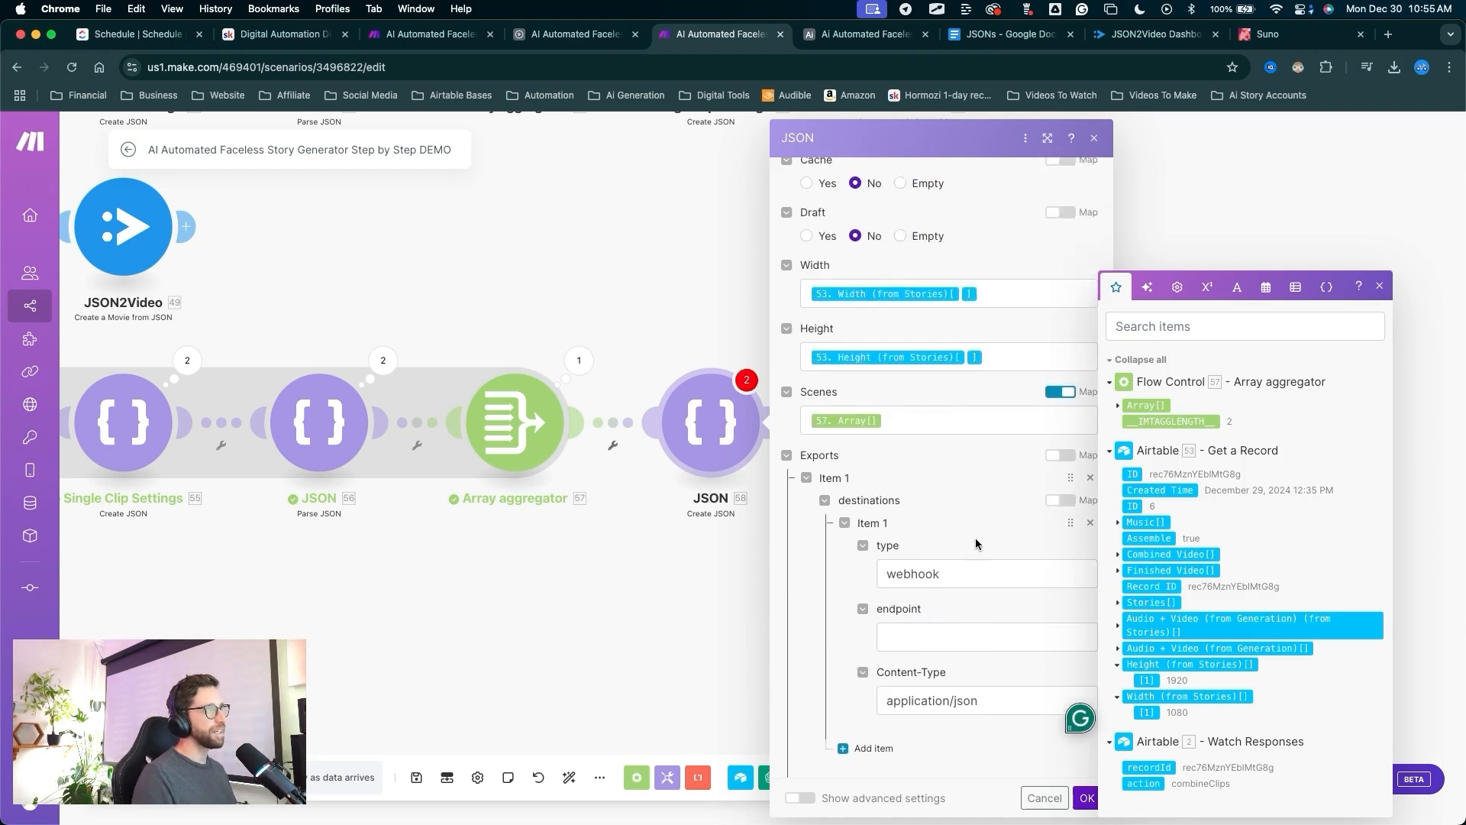
pyautogui.hotkey('ctrl', 'a')
pyautogui.moveTo(990, 532)
pyautogui.mouseDown()
pyautogui.moveTo(841, 223)
pyautogui.moveTo(841, 179)
pyautogui.moveTo(858, 410)
pyautogui.moveTo(926, 786)
pyautogui.moveTo(889, 360)
pyautogui.mouseUp()
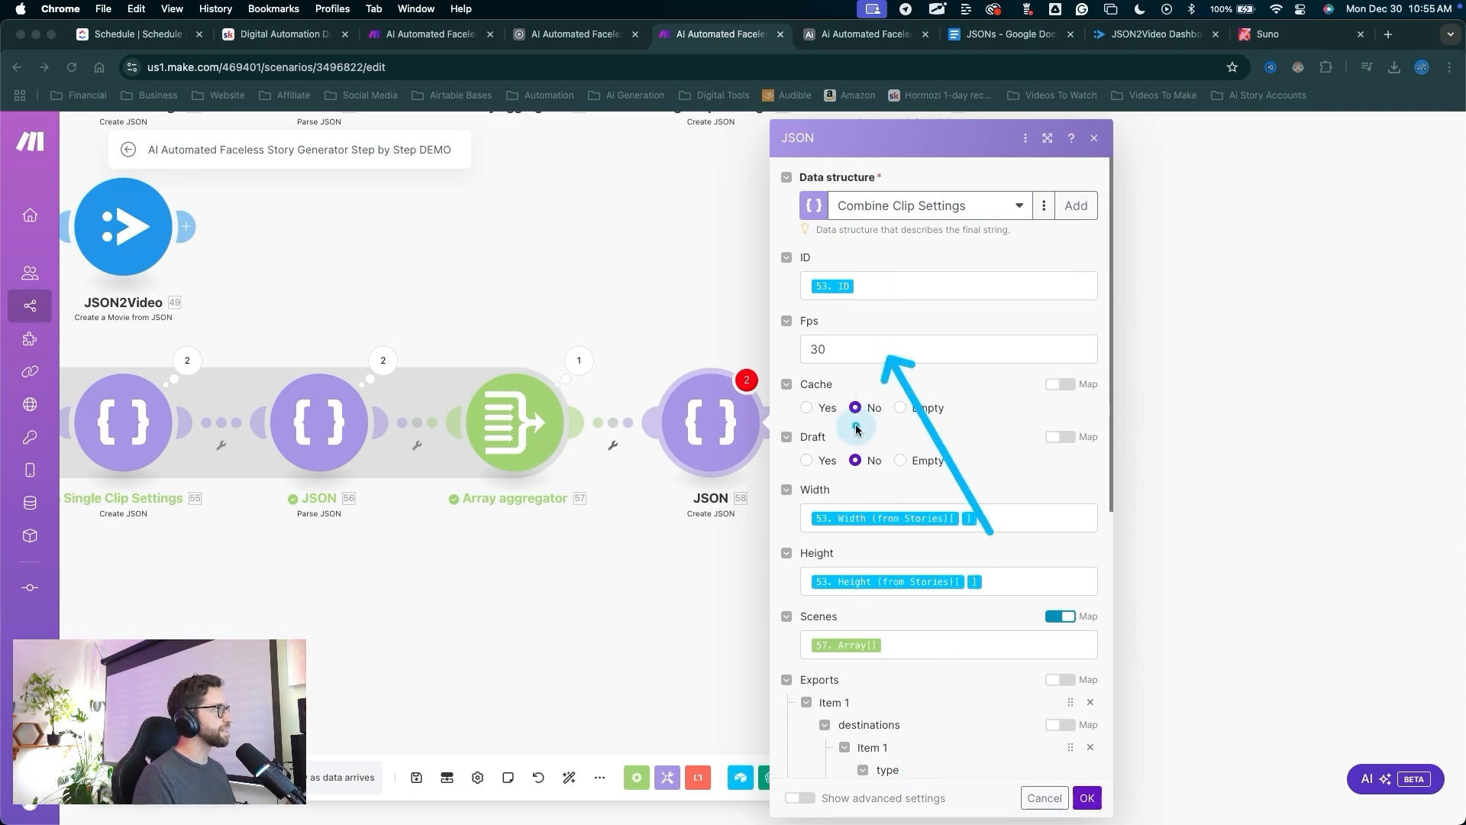
pyautogui.moveTo(916, 451); pyautogui.dragTo(1087, 774)
pyautogui.press('Escape')
pyautogui.click(1087, 798)
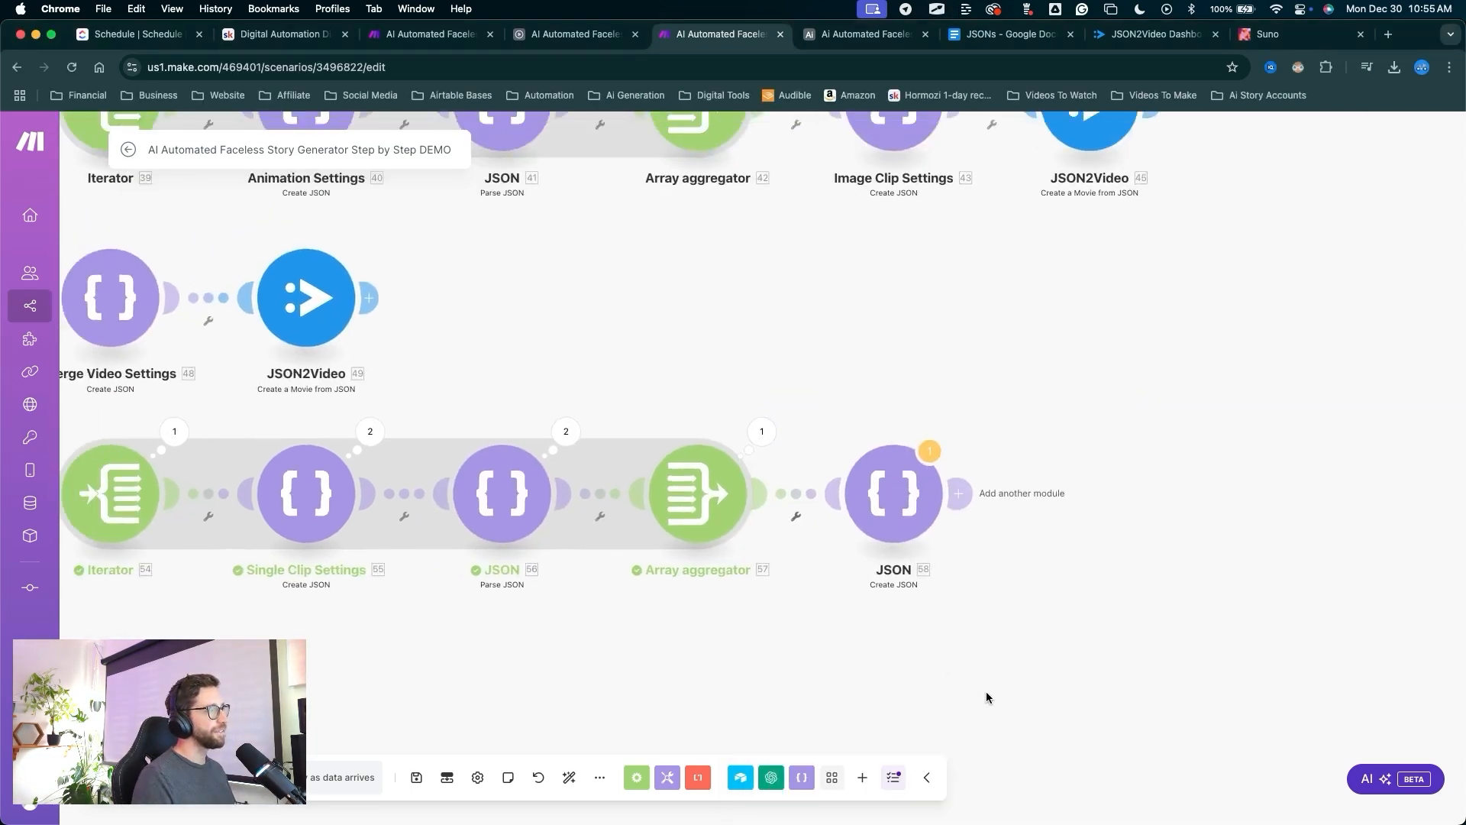
# Reopen the JSON 58 module to review its Combine Clip Settings mappings.
pyautogui.moveTo(947, 441)
pyautogui.mouseDown()
pyautogui.moveTo(504, 226)
pyautogui.moveTo(446, 367)
pyautogui.moveTo(776, 327)
pyautogui.moveTo(1145, 164)
pyautogui.moveTo(411, 369)
pyautogui.moveTo(432, 363)
pyautogui.mouseUp()
pyautogui.press('Escape')
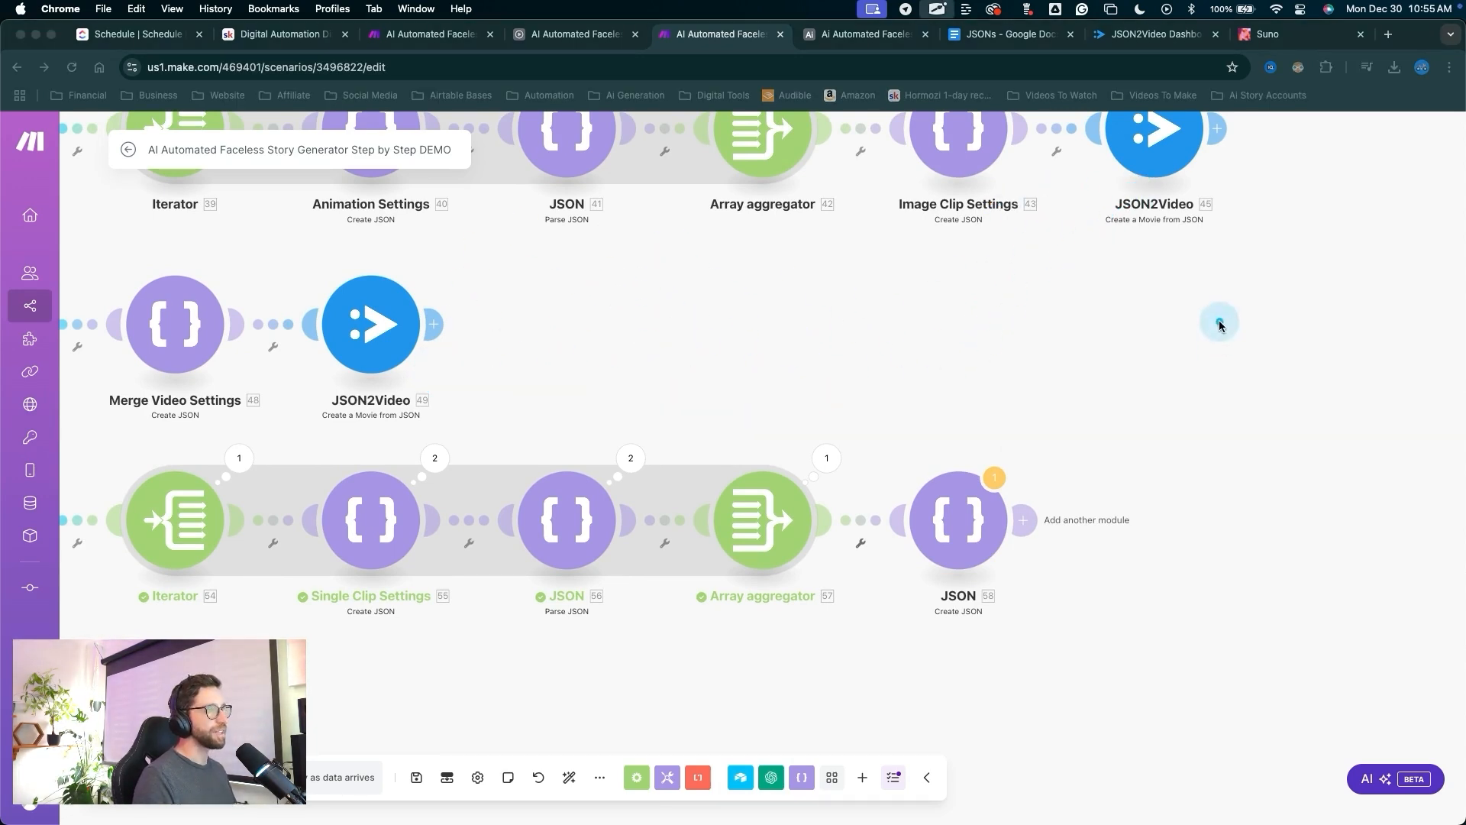
pyautogui.moveTo(1217, 318); pyautogui.dragTo(965, 507)
pyautogui.press('Escape')
pyautogui.click(953, 524)
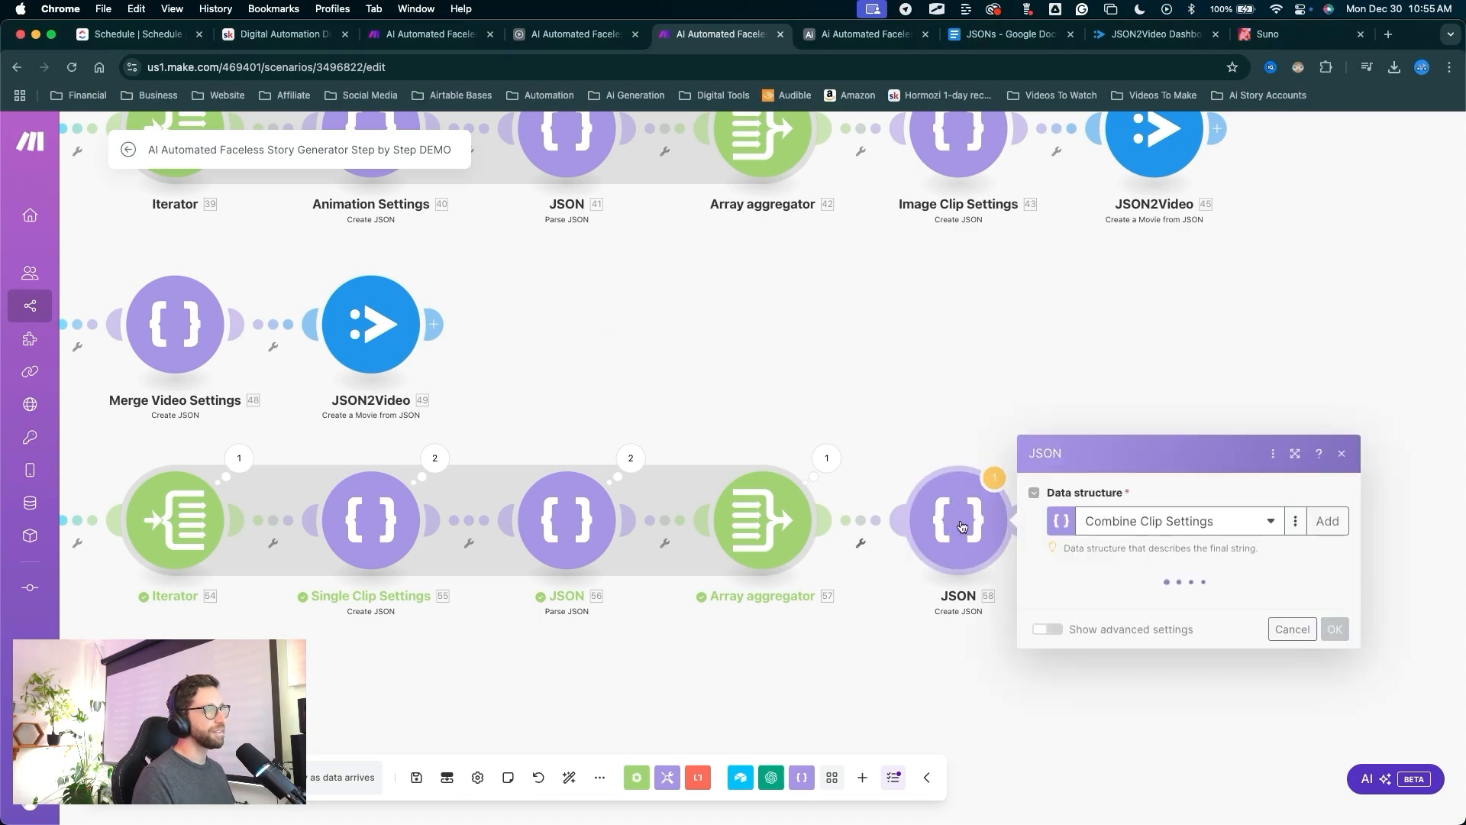
pyautogui.scroll(-3, 1153, 472)
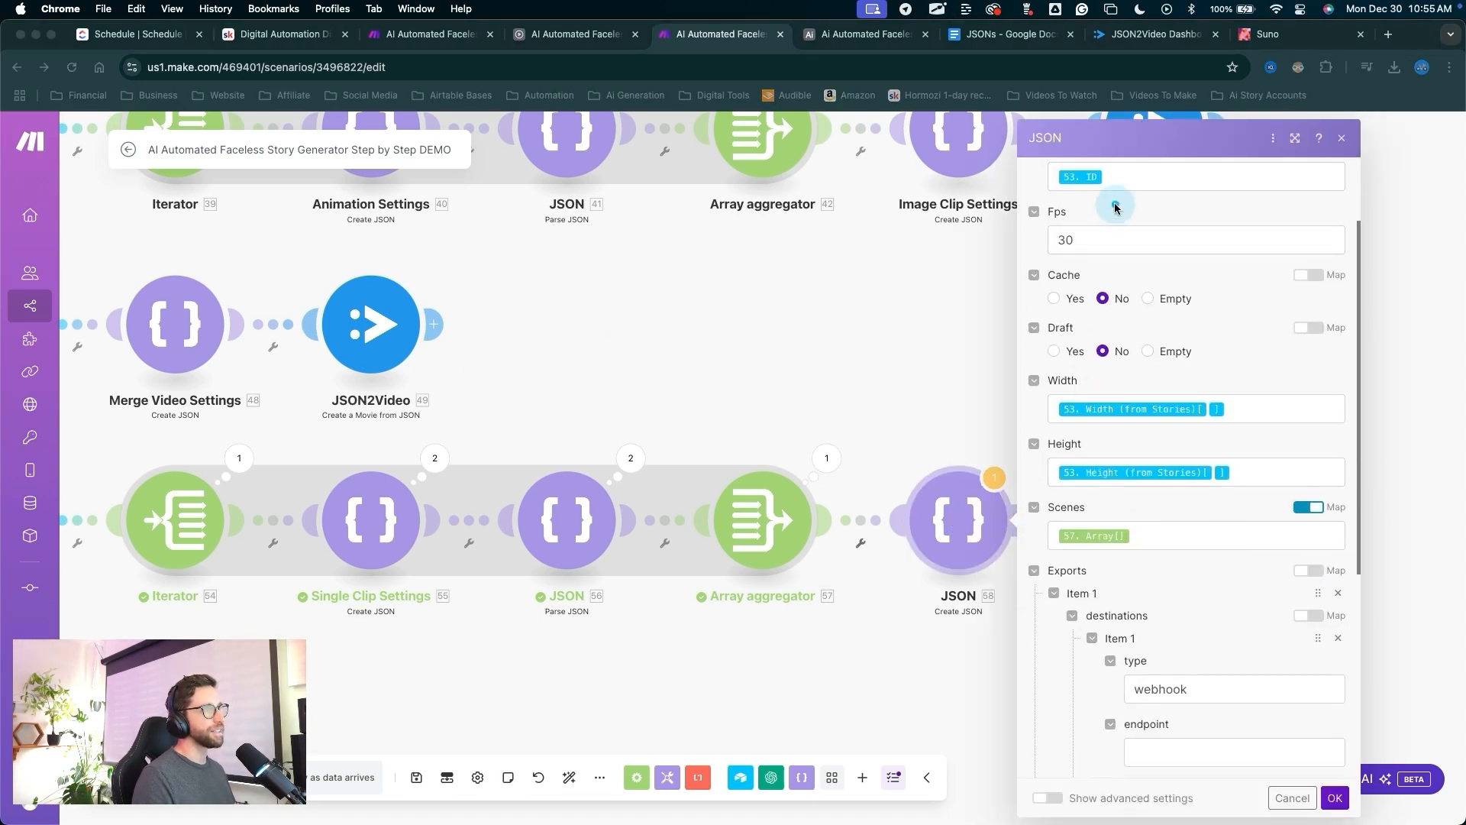
pyautogui.moveTo(1114, 204)
pyautogui.mouseDown()
pyautogui.moveTo(1107, 756)
pyautogui.moveTo(1105, 372)
pyautogui.moveTo(1123, 550)
pyautogui.moveTo(1144, 436)
pyautogui.mouseUp()
pyautogui.press('Escape')
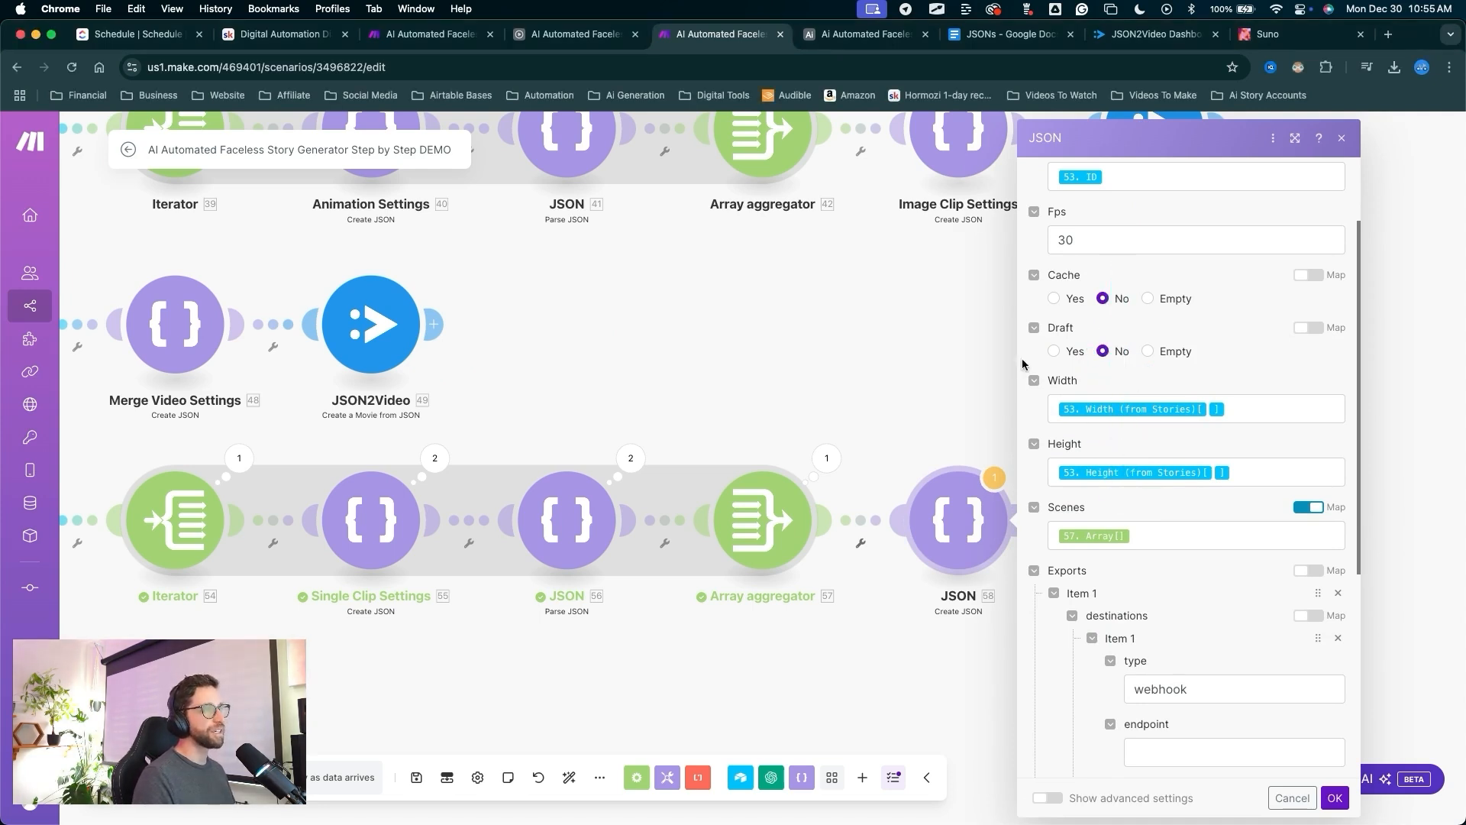
pyautogui.scroll(-5, 1124, 526)
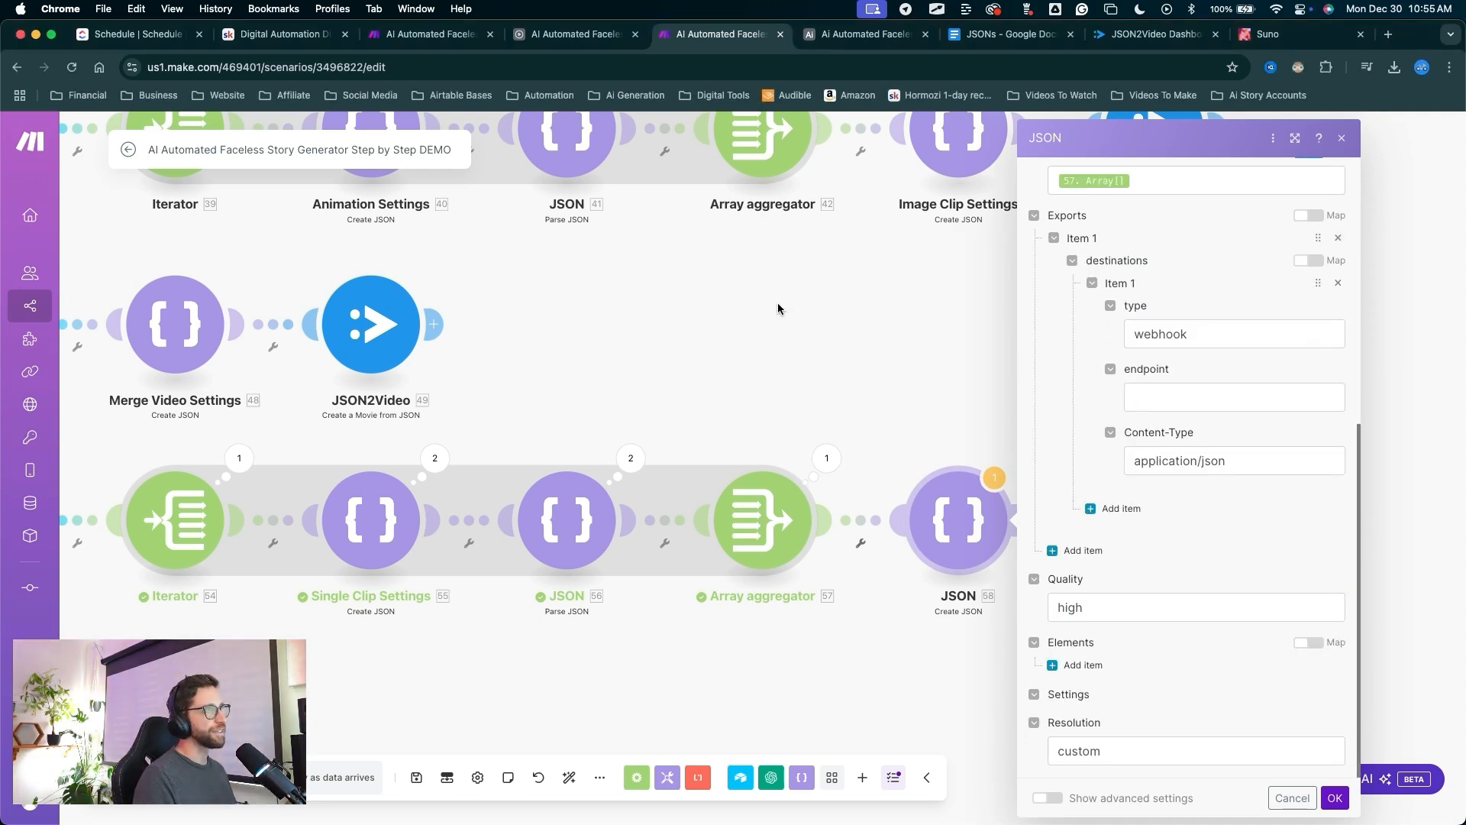
pyautogui.moveTo(861, 378)
pyautogui.mouseDown()
pyautogui.moveTo(937, 301)
pyautogui.moveTo(1127, 284)
pyautogui.moveTo(1122, 622)
pyautogui.moveTo(1132, 317)
pyautogui.mouseUp()
pyautogui.press('Escape')
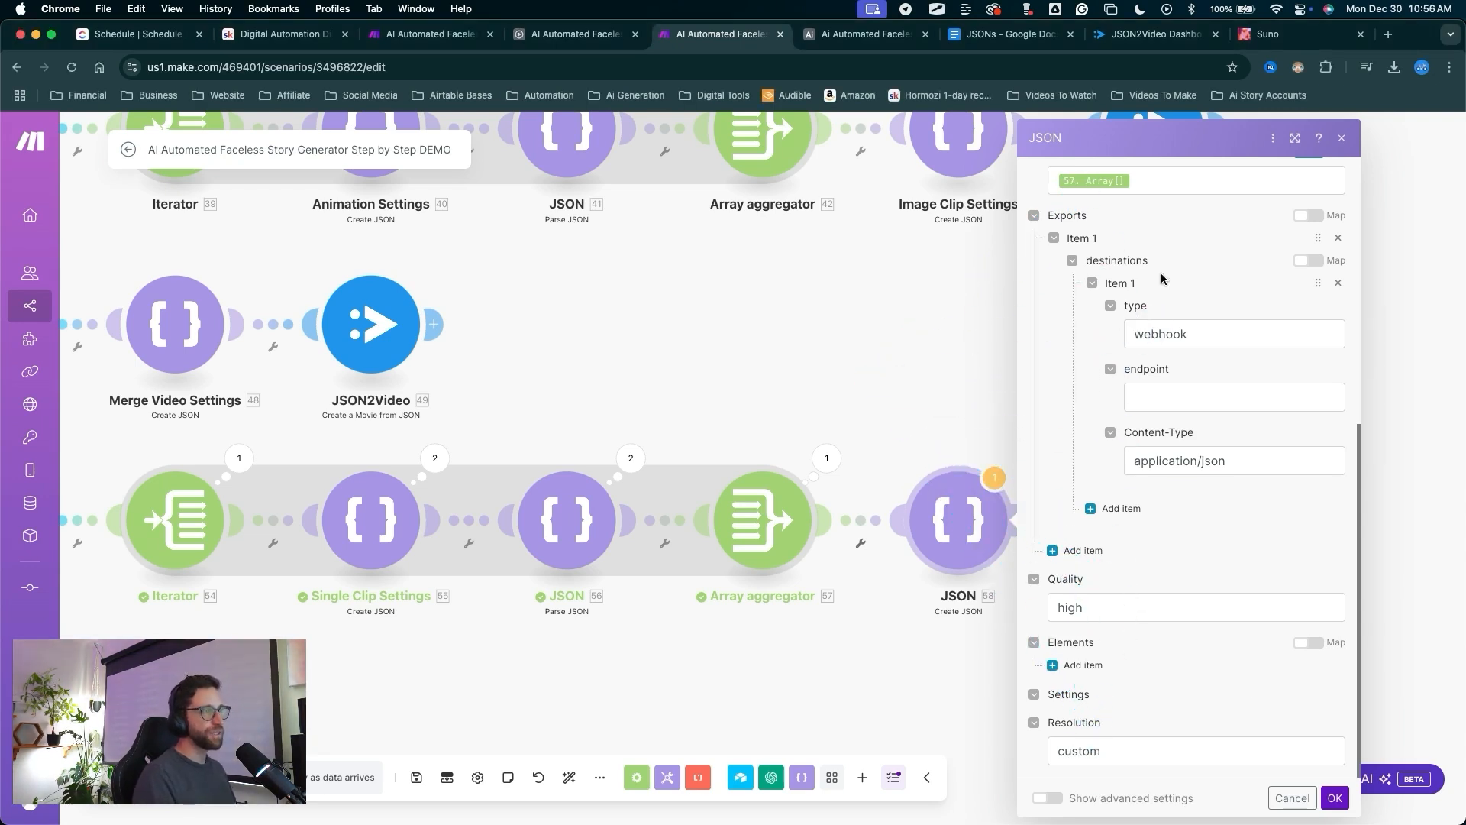
pyautogui.moveTo(883, 731)
pyautogui.mouseDown()
pyautogui.moveTo(1089, 278)
pyautogui.moveTo(1058, 242)
pyautogui.moveTo(972, 569)
pyautogui.mouseUp()
pyautogui.press('Escape')
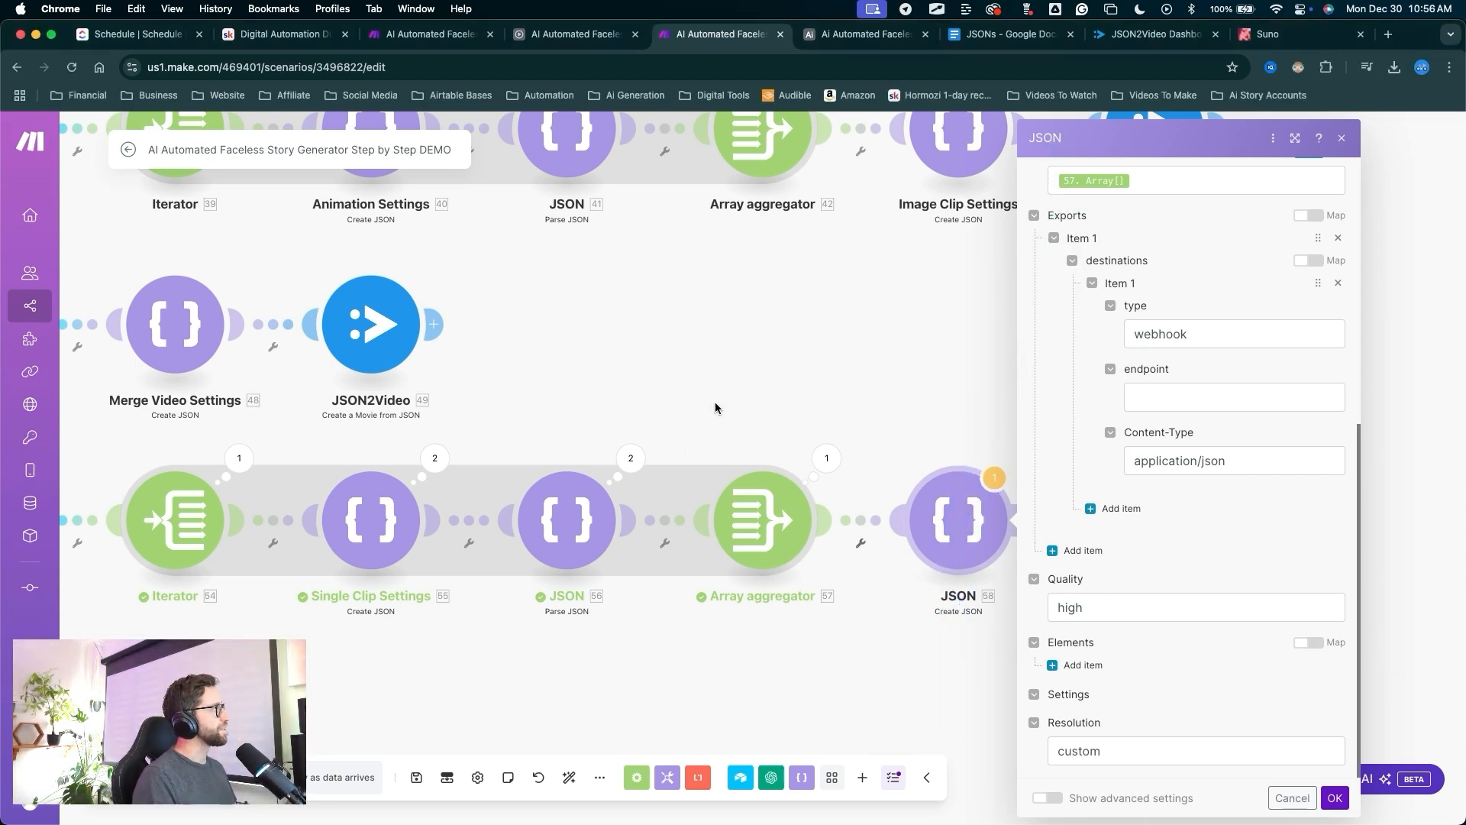
pyautogui.moveTo(752, 347)
pyautogui.mouseDown()
pyautogui.moveTo(229, 332)
pyautogui.moveTo(53, 382)
pyautogui.moveTo(38, 489)
pyautogui.moveTo(44, 405)
pyautogui.moveTo(30, 408)
pyautogui.mouseUp()
# Review the saved Data structures list in a new tab, then return to the scenario.
pyautogui.press('Escape')
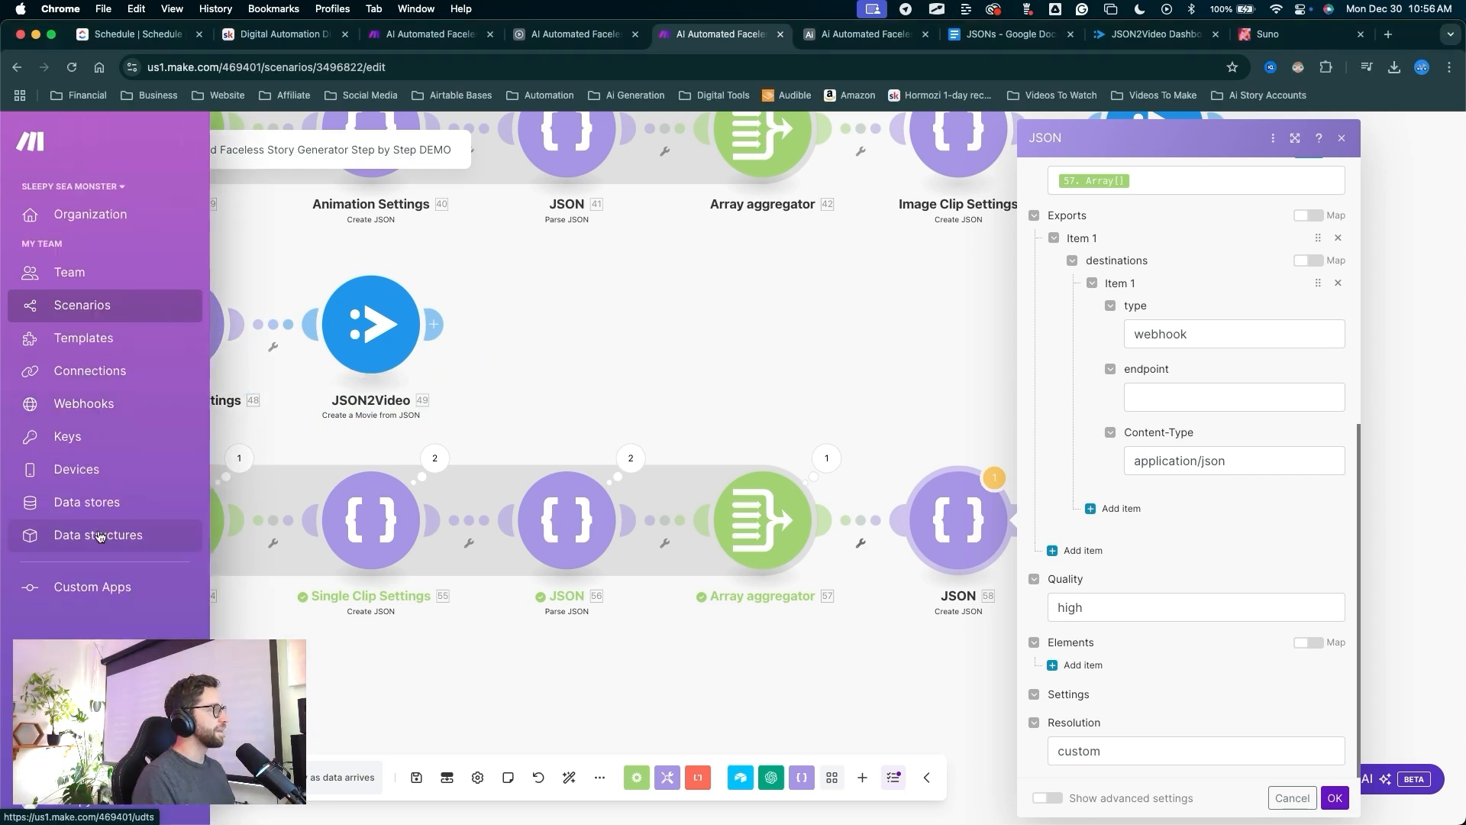
pyautogui.keyDown('super'); pyautogui.click(100, 536); pyautogui.keyUp('super')
pyautogui.hotkey('ctrl', 'Tab')
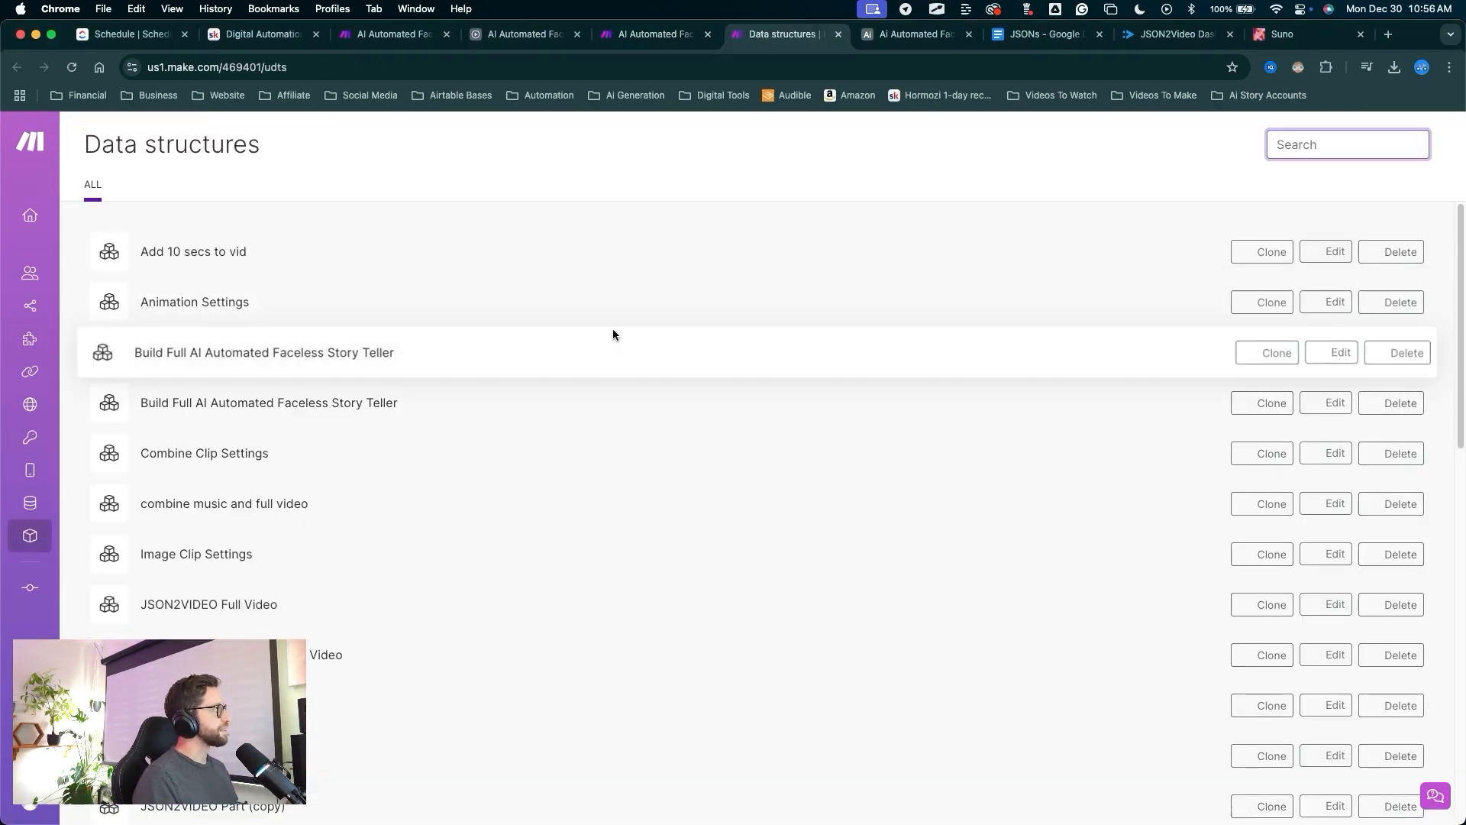
pyautogui.moveTo(714, 204)
pyautogui.mouseDown()
pyautogui.moveTo(506, 215)
pyautogui.moveTo(334, 498)
pyautogui.moveTo(352, 574)
pyautogui.mouseUp()
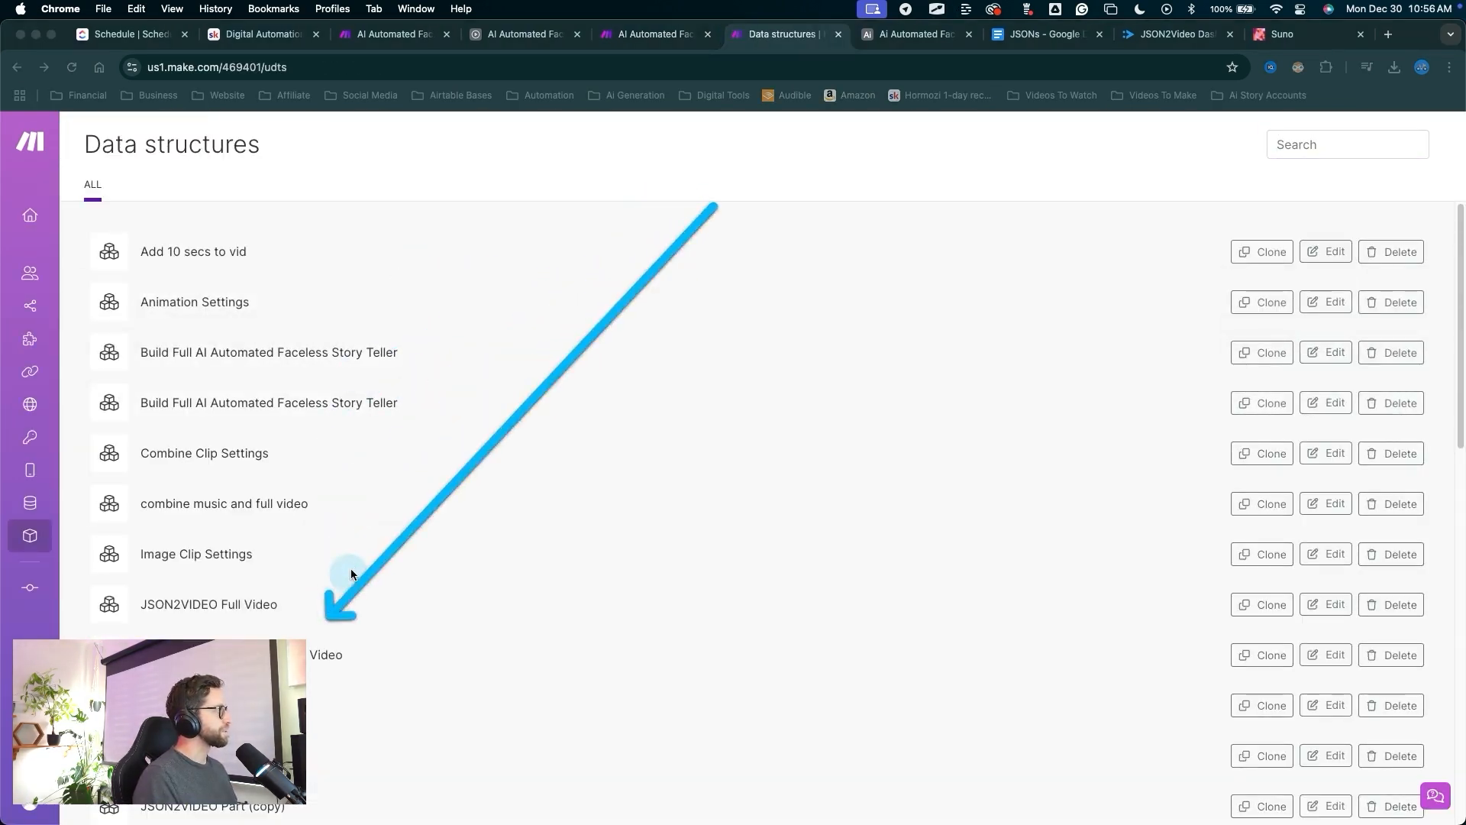
pyautogui.scroll(-10, 361, 538)
pyautogui.moveTo(619, 682)
pyautogui.mouseDown()
pyautogui.moveTo(458, 714)
pyautogui.moveTo(424, 271)
pyautogui.mouseUp()
pyautogui.scroll(10, 479, 297)
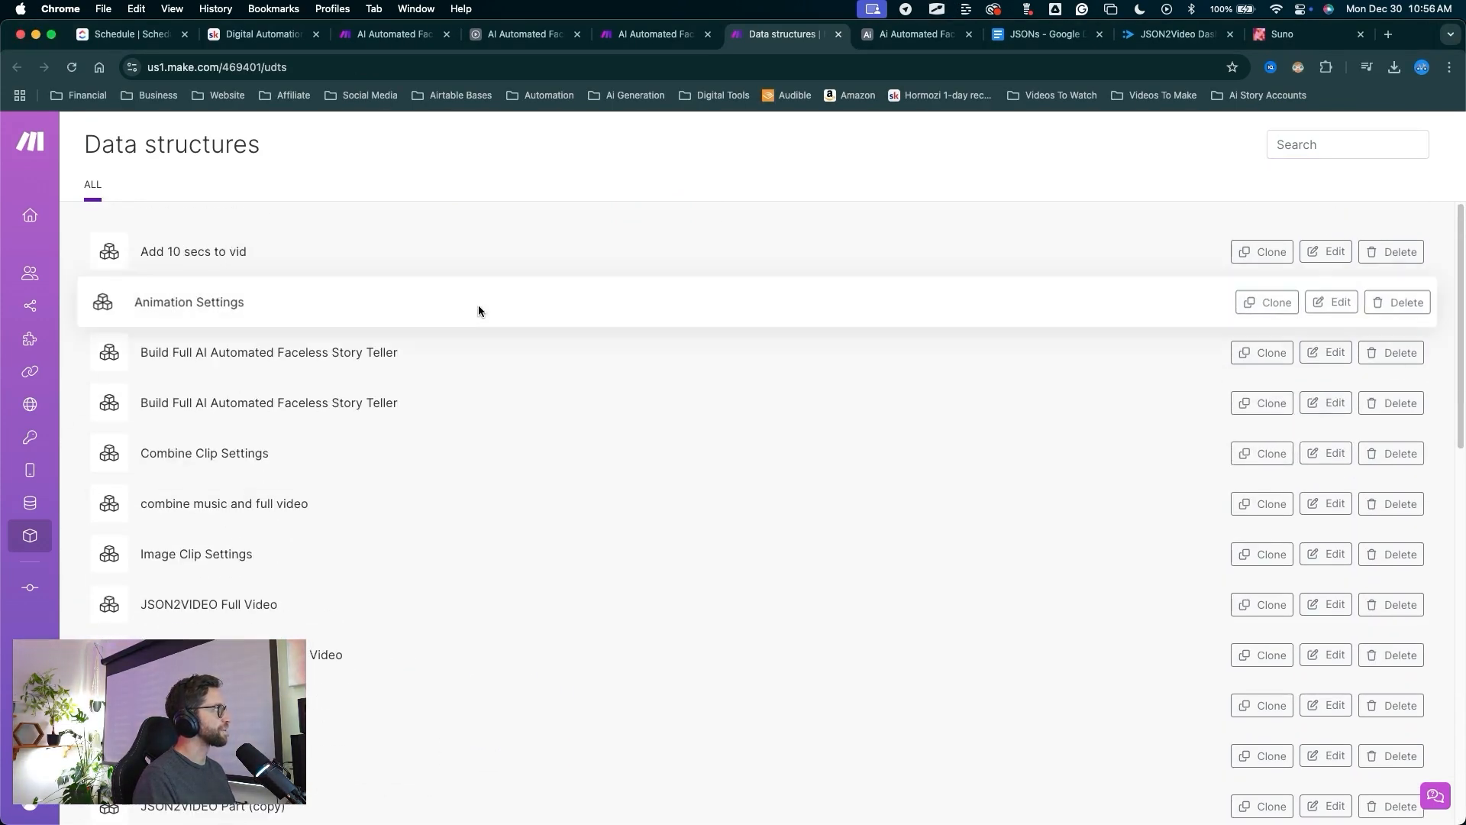
pyautogui.click(656, 33)
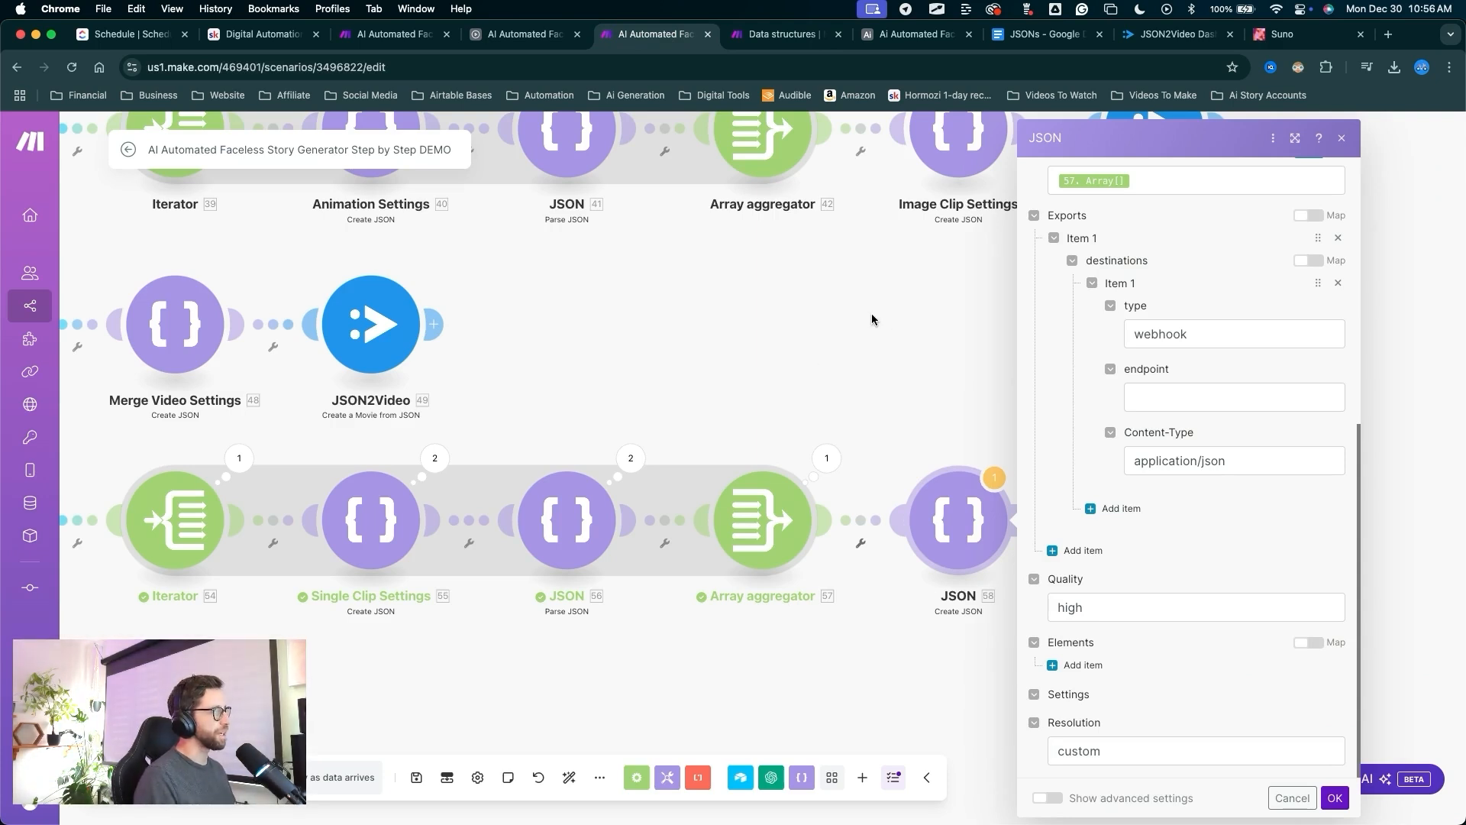
# Switch to the Airtable base and bring up its Automations.
pyautogui.moveTo(882, 304)
pyautogui.mouseDown()
pyautogui.moveTo(957, 464)
pyautogui.moveTo(919, 431)
pyautogui.mouseUp()
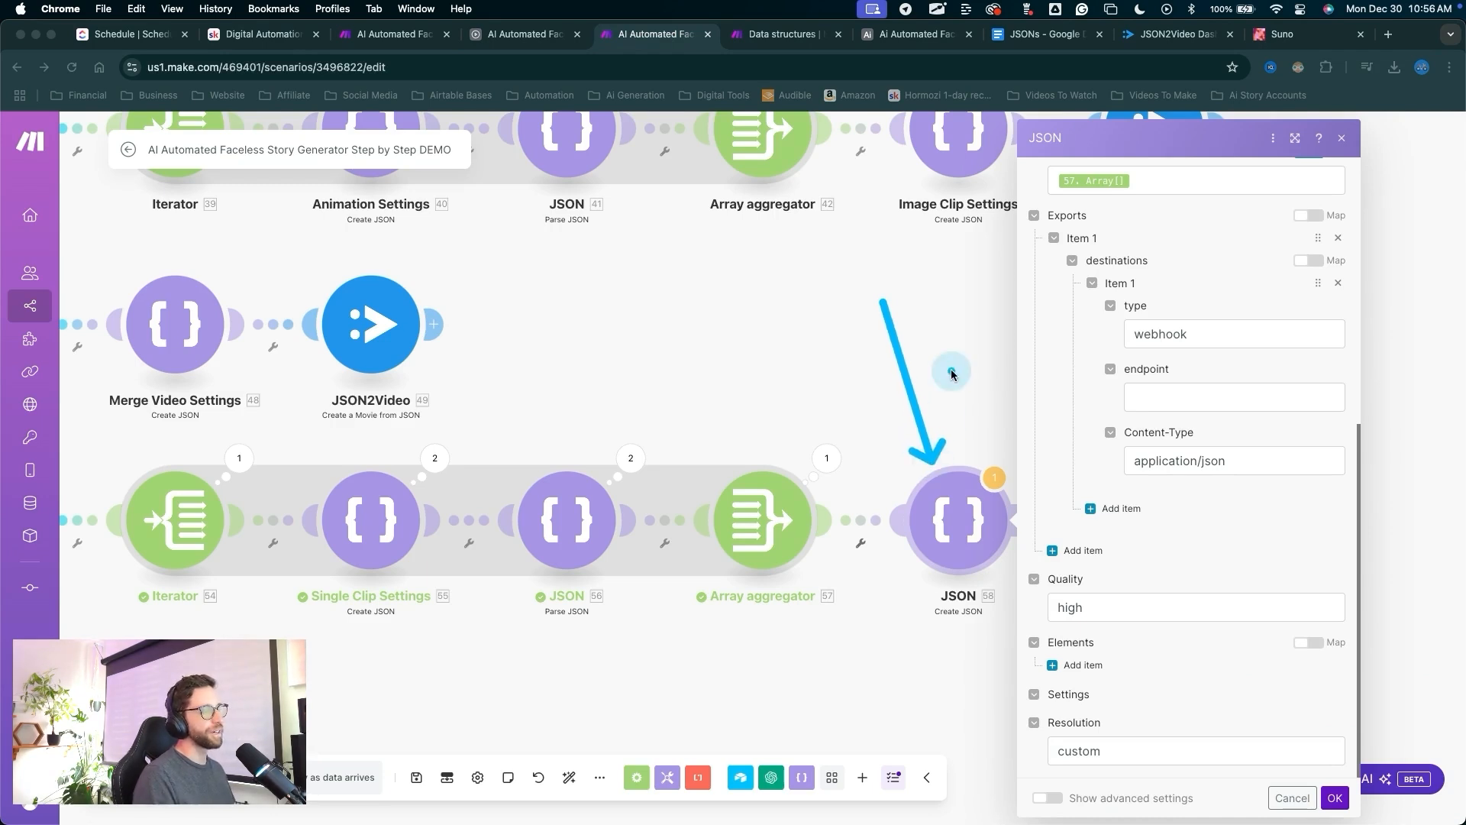
pyautogui.press('Escape')
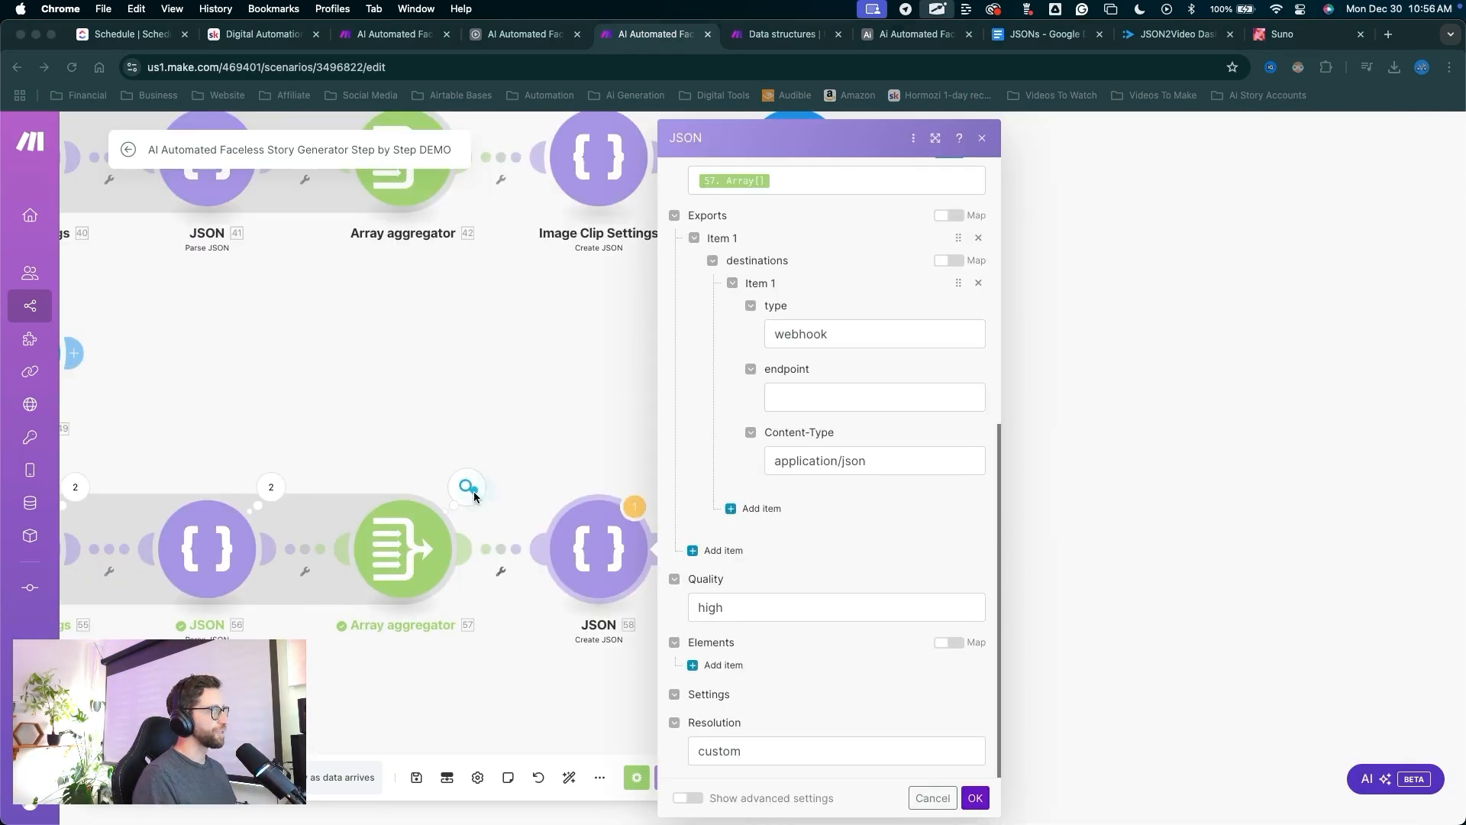
pyautogui.moveTo(532, 468)
pyautogui.mouseDown()
pyautogui.moveTo(746, 370)
pyautogui.moveTo(766, 386)
pyautogui.mouseUp()
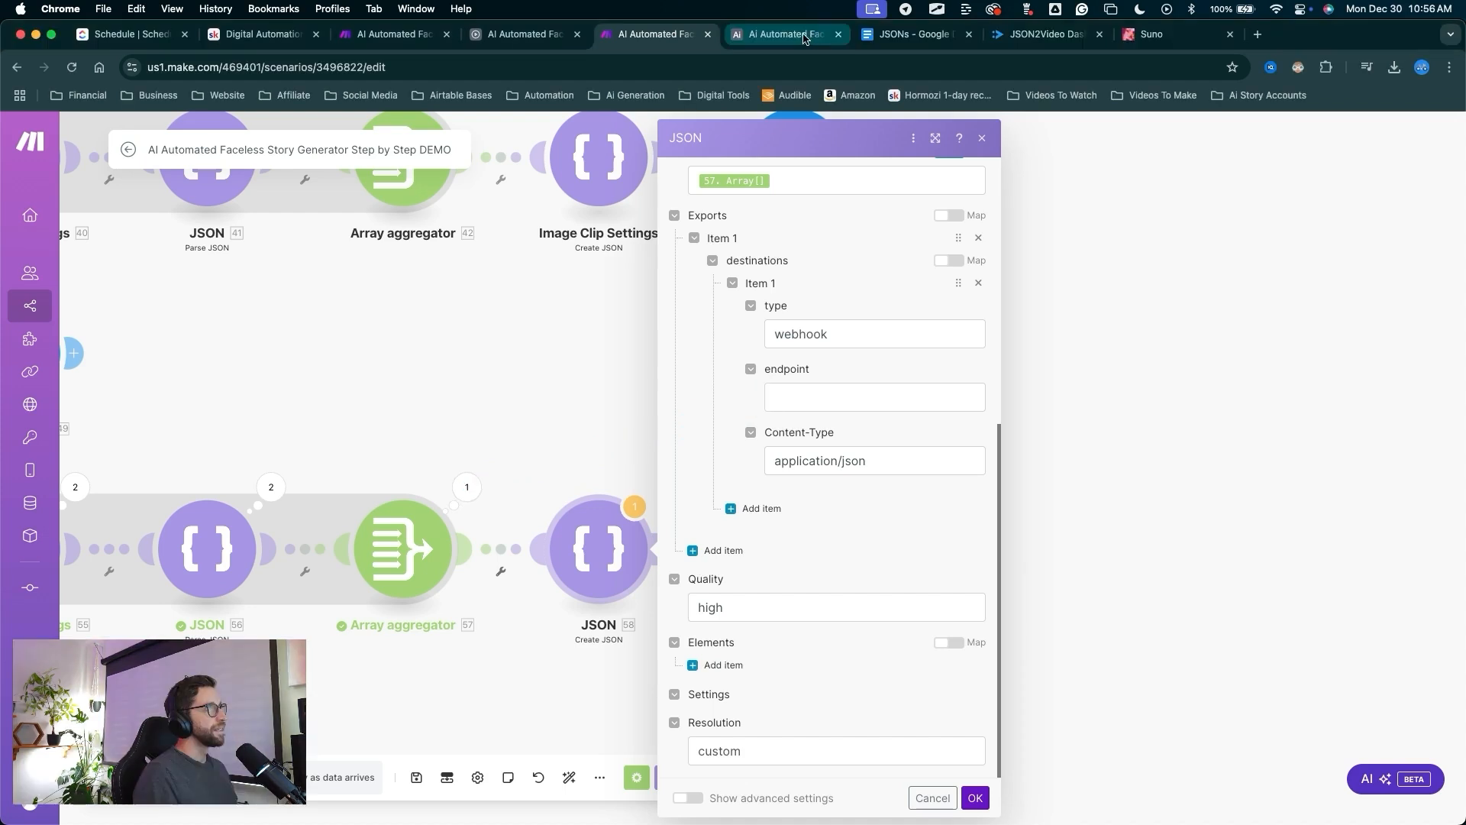
pyautogui.click(803, 38)
pyautogui.moveTo(674, 596); pyautogui.dragTo(510, 146)
pyautogui.click(507, 133)
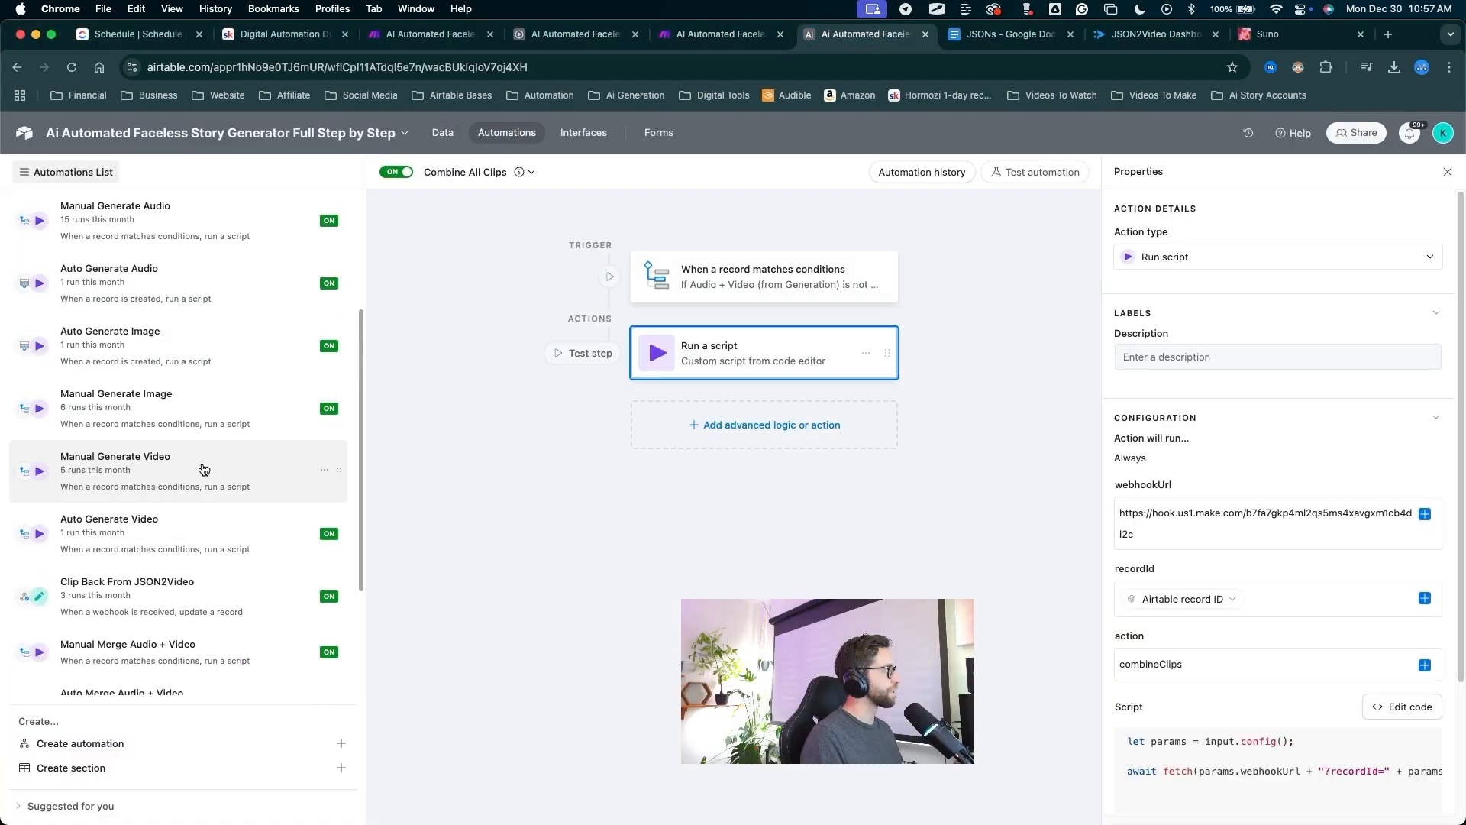
# Duplicate the Merged Clips Back From JSON2Video automation as Combined Clips Back From JSON2Video.
pyautogui.moveTo(275, 344); pyautogui.dragTo(208, 487)
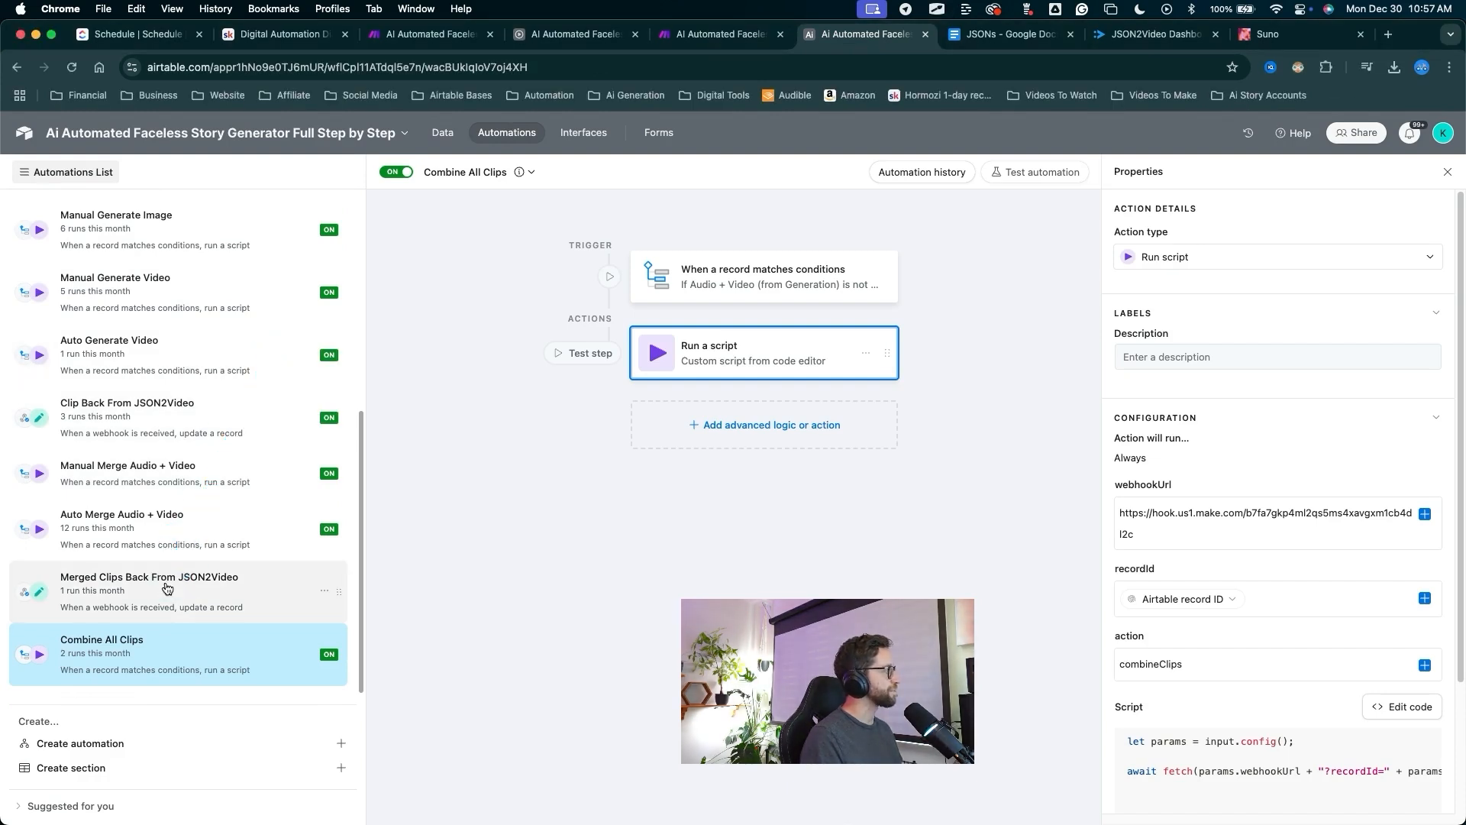
pyautogui.rightClick(171, 584)
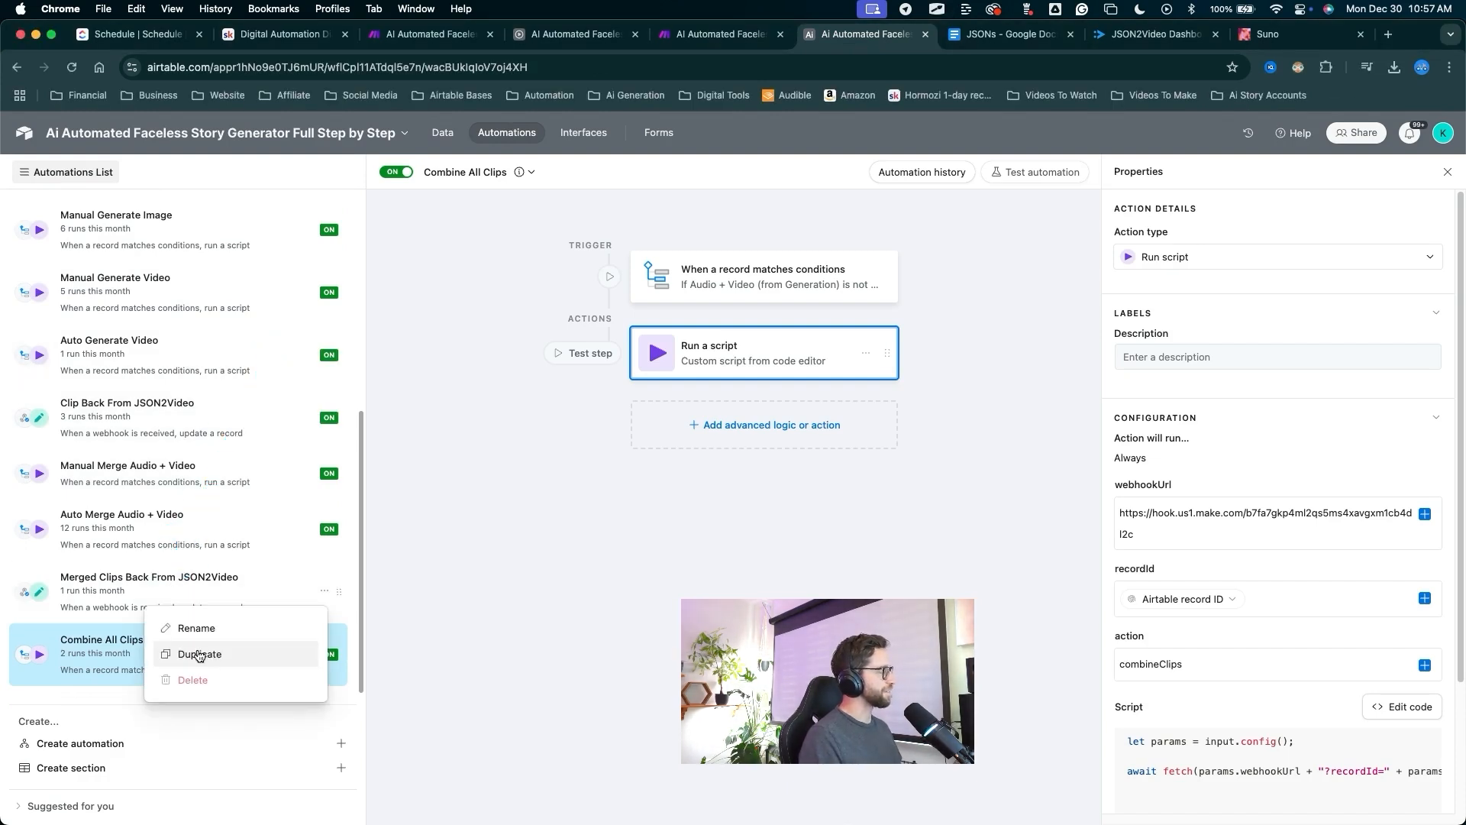
pyautogui.click(198, 655)
pyautogui.moveTo(500, 336); pyautogui.dragTo(505, 192)
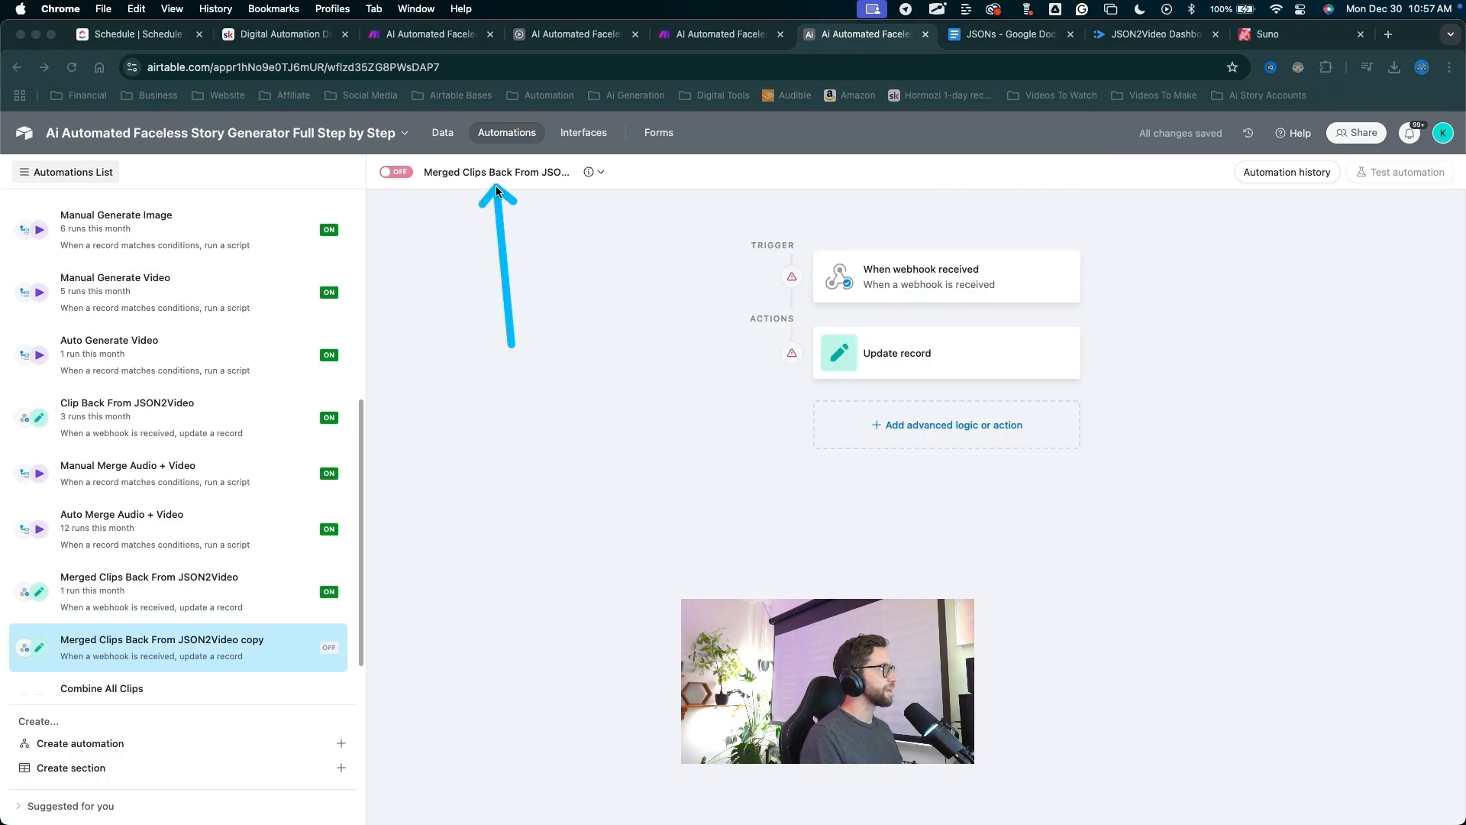
pyautogui.click(497, 181)
pyautogui.write('Combined')
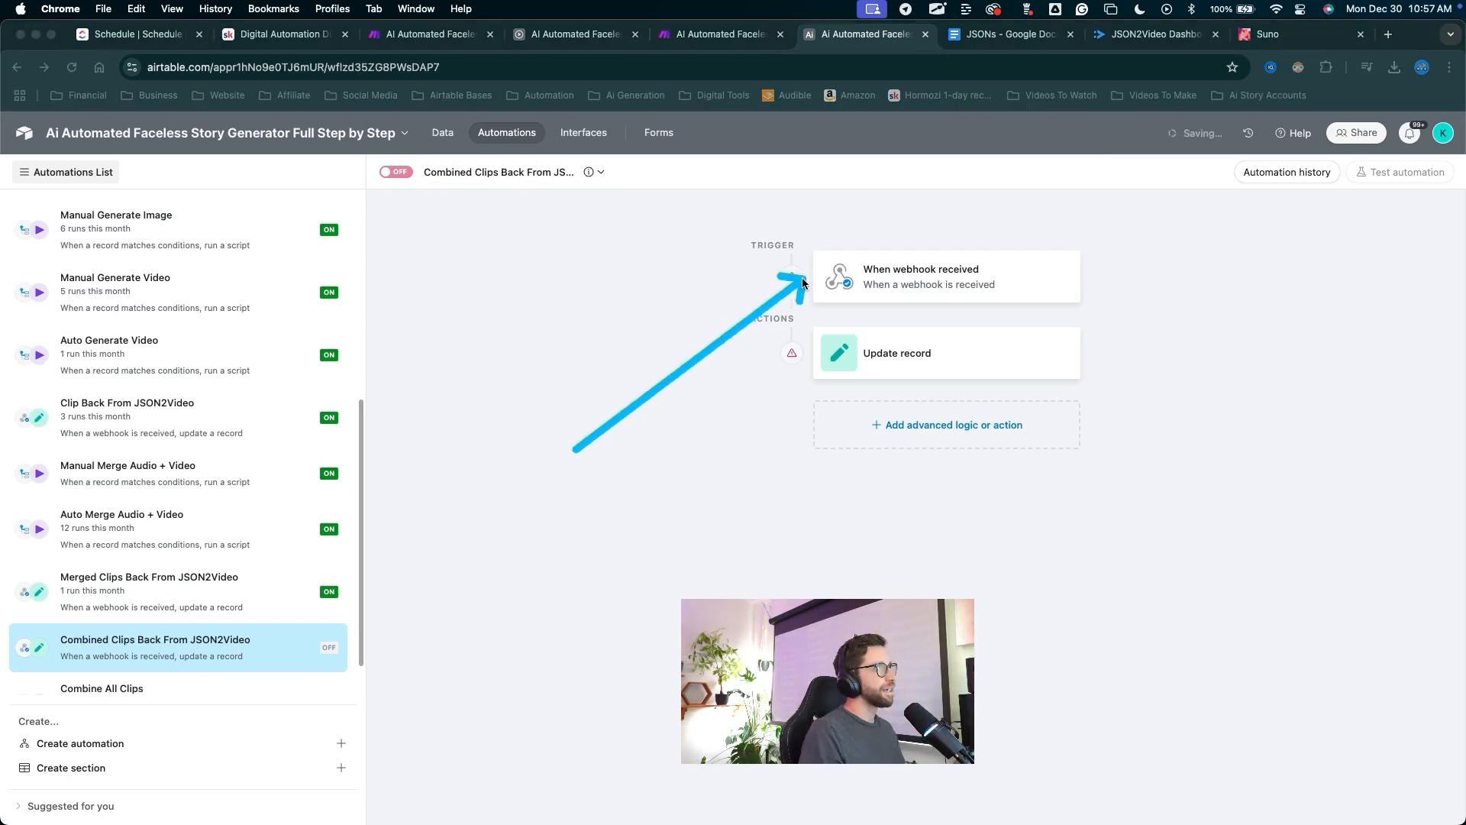
# Put the new automation's webhook URL into Make's export endpoint field.
pyautogui.click(860, 283)
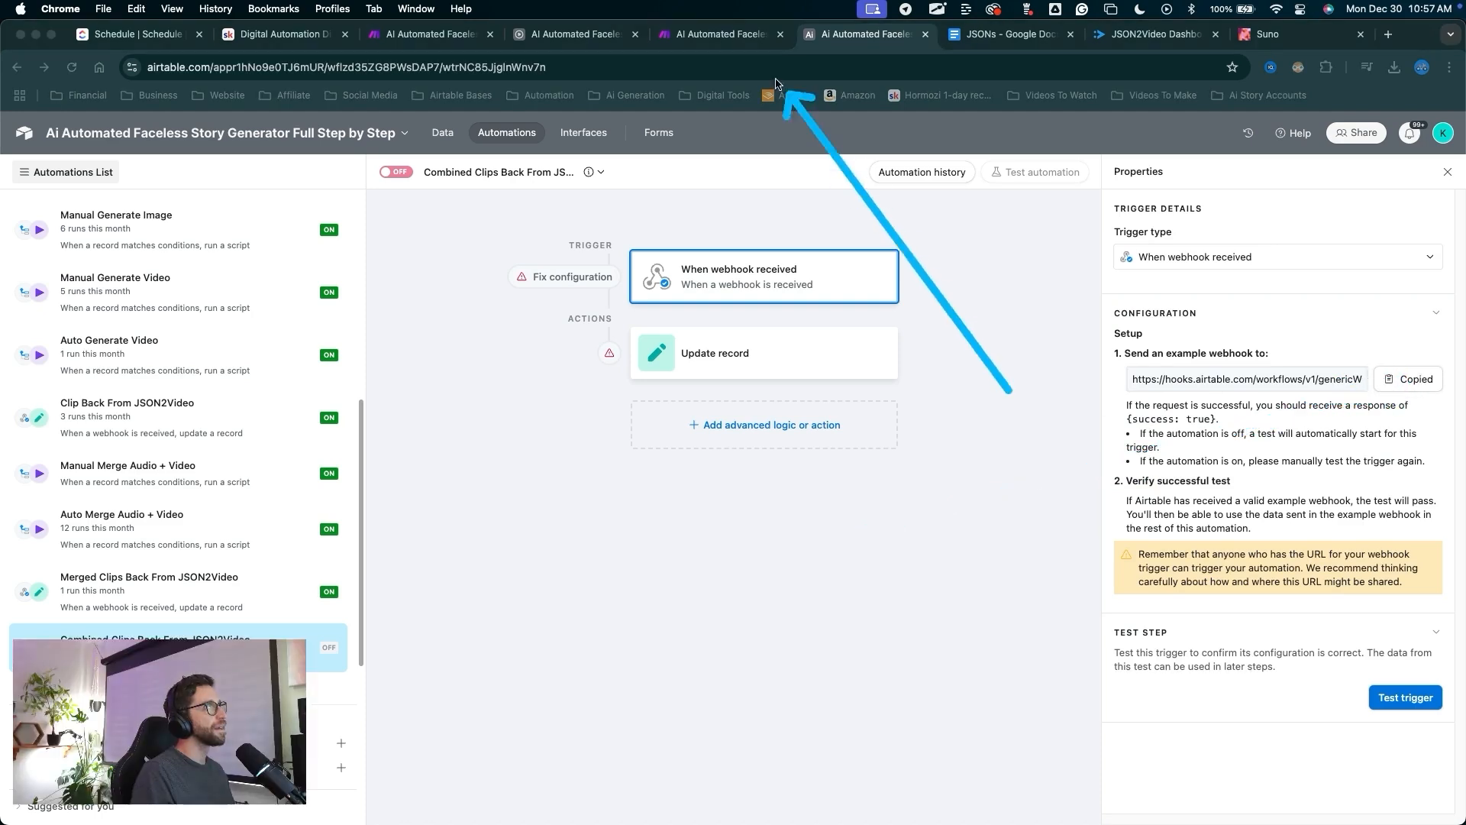
pyautogui.click(721, 34)
pyautogui.click(802, 399)
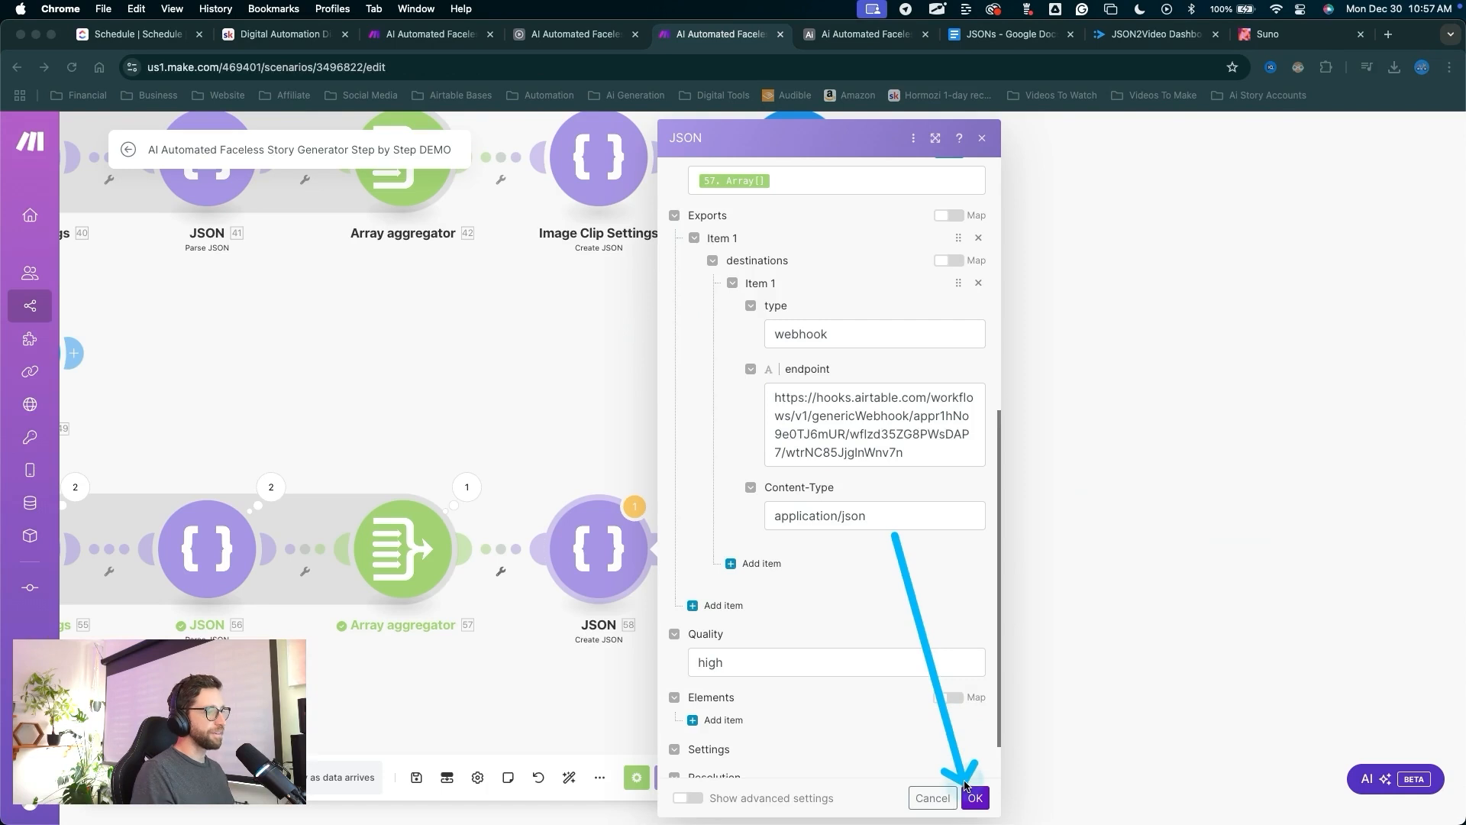
# Confirm the JSON module and add a JSON2Video Create a Movie from JSON module after JSON 58.
pyautogui.click(975, 797)
pyautogui.click(674, 547)
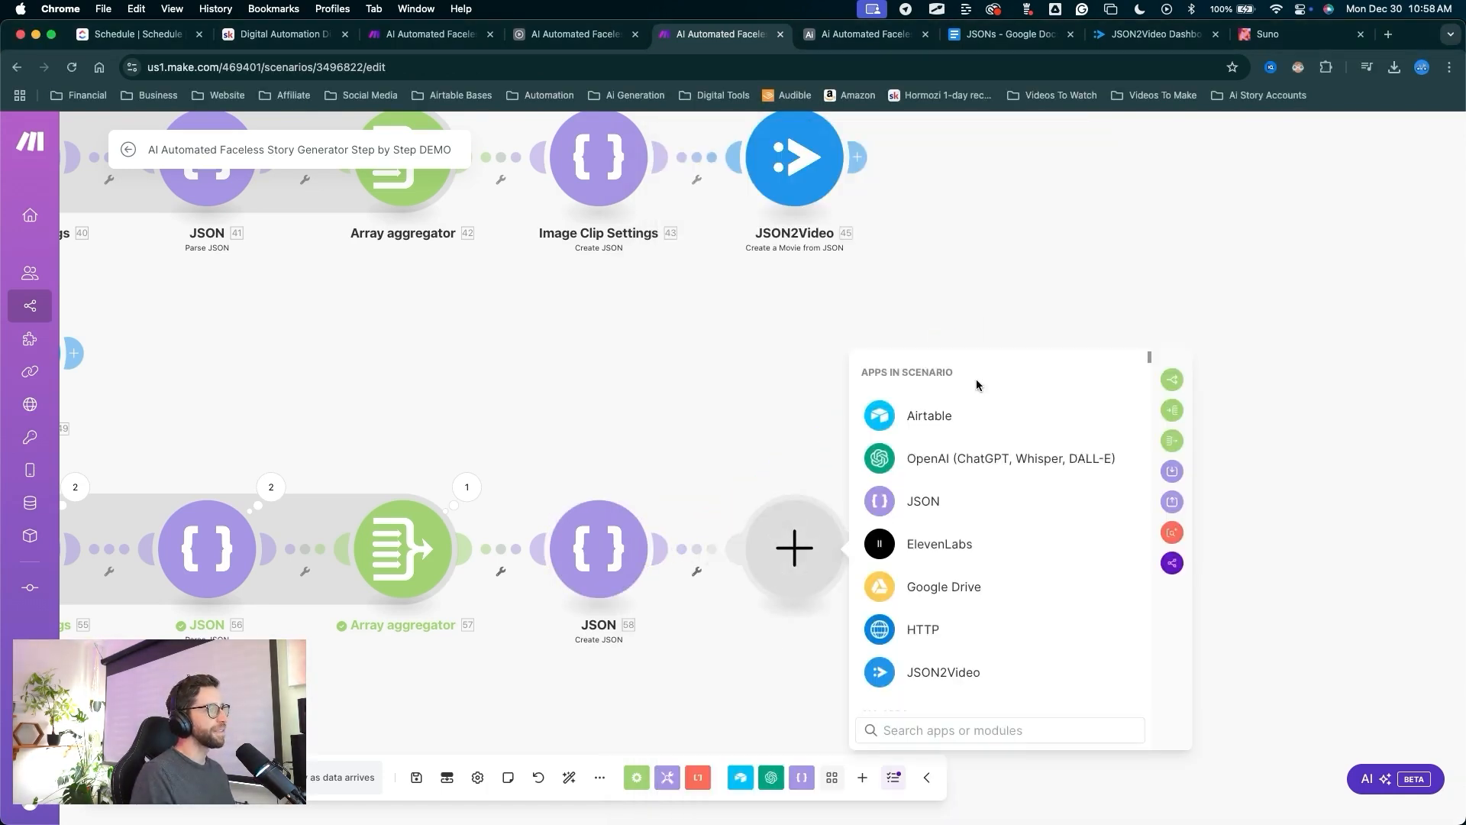
pyautogui.click(904, 679)
pyautogui.scroll(-10, 943, 527)
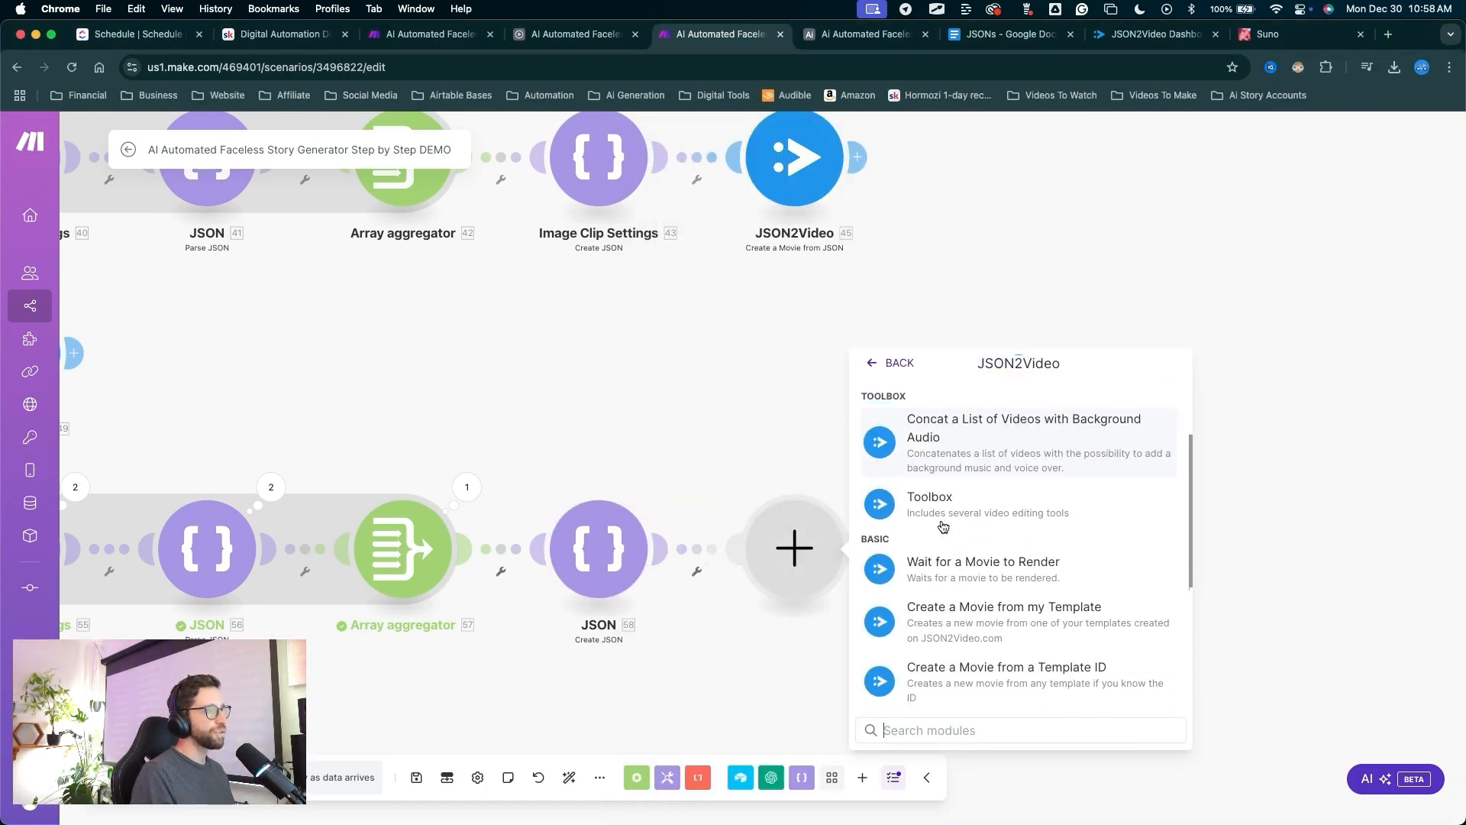
pyautogui.moveTo(1063, 418); pyautogui.dragTo(961, 556)
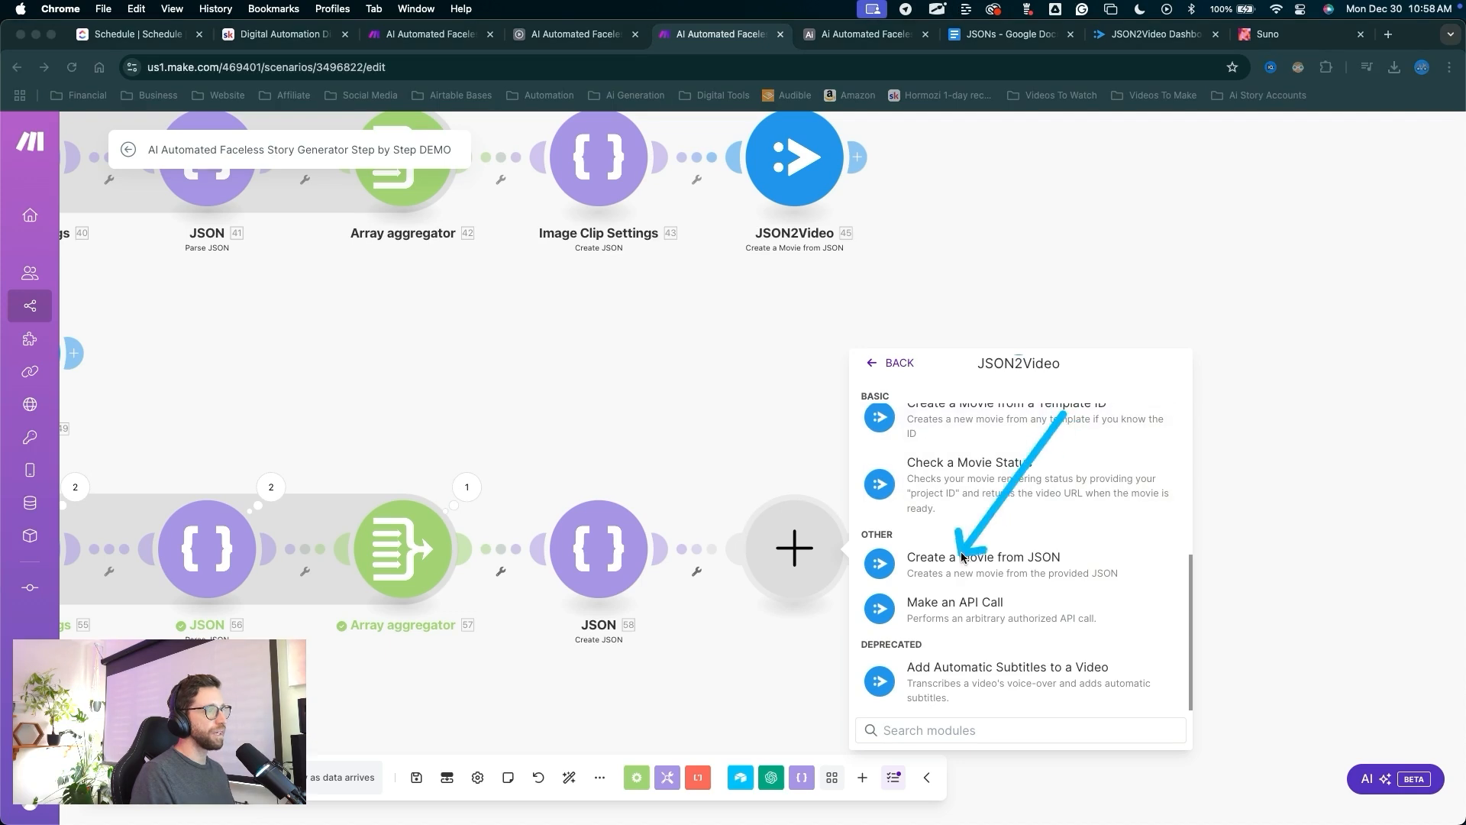
pyautogui.click(959, 553)
# Map JSON 58's JSON string into Movie JSON and confirm the JSON2Video module.
pyautogui.moveTo(1051, 303); pyautogui.dragTo(947, 606)
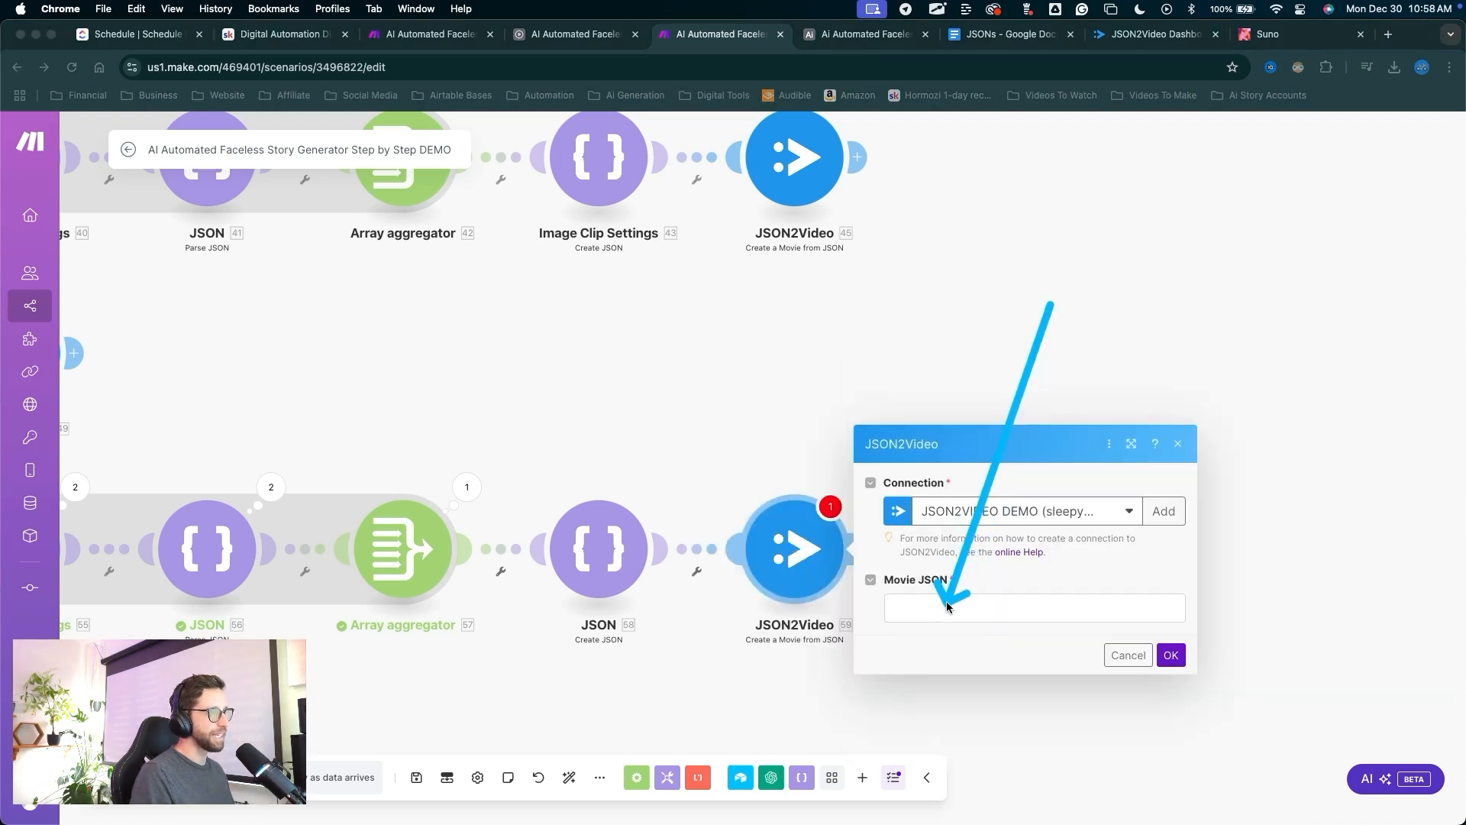
pyautogui.click(948, 606)
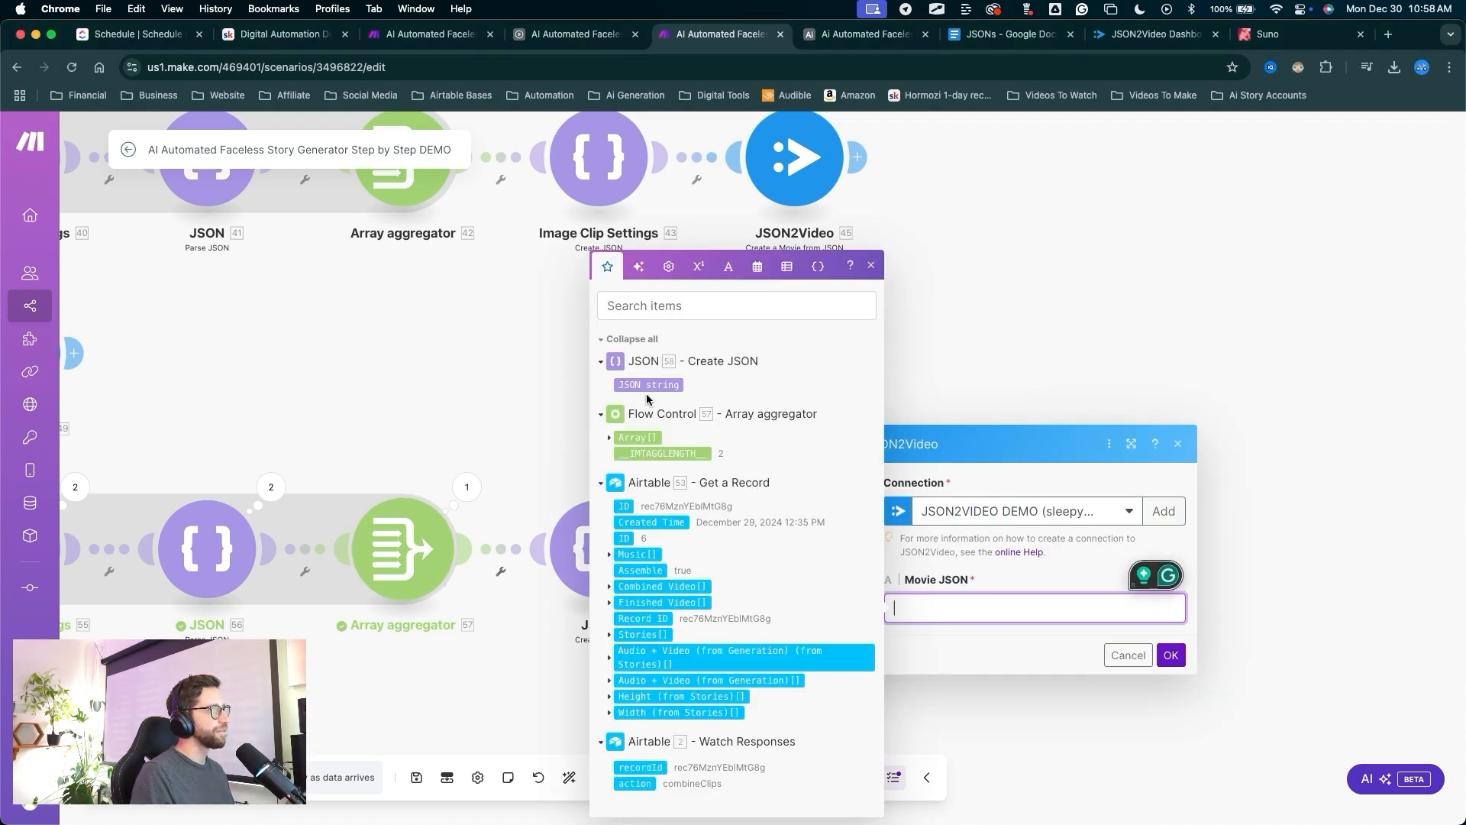
pyautogui.click(648, 387)
pyautogui.moveTo(1080, 310); pyautogui.dragTo(1168, 645)
pyautogui.click(1170, 654)
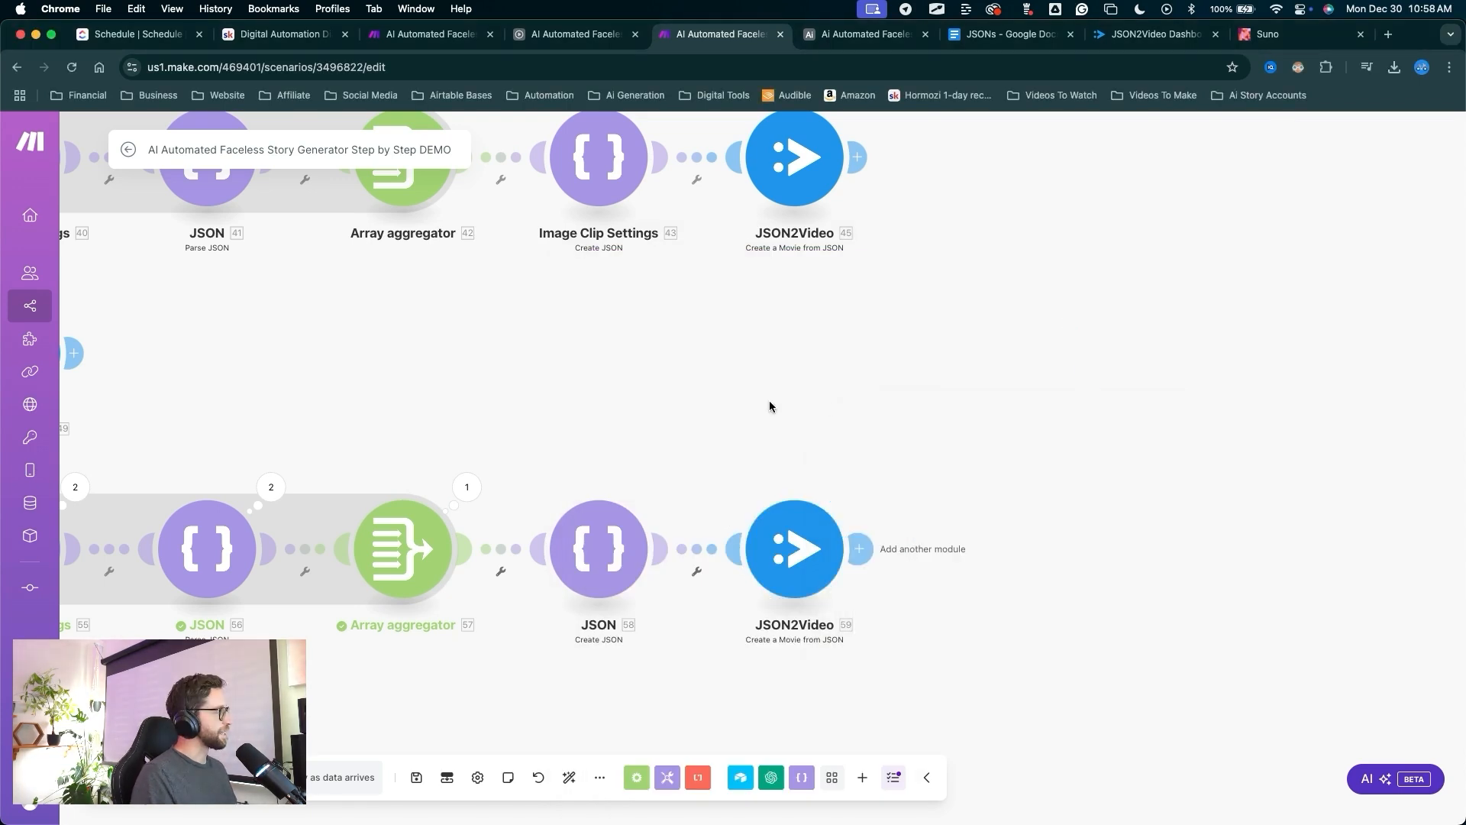
pyautogui.scroll(-5, 722, 422)
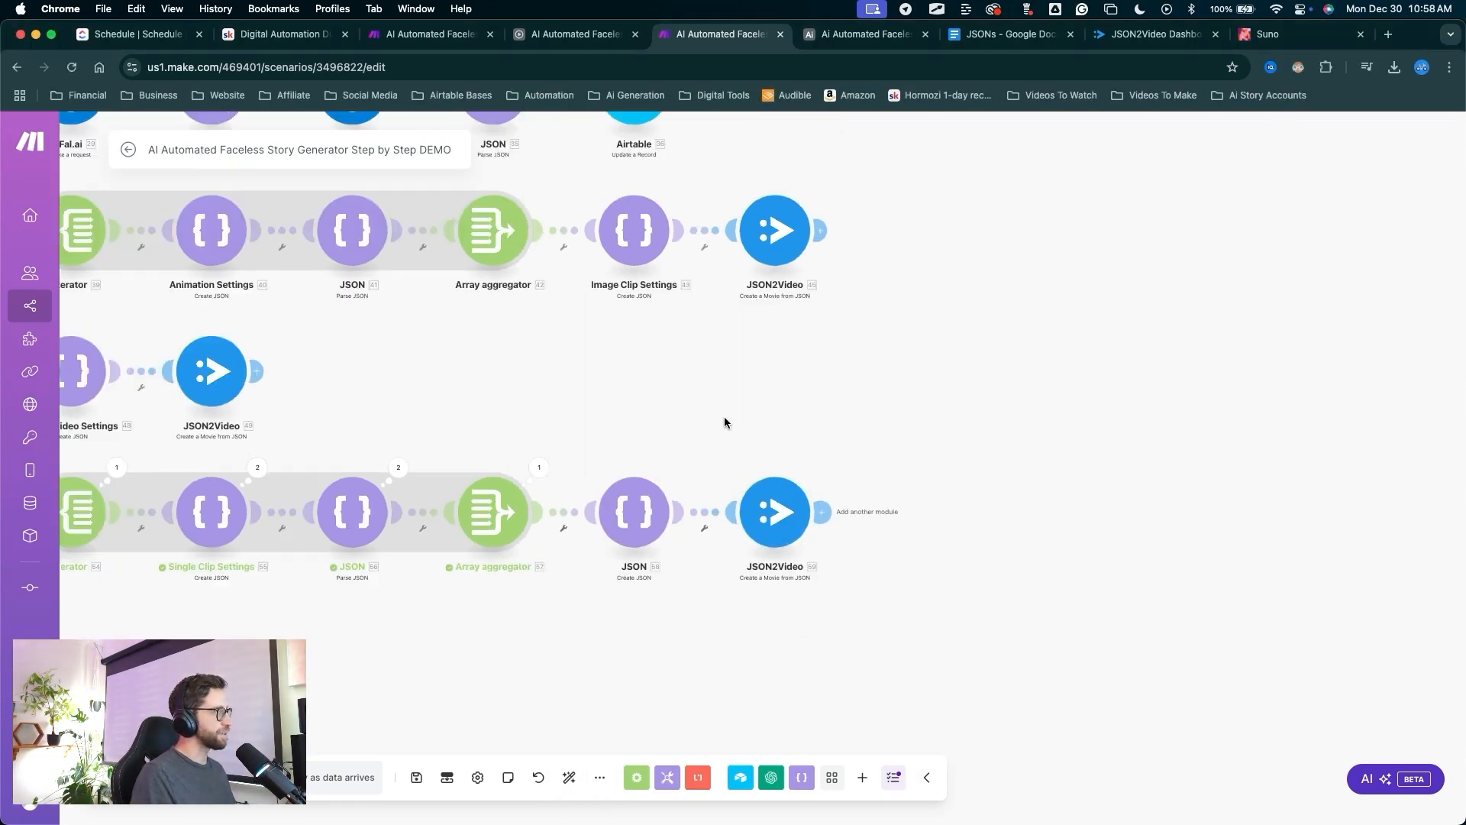
pyautogui.moveTo(763, 451); pyautogui.dragTo(795, 491)
pyautogui.moveTo(445, 632); pyautogui.dragTo(431, 714)
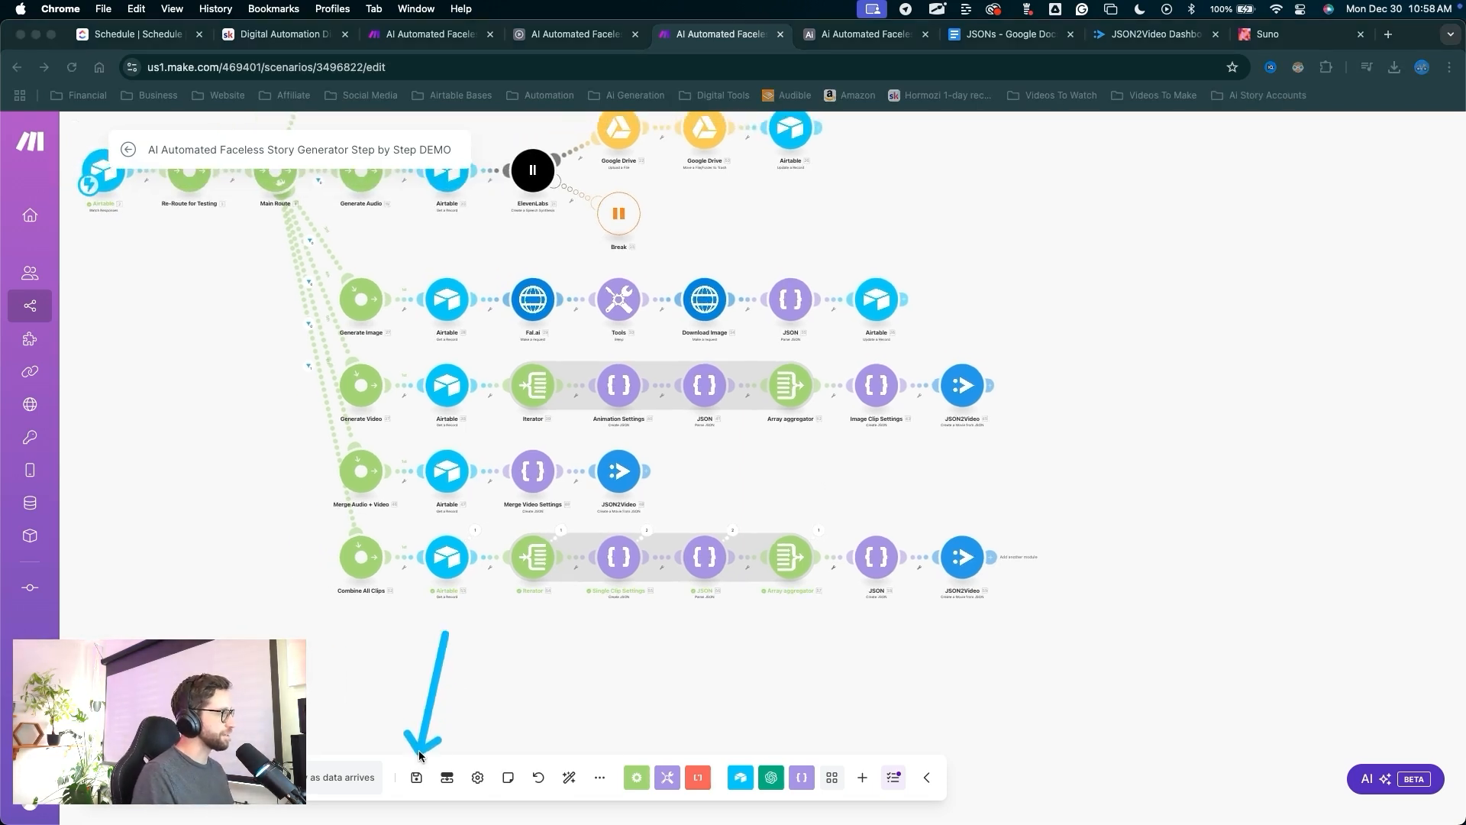
# Save the Make scenario and untick Assemble on the Test record in Airtable.
pyautogui.click(417, 776)
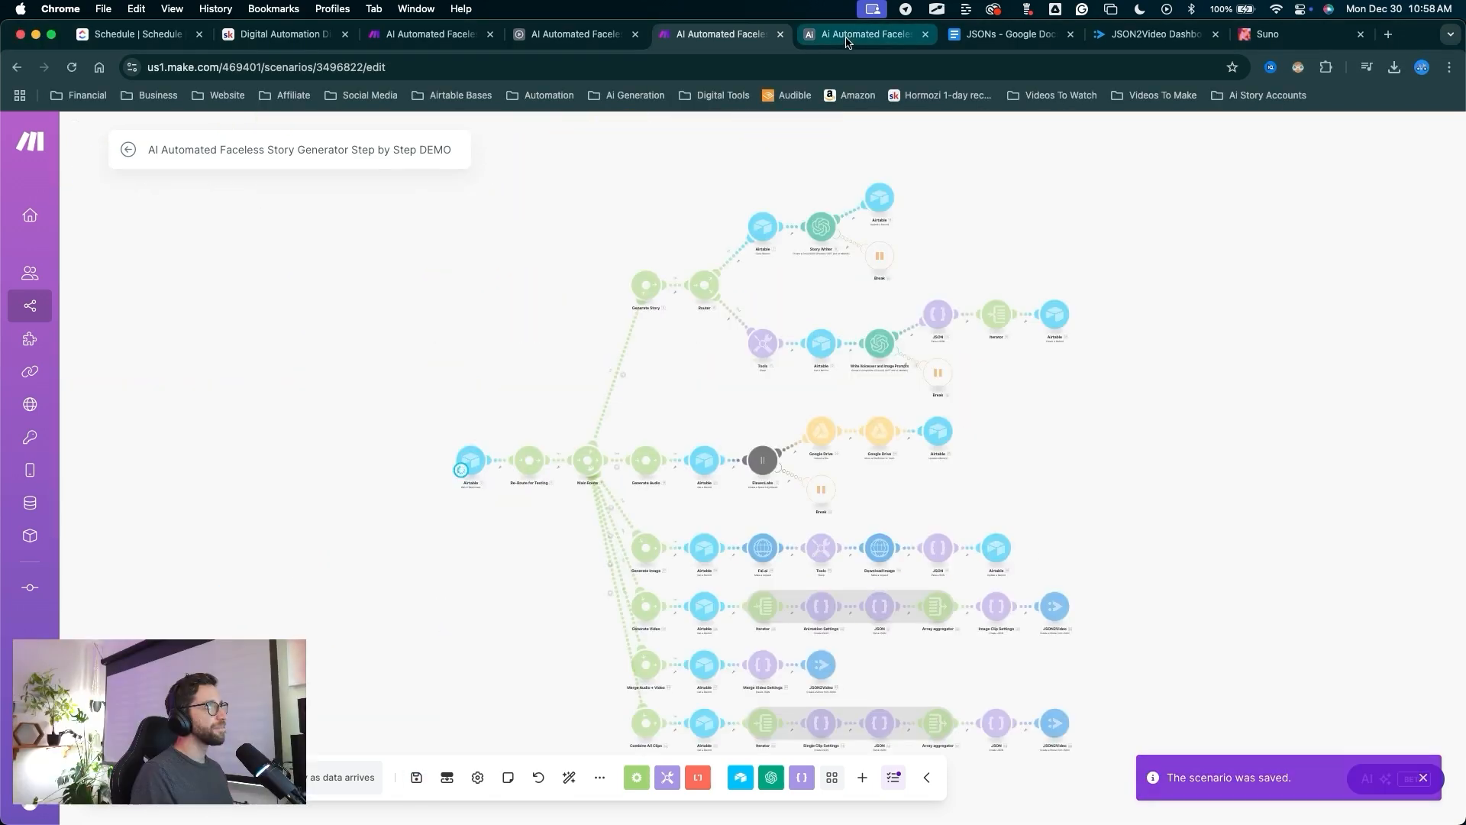
pyautogui.click(848, 35)
pyautogui.moveTo(507, 355); pyautogui.dragTo(428, 131)
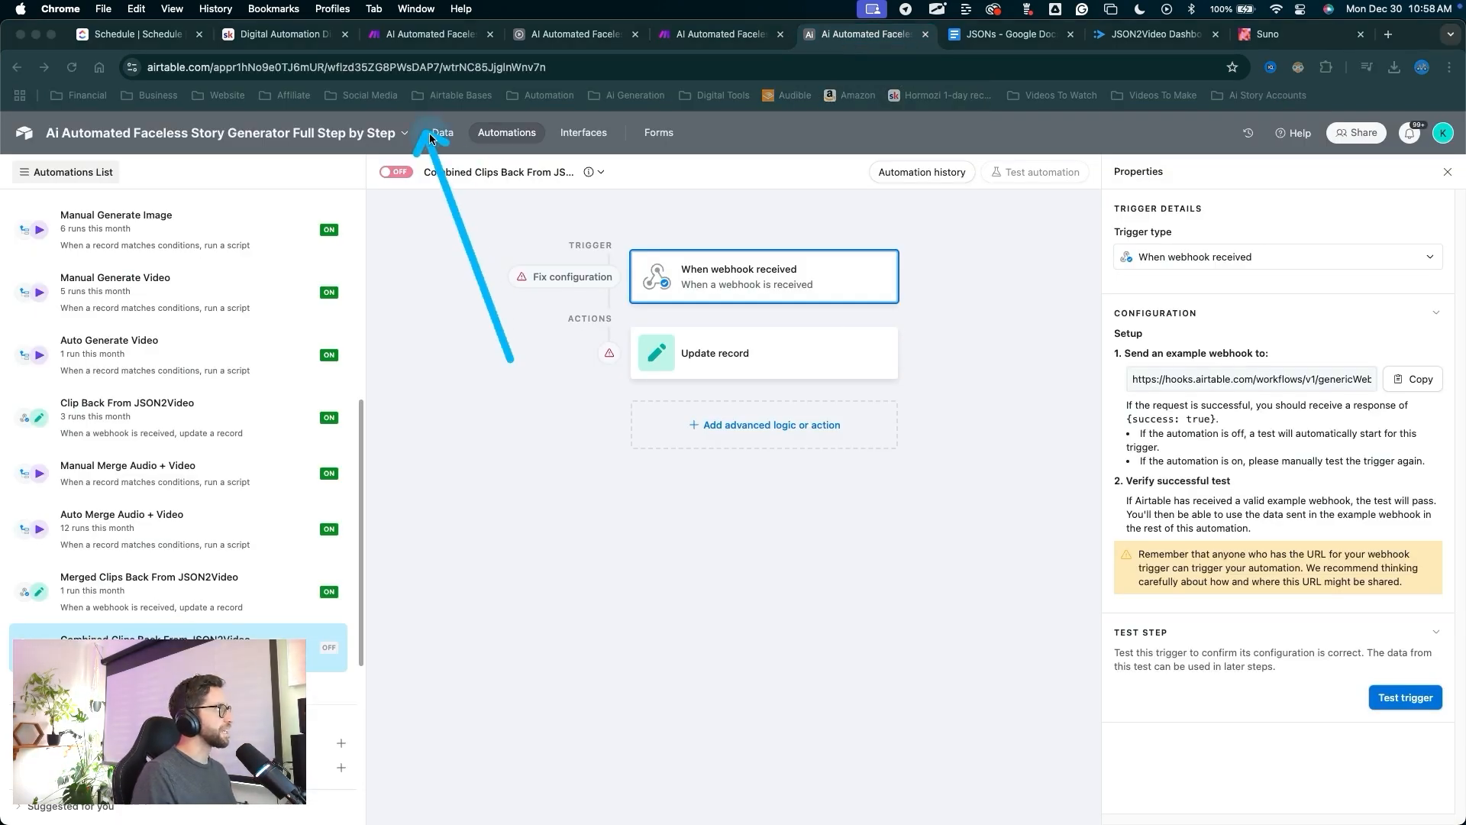
pyautogui.click(443, 132)
pyautogui.moveTo(910, 477); pyautogui.dragTo(888, 257)
pyautogui.press('Escape')
pyautogui.click(898, 249)
pyautogui.moveTo(875, 386); pyautogui.dragTo(882, 282)
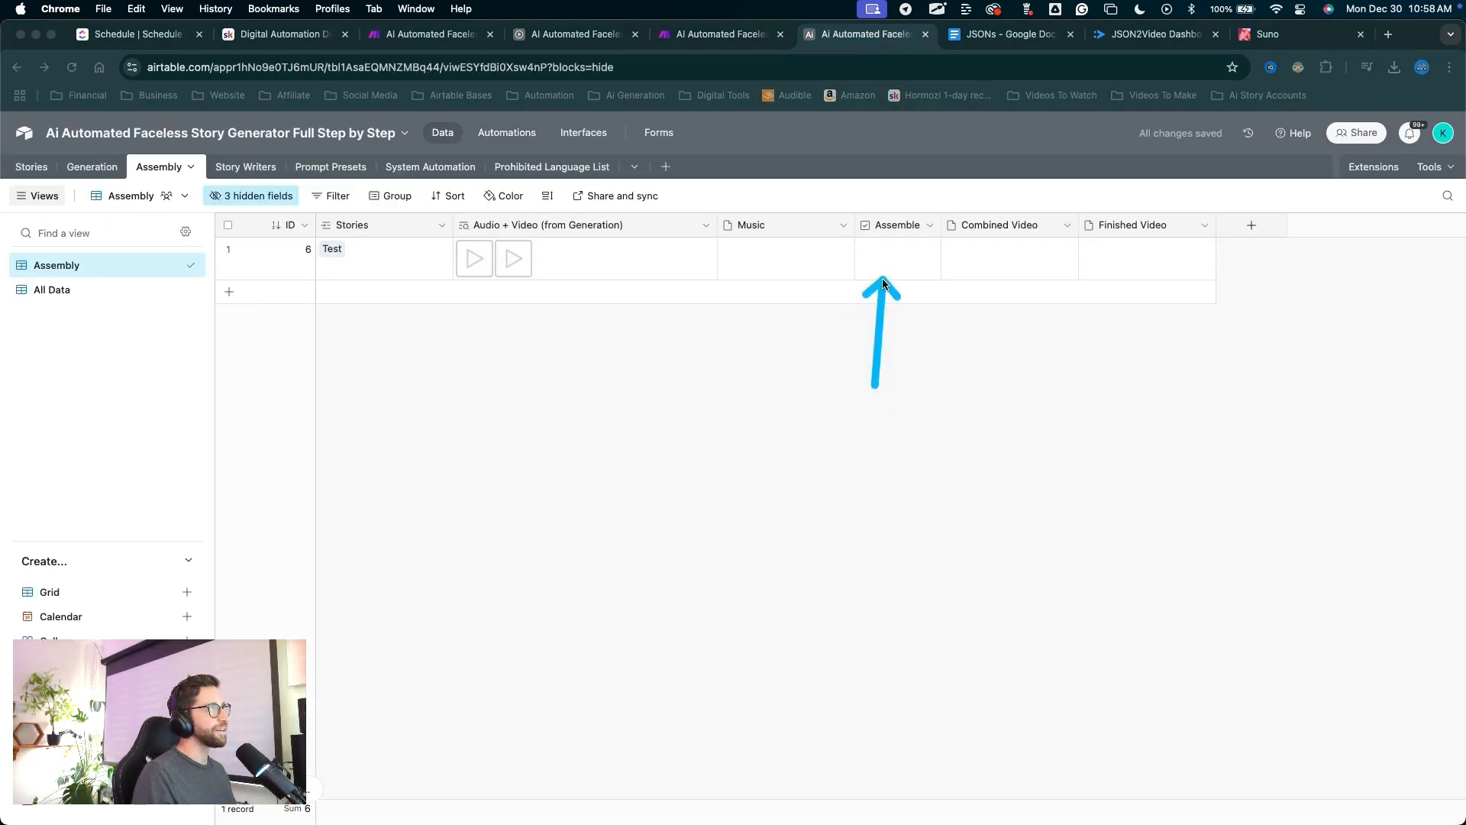
pyautogui.moveTo(841, 363)
pyautogui.mouseDown()
pyautogui.moveTo(671, 23)
pyautogui.moveTo(721, 29)
pyautogui.mouseUp()
# Check the Make run showing the new JSON and JSON2Video modules.
pyautogui.click(704, 35)
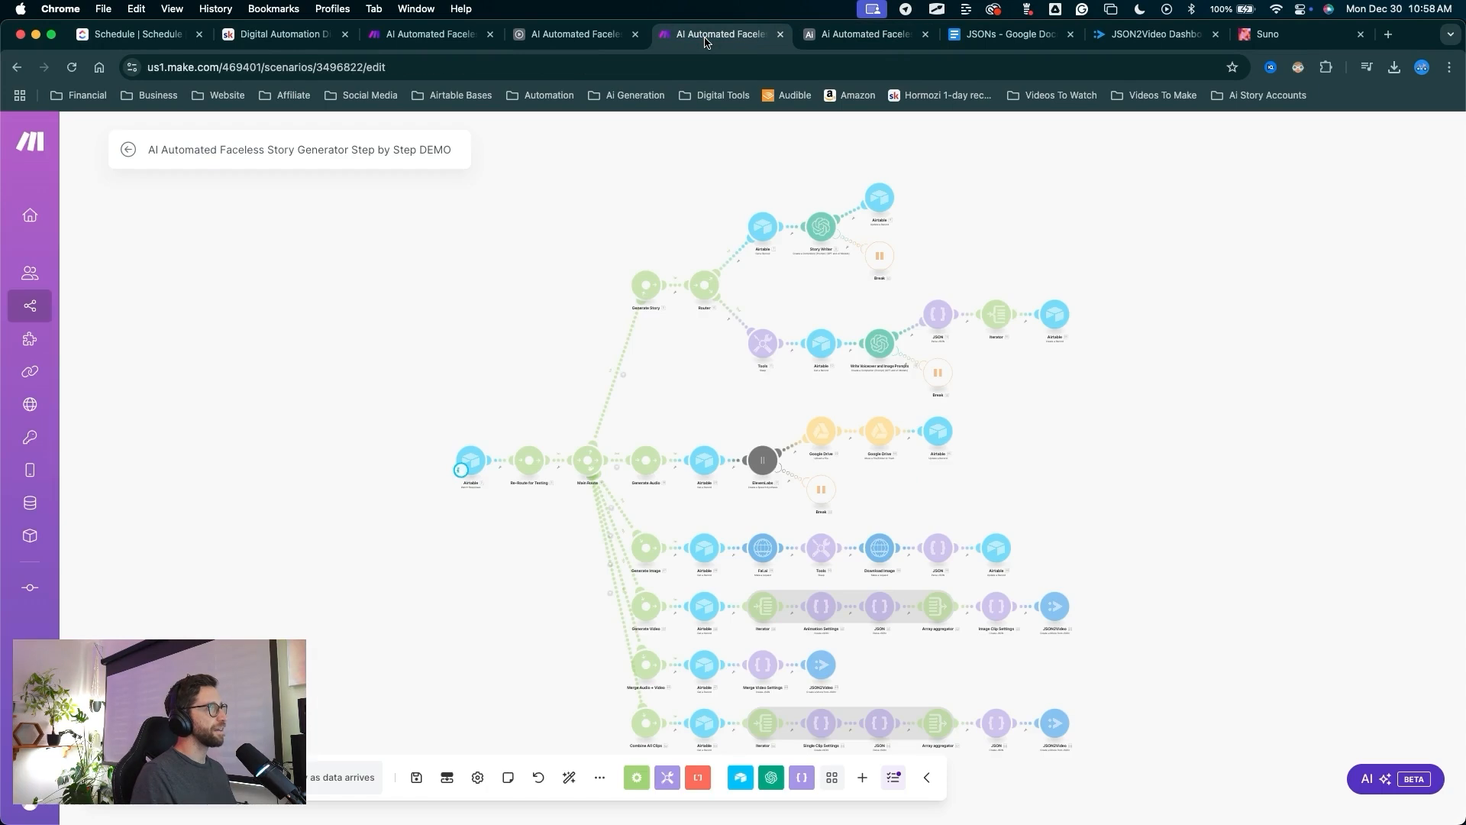
pyautogui.moveTo(508, 332)
pyautogui.mouseDown()
pyautogui.moveTo(825, 746)
pyautogui.moveTo(1053, 718)
pyautogui.mouseUp()
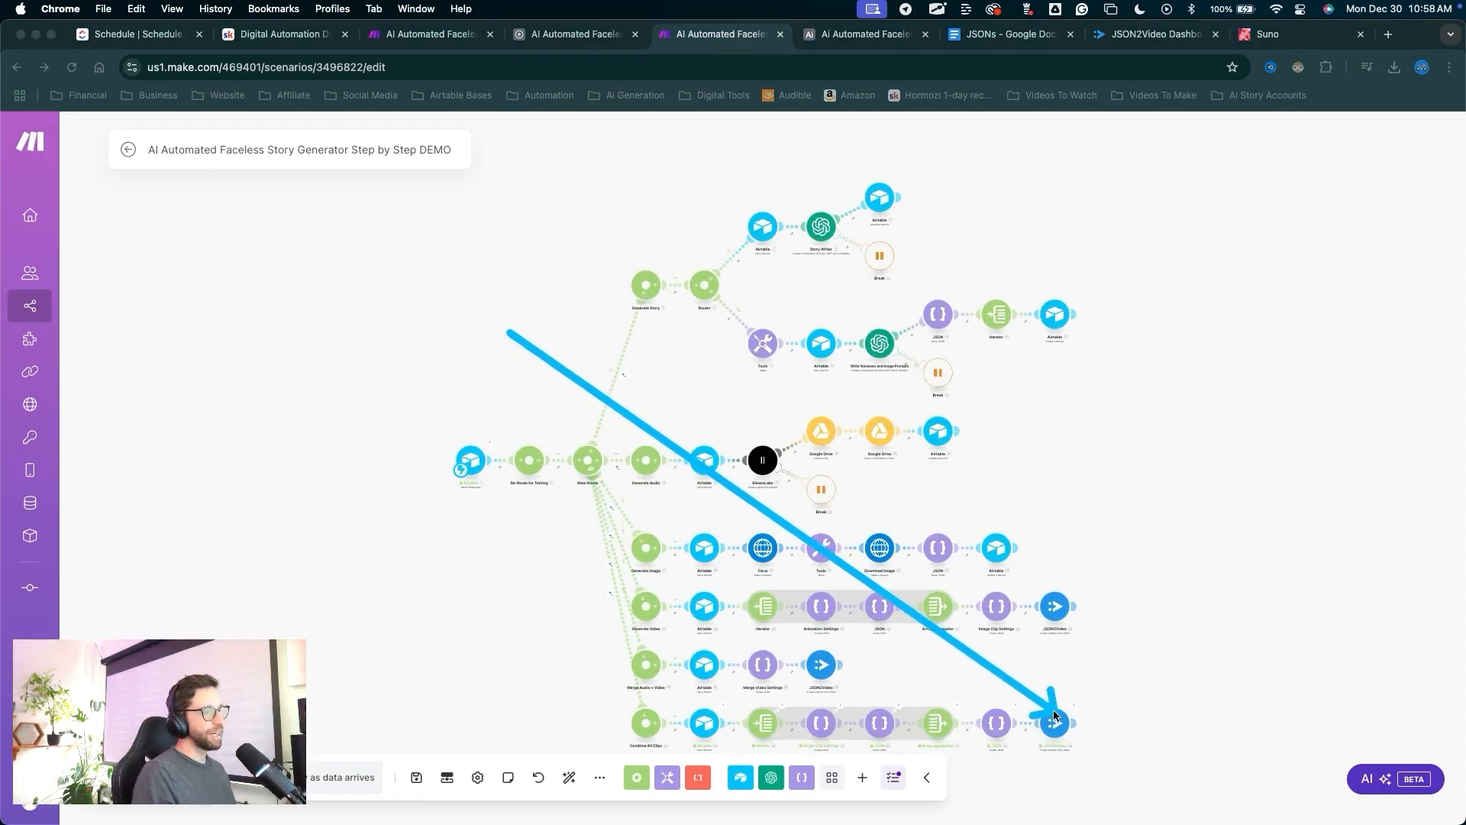
pyautogui.scroll(10, 909, 408)
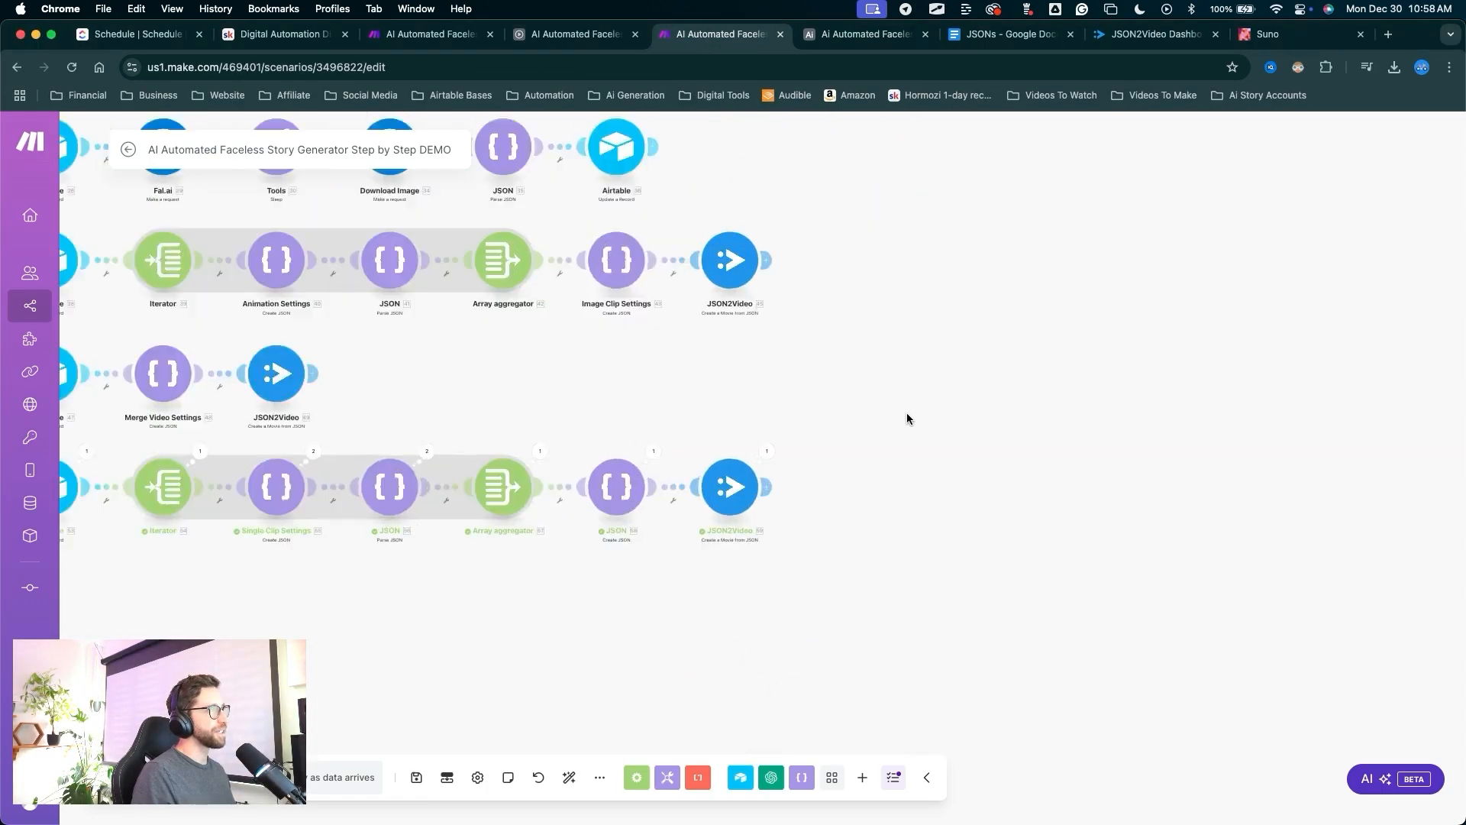
pyautogui.moveTo(748, 617); pyautogui.dragTo(713, 549)
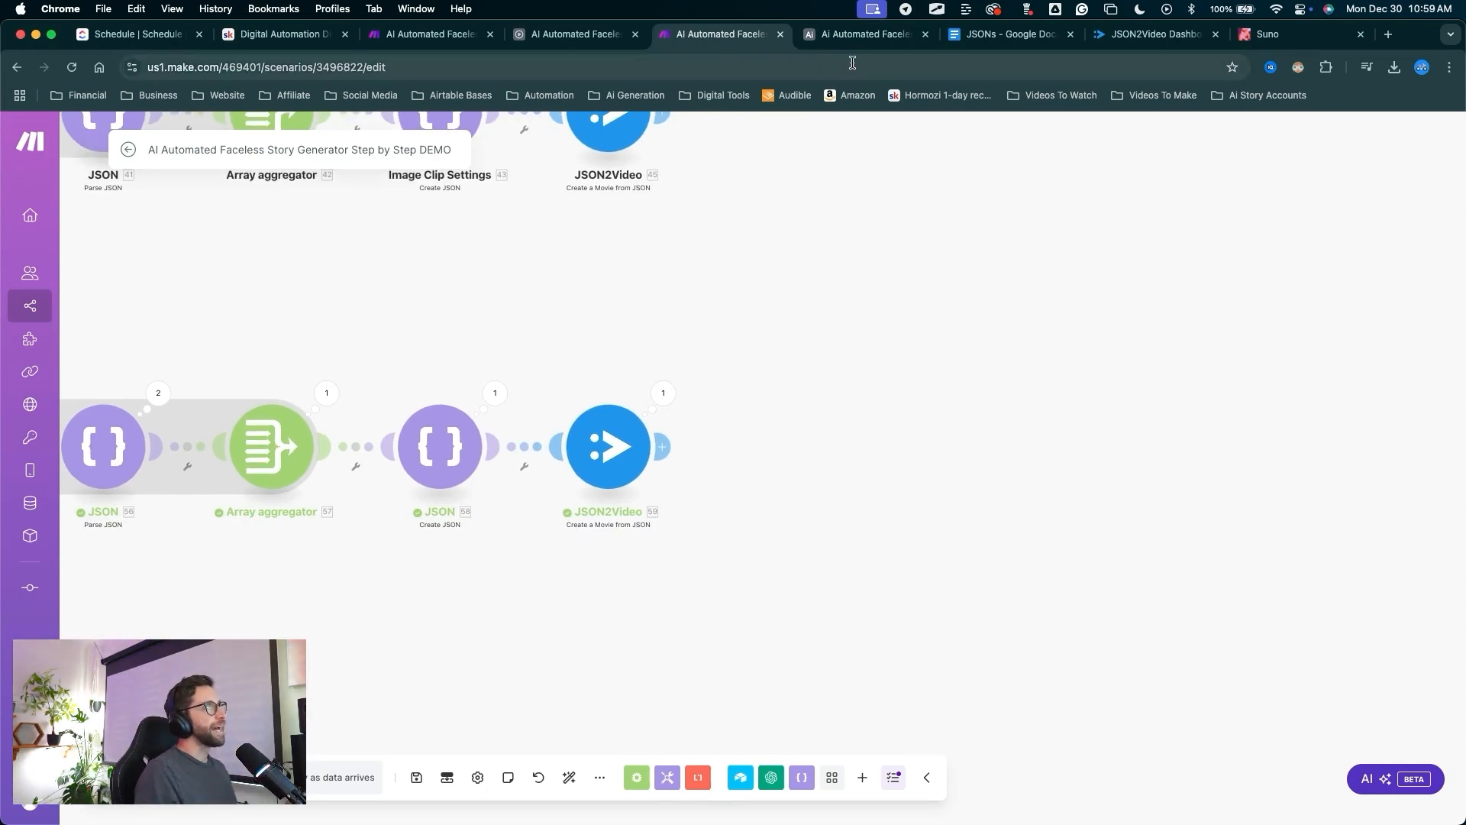
# Check the Assembly grid and the JSON2Video render logs for the finished 5.1 s render.
pyautogui.click(861, 35)
pyautogui.moveTo(930, 598)
pyautogui.mouseDown()
pyautogui.moveTo(997, 272)
pyautogui.moveTo(890, 188)
pyautogui.moveTo(517, 146)
pyautogui.moveTo(1021, 261)
pyautogui.moveTo(995, 245)
pyautogui.moveTo(997, 265)
pyautogui.mouseUp()
pyautogui.click(882, 312)
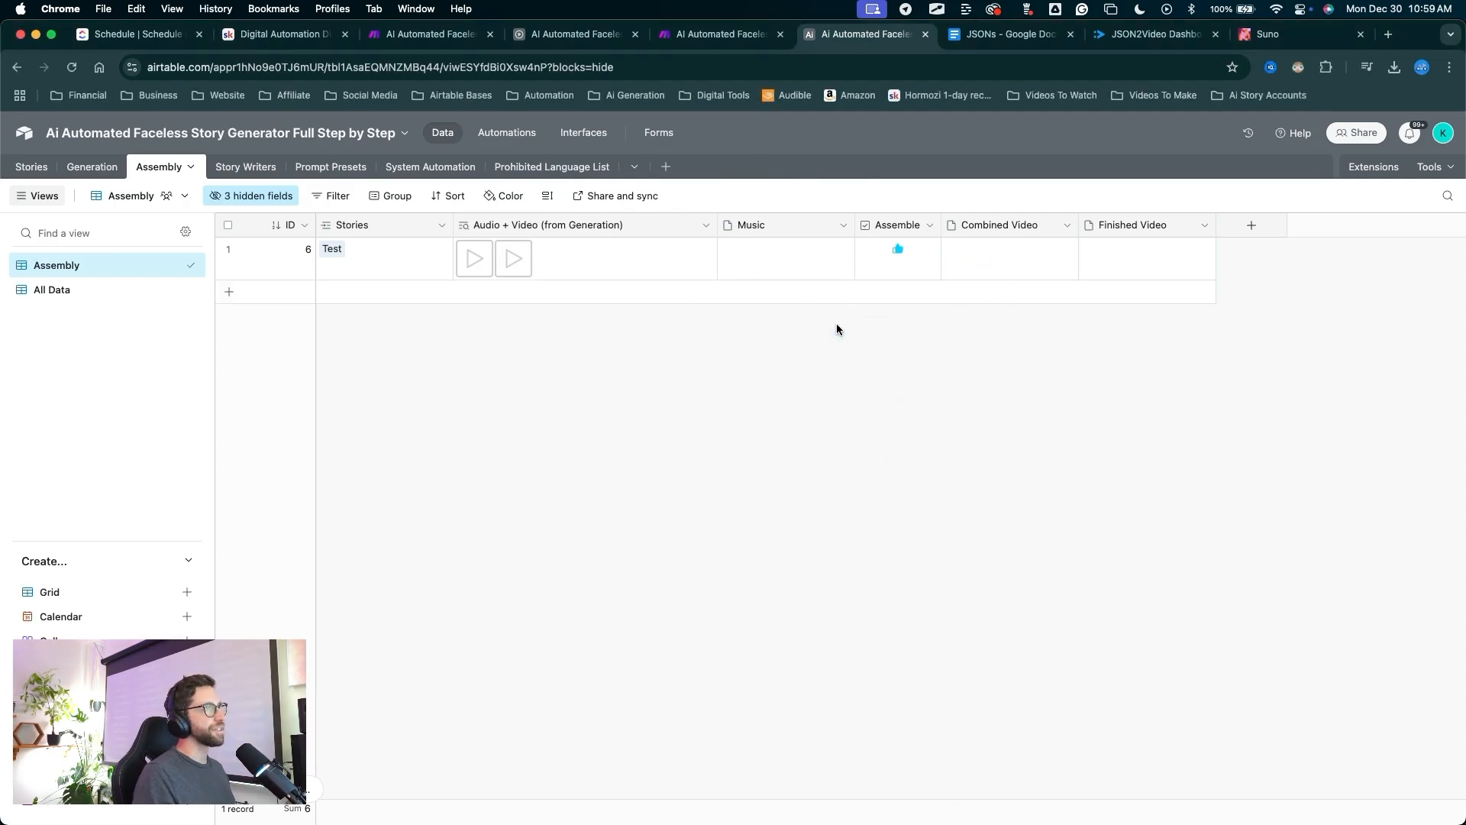
pyautogui.moveTo(970, 379); pyautogui.dragTo(1134, 34)
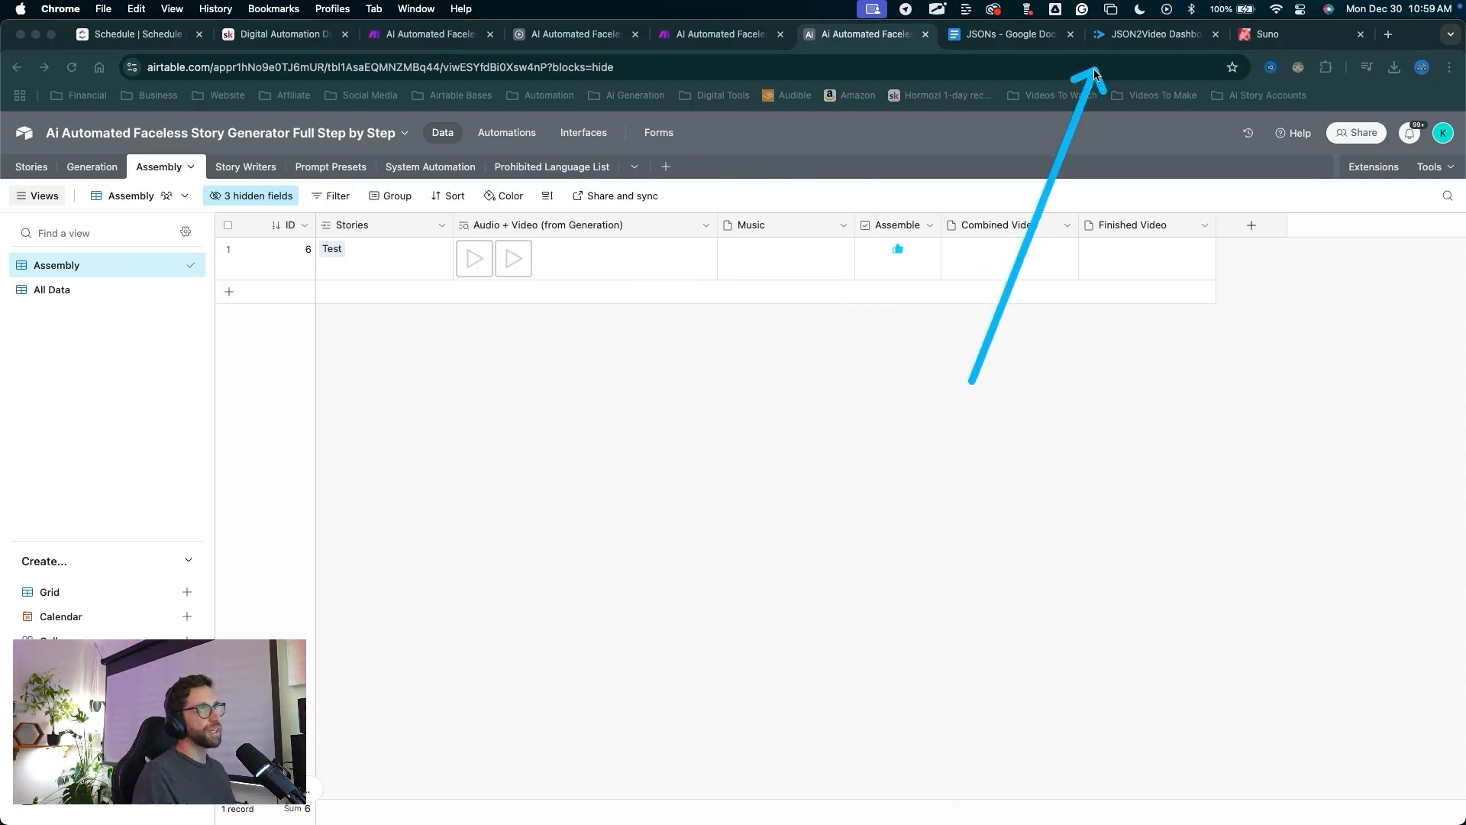
pyautogui.click(1130, 34)
pyautogui.moveTo(426, 382); pyautogui.dragTo(66, 288)
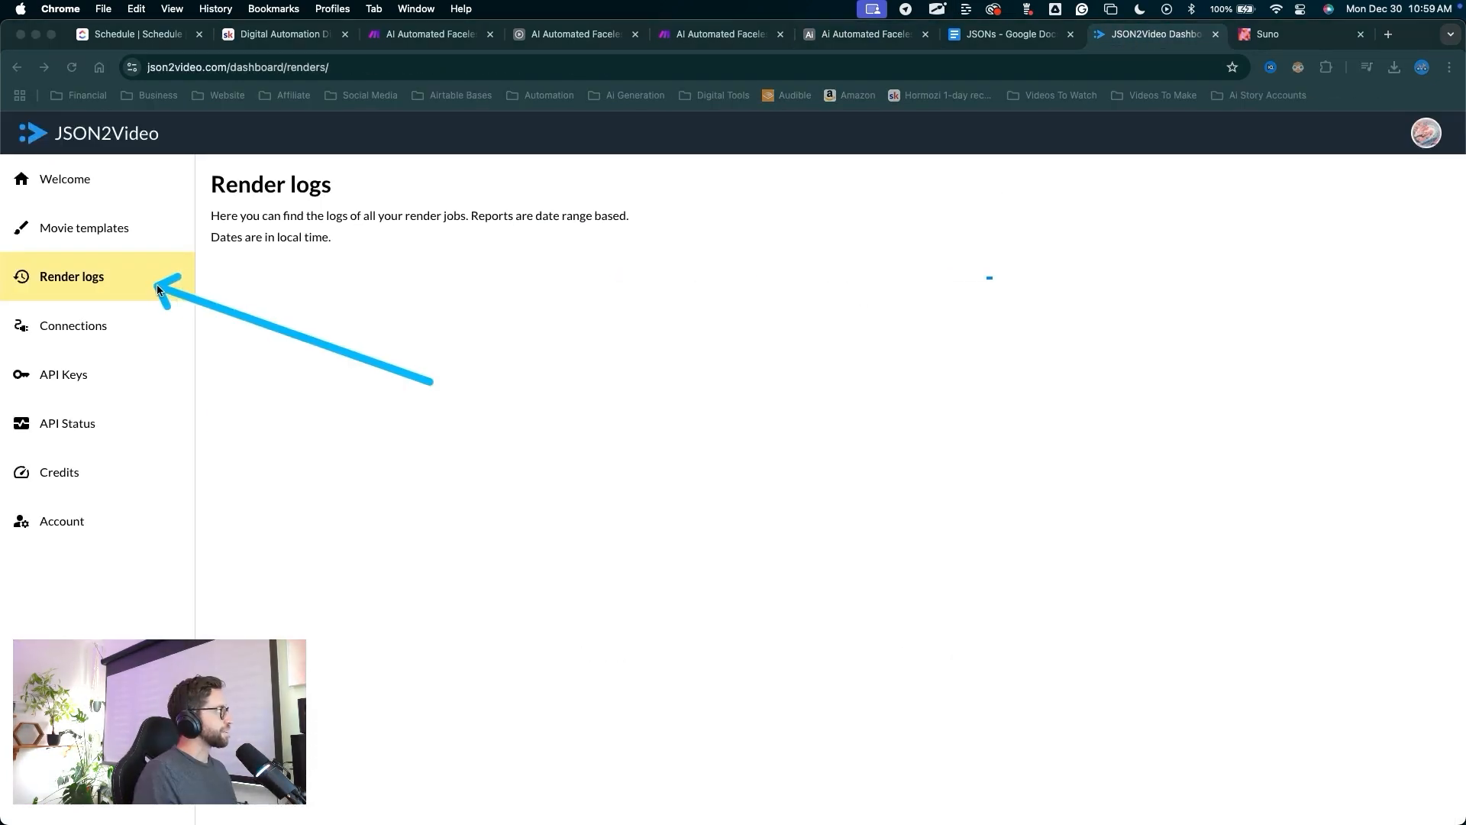
pyautogui.moveTo(432, 382); pyautogui.dragTo(139, 69)
pyautogui.moveTo(392, 597); pyautogui.dragTo(498, 481)
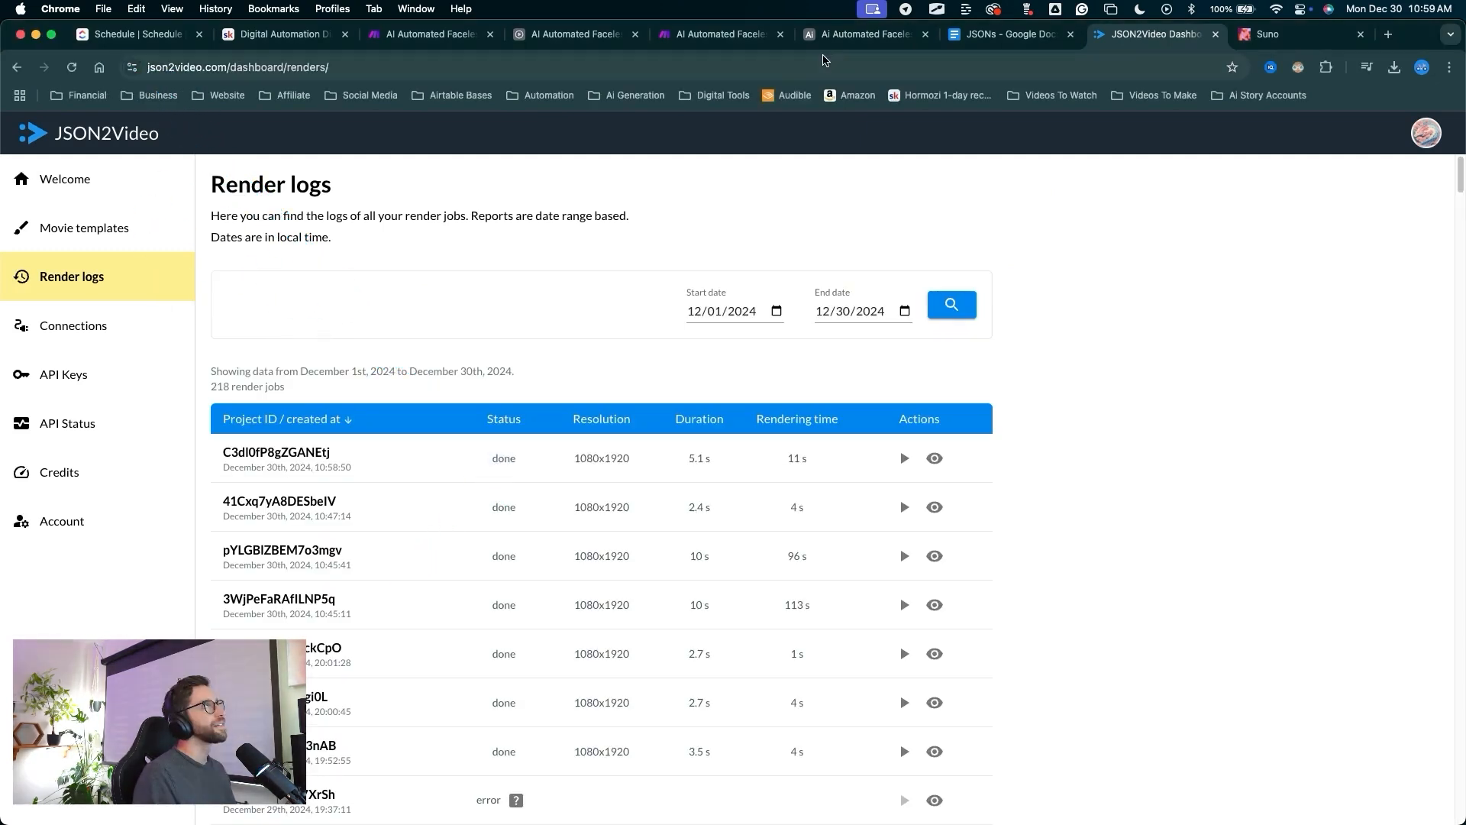
# Go to the Airtable base's automations.
pyautogui.click(833, 40)
pyautogui.moveTo(802, 500); pyautogui.dragTo(526, 145)
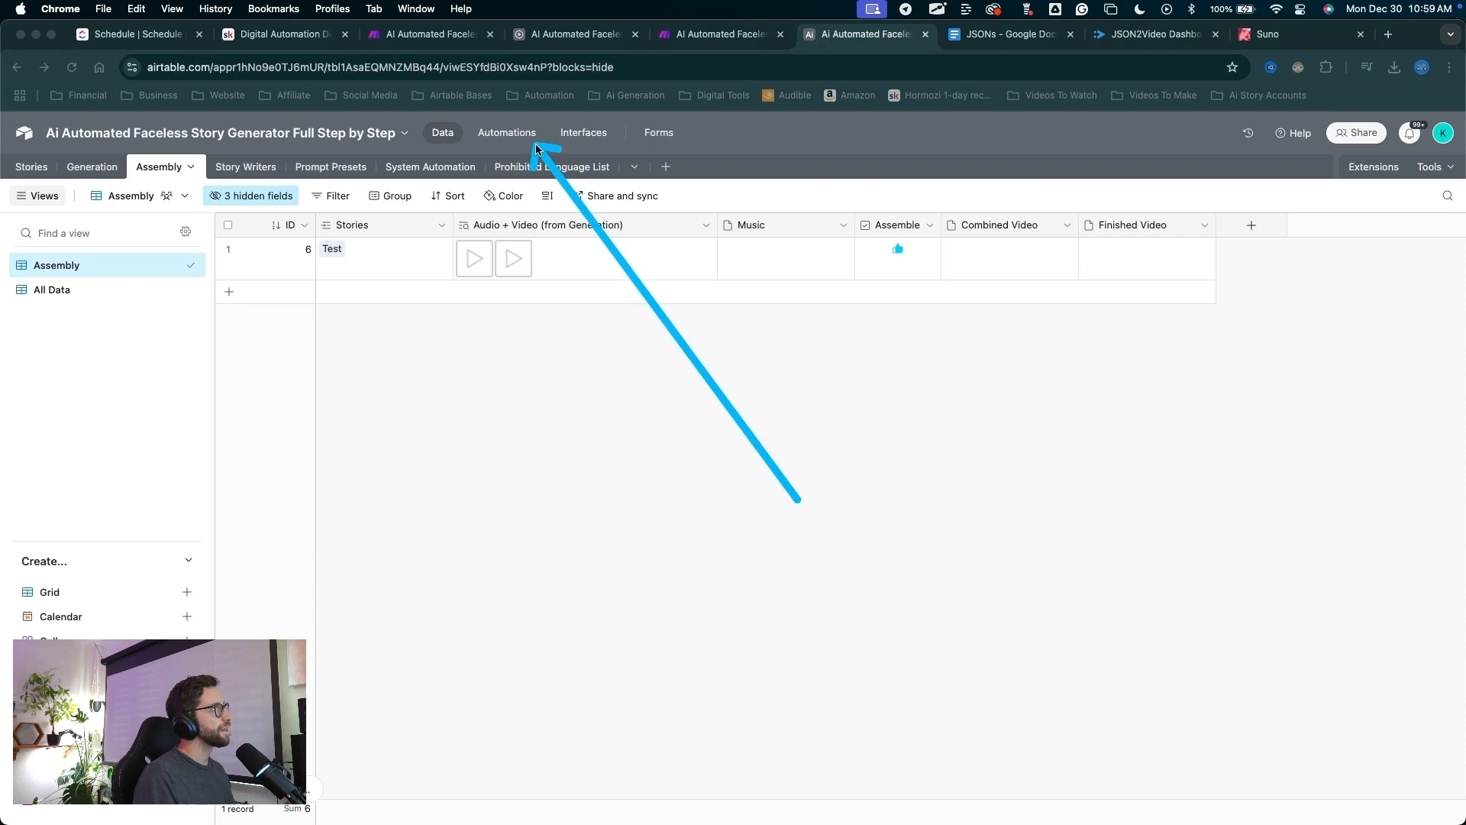
pyautogui.click(516, 134)
pyautogui.moveTo(535, 663)
pyautogui.mouseDown()
pyautogui.moveTo(505, 281)
pyautogui.moveTo(258, 600)
pyautogui.moveTo(224, 719)
pyautogui.moveTo(259, 636)
pyautogui.moveTo(530, 294)
pyautogui.moveTo(894, 527)
pyautogui.moveTo(1064, 714)
pyautogui.moveTo(1180, 786)
pyautogui.moveTo(378, 171)
pyautogui.moveTo(411, 191)
pyautogui.mouseUp()
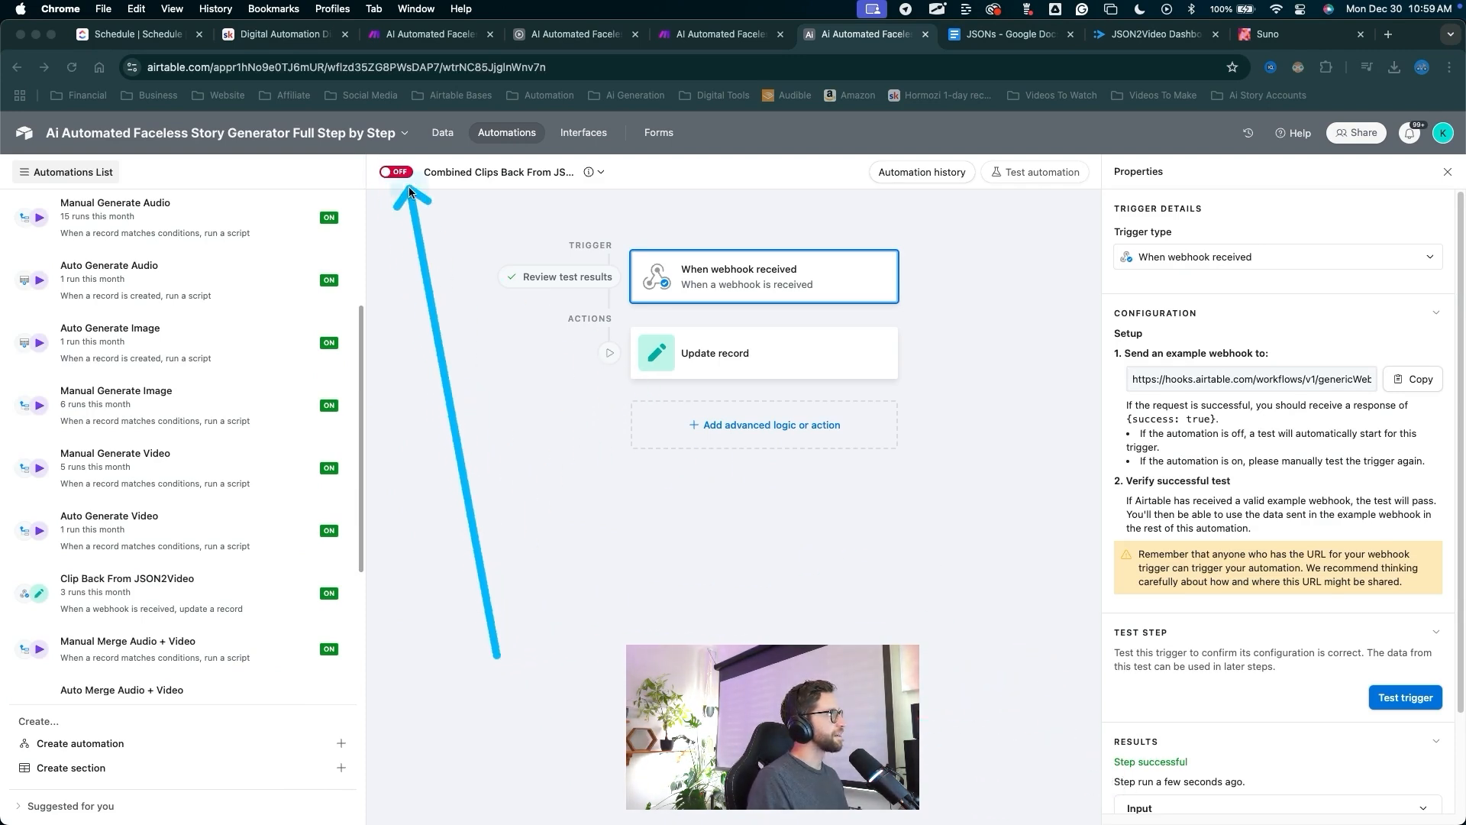
# In Update record, remove the Audio + Video field and target the Assembly table.
pyautogui.press('Escape')
pyautogui.hotkey('ctrl', 'a')
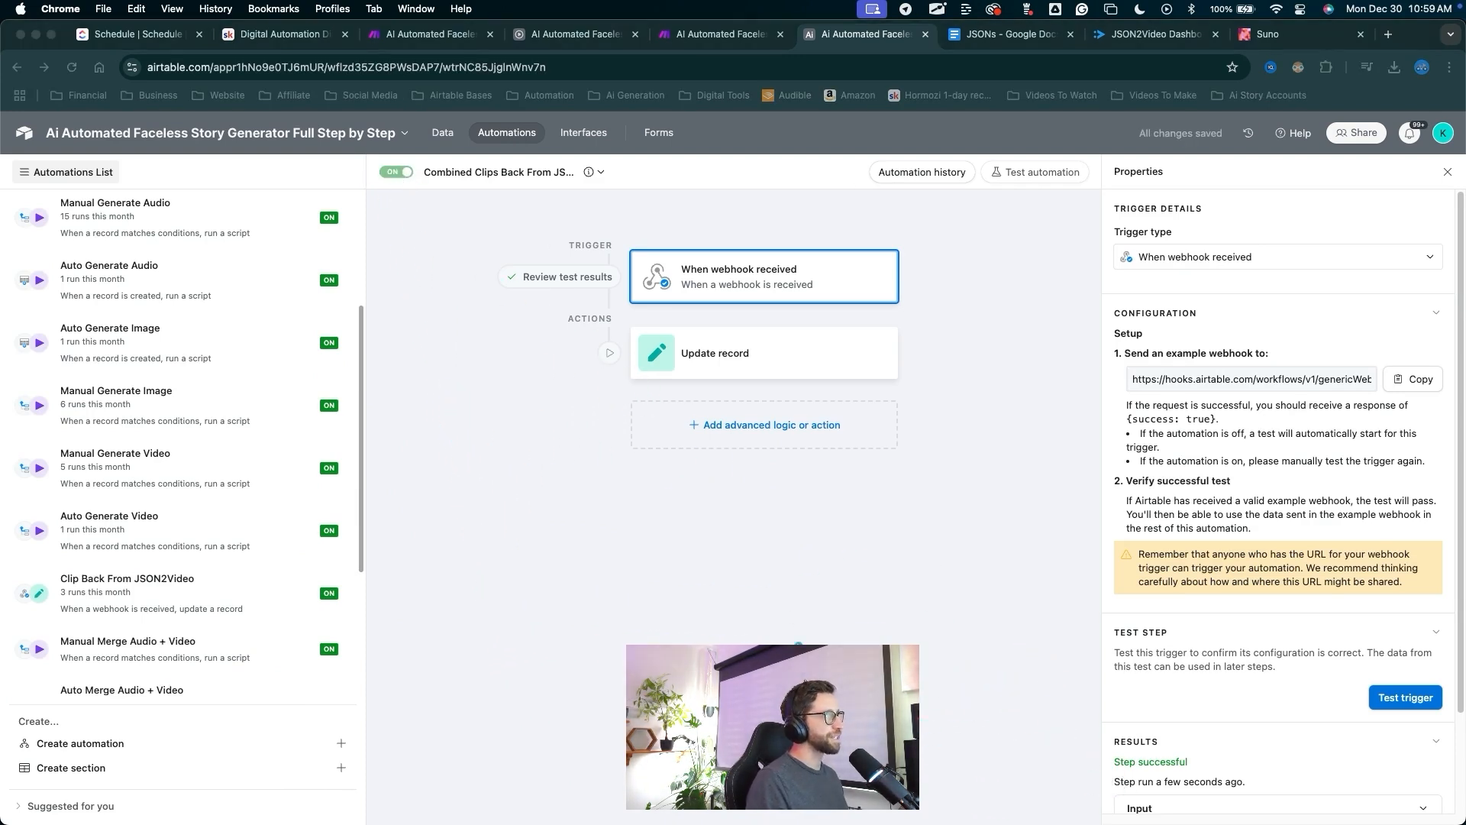
pyautogui.moveTo(800, 661)
pyautogui.mouseDown()
pyautogui.moveTo(762, 310)
pyautogui.moveTo(761, 356)
pyautogui.mouseUp()
pyautogui.press('Escape')
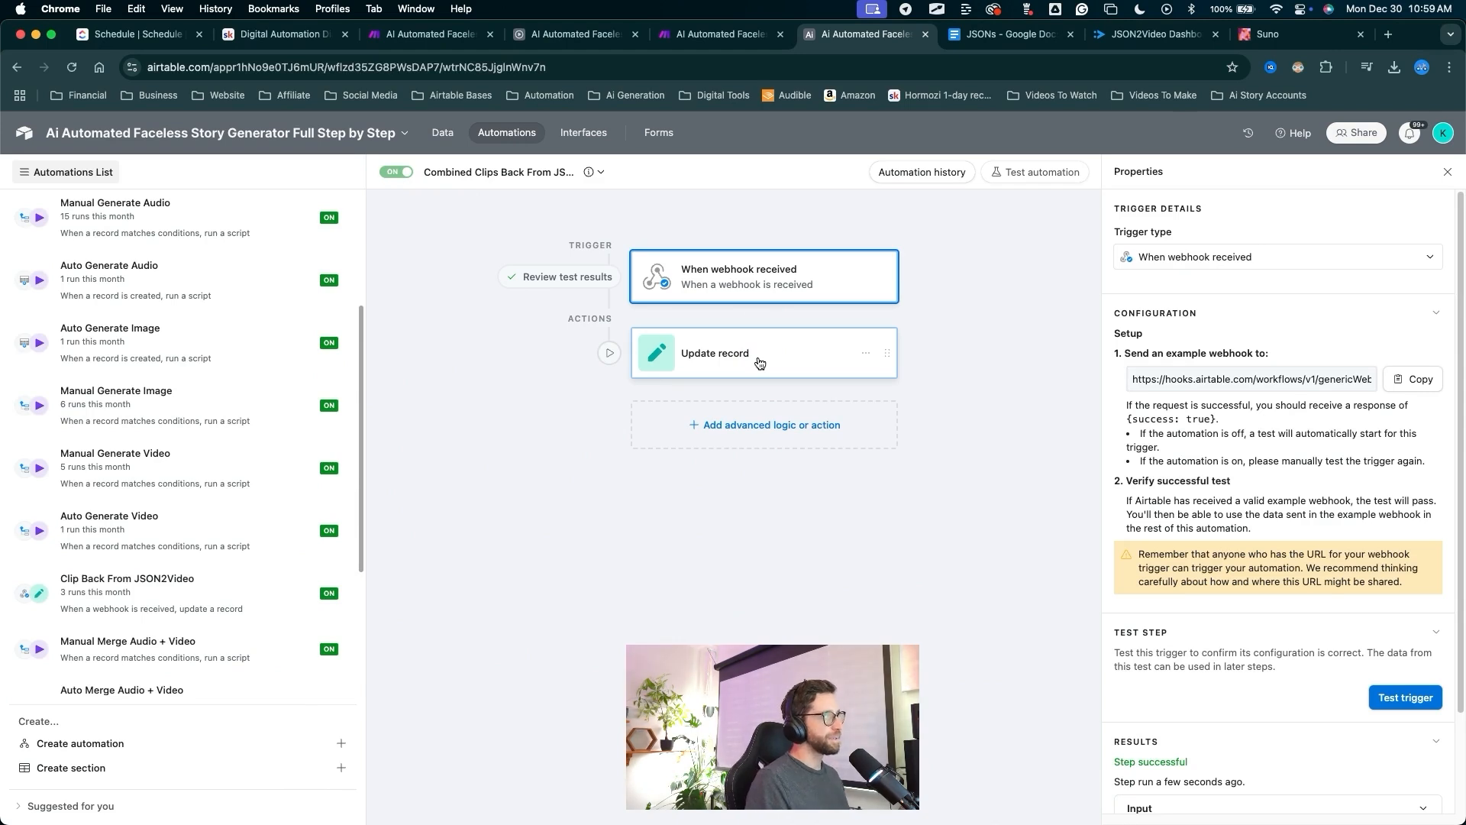
pyautogui.click(760, 359)
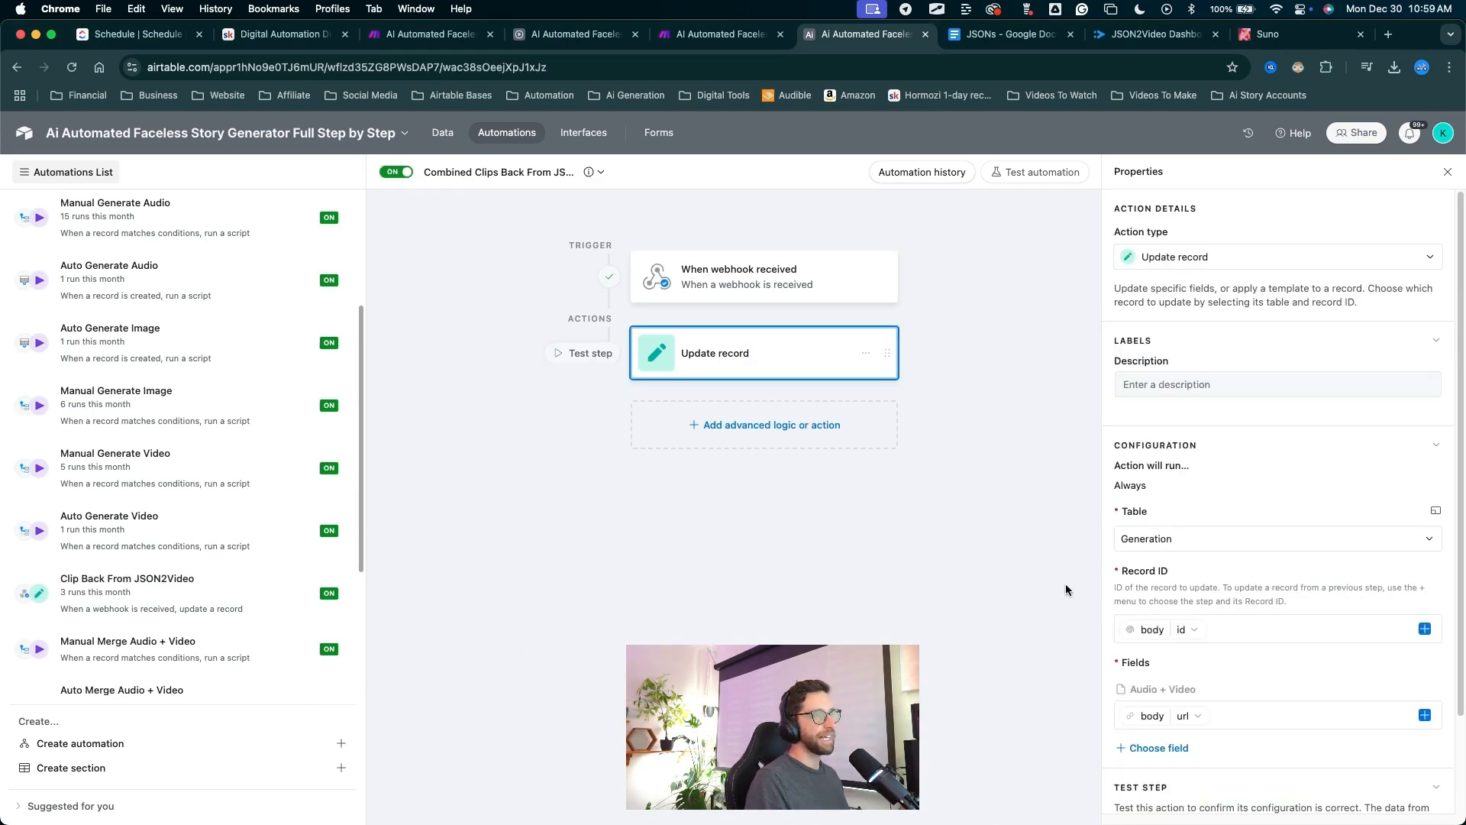
pyautogui.hotkey('ctrl', 'a')
pyautogui.moveTo(840, 704)
pyautogui.mouseDown()
pyautogui.moveTo(1062, 663)
pyautogui.moveTo(1124, 689)
pyautogui.moveTo(1405, 694)
pyautogui.mouseUp()
pyautogui.press('Escape')
pyautogui.click(1431, 692)
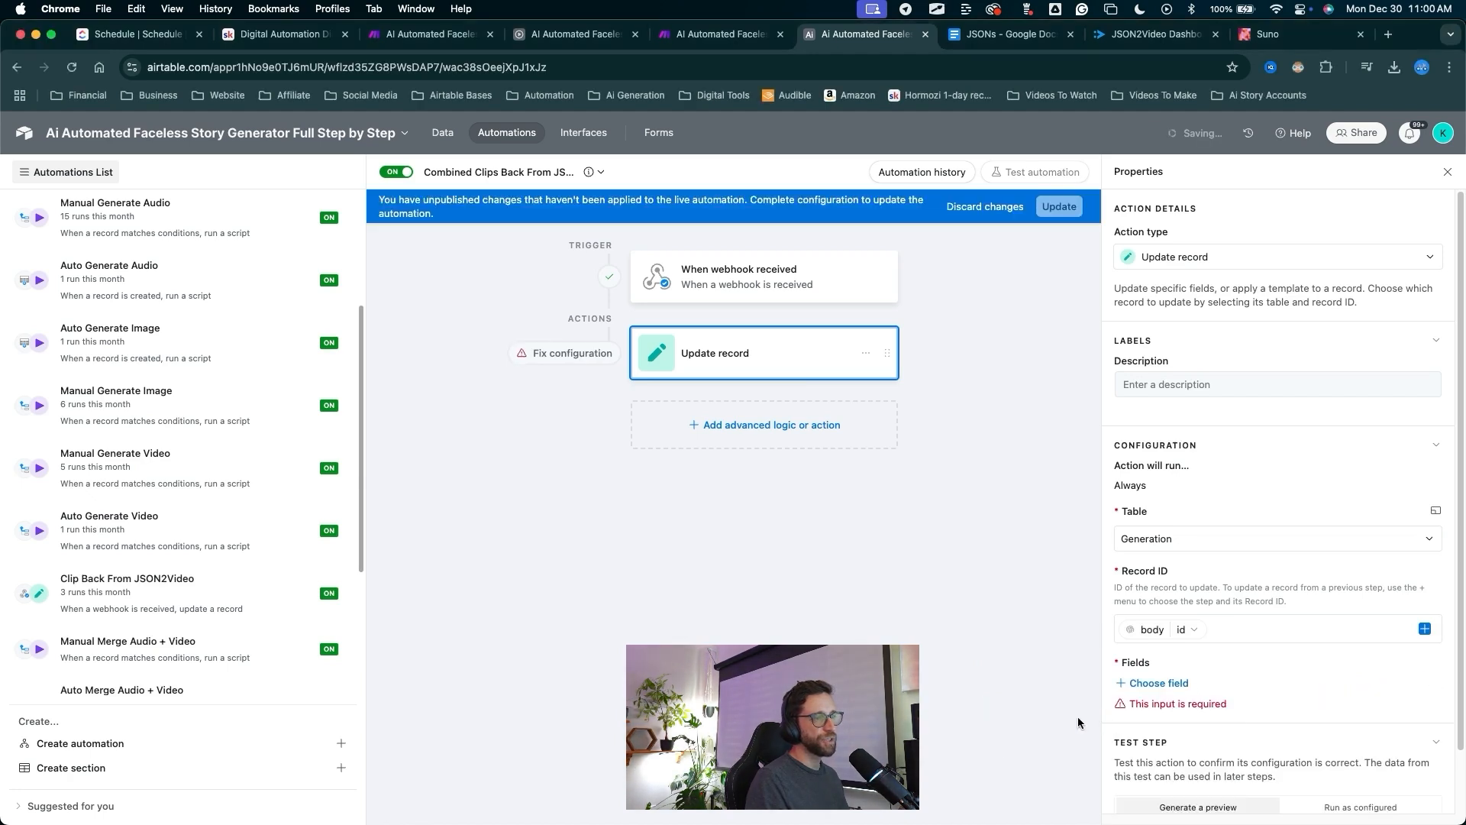
pyautogui.hotkey('ctrl', 'a')
pyautogui.moveTo(911, 698)
pyautogui.mouseDown()
pyautogui.moveTo(1078, 509)
pyautogui.moveTo(1117, 518)
pyautogui.moveTo(1133, 543)
pyautogui.mouseUp()
pyautogui.press('Escape')
pyautogui.click(1132, 544)
pyautogui.click(1147, 643)
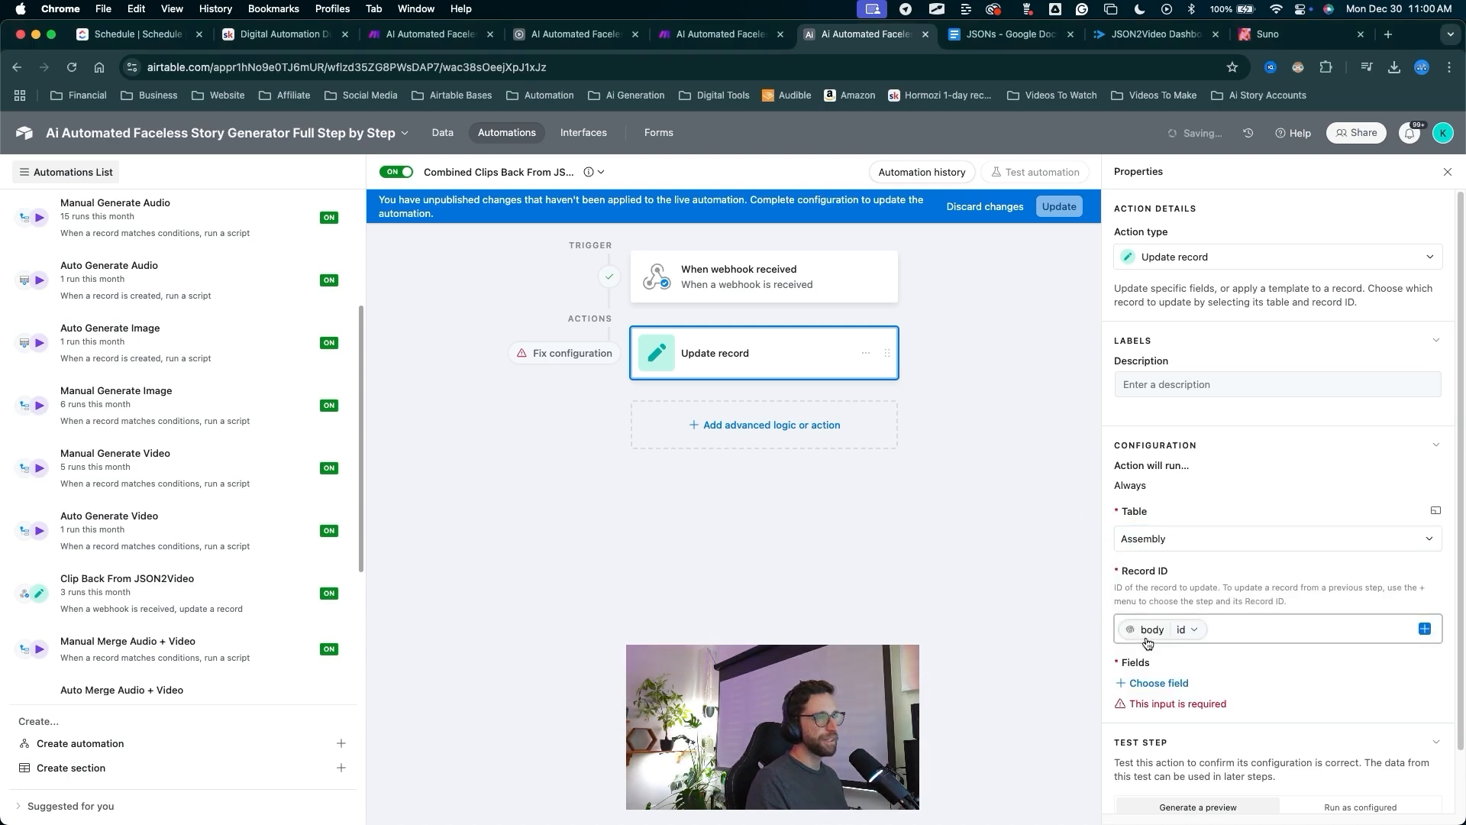
# Fill Combined Video with the webhook body's url and update the automation.
pyautogui.hotkey('ctrl', 'a')
pyautogui.moveTo(962, 638)
pyautogui.mouseDown()
pyautogui.moveTo(1181, 534)
pyautogui.moveTo(1138, 630)
pyautogui.moveTo(1145, 683)
pyautogui.mouseUp()
pyautogui.press('Escape')
pyautogui.click(1154, 682)
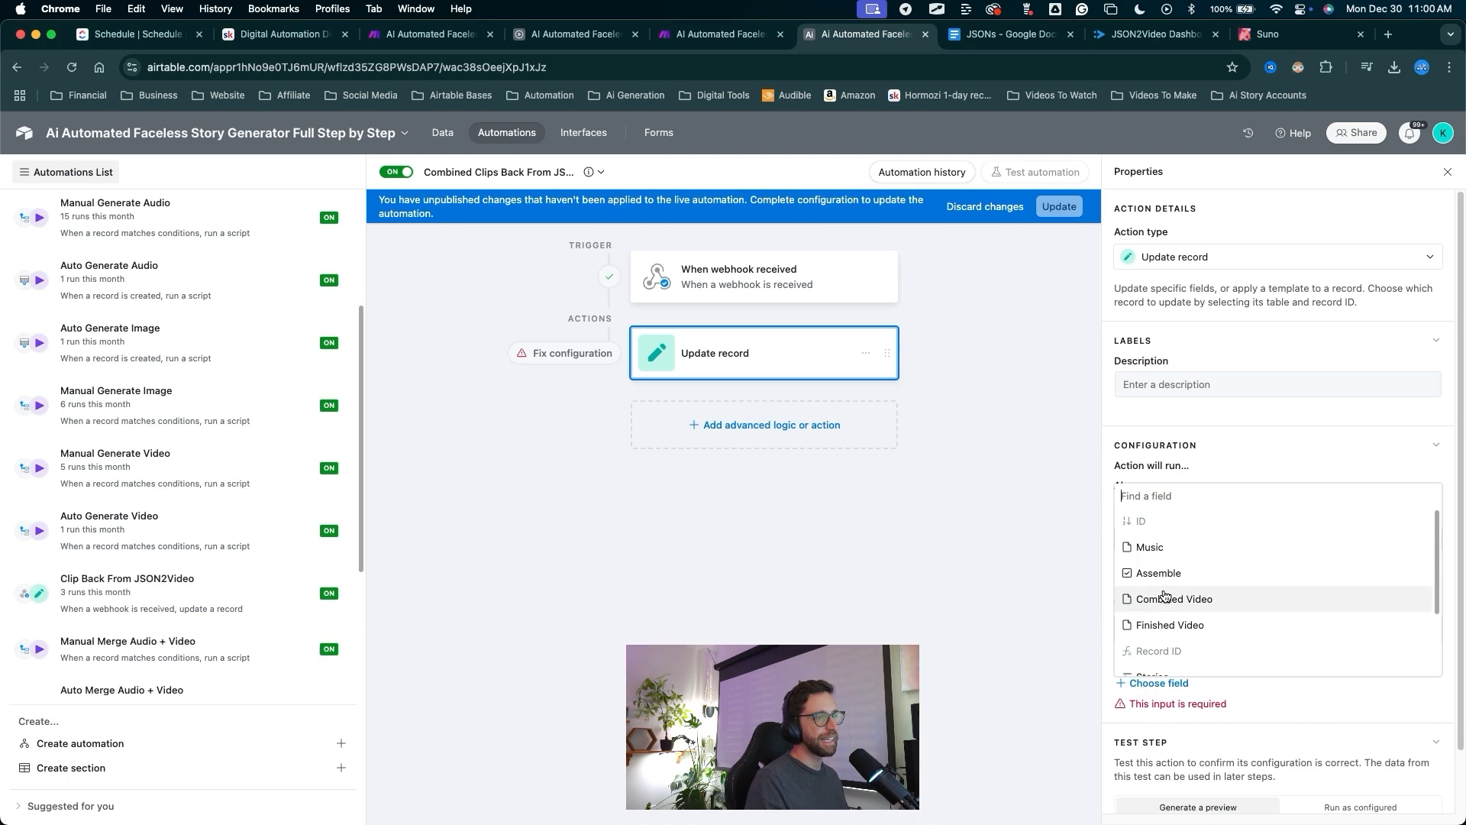
pyautogui.click(1164, 596)
pyautogui.hotkey('ctrl', 'a')
pyautogui.moveTo(1099, 693); pyautogui.dragTo(1419, 708)
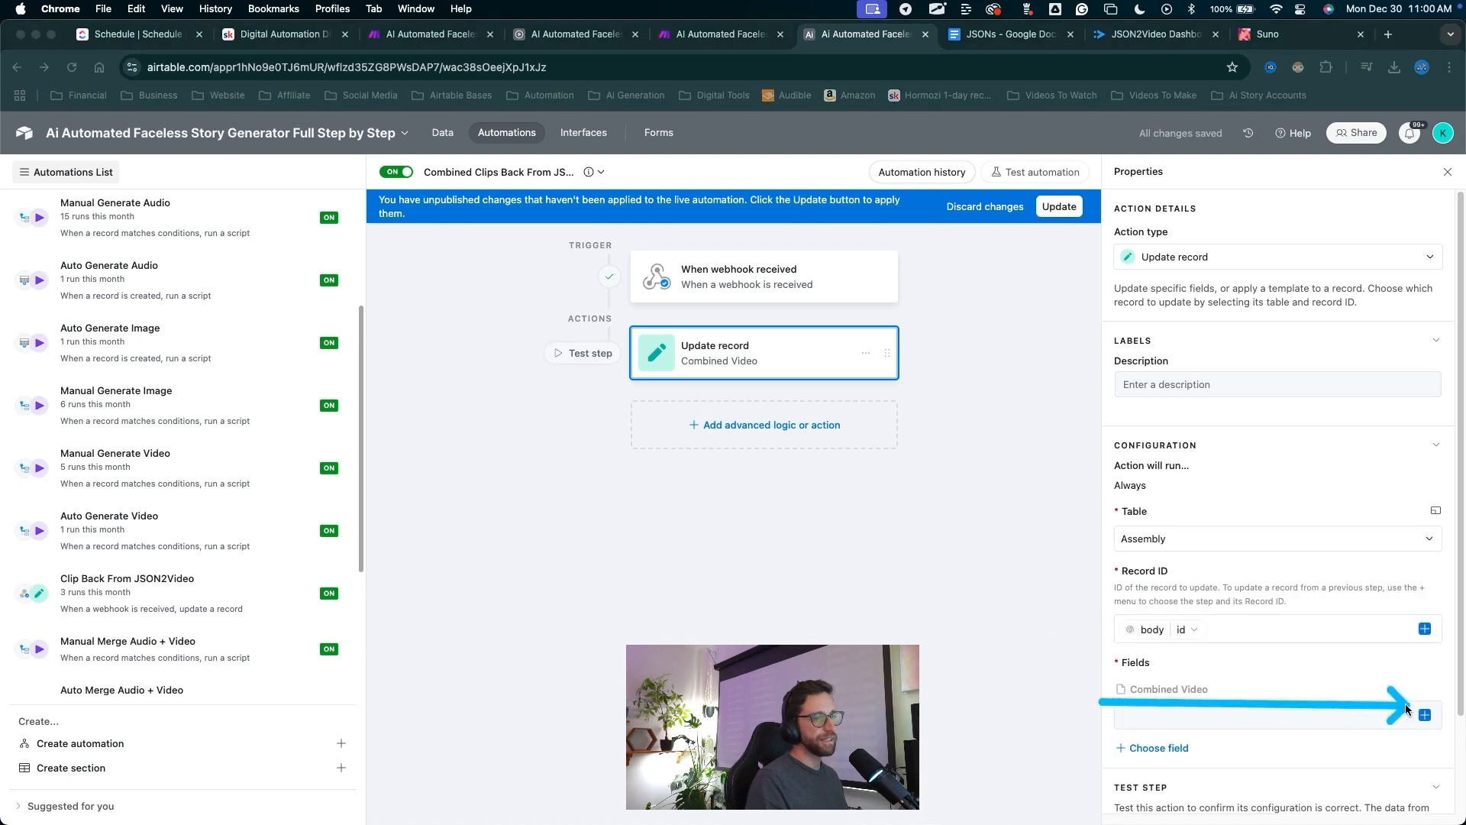
pyautogui.press('Escape')
pyautogui.click(1425, 715)
pyautogui.hotkey('ctrl', 'a')
pyautogui.moveTo(1285, 694); pyautogui.dragTo(1138, 540)
pyautogui.press('Escape')
pyautogui.hotkey('ctrl', 'a')
pyautogui.moveTo(1259, 696); pyautogui.dragTo(1265, 606)
pyautogui.press('Escape')
pyautogui.click(1264, 604)
pyautogui.scroll(-2, 1271, 611)
pyautogui.scroll(-2, 1272, 612)
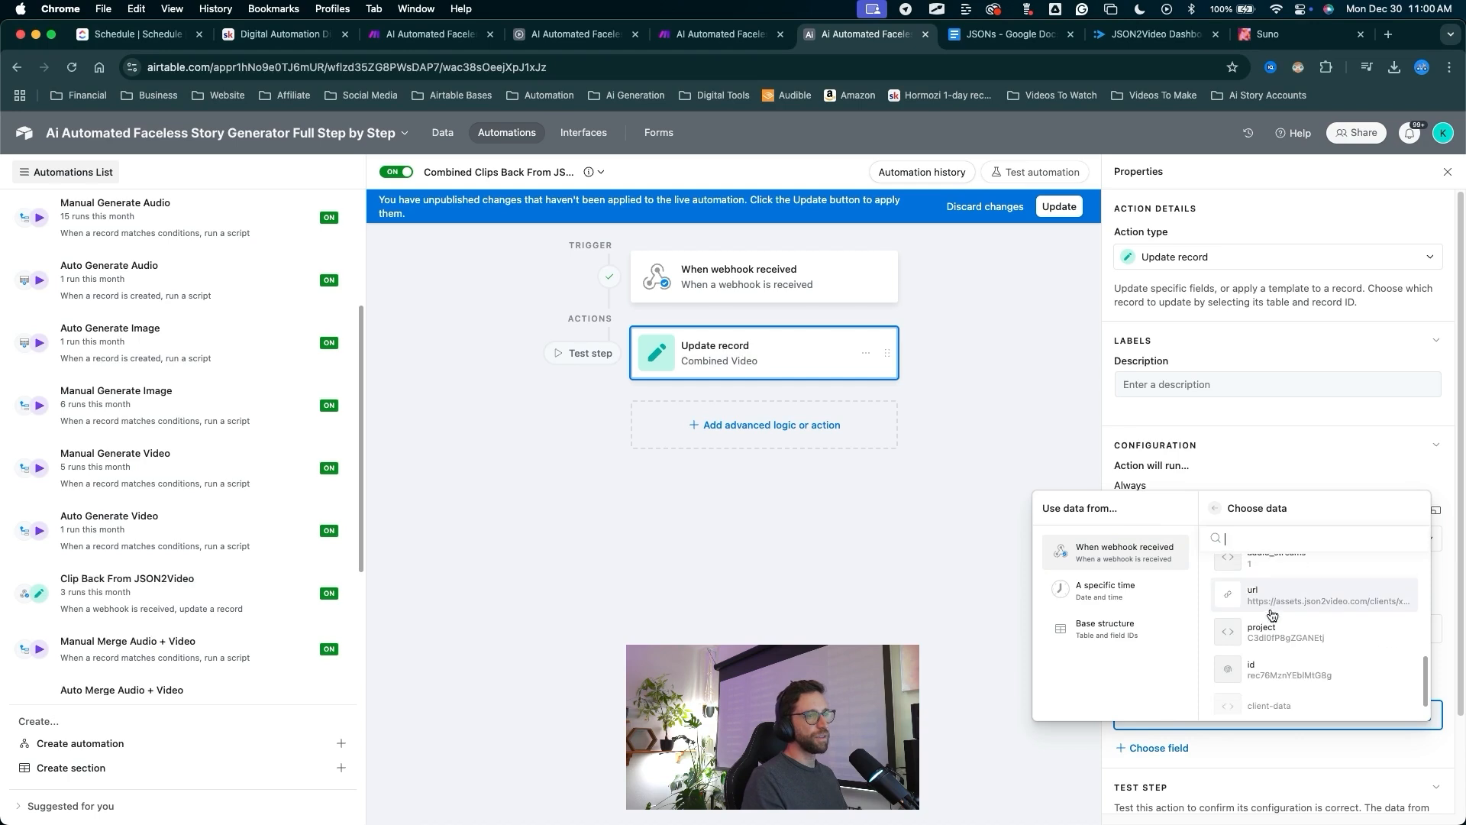
pyautogui.click(1273, 612)
pyautogui.hotkey('ctrl', 'a')
pyautogui.moveTo(1057, 523); pyautogui.dragTo(1055, 217)
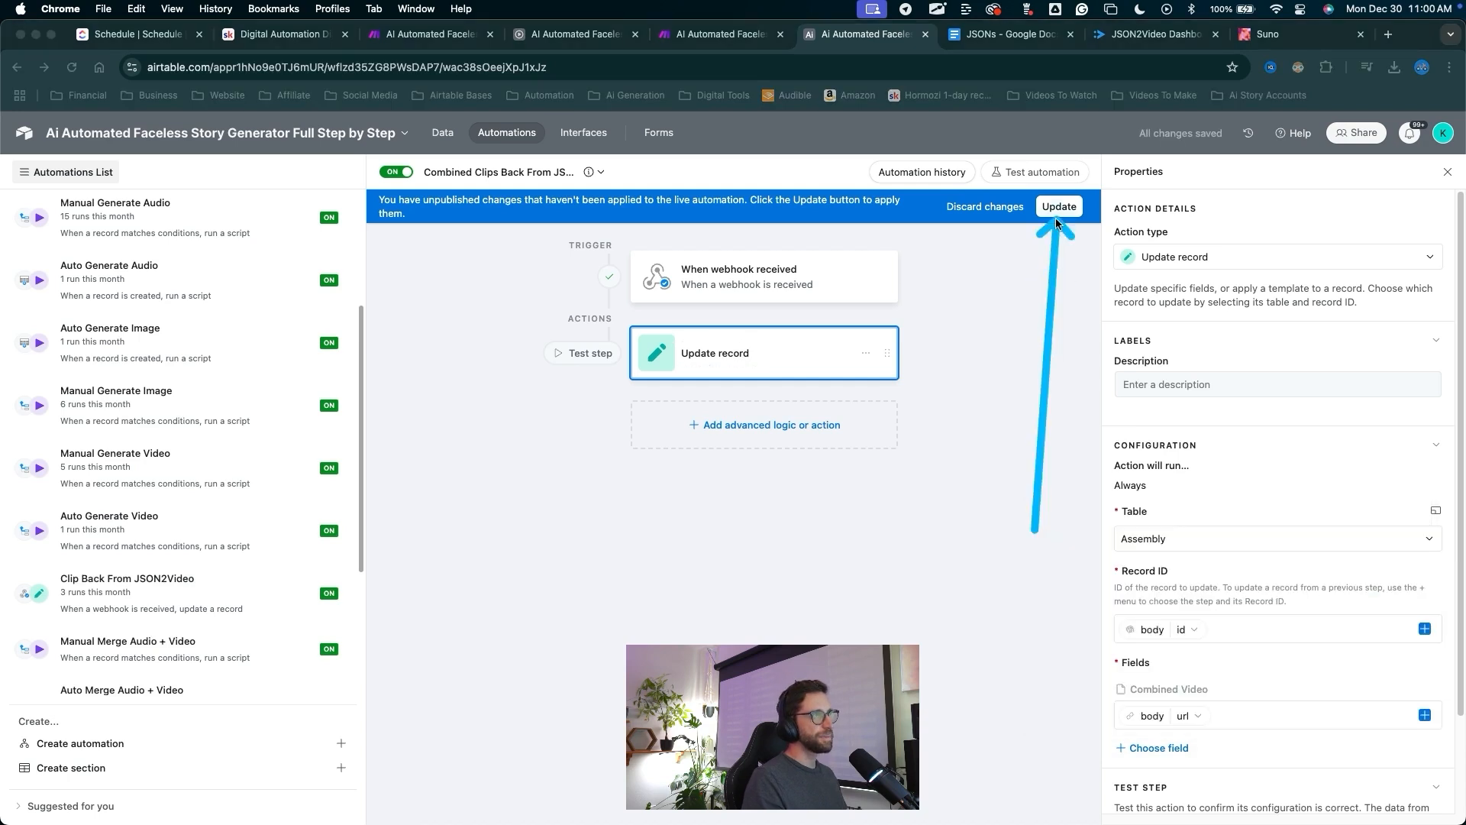
pyautogui.press('Escape')
pyautogui.click(1057, 214)
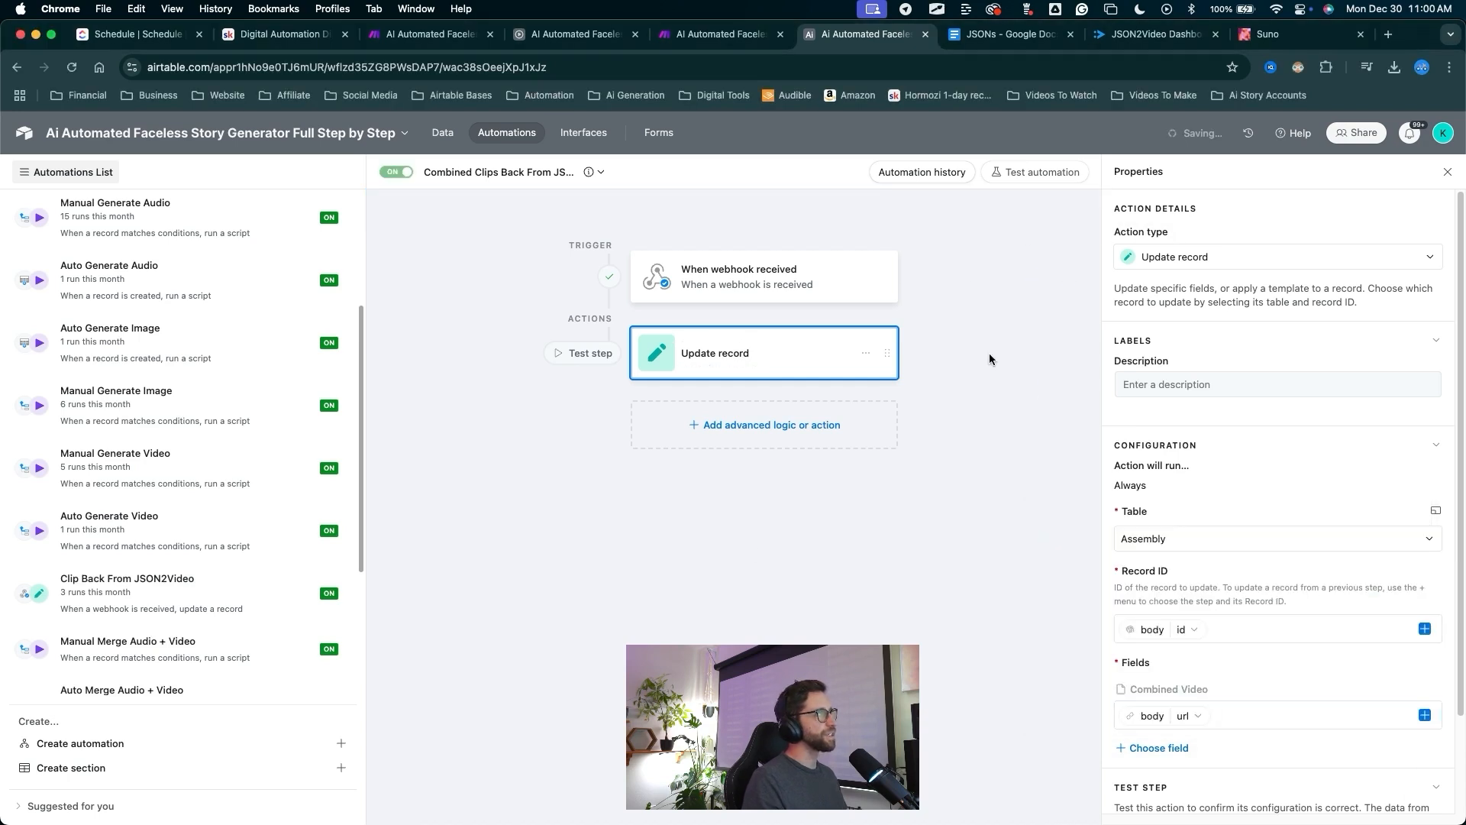
# Run the Update record test as configured on the Test record.
pyautogui.hotkey('ctrl', 'a')
pyautogui.moveTo(689, 621); pyautogui.dragTo(732, 436)
pyautogui.moveTo(731, 377)
pyautogui.mouseDown()
pyautogui.moveTo(726, 351)
pyautogui.moveTo(491, 181)
pyautogui.moveTo(718, 336)
pyautogui.moveTo(736, 360)
pyautogui.moveTo(730, 382)
pyautogui.moveTo(749, 378)
pyautogui.mouseUp()
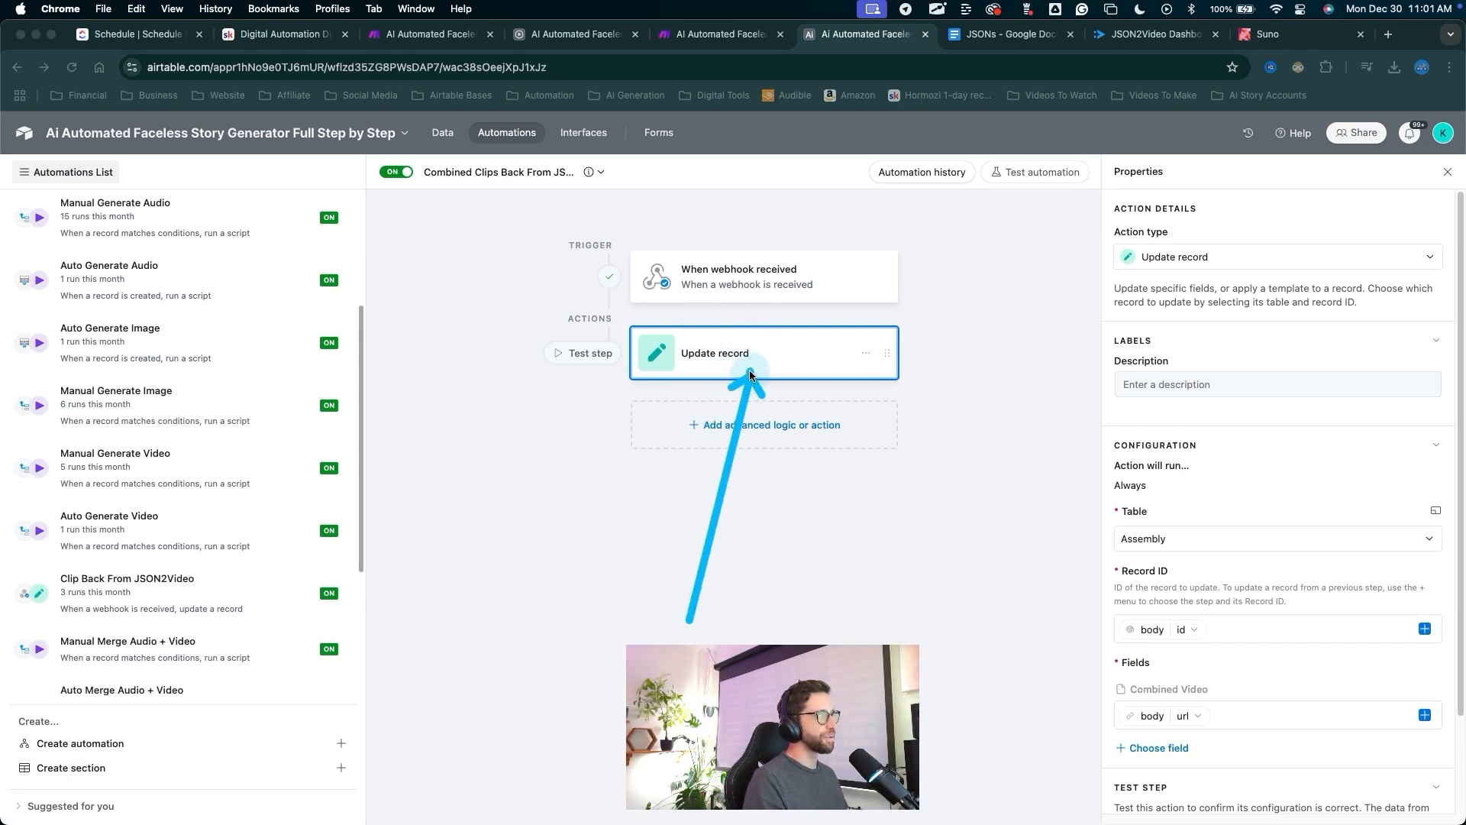
pyautogui.scroll(-3, 1298, 595)
pyautogui.moveTo(1373, 519); pyautogui.dragTo(1358, 724)
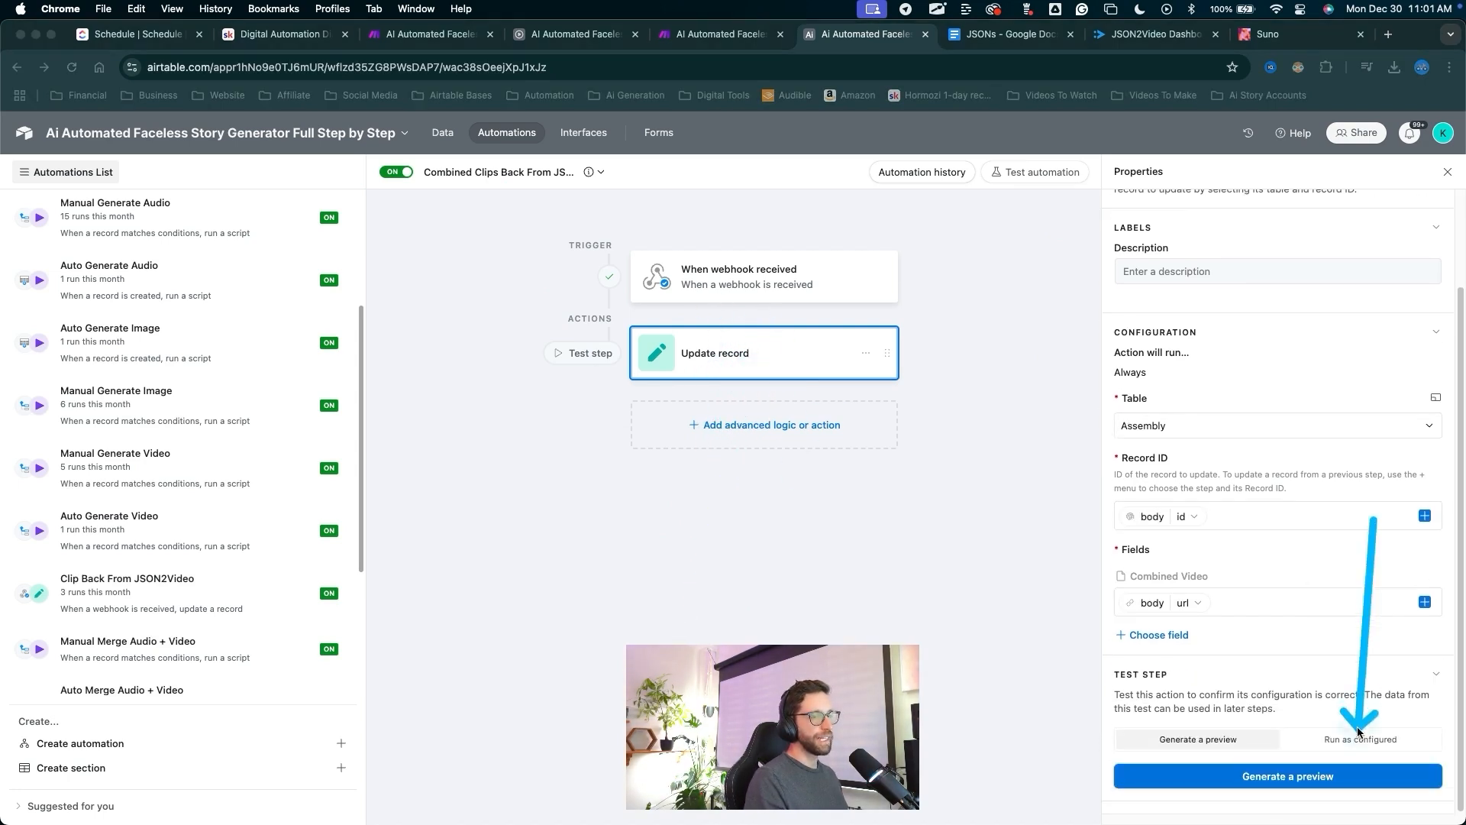
pyautogui.click(1359, 740)
pyautogui.moveTo(1304, 683); pyautogui.dragTo(1290, 768)
pyautogui.click(1288, 776)
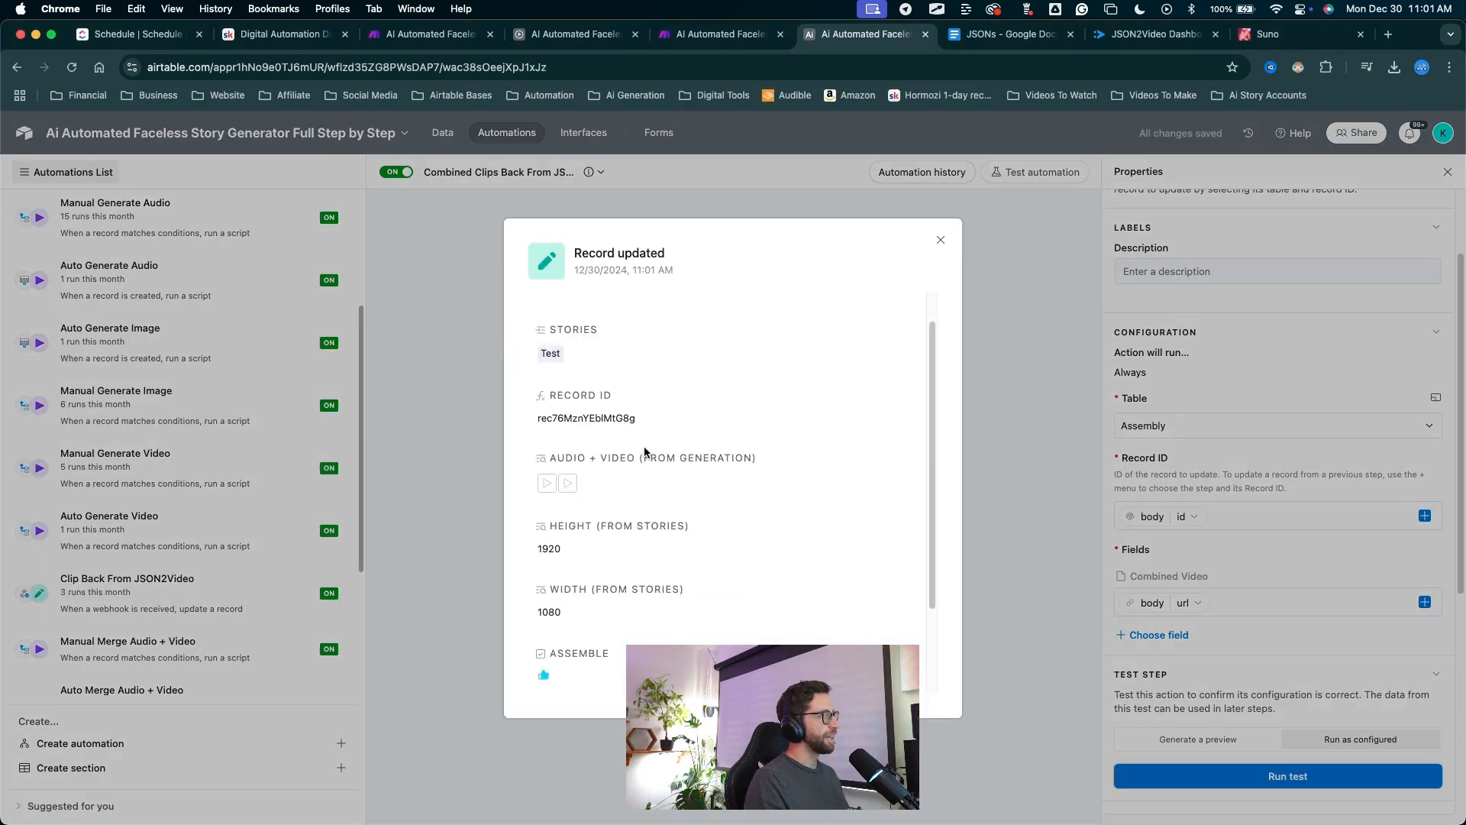
pyautogui.scroll(-3, 644, 451)
pyautogui.moveTo(794, 315)
pyautogui.mouseDown()
pyautogui.moveTo(740, 409)
pyautogui.moveTo(558, 617)
pyautogui.moveTo(566, 644)
pyautogui.mouseUp()
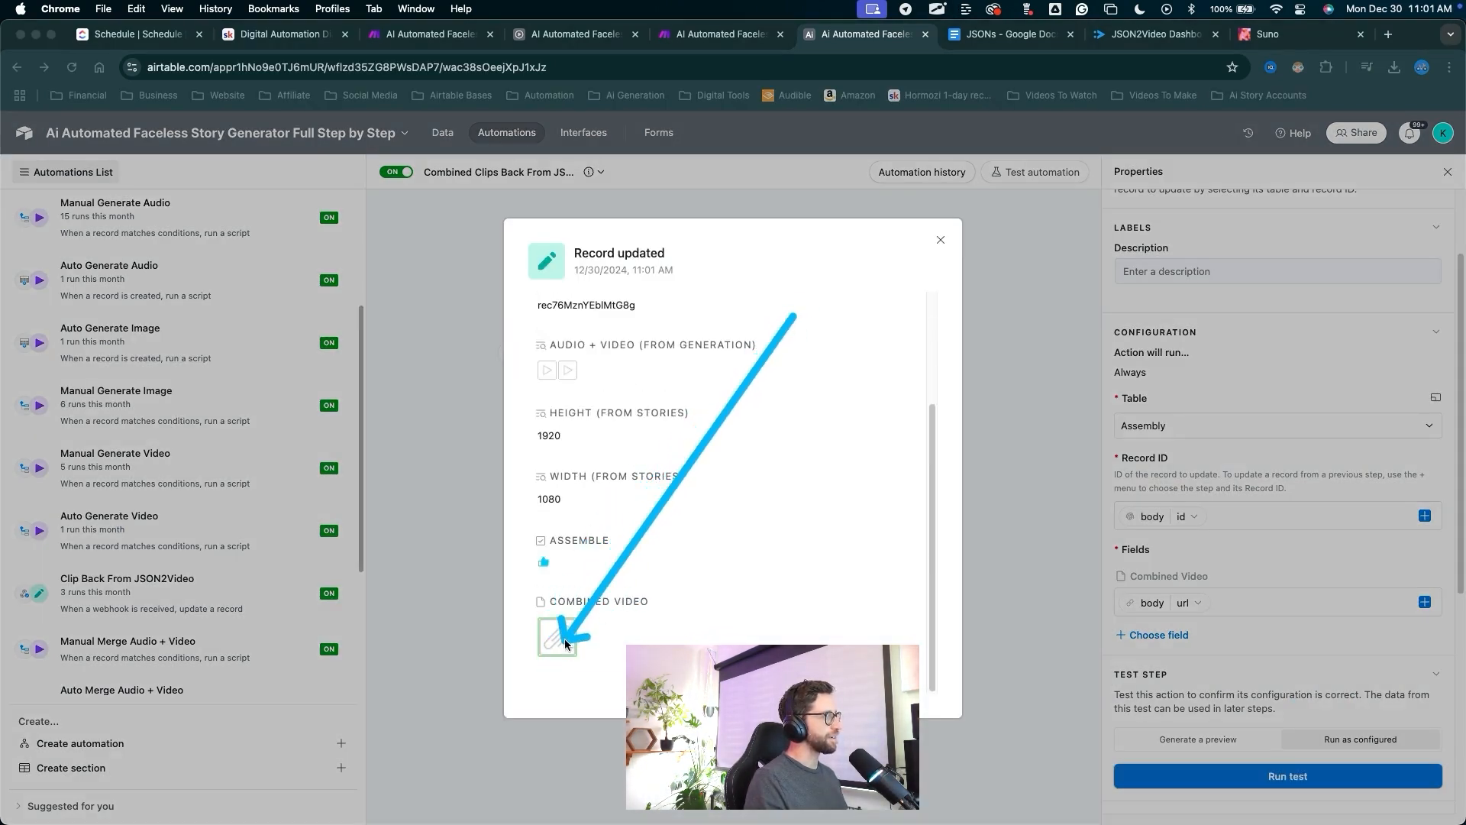
# Open the base's data to confirm Combined Video holds the combined video.
pyautogui.rightClick(473, 258)
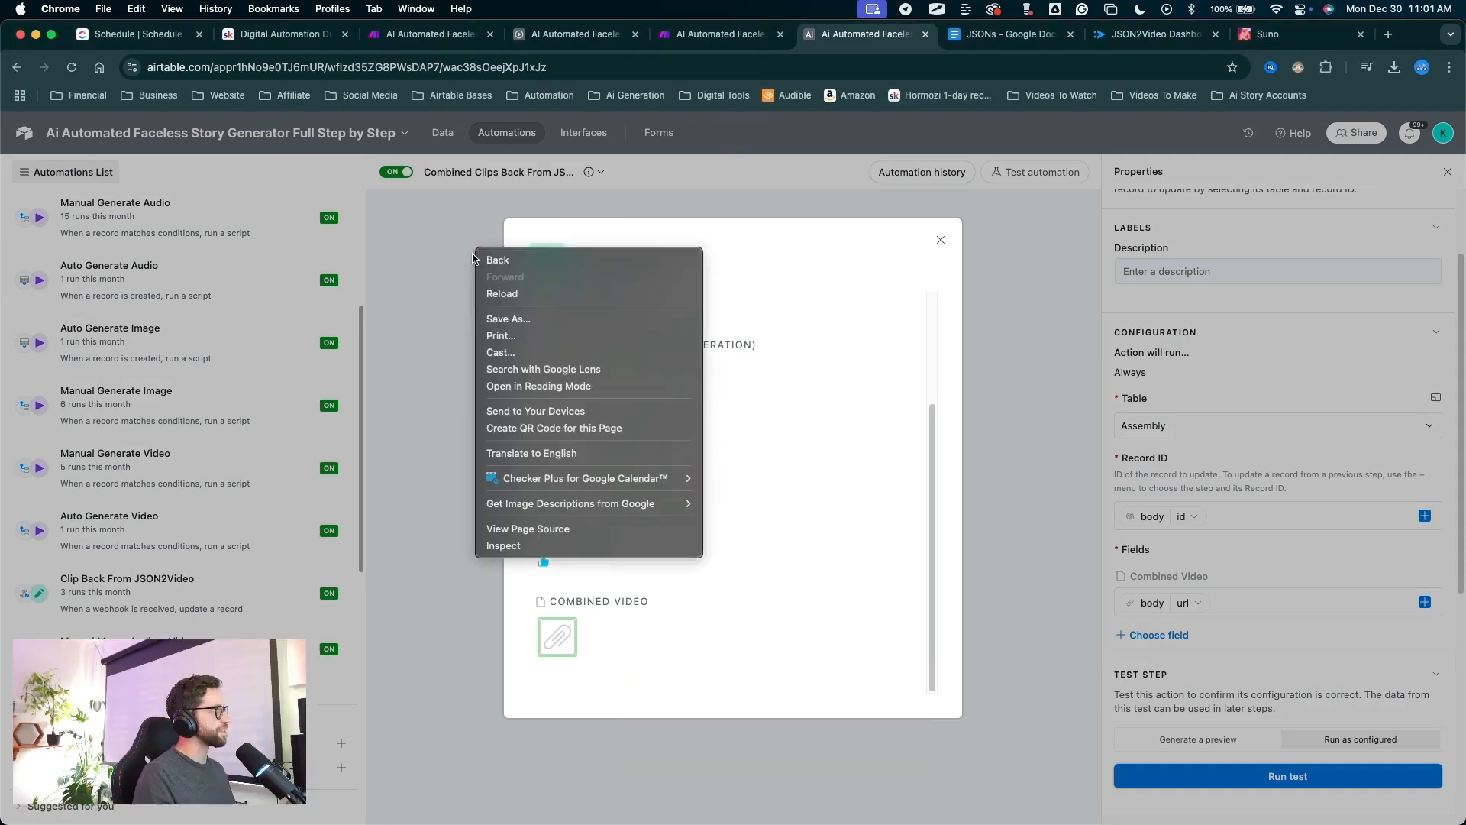
pyautogui.click(425, 333)
pyautogui.moveTo(429, 216); pyautogui.dragTo(447, 129)
pyautogui.moveTo(923, 568); pyautogui.dragTo(831, 305)
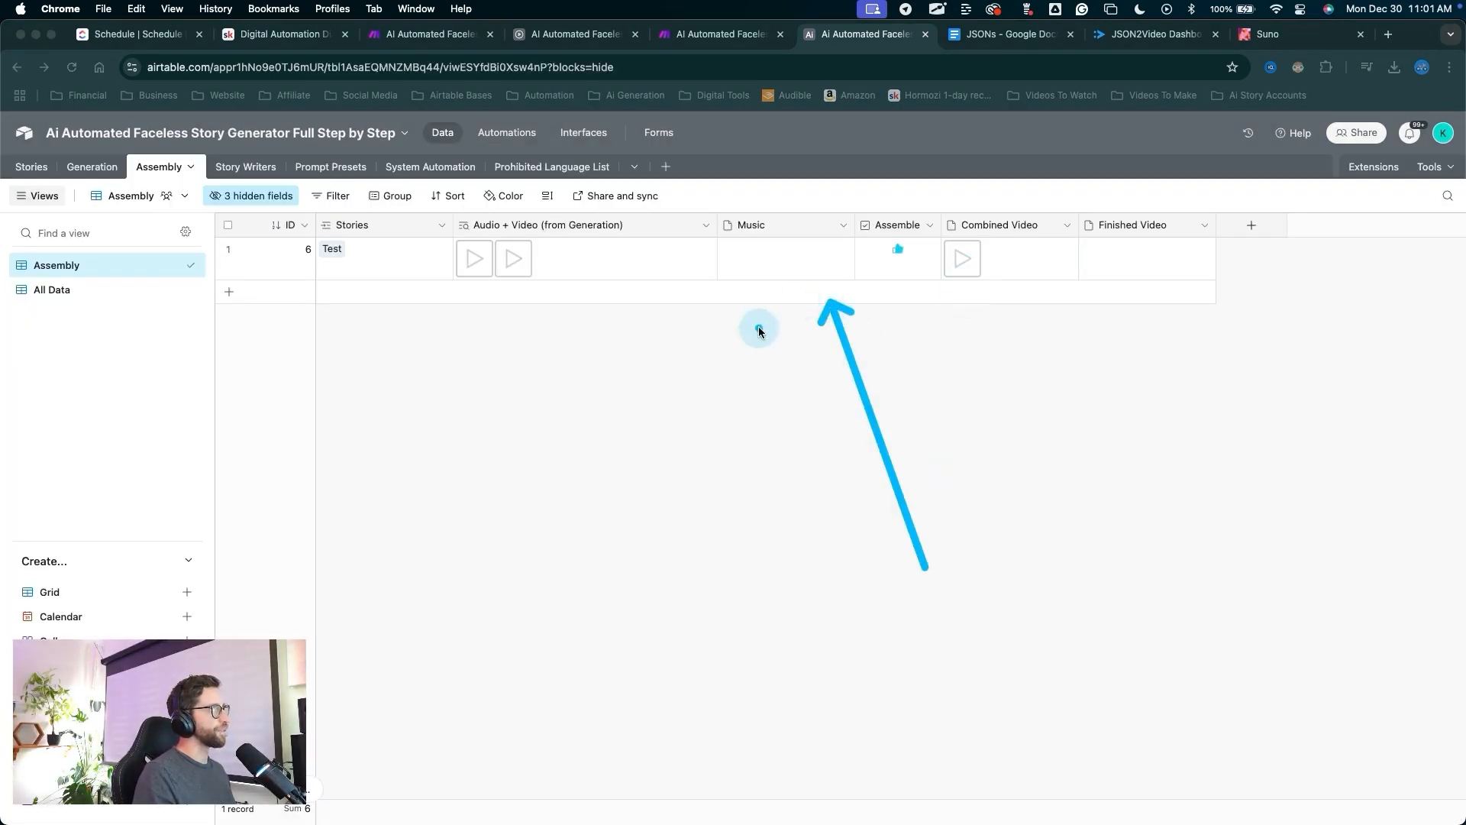
pyautogui.press('Escape')
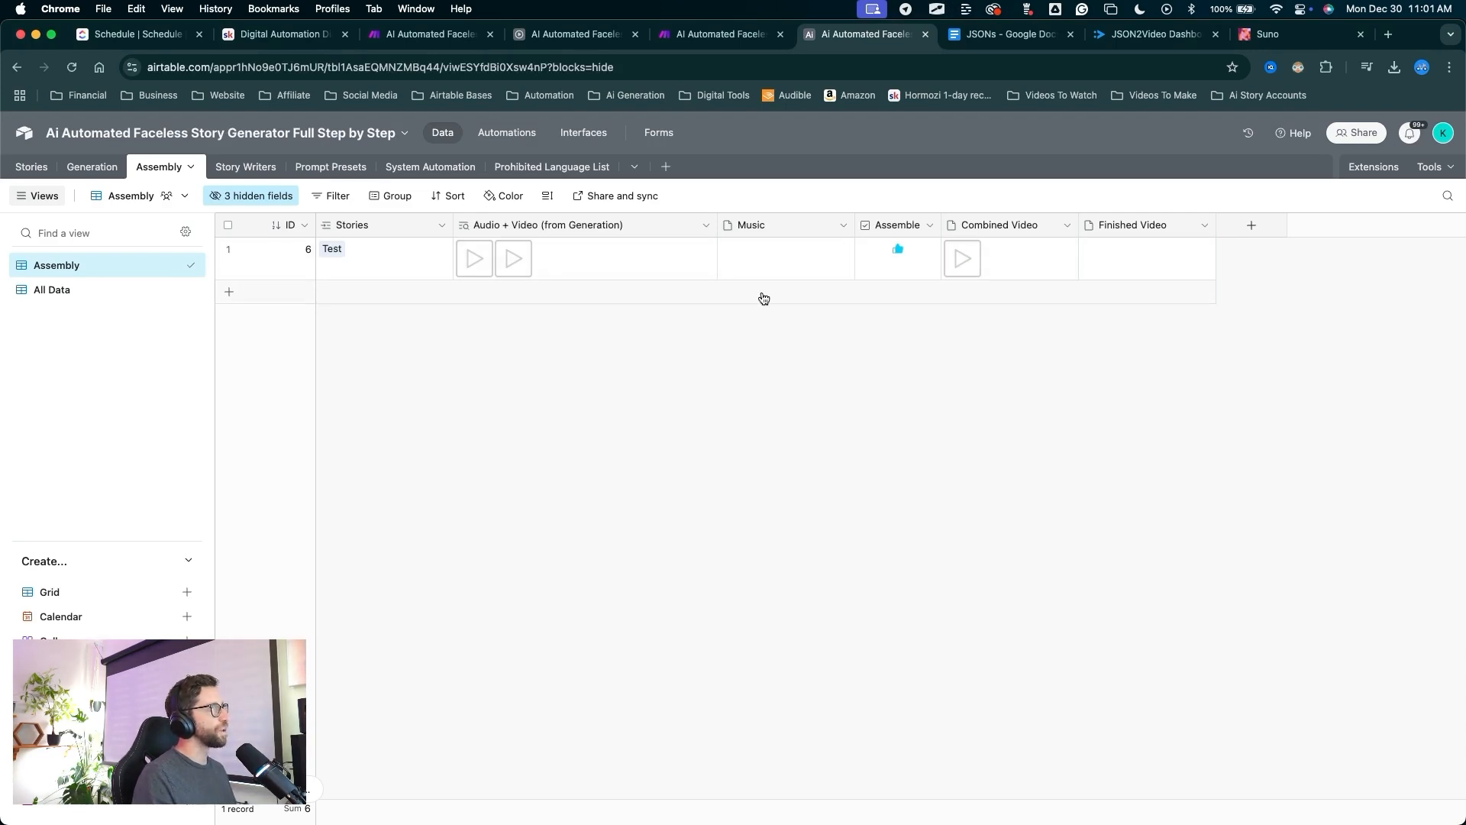
pyautogui.moveTo(726, 524)
pyautogui.mouseDown()
pyautogui.moveTo(766, 267)
pyautogui.moveTo(1113, 275)
pyautogui.moveTo(924, 343)
pyautogui.moveTo(723, 380)
pyautogui.mouseUp()
pyautogui.press('Escape')
pyautogui.moveTo(710, 437)
pyautogui.mouseDown()
pyautogui.moveTo(586, 204)
pyautogui.moveTo(519, 145)
pyautogui.mouseUp()
# Move Combined Clips Back From JSON2Video below Combine All Clips in the automations list.
pyautogui.press('Escape')
pyautogui.click(513, 137)
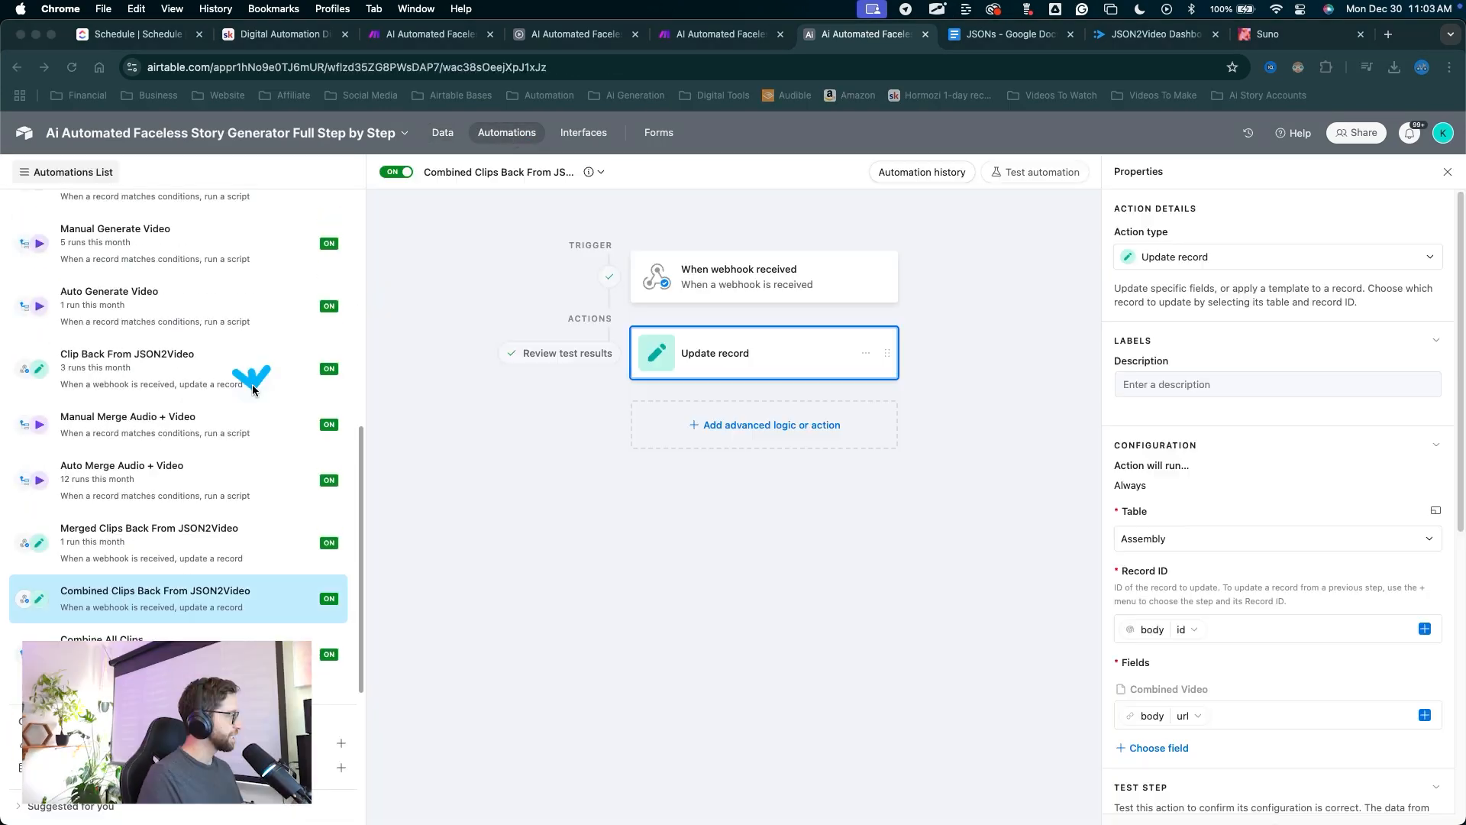
pyautogui.moveTo(252, 371); pyautogui.dragTo(237, 577)
pyautogui.press('Escape')
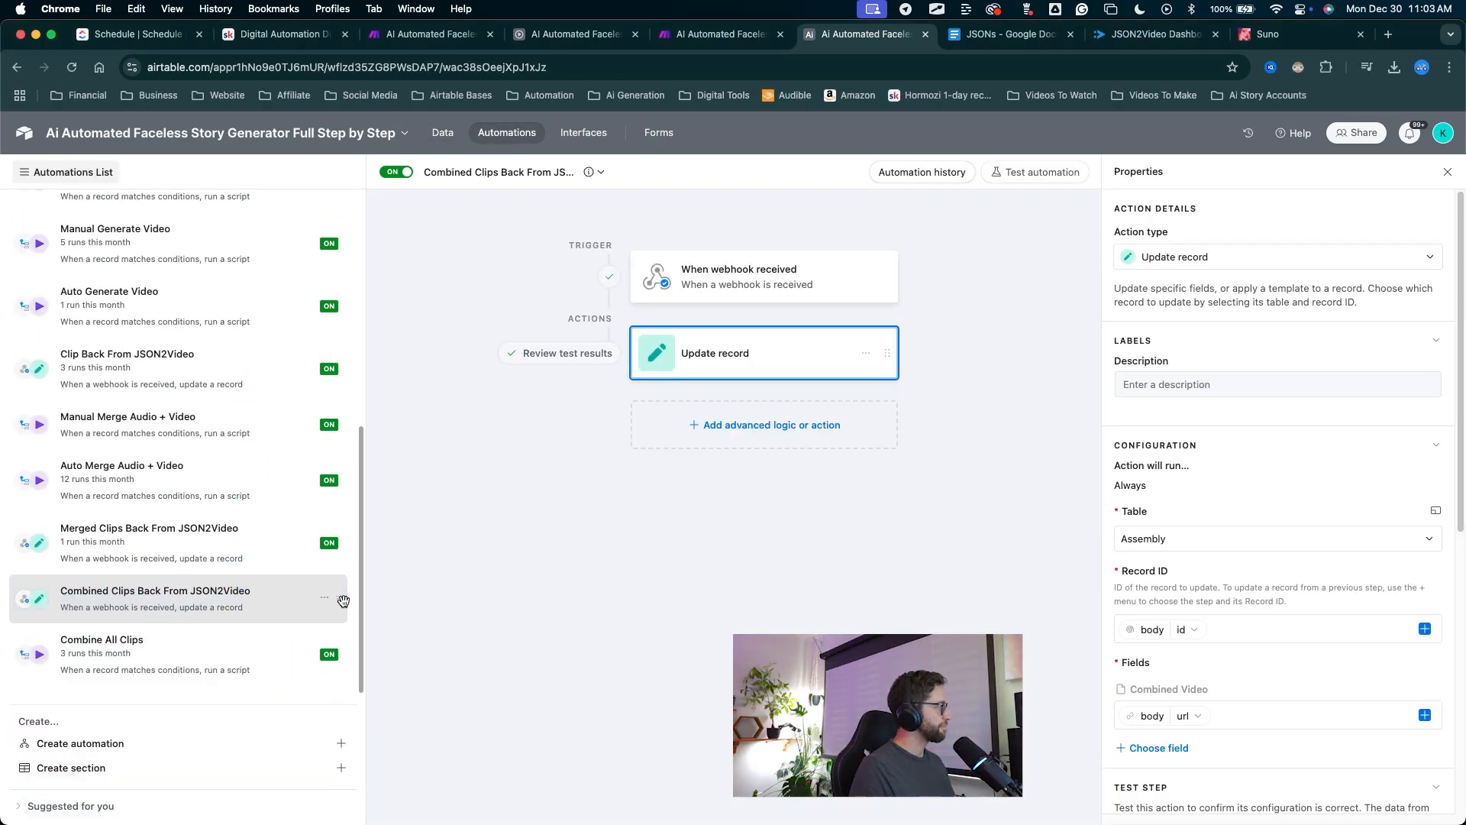
pyautogui.moveTo(343, 607); pyautogui.dragTo(340, 669)
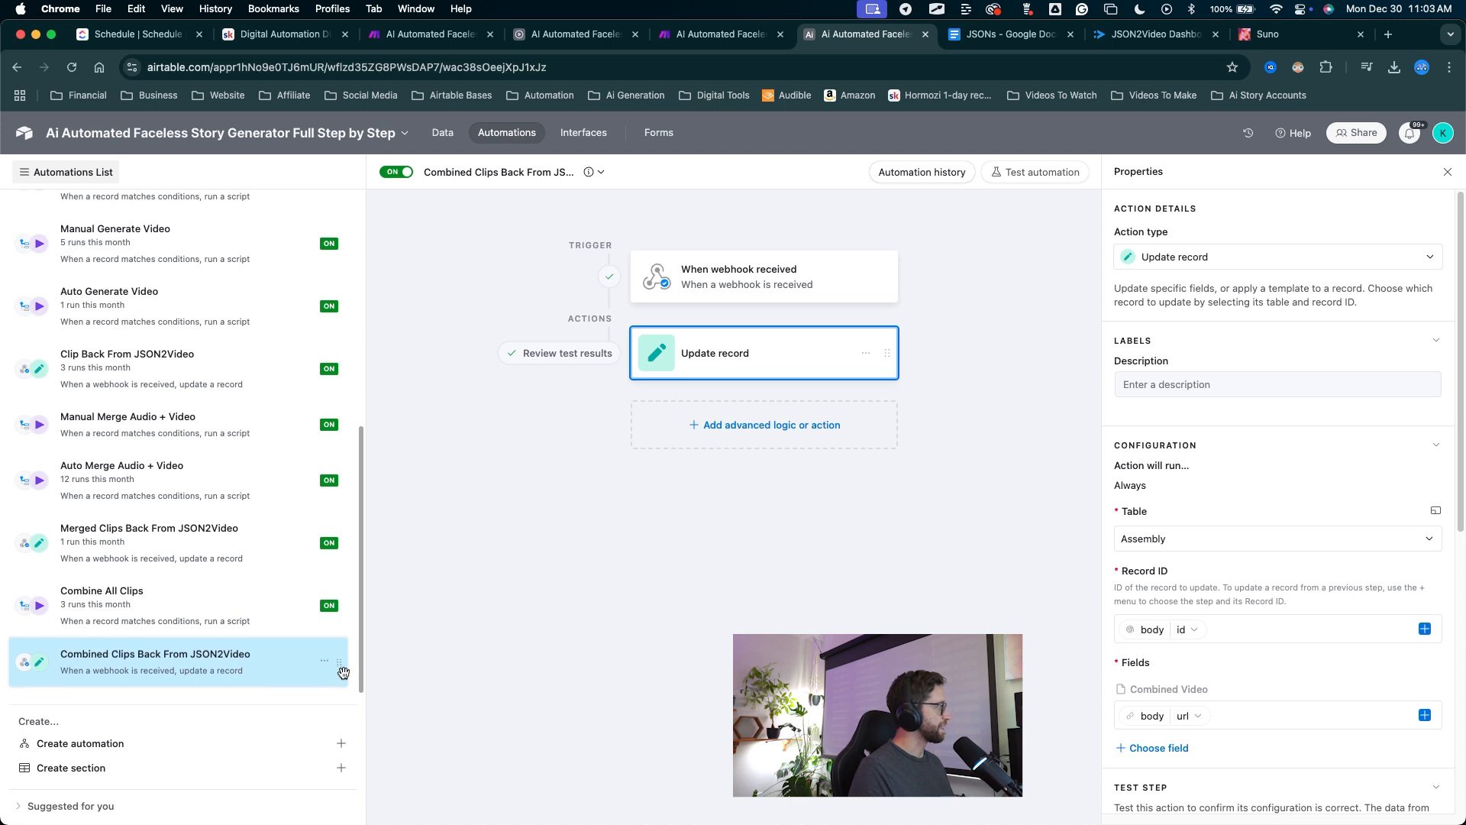
pyautogui.moveTo(276, 417); pyautogui.dragTo(130, 601)
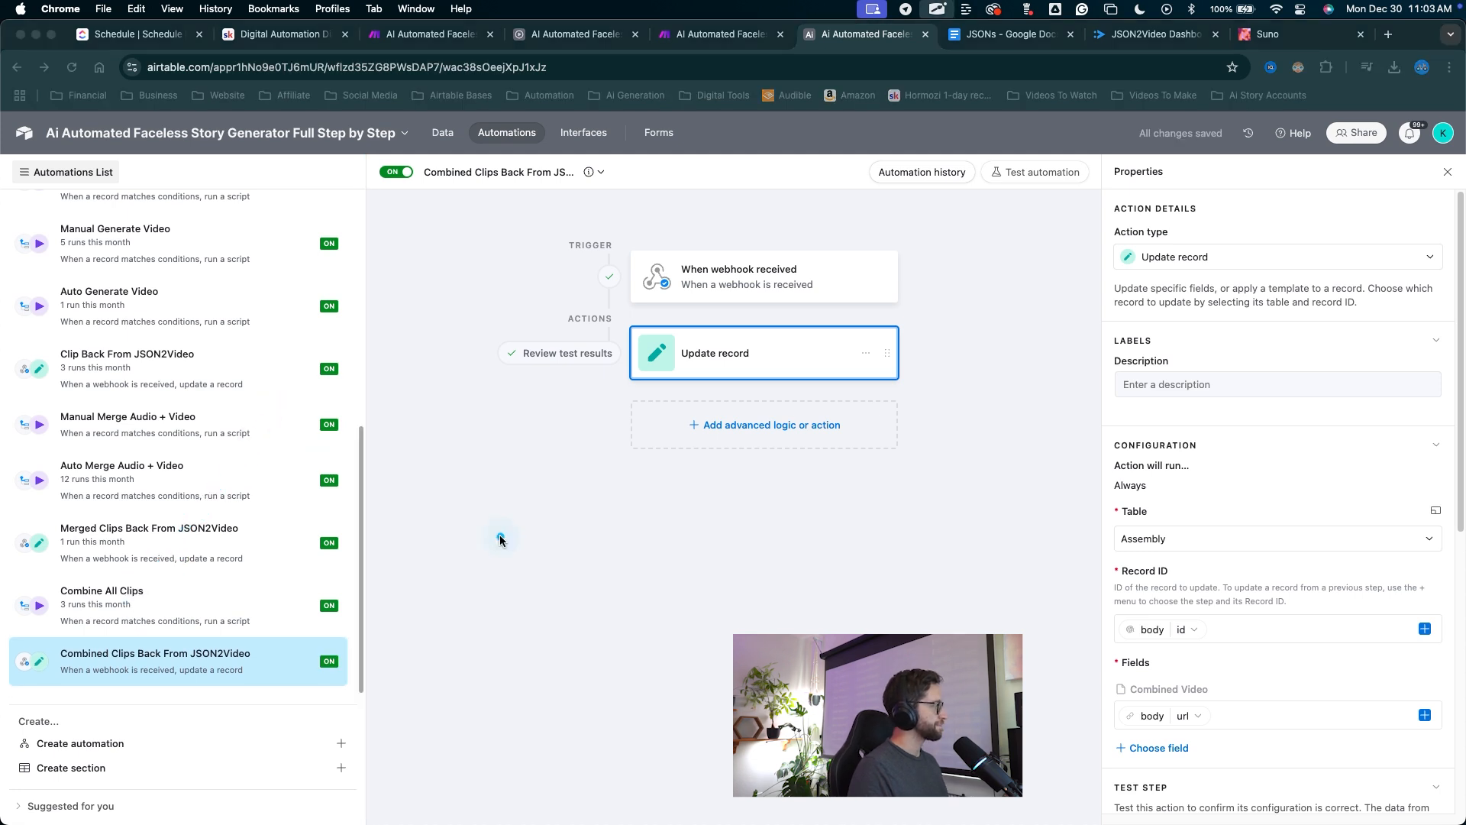
pyautogui.moveTo(500, 534); pyautogui.dragTo(124, 608)
# Duplicate Combine All Clips as 'Add Music And Finalize' and turn it on.
pyautogui.rightClick(125, 609)
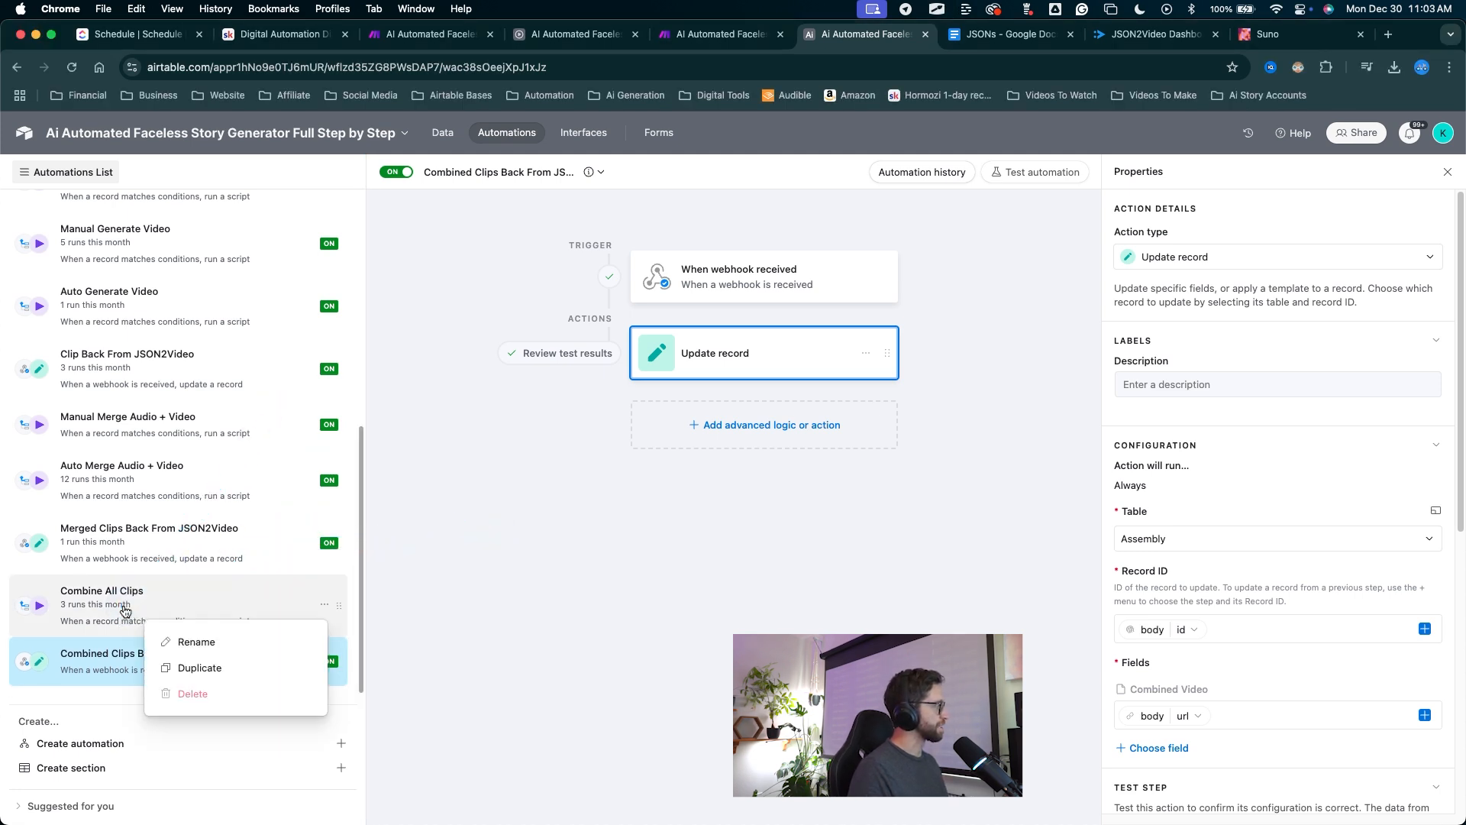
pyautogui.click(192, 667)
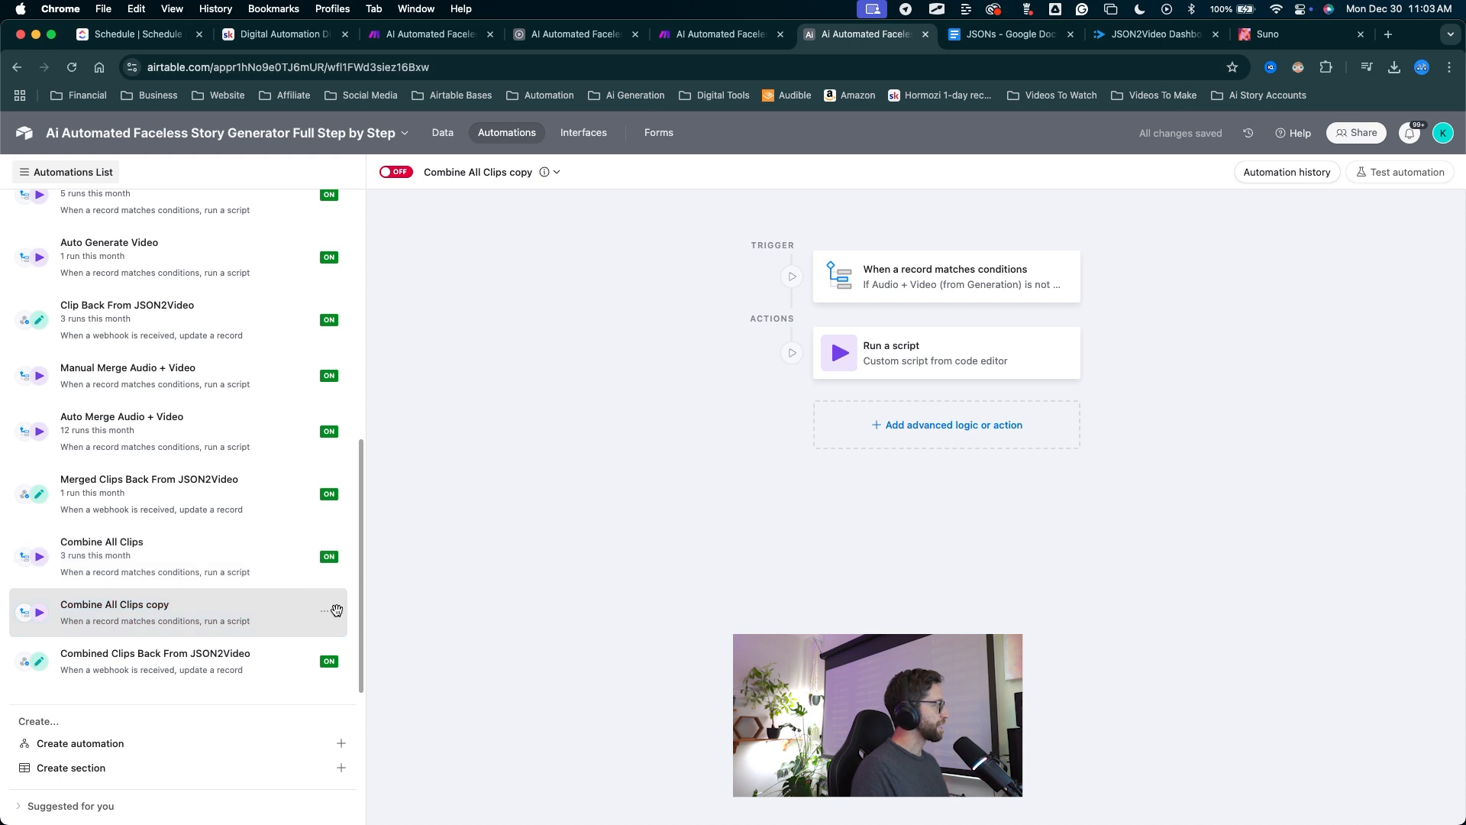
pyautogui.moveTo(499, 404); pyautogui.dragTo(473, 191)
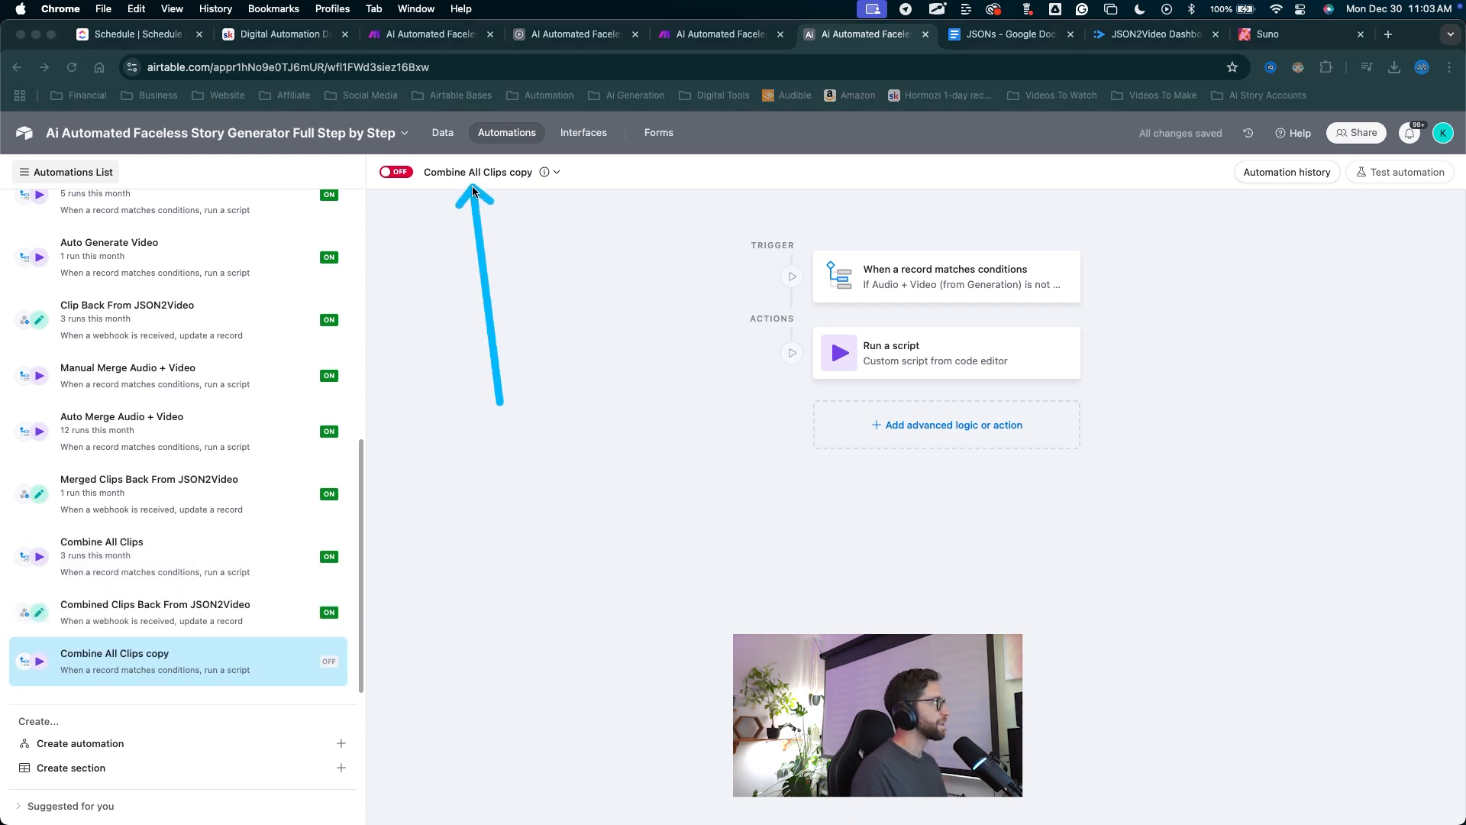
pyautogui.click(478, 172)
pyautogui.write('Add Music And Finalize')
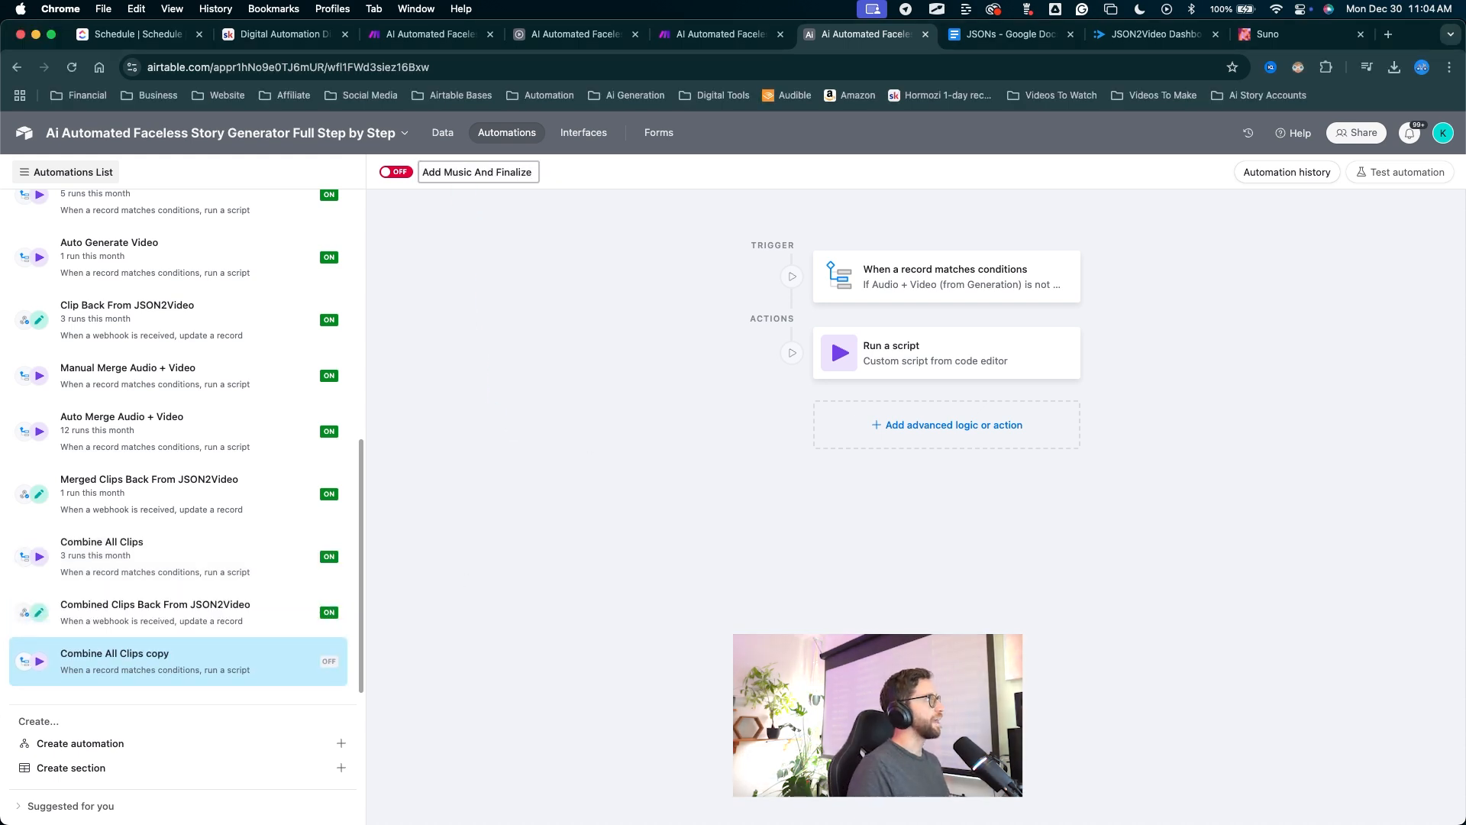
pyautogui.moveTo(470, 307); pyautogui.dragTo(426, 227)
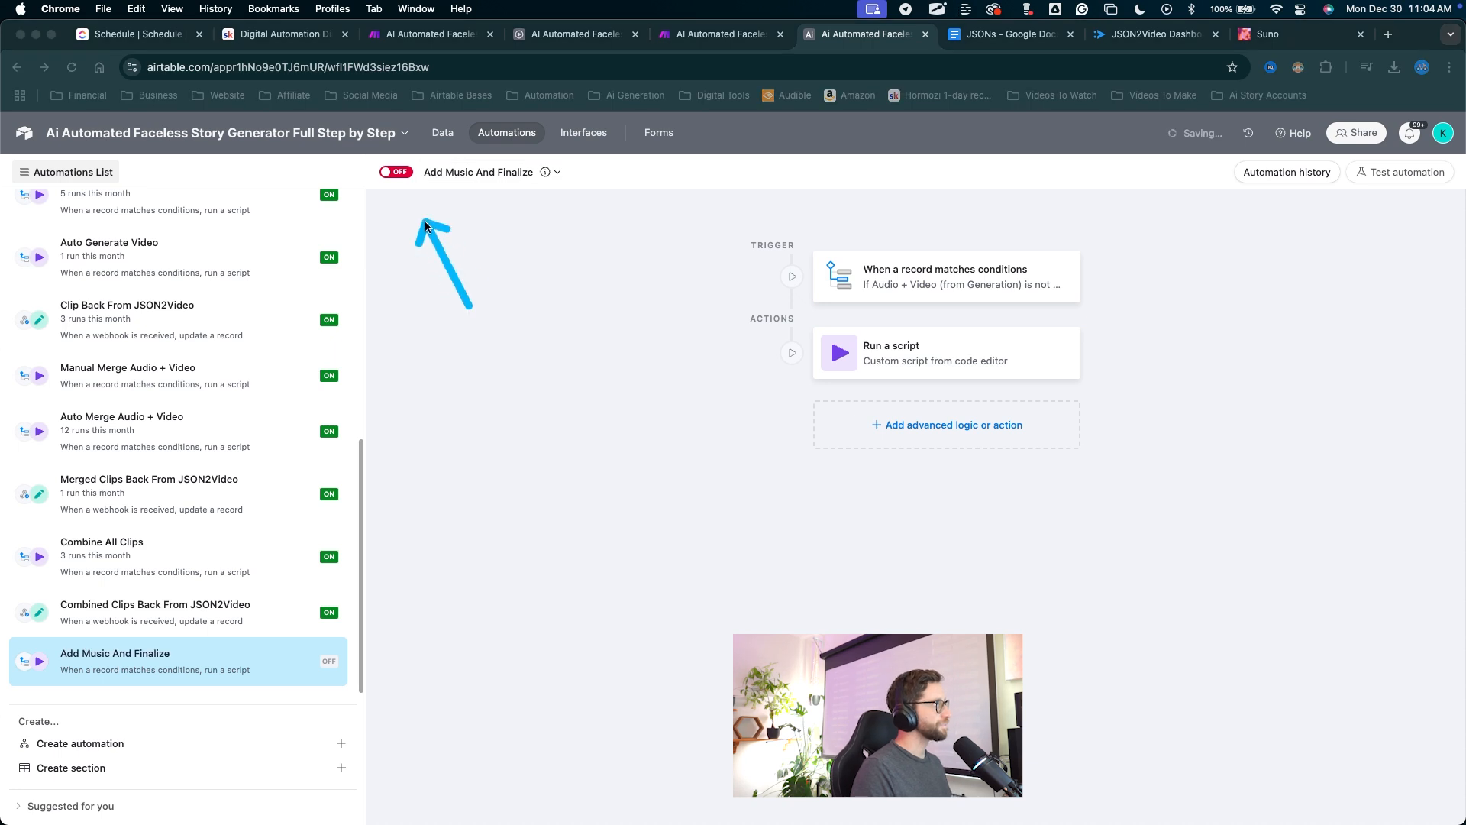
pyautogui.click(403, 174)
# Set the trigger conditions to Music is not empty and Combined Video is not empty.
pyautogui.moveTo(671, 291); pyautogui.dragTo(729, 293)
pyautogui.click(907, 284)
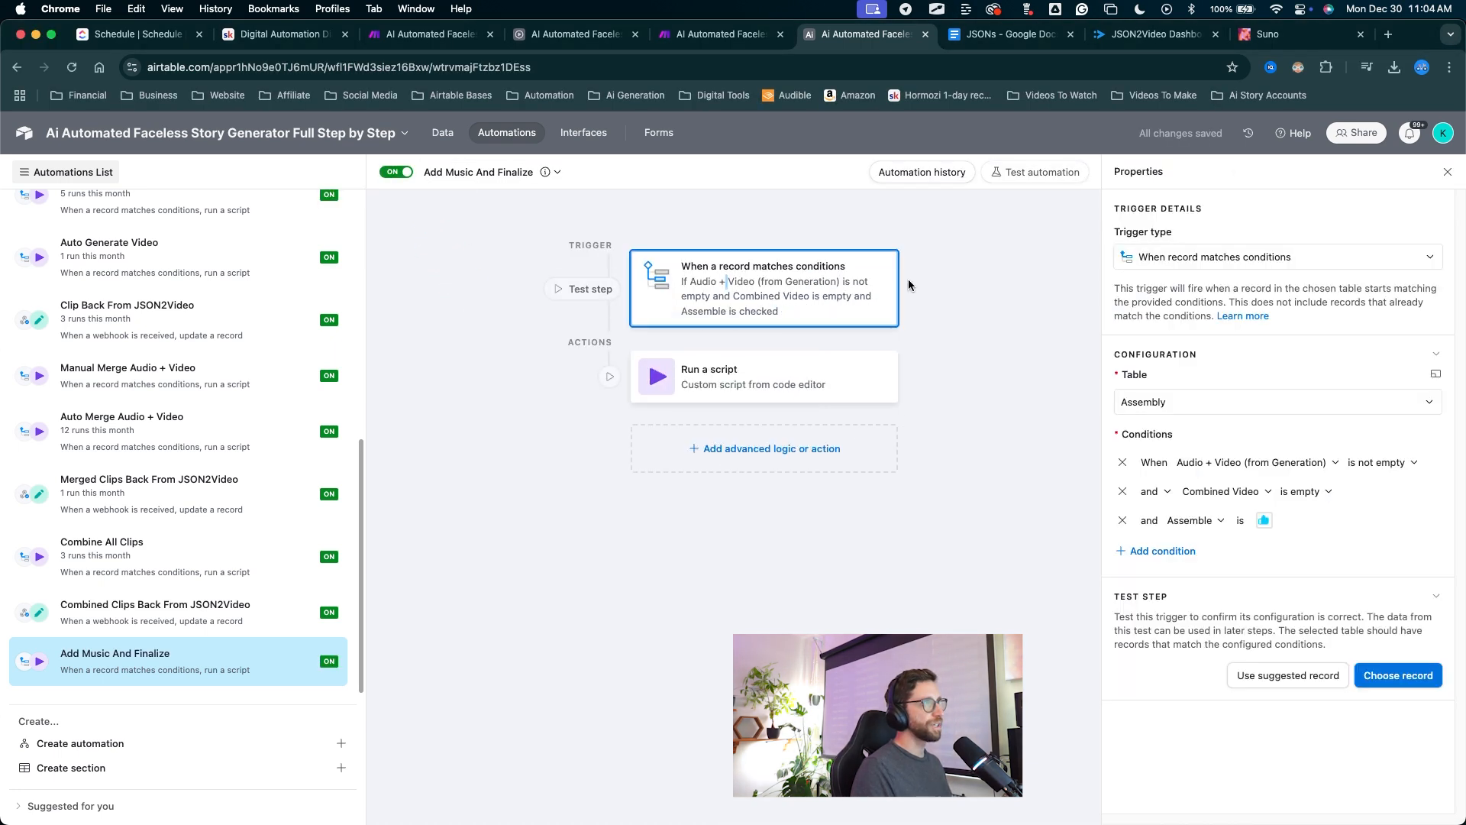
pyautogui.moveTo(1095, 493); pyautogui.dragTo(1132, 395)
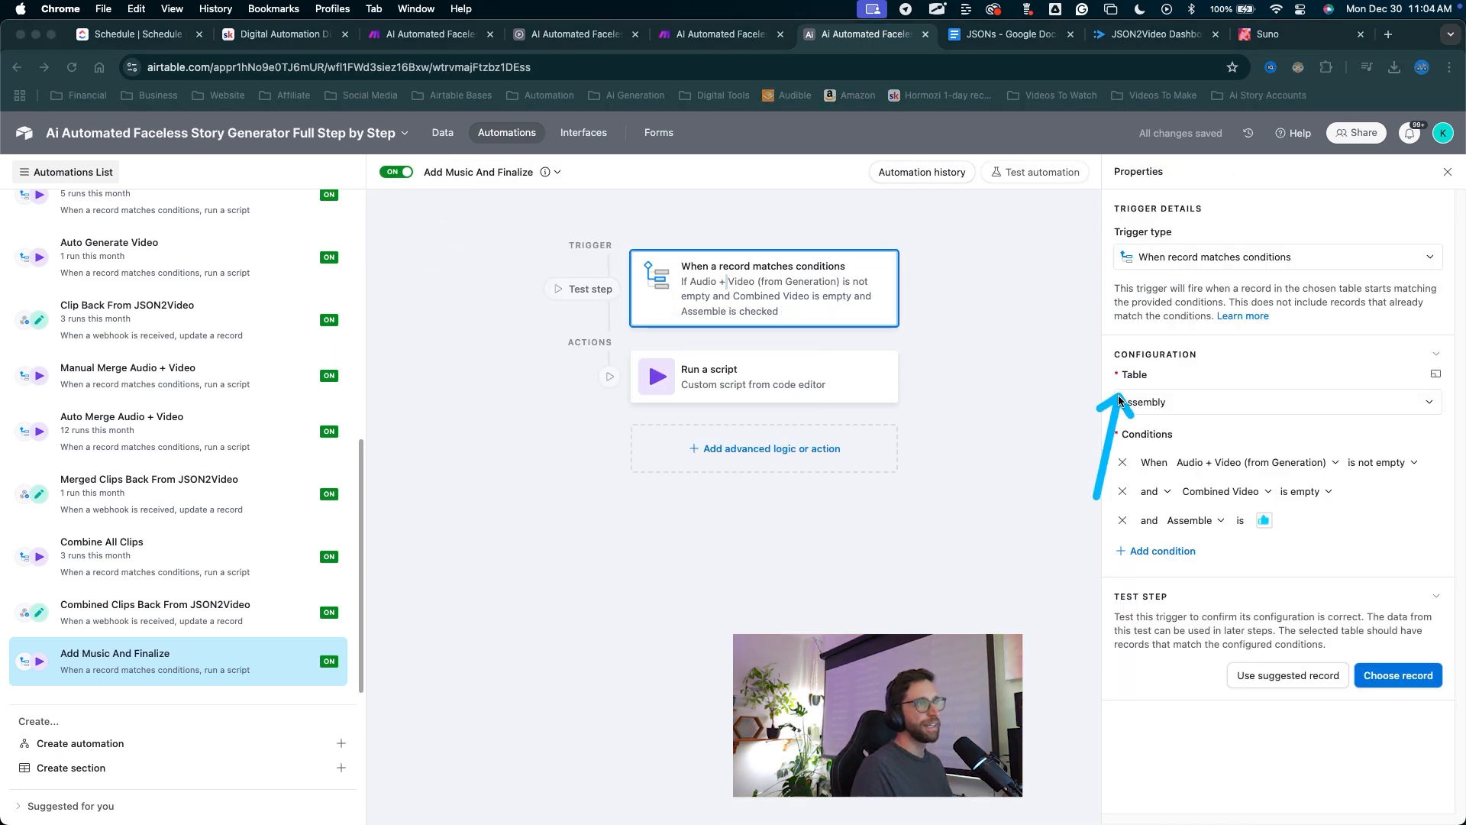
pyautogui.moveTo(991, 603); pyautogui.dragTo(1230, 466)
pyautogui.click(1231, 468)
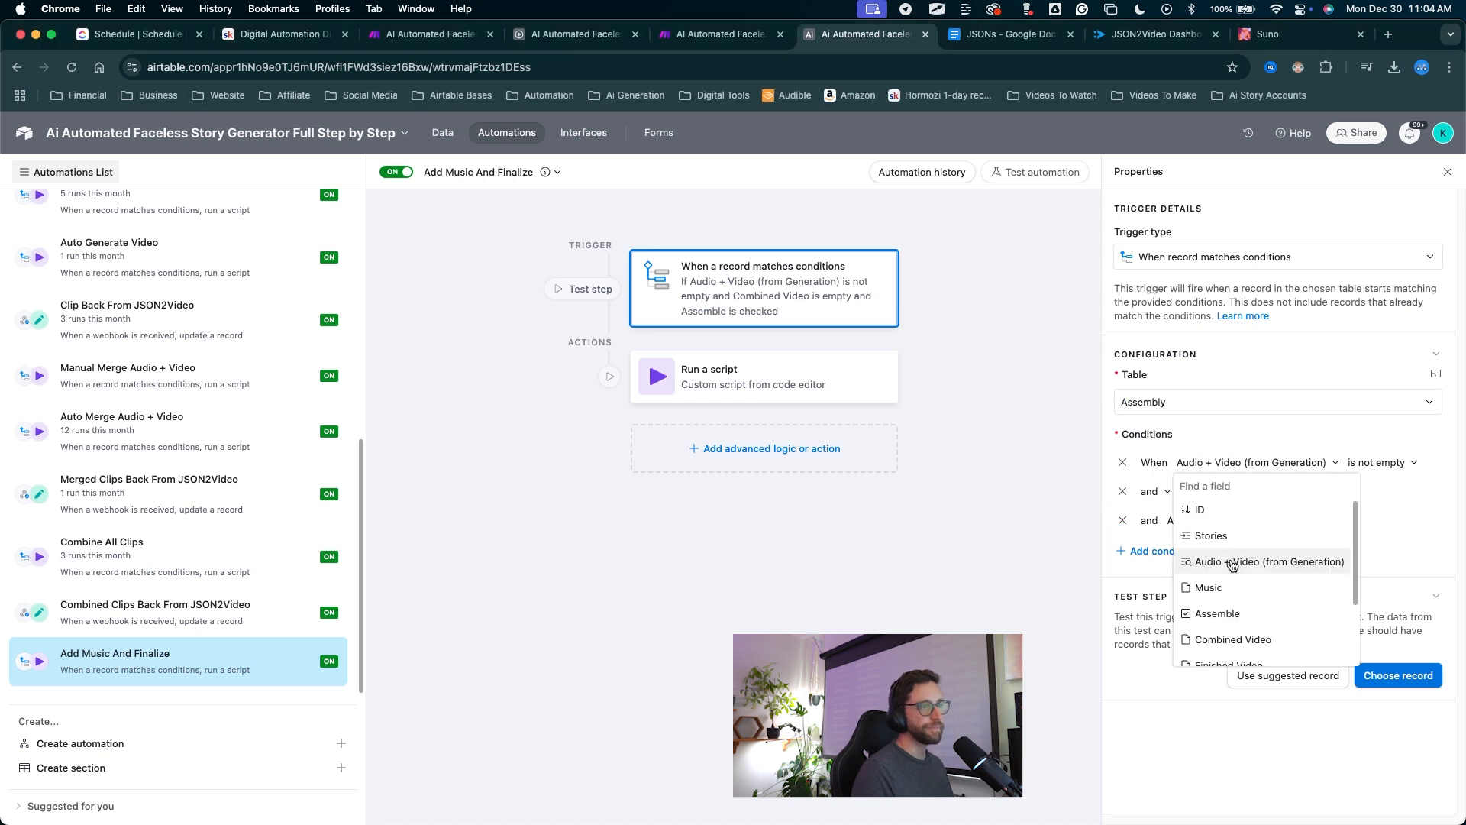
pyautogui.click(1191, 594)
pyautogui.moveTo(1198, 597); pyautogui.dragTo(1241, 482)
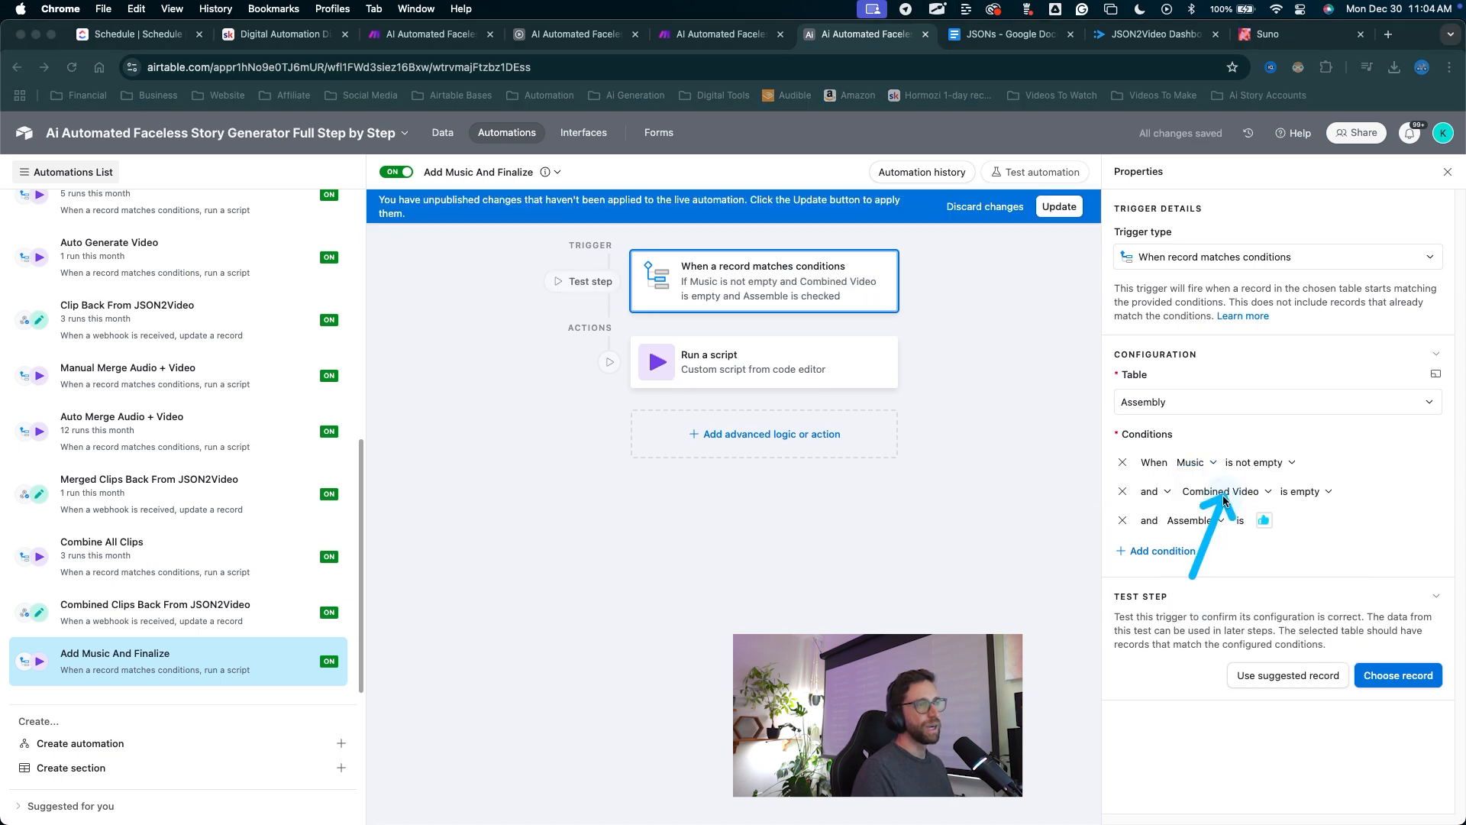
pyautogui.click(1220, 492)
pyautogui.click(1306, 491)
pyautogui.click(1305, 491)
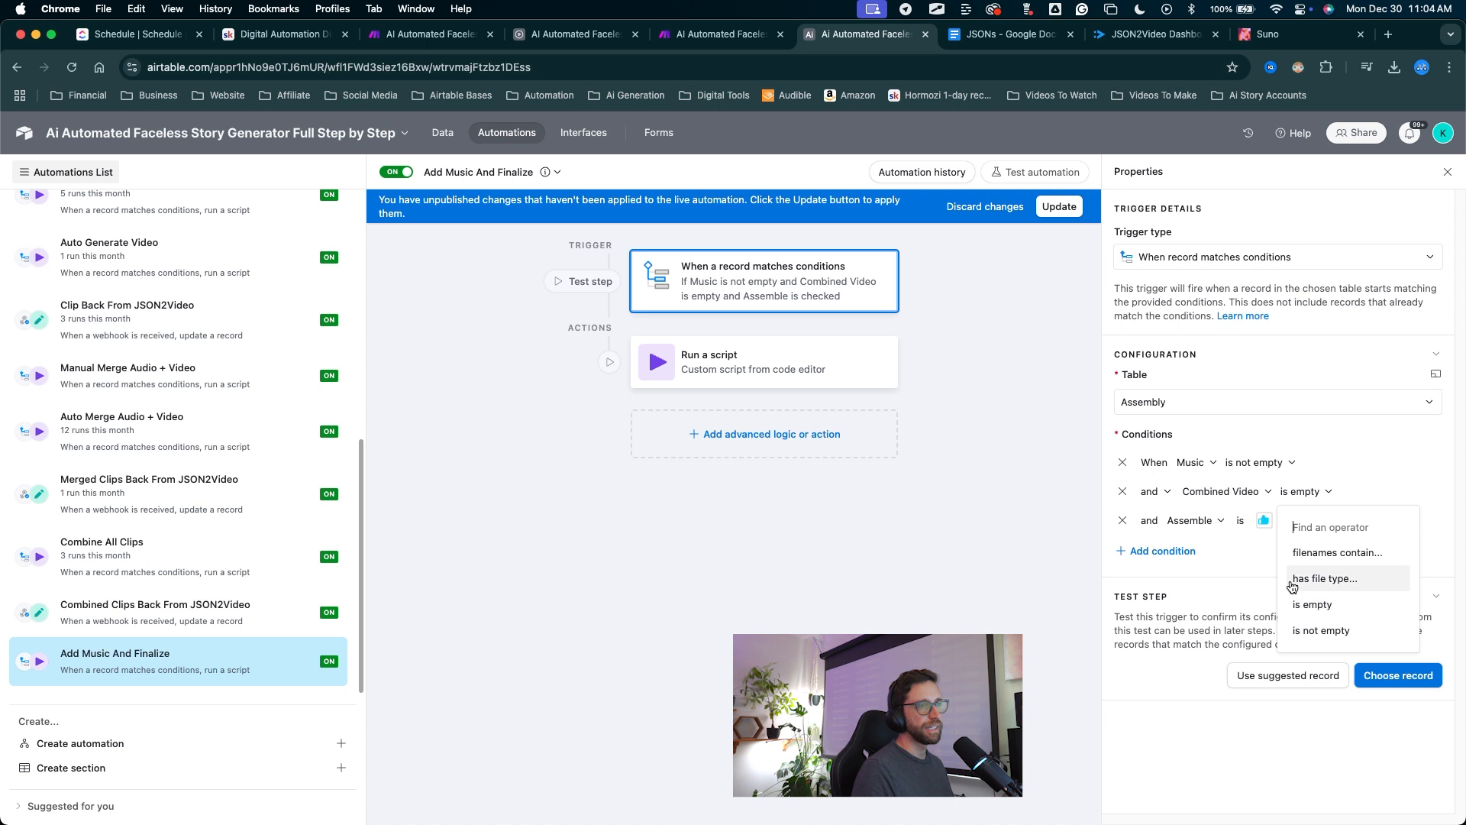
pyautogui.click(1305, 627)
pyautogui.moveTo(1305, 625); pyautogui.dragTo(1303, 565)
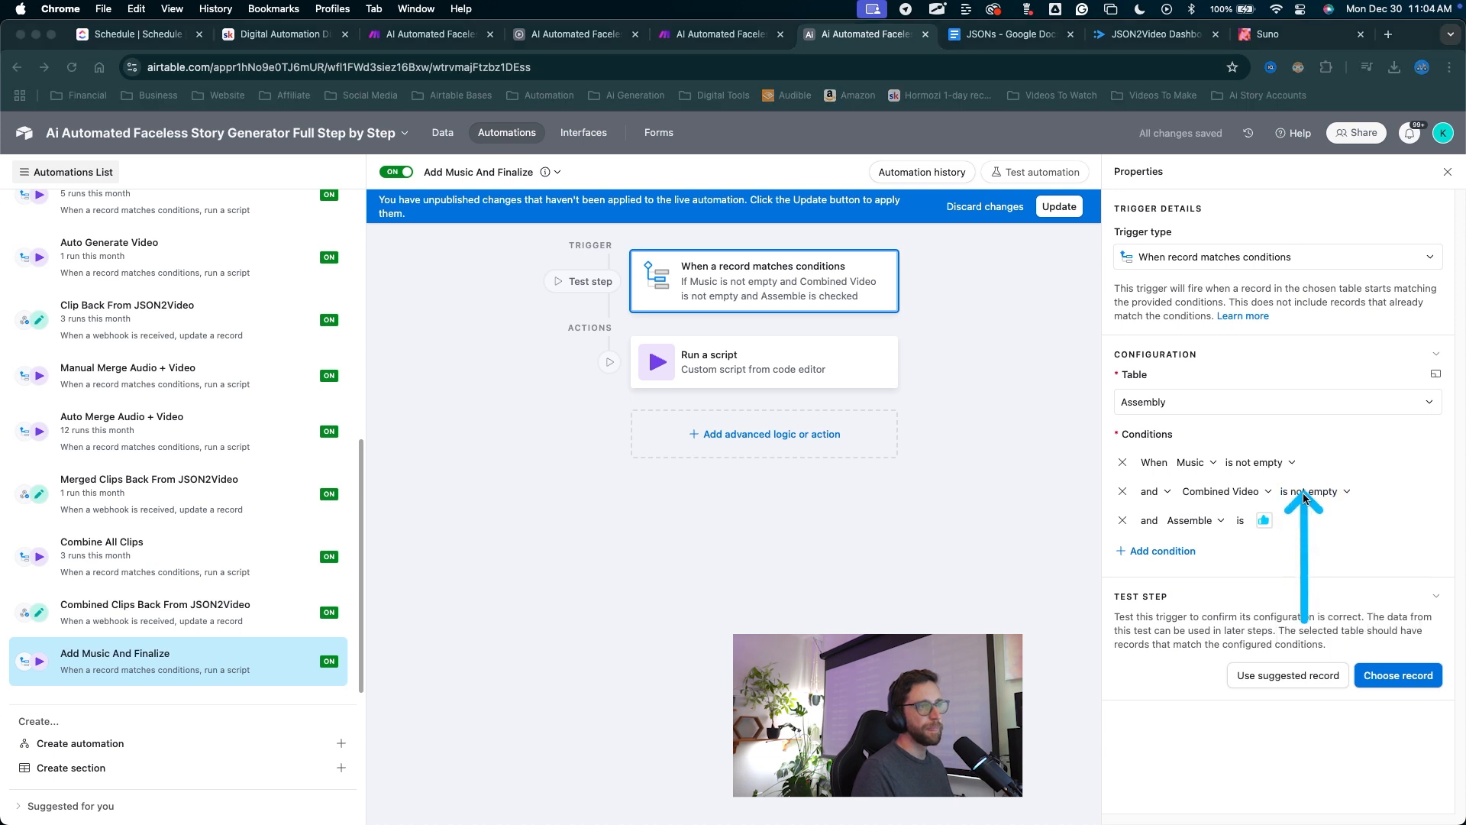
pyautogui.moveTo(1305, 496)
pyautogui.mouseDown()
pyautogui.moveTo(1191, 467)
pyautogui.moveTo(1264, 488)
pyautogui.moveTo(1240, 555)
pyautogui.moveTo(1214, 528)
pyautogui.mouseUp()
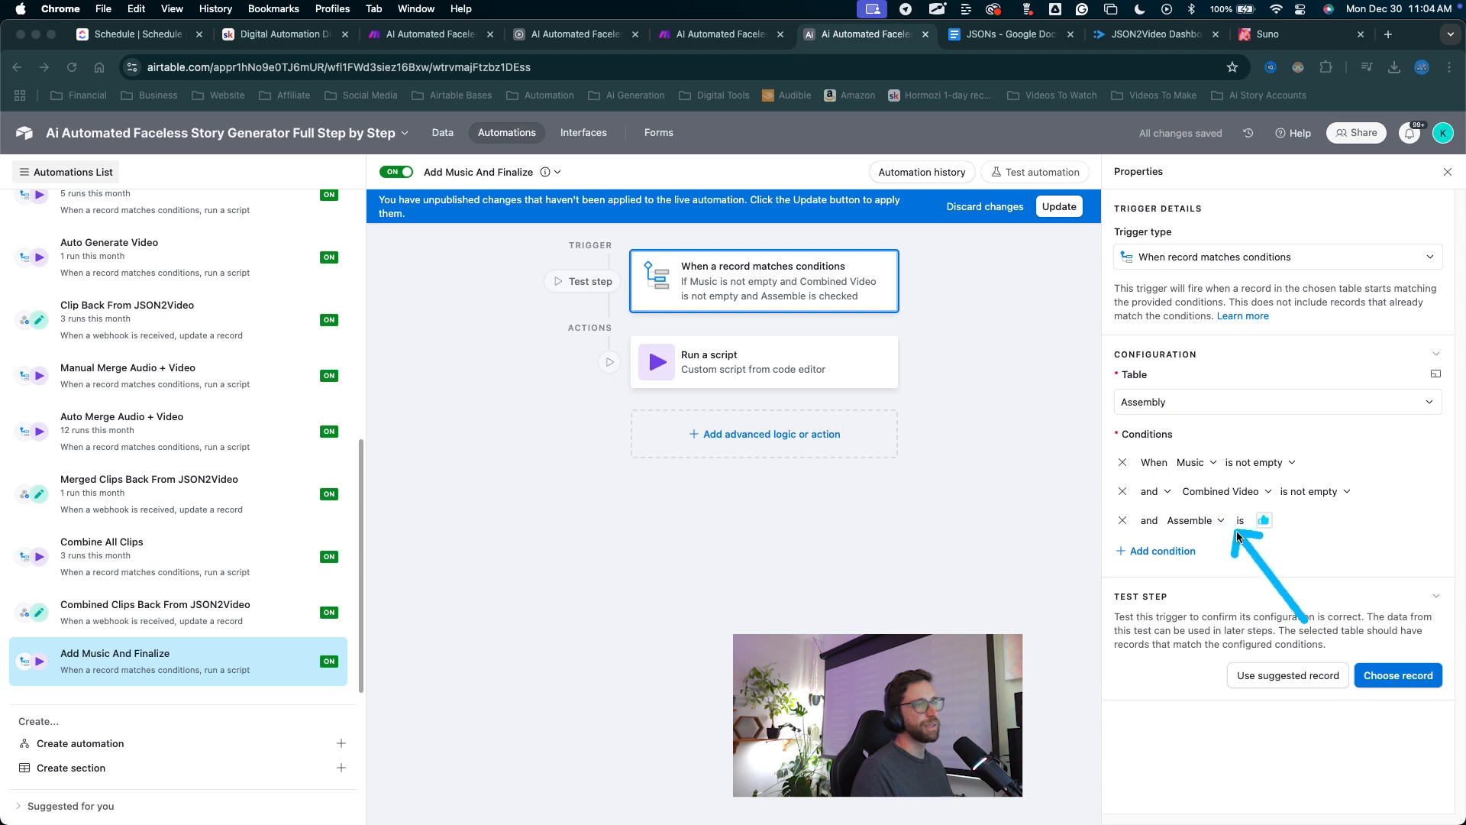
pyautogui.moveTo(1017, 412)
pyautogui.mouseDown()
pyautogui.moveTo(1037, 221)
pyautogui.moveTo(870, 320)
pyautogui.moveTo(770, 359)
pyautogui.mouseUp()
pyautogui.click(1055, 213)
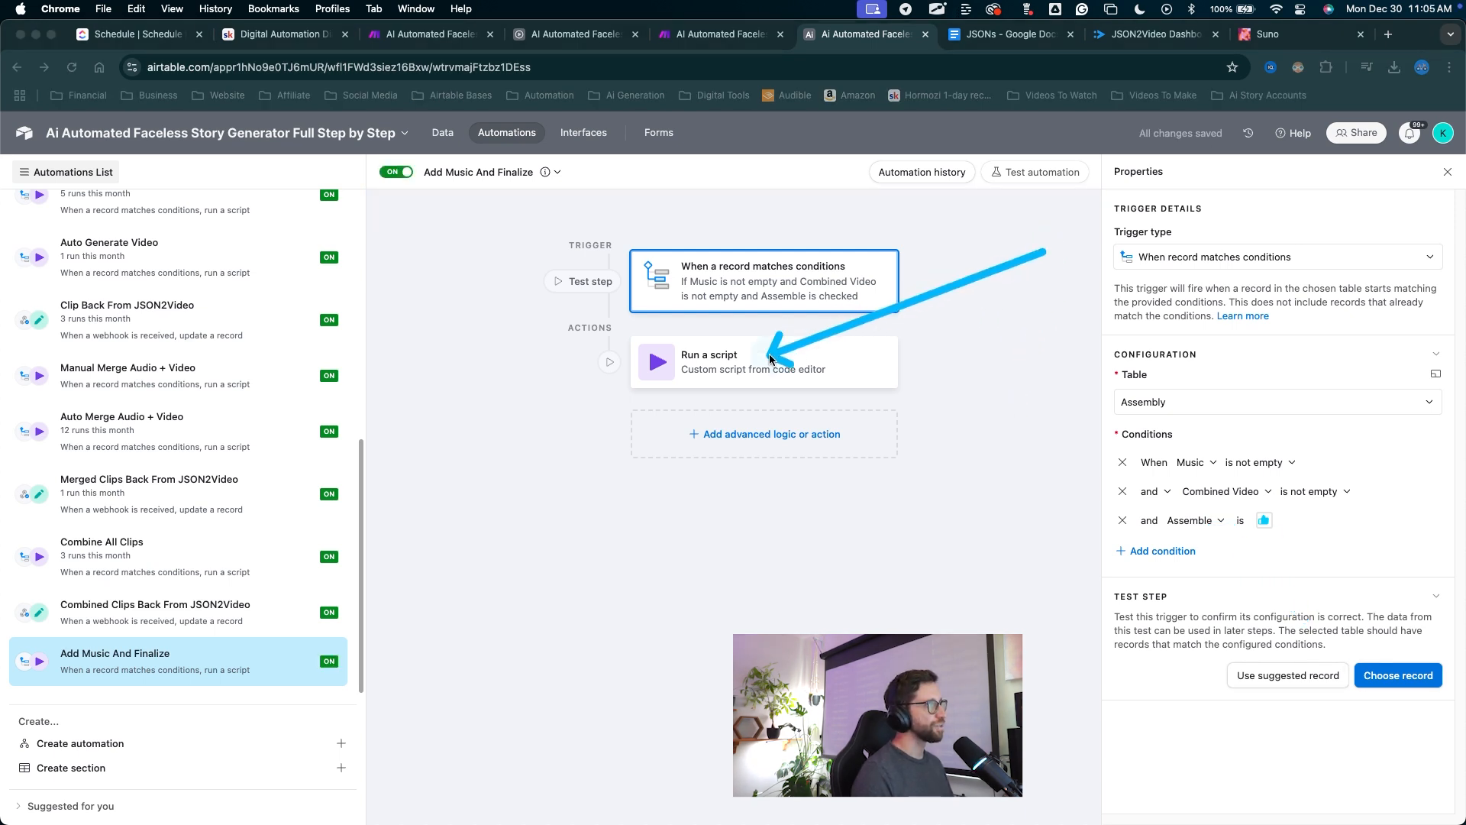
# Change the script action value from combineClips to finalizeVideo and update it.
pyautogui.click(770, 358)
pyautogui.moveTo(1025, 674); pyautogui.dragTo(1047, 673)
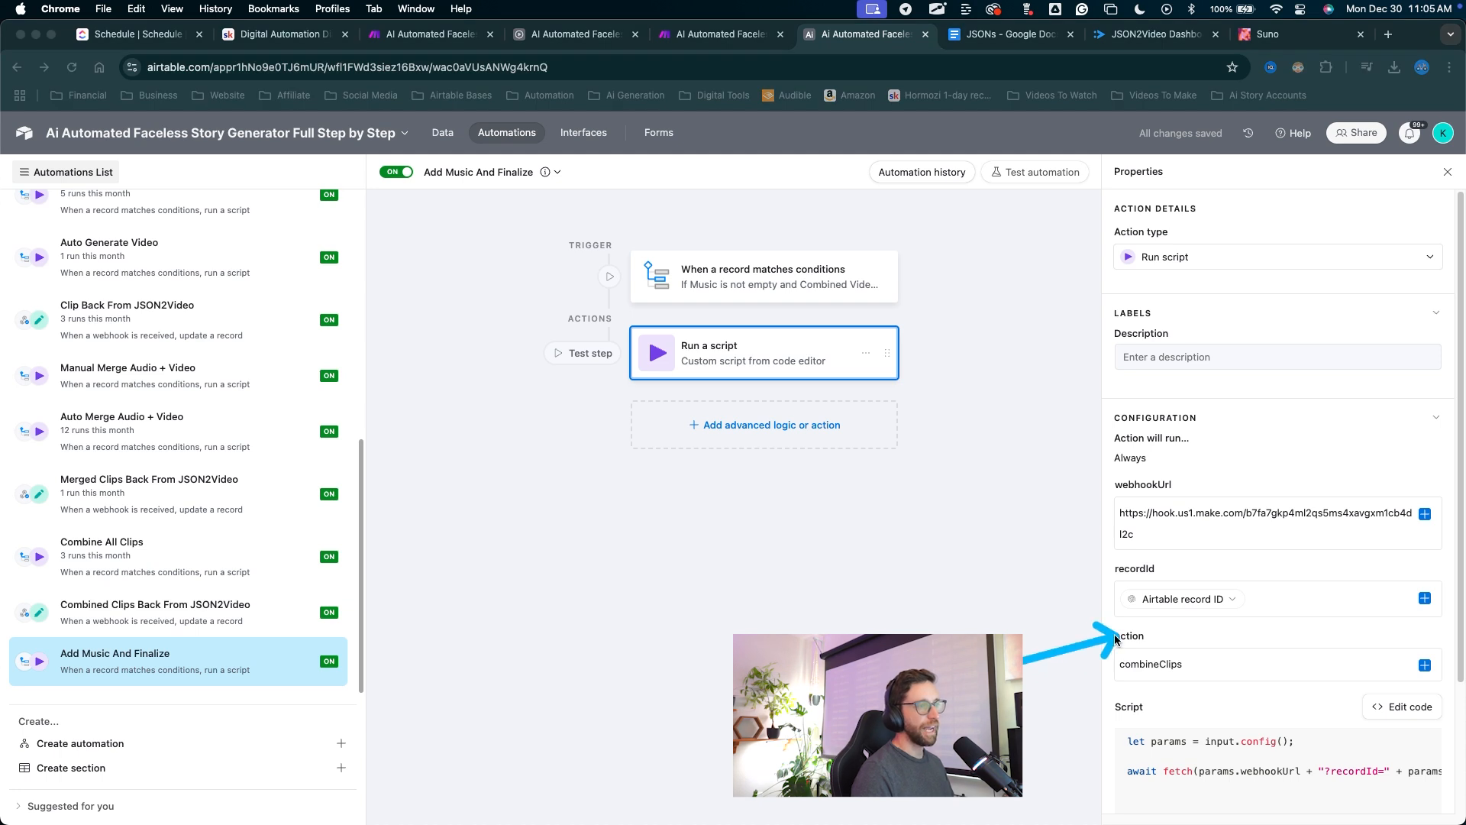
pyautogui.doubleClick(1145, 664)
pyautogui.write('finalizeVideo')
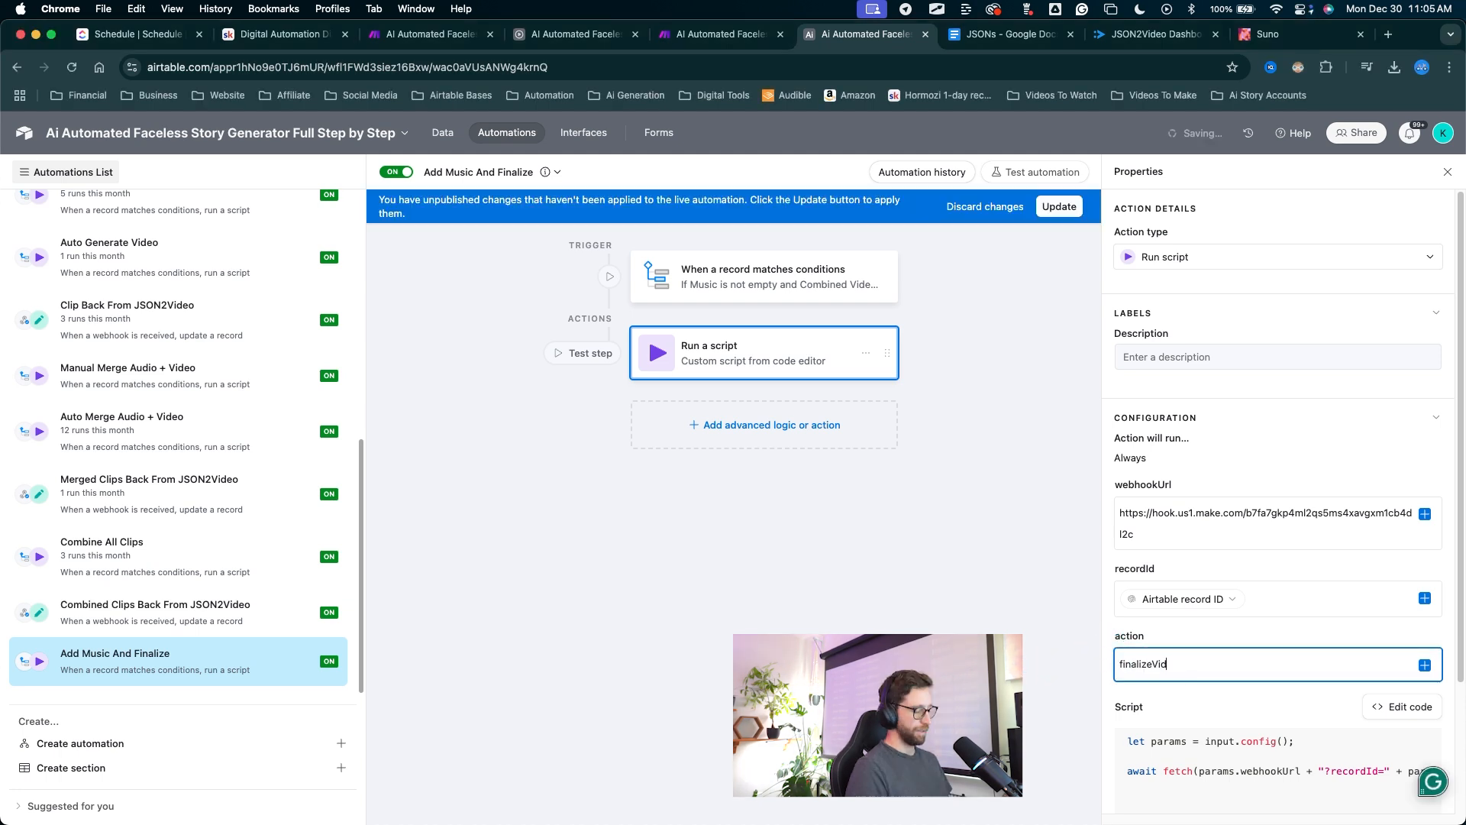
pyautogui.click(1060, 206)
pyautogui.moveTo(1040, 621)
pyautogui.mouseDown()
pyautogui.moveTo(1147, 675)
pyautogui.moveTo(1173, 665)
pyautogui.moveTo(1075, 649)
pyautogui.mouseUp()
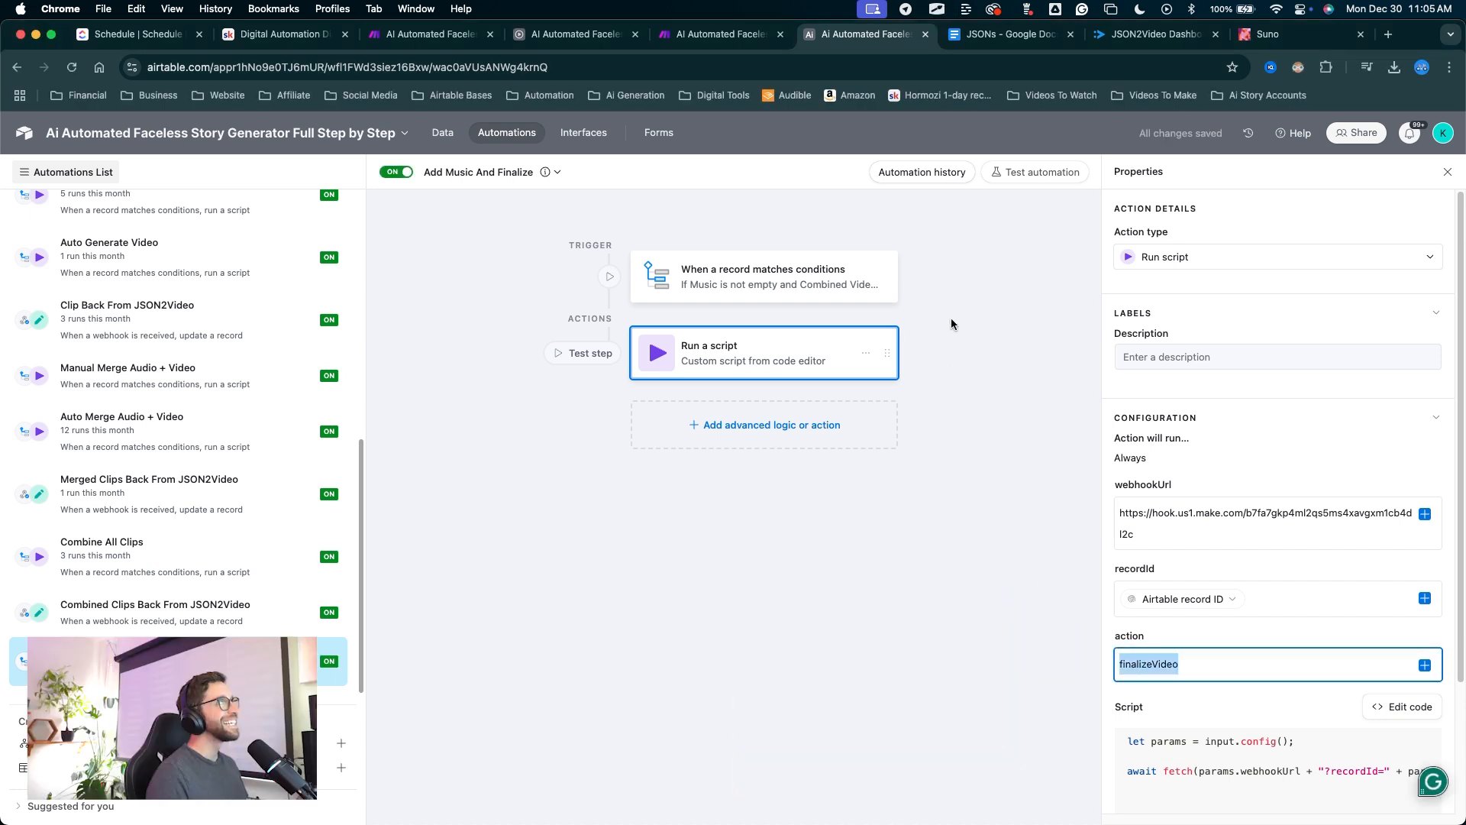
pyautogui.click(721, 34)
# Add a new branch off the Main Route with a router, deleting its empty placeholder branches.
pyautogui.scroll(-10, 695, 453)
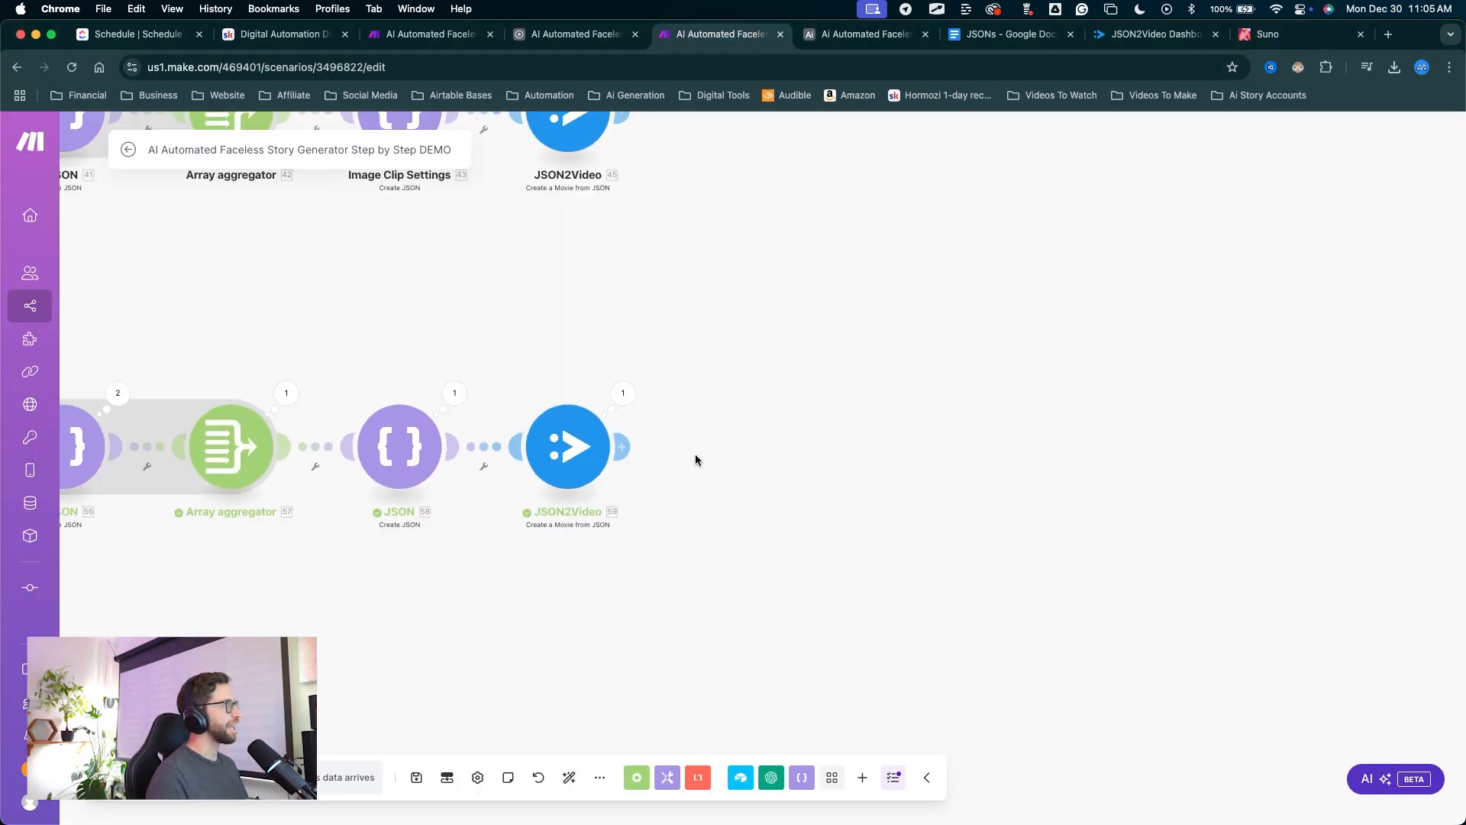
pyautogui.scroll(10, 527, 283)
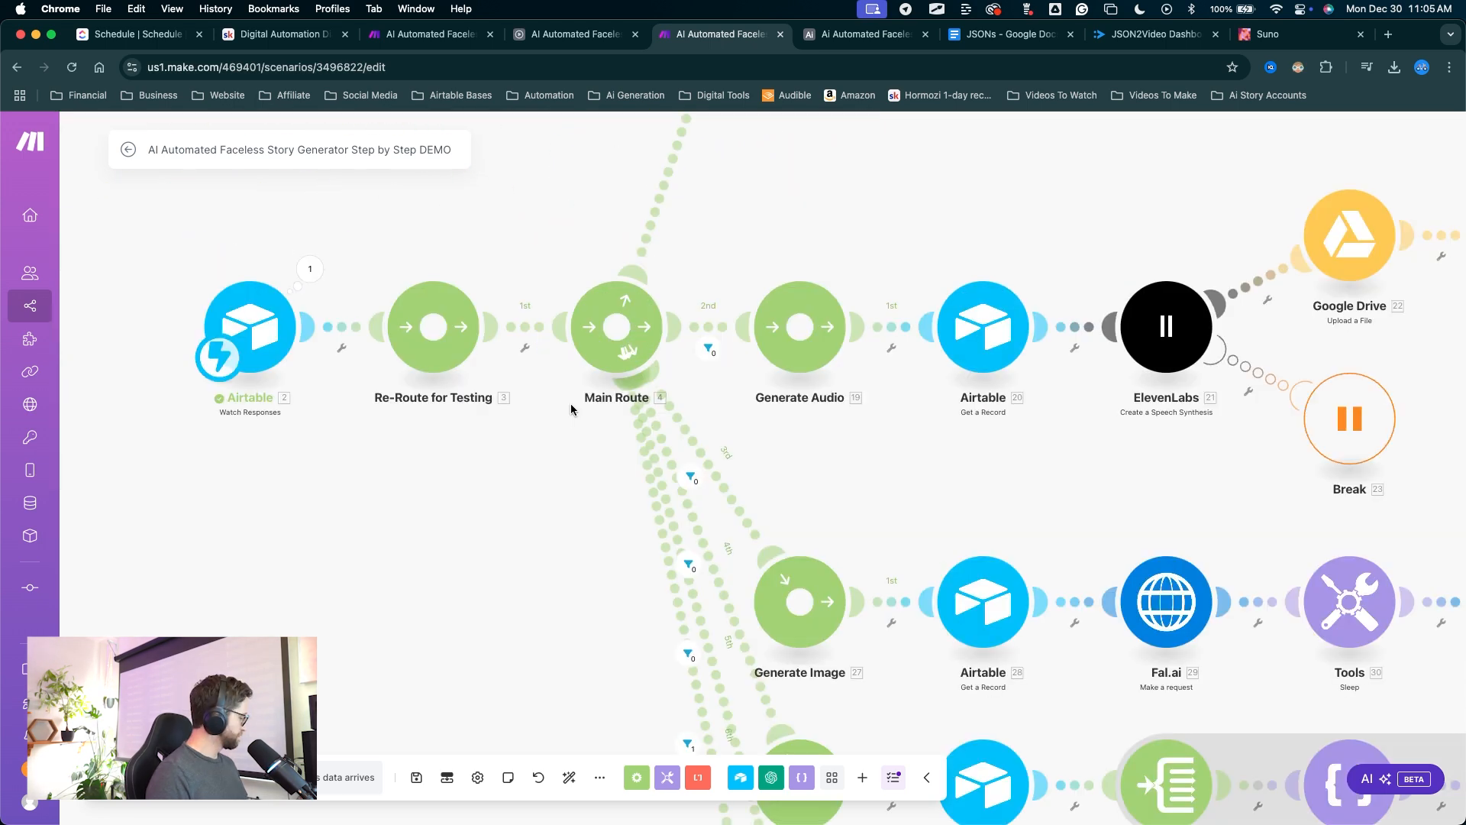
pyautogui.moveTo(549, 550); pyautogui.dragTo(618, 351)
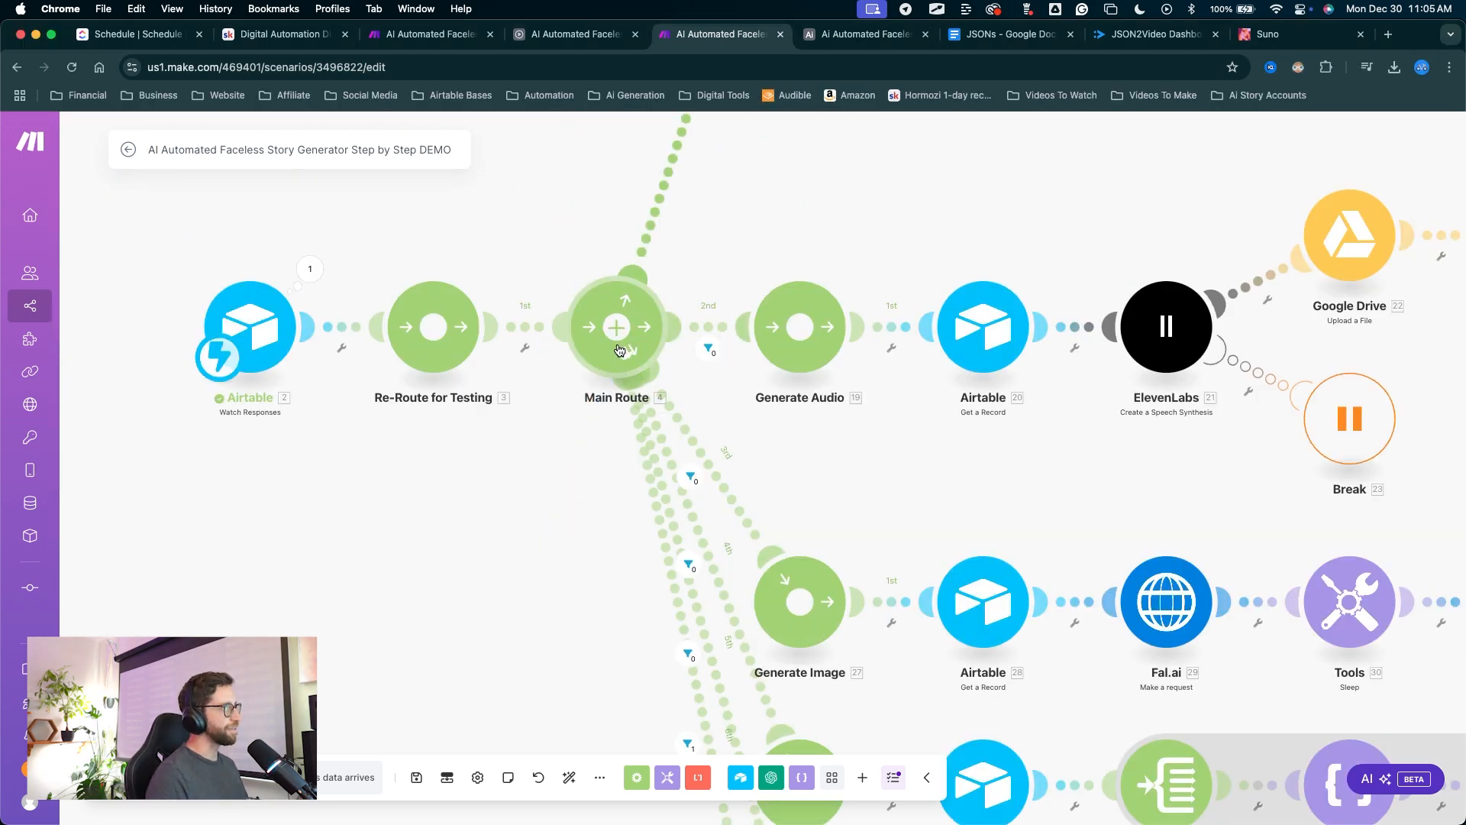
pyautogui.scroll(-6, 660, 468)
pyautogui.click(685, 485)
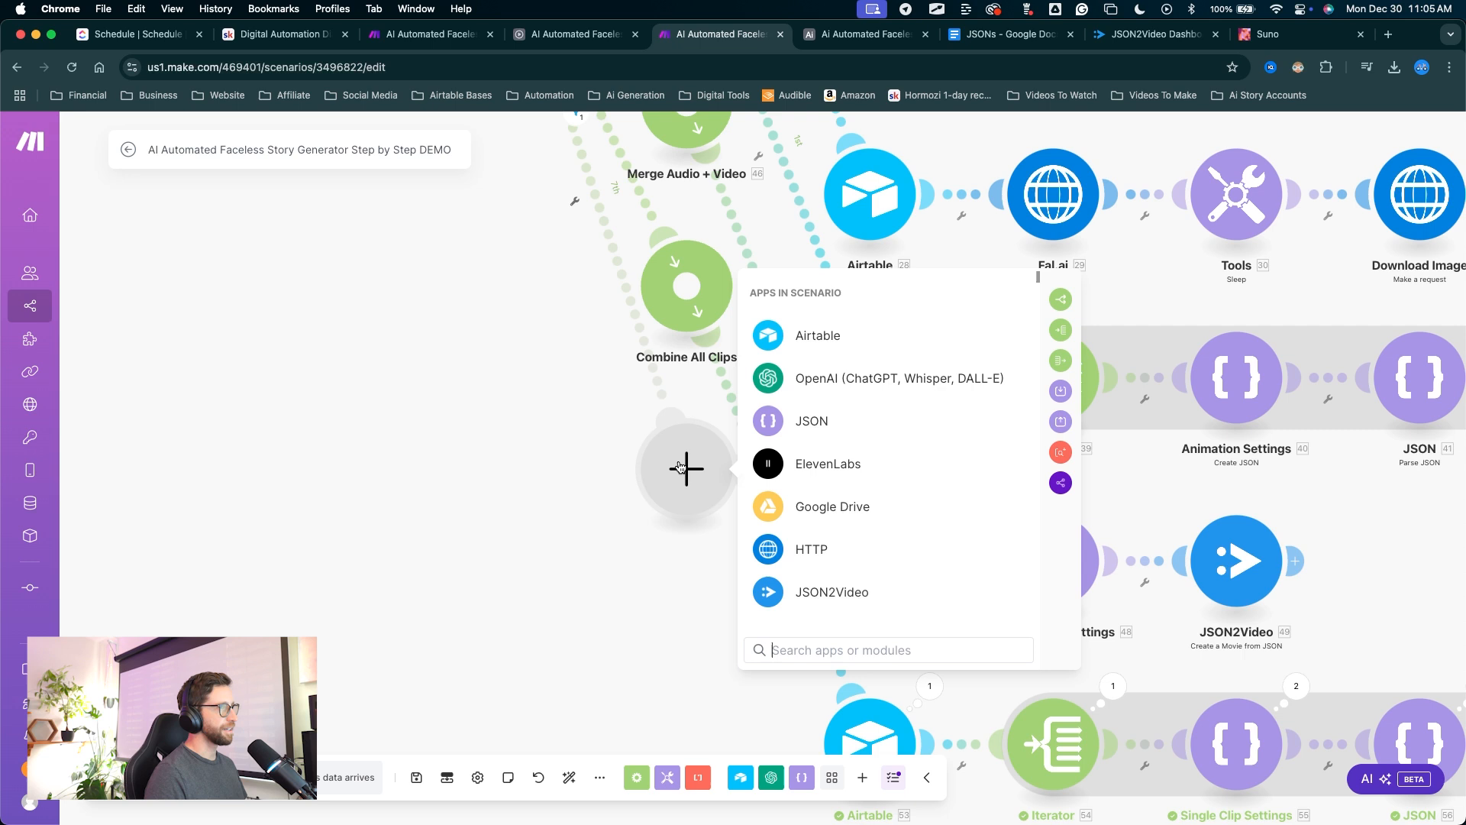
pyautogui.click(1060, 299)
pyautogui.moveTo(749, 693); pyautogui.dragTo(719, 546)
pyautogui.moveTo(823, 278); pyautogui.dragTo(596, 603)
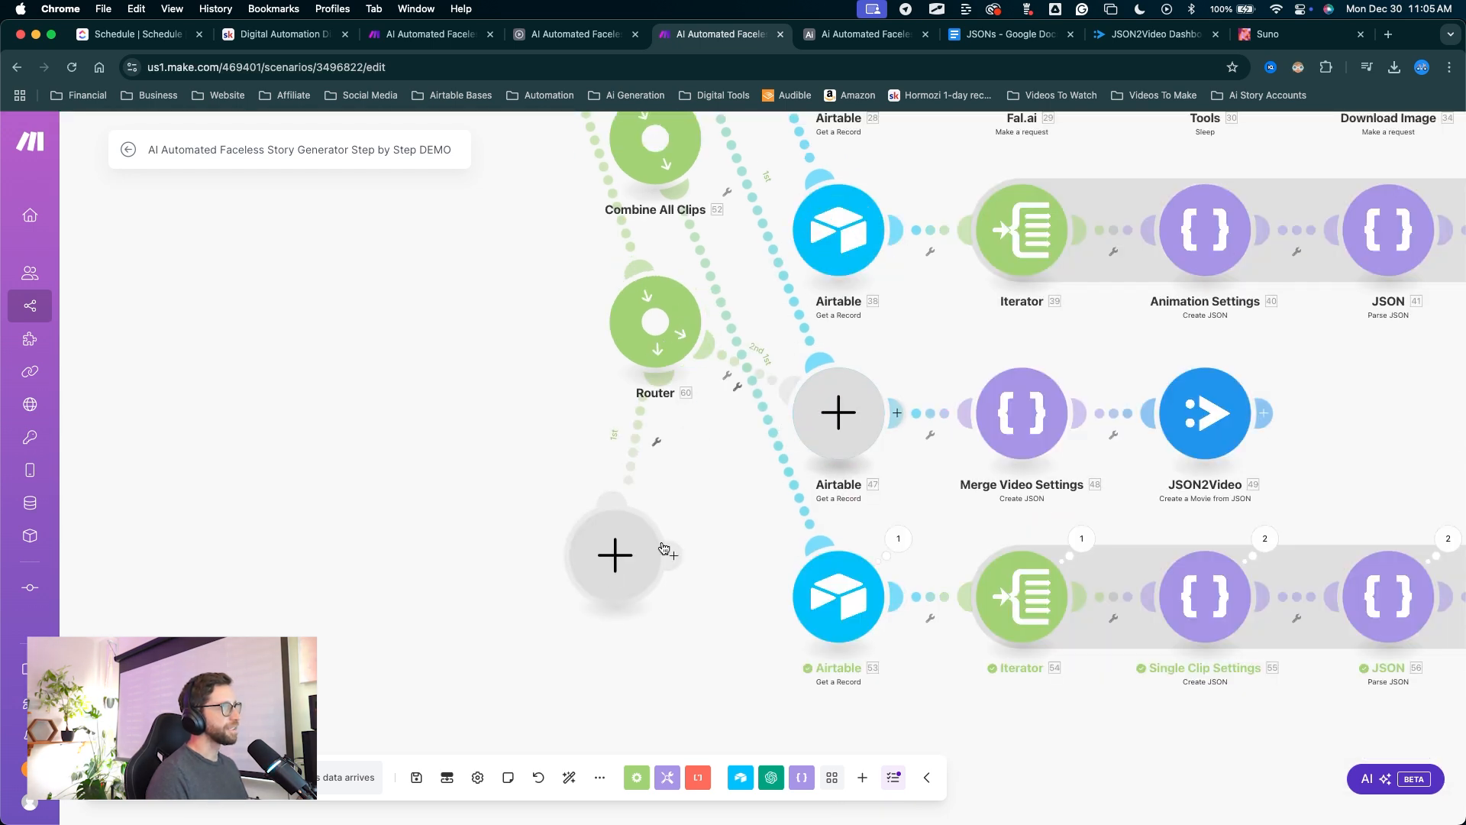
pyautogui.moveTo(834, 408); pyautogui.dragTo(494, 530)
pyautogui.rightClick(500, 544)
pyautogui.click(501, 578)
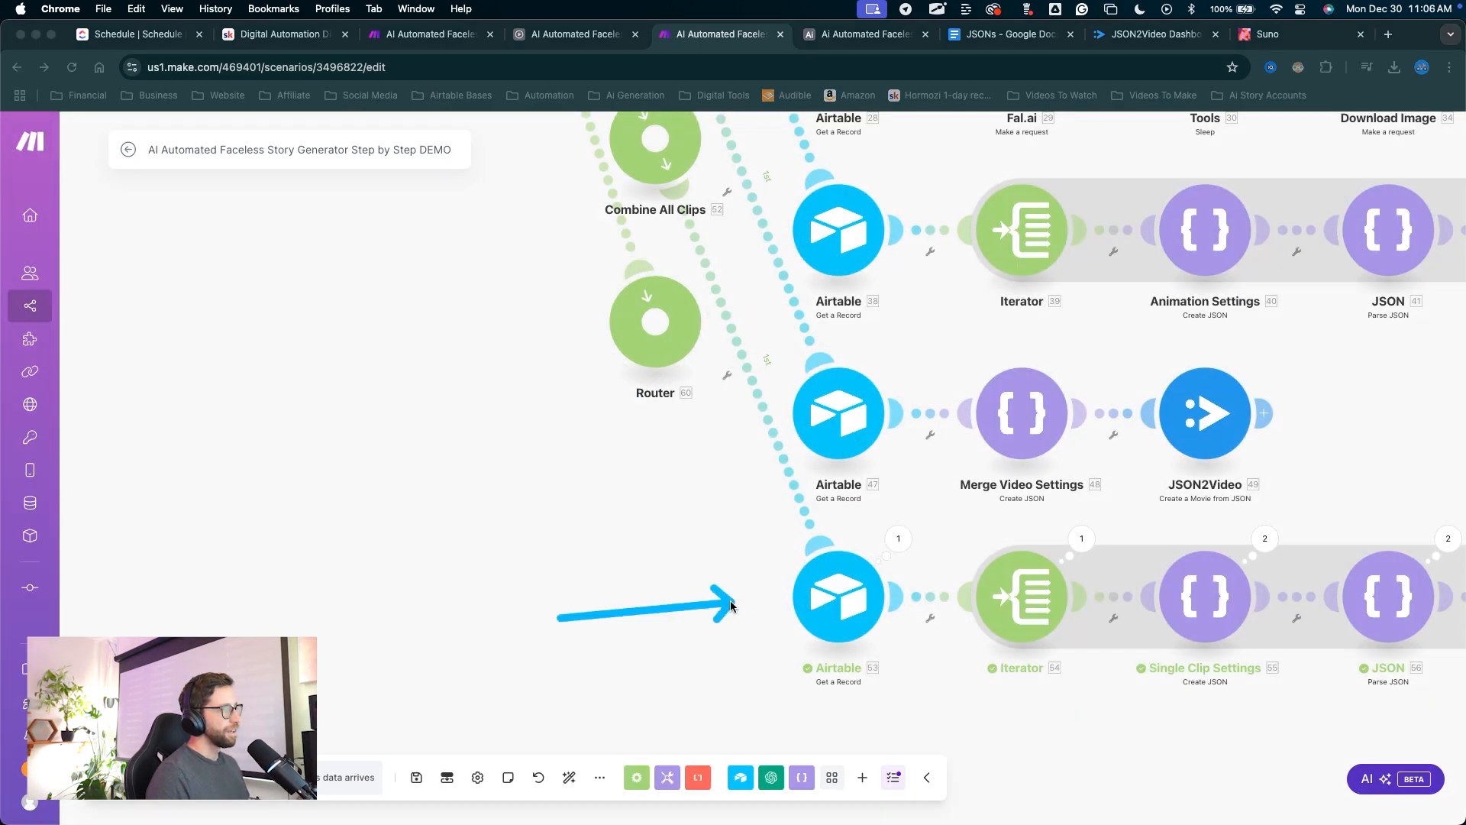
# Clone the Airtable Get a Record module onto the new router and auto-align the scenario.
pyautogui.rightClick(814, 607)
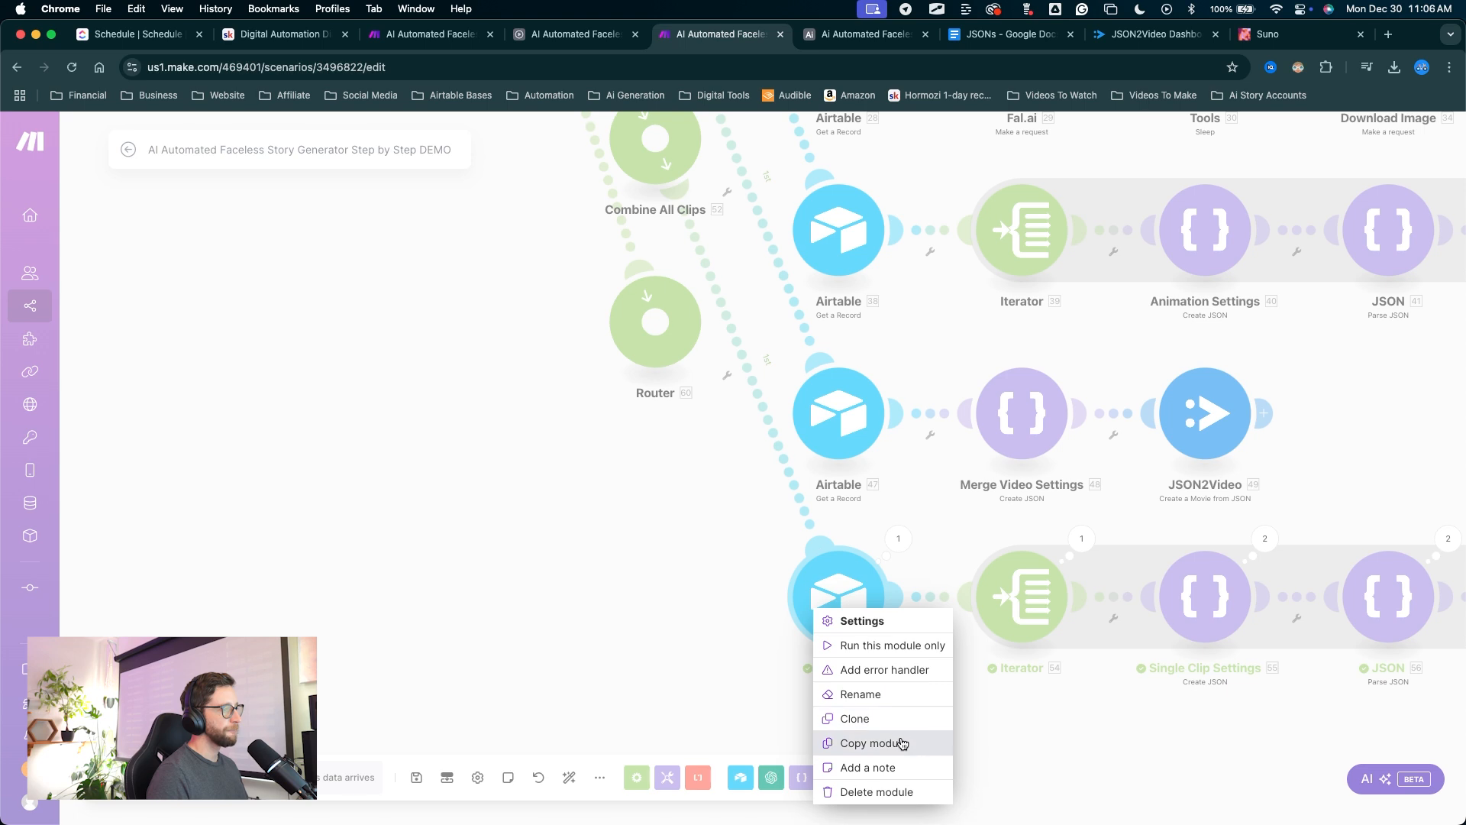
pyautogui.click(886, 717)
pyautogui.moveTo(834, 689); pyautogui.dragTo(542, 555)
pyautogui.hotkey('ctrl', 'a')
pyautogui.moveTo(659, 462); pyautogui.dragTo(572, 766)
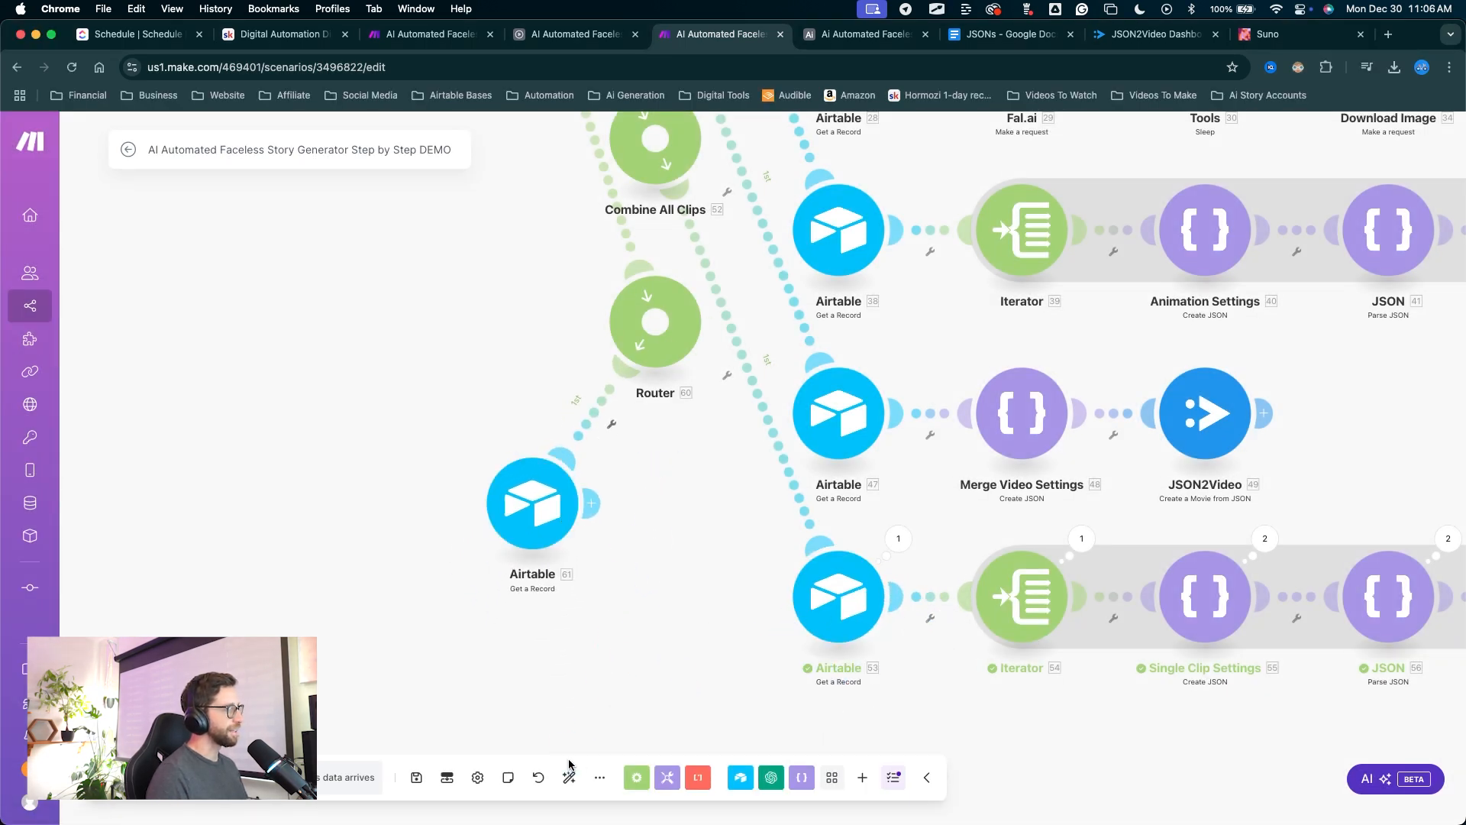
pyautogui.click(569, 777)
# Add a filter on the new route whose condition compares the trigger's action value.
pyautogui.scroll(3, 630, 548)
pyautogui.scroll(2, 633, 561)
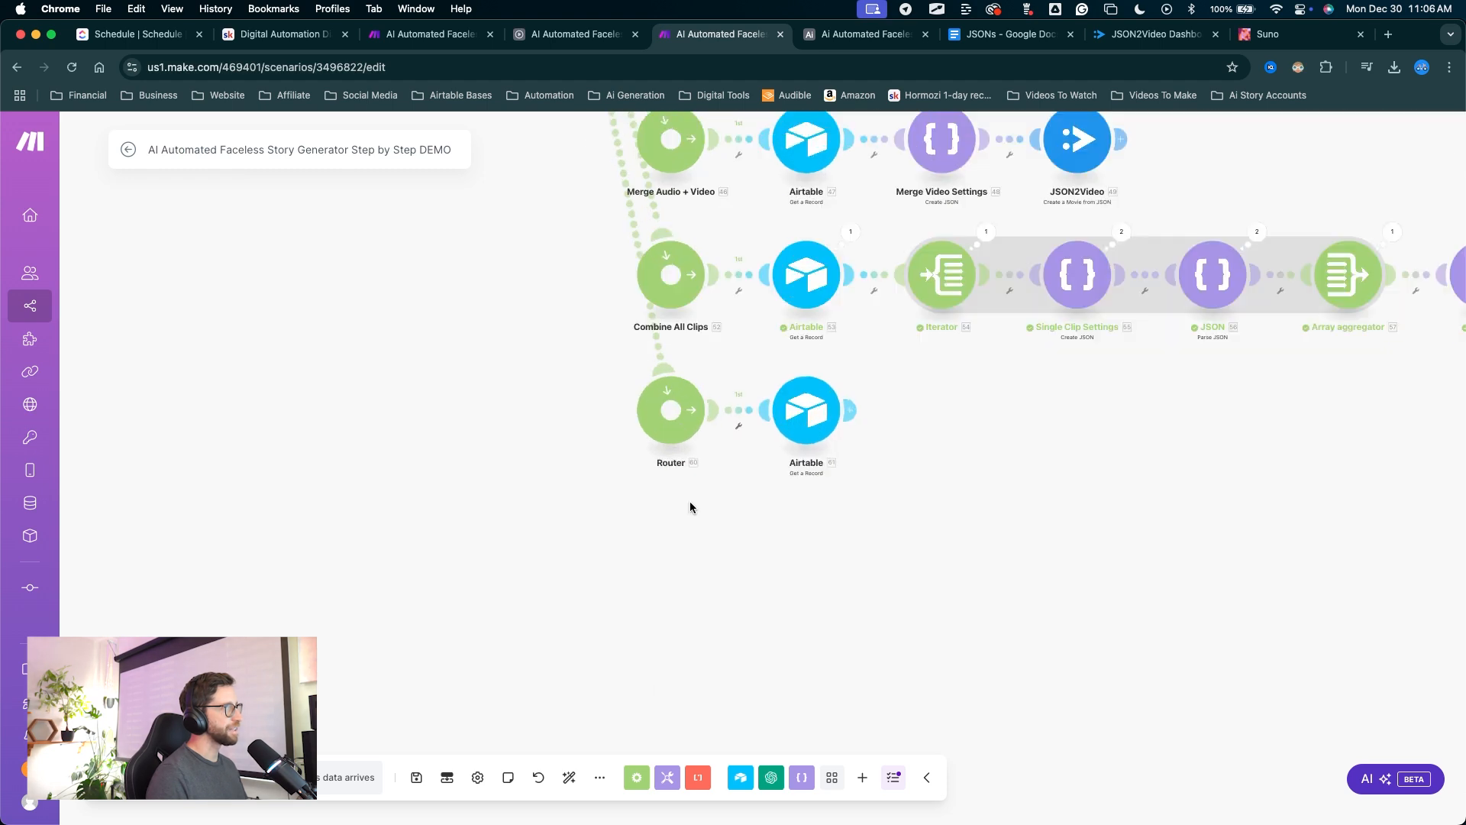
pyautogui.moveTo(690, 507); pyautogui.dragTo(647, 625)
pyautogui.moveTo(533, 442)
pyautogui.mouseDown()
pyautogui.moveTo(645, 662)
pyautogui.moveTo(596, 550)
pyautogui.moveTo(640, 482)
pyautogui.moveTo(645, 443)
pyautogui.mouseUp()
pyautogui.hotkey('ctrl', 'a')
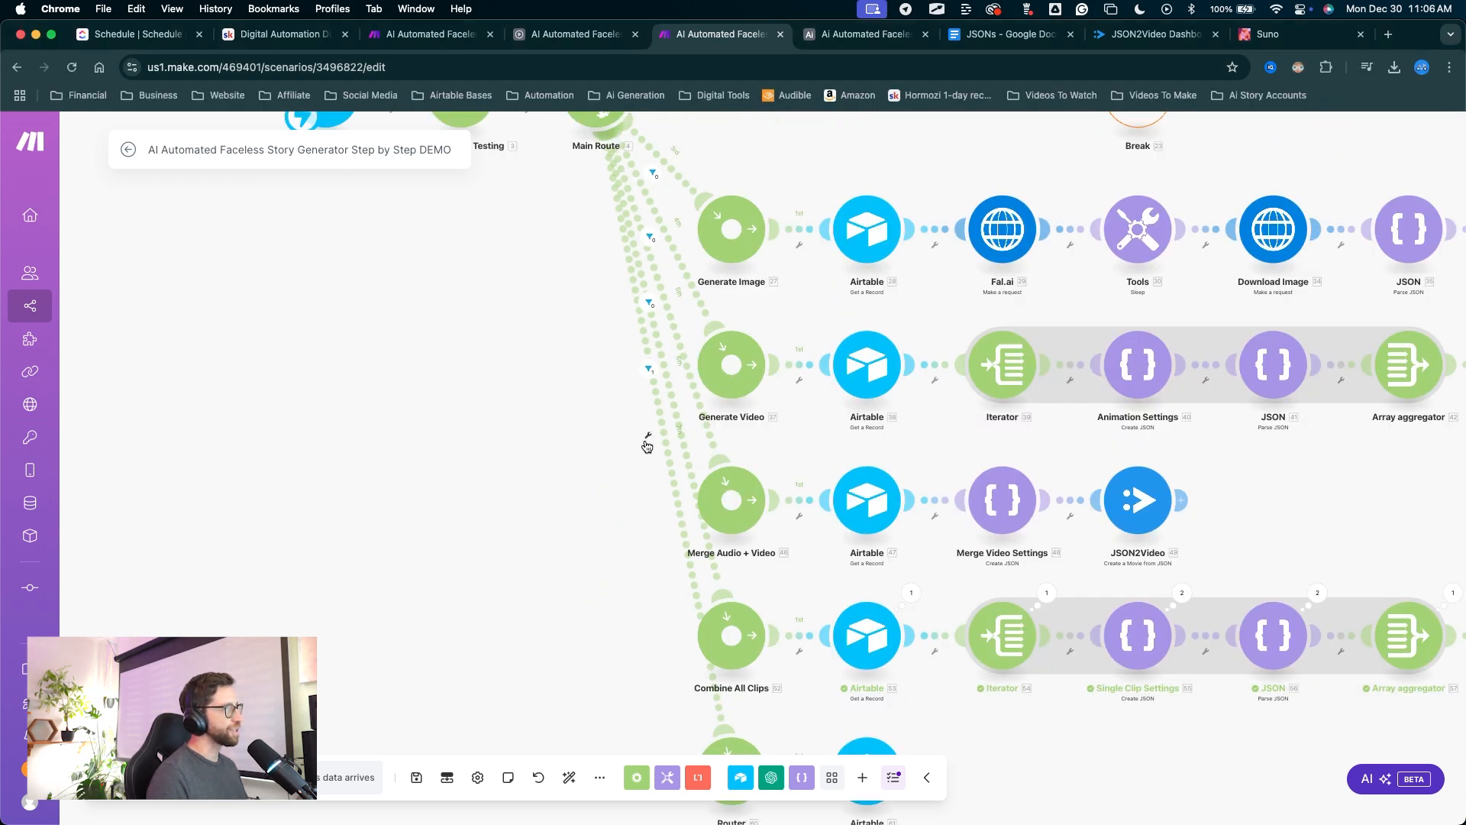
pyautogui.click(645, 441)
pyautogui.click(648, 453)
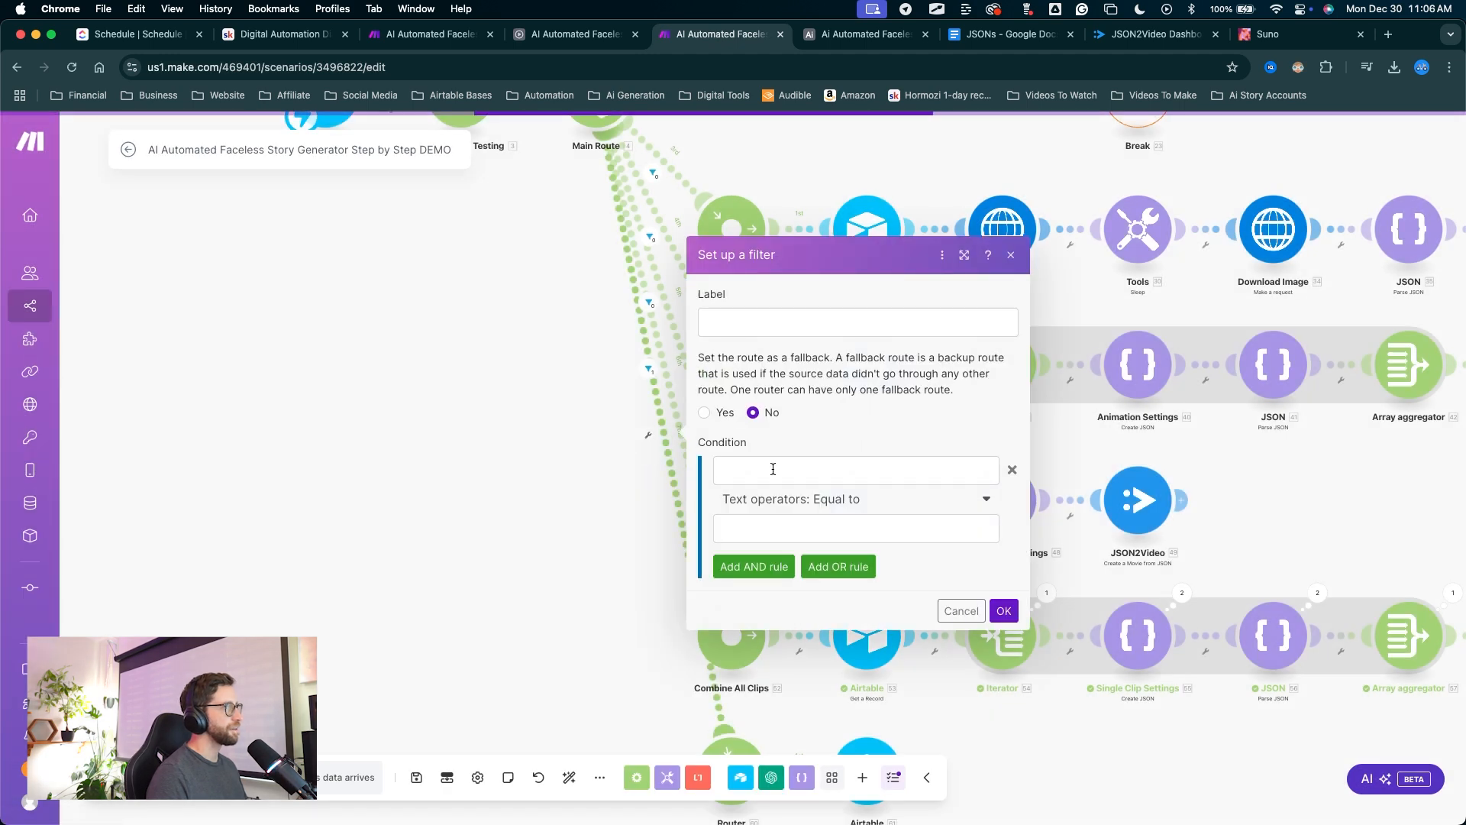
pyautogui.click(775, 470)
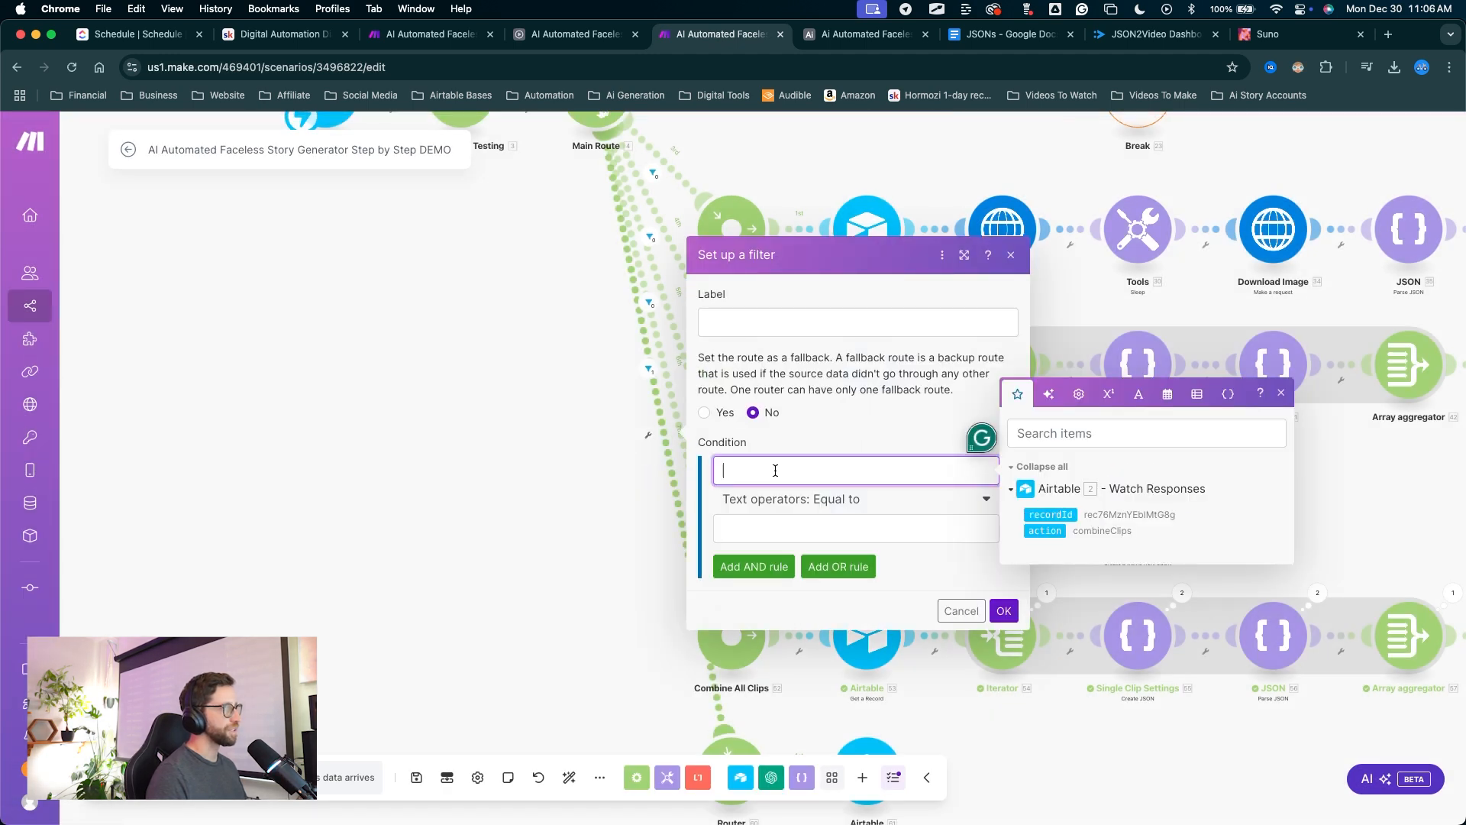
pyautogui.click(1050, 534)
pyautogui.click(783, 519)
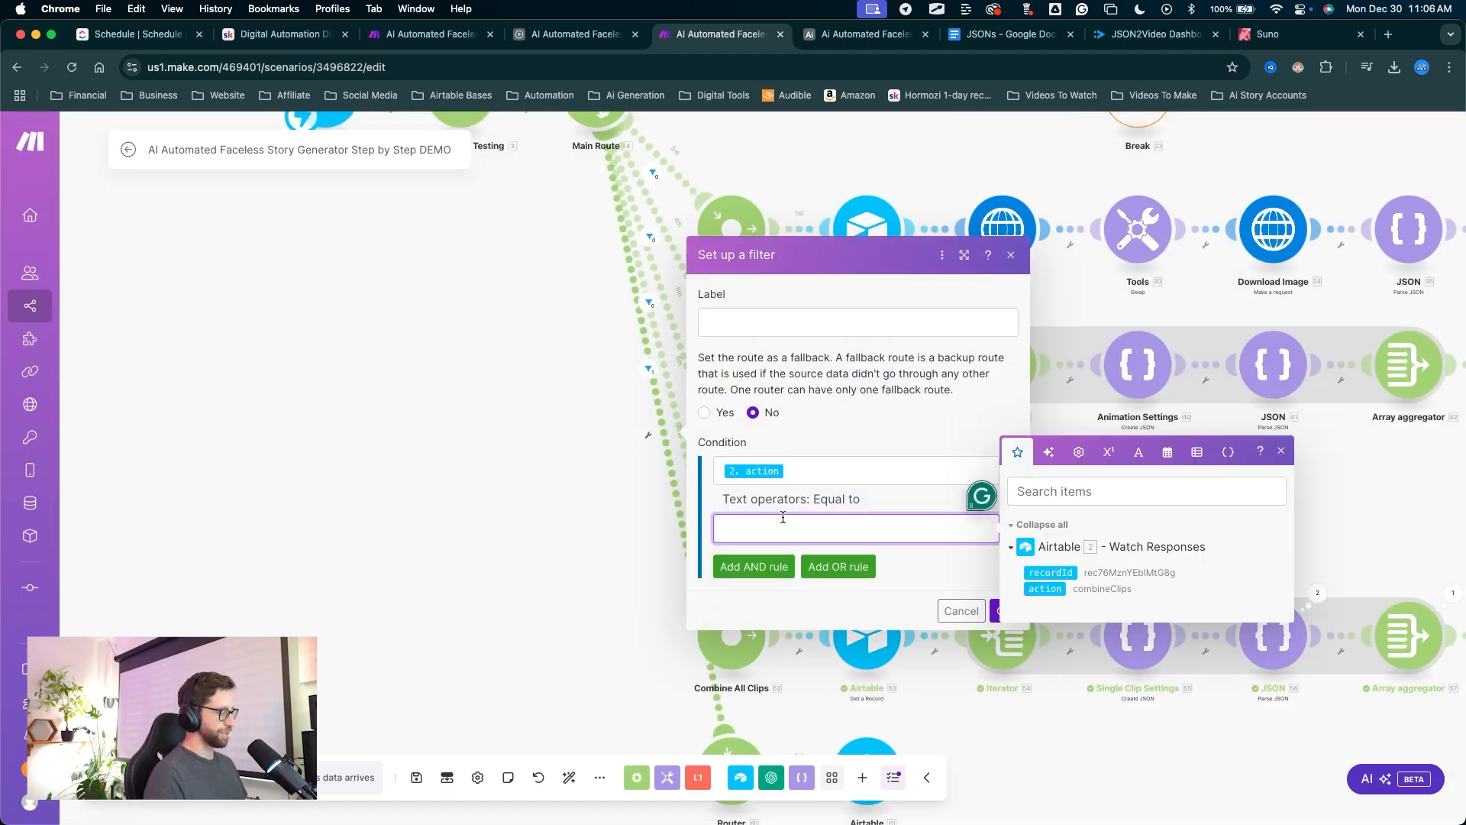
# Rename the new router 'Add Music And Finalize'.
pyautogui.moveTo(936, 439); pyautogui.dragTo(1005, 611)
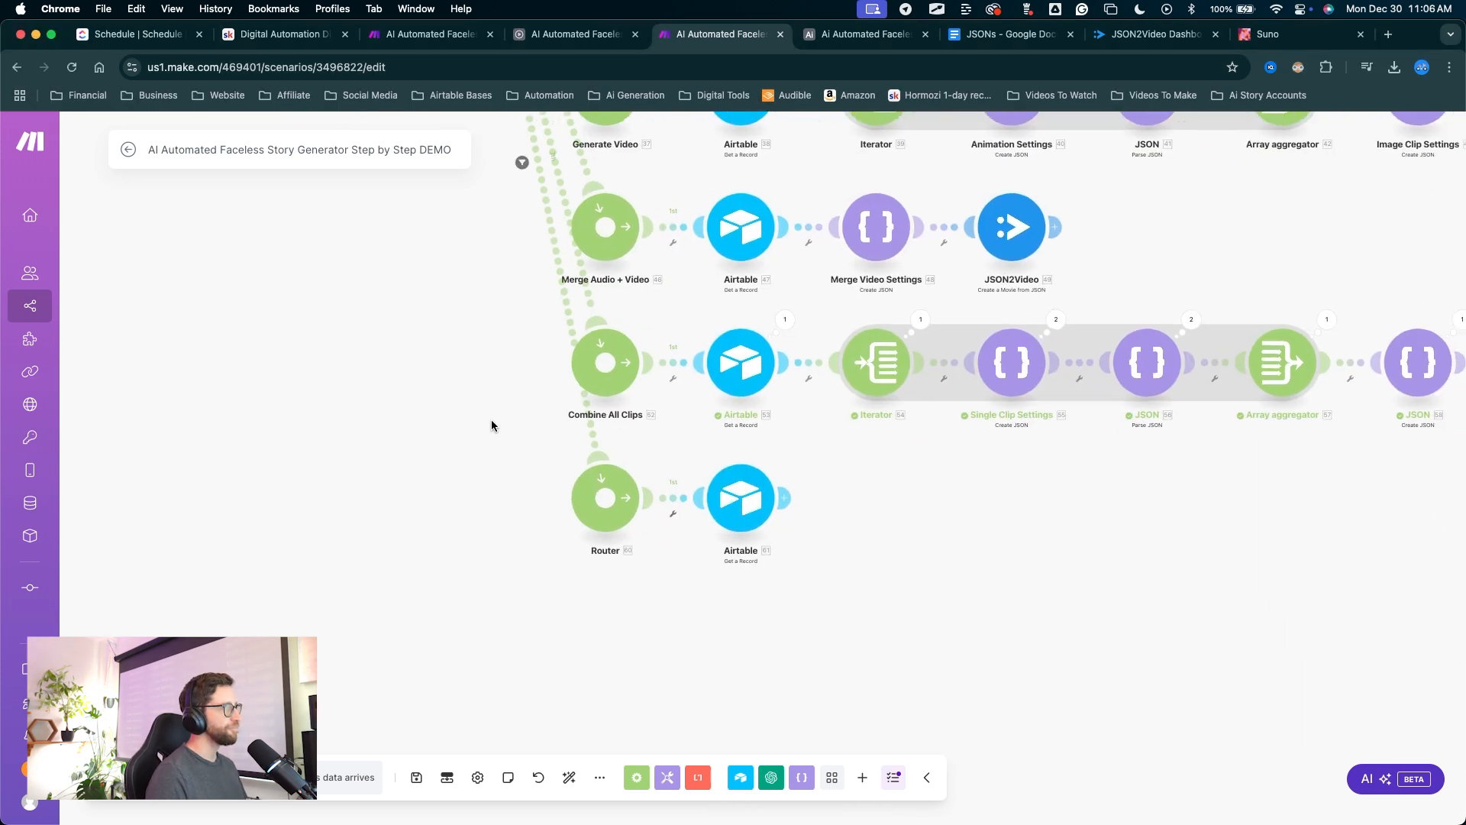
pyautogui.moveTo(556, 644); pyautogui.dragTo(580, 524)
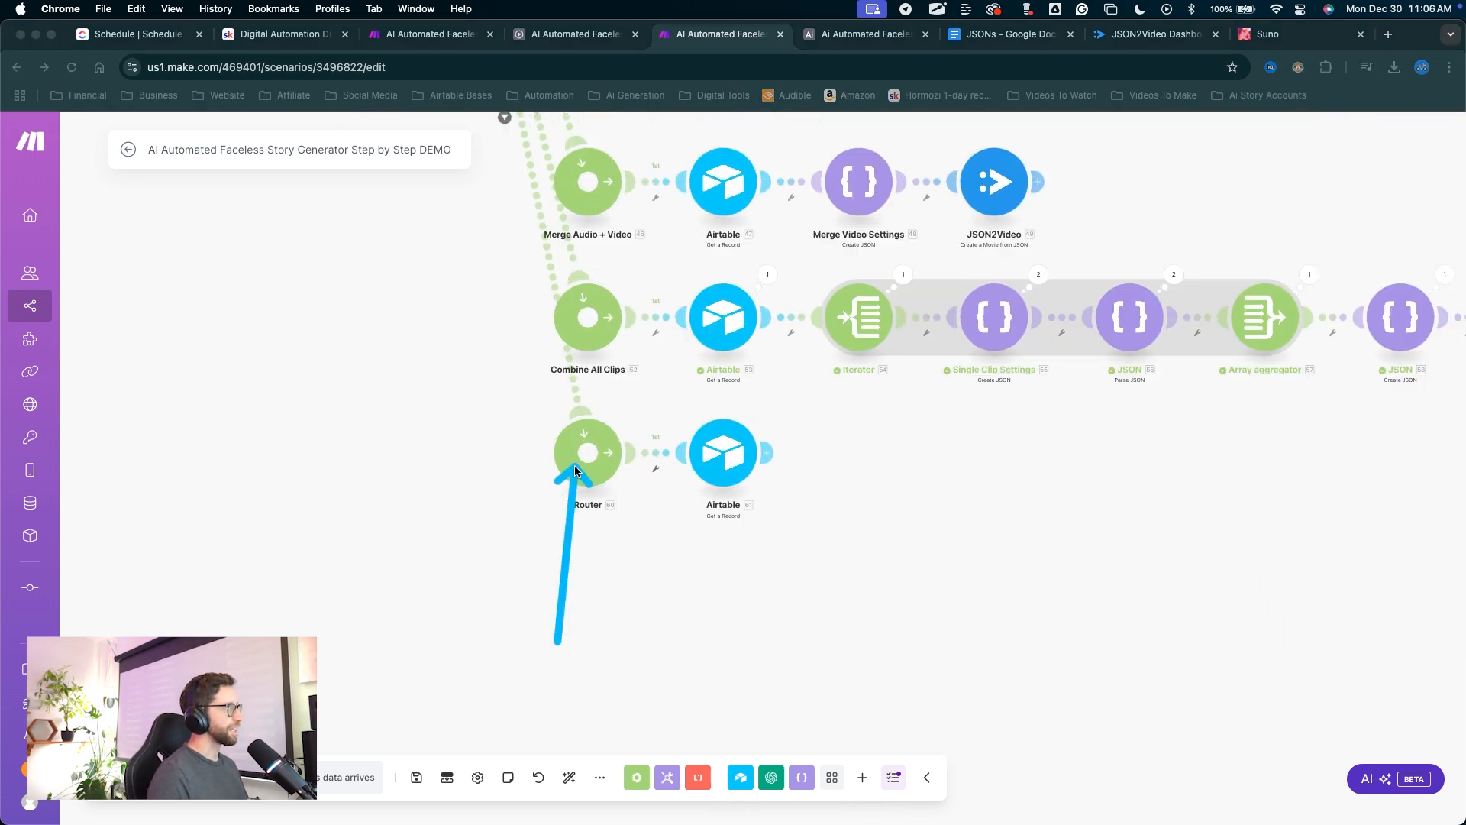
pyautogui.rightClick(586, 475)
pyautogui.click(621, 507)
pyautogui.write('Add Music And Finalize')
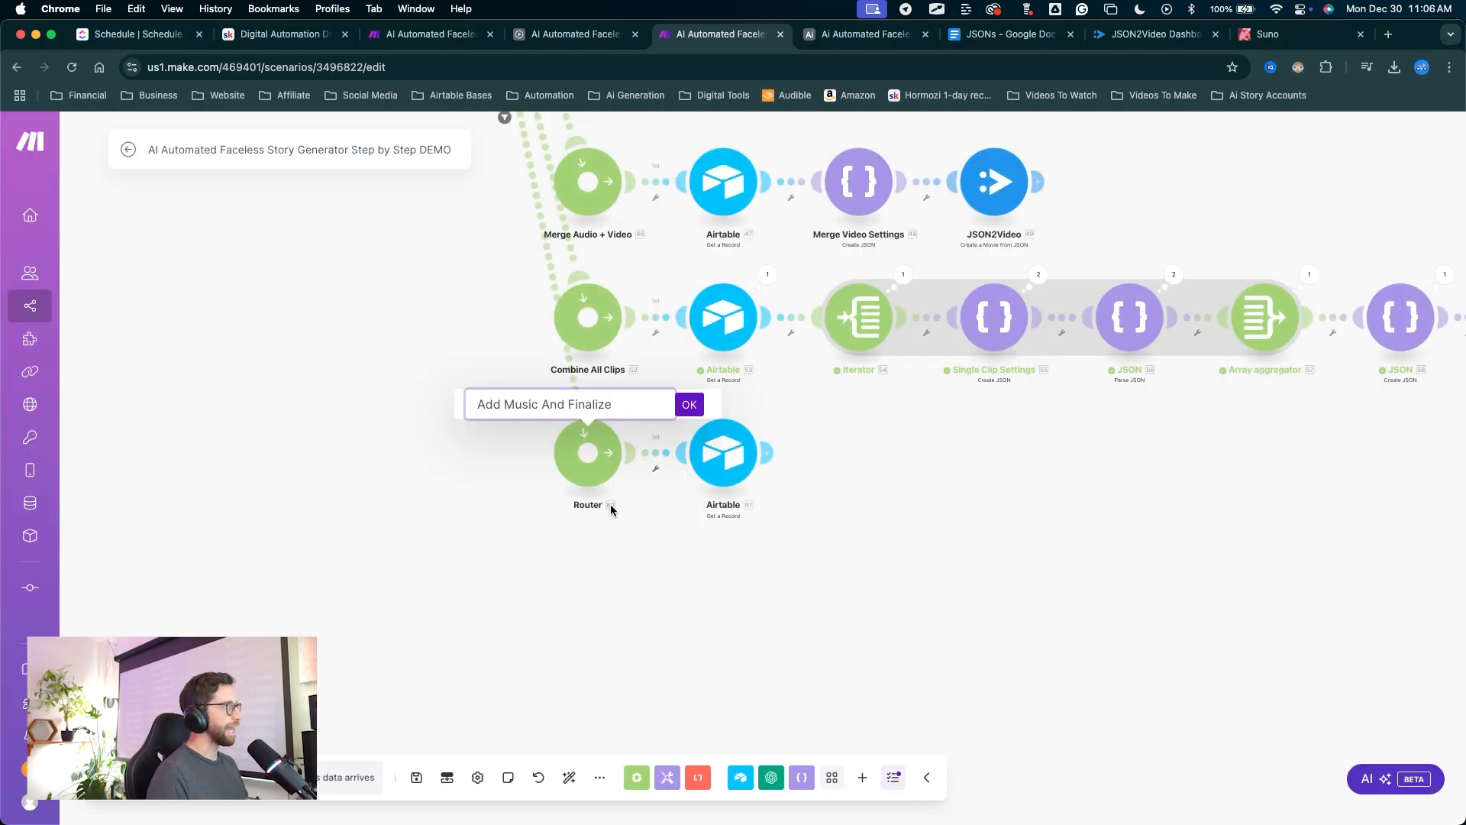
pyautogui.click(690, 410)
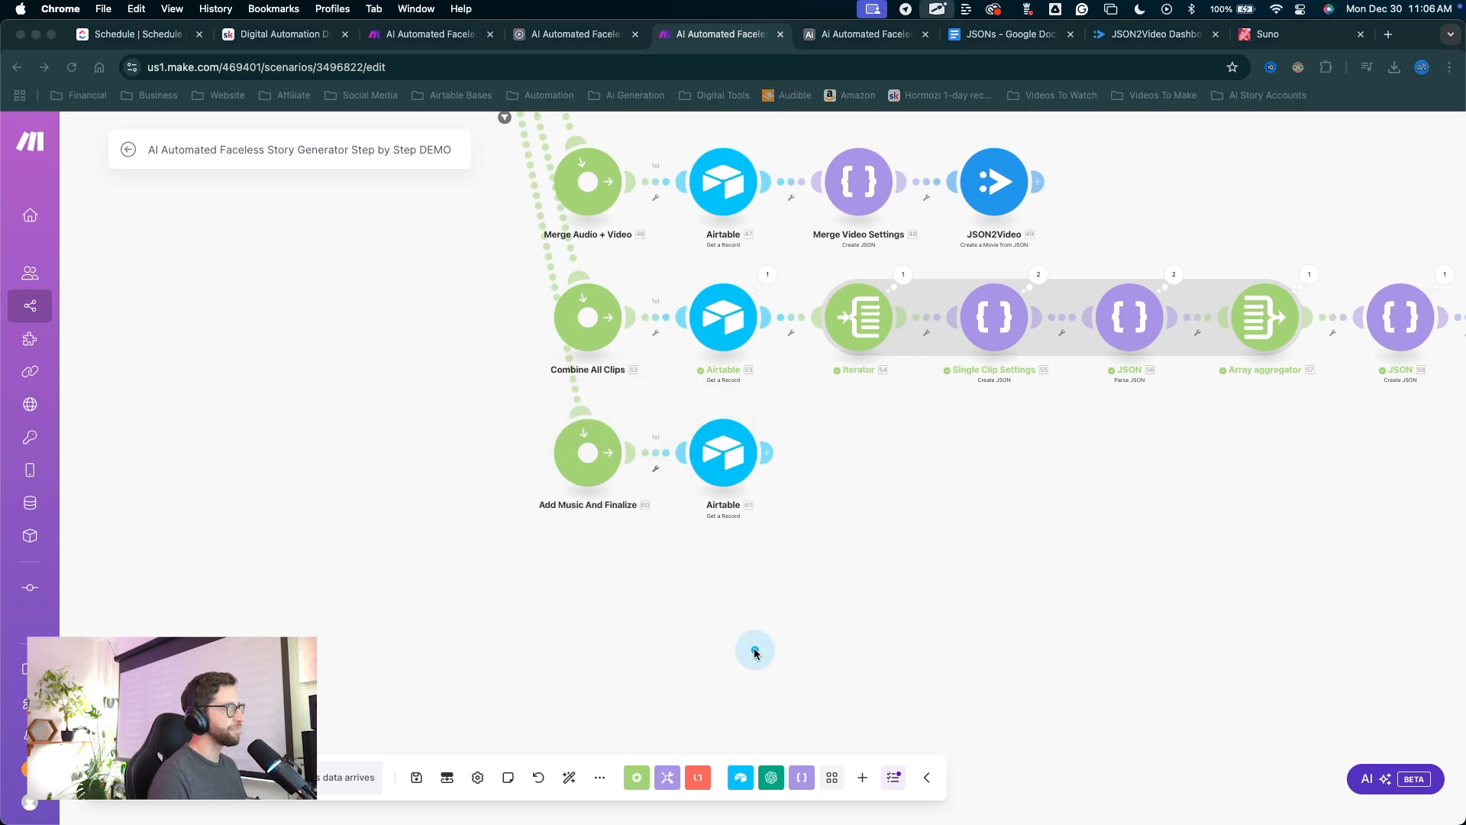
# Check the cloned Airtable module fetches the Assembly record by its record ID.
pyautogui.moveTo(753, 648); pyautogui.dragTo(727, 475)
pyautogui.click(735, 459)
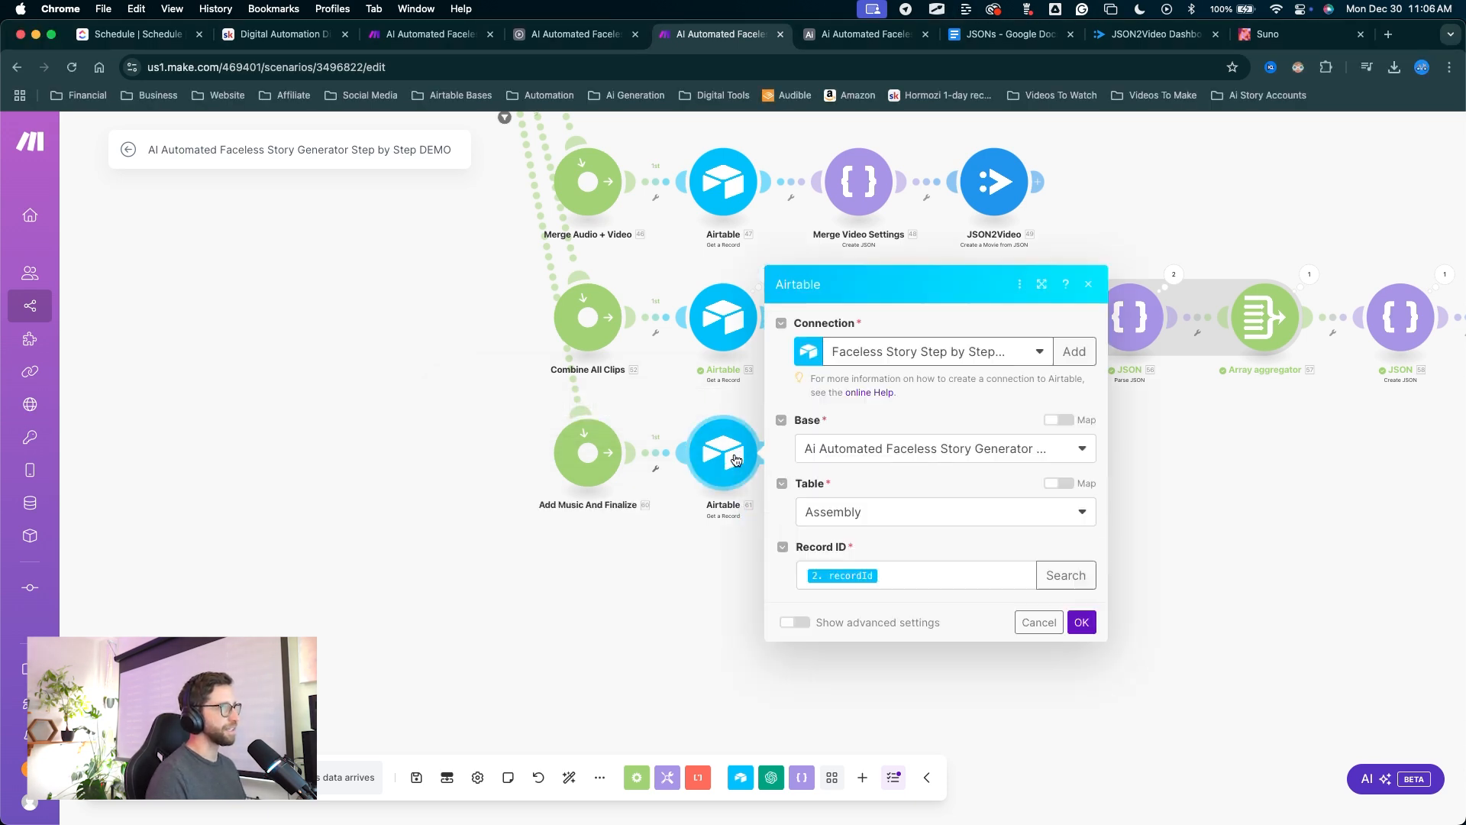
pyautogui.moveTo(962, 344); pyautogui.dragTo(944, 361)
pyautogui.moveTo(894, 439)
pyautogui.mouseDown()
pyautogui.moveTo(850, 500)
pyautogui.moveTo(844, 561)
pyautogui.moveTo(1092, 617)
pyautogui.mouseUp()
pyautogui.click(1092, 617)
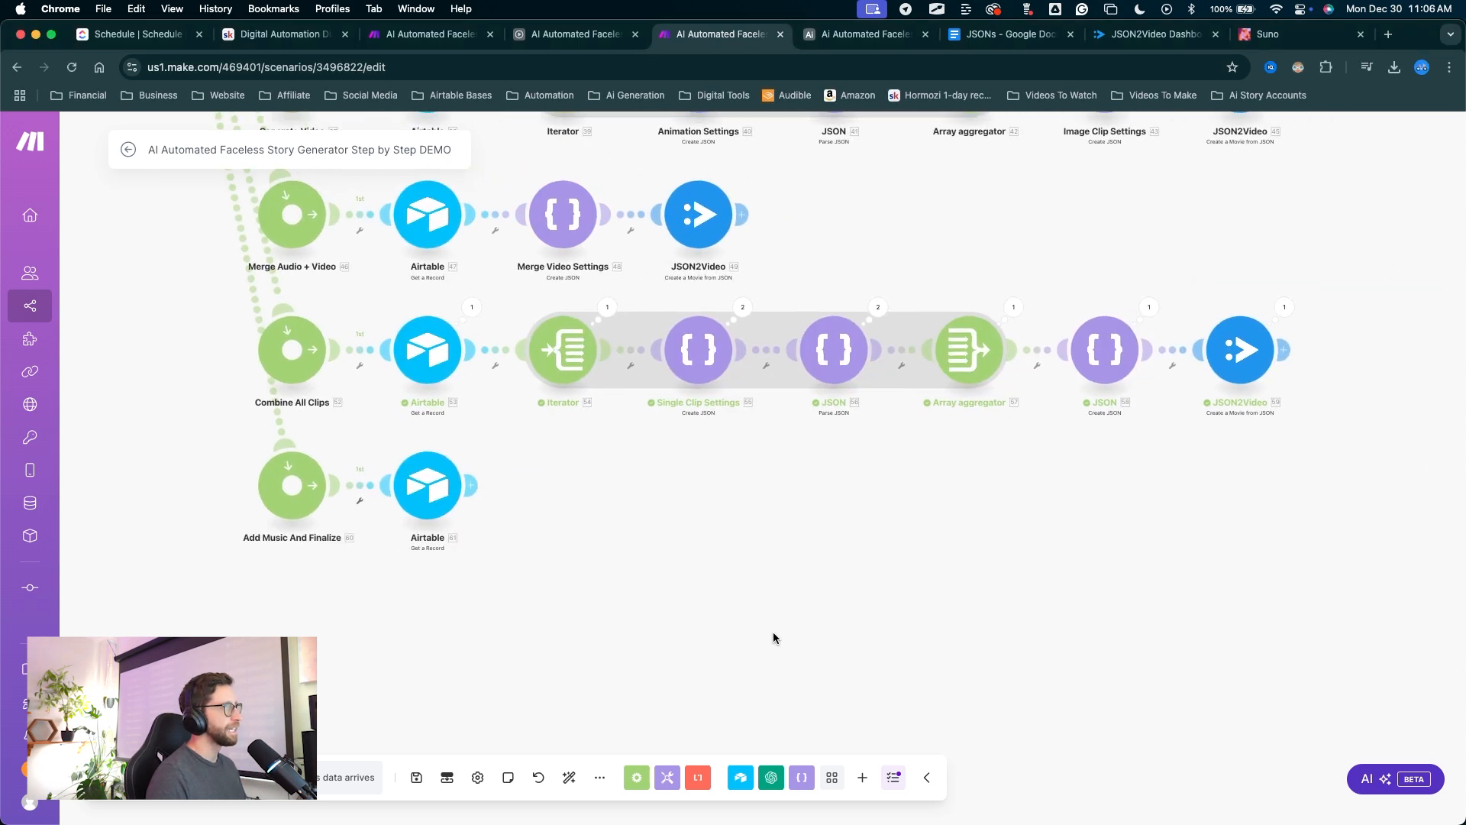
pyautogui.moveTo(770, 630); pyautogui.dragTo(477, 492)
pyautogui.click(477, 492)
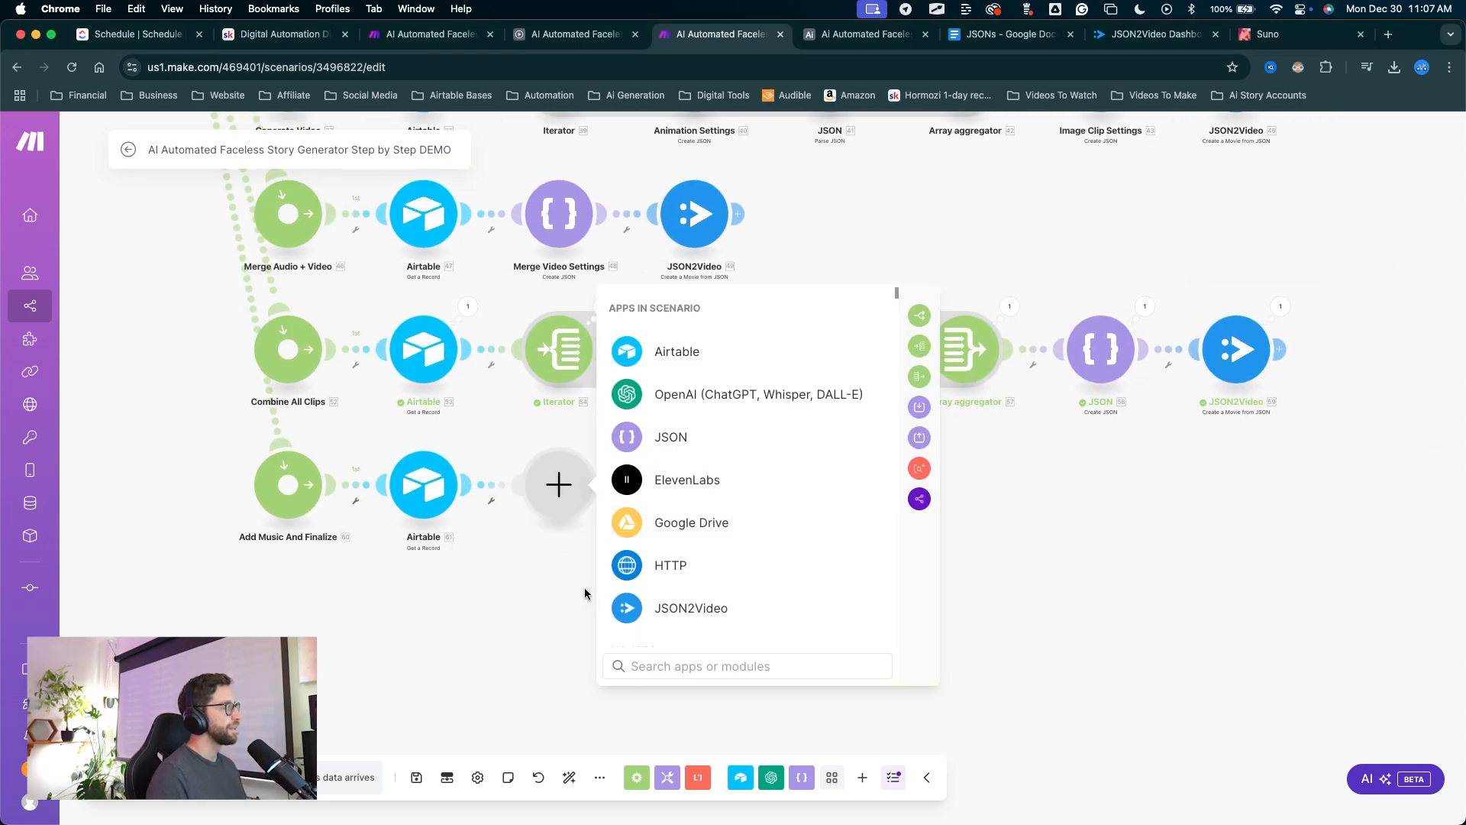
# Add a JSON Create JSON module after the cloned Airtable record and start a new data structure.
pyautogui.click(675, 432)
pyautogui.moveTo(808, 420); pyautogui.dragTo(779, 452)
pyautogui.moveTo(779, 452); pyautogui.dragTo(709, 521)
pyautogui.click(693, 540)
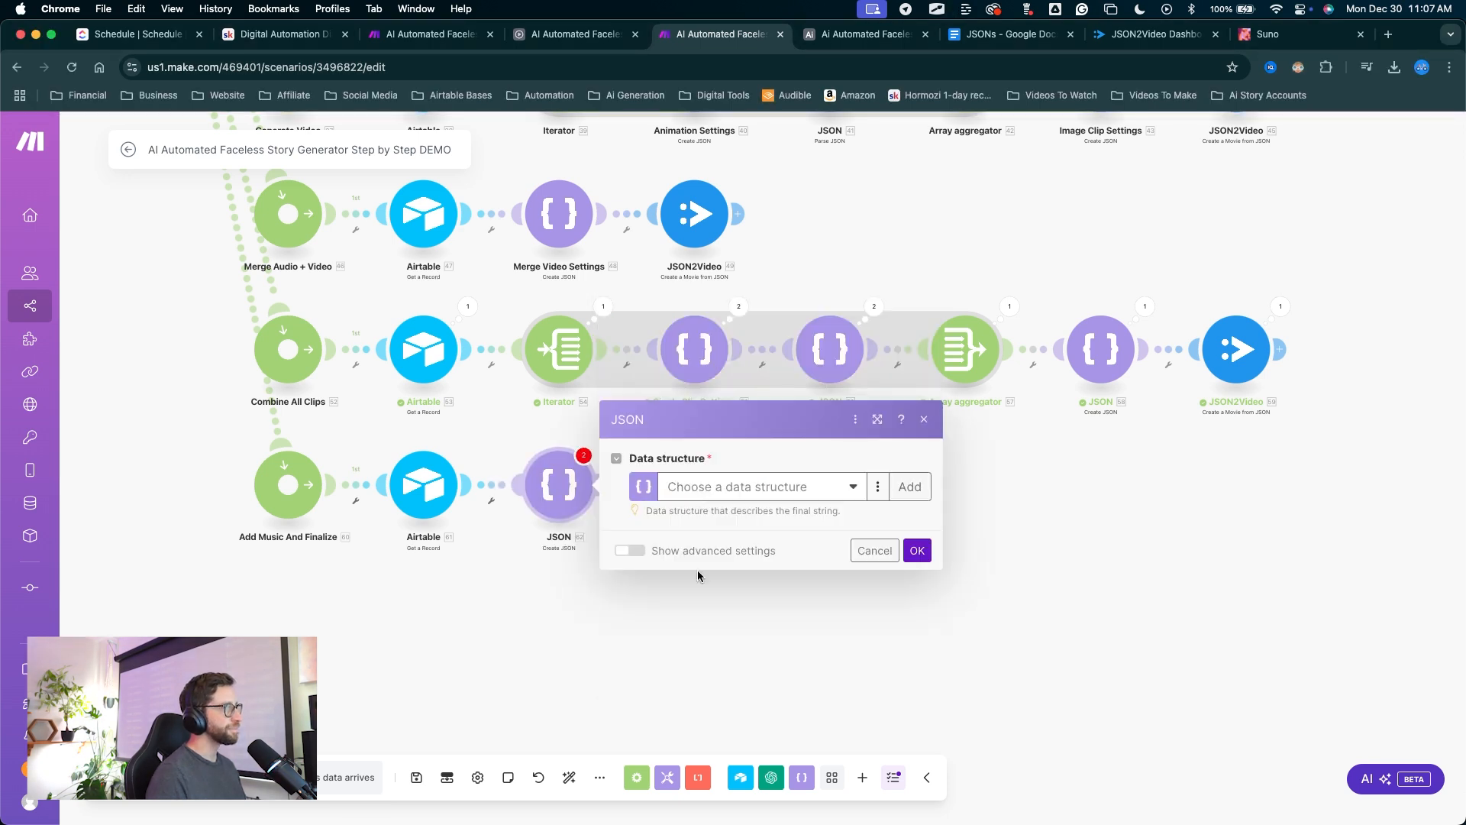
pyautogui.moveTo(683, 695)
pyautogui.mouseDown()
pyautogui.moveTo(776, 576)
pyautogui.moveTo(885, 477)
pyautogui.mouseUp()
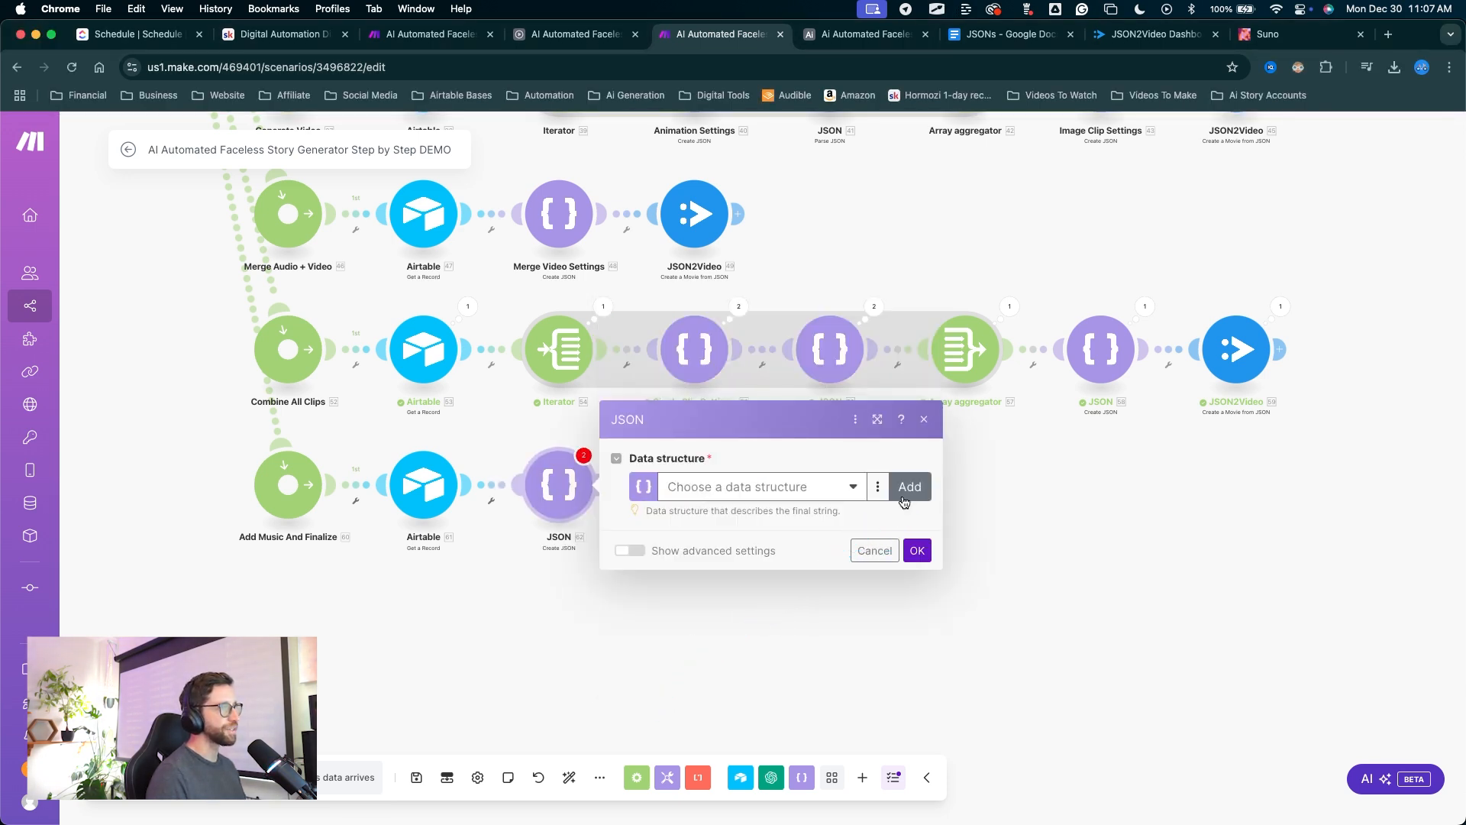
pyautogui.click(904, 501)
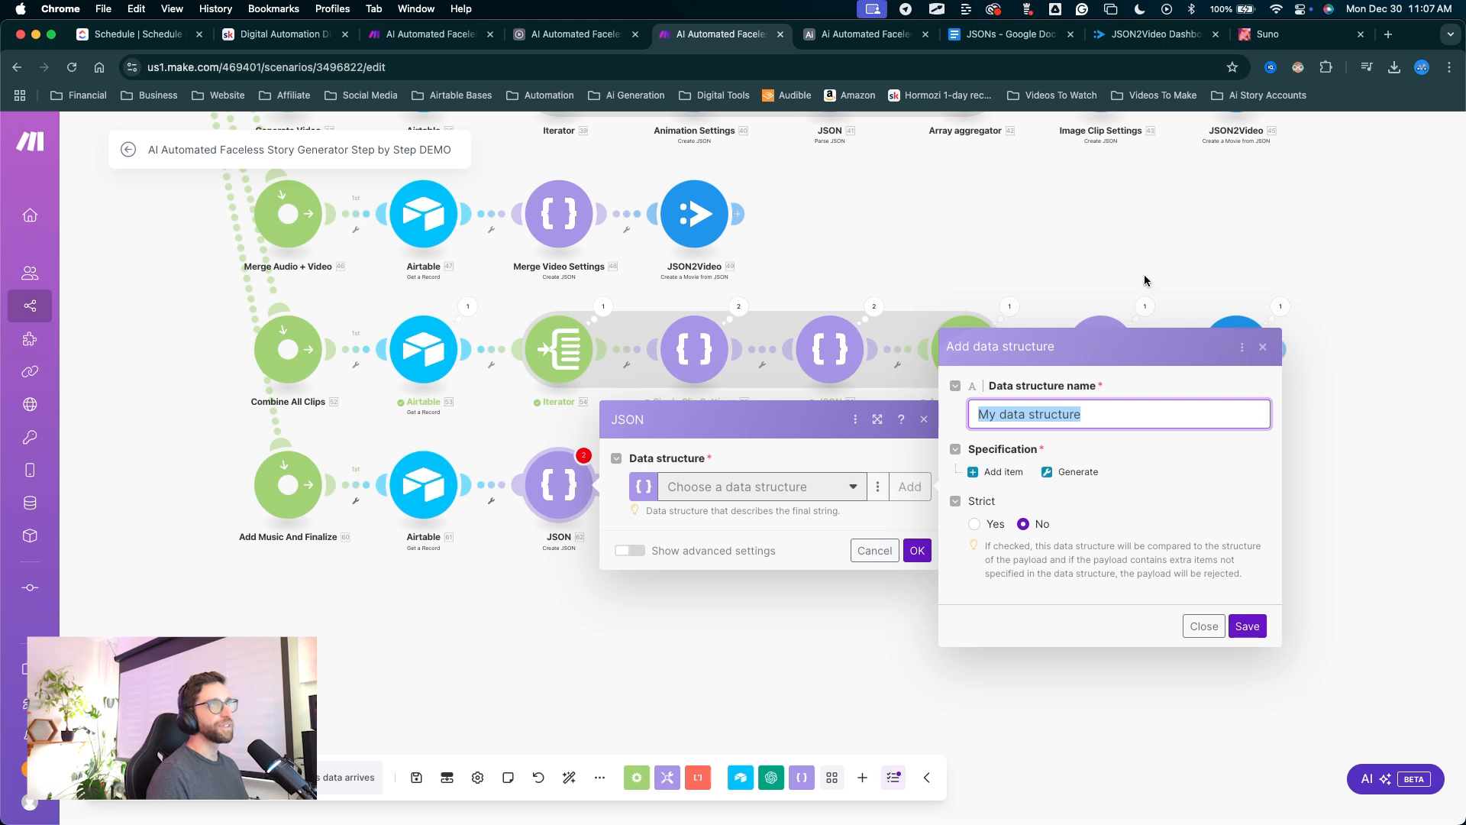
# Name the data structure 'Final Video Settings', copying the heading from the JSONs document.
pyautogui.click(1008, 33)
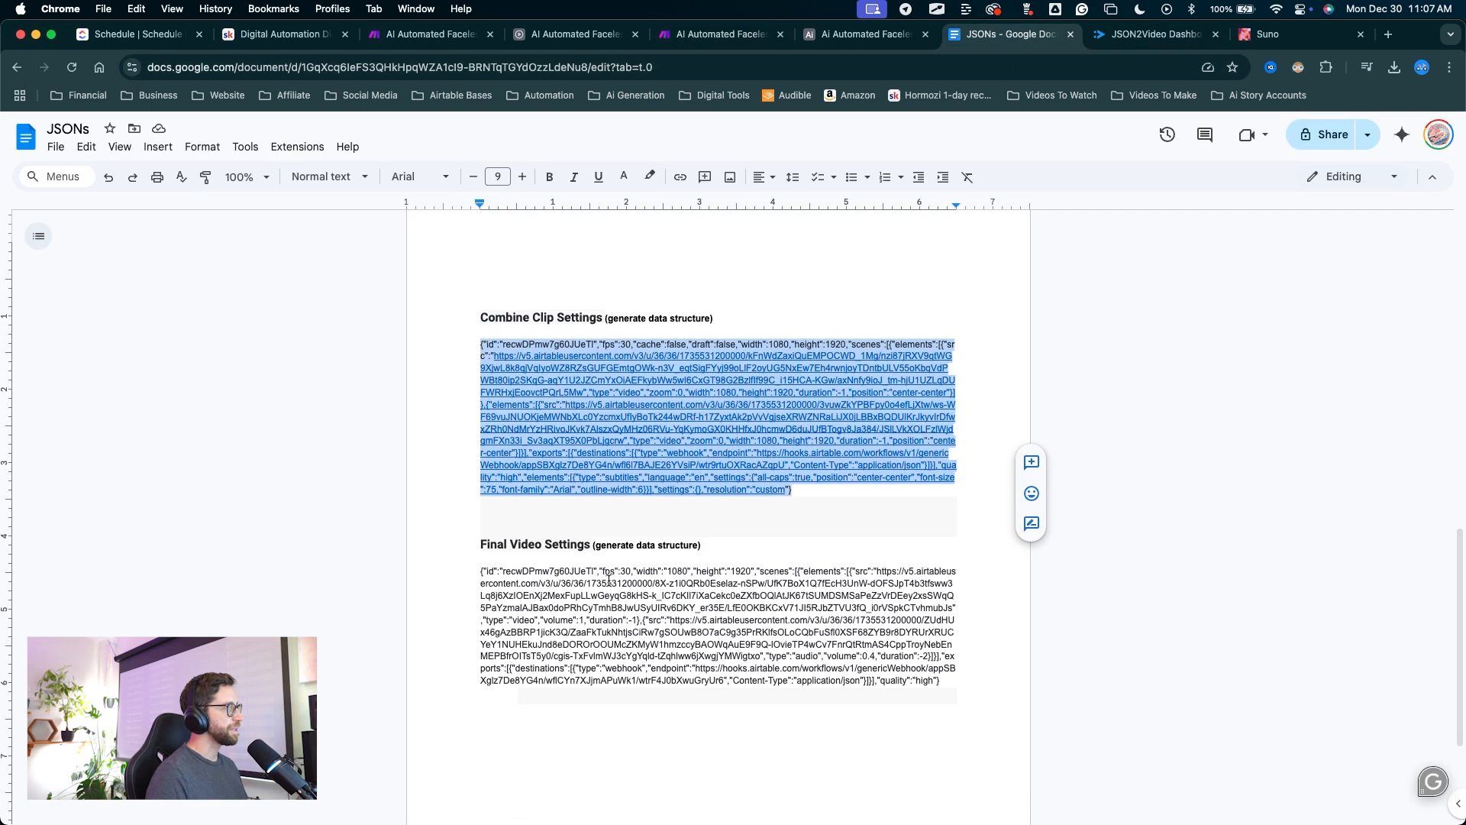
pyautogui.scroll(-1, 609, 580)
pyautogui.moveTo(485, 533); pyautogui.dragTo(590, 528)
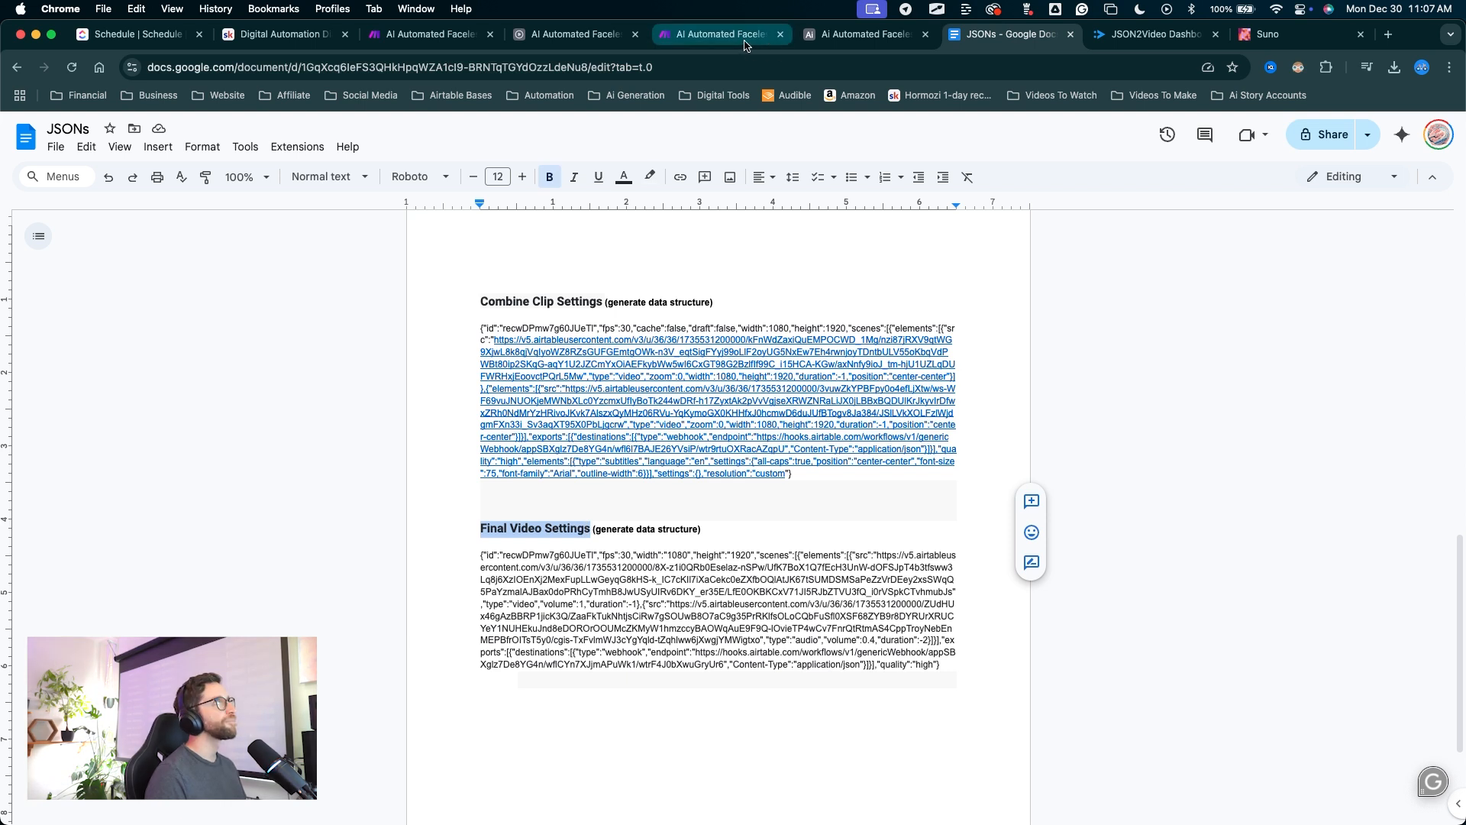
pyautogui.click(718, 33)
pyautogui.write('Final Video Settings')
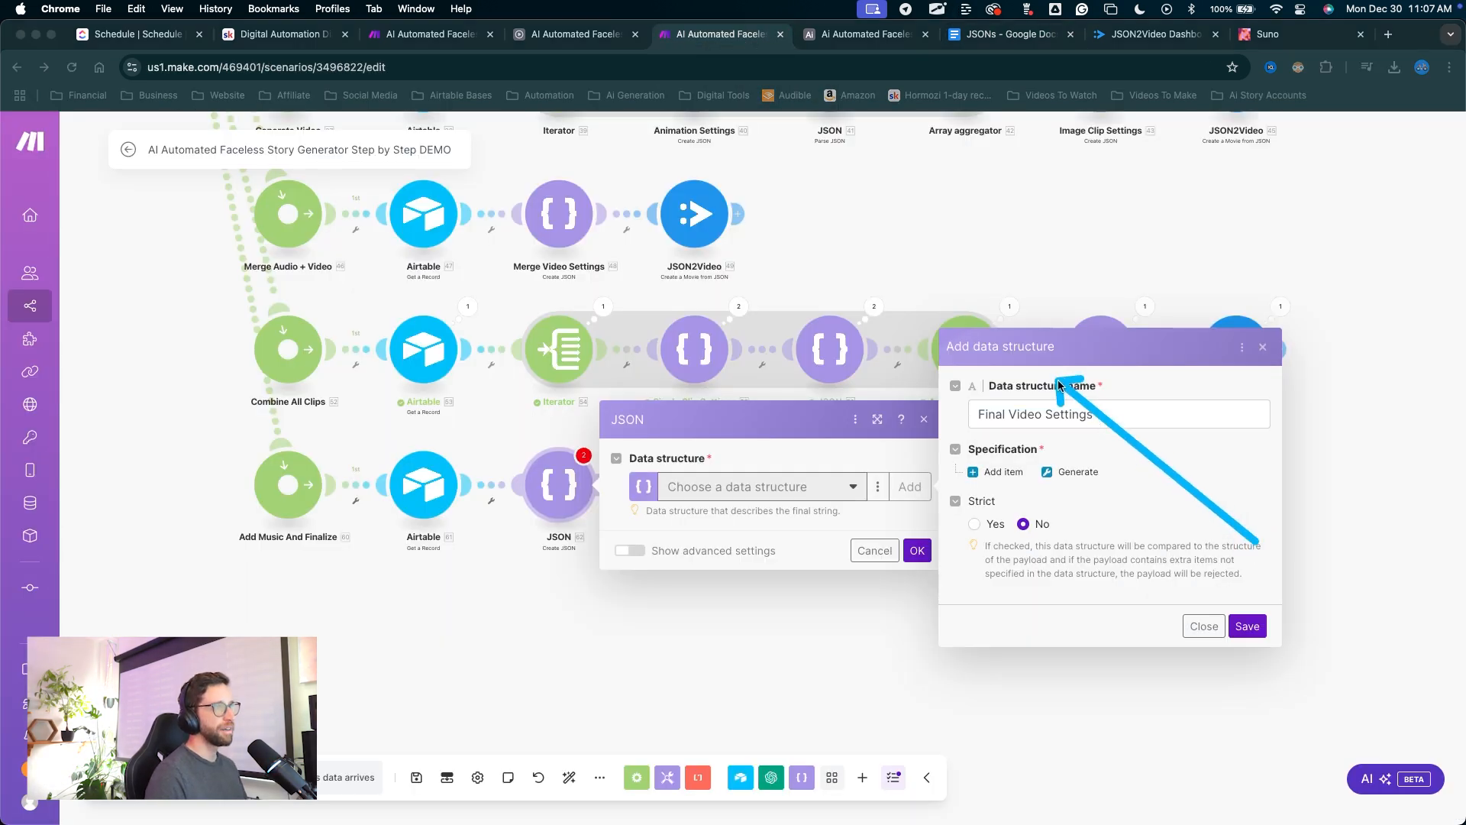
# Generate the structure from the doc's Final Video Settings sample JSON and save it.
pyautogui.click(1075, 461)
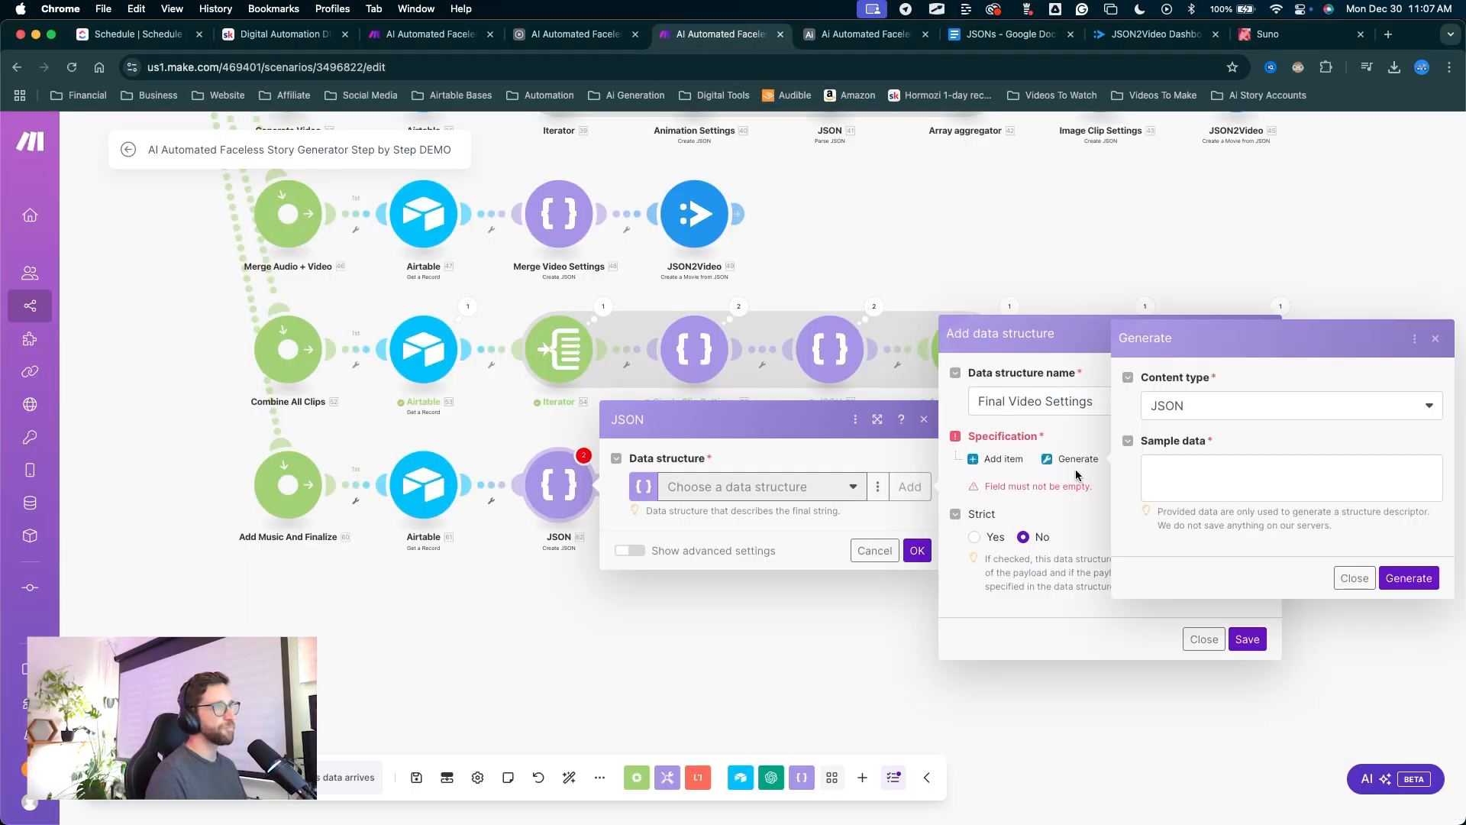
pyautogui.click(1007, 34)
pyautogui.moveTo(944, 666); pyautogui.dragTo(515, 548)
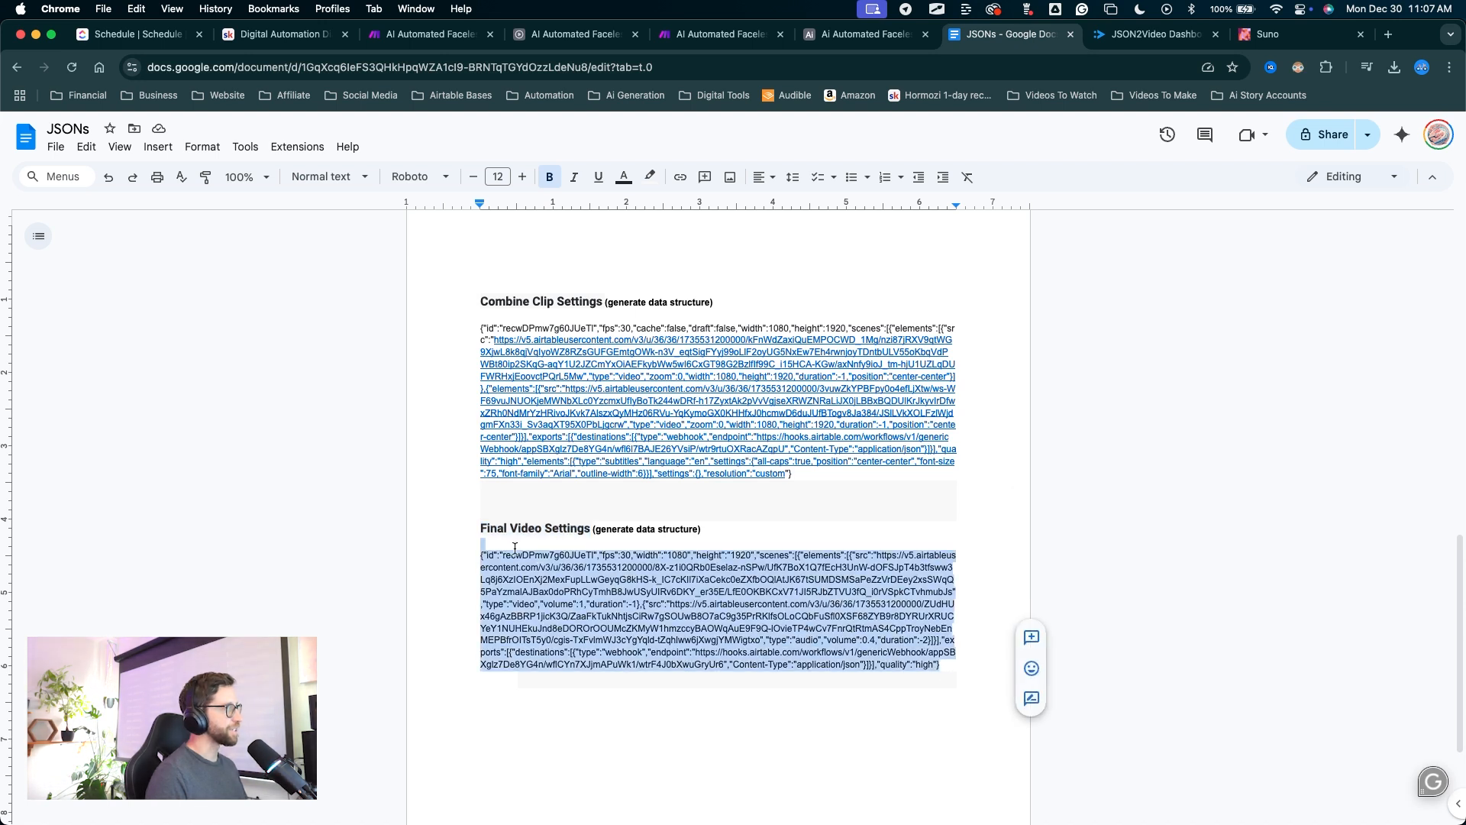
pyautogui.click(721, 33)
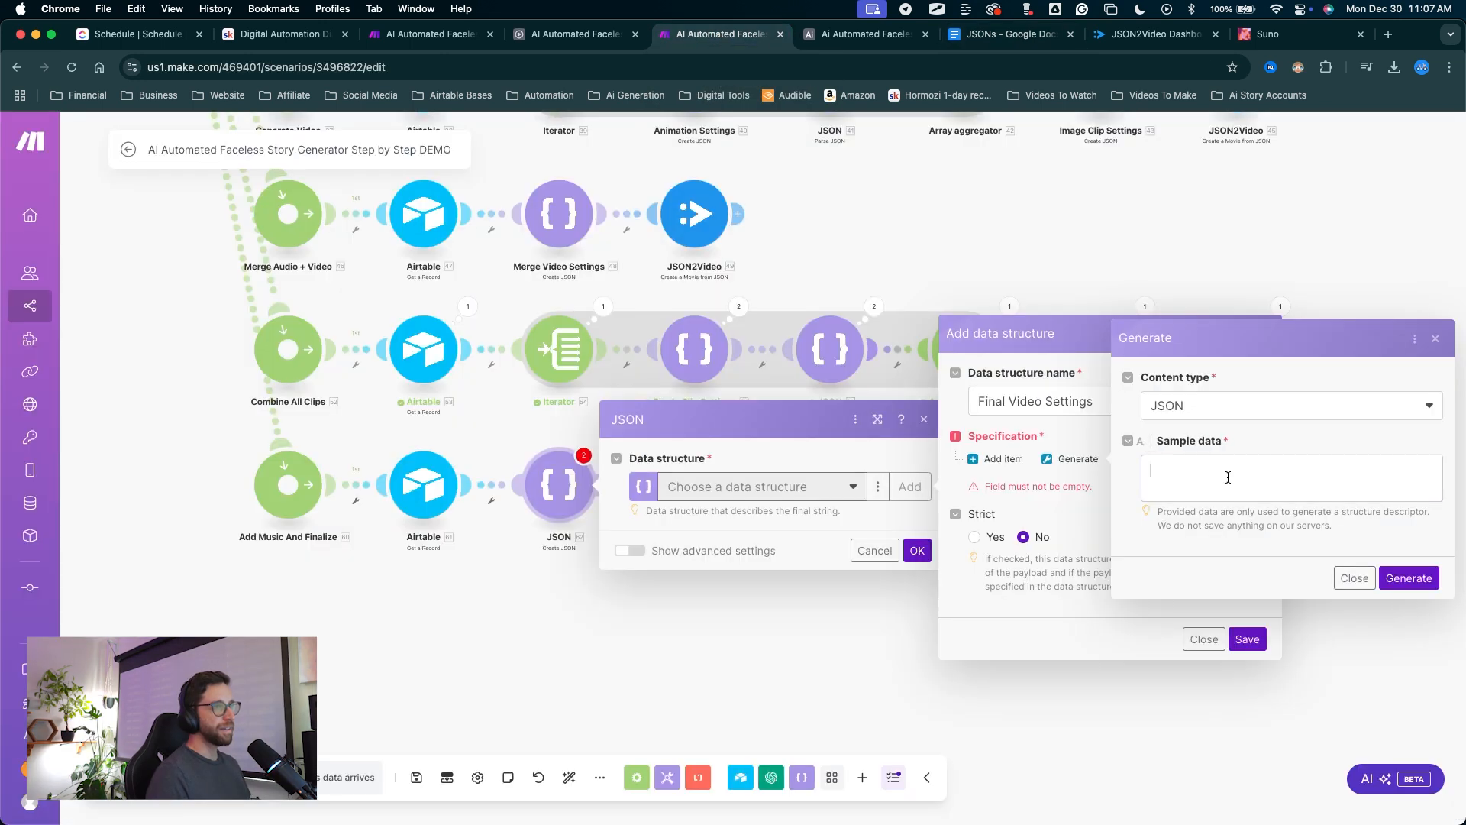
pyautogui.press('cmd+v')
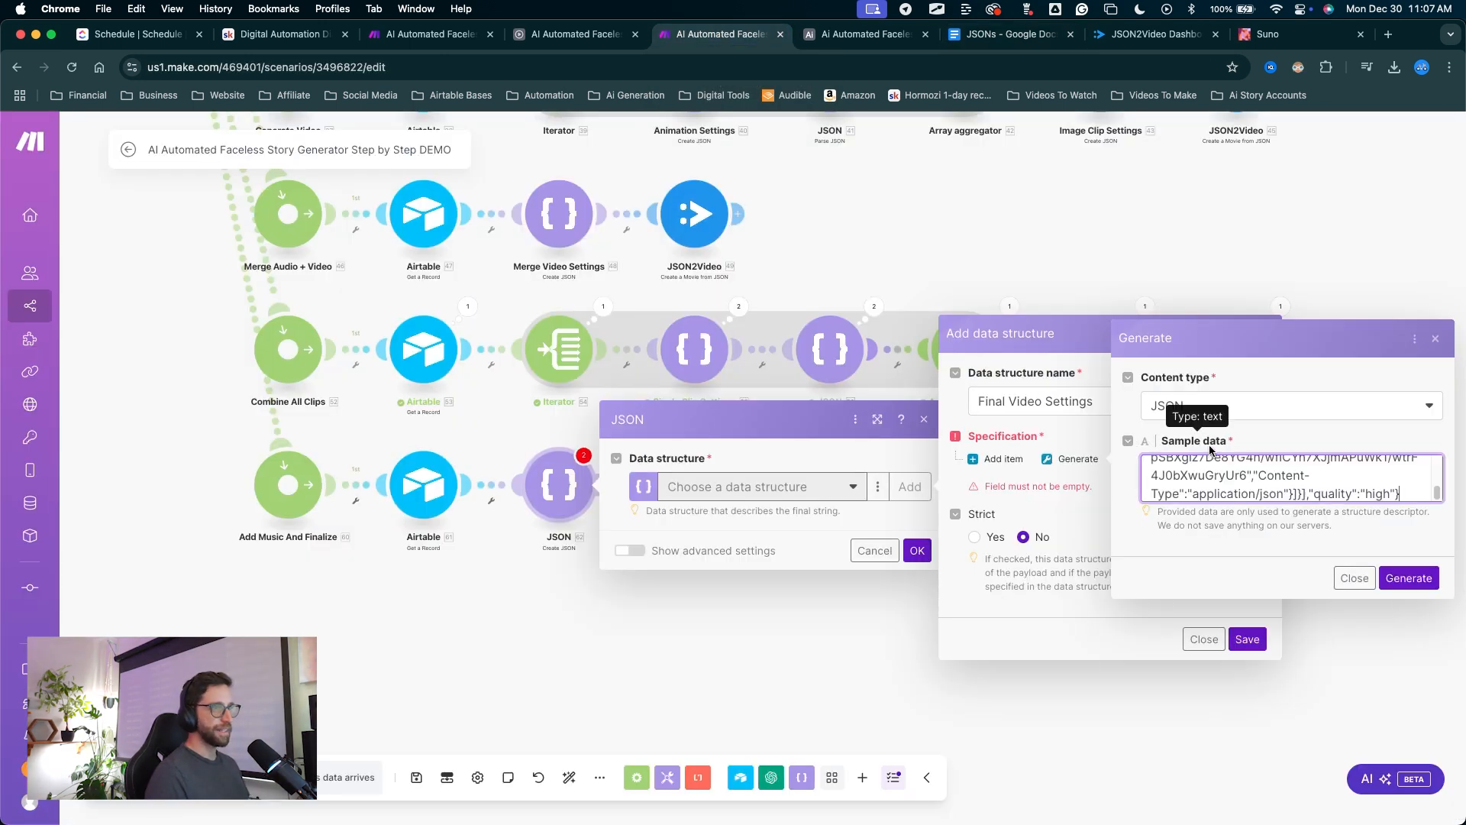
pyautogui.click(1391, 592)
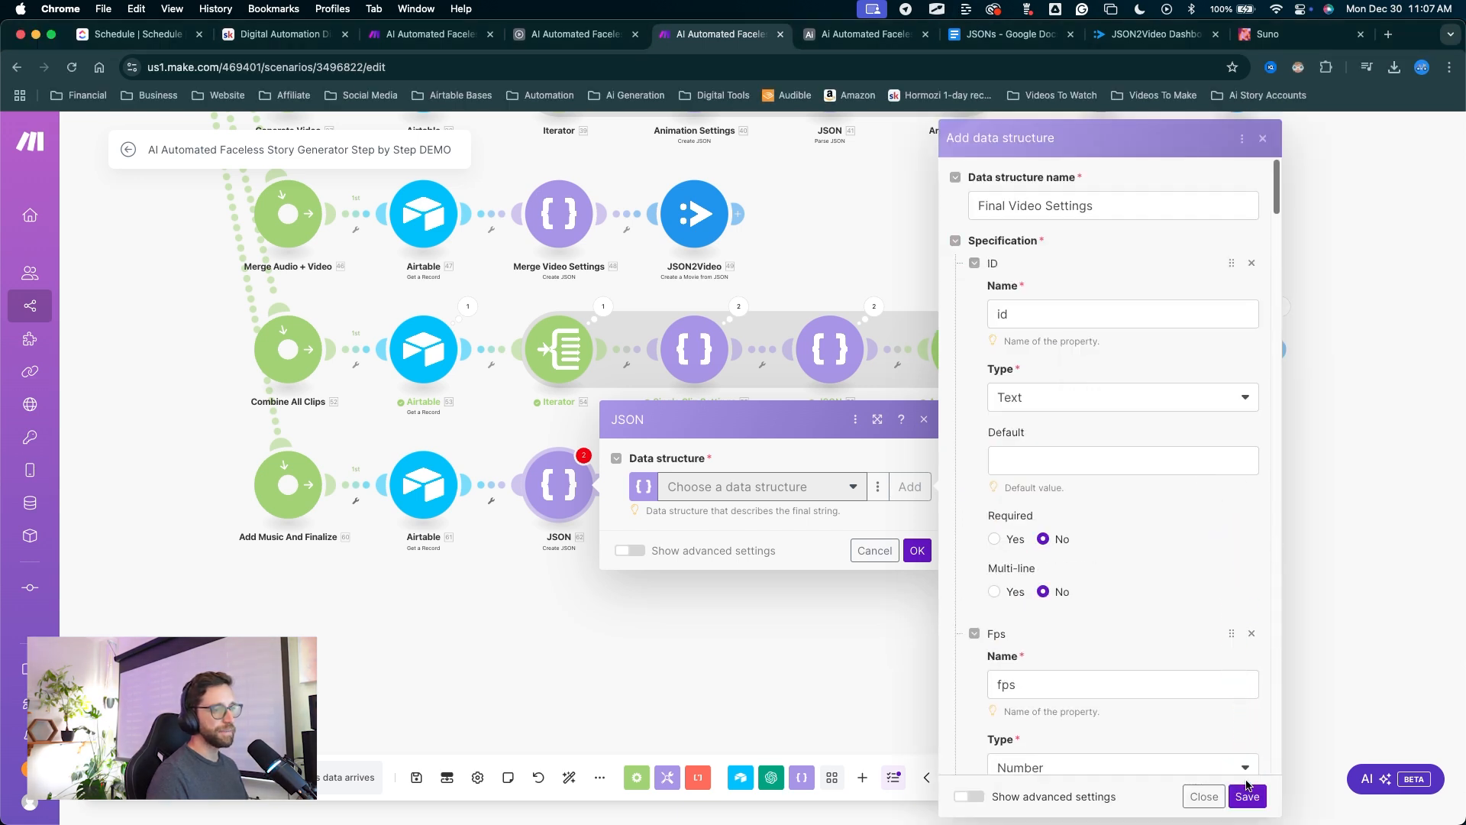
pyautogui.click(1247, 794)
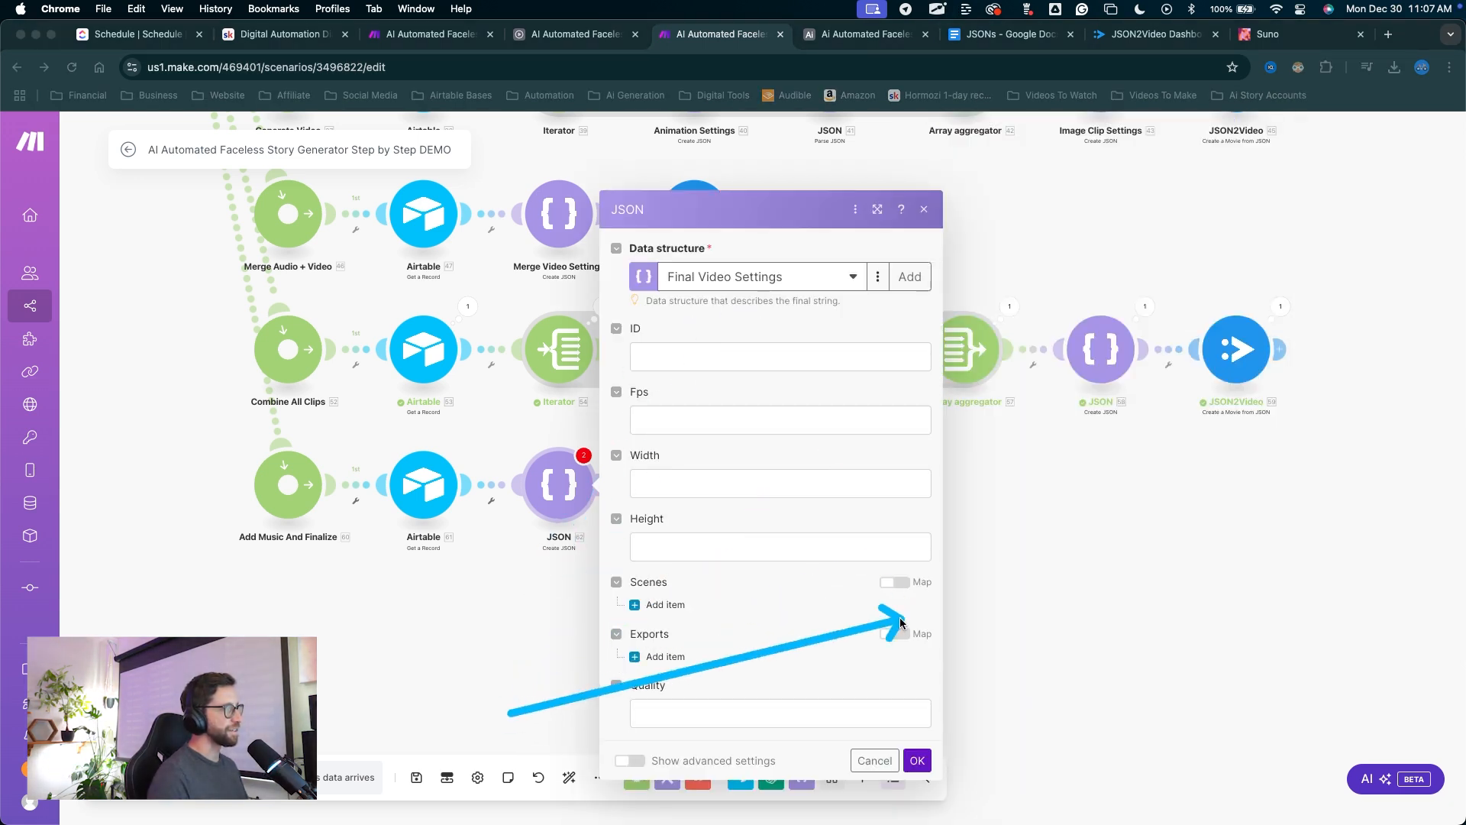
# Map the Airtable record ID, set Fps to 30, and map the story's width and height.
pyautogui.moveTo(899, 619); pyautogui.dragTo(677, 544)
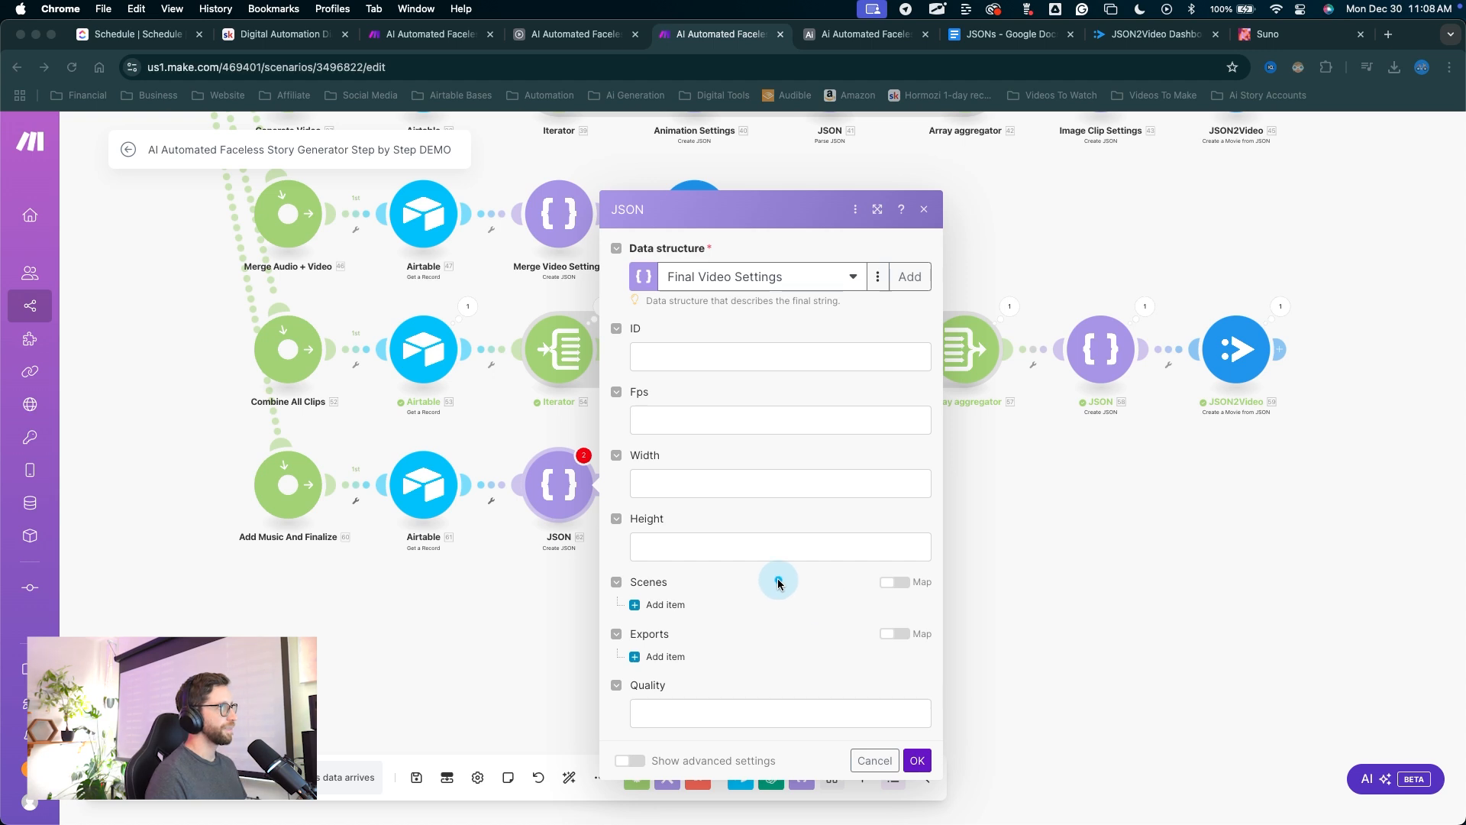
pyautogui.moveTo(756, 678)
pyautogui.mouseDown()
pyautogui.moveTo(648, 397)
pyautogui.moveTo(676, 365)
pyautogui.mouseUp()
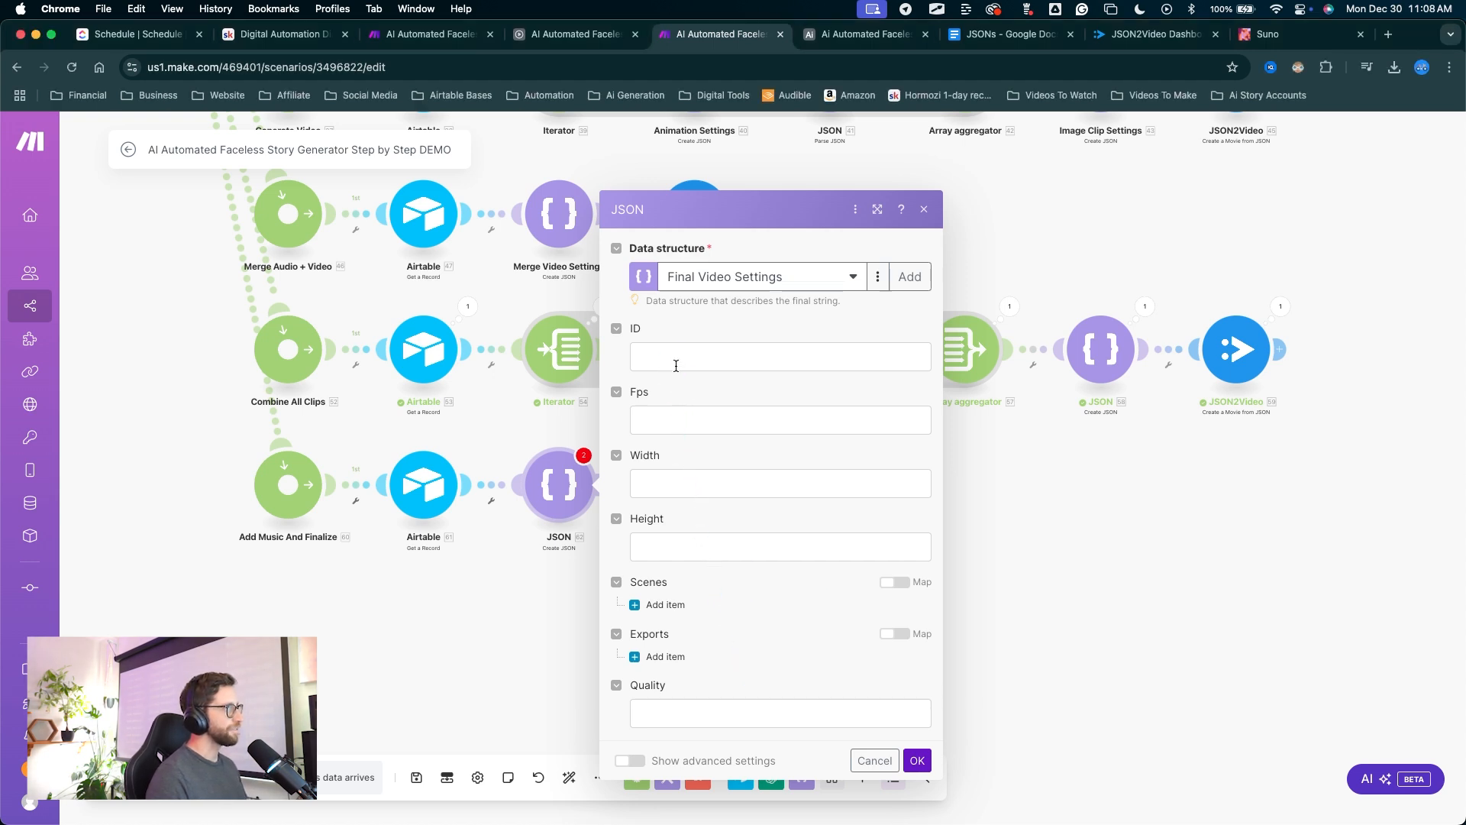
pyautogui.click(676, 365)
pyautogui.click(965, 284)
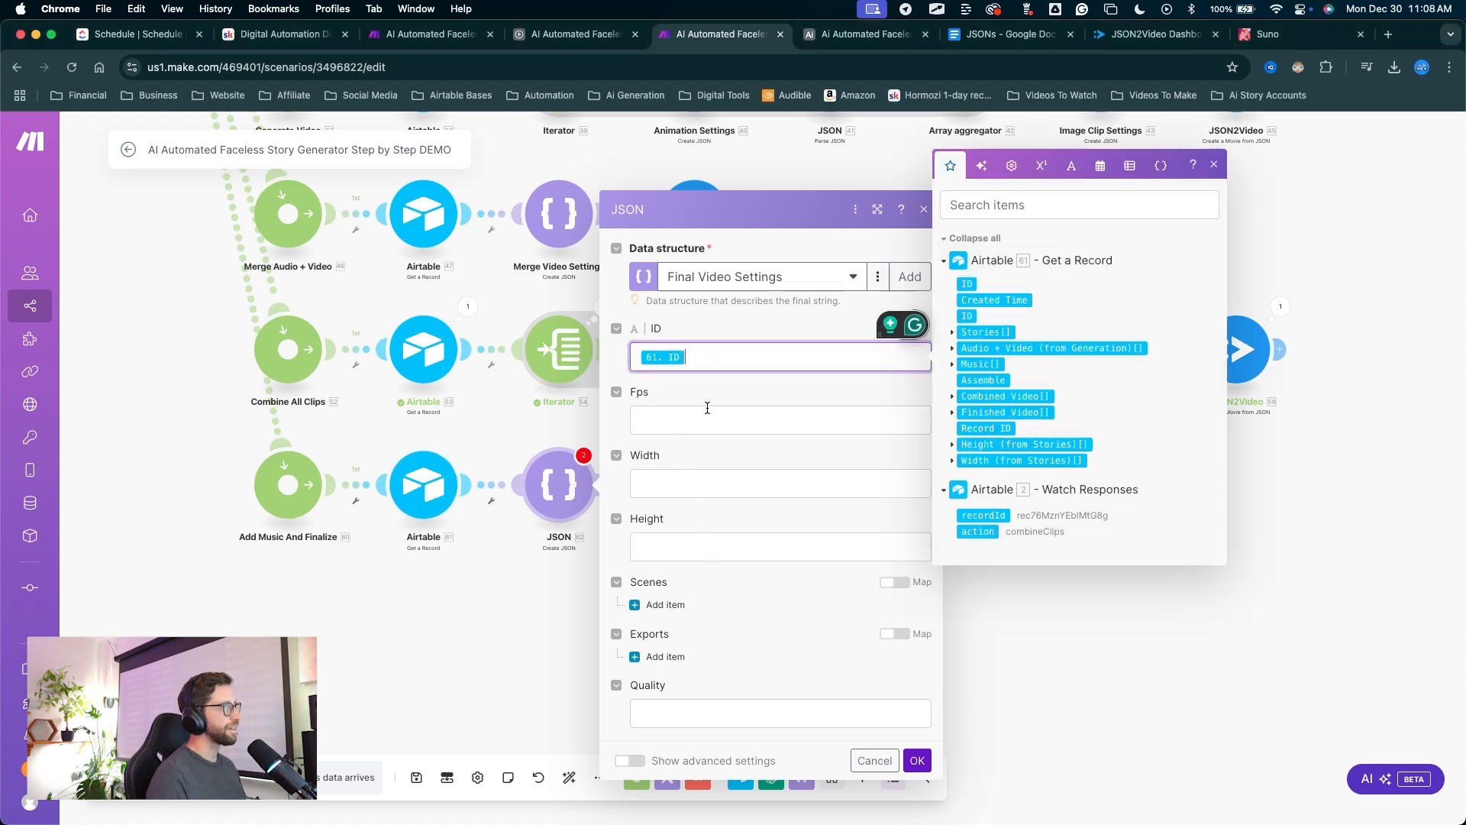
pyautogui.click(699, 414)
pyautogui.write('30')
pyautogui.press('Tab')
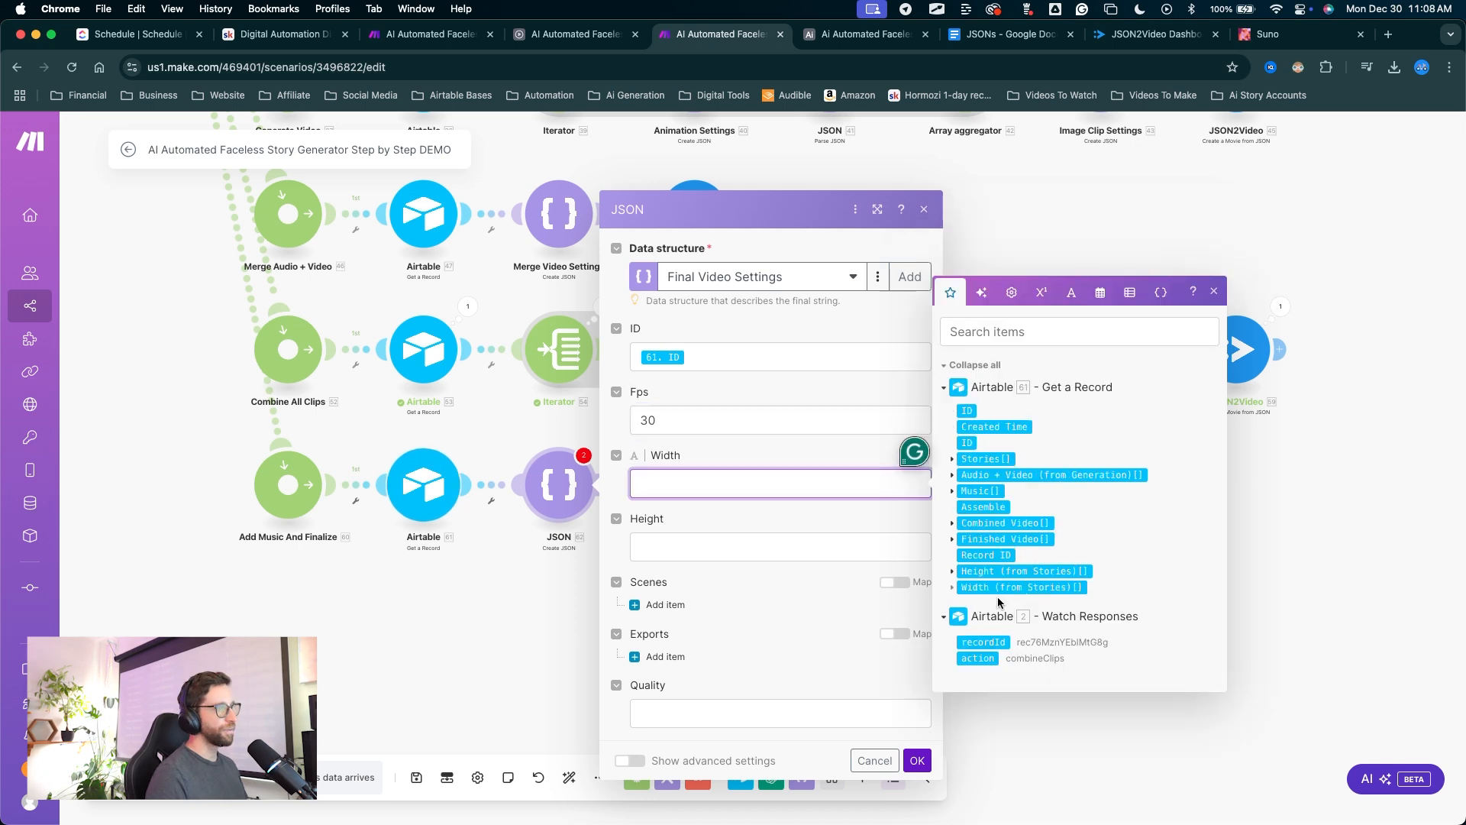
pyautogui.click(952, 587)
pyautogui.click(980, 595)
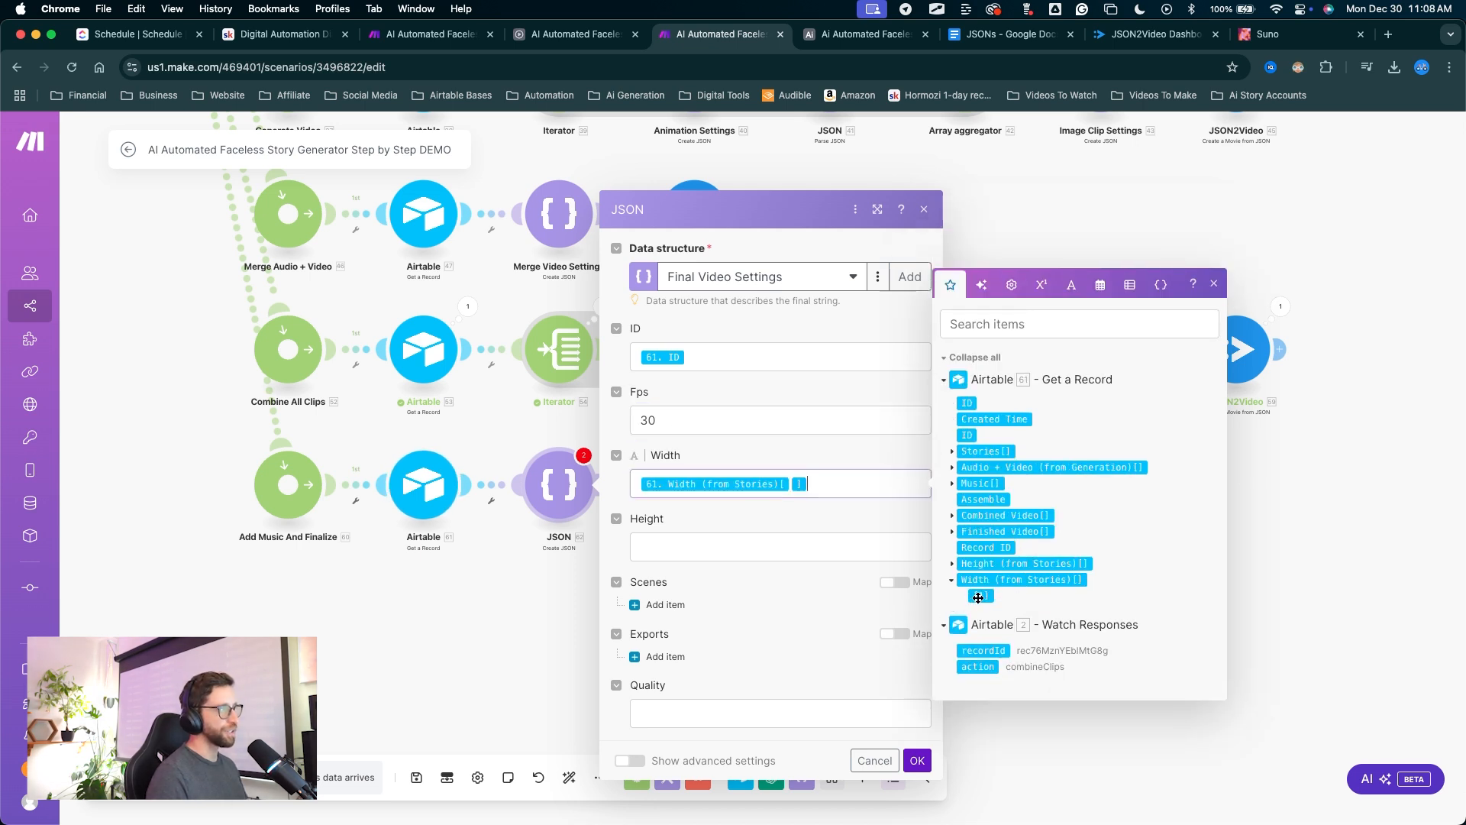
pyautogui.press('Tab')
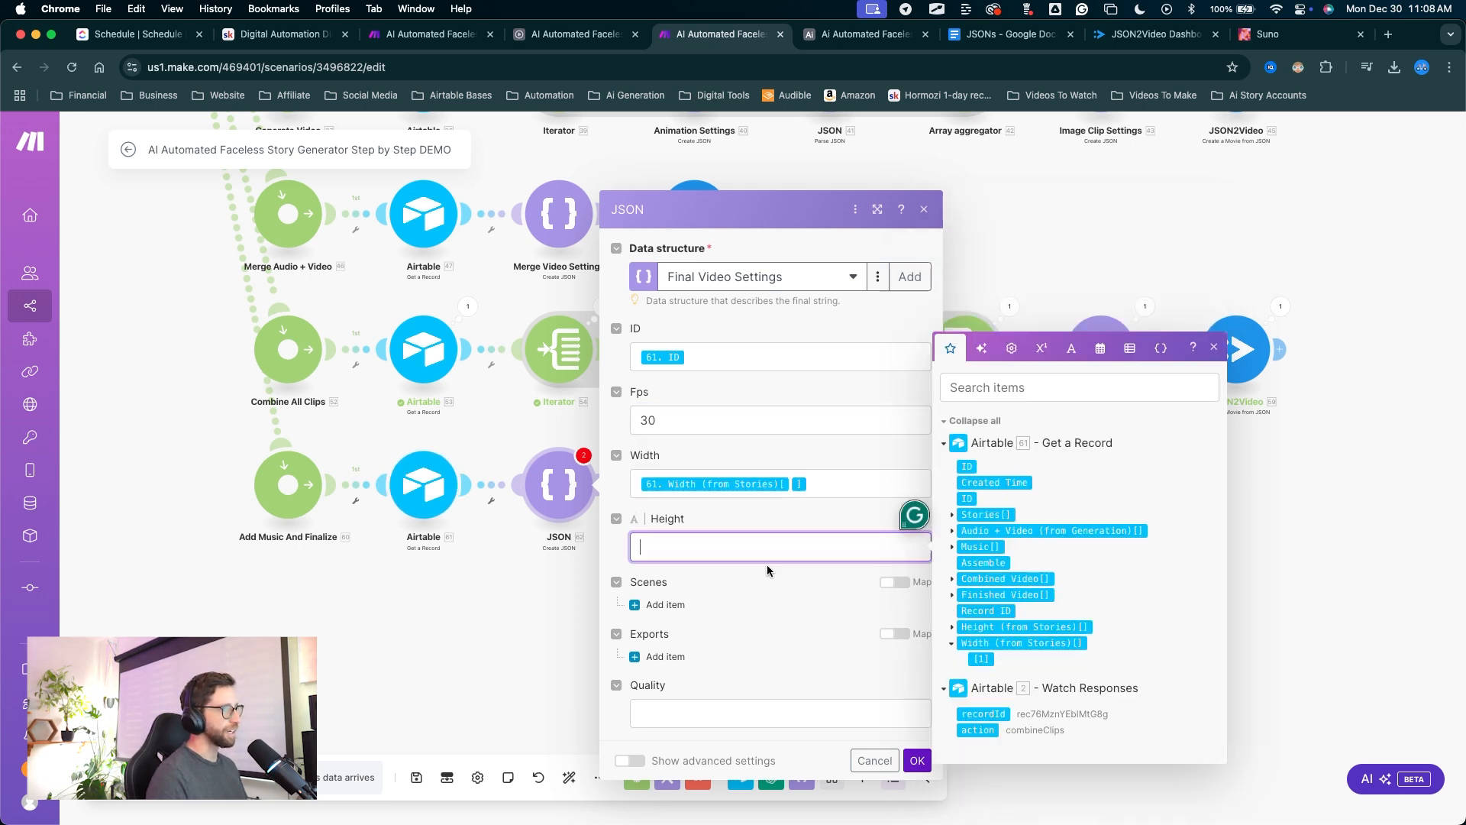
pyautogui.click(952, 627)
pyautogui.click(980, 637)
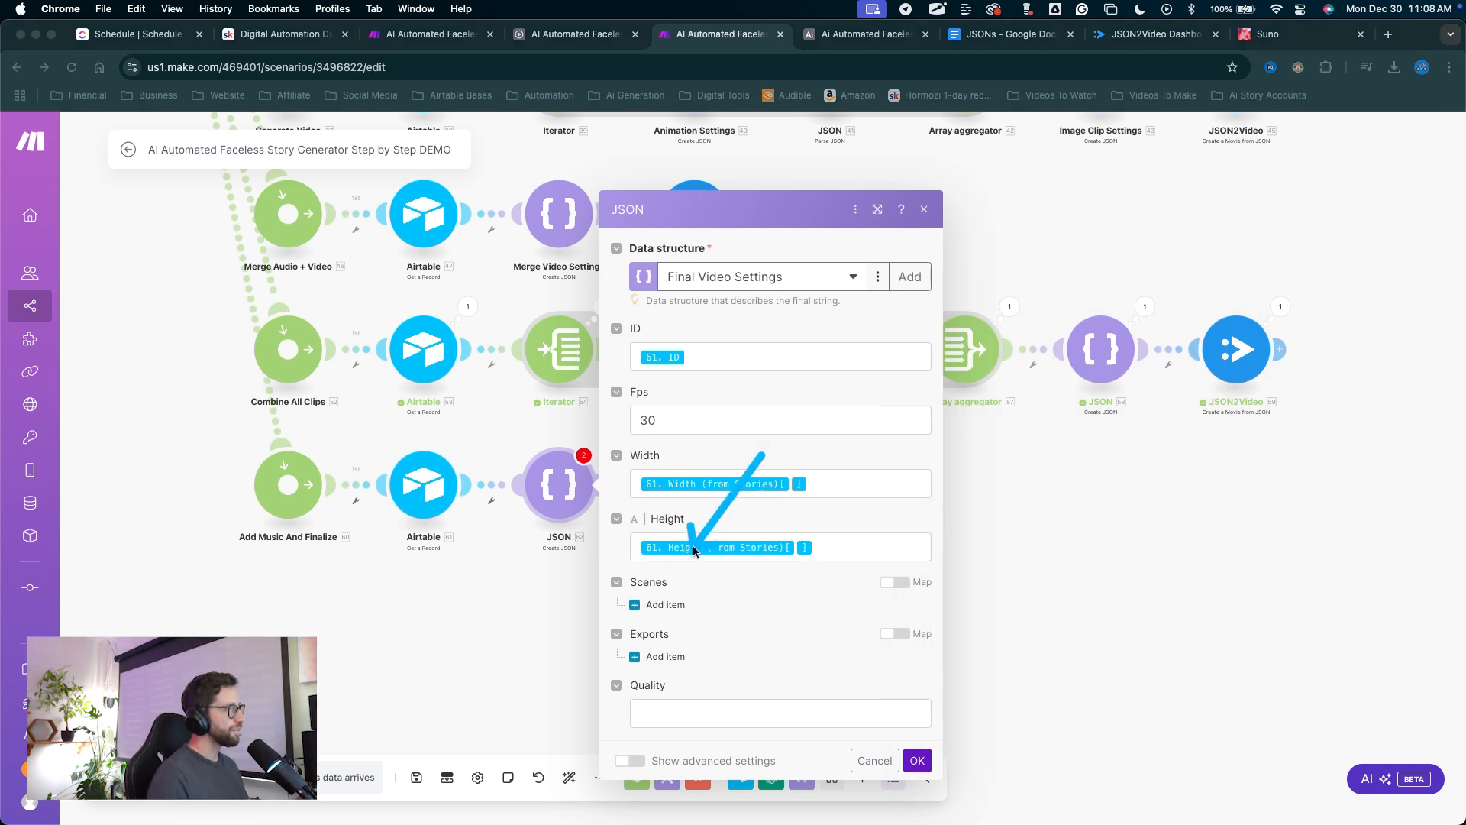
# Add a scene with a video element: Combined Video URL source, volume 1, duration -1.
pyautogui.click(662, 605)
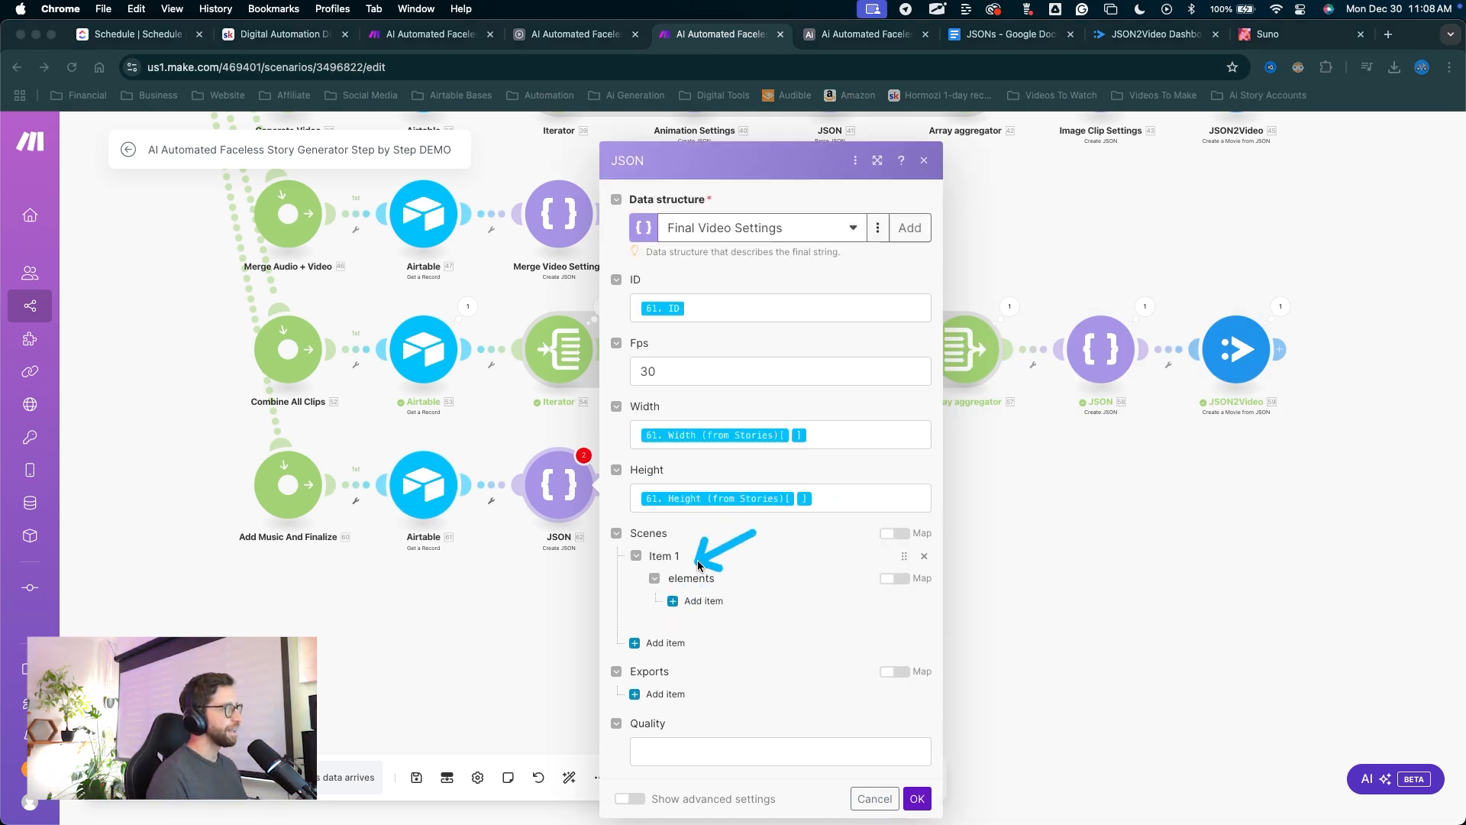
pyautogui.click(709, 602)
pyautogui.scroll(-2, 736, 573)
pyautogui.click(718, 513)
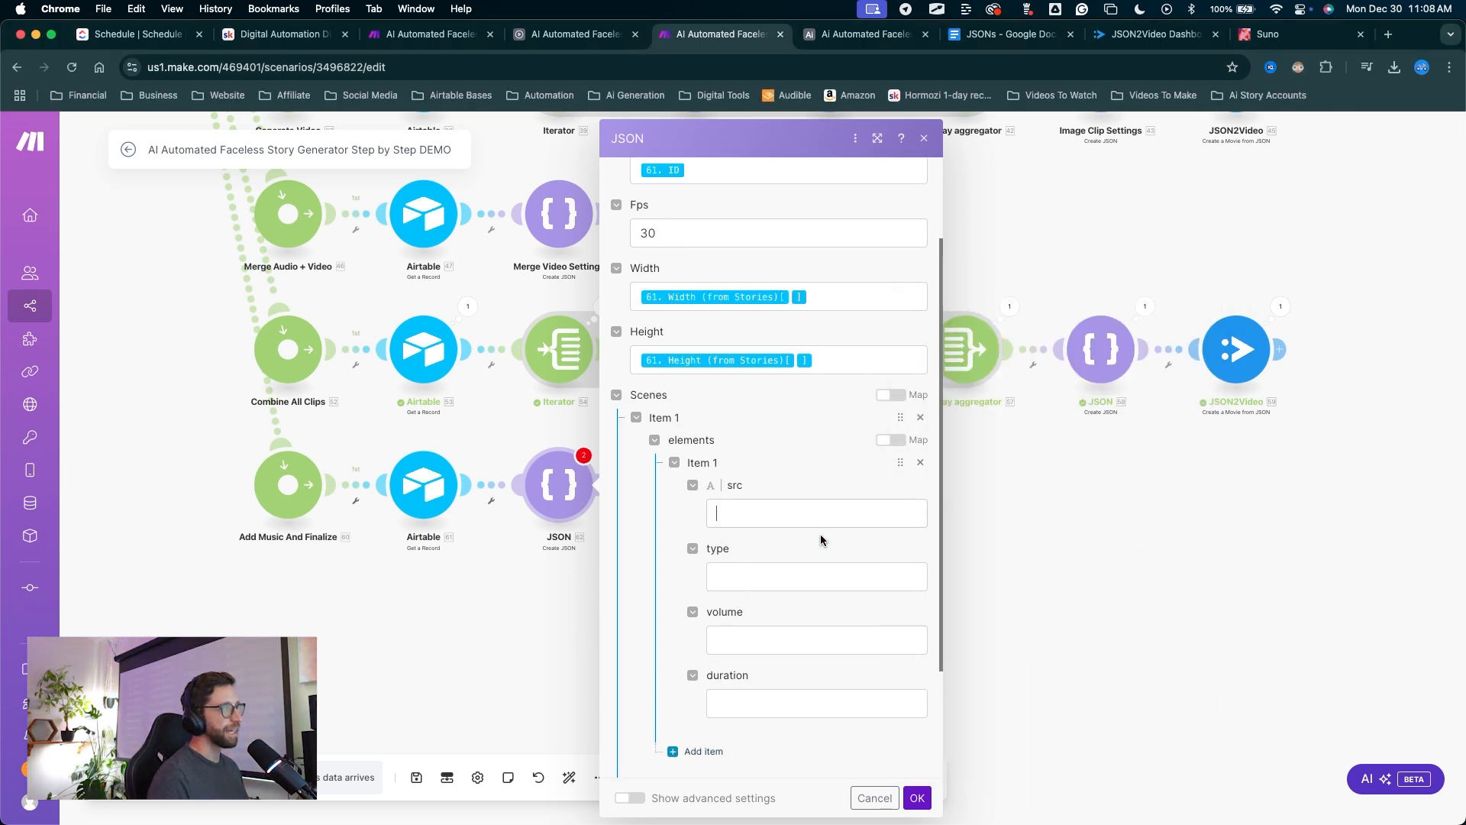
pyautogui.click(874, 510)
pyautogui.click(947, 538)
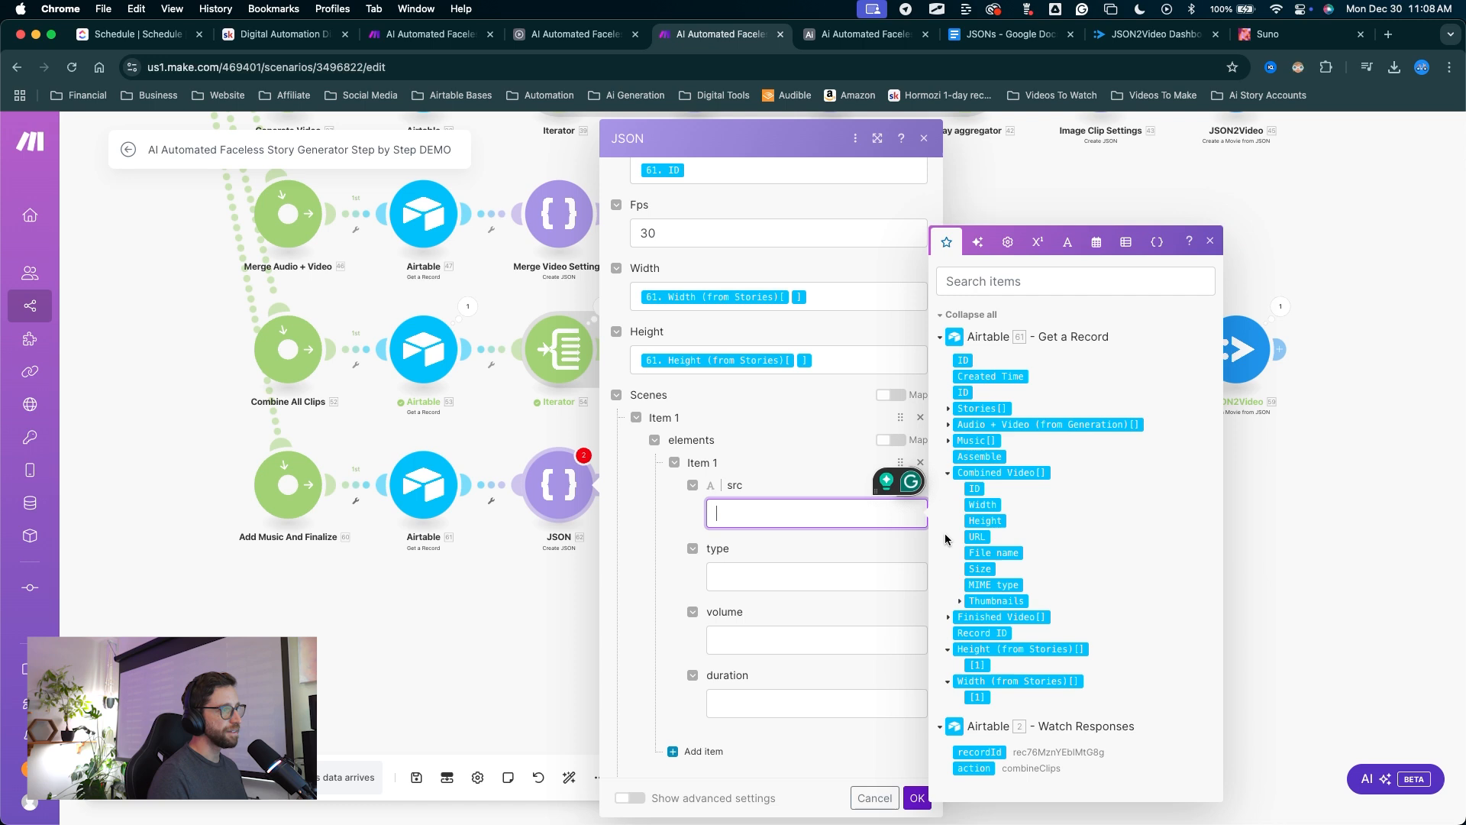
pyautogui.click(980, 542)
pyautogui.click(763, 580)
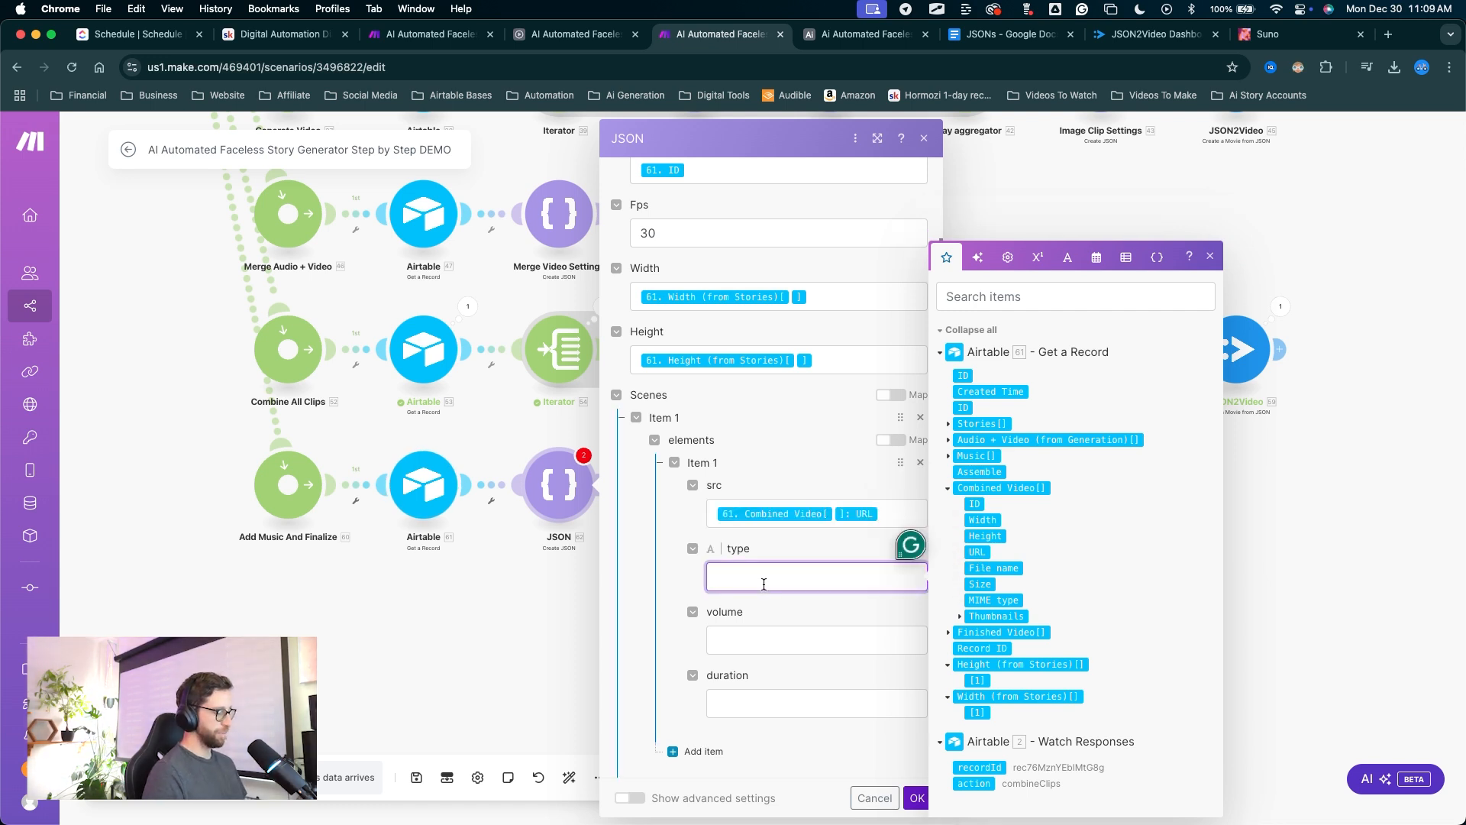
pyautogui.write('video')
pyautogui.click(776, 638)
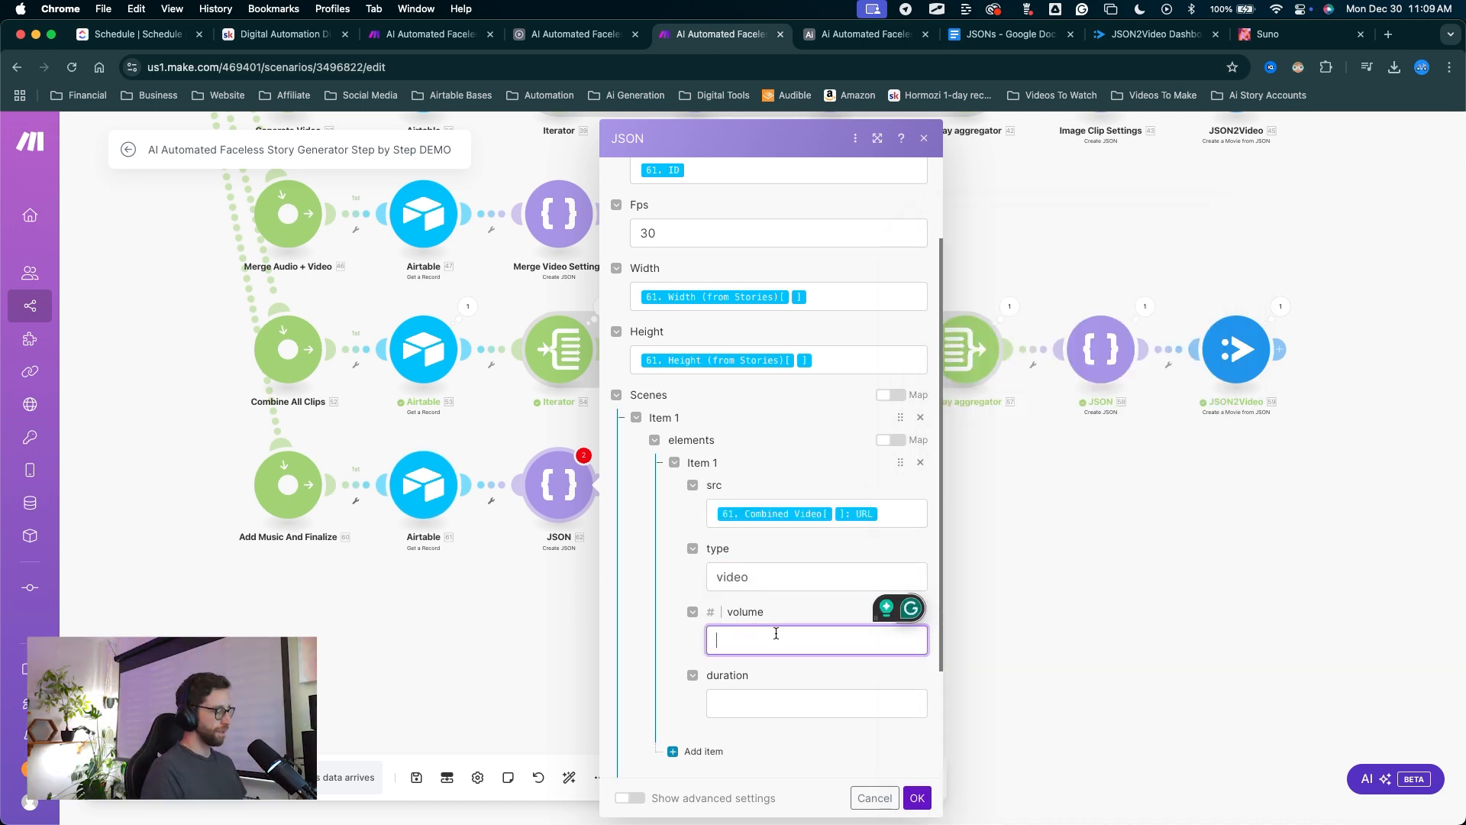
pyautogui.write('1')
pyautogui.press('Tab')
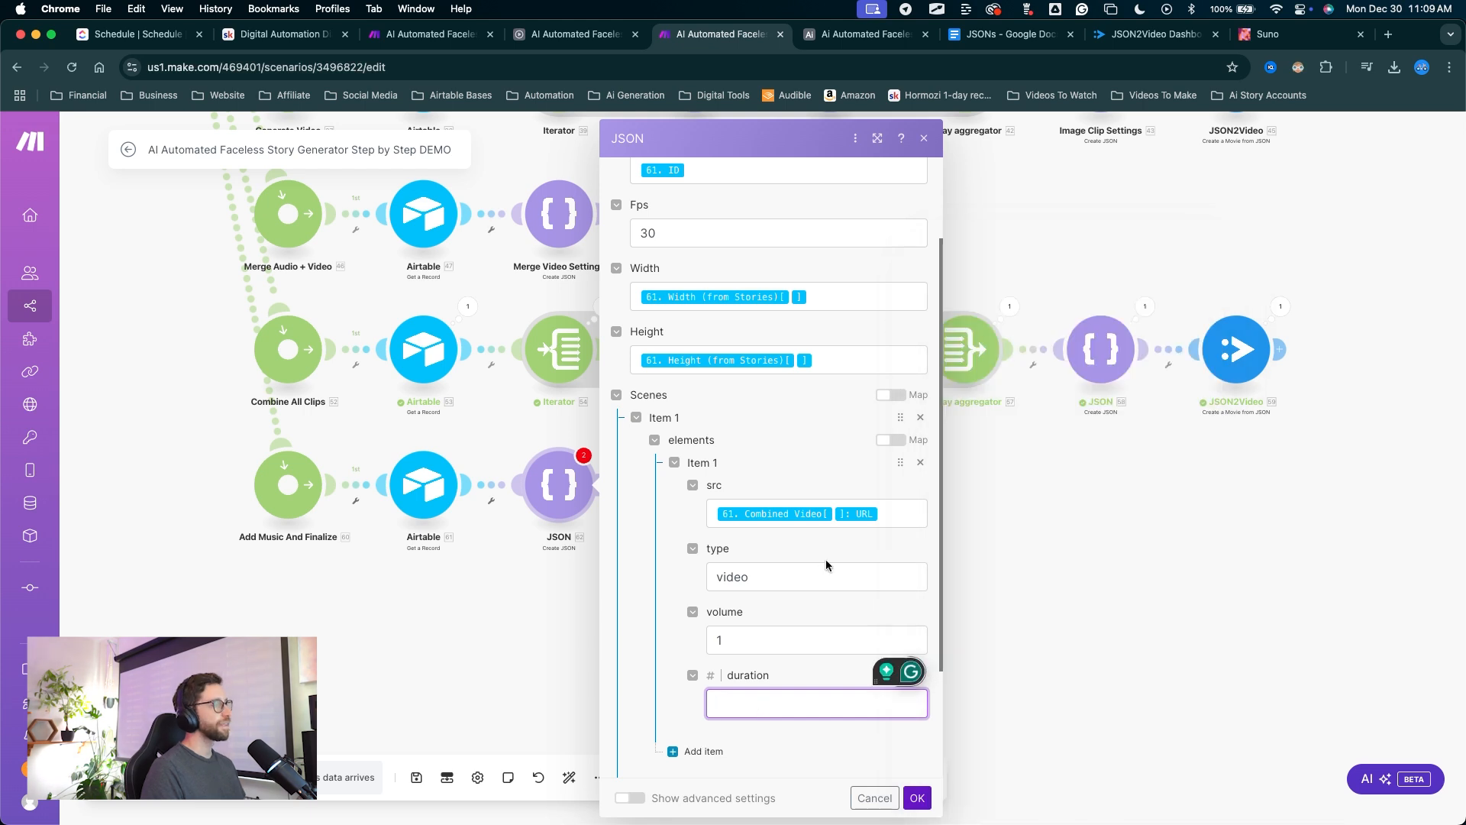
pyautogui.write('-1')
pyautogui.scroll(-2, 755, 619)
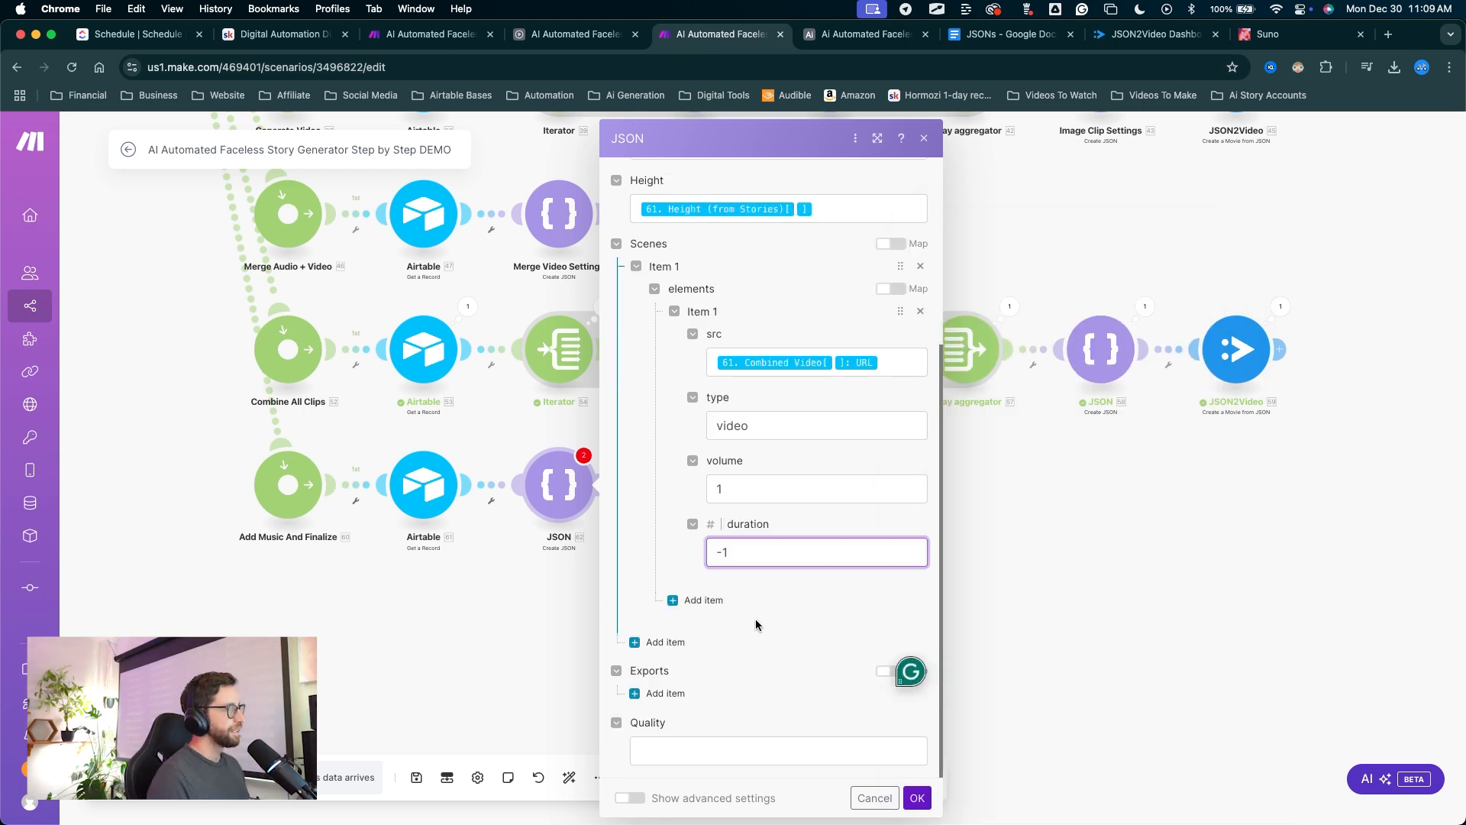
# Add a second audio element using the Music URL as source at volume 0.4.
pyautogui.click(691, 600)
pyautogui.moveTo(885, 502)
pyautogui.mouseDown()
pyautogui.moveTo(766, 570)
pyautogui.moveTo(747, 653)
pyautogui.mouseUp()
pyautogui.click(746, 653)
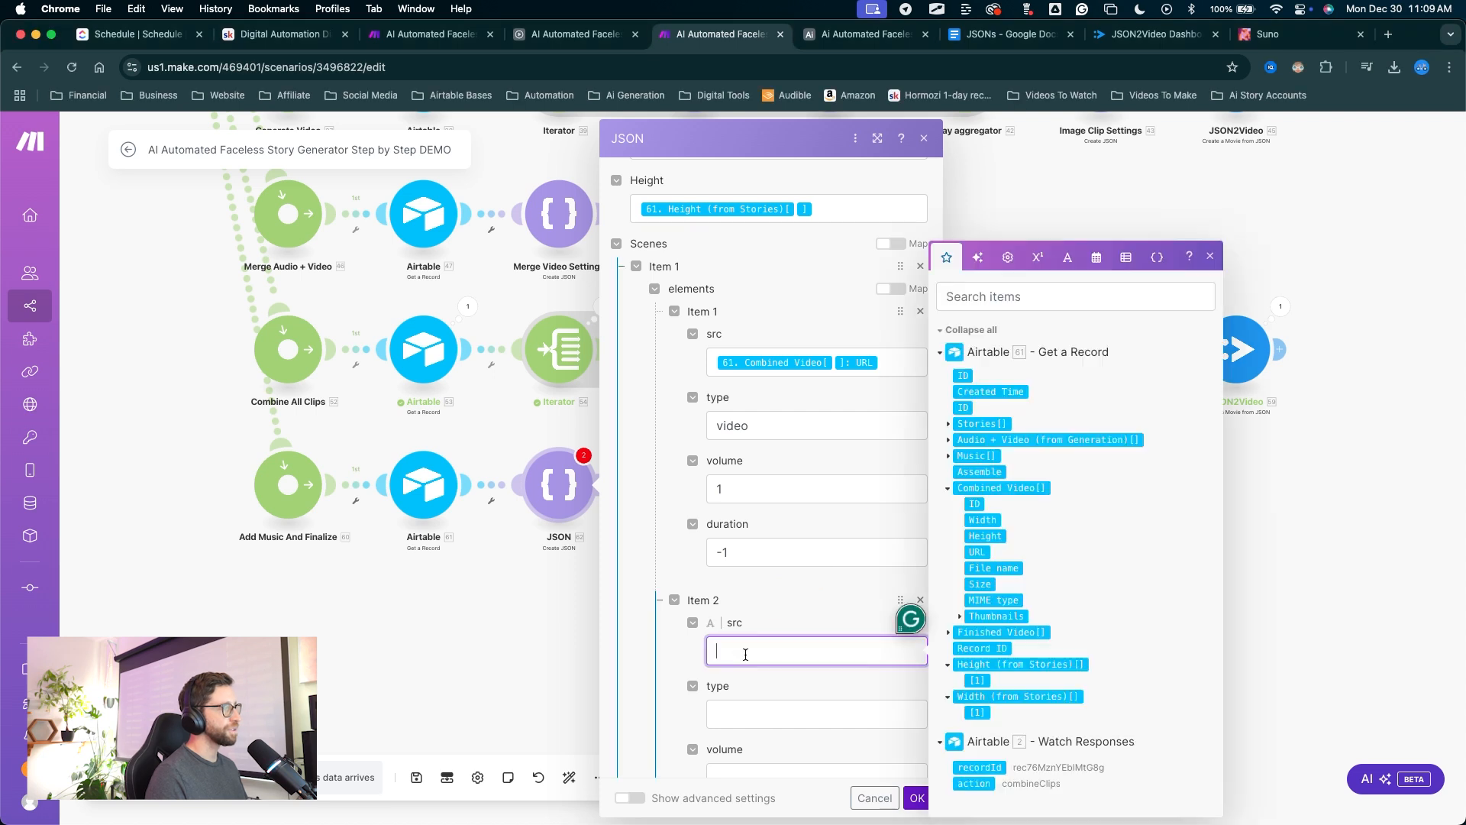
pyautogui.click(948, 456)
pyautogui.click(976, 399)
pyautogui.scroll(-2, 761, 607)
pyautogui.click(761, 607)
pyautogui.write('audio')
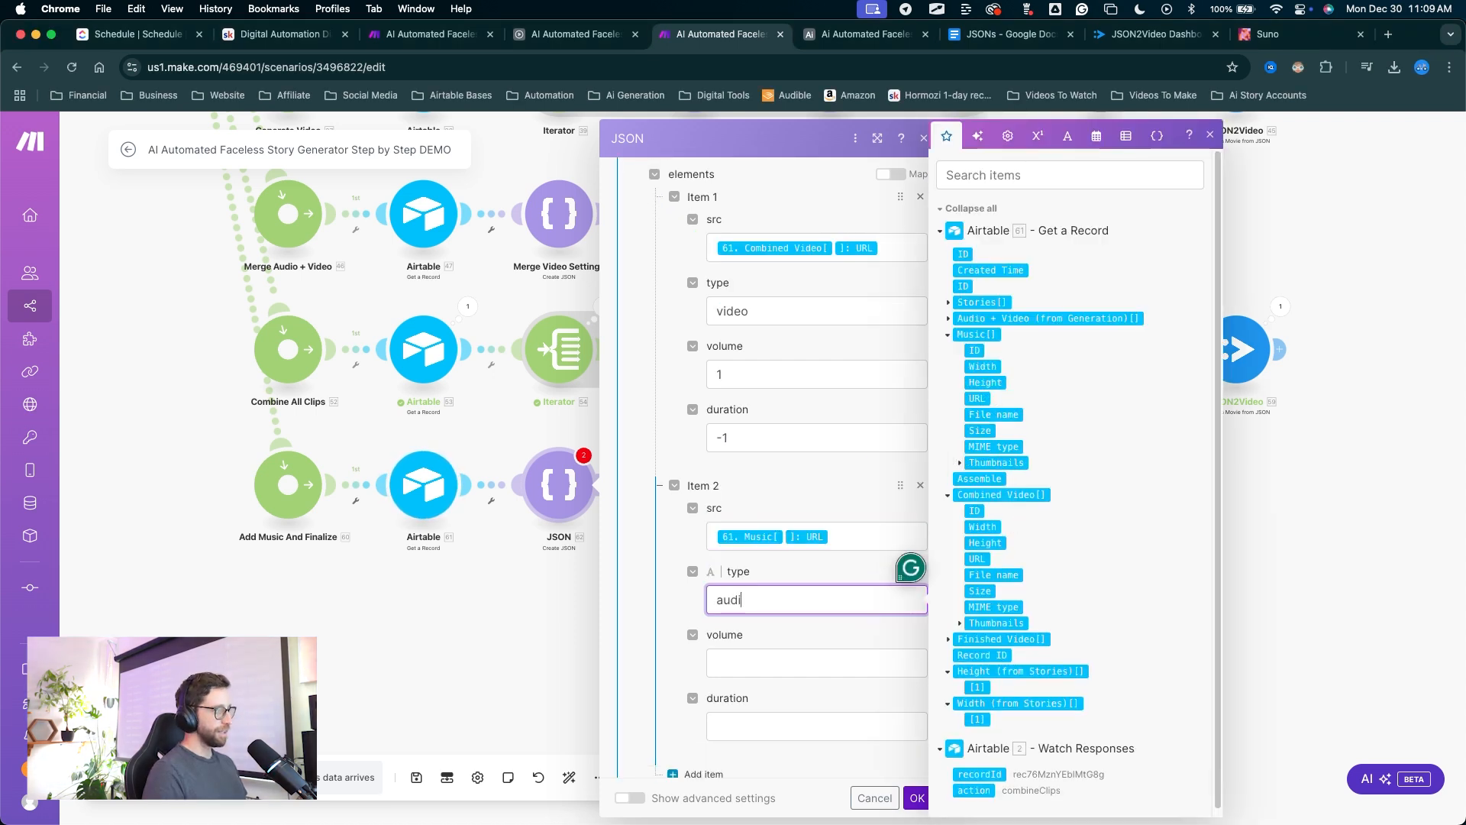
pyautogui.click(734, 665)
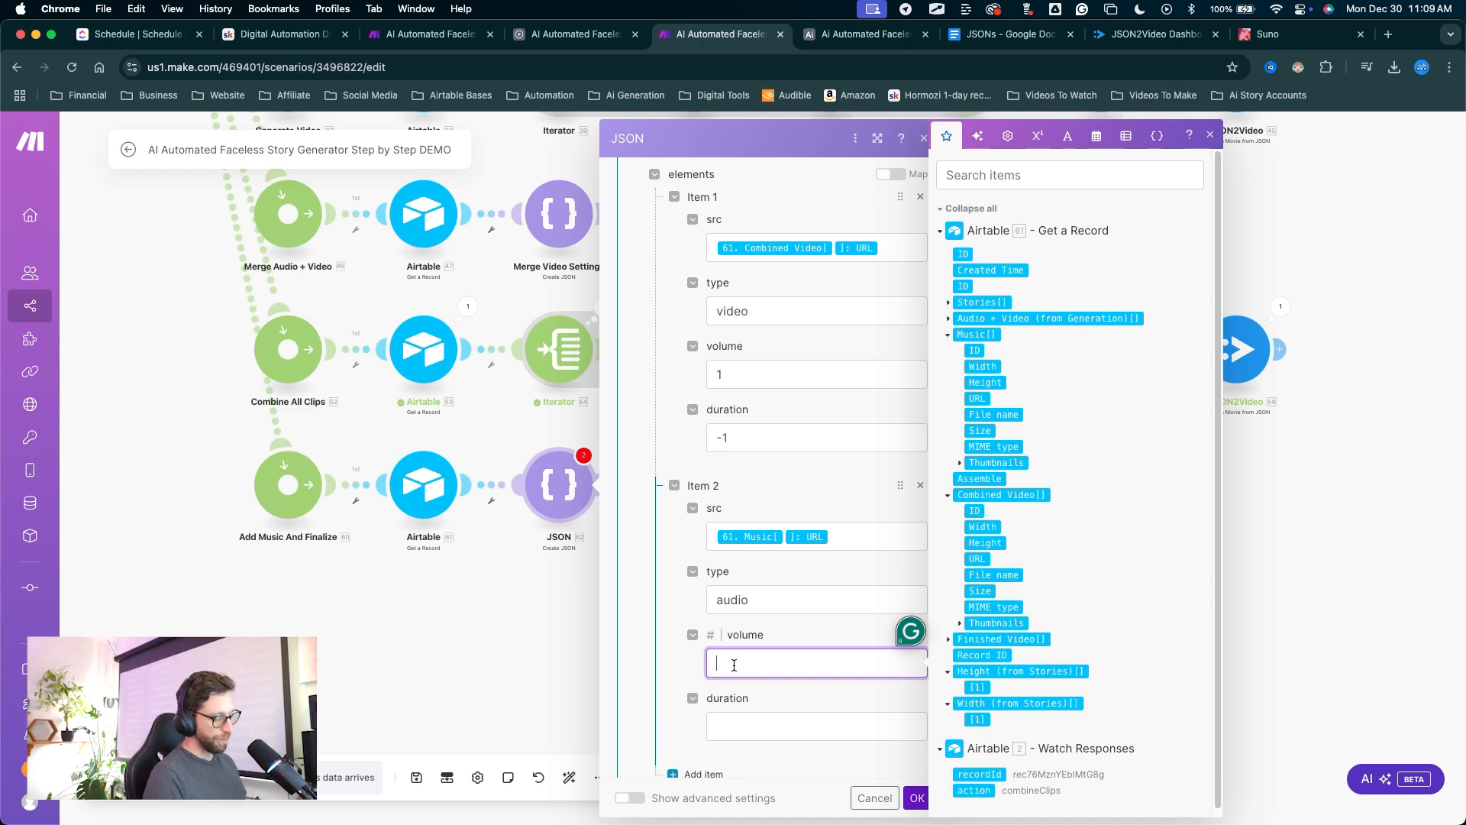
pyautogui.write('0.4')
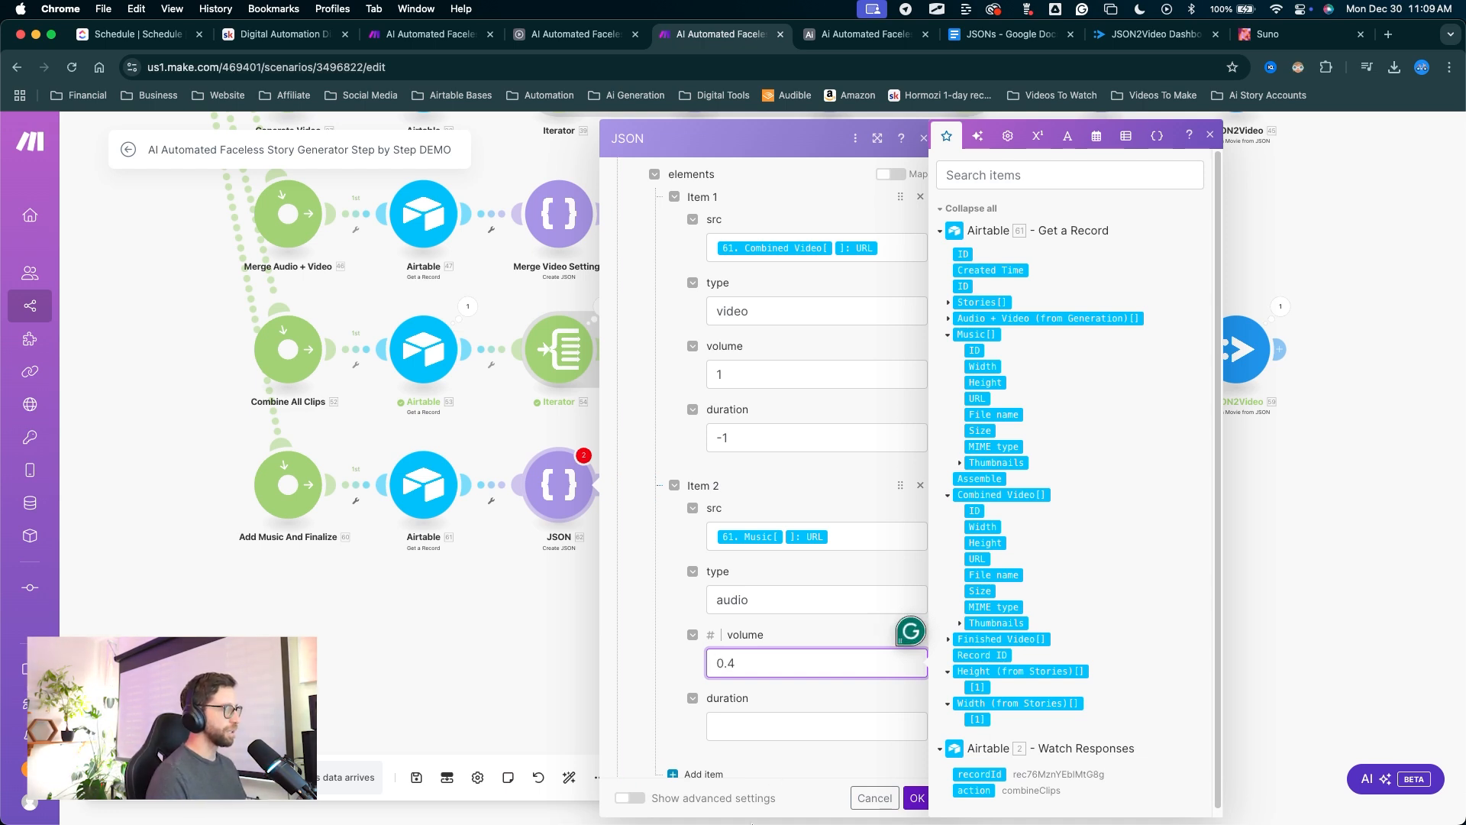
pyautogui.click(725, 728)
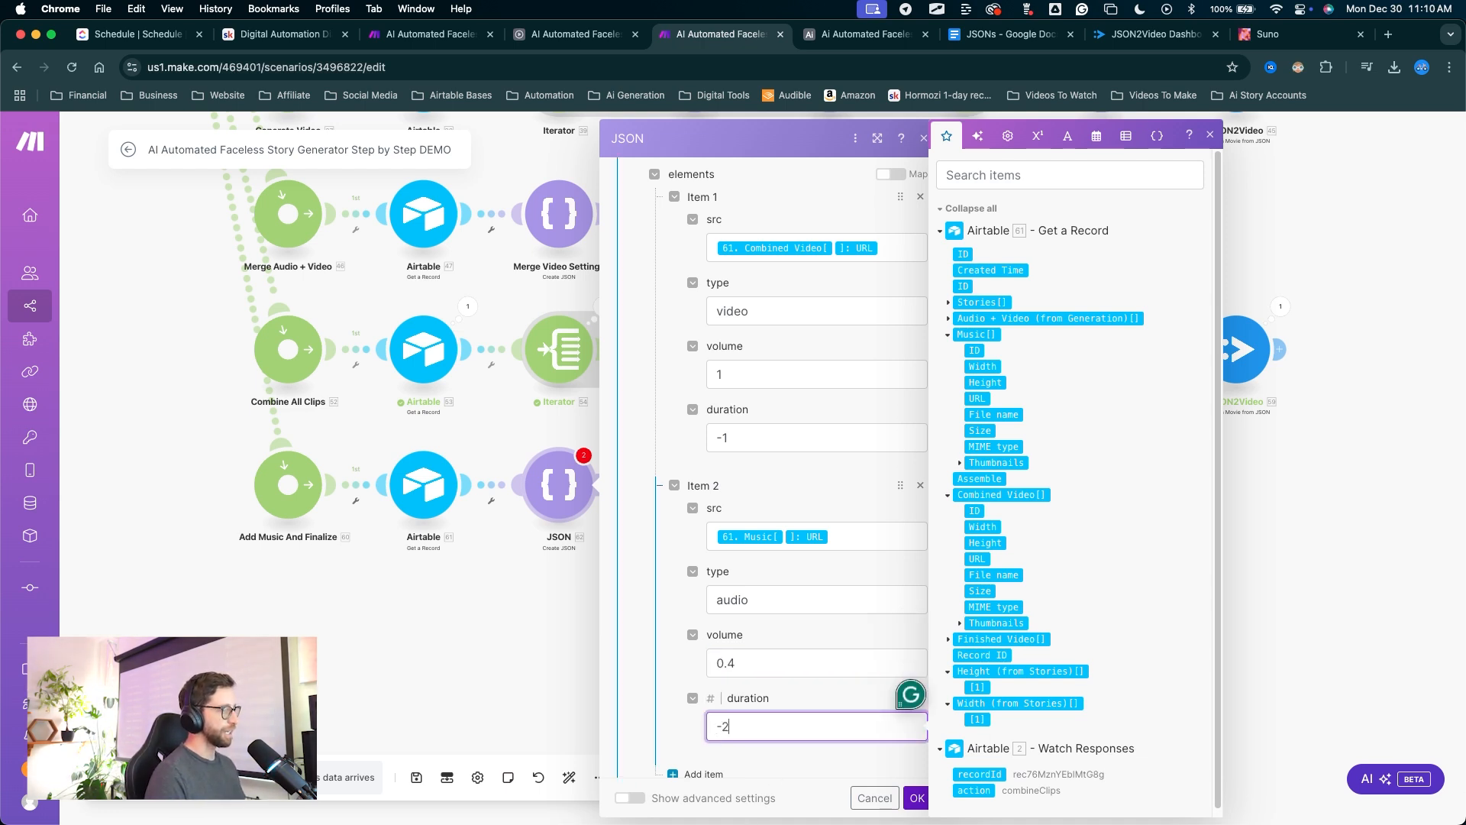
pyautogui.click(743, 473)
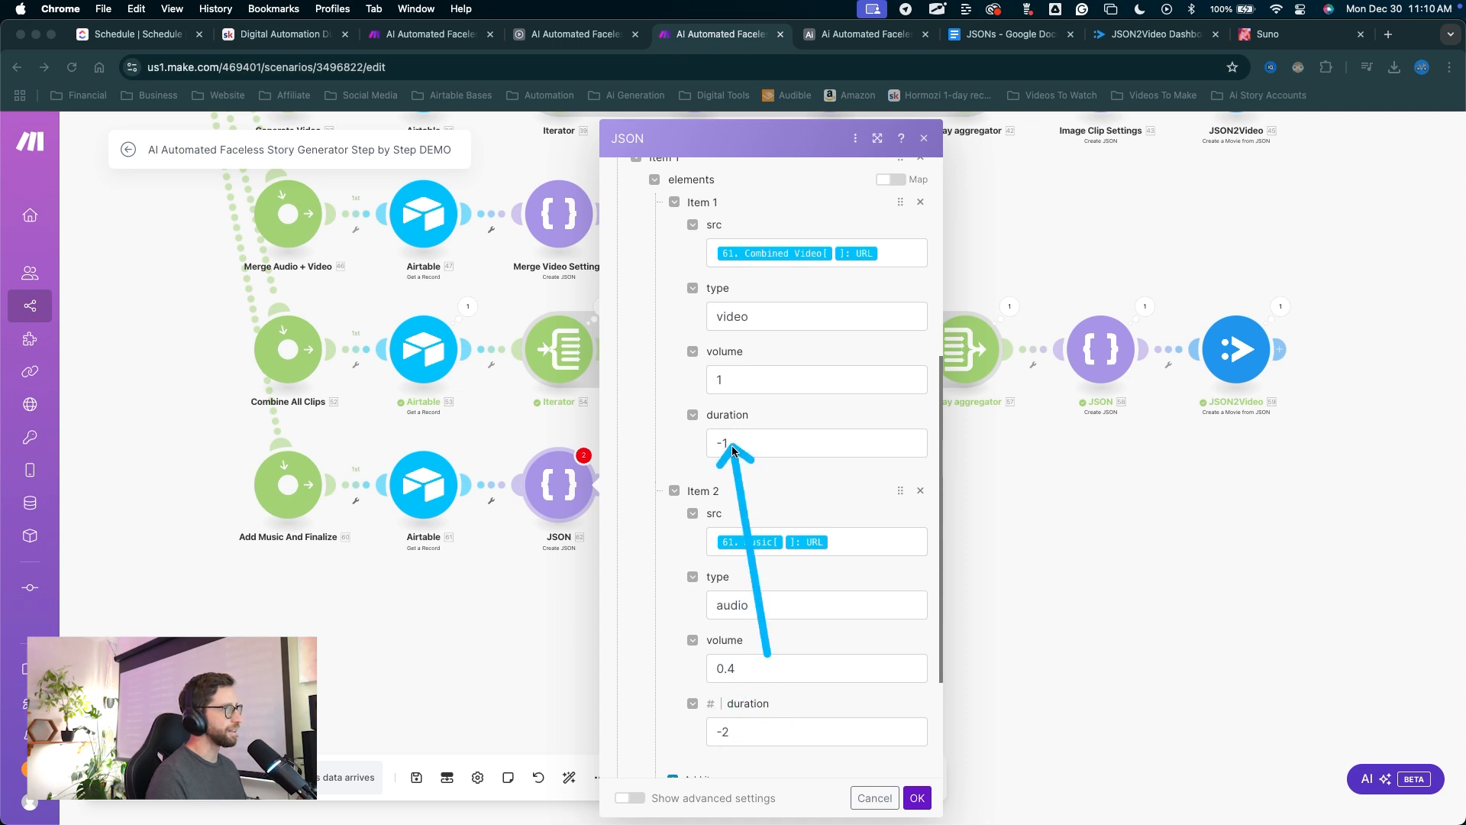
pyautogui.click(726, 721)
pyautogui.scroll(-3, 725, 610)
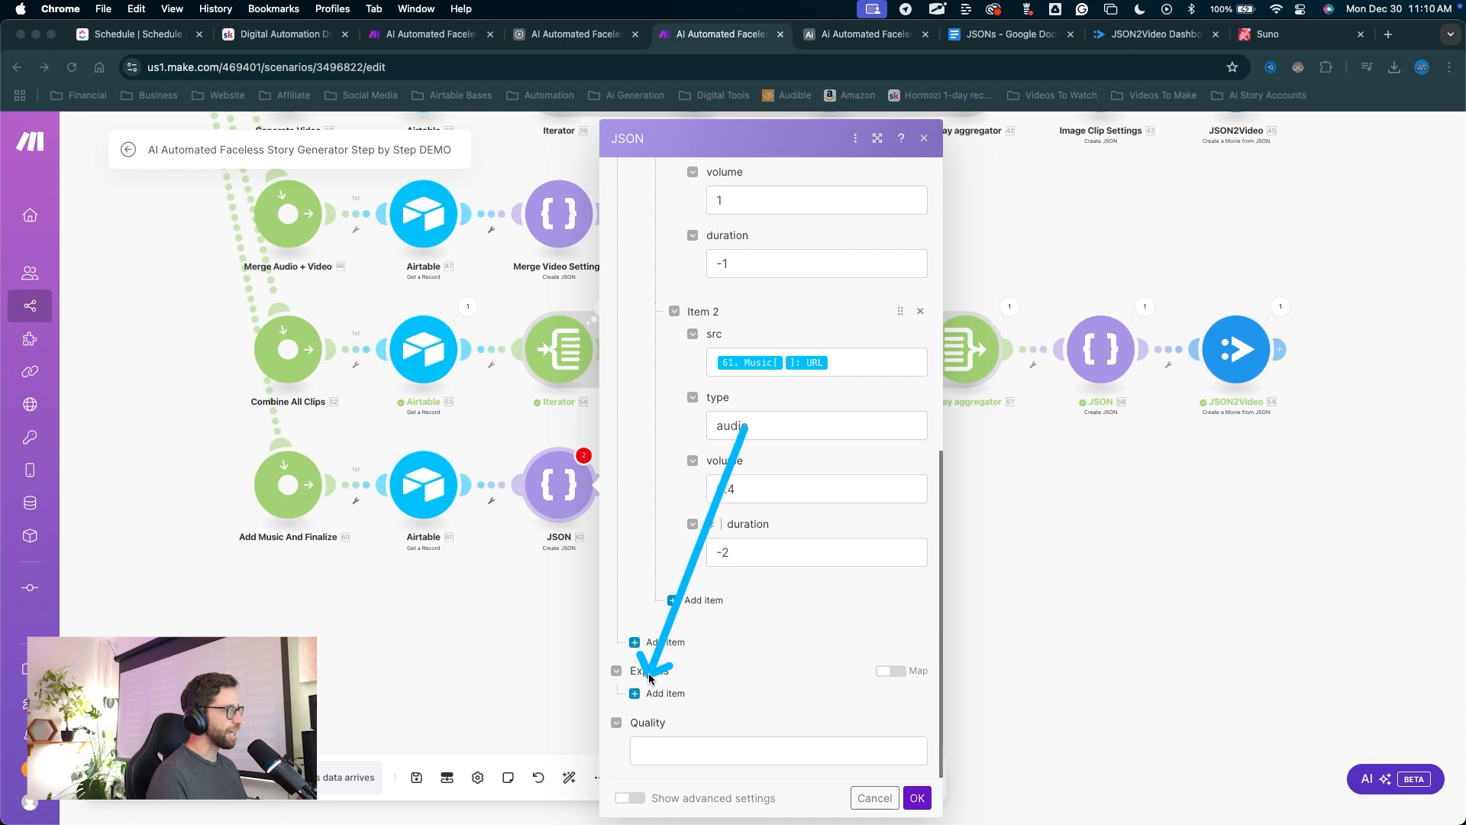
# Add an export with a webhook destination whose Content-Type is application/json.
pyautogui.click(665, 692)
pyautogui.hotkey('ctrl', 'a')
pyautogui.moveTo(767, 545); pyautogui.dragTo(751, 569)
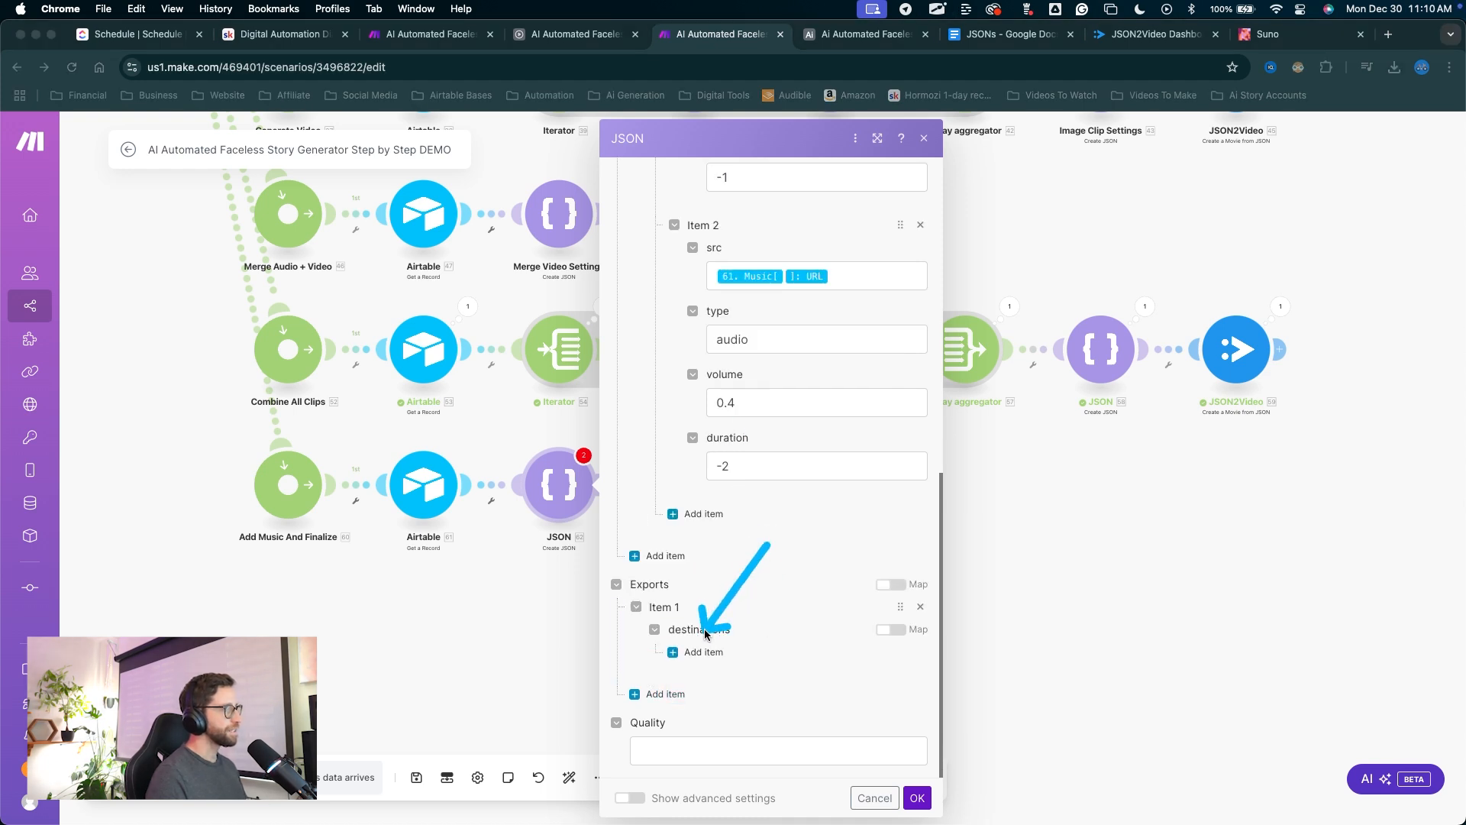
pyautogui.click(709, 652)
pyautogui.click(742, 470)
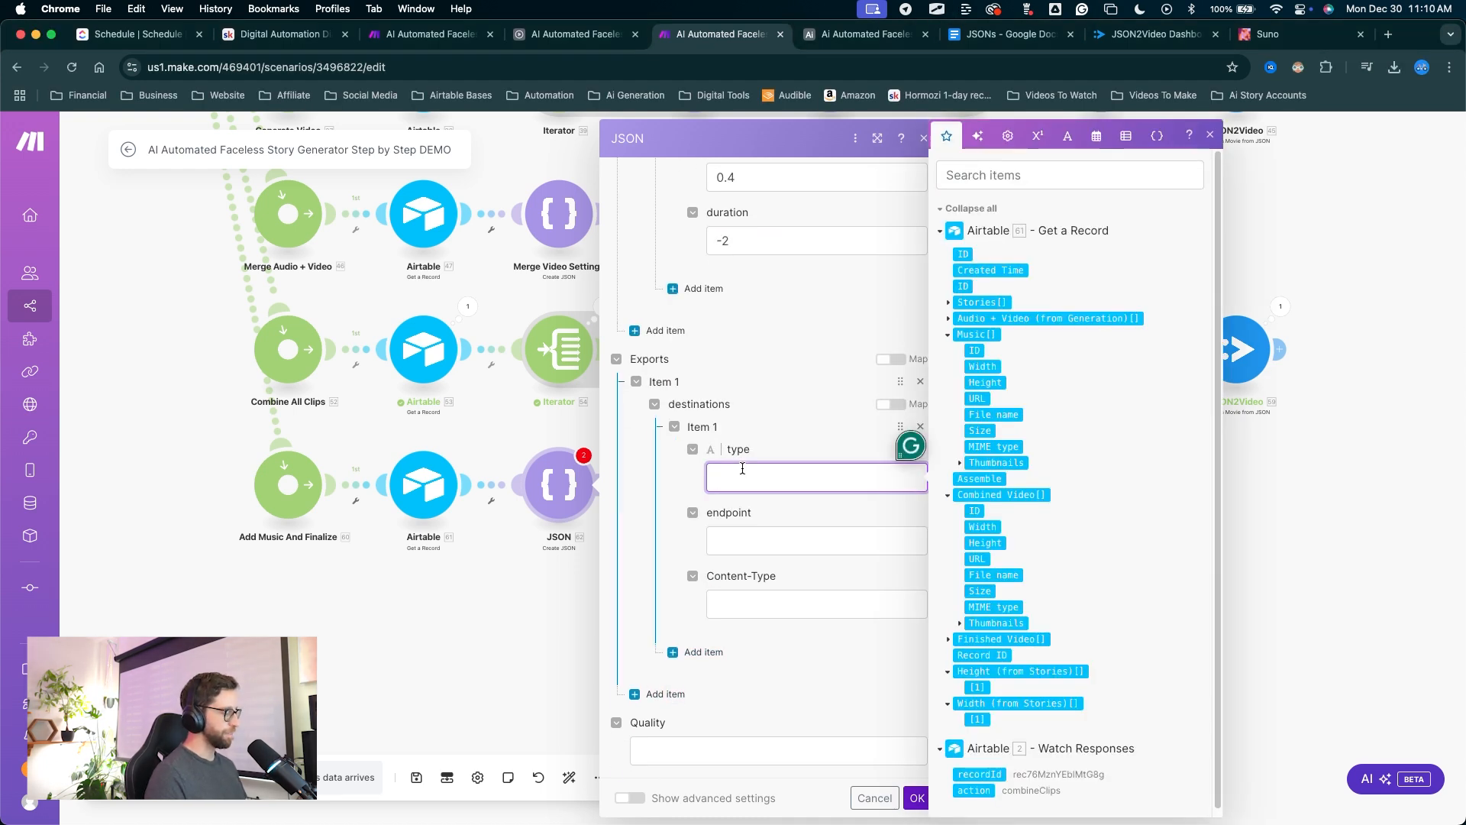
pyautogui.write('webhook')
pyautogui.hotkey('ctrl', 'a')
pyautogui.moveTo(760, 368); pyautogui.dragTo(746, 433)
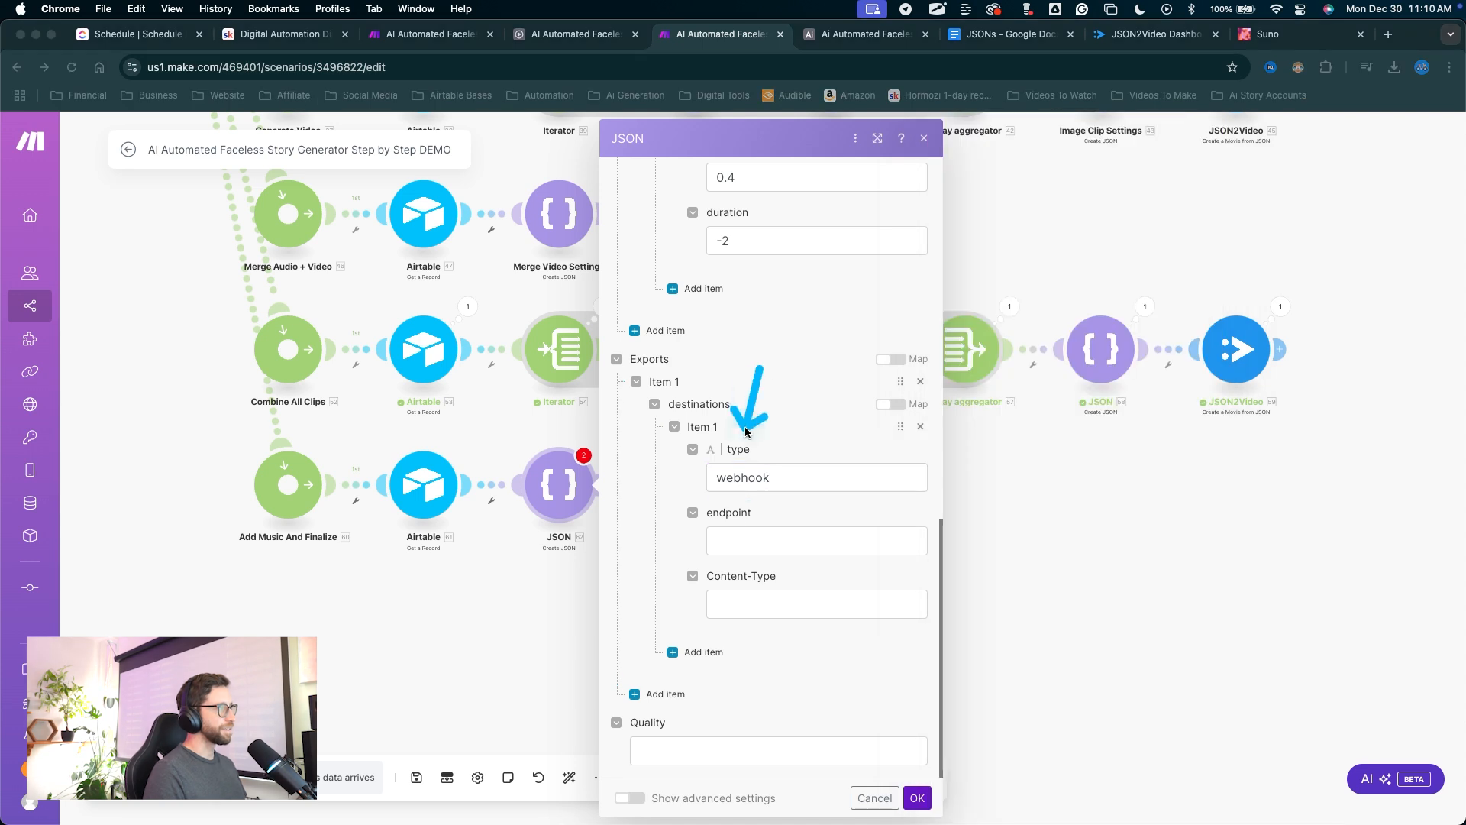
pyautogui.moveTo(727, 533)
pyautogui.mouseDown()
pyautogui.moveTo(771, 548)
pyautogui.moveTo(747, 599)
pyautogui.mouseUp()
pyautogui.click(746, 603)
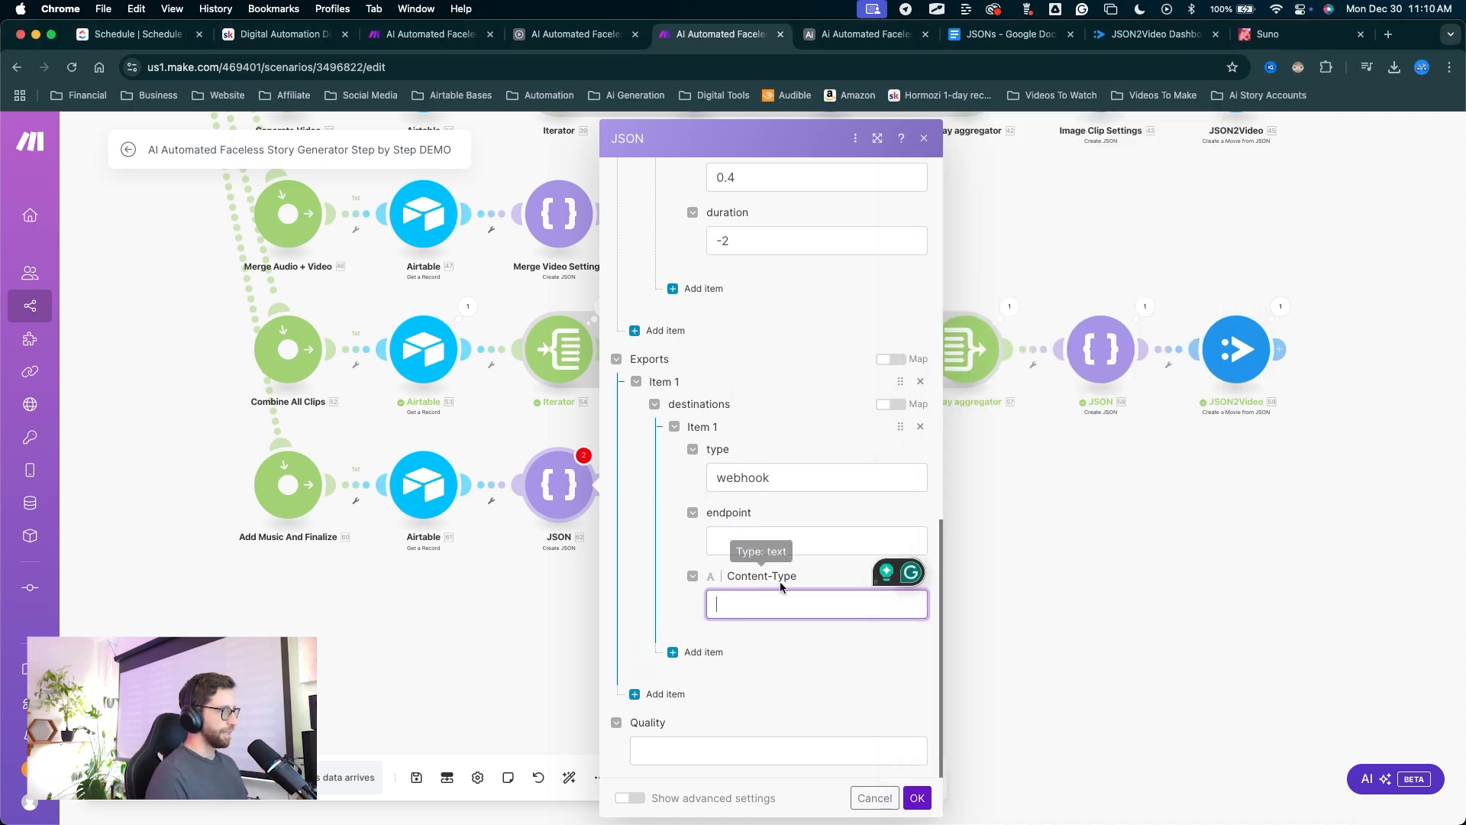
pyautogui.write('application/json')
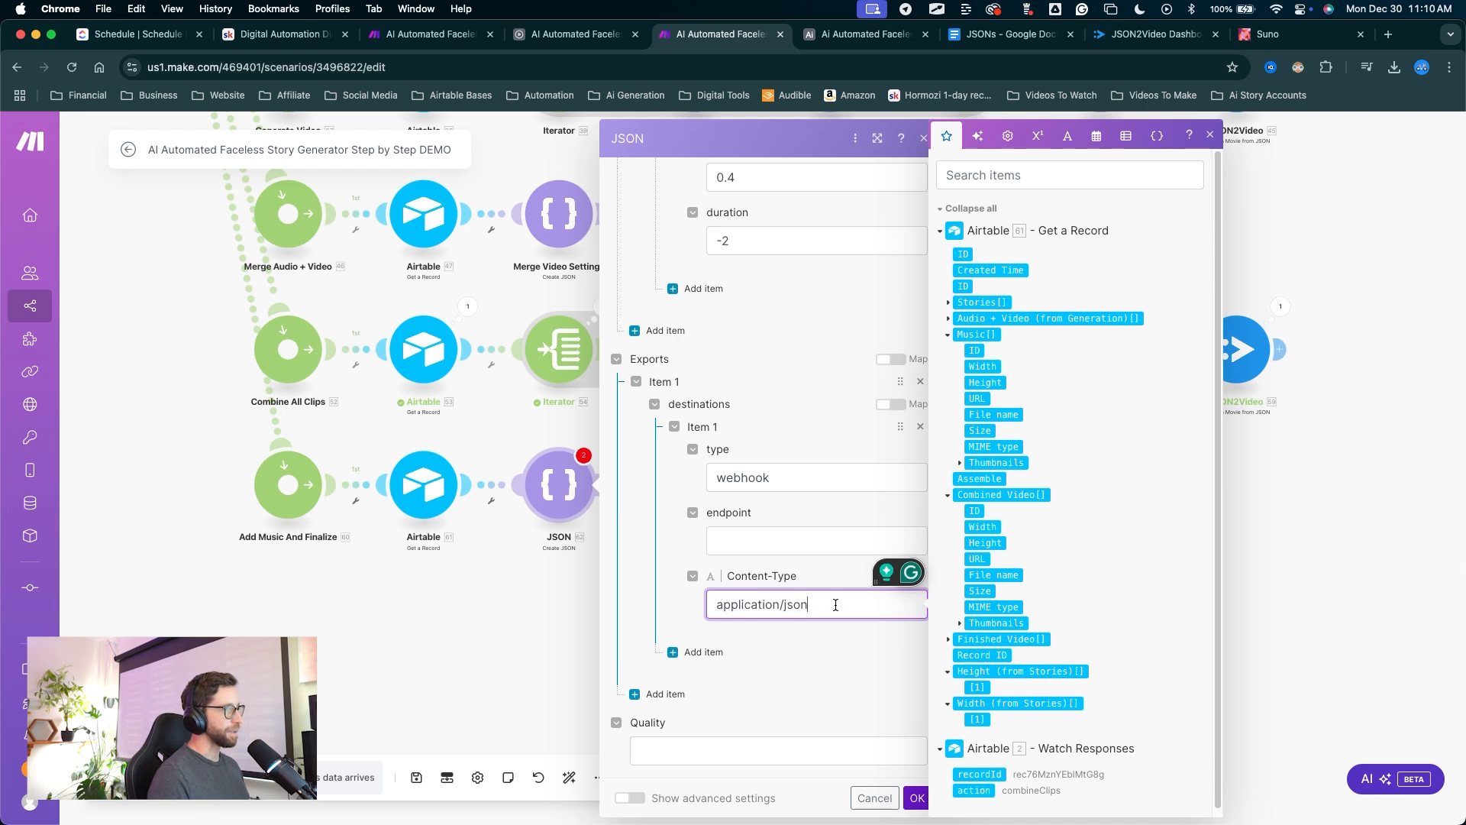
pyautogui.hotkey('ctrl', 'a')
pyautogui.moveTo(725, 674); pyautogui.dragTo(657, 743)
pyautogui.press('Escape')
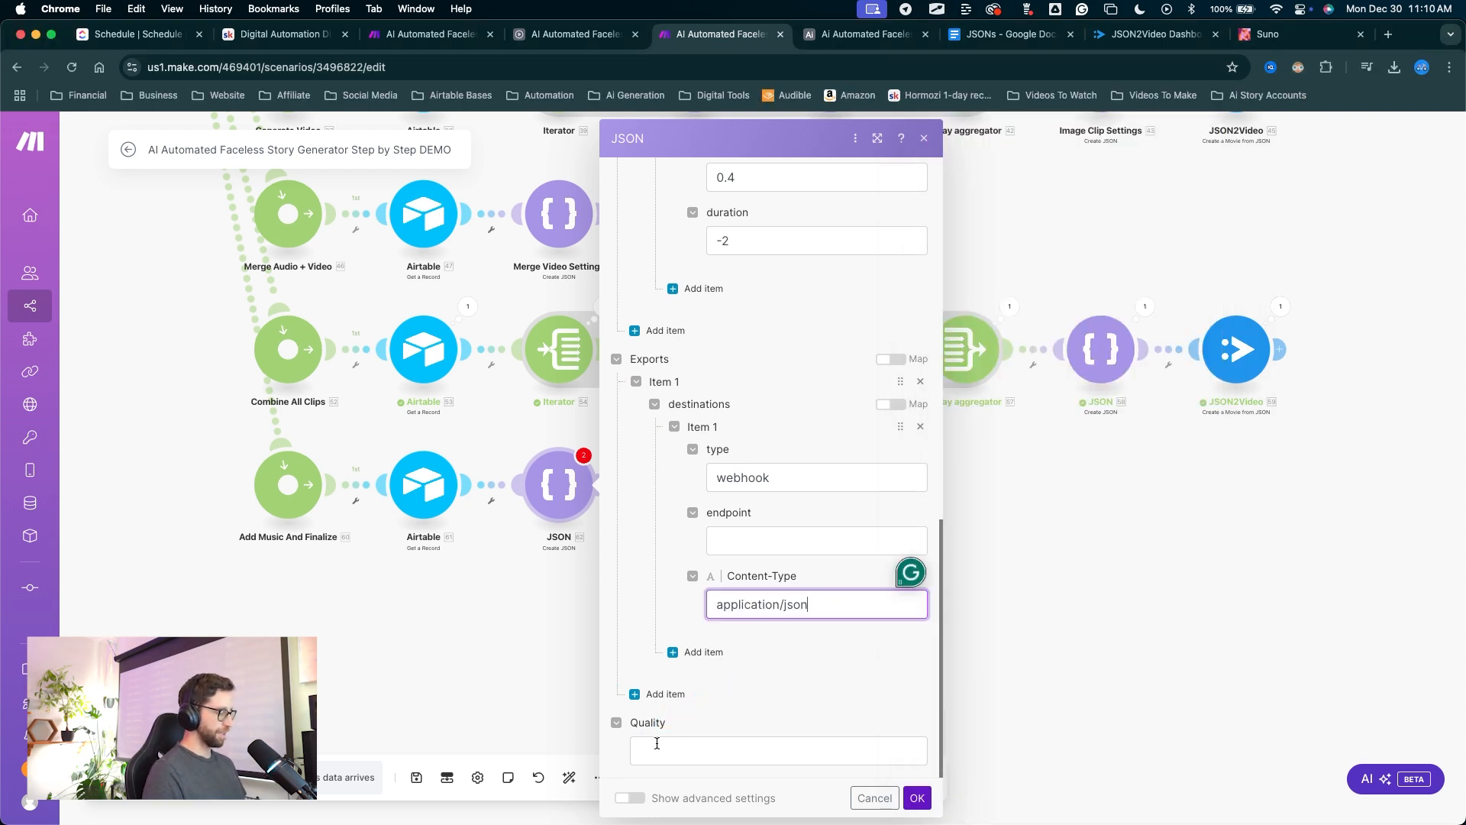
# Set the video output quality to high.
pyautogui.click(657, 742)
pyautogui.write('high')
pyautogui.click(767, 605)
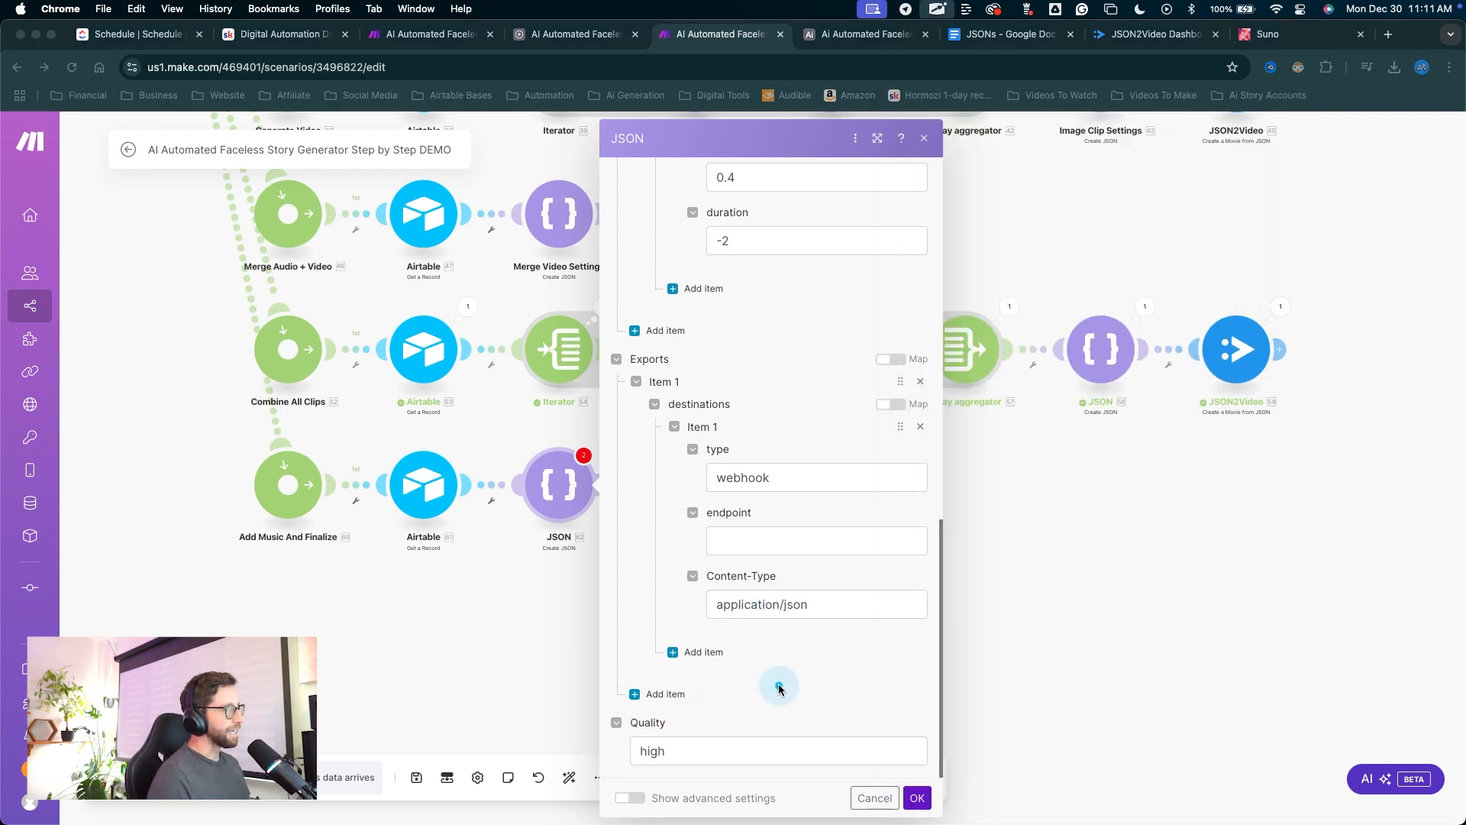
pyautogui.moveTo(777, 685)
pyautogui.mouseDown()
pyautogui.moveTo(735, 552)
pyautogui.moveTo(780, 561)
pyautogui.mouseUp()
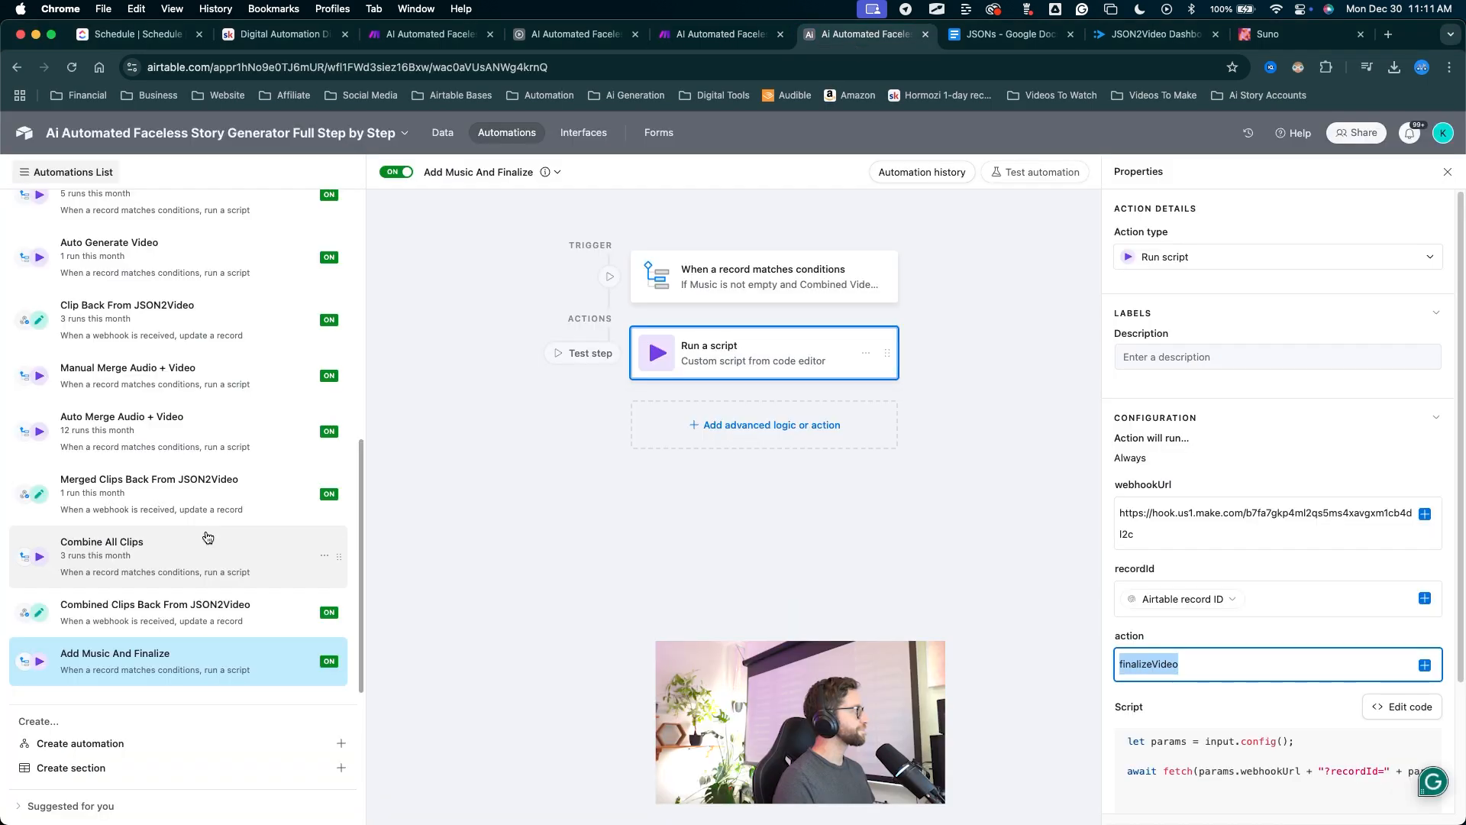
pyautogui.click(867, 34)
pyautogui.moveTo(434, 404)
pyautogui.mouseDown()
pyautogui.moveTo(164, 604)
pyautogui.moveTo(68, 604)
pyautogui.moveTo(149, 605)
pyautogui.mouseUp()
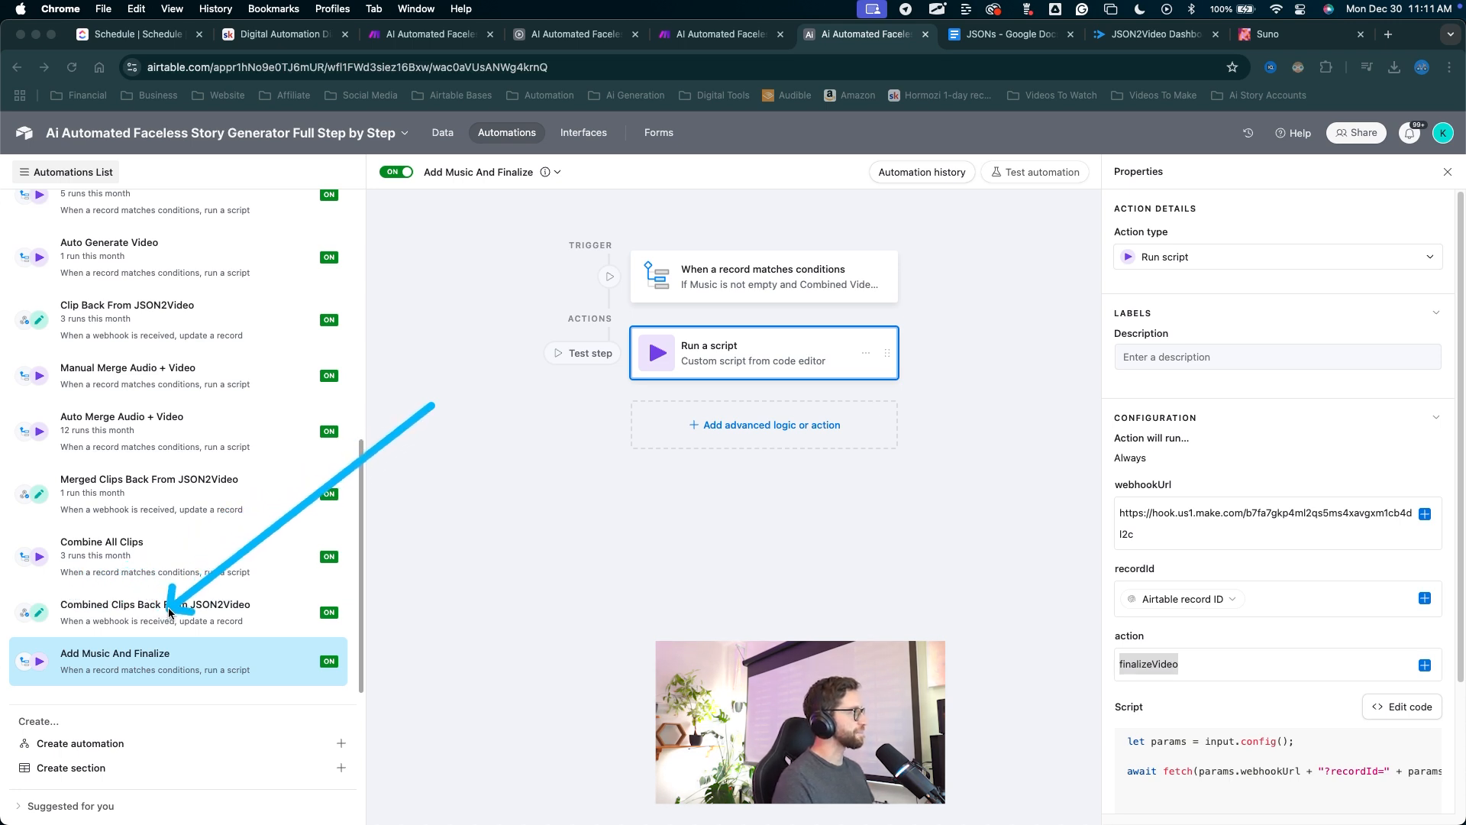
# Duplicate Combined Clips Back From JSON2Video below Add Music And Finalize, renaming it Final Video Back From JSON2Video.
pyautogui.rightClick(151, 625)
pyautogui.click(201, 674)
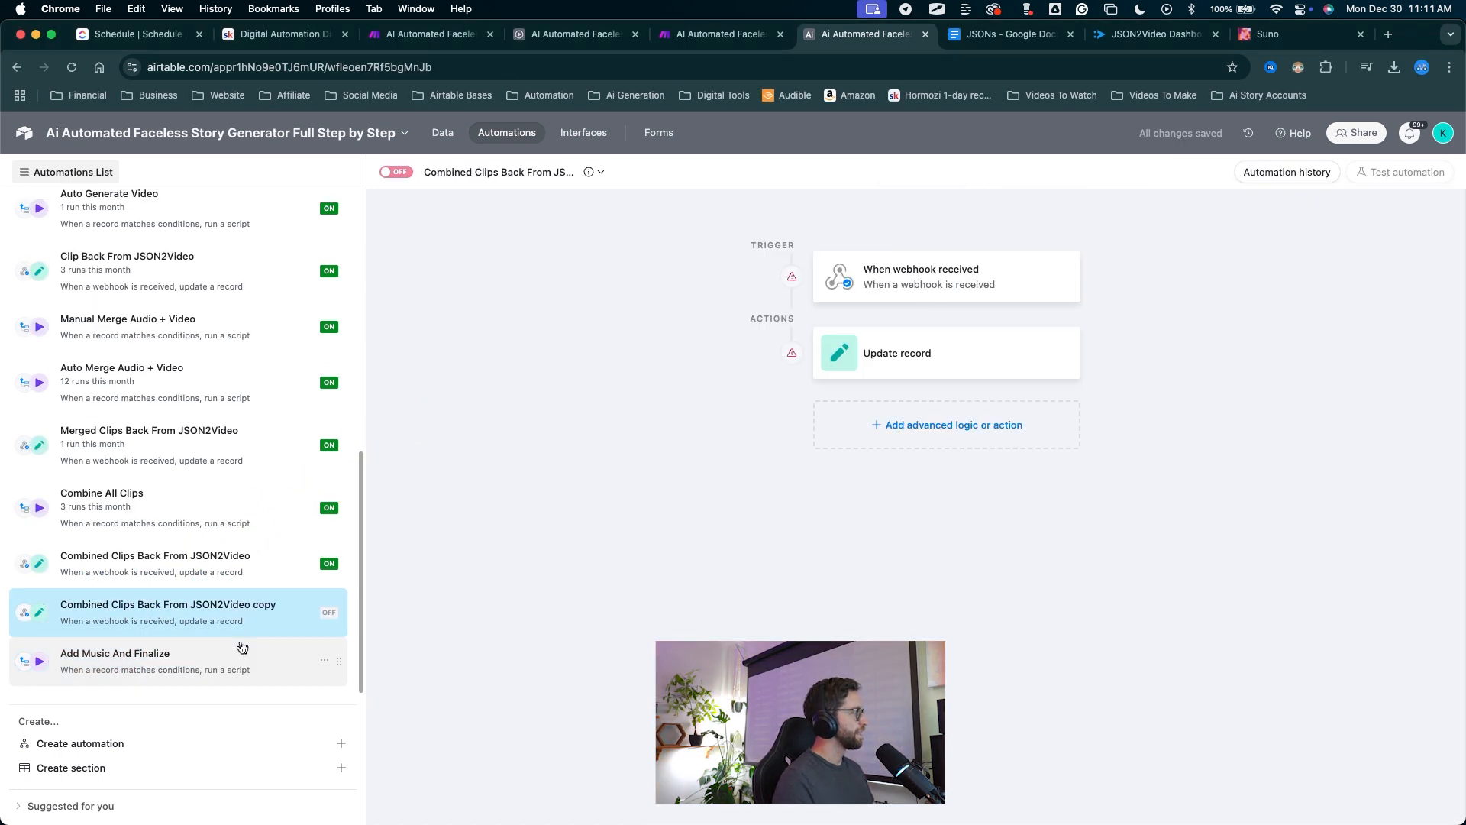
pyautogui.moveTo(340, 614); pyautogui.dragTo(333, 666)
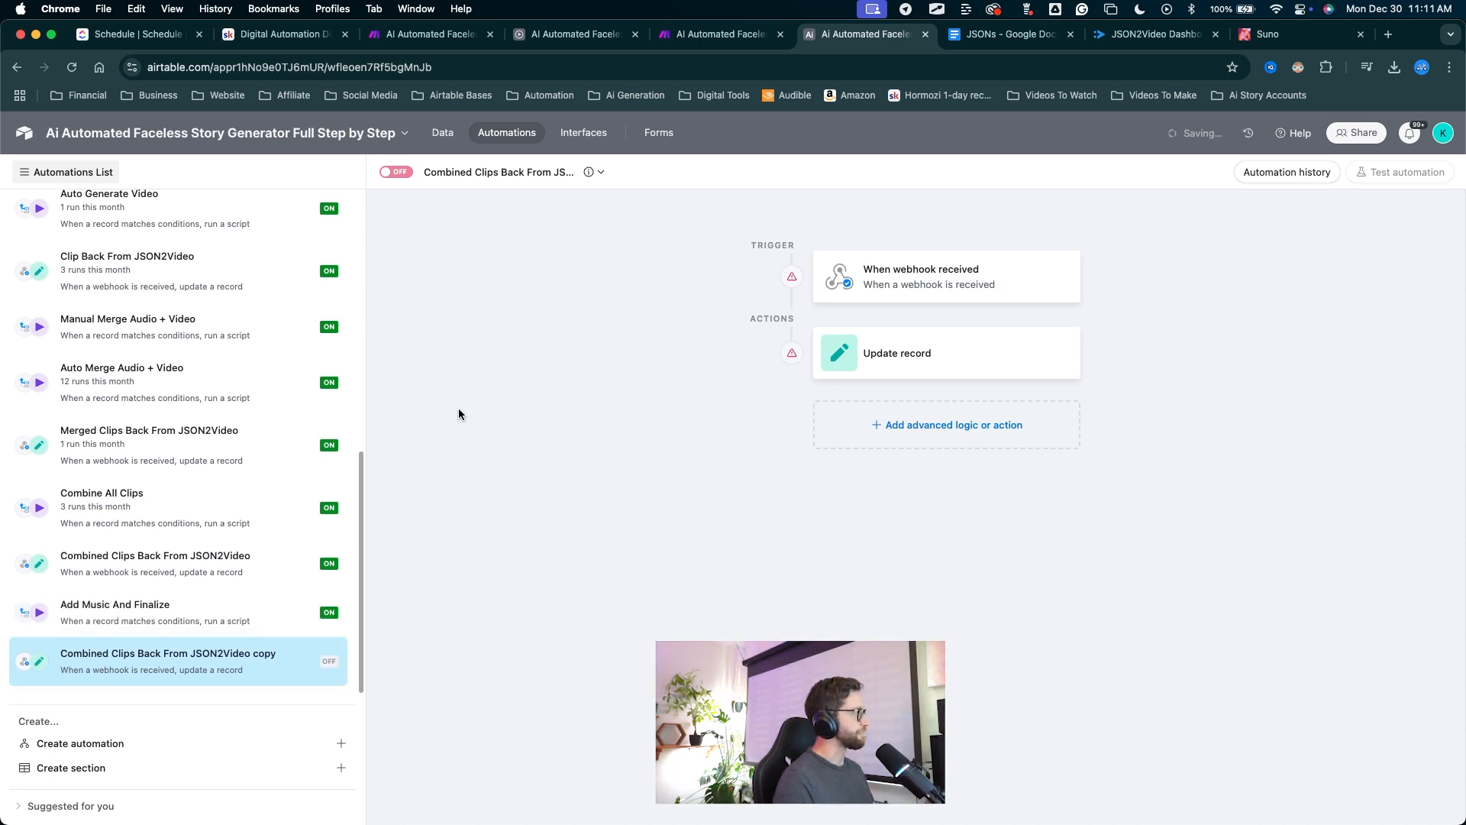
pyautogui.moveTo(471, 371)
pyautogui.mouseDown()
pyautogui.moveTo(465, 248)
pyautogui.moveTo(481, 176)
pyautogui.mouseUp()
pyautogui.write('Final Vi')
pyautogui.write('deo')
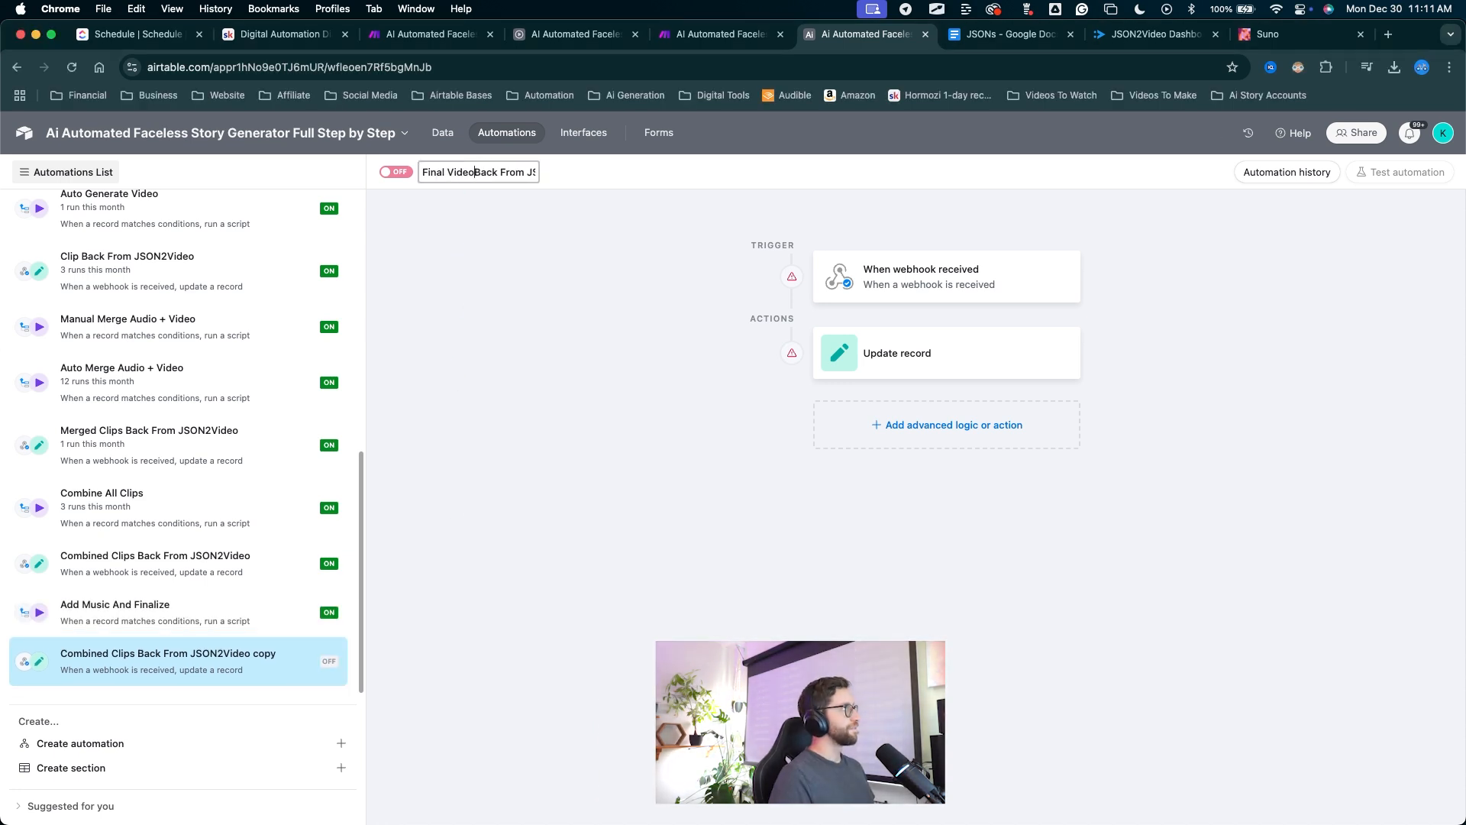
pyautogui.moveTo(588, 380)
pyautogui.mouseDown()
pyautogui.moveTo(828, 269)
pyautogui.moveTo(909, 275)
pyautogui.mouseUp()
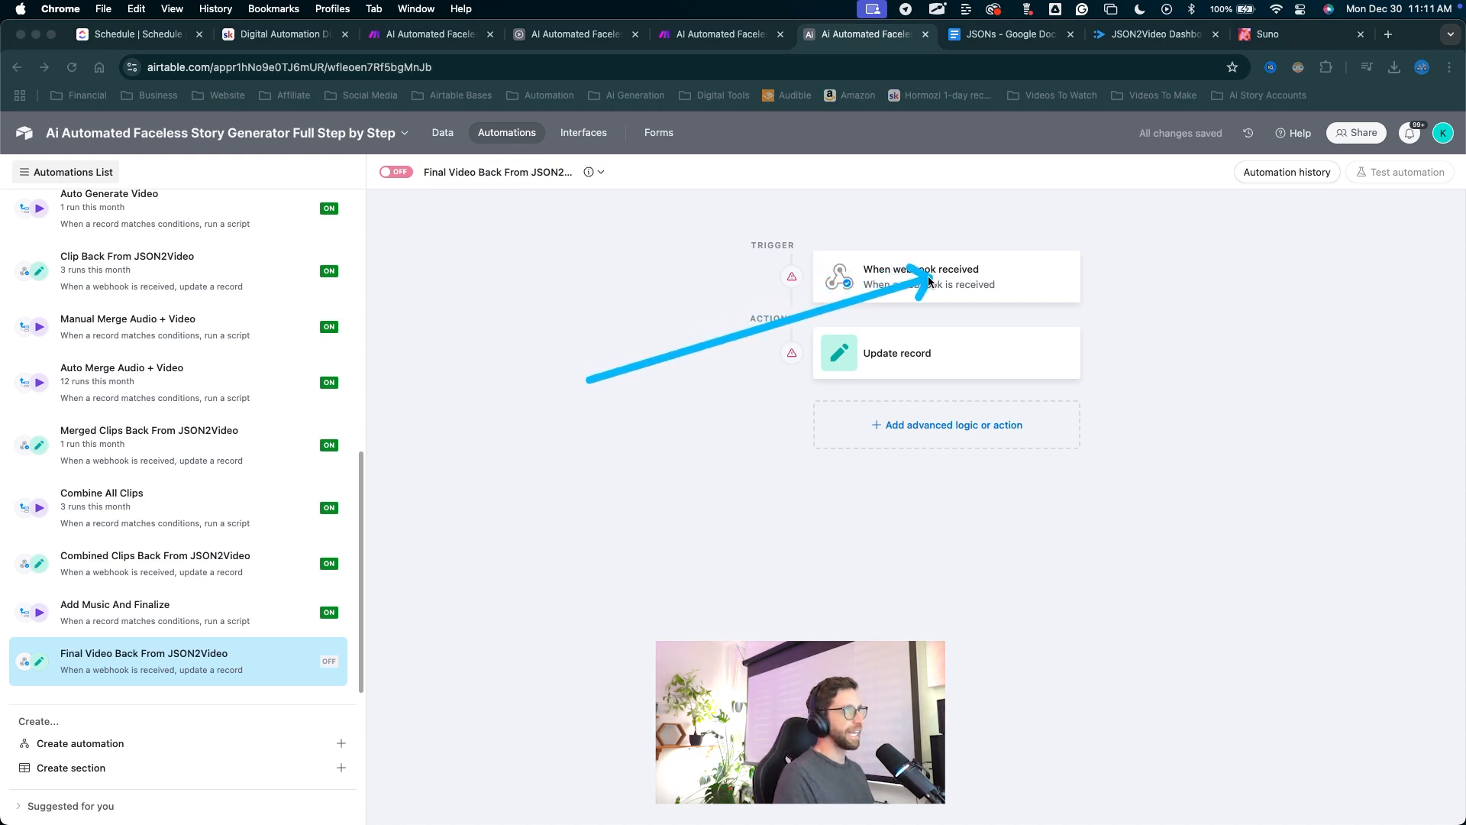
# Copy the webhook URL from the new automation's trigger.
pyautogui.doubleClick(910, 281)
pyautogui.moveTo(918, 532)
pyautogui.mouseDown()
pyautogui.moveTo(1044, 439)
pyautogui.moveTo(1265, 365)
pyautogui.moveTo(1355, 362)
pyautogui.mouseUp()
pyautogui.click(1413, 379)
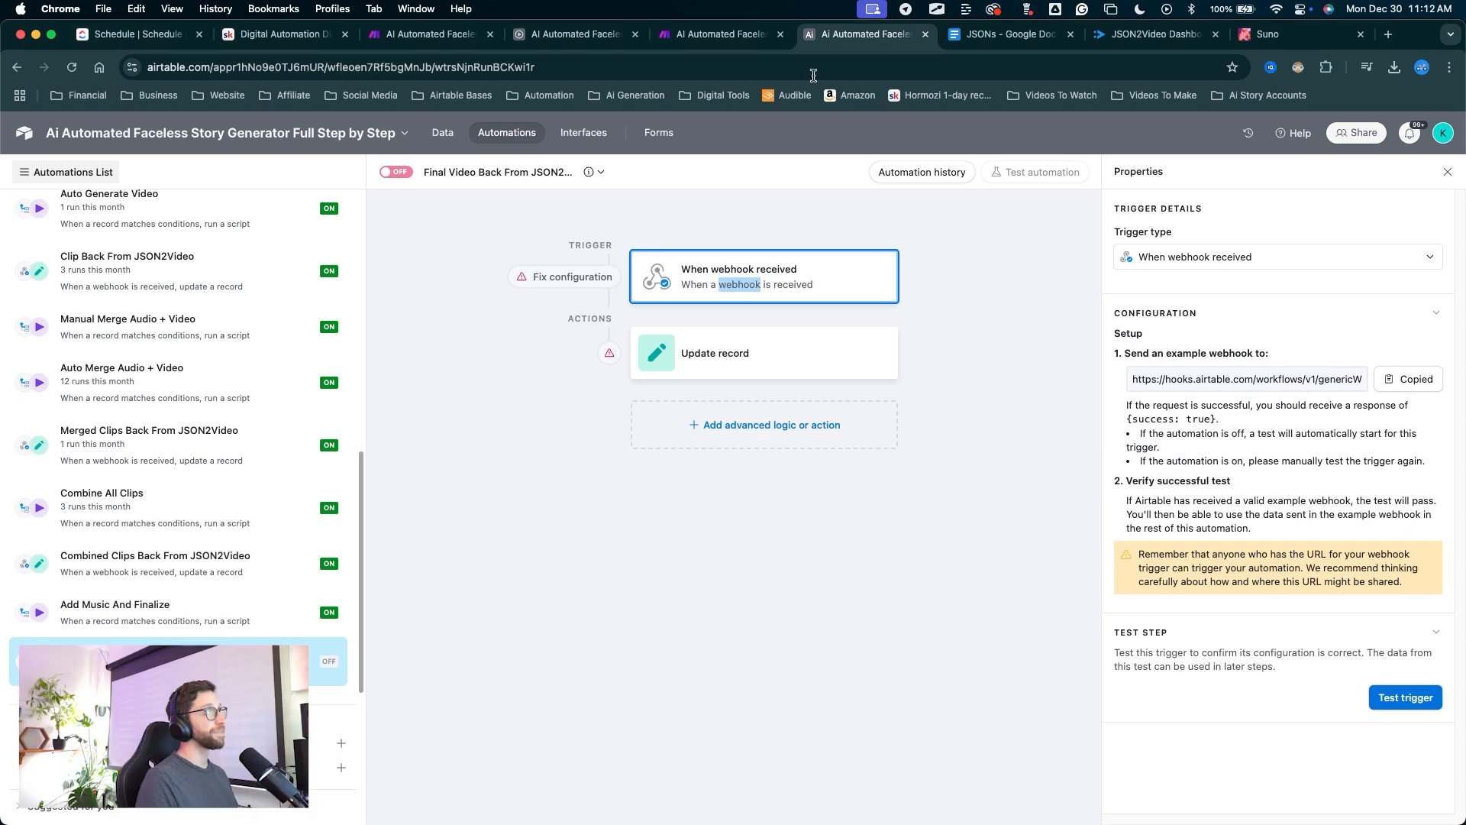
# Paste the Airtable webhook URL as the new JSON module's endpoint and confirm.
pyautogui.click(700, 32)
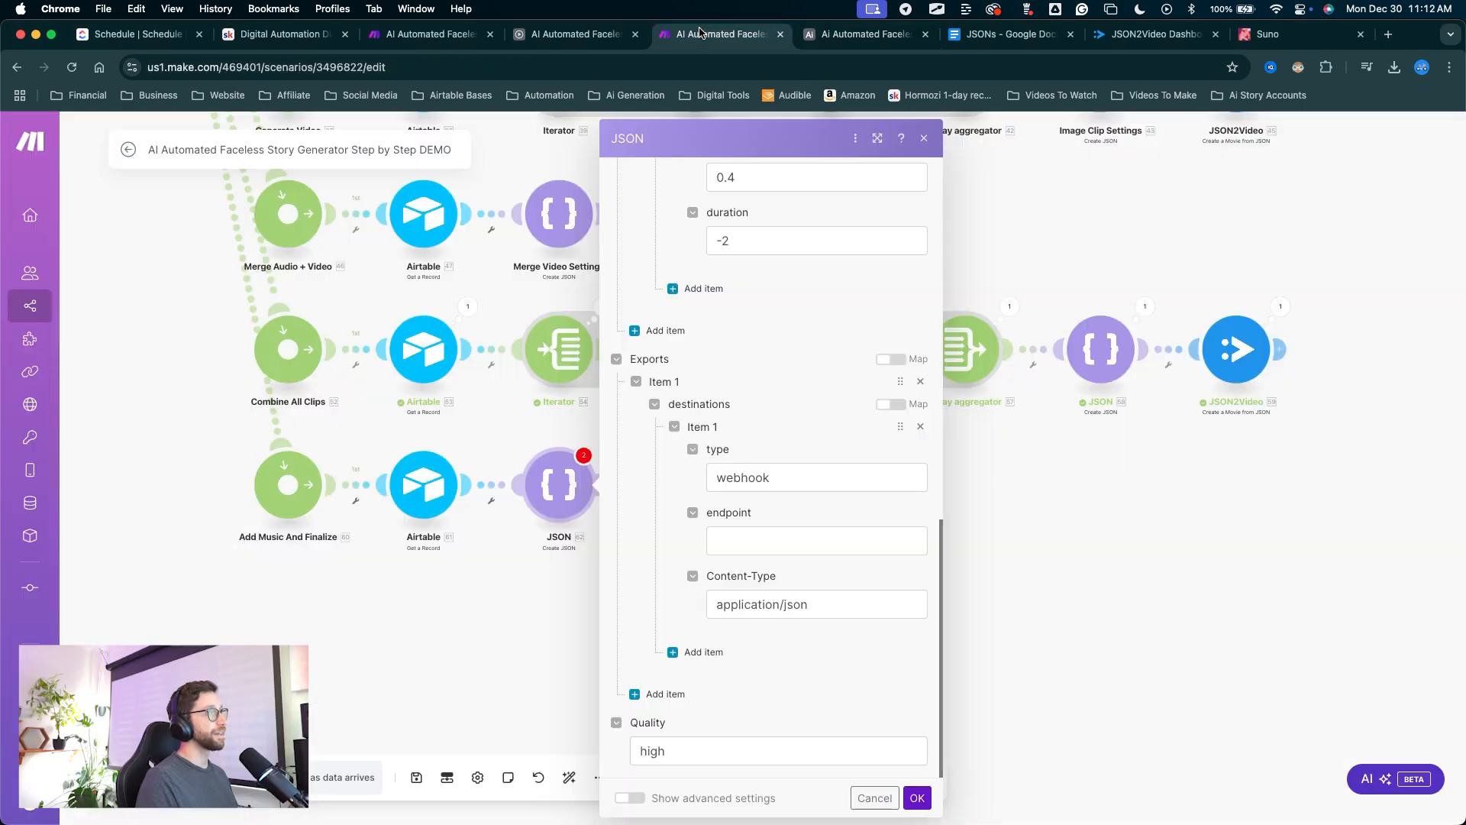
pyautogui.click(794, 538)
pyautogui.press('super+v')
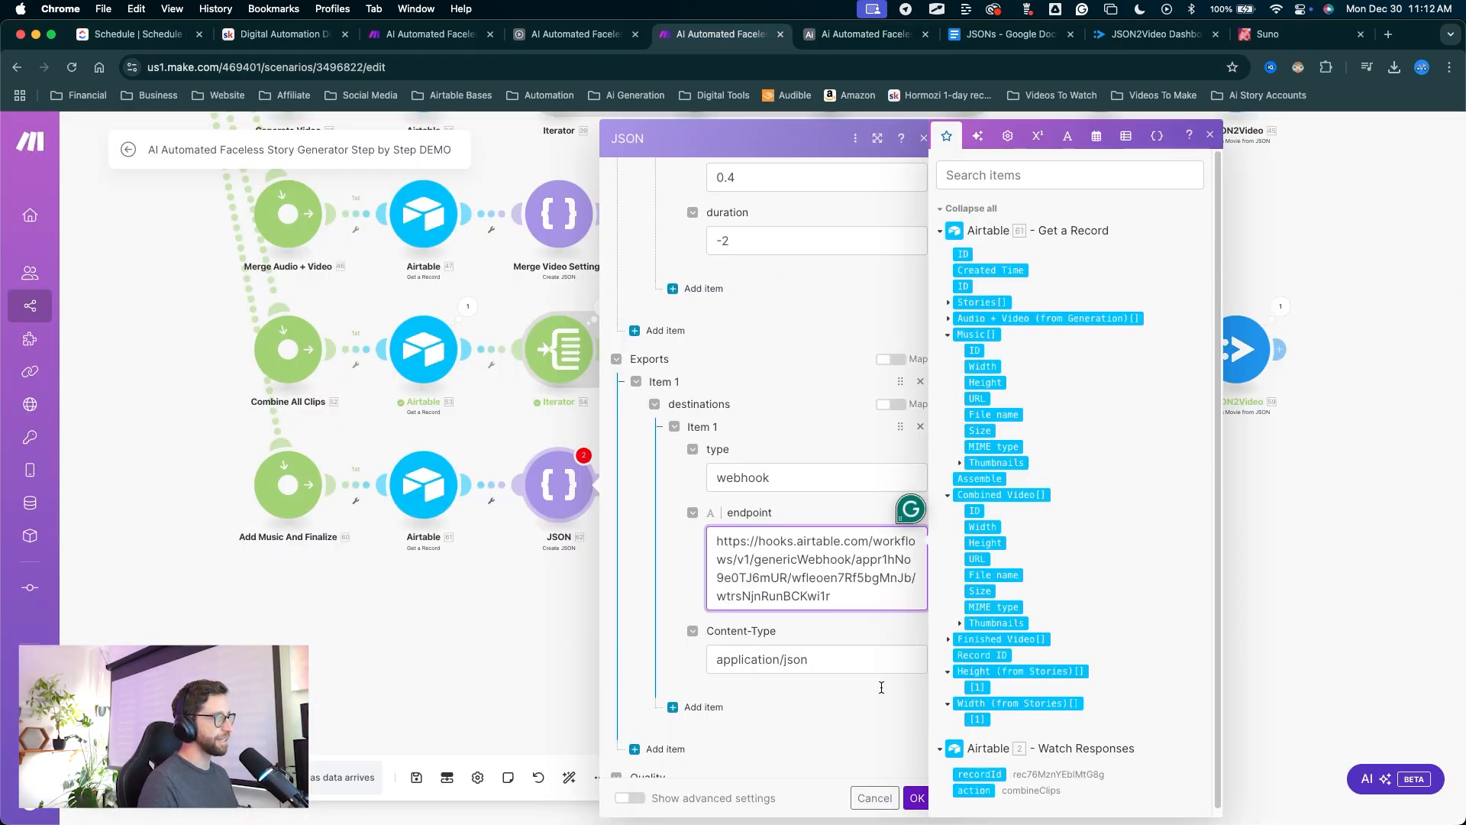
pyautogui.moveTo(867, 641)
pyautogui.mouseDown()
pyautogui.moveTo(907, 722)
pyautogui.moveTo(919, 801)
pyautogui.mouseUp()
pyautogui.click(917, 798)
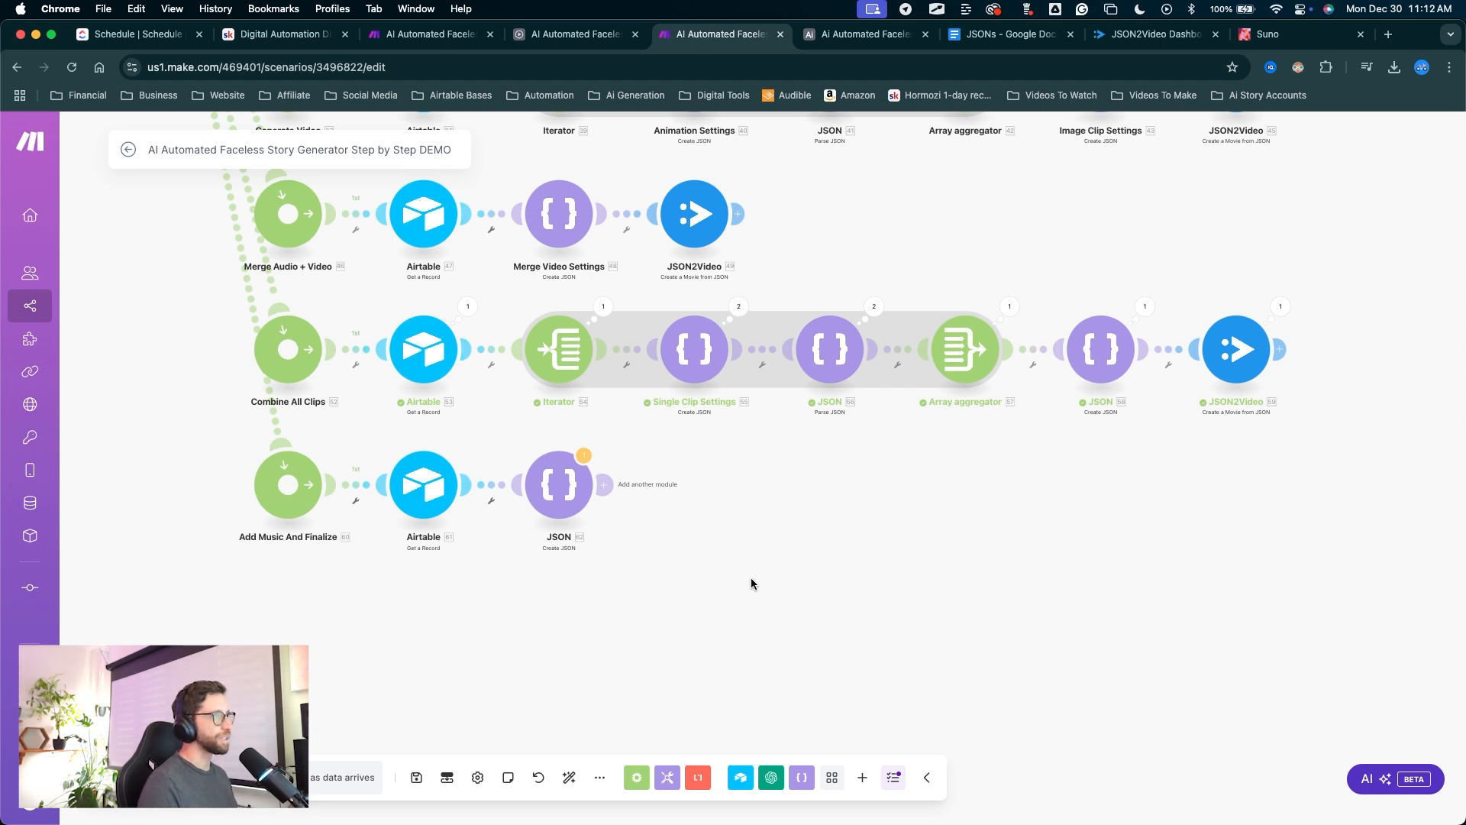
# Rename the new JSON module to Final Video Settings.
pyautogui.moveTo(761, 611); pyautogui.dragTo(590, 508)
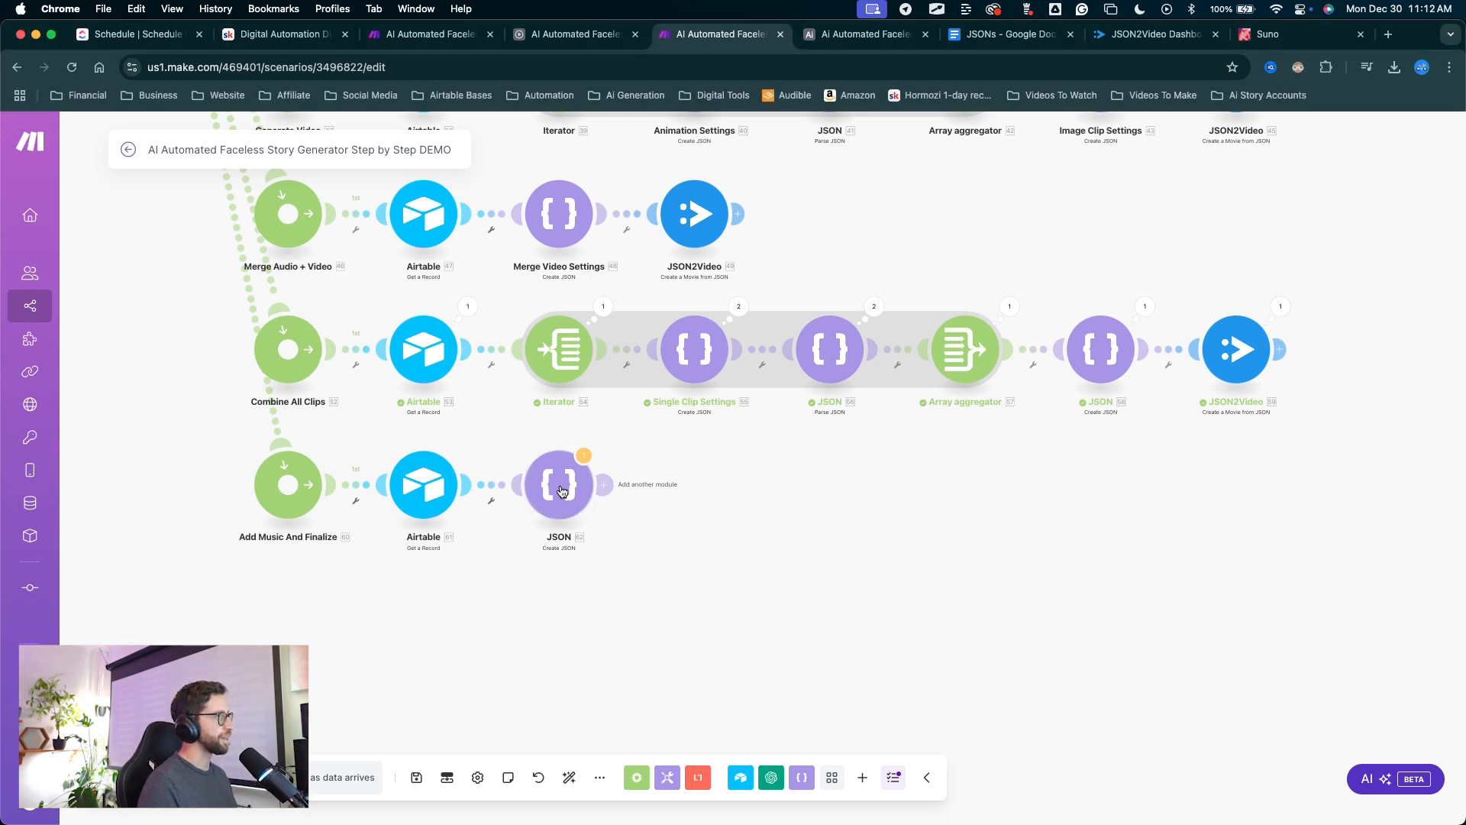
pyautogui.rightClick(565, 488)
pyautogui.click(623, 577)
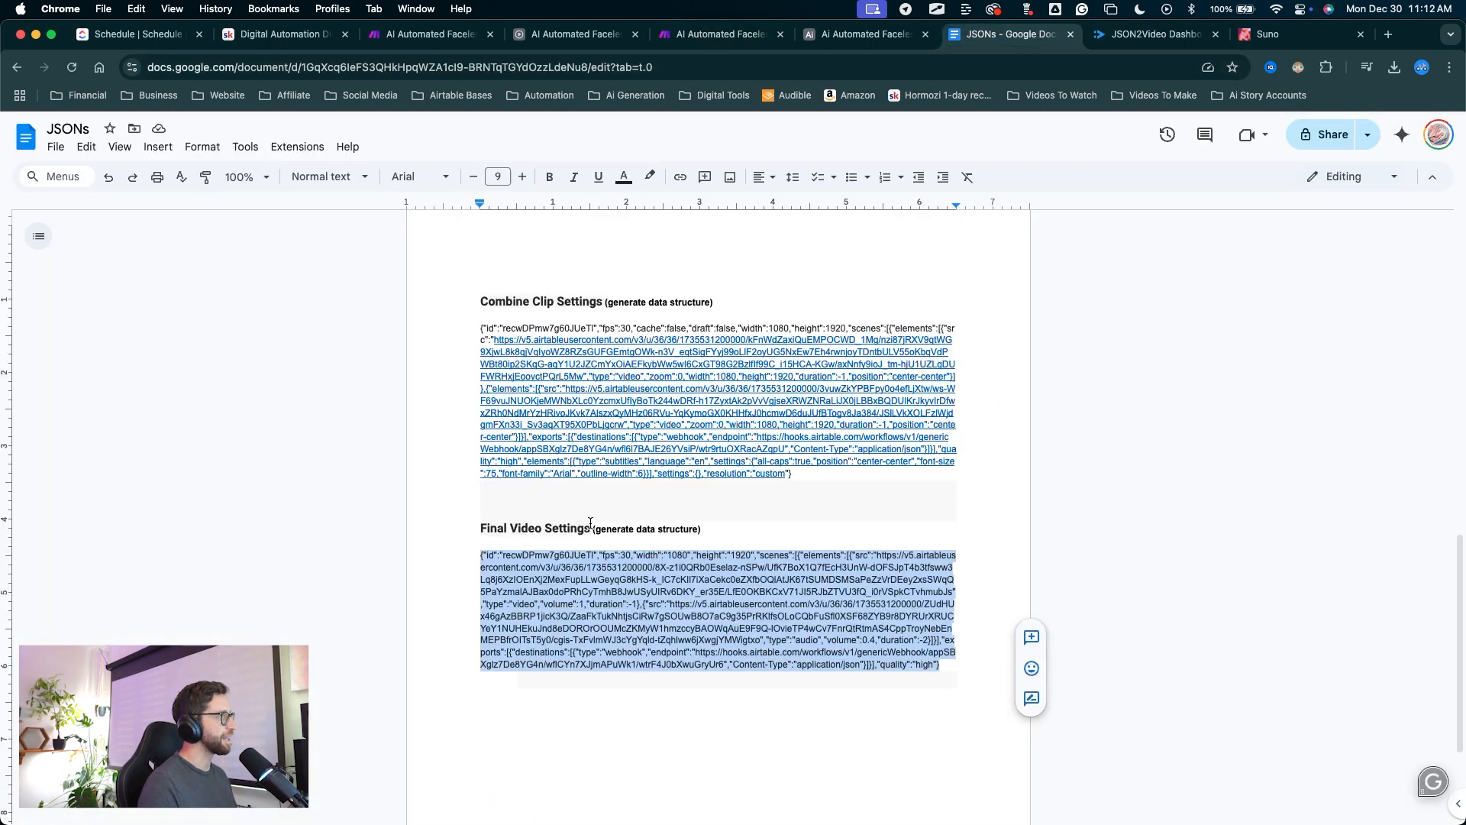
pyautogui.moveTo(591, 526); pyautogui.dragTo(540, 519)
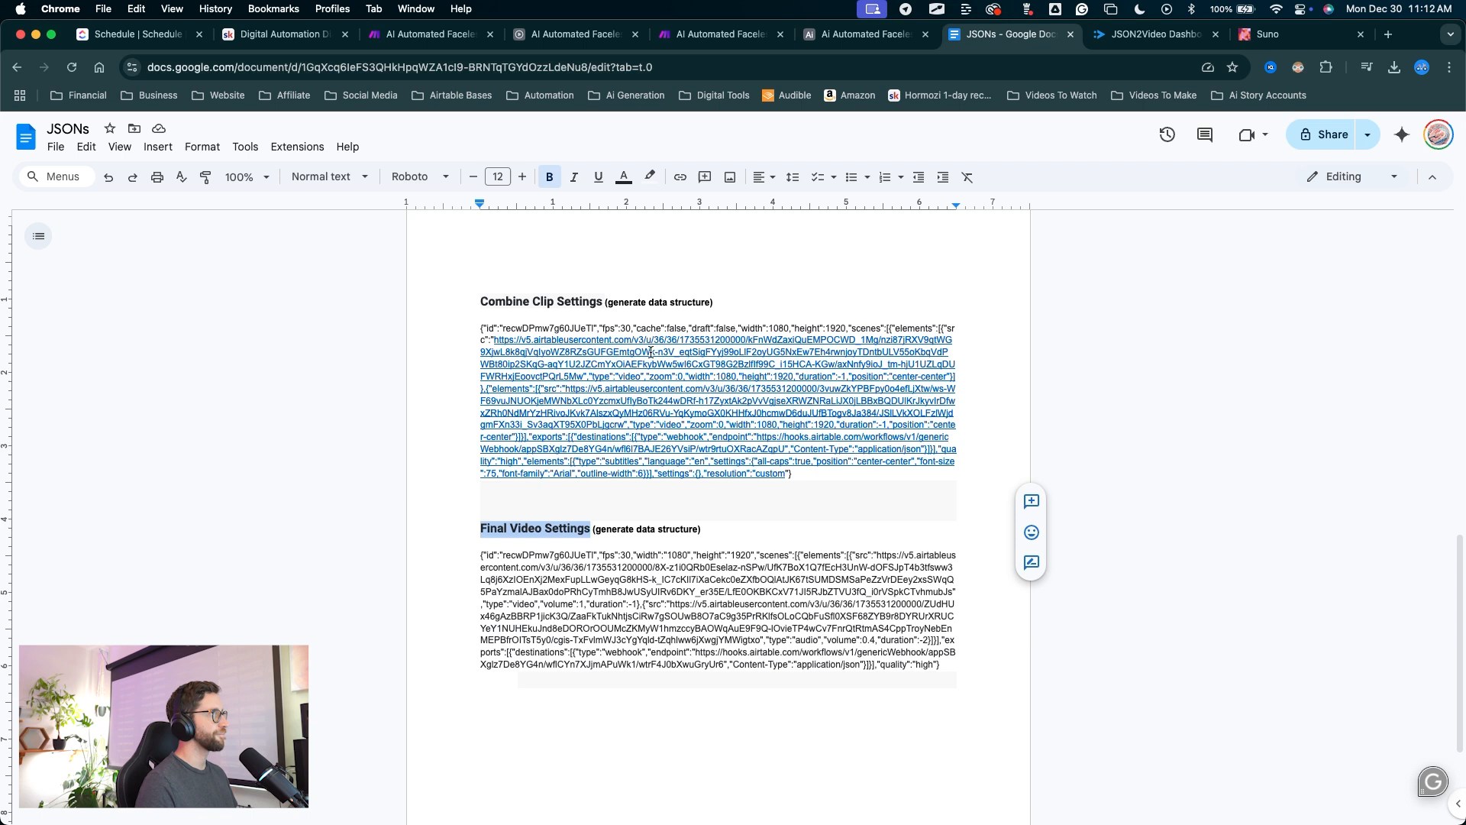
pyautogui.click(768, 34)
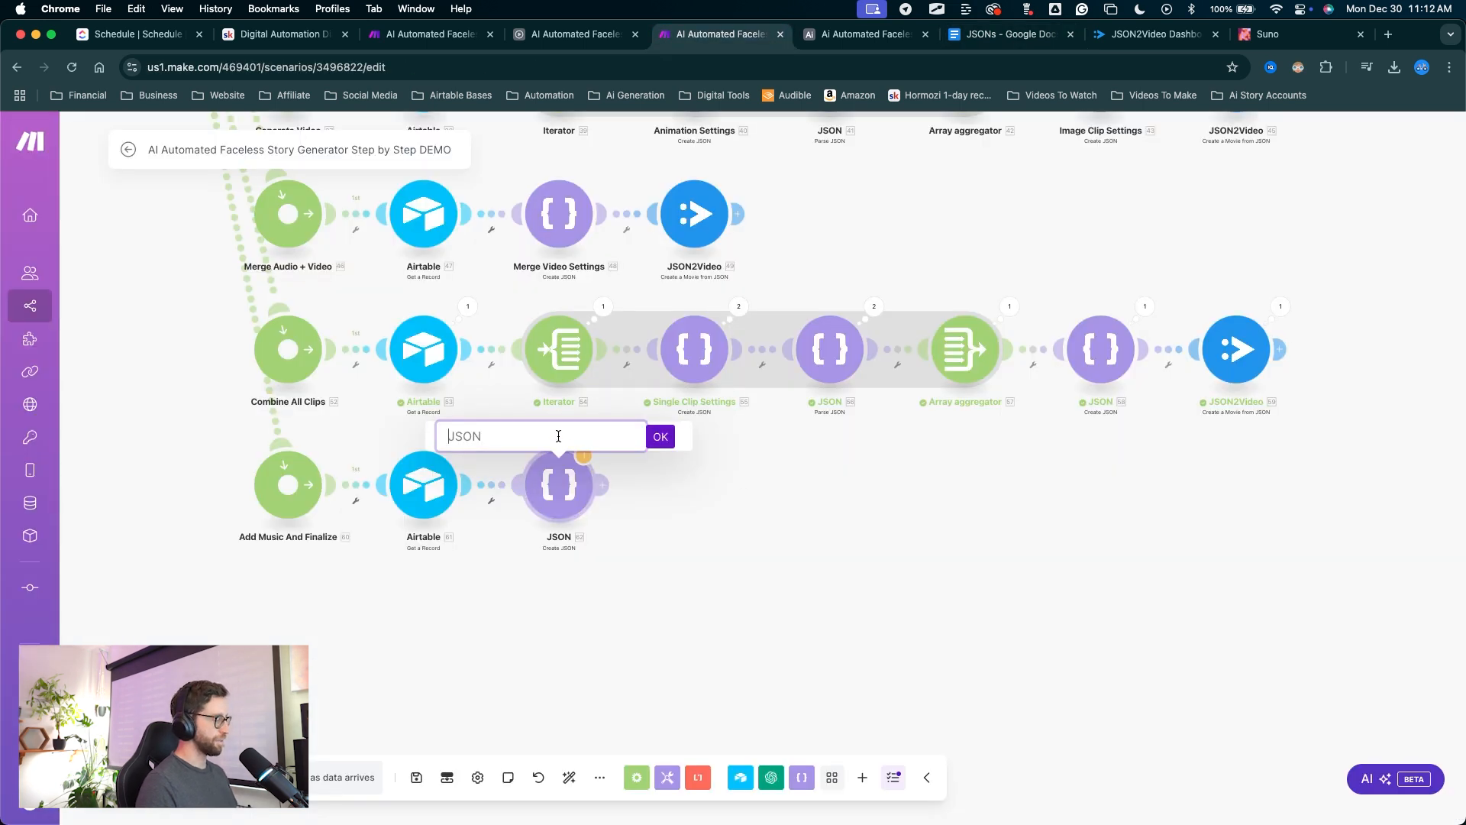
pyautogui.moveTo(701, 608); pyautogui.dragTo(665, 461)
pyautogui.click(657, 438)
# Rename JSON module 58 to Combine Clip Settings.
pyautogui.moveTo(831, 673)
pyautogui.mouseDown()
pyautogui.moveTo(698, 614)
pyautogui.moveTo(1107, 339)
pyautogui.mouseUp()
pyautogui.rightClick(1104, 343)
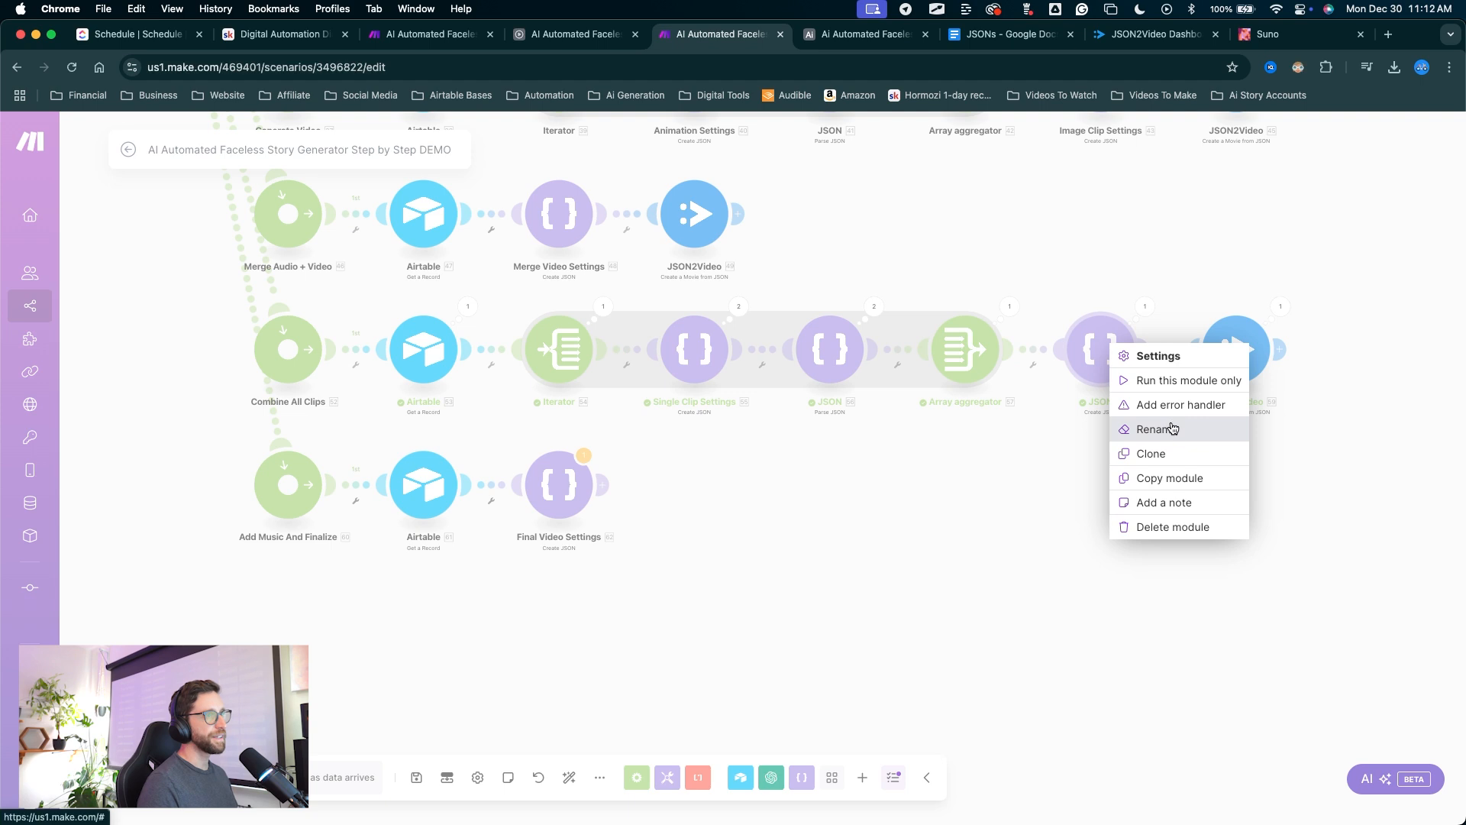
pyautogui.click(1172, 428)
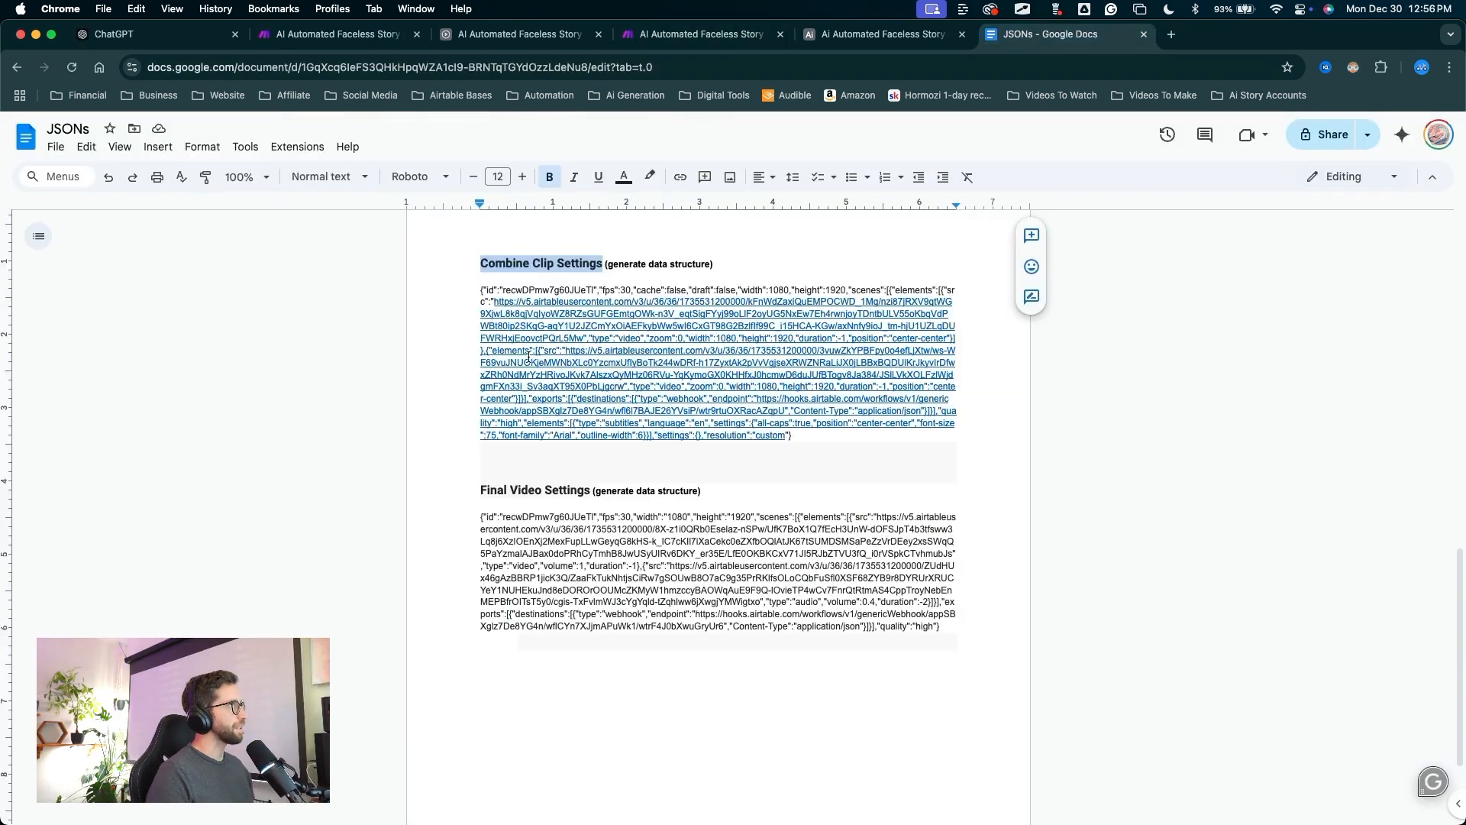
pyautogui.scroll(1, 451, 370)
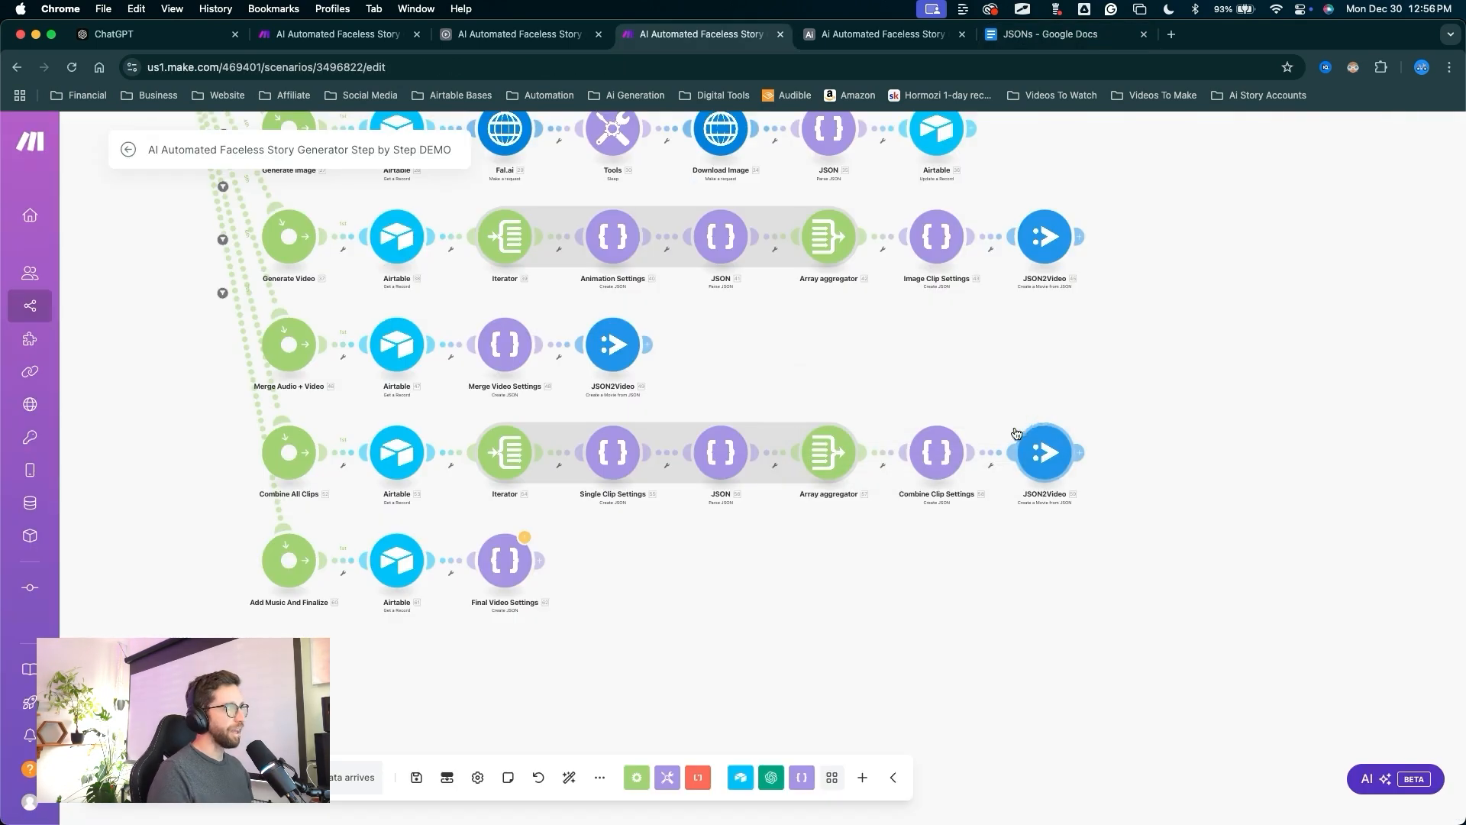
# Add a JSON2Video Create a Movie from JSON module after Final Video Settings.
pyautogui.moveTo(959, 622); pyautogui.dragTo(555, 565)
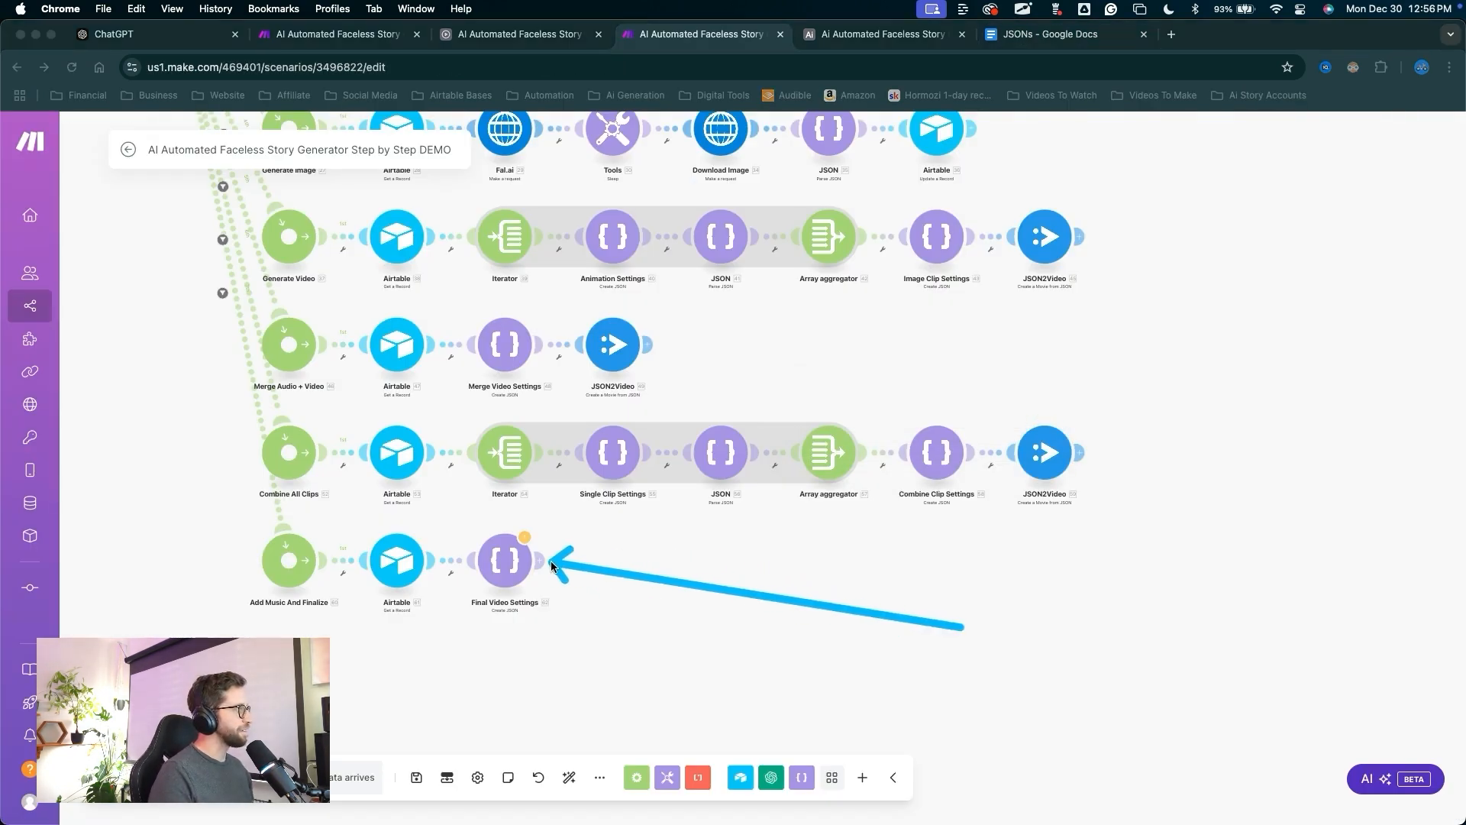
pyautogui.click(547, 563)
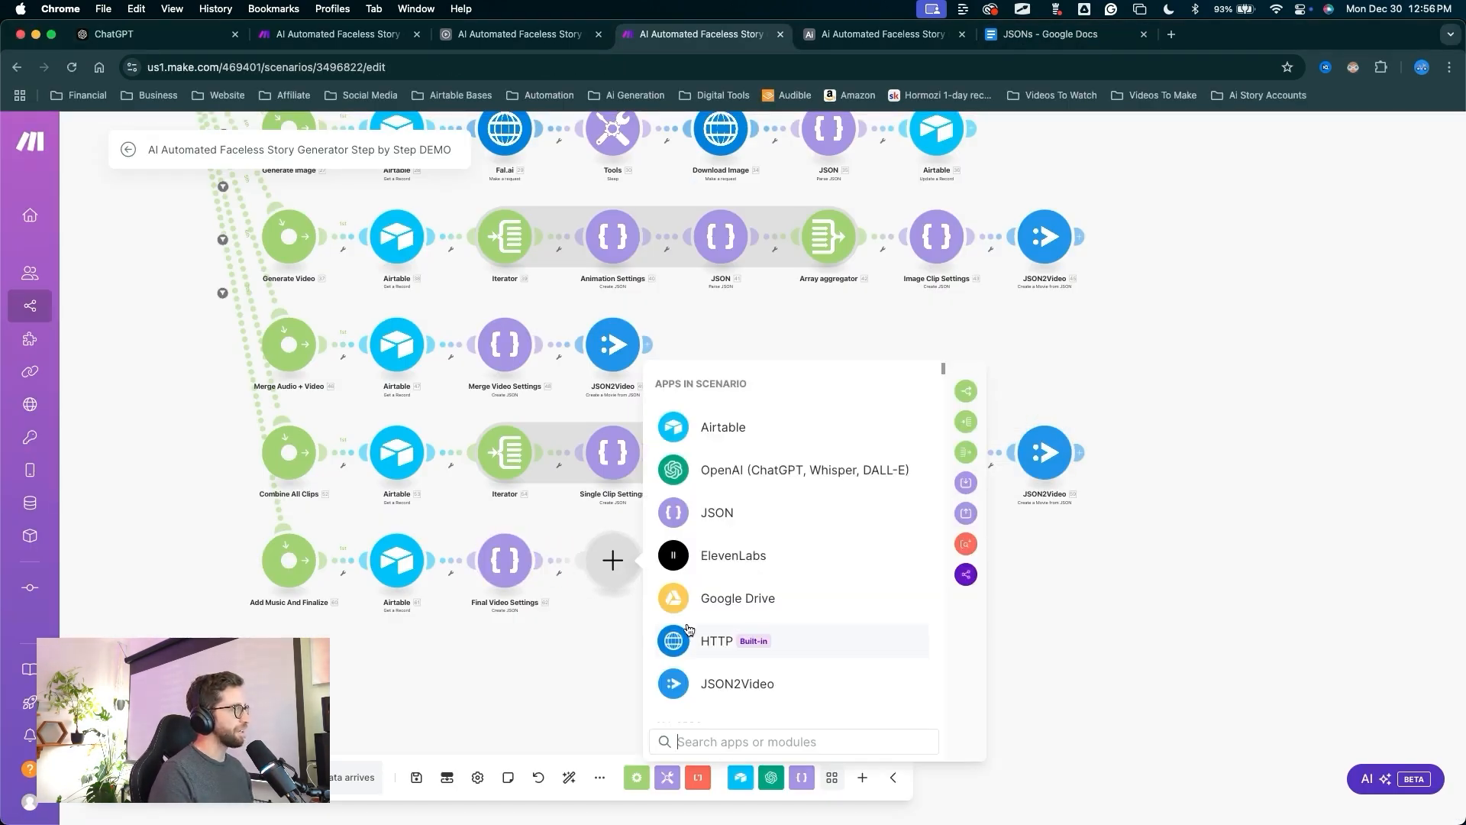
pyautogui.click(703, 682)
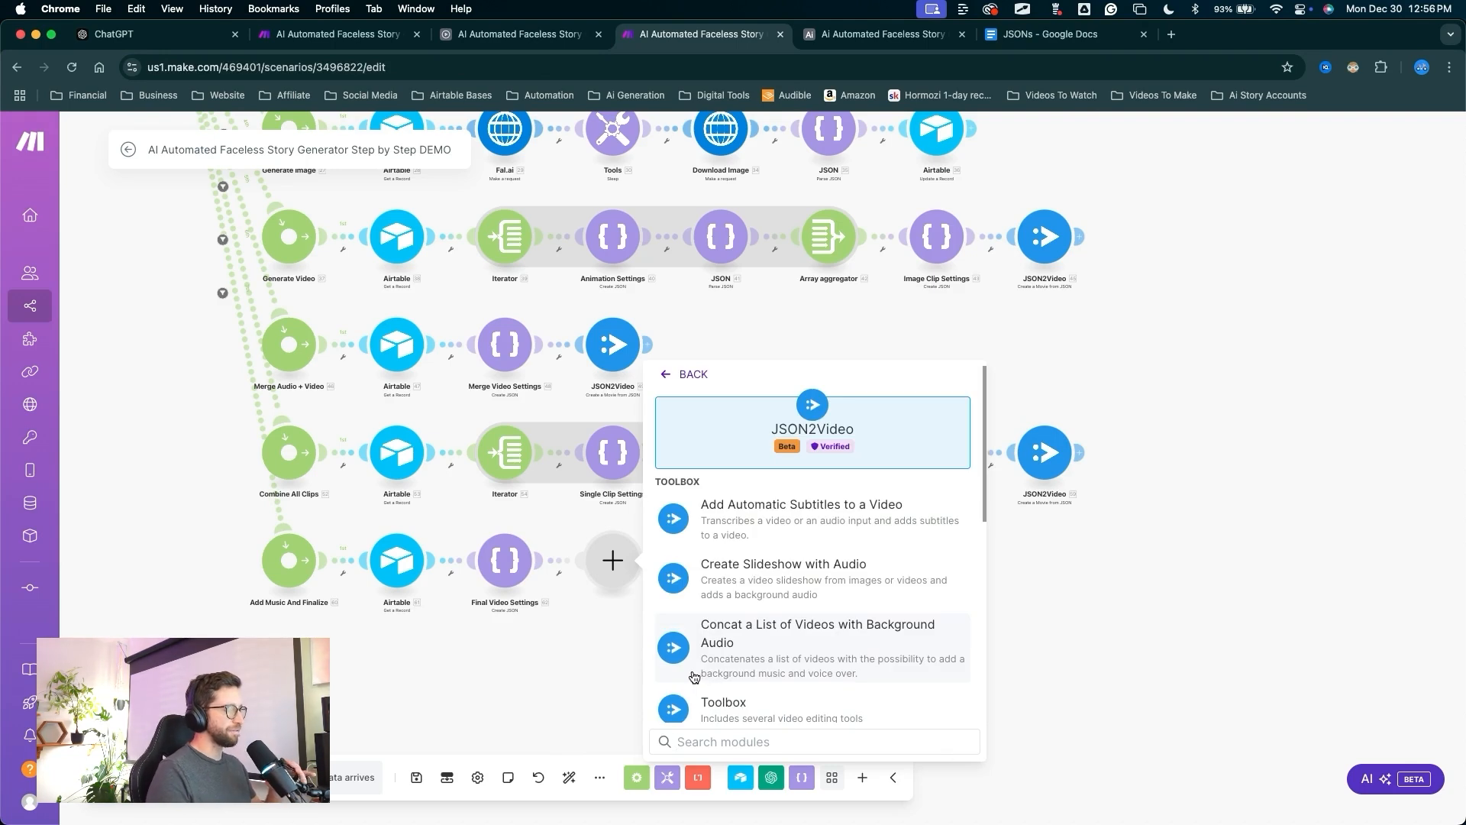
pyautogui.scroll(-10, 694, 677)
pyautogui.moveTo(853, 424); pyautogui.dragTo(753, 565)
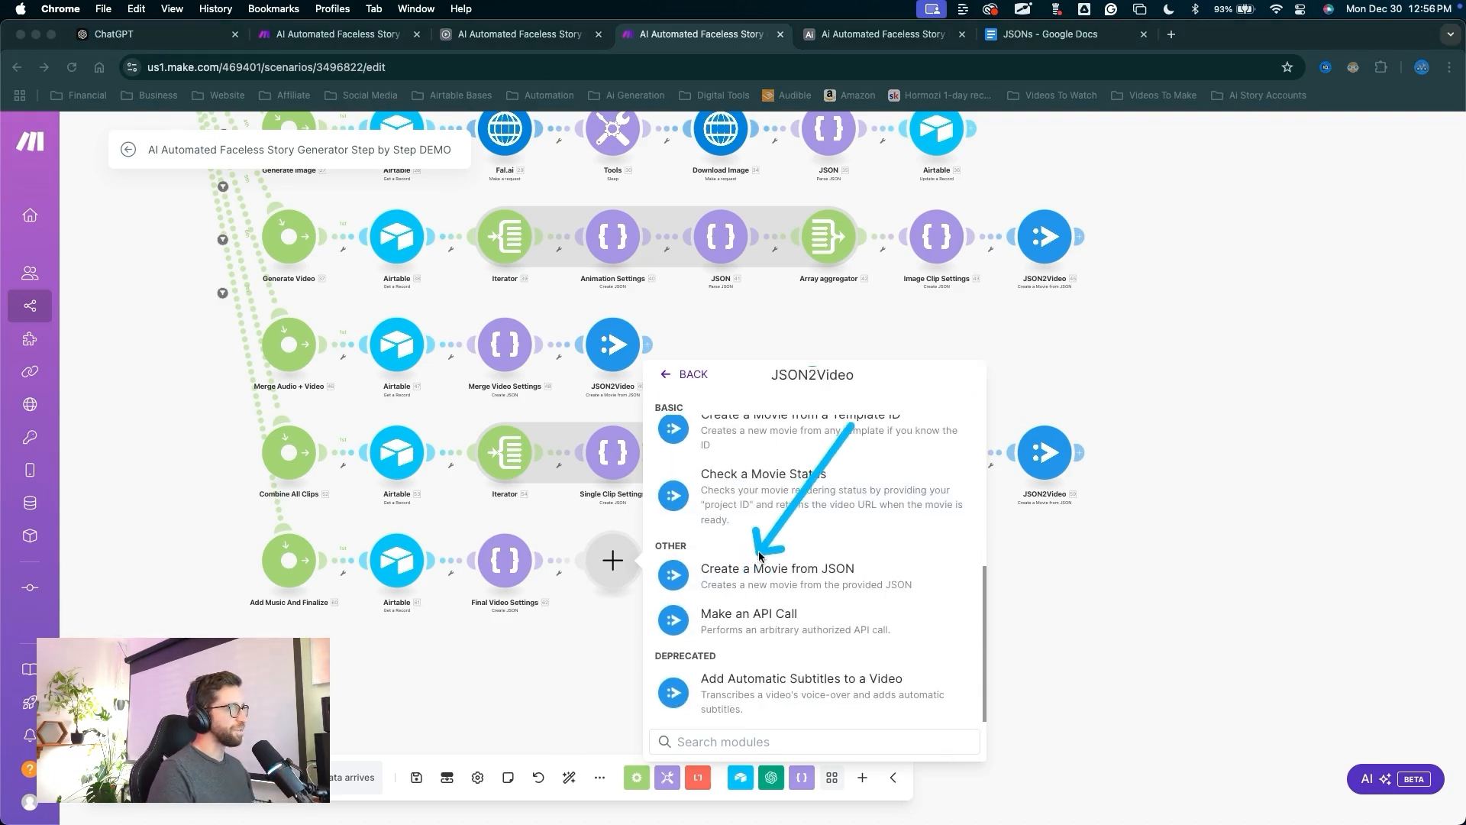
pyautogui.click(762, 571)
# Map Final Video Settings' JSON string into the Movie JSON field and confirm.
pyautogui.click(749, 619)
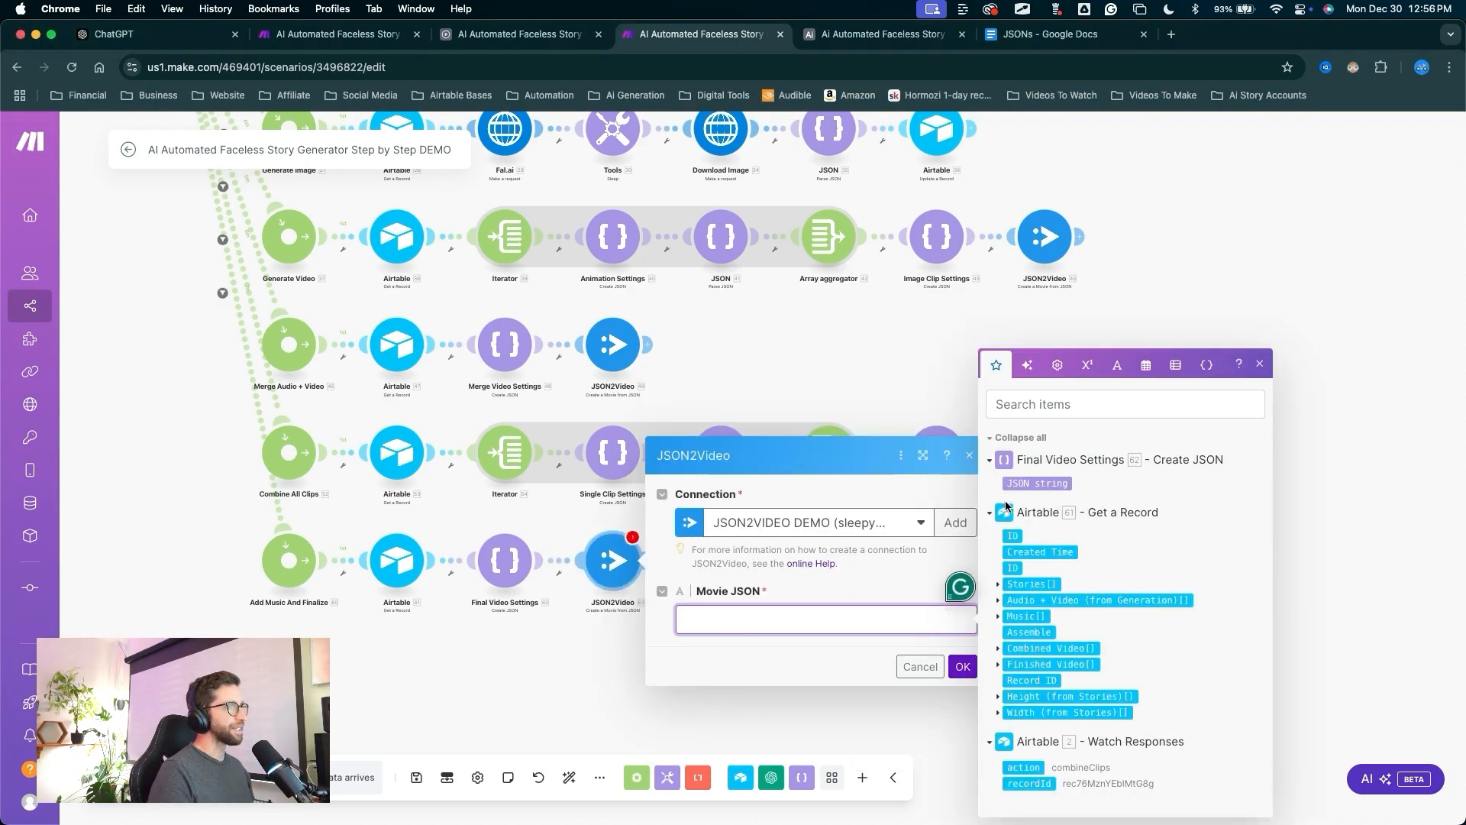
pyautogui.moveTo(1032, 484); pyautogui.dragTo(733, 619)
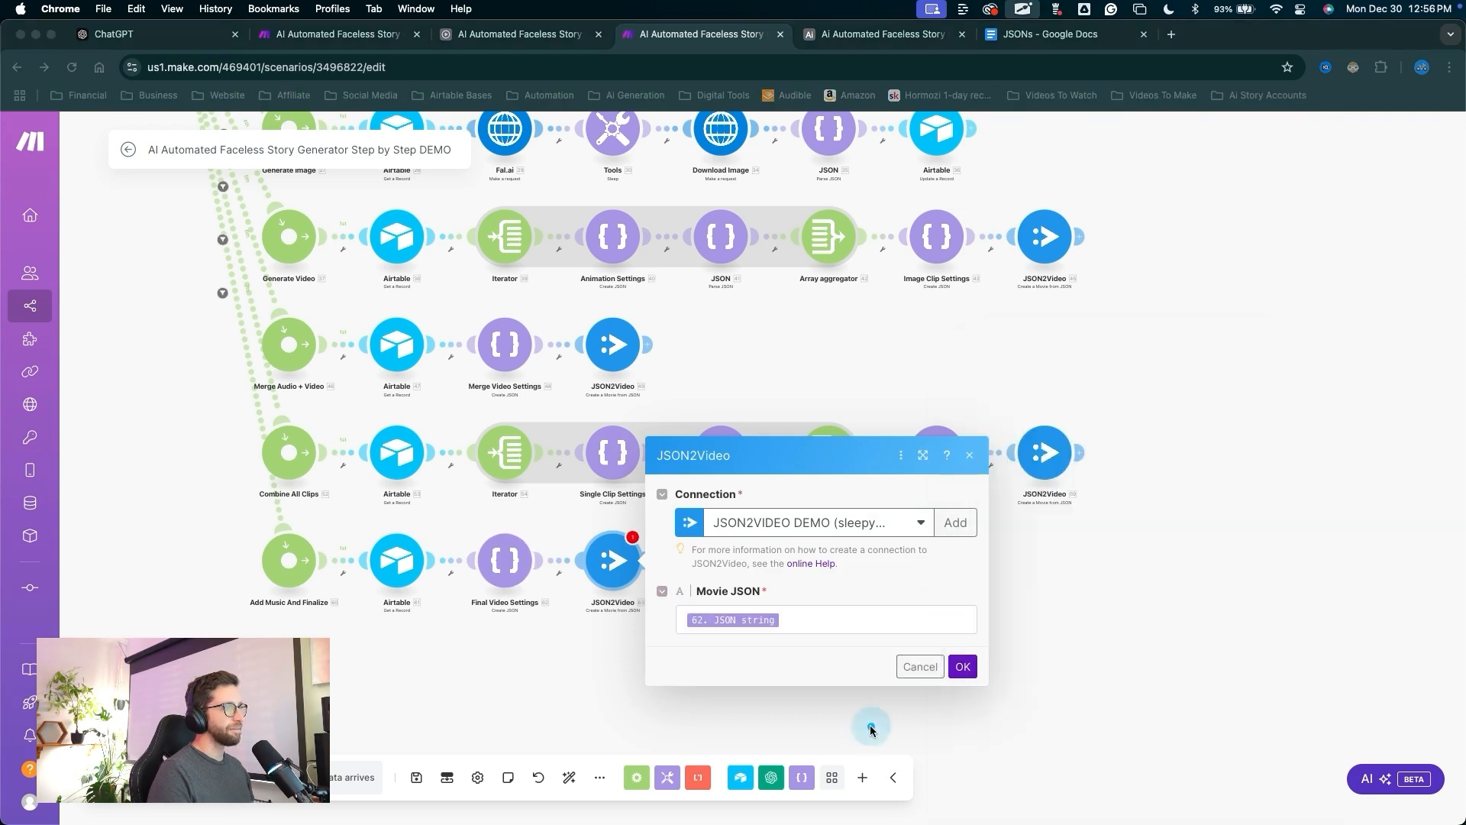
pyautogui.moveTo(867, 772); pyautogui.dragTo(963, 666)
pyautogui.click(962, 666)
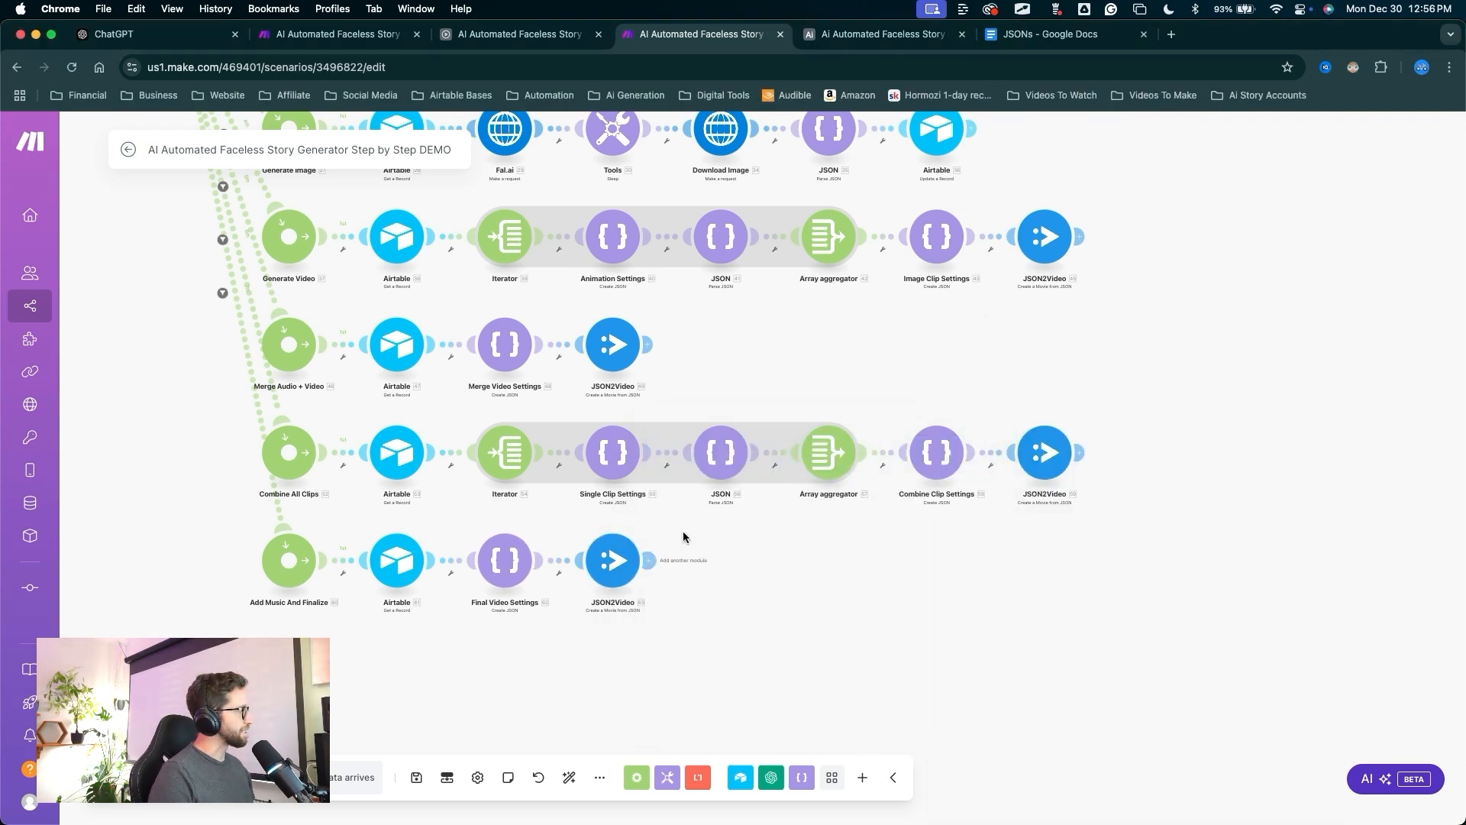
# Save the Make scenario.
pyautogui.hotkey('ctrl', 'a')
pyautogui.moveTo(403, 641); pyautogui.dragTo(405, 642)
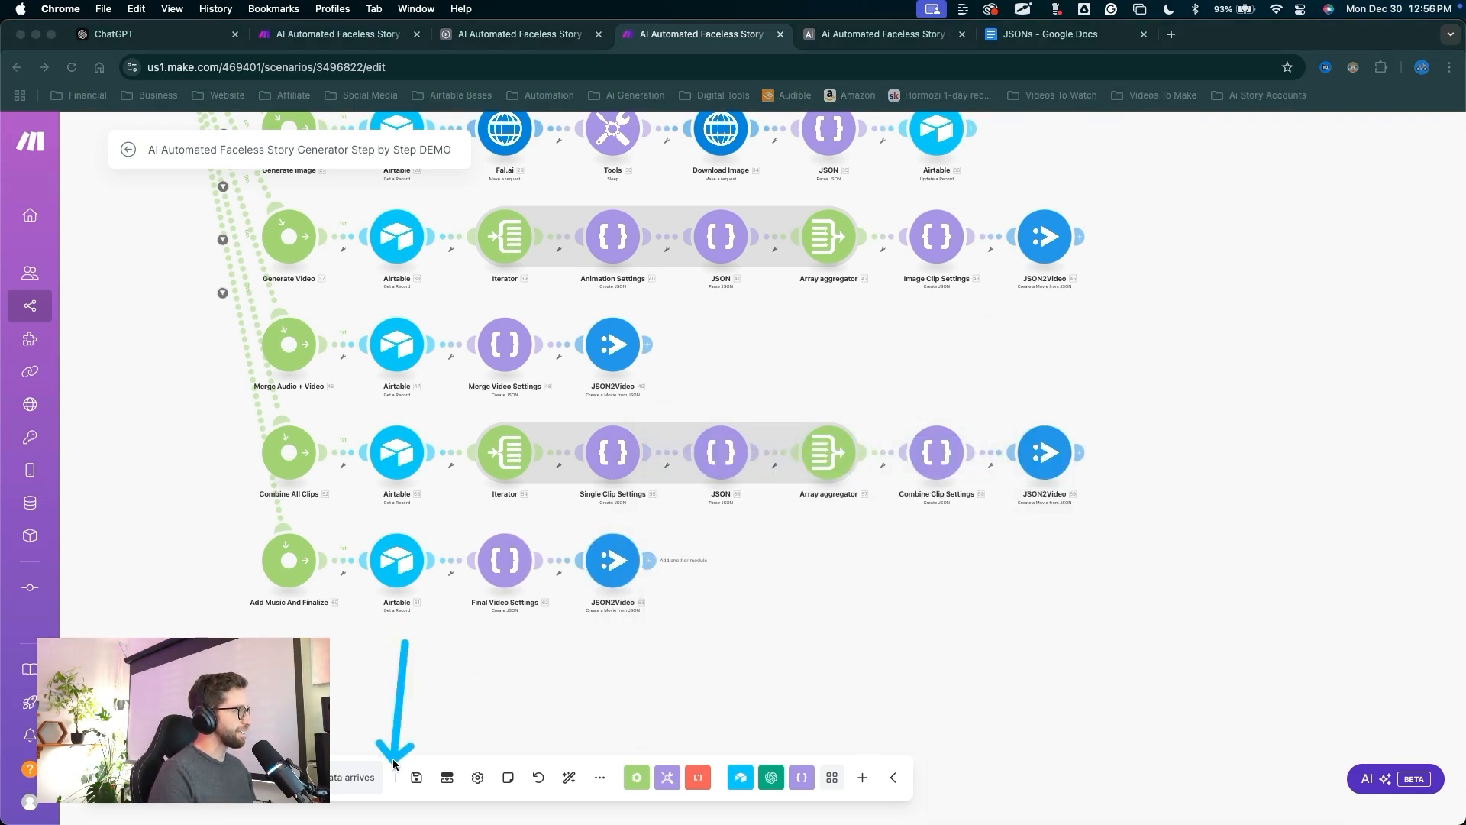
pyautogui.moveTo(394, 764); pyautogui.dragTo(417, 775)
pyautogui.press('Escape')
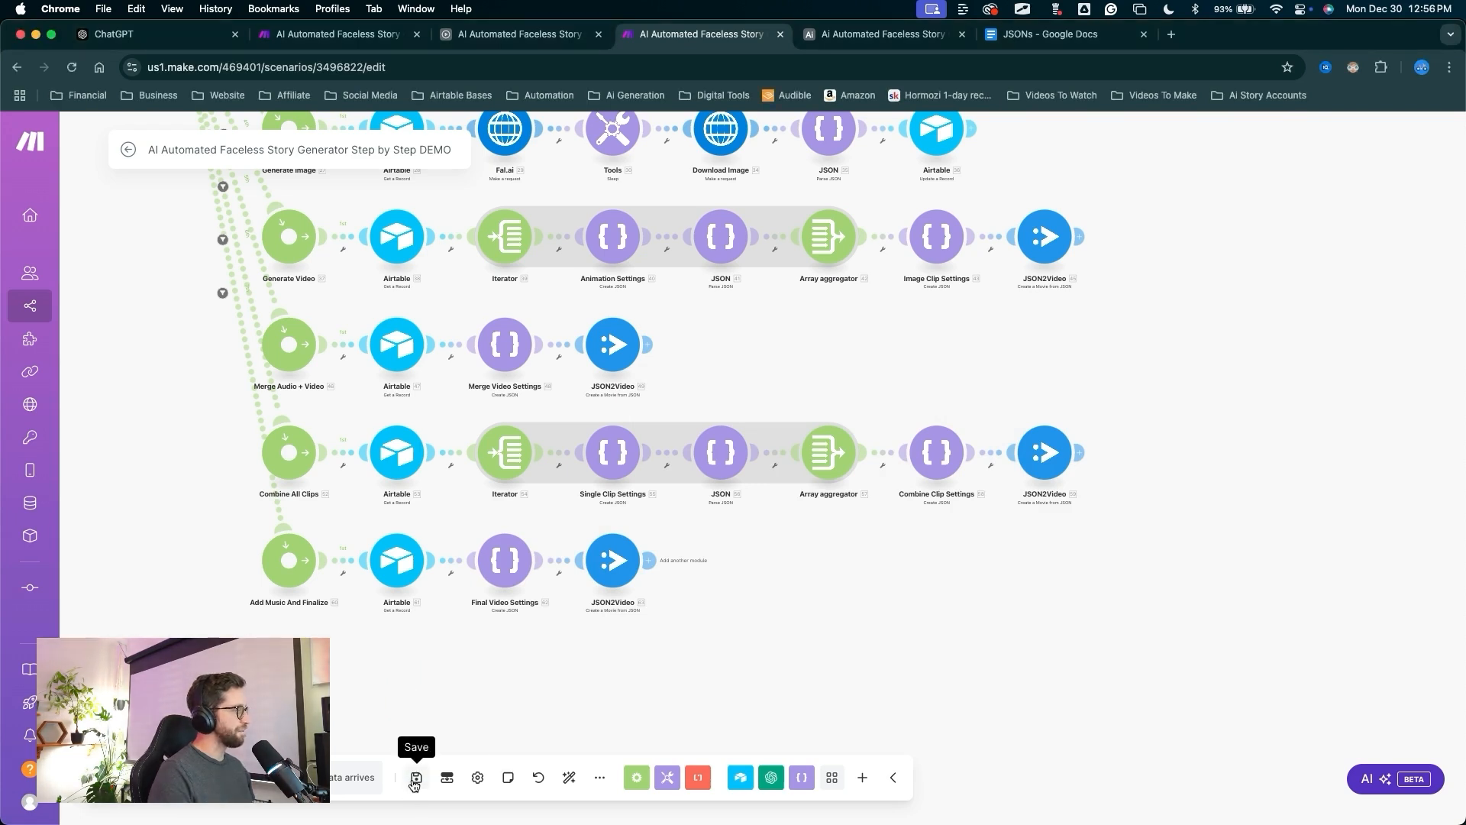
pyautogui.click(415, 778)
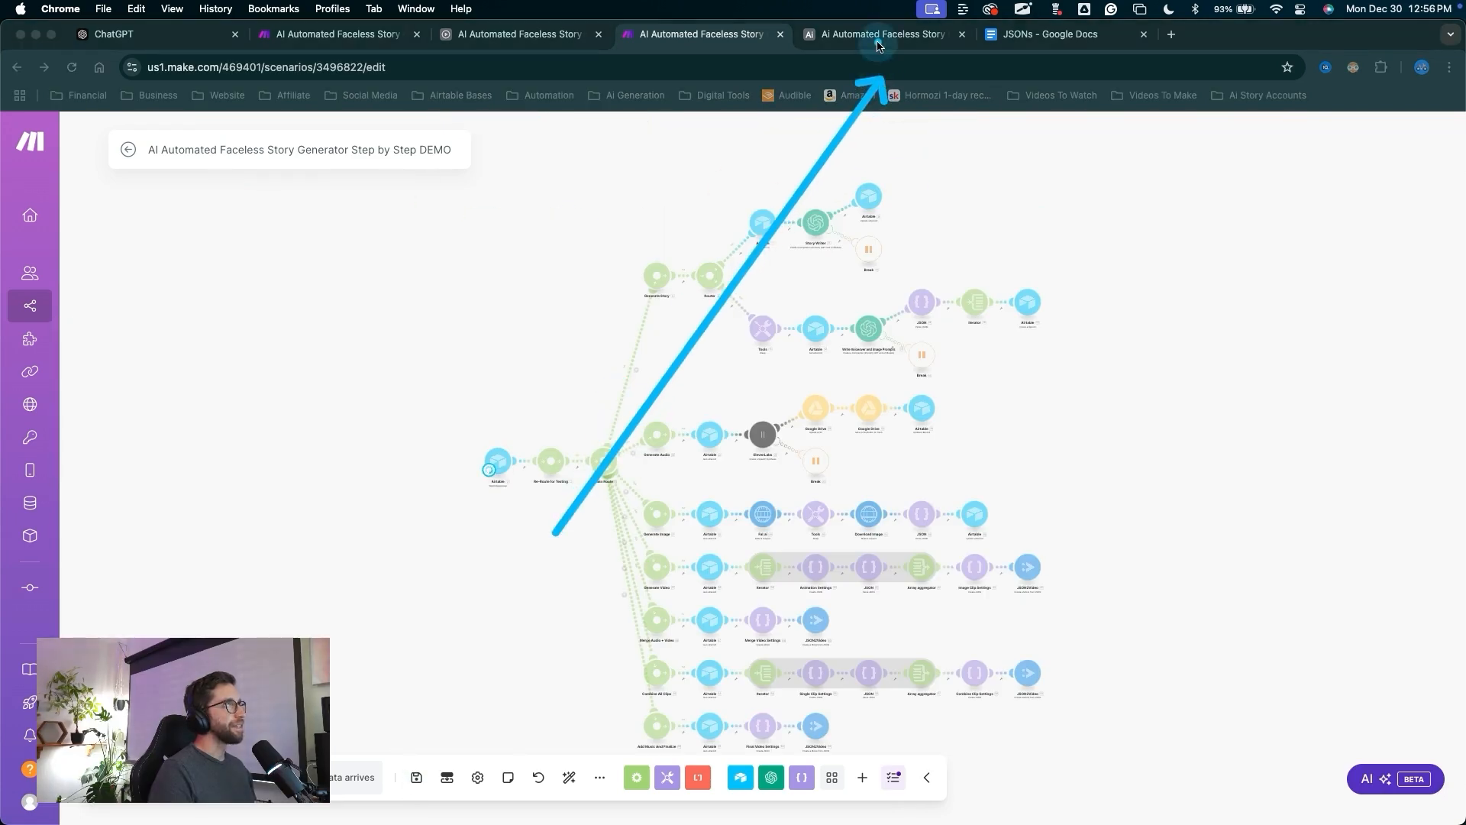
pyautogui.click(877, 38)
pyautogui.moveTo(851, 570)
pyautogui.mouseDown()
pyautogui.moveTo(1090, 305)
pyautogui.moveTo(1096, 248)
pyautogui.moveTo(1092, 275)
pyautogui.mouseUp()
pyautogui.moveTo(850, 567); pyautogui.dragTo(857, 370)
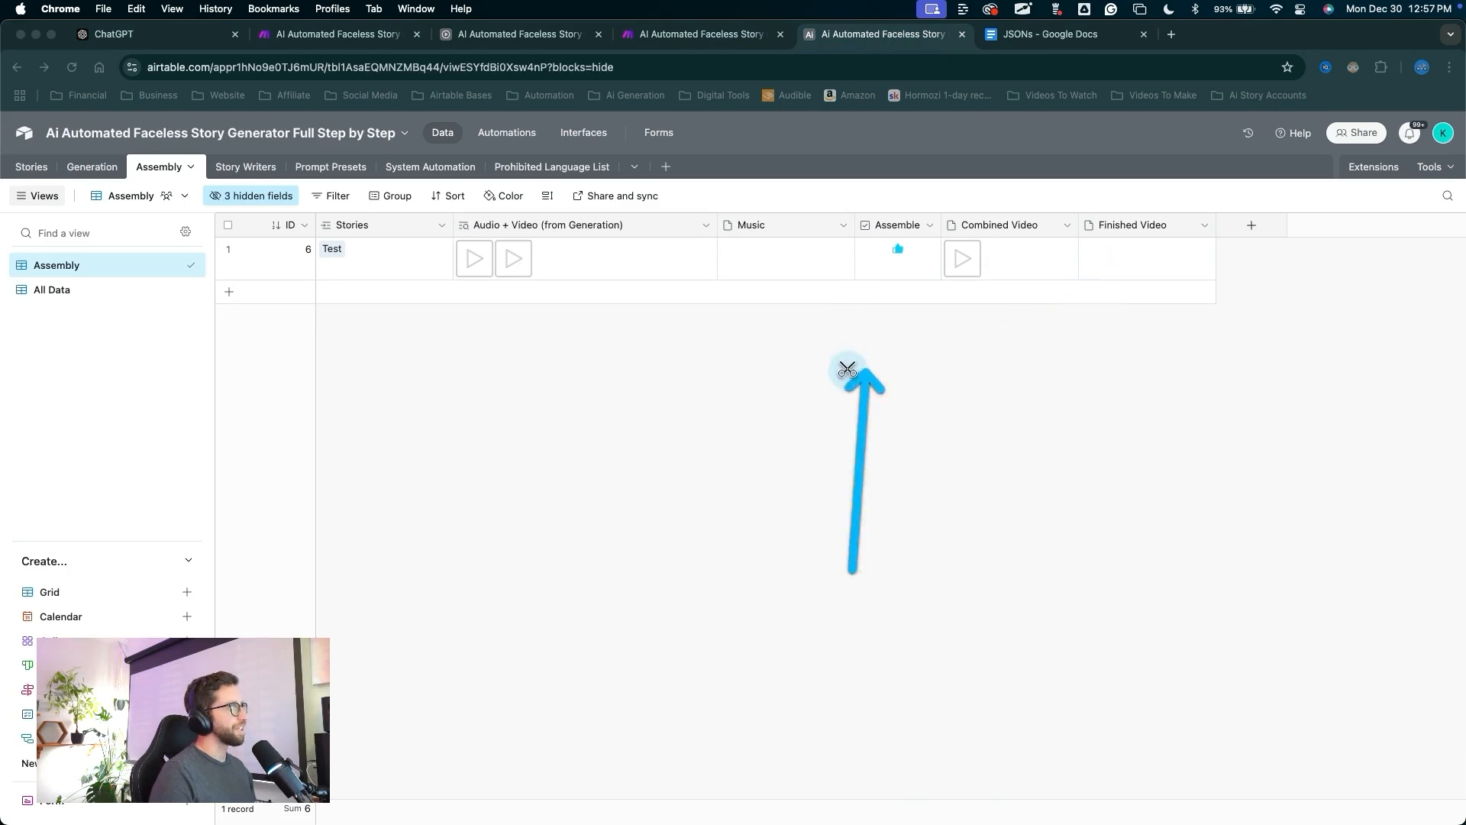
pyautogui.moveTo(579, 458); pyautogui.dragTo(510, 159)
pyautogui.click(504, 134)
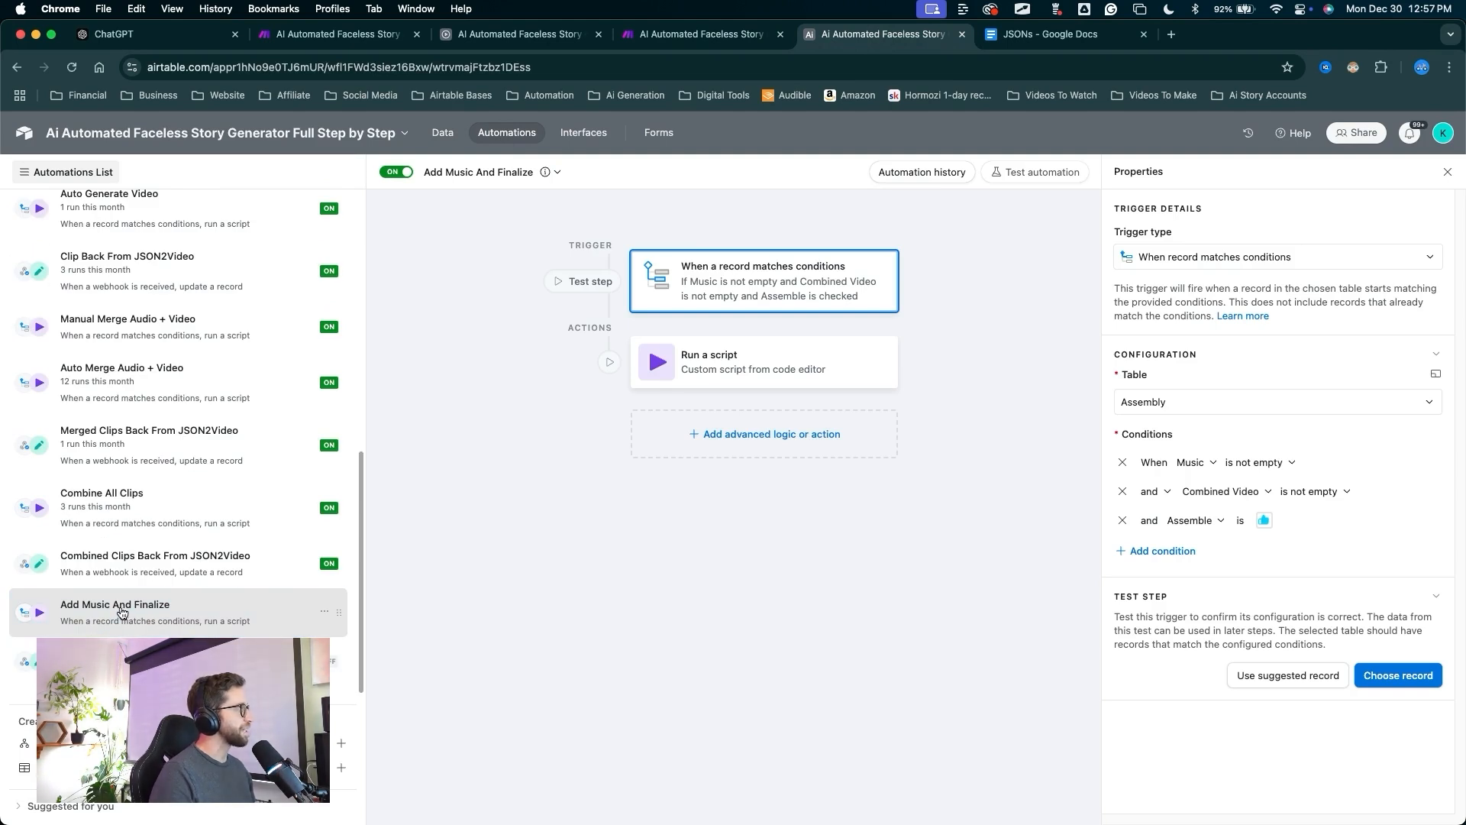
pyautogui.moveTo(229, 424)
pyautogui.mouseDown()
pyautogui.moveTo(174, 500)
pyautogui.moveTo(145, 600)
pyautogui.mouseUp()
pyautogui.moveTo(374, 549)
pyautogui.mouseDown()
pyautogui.moveTo(628, 321)
pyautogui.moveTo(690, 293)
pyautogui.mouseUp()
pyautogui.moveTo(760, 676)
pyautogui.mouseDown()
pyautogui.moveTo(1112, 468)
pyautogui.moveTo(1161, 459)
pyautogui.moveTo(1178, 490)
pyautogui.moveTo(1225, 494)
pyautogui.moveTo(1213, 535)
pyautogui.moveTo(1248, 520)
pyautogui.mouseUp()
pyautogui.press('Escape')
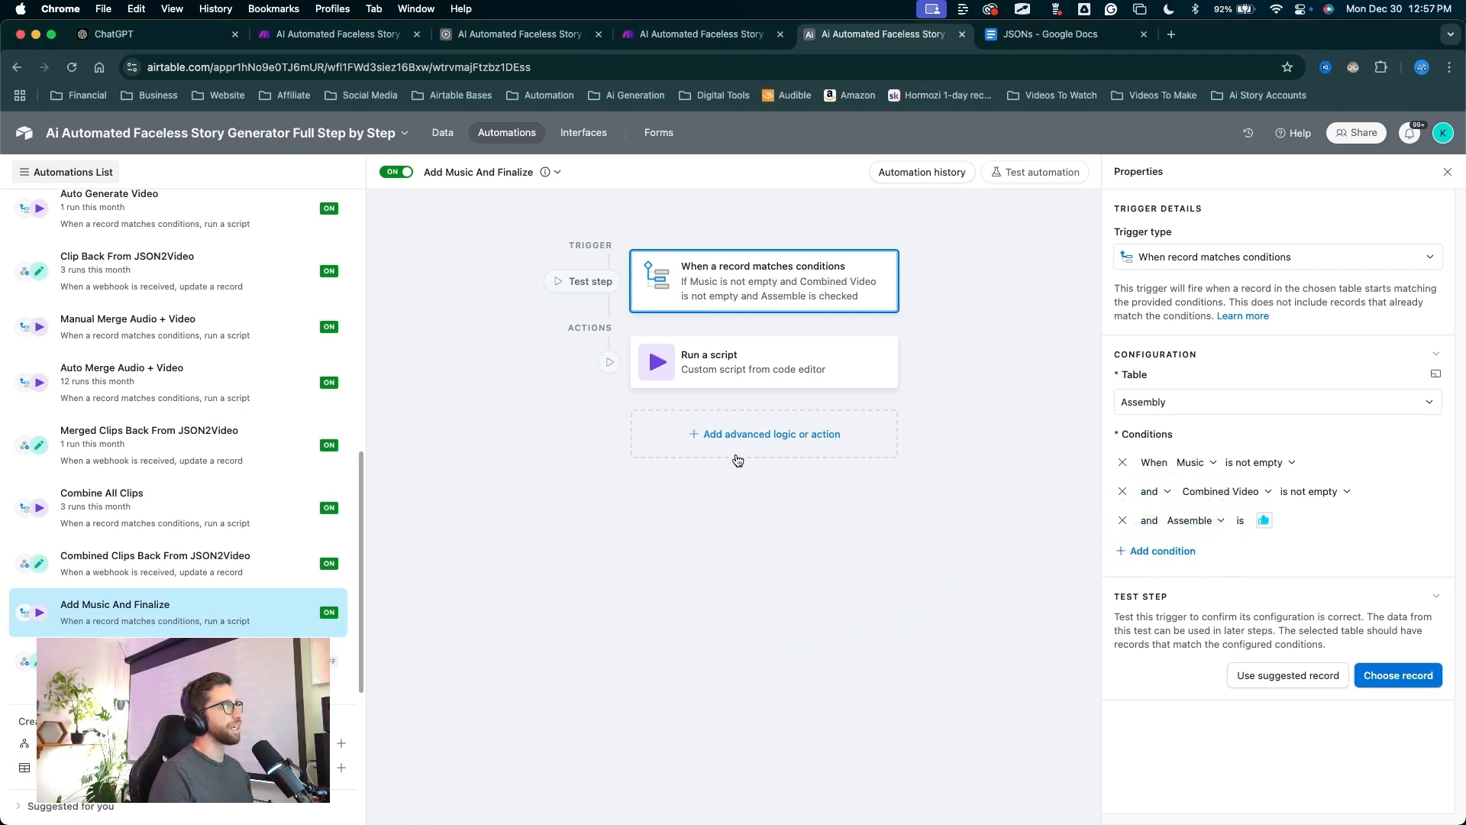
pyautogui.moveTo(643, 508)
pyautogui.mouseDown()
pyautogui.moveTo(507, 126)
pyautogui.moveTo(436, 136)
pyautogui.mouseUp()
pyautogui.press('Escape')
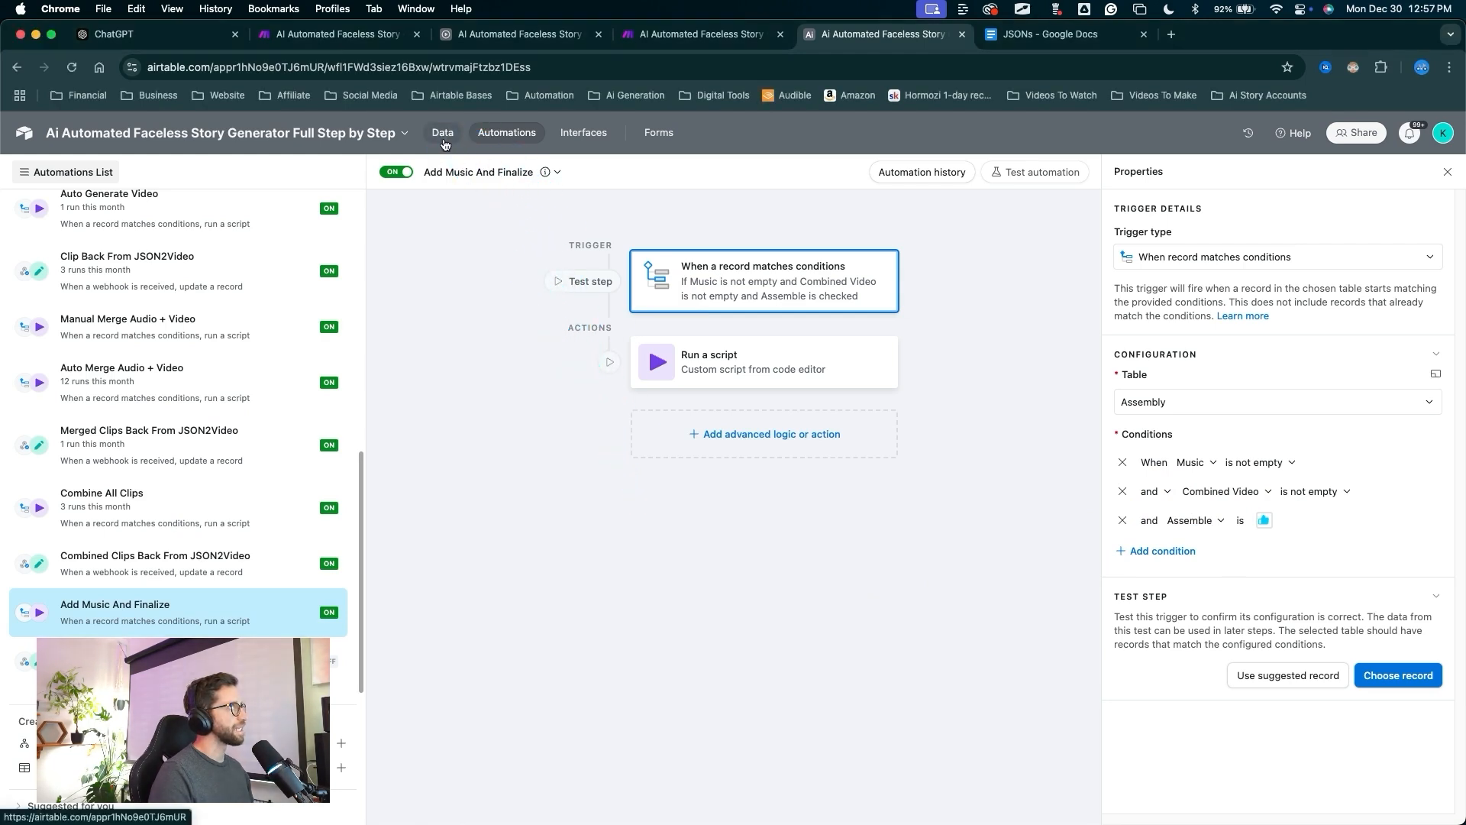
pyautogui.click(442, 133)
pyautogui.moveTo(917, 466)
pyautogui.mouseDown()
pyautogui.moveTo(901, 424)
pyautogui.moveTo(1122, 301)
pyautogui.moveTo(1129, 268)
pyautogui.moveTo(1027, 299)
pyautogui.moveTo(766, 271)
pyautogui.mouseUp()
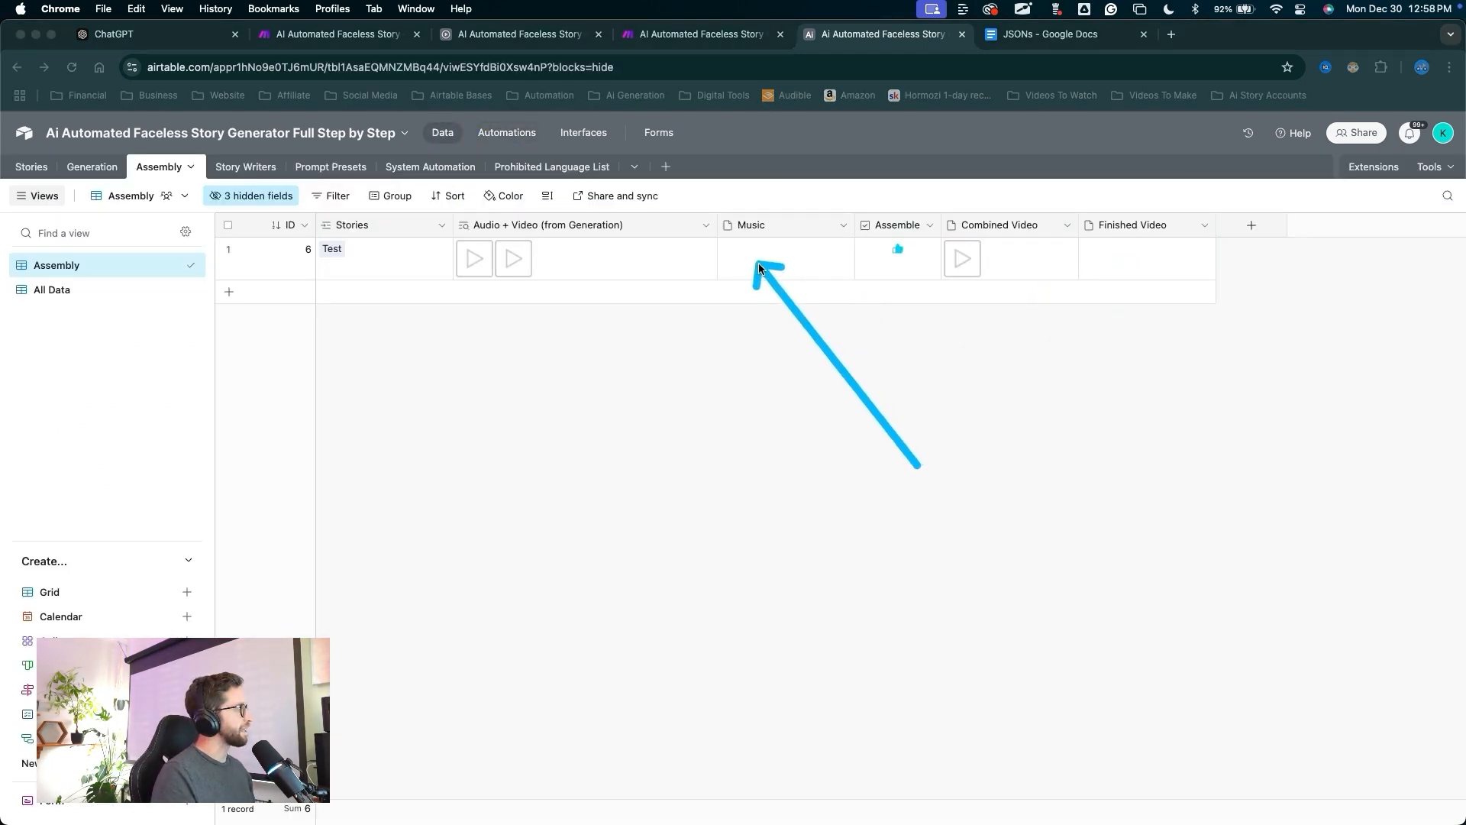
pyautogui.press('Escape')
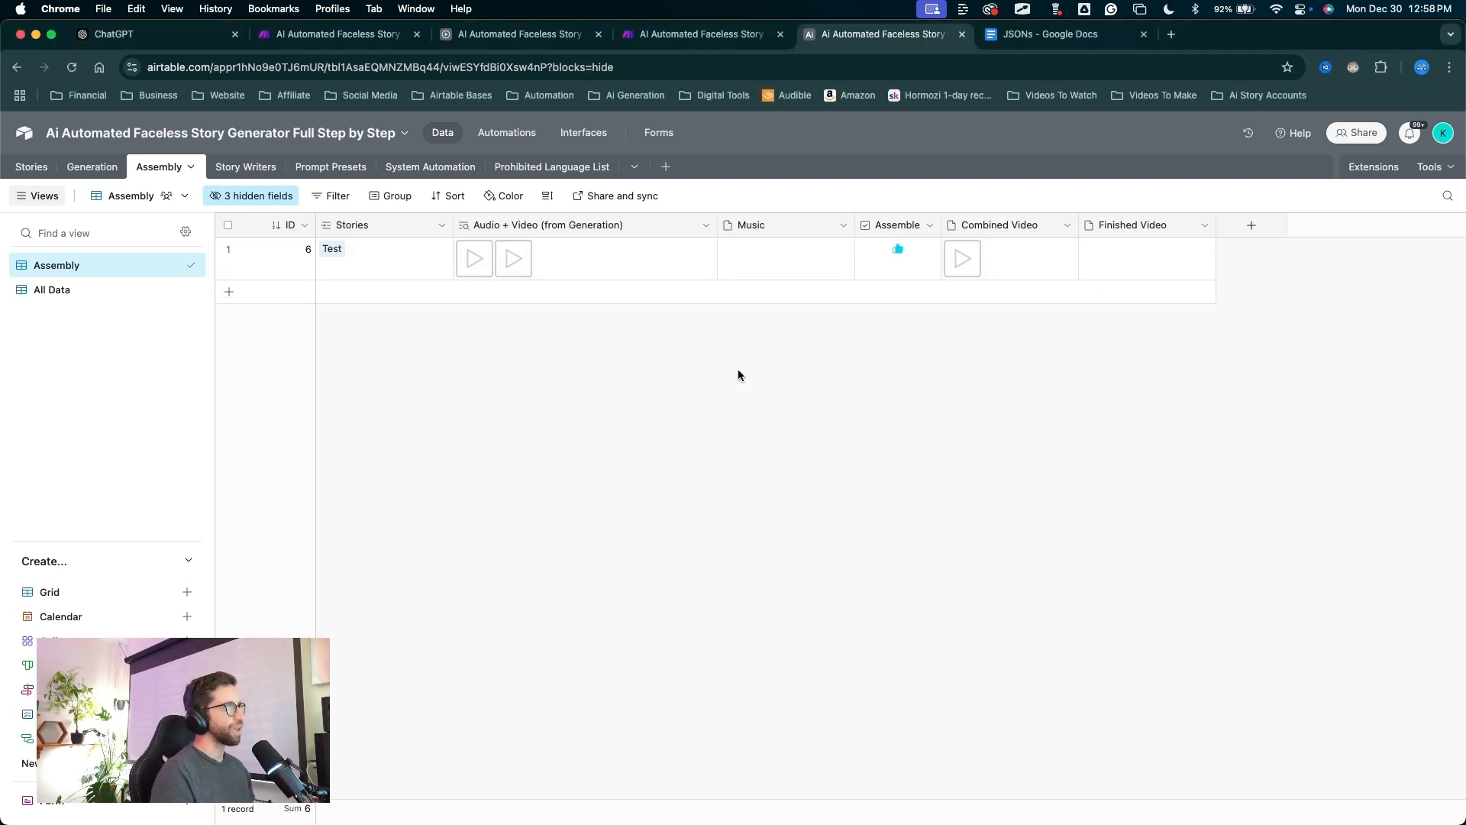
pyautogui.moveTo(772, 484)
pyautogui.mouseDown()
pyautogui.moveTo(726, 410)
pyautogui.moveTo(958, 264)
pyautogui.moveTo(788, 303)
pyautogui.mouseUp()
pyautogui.press('Escape')
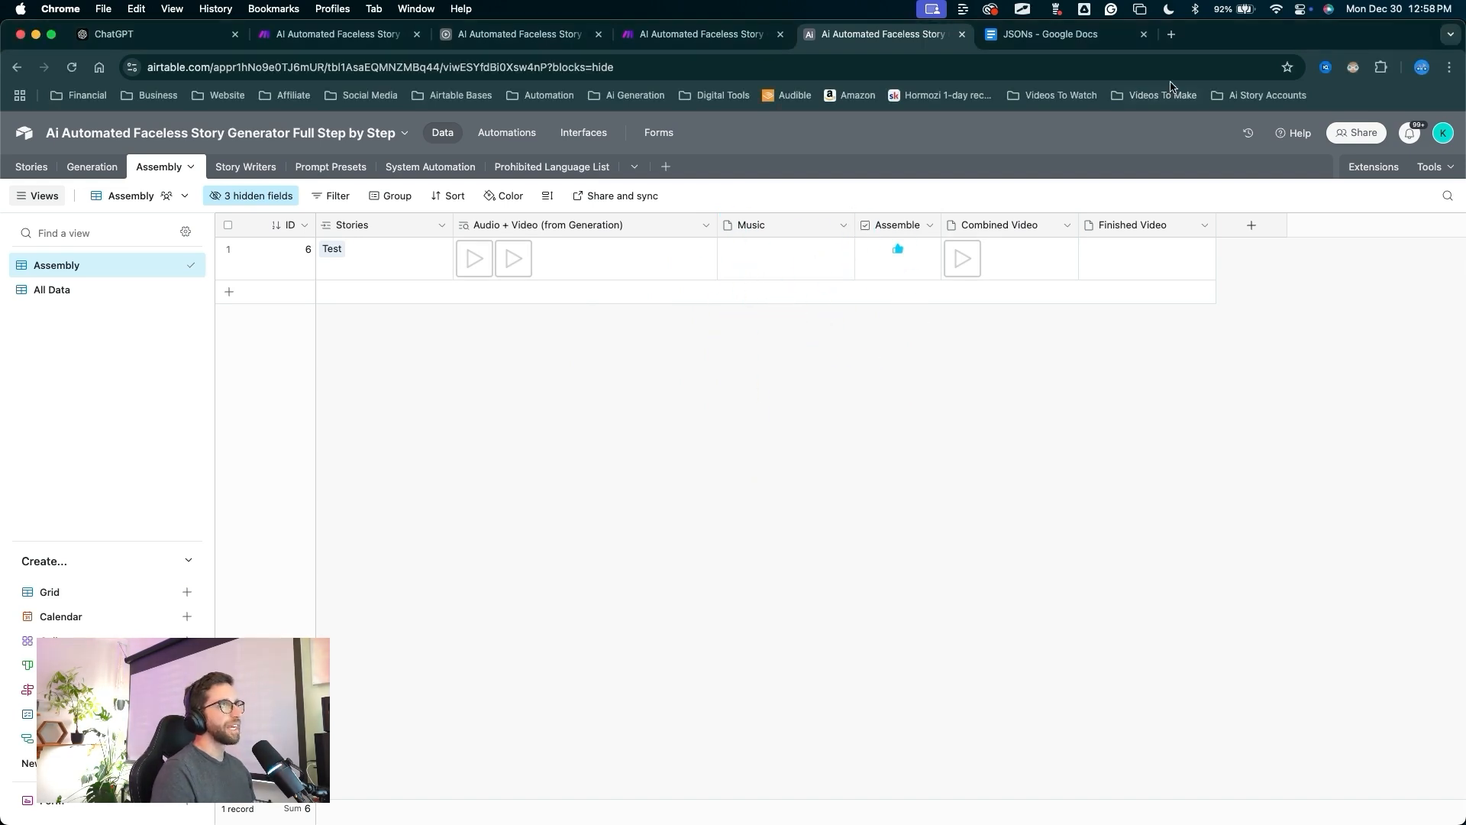
# Open suno.com/create in a new tab and locate the Whispers in the Dark track.
pyautogui.click(1174, 34)
pyautogui.write('suno.com/create')
pyautogui.press('Return')
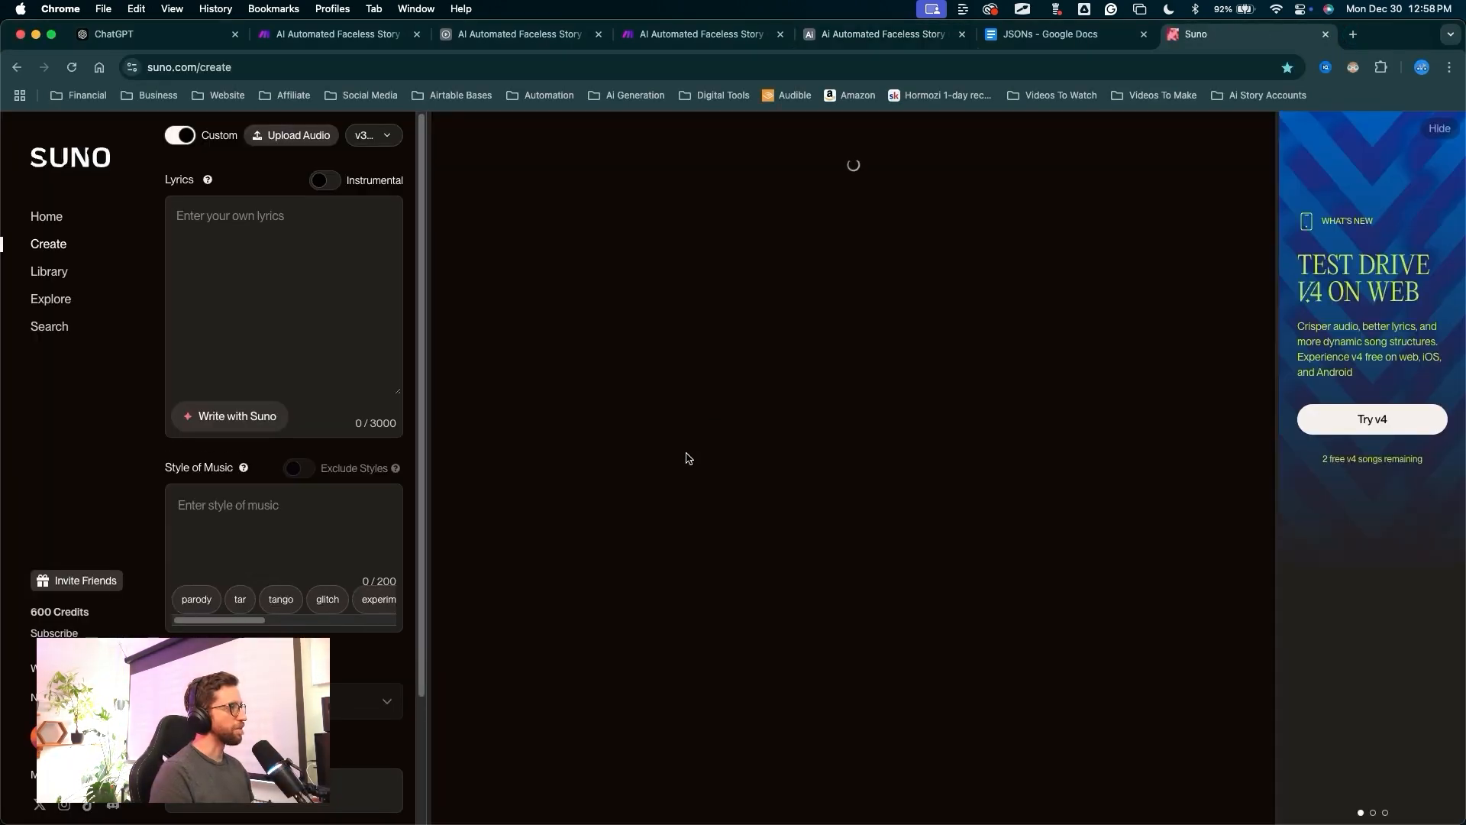
pyautogui.scroll(8, 669, 428)
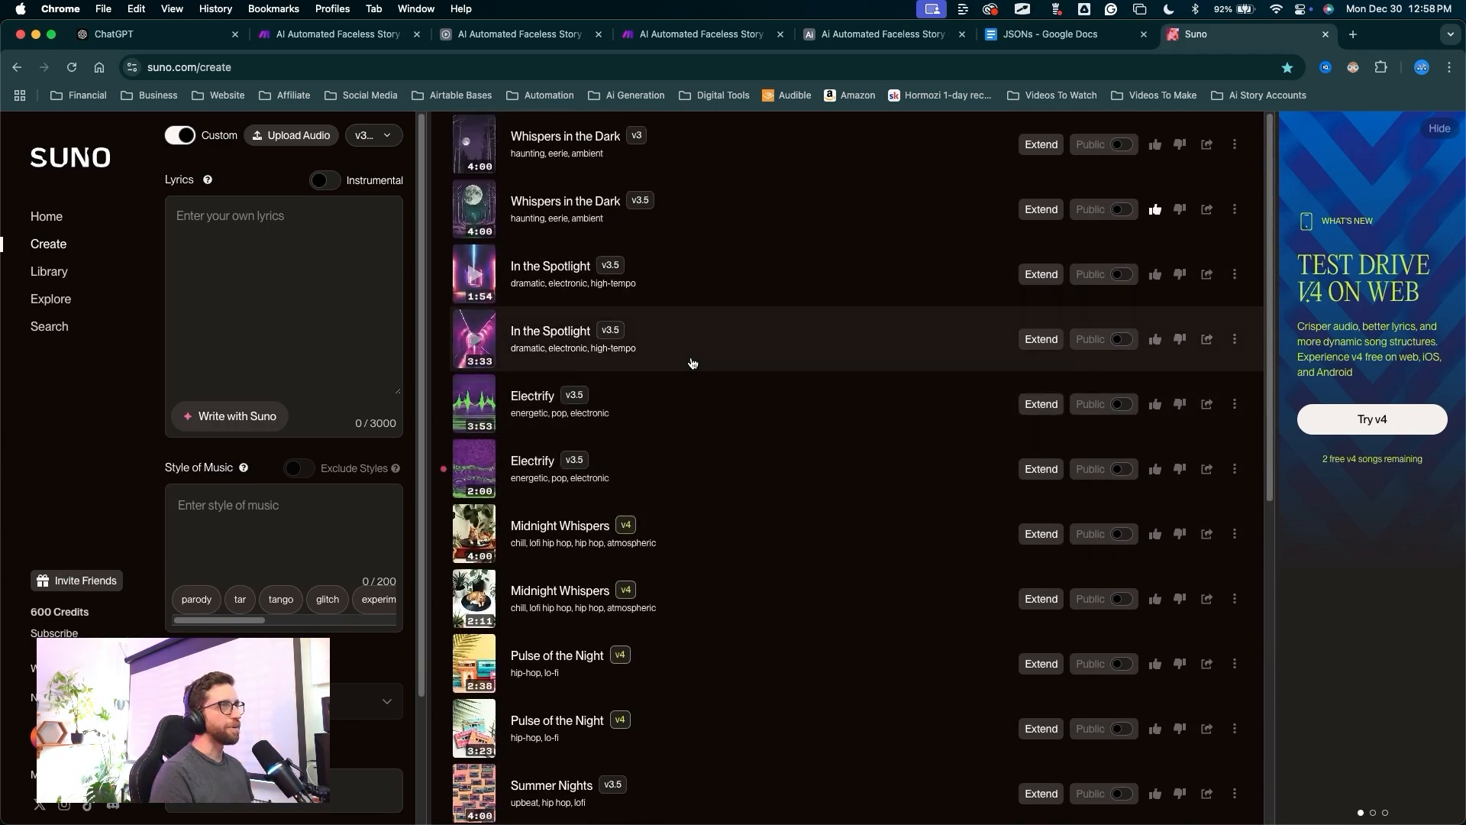
pyautogui.moveTo(733, 353)
pyautogui.mouseDown()
pyautogui.moveTo(596, 217)
pyautogui.moveTo(544, 216)
pyautogui.moveTo(546, 203)
pyautogui.mouseUp()
pyautogui.press('Escape')
pyautogui.moveTo(657, 443)
pyautogui.mouseDown()
pyautogui.moveTo(494, 204)
pyautogui.moveTo(900, 222)
pyautogui.moveTo(1172, 201)
pyautogui.moveTo(1225, 213)
pyautogui.mouseUp()
pyautogui.press('Escape')
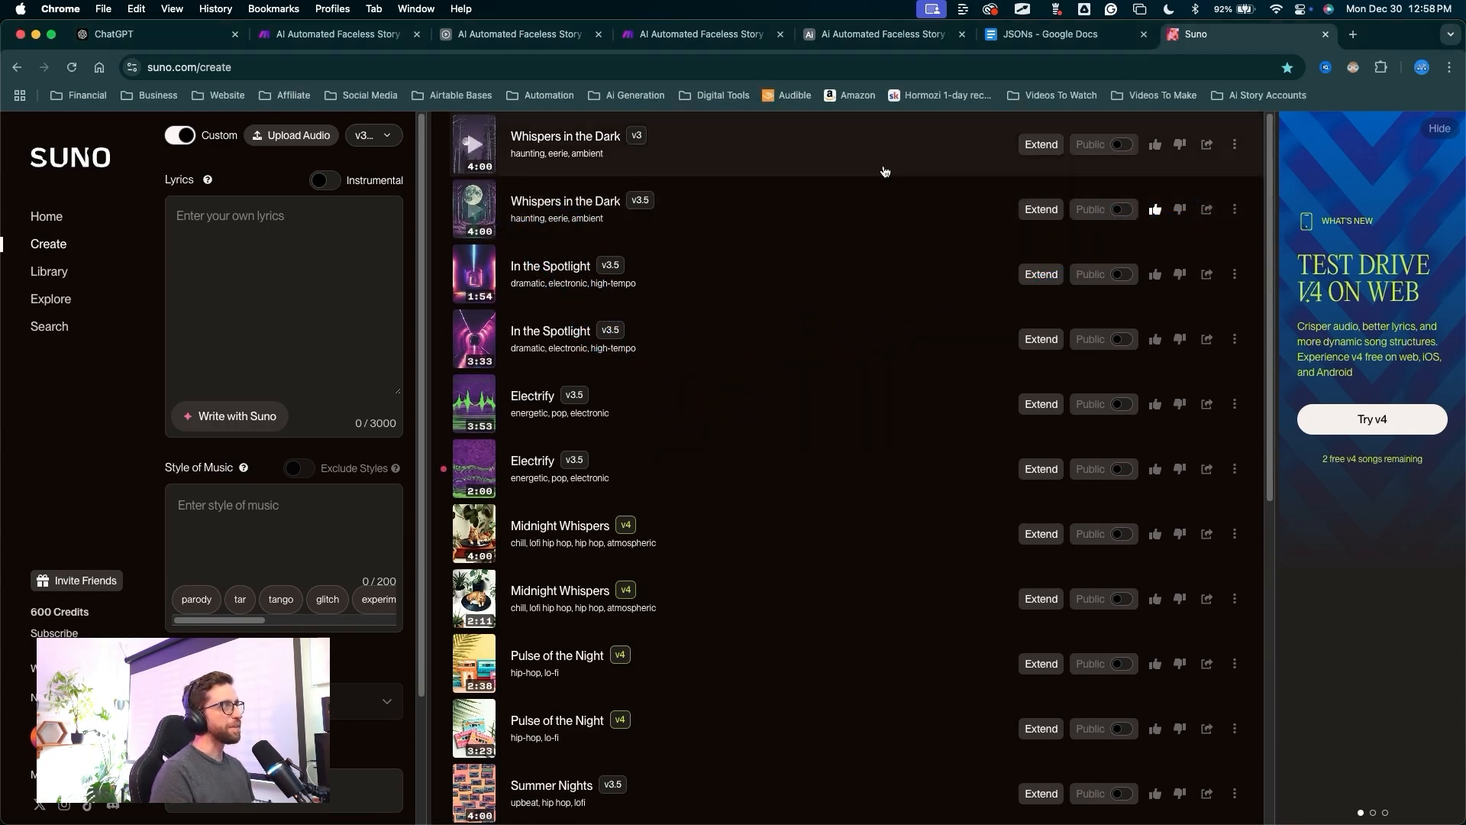
# Drop the Whispers in the Dark MP3 into the Test record's Music field, then return to Make.
pyautogui.click(882, 35)
pyautogui.moveTo(417, 822)
pyautogui.mouseDown()
pyautogui.moveTo(800, 330)
pyautogui.moveTo(764, 301)
pyautogui.moveTo(786, 256)
pyautogui.mouseUp()
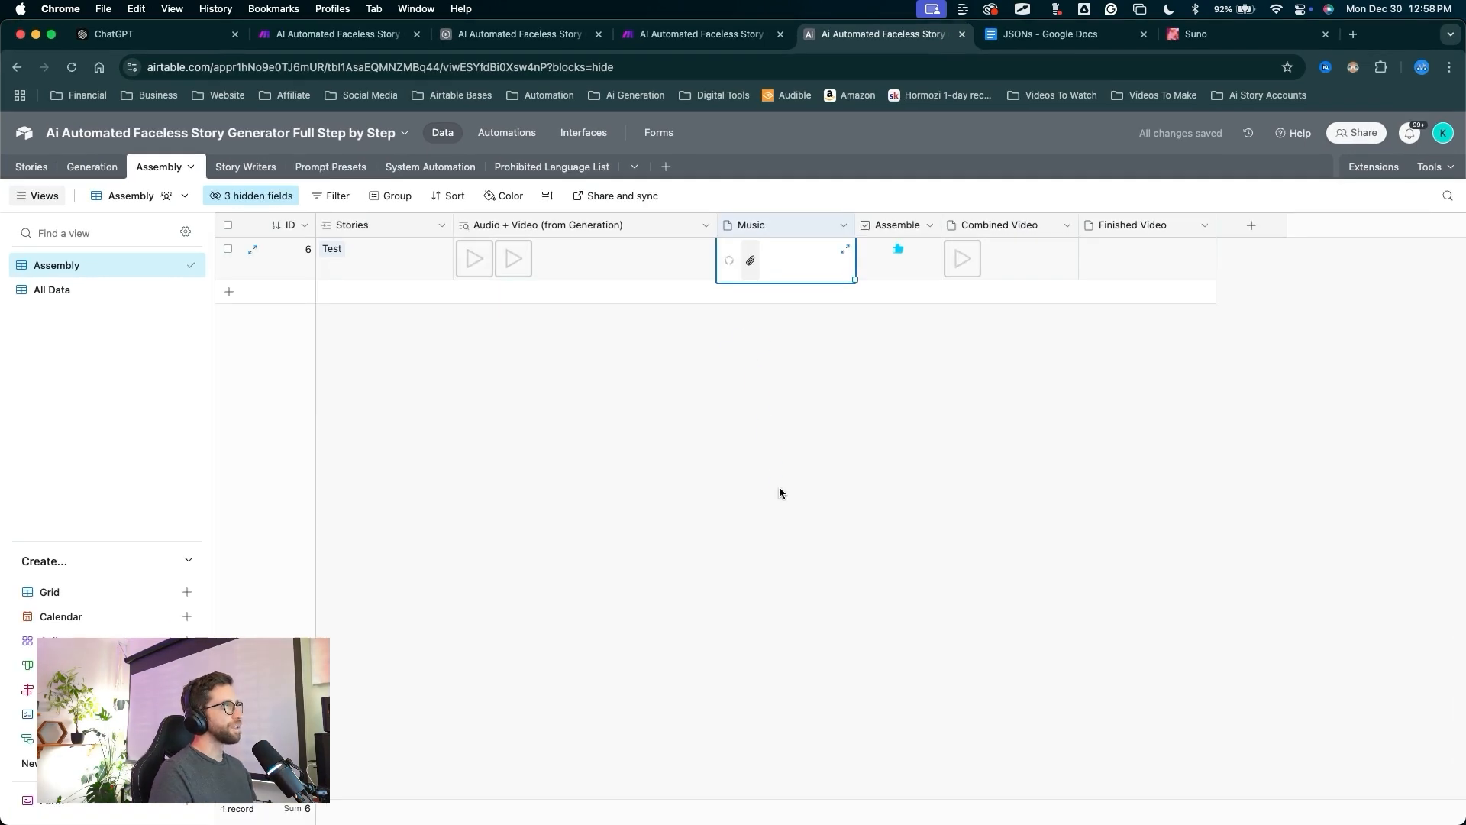
pyautogui.moveTo(778, 489)
pyautogui.mouseDown()
pyautogui.moveTo(736, 301)
pyautogui.moveTo(1101, 278)
pyautogui.mouseUp()
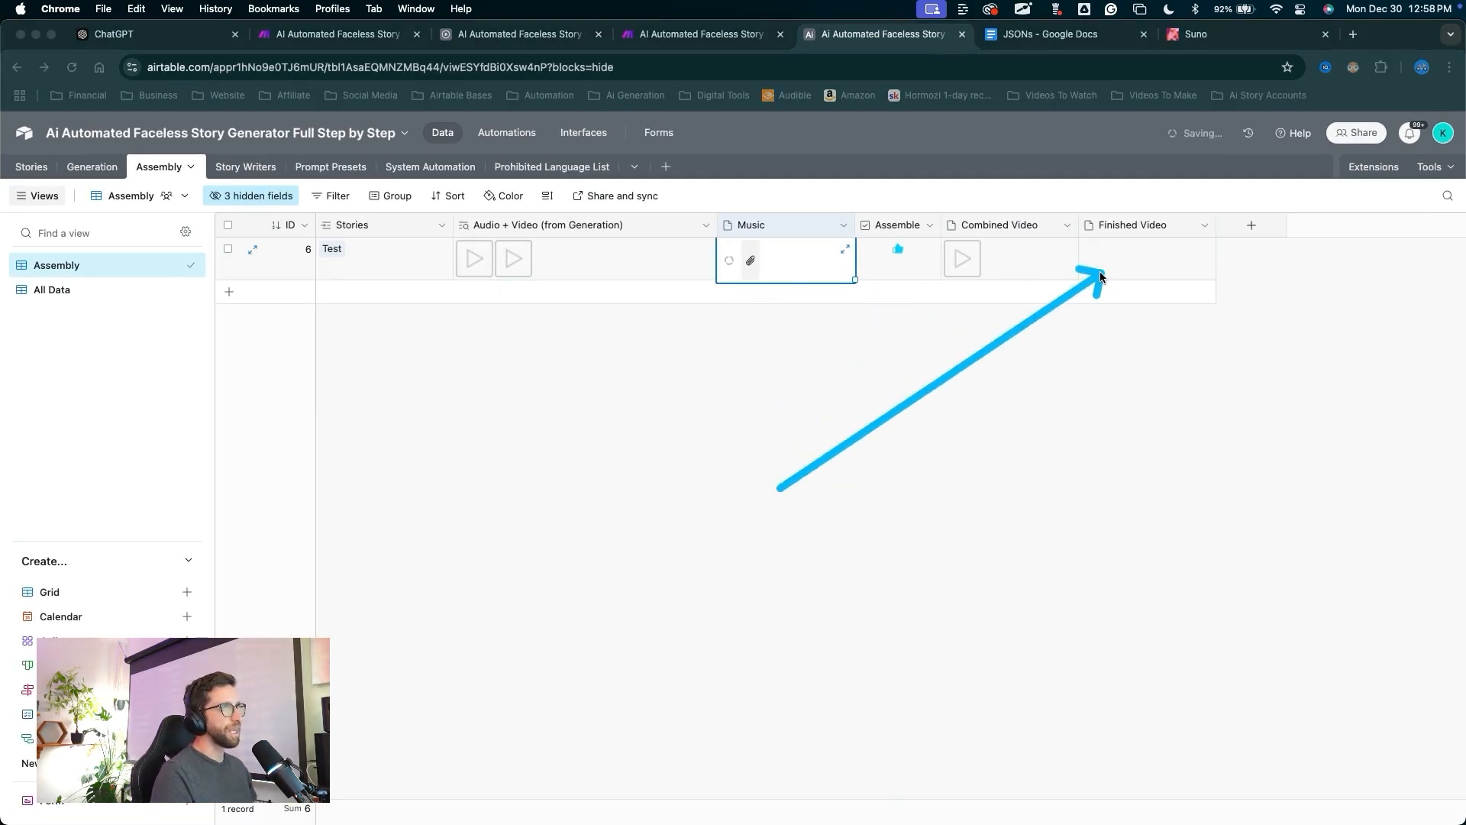
pyautogui.press('Escape')
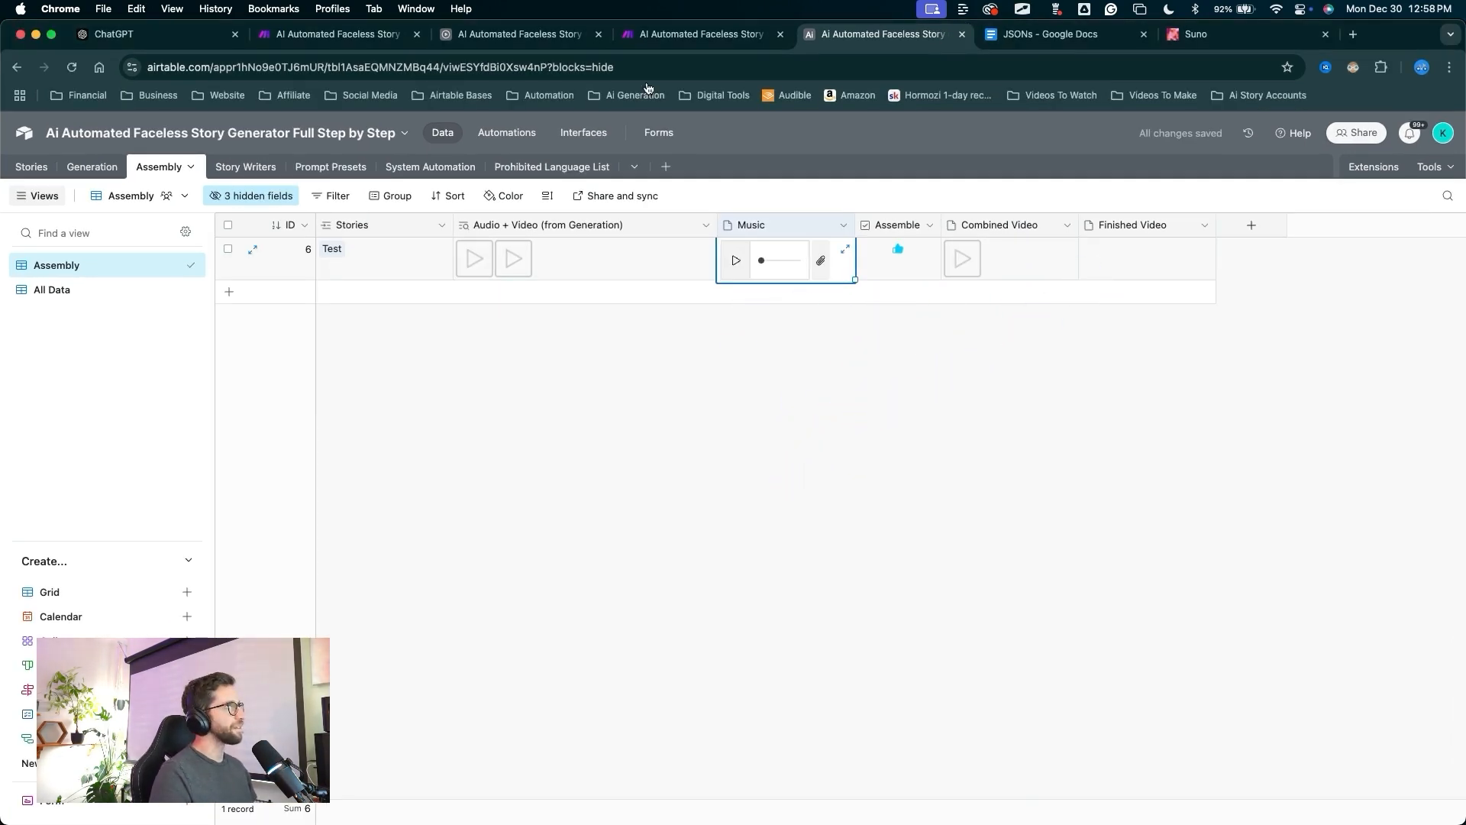
pyautogui.click(686, 35)
pyautogui.moveTo(589, 204)
pyautogui.mouseDown()
pyautogui.moveTo(529, 271)
pyautogui.moveTo(498, 424)
pyautogui.moveTo(639, 605)
pyautogui.moveTo(763, 713)
pyautogui.moveTo(822, 714)
pyautogui.mouseUp()
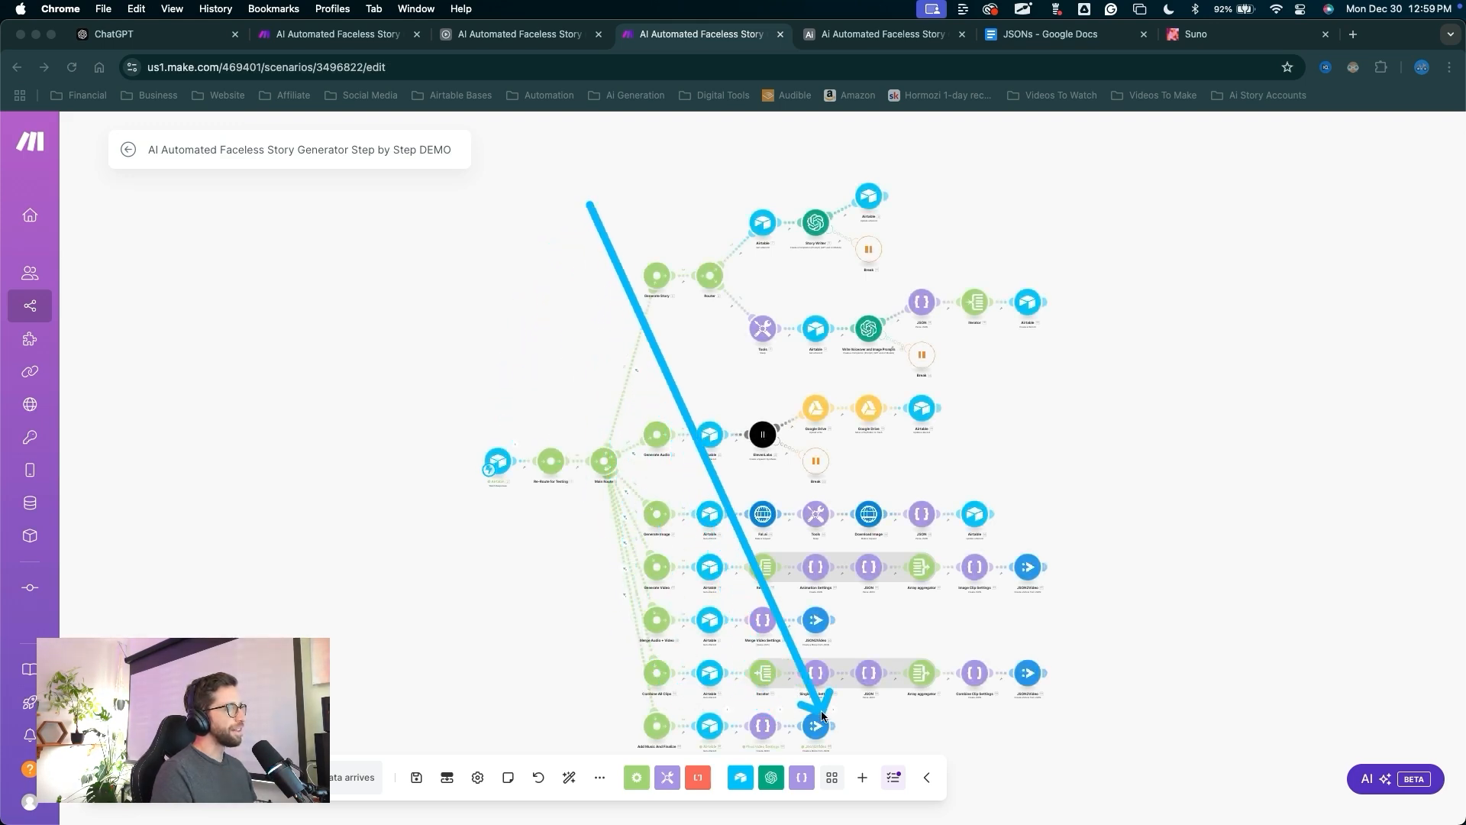
# Leave the Make scenario and return to the Airtable base's Assembly table.
pyautogui.press('Escape')
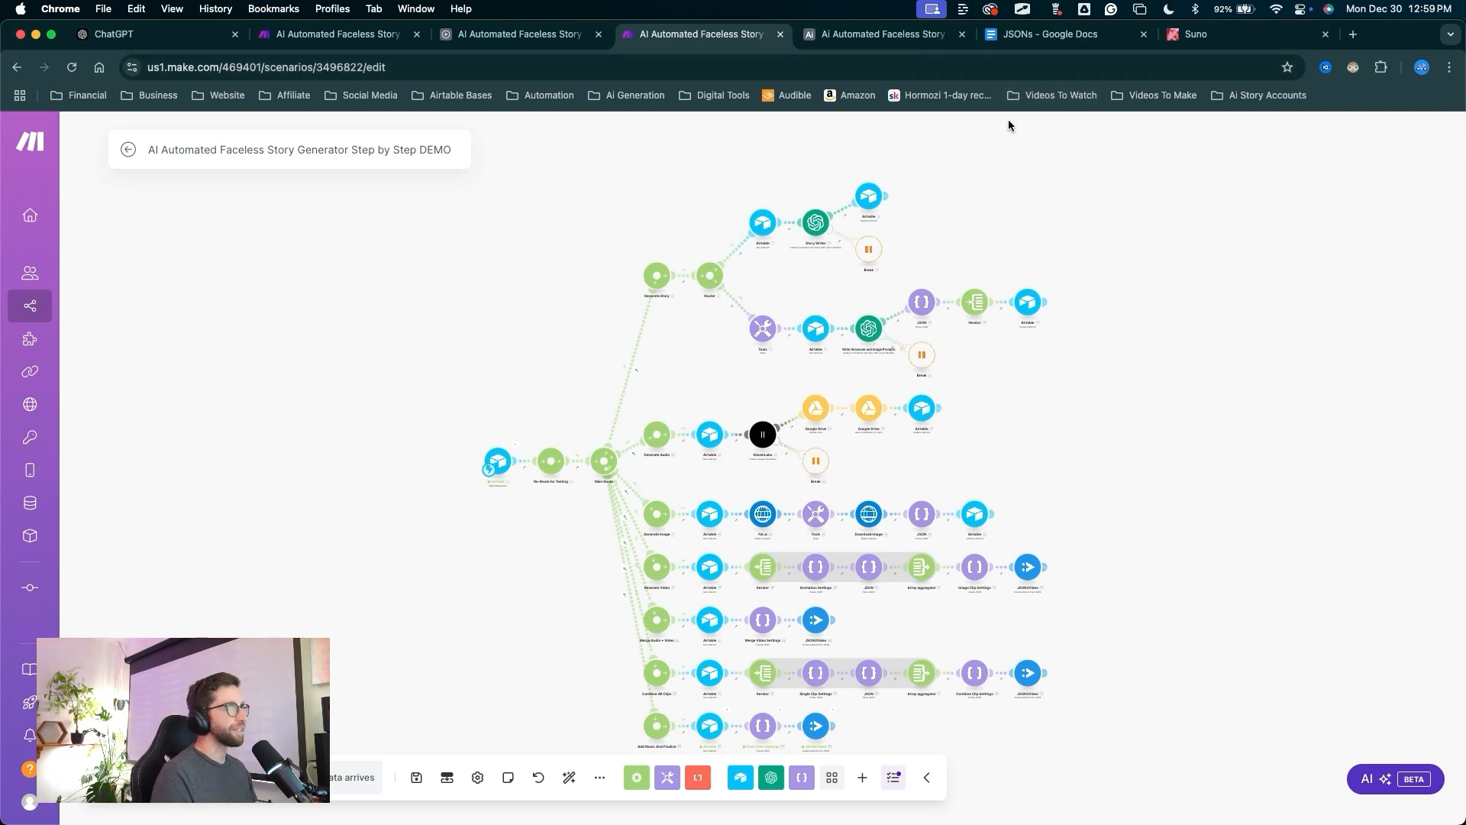
pyautogui.moveTo(949, 229)
pyautogui.mouseDown()
pyautogui.moveTo(881, 94)
pyautogui.moveTo(884, 53)
pyautogui.mouseUp()
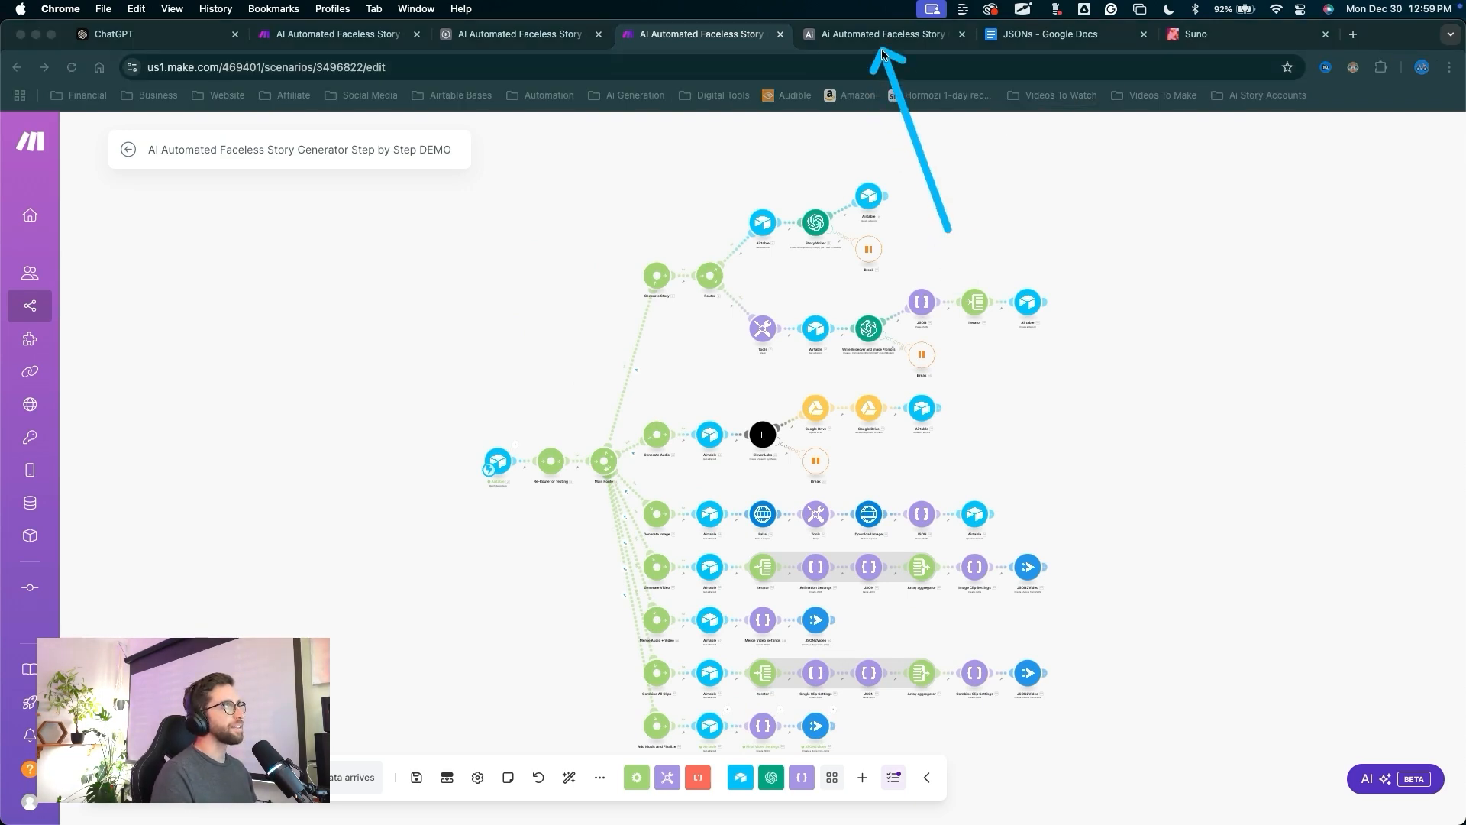
pyautogui.click(882, 50)
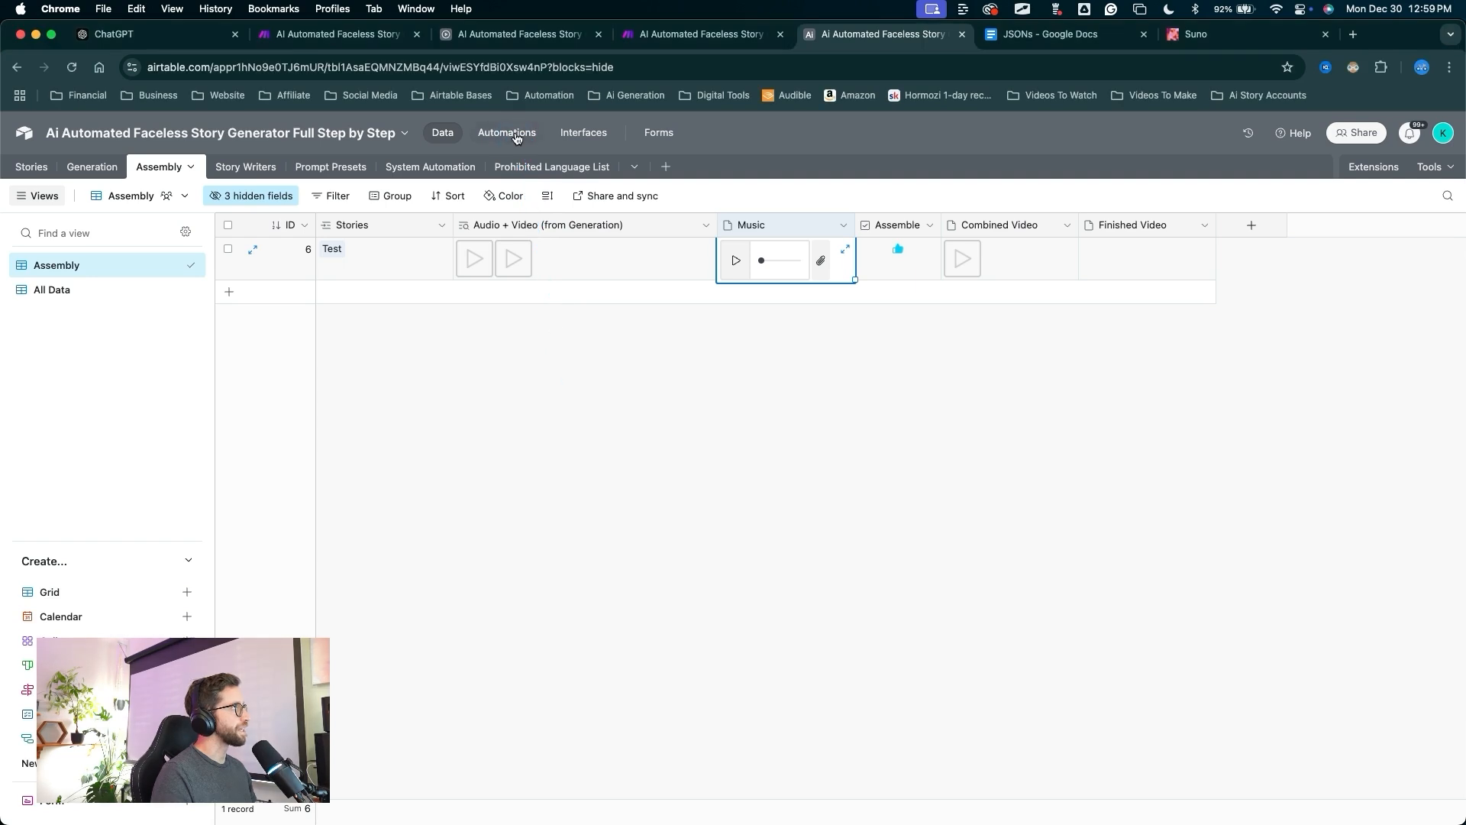
# Open the Final Video Back From JSON2Video automation and switch it on.
pyautogui.click(506, 132)
pyautogui.moveTo(546, 530); pyautogui.dragTo(336, 628)
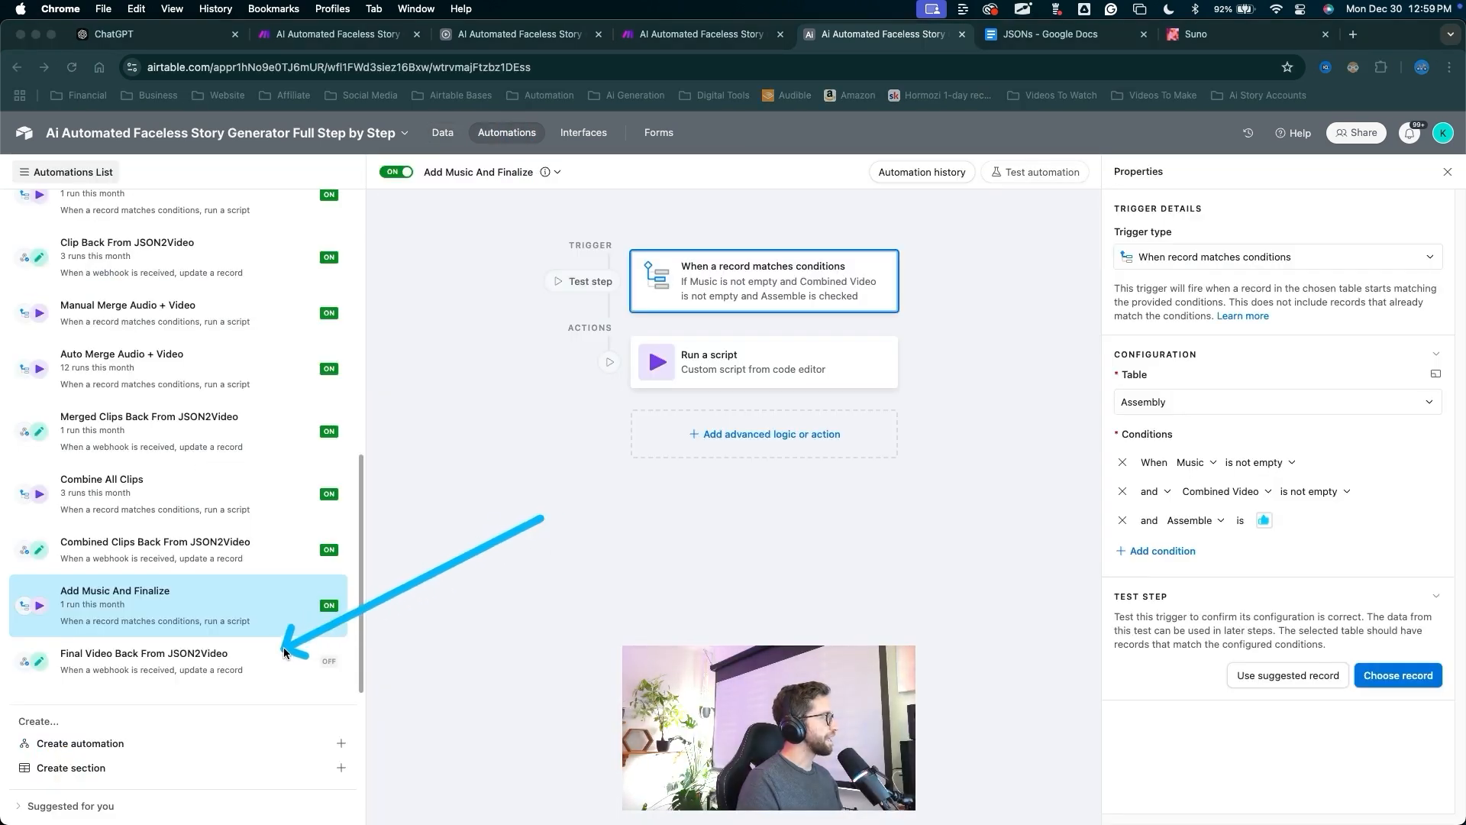
pyautogui.click(300, 662)
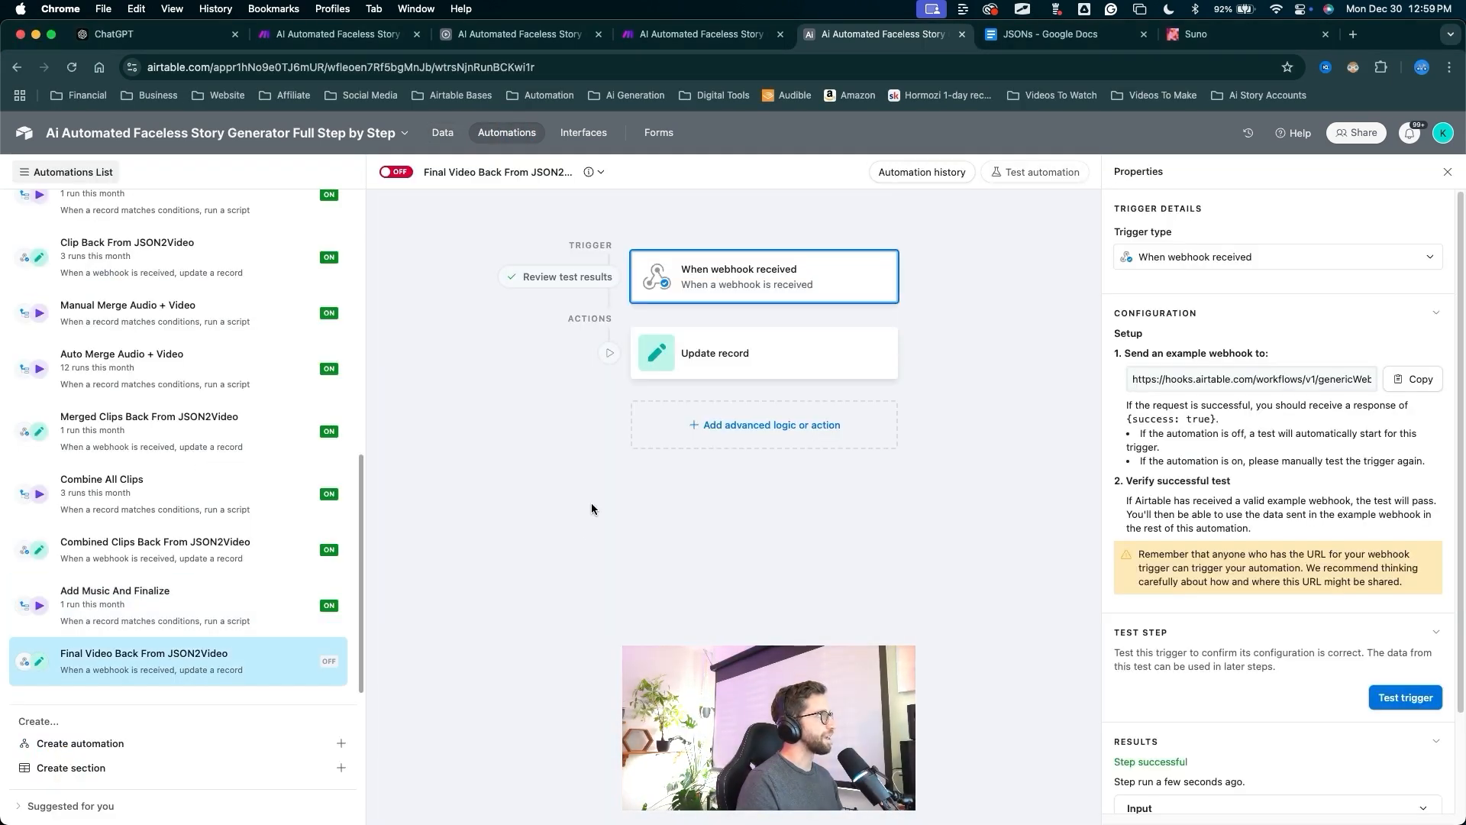
pyautogui.moveTo(474, 464); pyautogui.dragTo(1107, 763)
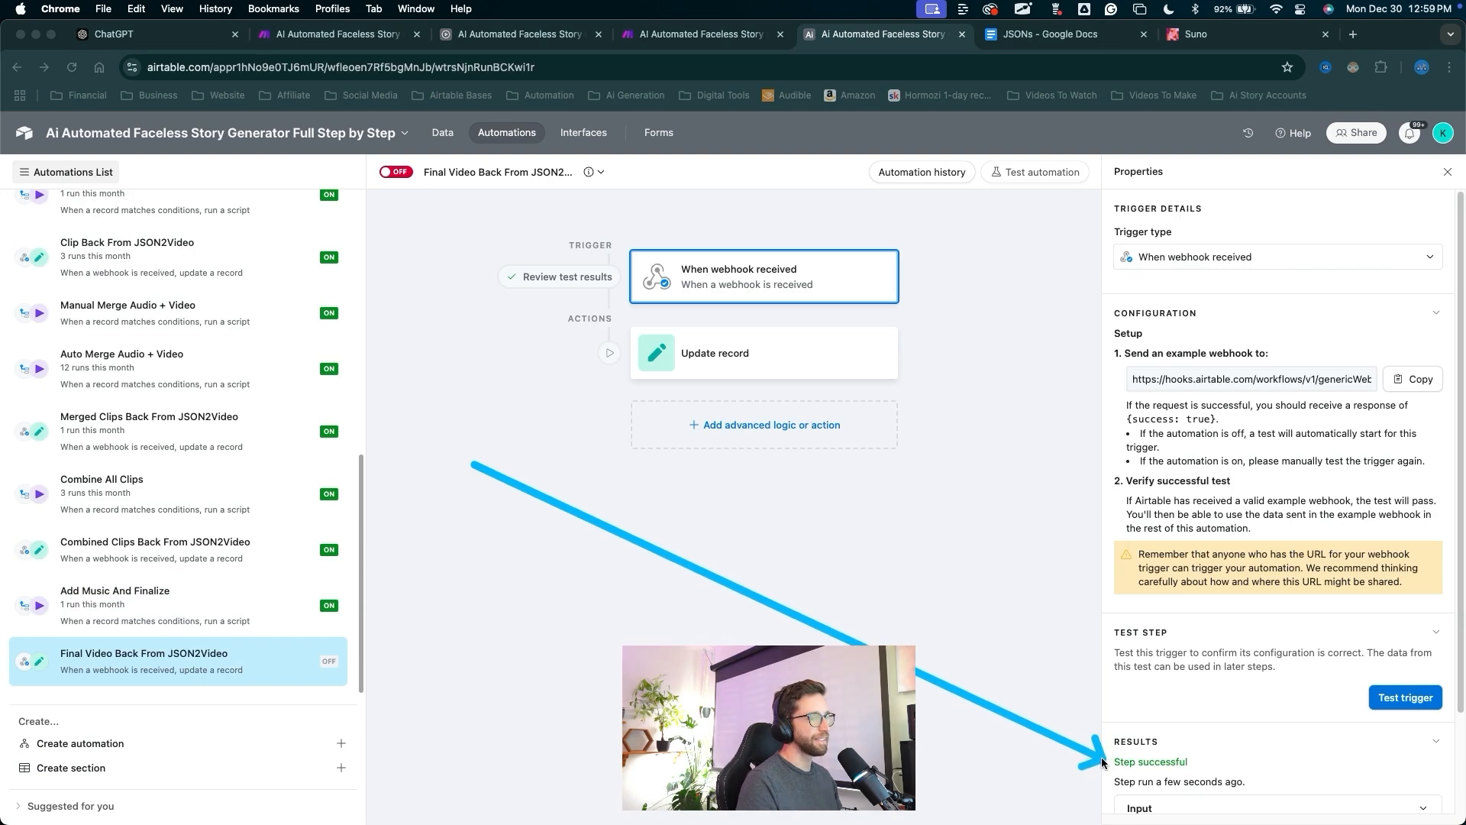
pyautogui.moveTo(469, 442); pyautogui.dragTo(400, 190)
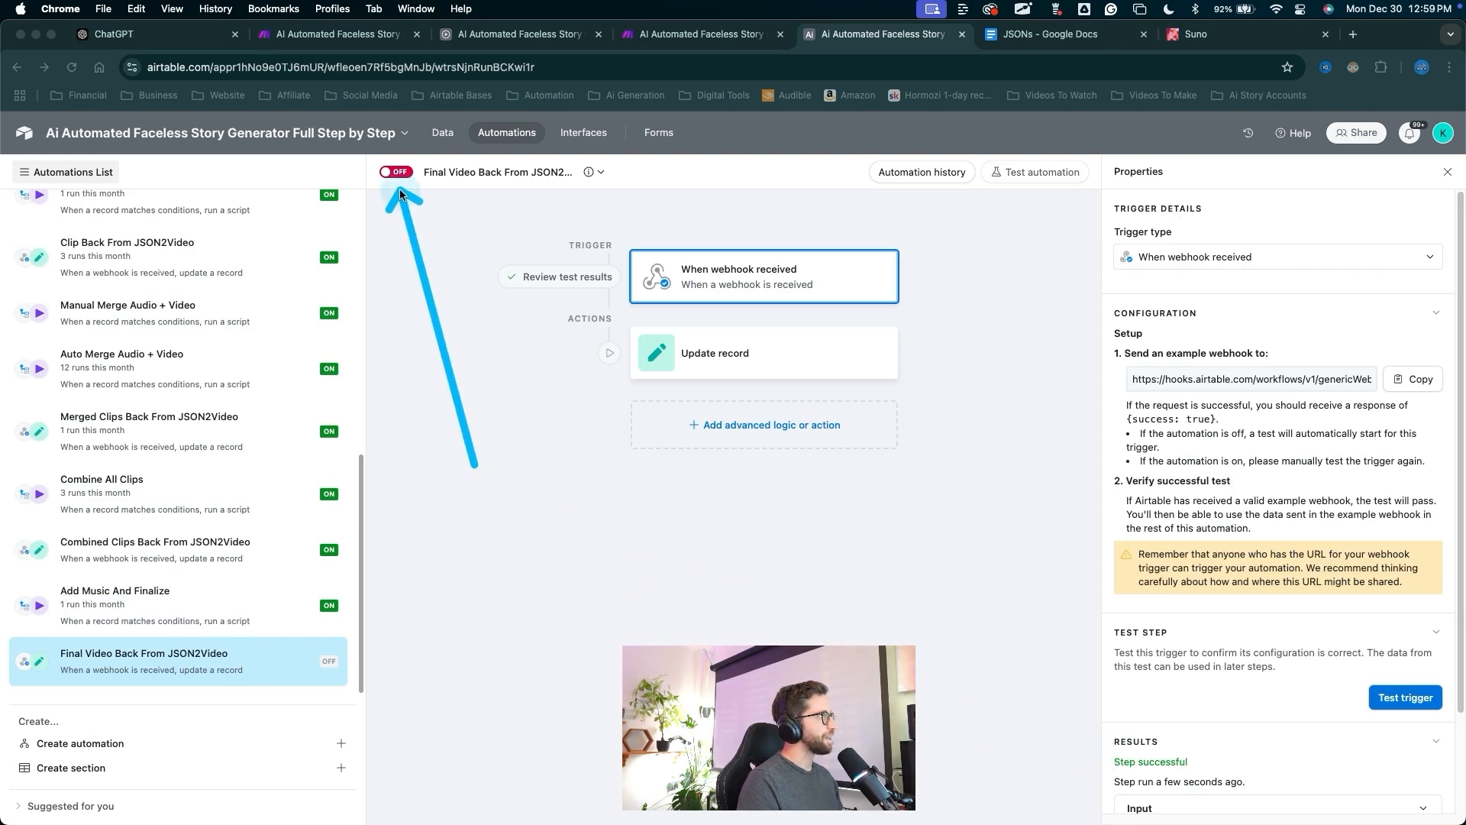
pyautogui.click(397, 172)
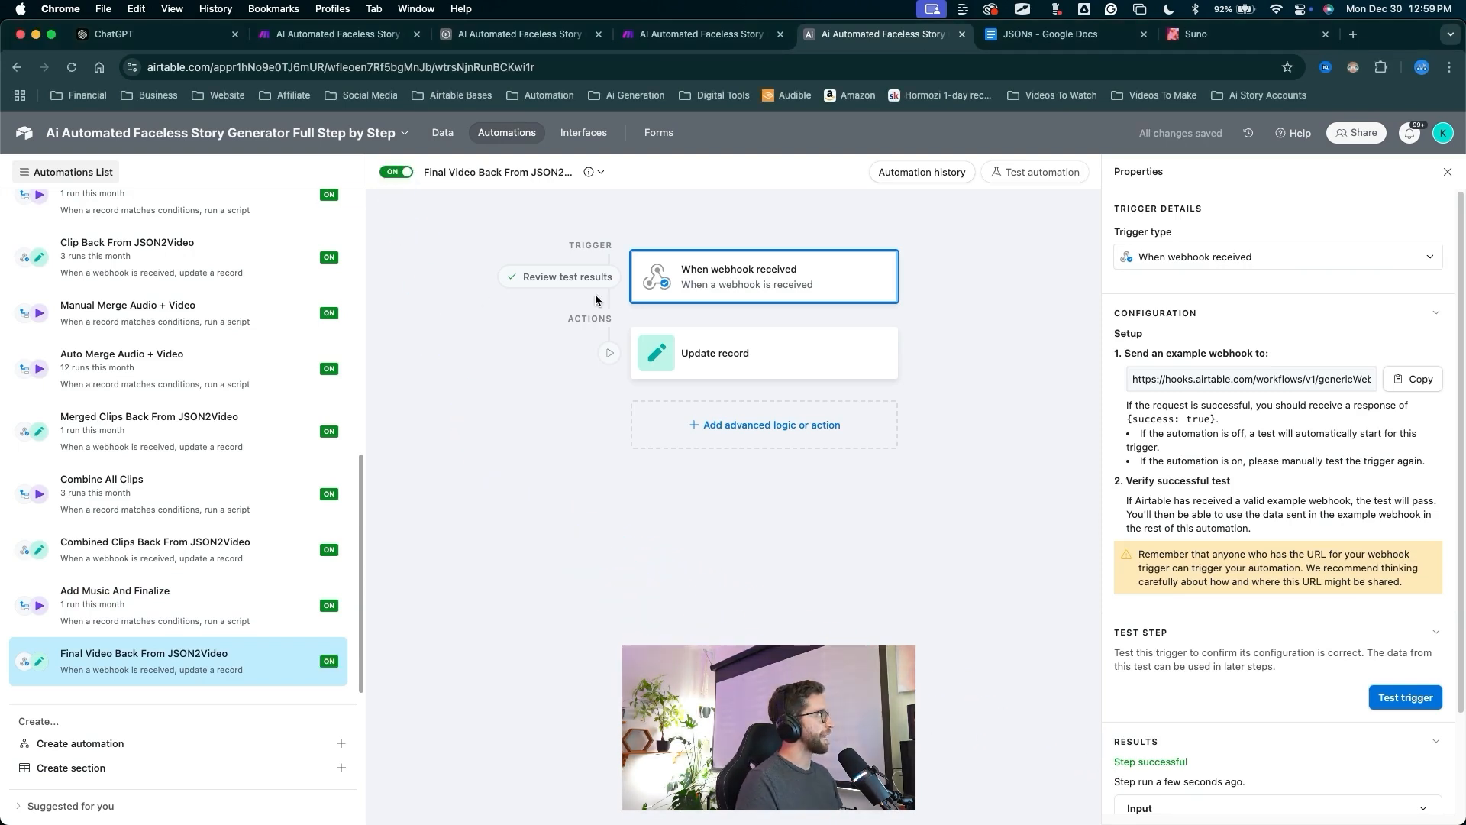
# In the Update record step, replace Combined Video with Finished Video as the updated field.
pyautogui.moveTo(732, 577); pyautogui.dragTo(744, 365)
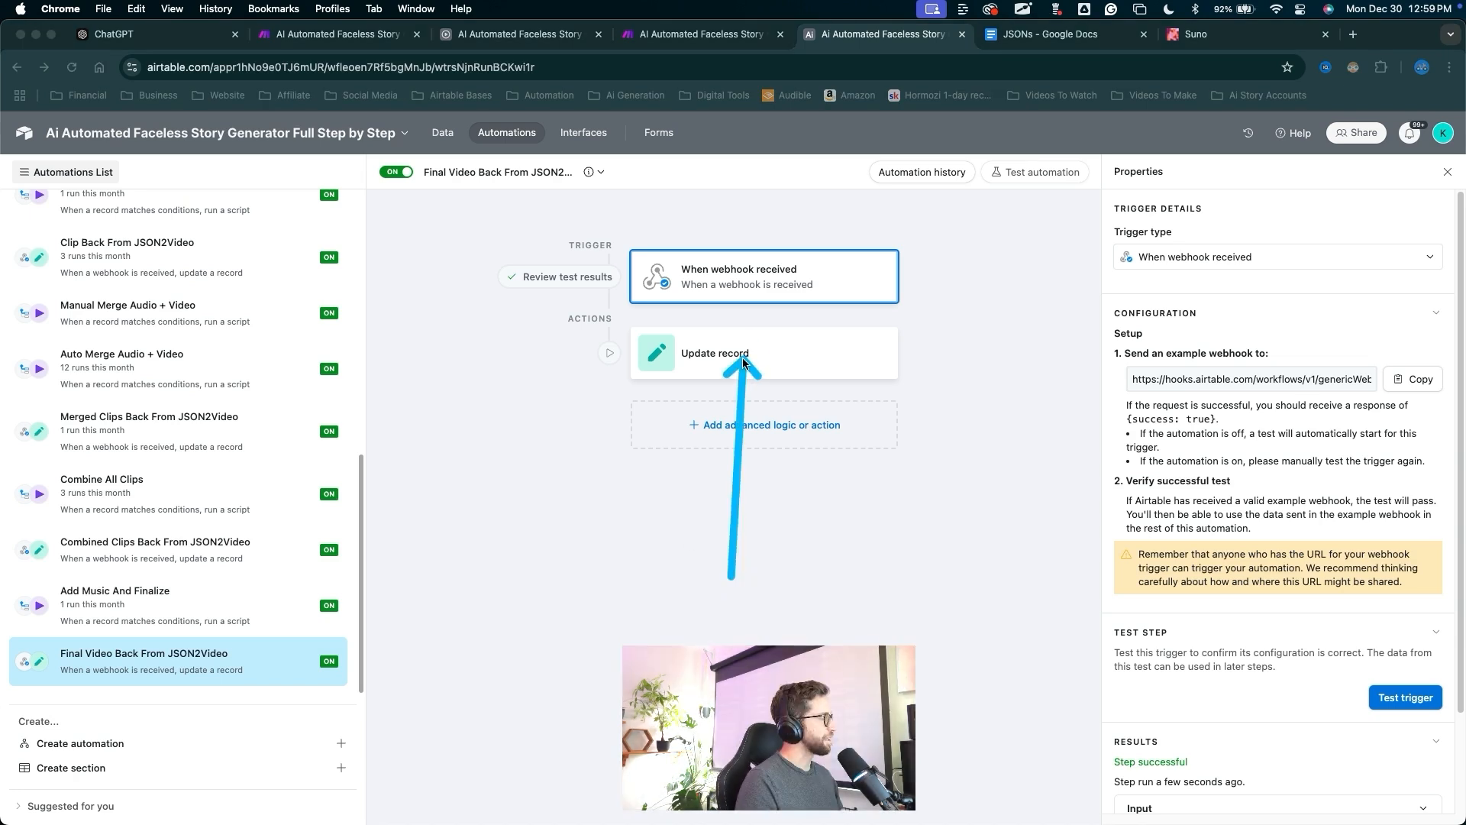
pyautogui.click(743, 364)
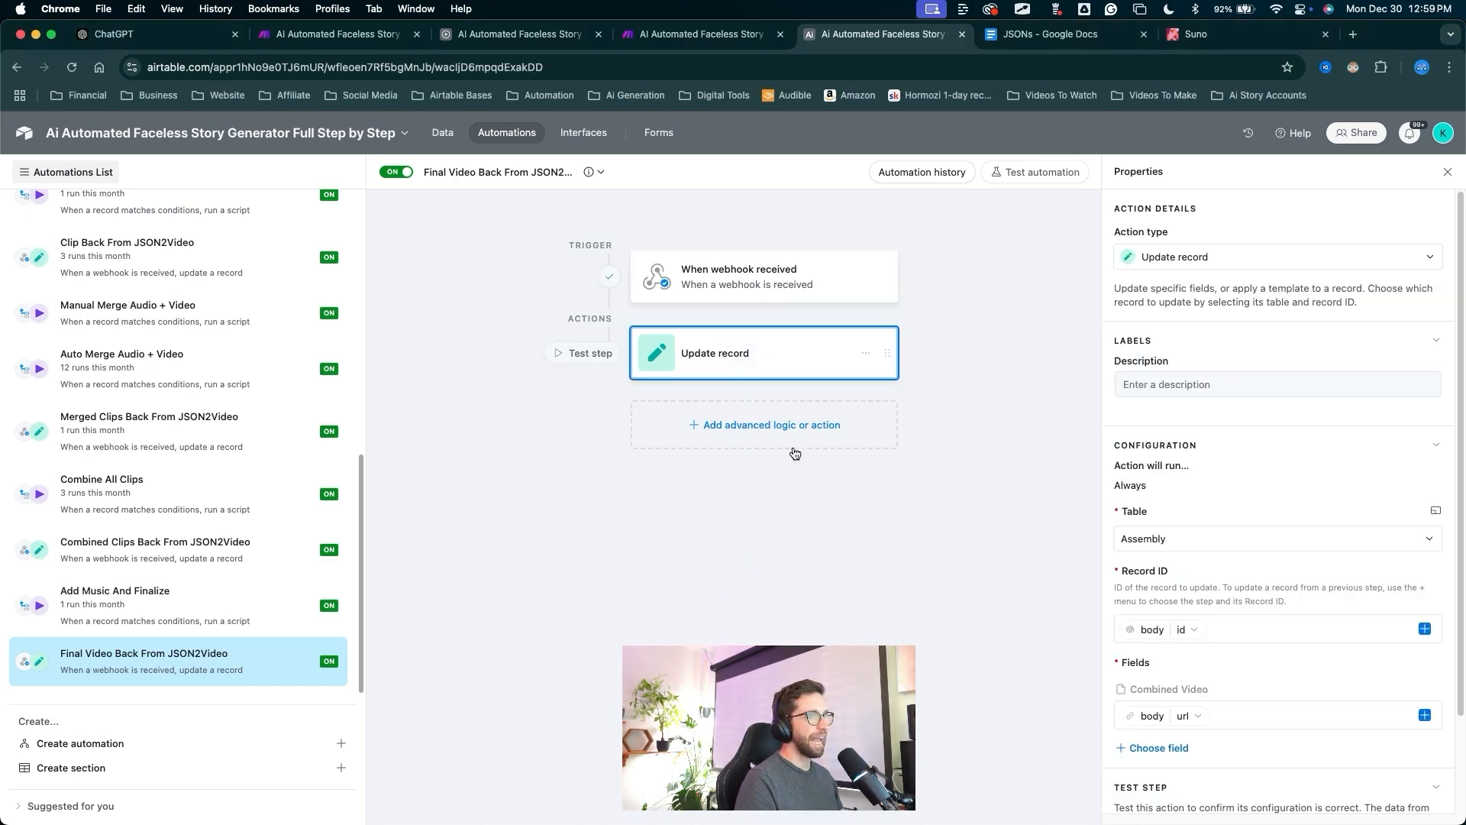
pyautogui.moveTo(990, 713)
pyautogui.mouseDown()
pyautogui.moveTo(1130, 535)
pyautogui.moveTo(1260, 665)
pyautogui.moveTo(1416, 664)
pyautogui.moveTo(1411, 687)
pyautogui.mouseUp()
pyautogui.press('Escape')
pyautogui.click(1433, 693)
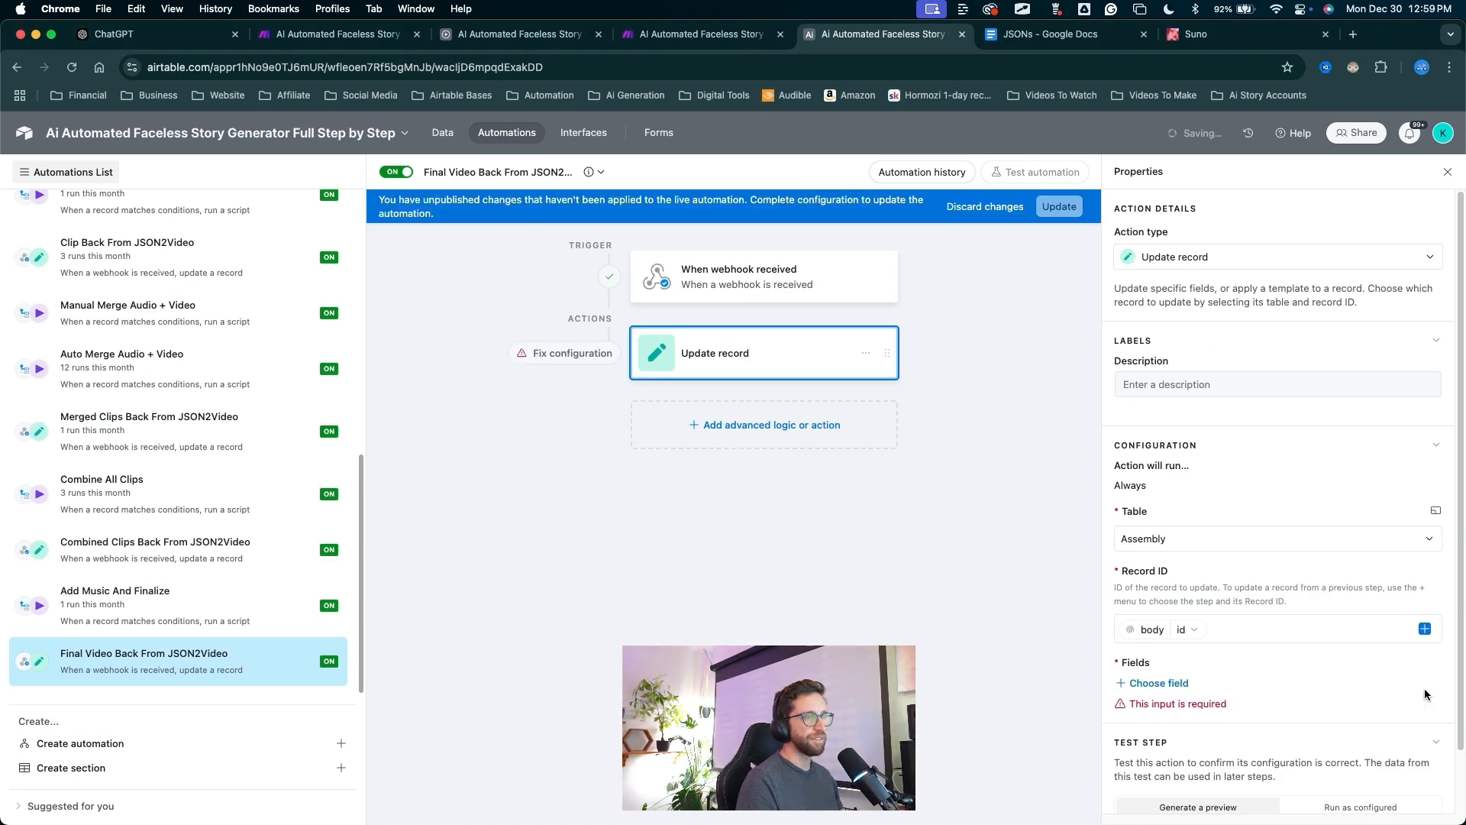
pyautogui.click(1134, 683)
pyautogui.scroll(-2, 1164, 580)
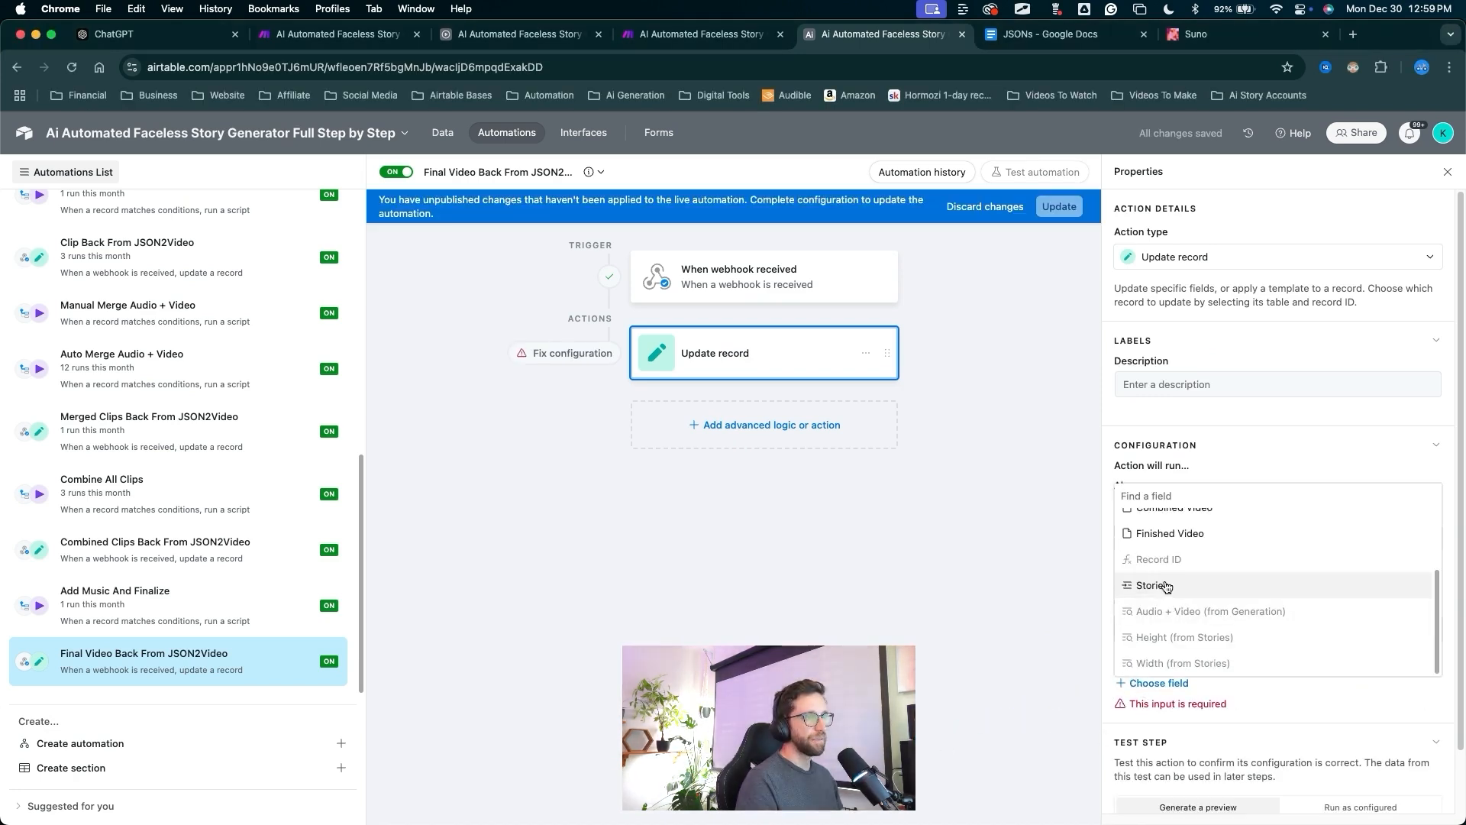
pyautogui.click(1163, 565)
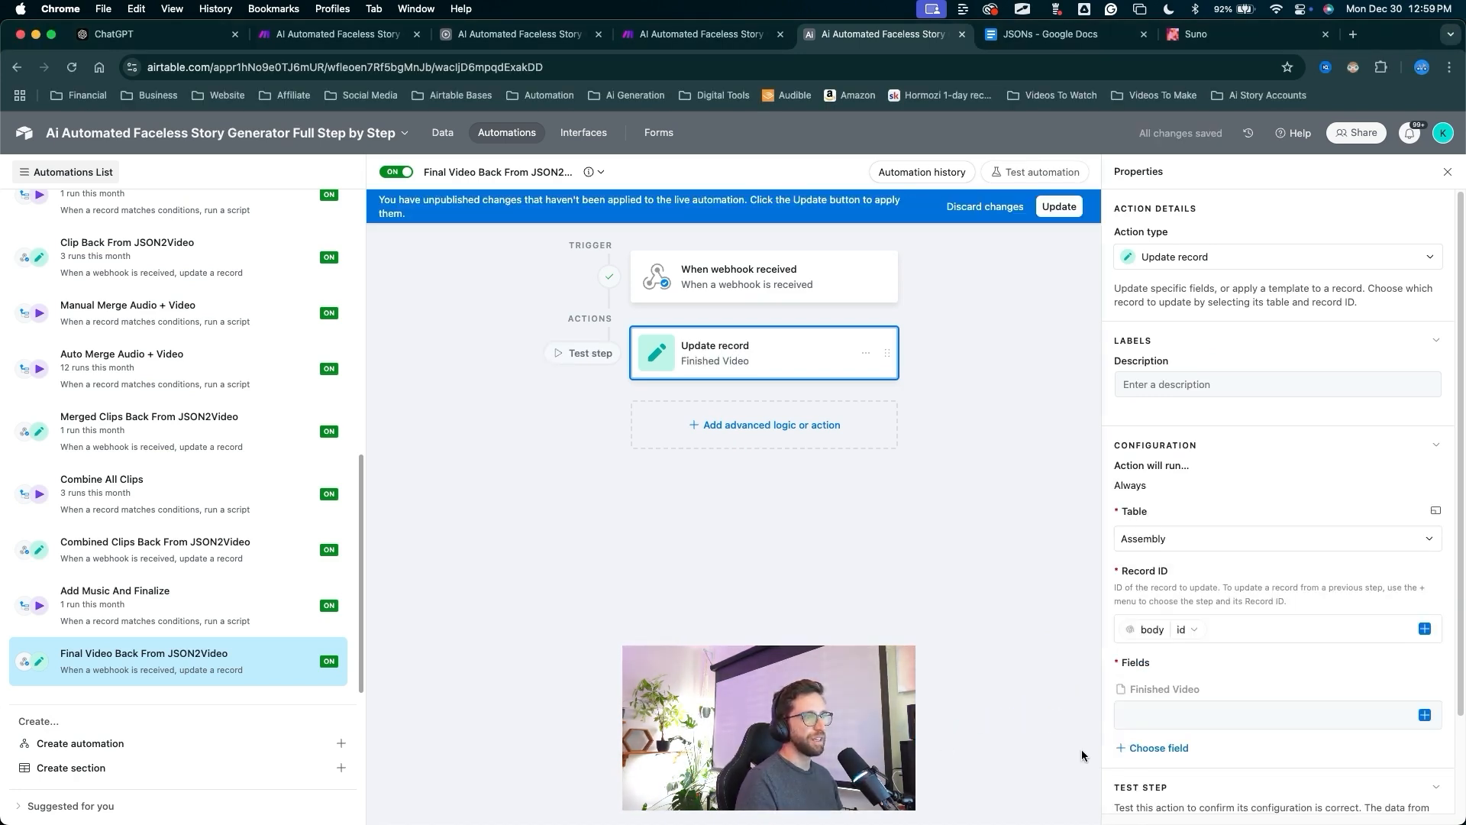
# Fill Finished Video with the webhook body's url and apply the update to the automation.
pyautogui.hotkey('ctrl', 'a')
pyautogui.moveTo(1065, 760); pyautogui.dragTo(1425, 712)
pyautogui.press('Escape')
pyautogui.click(1425, 718)
pyautogui.moveTo(1233, 670); pyautogui.dragTo(1261, 592)
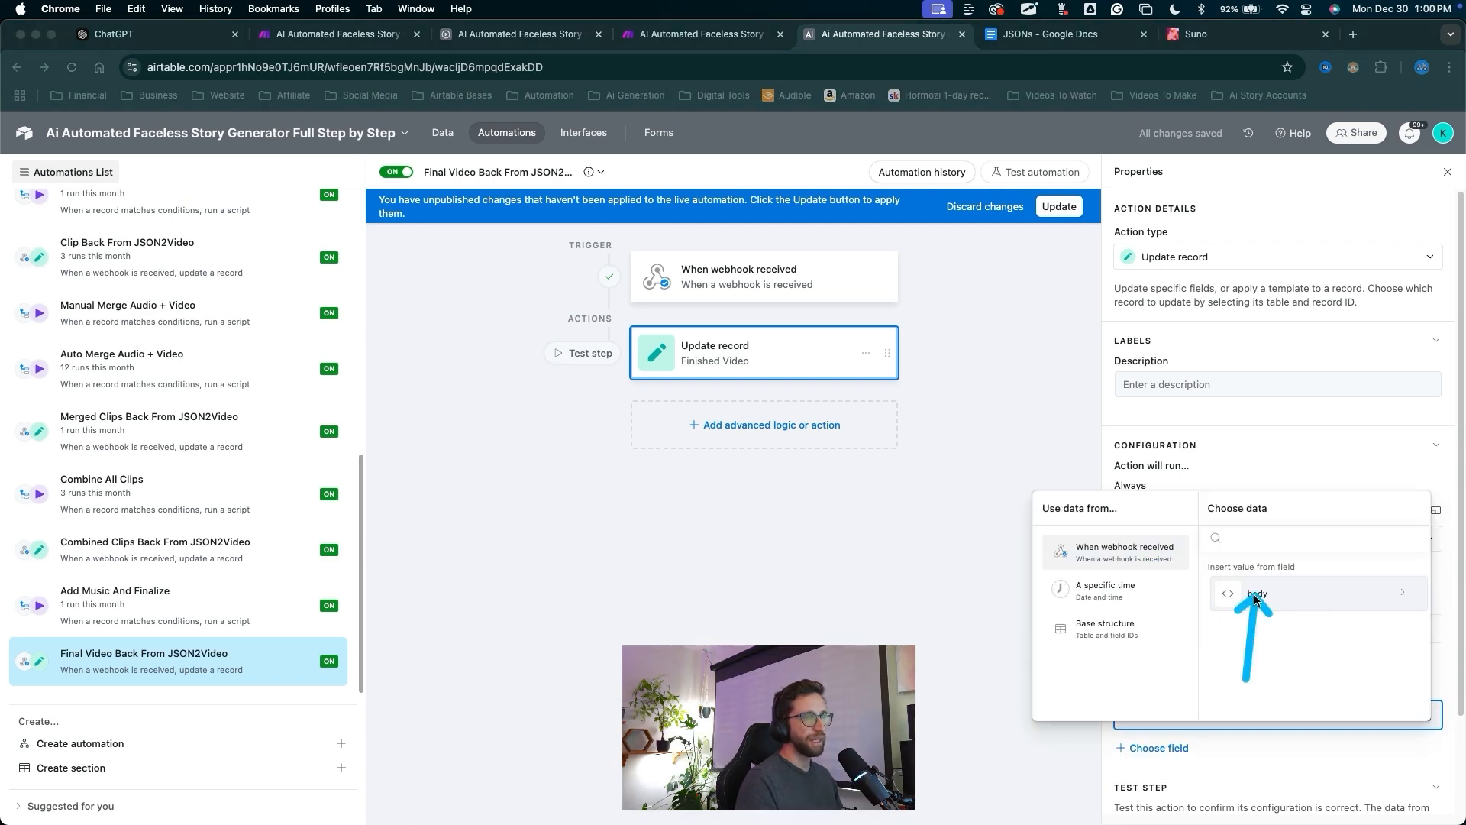
pyautogui.click(1260, 596)
pyautogui.scroll(-5, 1260, 610)
pyautogui.click(1269, 629)
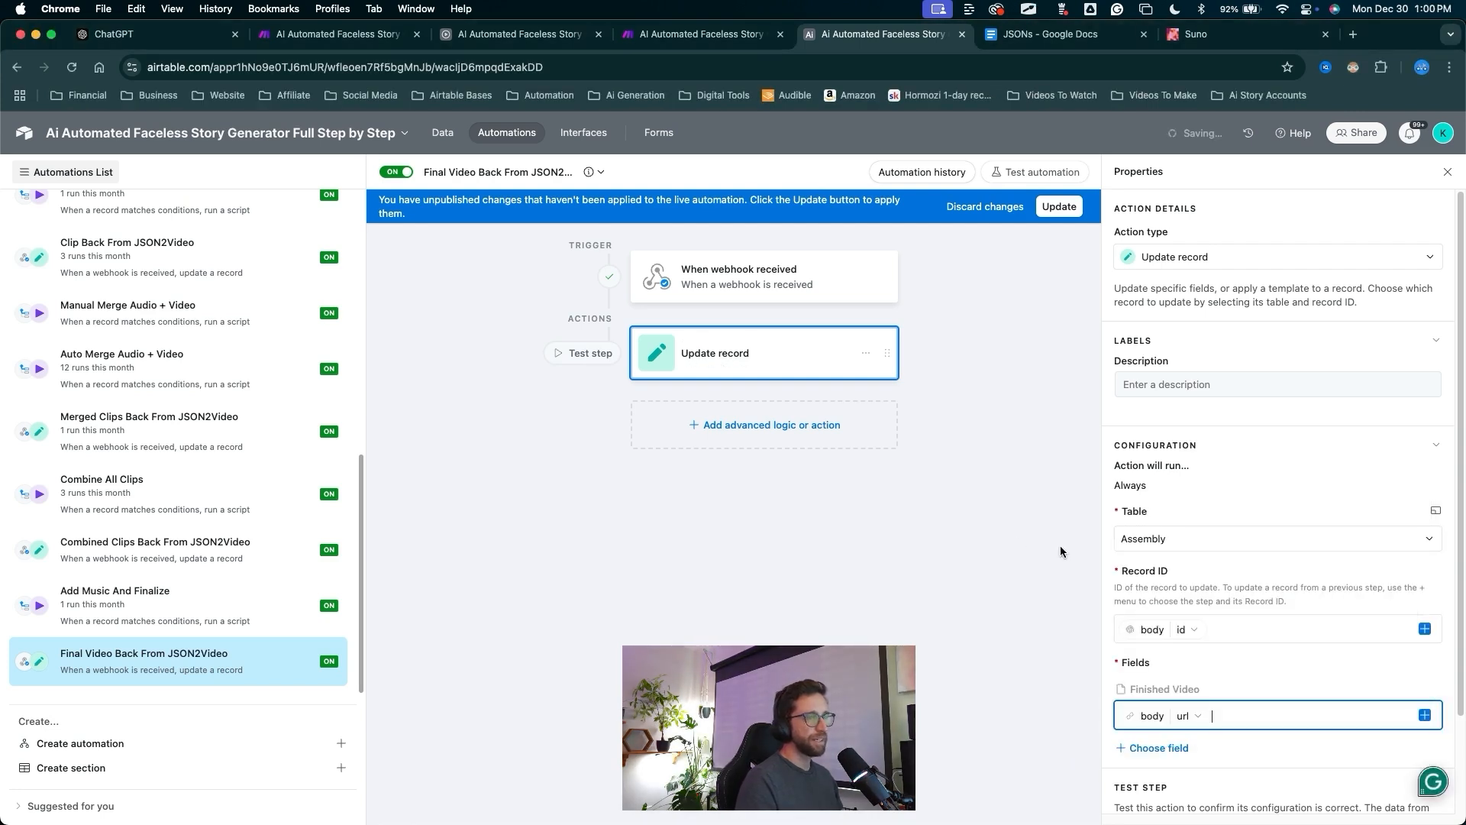
pyautogui.hotkey('ctrl', 'a')
pyautogui.moveTo(1157, 245); pyautogui.dragTo(1065, 212)
pyautogui.press('Escape')
pyautogui.click(1059, 206)
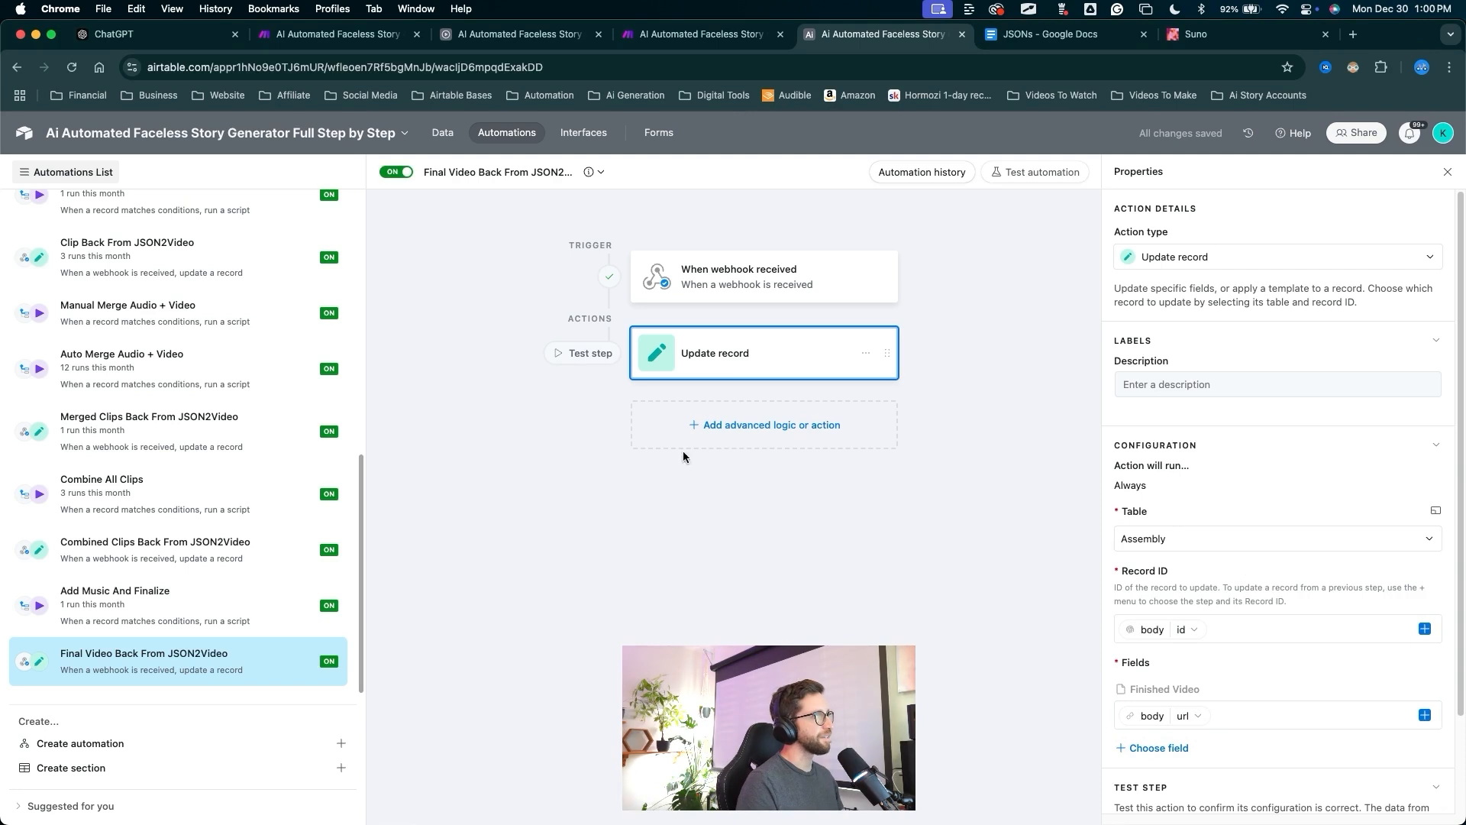
# Run the Update record test so the finished video is written into the Test record.
pyautogui.hotkey('ctrl', 'a')
pyautogui.moveTo(680, 672)
pyautogui.mouseDown()
pyautogui.moveTo(698, 450)
pyautogui.moveTo(749, 389)
pyautogui.moveTo(710, 365)
pyautogui.moveTo(1353, 692)
pyautogui.mouseUp()
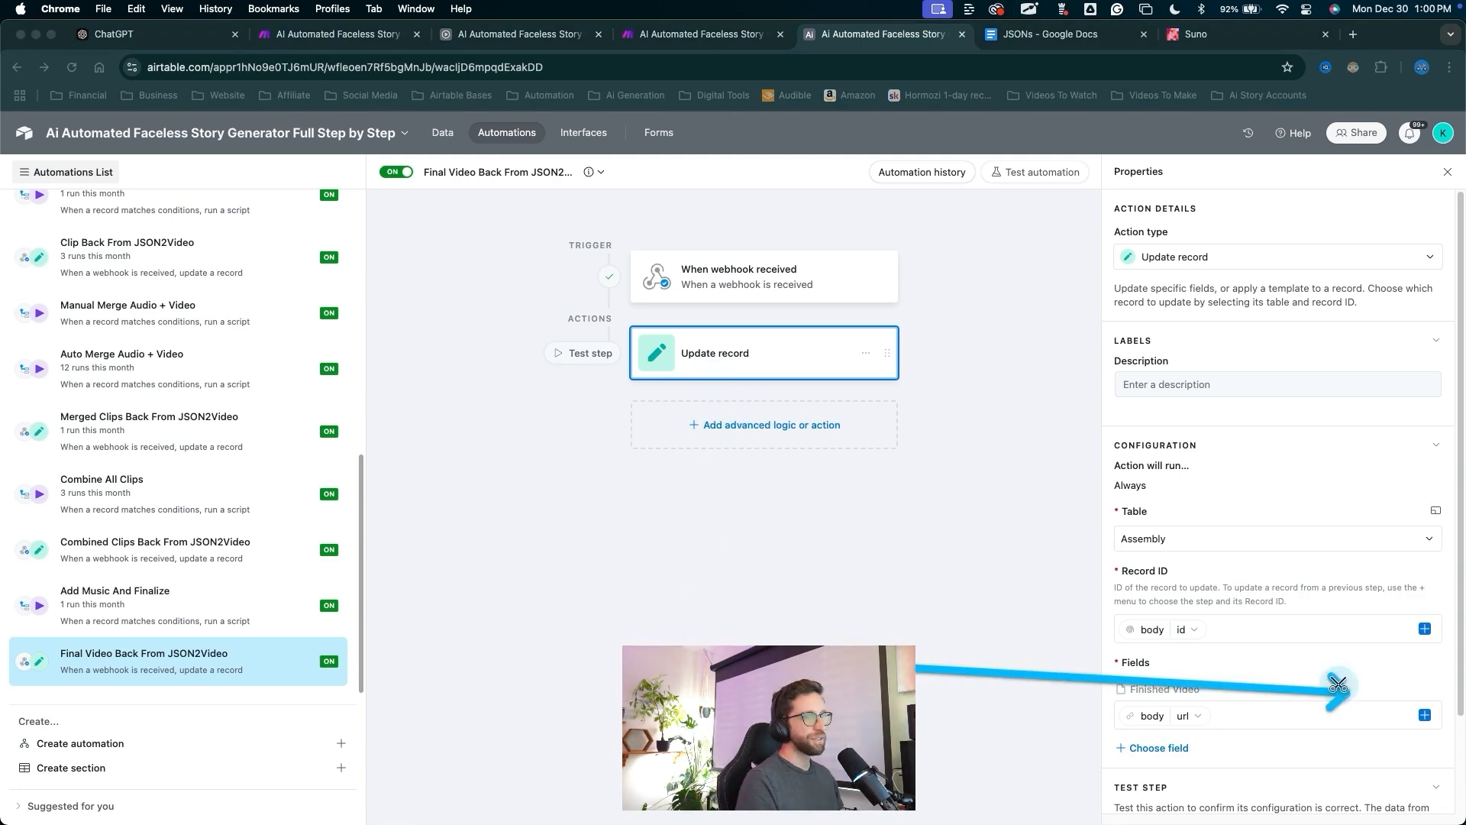
pyautogui.press('Escape')
pyautogui.scroll(-3, 1351, 763)
pyautogui.hotkey('ctrl', 'a')
pyautogui.moveTo(1361, 596); pyautogui.dragTo(1359, 726)
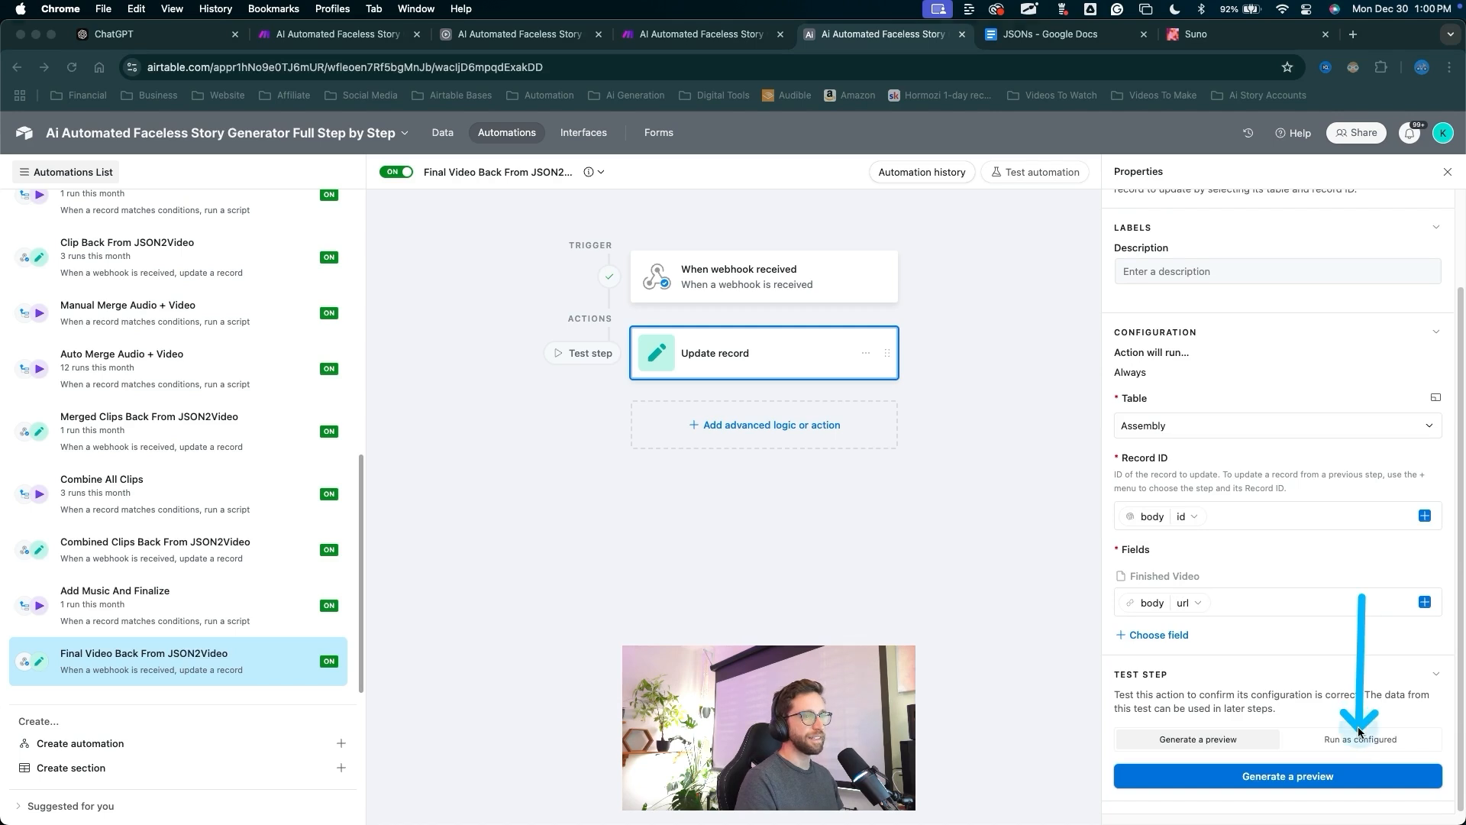
pyautogui.press('Escape')
pyautogui.click(1359, 738)
pyautogui.hotkey('ctrl', 'a')
pyautogui.moveTo(1306, 637); pyautogui.dragTo(1306, 730)
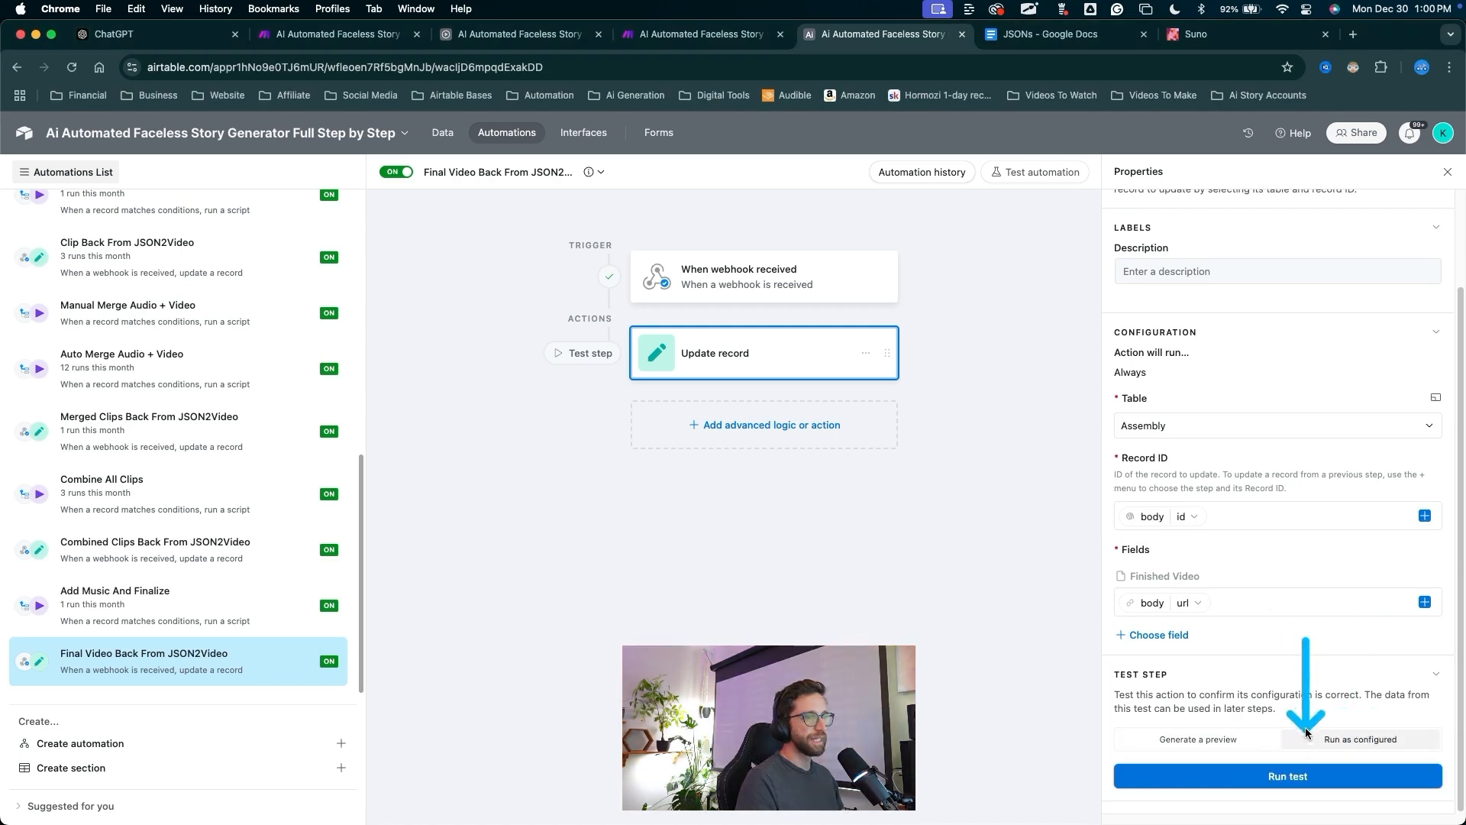
pyautogui.press('Escape')
pyautogui.click(1298, 776)
# Go back to the base's table data.
pyautogui.hotkey('ctrl', 'a')
pyautogui.moveTo(790, 336)
pyautogui.mouseDown()
pyautogui.moveTo(733, 465)
pyautogui.moveTo(566, 609)
pyautogui.mouseUp()
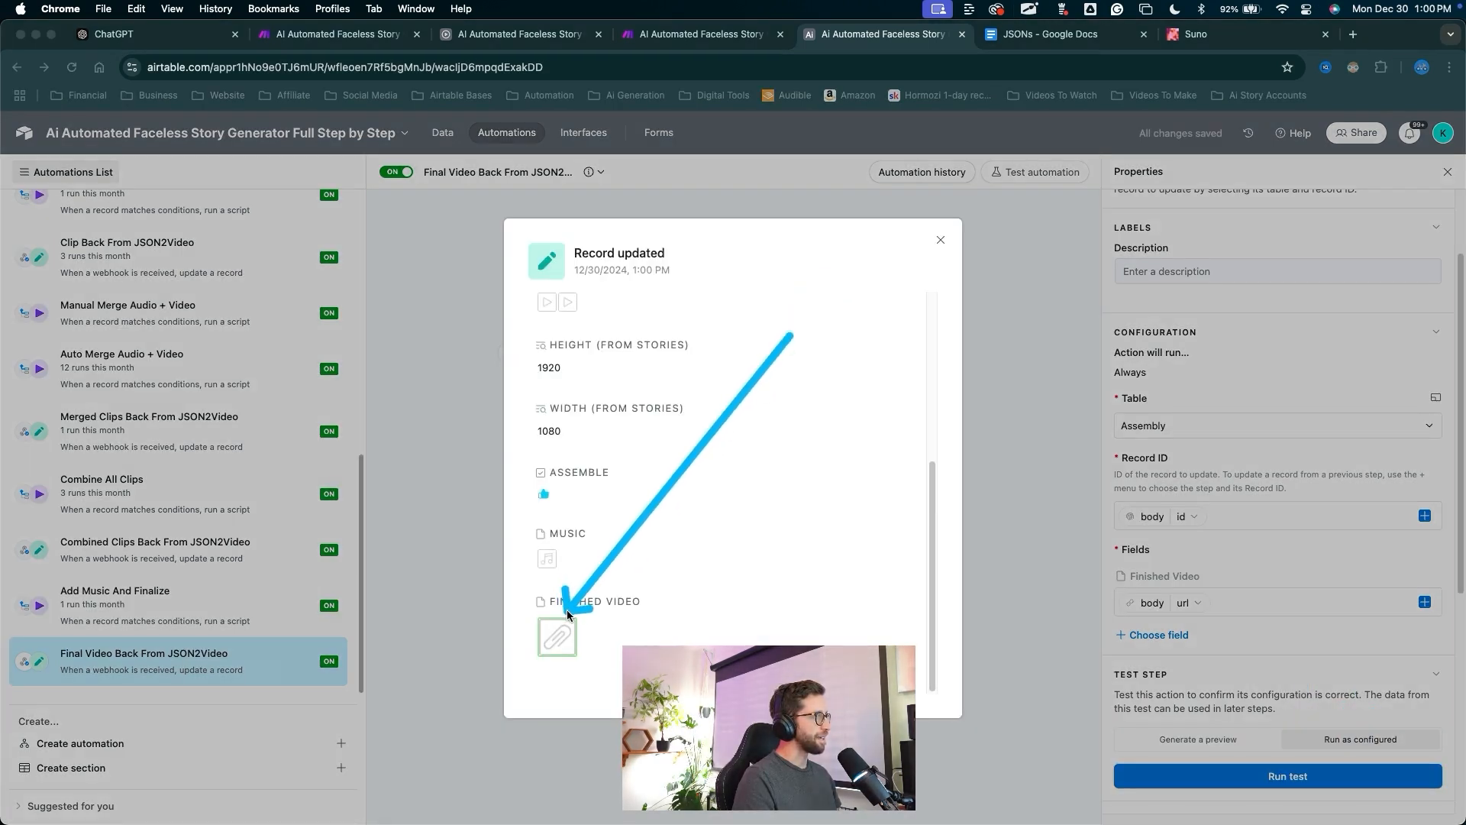
pyautogui.press('Escape')
pyautogui.hotkey('ctrl', 'a')
pyautogui.moveTo(454, 415); pyautogui.dragTo(447, 165)
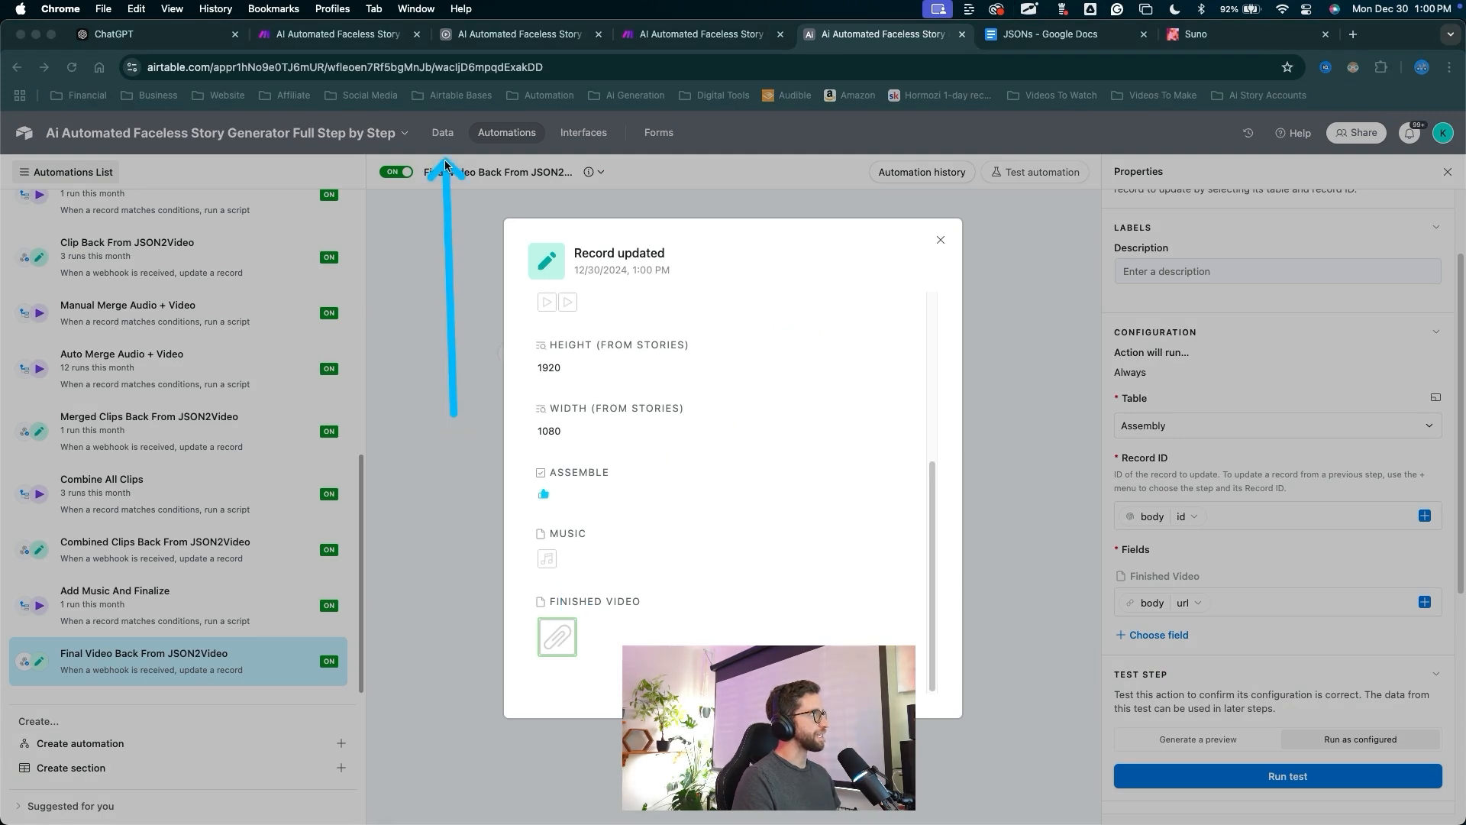
pyautogui.press('Escape')
pyautogui.click(444, 145)
pyautogui.hotkey('ctrl', 'a')
pyautogui.moveTo(718, 620); pyautogui.dragTo(1090, 277)
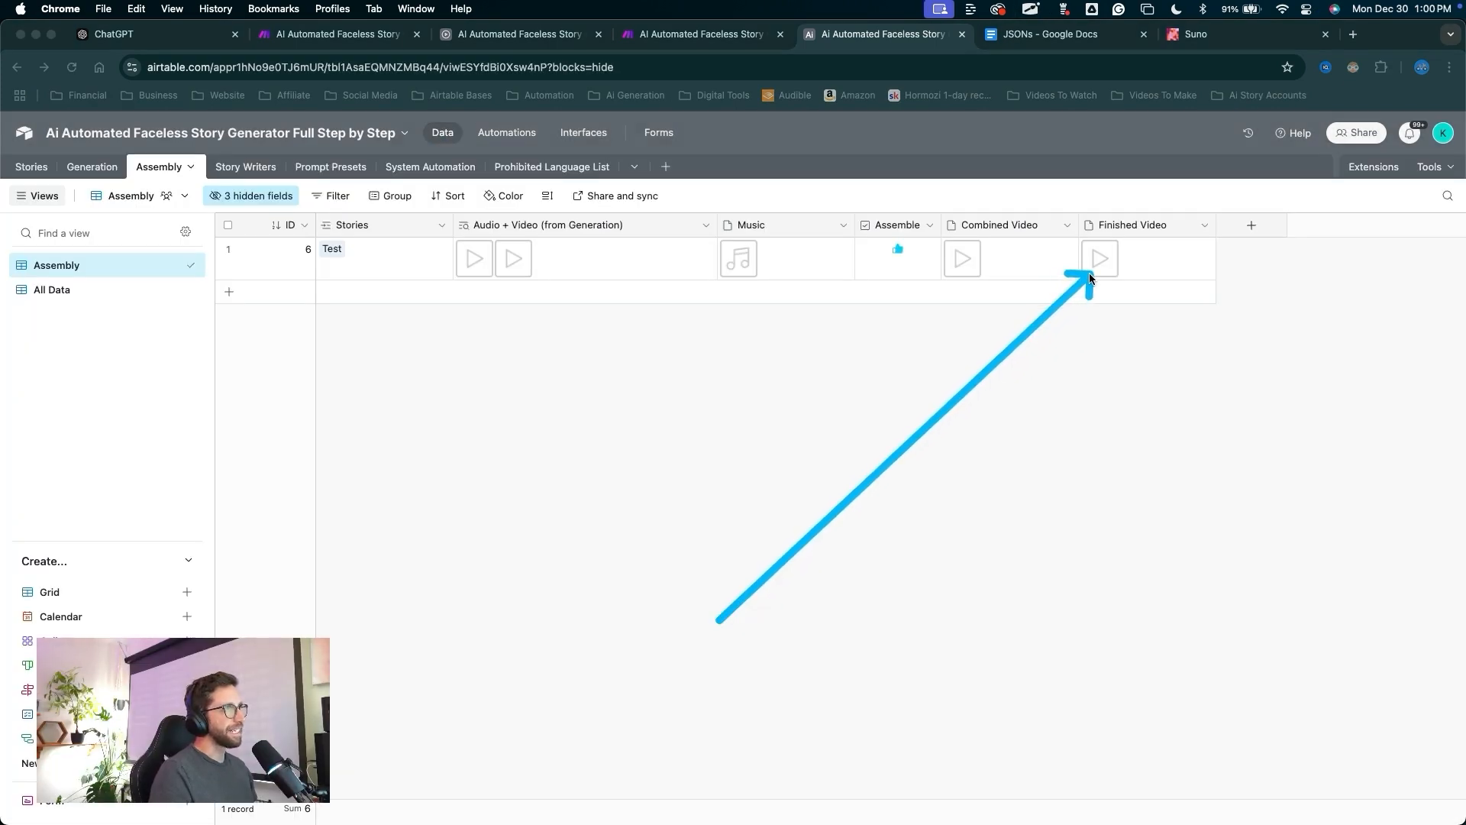
# Save the Make scenario.
pyautogui.press('Escape')
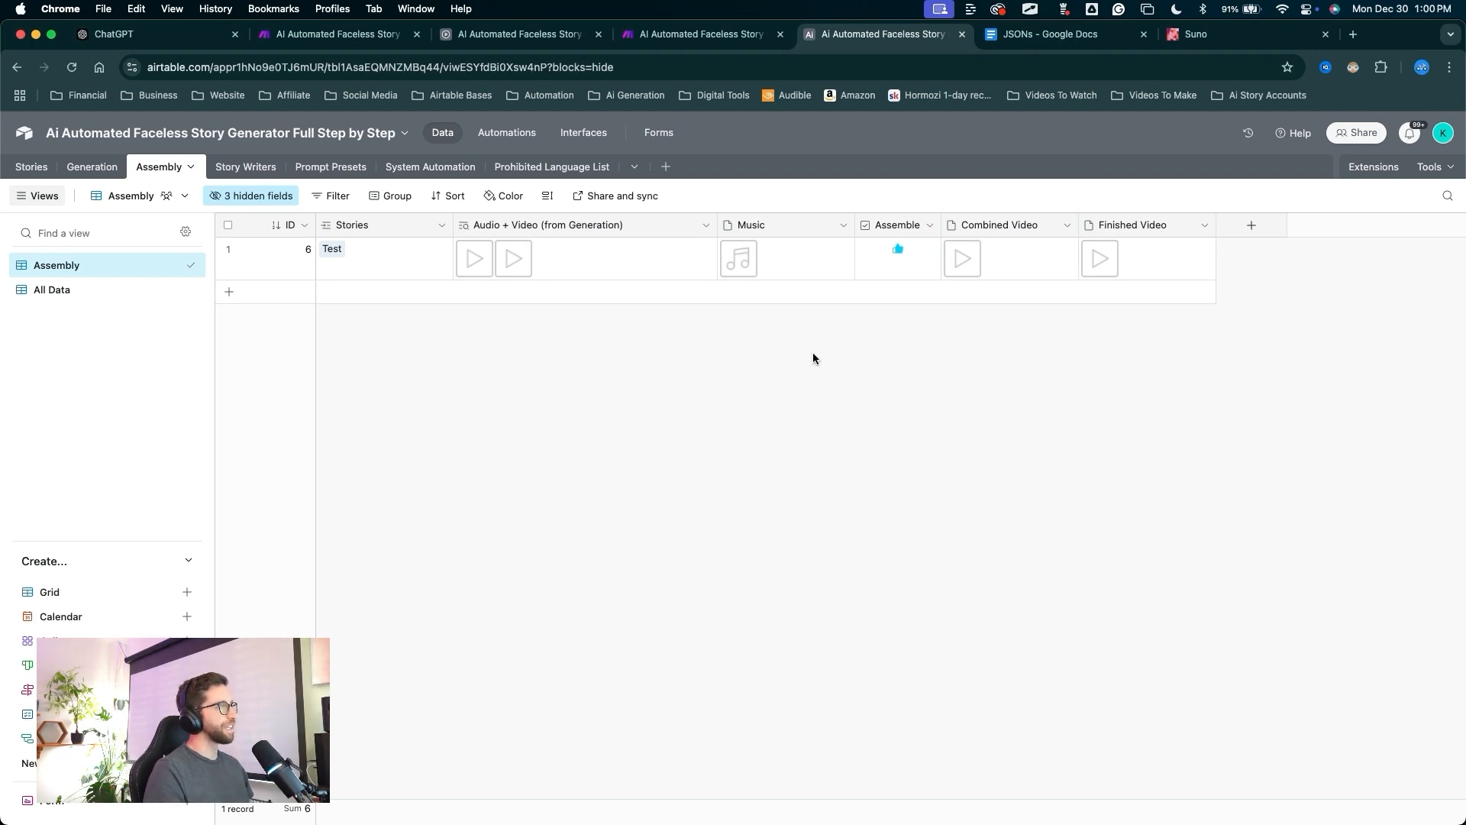
pyautogui.press('super+alt+Left')
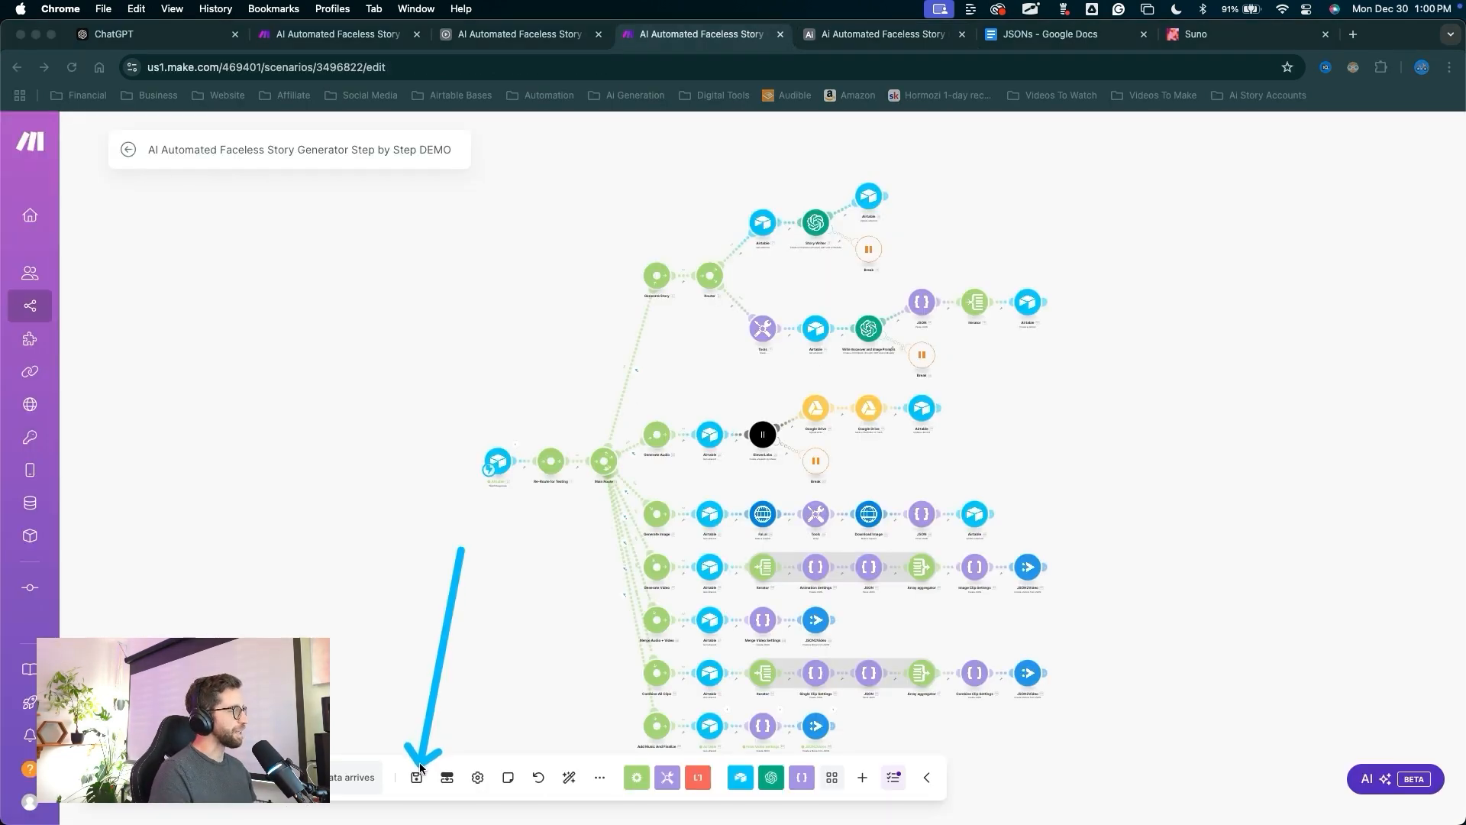
pyautogui.click(417, 775)
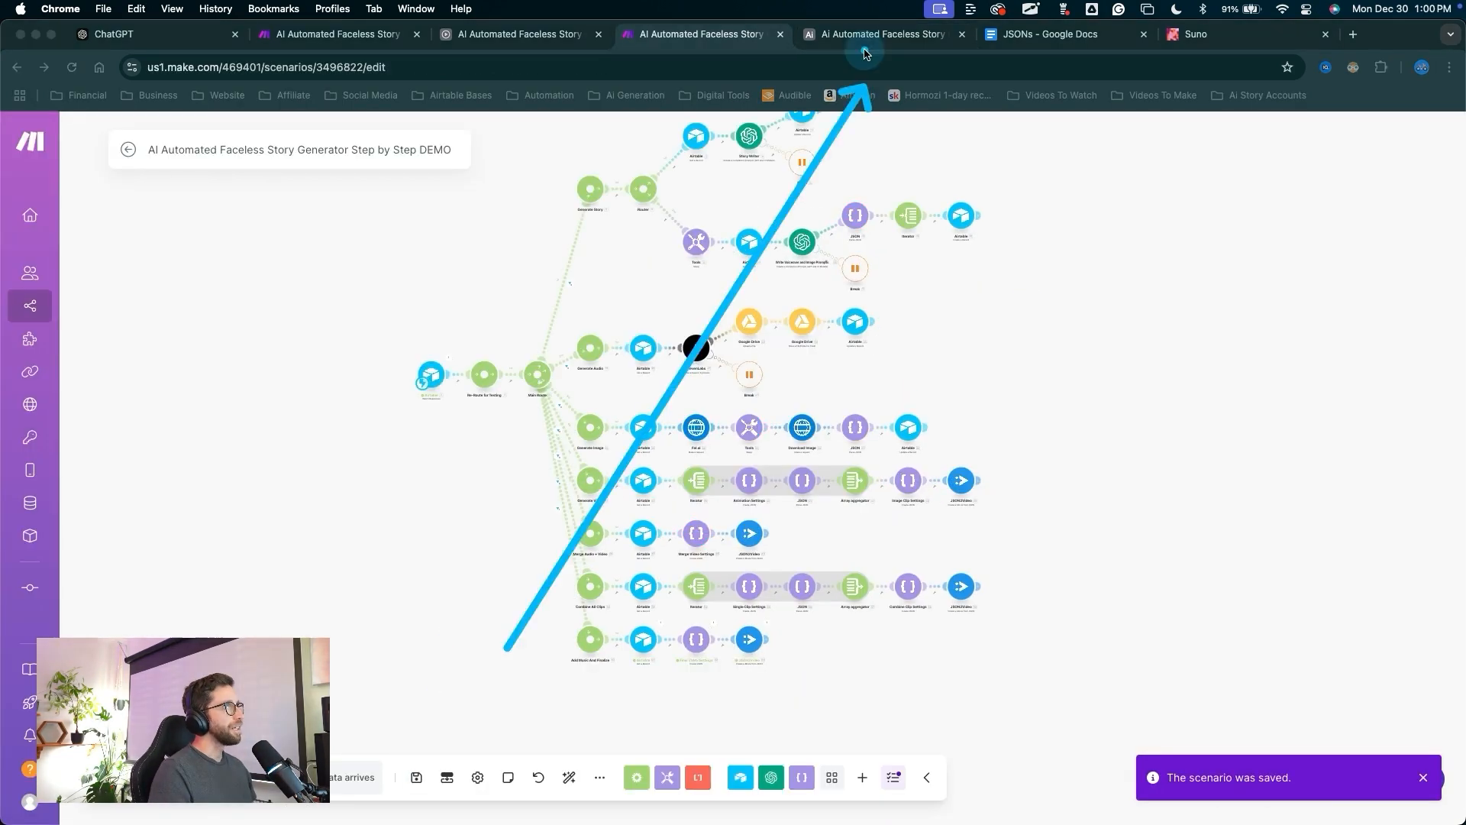
pyautogui.press('Escape')
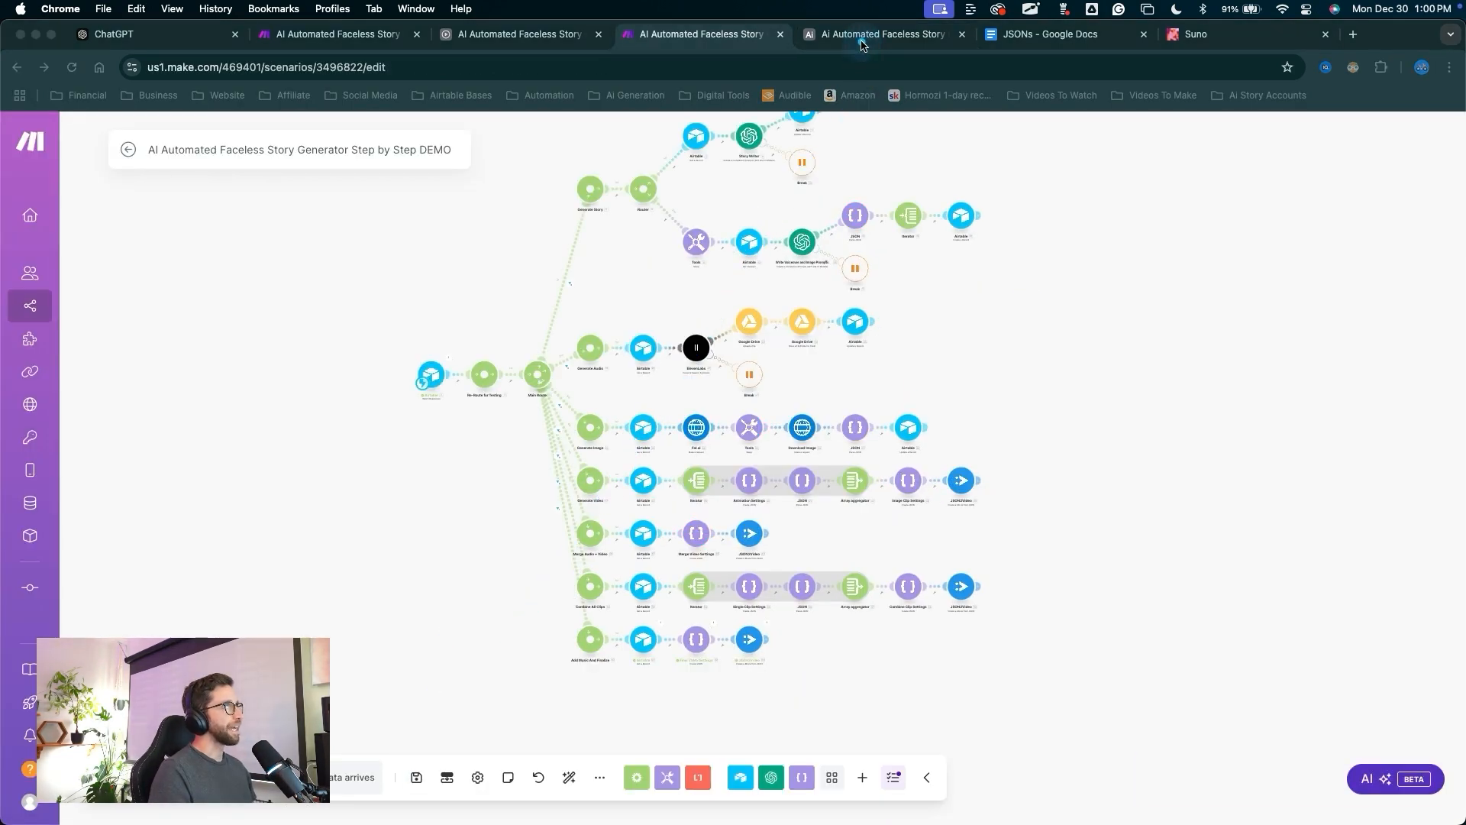
# In Airtable, show the Stories table's All Stories view and scroll to Finished Video.
pyautogui.click(859, 39)
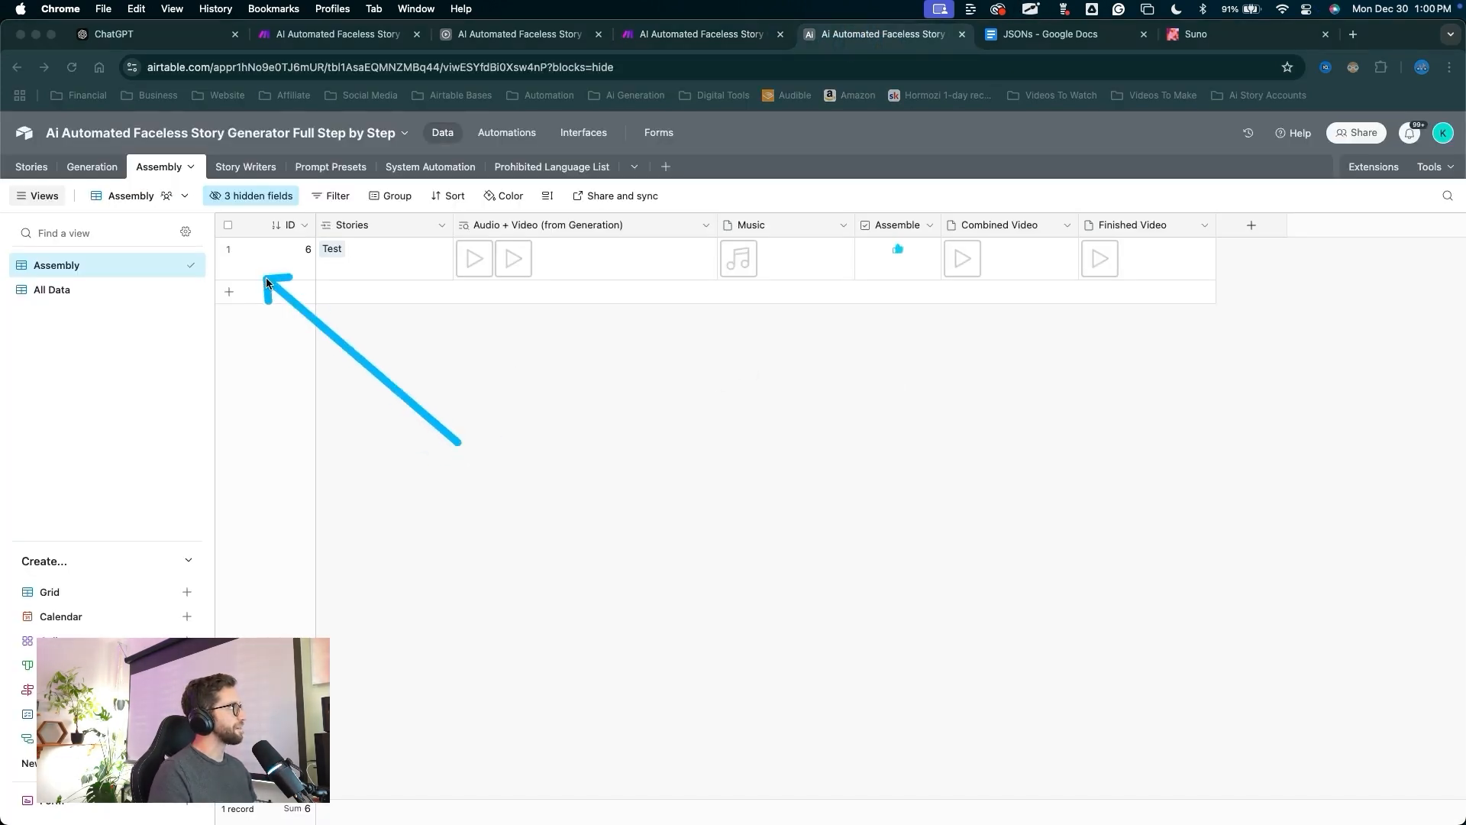
pyautogui.click(28, 171)
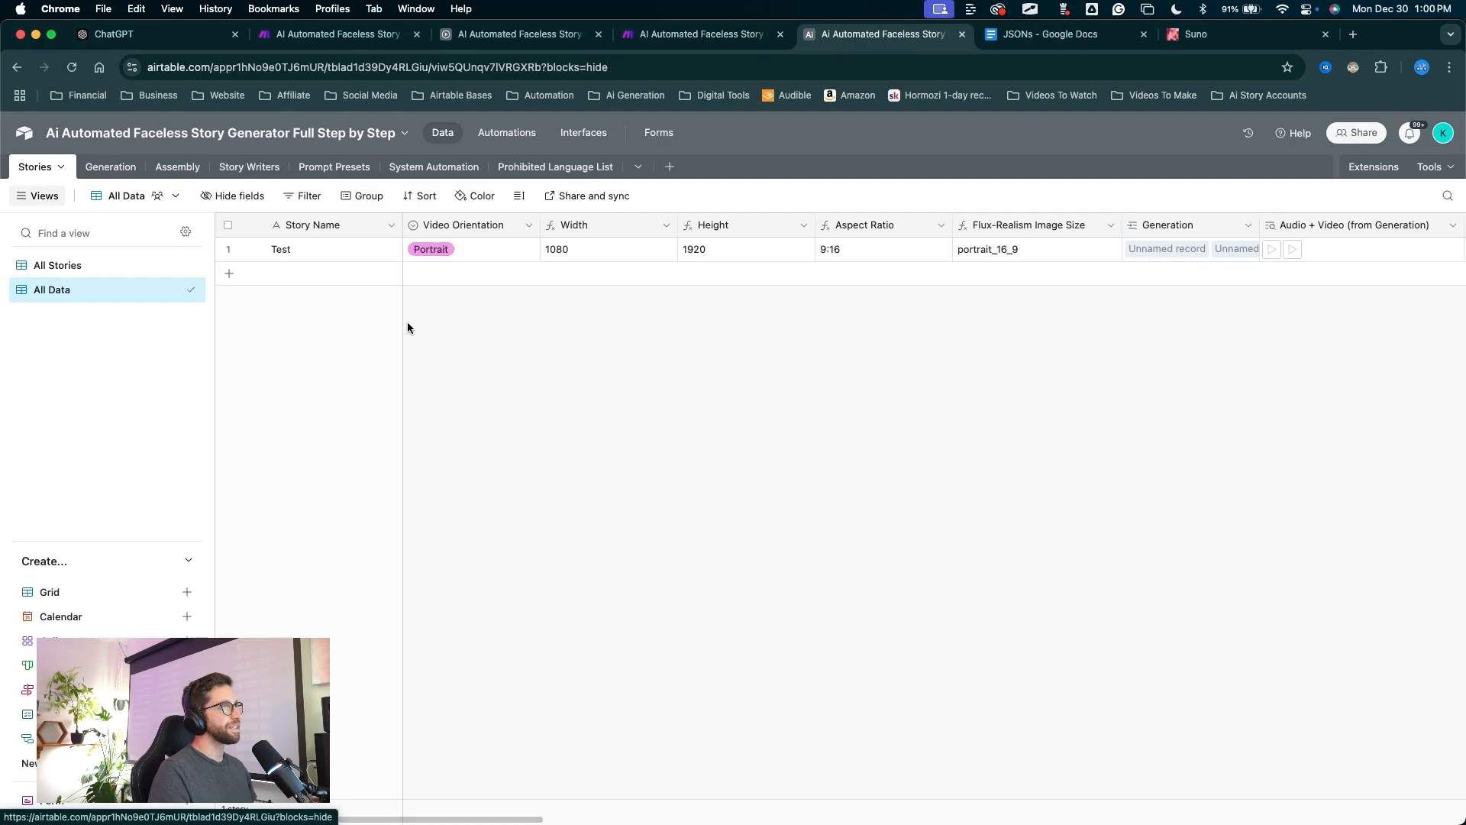
pyautogui.click(69, 267)
pyautogui.hscroll(5, 1247, 252)
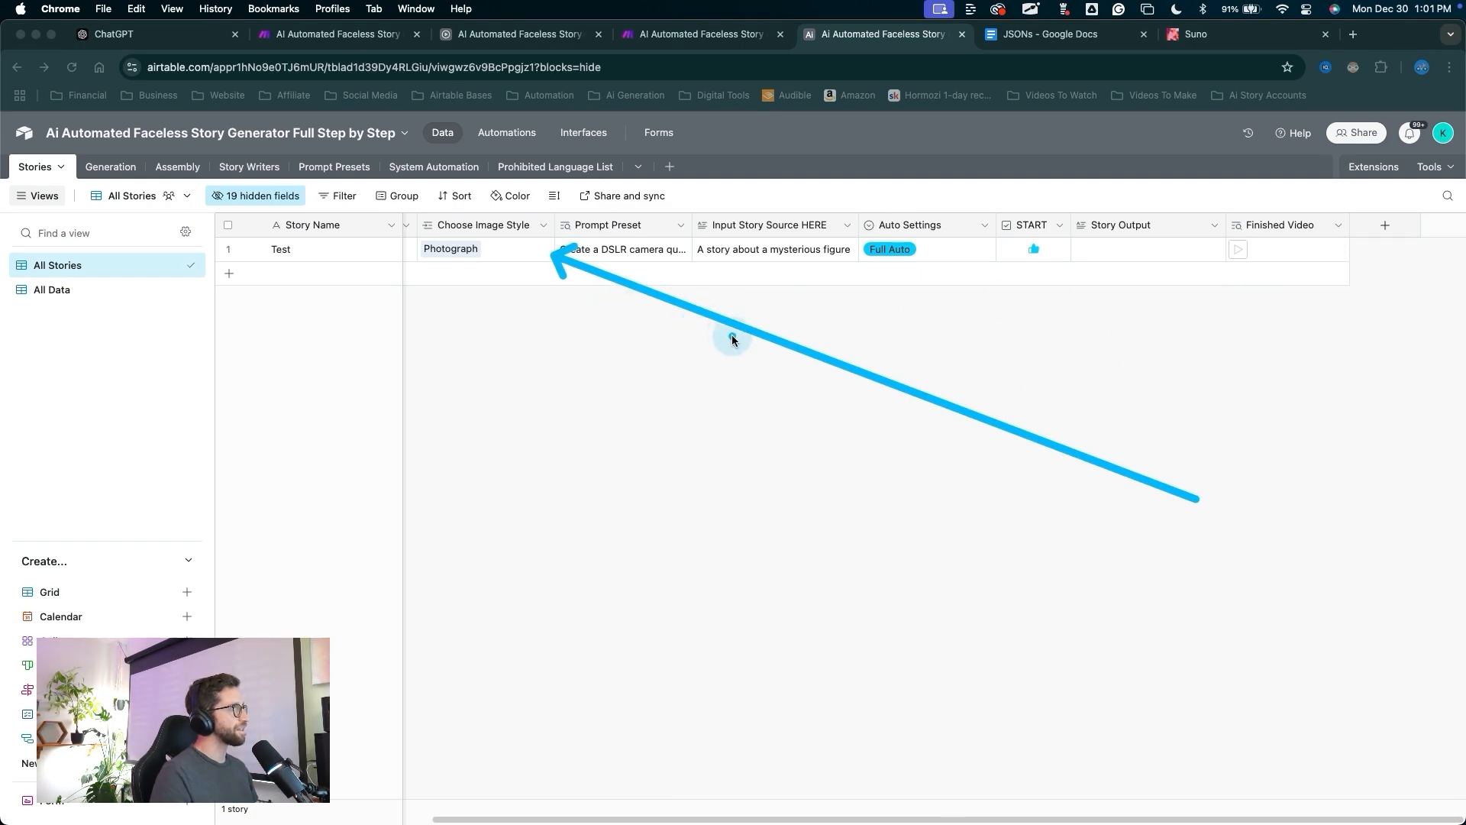
pyautogui.press('Escape')
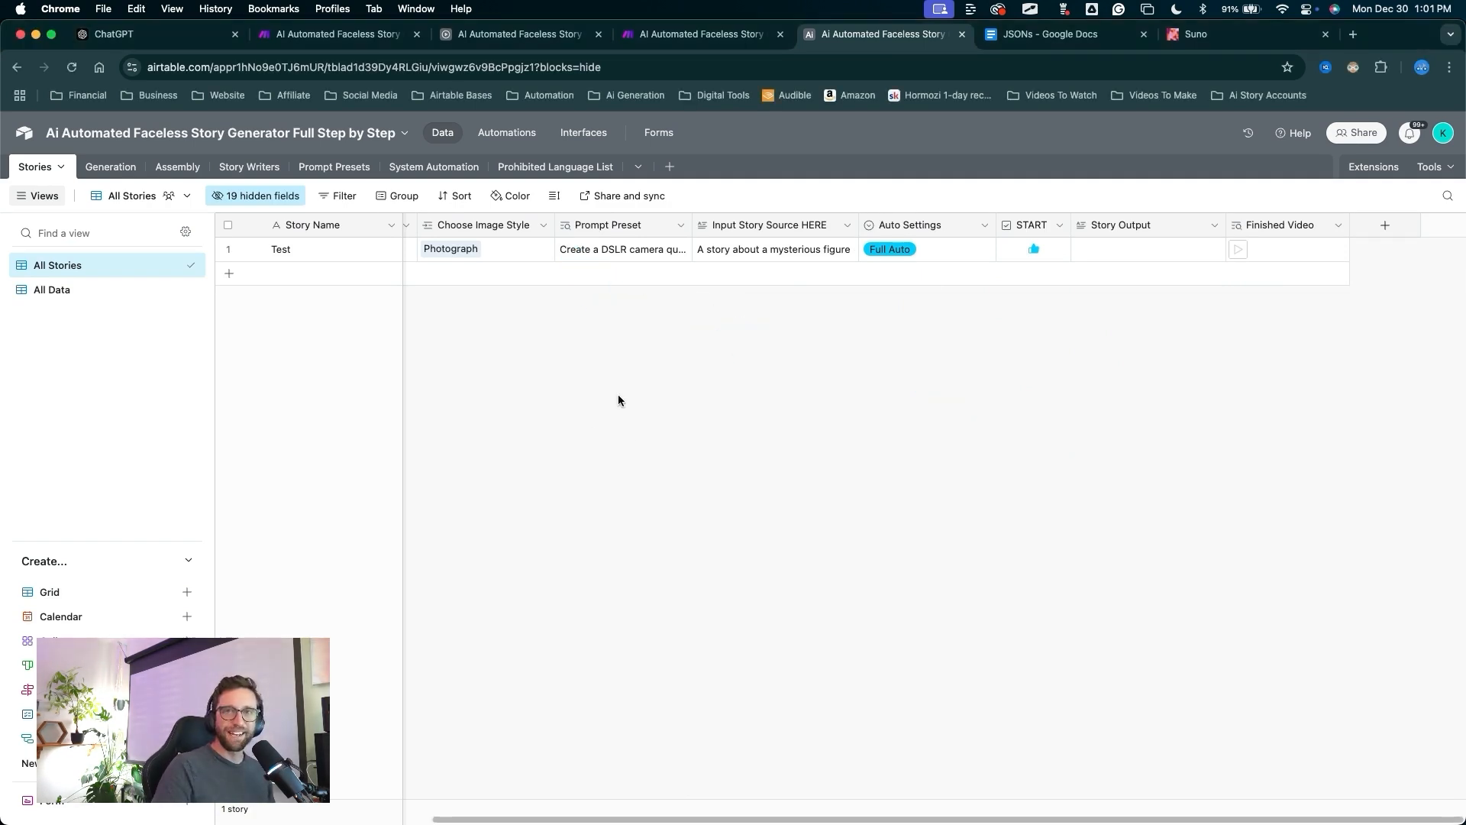